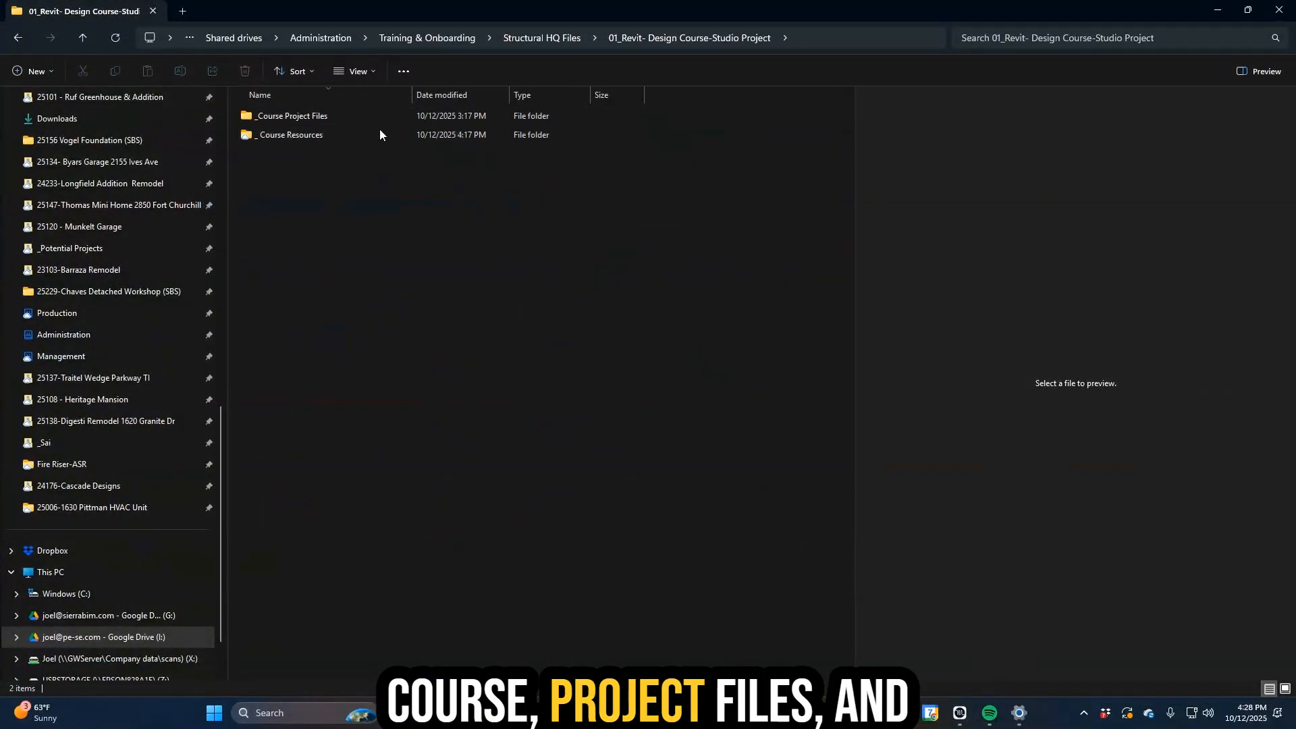
- Open the _Course Project Files folder, then enlarge the file list area and widen its Name column
left_click(345, 116)
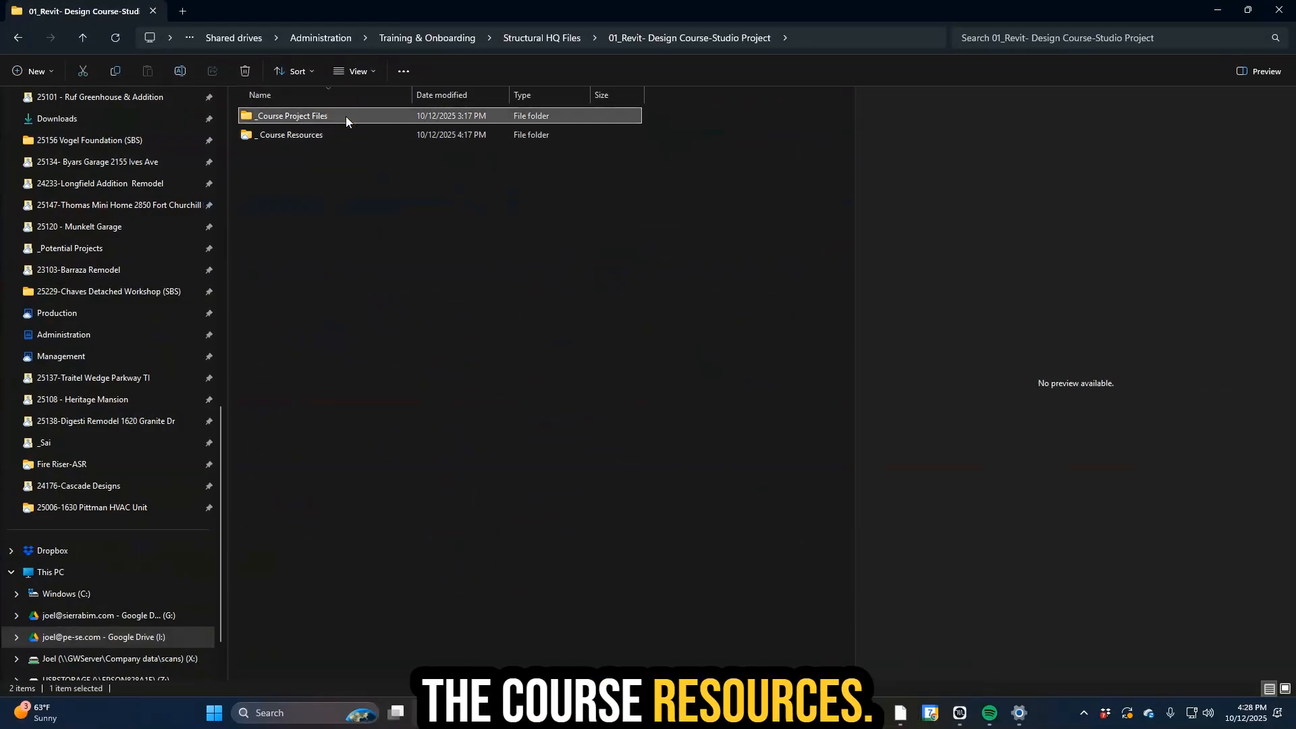
double_click(346, 116)
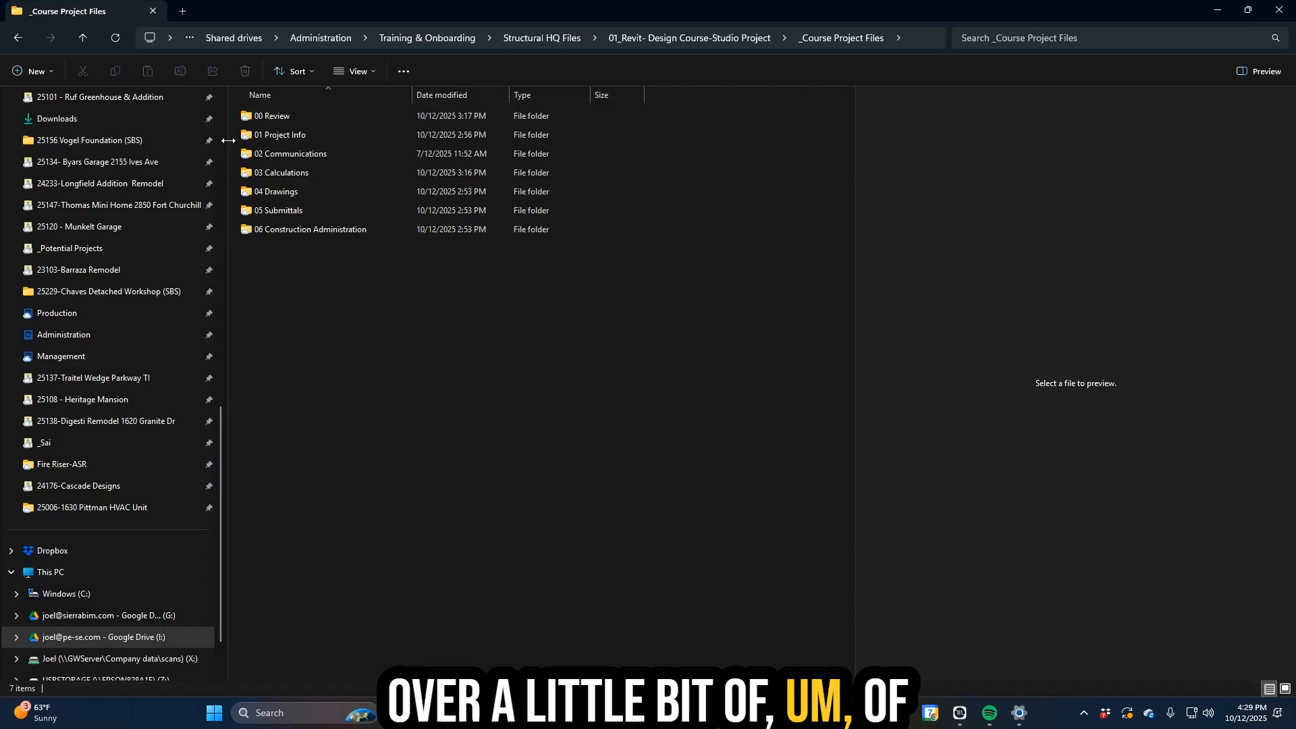
left_click_drag(228, 140, 150, 142)
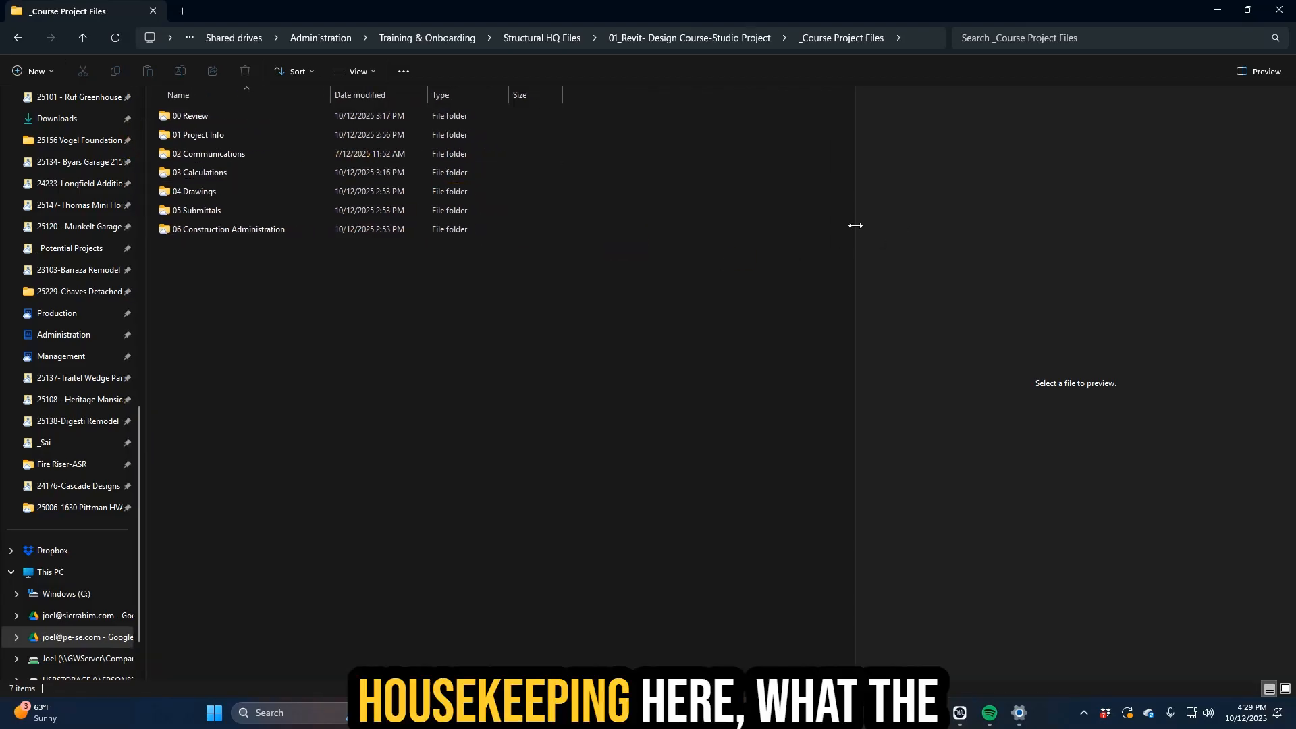
left_click_drag(855, 225, 952, 231)
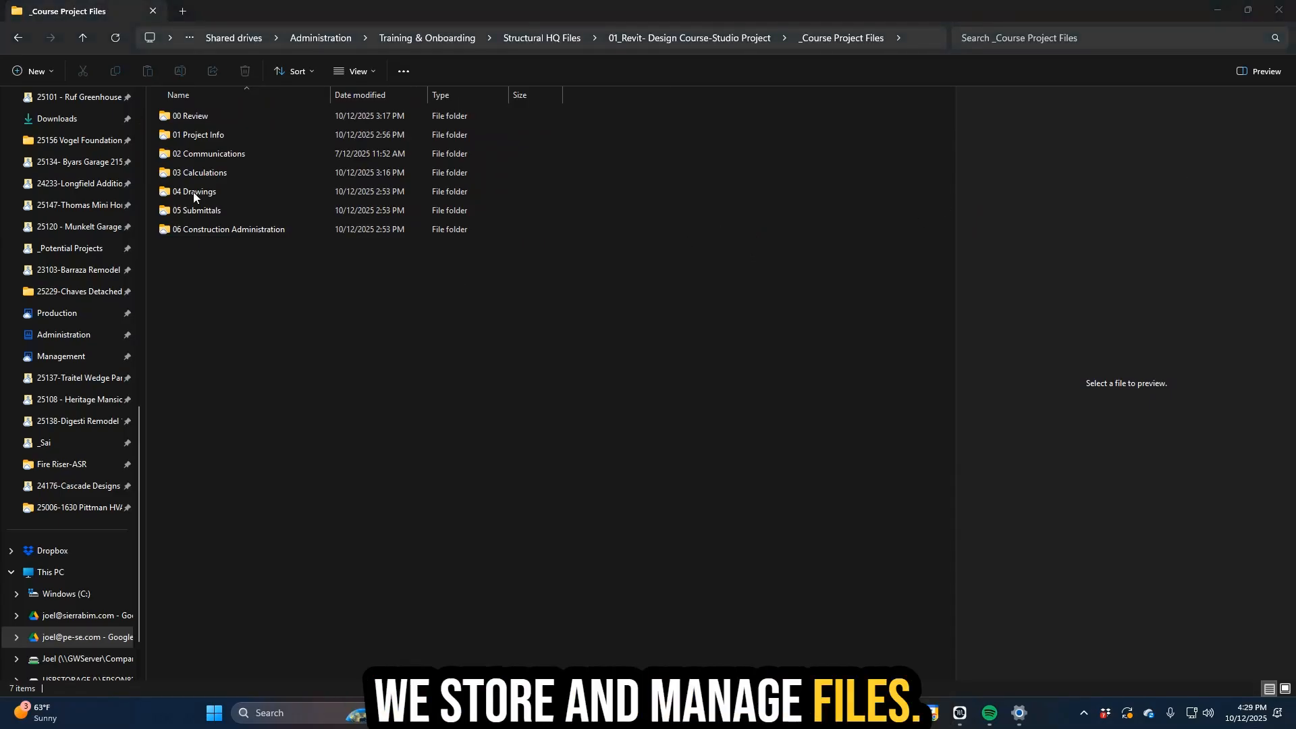
left_click_drag(330, 95, 356, 95)
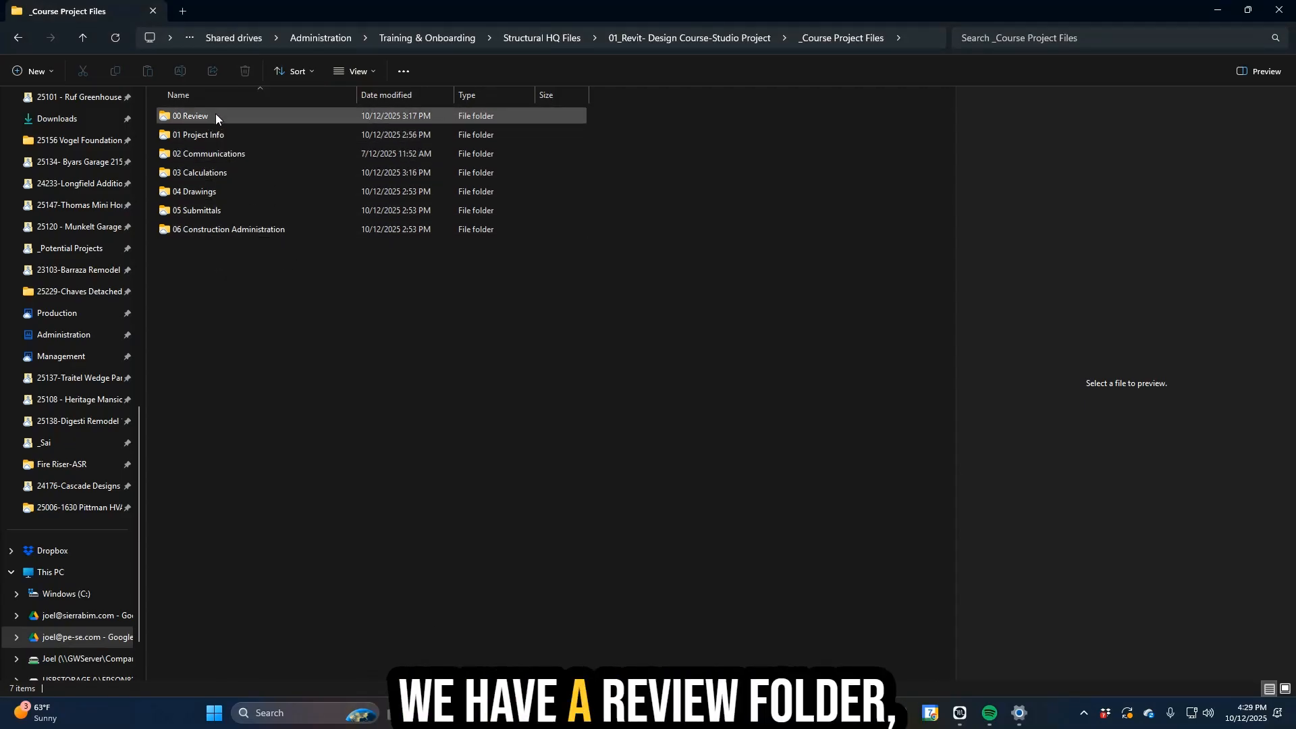
- Look inside the 01 Project Info and 00 Review folders, returning to _Course Project Files
double_click(217, 135)
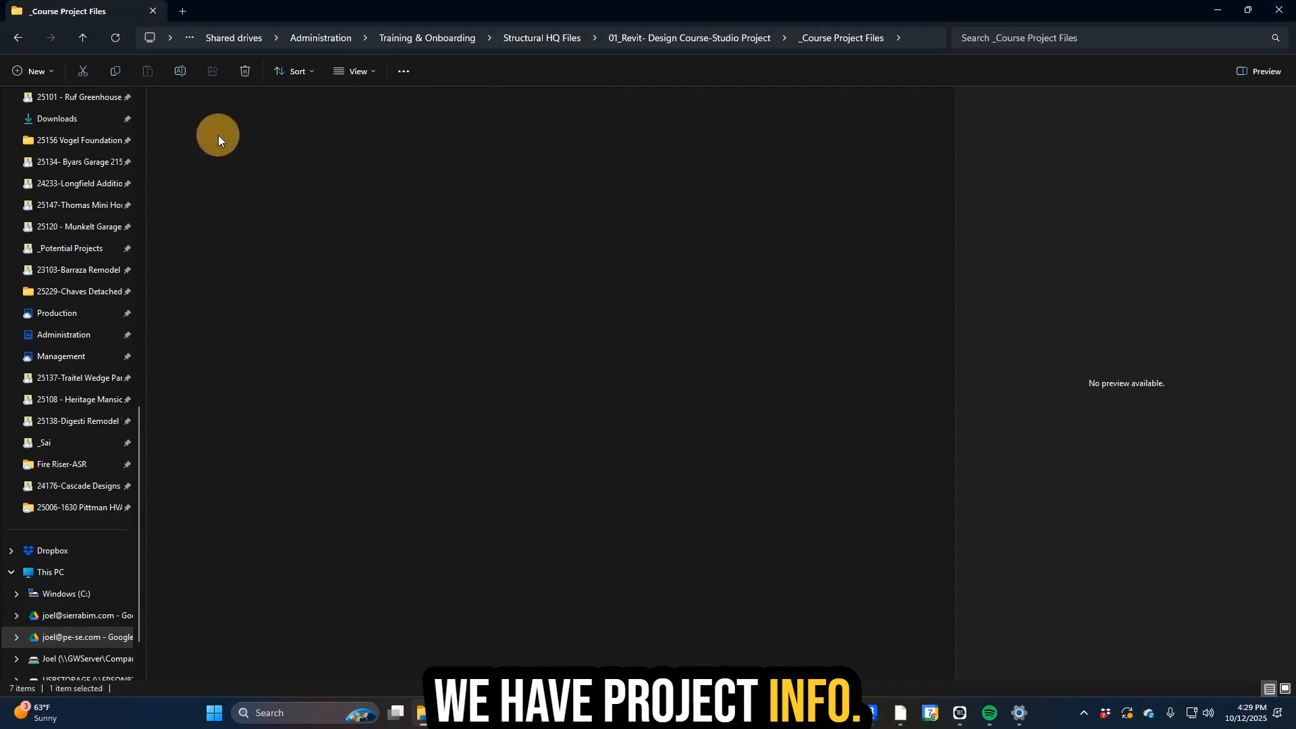
left_click(18, 38)
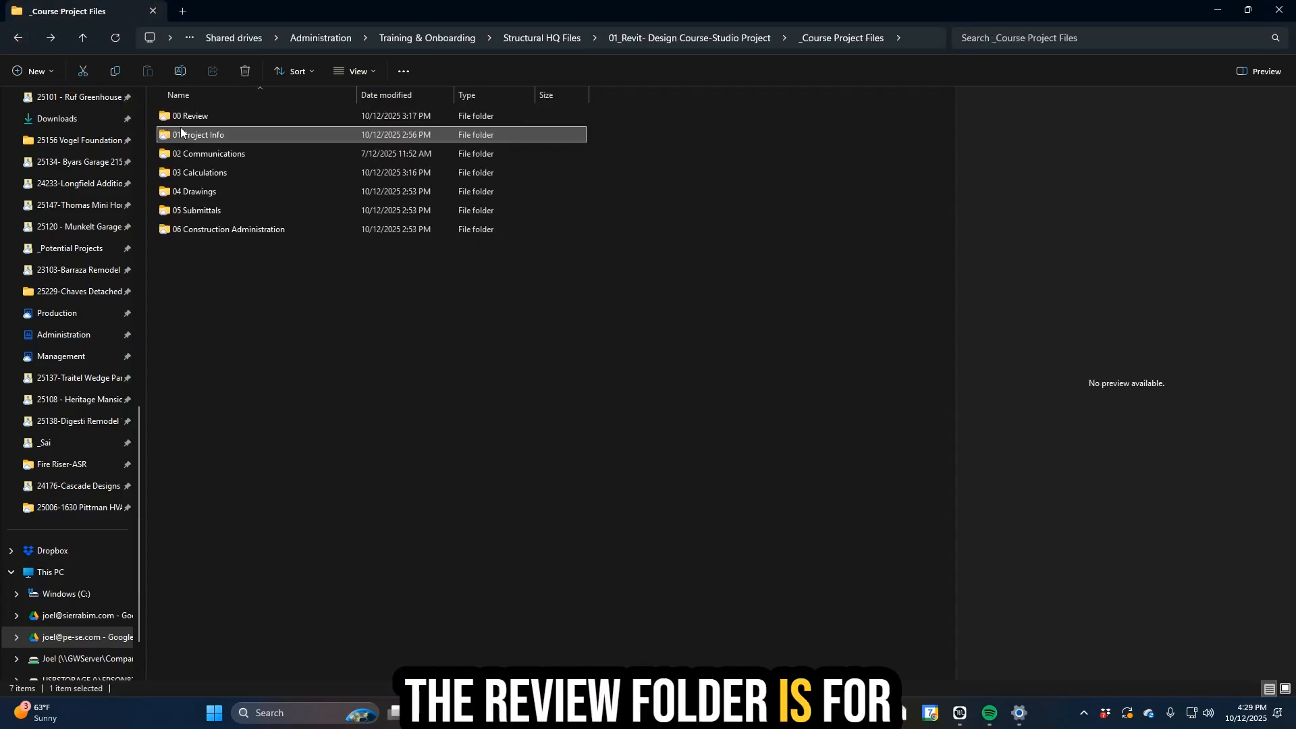
left_click(216, 116)
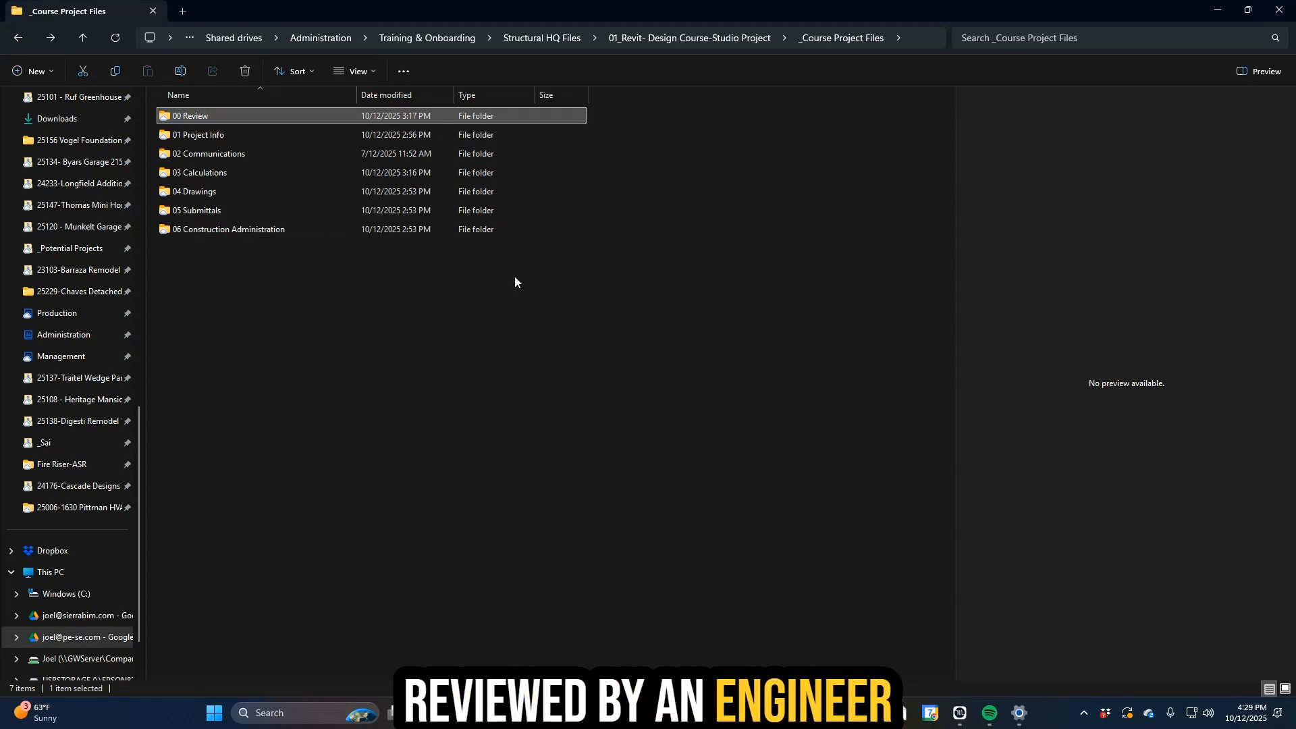
double_click(220, 118)
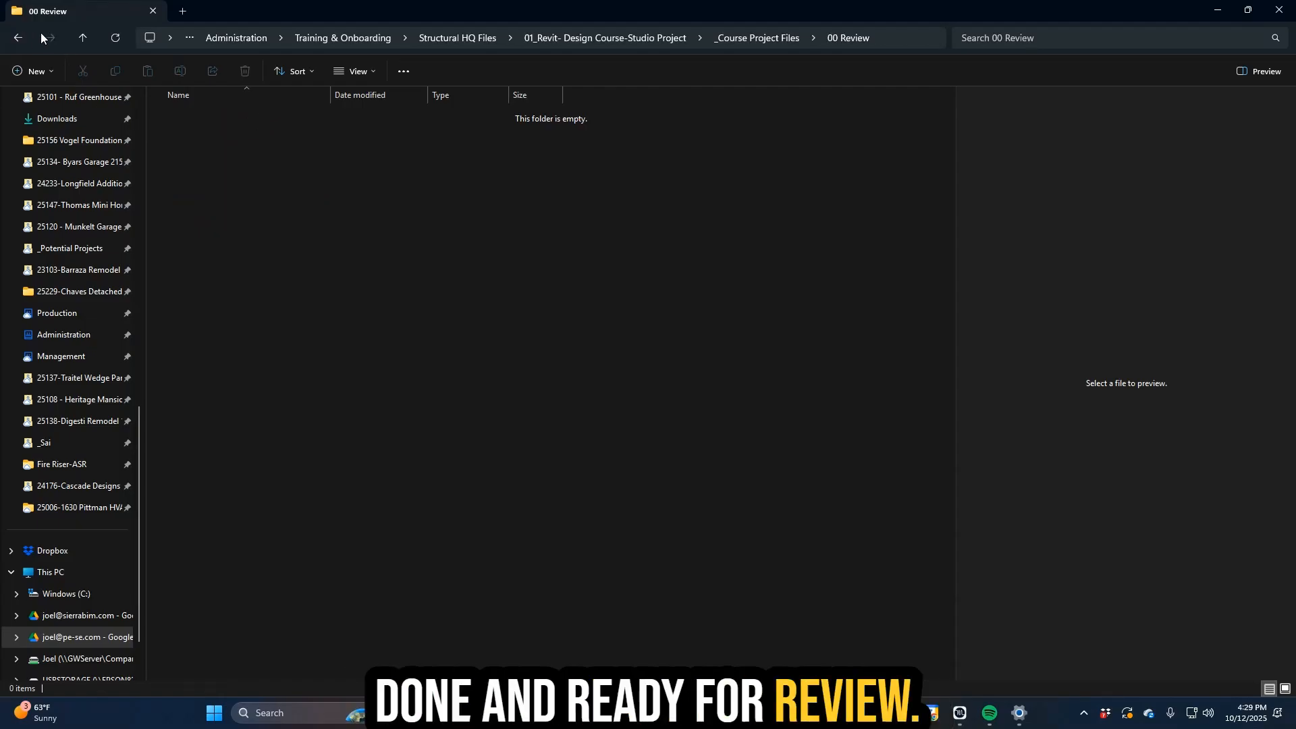
left_click(82, 39)
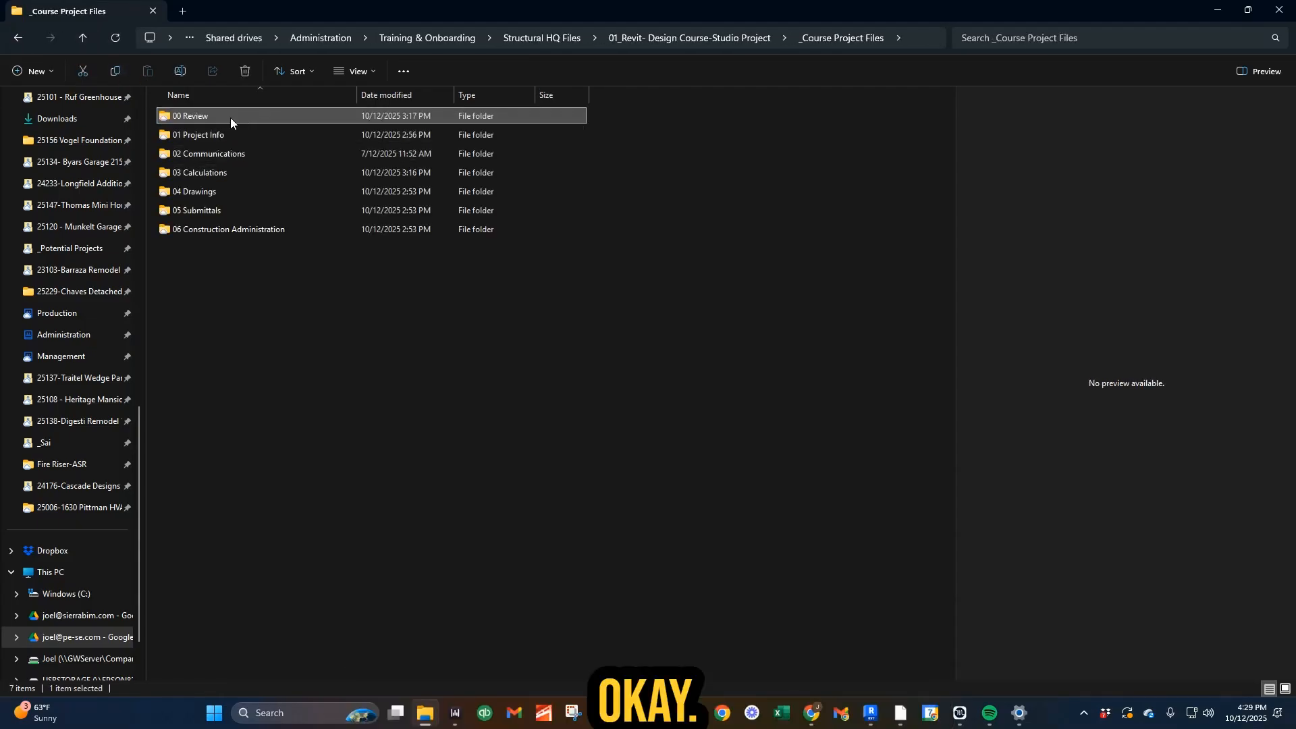
- Open the 03_Received Drawings folder inside 01 Project Info and widen the Name column slightly
left_click(224, 134)
double_click(224, 134)
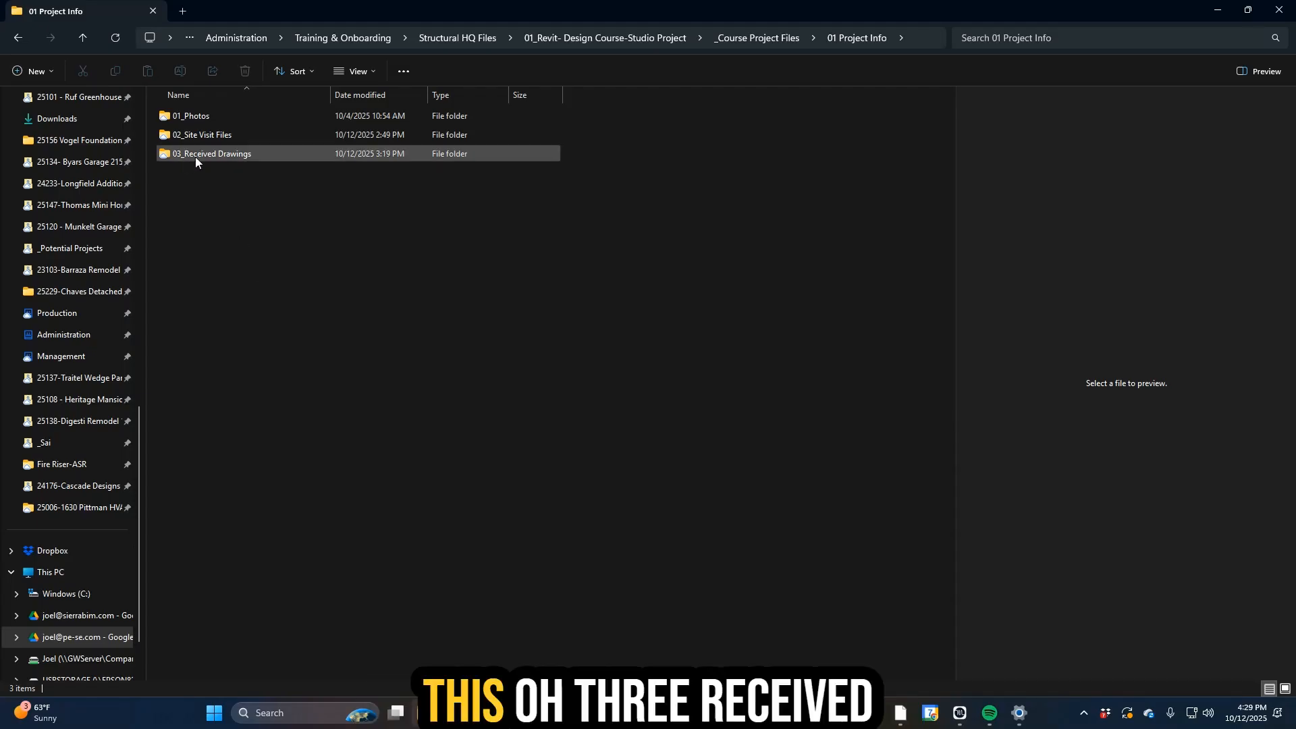
left_click(221, 157)
double_click(221, 156)
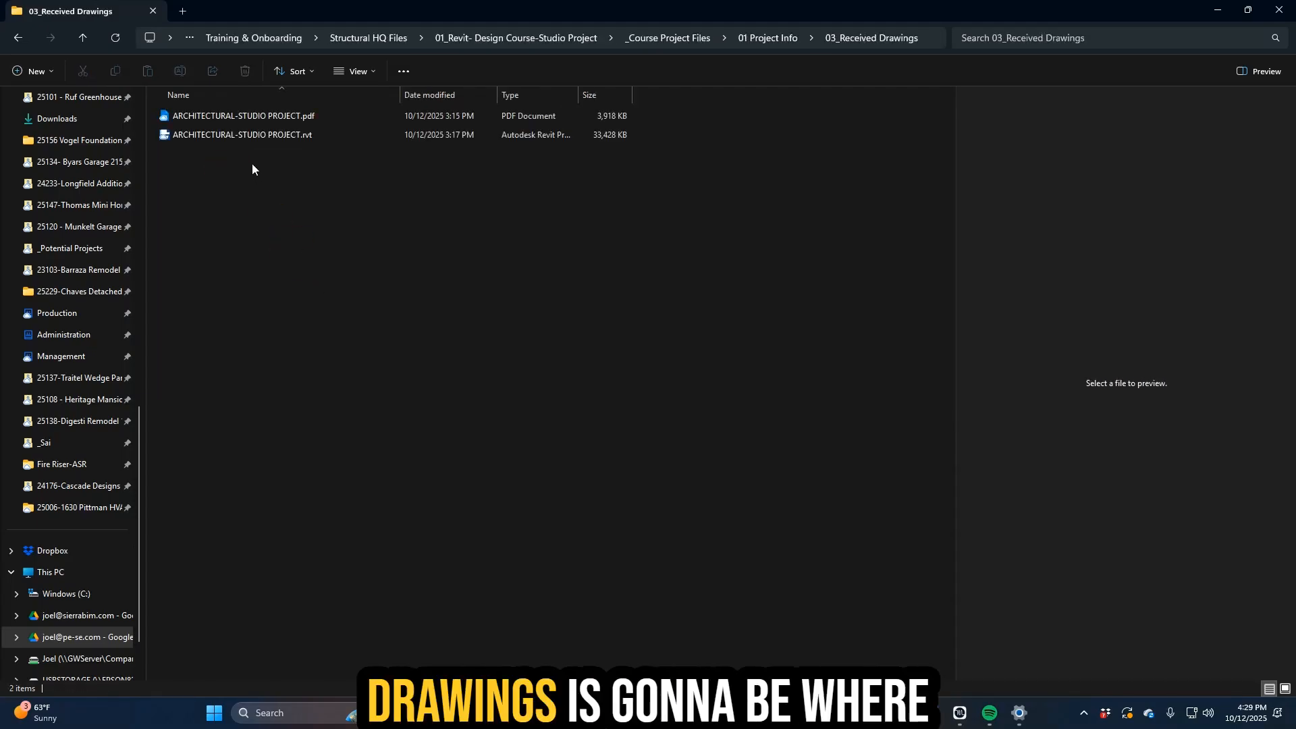
left_click_drag(401, 90, 408, 90)
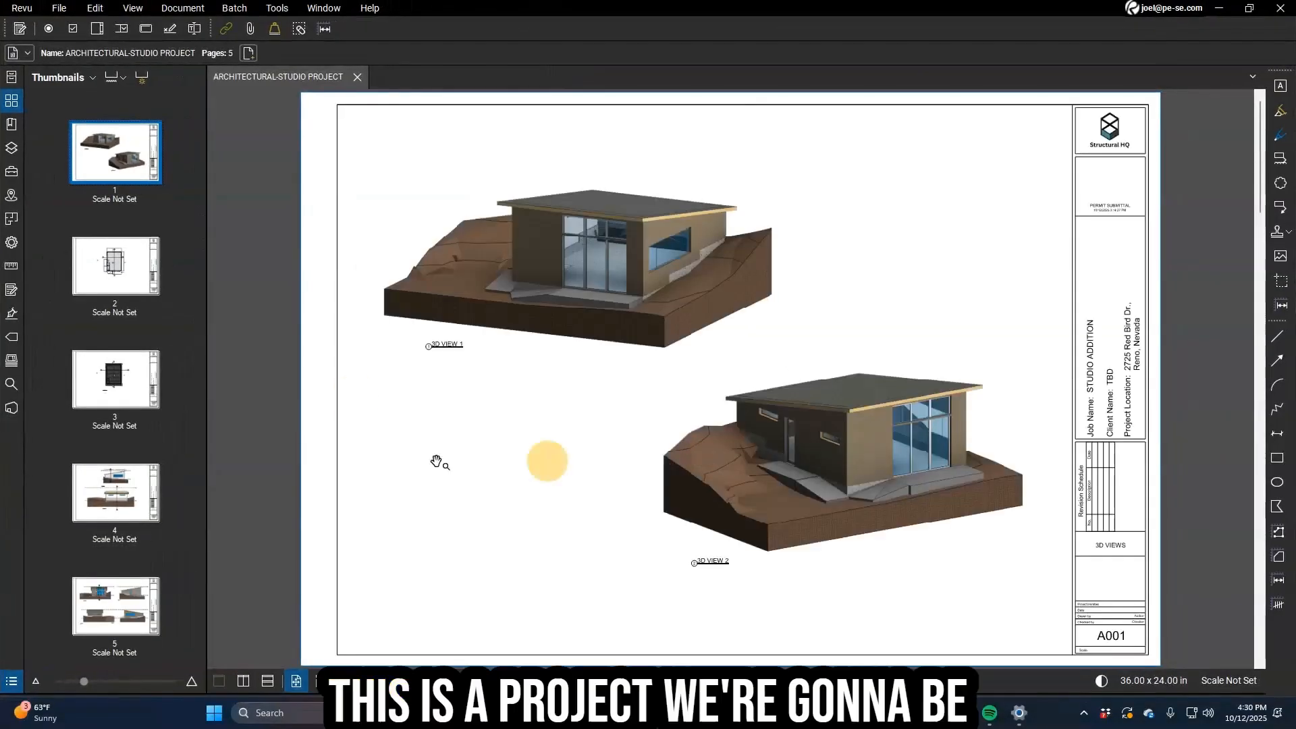
- Review the ARCHITECTURAL-STUDIO PROJECT PDF's 3D views, floor plan, roof plan, sections and elevations, then minimize the viewer
scroll(853, 293, "down", 1)
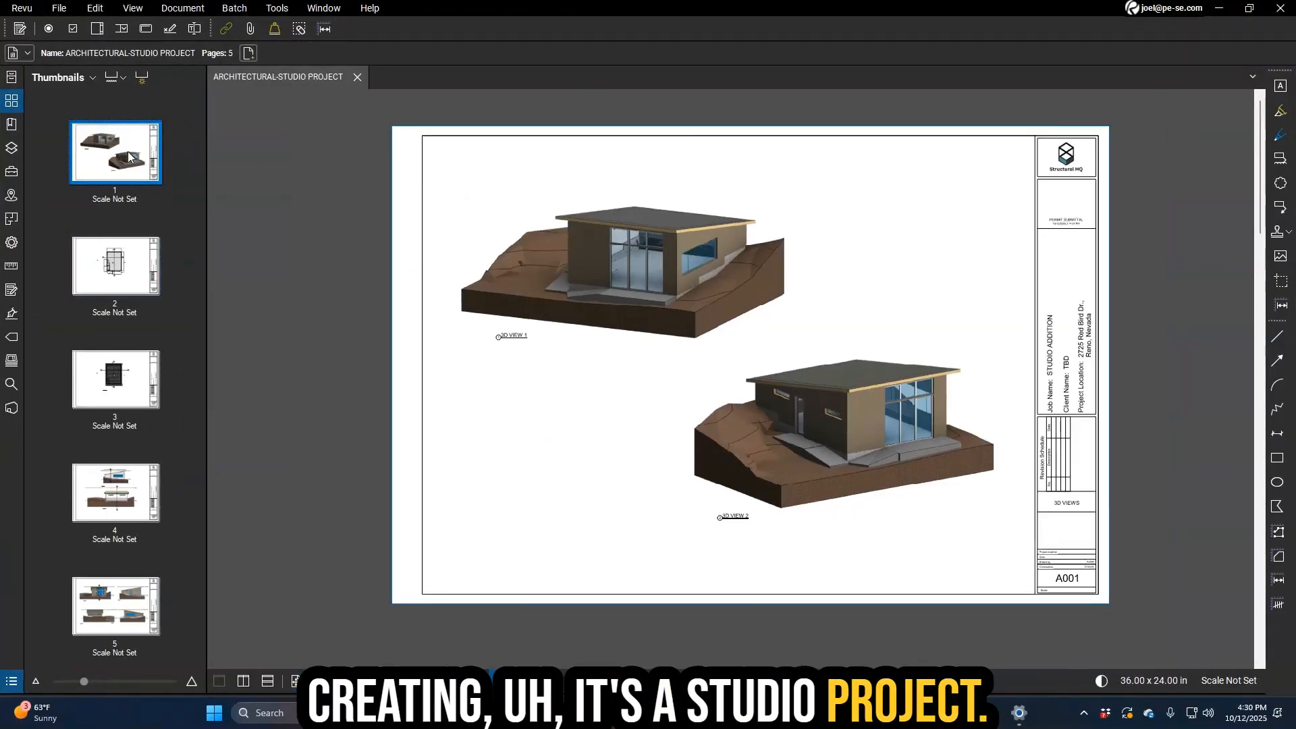
left_click(141, 283)
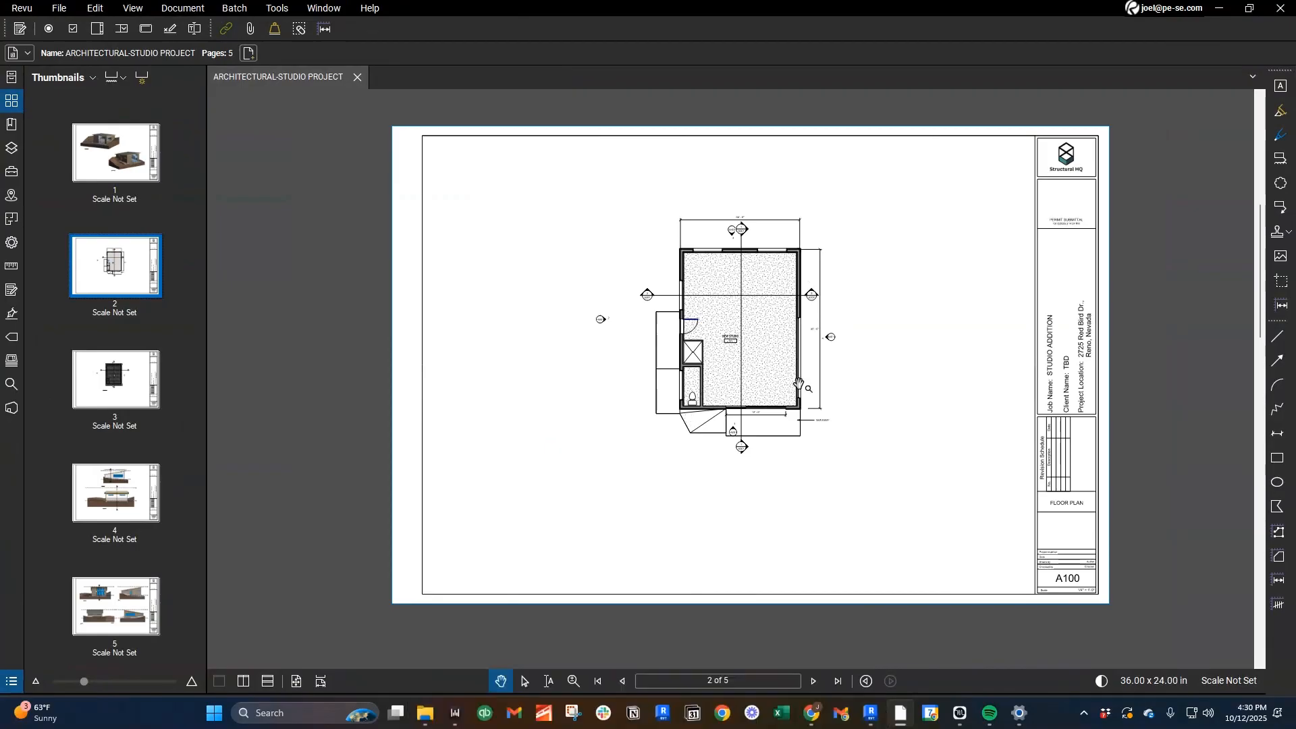
left_click(117, 404)
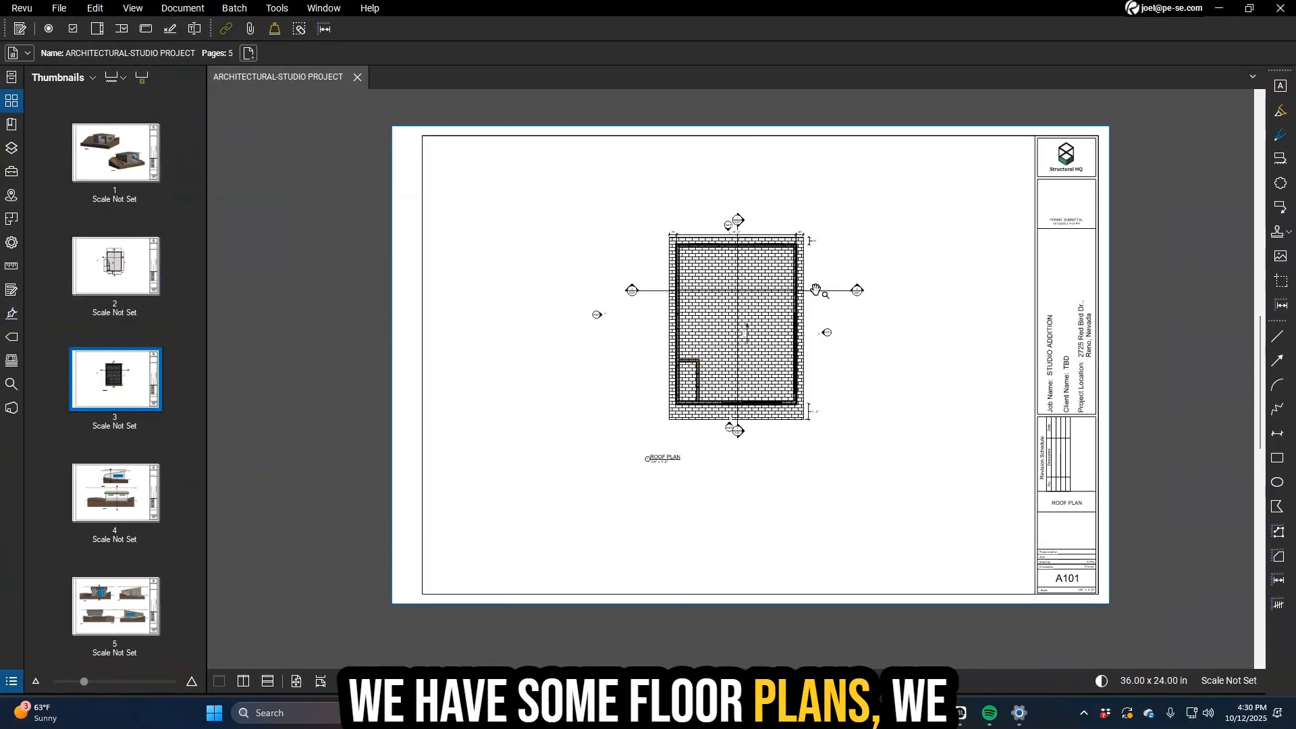
scroll(816, 290, "up", 4)
scroll(809, 429, "down", 2)
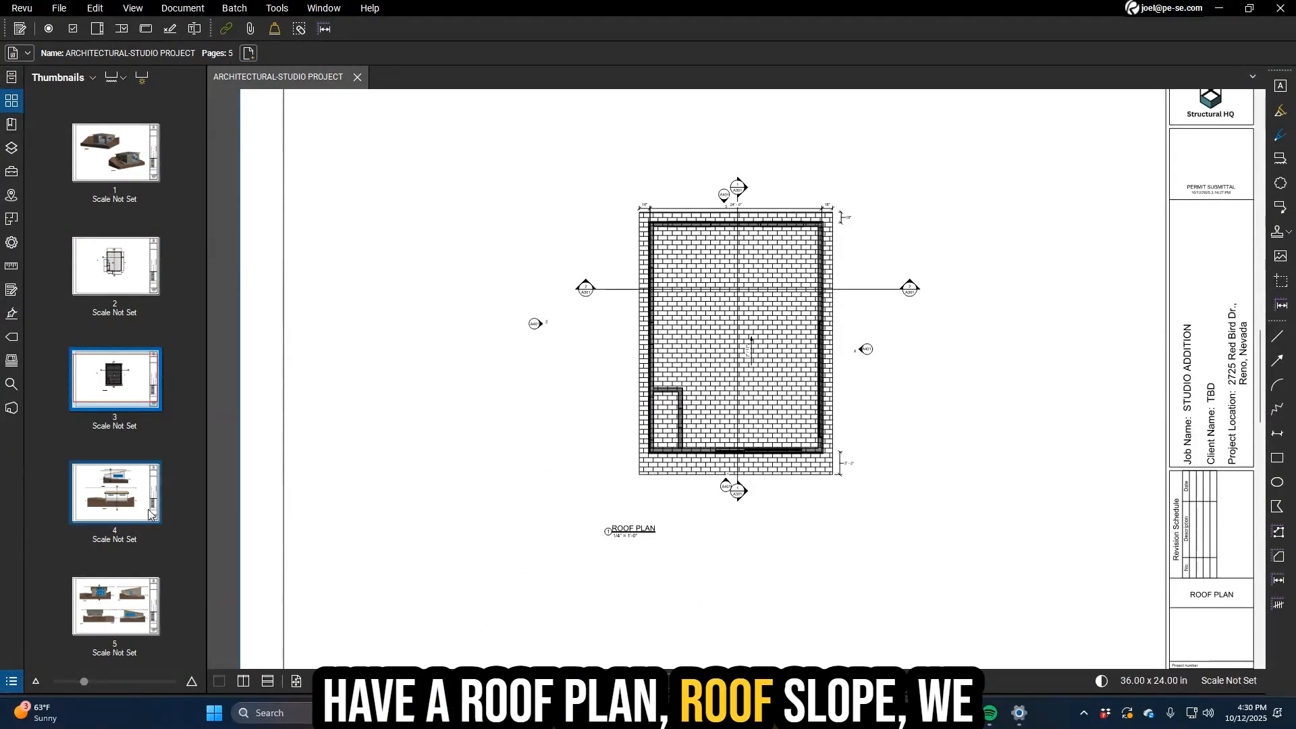
left_click(149, 513)
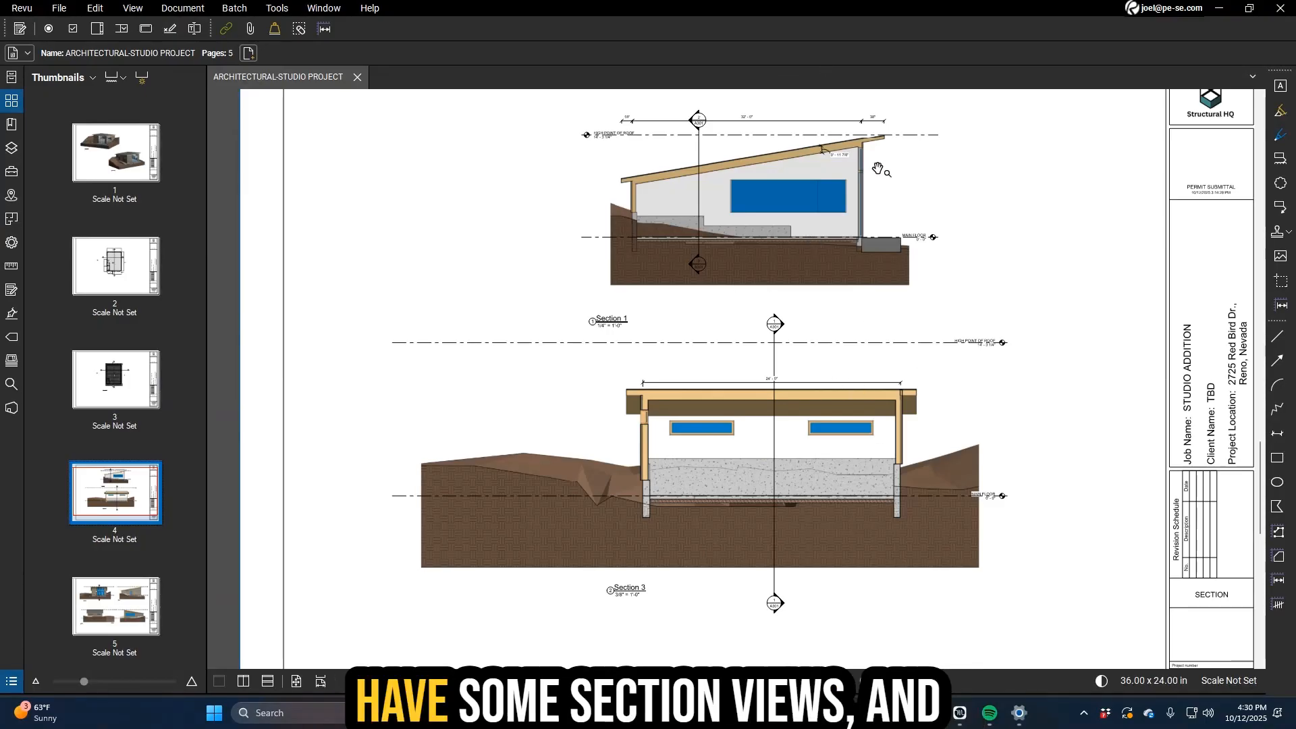
scroll(813, 321, "down", 3)
left_click(116, 600)
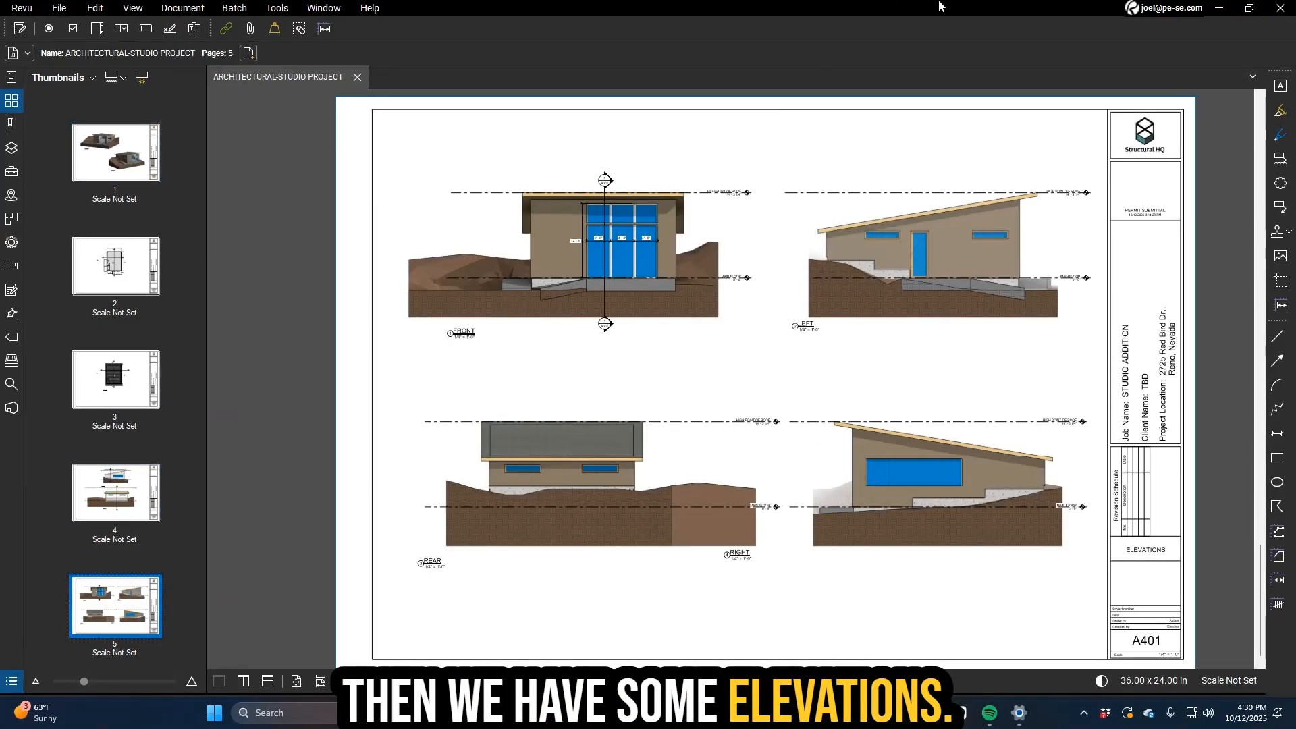
left_click(1219, 8)
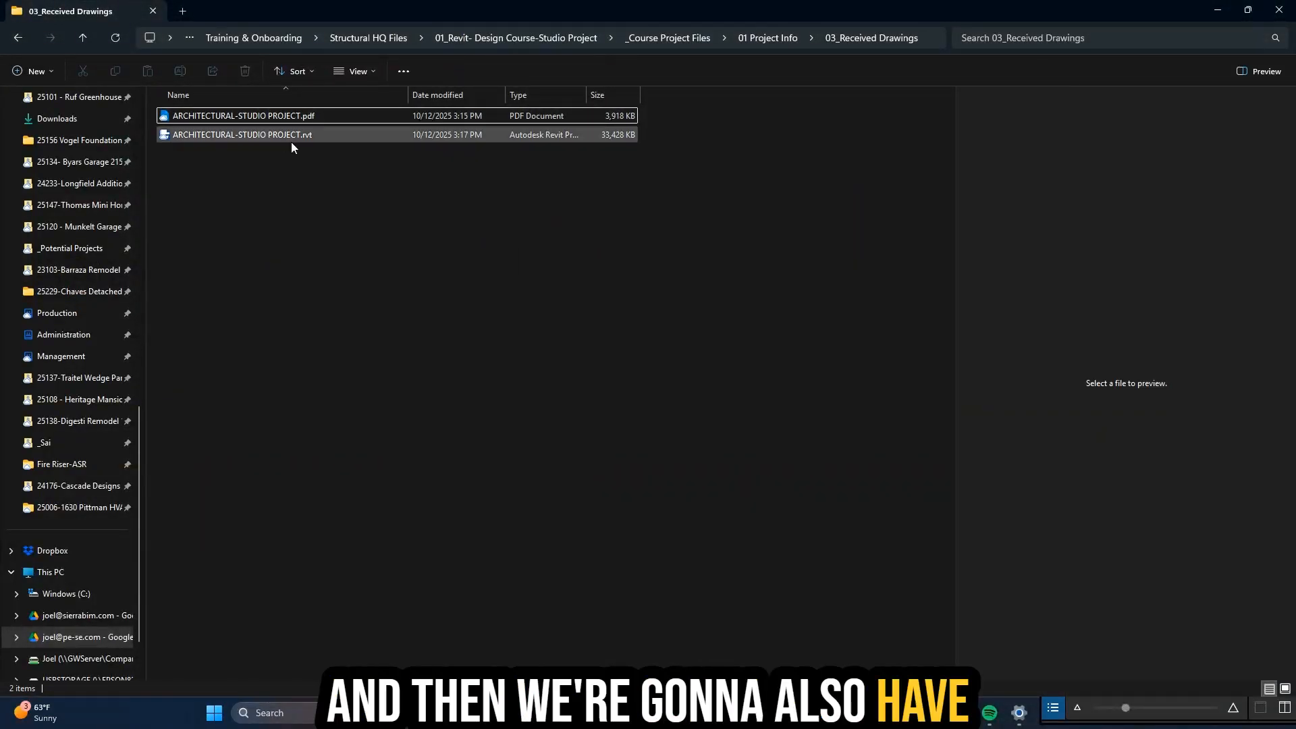
- Look inside the 02 Communications and 03 Calculations folders and return to _Course Project Files
left_click(771, 39)
left_click(772, 39)
double_click(221, 159)
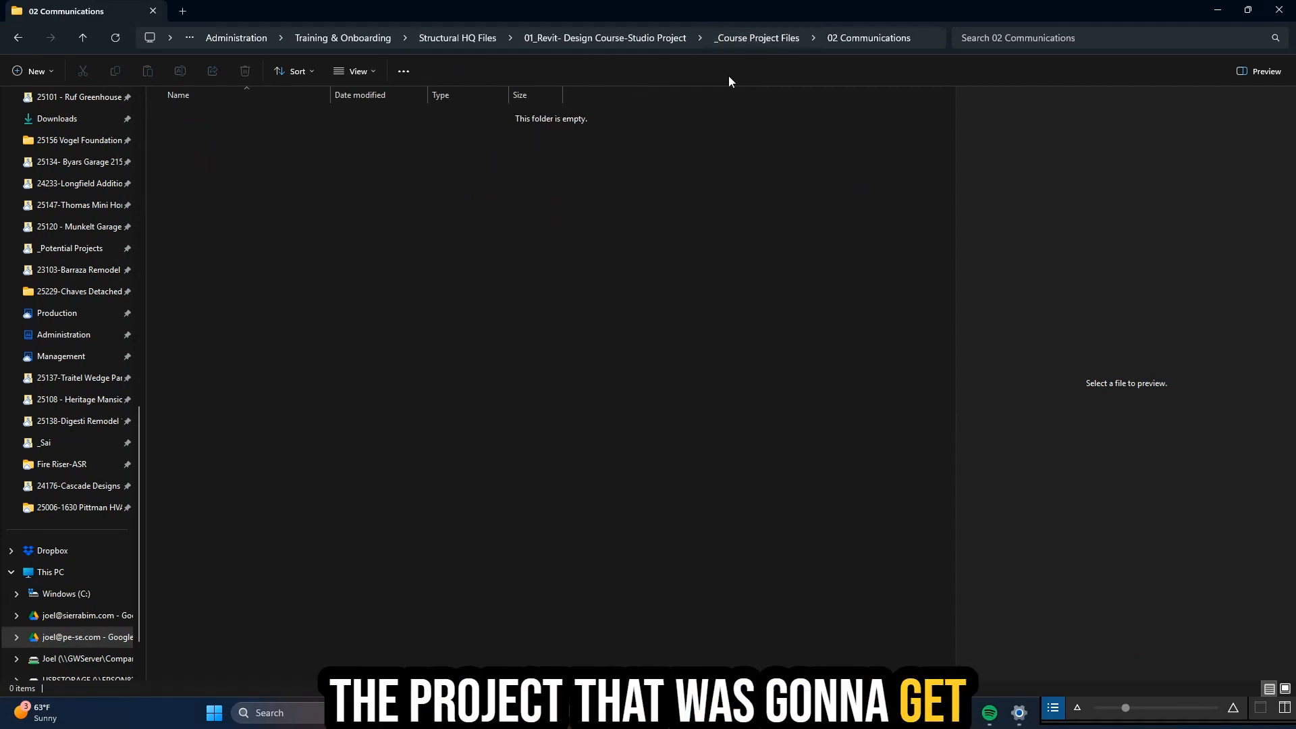
left_click(744, 43)
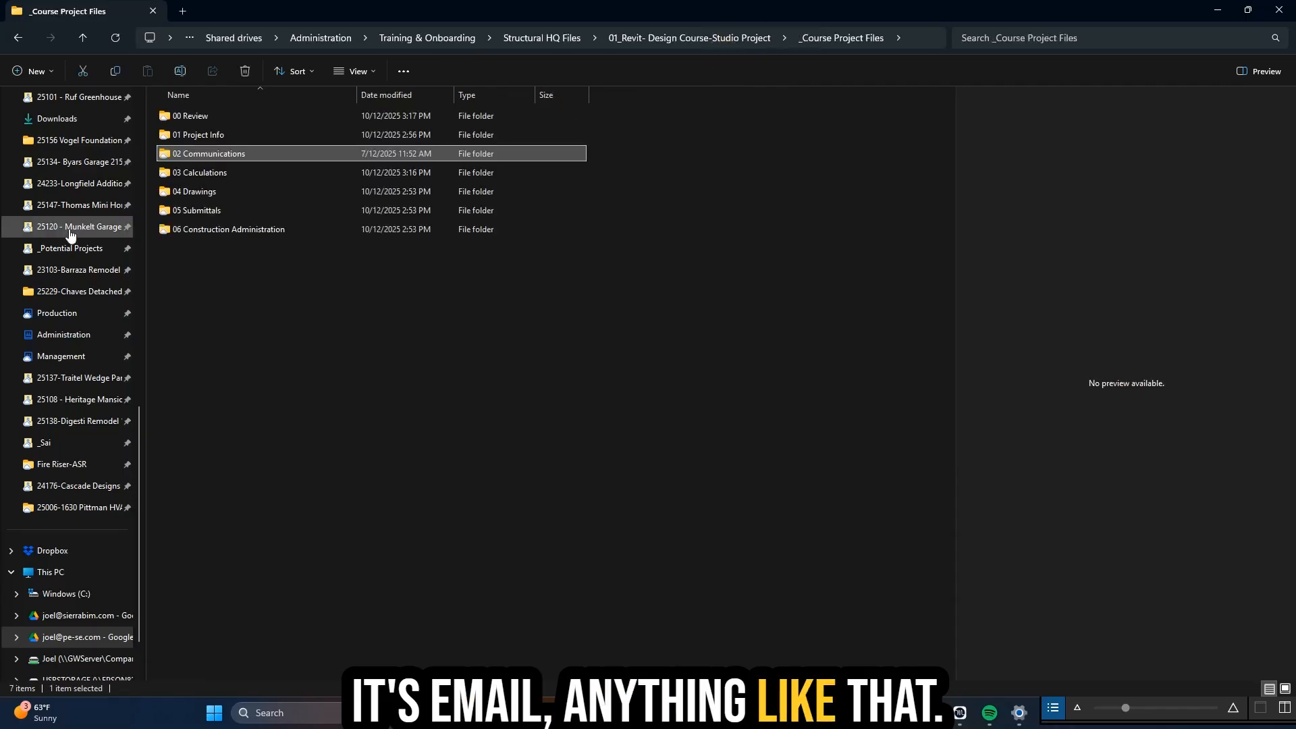
double_click(205, 174)
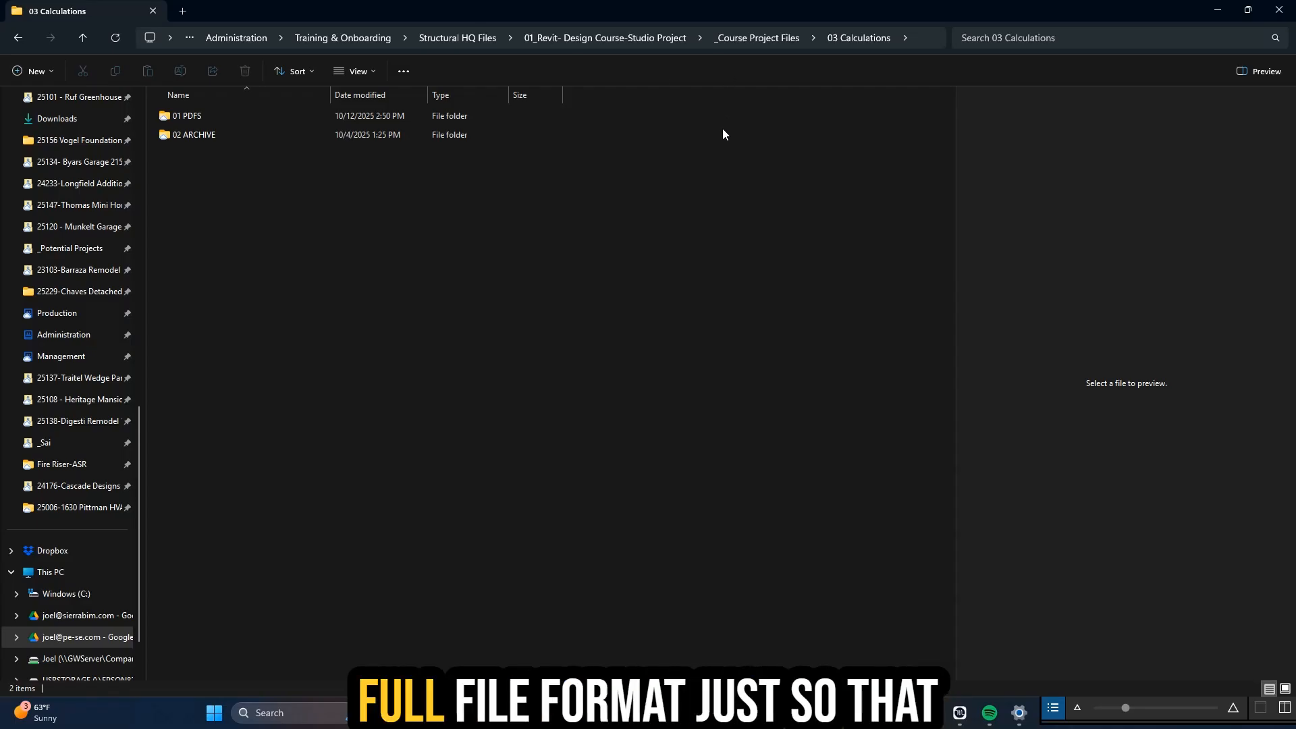
left_click(779, 38)
- Inspect the 02 REVIT and 01 PDFS subfolders of 04 Drawings and return to _Course Project Files
double_click(196, 189)
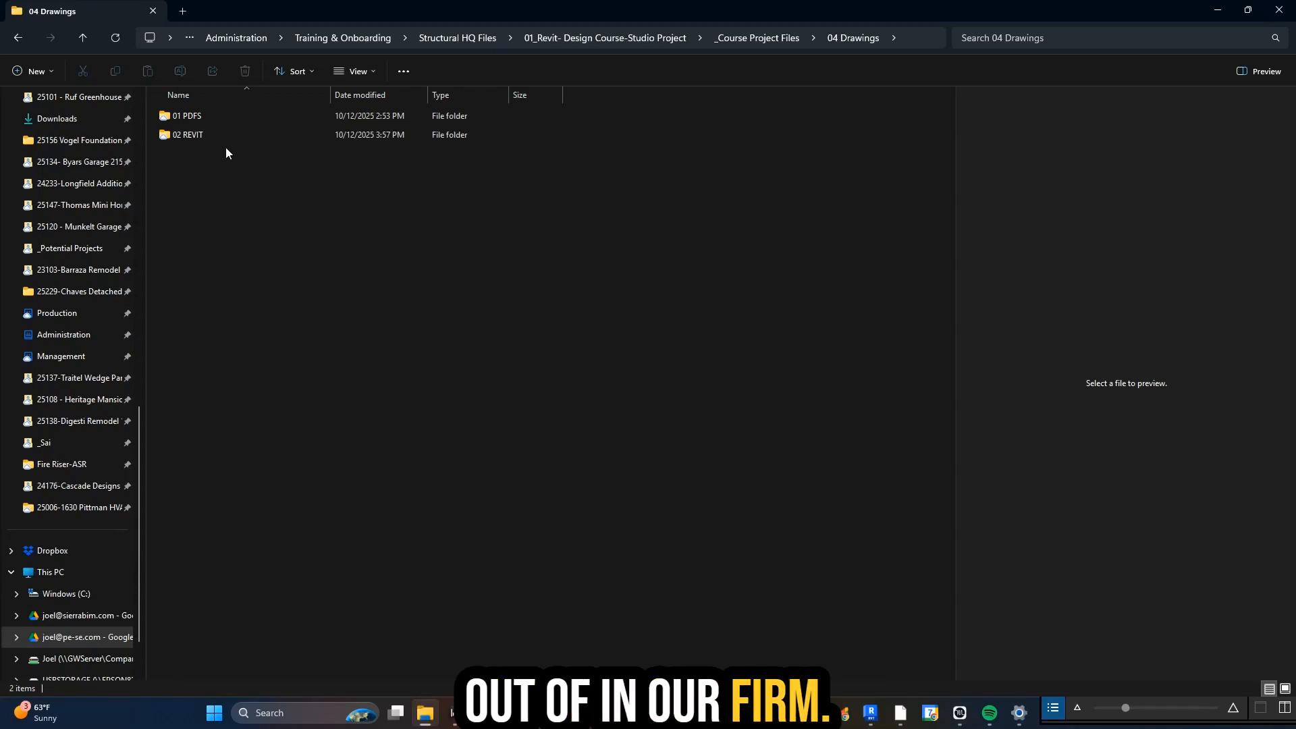
double_click(205, 136)
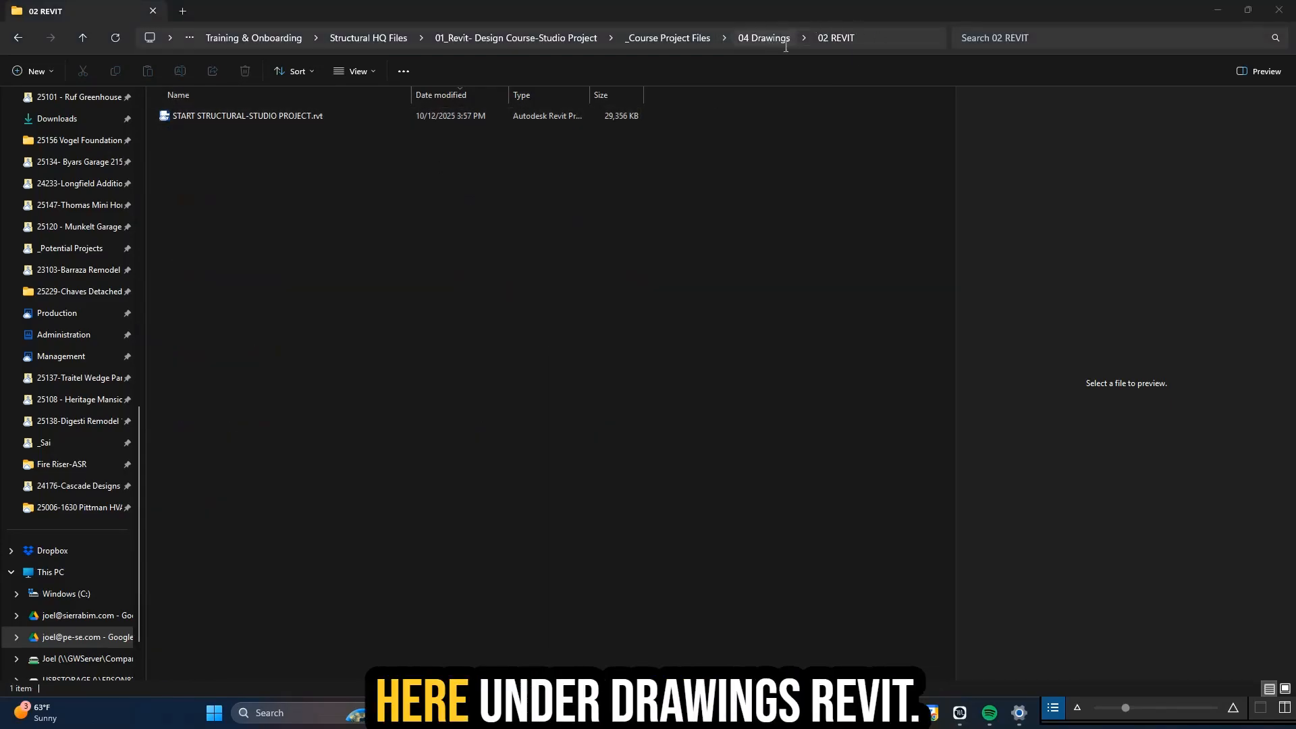
left_click(756, 39)
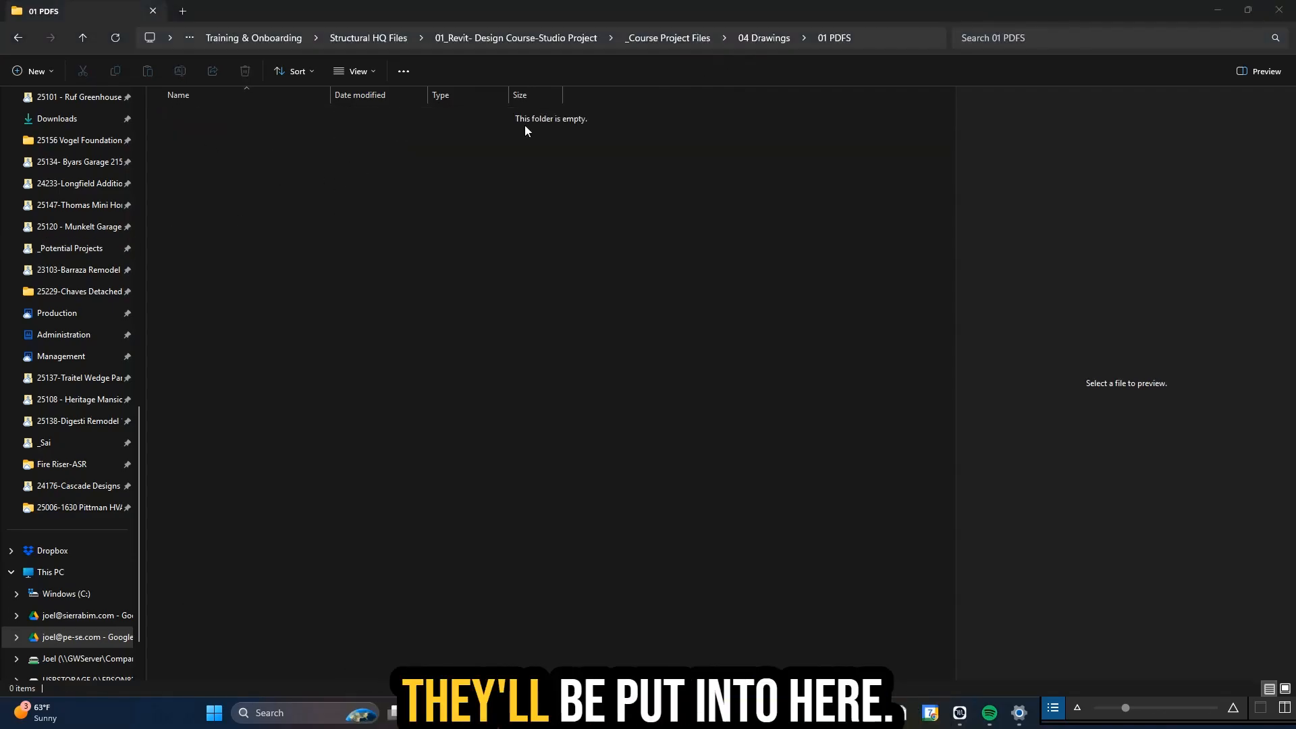
left_click(788, 38)
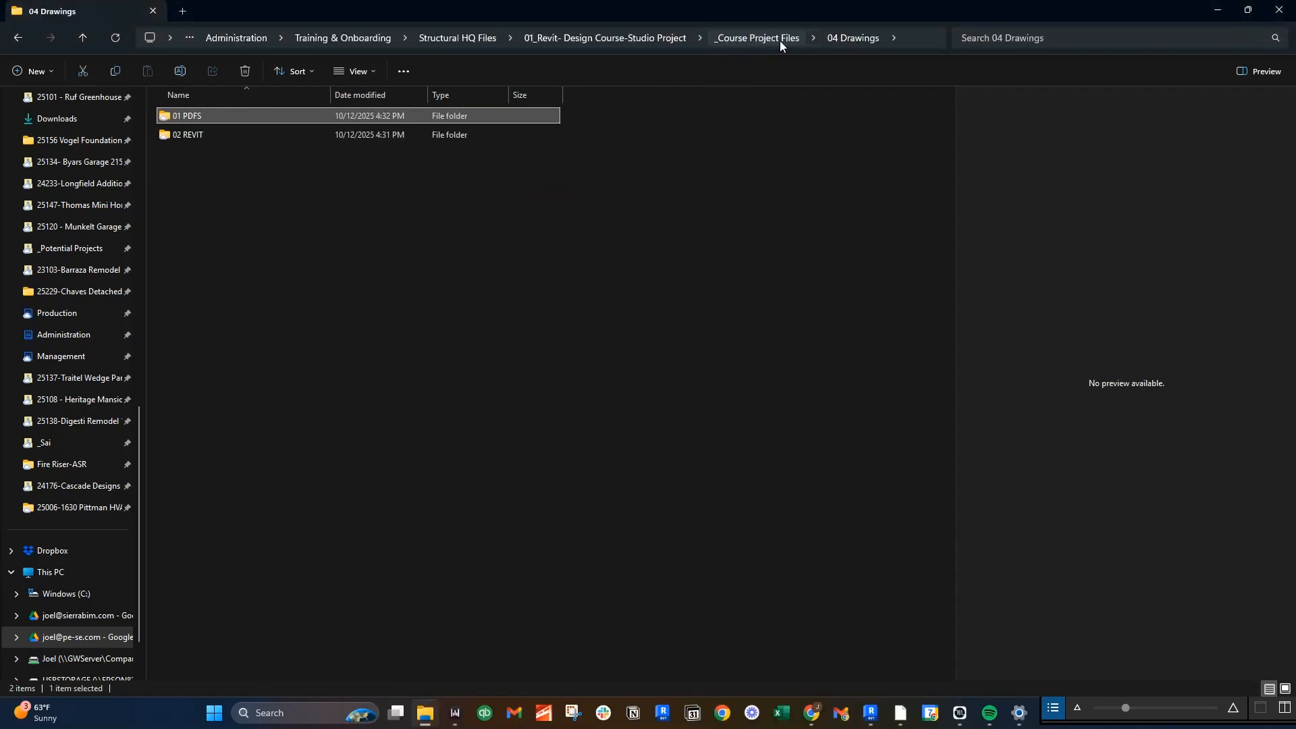
left_click(729, 38)
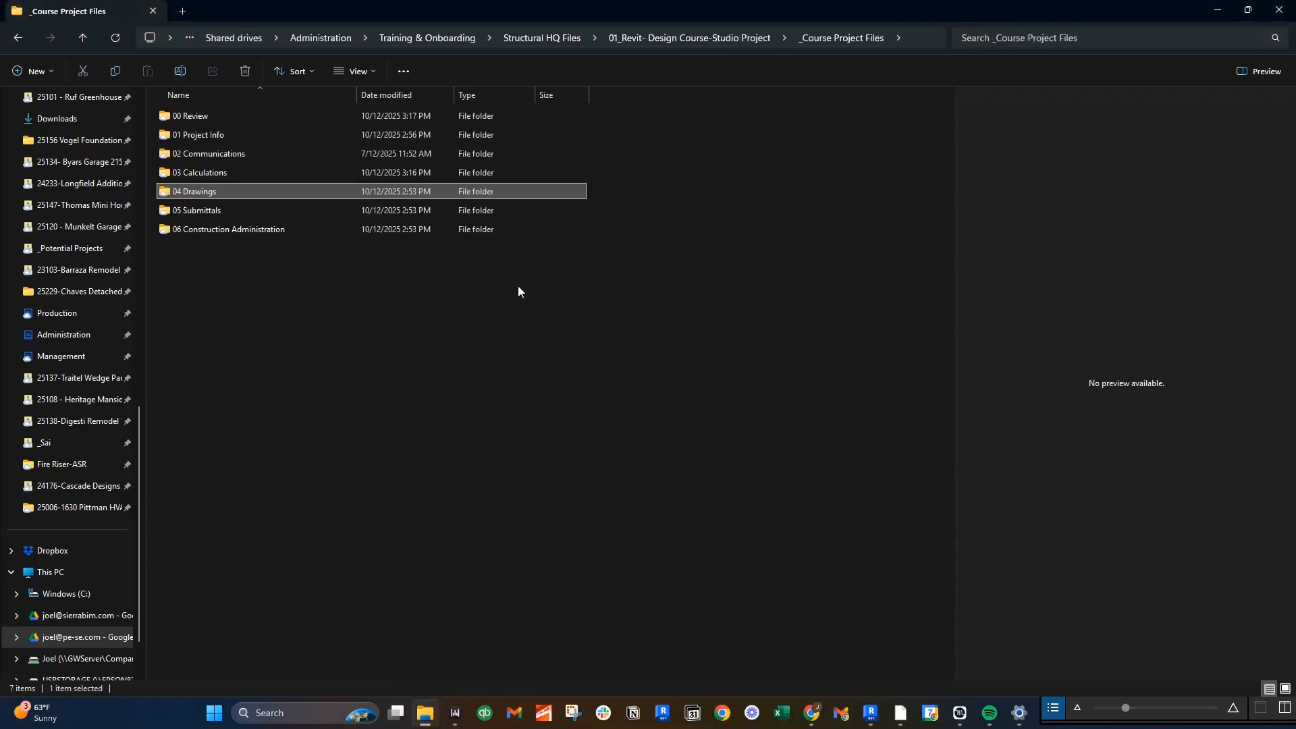
- Inspect the 01 PERMIT and 02 Plan Review 1 subfolders of 05 Submittals, then look inside 06 Construction Administration
double_click(203, 211)
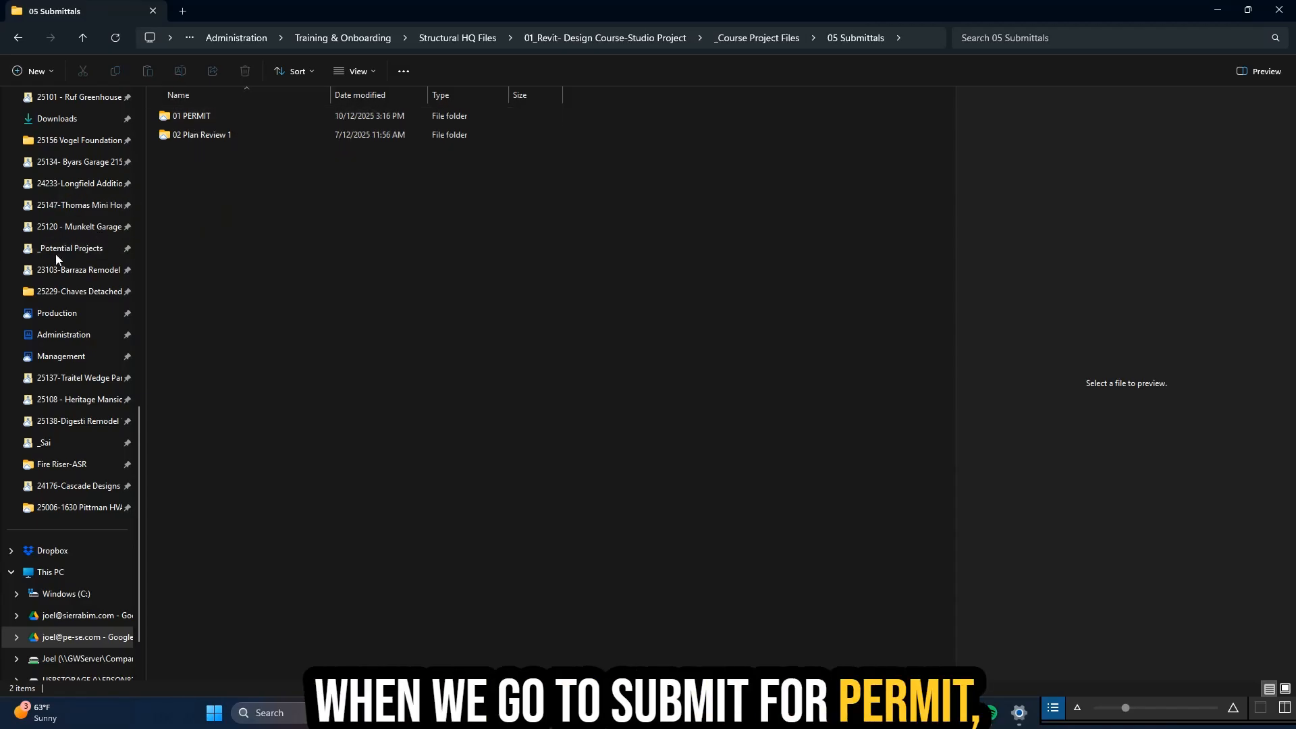
left_click(220, 115)
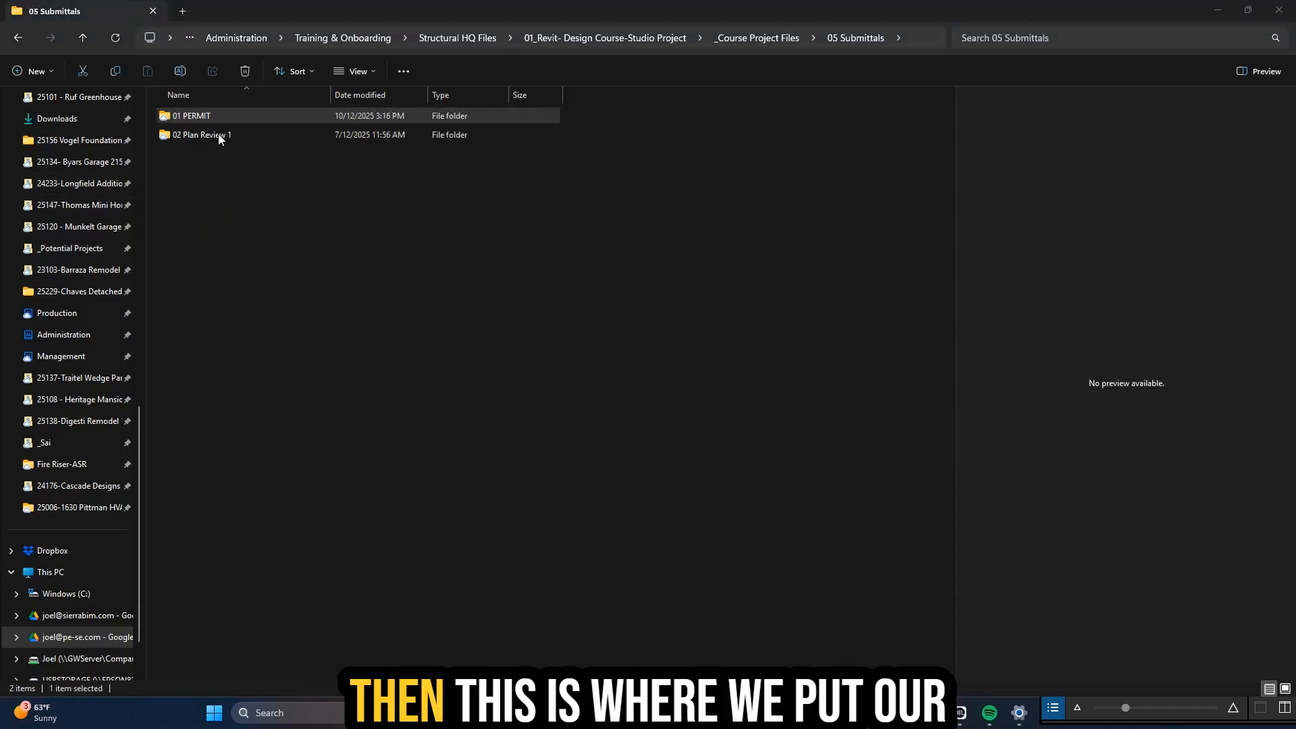
double_click(270, 116)
left_click(766, 41)
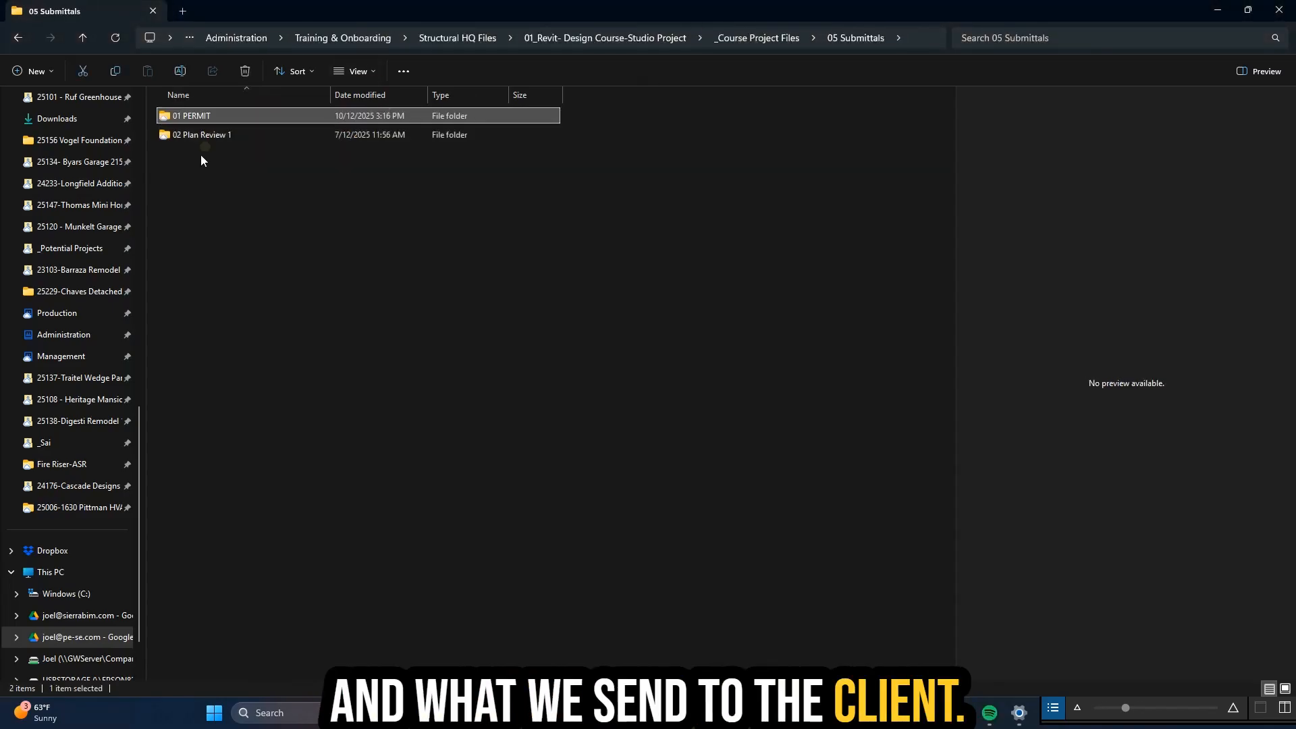
double_click(232, 138)
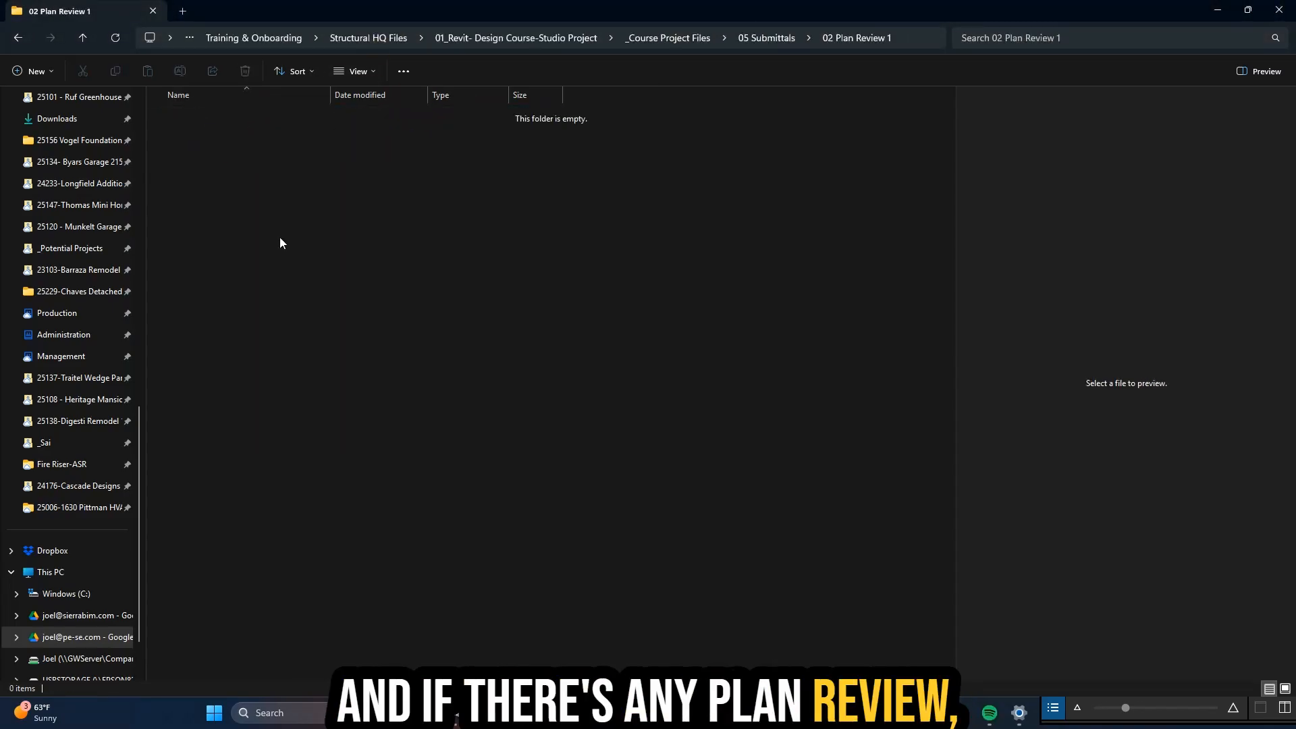
left_click(740, 38)
left_click(742, 38)
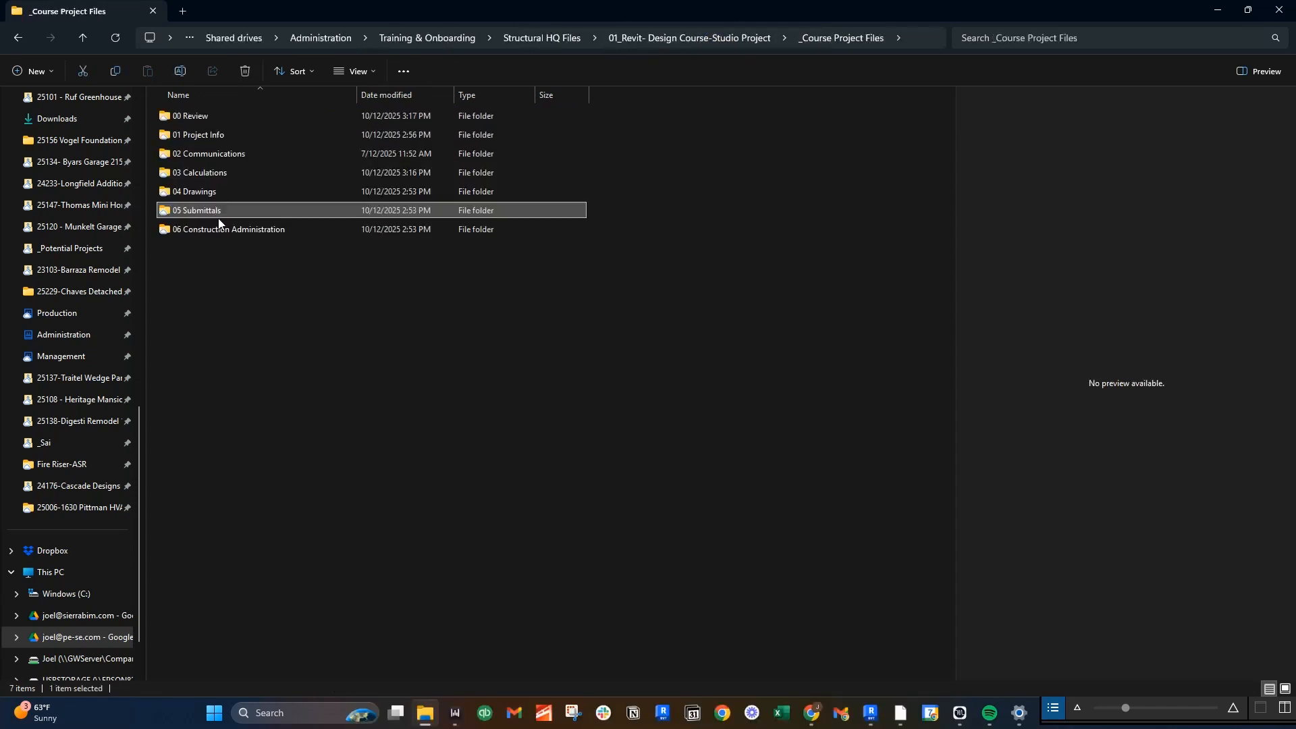
double_click(232, 230)
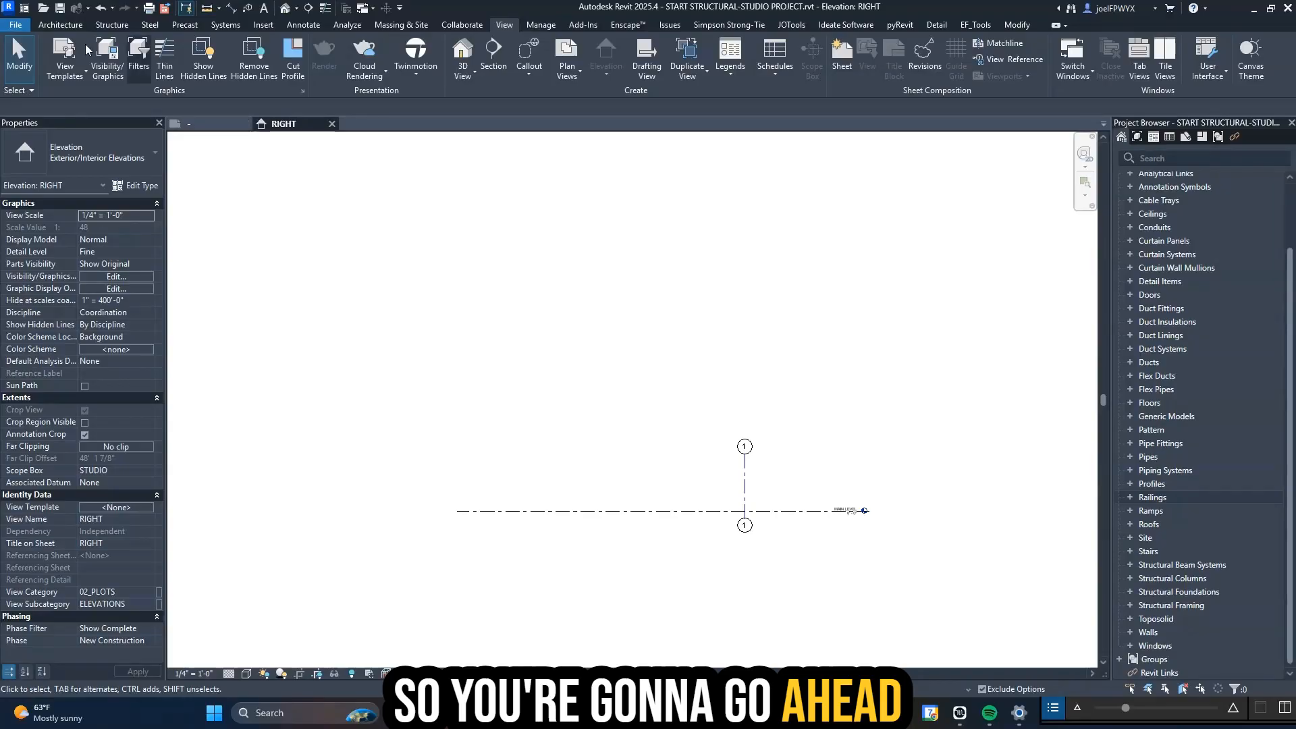
- Browse for a project file to open through _Course Project Files and 04 Drawings into 02 REVIT, then cancel opening
left_click(15, 24)
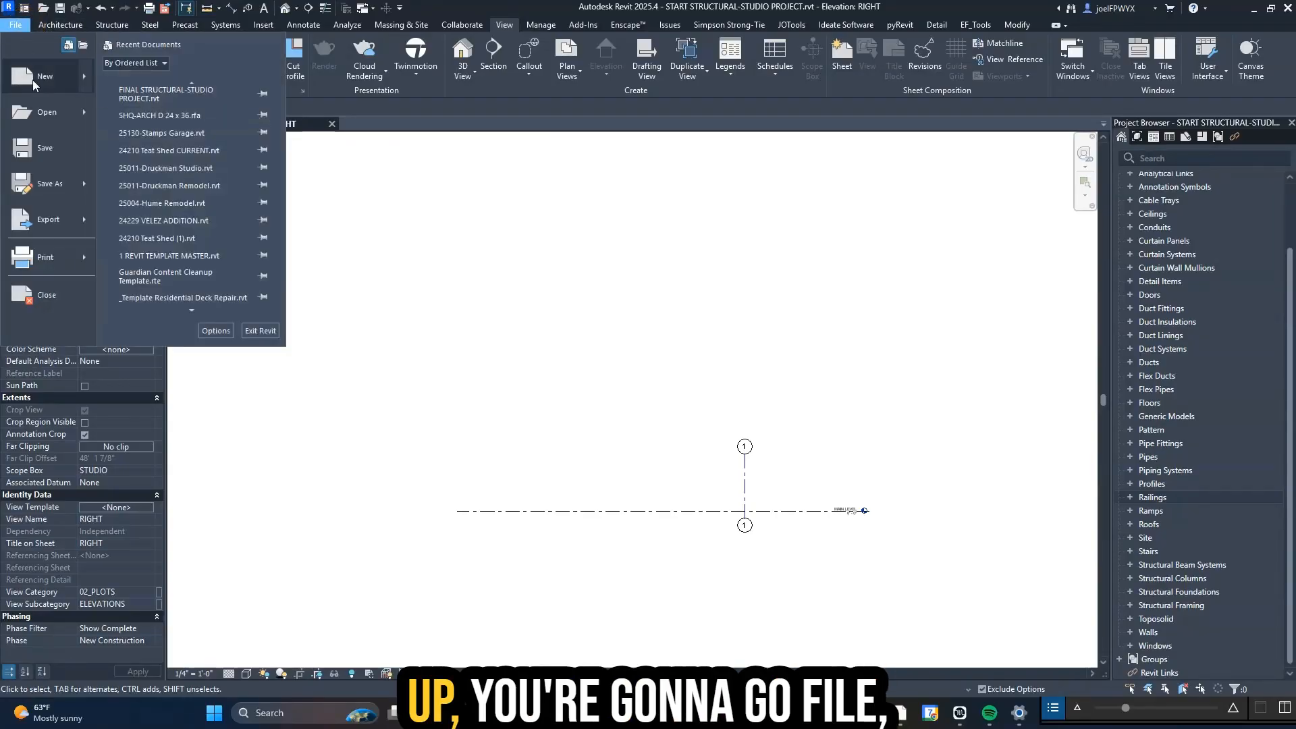
left_click(1022, 348)
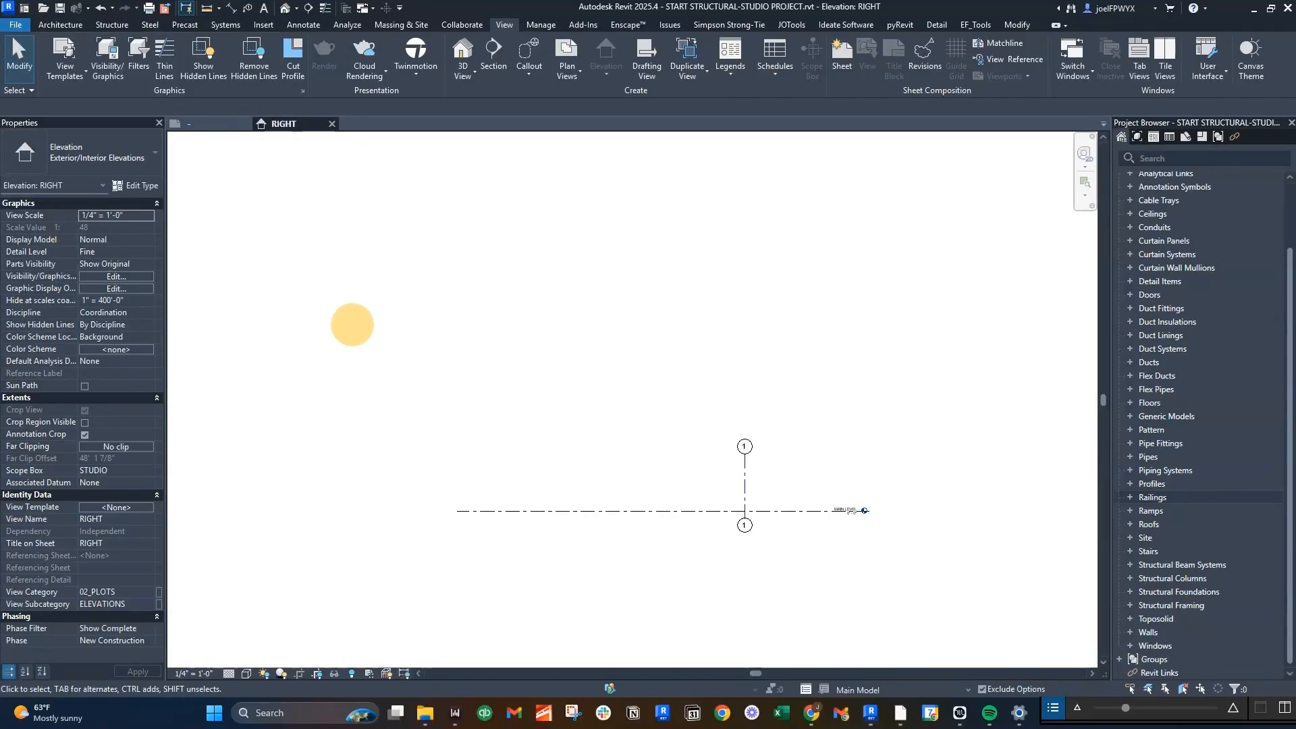
left_click(15, 25)
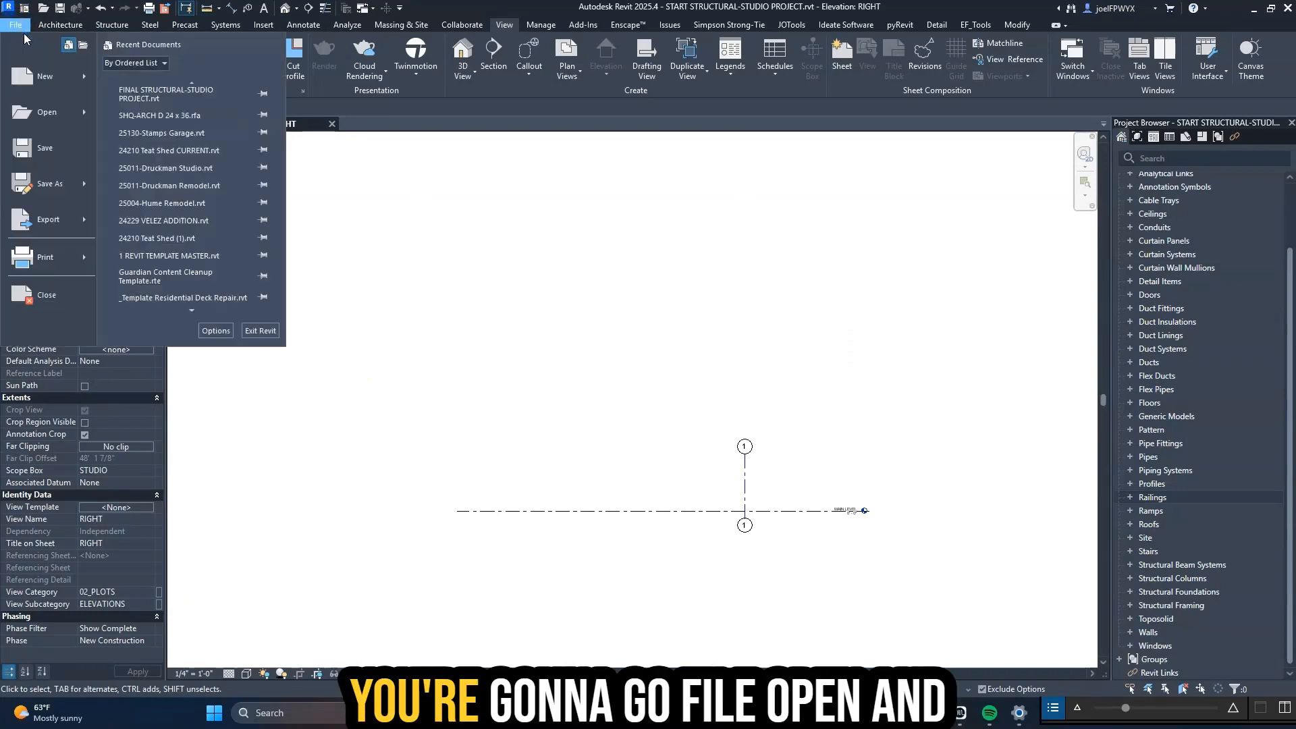
mouse_move(47, 119)
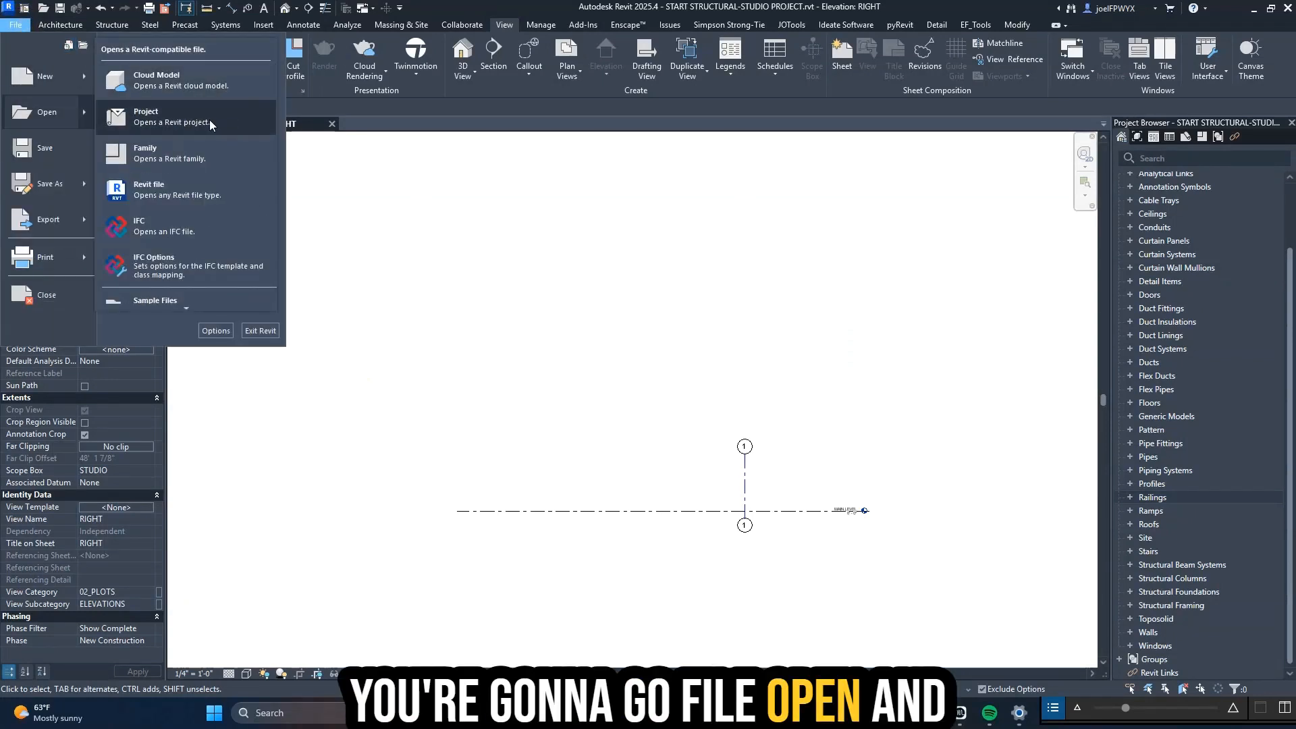
left_click(161, 120)
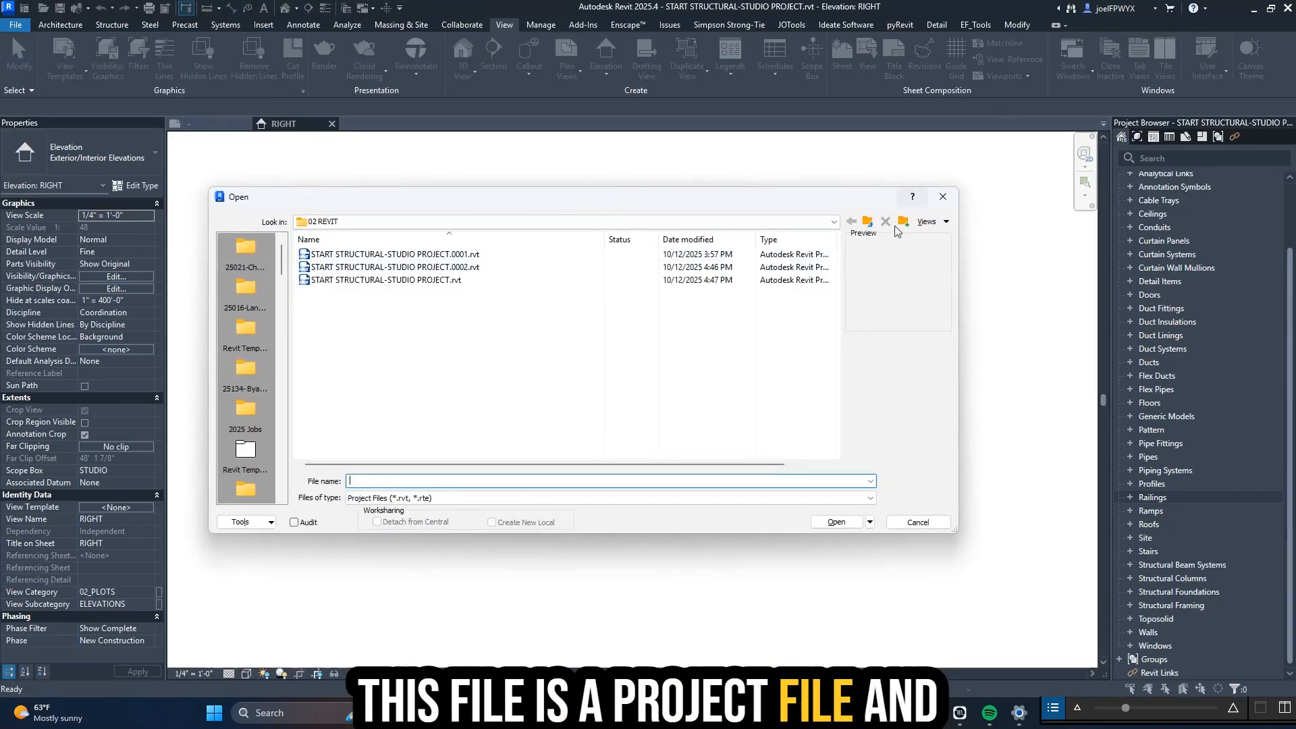
left_click(868, 222)
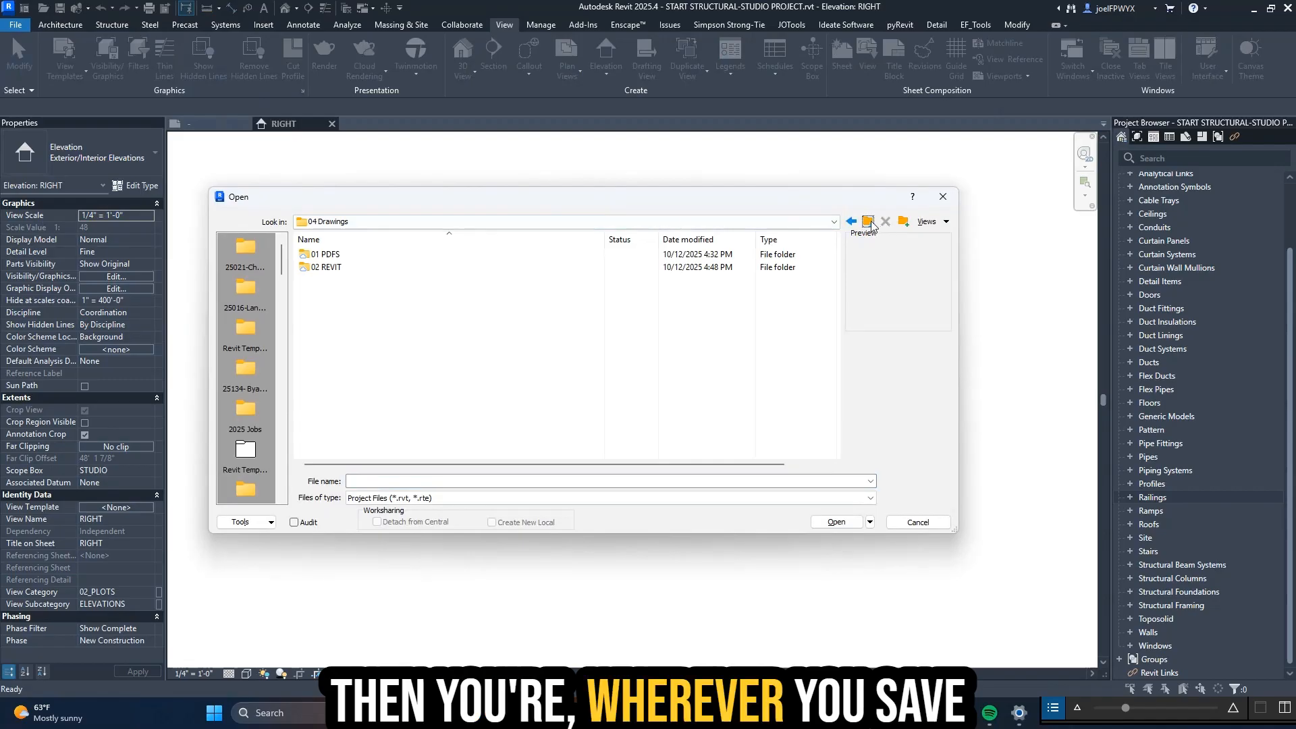
left_click(868, 223)
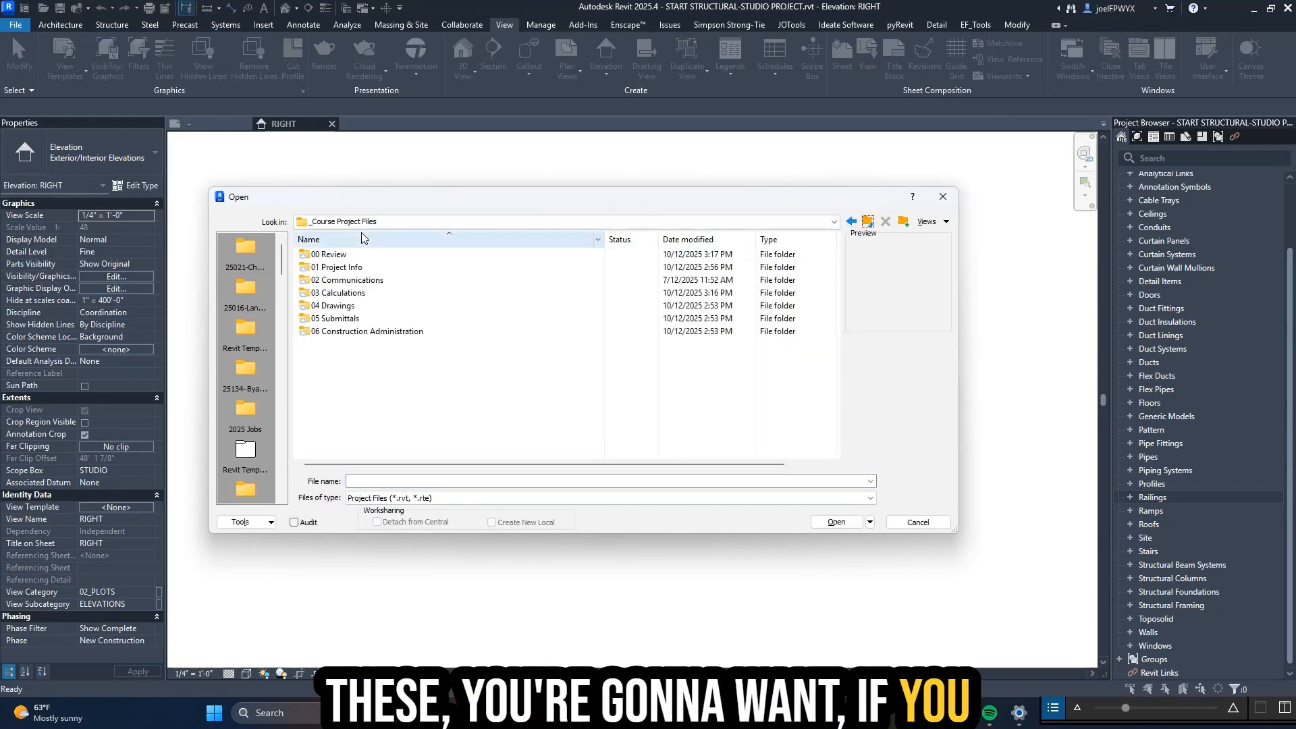
double_click(335, 306)
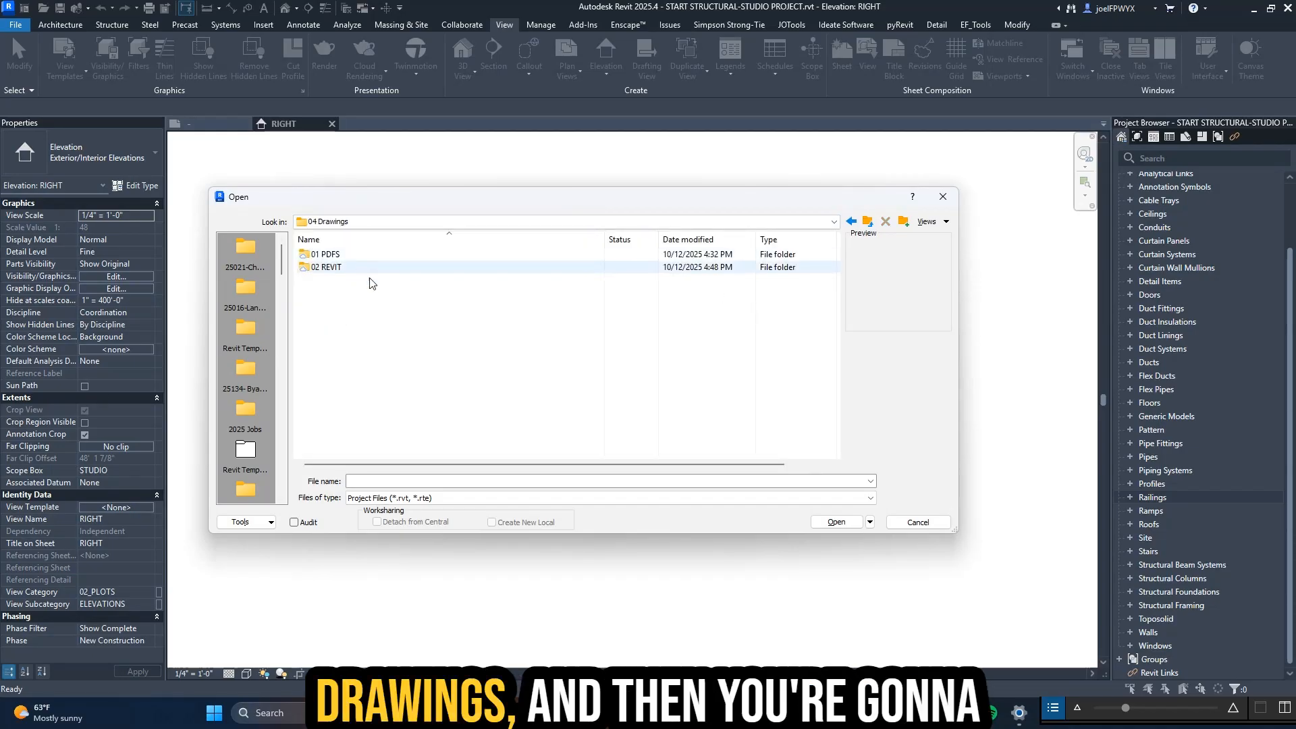
double_click(331, 268)
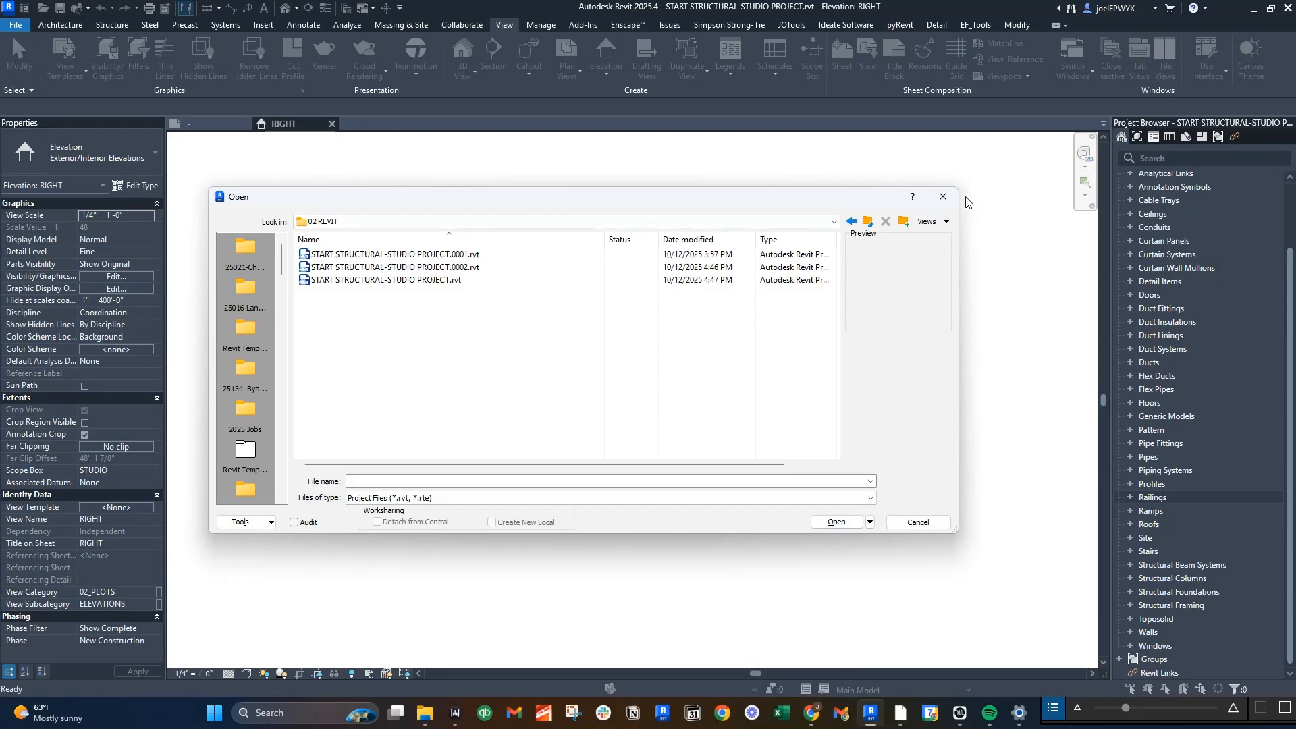
left_click(943, 197)
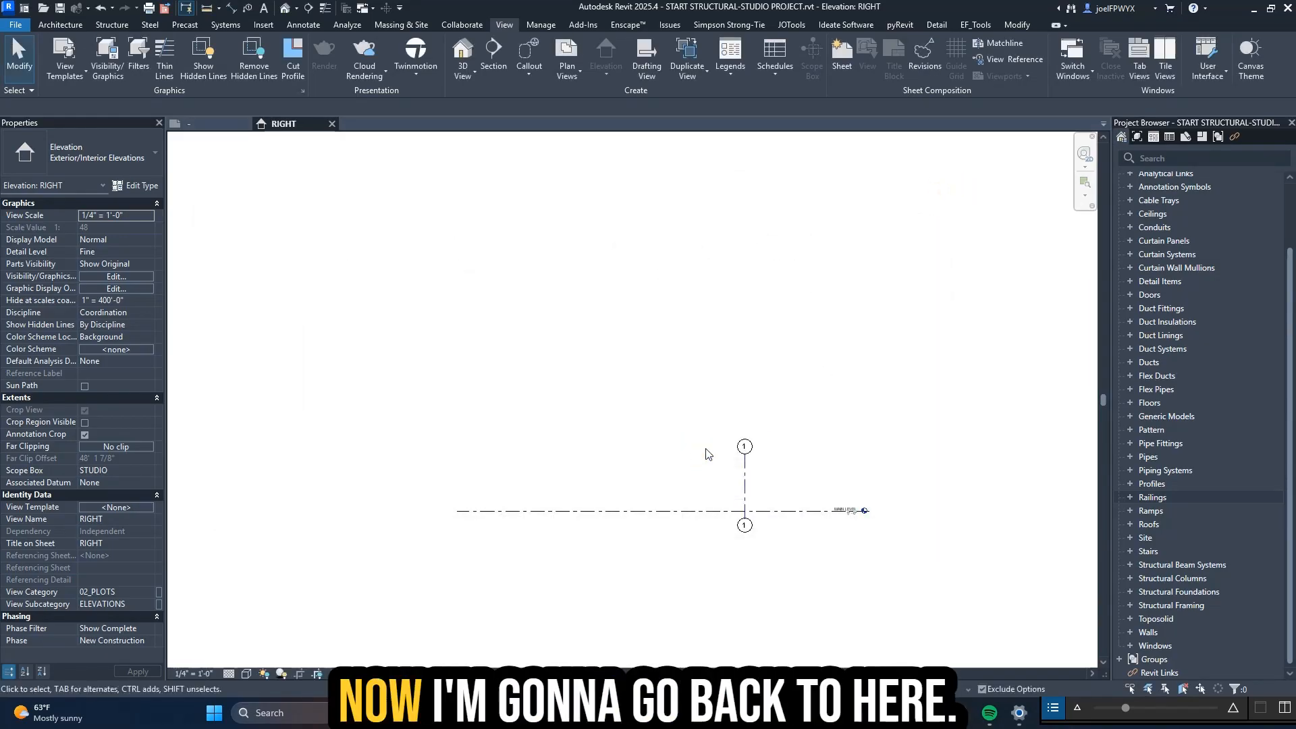
- Save the project as START STRUCTURAL-STUDIO PROJECT.rvt in the 02 REVIT folder with maximum backups set to 1
middle_click_drag(774, 527, 784, 509)
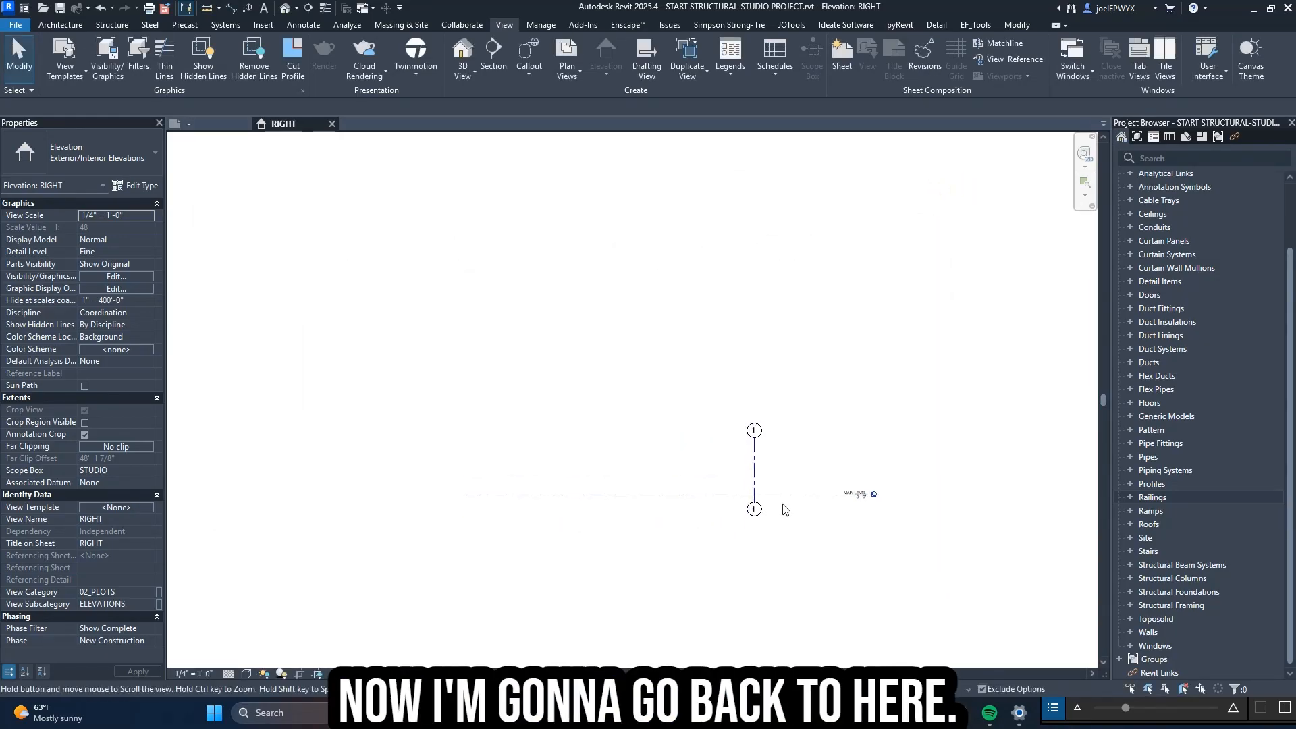
middle_click_drag(827, 458, 819, 463)
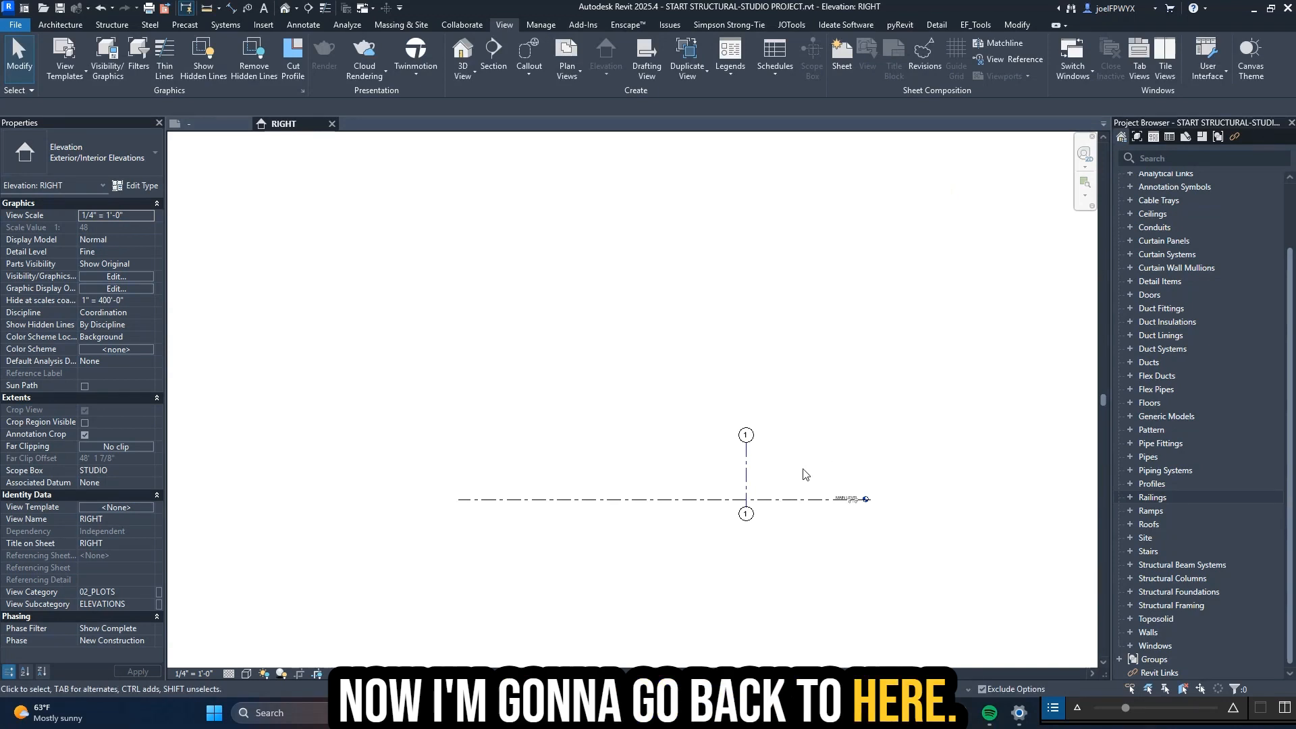
left_click(15, 24)
left_click(2, 28)
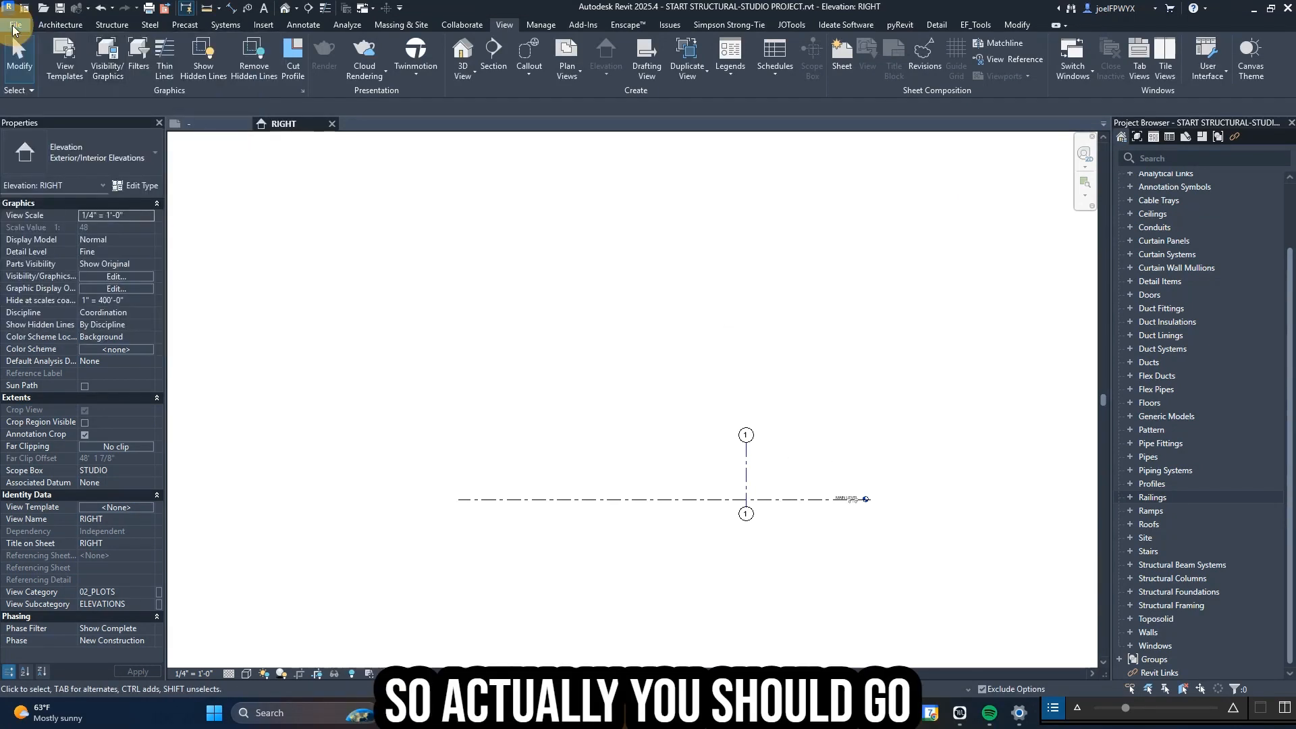
left_click(15, 25)
mouse_move(47, 183)
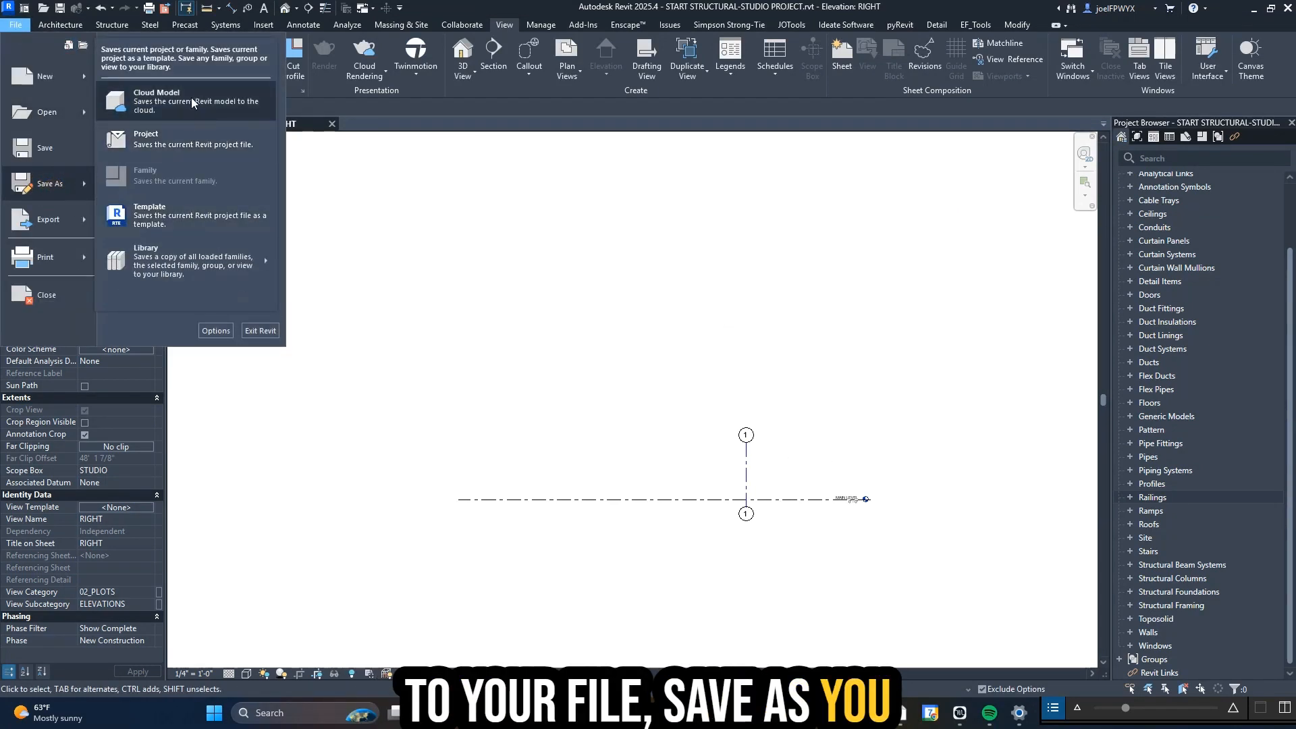
left_click(195, 138)
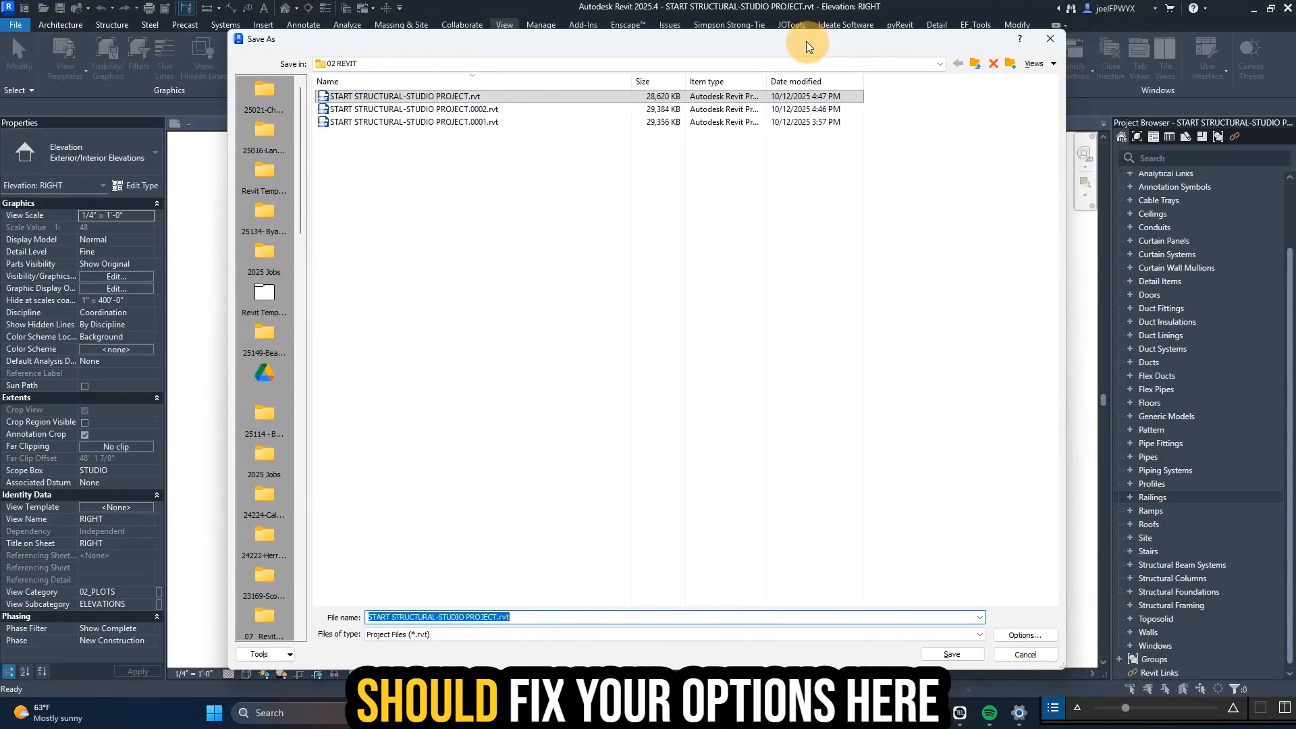
left_click_drag(806, 42, 801, 33)
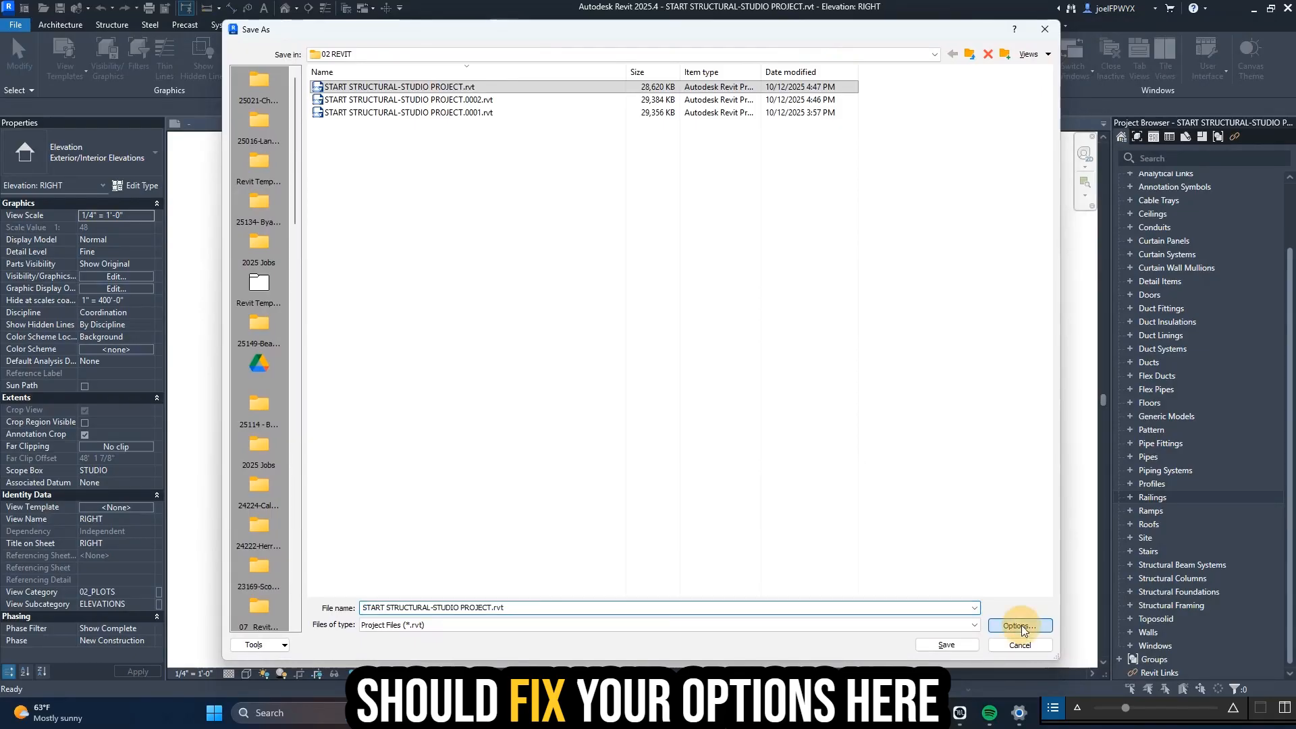
left_click(1020, 626)
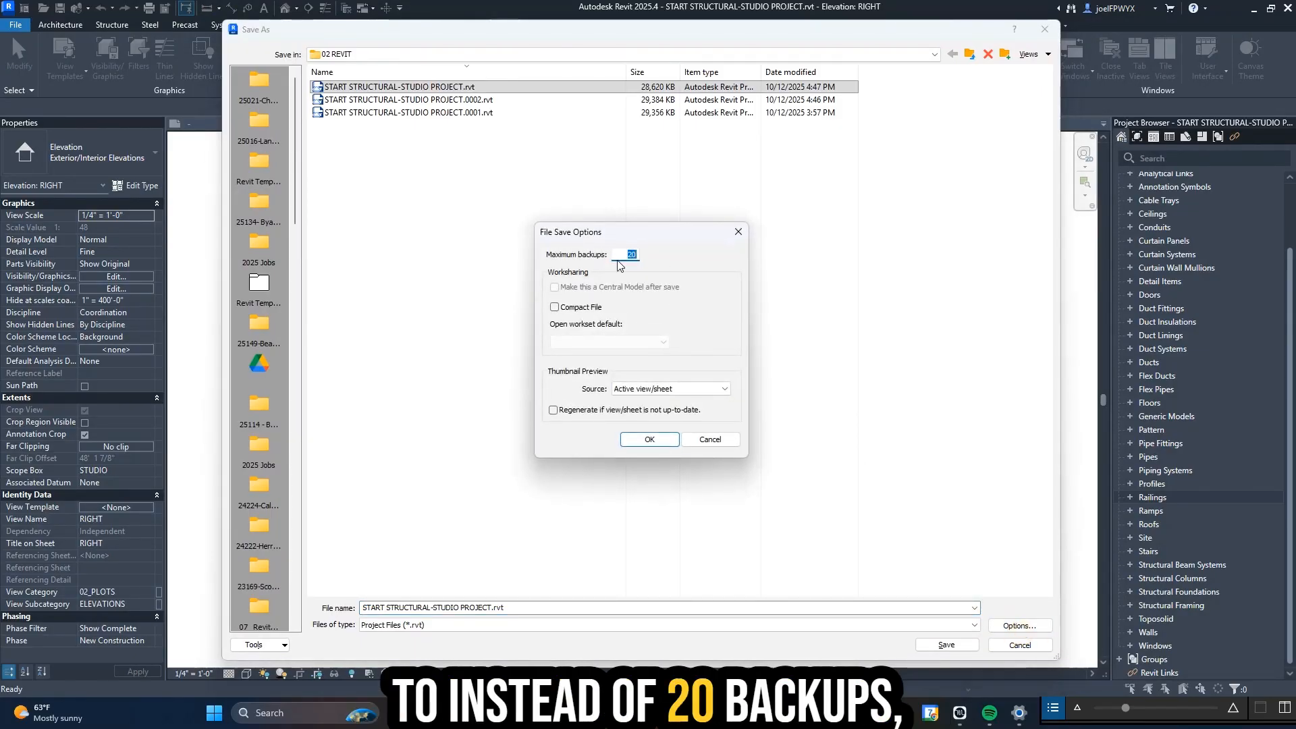
type("1")
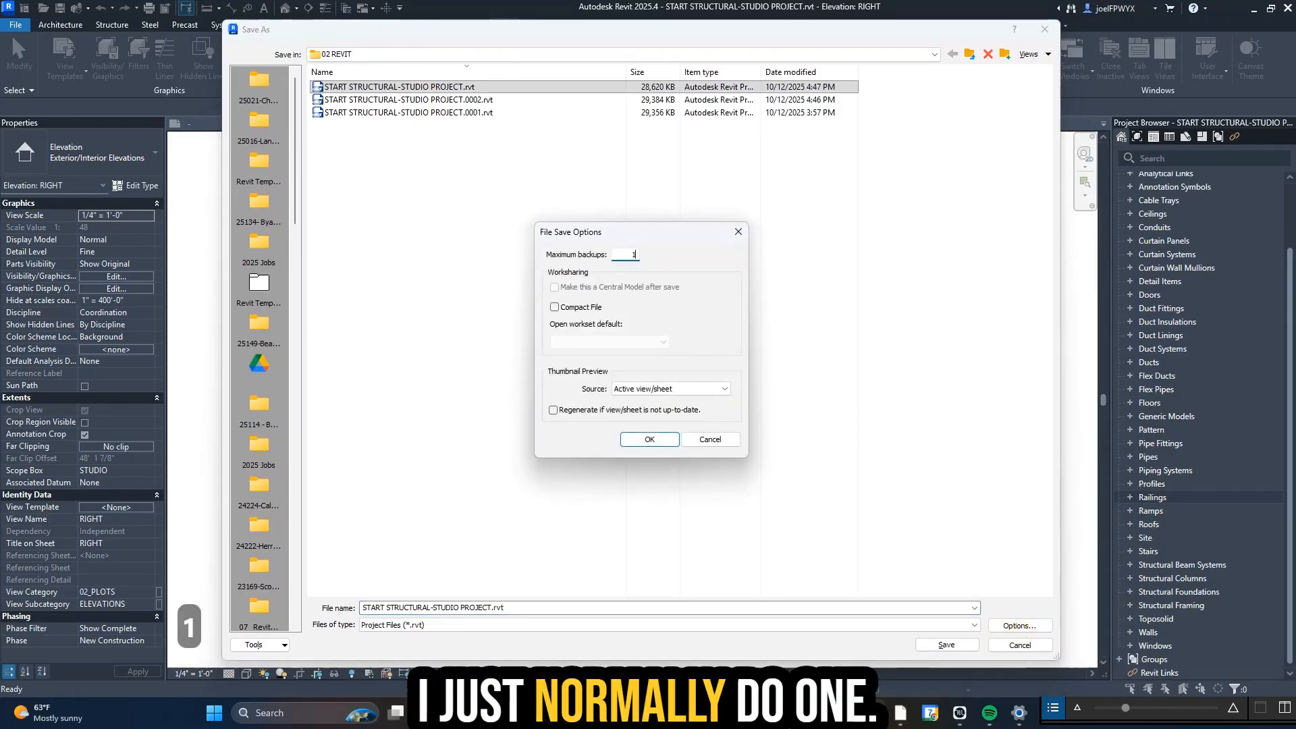
left_click(644, 442)
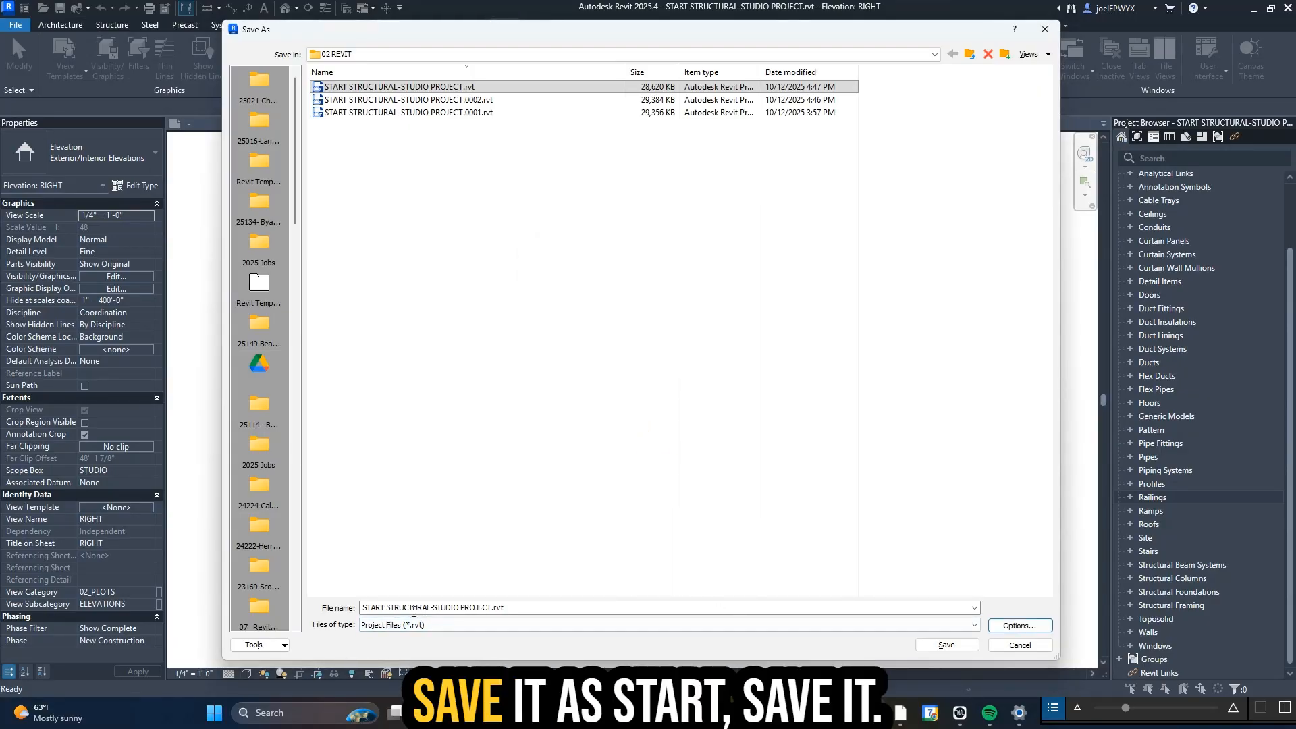
left_click(946, 645)
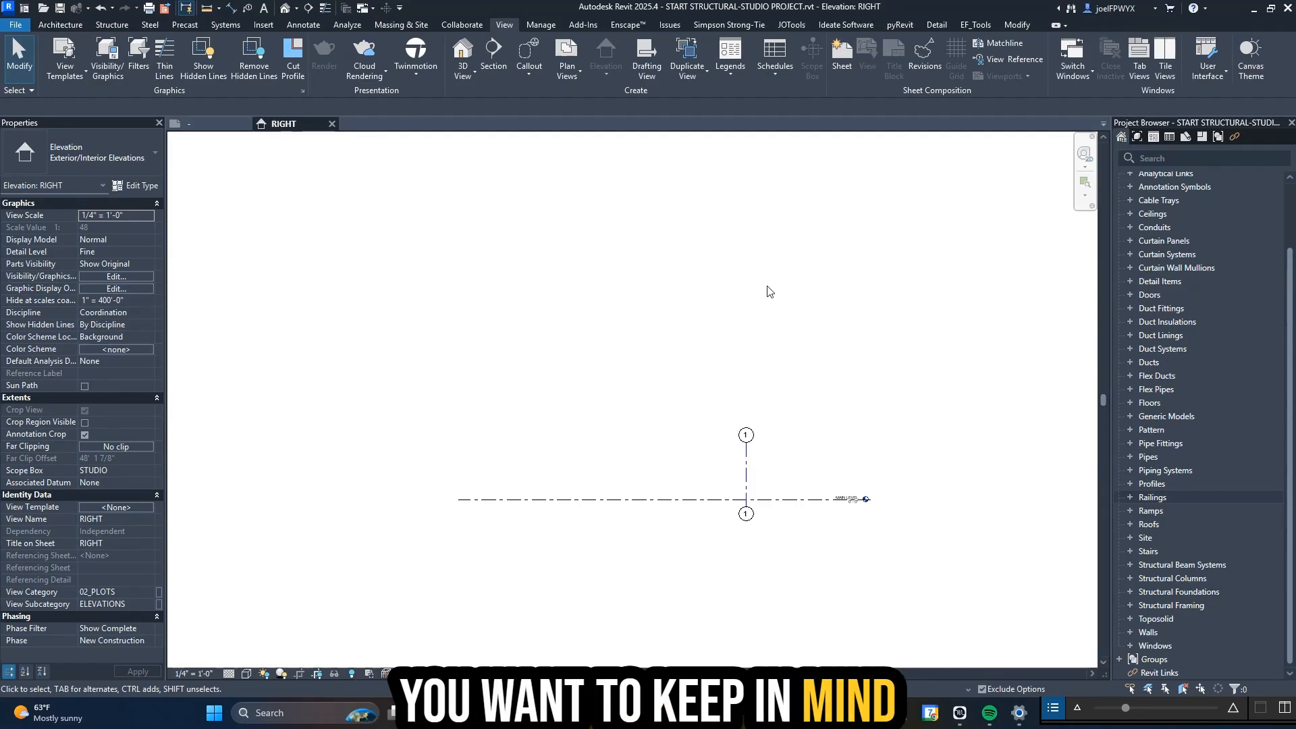
- Look through the General, User Interface, Colors and File Locations settings in the program options, then dismiss them
key("Escape")
key("Escape")
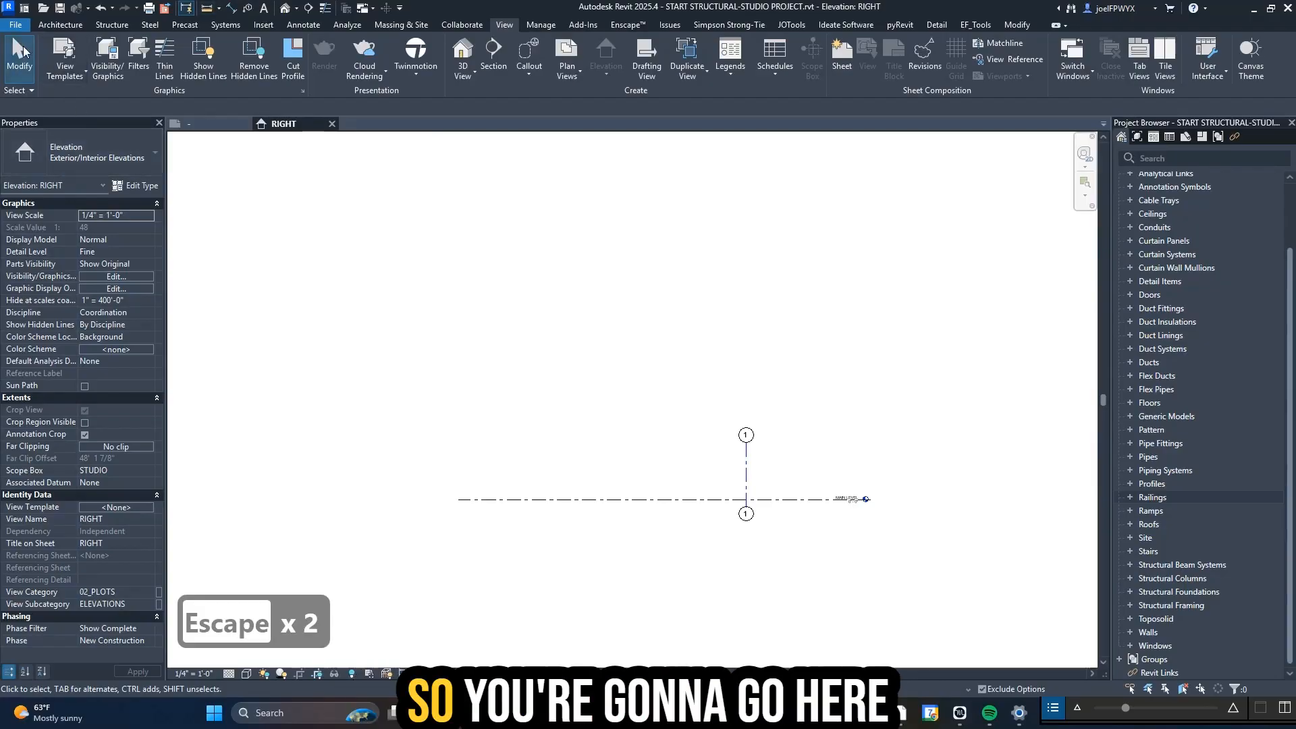
left_click(19, 26)
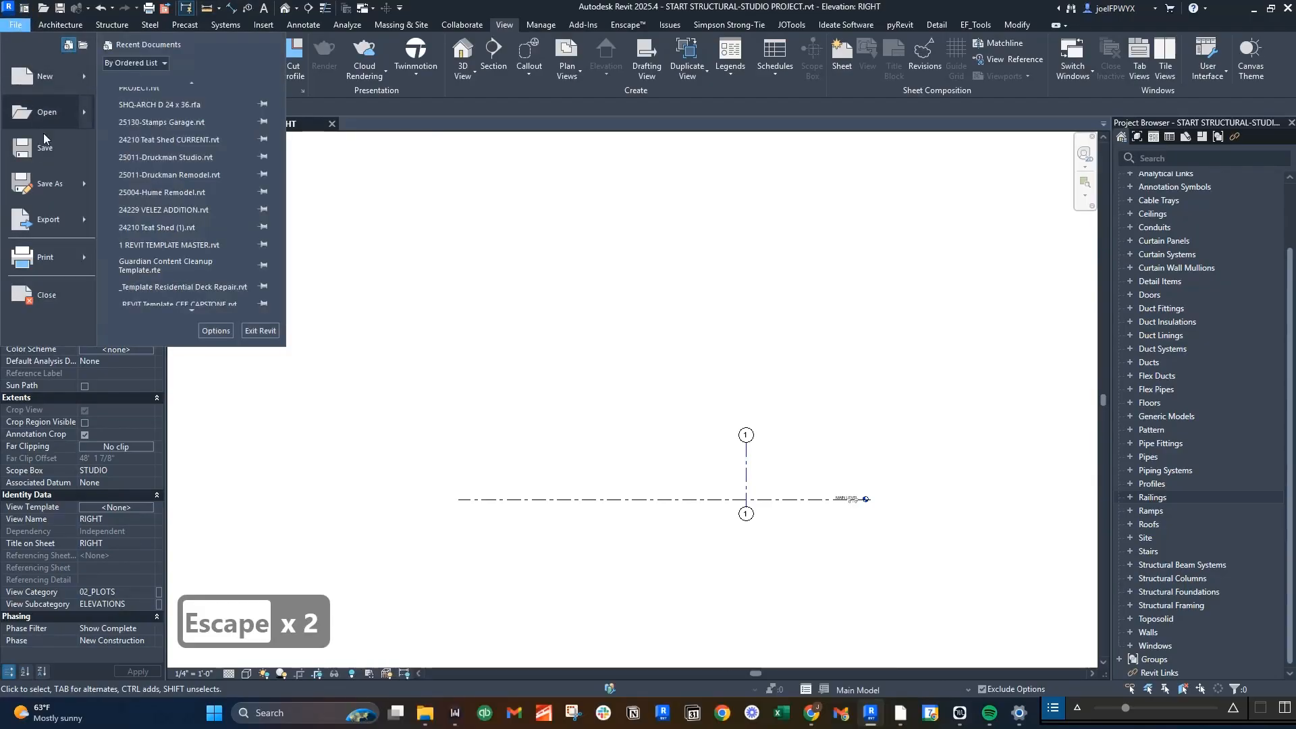
left_click(216, 330)
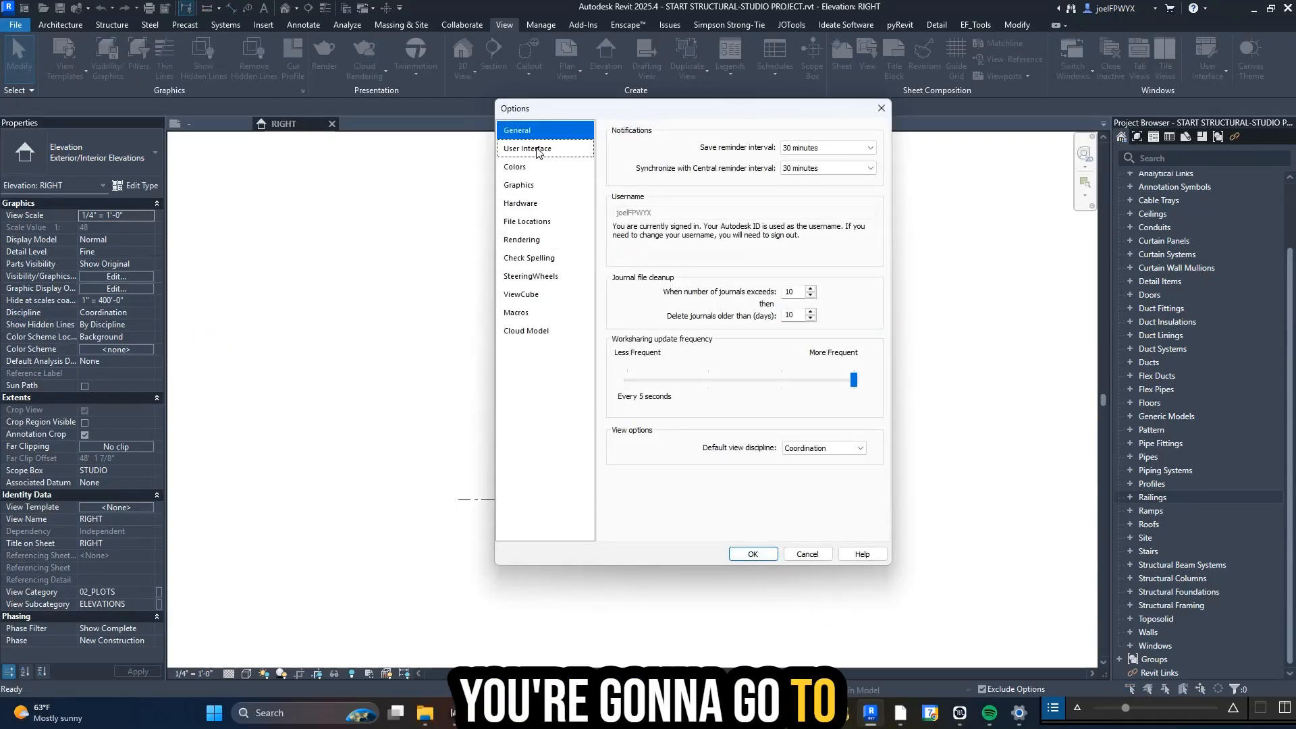
left_click(537, 150)
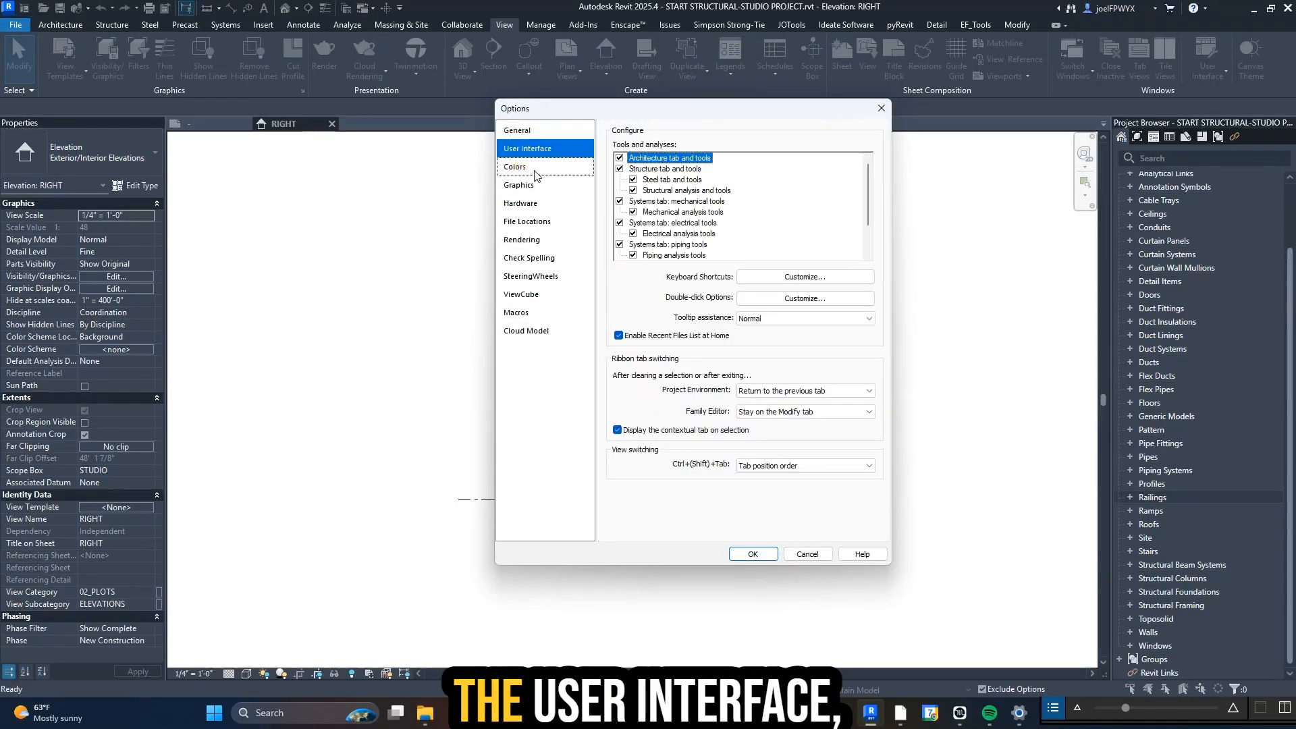
left_click(548, 133)
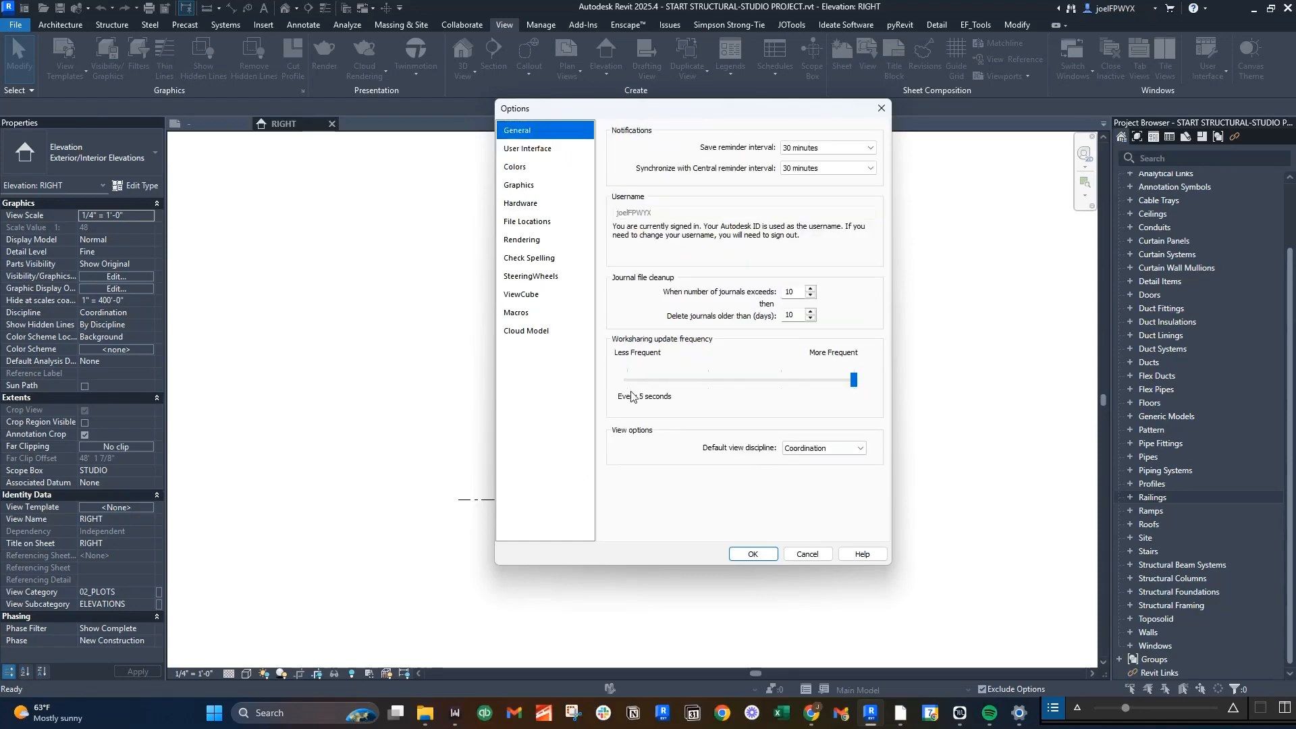
left_click(553, 150)
left_click(530, 167)
left_click(540, 221)
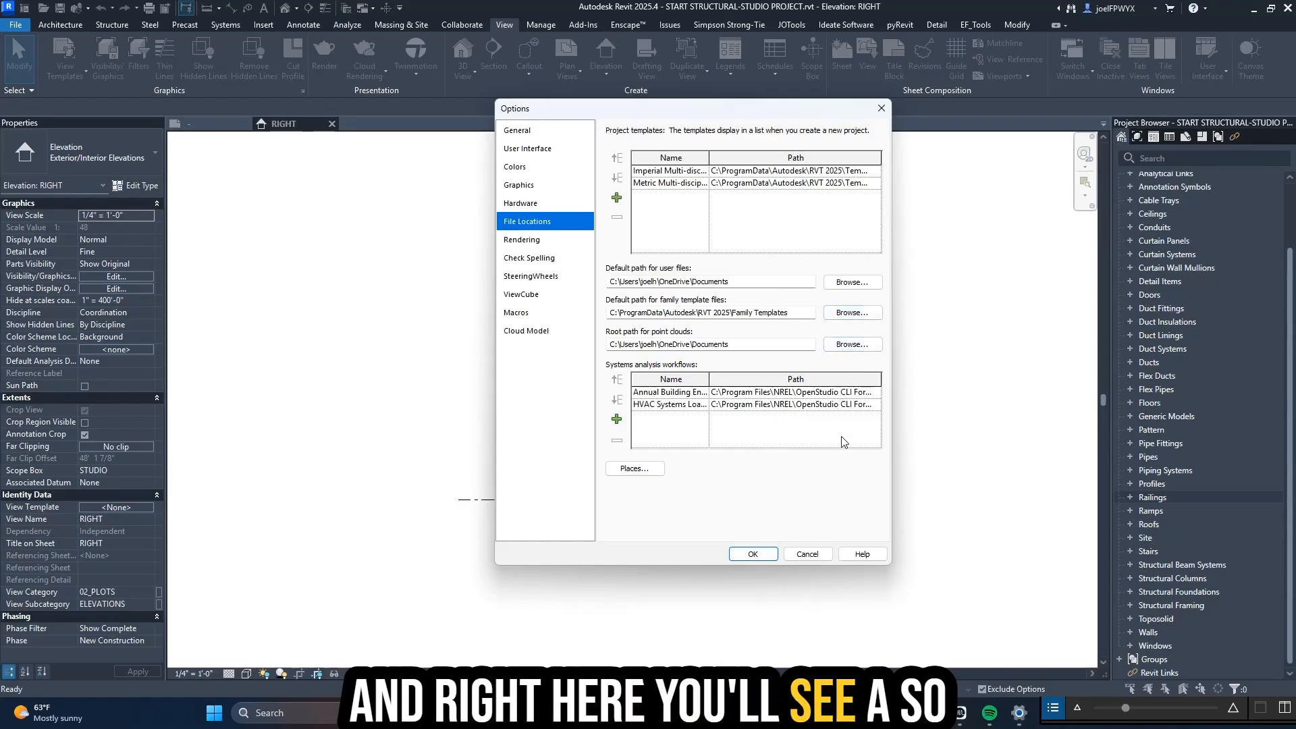
key("Escape")
left_click(607, 340)
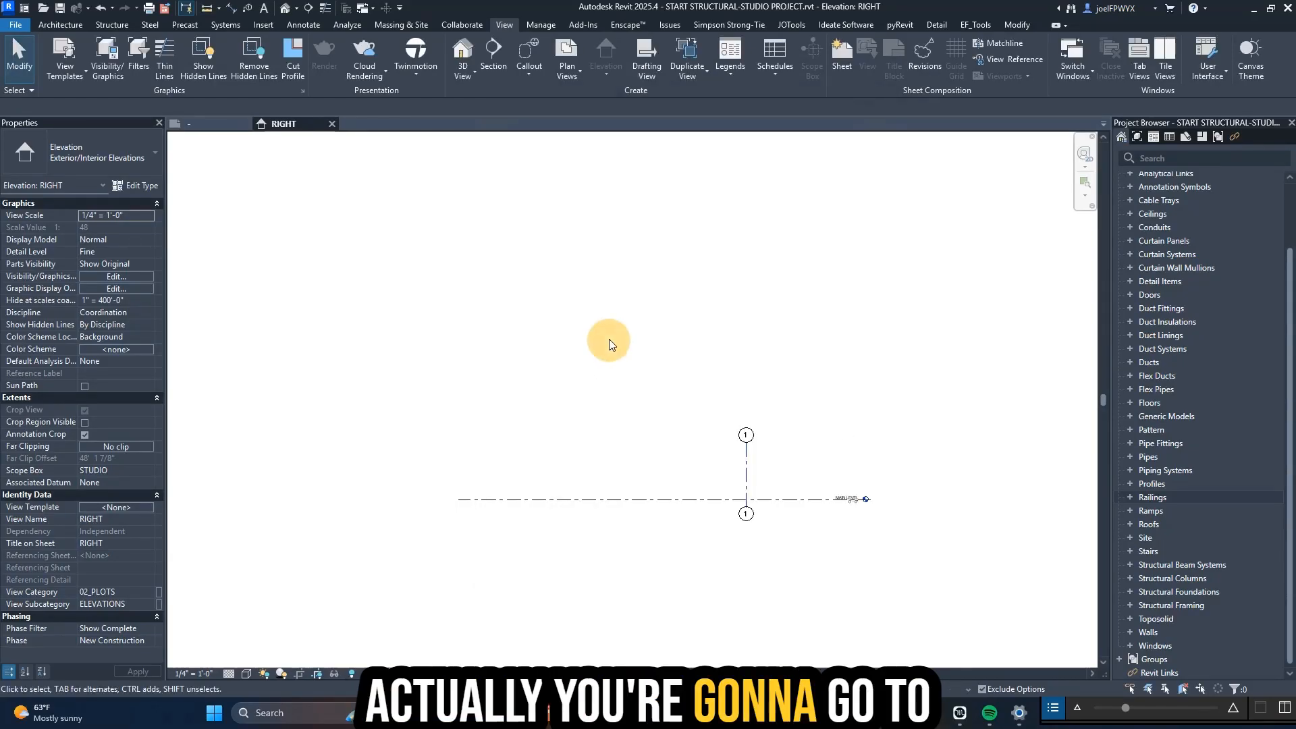
key("Escape")
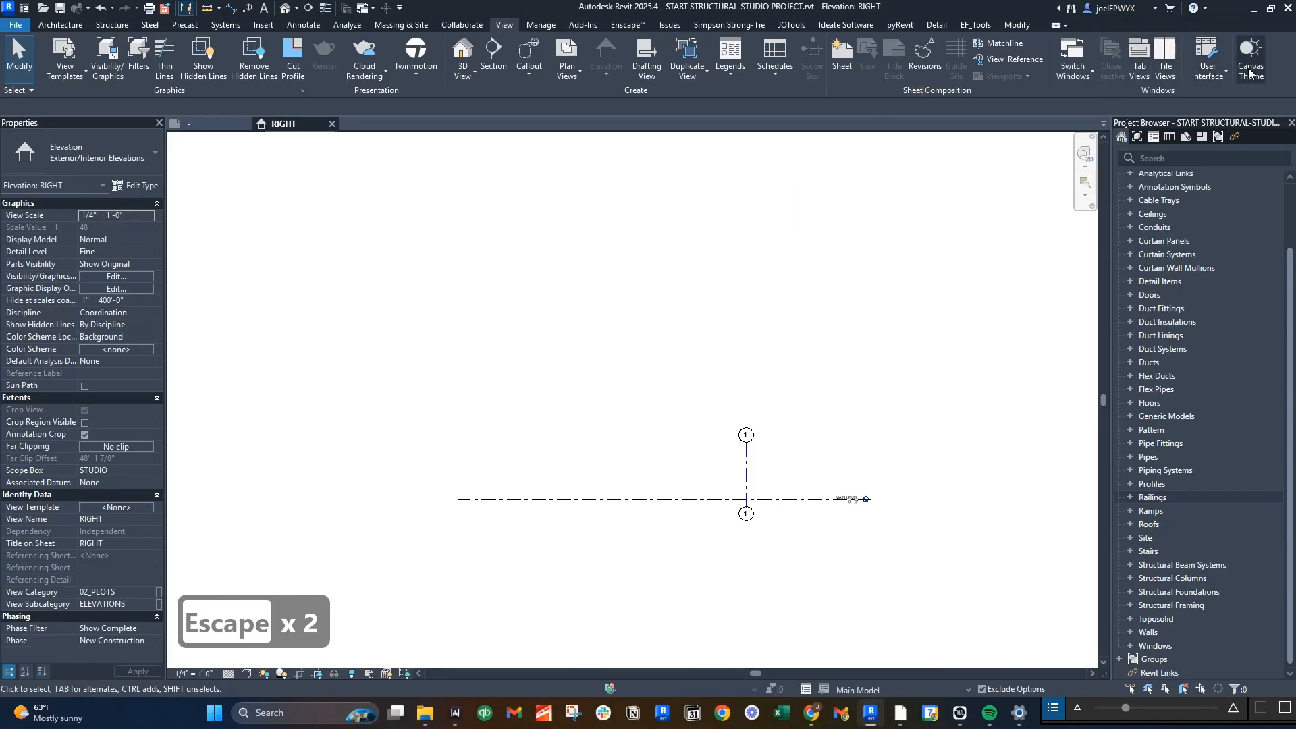
- Start a keyboard shortcuts import and browse to the _ Course Resources folder of 01_Revit- Design Course-Studio Project
left_click(1208, 64)
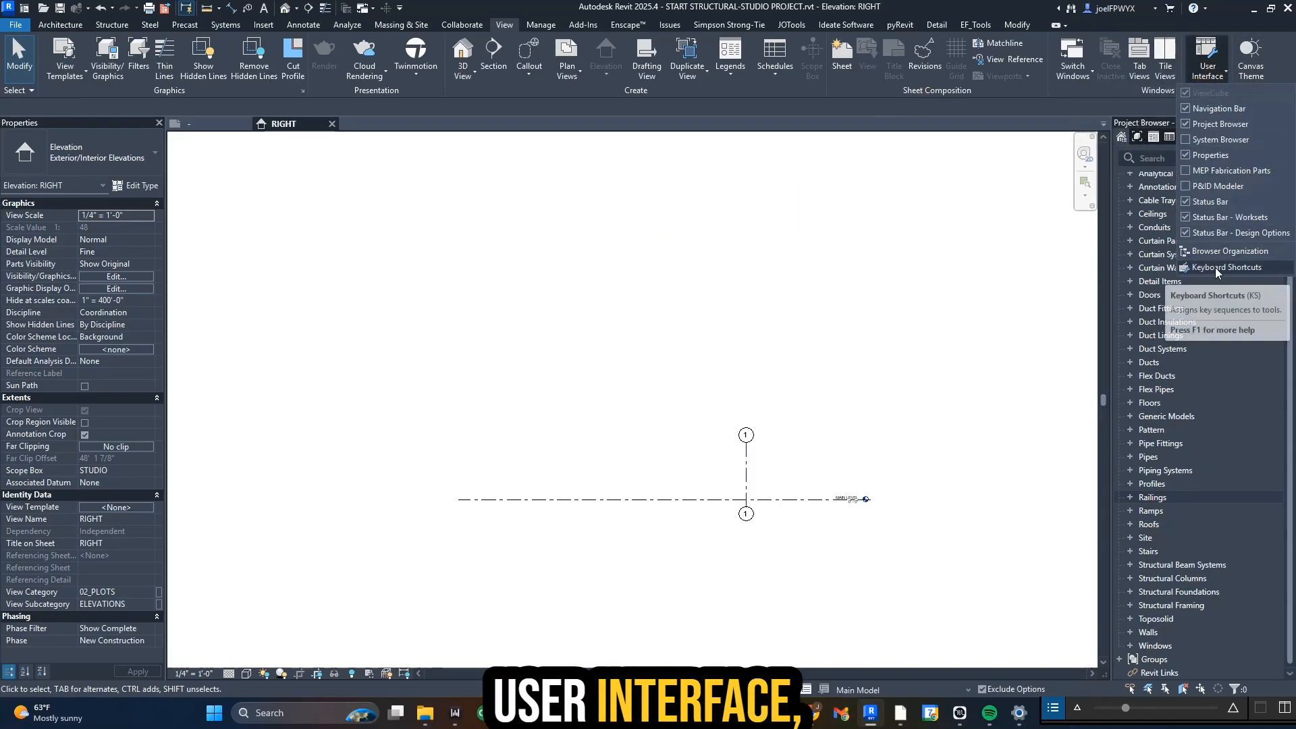
left_click(1215, 267)
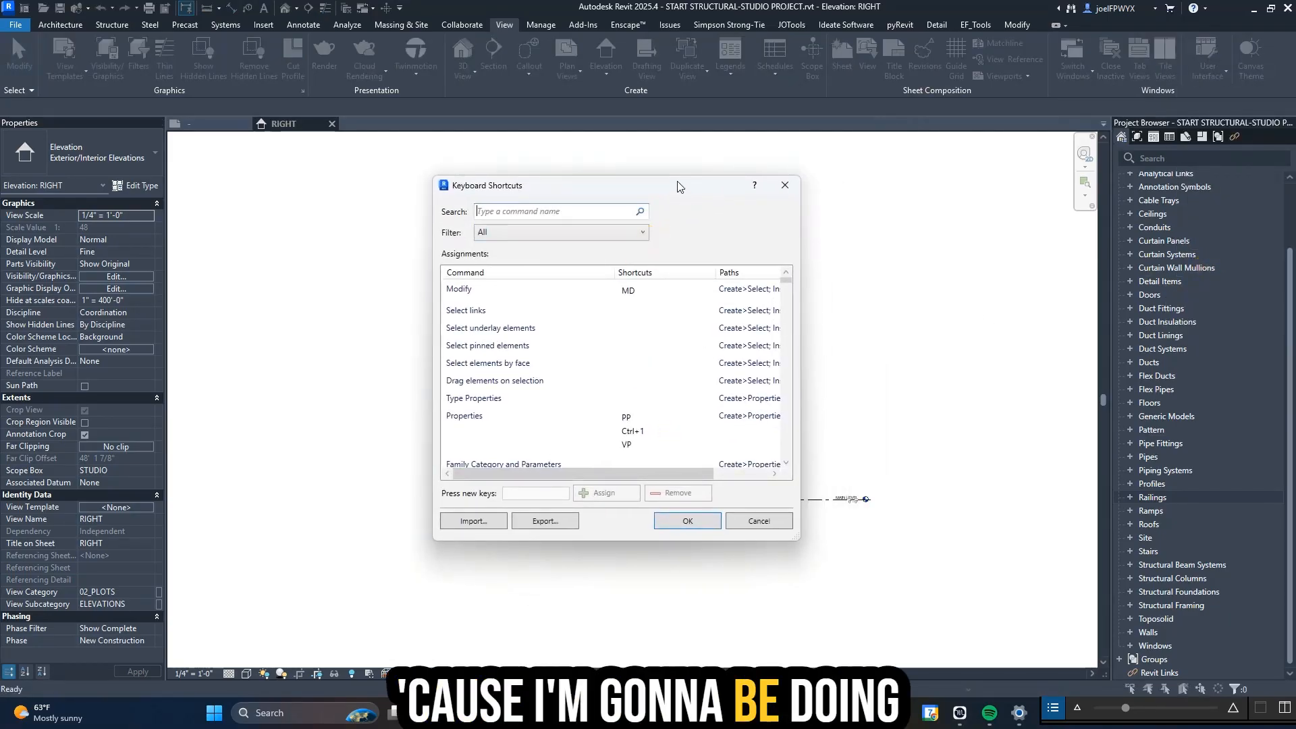
left_click_drag(796, 217, 672, 148)
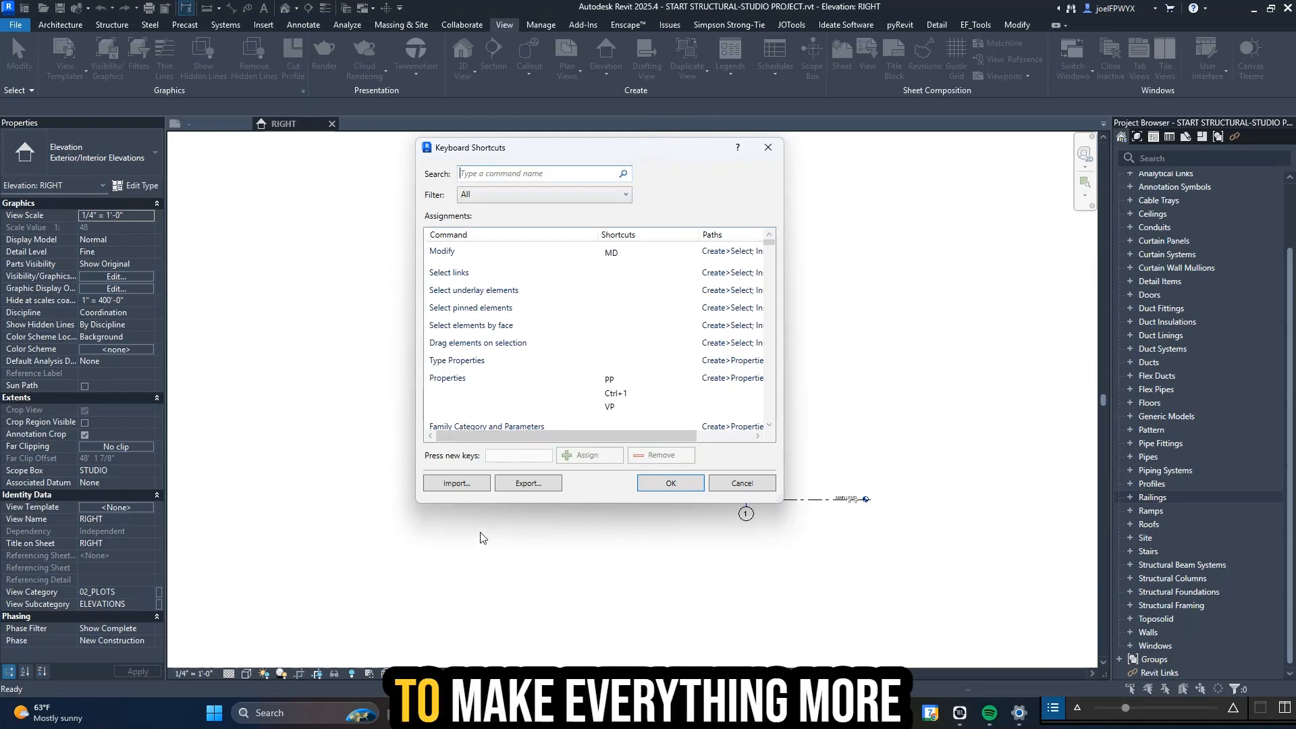
left_click(504, 455)
left_click(460, 484)
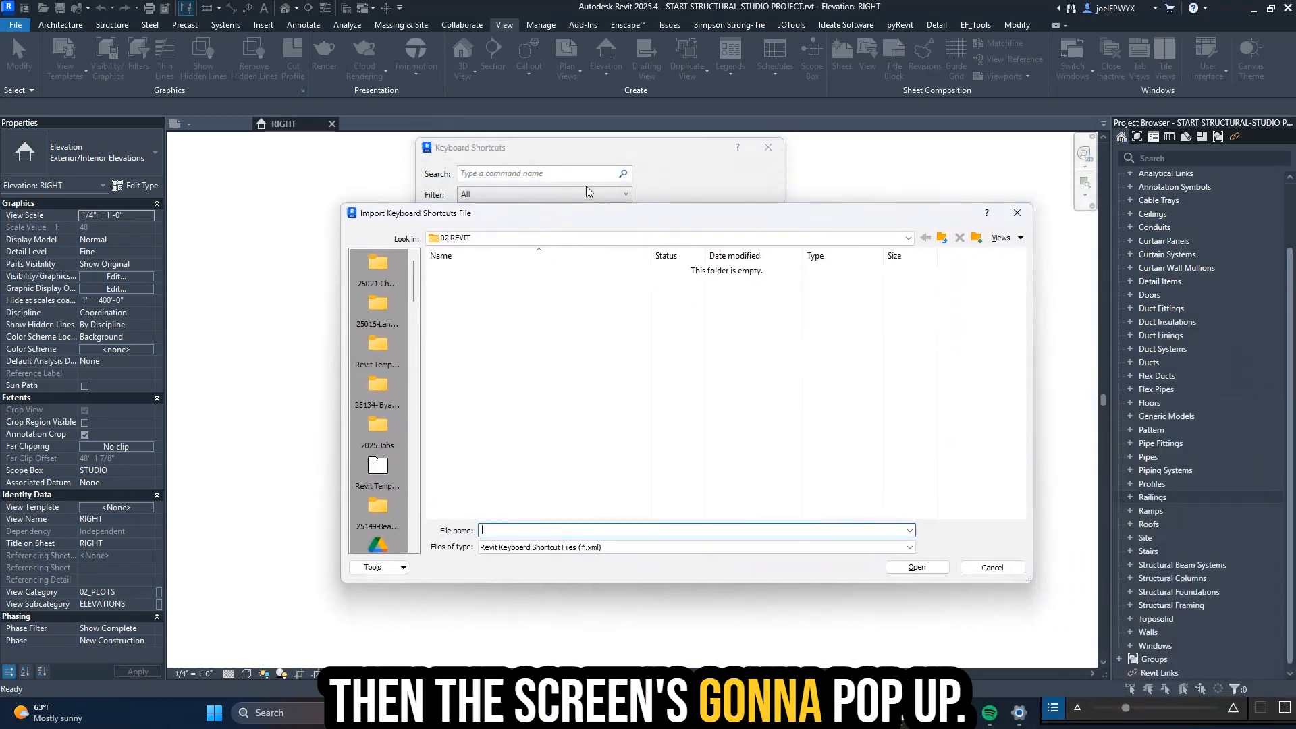
left_click(942, 241)
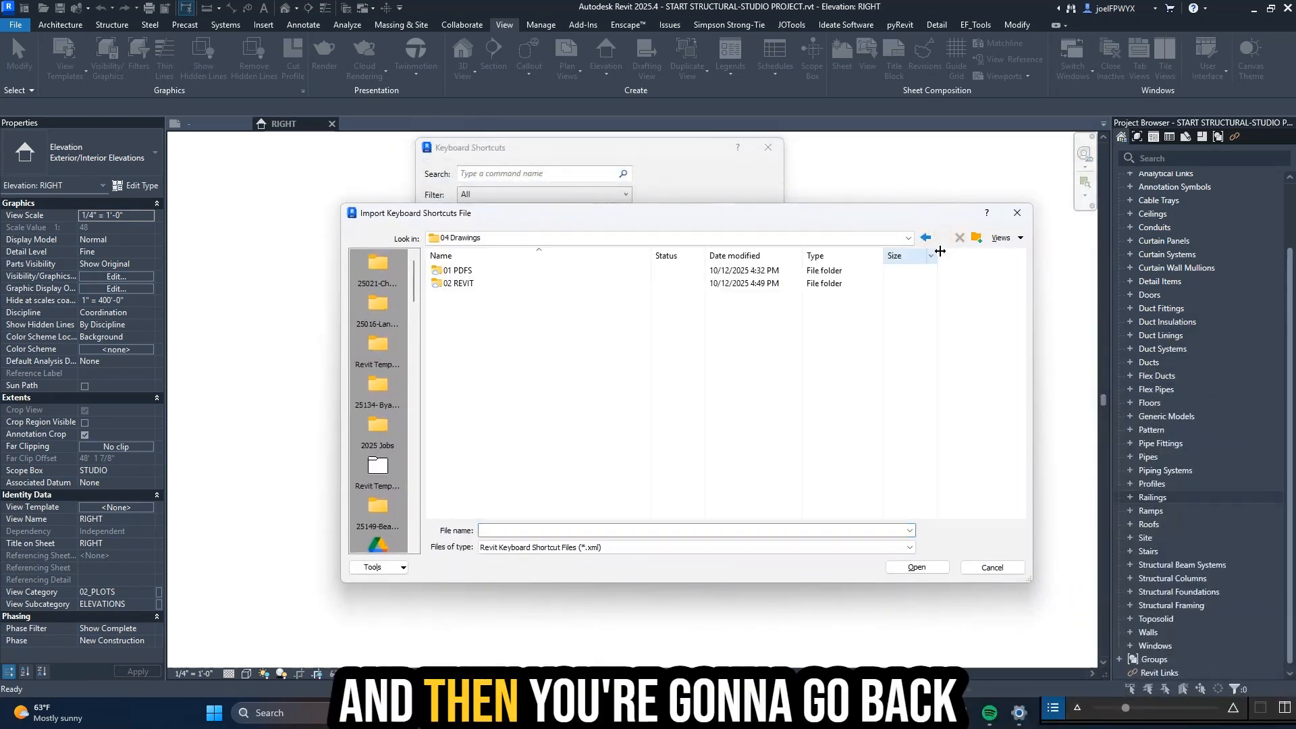
left_click(943, 243)
left_click(942, 239)
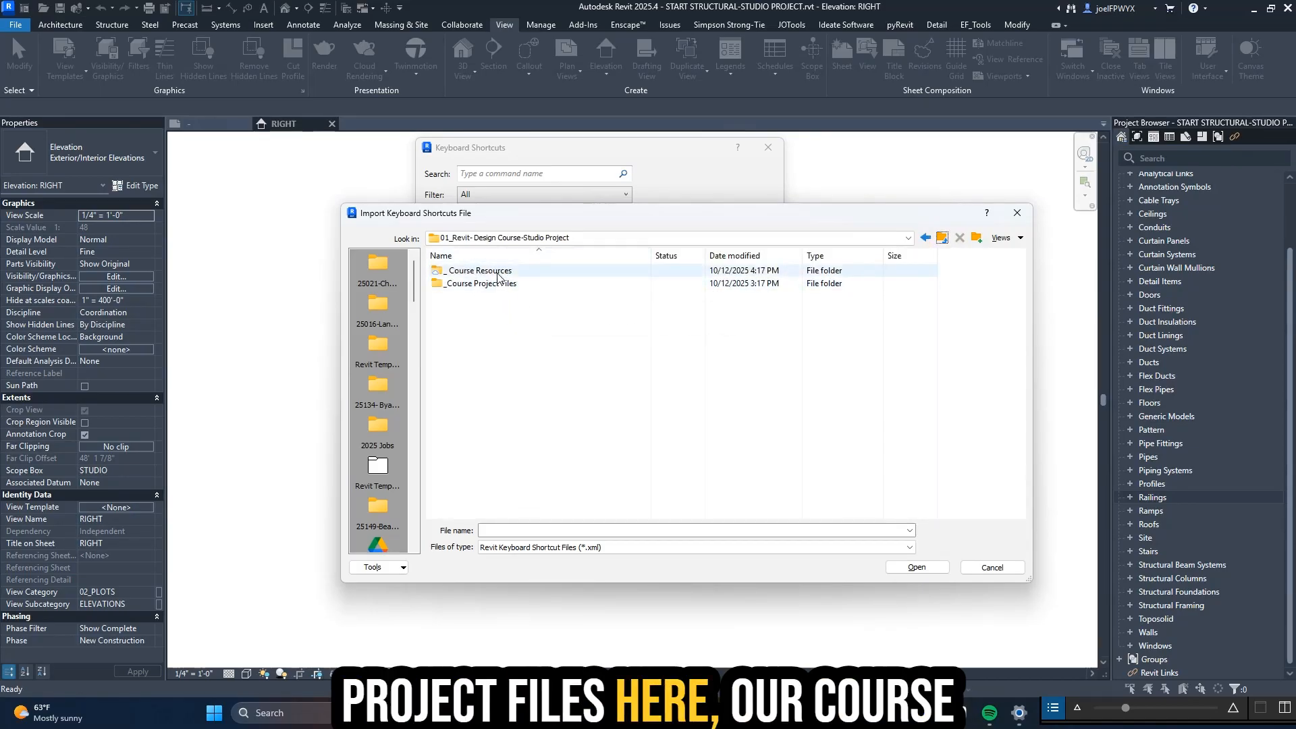
double_click(489, 272)
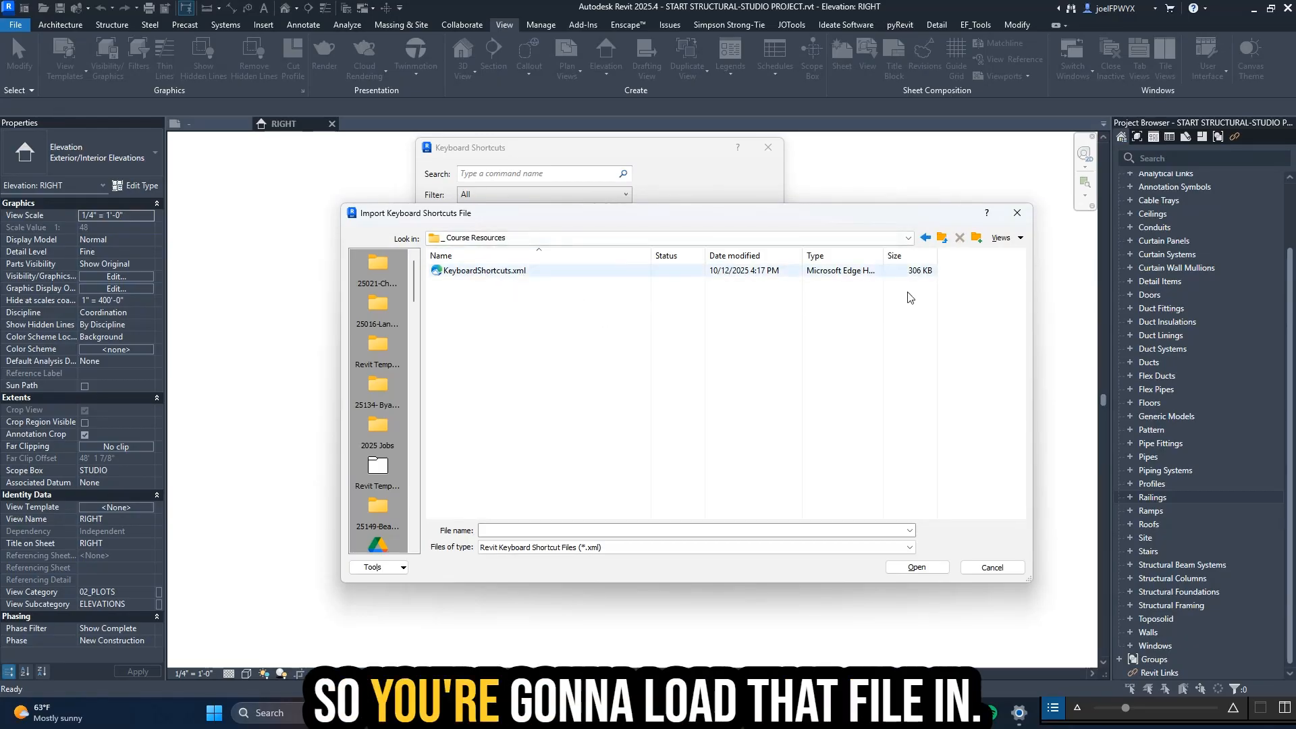
- Import KeyboardShortcuts.xml, overwriting the existing shortcut settings, and save the project
left_click(607, 271)
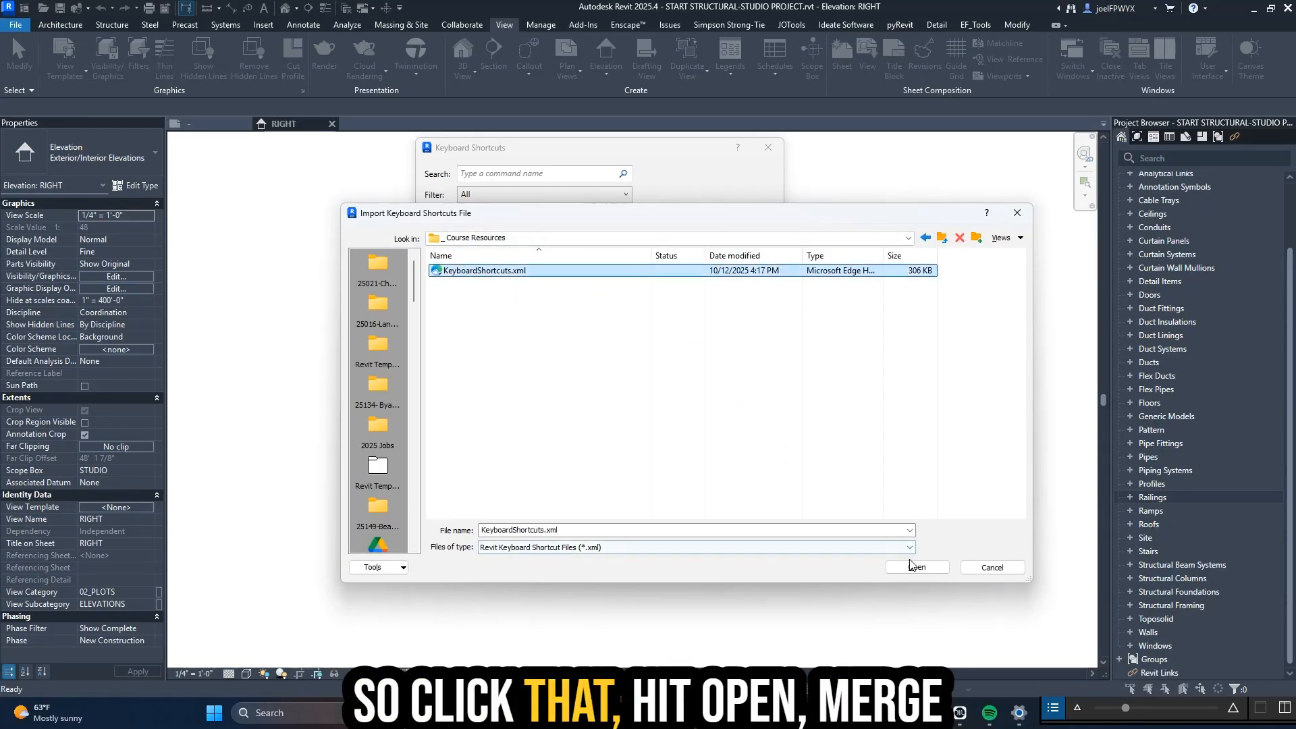
left_click(916, 567)
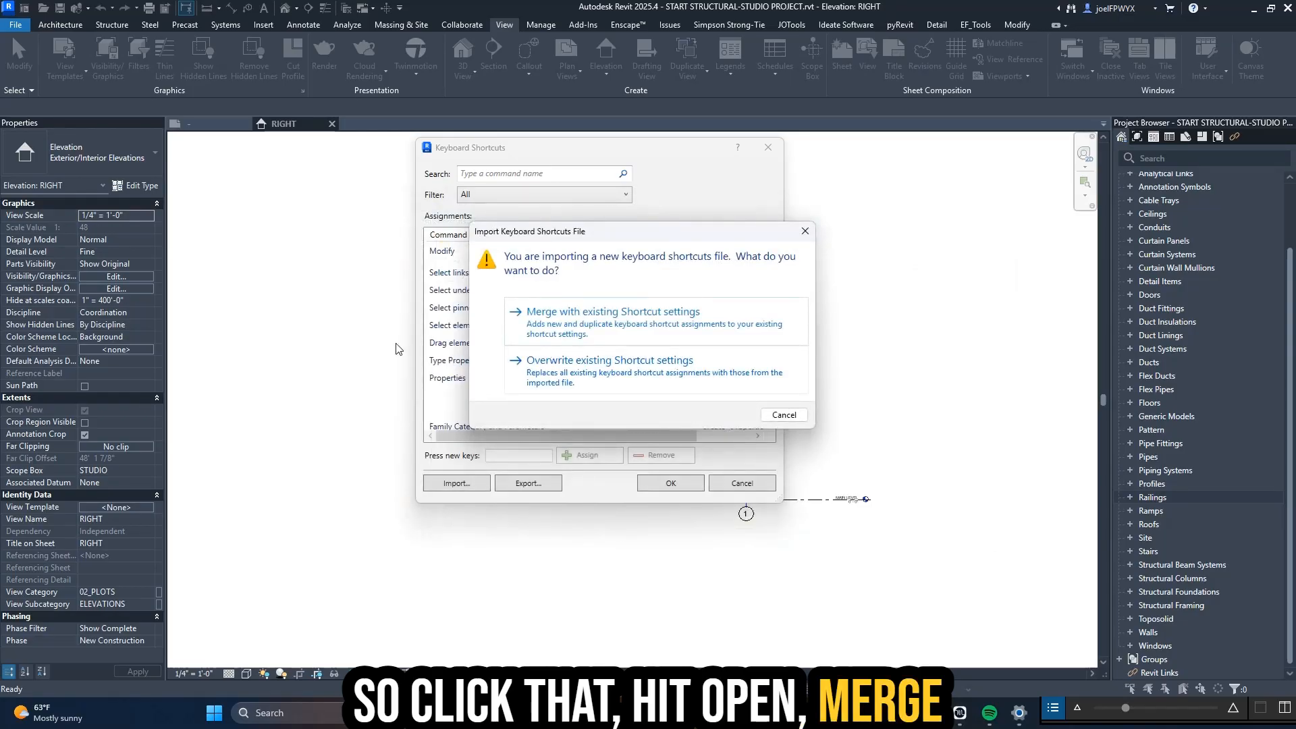
left_click(648, 365)
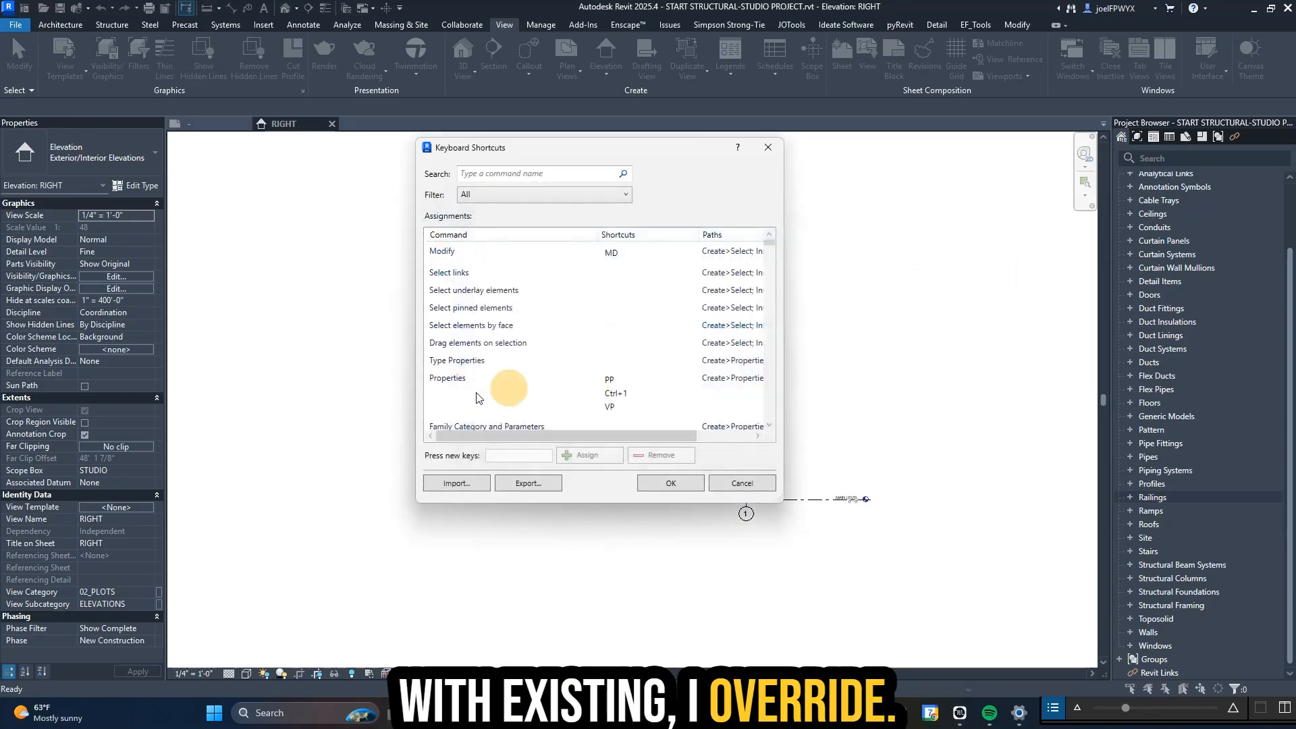
left_click(667, 483)
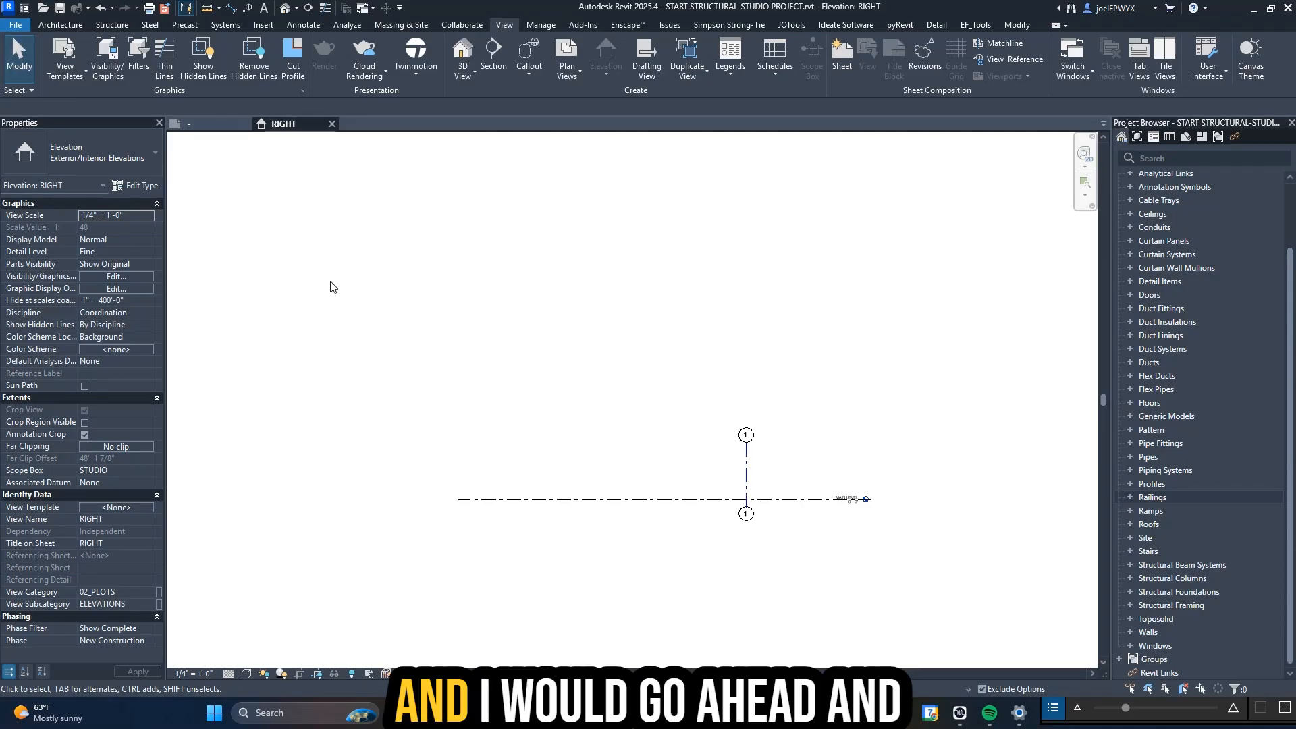
key("ctrl+s")
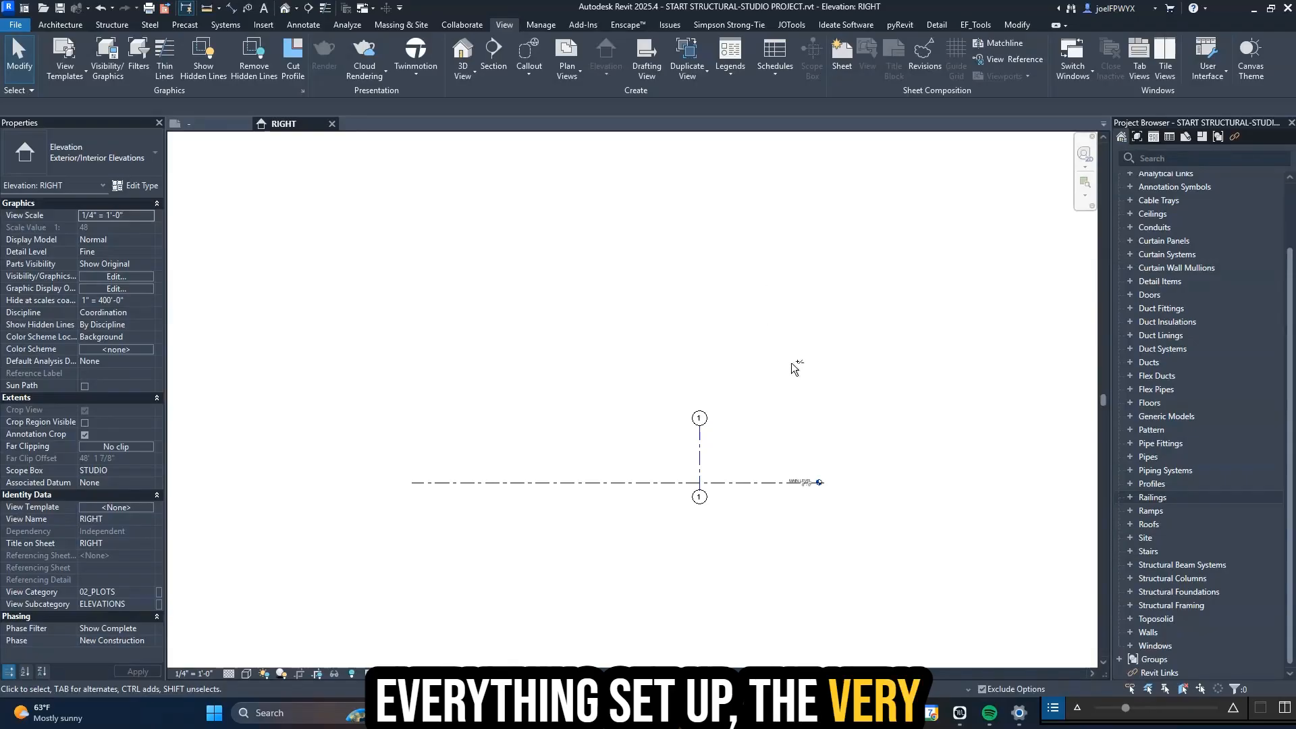
- Open the MAIN LEVEL floor plan view from the project's floor plans
scroll(1115, 342, "up", 2)
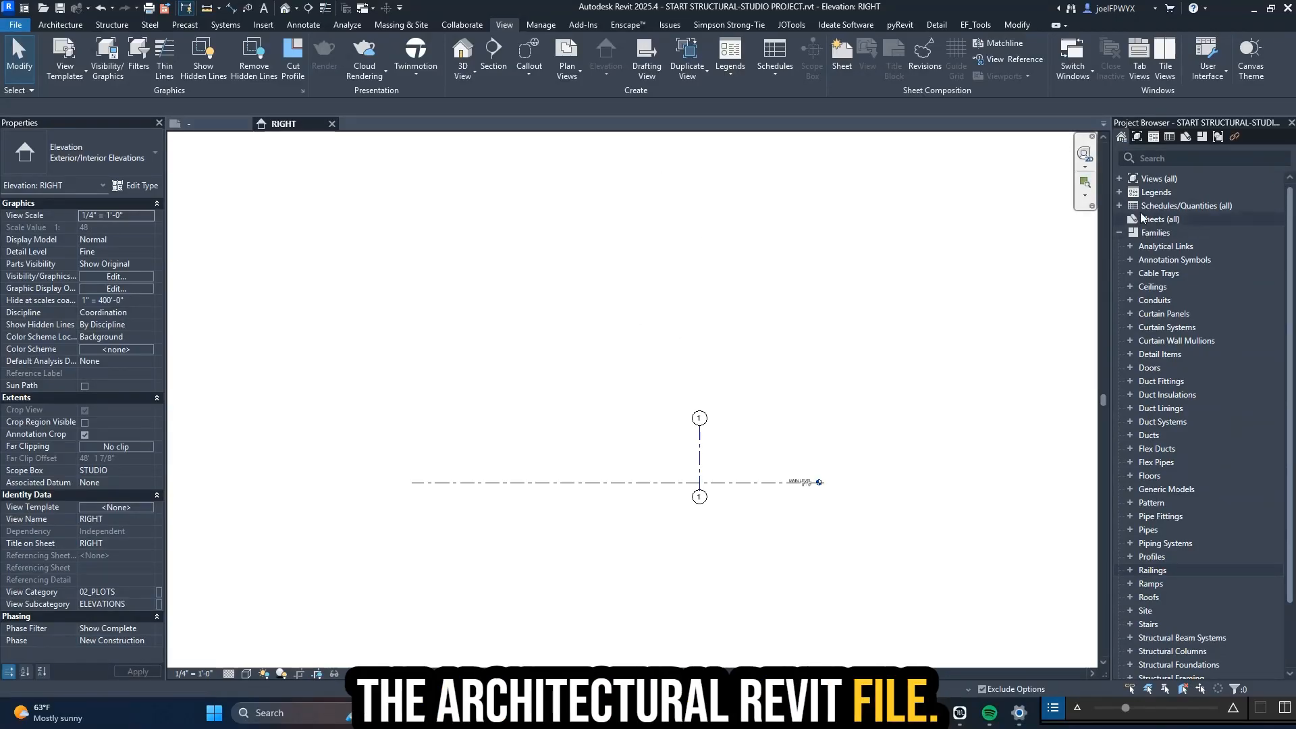
left_click(1120, 178)
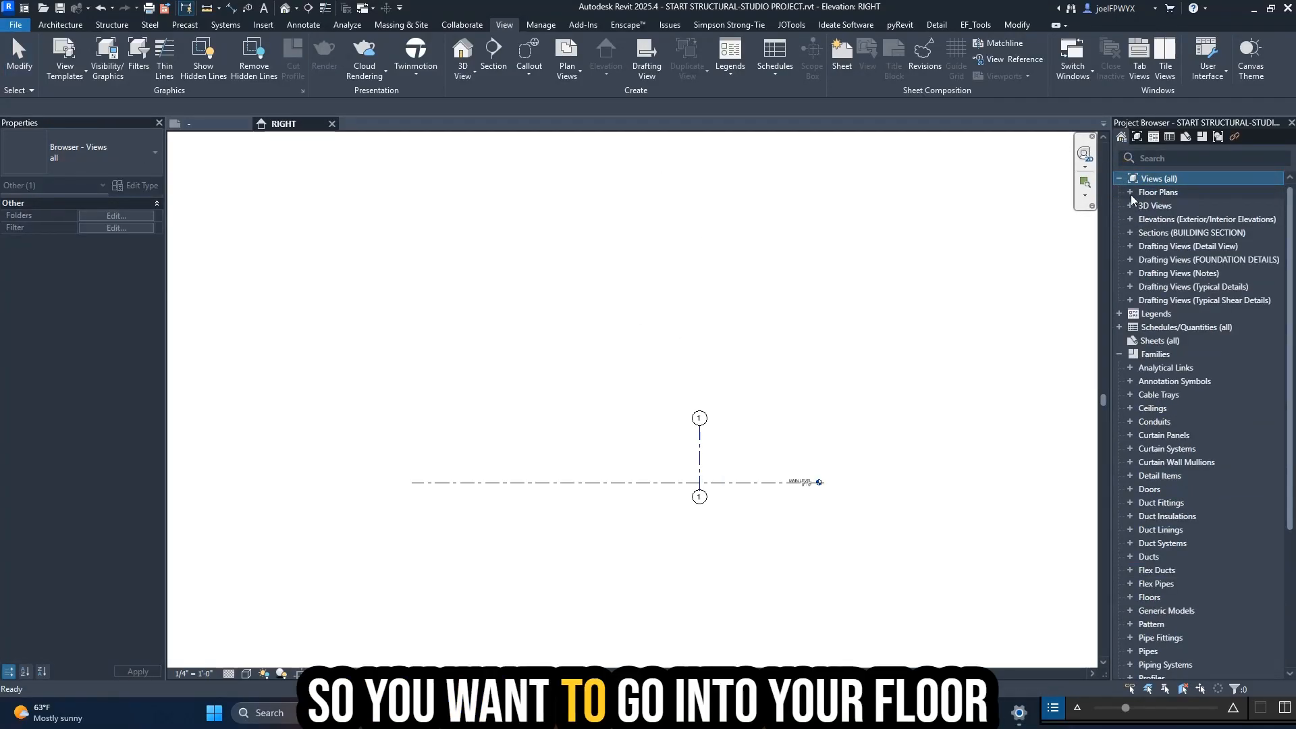
left_click(1130, 193)
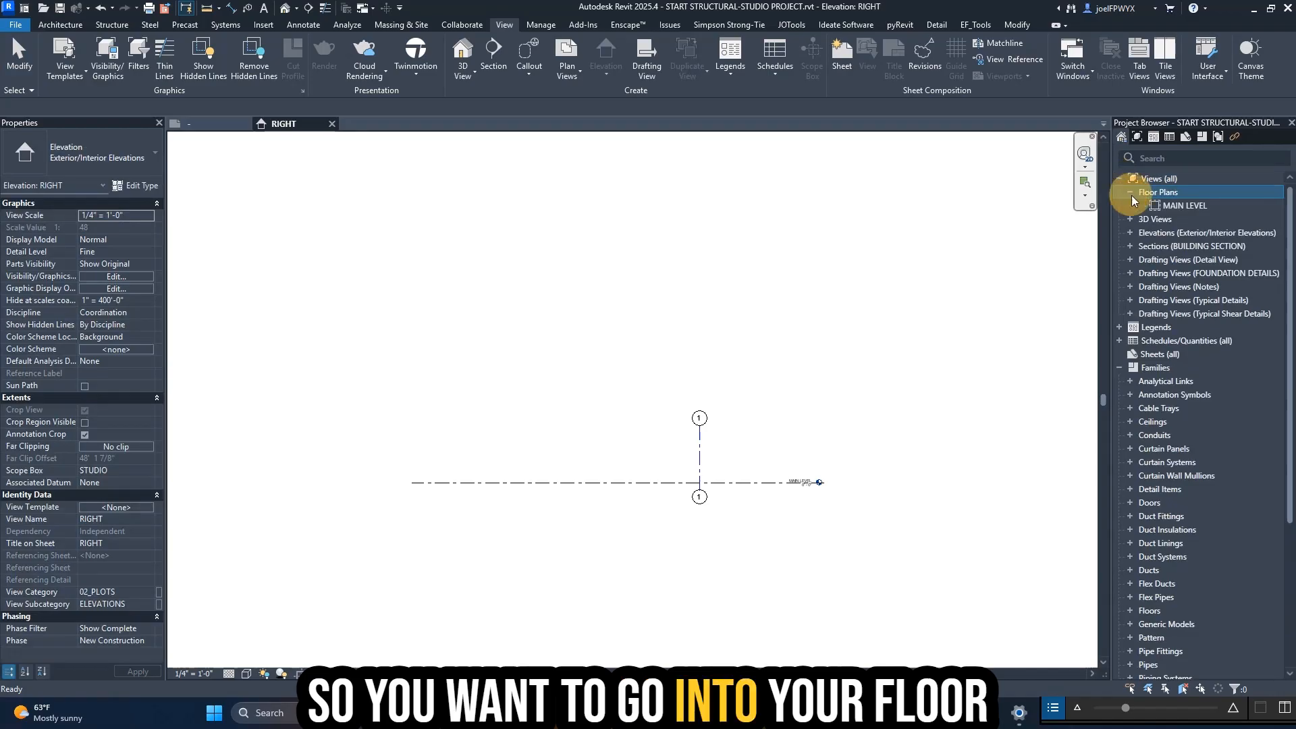
left_click(1185, 206)
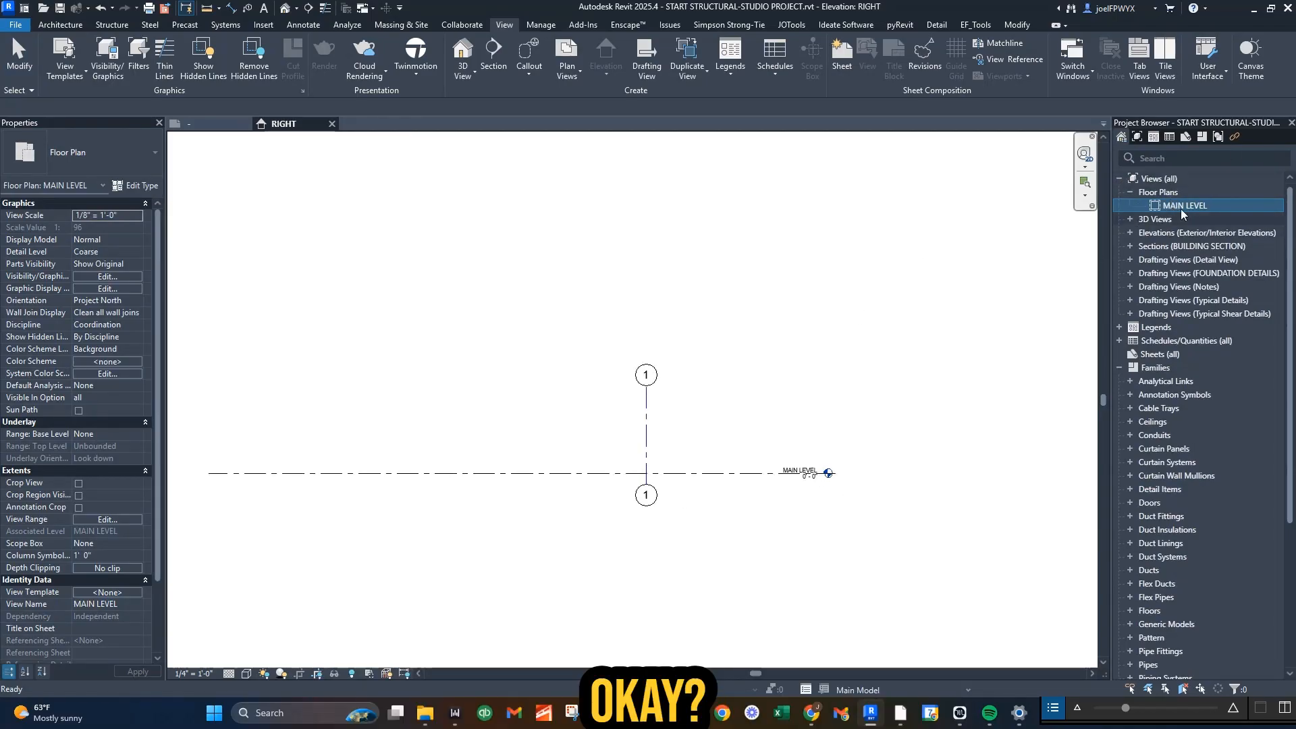
double_click(1203, 203)
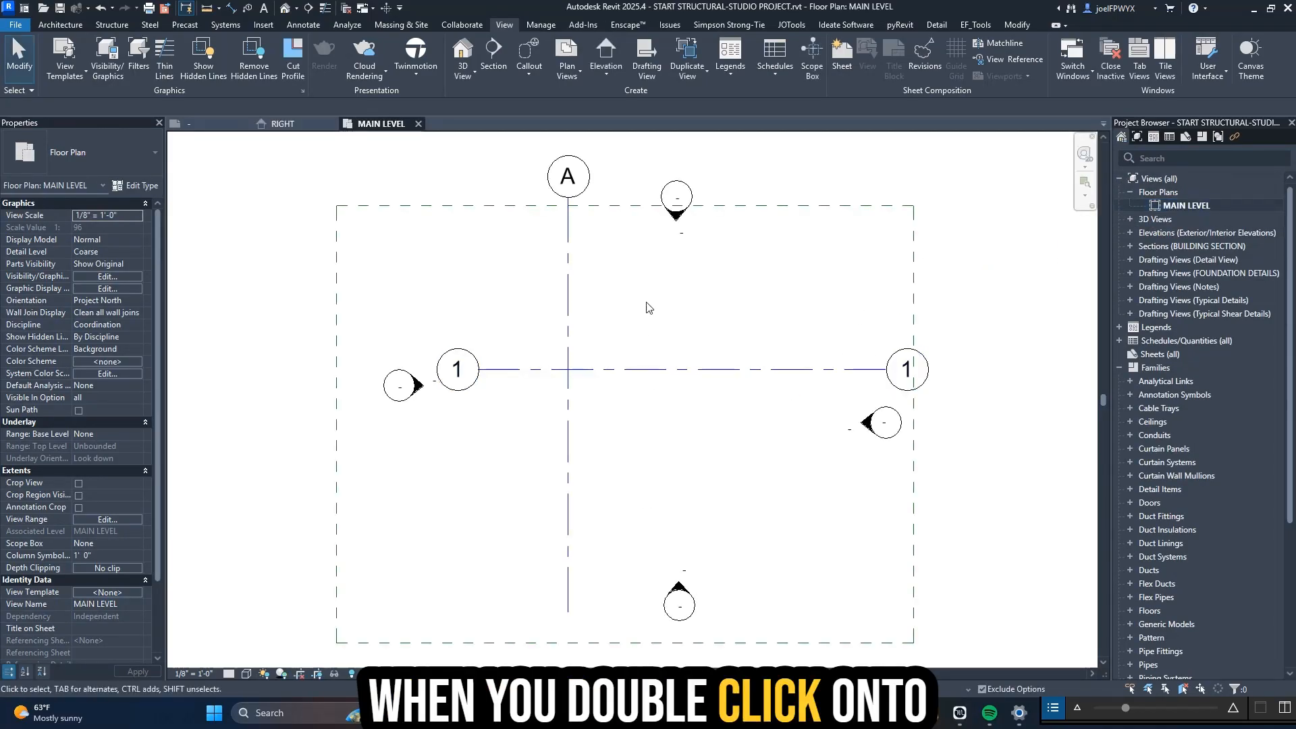
- Stretch the STUDIO scope box outward at its upper edge and right edge past the grid bubbles, and pull its left edge slightly inward
scroll(662, 368, "down", 3)
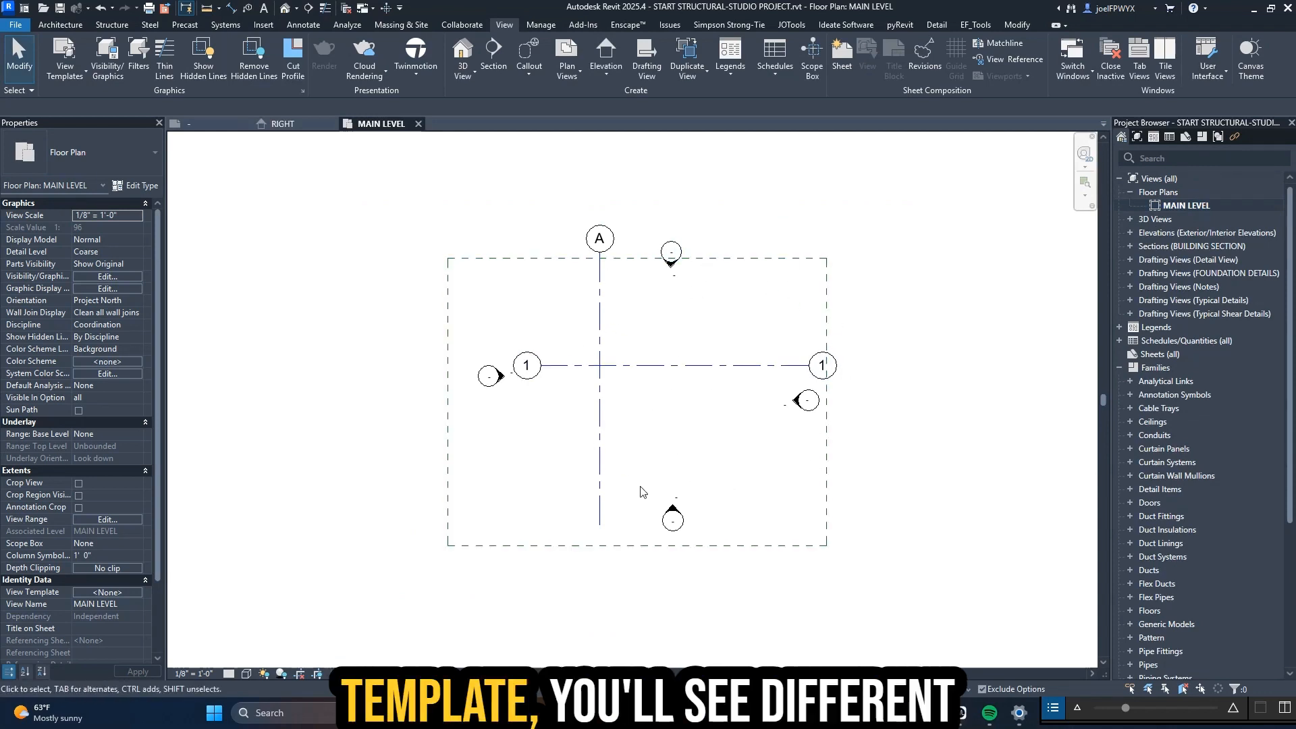
scroll(797, 558, "down", 2)
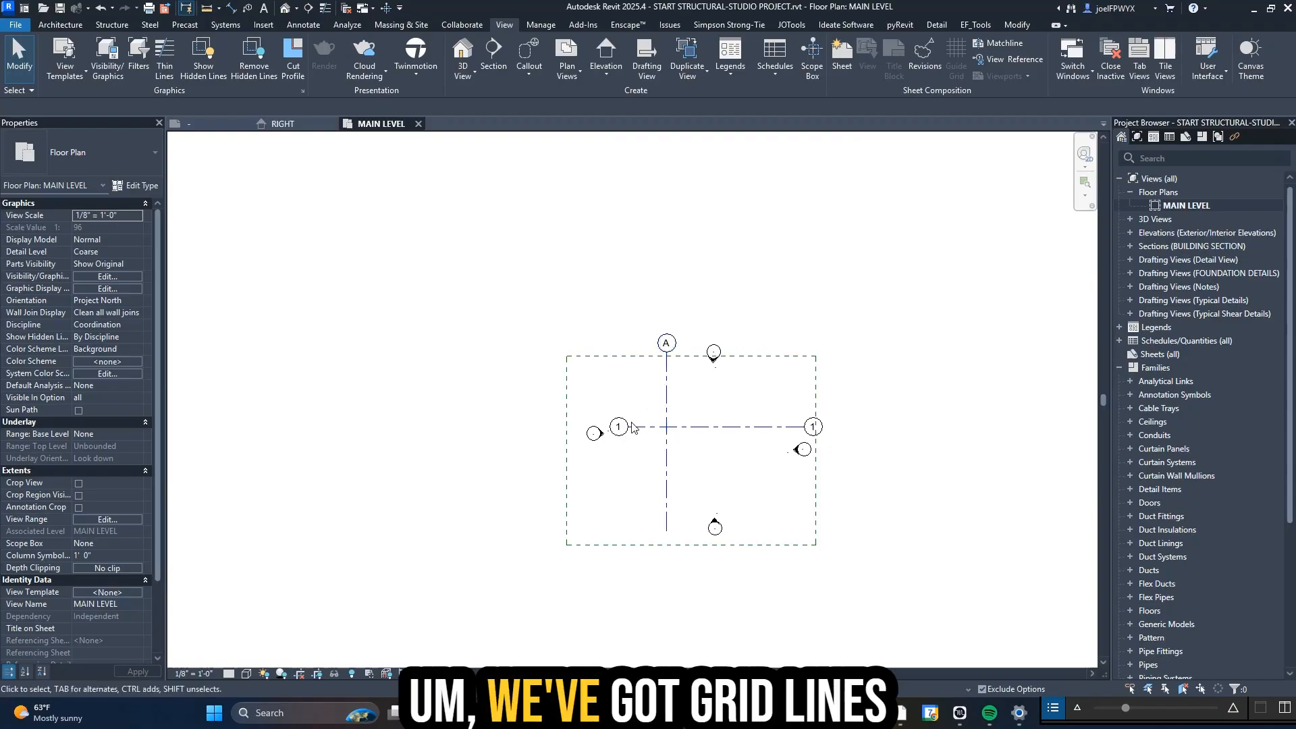
left_click(755, 356)
left_click_drag(691, 356, 698, 327)
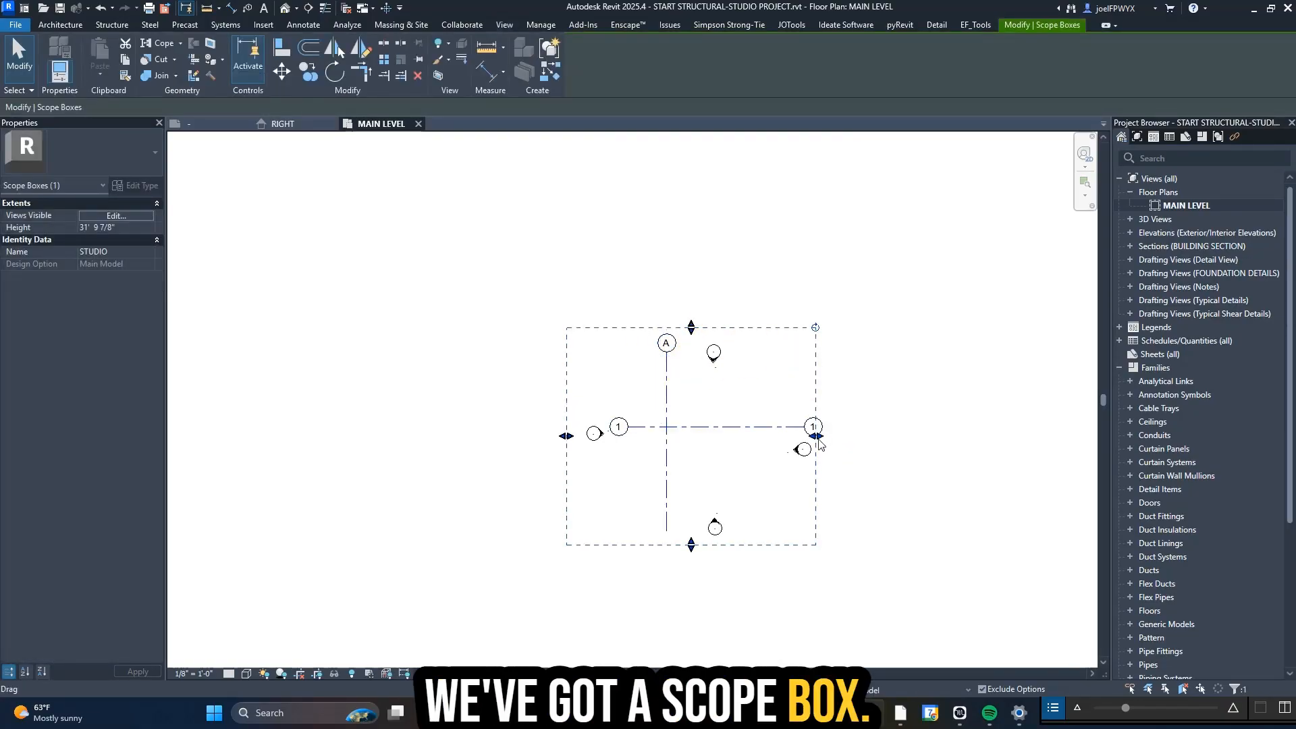
left_click_drag(818, 439, 842, 440)
left_click_drag(567, 438, 577, 440)
scroll(577, 439, "up", 3)
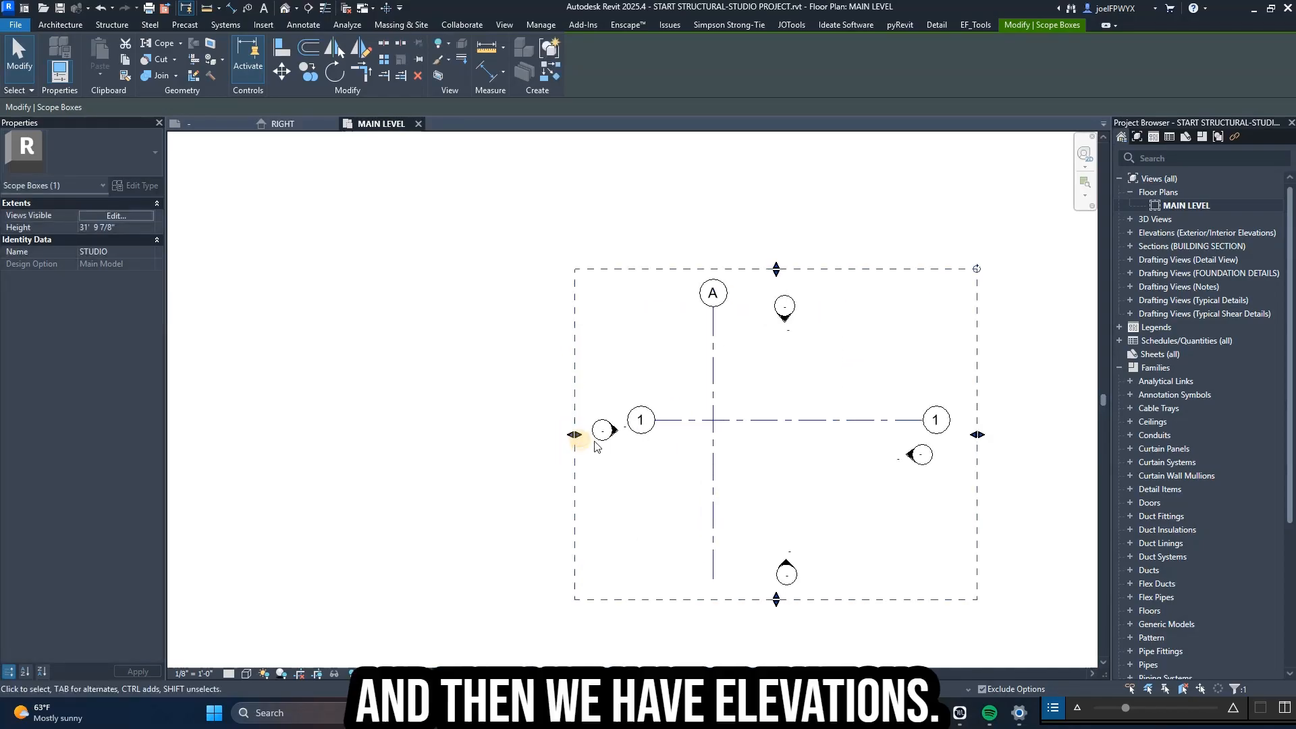
scroll(595, 445, "up", 1)
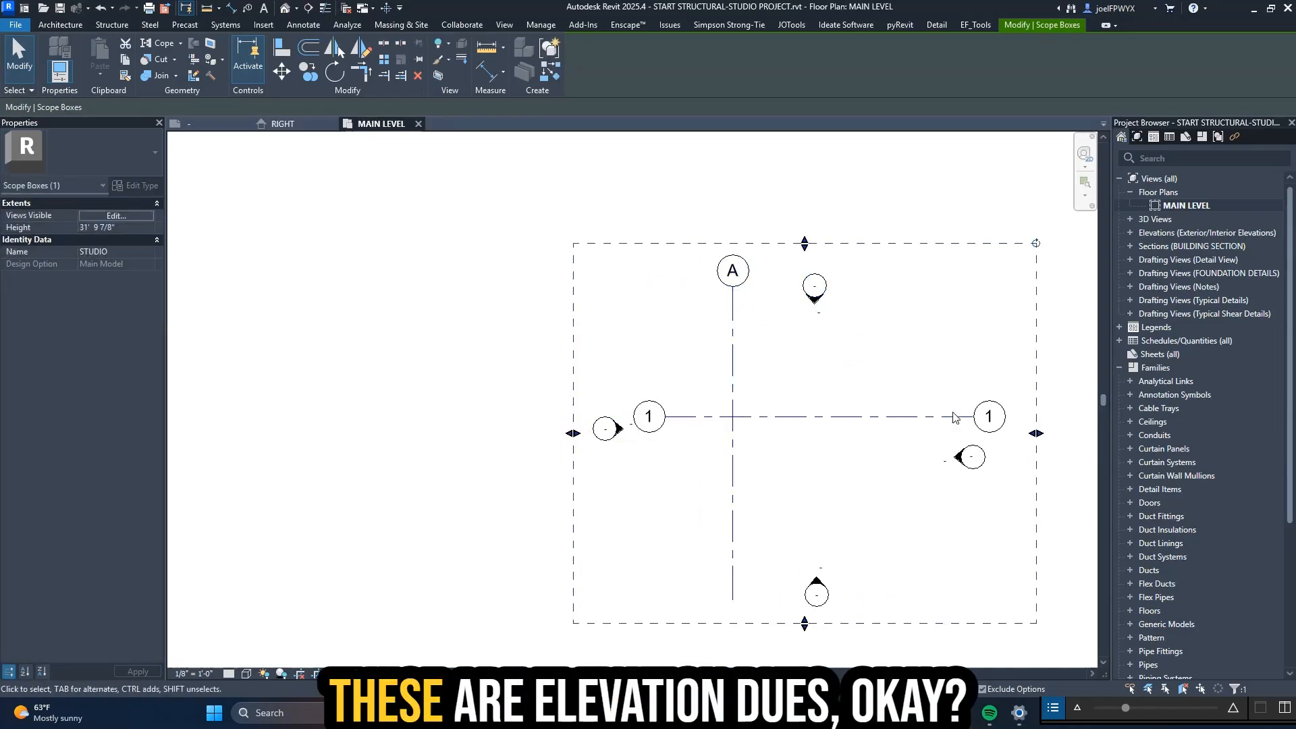
scroll(761, 413, "down", 3)
left_click(868, 593)
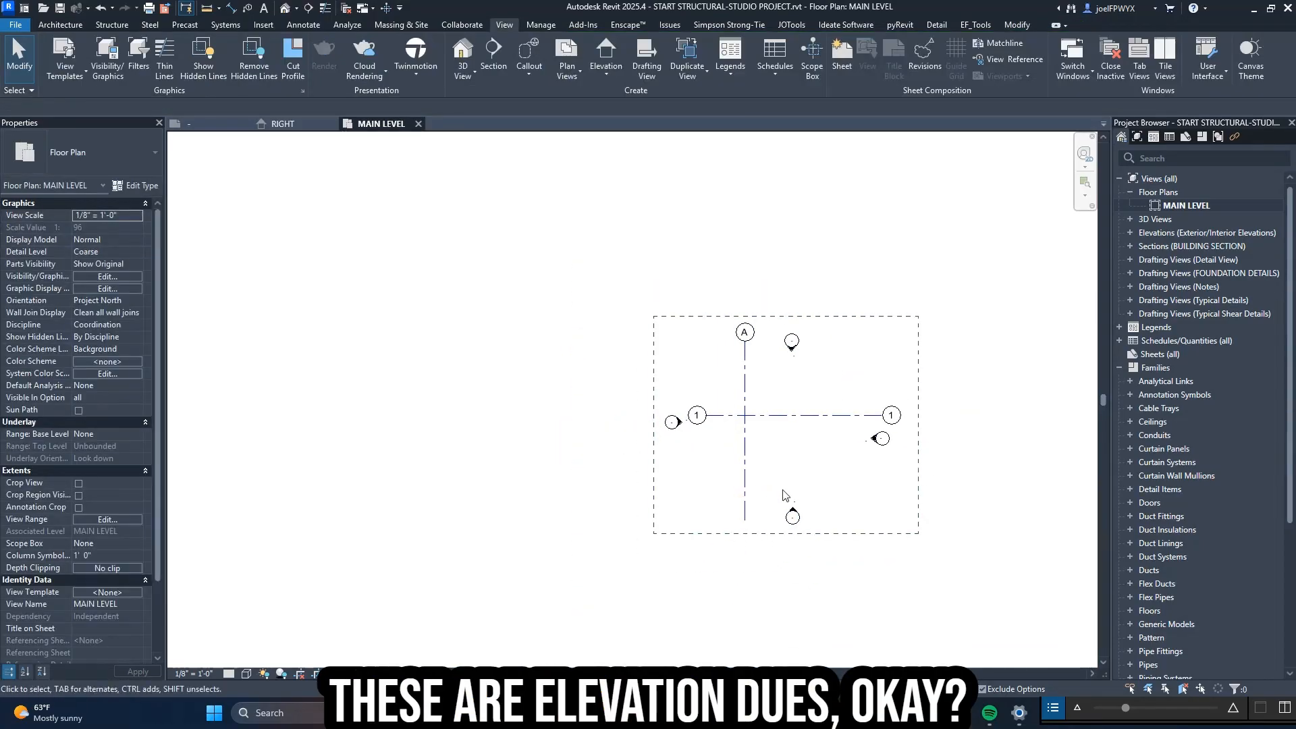
left_click(725, 223)
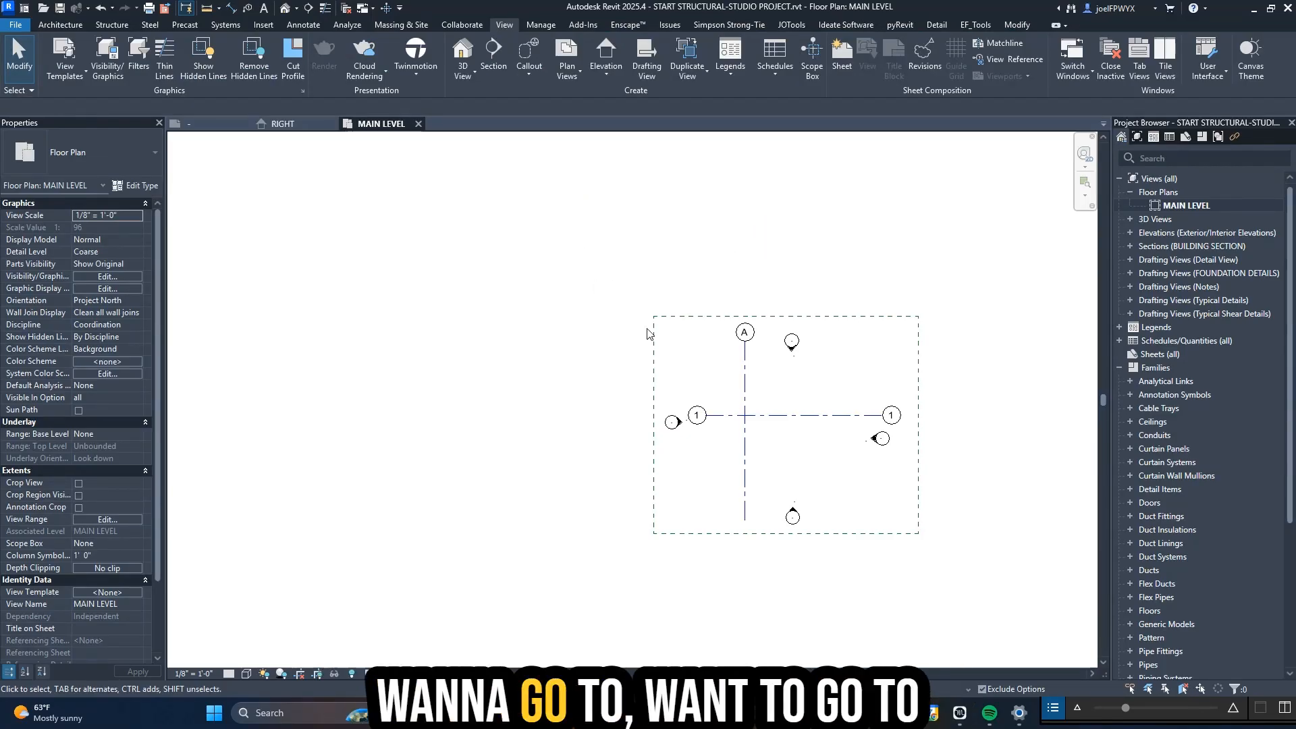
- Start linking a Revit model and browse through _Course Project Files and 01 Project Info to the 03_Received Drawings folder
left_click(262, 25)
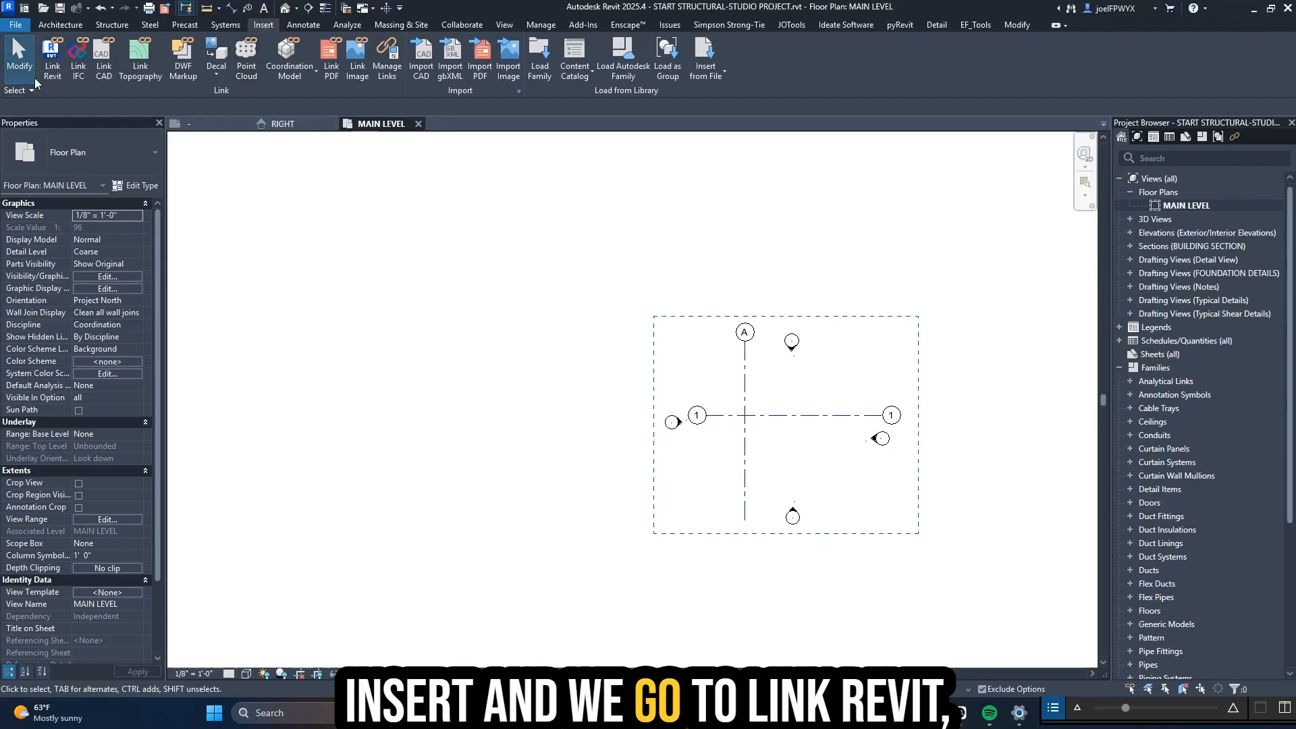
left_click(52, 62)
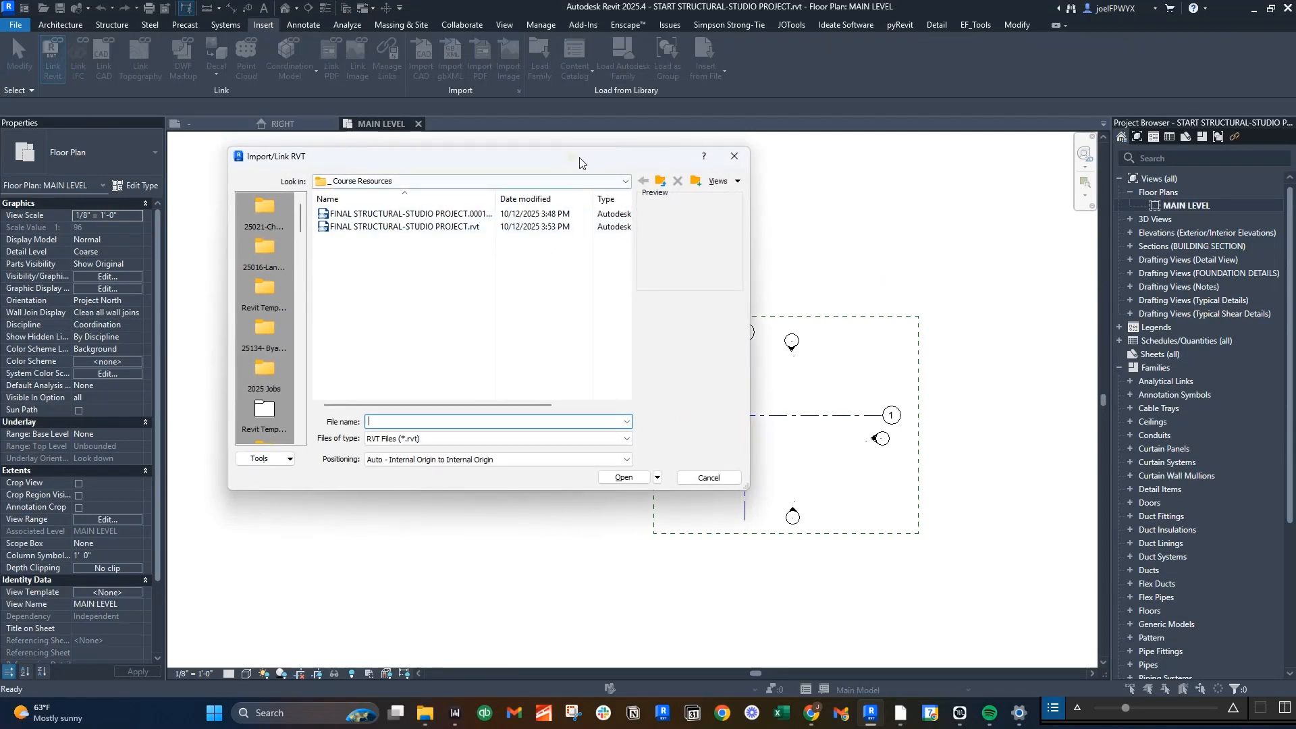
left_click_drag(580, 162, 662, 166)
left_click(743, 184)
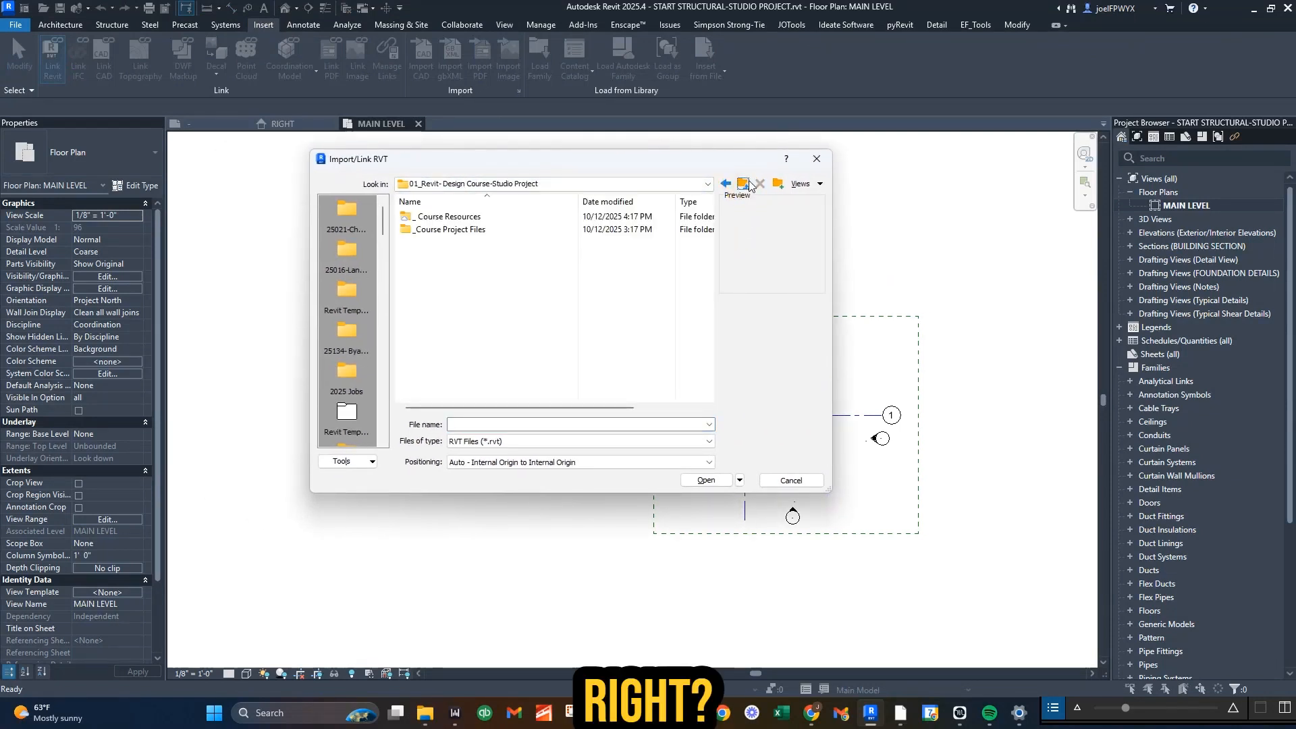
double_click(464, 230)
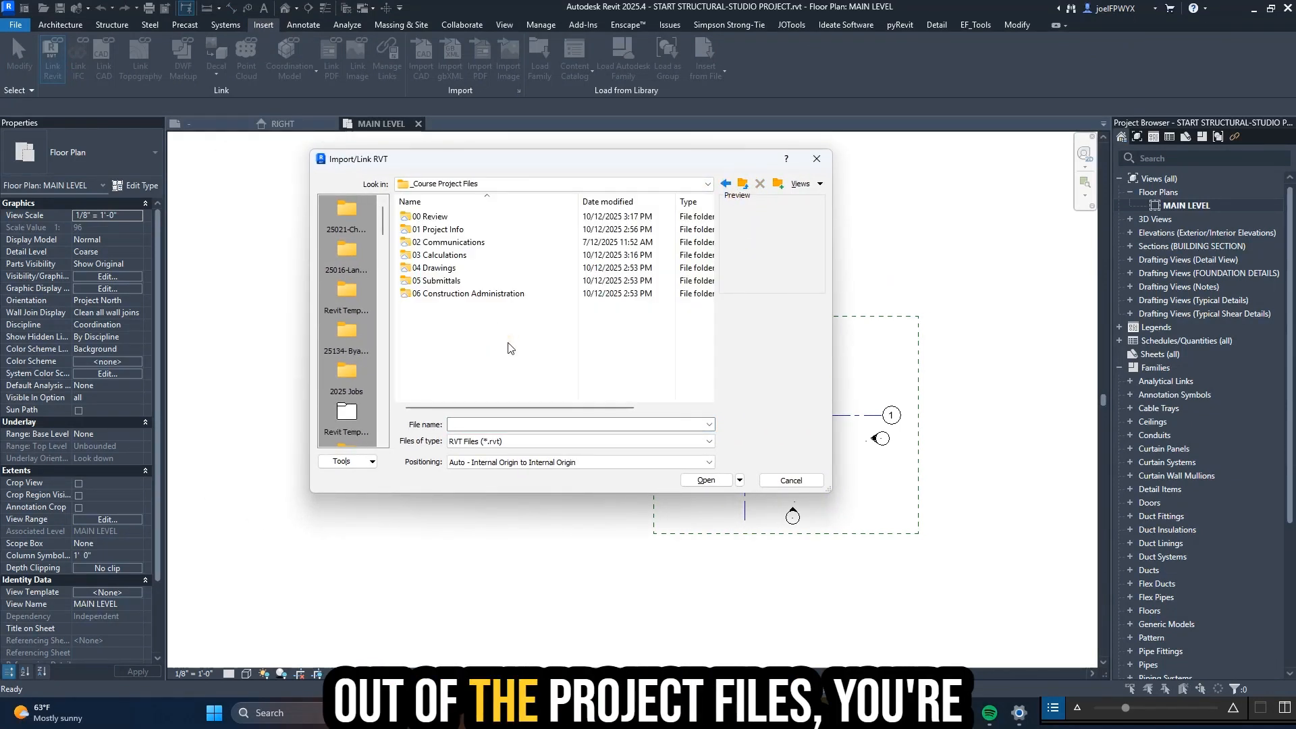
double_click(439, 230)
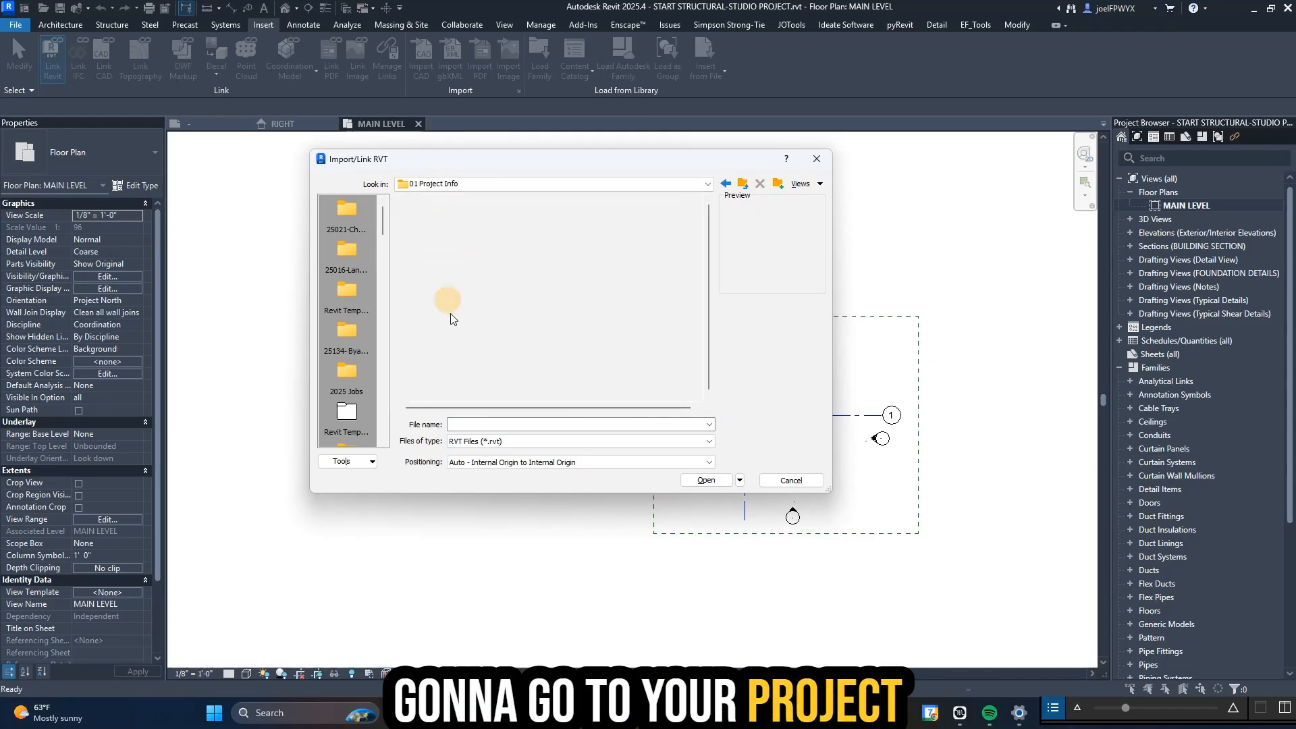
double_click(443, 244)
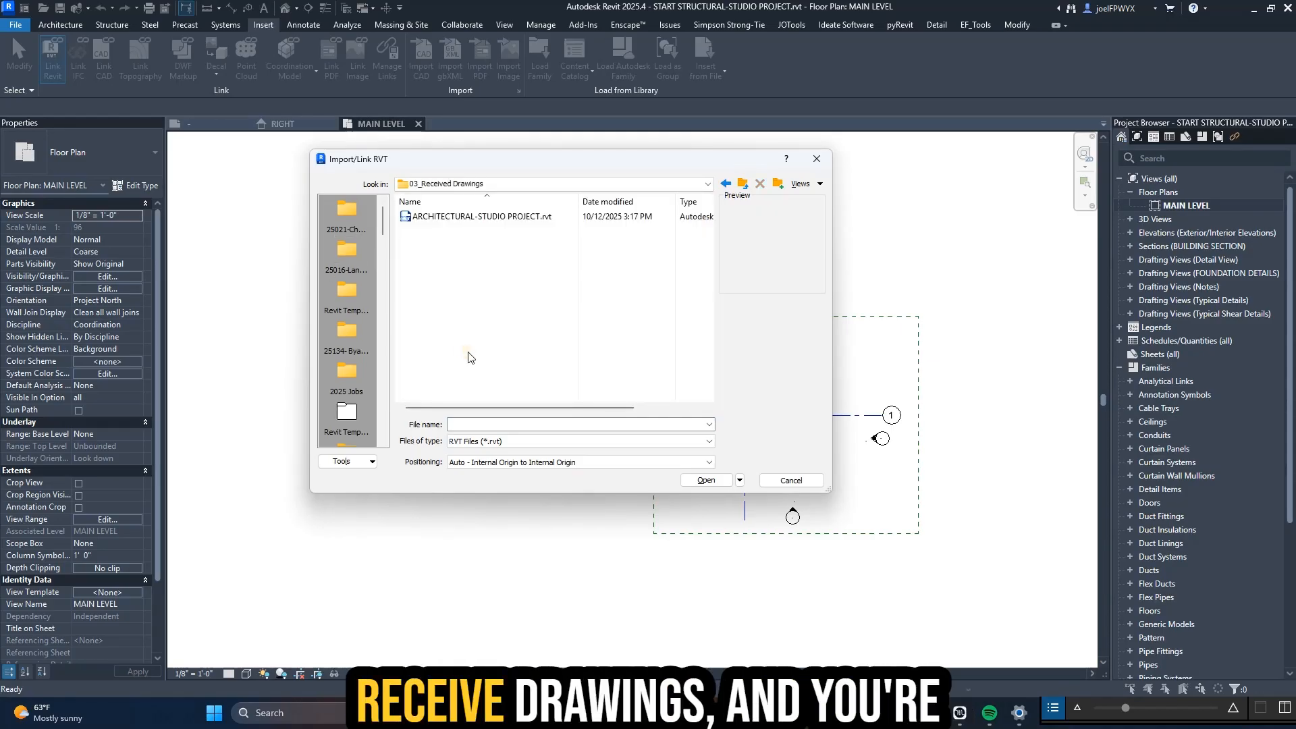
- Link ARCHITECTURAL-STUDIO PROJECT.rvt with positioning Auto - Internal Origin to Internal Origin, and dismiss the nested links notice
left_click(467, 217)
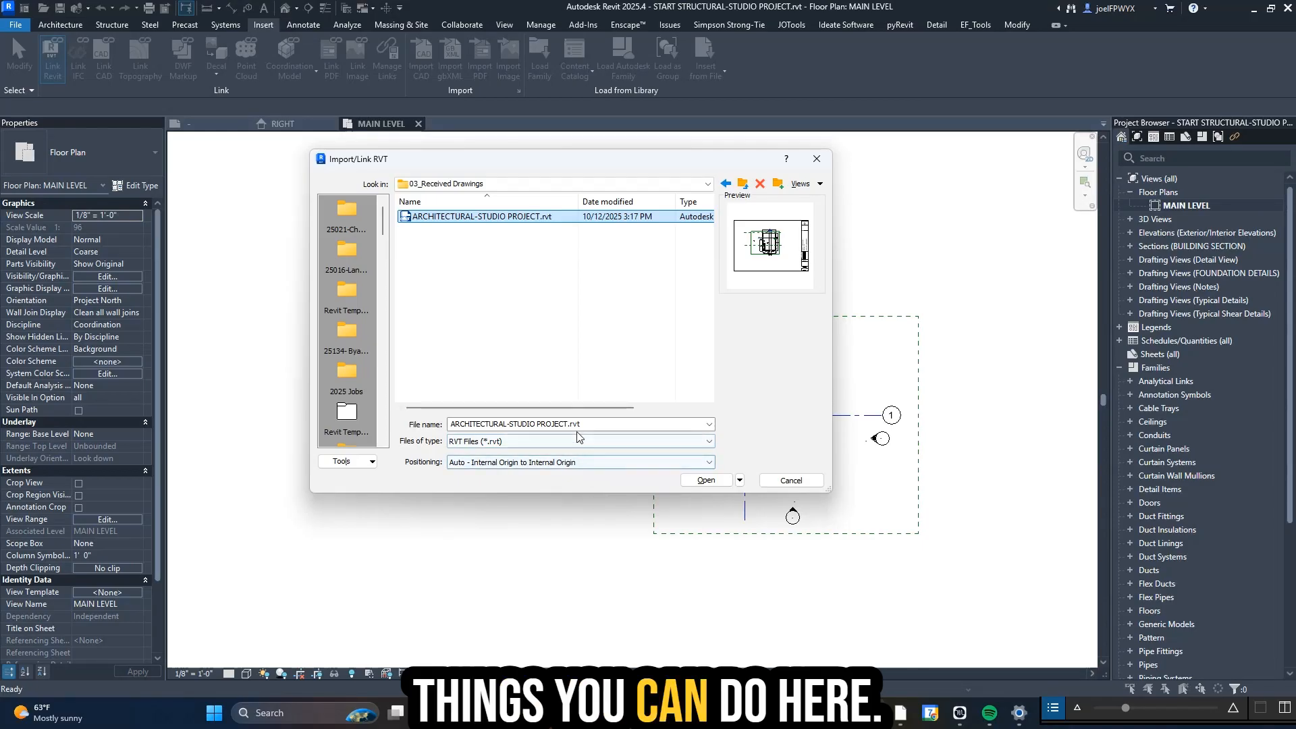
left_click(577, 463)
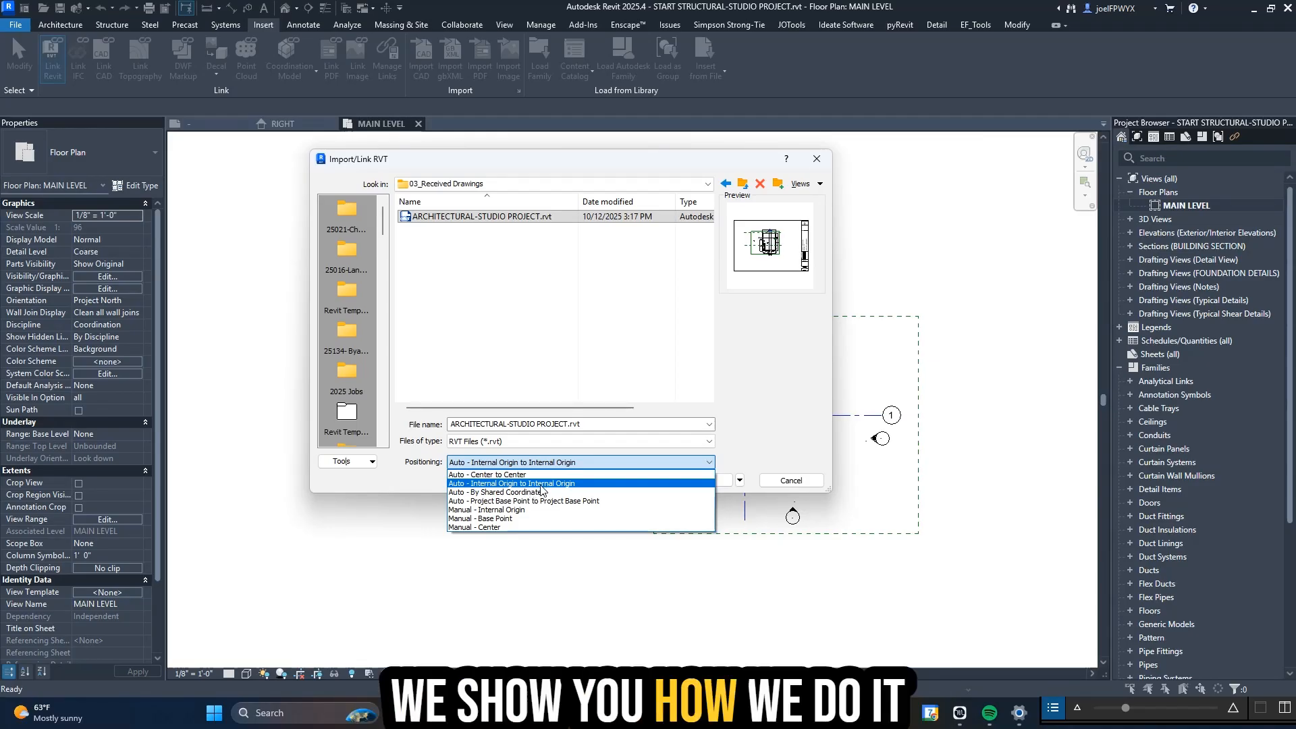
left_click(541, 484)
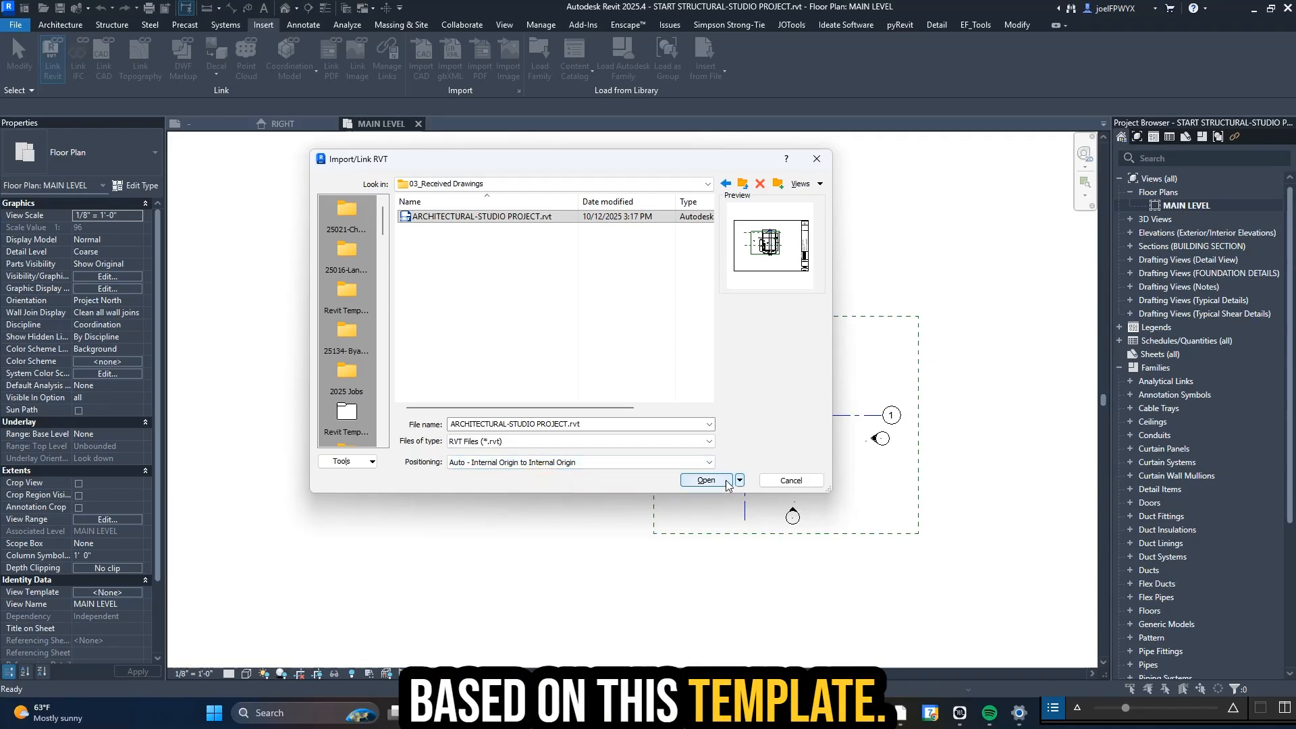
left_click(703, 480)
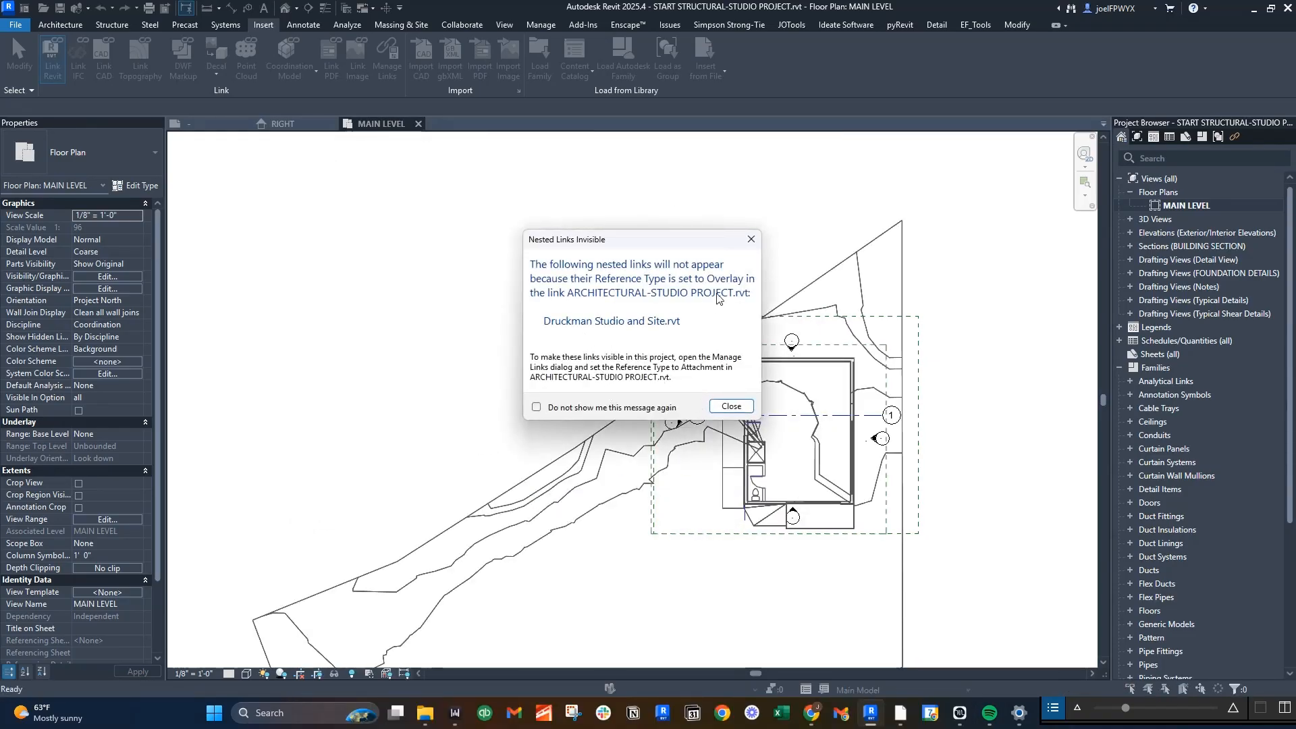
left_click(725, 405)
scroll(524, 364, "down", 2)
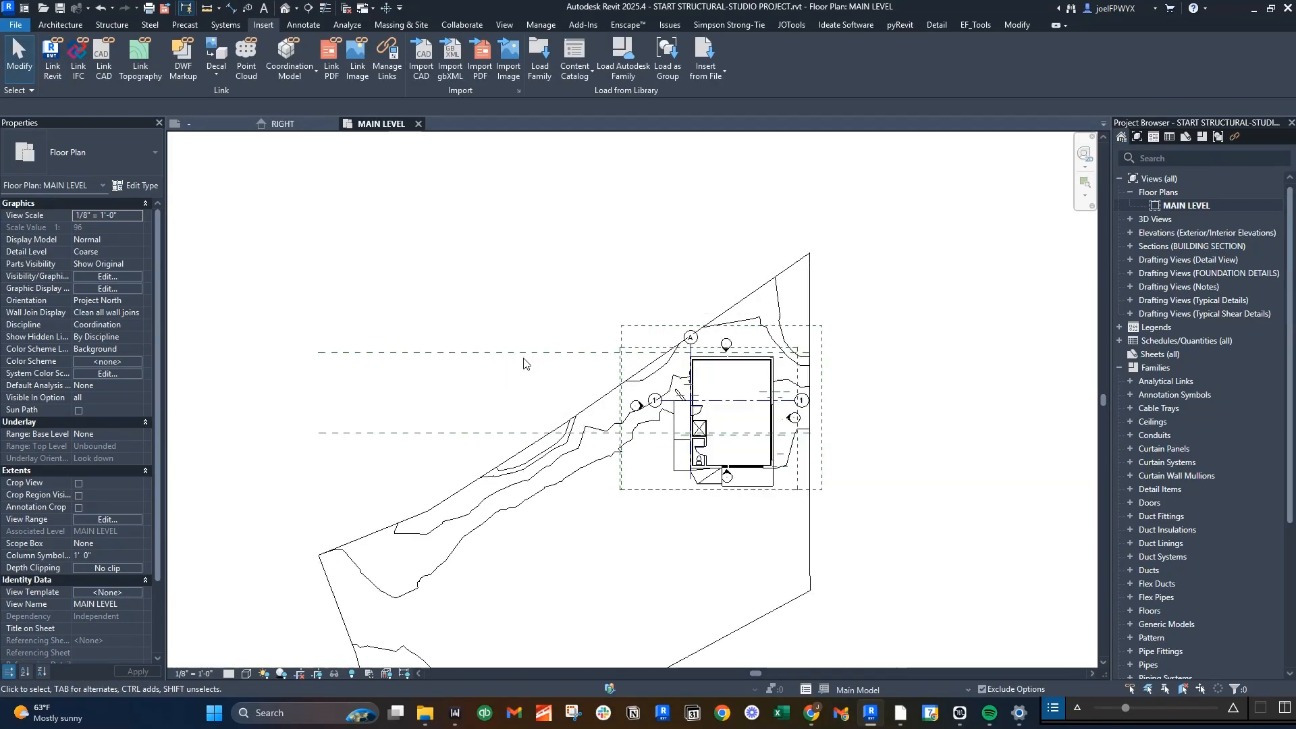
scroll(778, 404, "up", 2)
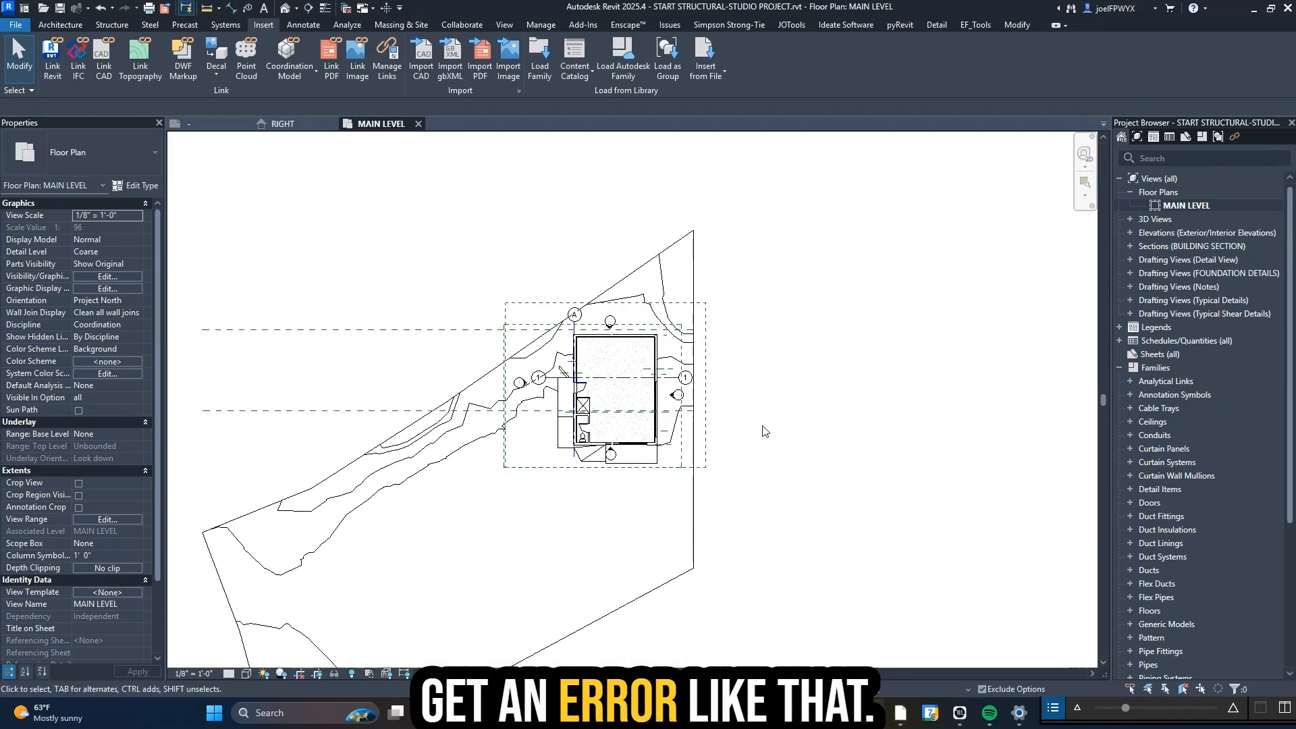
scroll(769, 405, "down", 1)
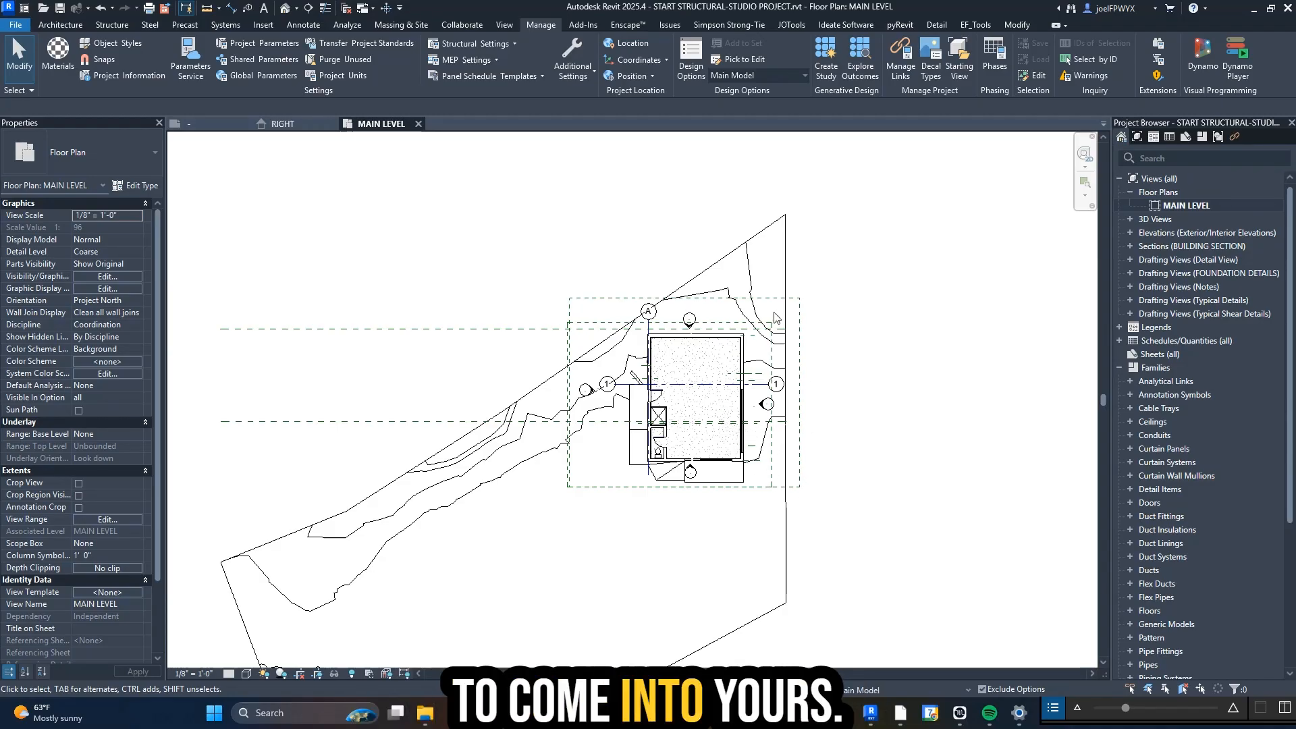
scroll(840, 418, "up", 2)
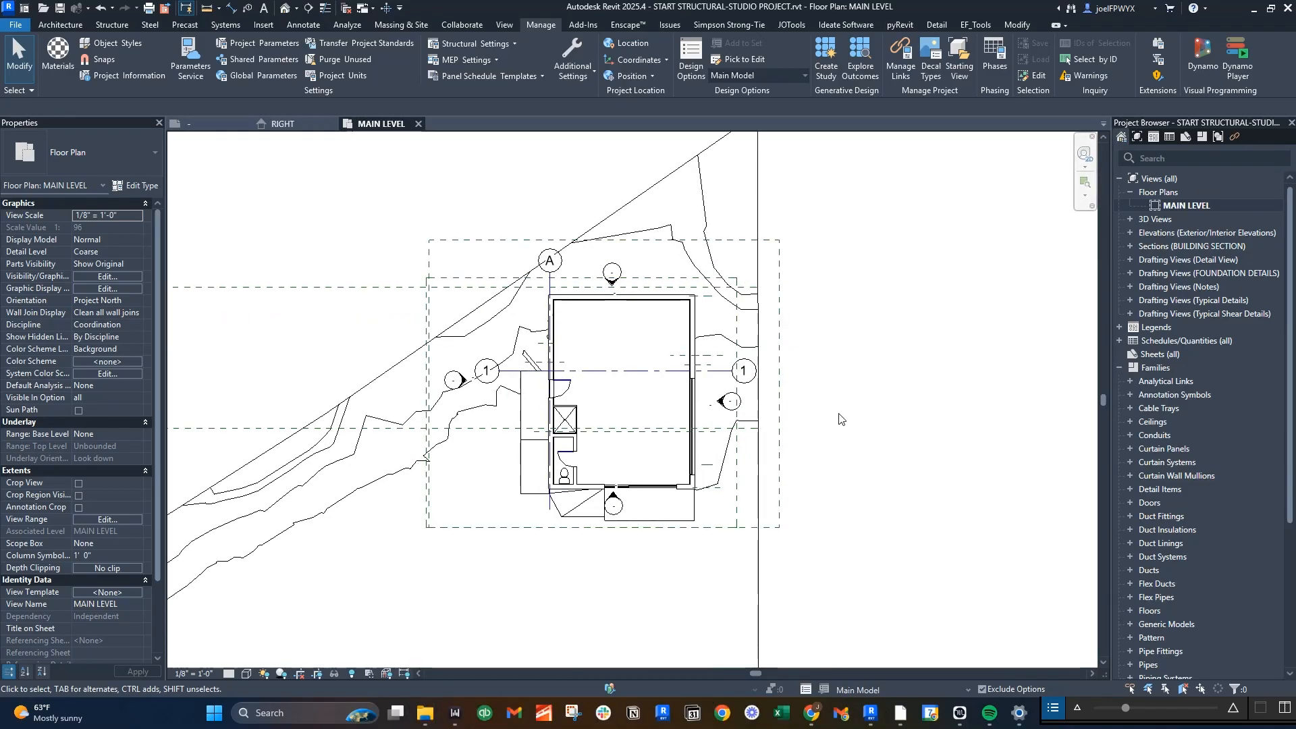
scroll(838, 413, "down", 3)
scroll(930, 399, "up", 3)
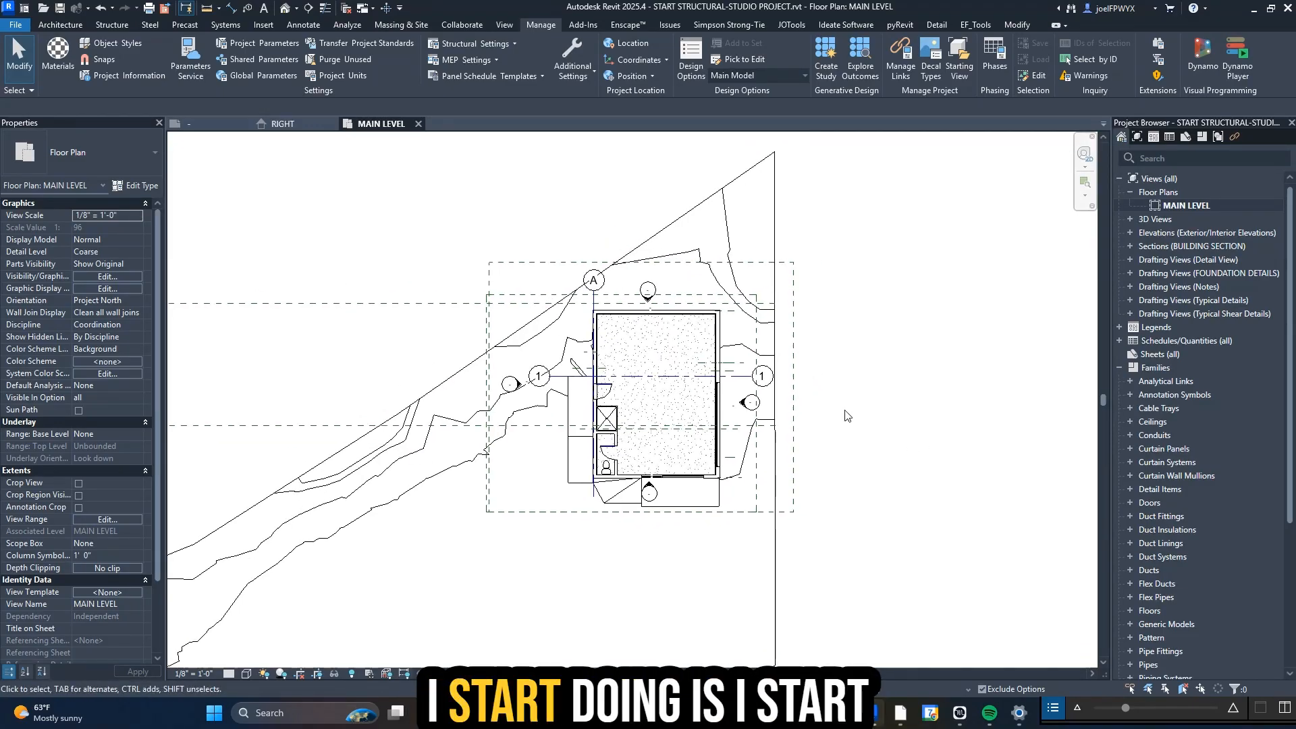
scroll(623, 343, "up", 3)
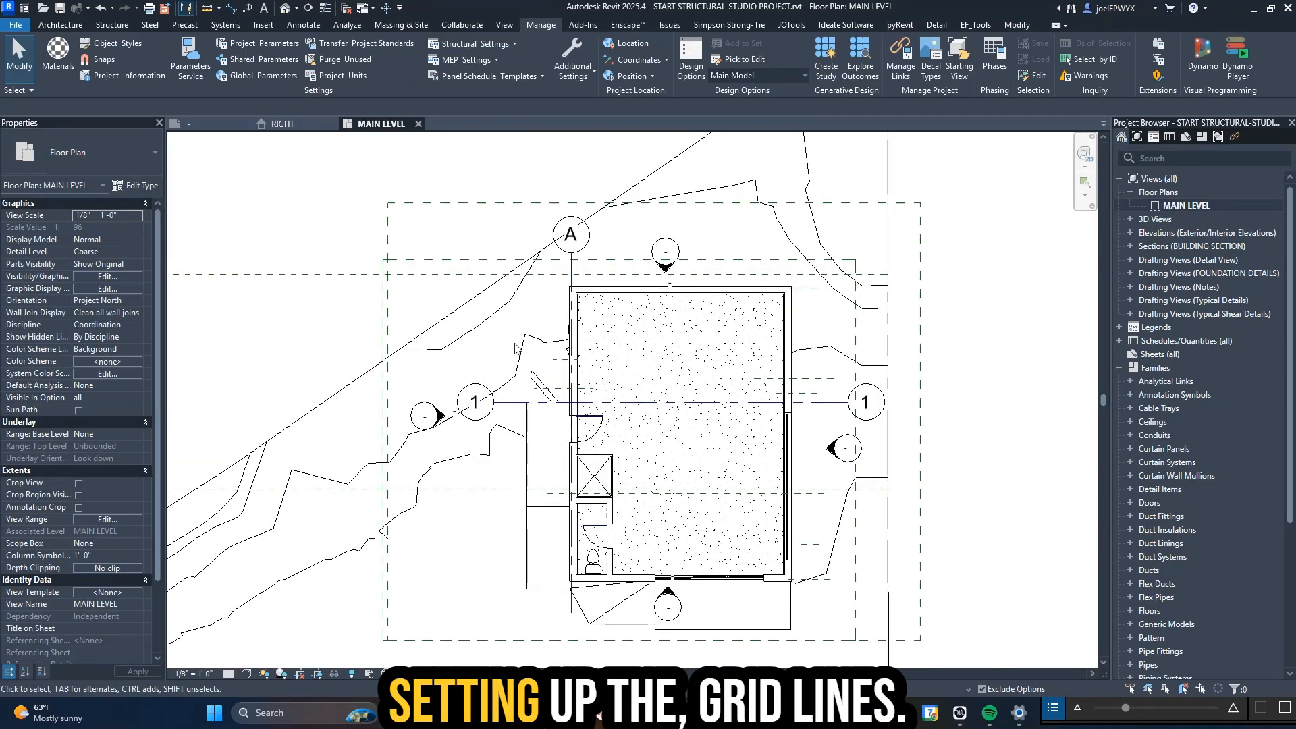
scroll(572, 418, "down", 1)
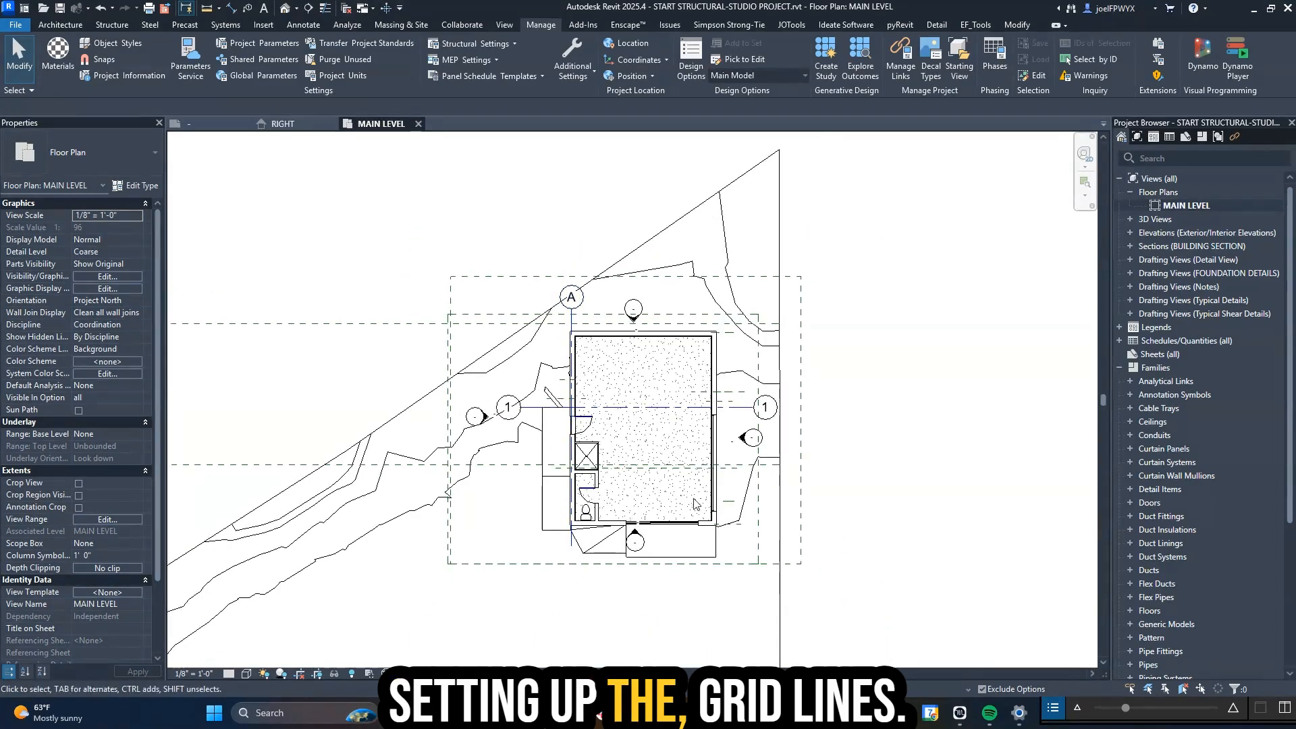
- Select grid A, then grid 1 on the main level plan to inspect each grid line
scroll(540, 358, "up", 2)
key("Escape")
key("Escape")
left_click(604, 297)
scroll(607, 283, "up", 2)
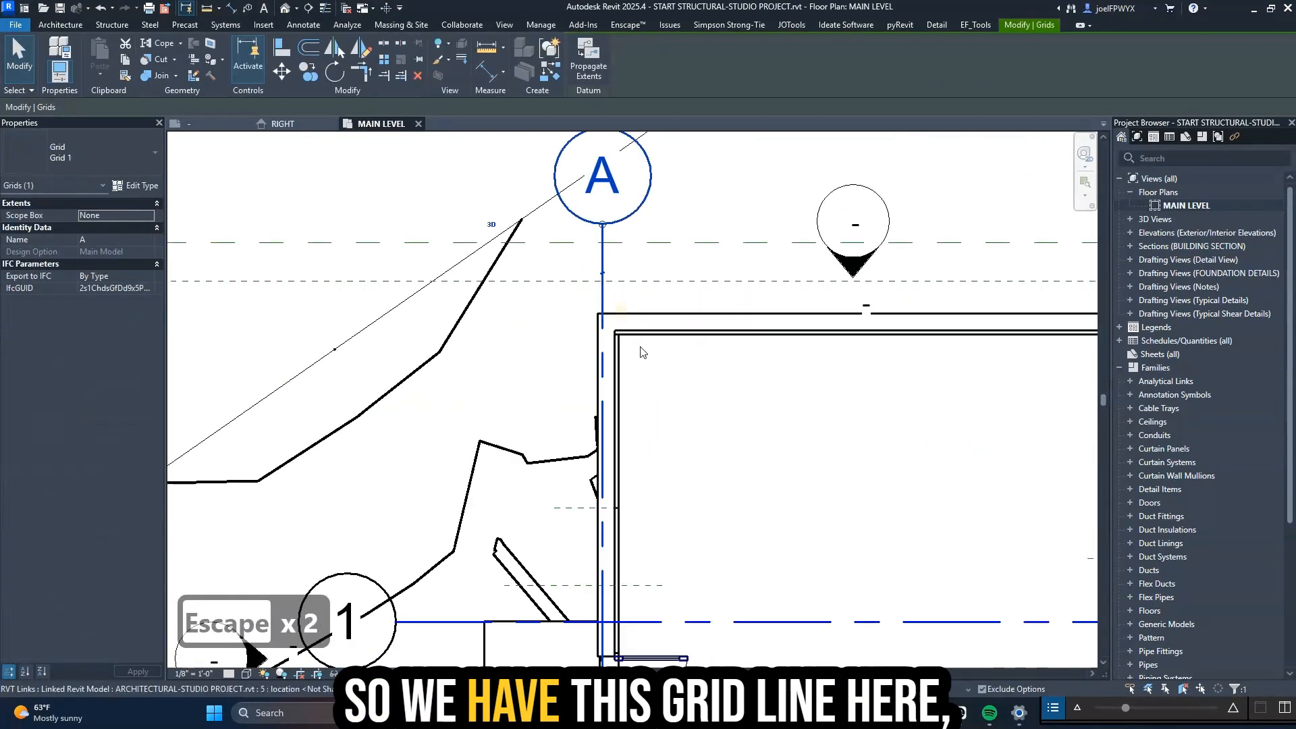
scroll(642, 351, "down", 3)
key("Escape")
key("Escape")
left_click(552, 438)
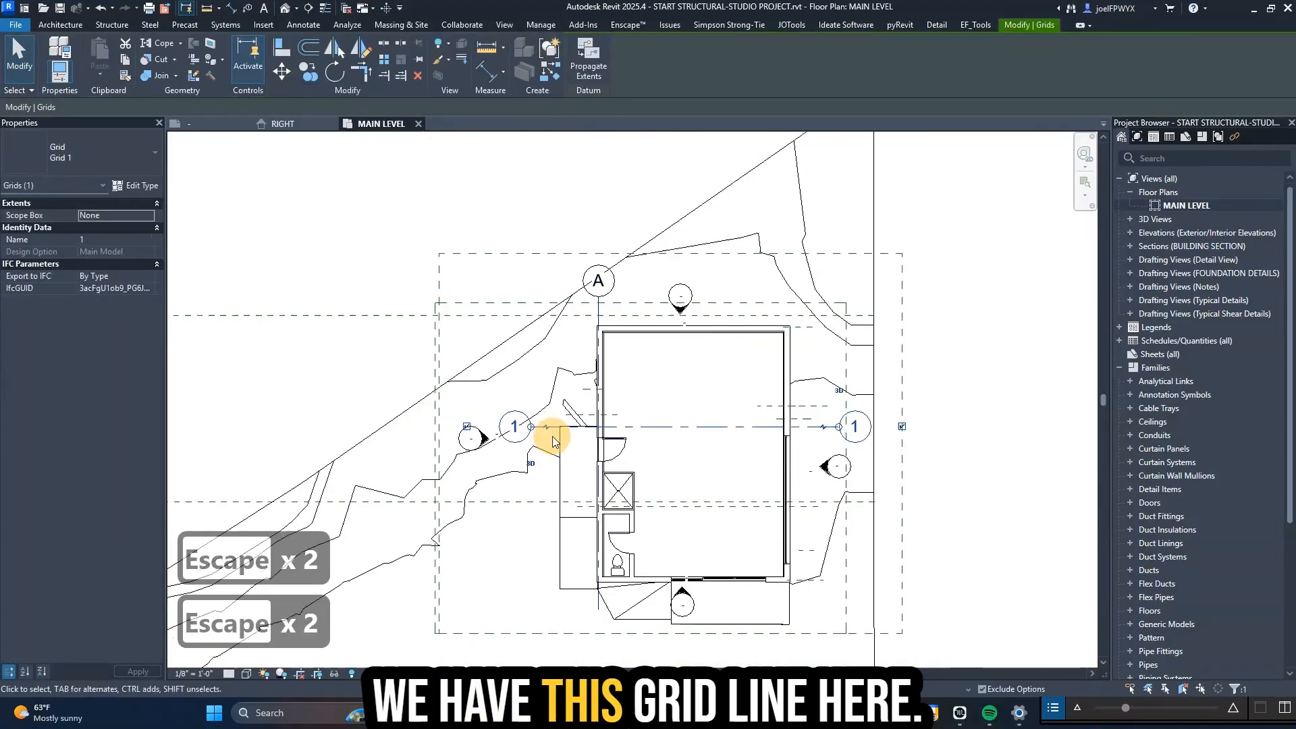
key("Escape")
- Examine where grids A and 1 sit relative to the linked studio's exterior walls on the plan
scroll(608, 442, "down", 1)
scroll(581, 396, "up", 2)
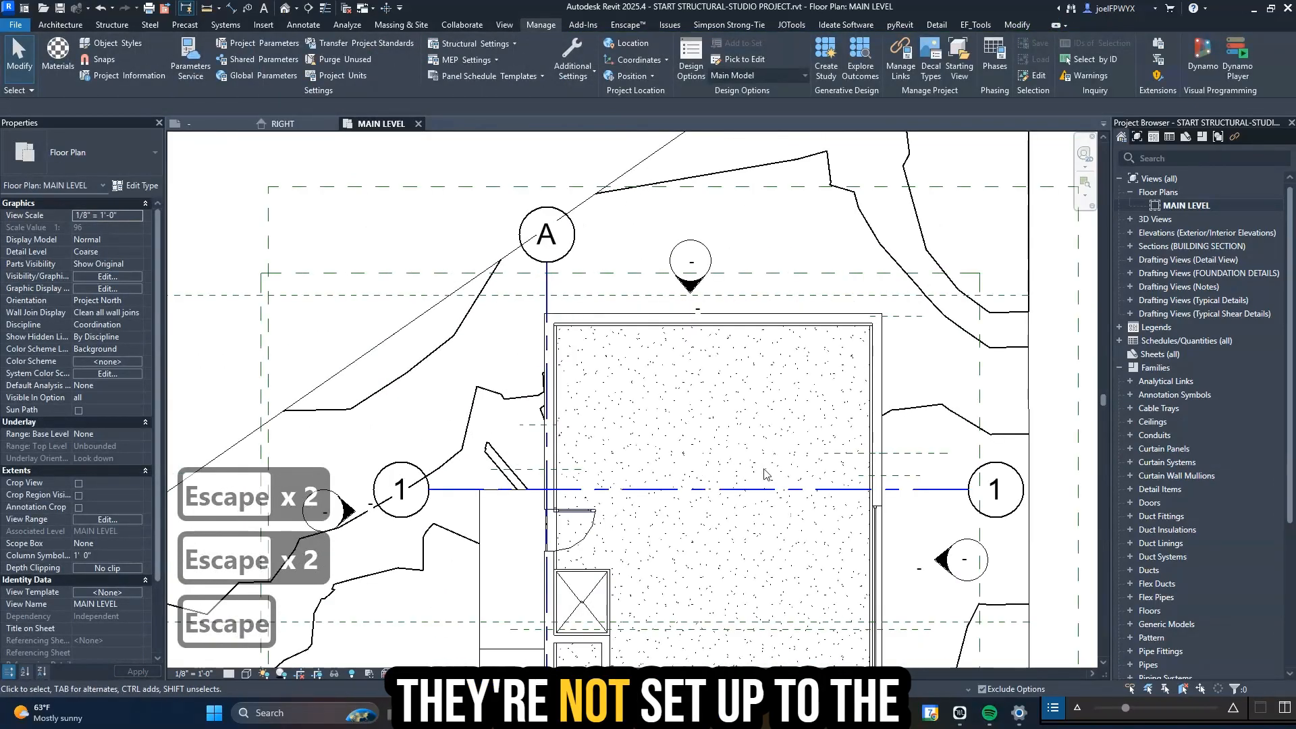
scroll(891, 402, "up", 1)
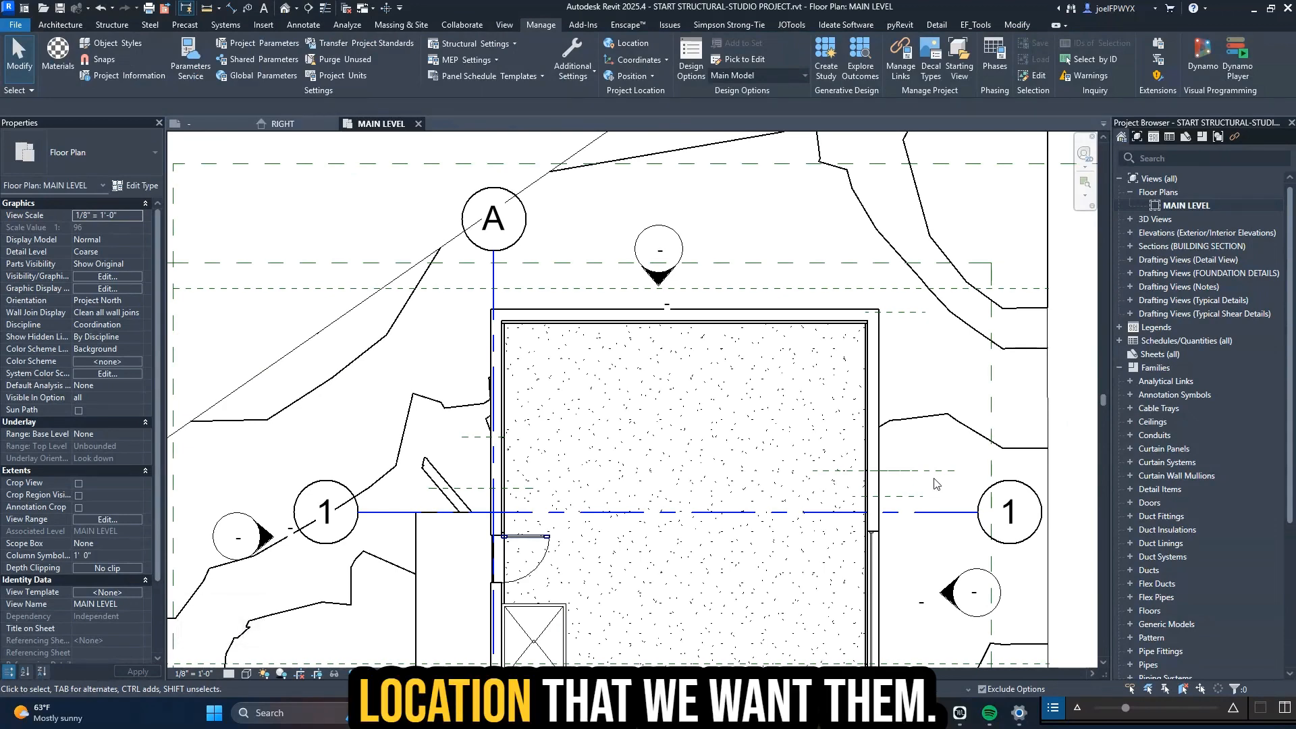
scroll(675, 405, "down", 5)
scroll(554, 354, "up", 6)
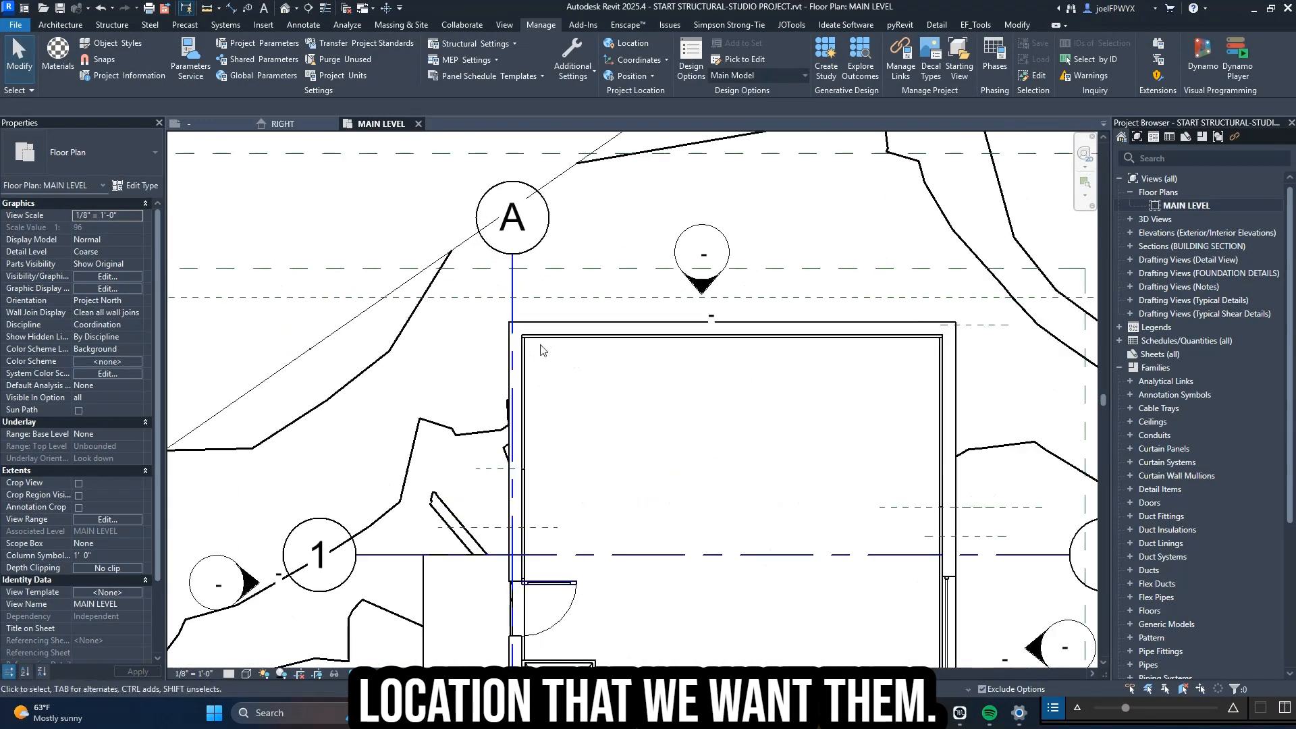
scroll(537, 304, "down", 2)
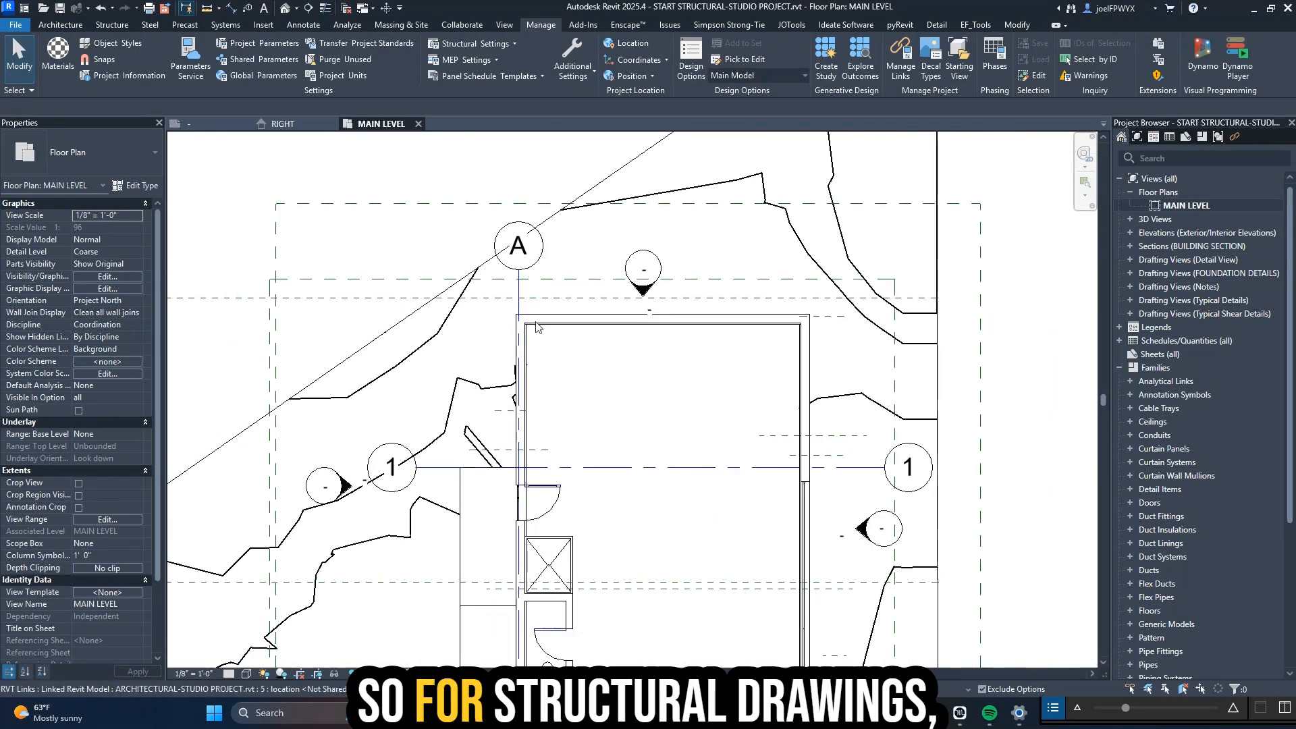
scroll(561, 296, "down", 1)
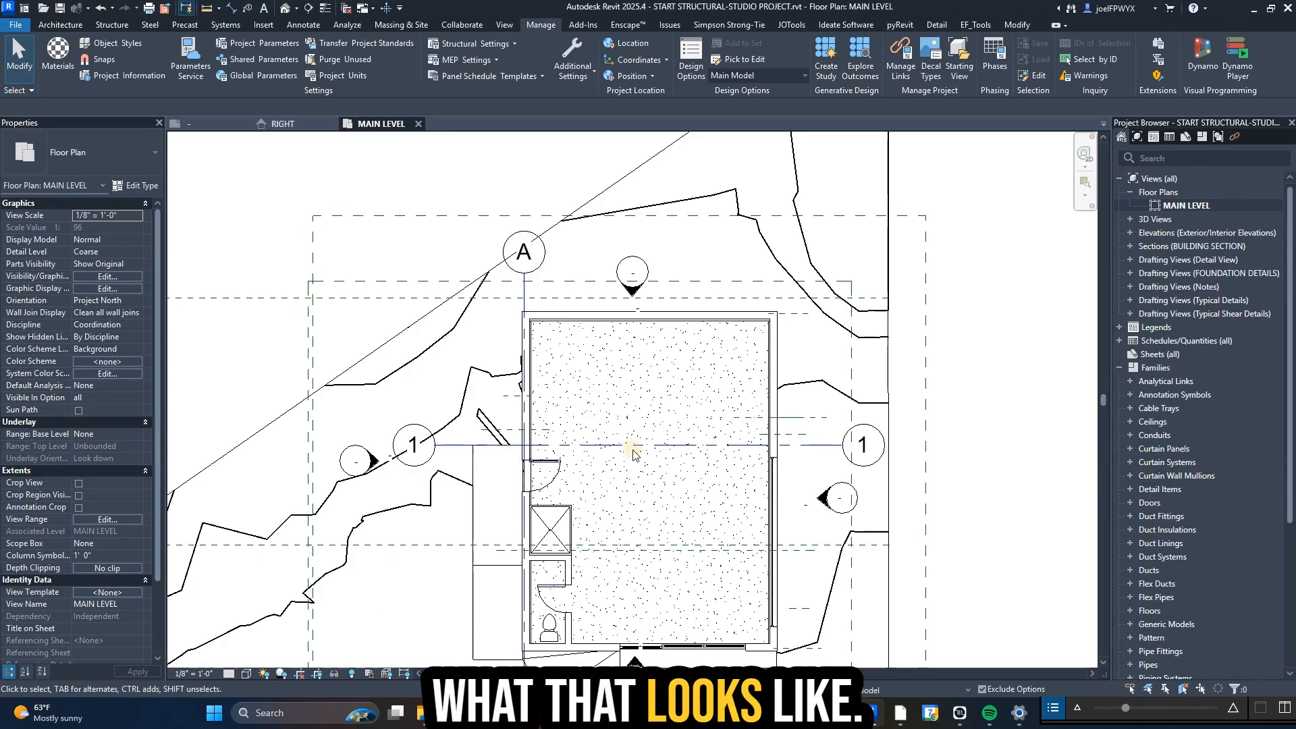
- Draw a BUILDING SECTION across the full studio width just above grid 1 and pull its far clip in to about 4' 6"
key("Escape")
scroll(632, 454, "down", 3)
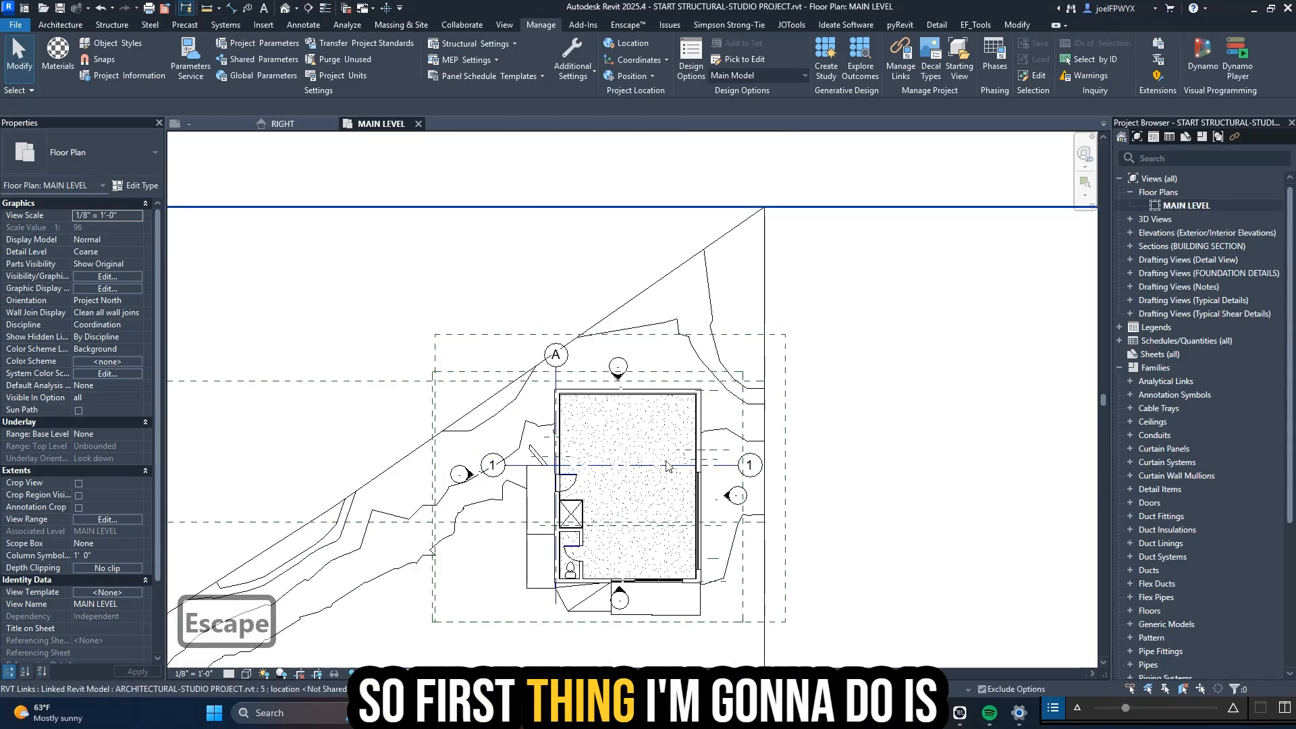
key("s")
key("e")
key("c")
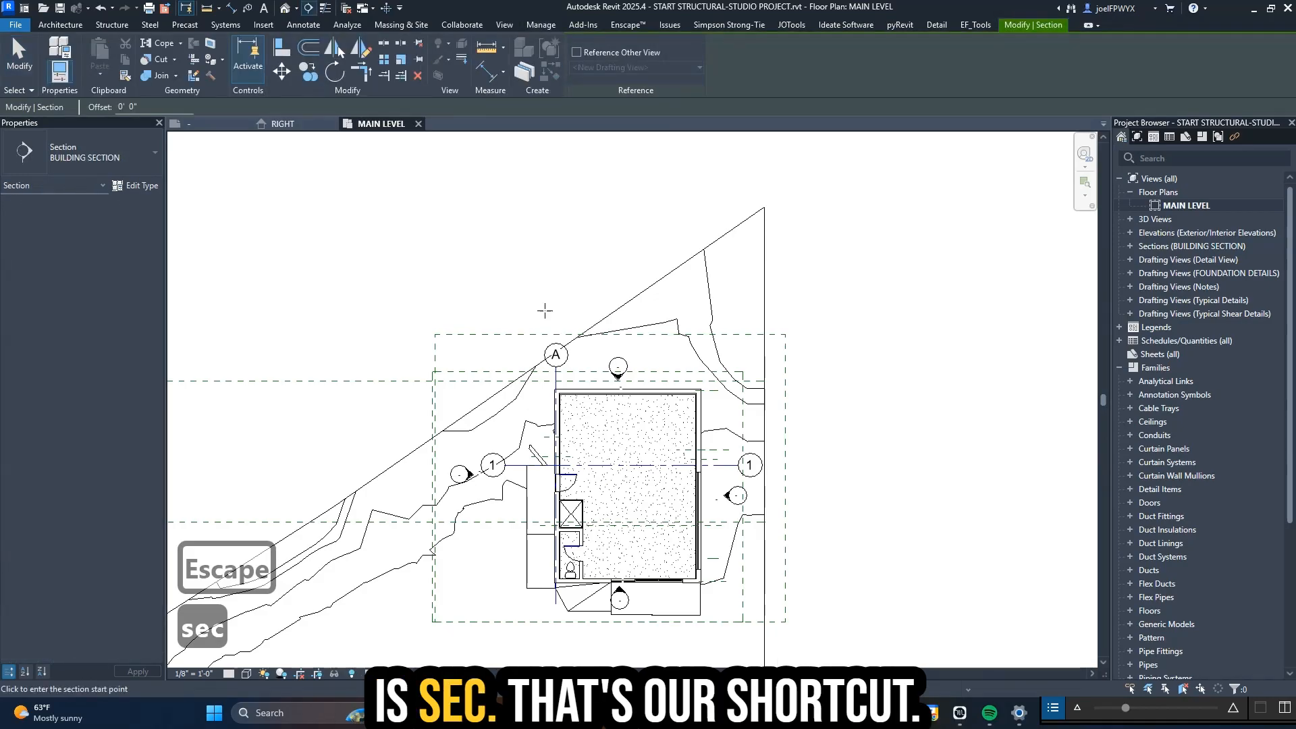
scroll(570, 417, "up", 2)
left_click(462, 453)
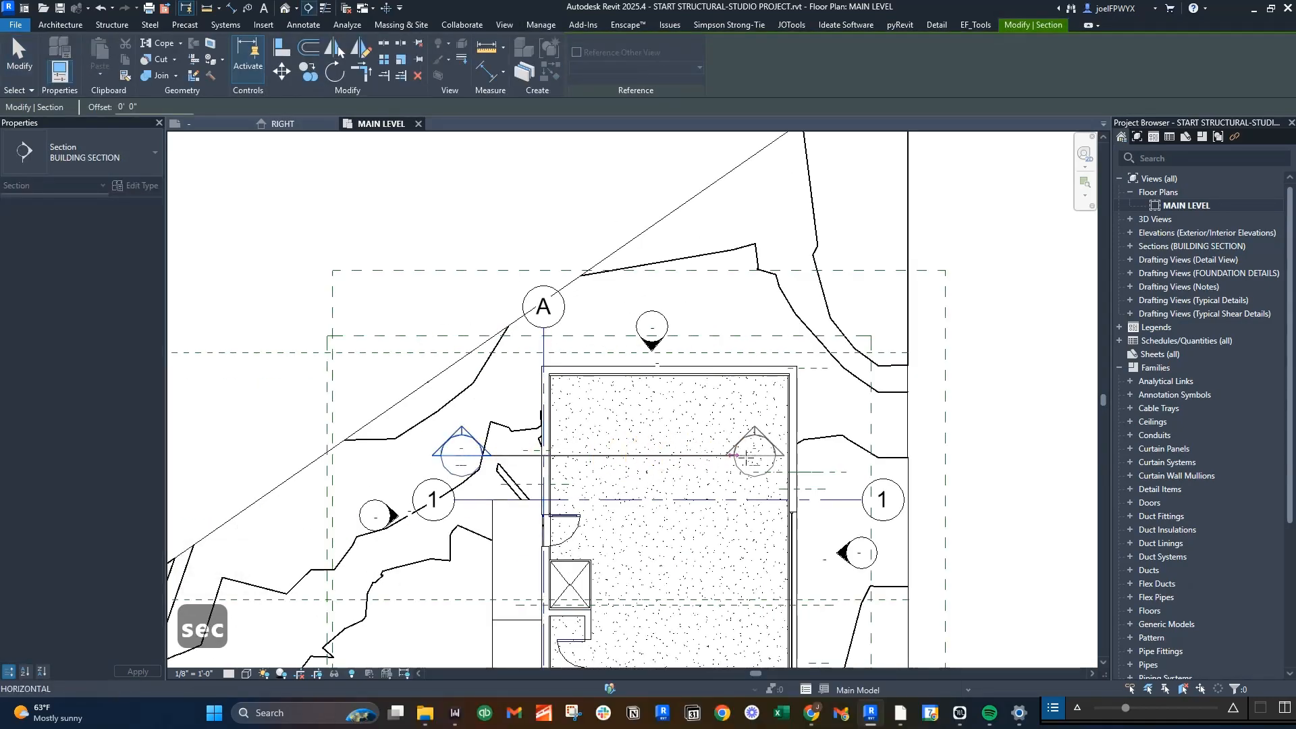
left_click(819, 455)
scroll(776, 495, "down", 2)
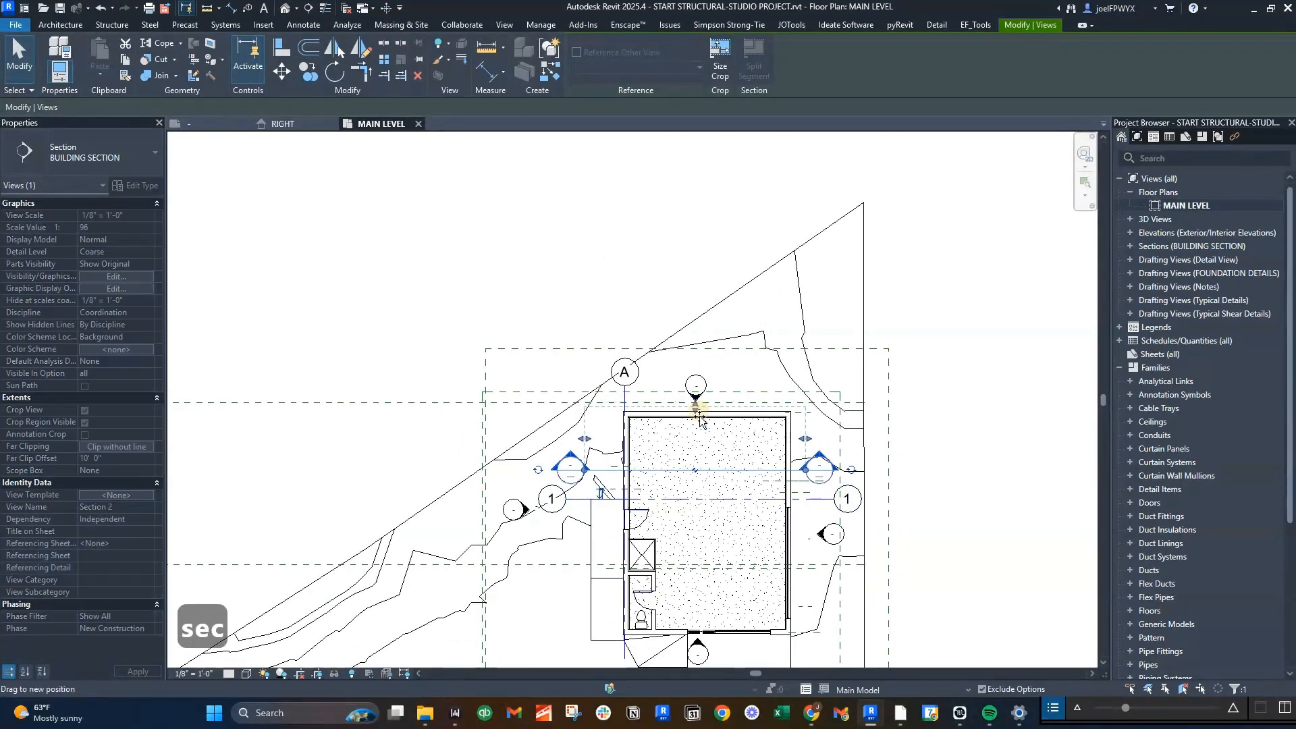
scroll(573, 476, "up", 2)
key("Escape")
key("Escape")
- Open the new section view and stretch its crop region's right edge outward toward the main floor level heads
double_click(558, 482)
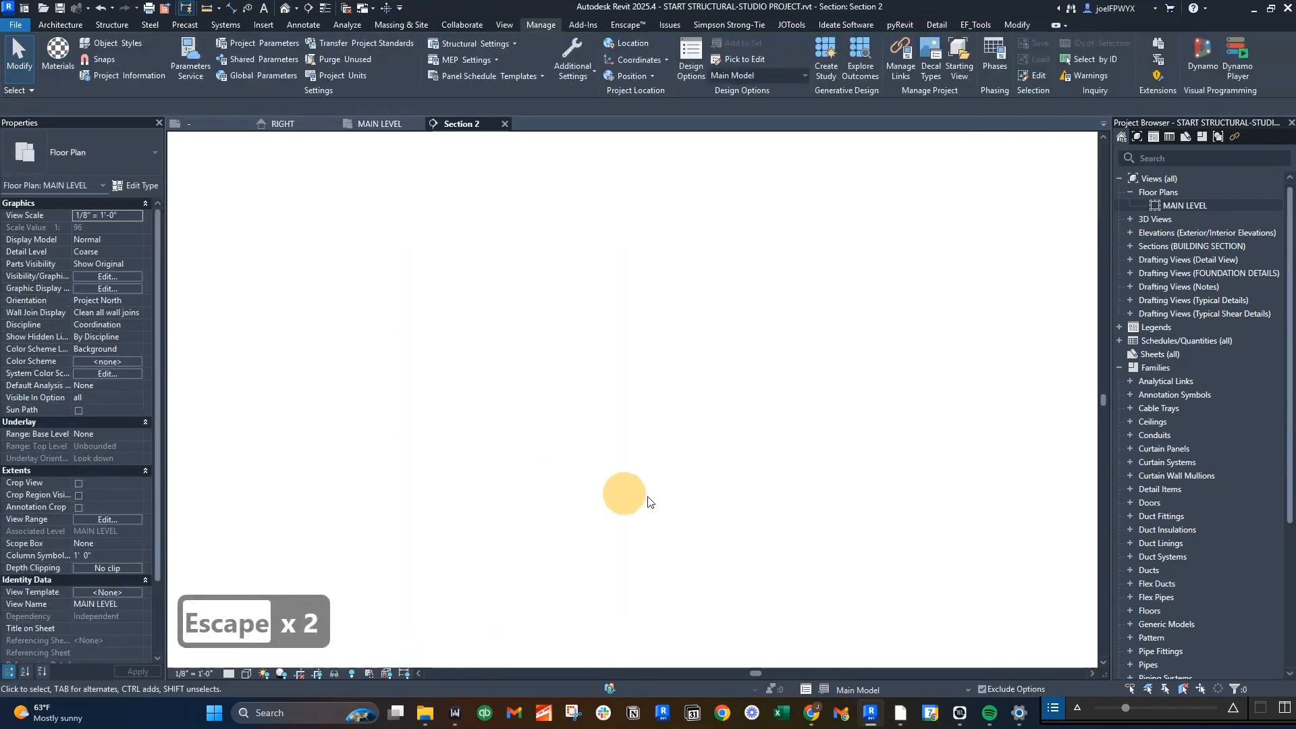
scroll(796, 560, "down", 2)
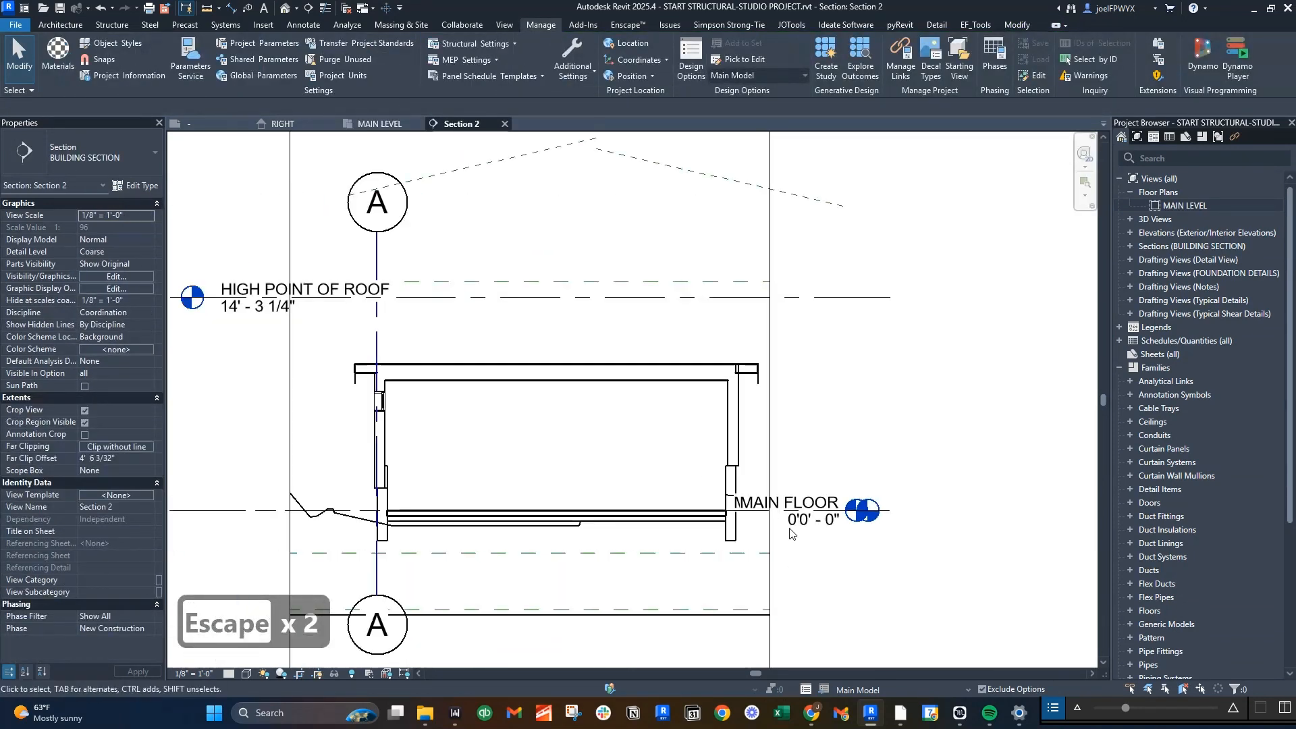
key("Escape")
key("Escape")
left_click(771, 436)
left_click_drag(771, 347, 849, 350)
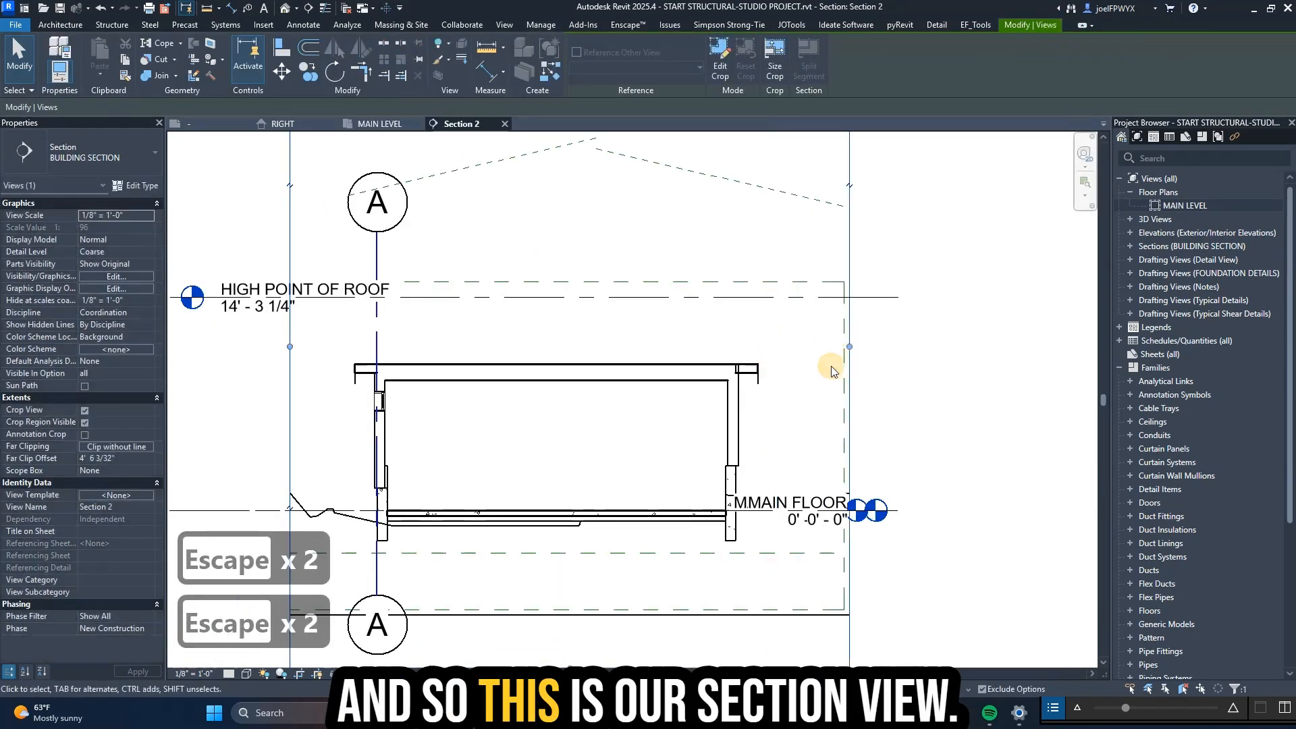
- Select the linked architectural model at the right exterior wall in the section to identify its extents, and clear the selection
scroll(759, 450, "up", 5)
middle_click_drag(686, 494, 931, 422)
scroll(932, 422, "down", 2)
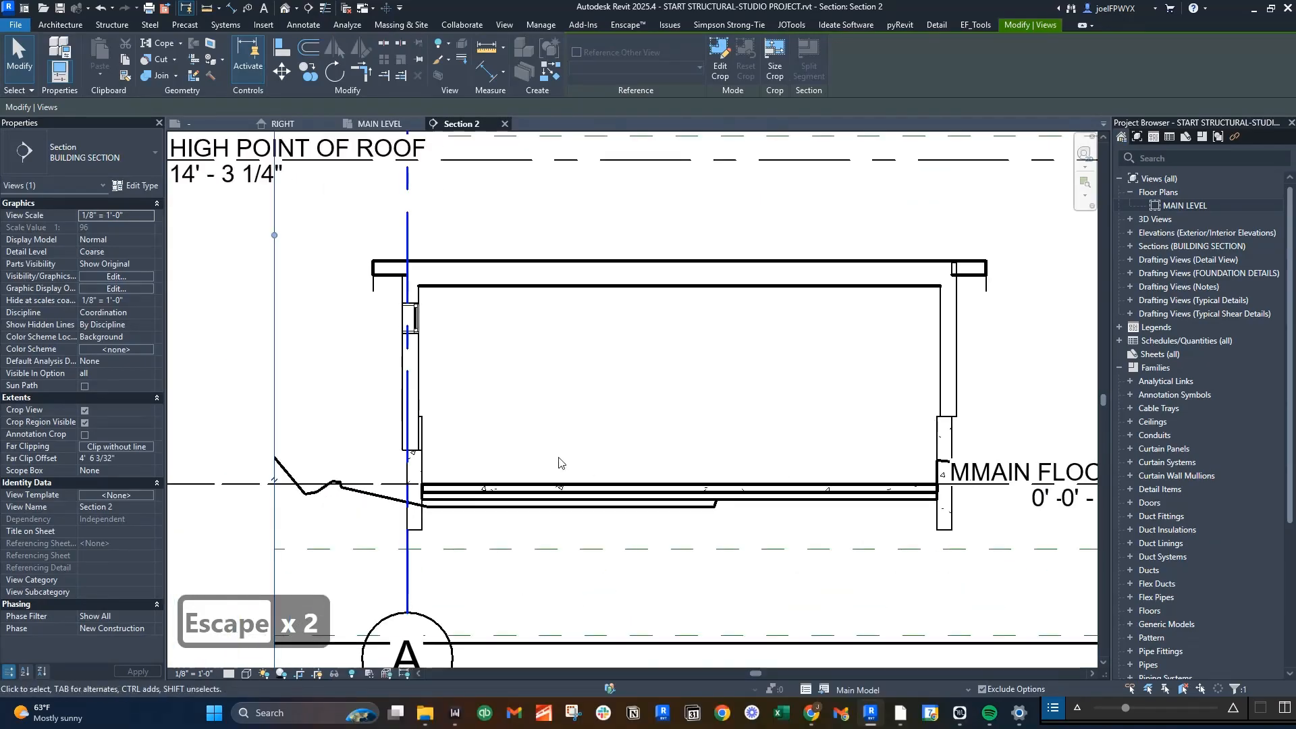
middle_click_drag(752, 452, 579, 463)
scroll(828, 466, "up", 2)
key("Escape")
left_click(689, 378)
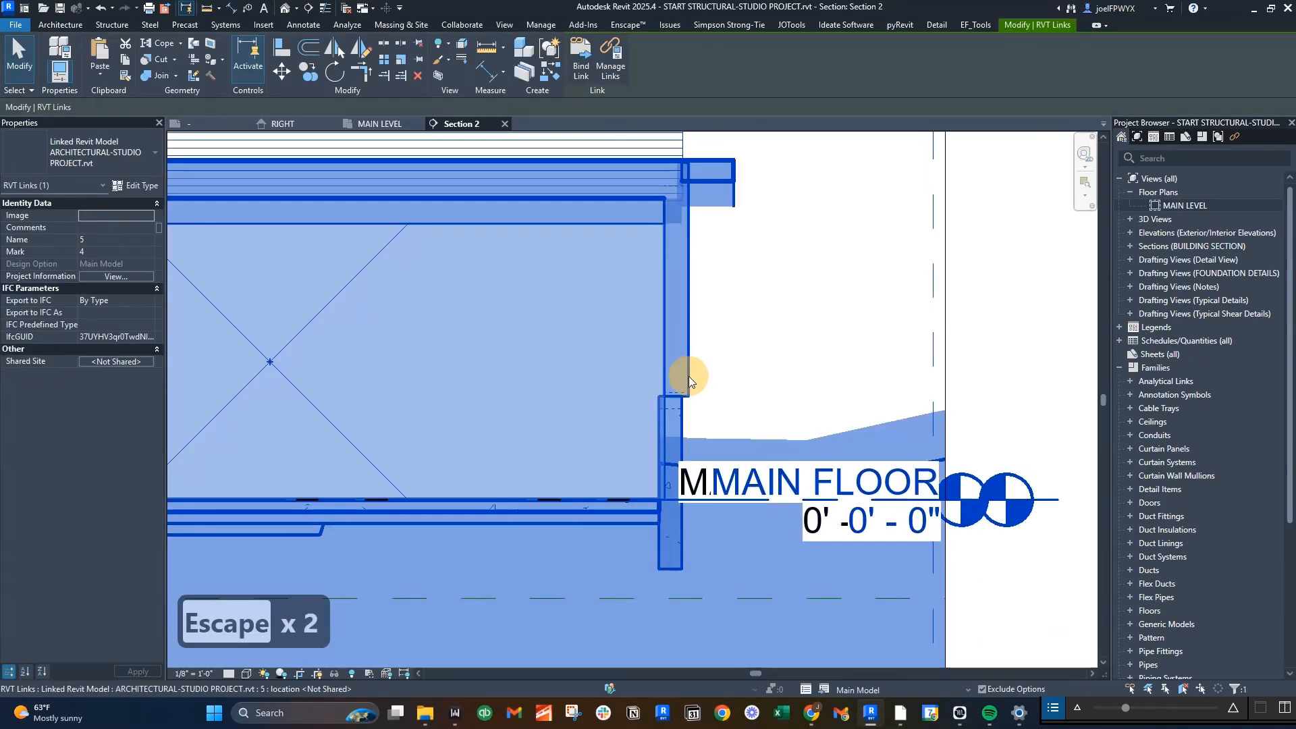
scroll(690, 376, "down", 3)
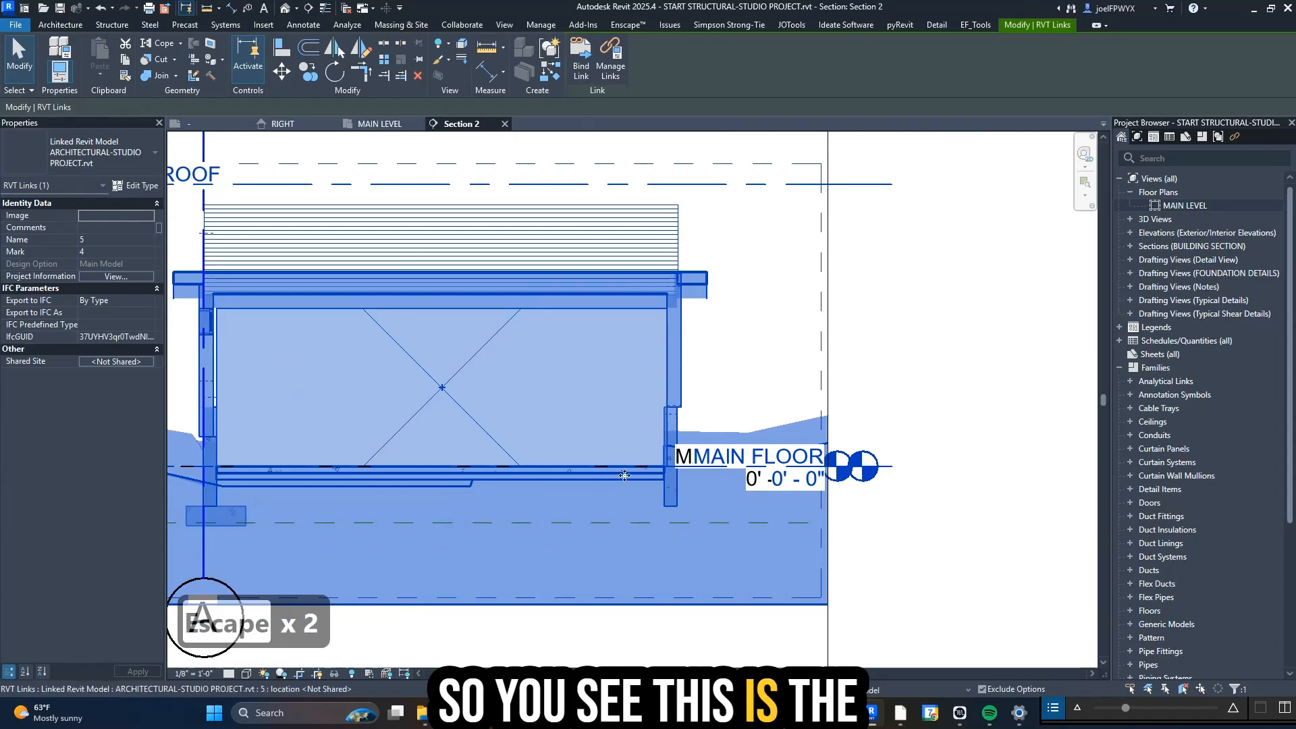
key("Escape")
key("Escape")
- Examine how the right stud wall's outer face lines up with the foundation wall below it
scroll(665, 525, "up", 2)
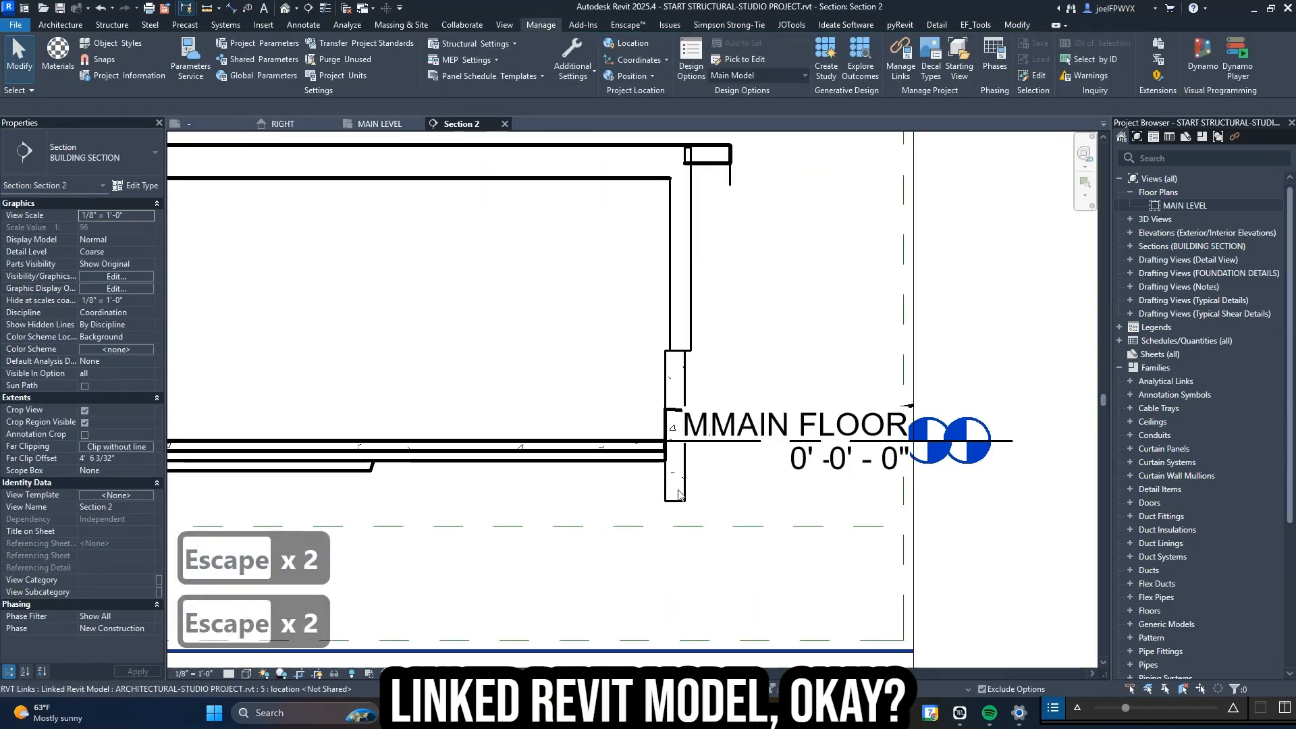
scroll(672, 472, "up", 2)
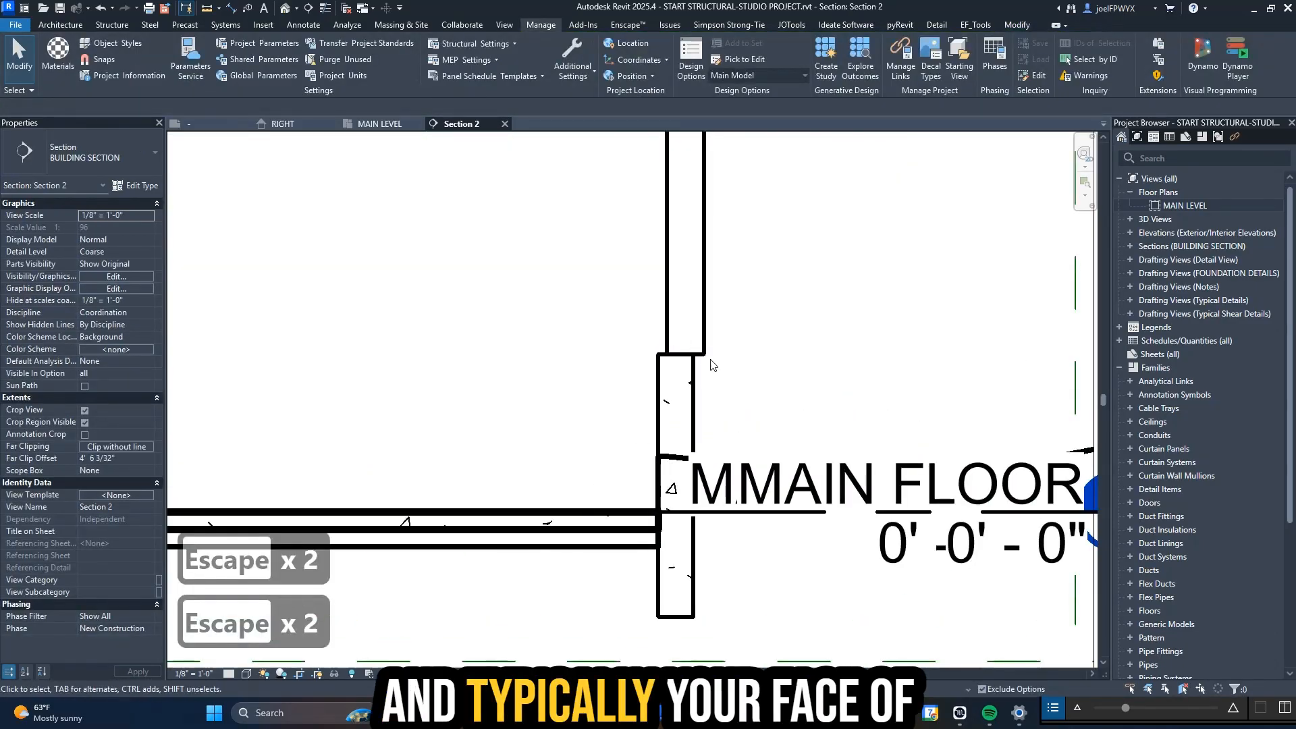
scroll(711, 365, "down", 1)
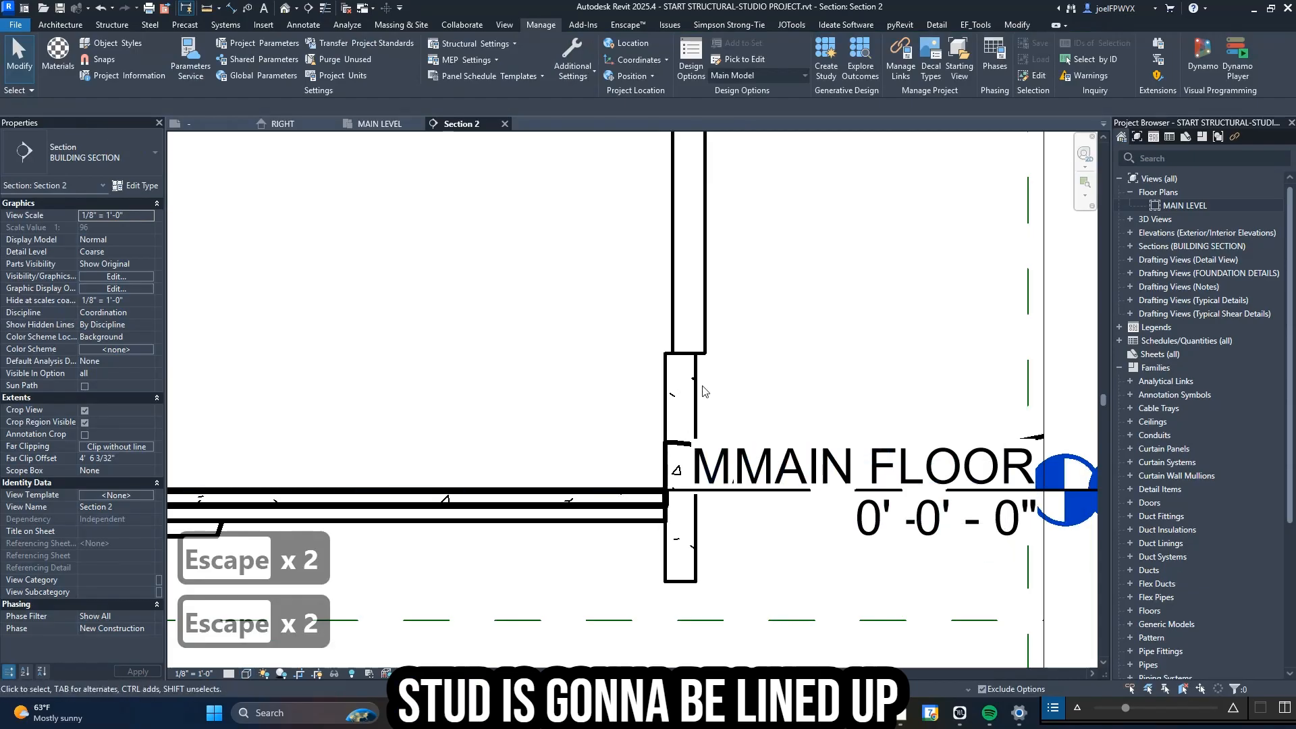
scroll(763, 512, "down", 2)
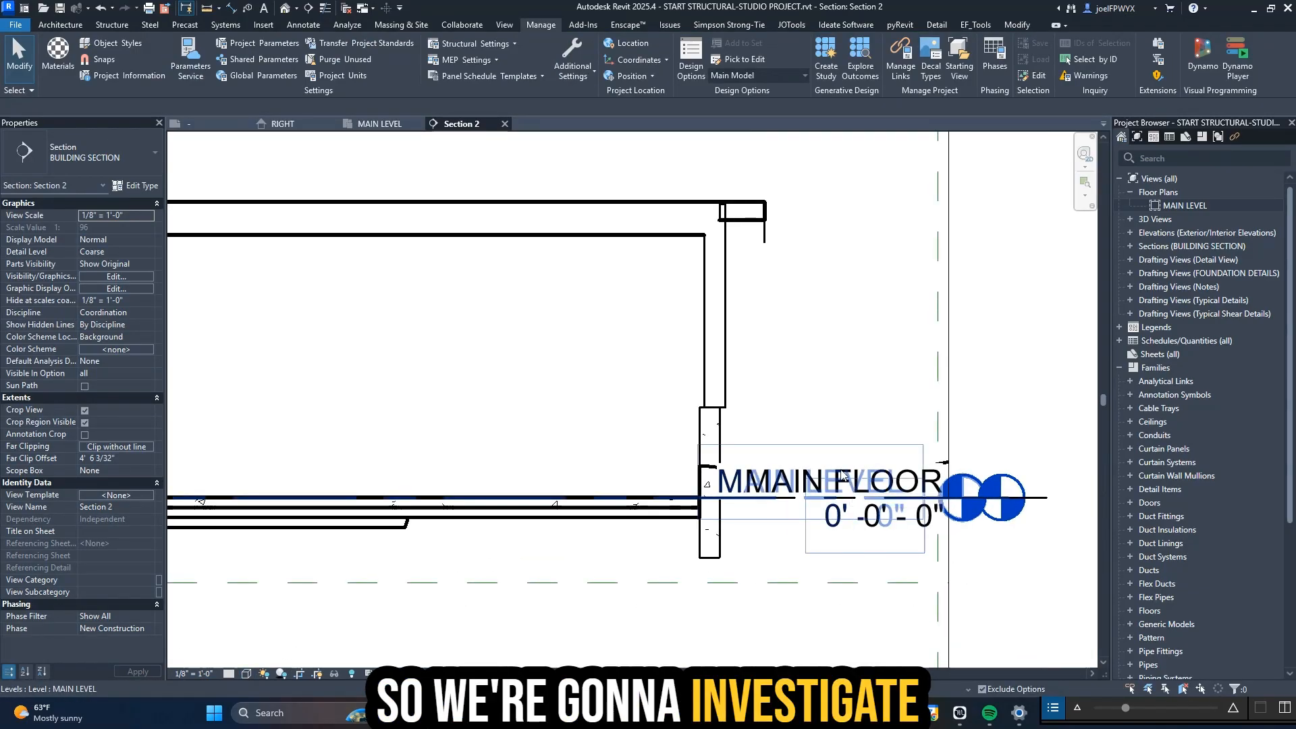
- Set the section view's detail level to Medium
key("Escape")
left_click(230, 674)
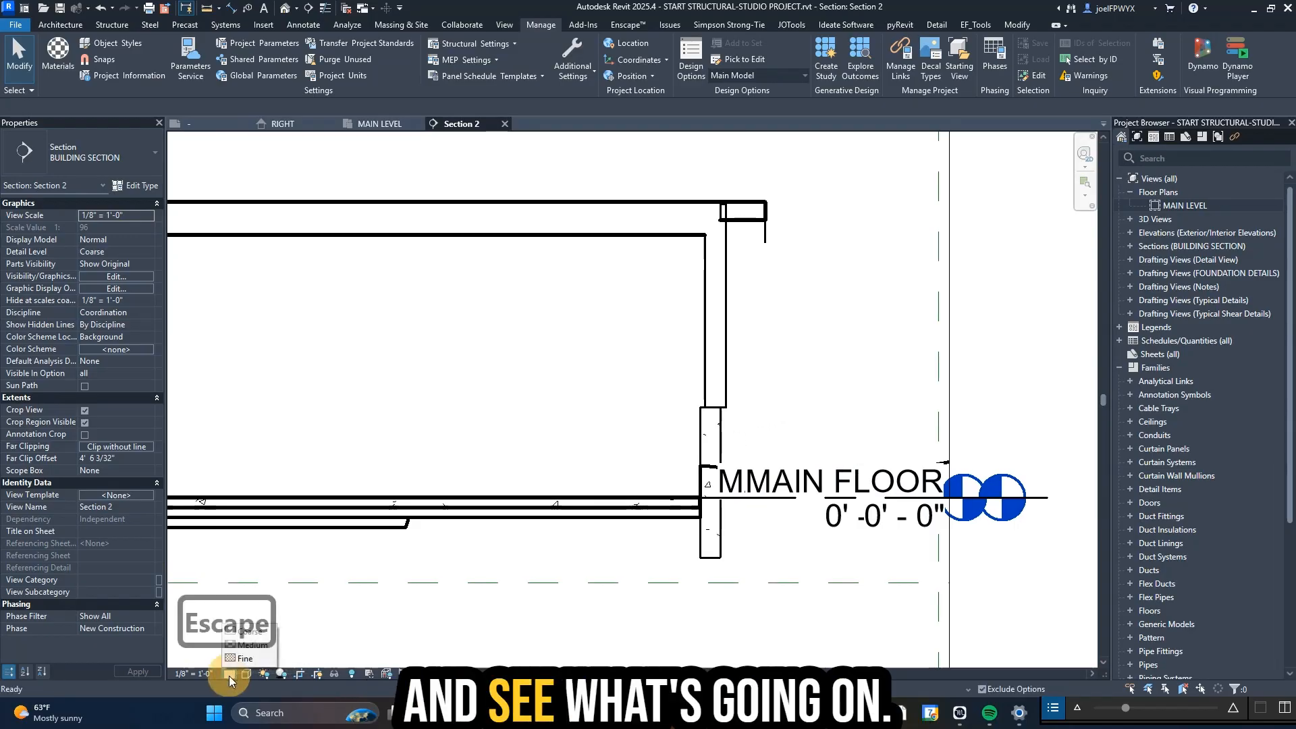
left_click(248, 650)
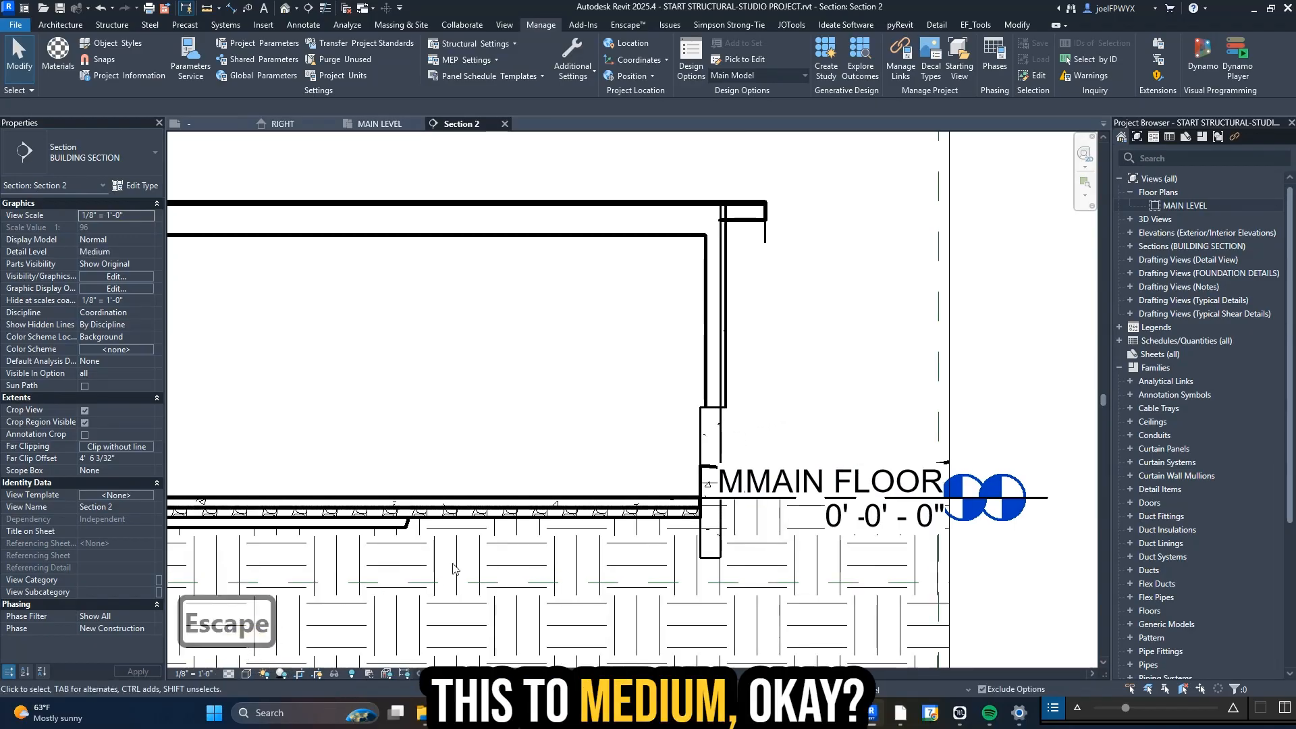
- Select only the right exterior wall inside the linked architectural model and open its type properties
scroll(737, 399, "up", 1)
key("Escape")
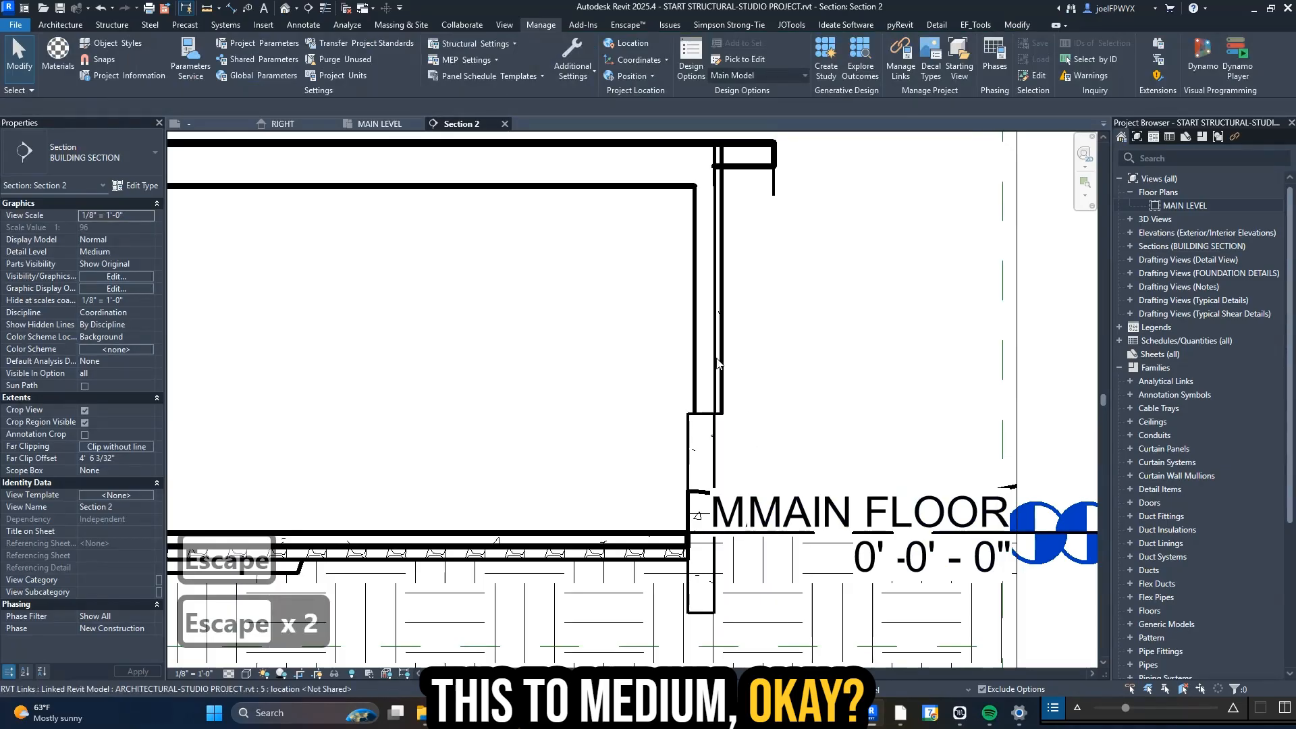
key("Tab")
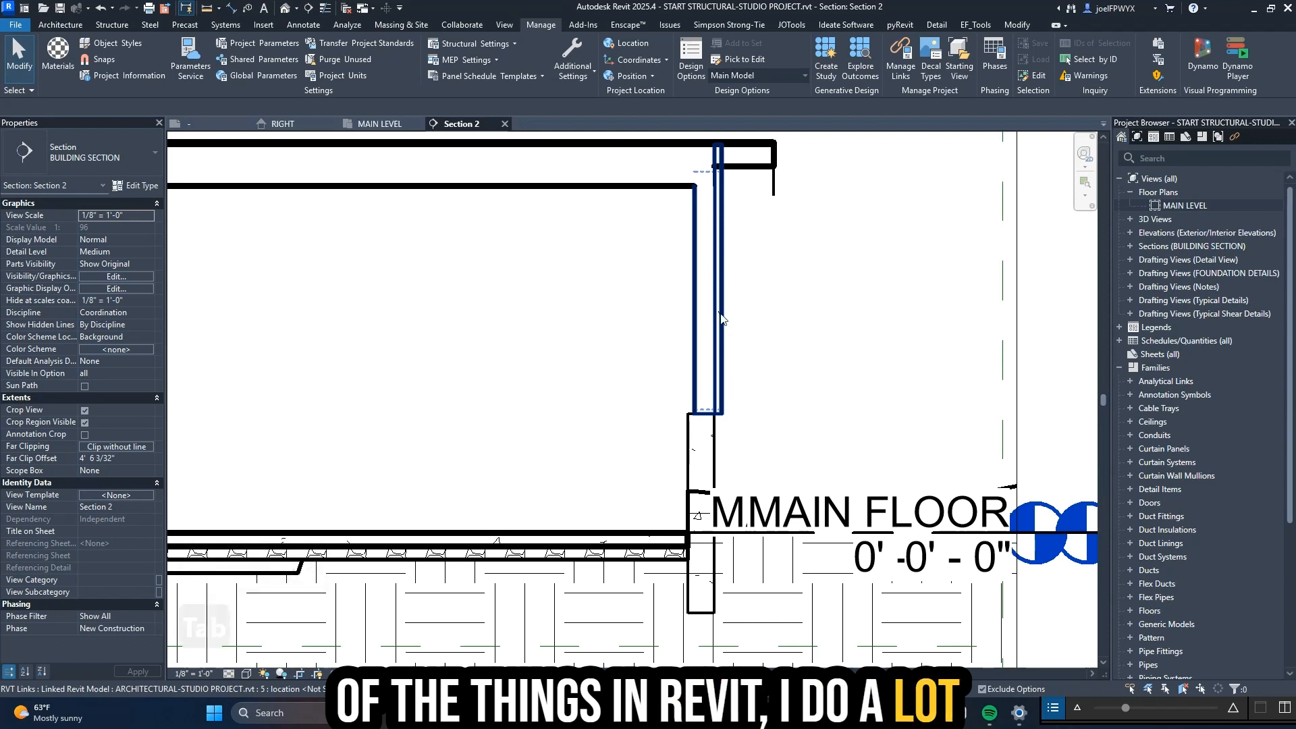
key("Escape")
key("Tab")
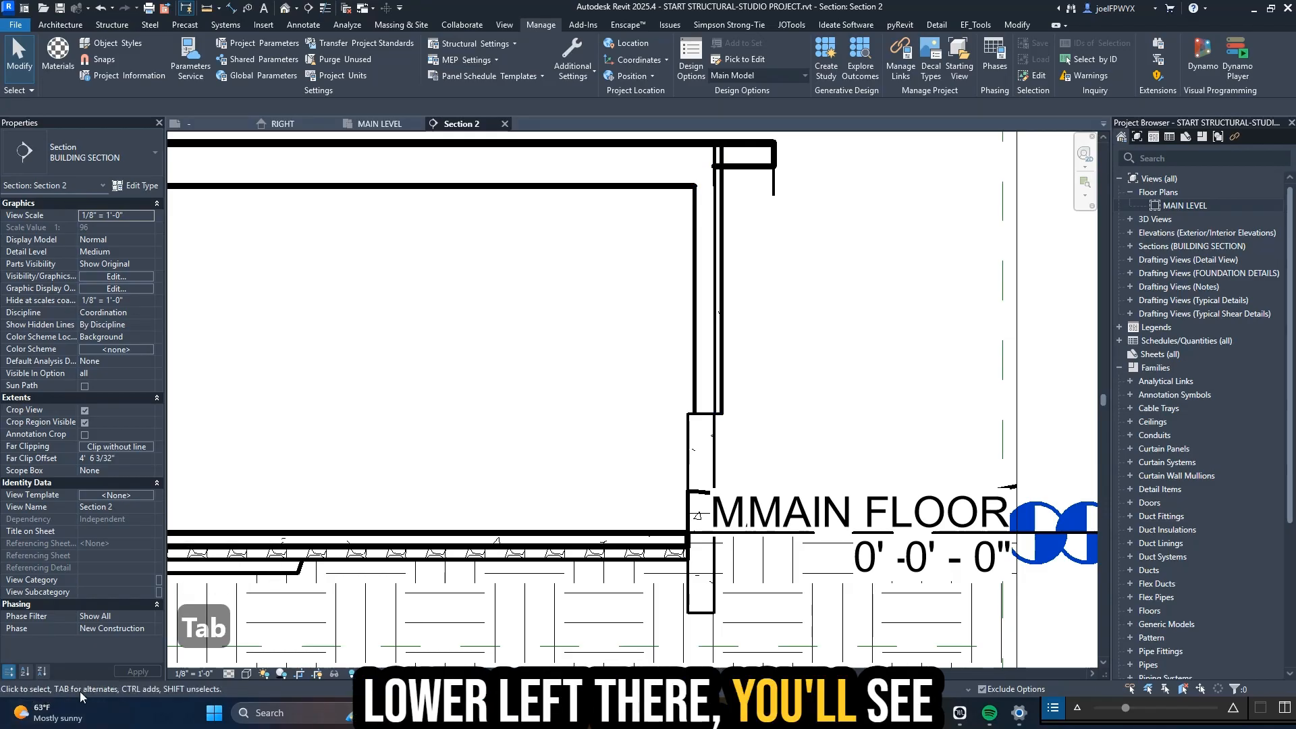
key("Tab")
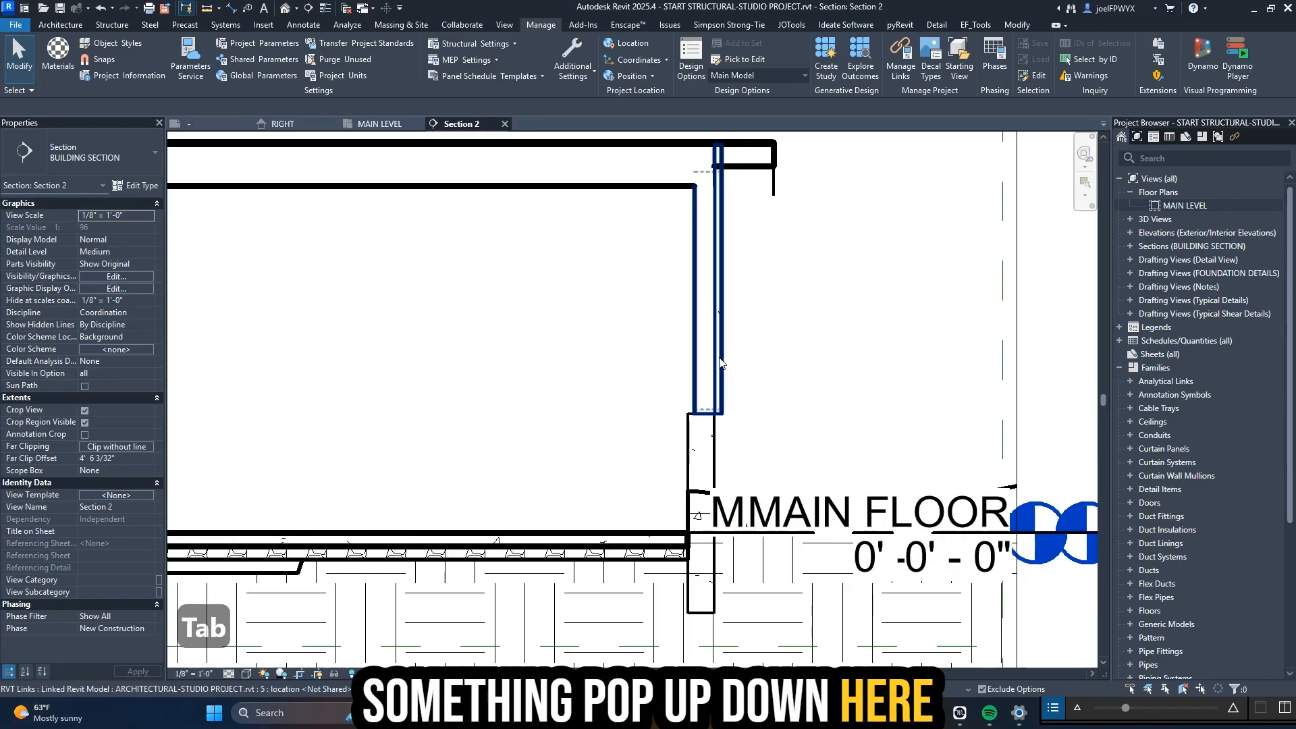
left_click(720, 361)
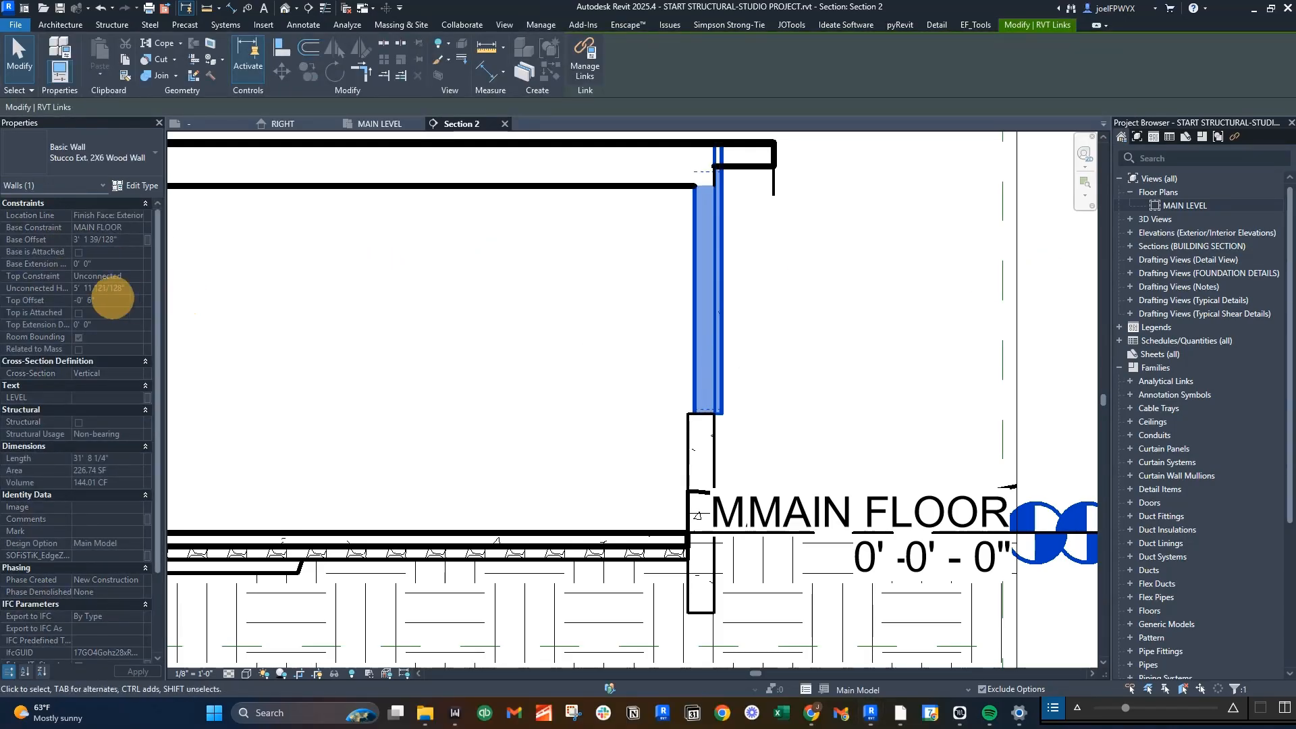
left_click(138, 187)
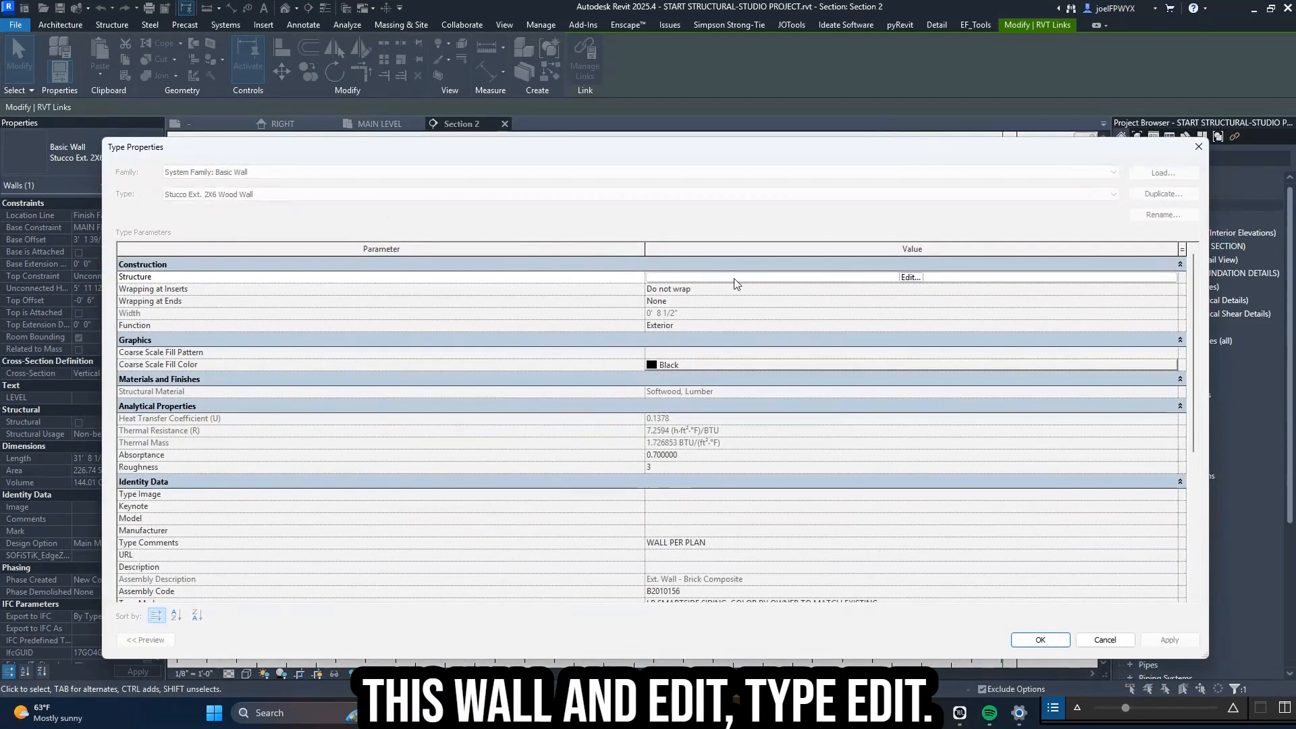
- Inspect the layer assembly of the linked model's Stucco Ext. 2X6 Wood Wall type, close its properties and clear the selection
left_click(735, 281)
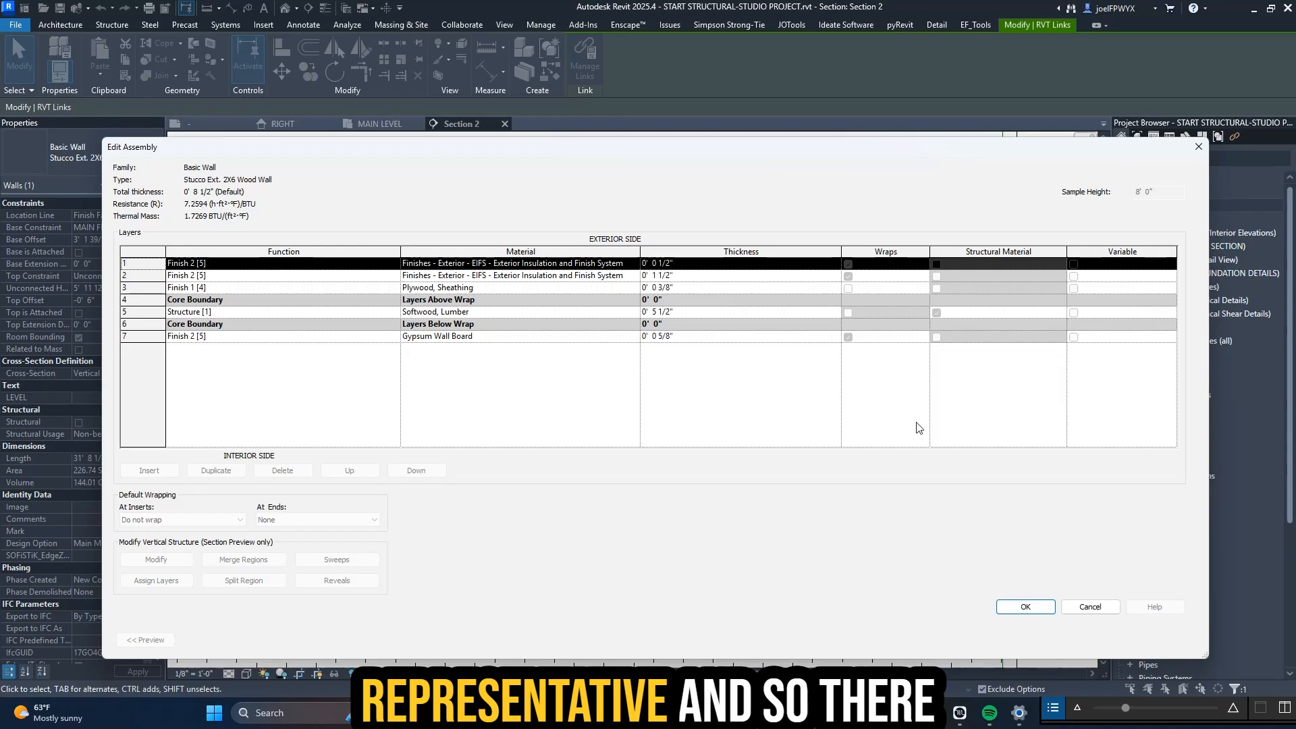
left_click(1032, 611)
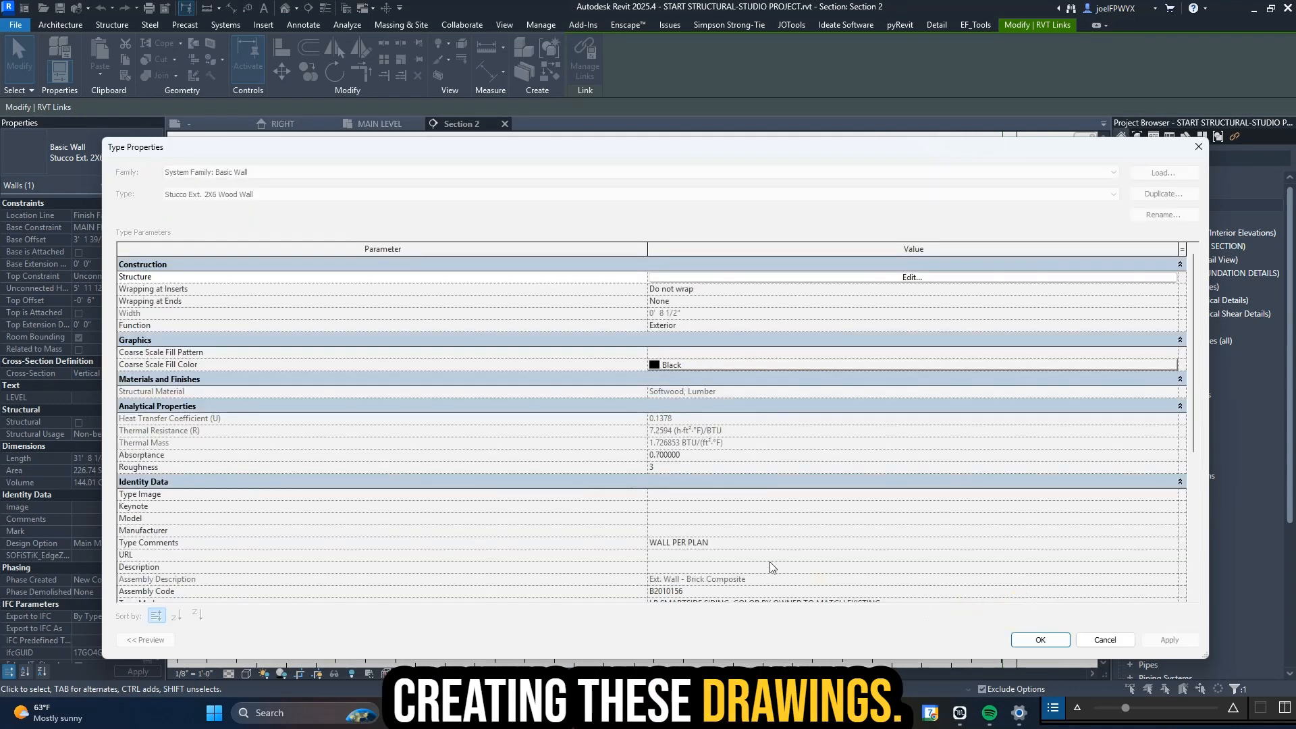
left_click(1061, 643)
scroll(781, 457, "up", 3)
key("Escape")
key("Escape")
key("Escape")
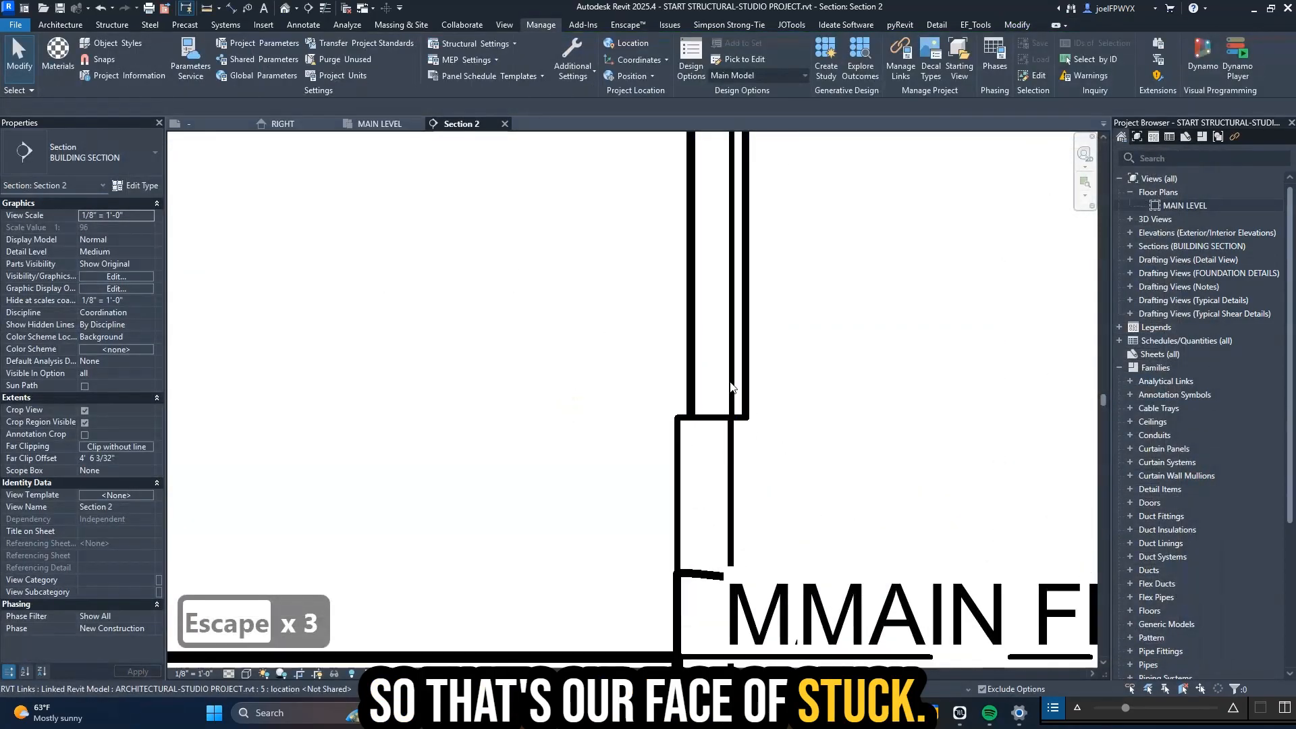
- Turn on Thin Lines to show the right exterior wall's layers with fine line weights in the section
scroll(732, 389, "up", 1)
key("t")
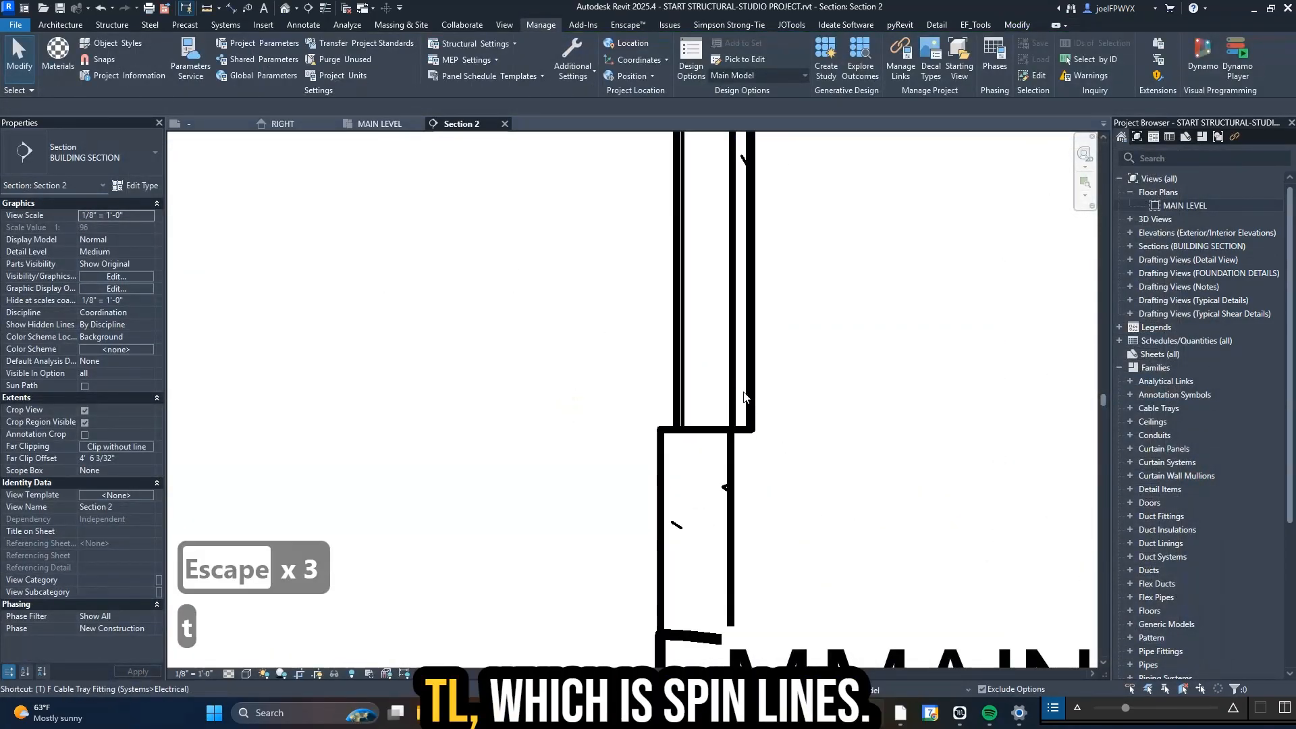
key("l")
scroll(700, 415, "up", 2)
key("Escape")
key("Escape")
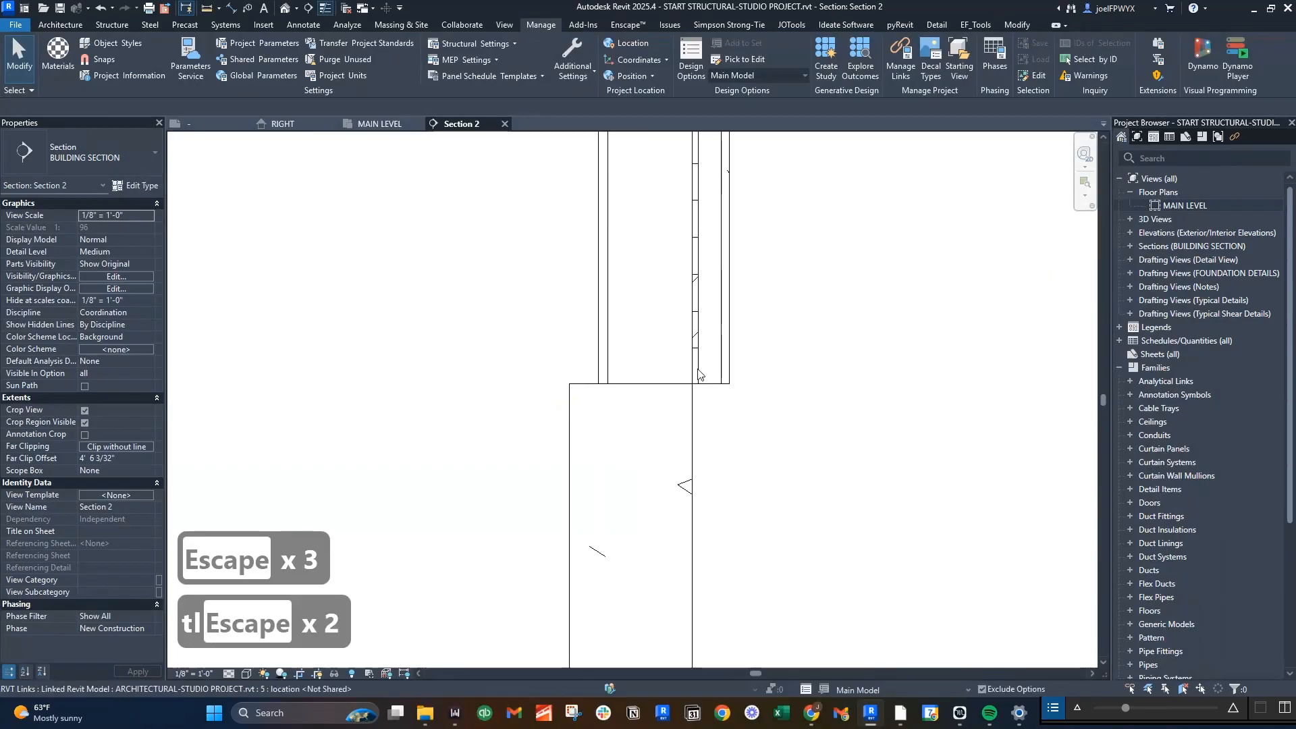
scroll(726, 368, "up", 1)
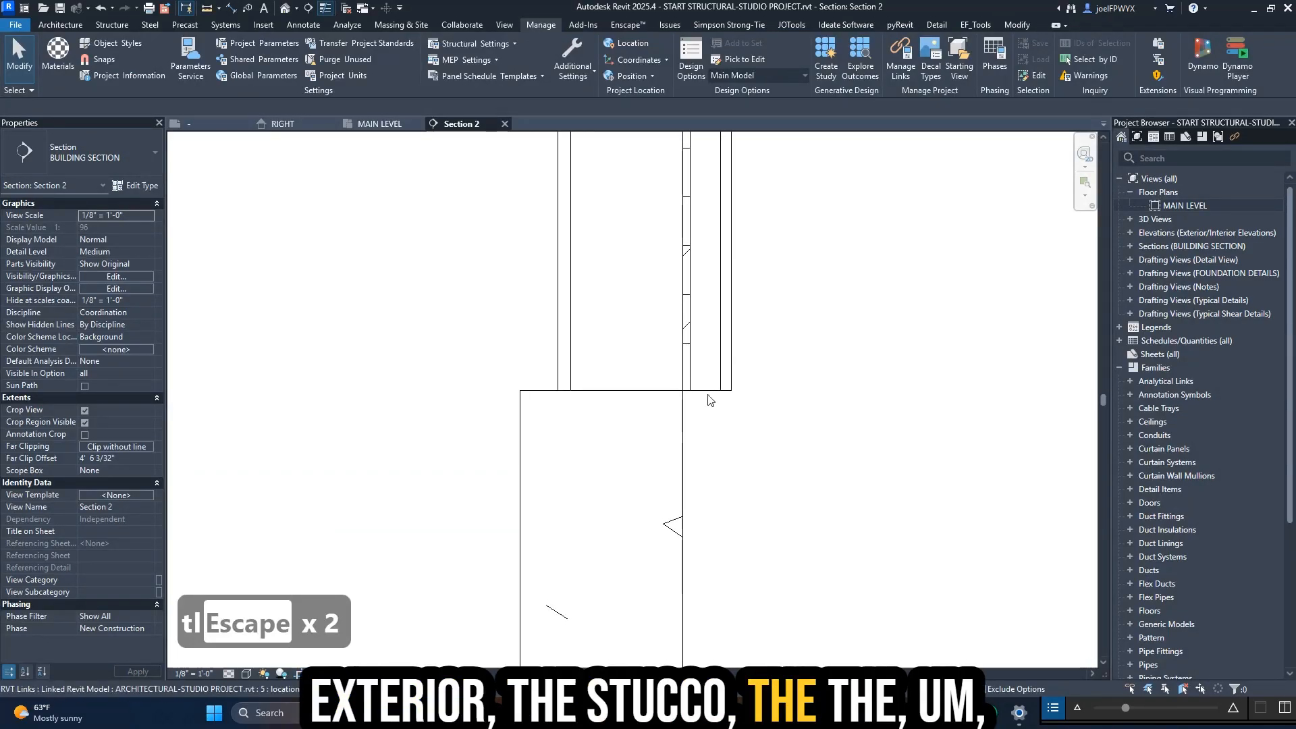
left_click(143, 186)
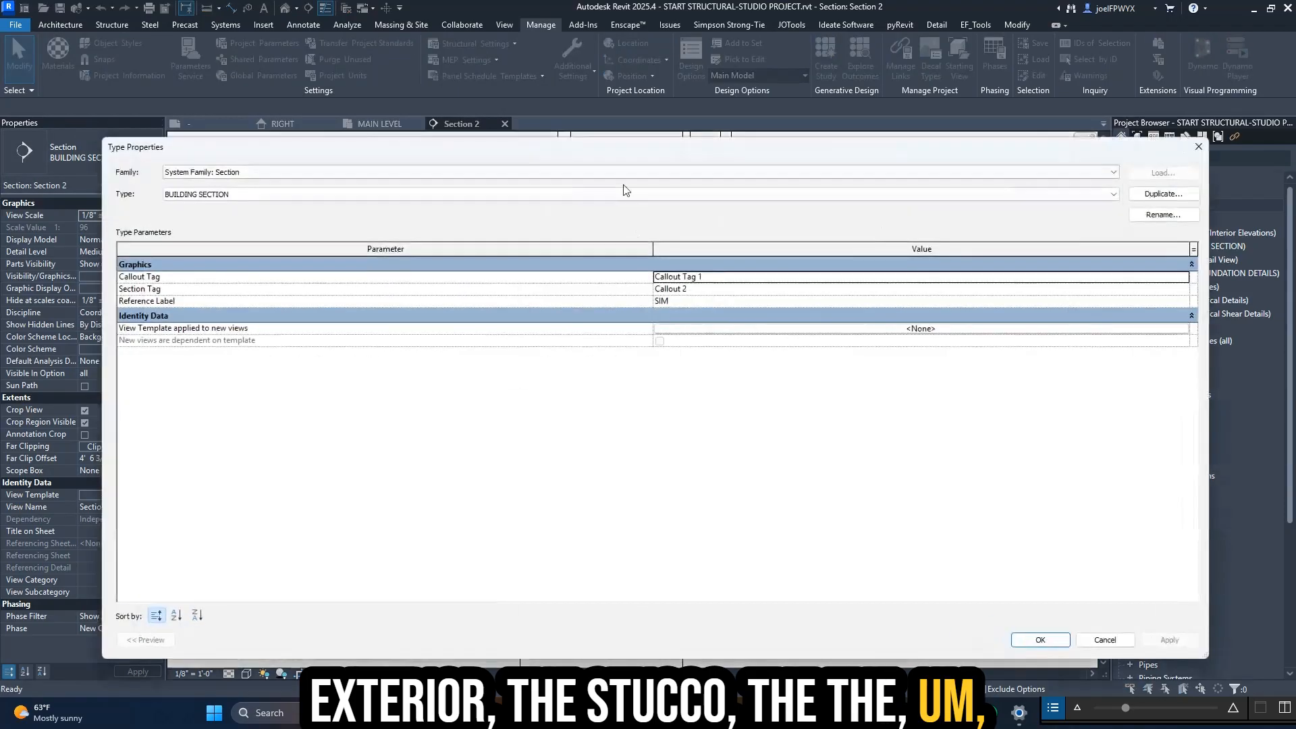
key("Escape")
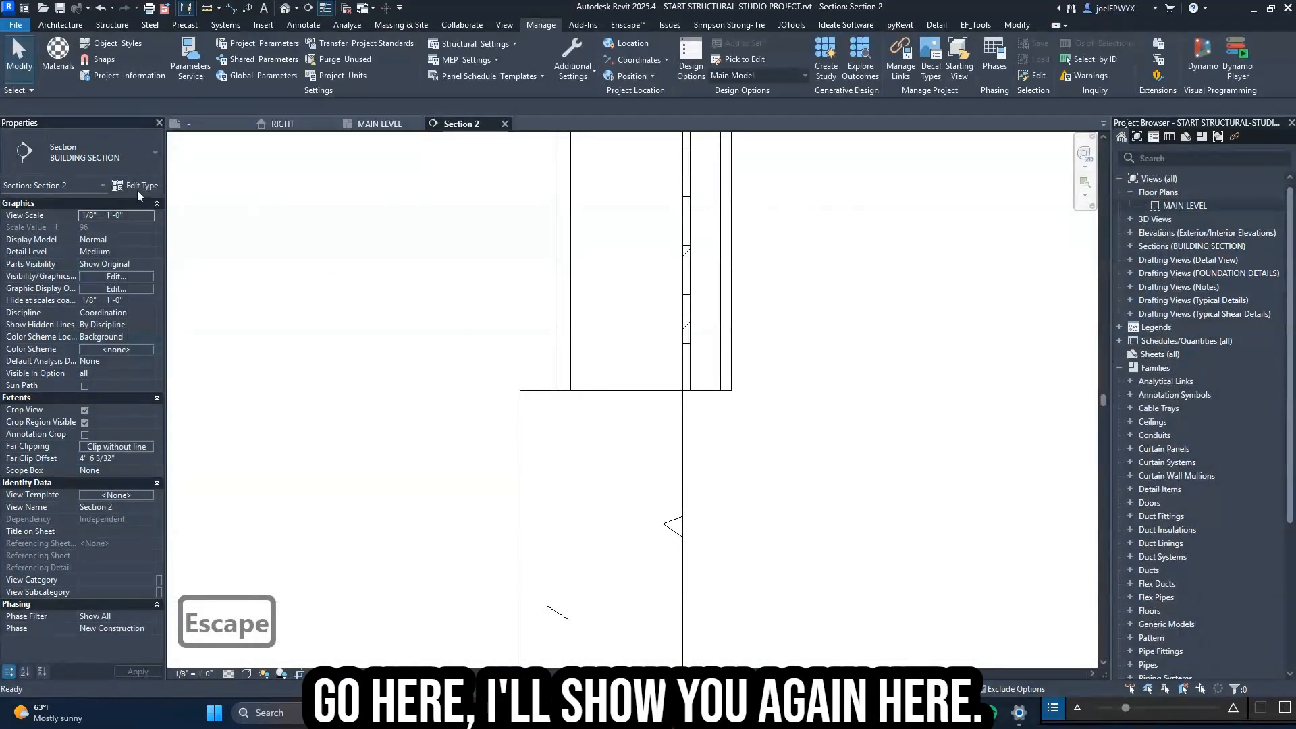
key("Escape")
key("Escape")
key("Escape")
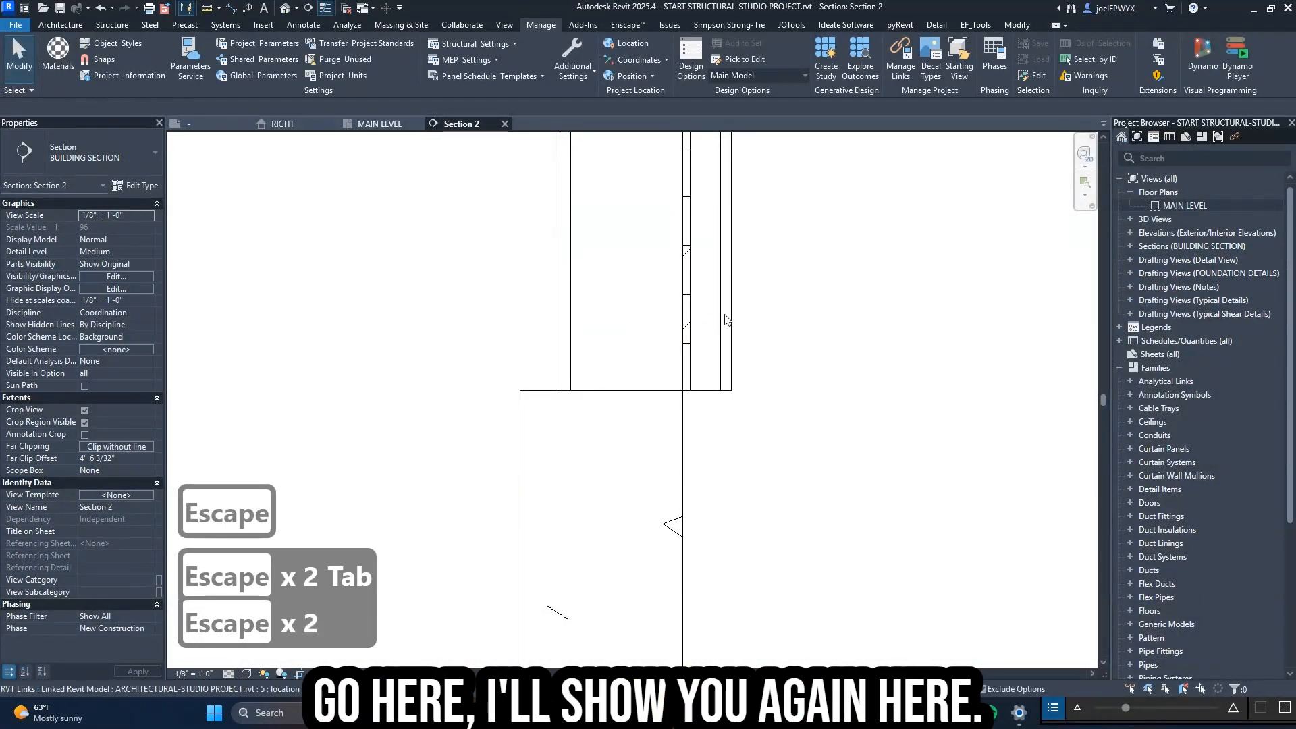
- Select the right exterior wall inside the linked model, review its type's structure layers beside the section, and close the properties
key("Tab")
left_click(724, 314)
left_click(141, 185)
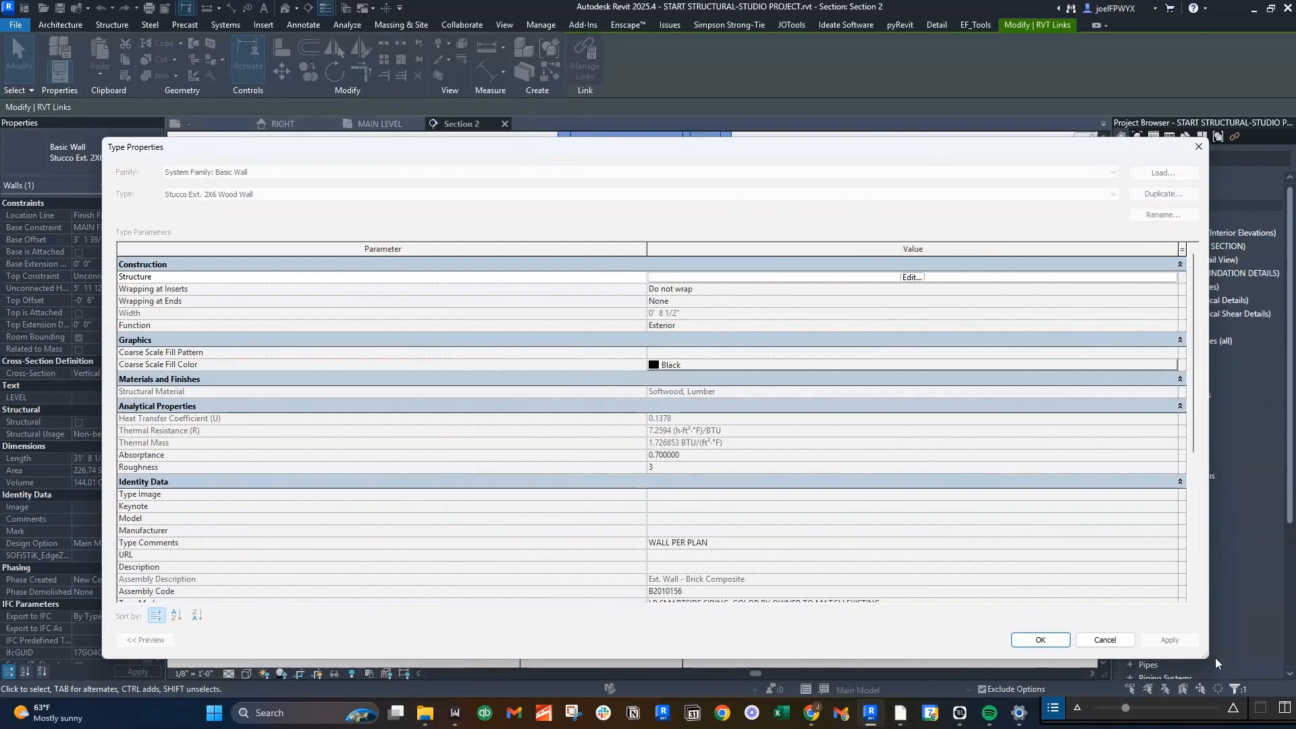
left_click_drag(1208, 657, 351, 332)
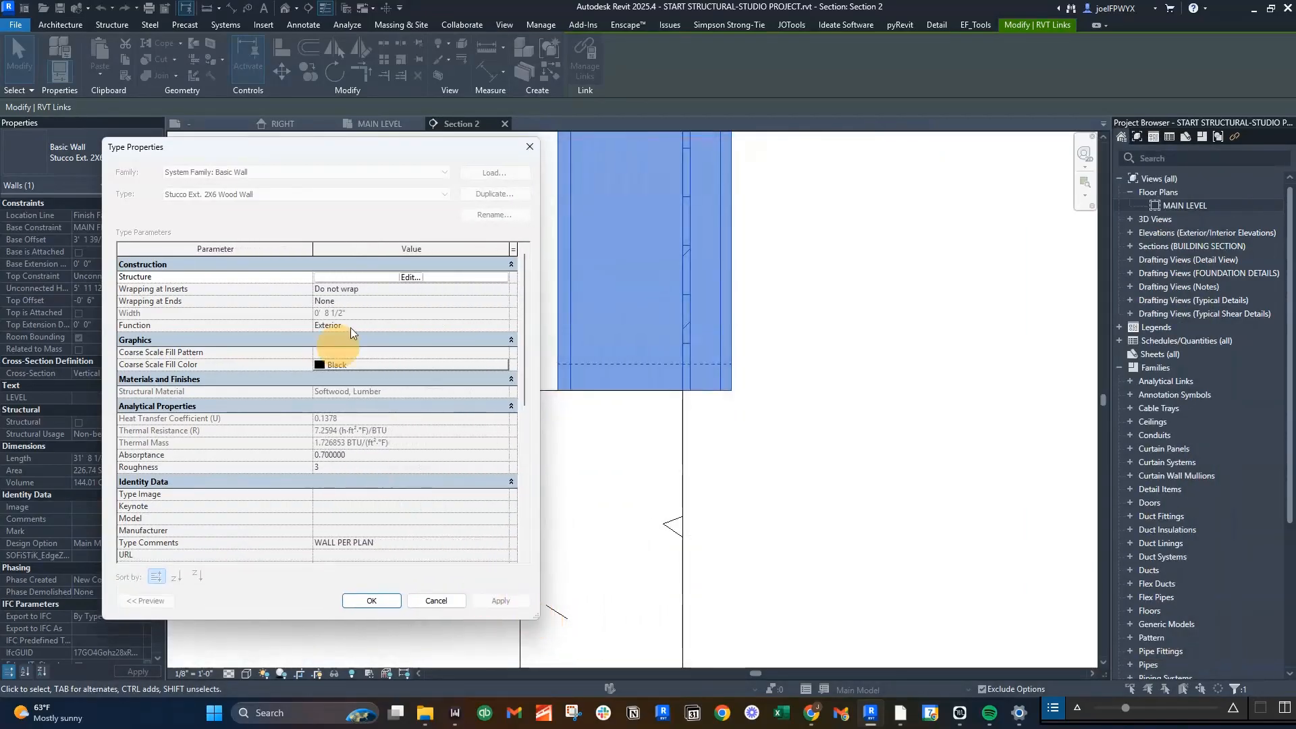
left_click(409, 278)
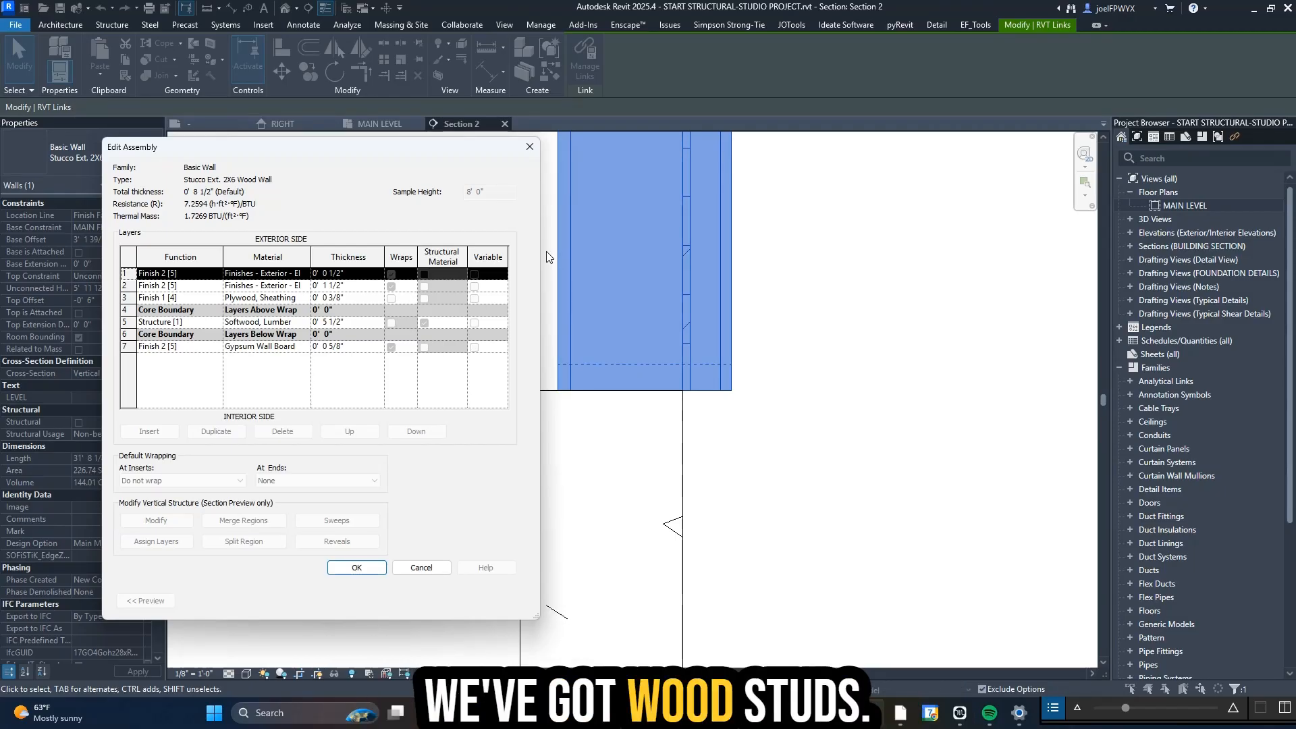
left_click(525, 147)
left_click(527, 147)
key("Escape")
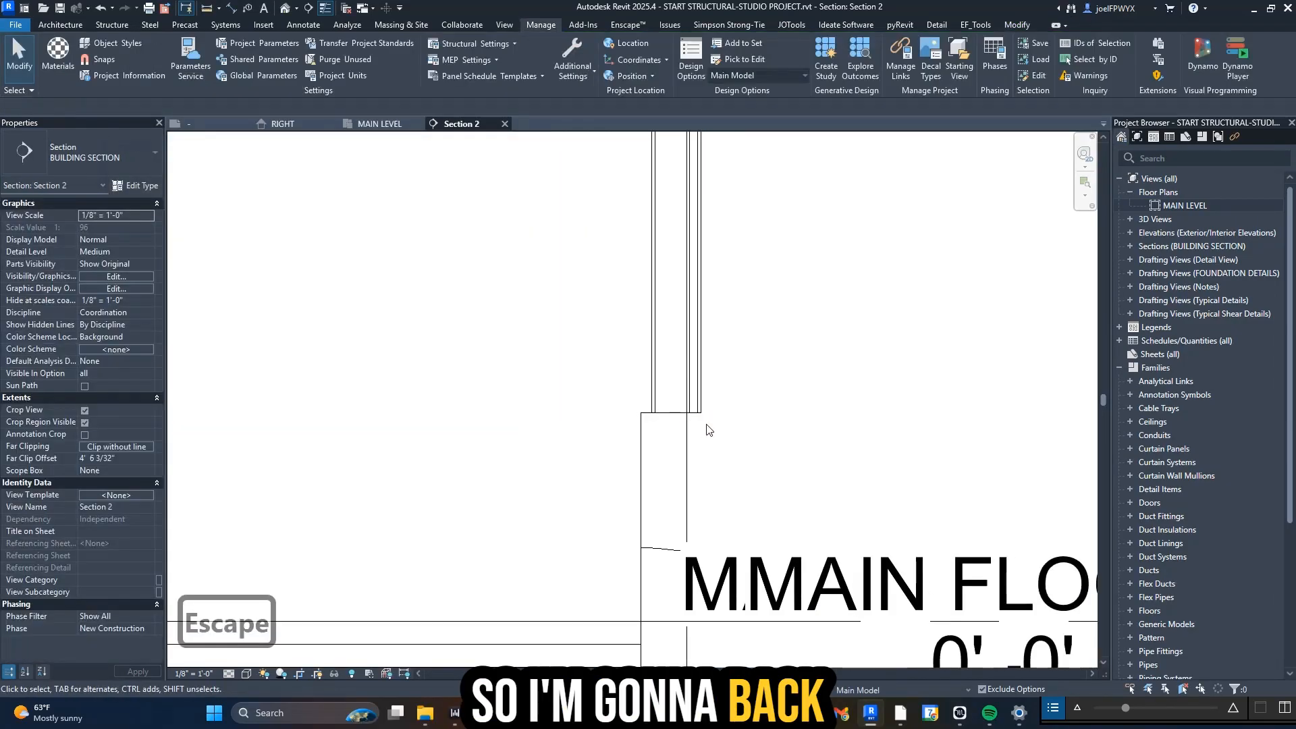
- Lower the upper end of grid line A so its bubble overlaps the High Point of Roof level line
scroll(708, 430, "down", 6)
key("Escape")
key("Escape")
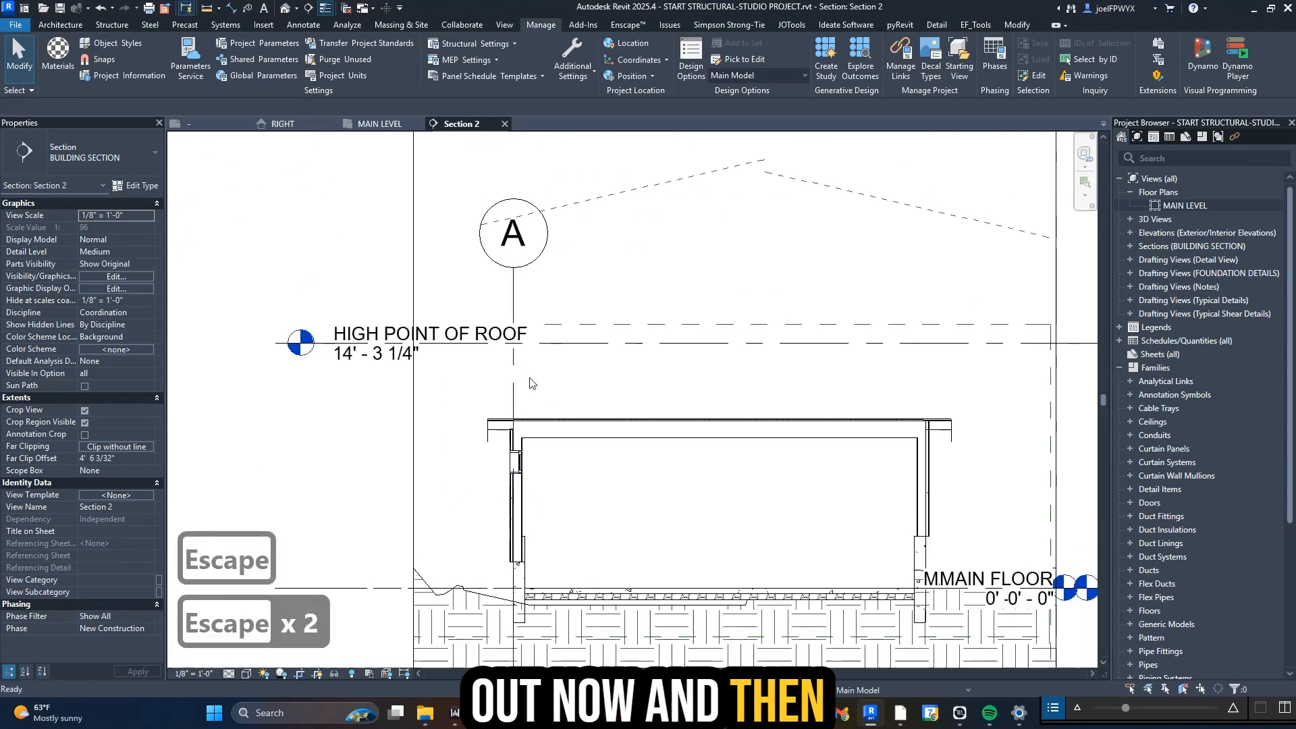
left_click(514, 361)
scroll(550, 267, "up", 3)
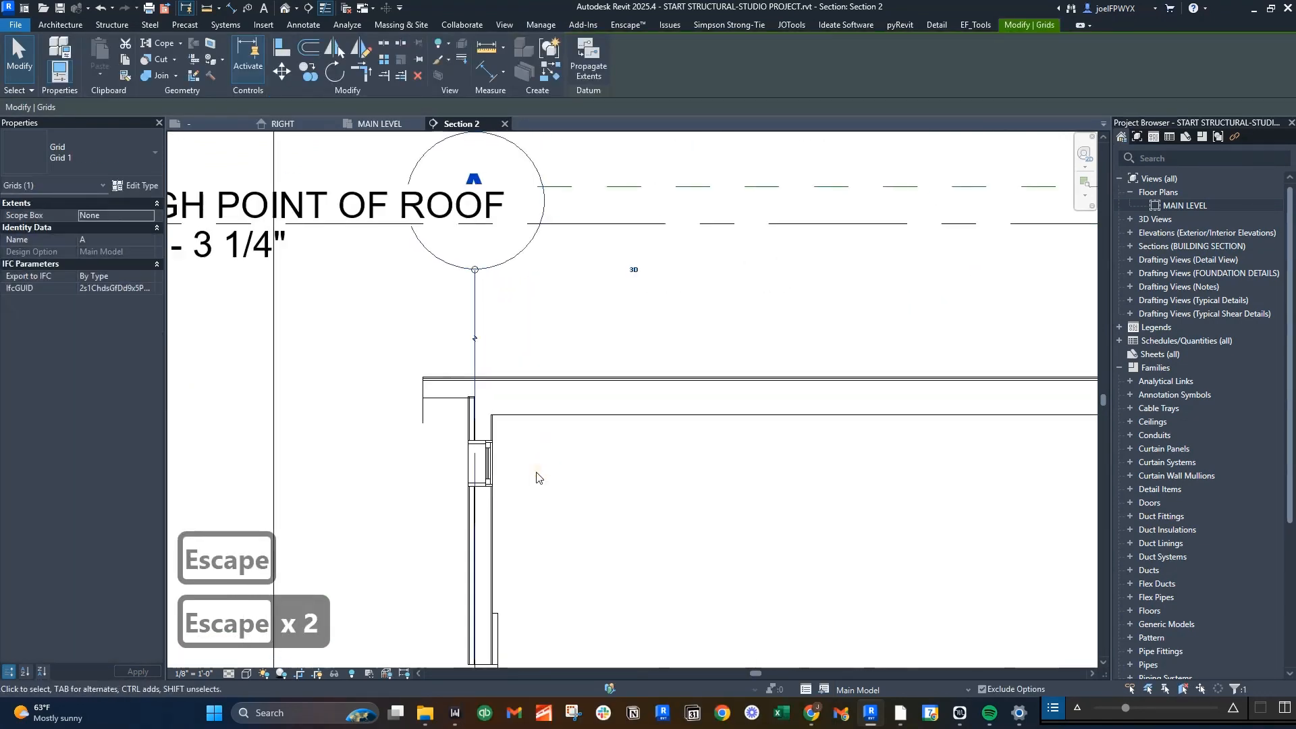
scroll(536, 477, "up", 1)
middle_click_drag(520, 494, 468, 457)
scroll(405, 409, "down", 3)
middle_click_drag(764, 483, 729, 470)
key("Escape")
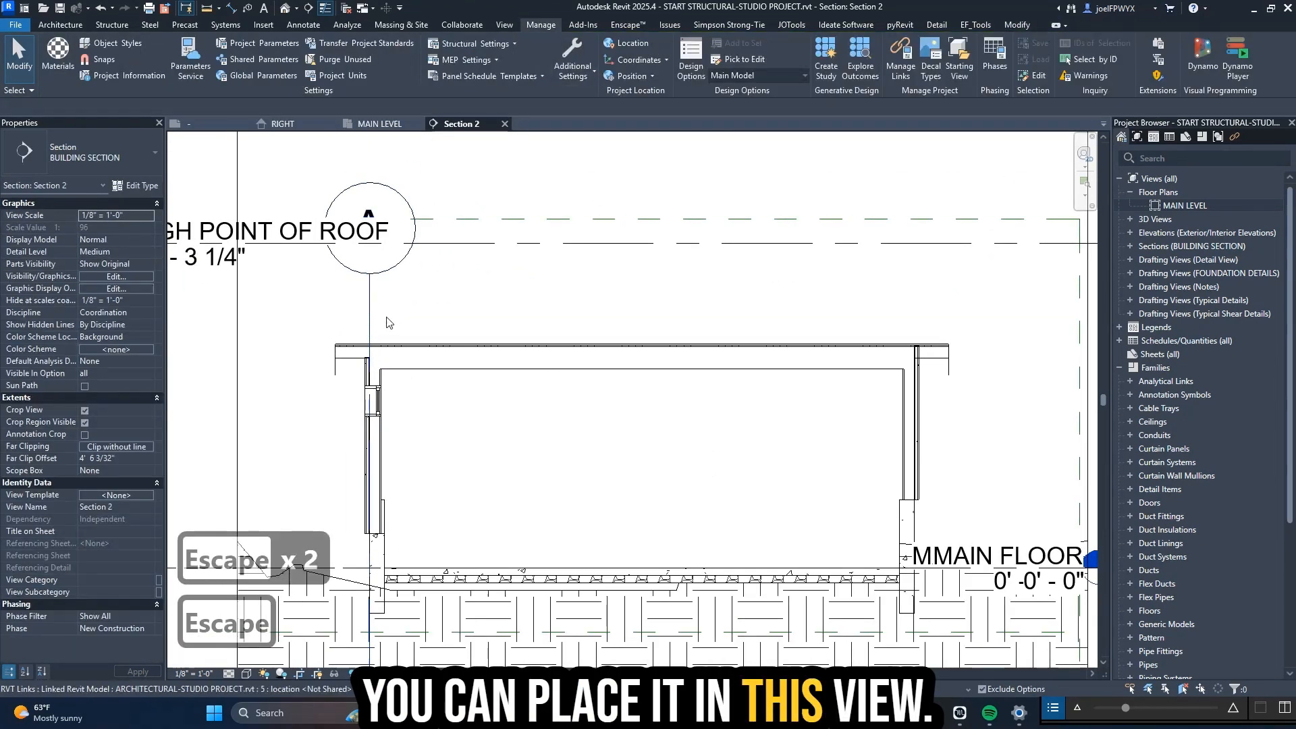
- Raise the upper end of grid line A so its bubble sits just above the High Point of Roof level line
left_click(370, 277)
left_click(472, 275)
left_click(369, 273)
scroll(399, 263, "down", 5)
middle_click_drag(402, 263, 431, 314)
scroll(419, 320, "up", 2)
key("Escape")
key("Escape")
- Create a similar grid line from grid A along the right exterior wall's stud face, ending level with grid A's upper bubble
left_click(409, 323)
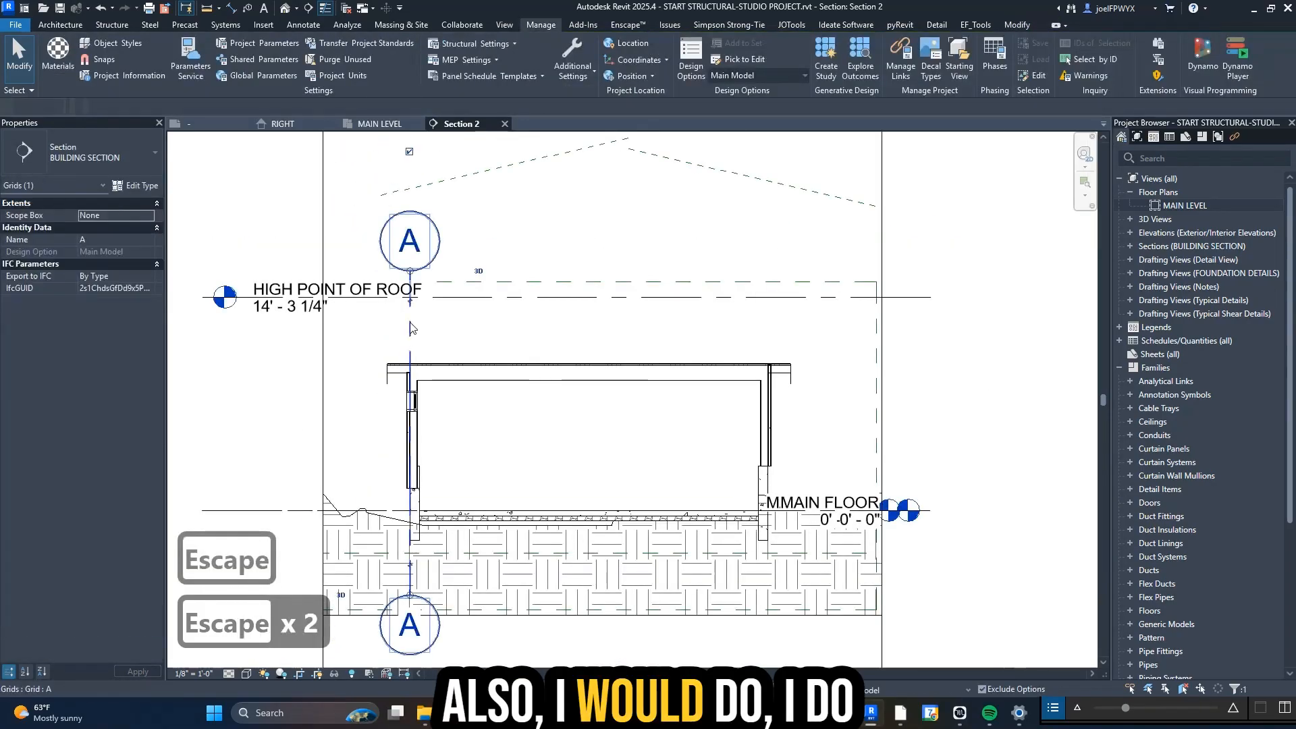
key("c")
key("s")
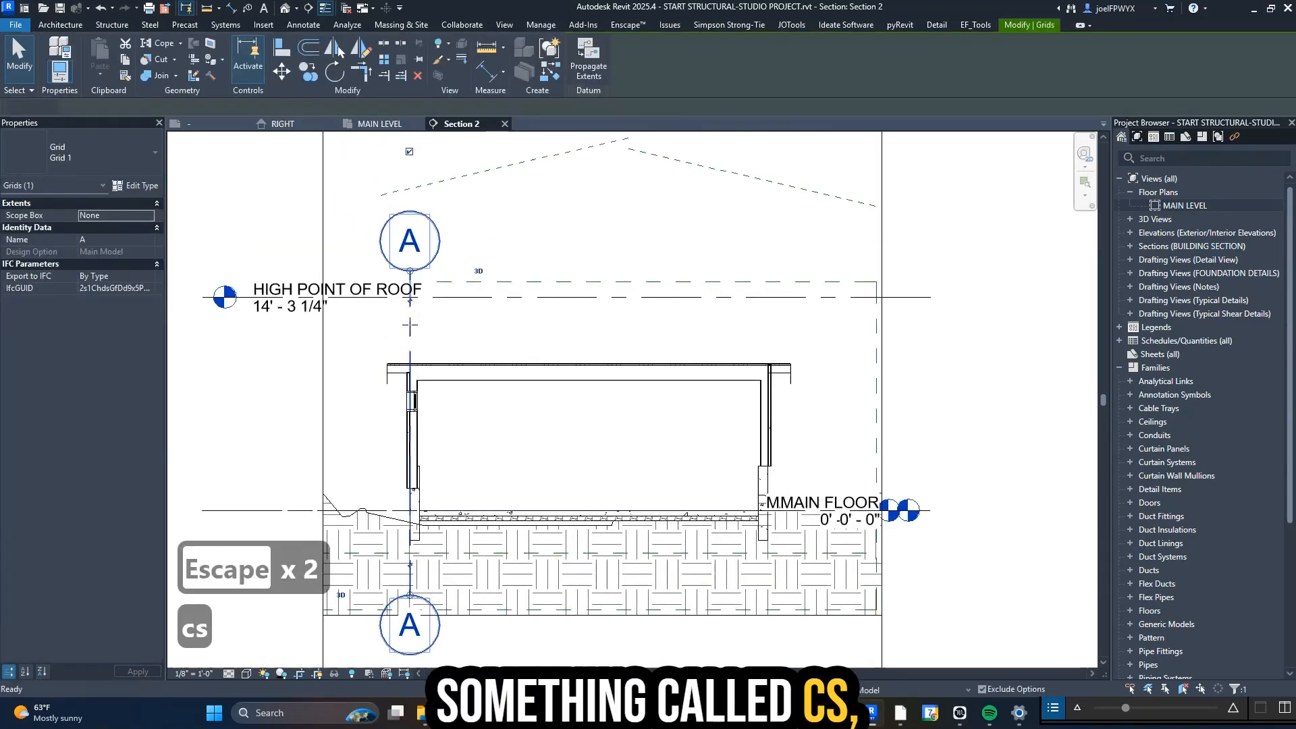
scroll(769, 392, "up", 5)
scroll(768, 379, "up", 3)
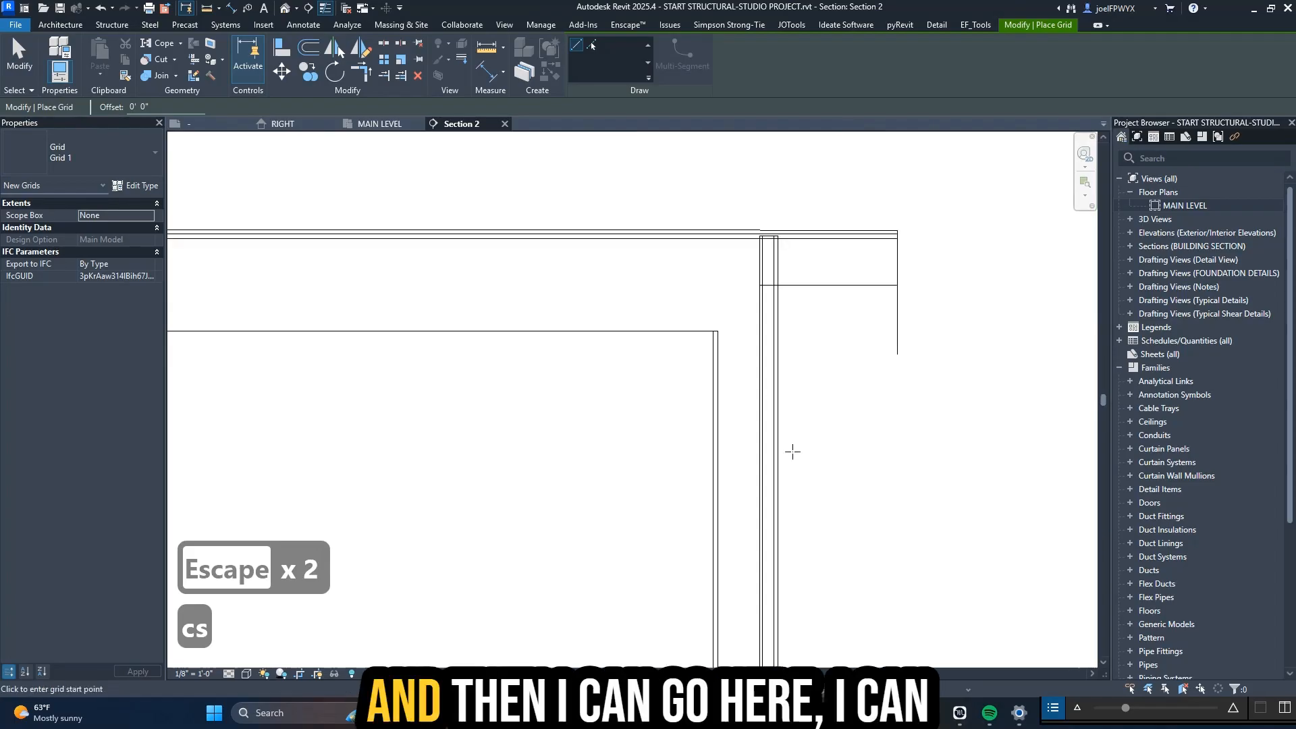
left_click(762, 419)
scroll(764, 365, "down", 4)
scroll(742, 302, "down", 2)
middle_click_drag(742, 301, 748, 508)
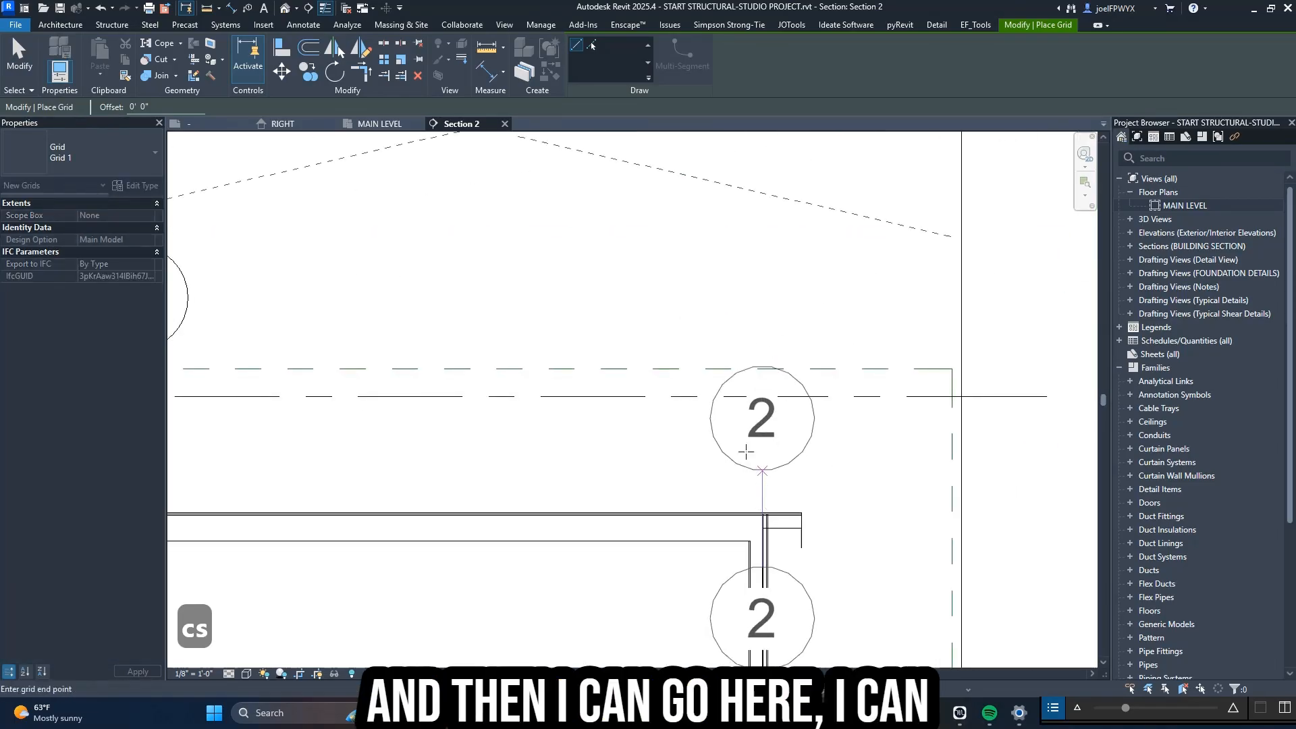
scroll(744, 334, "down", 2)
left_click(766, 361)
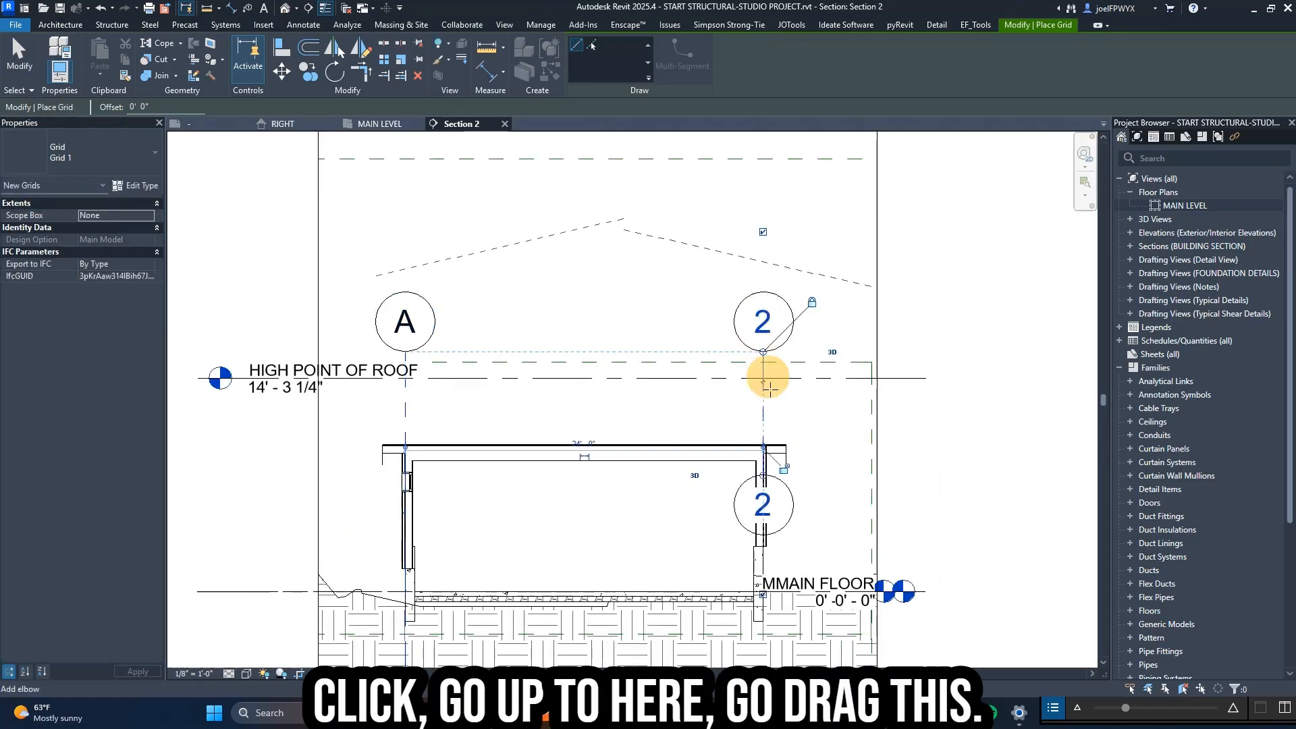
key("Escape")
key("Escape")
- Extend the new right grid line's lower end down through the foundation to align with grid A's lower end
middle_click_drag(776, 463, 754, 378)
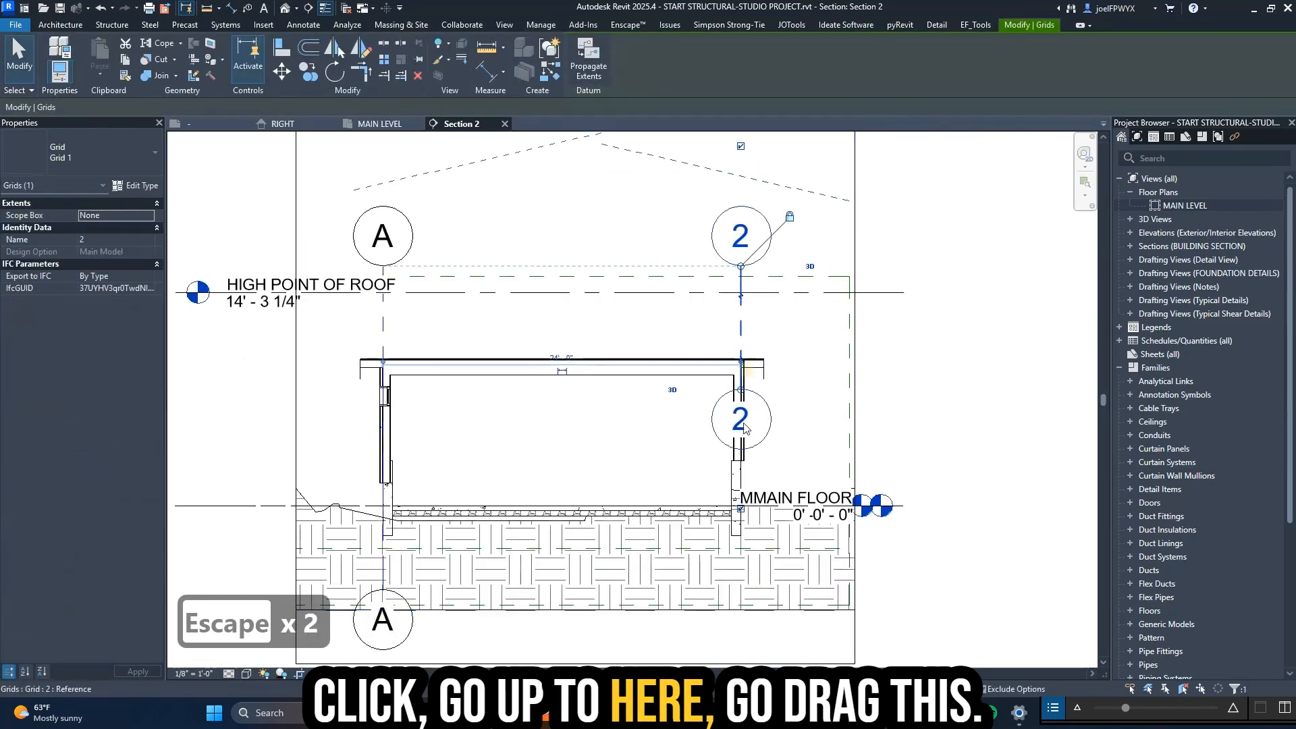
left_click(744, 534)
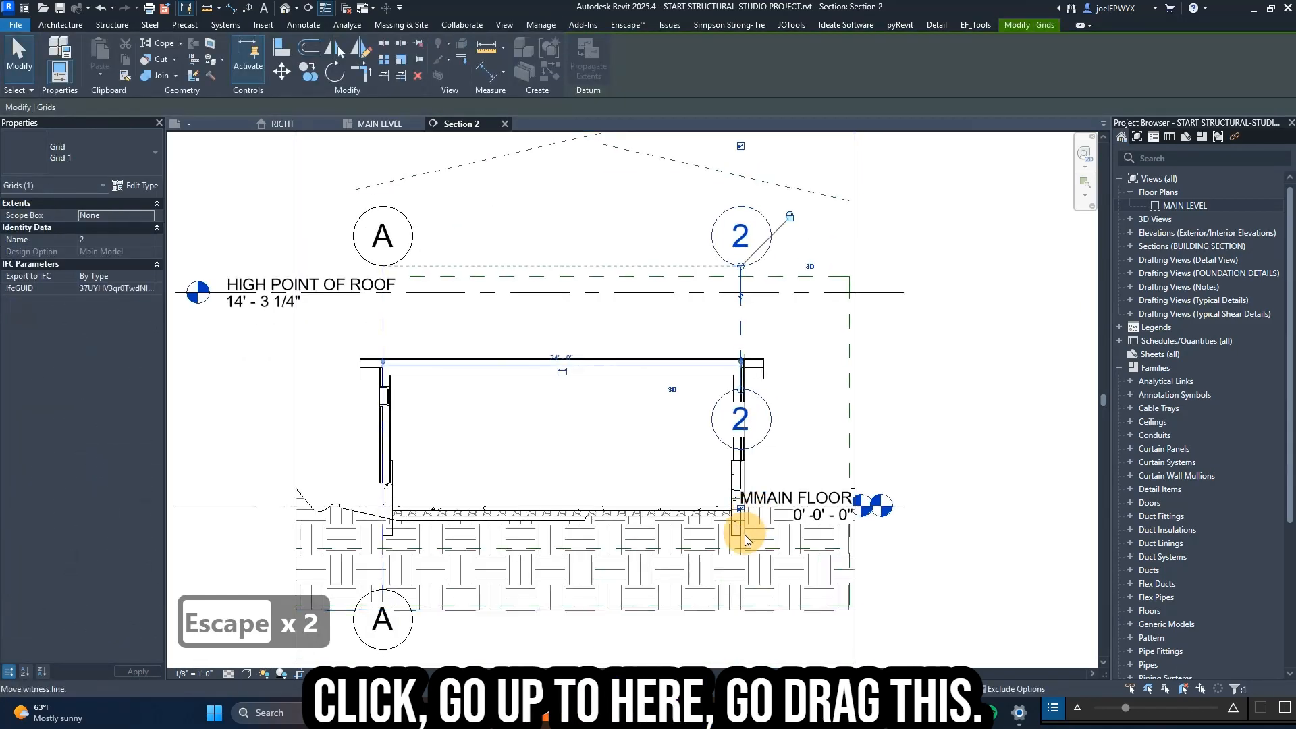
scroll(742, 373, "up", 3)
key("Escape")
left_click(744, 350)
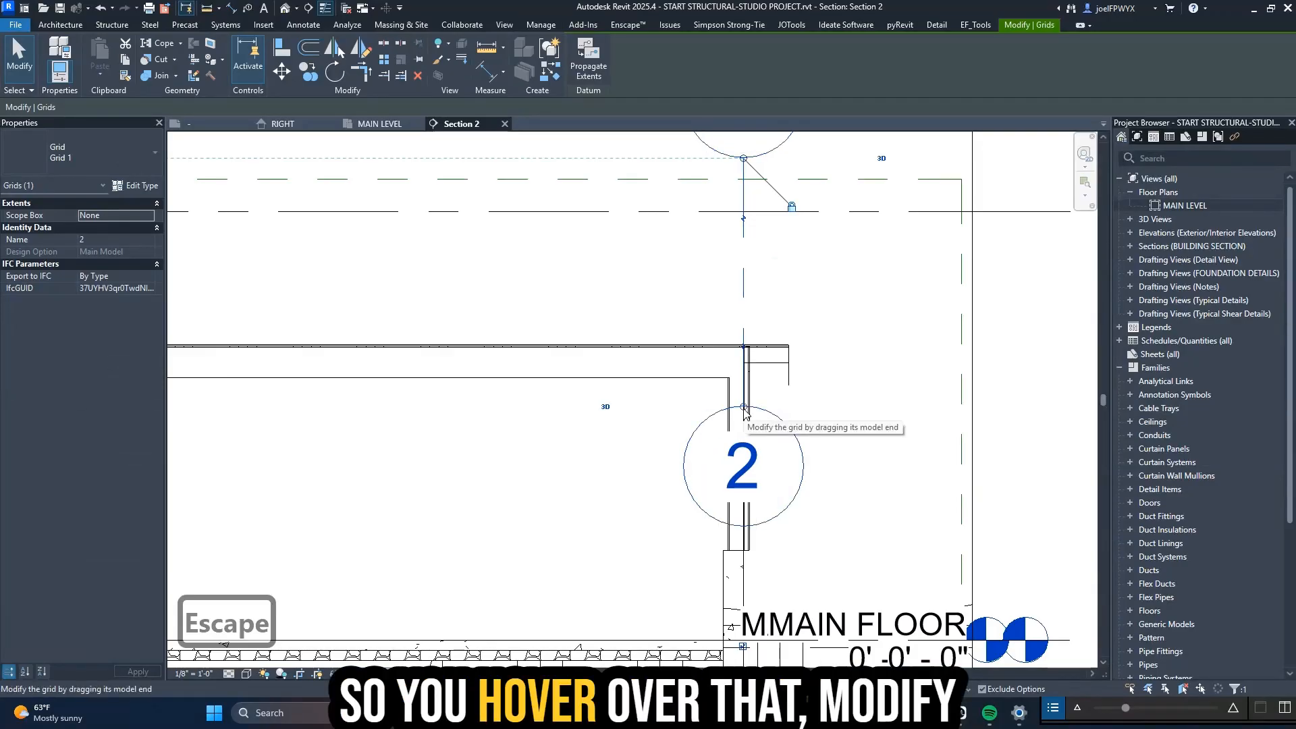
left_click_drag(744, 407, 631, 590)
scroll(743, 579, "down", 3)
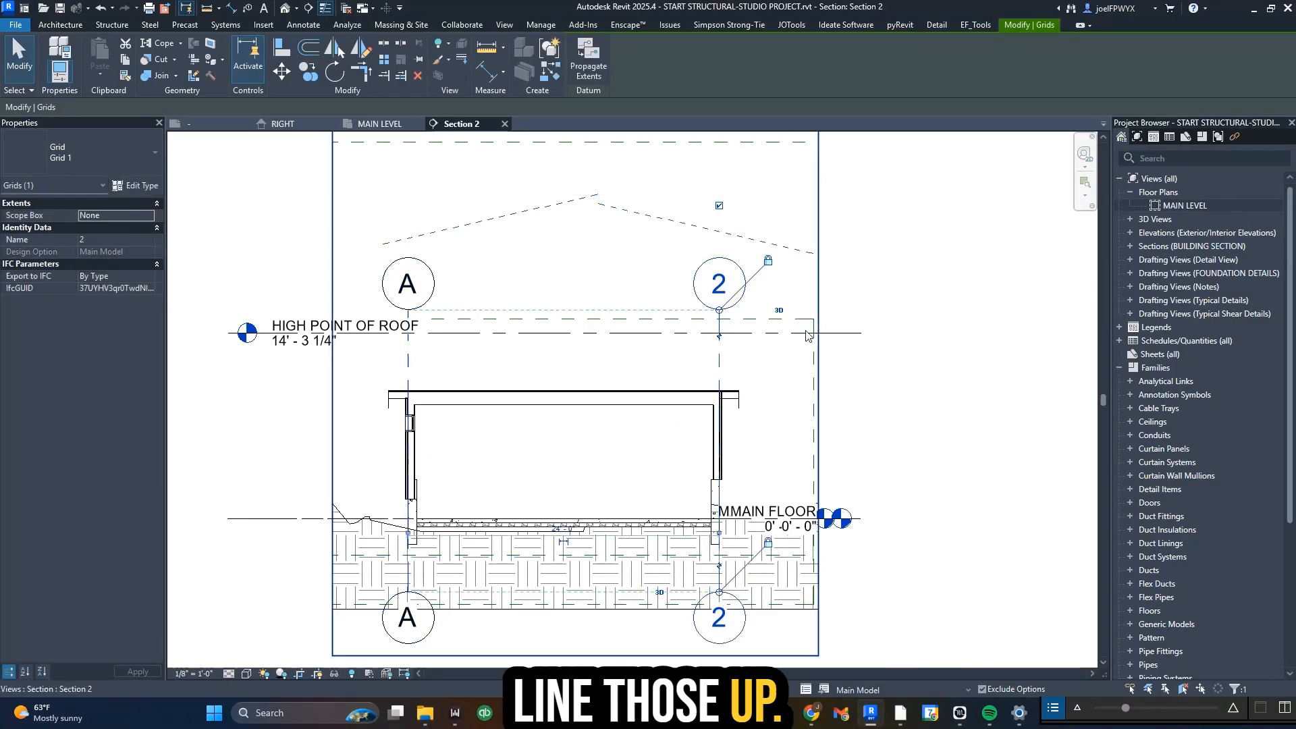
key("Escape")
key("Escape")
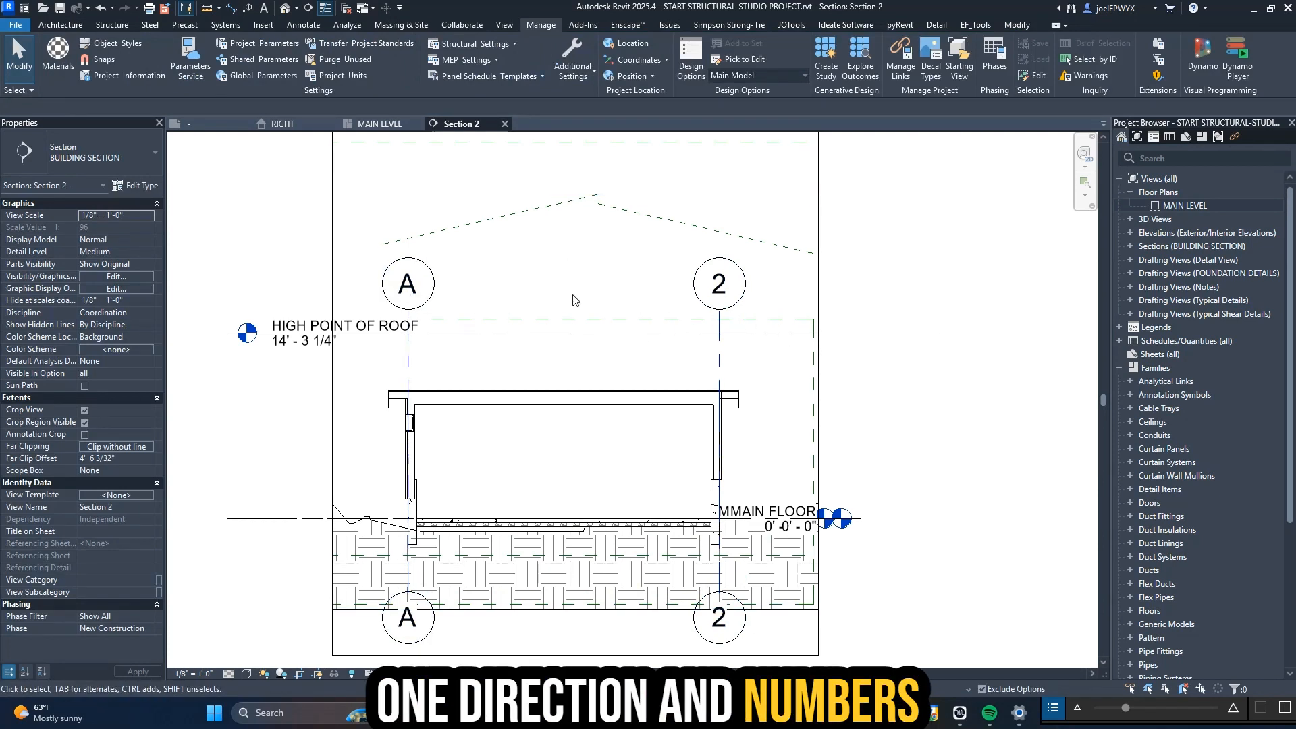
- Rename the right grid line as capital B
key("Escape")
key("Escape")
left_click(721, 292)
left_click(723, 294)
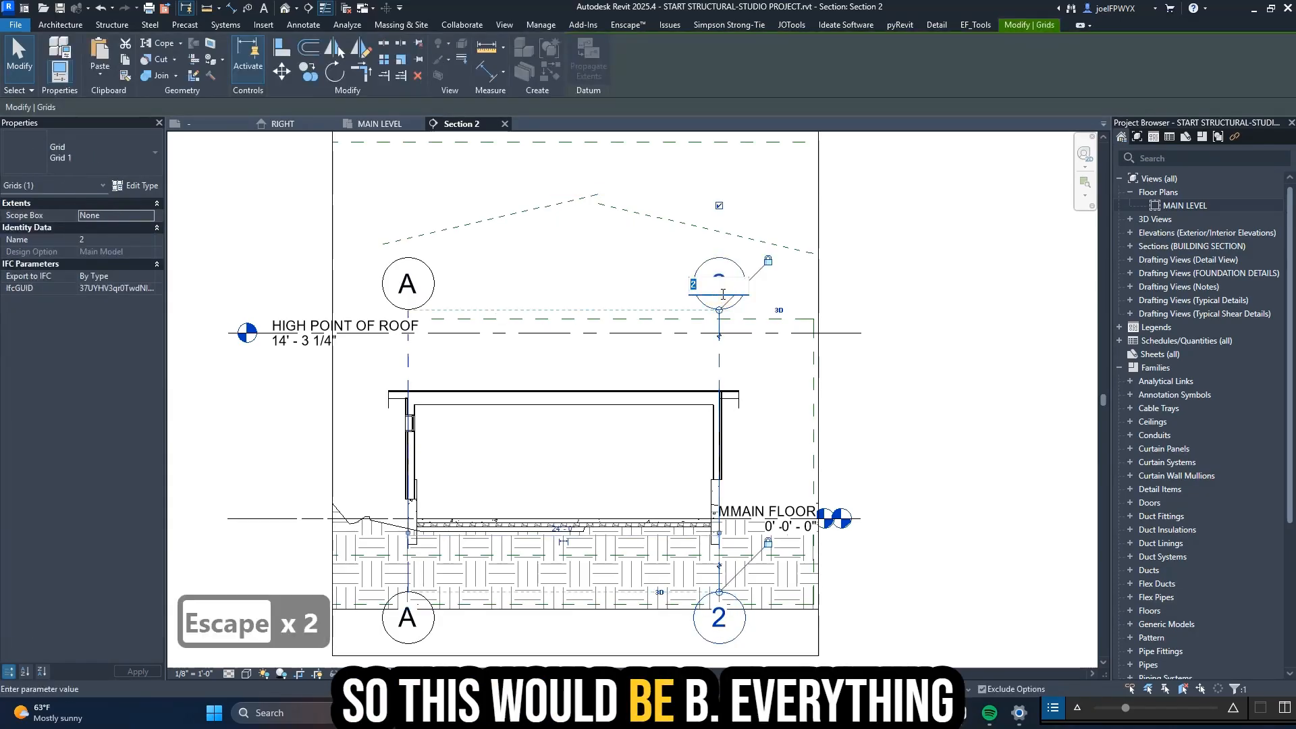
type("b")
key("Caps_Lock")
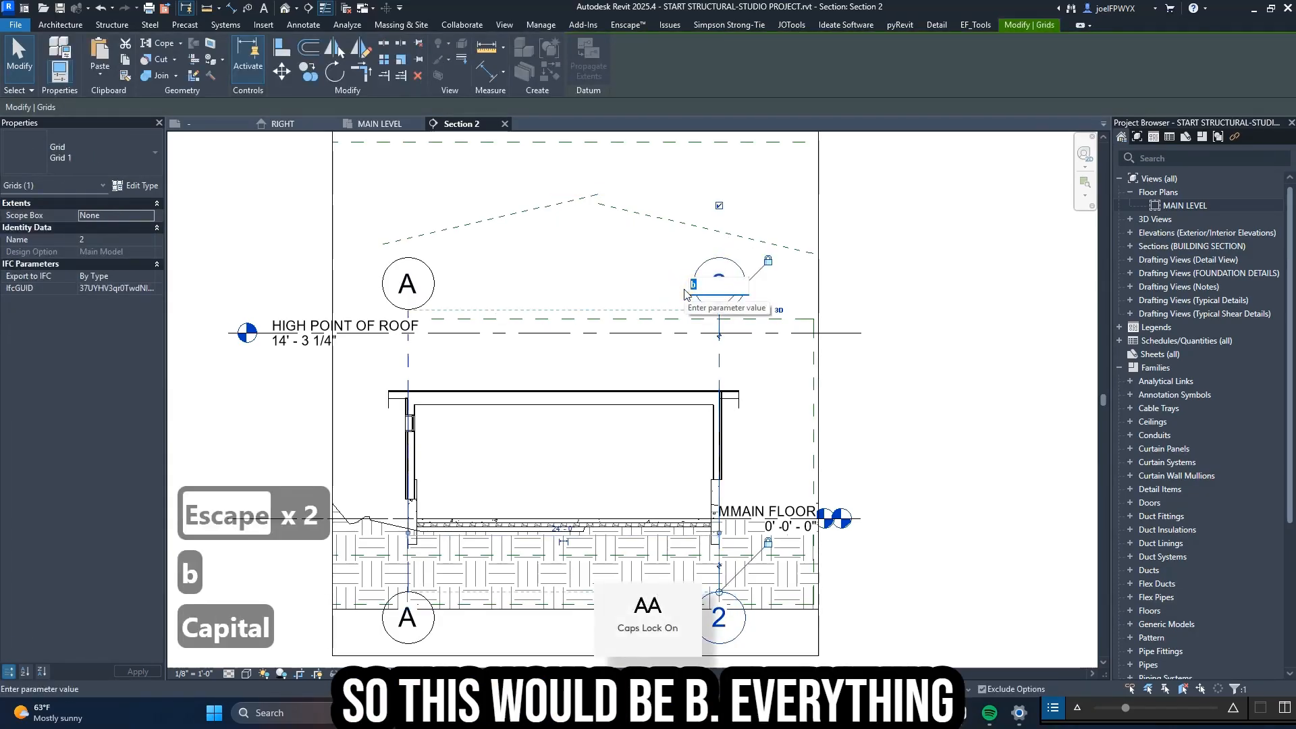
type("B")
left_click(945, 291)
key("Escape")
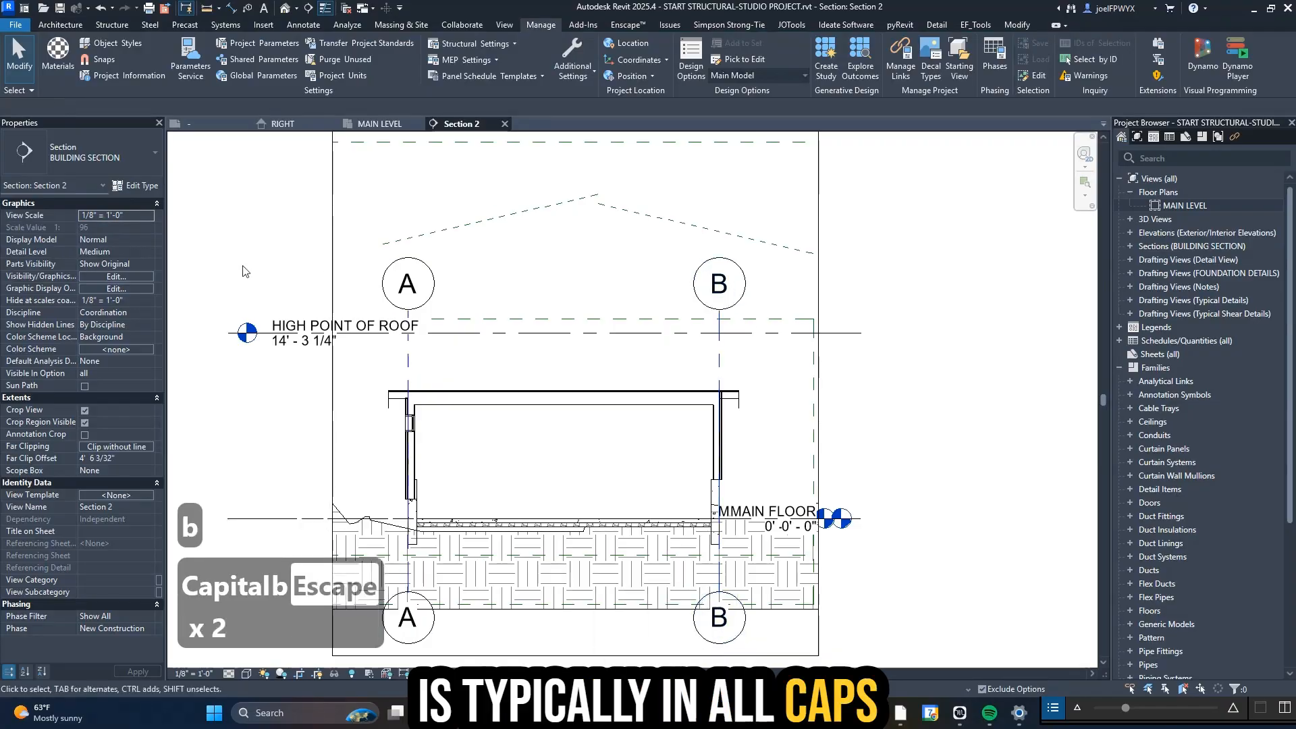
- Open the MAIN LEVEL floor plan and align grid line B's upper bubble with that of grid line A
left_click(396, 129)
scroll(862, 312, "down", 2)
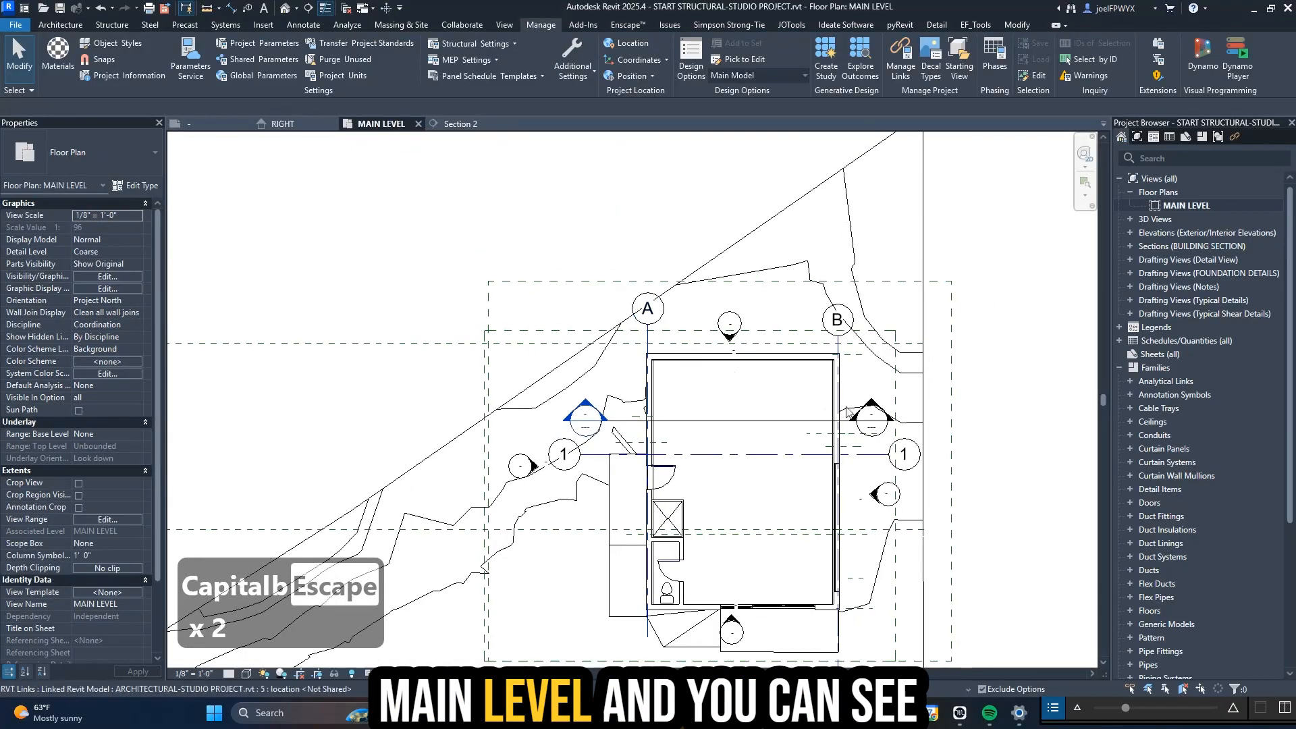
left_click(837, 320)
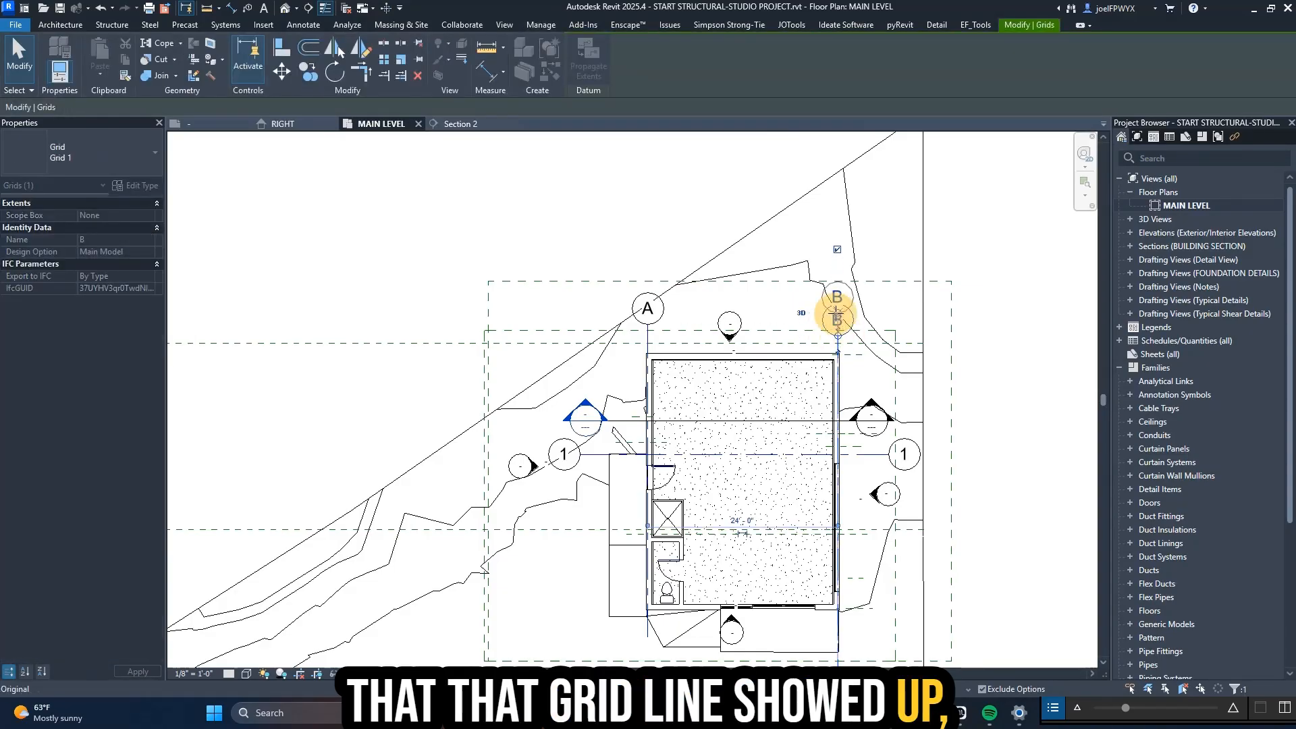
left_click_drag(835, 320, 836, 324)
middle_click_drag(862, 544, 805, 461)
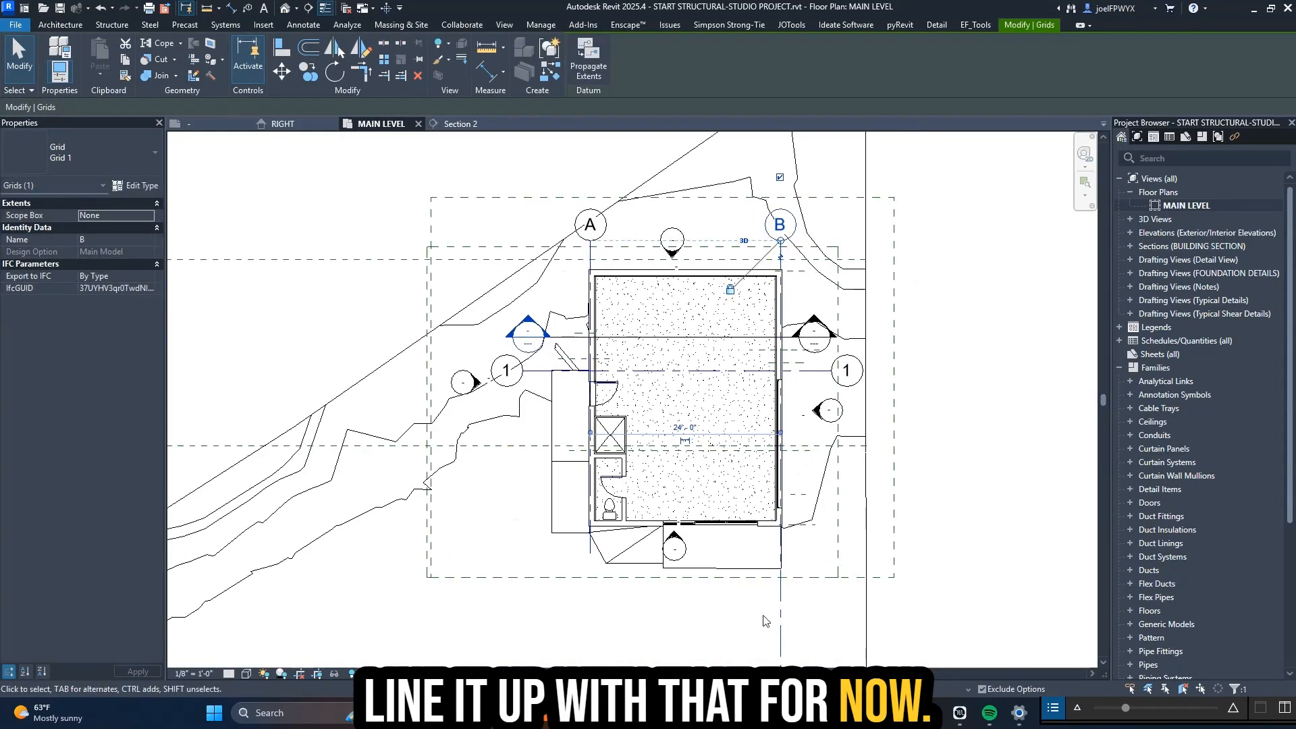
- Examine how far grid line B's lower end extends past the building across the site in the plan
scroll(774, 549, "down", 2)
scroll(750, 548, "down", 1)
middle_click_drag(751, 548, 690, 380)
scroll(714, 527, "down", 5)
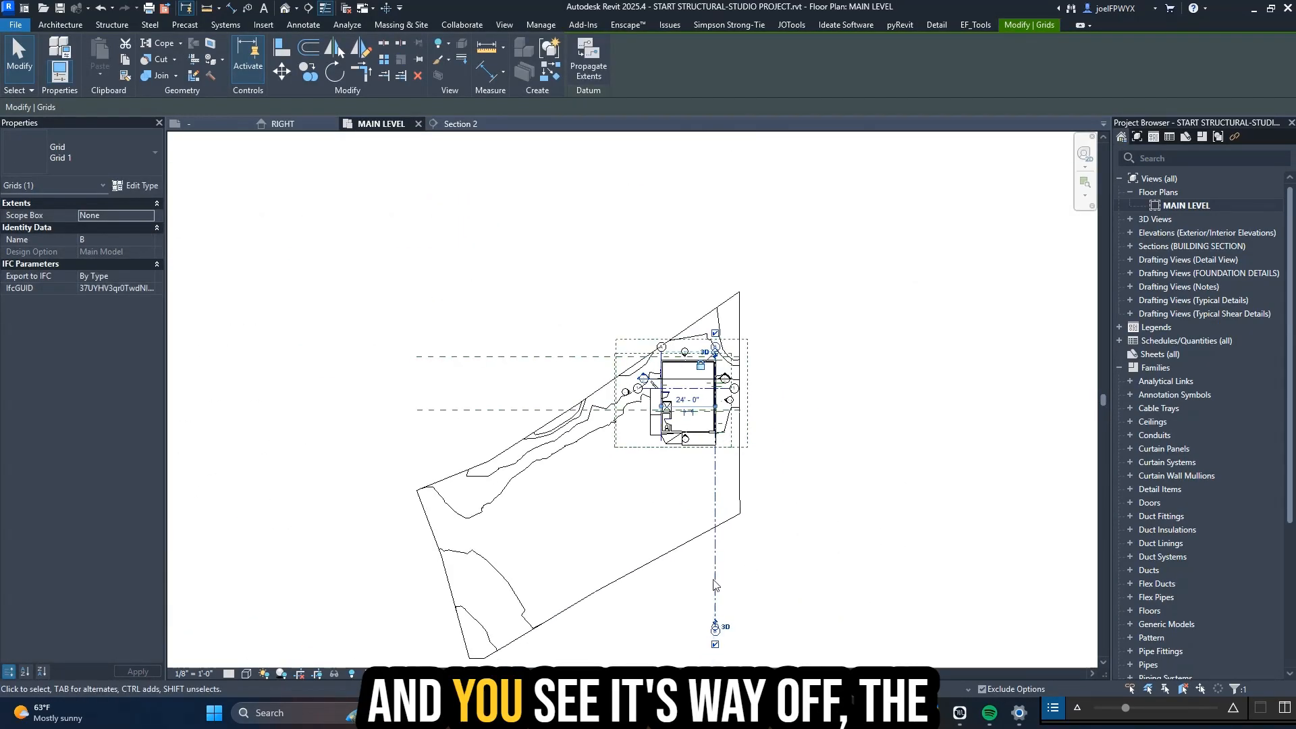
scroll(712, 652, "up", 5)
middle_click_drag(731, 315, 740, 491)
scroll(740, 492, "down", 2)
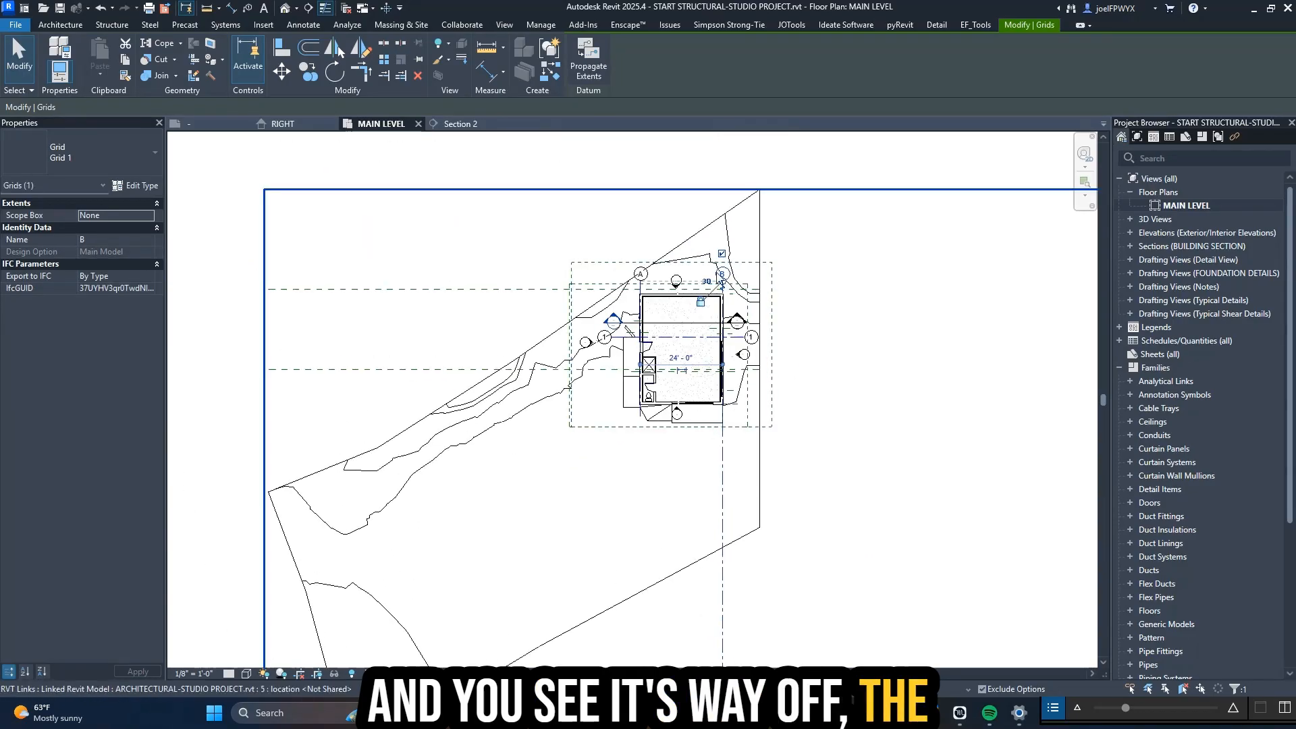
scroll(729, 263, "up", 5)
scroll(713, 530, "down", 4)
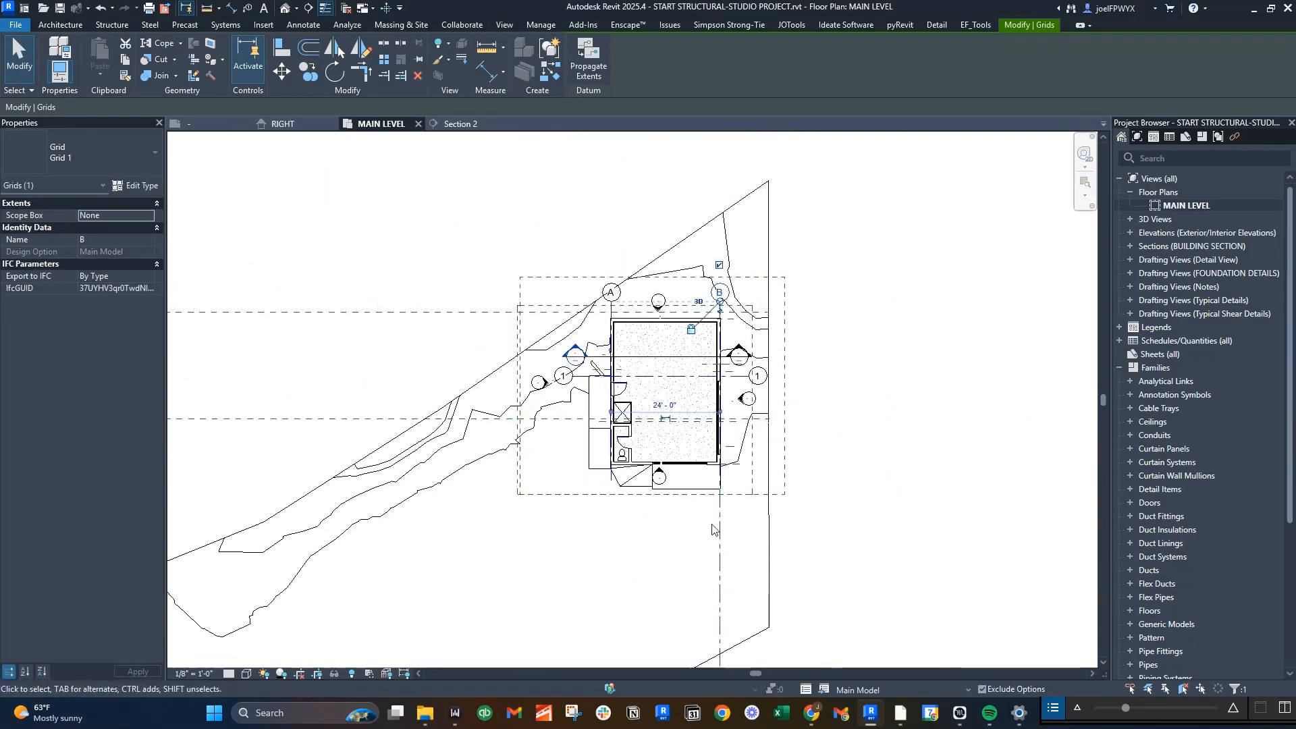
scroll(712, 530, "down", 2)
scroll(602, 314, "up", 5)
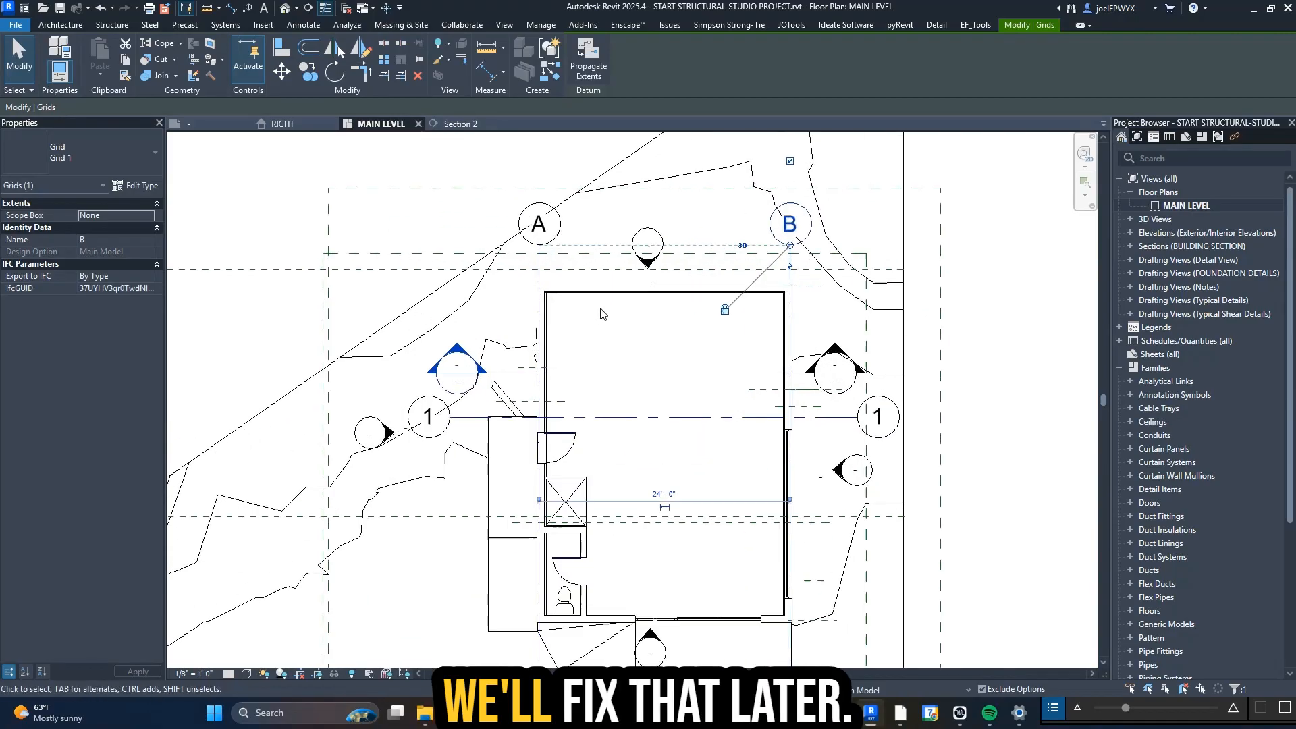
key("Escape")
key("Escape")
left_click(543, 267)
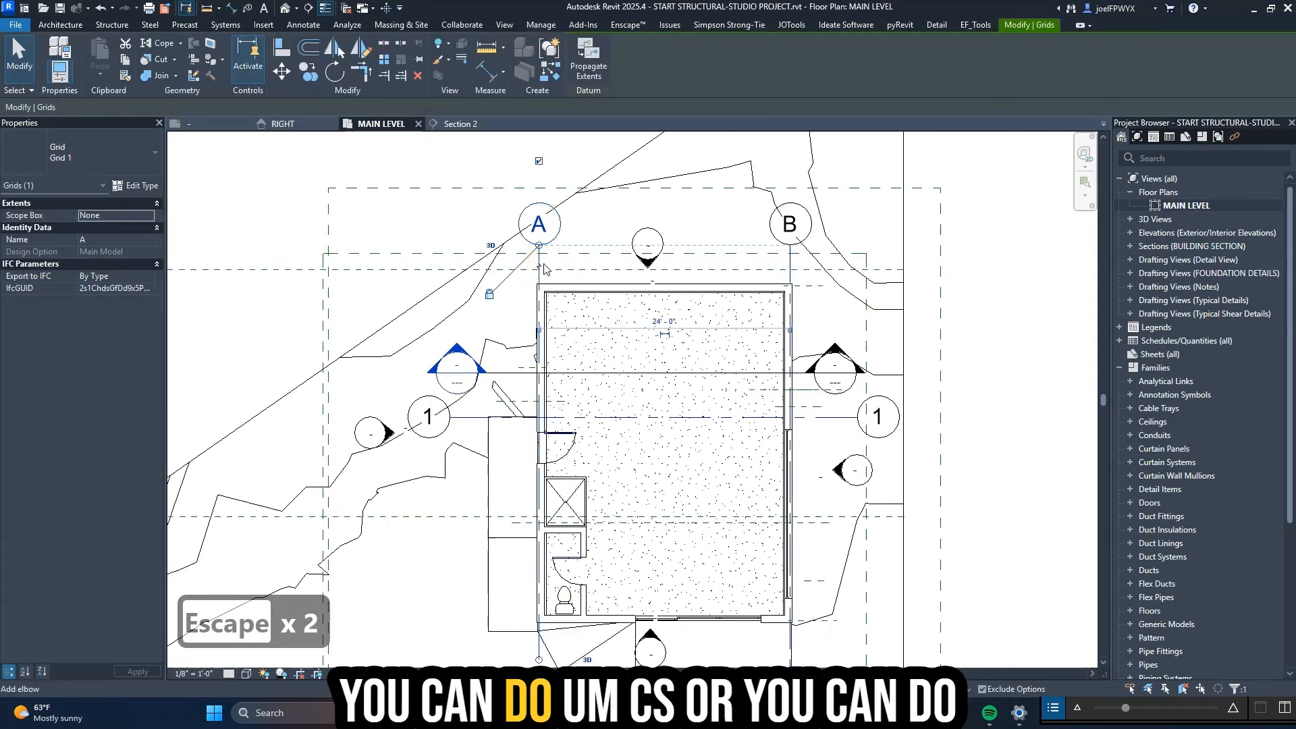
key("Escape")
key("Escape")
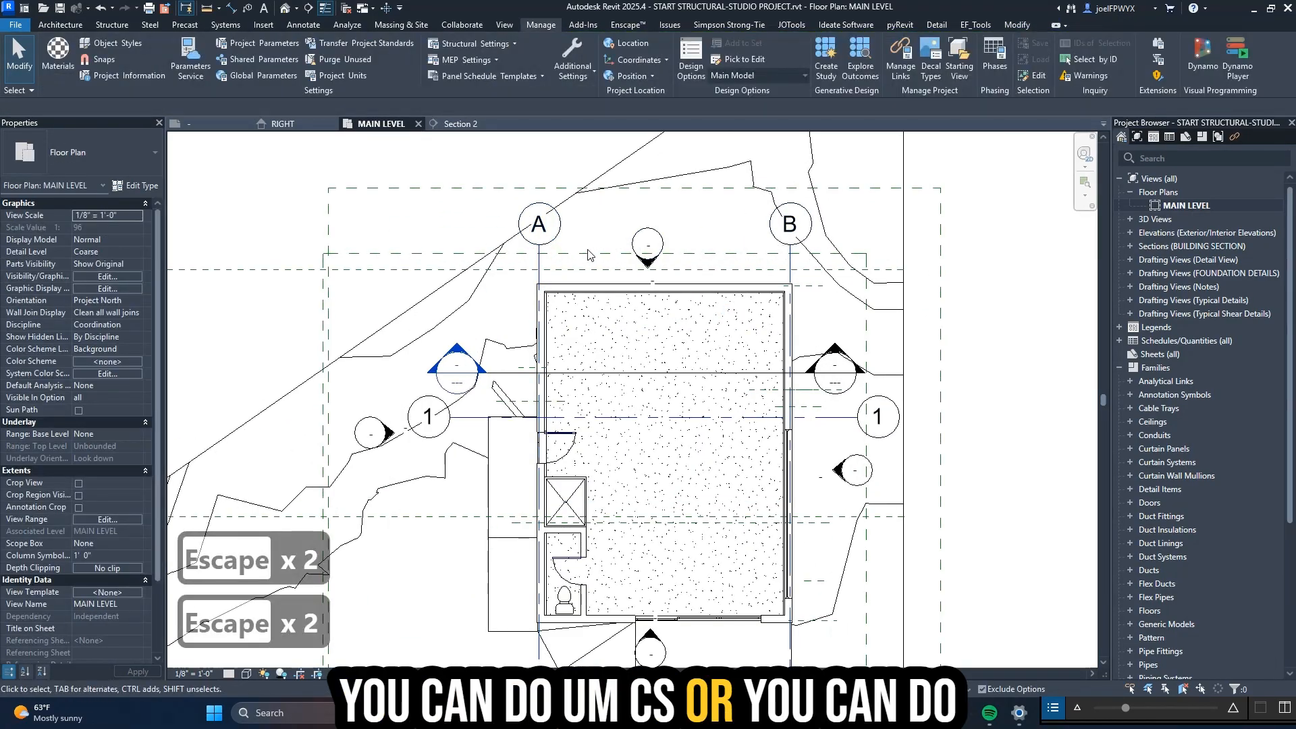
- Start a new grid line with the Pick Lines method and set the plan's detail level to Medium
key("r")
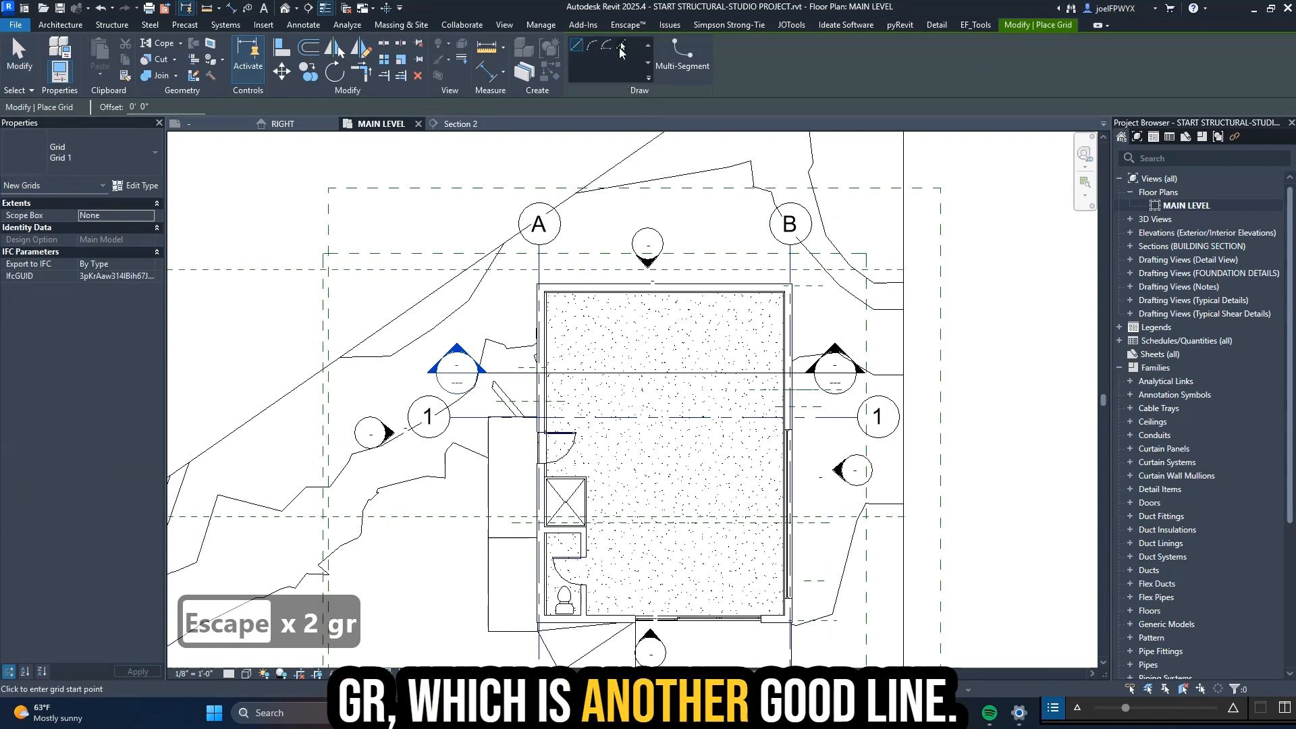
left_click(620, 45)
scroll(490, 260, "up", 3)
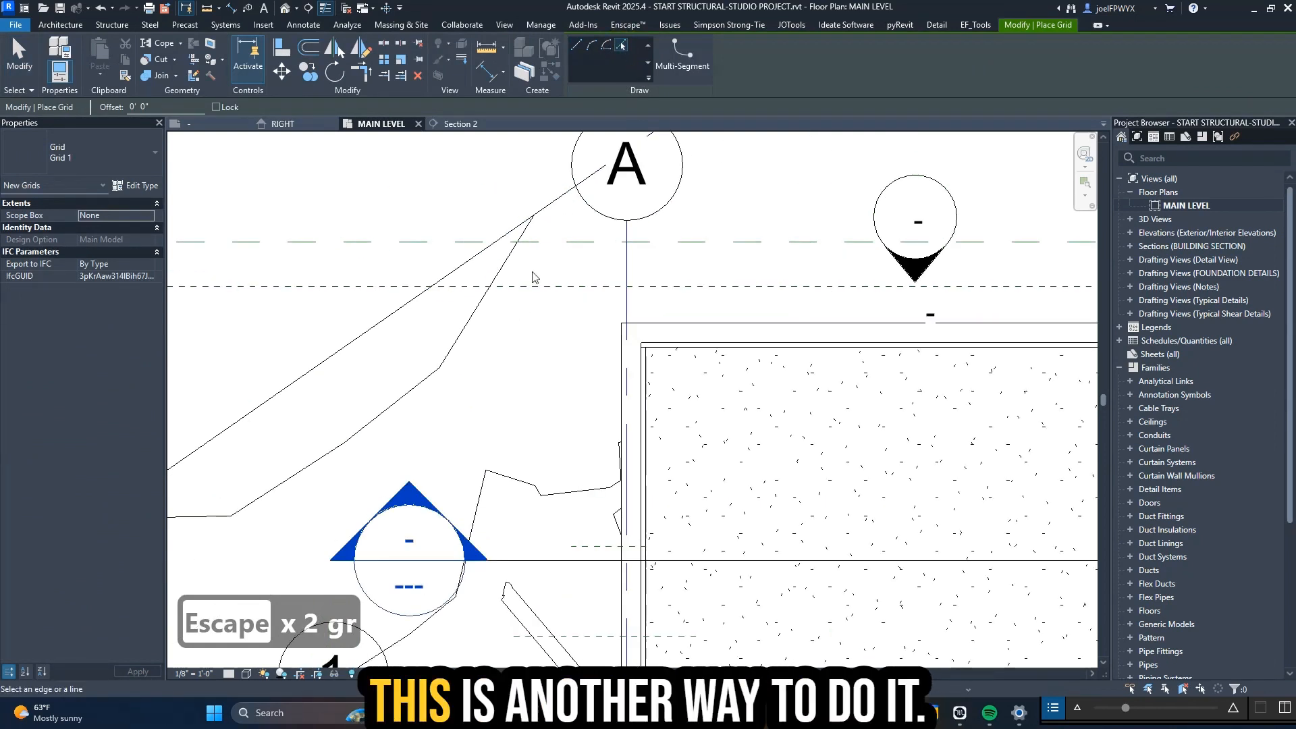
scroll(687, 386, "up", 4)
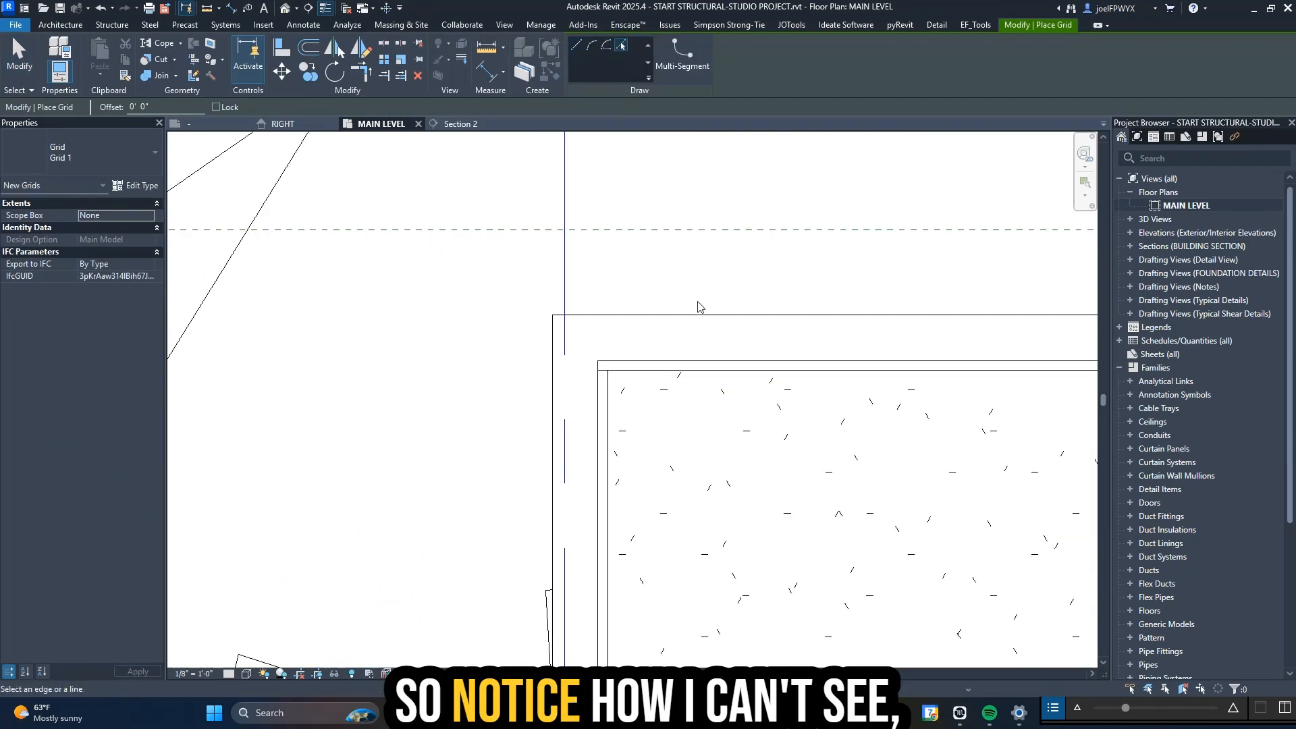
scroll(650, 278, "down", 2)
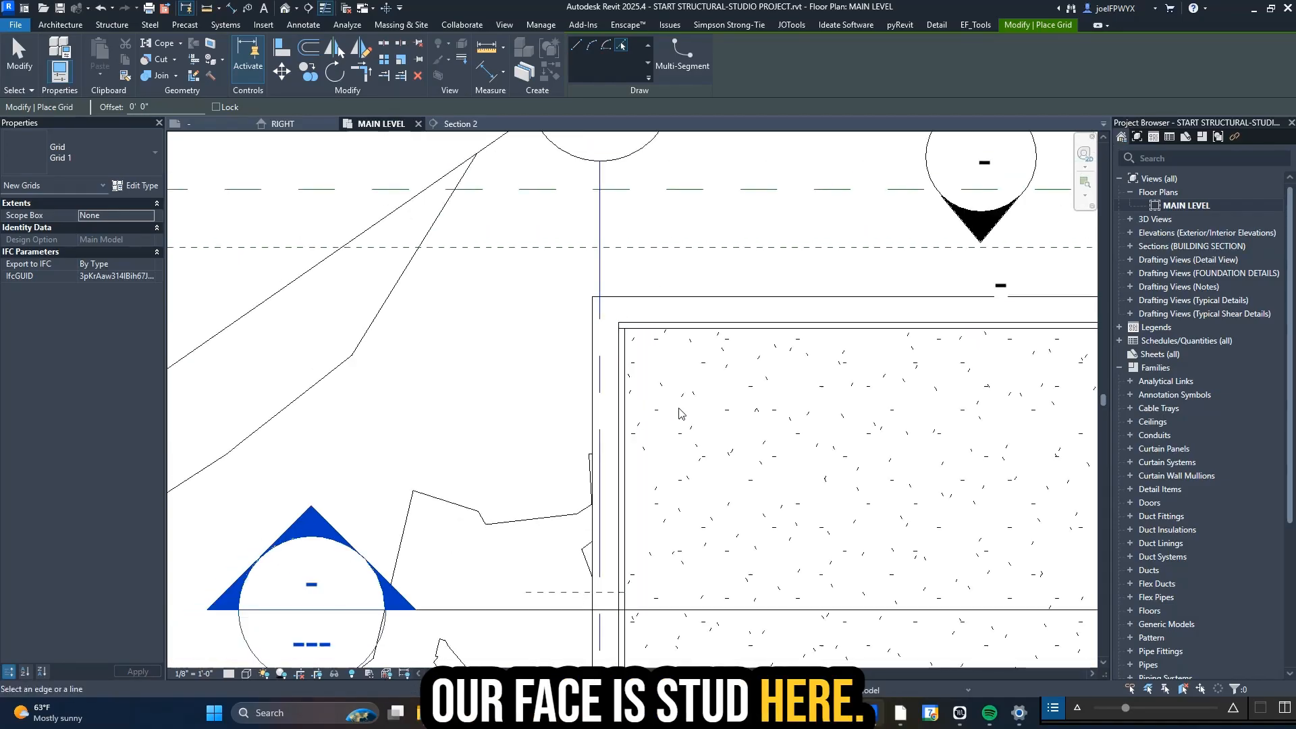
left_click(230, 674)
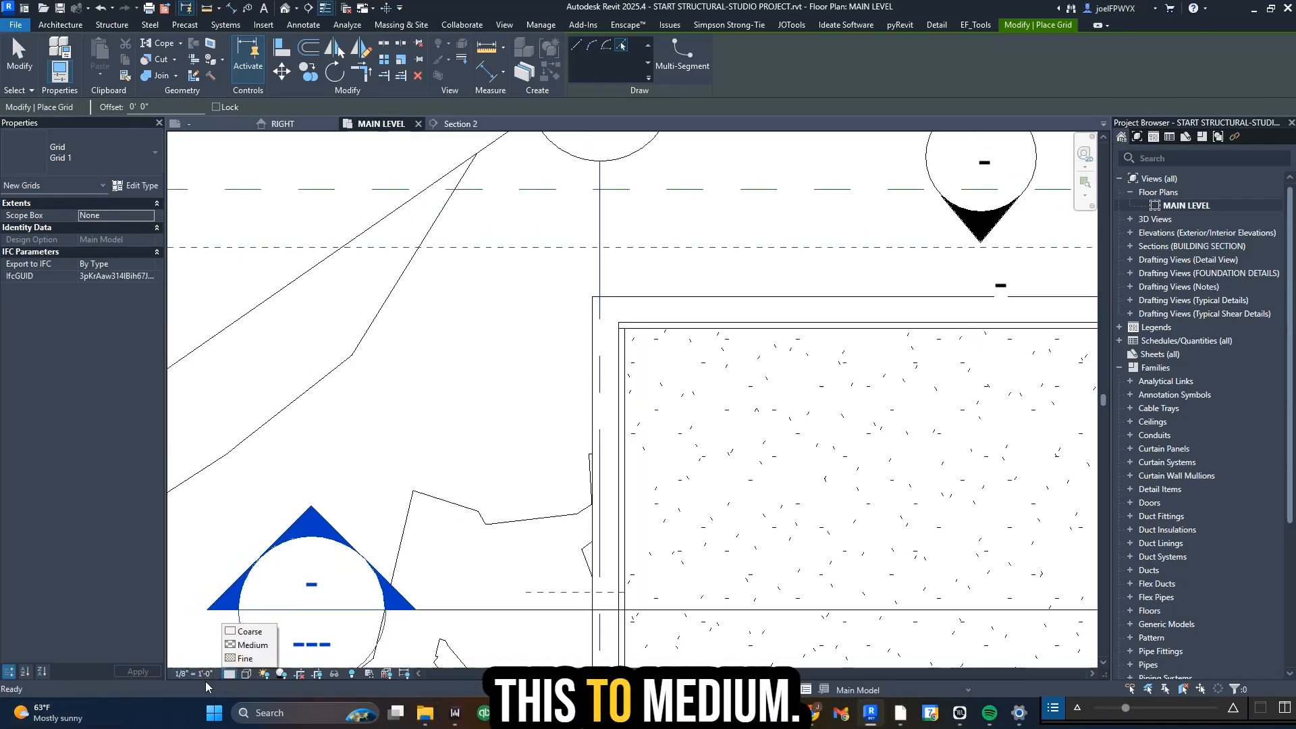
left_click(254, 644)
- Place a horizontal grid line by picking the stud face of the building's upper exterior wall
scroll(608, 311, "up", 5)
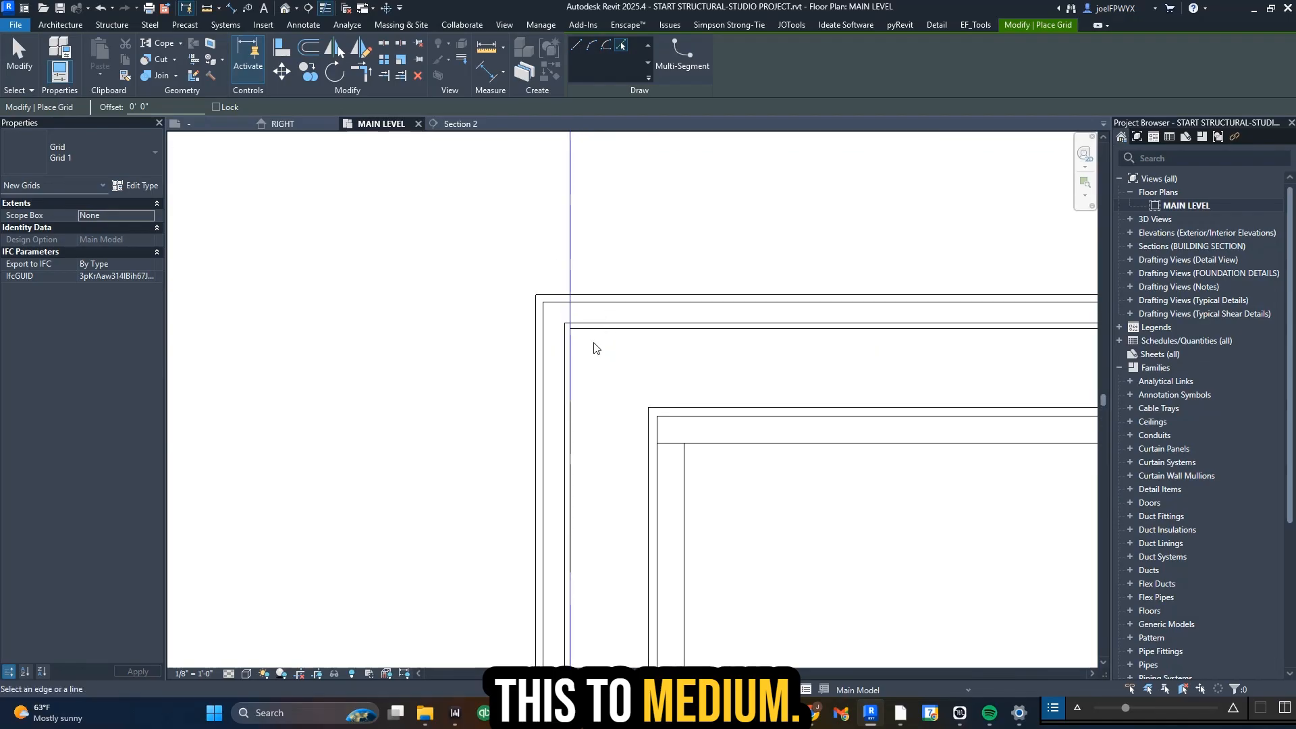
middle_click_drag(807, 347, 502, 340)
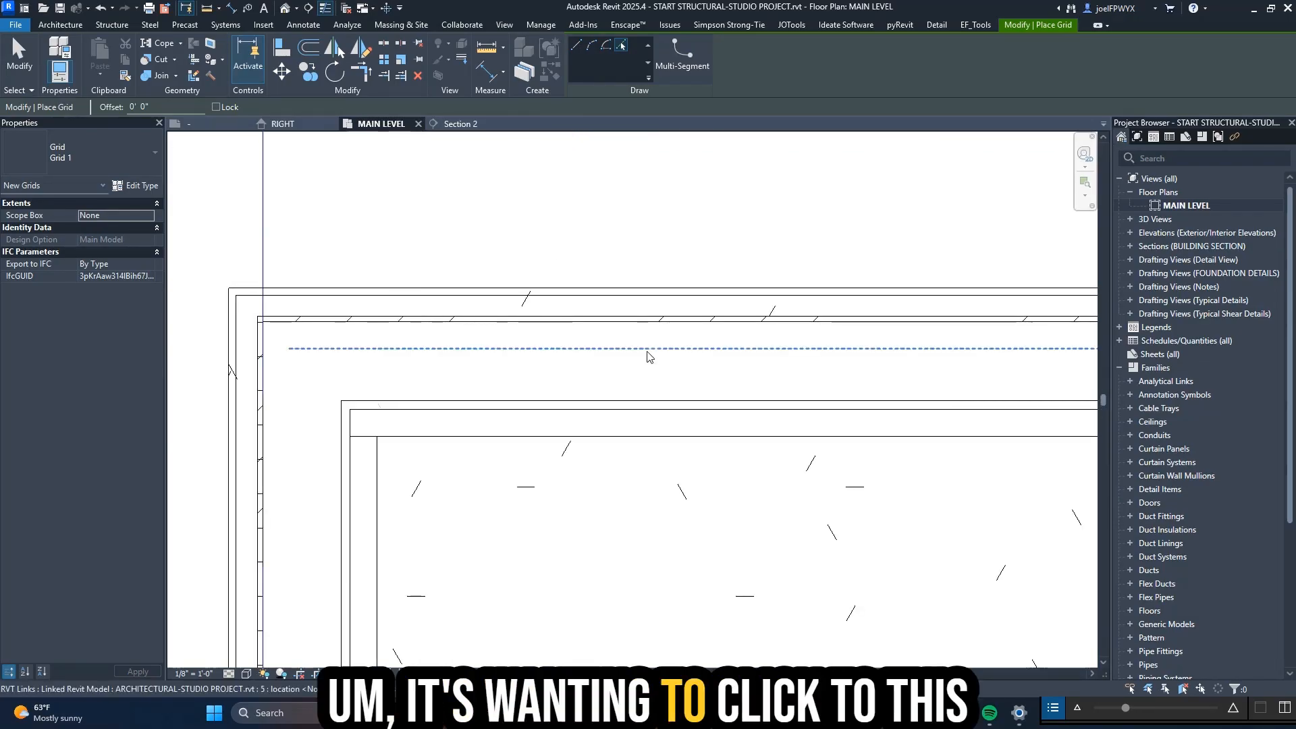
key("Tab")
left_click(667, 322)
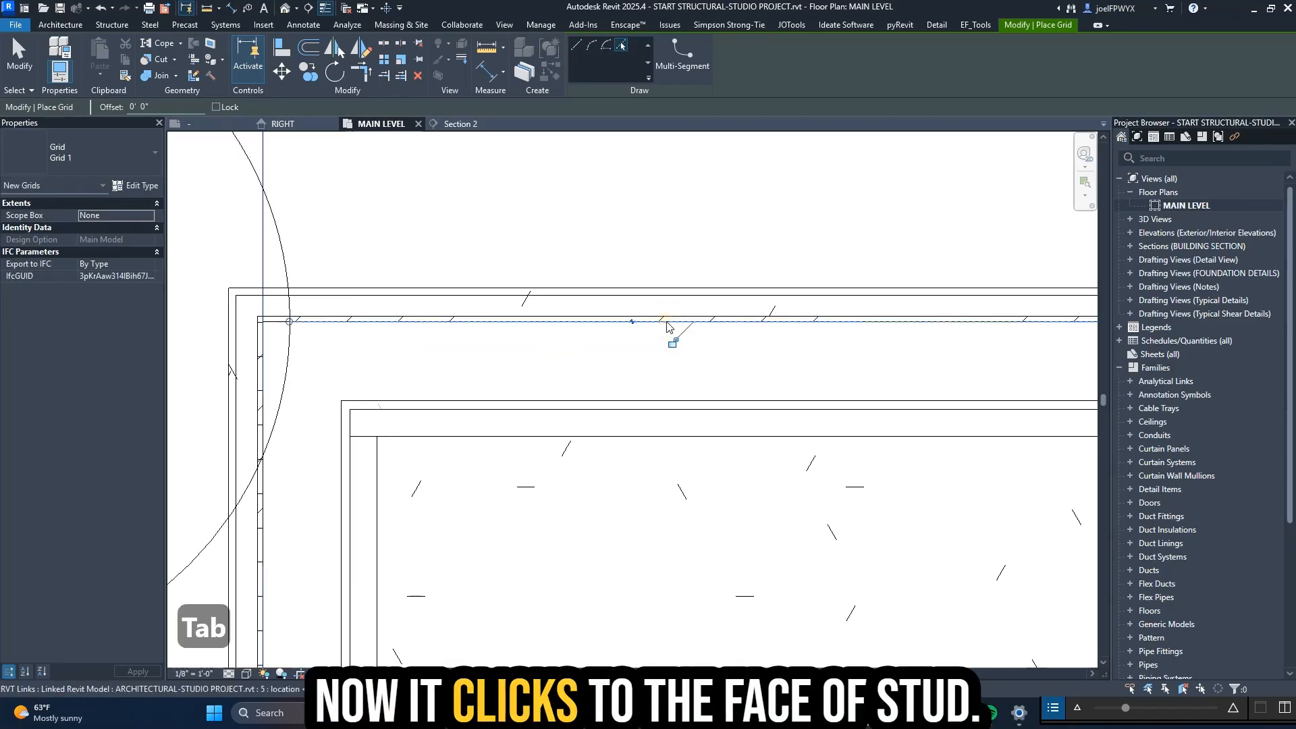
scroll(666, 326, "down", 2)
scroll(491, 329, "down", 3)
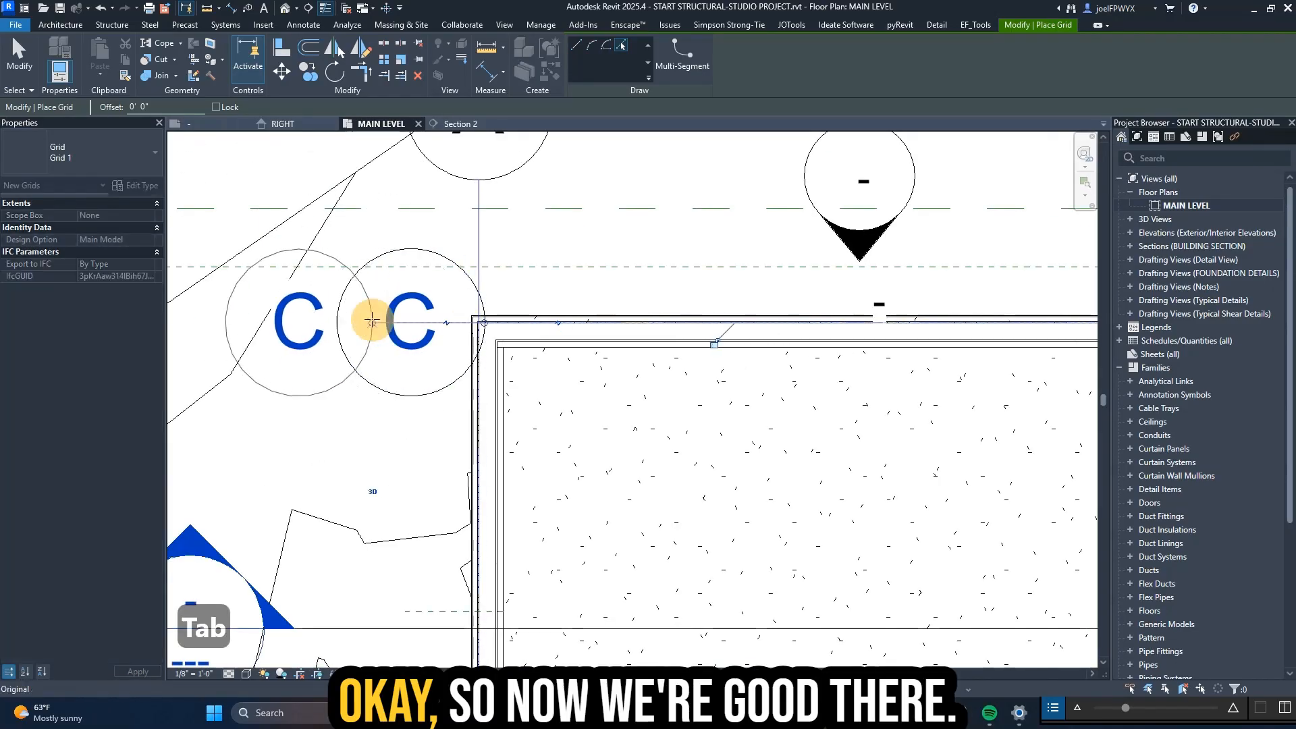
scroll(362, 241, "down", 3)
key("Escape")
key("Escape")
- Try to rename the new grid line at the upper exterior wall as 1
double_click(326, 330)
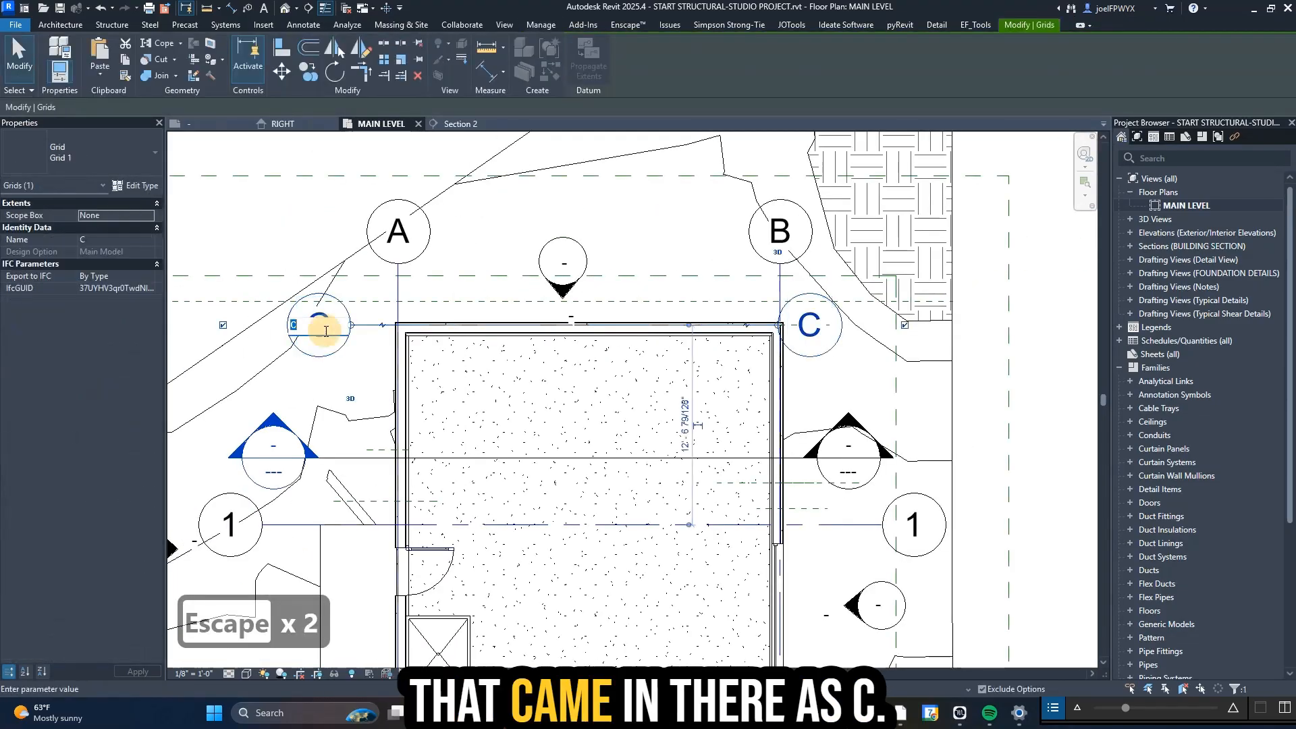
type("1")
scroll(310, 268, "down", 2)
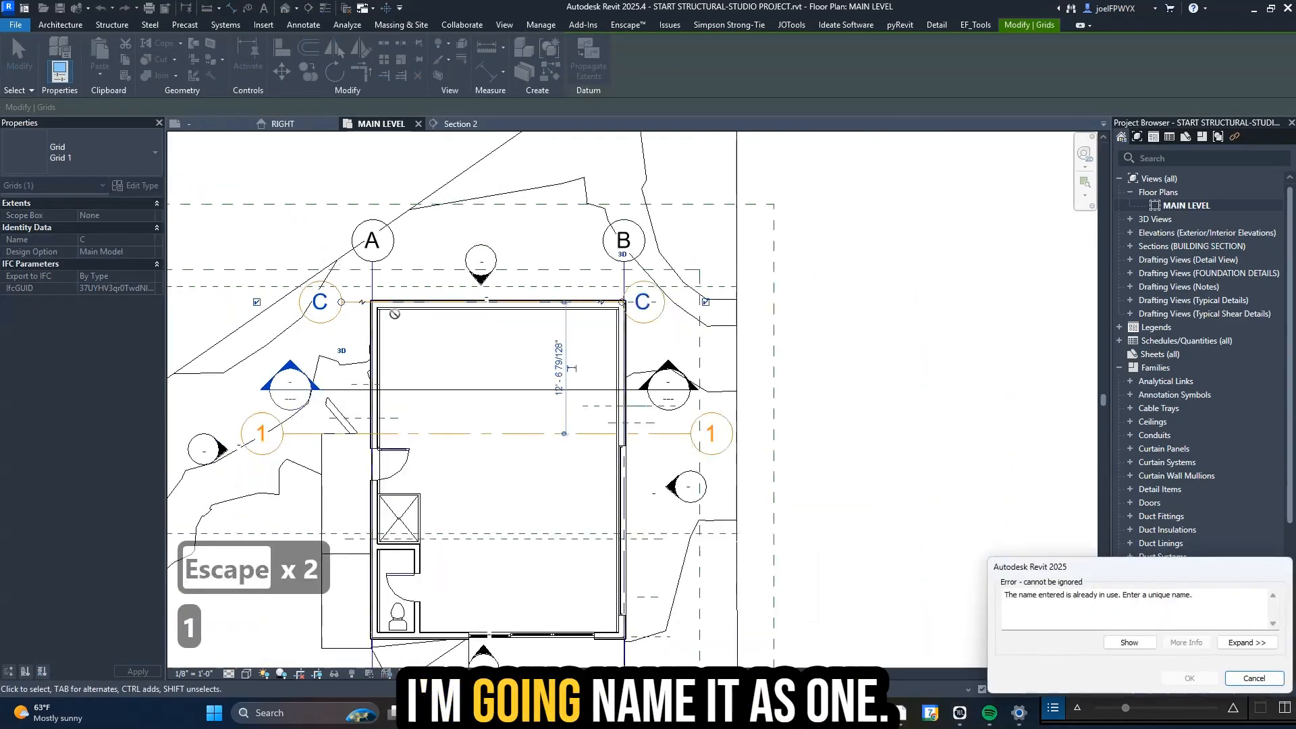
key("Escape")
key("Escape")
- Rename the horizontal grid line through the middle of the building as 2
left_click(659, 437)
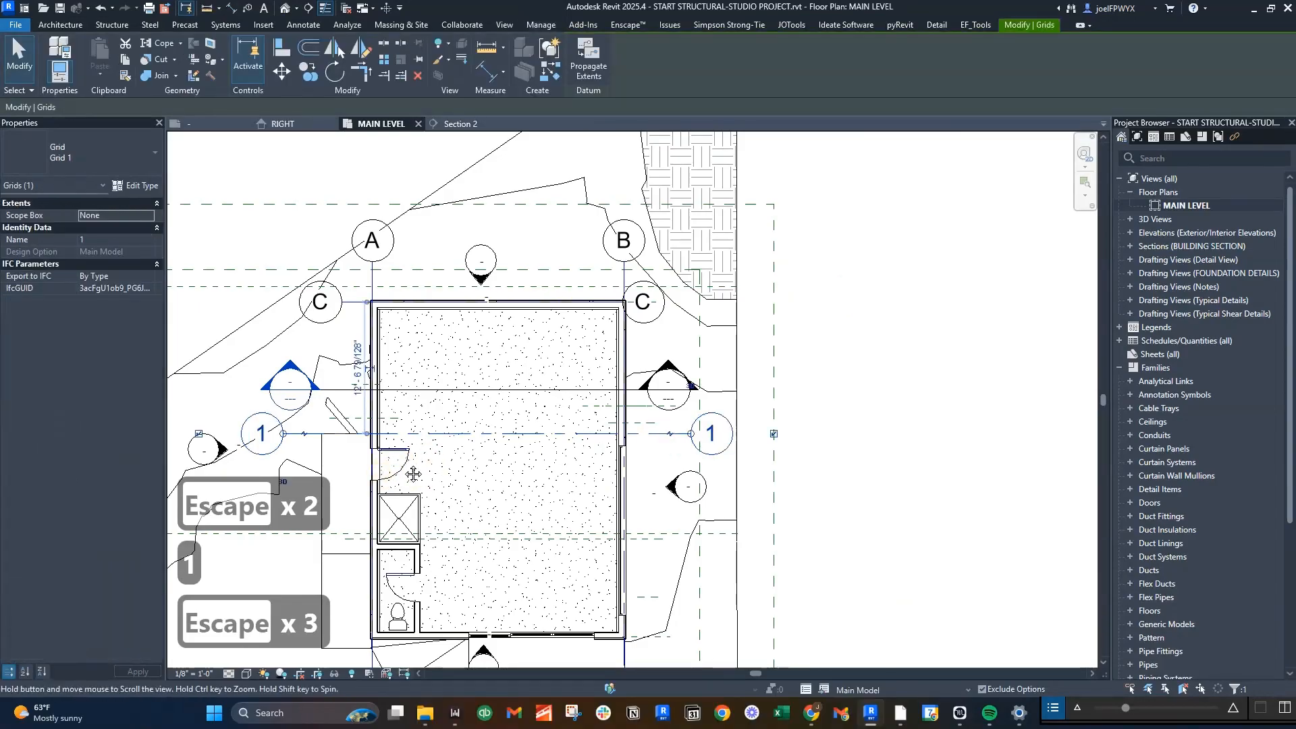
middle_click_drag(414, 471, 508, 397)
left_click(349, 366)
type("2")
left_click(314, 329)
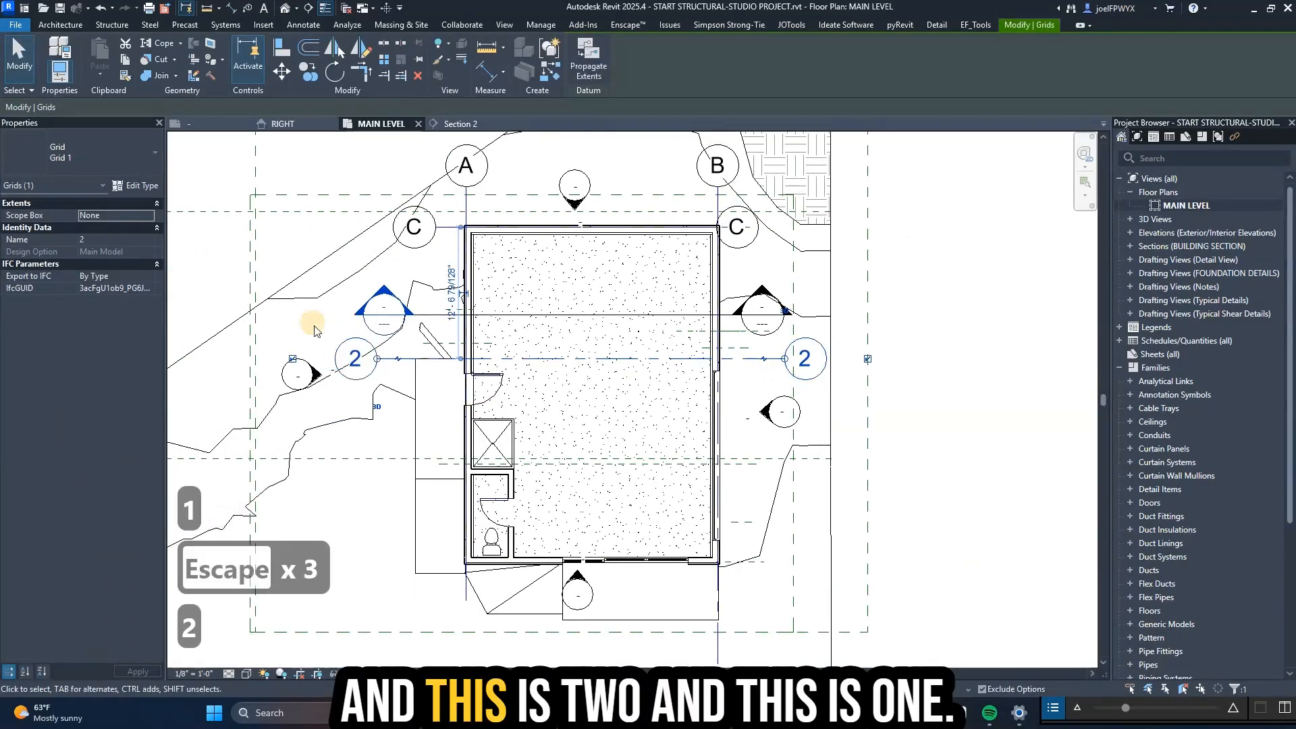
- Rename grid line C along the upper exterior wall as 1
scroll(389, 258, "up", 3)
key("Escape")
left_click(435, 224)
left_click(441, 211)
type("1")
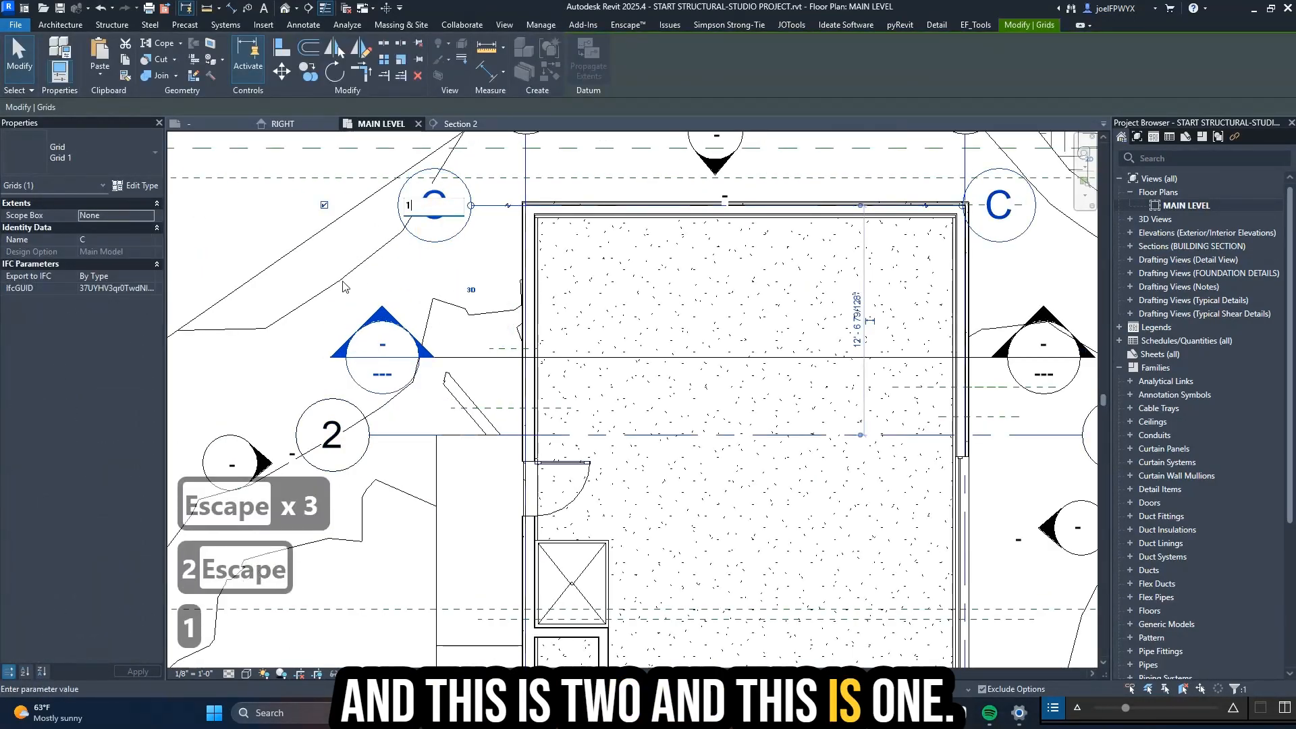
left_click(327, 260)
scroll(327, 261, "down", 3)
key("Escape")
key("Escape")
left_click(374, 362)
key("Escape")
key("Escape")
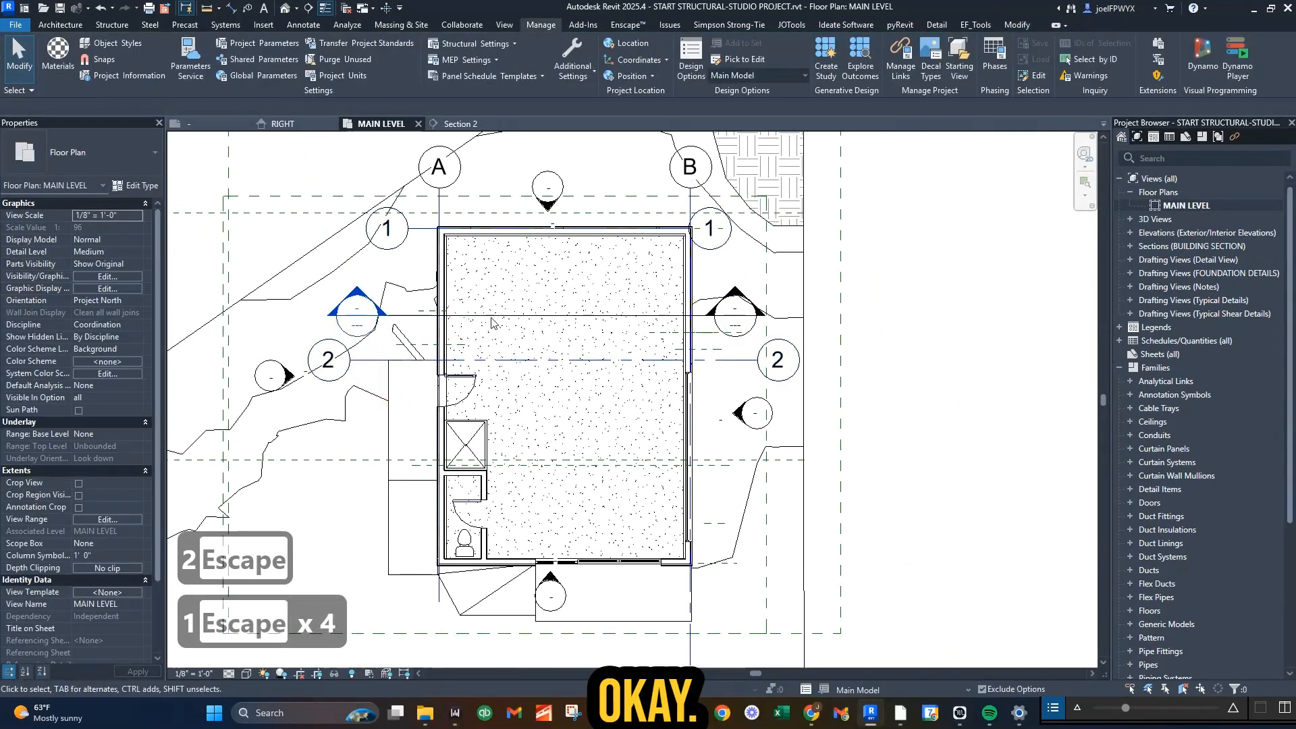
- Align grid line 2 to the stud face of the building's lower exterior wall, with the alignment locked
scroll(807, 416, "up", 2)
middle_click_drag(672, 462, 728, 426)
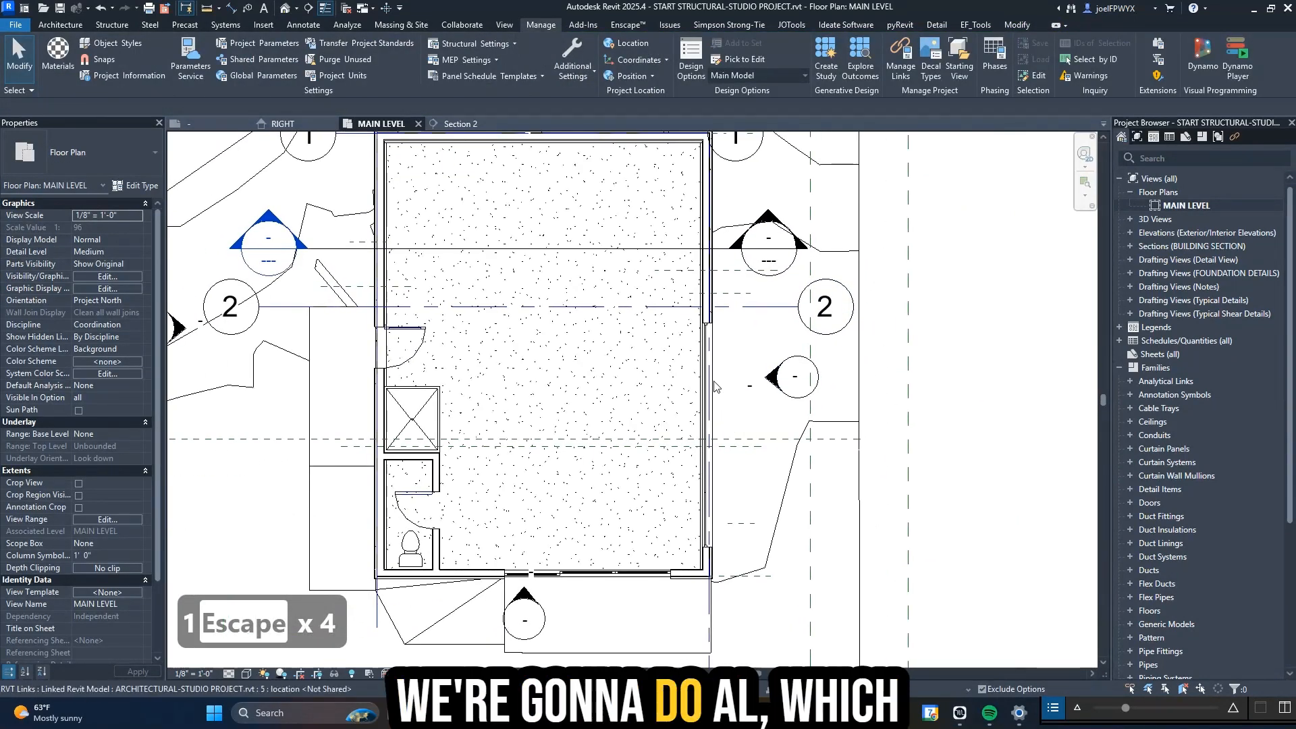
key("a")
key("l")
scroll(616, 628, "up", 3)
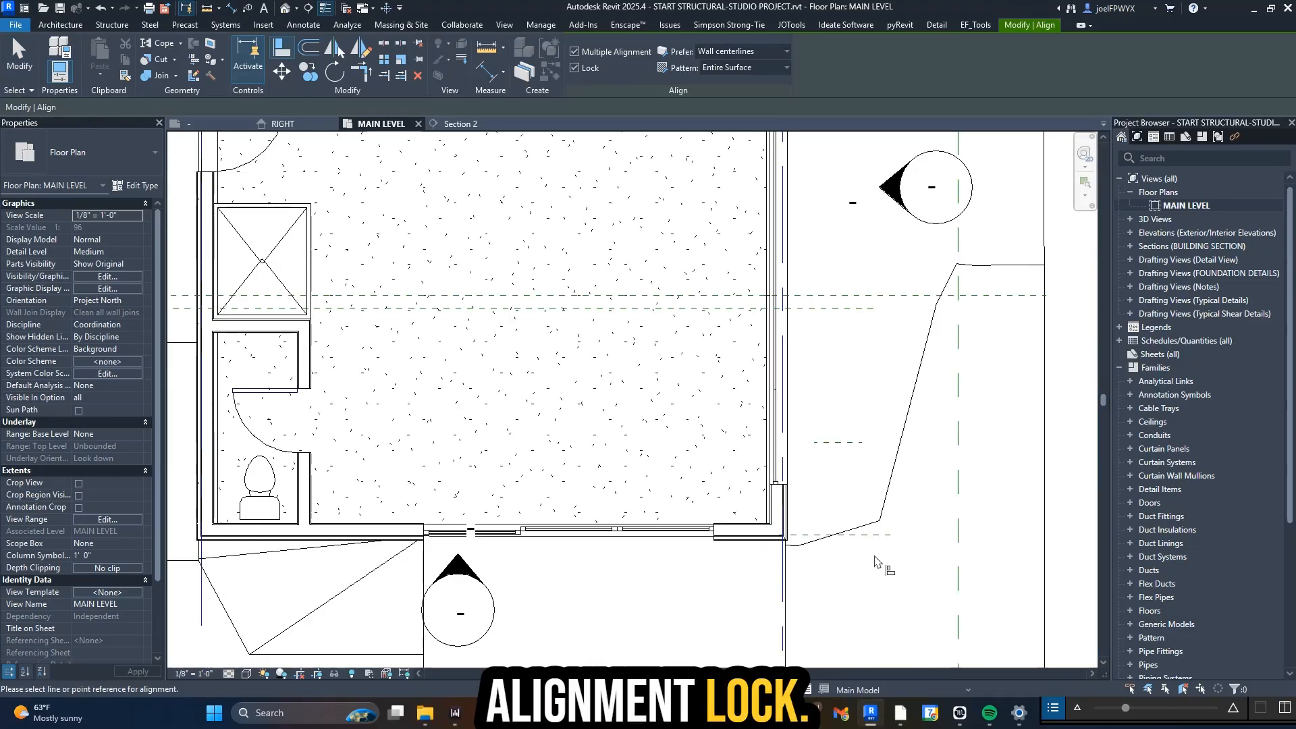
scroll(790, 370, "down", 4)
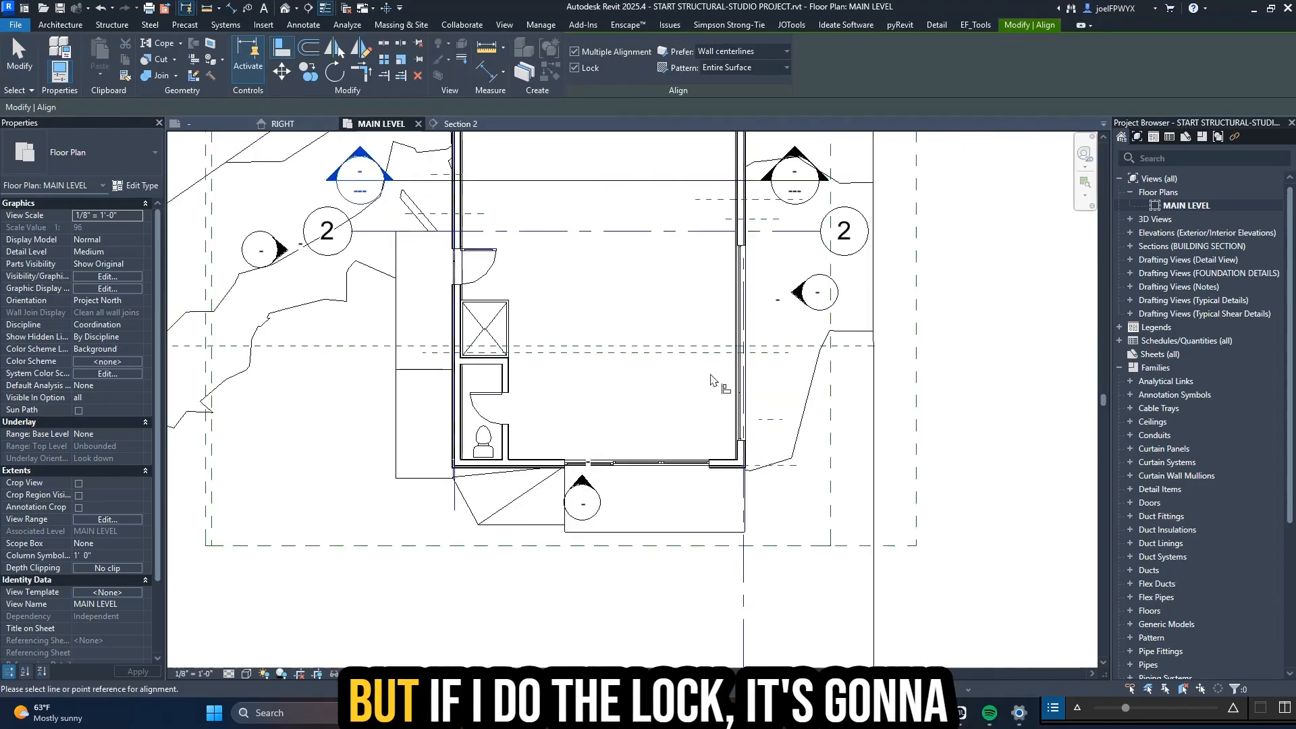
scroll(746, 471, "up", 6)
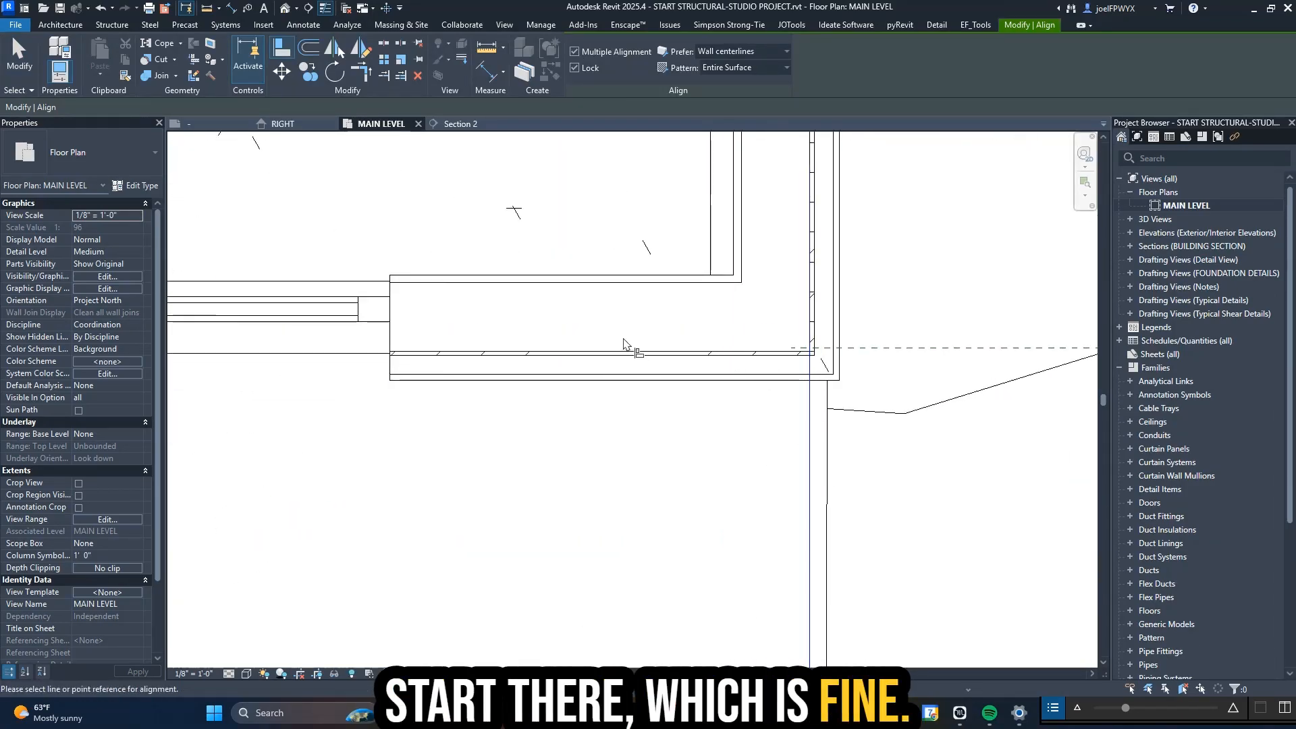
key("Tab")
key("Tab")
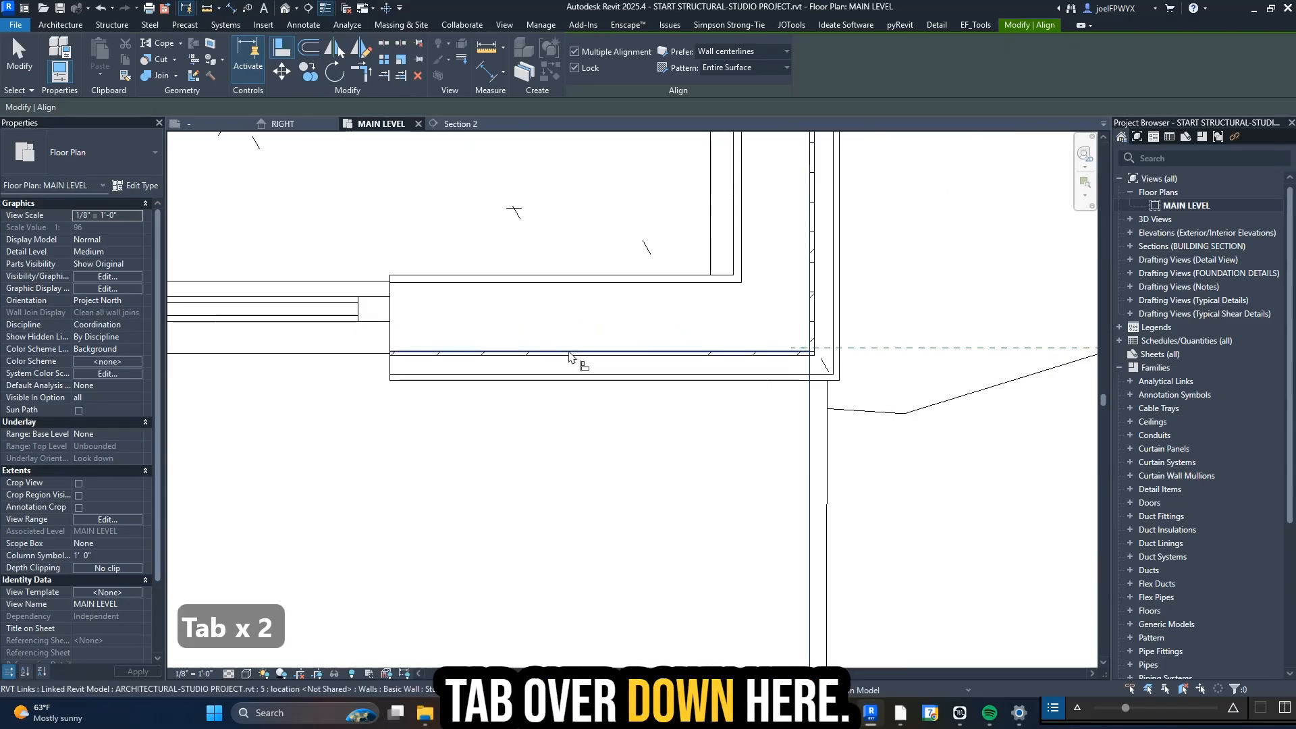
left_click(569, 356)
scroll(650, 422, "down", 5)
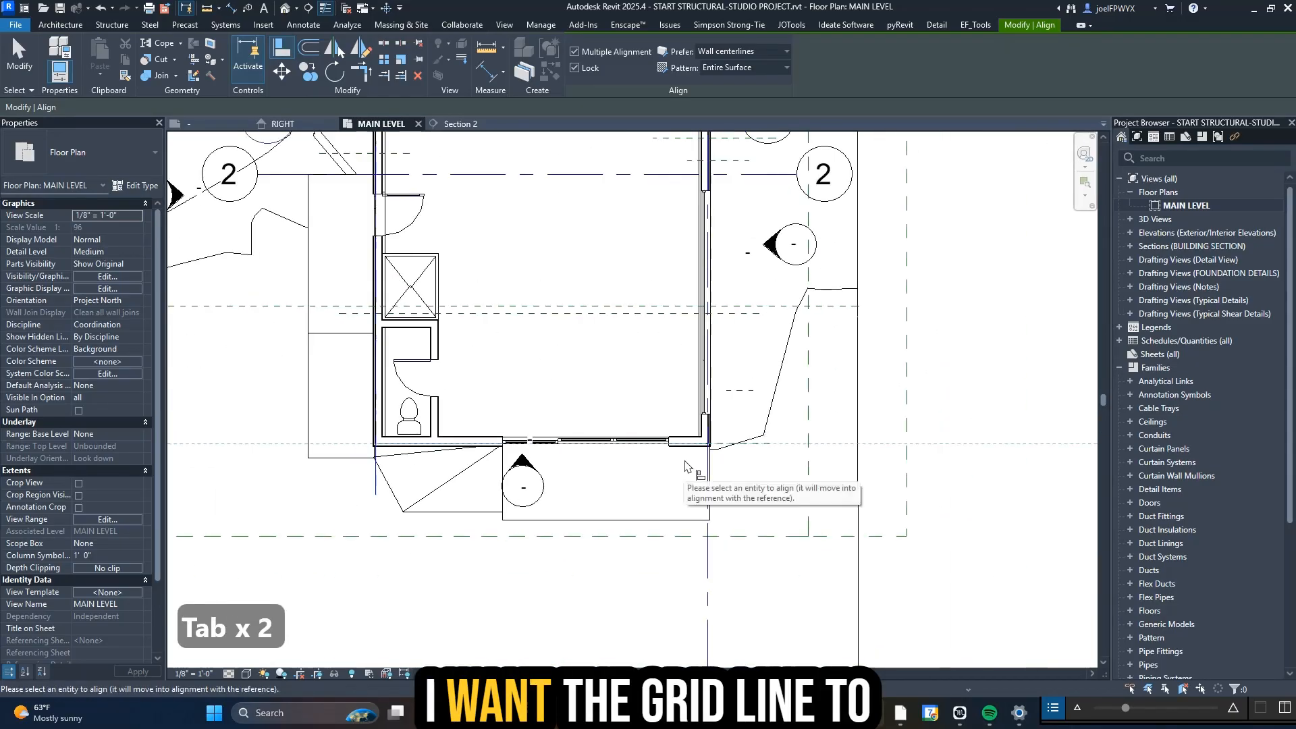
left_click(273, 174)
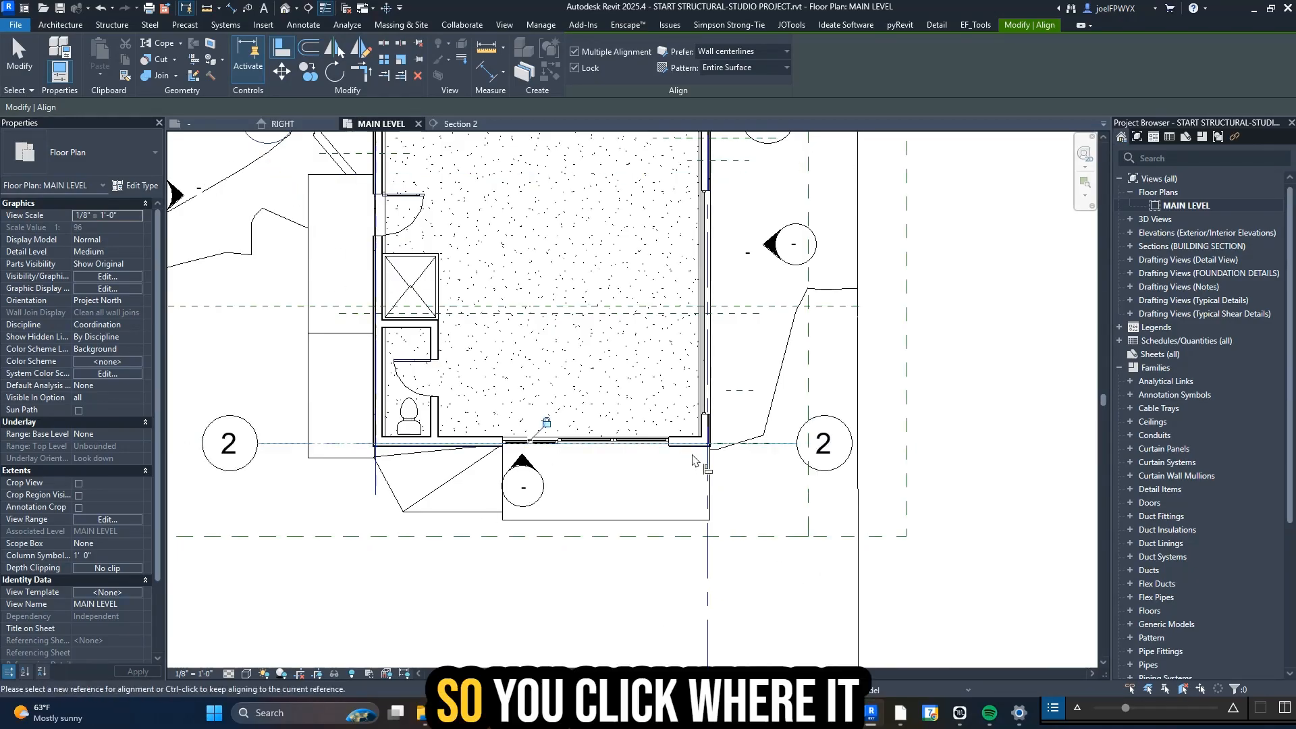
scroll(654, 474, "down", 3)
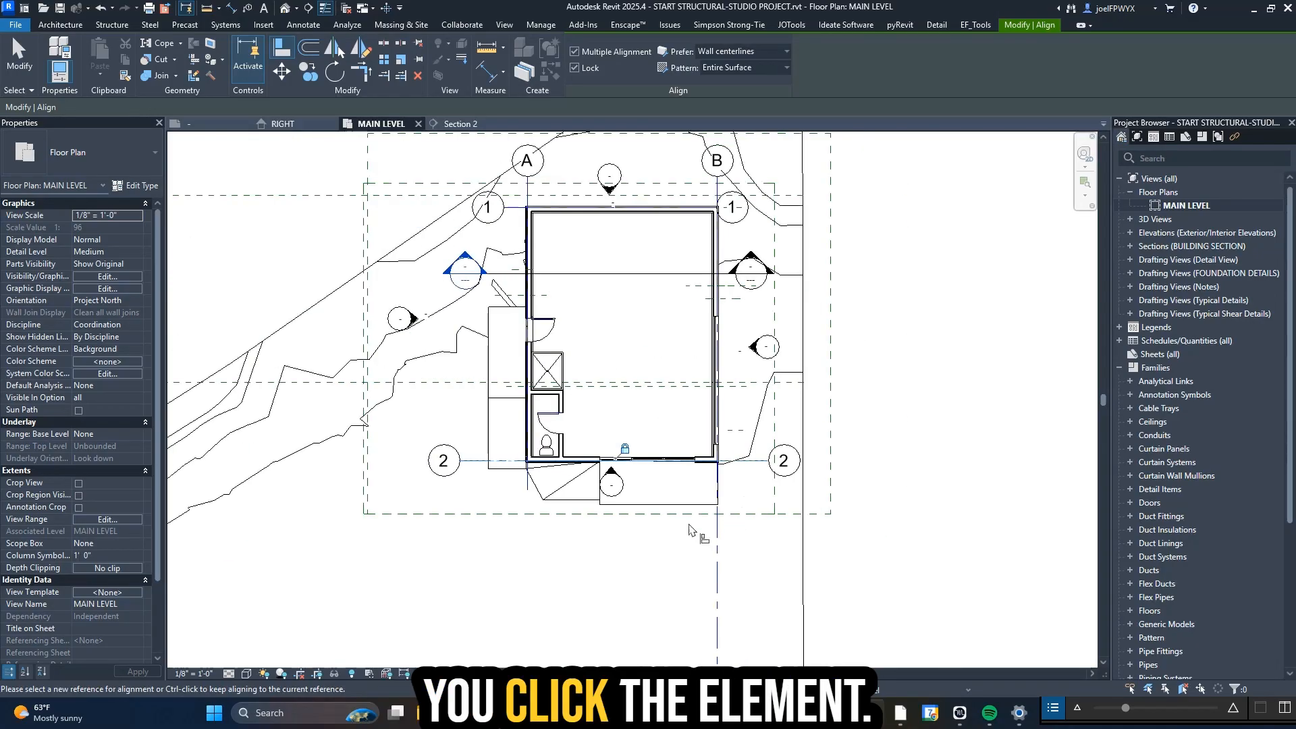
scroll(622, 448, "up", 4)
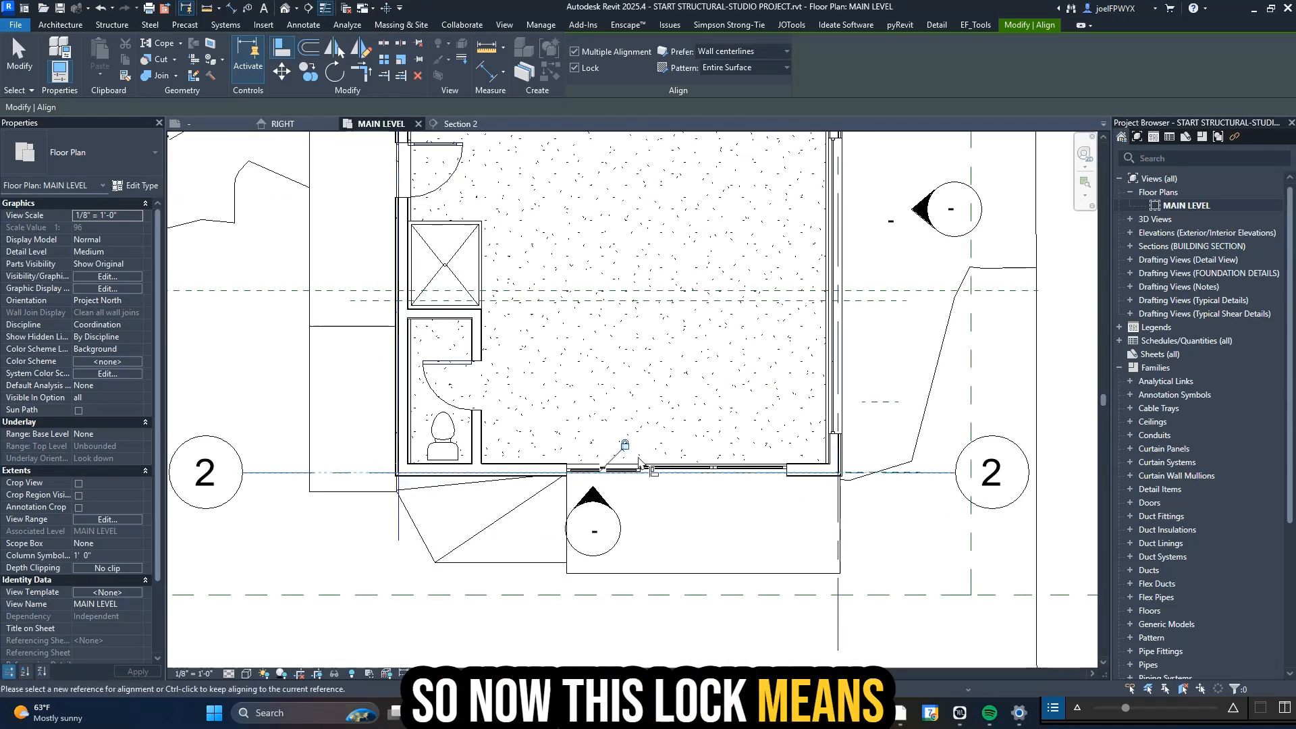
scroll(624, 445, "down", 4)
key("Escape")
key("Escape")
key("Escape")
- Select all grid lines visible in the plan, starting from grid 2, and reset them to their 3D extents
scroll(529, 536, "down", 2)
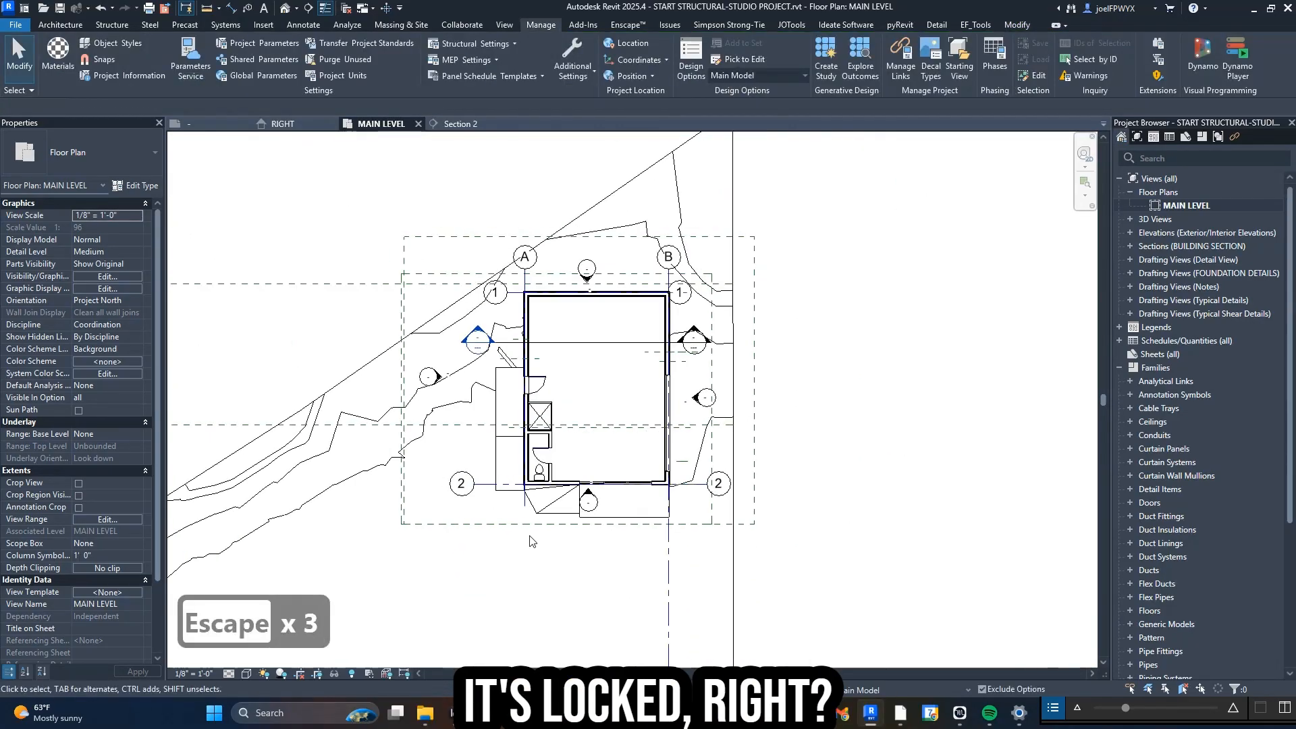
scroll(506, 529, "up", 1)
scroll(492, 487, "up", 1)
key("Escape")
key("Escape")
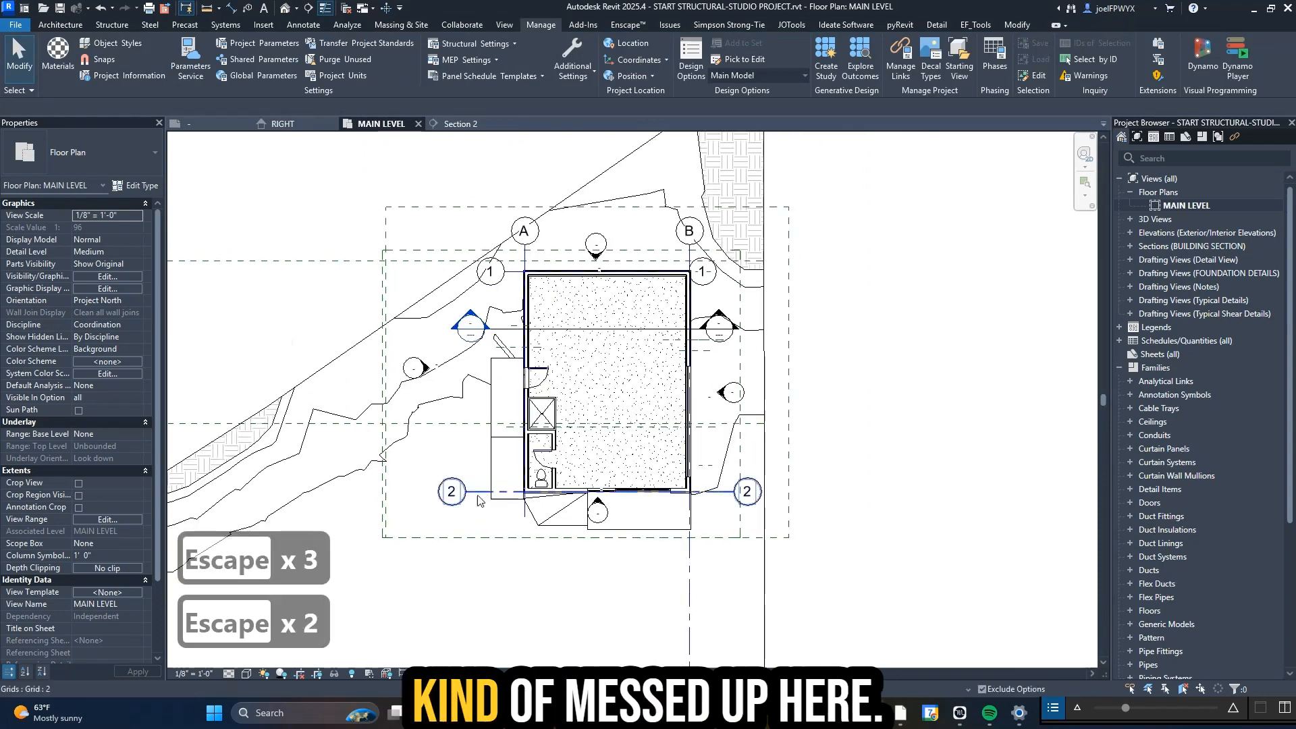
left_click(483, 496)
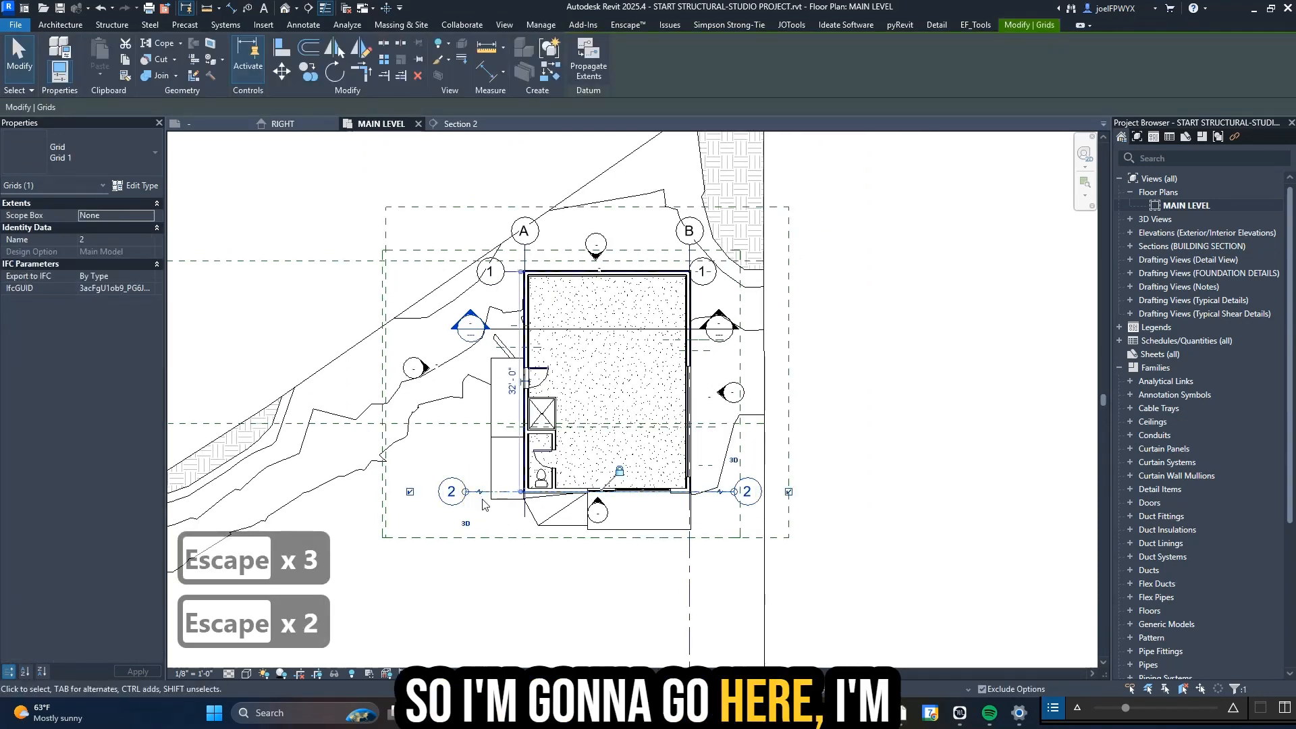
key("s")
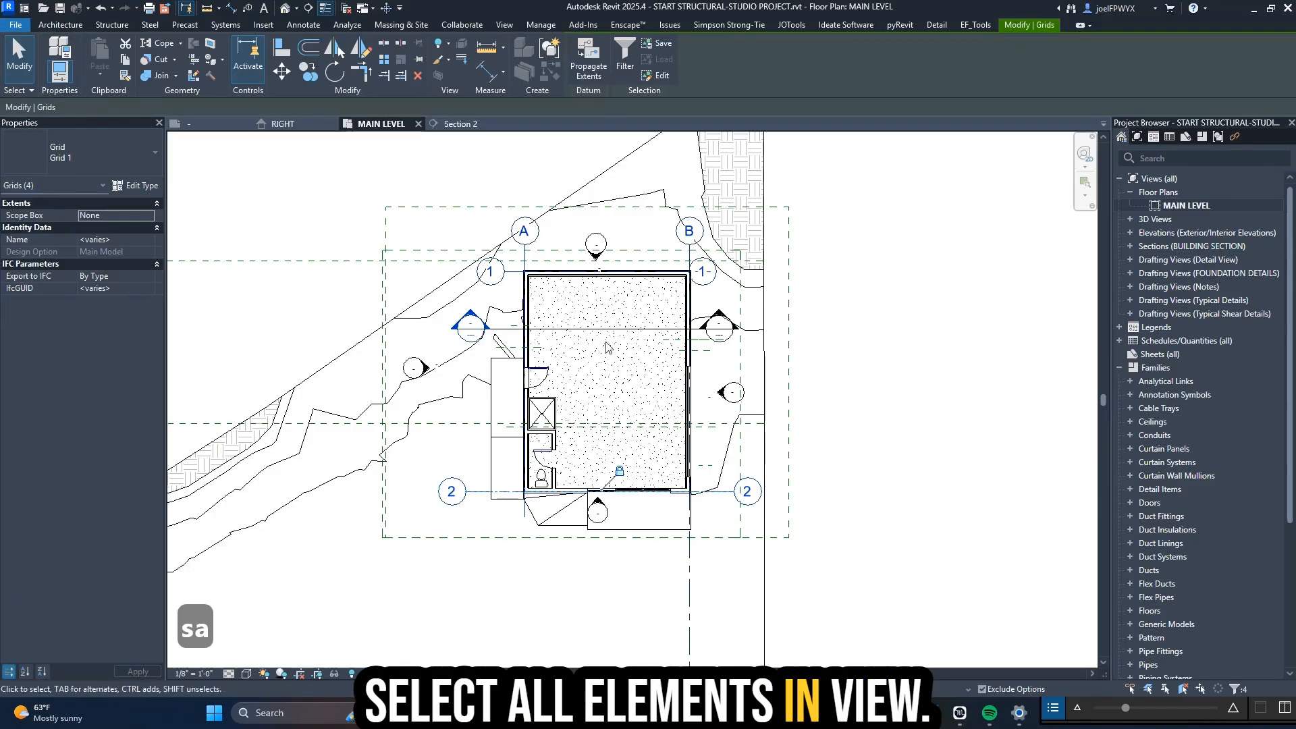
right_click(690, 258)
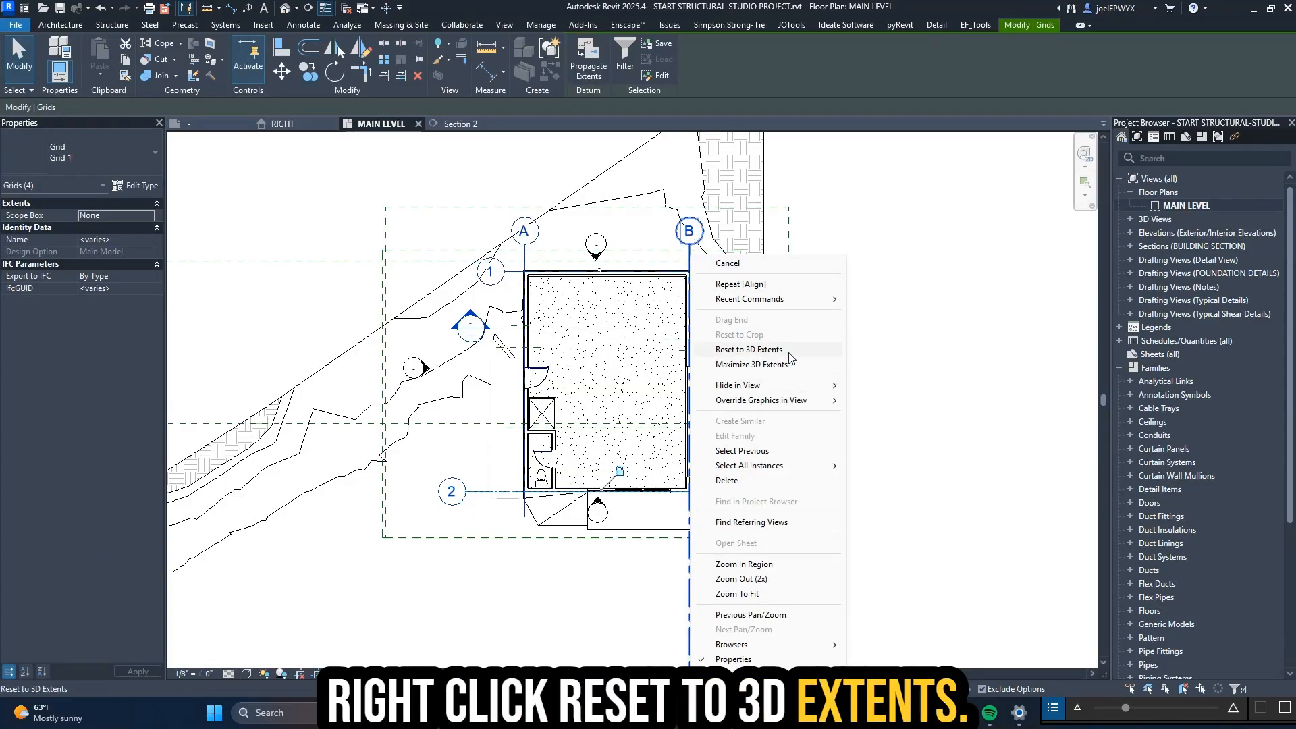
left_click(749, 350)
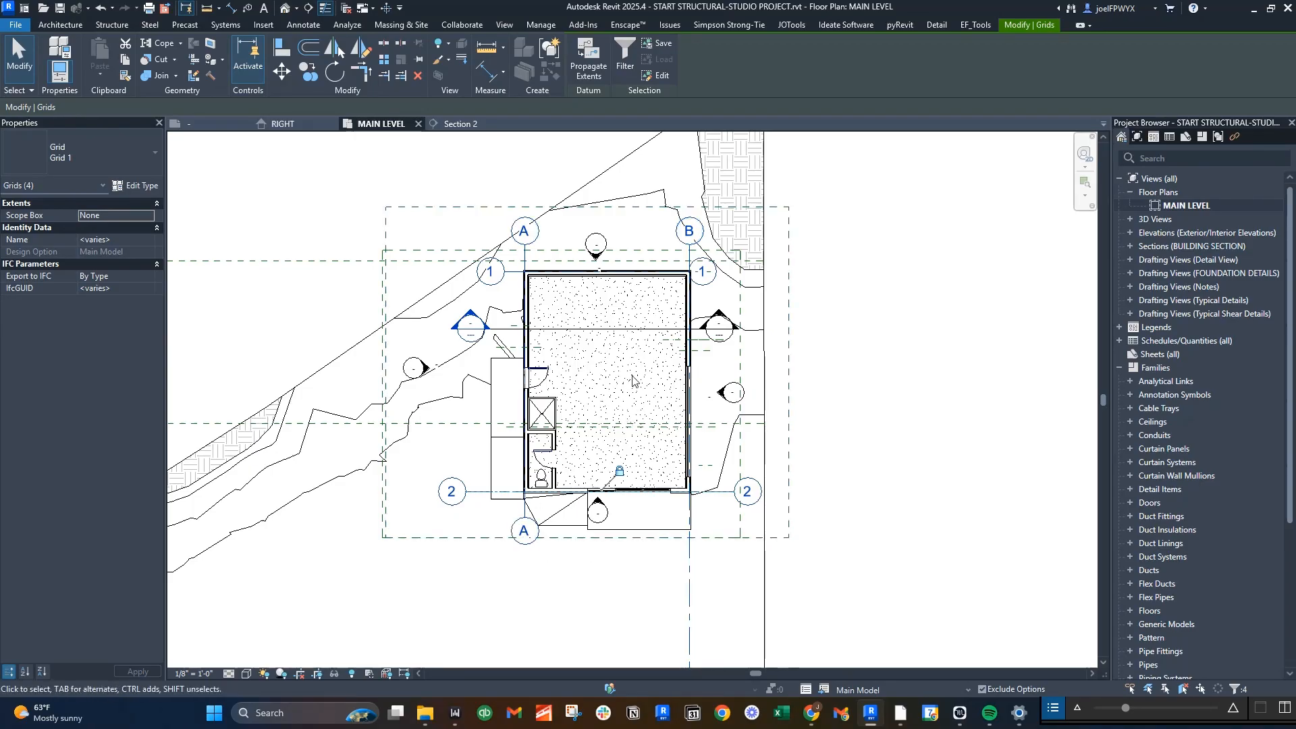
- Maximize the 3D extents of all the selected grid lines, and reset them to 3D extents again
right_click(689, 253)
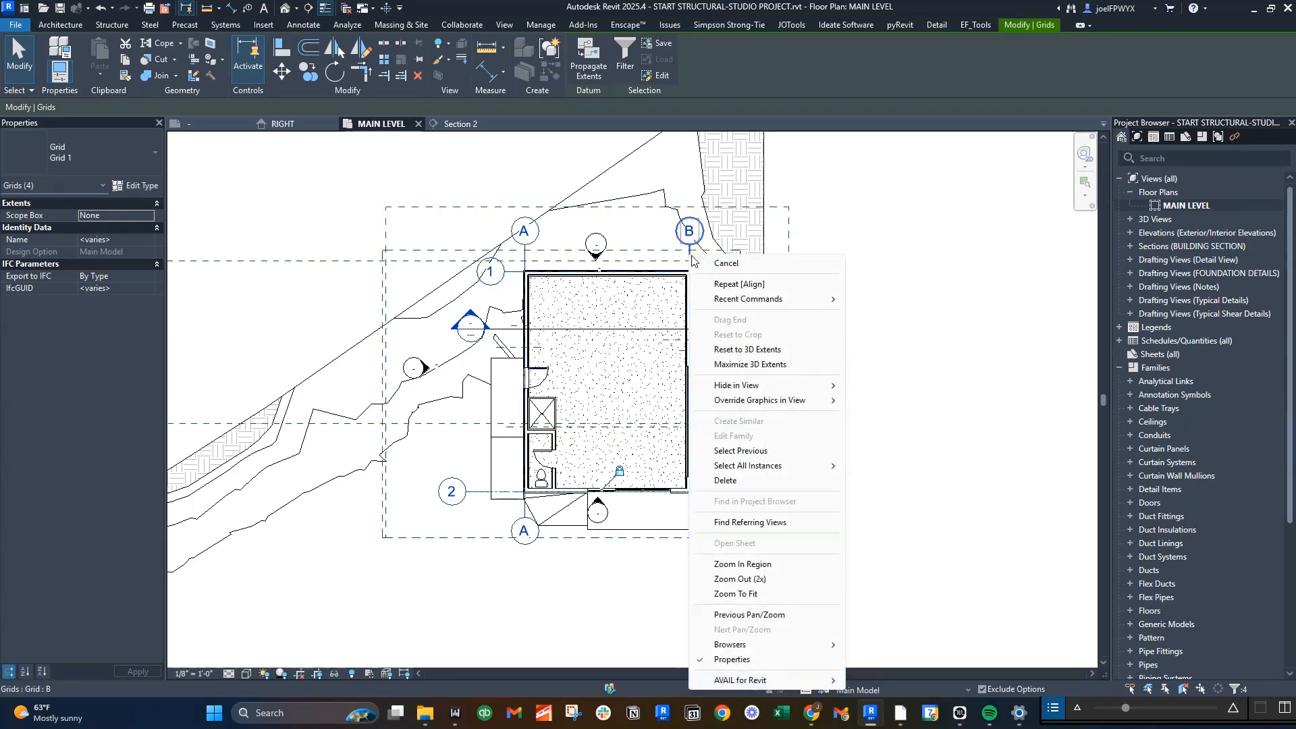
left_click(742, 364)
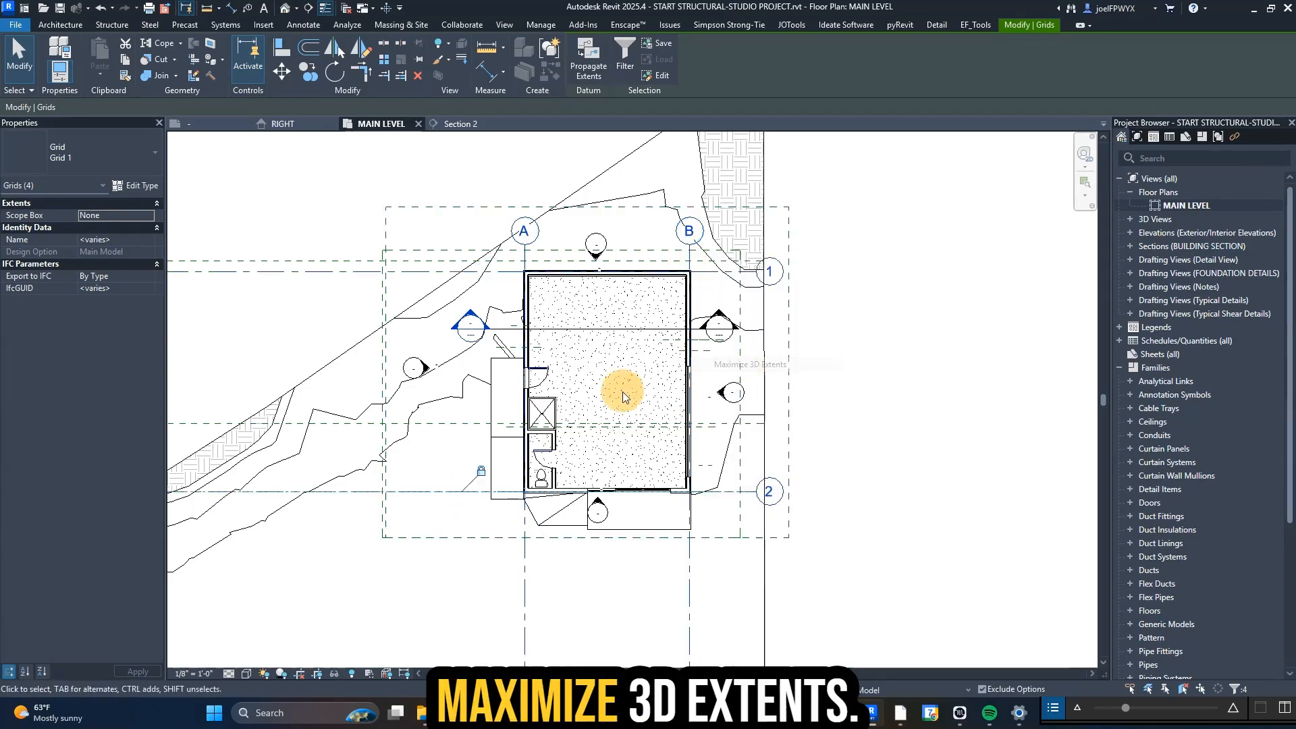
right_click(687, 257)
left_click(749, 353)
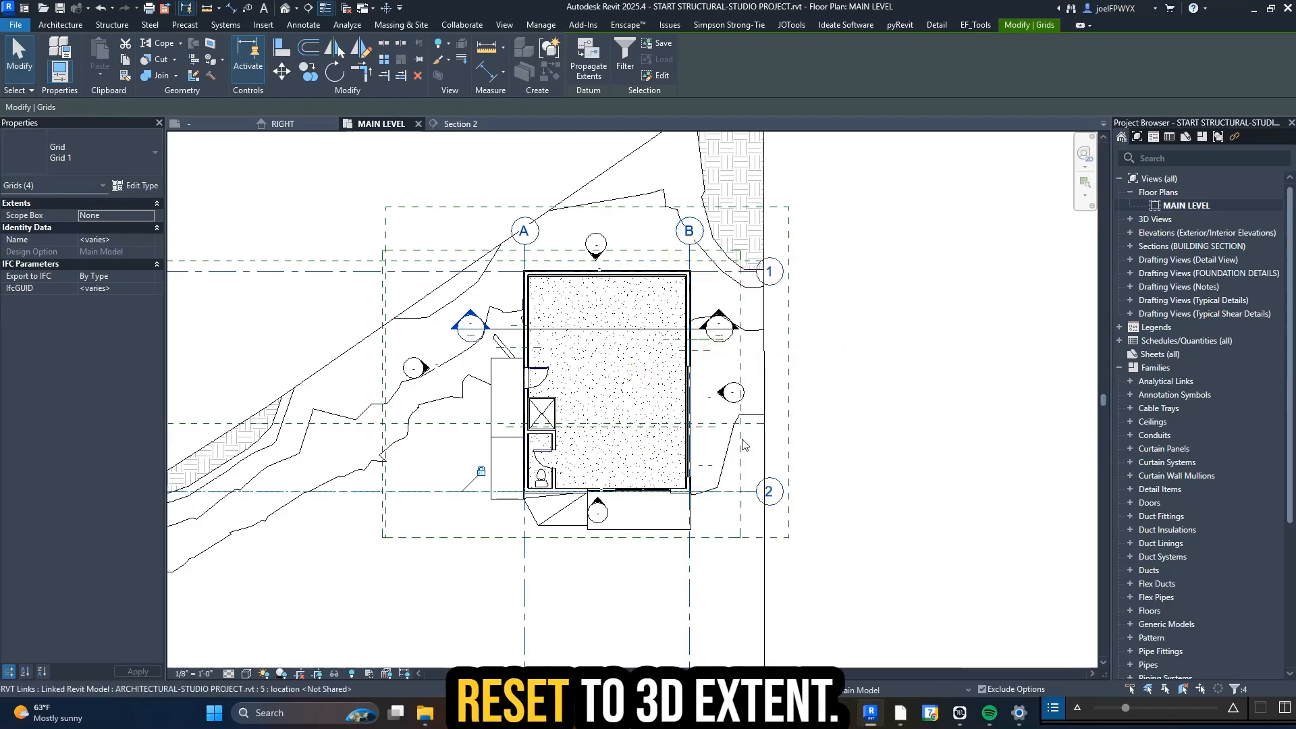
scroll(776, 419, "down", 2)
scroll(796, 452, "up", 2)
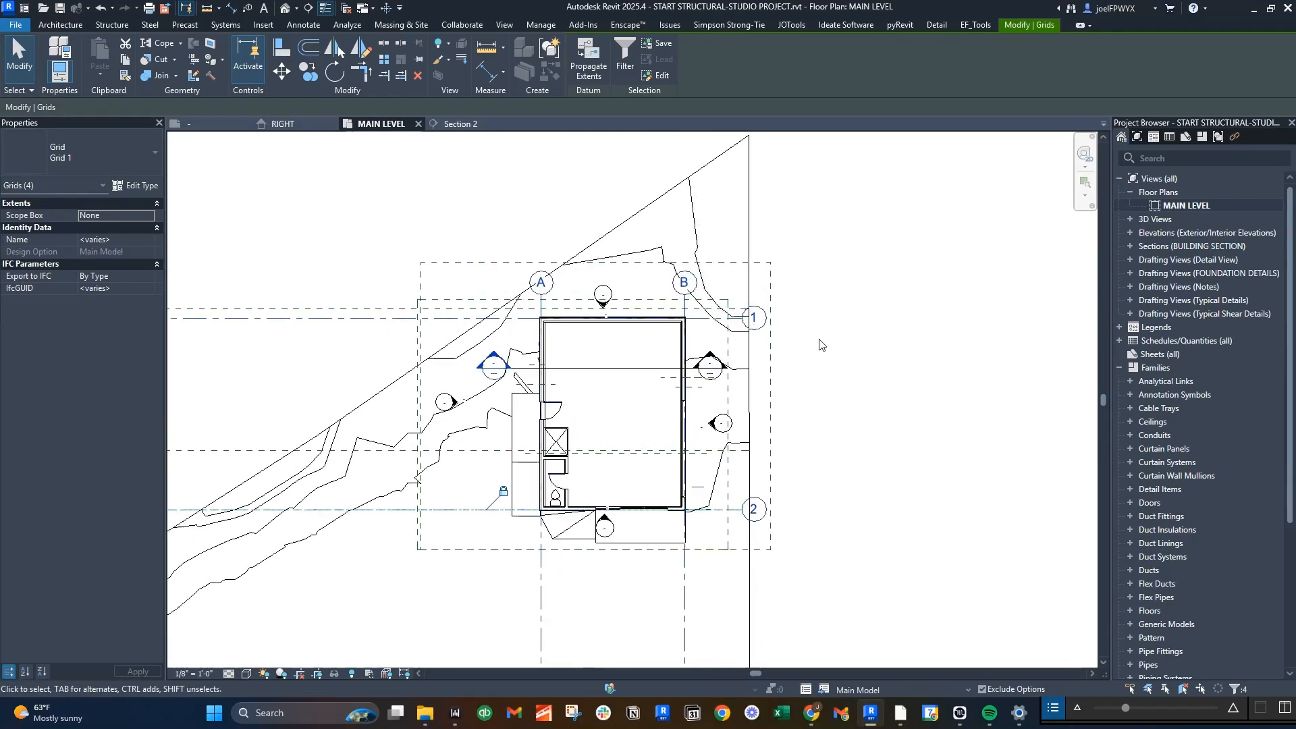
scroll(732, 418, "down", 2)
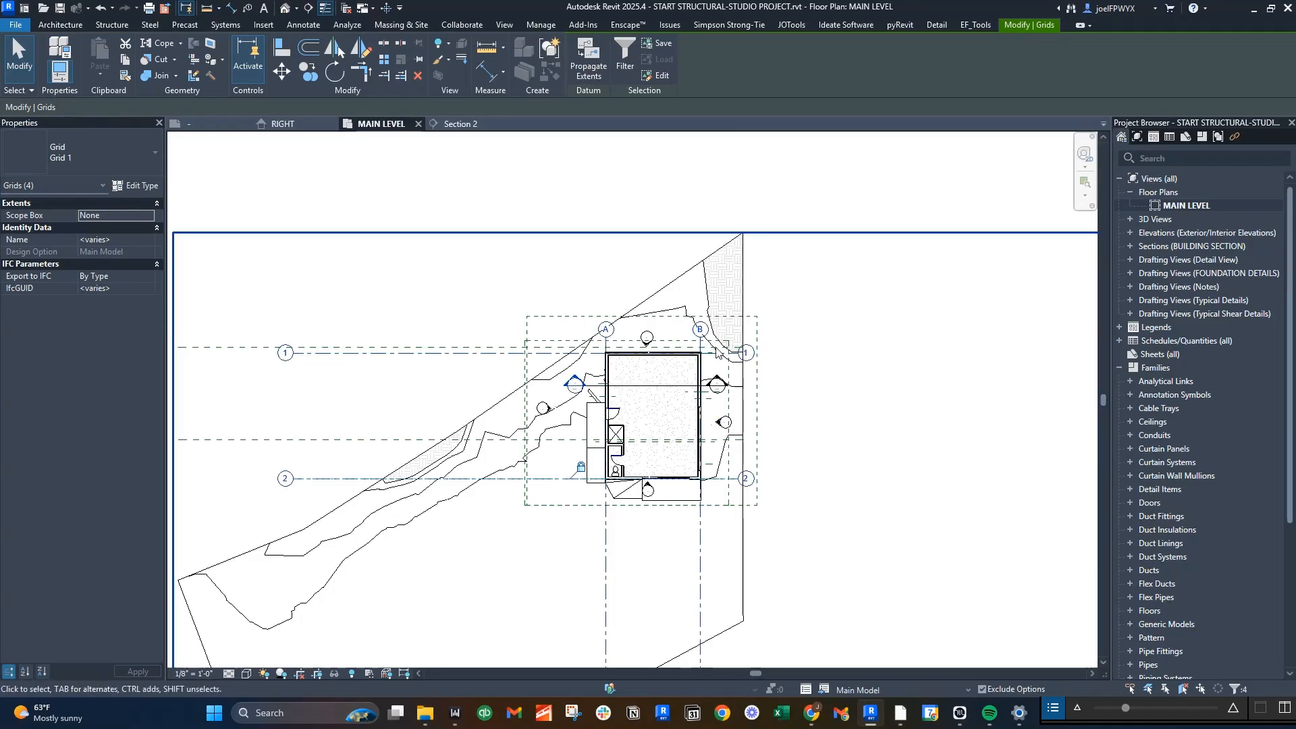
key("Escape")
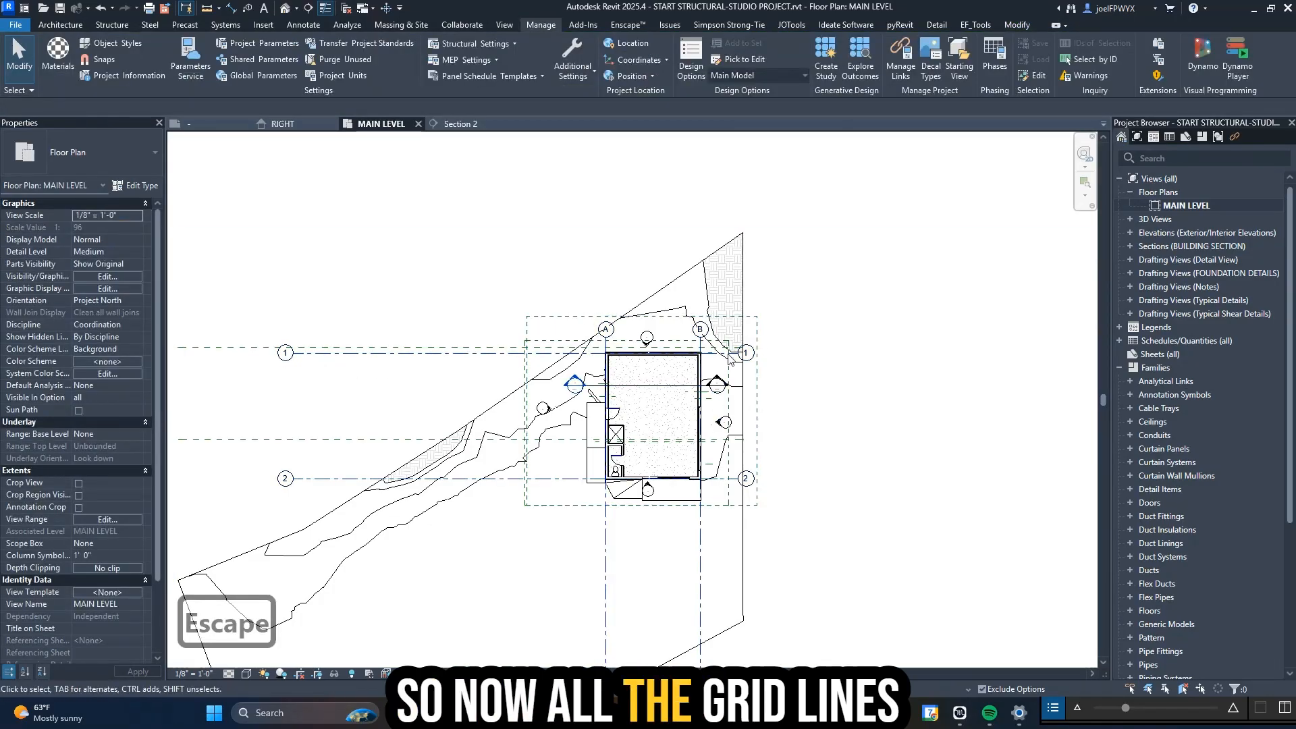
- Reselect every visible grid line, starting from grid B, and reset the whole set to 3D extents
scroll(945, 345, "down", 2)
scroll(792, 366, "up", 2)
scroll(901, 323, "up", 1)
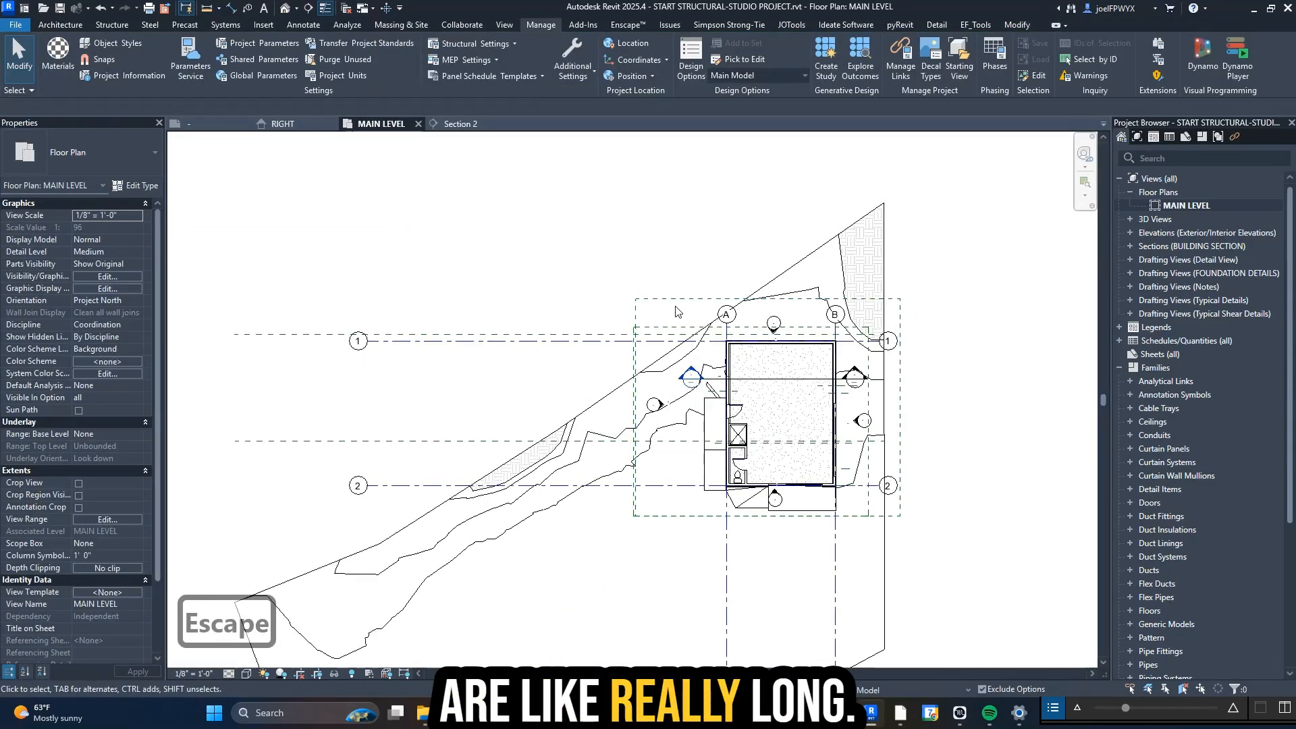
key("Escape")
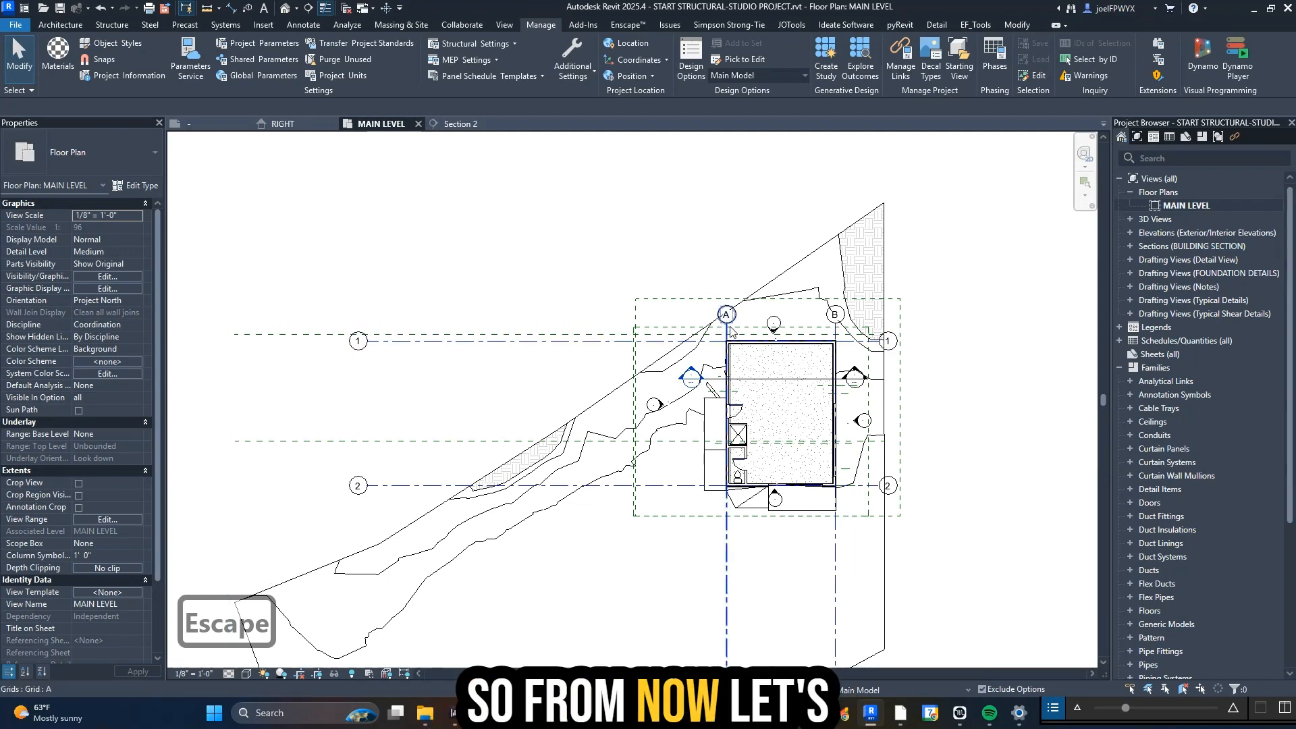
scroll(776, 337, "up", 2)
left_click(778, 332)
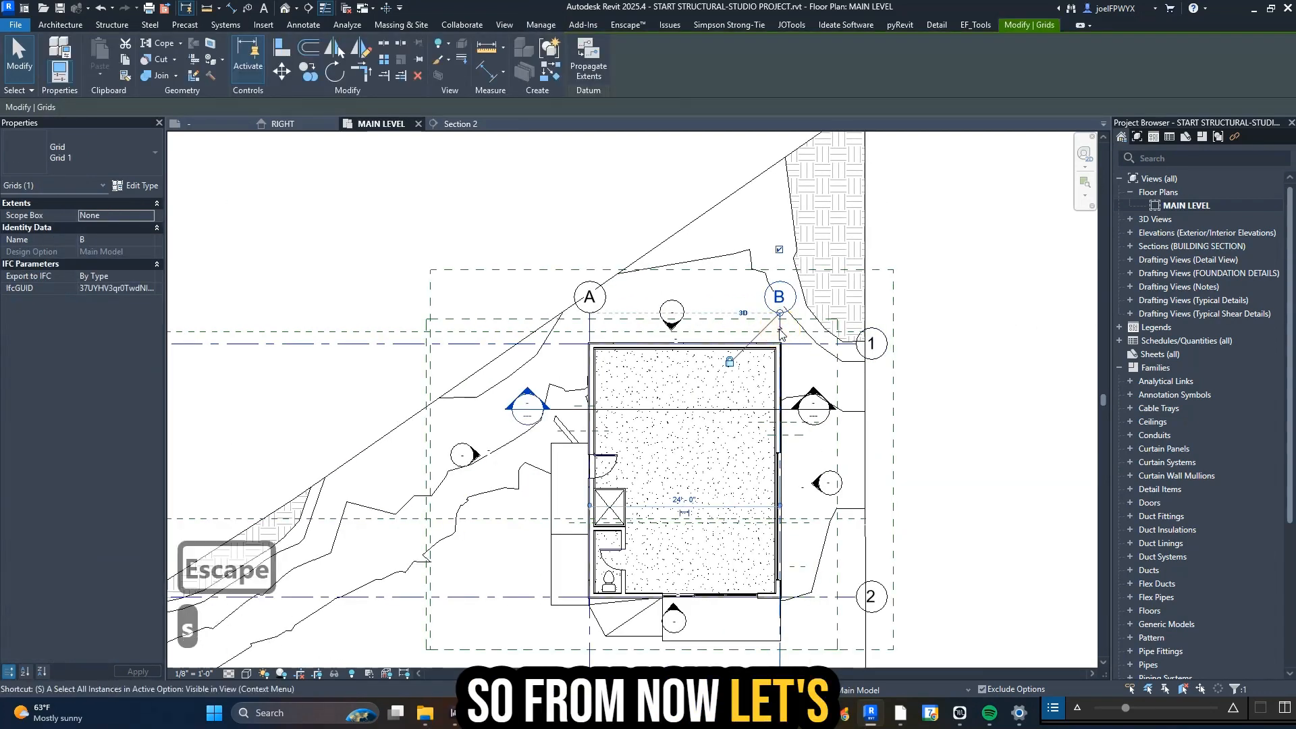
key("s")
key("a")
right_click(779, 332)
left_click(859, 357)
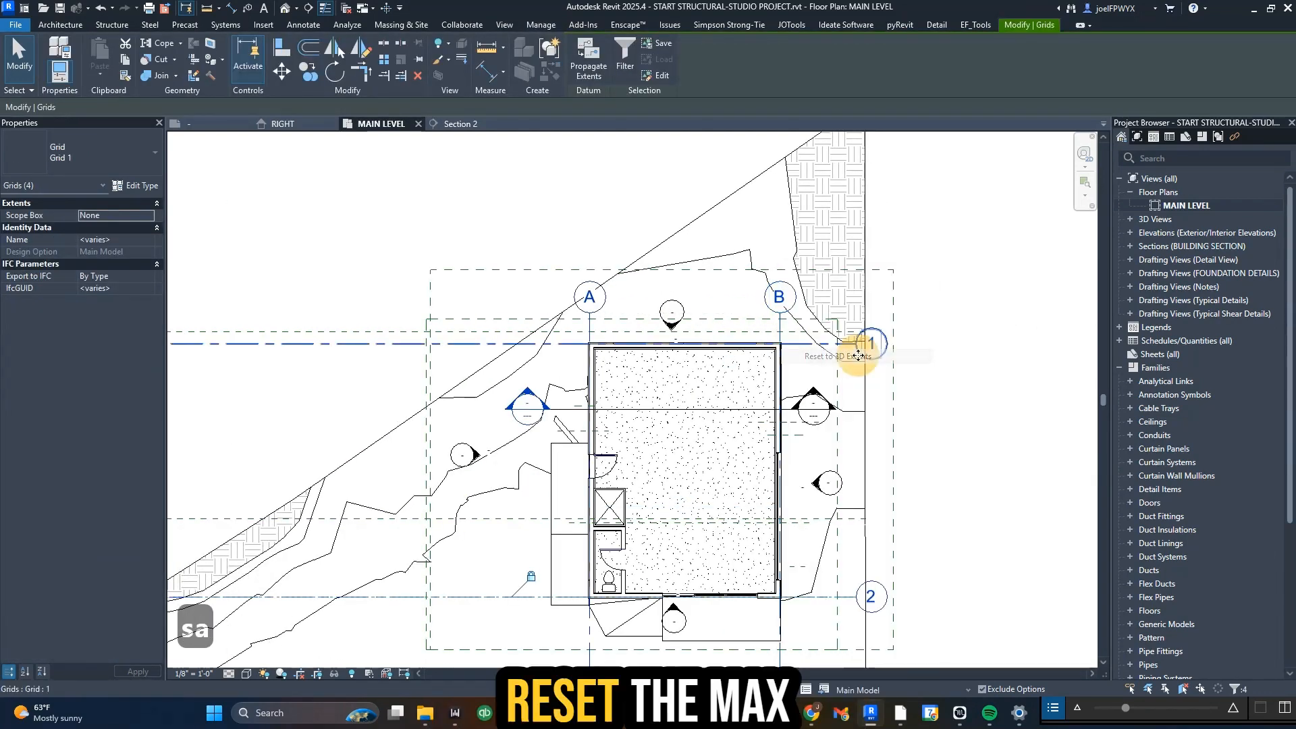
- Select all visible grid instances through grid B once more and maximize their 3D extents
right_click(779, 323)
key("Escape")
key("Escape")
right_click(779, 322)
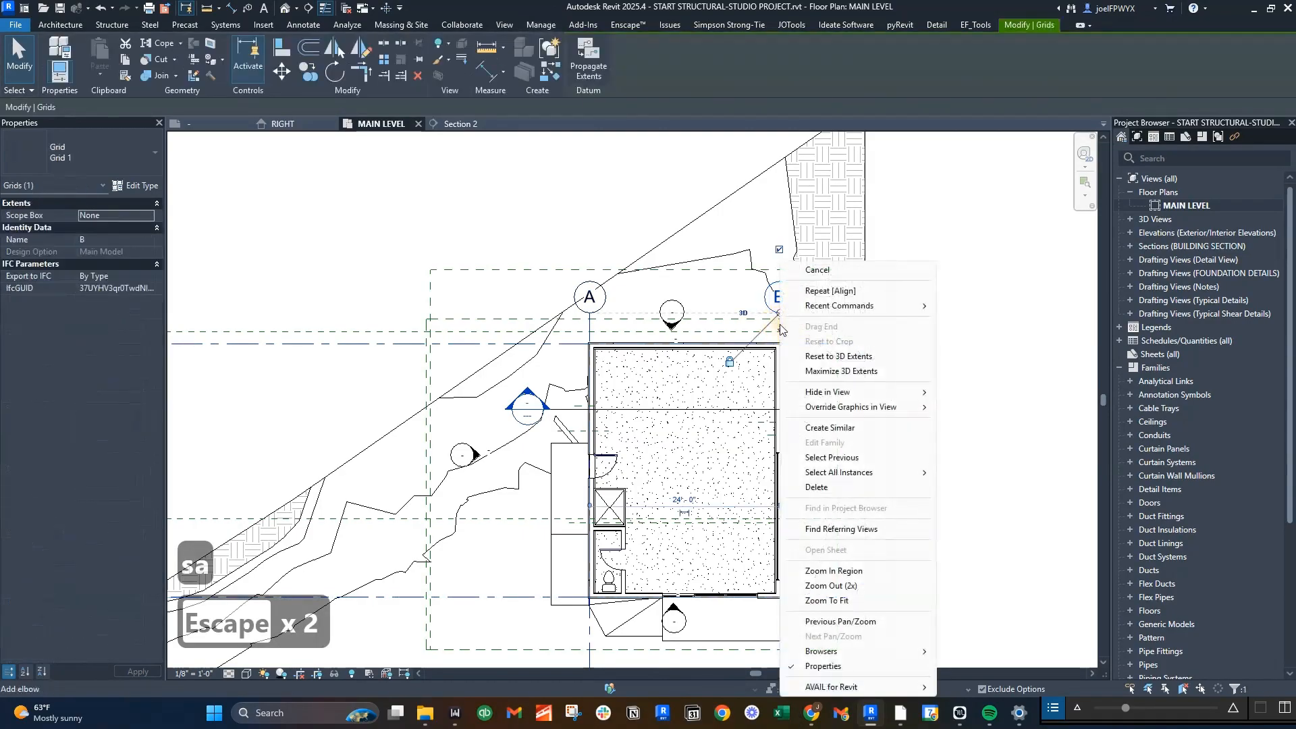
key("Escape")
left_click(780, 323)
key("s")
key("a")
right_click(779, 323)
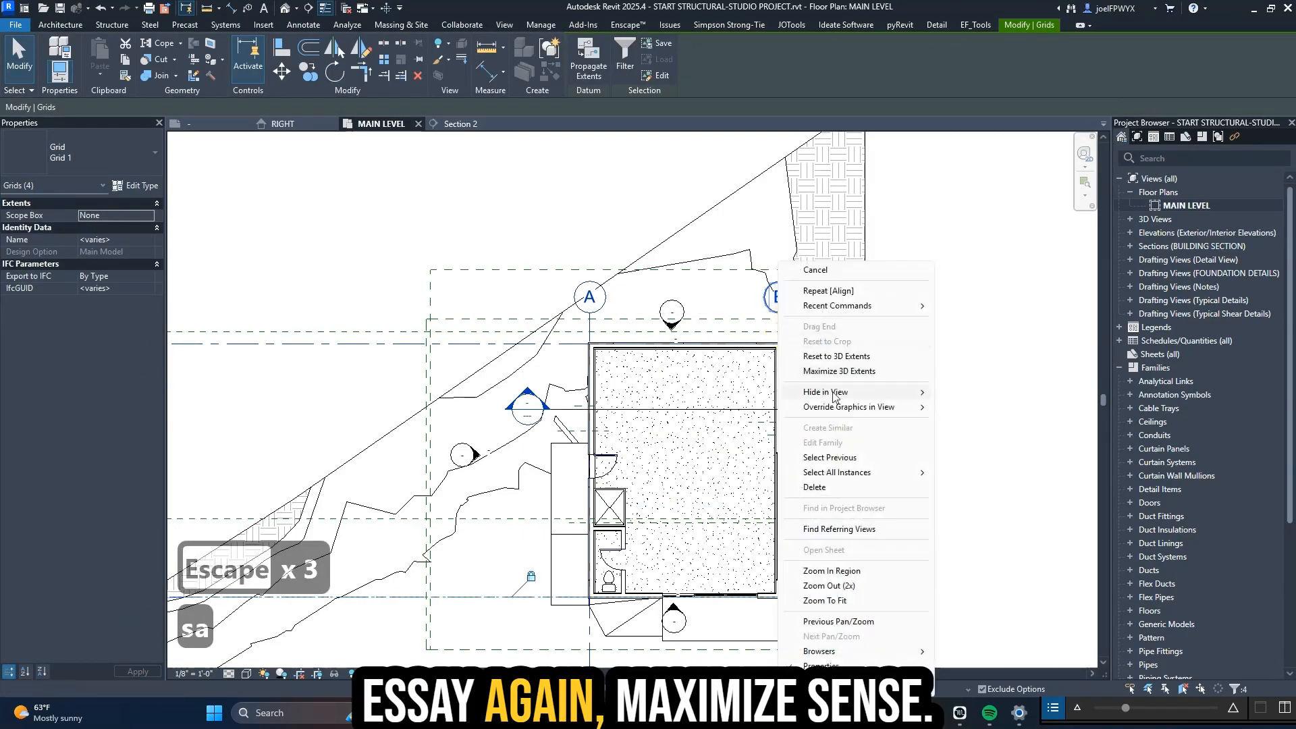
left_click(839, 371)
key("Escape")
key("Escape")
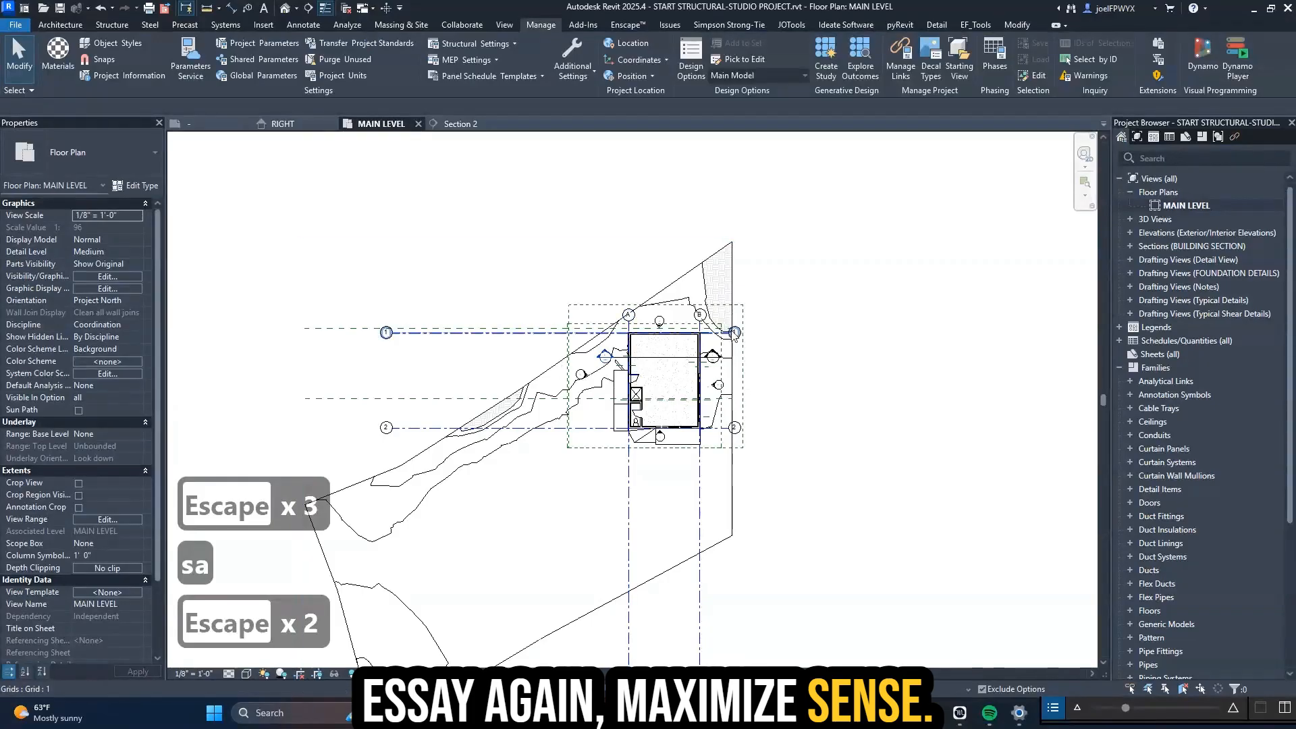
- Extend the grid B side ends of grid lines 1 and 2 outward, well past the site boundary
scroll(736, 341, "up", 5)
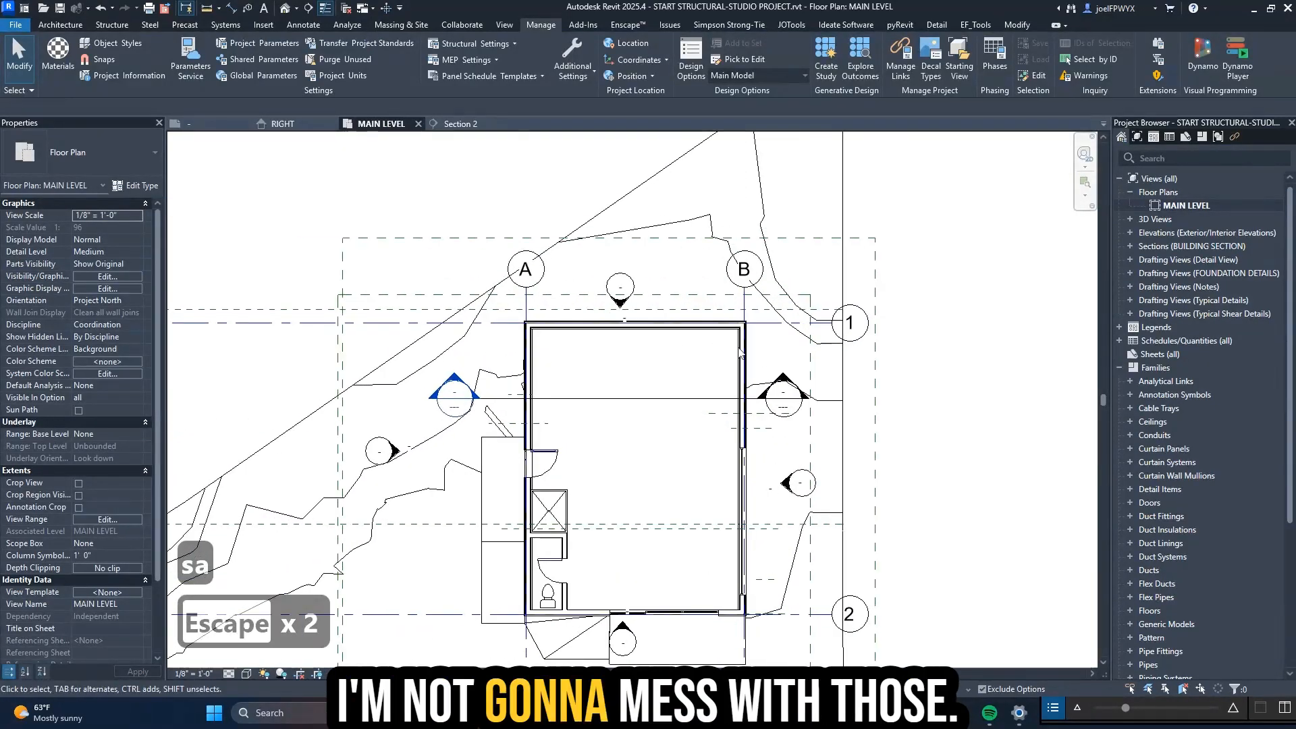
scroll(561, 297, "down", 1)
key("Escape")
key("Escape")
left_click(794, 326)
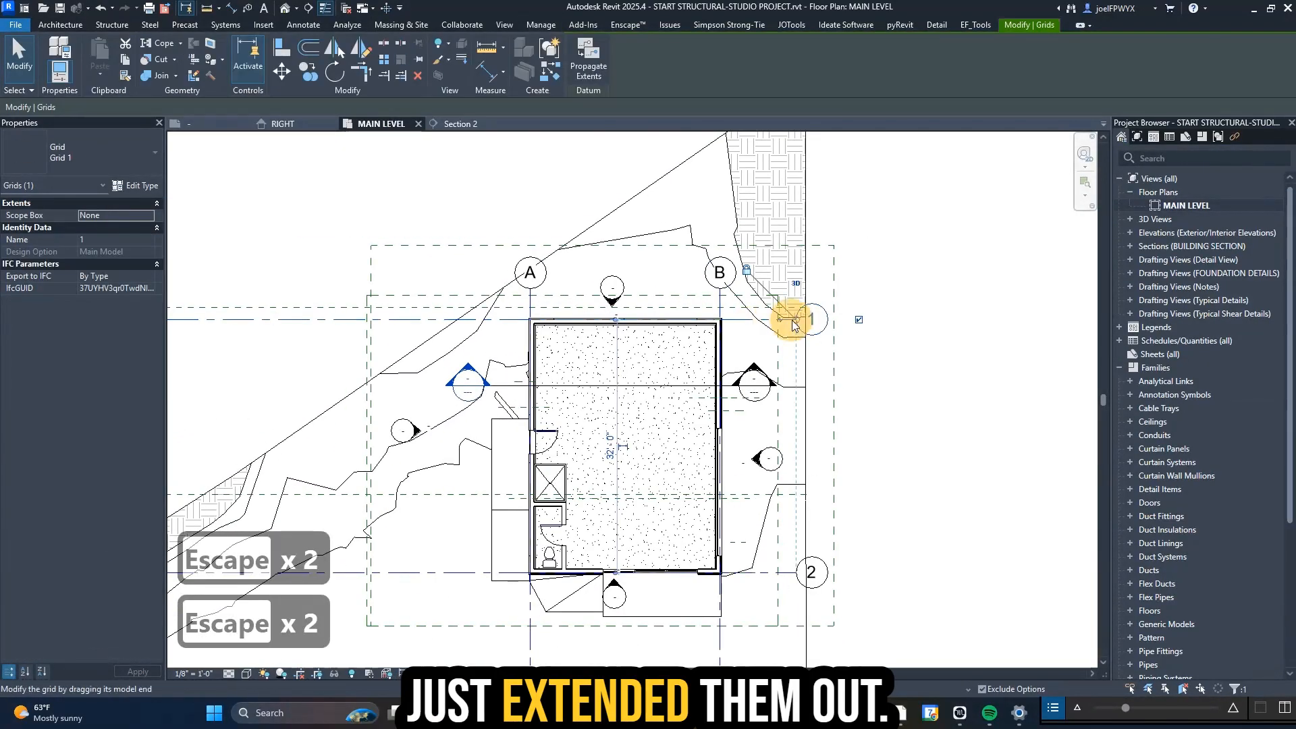
left_click_drag(793, 326, 961, 317)
key("Escape")
scroll(912, 302, "down", 1)
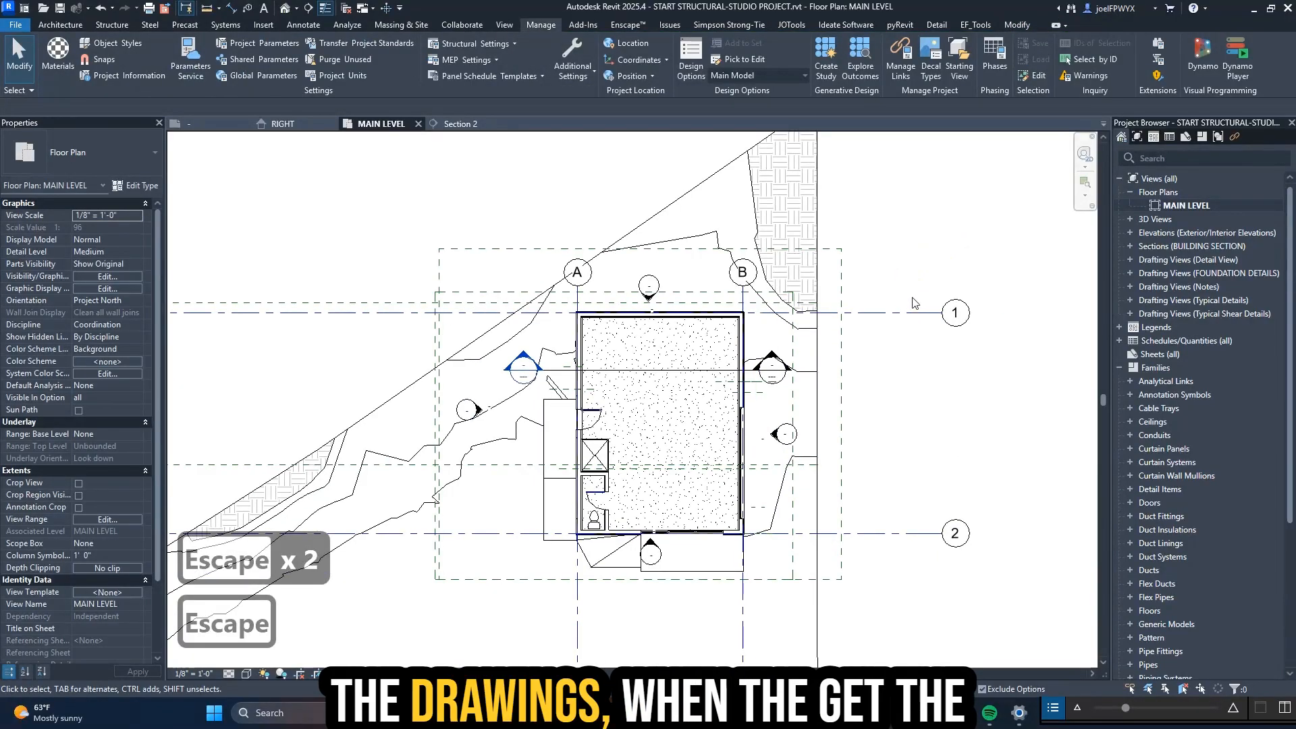
scroll(891, 399, "down", 2)
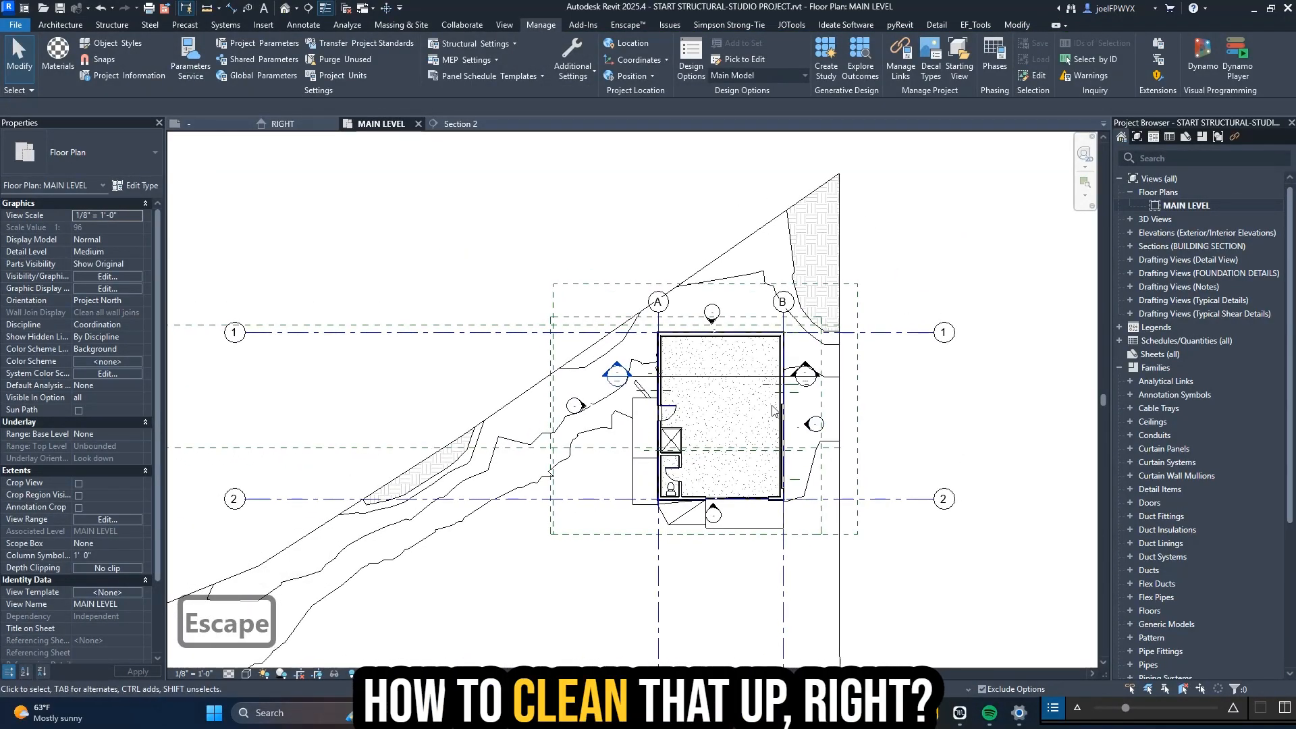
scroll(758, 397, "down", 1)
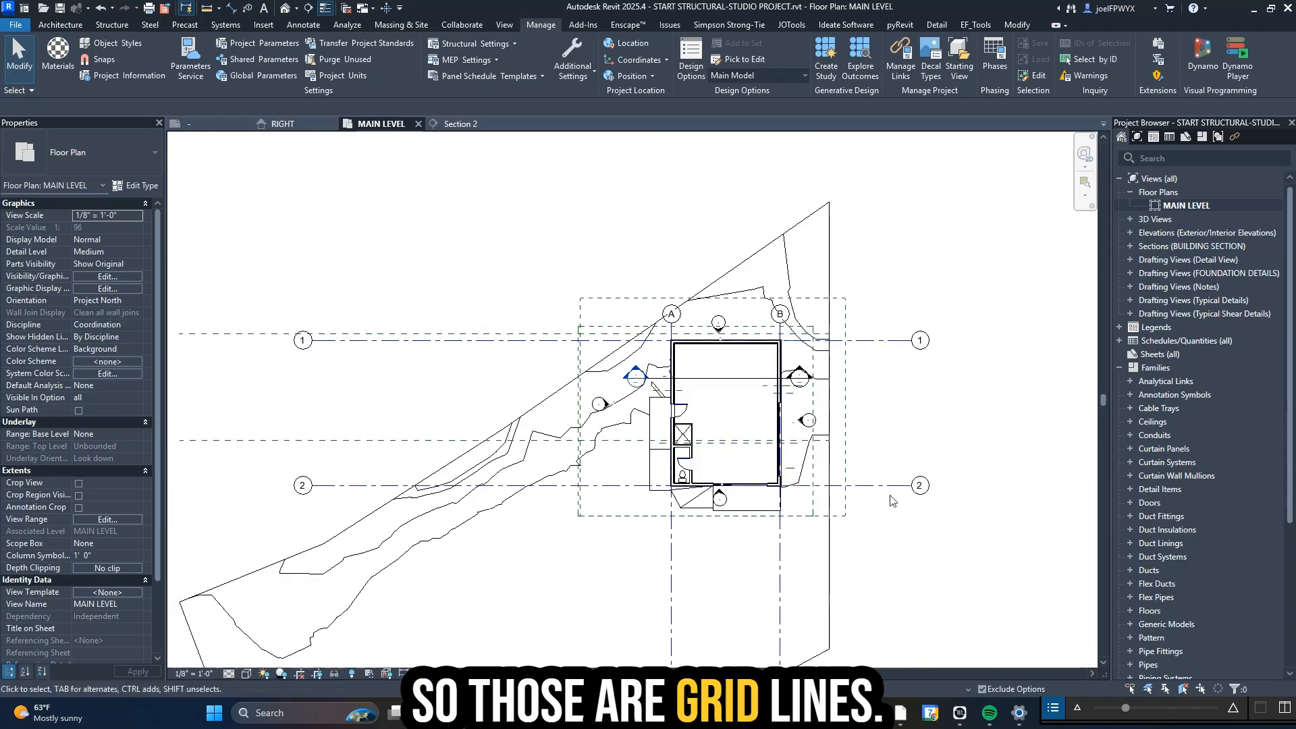
- Shorten the long grid A side ends of grid lines 1 and 2 so their bubbles sit close to the building
left_click(317, 487)
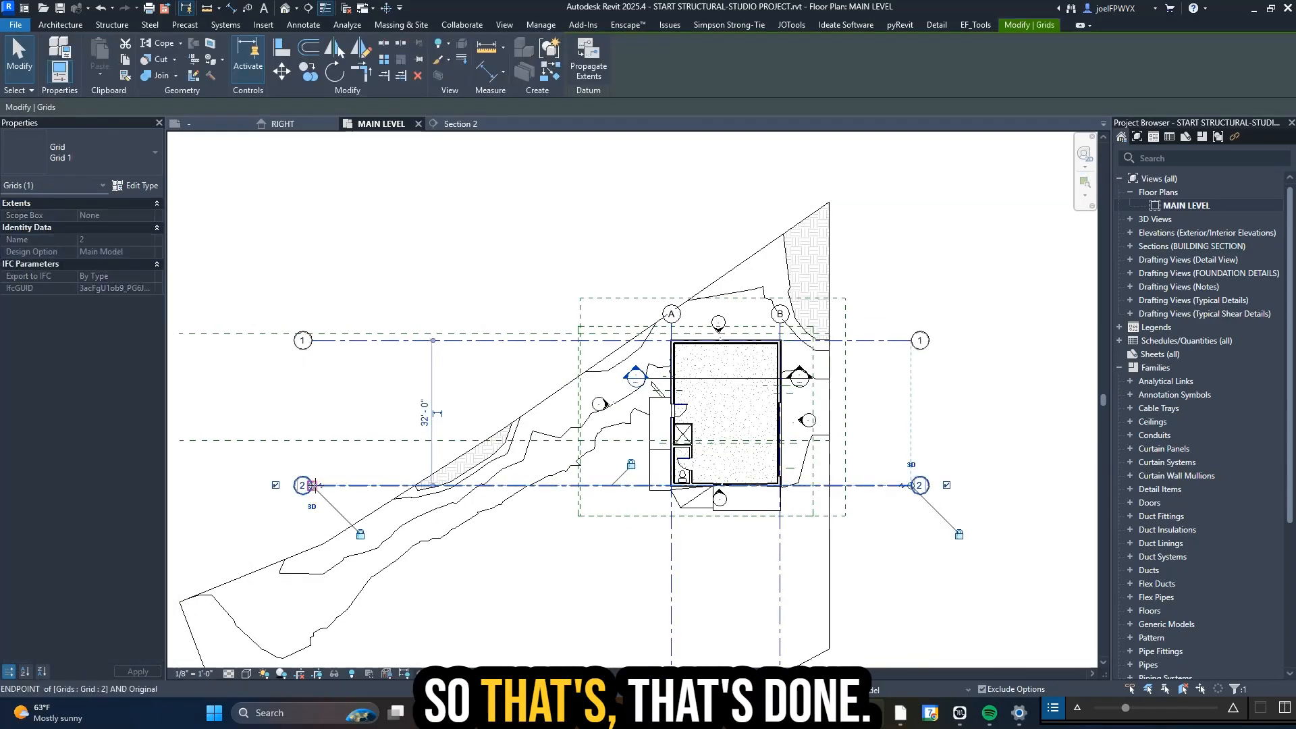
left_click_drag(312, 486, 584, 486)
key("Escape")
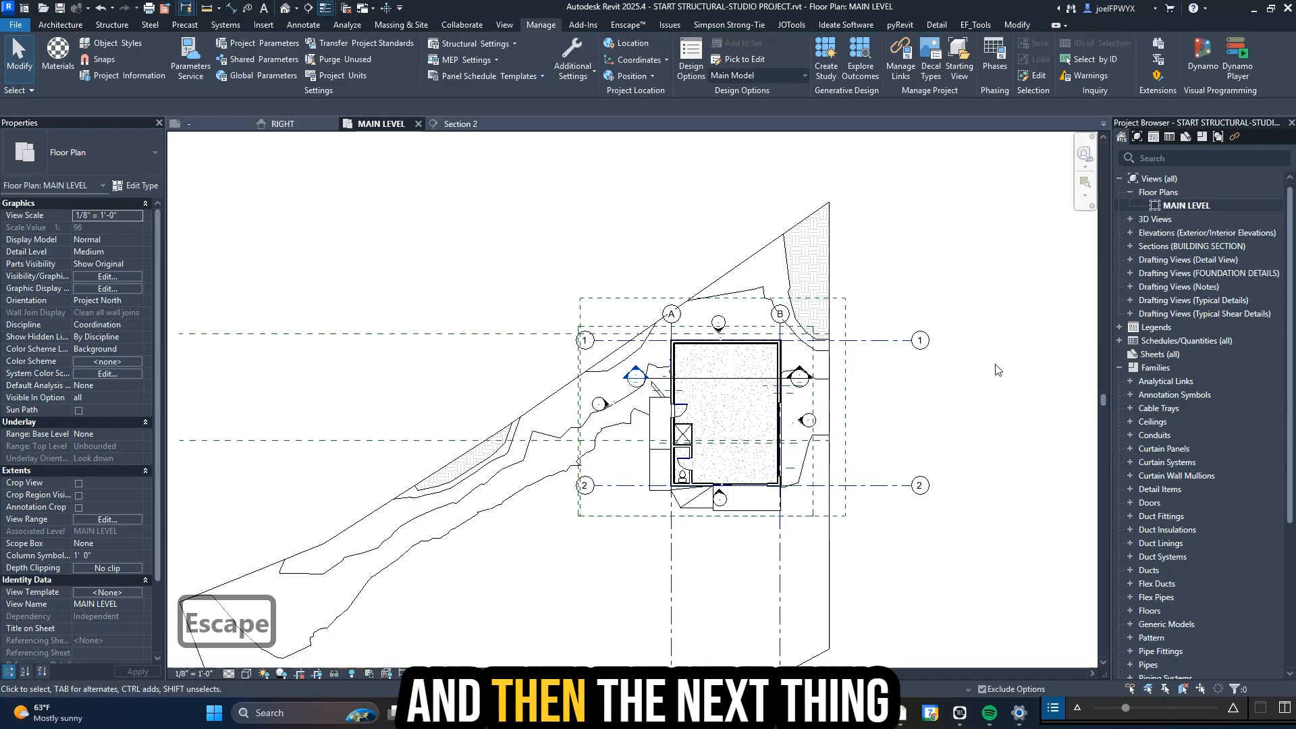
scroll(908, 425, "up", 3)
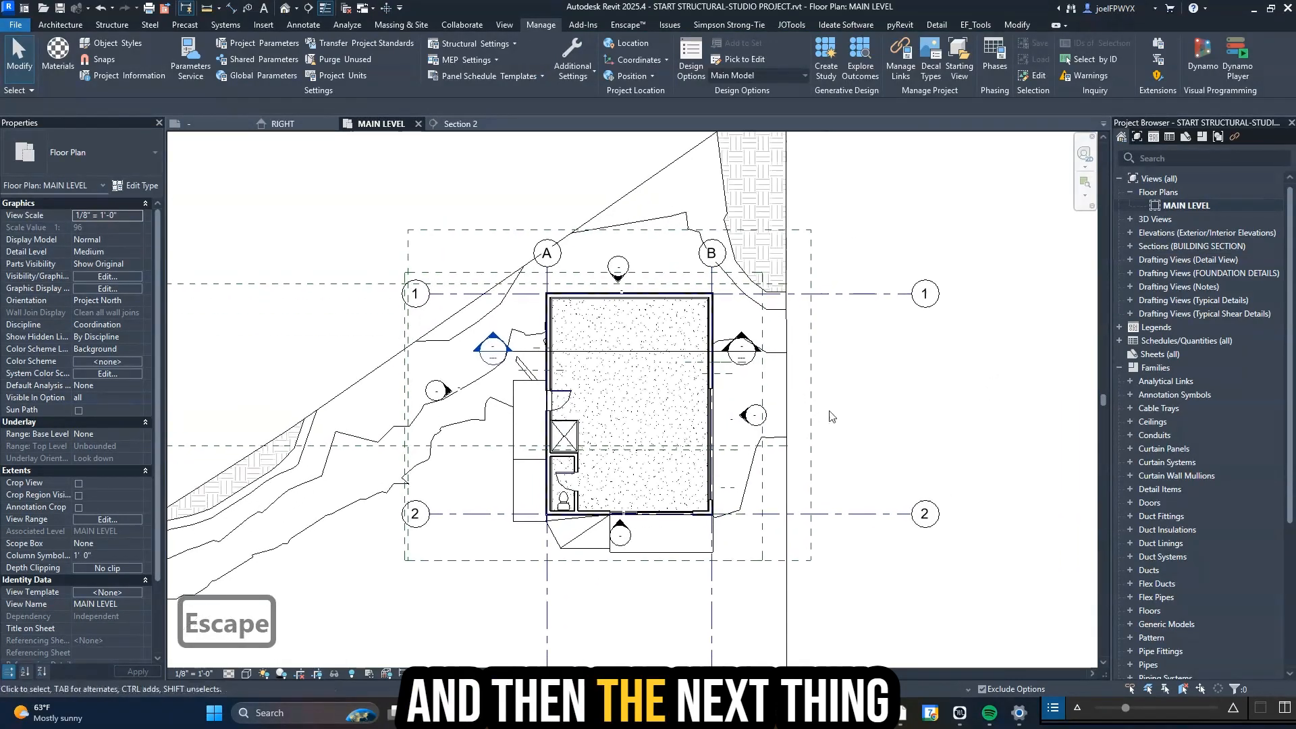
middle_click_drag(751, 474, 806, 452)
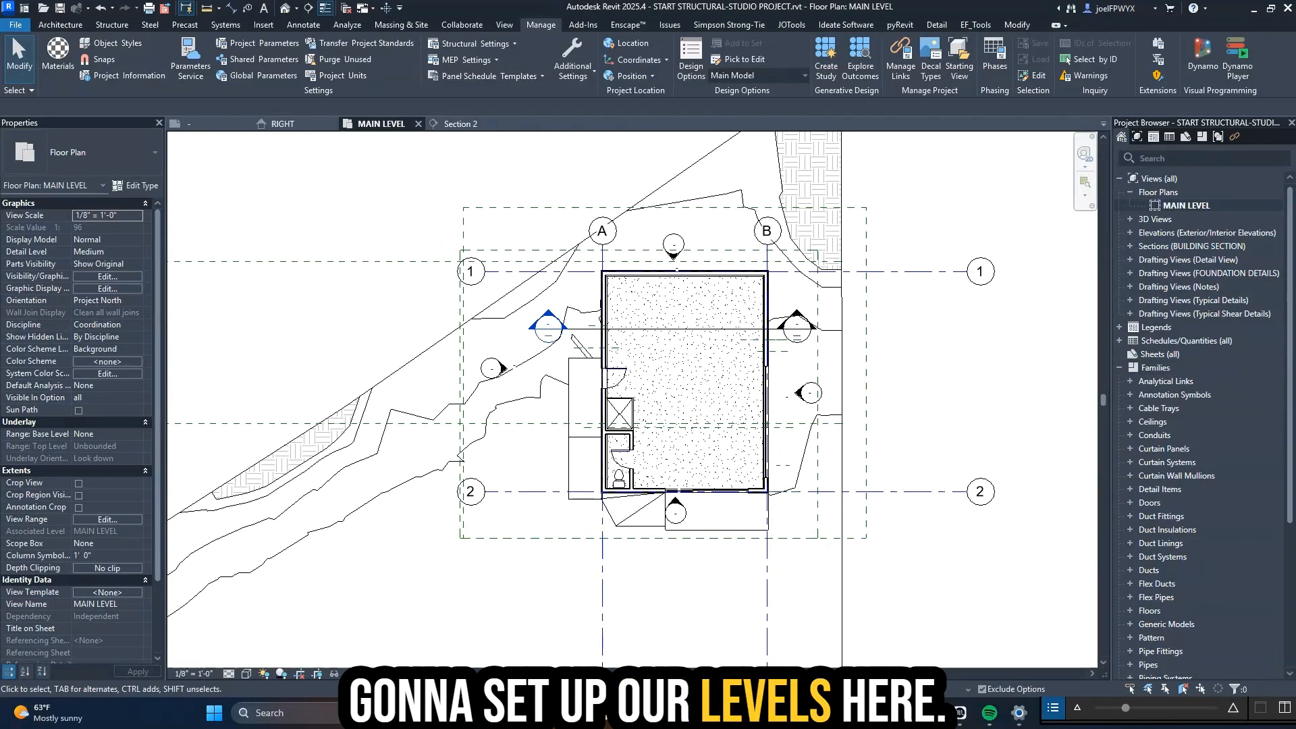
scroll(537, 348, "down", 1)
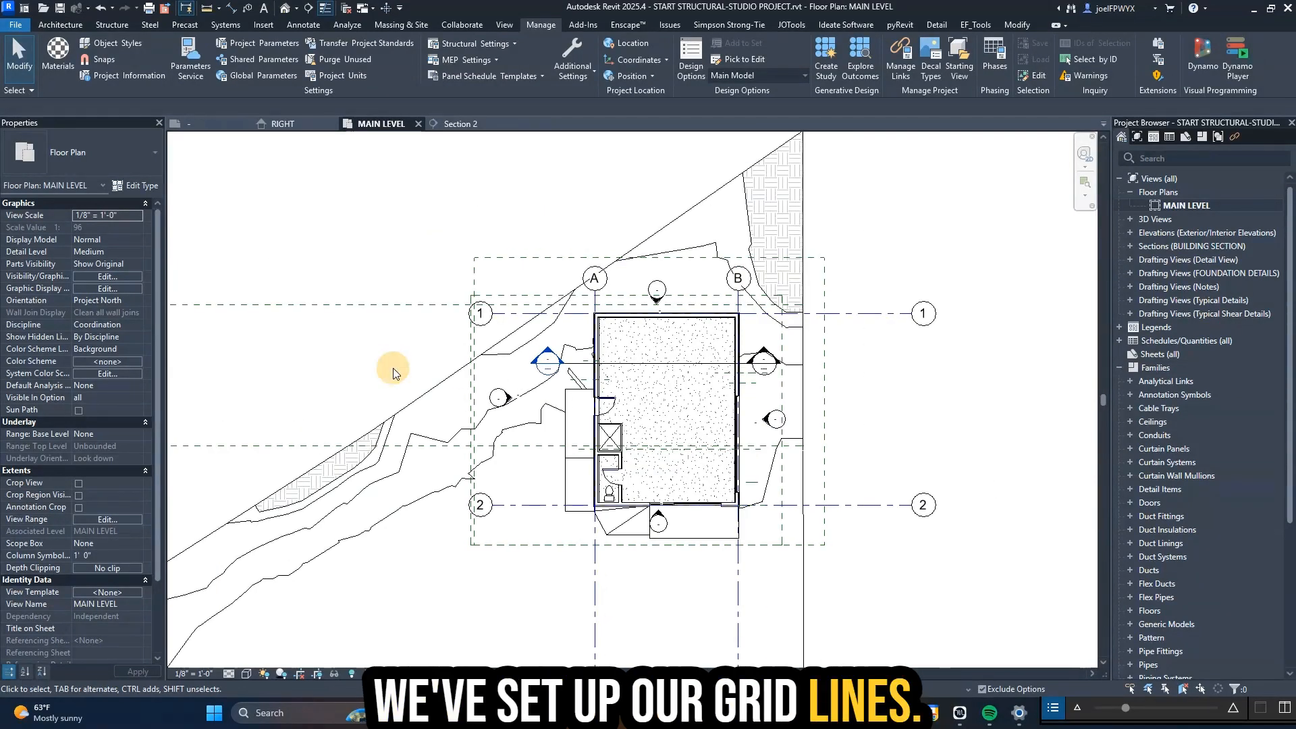
key("Escape")
key("Escape")
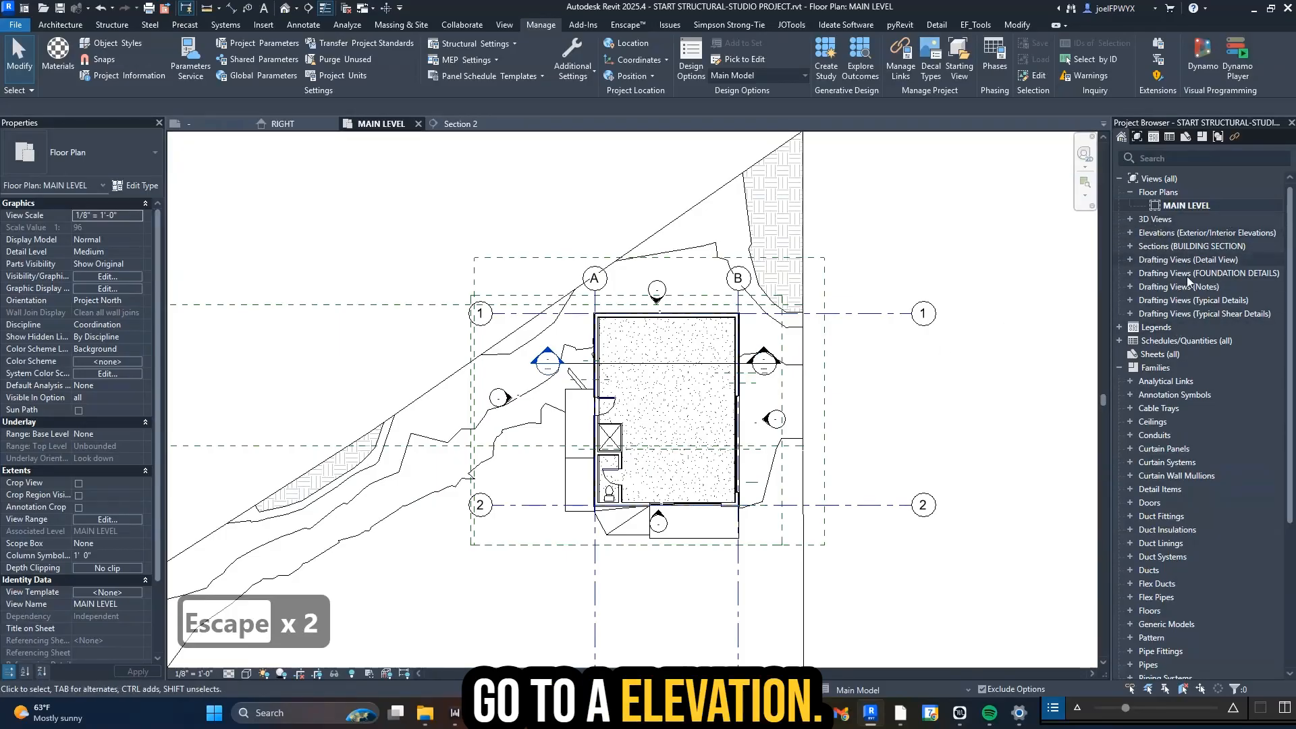
- Expand the exterior elevation views and open the RIGHT elevation from its marker in the plan, focusing on the main level heads
double_click(1155, 234)
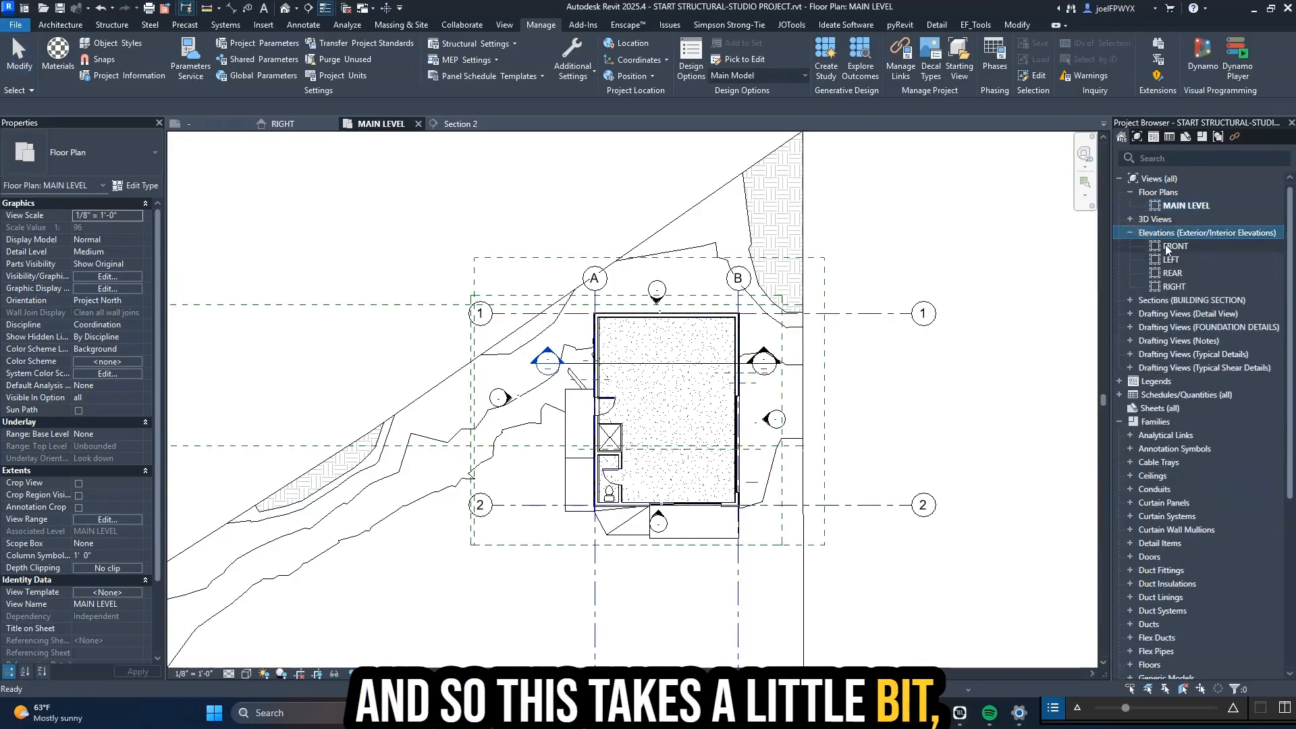
left_click(923, 435)
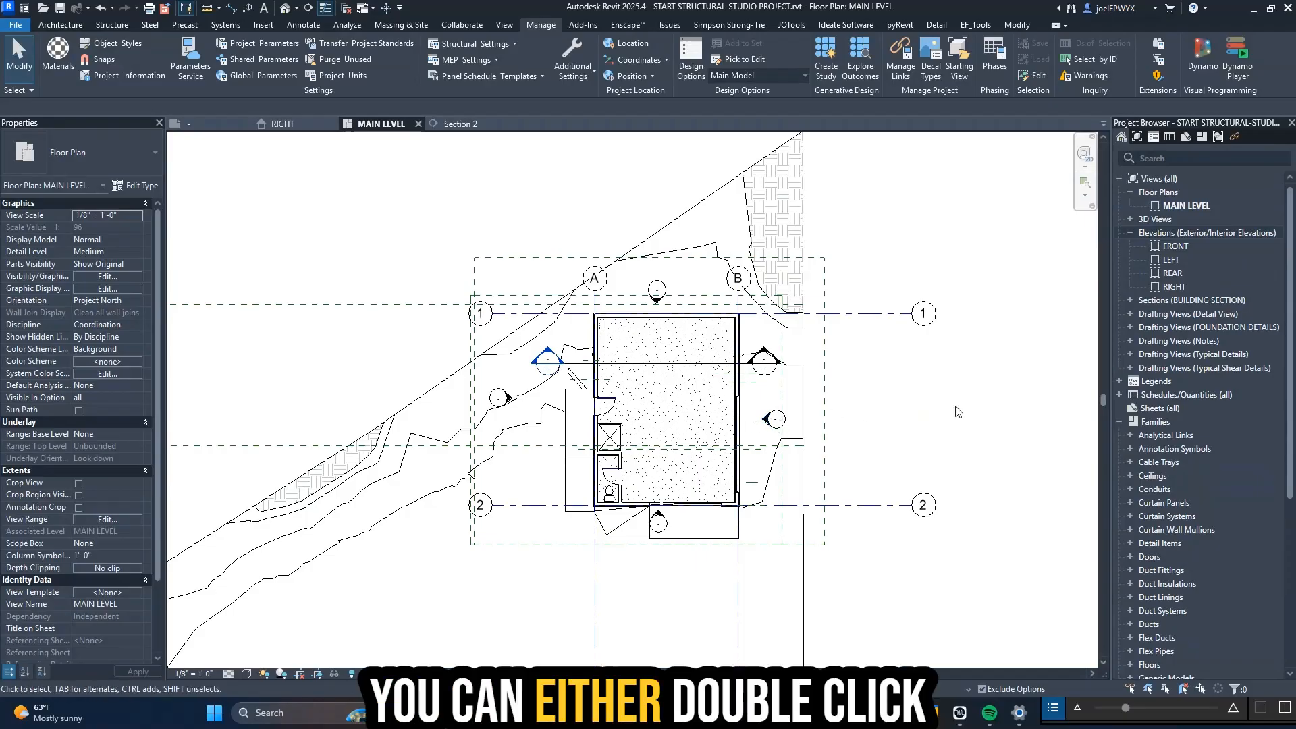
scroll(611, 530, "up", 3)
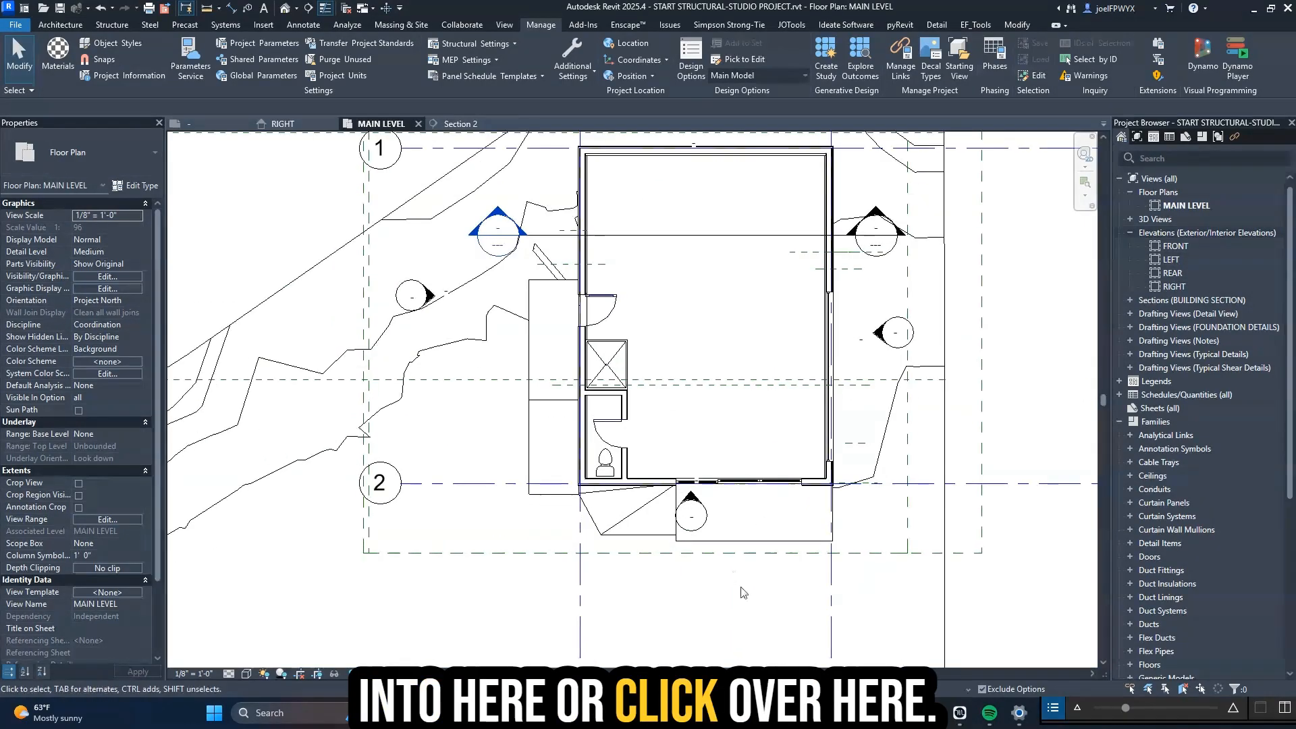
double_click(875, 344)
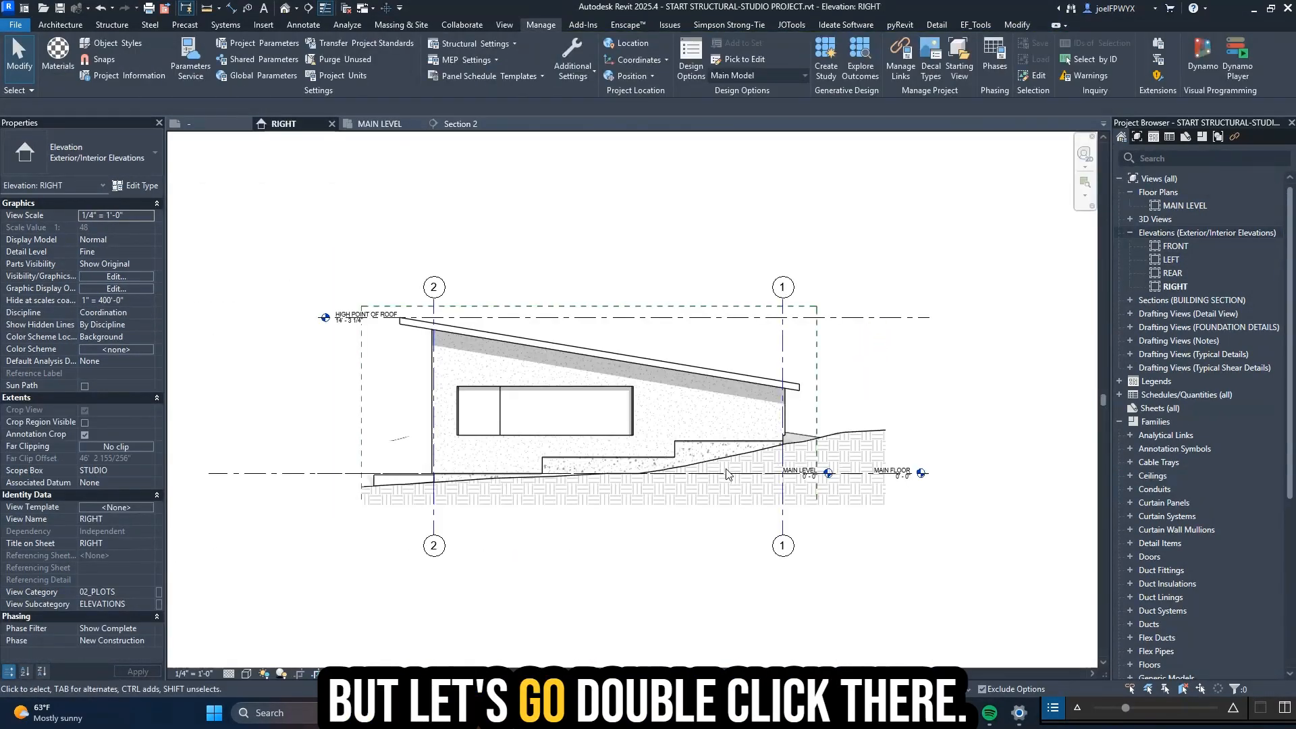
scroll(391, 346, "up", 3)
mouse_move(698, 472)
middle_mouse_down()
mouse_move(652, 458)
mouse_move(639, 427)
middle_mouse_up()
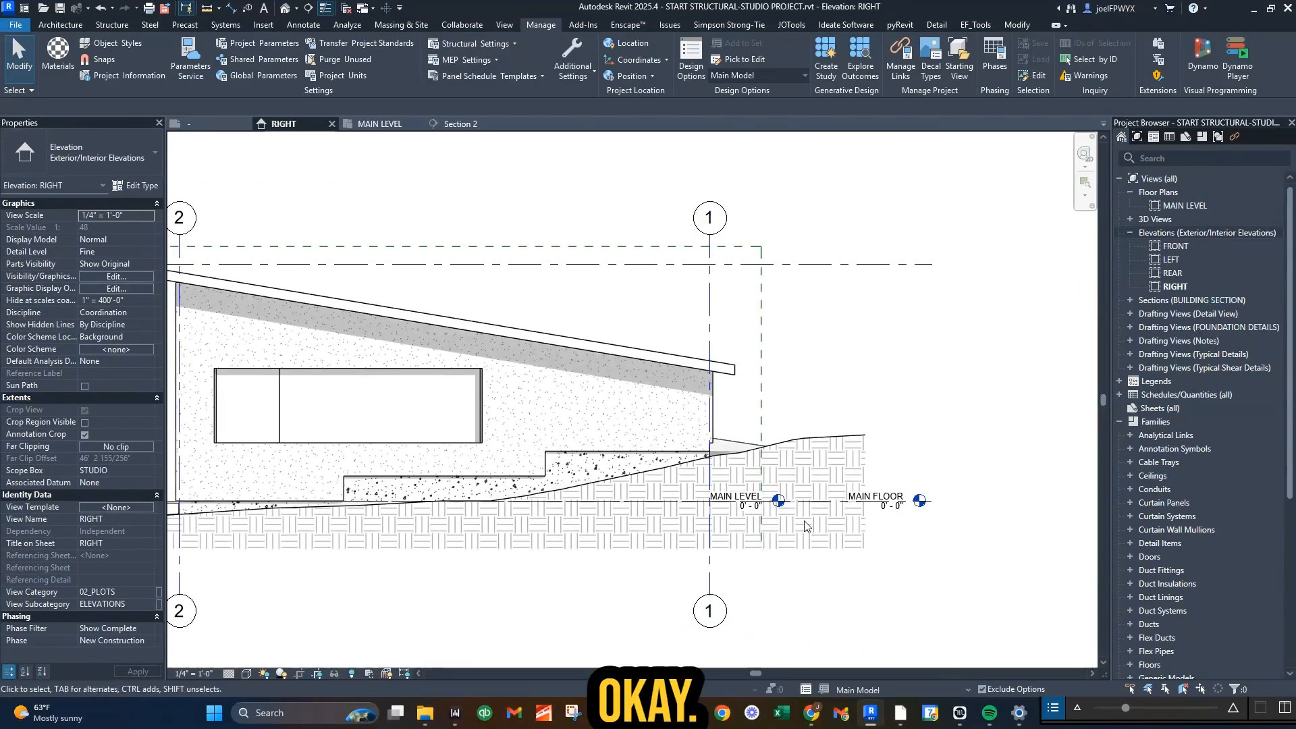
- Show the linked ARCHITECTURAL-STUDIO PROJECT.rvt as an underlay in the RIGHT elevation's visibility/graphic overrides
scroll(806, 503, "down", 2)
mouse_move(776, 463)
middle_mouse_down()
mouse_move(877, 464)
mouse_move(755, 464)
middle_mouse_up()
scroll(803, 462, "down", 1)
key("Escape")
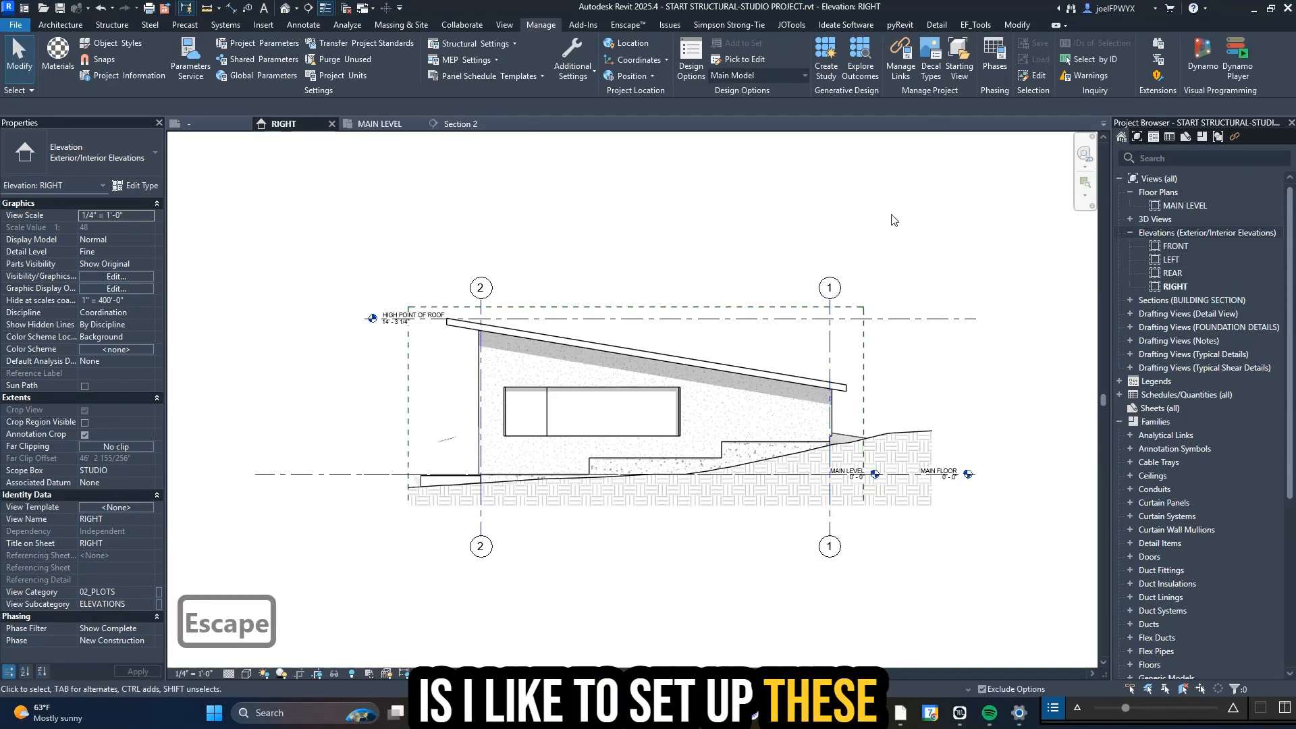
key("v")
key("g")
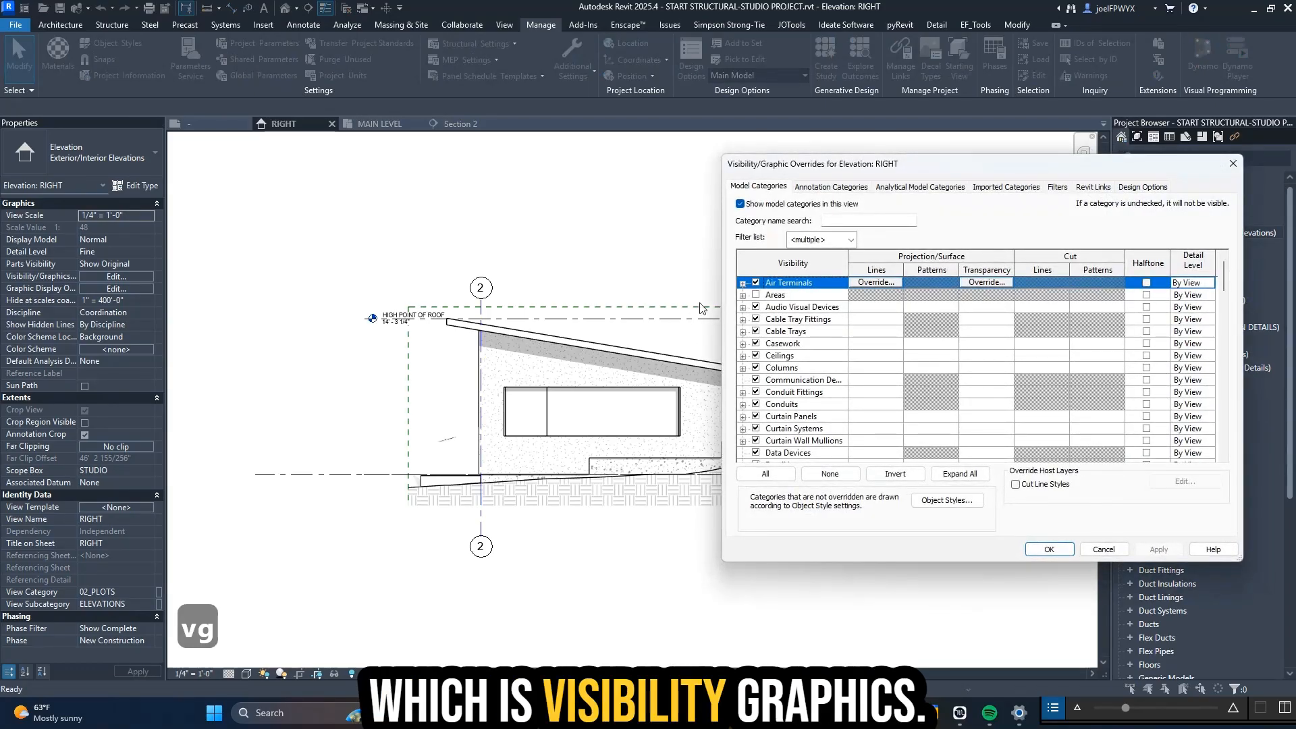
left_click(1095, 188)
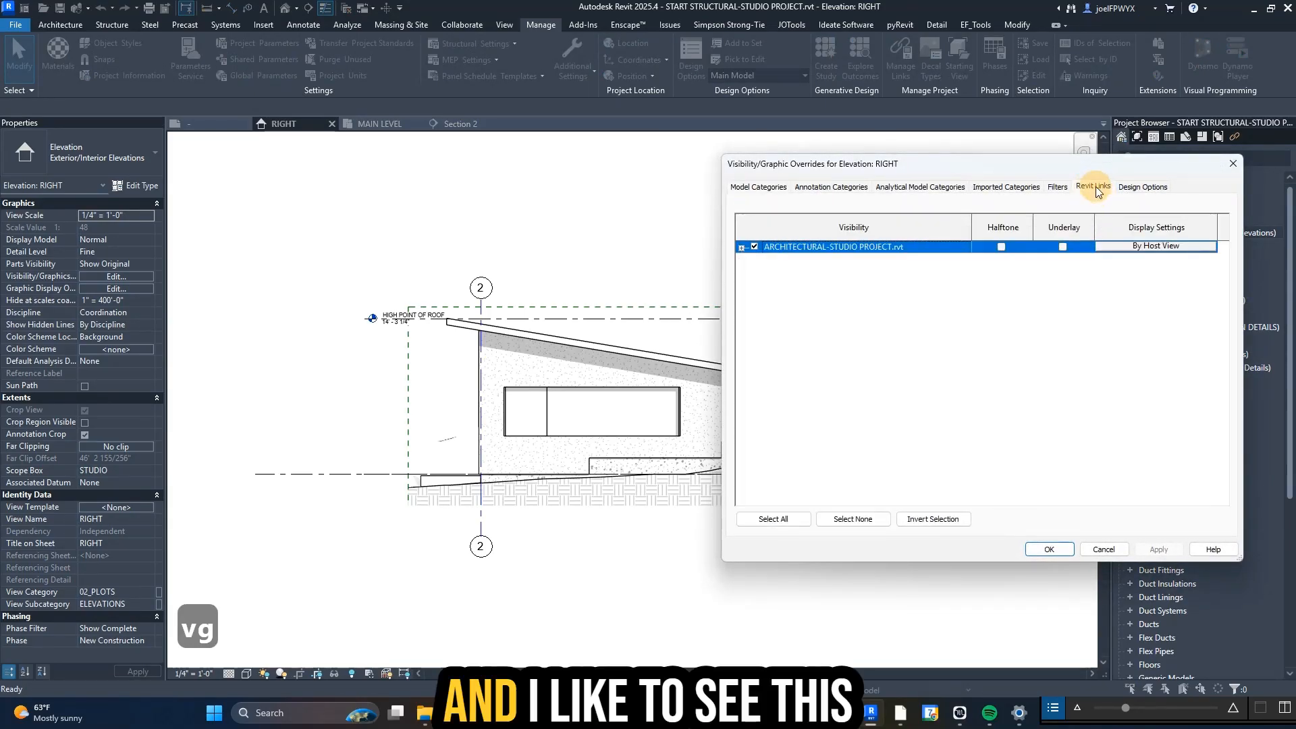
left_click(1064, 248)
left_click(1170, 550)
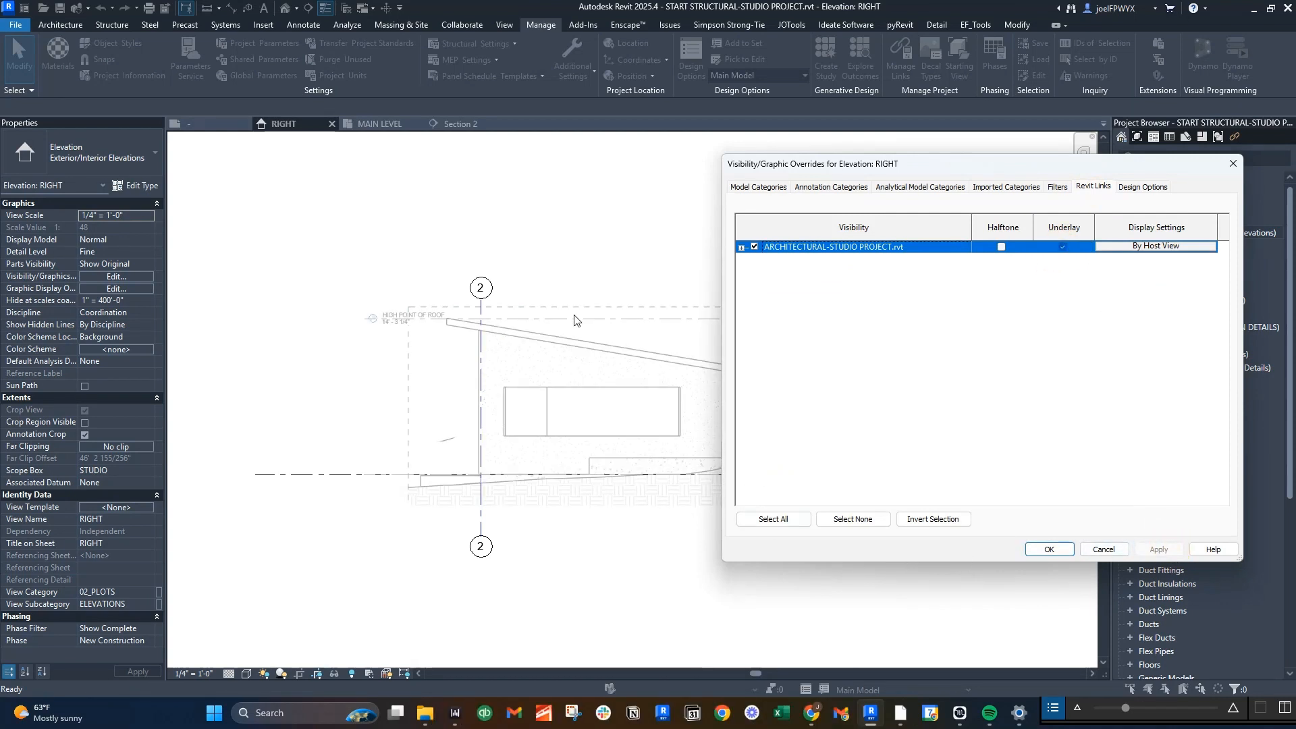
left_click_drag(1036, 167, 589, 159)
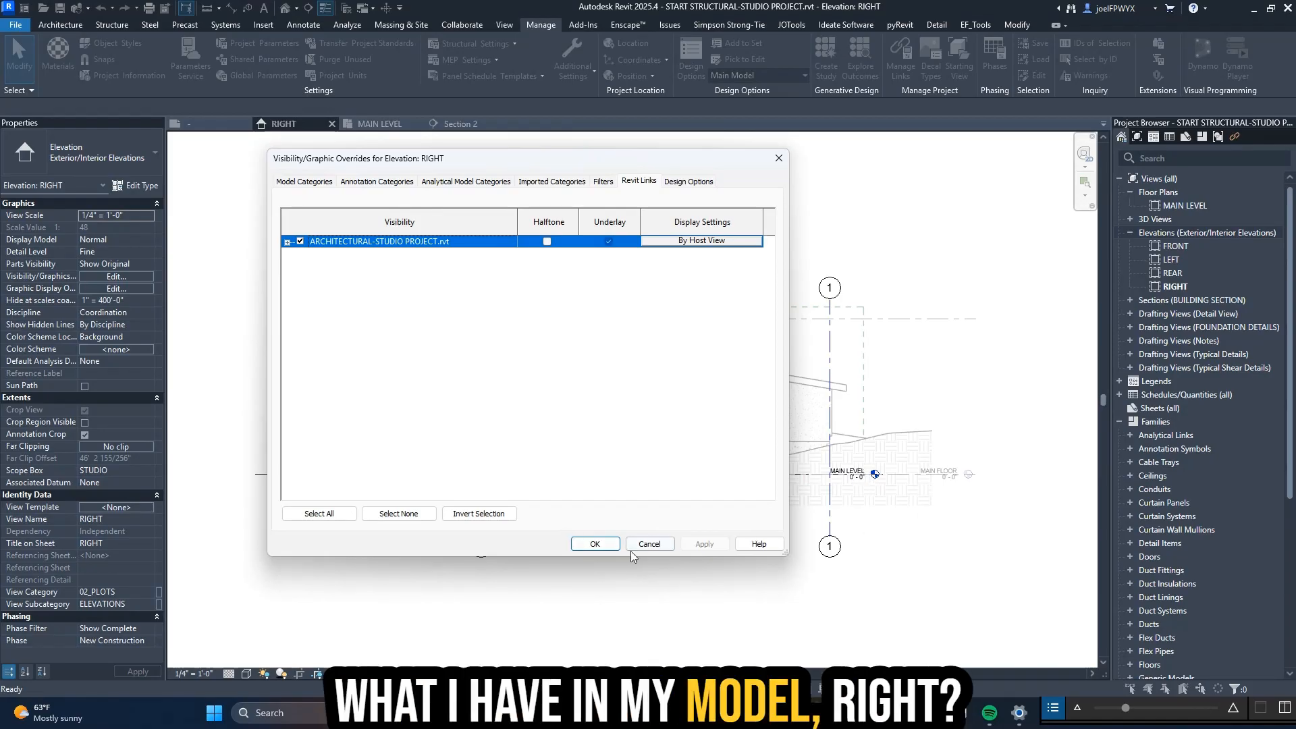
left_click(594, 544)
- Extend the MAIN LEVEL line so its head sits clear of grid line 1, short of the linked MAIN FLOOR head
scroll(857, 495, "up", 3)
key("Escape")
key("Escape")
left_click(849, 453)
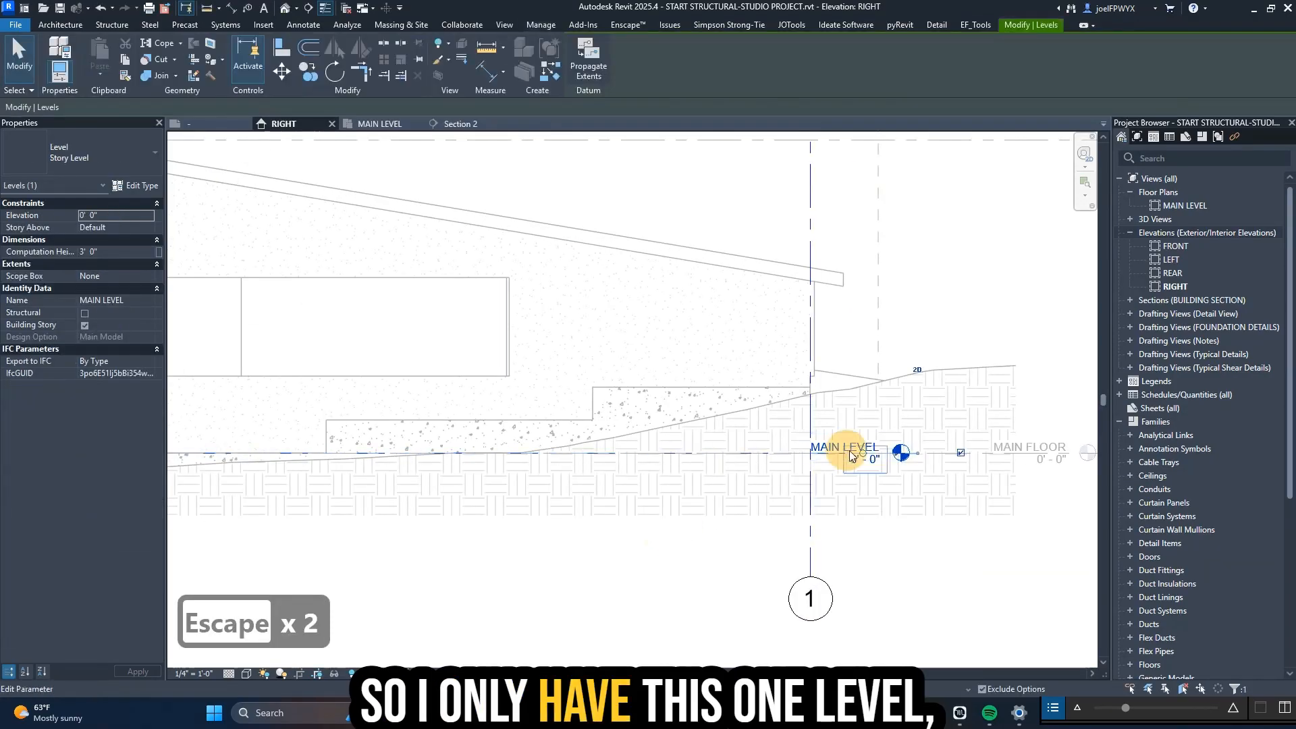
scroll(853, 456, "down", 1)
middle_click_drag(934, 458, 778, 451)
scroll(739, 444, "up", 2)
left_click_drag(760, 444, 921, 445)
scroll(867, 451, "down", 2)
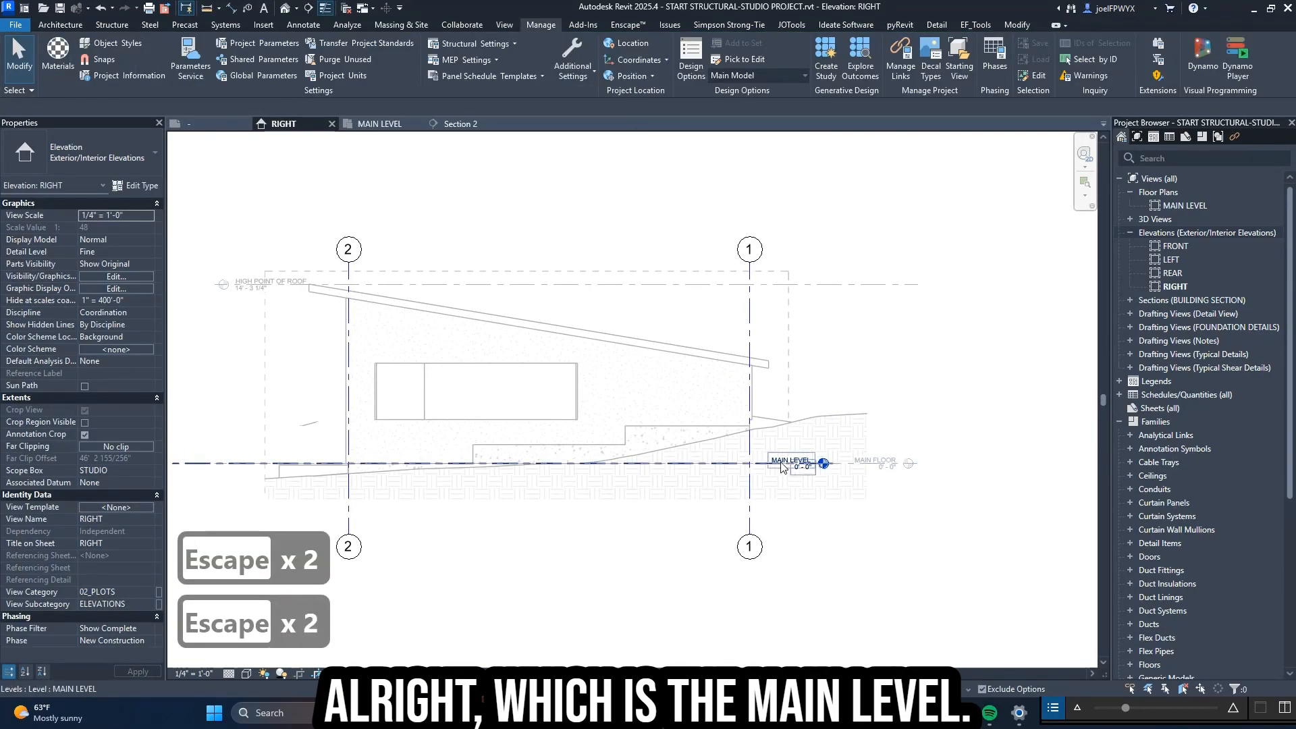
- Examine the MAIN LEVEL against the architect's MAIN FLOOR and HIGH POINT OF ROOF levels in the RIGHT elevation
left_click(782, 466)
scroll(446, 298, "up", 3)
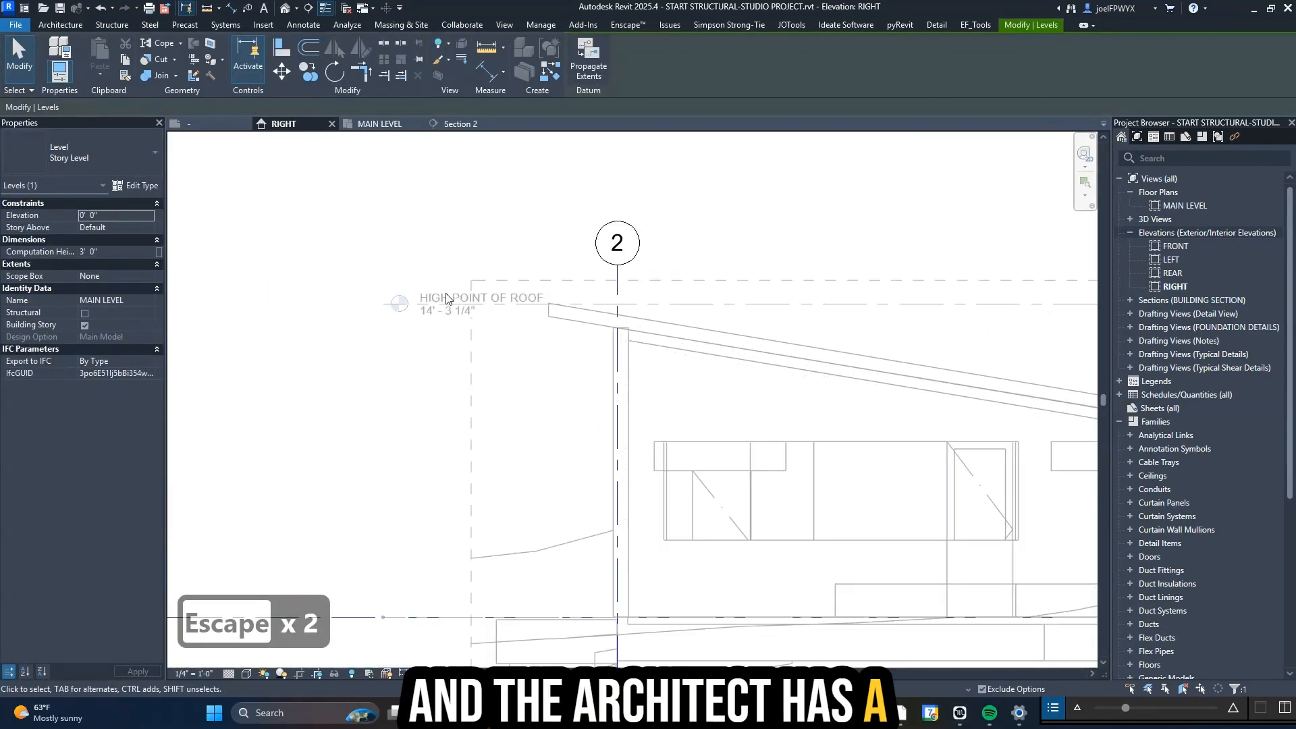
scroll(446, 299, "down", 3)
scroll(471, 290, "up", 3)
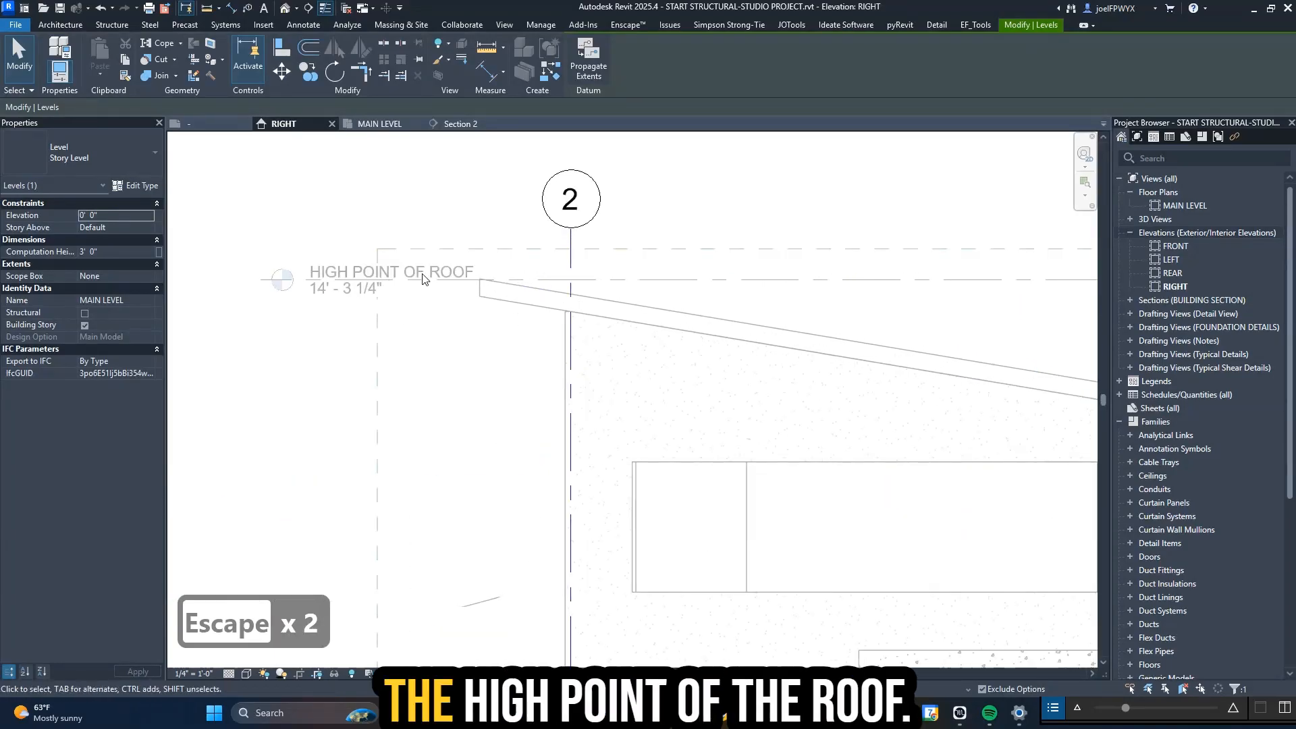
scroll(471, 290, "down", 3)
scroll(507, 452, "down", 2)
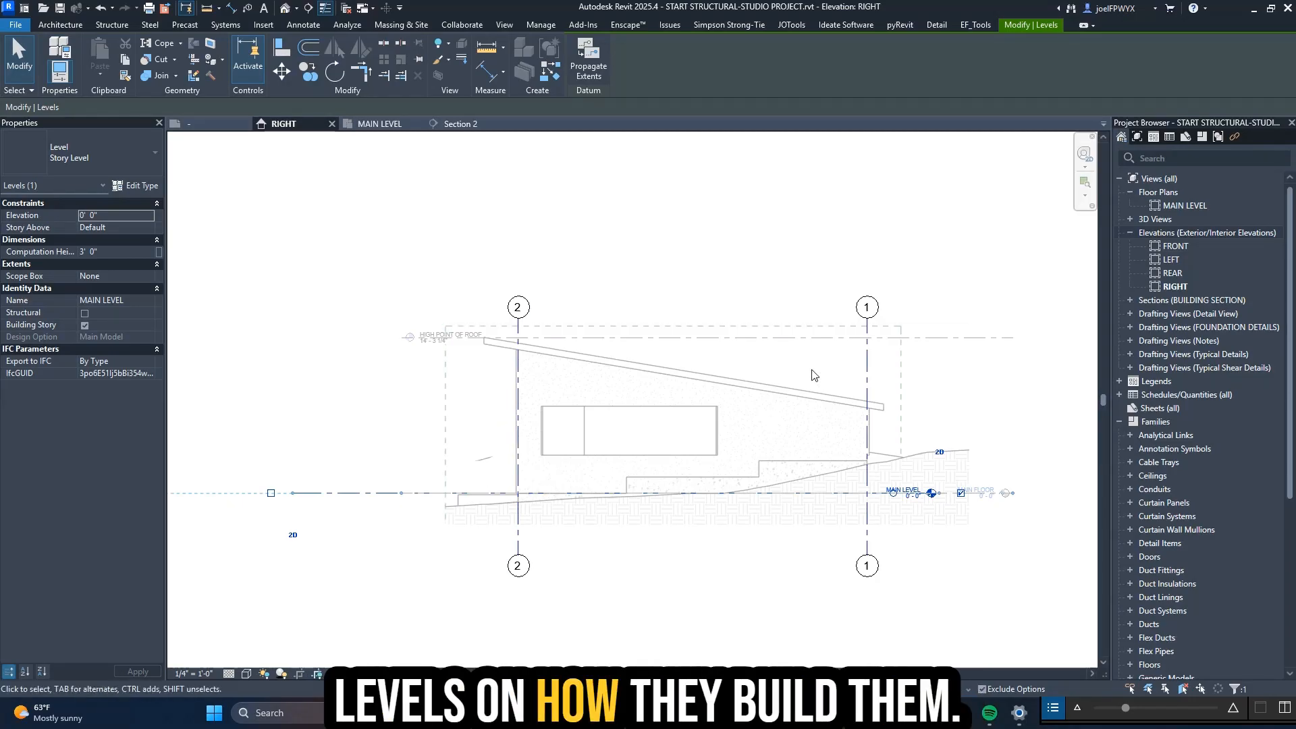
middle_click_drag(895, 527, 863, 522)
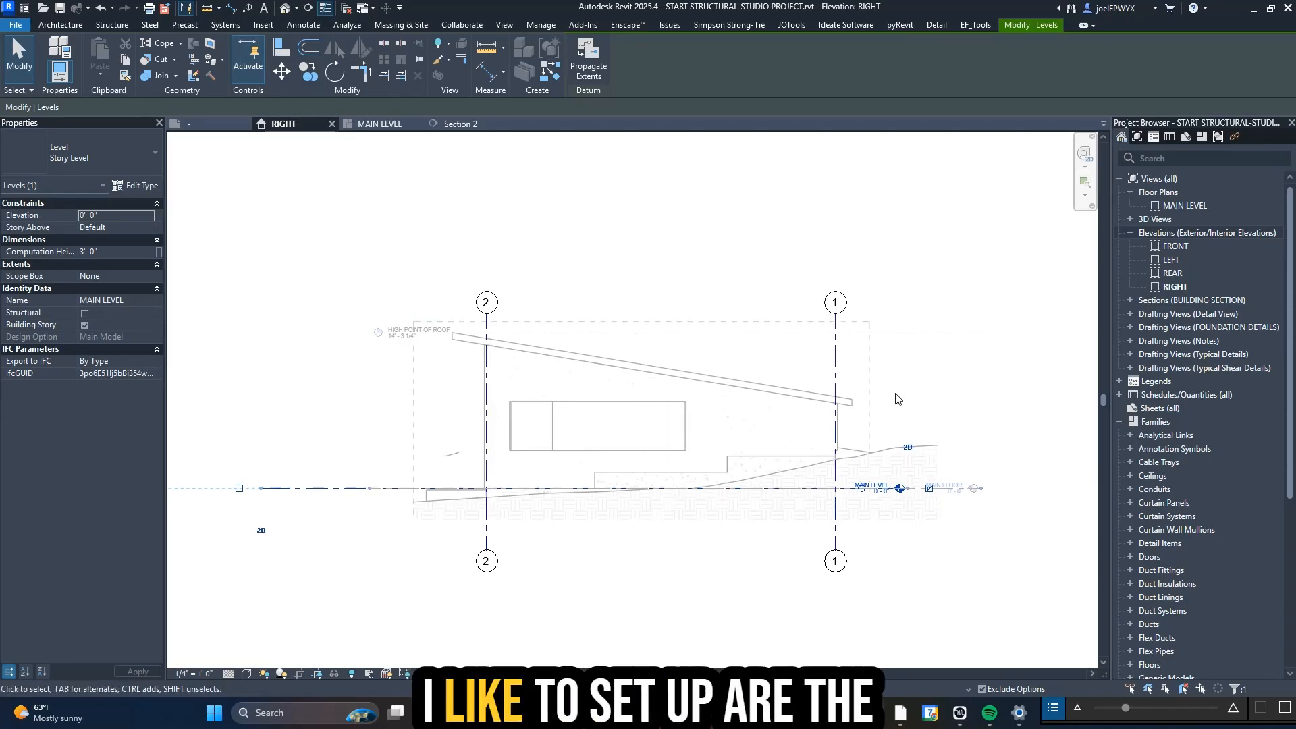
scroll(880, 487, "up", 2)
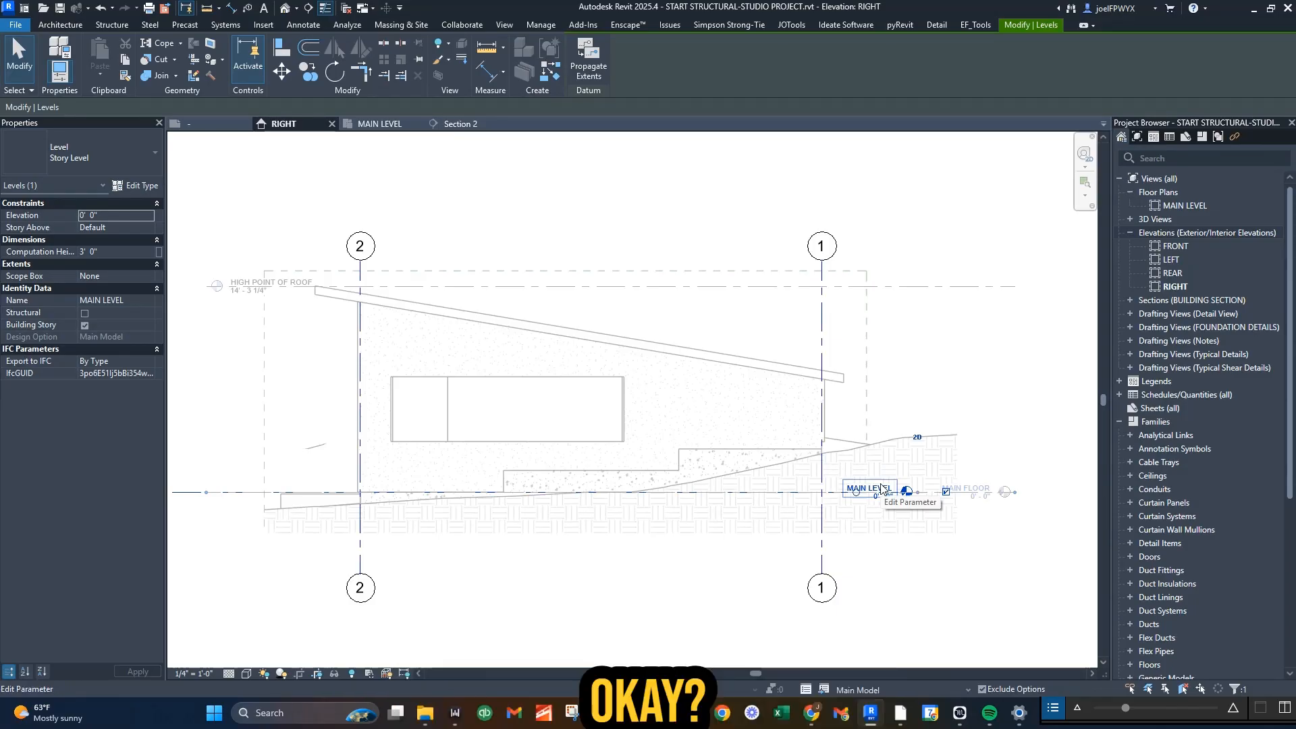
left_click(969, 400)
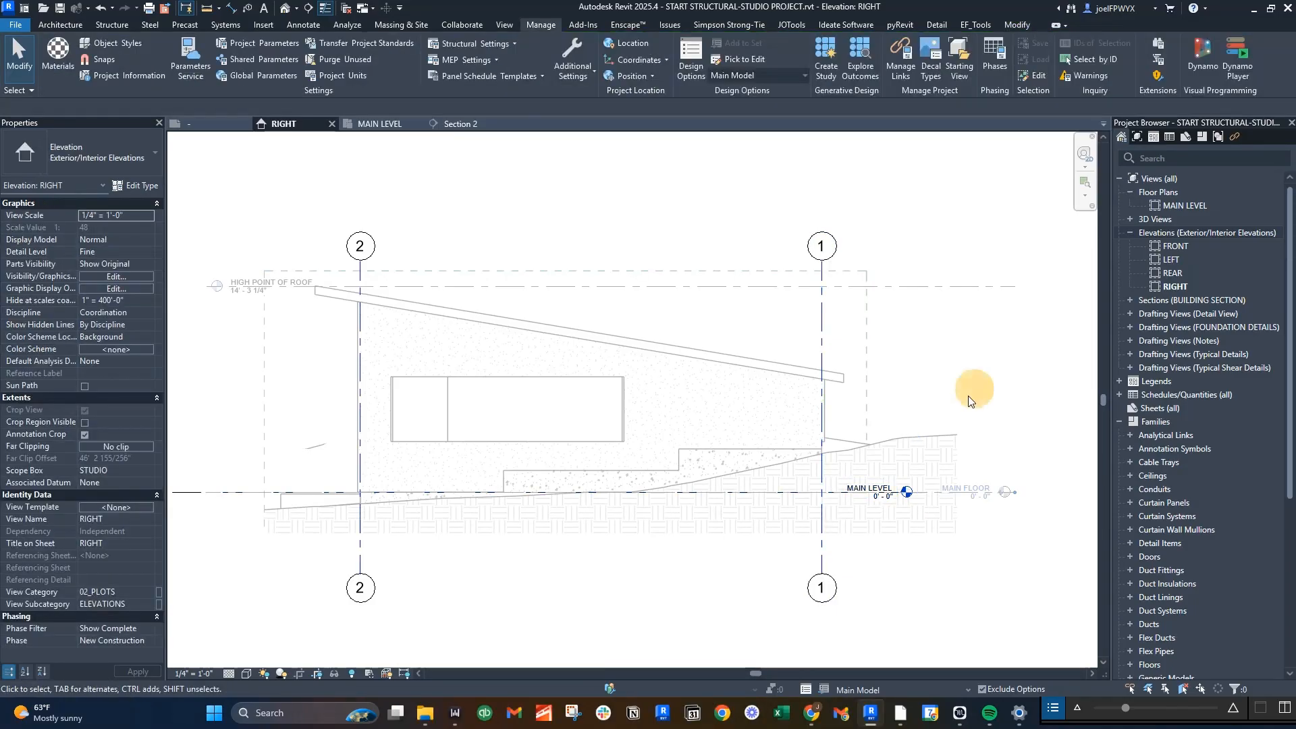
scroll(891, 509, "up", 1)
middle_click_drag(889, 512, 840, 541)
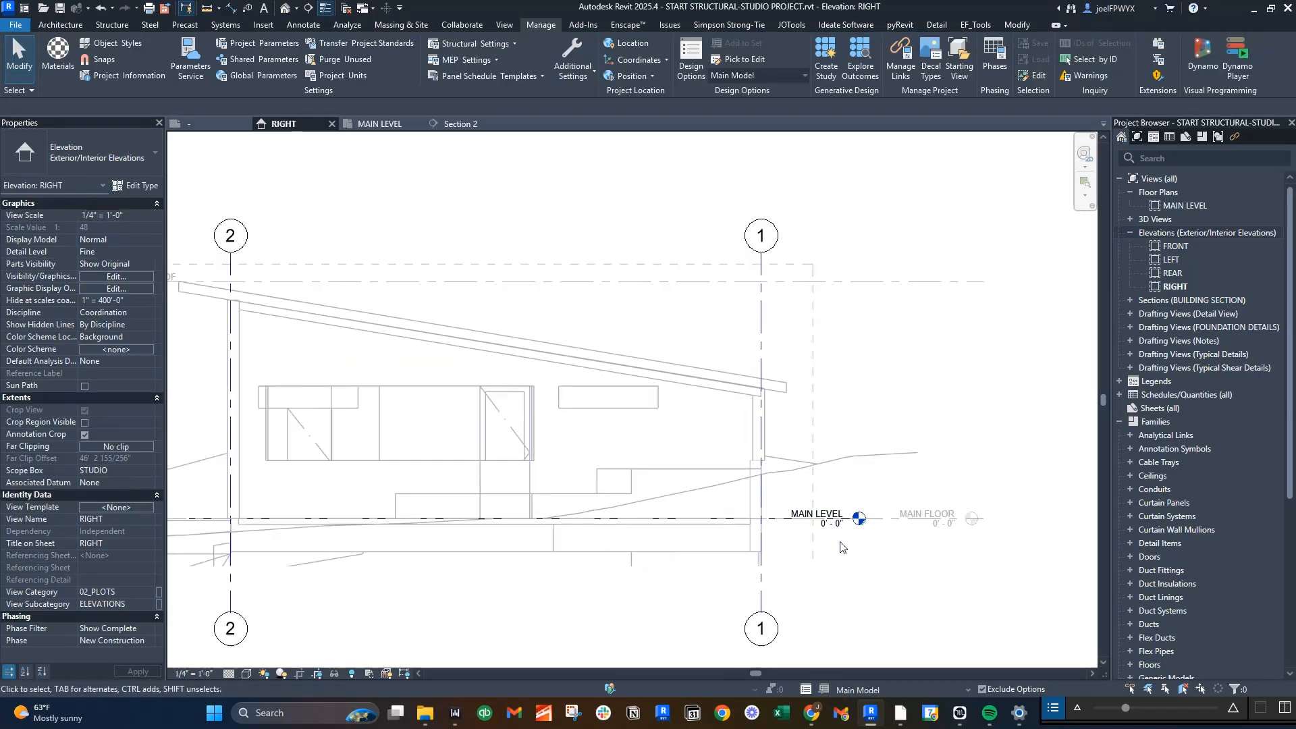
middle_click_drag(577, 503, 747, 486)
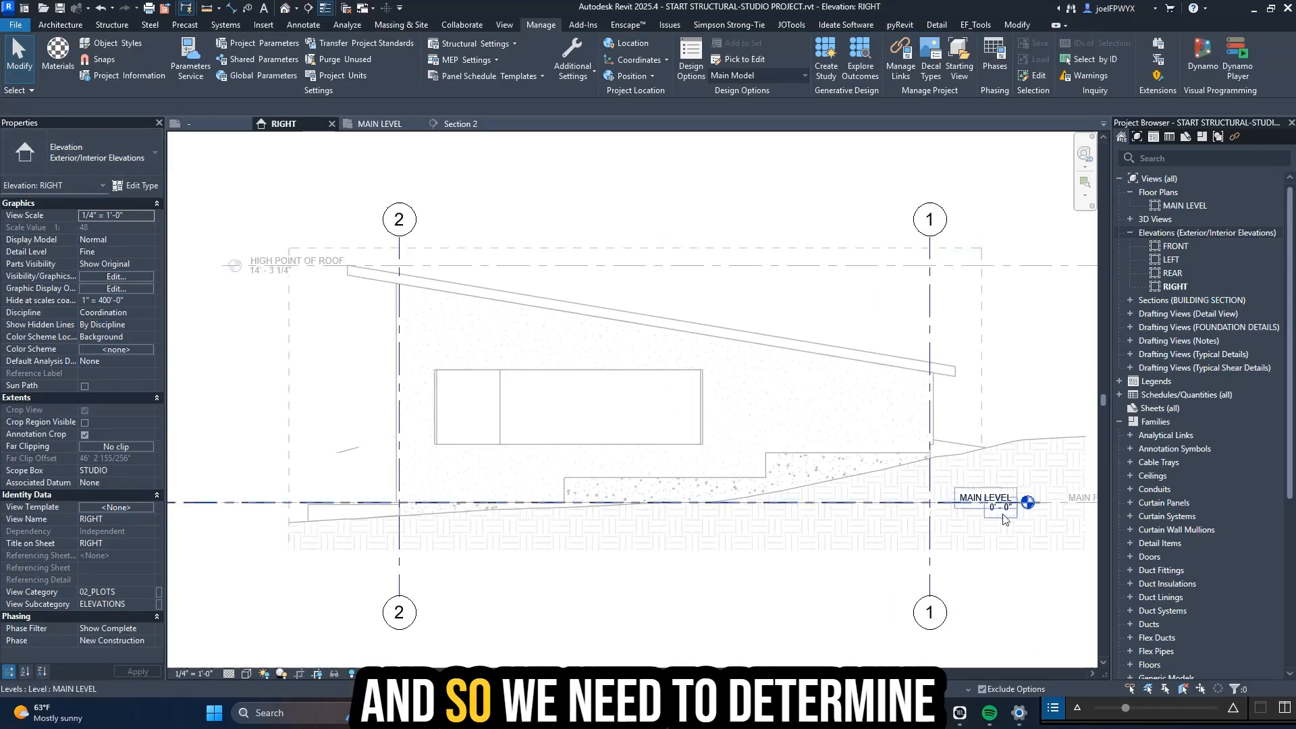
scroll(352, 488, "down", 2)
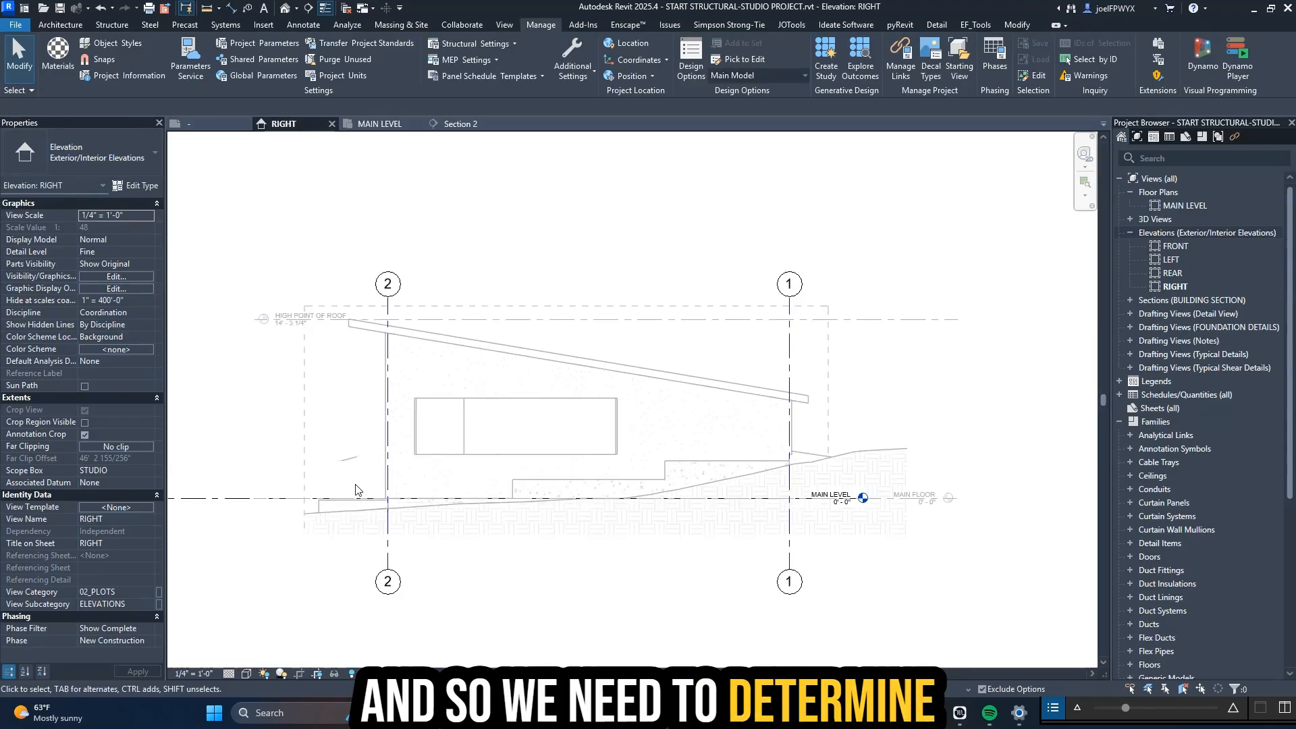
scroll(532, 499, "up", 1)
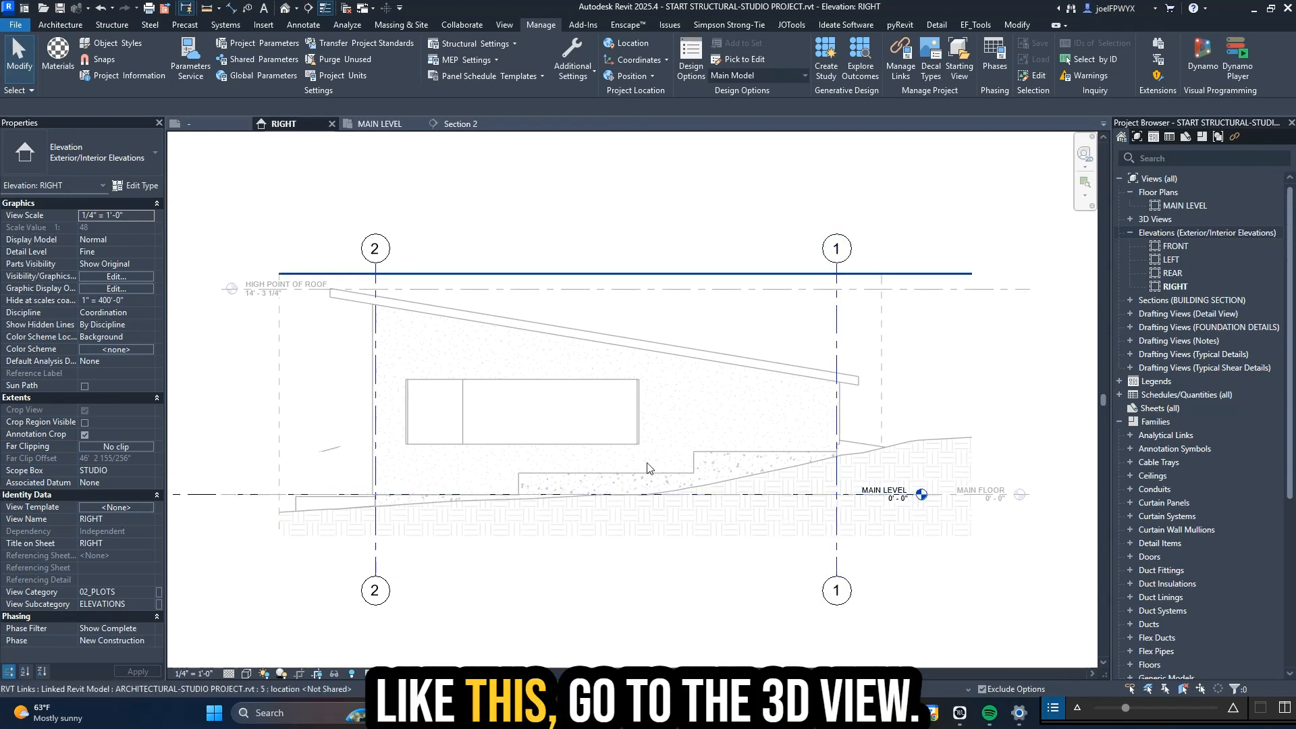
- Open the default 3D view and examine the linked studio building and its terrain from the front
left_click(286, 9)
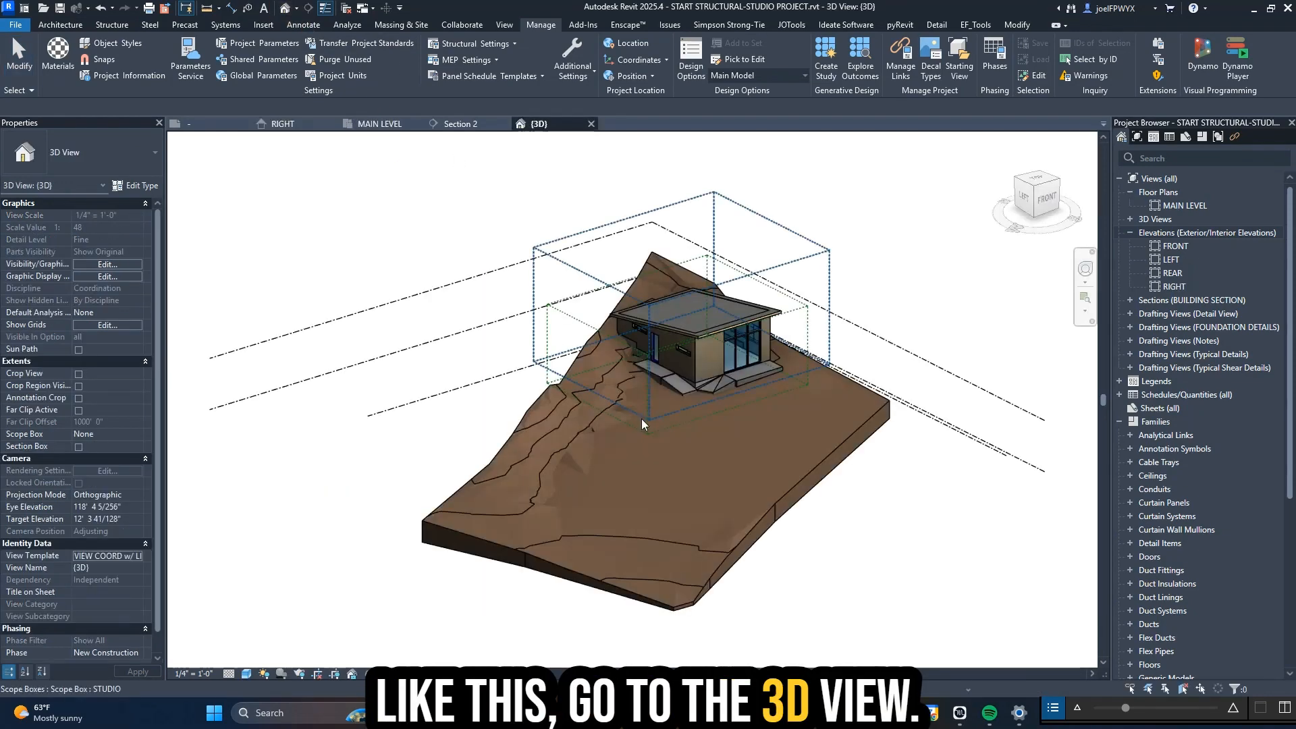
middle_click_drag(817, 445, 685, 449, "shift")
middle_click_drag(962, 529, 701, 519)
scroll(596, 505, "up", 4)
middle_click_drag(596, 505, 763, 472, "shift")
middle_click_drag(763, 473, 786, 533)
middle_click_drag(786, 533, 675, 496)
scroll(587, 370, "up", 1)
scroll(509, 385, "down", 2)
middle_click_drag(675, 496, 563, 507)
scroll(817, 504, "down", 1)
middle_click_drag(818, 504, 752, 499)
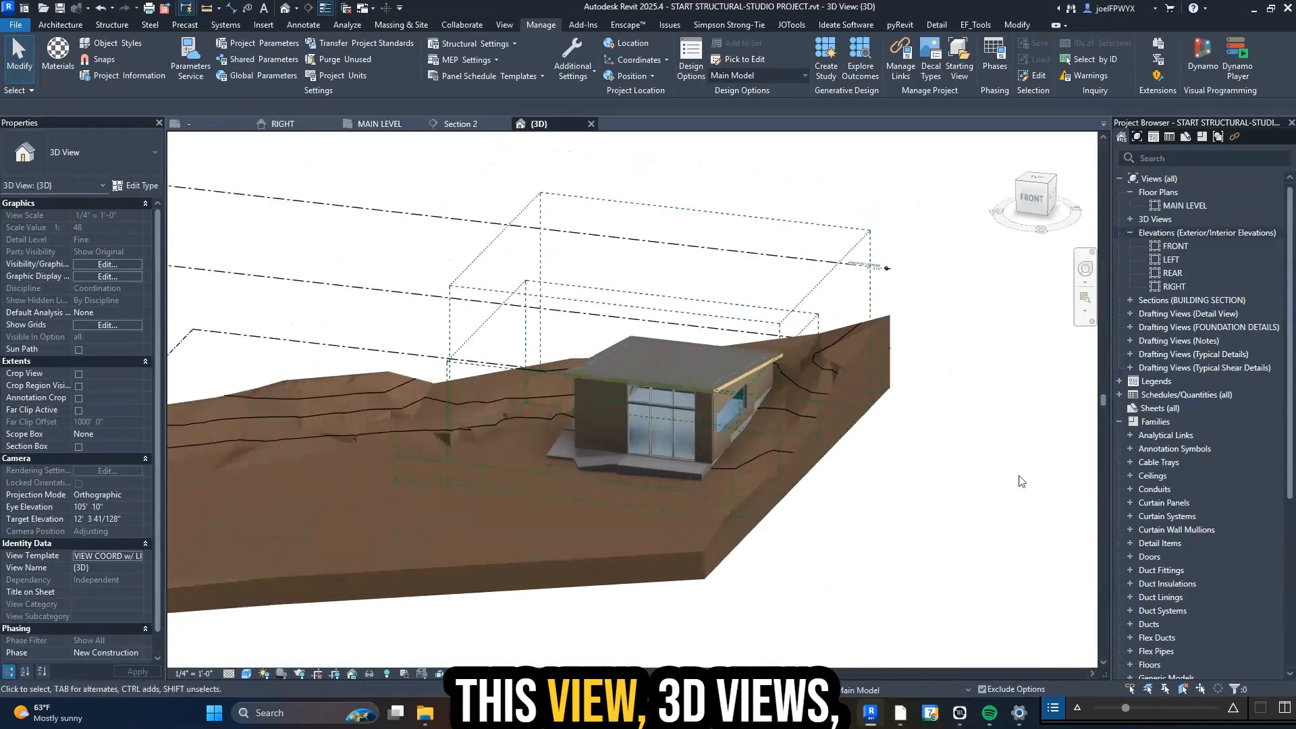
- Expand the list of 3D views and check the visibility/graphic overrides of the {3D} view
left_click(1129, 219)
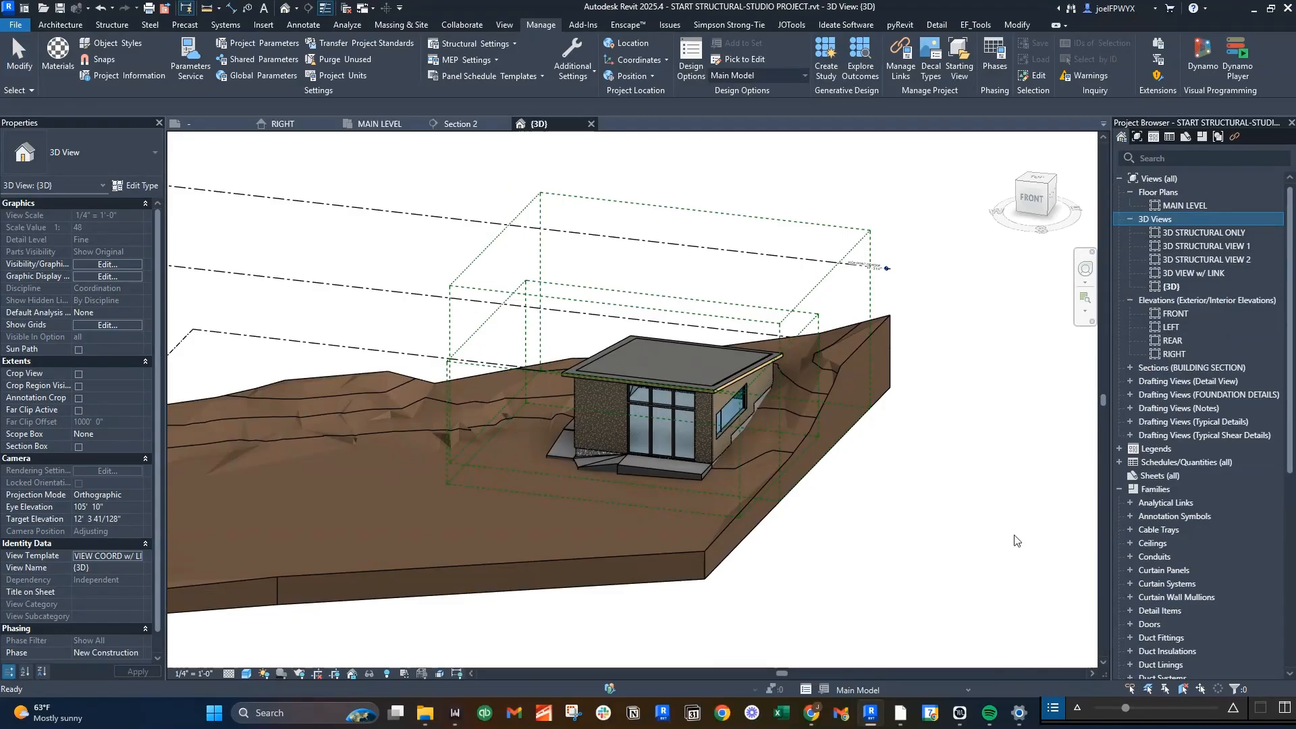
left_click(1078, 383)
middle_click_drag(848, 496, 789, 488, "shift")
key("v")
key("g")
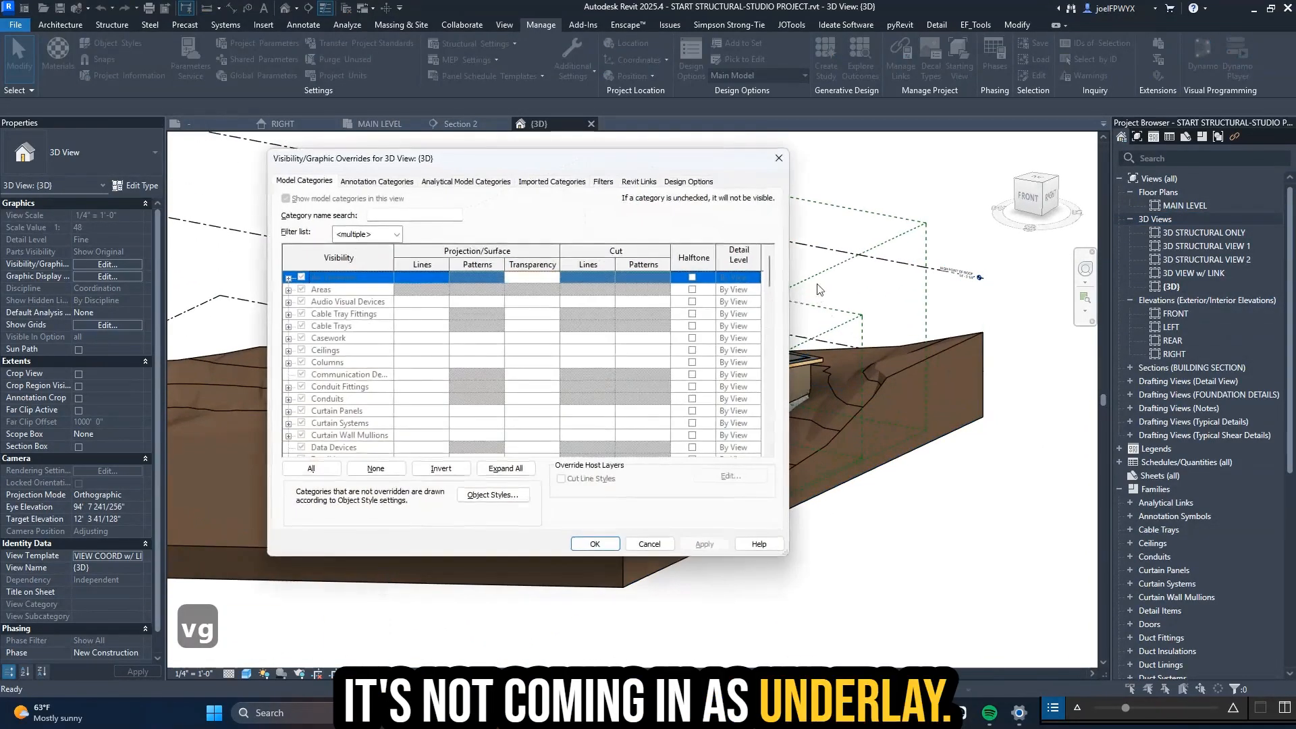
key("Escape")
key("Escape")
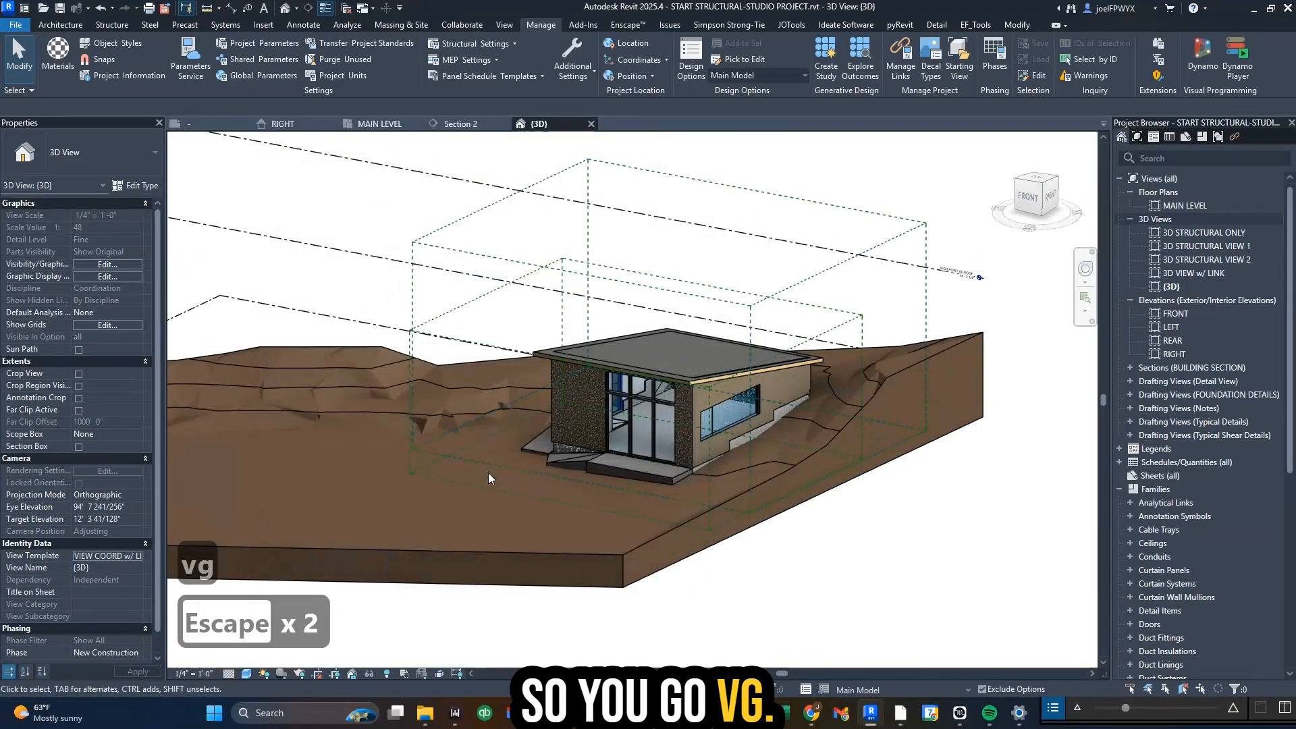
middle_click_drag(488, 472, 245, 552, "shift")
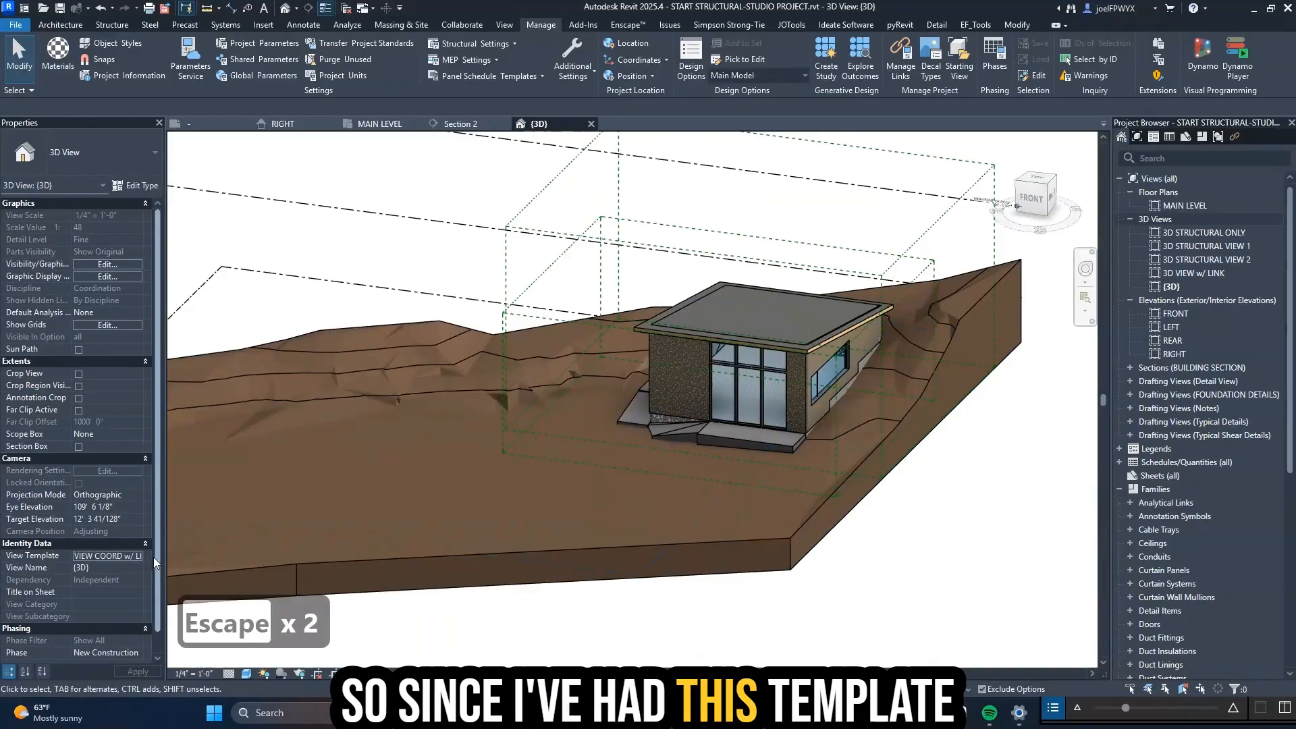
- Inspect the view templates available to the {3D} view and recheck its visibility/graphic overrides without changing them
left_click(117, 557)
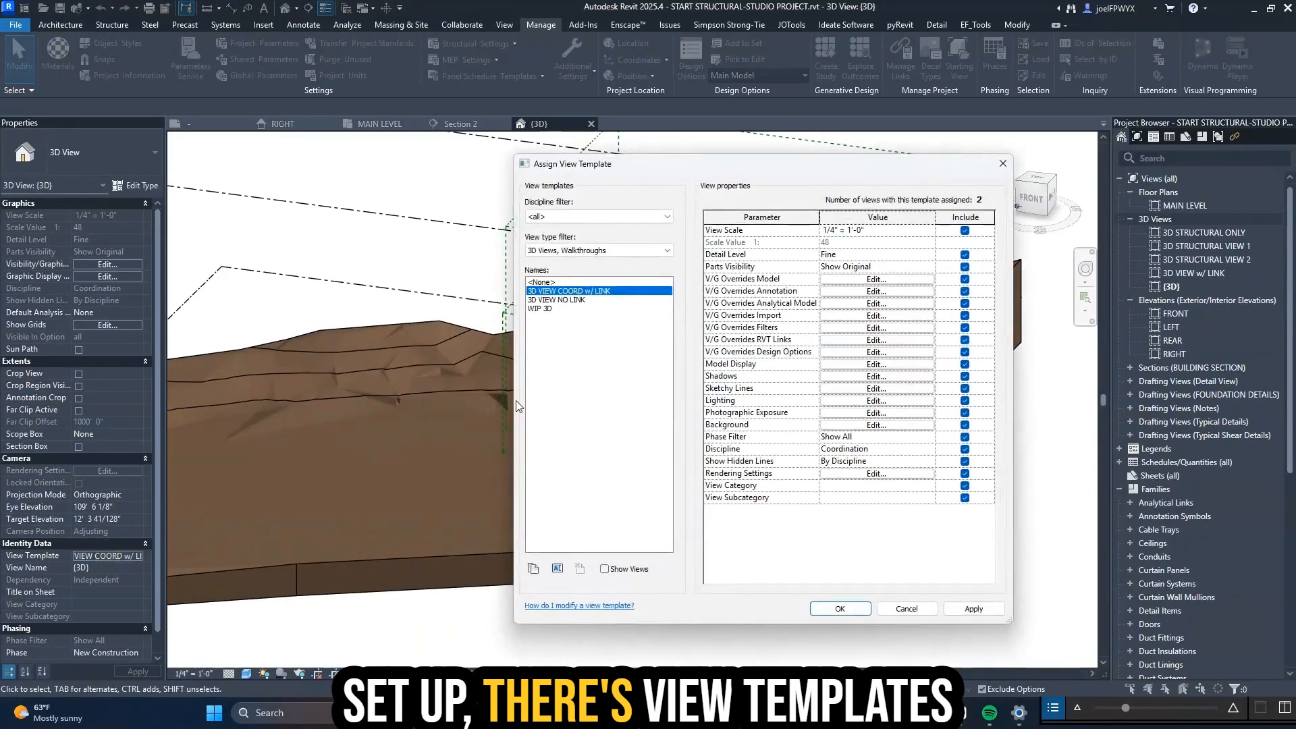
left_click(584, 282)
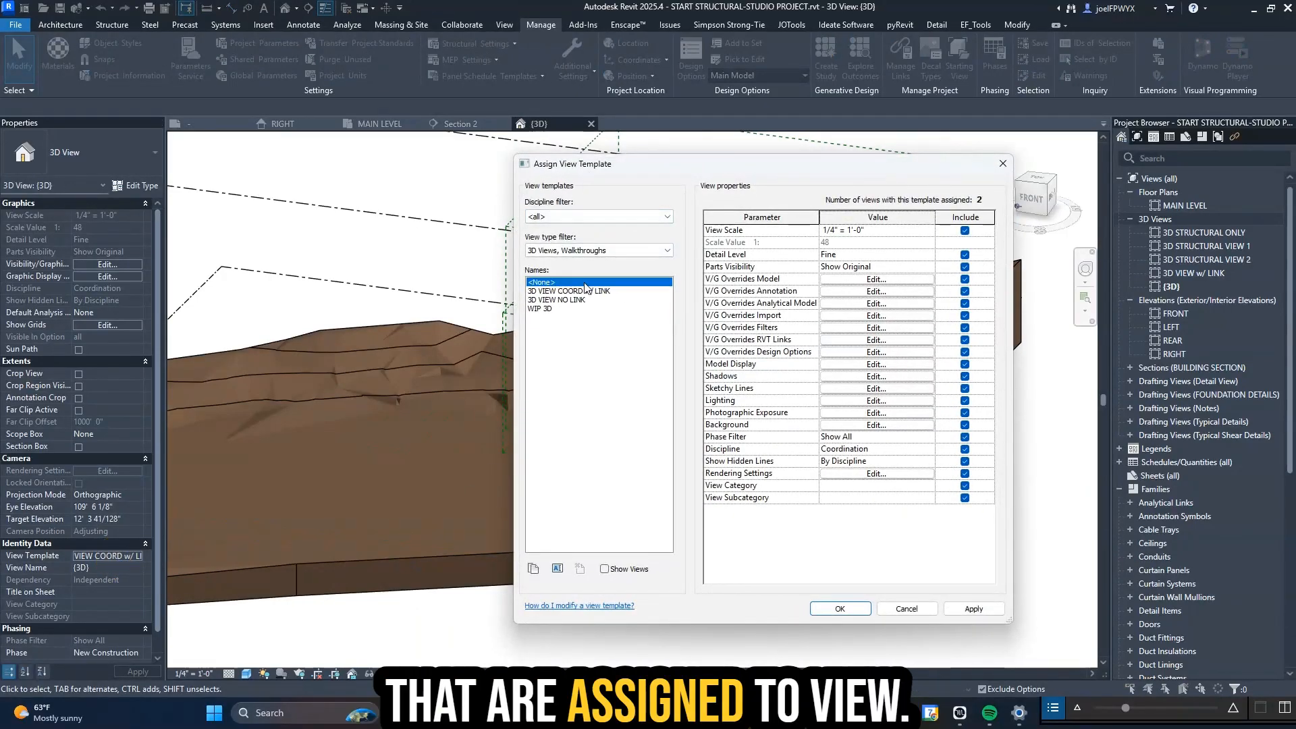
key("Escape")
key("v")
key("g")
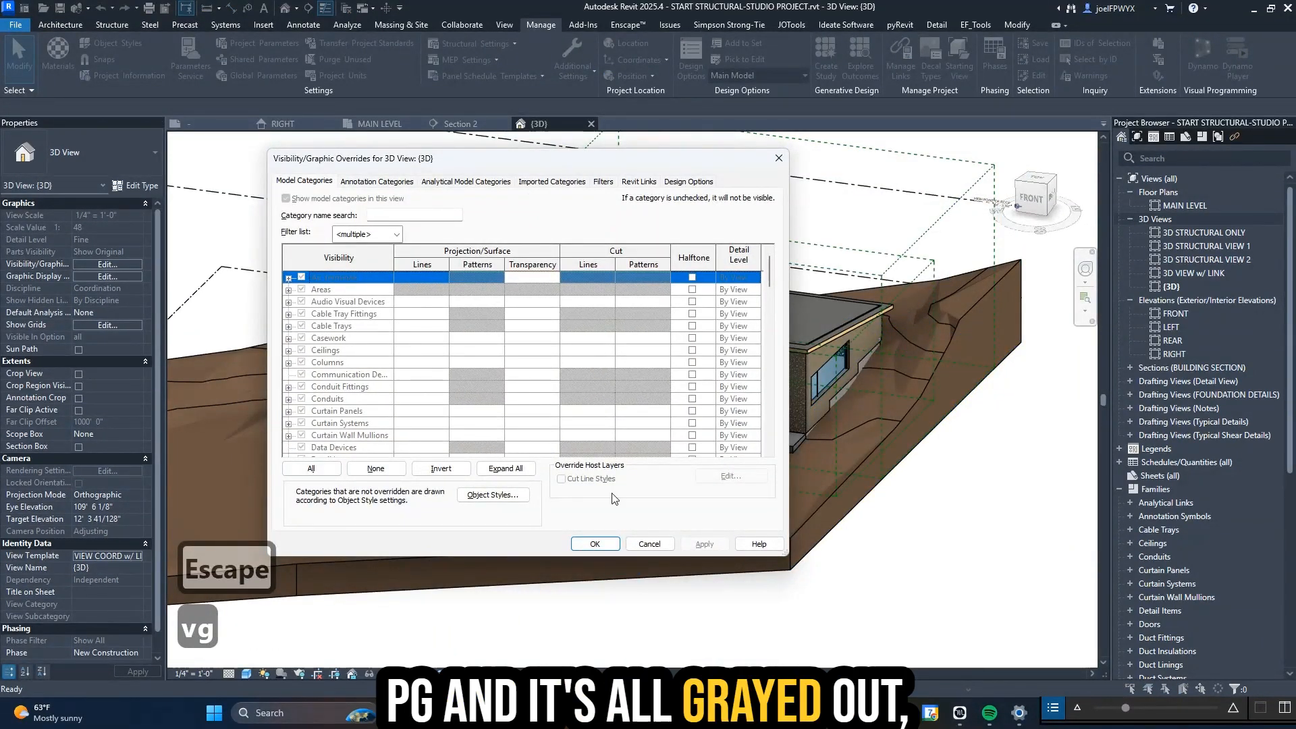
key("Escape")
- Remove the view template from the {3D} view by assigning <None>
left_click(127, 557)
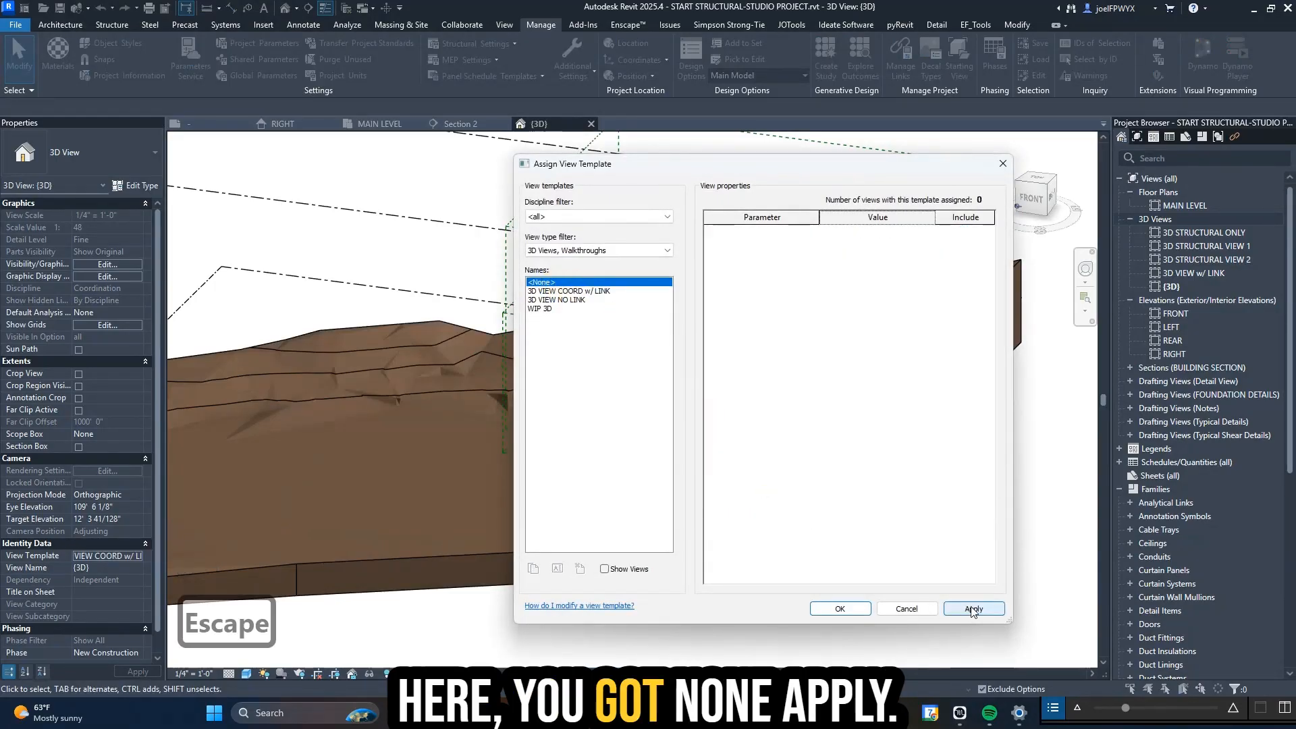
left_click(839, 608)
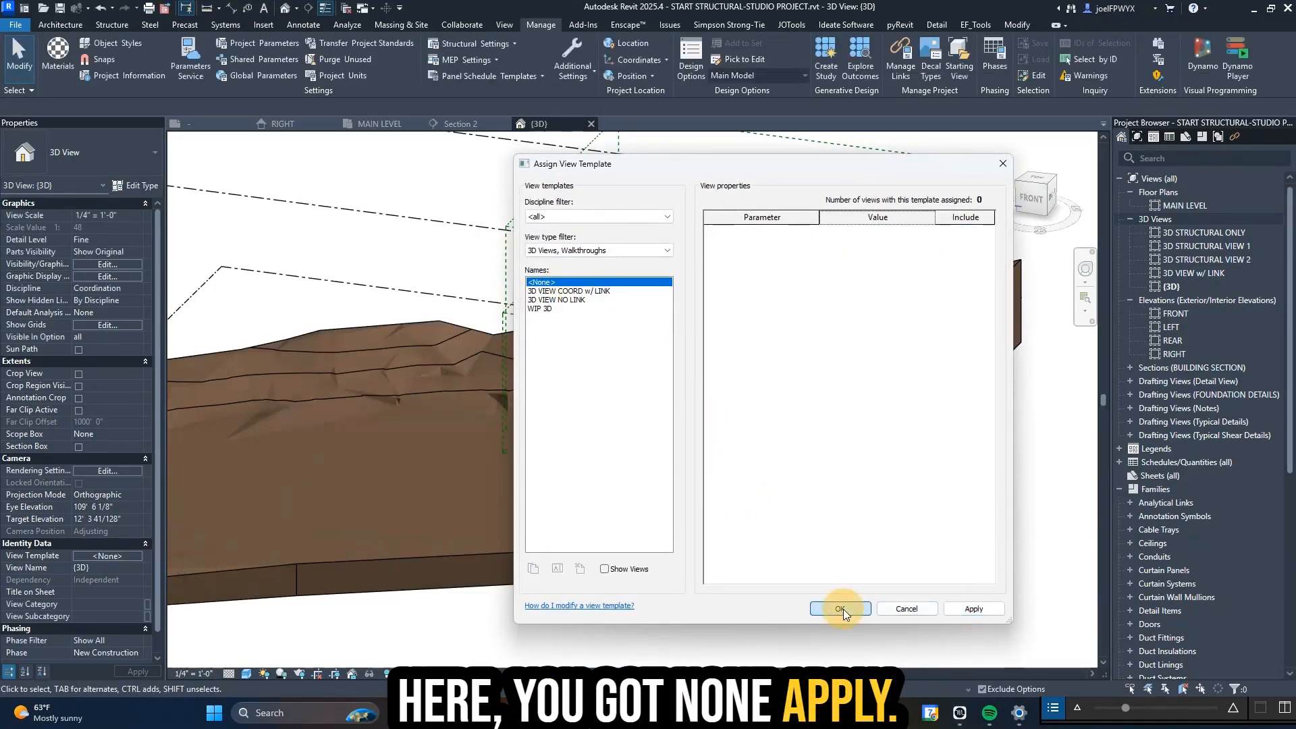
middle_click_drag(851, 485, 857, 459, "shift")
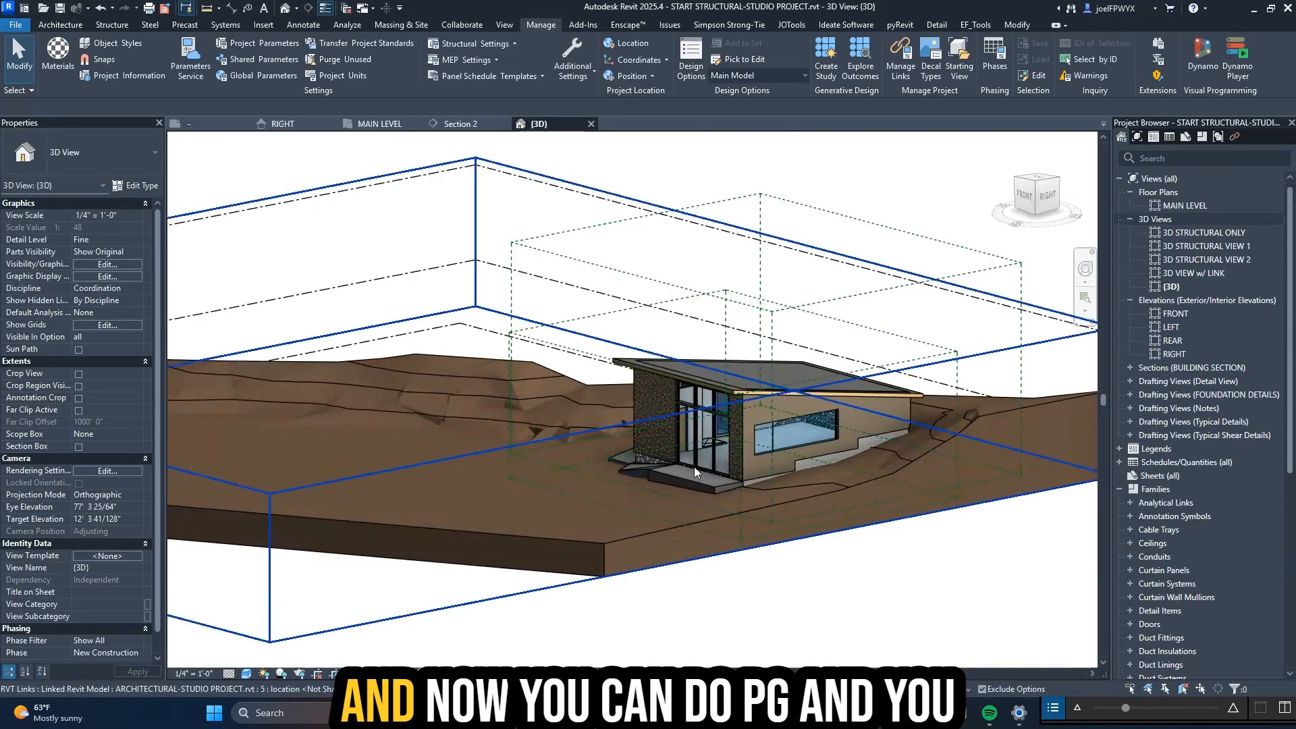
- Review the model categories in the {3D} view's visibility/graphic overrides with no template assigned
key("v")
key("g")
scroll(340, 339, "down", 9)
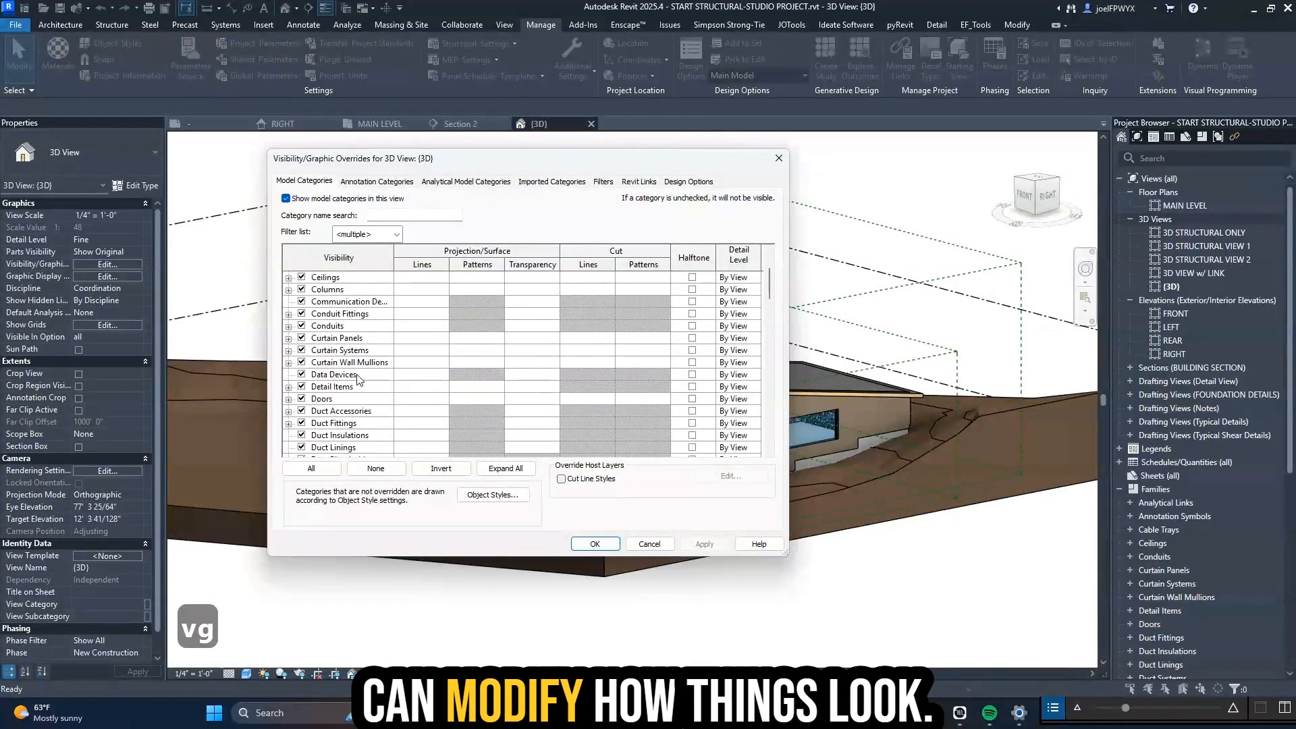
scroll(341, 339, "down", 5)
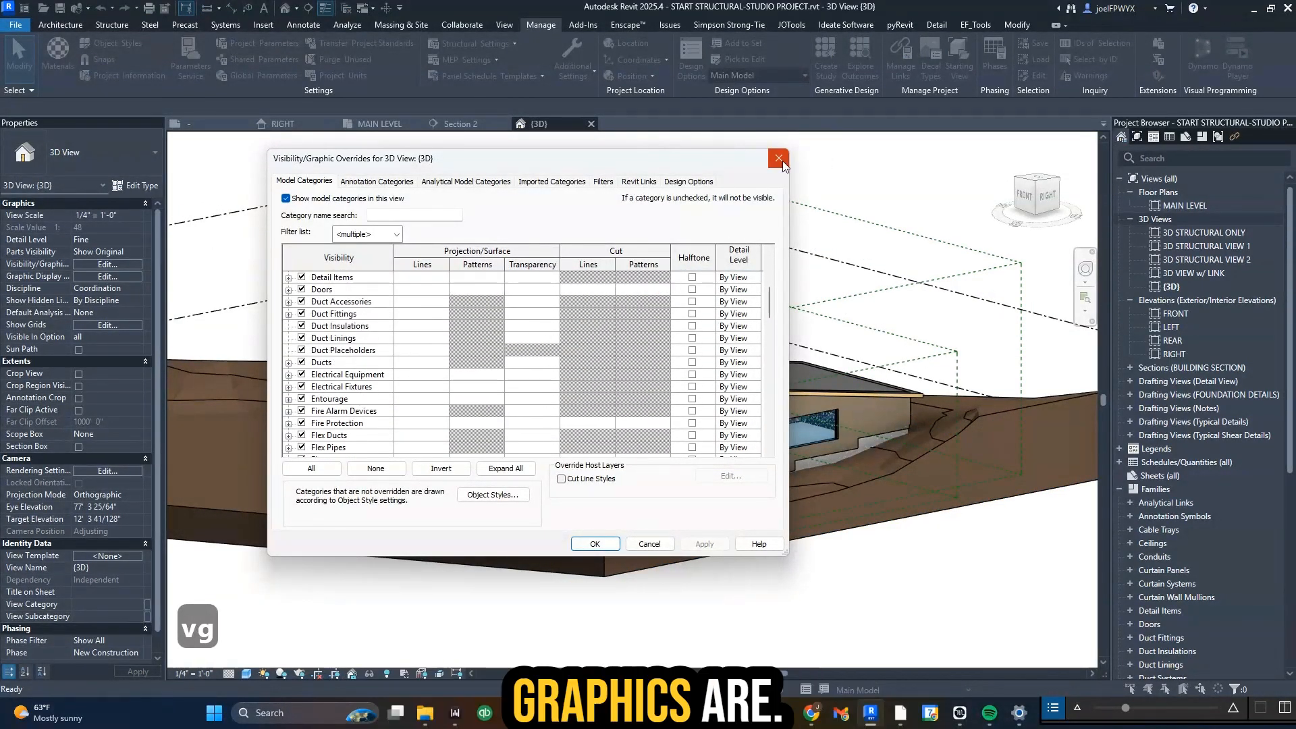
key("Escape")
key("Escape")
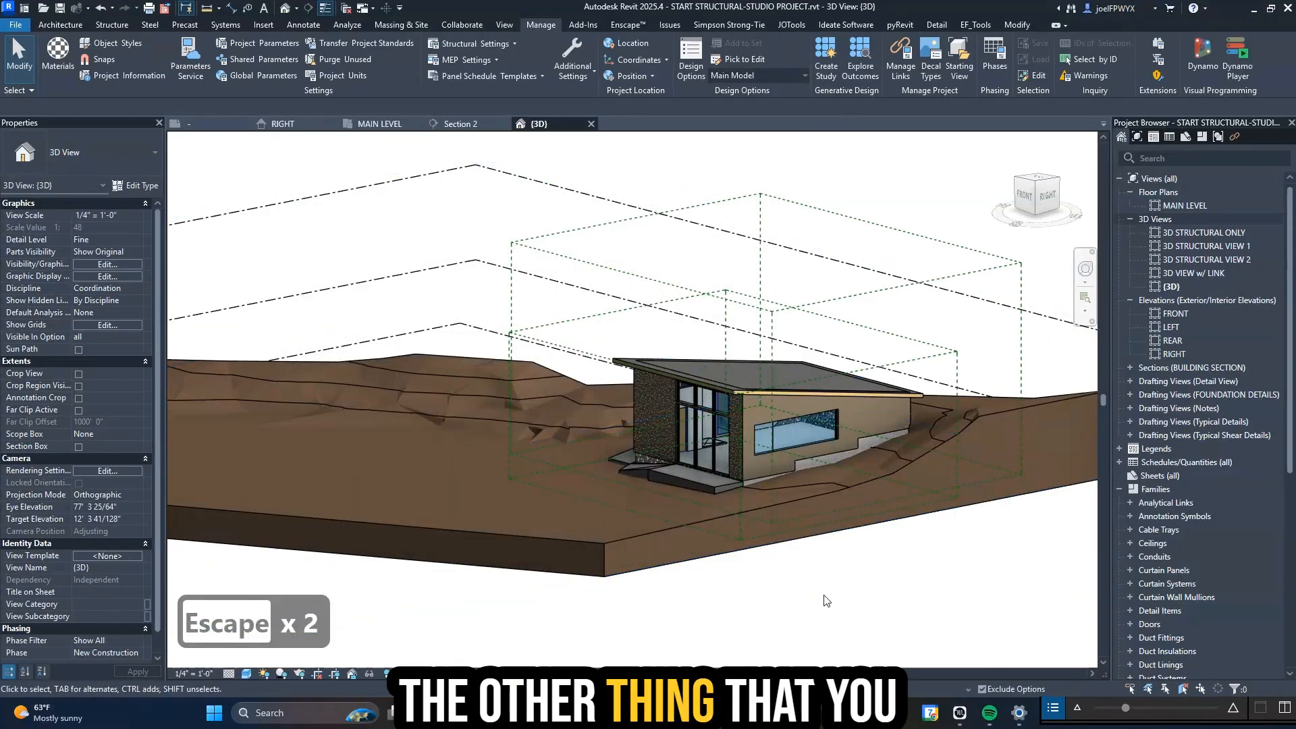
- Assign the 3D VIEW COORD w/ LINK template to the {3D} view, with the linked ARCHITECTURAL-STUDIO PROJECT.rvt set to underlay in the template
middle_click_drag(826, 600, 795, 605, "shift")
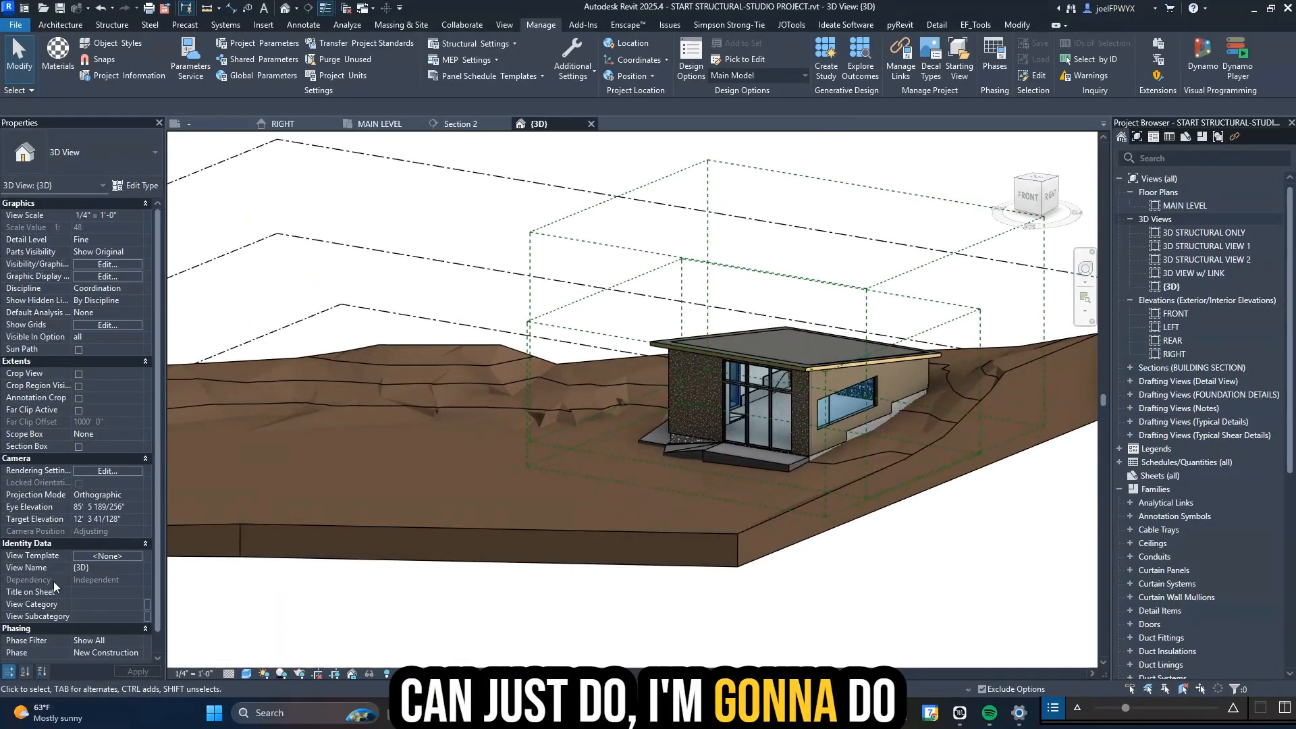
left_click(110, 556)
left_click(578, 293)
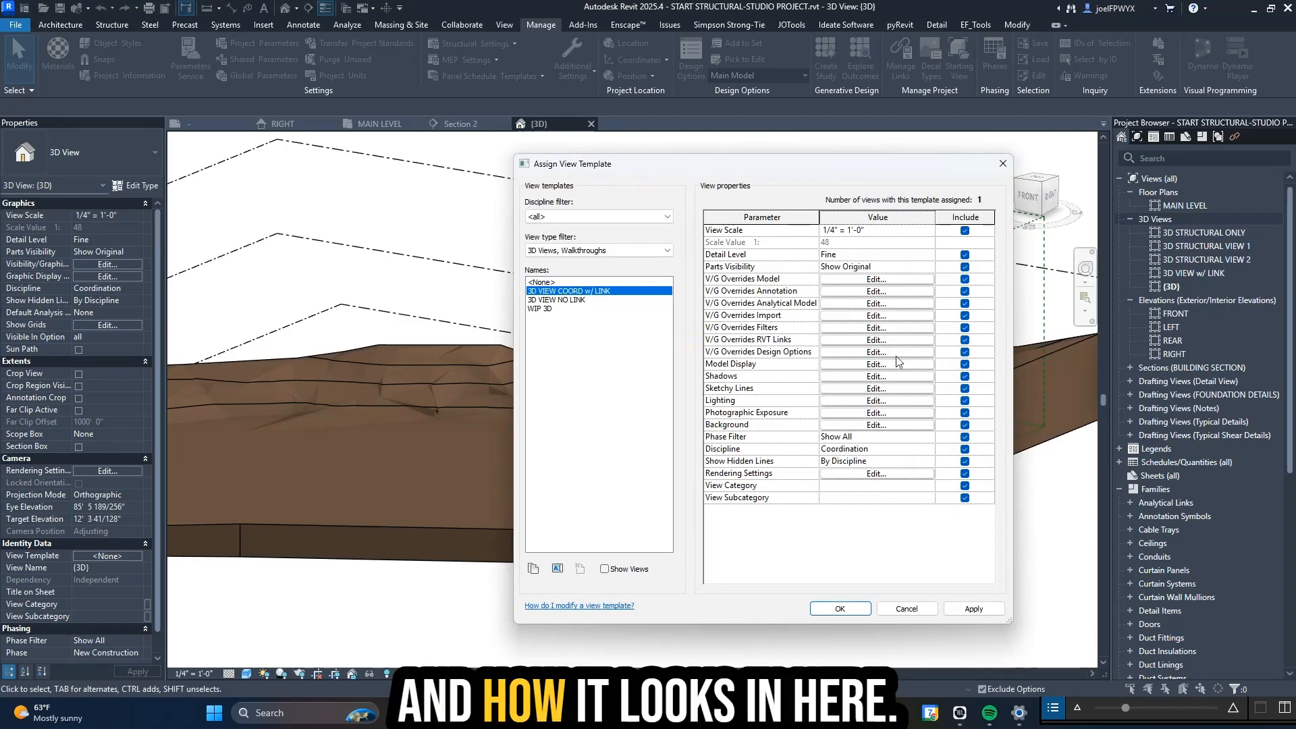
left_click(876, 338)
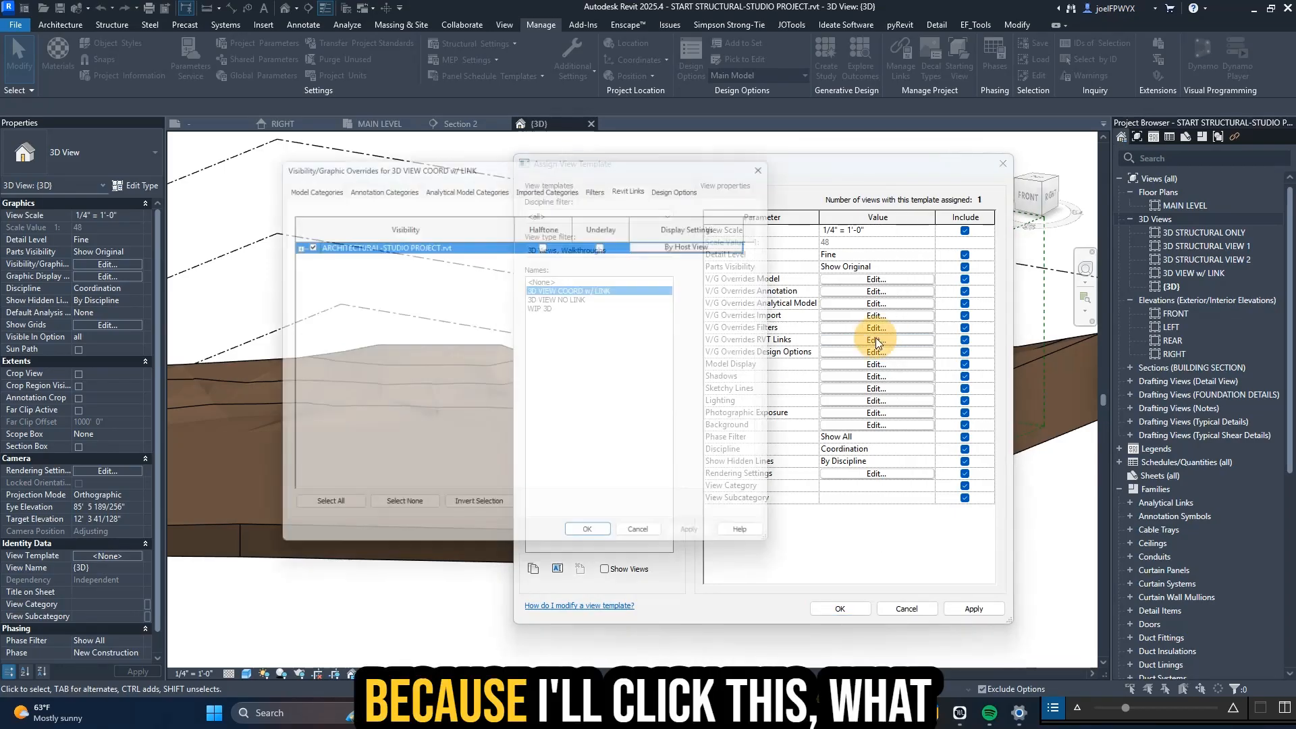
left_click(608, 241)
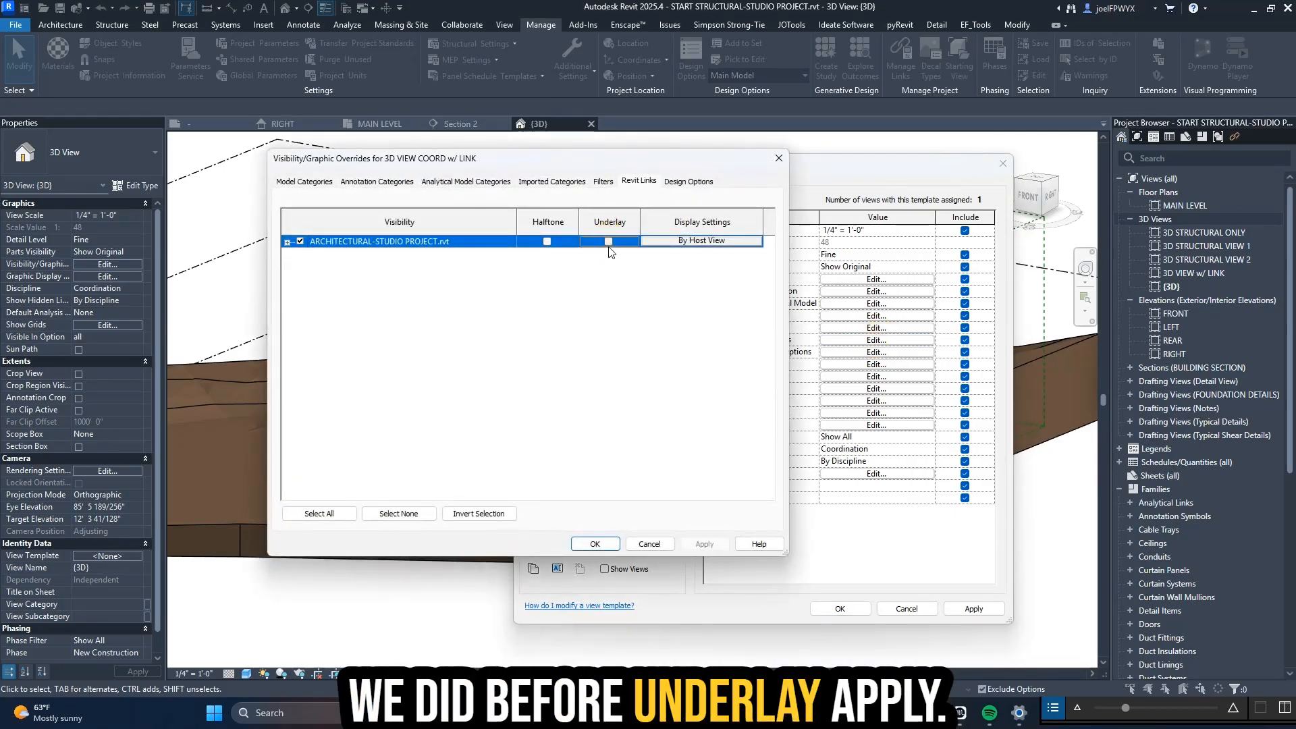
left_click(704, 544)
left_click(595, 544)
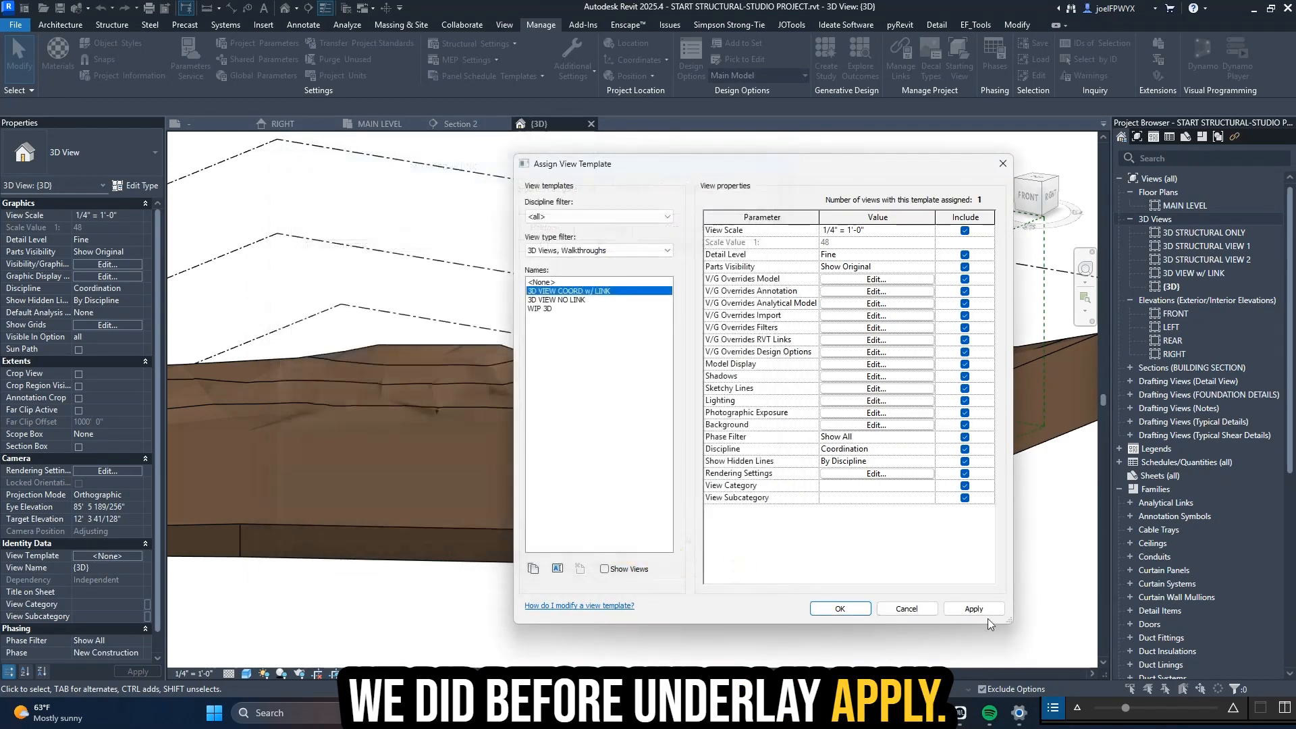
left_click(839, 608)
- Examine the underlaid architectural model, the scope boxes and the structural levels from several angles in the {3D} view
middle_click_drag(855, 607, 722, 463, "shift")
key("Escape")
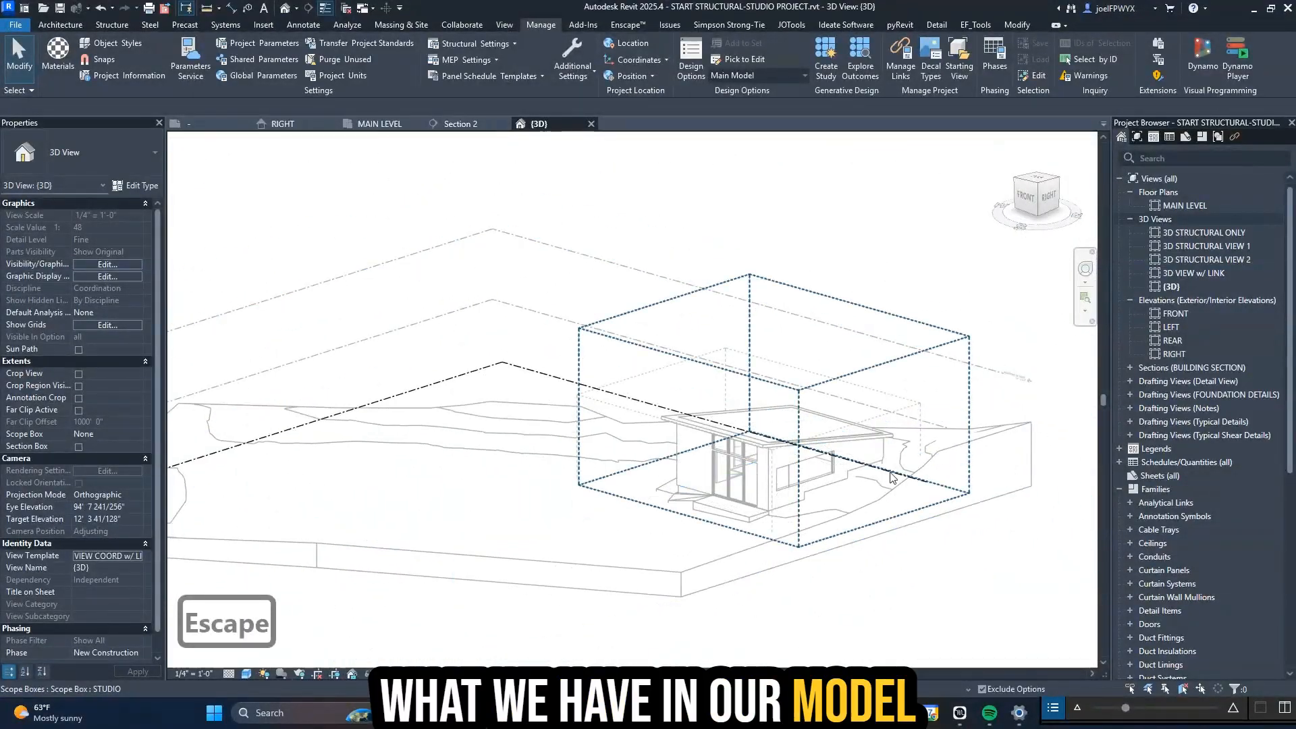
scroll(231, 486, "up", 3)
scroll(475, 488, "down", 3)
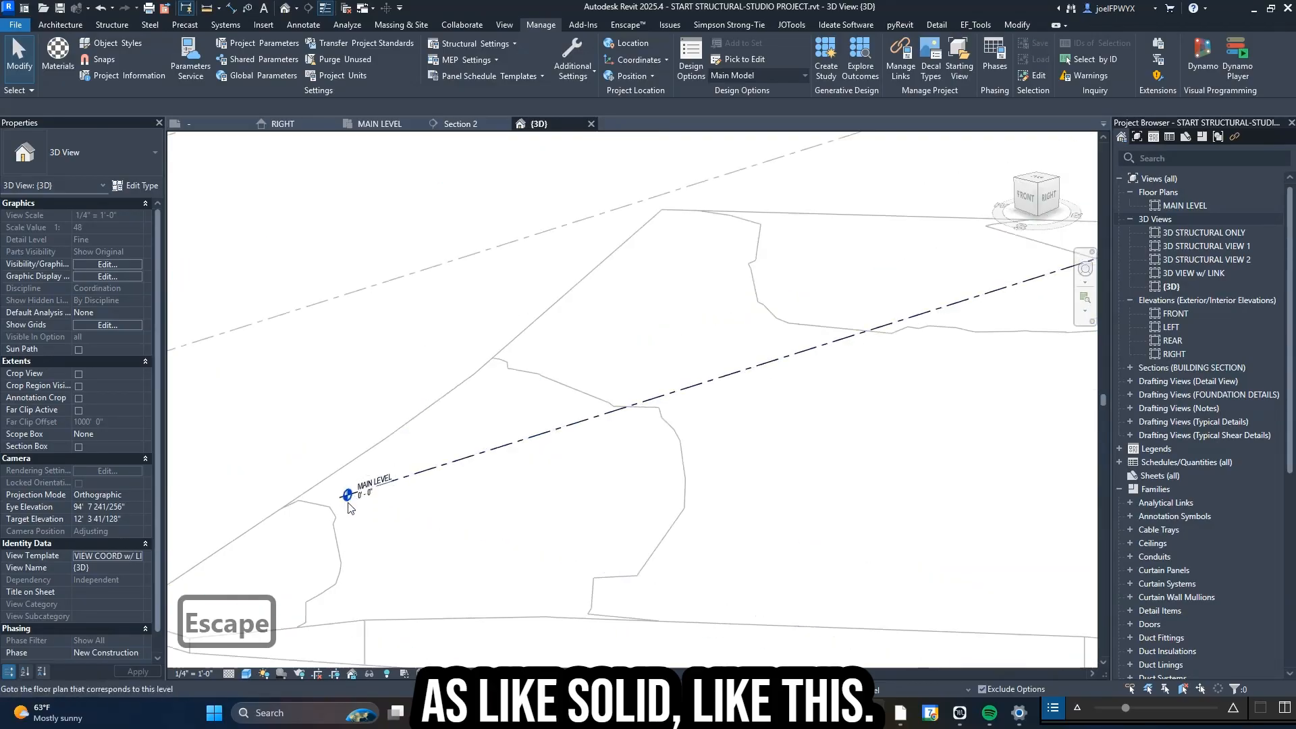
scroll(431, 491, "down", 2)
scroll(459, 445, "up", 2)
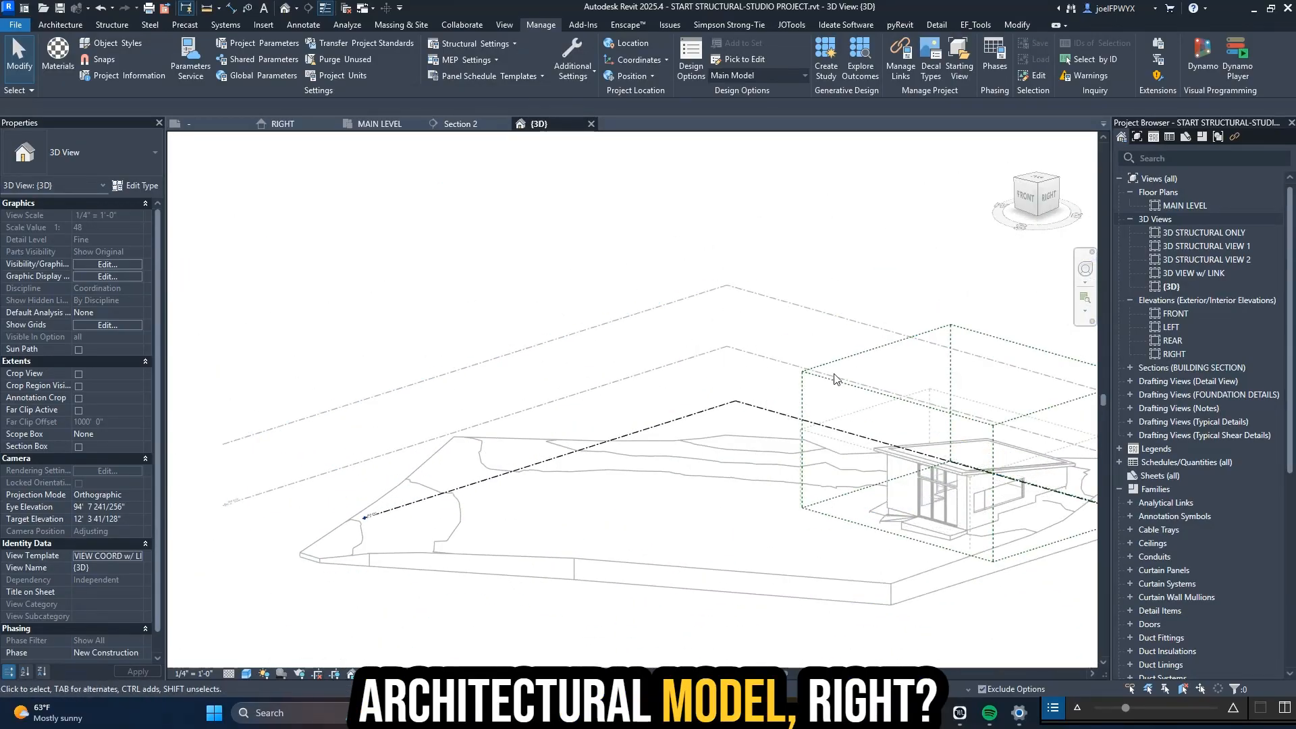
middle_click_drag(844, 379, 648, 328)
middle_click_drag(788, 470, 775, 514, "shift")
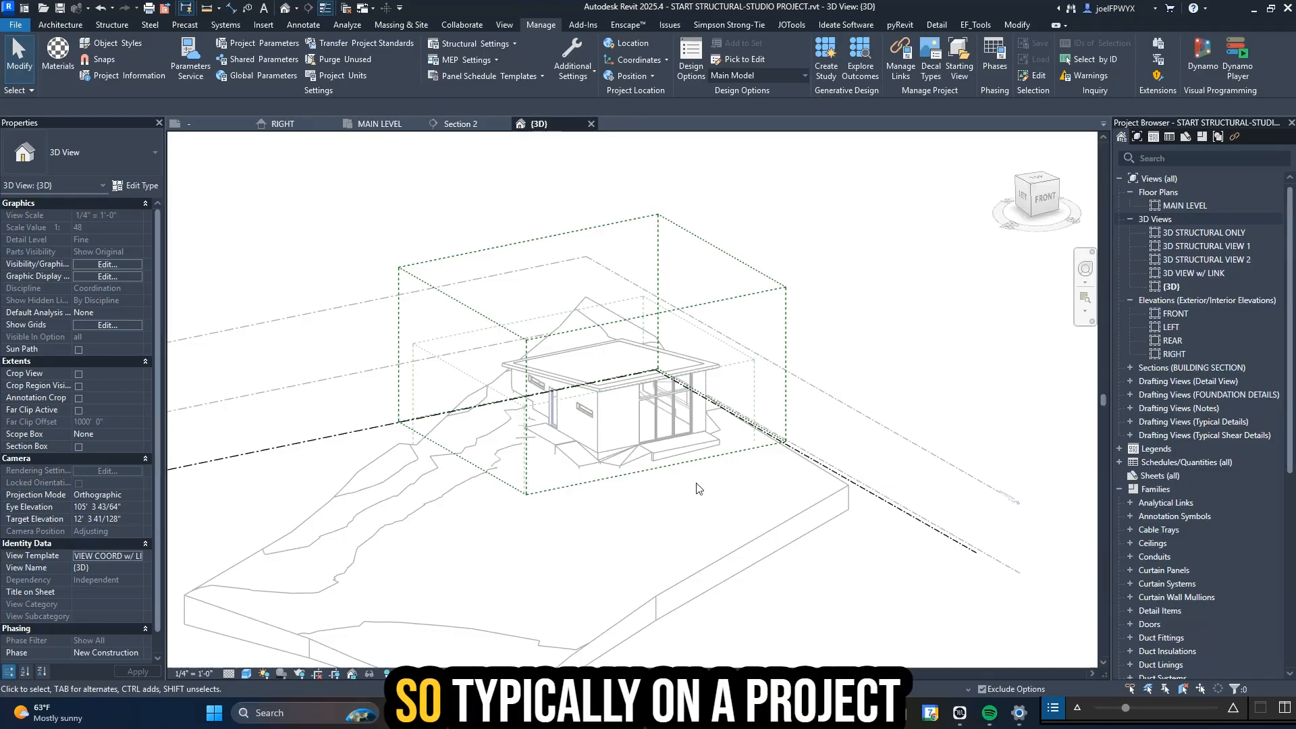
scroll(650, 523, "up", 3)
middle_click_drag(651, 523, 823, 500, "shift")
middle_click_drag(823, 500, 633, 428)
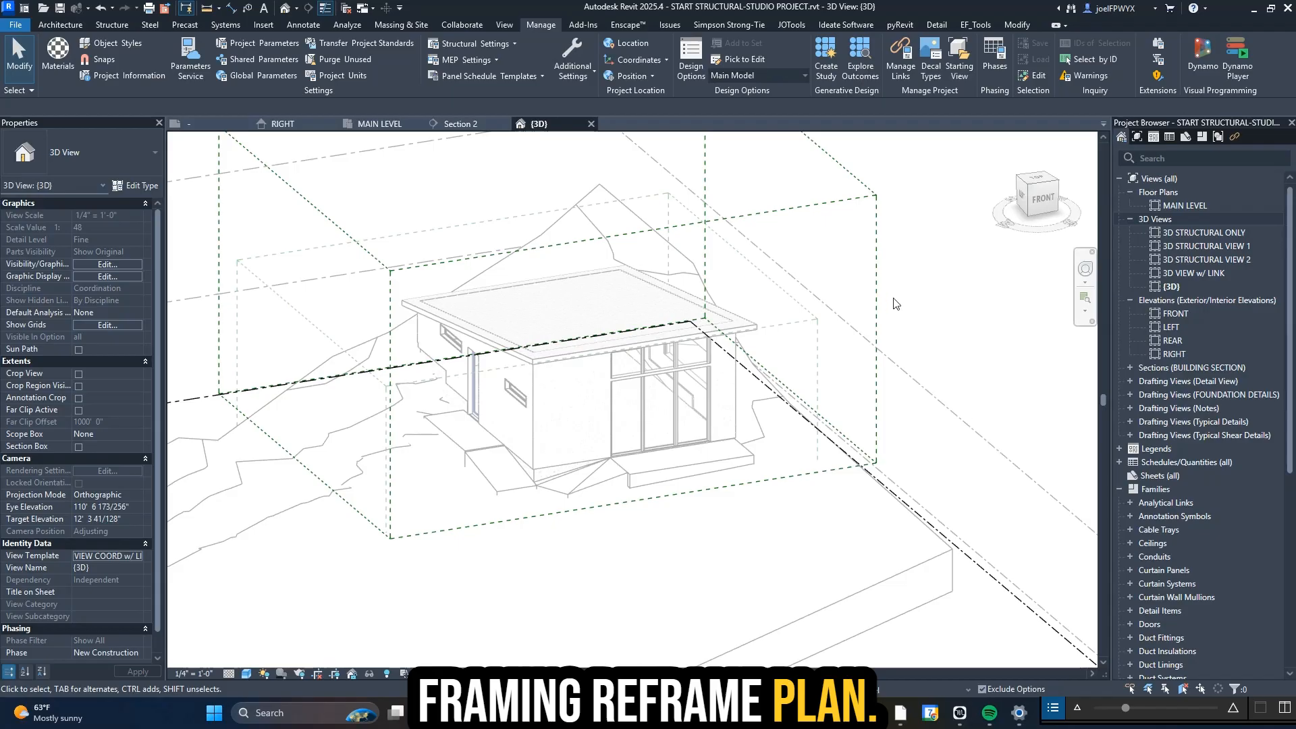
key("Escape")
scroll(580, 449, "down", 2)
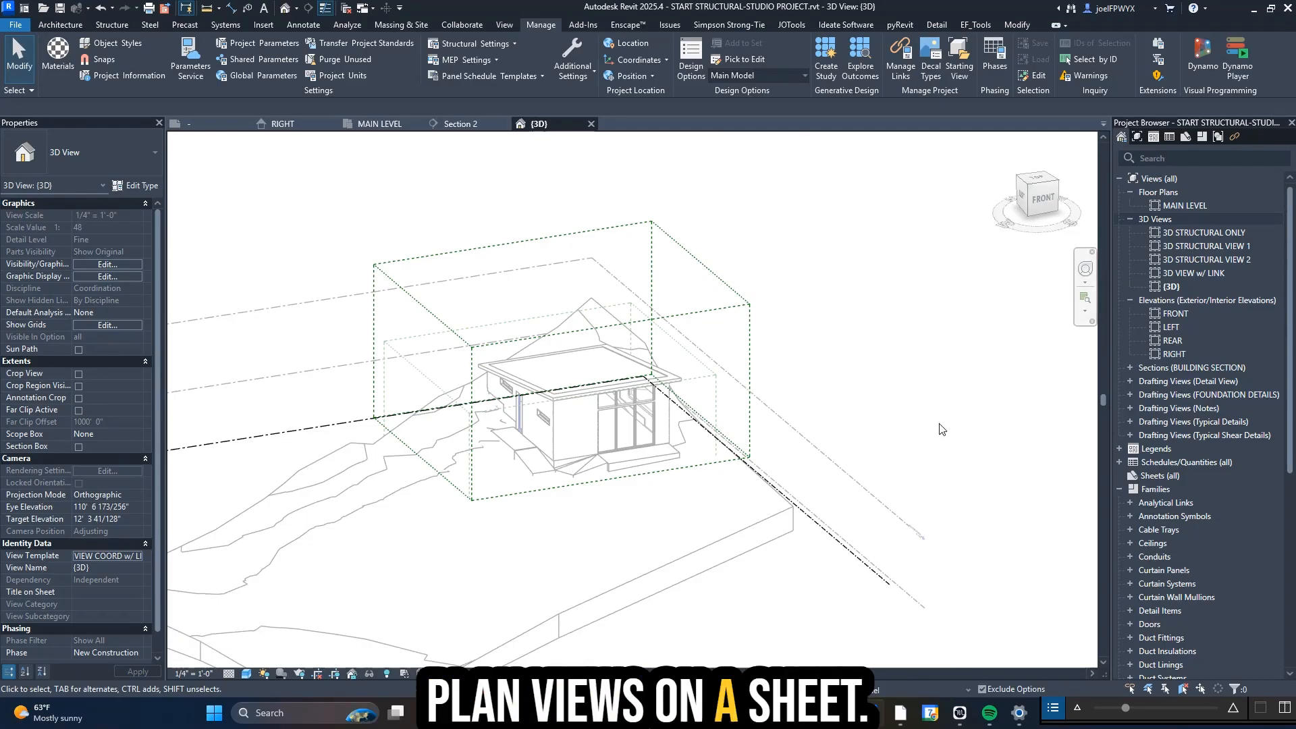
- Switch to File Explorer and open the FINAL PDF-STRUCTURAL-STUDIO PROJECT file from the _ Course Resources folder, shown full screen
left_click(515, 712)
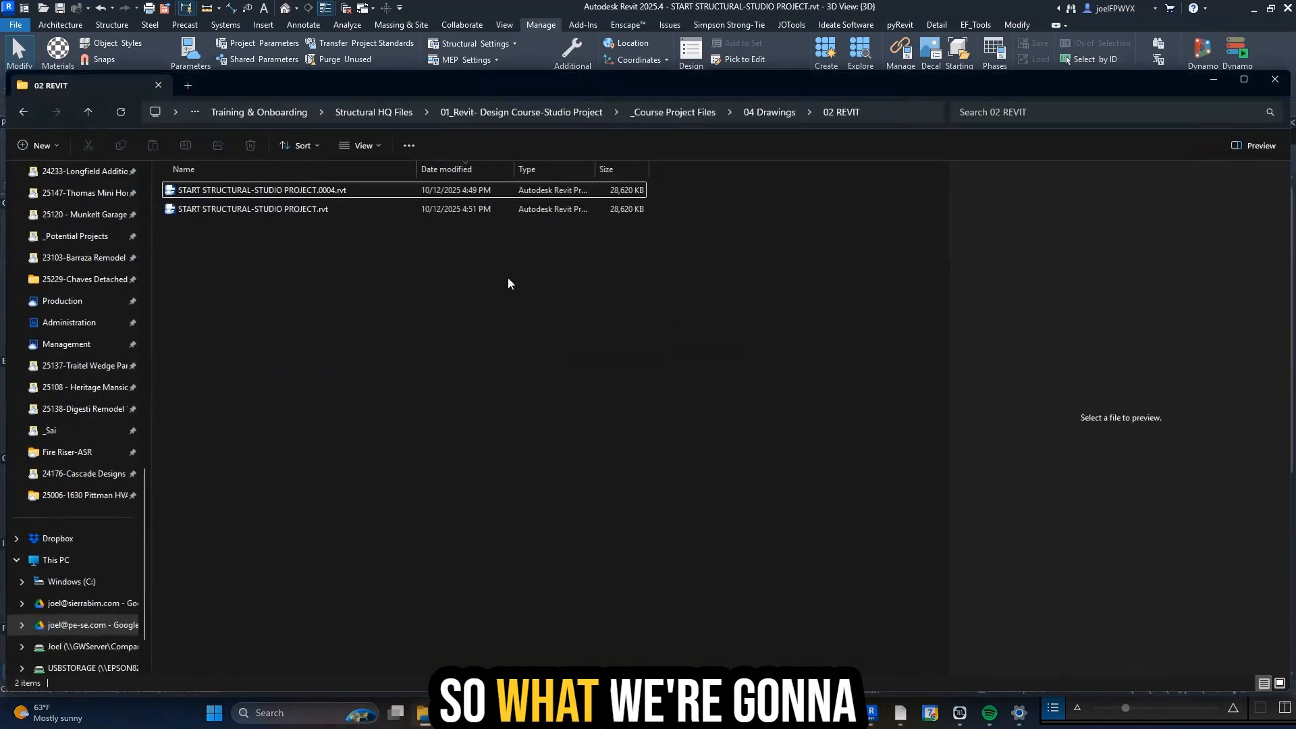
double_click(826, 88)
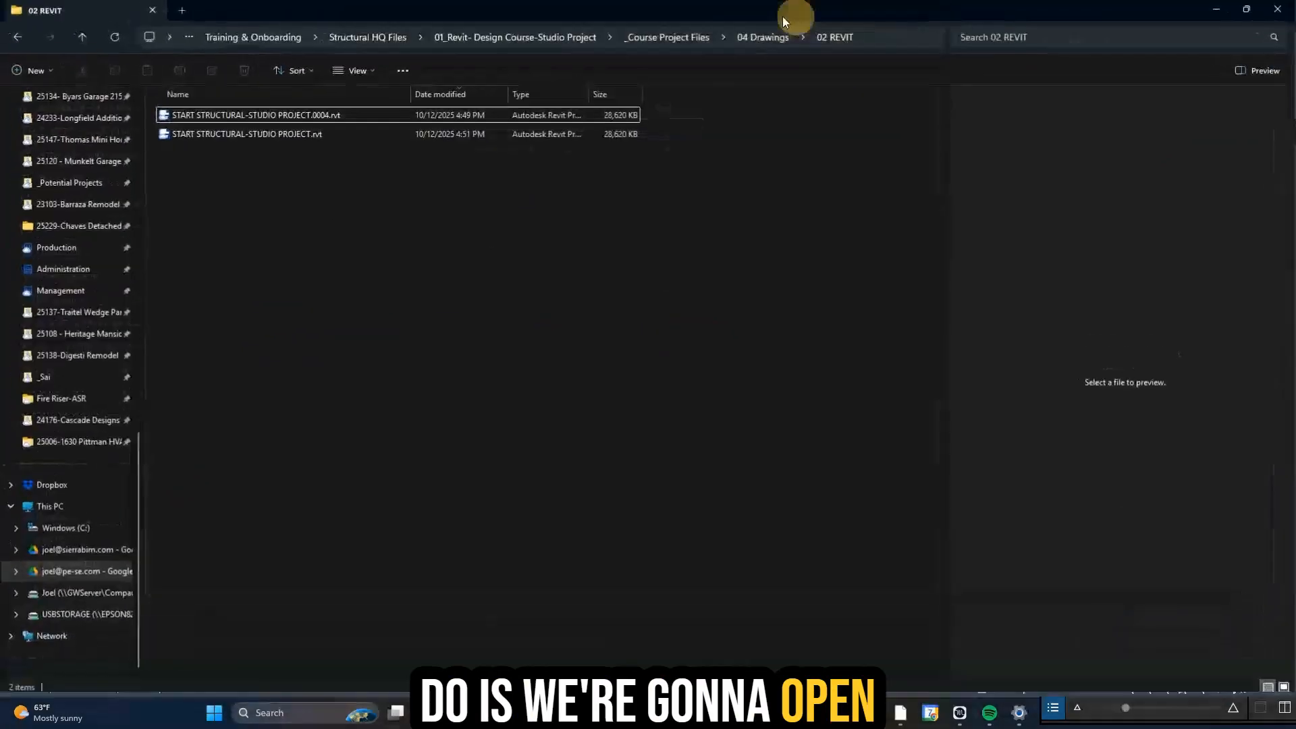
left_click(680, 40)
left_click(716, 38)
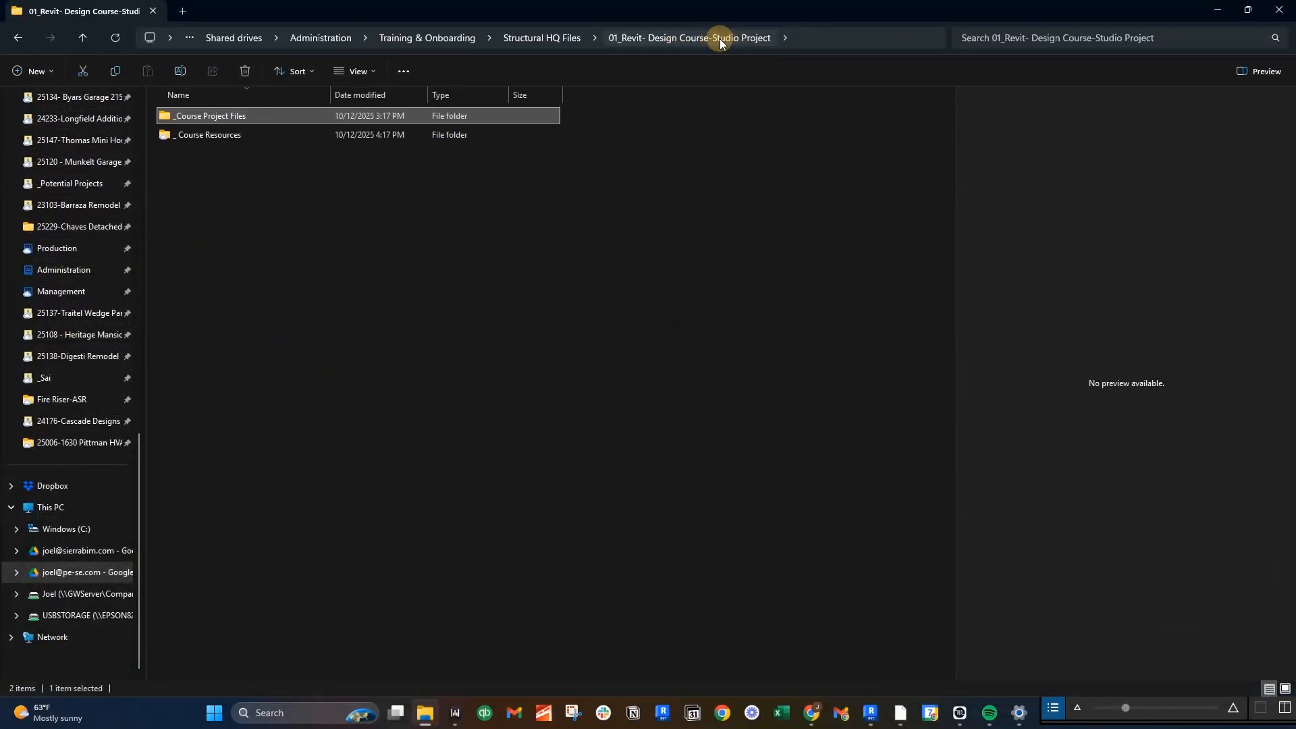
double_click(246, 136)
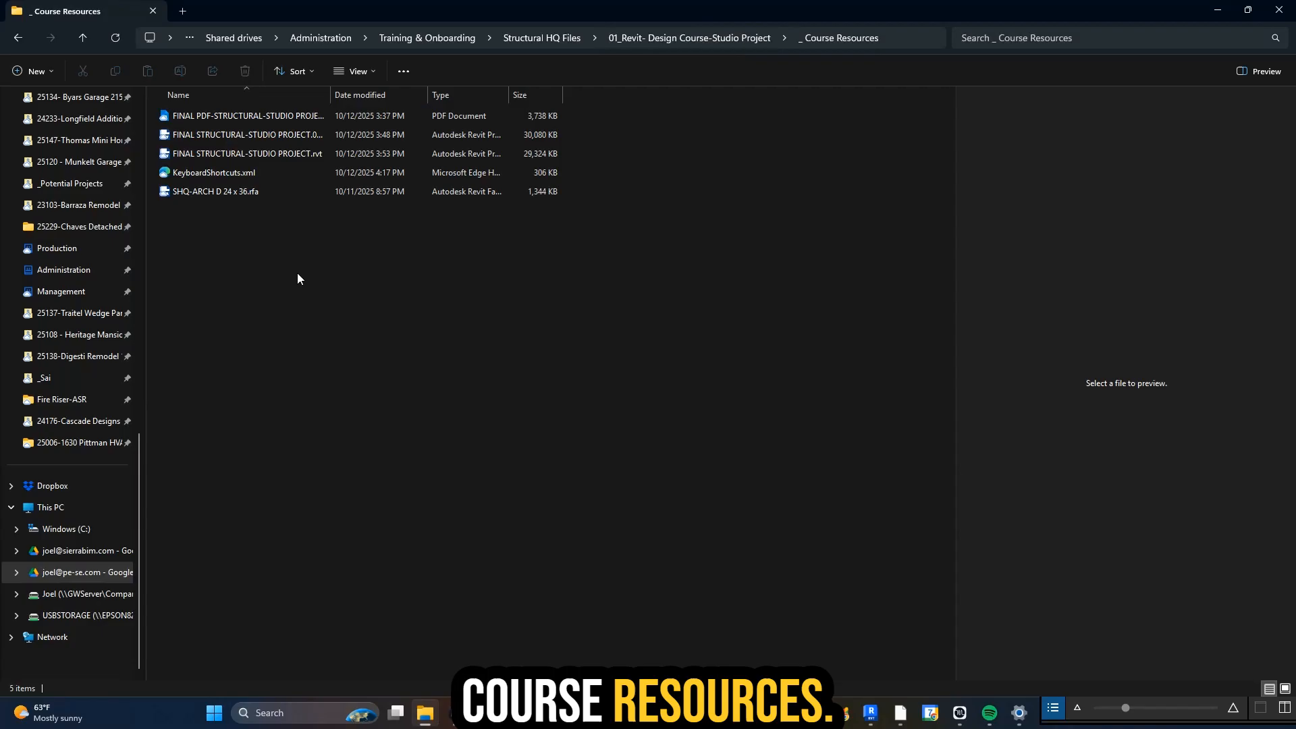
left_click(289, 115)
left_click(445, 122)
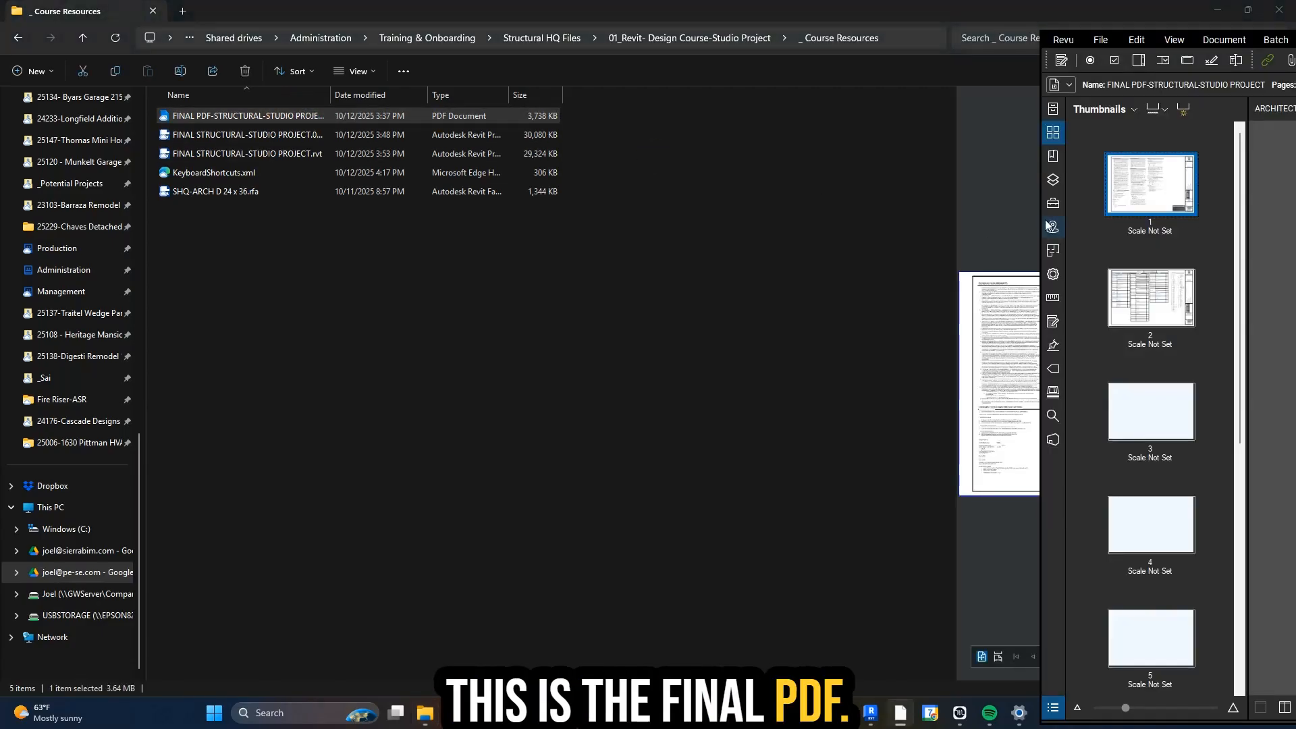
left_click_drag(1295, 36, 635, 1)
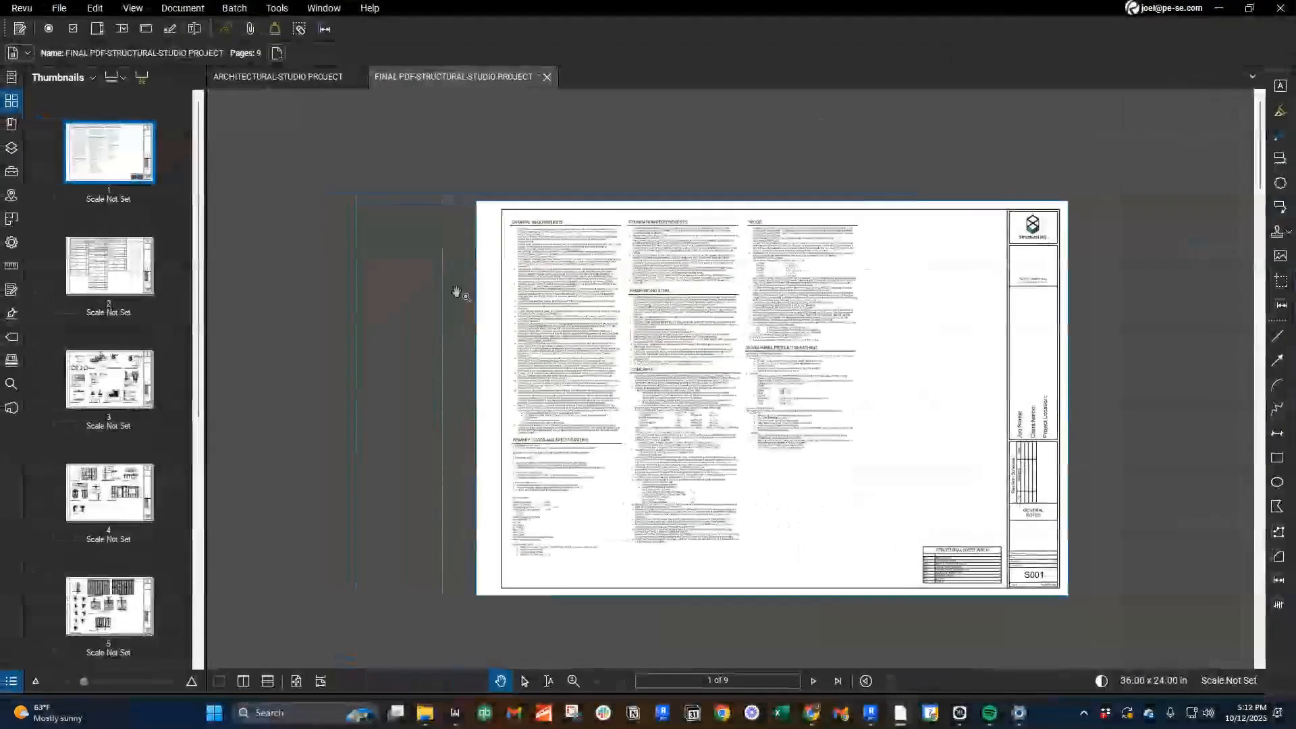
- Examine the foundation plan and roof framing plan on sheet S100, page 6 of the final structural PDF
left_click_drag(206, 386, 298, 387)
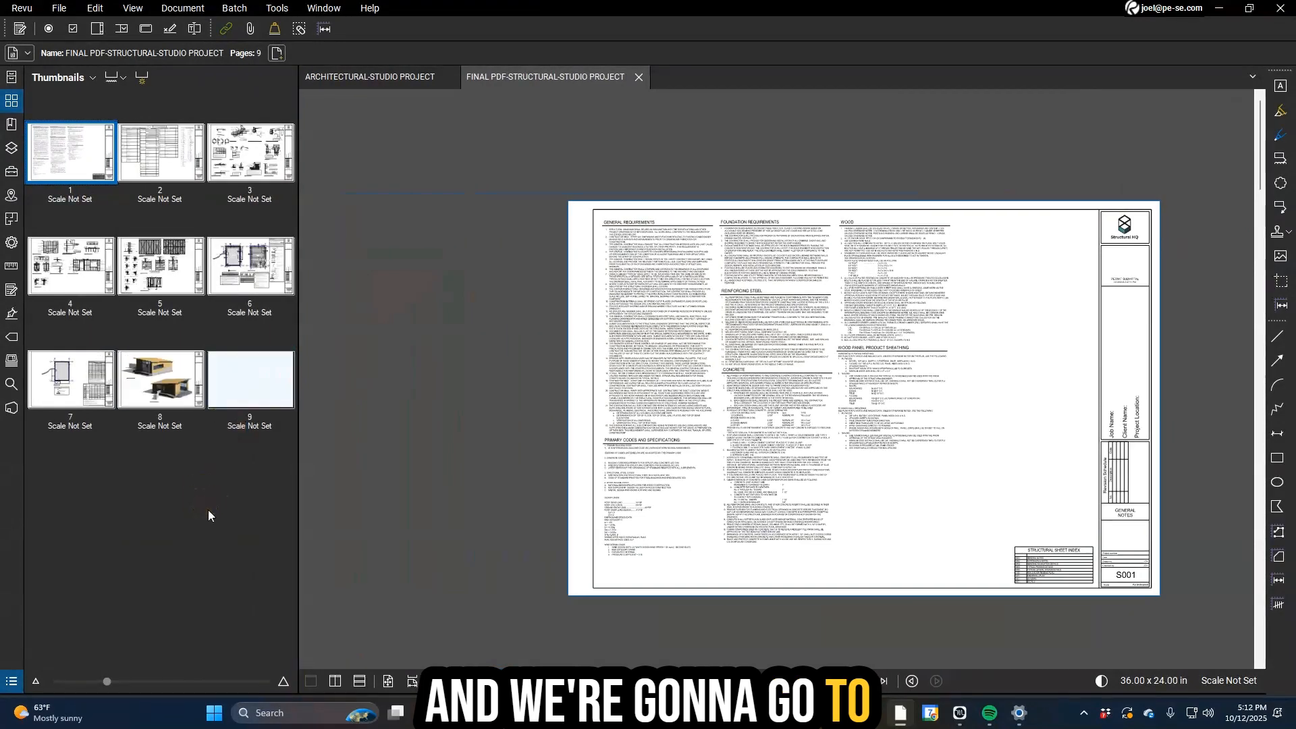
left_click(177, 267)
left_click(251, 277)
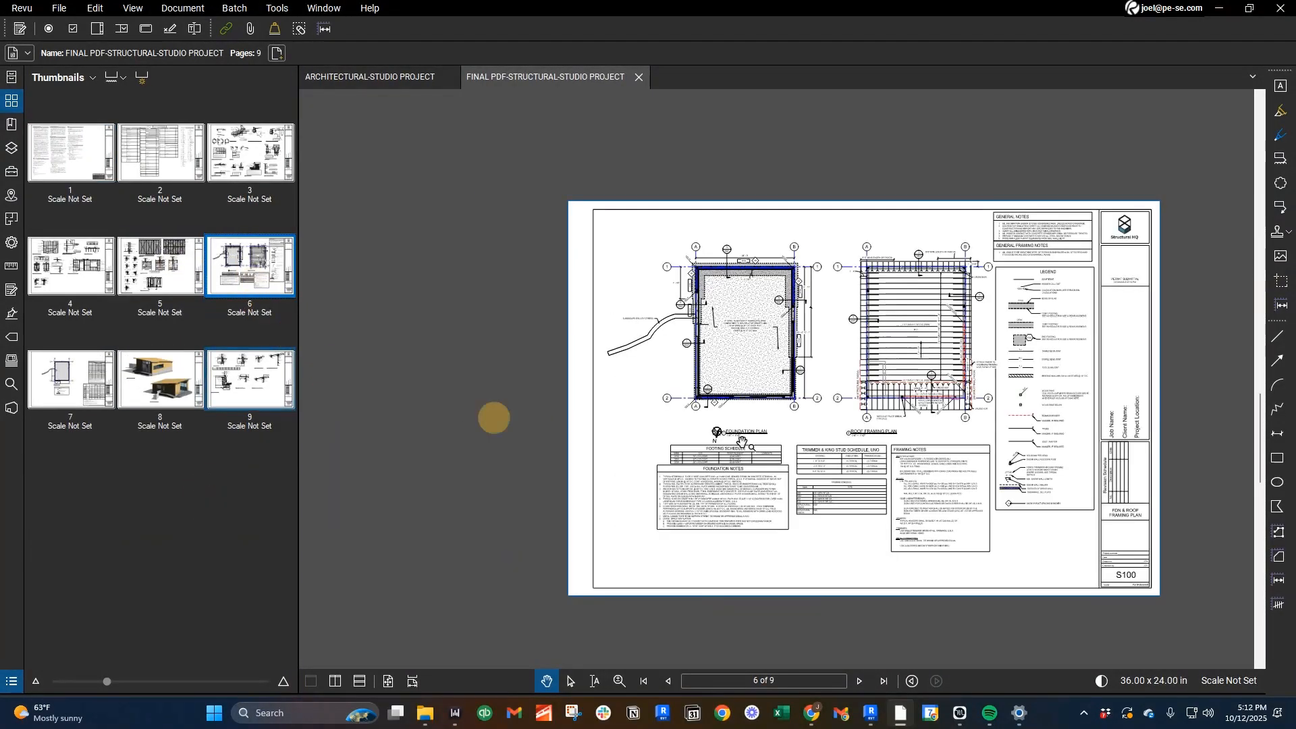
scroll(820, 330, "up", 4)
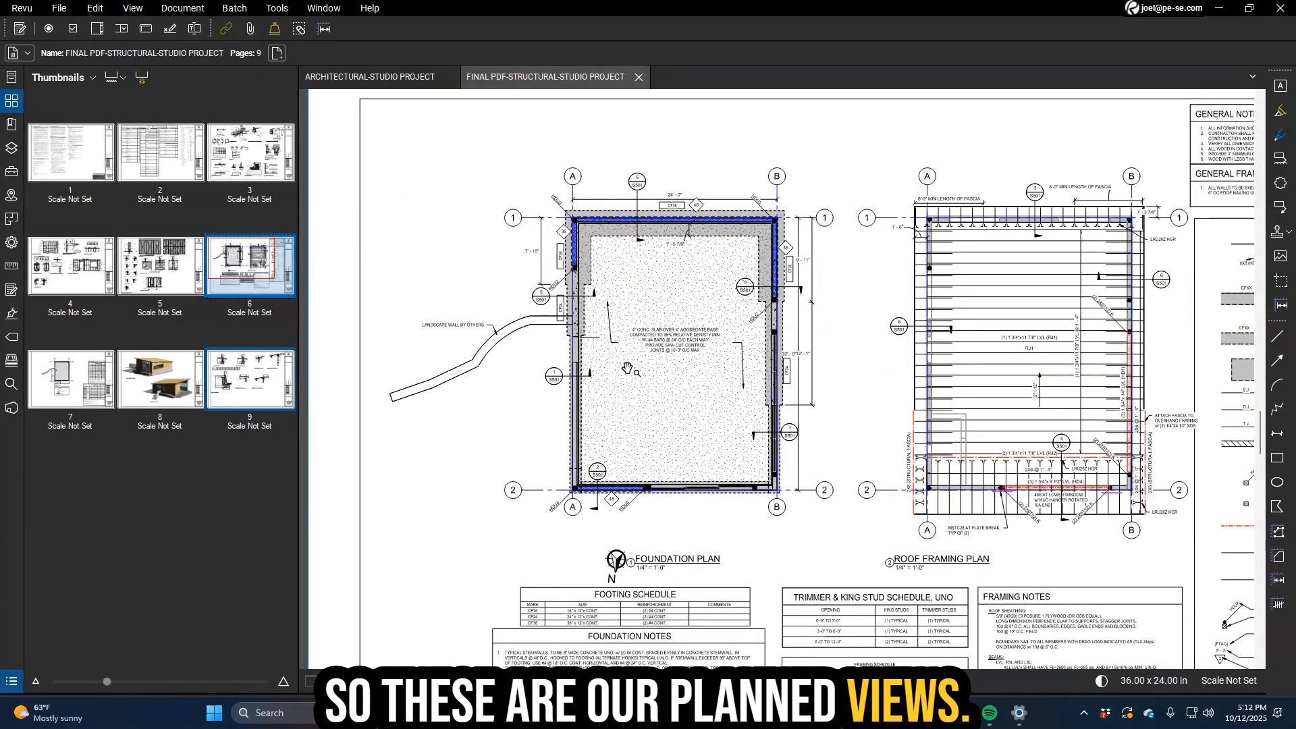
mouse_move(692, 382)
left_mouse_down()
mouse_move(660, 385)
mouse_move(680, 393)
left_mouse_up()
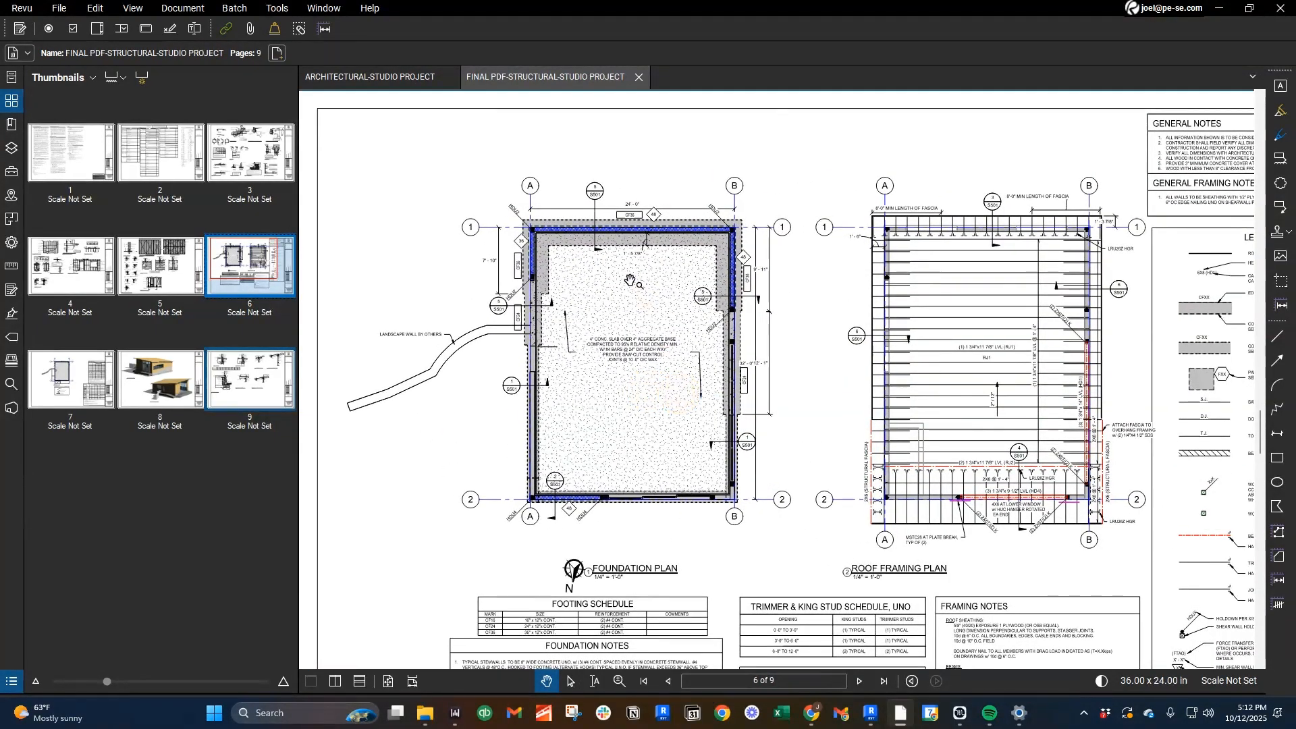
left_click_drag(743, 489, 545, 484)
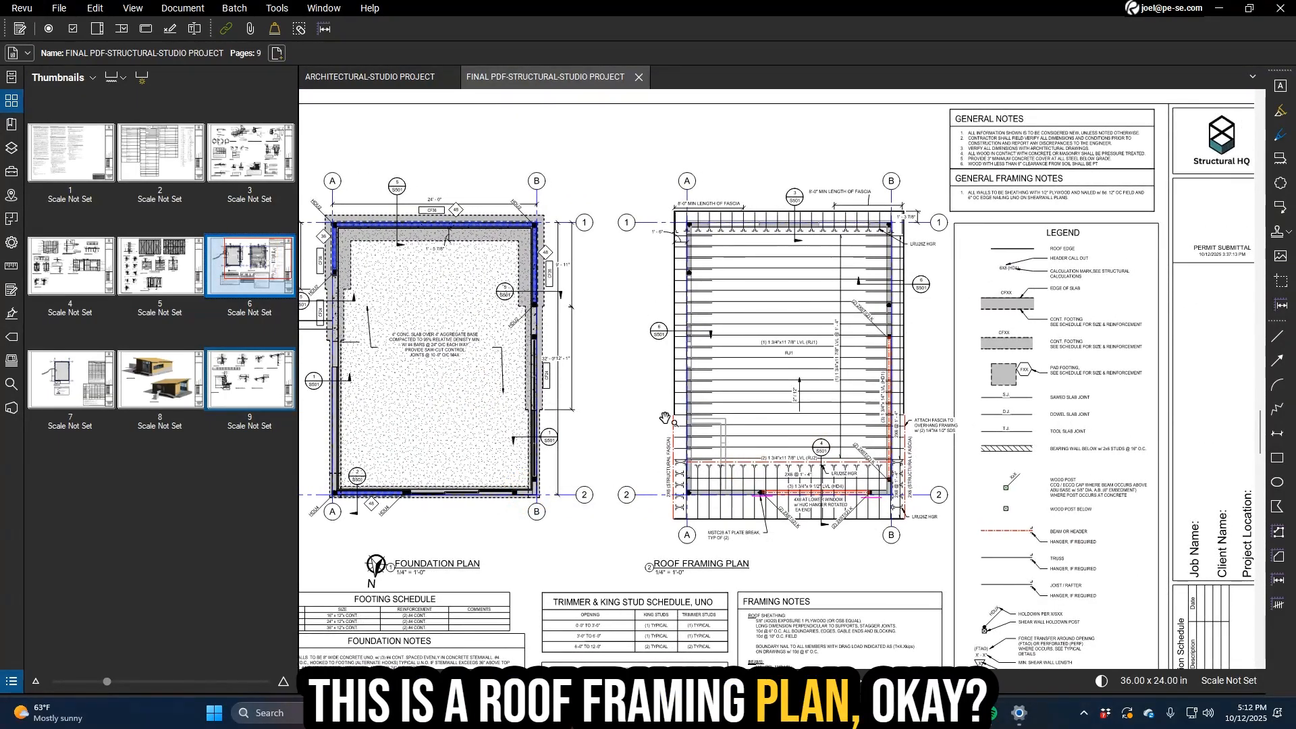
scroll(737, 434, "down", 2)
left_click_drag(747, 425, 788, 429)
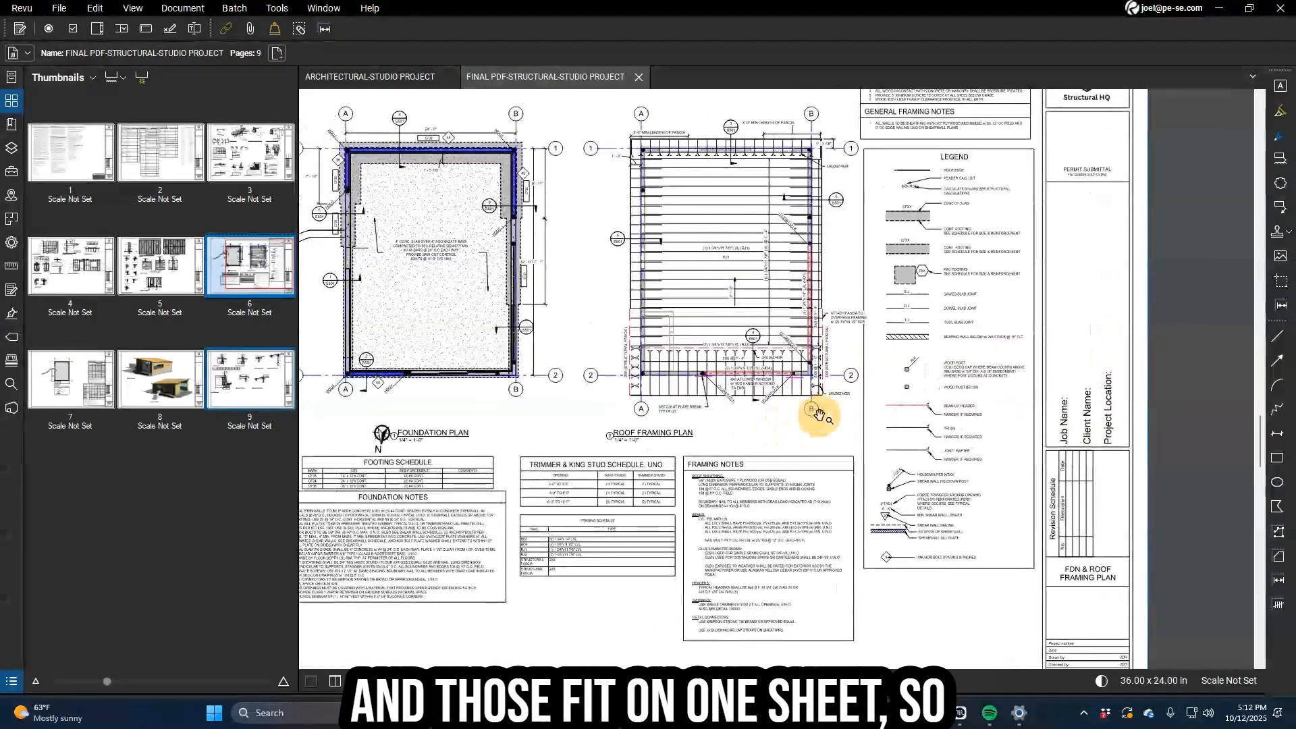
scroll(819, 414, "down", 1)
scroll(1053, 629, "up", 1)
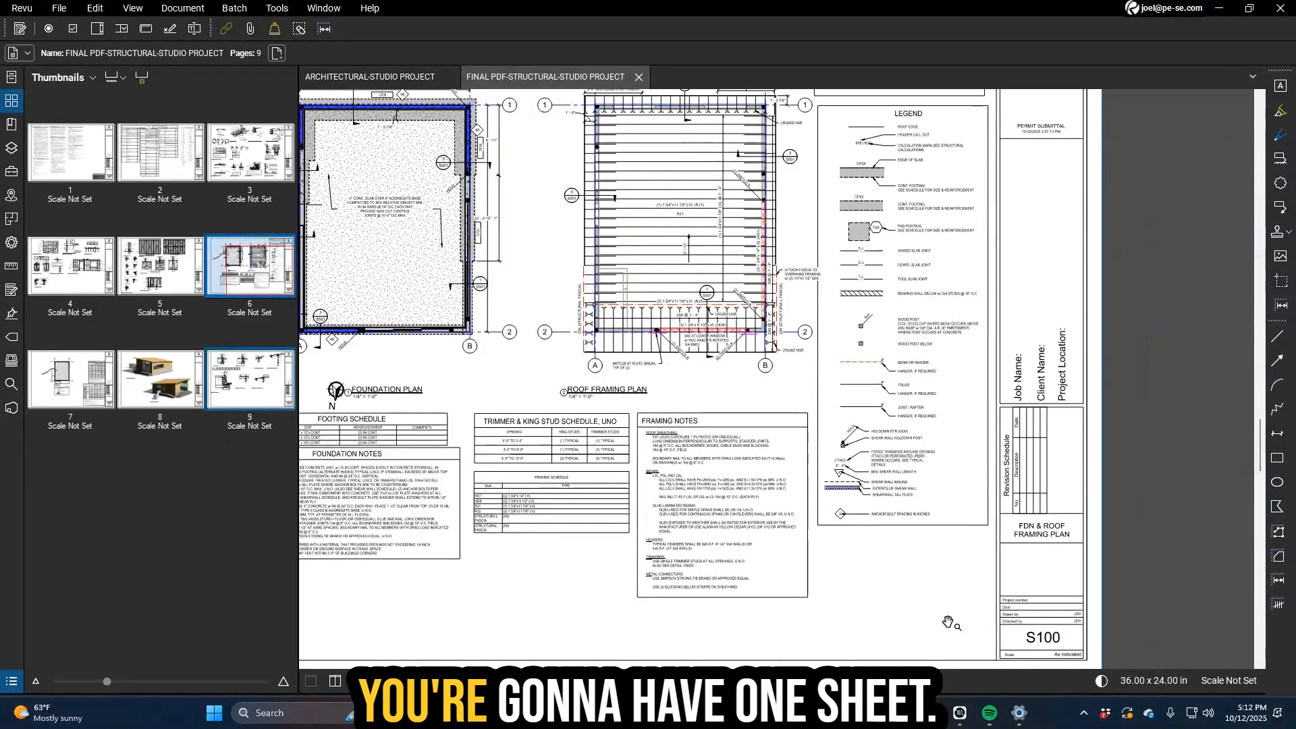
left_click_drag(955, 616, 1013, 602)
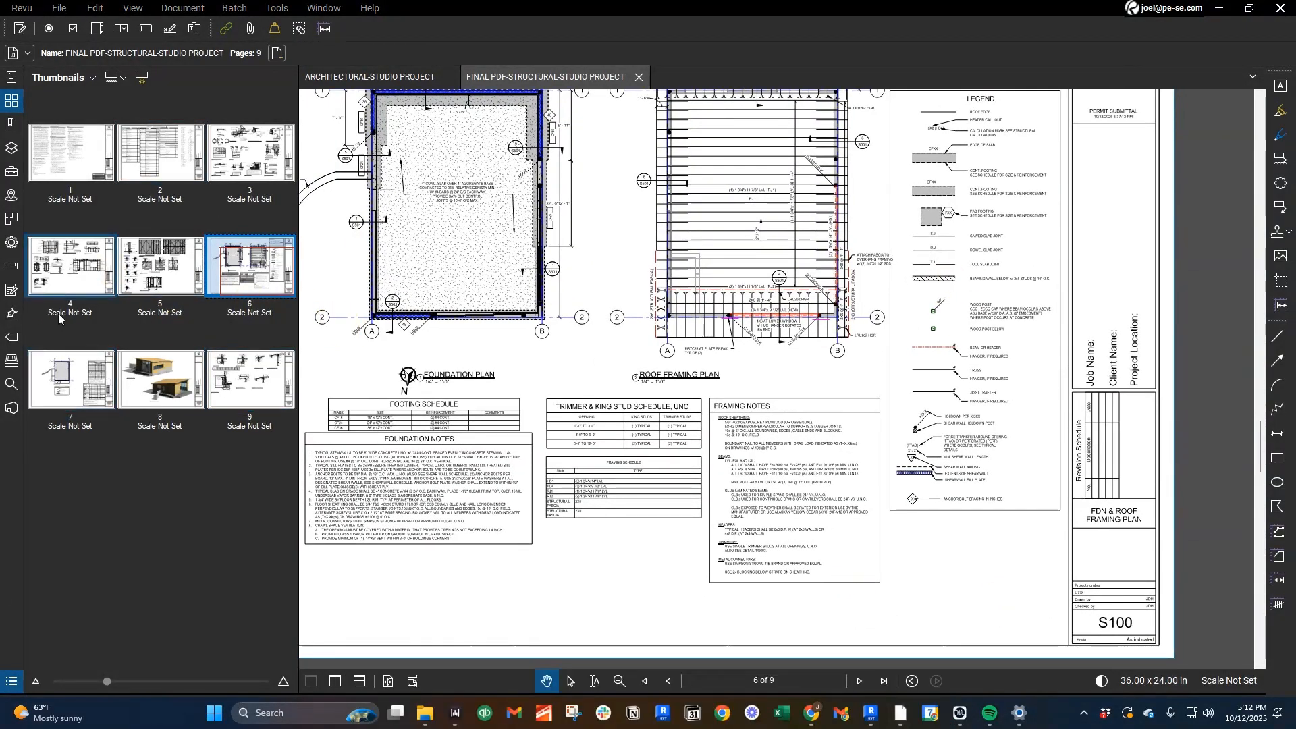
- Review the shearwall plan on page 7 of the PDF and compare it with the foundation and roof framing plans on page 6
left_click(57, 386)
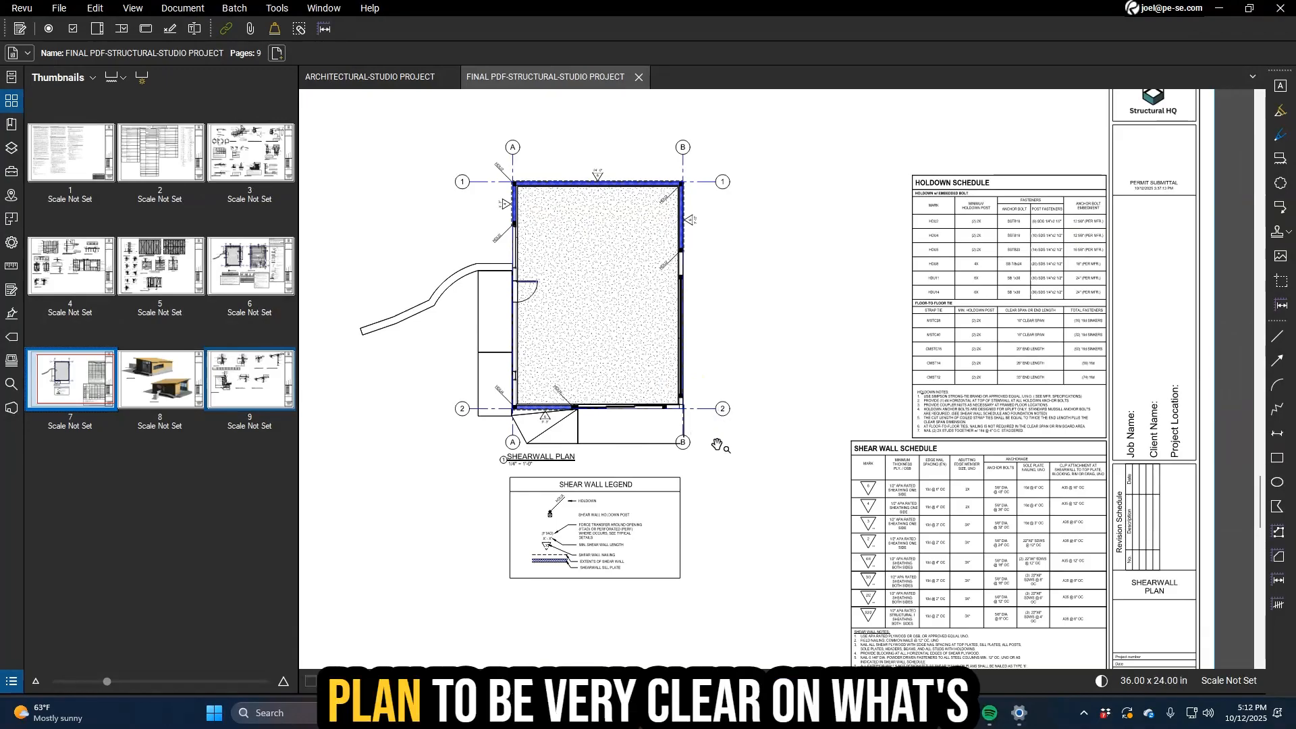
left_click_drag(717, 445, 748, 459)
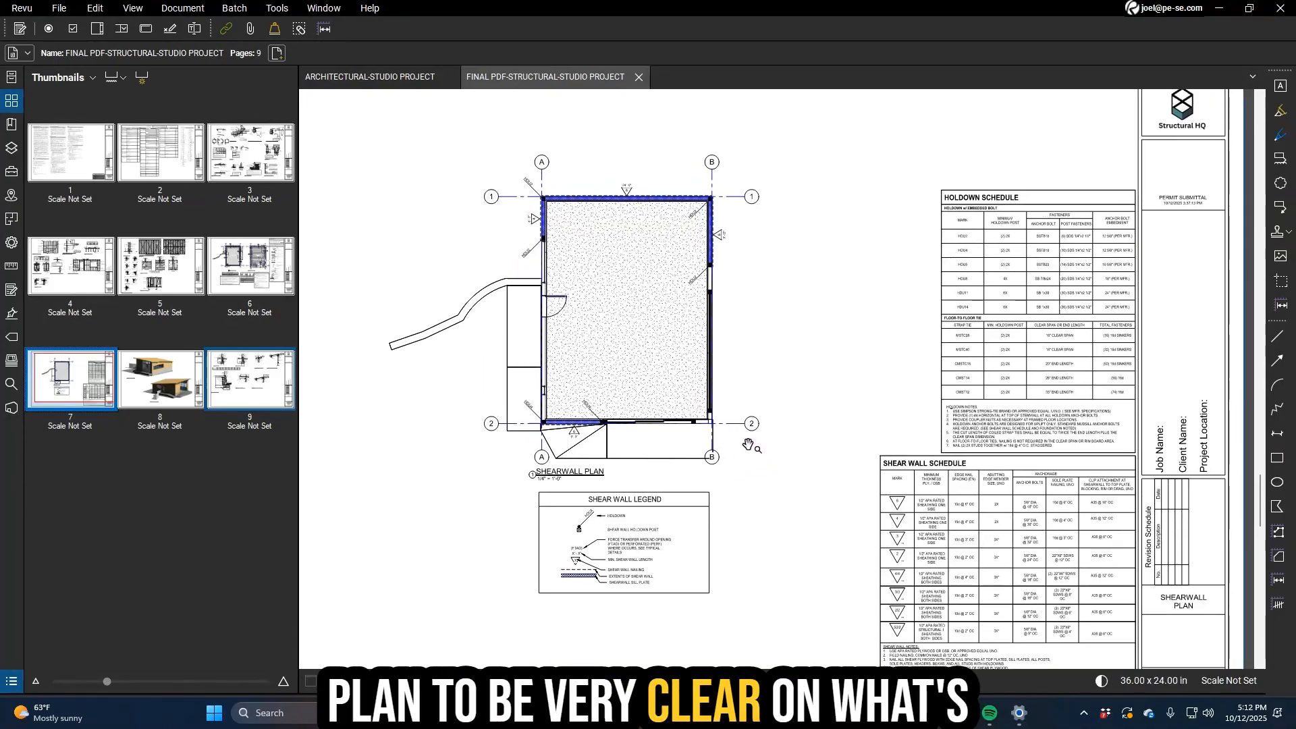
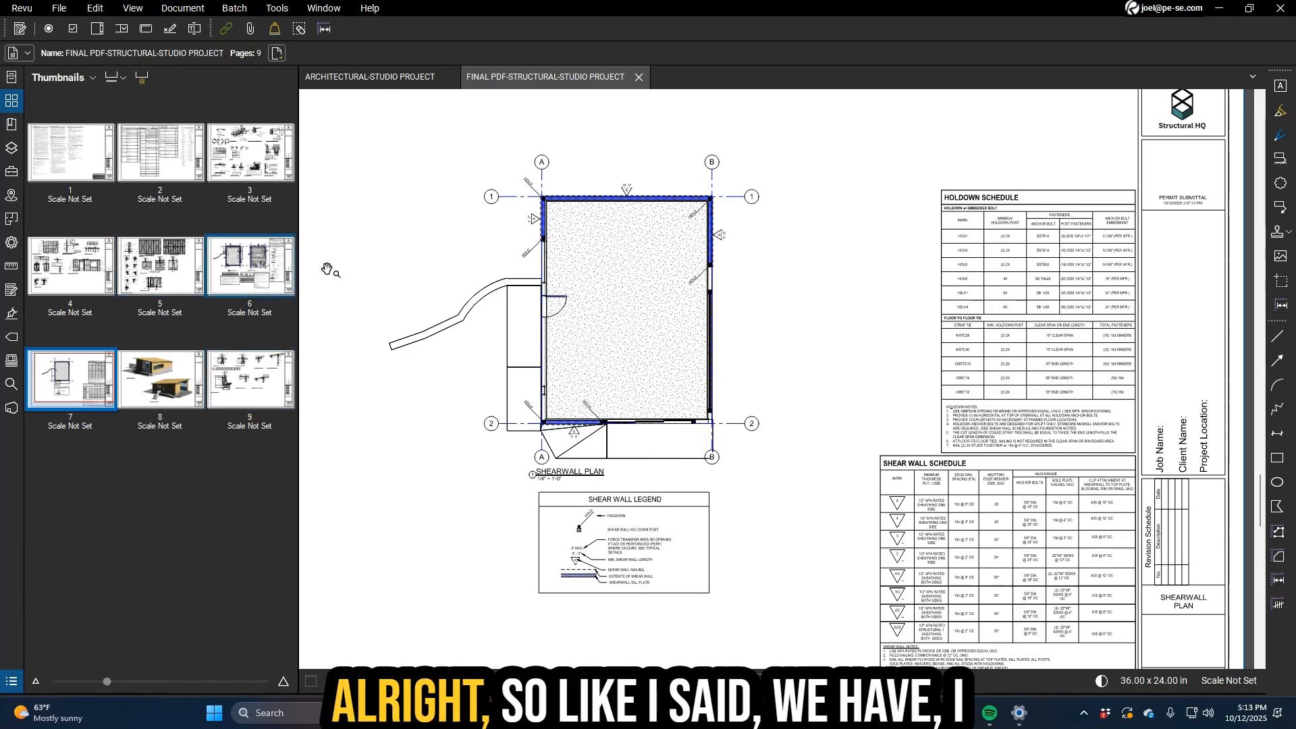
left_click(282, 285)
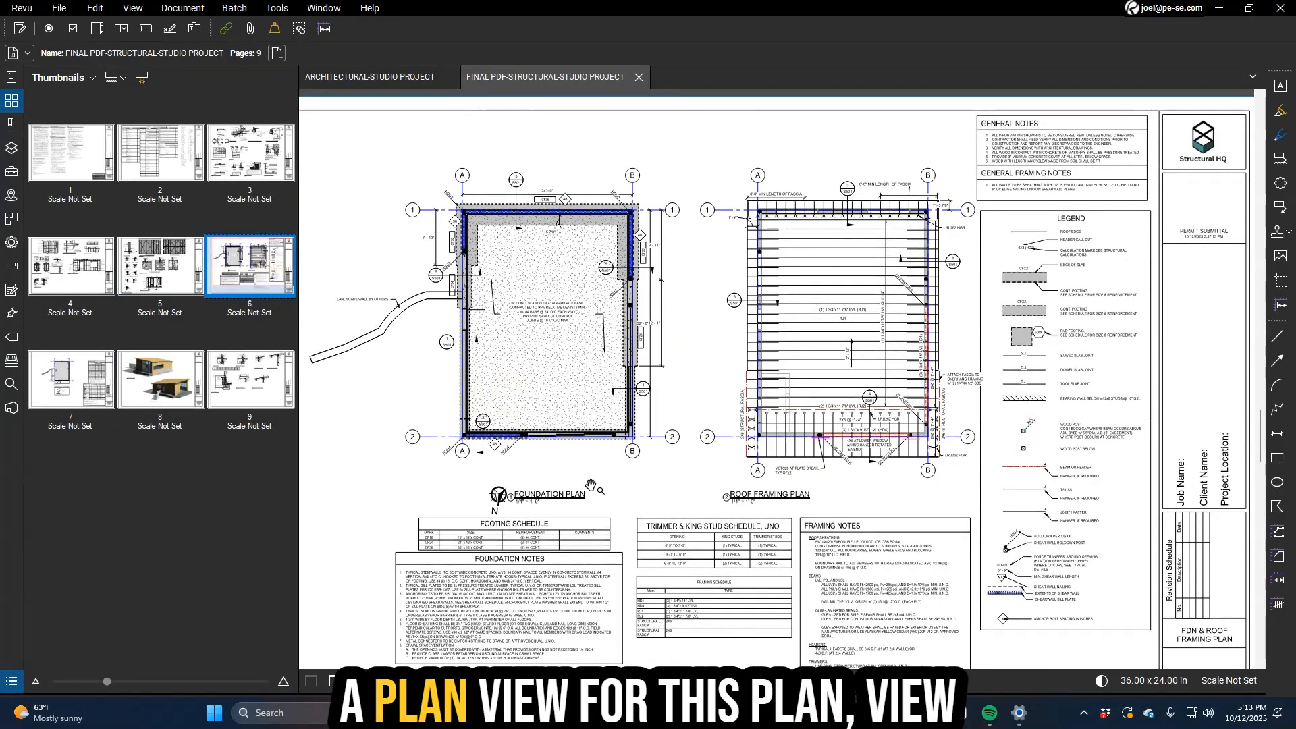
left_click_drag(591, 485, 597, 433)
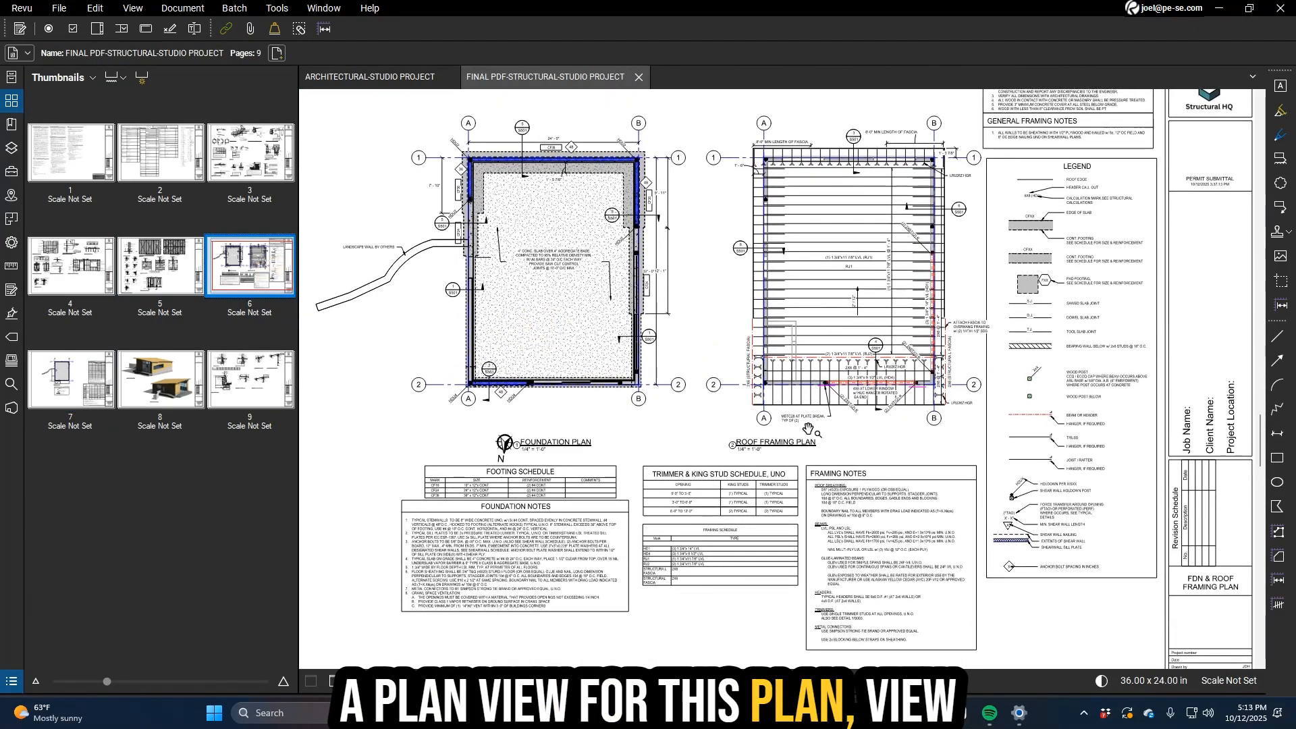
left_click(71, 377)
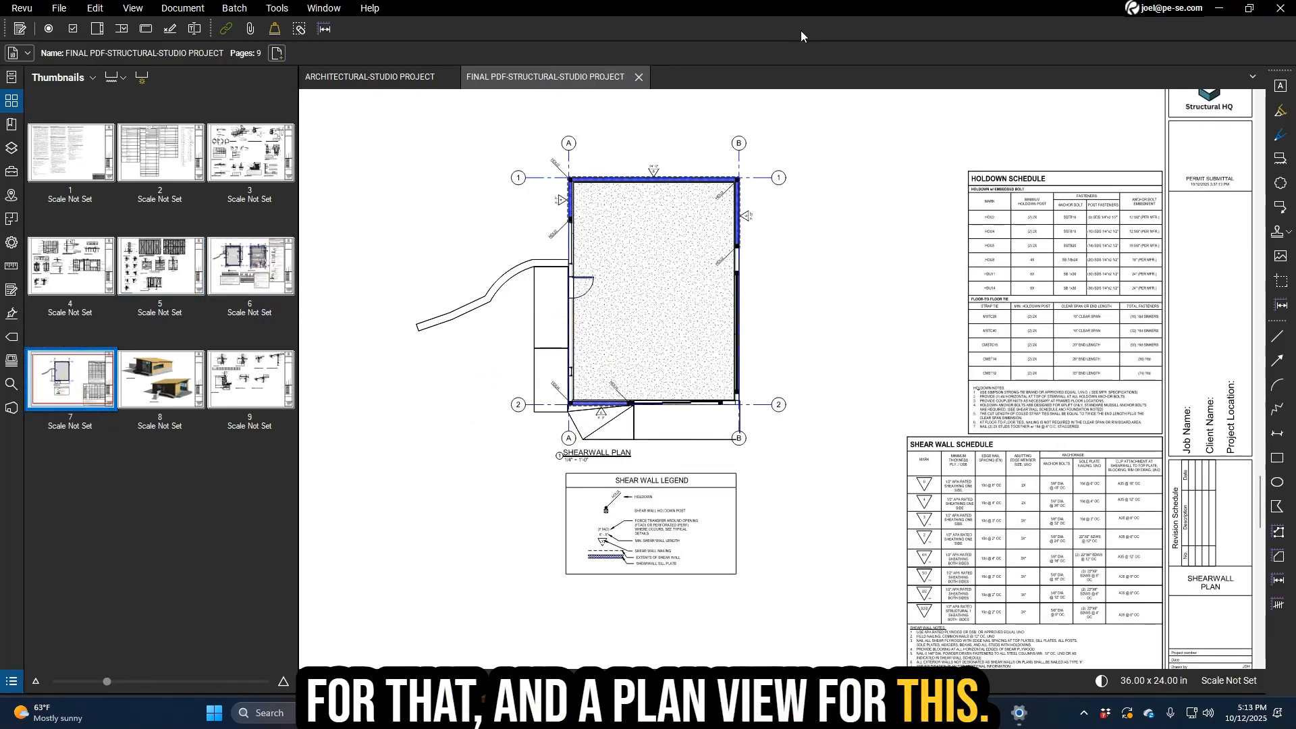
- Move the PDF window aside, switch back to Revit, check the MAIN LEVEL floor plan and show the MAIN LEVEL line in the RIGHT elevation
left_click_drag(766, 9, 1295, 61)
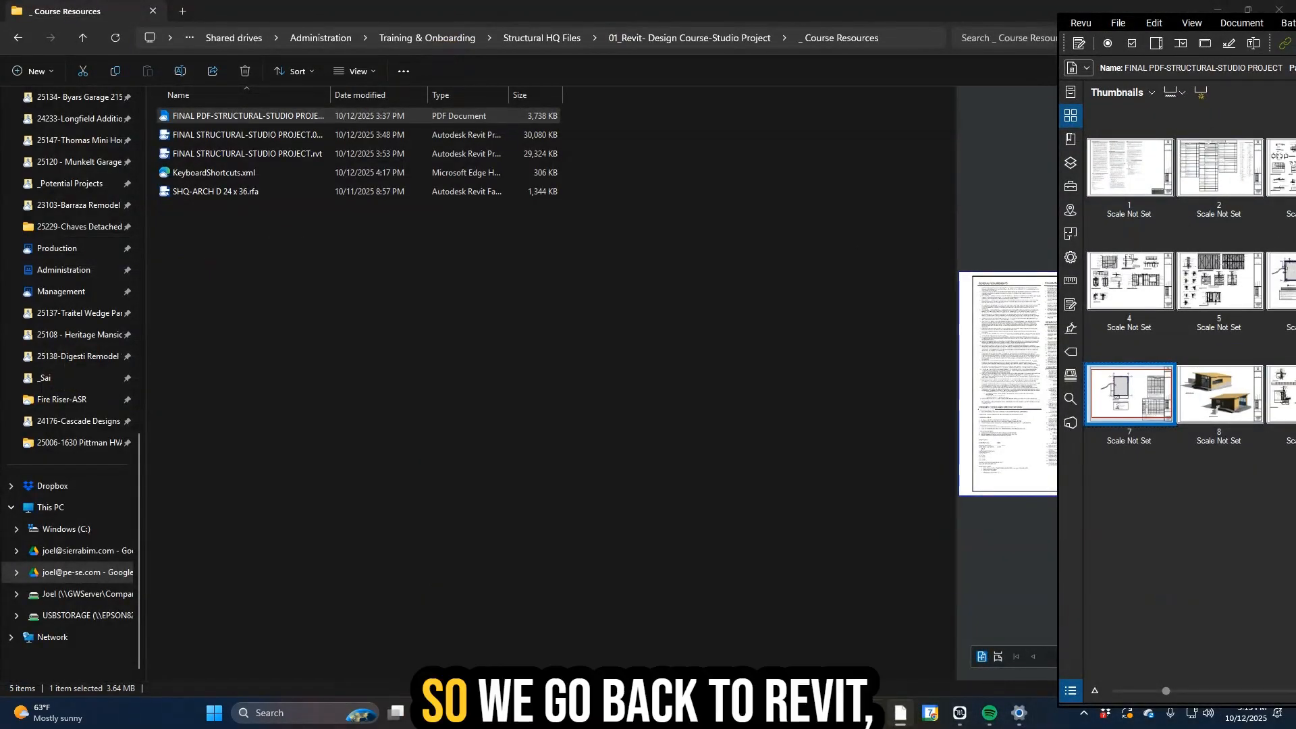
key("alt+Tab")
left_click(373, 125)
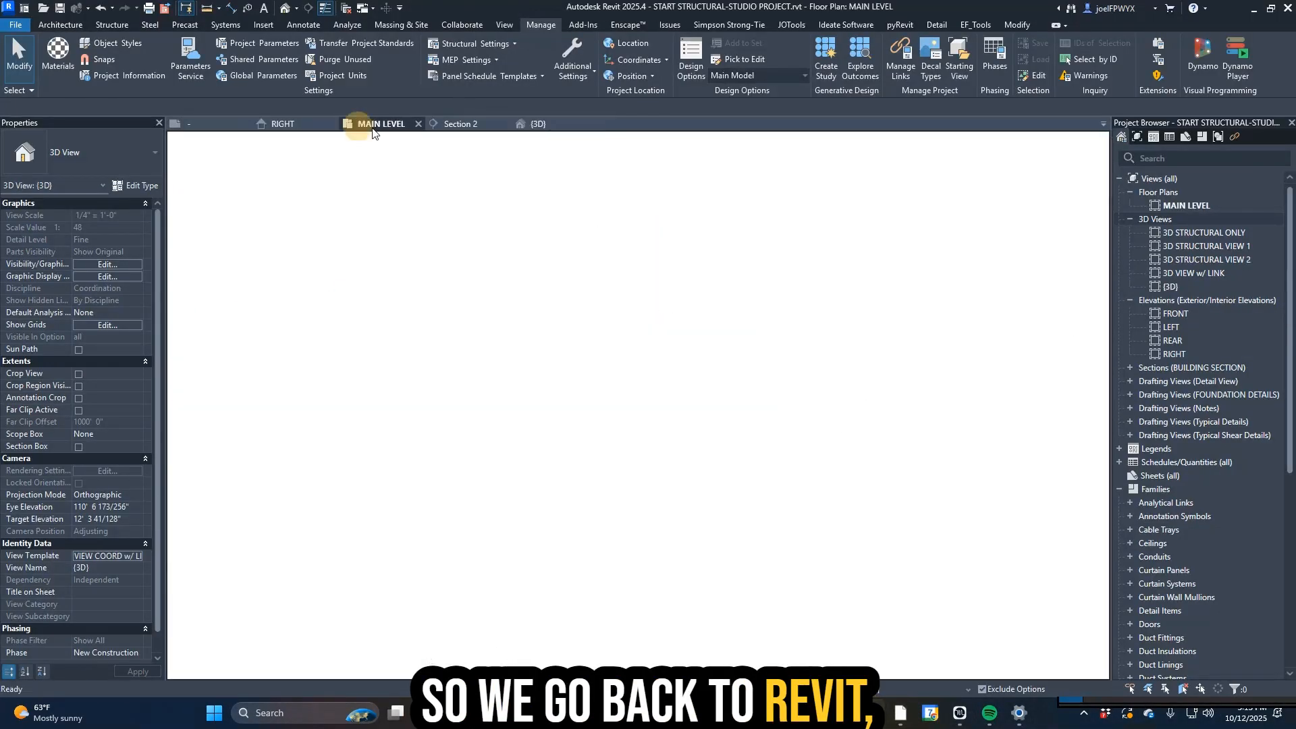
key("Escape")
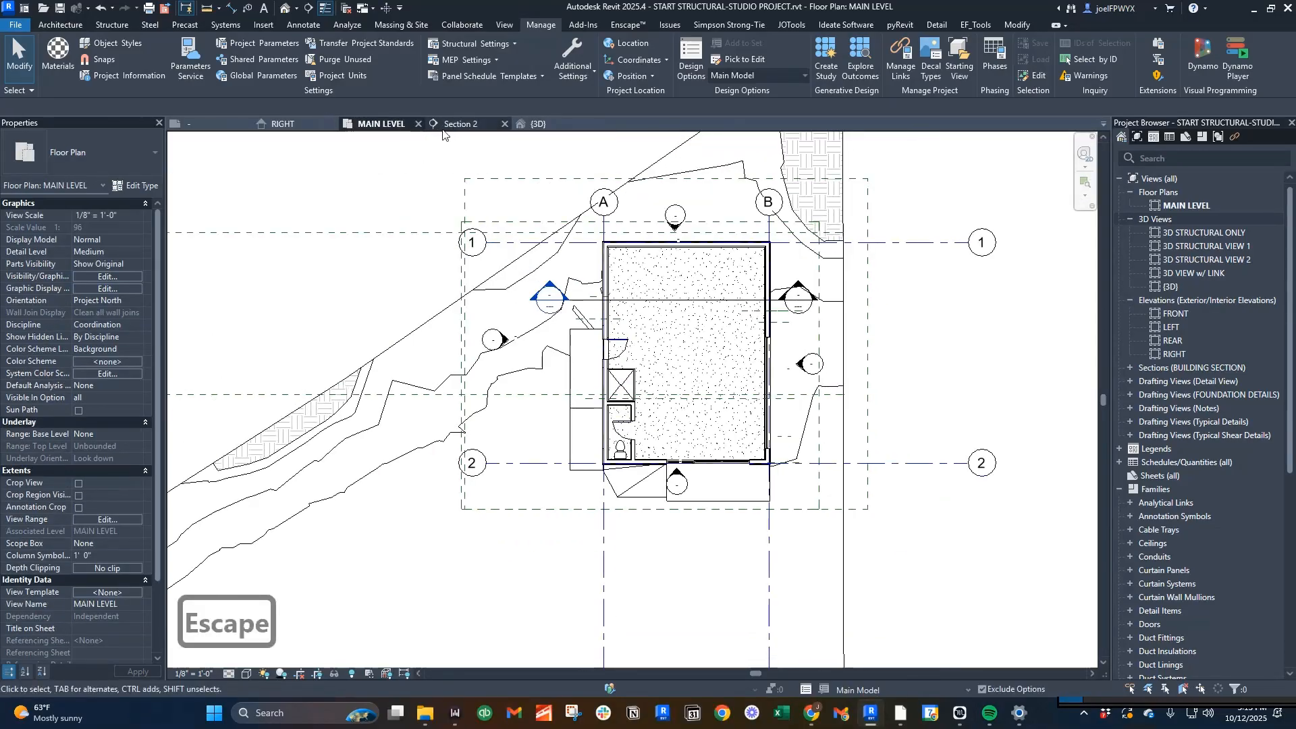
left_click(282, 124)
scroll(857, 528, "up", 3)
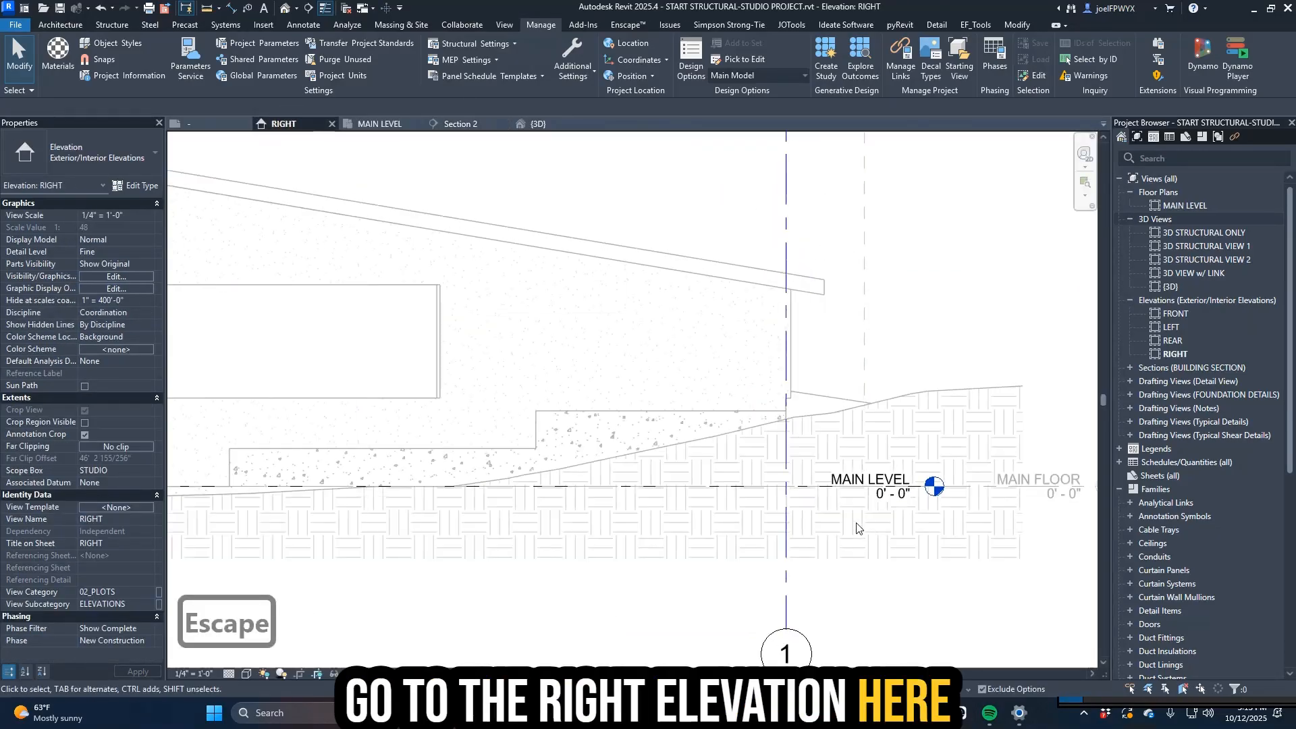
- Examine the MAIN LEVEL line against the linked building's slab, stepped concrete and grade in the RIGHT elevation
key("Escape")
scroll(856, 528, "down", 1)
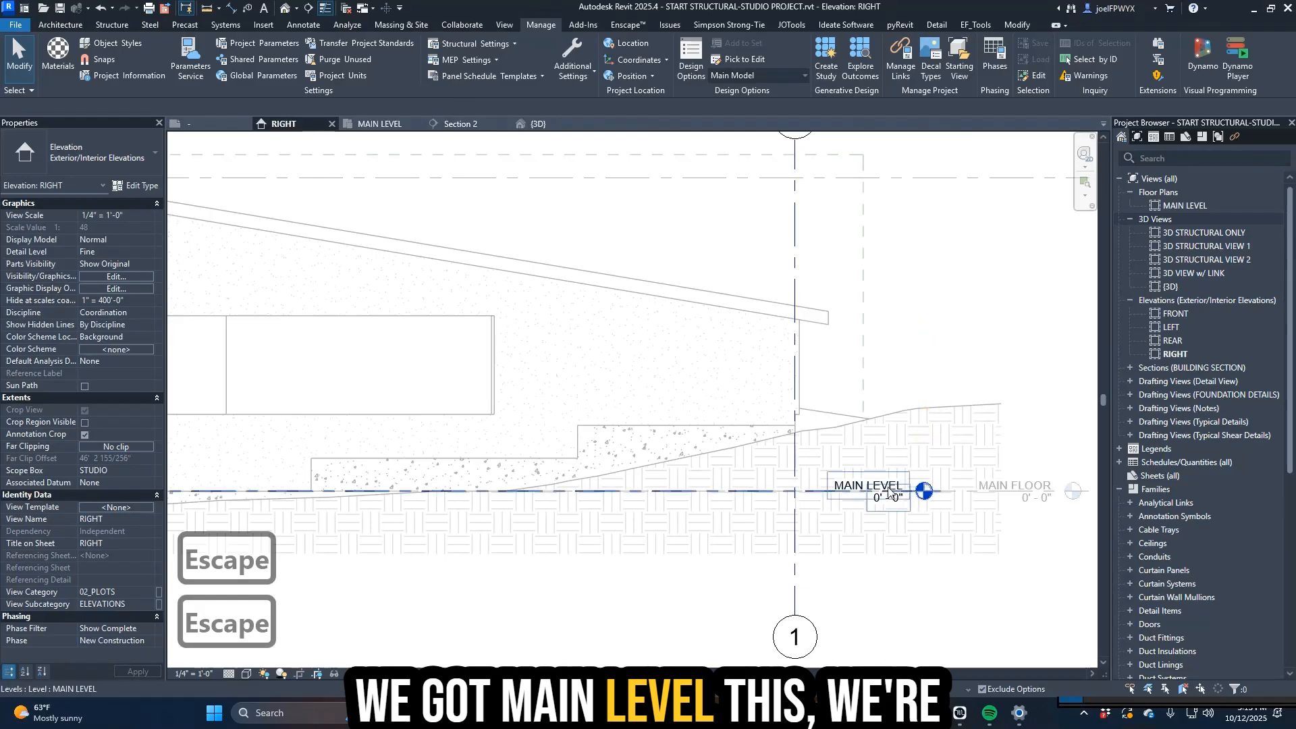
scroll(864, 502, "down", 4)
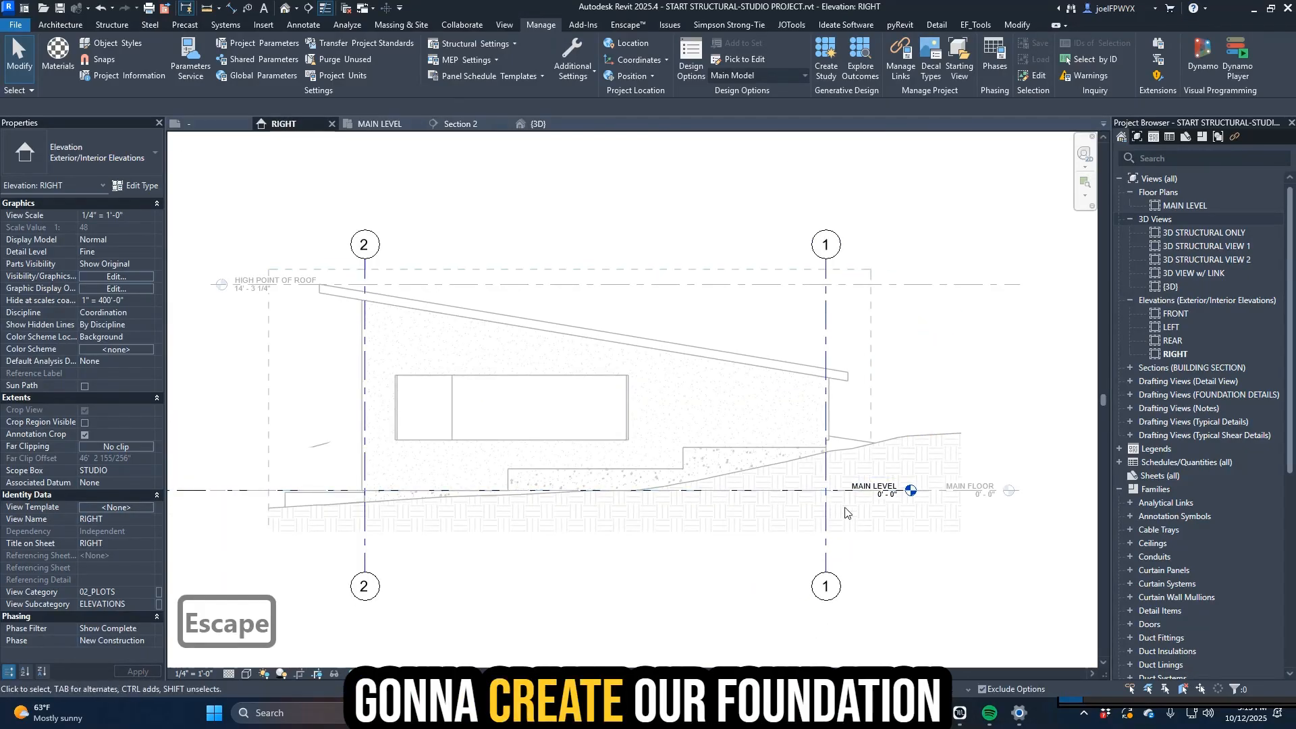
scroll(845, 511, "up", 3)
scroll(857, 506, "down", 2)
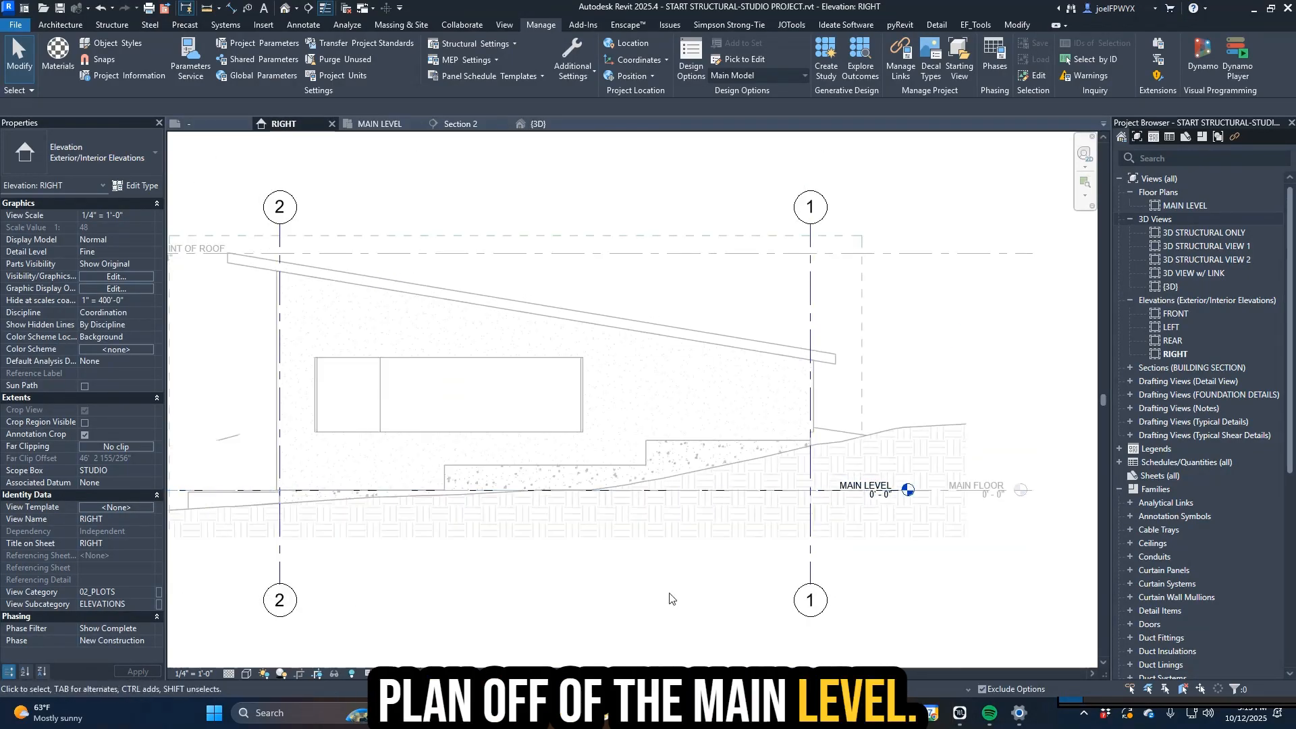
scroll(904, 523, "up", 2)
left_click(830, 490)
scroll(828, 518, "up", 1)
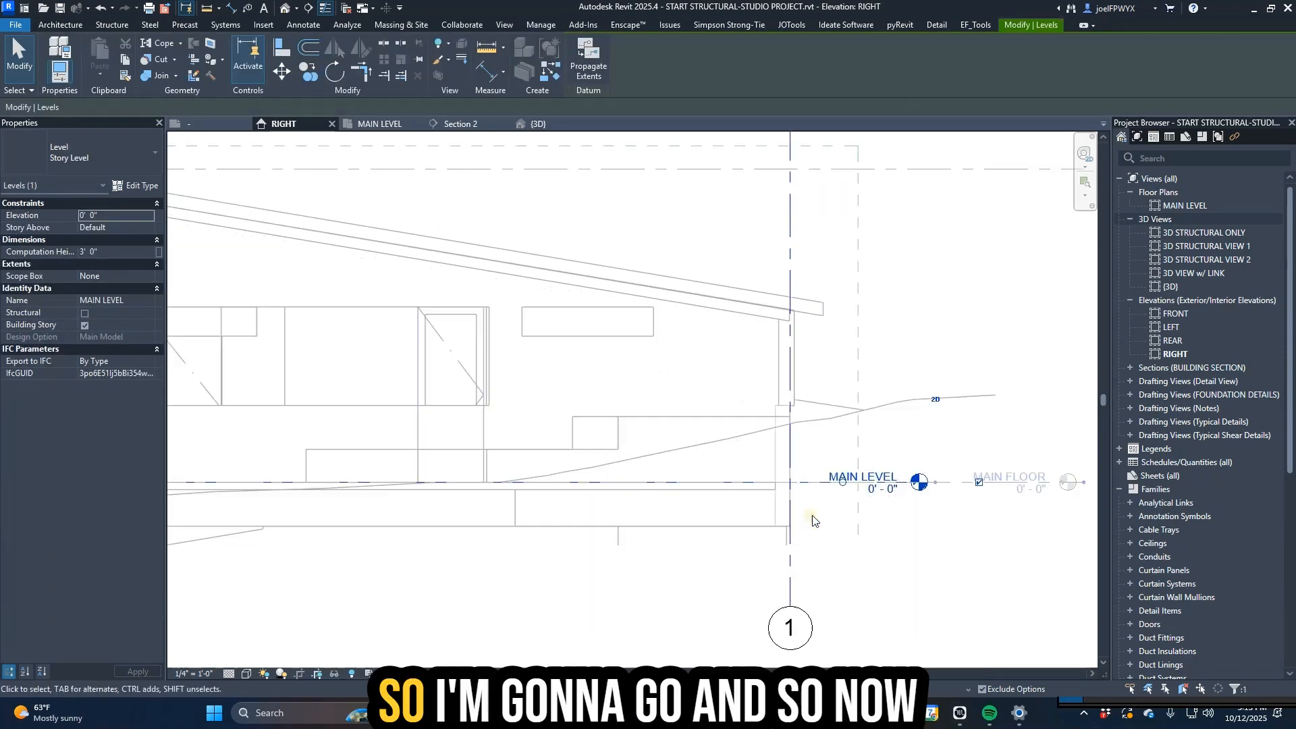
scroll(796, 513, "down", 3)
key("Escape")
scroll(787, 521, "up", 3)
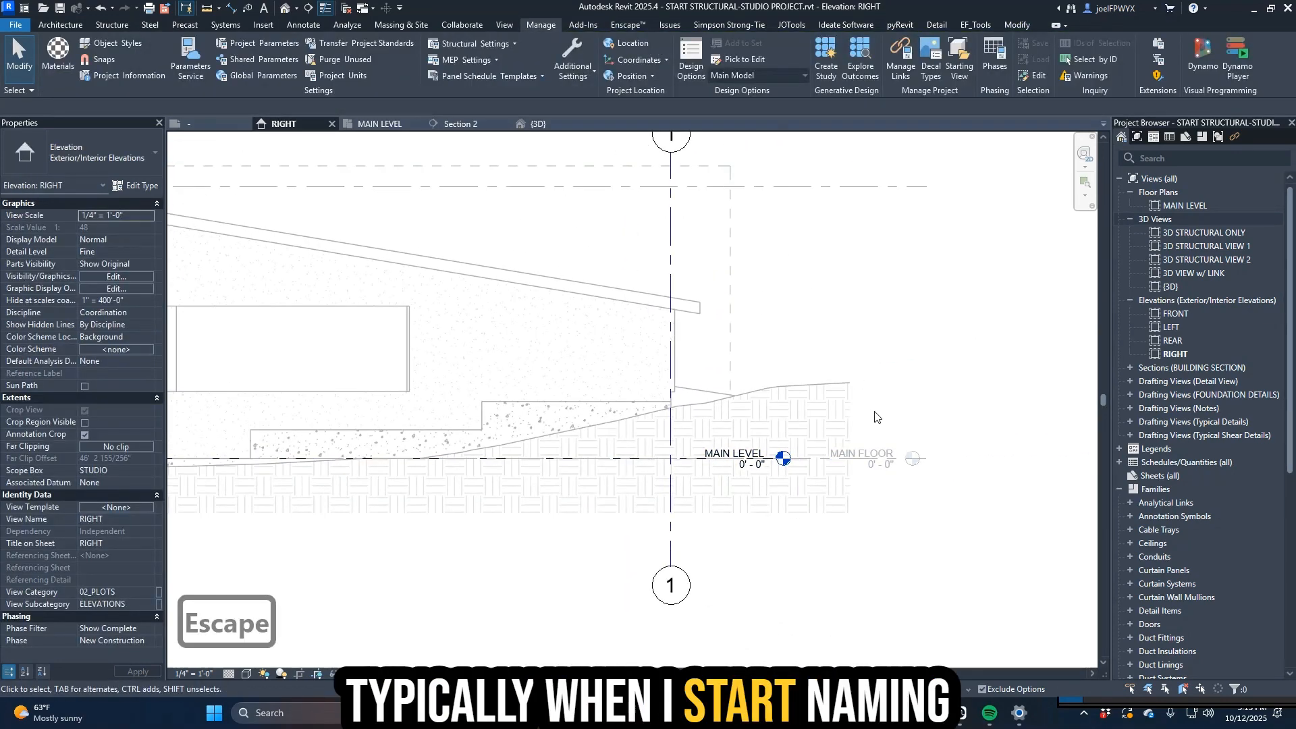
scroll(792, 482, "up", 2)
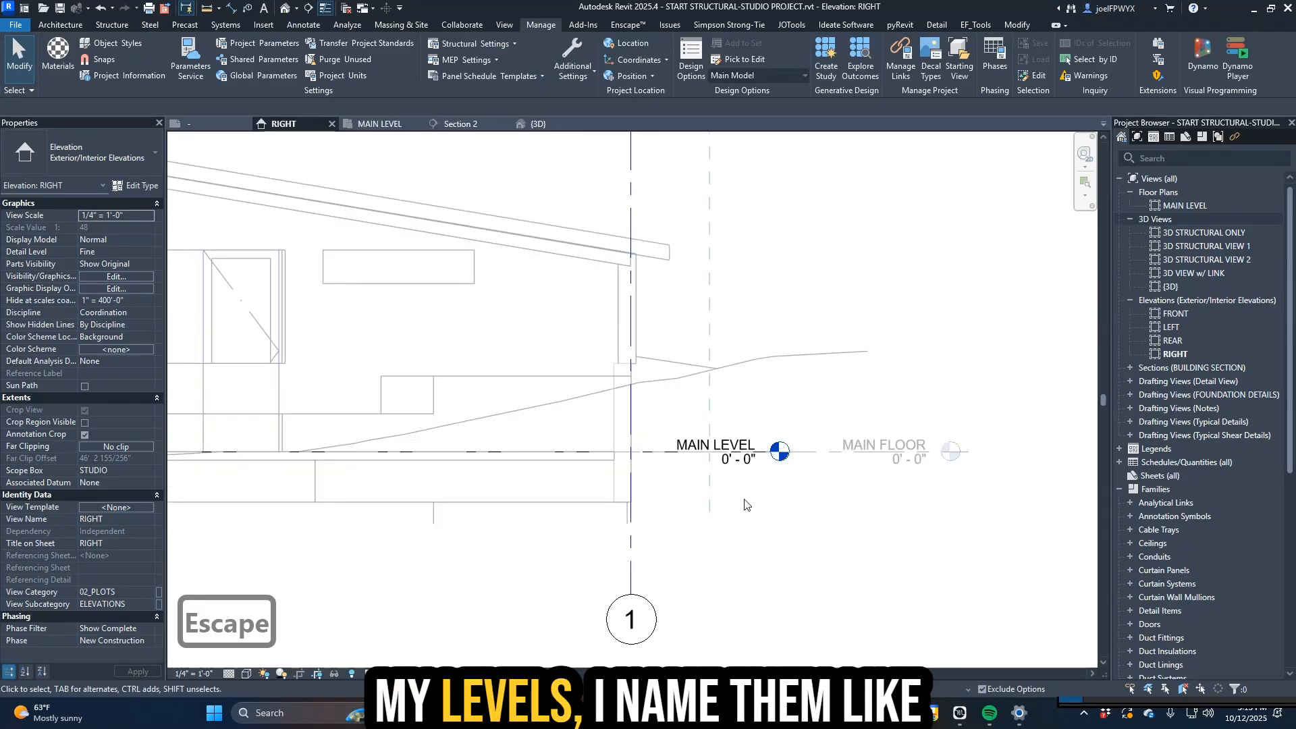
left_click(725, 451)
scroll(755, 386, "down", 3)
middle_click_drag(761, 403, 891, 375)
key("Escape")
key("Escape")
middle_click_drag(895, 487, 893, 526)
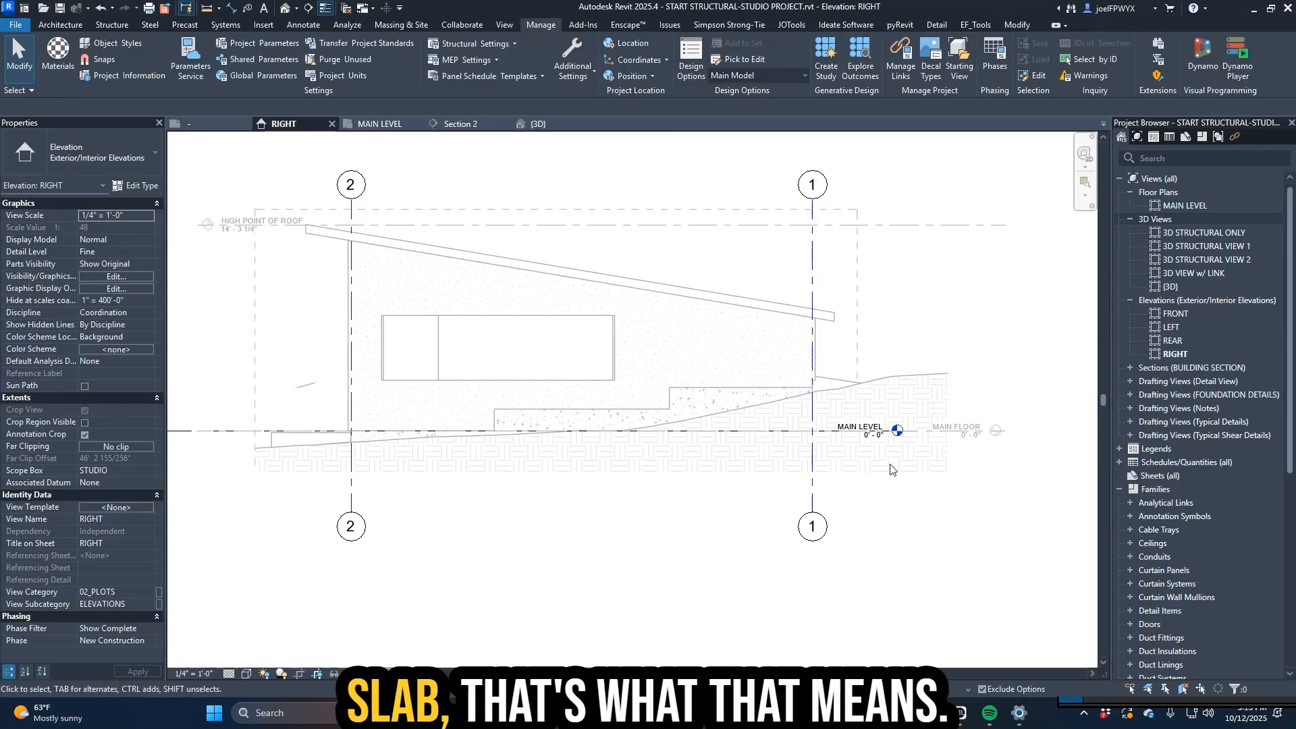
- Rename the MAIN LEVEL level to TO SLAB, renaming the corresponding views as well and suppressing that question in future
scroll(853, 424, "up", 2)
double_click(863, 426)
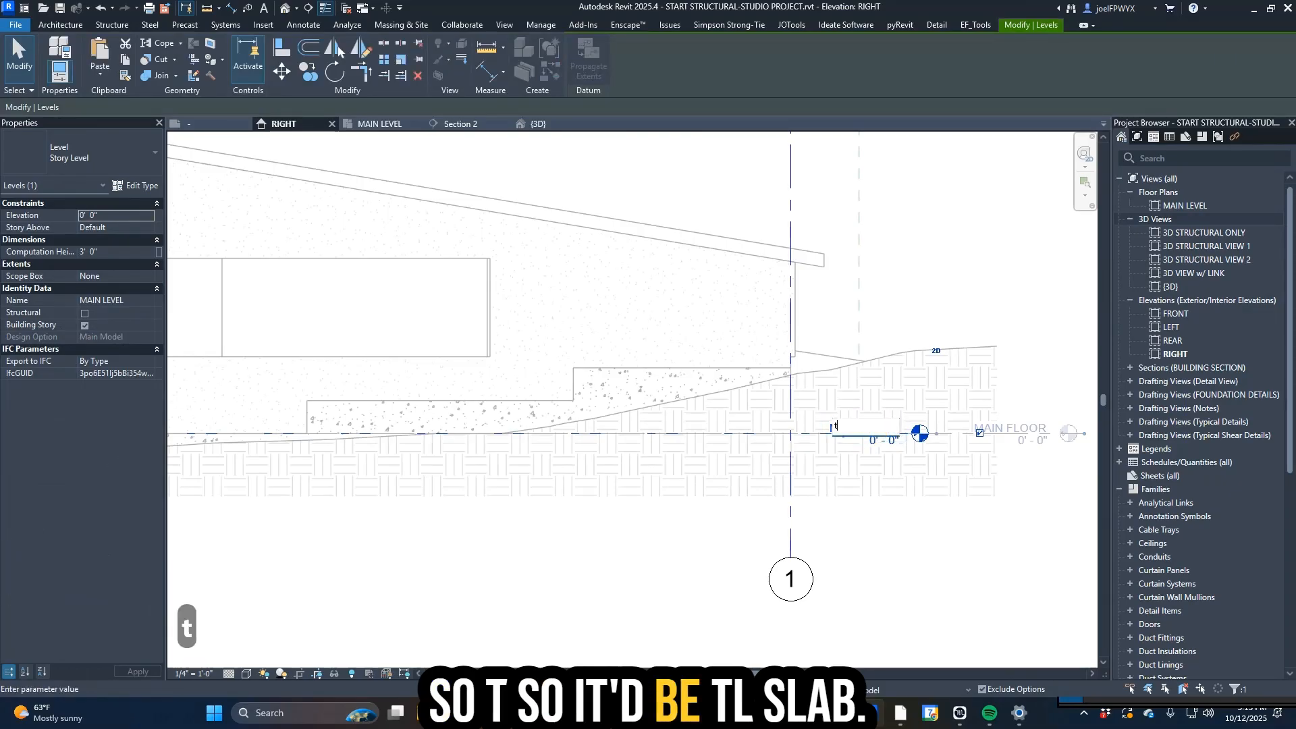
key("BackSpace")
key("BackSpace")
key("Caps_Lock")
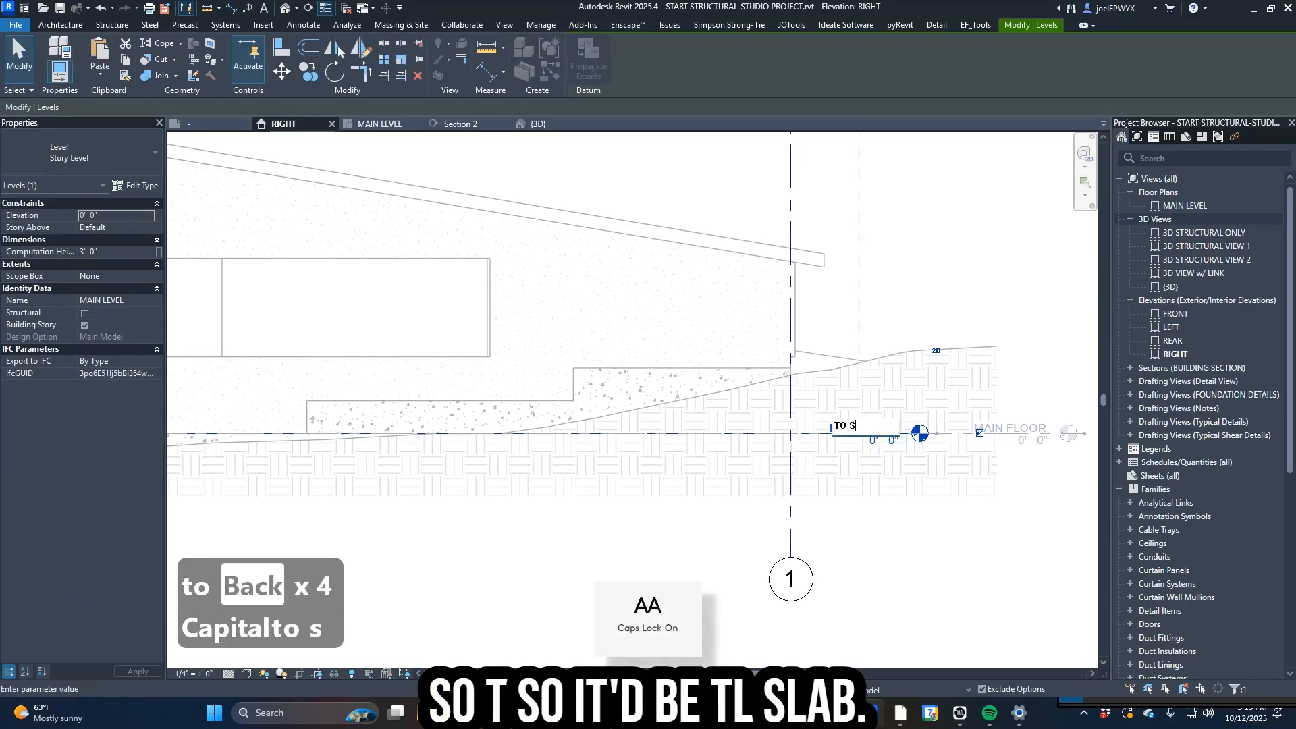
key("Return")
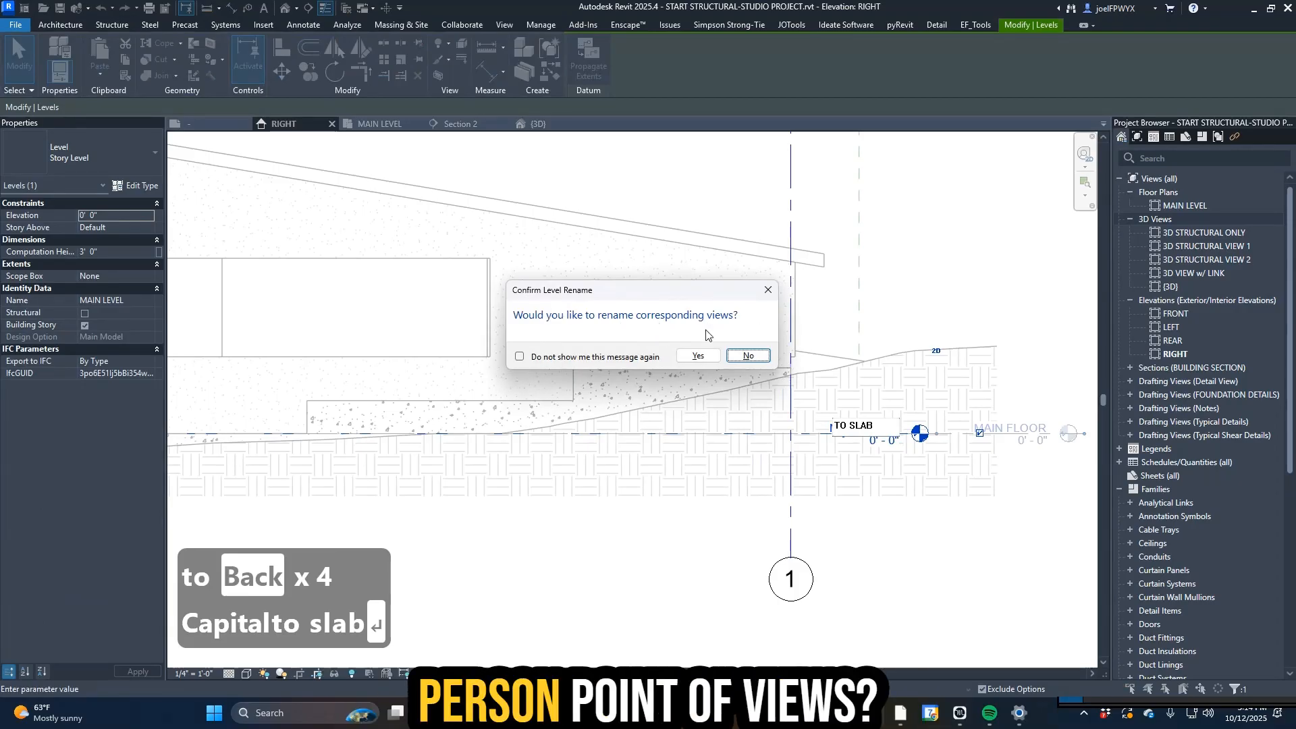
left_click(519, 357)
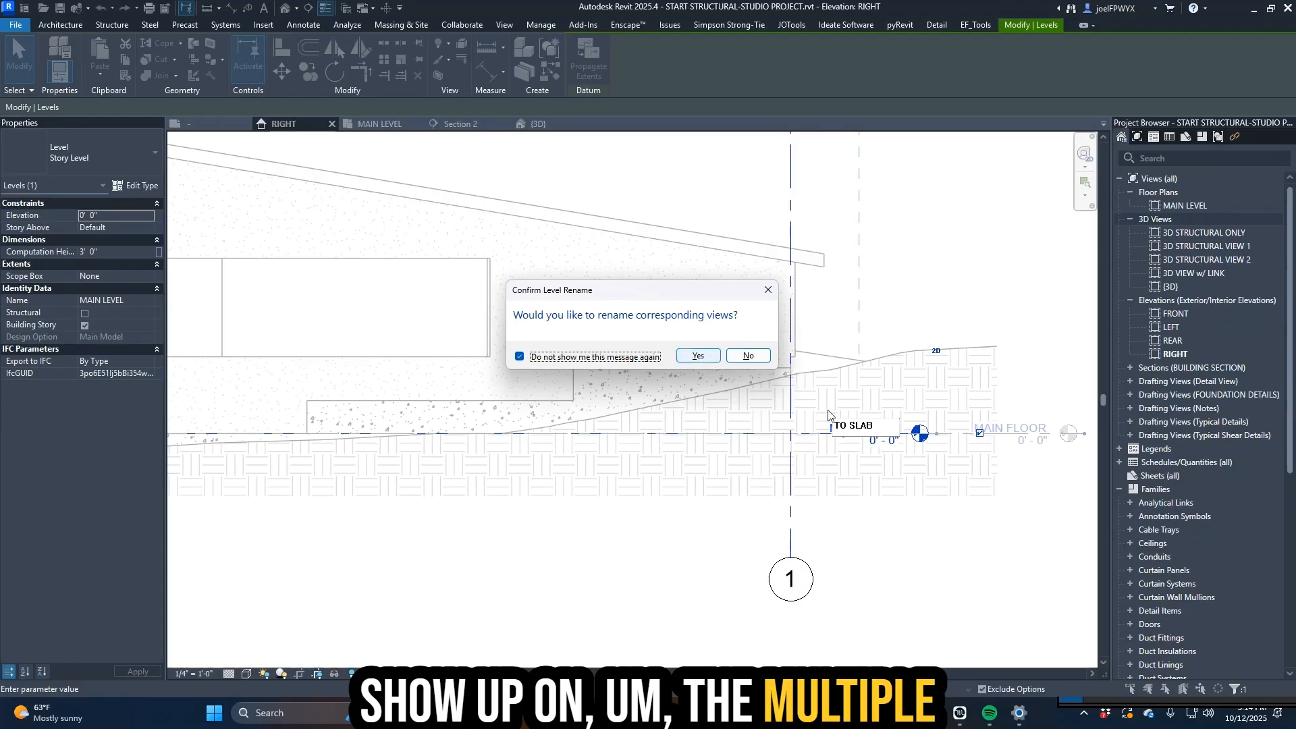
left_click(699, 357)
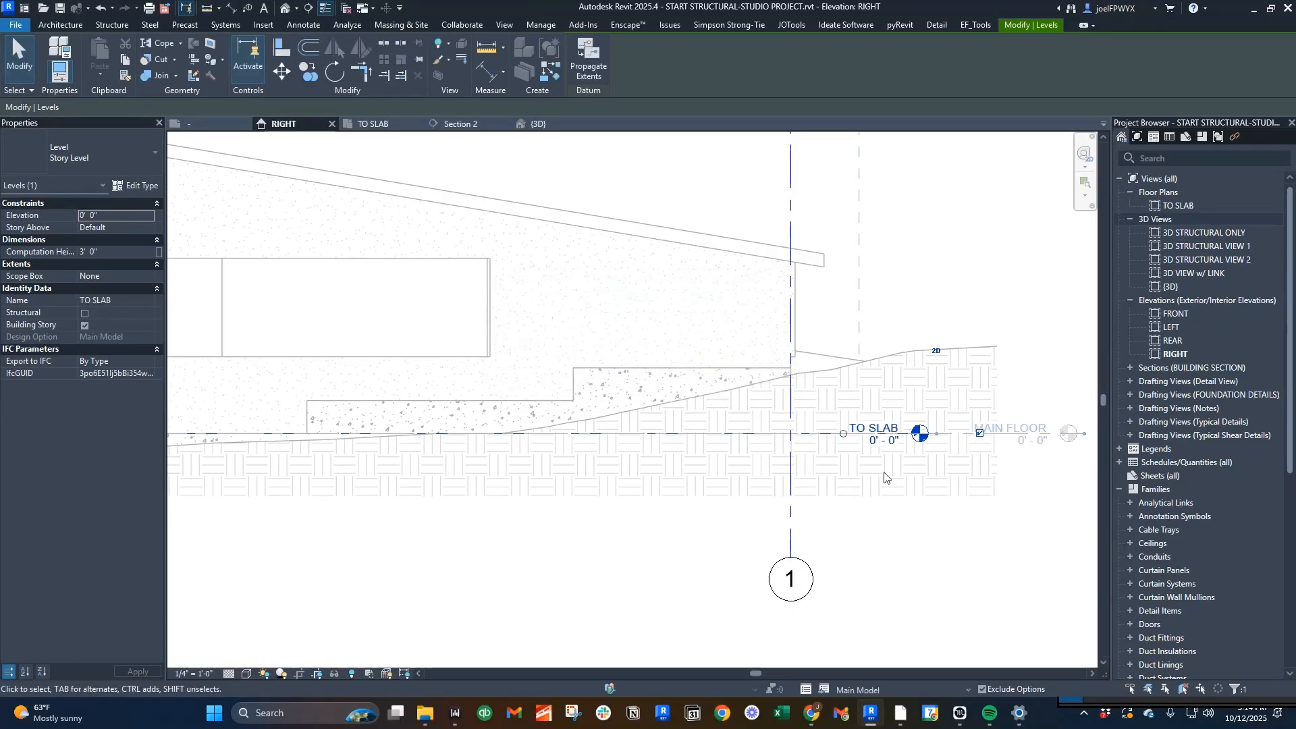
- Undo the level rename and check the floor plan's name in the project's view list
key("ctrl+z")
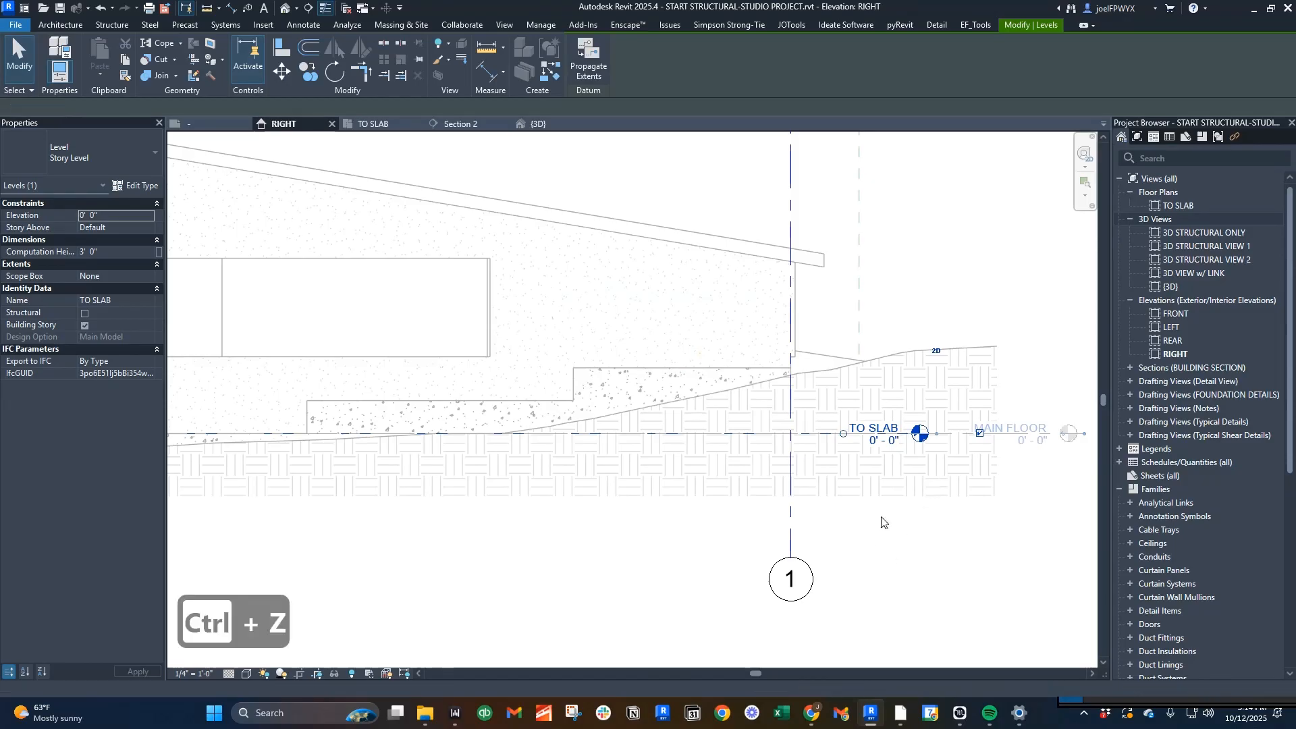
key("Escape")
key("Escape")
left_click(886, 441)
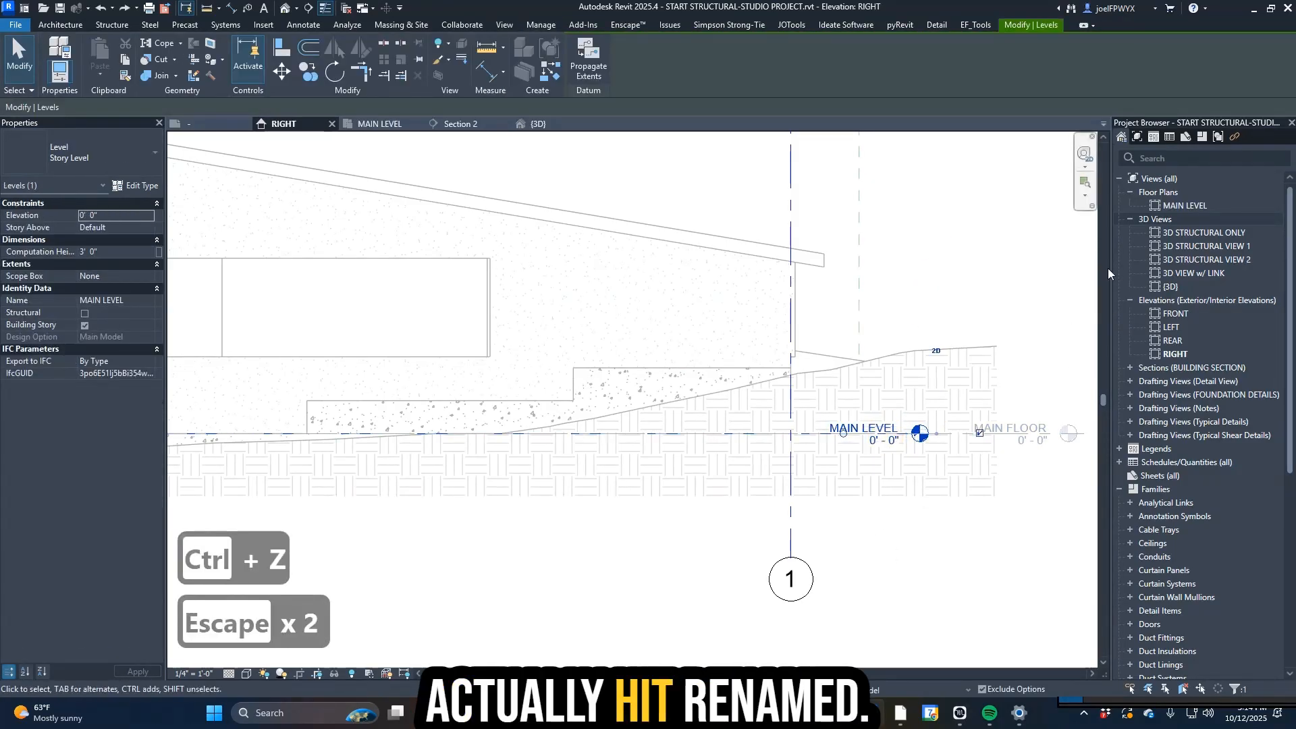
key("Escape")
left_click(1184, 205)
- Rename the MAIN LEVEL level in the RIGHT elevation to TO SLAB
left_click(861, 429)
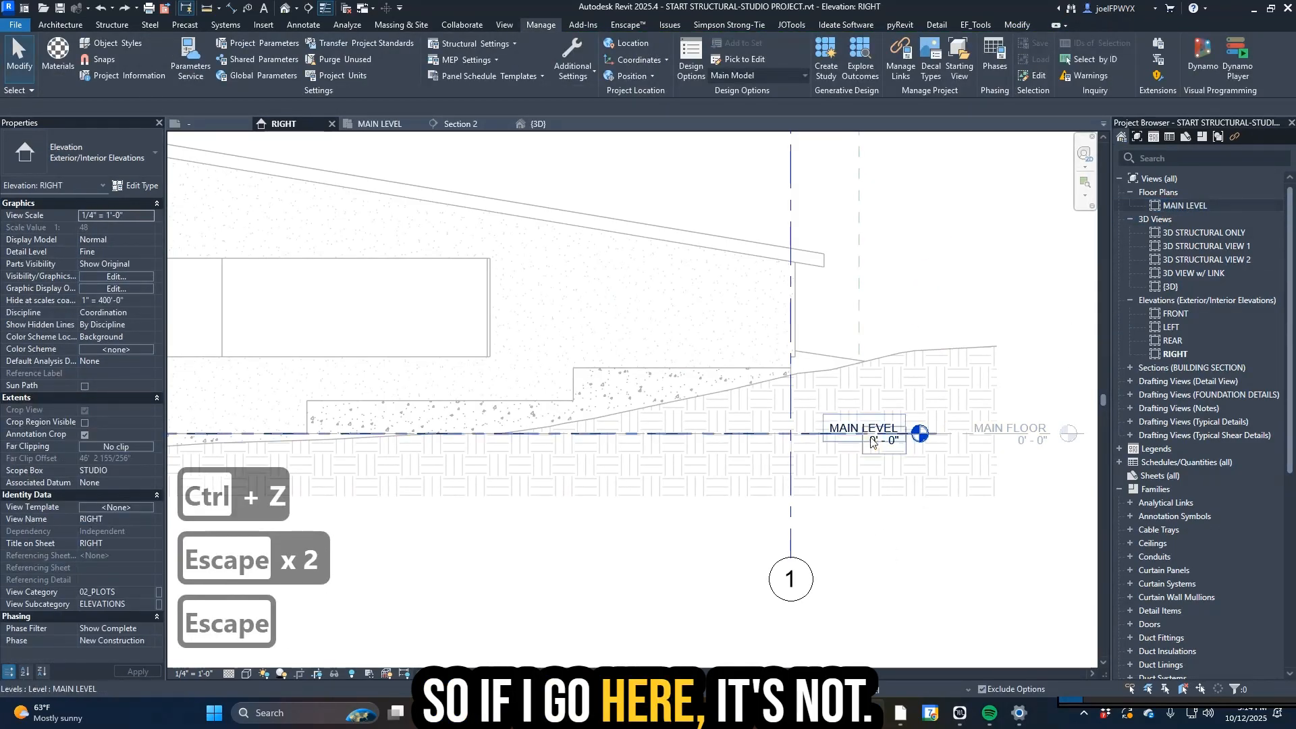
type("to slab")
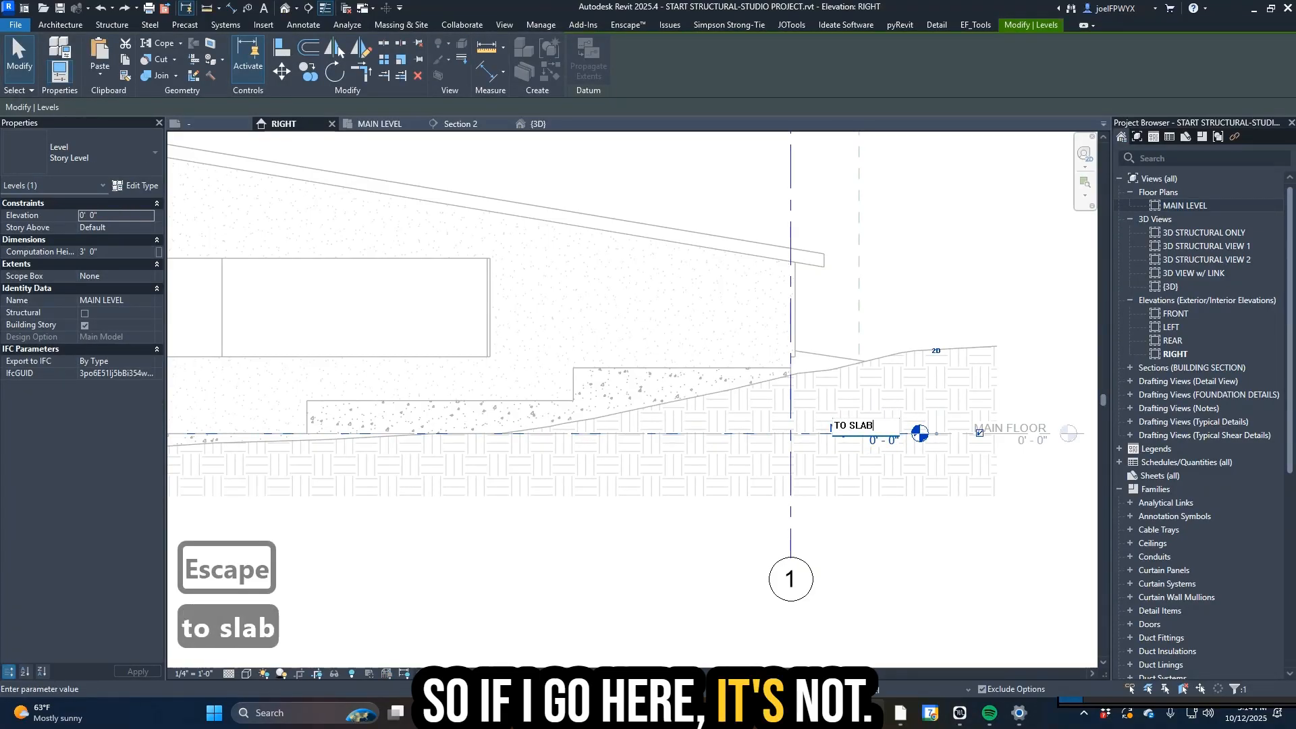
key("Return")
key("Escape")
key("Escape")
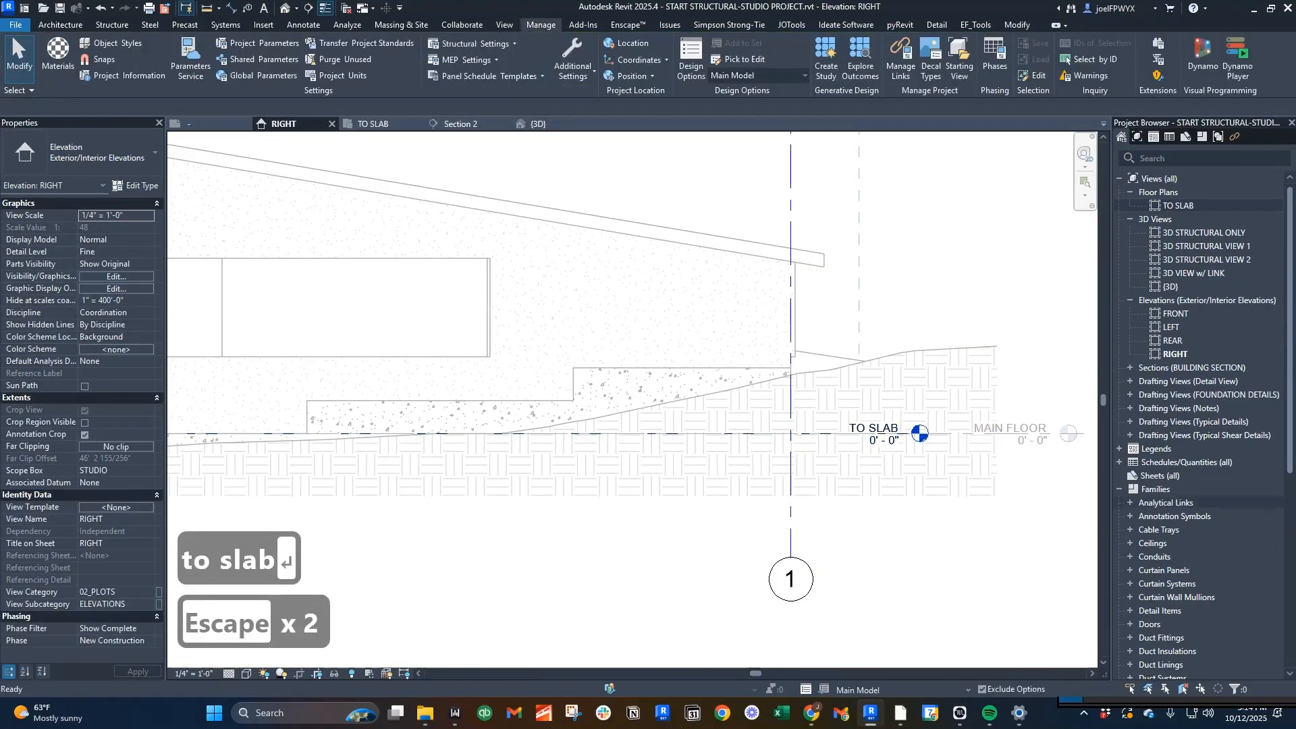
- Examine the renamed 0' - 0" level line against the linked slab, stepped concrete and roof across the RIGHT elevation
key("Escape")
scroll(936, 422, "down", 1)
middle_click_drag(936, 428, 879, 405)
scroll(820, 432, "up", 1)
middle_click_drag(815, 432, 886, 390)
scroll(863, 385, "down", 1)
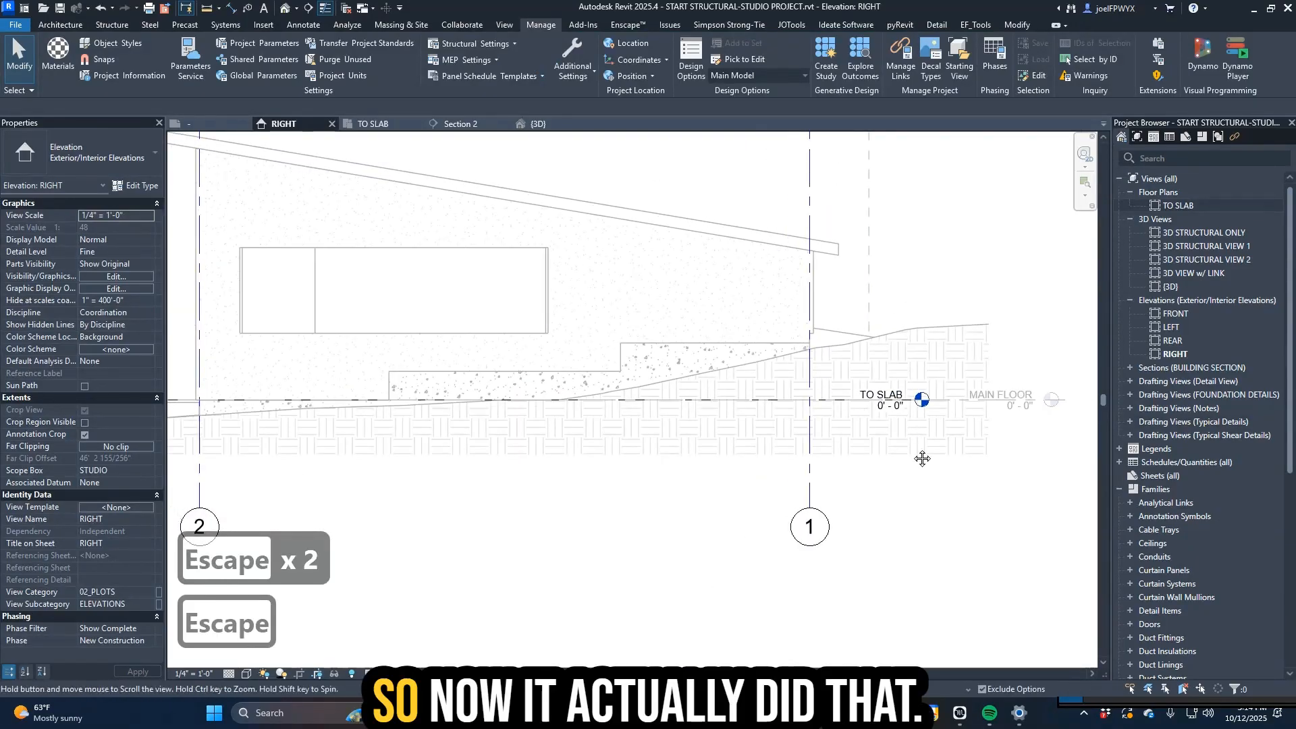
middle_click_drag(923, 457, 911, 495)
scroll(890, 456, "up", 1)
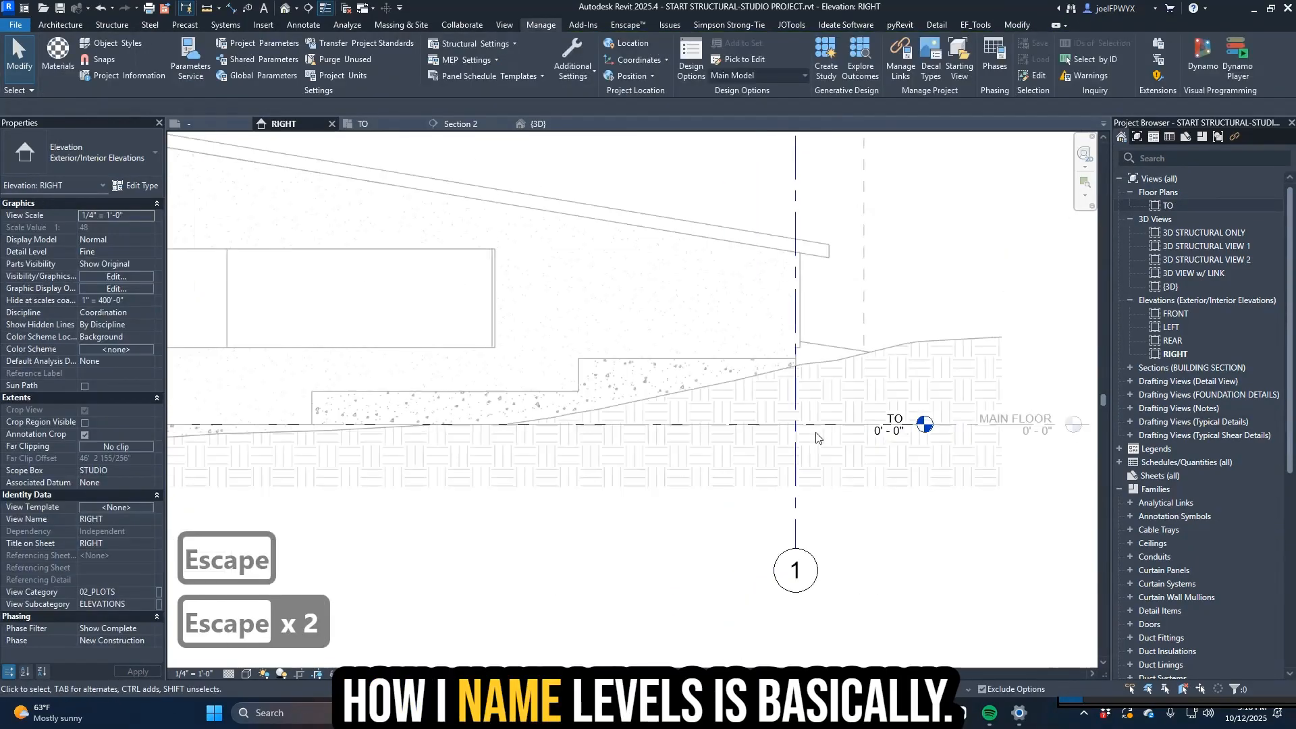
middle_click_drag(739, 476, 816, 468)
middle_click_drag(530, 458, 694, 468)
scroll(425, 453, "up", 2)
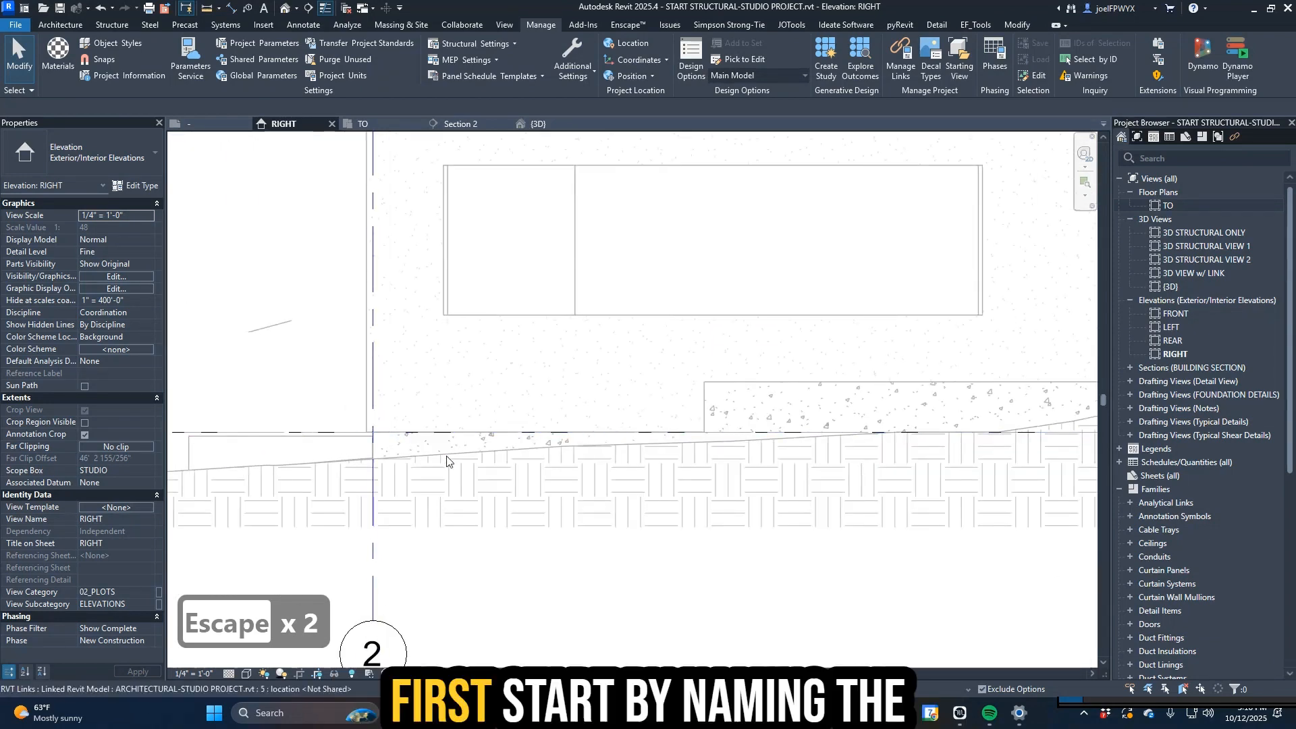
scroll(504, 454, "down", 2)
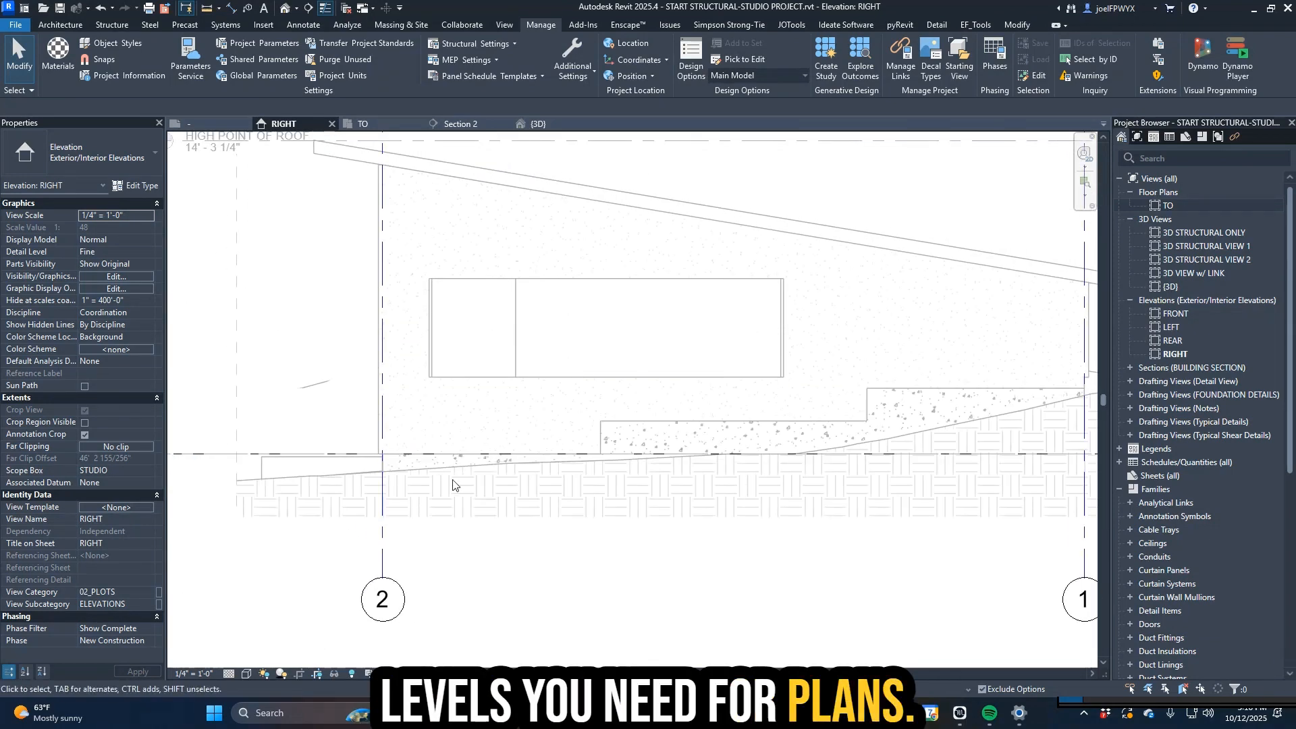
scroll(499, 485, "down", 1)
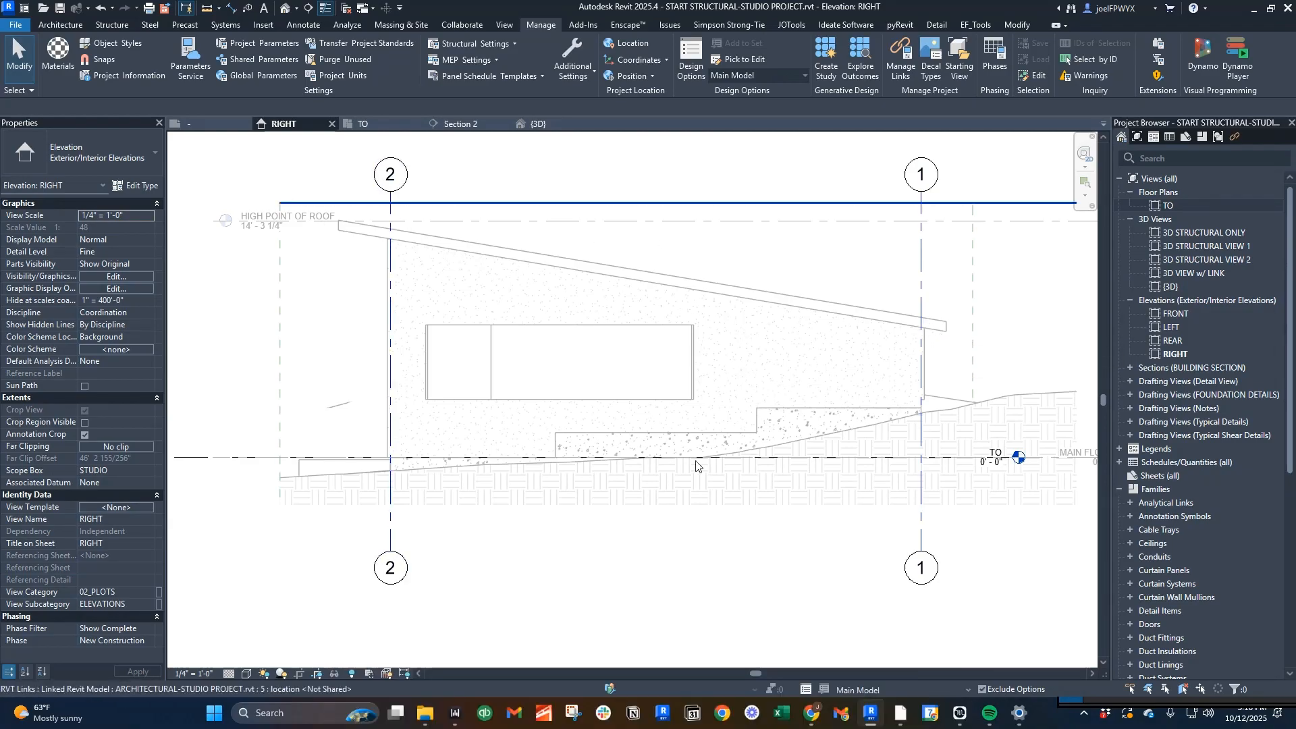
scroll(775, 457, "down", 2)
scroll(890, 459, "up", 3)
left_click(860, 467)
scroll(877, 513, "down", 3)
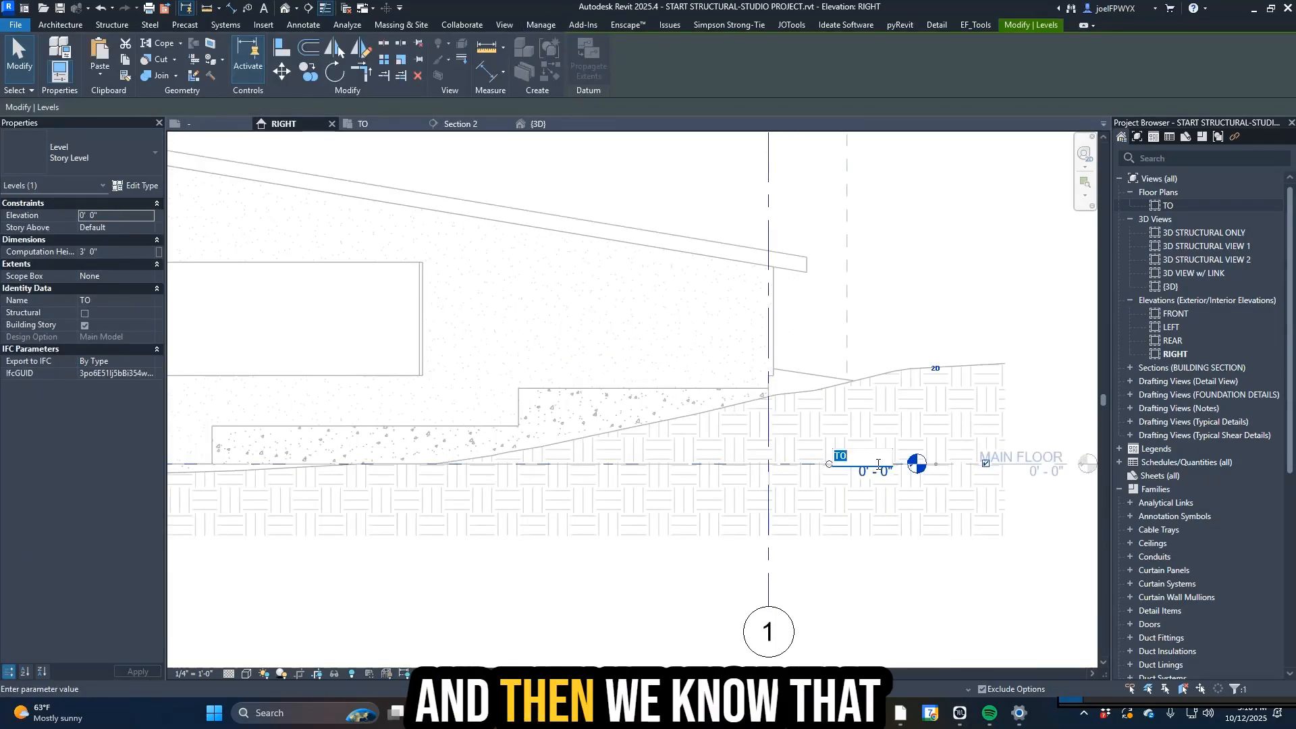
key("Escape")
scroll(648, 529, "down", 2)
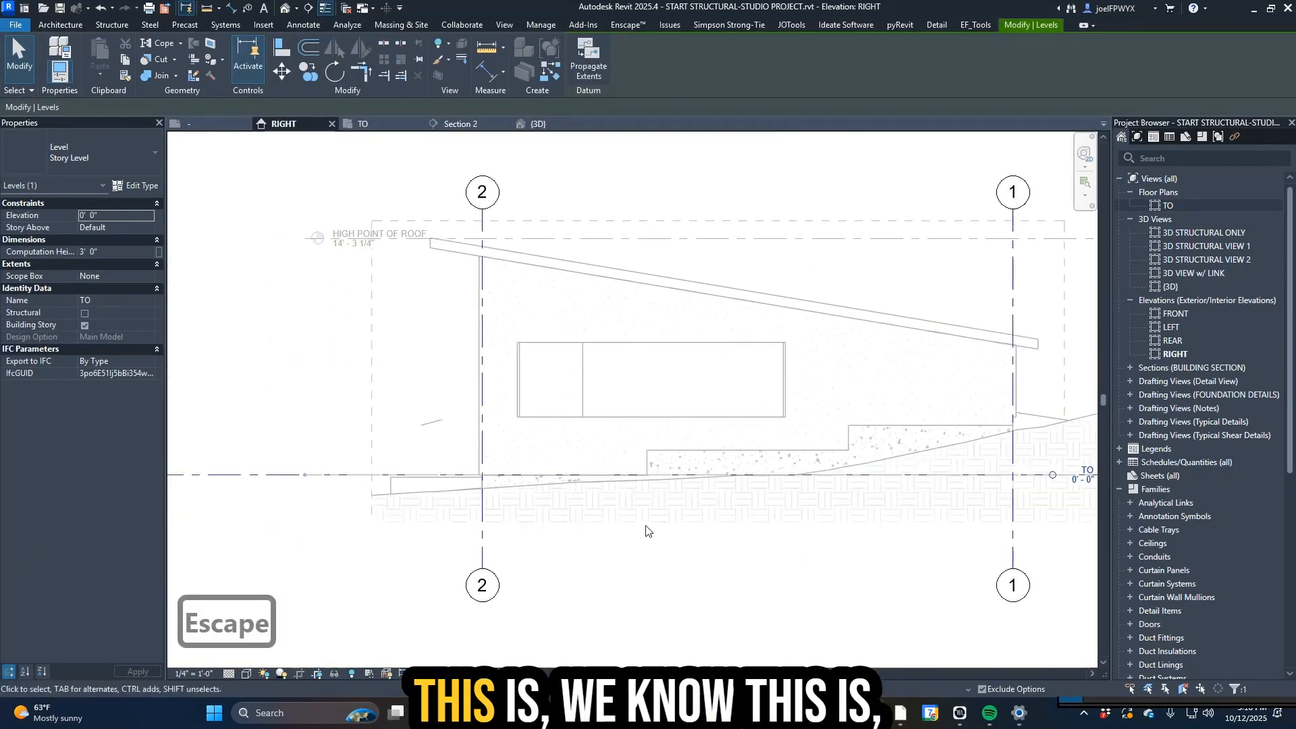
key("Escape")
scroll(800, 463, "down", 2)
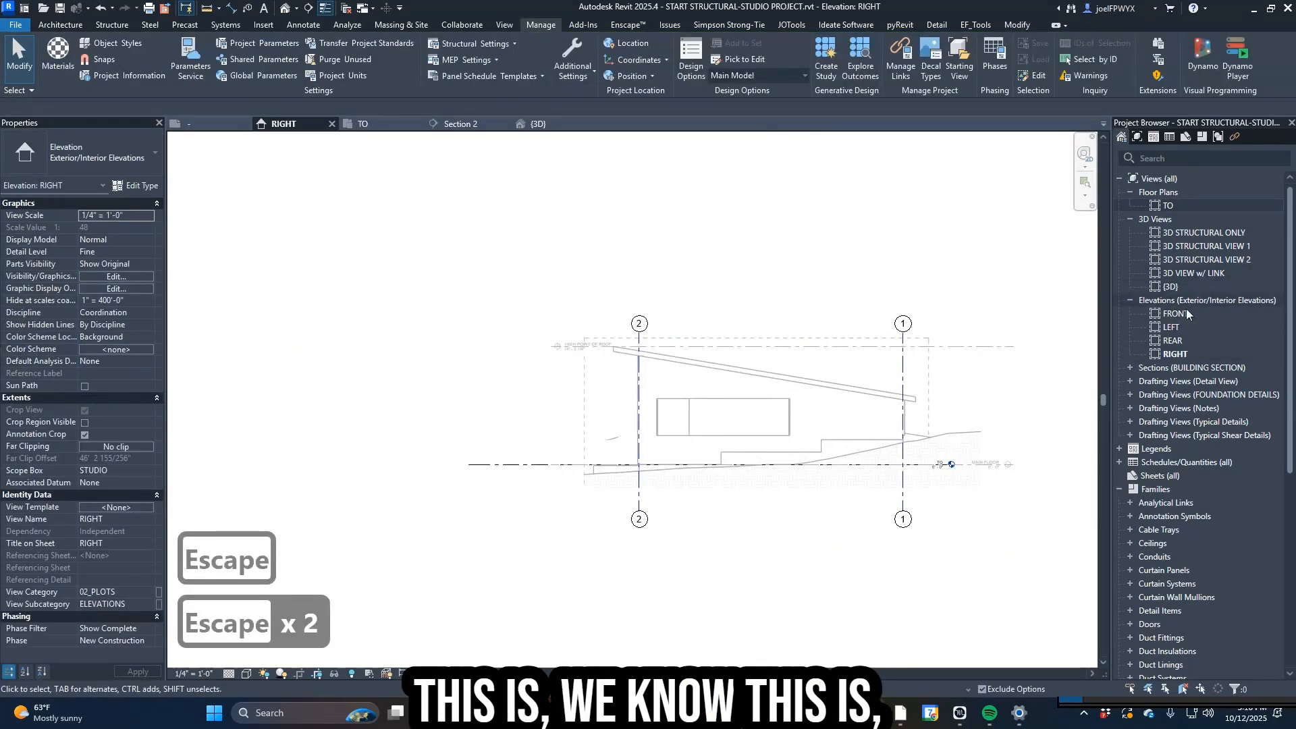
key("s")
key("e")
key("c")
key("Escape")
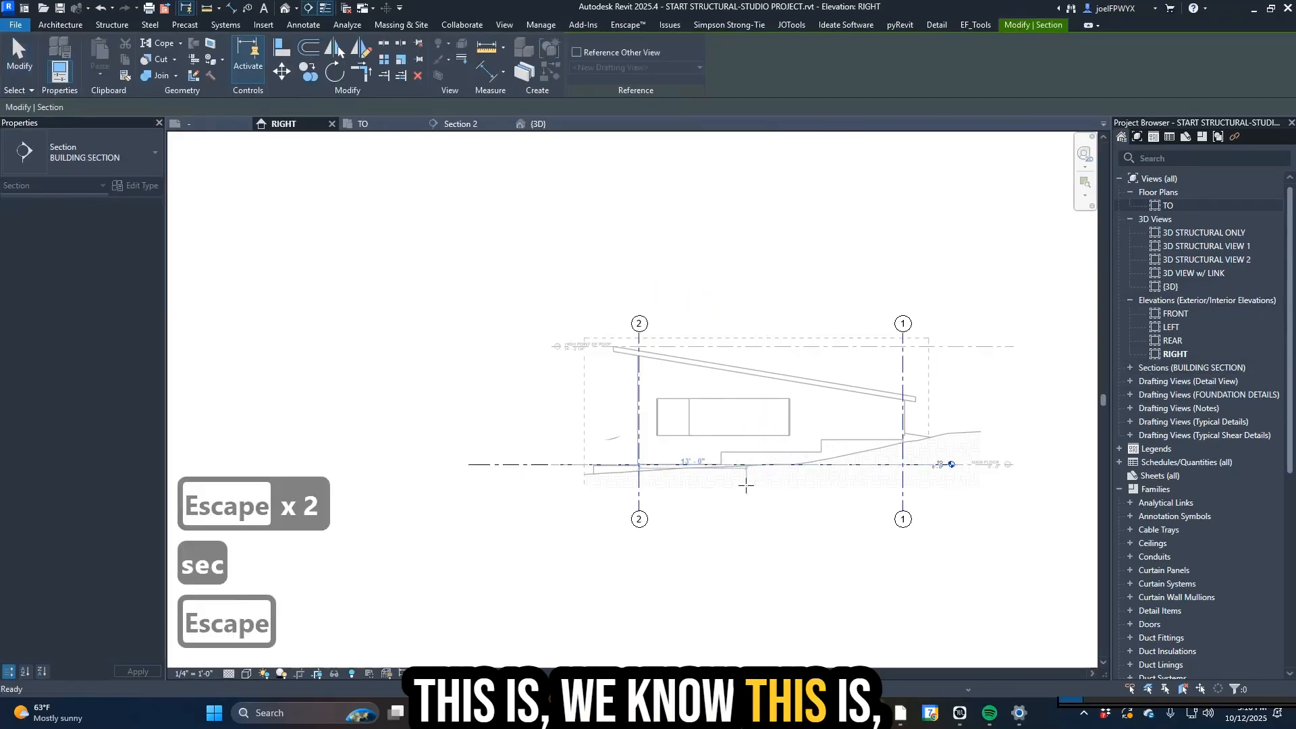
key("Escape")
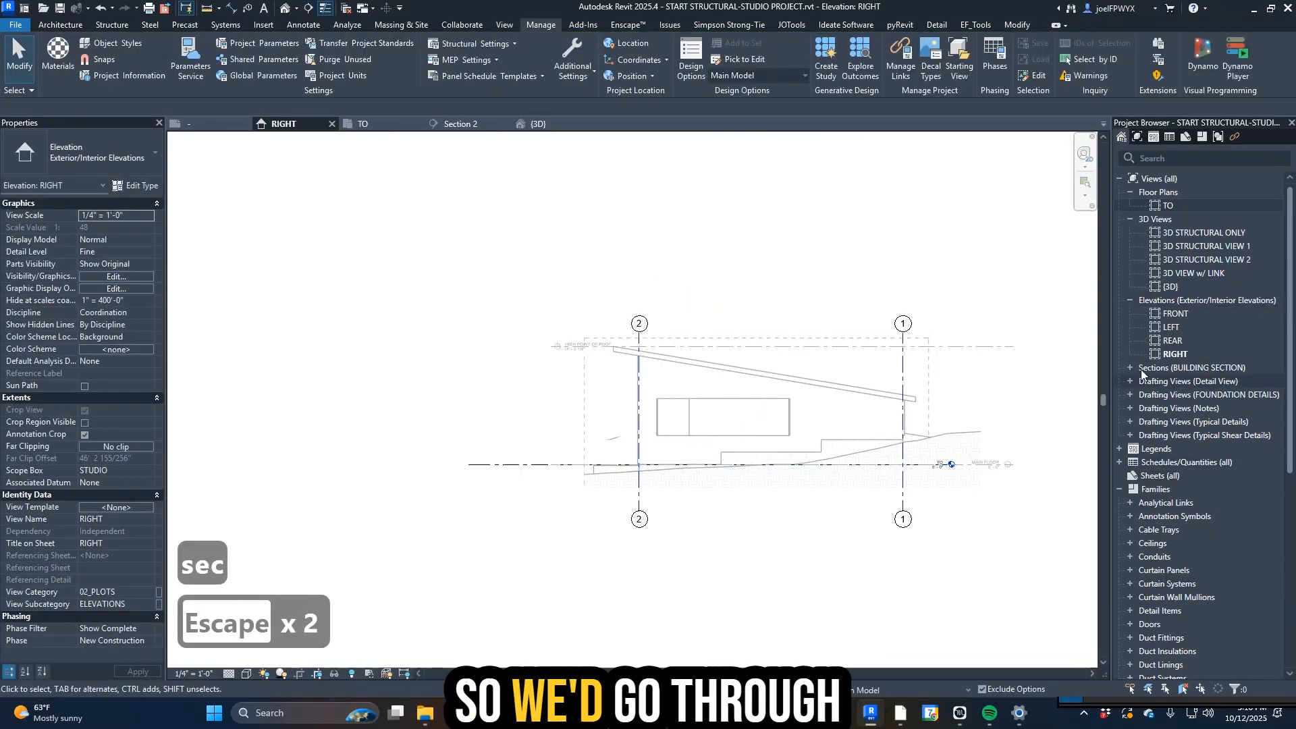
- Open the Section 1 and Section 2 building sections and inspect the slab edge at the foundation wall in Section 2
double_click(1154, 367)
double_click(1179, 381)
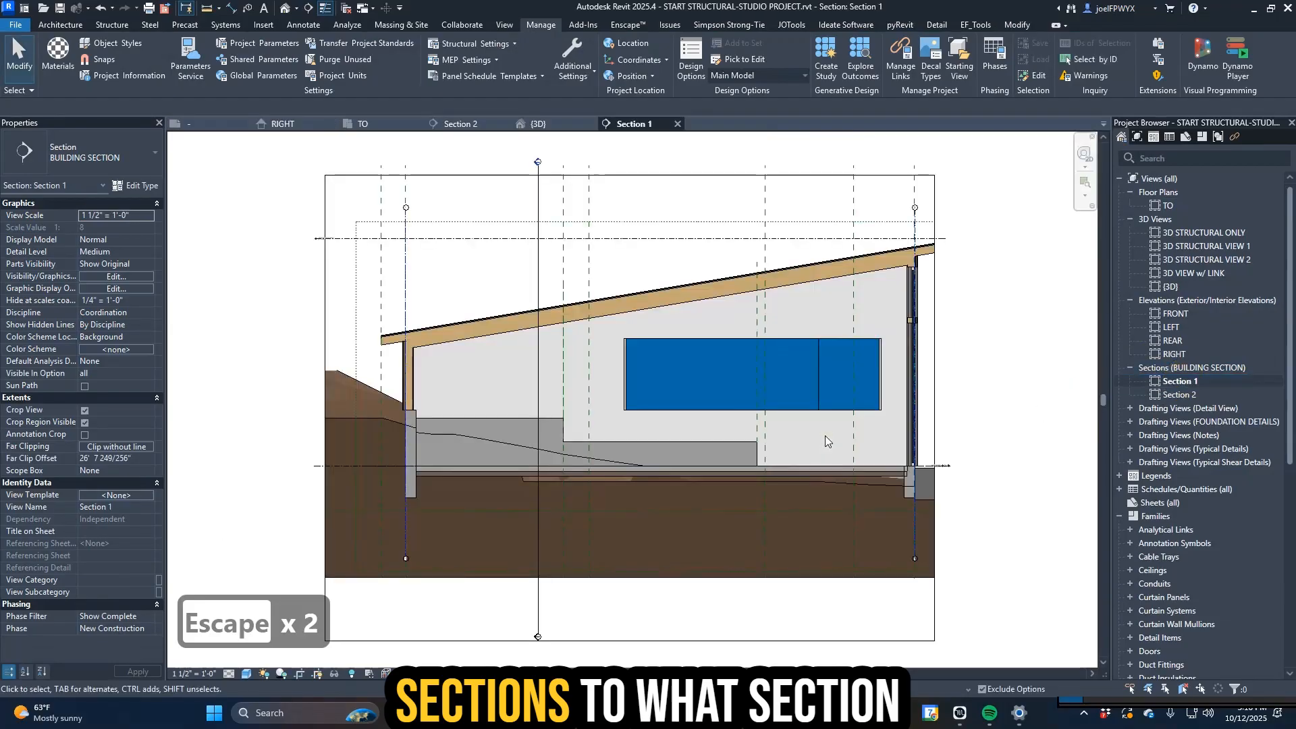
scroll(687, 297, "up", 1)
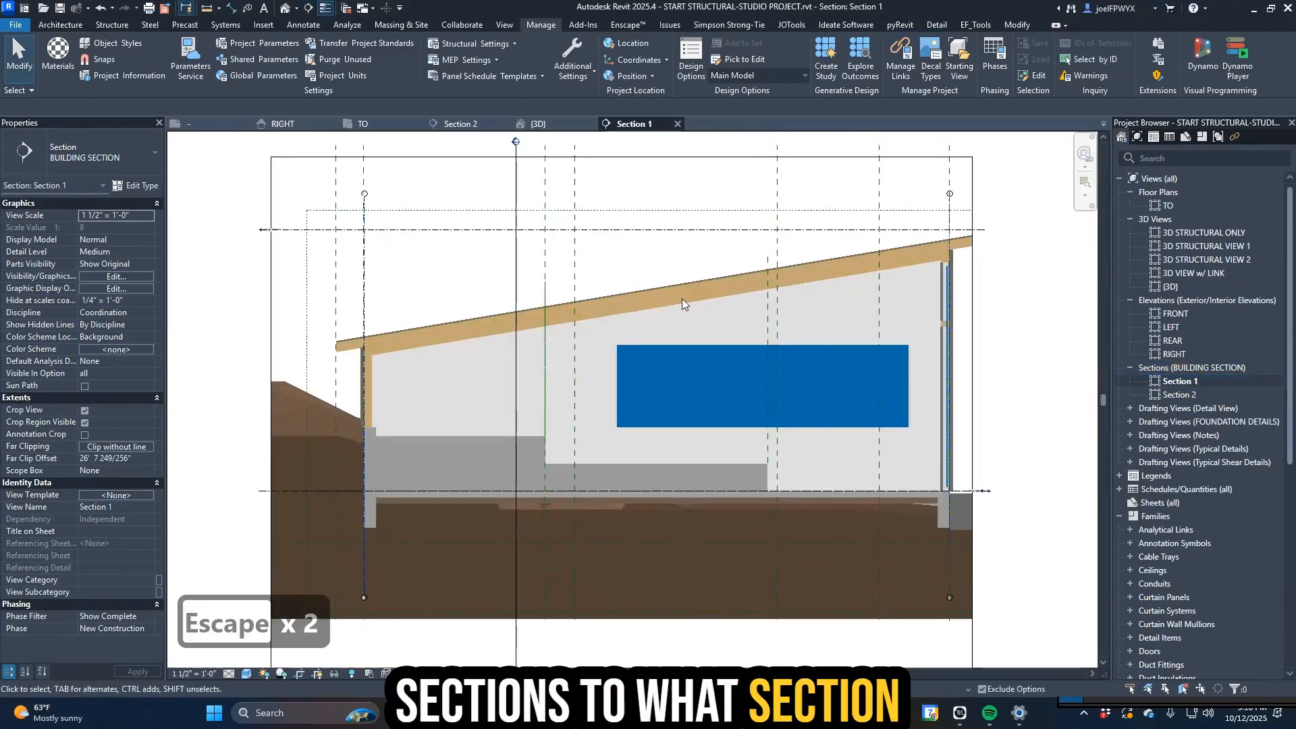
double_click(1174, 395)
left_click(541, 443)
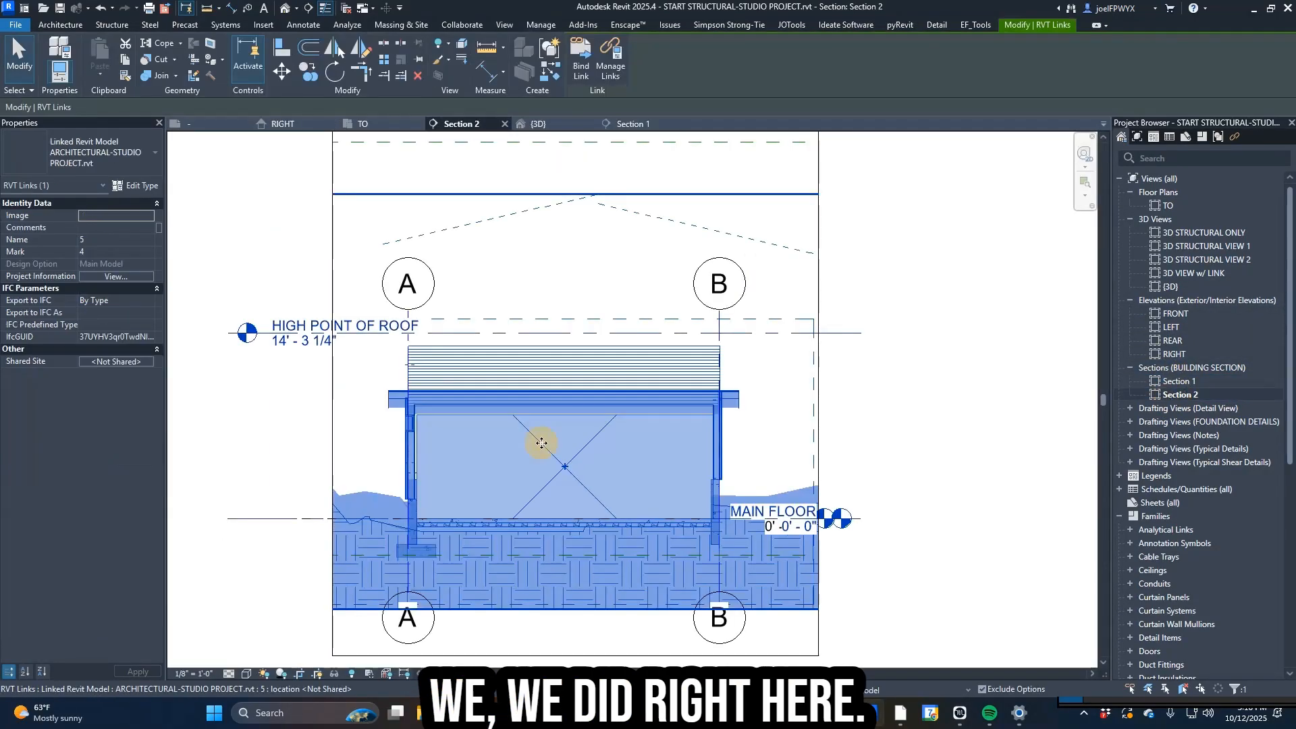
key("Escape")
scroll(560, 533, "up", 3)
key("Escape")
key("Escape")
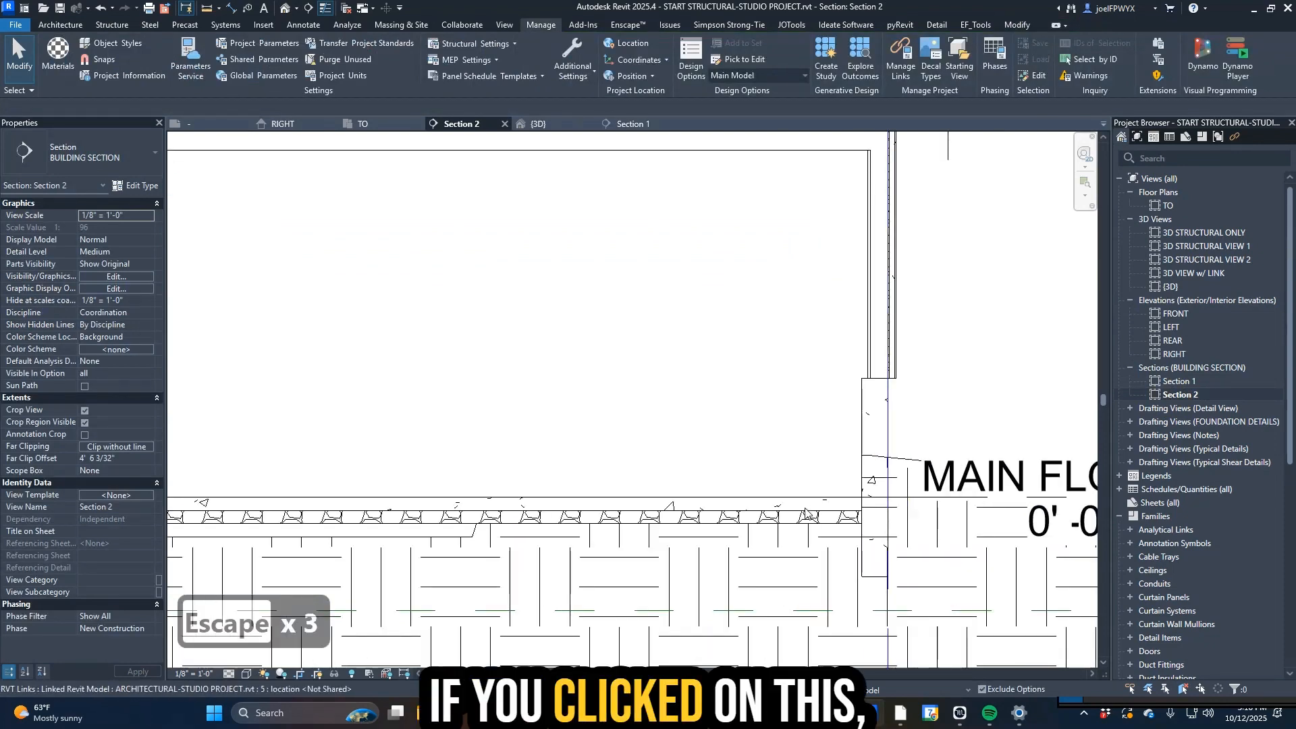
- Set Section 2's visual style to Shaded and select the 4" slab floor inside the architectural link
left_click(244, 673)
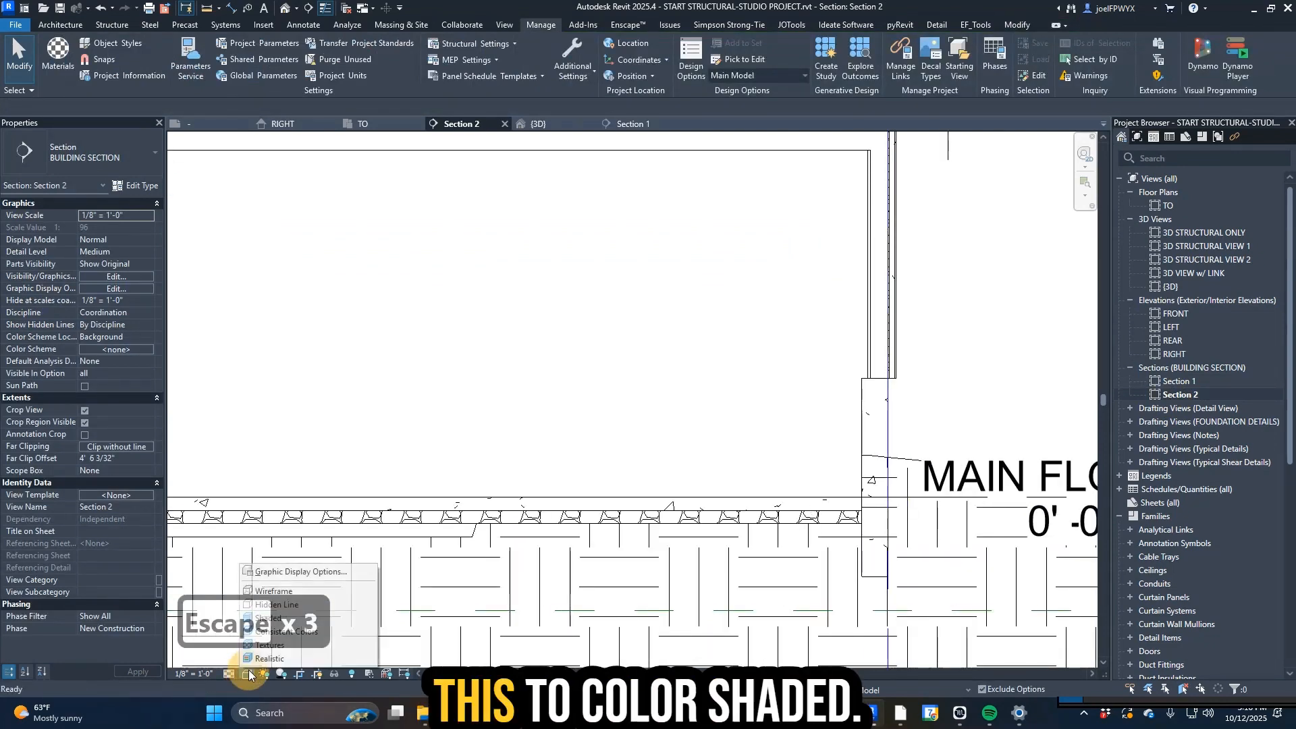
left_click(286, 620)
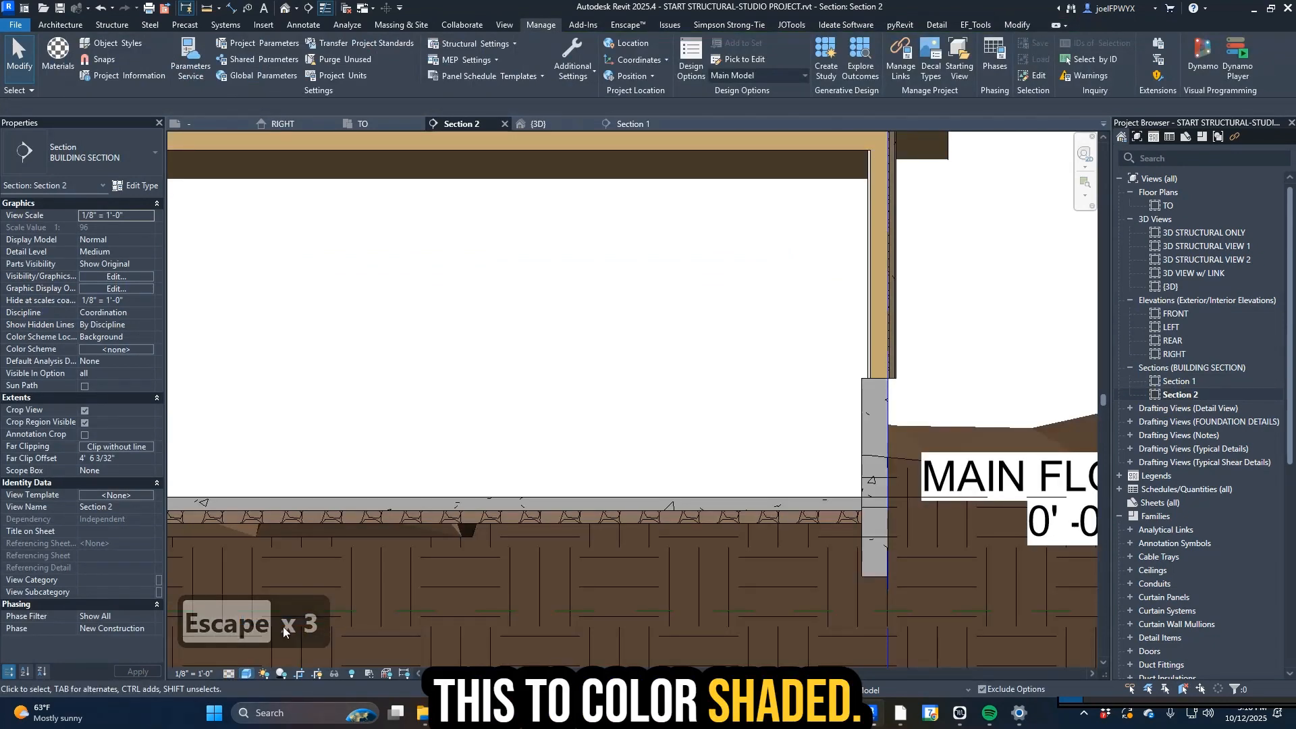
left_click(715, 501)
key("Escape")
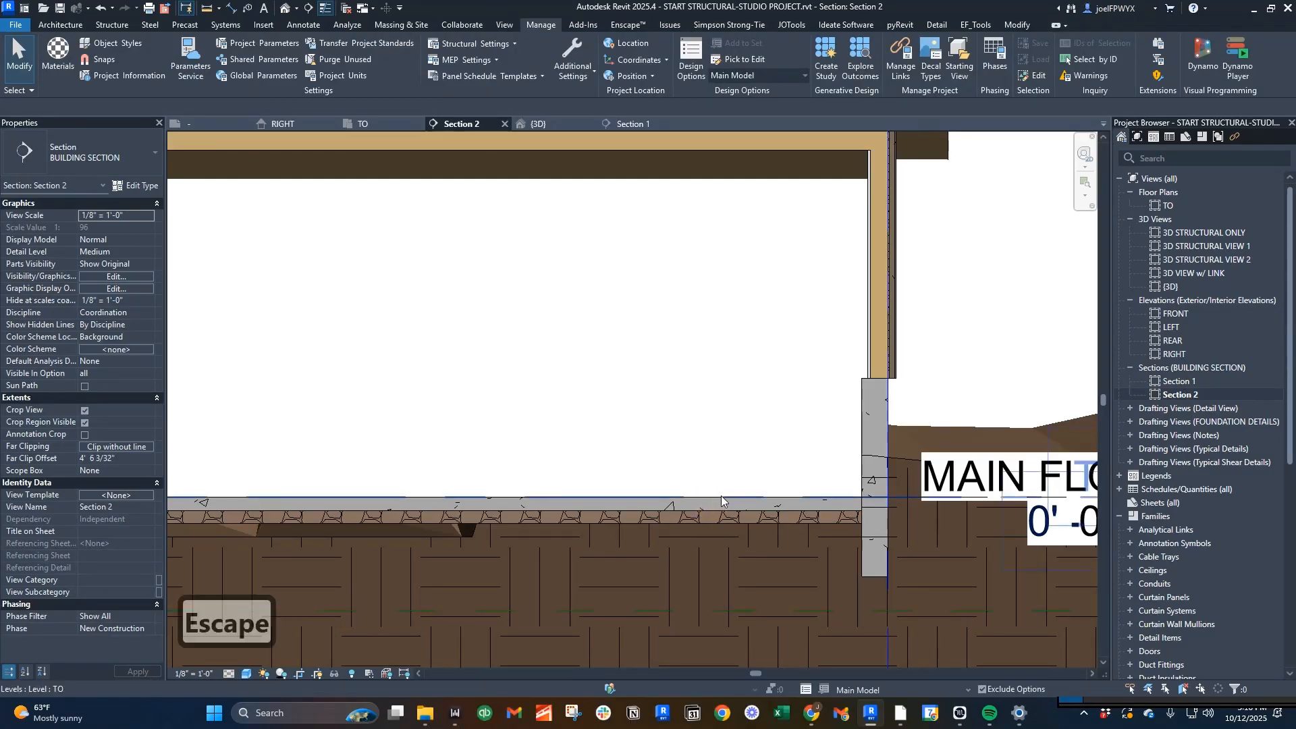
key("Tab")
key("Tab")
left_click(721, 495)
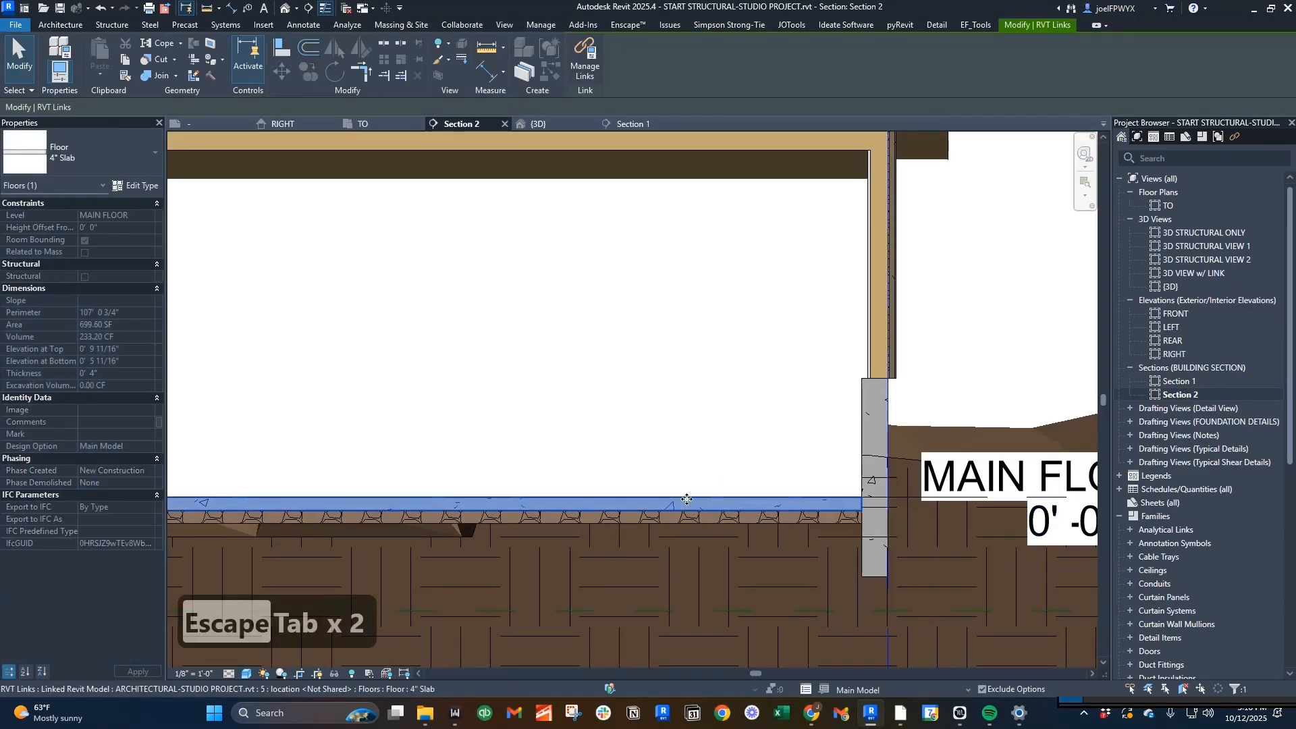
- Deselect the linked floor and examine the slab on grade, foundation walls and MAIN FLOOR level line in Section 2
key("Escape")
scroll(638, 499, "down", 2)
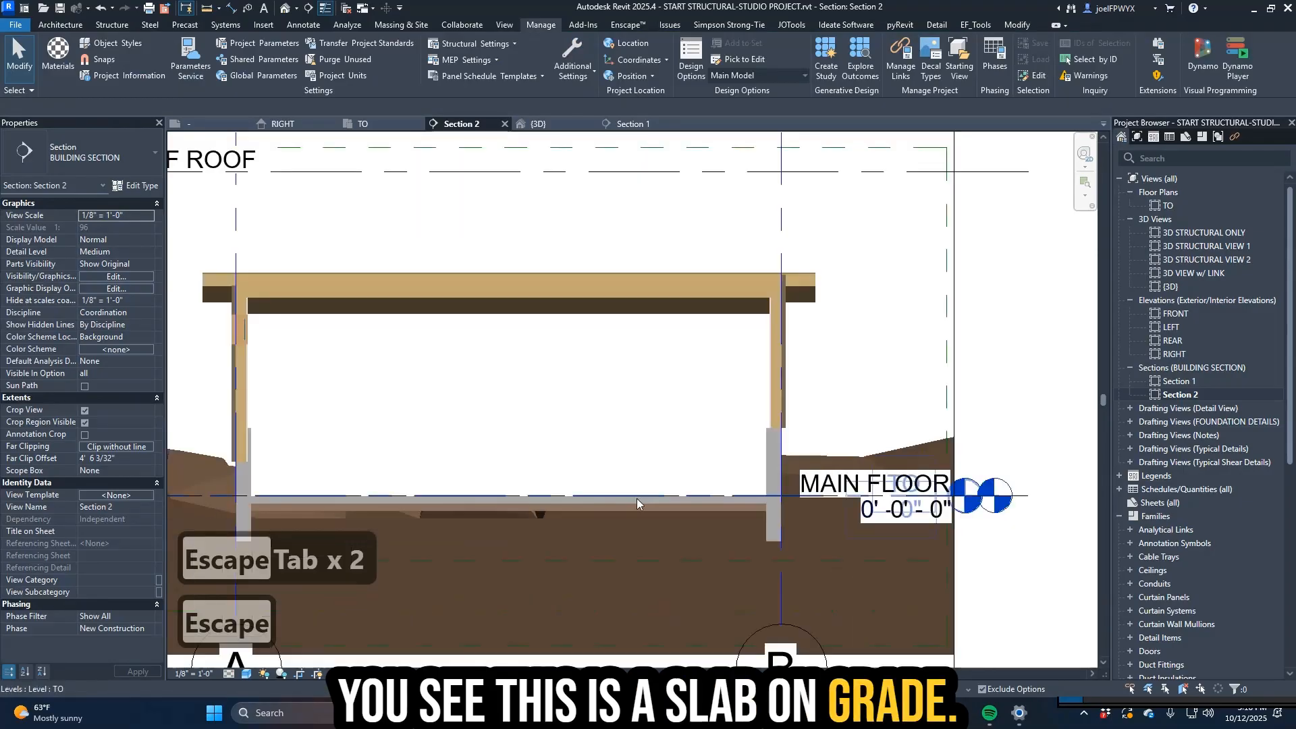
middle_click_drag(637, 498, 764, 487)
middle_click_drag(818, 536, 810, 538)
scroll(810, 538, "down", 3)
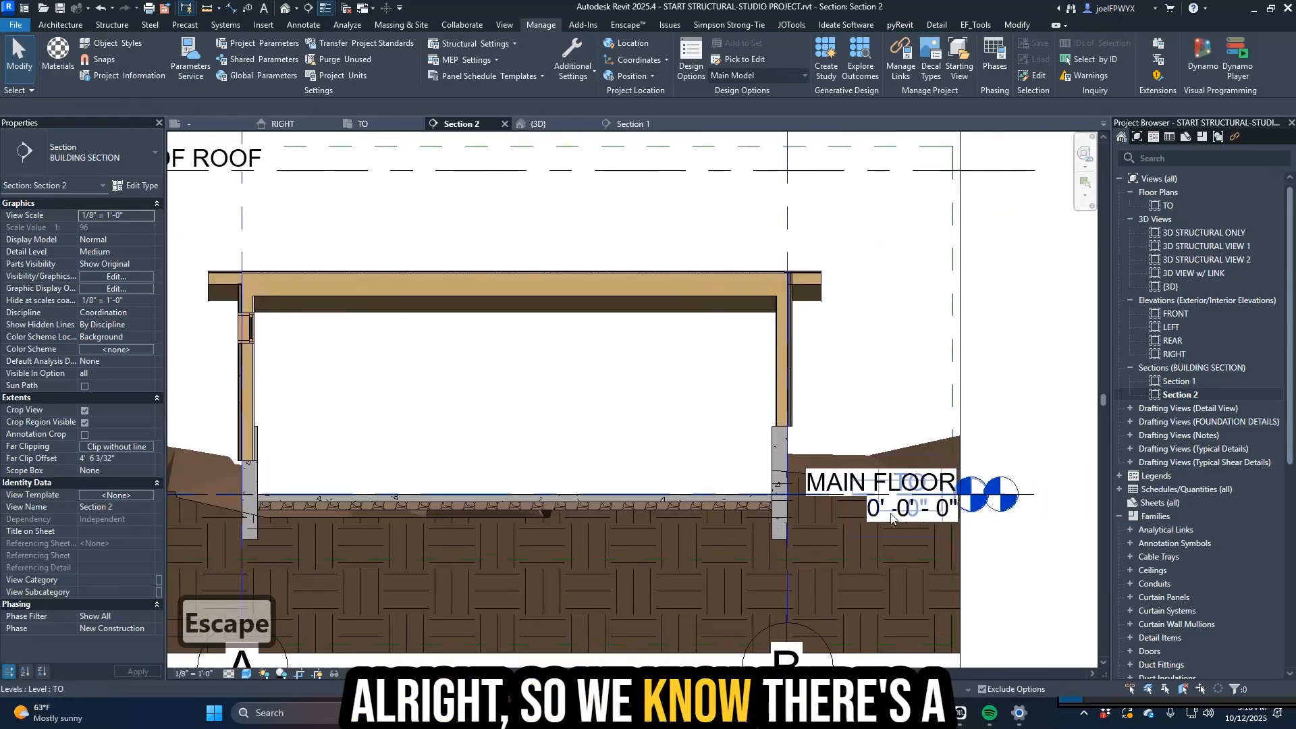
scroll(788, 351, "up", 2)
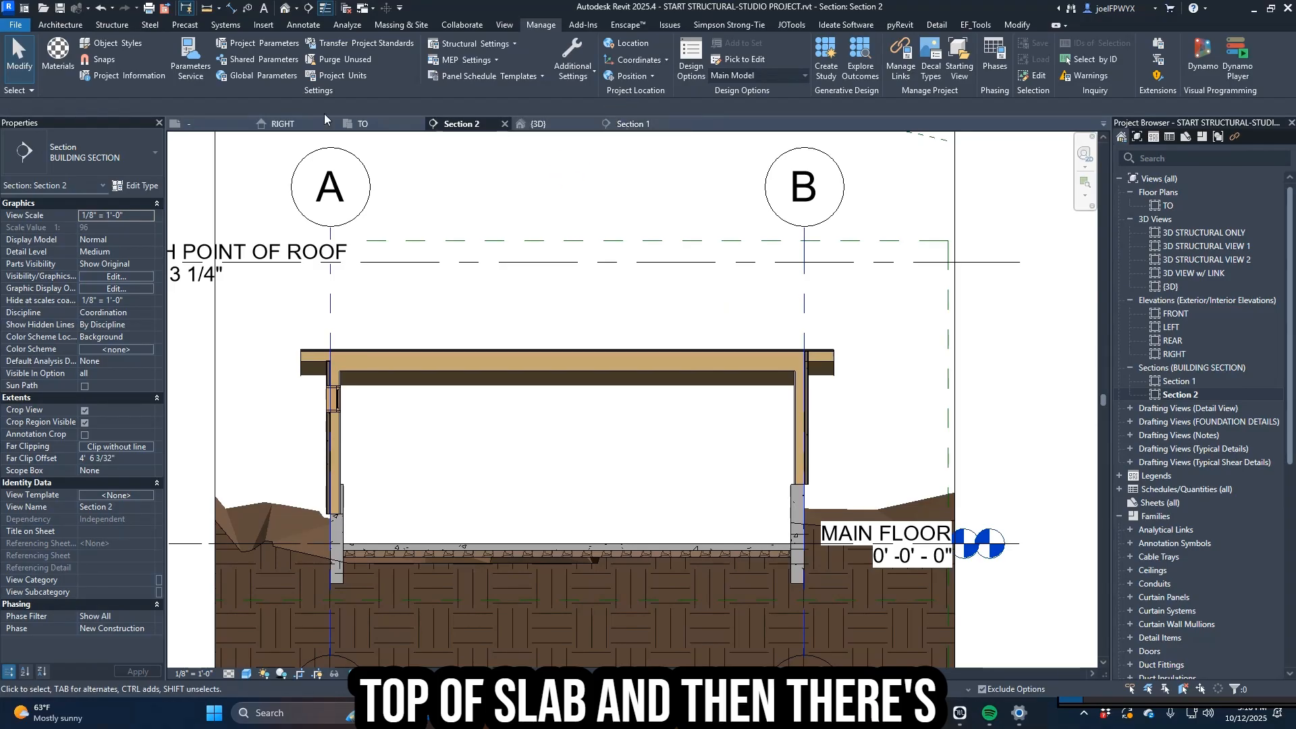
- Return to the RIGHT elevation and complete the 0' - 0" level's name as TO SLAB
left_click(284, 124)
scroll(939, 473, "up", 3)
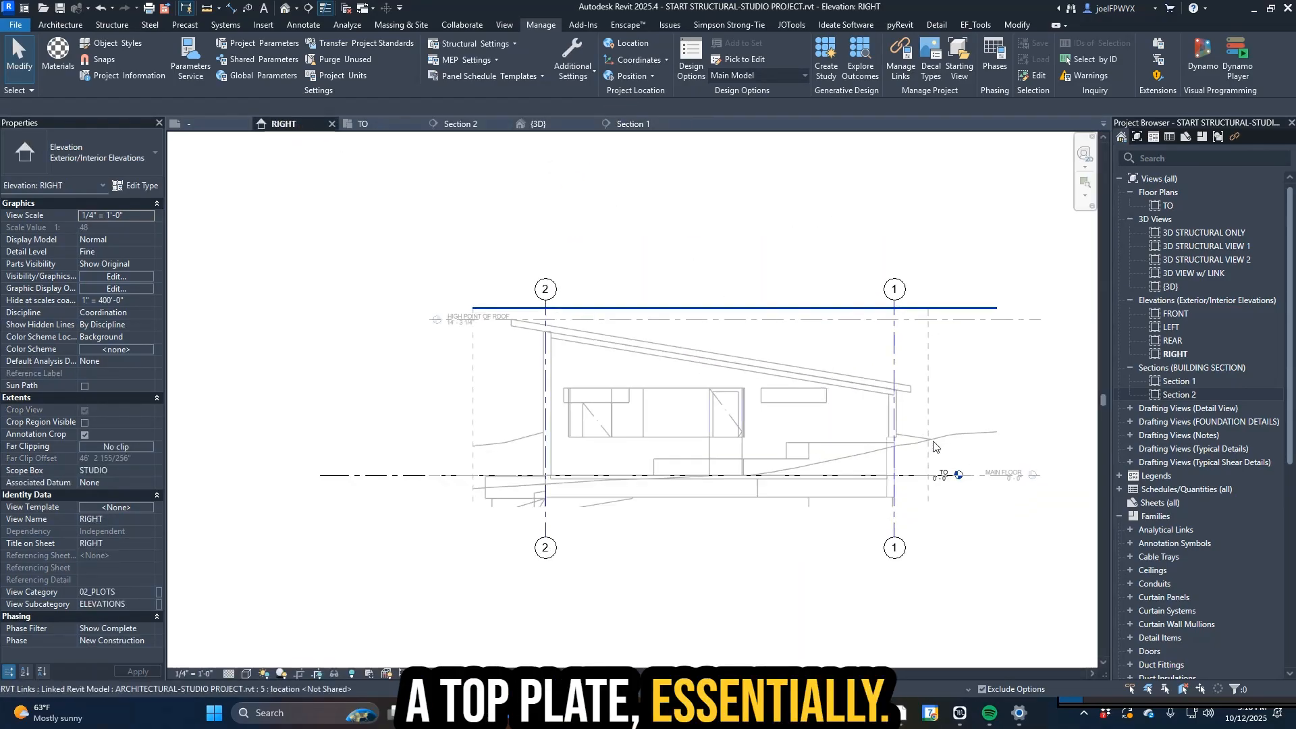
key("Escape")
left_click(944, 489)
scroll(944, 488, "up", 2)
left_click(943, 482)
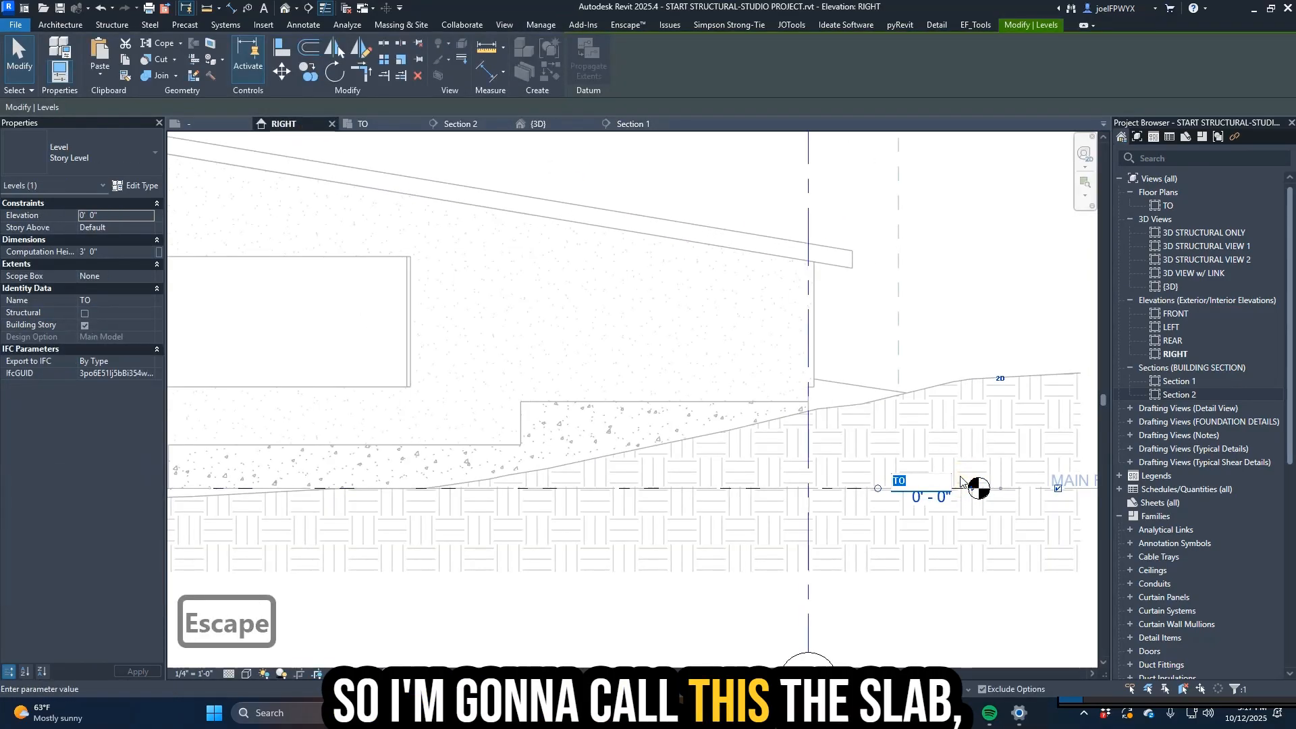
key("Right")
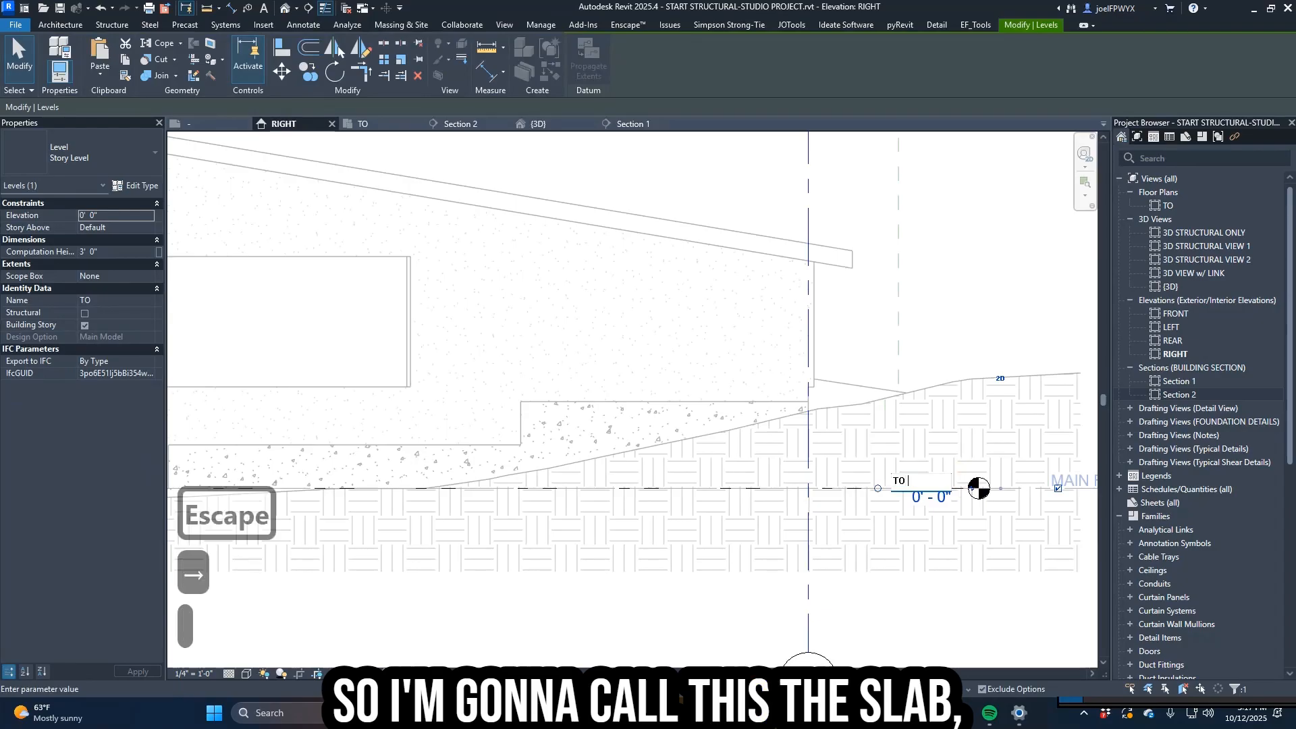
key("Return")
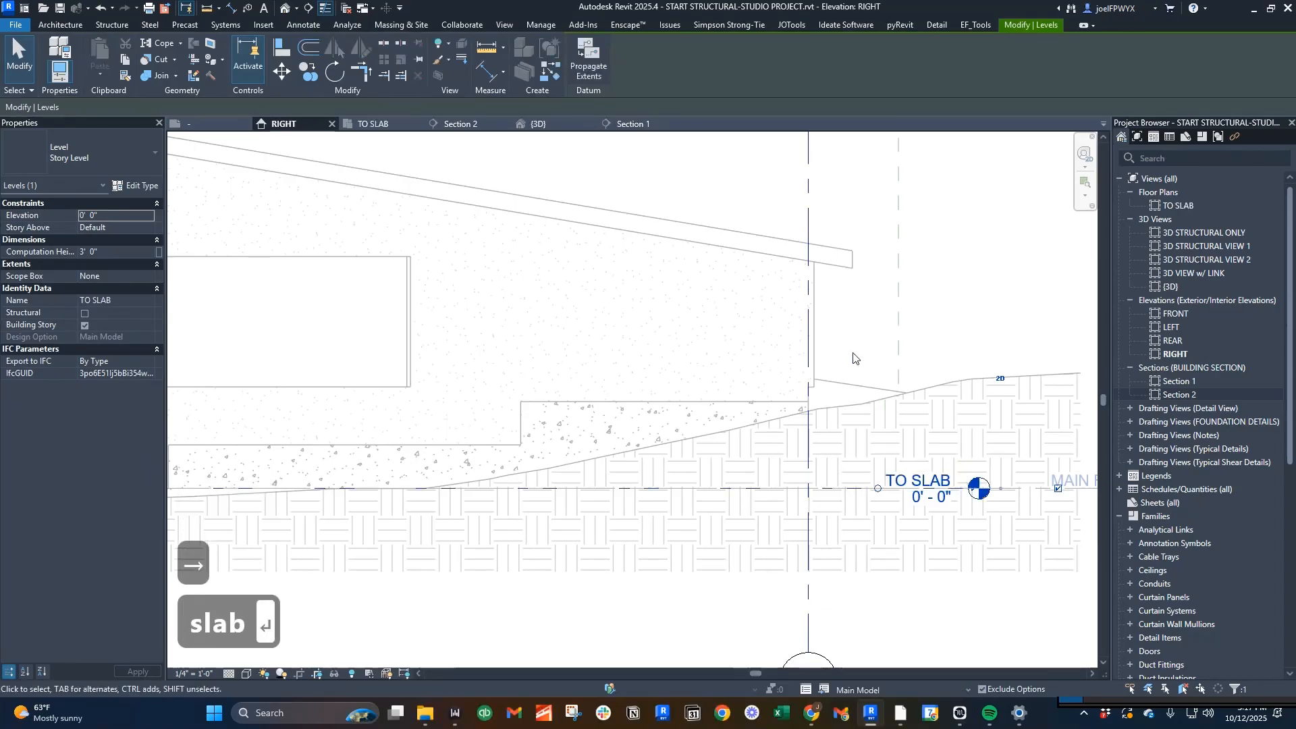
left_click(982, 284)
scroll(936, 328, "down", 2)
middle_click_drag(936, 328, 918, 360)
key("Escape")
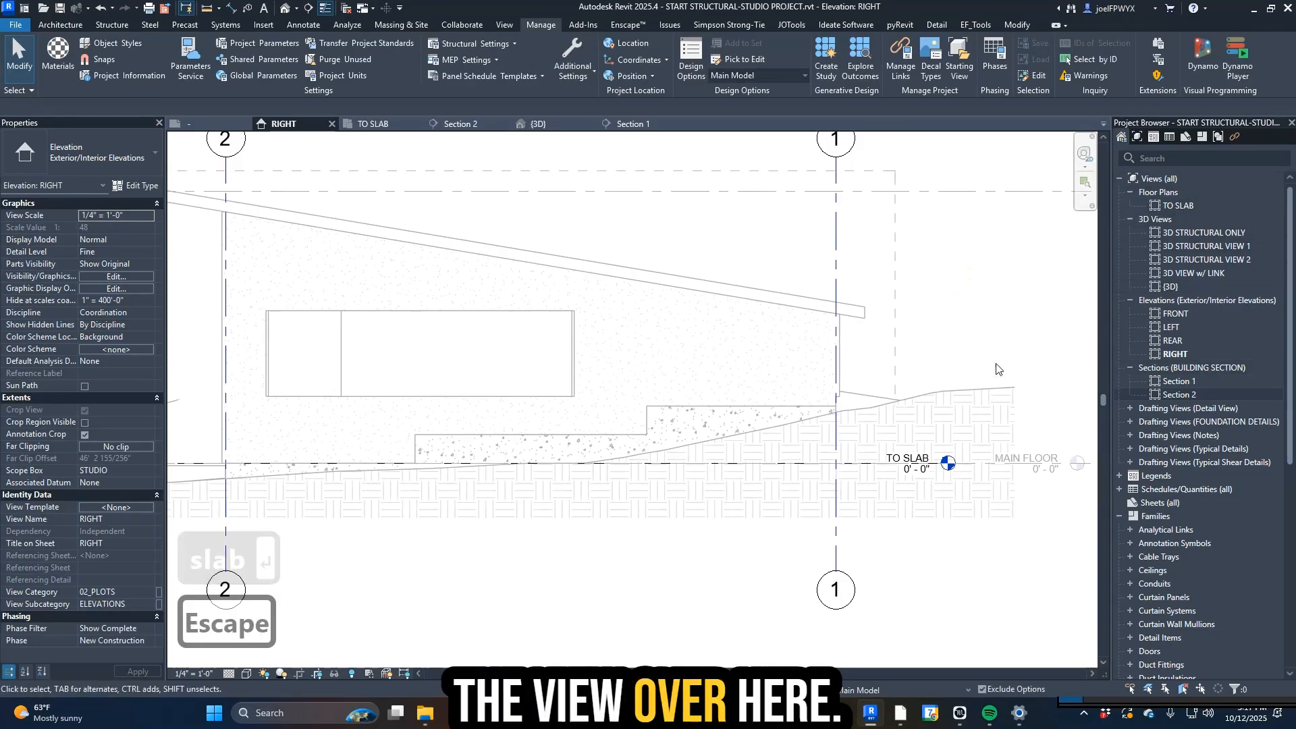
- Copy the TO SLAB level up to about 7' - 10", near the roof underside at grid 1
scroll(913, 468, "up", 4)
scroll(911, 468, "down", 2)
middle_click_drag(910, 467, 975, 515)
key("Escape")
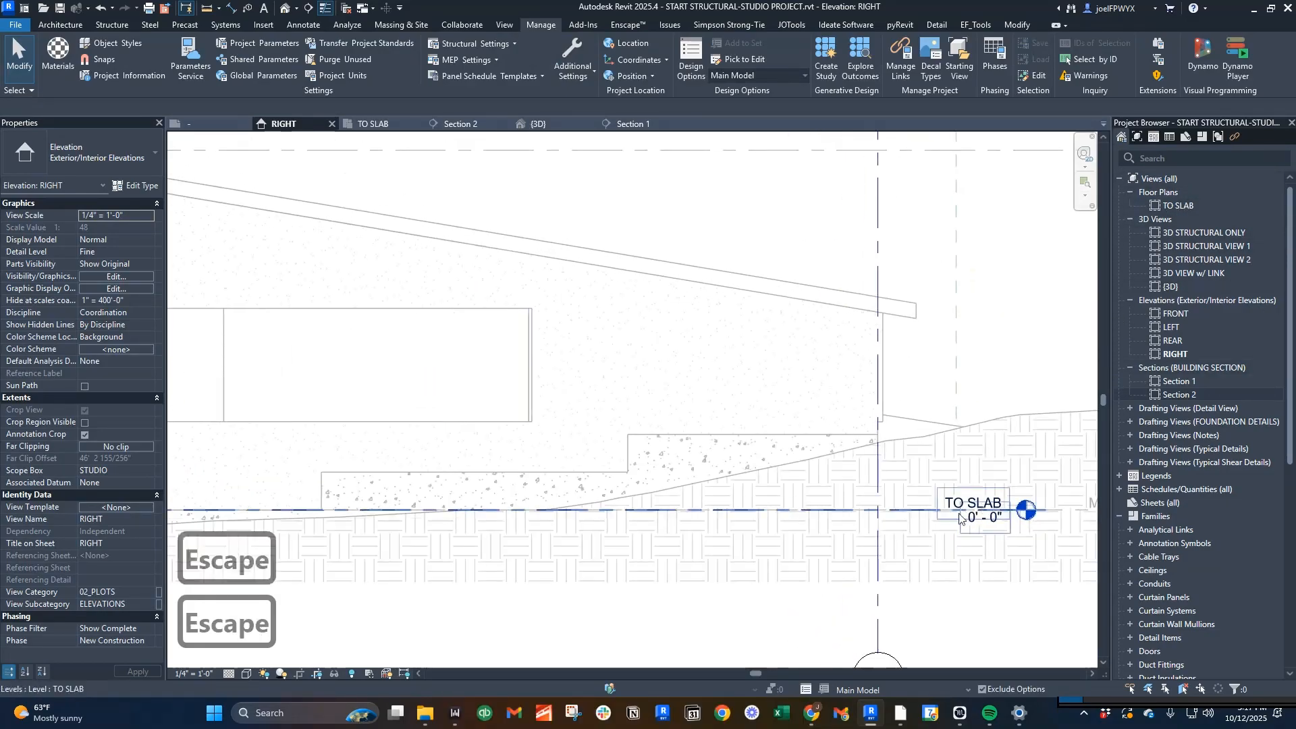
key("Escape")
left_click(975, 509)
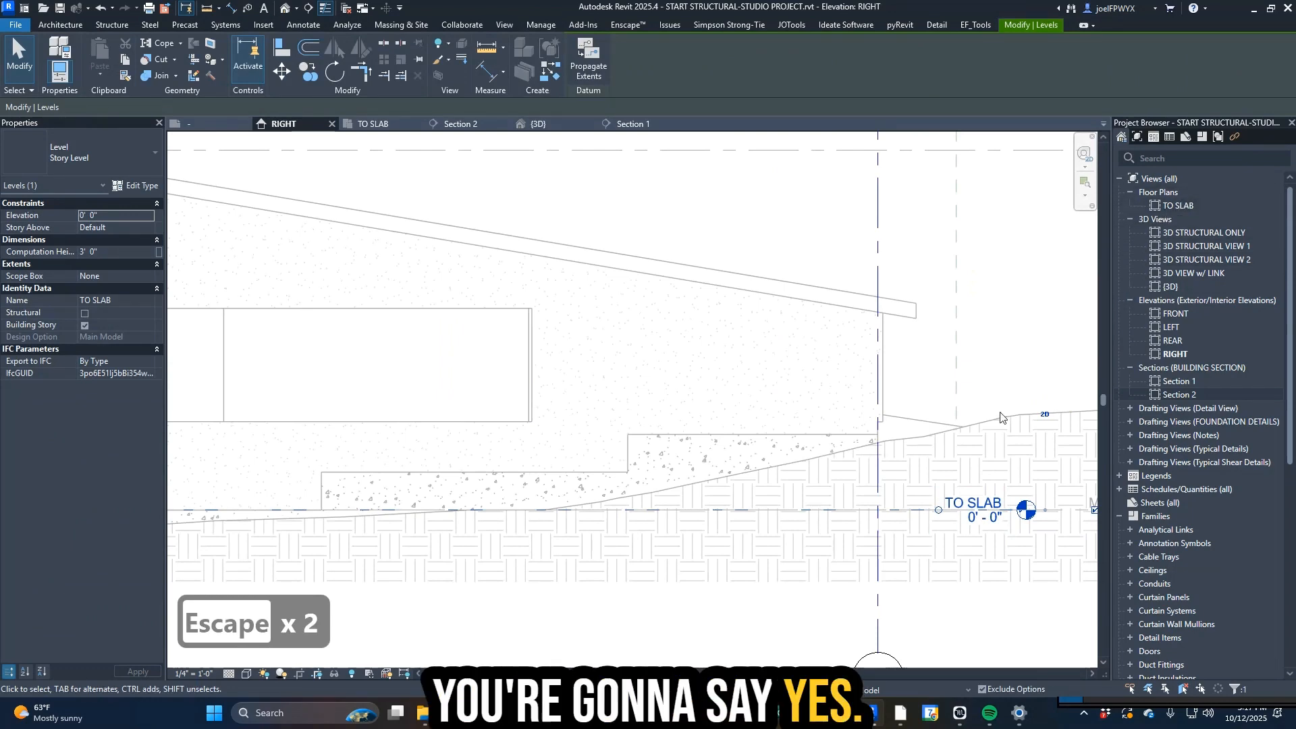
key("Escape")
key("Escape")
left_click(978, 525)
scroll(940, 541, "down", 3)
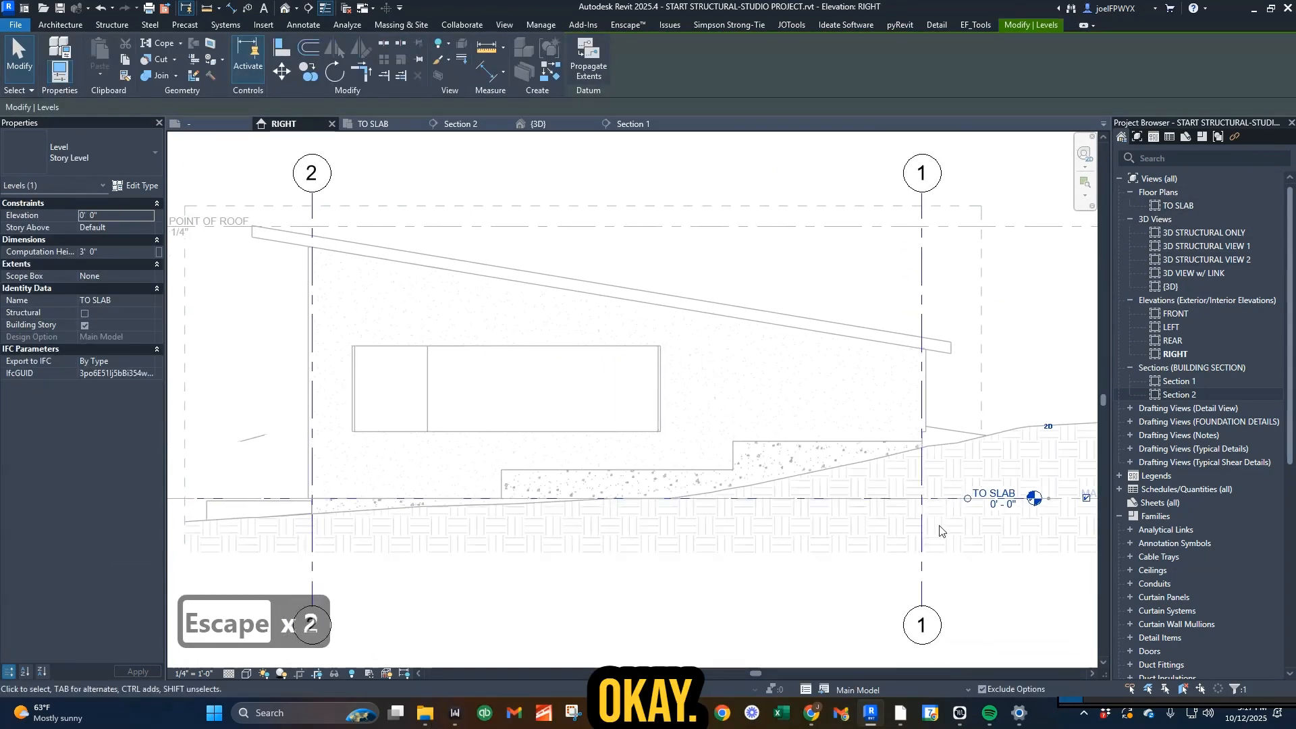
scroll(852, 561, "up", 1)
left_click_drag(898, 535, 899, 365)
scroll(891, 396, "up", 2)
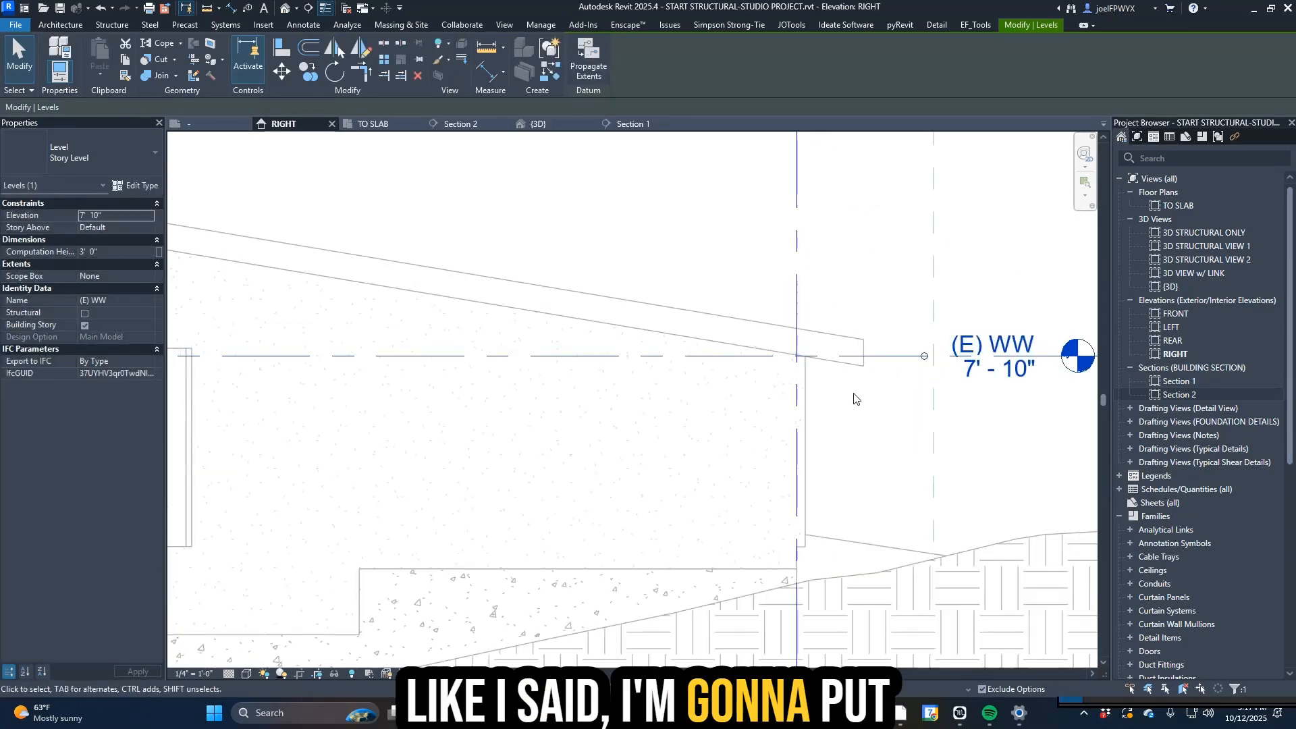
- Nudge the copied level down to 7' - 9 3/4" to meet the wall top at grid 1
scroll(857, 405, "up", 2)
key("Down")
key("Down")
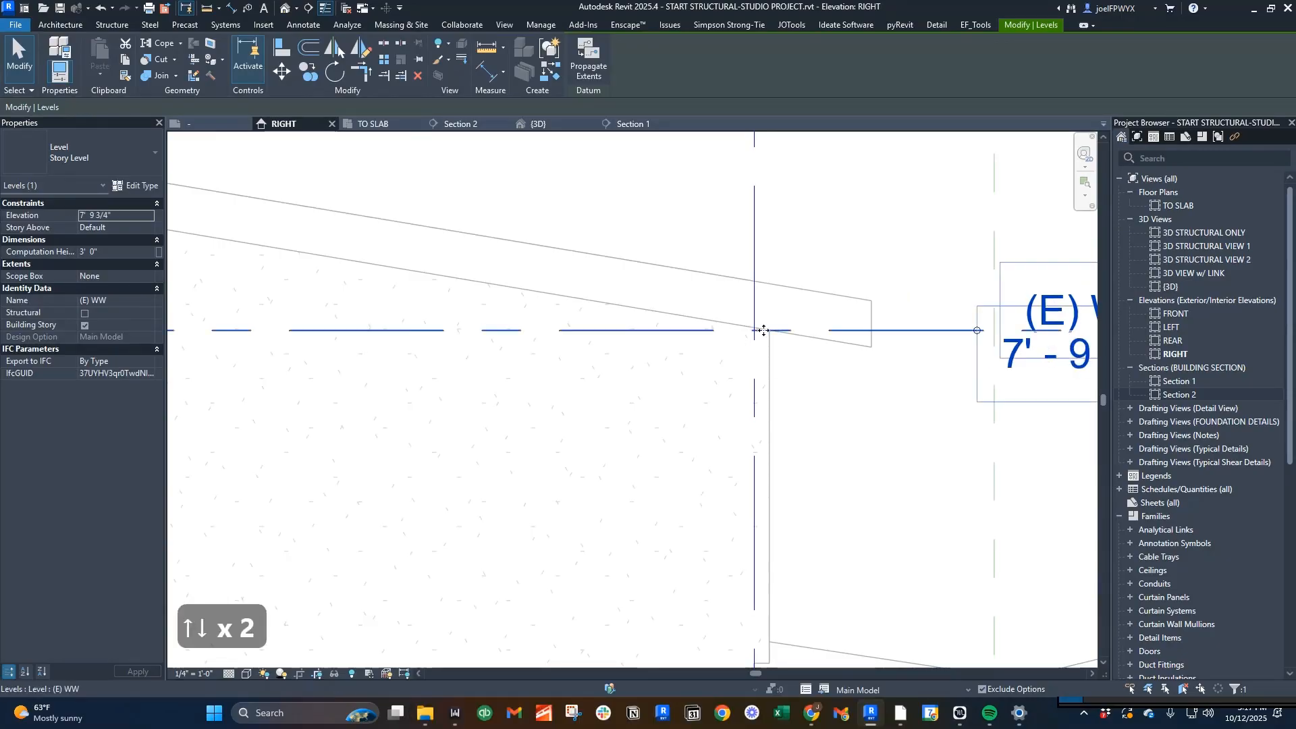
scroll(764, 330, "down", 2)
scroll(743, 382, "up", 1)
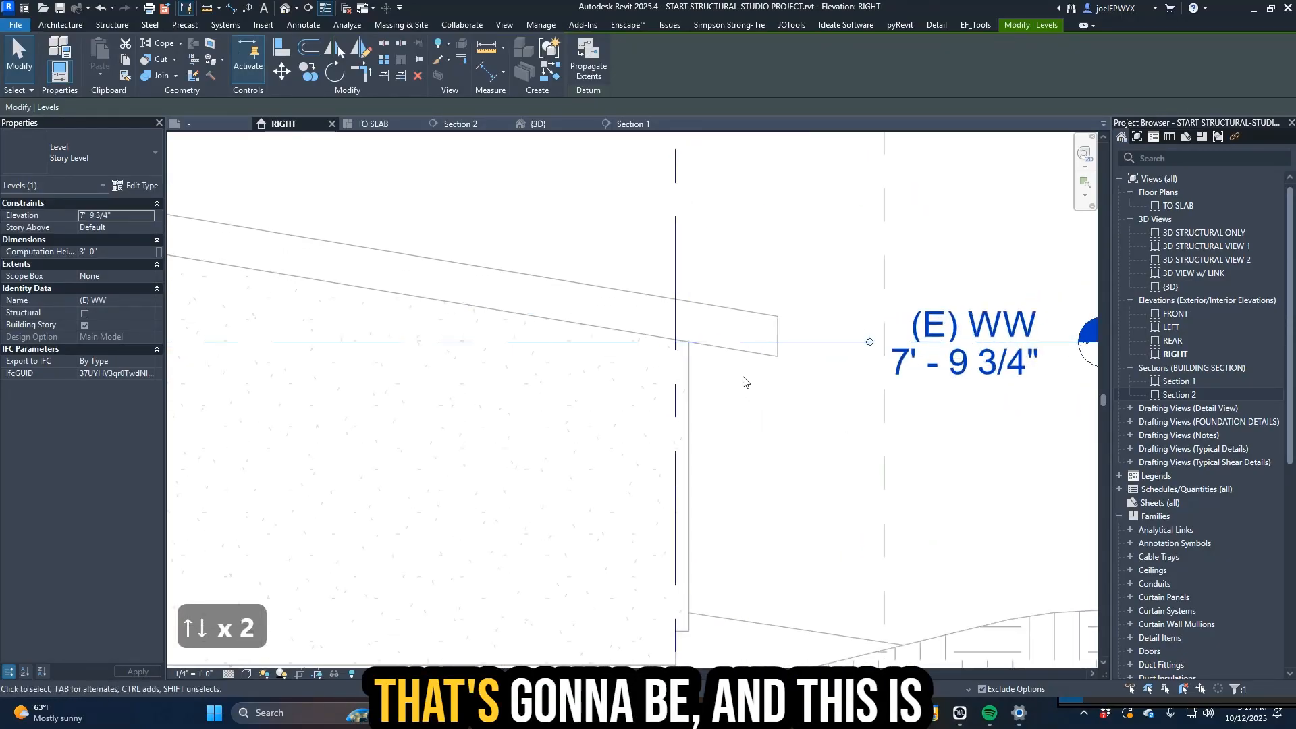
- Rename the 7' - 9 3/4" level as TO LOWER PLAN
scroll(743, 382, "down", 1)
left_click(917, 338)
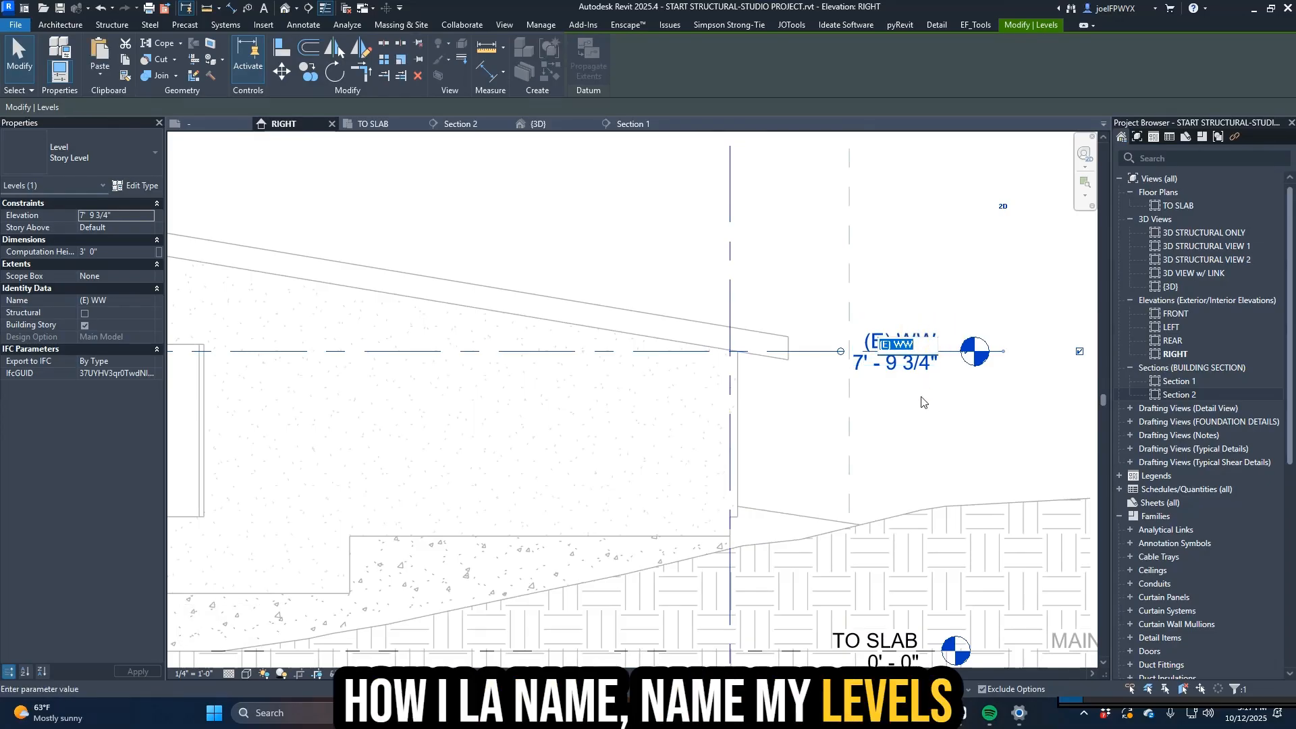
type("TO")
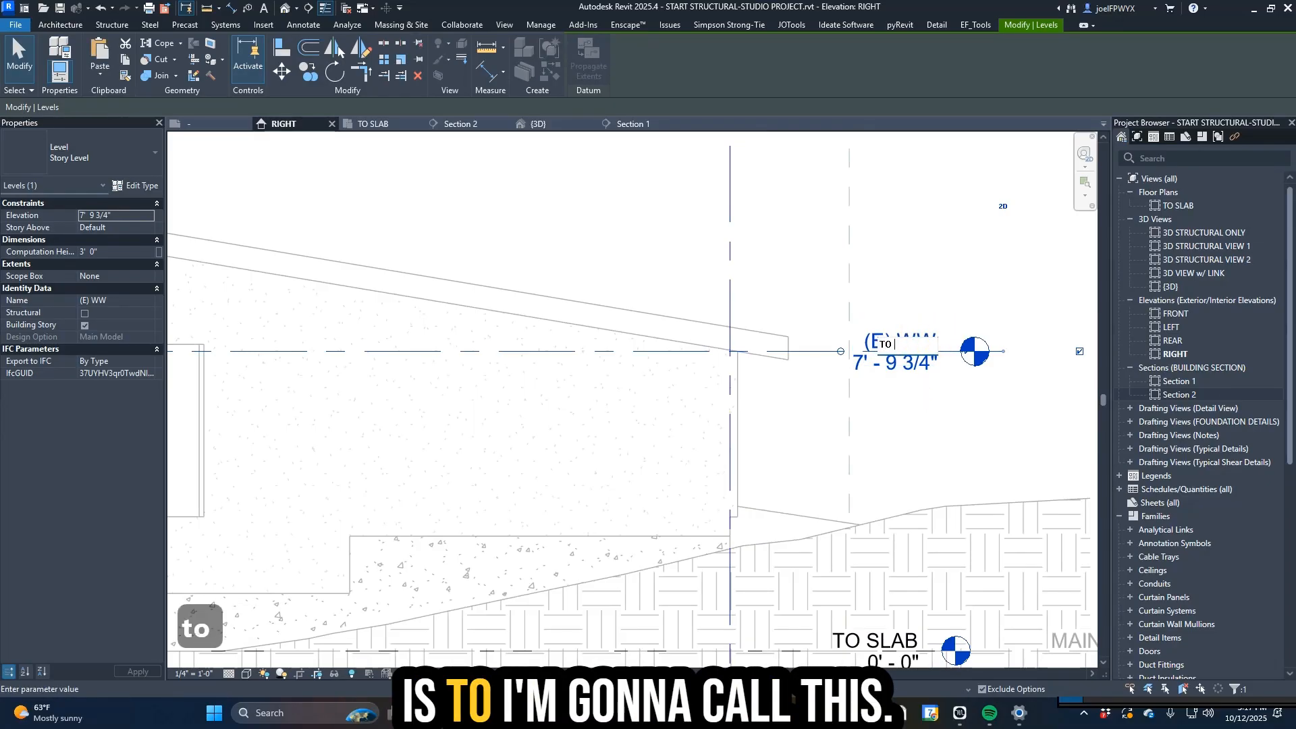
type(" LO")
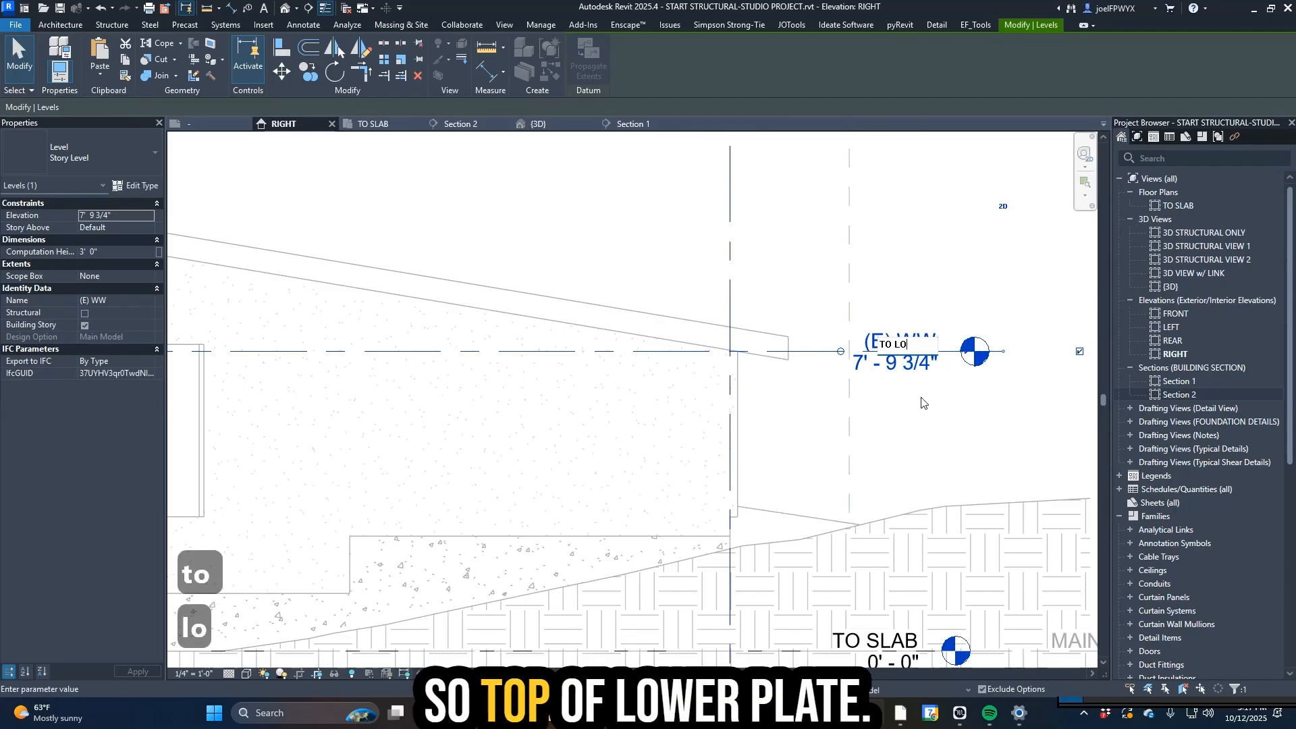
type("WER PLAN")
key("Return")
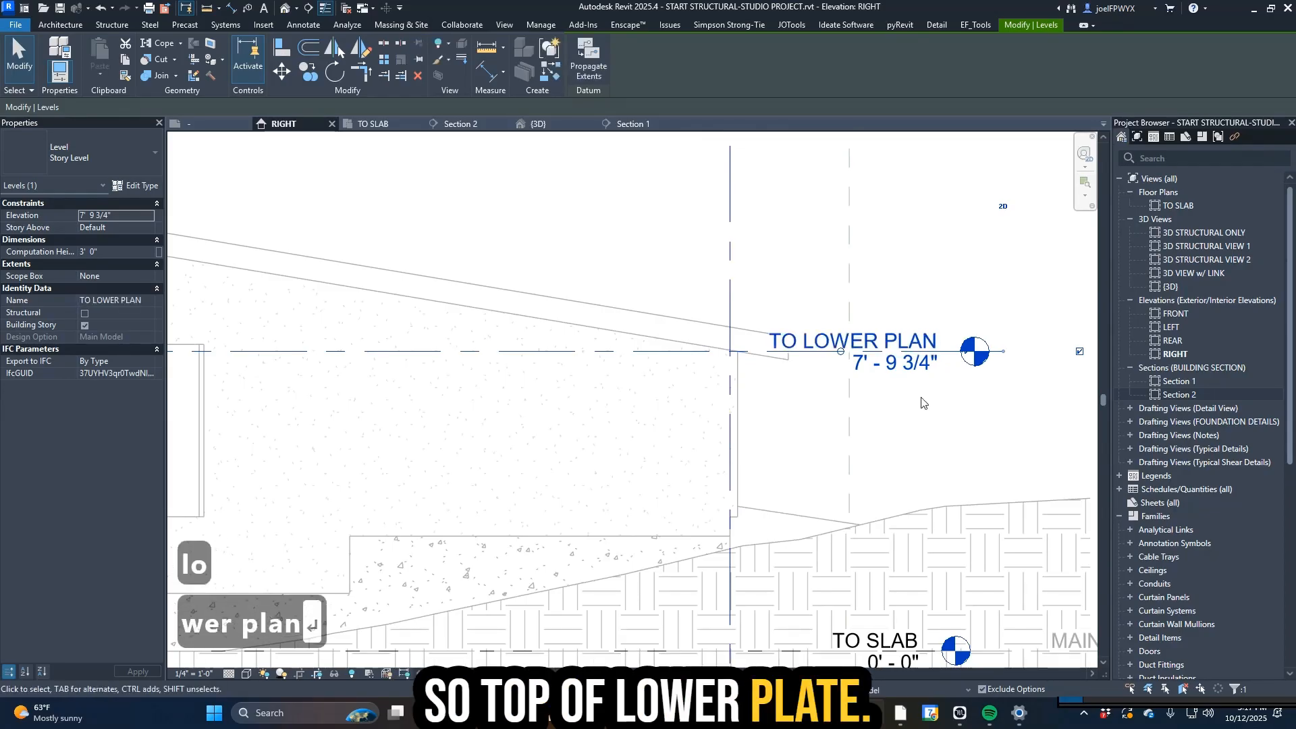
scroll(924, 385, "down", 2)
middle_click_drag(924, 385, 1003, 396)
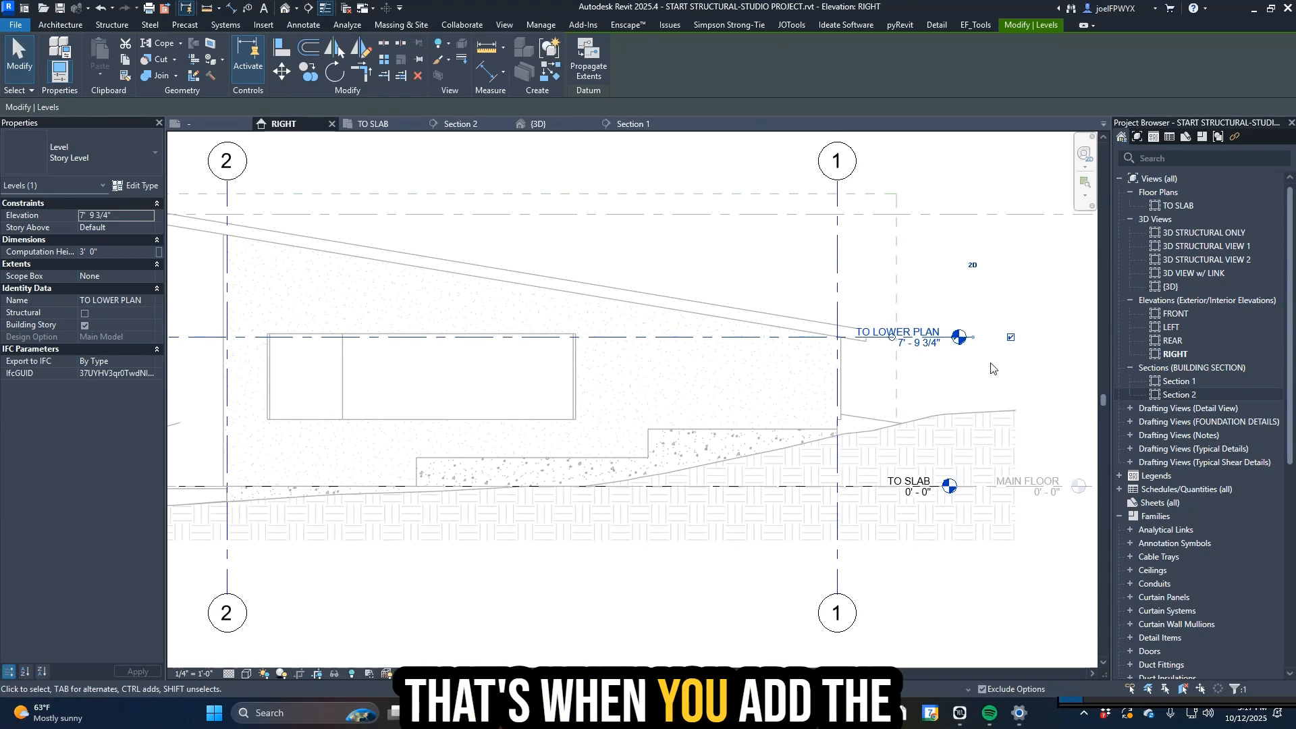
- Copy the TO LOWER PLAN level up to about 12' - 10 3/4", near the high wall at grid 2
scroll(515, 398, "down", 1)
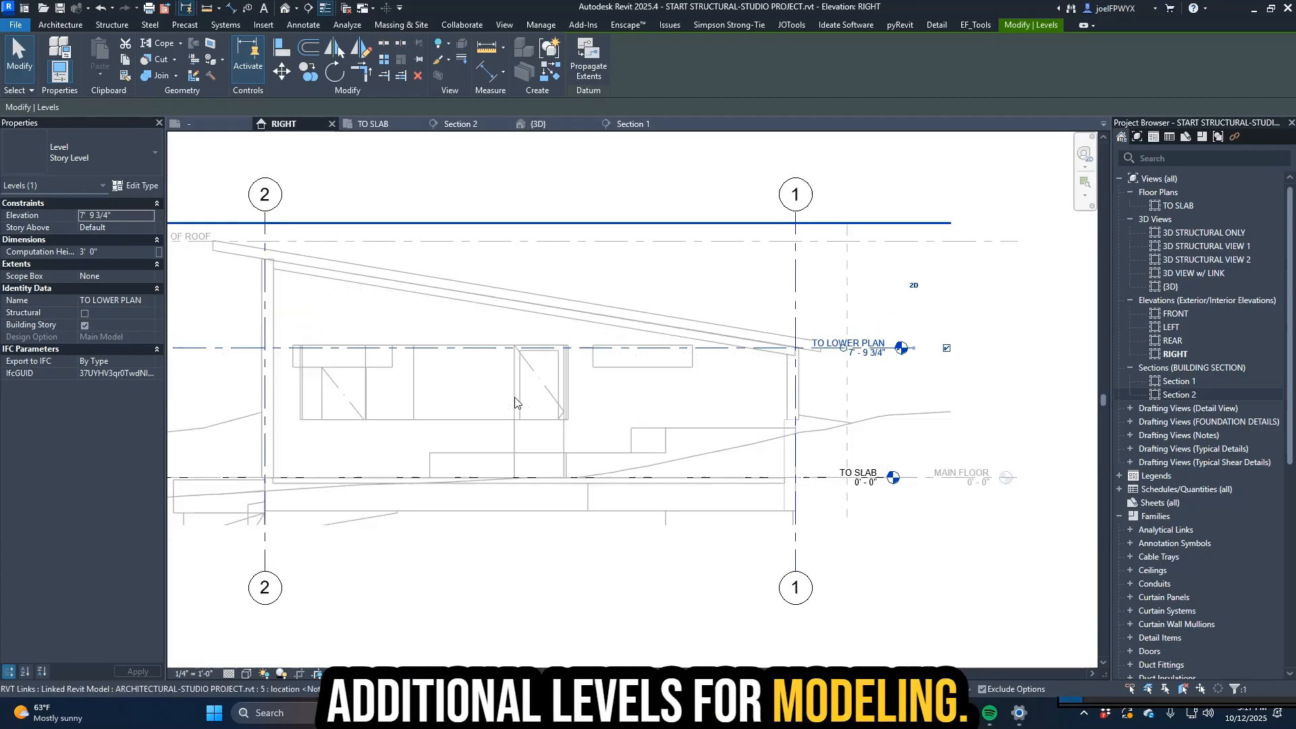
middle_click_drag(518, 413, 791, 488)
scroll(483, 395, "up", 1)
scroll(573, 453, "up", 1)
middle_click_drag(573, 453, 483, 518)
key("Escape")
key("Escape")
left_click(372, 403)
scroll(404, 404, "down", 1)
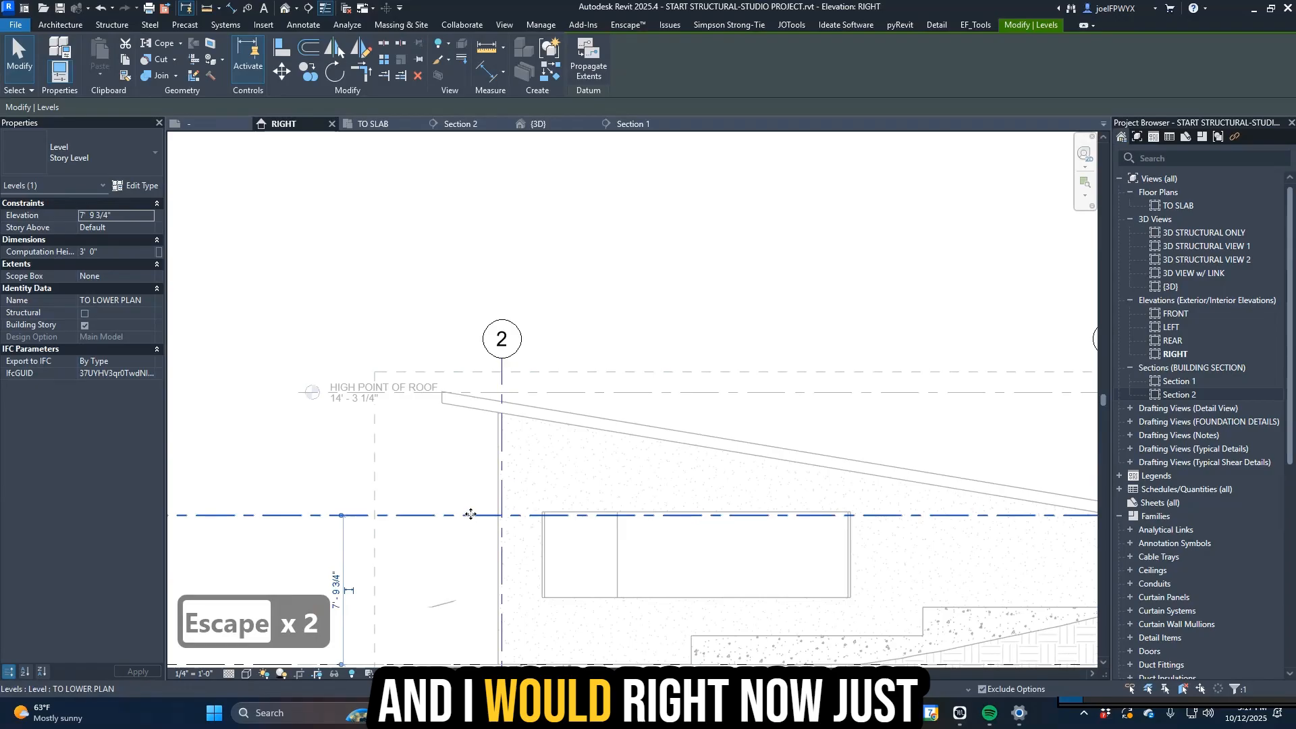
left_click(492, 415)
scroll(488, 425, "up", 3)
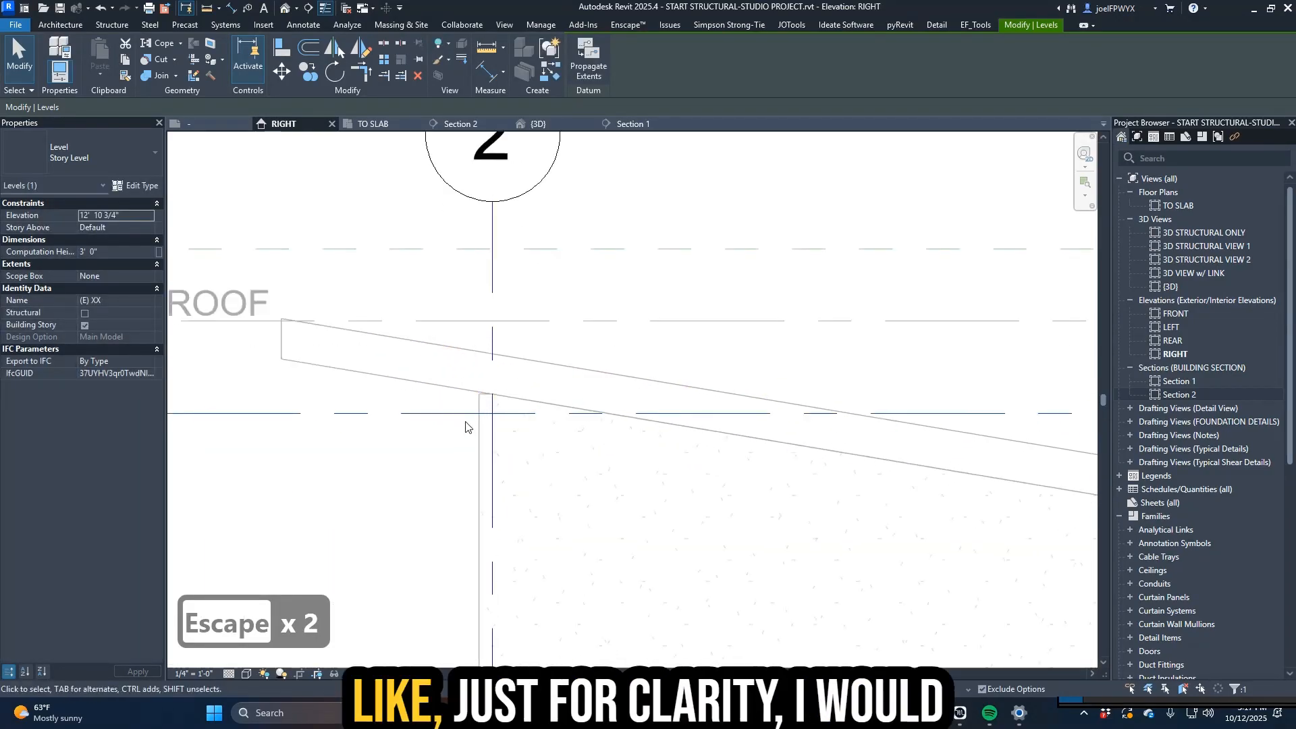
- Move the new upper level to the top of the wall at grid 2, at about 13' - 2 1/4"
left_click_drag(470, 413, 480, 374)
scroll(472, 398, "up", 3)
scroll(480, 378, "down", 5)
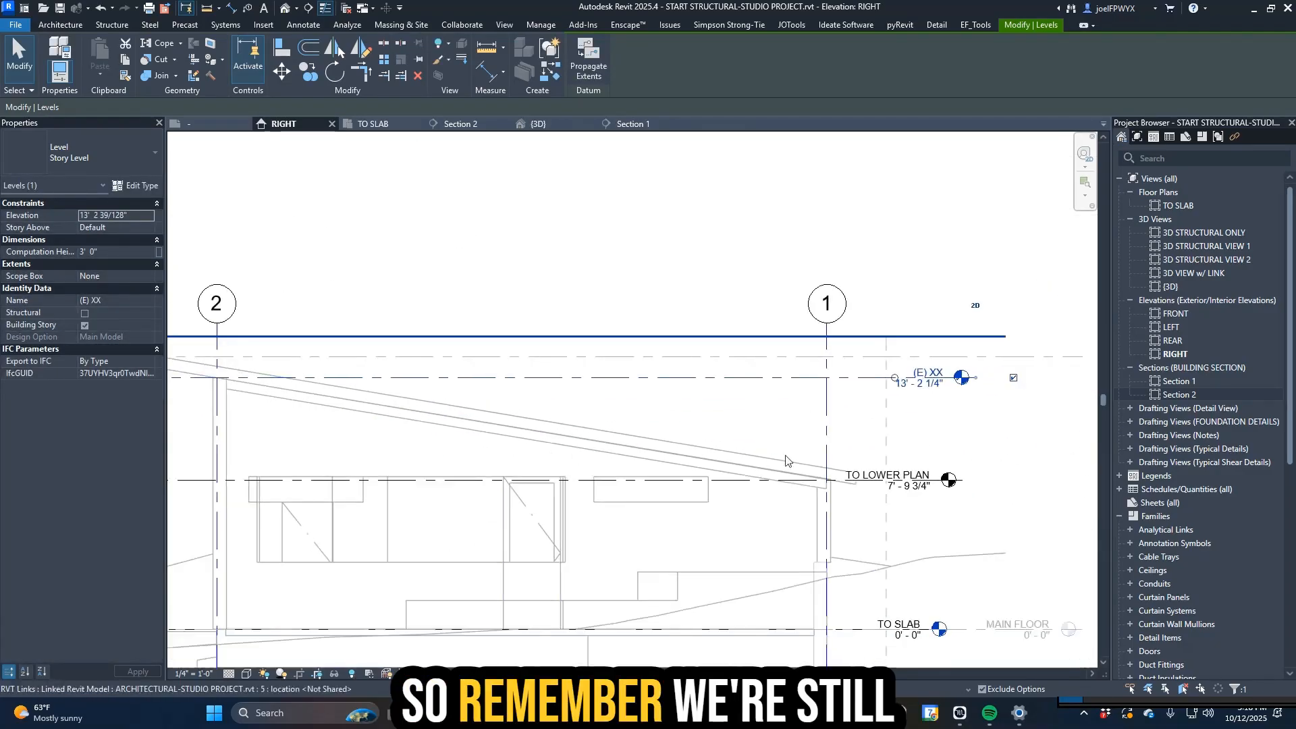
- Deselect the level and toggle the Thin Lines display in the RIGHT elevation to compare line weights
key("Escape")
key("Escape")
scroll(849, 446, "up", 3)
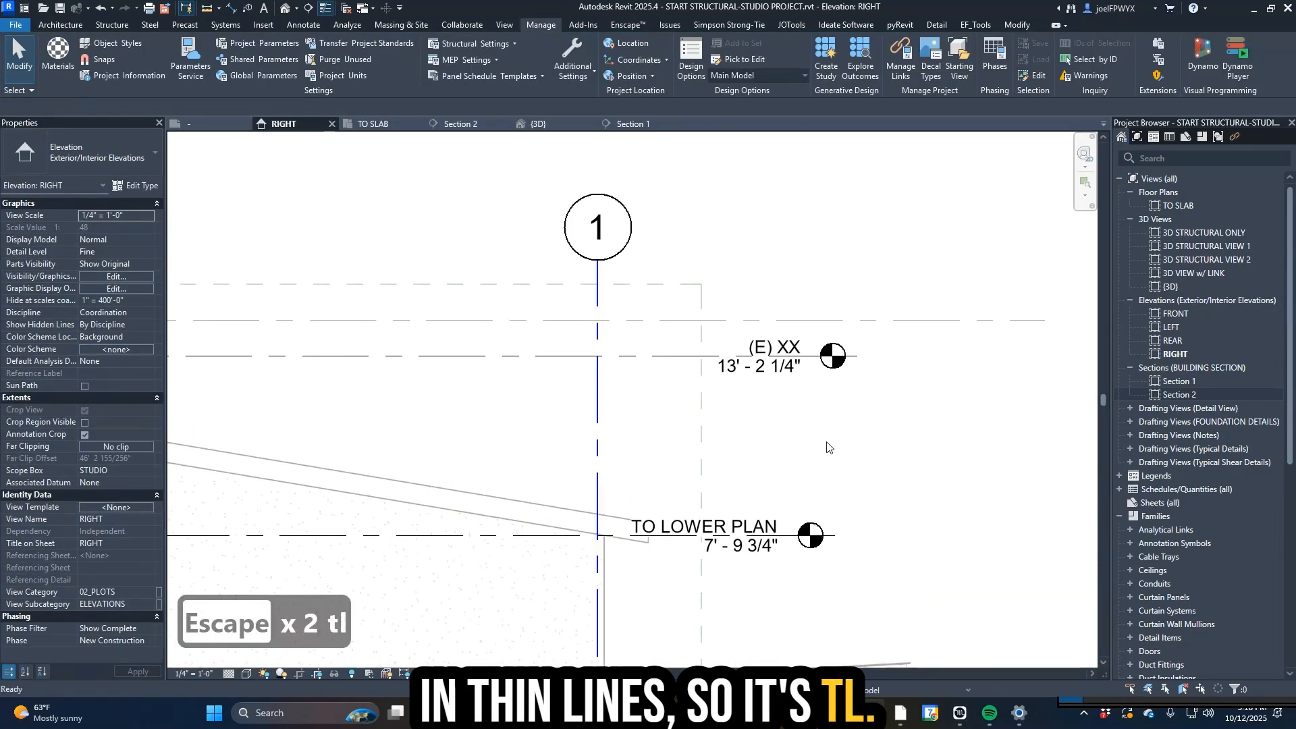
key("t")
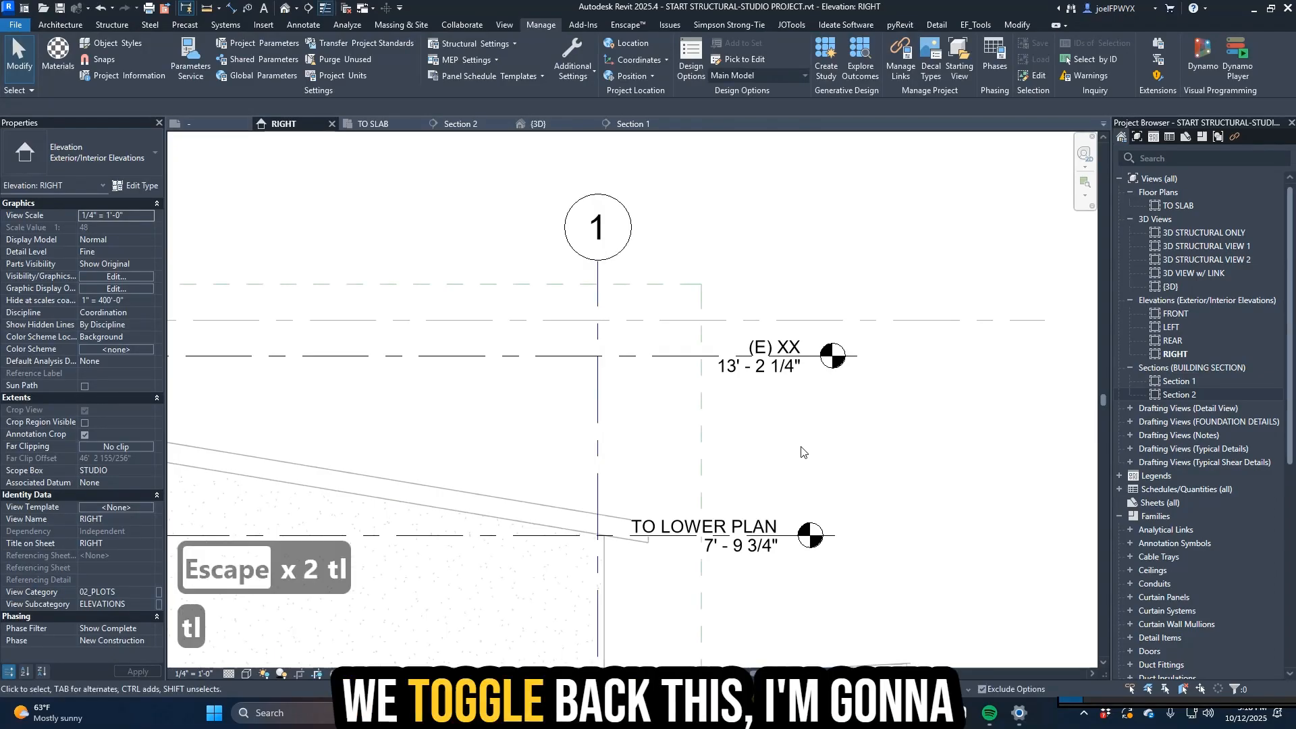
key("t")
key("l")
key("Escape")
- Rename the 13' - 2 1/4" level as TO UPPER PLATE
left_click(786, 339)
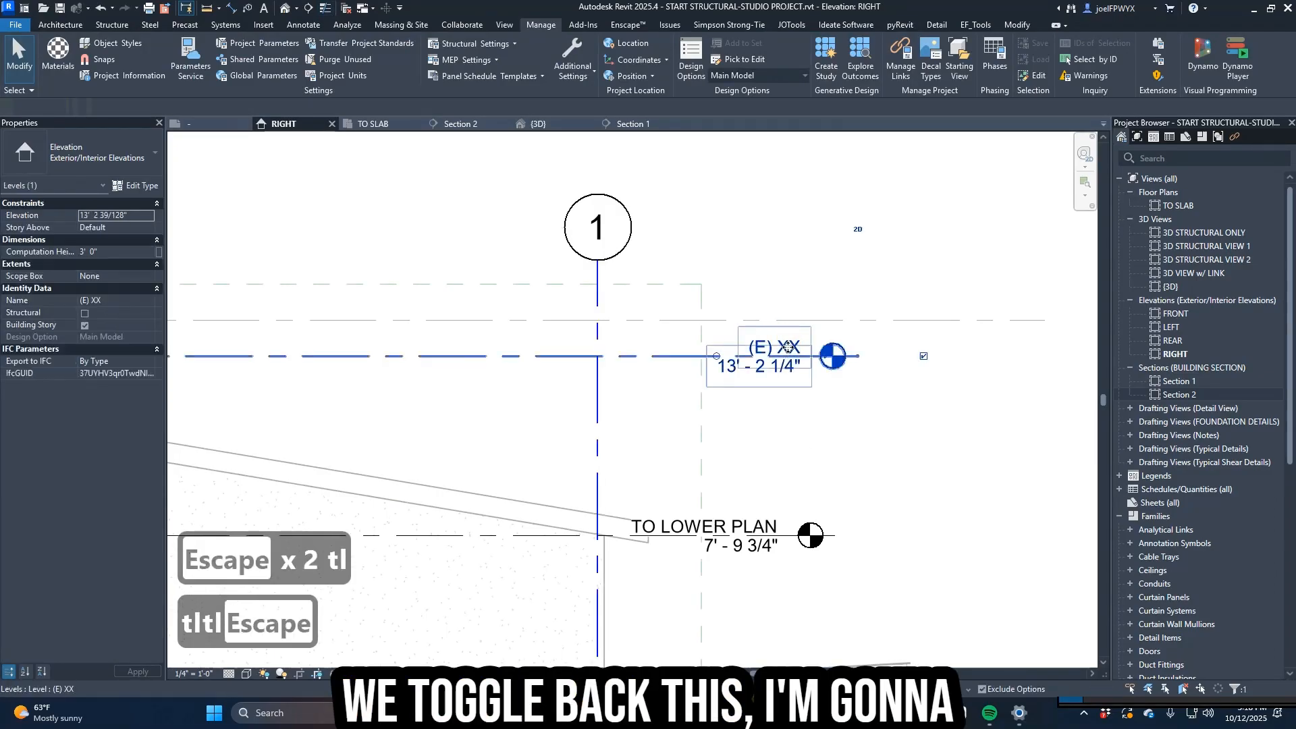
left_click(786, 344)
type("TO")
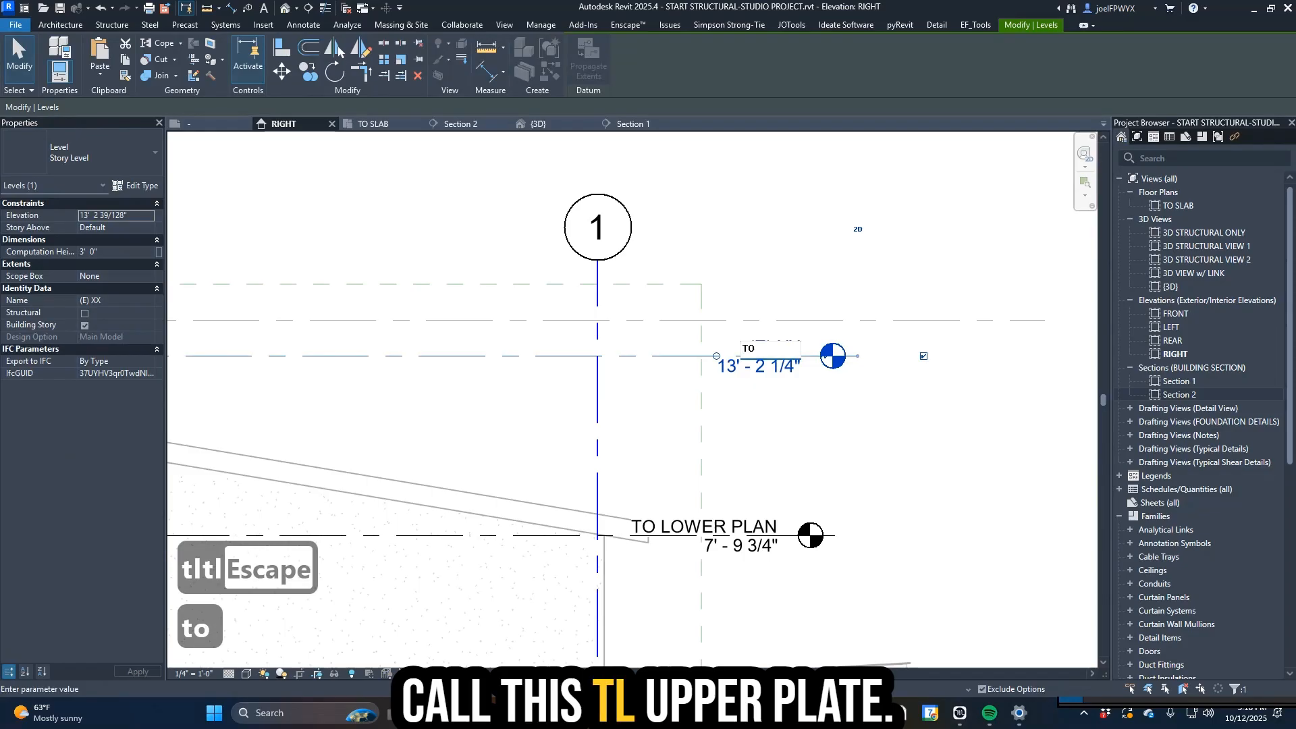
type(" UPPER Plan")
key("BackSpace")
type("te")
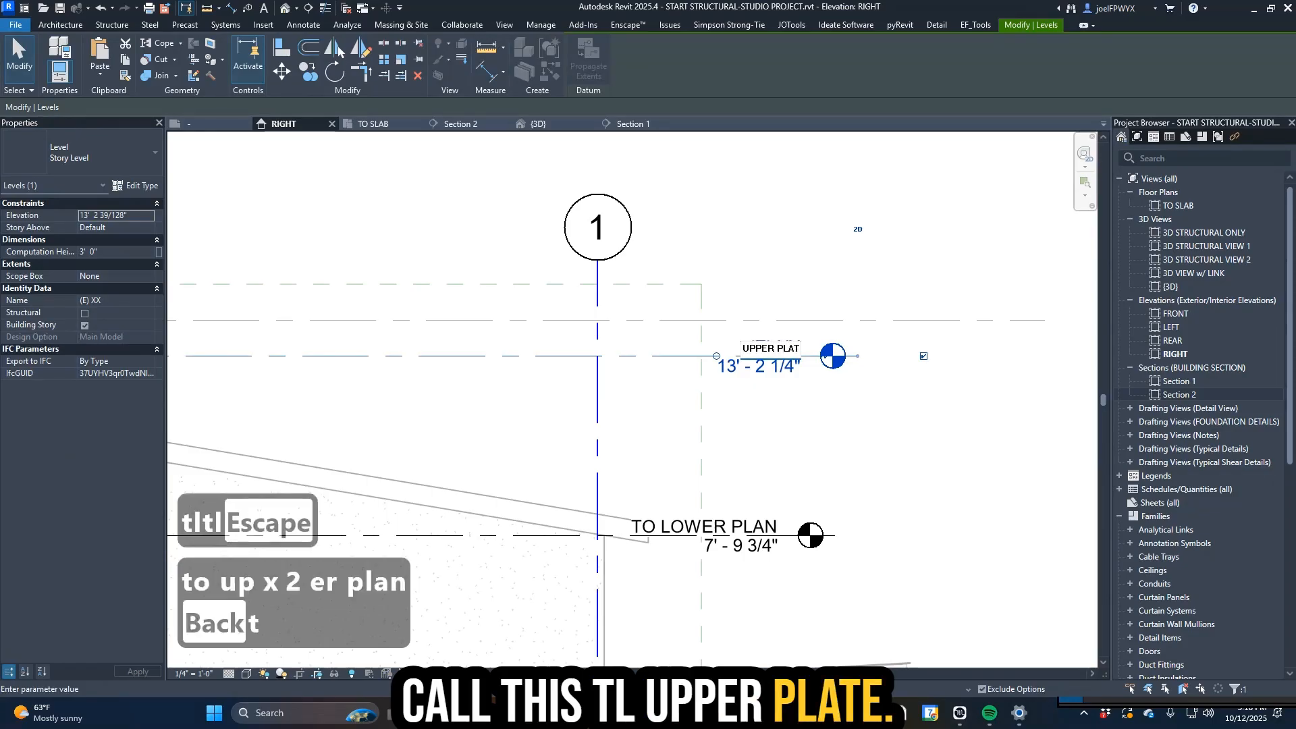
key("Return")
scroll(783, 350, "down", 4)
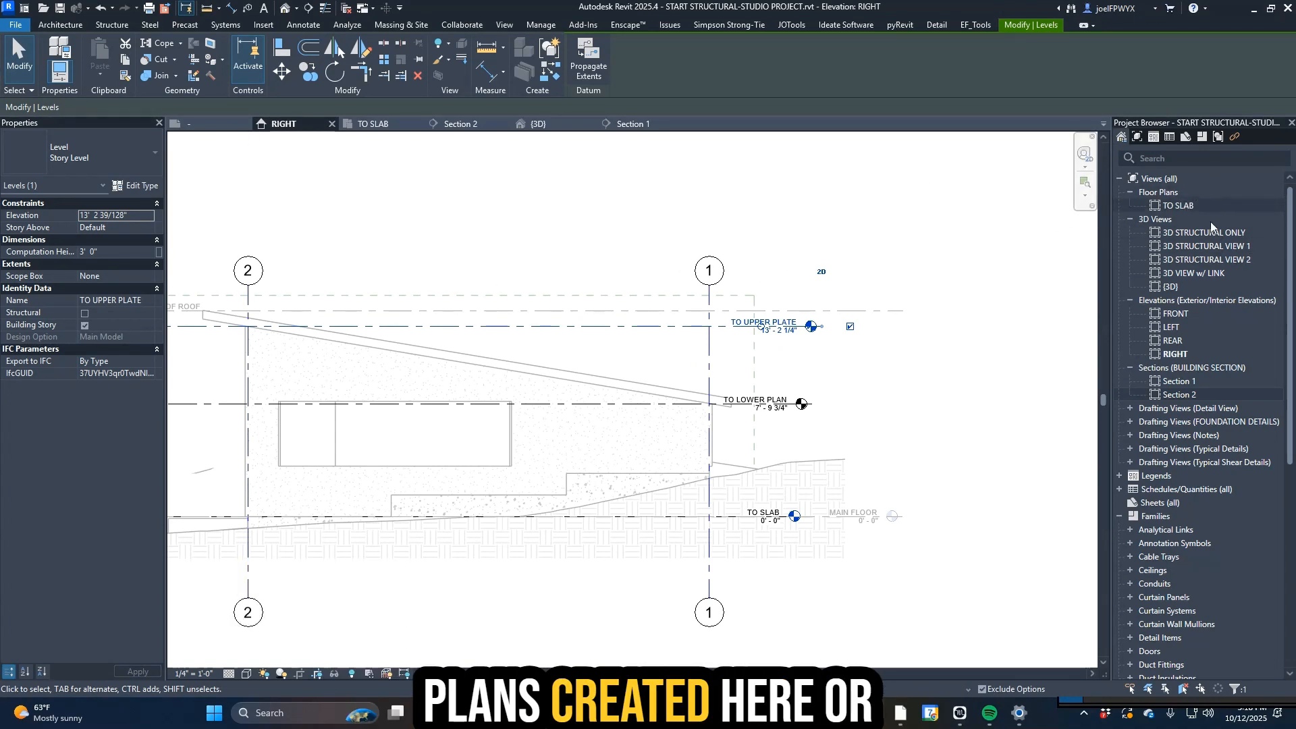
- Review the level heads in the RIGHT elevation, comparing the slab level's marker with those of the two plate levels
left_click(904, 433)
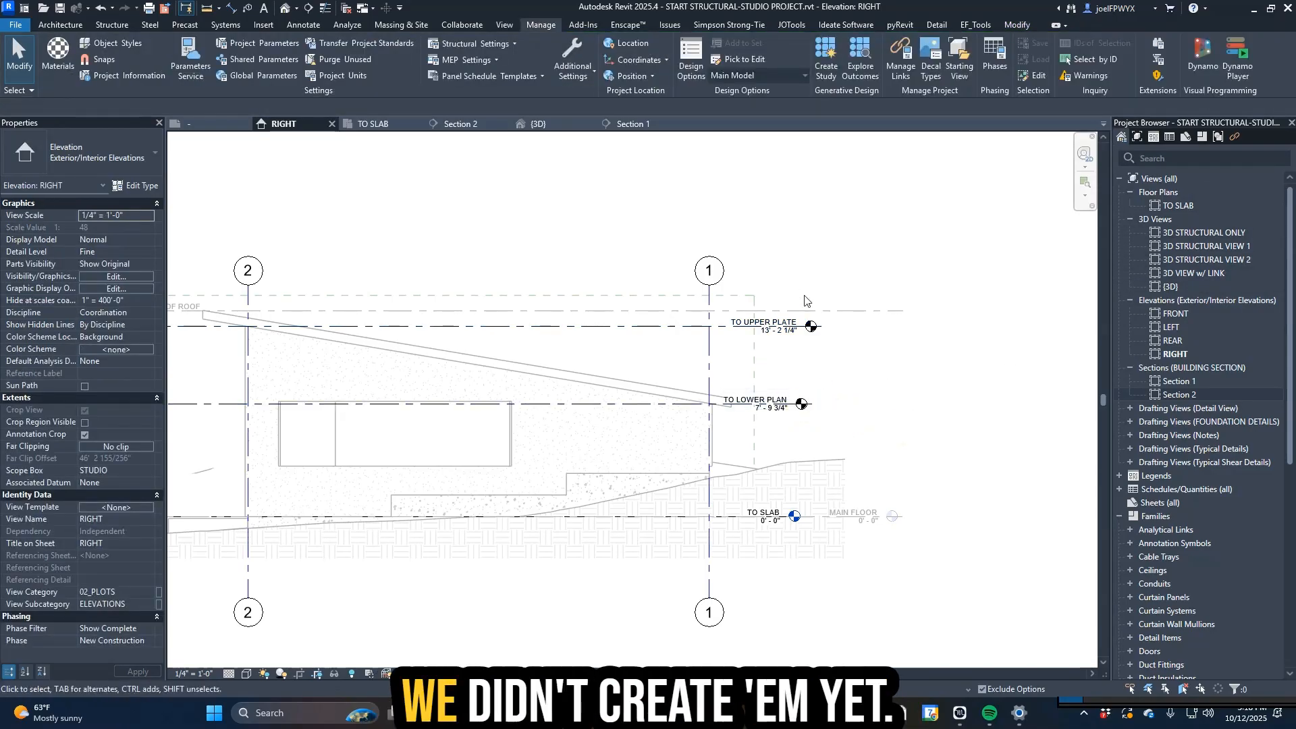
middle_click_drag(847, 413, 864, 366)
scroll(777, 470, "up", 3)
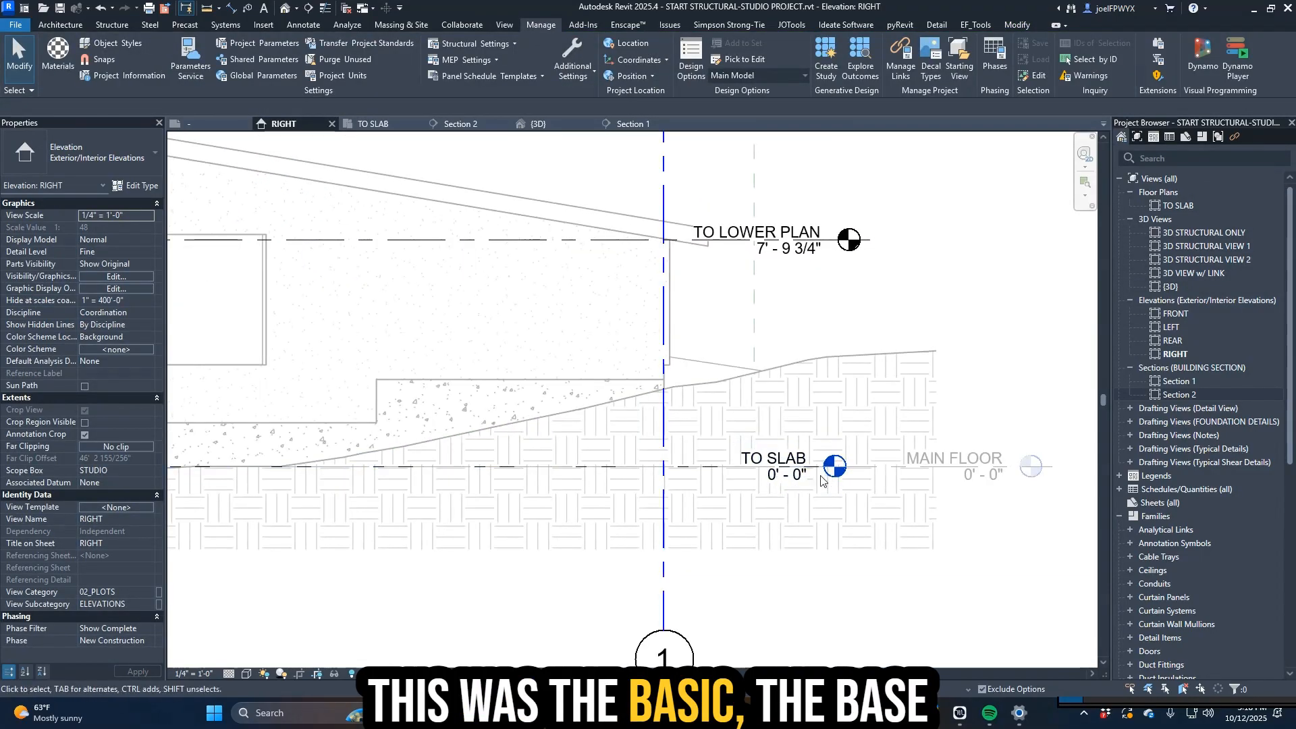
scroll(827, 483, "down", 3)
scroll(831, 487, "up", 2)
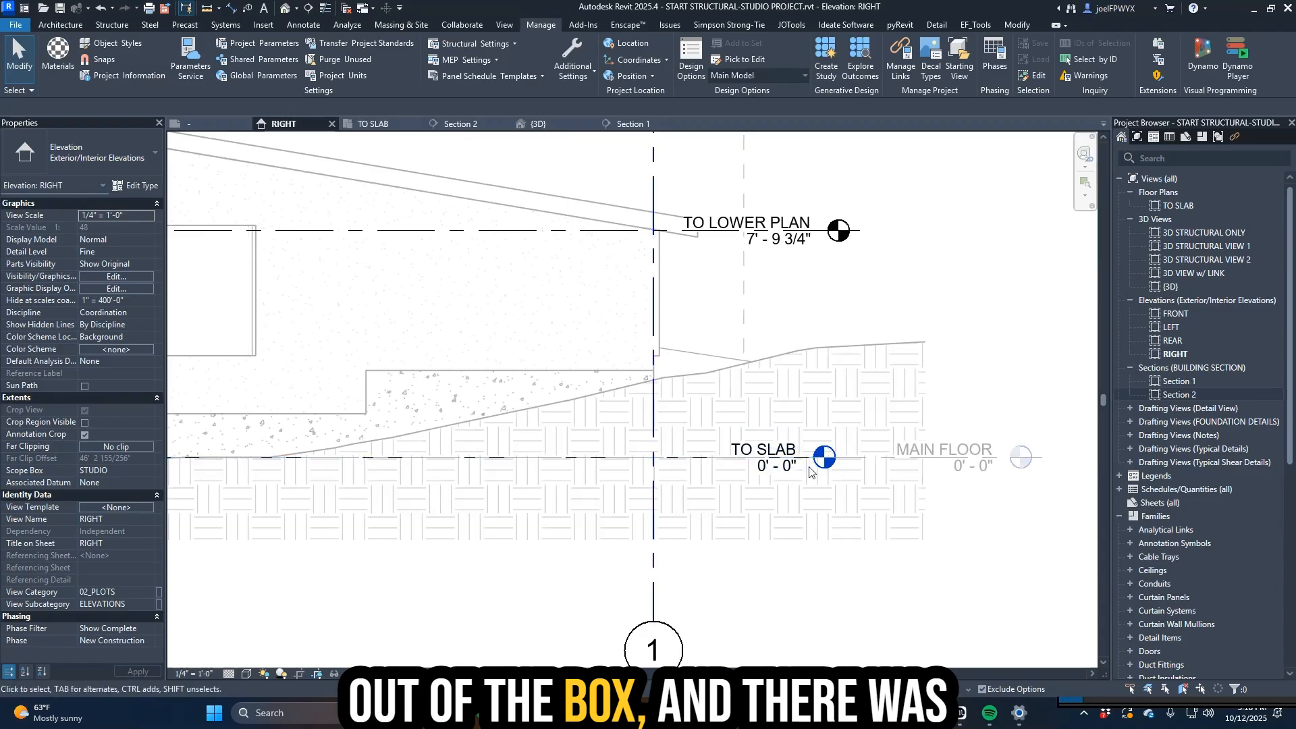
scroll(932, 519, "down", 5)
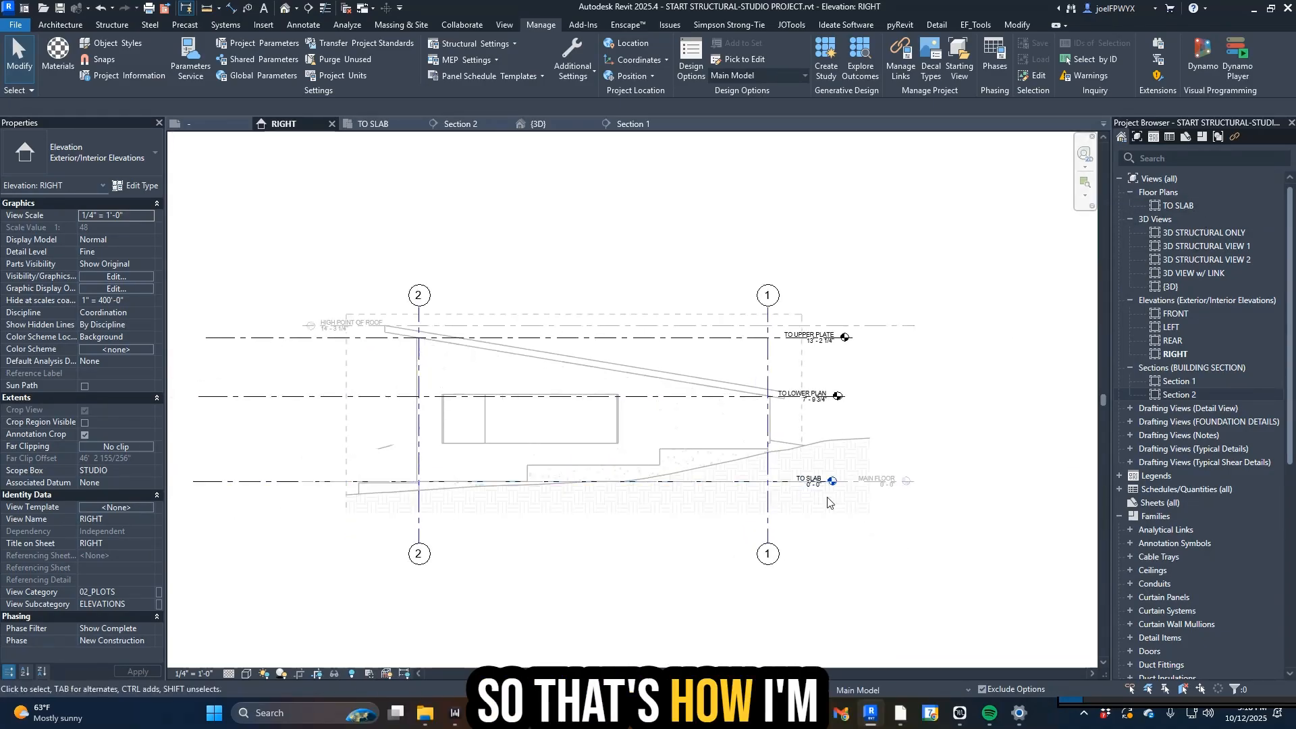
middle_click_drag(831, 483, 872, 495)
key("Escape")
key("Escape")
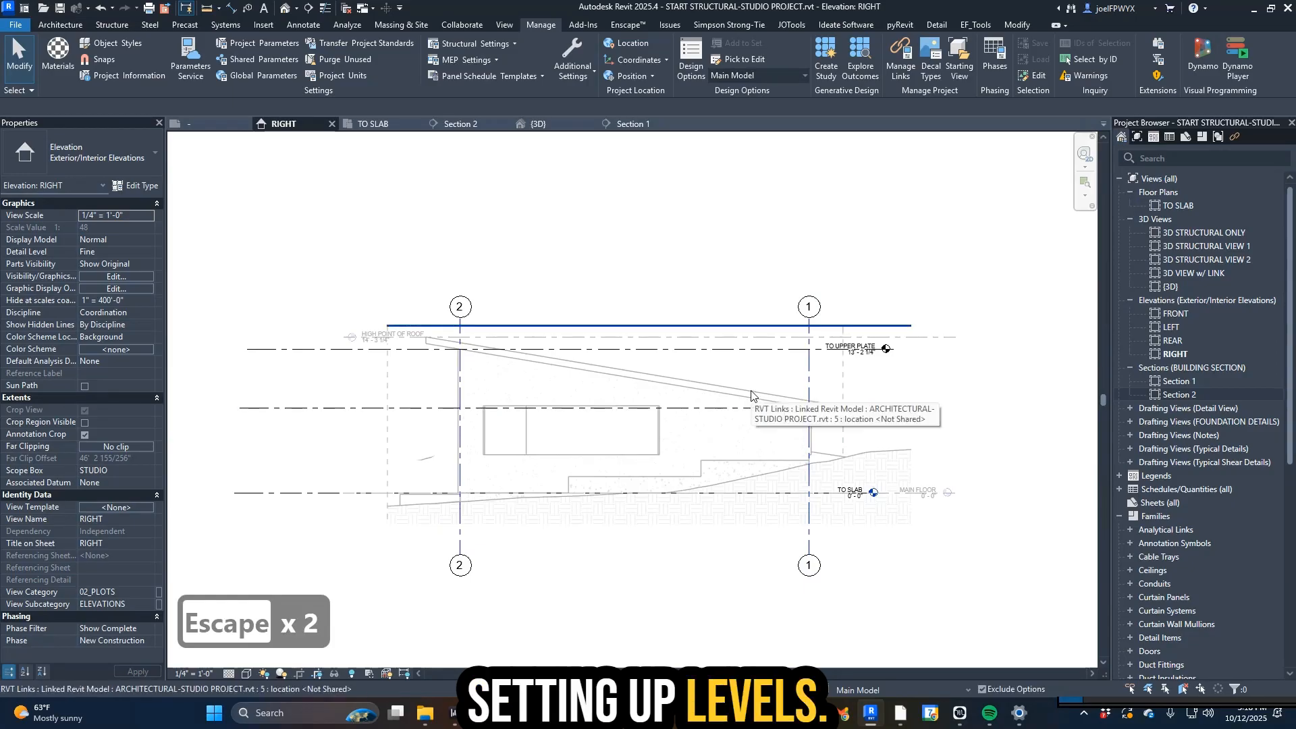
key("Escape")
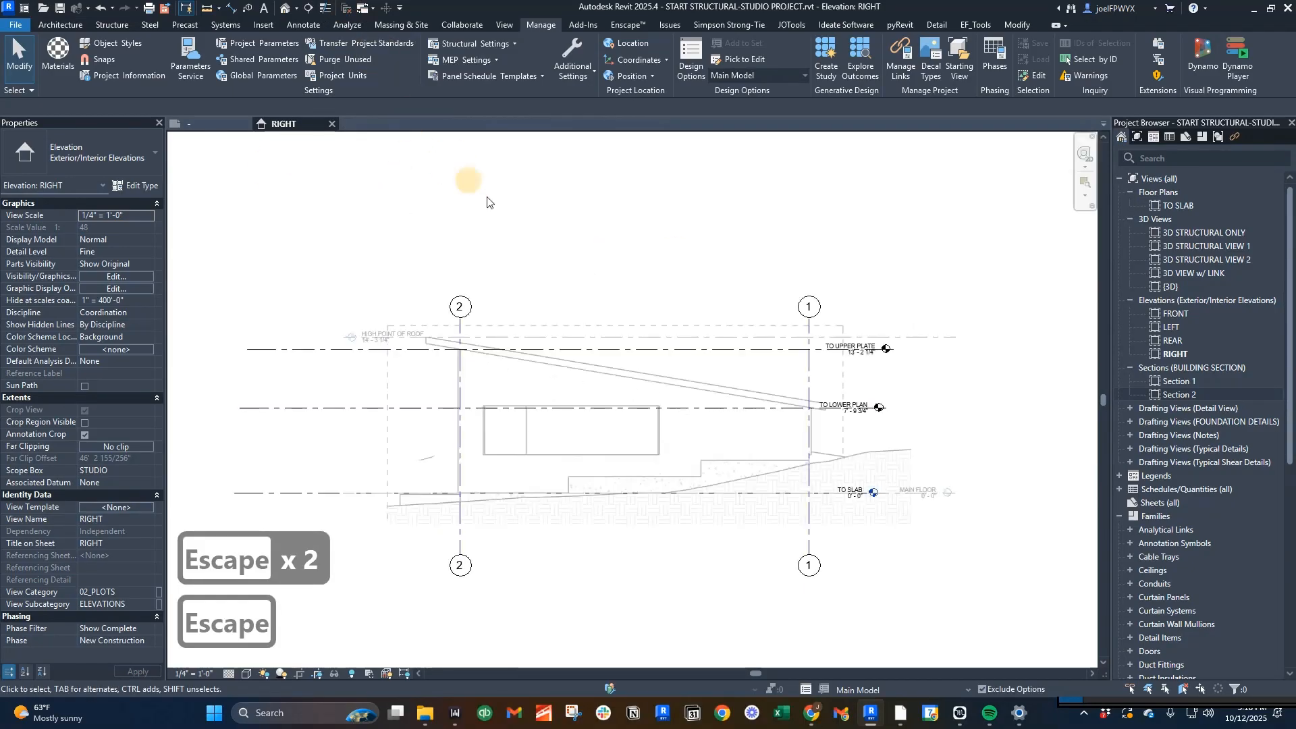
- Open Section 1 and examine how the new levels relate to the sloped roof and walls
key("Escape")
key("Escape")
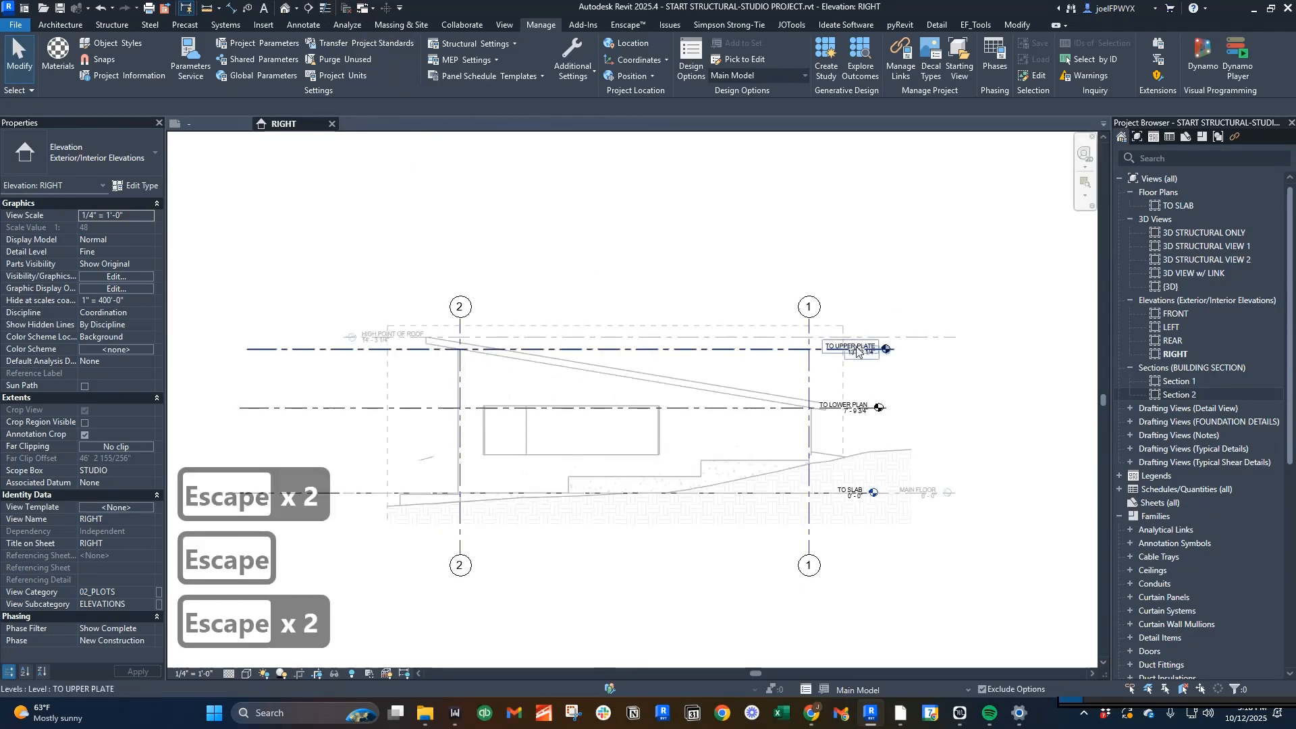
double_click(1188, 382)
scroll(550, 193, "up", 5)
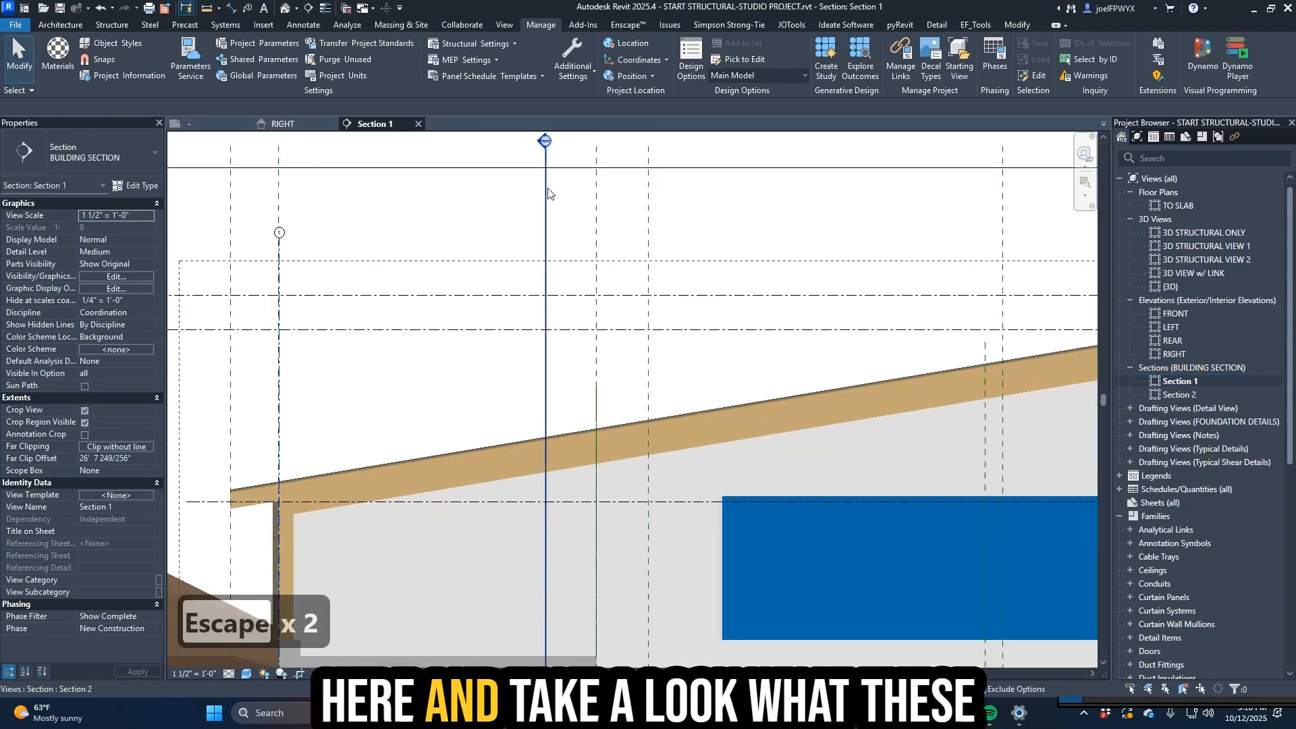
scroll(550, 209, "down", 4)
- Open Section 2 and set its view scale to 1/2" = 1'-0"
double_click(1194, 395)
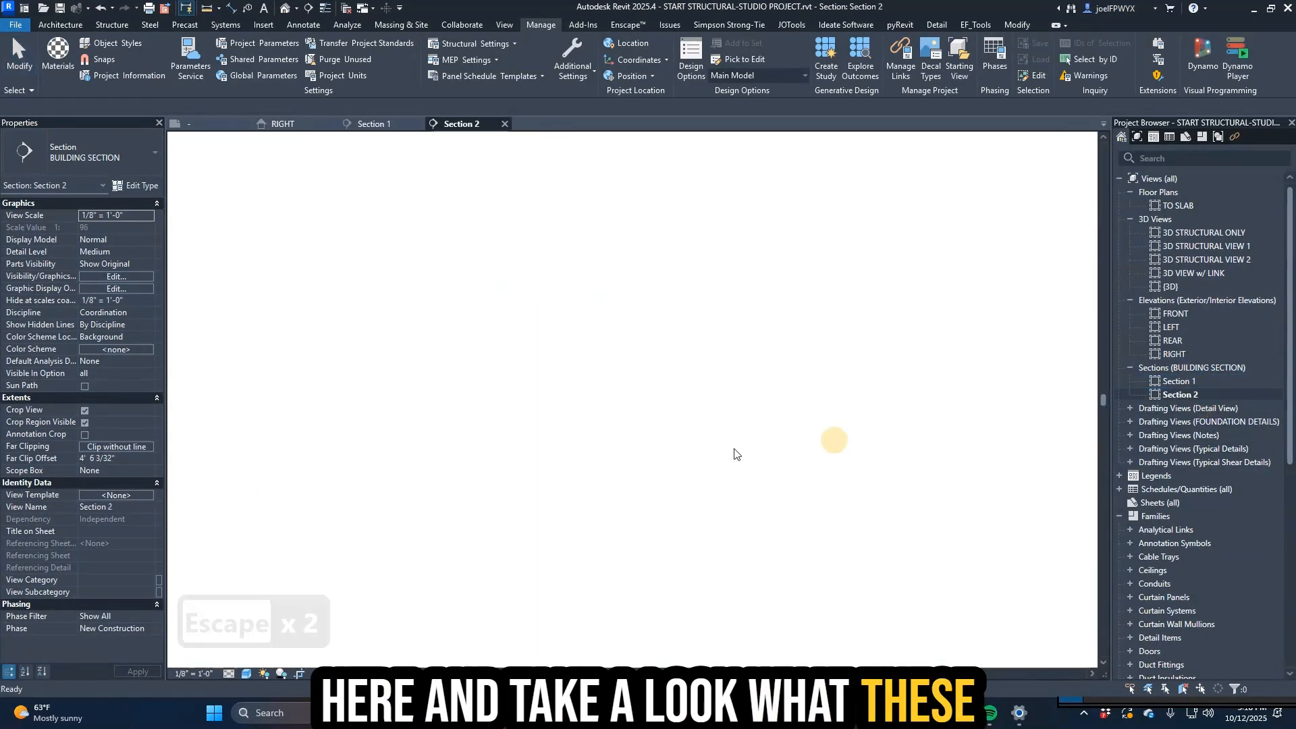
scroll(787, 552, "up", 2)
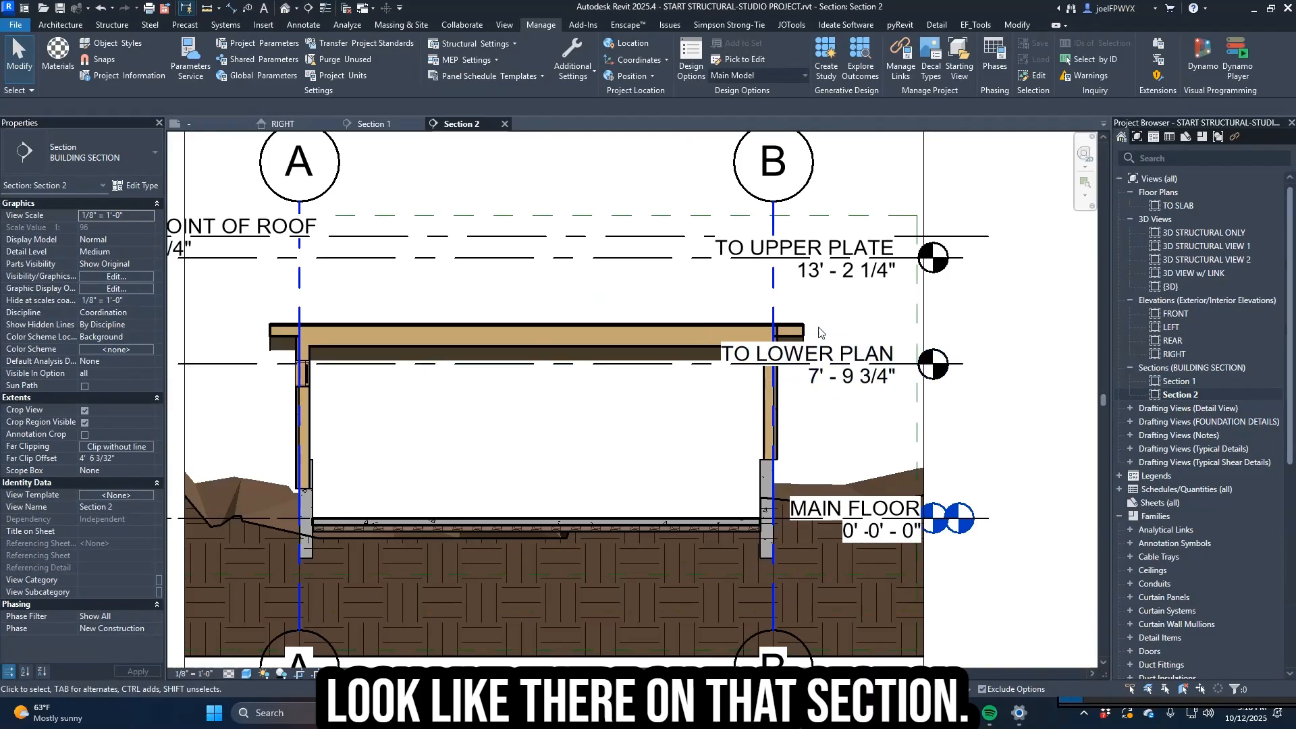
scroll(823, 406, "down", 3)
left_click(194, 674)
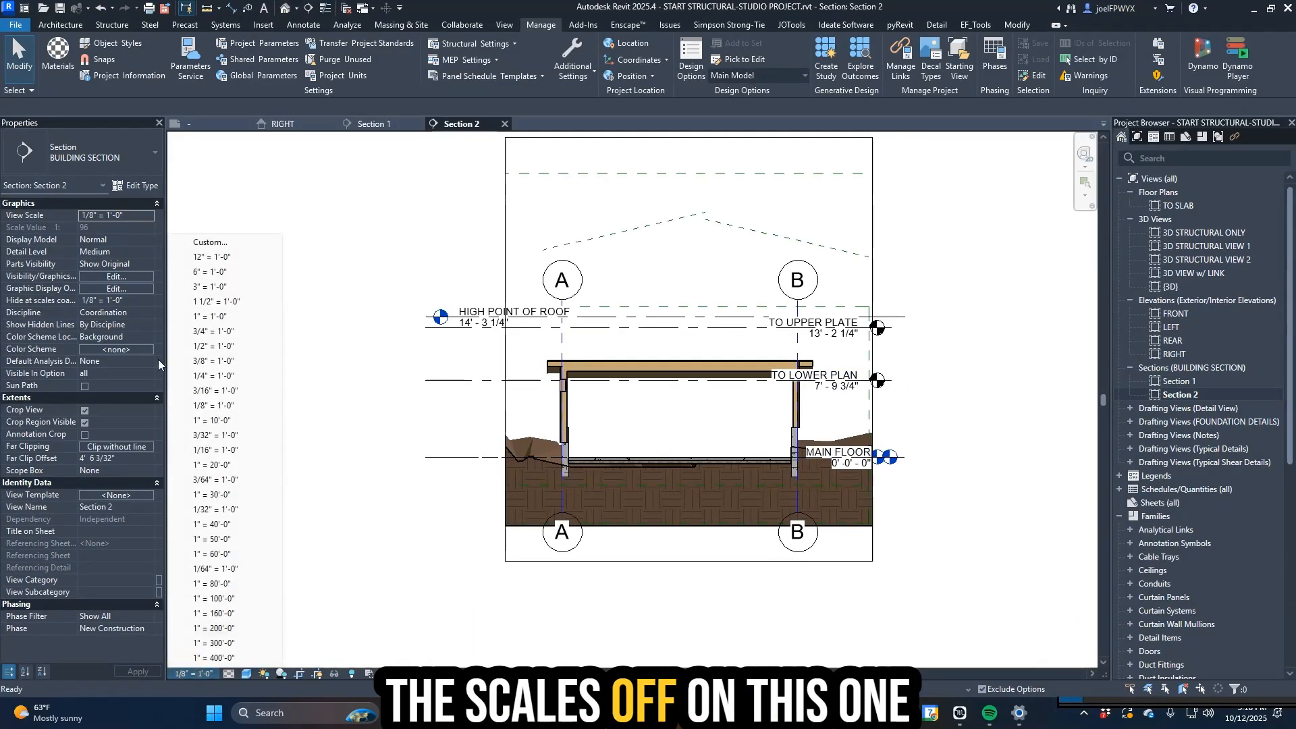
left_click(213, 346)
scroll(843, 422, "up", 5)
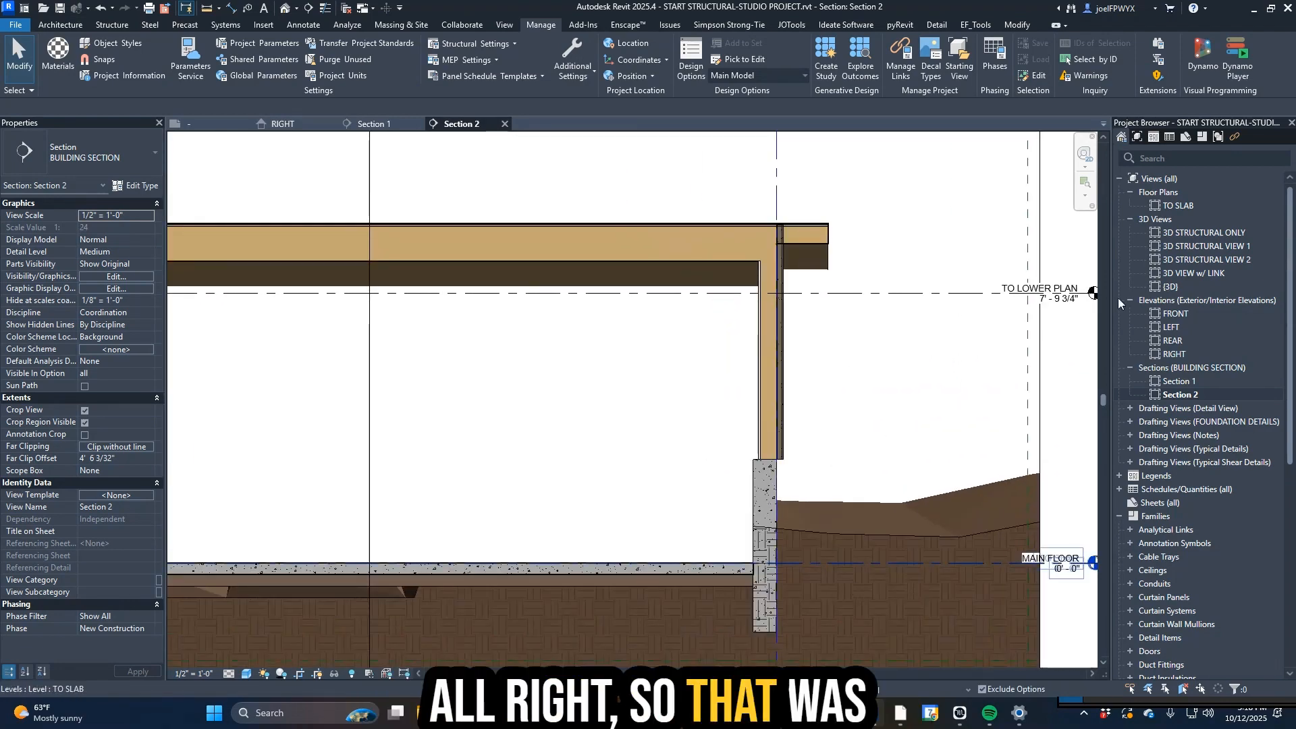
- Switch to Bluebeam Revu and examine general notes sheet S001 with its sheet index in the FINAL PDF-STRUCTURAL-STUDIO PROJECT file
key("ctrl+shift+a")
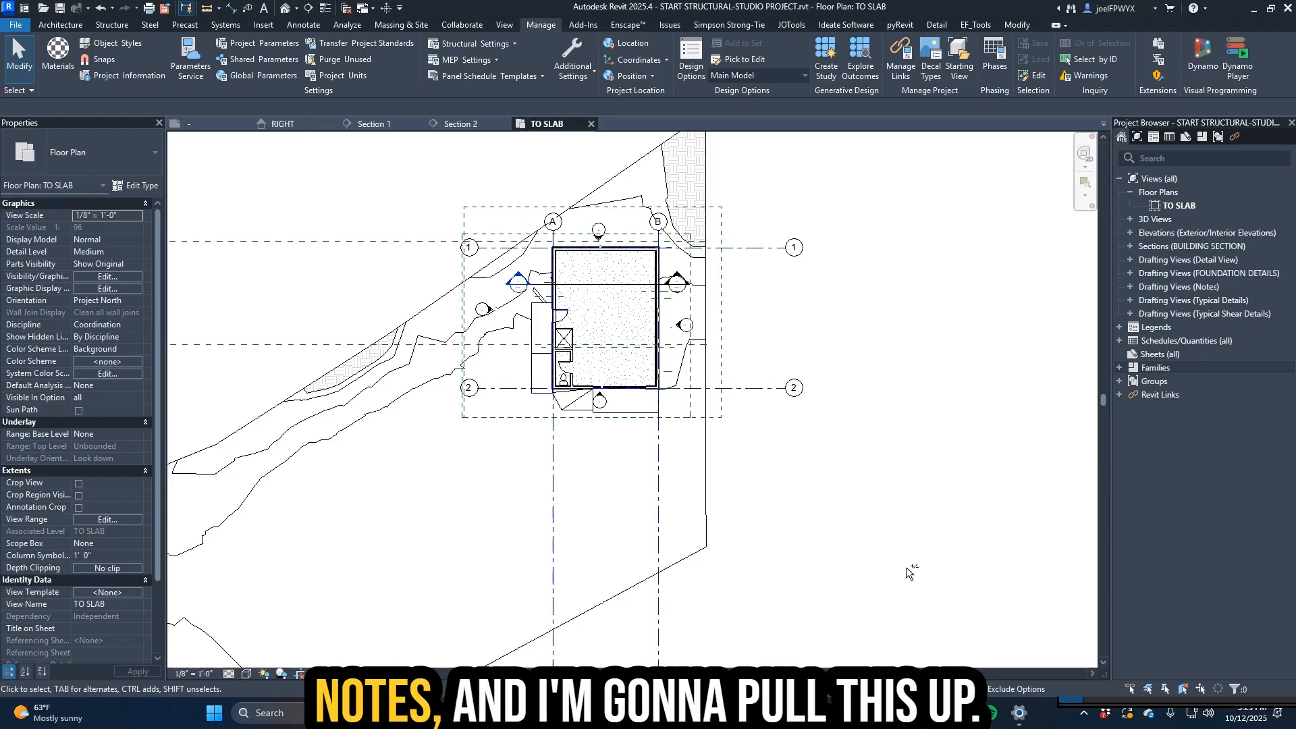
left_click(906, 713)
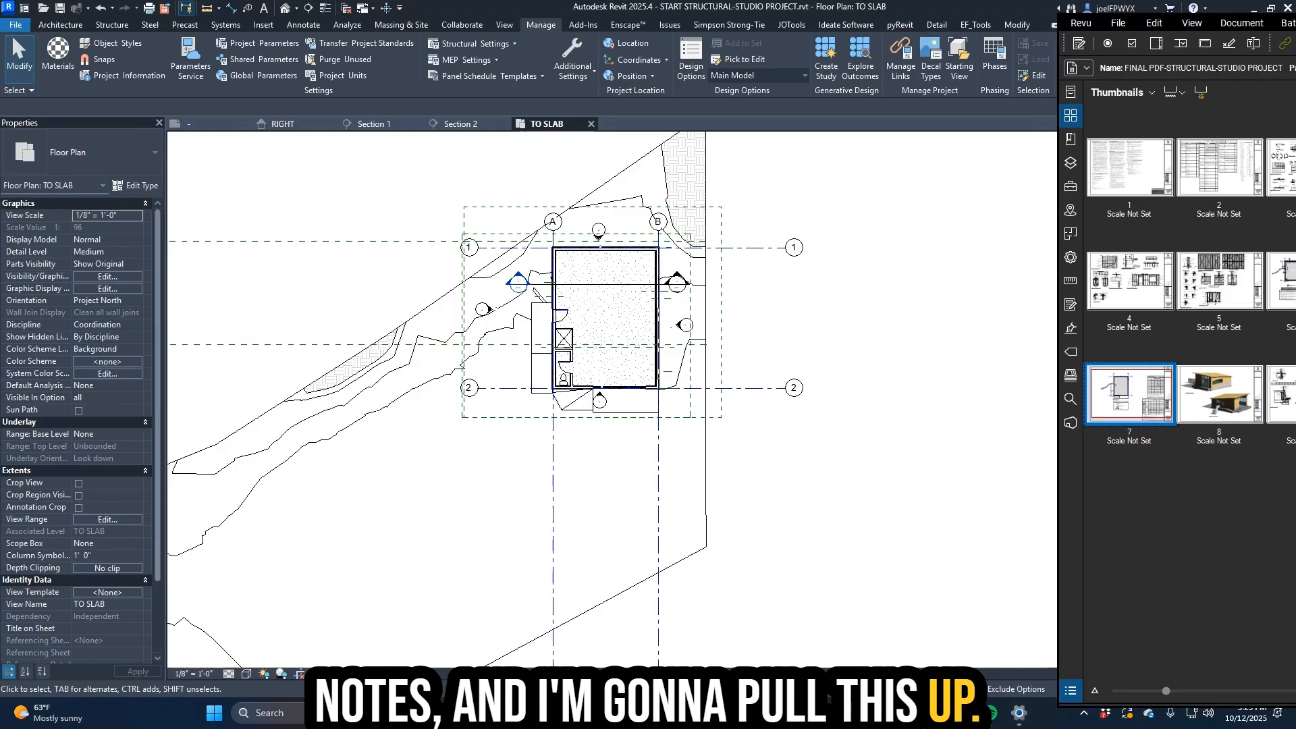
left_click_drag(1295, 28, 796, 2)
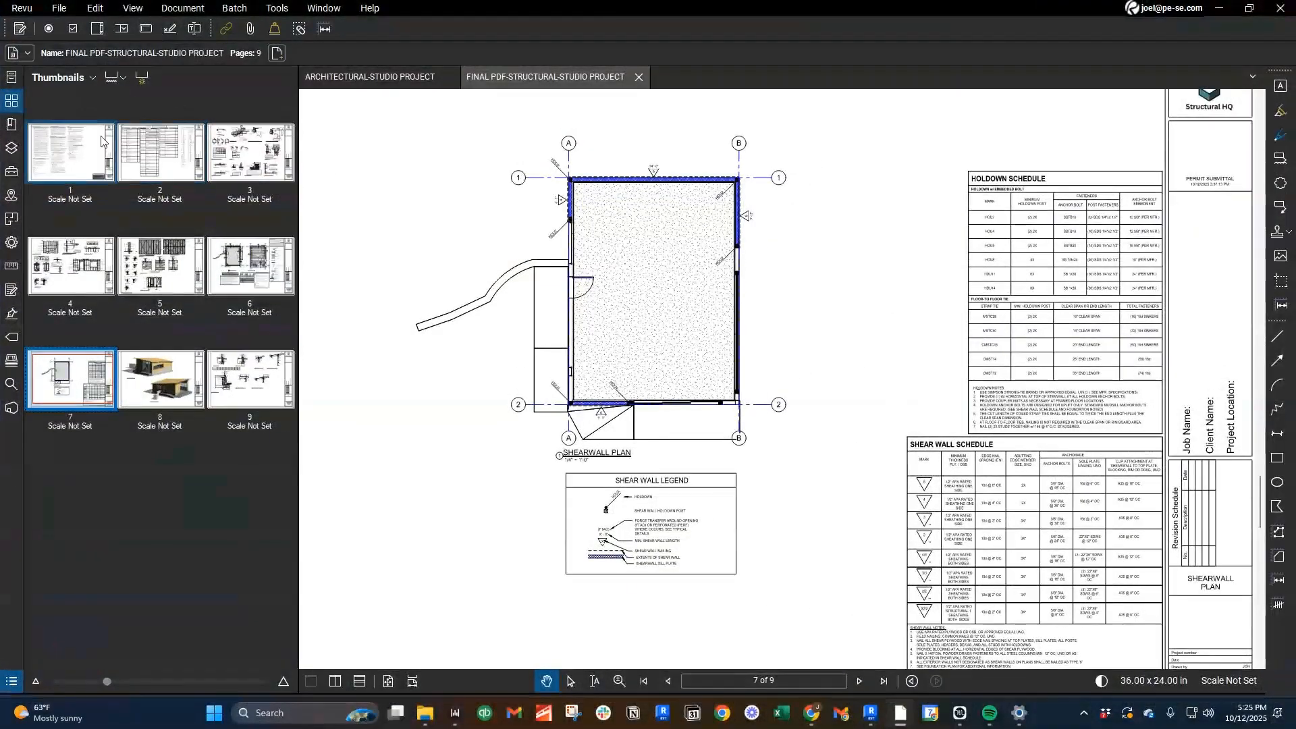
left_click(102, 141)
scroll(897, 457, "down", 3)
scroll(910, 384, "up", 1)
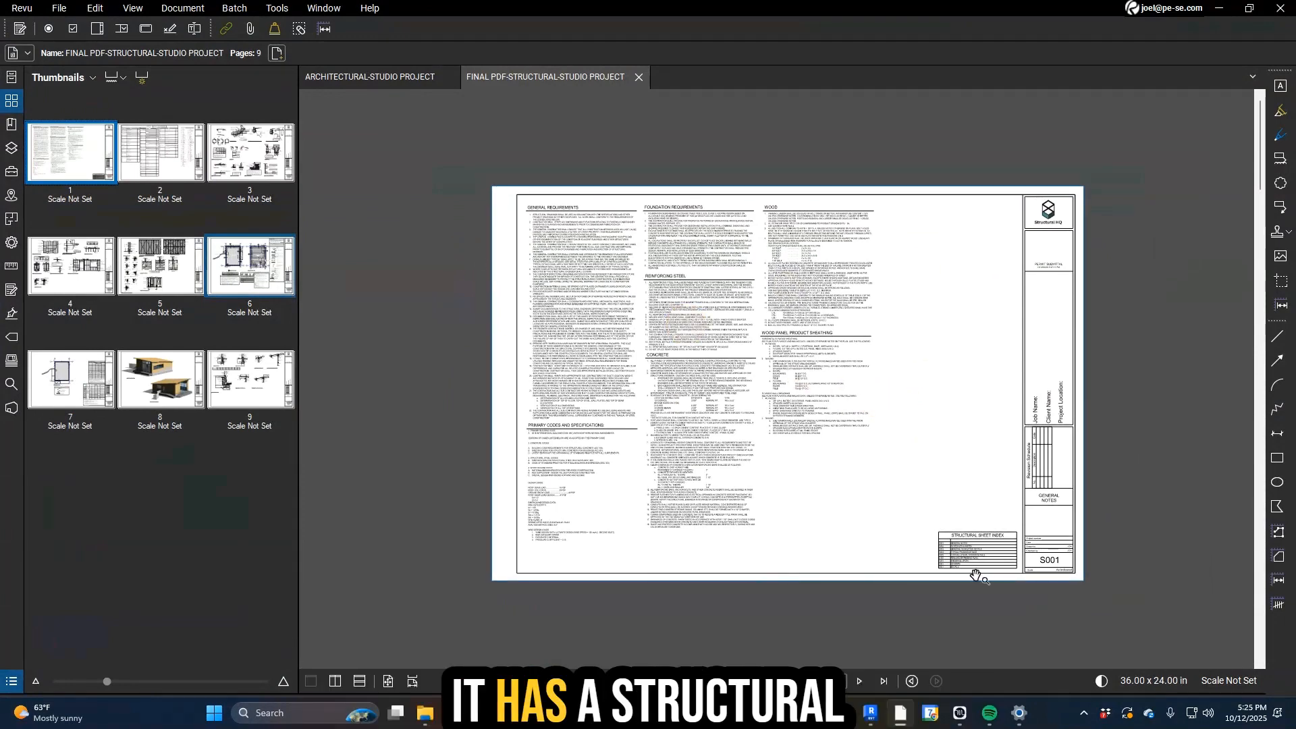
left_click_drag(979, 564, 992, 563)
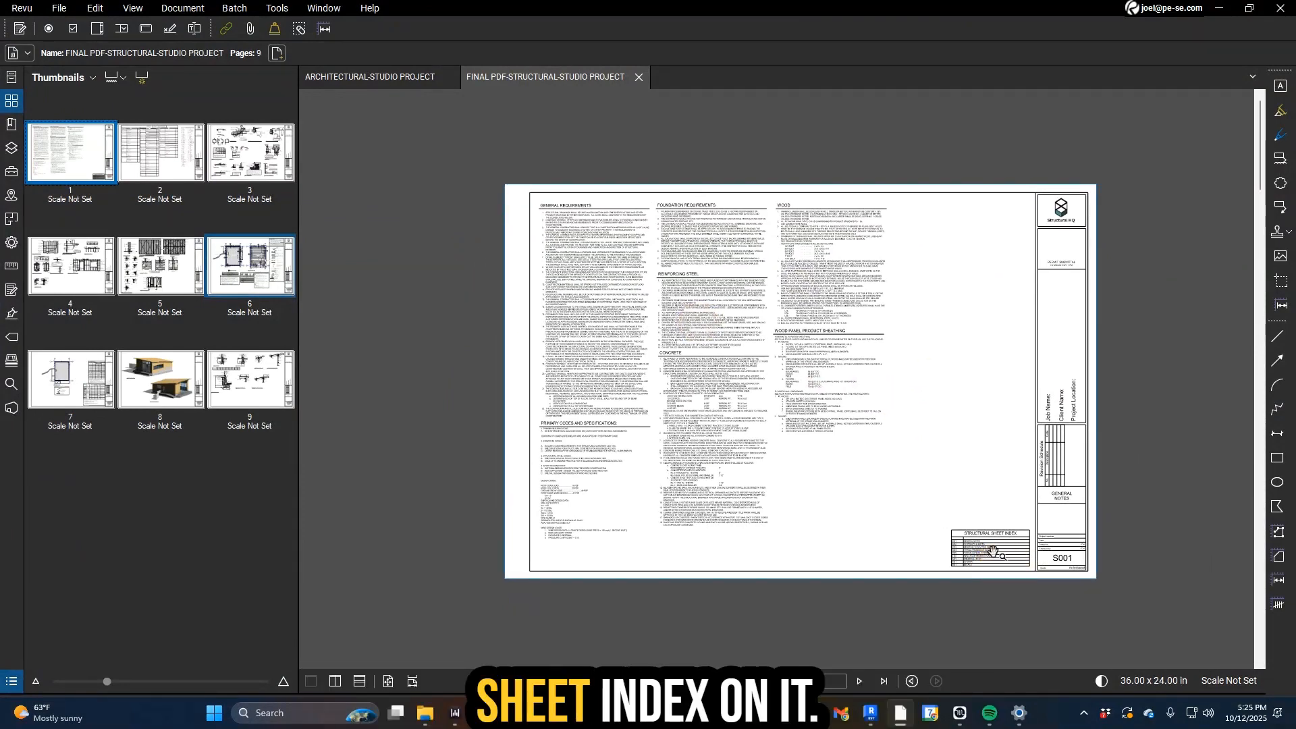
- Review schedules sheet S002, foundation details S003, framing details S004 and lateral system details S005 in the structural PDF
left_click(194, 169)
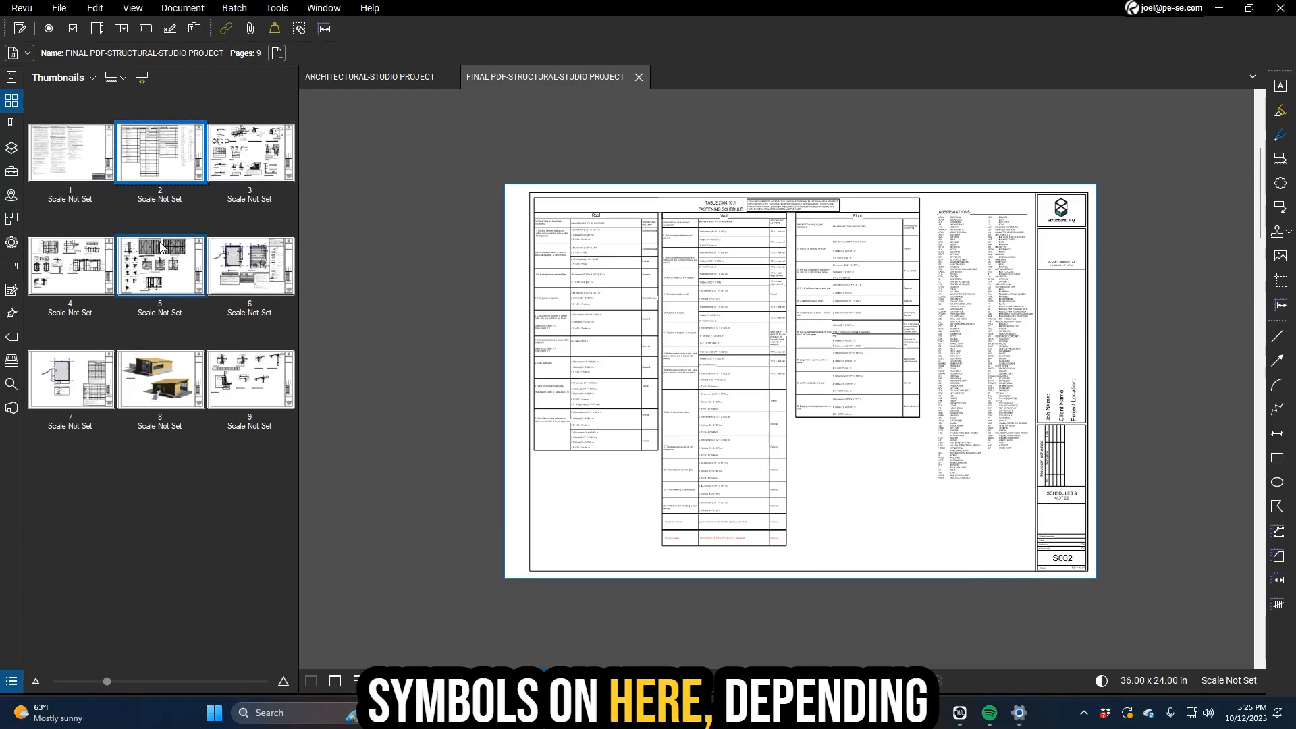
left_click(259, 165)
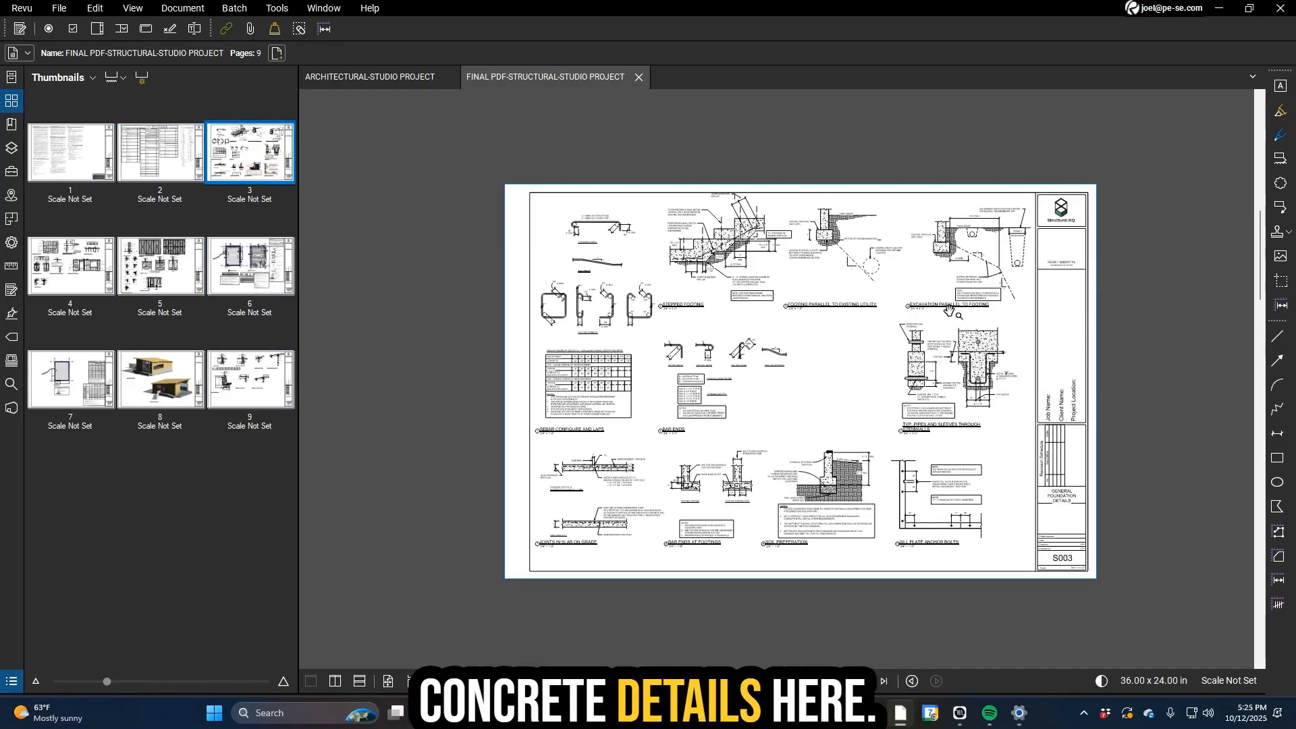
left_click(52, 278)
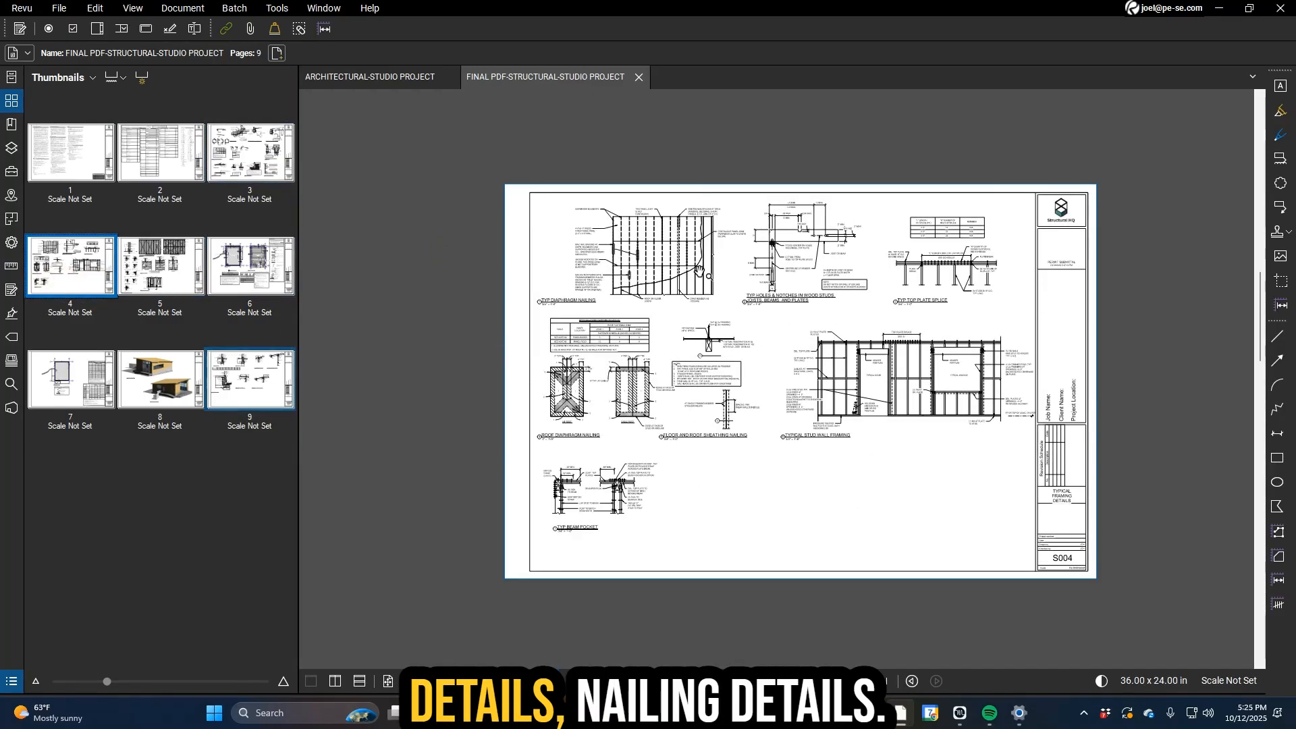
left_click(163, 277)
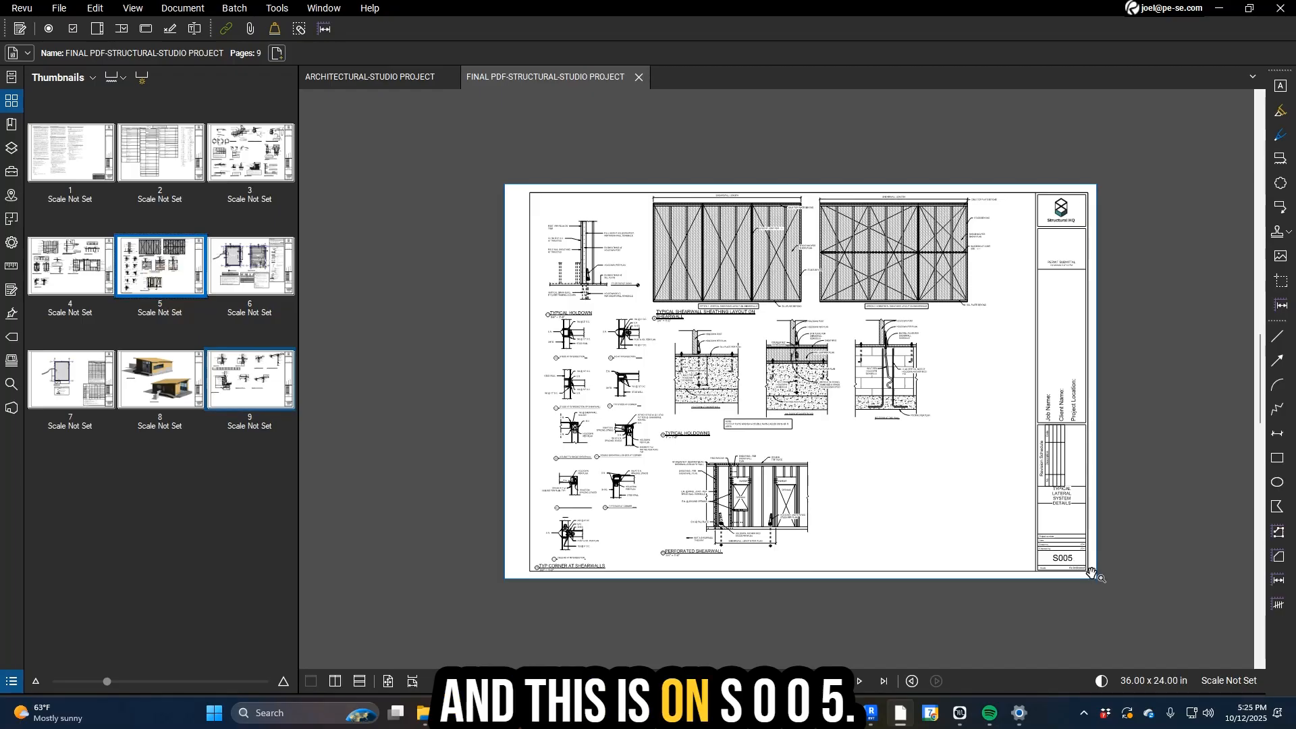
- Page through sheets S001 to S005 again to check the numbering of the general and typical sheets
left_click(58, 158)
left_click(147, 154)
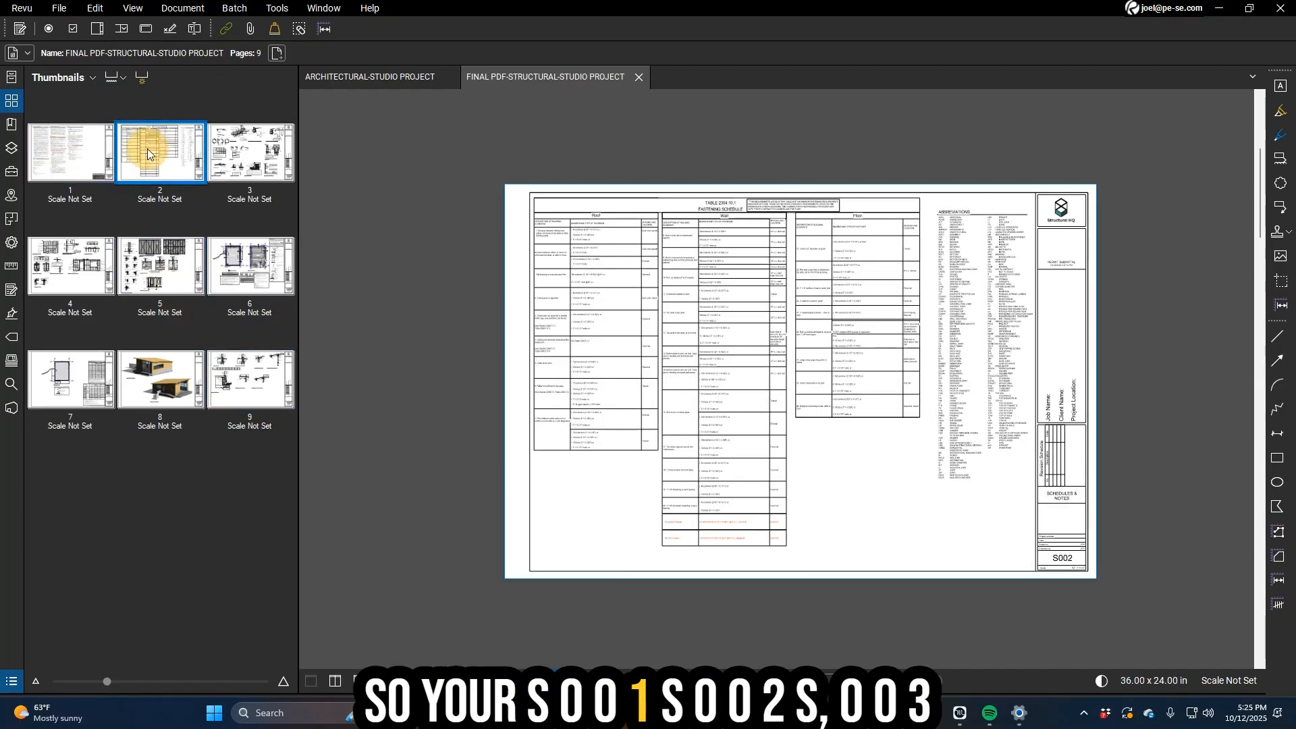
left_click(261, 170)
left_click(88, 267)
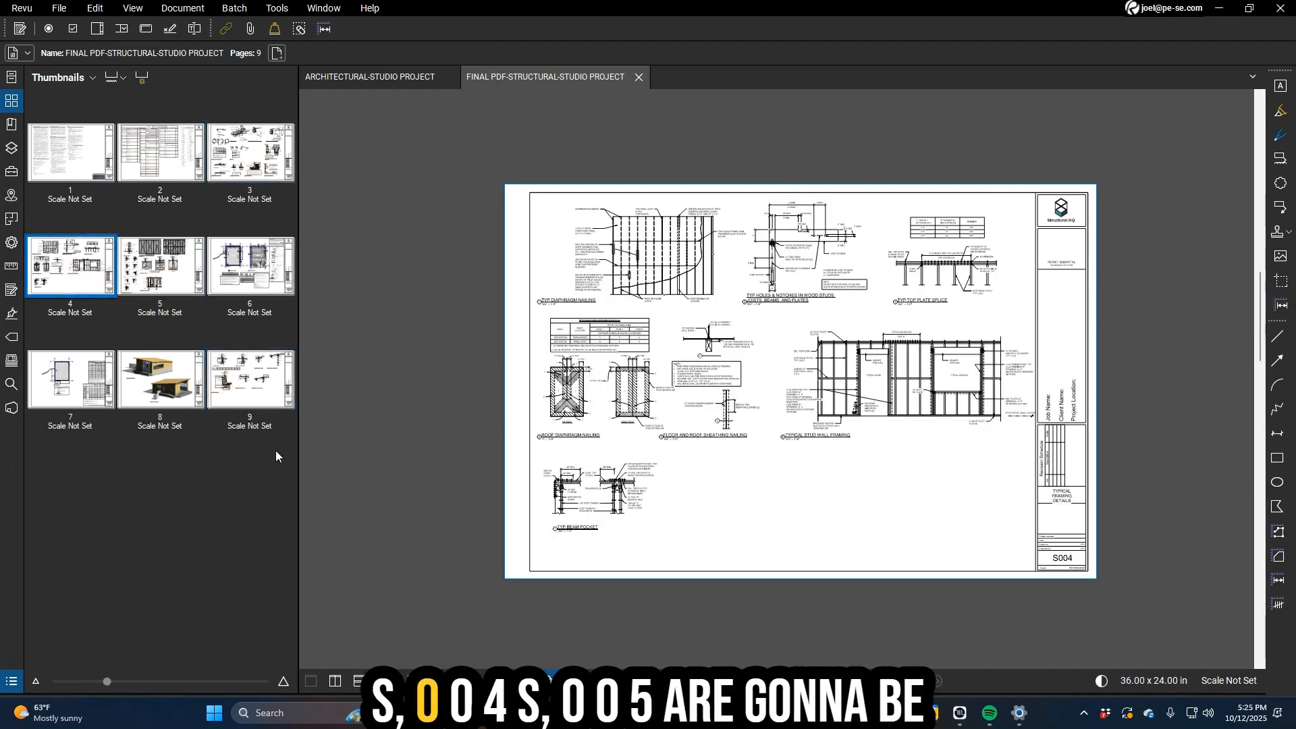
left_click(150, 280)
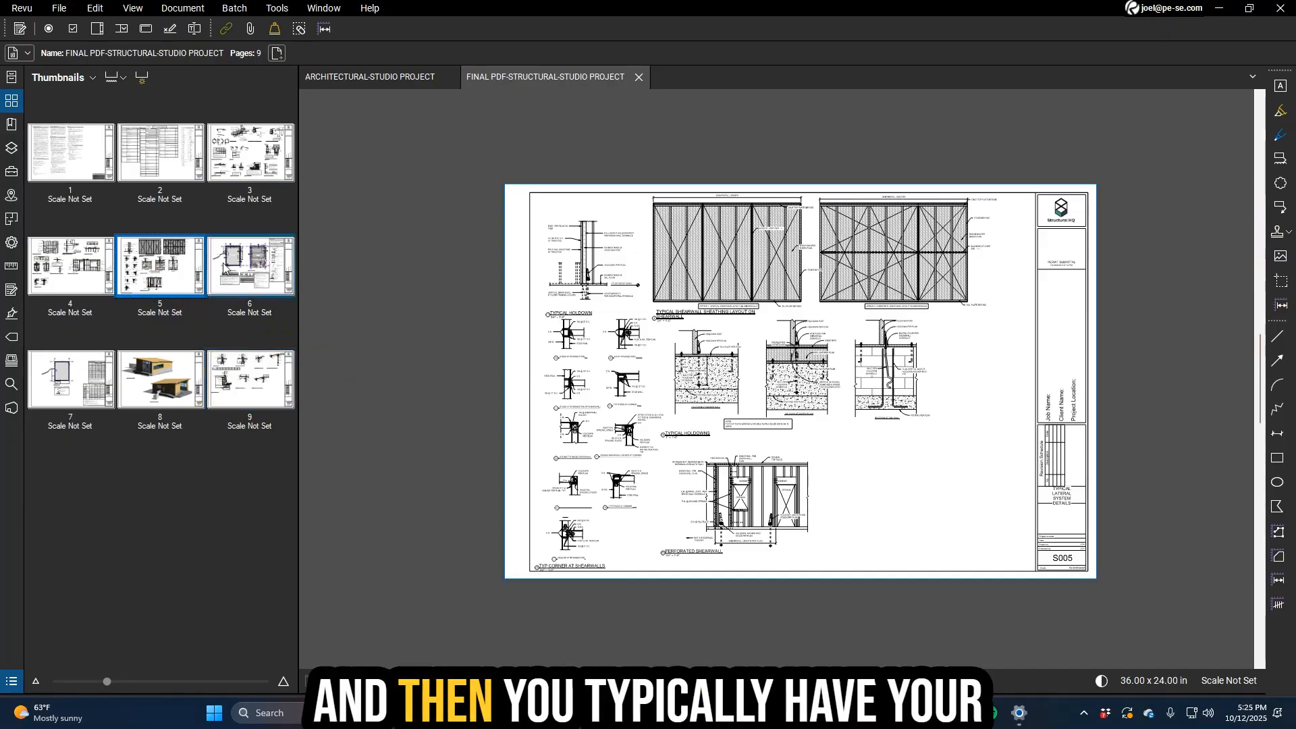
- Review foundation and roof framing sheet S100, shearwall plan S201, 3D views S301 and the project-specific details on S501
left_click(250, 266)
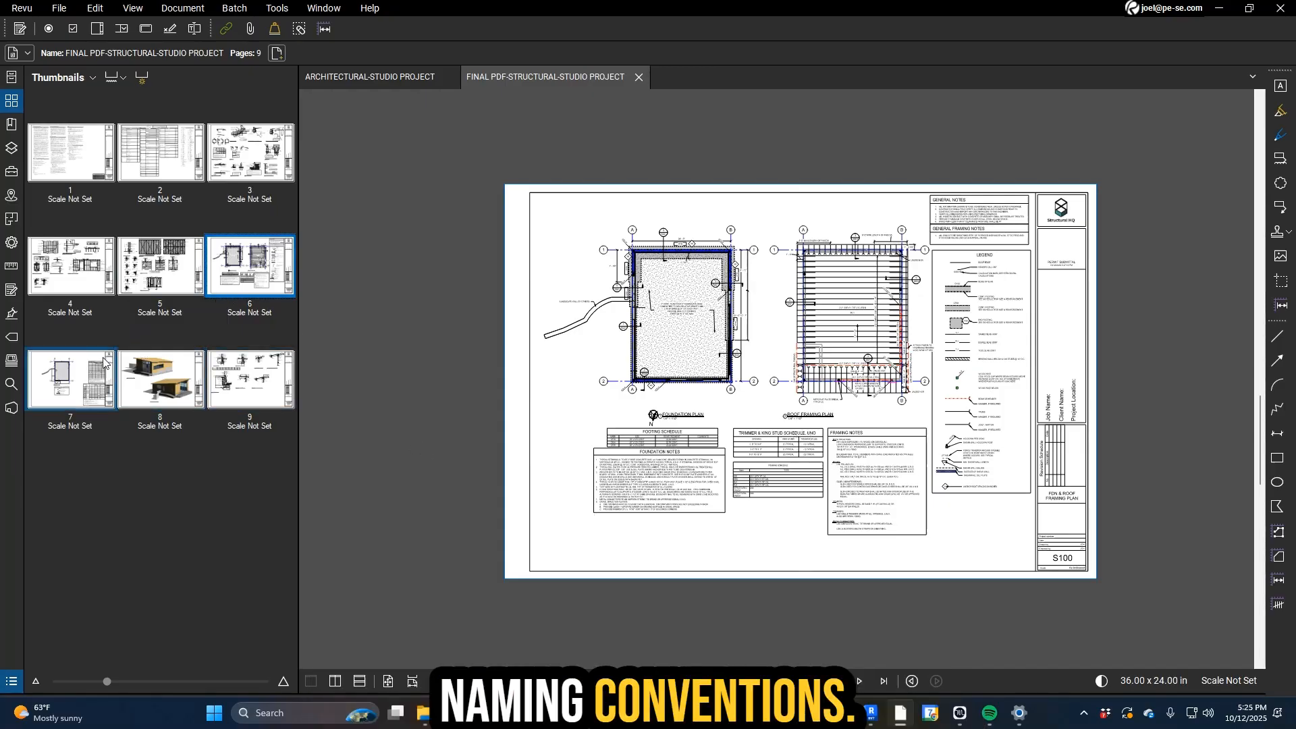
left_click(107, 381)
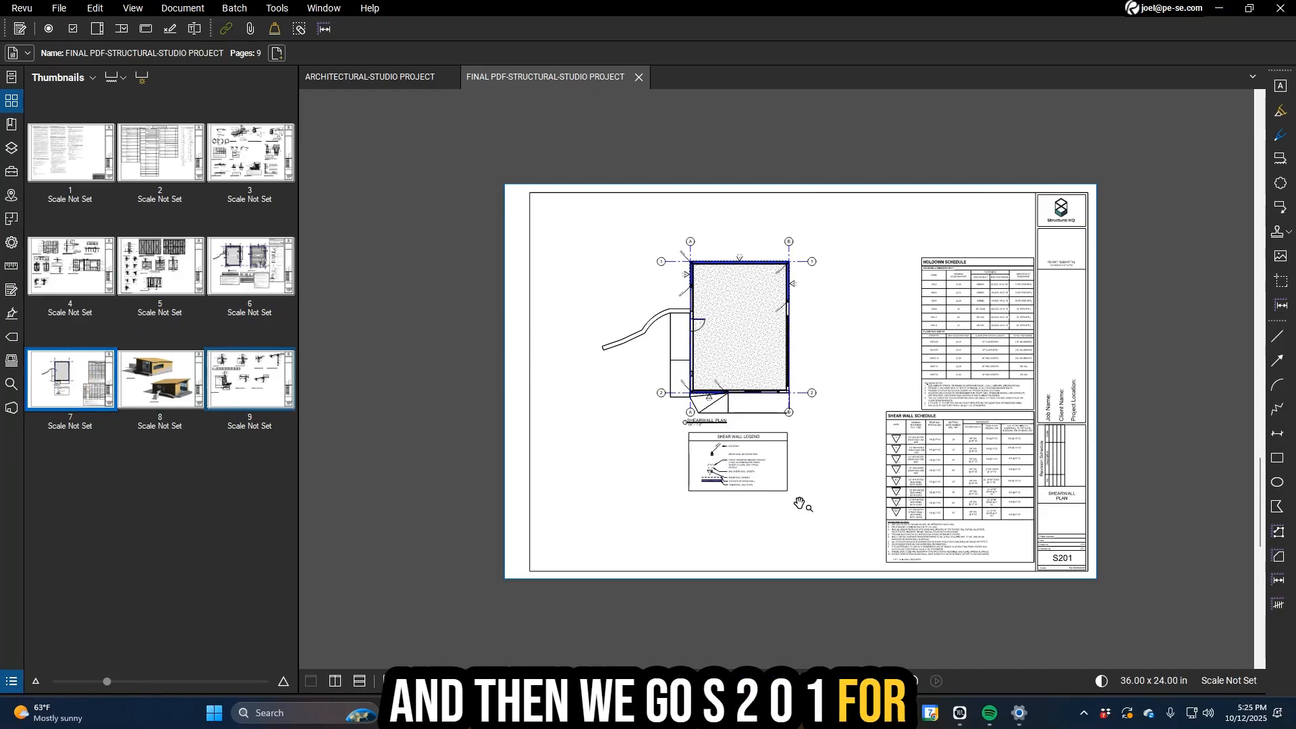
key("Right")
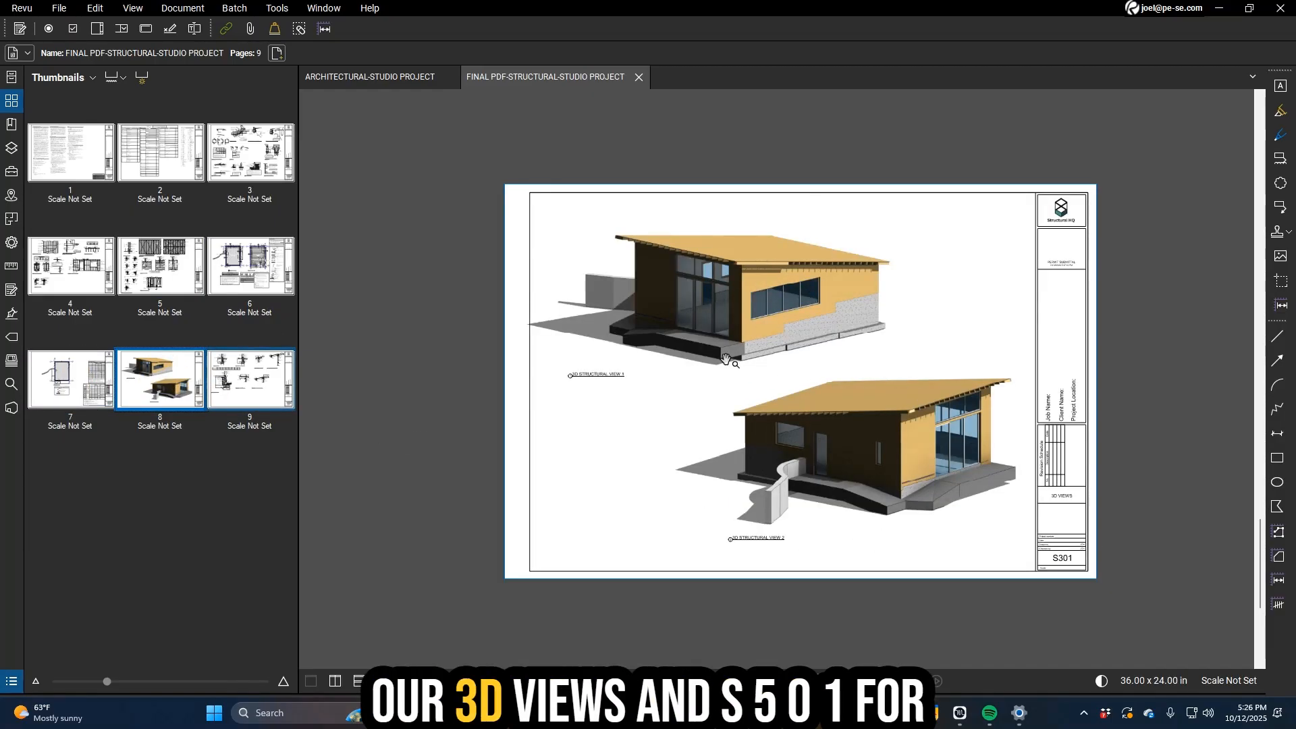
left_click(266, 392)
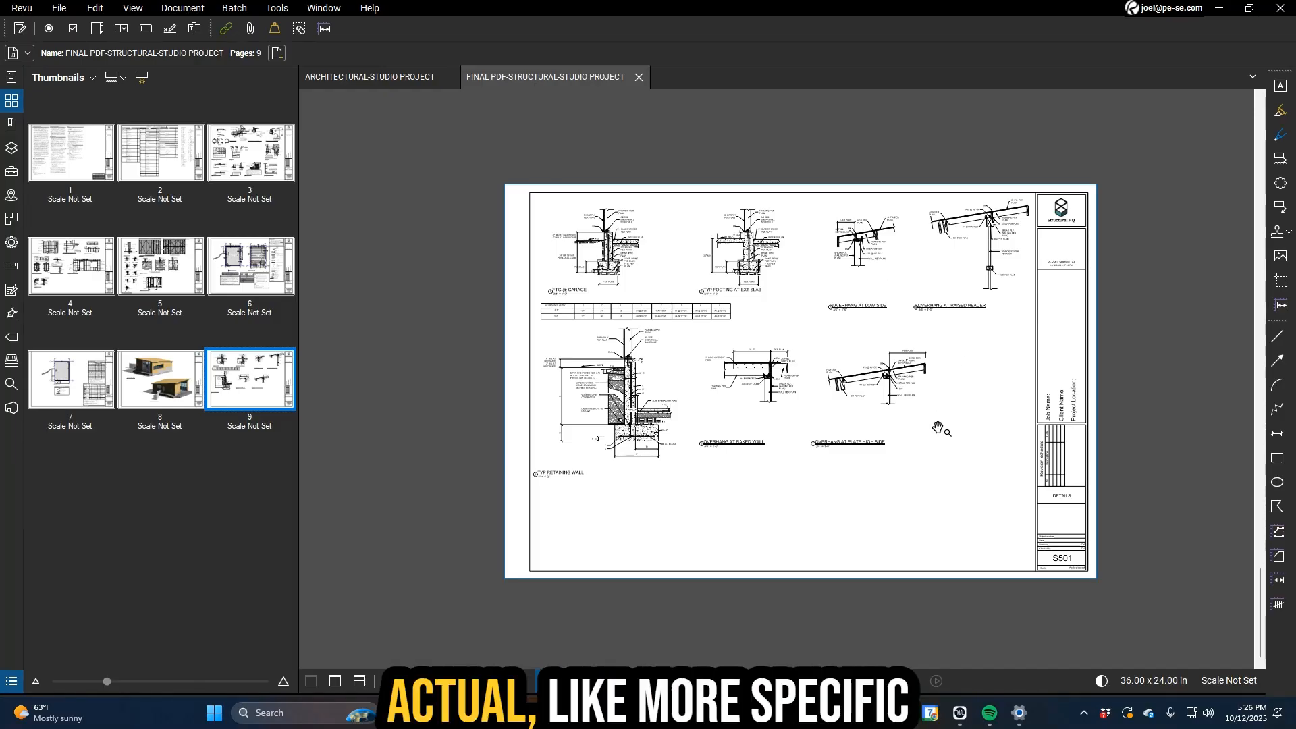
scroll(941, 432, "up", 2)
scroll(964, 463, "down", 1)
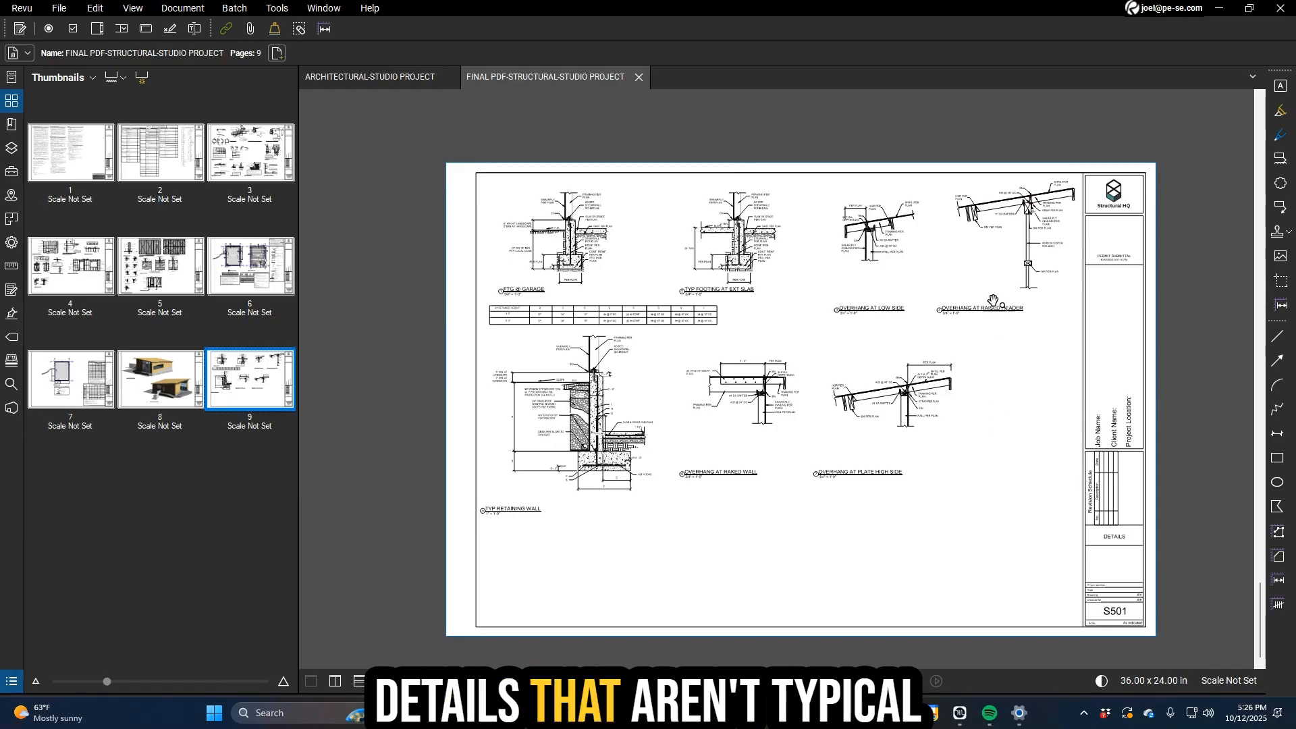
left_click_drag(1017, 423, 947, 396)
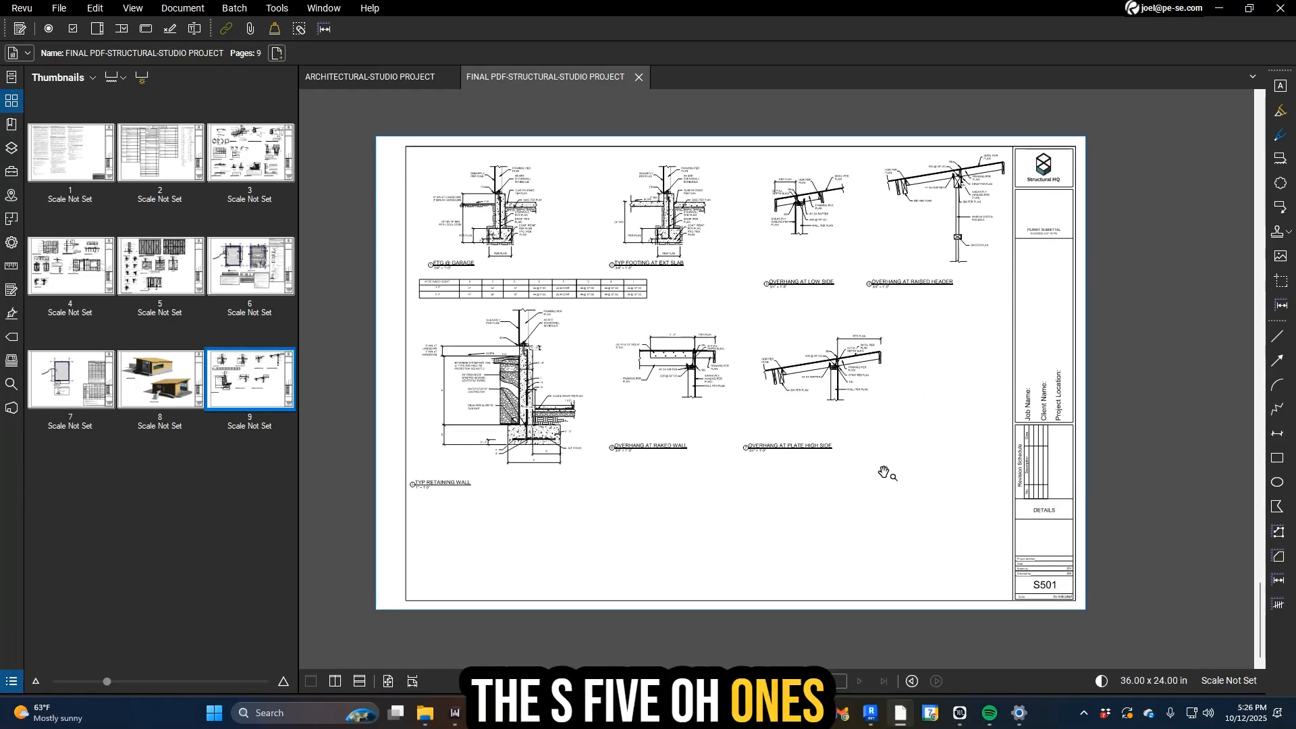
left_click_drag(856, 478, 950, 515)
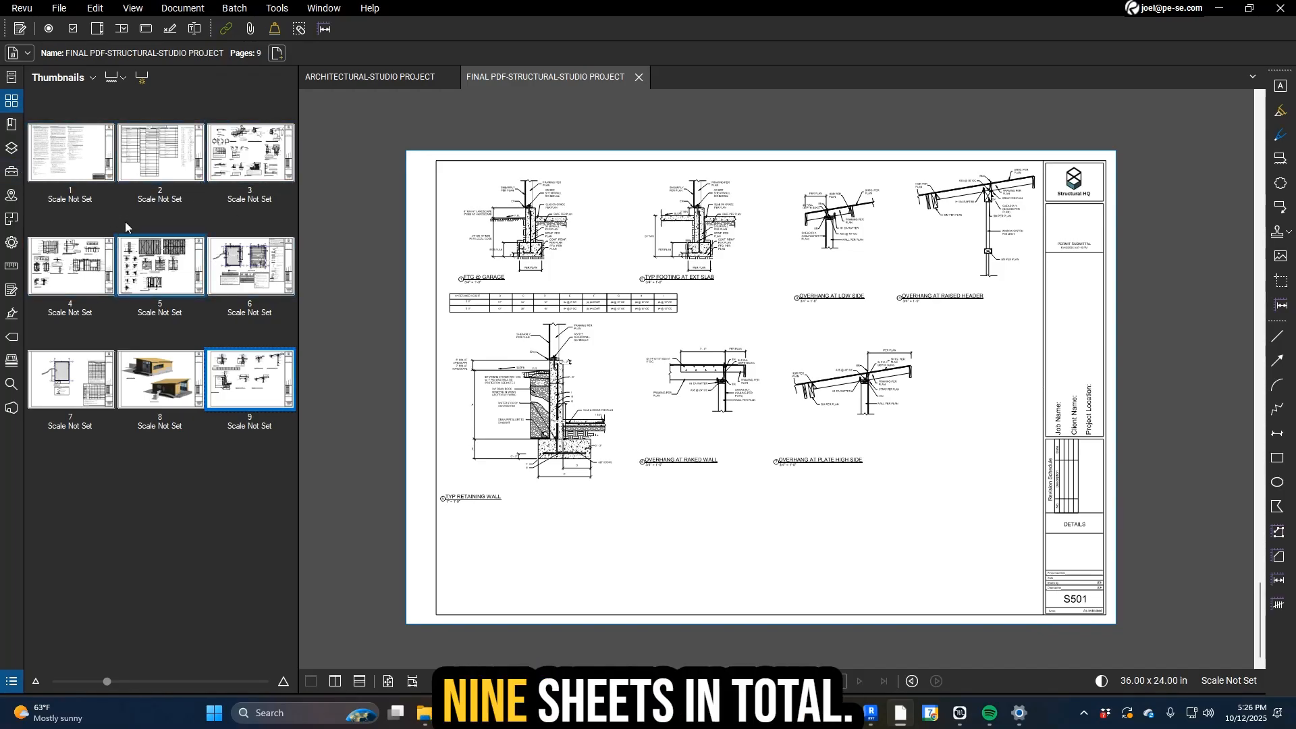
- Return to sheet S001 and read the sheet numbers and titles in the structural sheet index
left_click(71, 151)
scroll(853, 580, "up", 3)
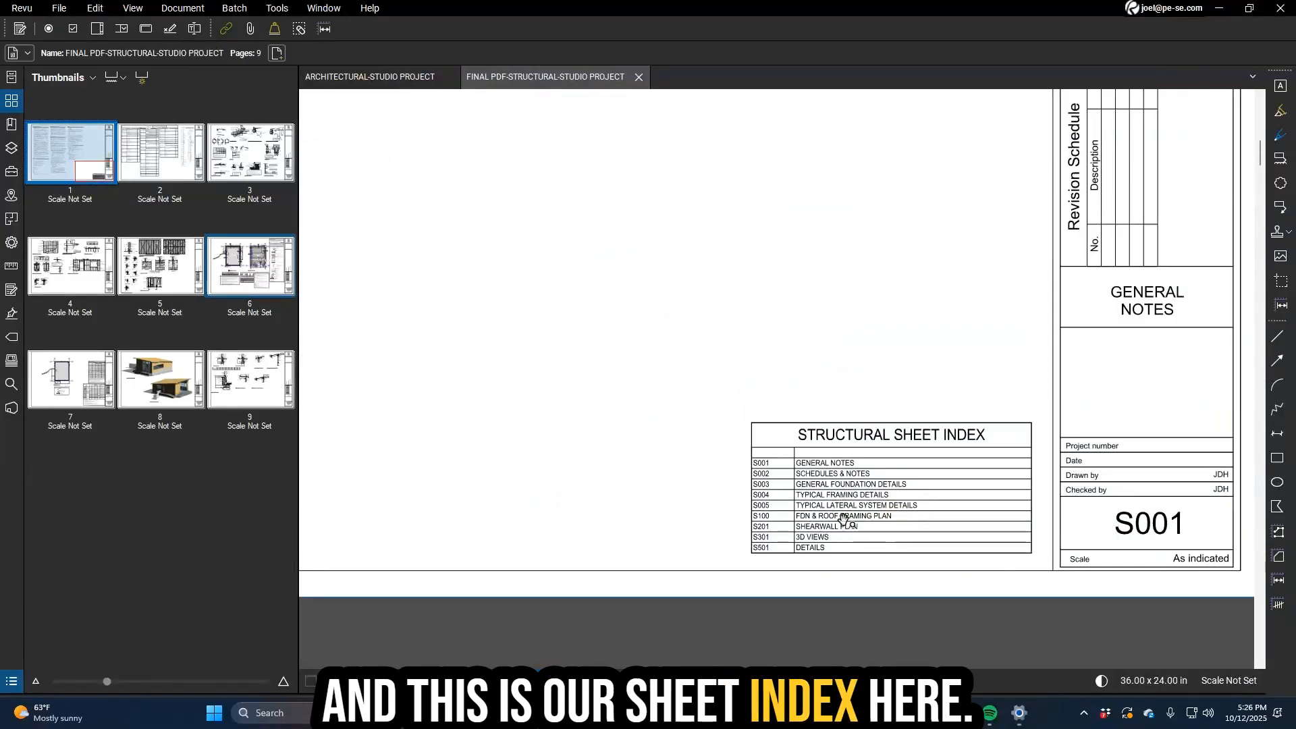
scroll(884, 531, "down", 2)
scroll(709, 274, "up", 1)
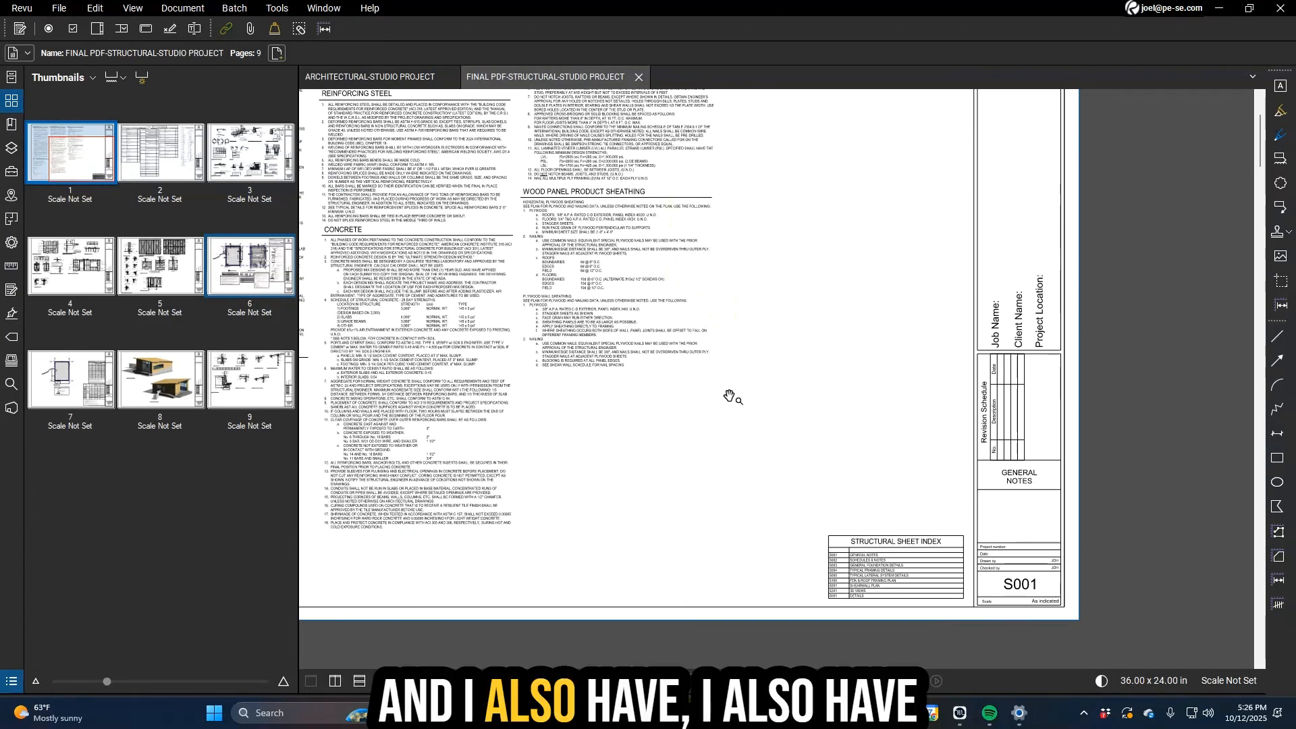
- Switch to the STUDIO PROJECT SHEETS LAYOUT document in Google Docs and review the checklists for sheets S001 through S005
key("alt+Tab")
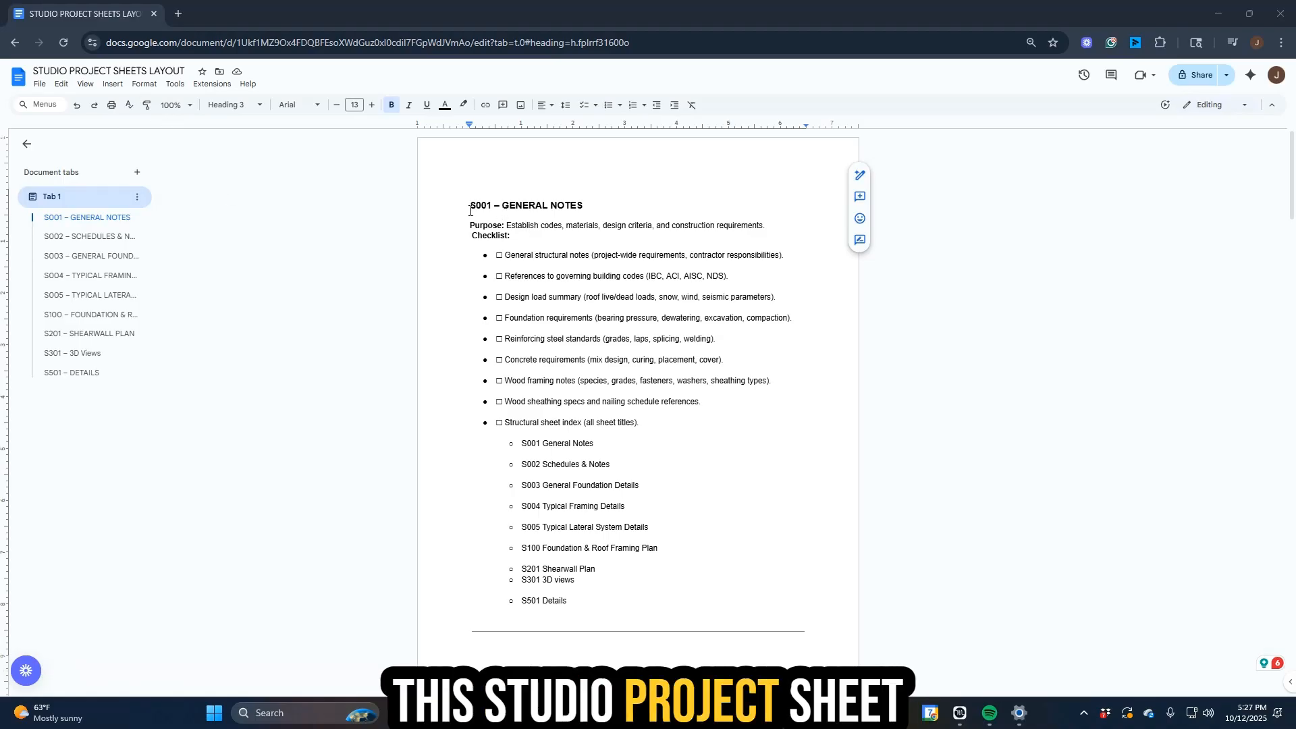
left_click_drag(469, 203, 656, 427)
scroll(904, 510, "down", 7)
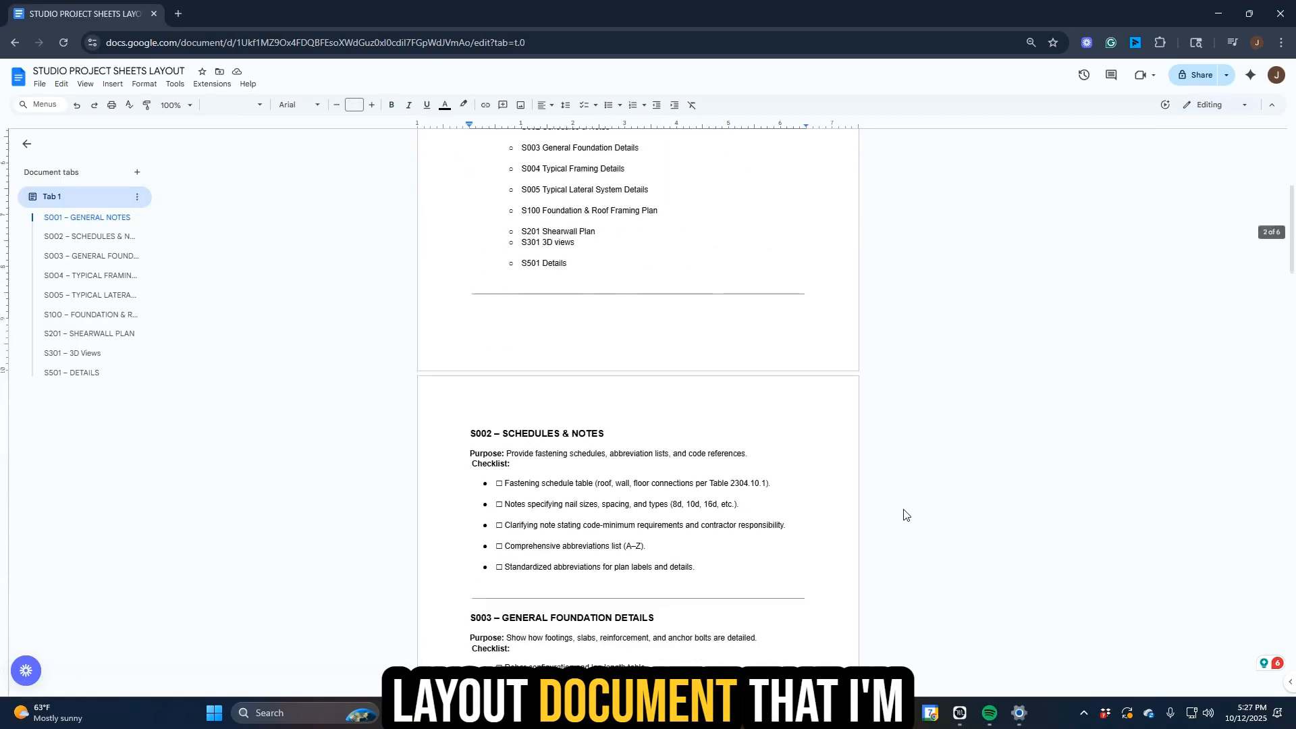
scroll(904, 510, "down", 10)
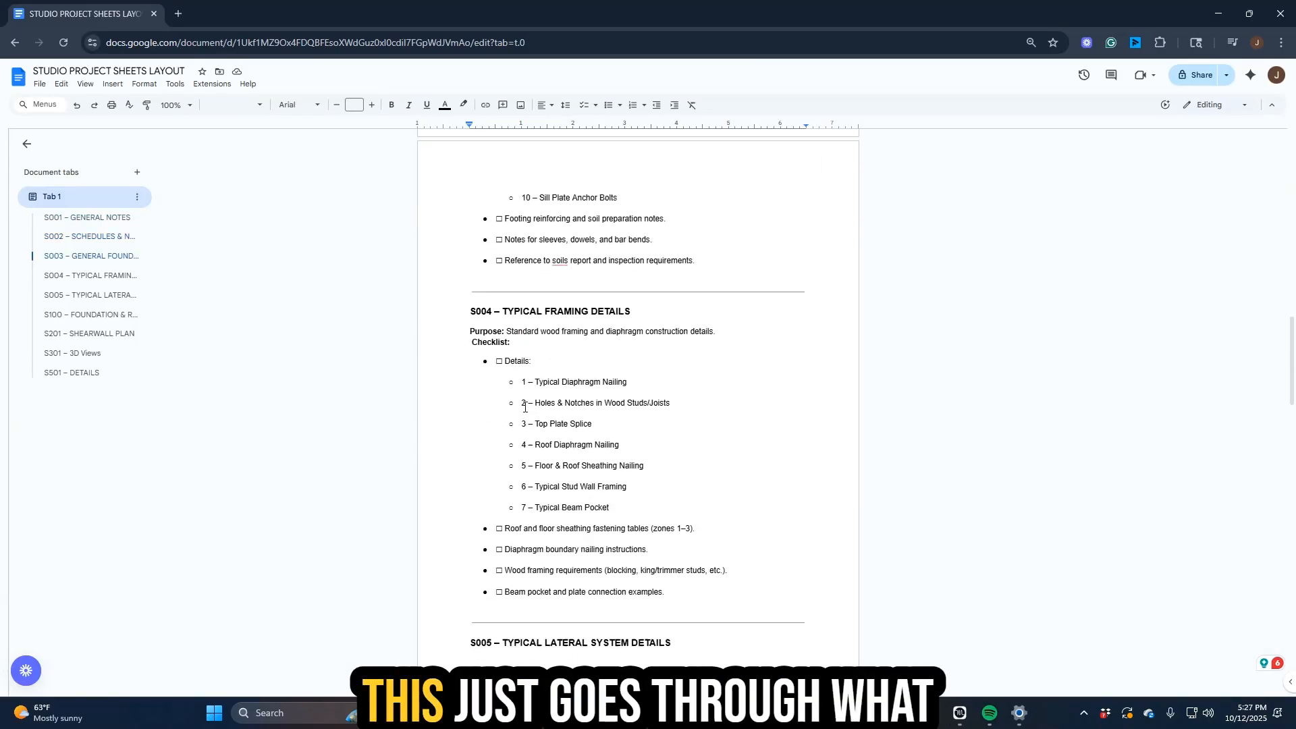
scroll(590, 298, "down", 4)
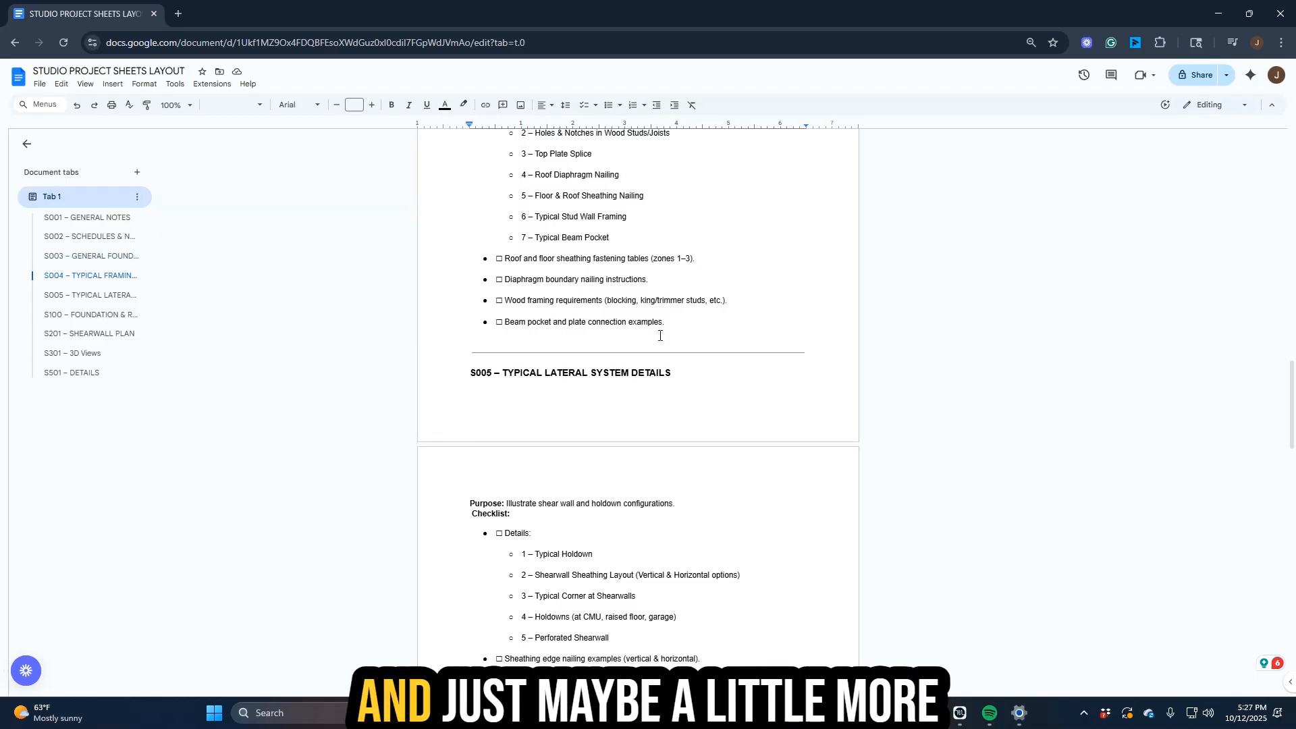
scroll(589, 327, "up", 1)
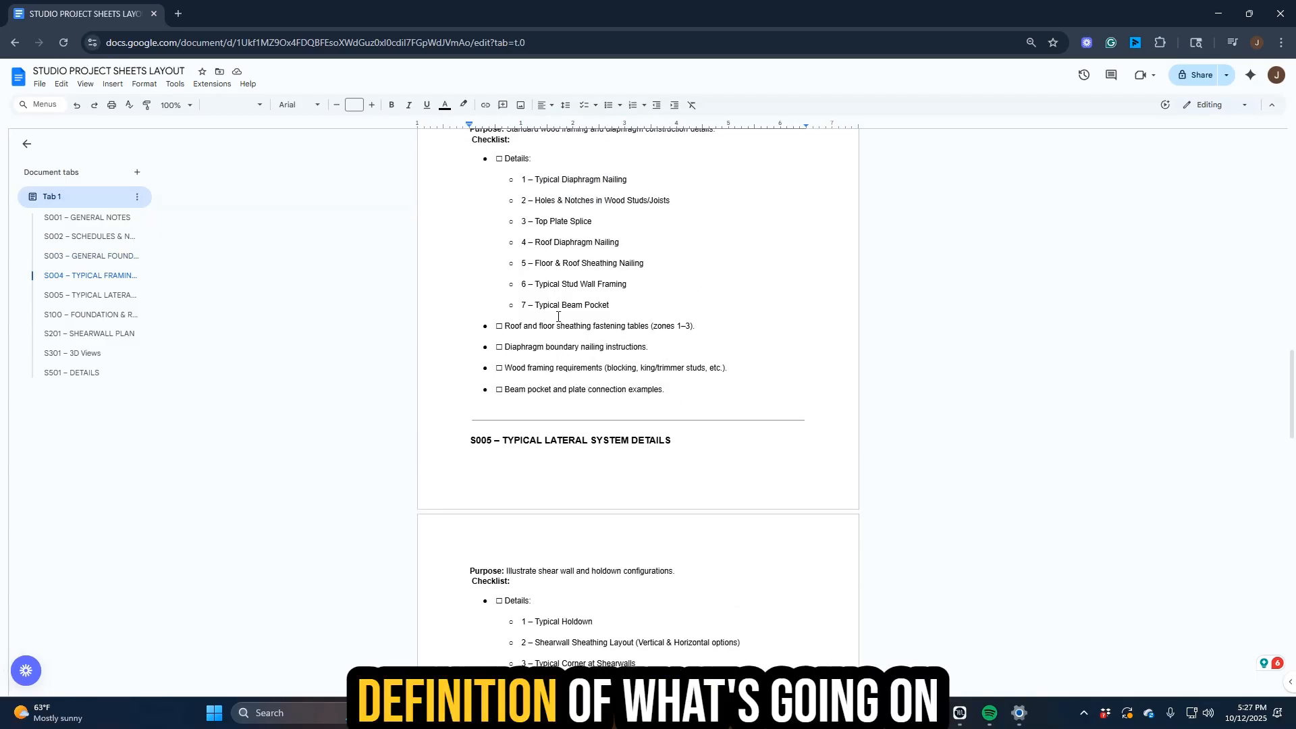
scroll(644, 424, "down", 2)
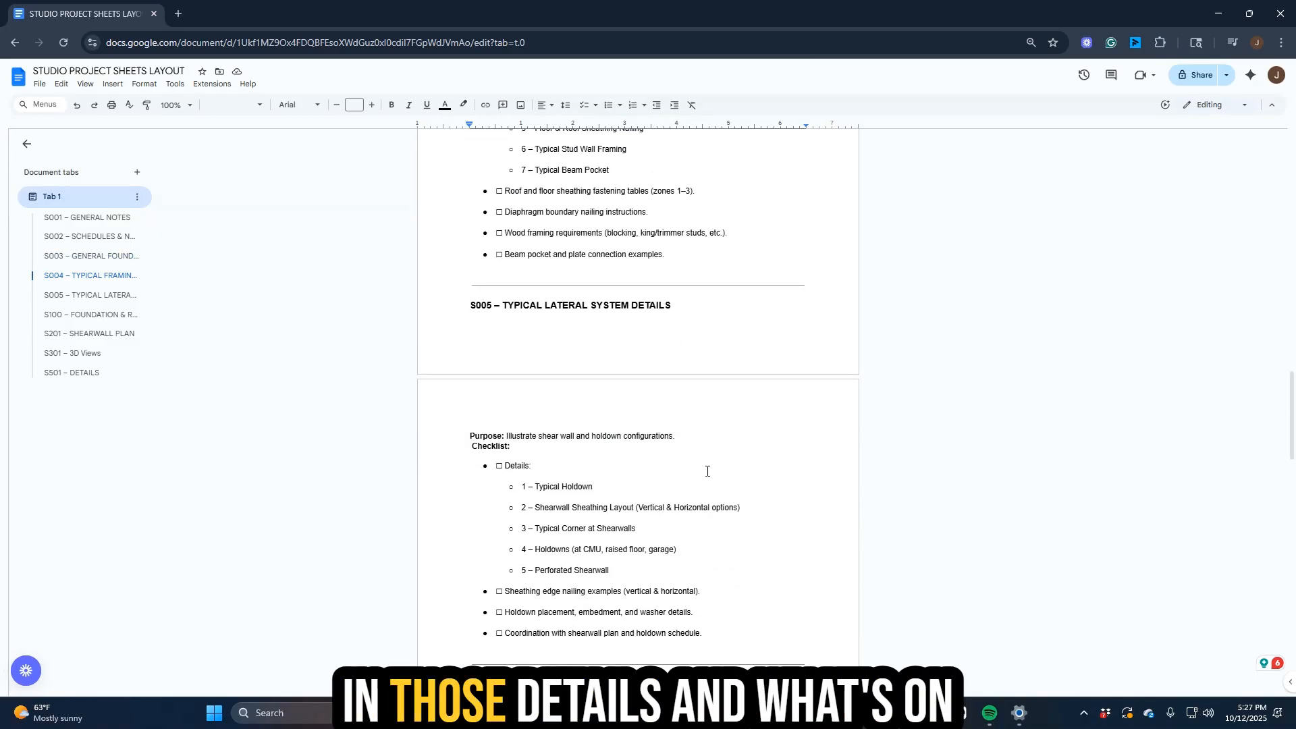
- Review the purpose and checklist of each sheet from S005 through S501 in the project sheets layout document
scroll(706, 468, "down", 4)
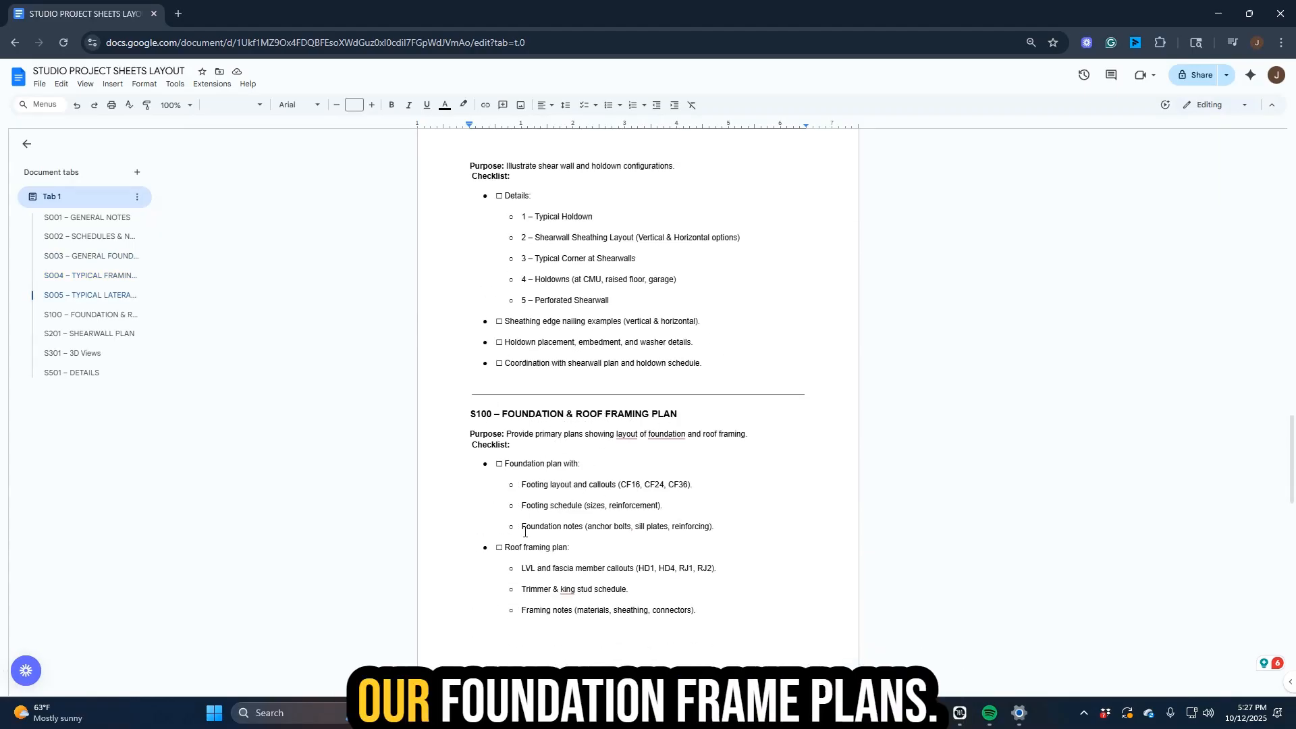
scroll(563, 561, "down", 2)
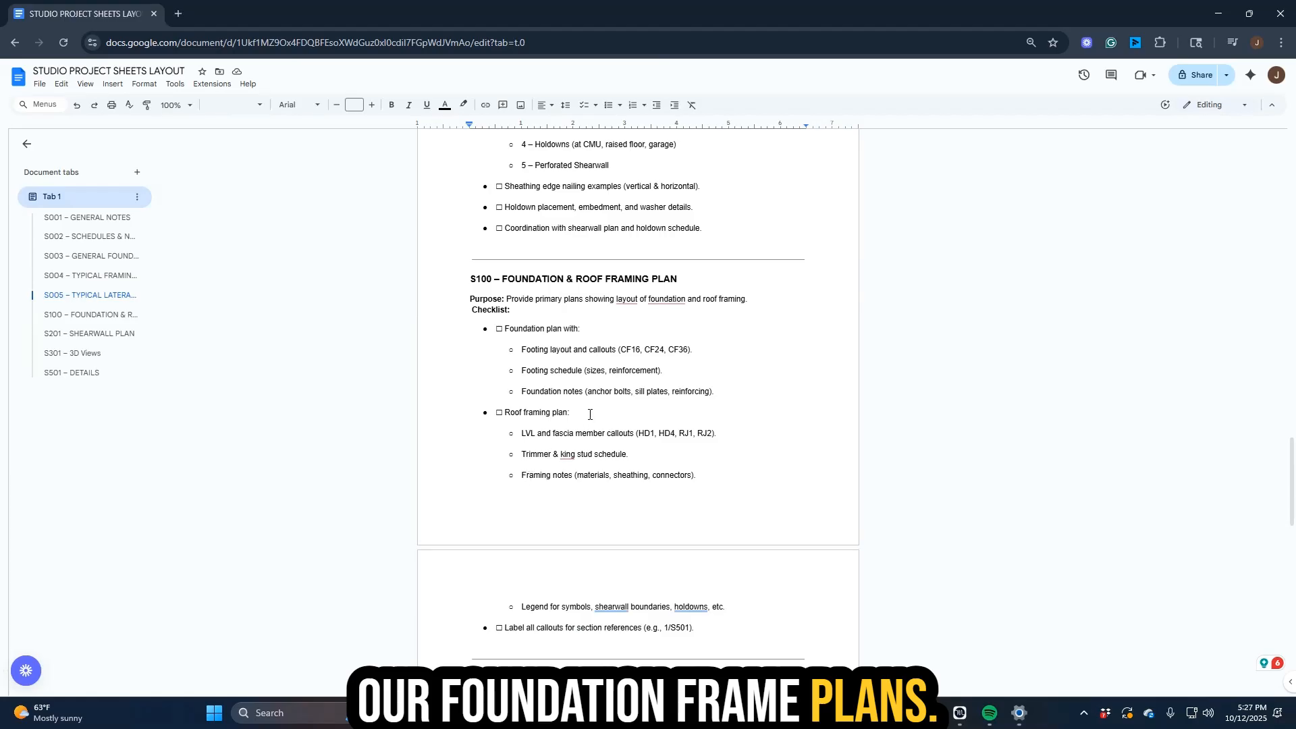
scroll(589, 415, "down", 4)
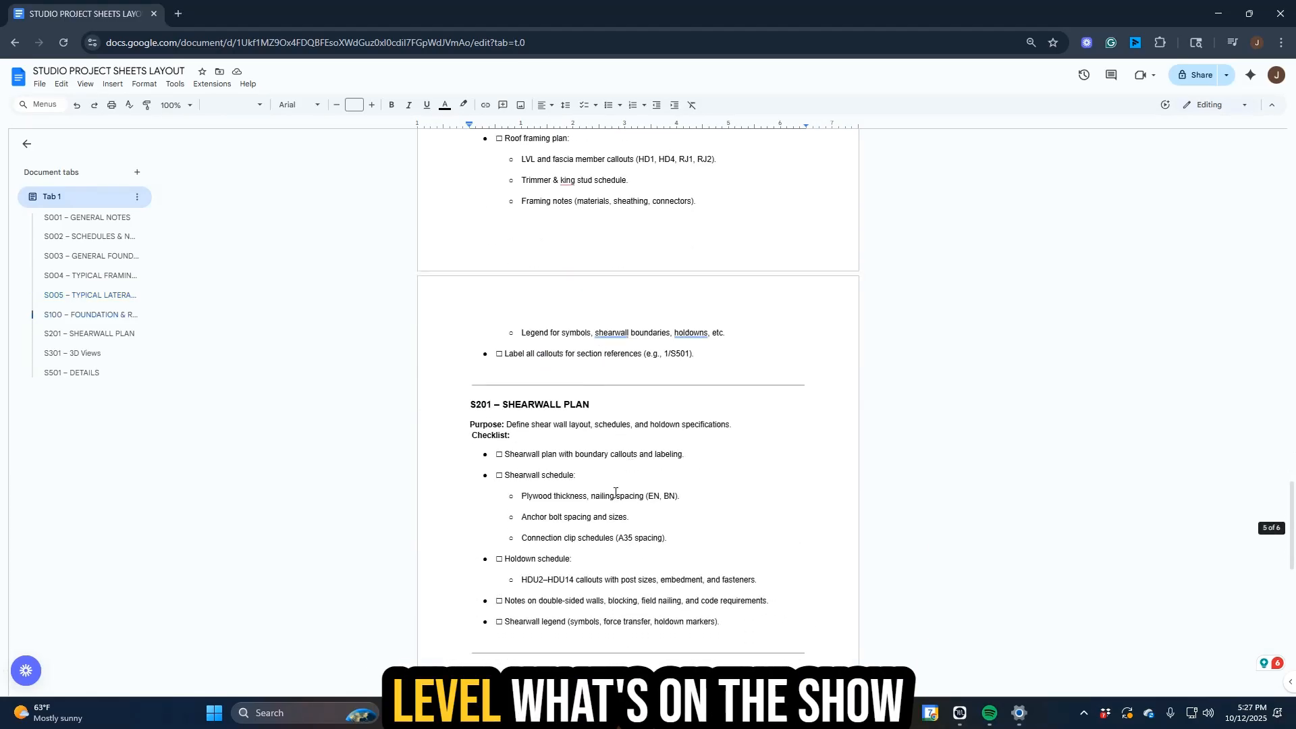
scroll(612, 459, "down", 1)
scroll(570, 521, "down", 6)
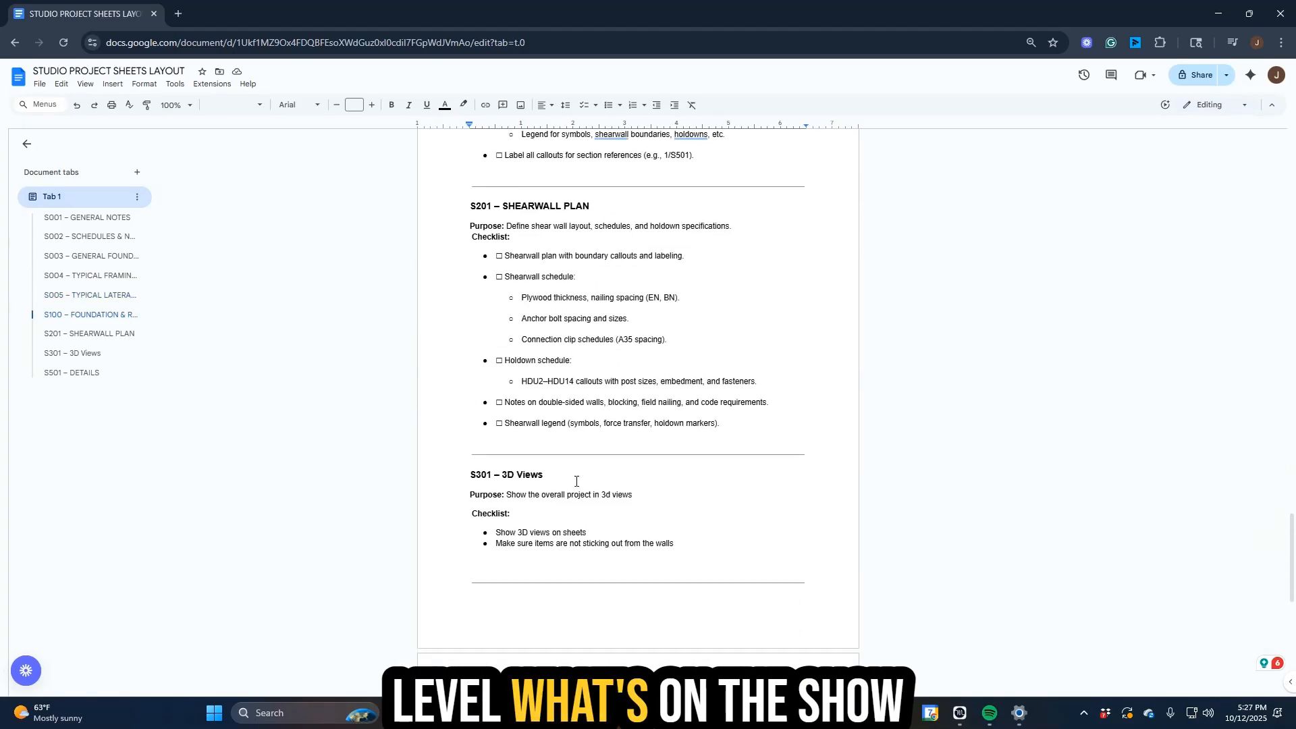
scroll(614, 567, "down", 5)
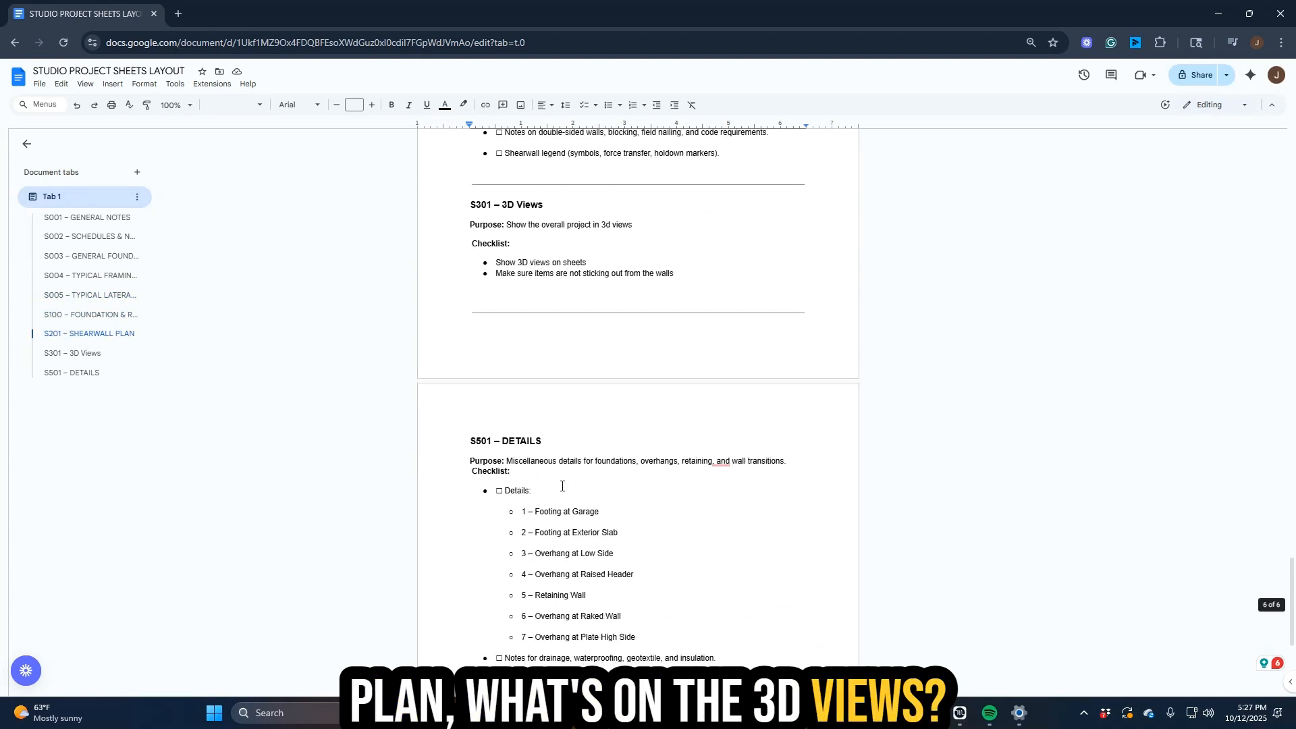
scroll(639, 438, "up", 20)
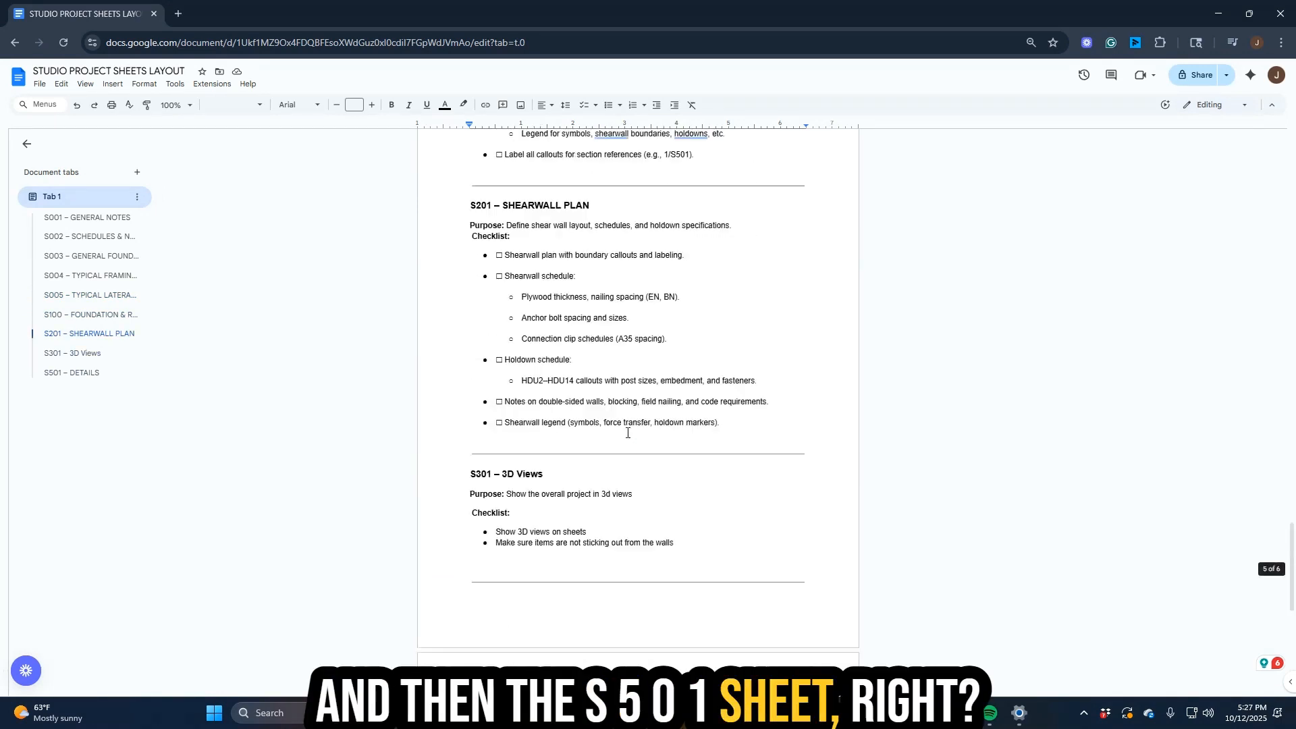
scroll(713, 337, "up", 20)
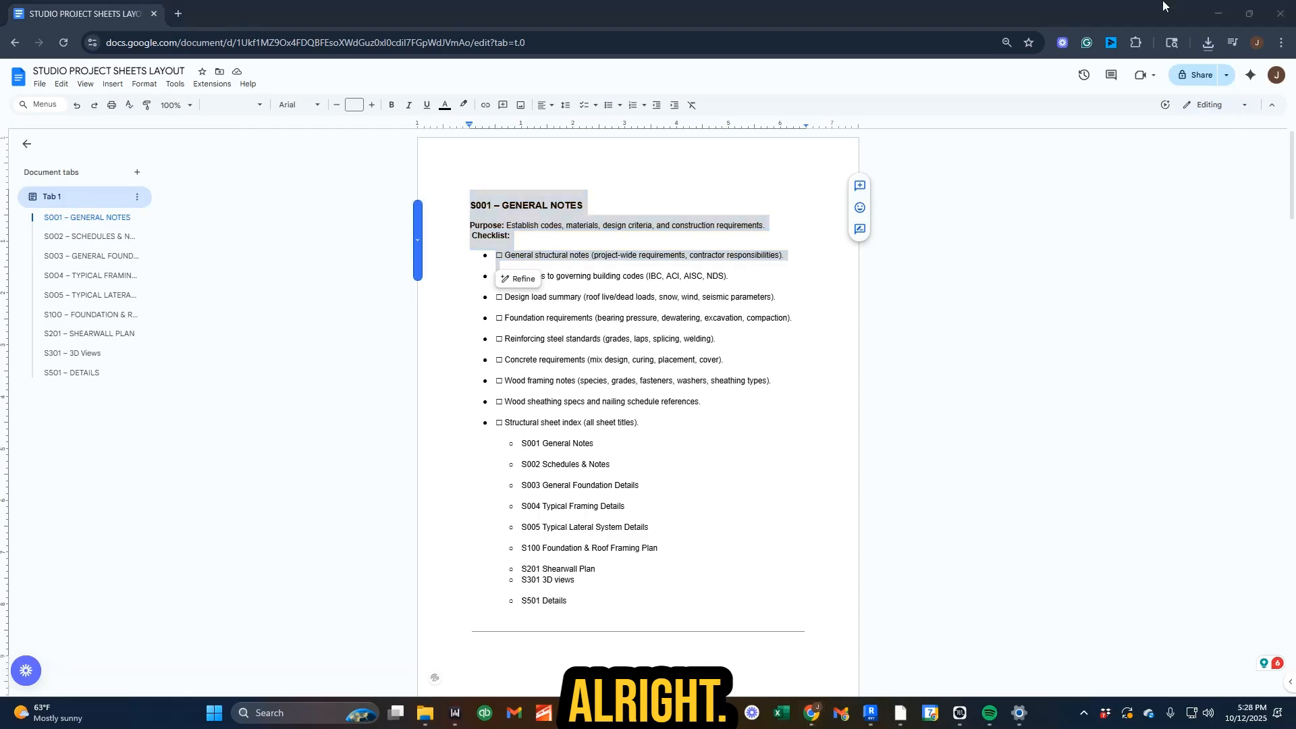
- Switch to Revit and create a new sheet with the SHQ-ARCH D 24 x 36 titleblock, saving the project when asked
left_click(1219, 21)
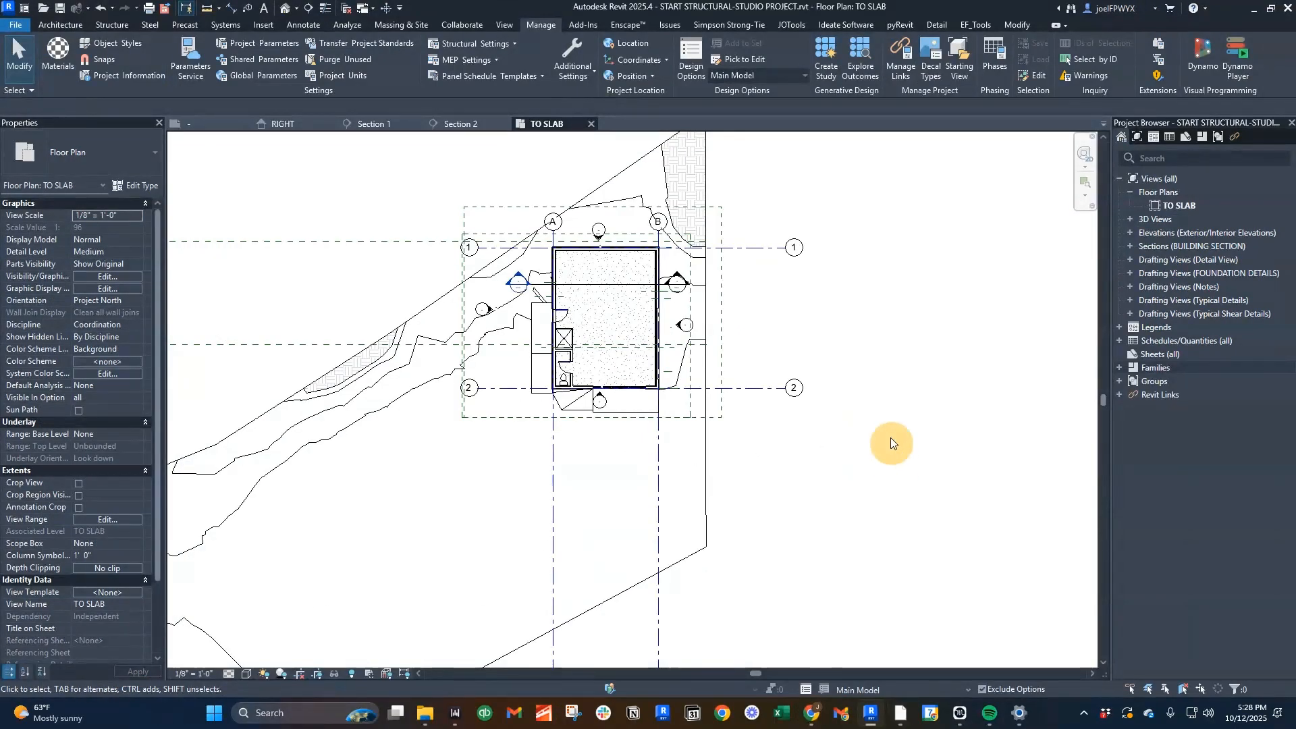
left_click(1160, 354)
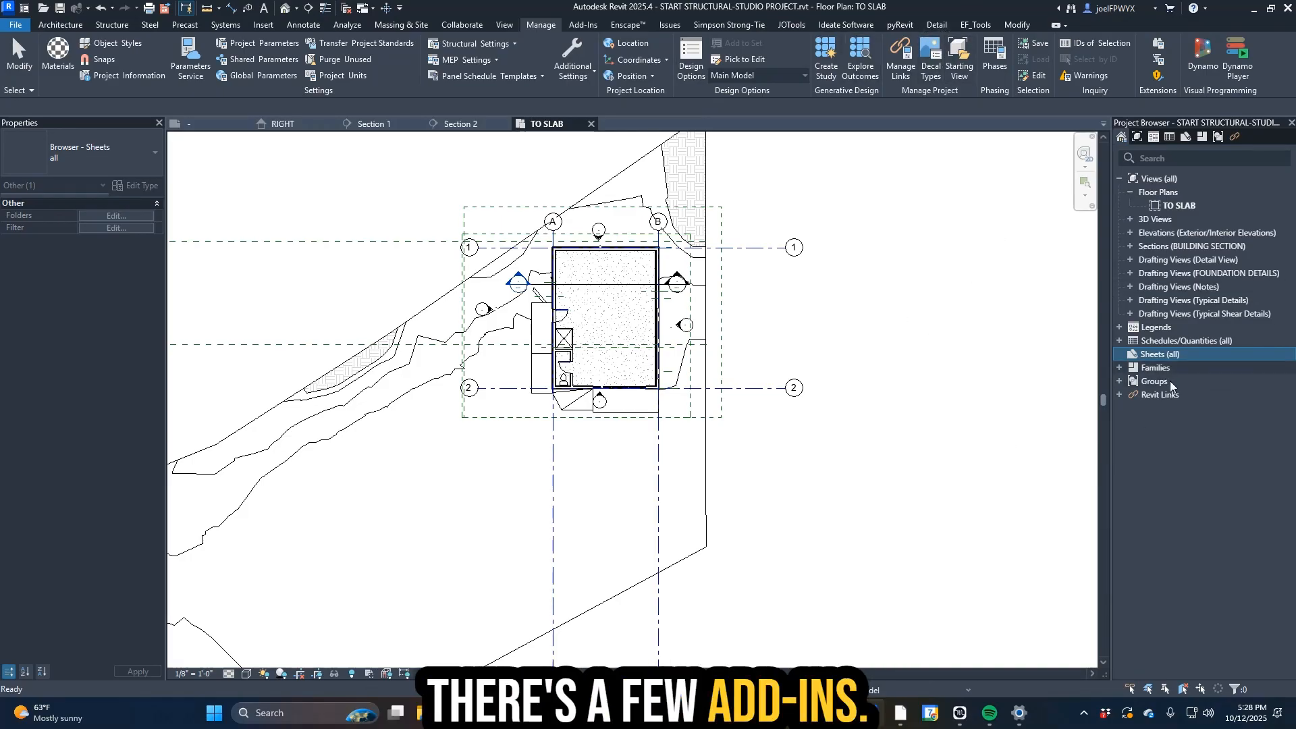
right_click(1155, 355)
left_click(1123, 364)
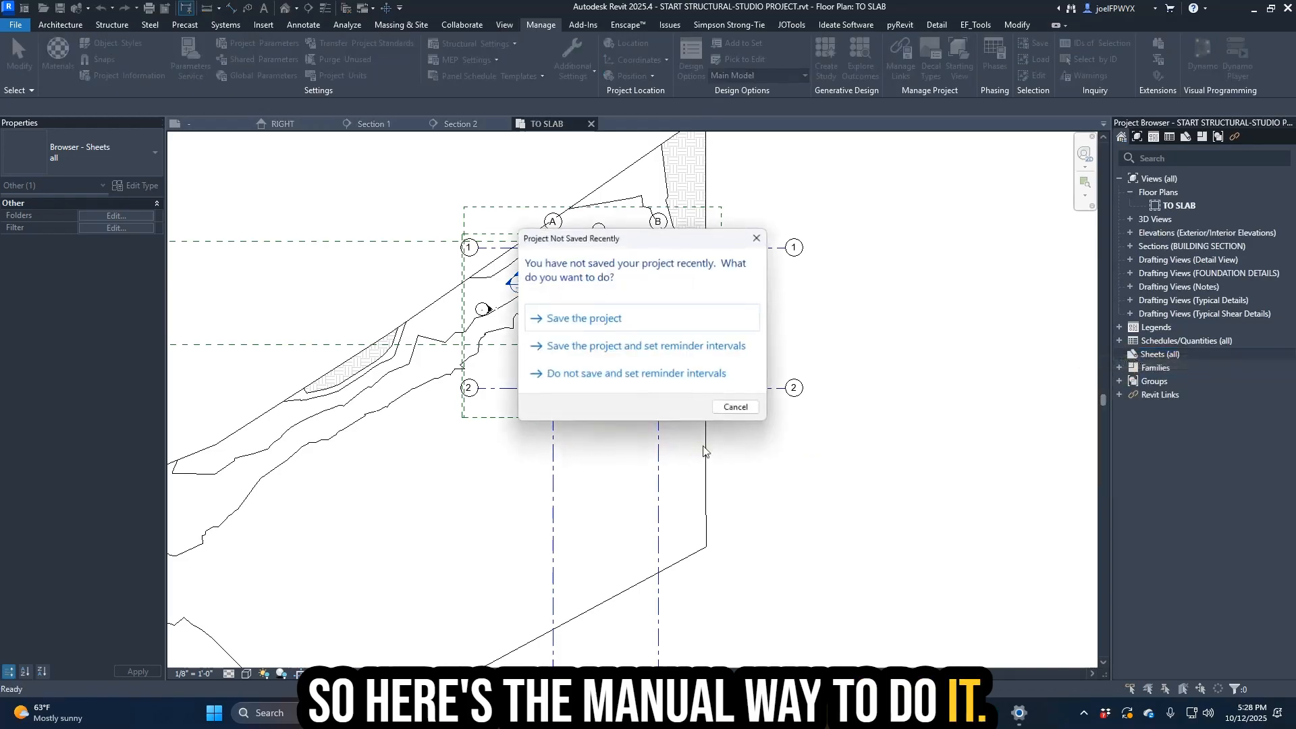
left_click(624, 322)
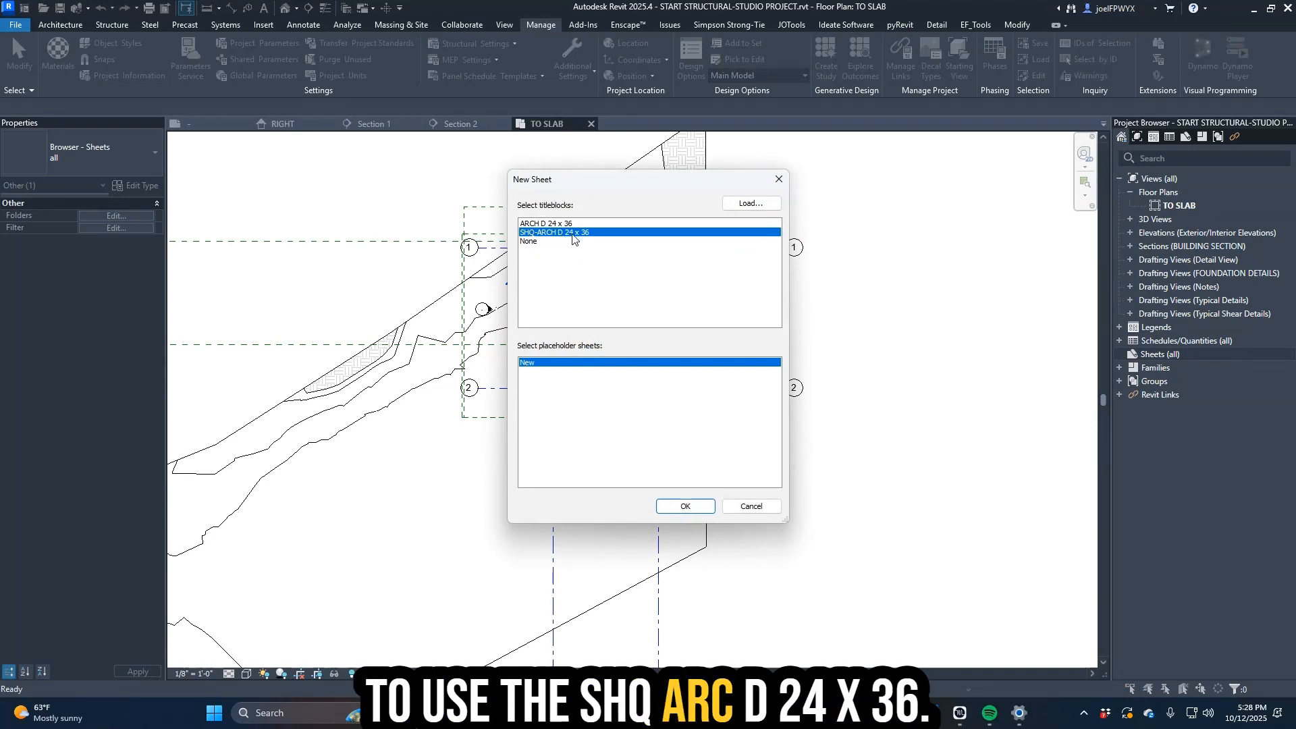
left_click(681, 507)
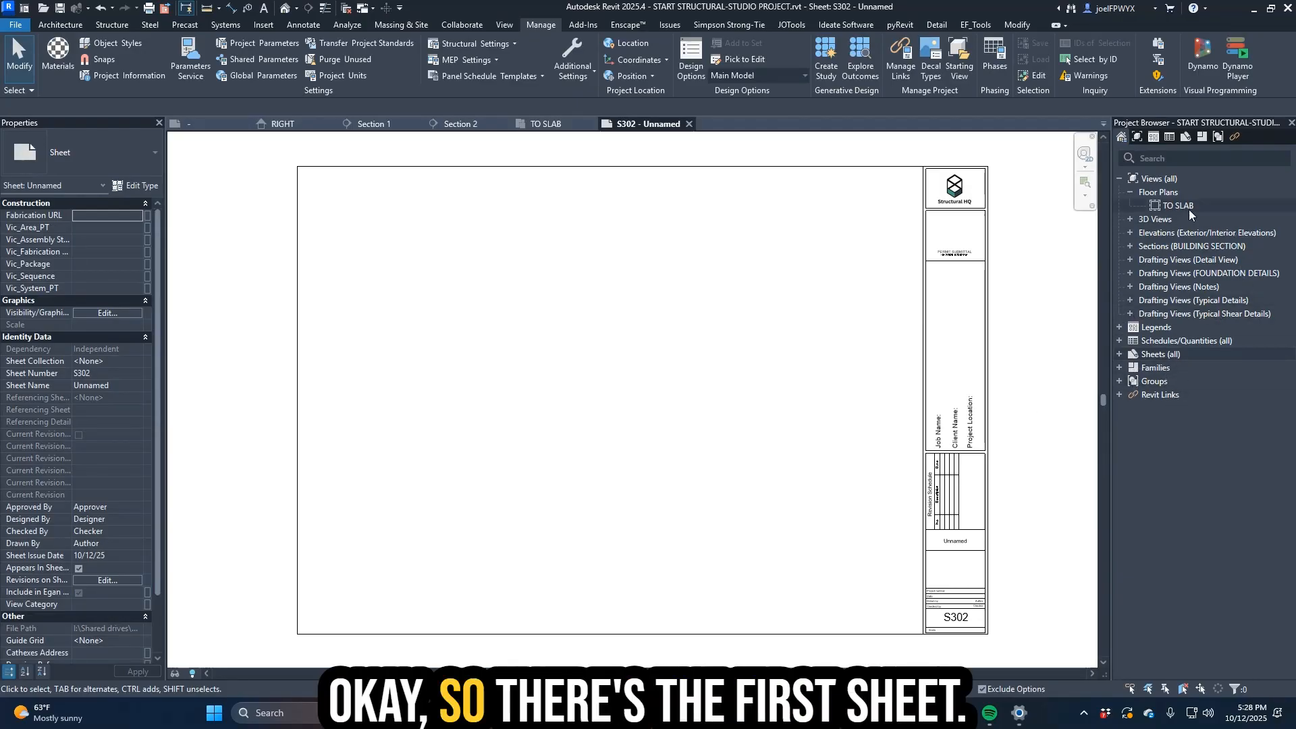
- Expand the project's sheet list and select the new unnamed sheet to view its properties and layout
left_click(1120, 355)
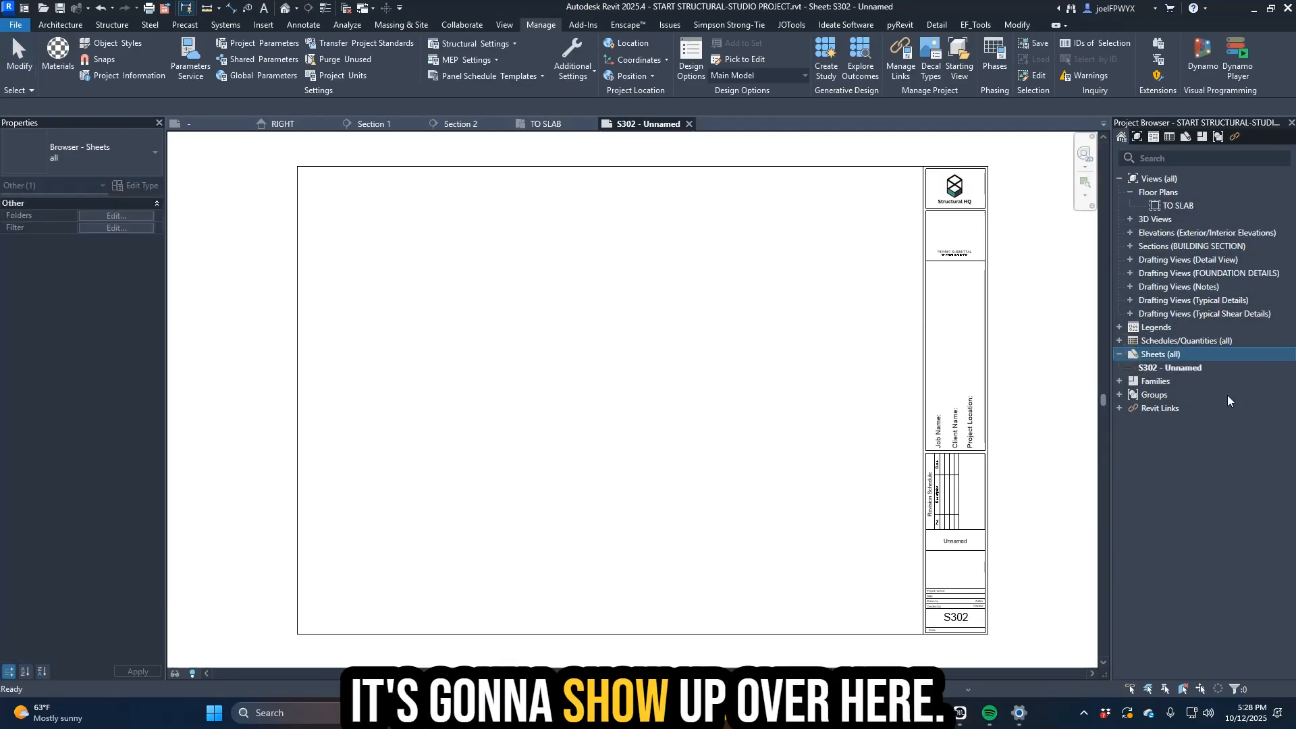
left_click(1148, 368)
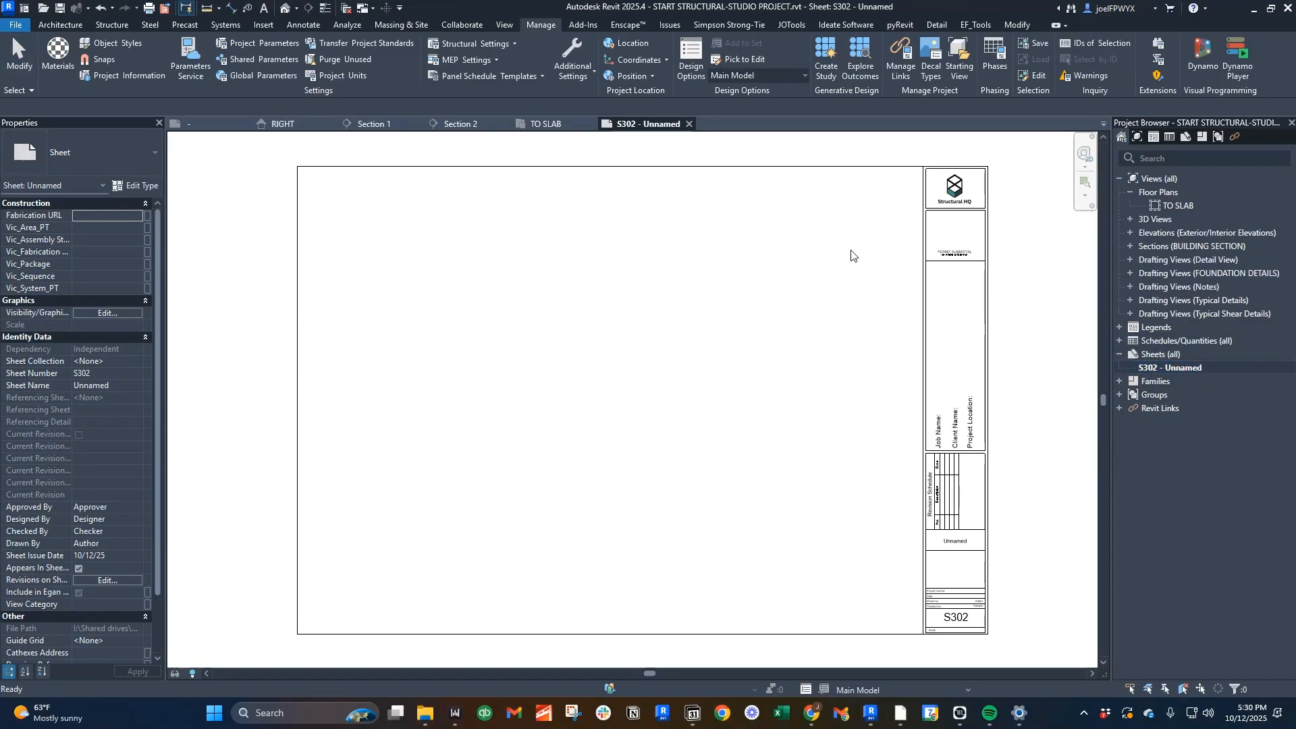
scroll(836, 309, "up", 2)
scroll(827, 314, "down", 2)
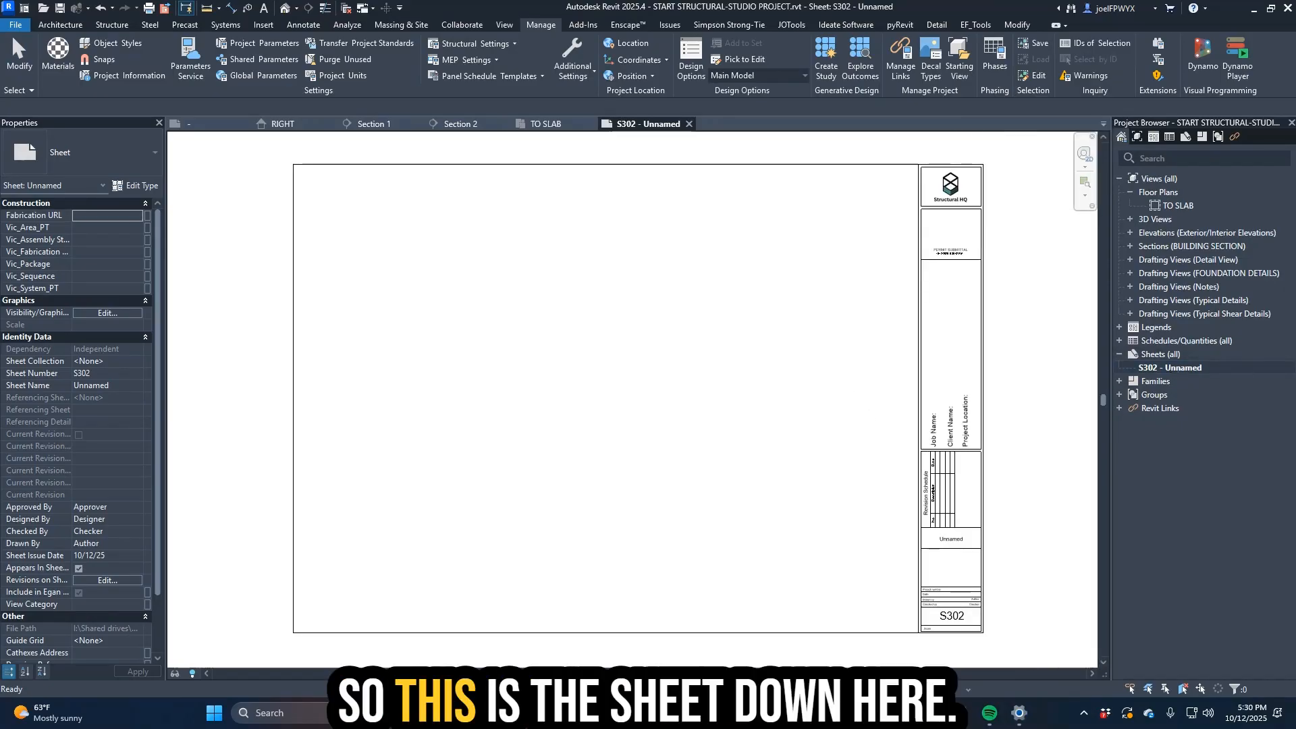
- Check the sheet names in the layout document and copy GENERAL NOTES from the structural sheet index in the Revu PDF
left_click_drag(1295, 74, 876, 39)
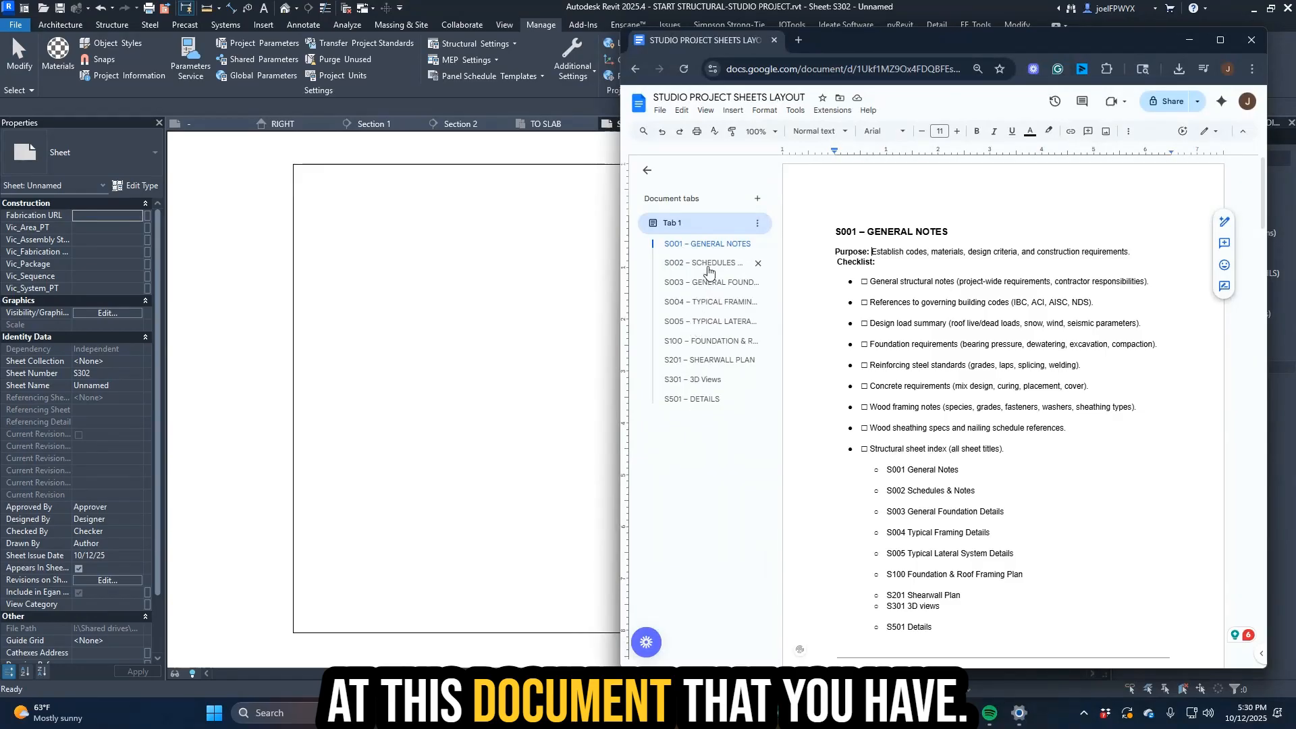
left_click(1189, 40)
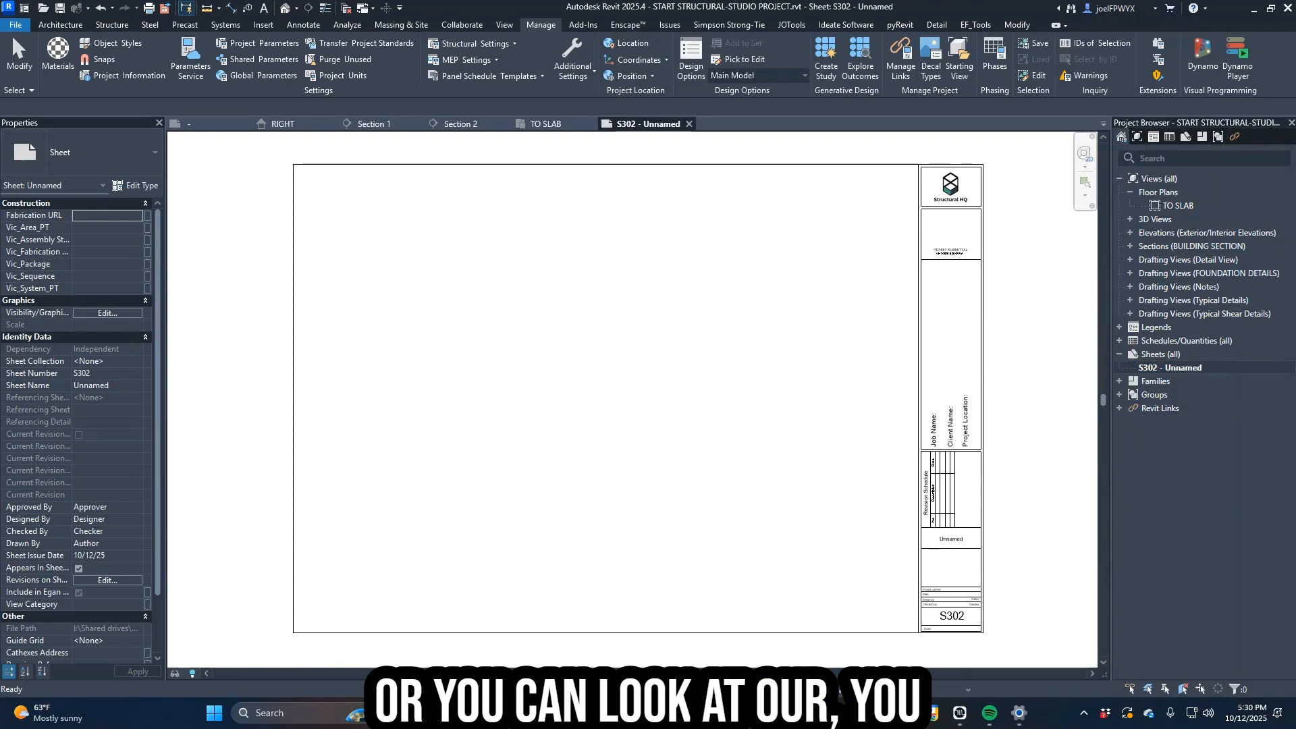
left_click(866, 712)
scroll(718, 609, "up", 5)
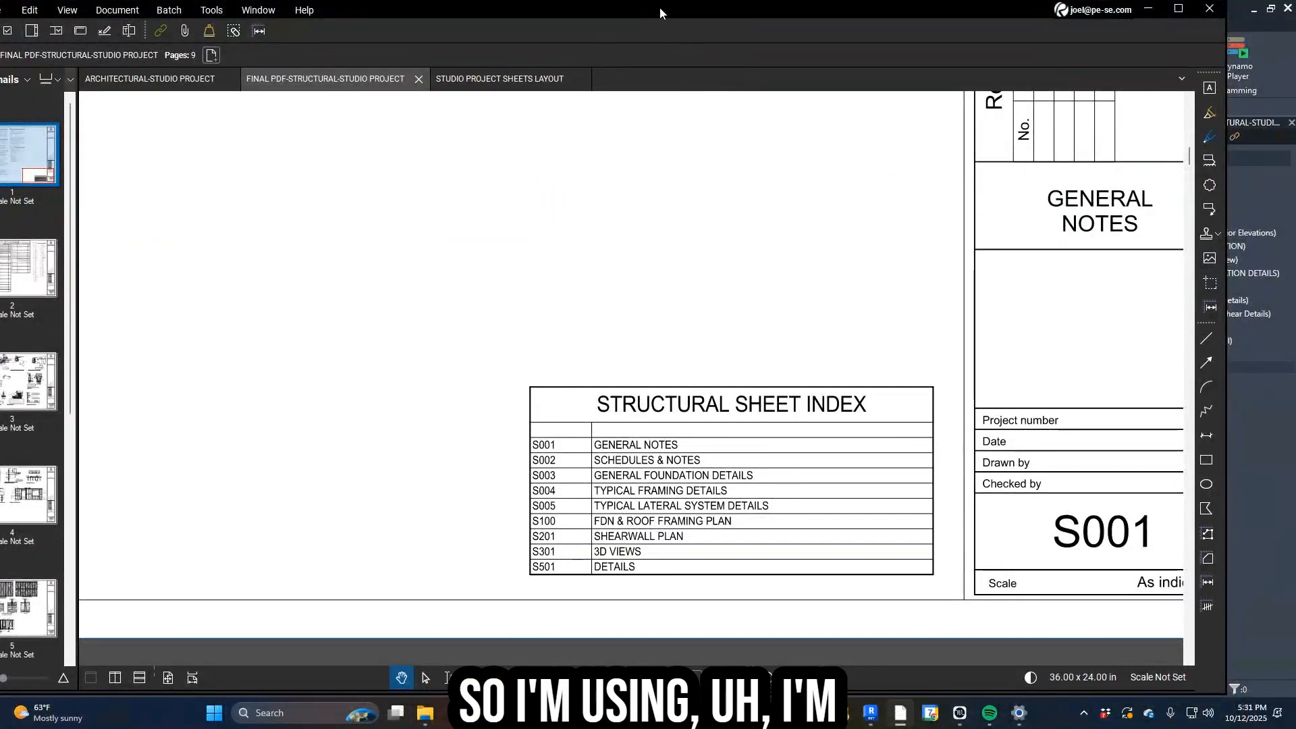
double_click(659, 7)
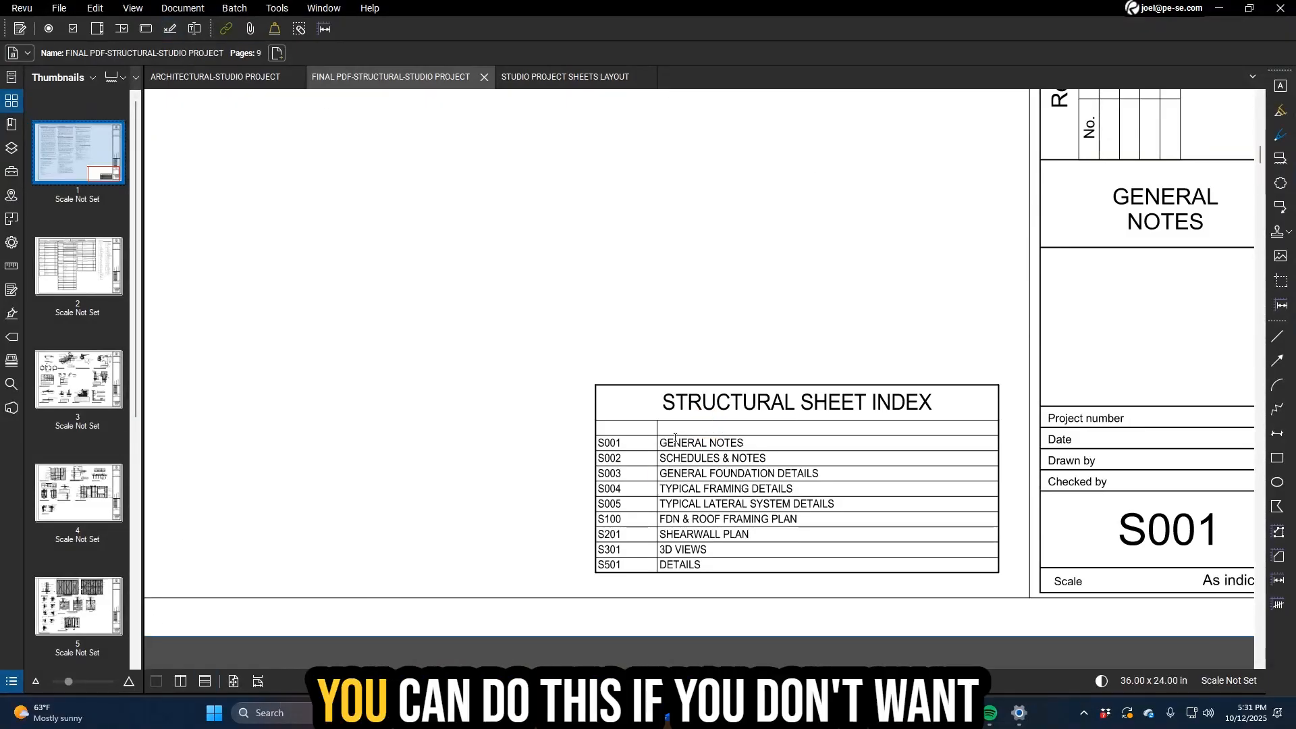
key("ctrl+c")
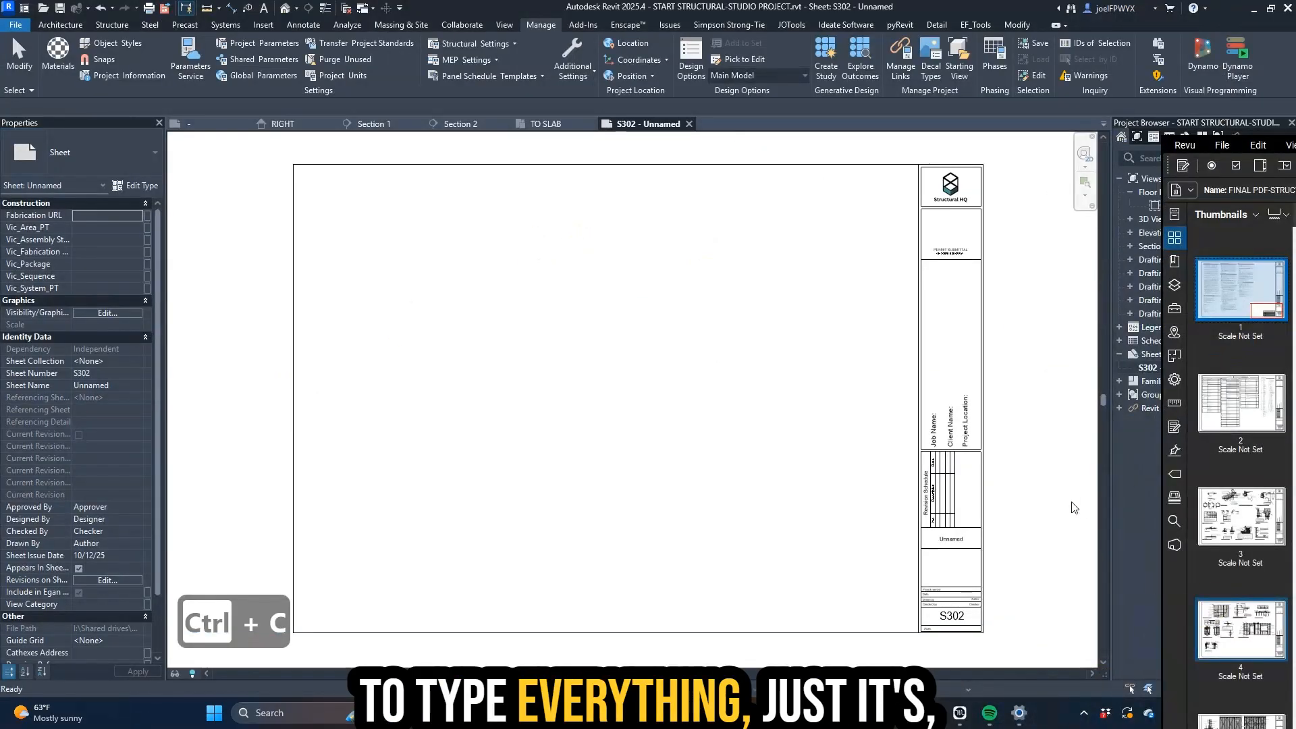
- Back in Revit, retitle the unnamed sheet with number S001 and the copied name GENERAL NOTES
left_click(1075, 409)
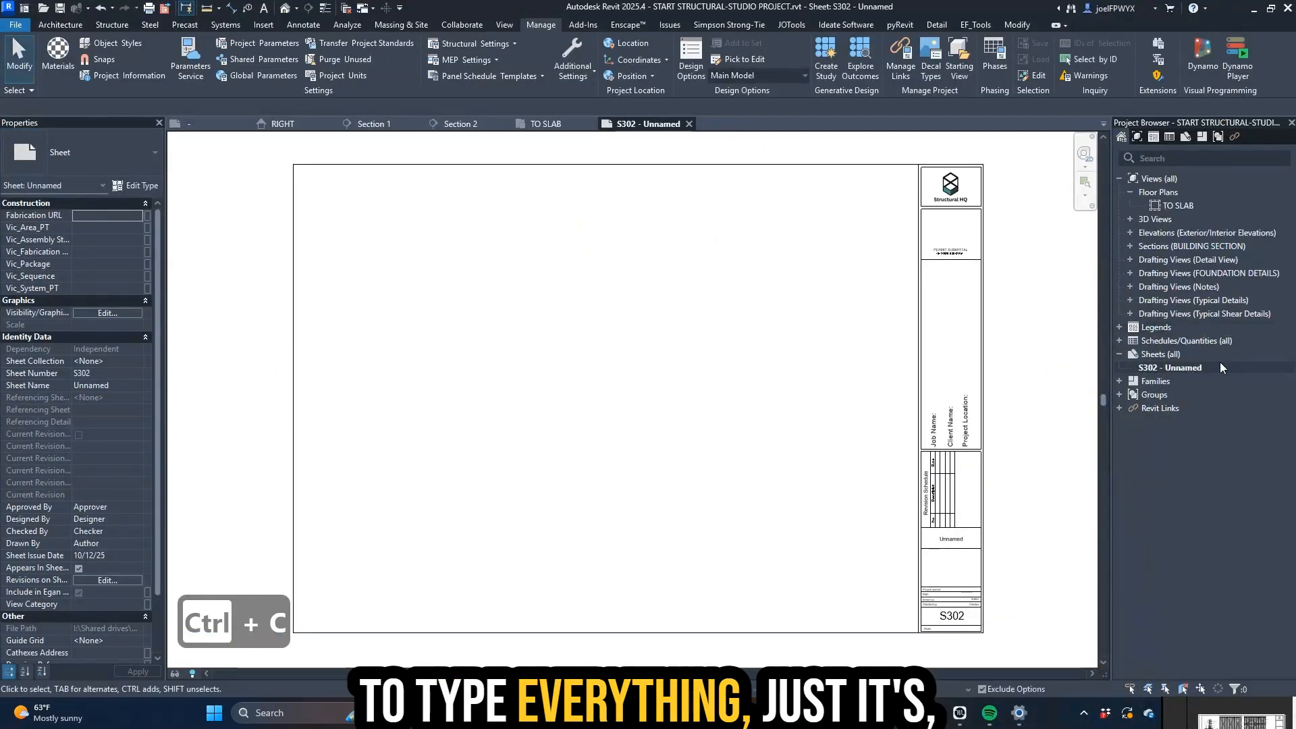
left_click(1149, 372)
left_click(1155, 369)
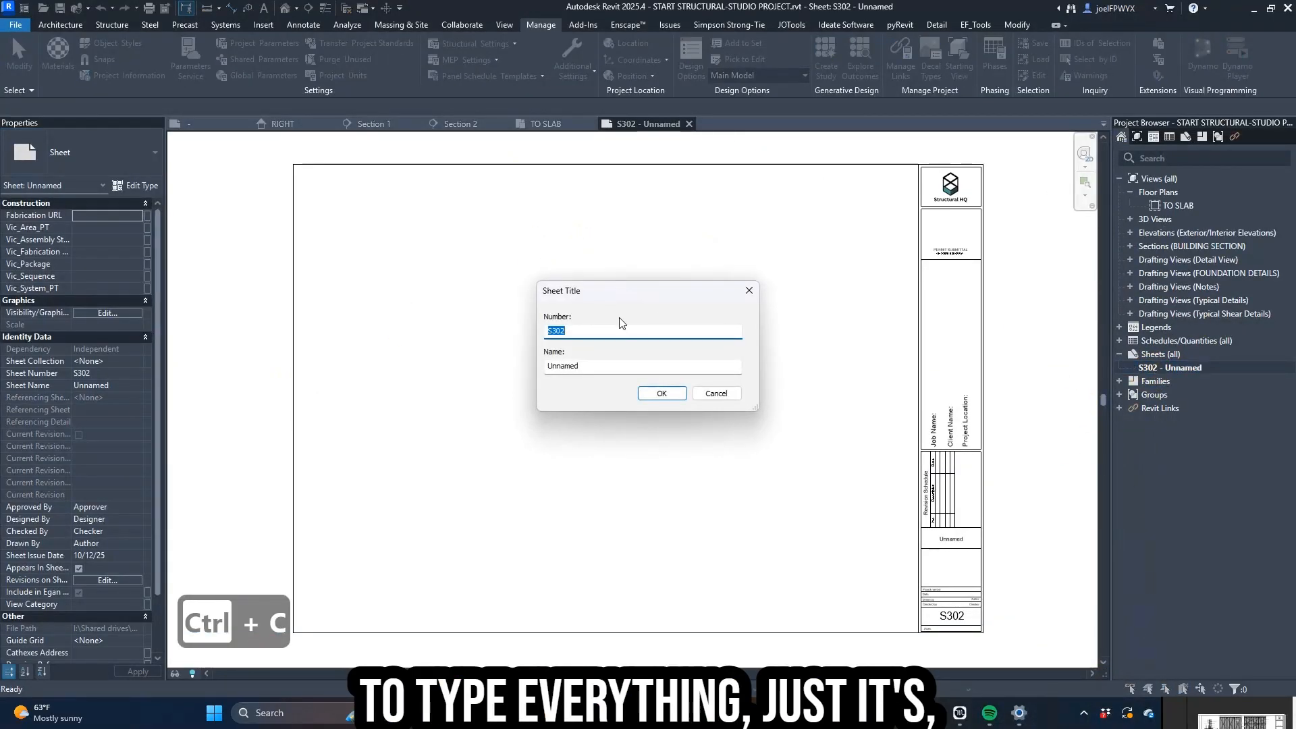
key("Escape")
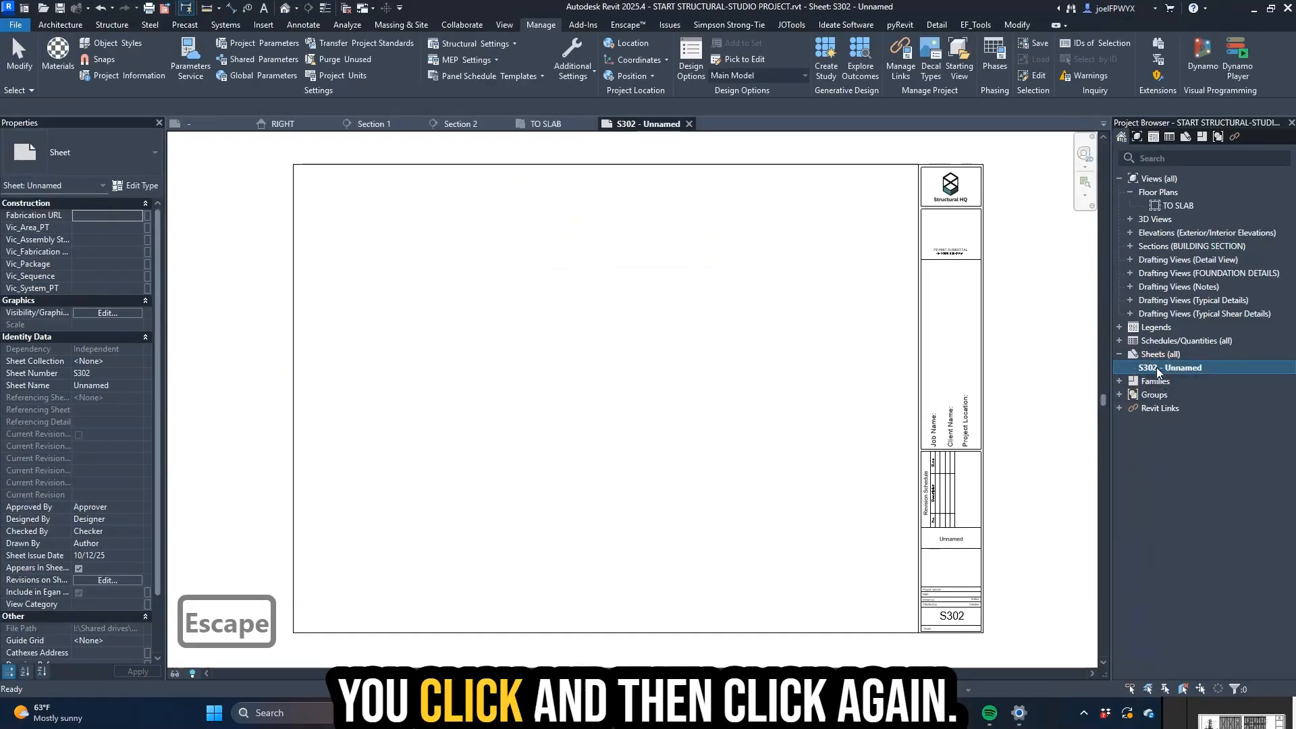
left_click(1158, 372)
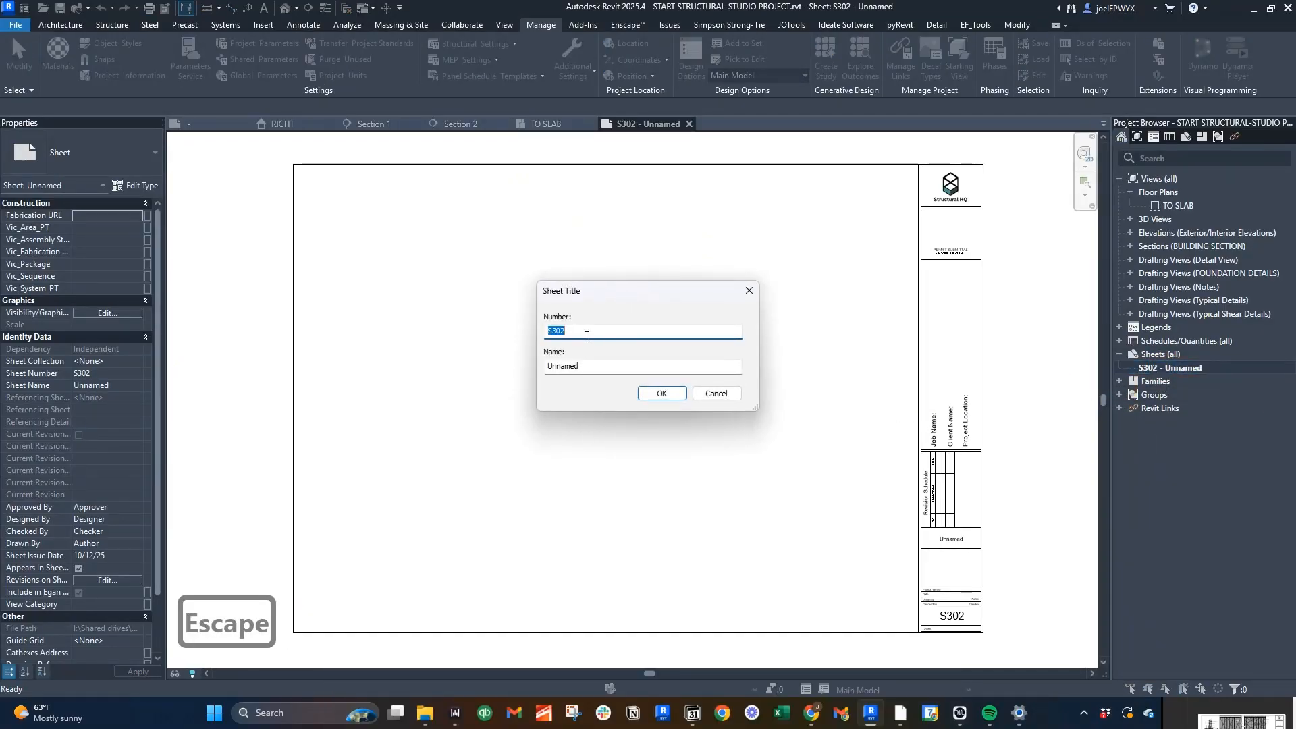
type("s001")
key("BackSpace")
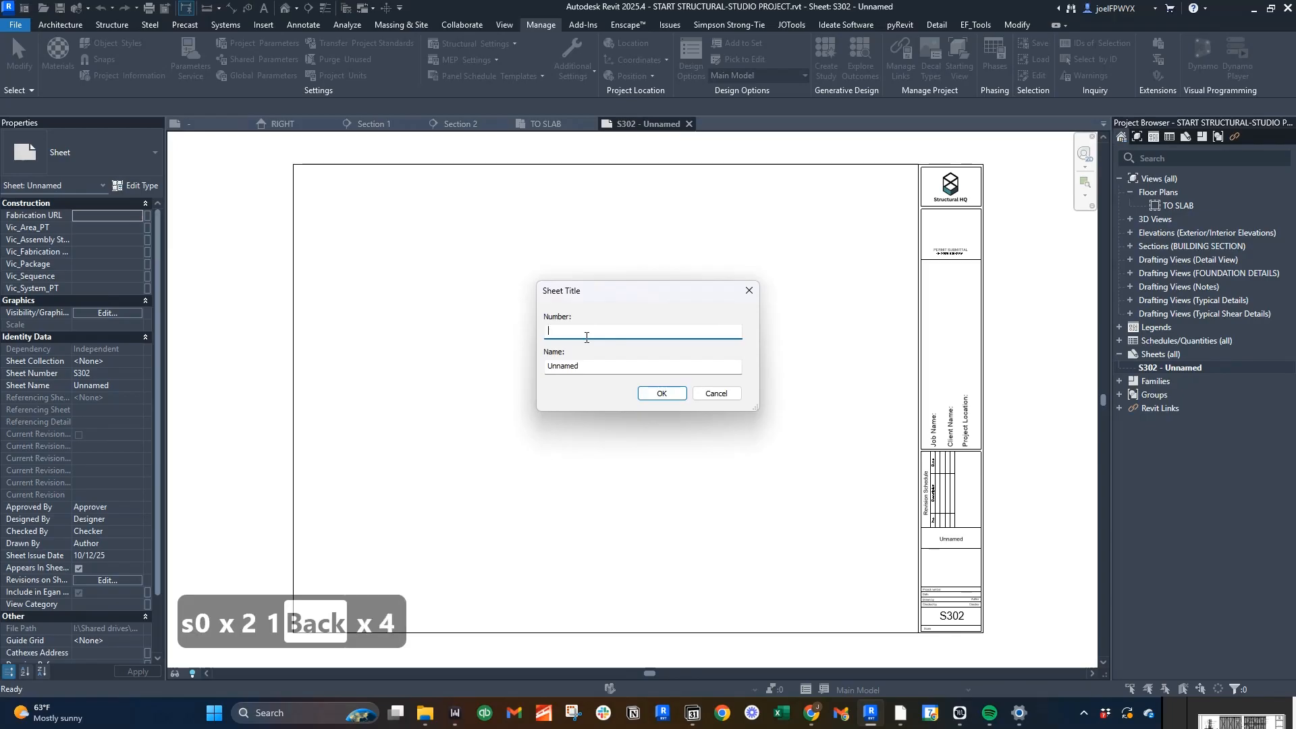
key("Caps_Lock")
type("S001")
key("Tab")
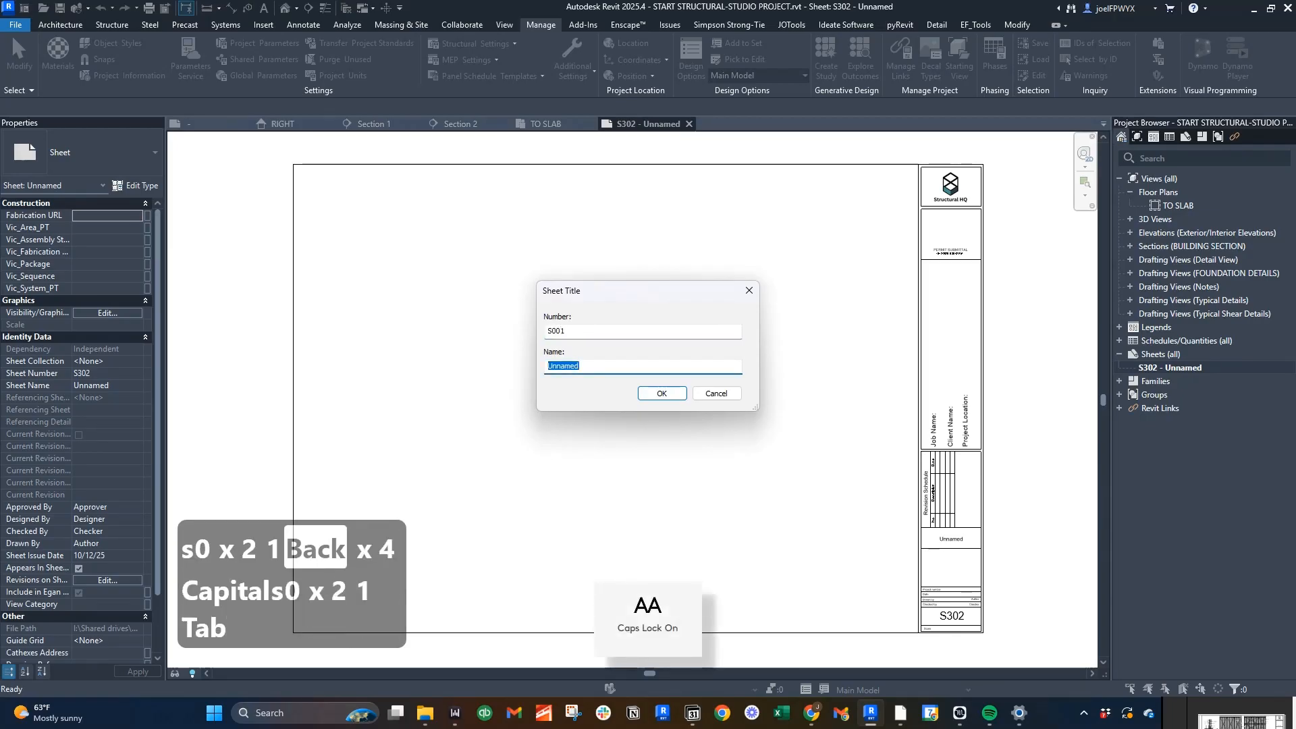
key("ctrl+v")
key("Return")
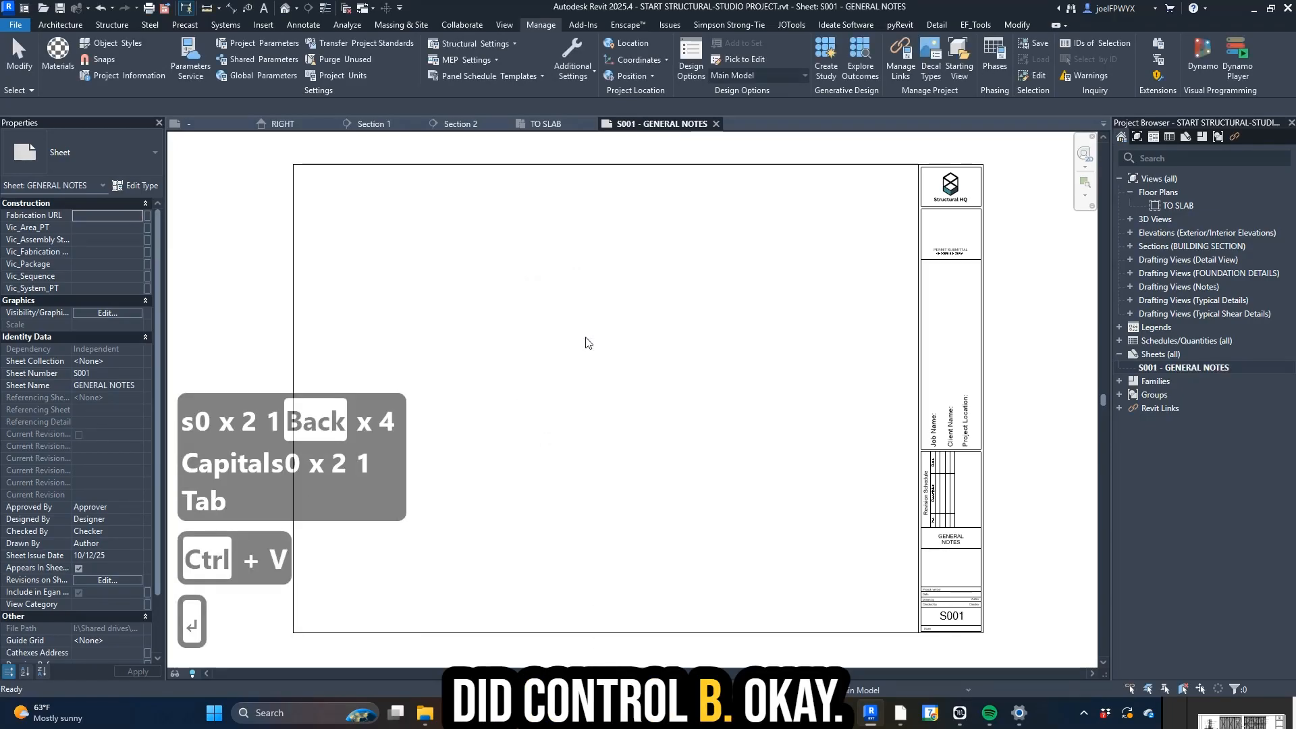
- Duplicate the S001 - GENERAL NOTES sheet as an empty sheet
right_click(1165, 368)
mouse_move(1077, 169)
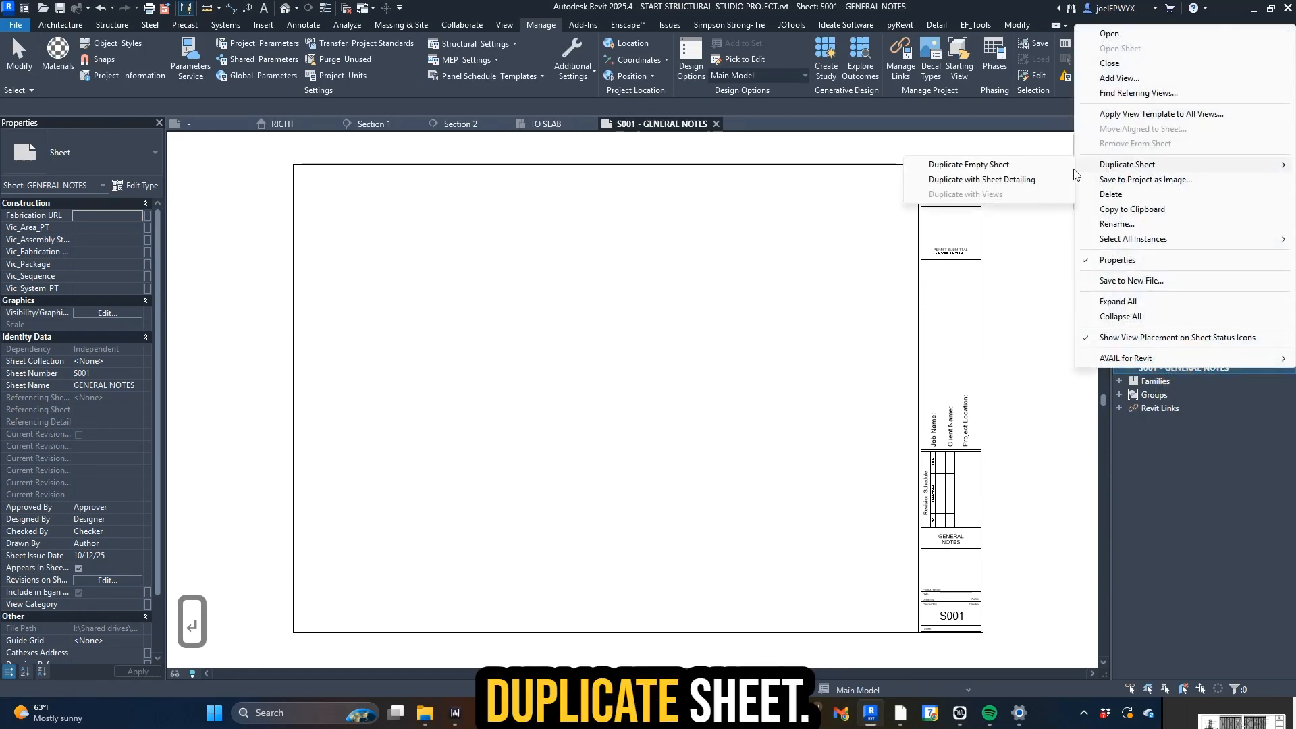
left_click(1009, 171)
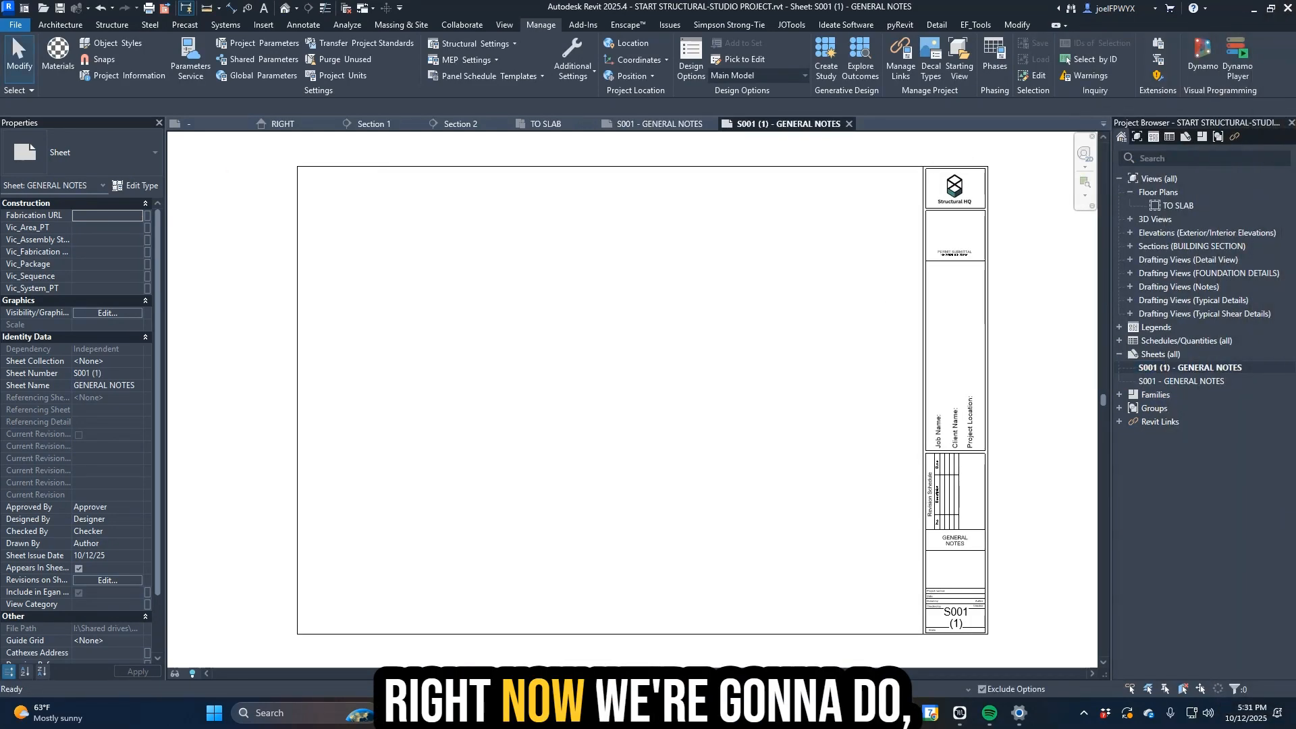
- Retitle the duplicated sheet with number S002 and name SCHEDULES & NOTES
left_click(1174, 367)
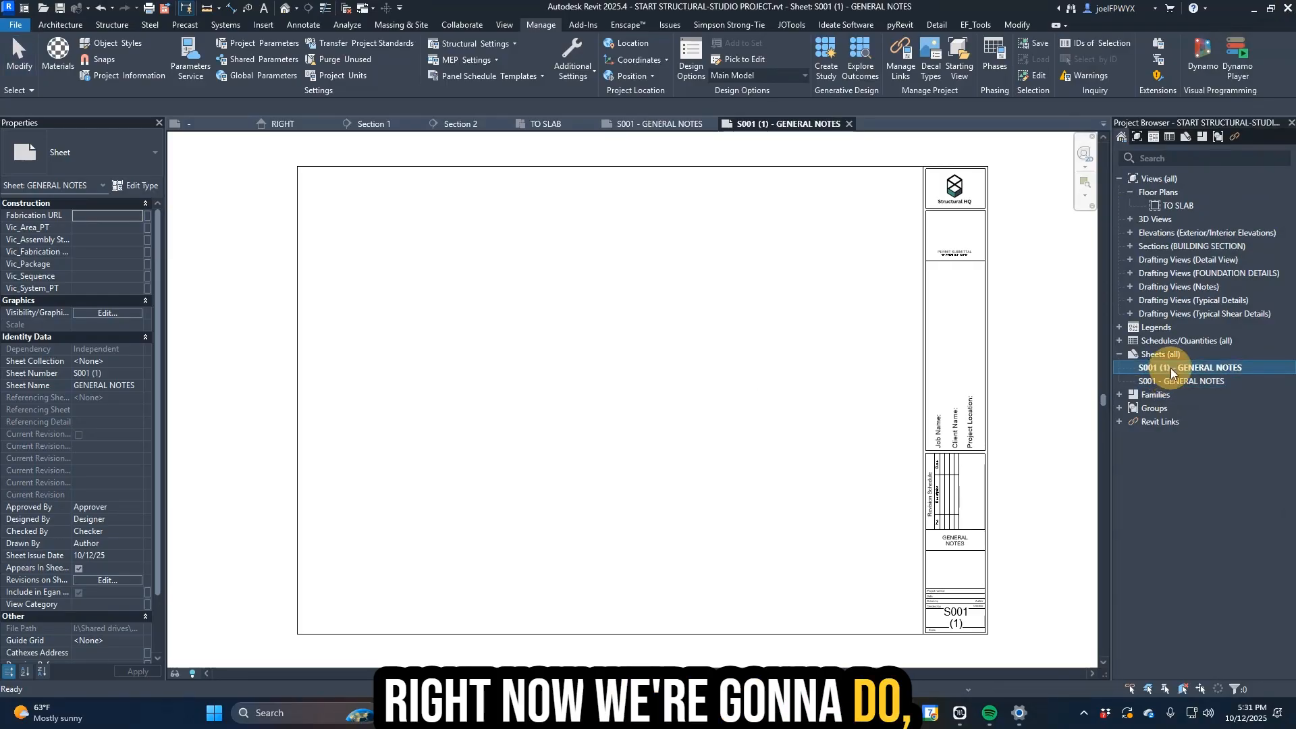
key("F2")
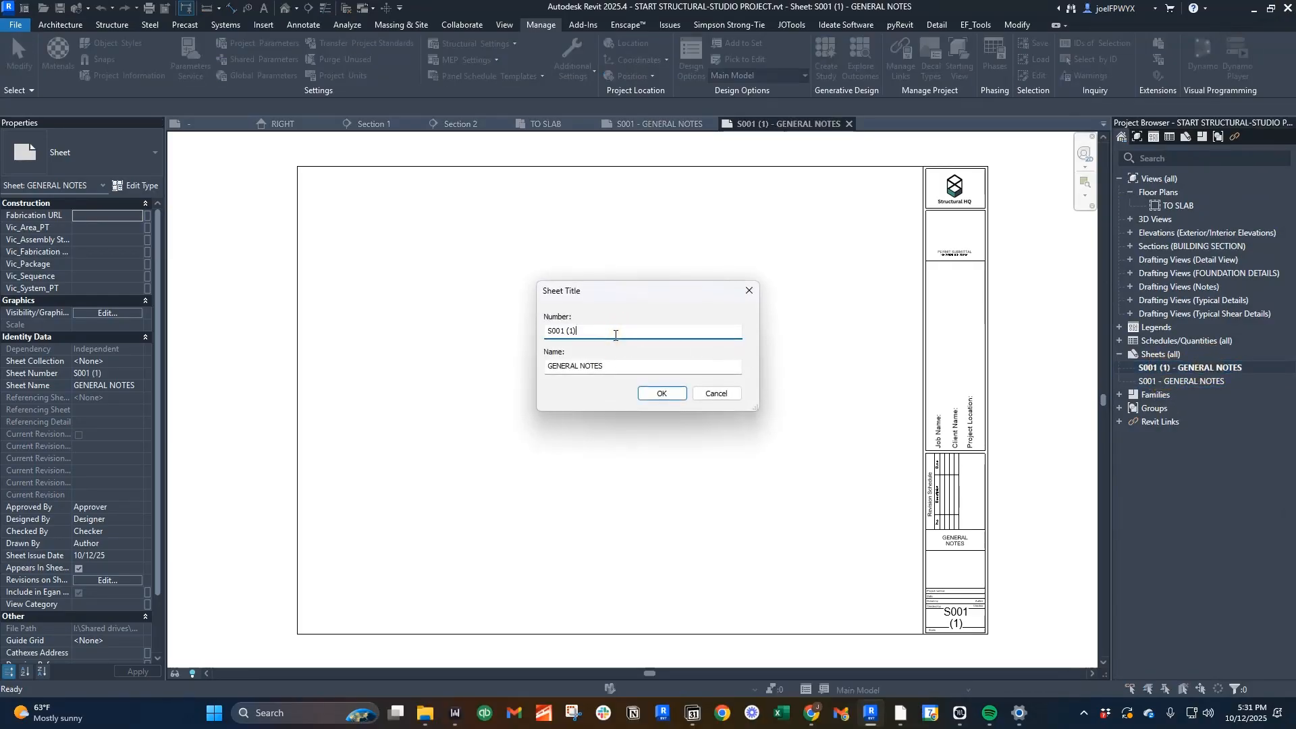
key("BackSpace")
key("BackSpace")
type("2")
key("Tab")
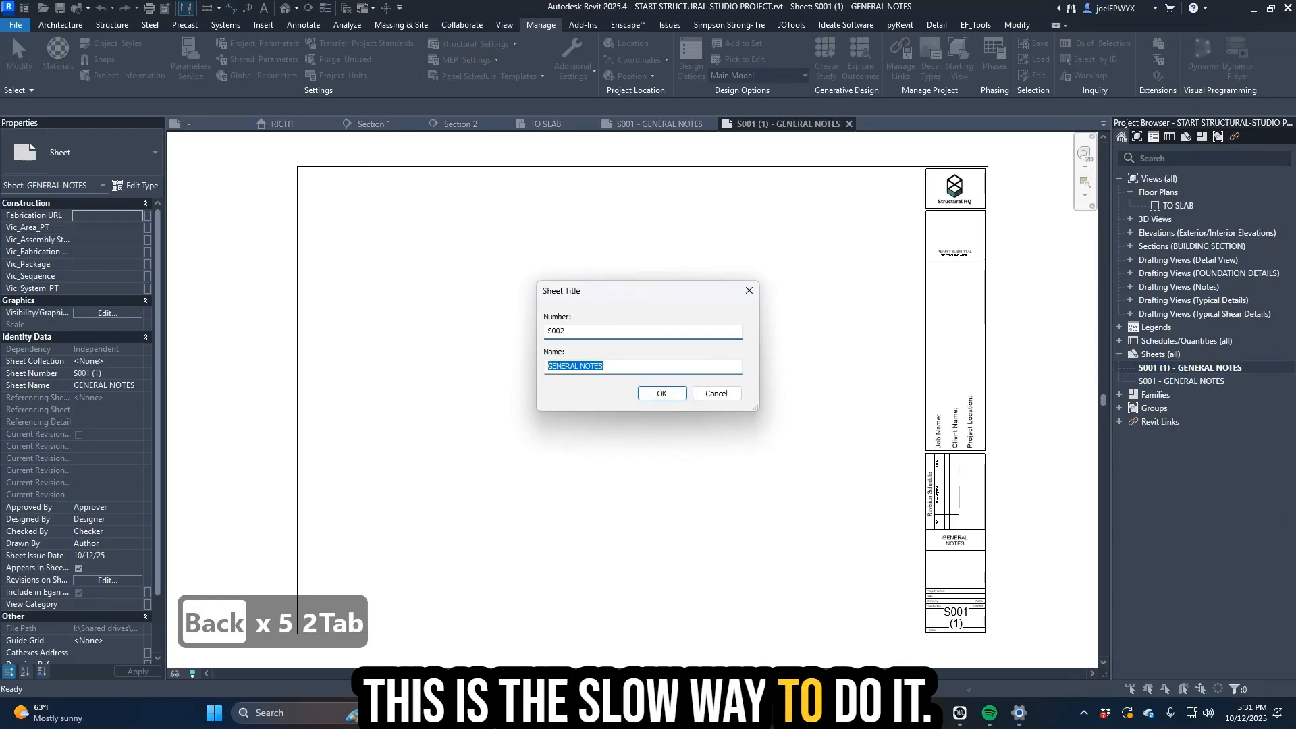
type("SCH")
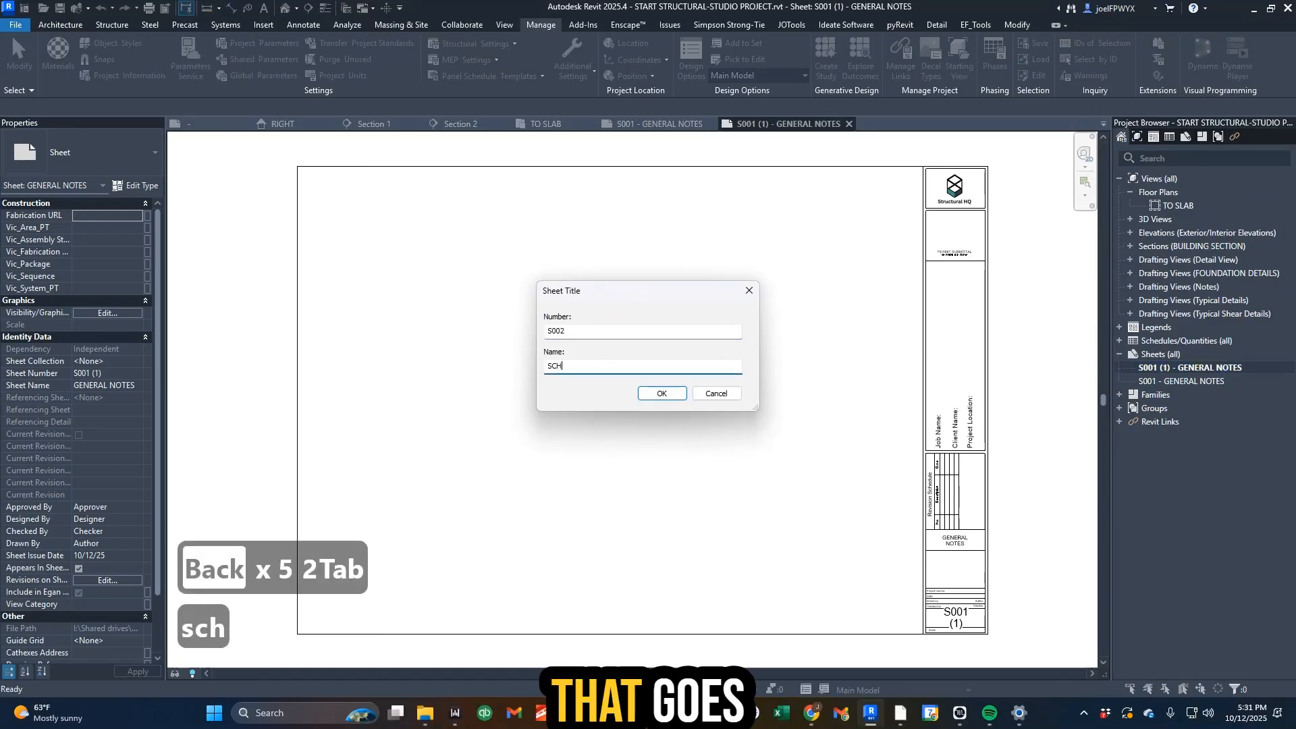
type("EDULES")
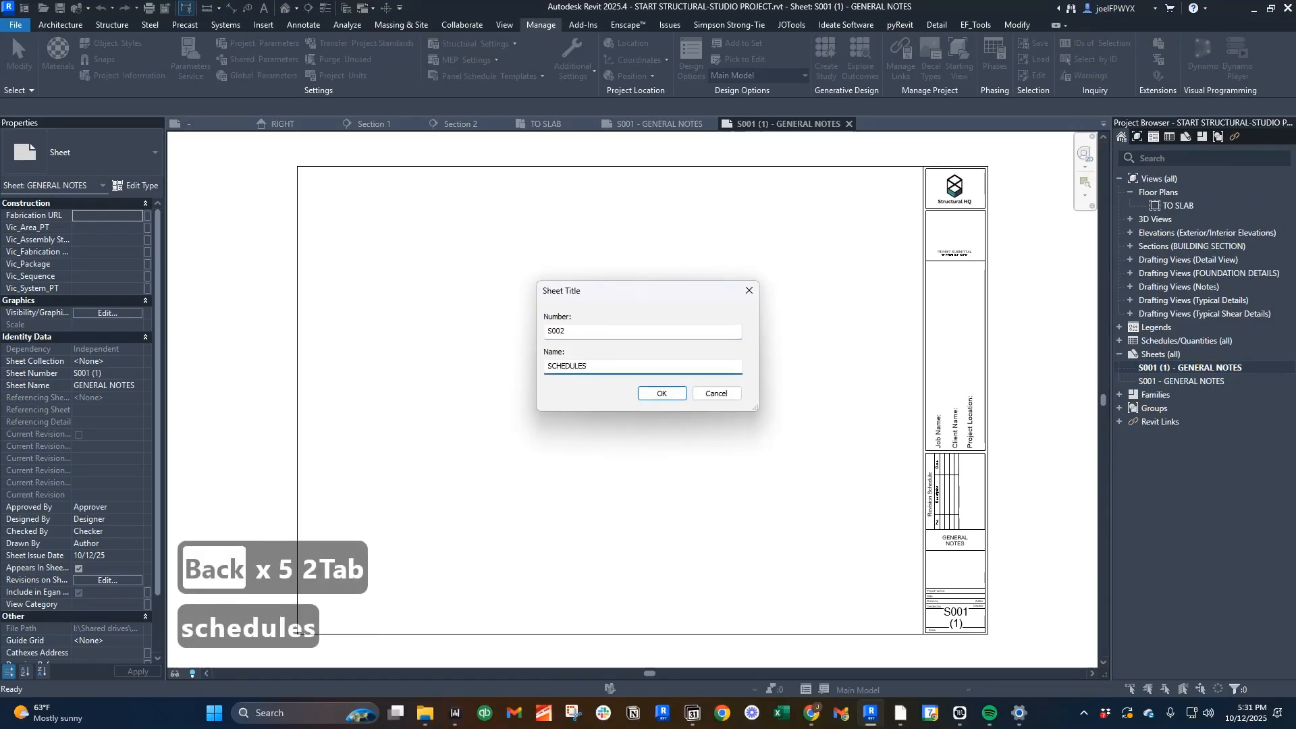
type(" & NOTES")
key("Return")
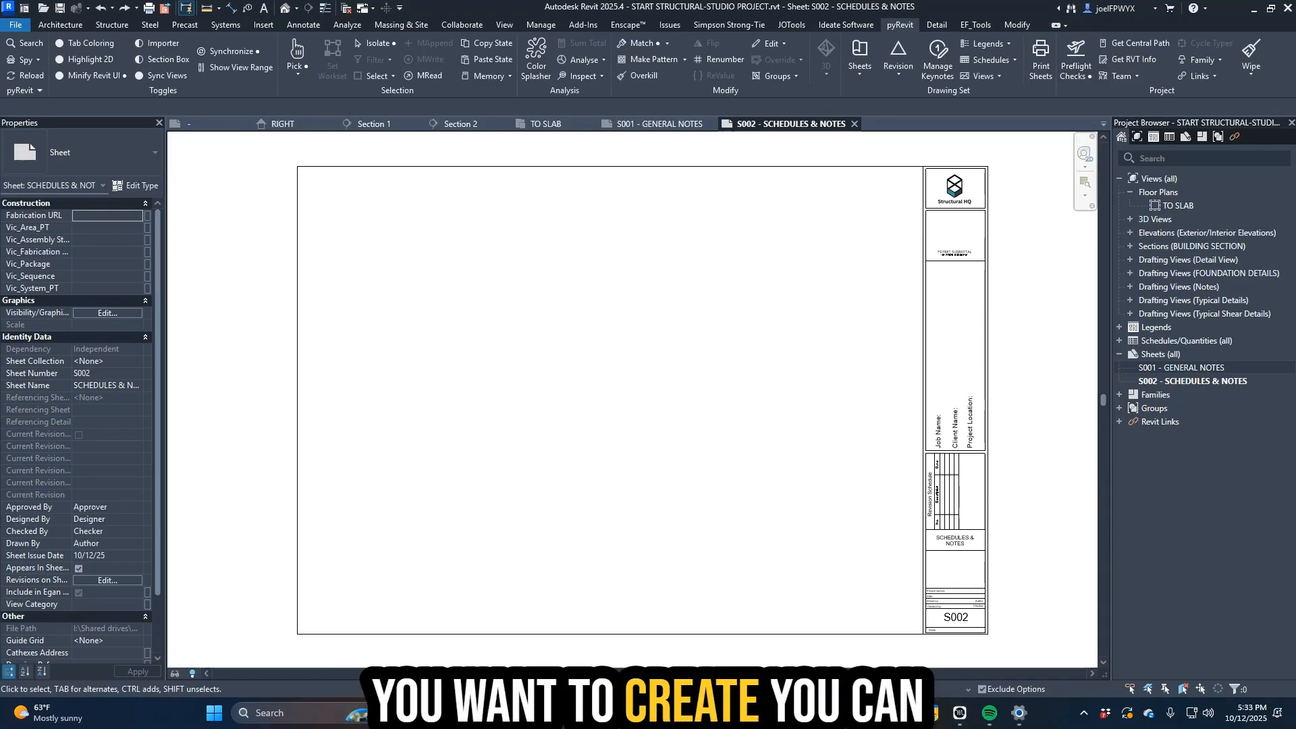
- Start pyRevit's Batch Sheet Maker for creating several sheets at once
double_click(900, 25)
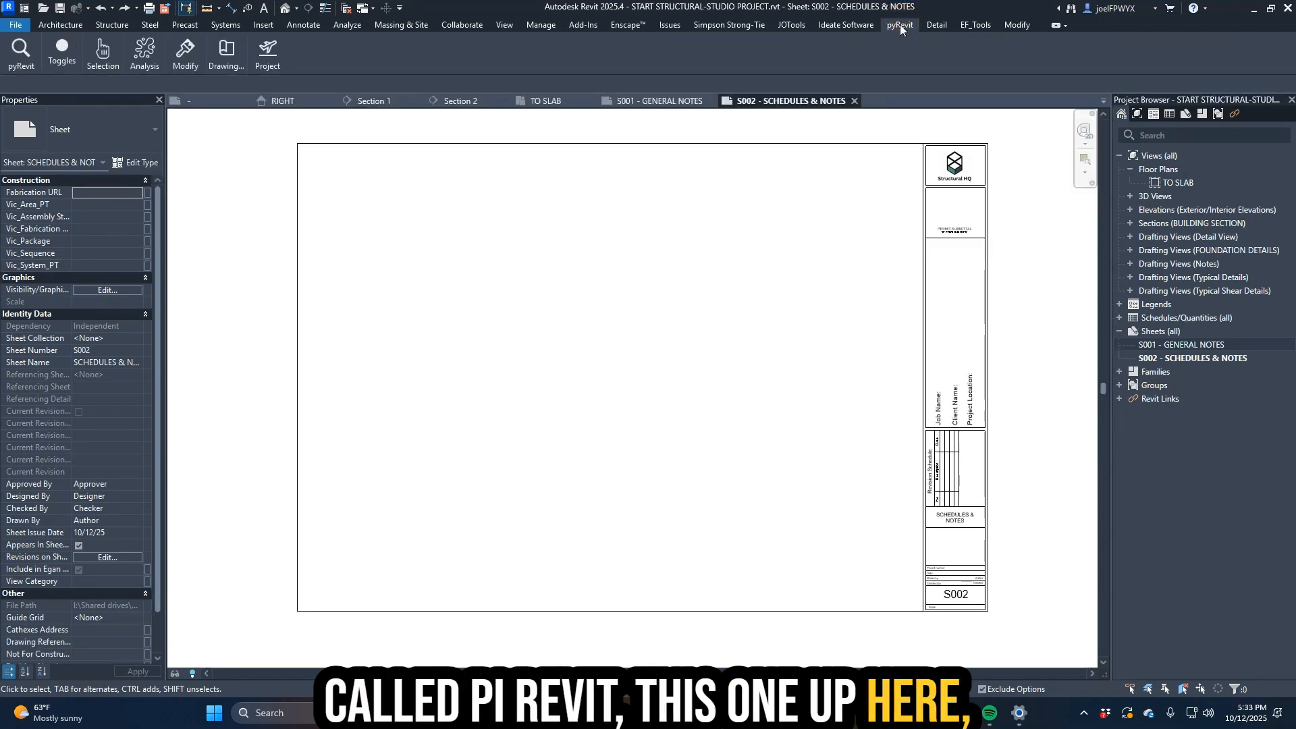
double_click(901, 25)
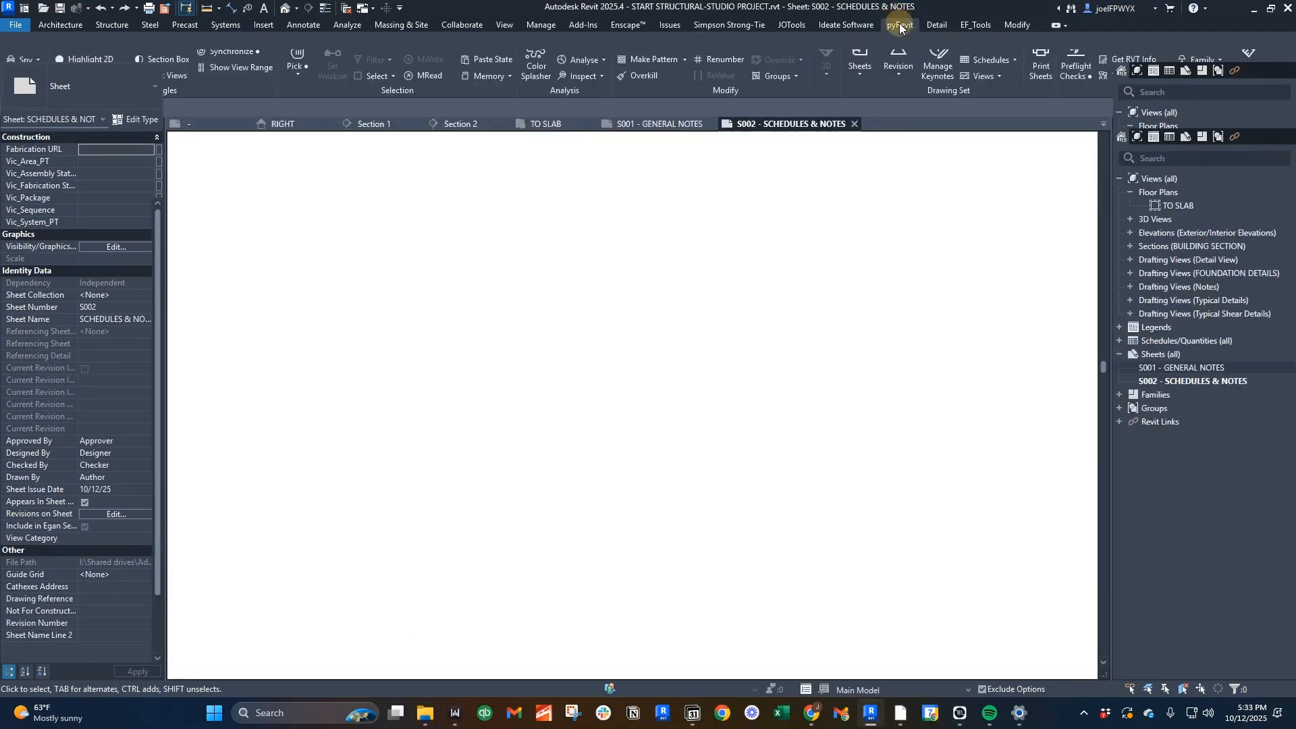
left_click(898, 82)
left_click(861, 78)
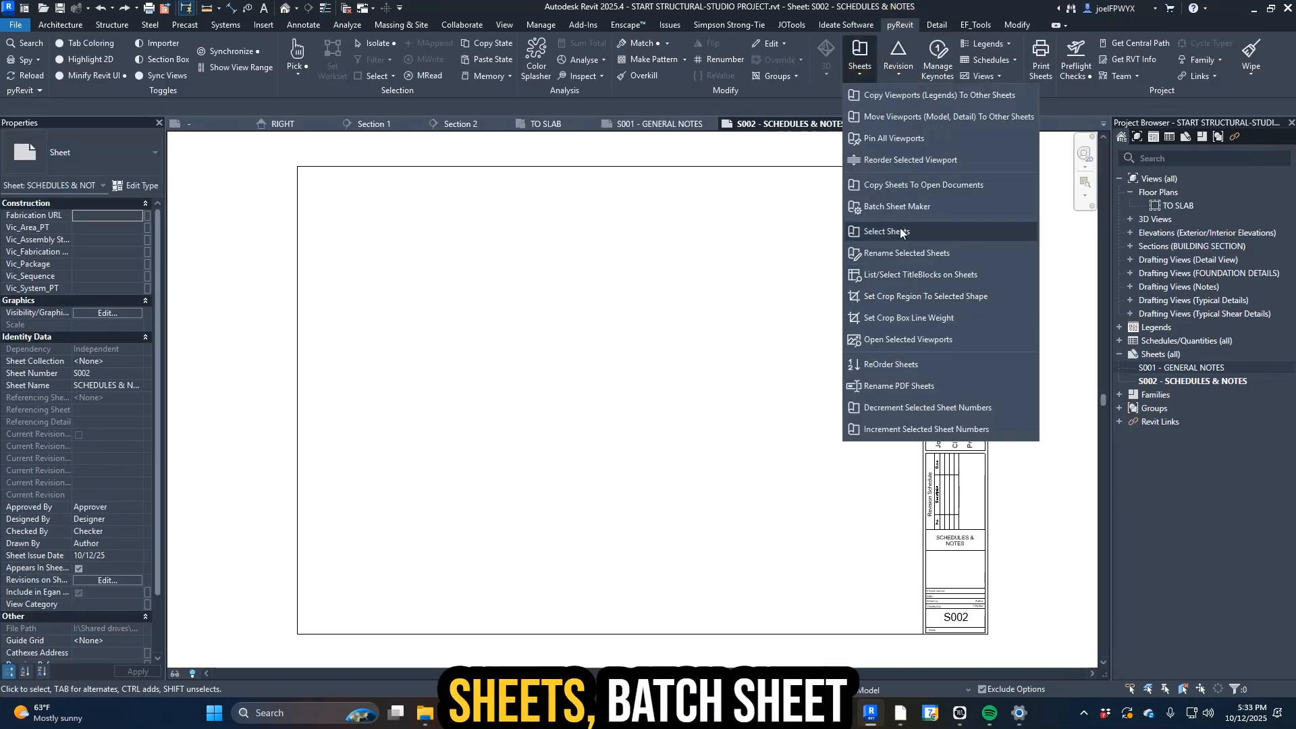
left_click(897, 206)
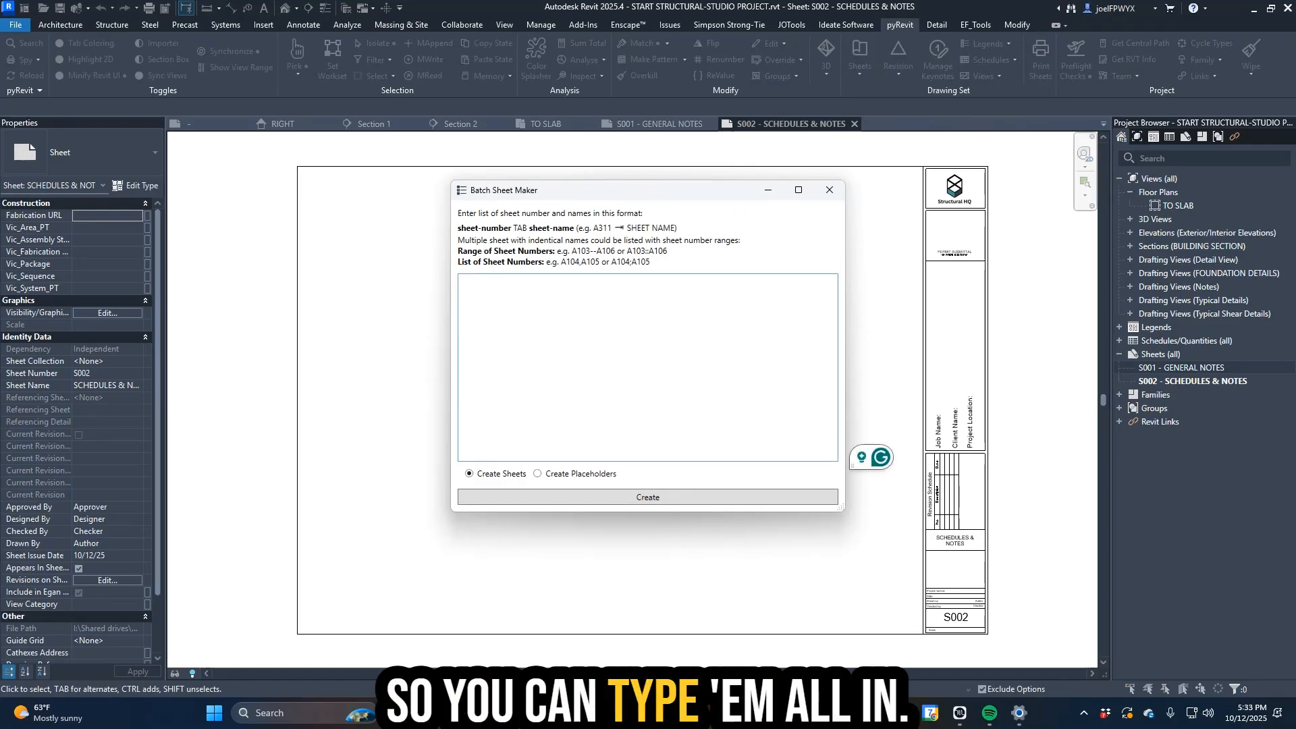
- Copy the rows from S003 GENERAL FOUNDATION DETAILS through S501 DETAILS out of the structural sheet index in the Revu PDF
left_click_drag(1295, 259, 991, 2)
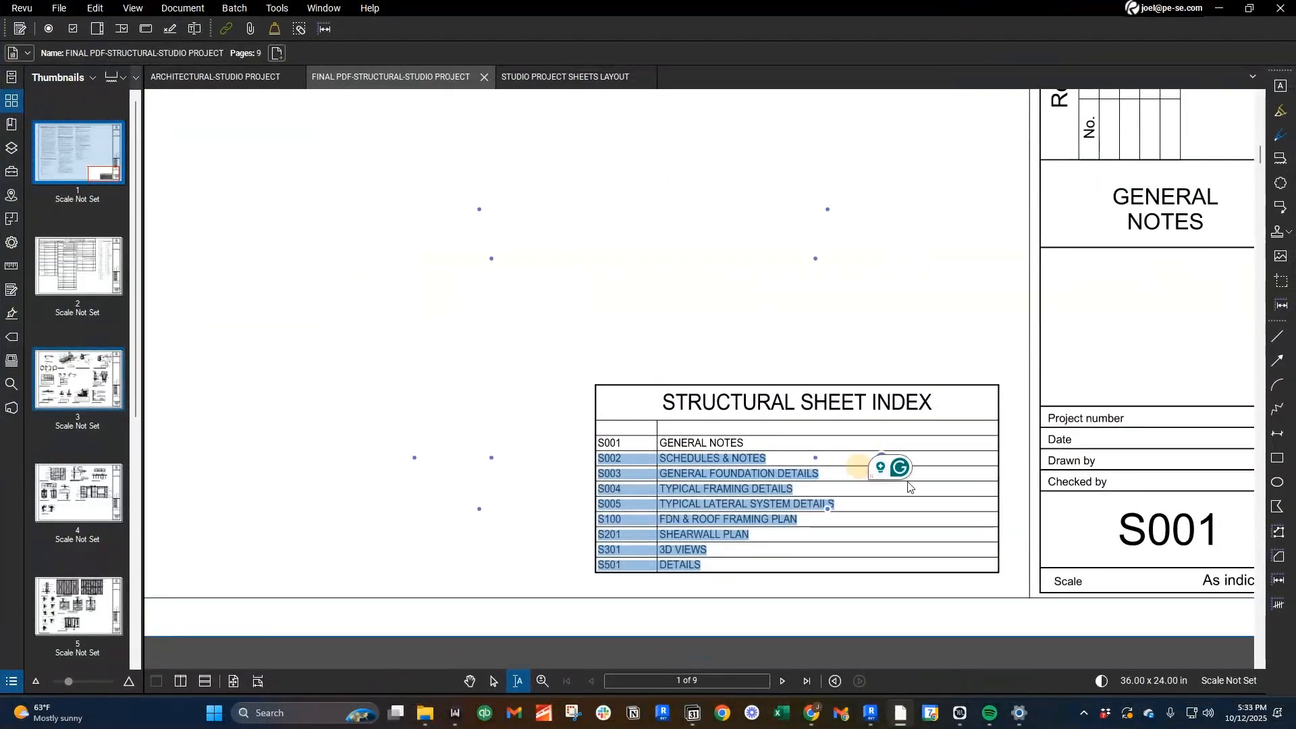
left_click(681, 535)
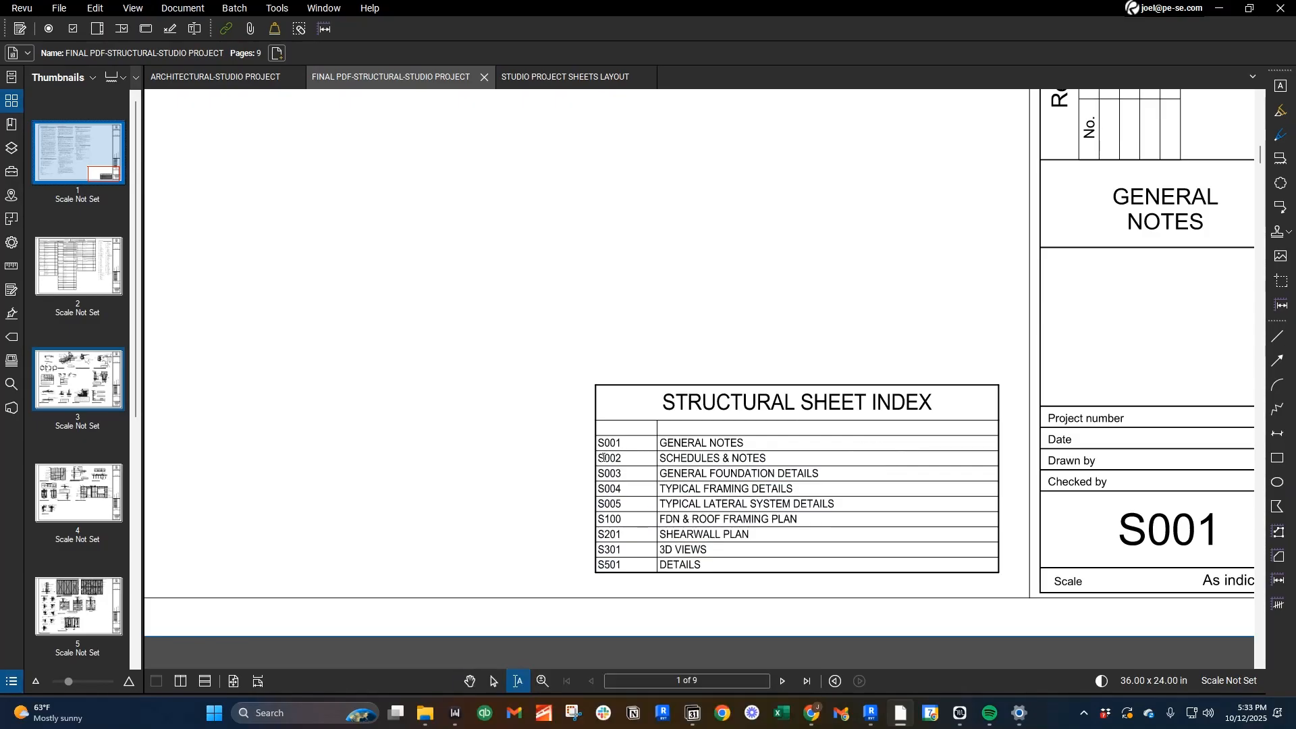
left_click_drag(688, 482, 720, 565)
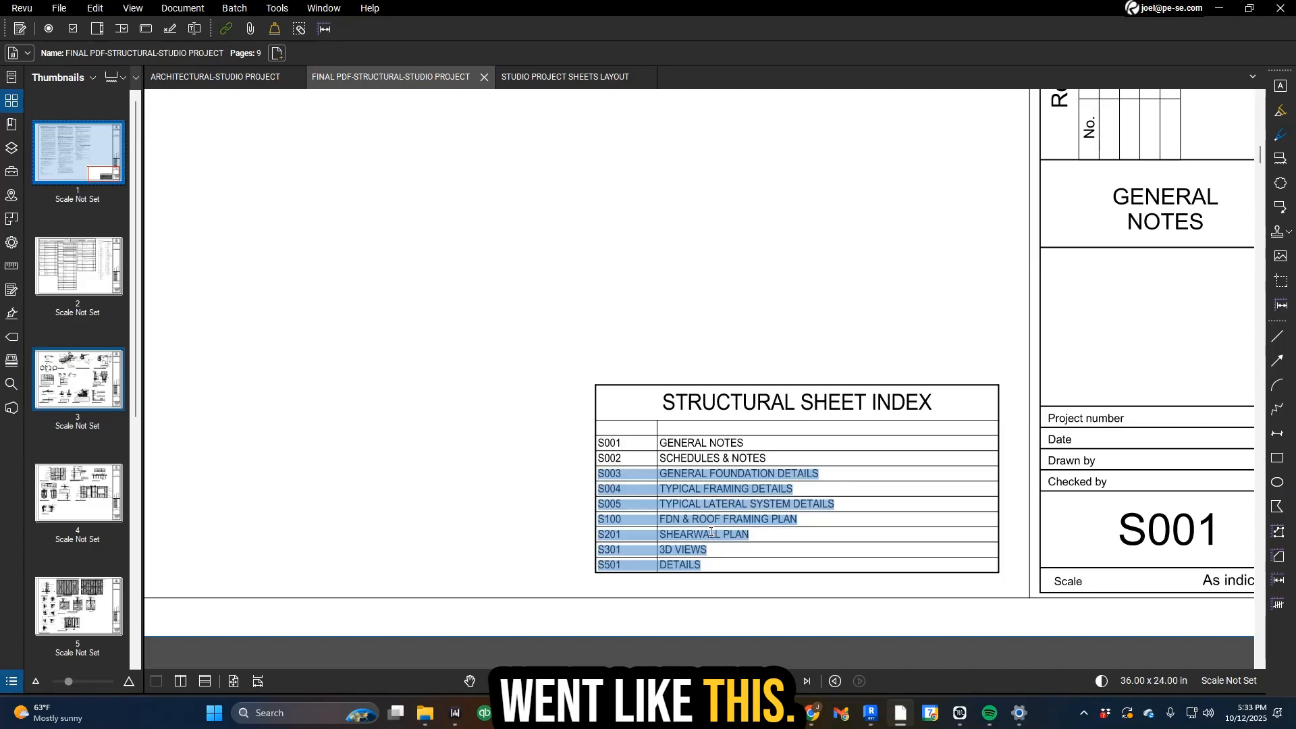
key("ctrl+c")
- Back in Revit, paste the copied sheet numbers and names into the Batch Sheet Maker list
left_click_drag(878, 5, 1241, 238)
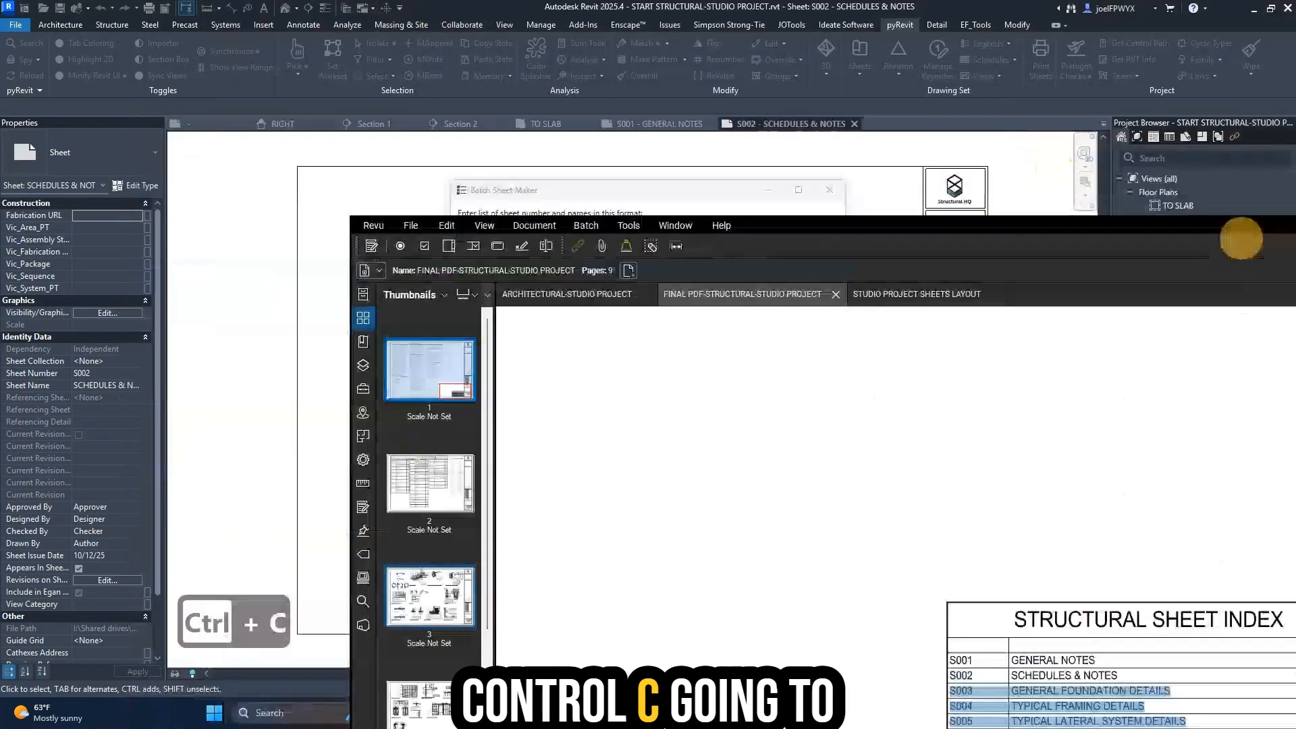
left_click(1027, 217)
left_click(607, 293)
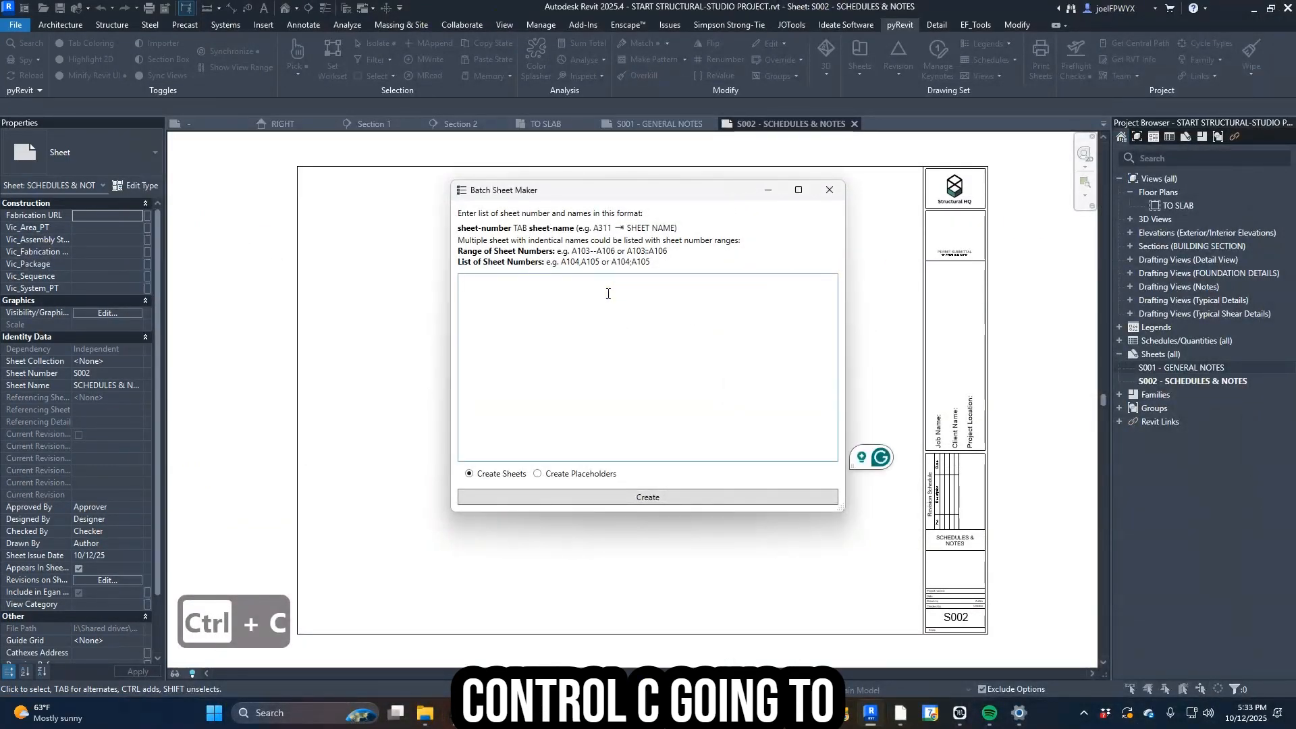
key("ctrl+v")
- Replace the space between sheet number and name with a tab on every line from S003 to S501
left_click(490, 281)
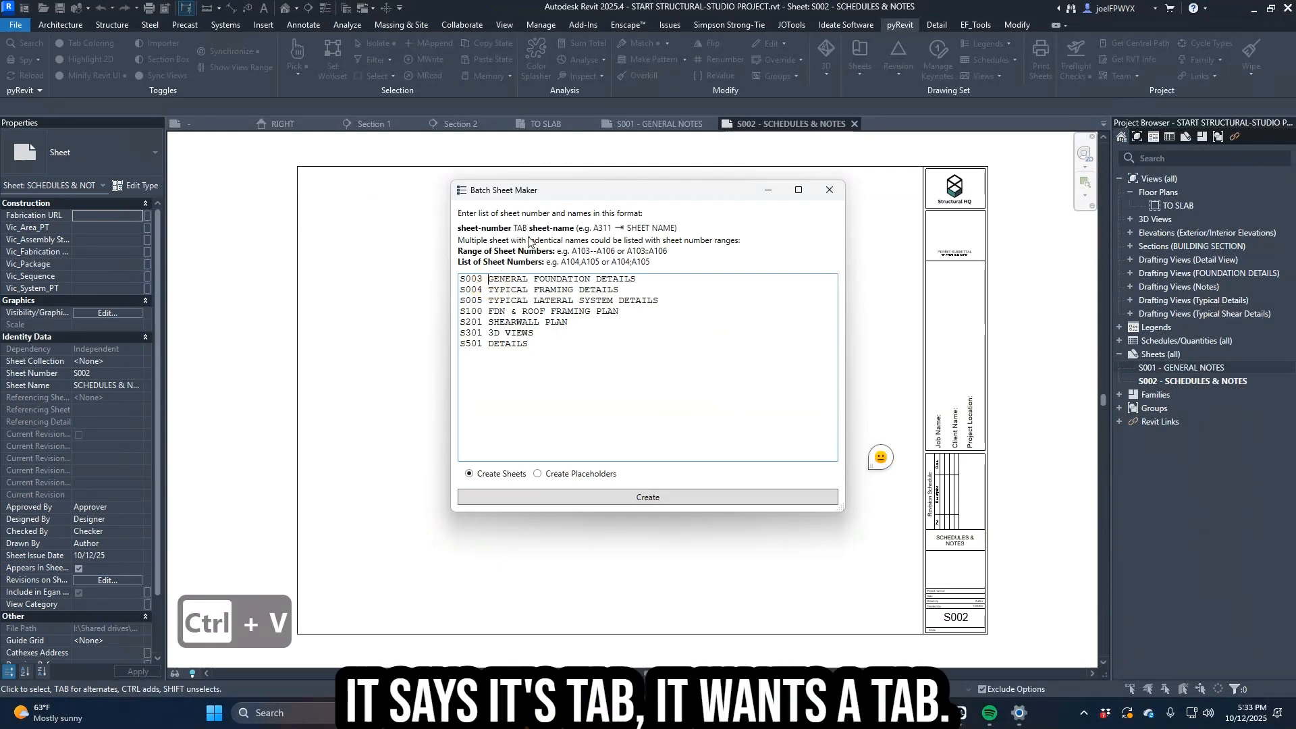
key("BackSpace")
key("Tab")
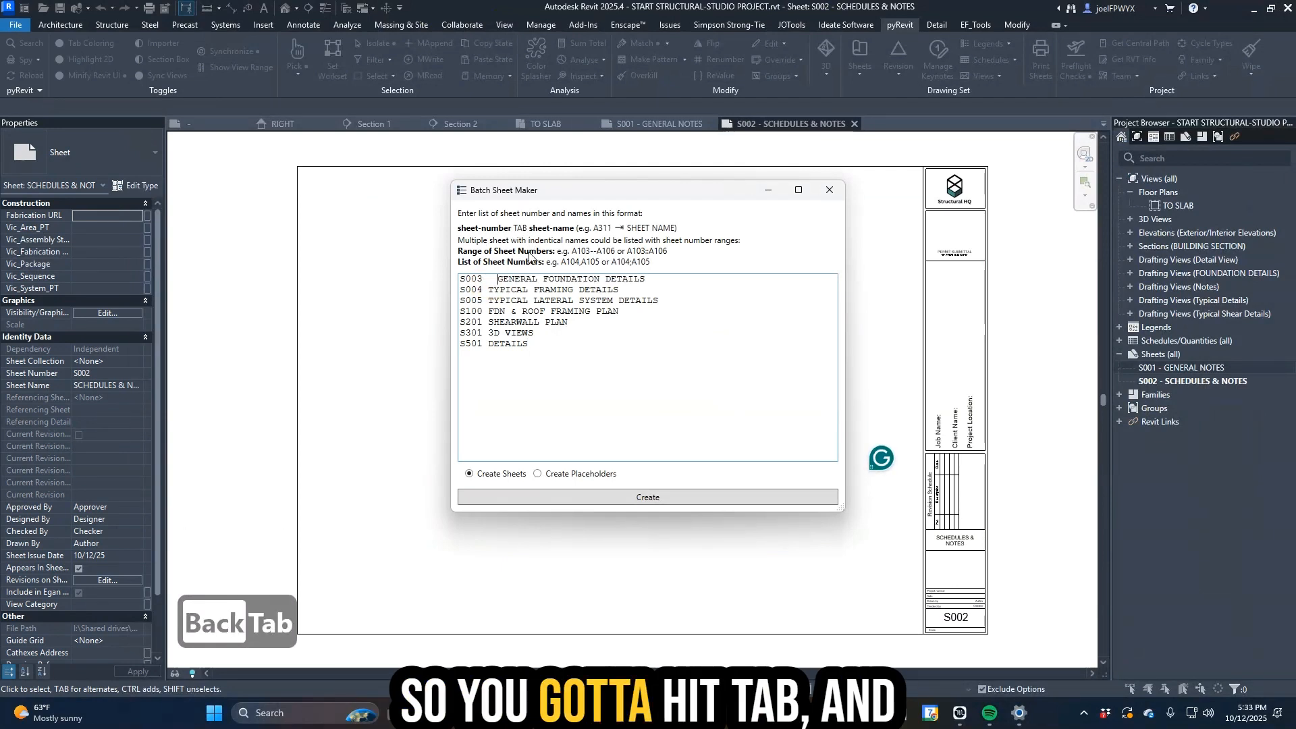
key("Down")
key("BackSpace")
key("Tab")
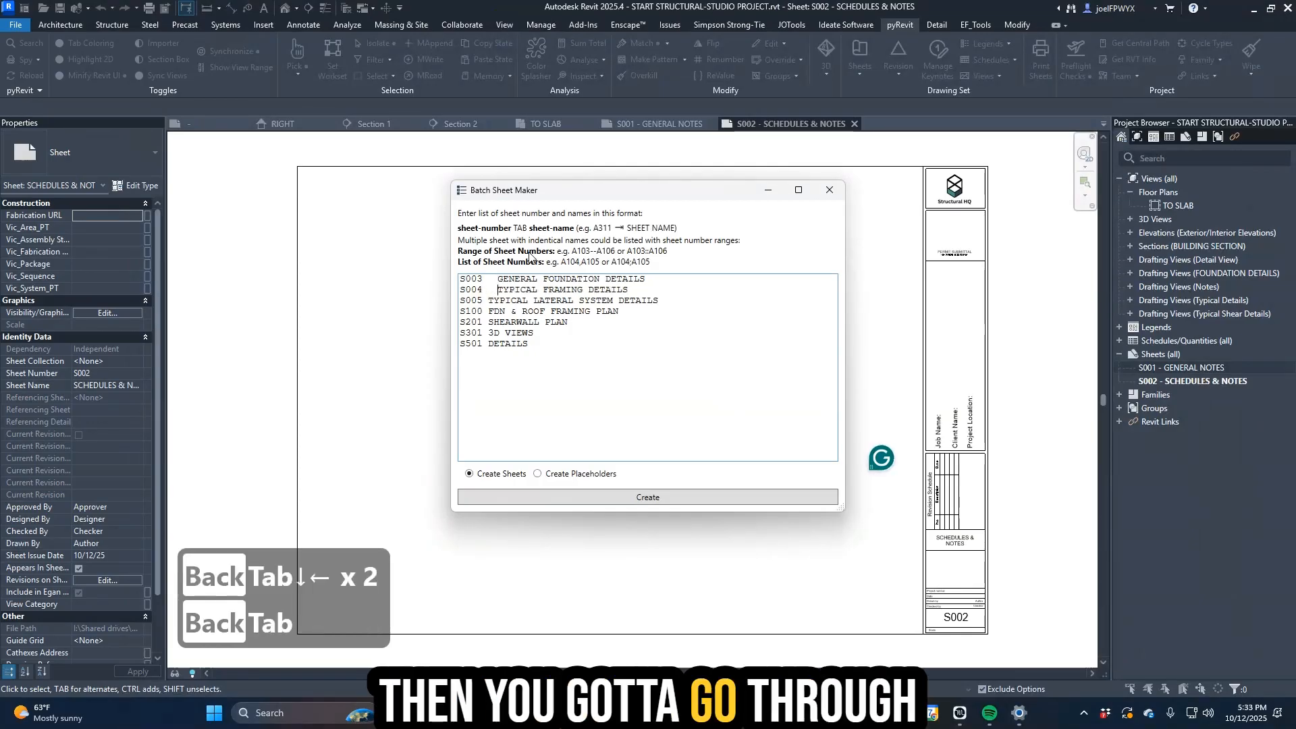
key("Down")
key("BackSpace")
key("Tab")
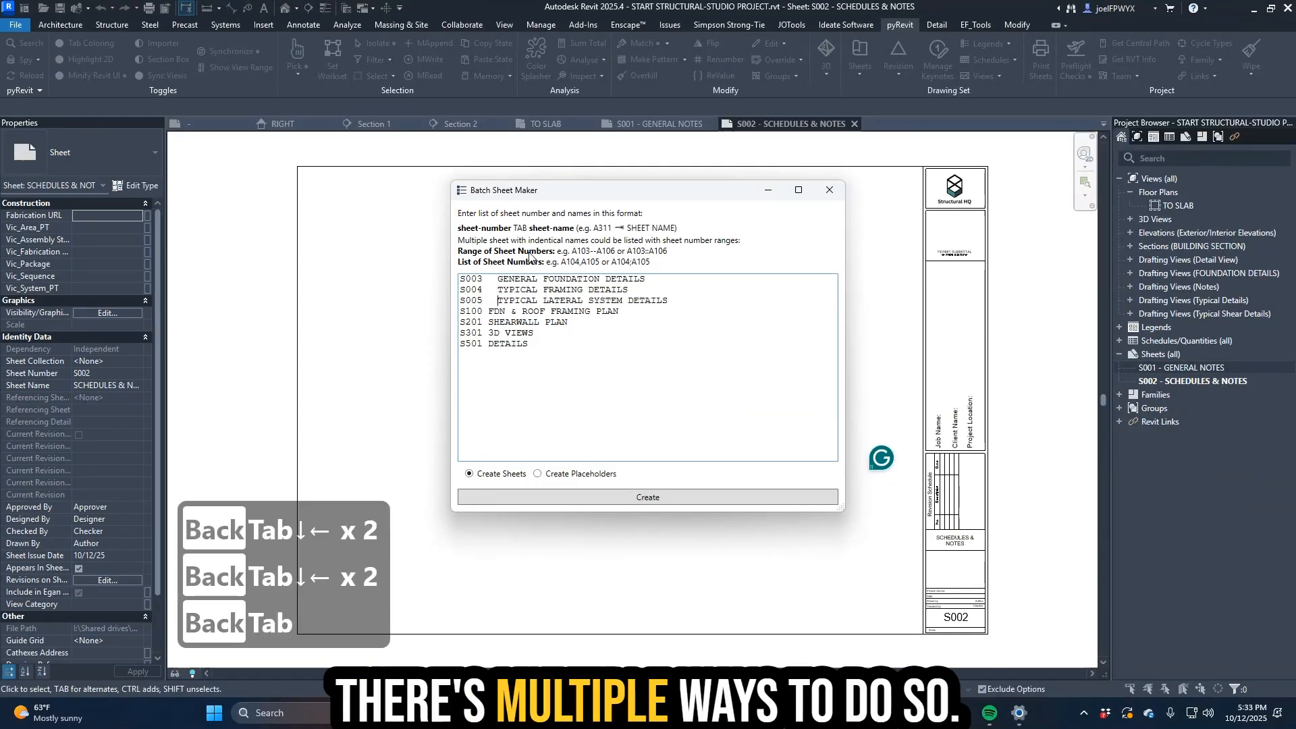
key("Down")
key("Left")
key("Left")
key("BackSpace")
key("Tab")
key("Down")
key("Left")
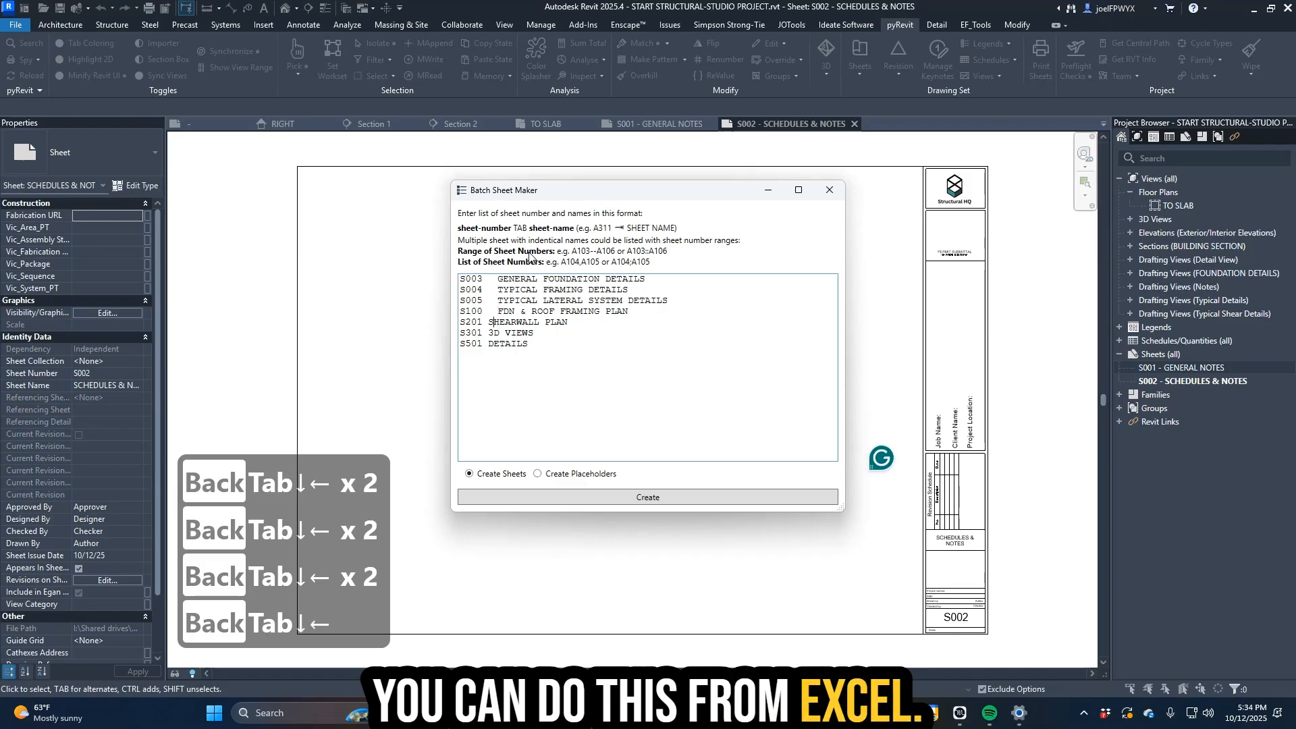
key("BackSpace")
key("Tab")
key("Down")
key("Left")
key("Left")
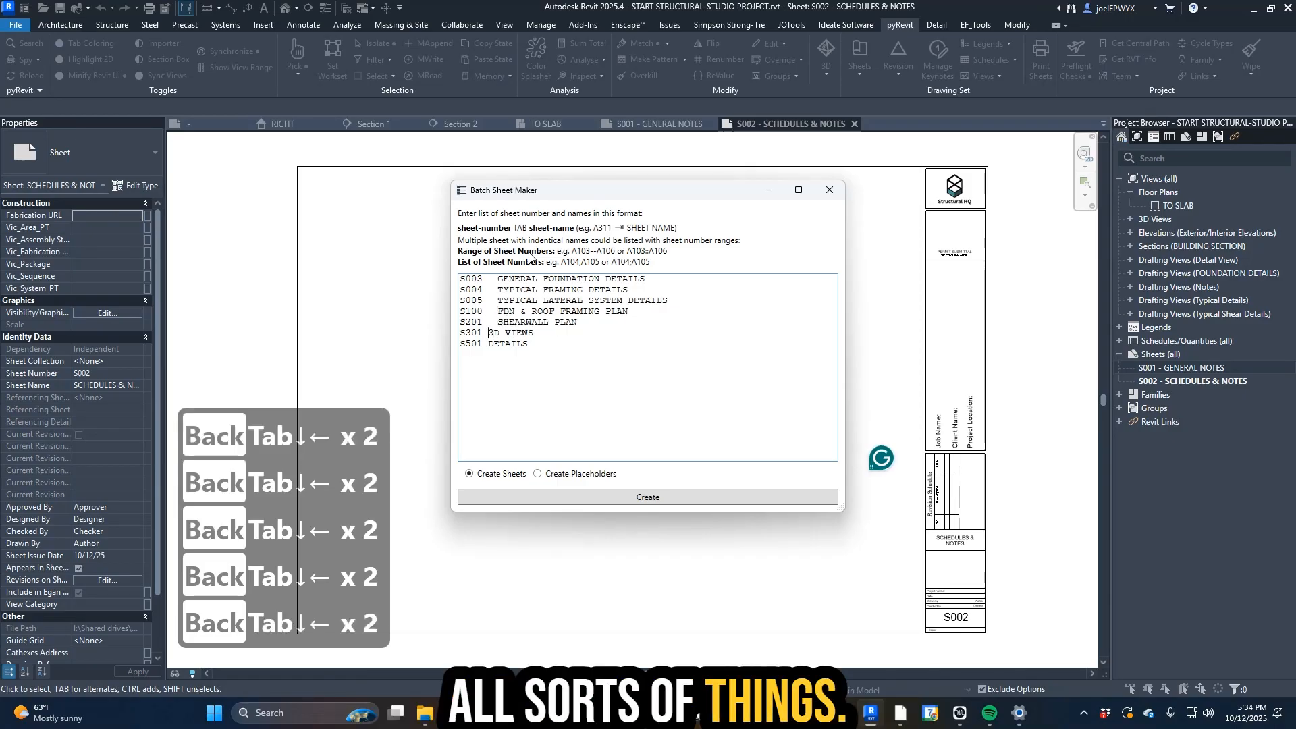
key("BackSpace")
key("Tab")
key("Down")
key("Left")
key("BackSpace")
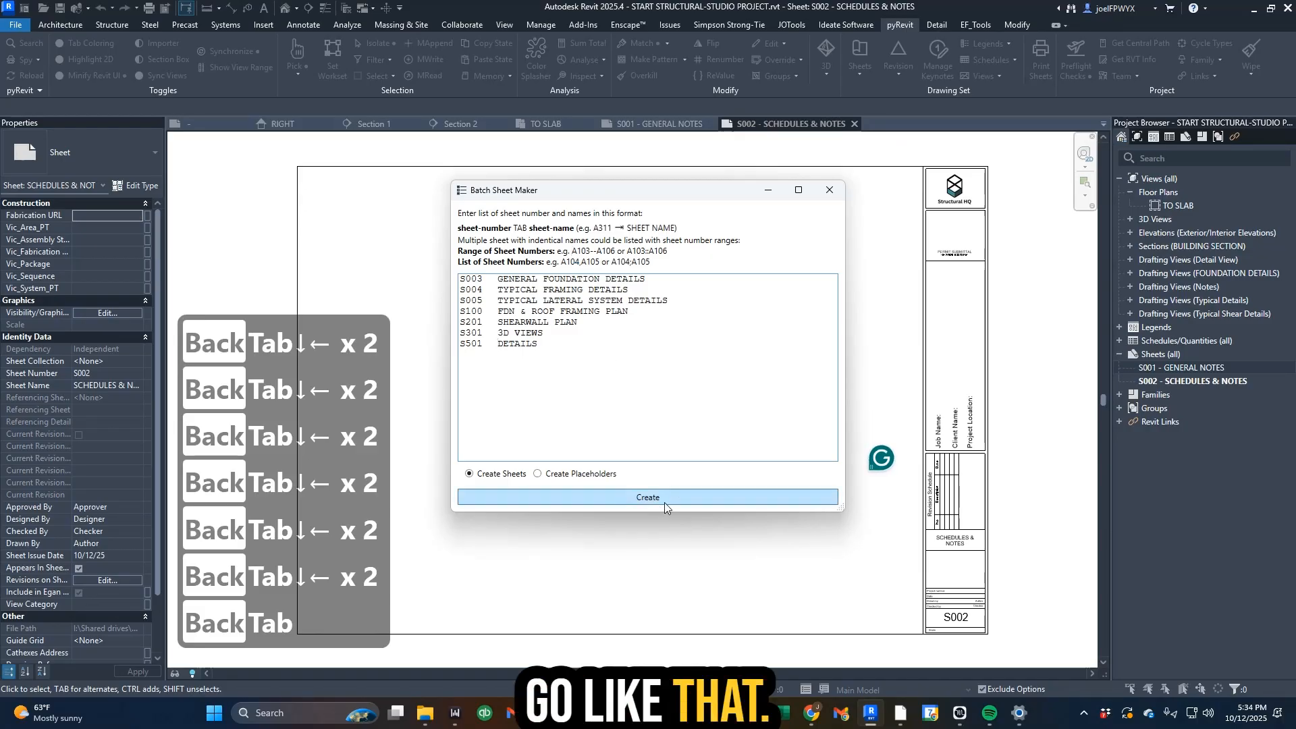
- Create the listed sheets S003 through S501 with a title block
left_click(645, 500)
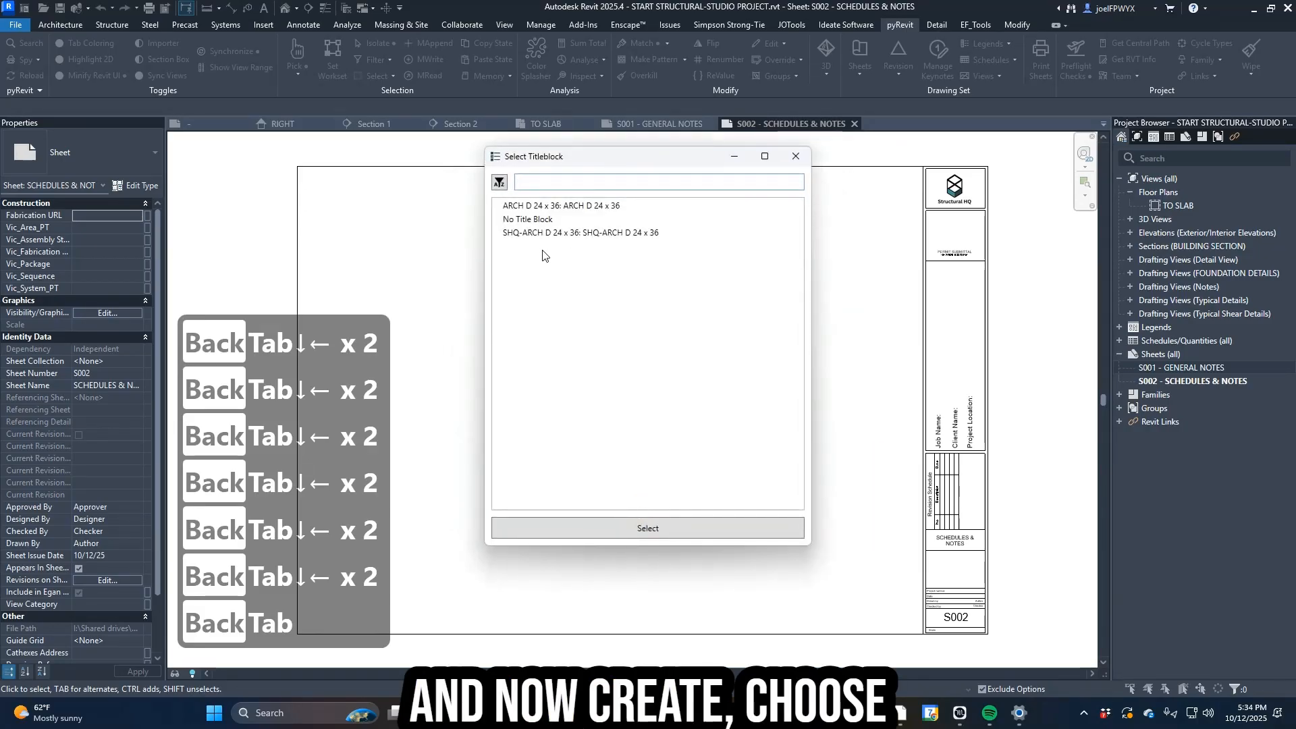
left_click(694, 532)
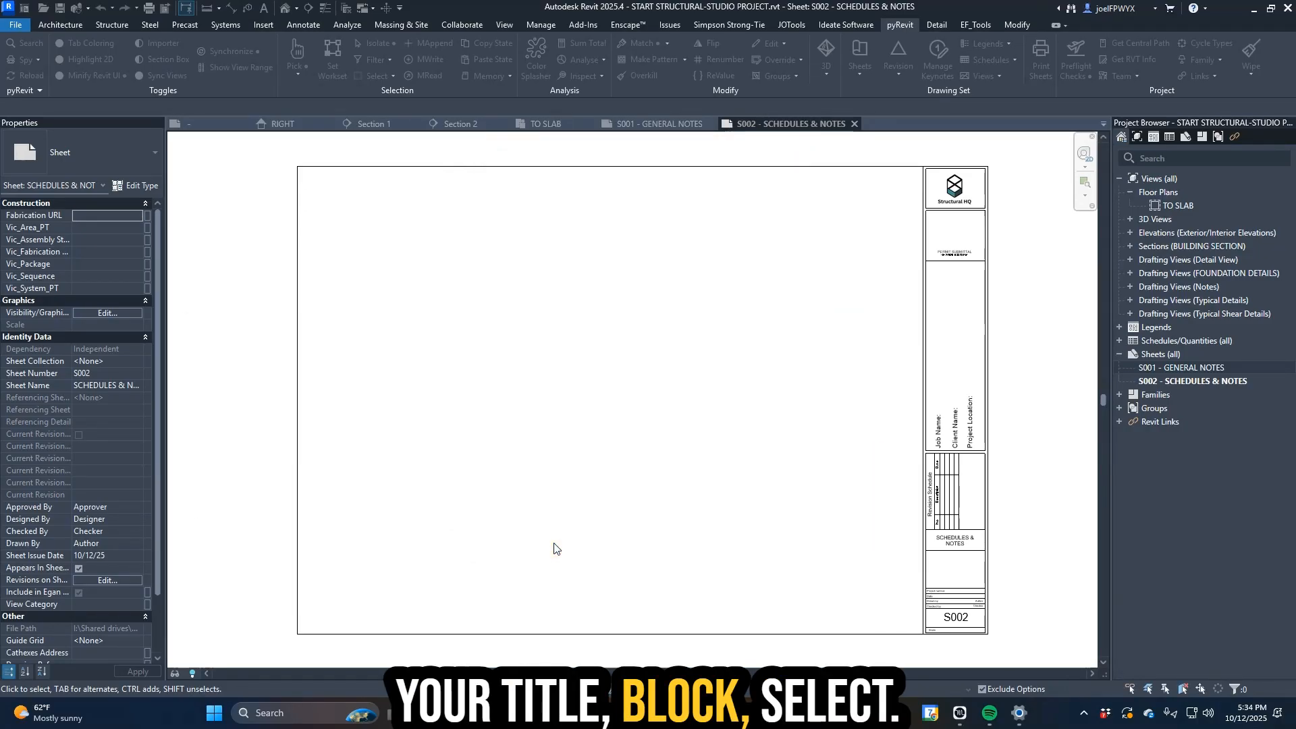
left_click(1165, 382)
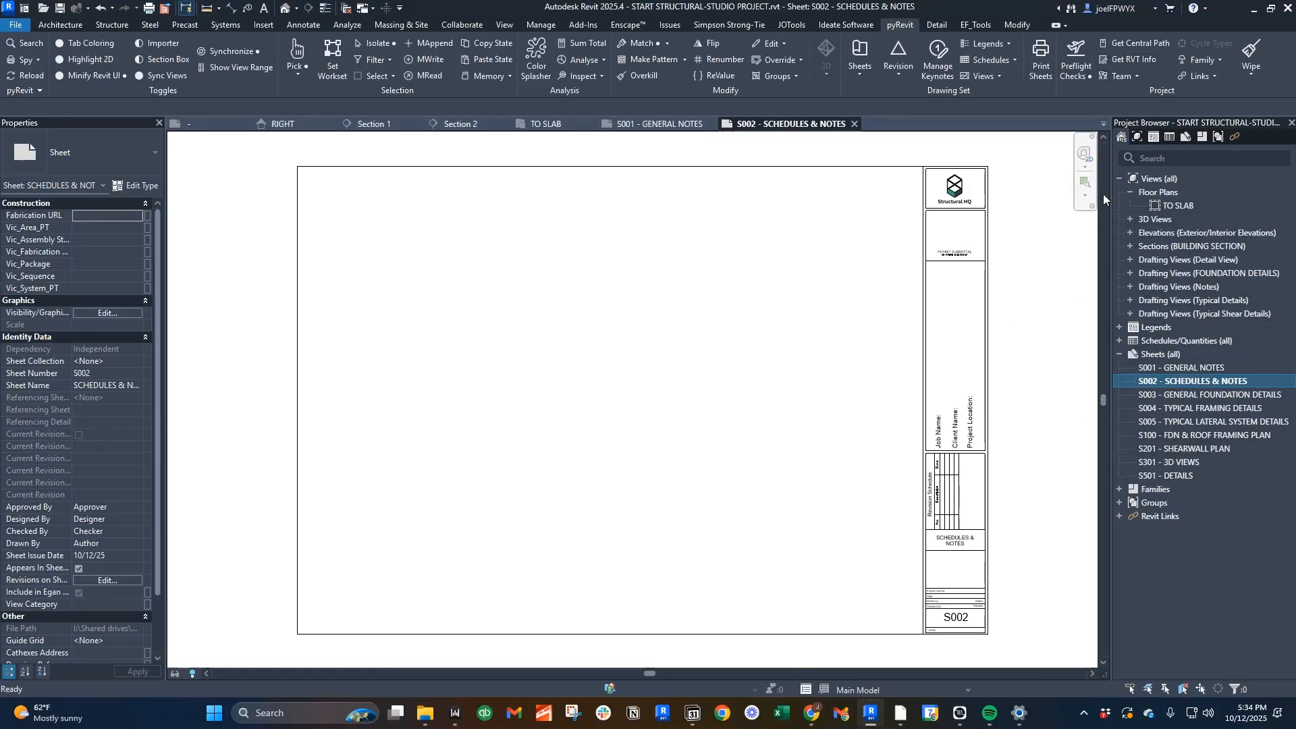
- Widen the Project Browser so that the full sheet names fit
left_click(1130, 194)
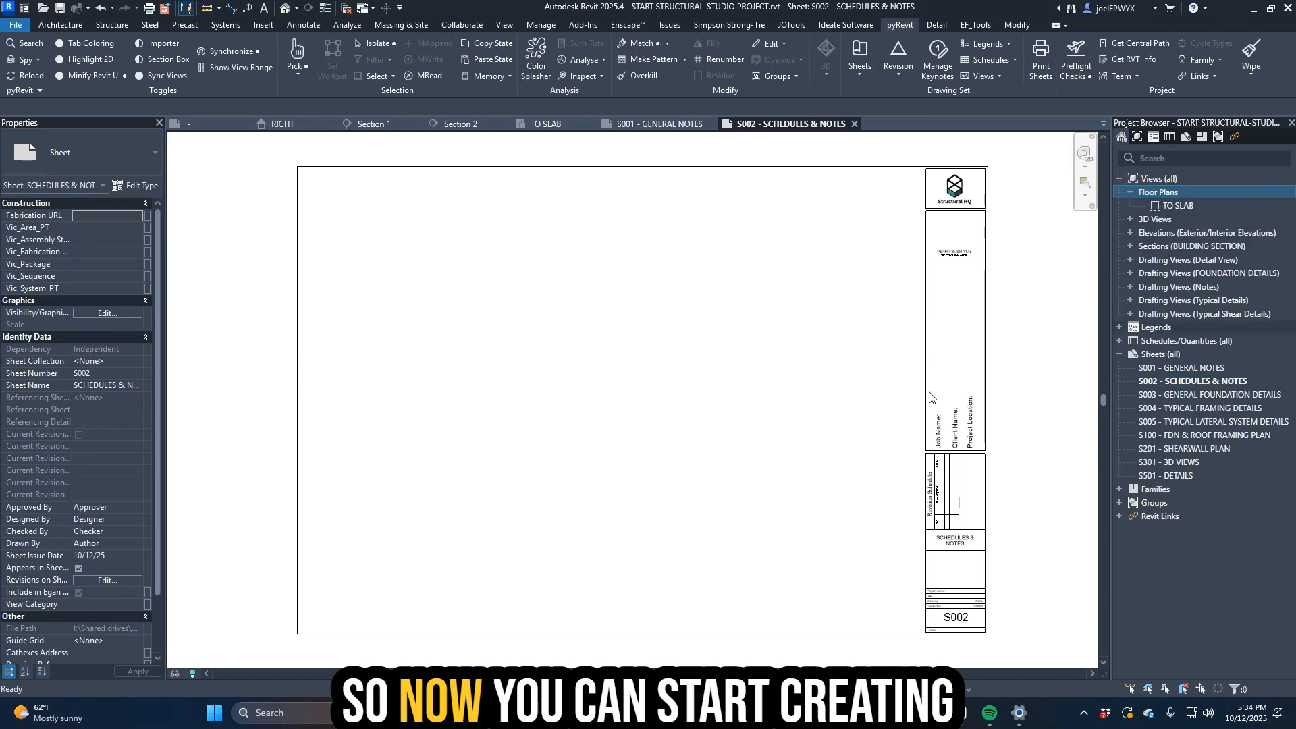
left_click(810, 378)
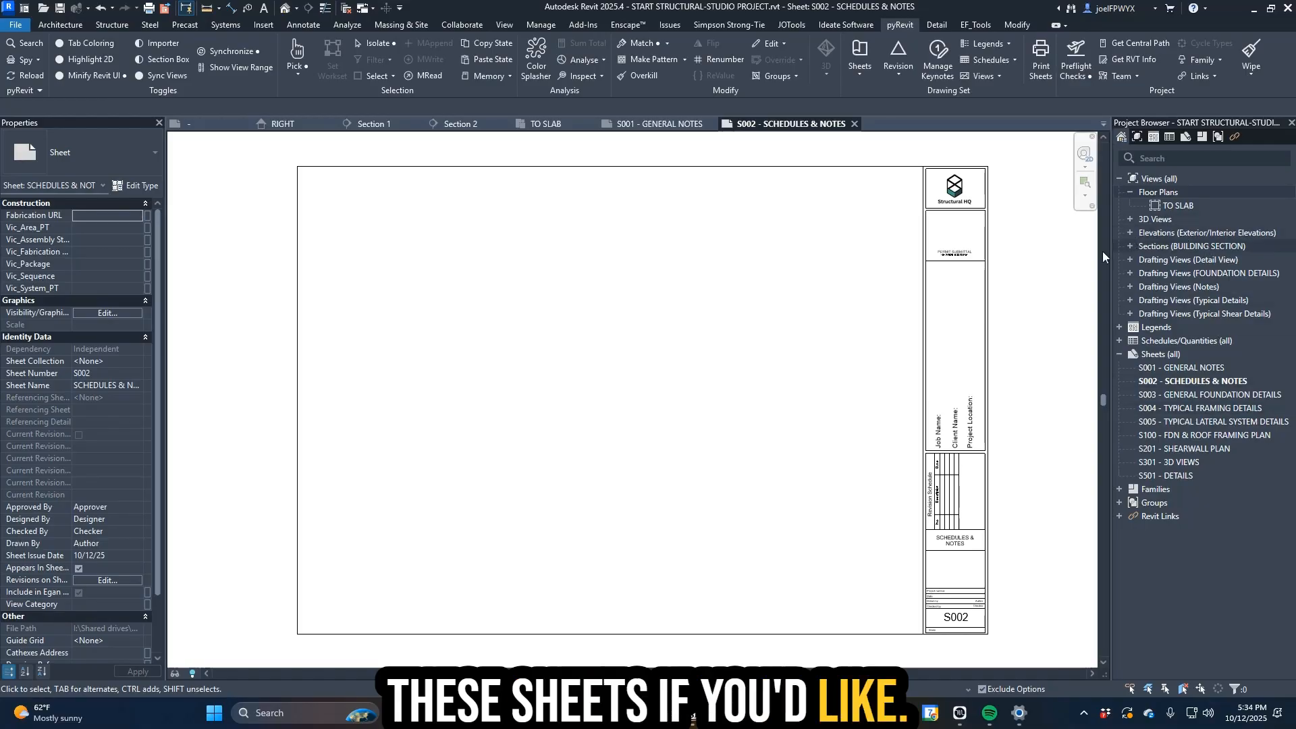
left_click_drag(1110, 237, 1070, 241)
key("Escape")
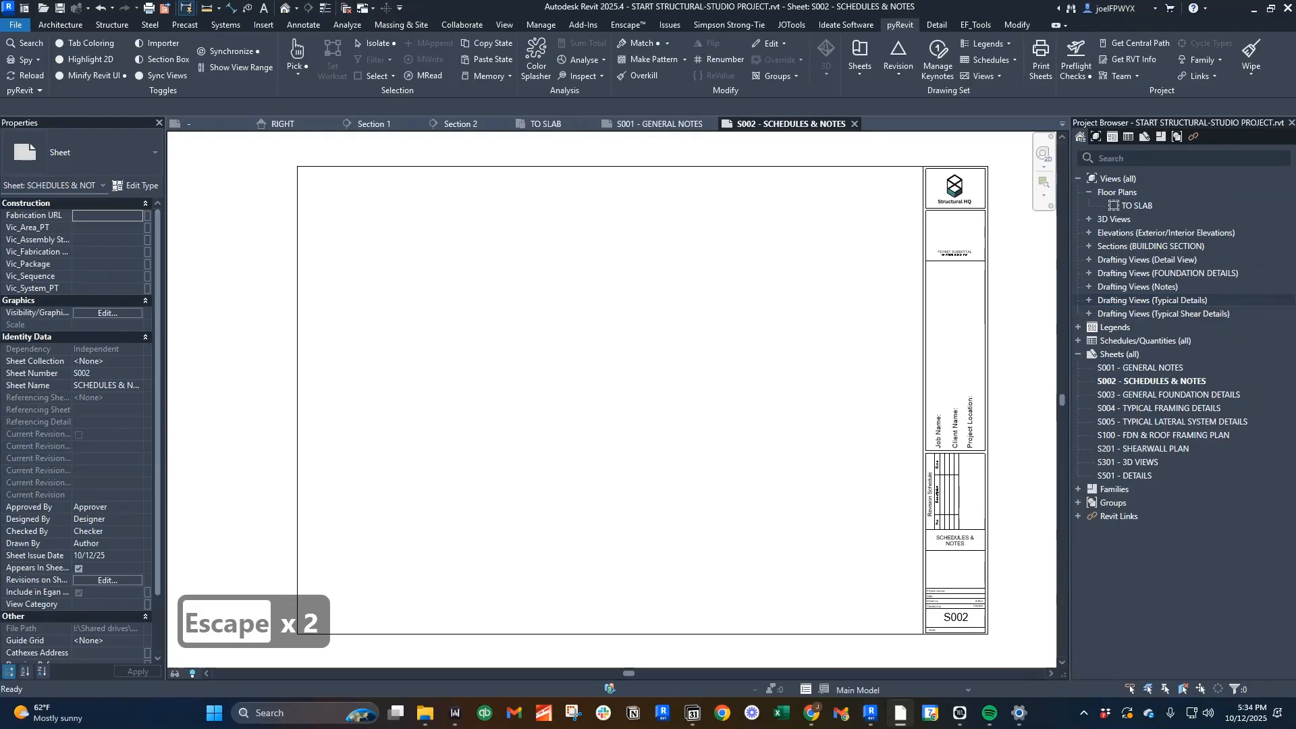
- Examine the general notes on sheet S001 in the Revu PDF, including the concrete and wood sections
key("Escape")
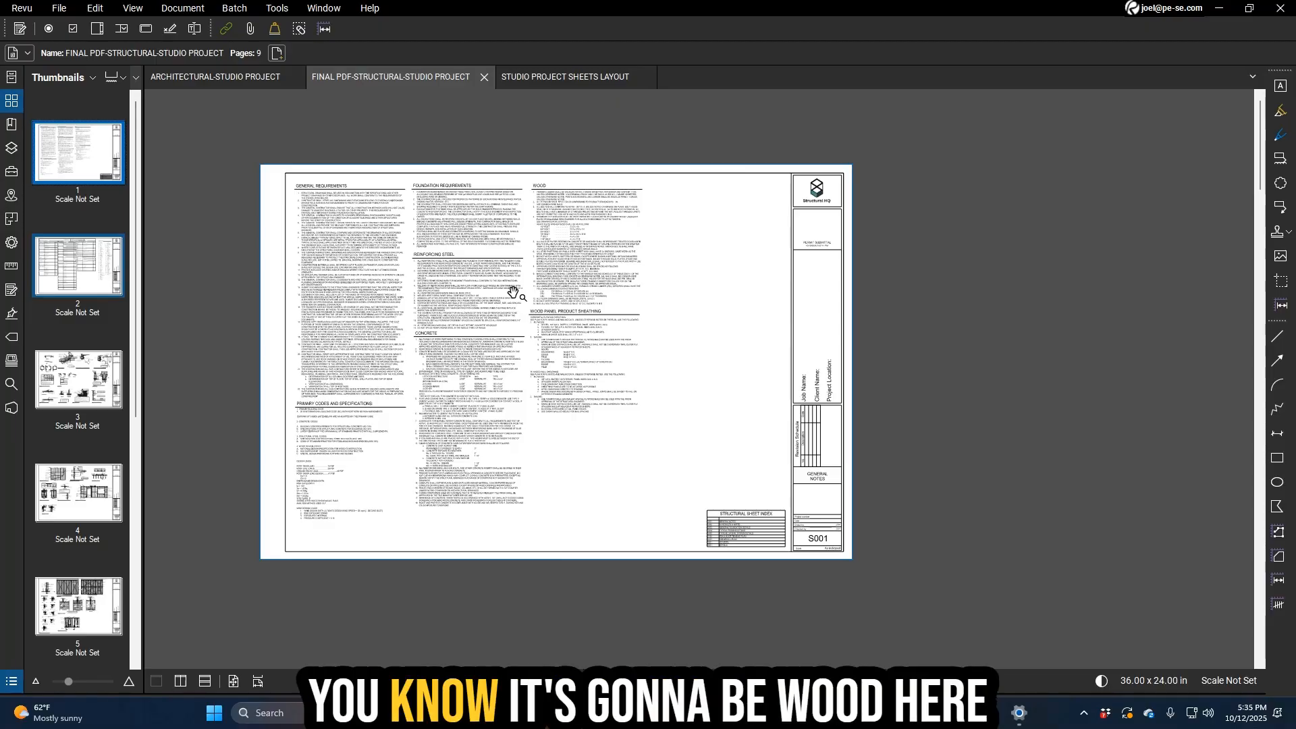
left_click_drag(852, 6, 793, 2)
left_click(761, 327)
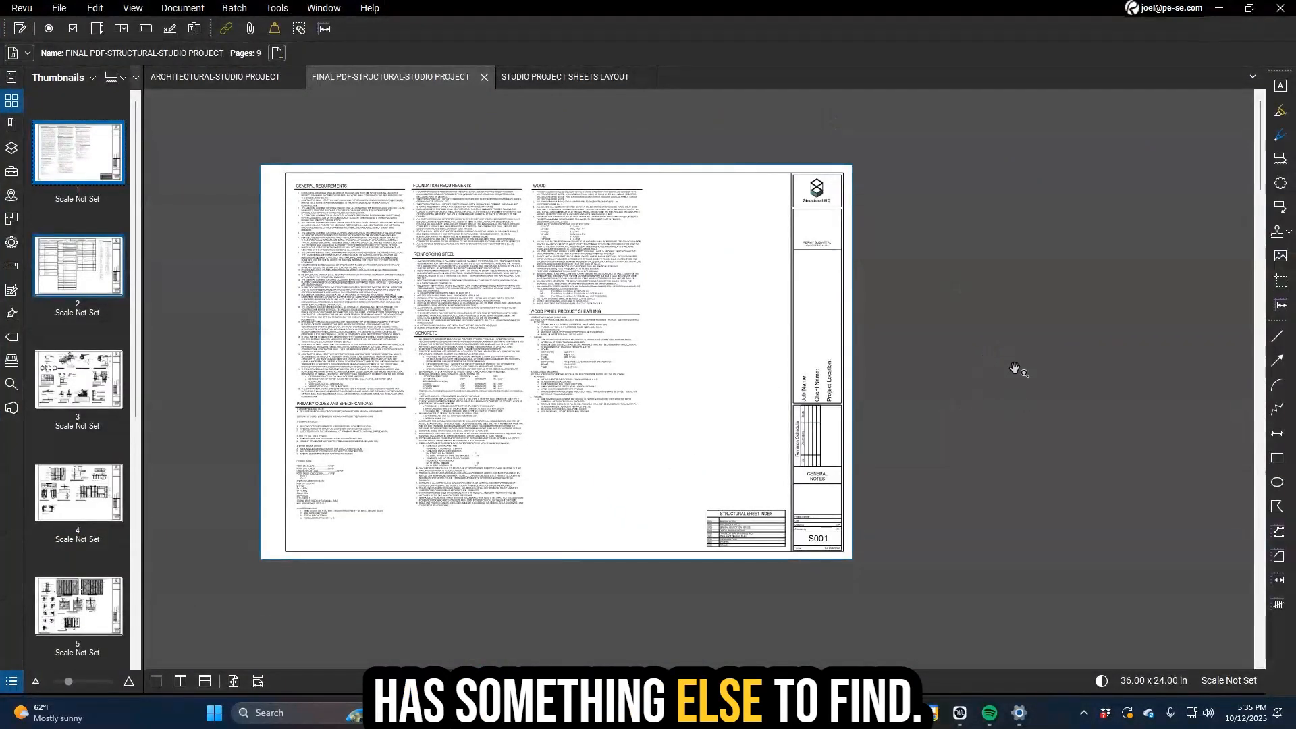
left_click_drag(926, 10, 1295, 8)
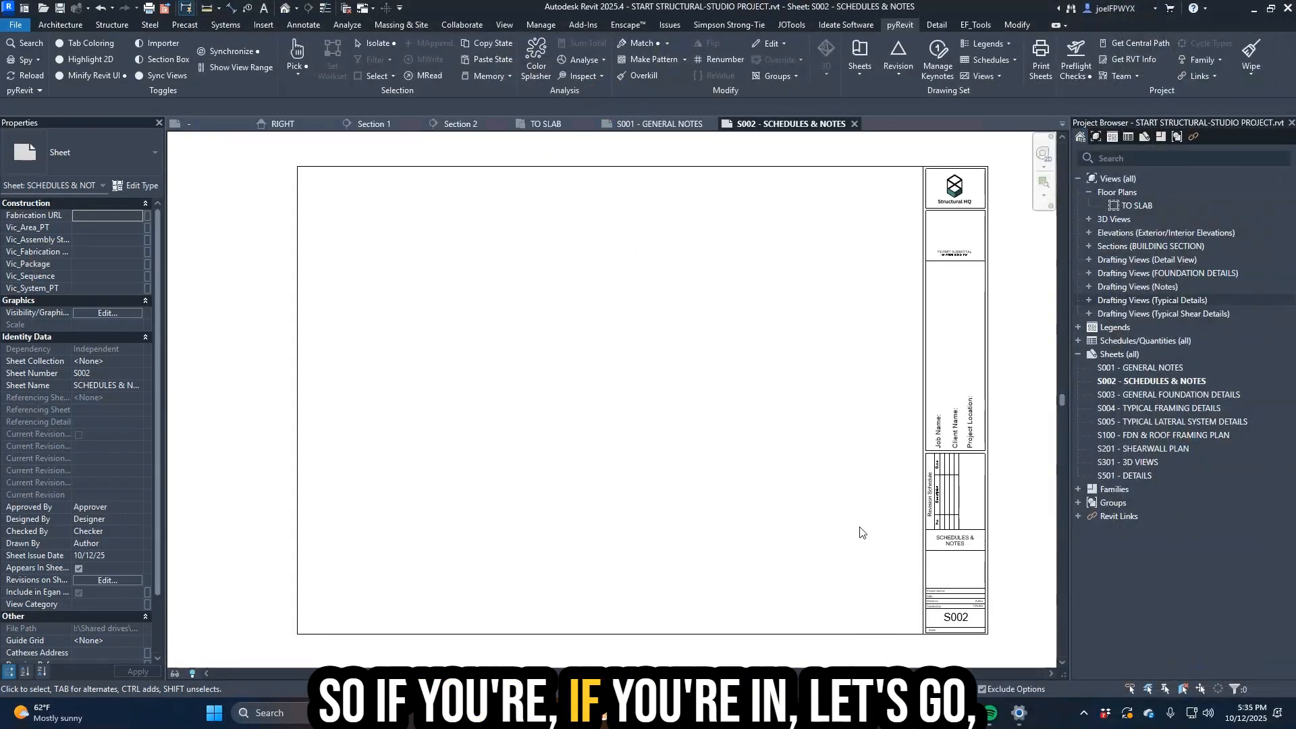
- Close all inactive views in Revit and open the default 3D view
left_click(756, 514)
key("Escape")
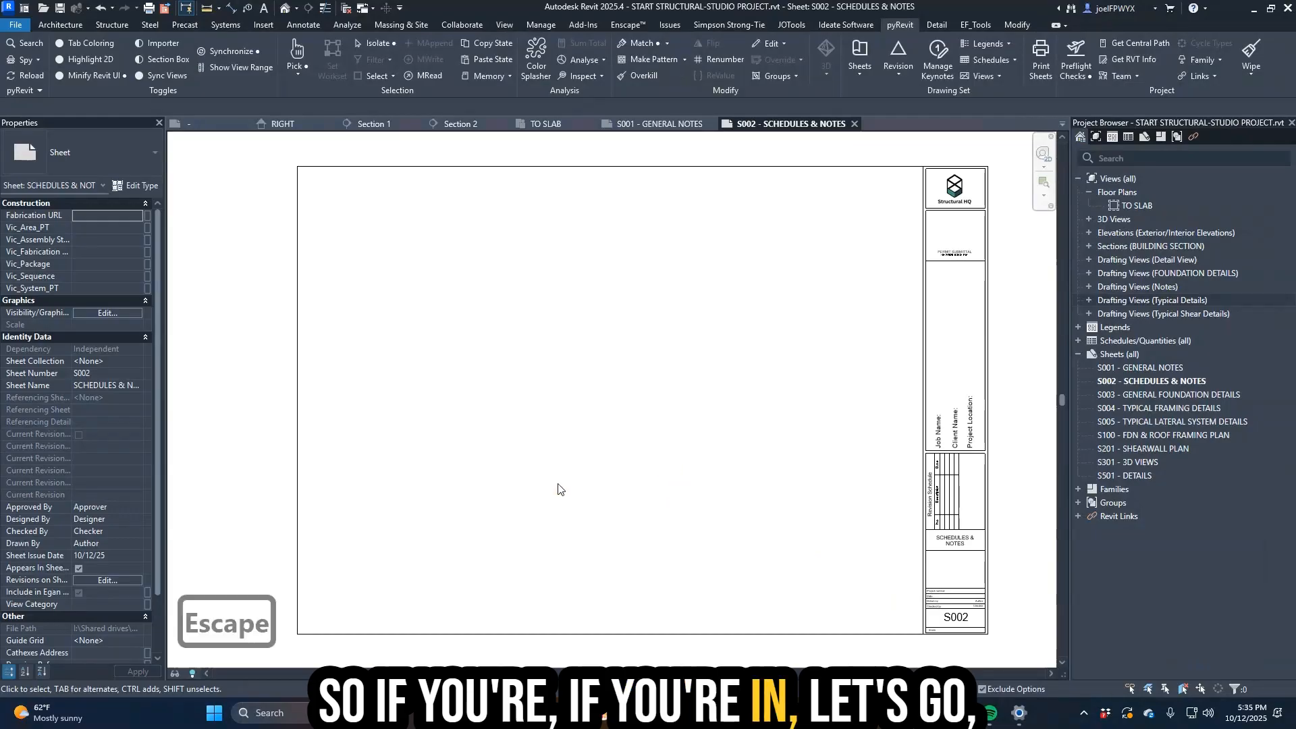
left_click(346, 10)
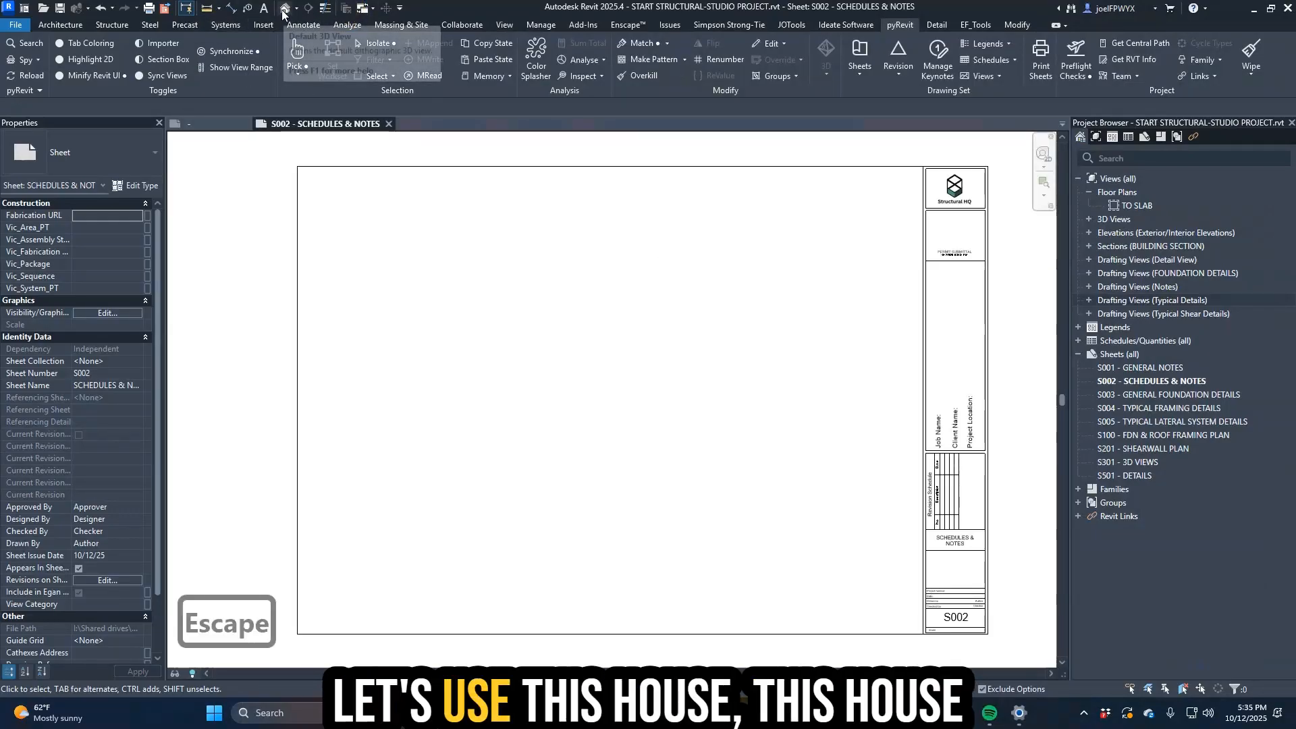
left_click(284, 10)
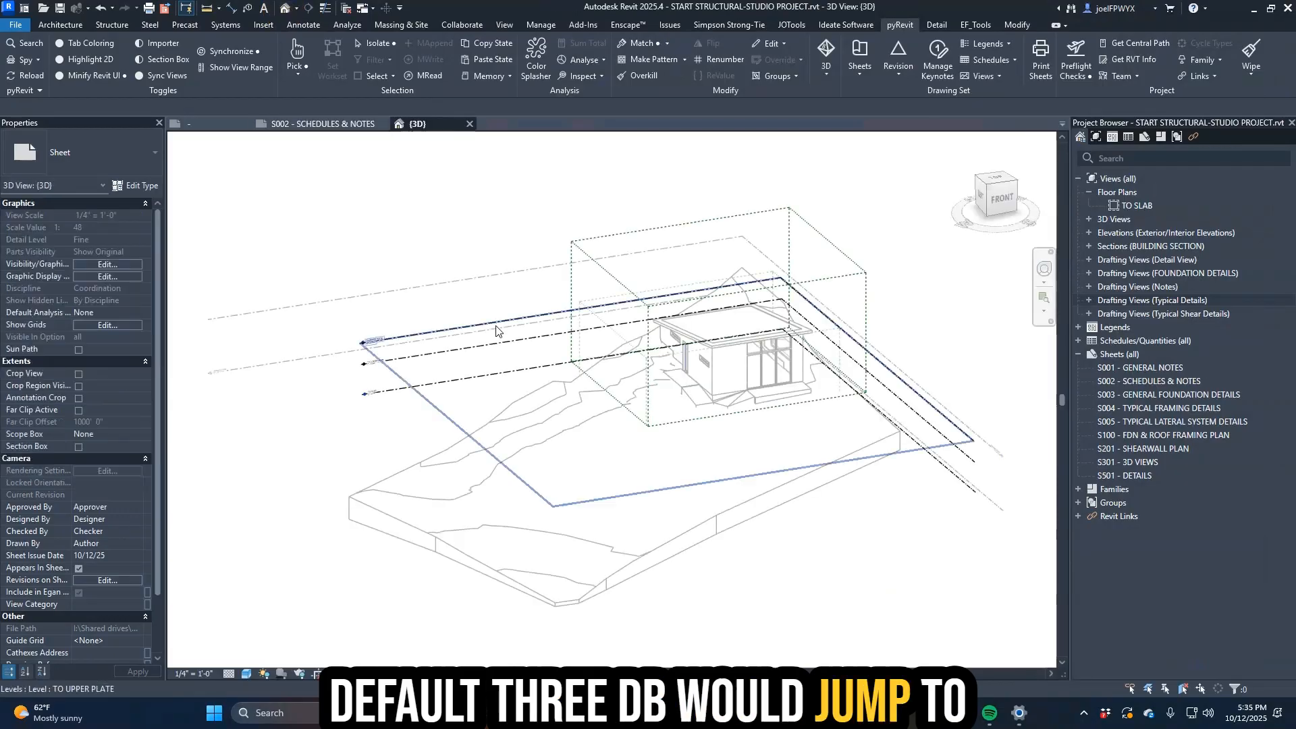
key("Escape")
- Select the long exterior wall with the door in the linked architectural model to check its wall type
scroll(677, 350, "up", 6)
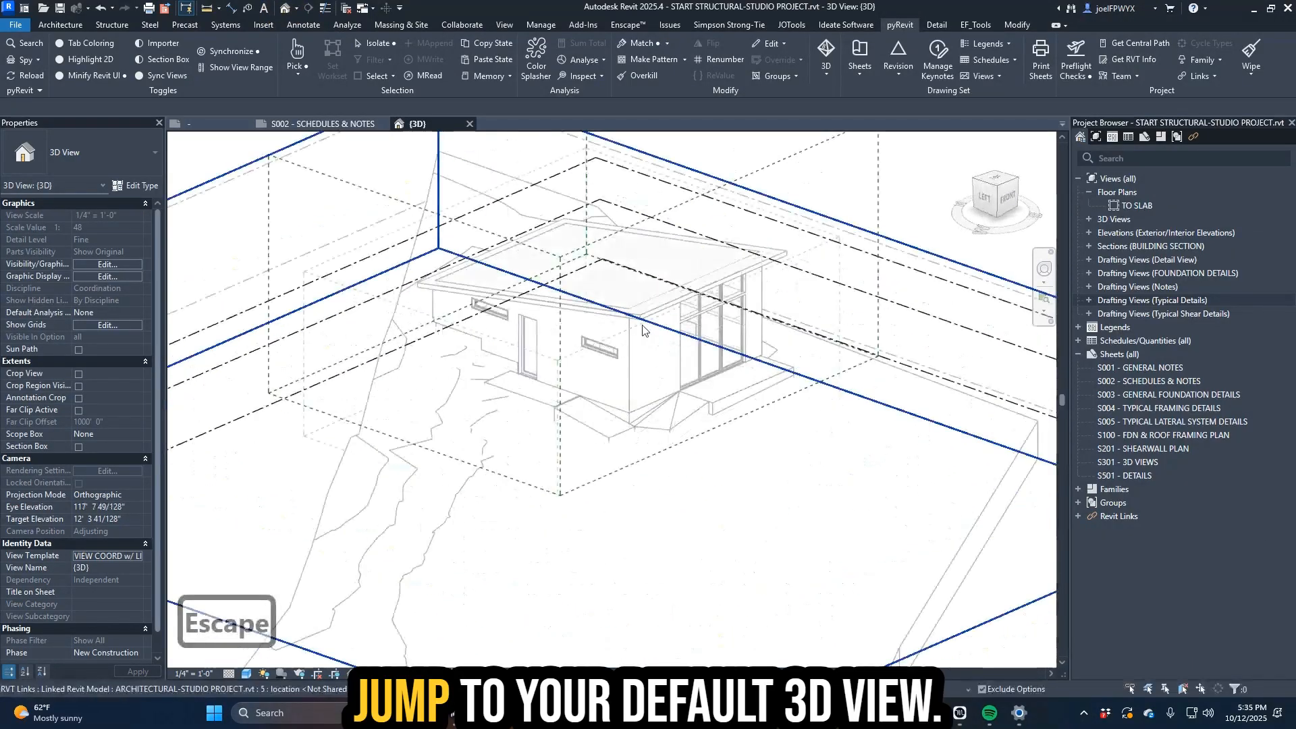
key("Escape")
key("Escape")
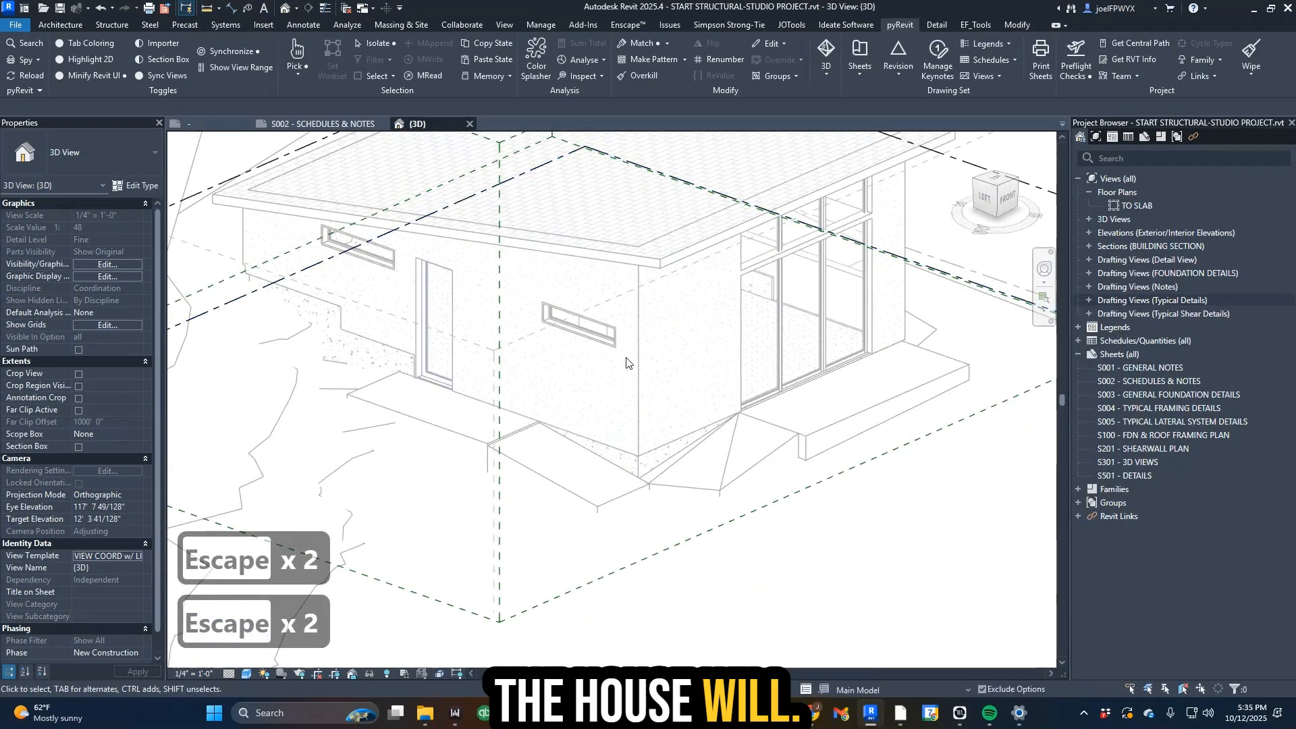
key("Tab")
left_click(630, 363)
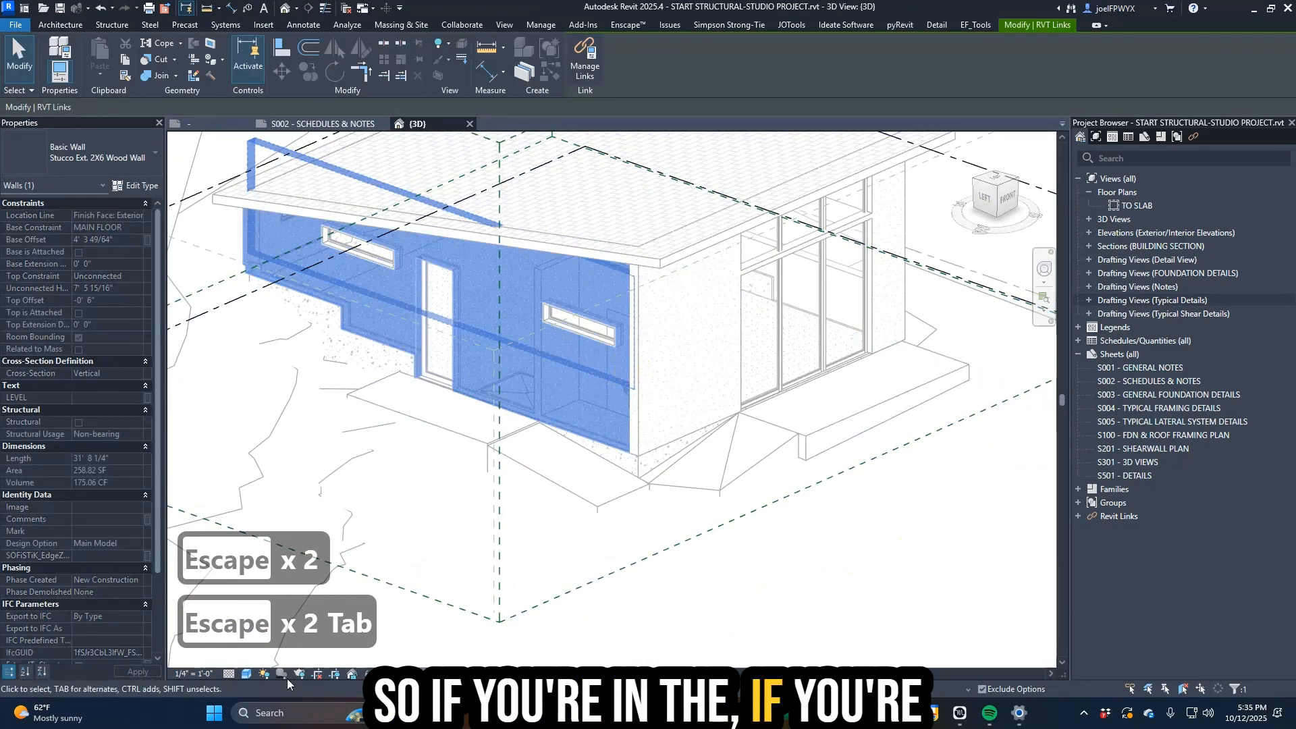
key("Escape")
key("Tab")
key("Tab")
left_click(633, 390)
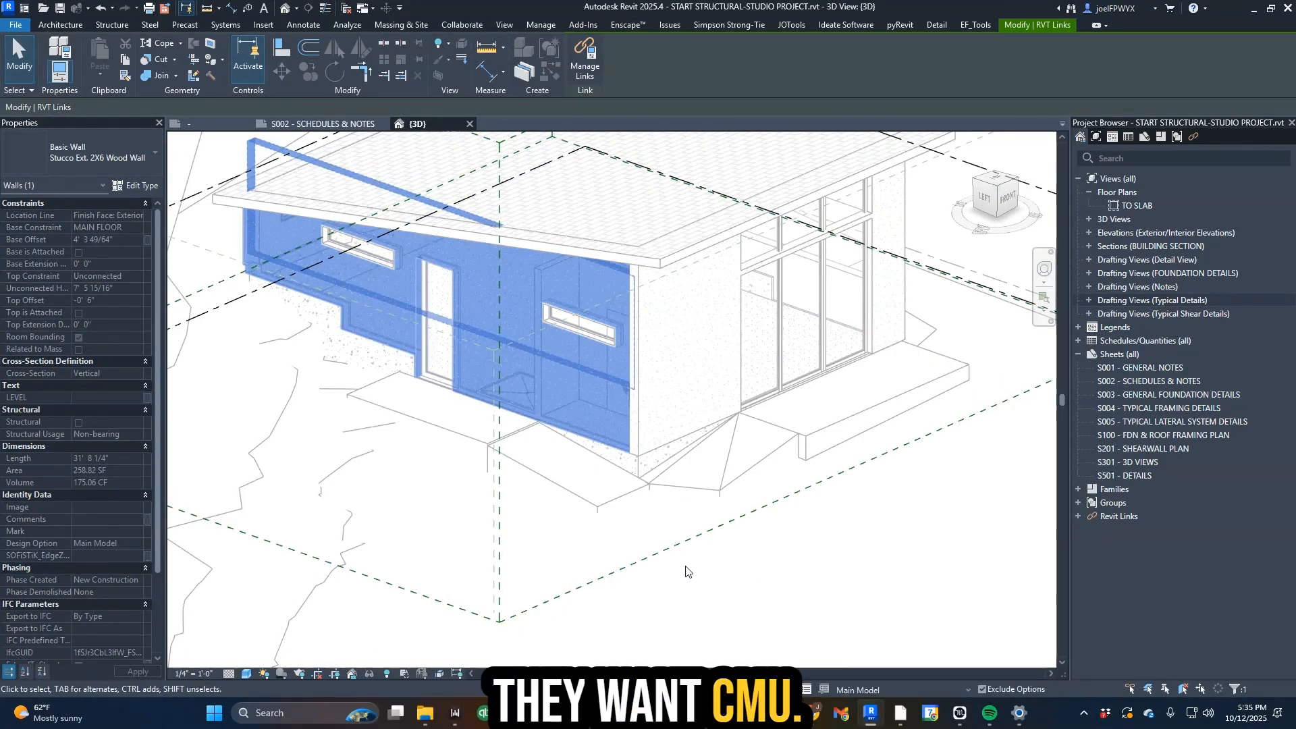
- Select the foundation wall below the exterior wall and the roof of the linked model to check their types
key("Escape")
key("Tab")
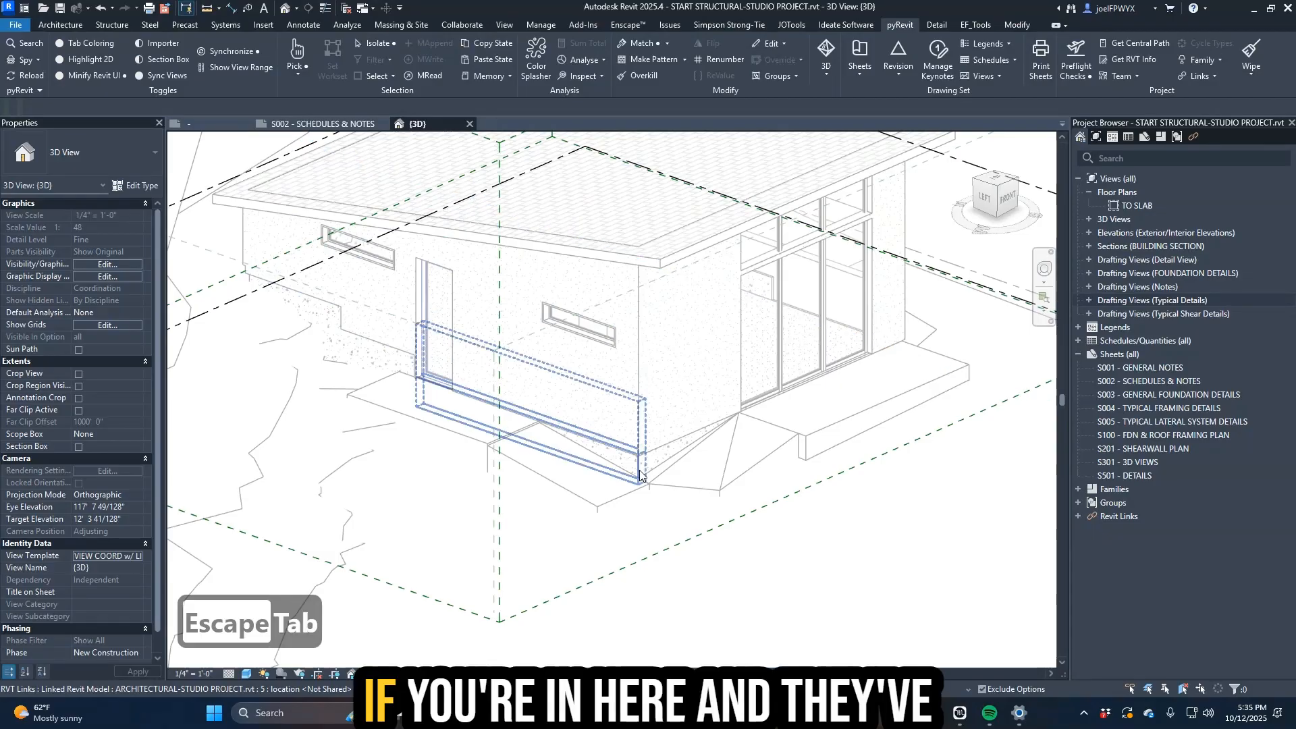
left_click(640, 475)
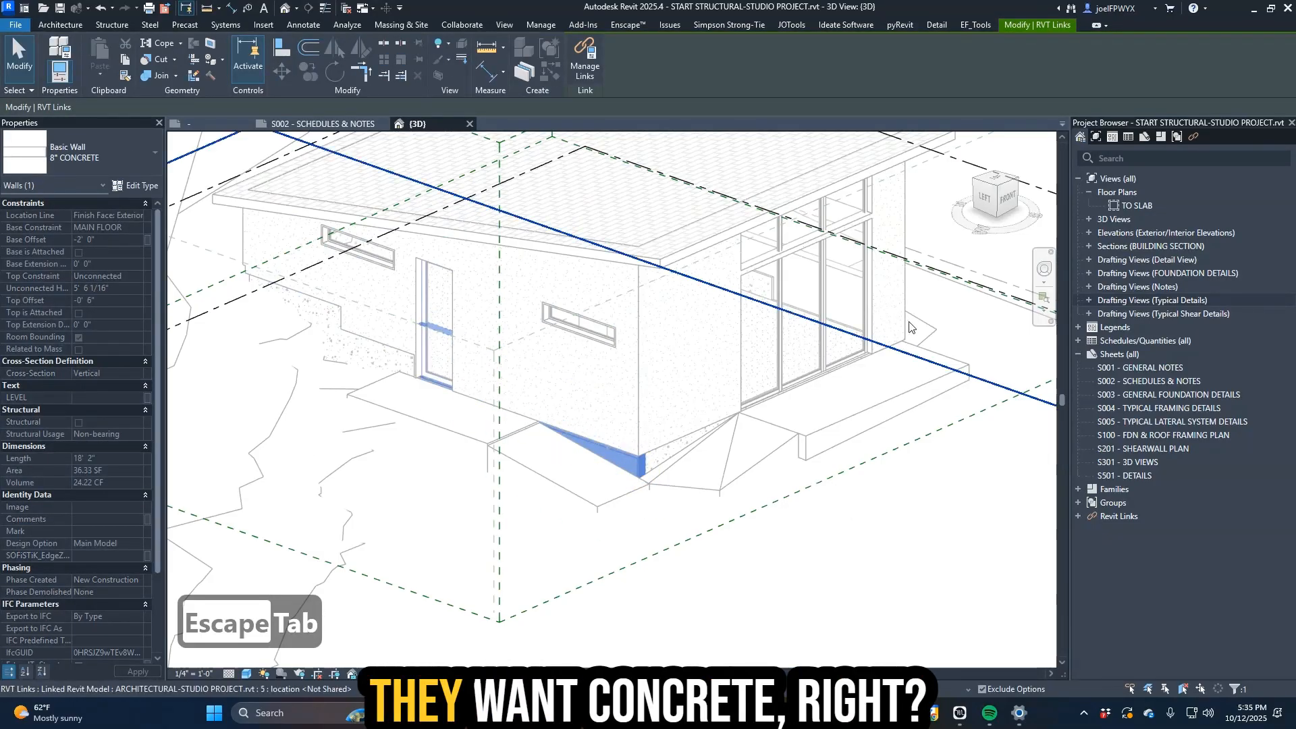
key("Escape")
key("Escape")
key("Tab")
left_click(666, 263)
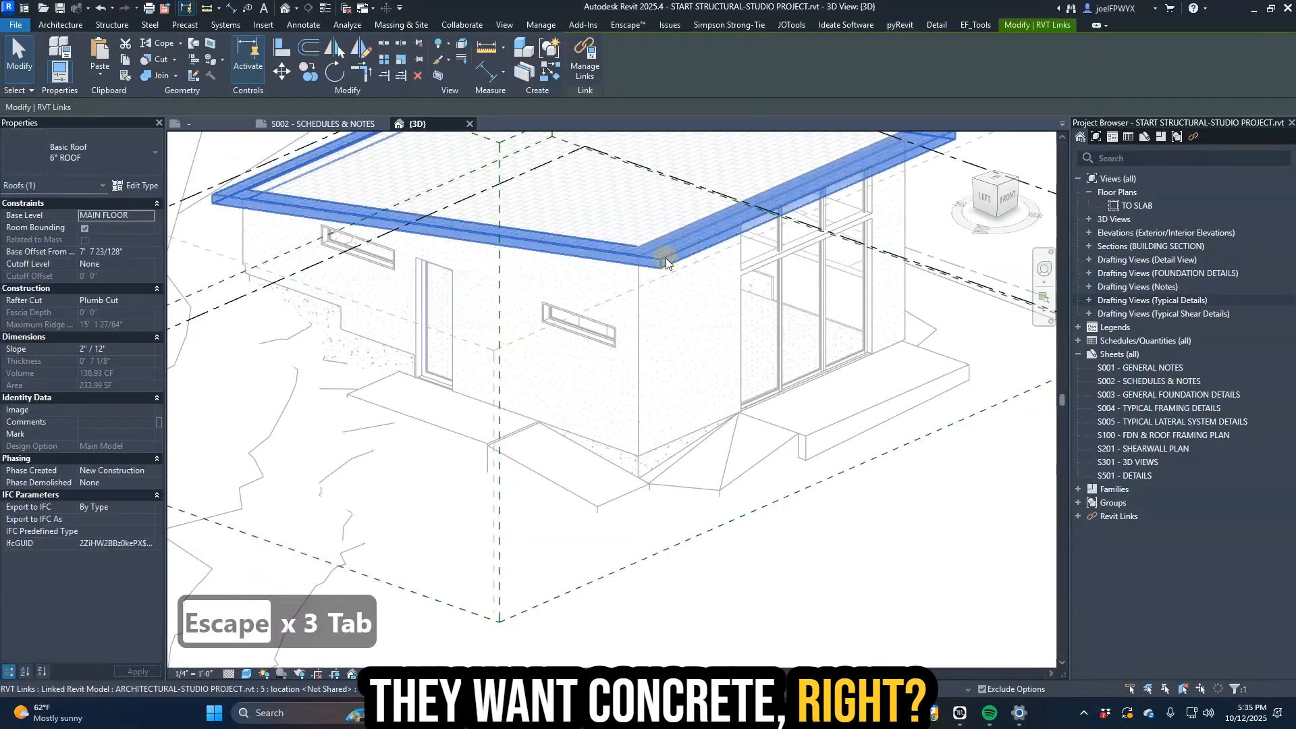
- Inspect the layer structure of the linked model's 6" ROOF type, and close its type properties without changes
left_click(137, 185)
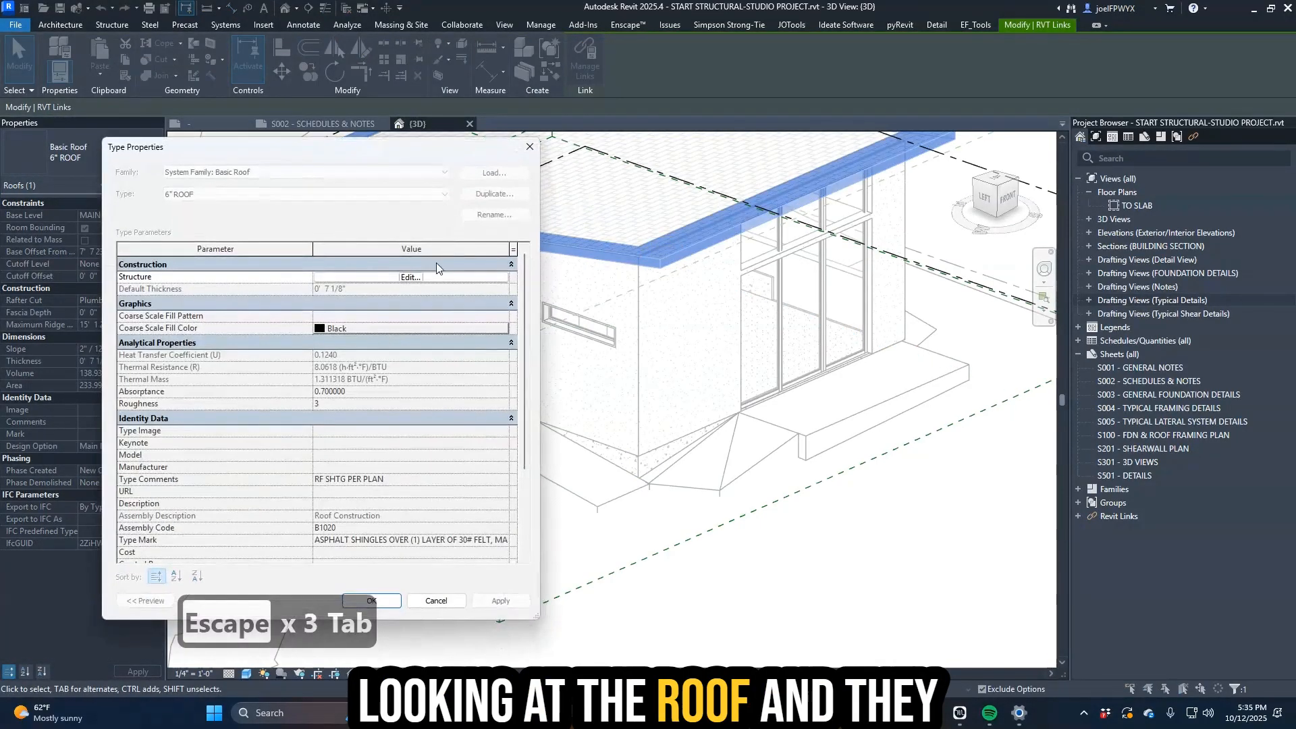
left_click(417, 278)
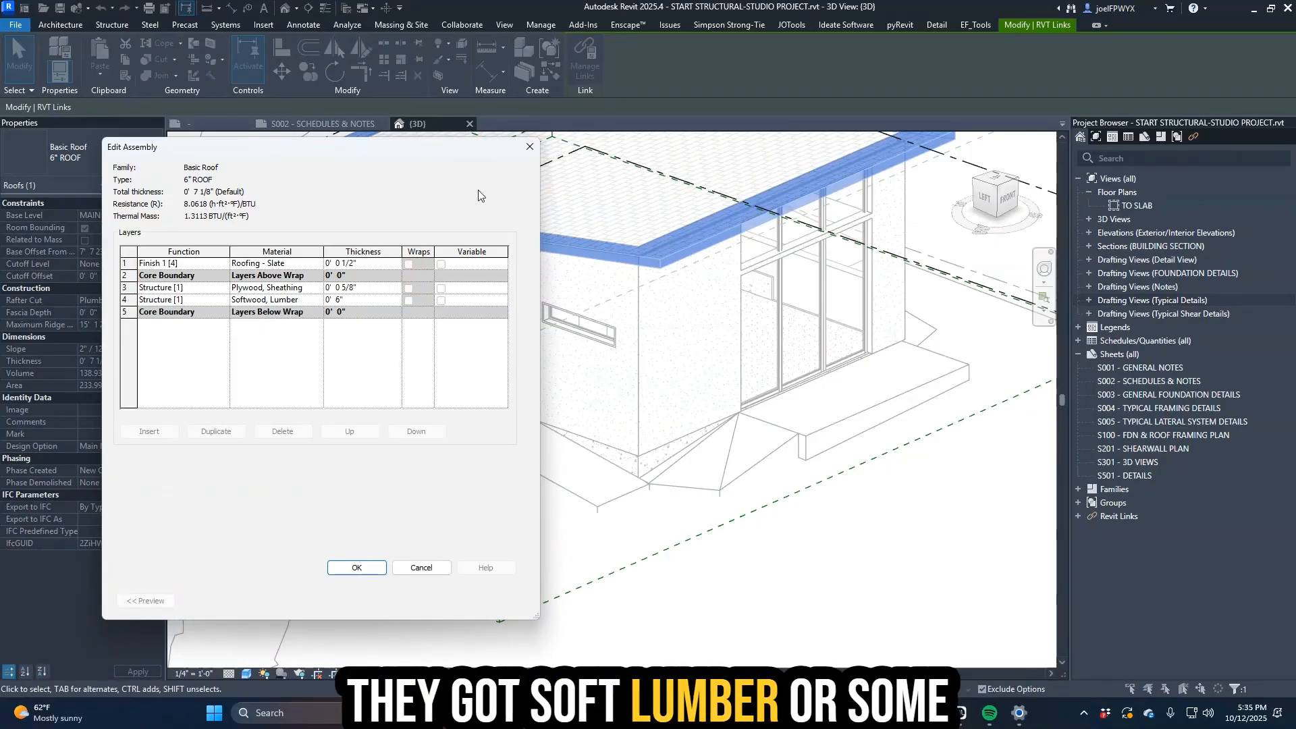
key("Escape")
key("Escape")
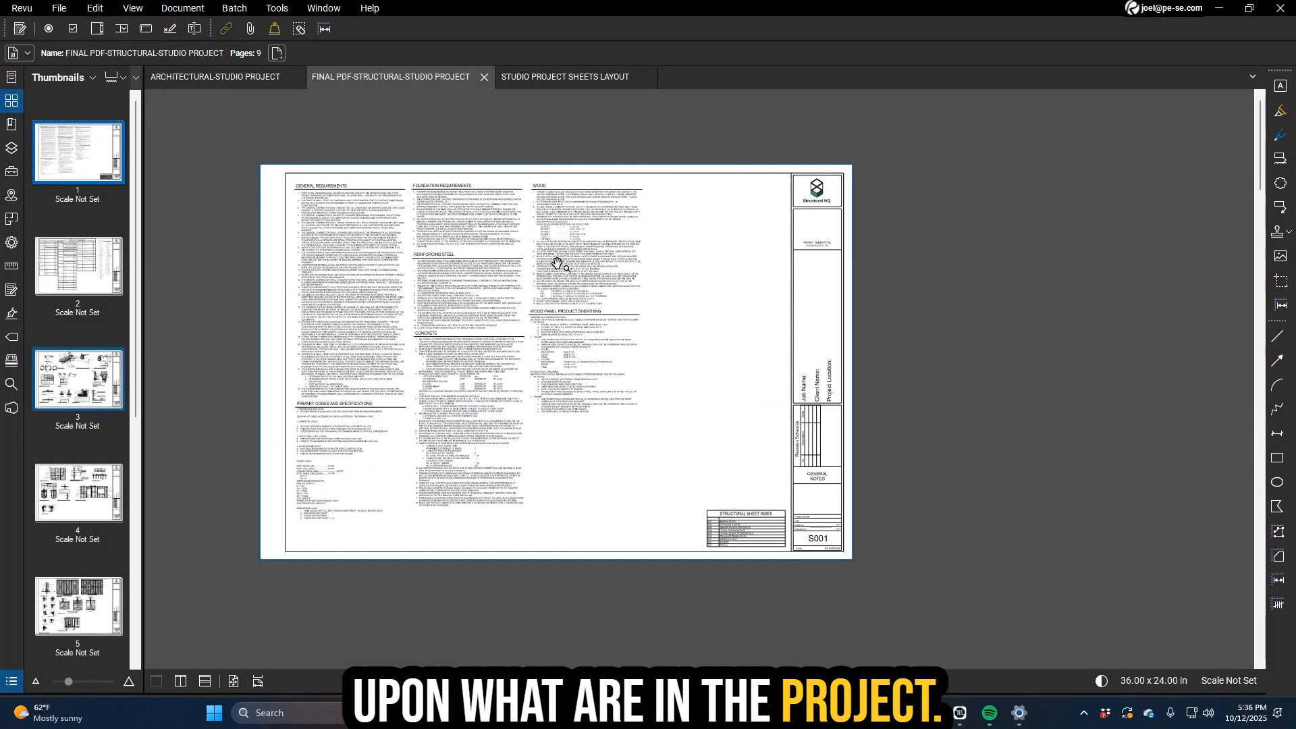
- Examine sheet S001 in the Revu structural PDF, covering the wood, wood panel sheathing, reinforcing steel, concrete, foundation, general requirements and primary codes notes
scroll(557, 264, "up", 3)
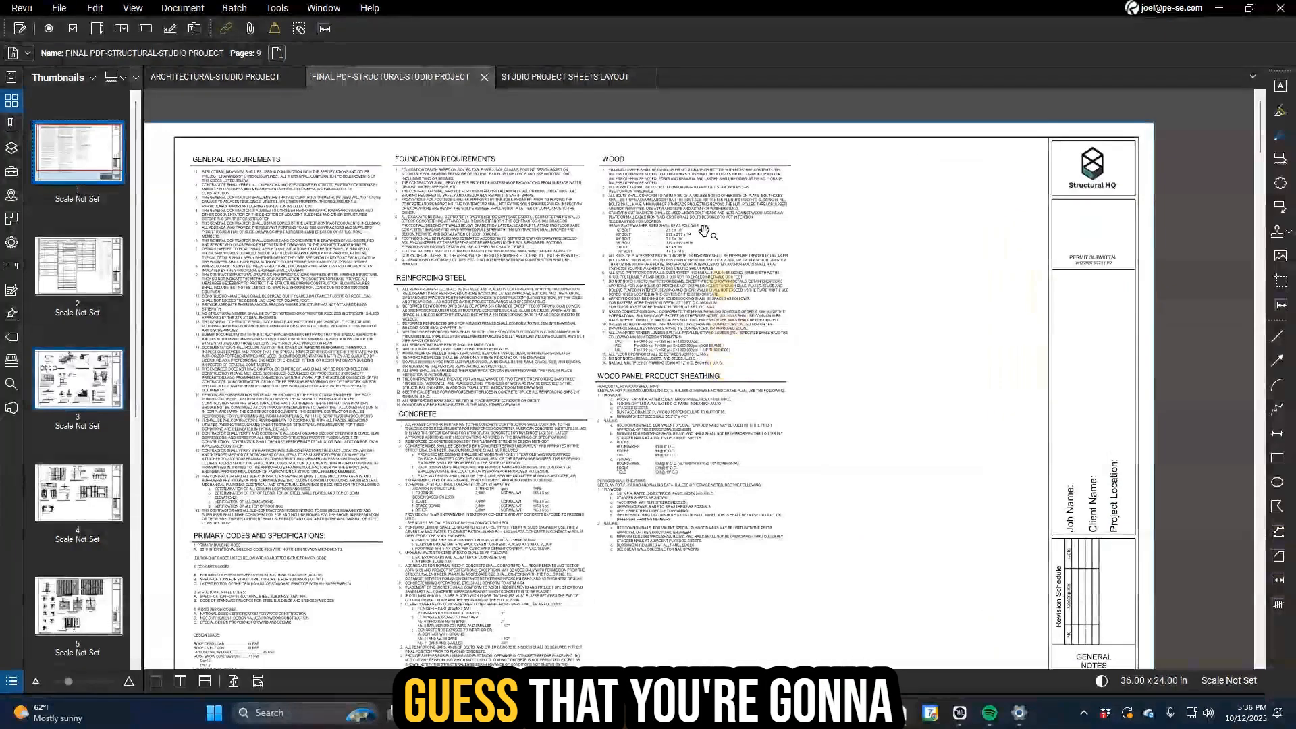
left_click_drag(714, 436, 807, 419)
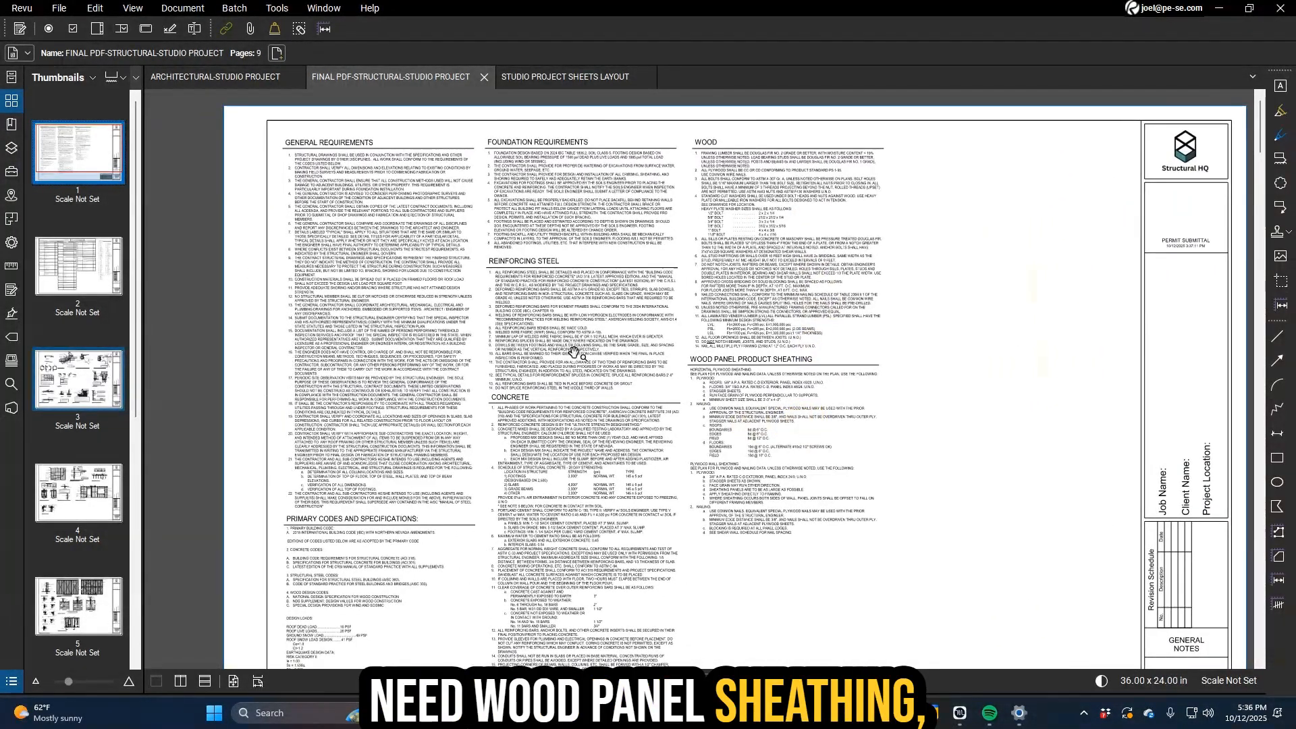
left_click_drag(573, 351, 605, 291)
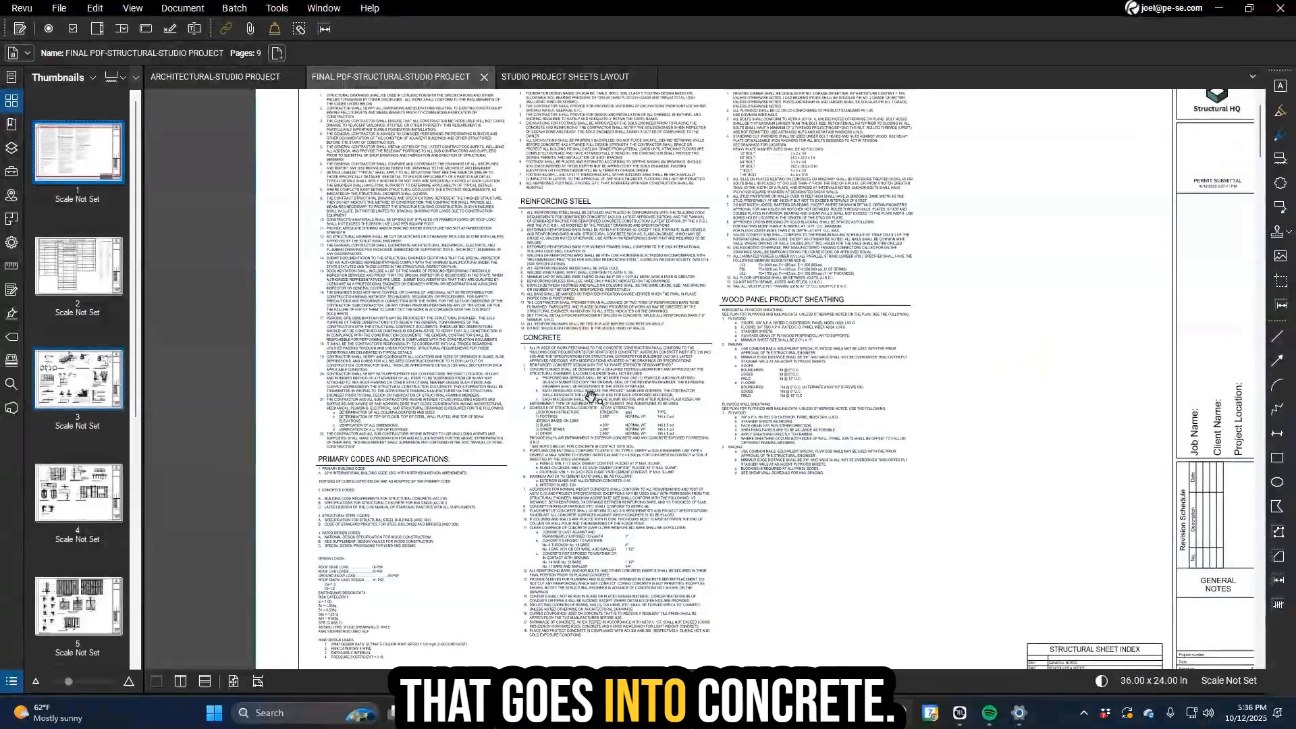
scroll(591, 397, "down", 3)
scroll(661, 368, "up", 1)
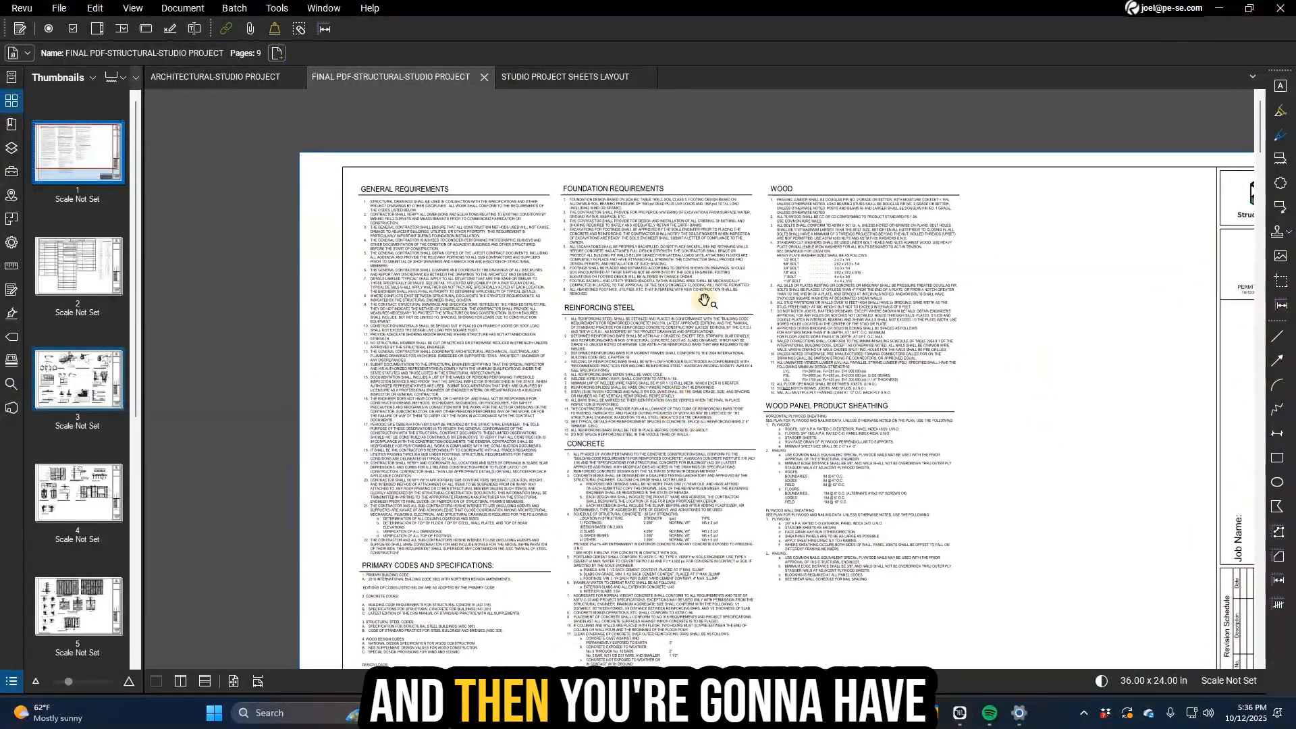
left_click_drag(693, 259, 729, 145)
left_click_drag(679, 459, 686, 399)
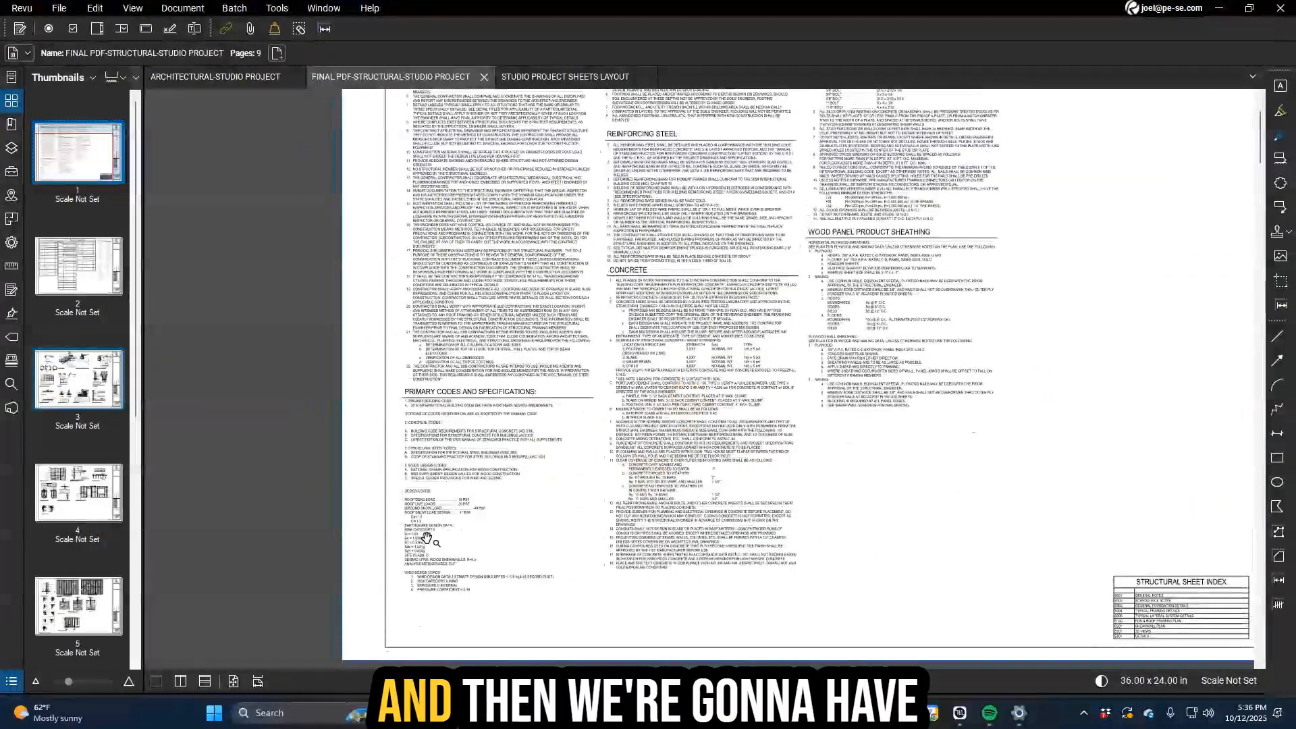
left_click_drag(573, 334, 606, 492)
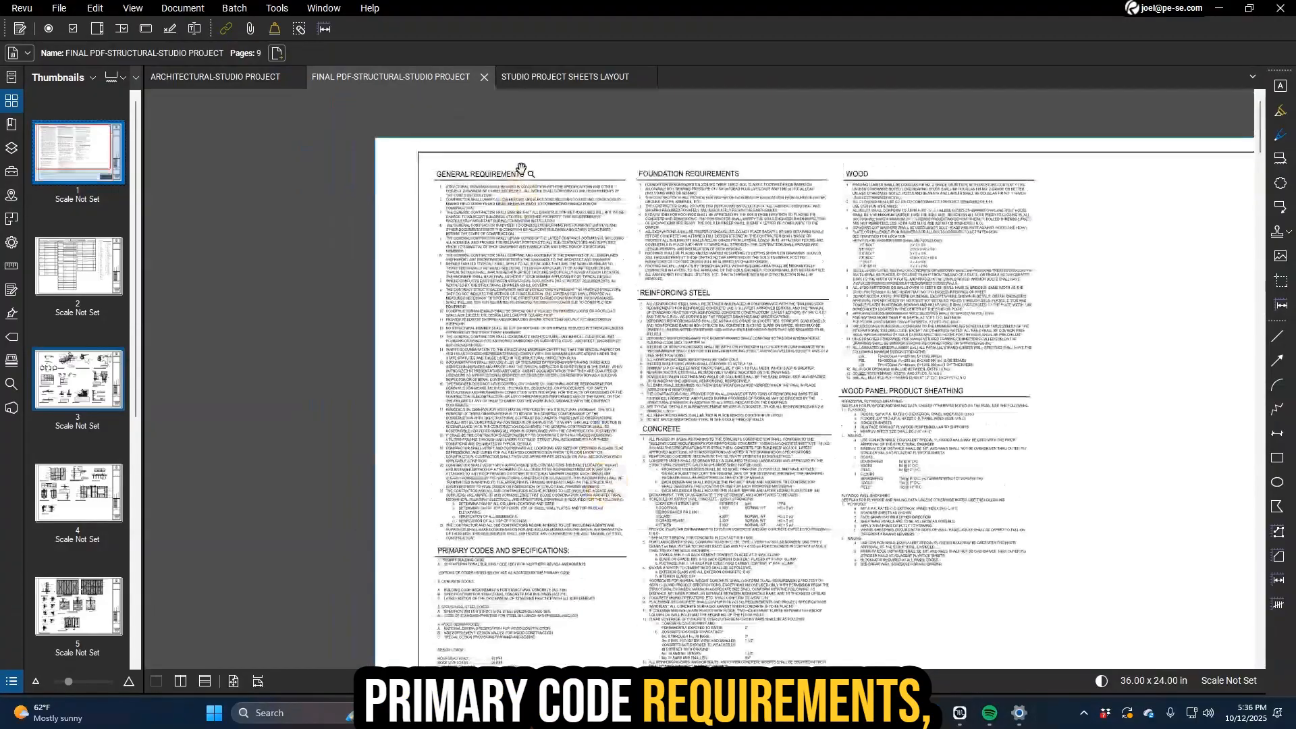
left_click_drag(756, 458, 609, 338)
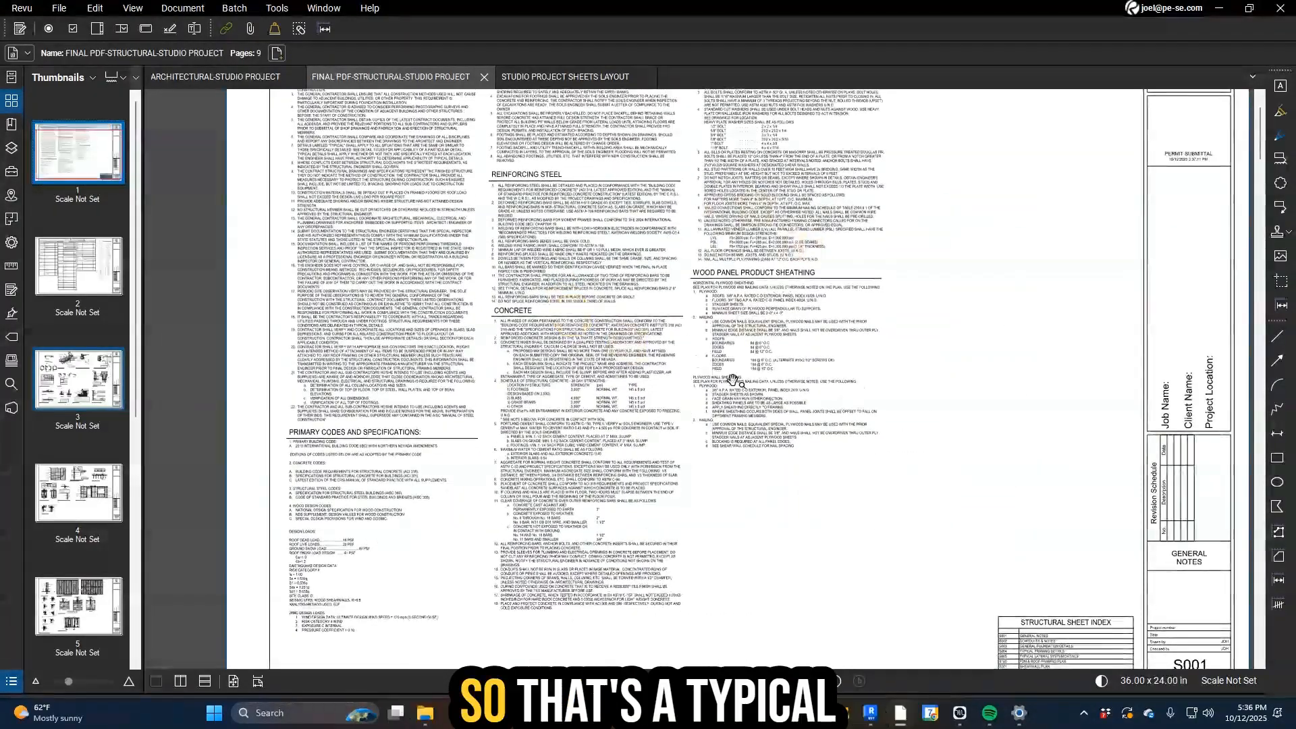
scroll(741, 327, "down", 2)
left_click_drag(852, 426, 781, 434)
scroll(815, 378, "up", 3)
left_click_drag(817, 367, 714, 454)
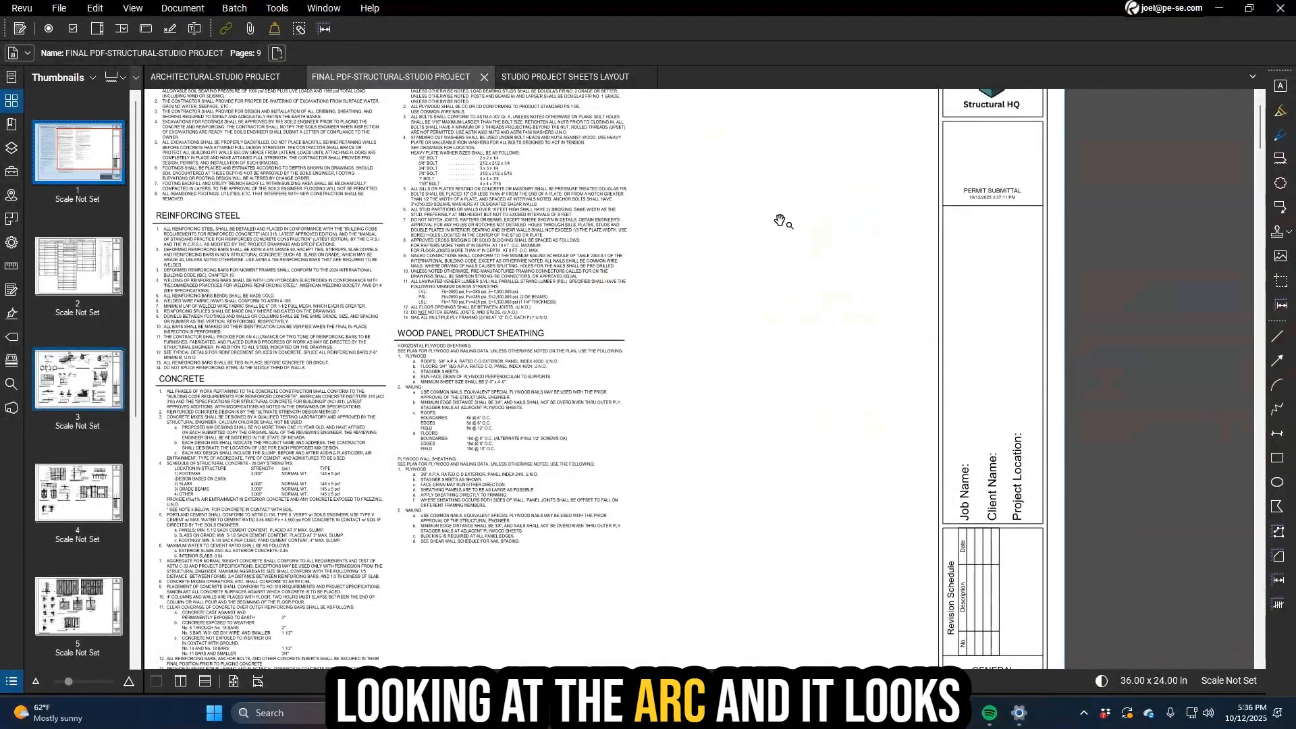
scroll(830, 333, "down", 3)
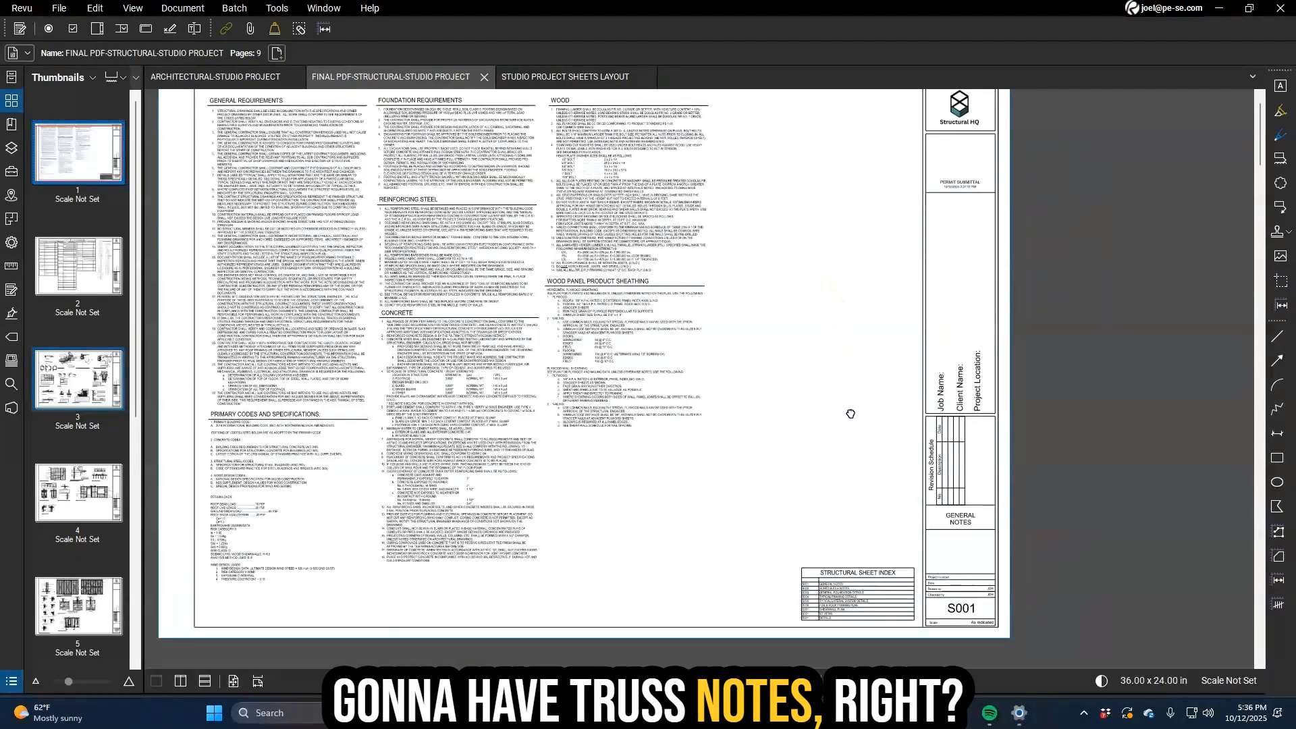
mouse_move(825, 378)
left_mouse_down()
mouse_move(813, 347)
mouse_move(683, 402)
mouse_move(741, 409)
left_mouse_up()
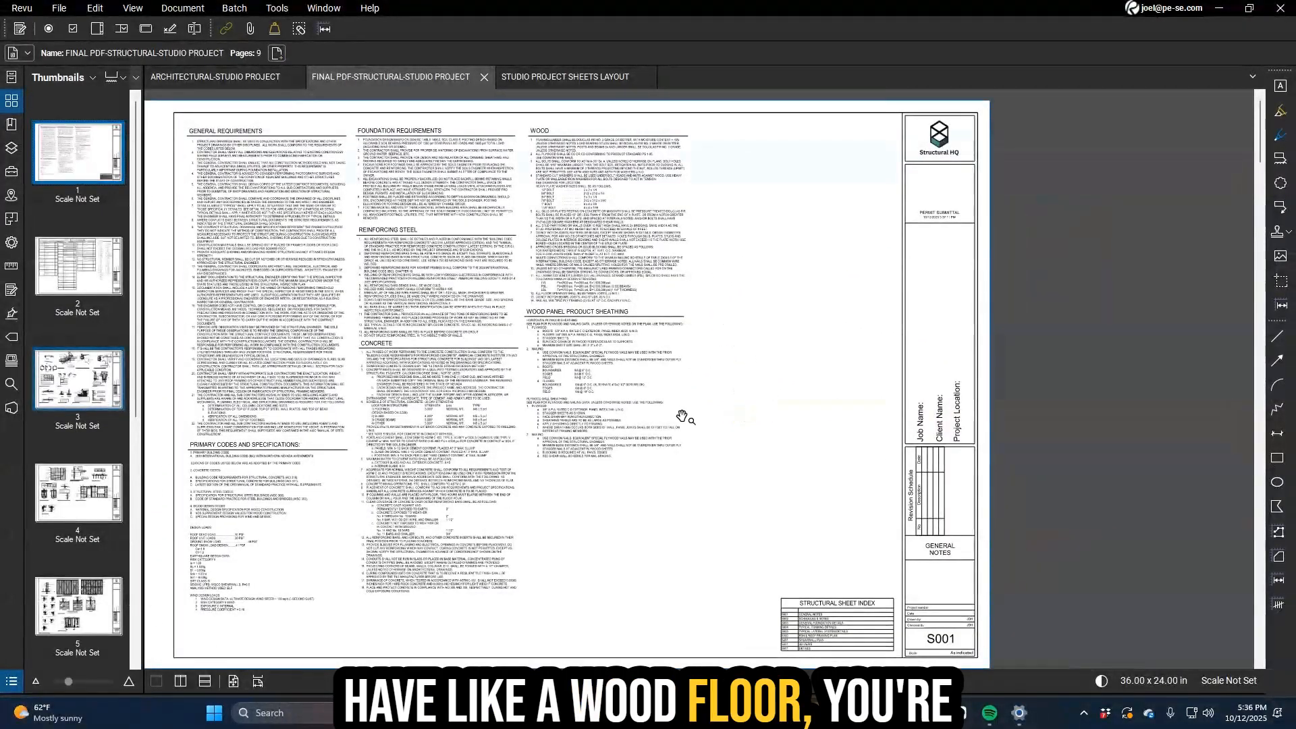
left_click_drag(831, 493, 842, 435)
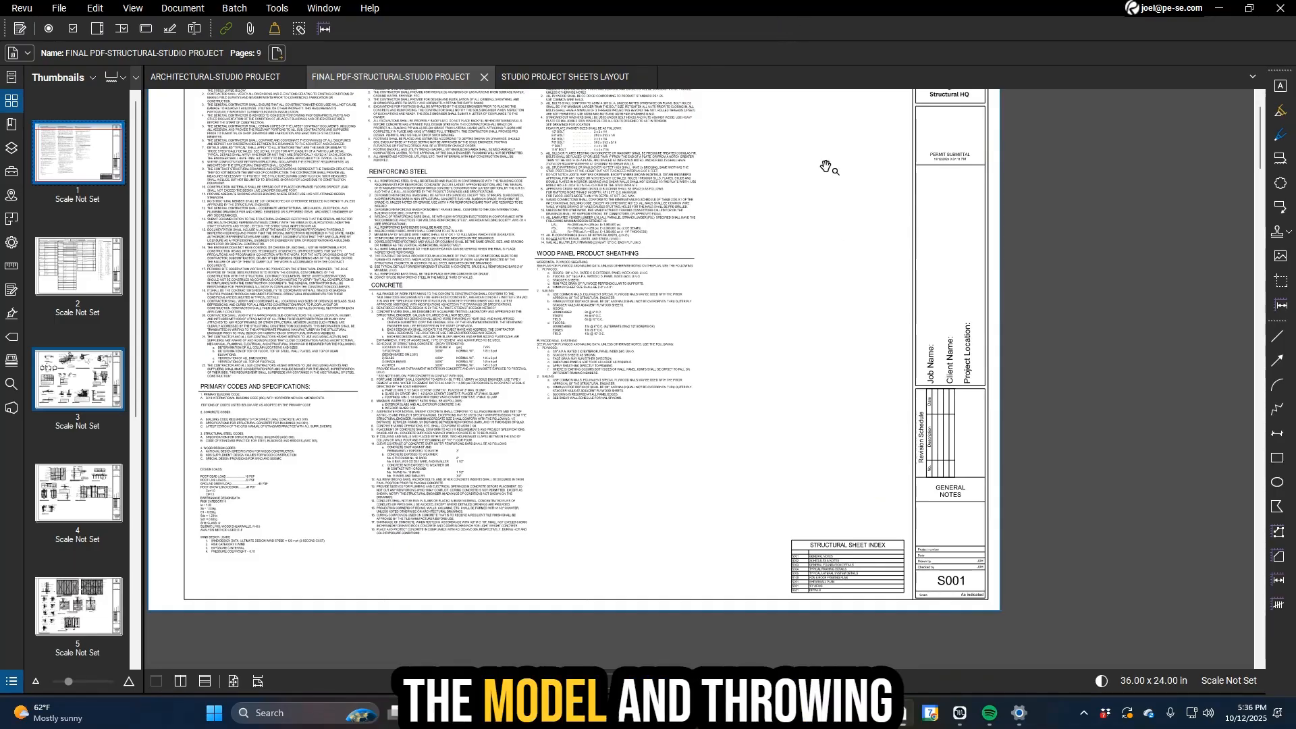
- Move the reference PDF window to the other monitor and open sheet S001 - GENERAL NOTES in Revit
left_click_drag(819, 6, 844, 108)
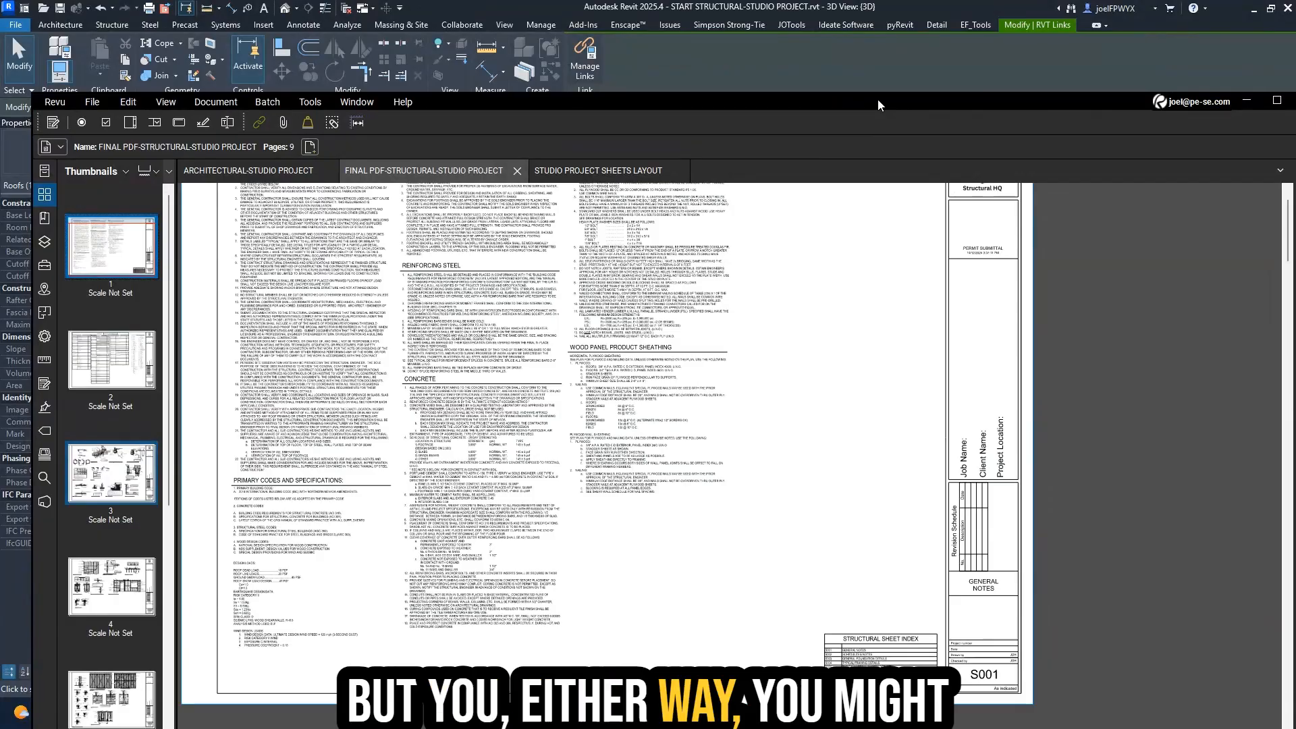
left_click_drag(875, 107, 1295, 135)
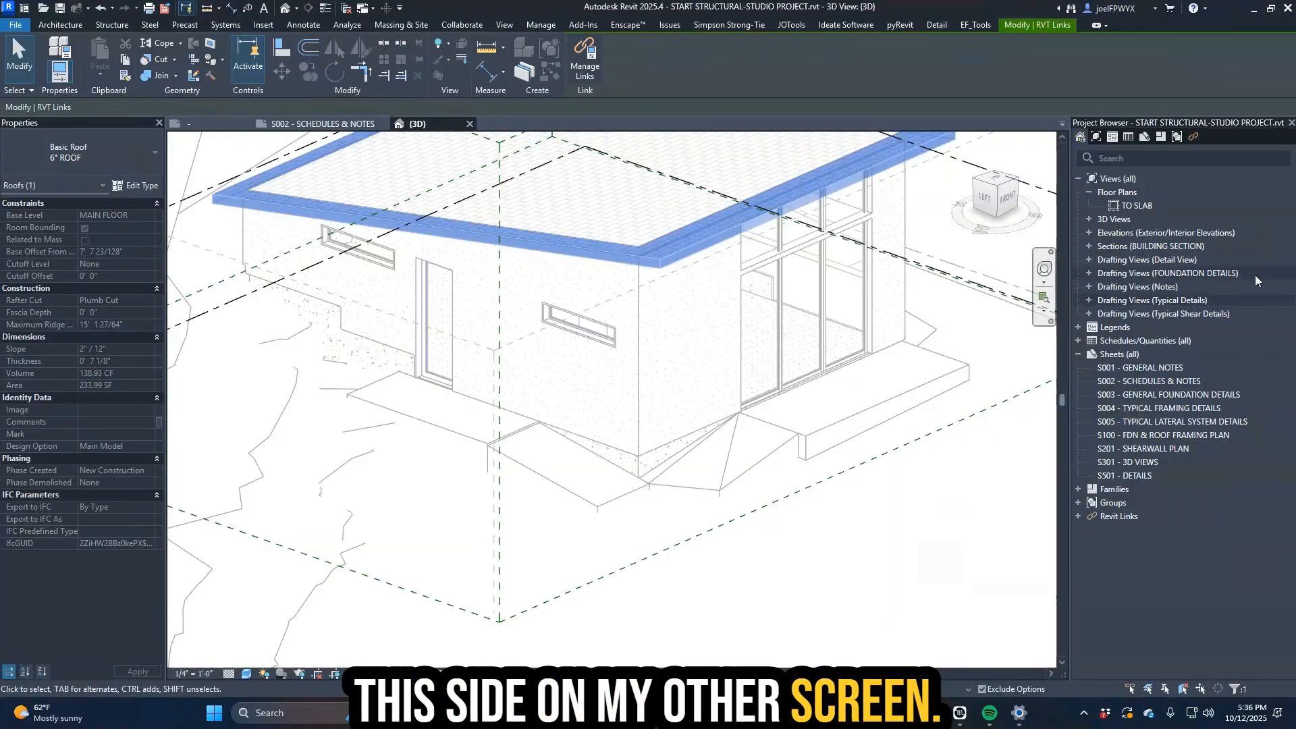
left_click(1134, 272)
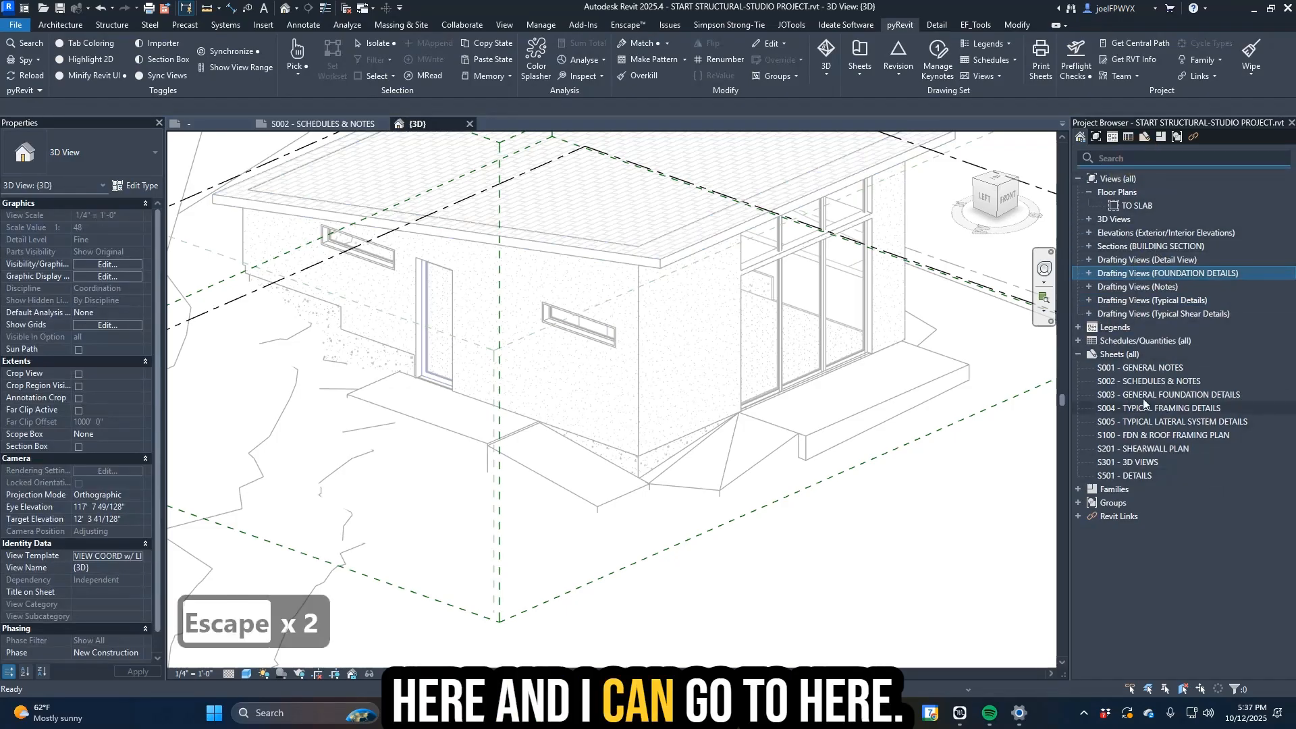
left_click(1137, 369)
double_click(1150, 367)
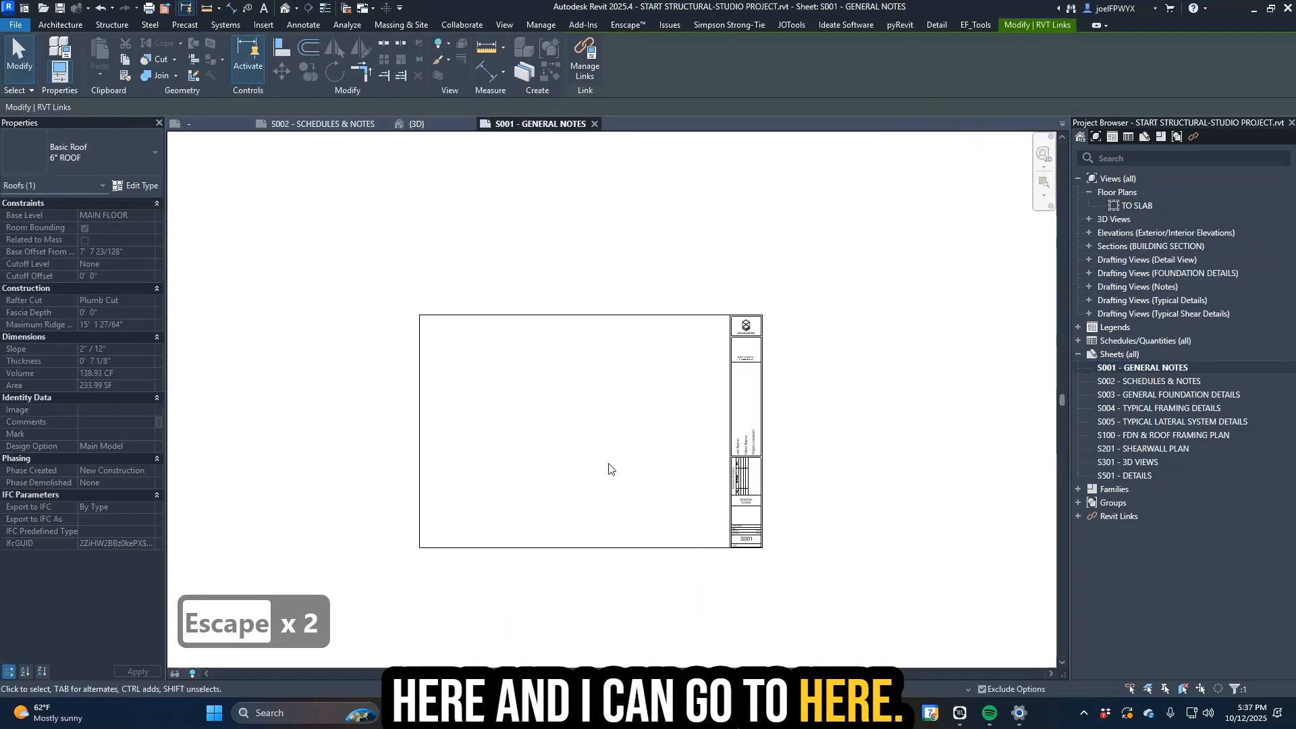
- Search the project browser for GEN and place the Division 1 - General Requirements drafting view on sheet S001
key("Escape")
left_click(1123, 273)
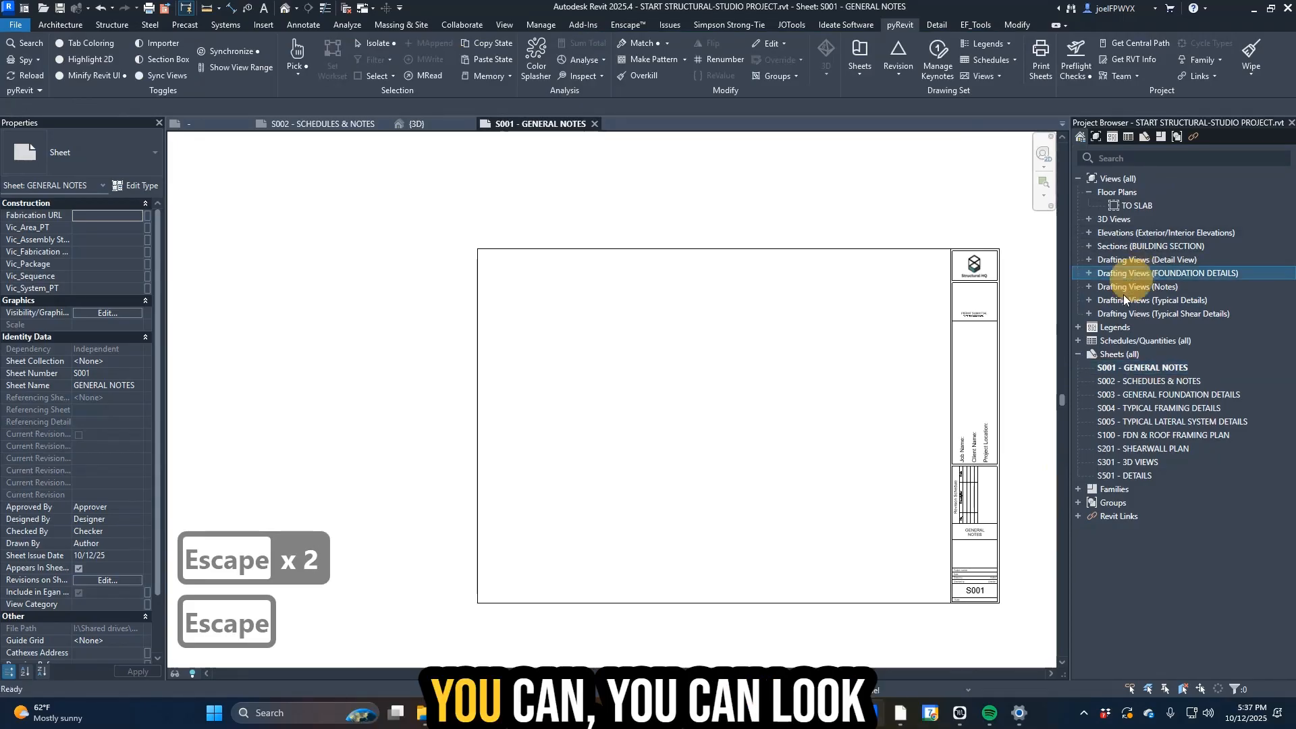
left_click(1150, 257)
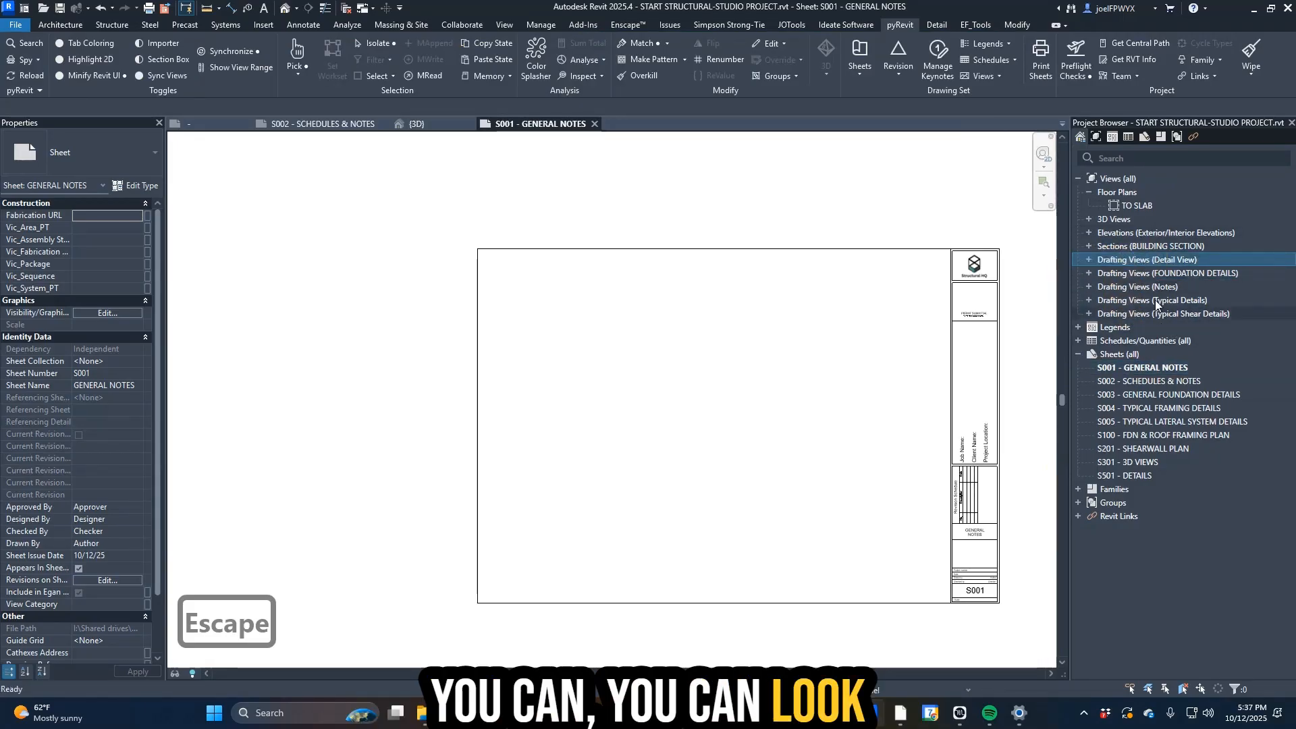
type("GEN")
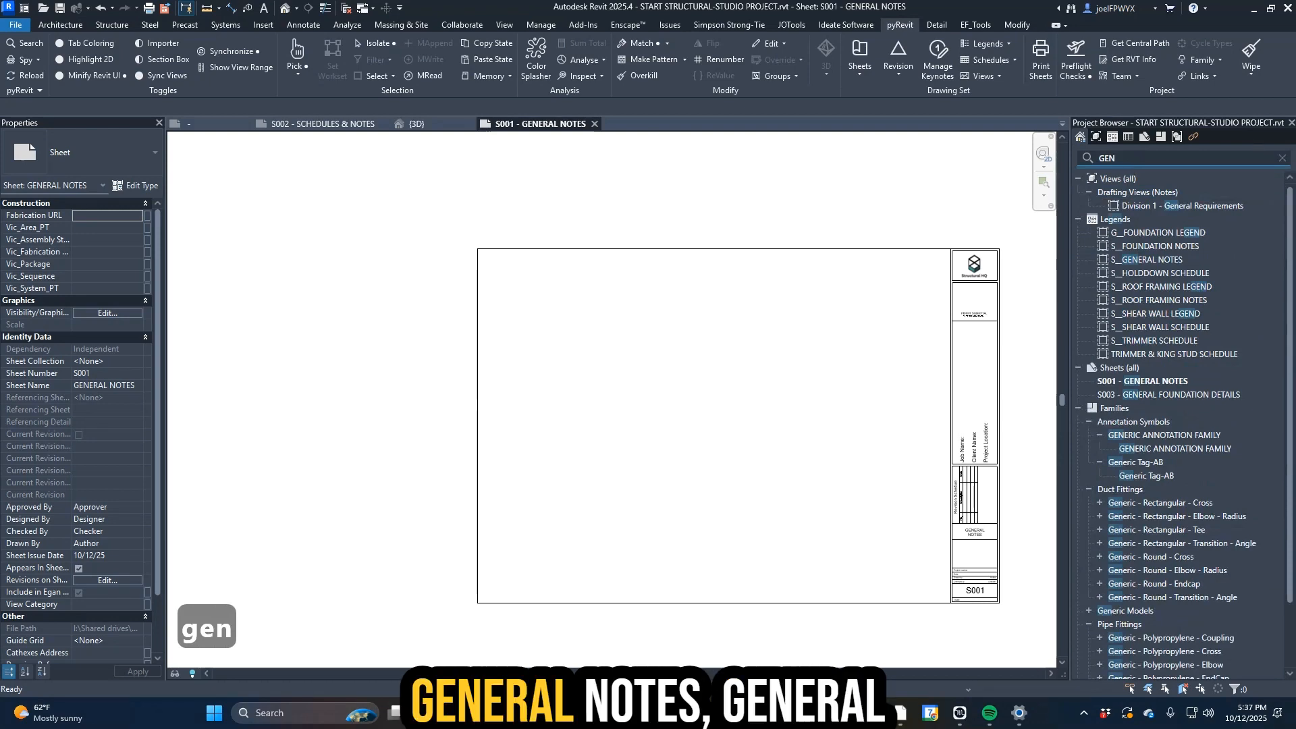
left_click(1194, 206)
left_click_drag(637, 374, 546, 369)
key("Escape")
key("Escape")
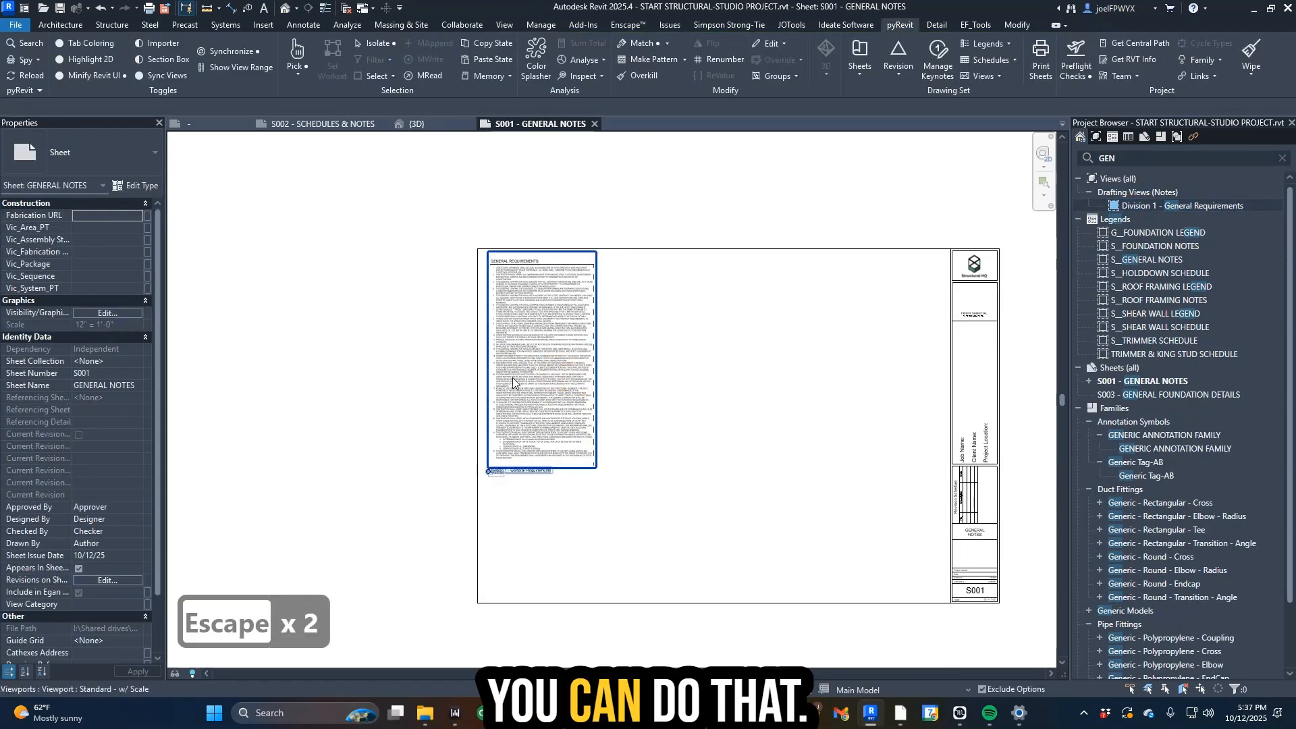
- Delete the General Requirements viewport from sheet S001
left_click(532, 370)
key("Delete")
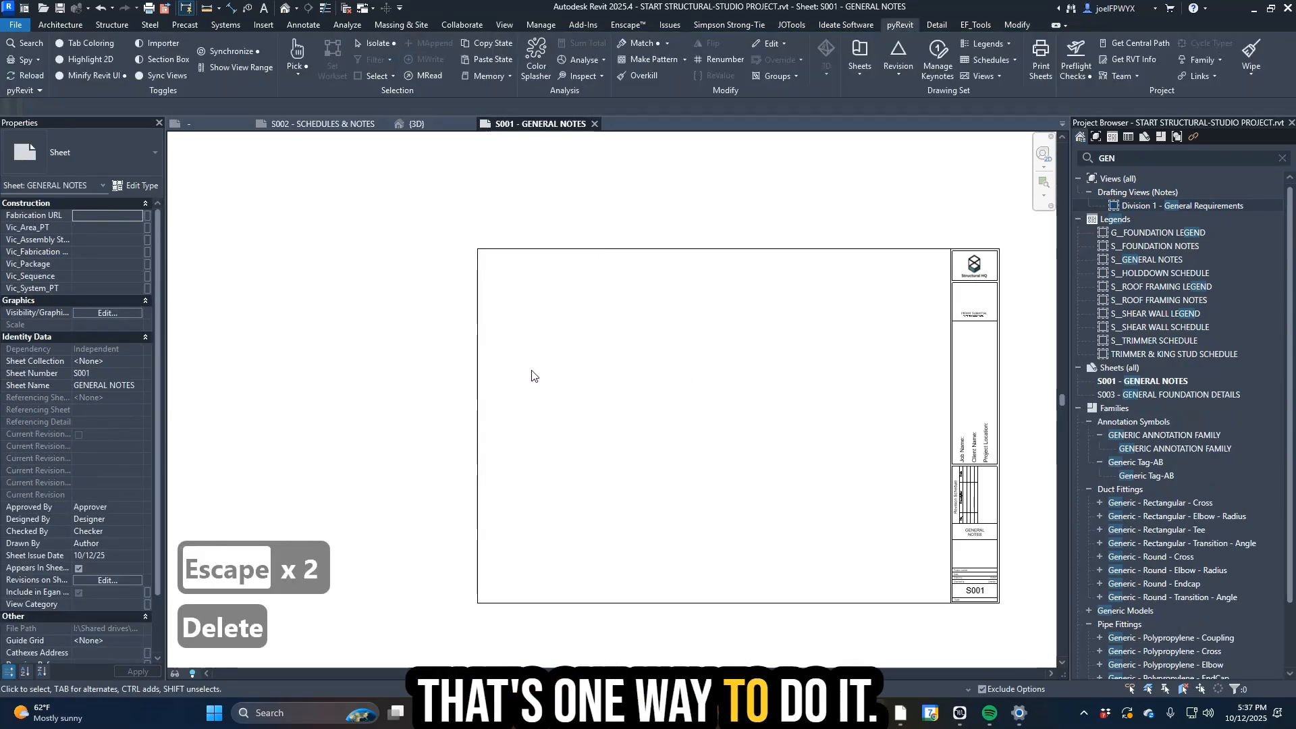
key("Escape")
key("Escape")
- Find the Division 1 - General Requirements drafting view with GENE and place it in the upper-left area of sheet S001
key("v")
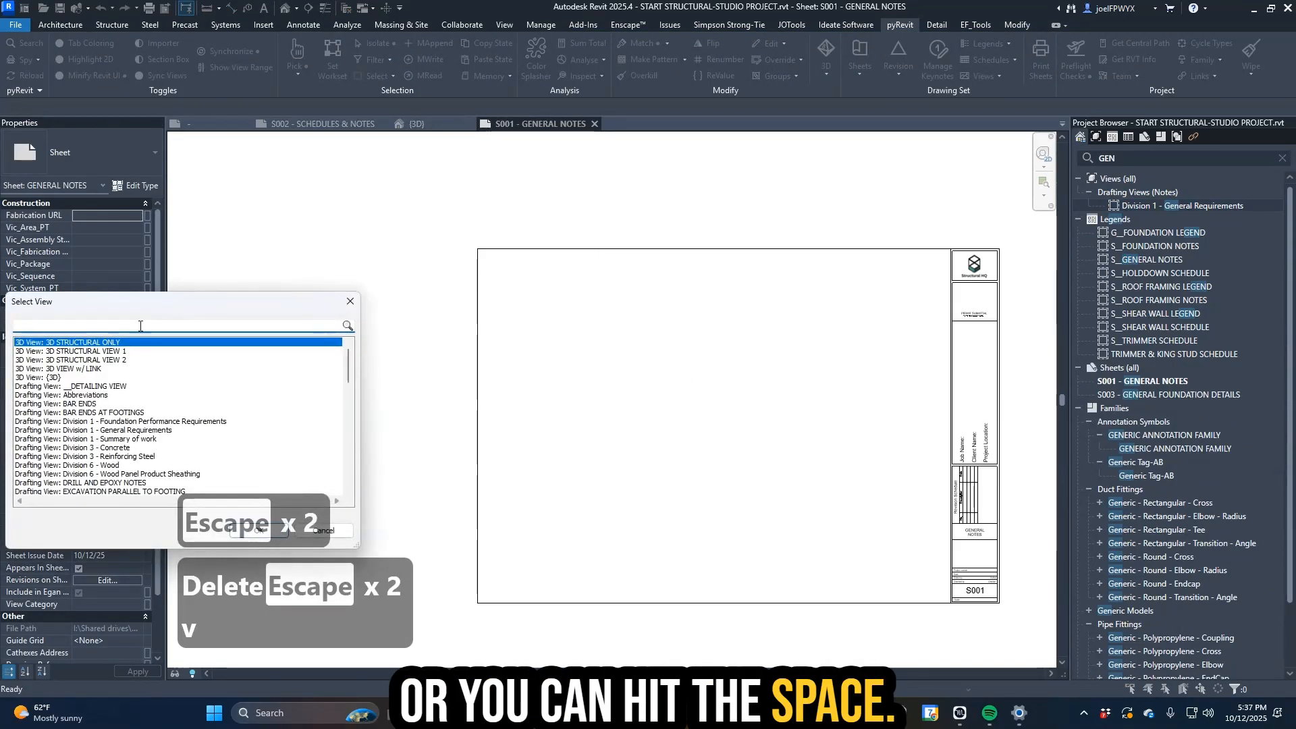
left_click_drag(162, 306, 295, 280)
type("GENE")
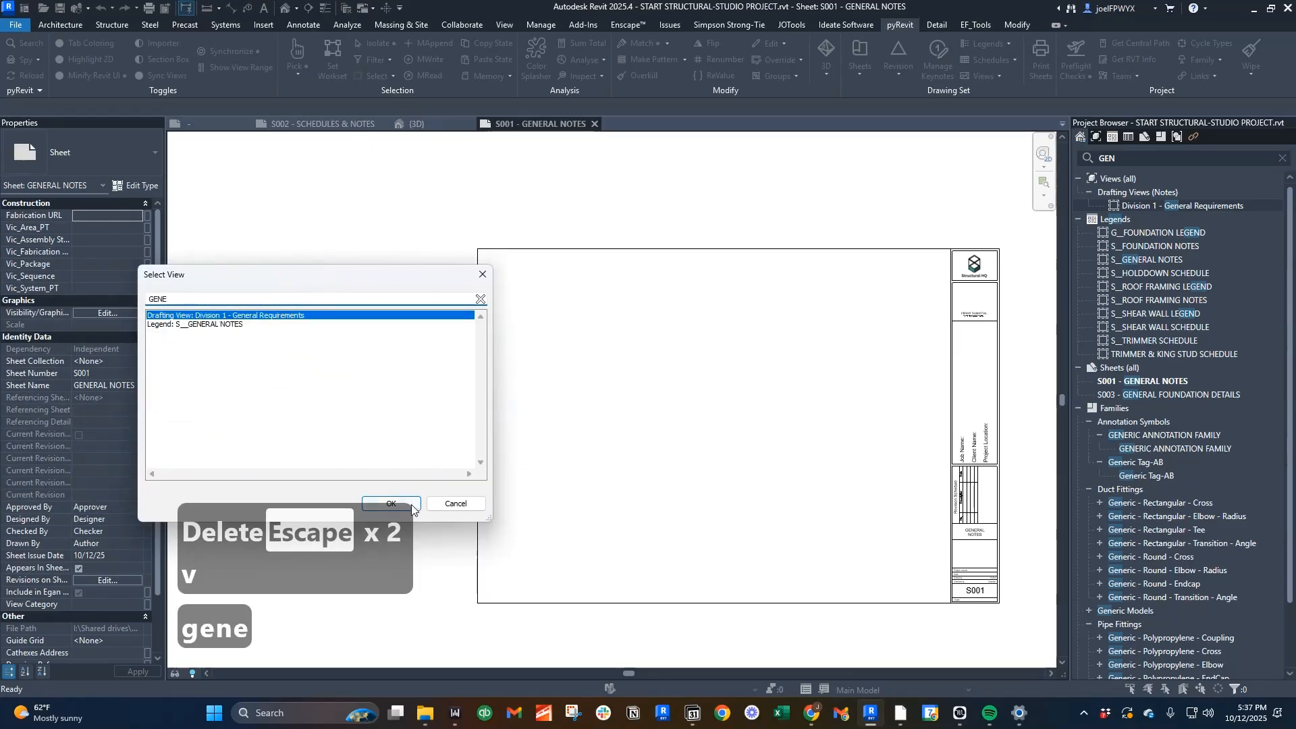
left_click(390, 504)
left_click(540, 372)
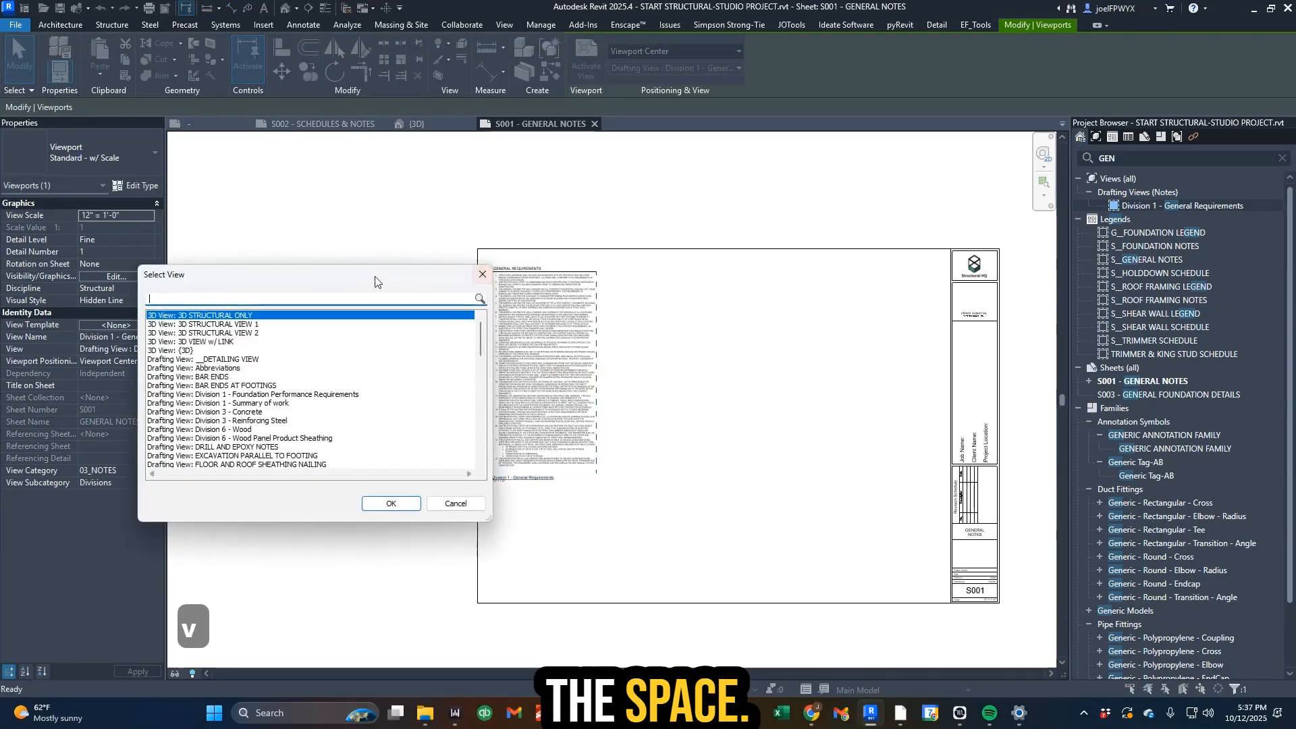
- Place the Division 1 - Foundation Performance Requirements drafting view on sheet S001, beside the upper part of the General Requirements notes
left_click_drag(376, 270, 818, 334)
type("fo")
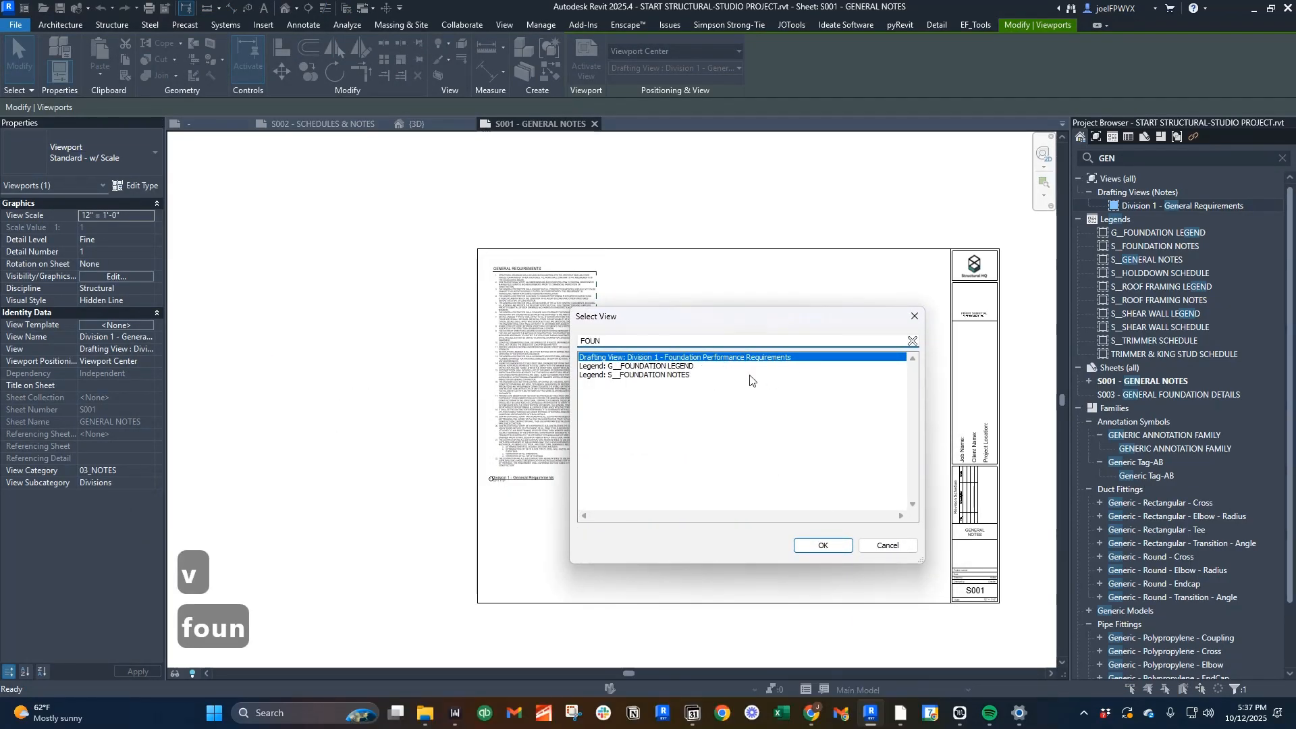
left_click(830, 547)
left_click(680, 311)
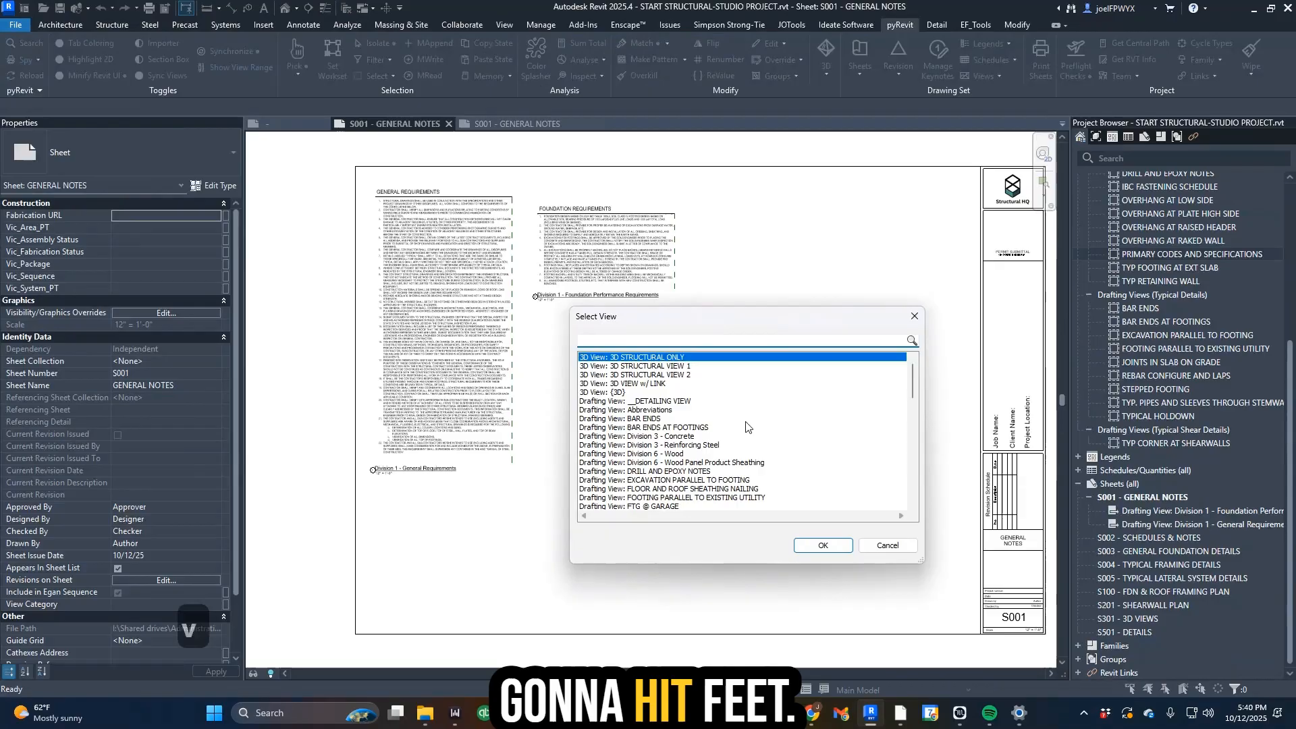
- Place the PRIMARY CODES AND SPECIFICATIONS drafting view on sheet S001, directly below the General Requirements notes
type("P")
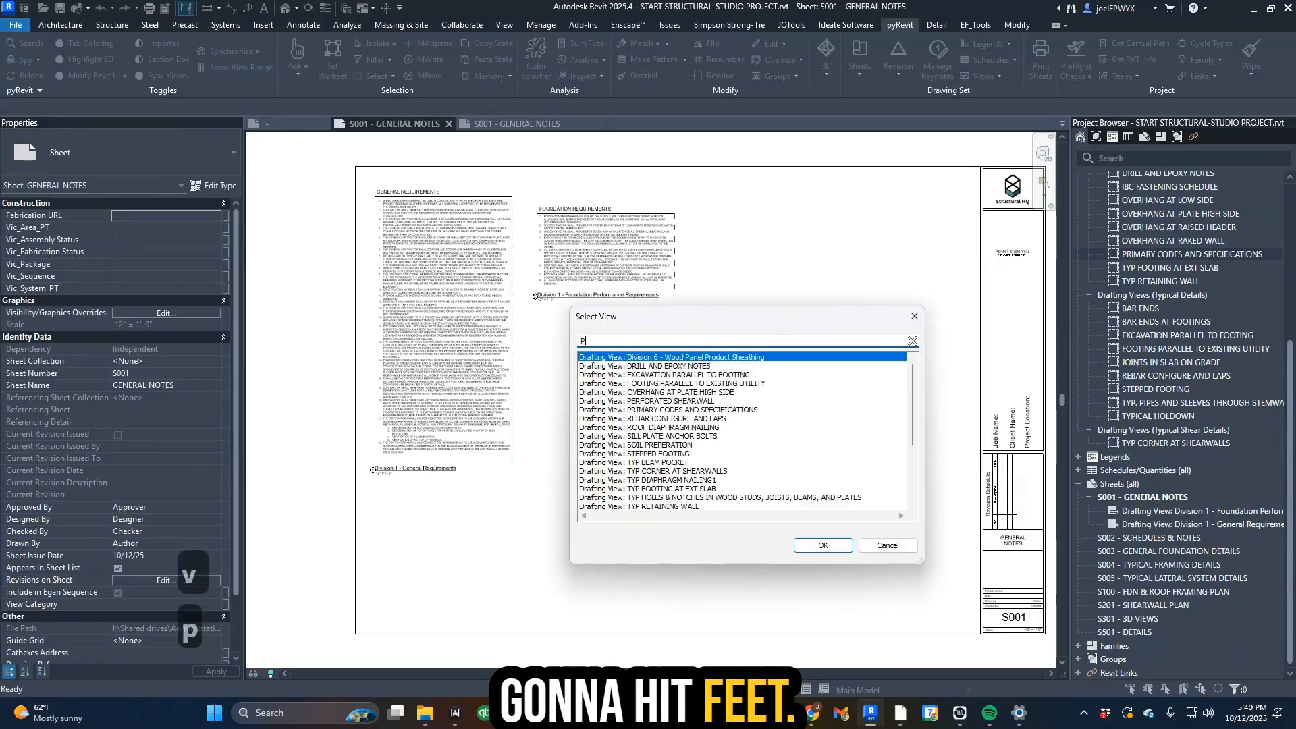
type("rim")
key("Return")
left_click(438, 550)
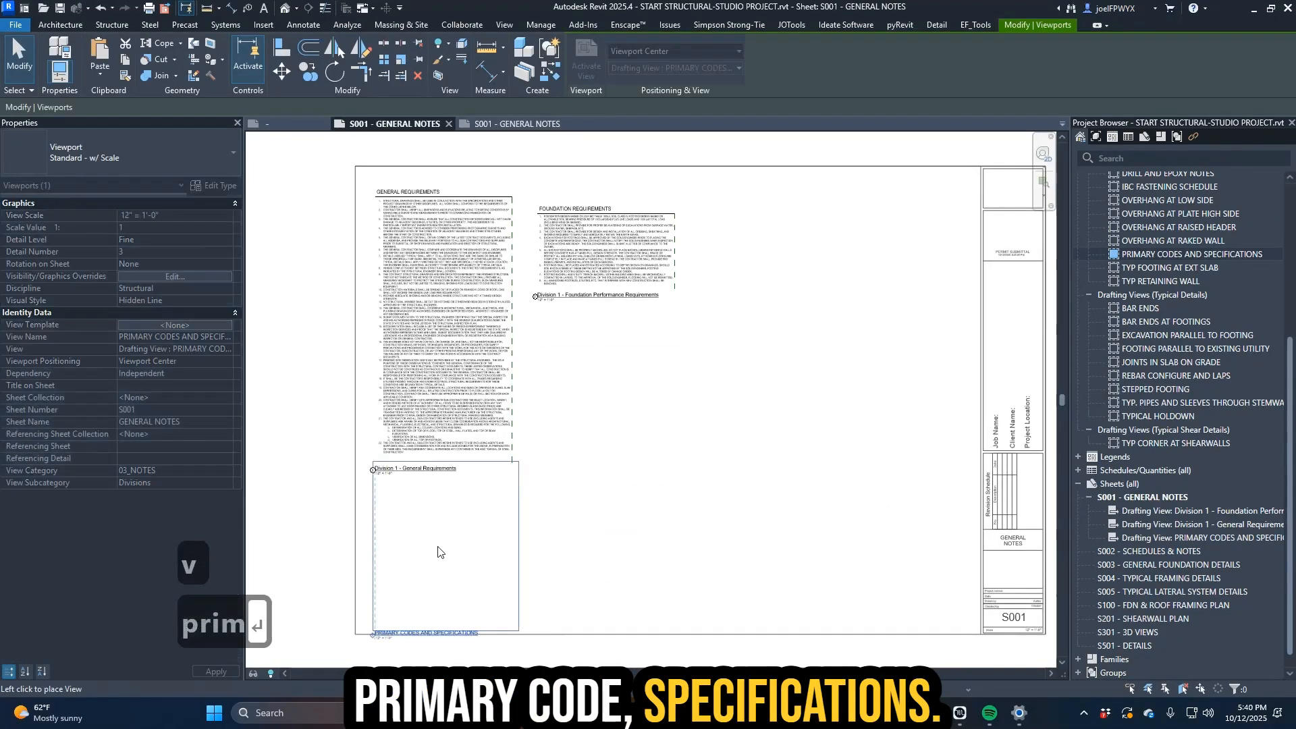
left_click(615, 405)
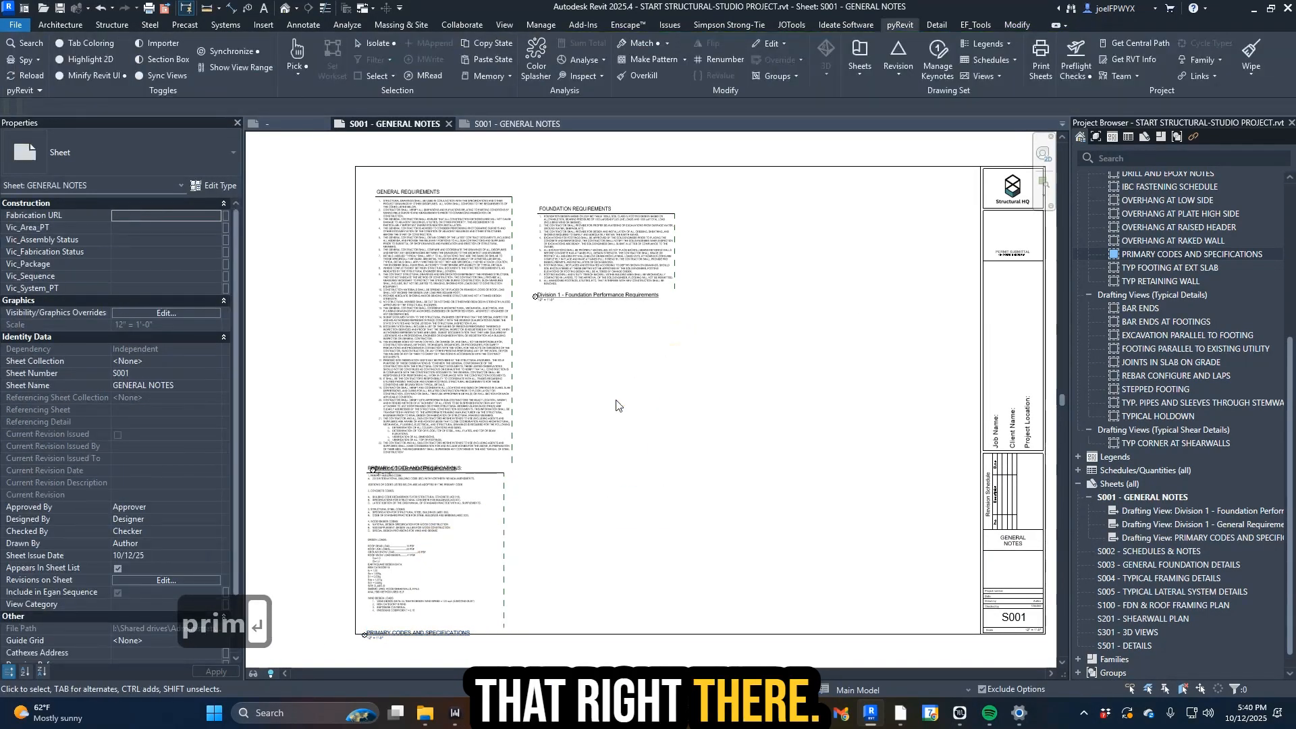
- Place the Division 3 - Reinforcing Steel drafting view on sheet S001, directly below the foundation requirements notes
type("vreind")
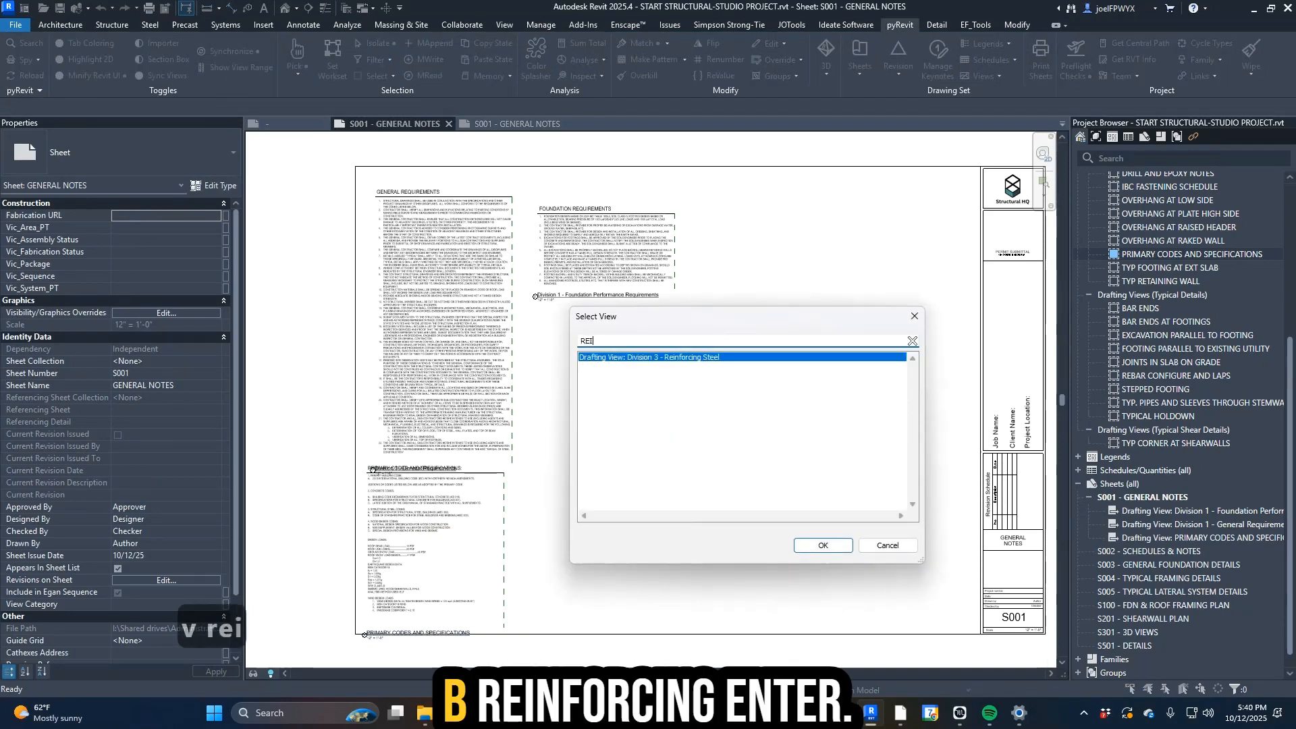
key("Return")
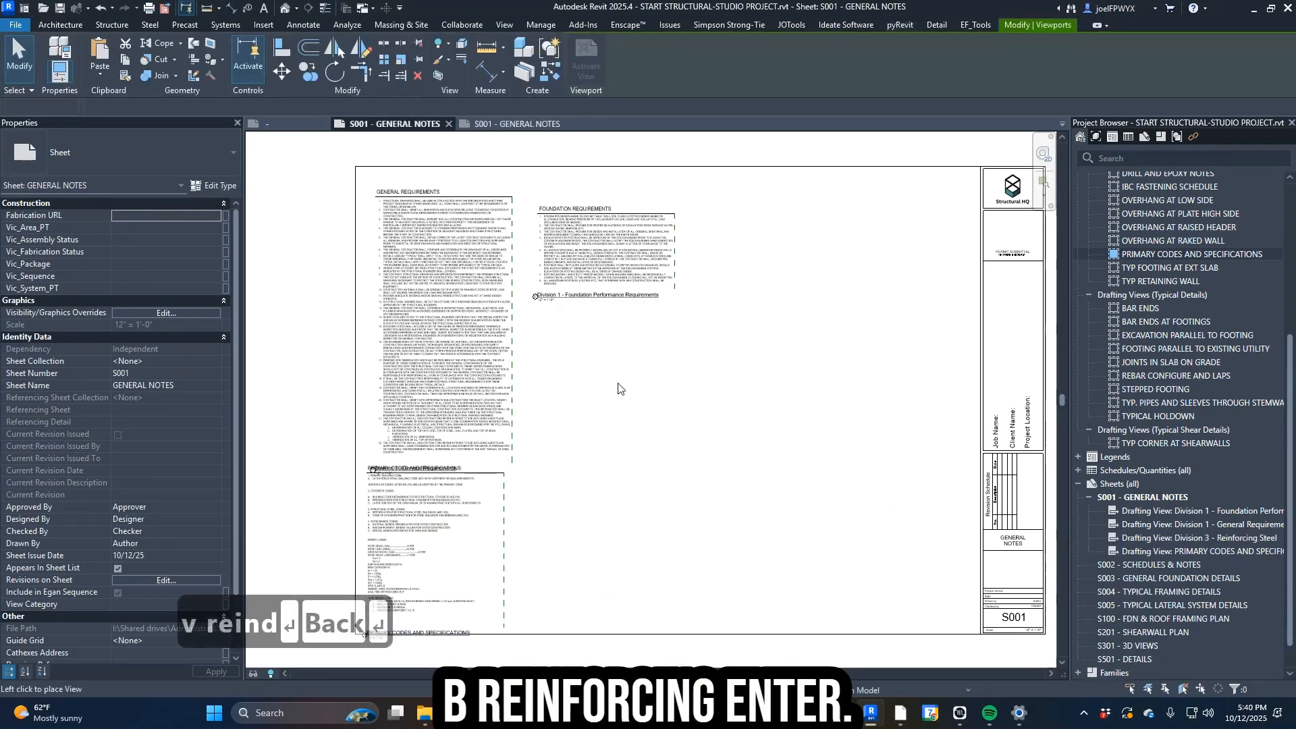
left_click(606, 359)
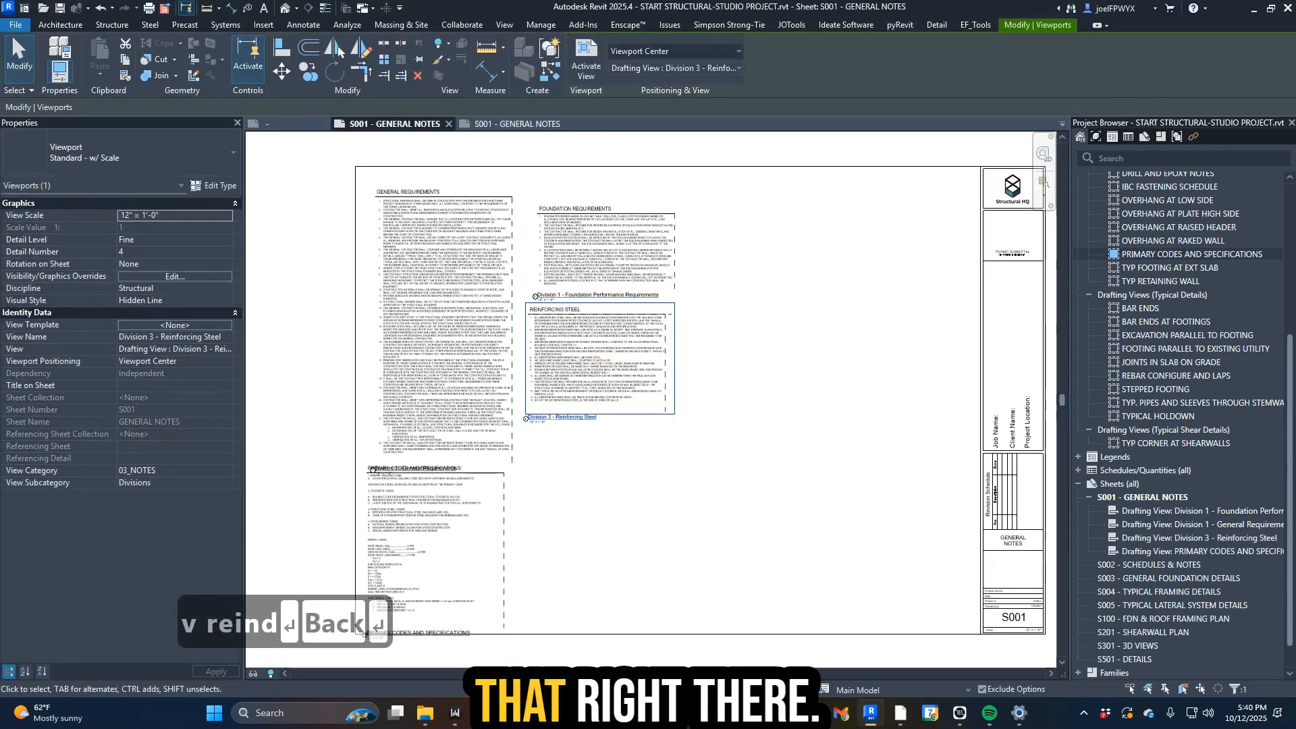
left_click(728, 329)
- Place the Division 3 - Concrete drafting view on sheet S001, directly below the Reinforcing Steel notes
type("v")
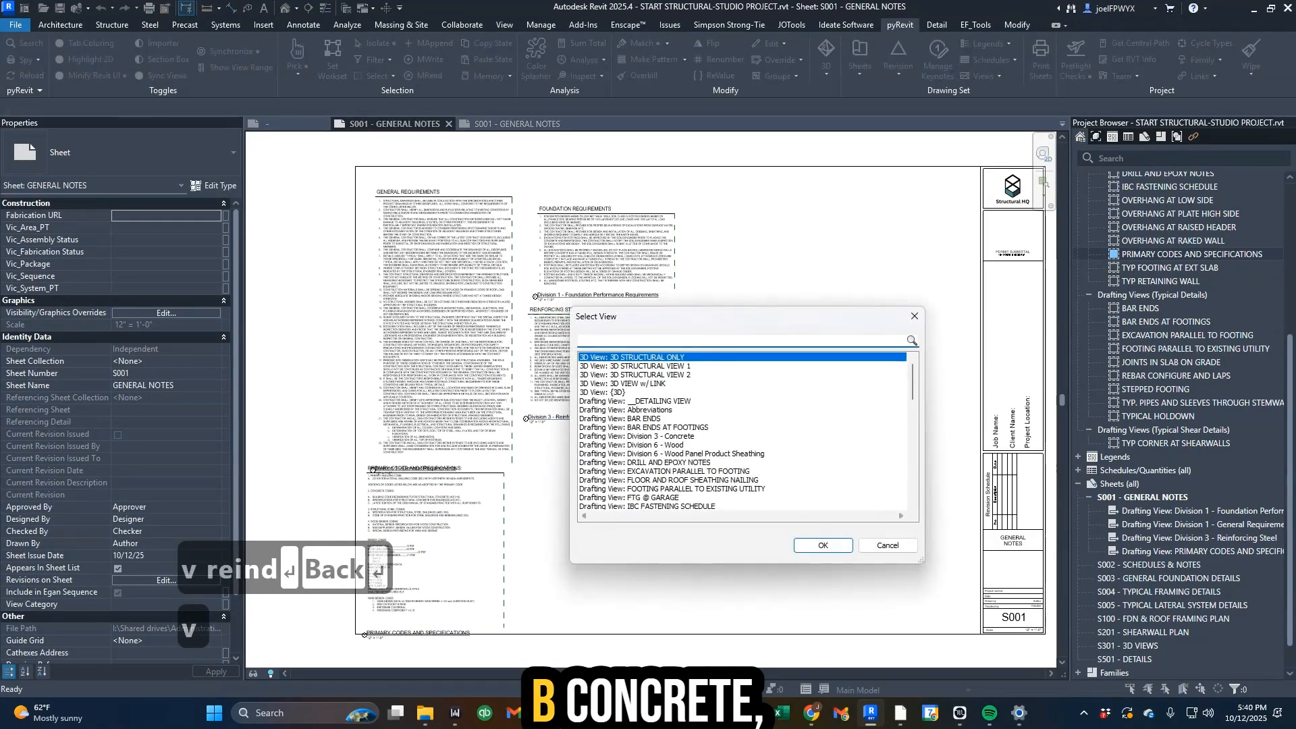
type("con")
key("Return")
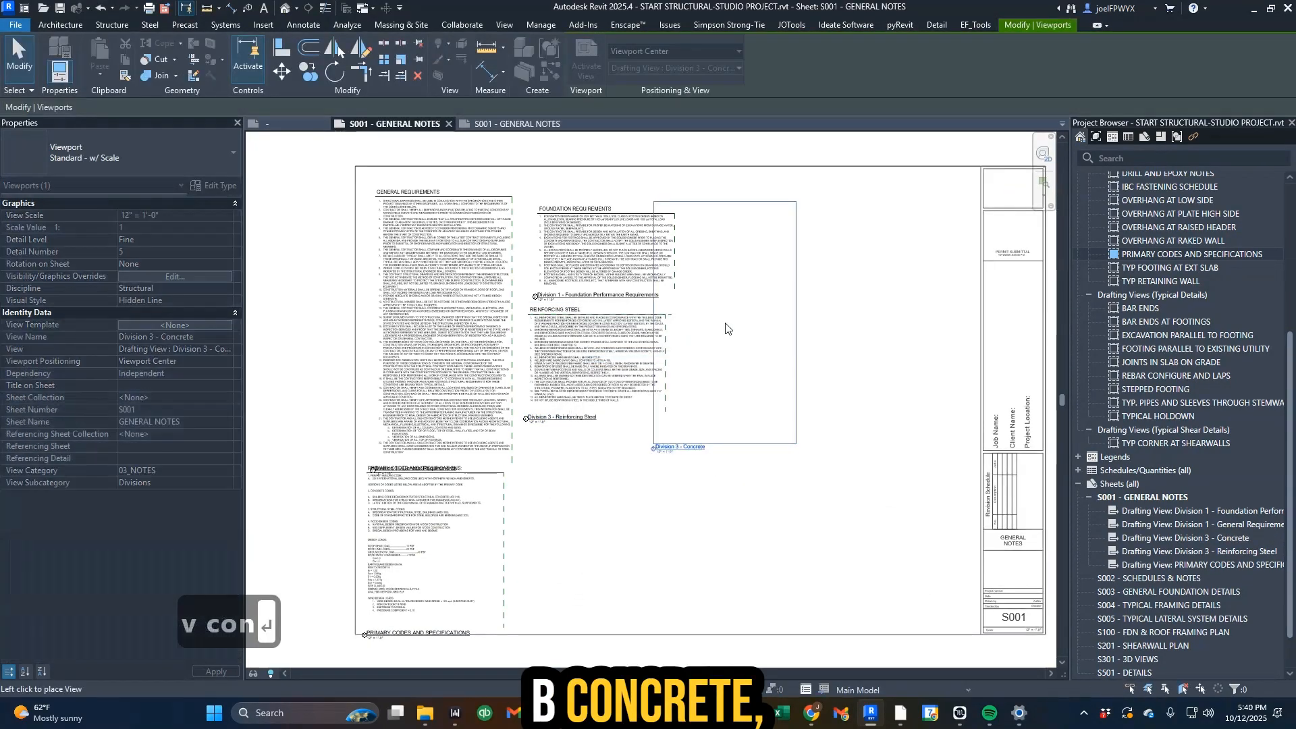
left_click(598, 513)
scroll(627, 405, "down", 2)
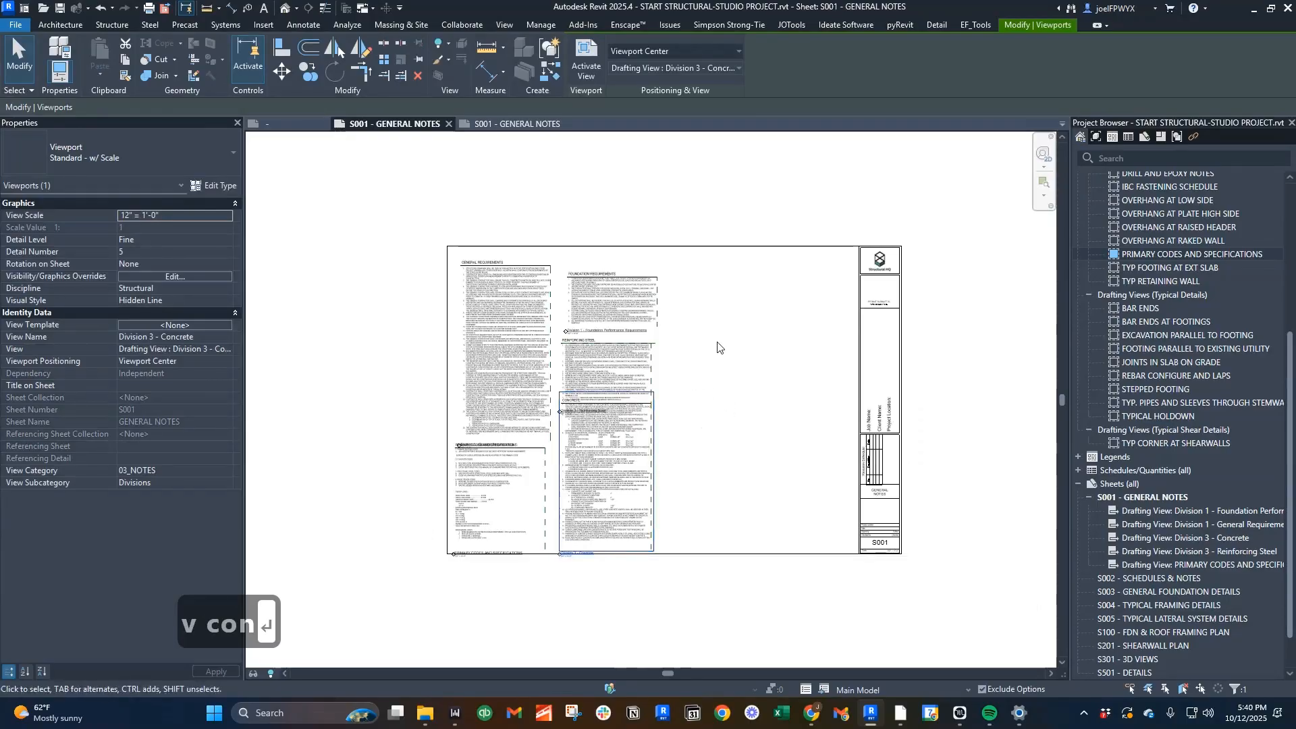
key("Escape")
- Place the Division 6 - Wood drafting view on sheet S001 at the top of a third column, beside the foundation requirements notes
type("v")
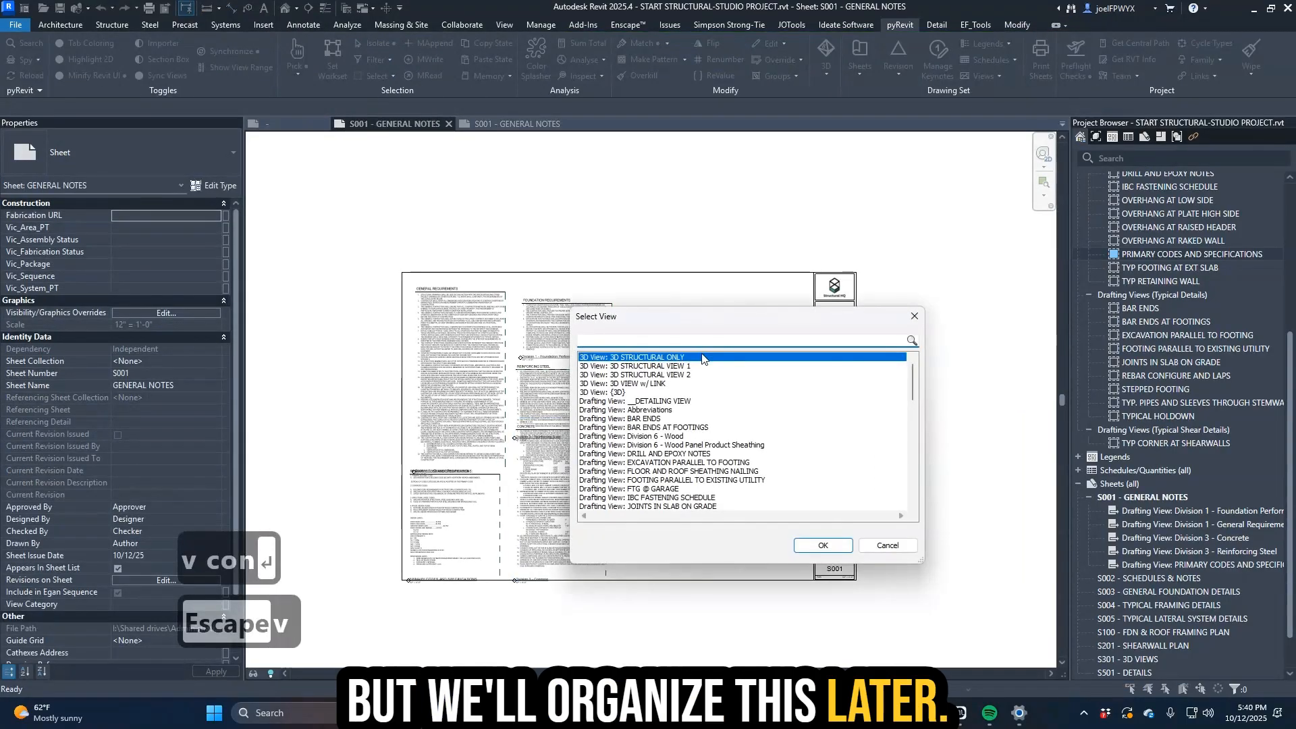
type("woo")
key("Return")
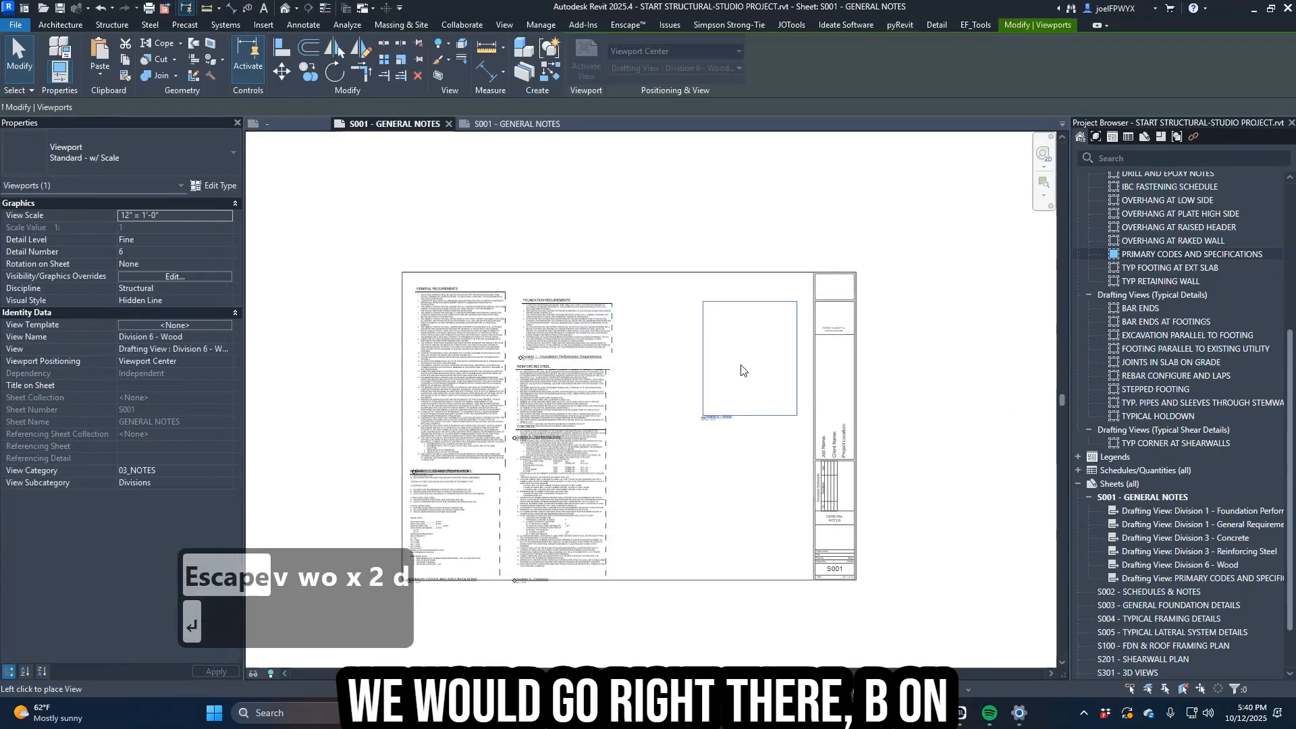
left_click(654, 349)
- Place the Division 6 - Wood Panel Product Sheathing drafting view on sheet S001, directly below the Wood notes
key("v")
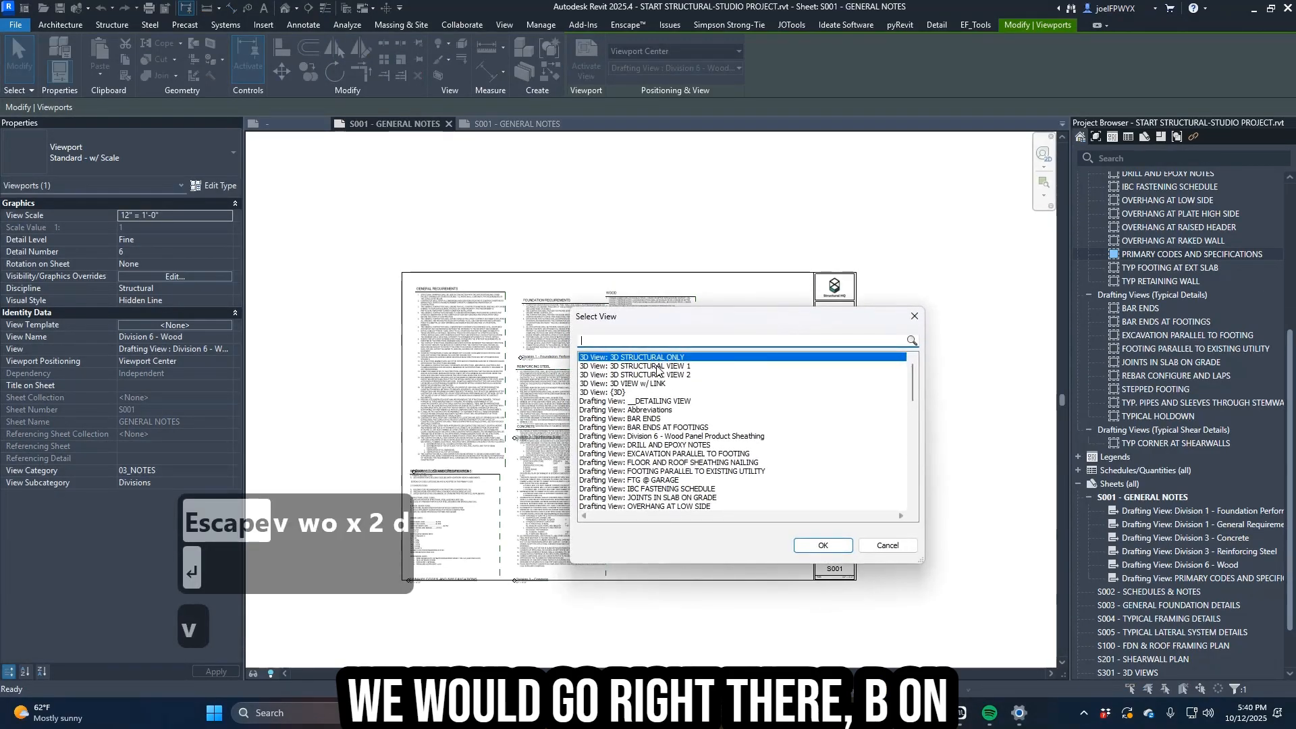
type("wood")
key("Return")
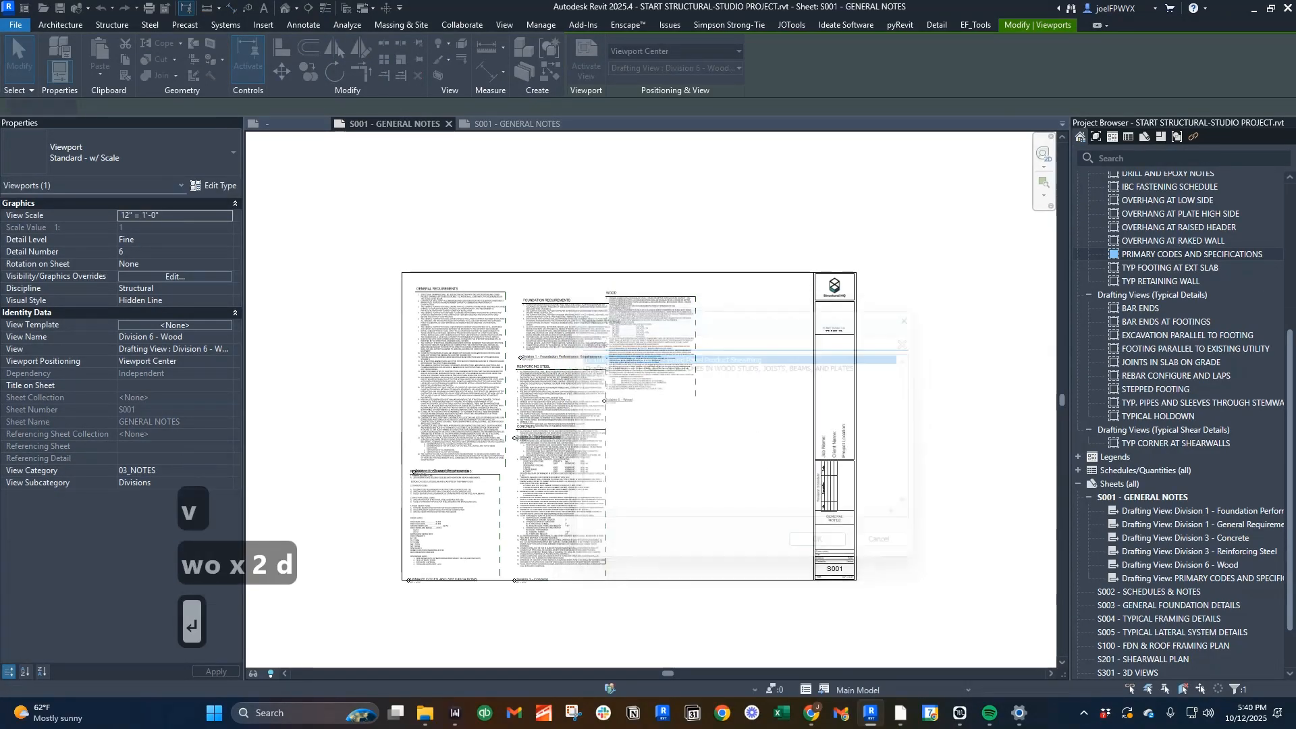
left_click(655, 464)
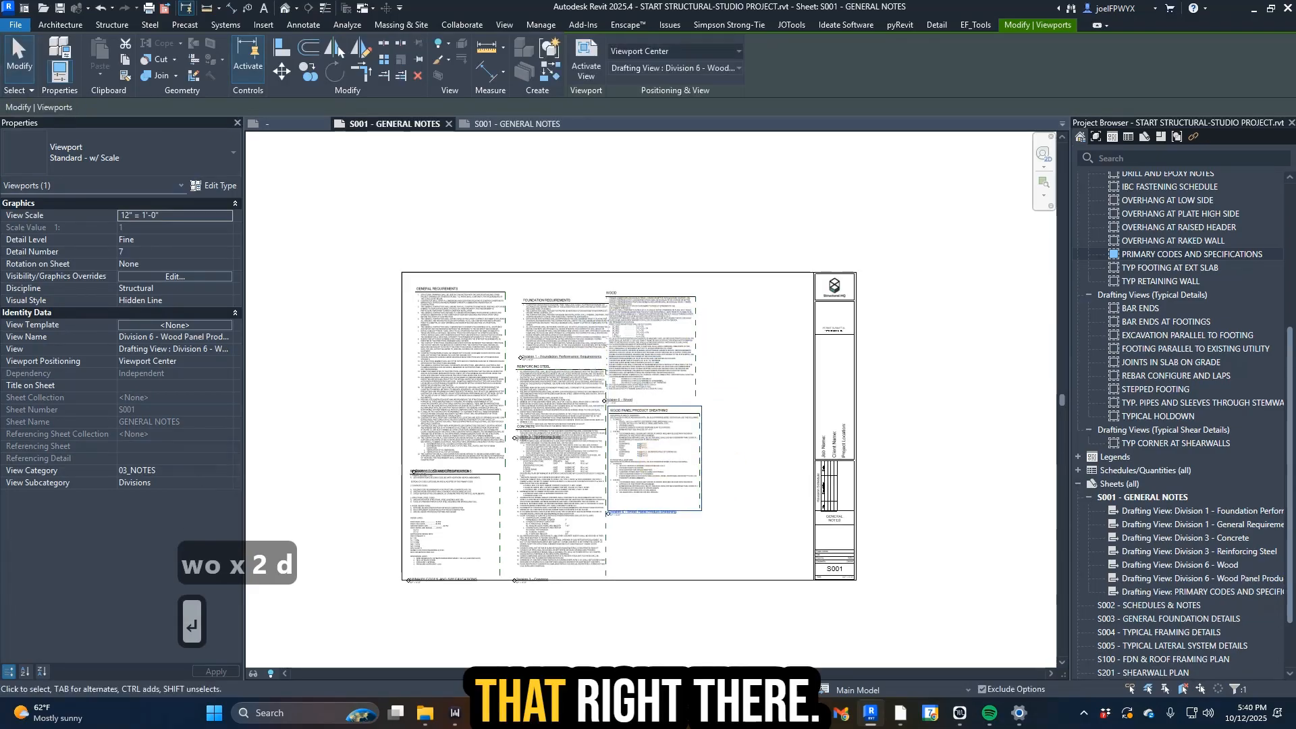
key("Escape")
key("Escape")
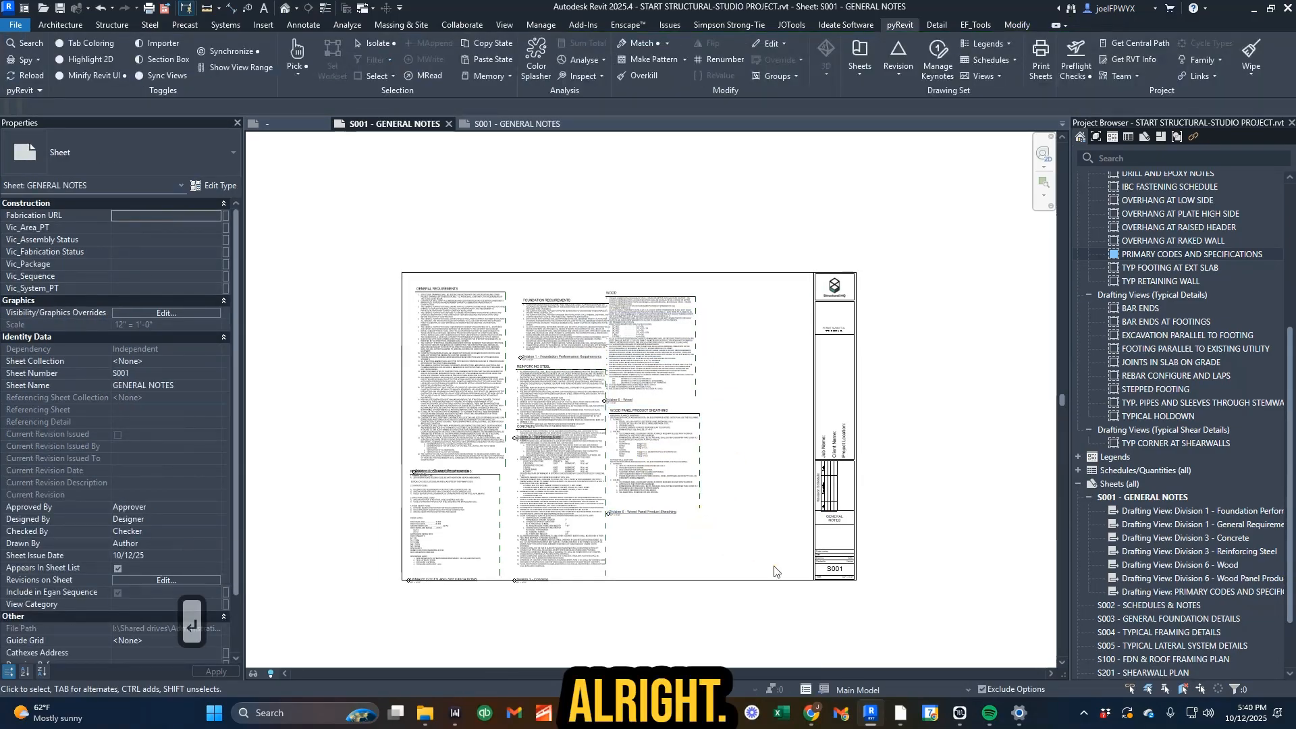
- Change all the notes viewports on sheet S001 to the Standard - NO TITLE viewport type
scroll(797, 487, "up", 3)
scroll(795, 503, "down", 3)
key("Escape")
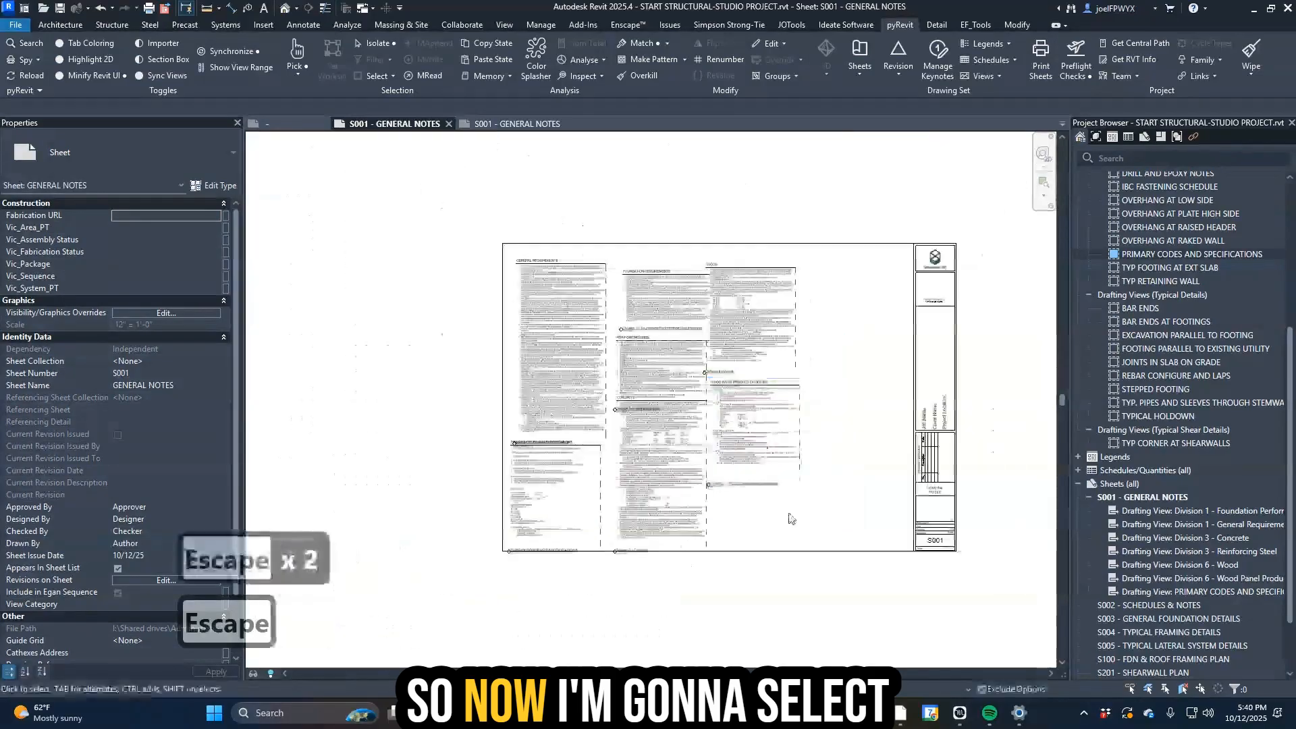
left_click_drag(626, 341, 569, 292)
left_click(153, 166)
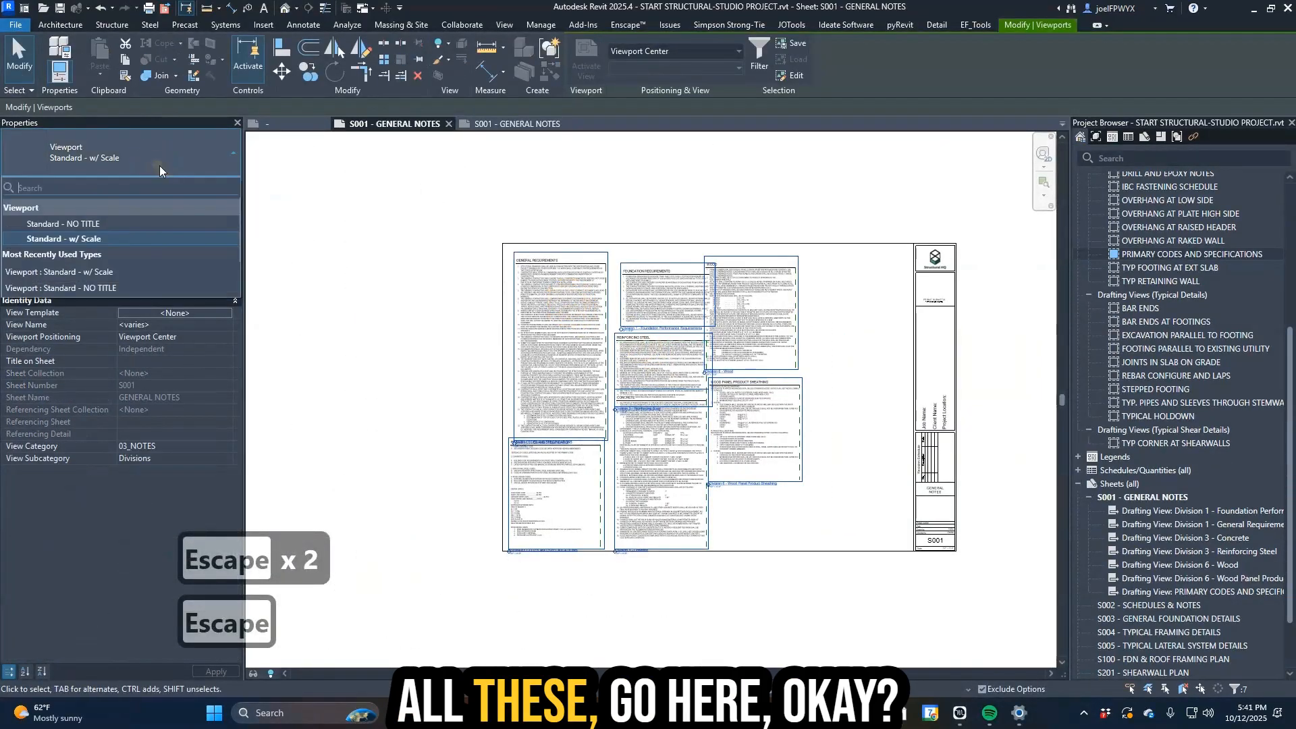
left_click(63, 224)
key("Escape")
key("Escape")
- Move the PRIMARY CODES AND SPECIFICATIONS viewport so it lines up with the General Requirements column, closely below those notes
scroll(626, 410, "up", 5)
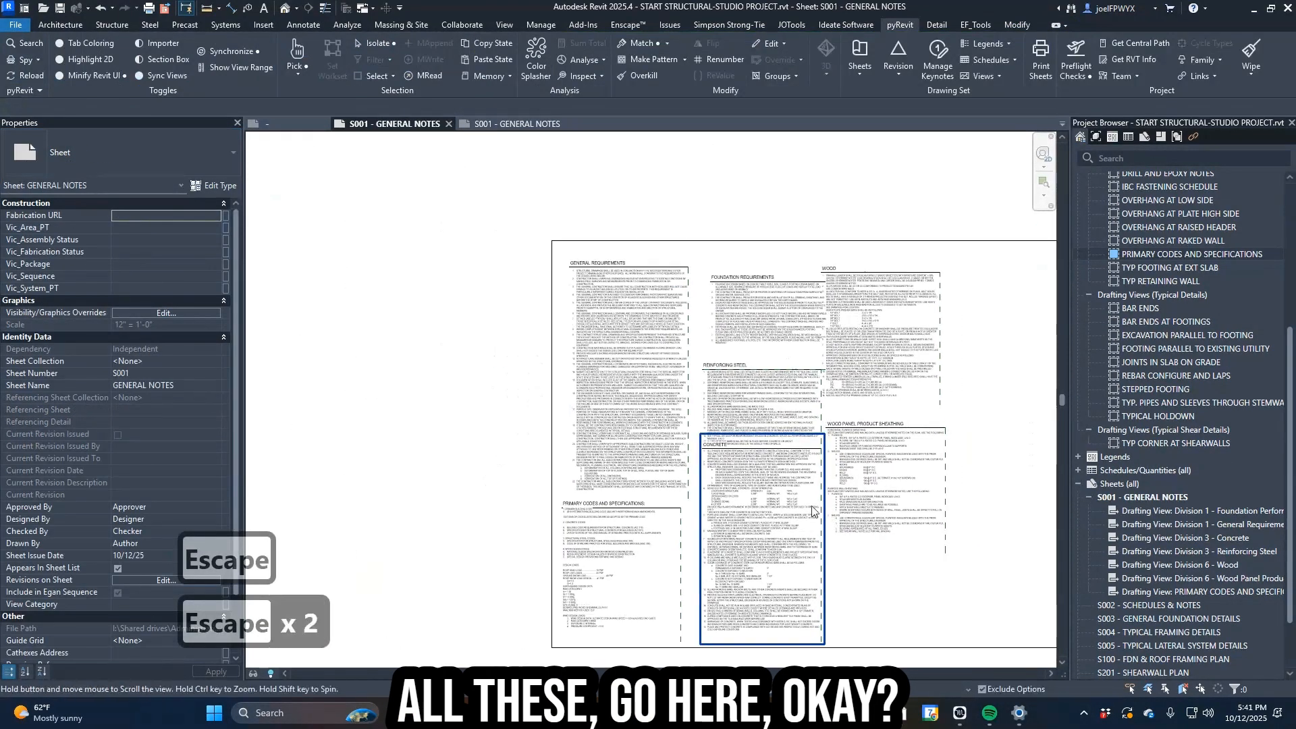
left_click(625, 410)
scroll(617, 384, "up", 4)
key("Escape")
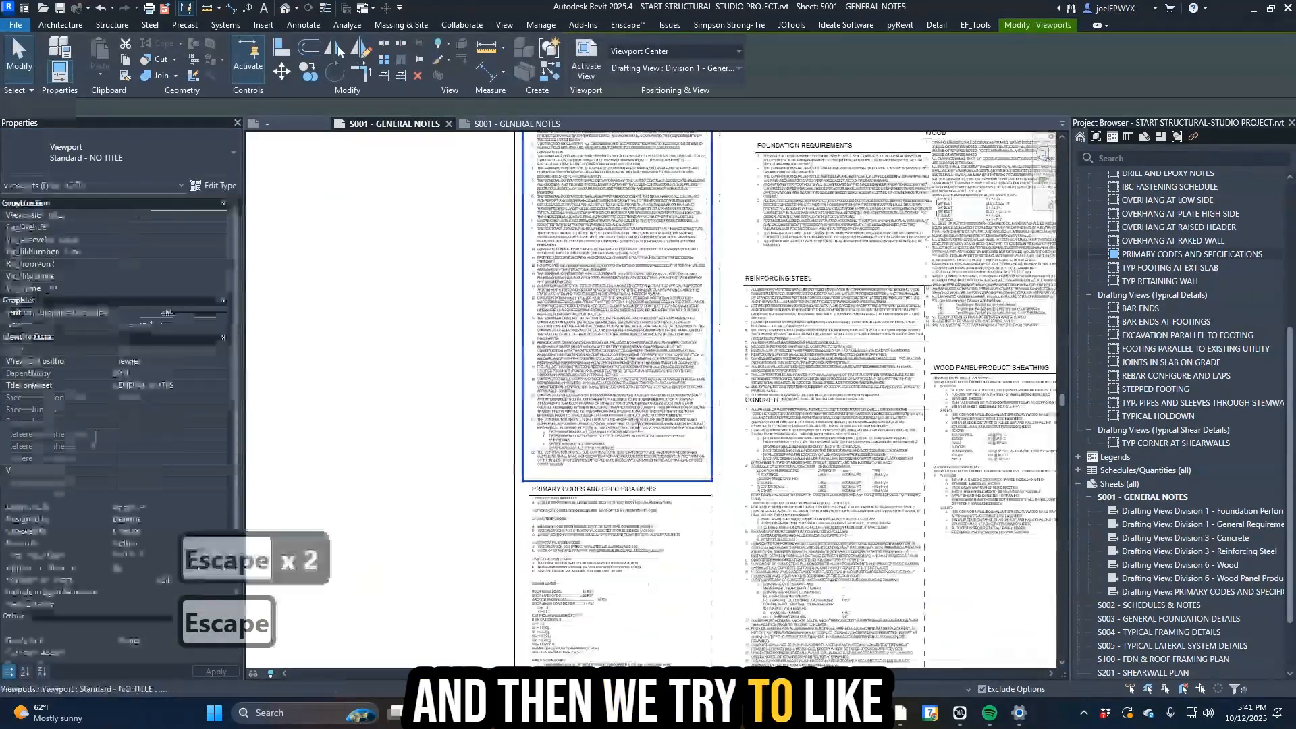
left_click_drag(654, 520, 648, 507)
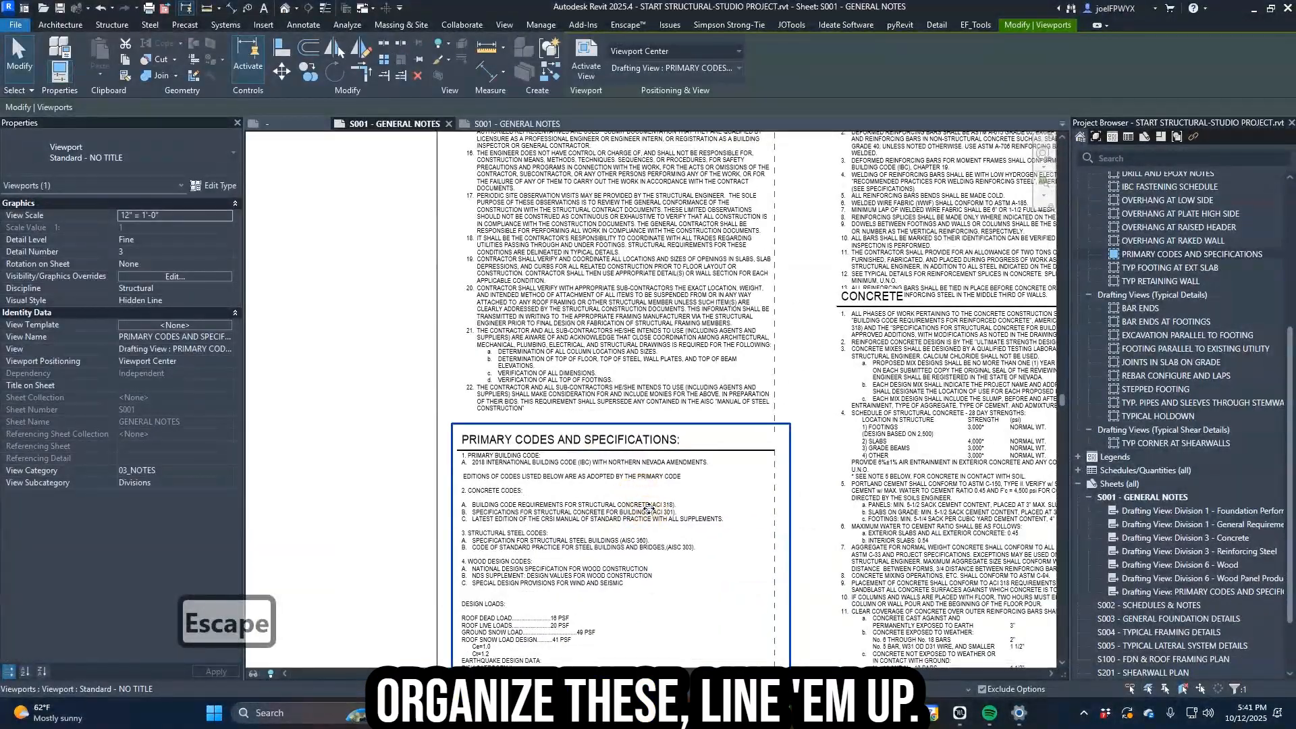
key("Up")
key("Up")
key("Up")
key("Up")
key("Escape")
key("Escape")
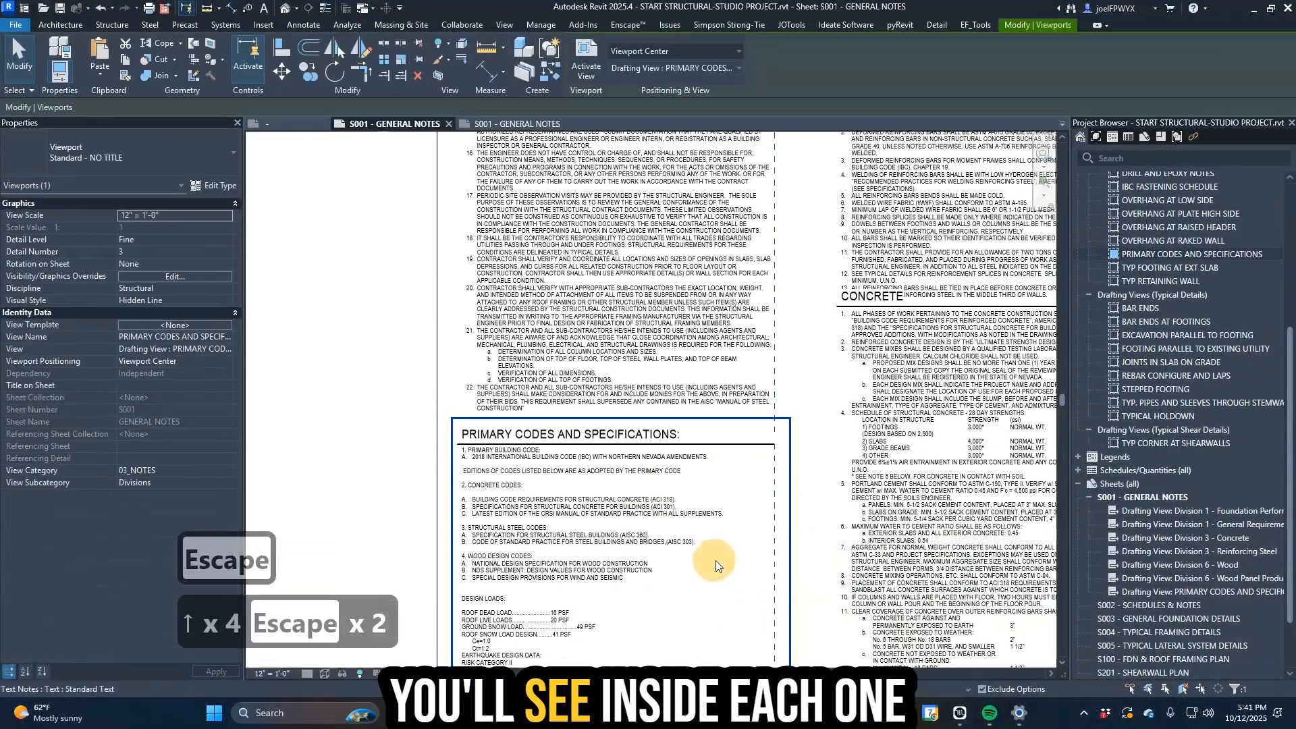
- Activate the PRIMARY CODES AND SPECIFICATIONS viewport, examine the reference plane marking its column edge, and return to the sheet
double_click(715, 560)
key("Escape")
key("Escape")
key("Tab")
left_click(775, 508)
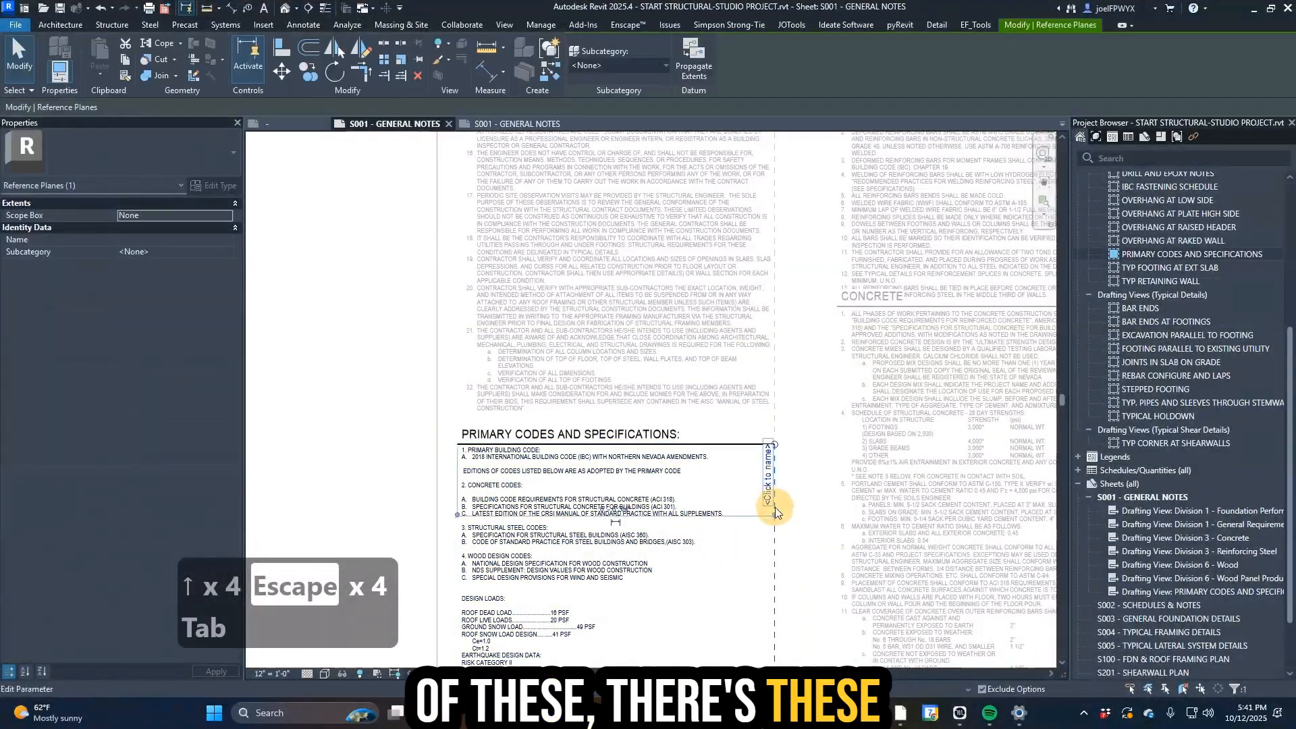
key("Escape")
scroll(542, 386, "down", 3)
double_click(689, 507)
middle_click_drag(689, 507, 669, 571)
key("Escape")
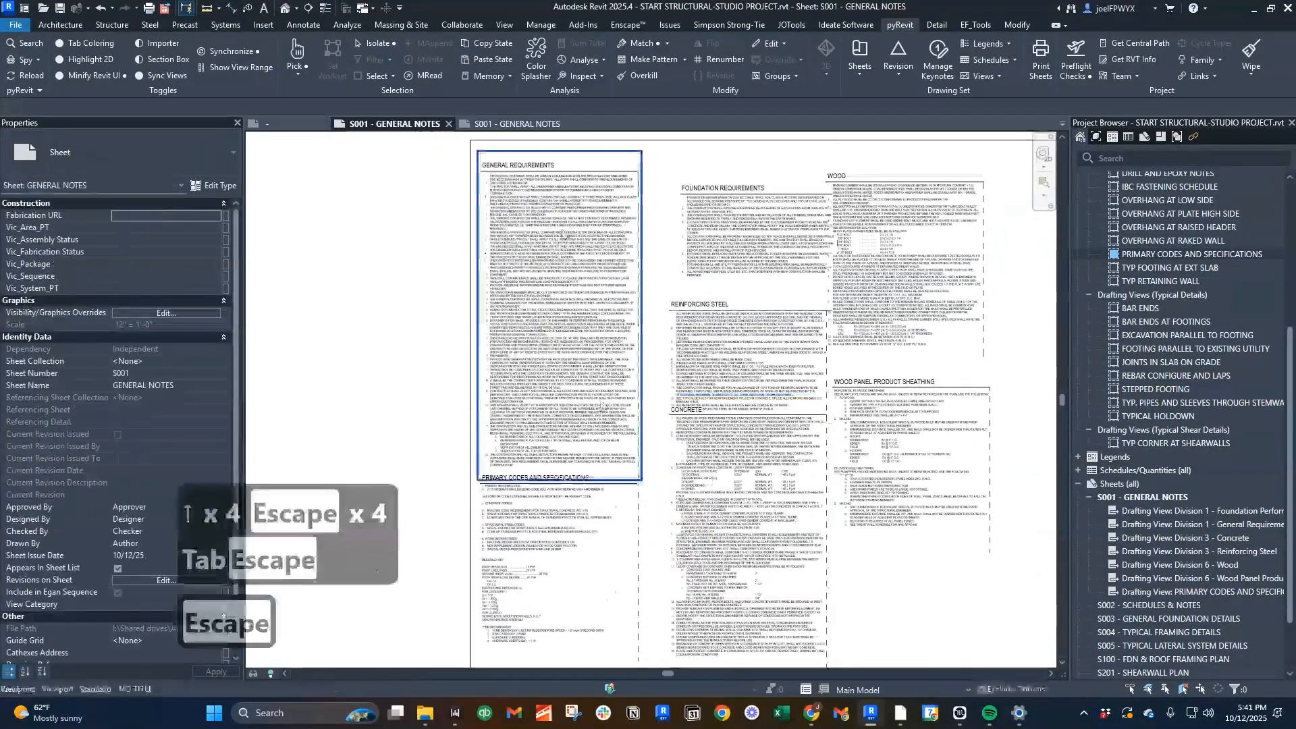
- Move the Foundation Requirements viewport up and closer to the first column, level with the General Requirements heading line
scroll(650, 492, "up", 2)
key("Escape")
left_click(671, 342)
scroll(660, 339, "up", 3)
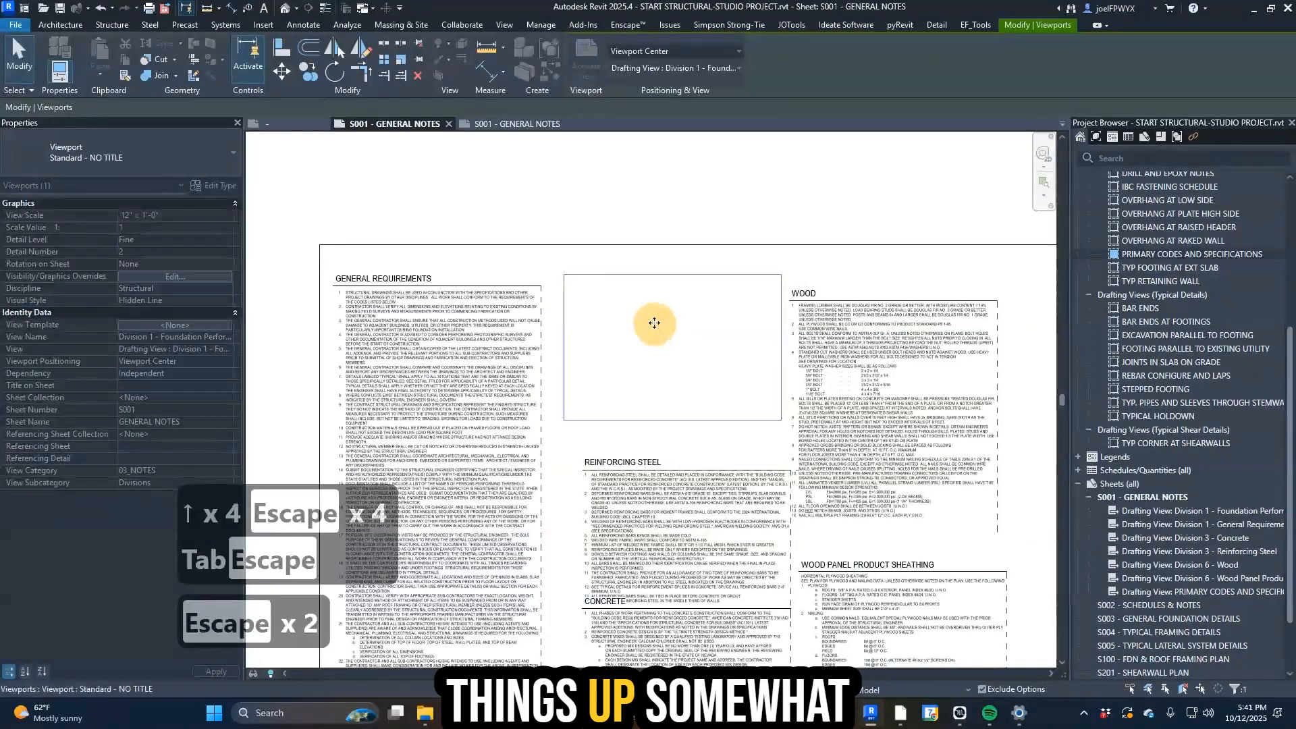
scroll(654, 323, "up", 4)
key("shift+Up")
key("shift+Up")
key("shift+Left")
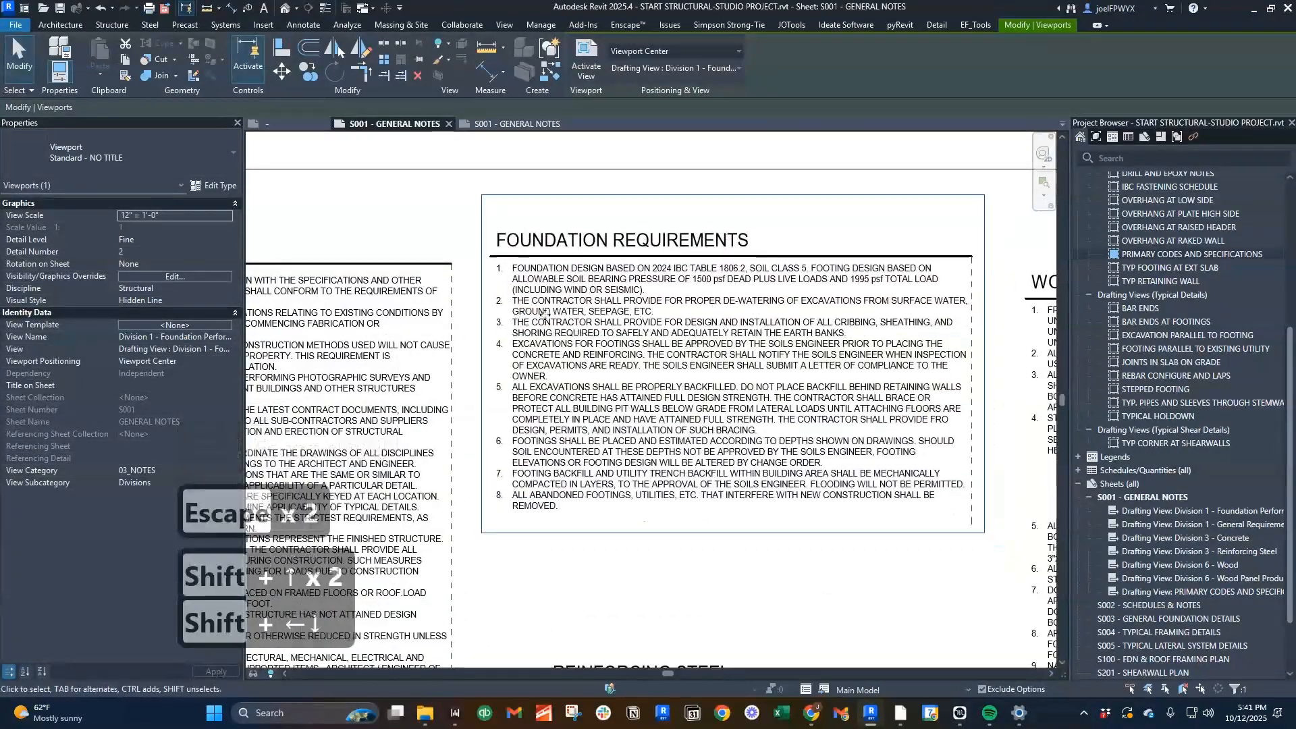
key("shift+Down")
key("shift+Down")
key("shift+Down")
scroll(641, 291, "down", 4)
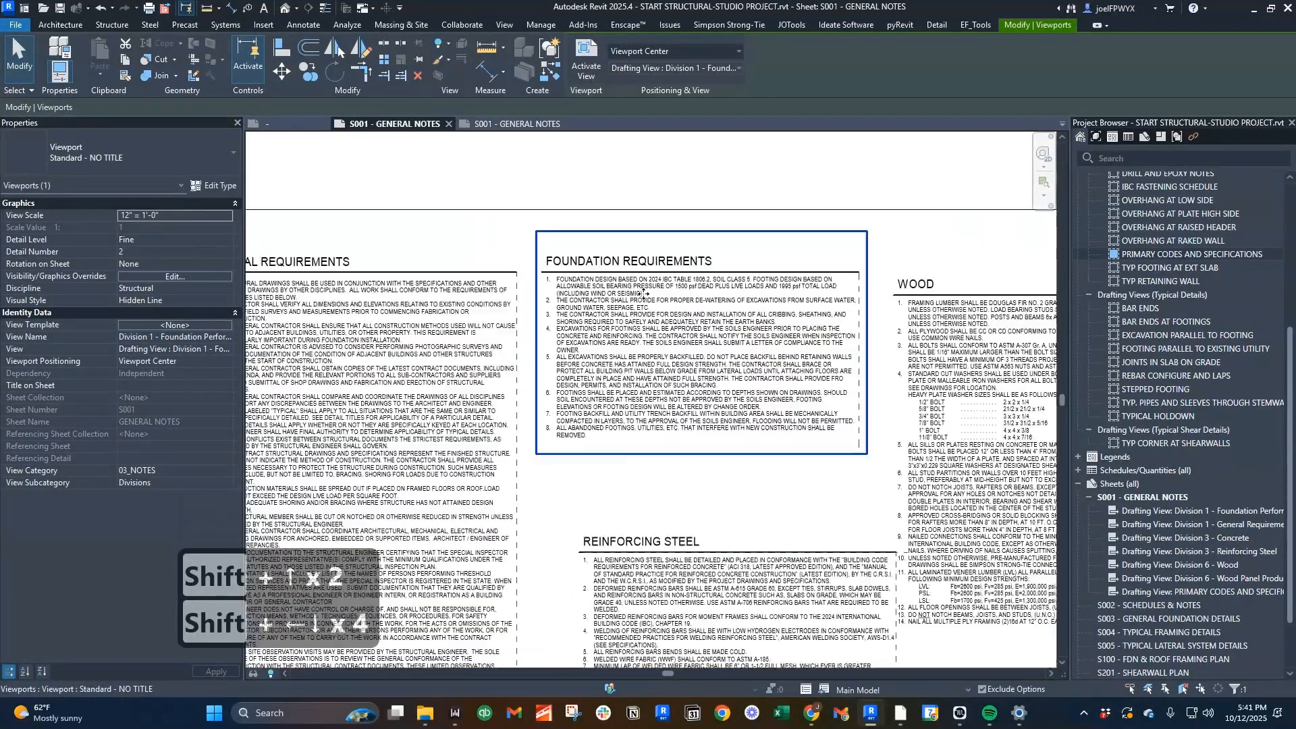
- Move the Reinforcing Steel viewport up directly beneath the Foundation Requirements notes, aligning their column edges
middle_click_drag(679, 439, 654, 324)
key("Escape")
left_click_drag(712, 438, 676, 364)
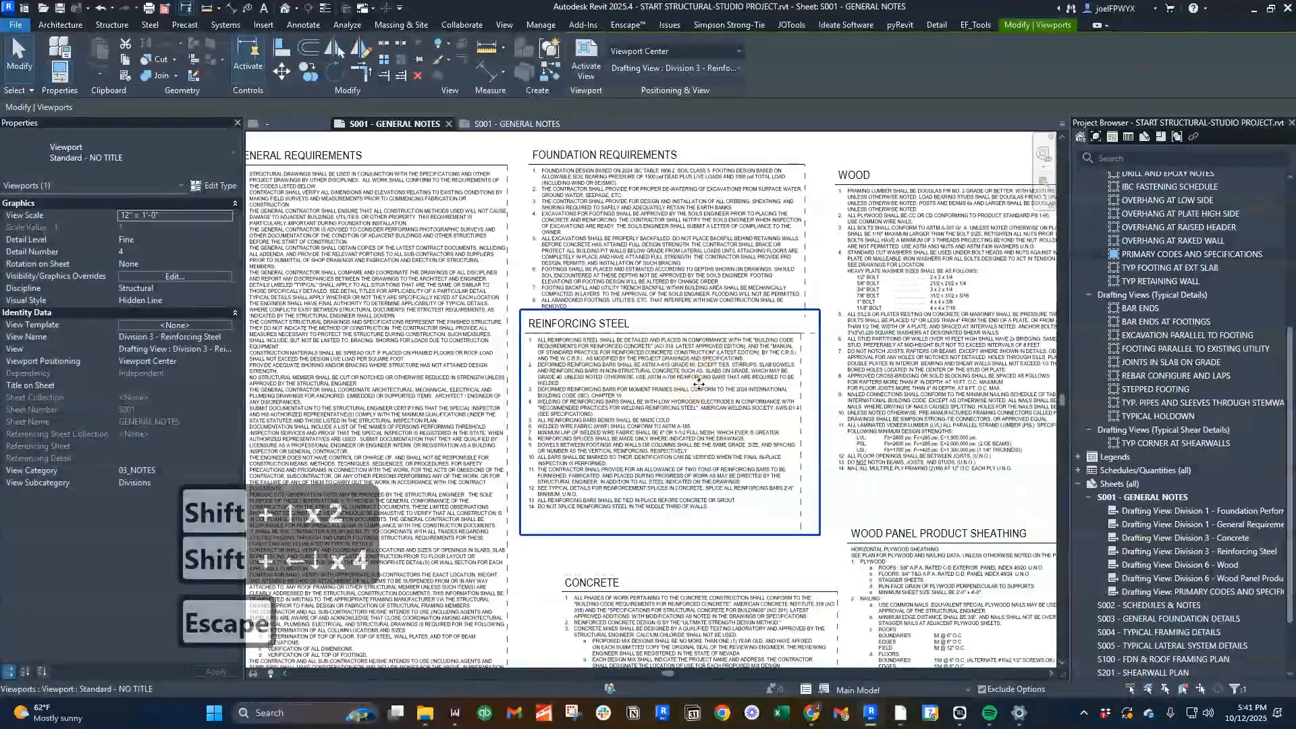
key("Up")
key("Right")
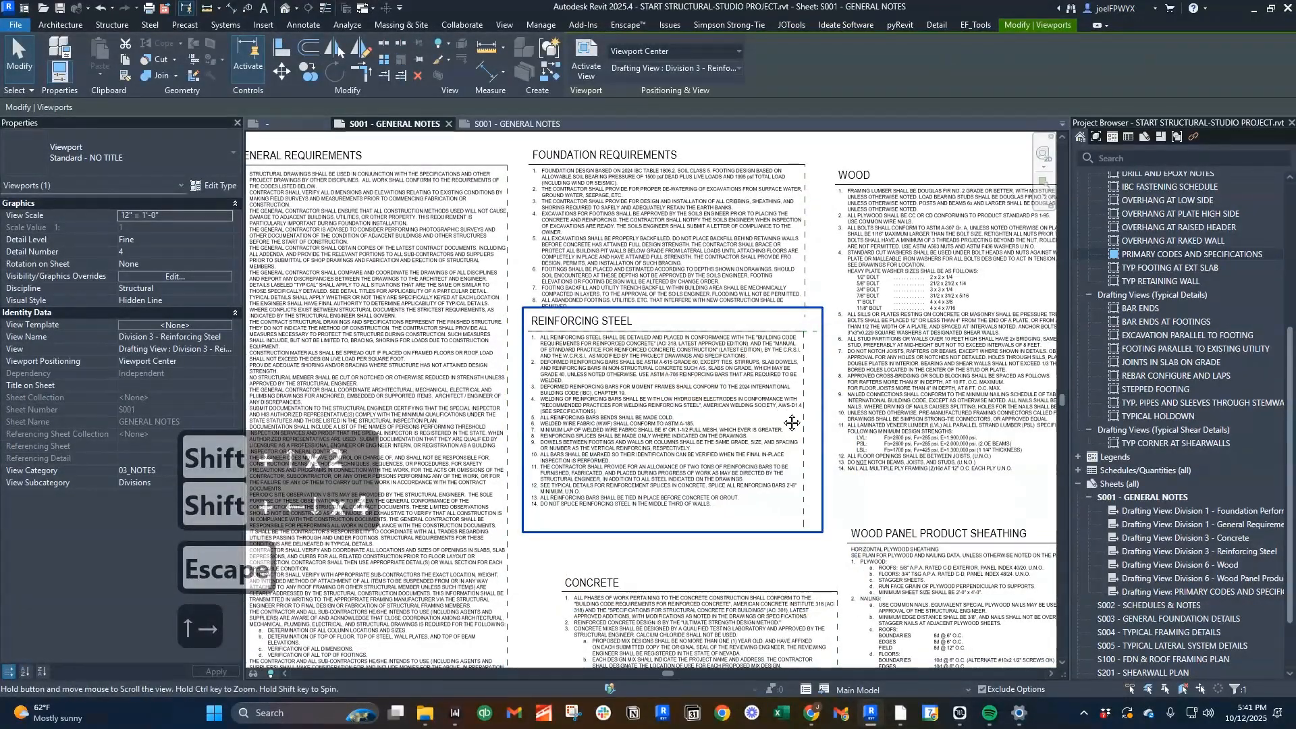
- Move the Concrete viewport up directly beneath the Reinforcing Steel notes and nudge it into line with the column edge
middle_click_drag(792, 423, 800, 254)
key("Escape")
left_click_drag(700, 444, 669, 397)
scroll(695, 397, "up", 3)
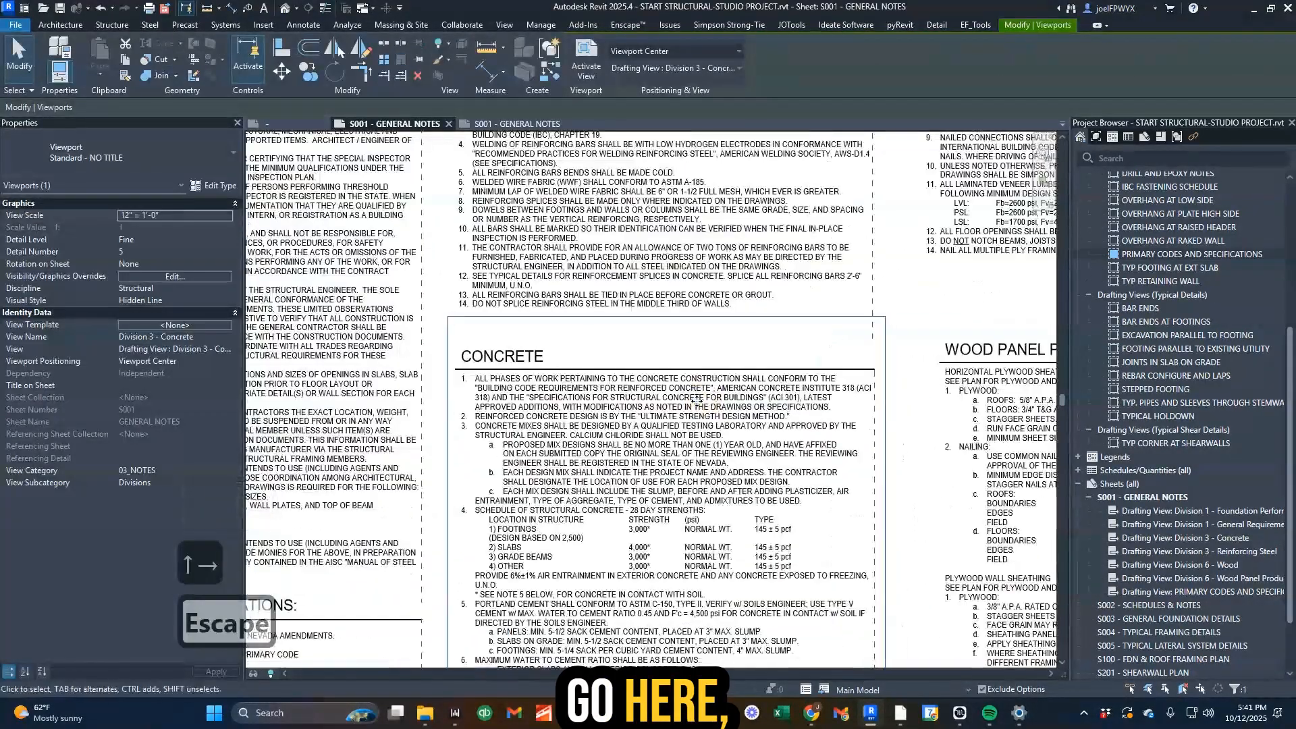
key("Up")
key("Up")
key("Up")
key("Up")
key("Up")
key("Left")
key("Up")
key("Up")
key("Up")
key("Left")
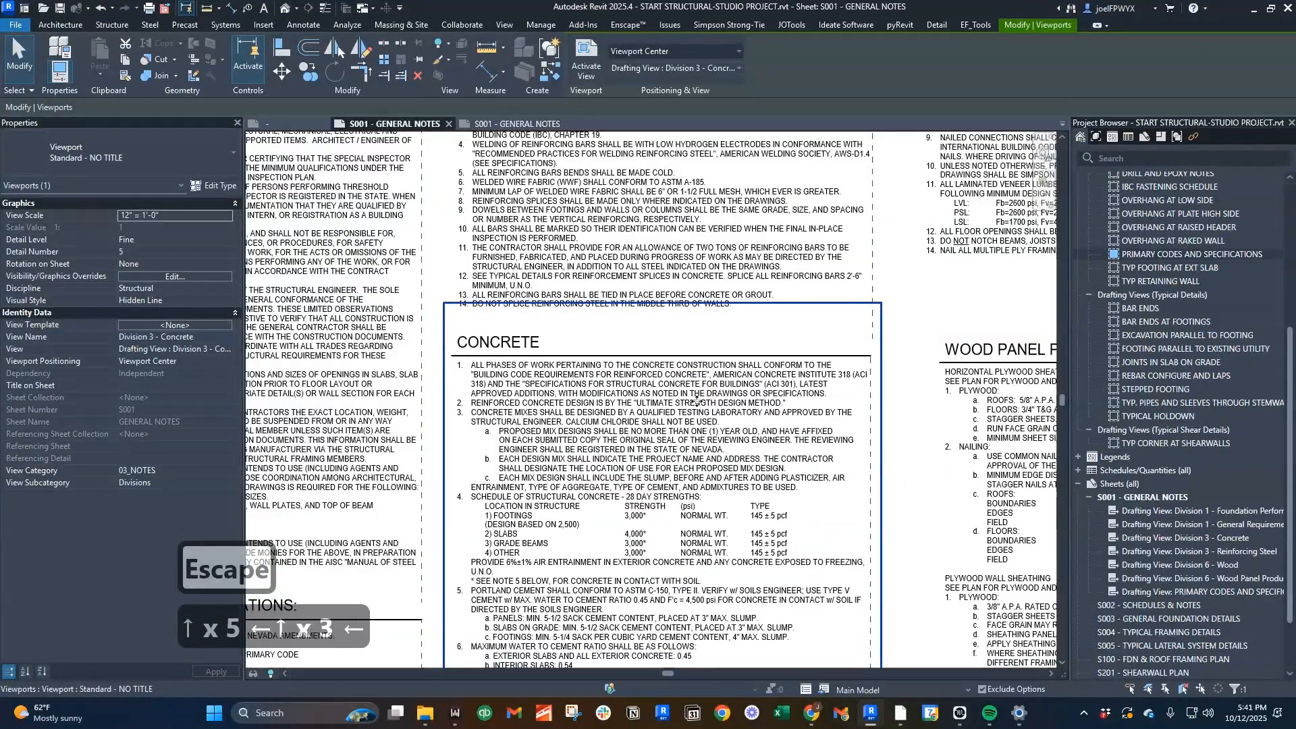
key("Up")
key("Right")
key("Escape")
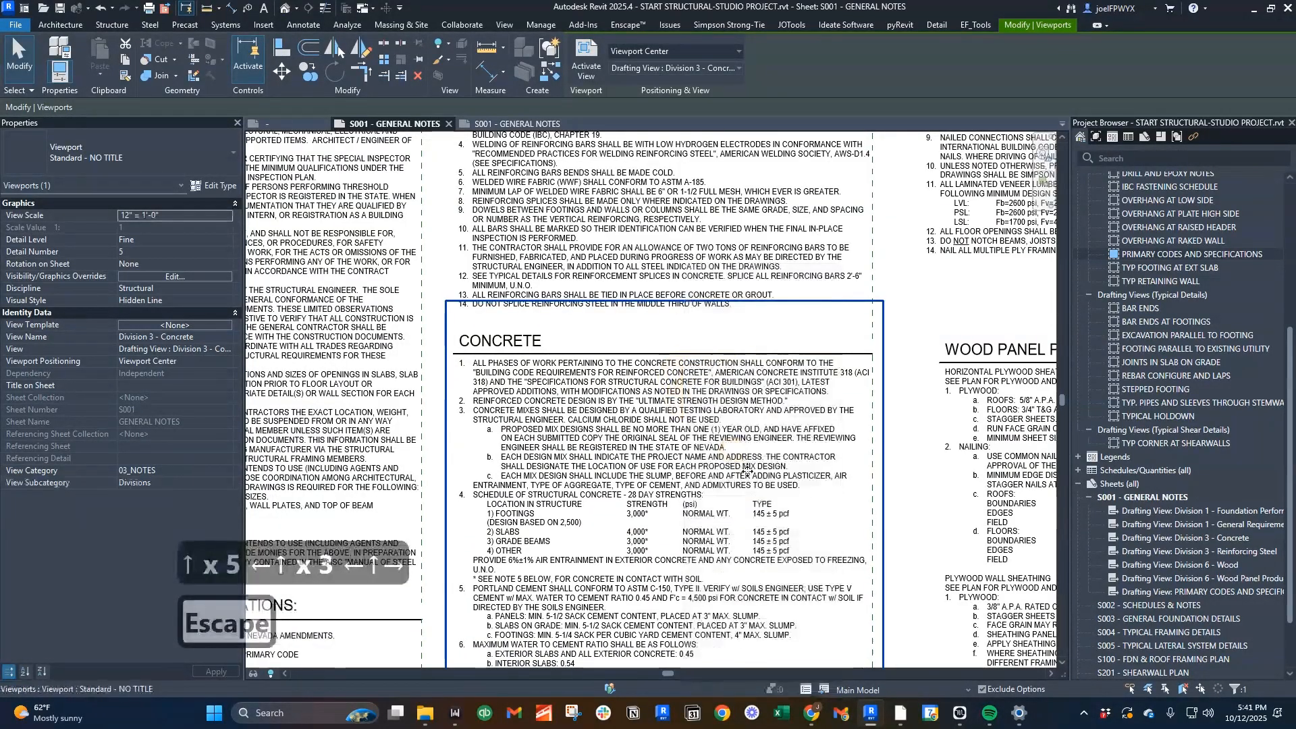
- Nudge the Wood viewport up and closer to the second column, levelling its heading line with Foundation Requirements
scroll(690, 407, "down", 5)
key("Escape")
scroll(743, 281, "up", 2)
scroll(744, 280, "up", 5)
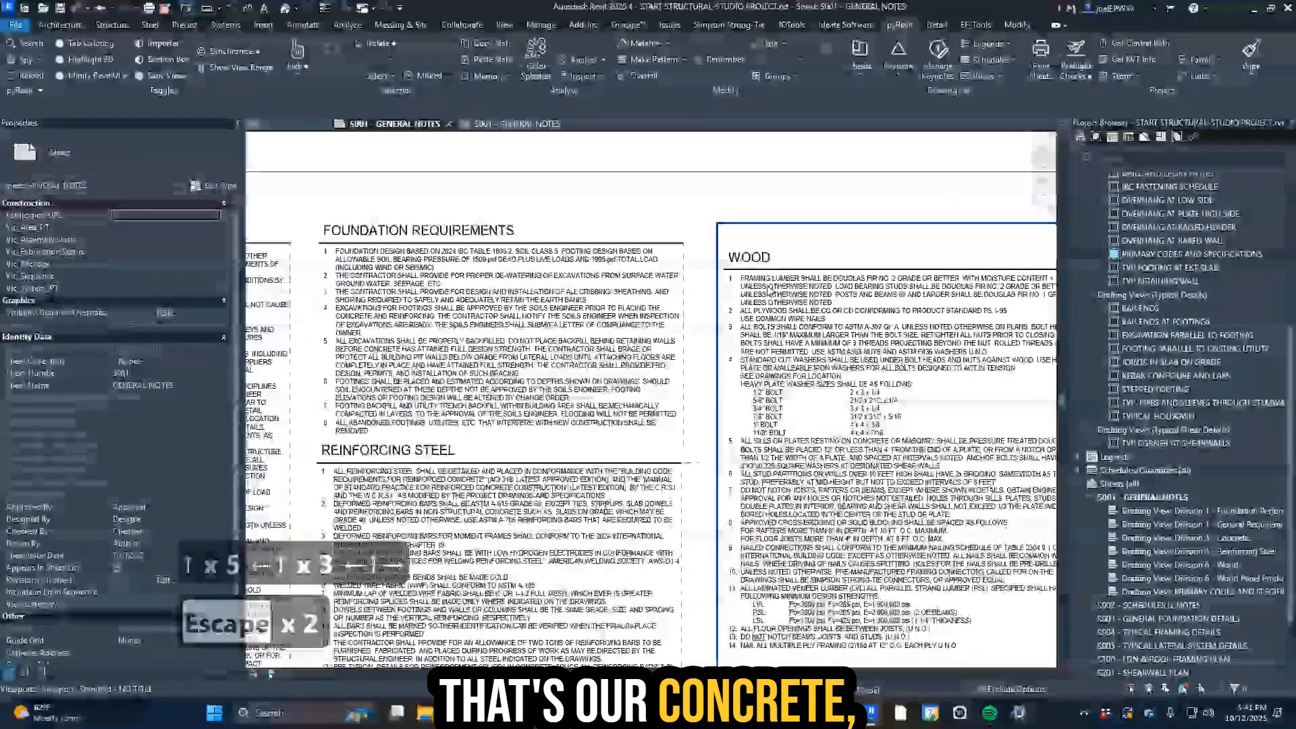
left_click(743, 280)
key("Up")
key("Up")
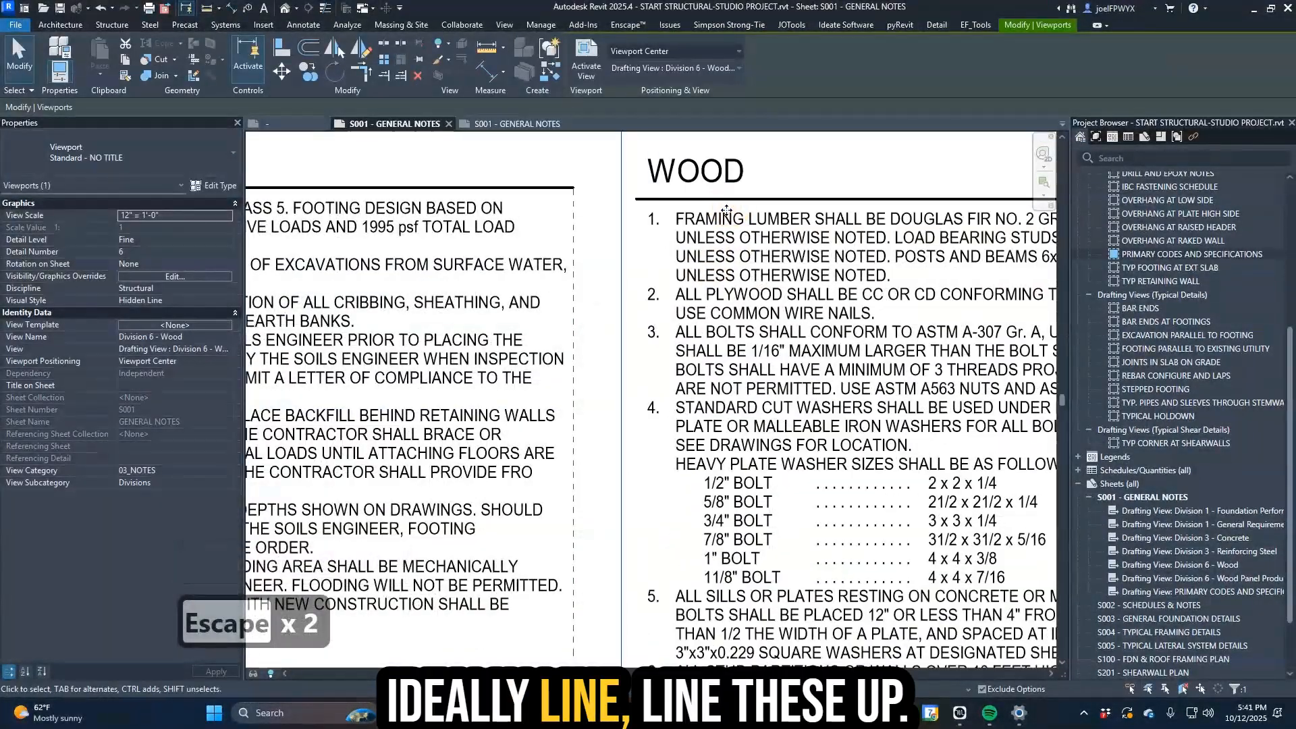
key("shift+Left")
key("Up")
key("Up")
key("Up")
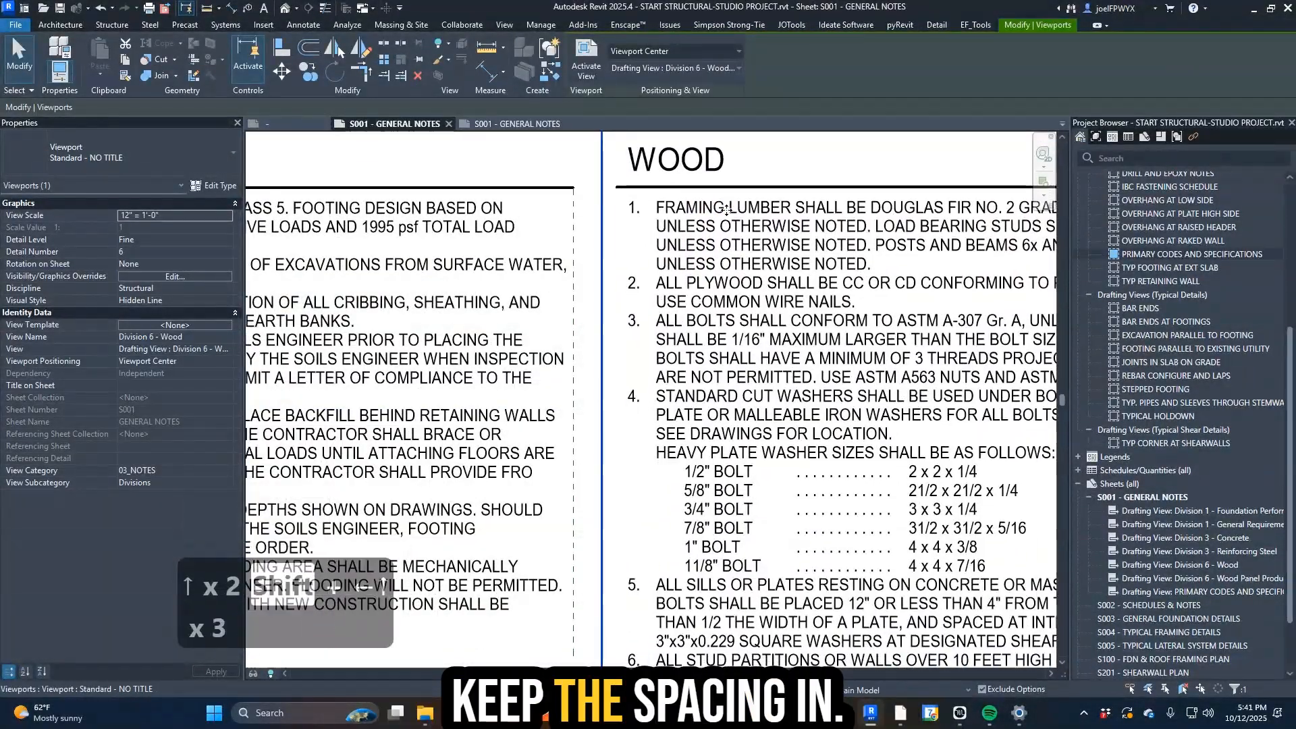
- Move the Wood Panel Product Sheathing viewport closely beneath the Wood notes and nudge it into line with that column's edge
scroll(726, 210, "down", 8)
key("Escape")
left_click(830, 318)
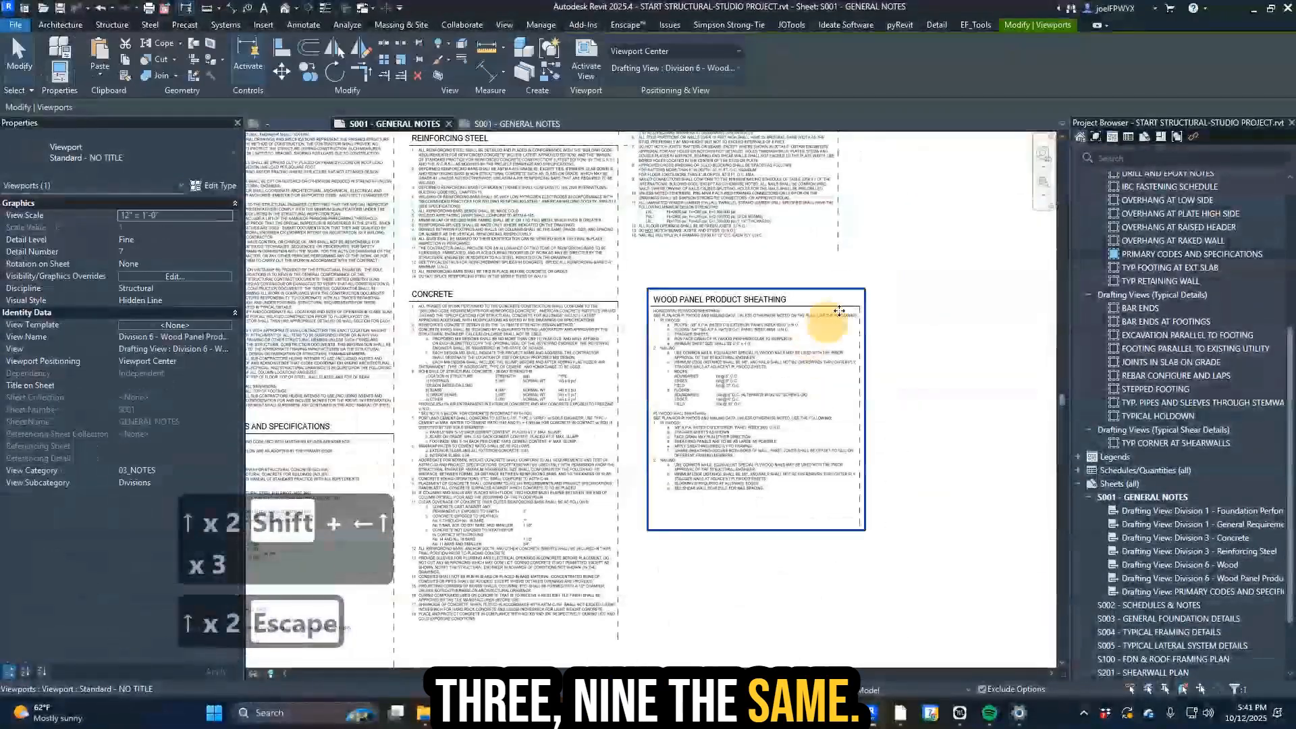
scroll(780, 279, "up", 5)
middle_click_drag(781, 279, 782, 415)
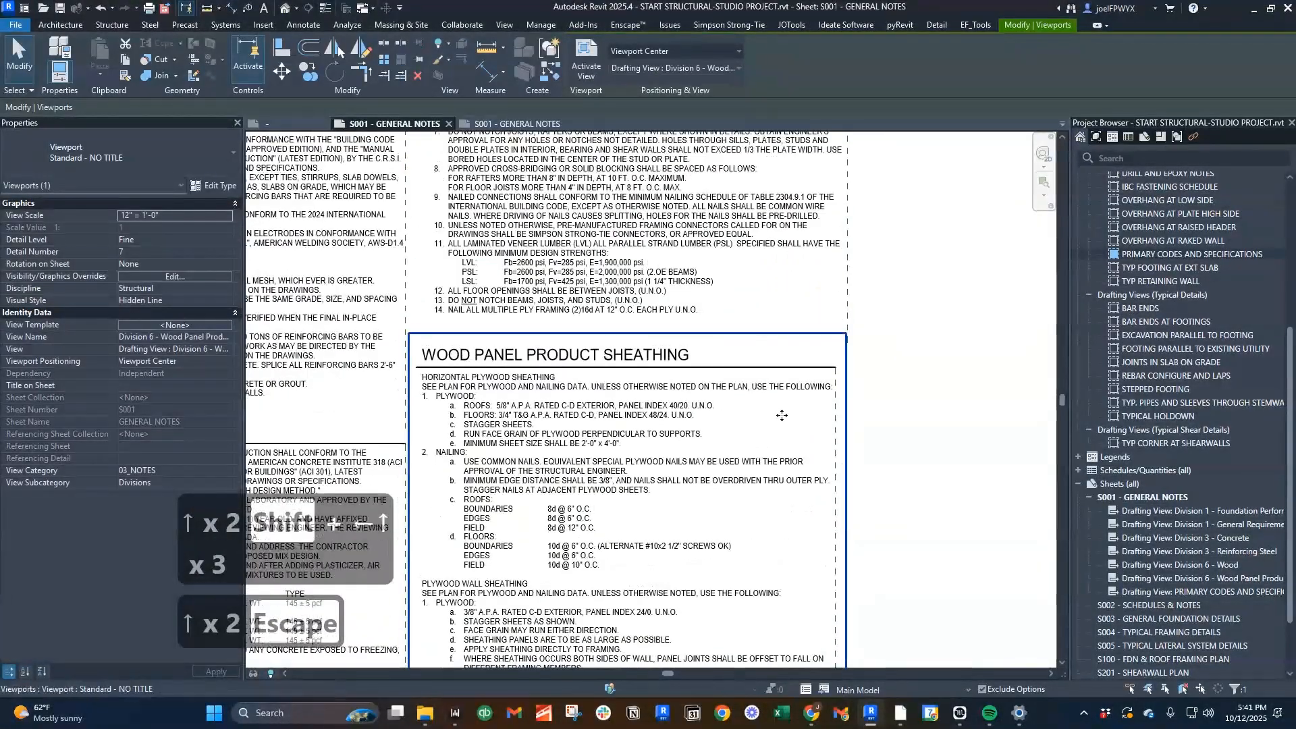
key("shift+Right")
key("Up")
key("Up")
key("Left")
key("Left")
key("Up")
key("Up")
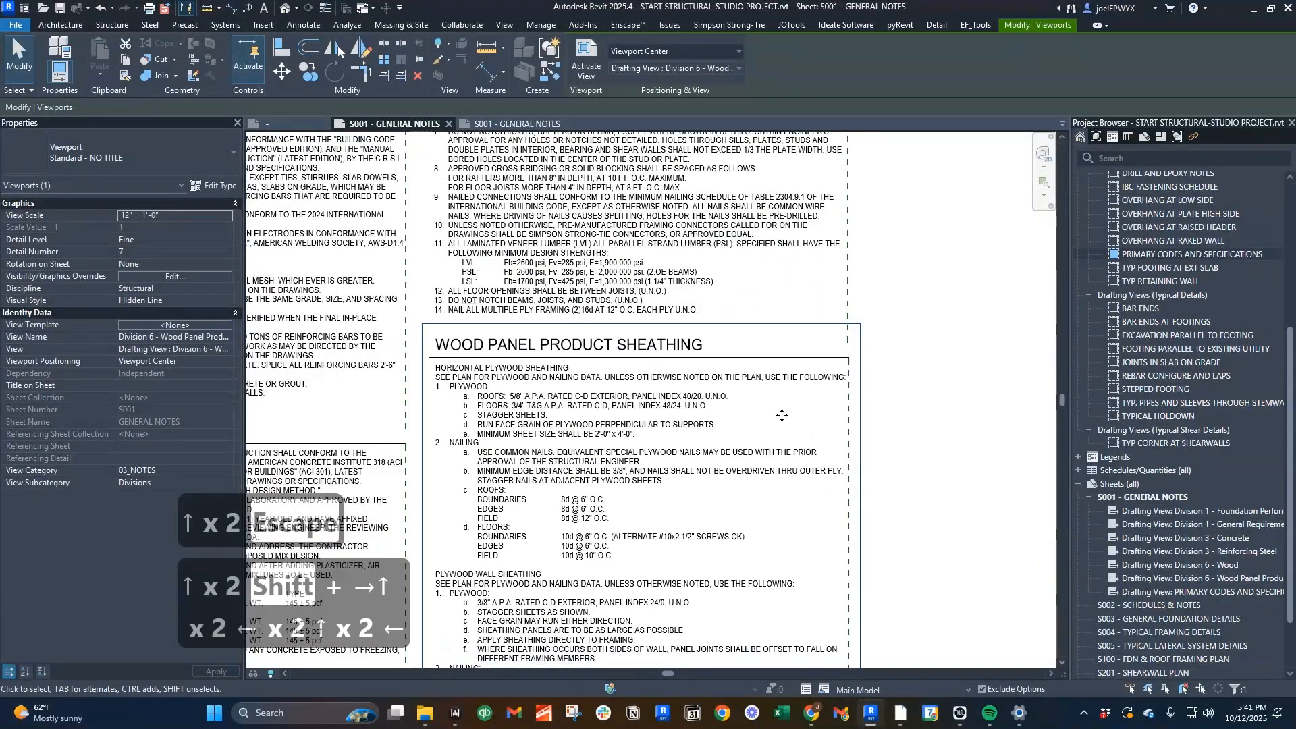
key("Left")
key("Up")
key("Left")
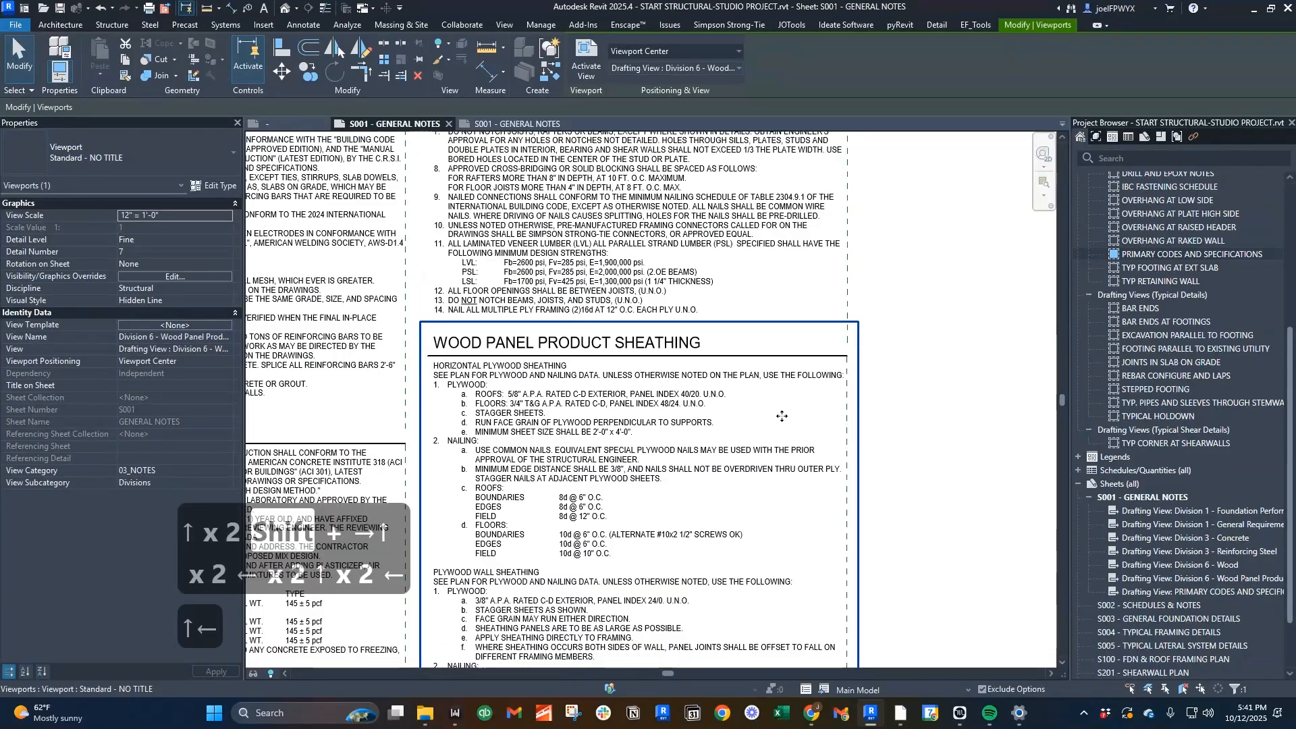
scroll(781, 416, "up", 3)
scroll(867, 416, "down", 5)
key("Escape")
key("Escape")
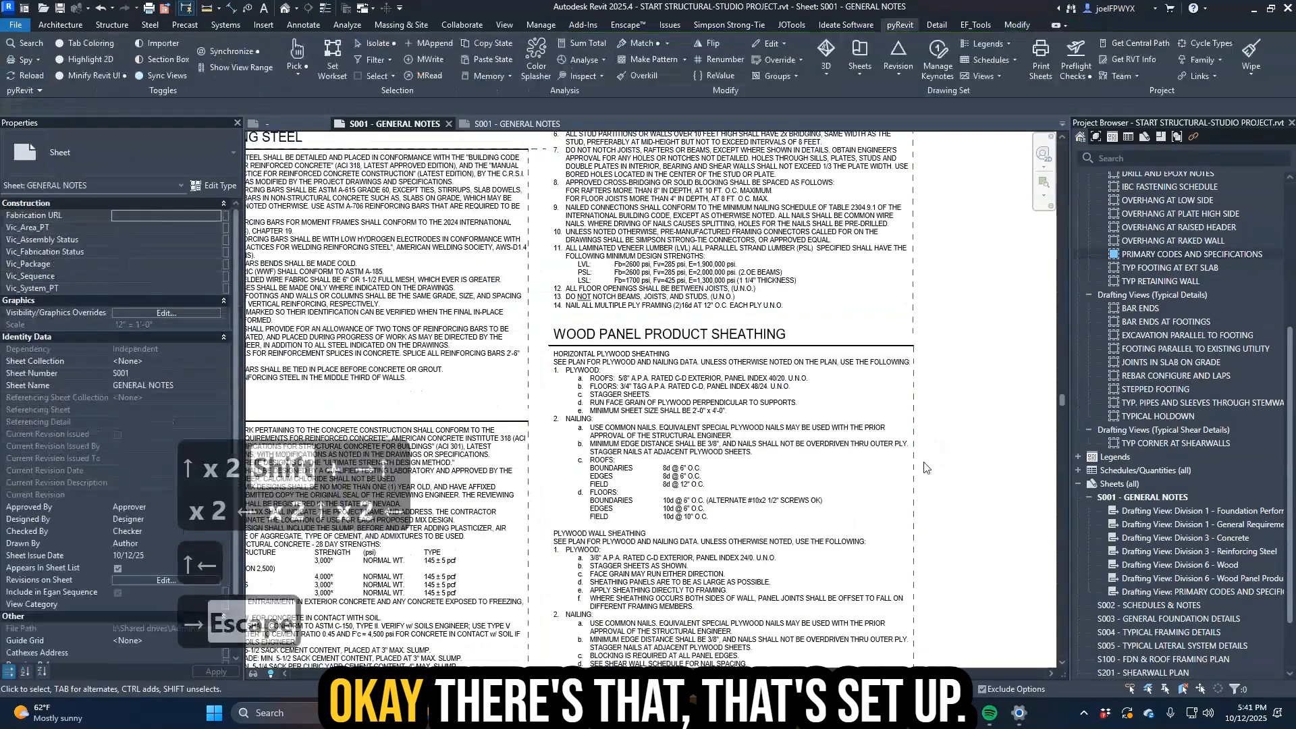
- Save the project with the arranged general notes sheet
key("Escape")
key("Escape")
middle_click_drag(803, 523, 749, 516)
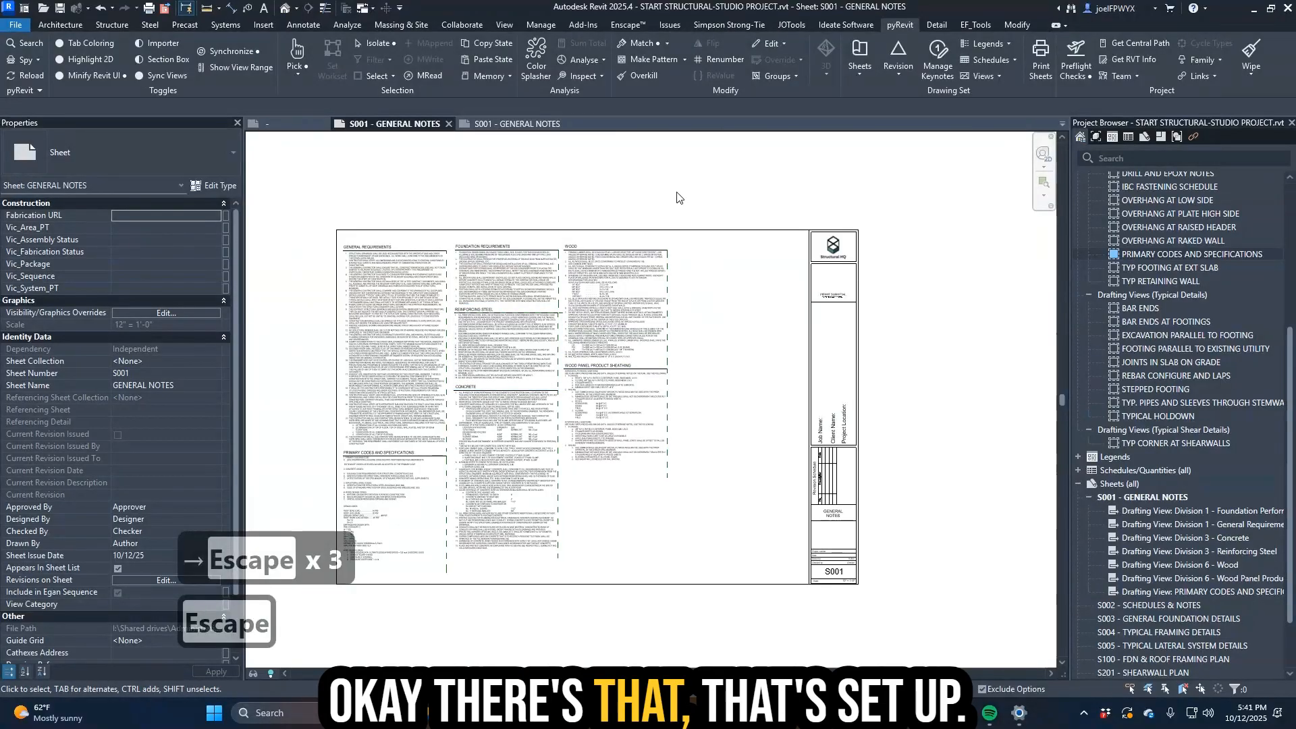
key("ctrl+s")
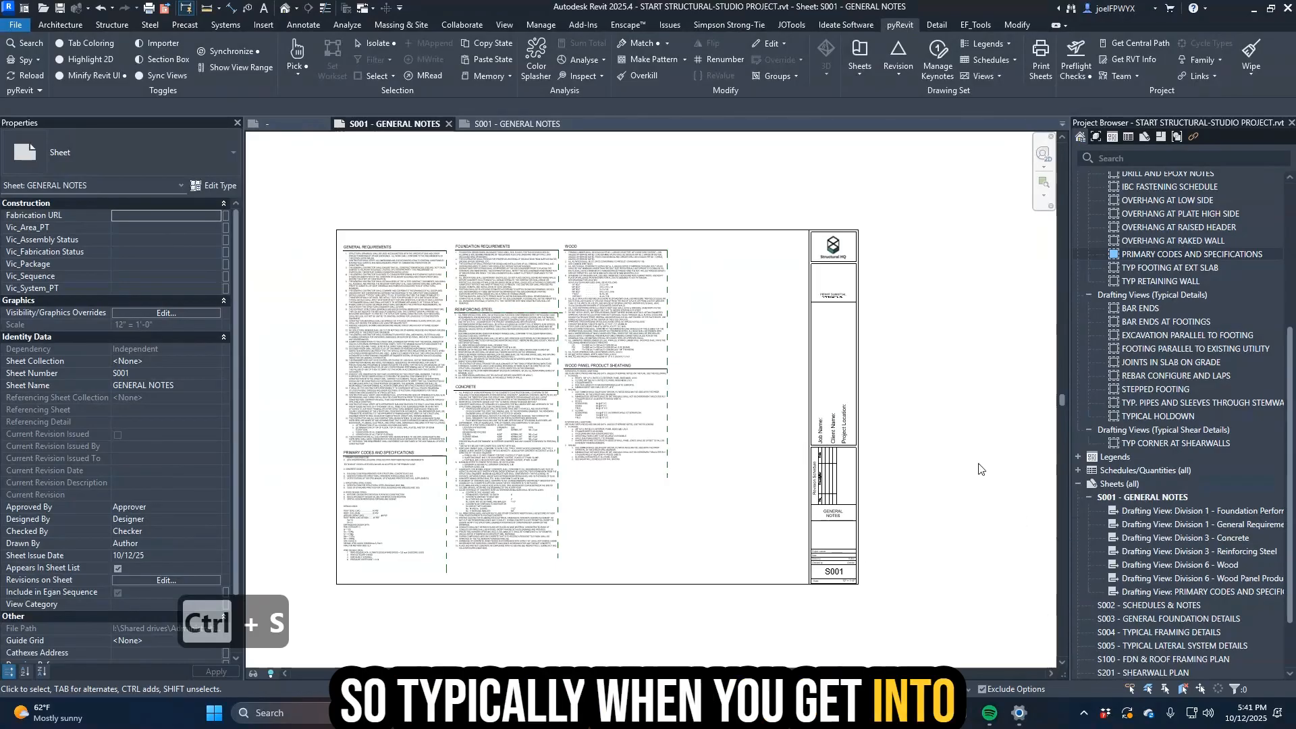
- Open sheet S002 - SCHEDULES & NOTES, place the Abbreviations drafting view and move it into the sheet's upper corner beside the title block
left_click(1089, 497)
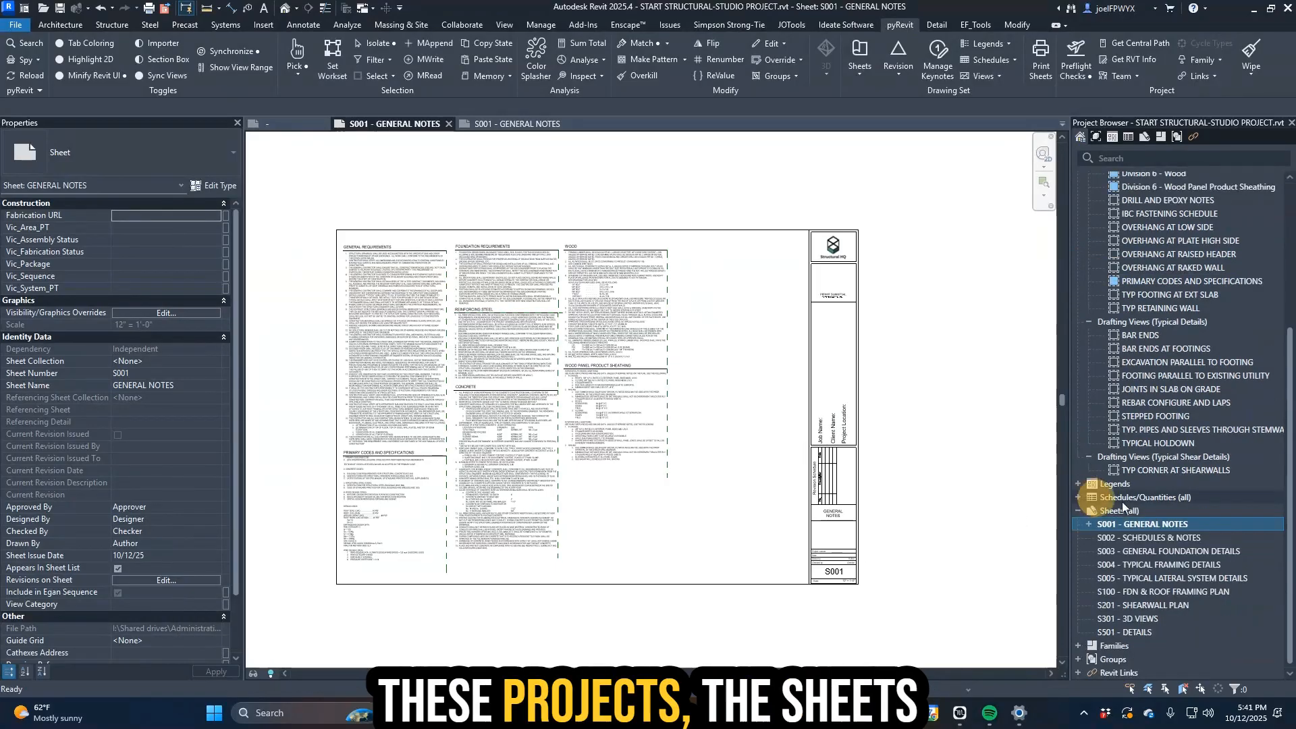
double_click(1136, 534)
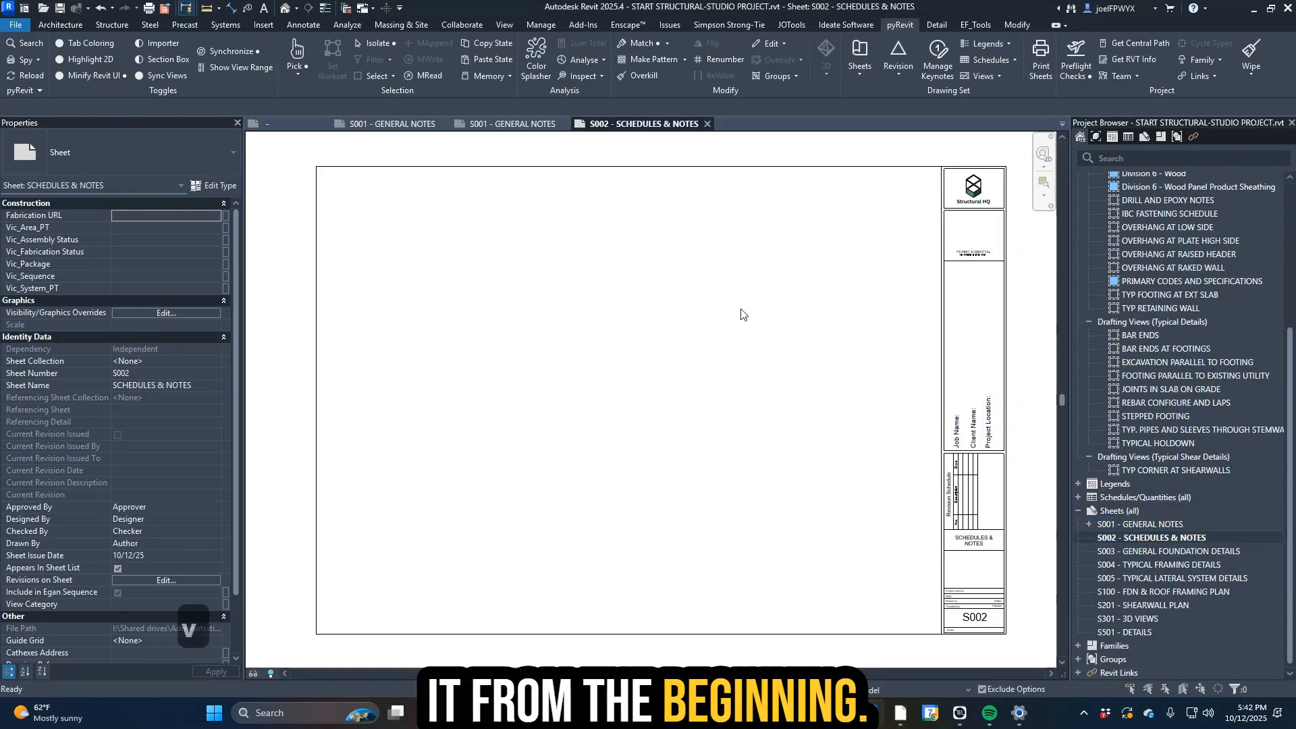
type("ABB")
key("Return")
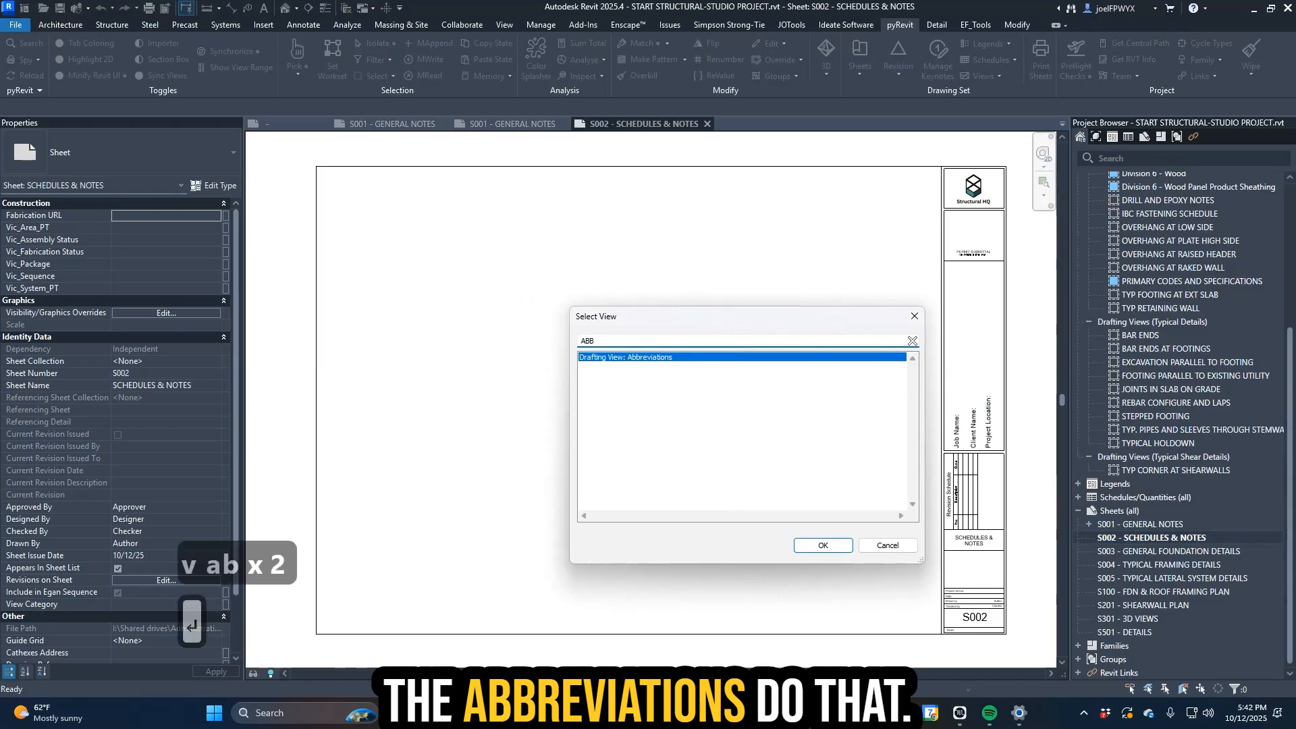
left_click(801, 385)
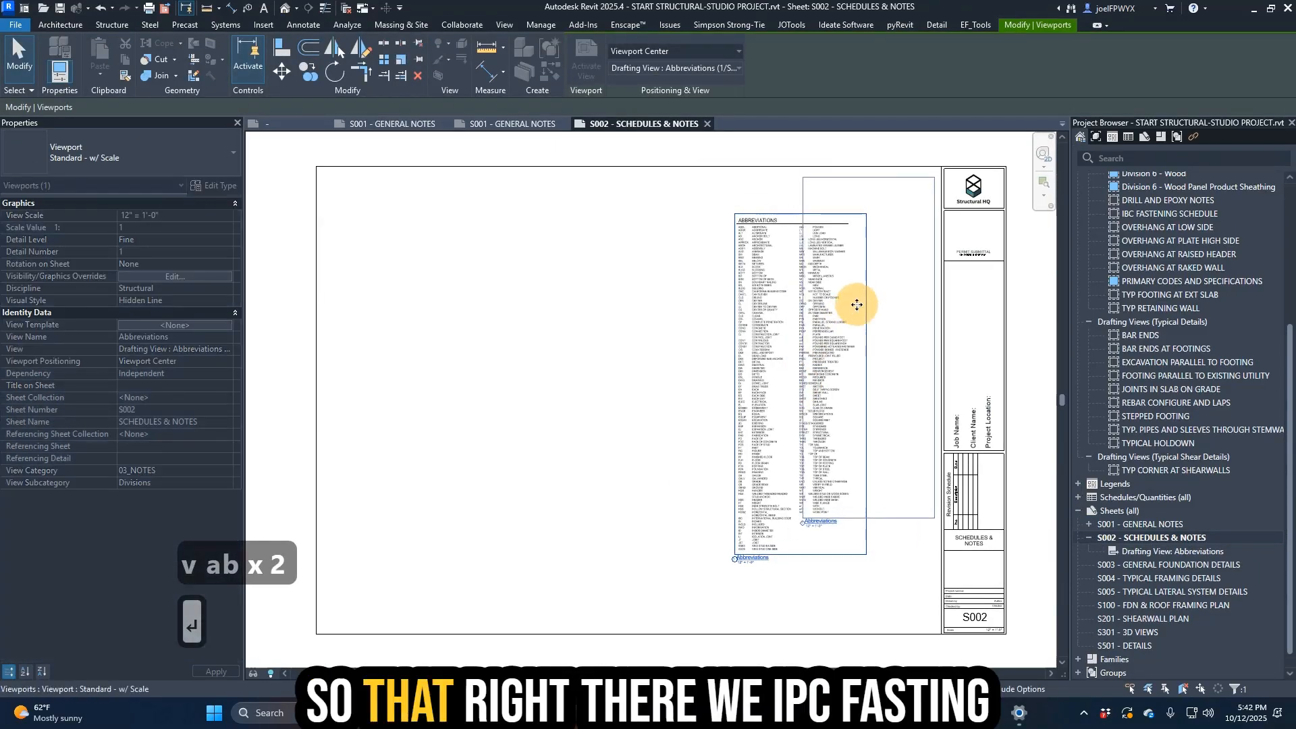
left_click_drag(856, 304, 857, 305)
key("Escape")
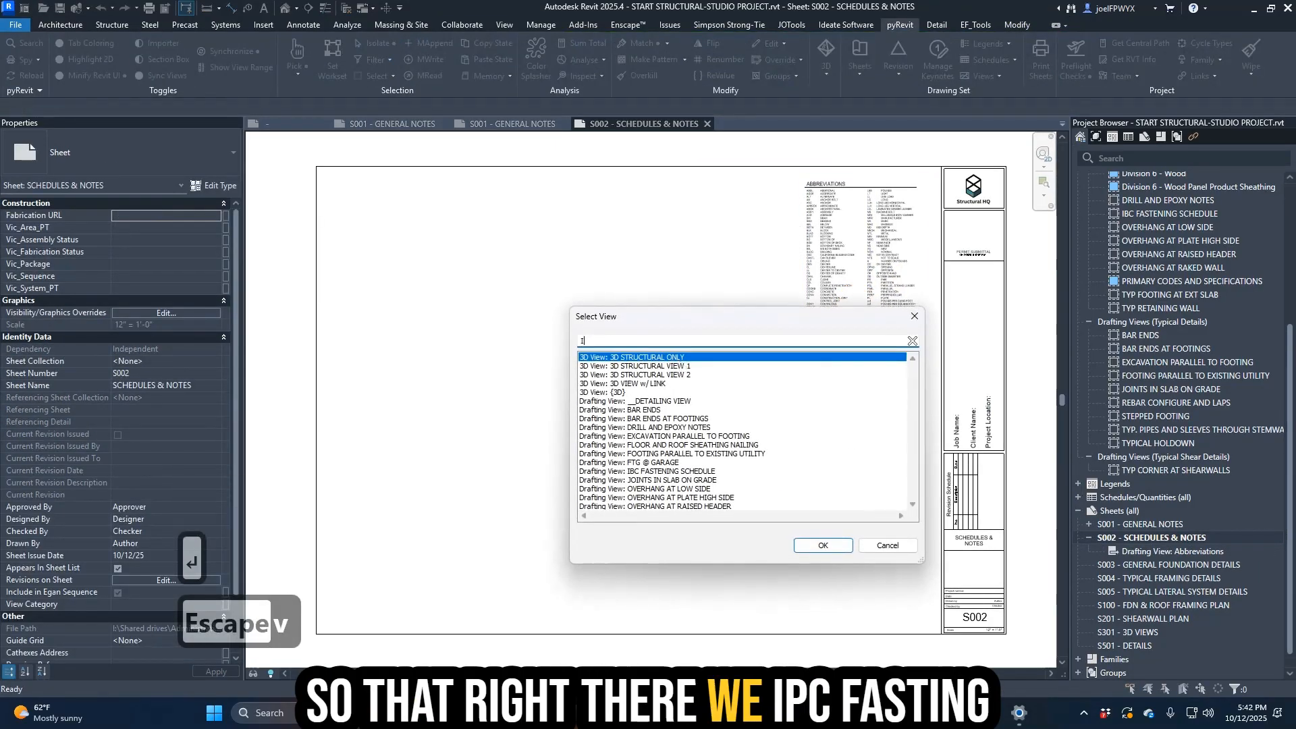
- Place the IBC FASTENING SCHEDULE drafting view on the sheet, in the area left of the Abbreviations
type("IBC")
key("Return")
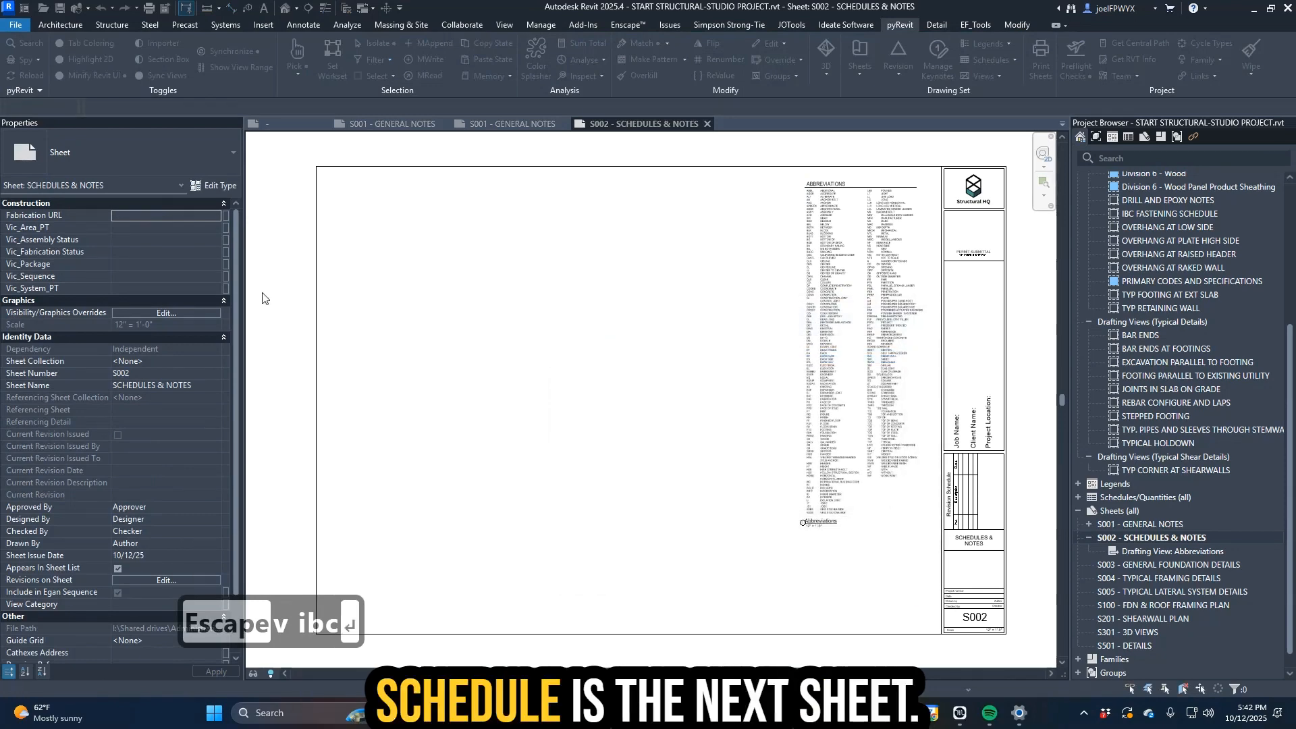
left_click(621, 398)
key("Escape")
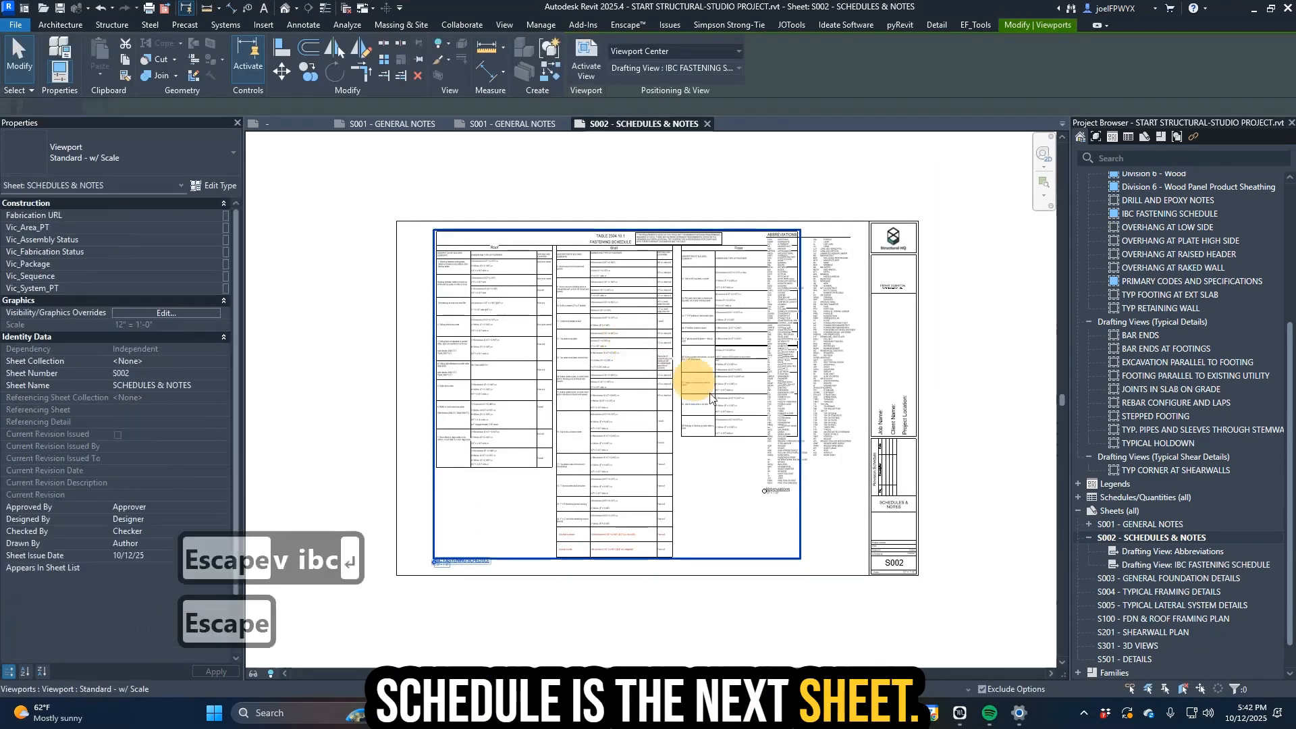
- Change both the Abbreviations and IBC fastening schedule viewports to the Standard - NO TITLE type
left_click(455, 411)
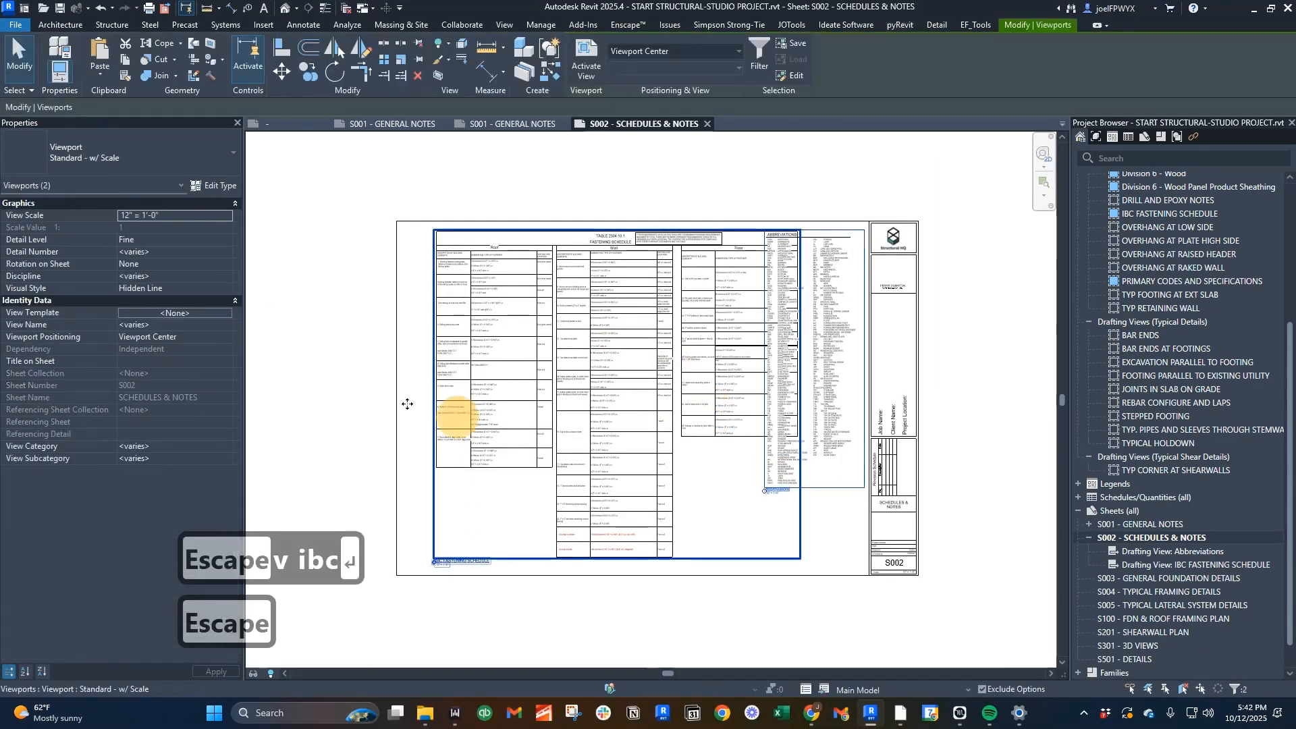
left_click(151, 152)
left_click(105, 225)
key("Escape")
key("Escape")
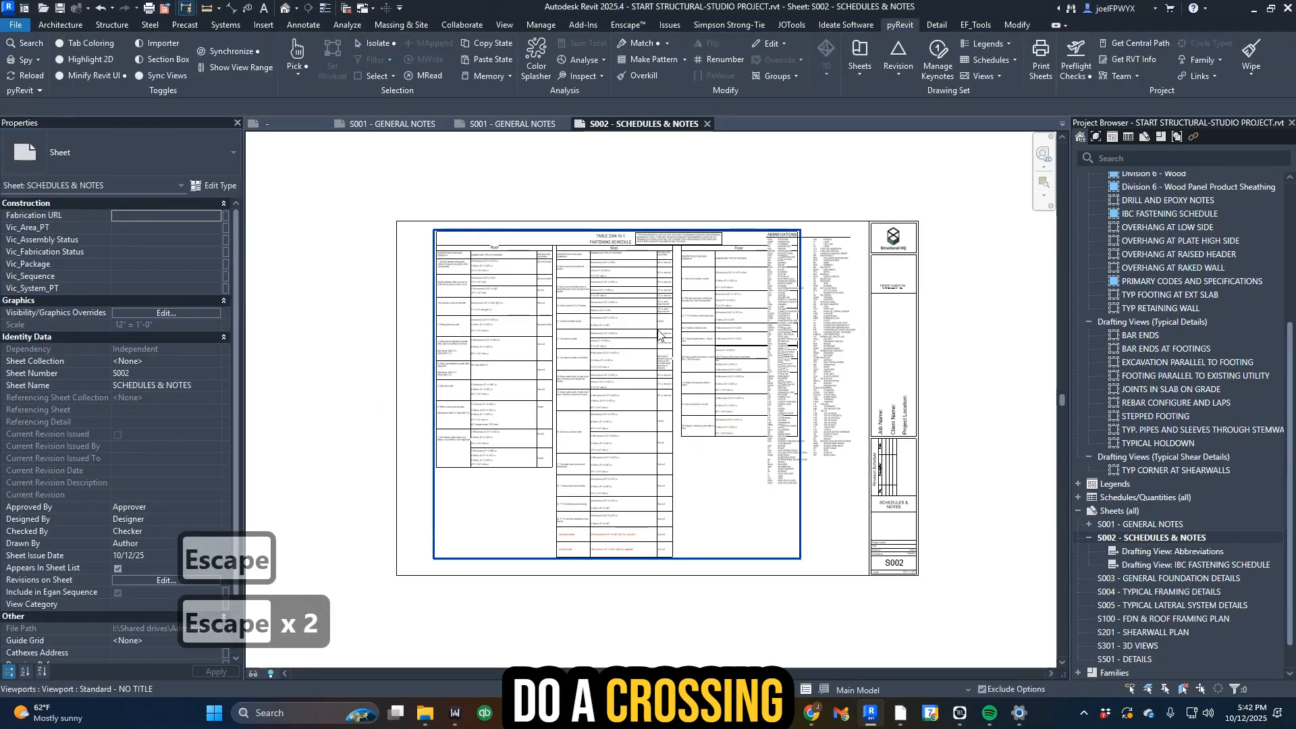
- Nudge the IBC fastening schedule viewport up and left until it sits close to the sheet's upper-left border corner
left_click(628, 304)
scroll(627, 301, "up", 2)
key("shift+Left")
key("shift+Down")
key("shift+Down")
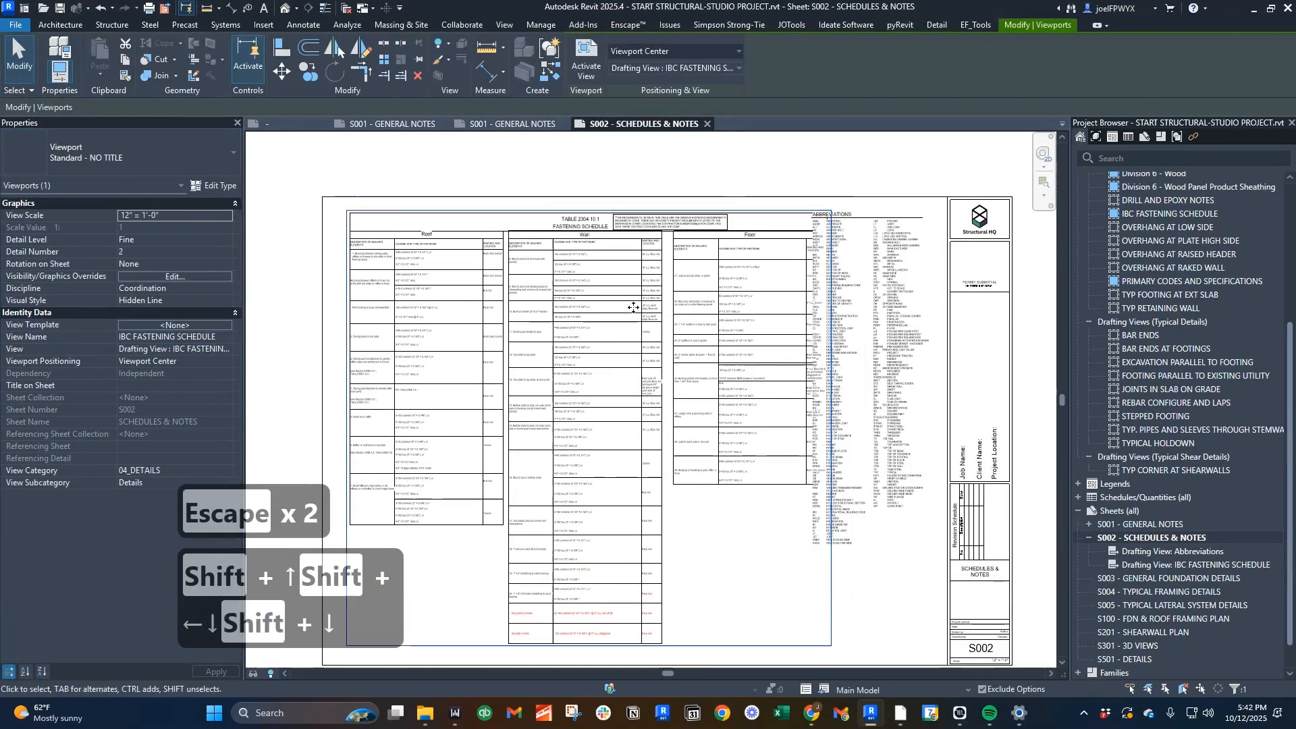
key("Left")
key("Up")
key("Up")
key("Up")
key("Left")
key("Left")
key("Left")
key("Left")
key("Left")
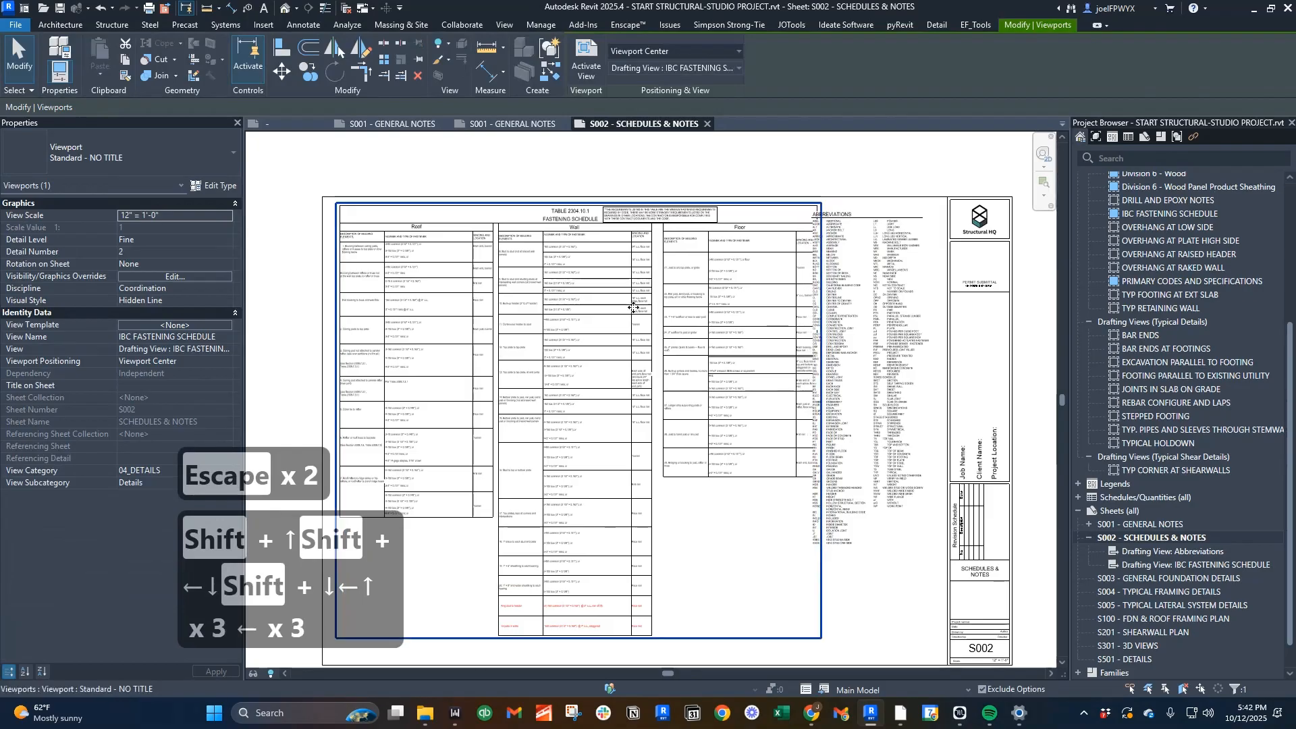
key("Up")
key("Up")
key("Escape")
key("Escape")
- Nudge the Abbreviations viewport closer to the title block, line its heading up with the fastening schedule's header, and save the project
scroll(1012, 242, "up", 2)
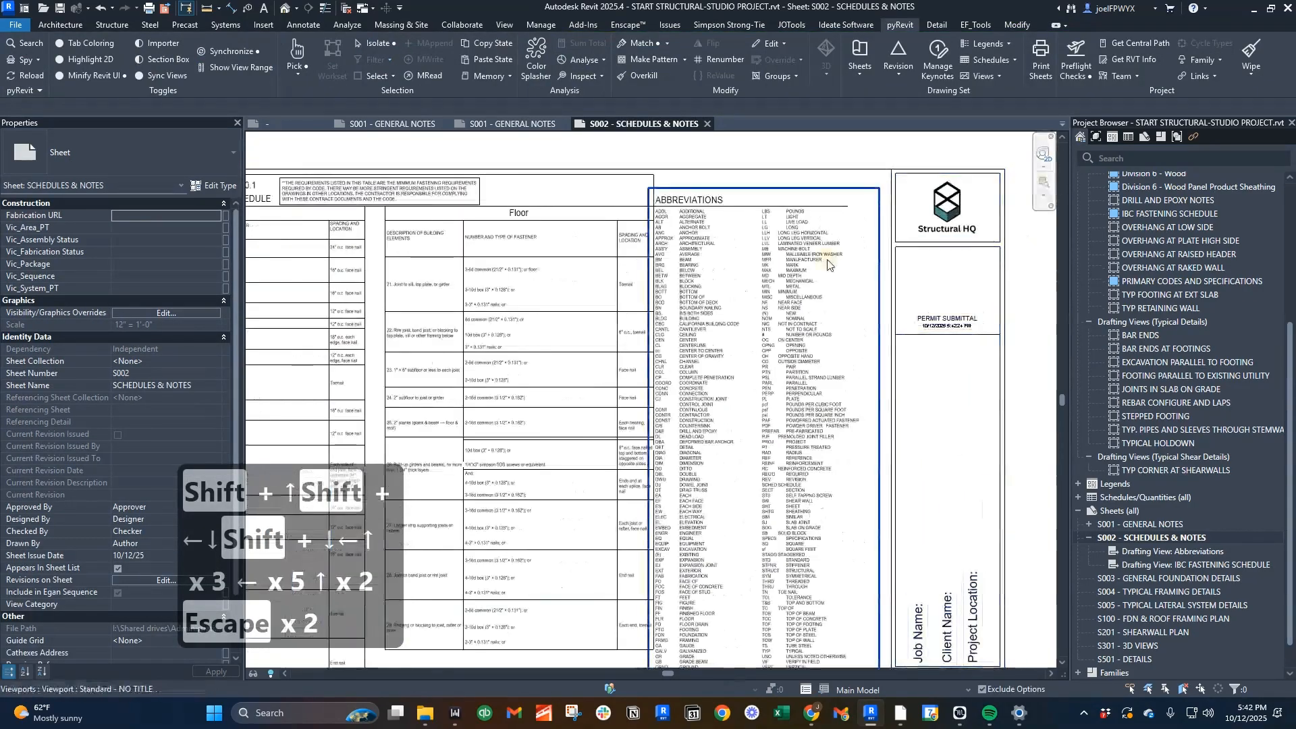
left_click(827, 260)
key("Right")
key("Right")
key("Right")
key("Right")
key("Right")
key("Right")
key("Right")
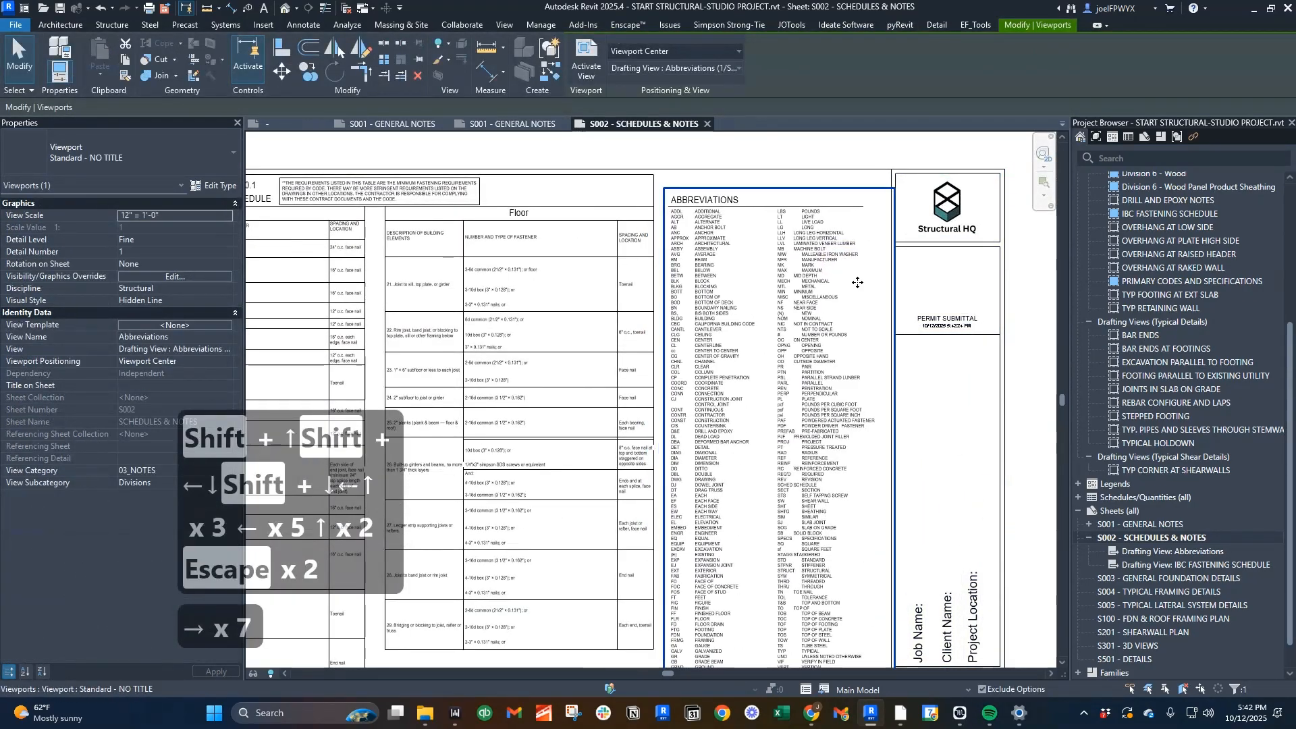
scroll(866, 297, "down", 2)
scroll(705, 311, "up", 3)
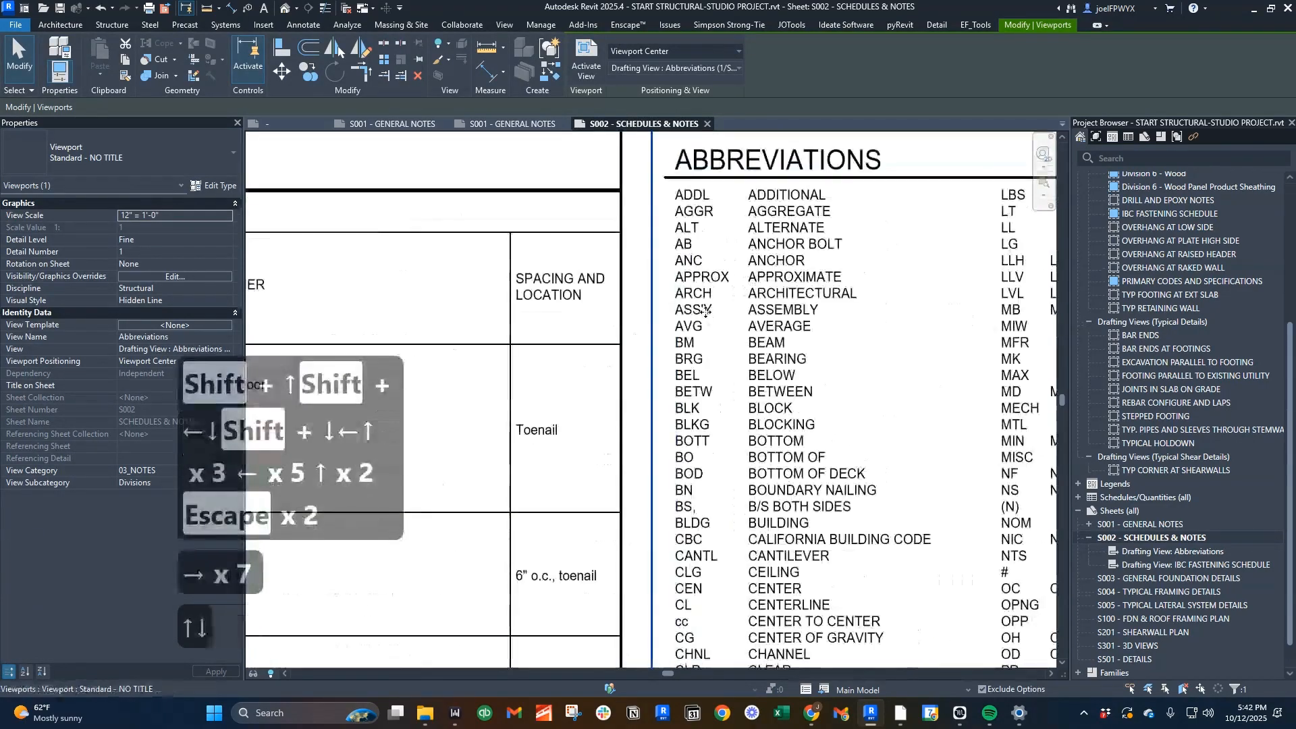
key("Down")
key("Down")
key("Down")
key("Down")
scroll(705, 311, "down", 4)
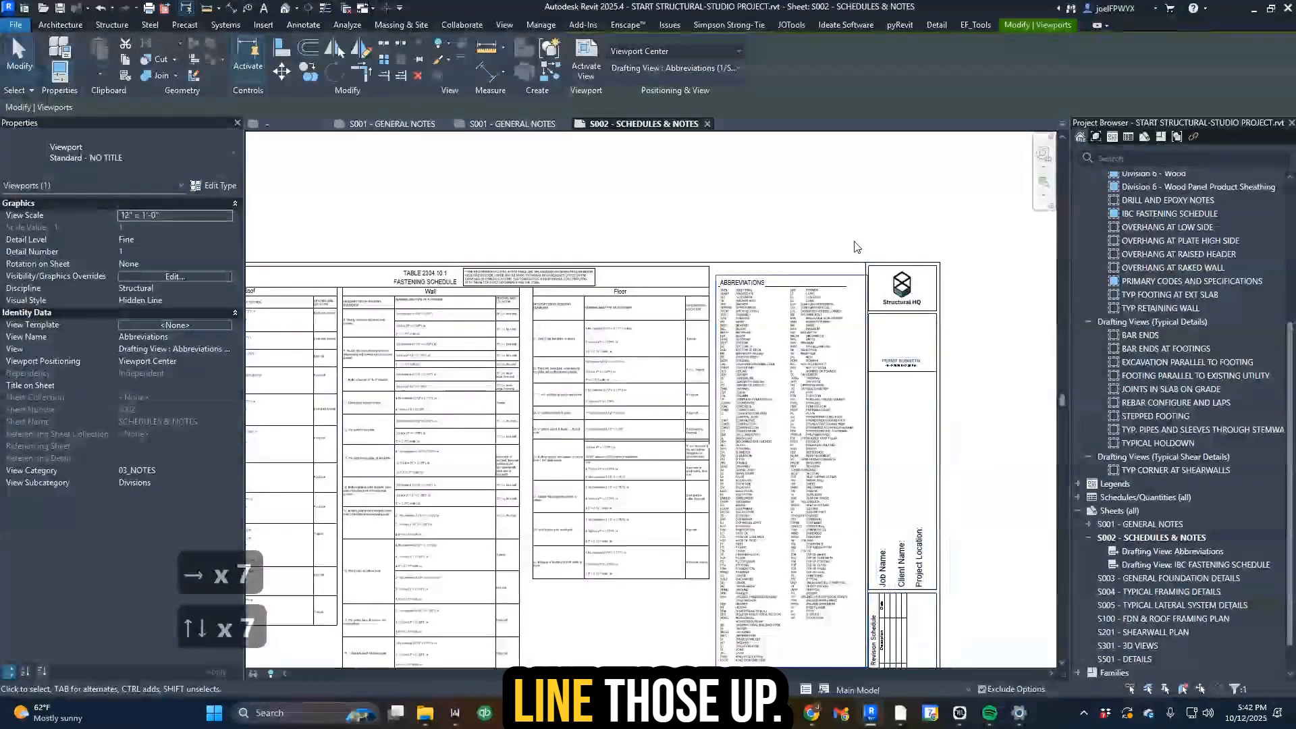
key("Escape")
key("ctrl+s")
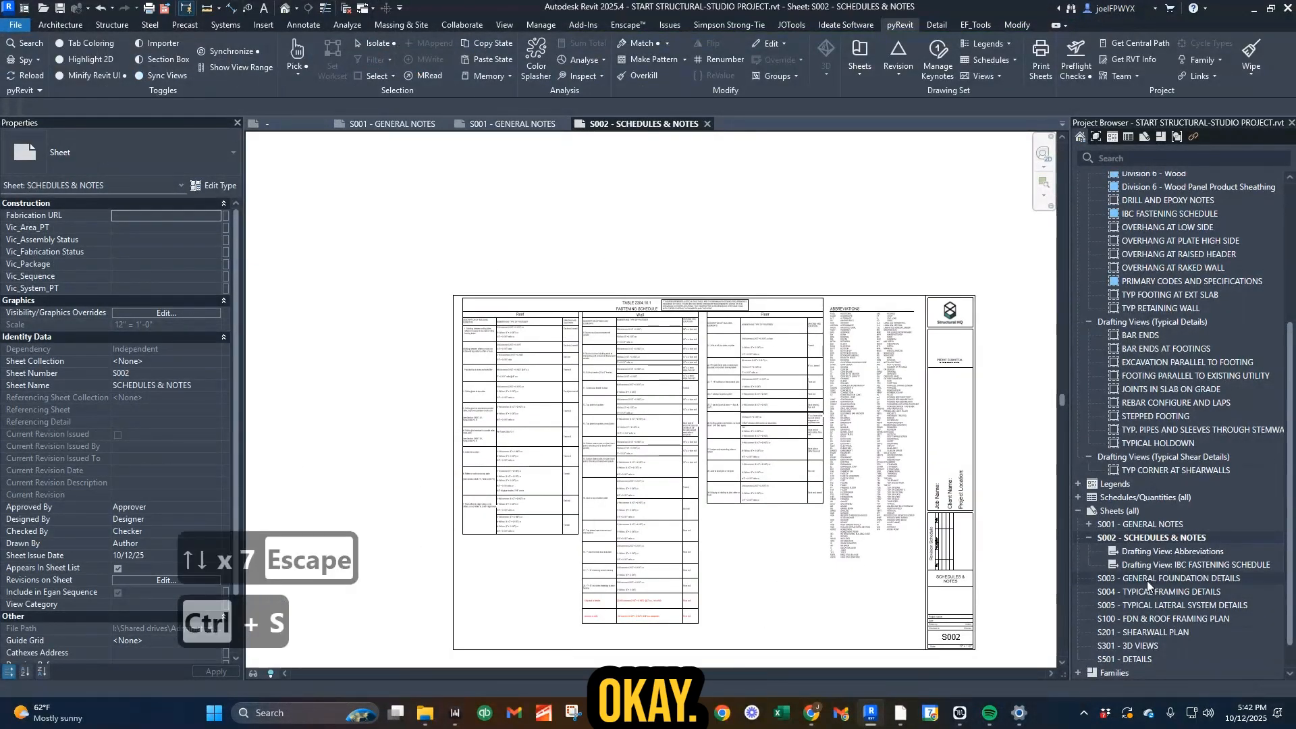
- Open sheet S003 - GENERAL FOUNDATION DETAILS and place the REBAR CONFIGURE AND LAPS drafting view in its upper-left area
double_click(1171, 580)
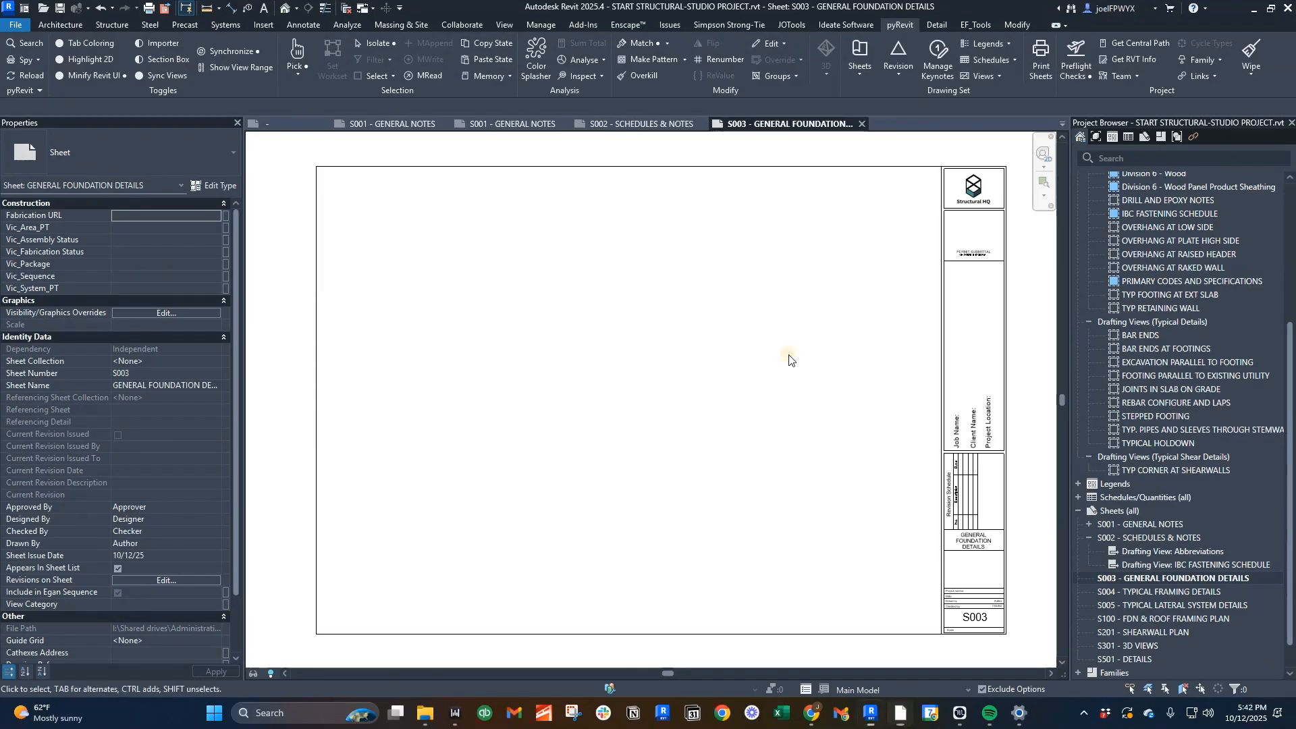
middle_click_drag(717, 348, 728, 377)
type("v")
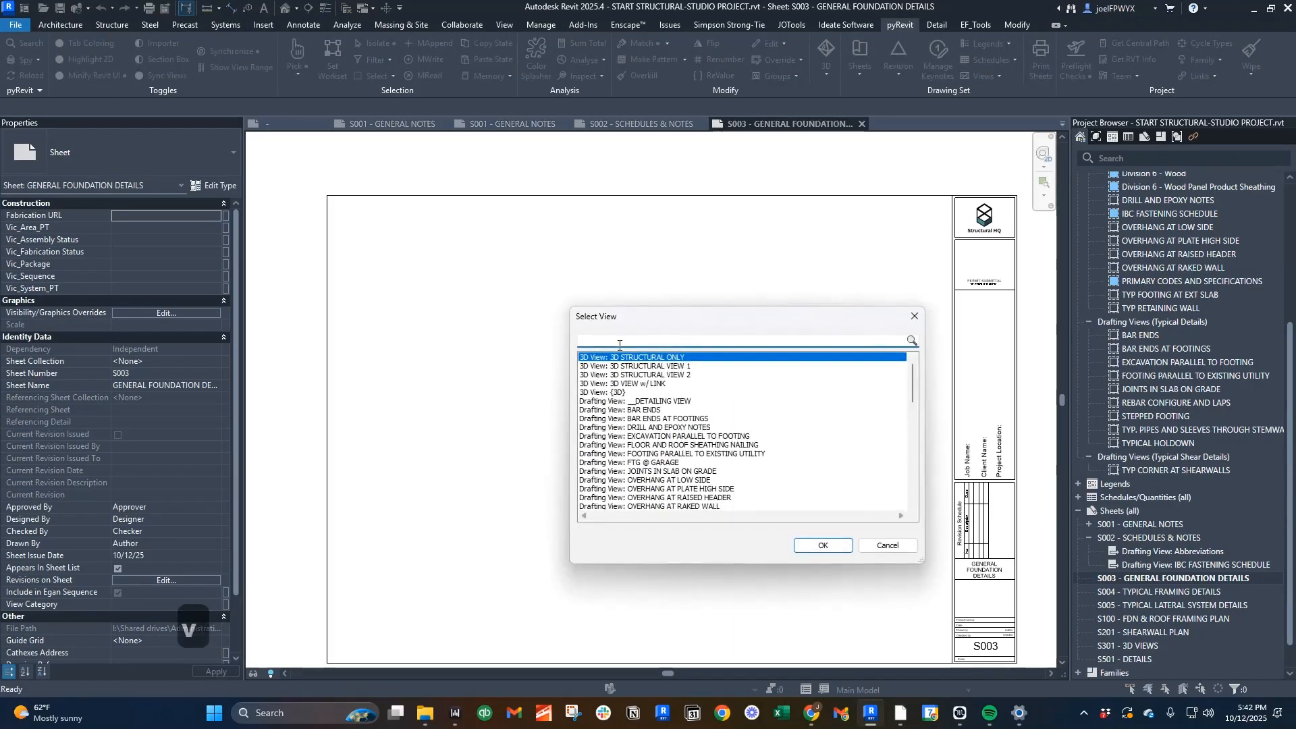
type("RABR")
key("BackSpace")
key("BackSpace")
key("BackSpace")
type("E")
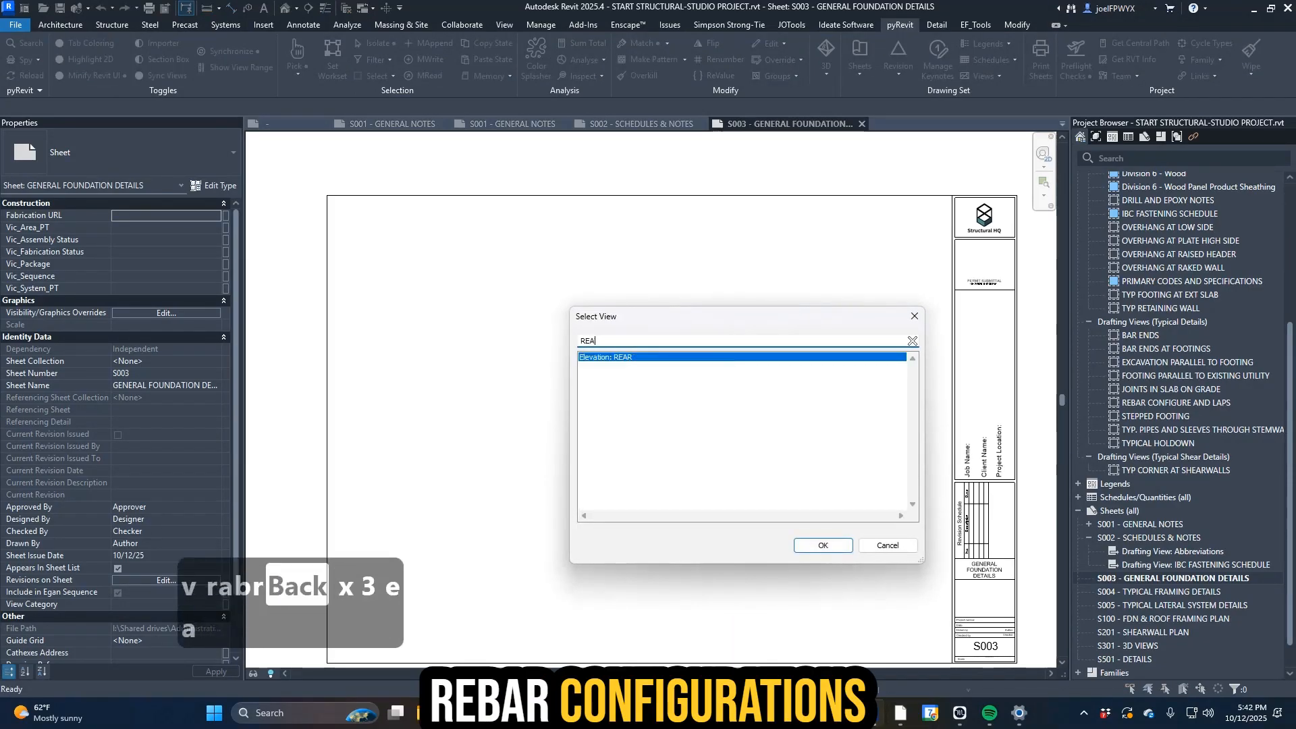
type("A")
key("BackSpace")
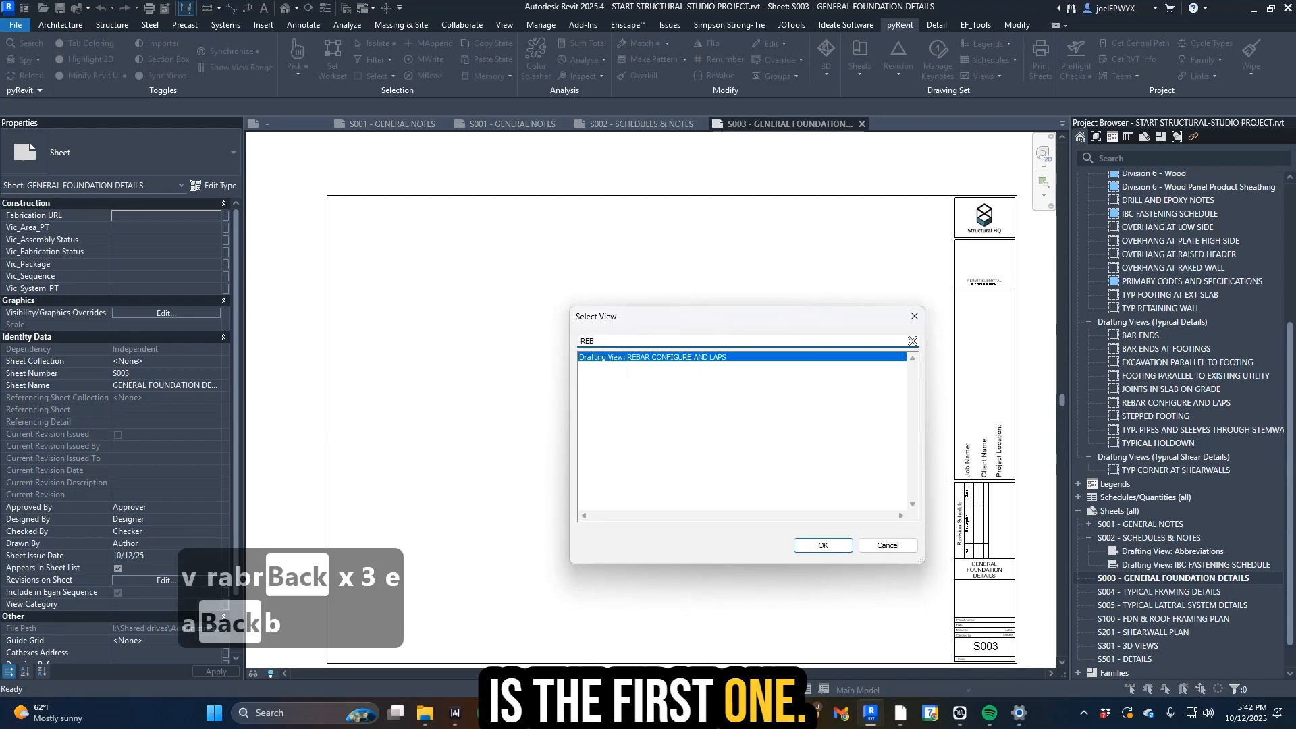
key("Return")
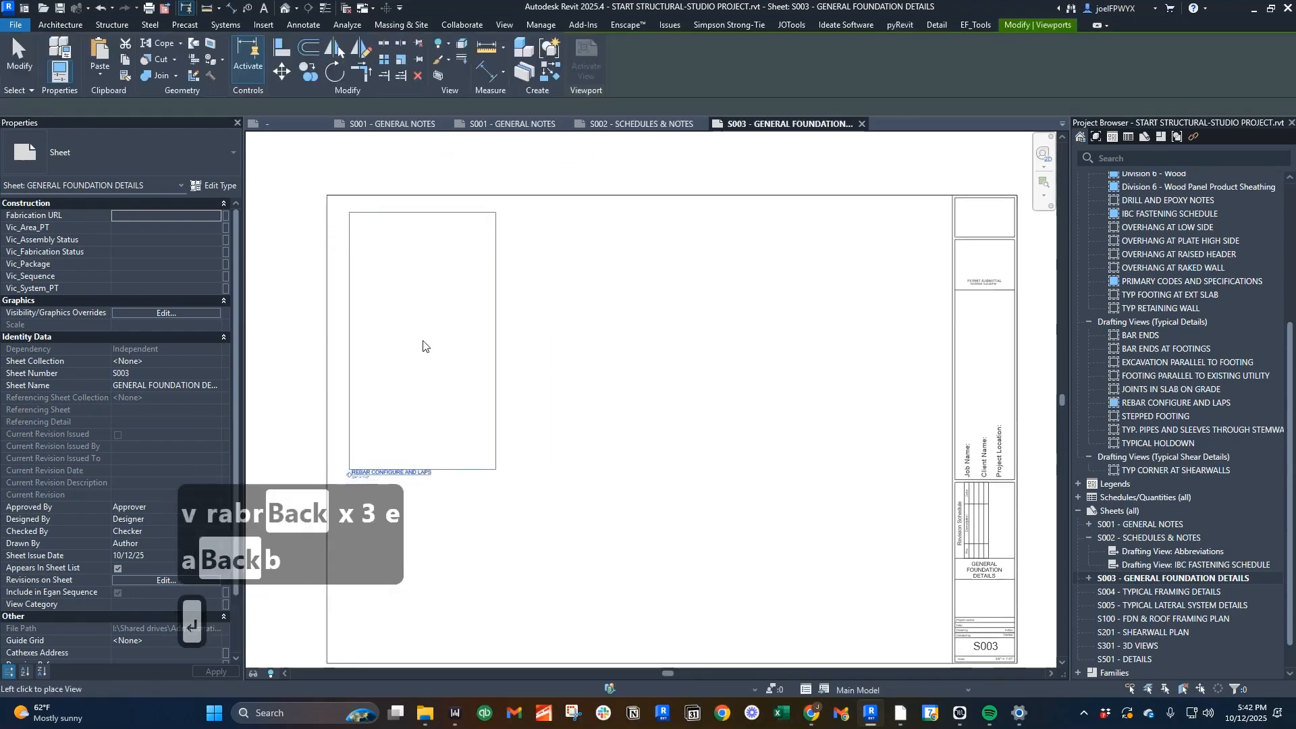
left_click(424, 346)
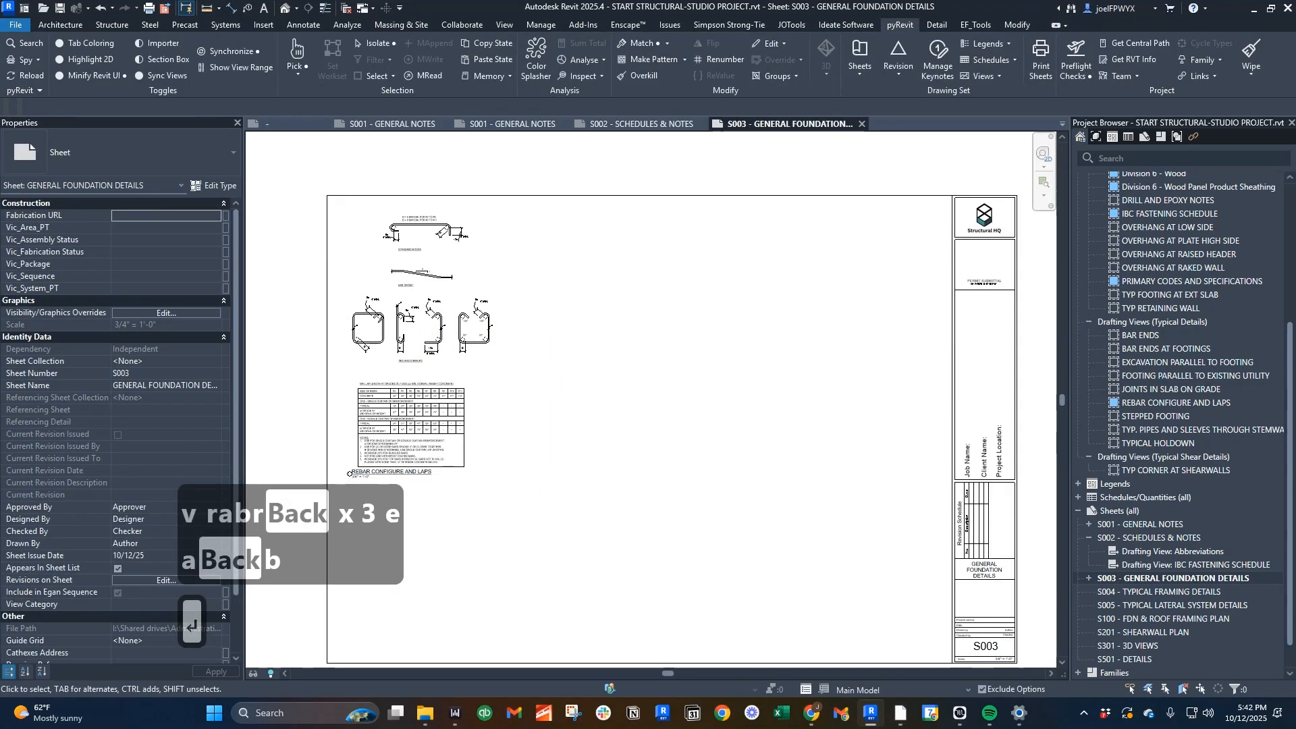
key("ctrl+z")
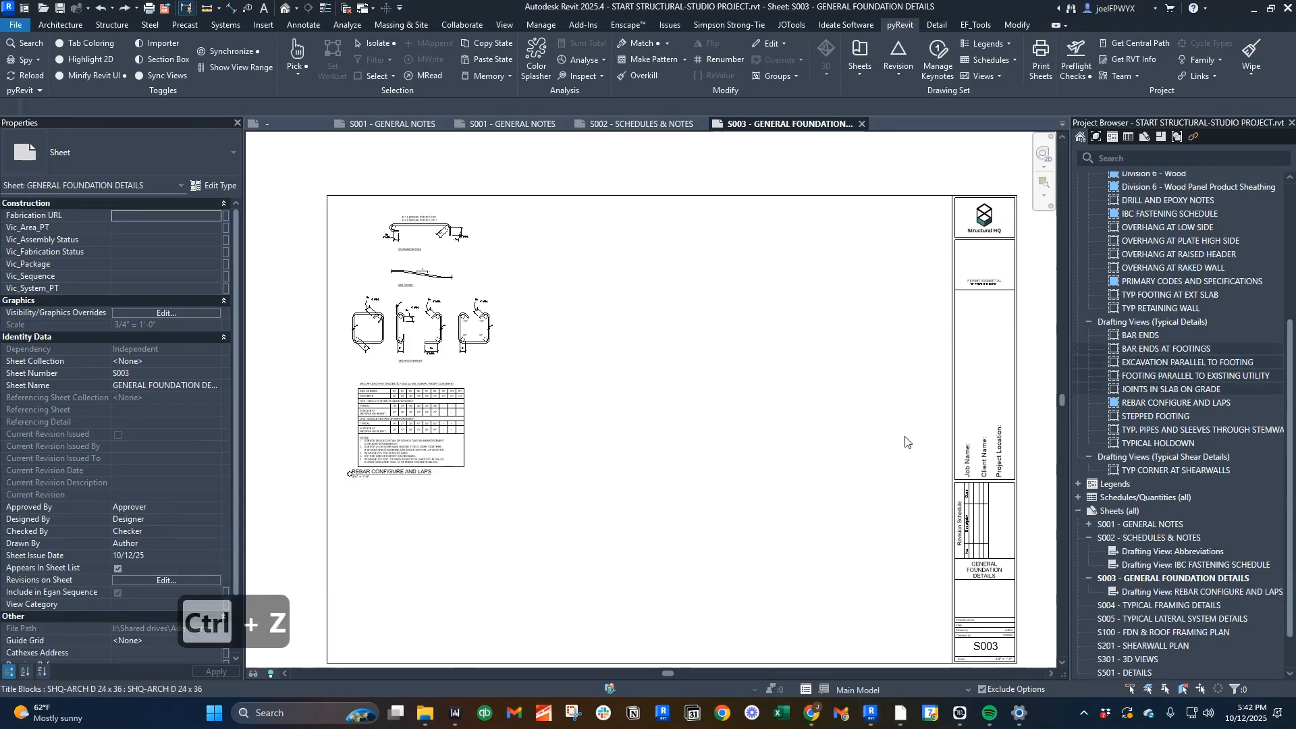
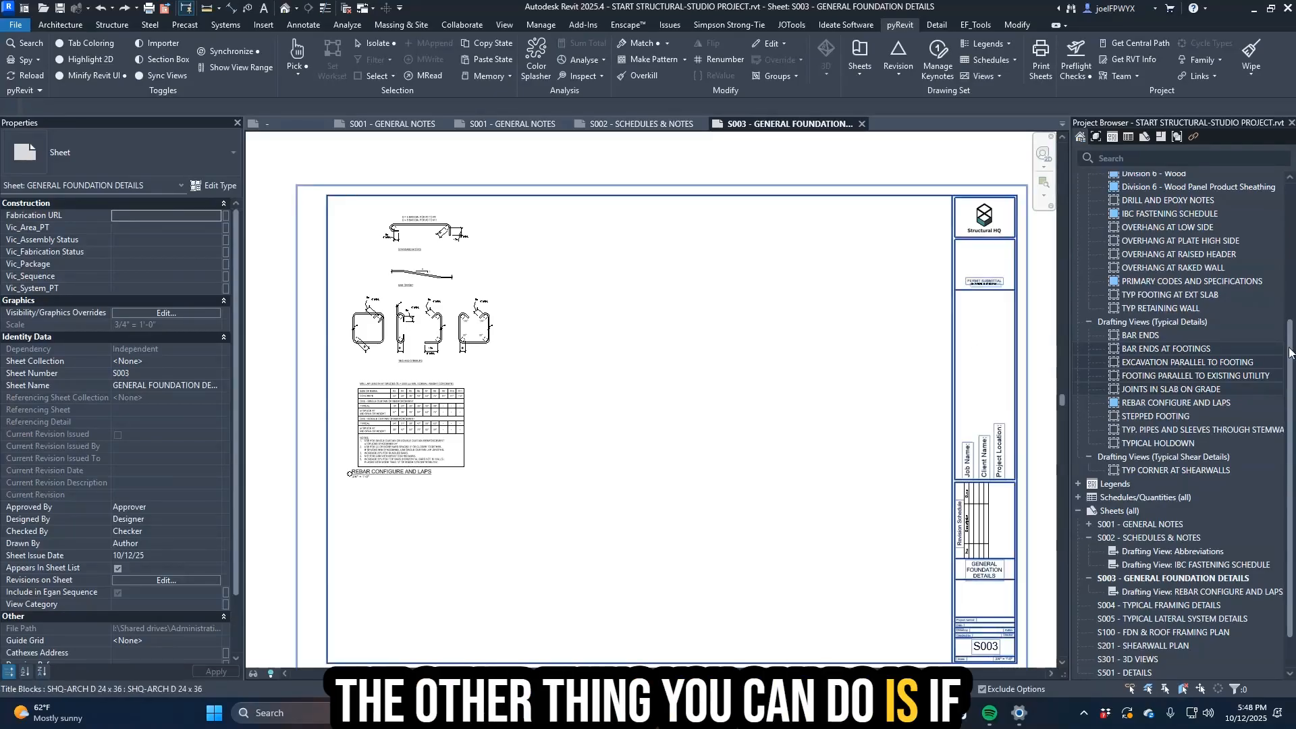
- Place the eight remaining Typical Details drafting views, BAR ENDS through TYPICAL HOLDOWN, together on sheet S003 beside the rebar configuration detail
left_click(1148, 362)
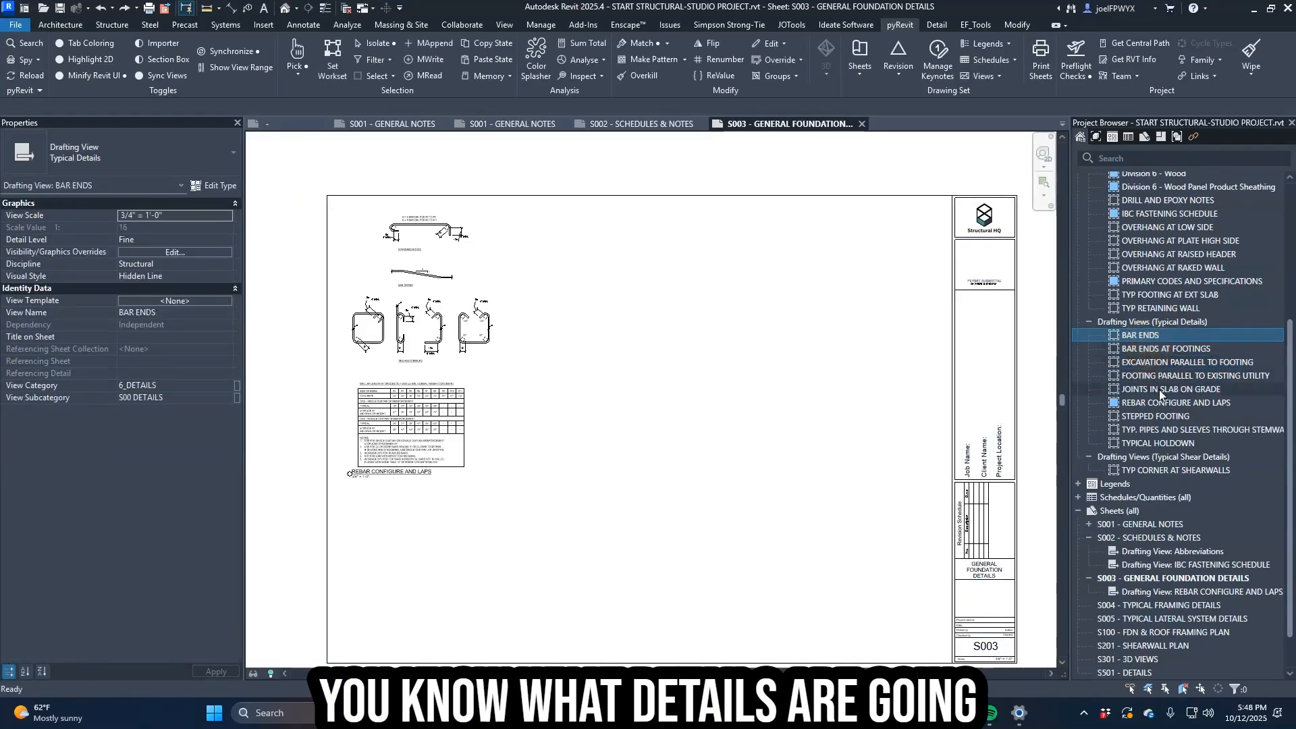
left_click(1160, 390, "shift")
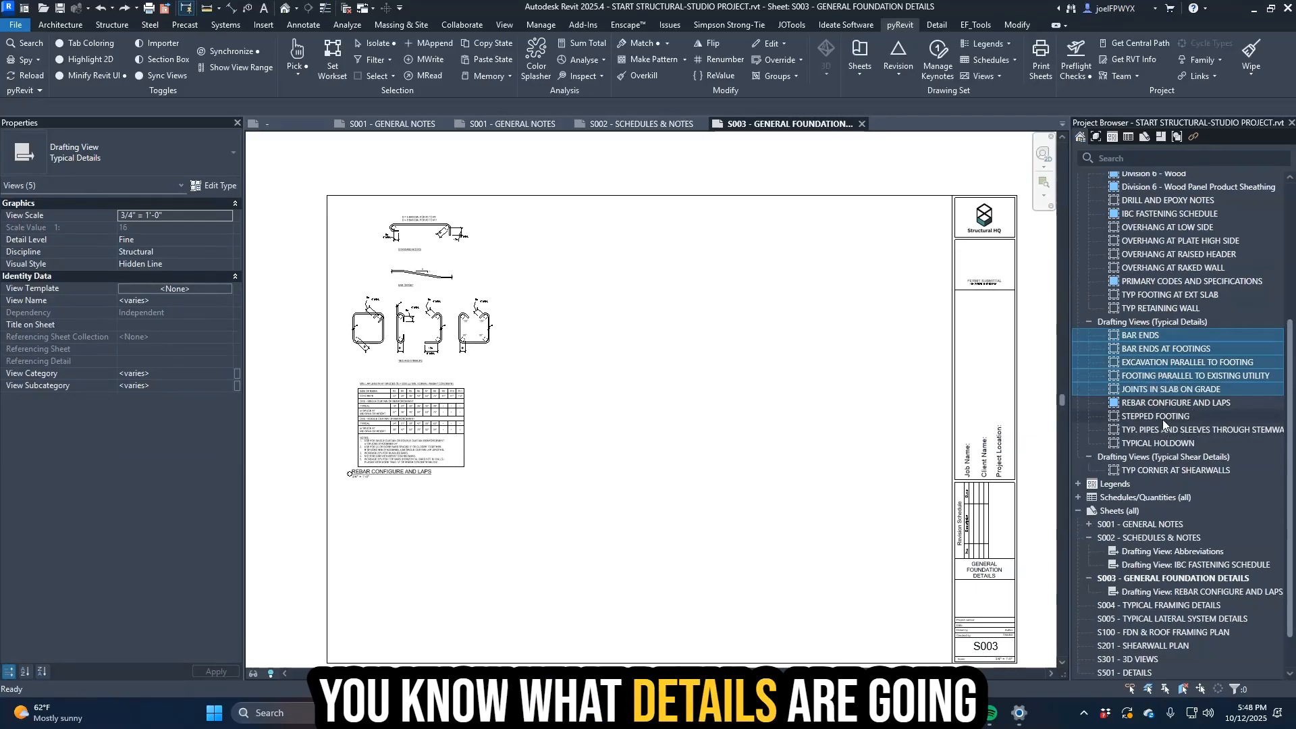
left_click(1162, 417, "ctrl")
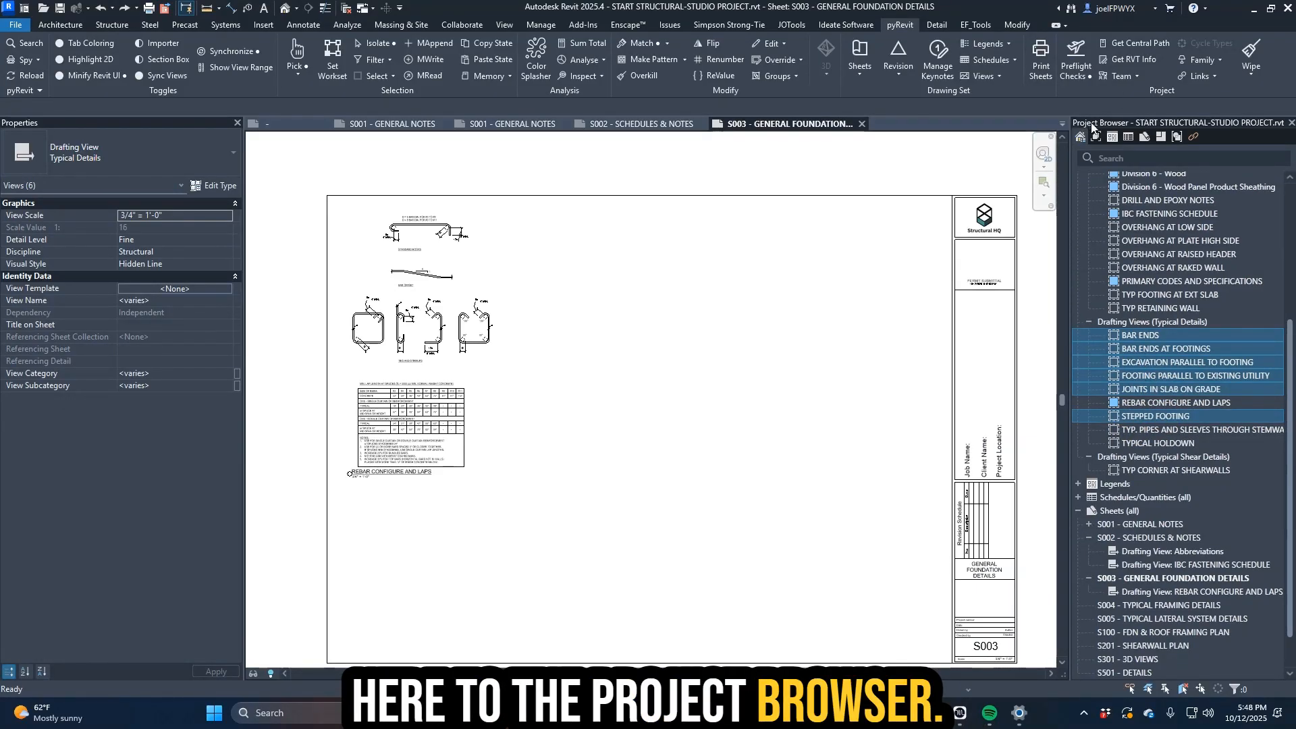
left_click(1155, 432, "ctrl")
left_click(1142, 443, "ctrl")
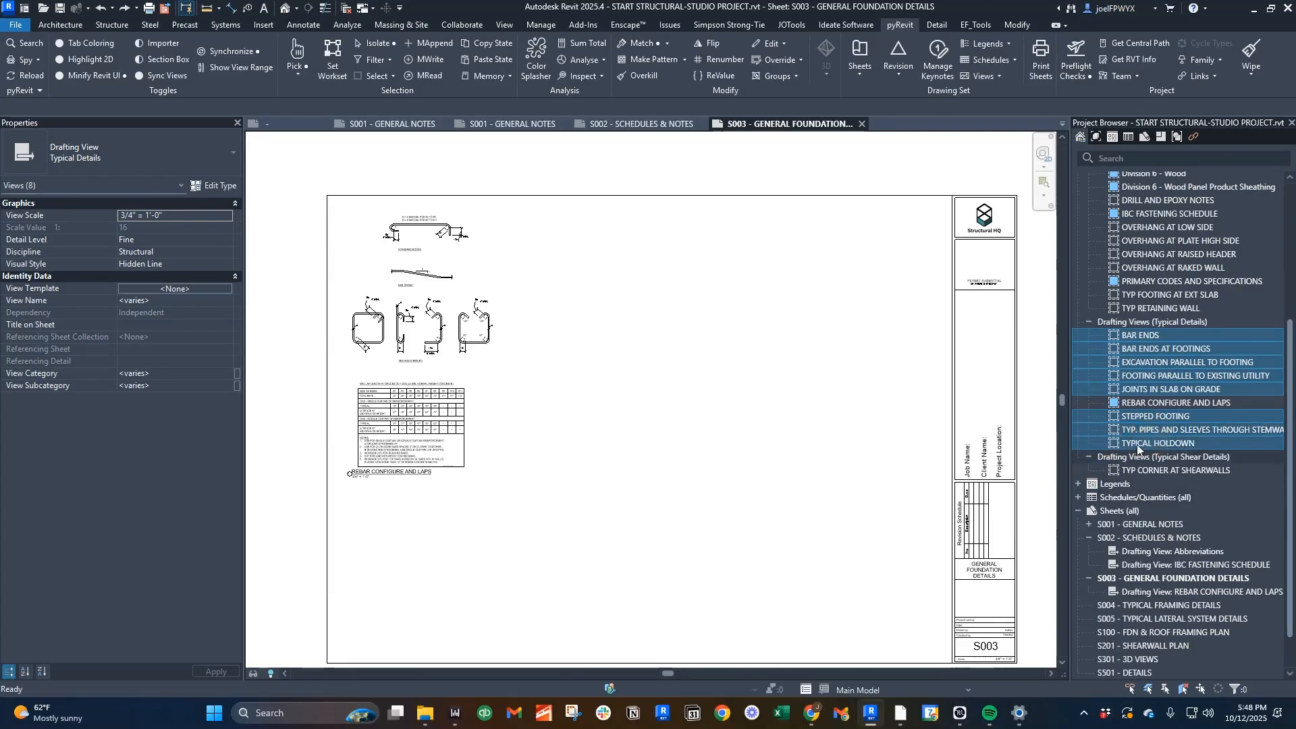
left_click_drag(1158, 422, 665, 344)
scroll(738, 465, "down", 3)
scroll(758, 388, "up", 2)
middle_click_drag(757, 488, 837, 435)
scroll(657, 347, "up", 3)
scroll(658, 349, "down", 2)
middle_click_drag(643, 461, 595, 471)
scroll(595, 471, "up", 1)
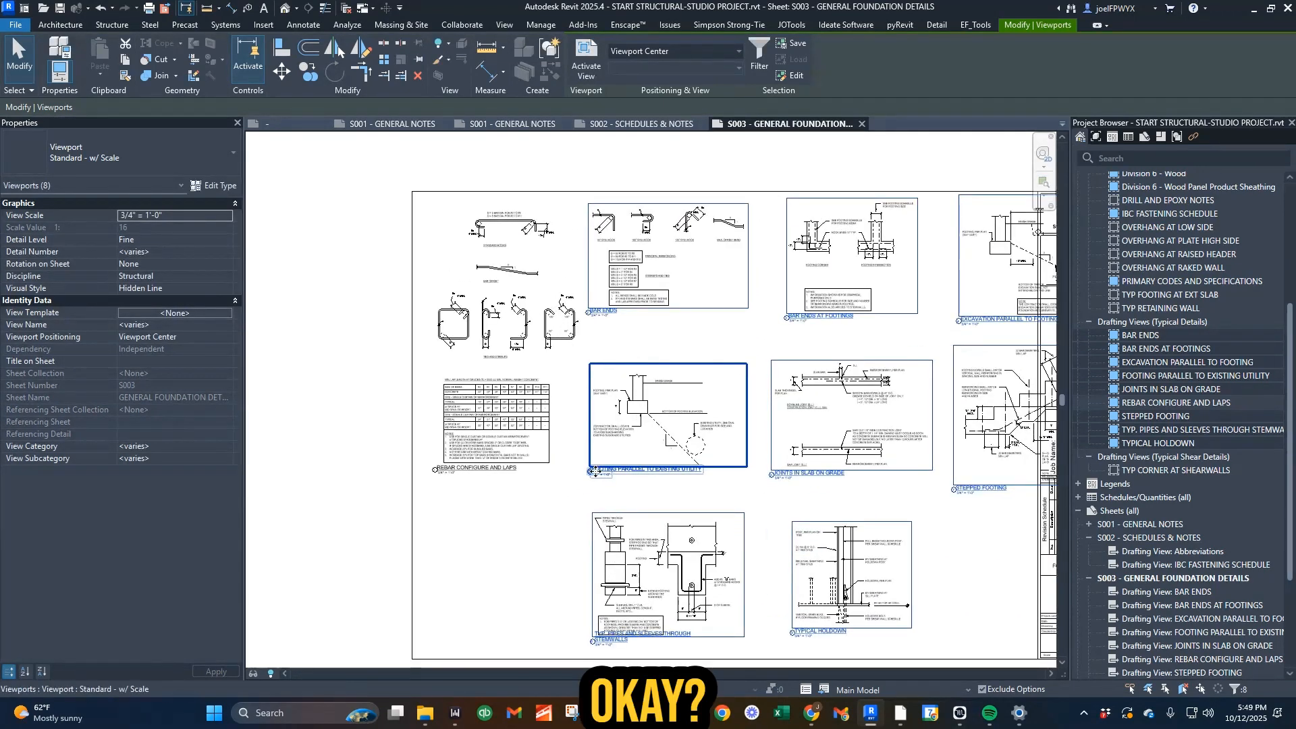
- Nudge the eight newly placed detail viewports together slightly left, away from the title block, and deselect them
scroll(596, 471, "down", 2)
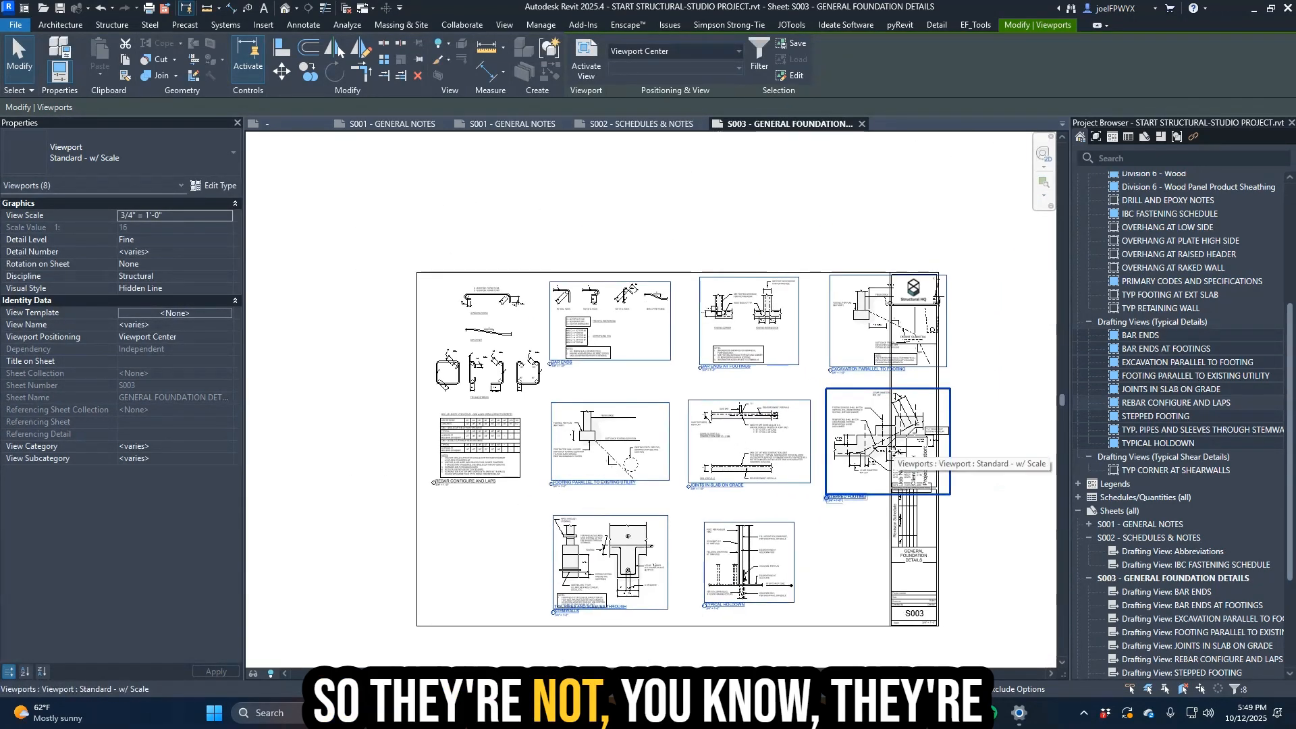
key("Left")
key("Left")
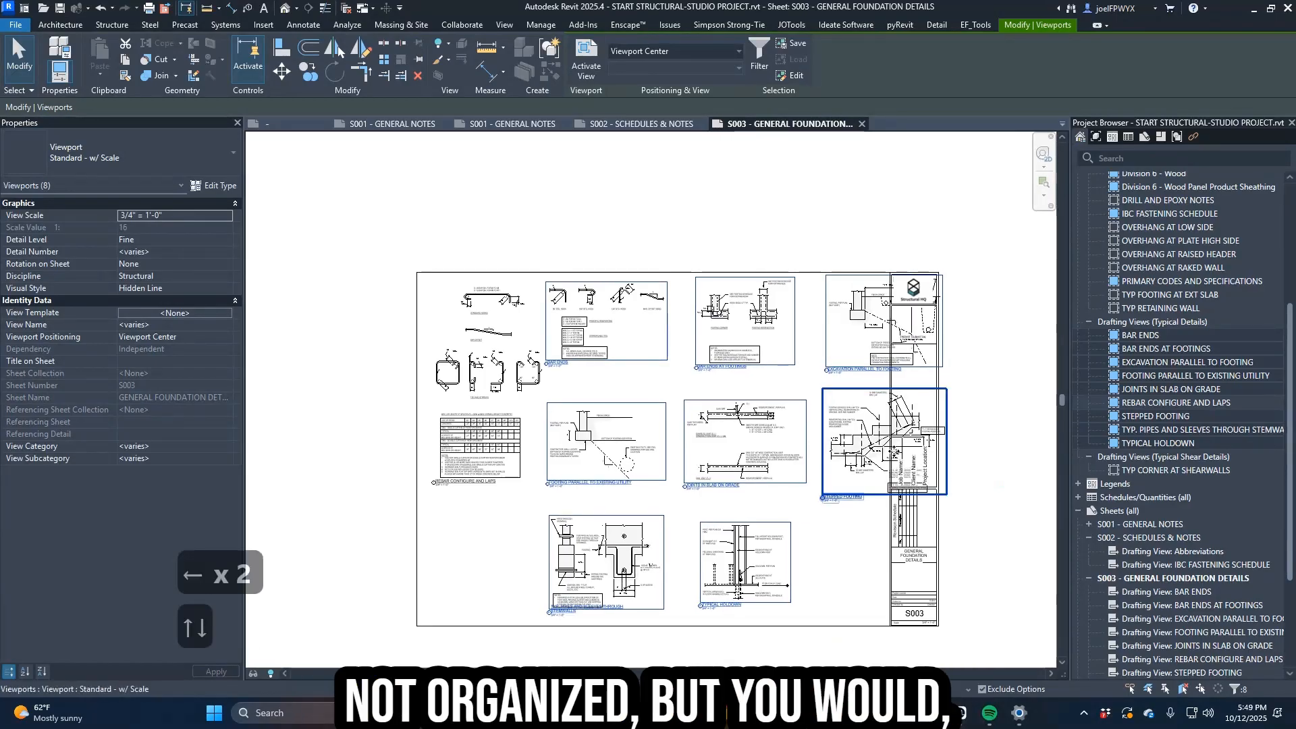
scroll(997, 414, "up", 2)
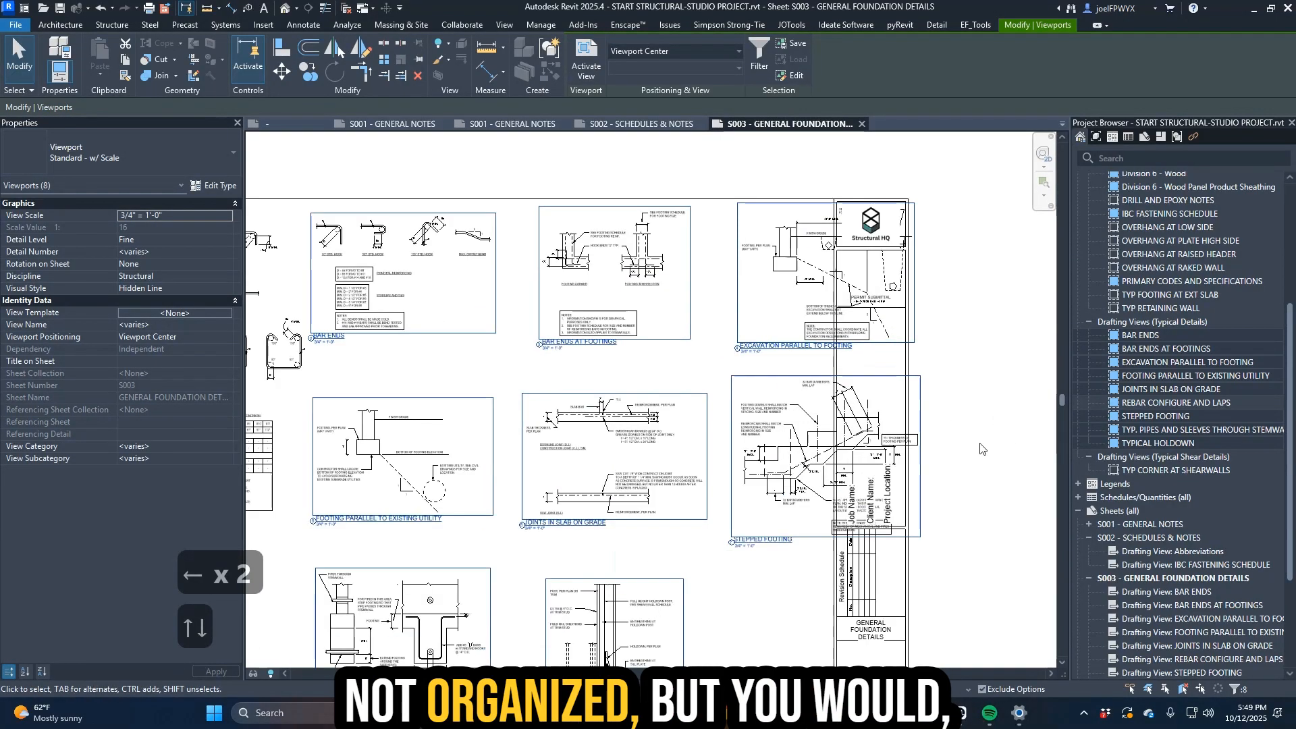
key("Escape")
key("Escape")
- Shift the BAR ENDS AT FOOTINGS and EXCAVATION PARALLEL TO FOOTING viewports left to close the gaps in the top row
left_click_drag(629, 273, 598, 275)
left_click_drag(784, 279, 726, 278)
middle_click_drag(561, 289, 700, 317)
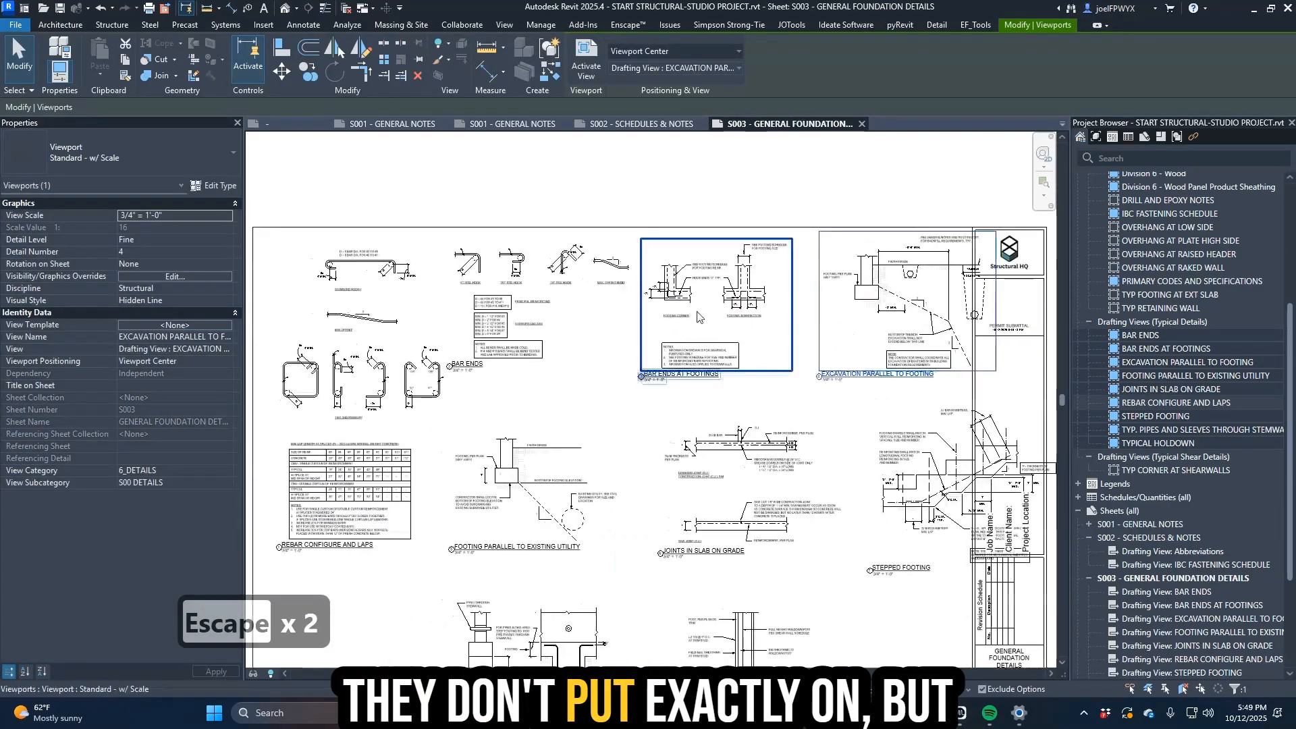
left_click_drag(722, 311, 699, 311)
left_click_drag(883, 321, 850, 321)
key("Escape")
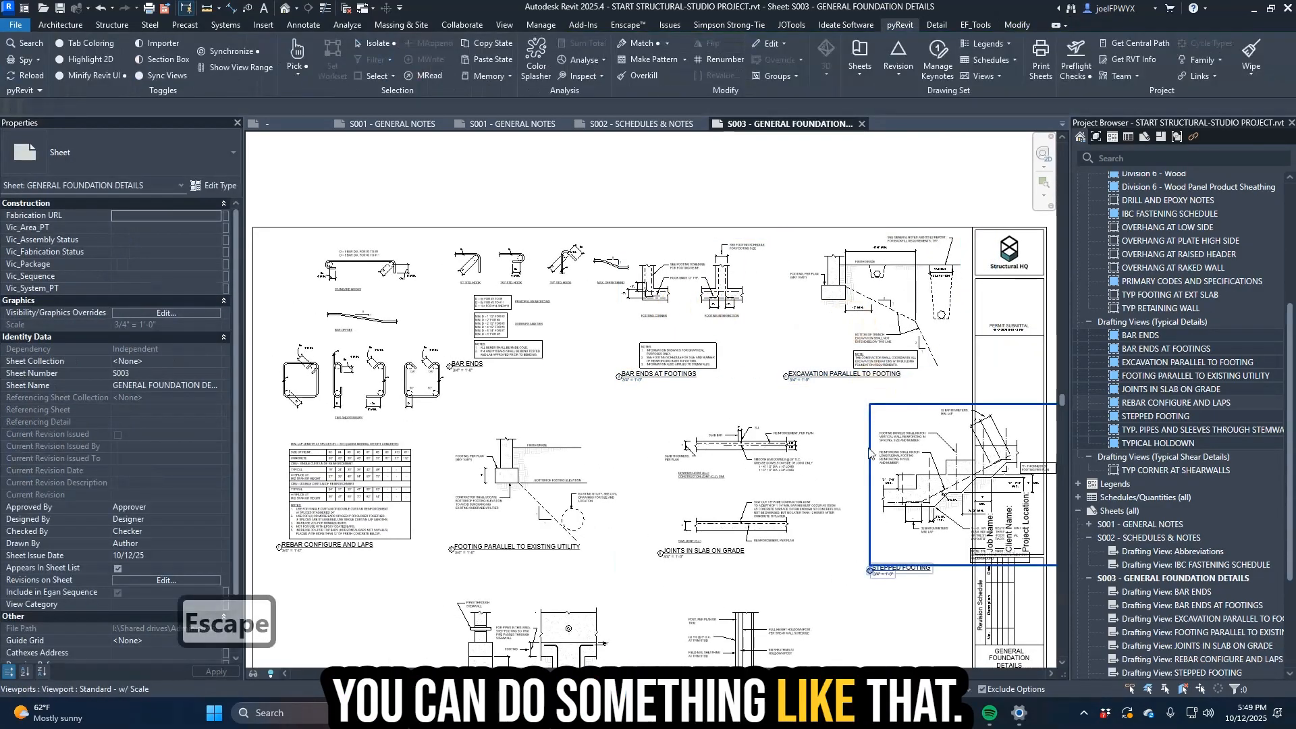
- Shift the FOOTING PARALLEL TO EXISTING UTILITY, JOINTS IN SLAB ON GRADE and STEPPED FOOTING viewports left to tighten the middle row
middle_click_drag(869, 454, 802, 315)
left_click(708, 348)
middle_click_drag(496, 375, 721, 398)
left_click_drag(694, 377, 677, 376)
left_click(844, 378)
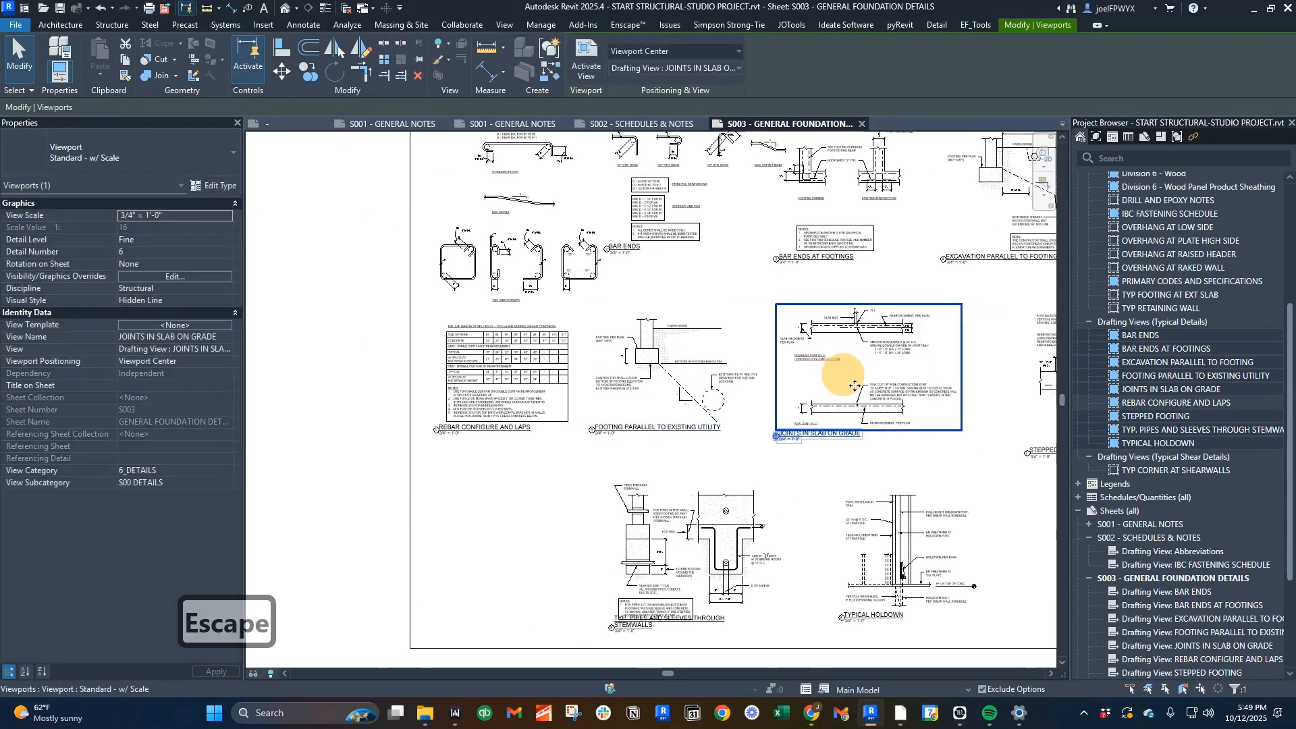
middle_click_drag(854, 386, 583, 405)
left_click(802, 393)
left_click_drag(803, 394, 738, 395)
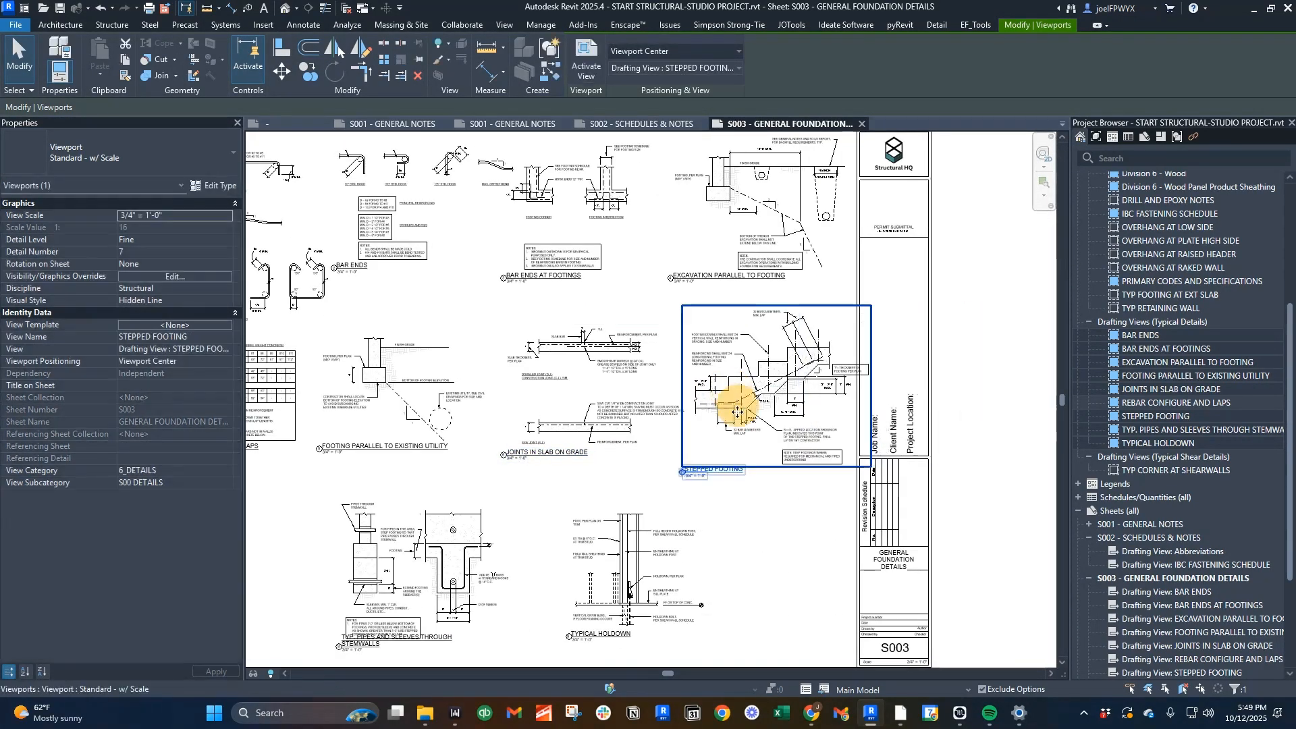
middle_click_drag(738, 394, 833, 388)
left_click(743, 401)
left_click(554, 414)
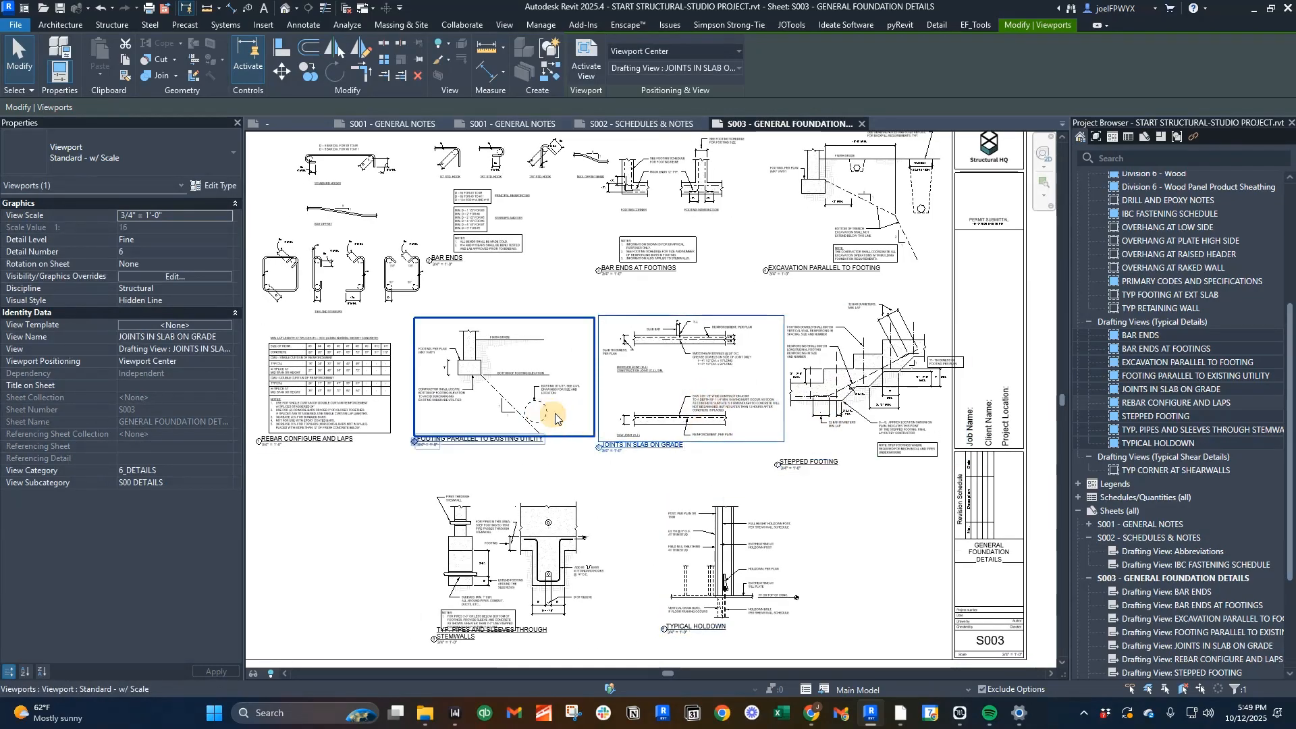
- Move the JOINTS IN SLAB ON GRADE viewport from the middle row to the start of the bottom row, below REBAR CONFIGURE AND LAPS
middle_click_drag(636, 477, 729, 468)
key("Escape")
left_click(757, 359)
left_click_drag(757, 358, 419, 532)
- Move the TYP. PIPES AND SLEEVES THROUGH STEMWALLS and TYPICAL HOLDOWN viewports up into line with JOINTS IN SLAB ON GRADE in the bottom row
left_click(614, 562)
left_click_drag(615, 562, 639, 544)
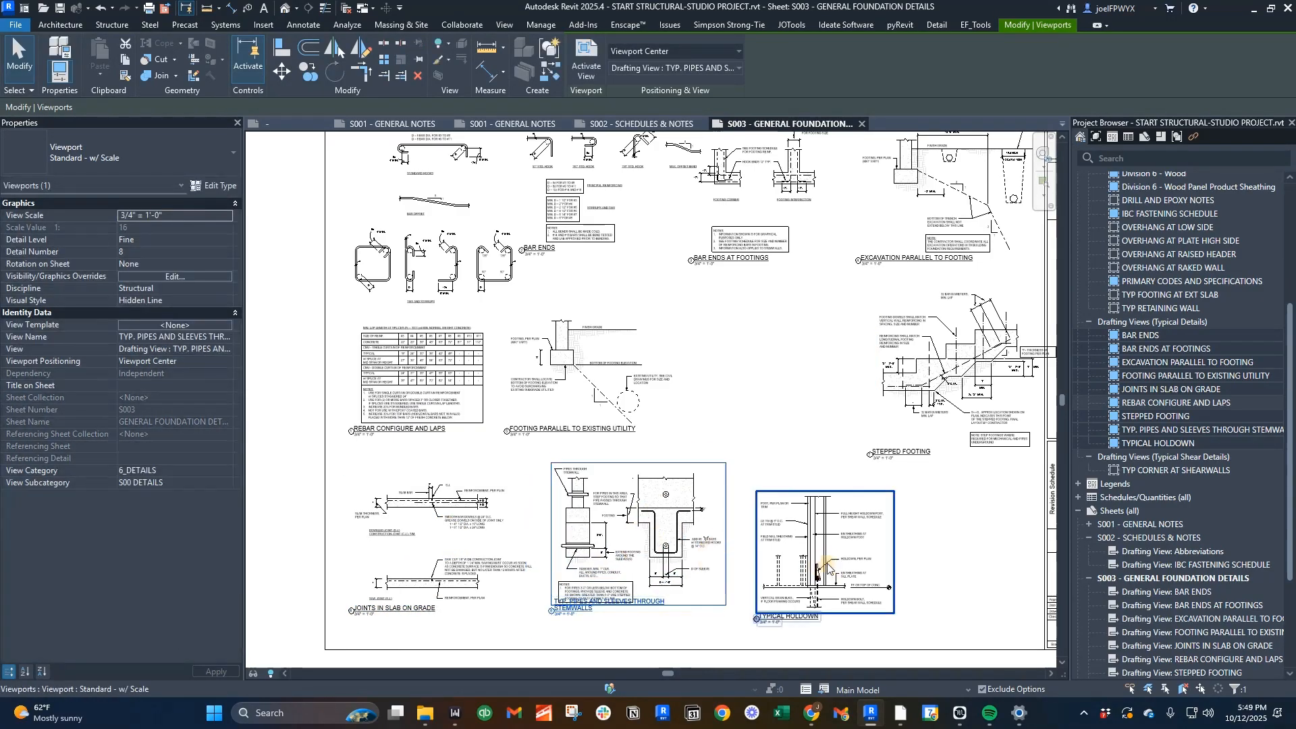
left_click(829, 569)
left_click_drag(829, 569, 823, 551)
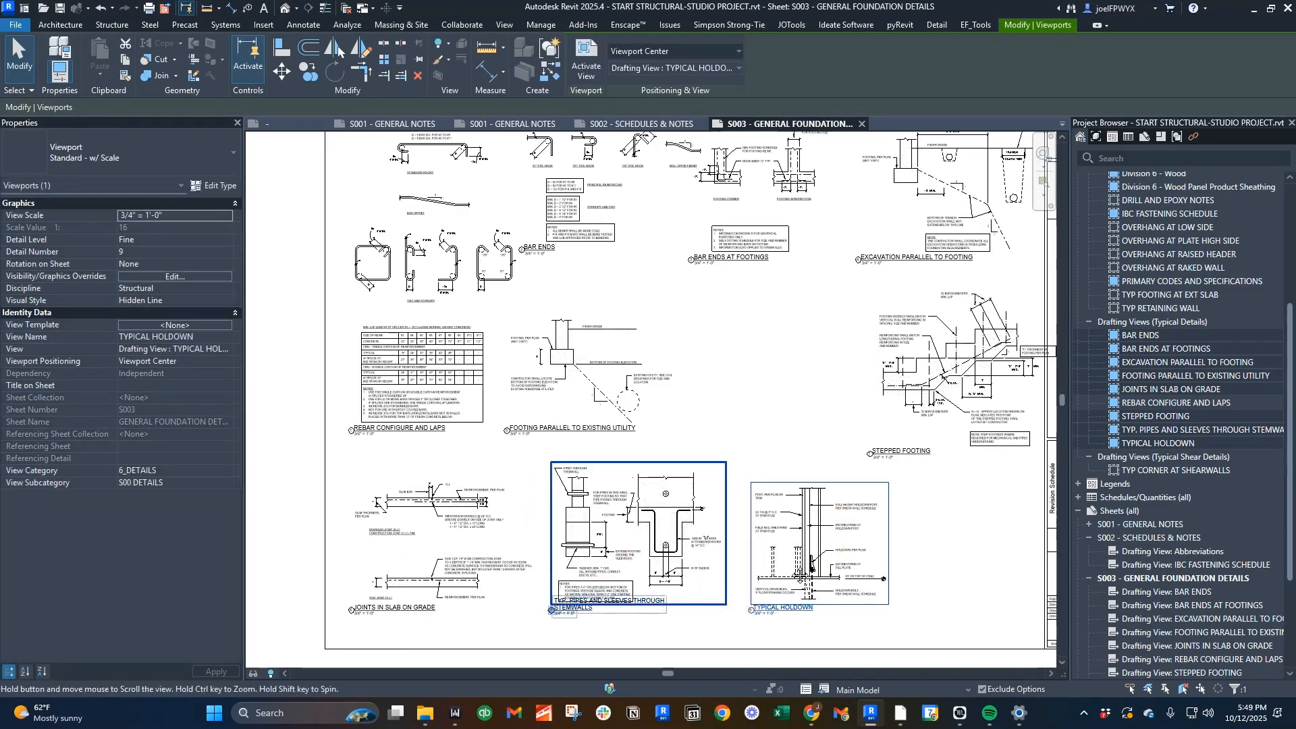
key("Escape")
- Raise the TYP. PIPES AND SLEEVES THROUGH STEMWALLS viewport slightly and lower its title to clear the detail's notes and align with the row
middle_click_drag(633, 571, 731, 530)
left_click(731, 528)
left_click_drag(731, 514, 730, 501)
key("Escape")
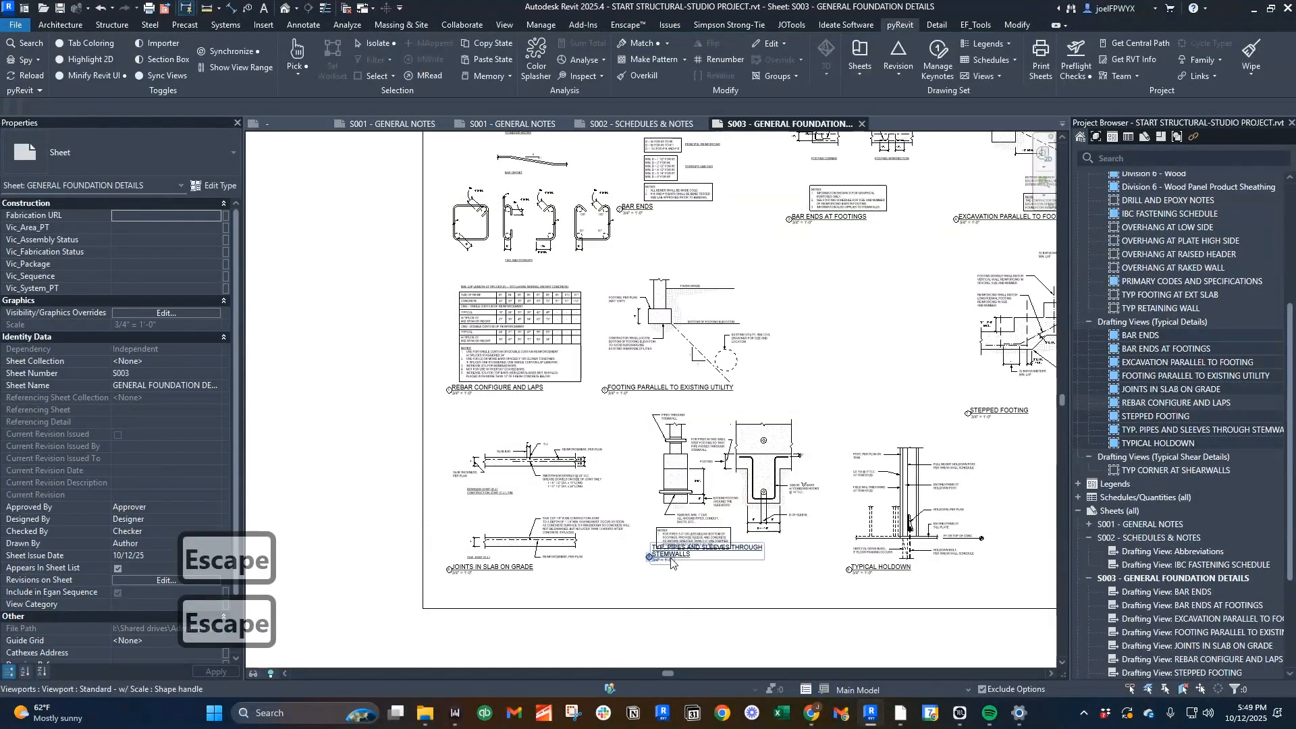
key("Escape")
scroll(709, 574, "down", 2)
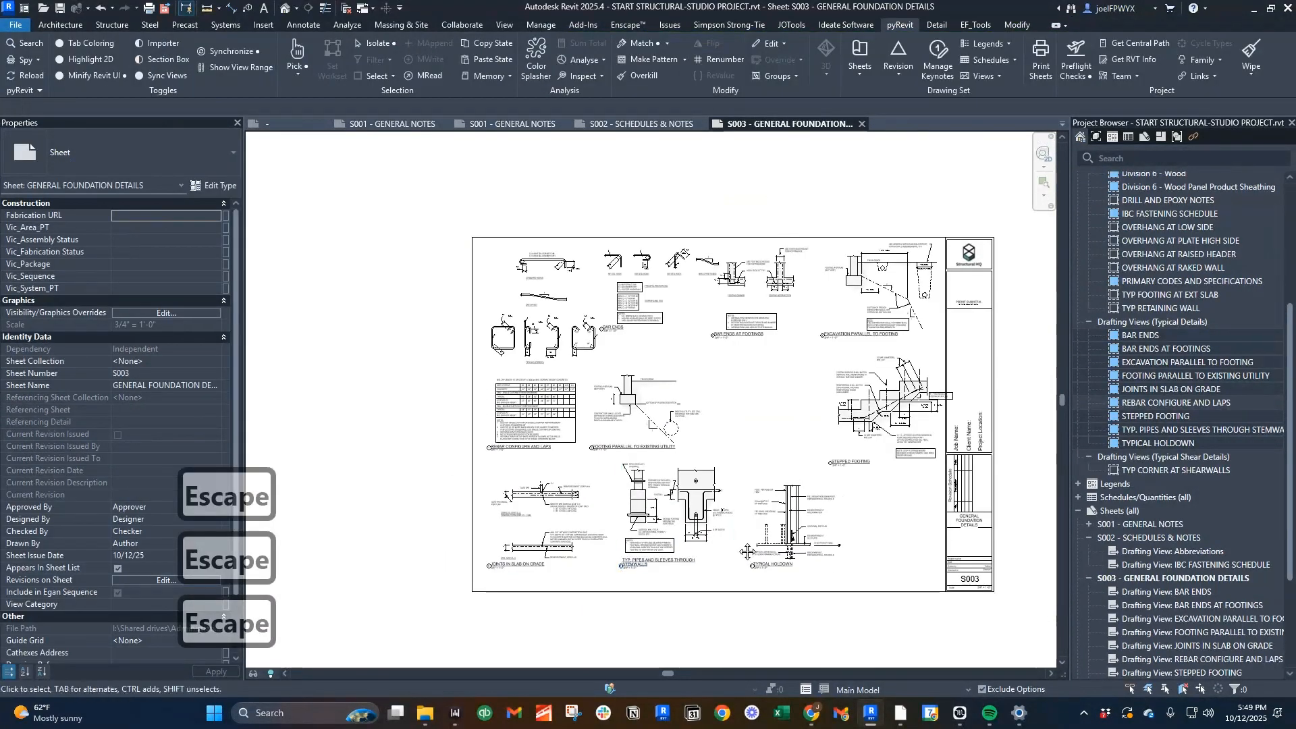
left_click(671, 563)
scroll(671, 563, "up", 1)
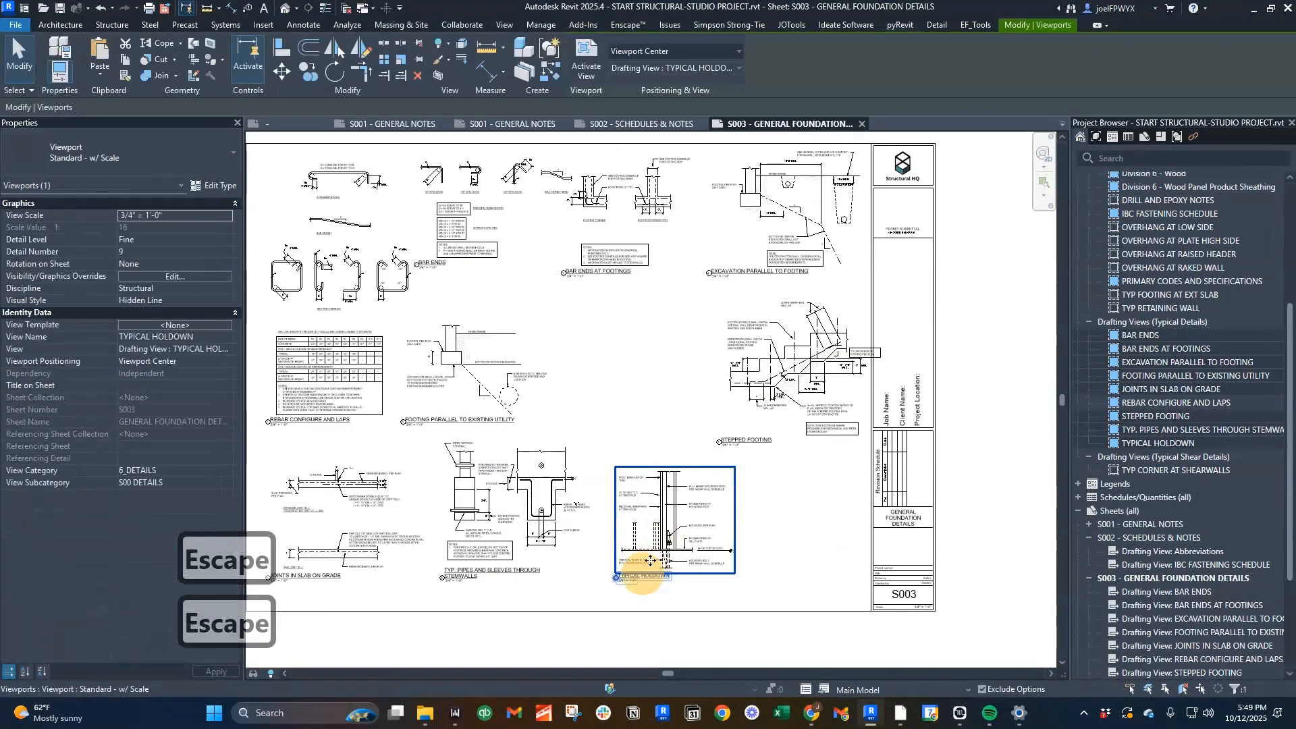
key("Escape")
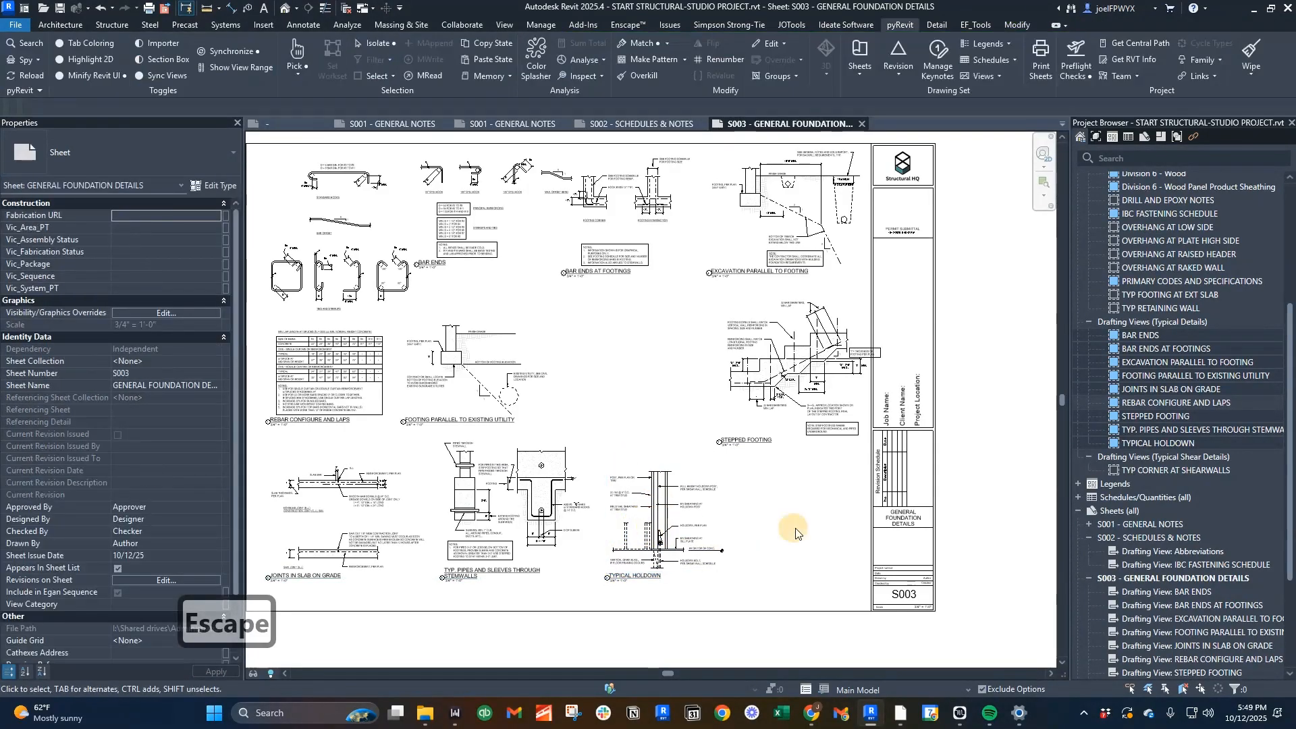
key("Escape")
- Move the STEPPED FOOTING viewport left beside FOOTING PARALLEL TO EXISTING UTILITY, with its title aligned to the middle row
middle_click_drag(762, 407, 886, 423)
scroll(886, 423, "up", 1)
double_click(877, 419)
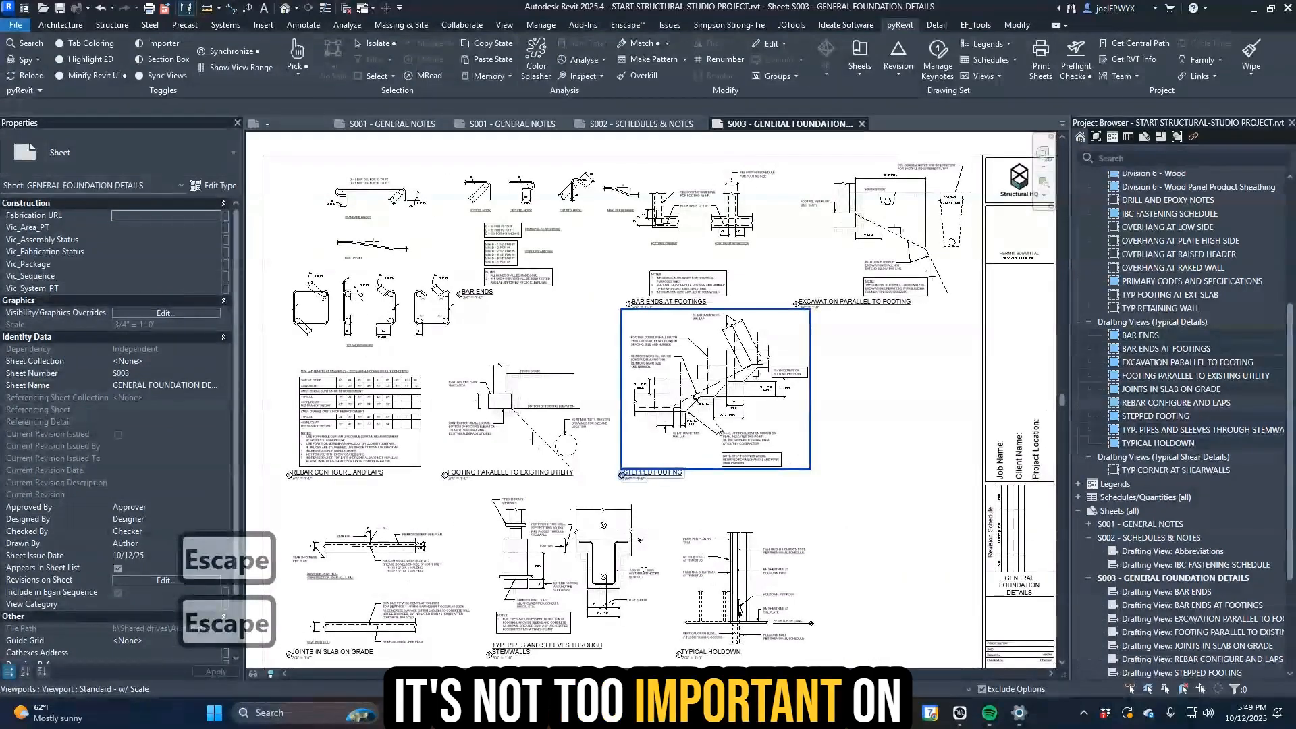
left_click_drag(731, 426, 720, 427)
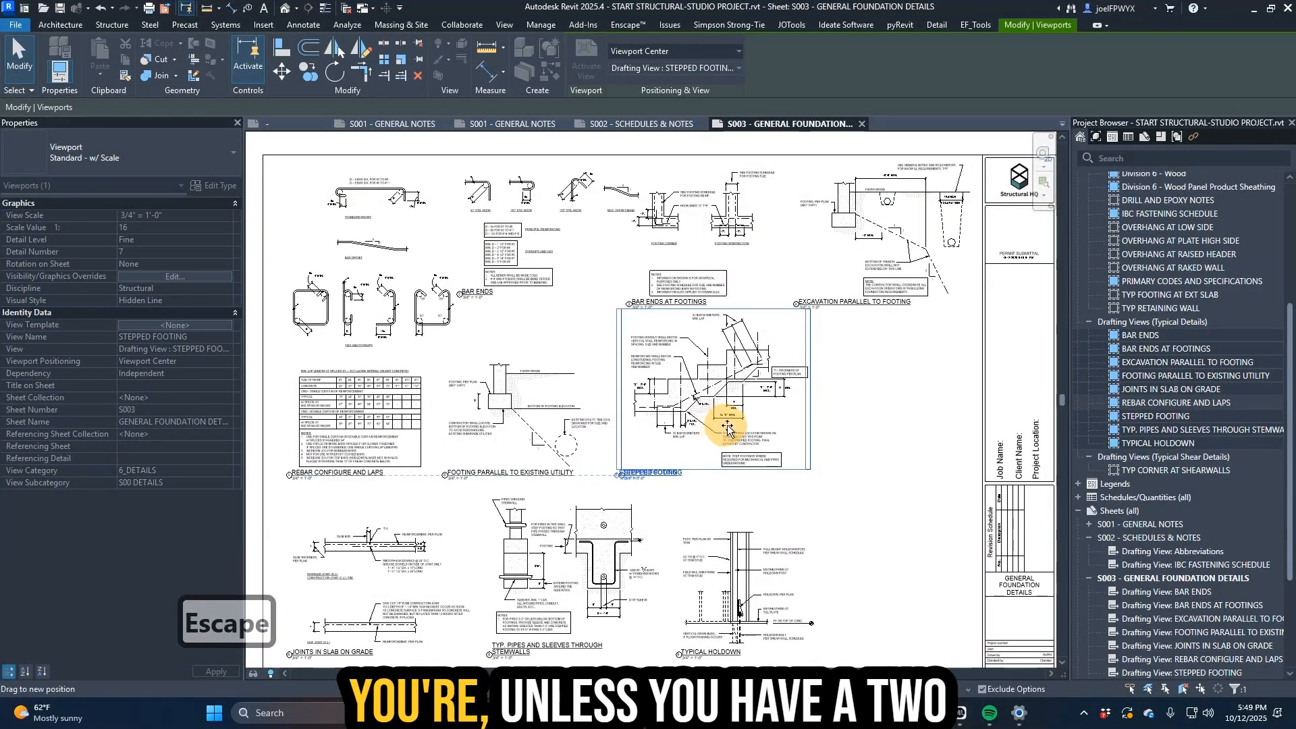
key("Escape")
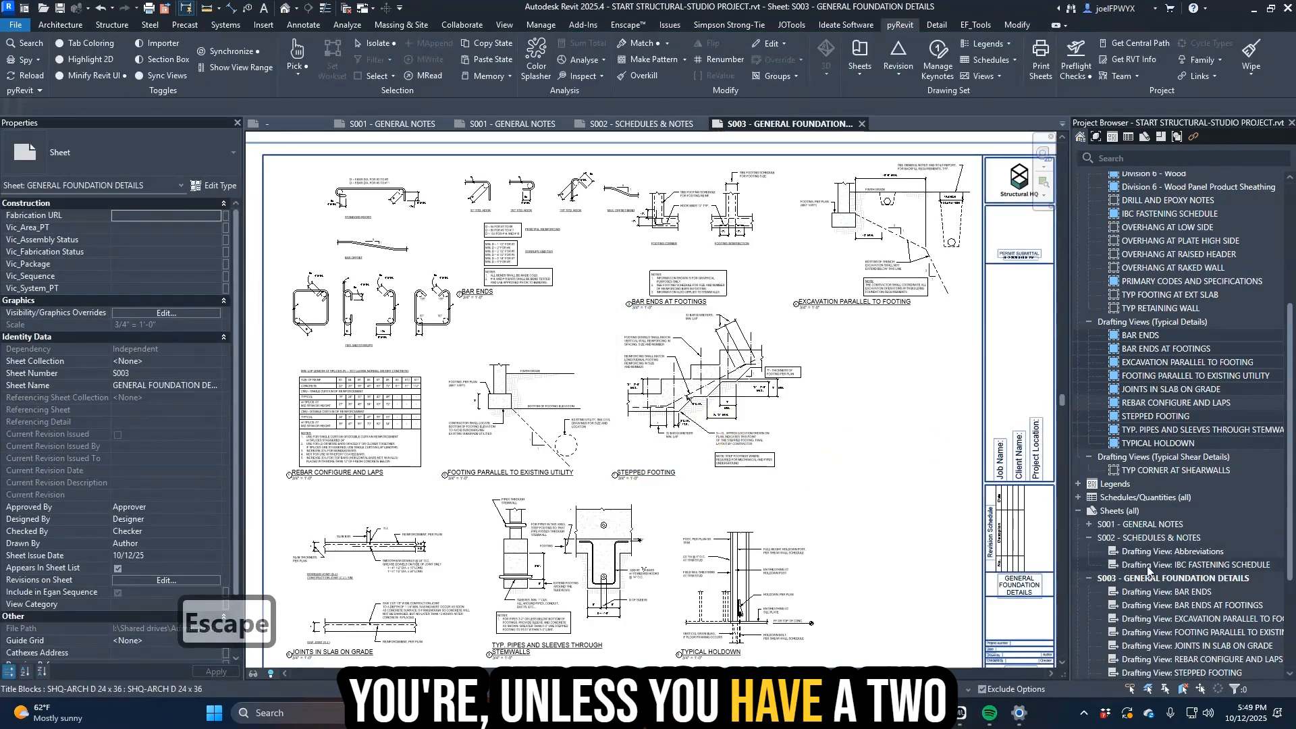
- Examine the arrangement and detail numbers of the viewports on sheet S003
scroll(926, 492, "down", 2)
scroll(926, 492, "down", 1)
scroll(877, 459, "up", 3)
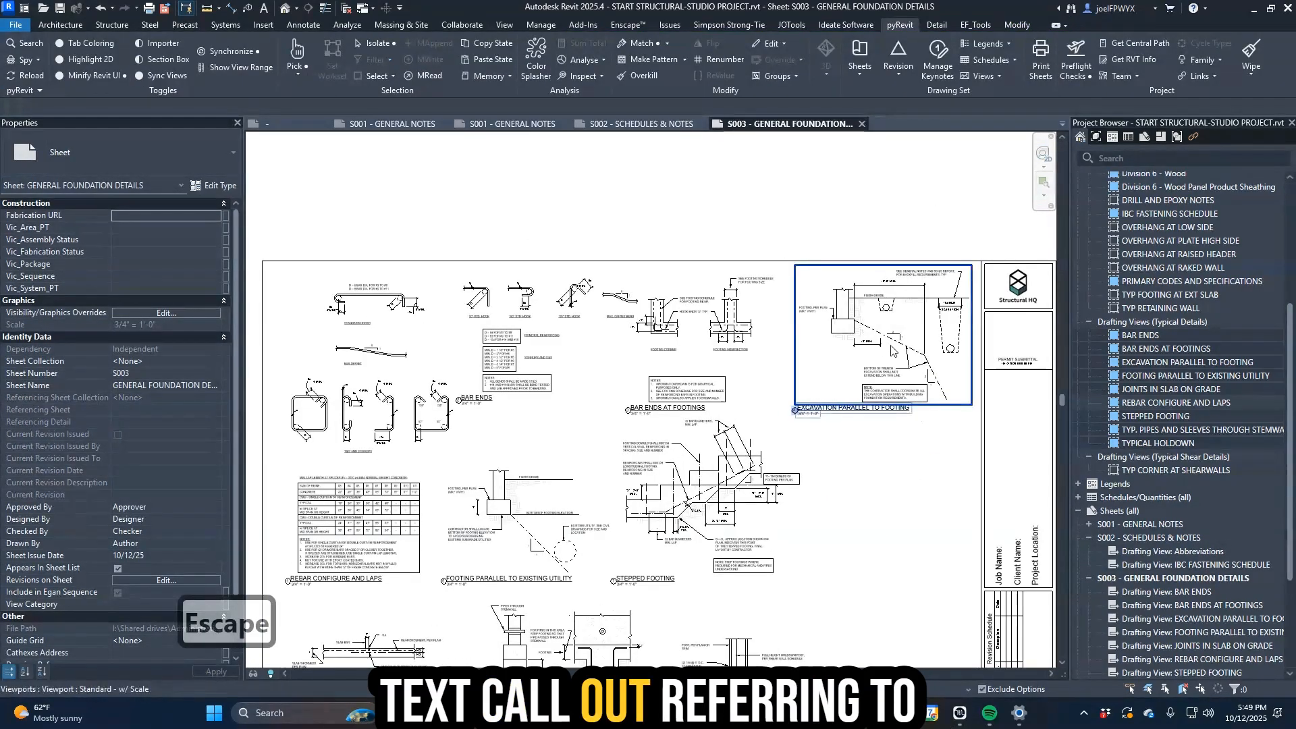
scroll(873, 454, "down", 1)
scroll(858, 432, "down", 2)
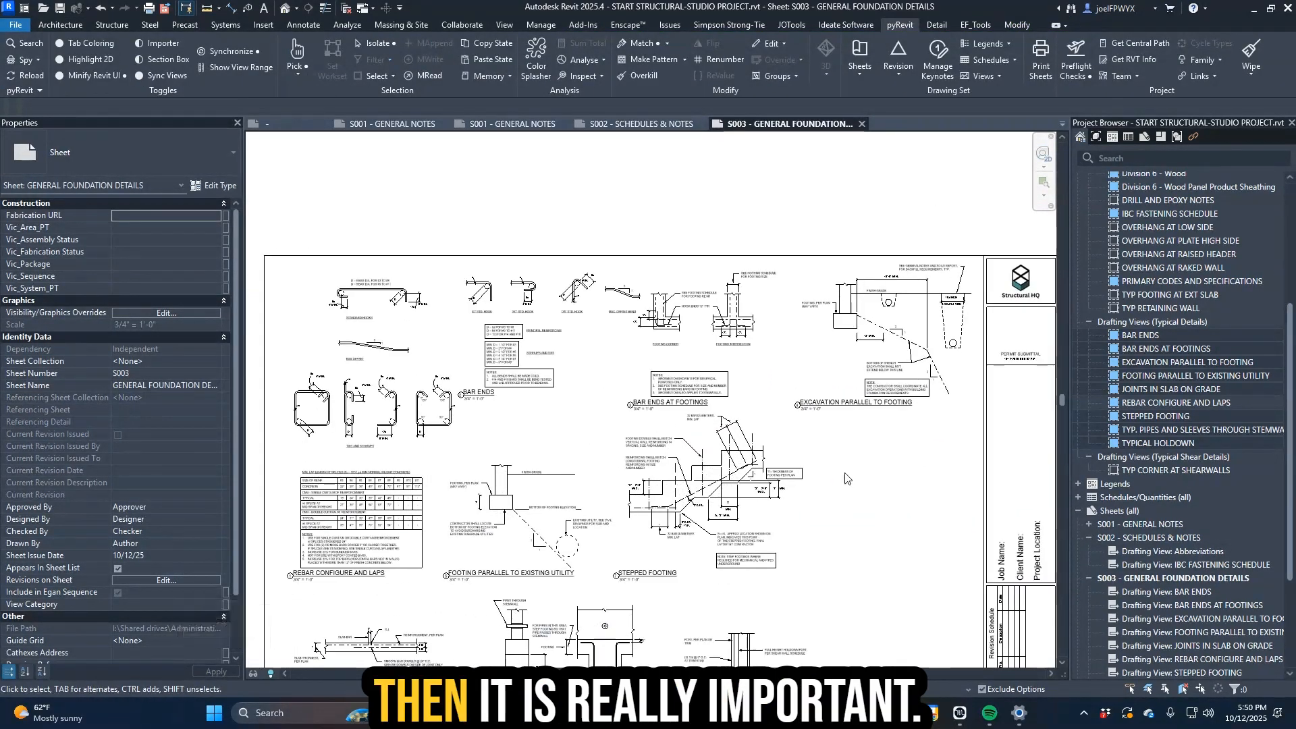
scroll(612, 328, "up", 2)
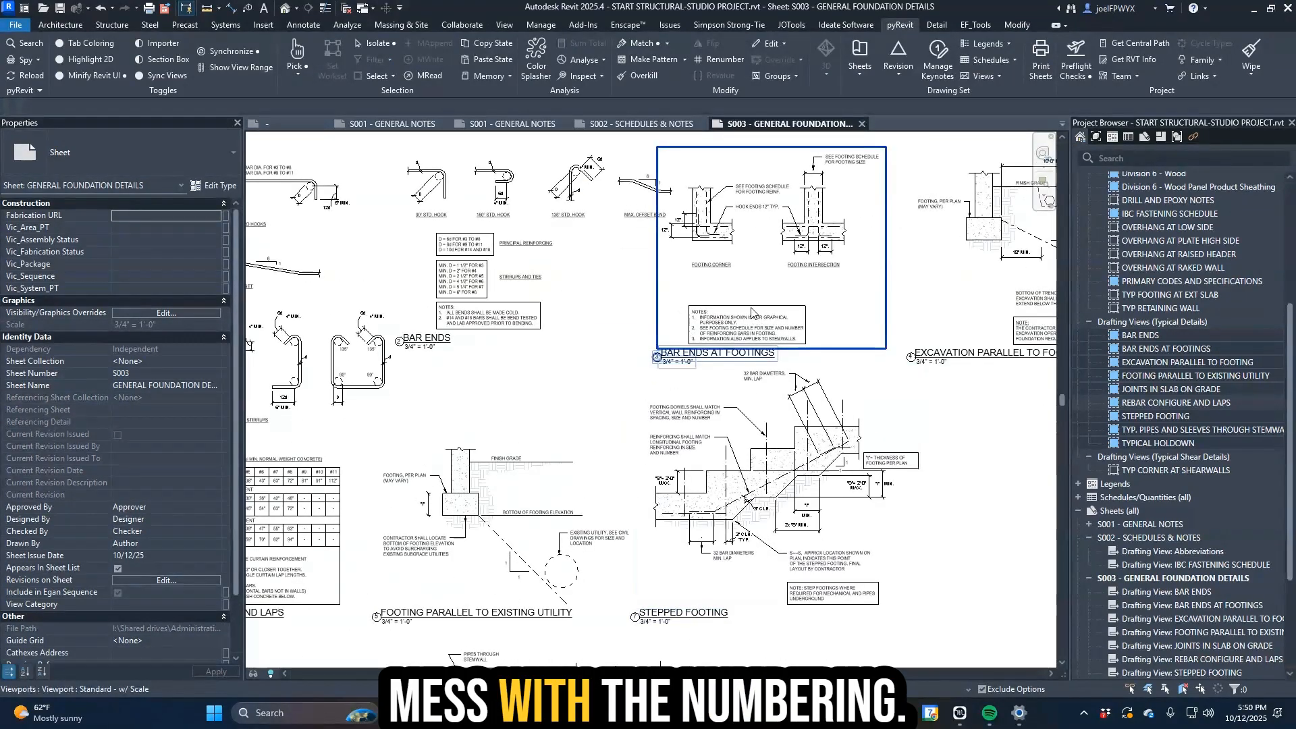
left_click(423, 349)
scroll(507, 399, "down", 2)
key("Escape")
key("Escape")
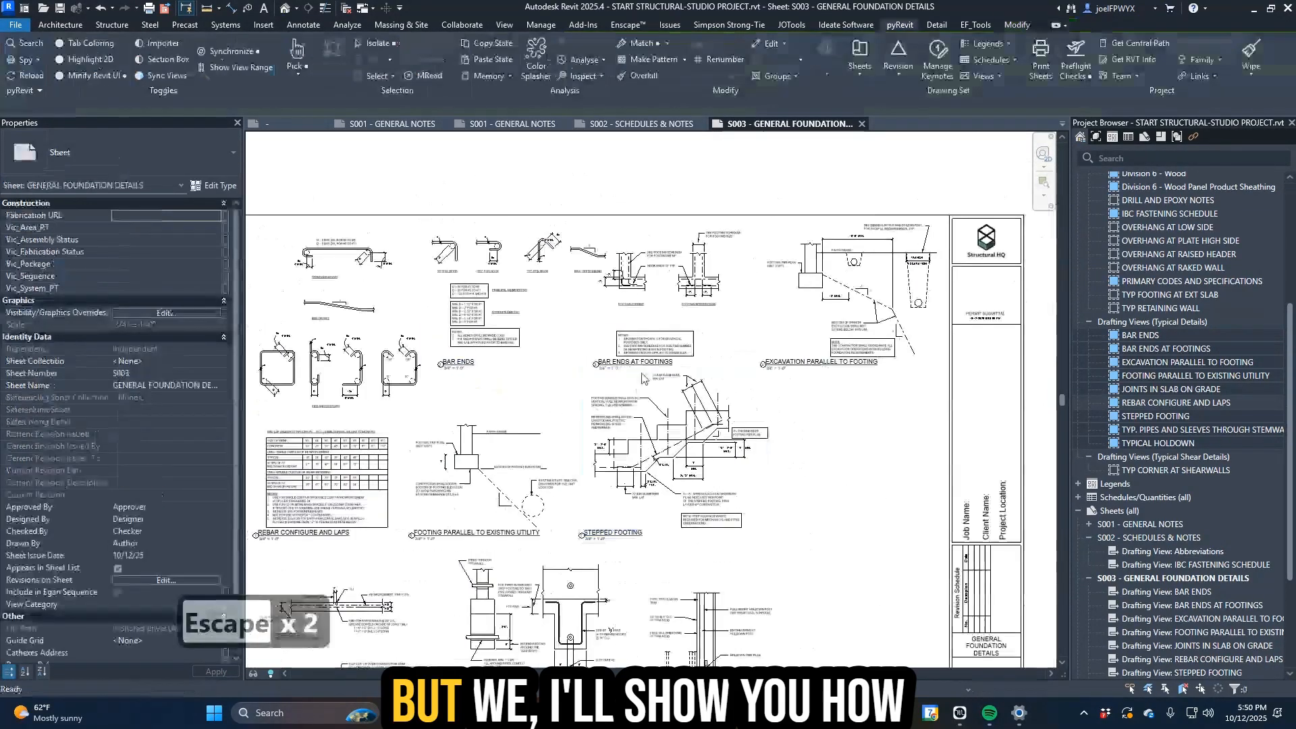
left_click(614, 370)
scroll(614, 369, "up", 1)
scroll(614, 378, "down", 2)
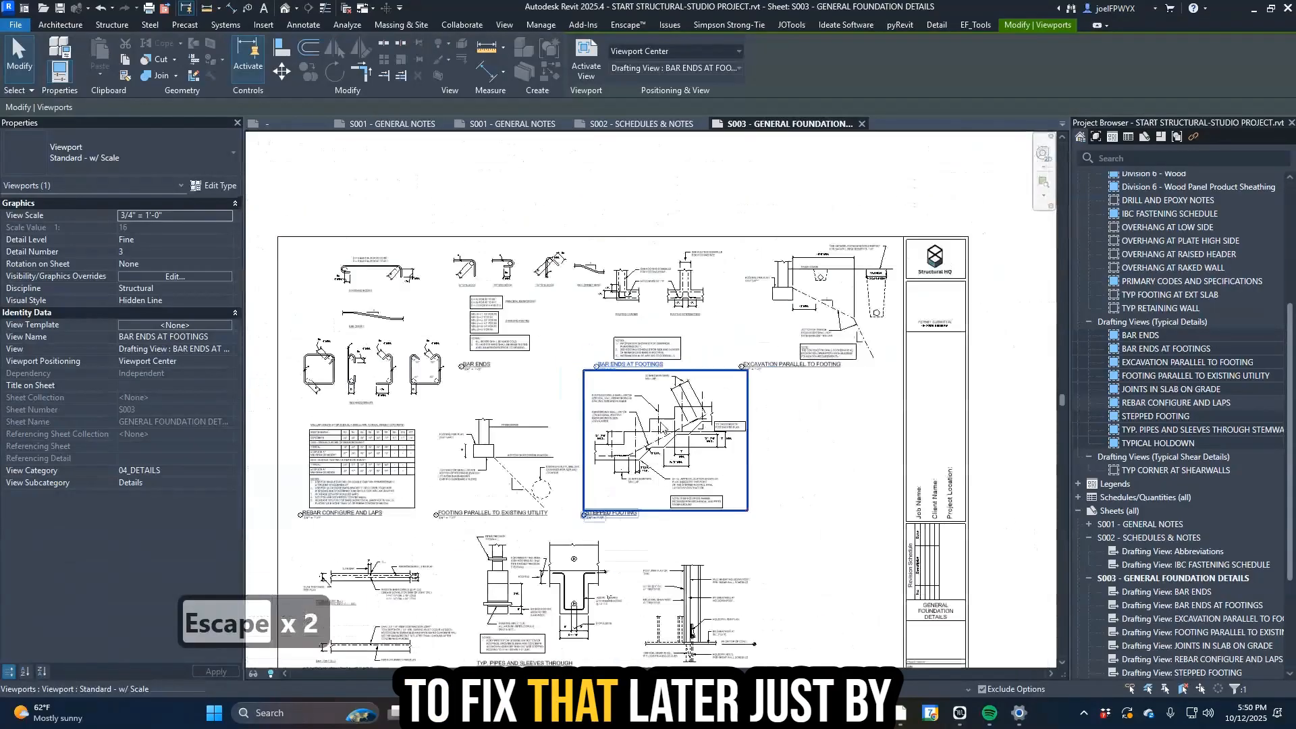
key("Escape")
scroll(803, 486, "up", 3)
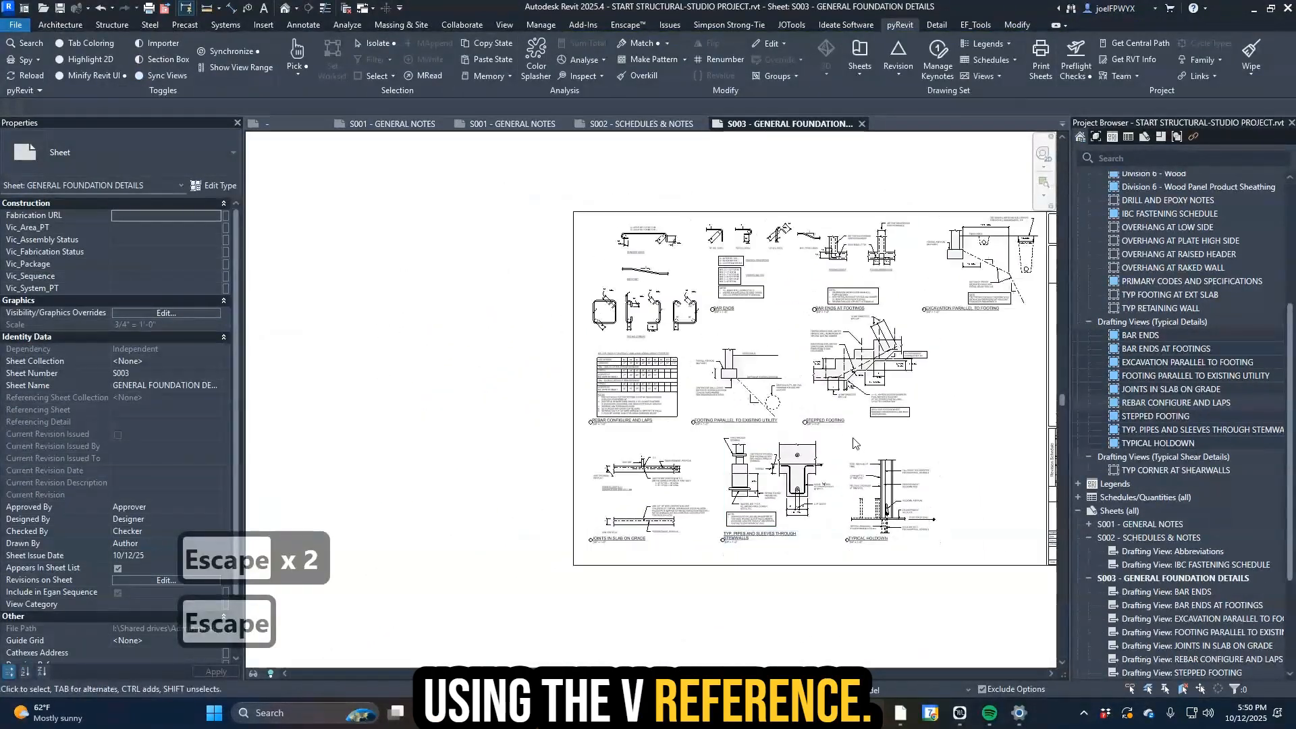
middle_click_drag(810, 593, 800, 496)
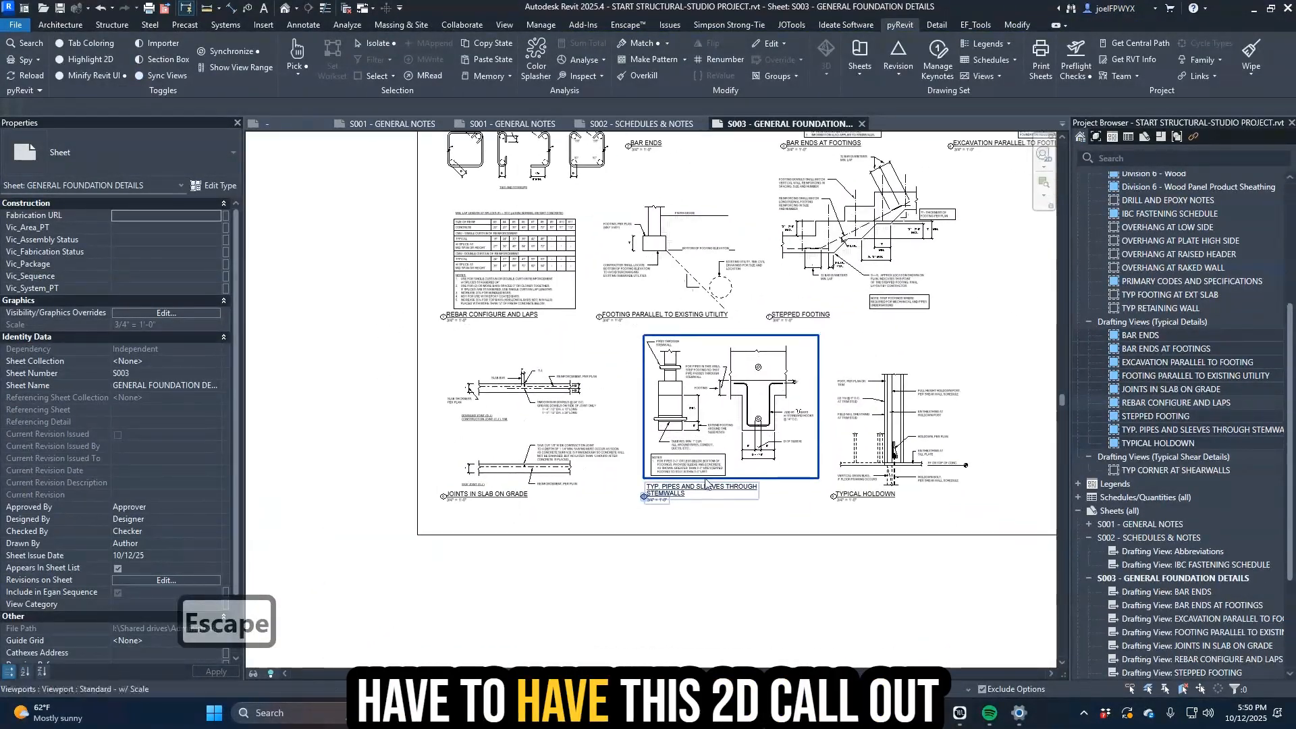
scroll(830, 473, "down", 2)
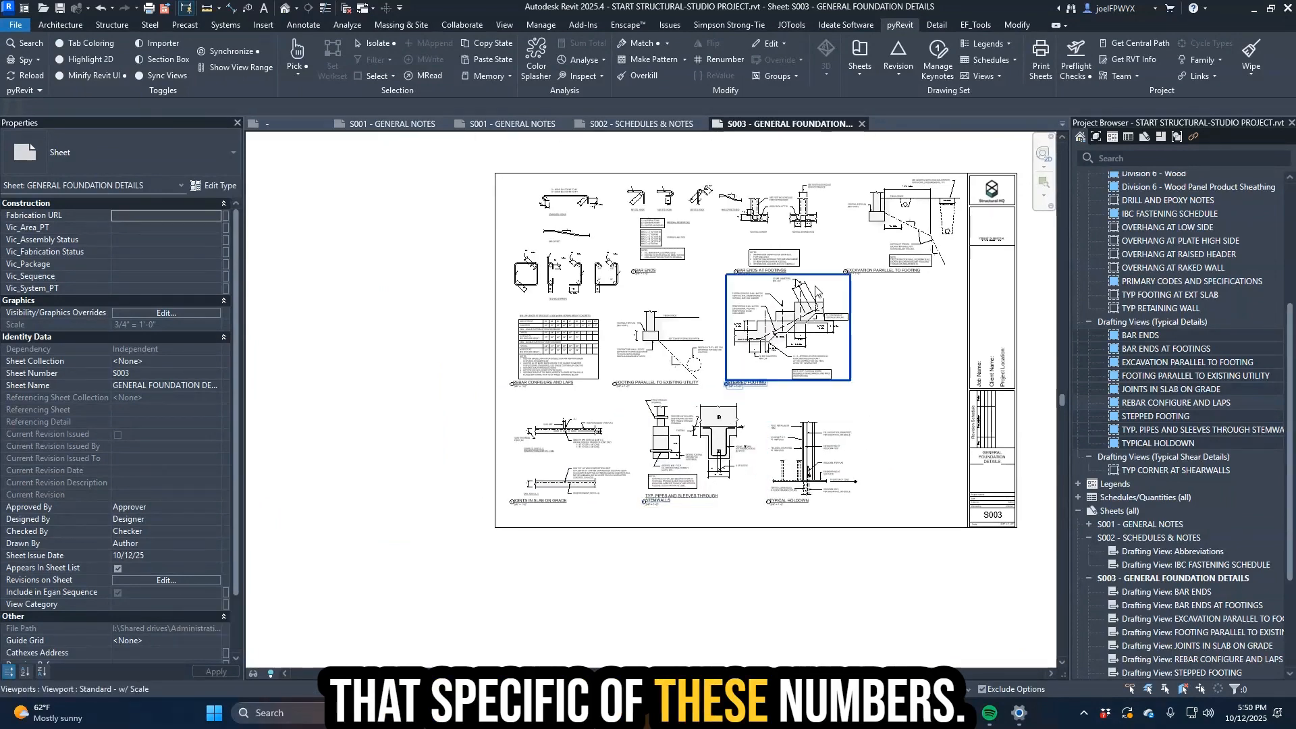
scroll(833, 330, "up", 4)
scroll(832, 331, "down", 3)
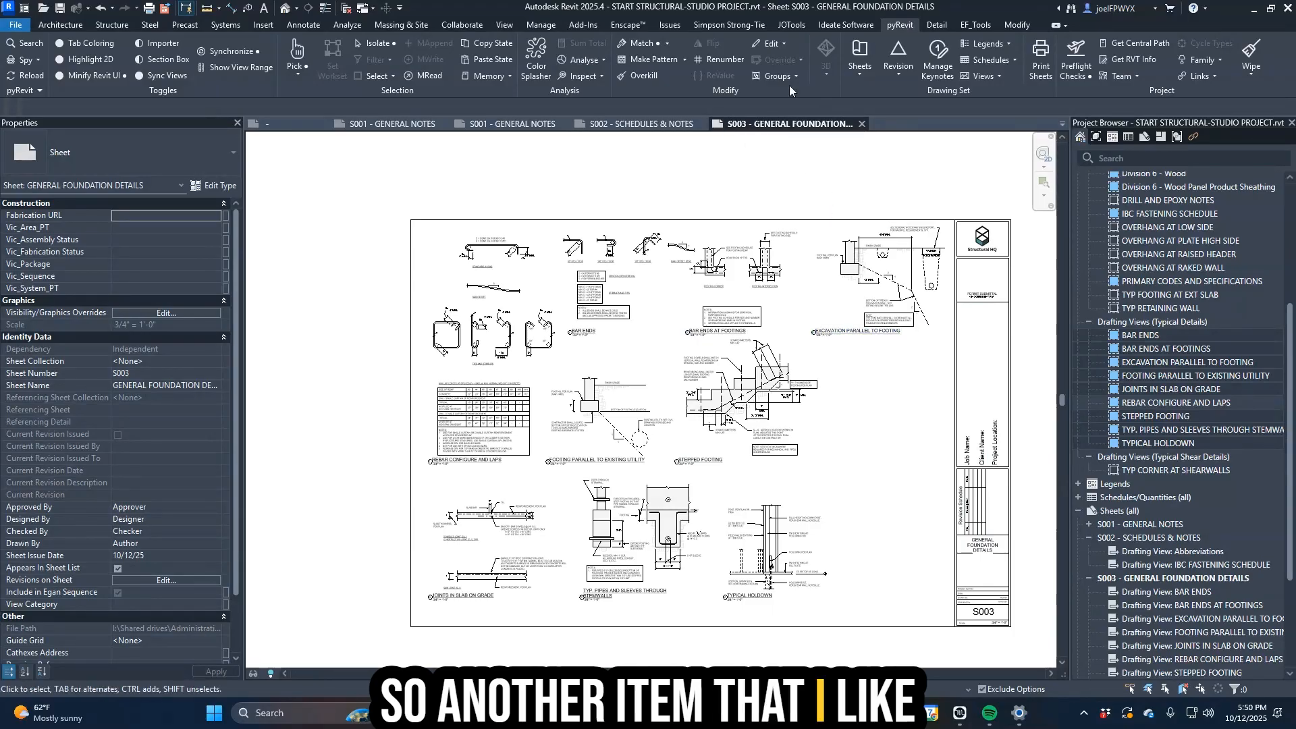
- Renumber the nine S003 viewports row by row from 1 with JOTools Element Renumber, starting at REBAR CONFIGURE AND LAPS and ending at TYPICAL HOLDOWN
left_click(791, 25)
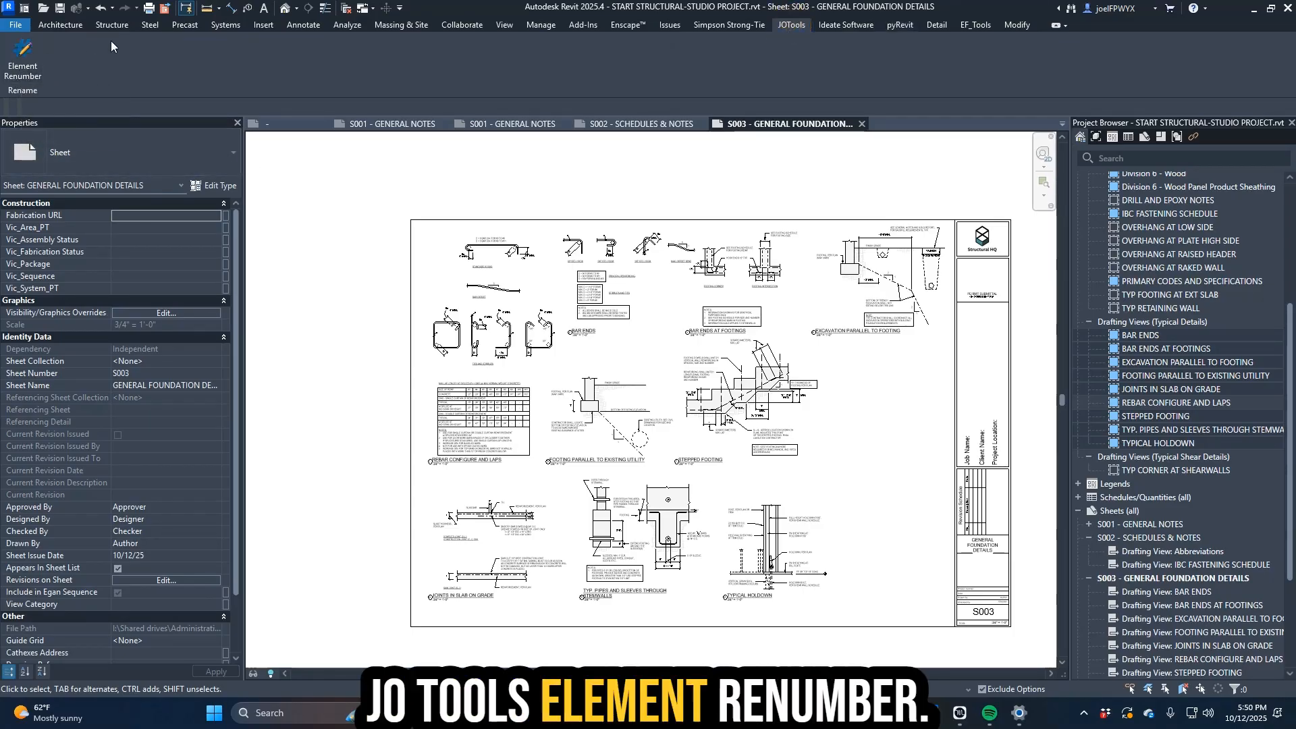
left_click(25, 68)
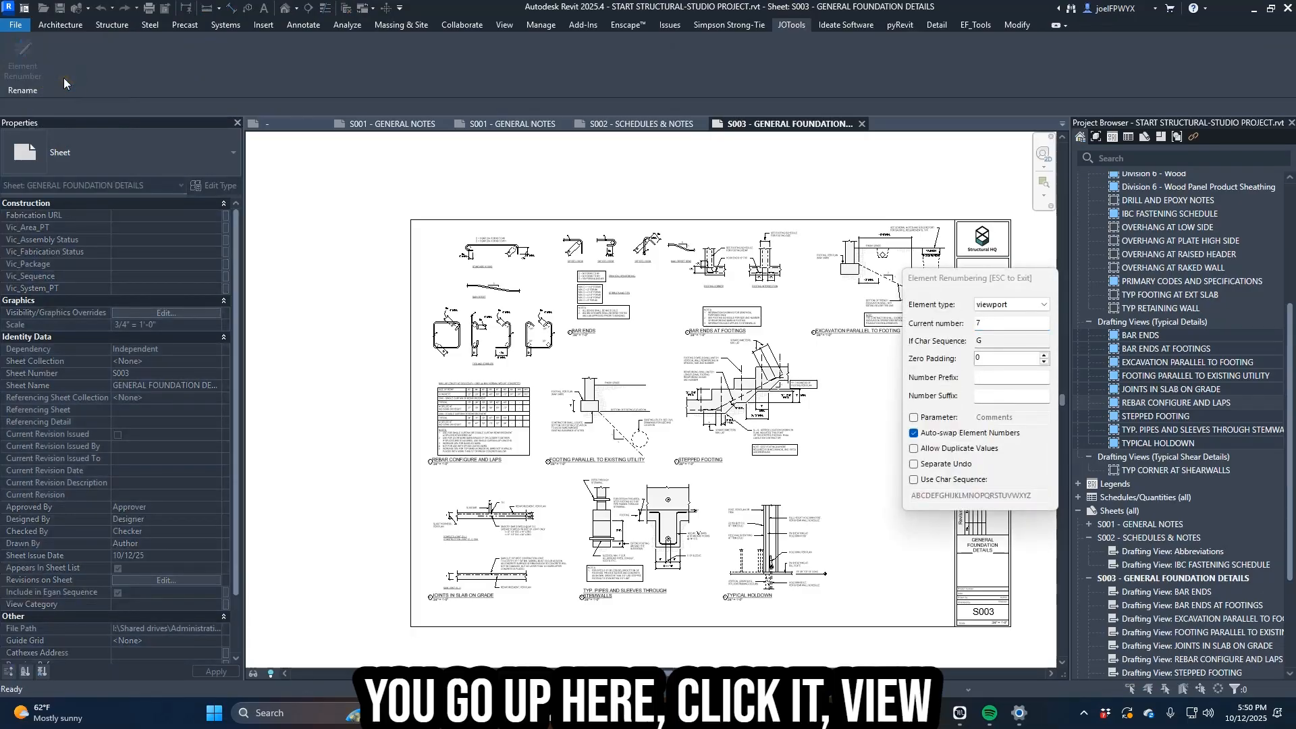
left_click(1027, 305)
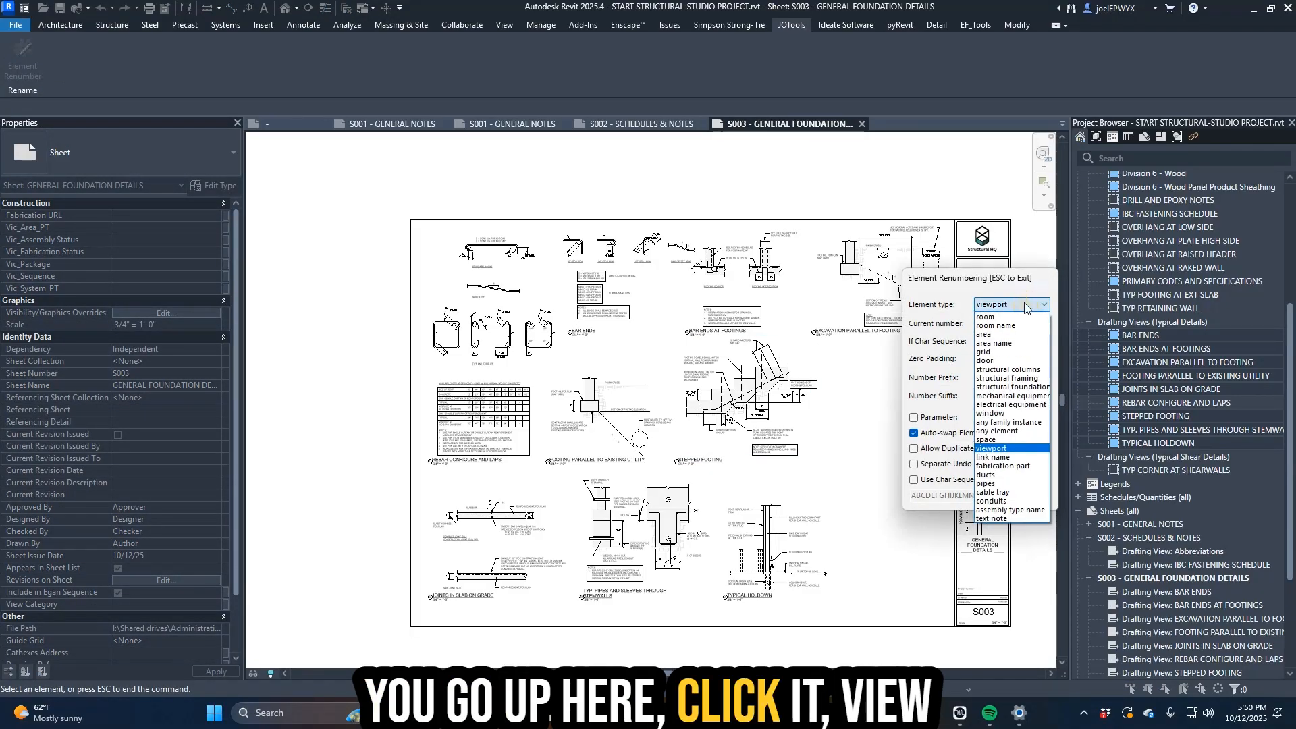
left_click(1016, 405)
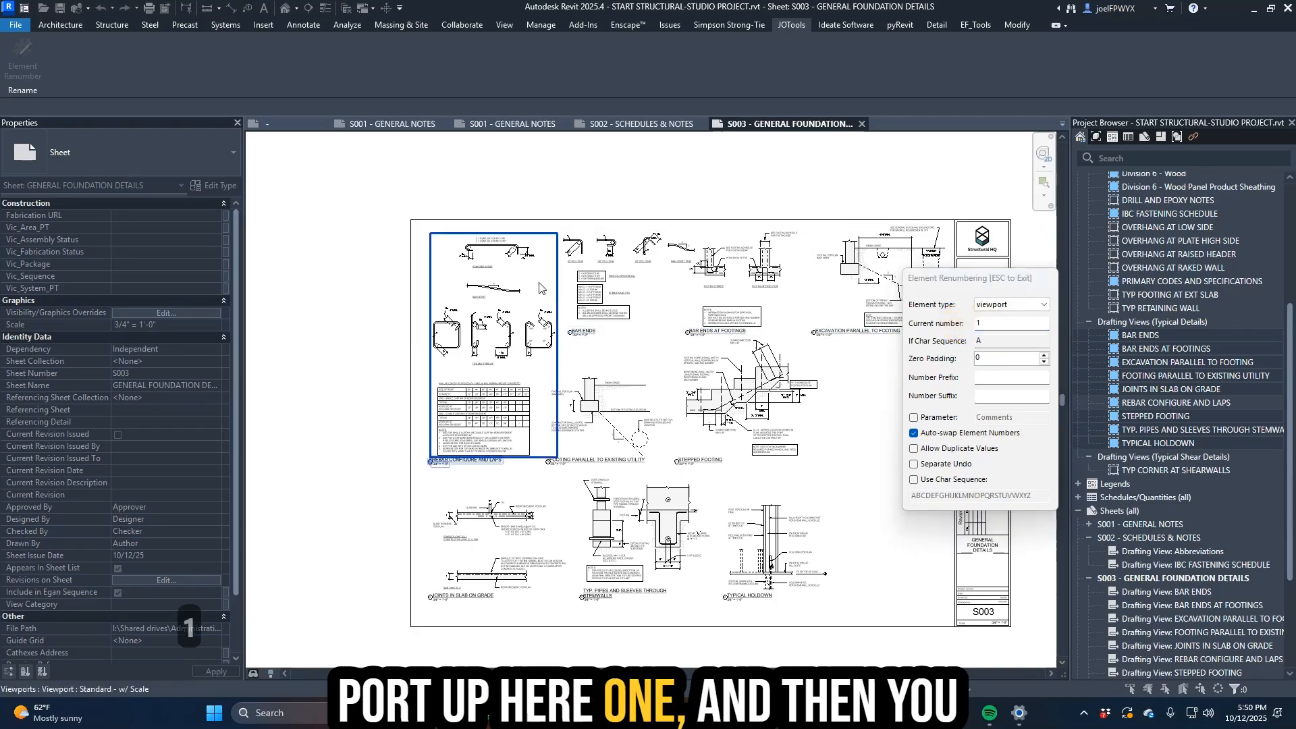
left_click(721, 269)
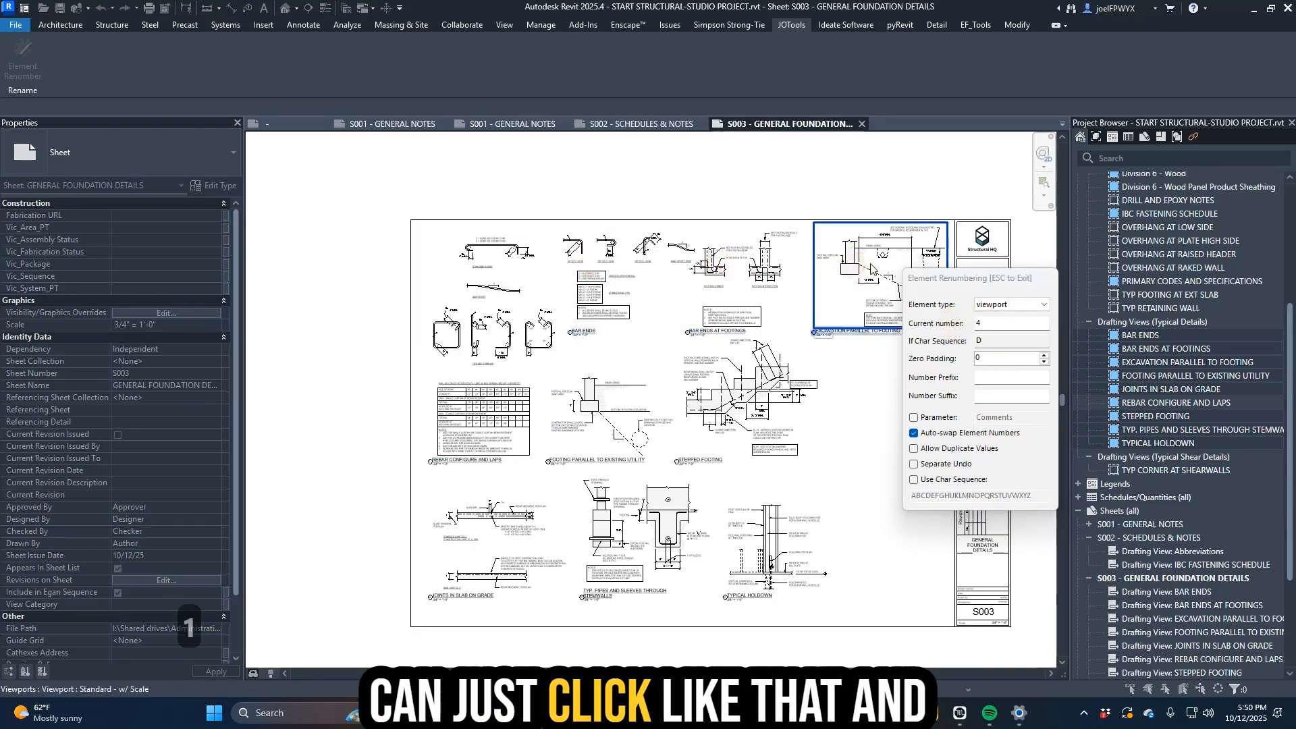
left_click(533, 365)
left_click(716, 391)
left_click(519, 537)
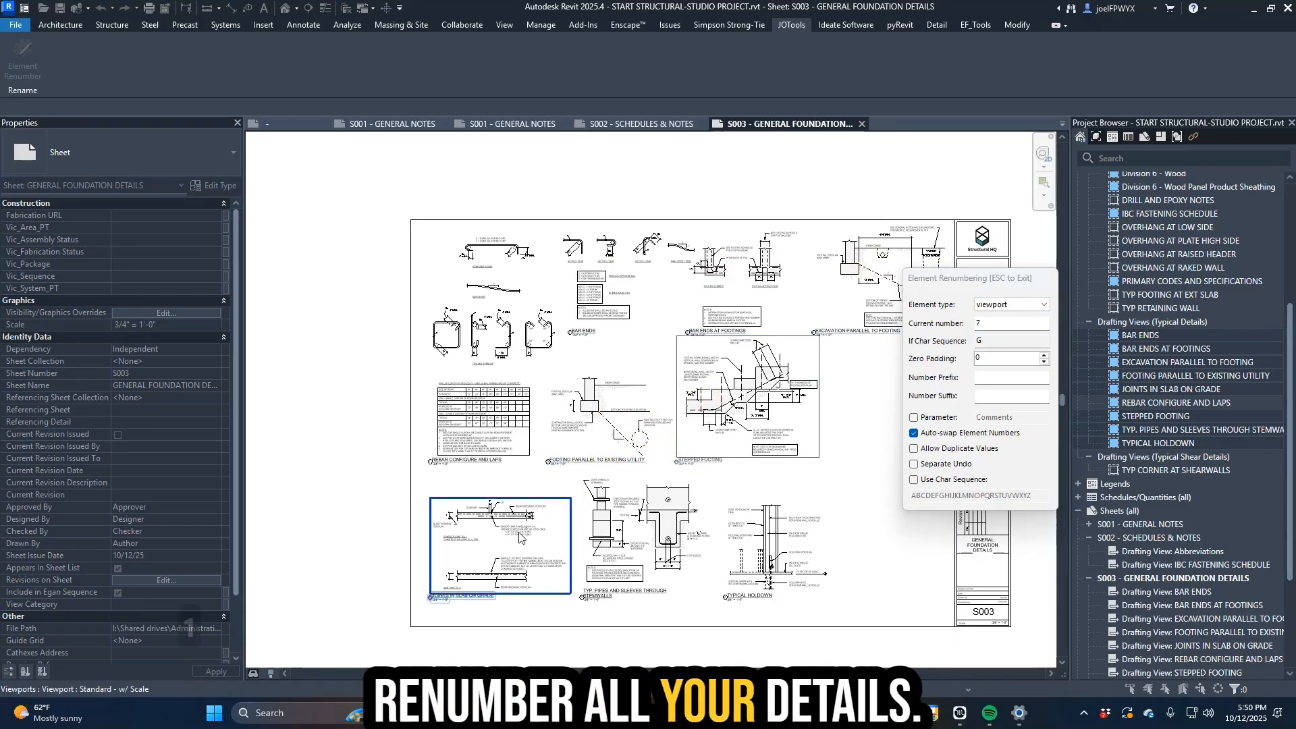
left_click(530, 533)
left_click(645, 534)
left_click(739, 535)
key("Escape")
key("Escape")
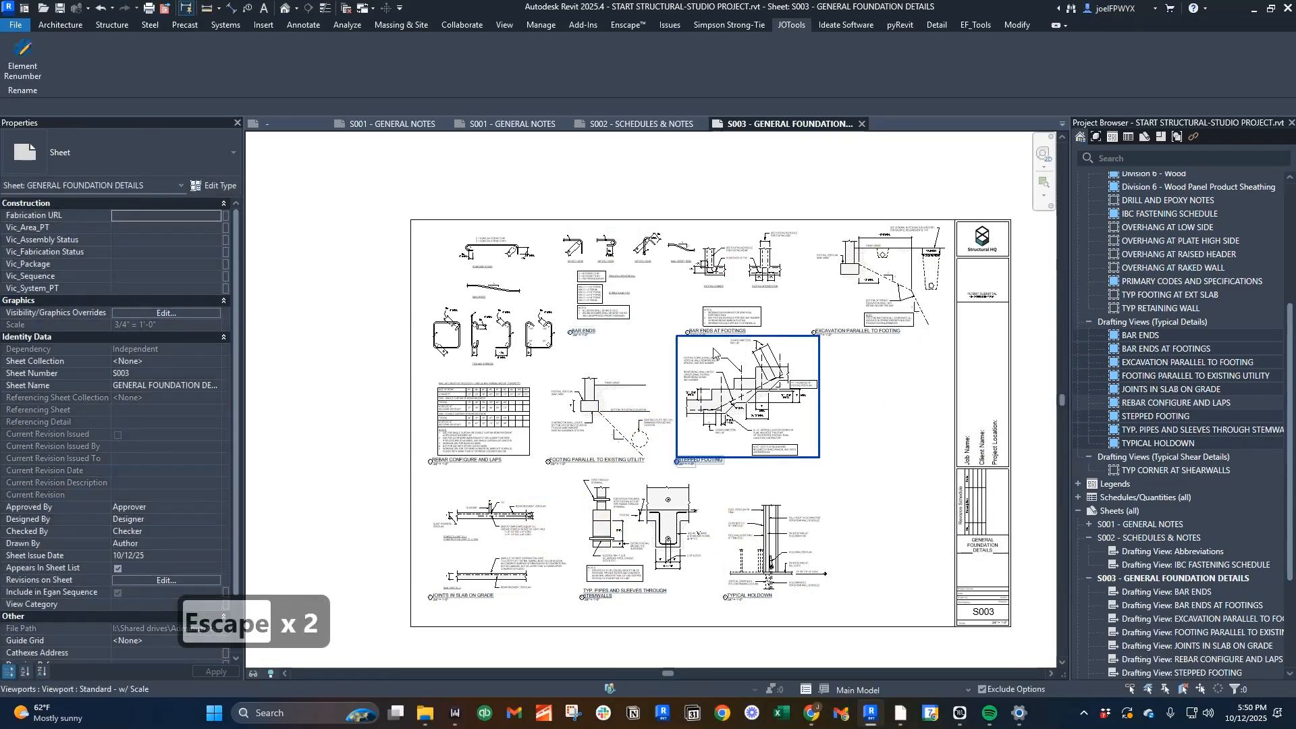
- Open sheet S004 - TYPICAL FRAMING DETAILS
scroll(712, 346, "down", 2)
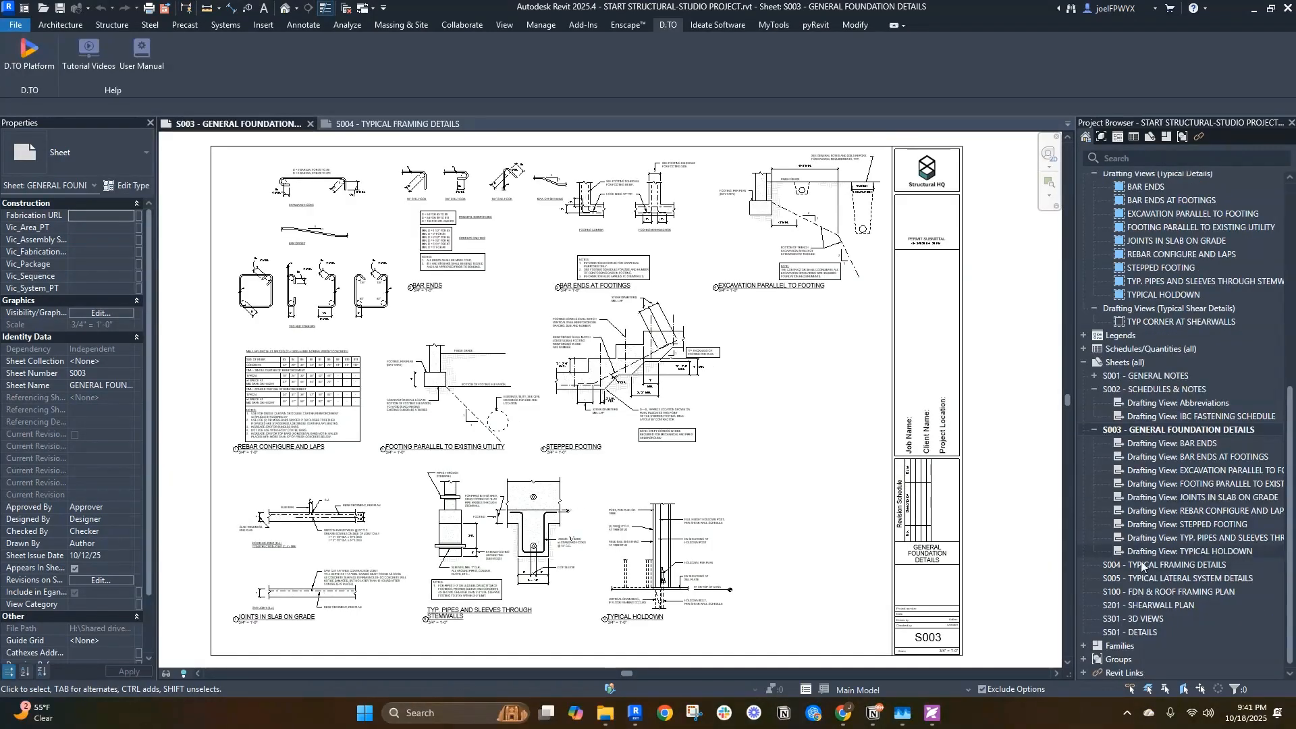
double_click(1140, 565)
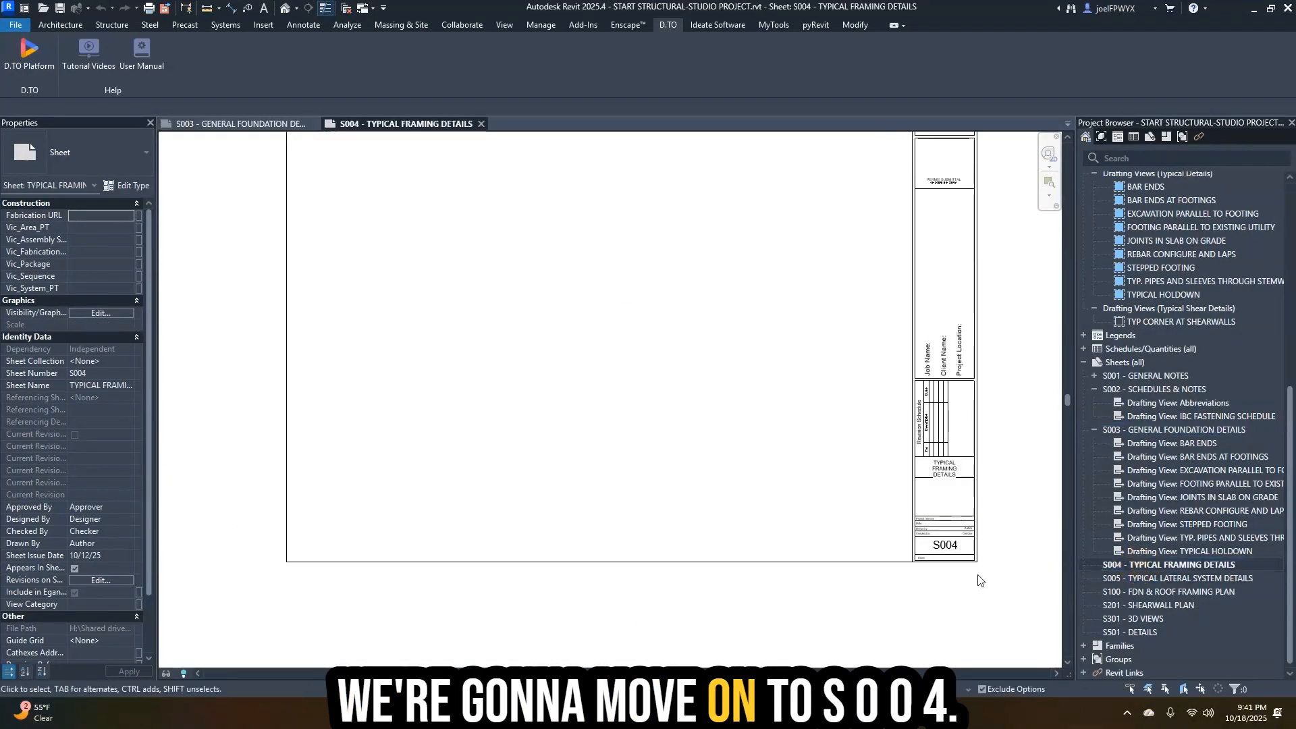
middle_click_drag(825, 499, 801, 532)
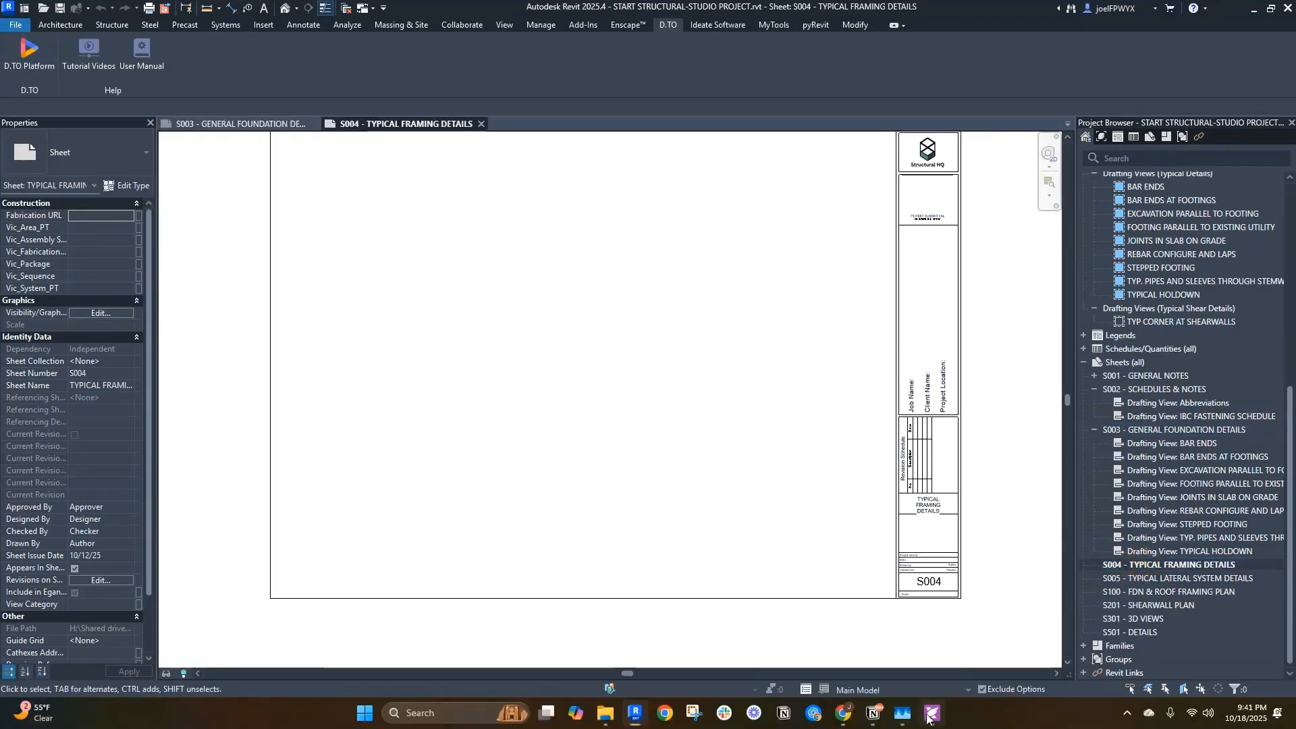
- Switch to Foxit PDF Editor, view the S004 checklist in the STUDIO PROJECT SHEETS LAYOUT document, and move its window aside to uncover Revit
left_click(932, 712)
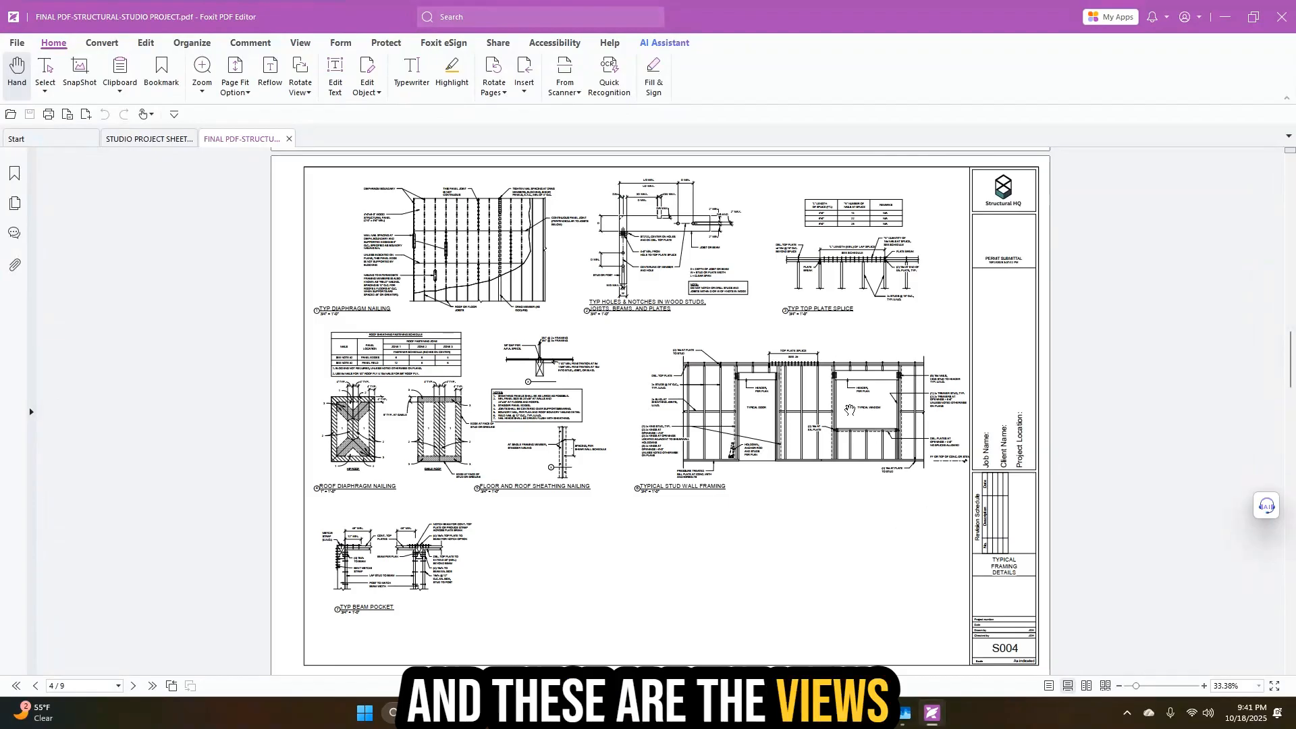
left_click(168, 140)
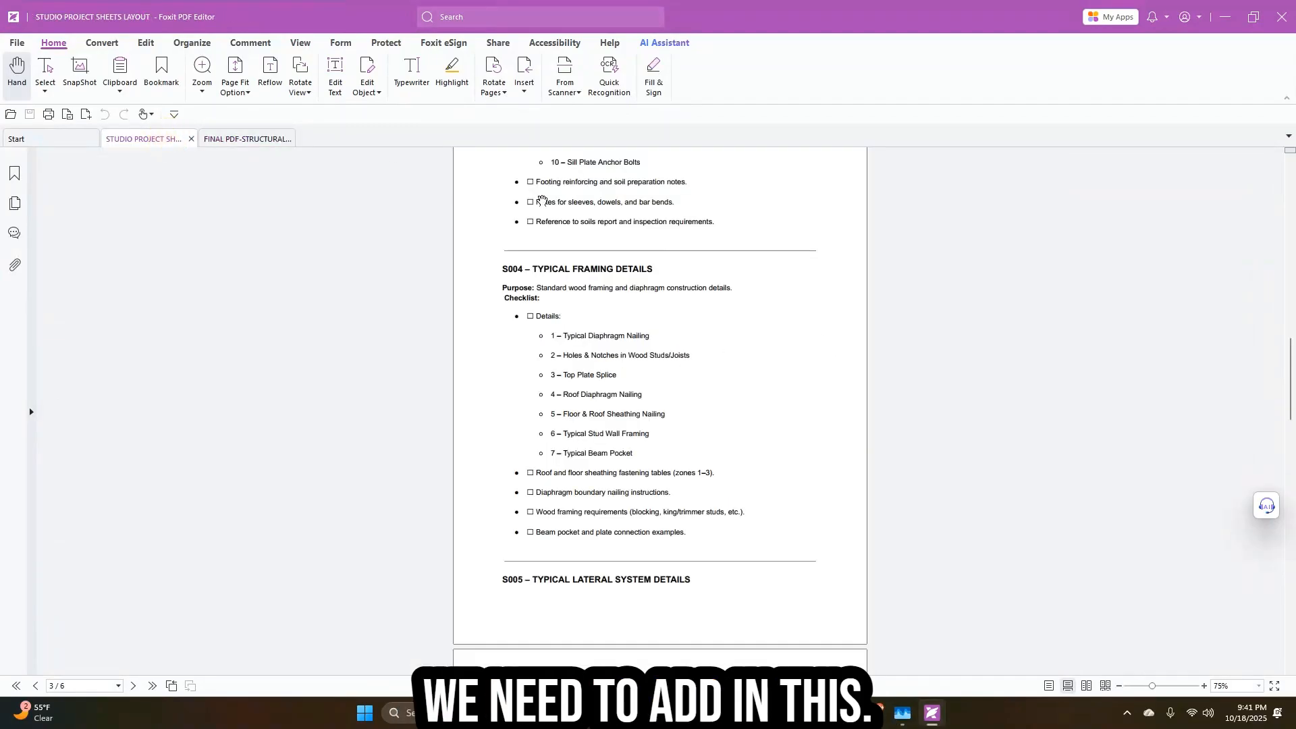
double_click(752, 10)
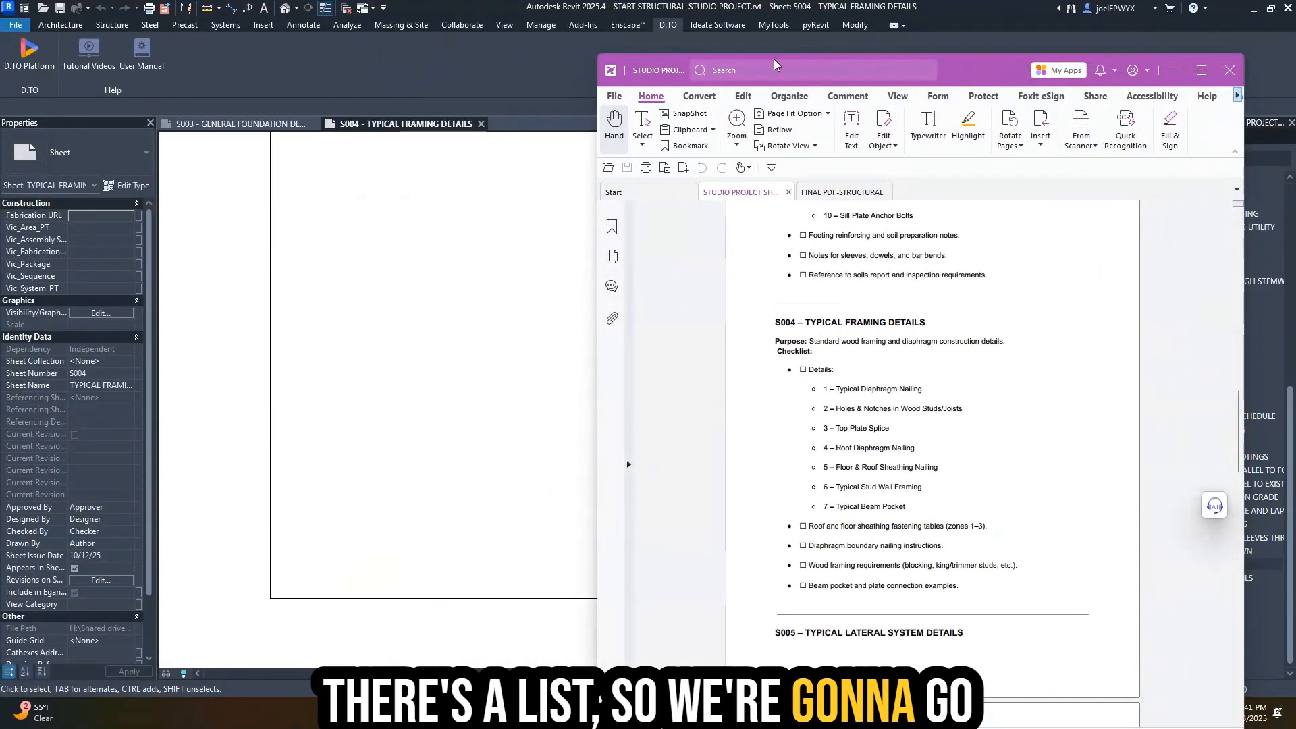
left_click_drag(950, 70, 1295, 62)
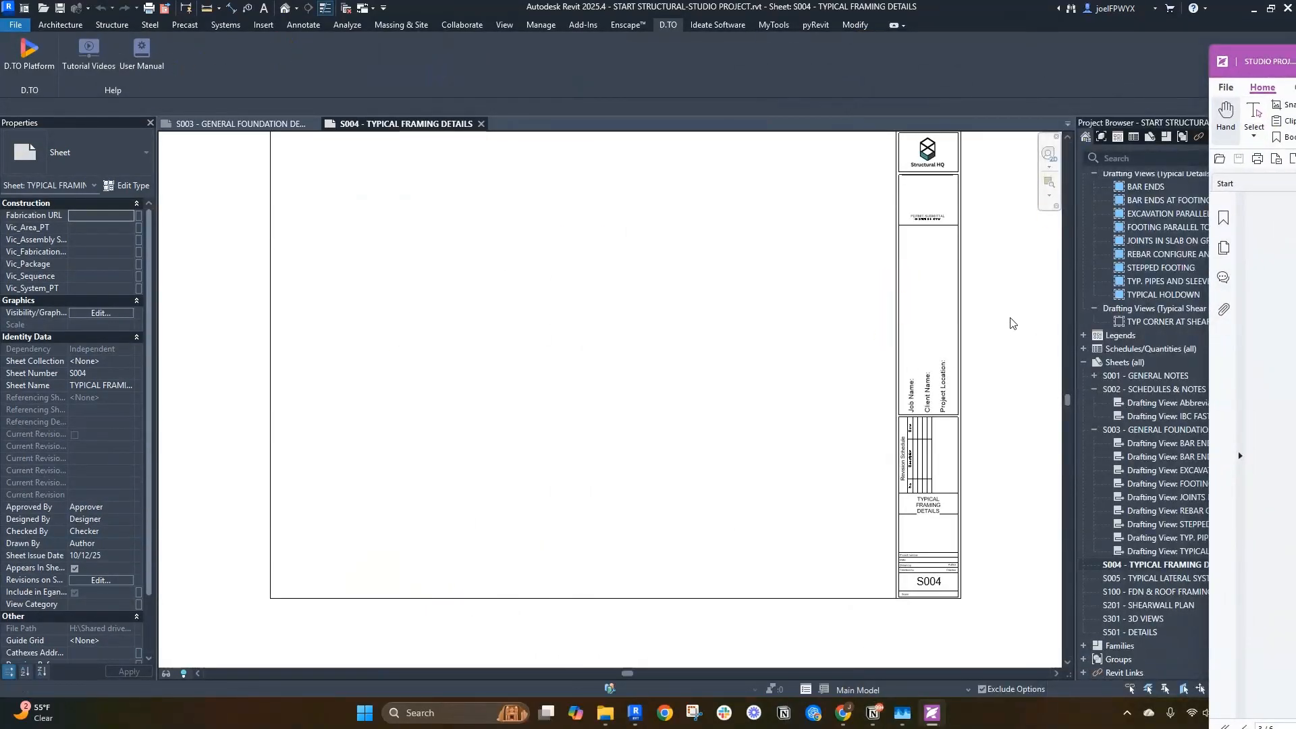
- Place the ROOF DIAPHRAGM NAILING drafting view on sheet S004 in Revit and move it to the sheet's upper-left corner
left_click(673, 375)
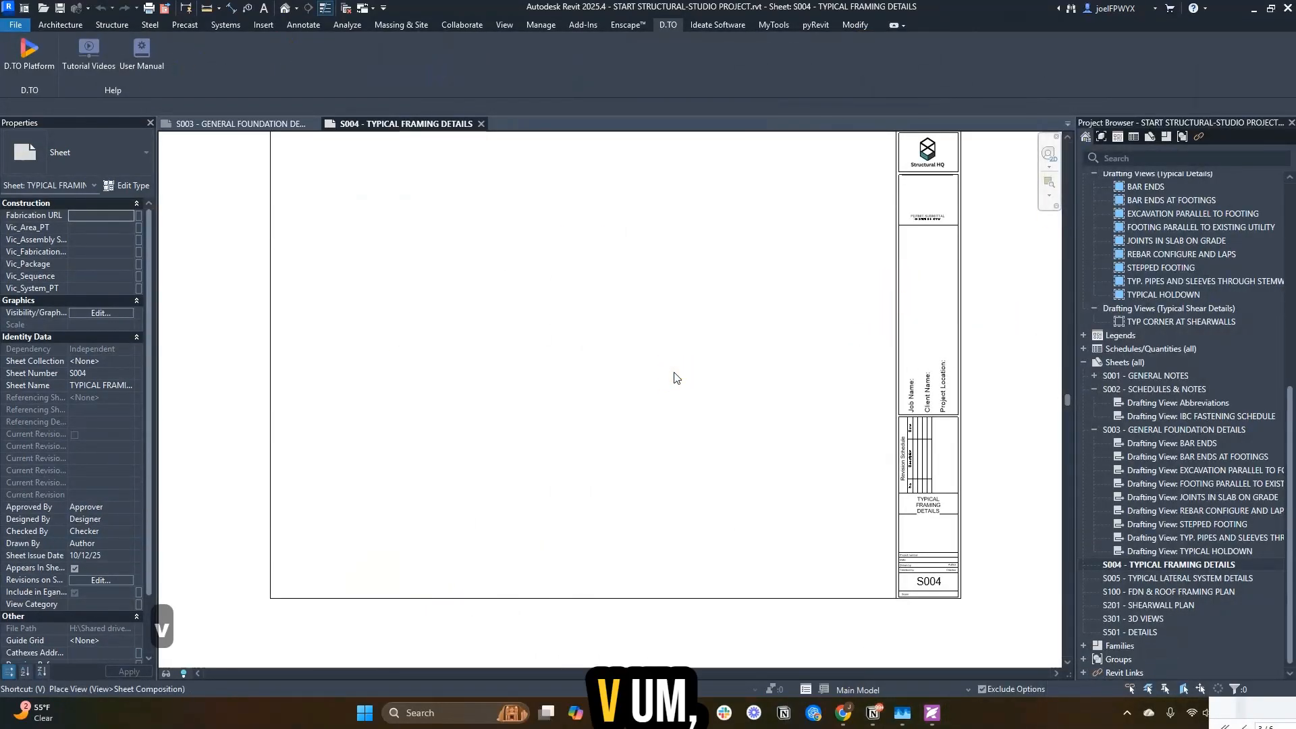
key("space")
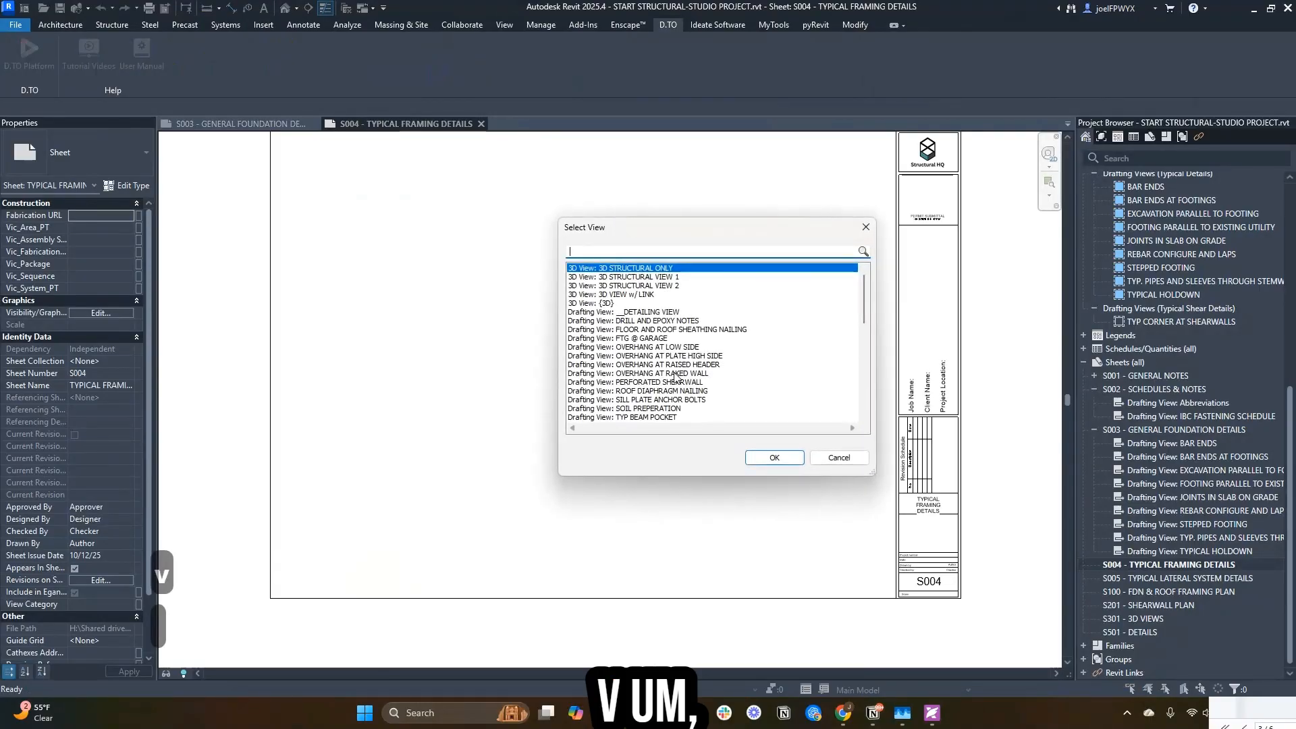
type("diap")
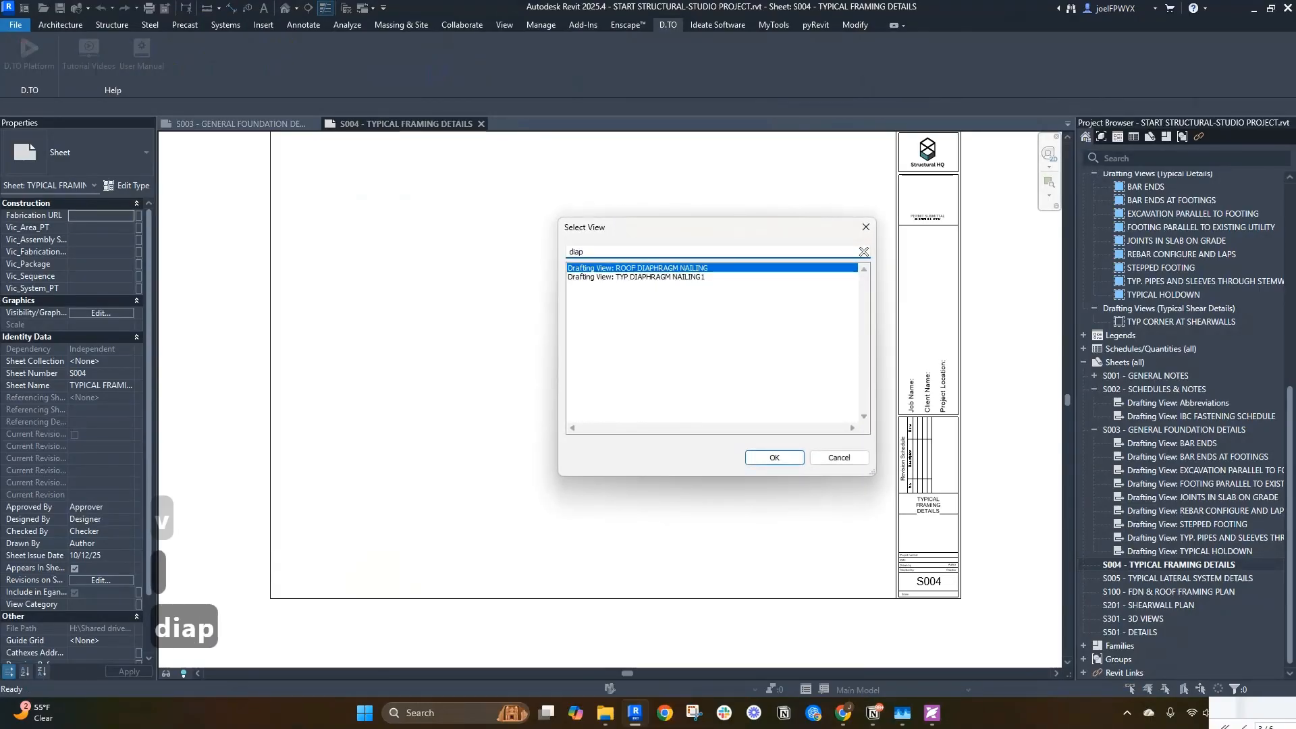
key("Return")
left_click(613, 338)
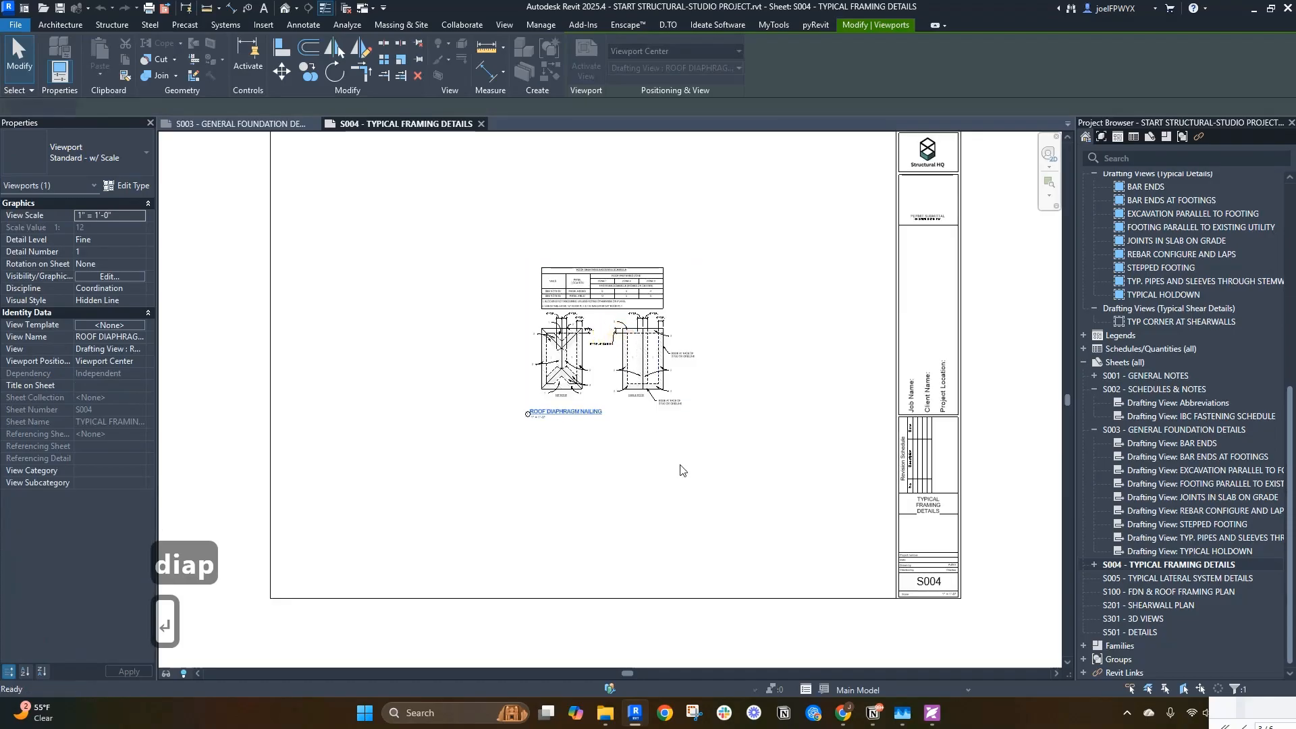
scroll(686, 467, "down", 1)
middle_click_drag(692, 465, 711, 479)
left_click_drag(684, 404, 512, 317)
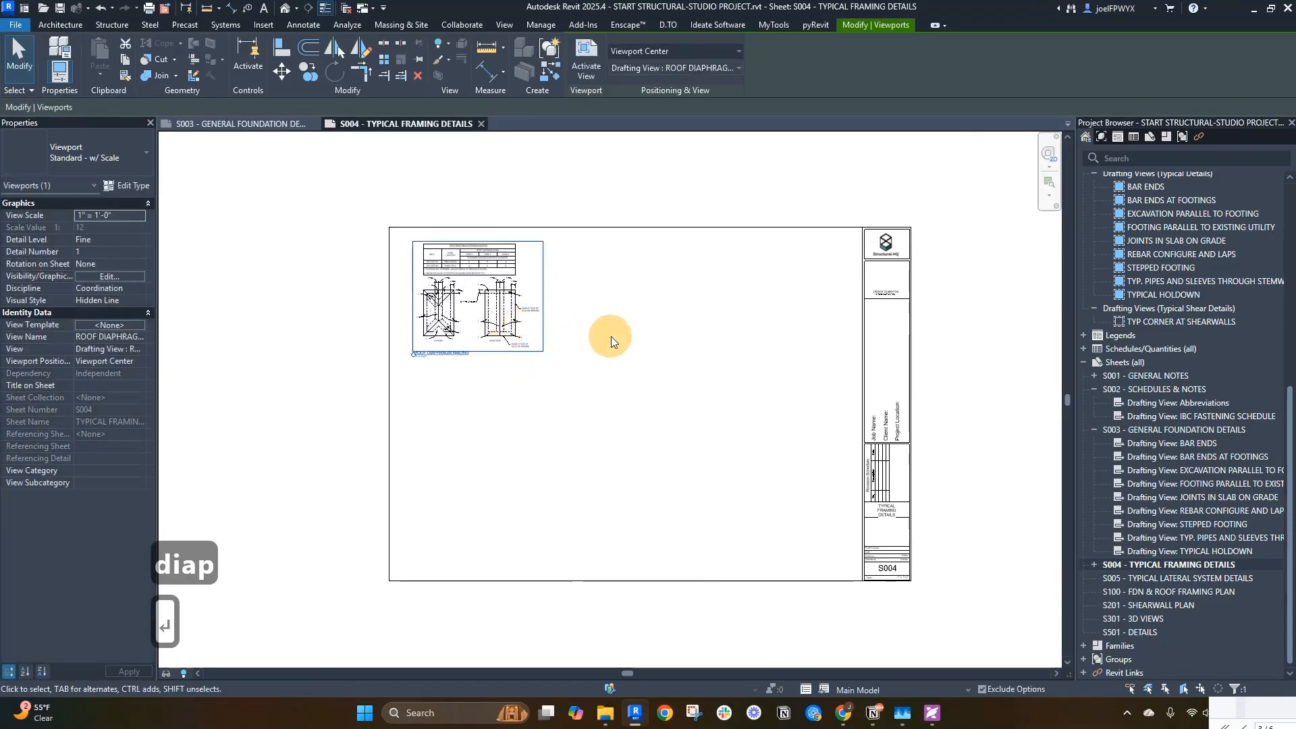
left_click(617, 334)
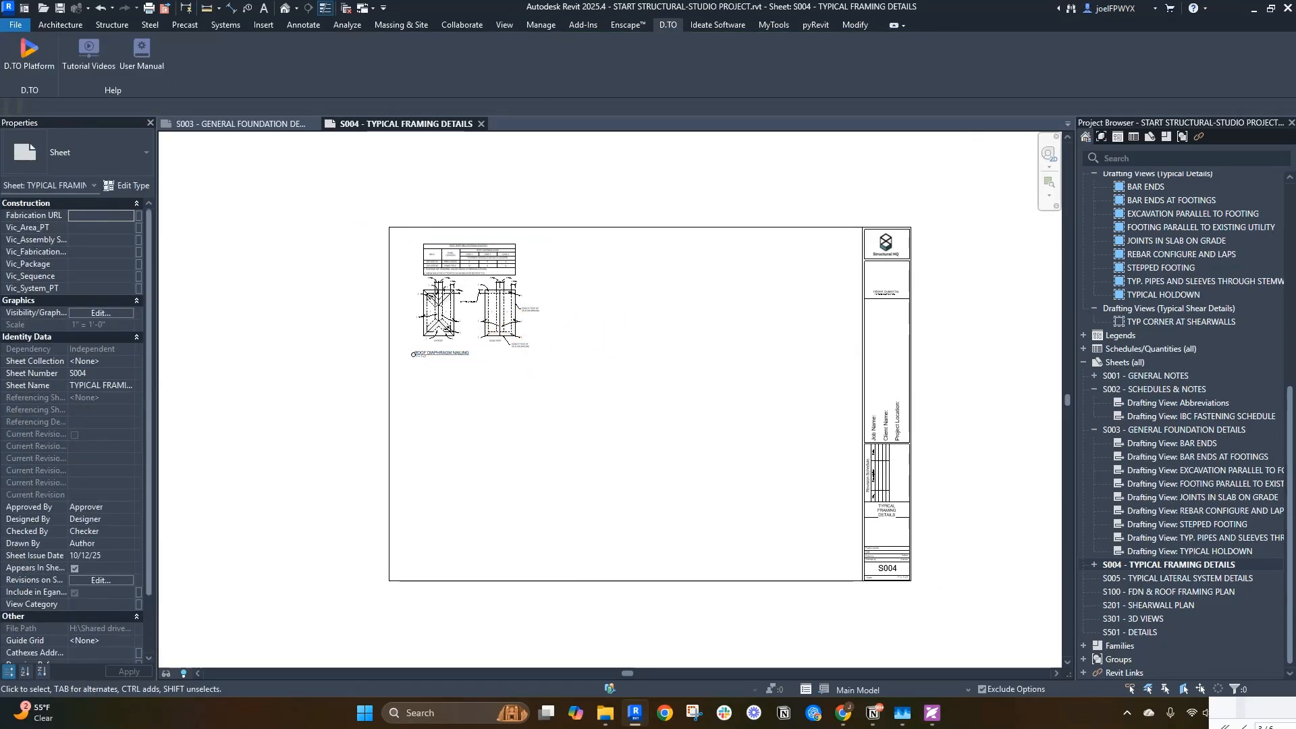
- Place the TYP DIAPHRAGM NAILING1 drafting view in the sheet's upper-left corner, with ROOF DIAPHRAGM NAILING moved to its right
left_click_drag(1295, 71, 1043, 166)
left_click(482, 419)
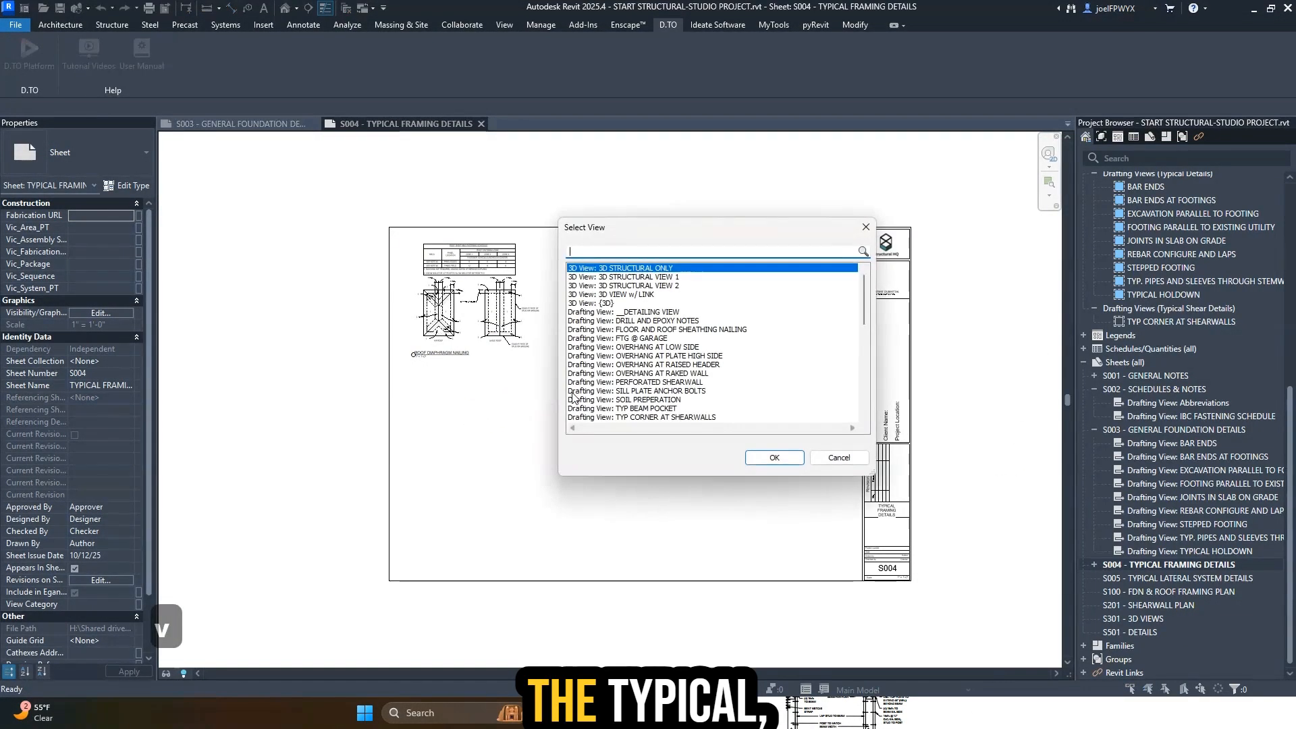
type("typ di")
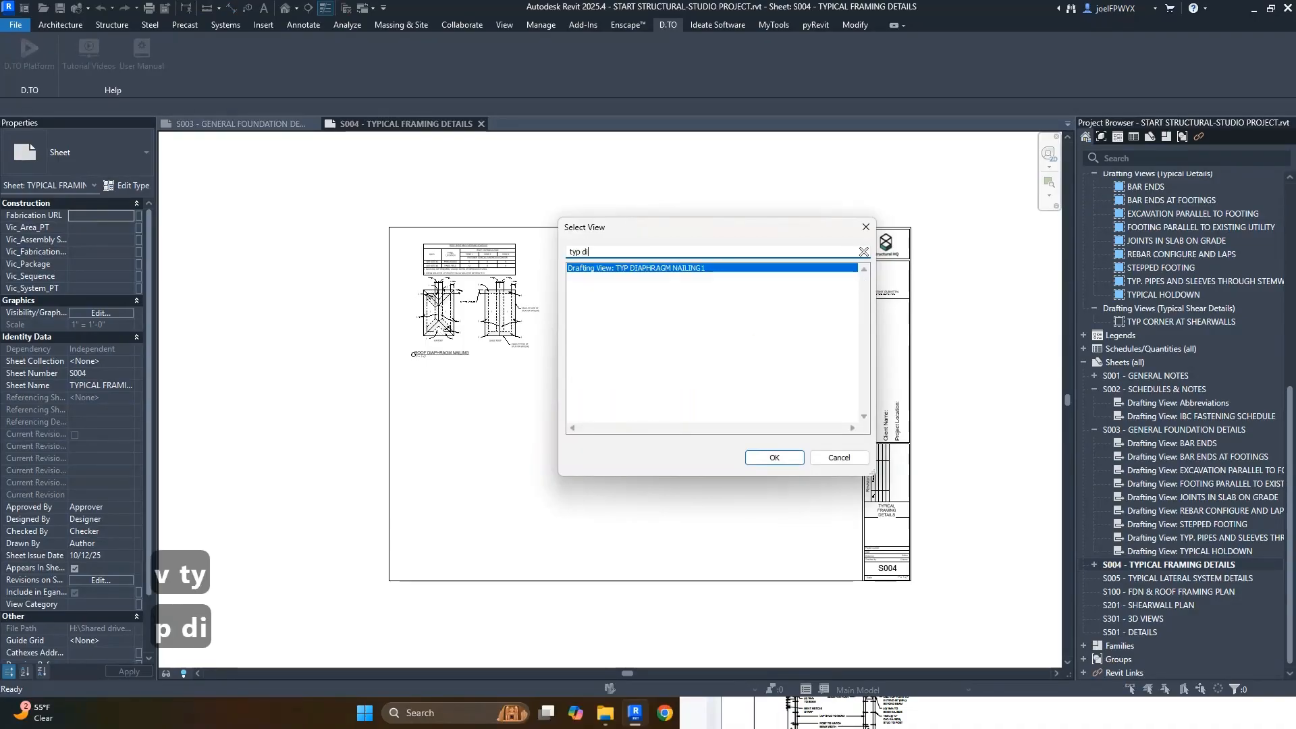
key("Return")
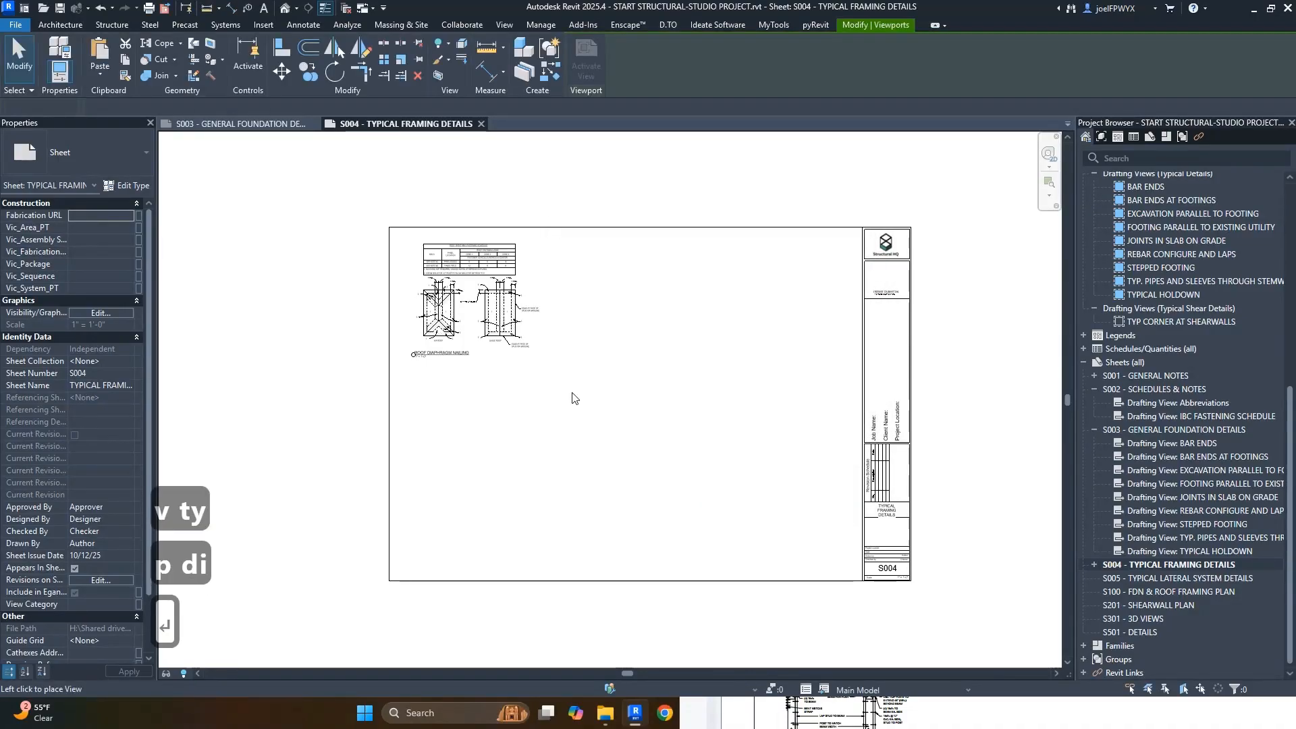
left_click(573, 393)
key("Escape")
left_click_drag(475, 290, 669, 295)
left_click_drag(561, 383, 478, 278)
left_click_drag(644, 304, 610, 295)
scroll(609, 295, "up", 2)
key("Escape")
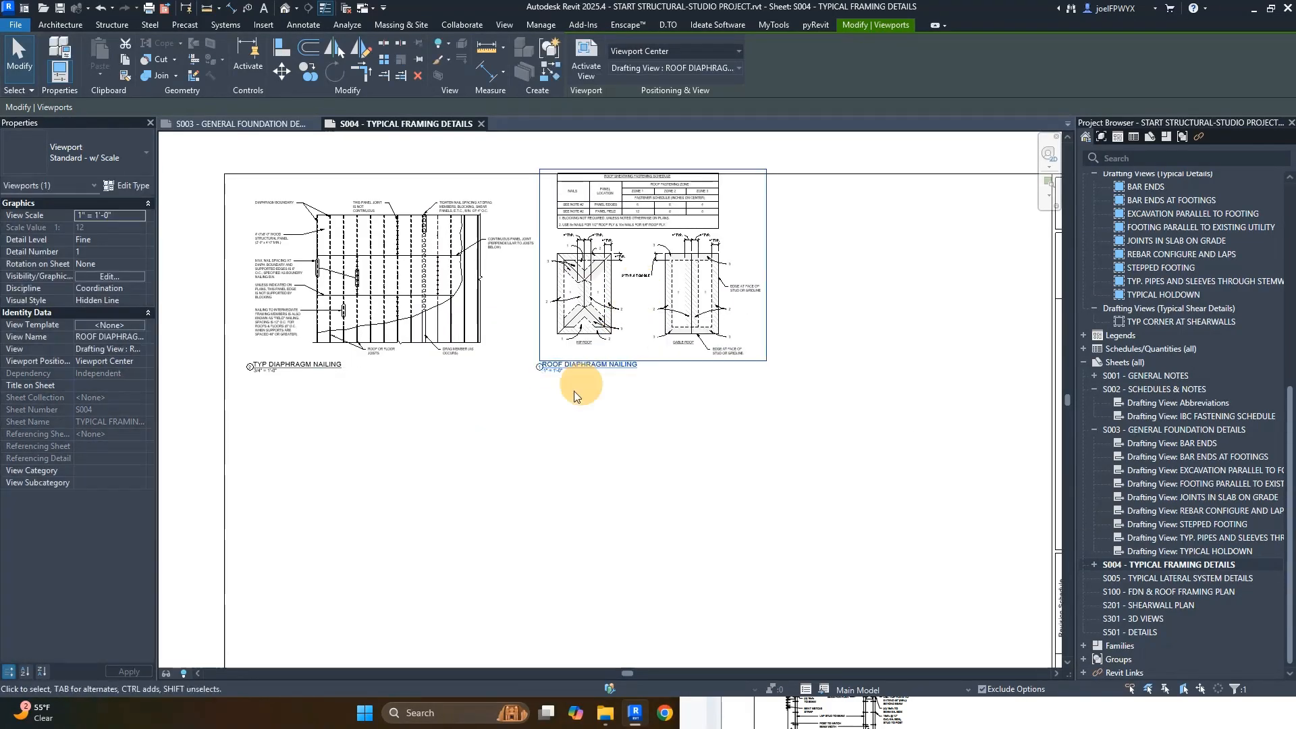
- Nudge the TYP DIAPHRAGM NAILING and ROOF DIAPHRAGM NAILING viewports together slightly downward to sit within the sheet border
left_click(567, 310)
left_click(425, 312, "ctrl")
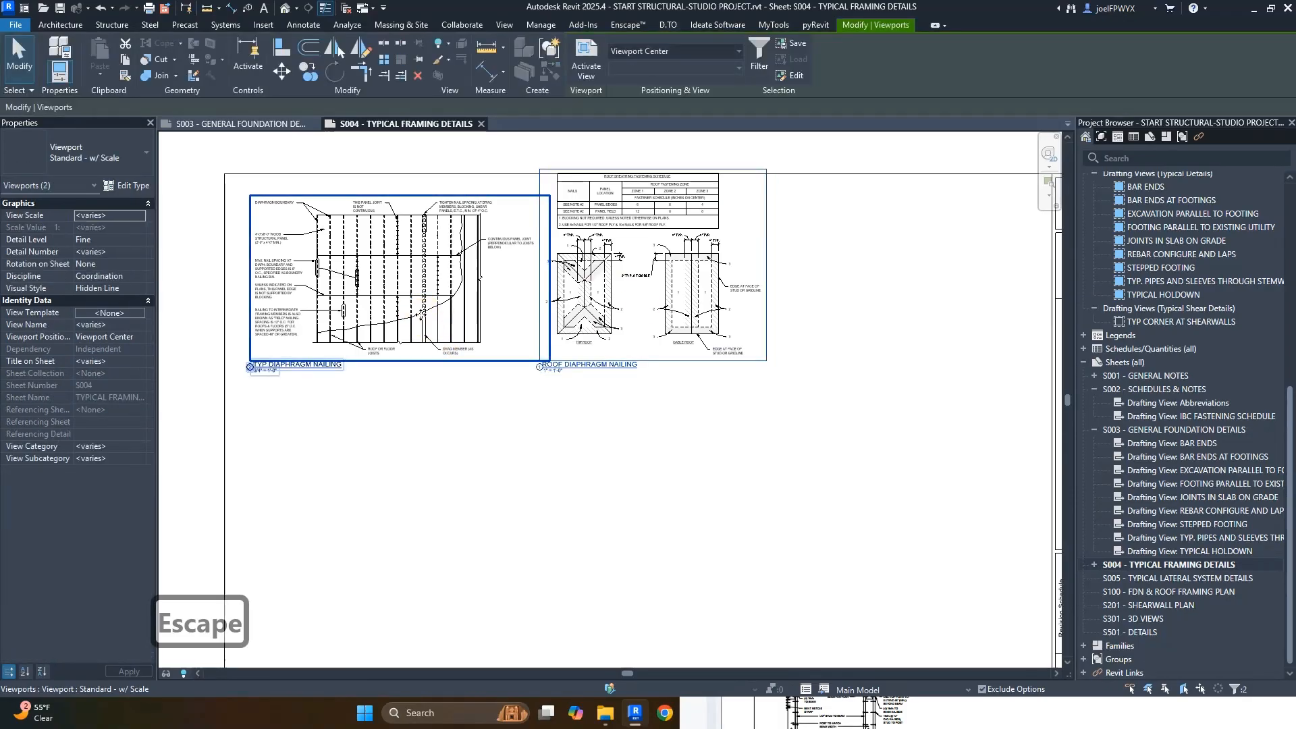
key("Down")
key("Down")
key("Escape")
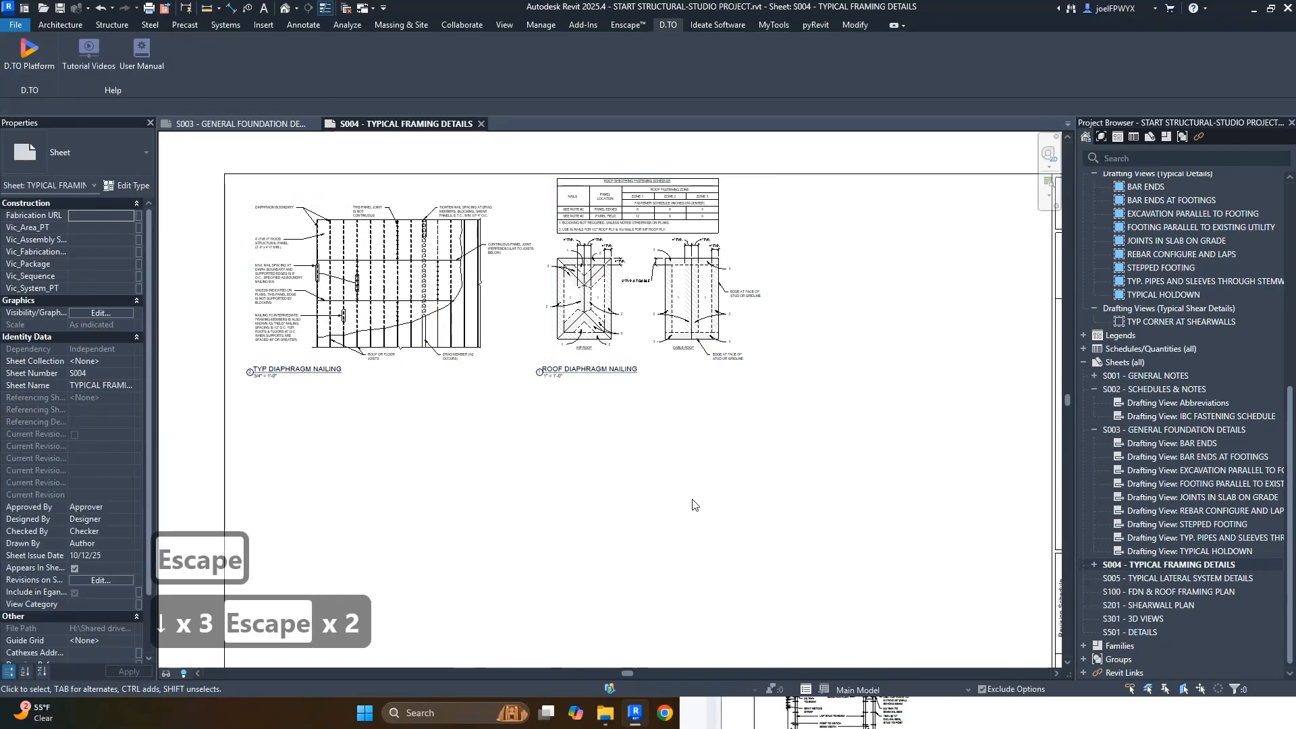
- Consult the S004 checklist in Foxit PDF Editor and place the TYP TOP PLATE SPLICE drafting view in Revit, right of ROOF DIAPHRAGM NAILING
middle_click_drag(768, 468, 683, 438)
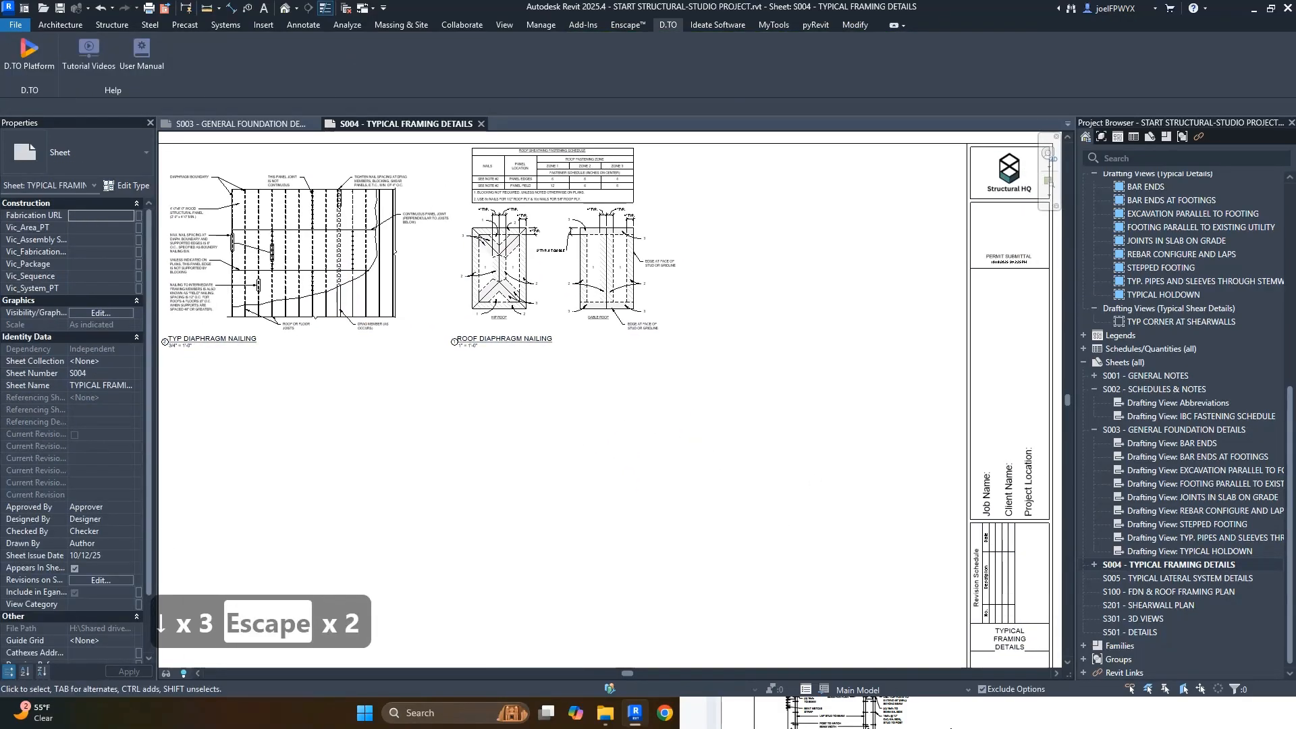
left_click(954, 720)
left_click_drag(1032, 155, 1038, 51)
left_click(831, 175)
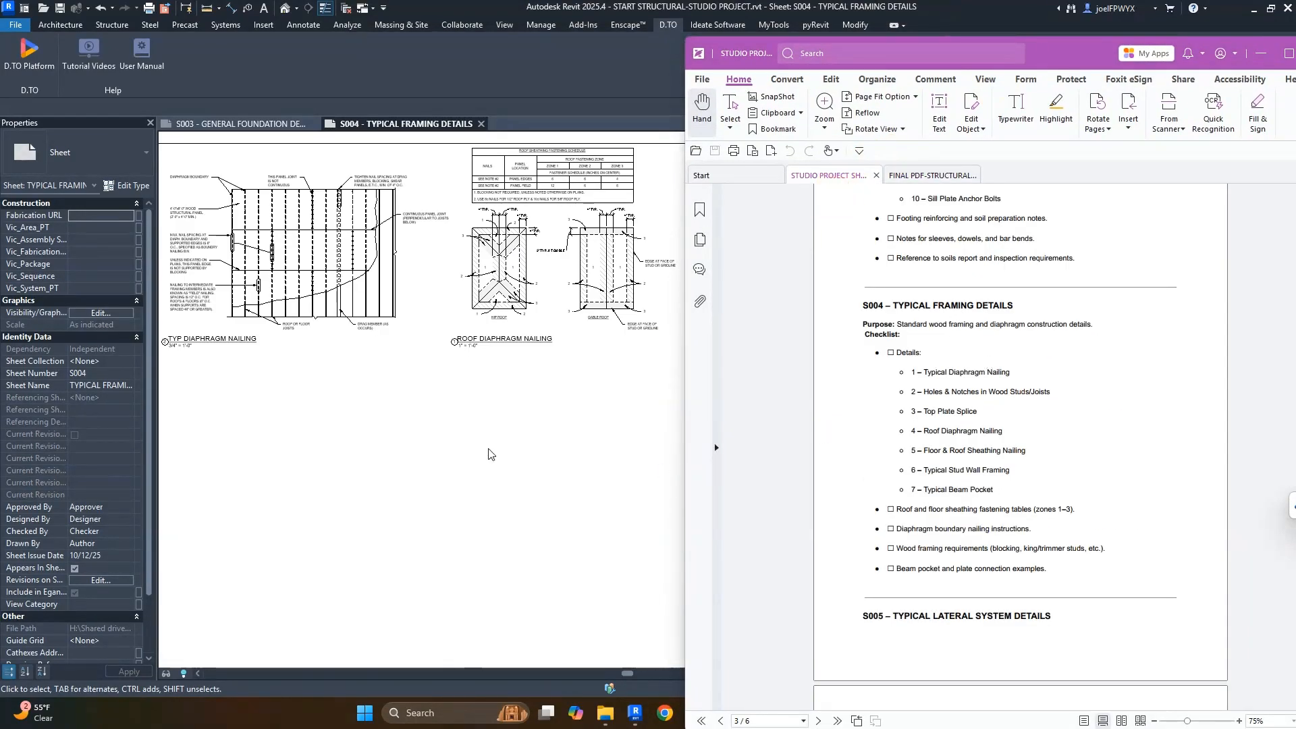
left_click(508, 438)
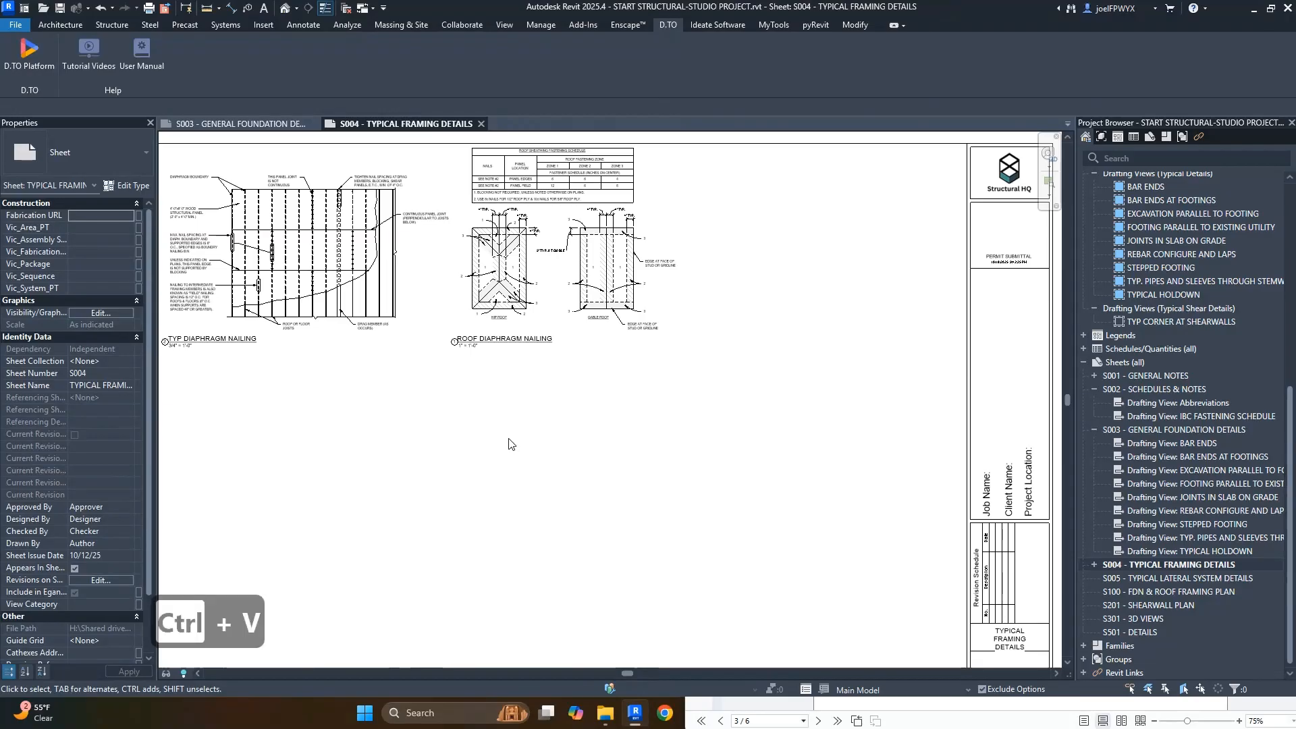
key("t")
key("BackSpace")
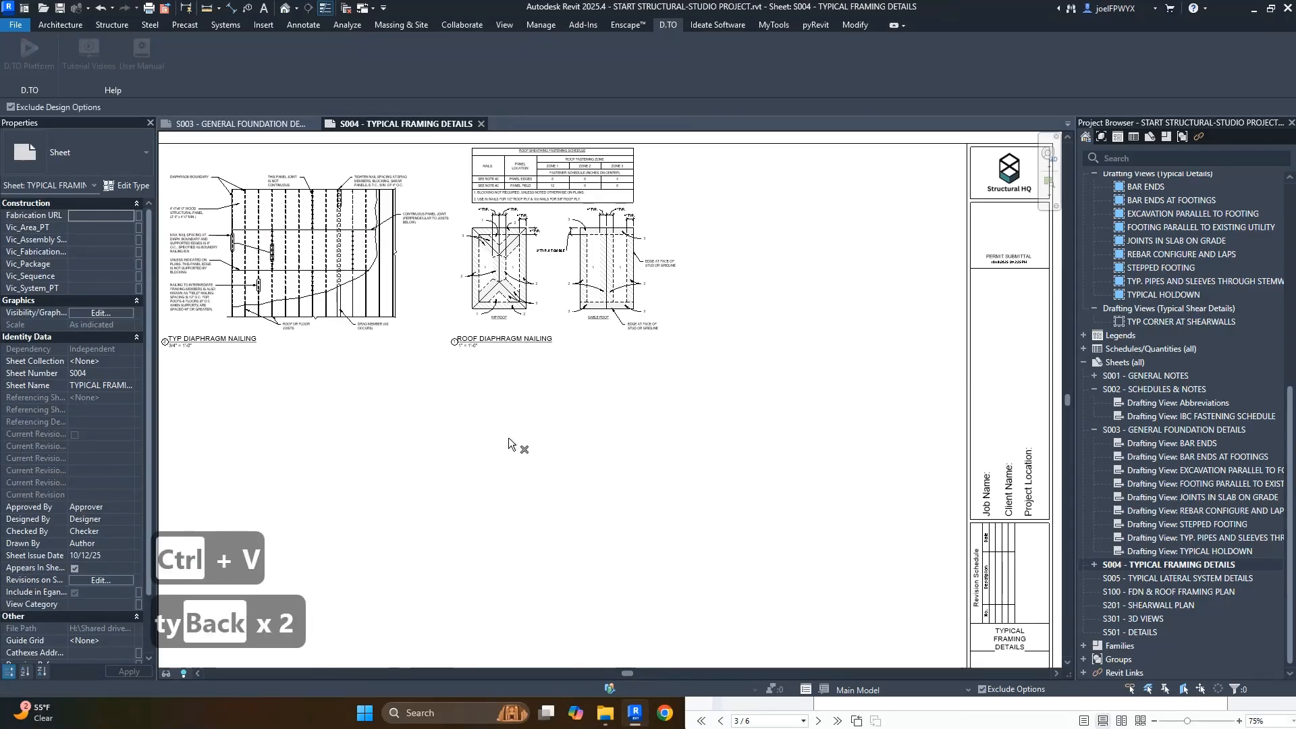
type("v")
type("to")
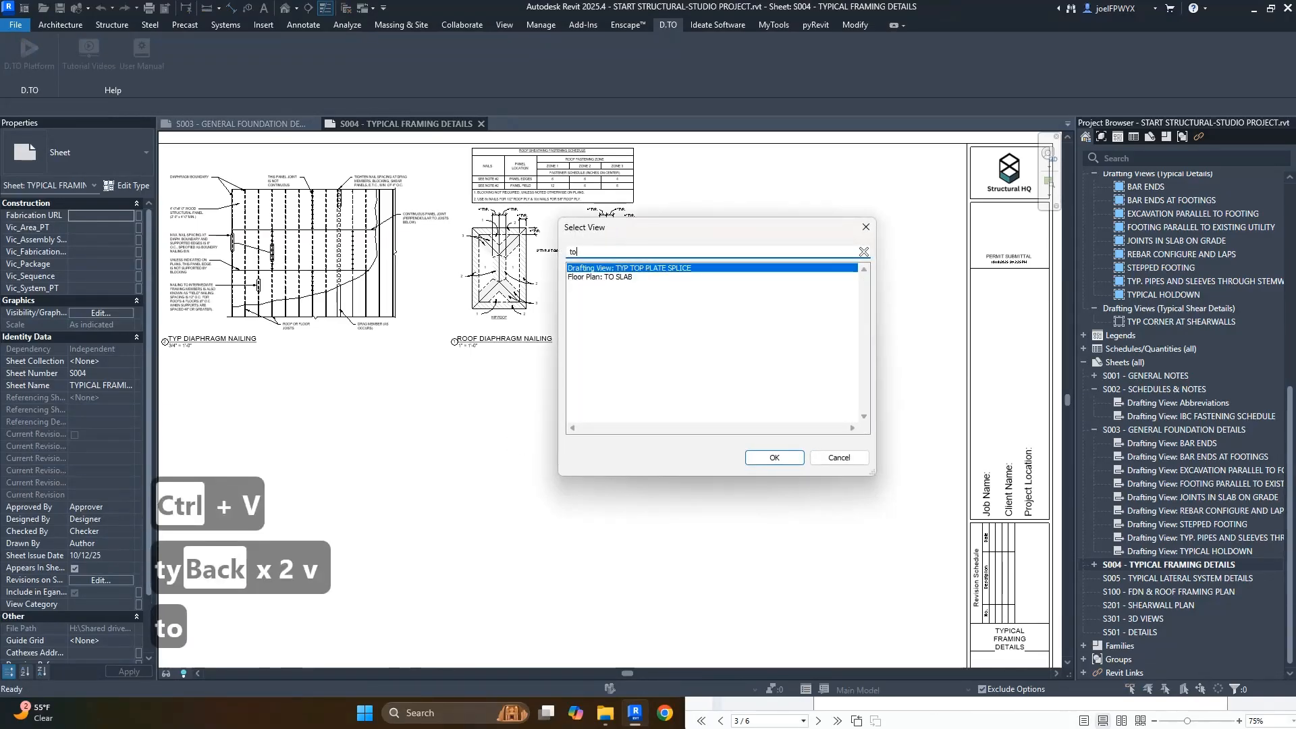
key("Return")
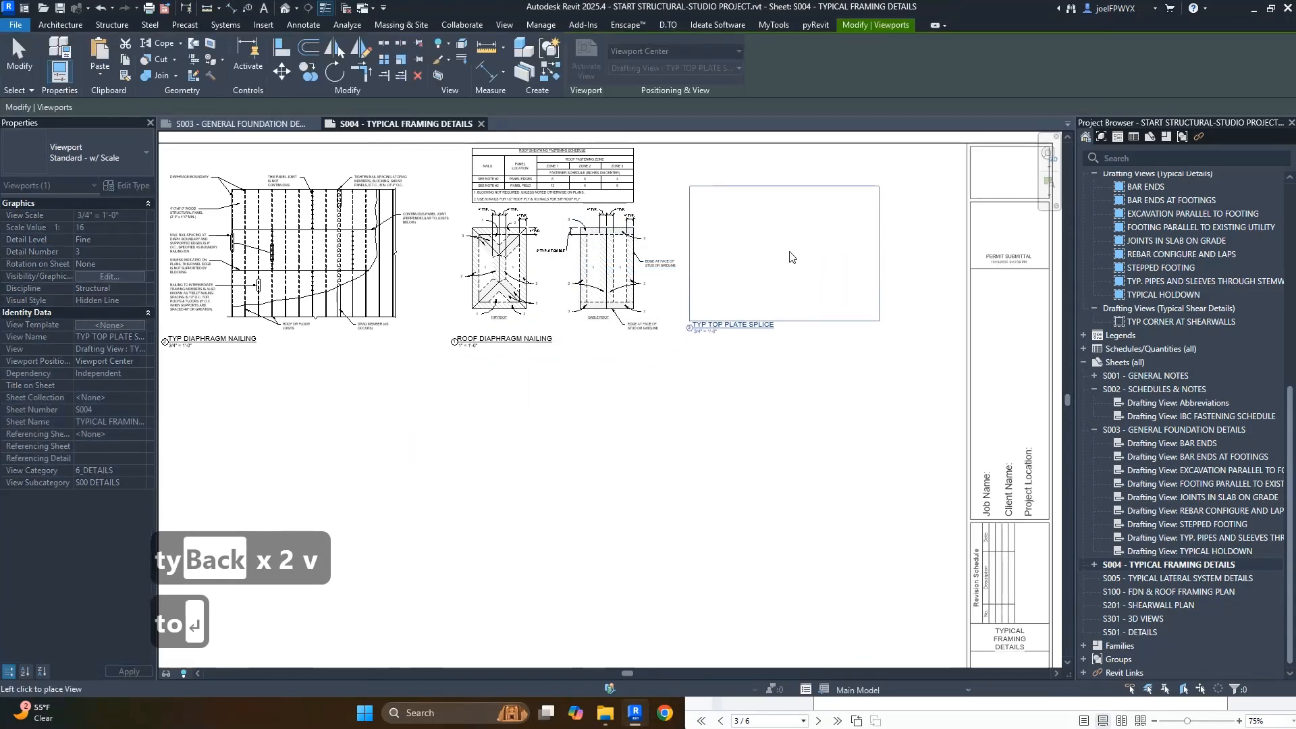
left_click(793, 248)
- Adjust the TYP TOP PLATE SPLICE viewport's position and lower its title into line with the other titles in the top row
mouse_move(804, 256)
left_mouse_down()
mouse_move(811, 275)
mouse_move(796, 269)
left_mouse_up()
left_click(817, 429)
key("Escape")
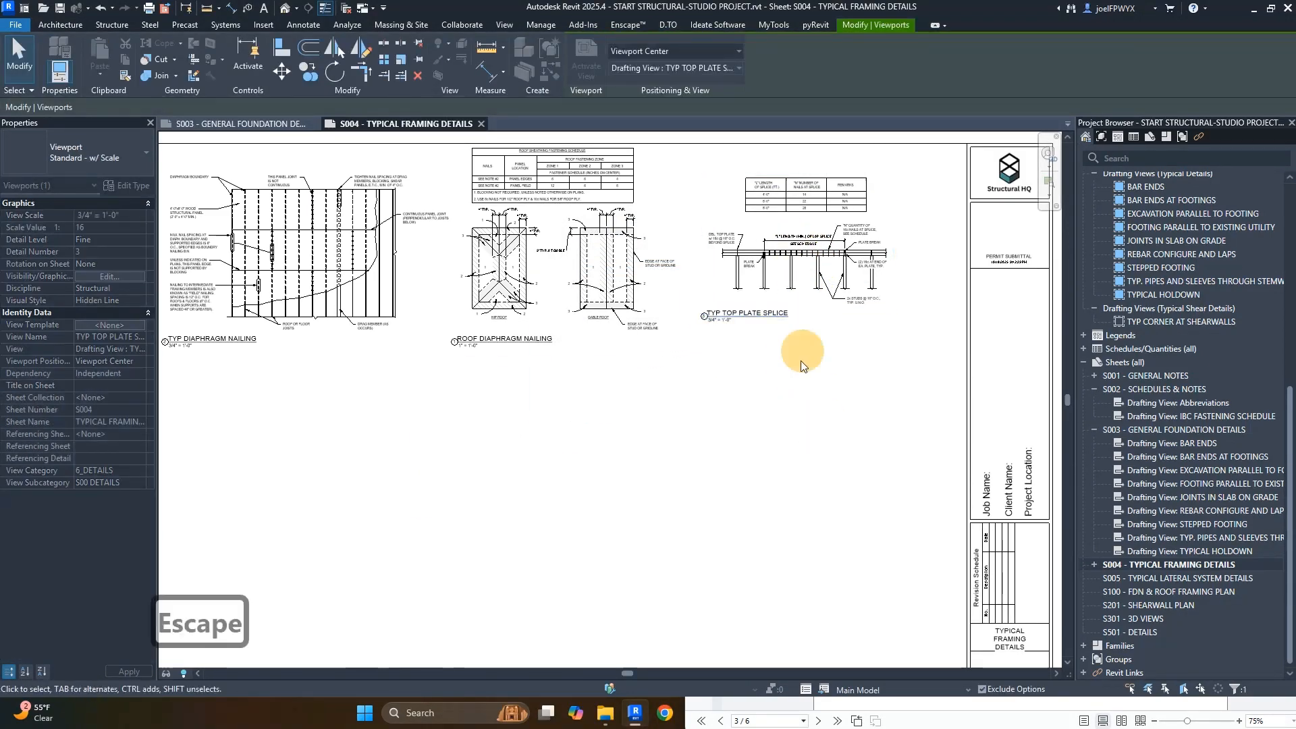
key("Escape")
left_click_drag(724, 315, 729, 342)
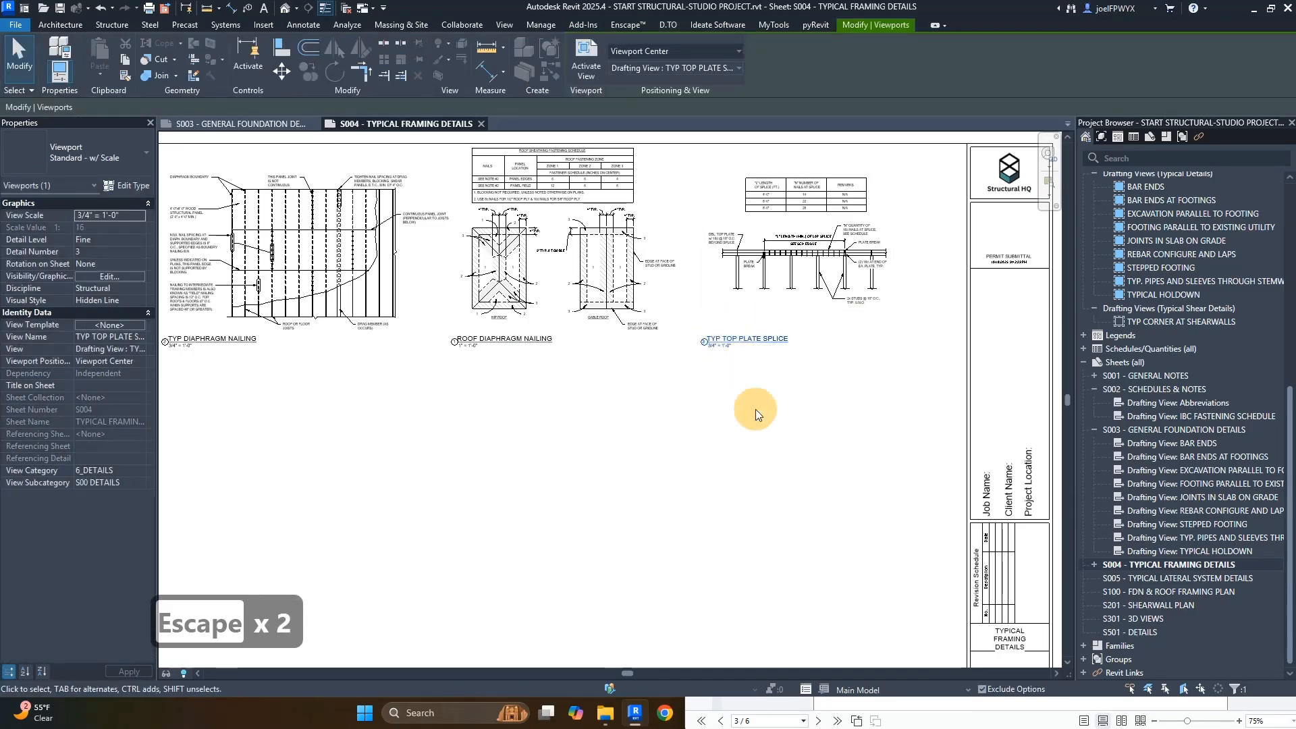
- Recheck the S004 checklist and place the FLOOR AND ROOF SHEATHING NAILING drafting view below TYP DIAPHRAGM NAILING
left_click(755, 409)
key("v")
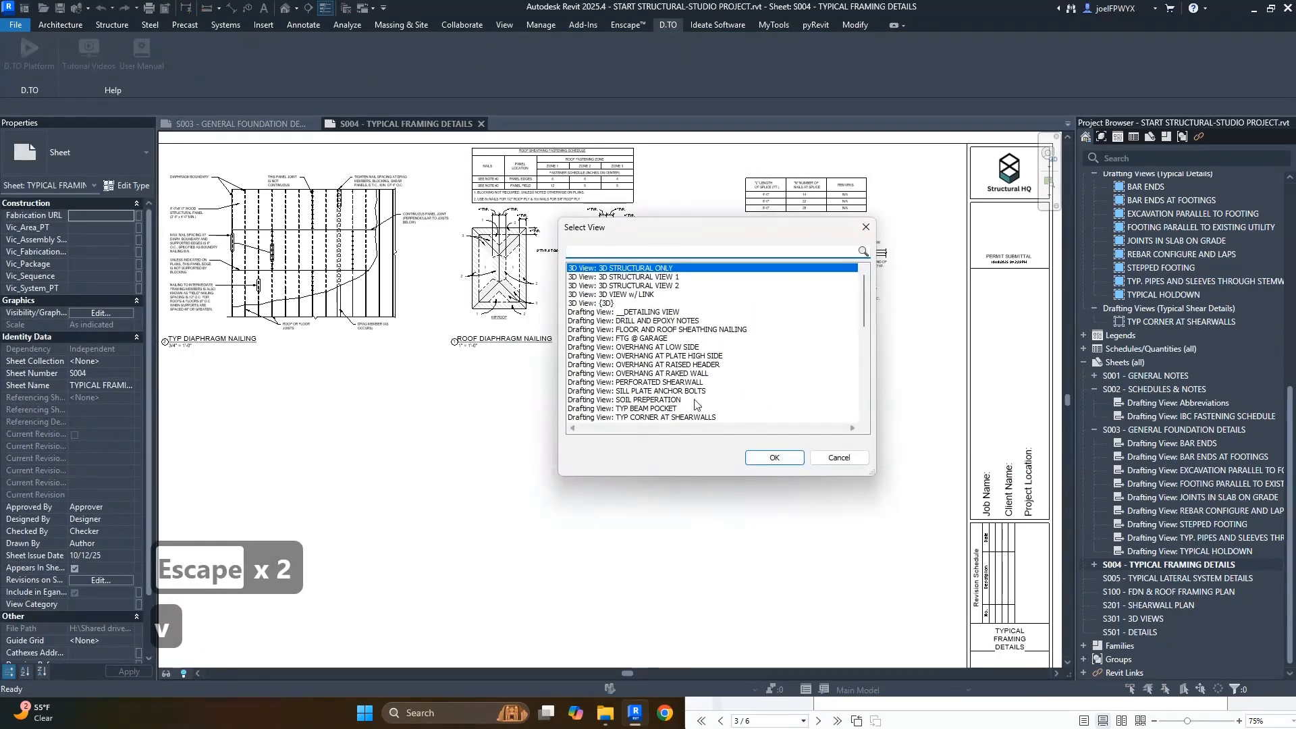
left_click(969, 718)
key("Escape")
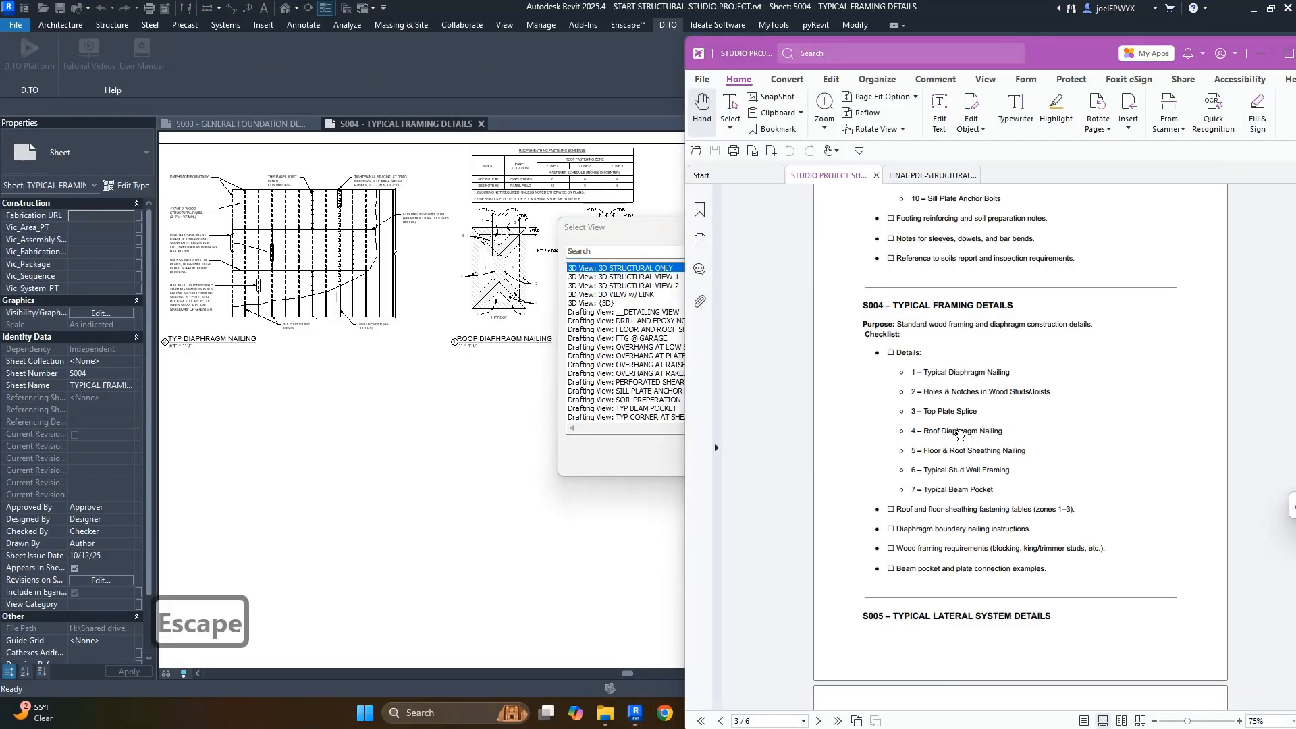
left_click(616, 252)
type("floo")
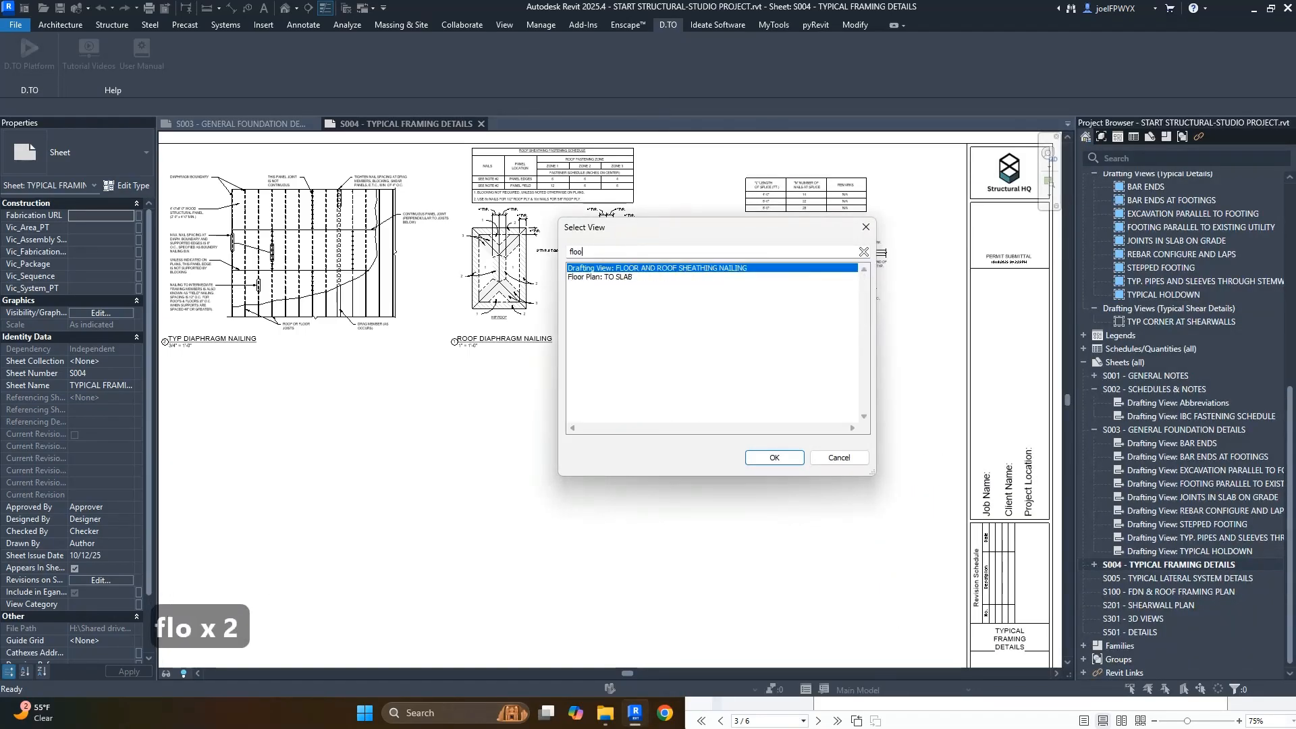
key("Return")
left_click(605, 420)
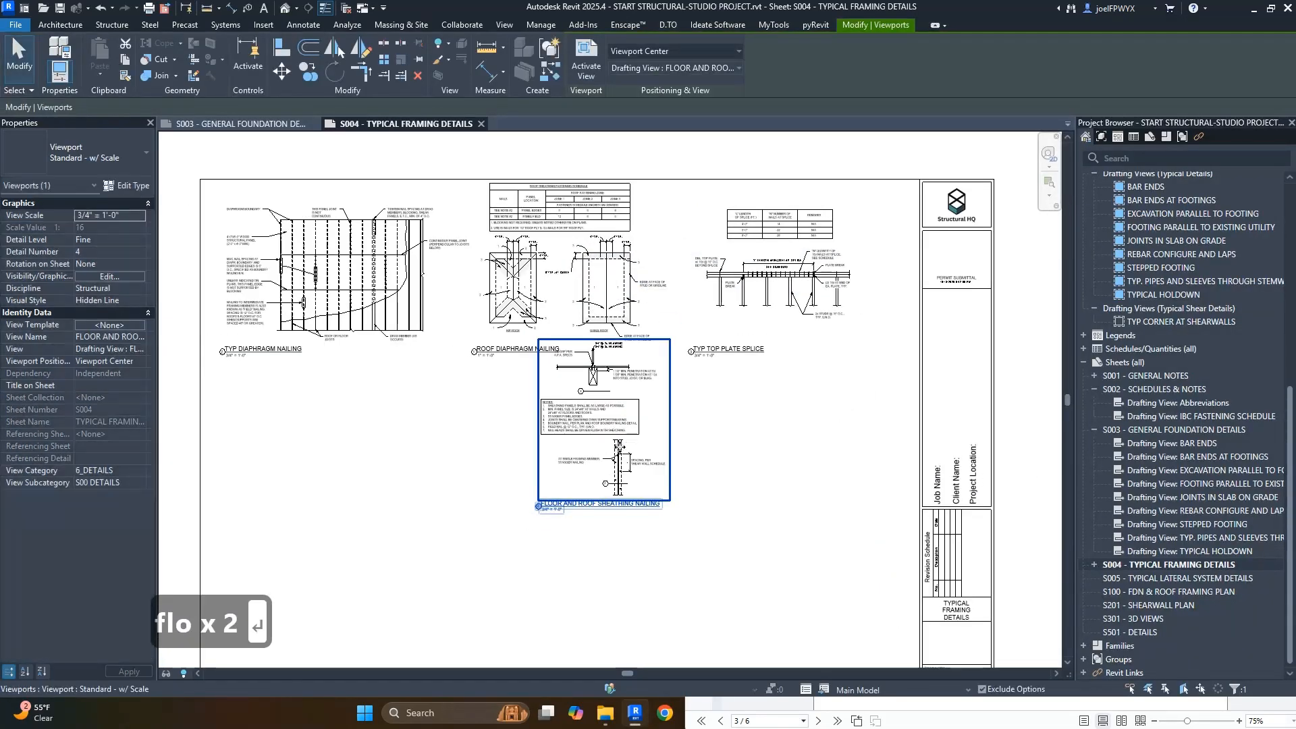
left_click_drag(612, 445, 290, 474)
- Recheck the checklist and place the TYPICAL STUD WALL FRAMING drafting view to the right of FLOOR AND ROOF SHEATHING NAILING
left_click(1008, 714)
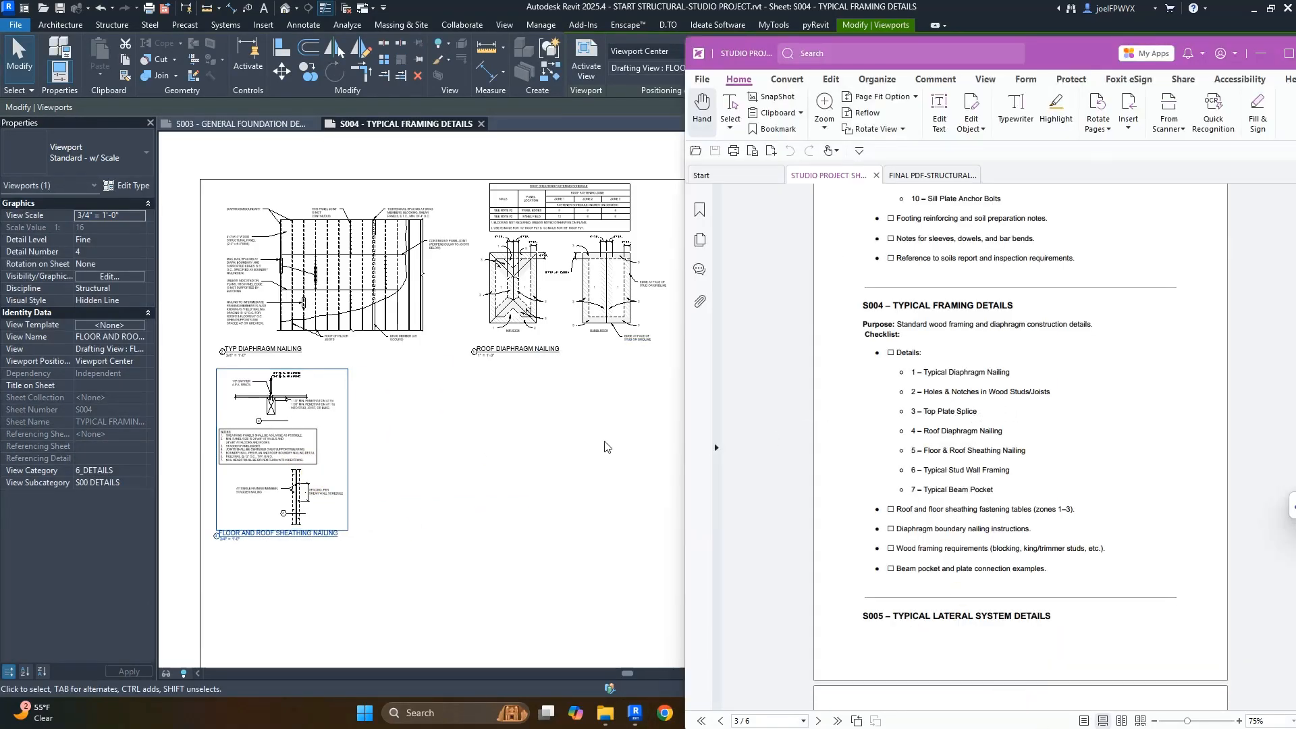
left_click(552, 439)
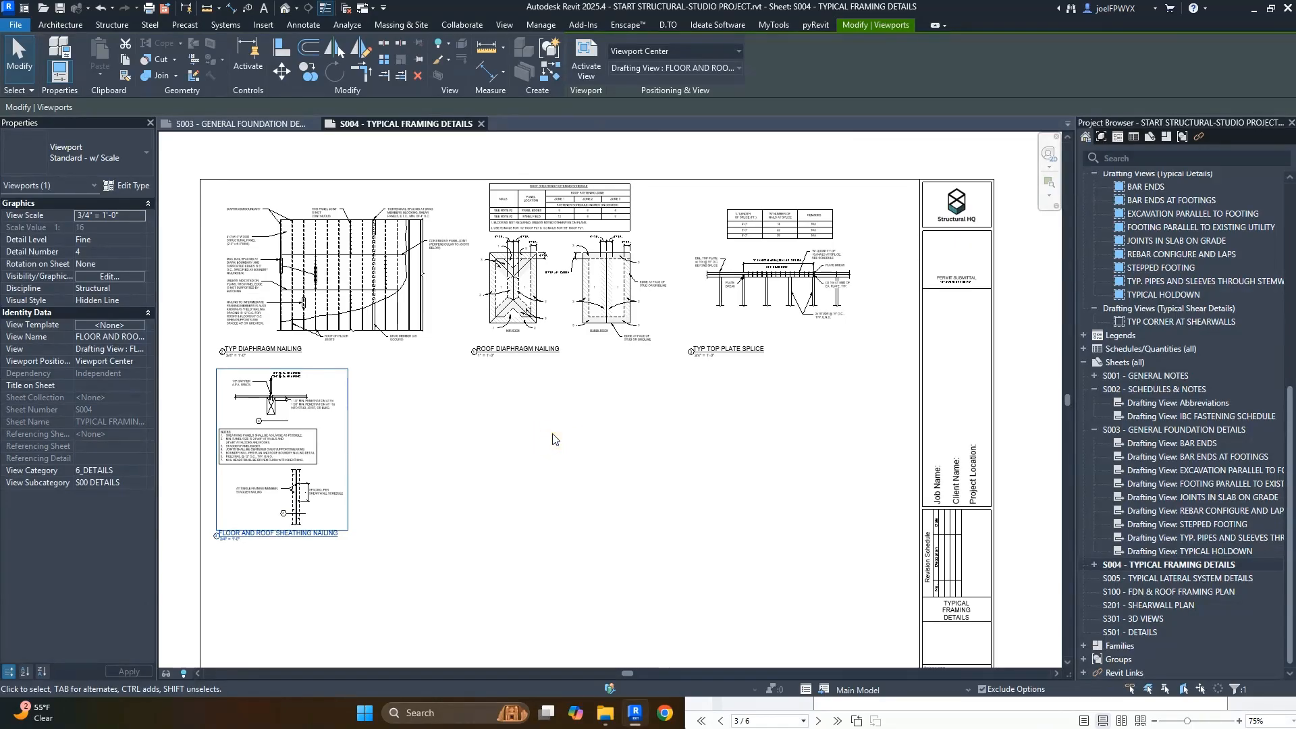
key("v")
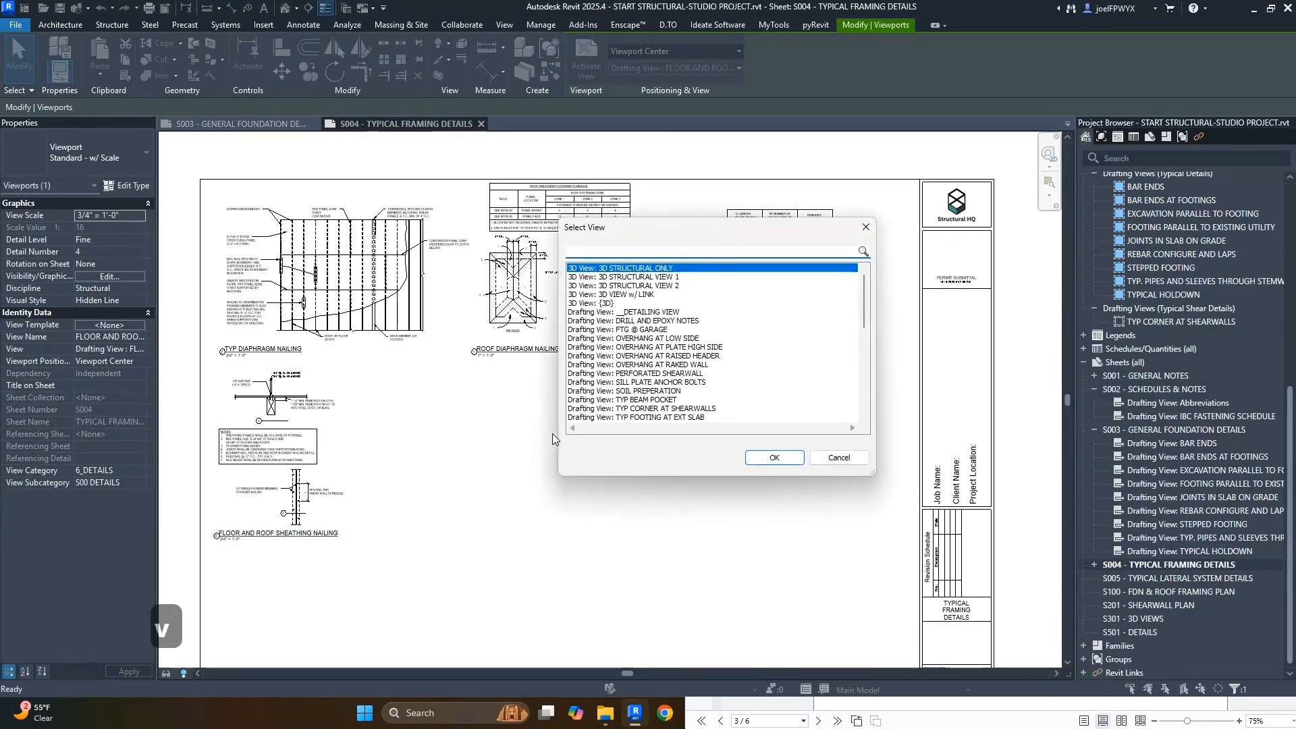
type("wall st")
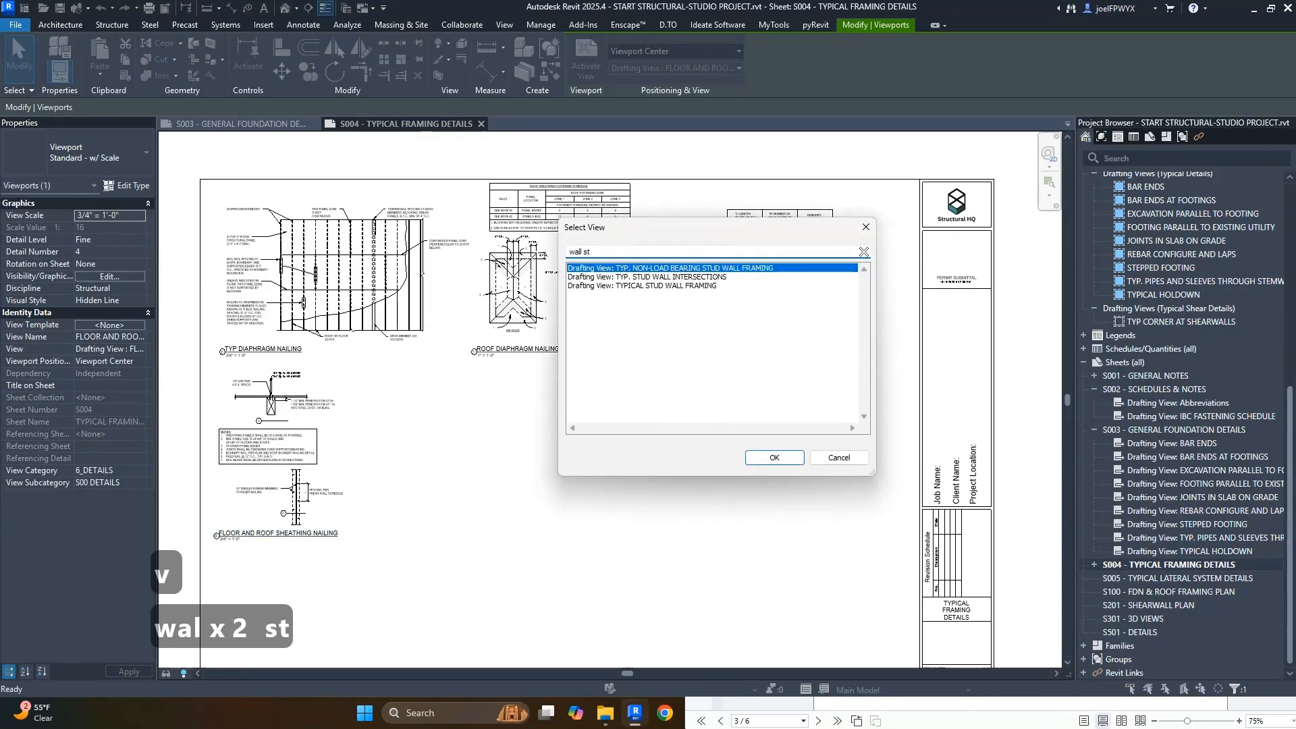
left_click(748, 278)
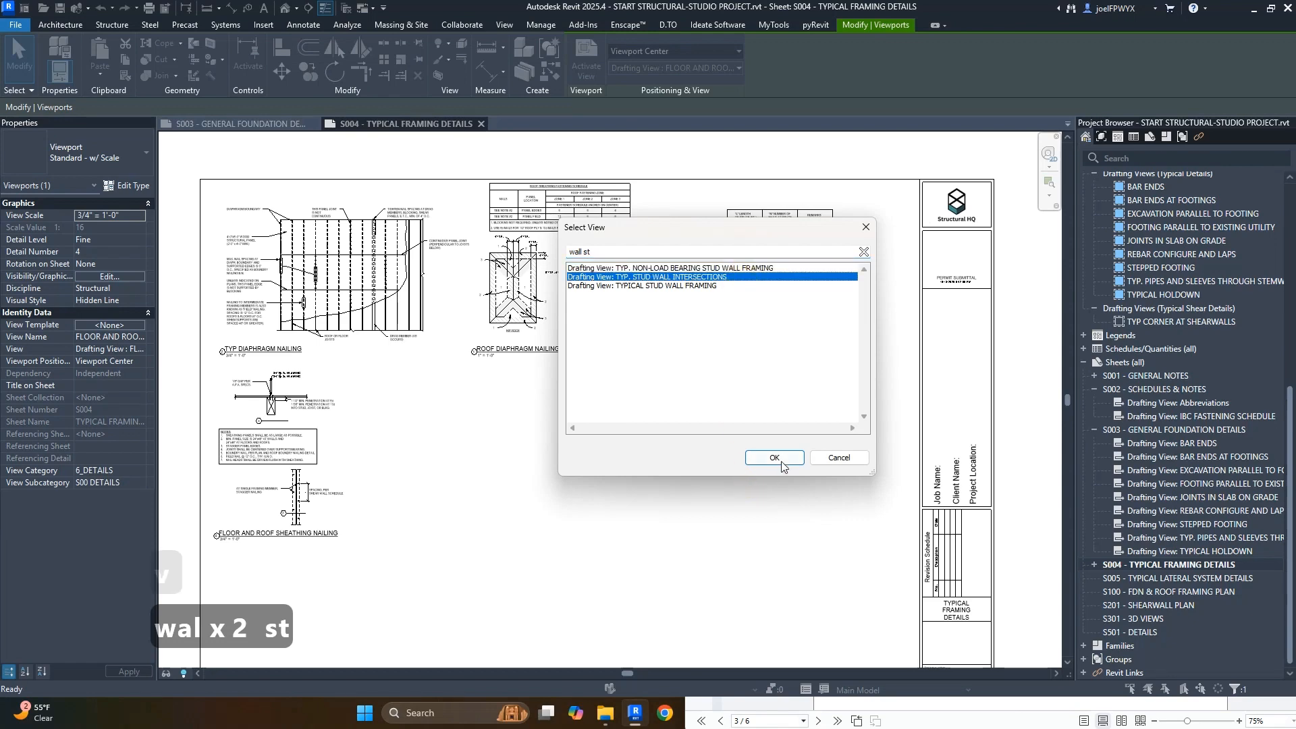
left_click(698, 296)
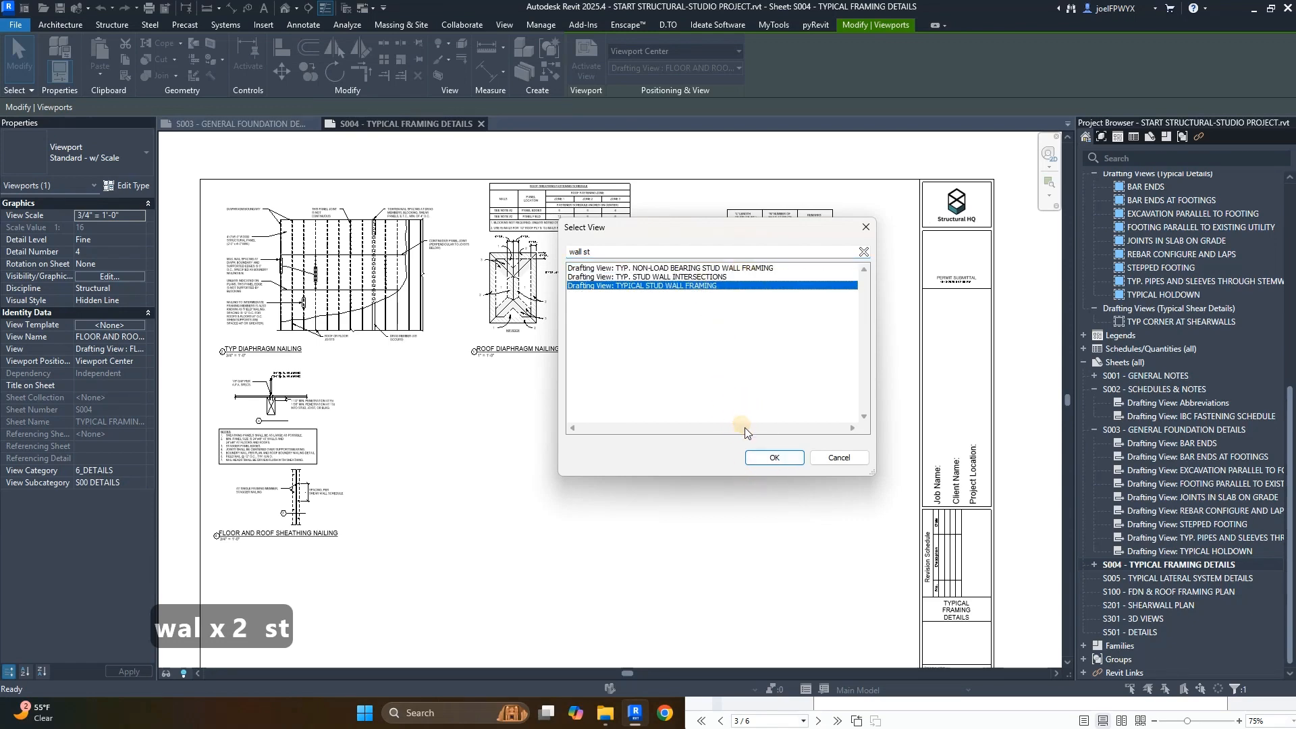
left_click(772, 457)
left_click(559, 455)
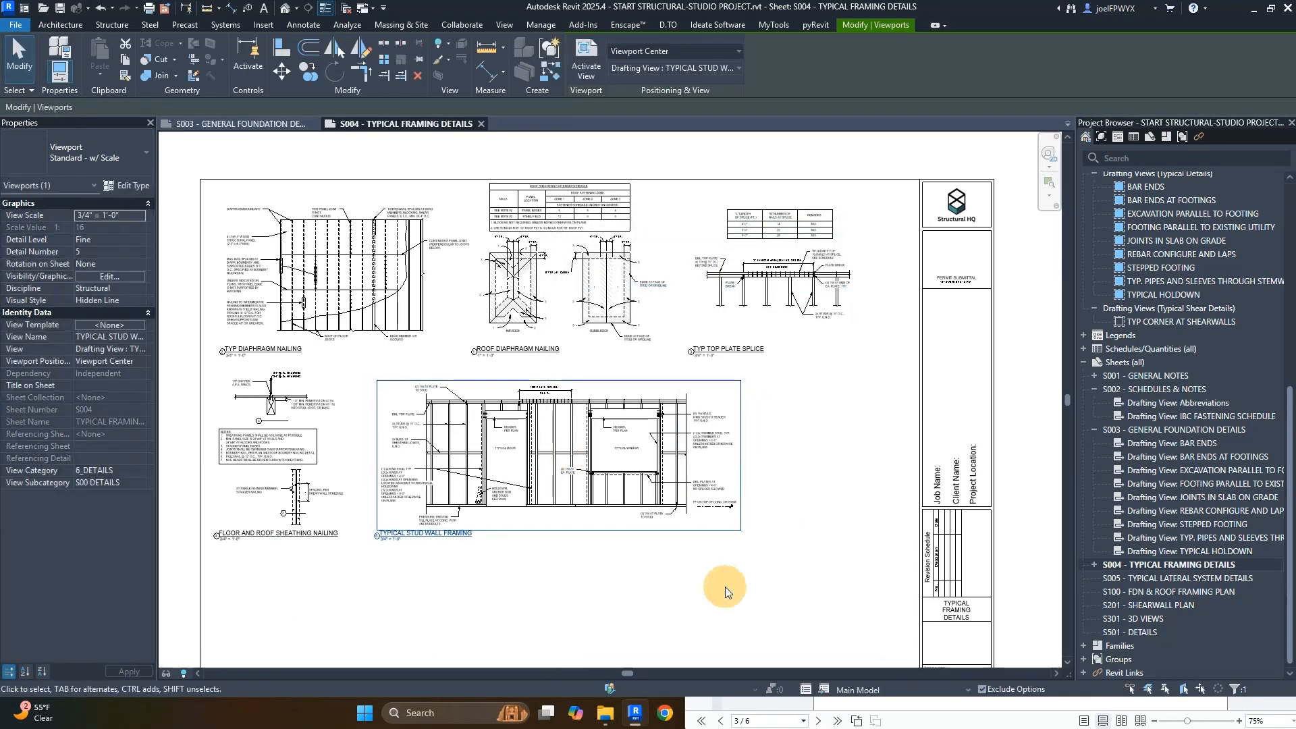
left_click(725, 585)
- Consult the framing details page of the final PDF set in Foxit and place the TYP HOLES & NOTCHES drafting view on S004 in Revit
key("alt+Tab")
left_click(926, 175)
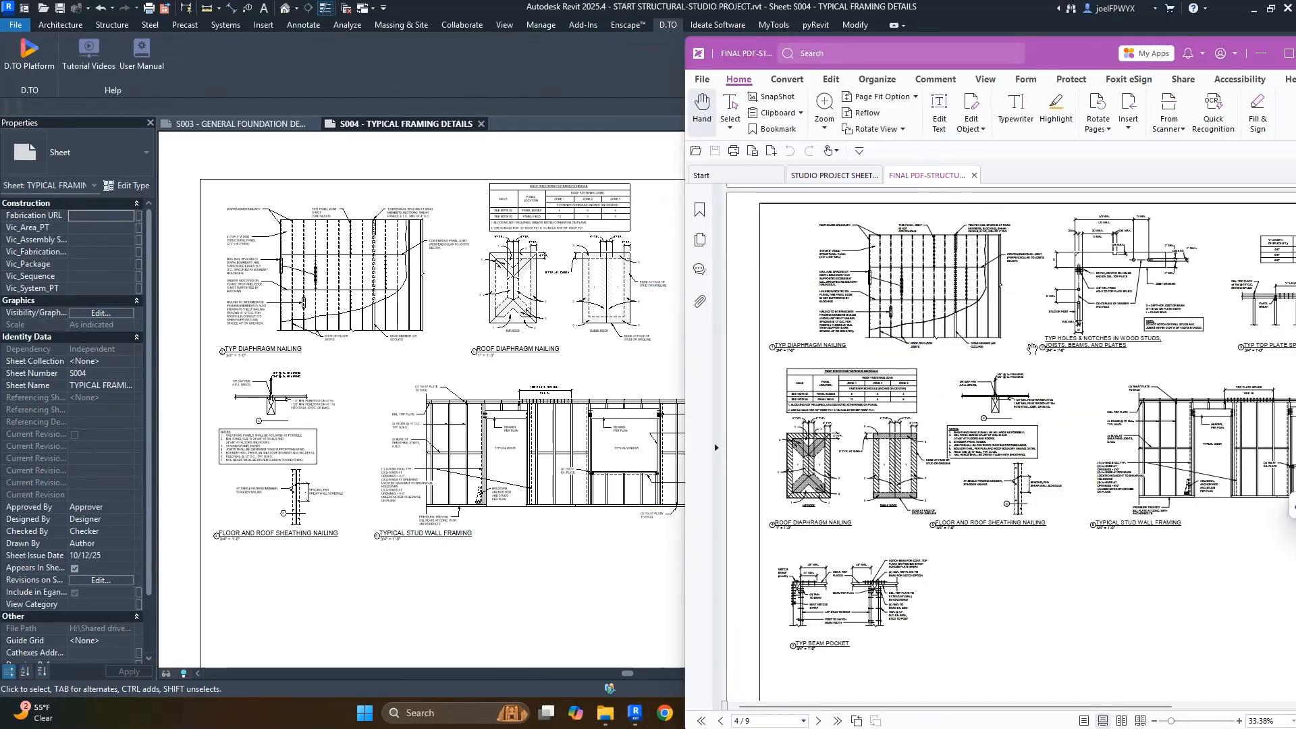
left_click(594, 301)
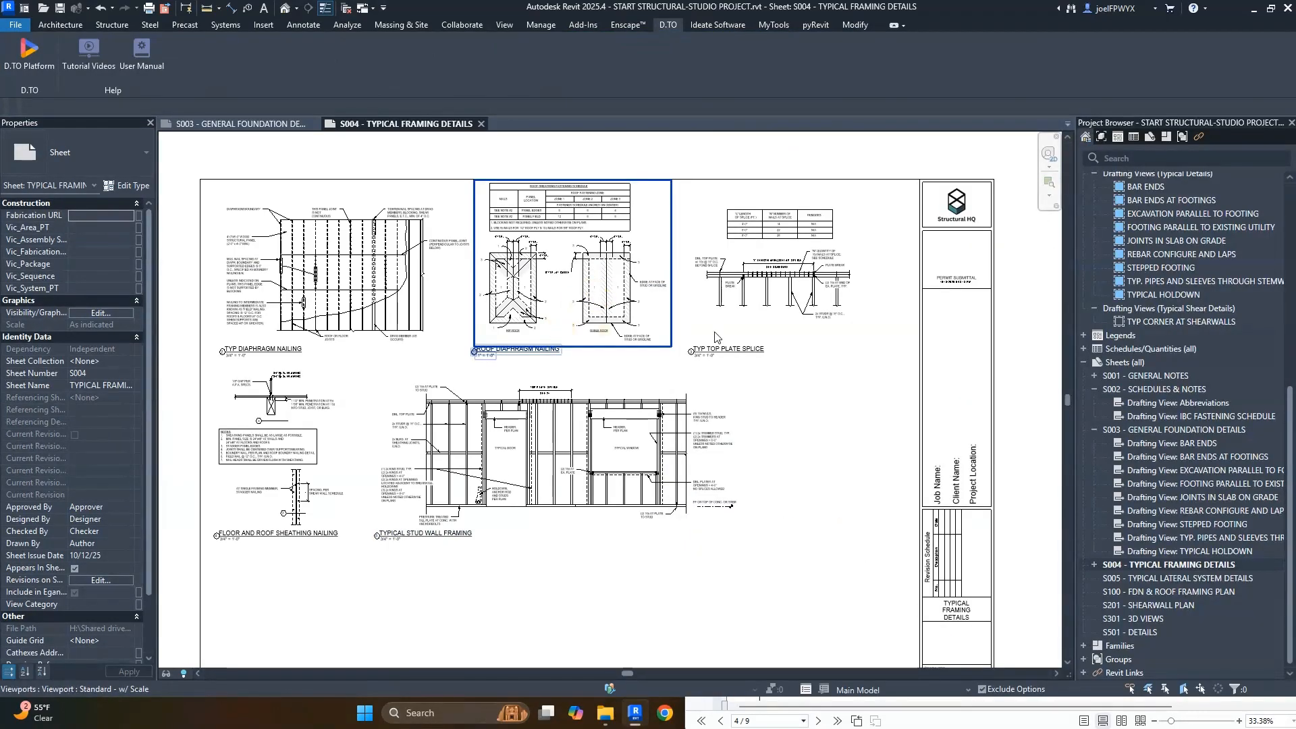
left_click(903, 724)
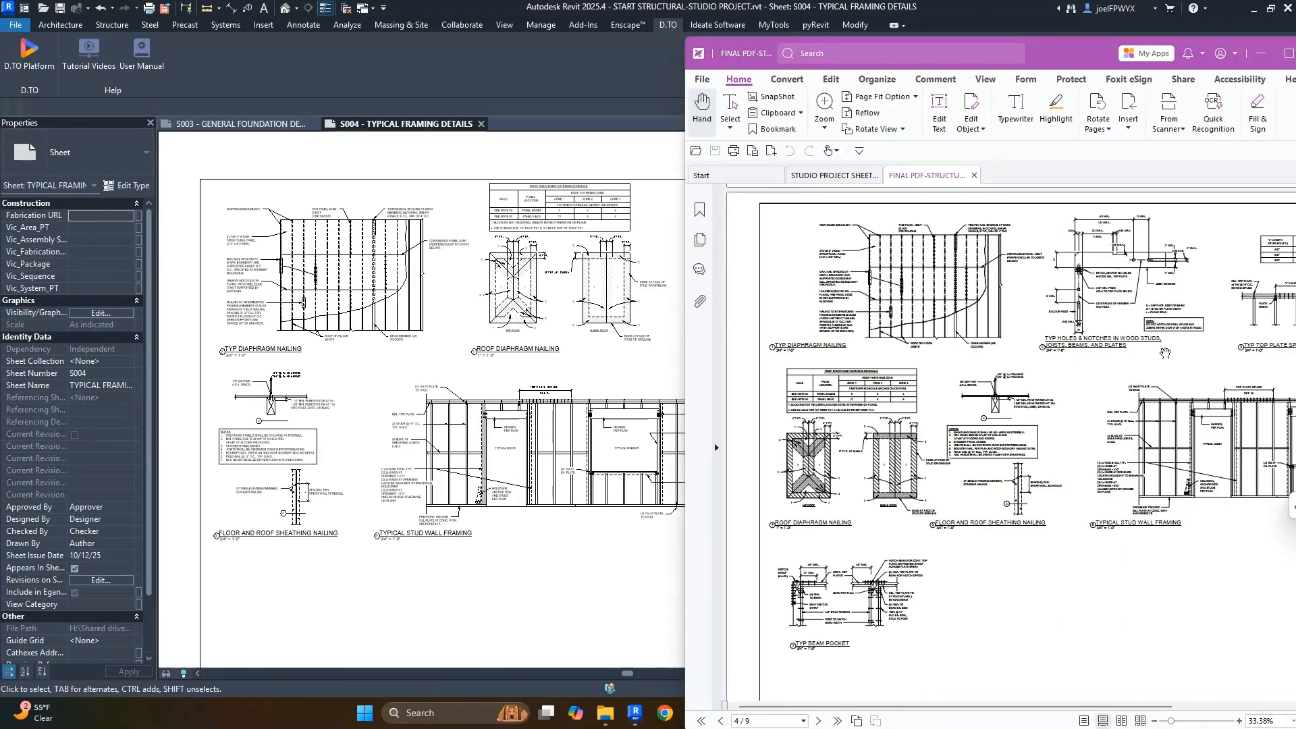
left_click(443, 370)
key("v")
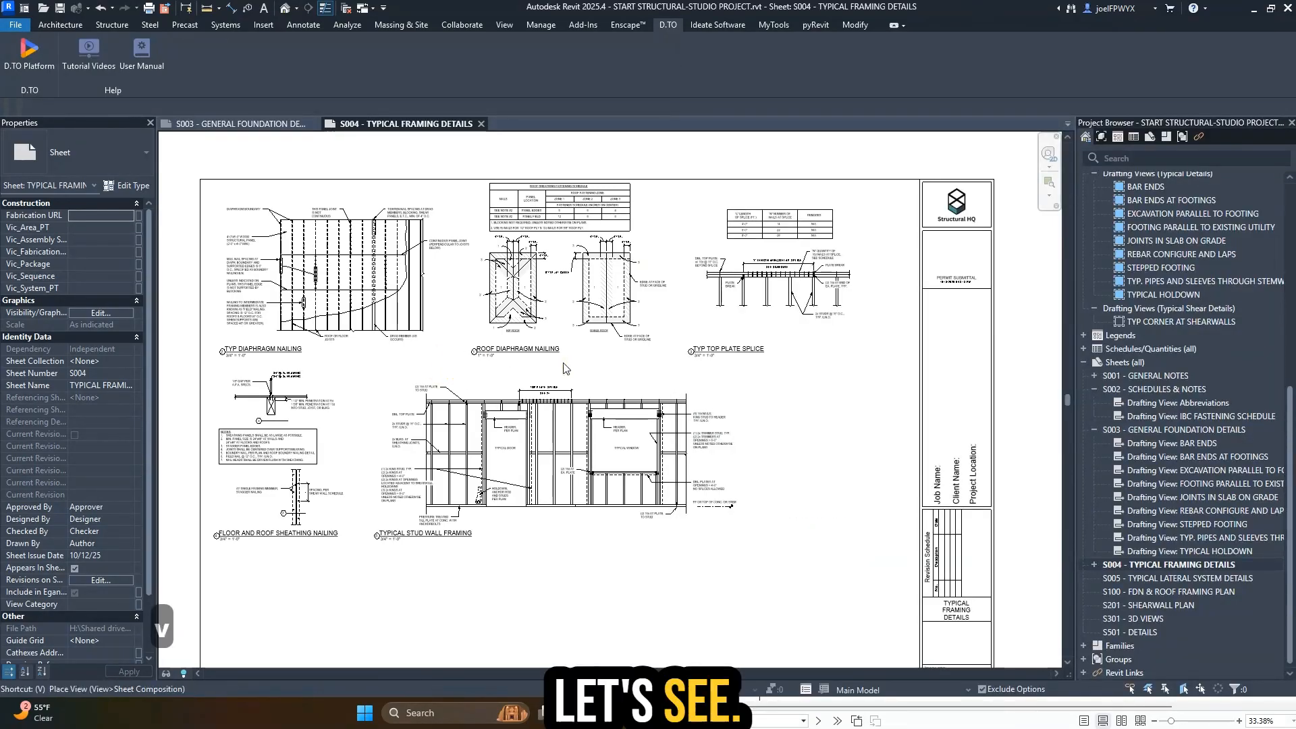
key("space")
type("ty")
key("BackSpace")
key("BackSpace")
key("BackSpace")
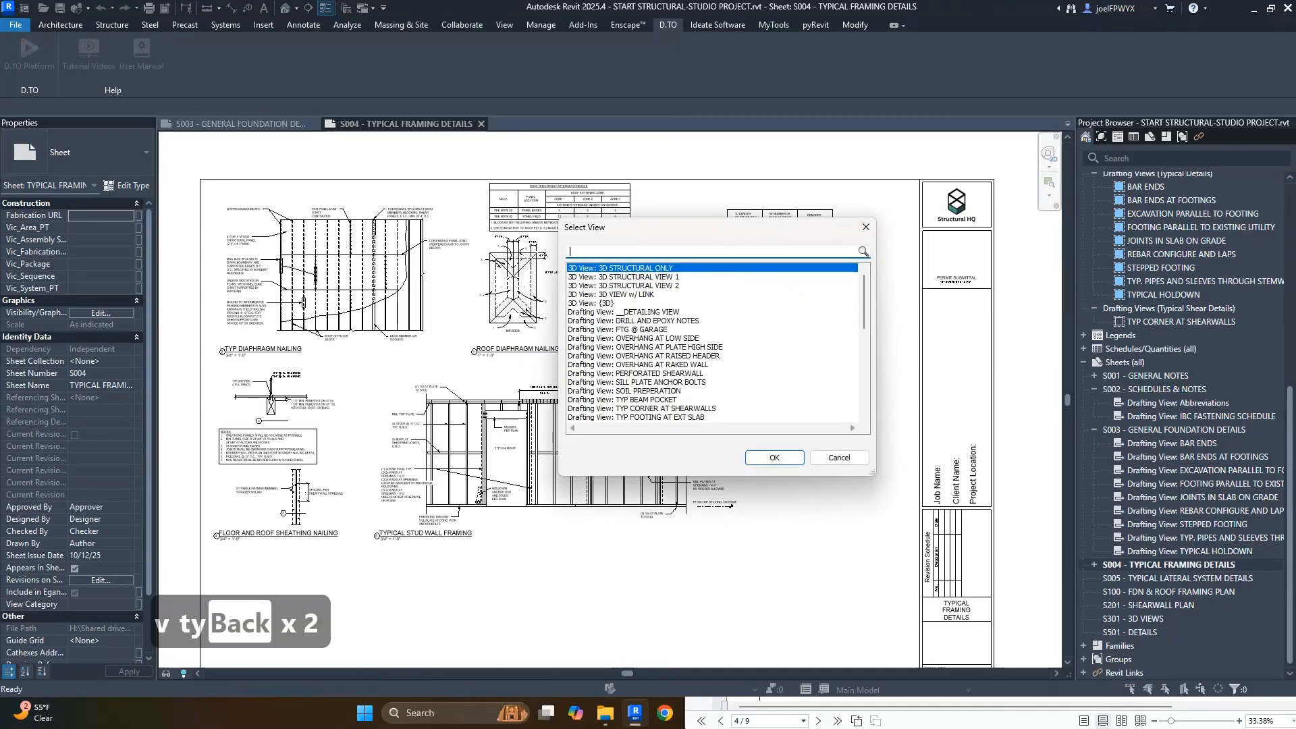
type("holes")
key("Return")
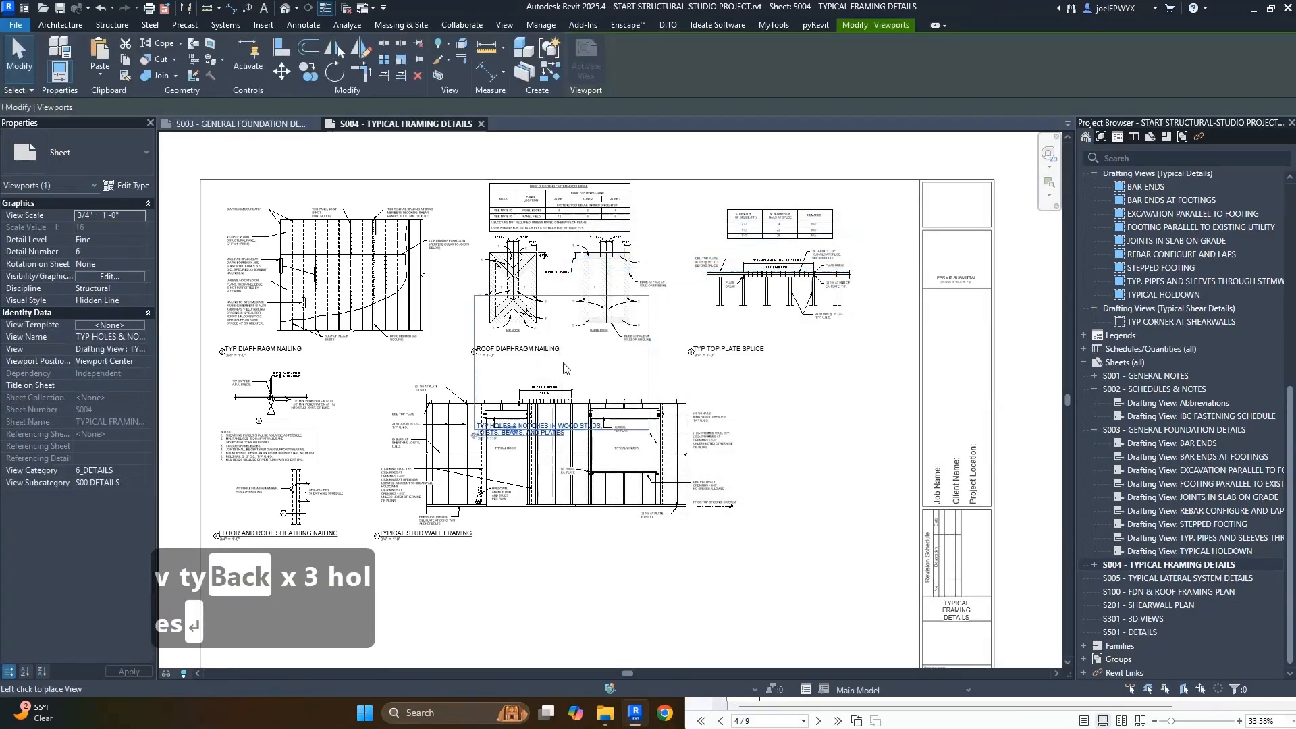
left_click(782, 251)
- Move TYP TOP PLATE SPLICE below TYPICAL STUD WALL FRAMING and put TYP HOLES & NOTCHES in its former place in the upper row
left_click_drag(783, 251, 617, 533)
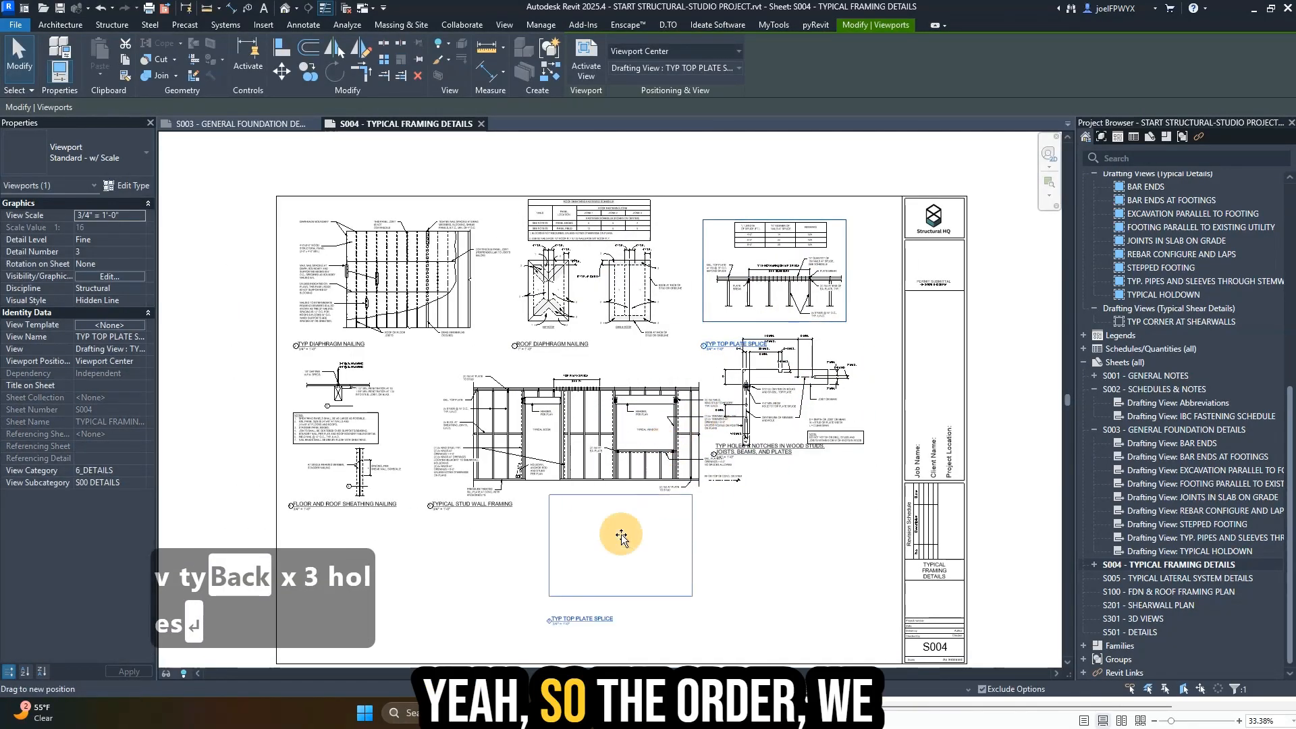
left_click_drag(786, 395, 772, 290)
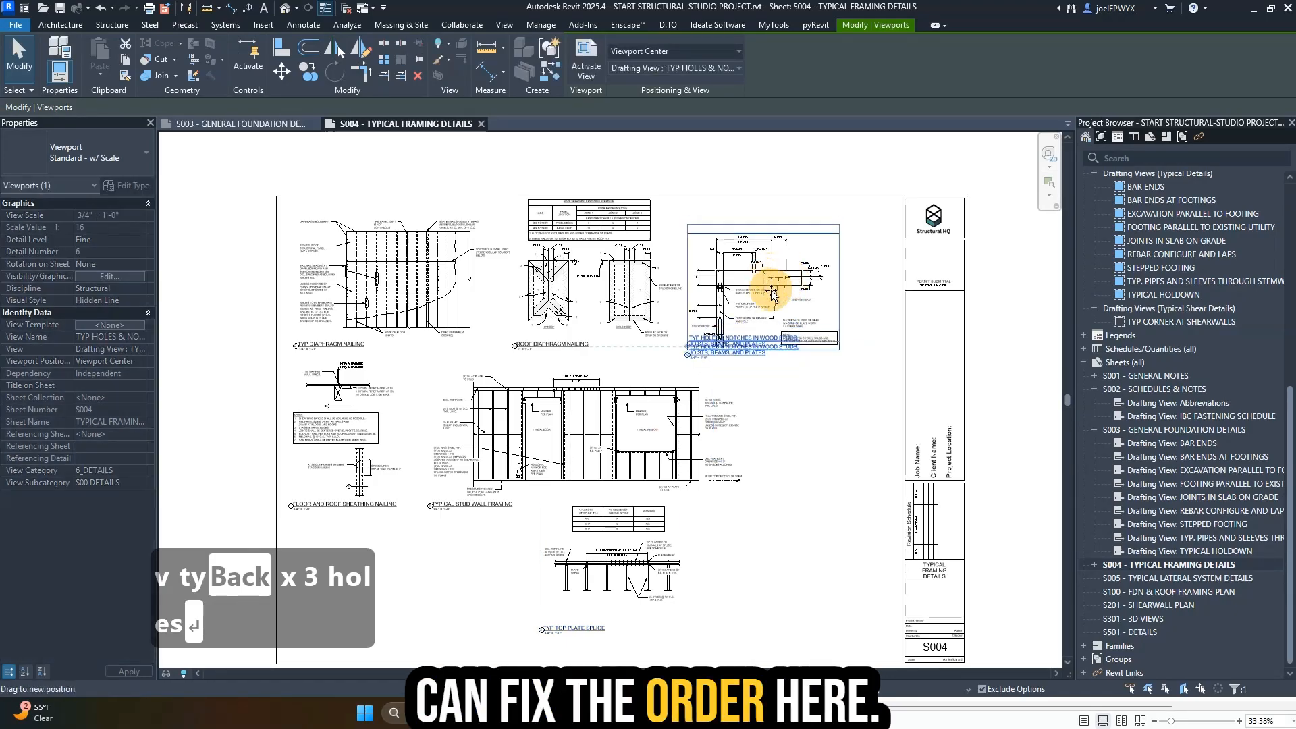
scroll(728, 371, "down", 1)
- Arrange Revit and the Foxit reference PDF side by side, widen Revit's drawing area, and show more of sheet S004
left_click(925, 710)
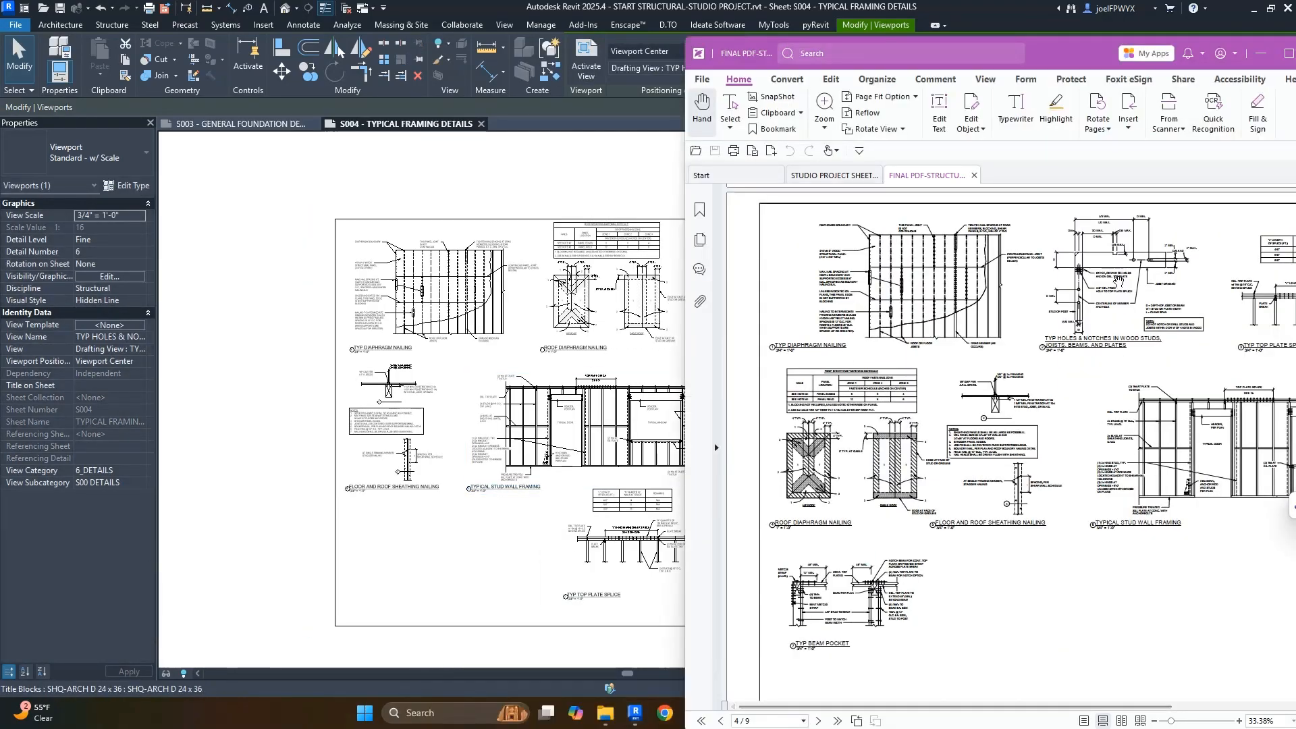
left_click(598, 316)
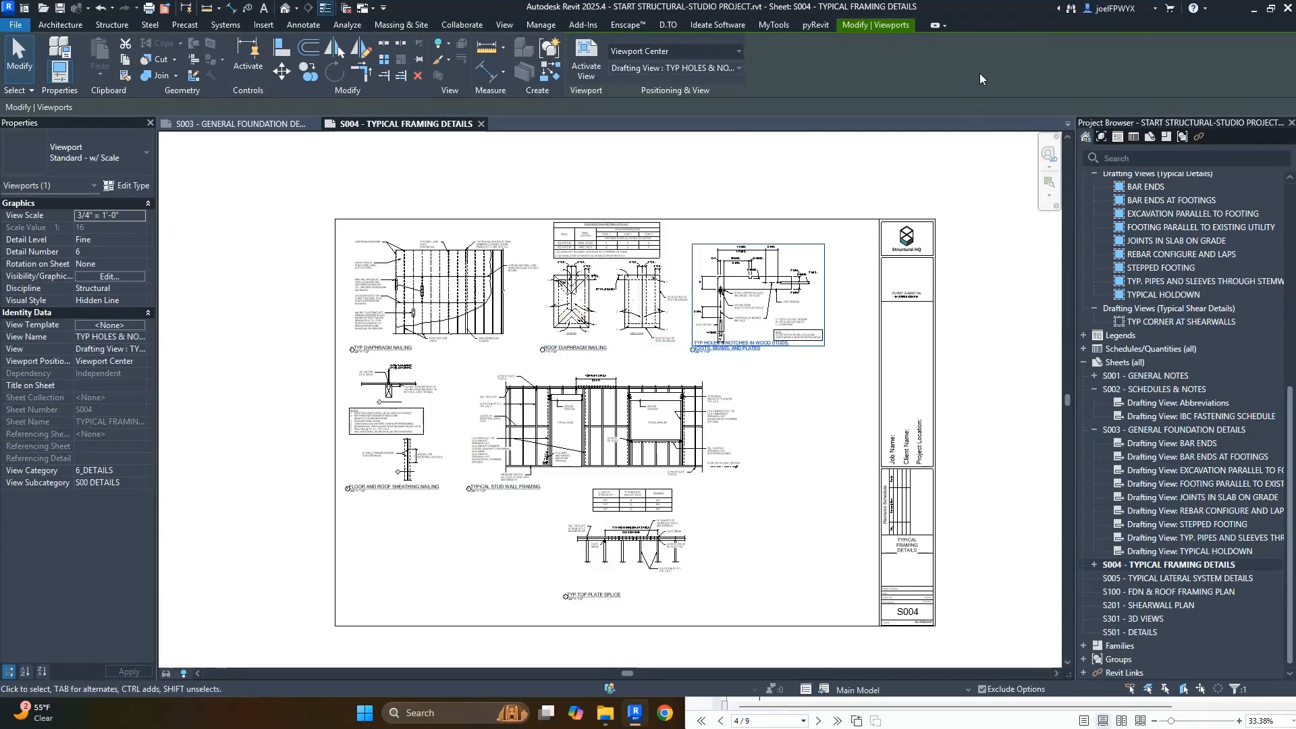
left_click_drag(995, 6, 13, 391)
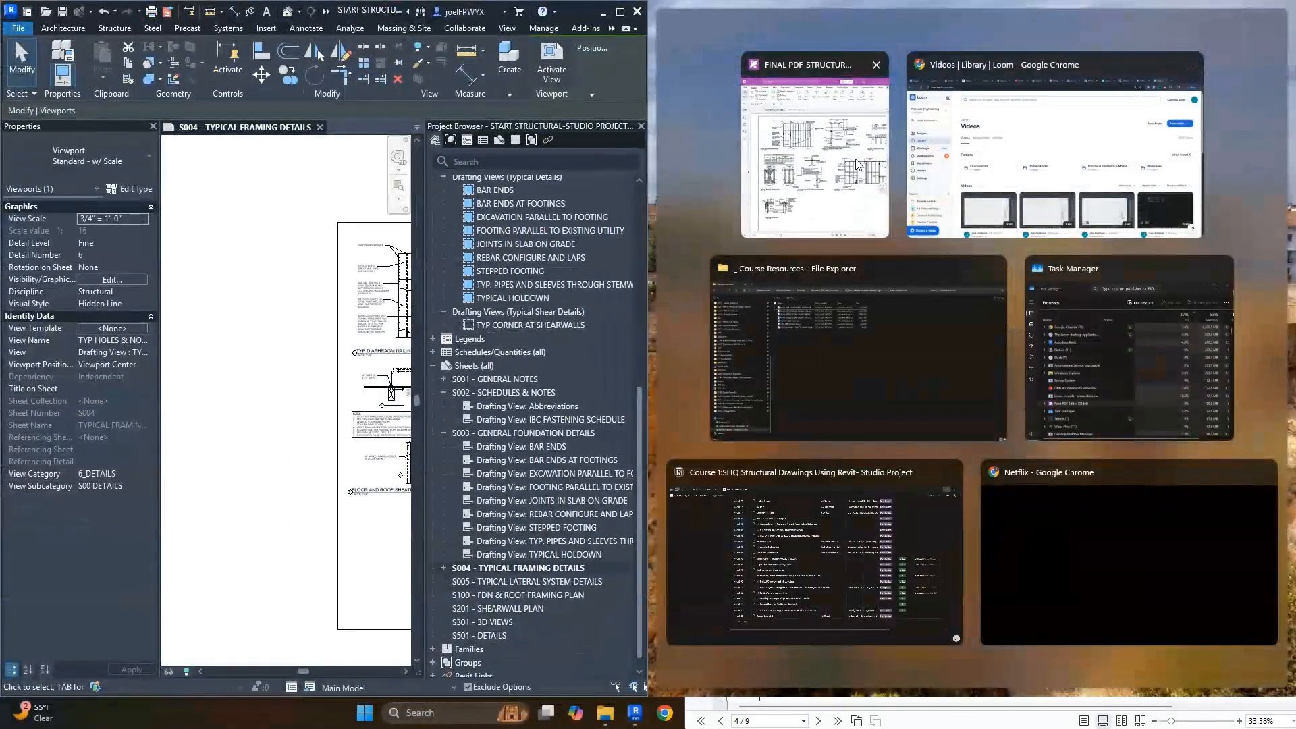
left_click(855, 164)
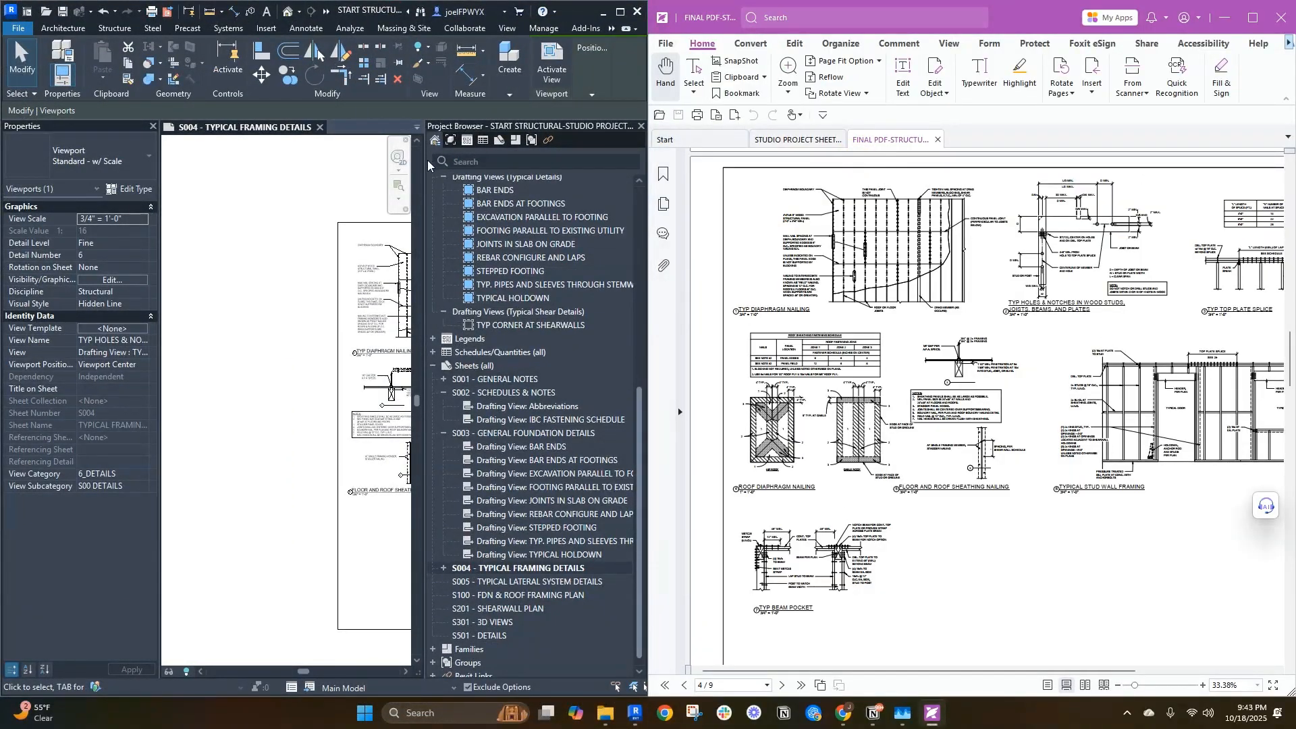
left_click_drag(423, 181, 463, 179)
left_click(265, 491)
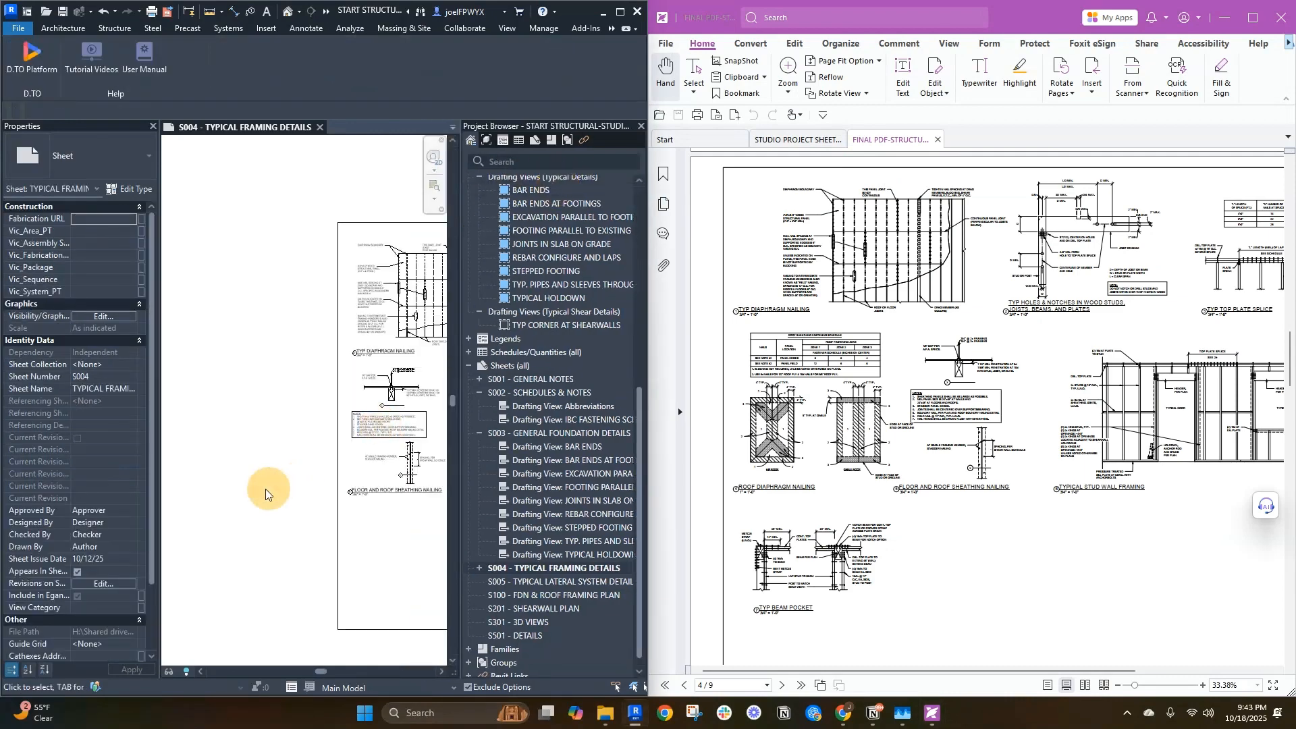
scroll(265, 492, "down", 3)
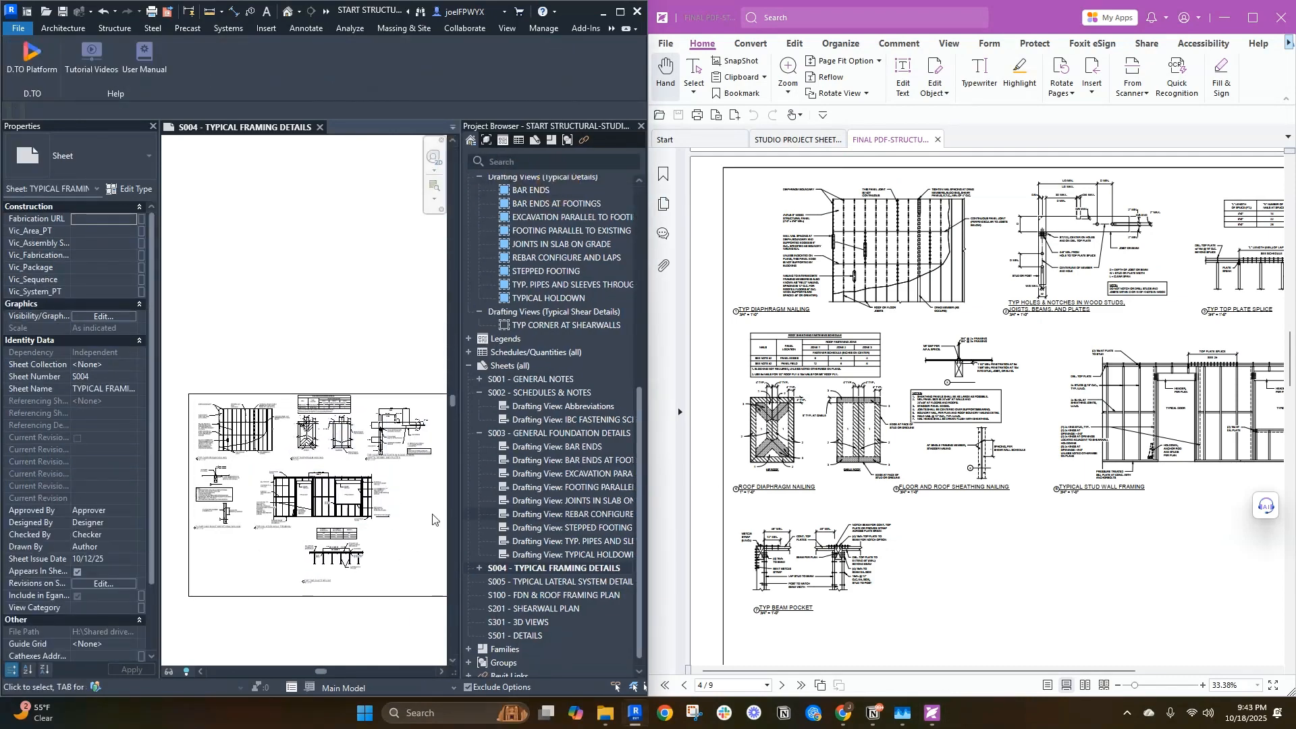
- Shift the TYPICAL STUD WALL FRAMING and FLOOR AND ROOF SHEATHING NAILING viewports to the right to free the start of the second row
left_click(413, 449)
left_click(278, 435)
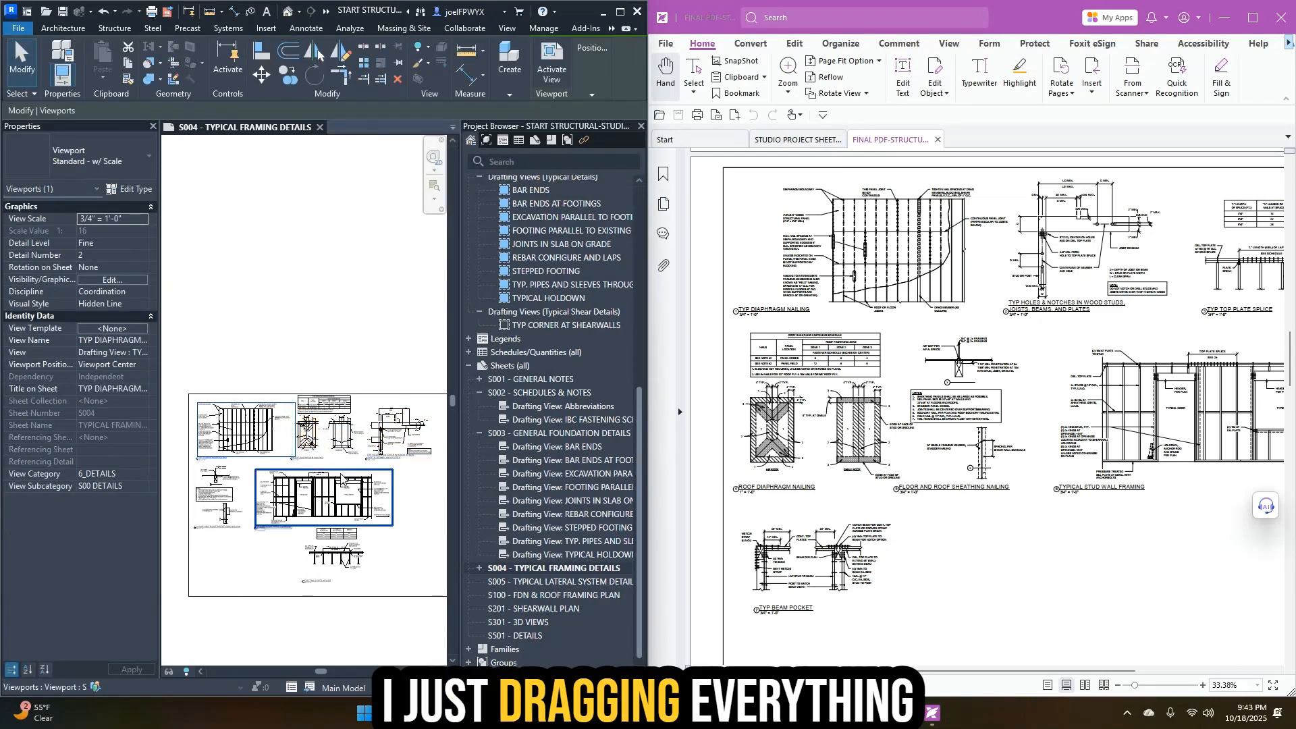
left_click(228, 502)
scroll(225, 513, "down", 1)
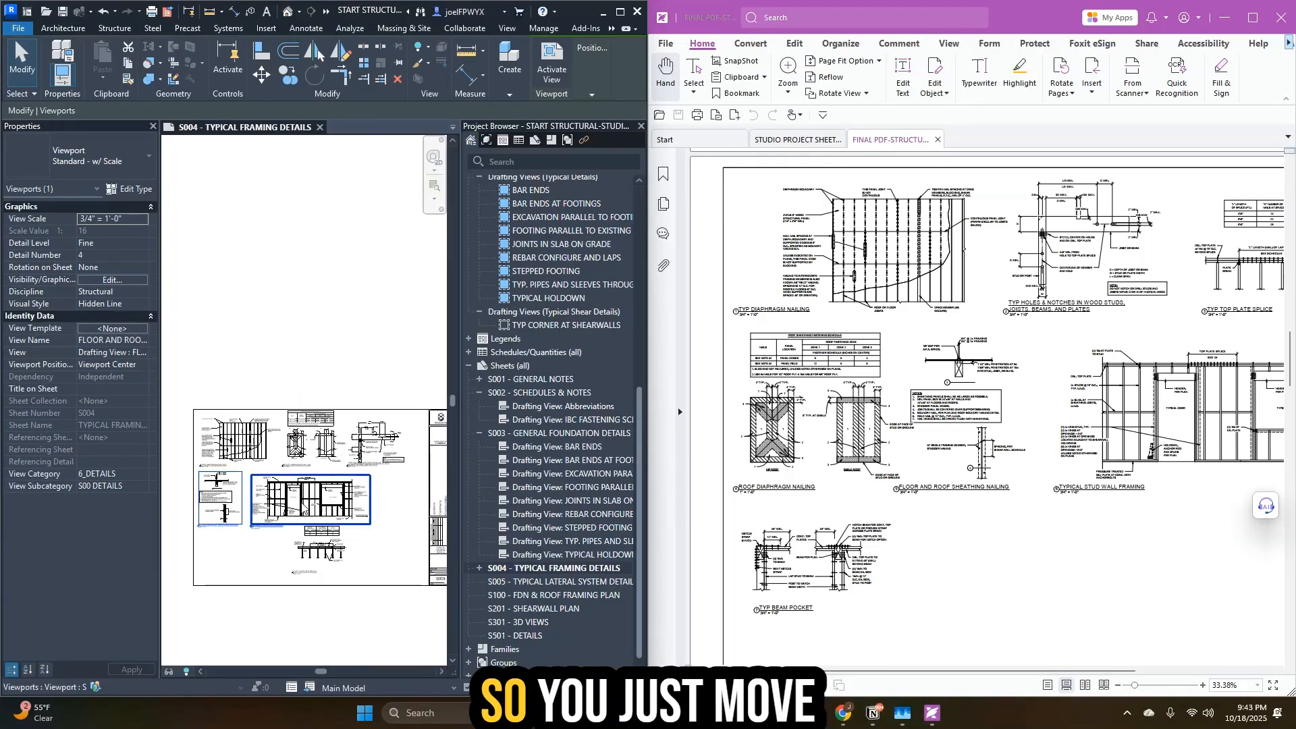
left_click(329, 509)
left_click_drag(329, 510, 390, 507)
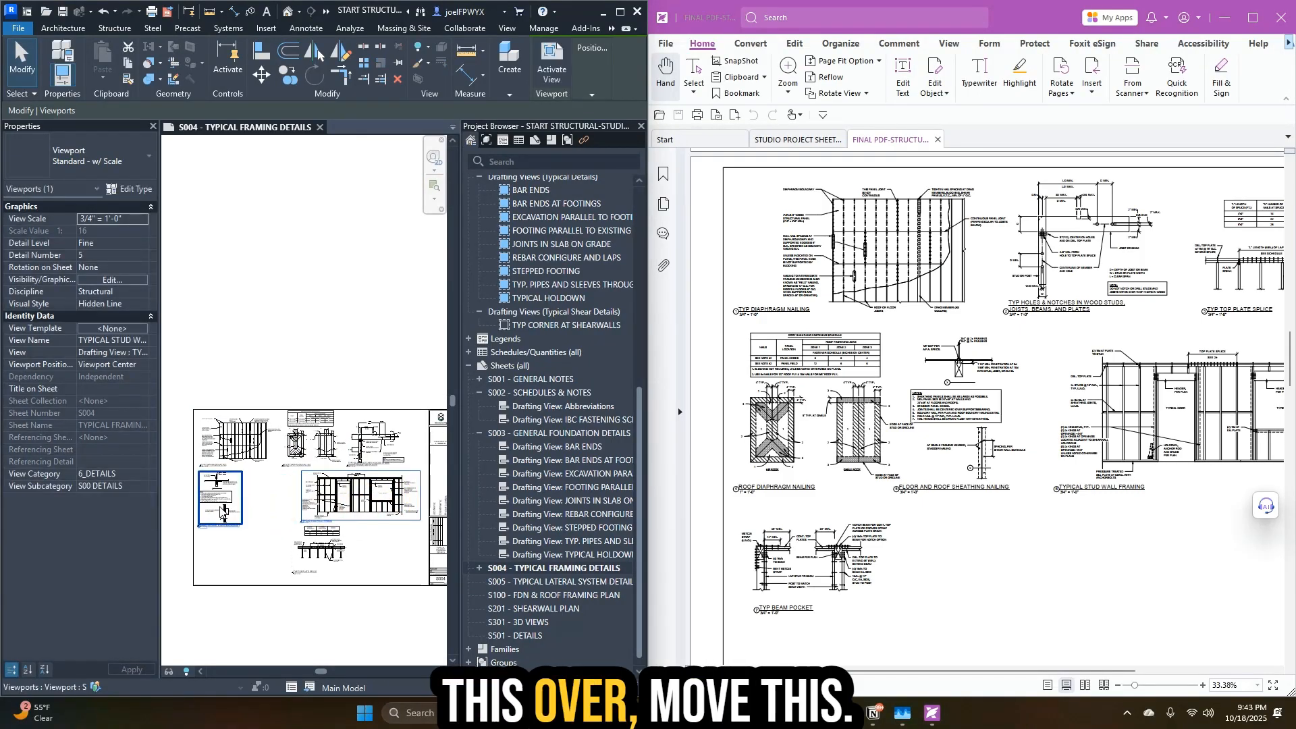
left_click_drag(218, 506, 277, 507)
- Move ROOF DIAPHRAGM NAILING below TYP DIAPHRAGM NAILING and put TYP HOLES & NOTCHES beside TYP DIAPHRAGM NAILING in the upper row
left_click(328, 447)
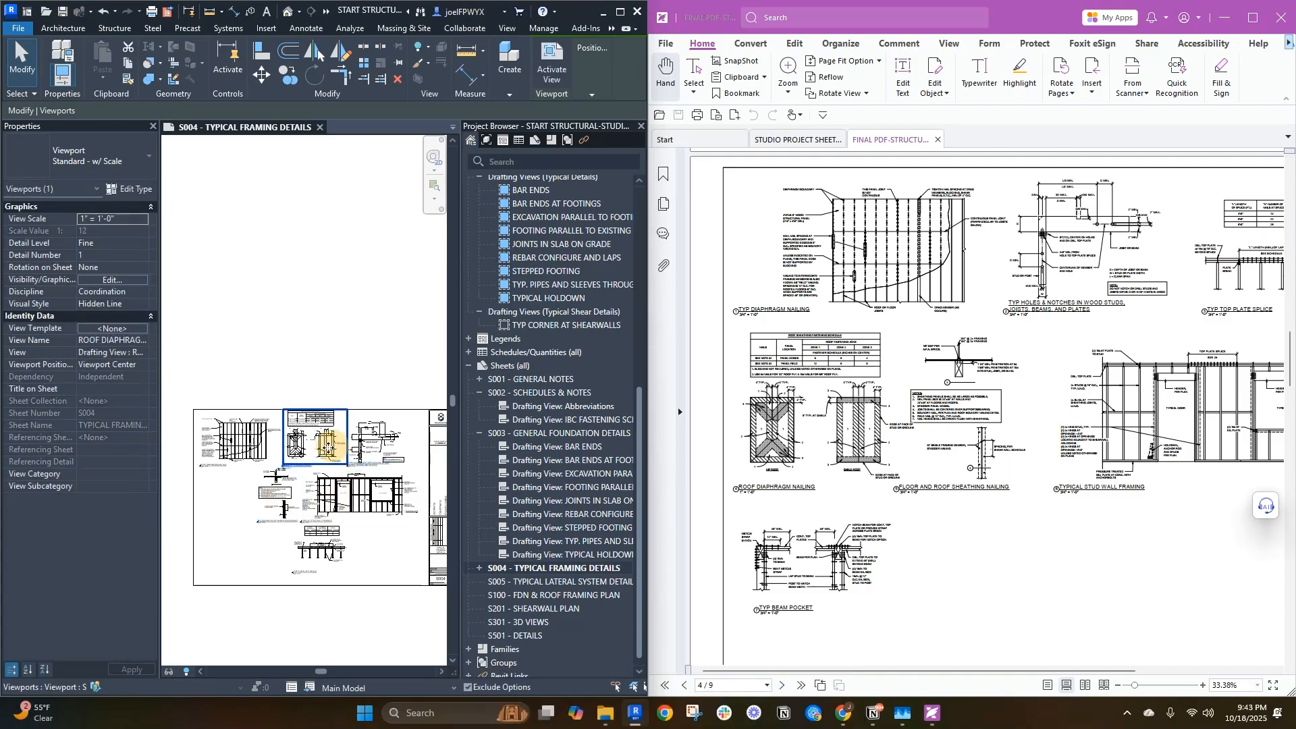
left_click(308, 457)
left_click(233, 501)
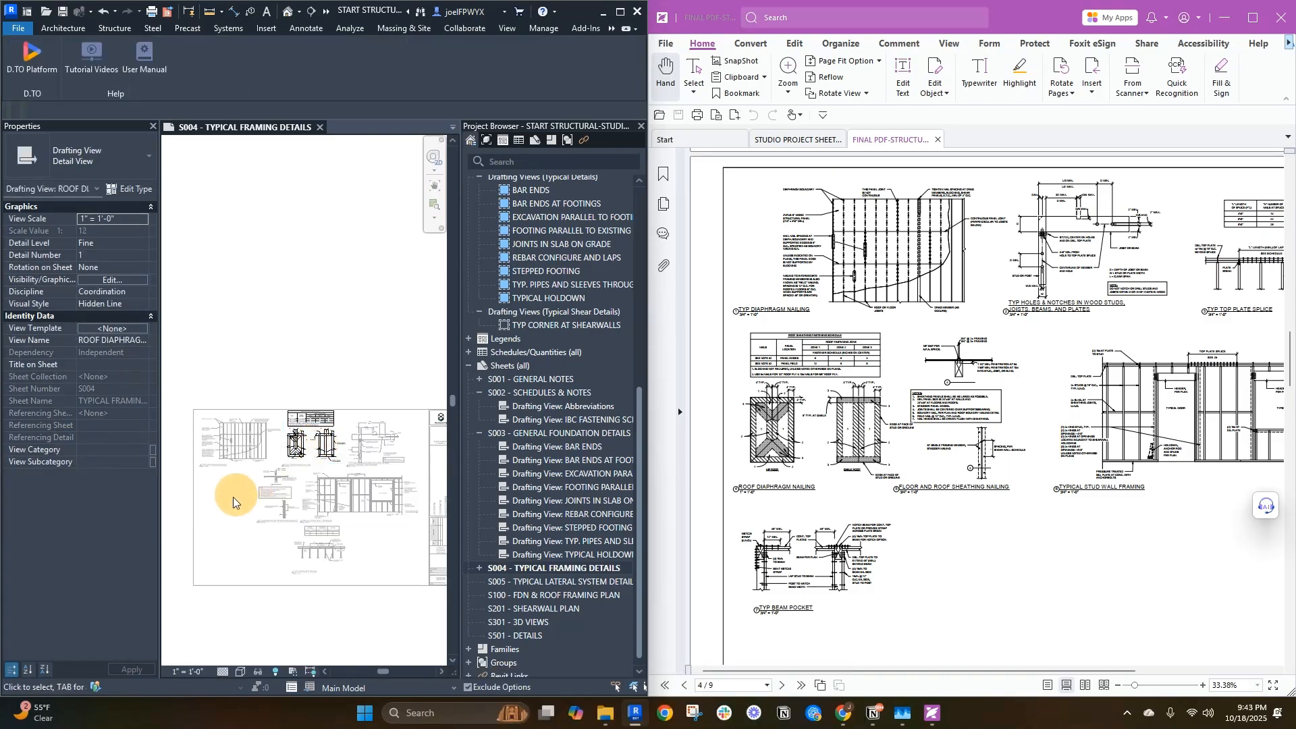
double_click(250, 516)
key("Escape")
left_click_drag(316, 435, 232, 501)
left_click_drag(379, 442, 313, 444)
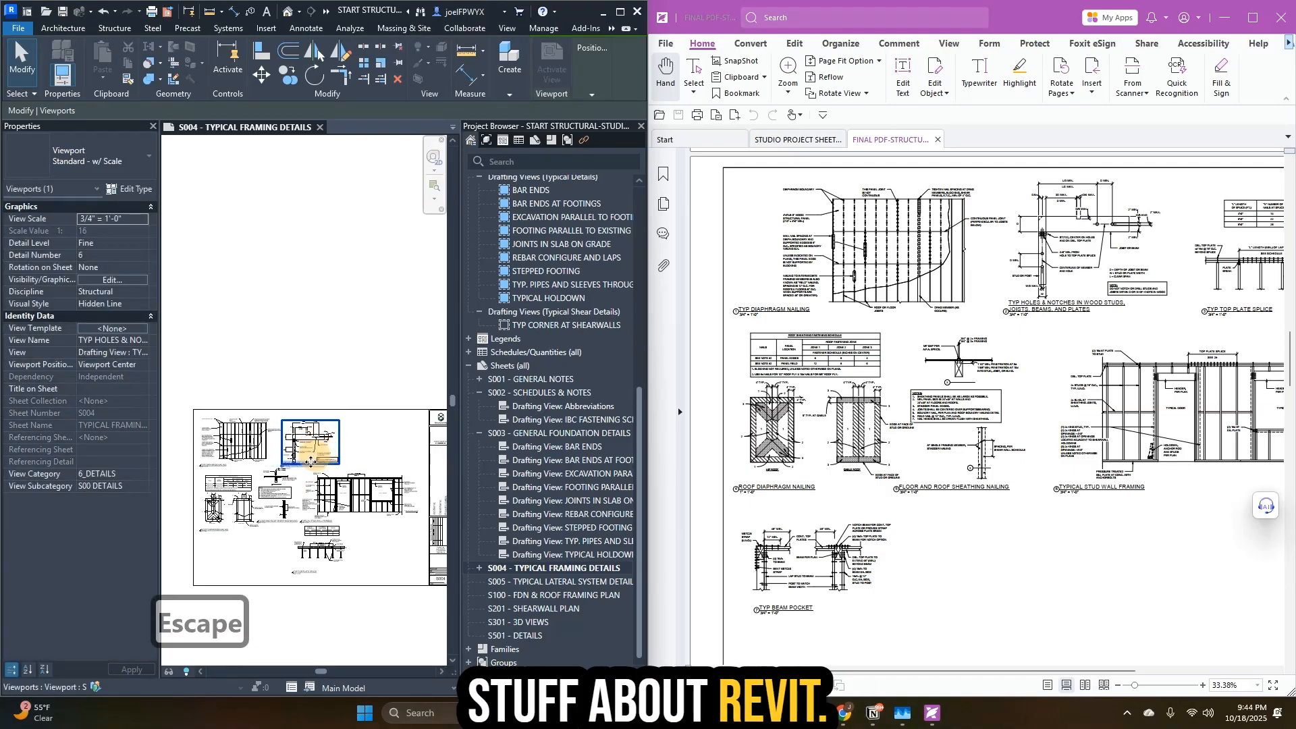
- Move the TYP TOP PLATE SPLICE viewport into the upper row, to the right of TYP HOLES & NOTCHES
scroll(318, 474, "up", 3)
scroll(286, 361, "down", 3)
scroll(405, 502, "down", 1)
middle_click_drag(435, 536, 389, 570)
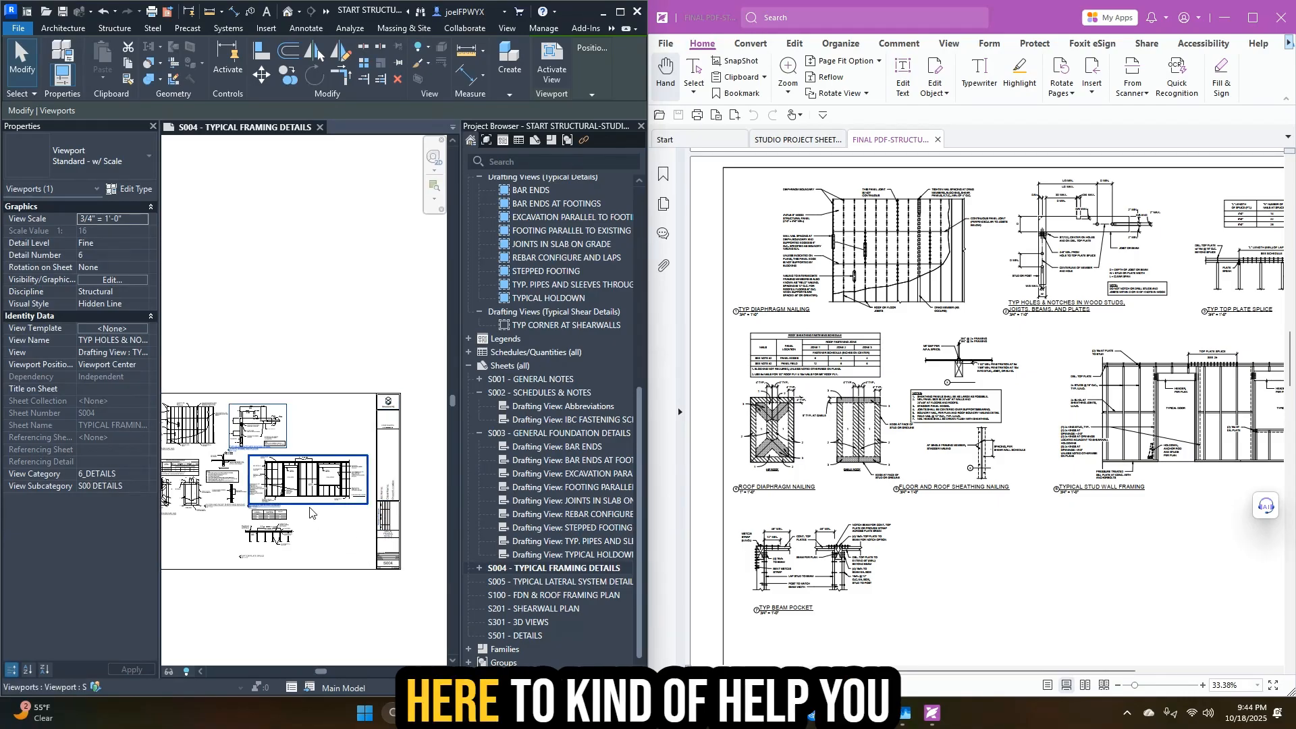
scroll(345, 538, "up", 1)
middle_click_drag(229, 523, 314, 508)
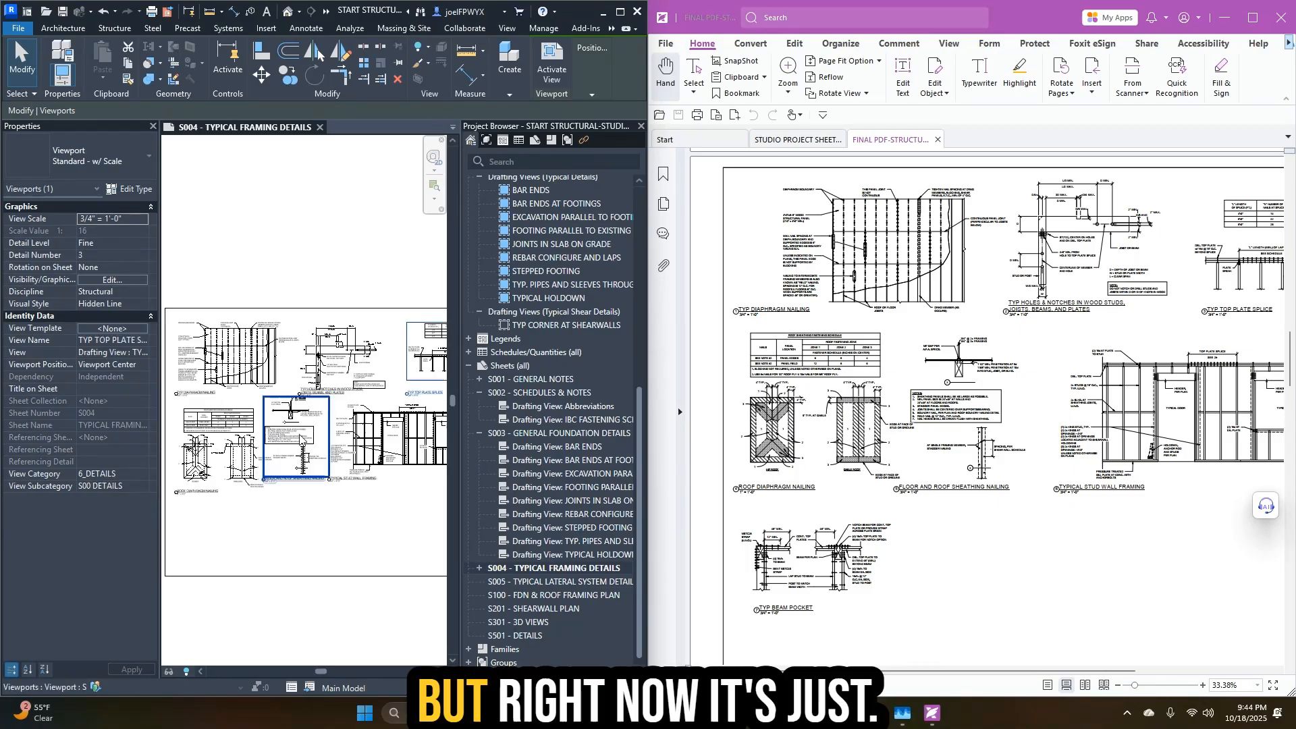
middle_click_drag(386, 501, 312, 529)
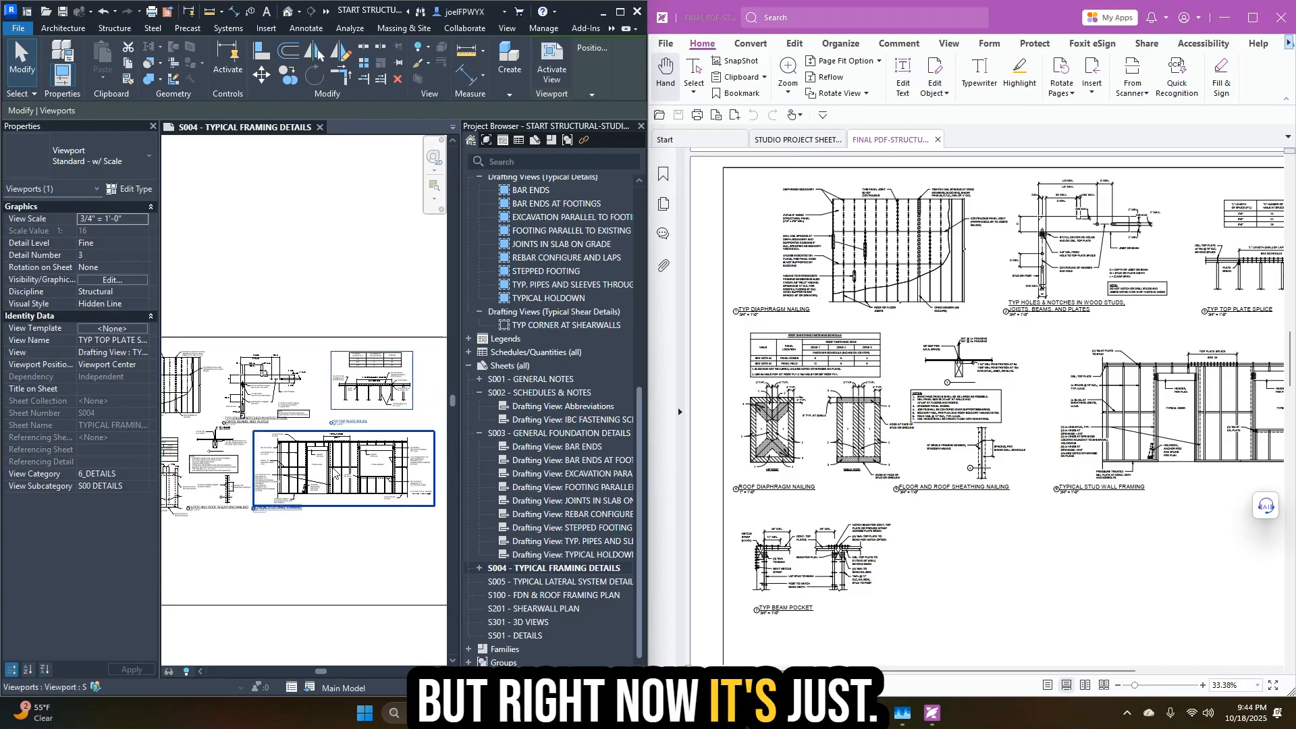
- Adjust TYPICAL STUD WALL FRAMING and FLOOR AND ROOF SHEATHING NAILING so their titles line up with the ROOF DIAPHRAGM NAILING title
left_click_drag(332, 465, 350, 466)
mouse_move(293, 530)
middle_mouse_down()
mouse_move(423, 485)
mouse_move(309, 518)
middle_mouse_up()
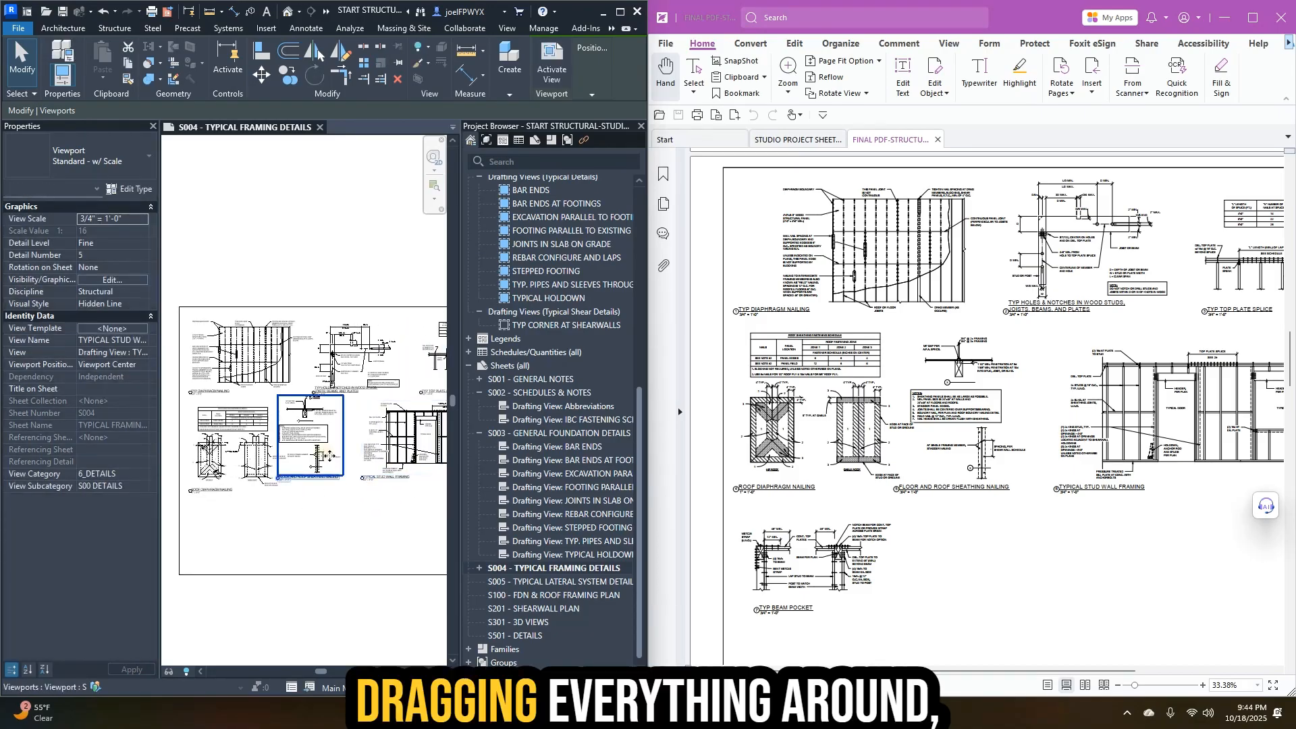
left_click_drag(325, 448, 335, 457)
middle_click_drag(424, 490, 328, 499)
left_click_drag(343, 456, 346, 466)
middle_click_drag(337, 544, 394, 542)
middle_click_drag(255, 504, 320, 504)
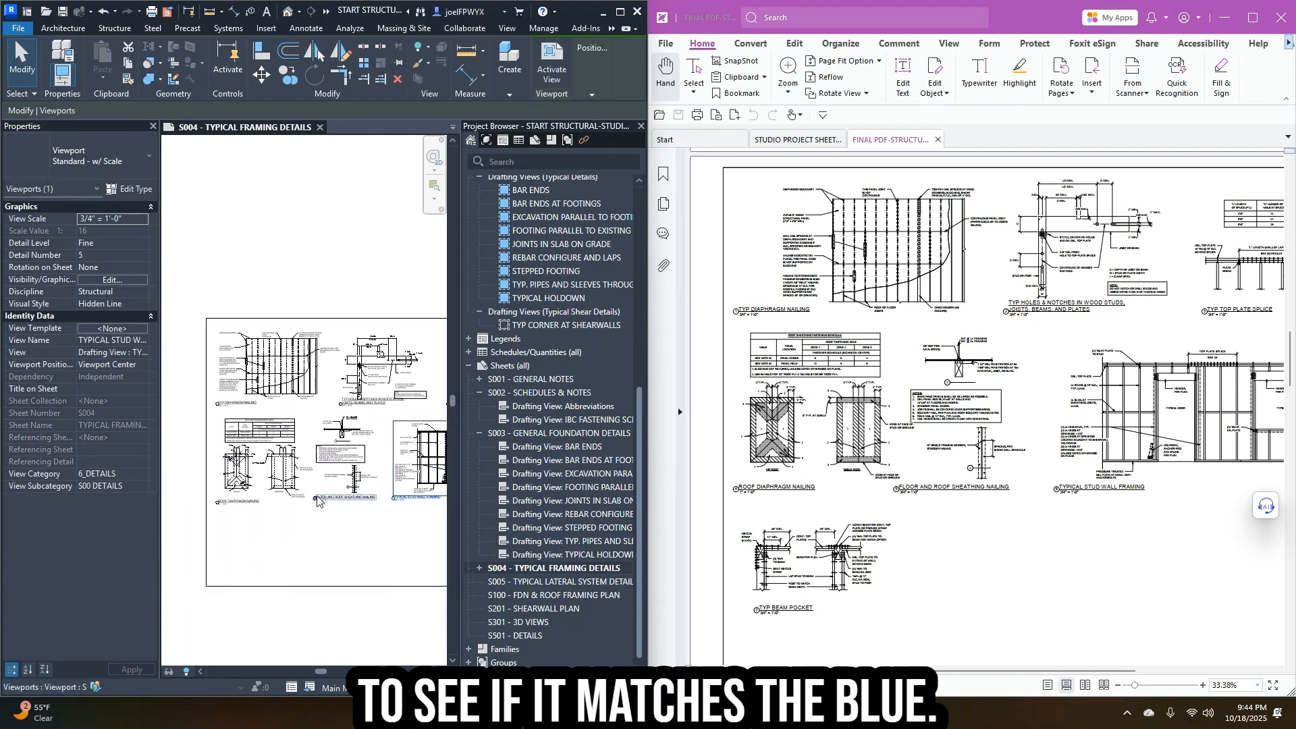
left_click_drag(340, 471, 340, 475)
middle_click_drag(405, 533, 251, 554)
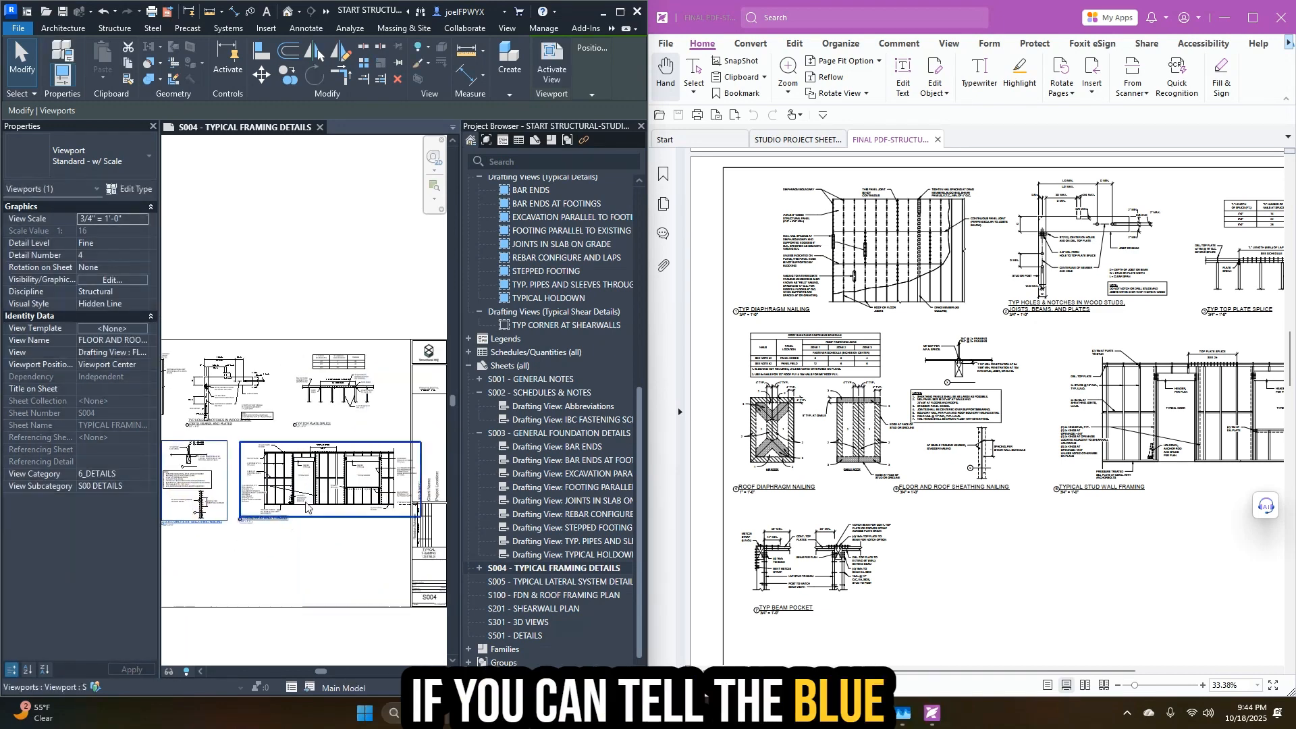
left_click_drag(310, 486, 311, 490)
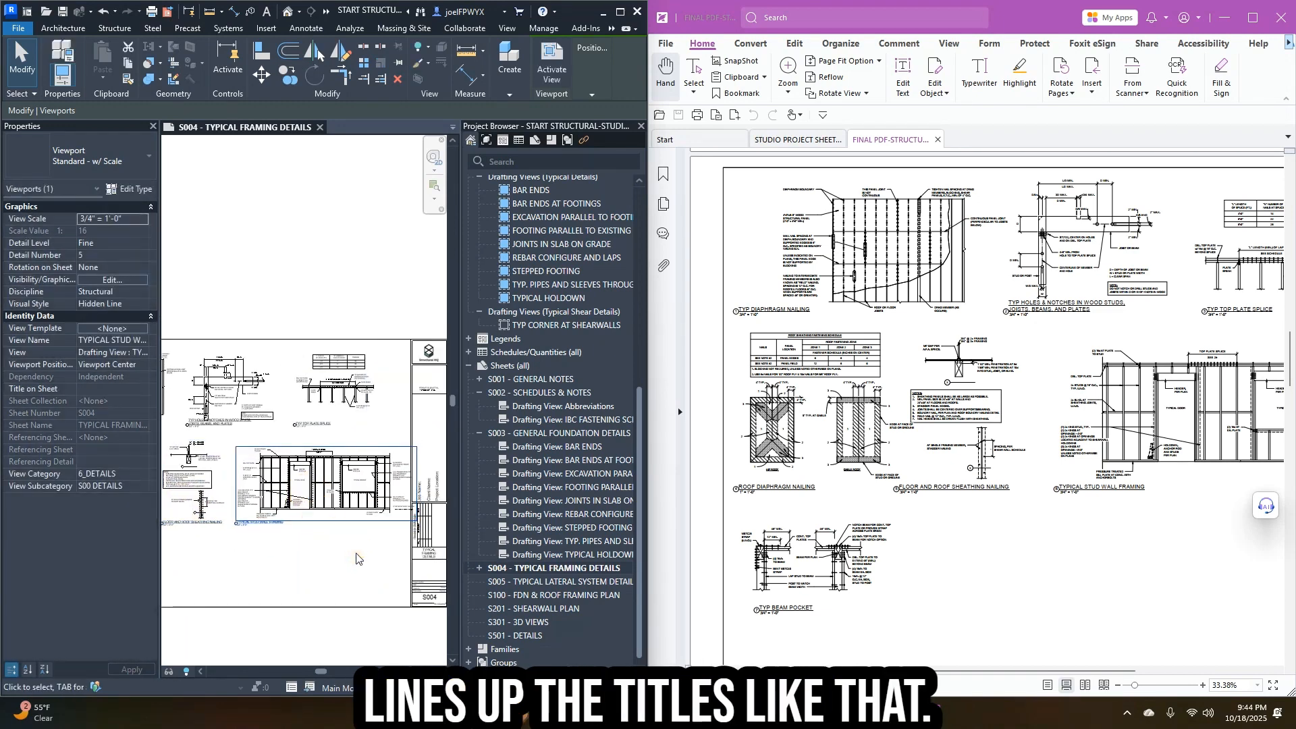
- Nudge the TYPICAL STUD WALL FRAMING viewport four increments to the left, away from the title block, and deselect it
key("Left")
key("Left")
key("Left")
key("Left")
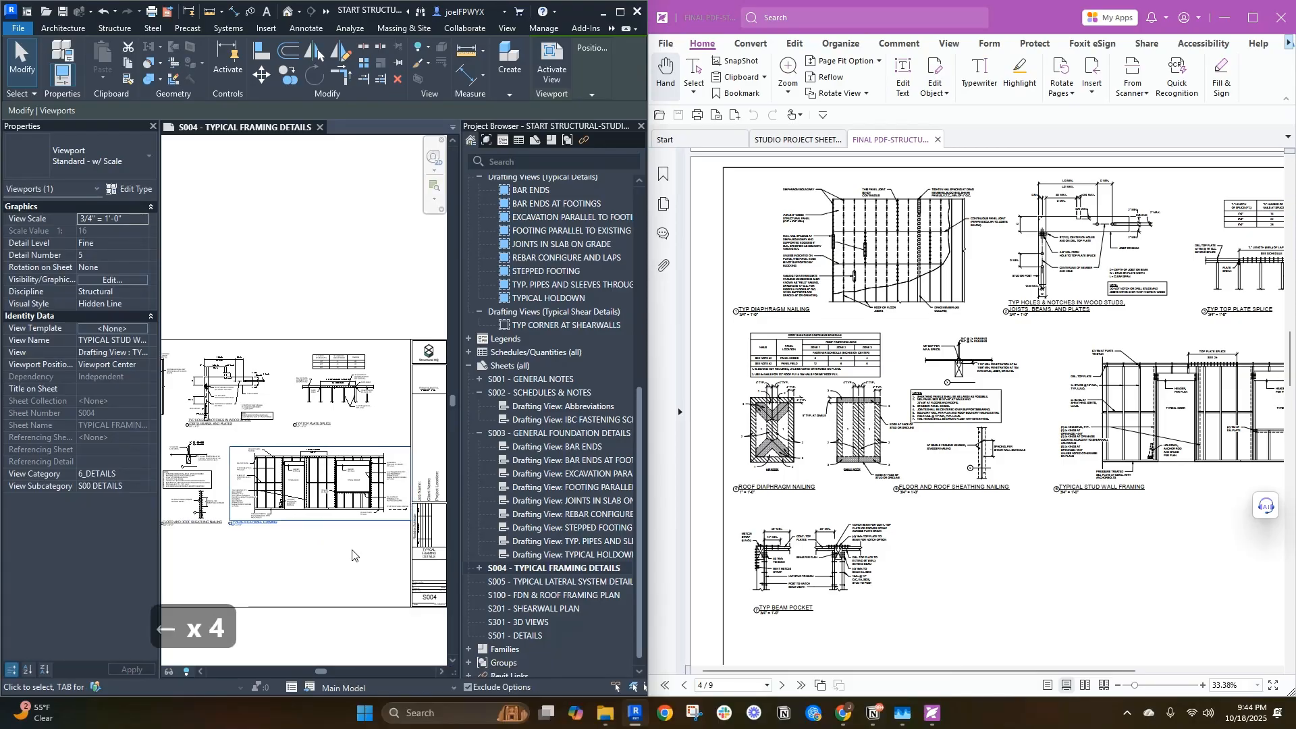
scroll(351, 556, "down", 3)
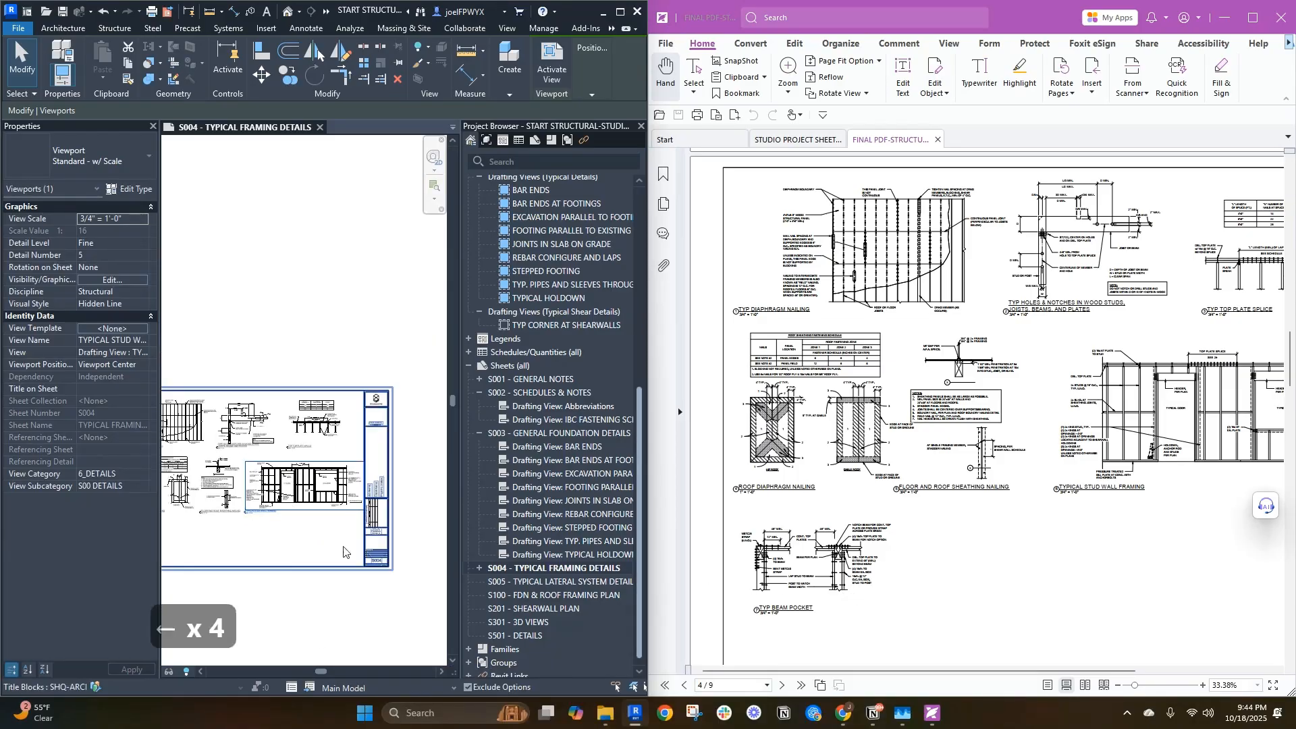
left_click(316, 602)
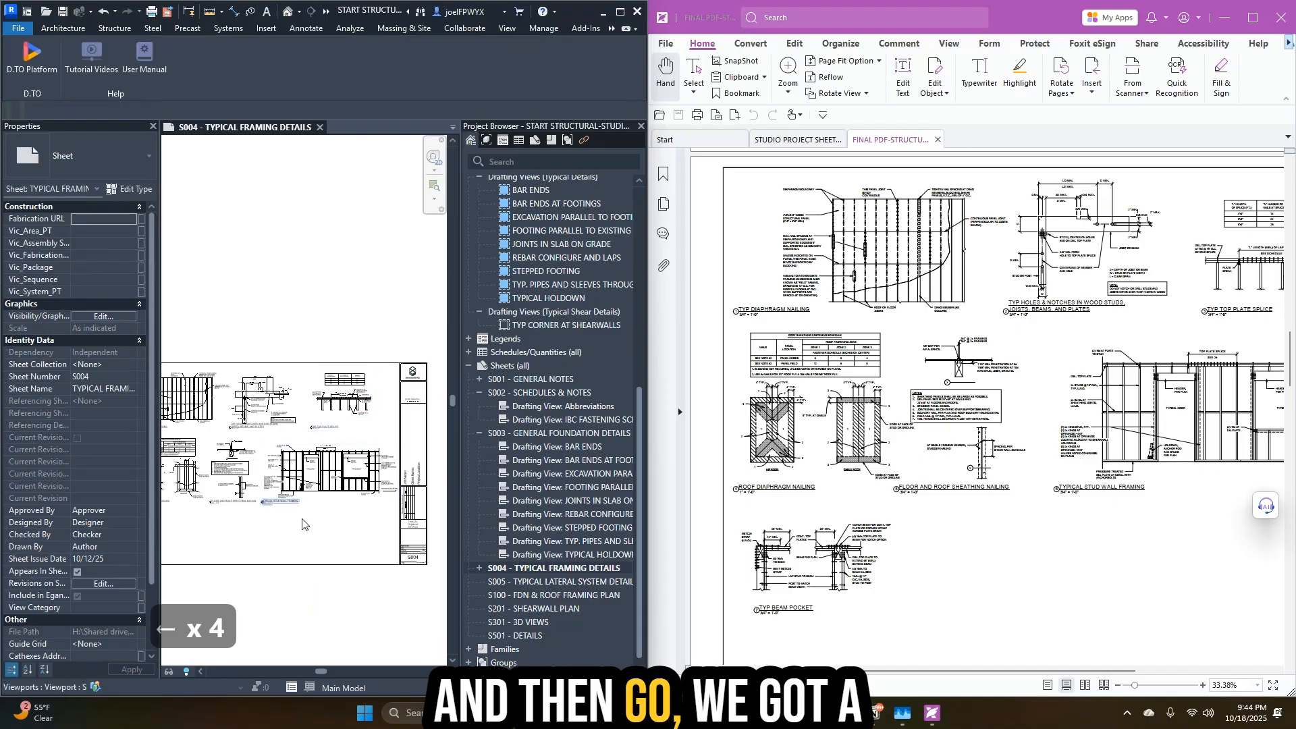
- Place the TYP BEAM POCKET drafting view below ROOF DIAPHRAGM NAILING on S004
middle_click_drag(226, 541, 361, 544)
scroll(358, 544, "up", 3)
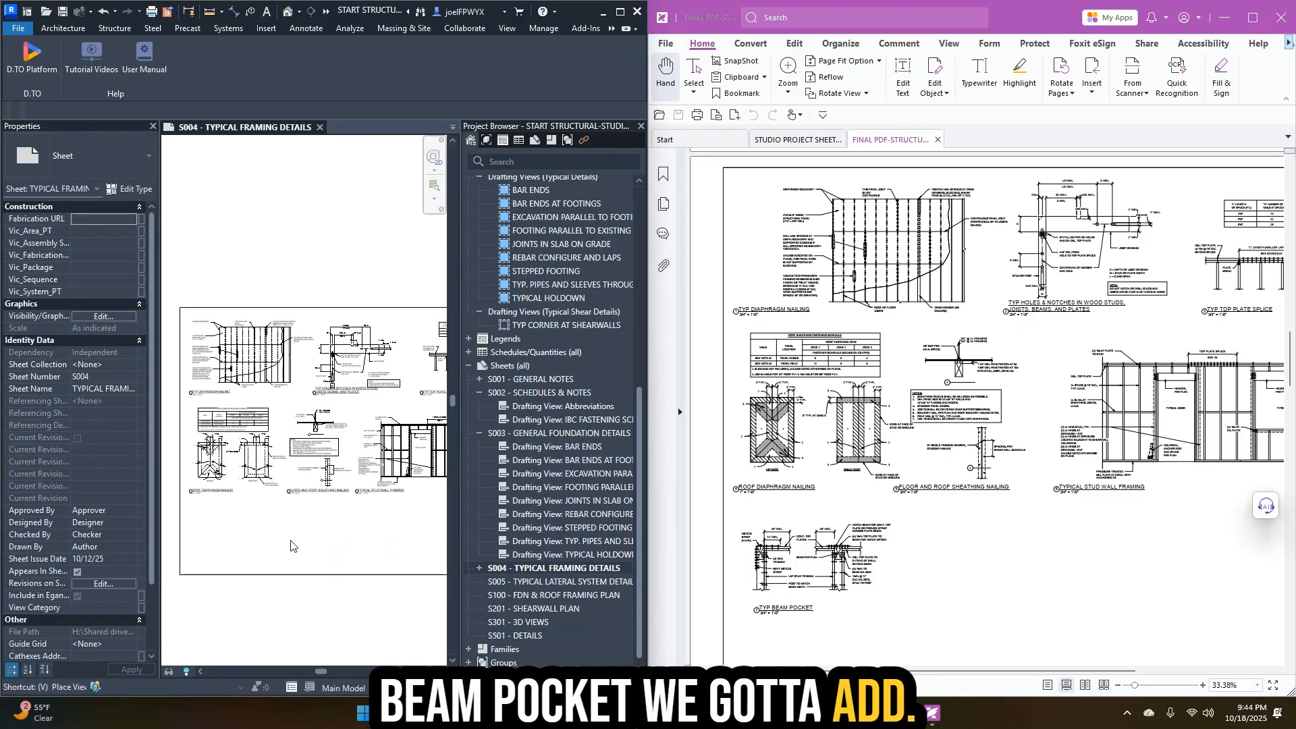
type("v")
type("be")
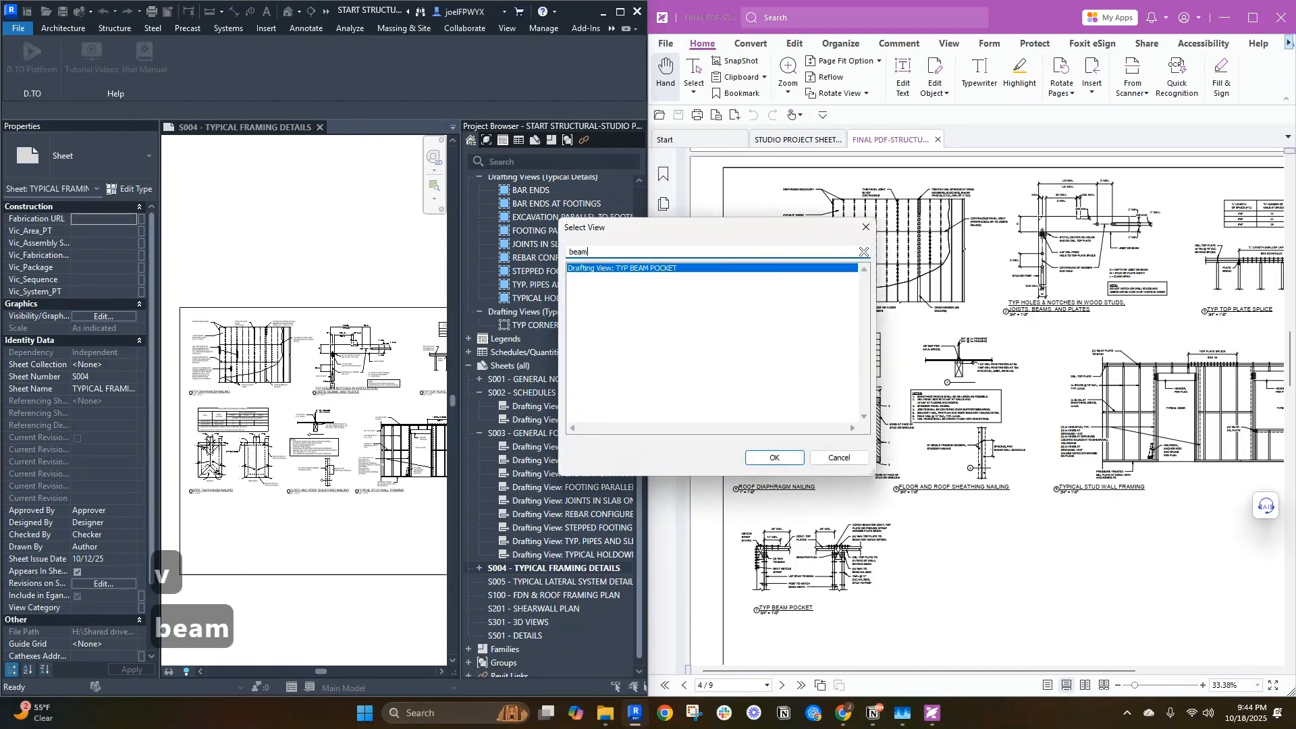
type("am")
key("Return")
left_click(231, 542)
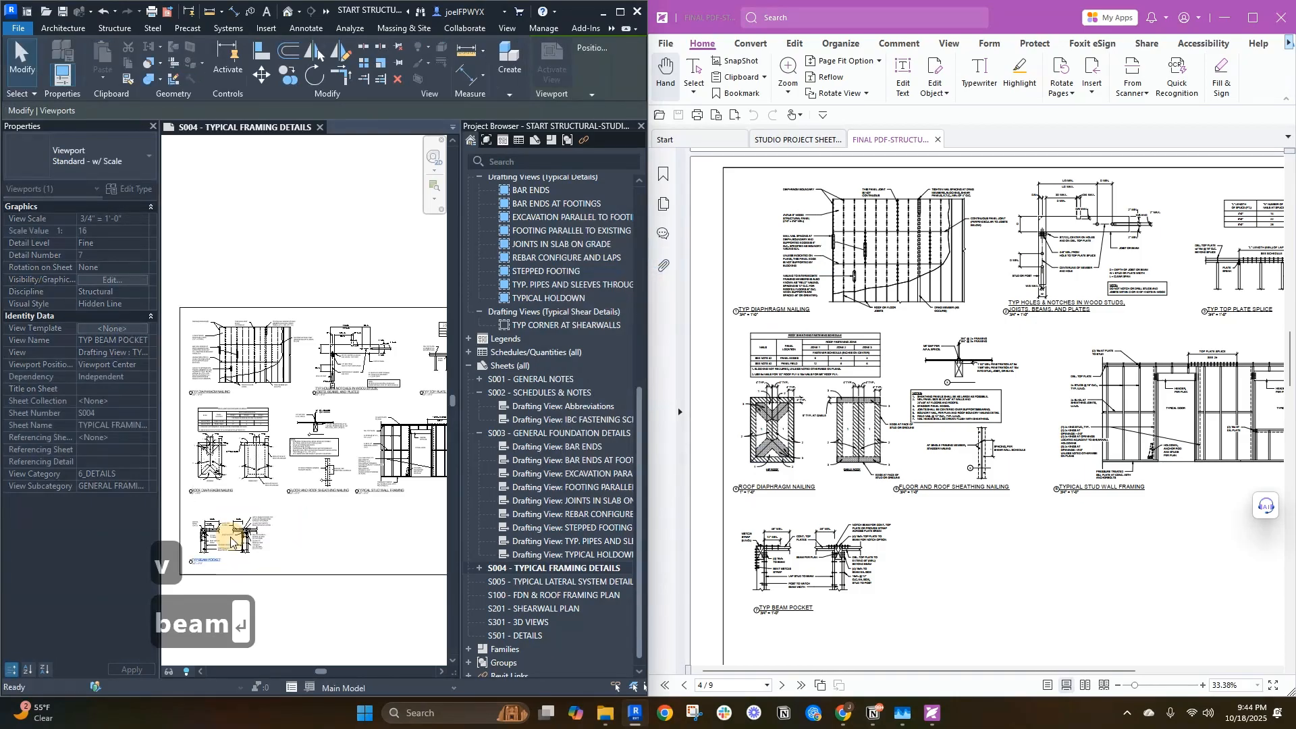
key("Escape")
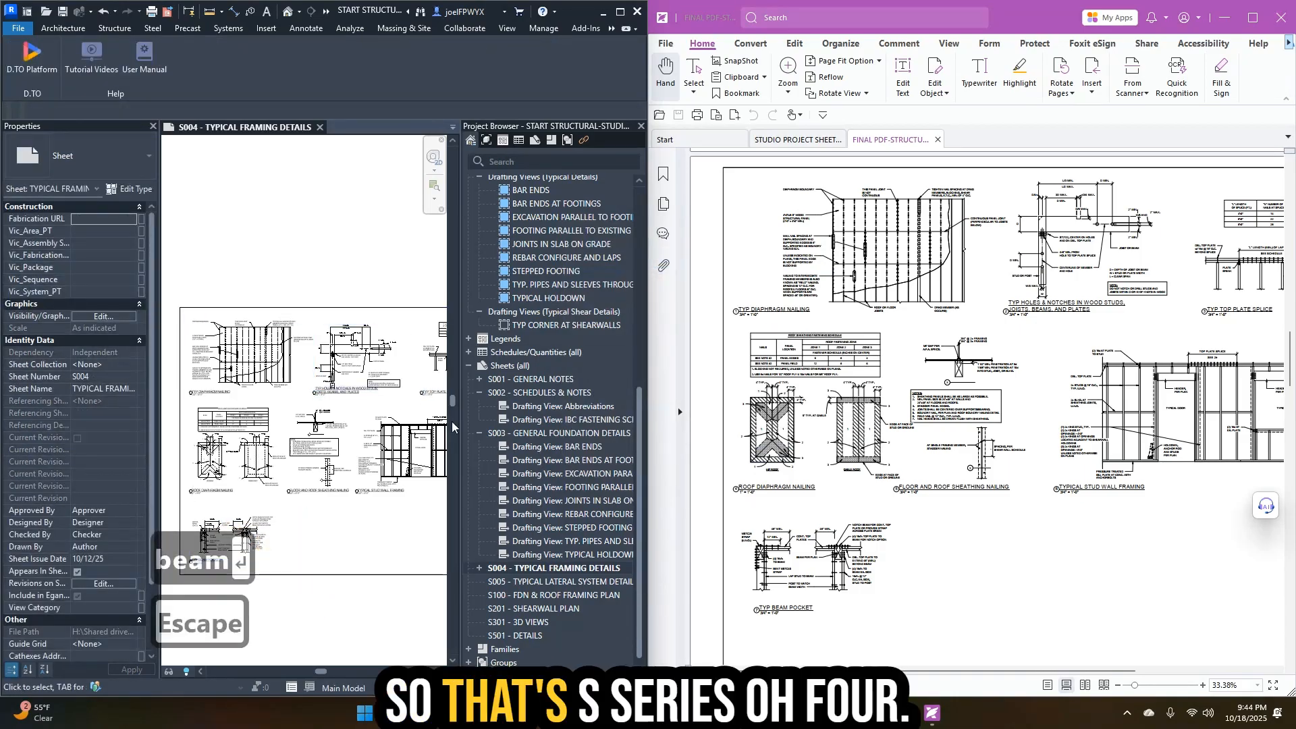
- Advance the reference PDF to the lateral system details page and open sheet S005 - TYPICAL LATERAL SYSTEM DETAILS
left_click(922, 565)
scroll(951, 533, "down", 5)
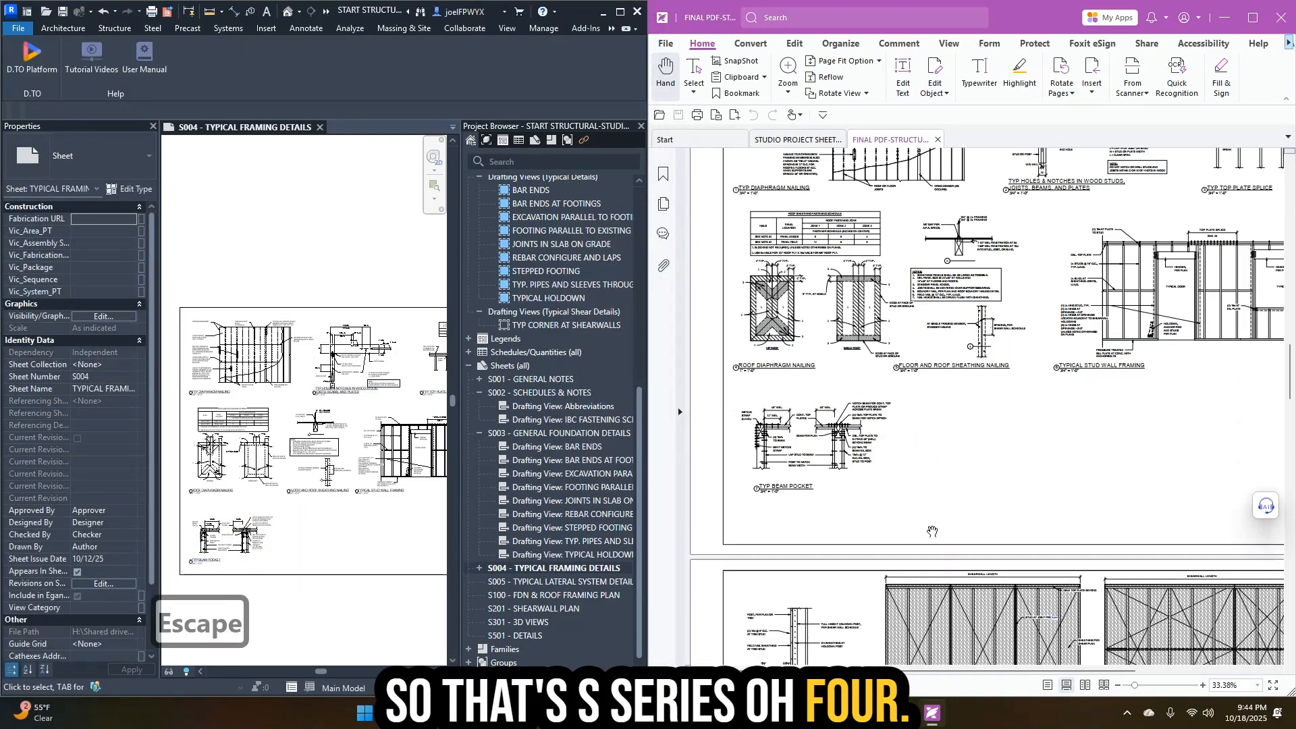
scroll(981, 500, "down", 1)
left_click_drag(982, 498, 891, 487)
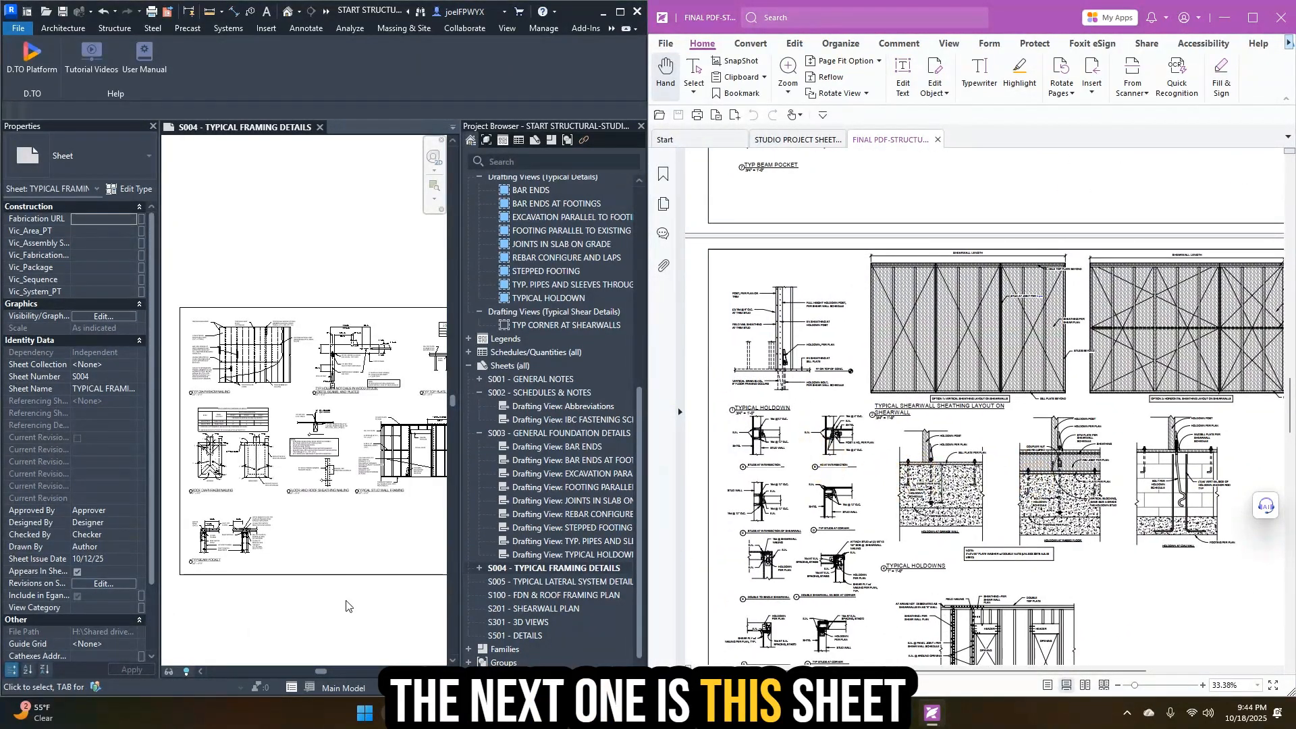
double_click(505, 581)
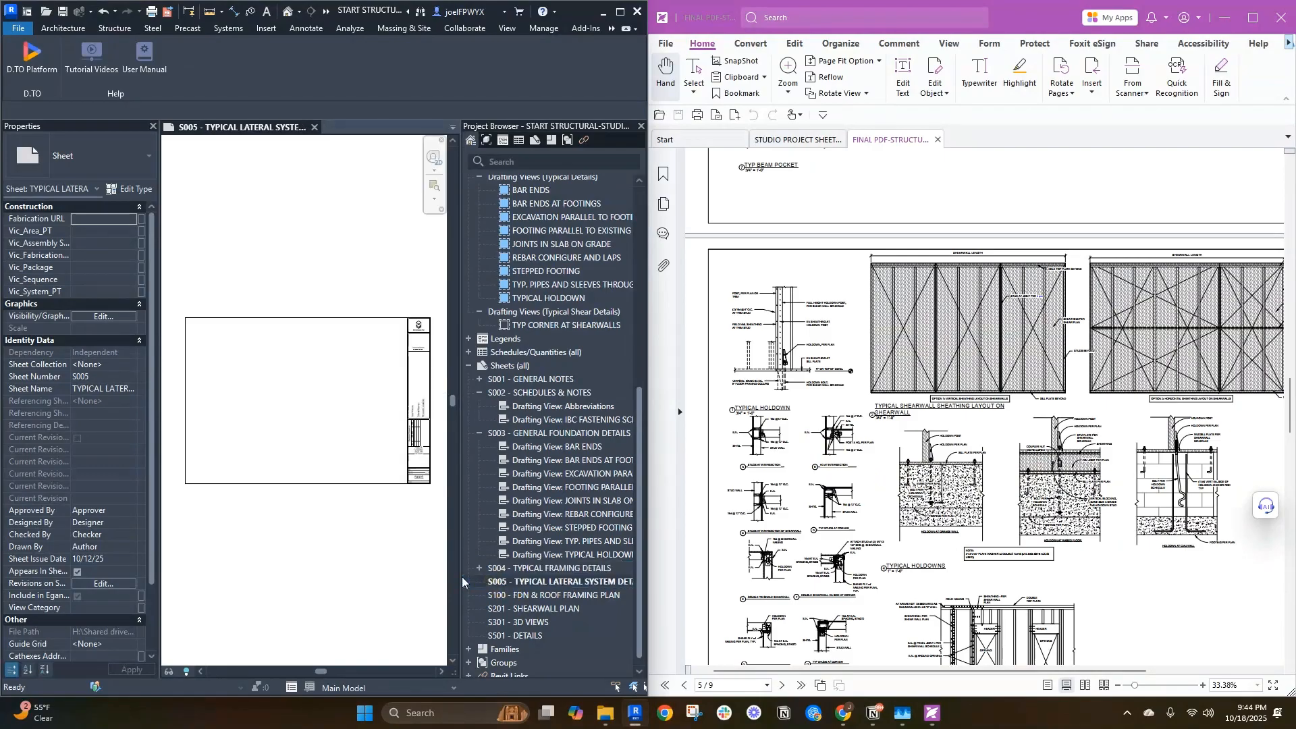
- Place the TYPICAL HOLDOWNS drafting view in the upper-left area of sheet S005
scroll(244, 364, "up", 3)
type("vtypical")
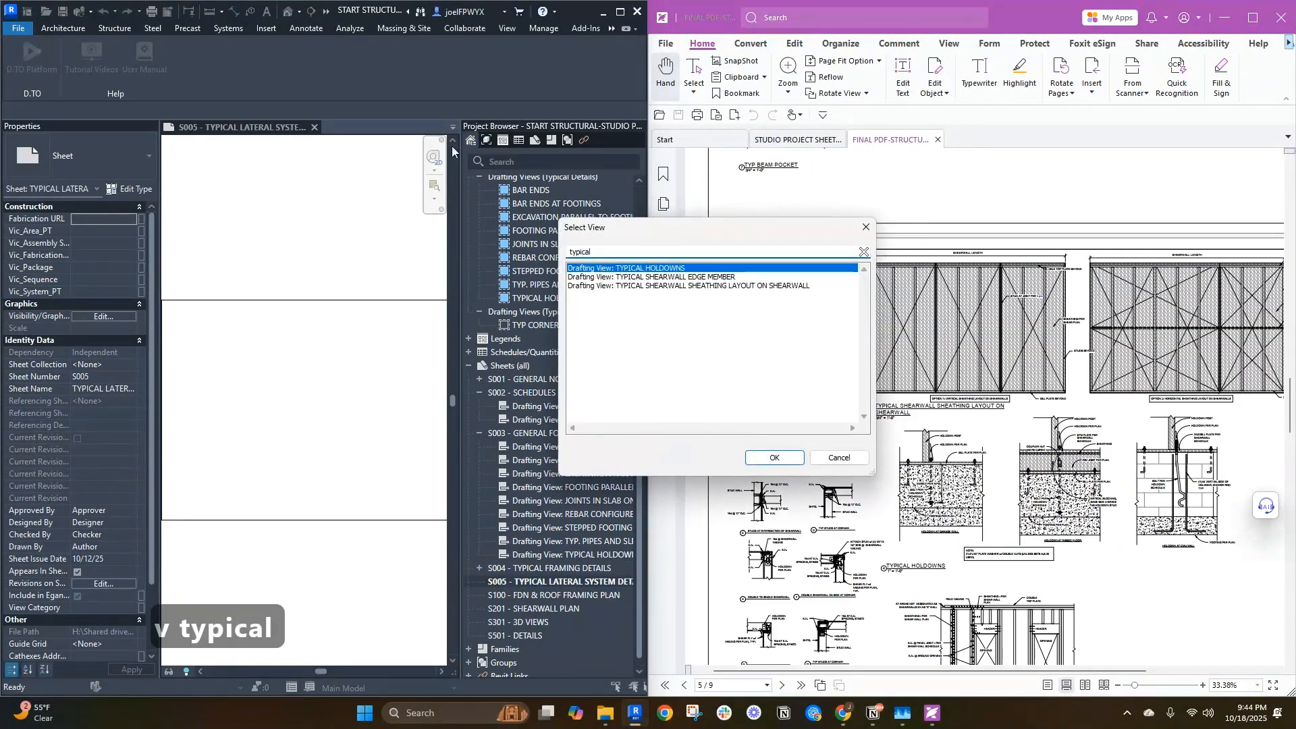
left_click_drag(667, 235, 520, 242)
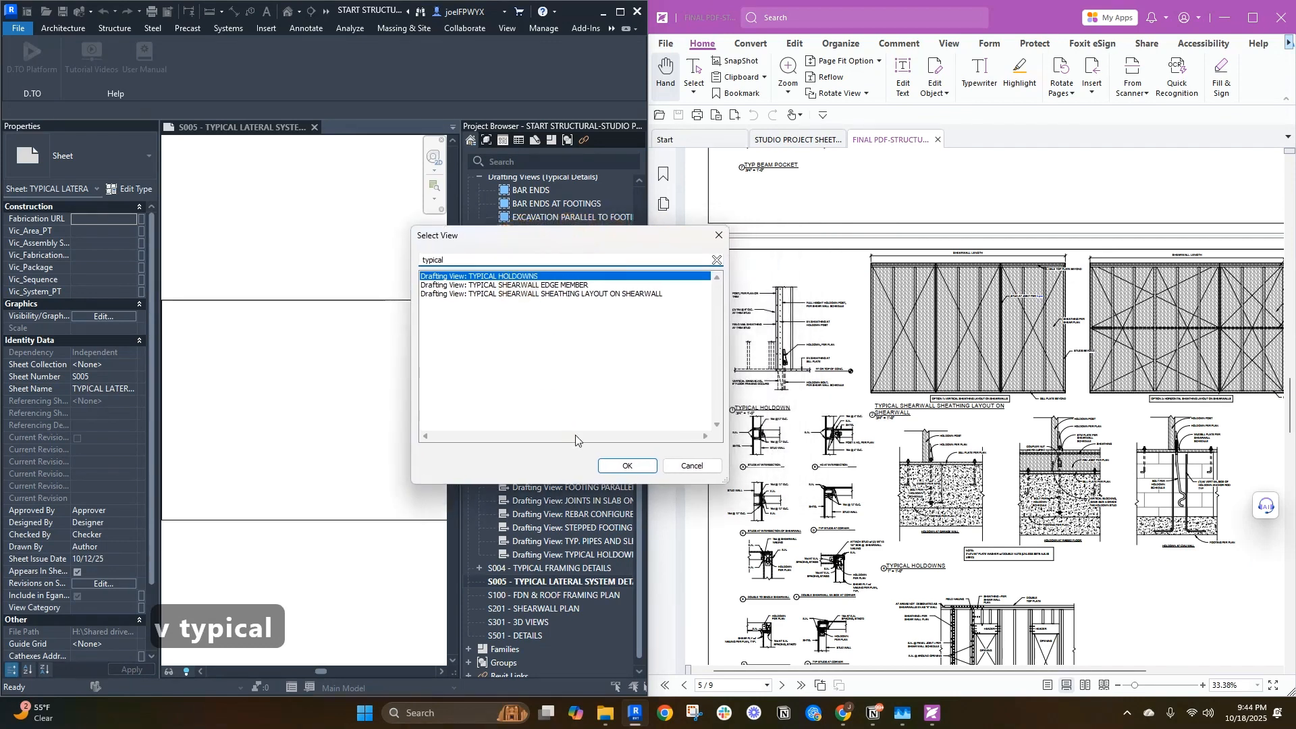
left_click(619, 466)
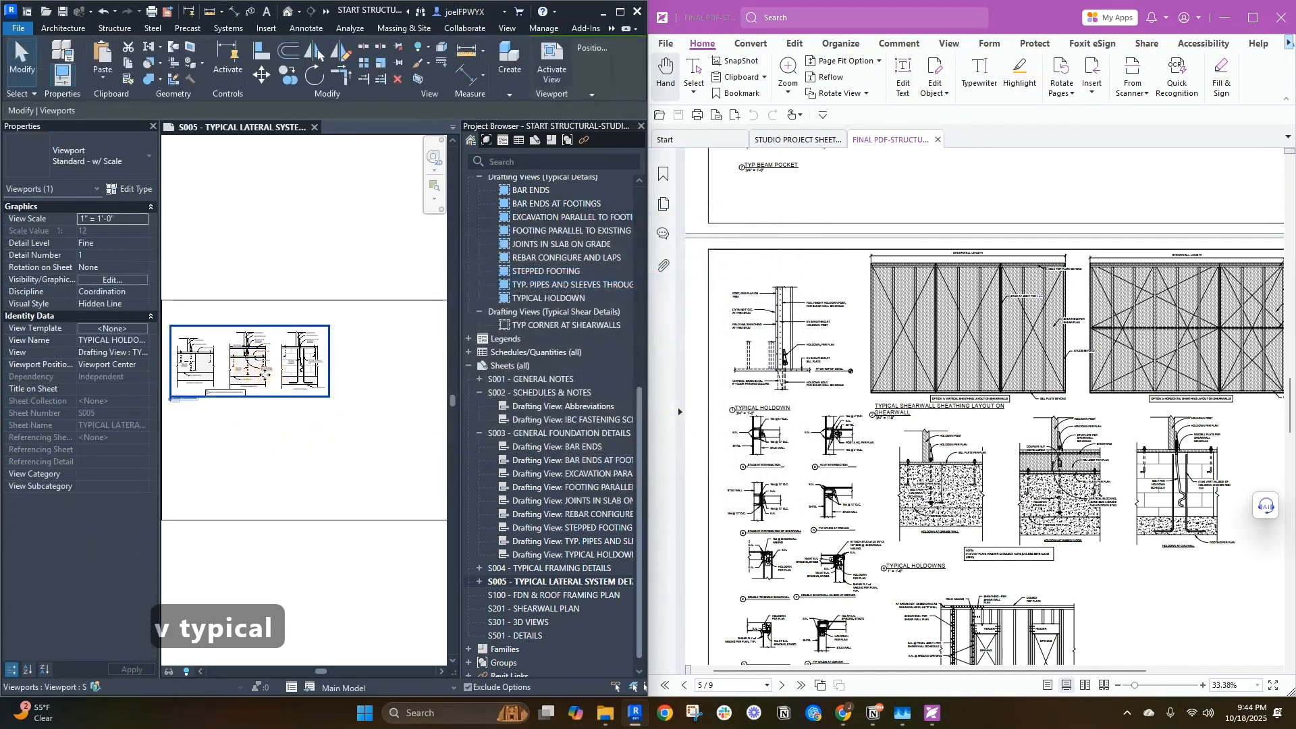
left_click(259, 370)
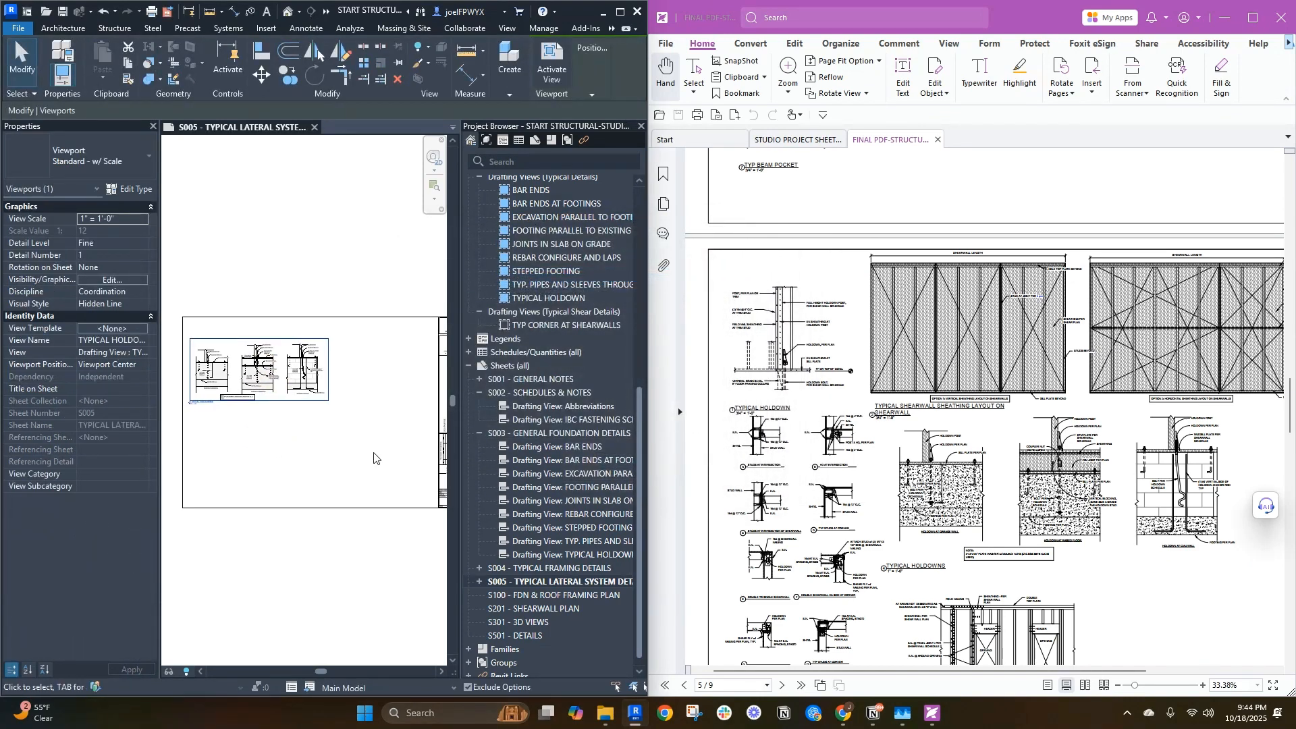
type("holdo")
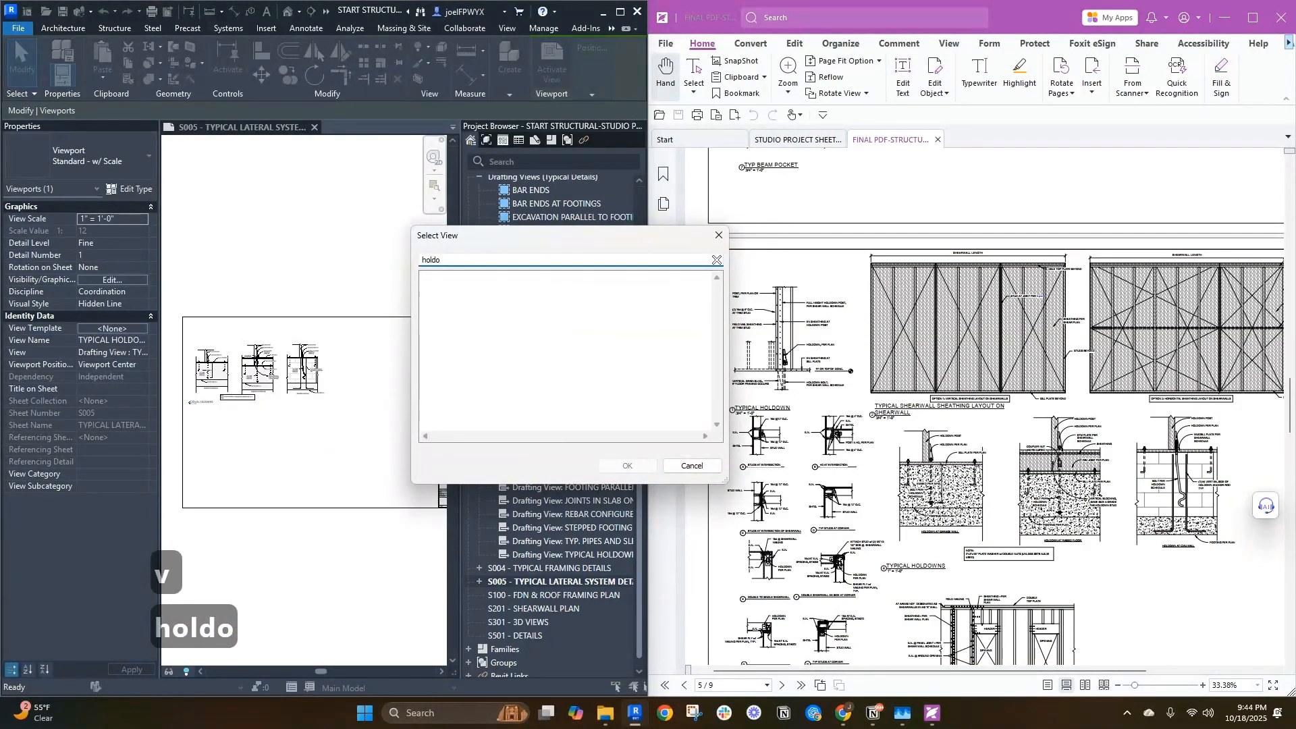
key("BackSpace")
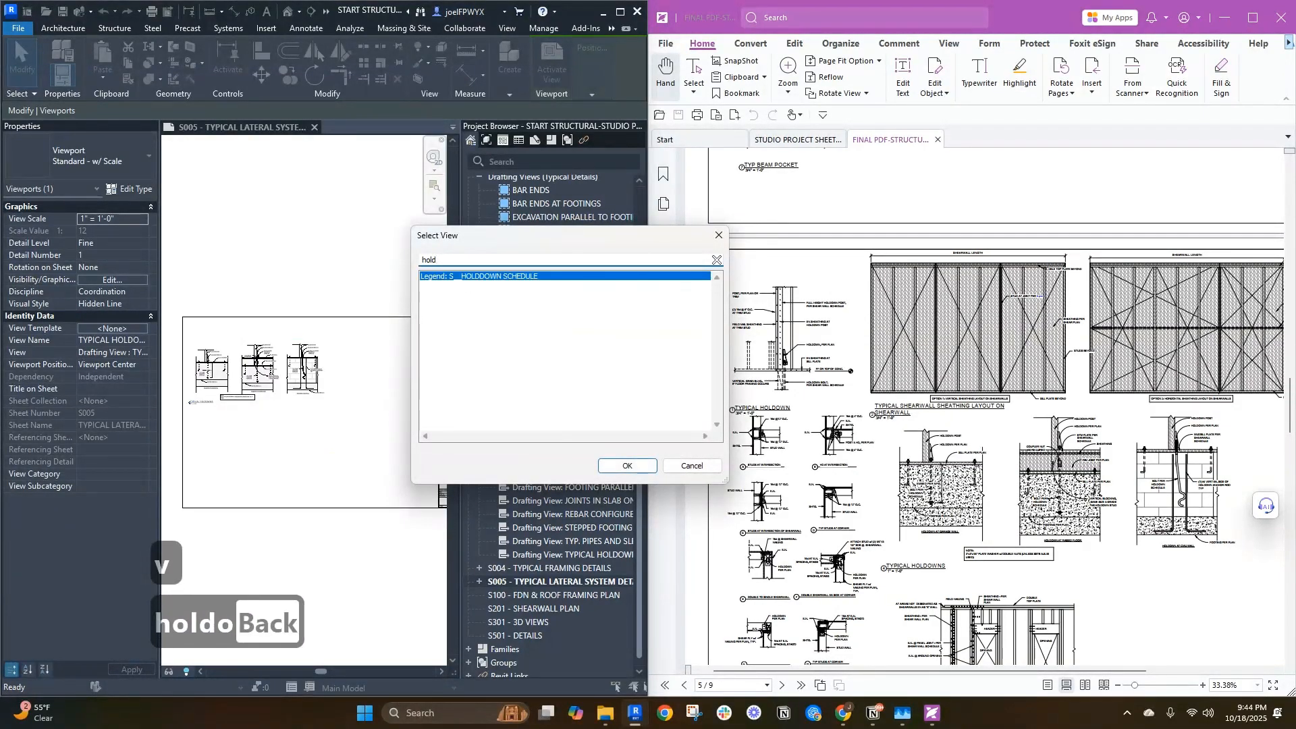
key("BackSpace")
key("BackSpace")
key("BackSpace")
key("BackSpace")
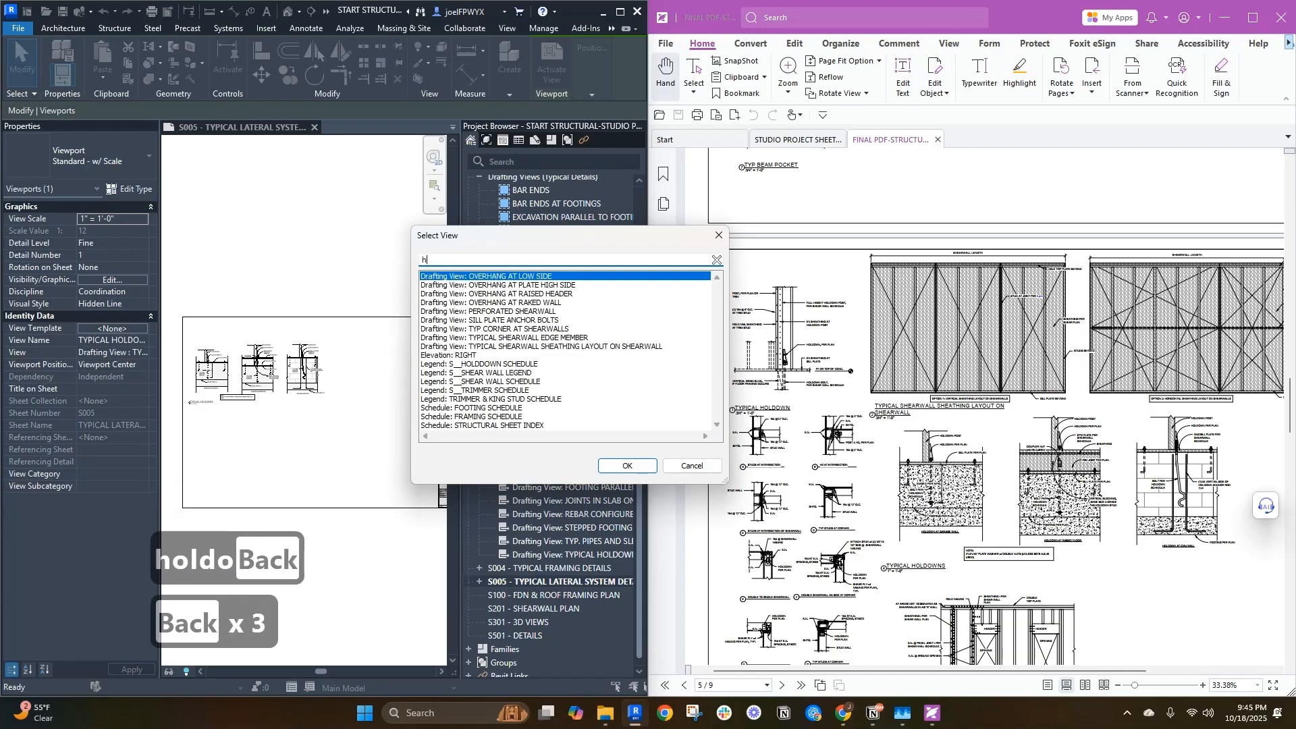
type("typical")
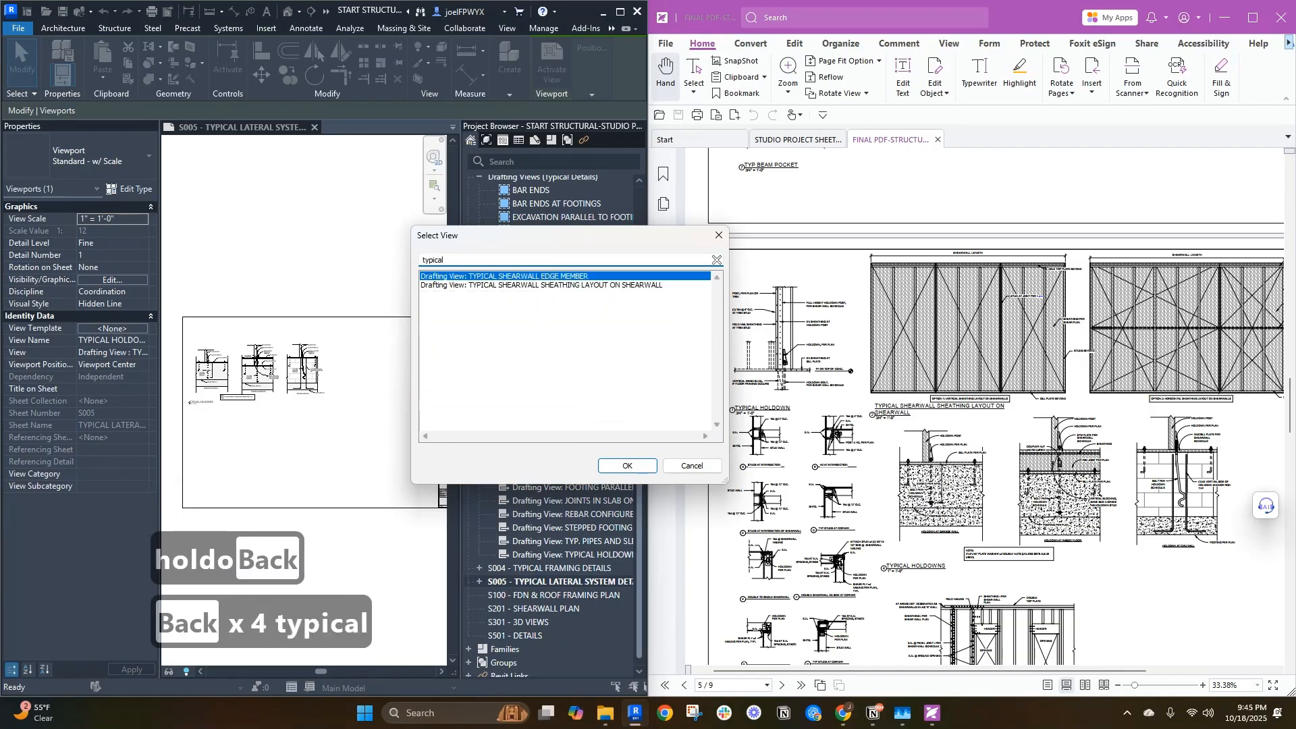
key("BackSpace")
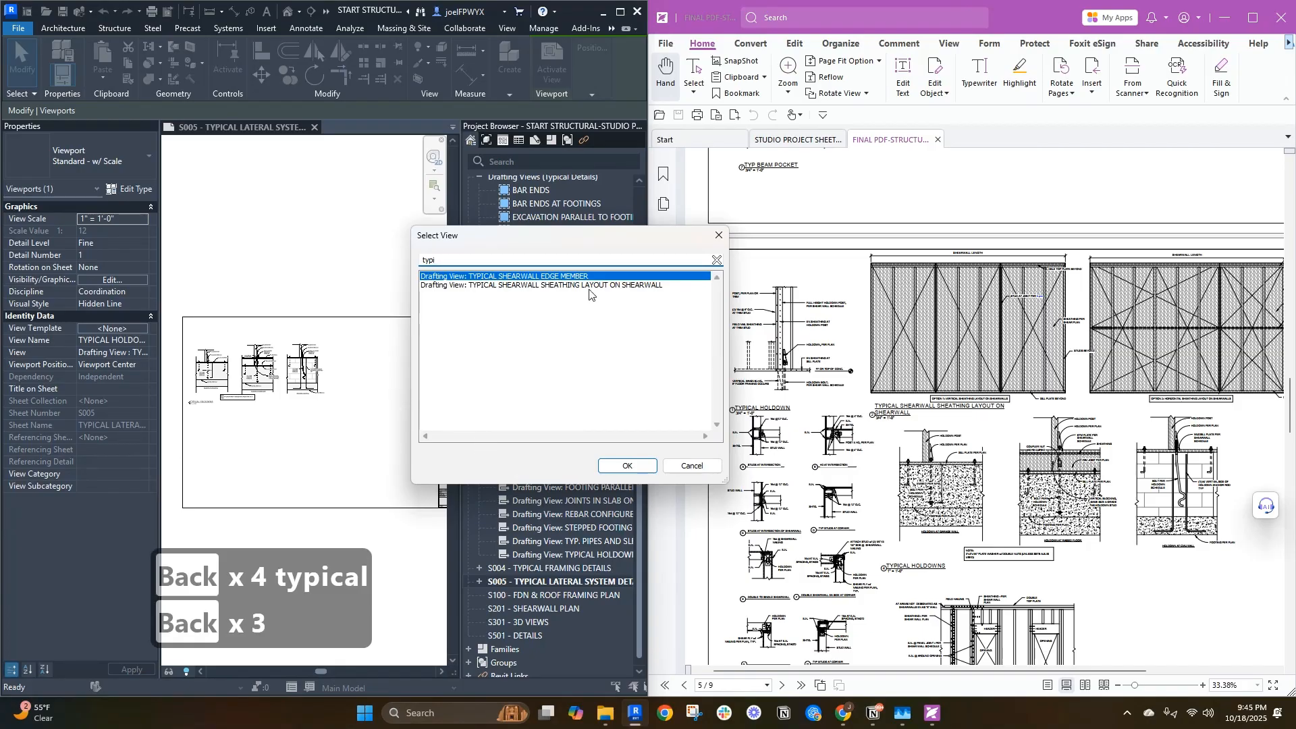
key("BackSpace")
key("BackSpace")
key("BackSpace")
key("BackSpace")
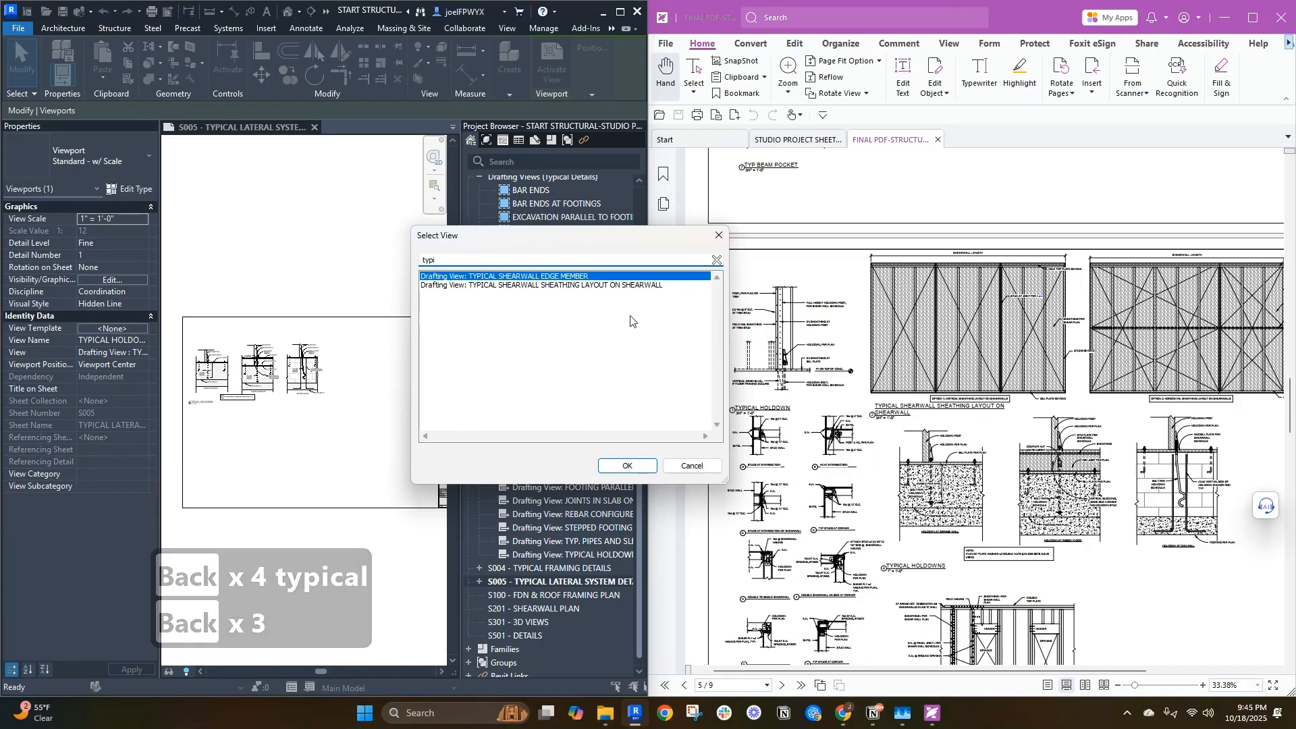
- Filter the placeable views by "inter" and place the TYP. STUD WALL INTERSECTIONS drafting view on S005
type("inter")
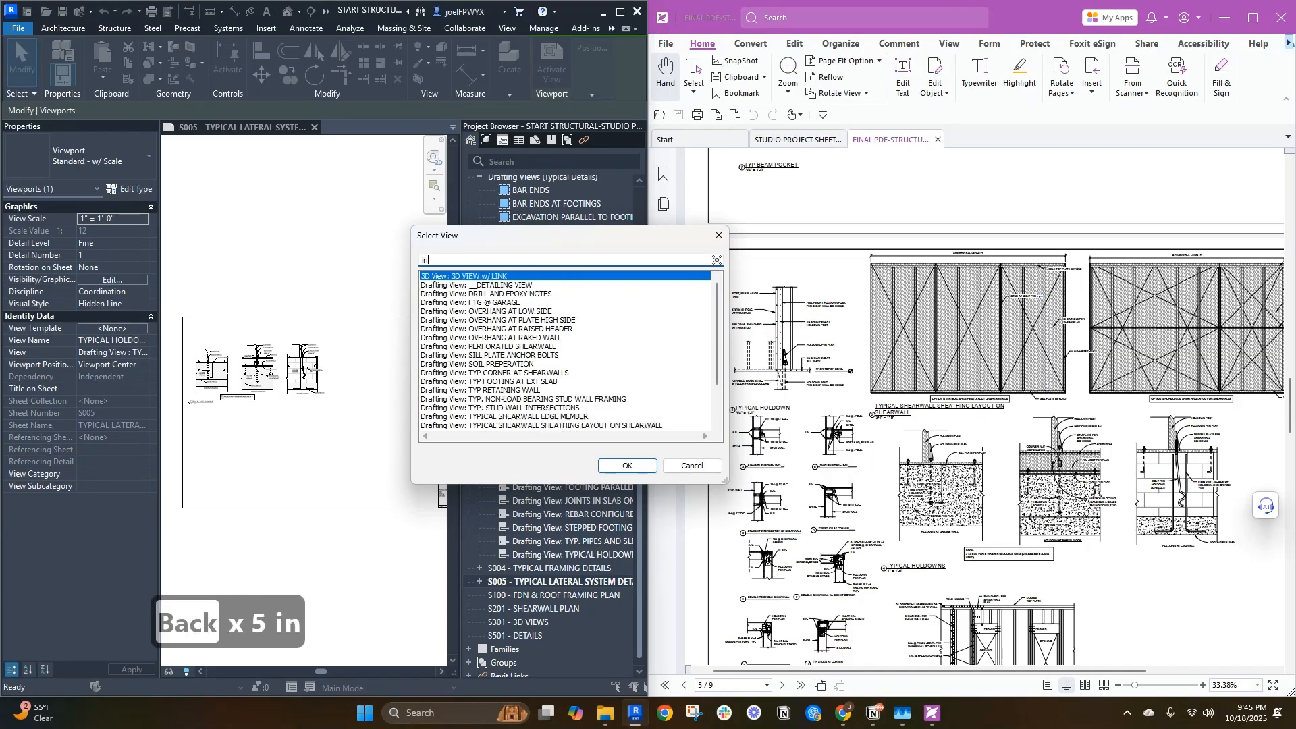
left_click(616, 472)
left_click(287, 453)
scroll(285, 449, "down", 1)
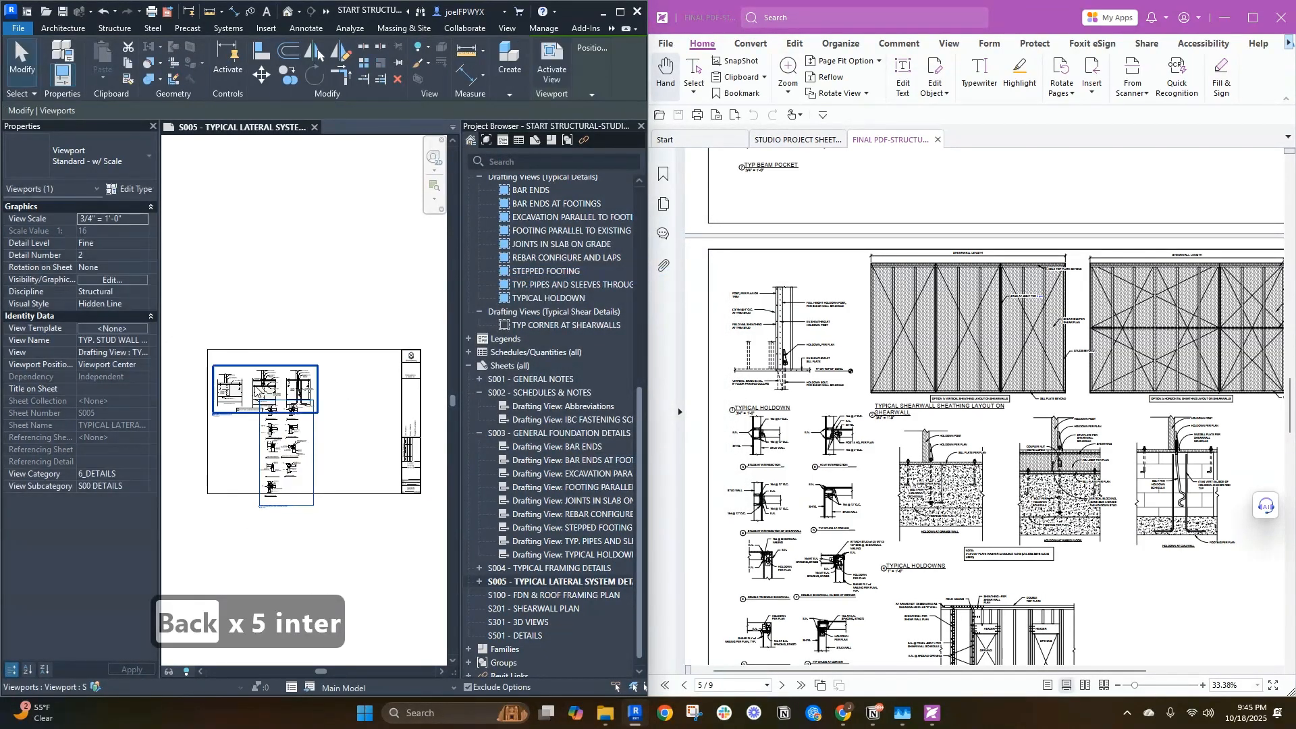
- Move the TYPICAL HOLDOWNS viewport toward the right-centre of S005 and the TYP. STUD WALL INTERSECTIONS viewport to the sheet's left edge
left_click_drag(258, 391, 334, 421)
left_click(278, 471)
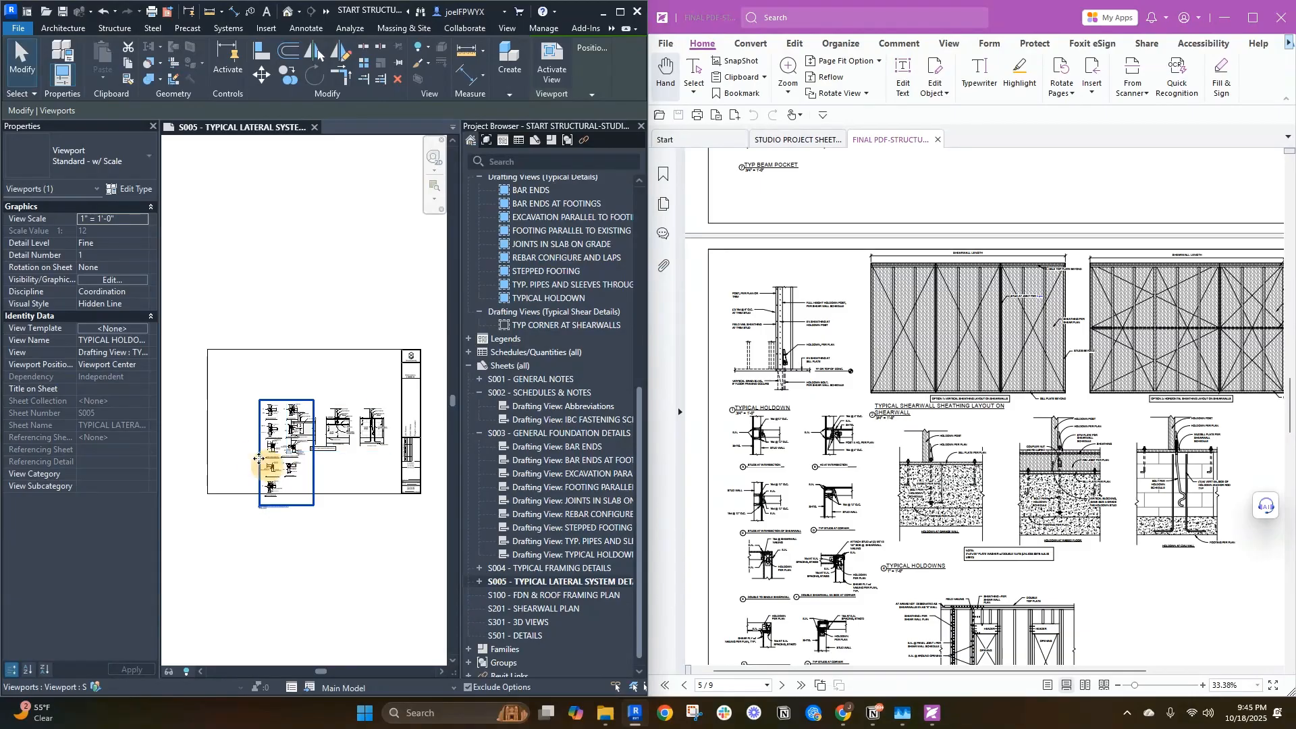
left_click_drag(259, 459, 232, 457)
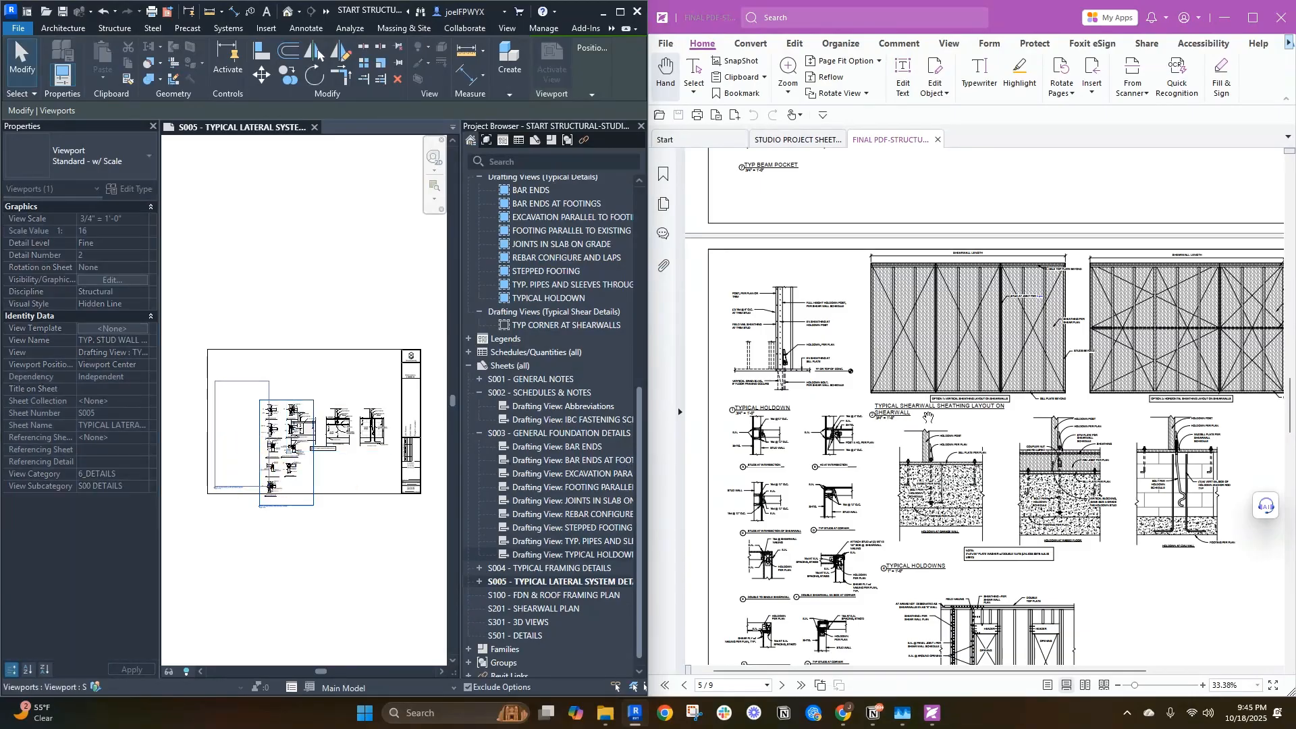
scroll(928, 417, "up", 2)
left_click(354, 552)
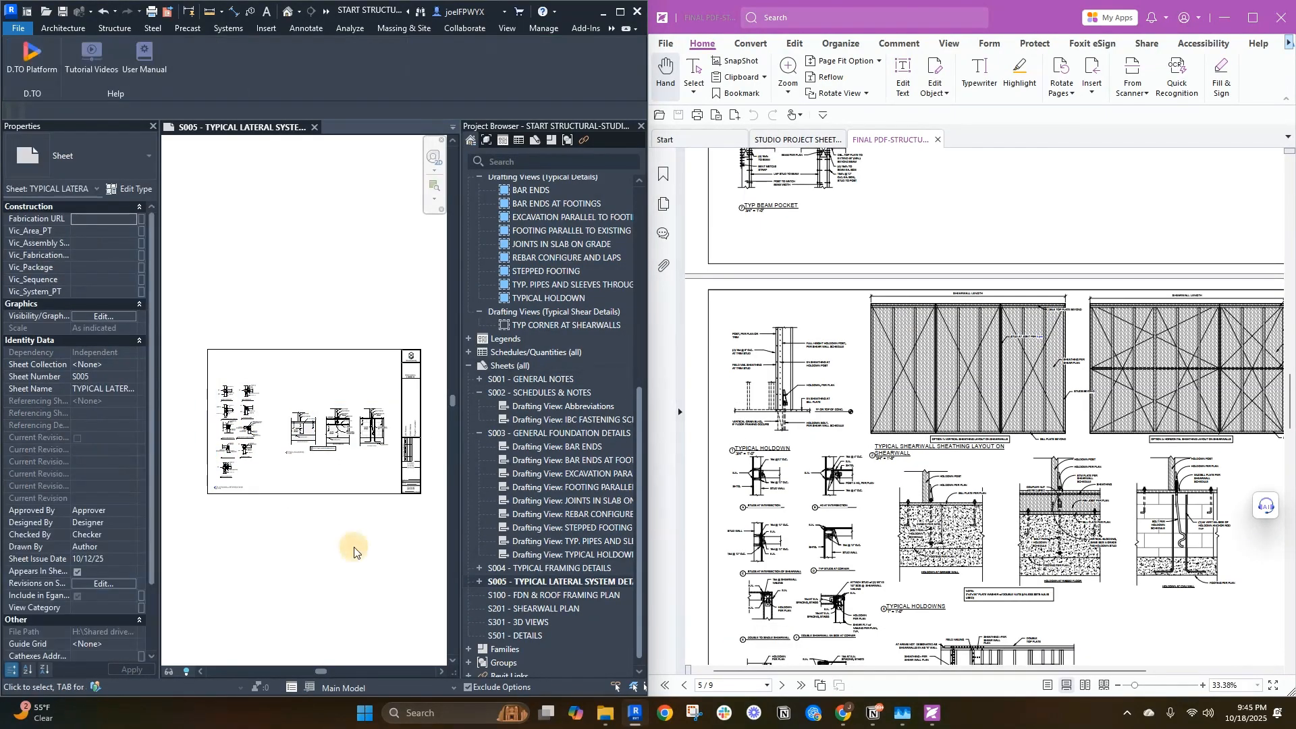
- Place the TYPICAL SHEARWALL SHEATHING LAYOUT ON SHEARWALL drafting view above TYPICAL HOLDOWNS on S005
key("space")
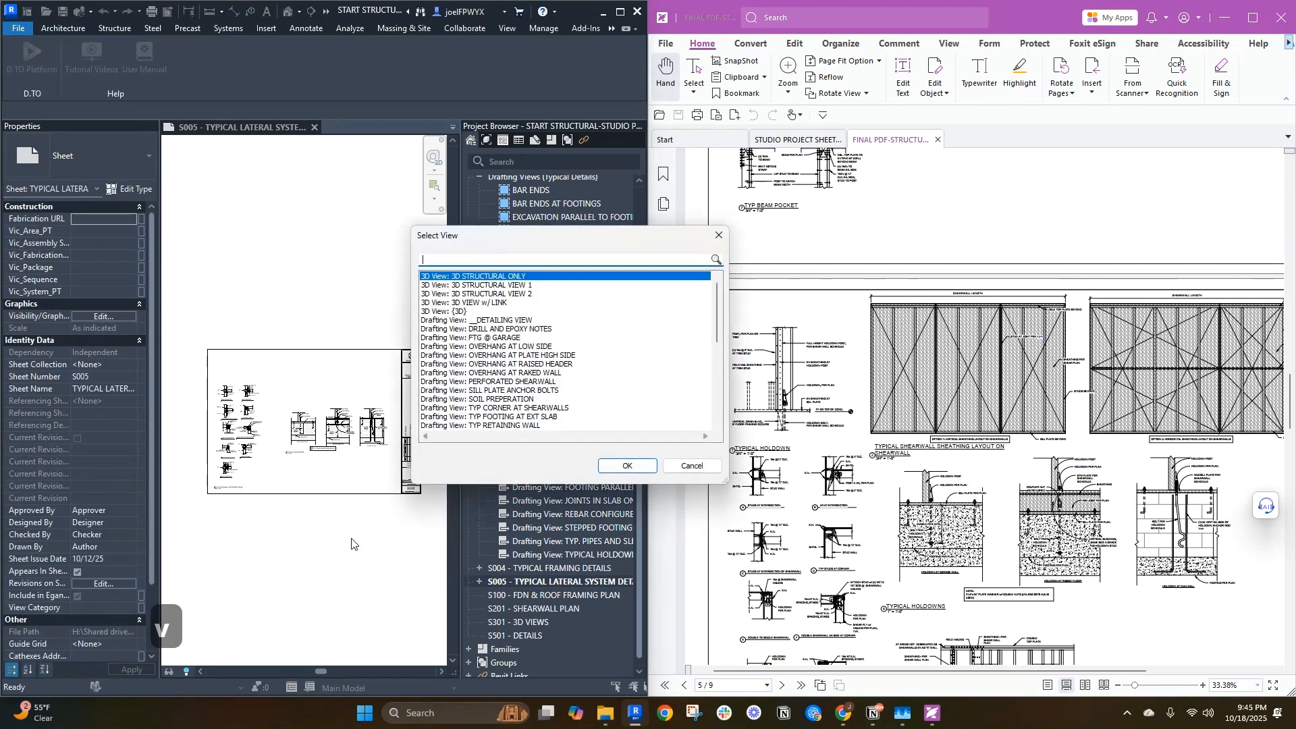
type("typical")
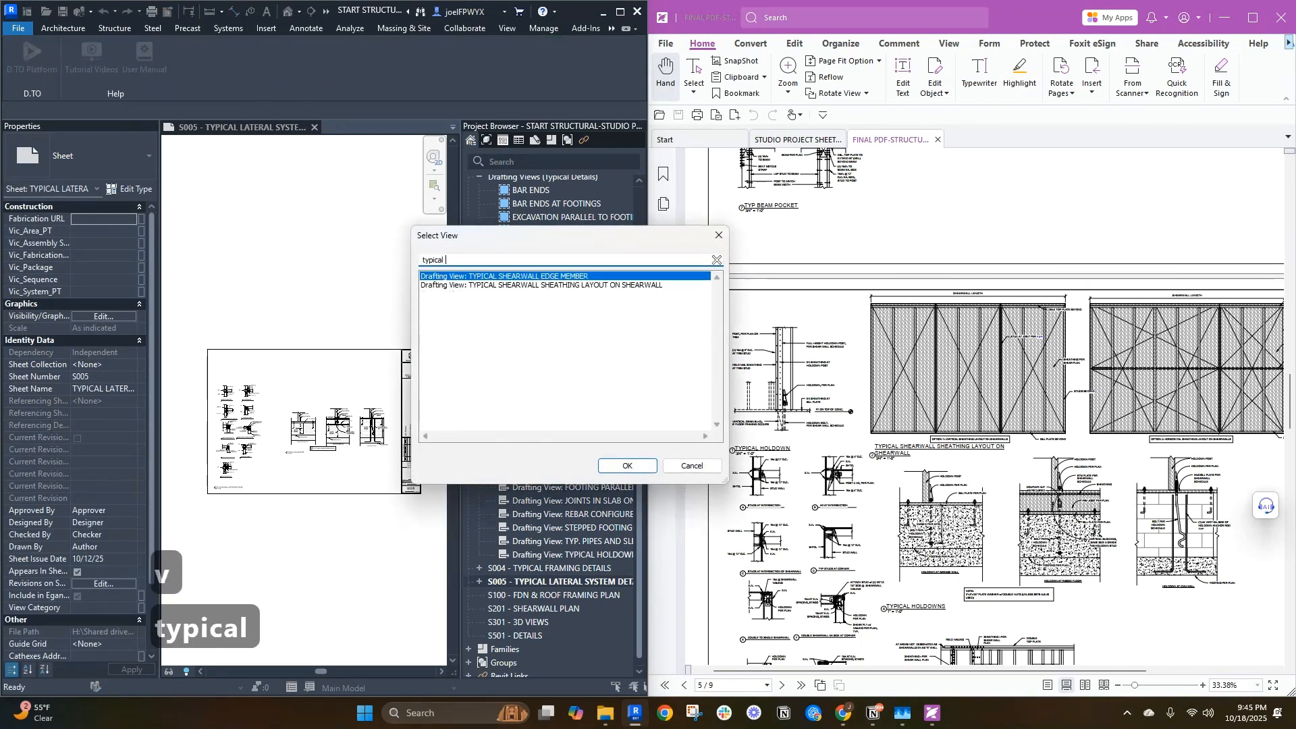
left_click(639, 286)
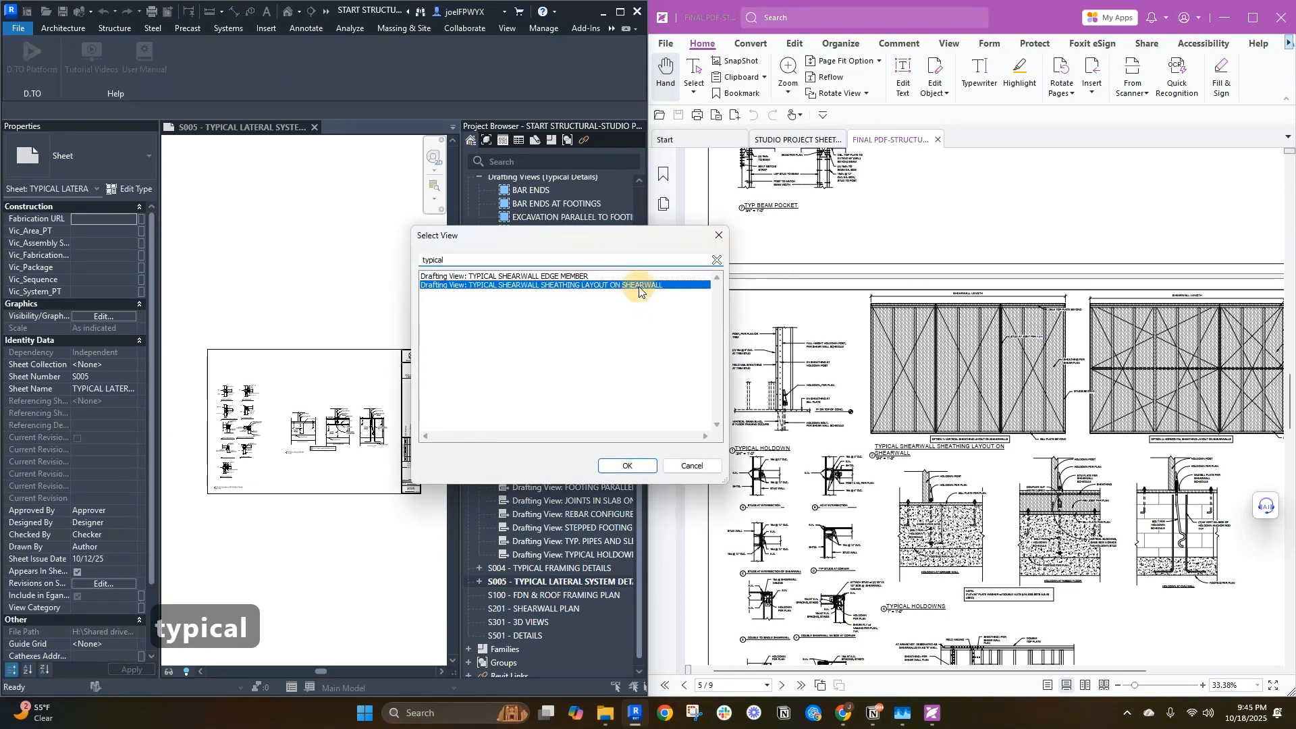
left_click(616, 472)
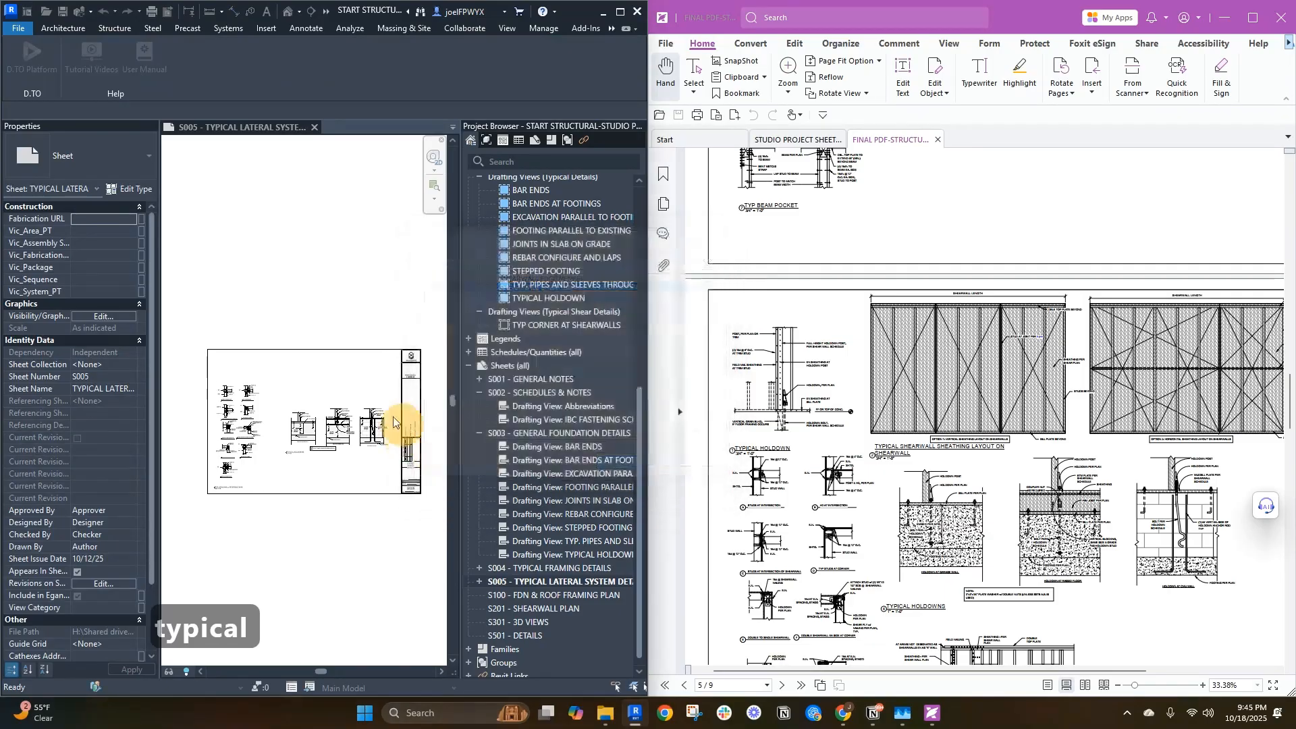
left_click(331, 383)
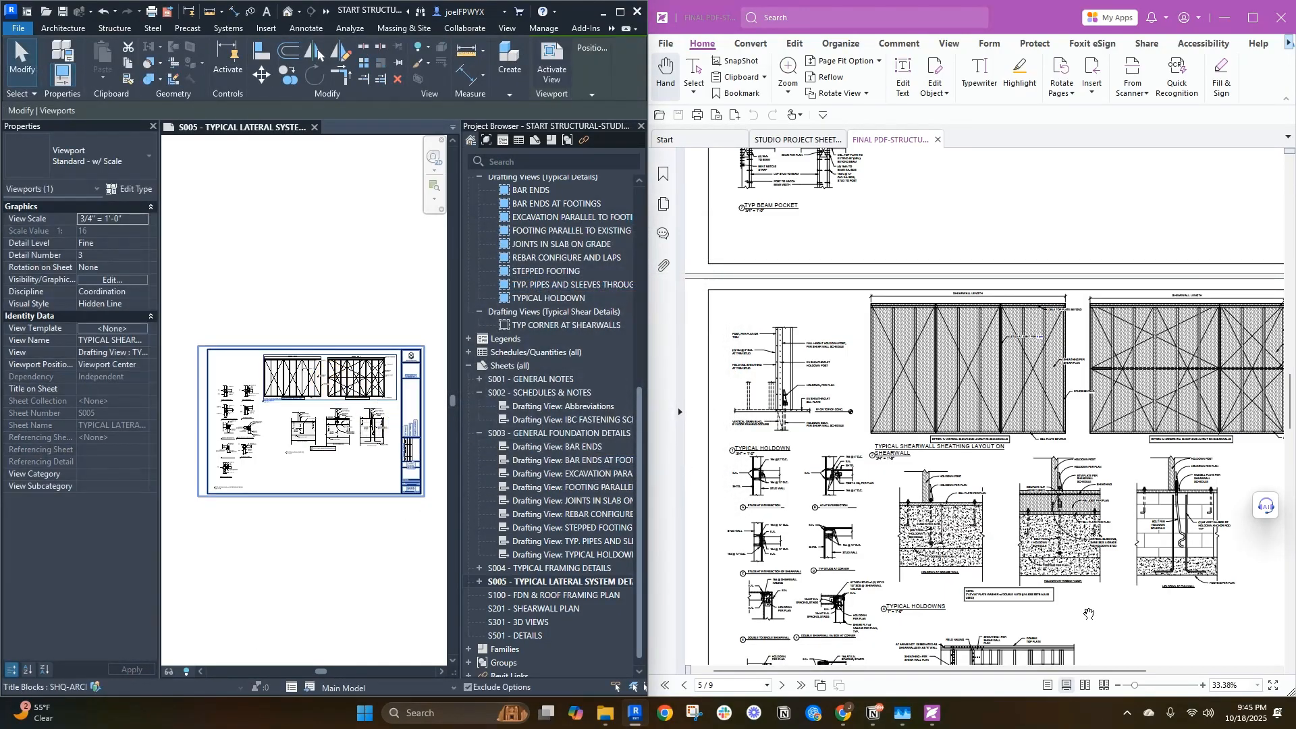
- Place the PERFORATED SHEARWALL drafting view below TYPICAL HOLDOWNS on S005
scroll(985, 513, "down", 2)
scroll(978, 519, "down", 1)
scroll(979, 520, "up", 2)
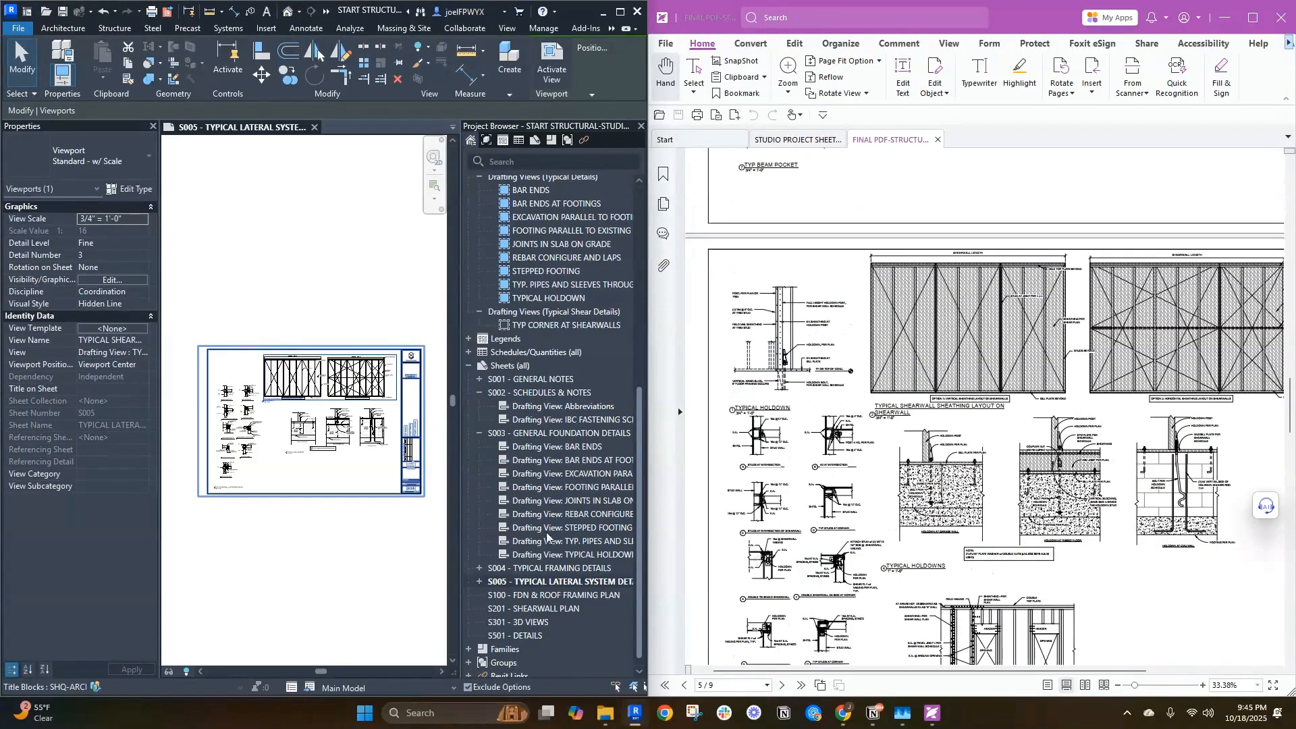
left_click(382, 531)
type("v")
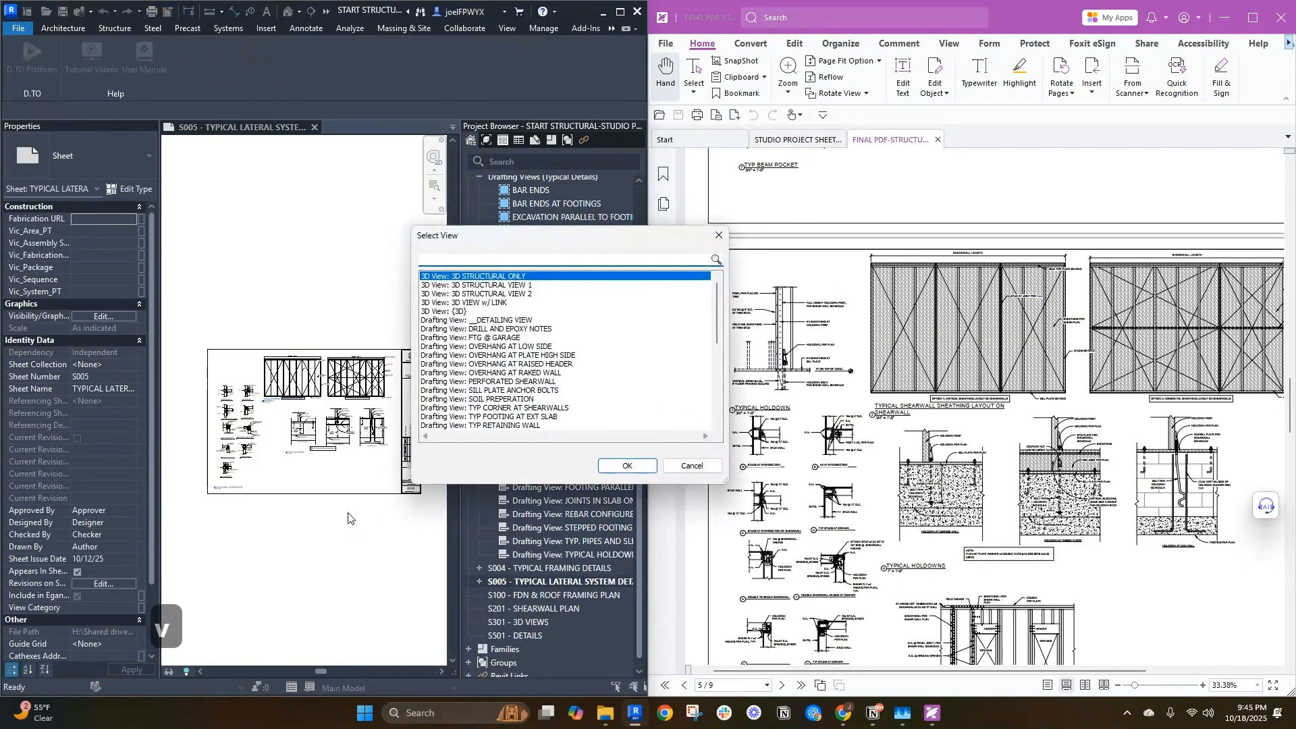
type("perfo")
key("Return")
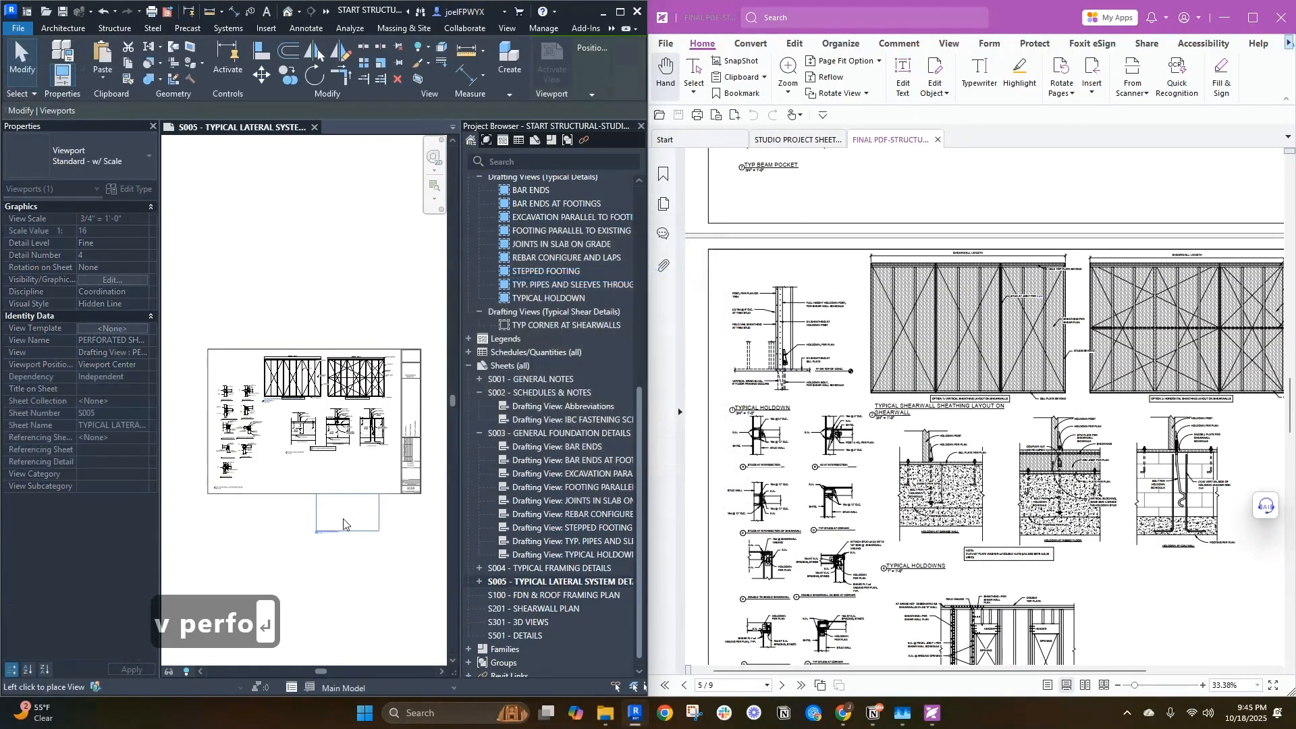
left_click(317, 480)
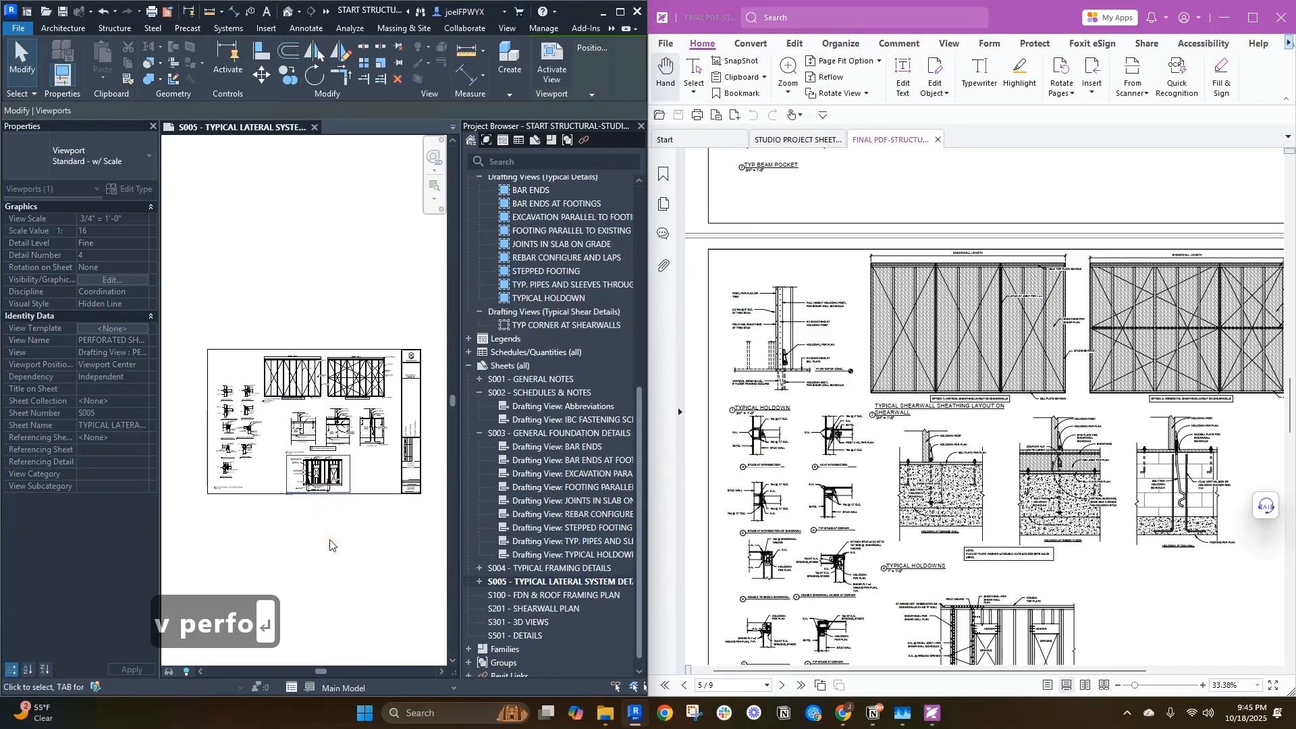
- Search the project's views and sheets for "typical h" to locate the TYPICAL HOLDOWN drafting view
scroll(831, 556, "down", 1)
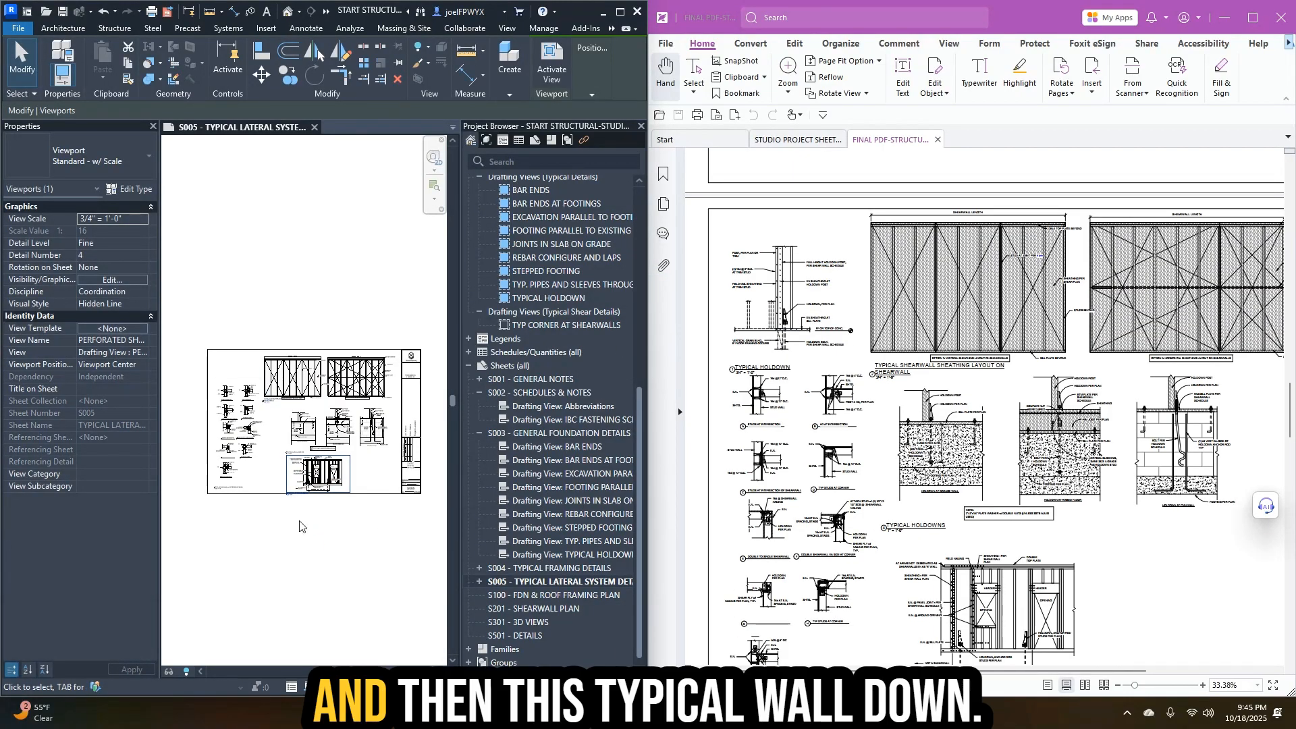
left_click(380, 550)
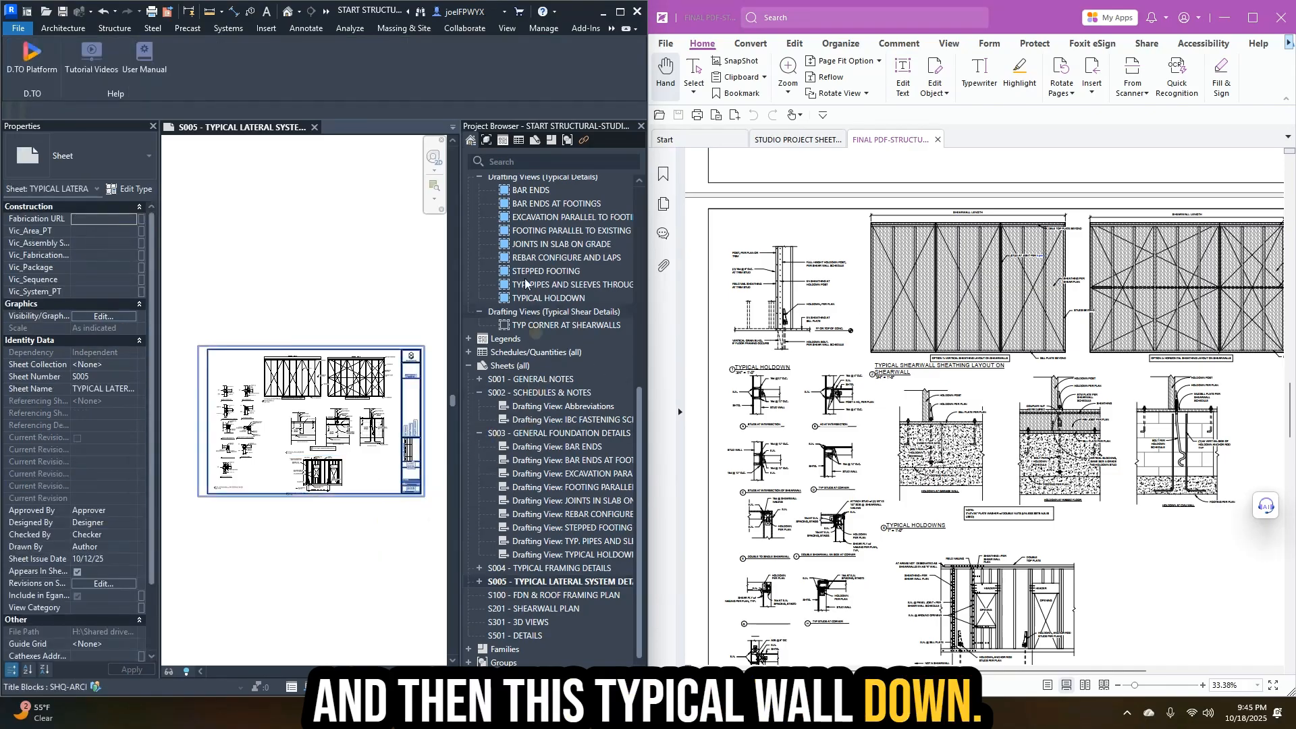
left_click(553, 163)
type("typical ")
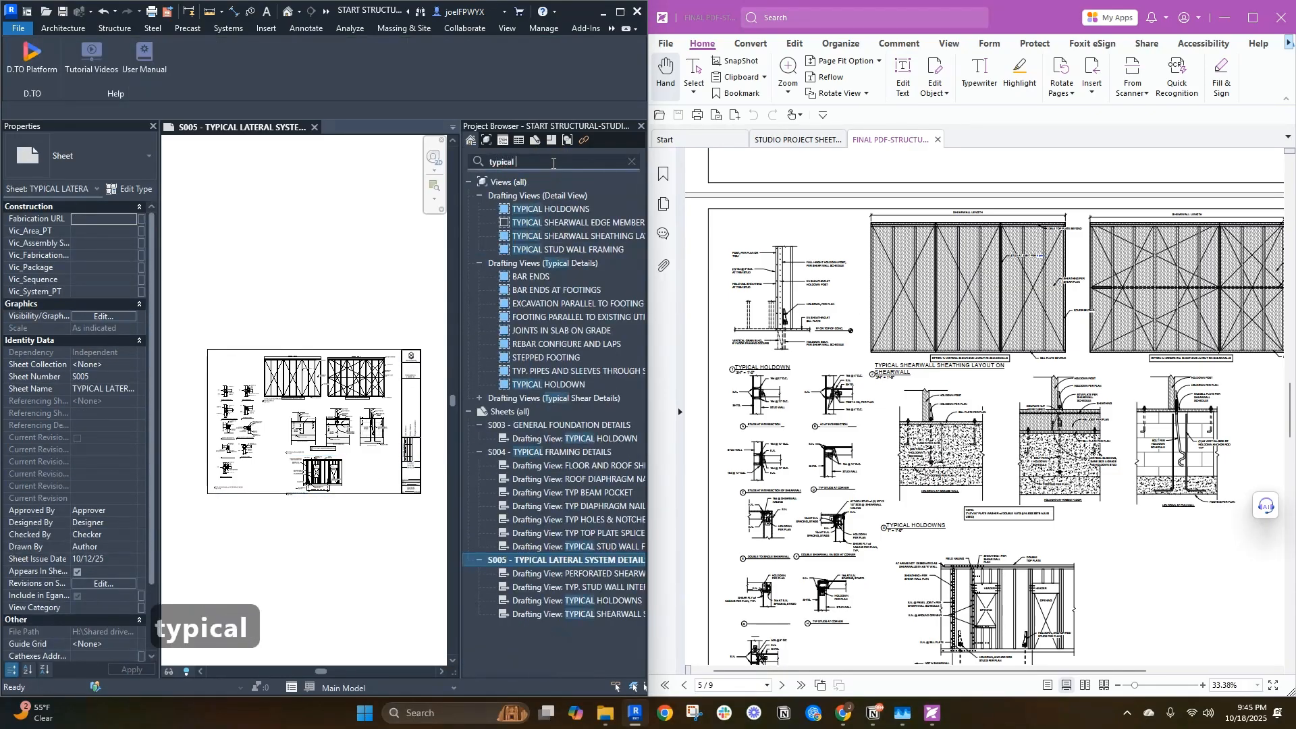
type("h")
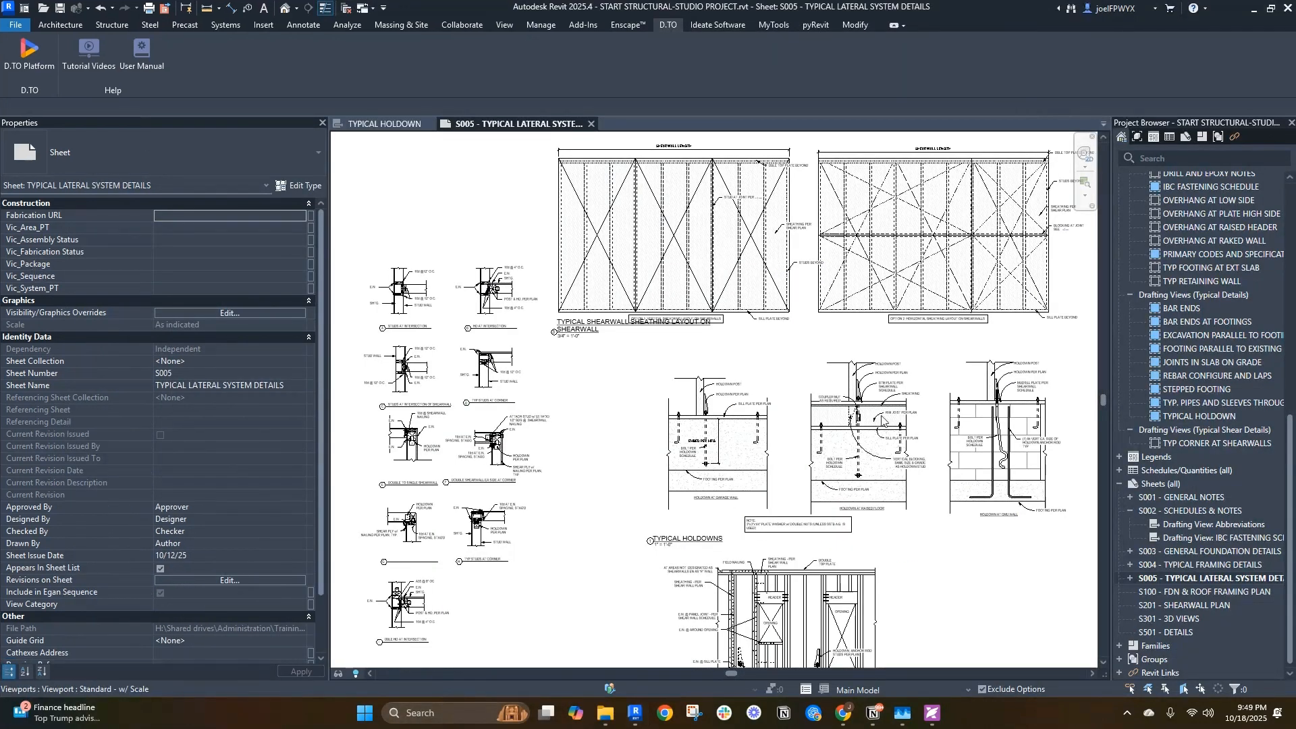
- Shift the TYPICAL SHEARWALL SHEATHING LAYOUT ON SHEARWALL title slightly down, clear of the drawing's note, and deselect it
left_click_drag(583, 334, 583, 347)
key("Escape")
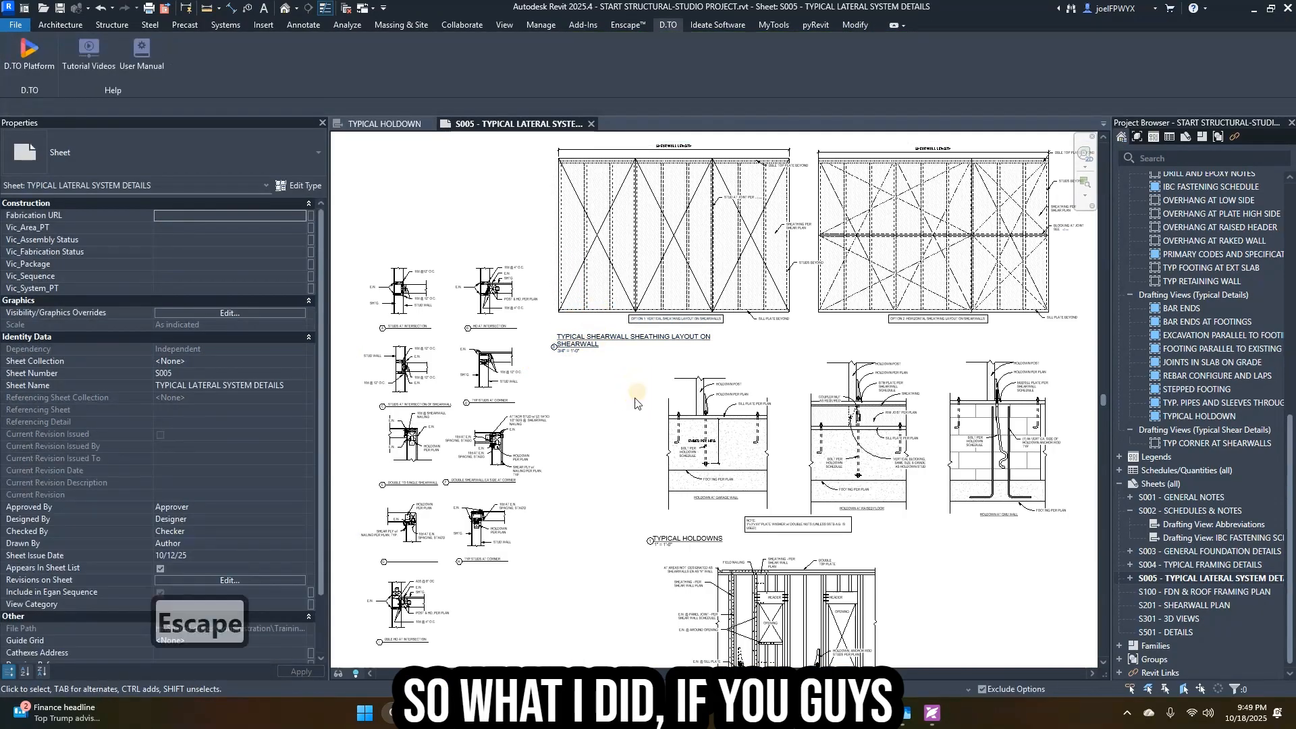
- Open sheets S002, S001 and S003, and select the TYPICAL HOLDOWN viewport on S003
double_click(1191, 511)
double_click(1200, 498)
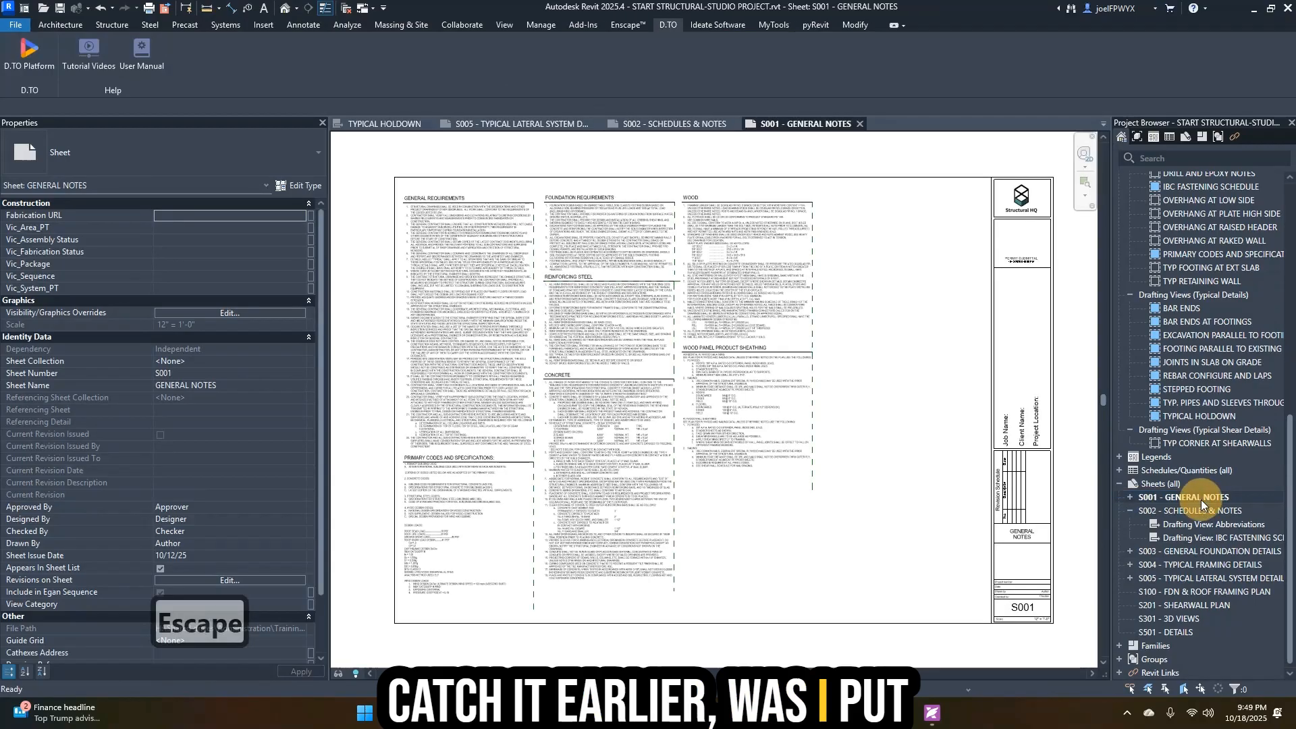
left_click(1213, 536)
left_click(1176, 552)
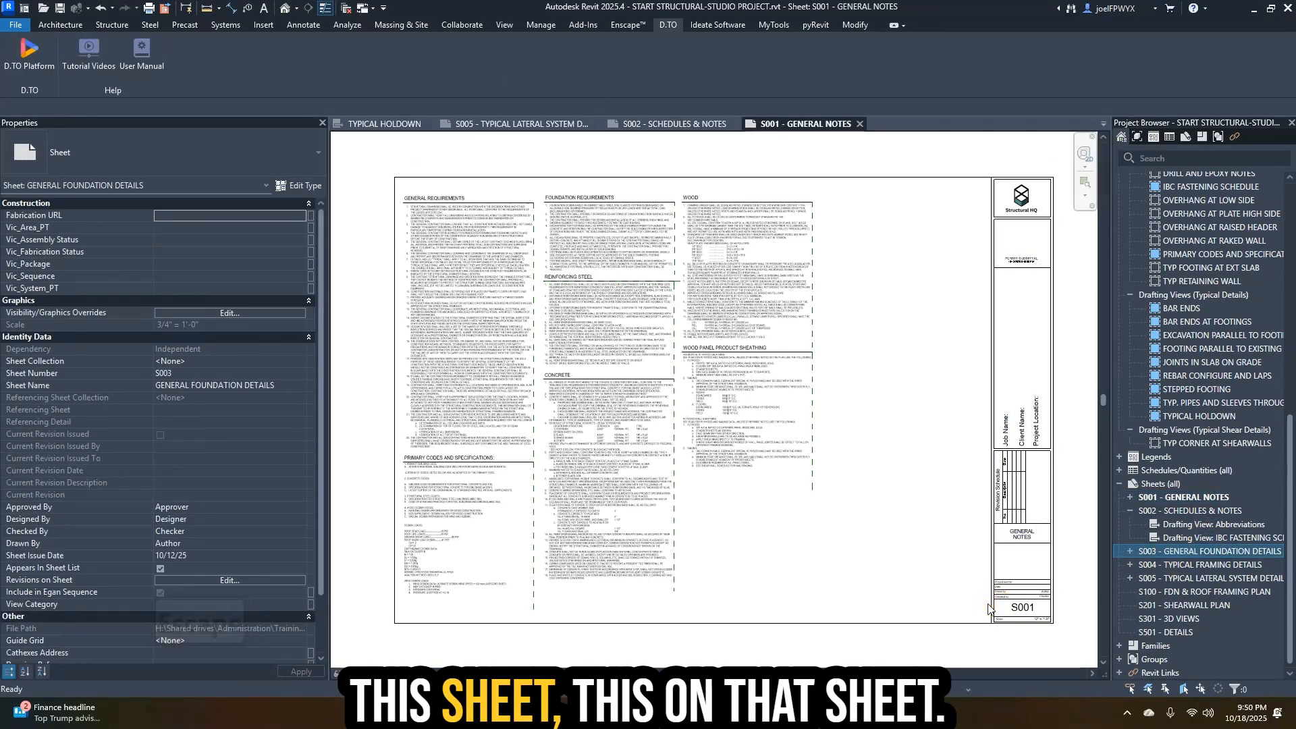
left_click(807, 565)
scroll(805, 564, "up", 2)
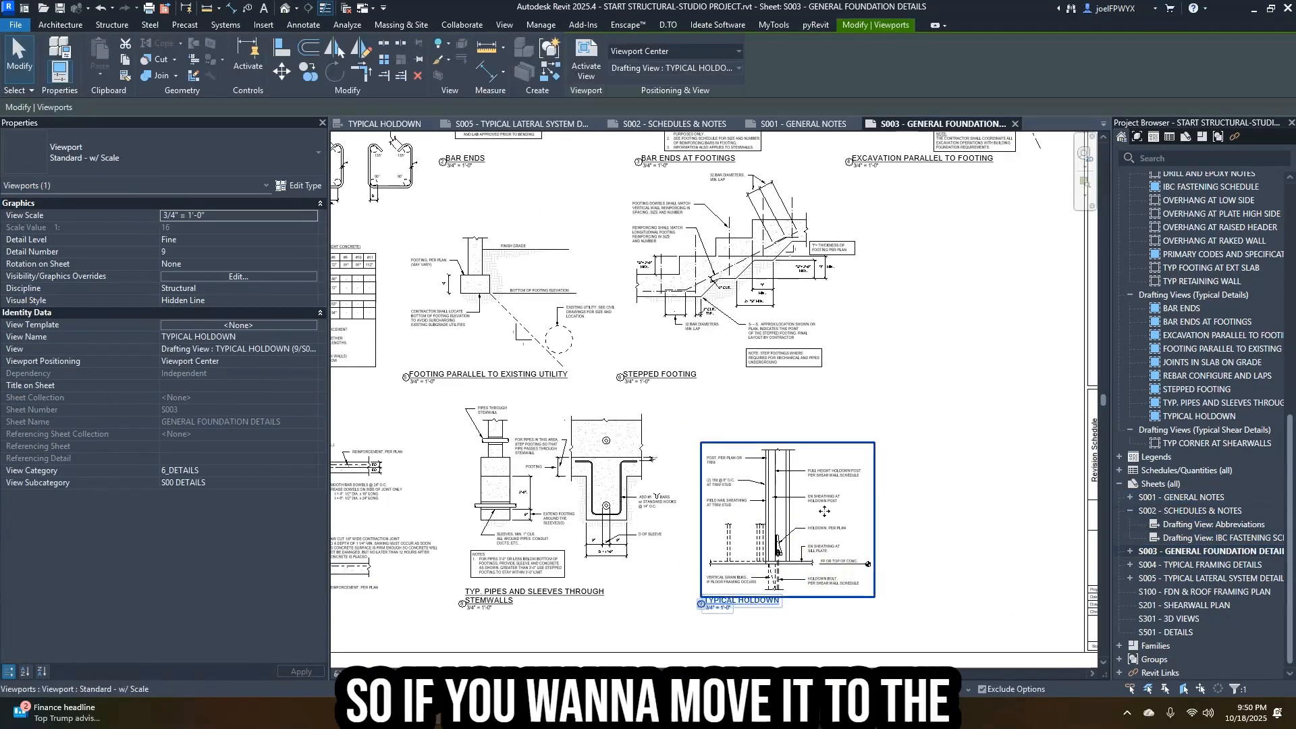
scroll(824, 511, "down", 2)
- Transfer the TYPICAL HOLDOWN drafting view from sheet S003 to sheet S005 within the project's sheet listing
left_click(1130, 550)
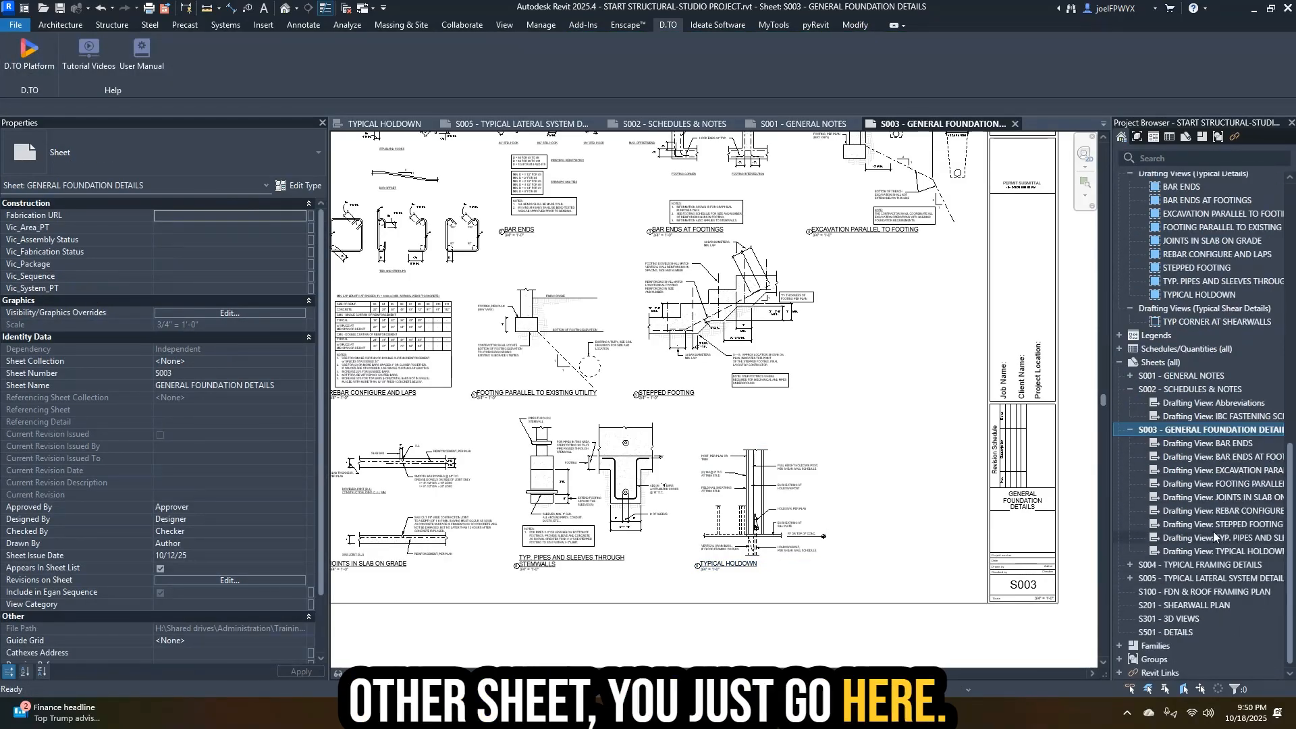
left_click(1201, 552)
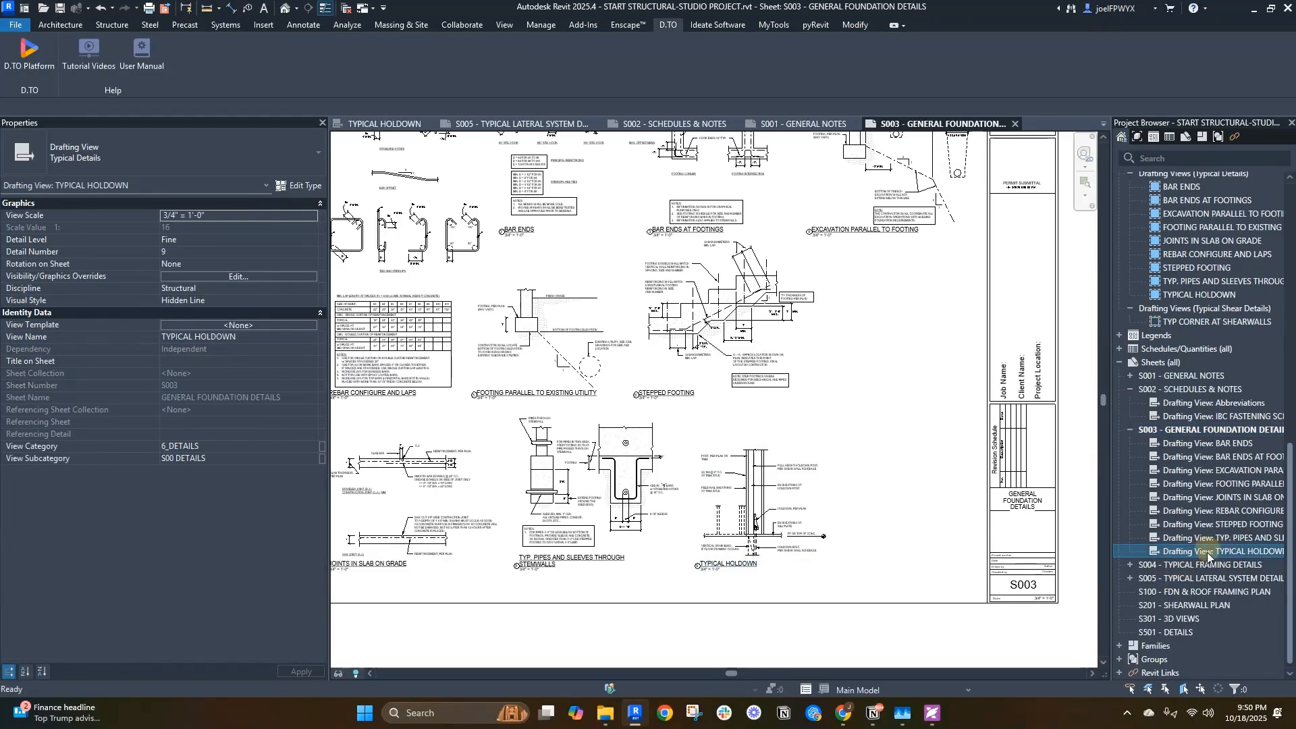
left_click_drag(1208, 556, 1203, 579)
scroll(802, 447, "down", 3)
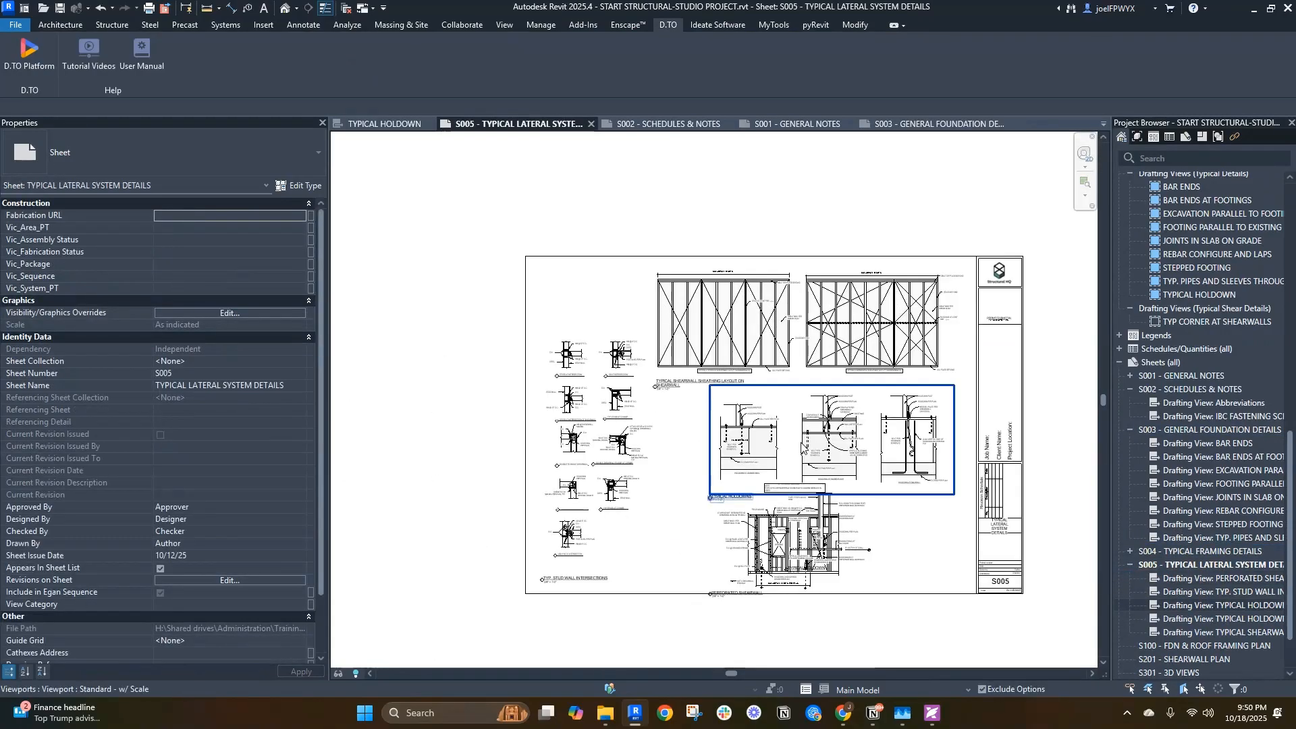
scroll(803, 446, "down", 1)
- Move PERFORATED SHEARWALL left beside TYP. STUD WALL INTERSECTIONS, and place TYPICAL HOLDOWN in S005's upper-left corner above the stud wall details
left_click_drag(784, 532, 662, 521)
scroll(894, 536, "up", 3)
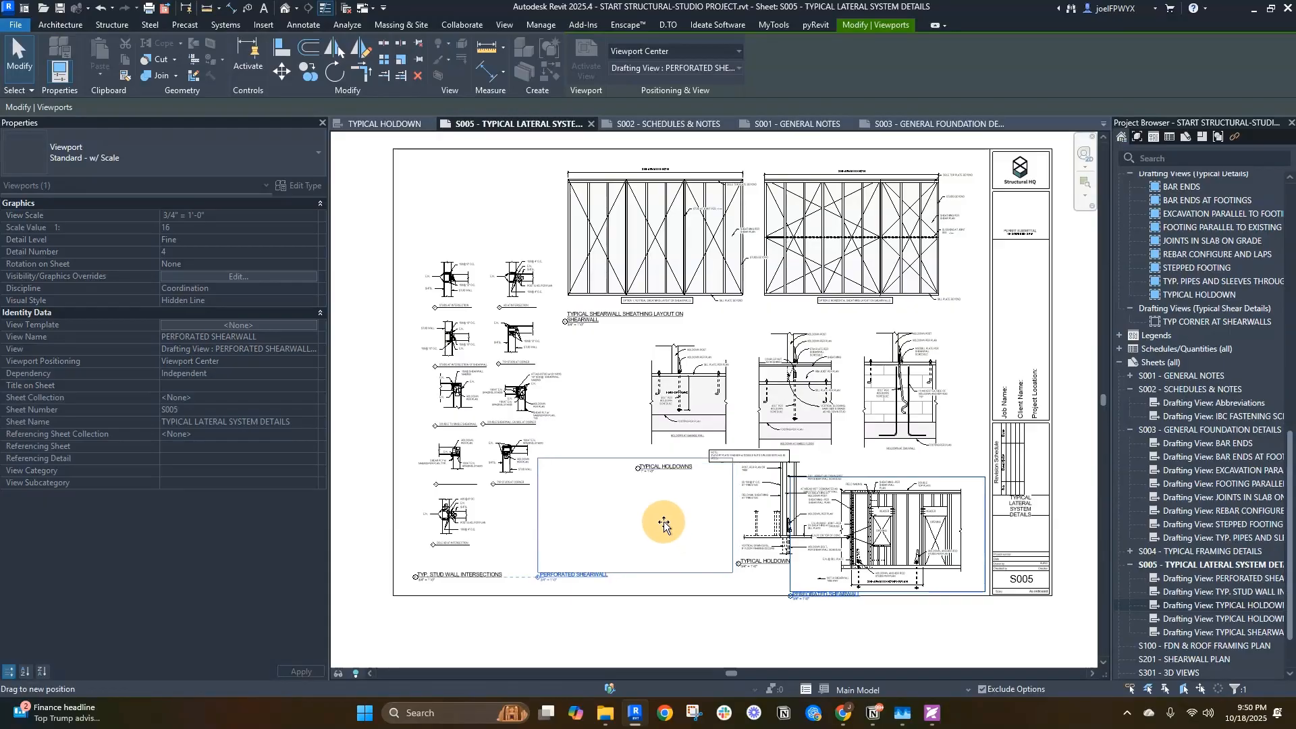
left_click(835, 521)
left_click_drag(836, 520, 498, 216)
left_click(484, 363)
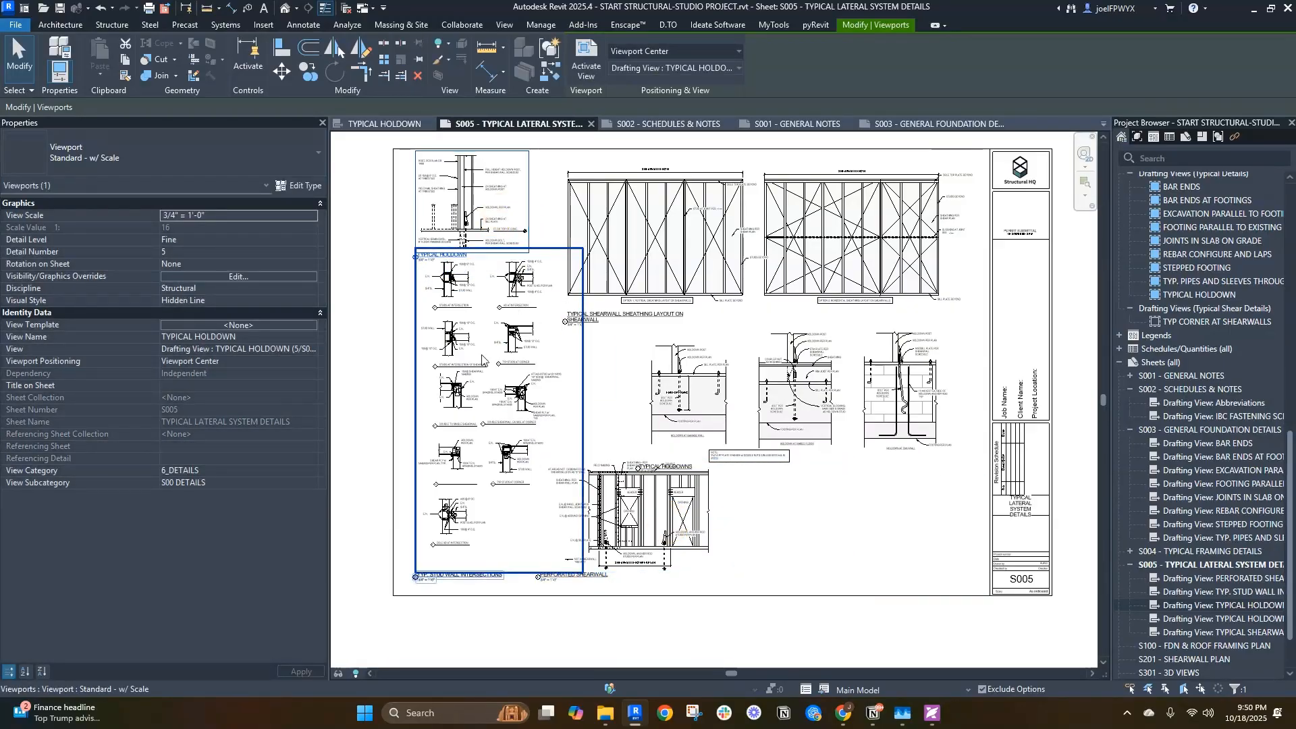
scroll(483, 363, "up", 2)
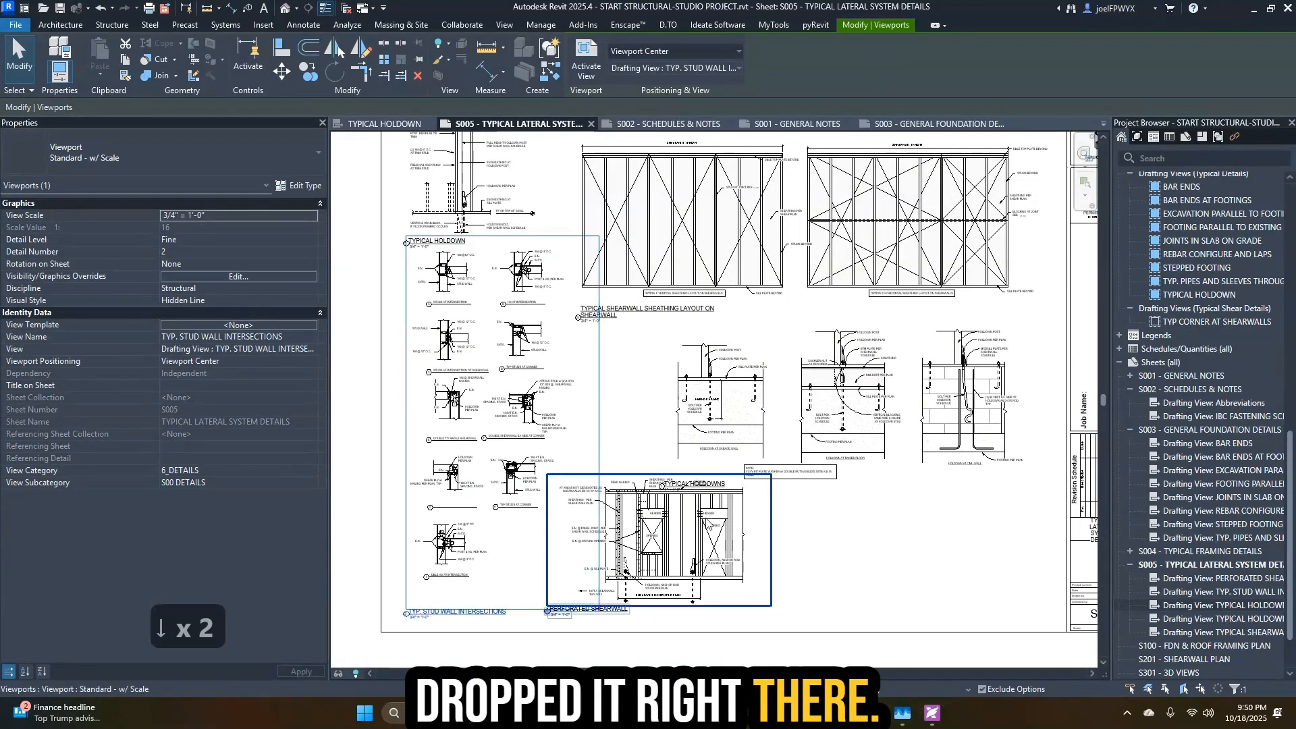
- Move the TYPICAL HOLDOWNS viewport left so it sits beneath TYPICAL SHEARWALL SHEATHING LAYOUT ON SHEARWALL
scroll(853, 571, "up", 2)
left_click(620, 394)
left_click_drag(665, 350, 569, 364)
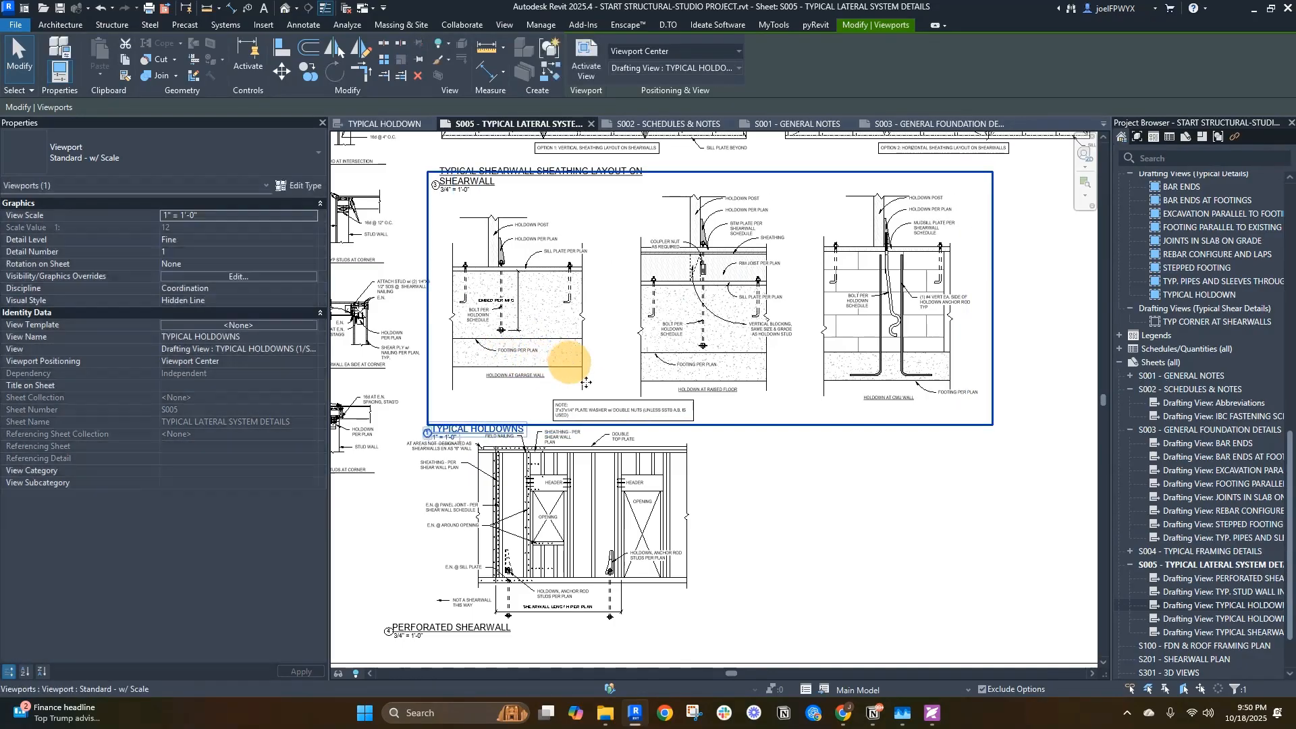
middle_click_drag(737, 509, 844, 454)
key("Escape")
- Nudge the PERFORATED SHEARWALL viewport slightly down on S005 and deselect it
left_click(756, 482)
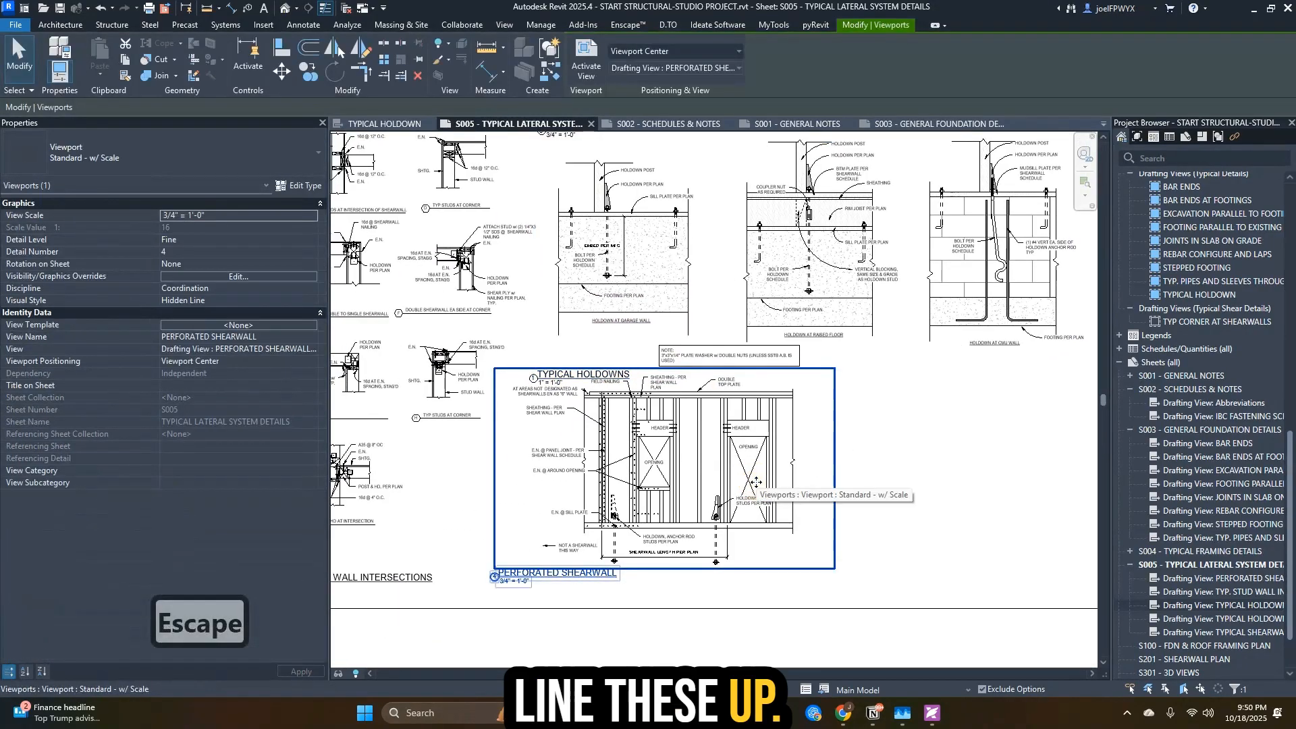
key("Down")
key("Down")
key("Down")
key("Escape")
key("Escape")
key("Escape")
- Shift the TYP. STUD WALL INTERSECTIONS title slightly down to line up with the PERFORATED SHEARWALL title
scroll(533, 516, "down", 1)
middle_click_drag(533, 516, 717, 517)
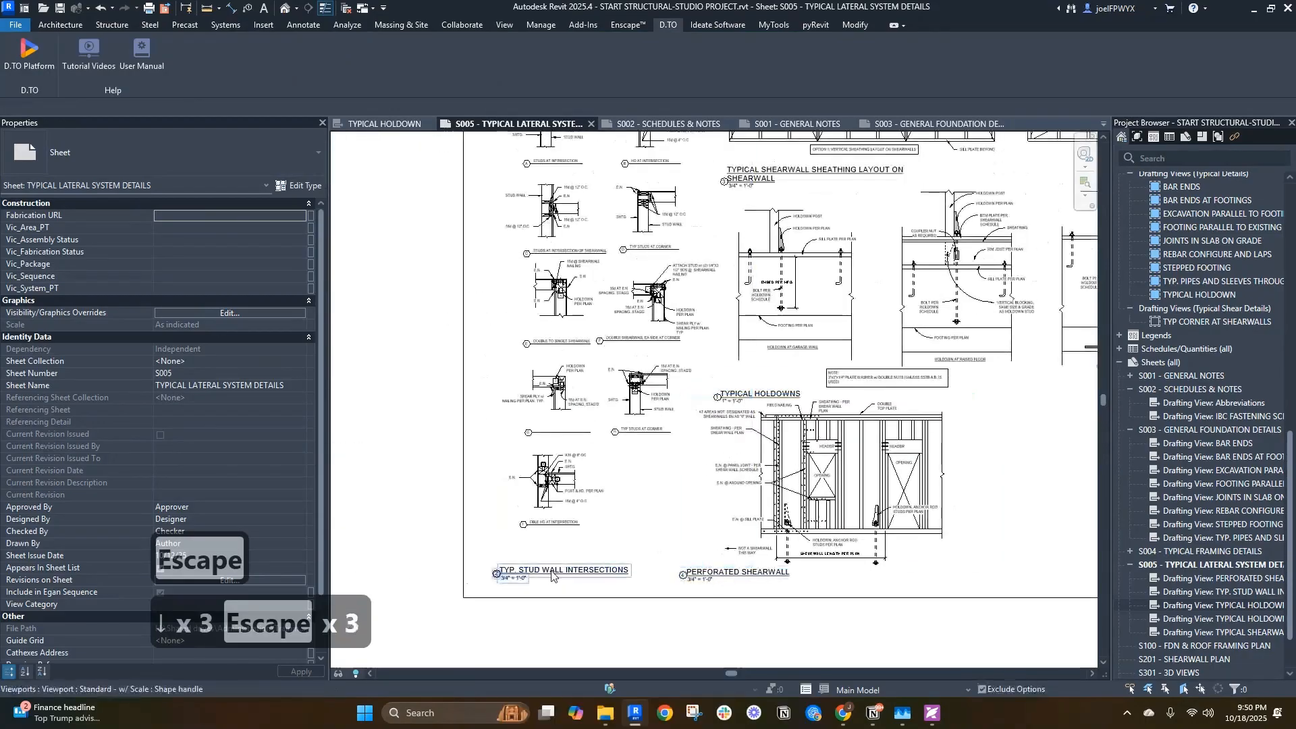
left_click(545, 573)
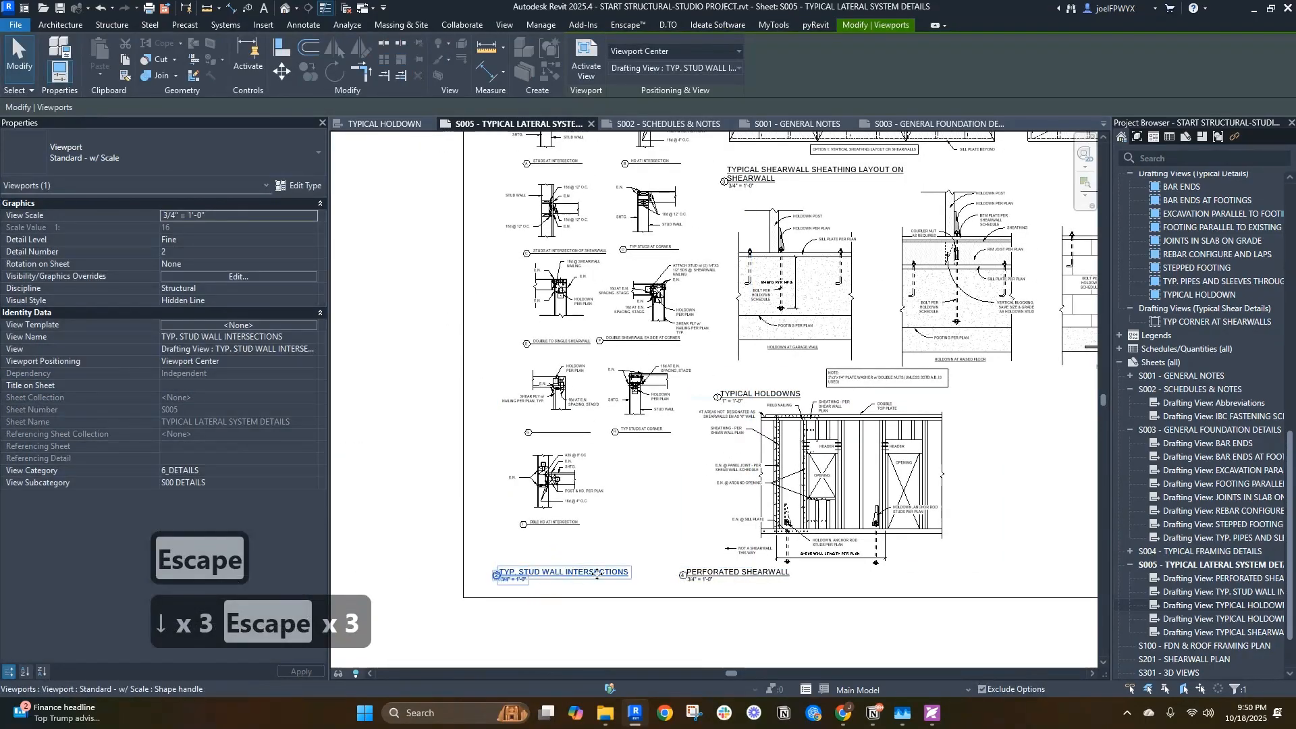
scroll(633, 567, "down", 2)
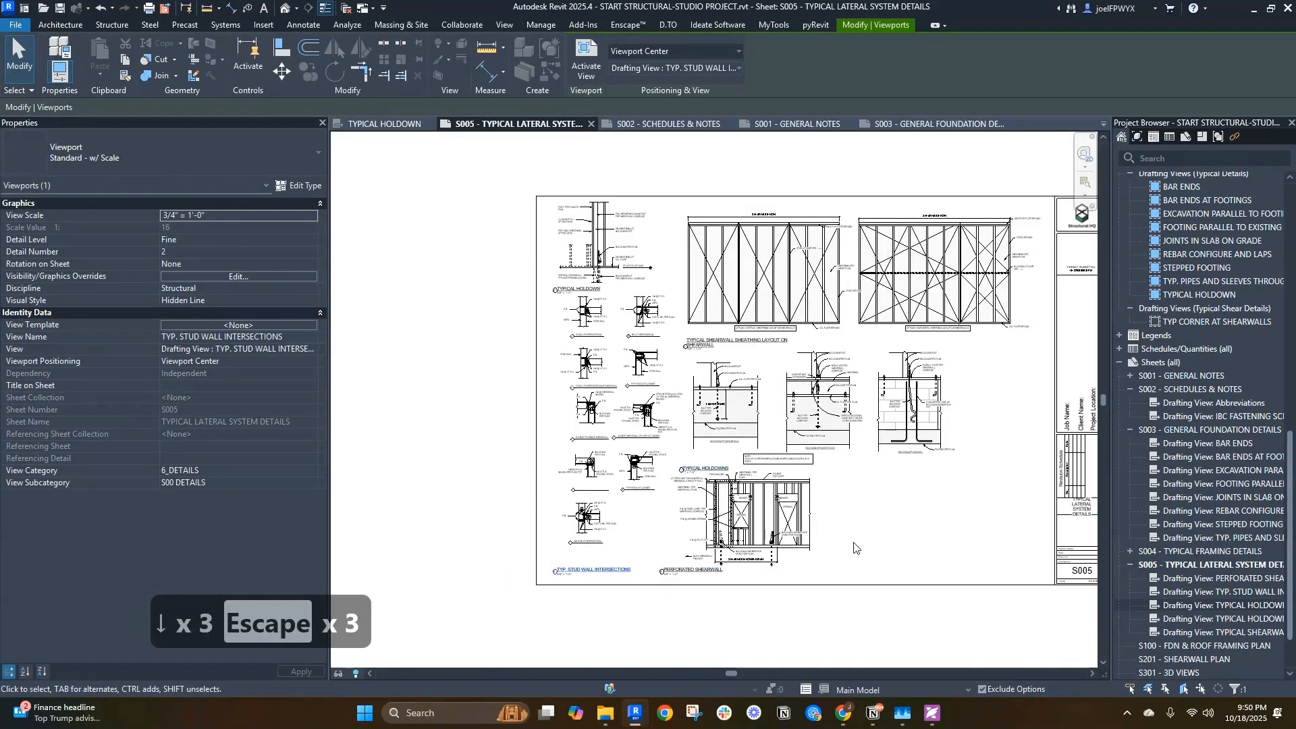
scroll(780, 338, "up", 2)
scroll(849, 498, "down", 1)
middle_click_drag(850, 500, 766, 409)
- Review the foundation details page in the reference PDF for details missing from S003, then return to Revit
left_click(934, 719)
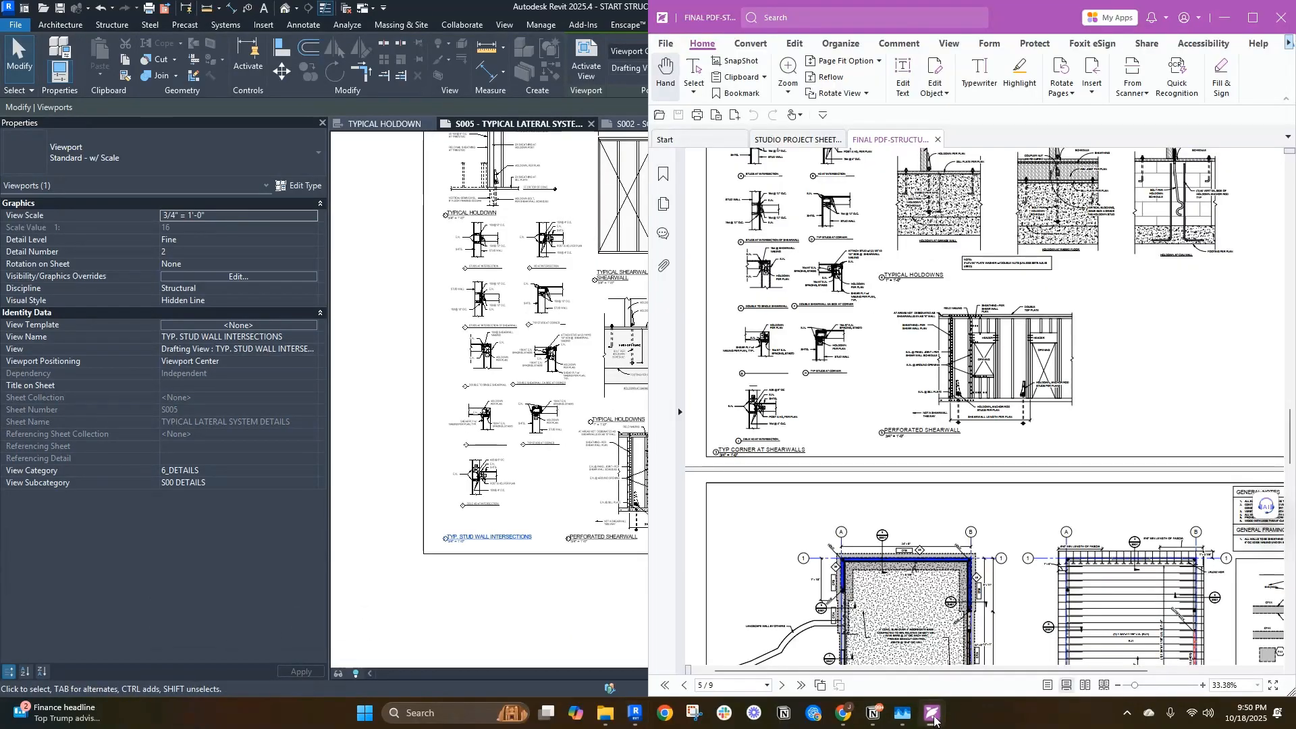
scroll(952, 529, "up", 6)
scroll(940, 533, "up", 10)
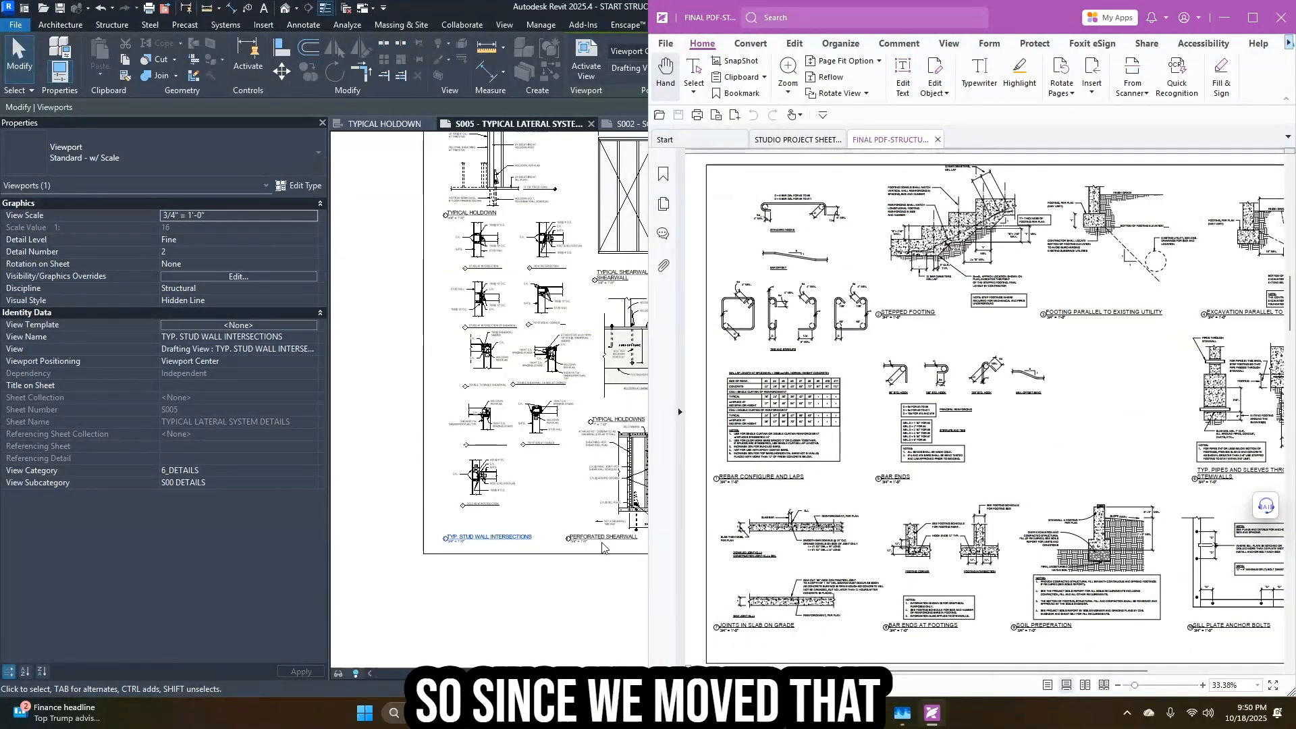
scroll(1183, 643, "down", 3)
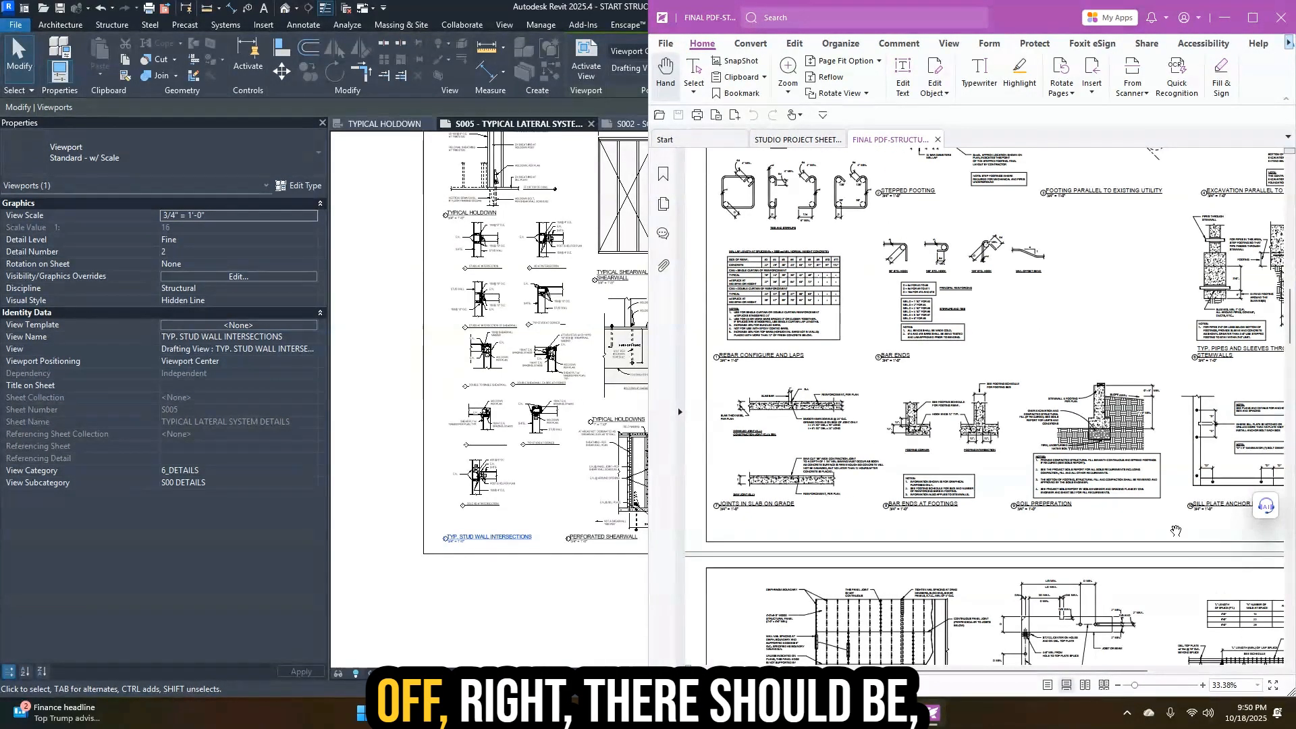
scroll(1218, 538, "up", 1, "ctrl")
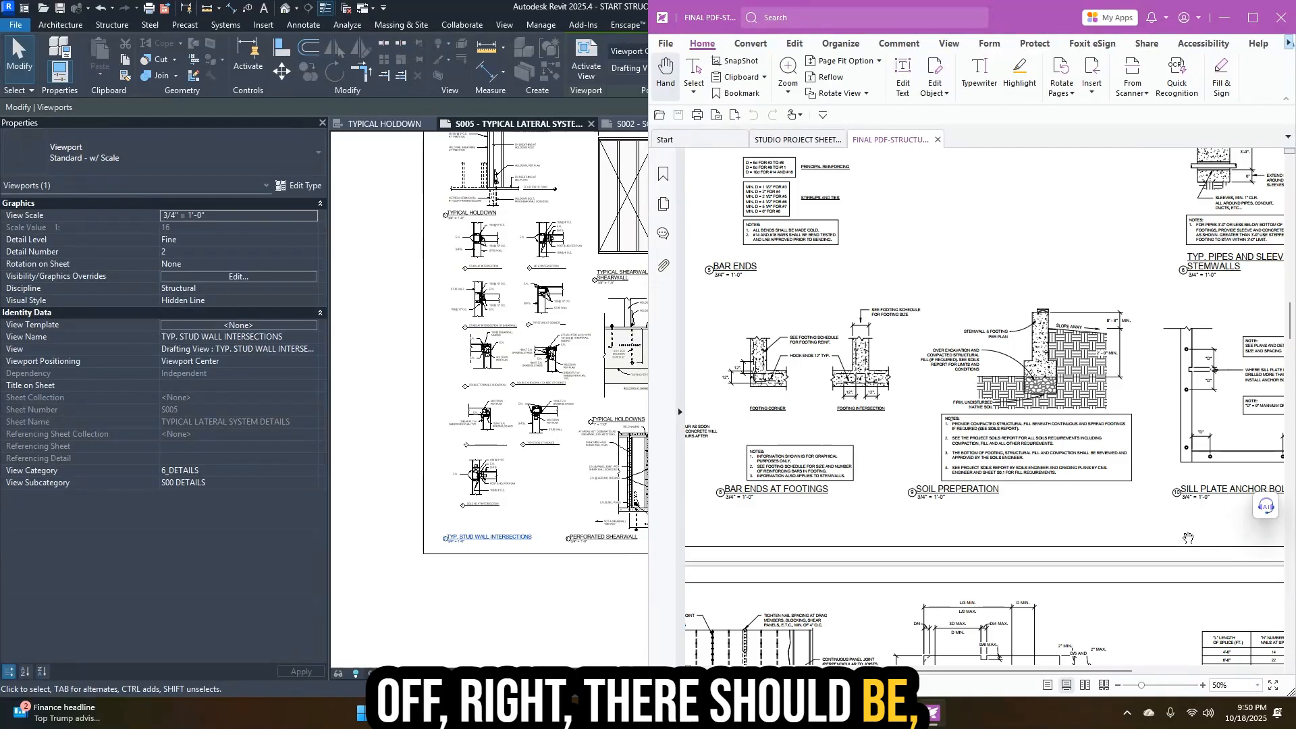
scroll(1188, 537, "down", 1, "ctrl")
key("alt+Tab")
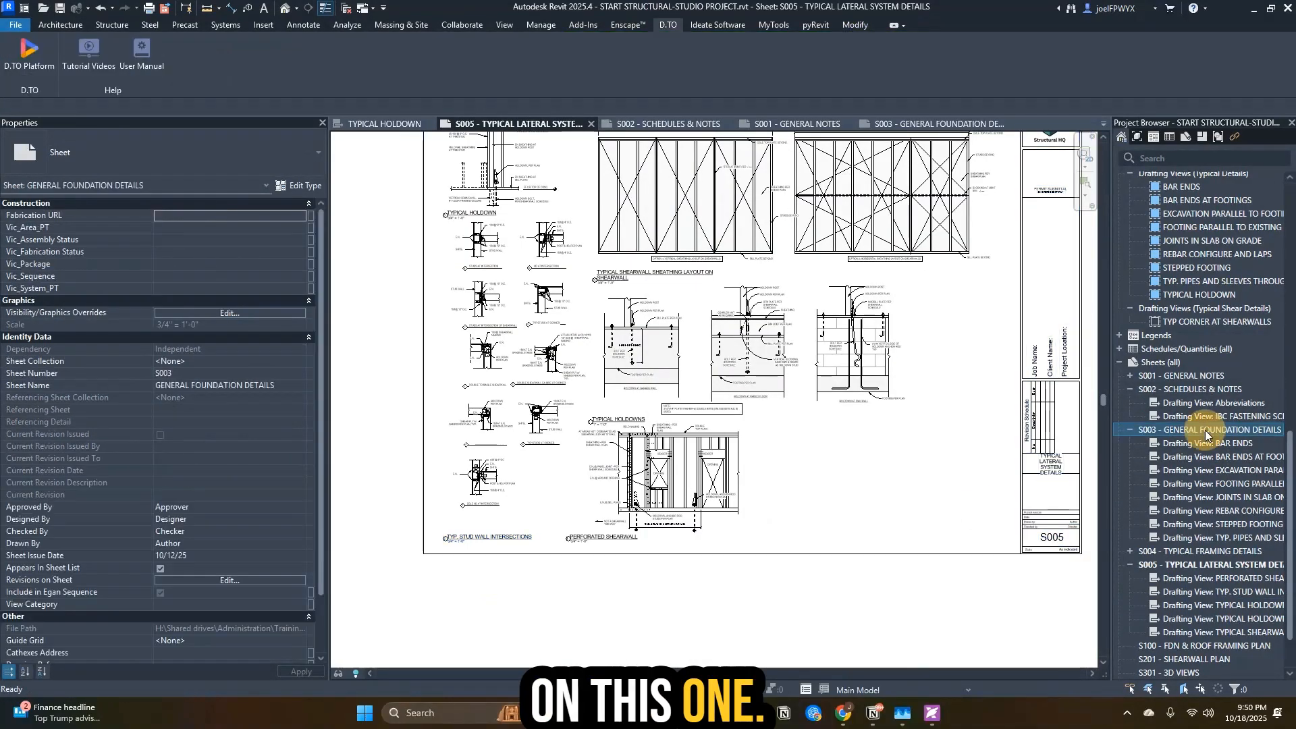
- Open sheet S003 and place the SILL PLATE ANCHOR BOLTS drafting view in the open space beside TYP. PIPES AND SLEEVES THROUGH STEMWALLS
double_click(1198, 430)
scroll(829, 533, "down", 2)
scroll(626, 564, "up", 3)
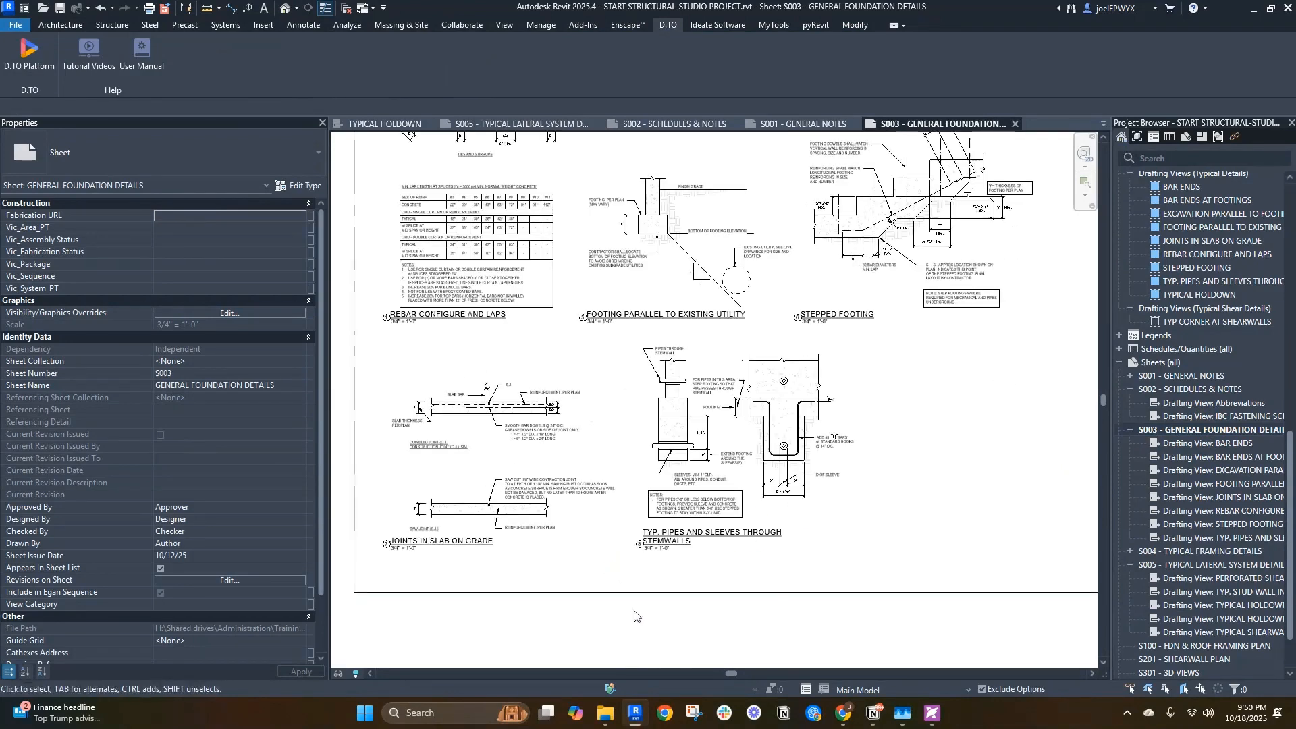
scroll(641, 590, "up", 1)
scroll(647, 562, "down", 3)
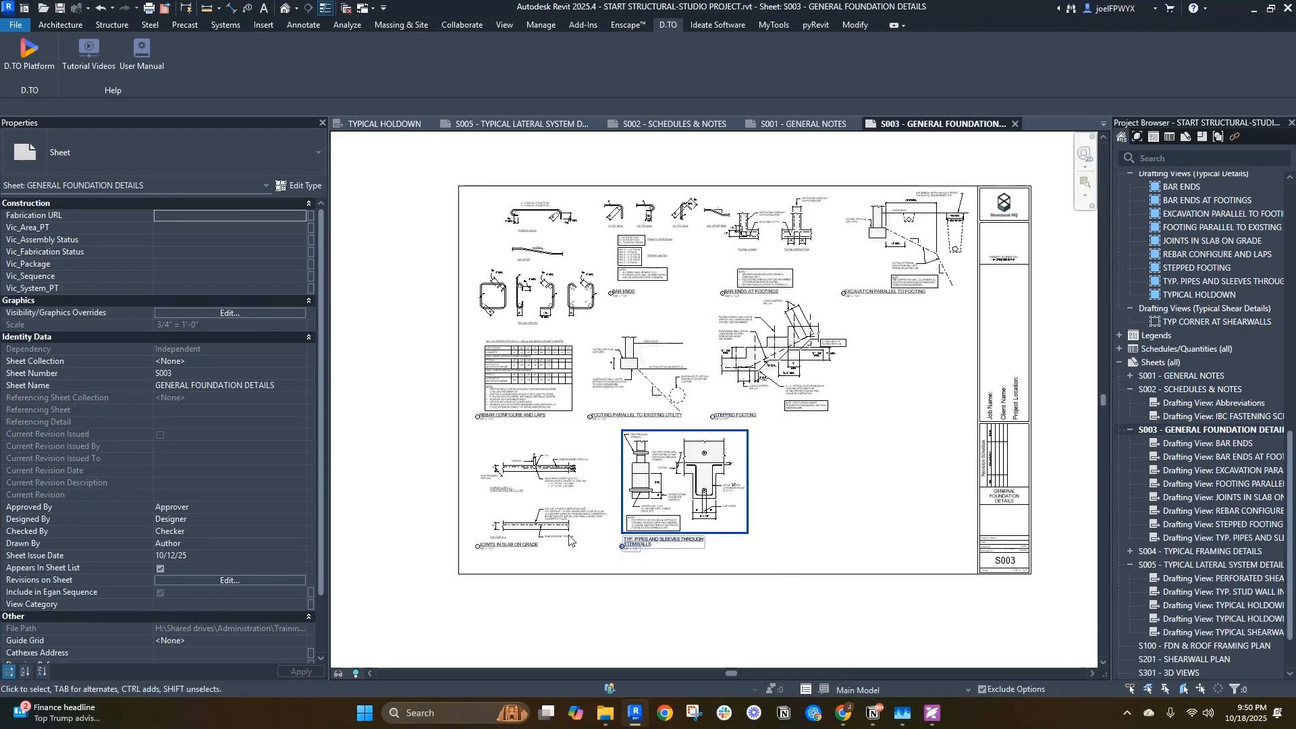
scroll(560, 486, "up", 3)
scroll(579, 449, "down", 3)
key("v")
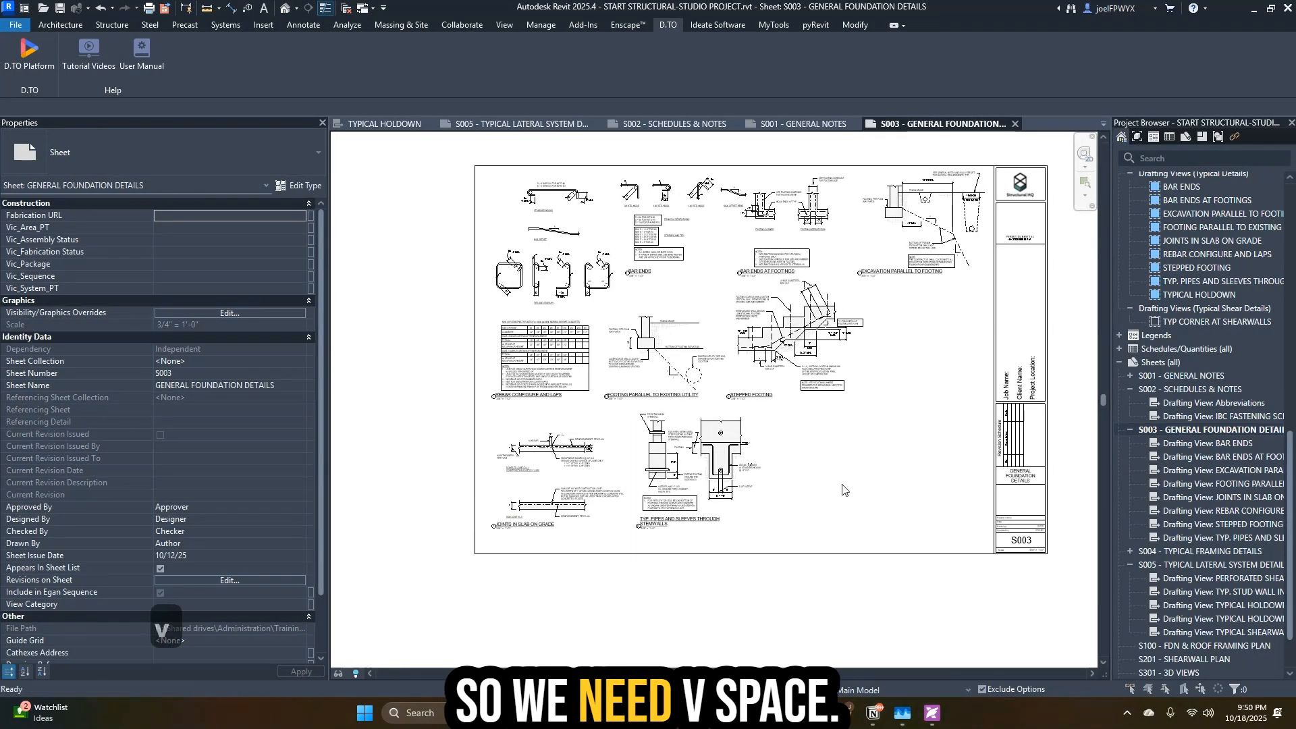
key("space")
type("sill")
key("Return")
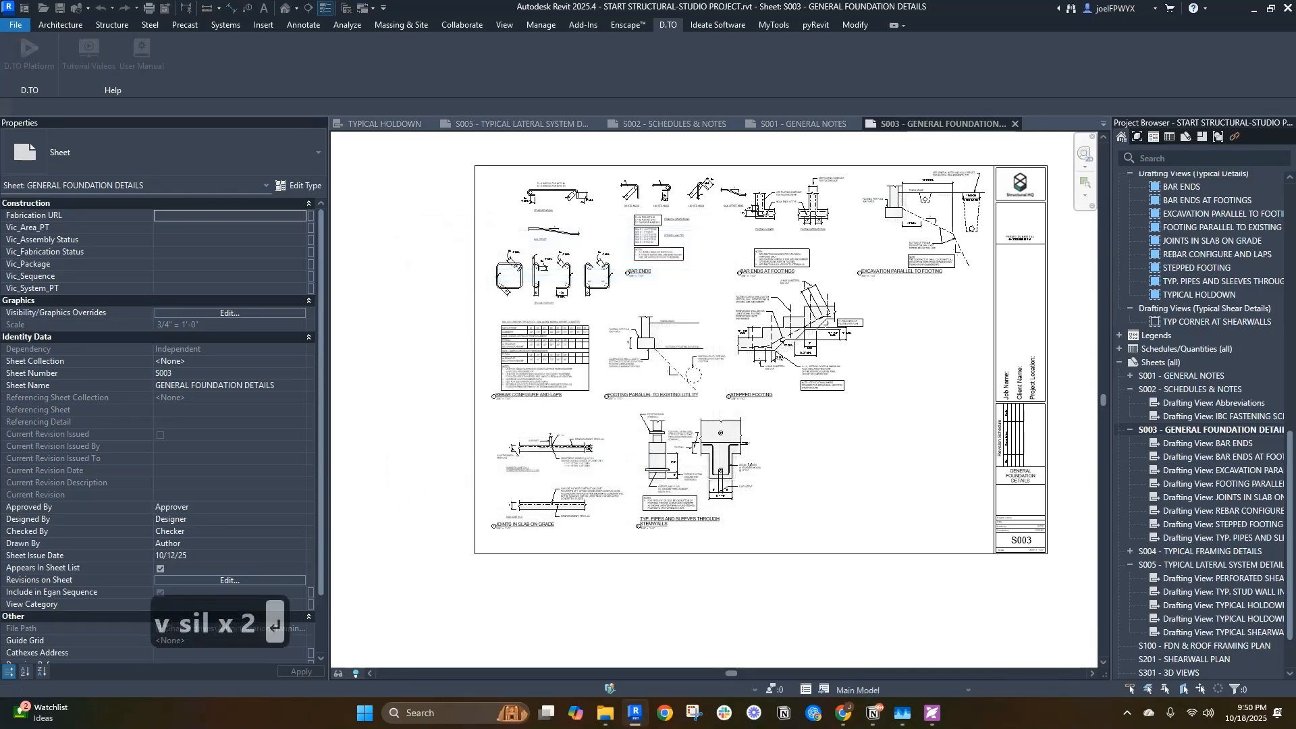
left_click(840, 484)
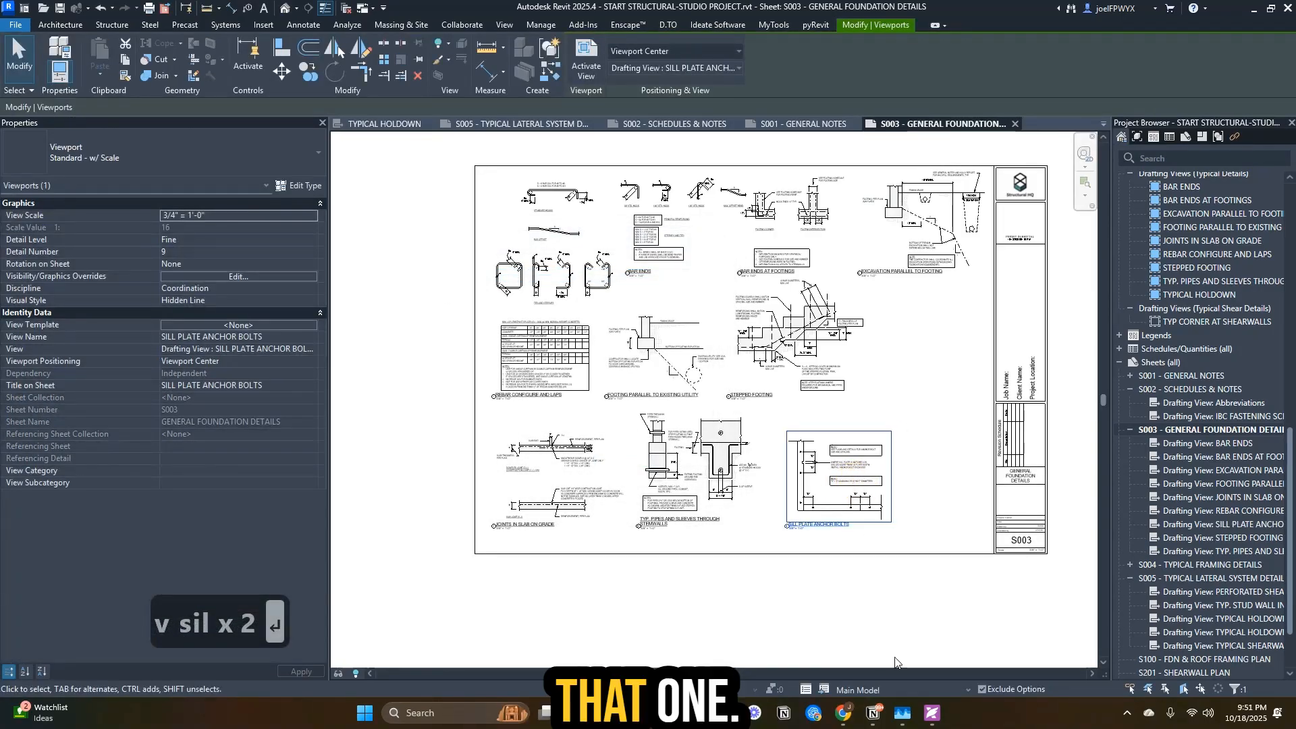
- Check the reference PDF's foundation details page for the position of SOIL PREPERATION relative to SILL PLATE ANCHOR BOLTS
left_click(931, 713)
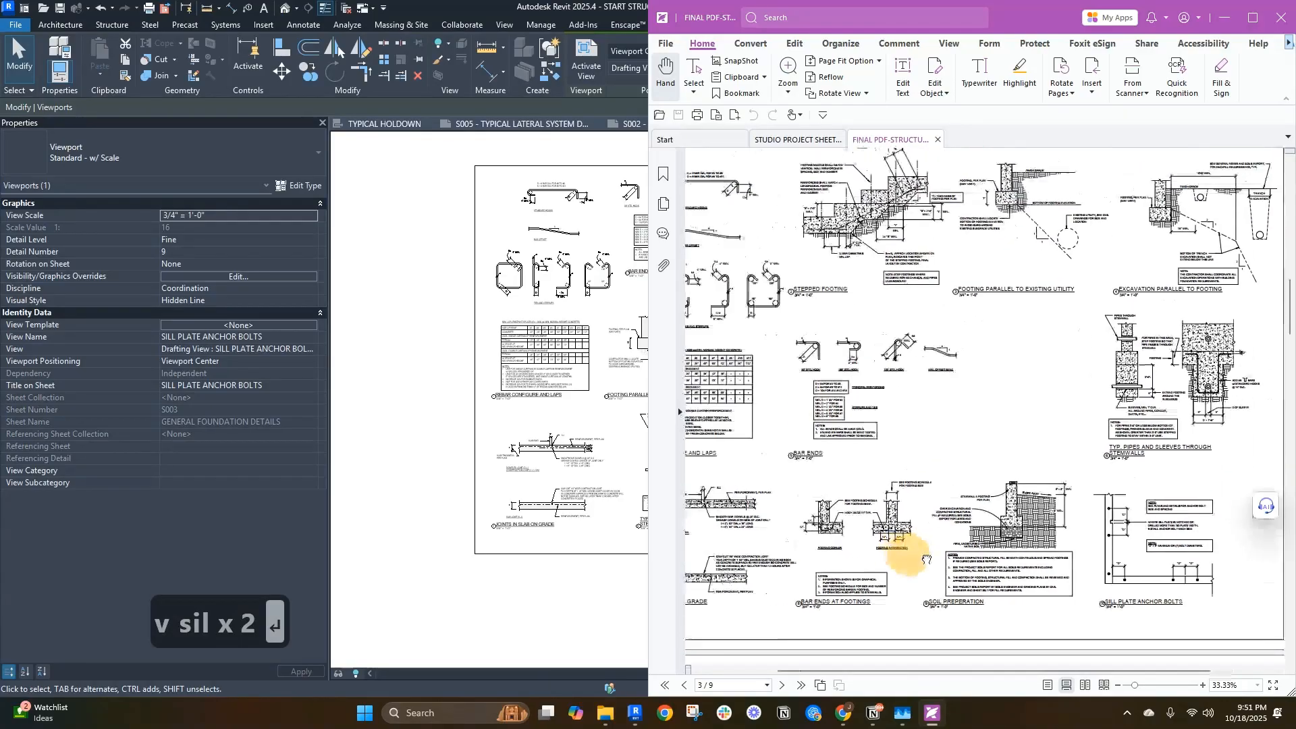
left_click(493, 495)
scroll(493, 494, "down", 2)
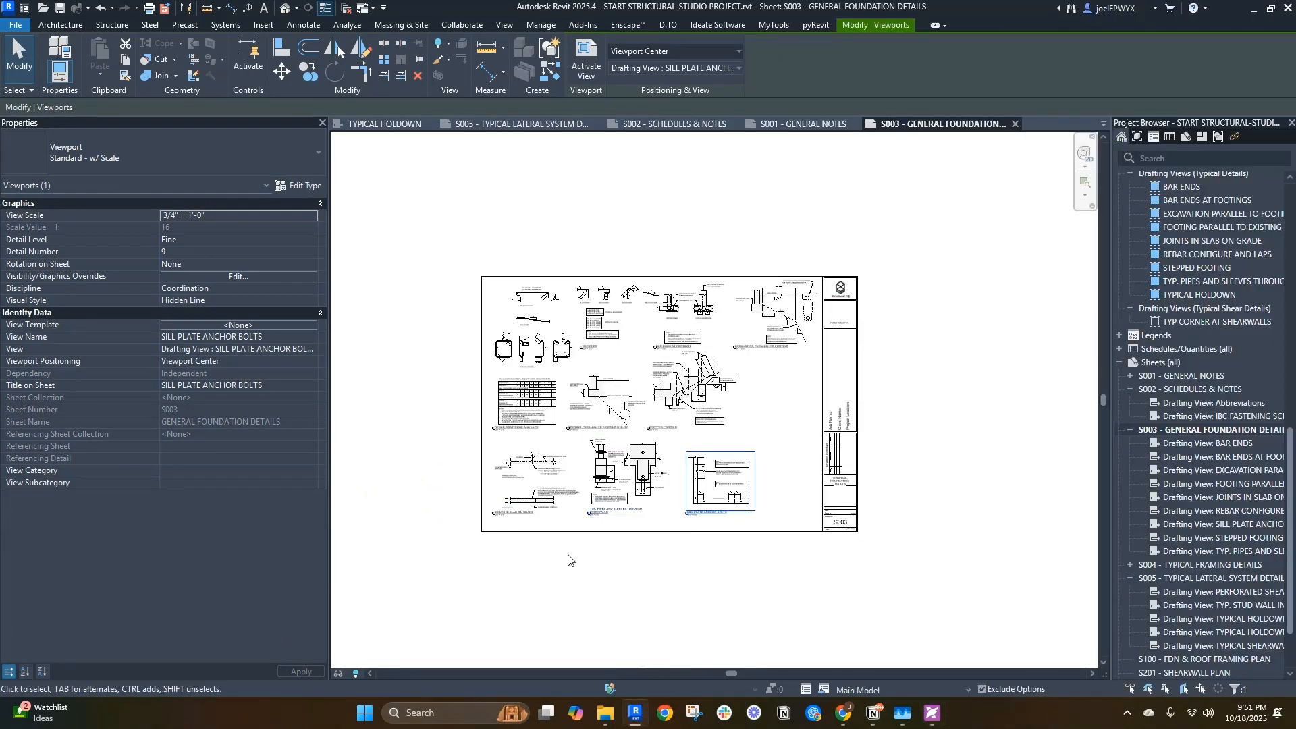
left_click(933, 715)
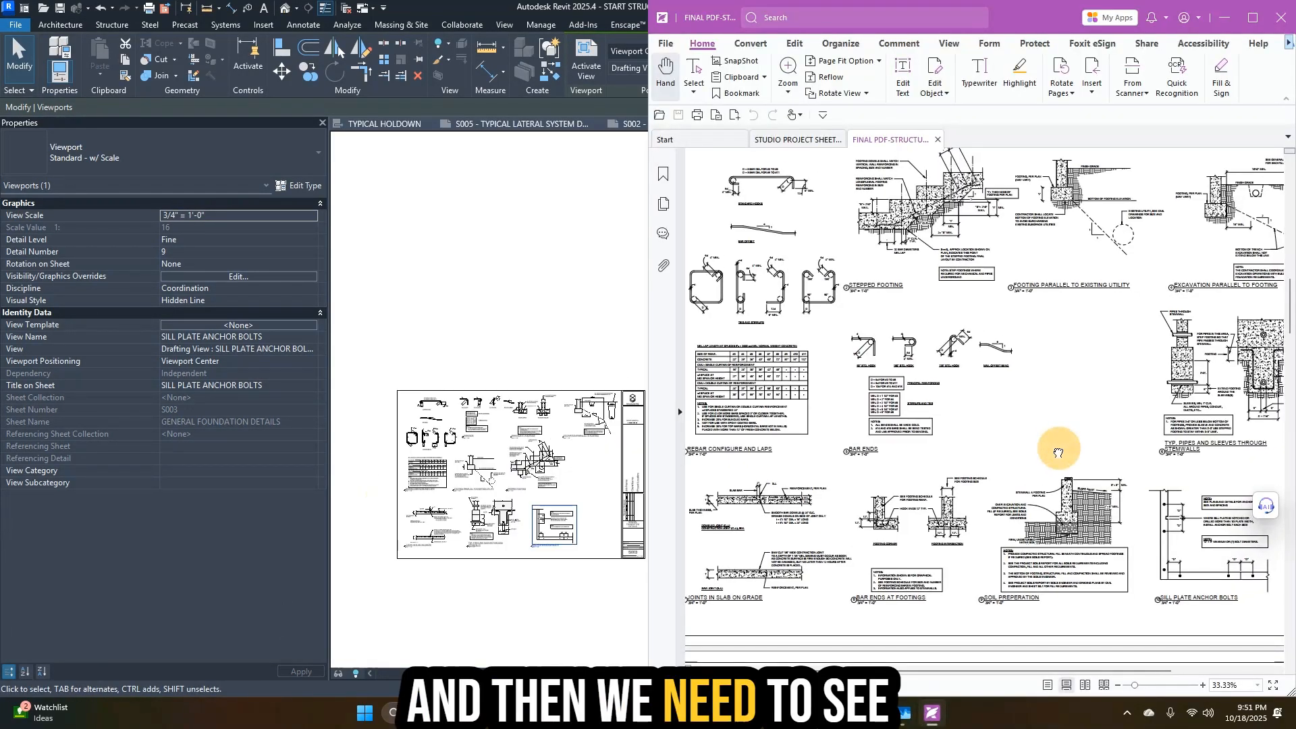
left_click(549, 607)
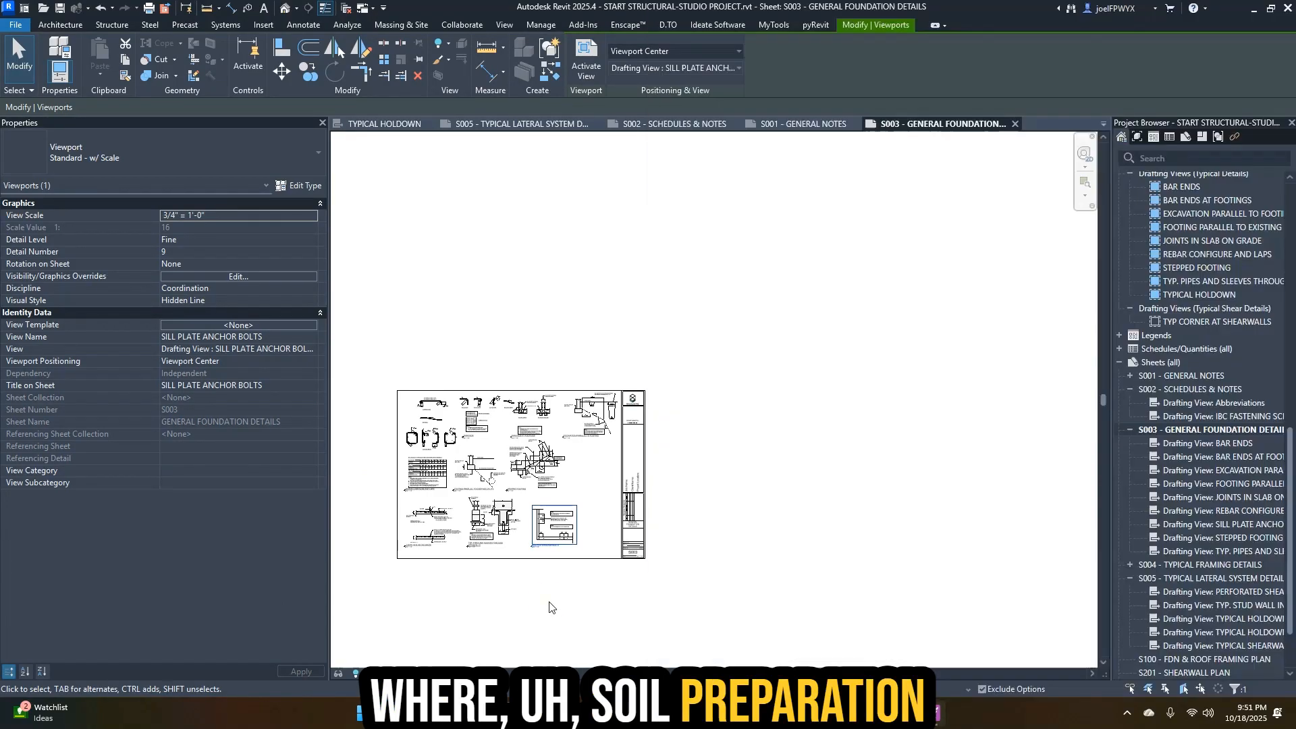
scroll(581, 574, "up", 3)
- Place the SOIL PREPERATION drafting view in the bottom row of S003 near SILL PLATE ANCHOR BOLTS
key("Escape")
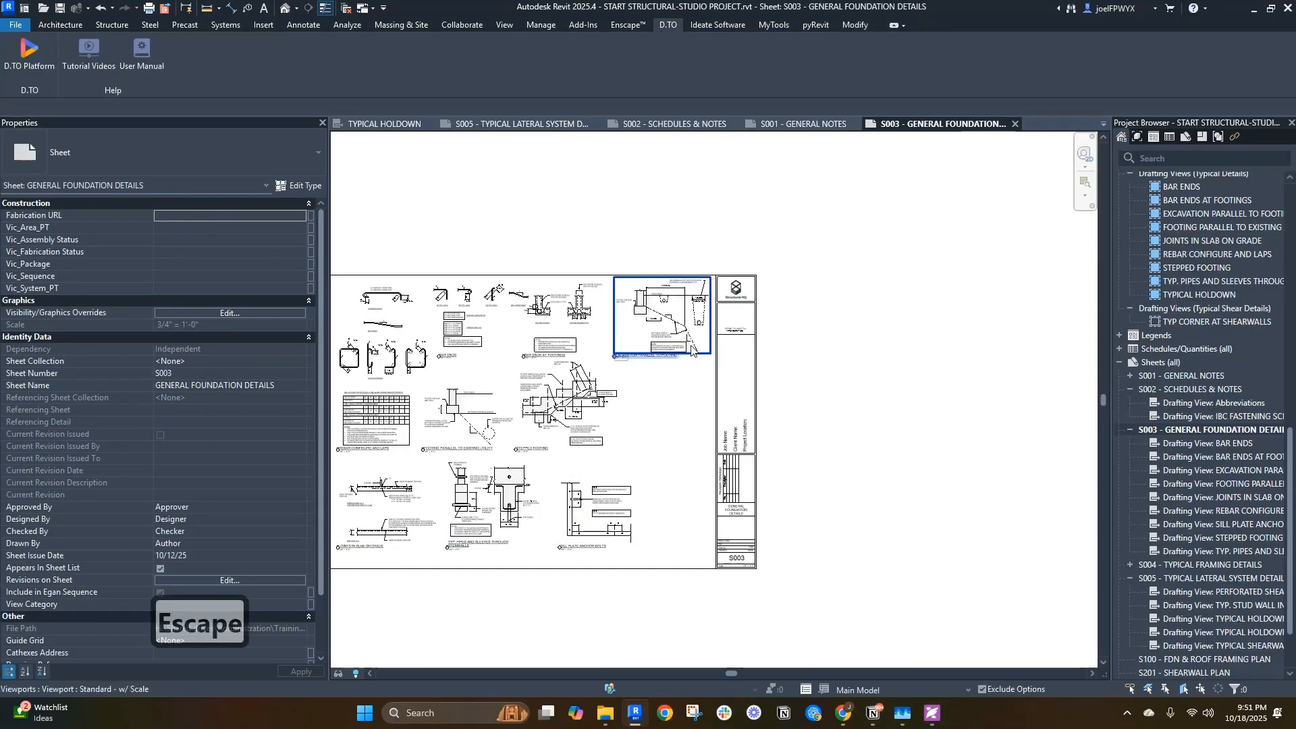
scroll(691, 345, "up", 2)
scroll(716, 361, "down", 2)
type("v")
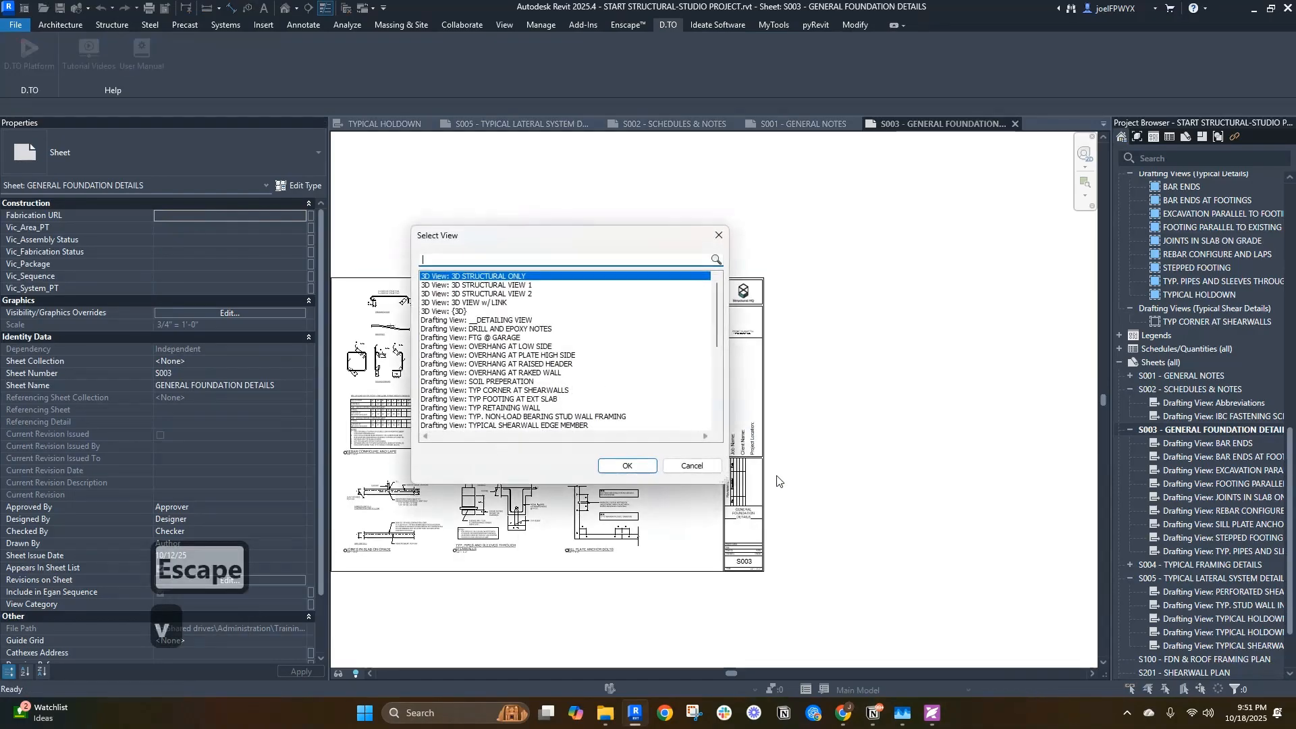
type("SOIL")
key("Return")
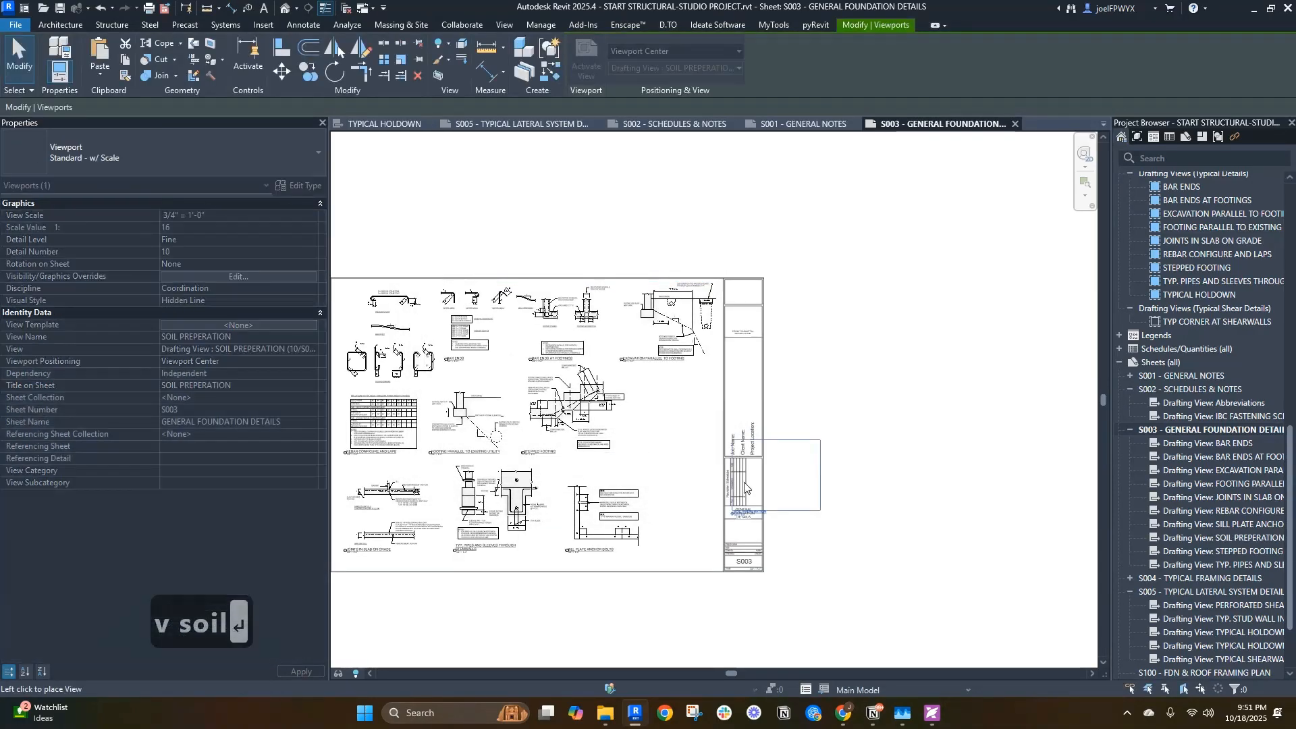
left_click(584, 525)
scroll(587, 524, "up", 2)
key("Escape")
key("Escape")
- Space out the bottom row of S003, with SILL PLATE ANCHOR BOLTS near the title block and SOIL PREPERATION between it and TYP. PIPES AND SLEEVES
left_click_drag(657, 511, 736, 515)
middle_click_drag(634, 516, 693, 524)
key("Escape")
left_click_drag(763, 532, 818, 535)
left_click(642, 538)
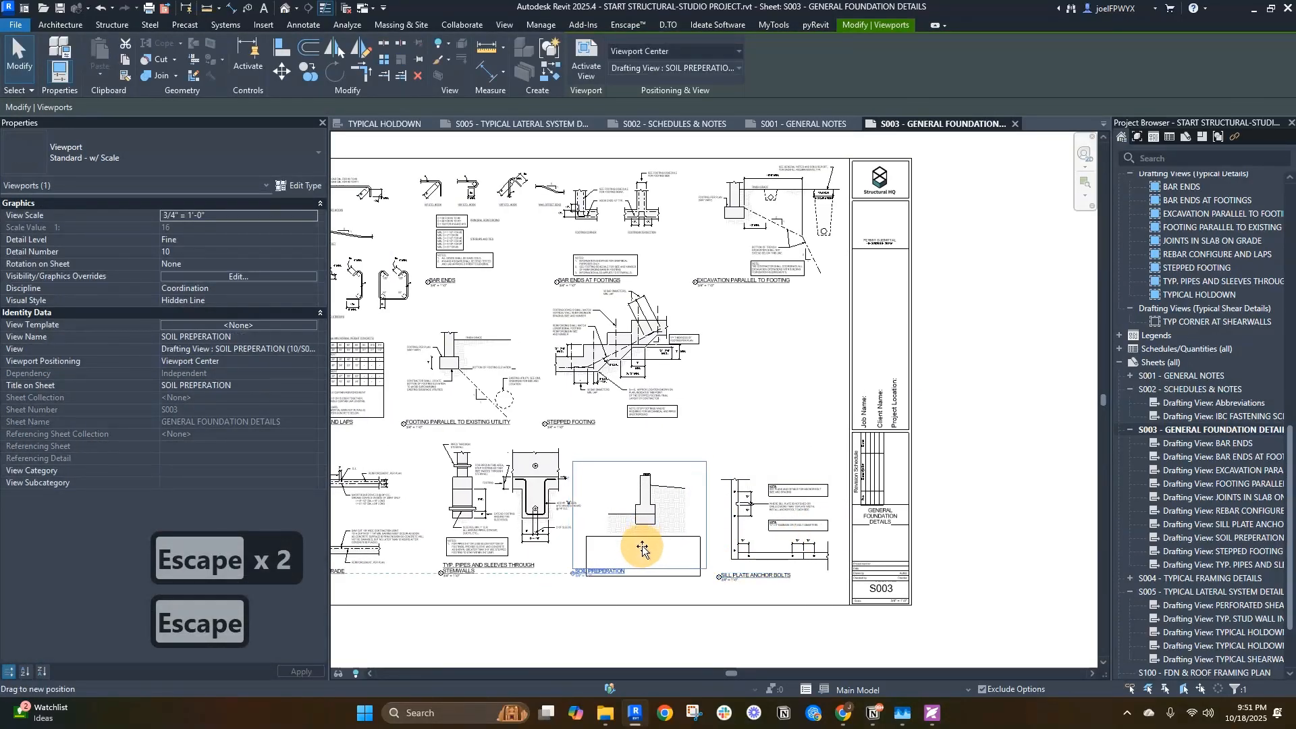
key("Escape")
left_click(827, 529)
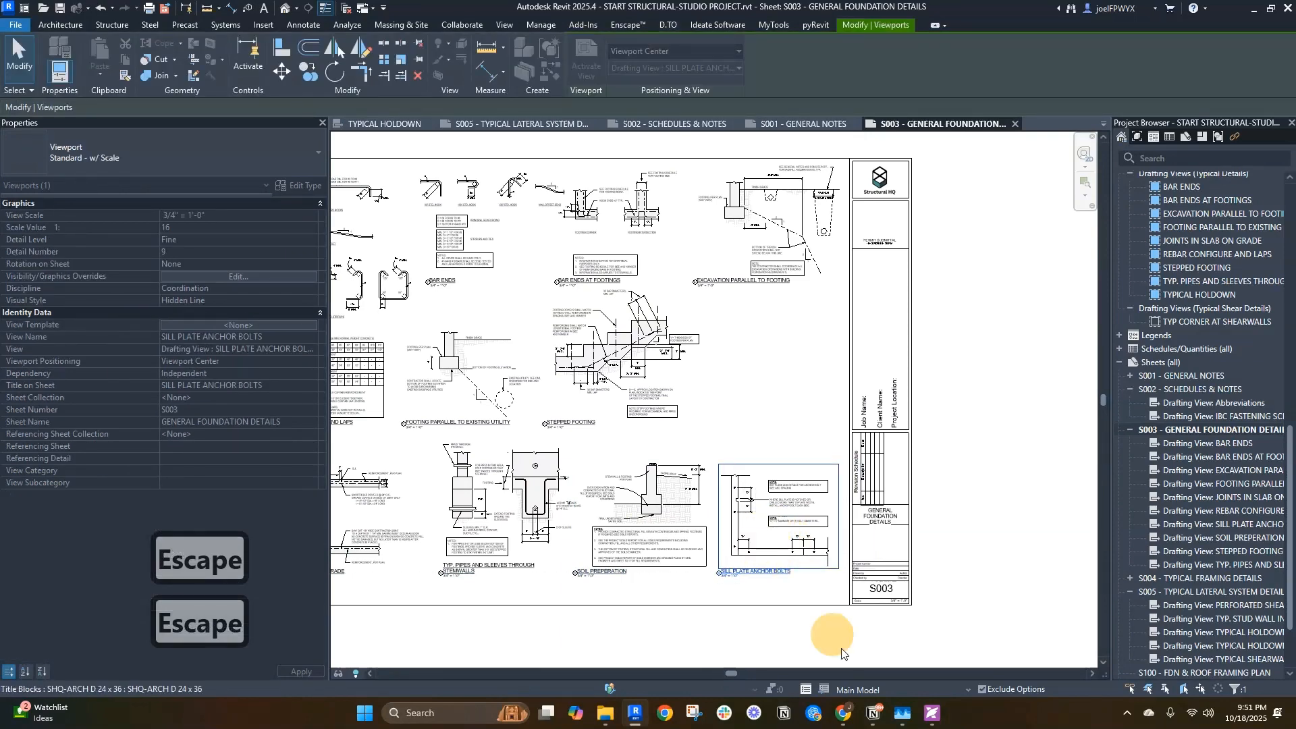
key("Escape")
key("Escape")
- Compare the completed bottom row of S003 with the reference PDF and return to the sheet in Revit
left_click(932, 713)
left_click_drag(962, 530, 983, 506)
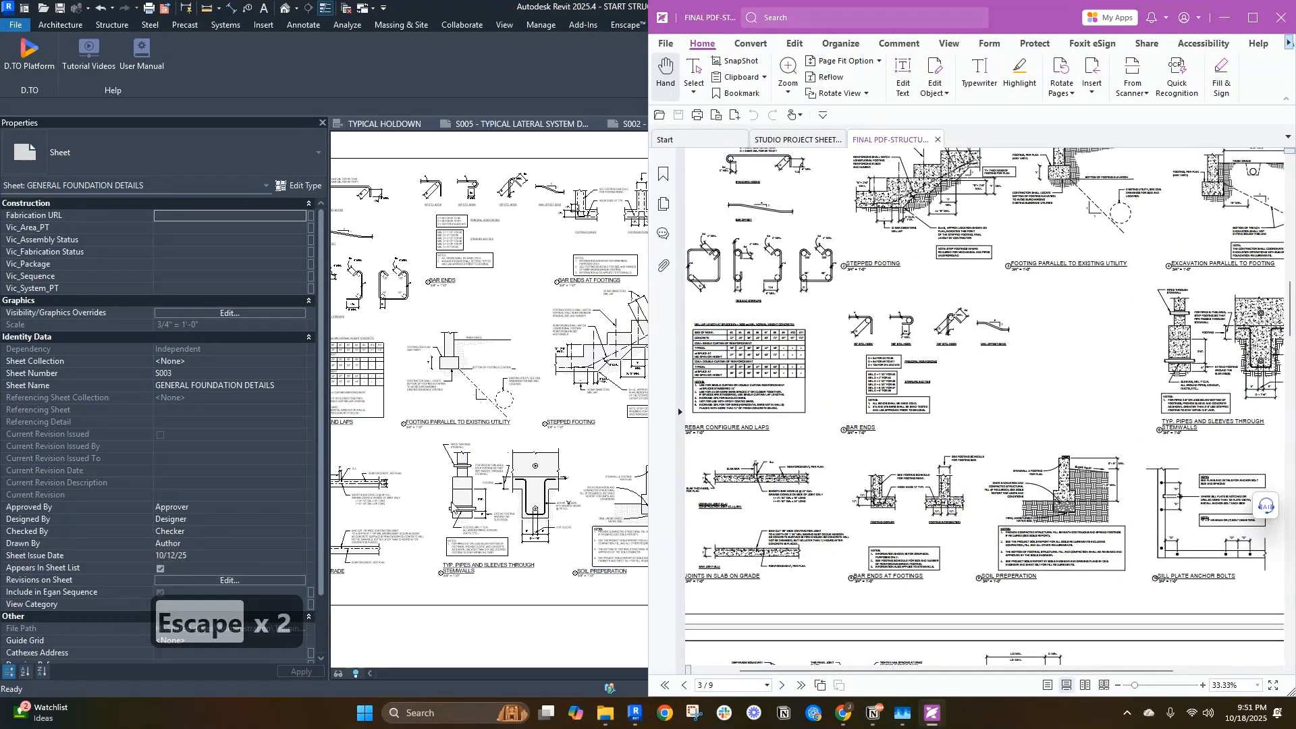
left_click(932, 714)
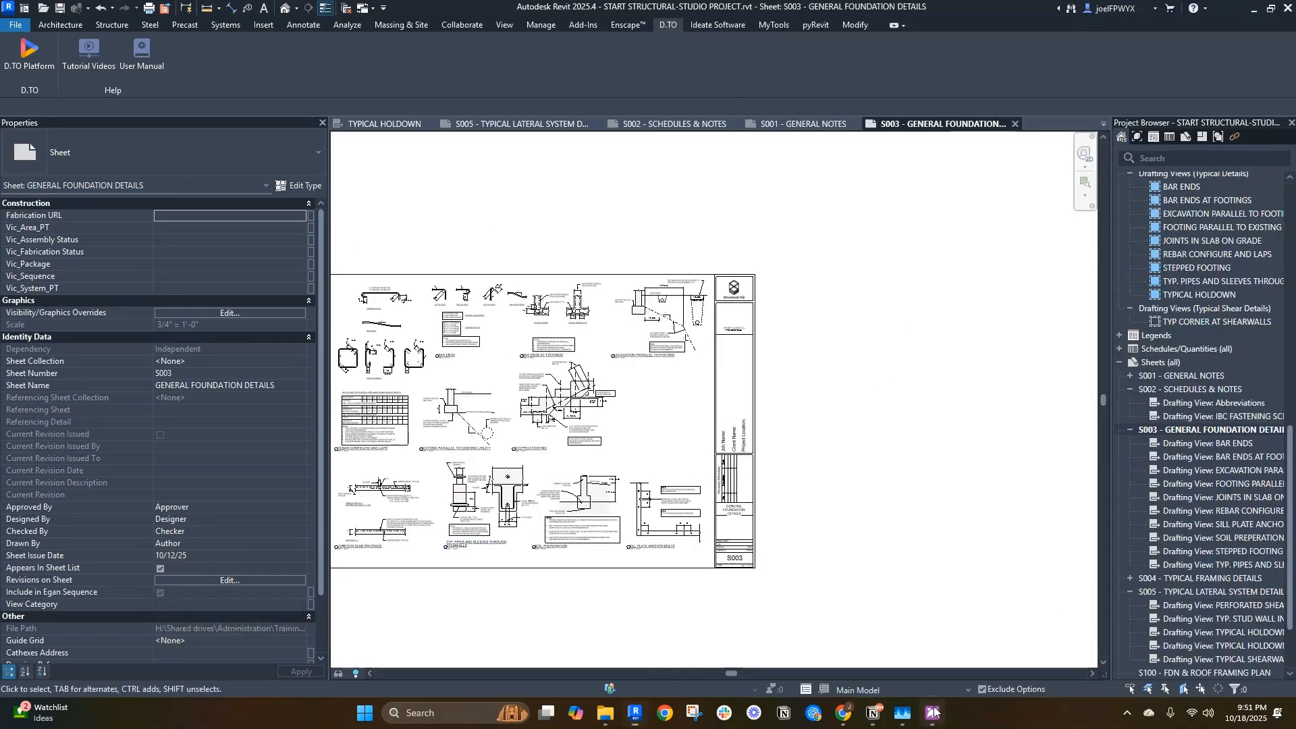
- Check the reference PDF and move TYP. PIPES AND SLEEVES into the middle row of S003, between STEPPED FOOTING and the title block
left_click(933, 713)
left_click(583, 516)
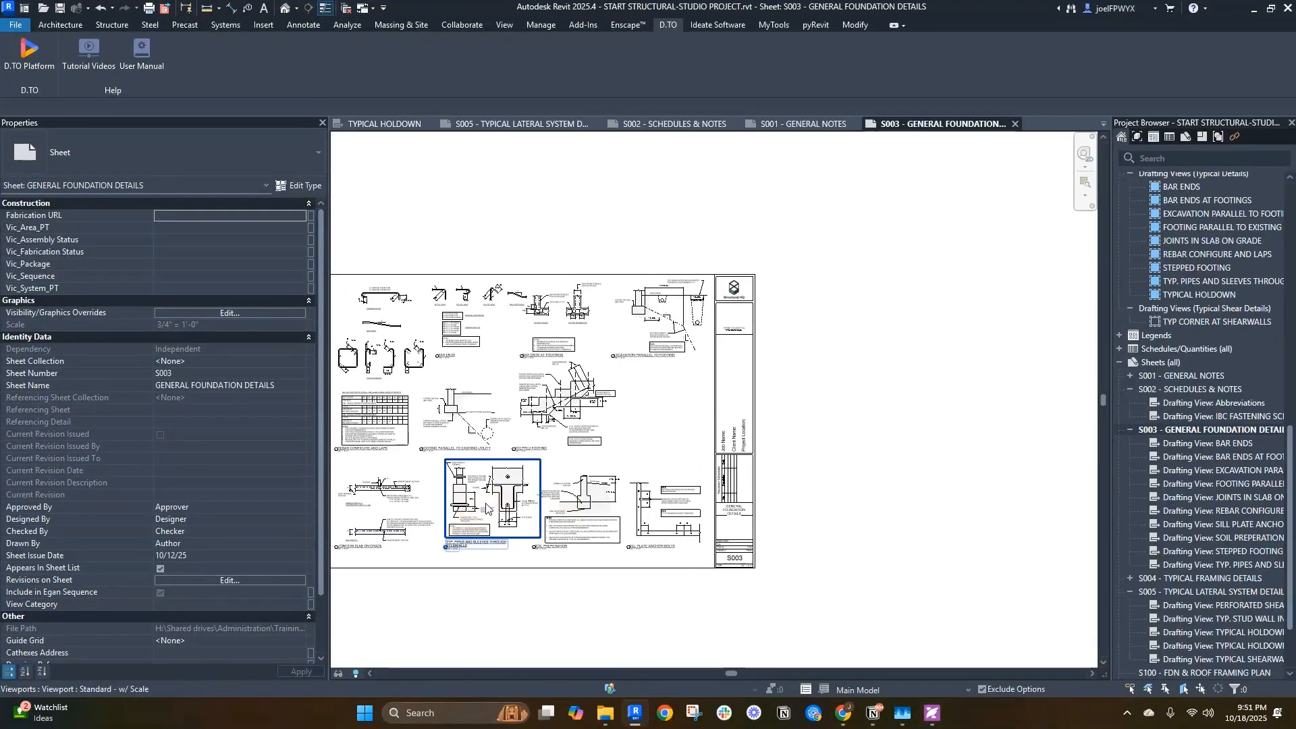
left_click_drag(484, 503, 655, 405)
key("Escape")
key("Escape")
- Compare the BAR ENDS viewport's position on S003 with the reference PDF and return to the sheet in Revit
left_click(489, 324)
left_click(932, 714)
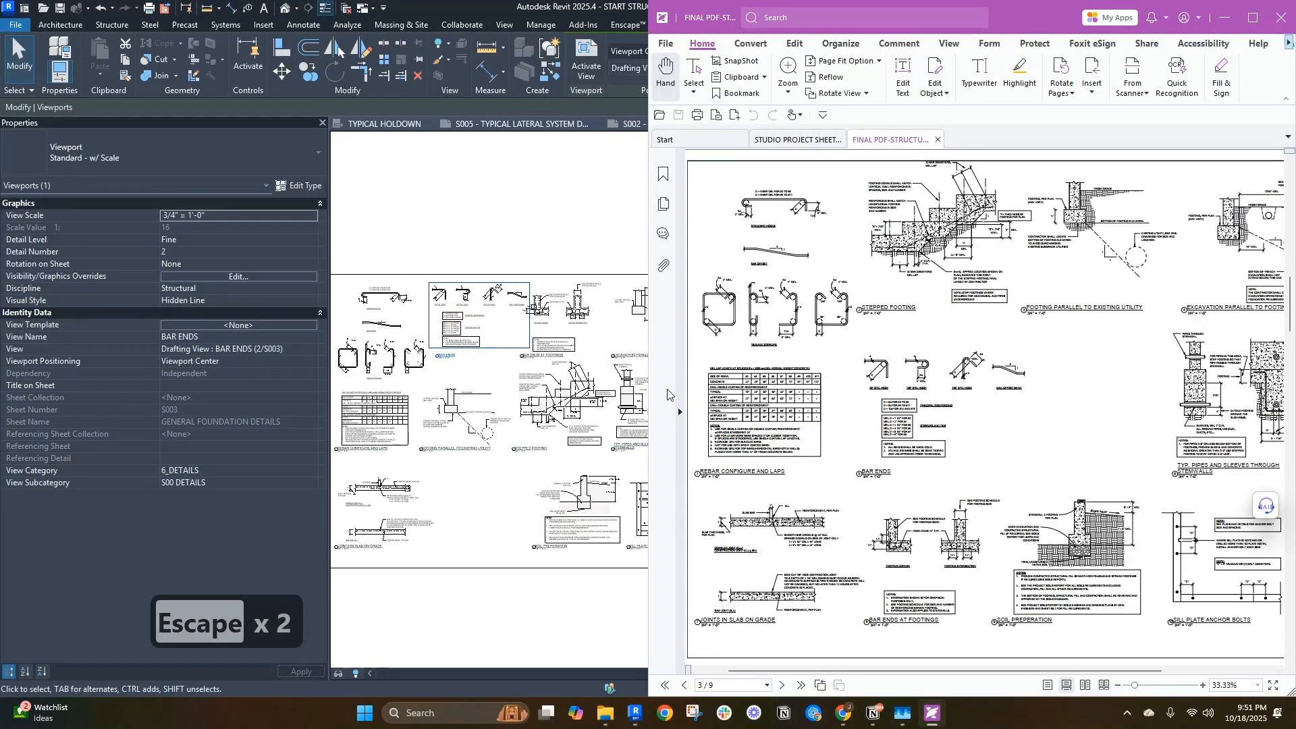
left_click(338, 49)
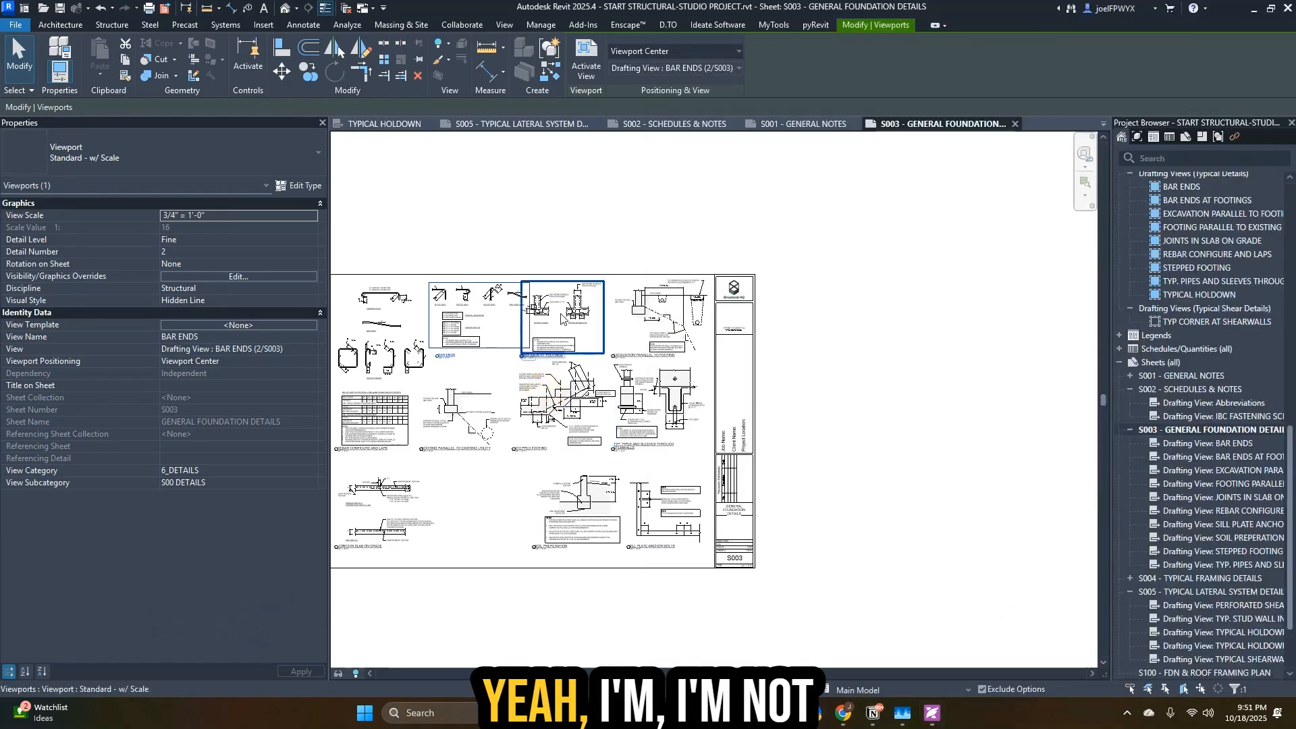
key("Escape")
key("Escape")
- Move the SOIL PREPERATION viewport beside JOINTS IN SLAB ON GRADE, below FOOTING PARALLEL TO EXISTING UTILITY
scroll(805, 495, "up", 3)
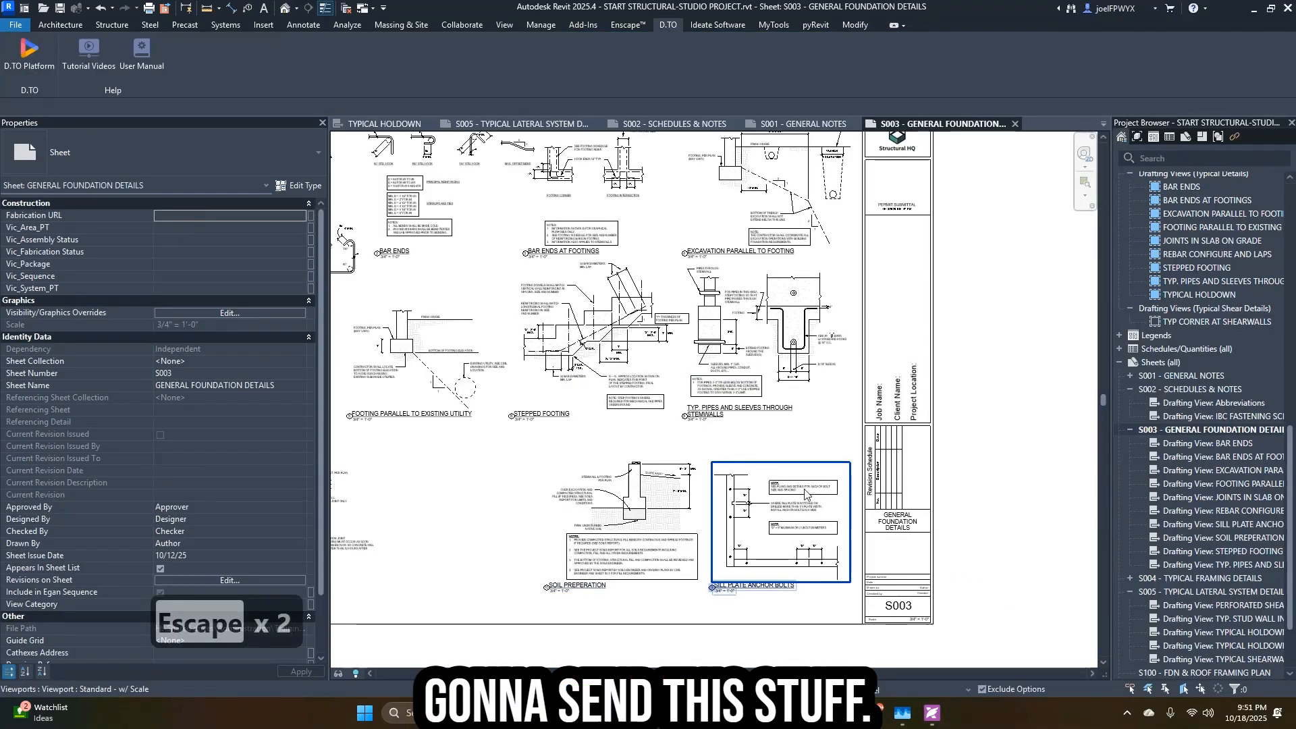
scroll(705, 416, "up", 1)
middle_click_drag(705, 415, 837, 428)
scroll(837, 428, "down", 1)
middle_click_drag(723, 607, 841, 584)
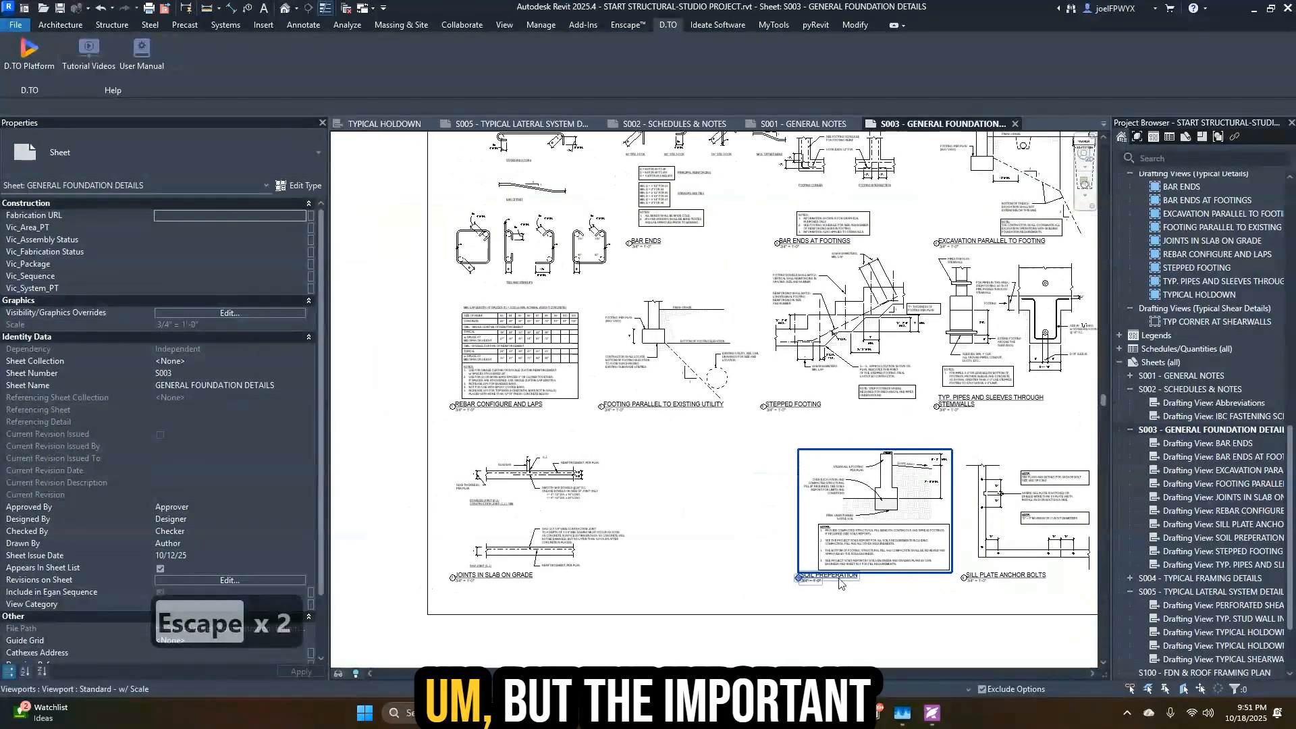
scroll(841, 584, "up", 2)
scroll(857, 523, "down", 2)
left_click_drag(871, 523, 725, 523)
key("Escape")
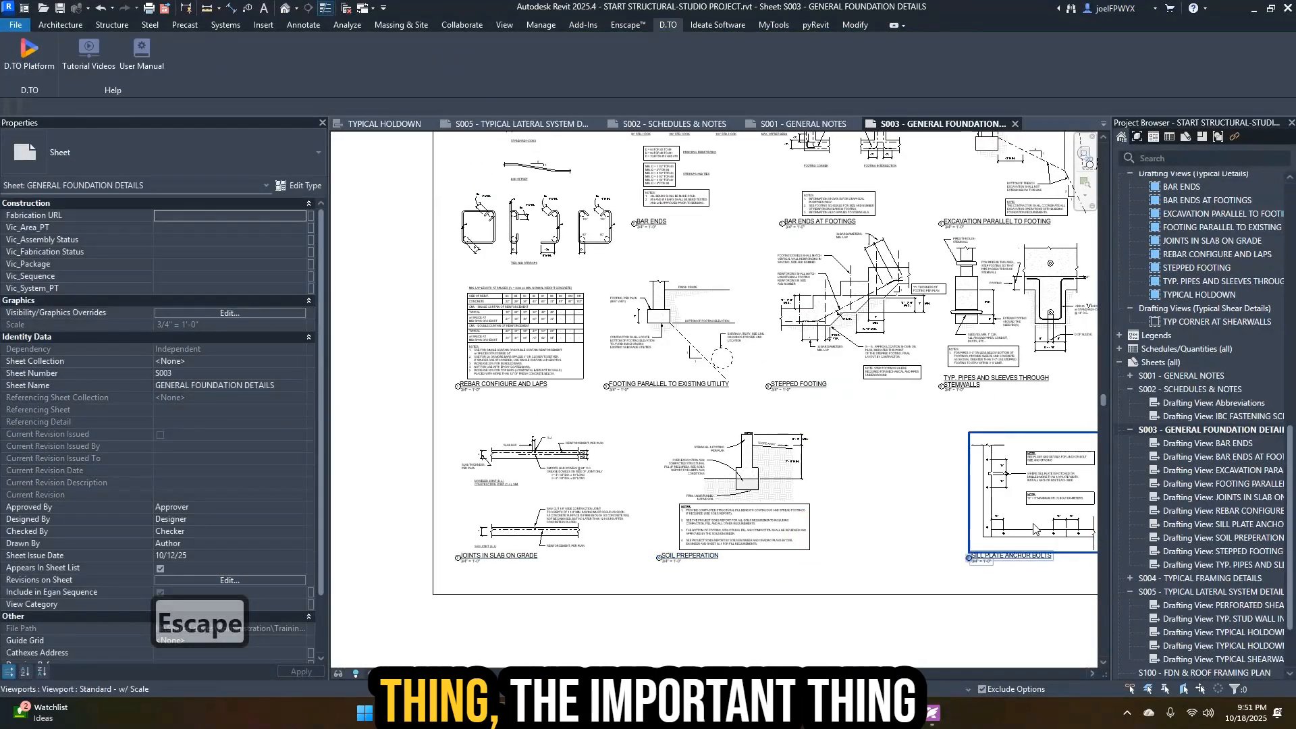
- Move the SILL PLATE ANCHOR BOLTS viewport beside SOIL PREPERATION in the bottom row of S003
left_click_drag(905, 524, 904, 524)
scroll(904, 524, "down", 3)
key("Escape")
key("Escape")
key("Escape")
key("Escape")
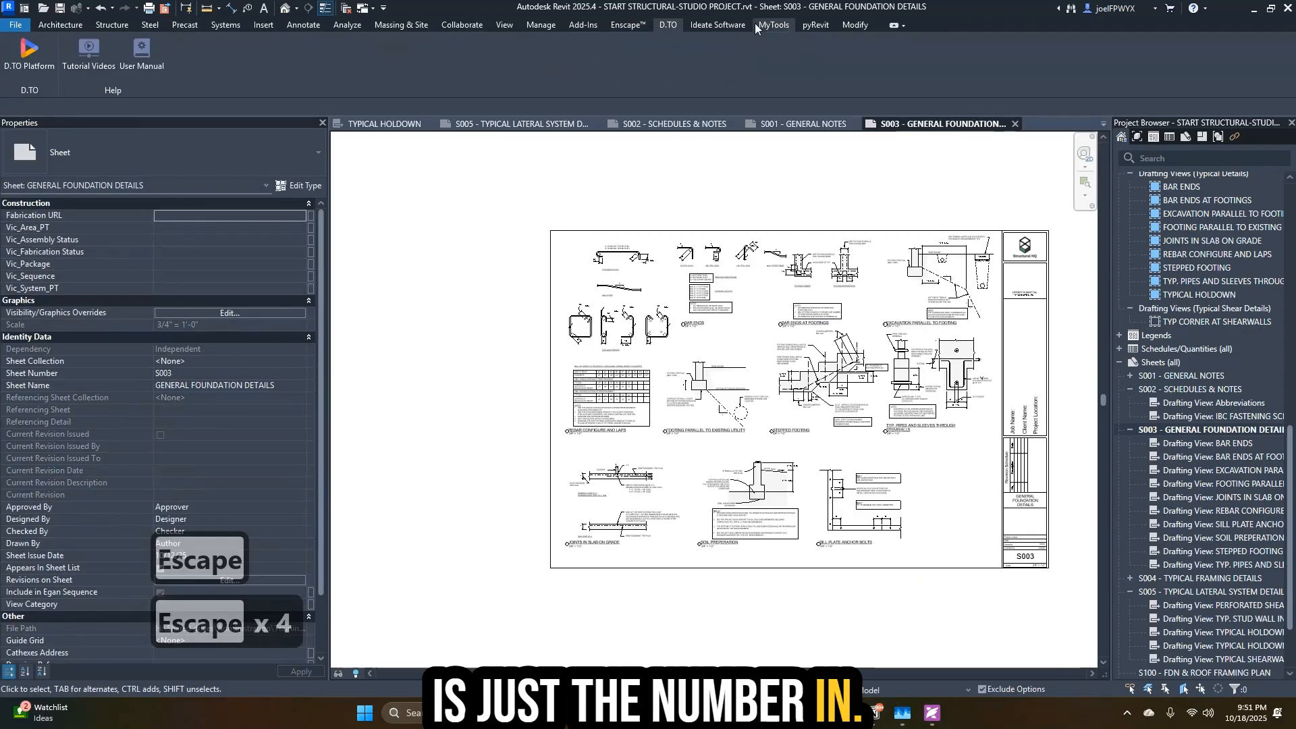
- Review the detail arrangement and viewport titles in the lower rows of S003
scroll(922, 523, "up", 2)
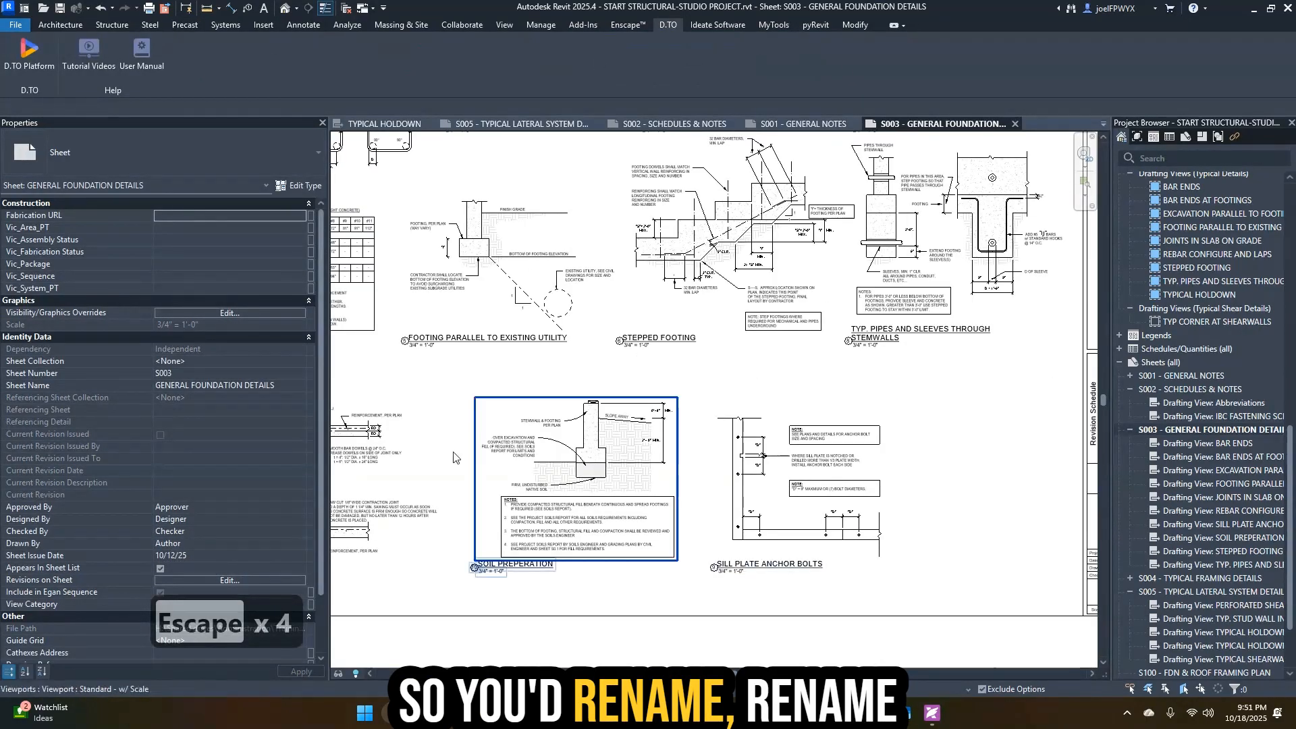
scroll(453, 458, "down", 2)
scroll(810, 601, "up", 1)
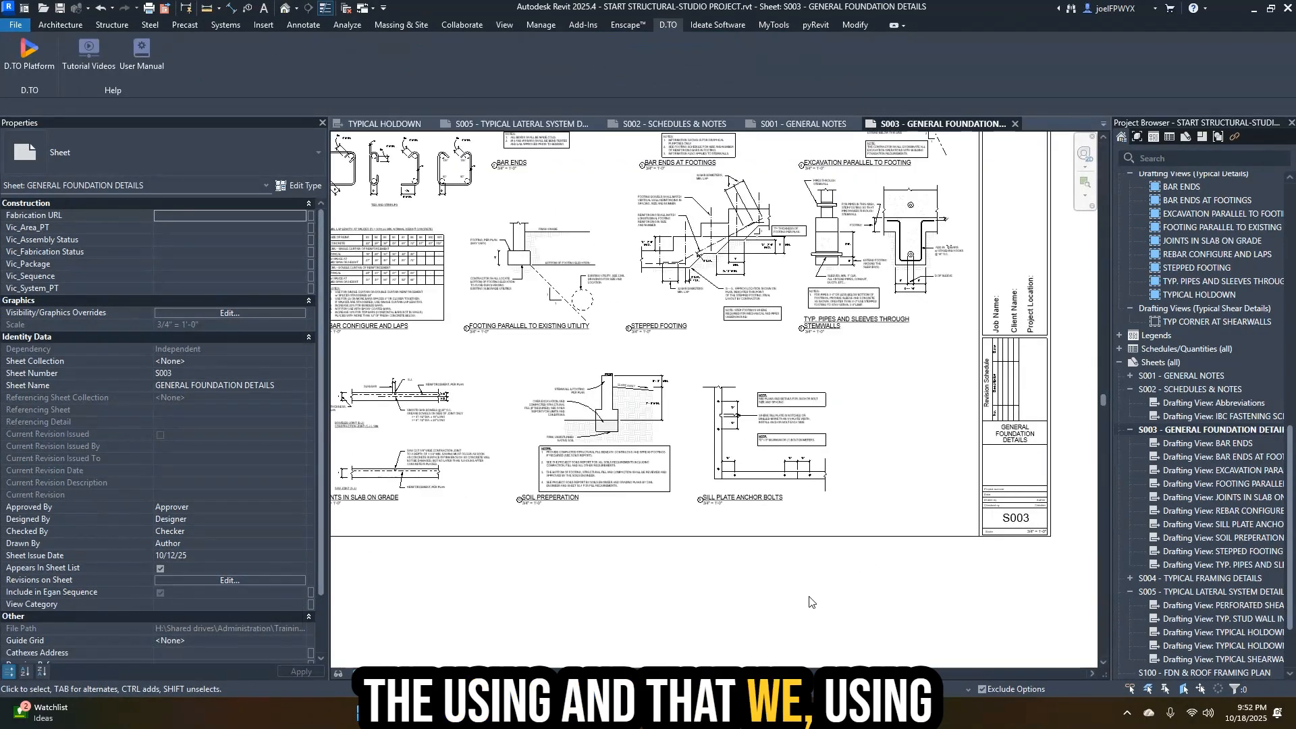
middle_click_drag(810, 600, 789, 529)
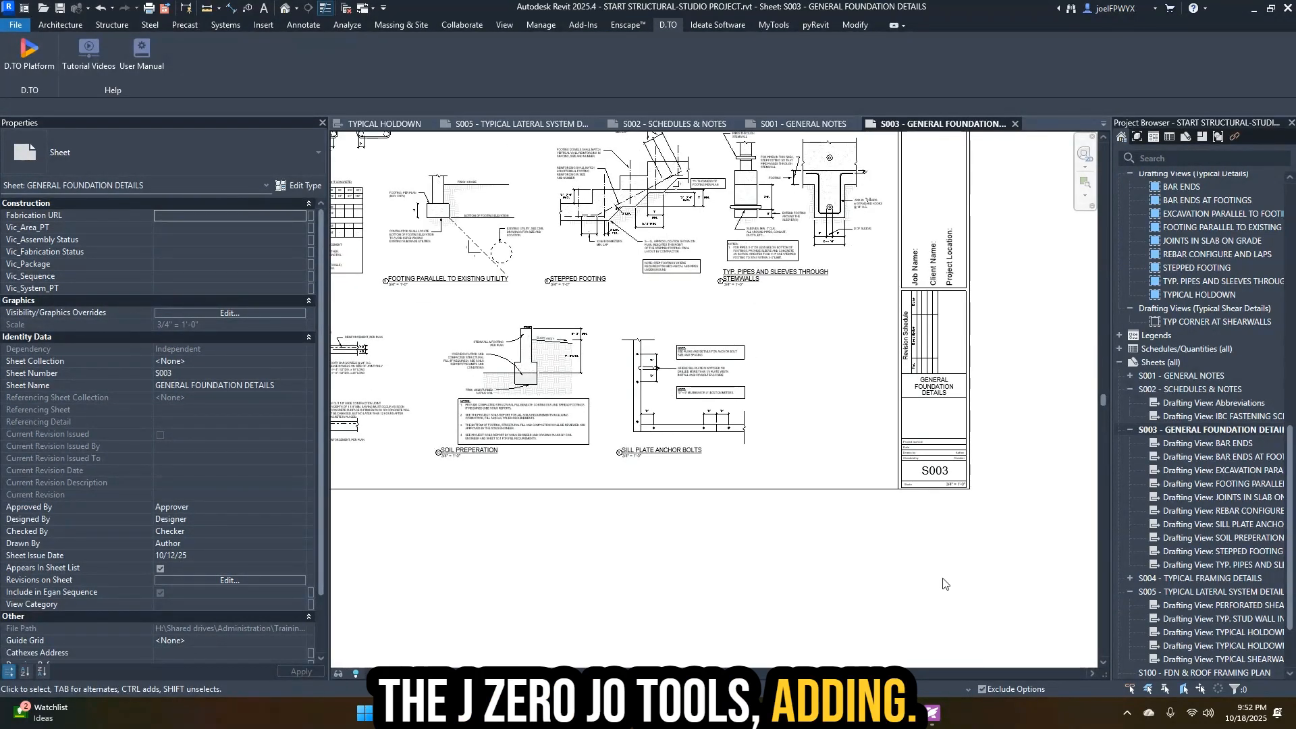
scroll(1180, 574, "down", 3)
key("Escape")
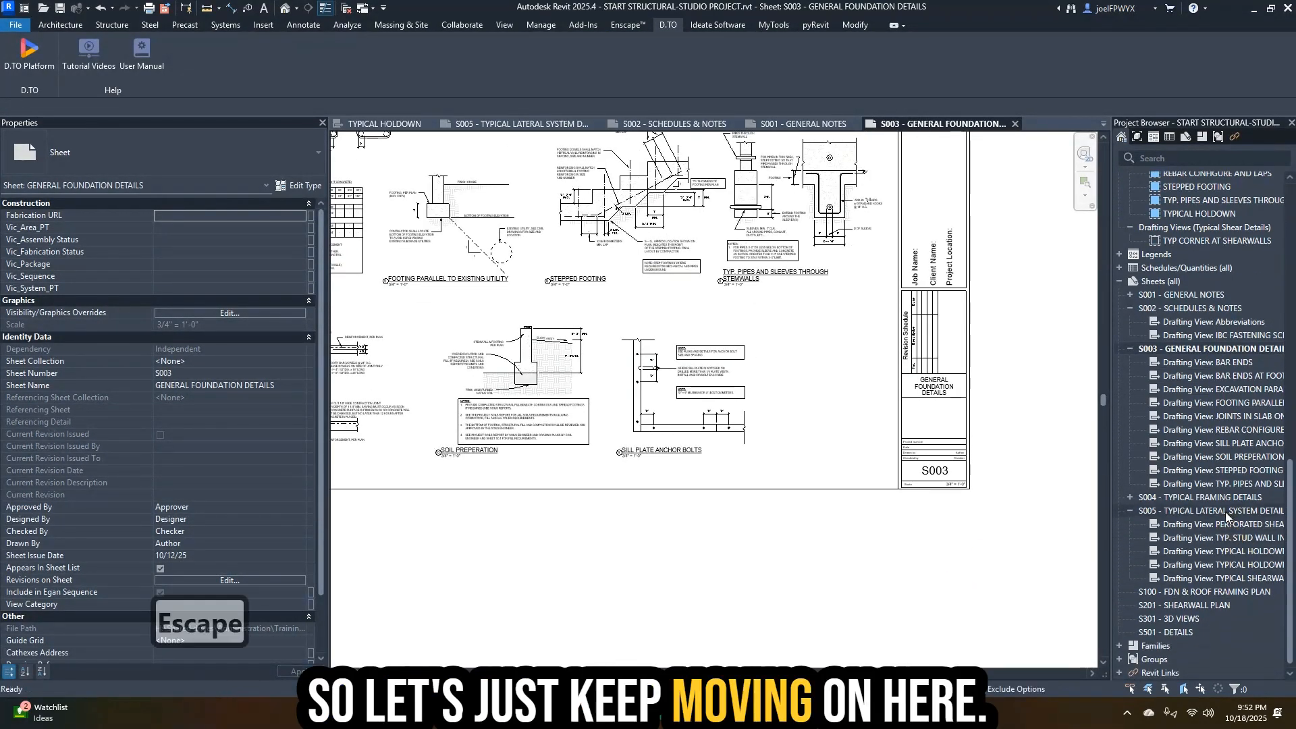
- Open sheet S005 and collapse the S005, S003 and S002 entries in the sheet list
double_click(1212, 511)
key("Escape")
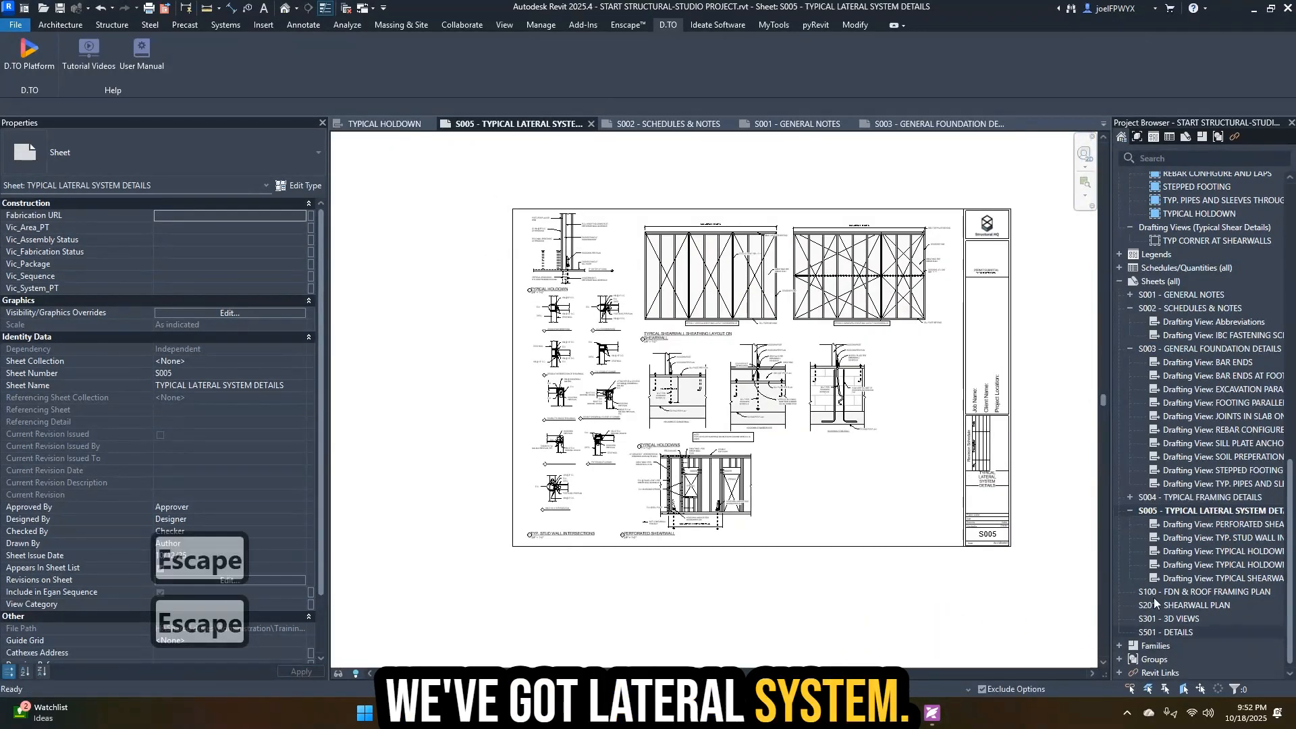
left_click(1130, 511)
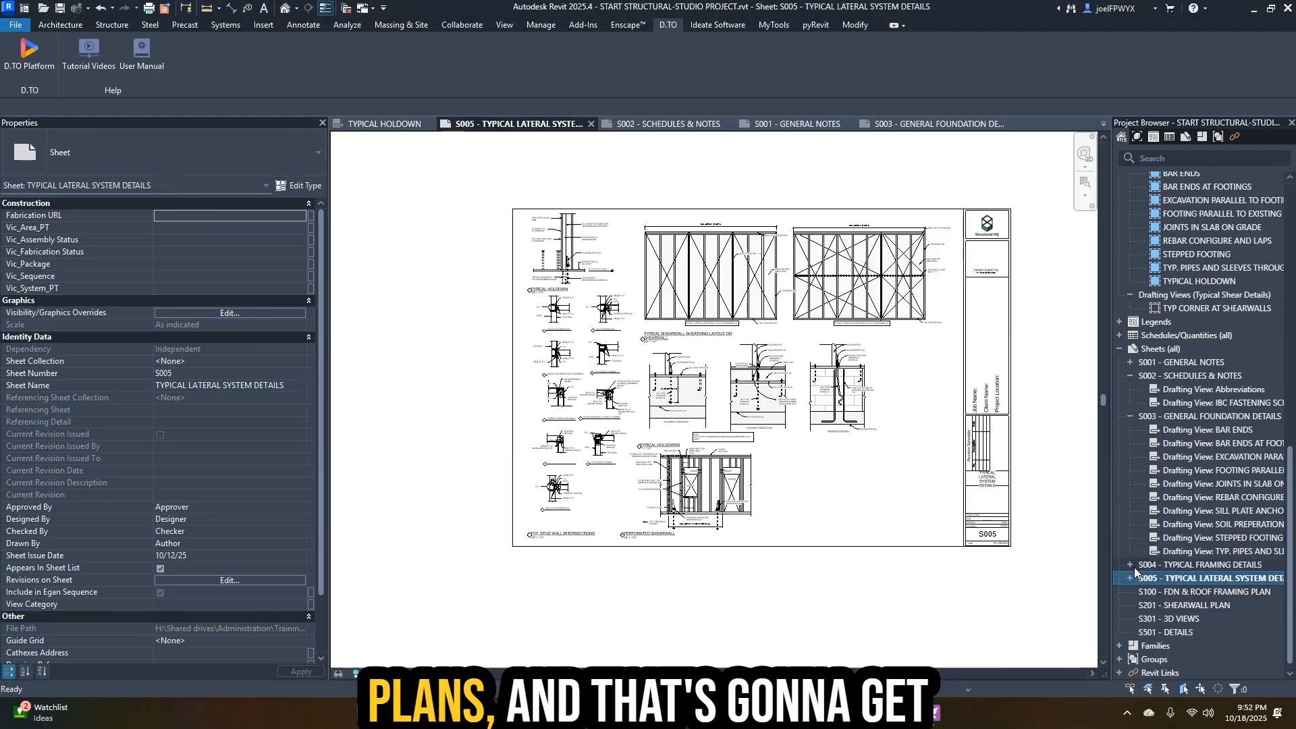
left_click(1130, 416)
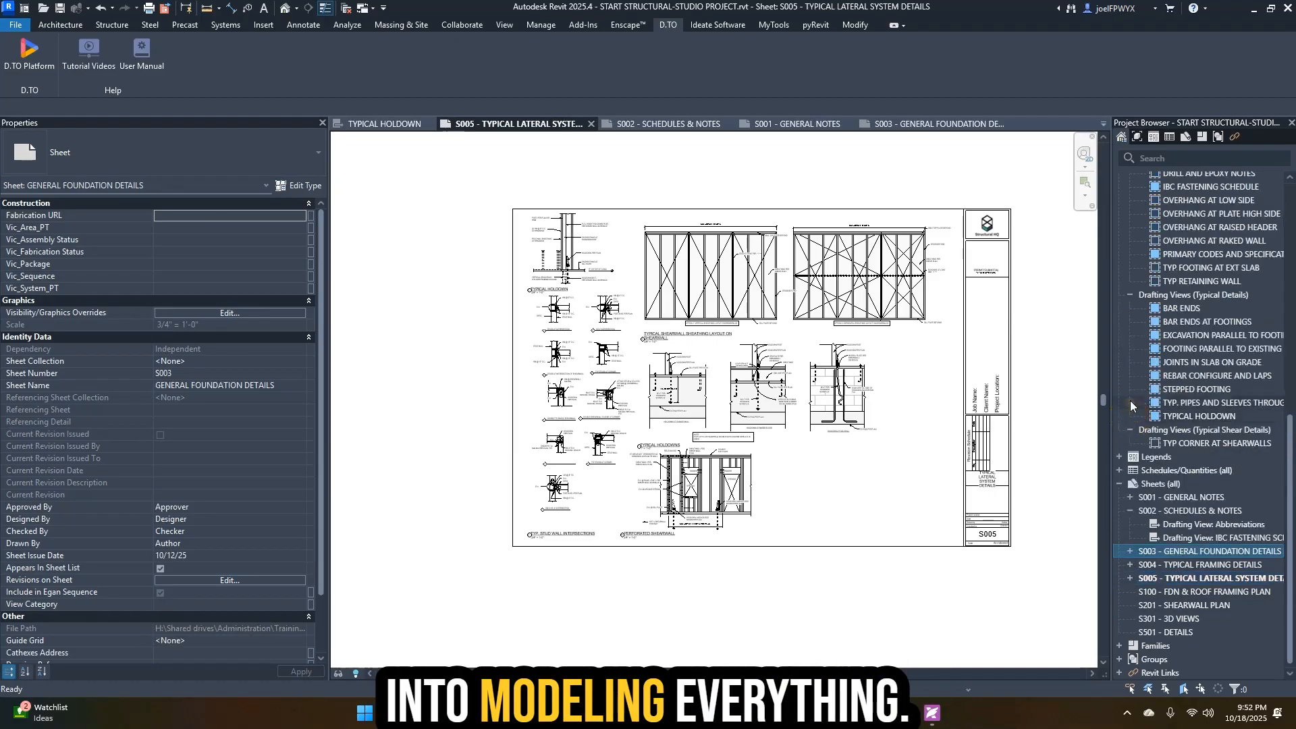
left_click(1132, 511)
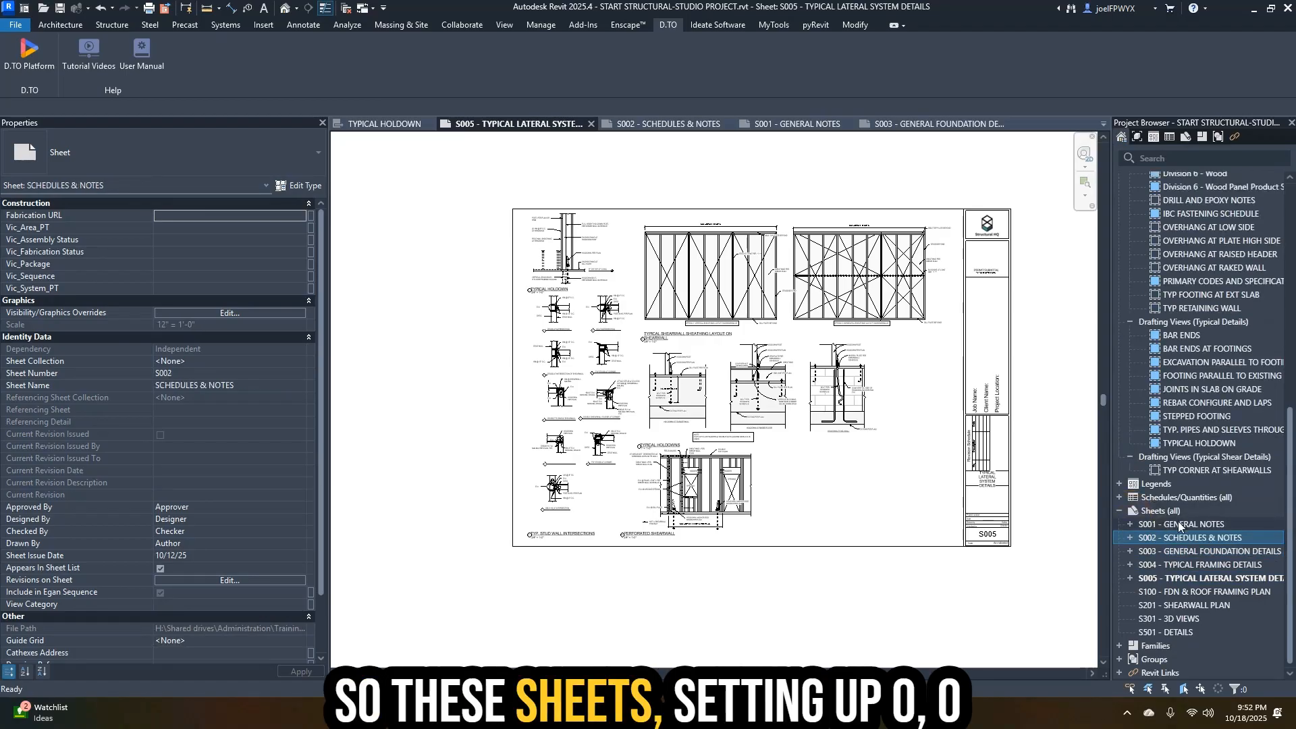
- Review the S005 layout and select sheets S001 through S005 in the sheet list
left_click(1201, 579, "shift")
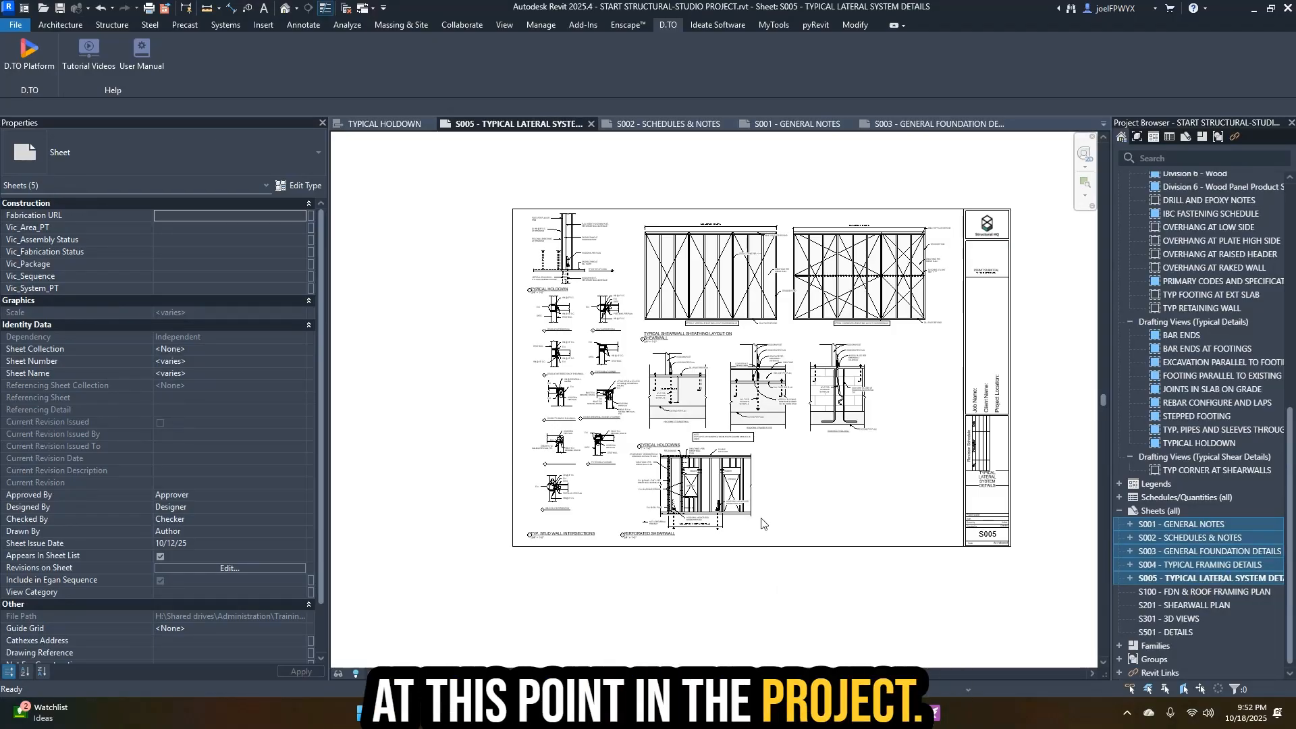
key("Escape")
scroll(728, 558, "up", 2)
scroll(680, 565, "down", 3)
scroll(591, 335, "up", 2)
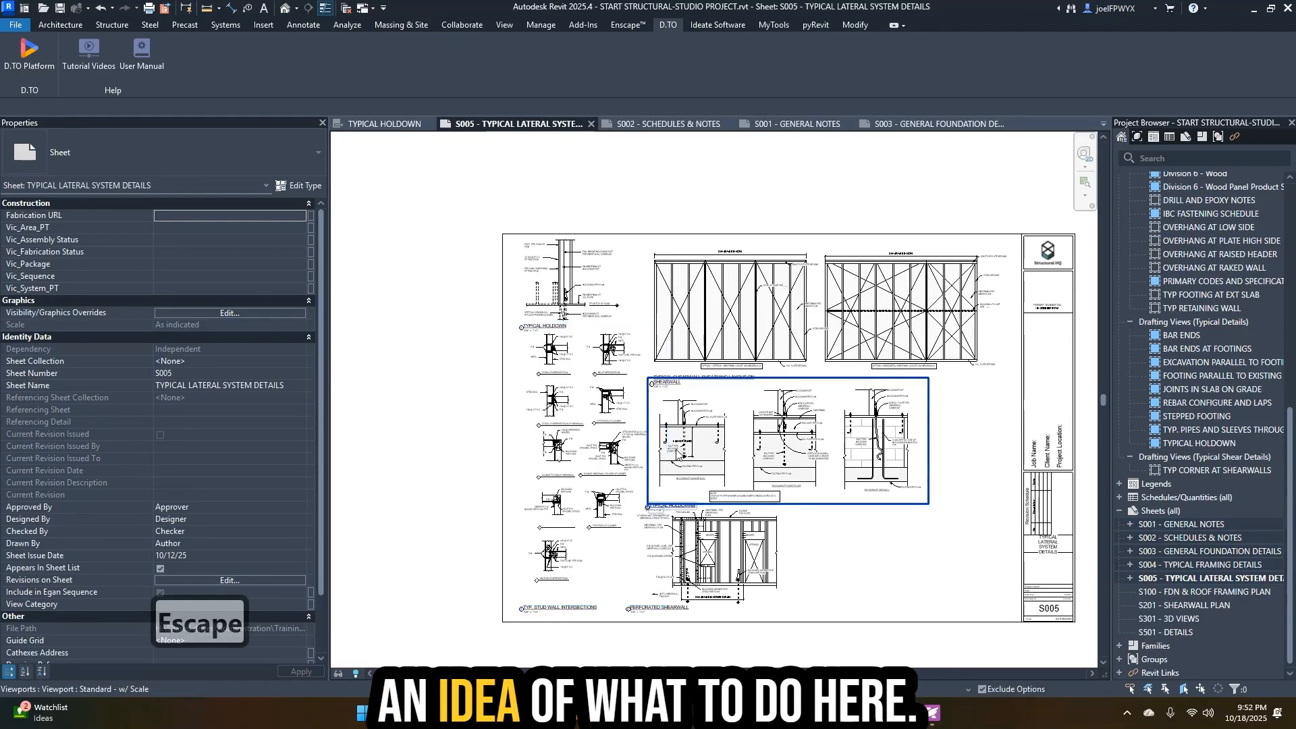
middle_click_drag(905, 571, 845, 543)
left_click(1200, 578)
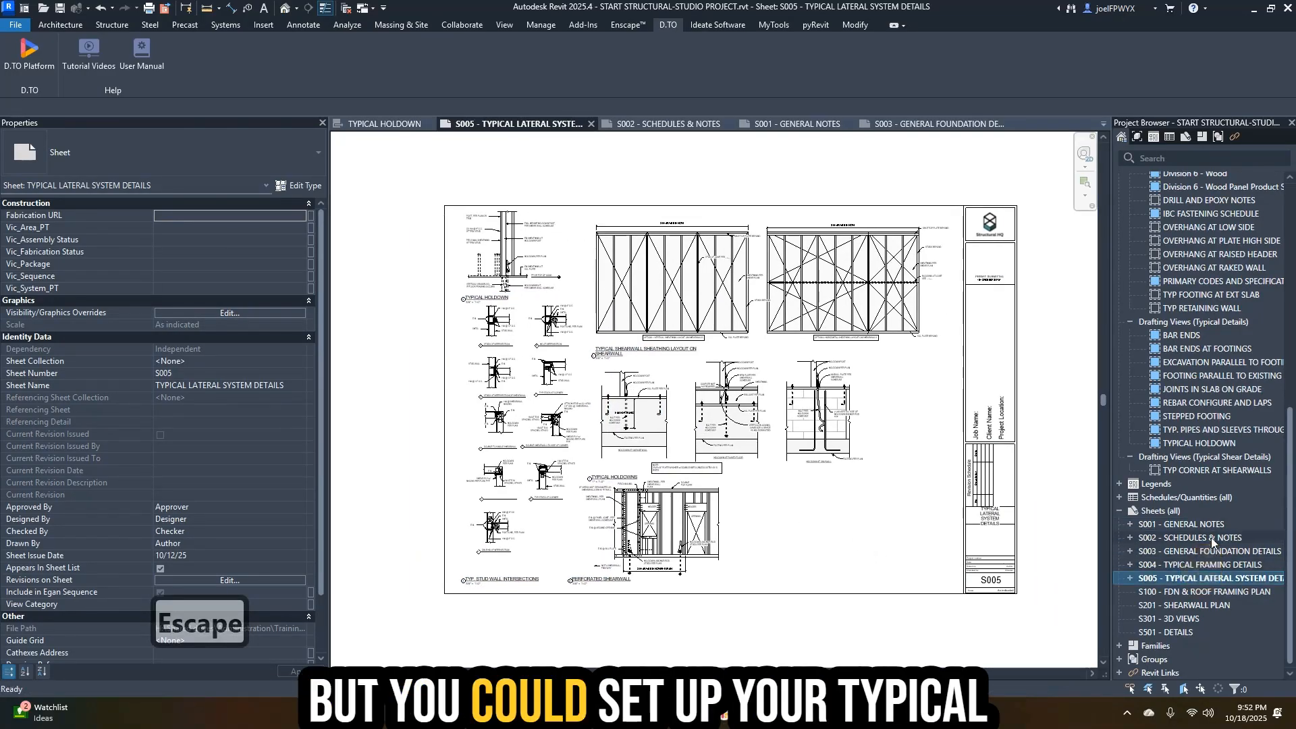
left_click(1208, 531, "shift")
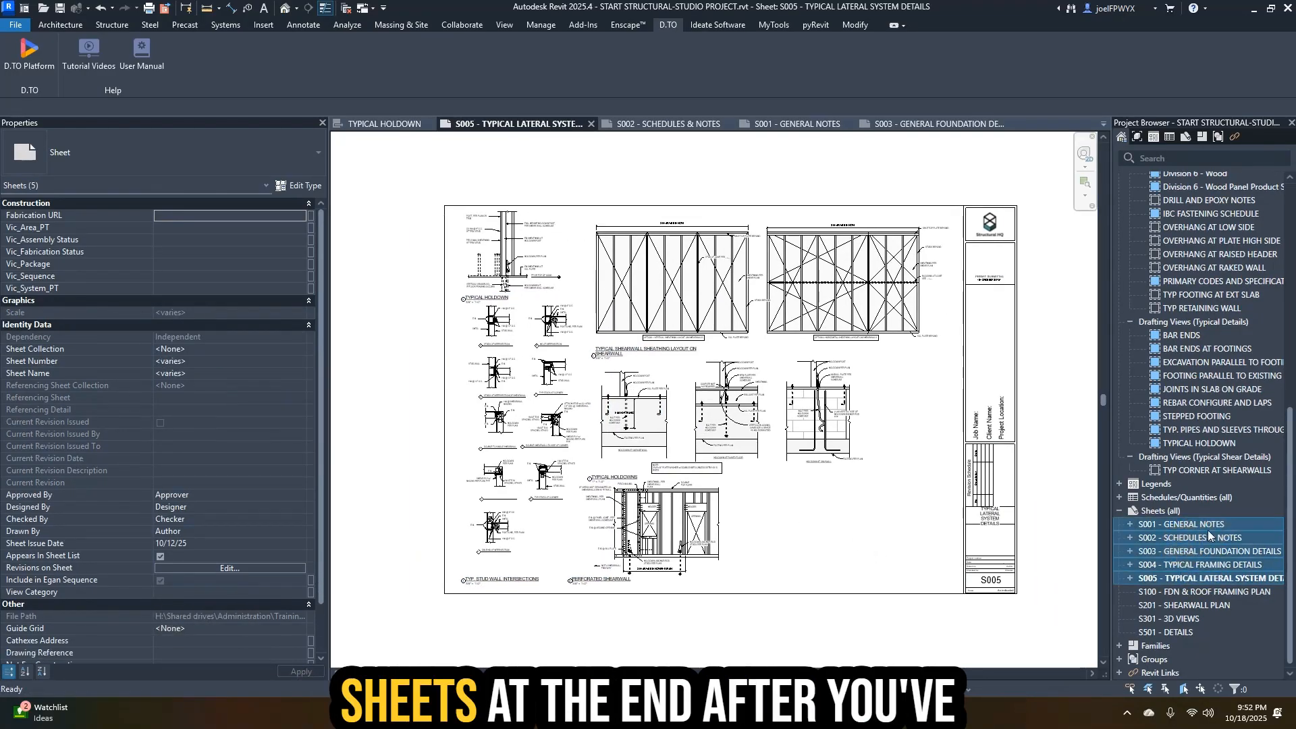
- View the S100 FDN & ROOF FRAMING PLAN and S201 SHEARWALL PLAN sheets
double_click(1206, 593)
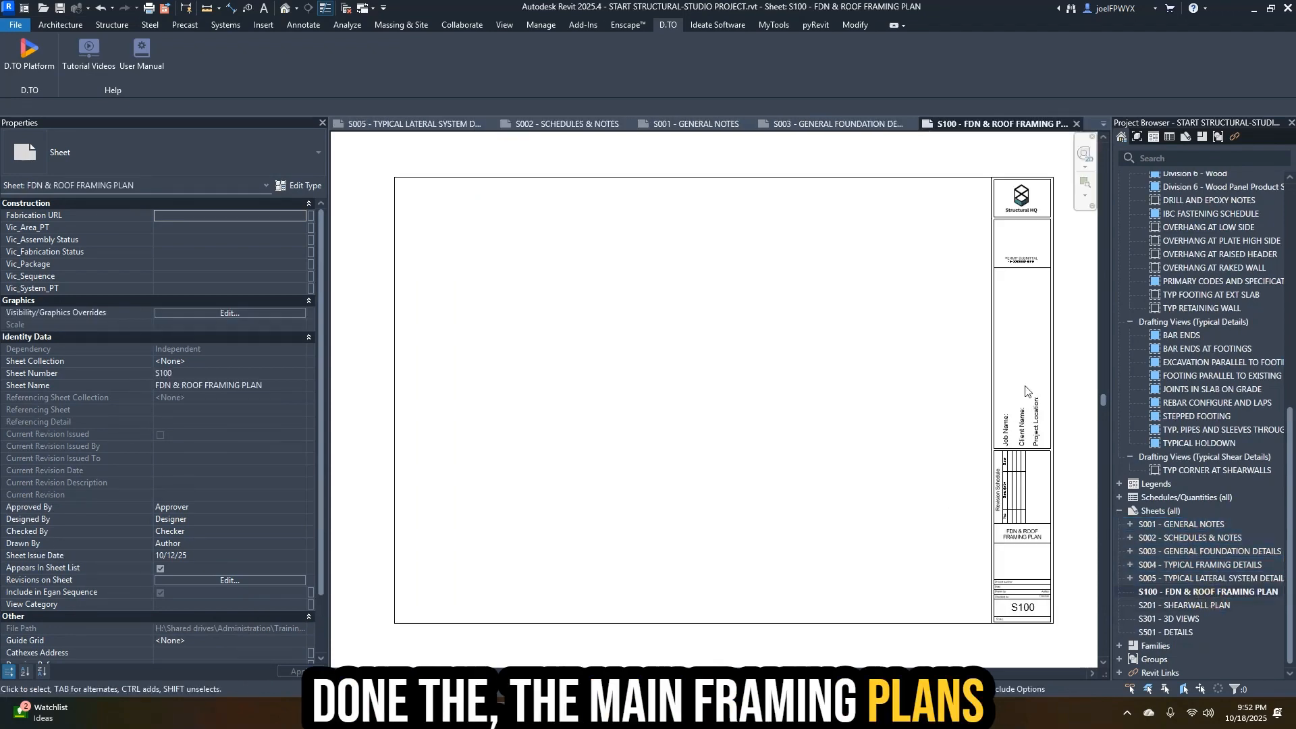
double_click(1201, 605)
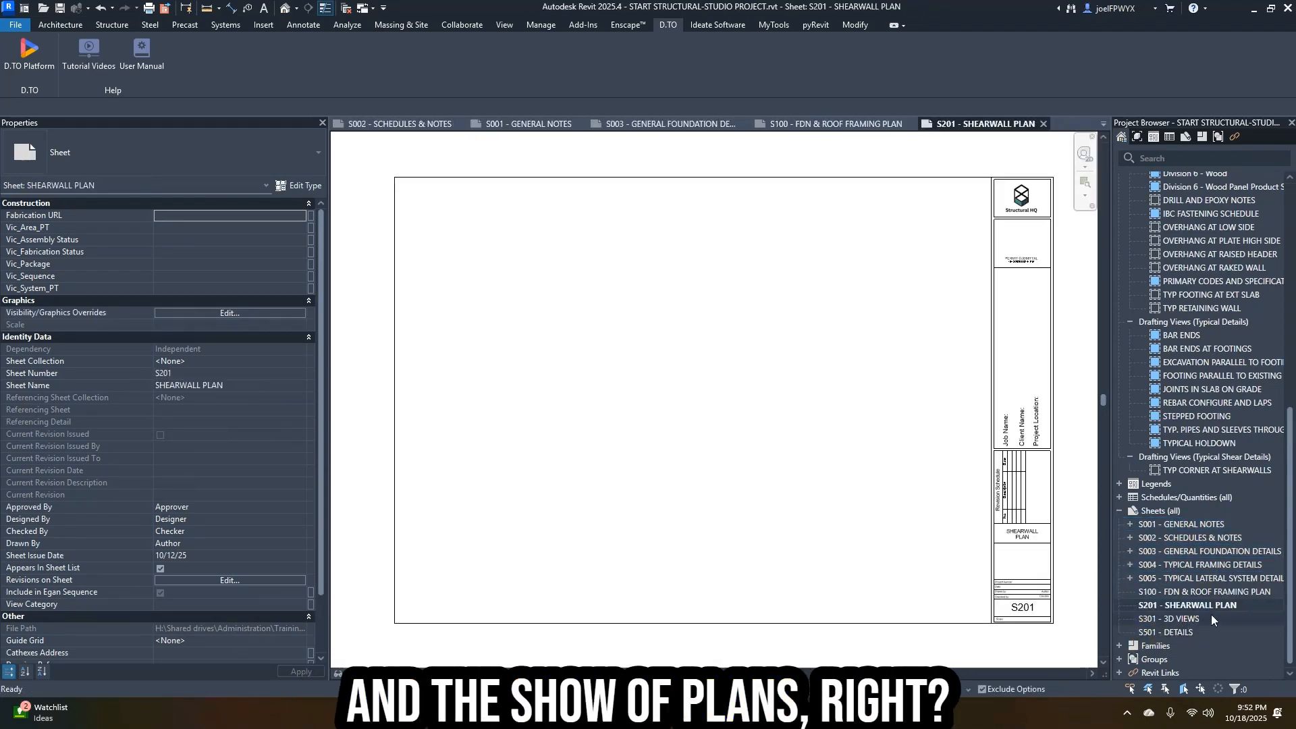
left_click(1189, 593)
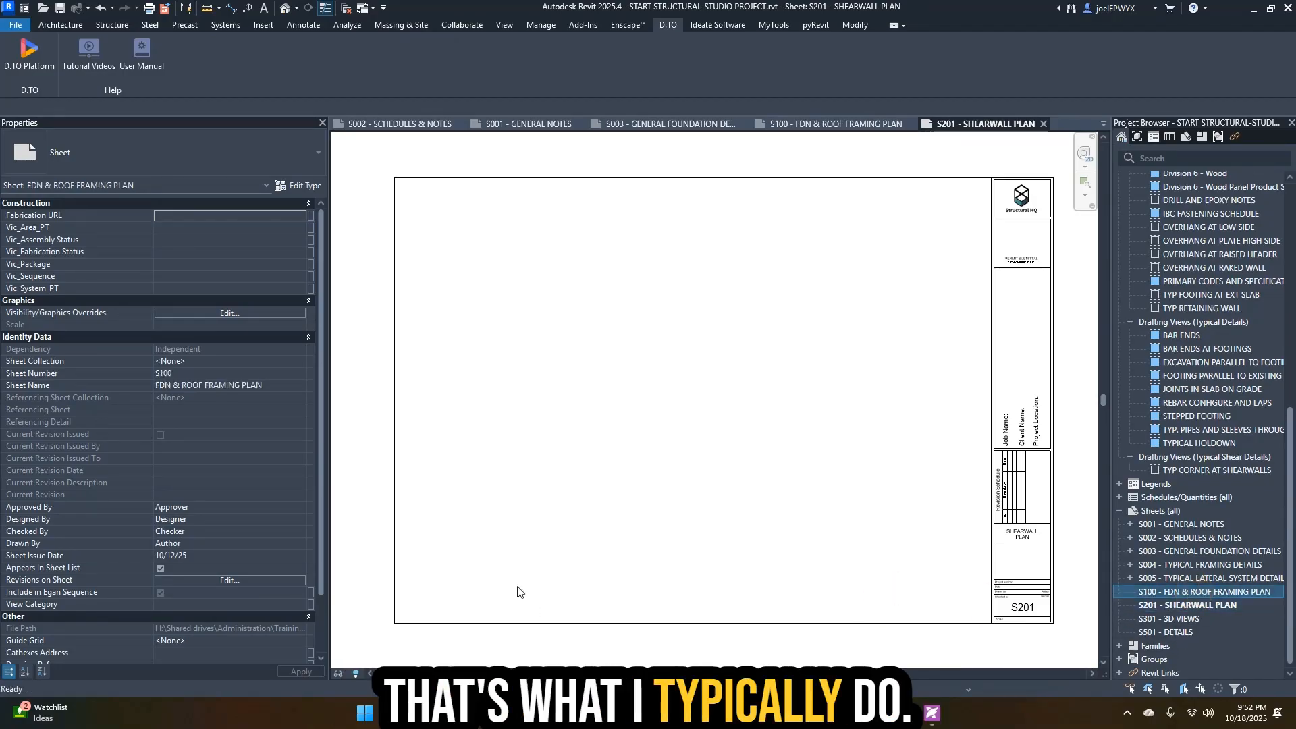
- Open the FOUNDATION PLAN floor plan view
left_click(35, 208)
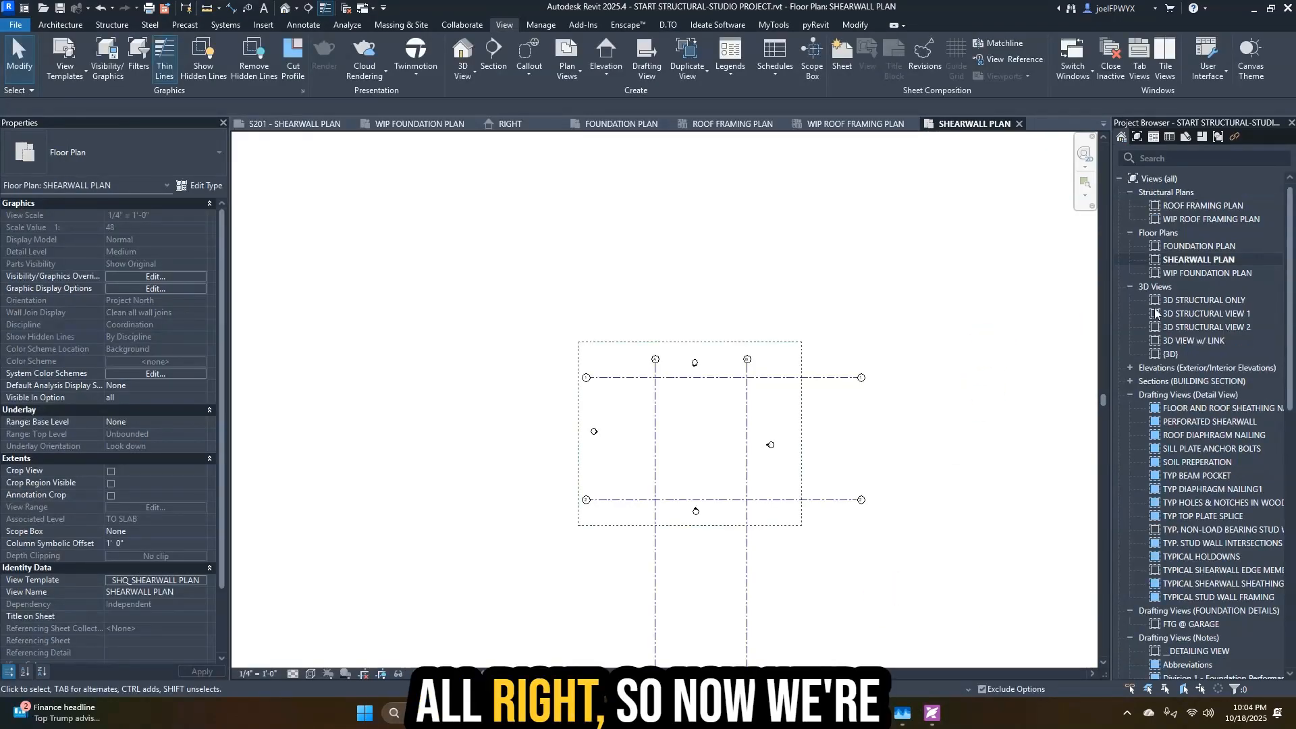
left_click(1179, 248)
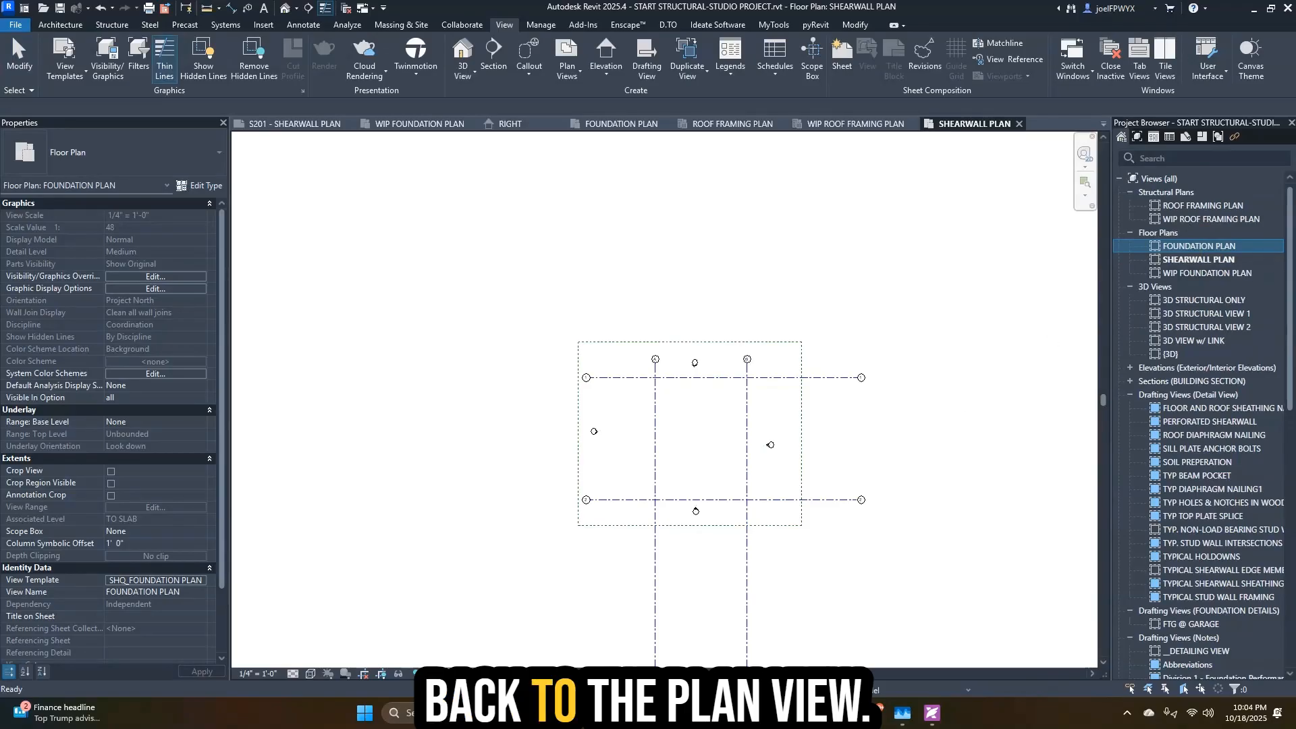
double_click(1210, 248)
scroll(838, 564, "up", 2)
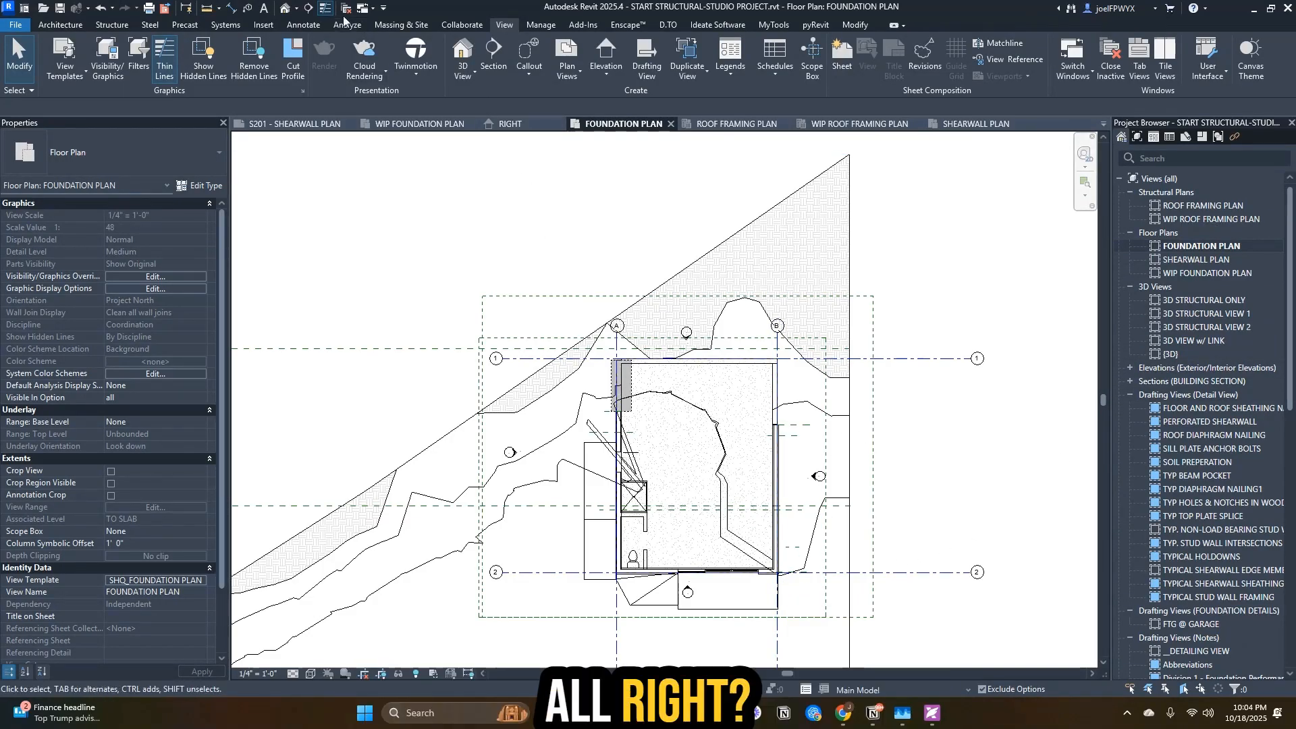
- Open the default 3D view and examine the linked architectural studio model from its front and left sides
left_click(286, 9)
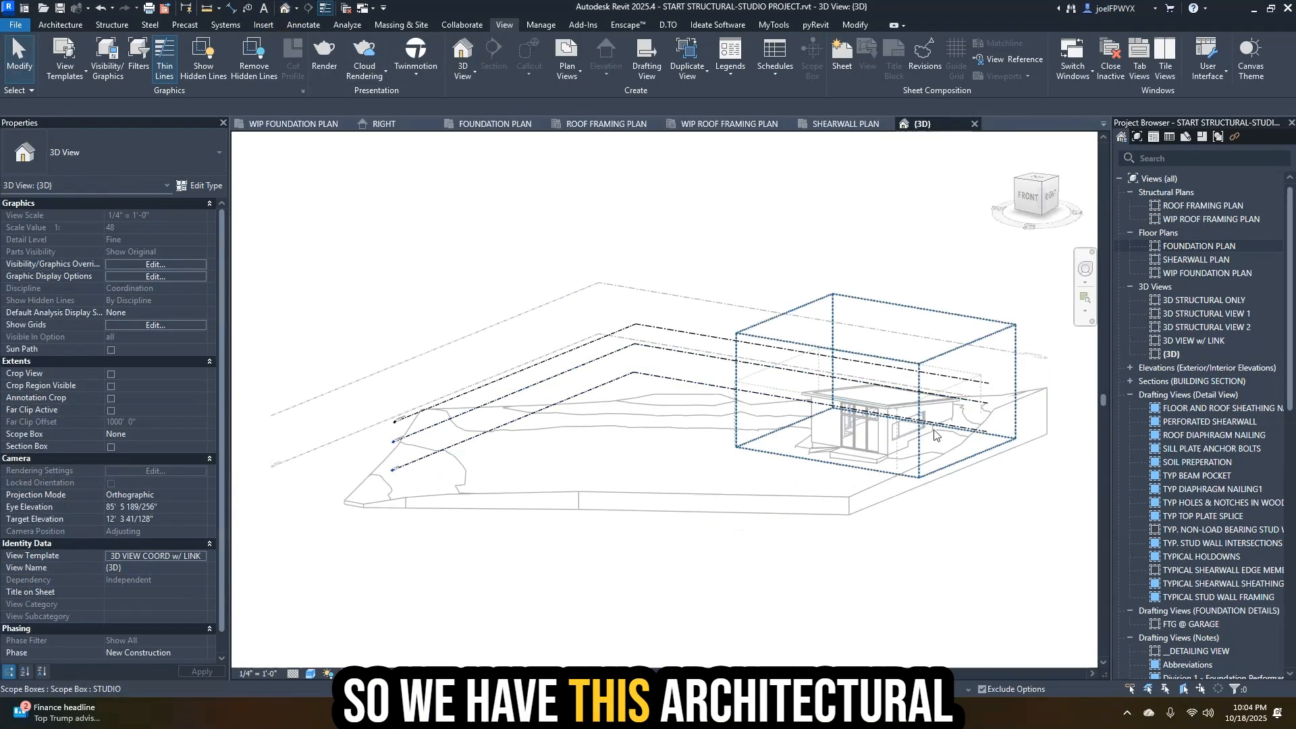
scroll(825, 473, "up", 2)
left_click_drag(902, 489, 912, 568, "shift")
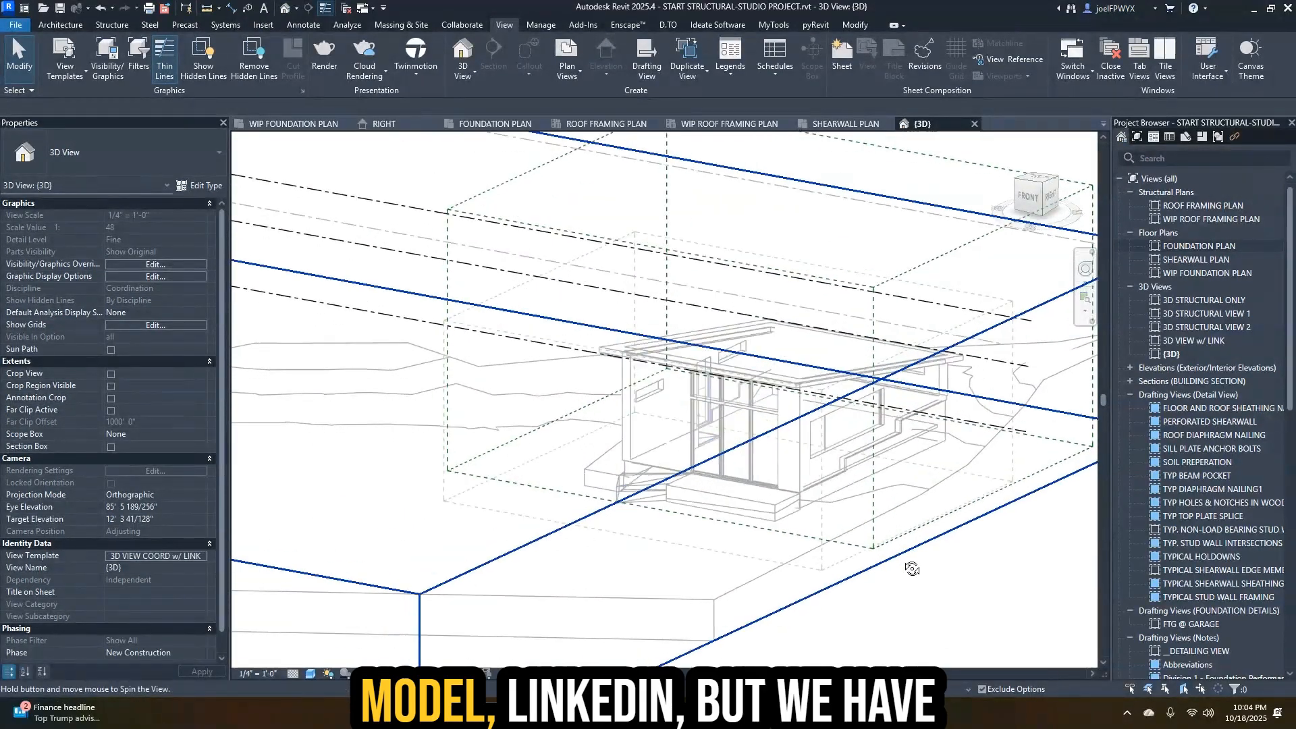
middle_click_drag(913, 568, 682, 486, "shift")
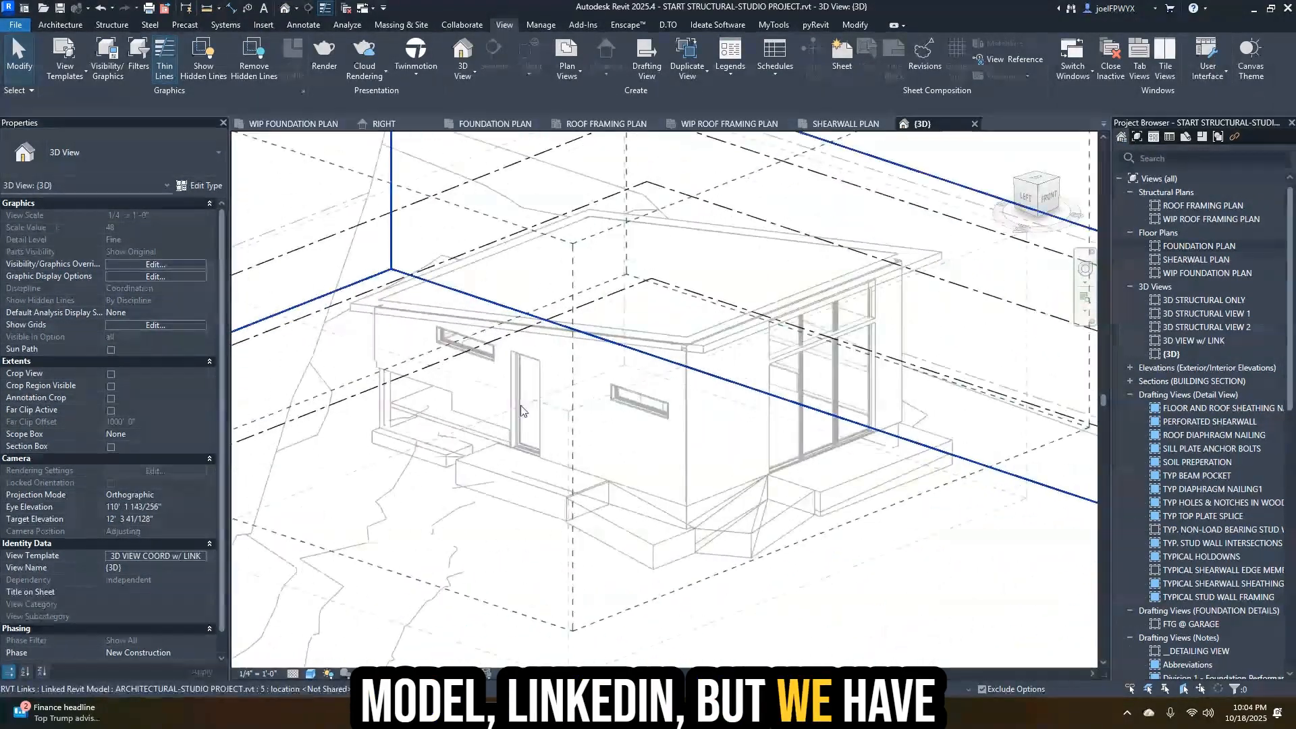
key("Escape")
key("Escape")
key("Tab")
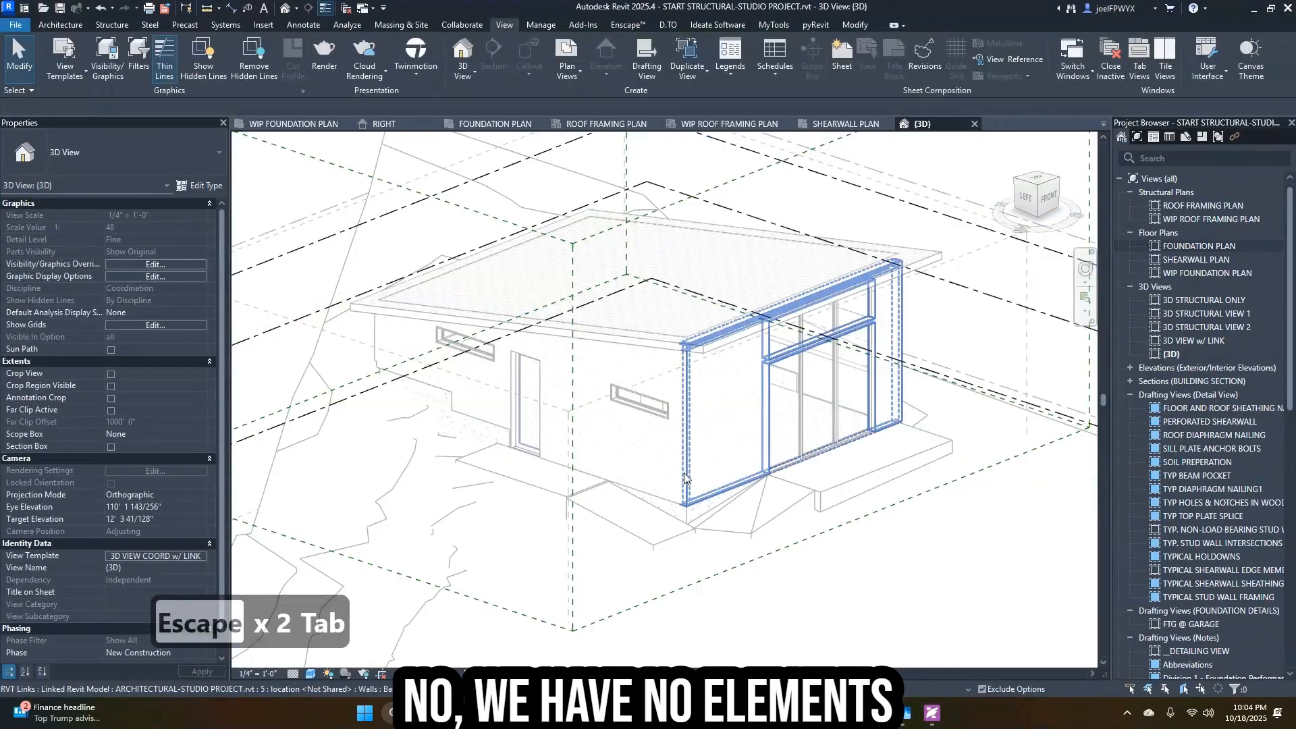
key("Escape")
middle_click_drag(770, 424, 764, 520, "shift")
scroll(843, 522, "down", 2)
middle_click_drag(896, 522, 803, 492)
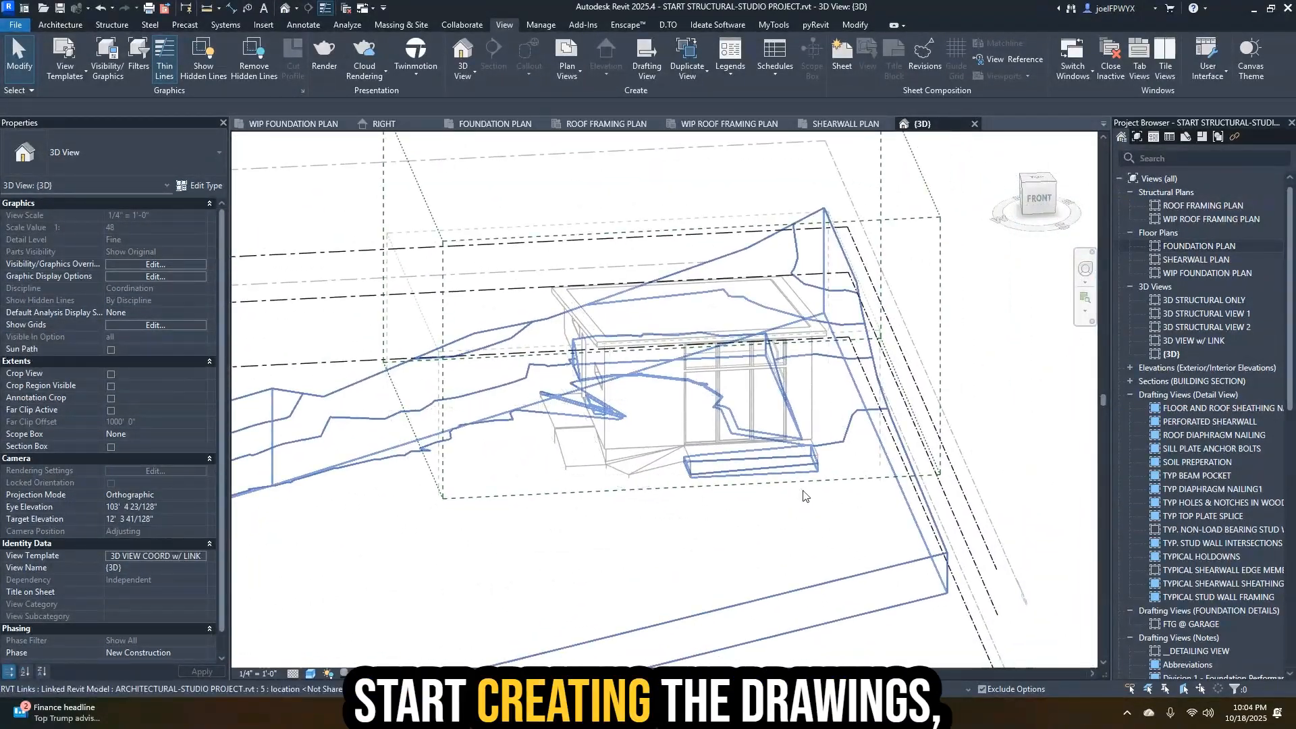
- Examine the linked studio's roof, walls, openings and entry step up close from the front and right
key("Escape")
key("Escape")
scroll(623, 420, "up", 3)
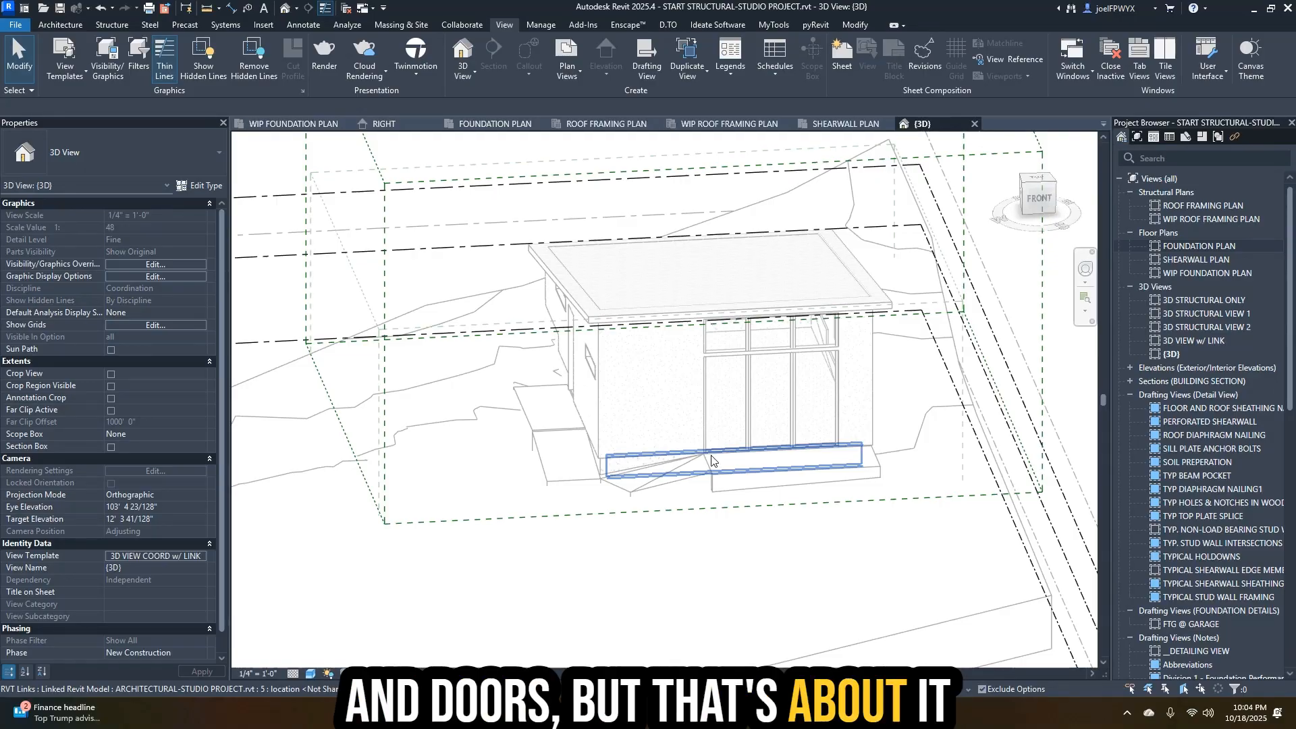
middle_click_drag(711, 460, 748, 426, "shift")
key("Escape")
key("Escape")
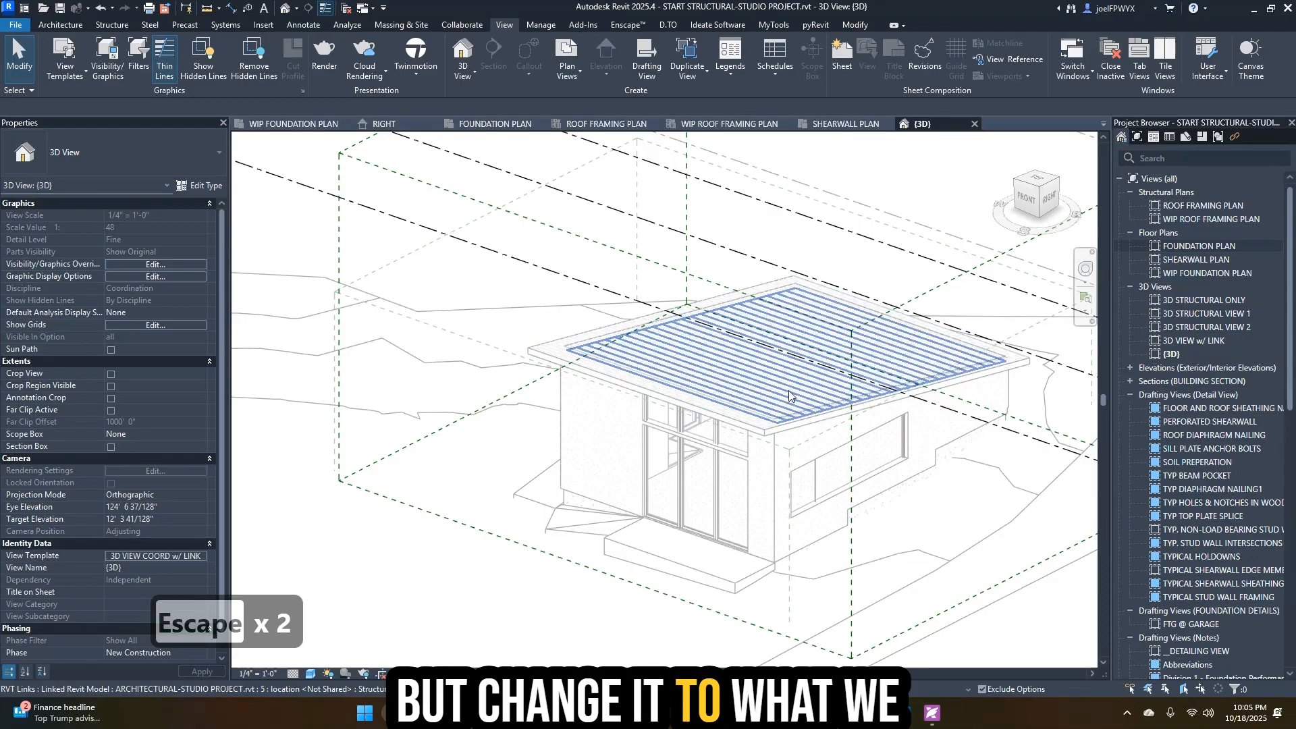
key("Escape")
middle_click_drag(763, 423, 748, 483, "shift")
key("Escape")
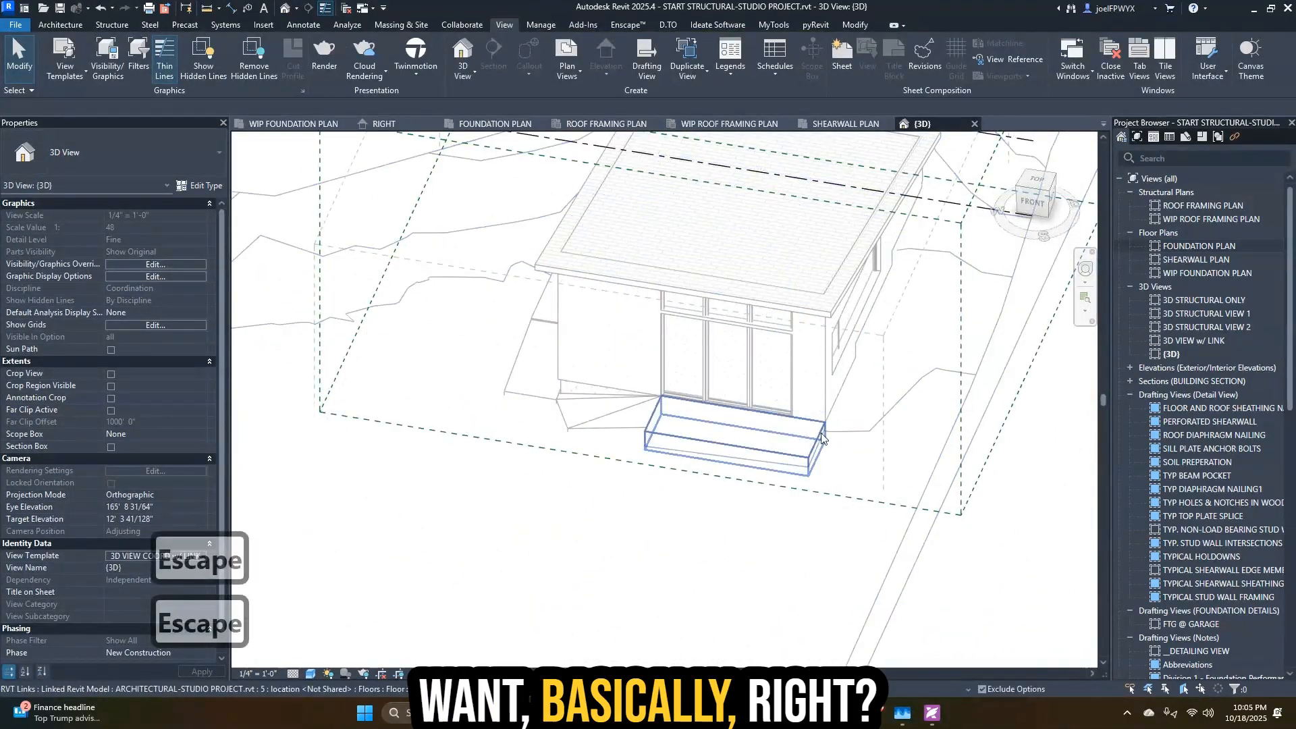
middle_click_drag(841, 419, 762, 516, "shift")
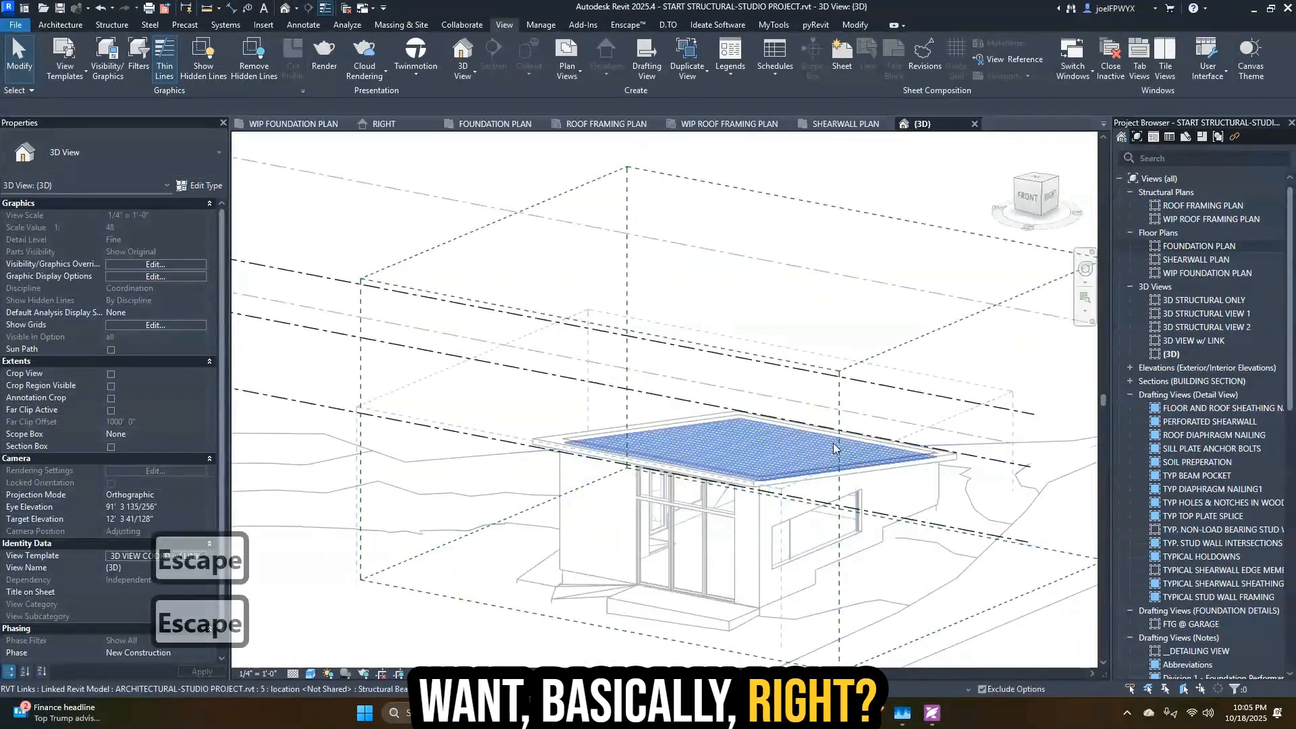
scroll(738, 519, "up", 5)
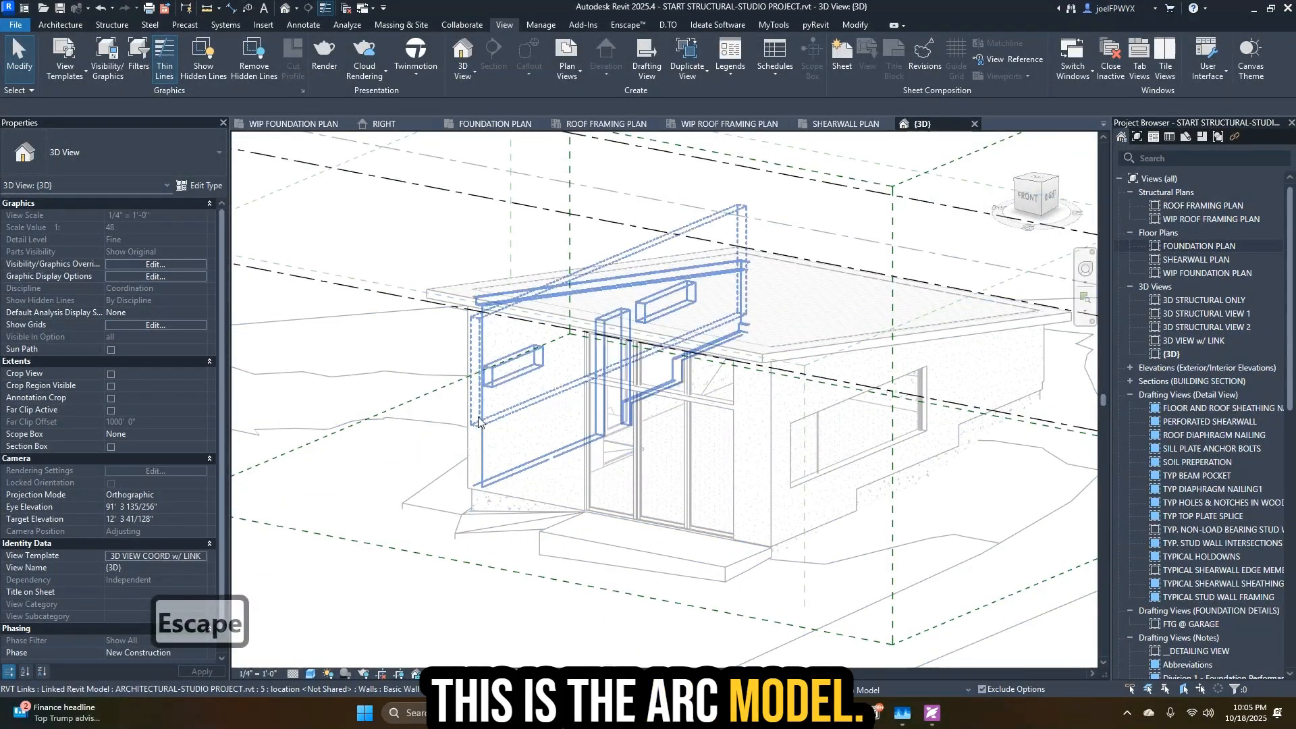
left_click(772, 510)
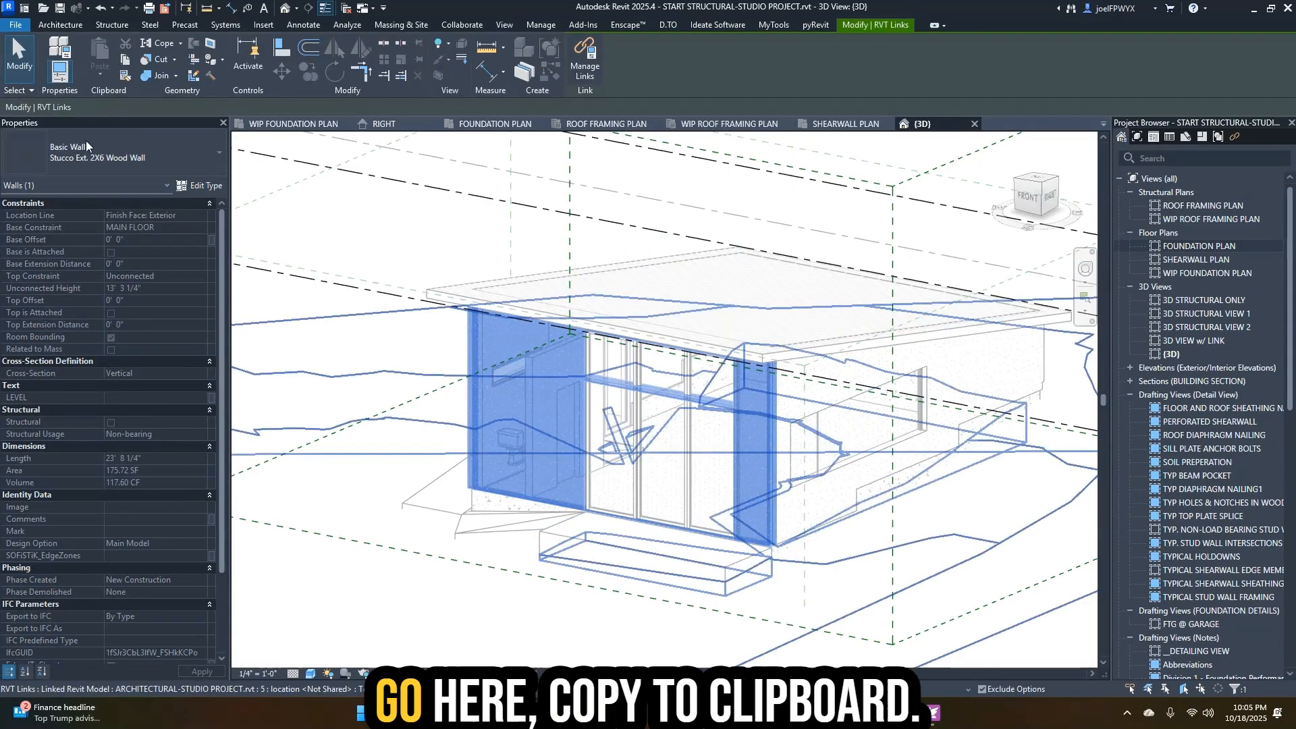
left_click(124, 62)
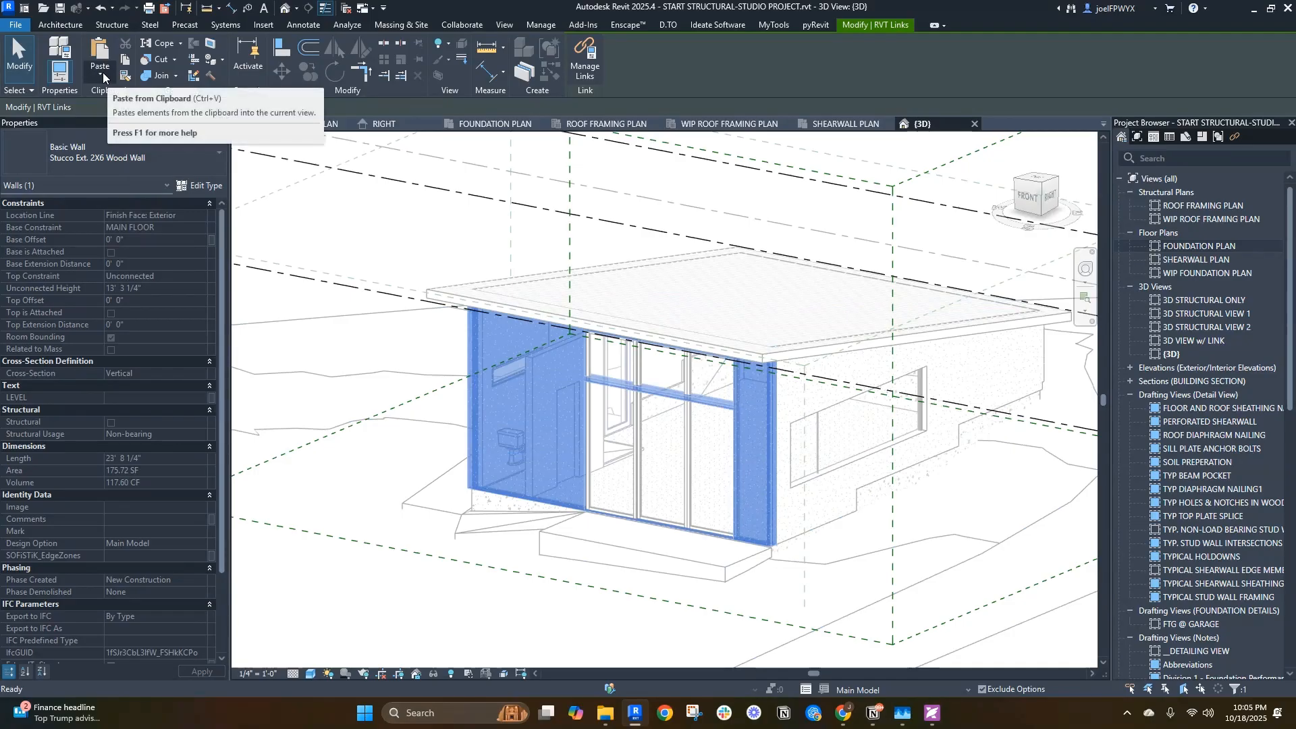
left_click(100, 74)
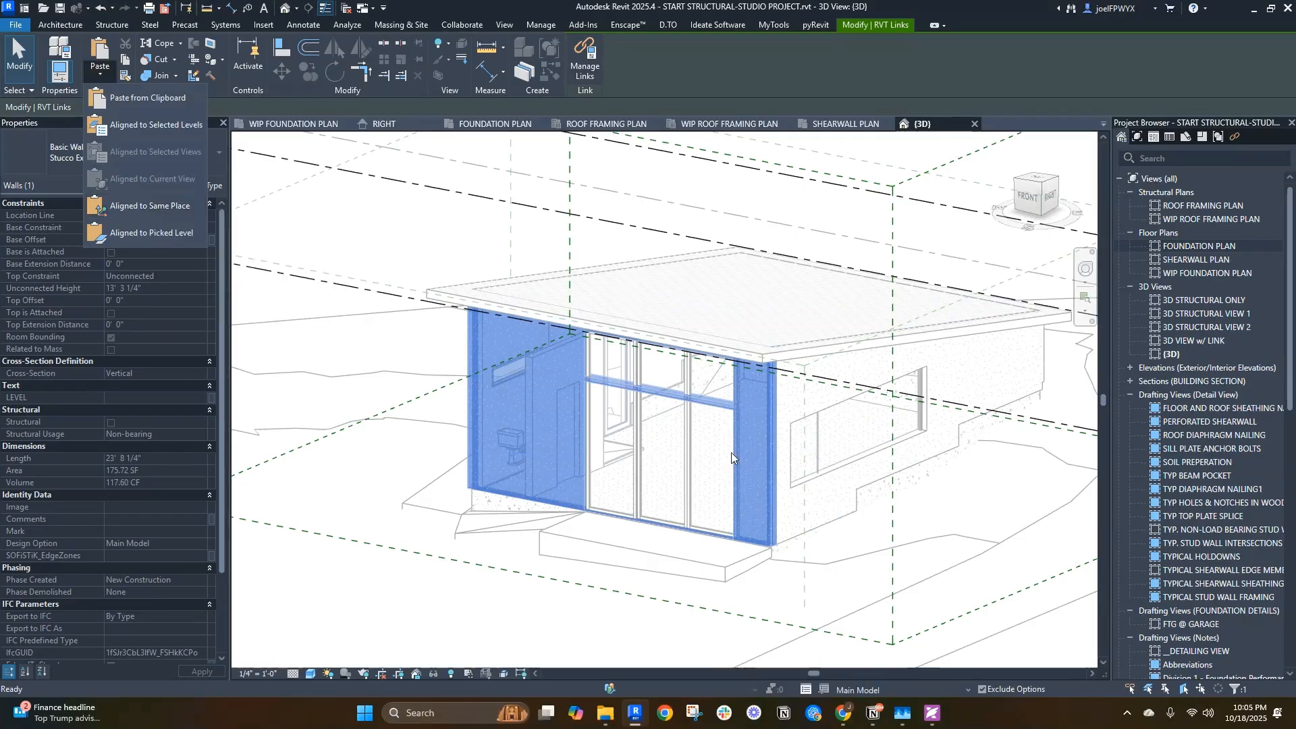
left_click(444, 241)
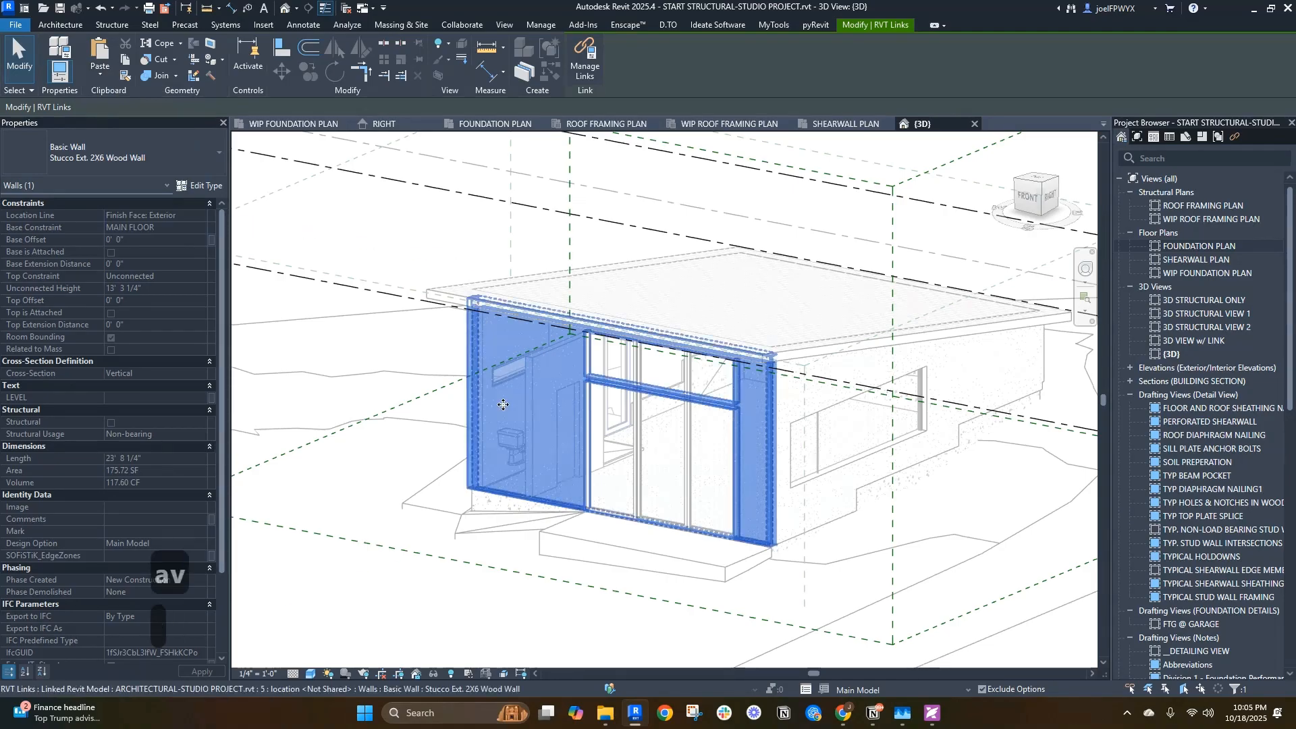
key("Escape")
key("Escape")
key("Escape")
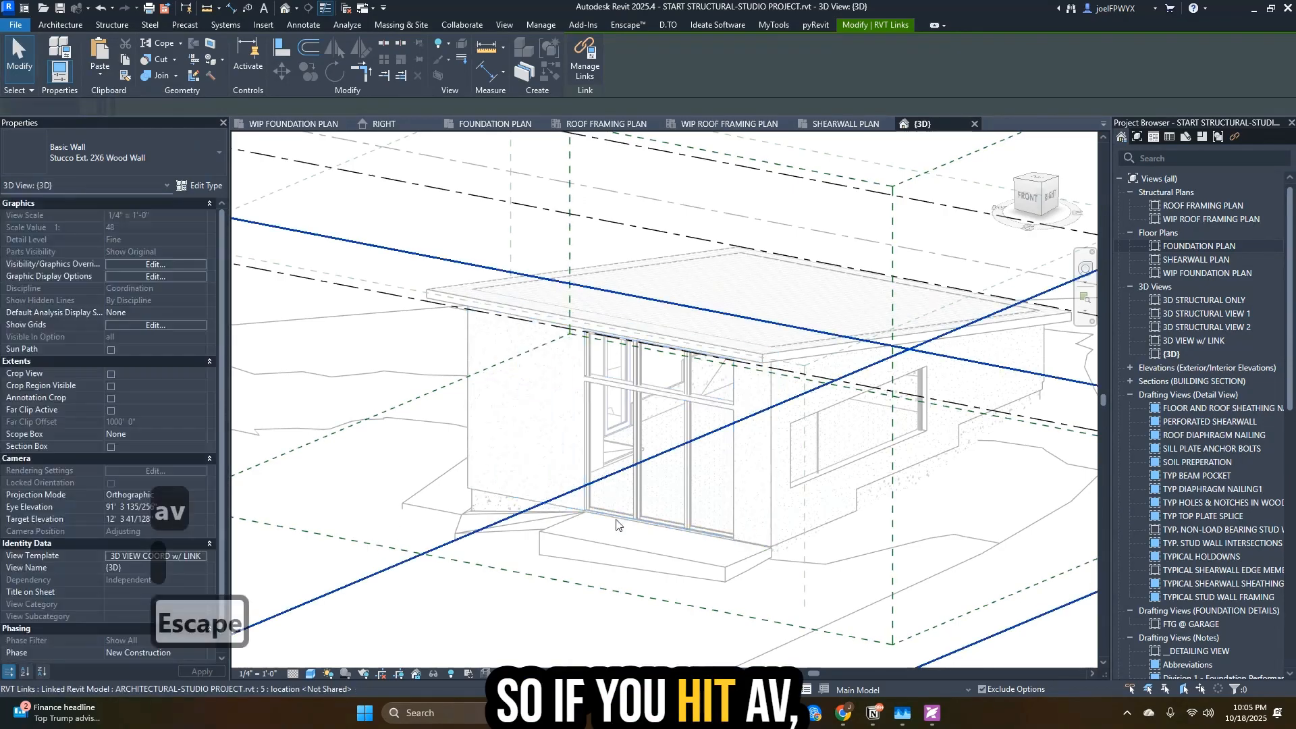
- Copy the linked model's front Stucco Ext. 2X6 Wood Wall into the structural model, pasted aligned to the same place
key("Tab")
key("Tab")
key("Tab")
key("Tab")
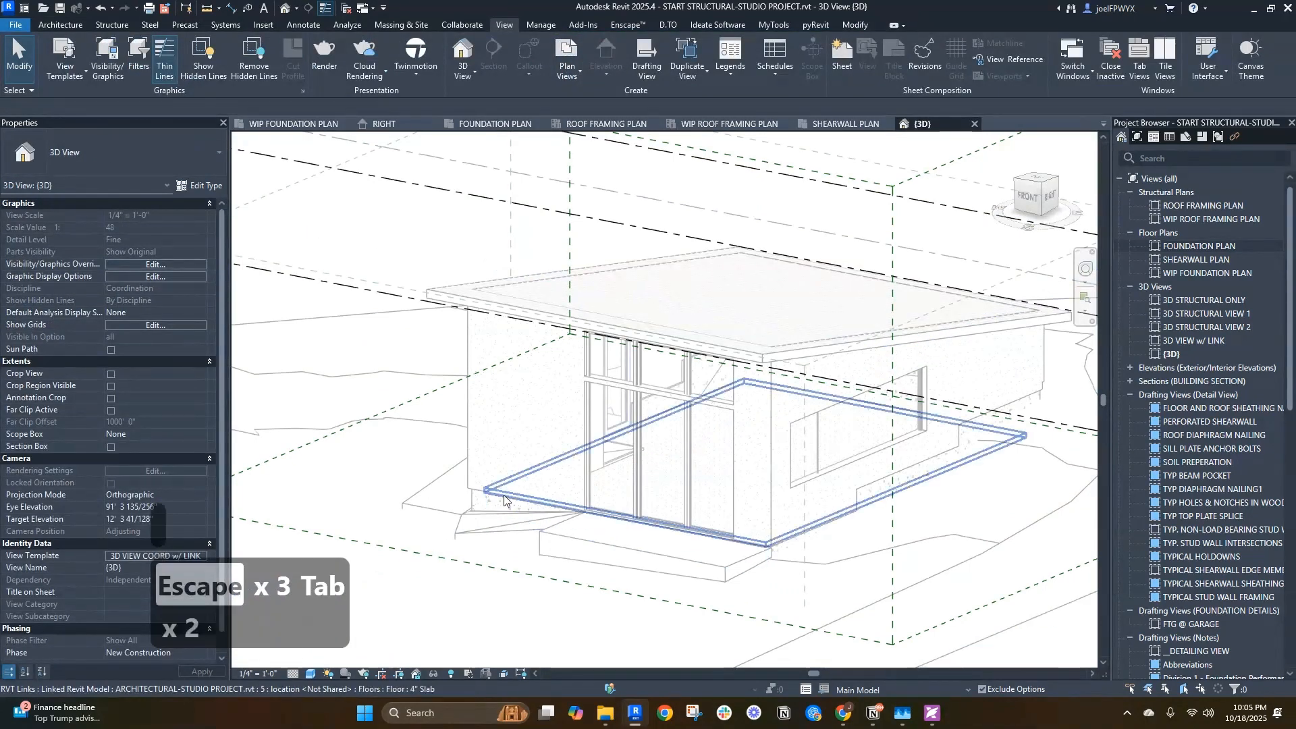
key("Escape")
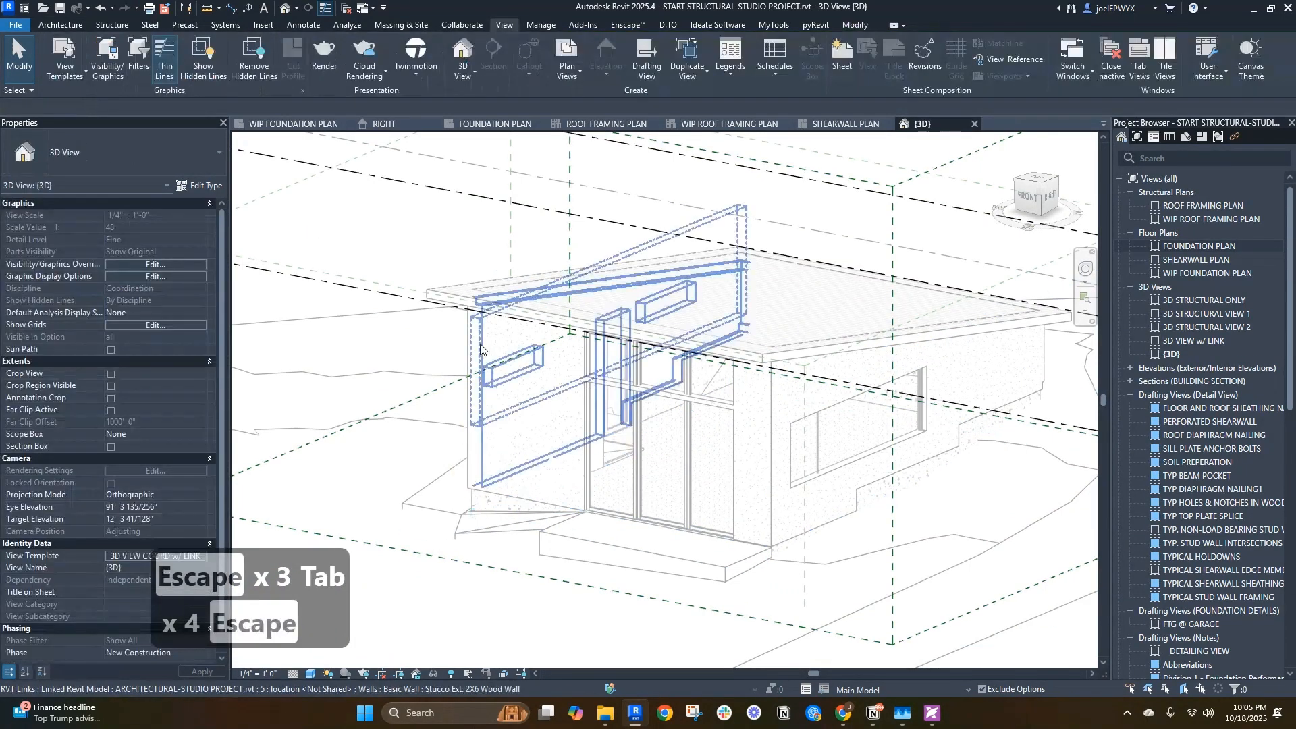
left_click(470, 347)
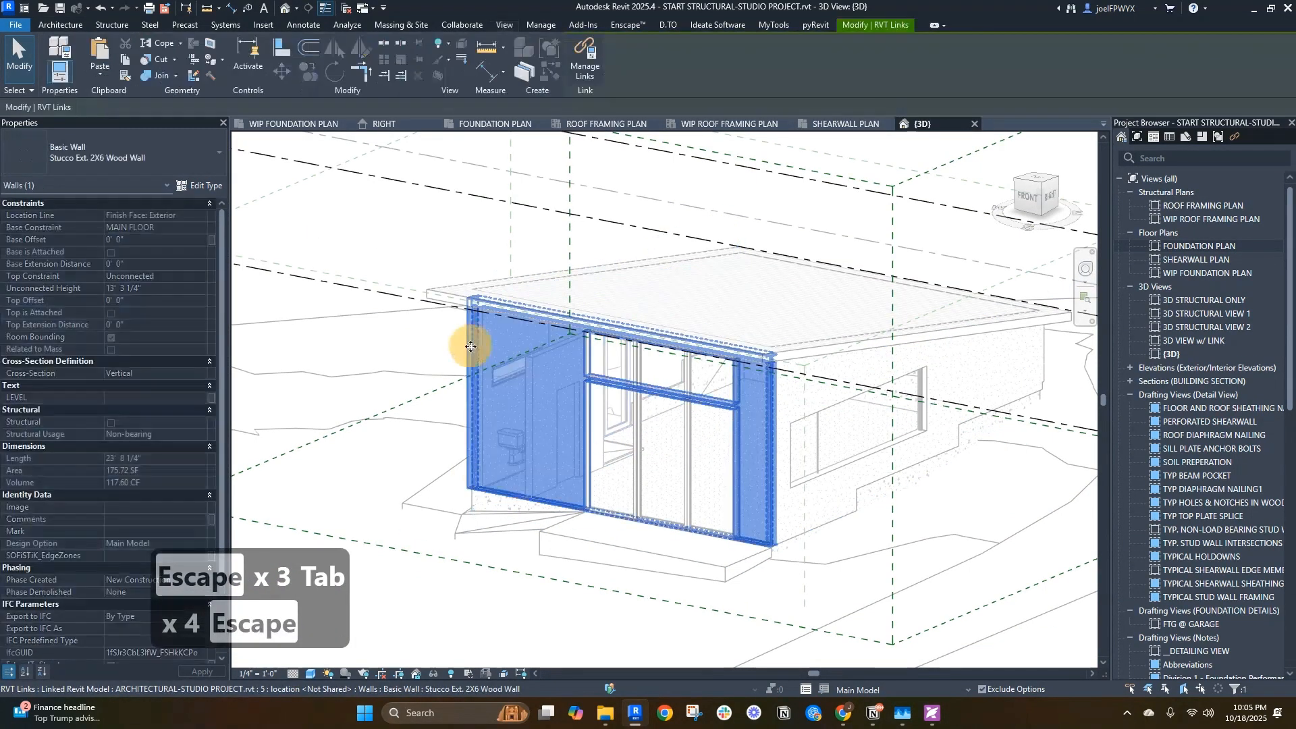
left_click(124, 60)
left_click(100, 73)
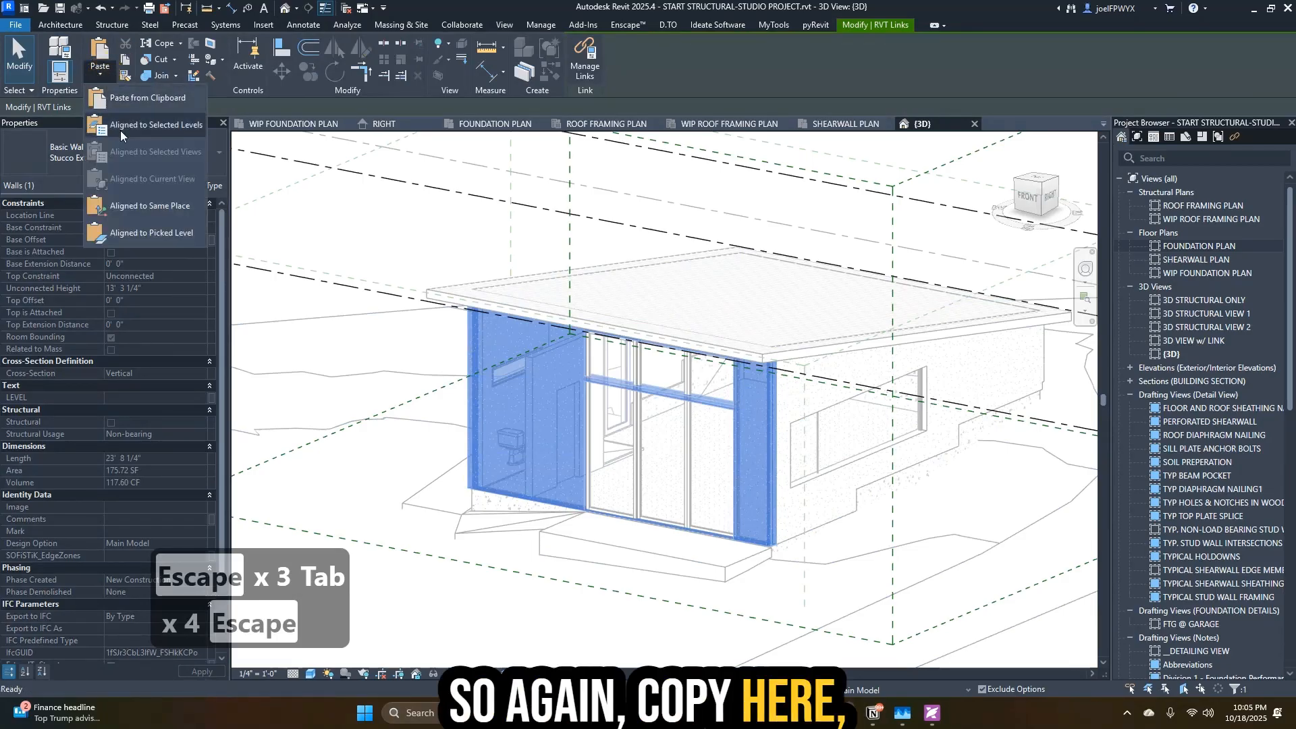
left_click(156, 212)
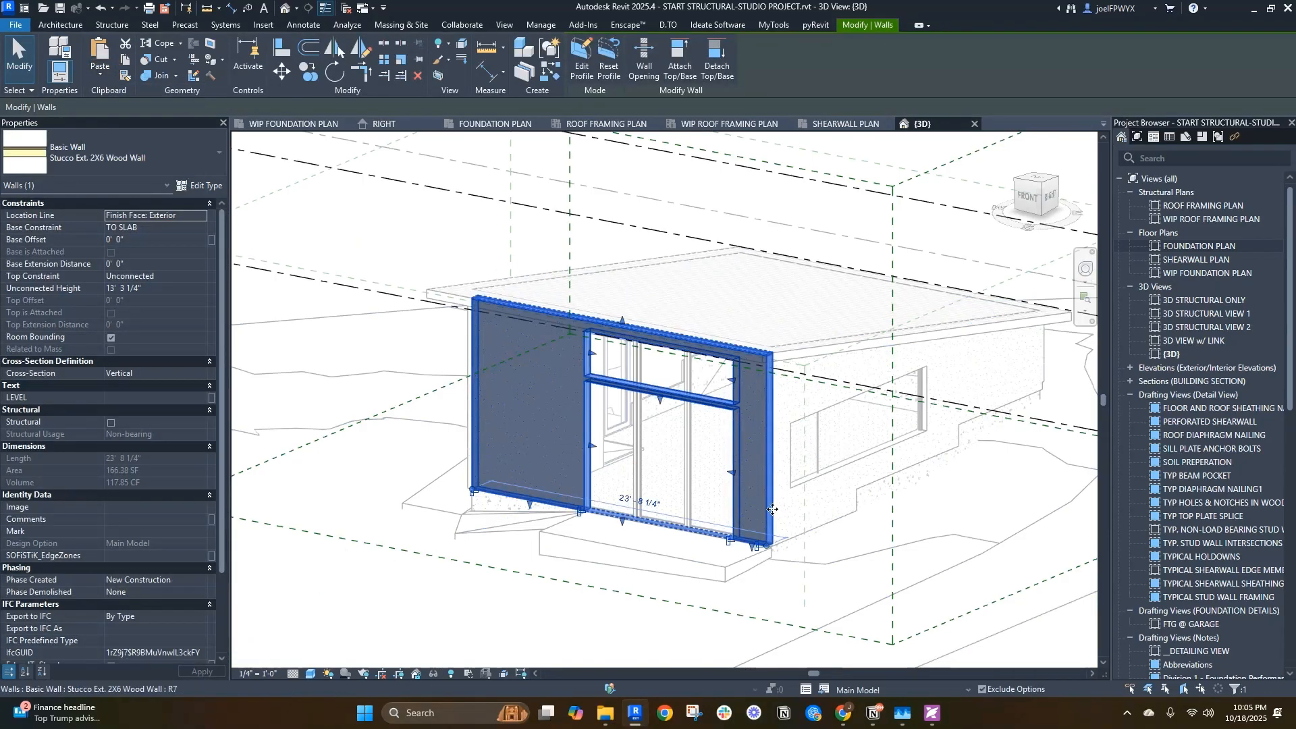
- Inspect the pasted front wall from several angles and review the wall types available for it
middle_click_drag(908, 510, 878, 512, "shift")
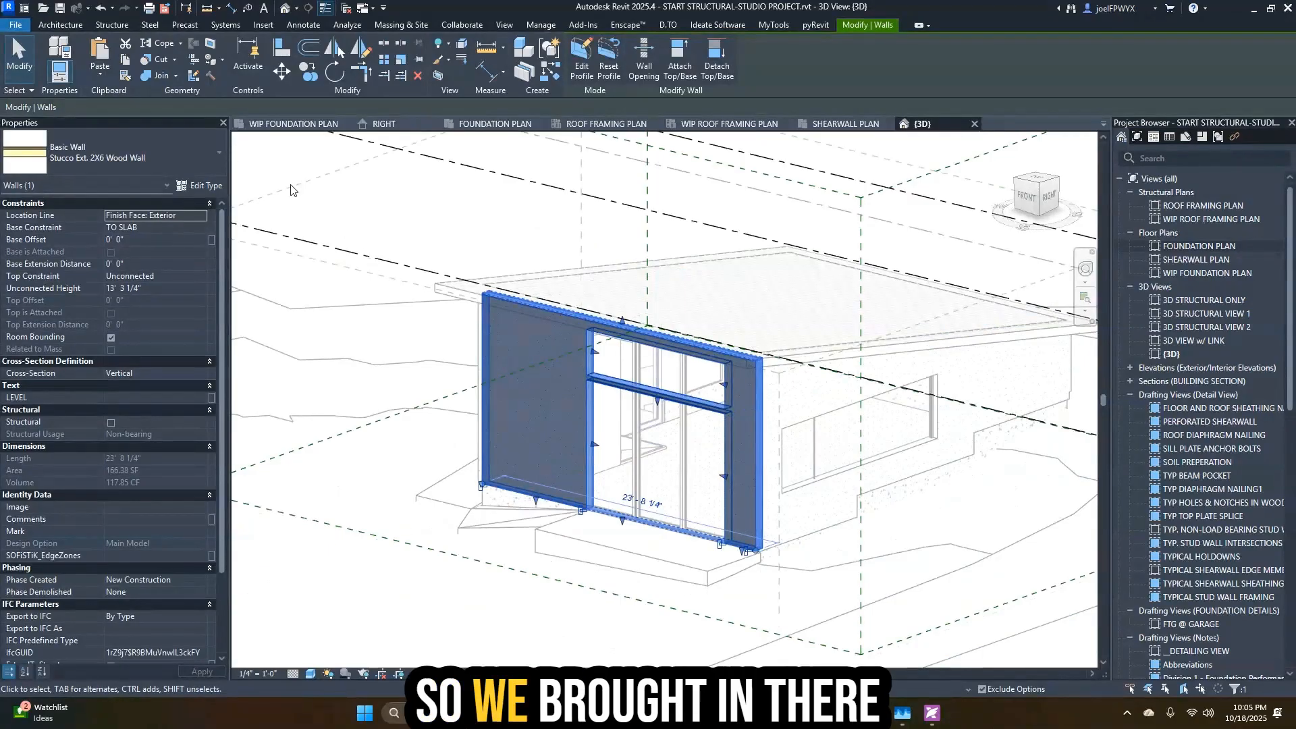
middle_click_drag(733, 451, 718, 499, "shift")
key("Escape")
key("Escape")
left_click(764, 430)
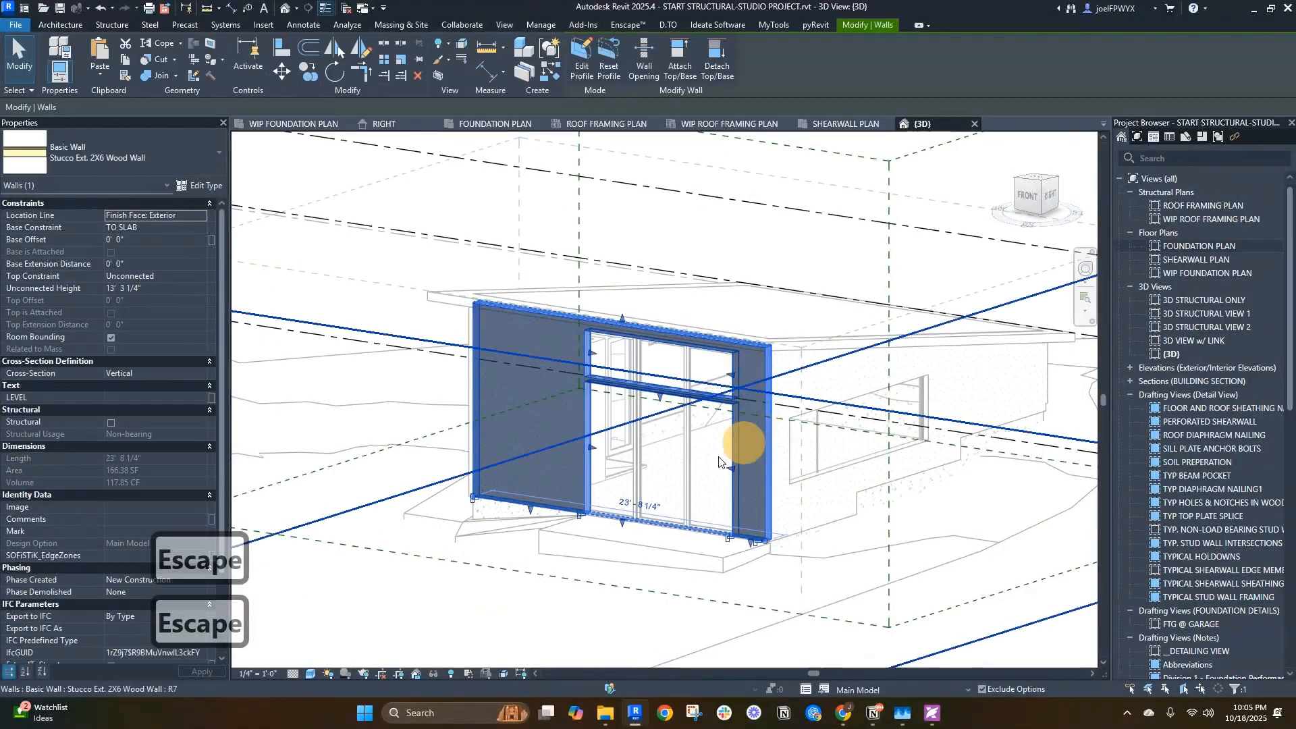
left_click(163, 156)
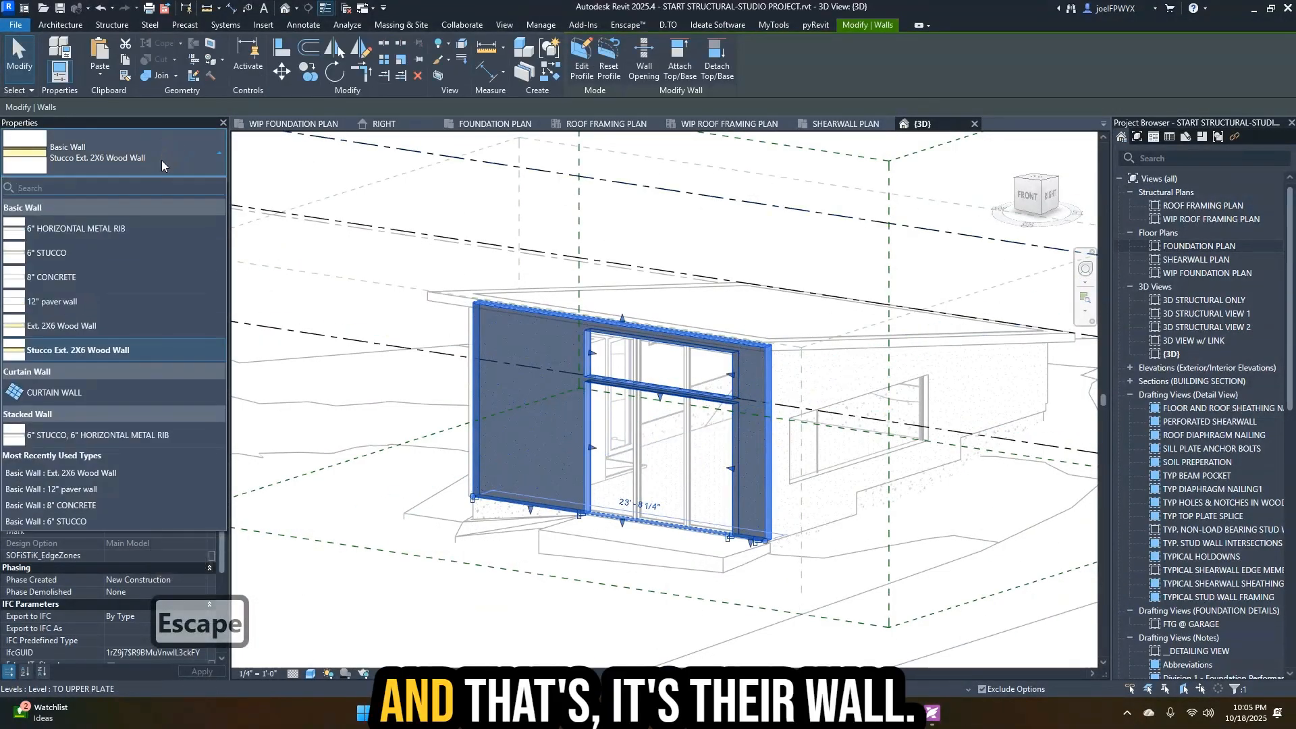
key("Escape")
key("Escape")
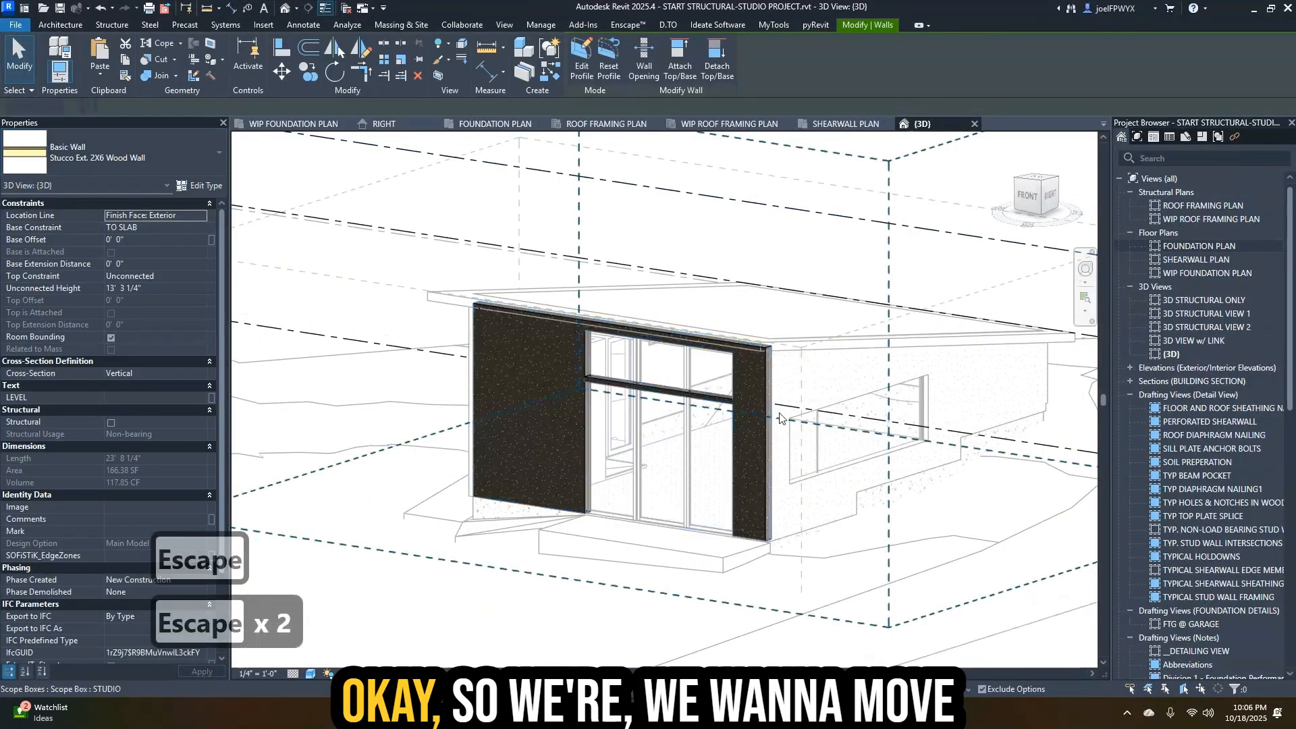
- Copy the linked model's remaining three exterior walls, right, back and left, and paste them aligned to the same place
middle_click_drag(838, 508, 625, 497, "shift")
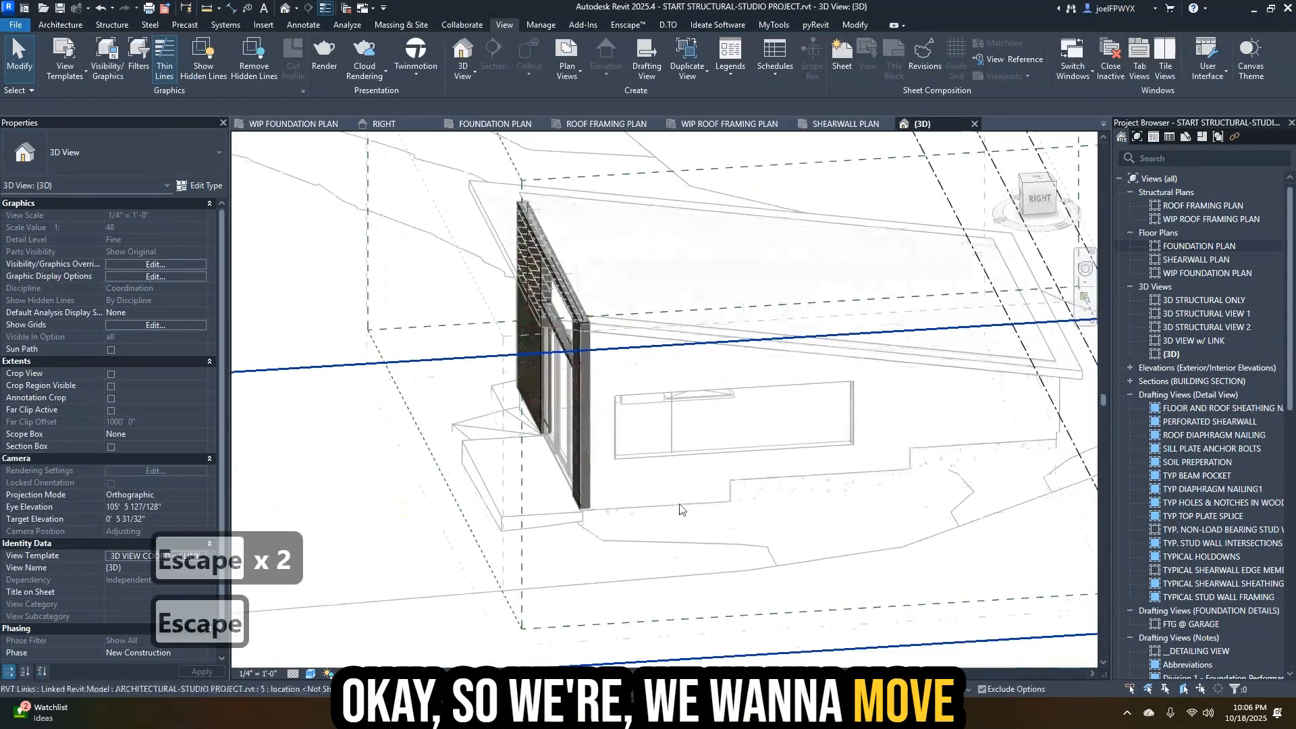
key("Escape")
key("Tab")
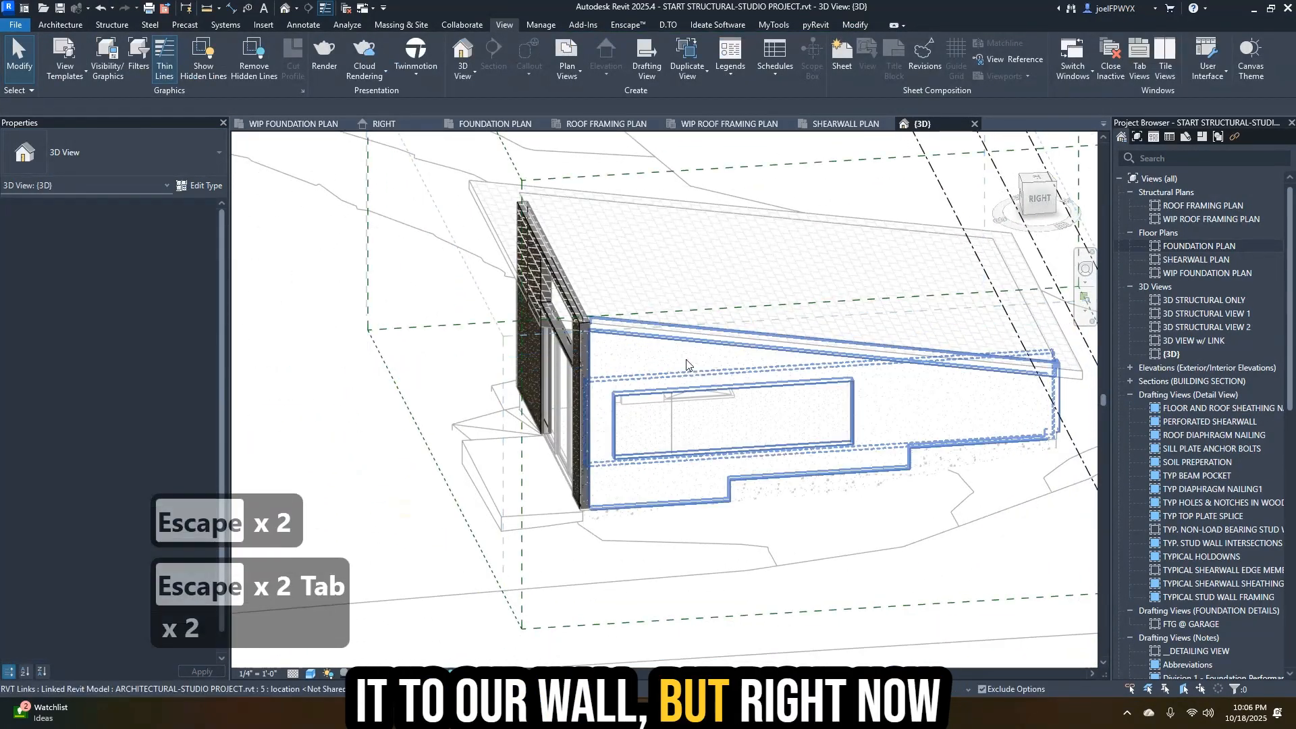
left_click(687, 365)
middle_click_drag(686, 365, 809, 446, "shift")
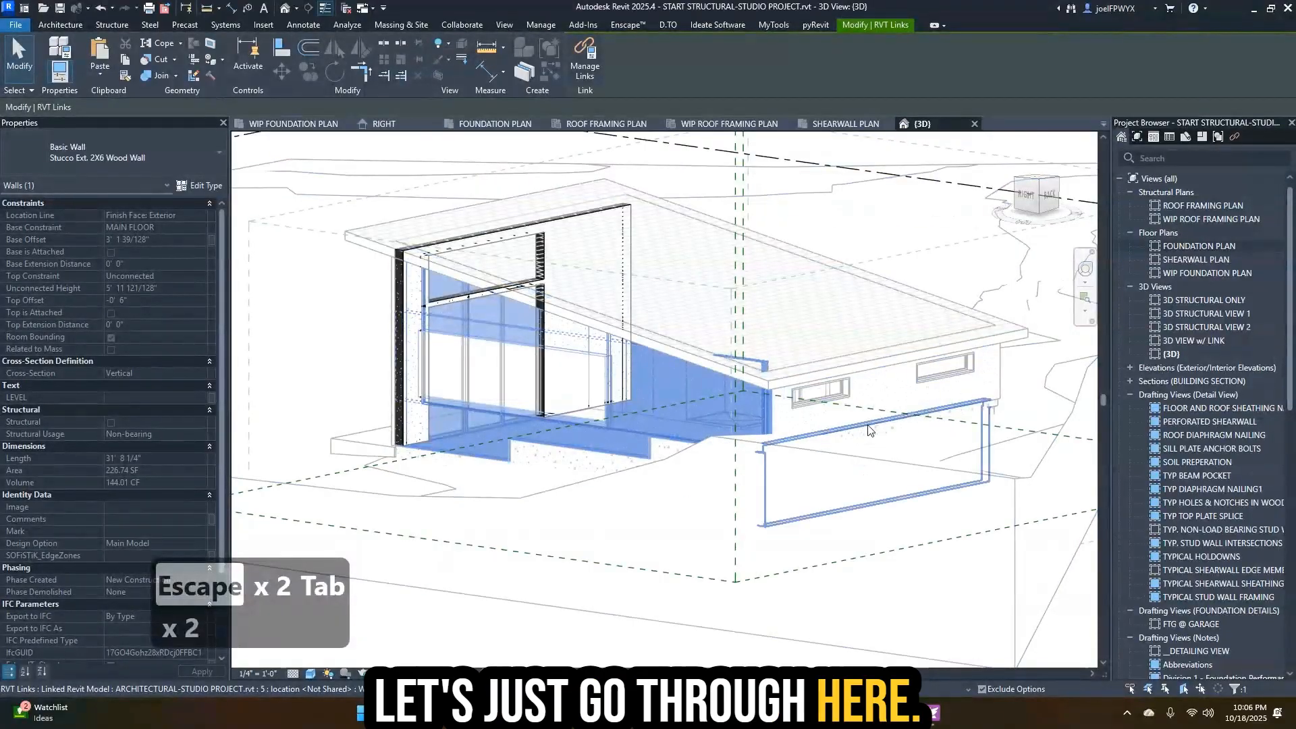
key("Tab")
key("Tab")
key("Tab")
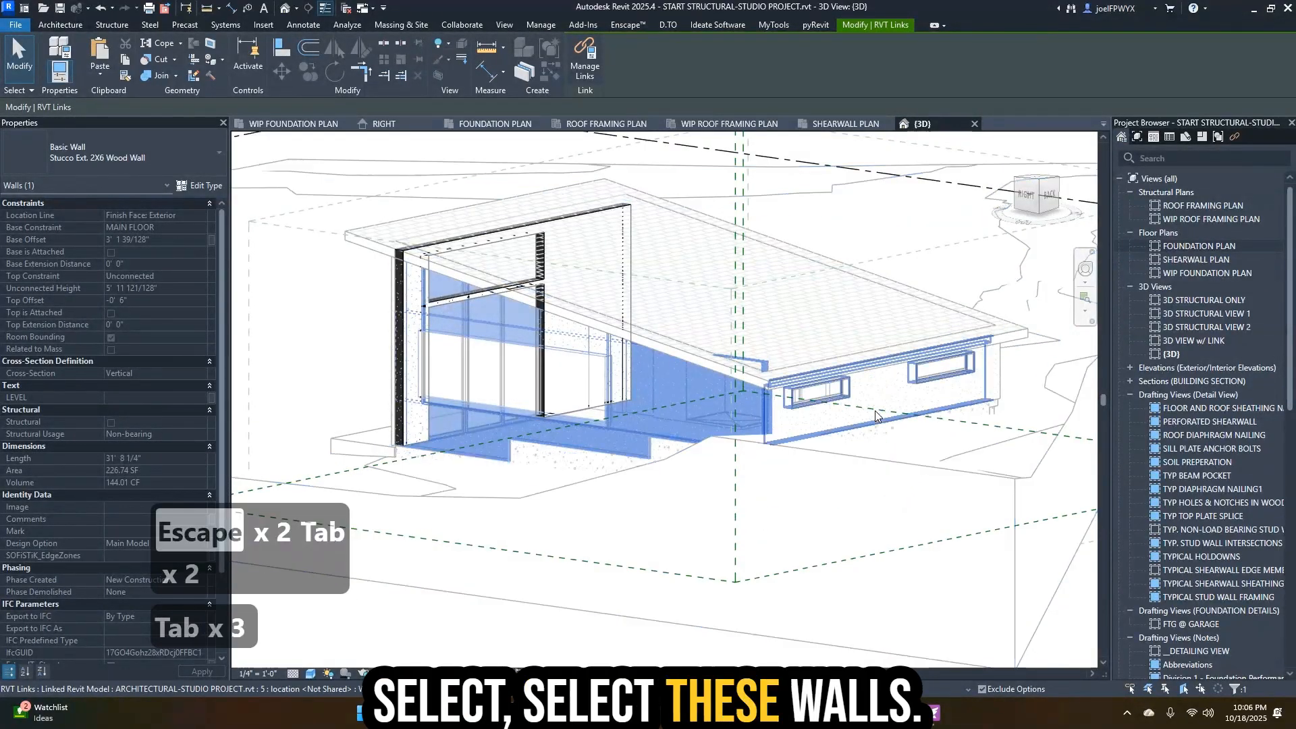
left_click(874, 411)
middle_click_drag(875, 410, 715, 432, "shift")
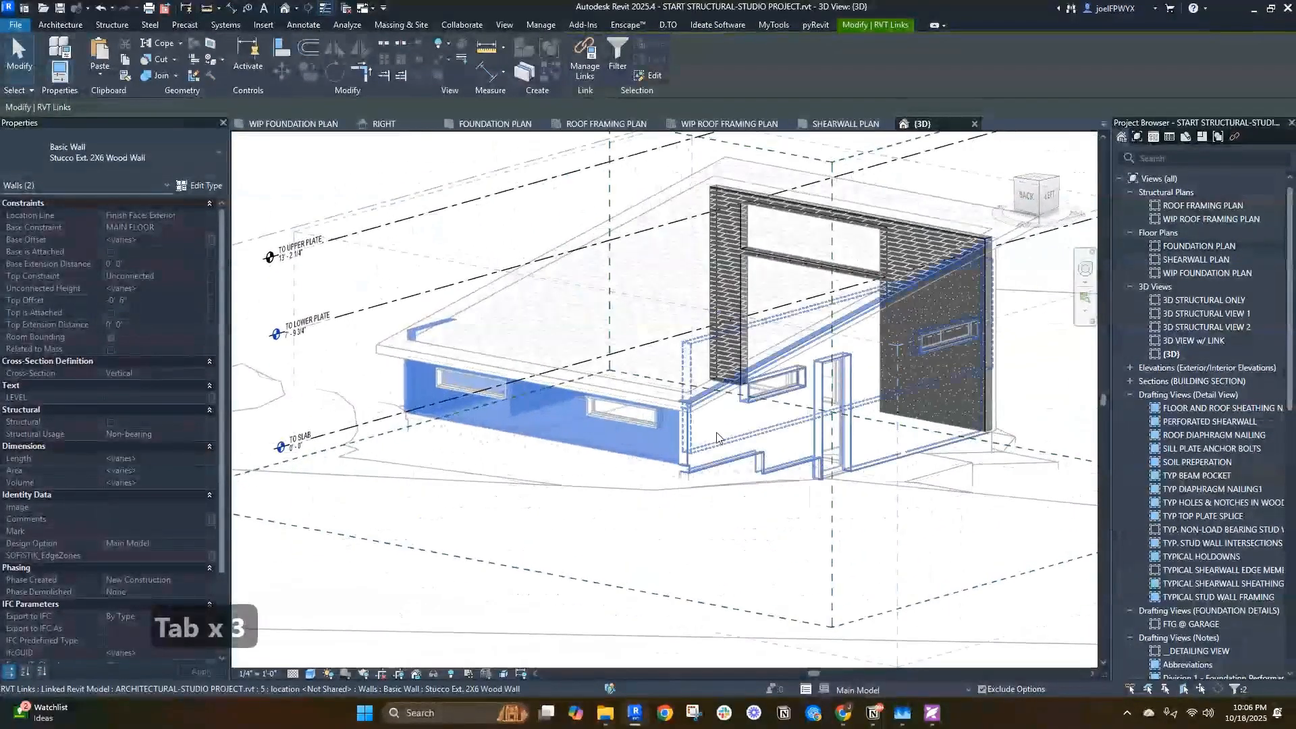
left_click(747, 426, "ctrl")
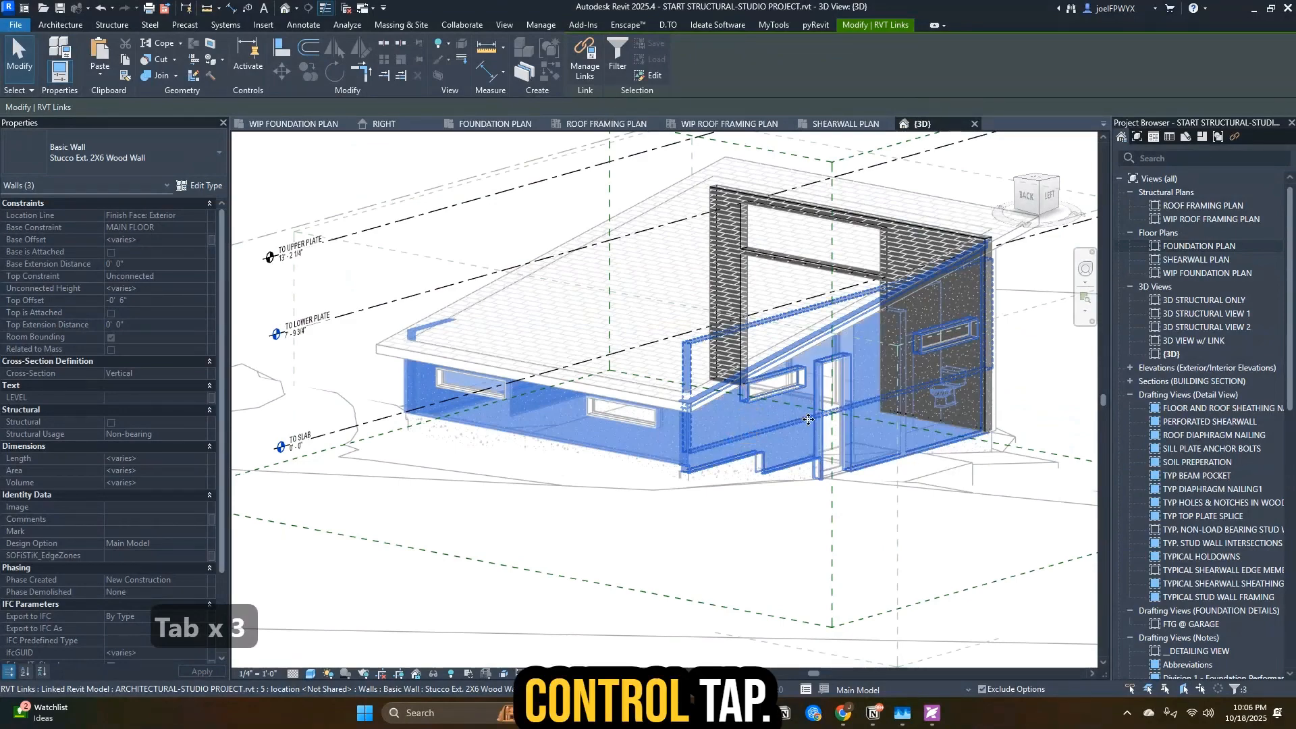
middle_click_drag(746, 427, 351, 196, "shift")
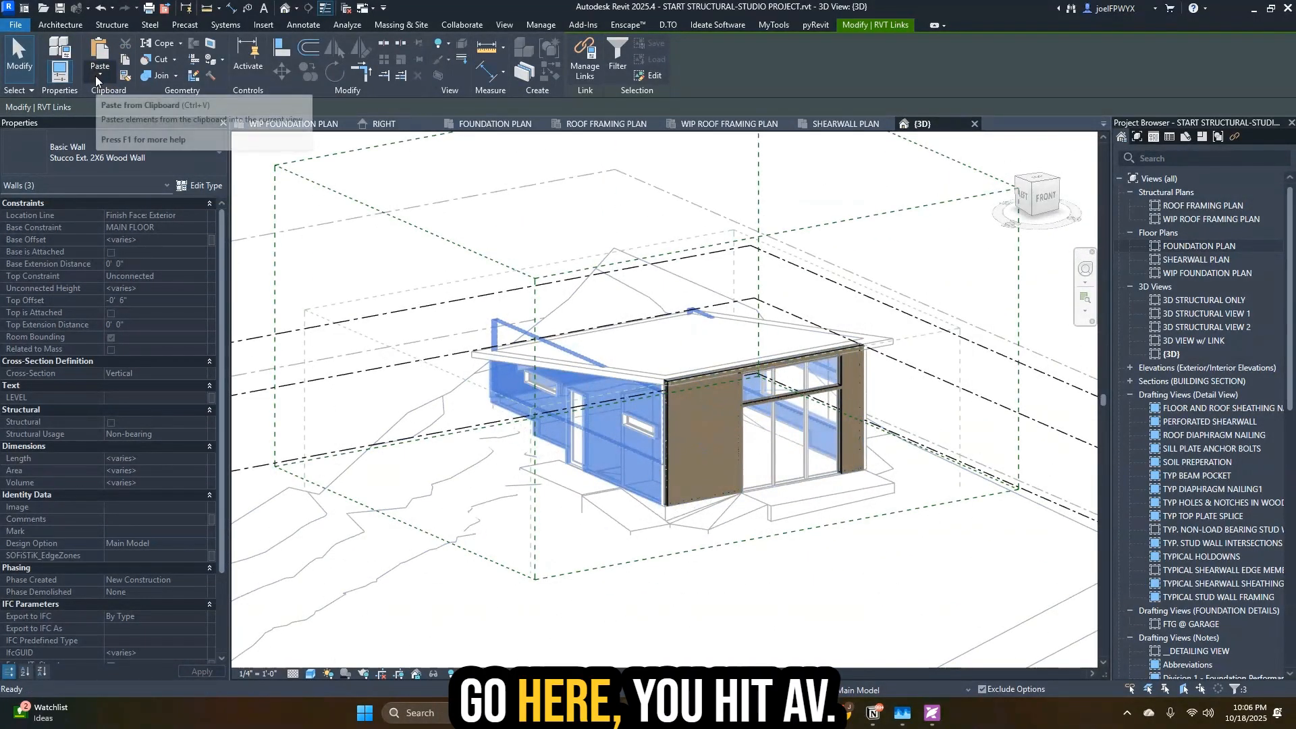
key("a")
key("v")
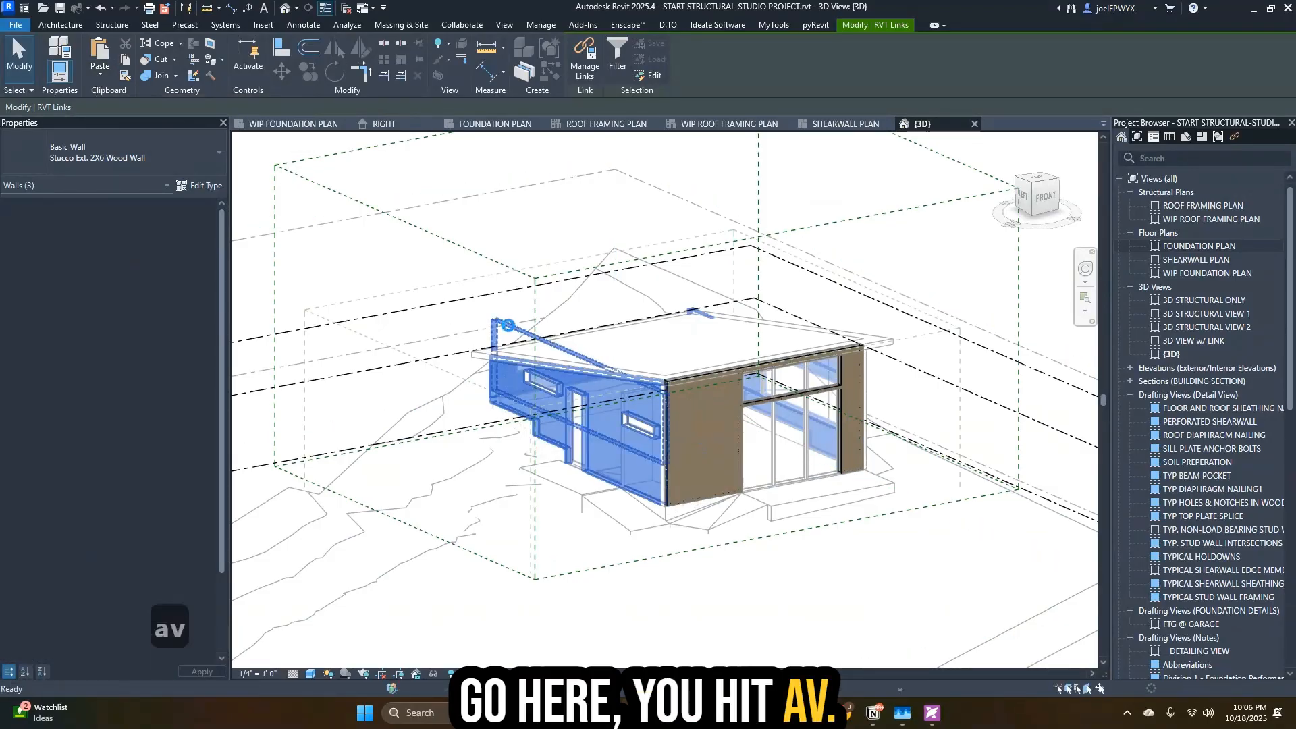
- Select the connected chain of pasted exterior walls around the studio
middle_click_drag(733, 422, 564, 545, "shift")
scroll(714, 457, "up", 2)
middle_click_drag(714, 457, 743, 550)
scroll(732, 561, "up", 2)
key("Escape")
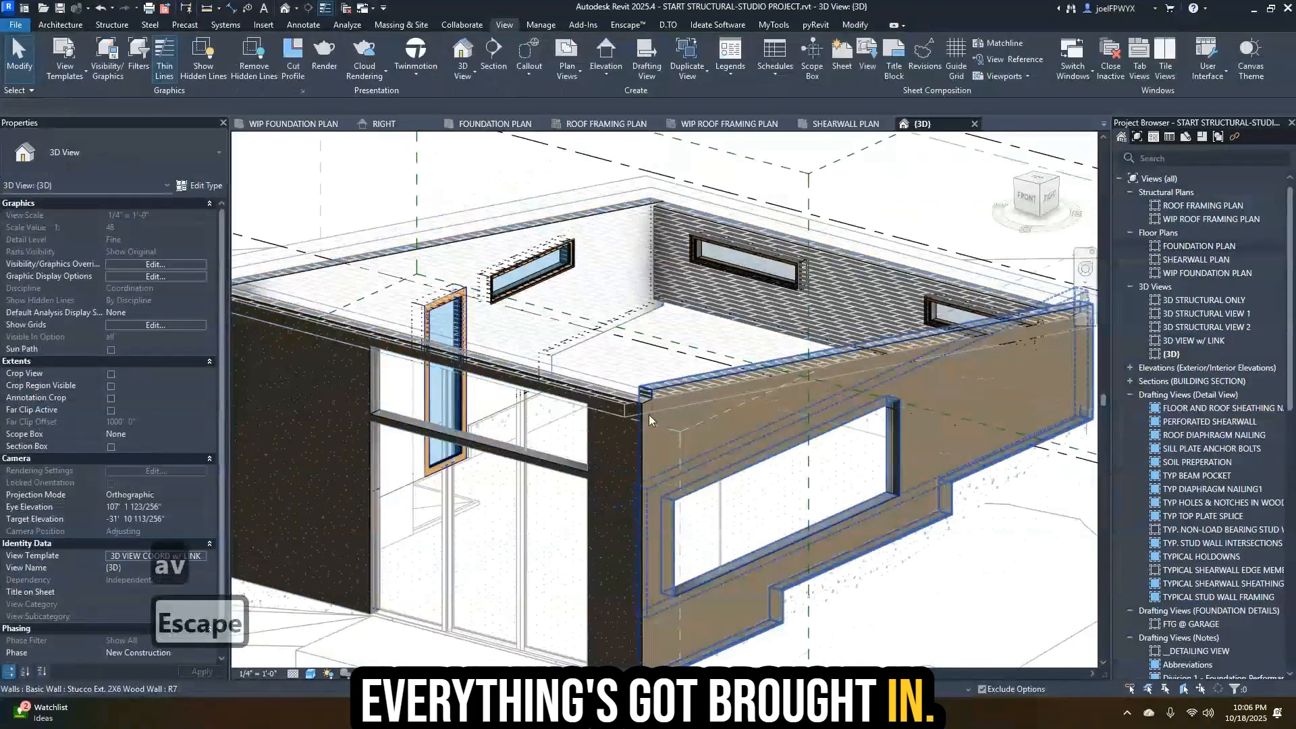
key("Escape")
key("Tab")
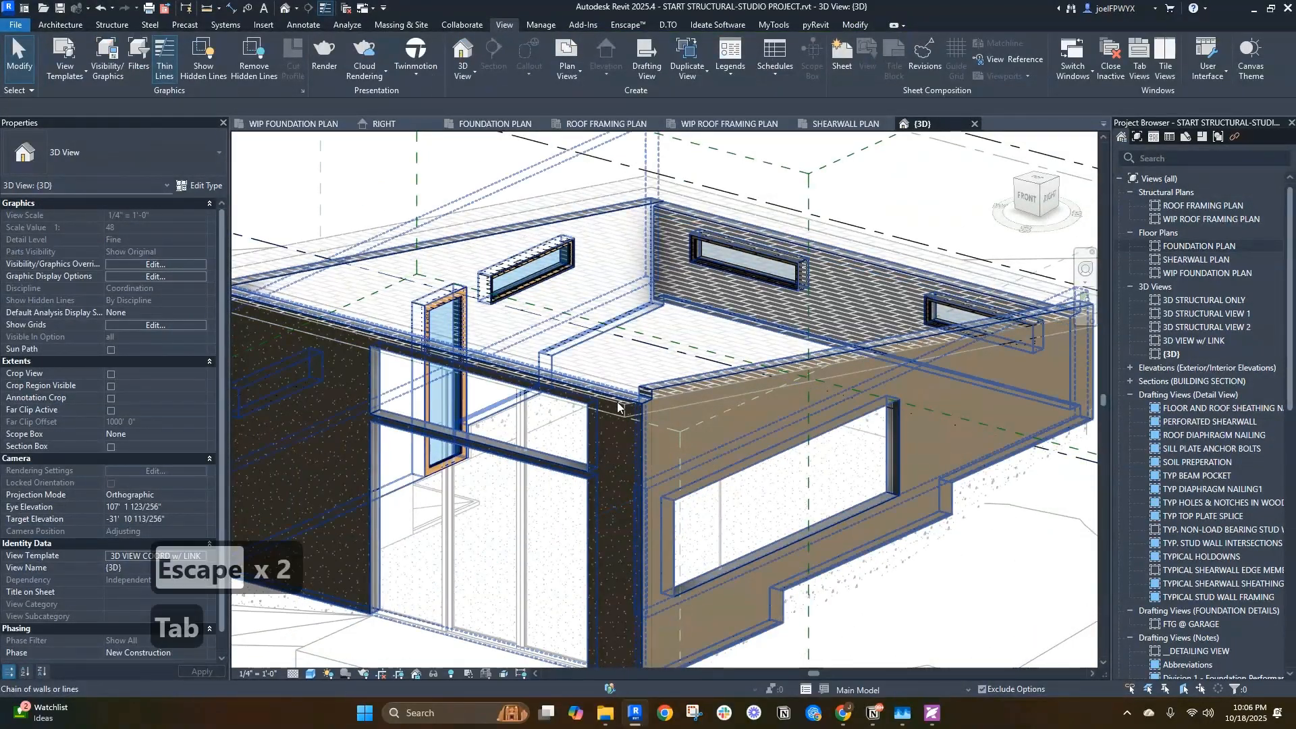
- Copy the linked model's 6" roof into the structural project, pasted aligned to the same place
key("Tab")
key("Tab")
left_click(618, 405)
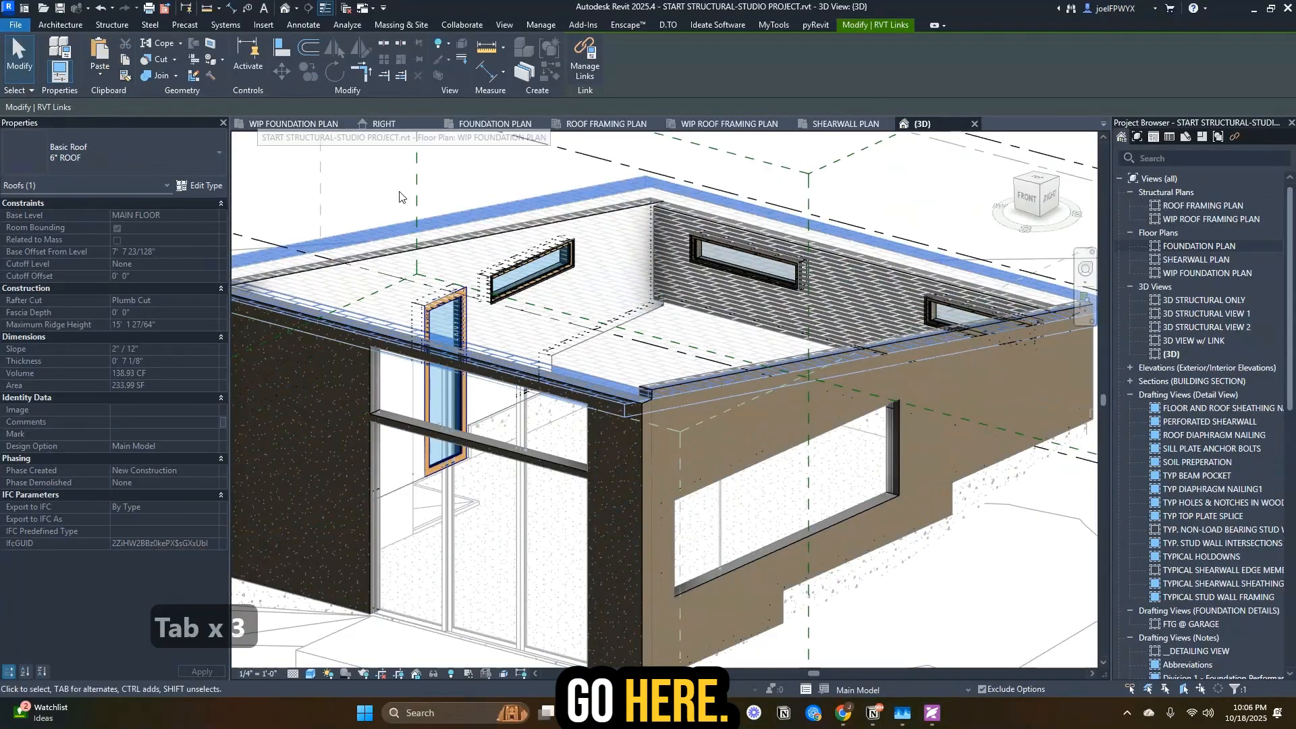
key("a")
key("v")
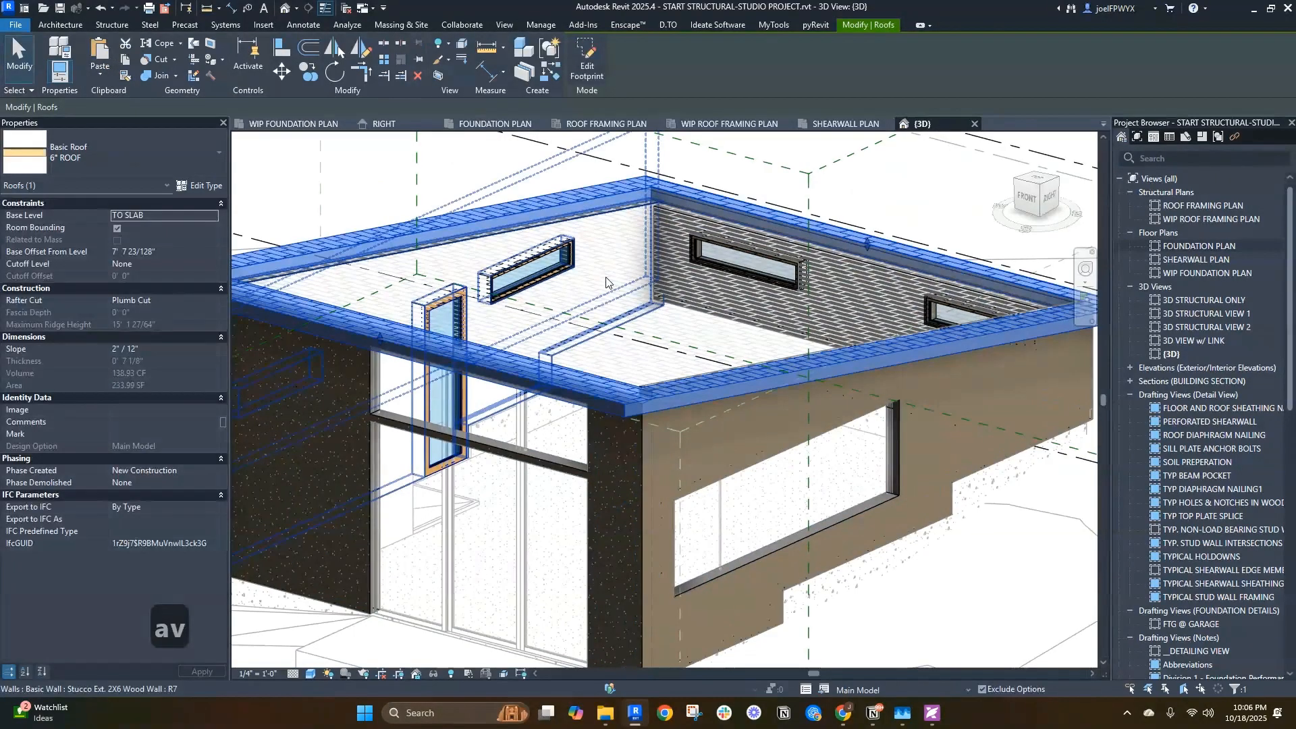
key("Escape")
middle_click_drag(634, 354, 672, 555, "shift")
key("Escape")
key("Escape")
key("Escape")
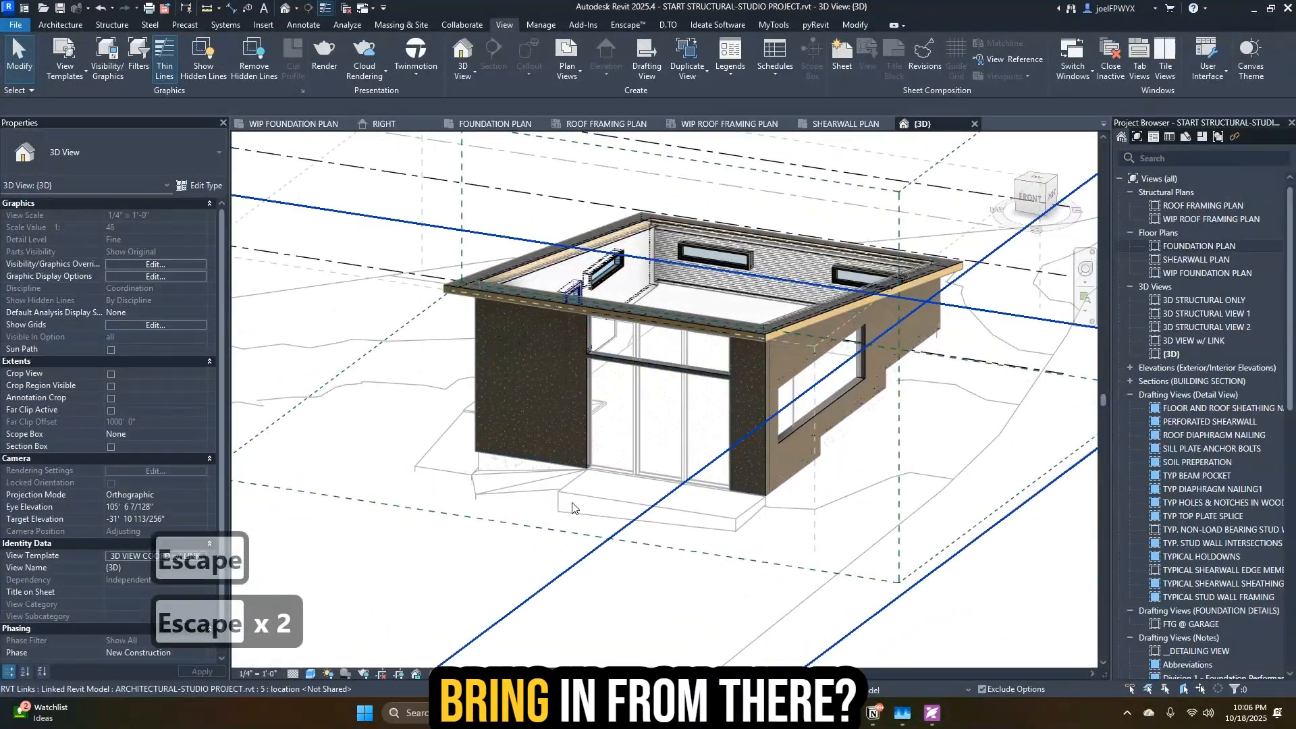
- Copy the four linked 24" exterior floor slabs and the linked toposolid into the project at the same place, accepting the duplicate types
key("Tab")
left_click(487, 478)
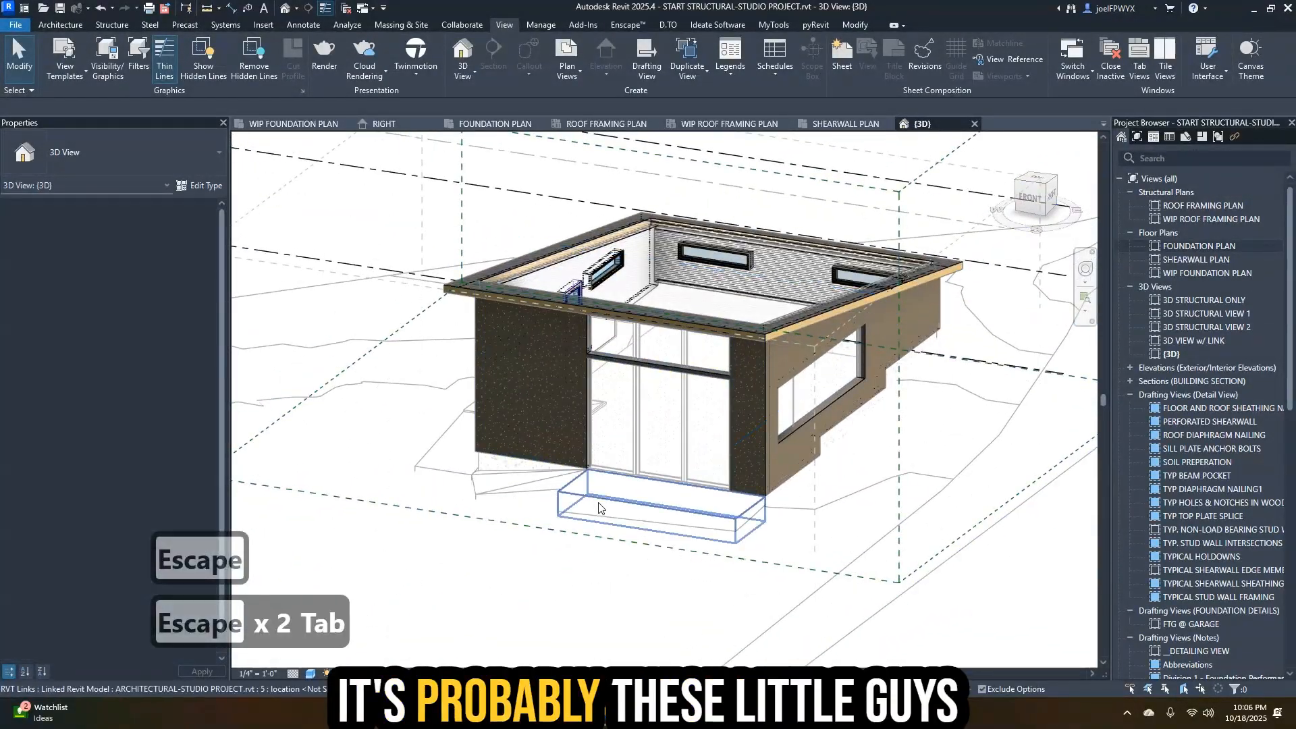
left_click(503, 492, "ctrl")
left_click(453, 469, "ctrl")
middle_click_drag(455, 467, 617, 530, "shift")
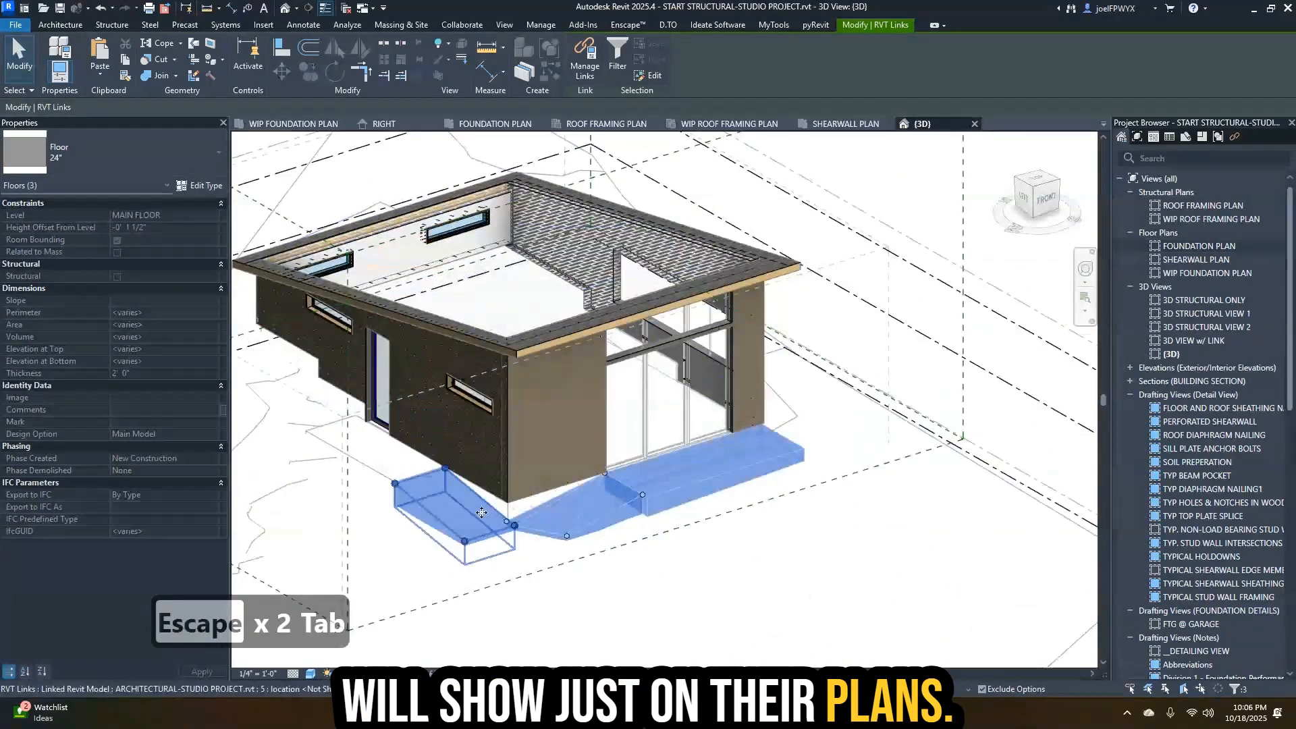
left_click(383, 472, "ctrl")
middle_click_drag(383, 473, 695, 613, "shift")
scroll(659, 564, "down", 3)
key("Tab")
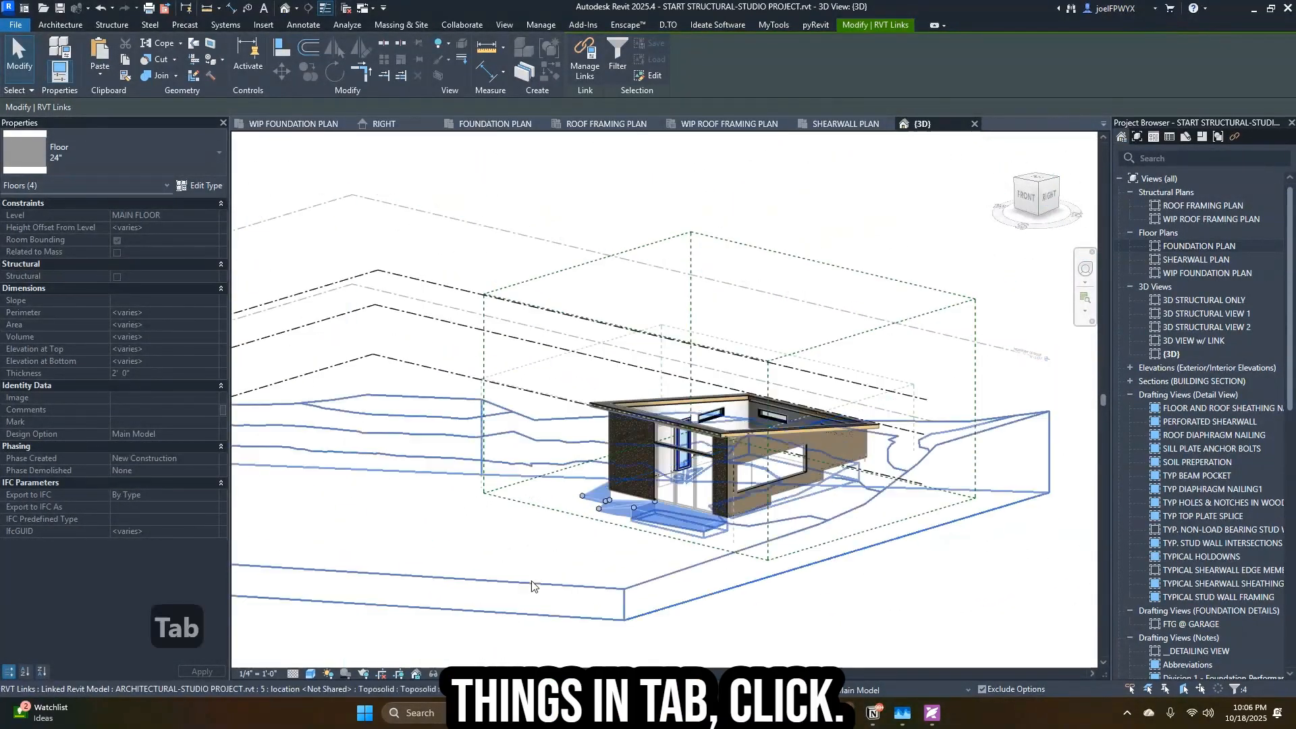
left_click(534, 585, "ctrl")
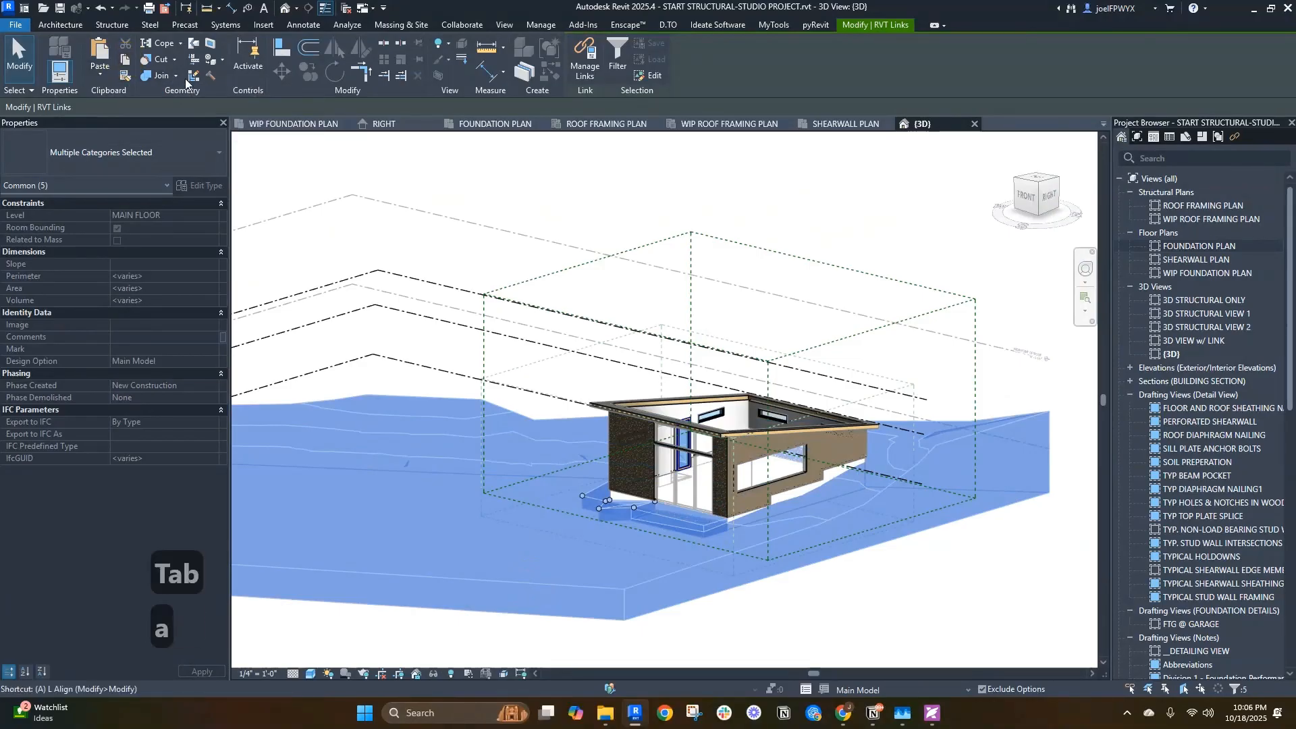
key("v")
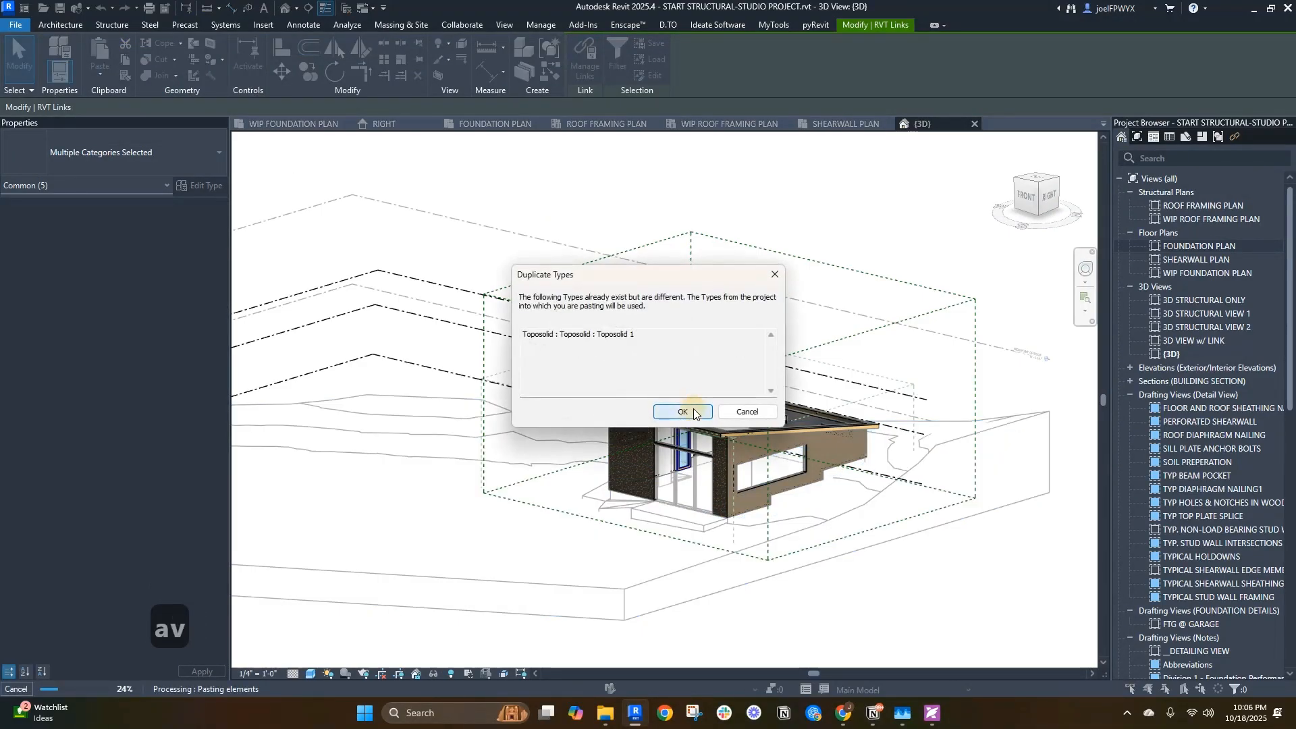
left_click(693, 410)
left_click(926, 590)
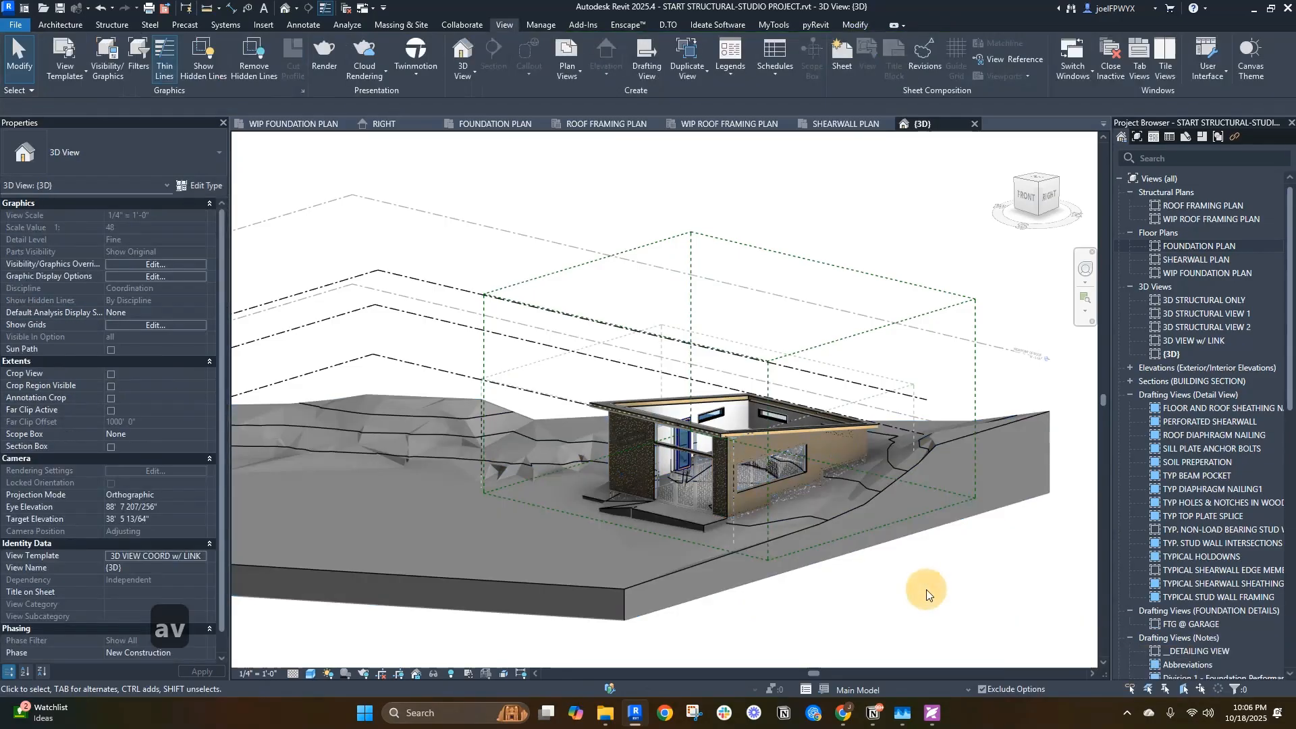
- Examine the pasted terrain and slabs around the building and the foundation walls along the window side
middle_click_drag(900, 575, 920, 601, "shift")
scroll(825, 468, "up", 2)
middle_click_drag(825, 468, 735, 569, "shift")
key("Escape")
scroll(714, 461, "up", 3)
key("Escape")
scroll(699, 399, "up", 2)
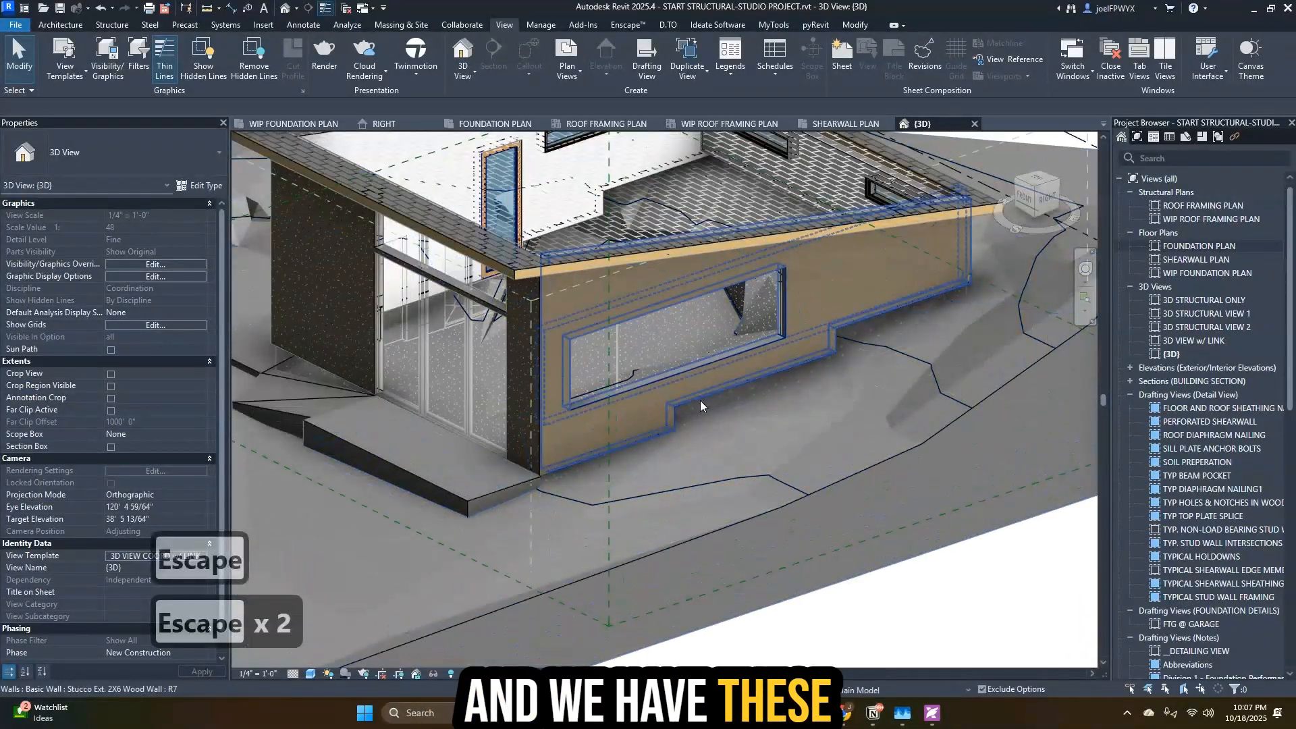
key("Tab")
scroll(712, 442, "down", 4)
key("Escape")
key("Escape")
middle_click_drag(801, 512, 839, 518, "shift")
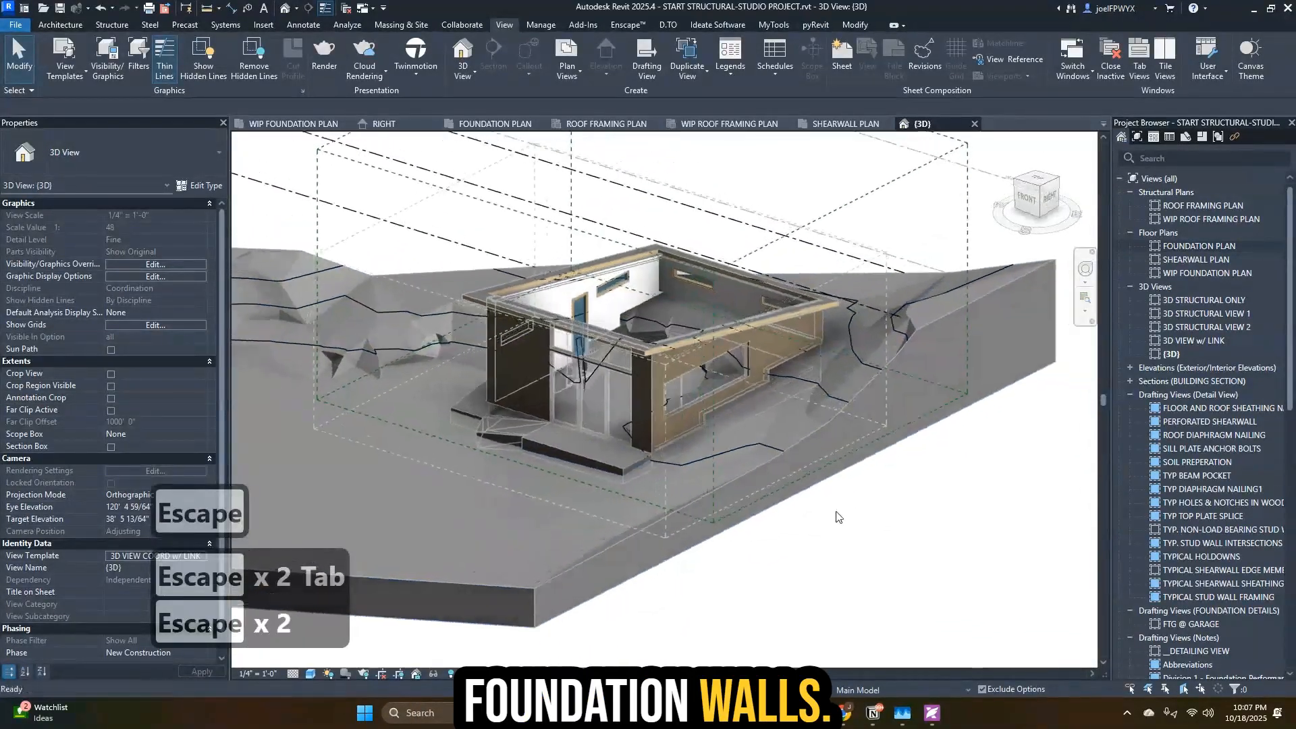
key("Escape")
- Hide both the copied toposolid and the linked model's toposolid in the 3D view
left_click(489, 597)
middle_click_drag(529, 592, 577, 604, "shift")
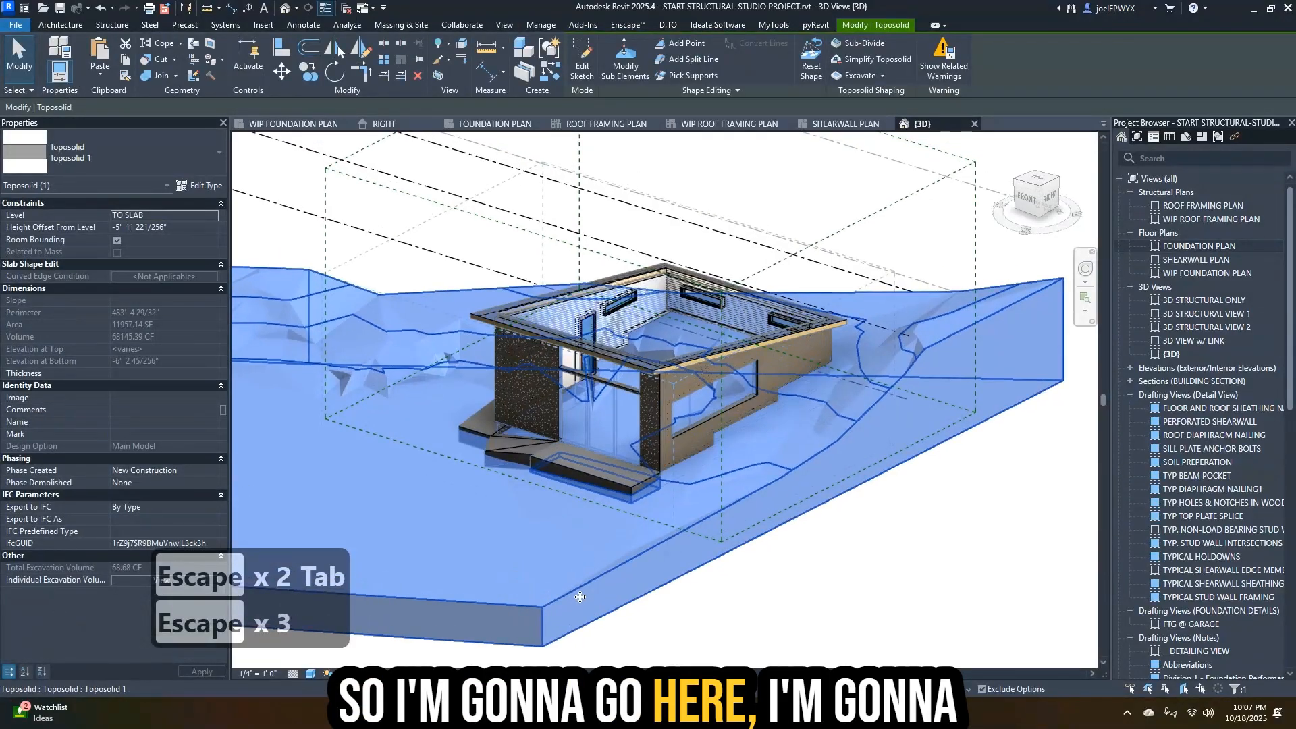
key("h")
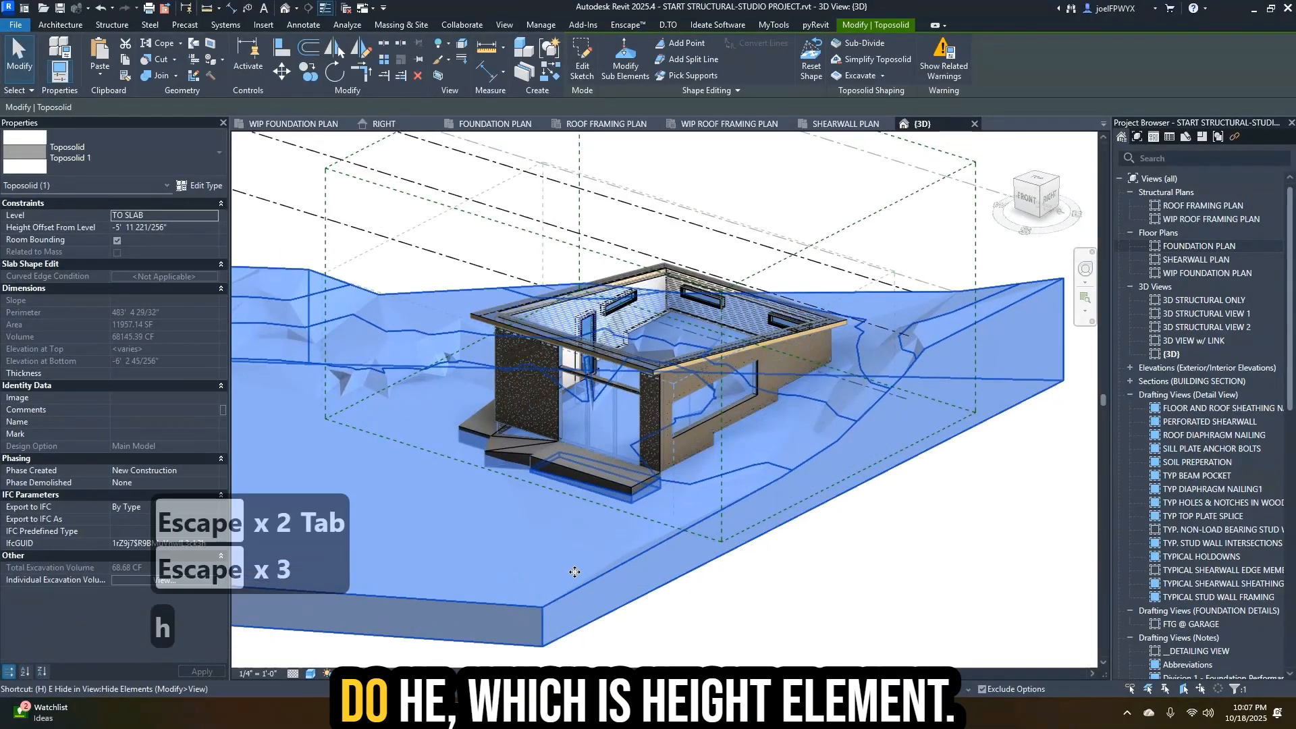
key("e")
key("Escape")
key("Tab")
left_click(606, 581)
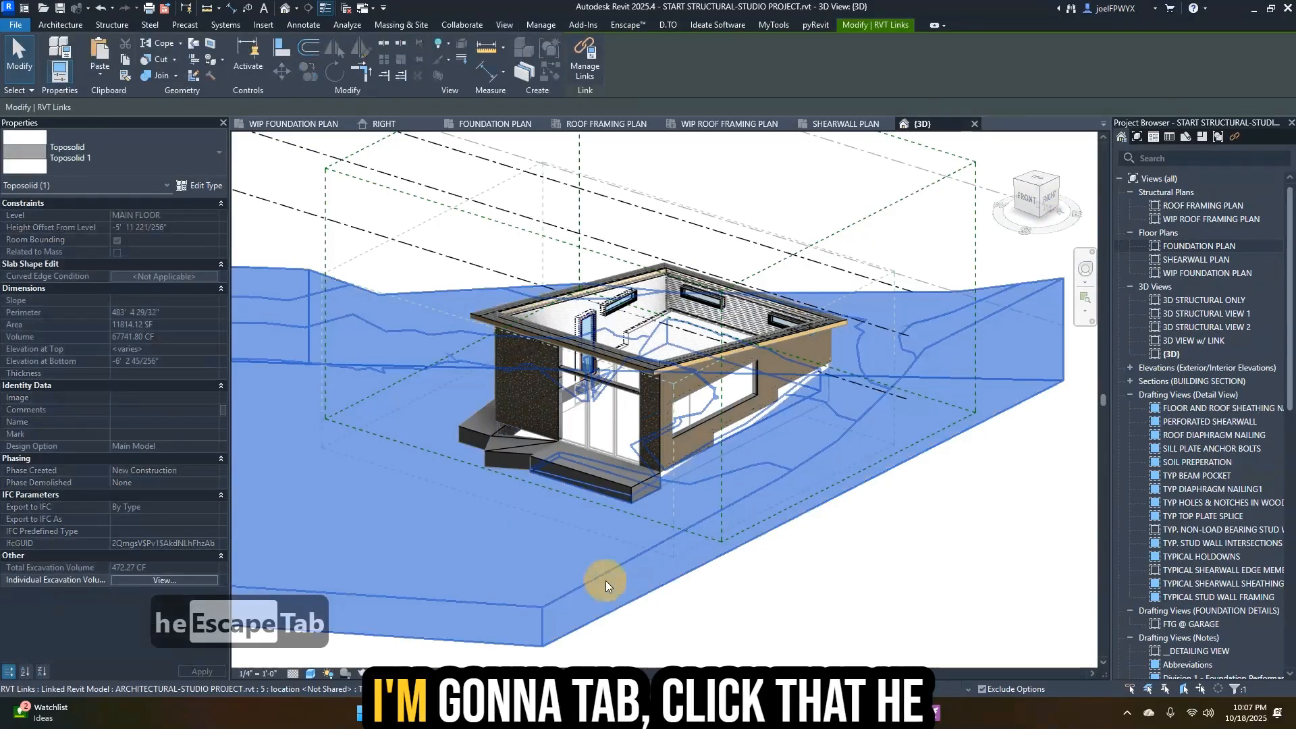
key("h")
key("e")
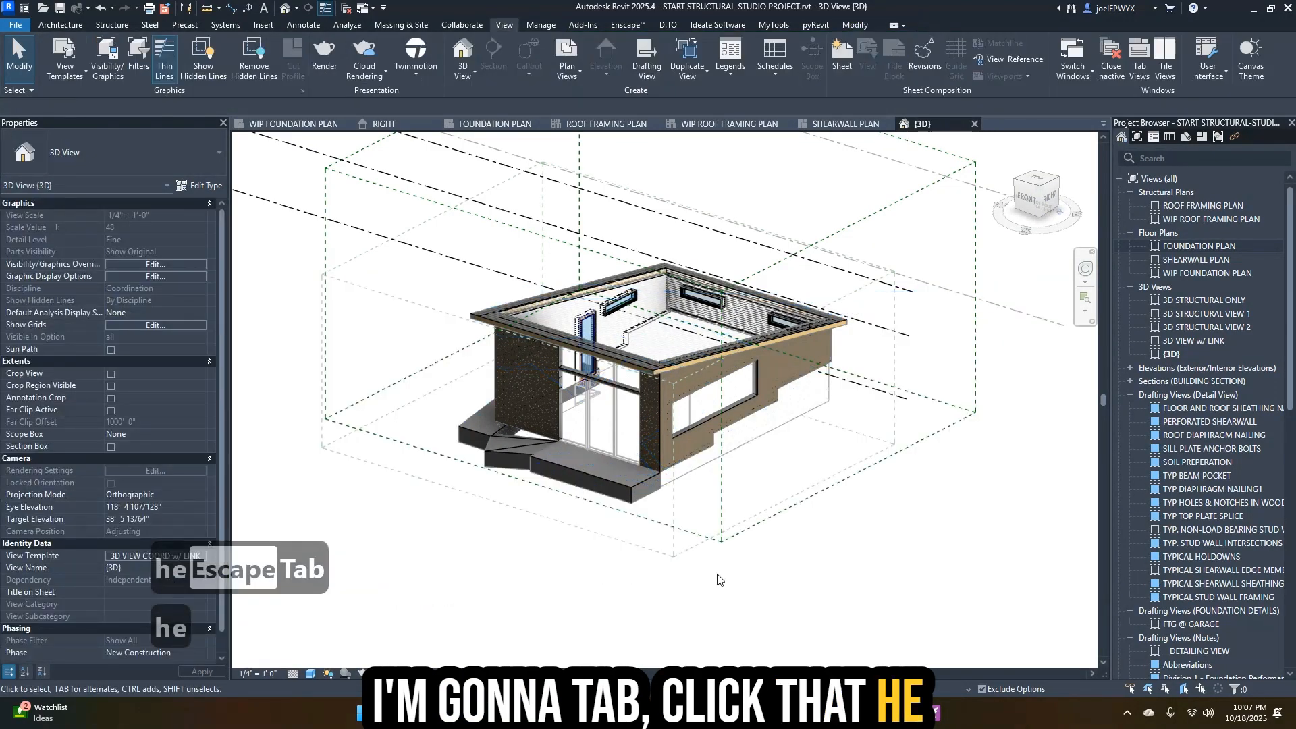
- Select the linked model's three stepped 8" concrete foundation walls below the large window's wall
middle_click_drag(717, 578, 668, 562, "shift")
scroll(751, 418, "up", 2)
key("Escape")
key("Escape")
key("Tab")
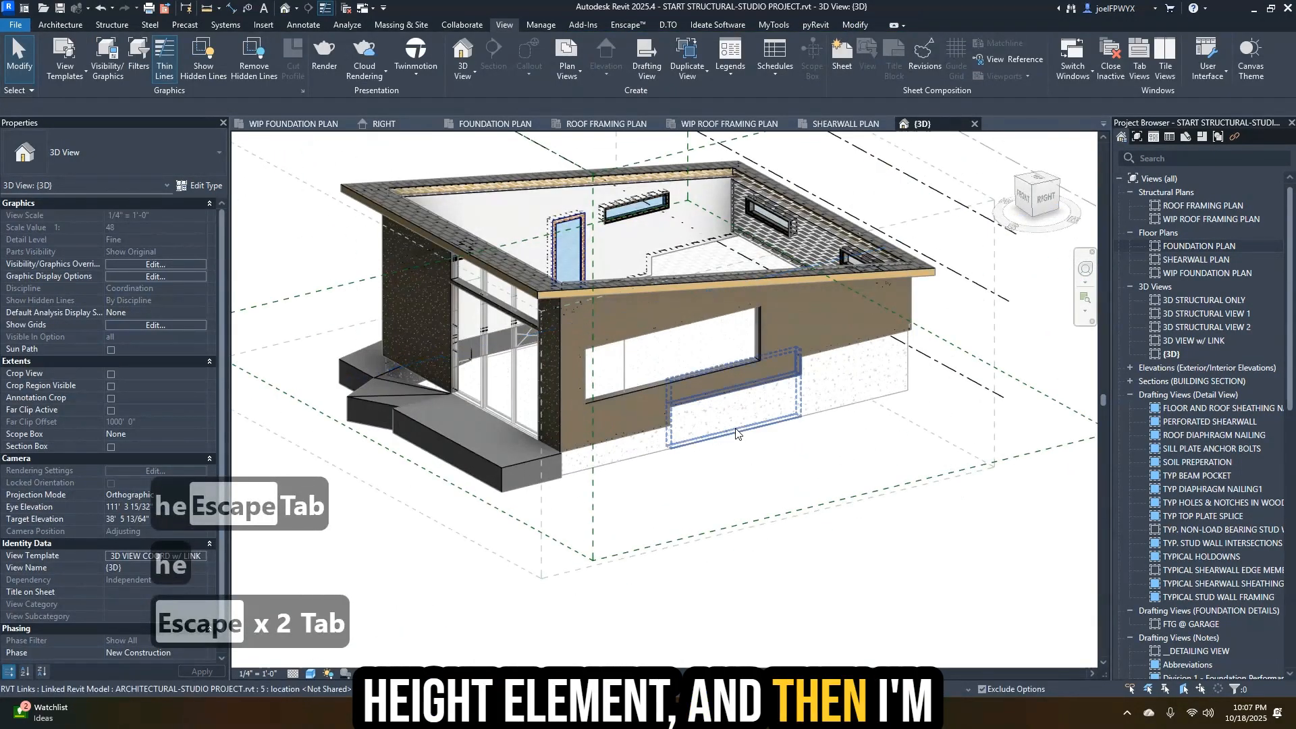
left_click(736, 433)
left_click(611, 454, "ctrl")
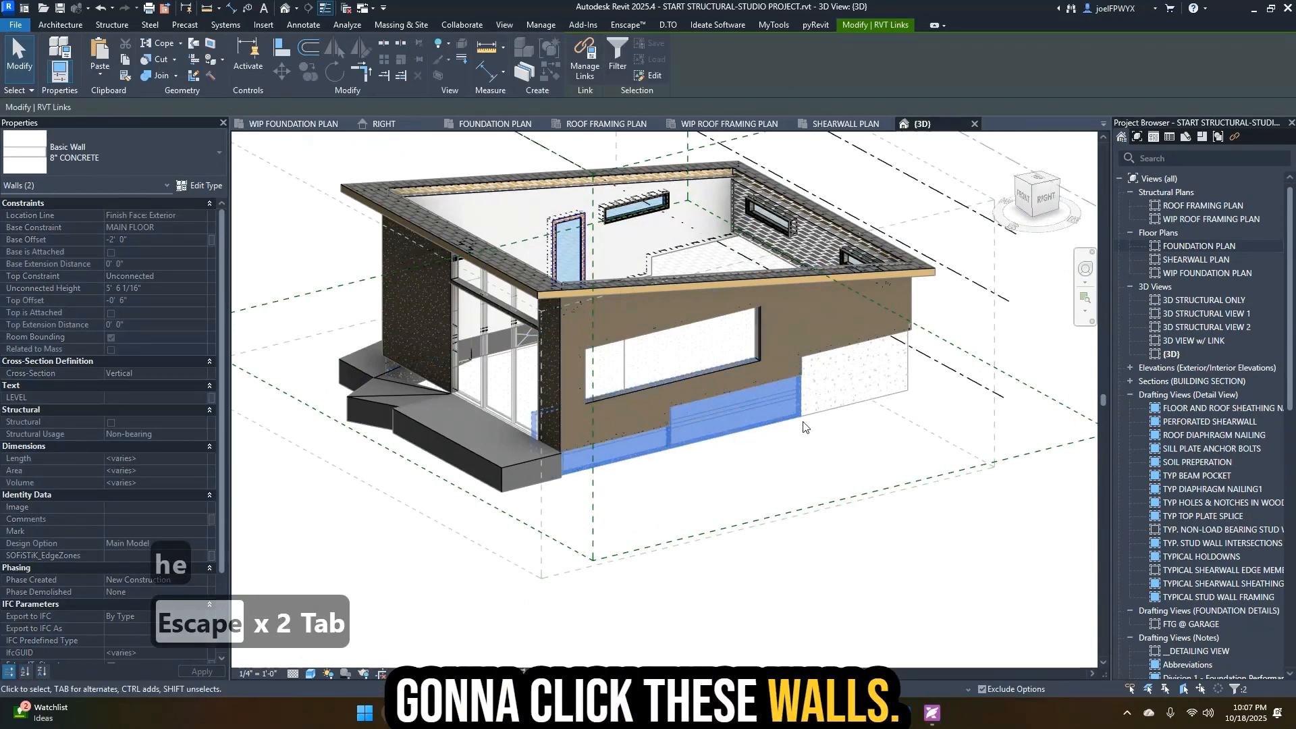
key("Tab")
left_click(825, 406, "ctrl")
- Add the linked back foundation wall and the two adjoining 8" concrete walls around the back-left corner to the selection
middle_click_drag(825, 407, 758, 454, "shift")
scroll(783, 499, "up", 5)
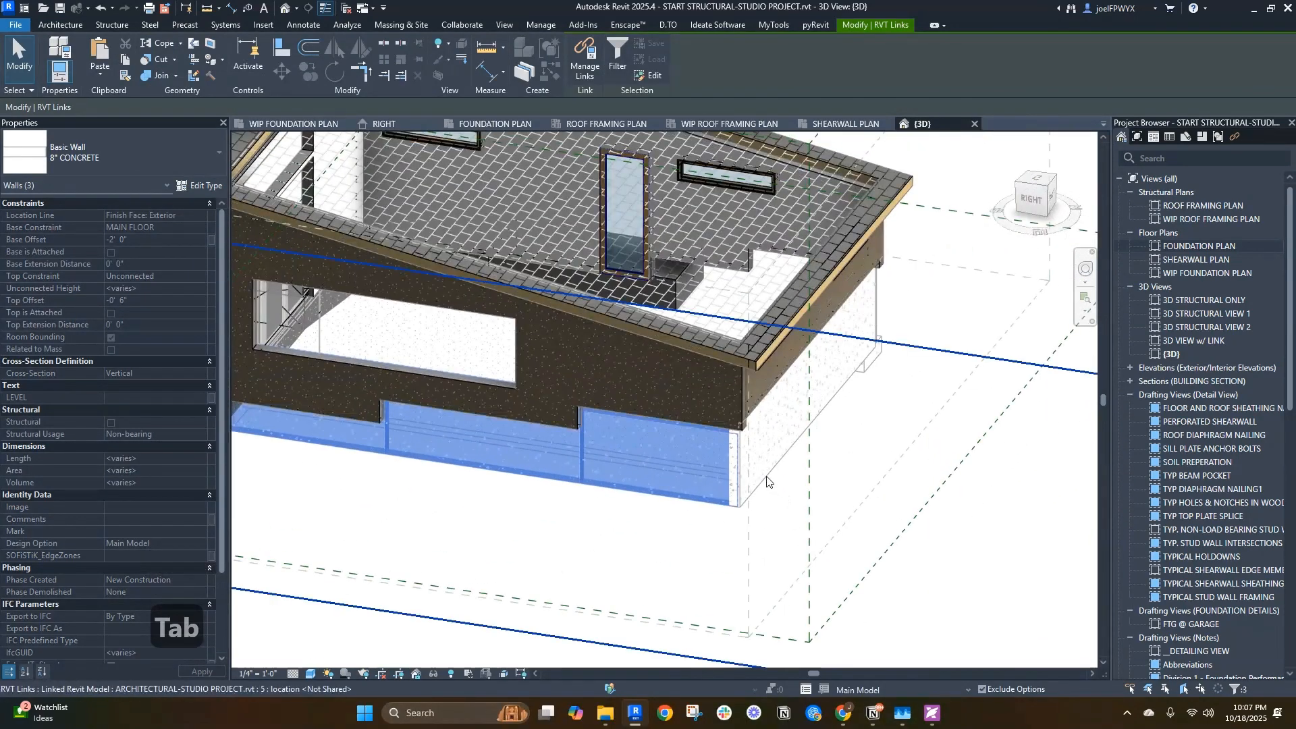
scroll(766, 475, "down", 5)
left_click(766, 475, "ctrl")
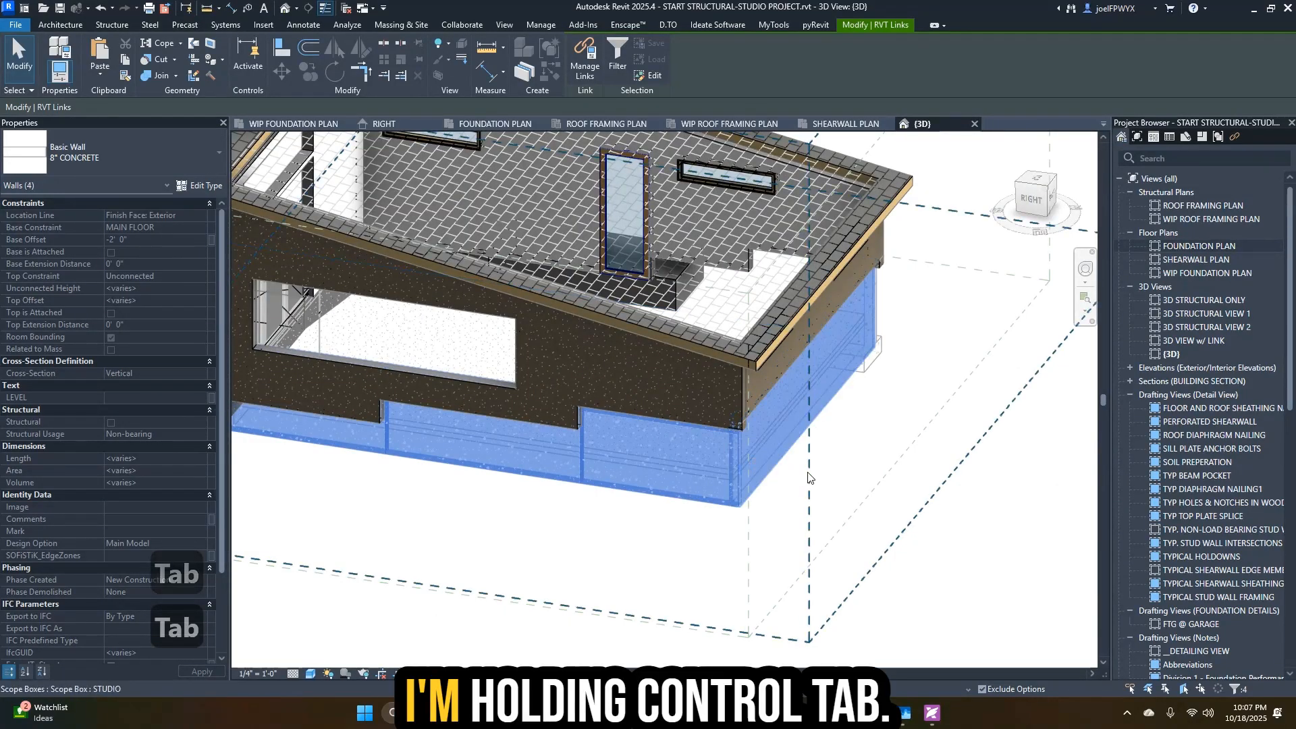
middle_click_drag(766, 475, 672, 458, "shift")
scroll(671, 458, "up", 5)
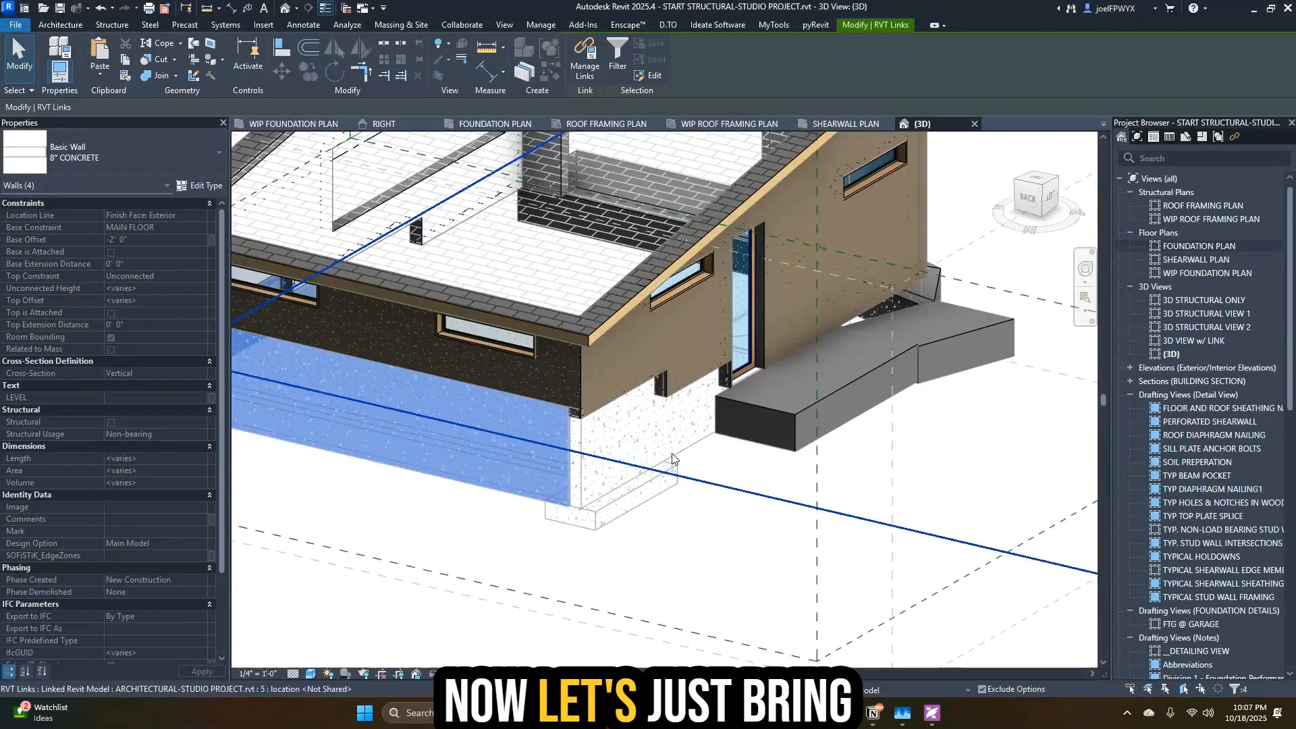
left_click(671, 452, "ctrl")
key("Tab")
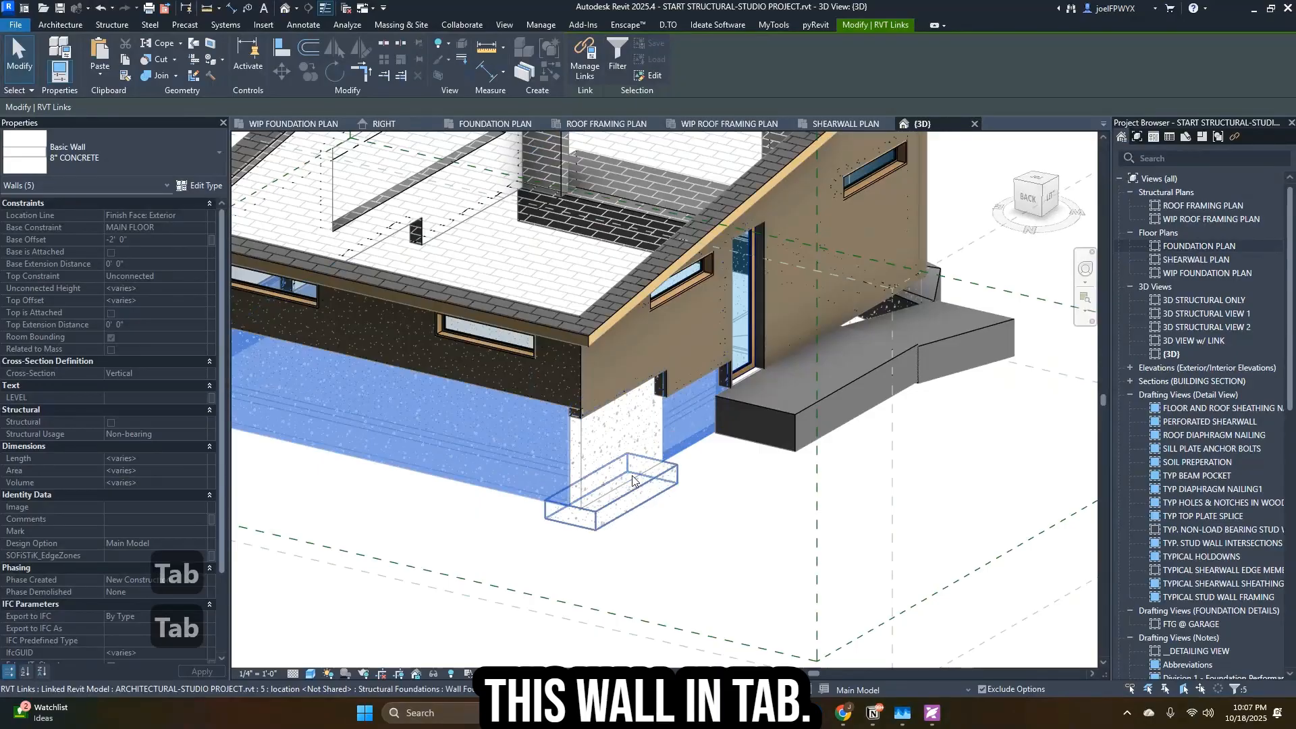
left_click(633, 480, "ctrl")
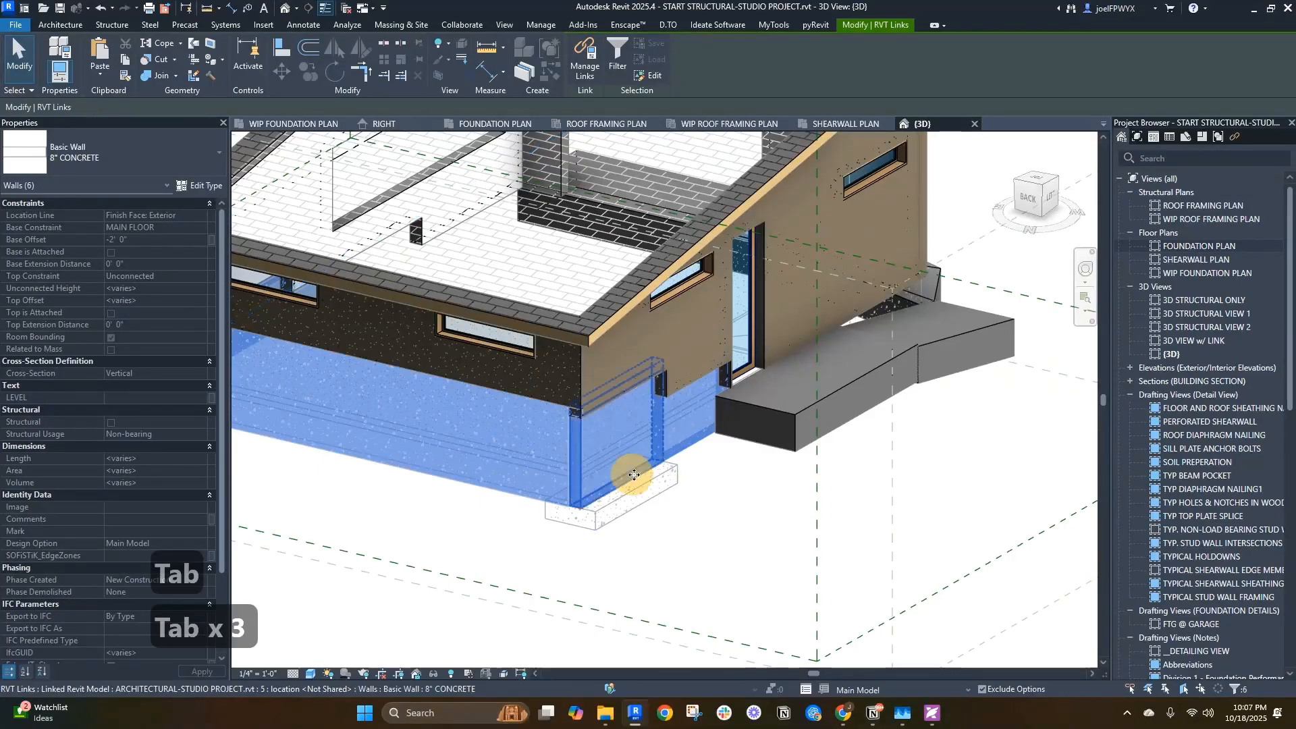
- Add the linked front and remaining left-side 8" concrete walls to the selection, and paste all eight walls aligned to the same place
scroll(633, 480, "down", 5)
middle_click_drag(633, 480, 800, 314, "shift")
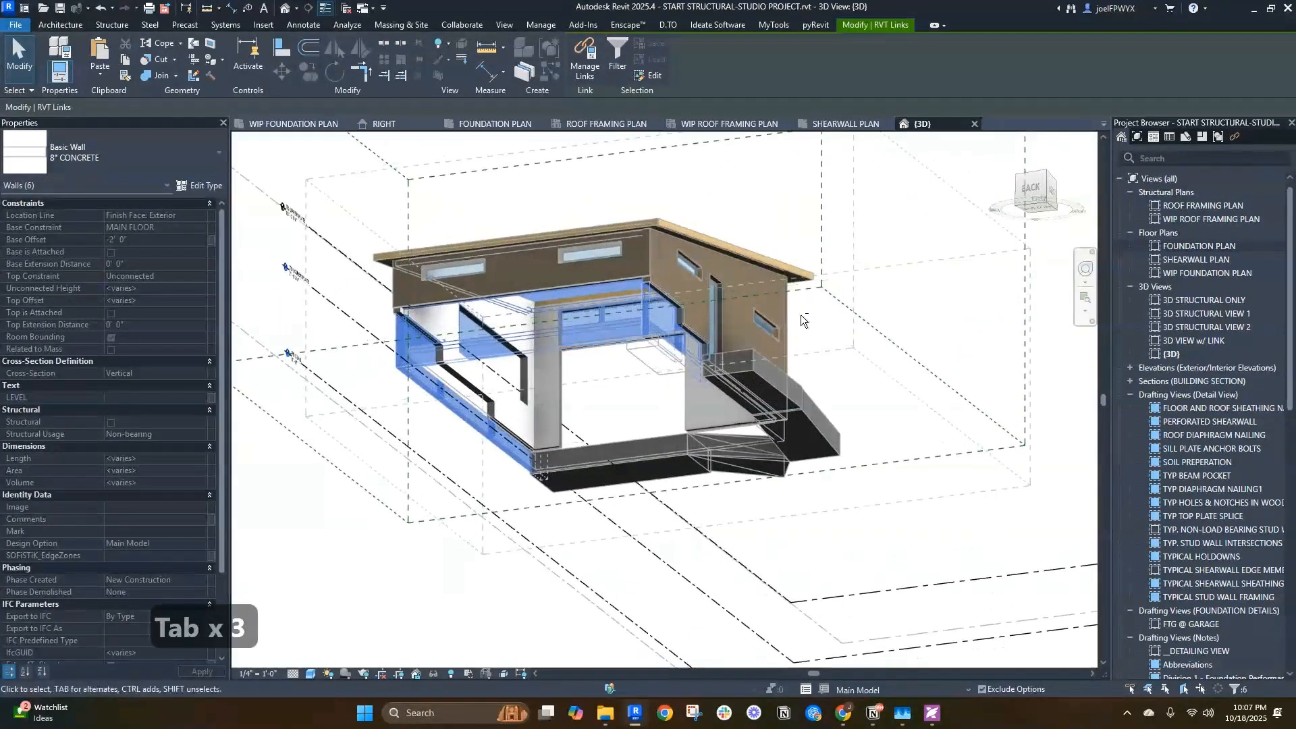
scroll(704, 484, "up", 4)
middle_click_drag(705, 485, 633, 572, "shift")
middle_click_drag(666, 508, 480, 540, "shift")
middle_click_drag(729, 577, 631, 616, "shift")
middle_click_drag(783, 536, 716, 579, "shift")
scroll(716, 578, "up", 3)
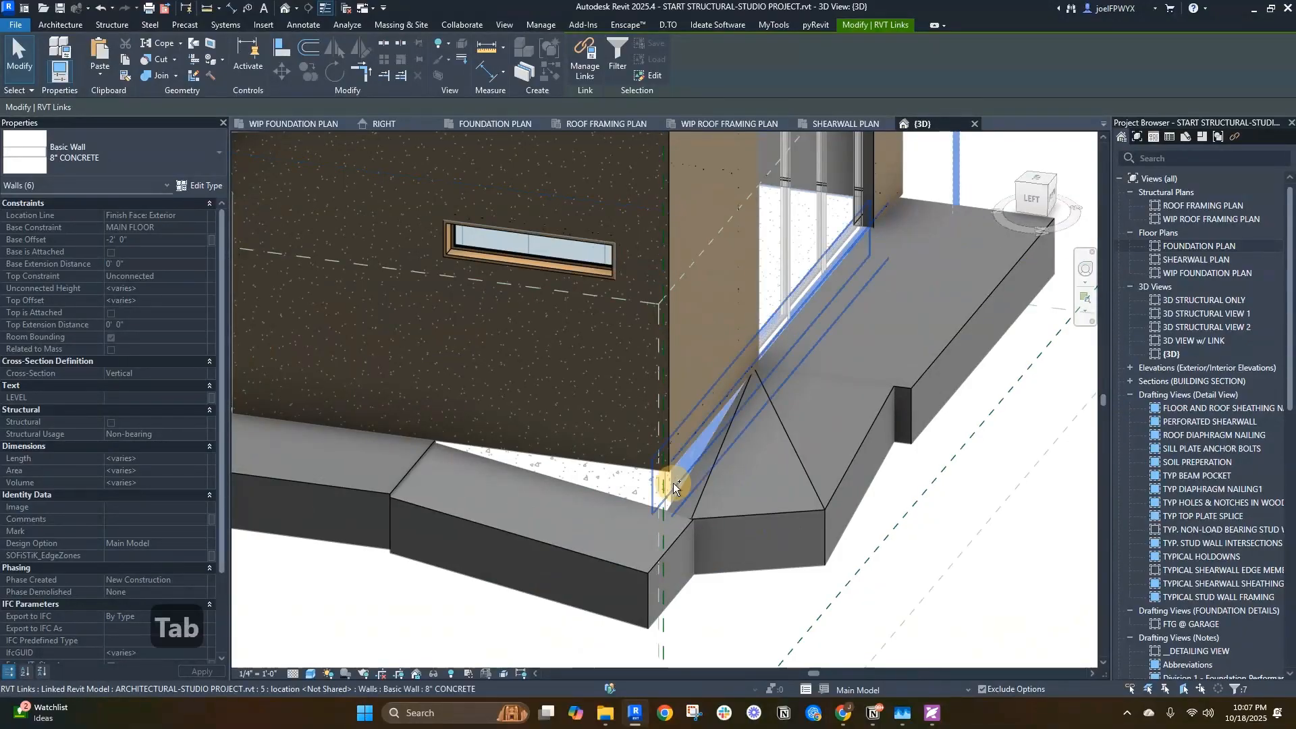
left_click(674, 486)
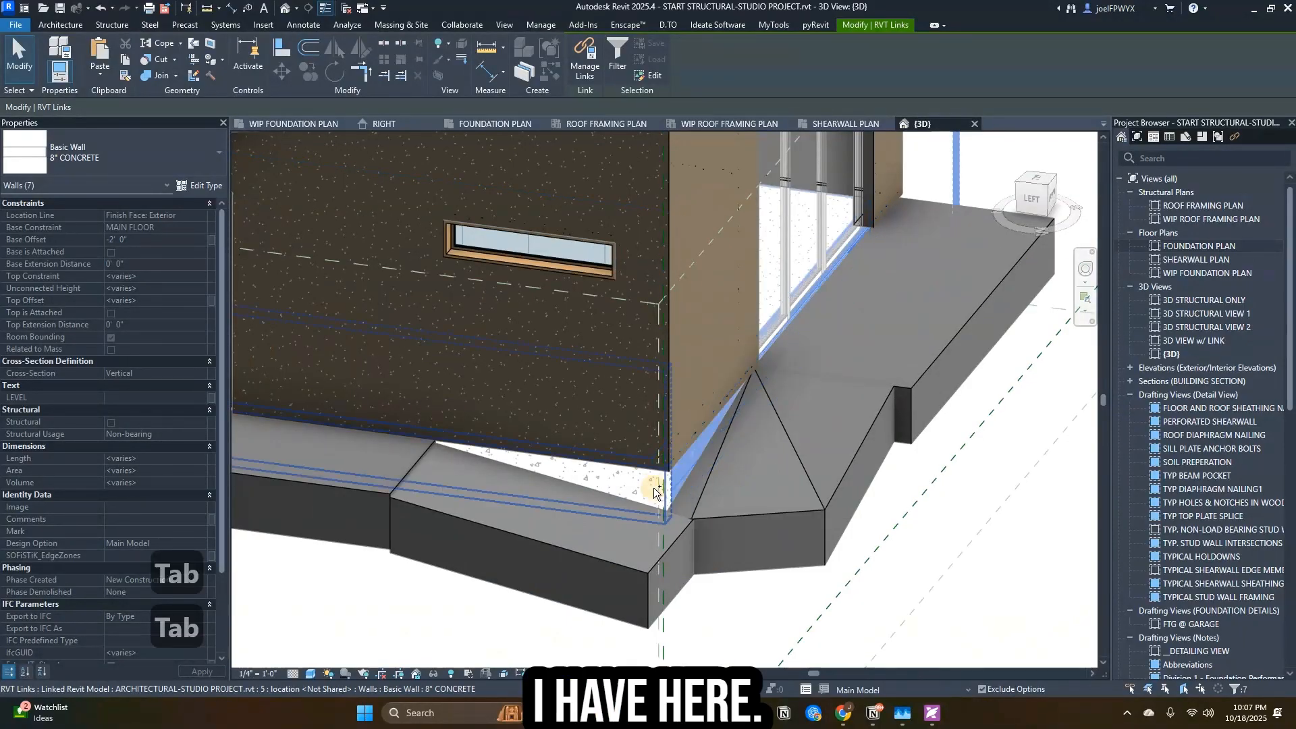
left_click(653, 491, "ctrl")
scroll(653, 491, "down", 8)
middle_click_drag(653, 491, 770, 507, "shift")
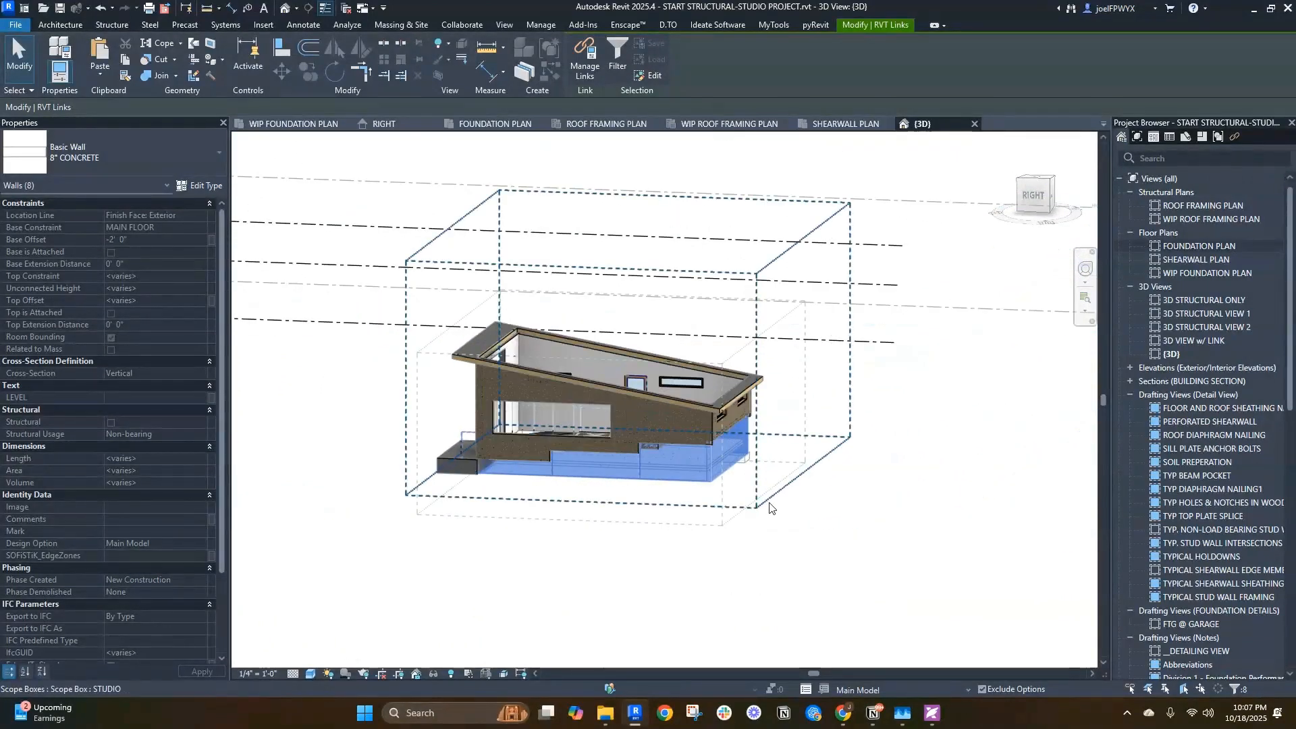
key("v")
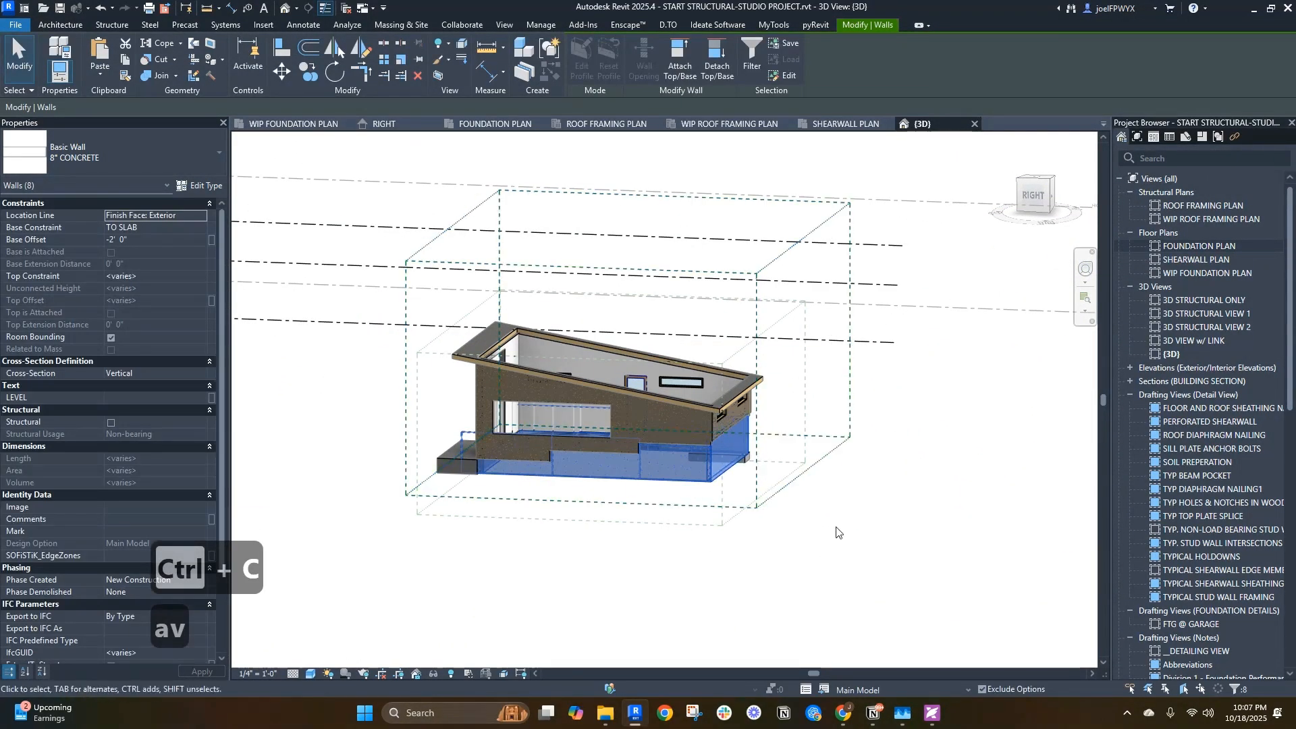
middle_click_drag(836, 533, 562, 478, "shift")
key("Escape")
- Change the four copied stucco exterior walls to the Ext. 2X6 Wood Wall type, resolving the error by deleting the offending elements
scroll(561, 478, "up", 3)
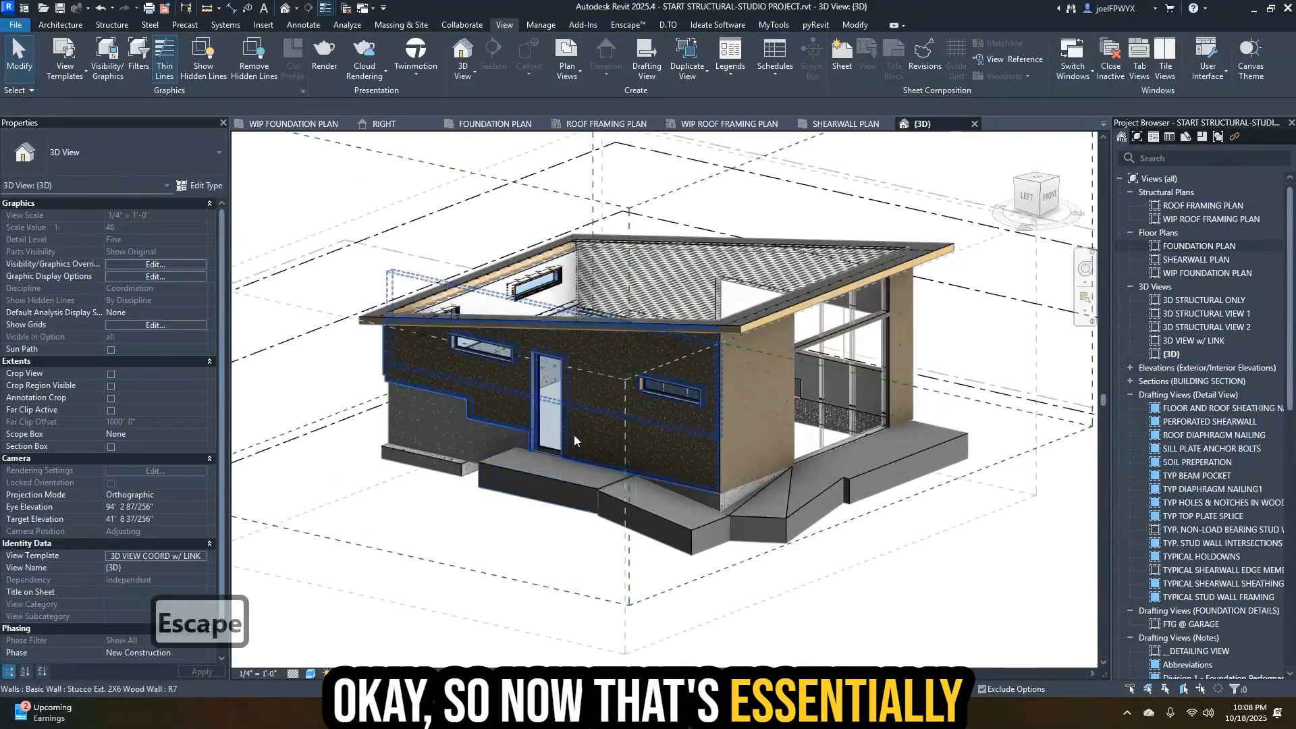
left_click(700, 455)
left_click(758, 469, "ctrl")
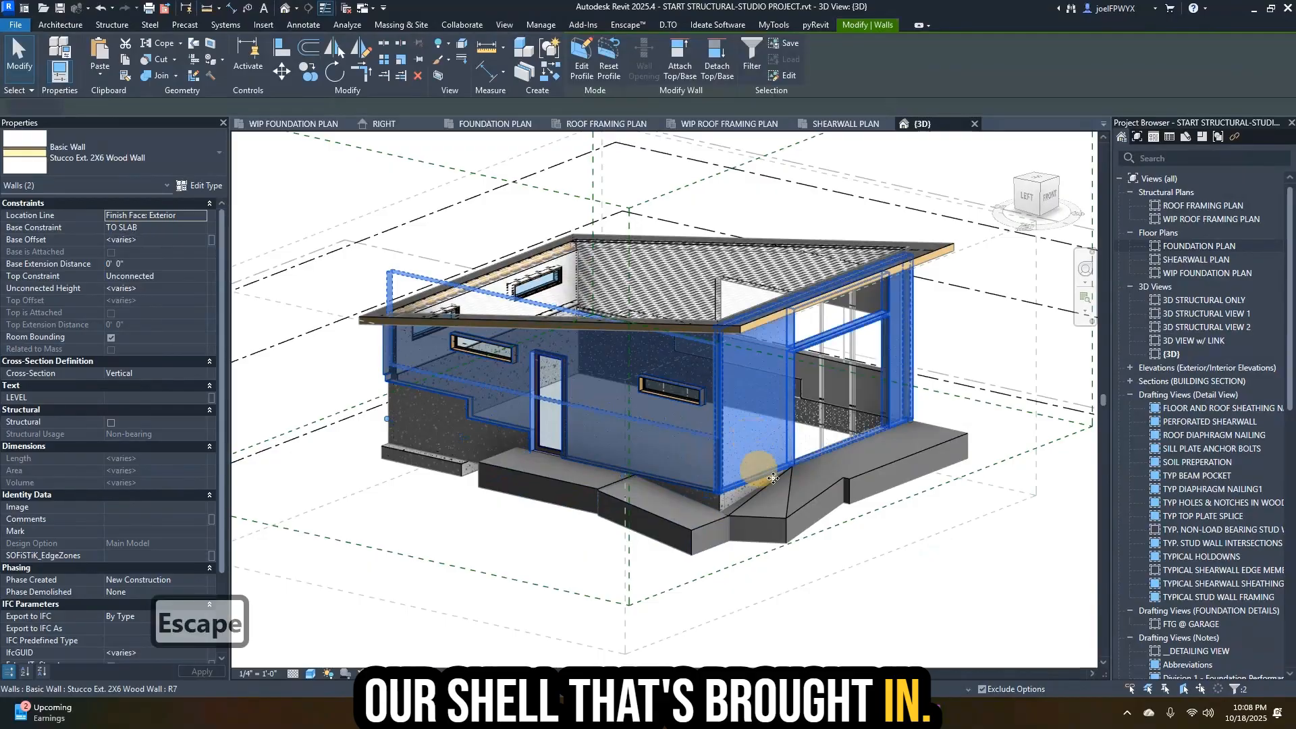
middle_click_drag(773, 477, 523, 510, "shift")
left_click(710, 464, "ctrl")
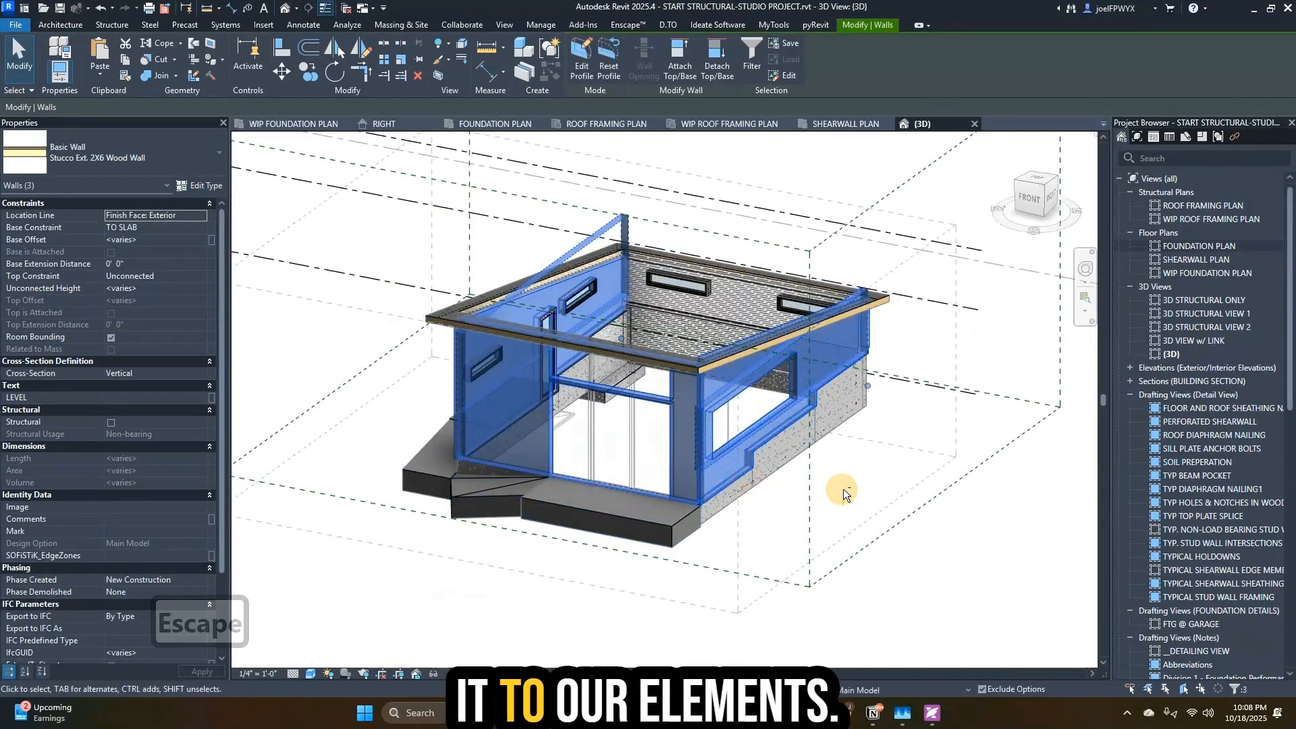
middle_click_drag(843, 489, 748, 443, "shift")
left_click(748, 440, "ctrl")
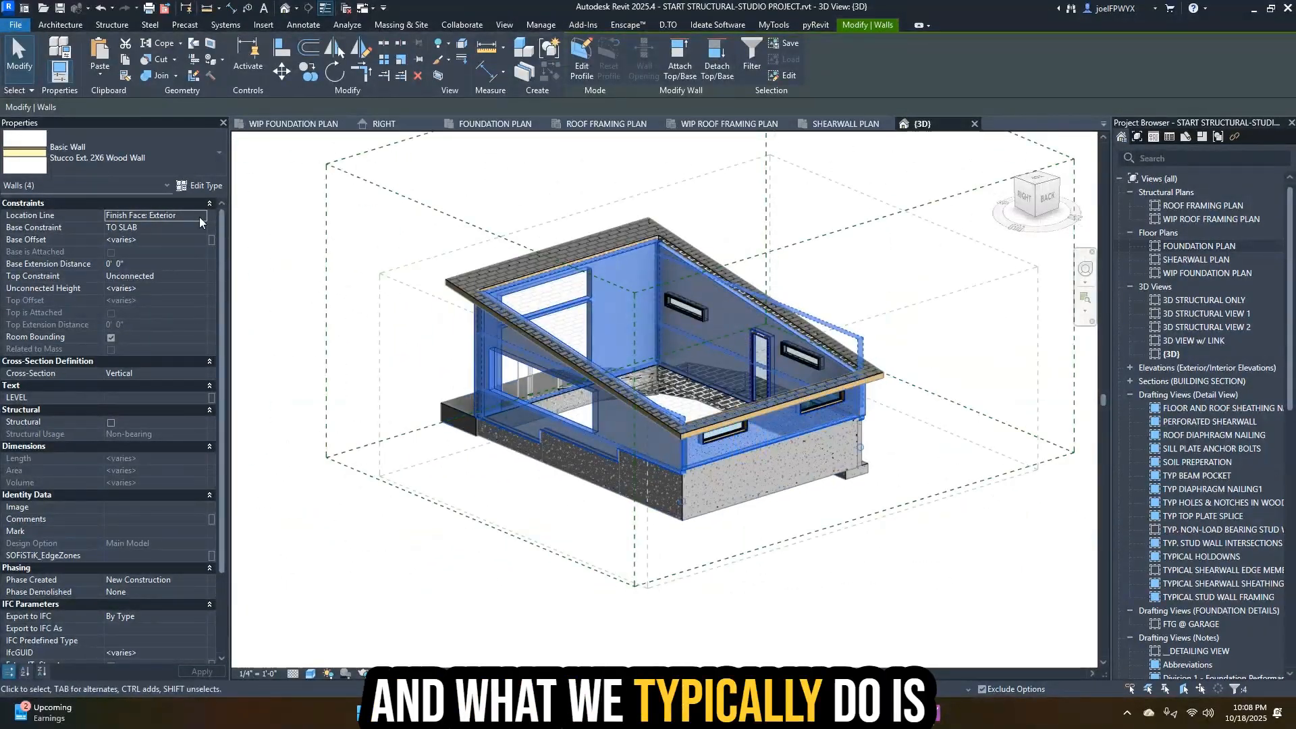
left_click(152, 157)
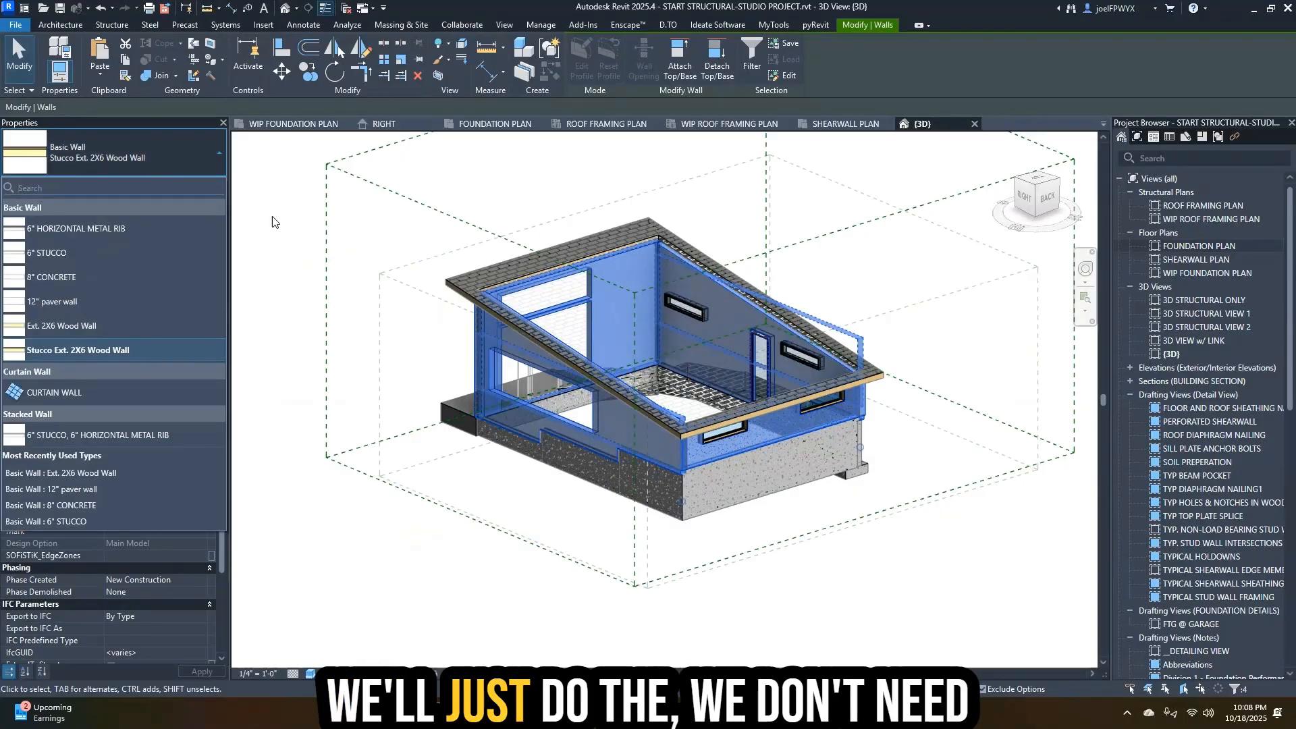
key("Escape")
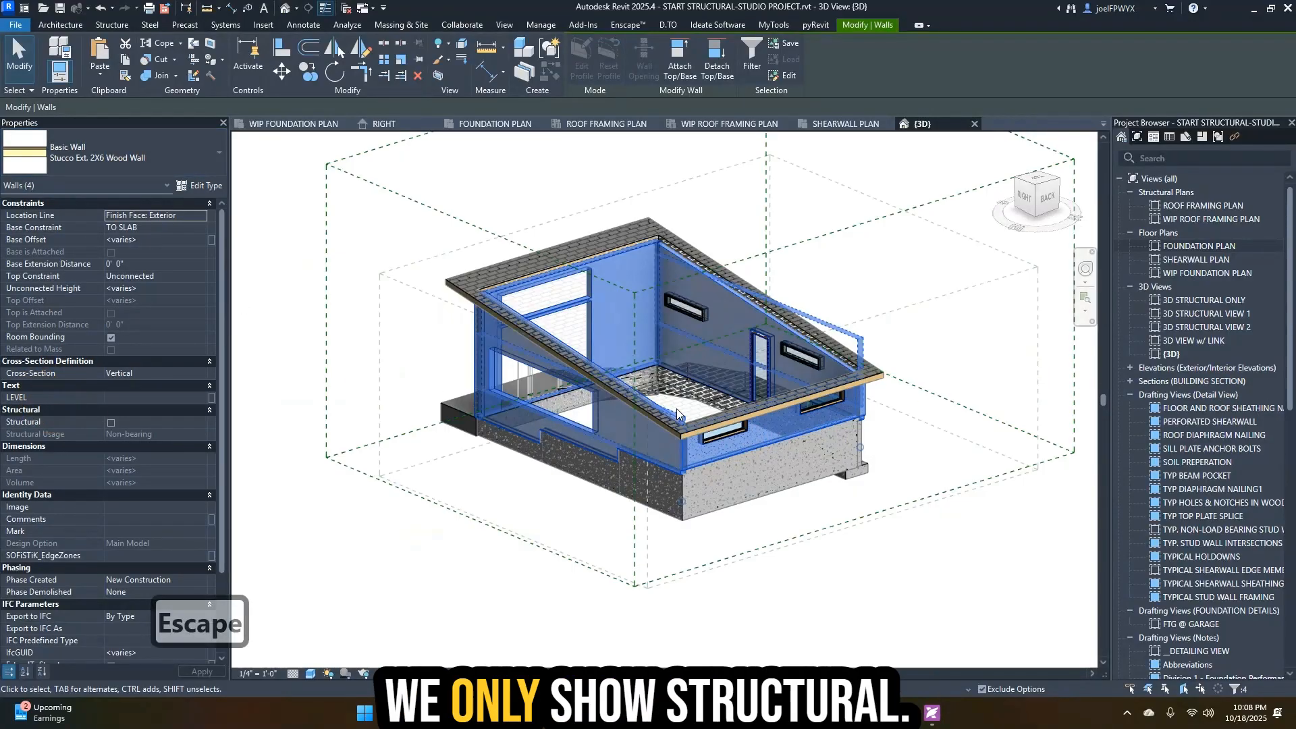
left_click(174, 157)
left_click(83, 322)
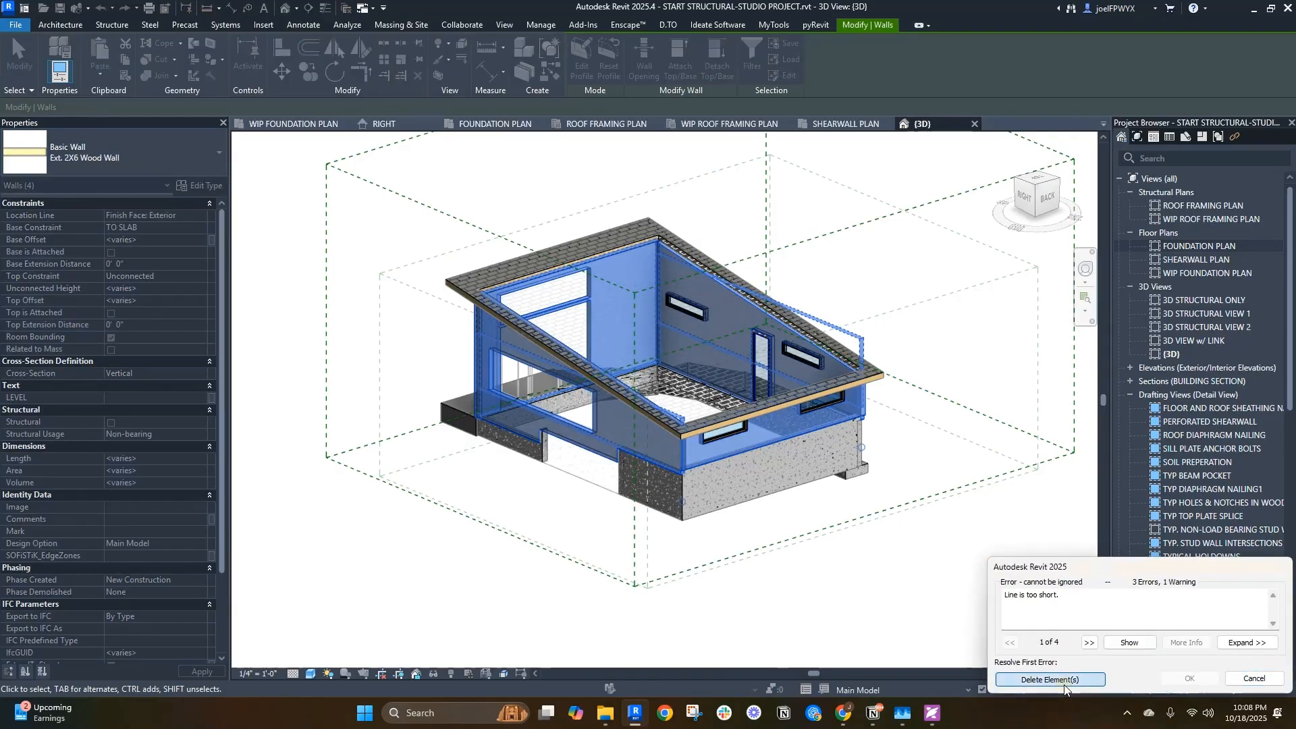
left_click(1051, 679)
left_click(535, 605)
scroll(548, 459, "up", 4)
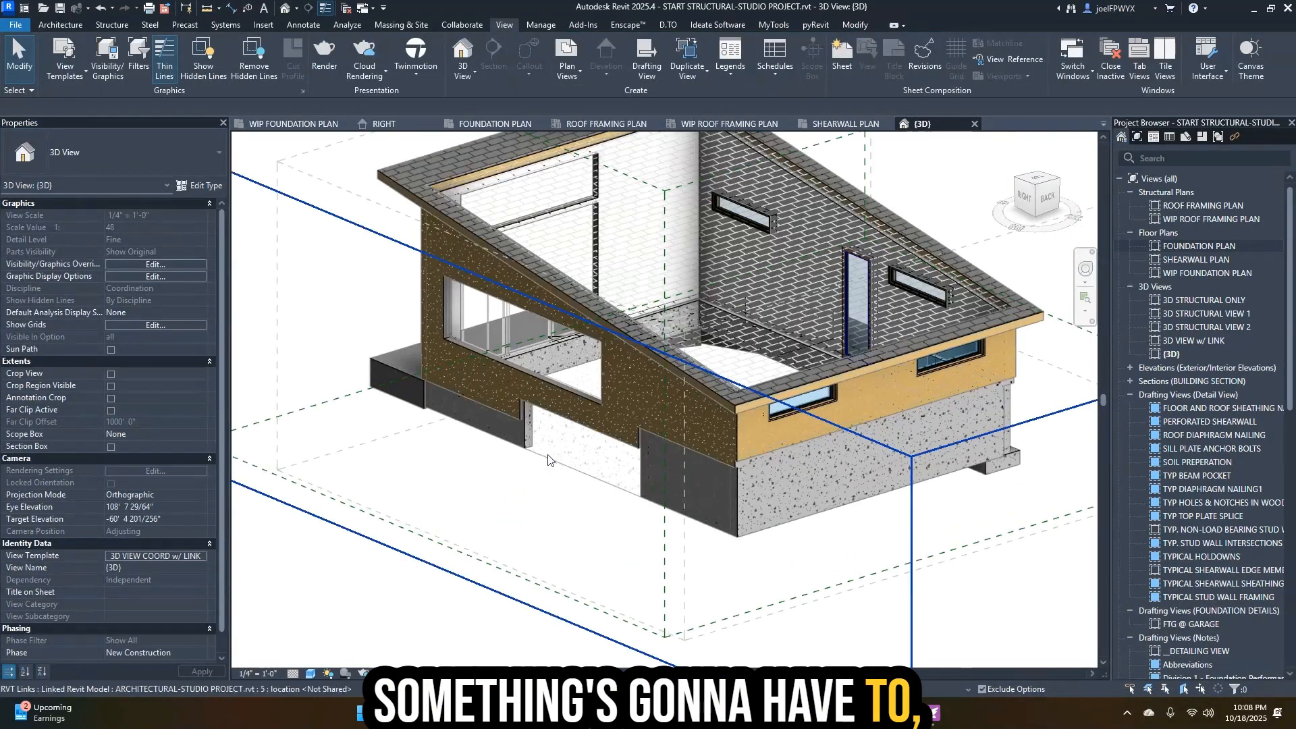
- Copy the linked middle 8" concrete wall beneath the large window's wall and paste it aligned to the same place
key("Escape")
key("Escape")
left_click(620, 480)
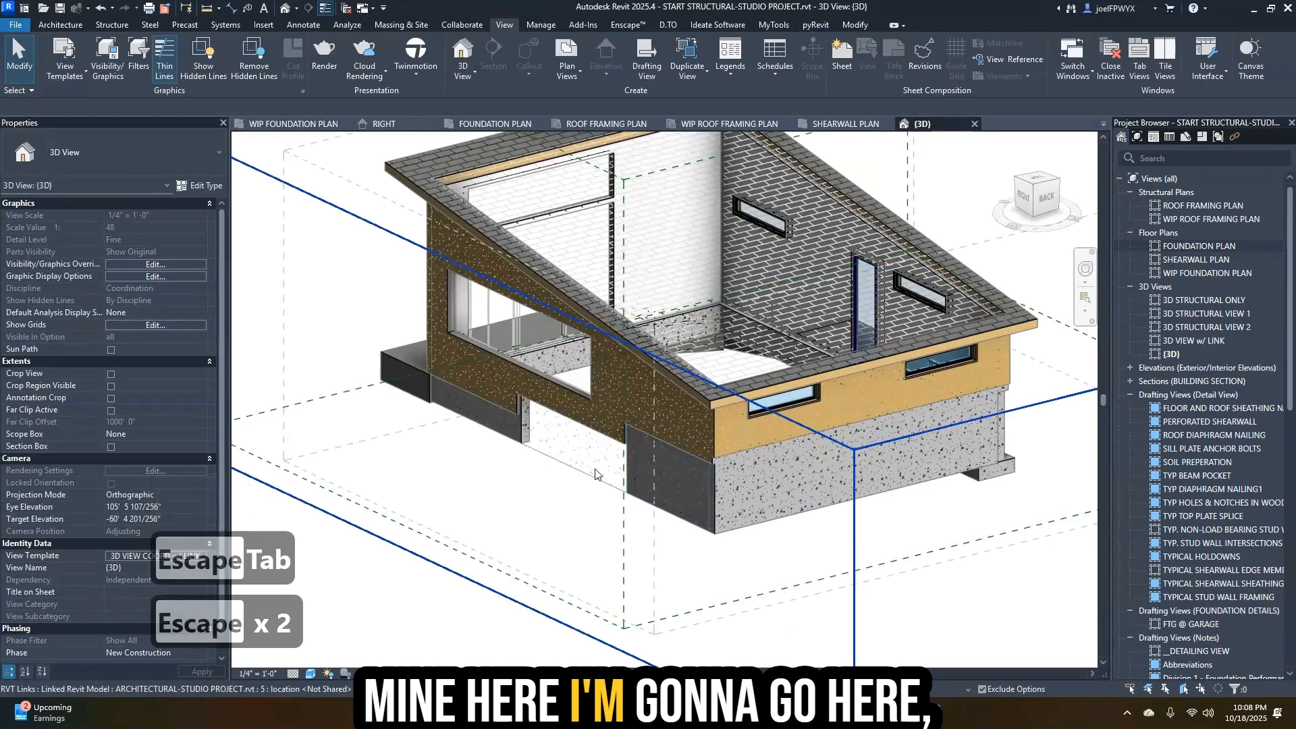
key("Escape")
key("Tab")
left_click(594, 468)
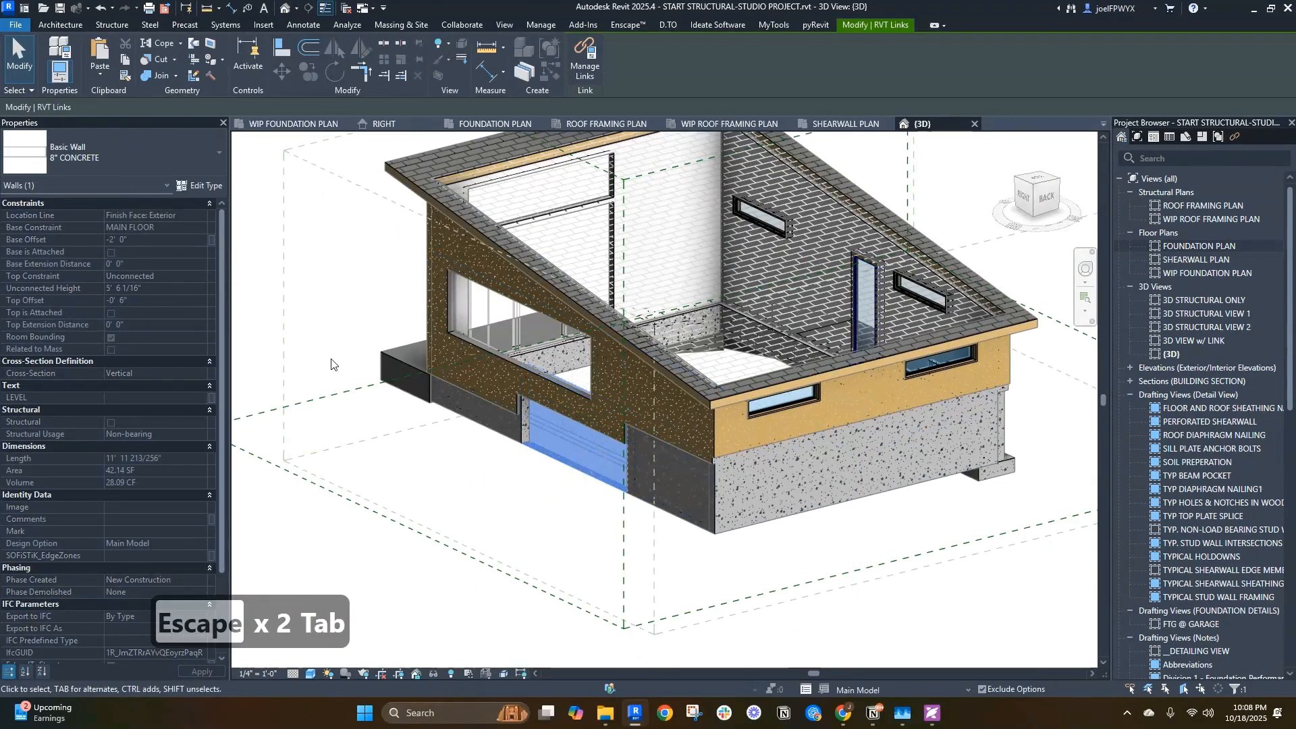
left_click(102, 72)
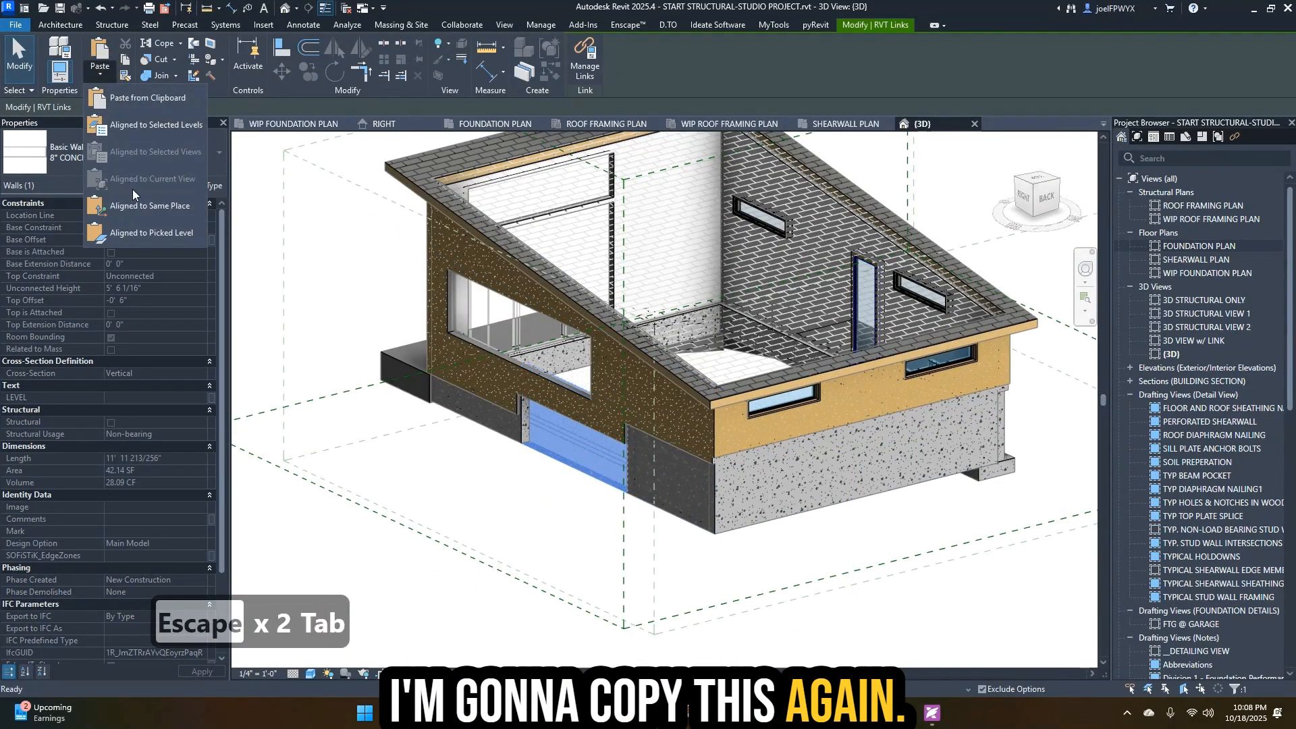
left_click(136, 196)
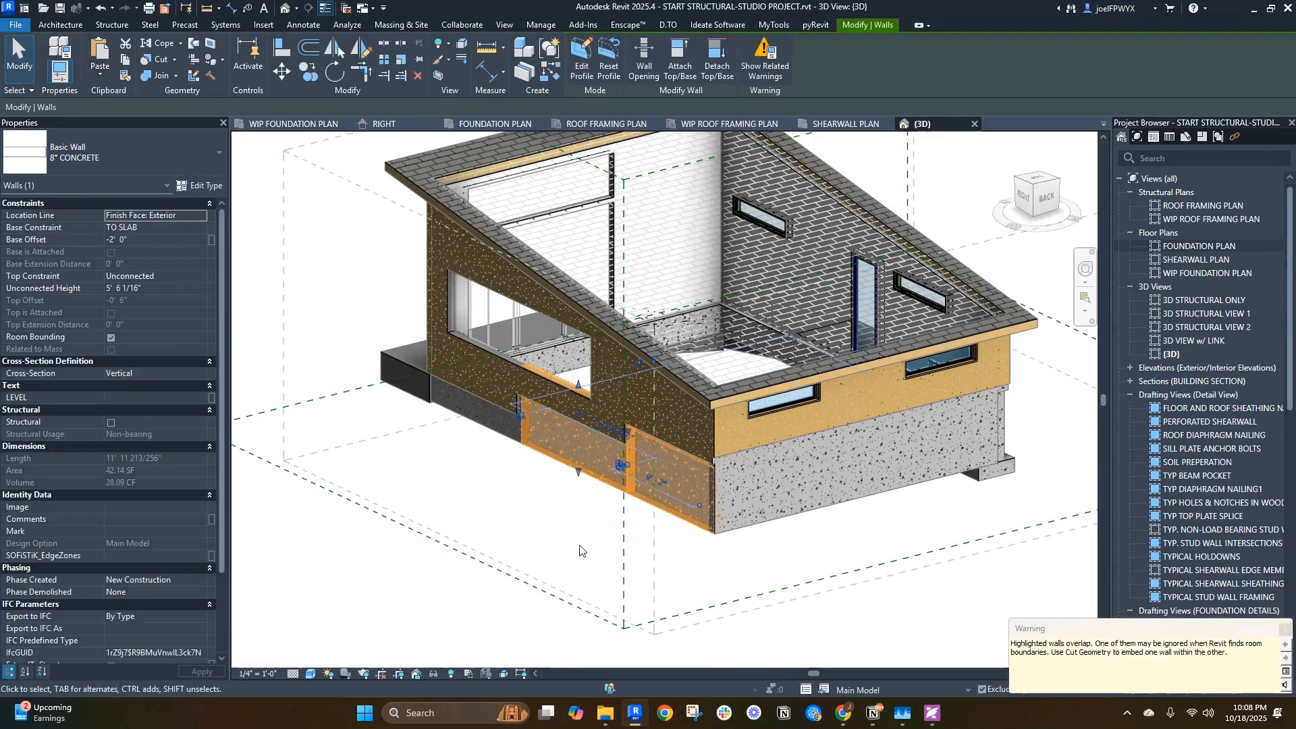
key("Escape")
key("Escape")
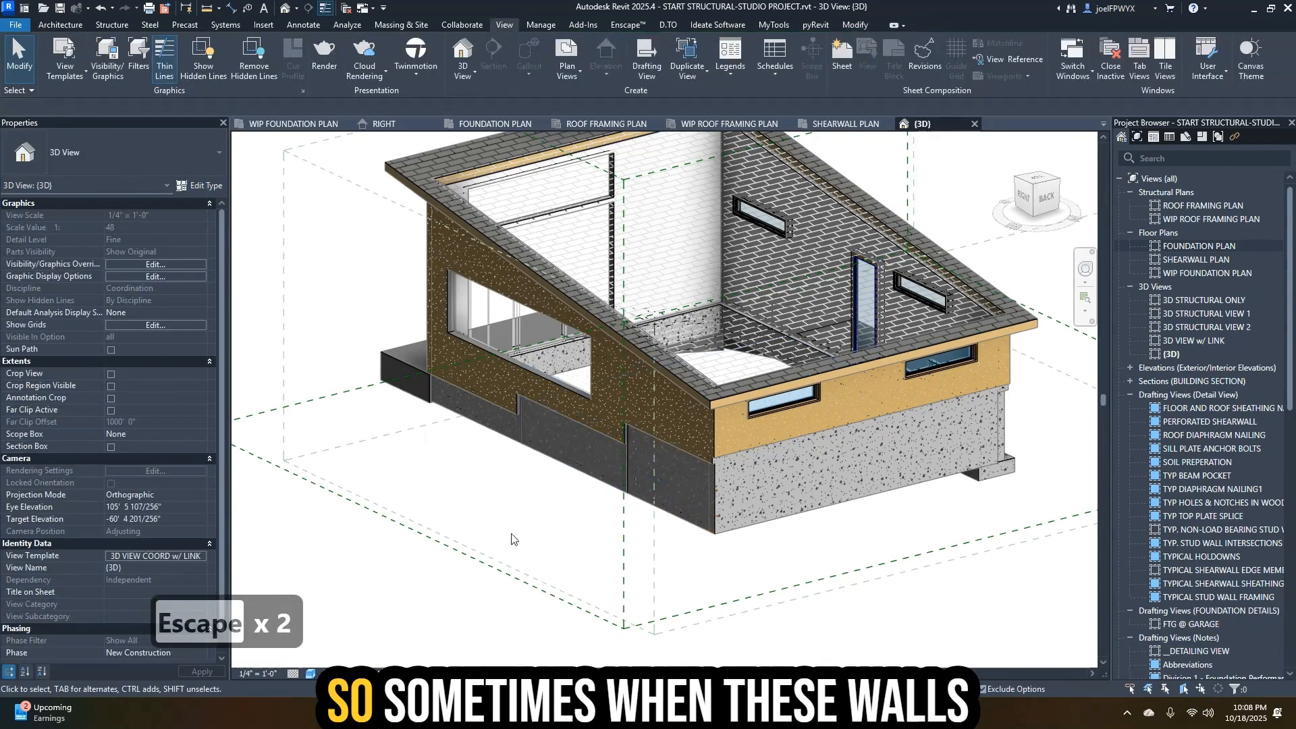
- Open the profile of the pasted middle 8" concrete wall below the large window for editing
middle_click_drag(510, 616, 726, 443, "shift")
left_click(700, 472)
key("Escape")
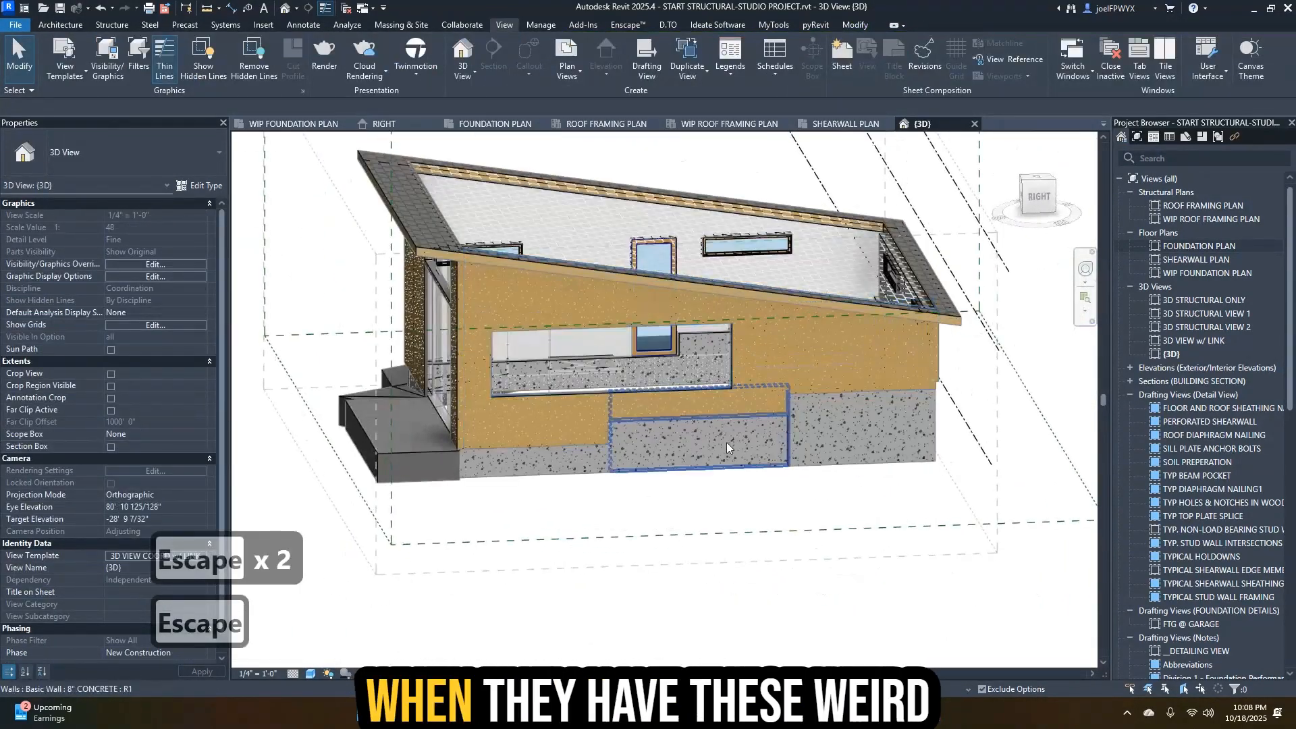
left_click(670, 454)
left_click(578, 65)
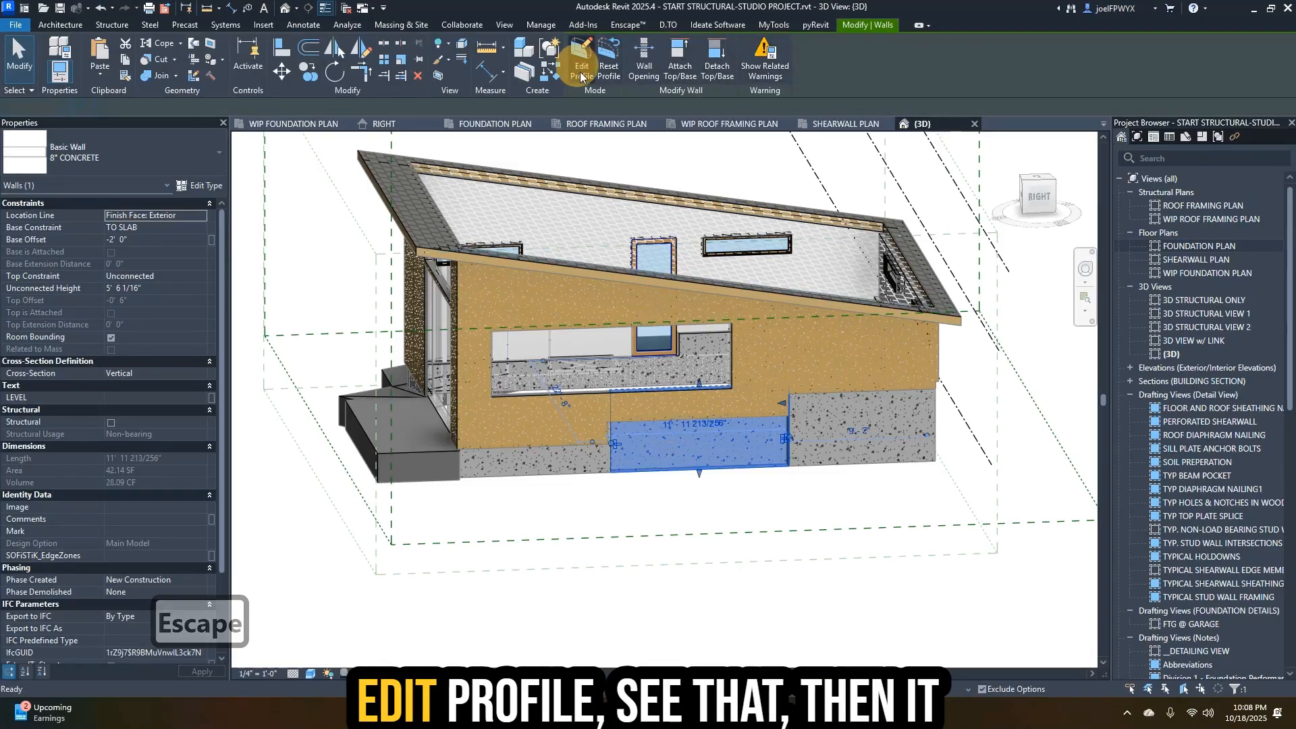
scroll(775, 435, "up", 3)
scroll(776, 435, "up", 5)
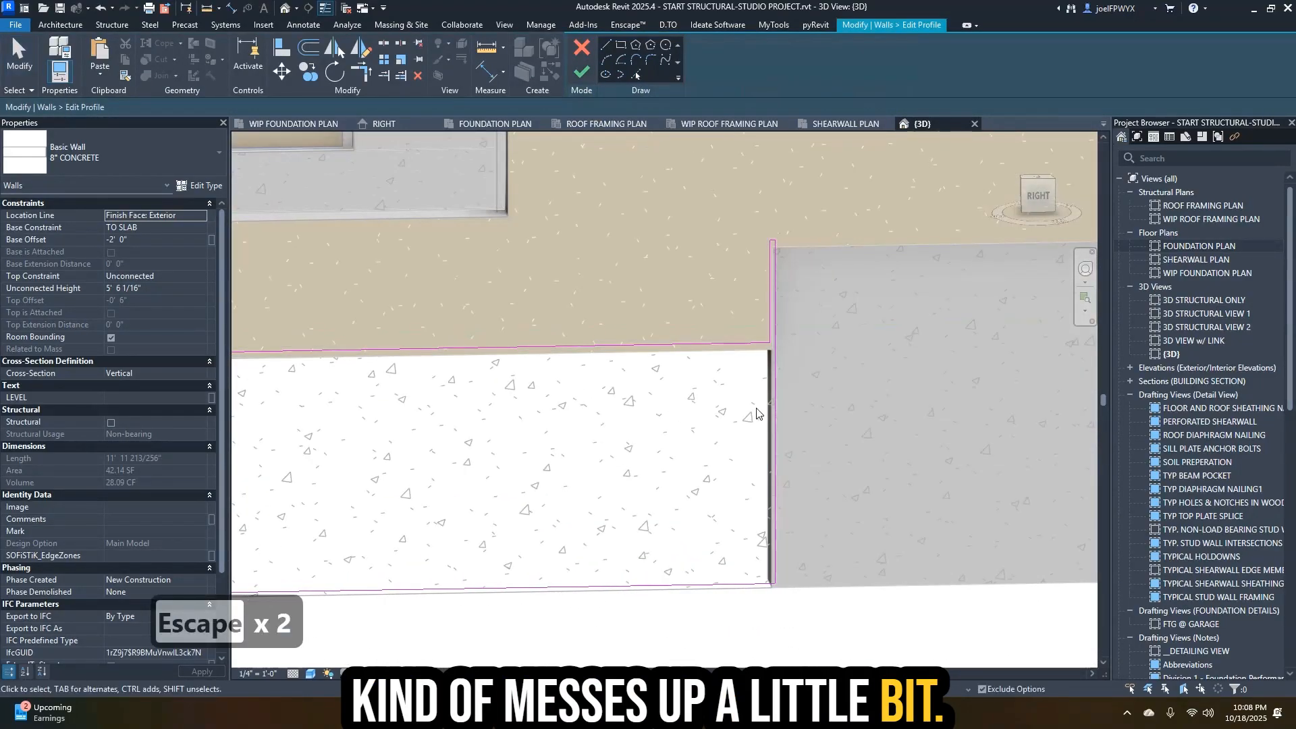
- Trim the profile's upper corner next to the taller foundation wall, delete the leftover vertical segment and finish the profile edit
key("t")
key("r")
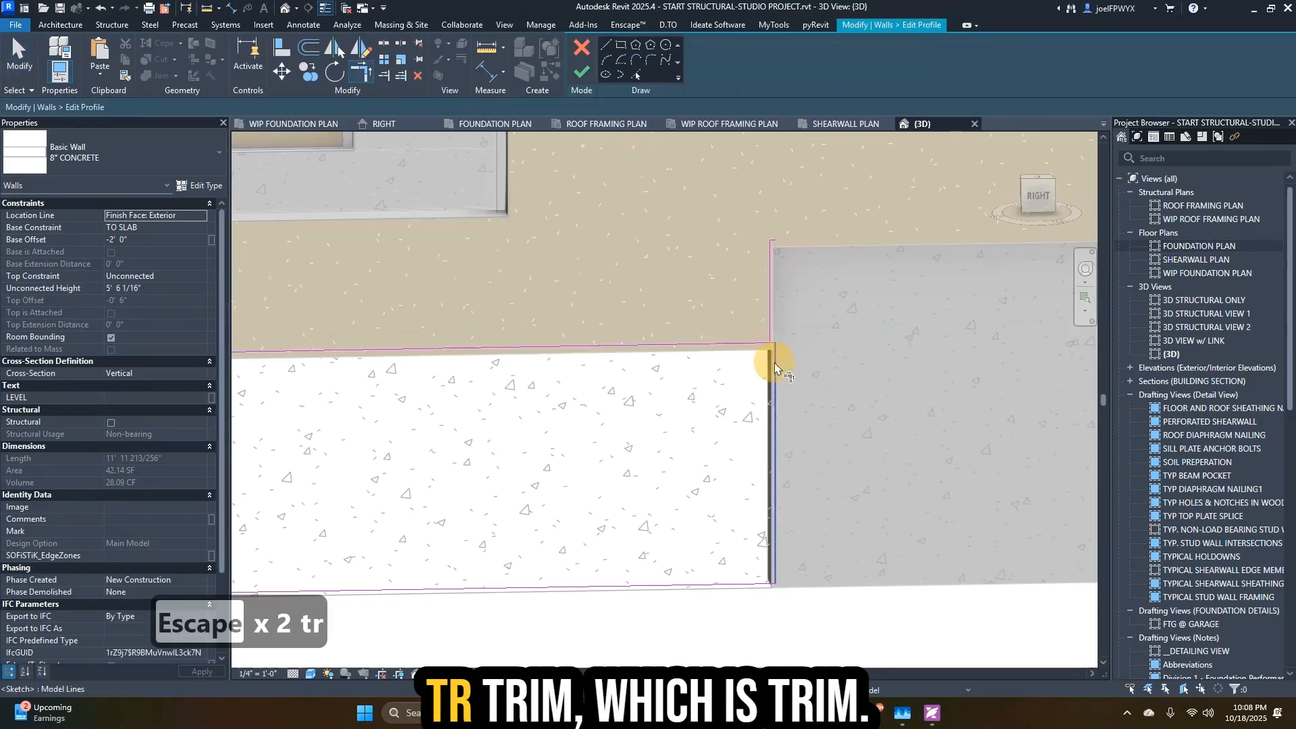
key("Escape")
key("Escape")
left_click(772, 319)
key("d")
key("e")
key("d")
key("e")
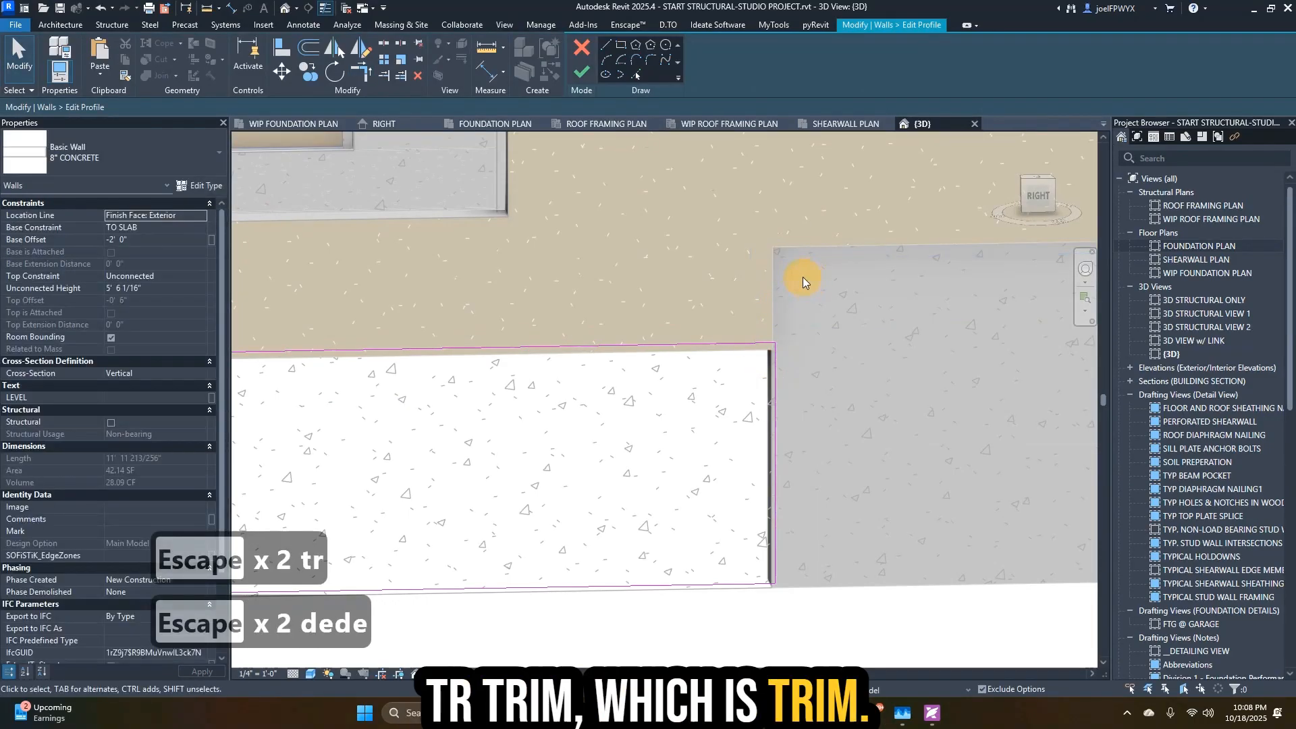
scroll(803, 276, "down", 3)
middle_click_drag(801, 374, 577, 107, "shift")
left_click(587, 73)
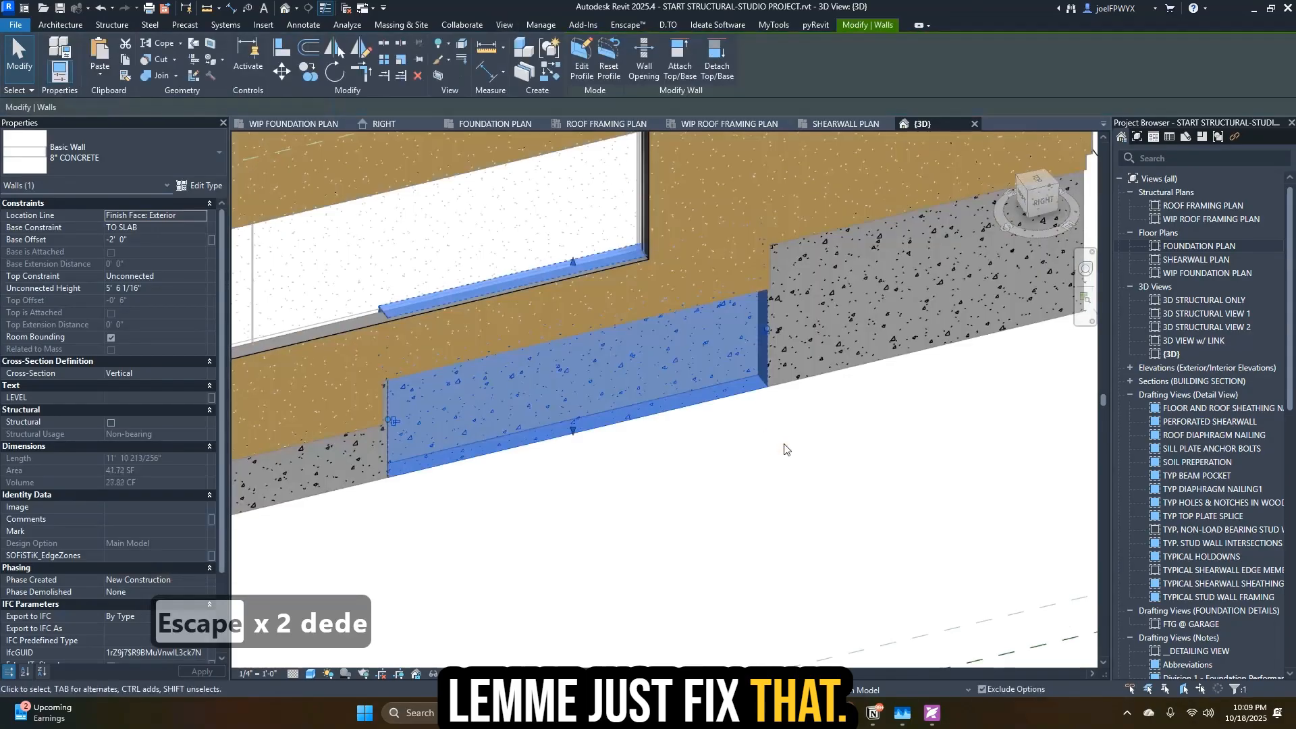
- Select all 8" CONCRETE wall instances visible in the view and check the available wall types without changing them
key("Escape")
middle_click_drag(885, 474, 658, 520, "shift")
key("Escape")
scroll(727, 494, "down", 3)
left_click(658, 519)
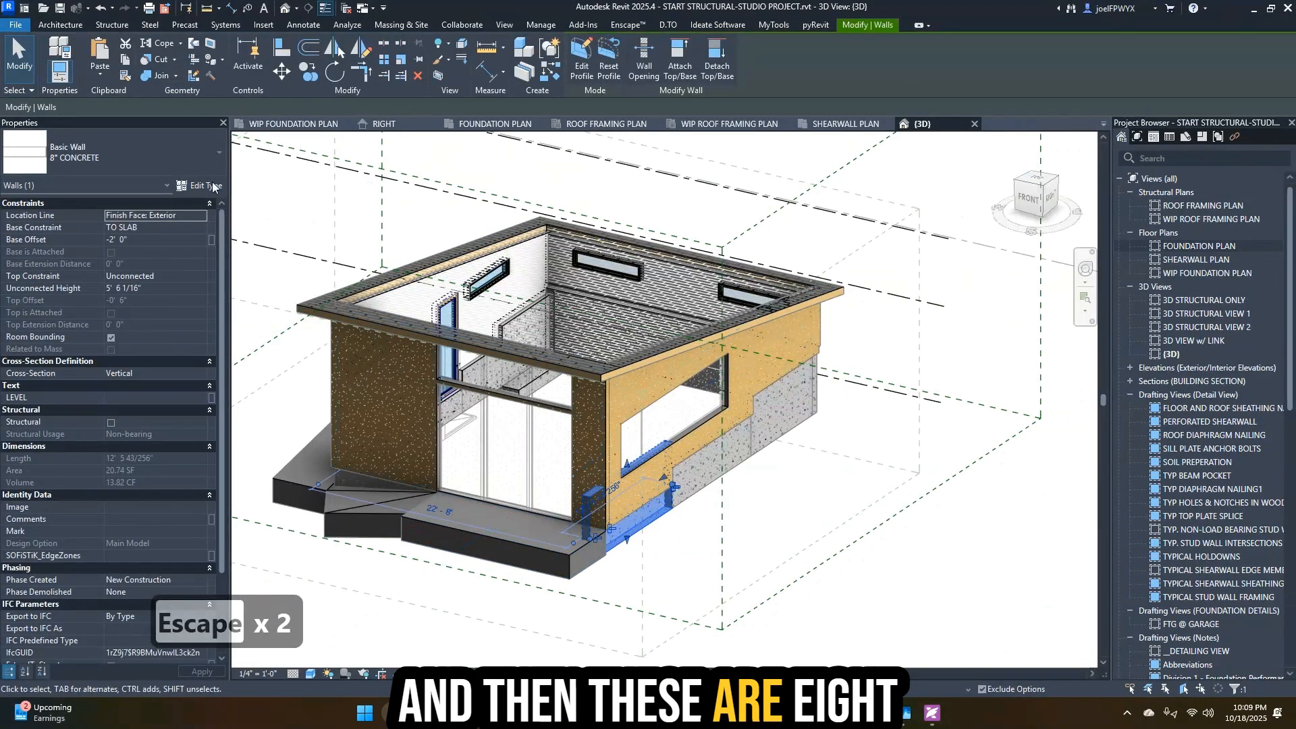
key("s")
key("a")
left_click(176, 146)
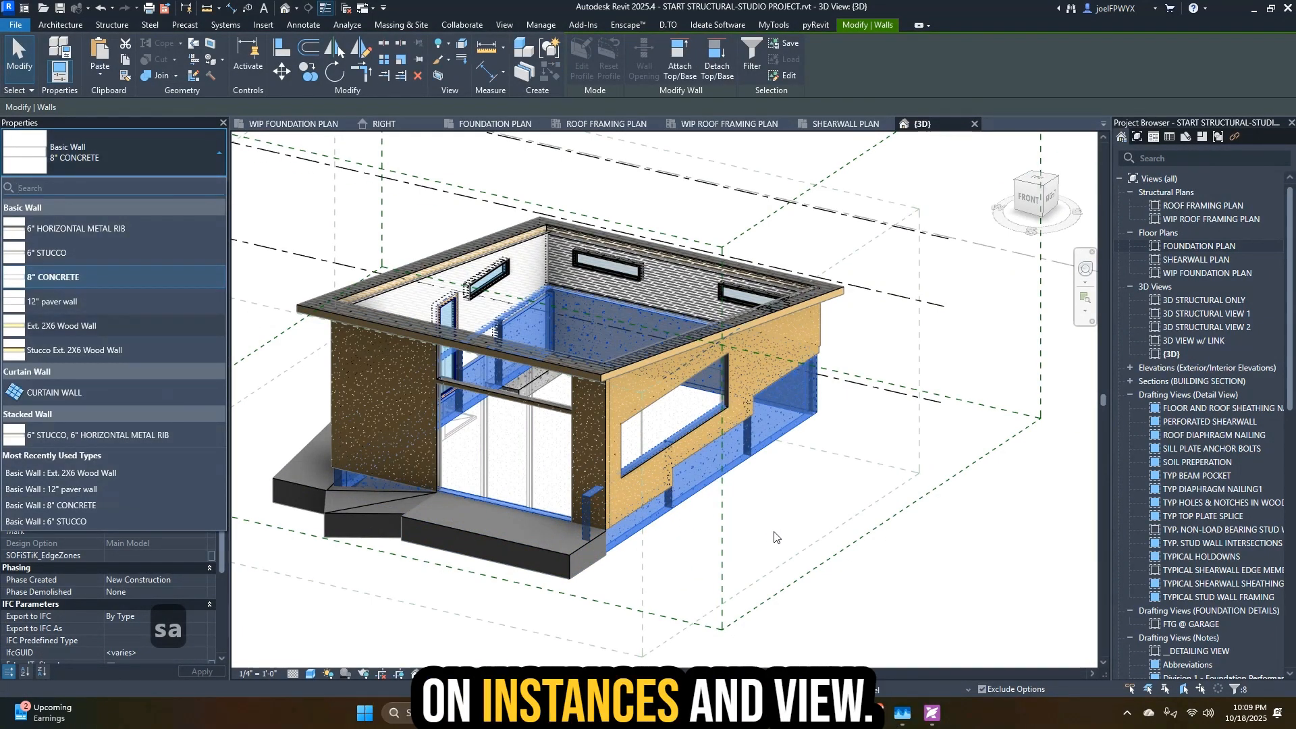
key("Escape")
key("Escape")
key("Escape")
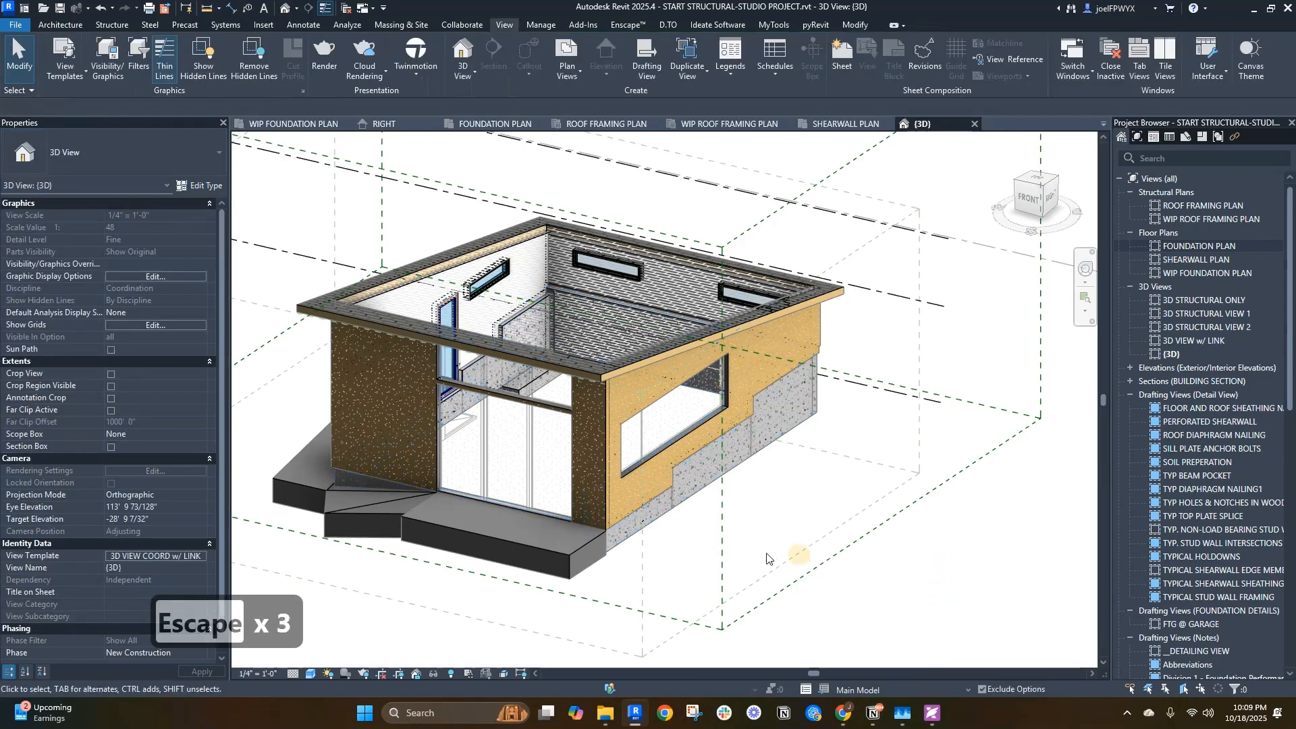
- Select the middle 8" concrete wall below the large window and review its wall type options
middle_click_drag(878, 608, 617, 561, "shift")
left_click(731, 460)
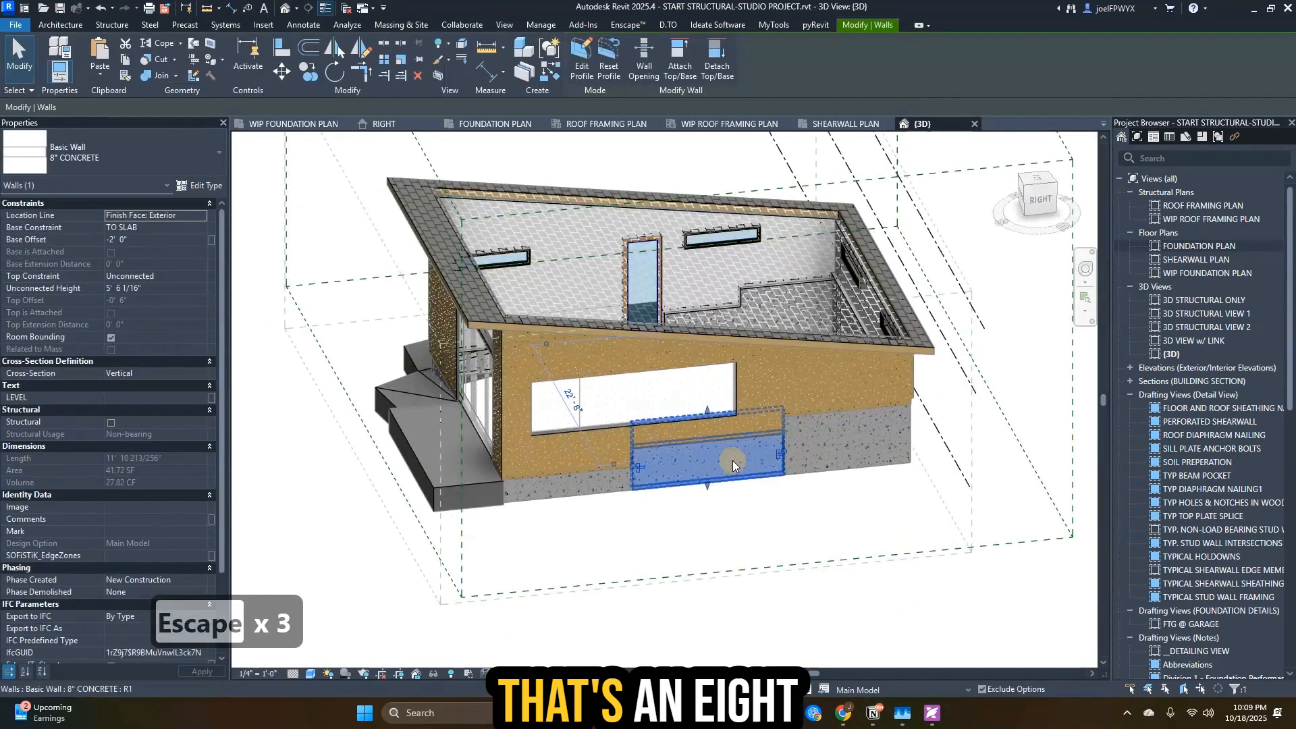
left_click(128, 155)
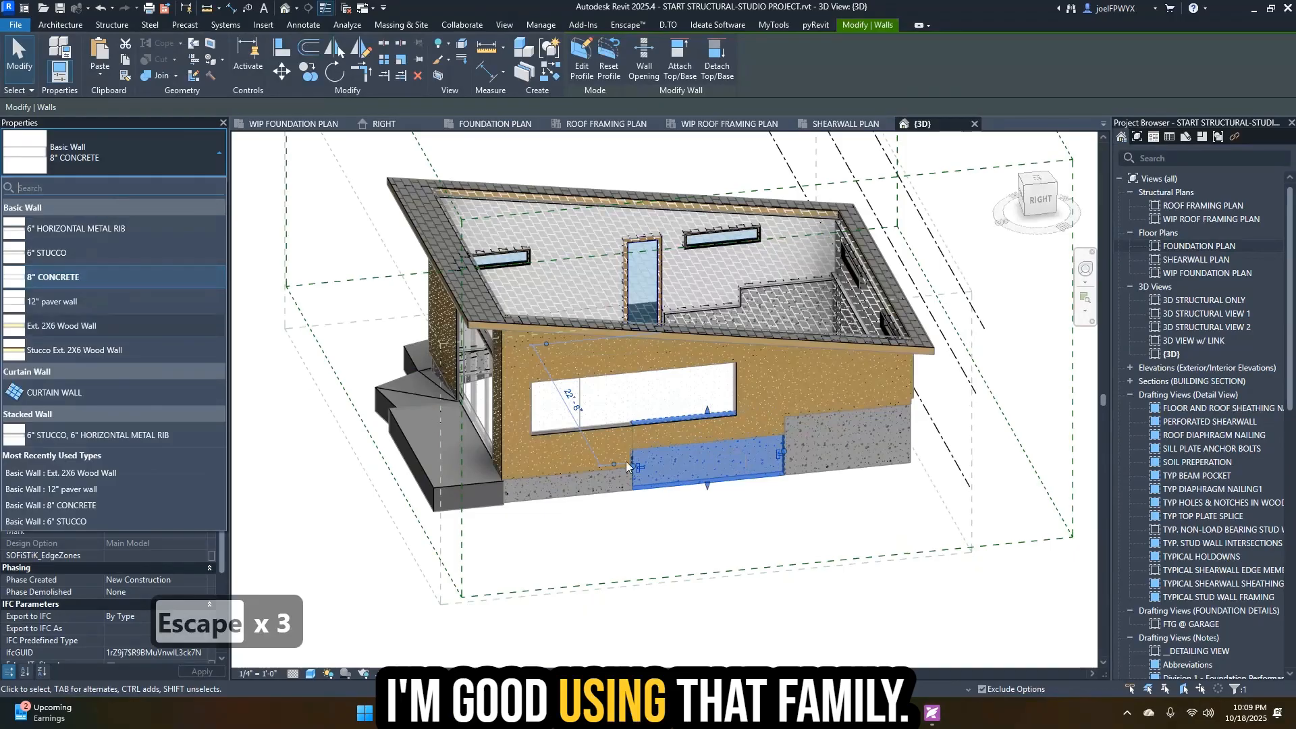
key("Escape")
key("Escape")
- Examine the base of the copied foundation walls and the existing footing from below and from the door side
middle_click_drag(781, 550, 772, 659, "shift")
scroll(796, 524, "up", 5)
key("Escape")
left_click(824, 496)
scroll(824, 497, "down", 2)
middle_click_drag(787, 530, 702, 554, "shift")
scroll(795, 540, "up", 1)
key("Escape")
scroll(841, 517, "down", 3)
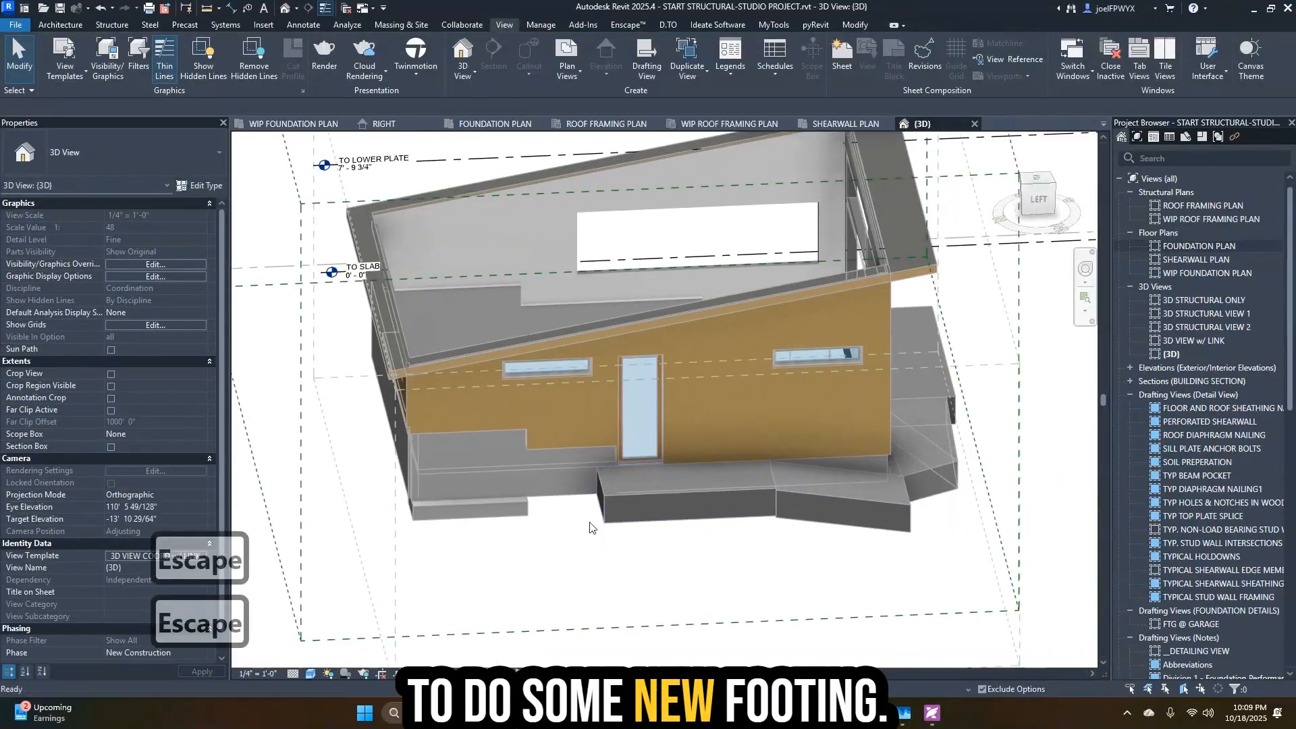
- Select the two 24" floor slabs by the door and the stepped 8" concrete wall to check their properties
middle_click_drag(842, 517, 807, 550, "shift")
key("Escape")
left_click(765, 543)
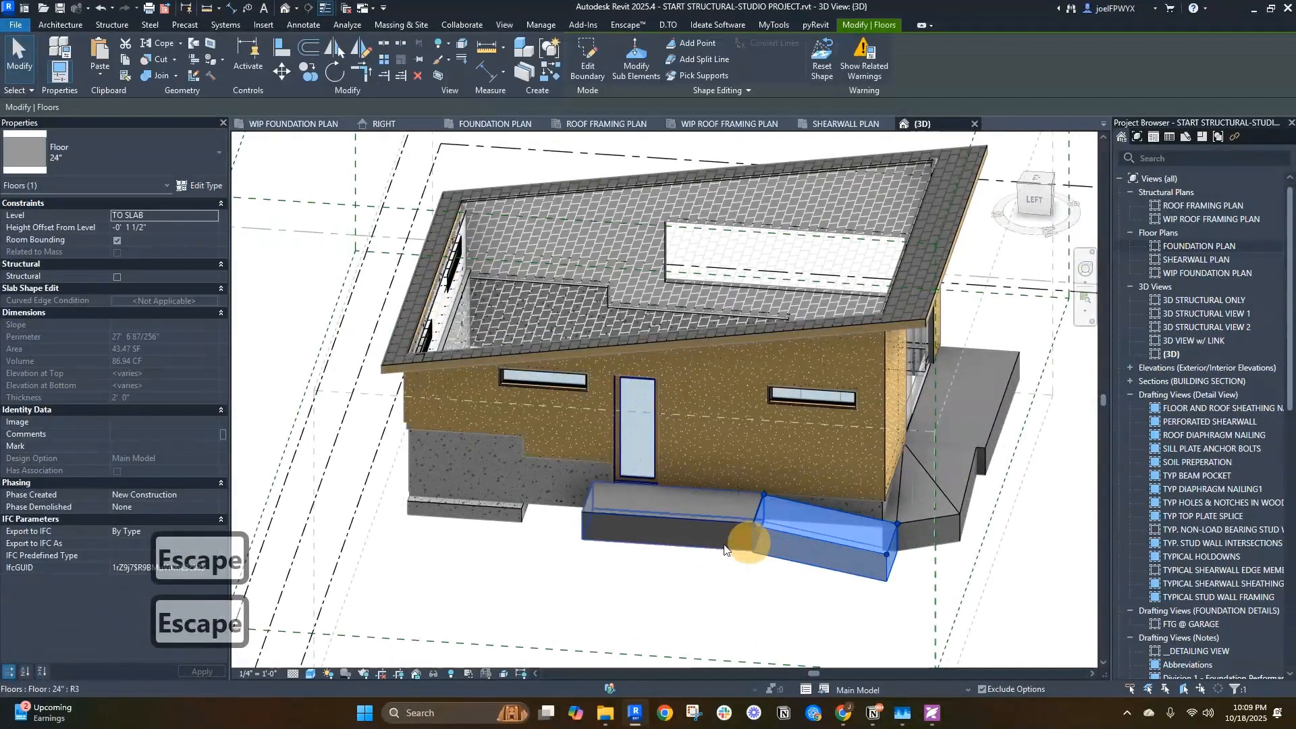
left_click(707, 524)
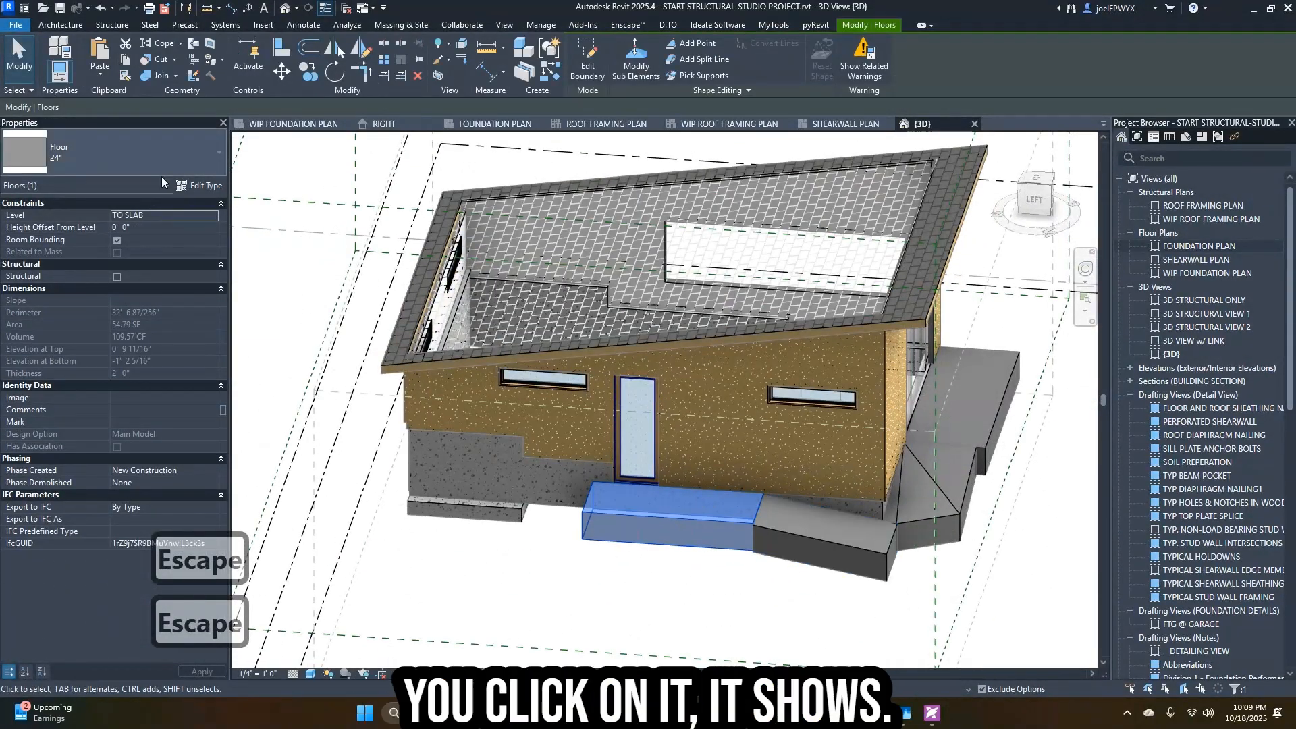
left_click(581, 575)
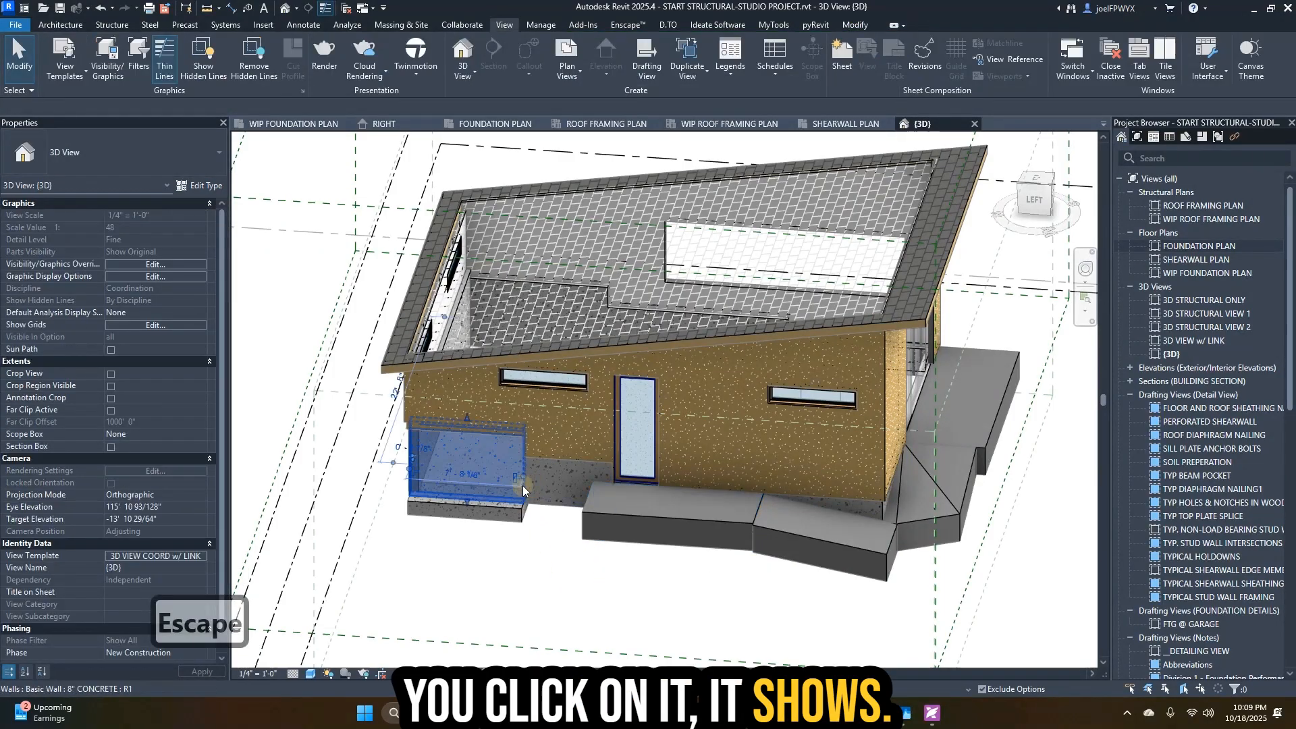
left_click(522, 484)
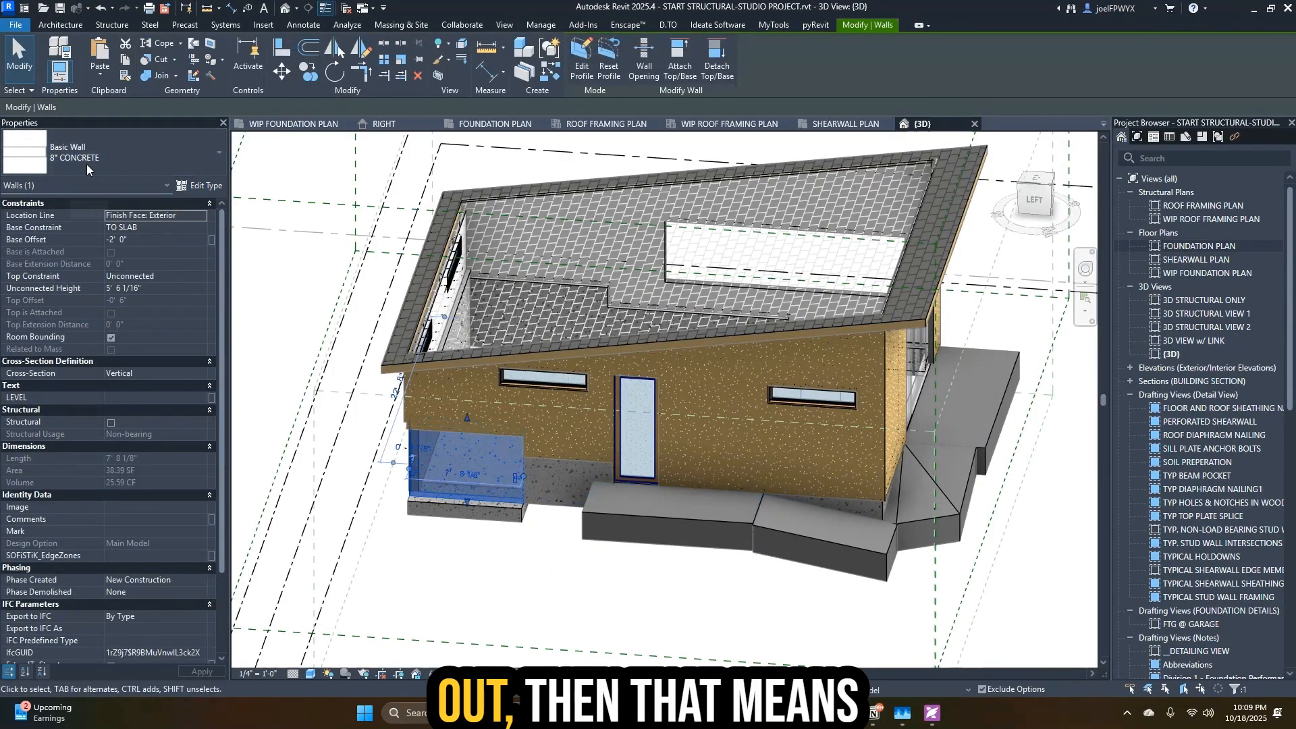
key("Escape")
middle_click_drag(432, 545, 911, 439, "shift")
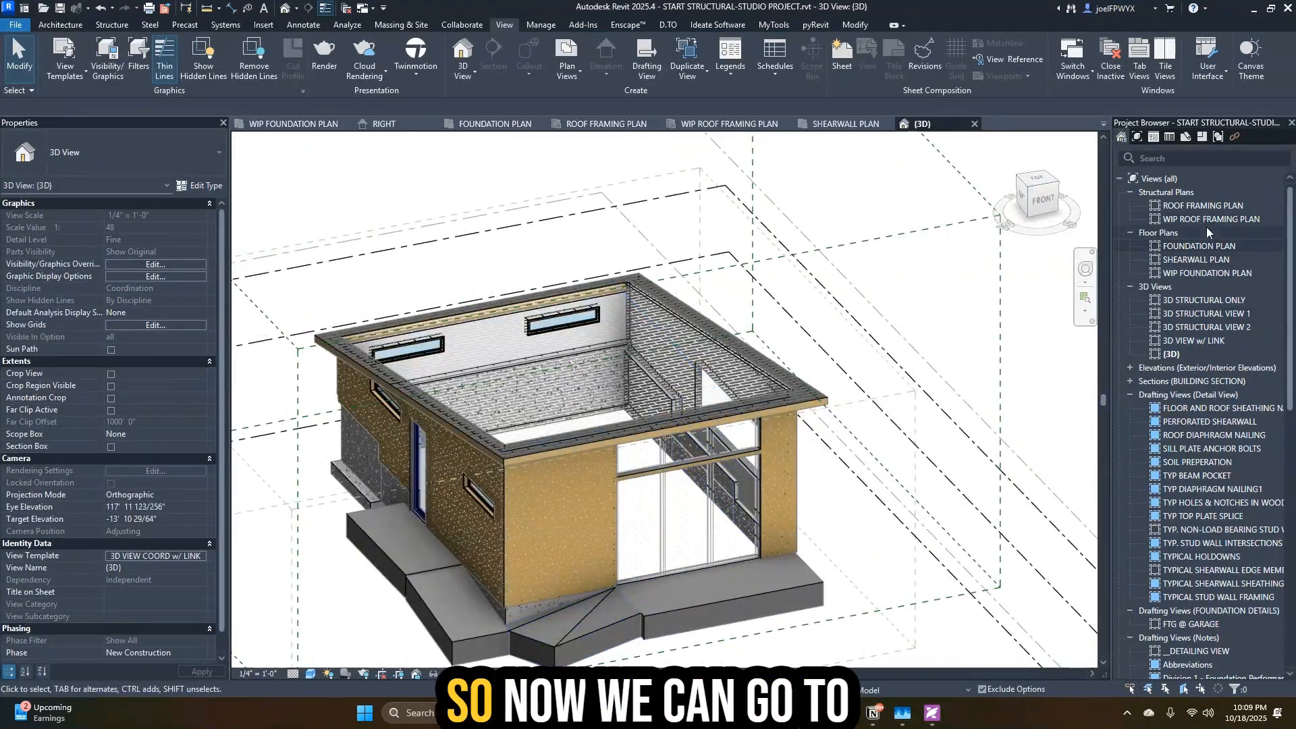
- Open the FOUNDATION PLAN floor plan and set its view template to <None>
double_click(1178, 247)
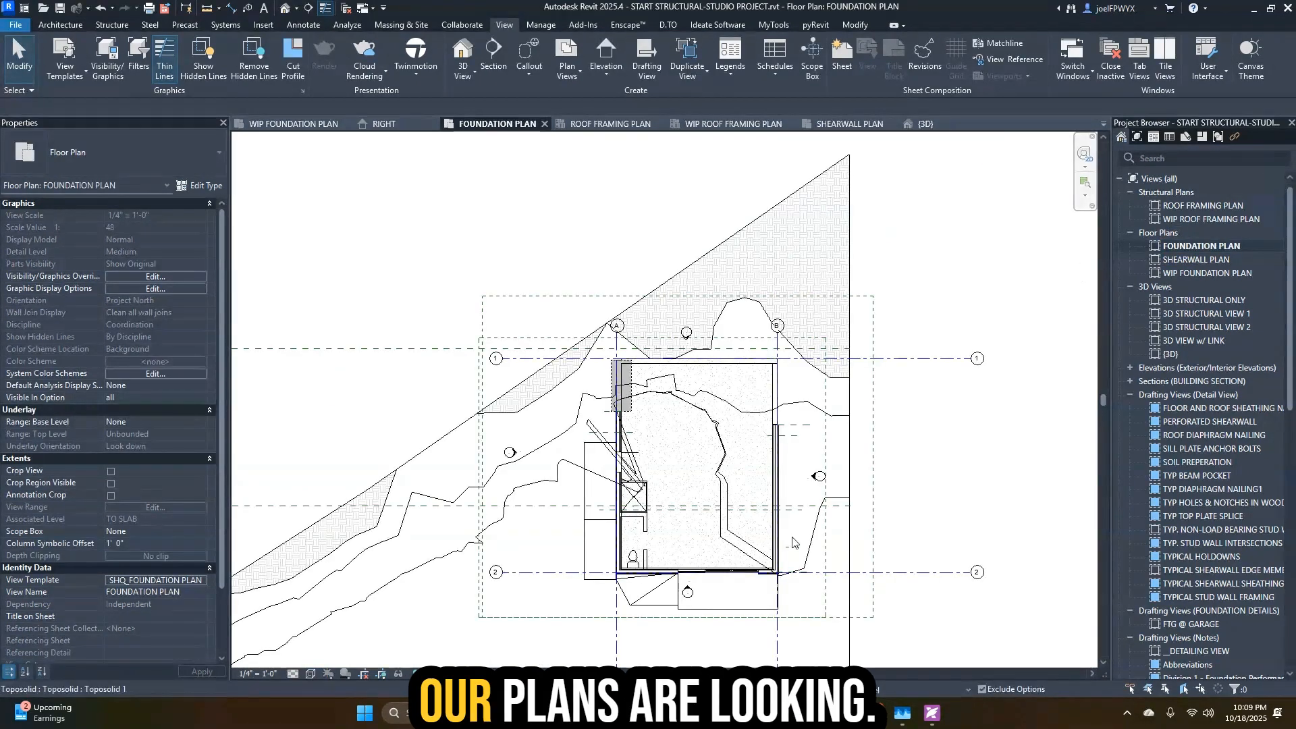
scroll(816, 521, "down", 2)
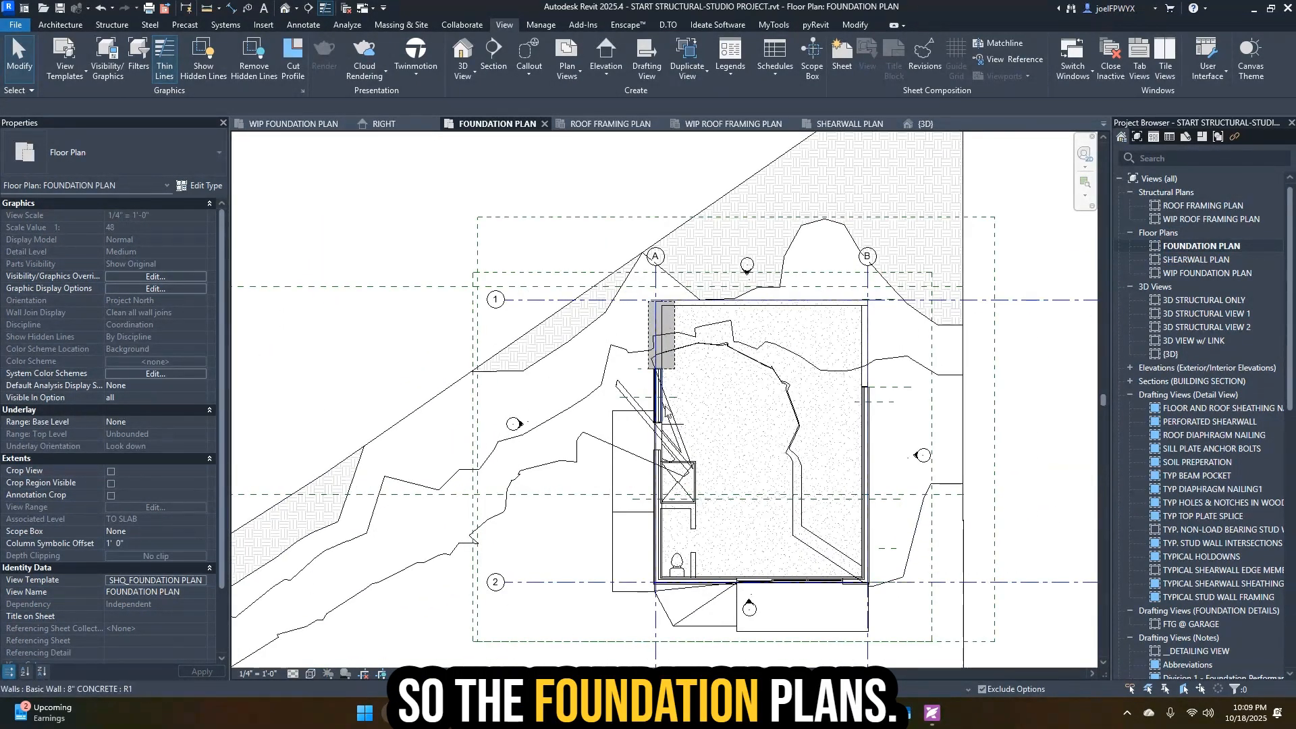
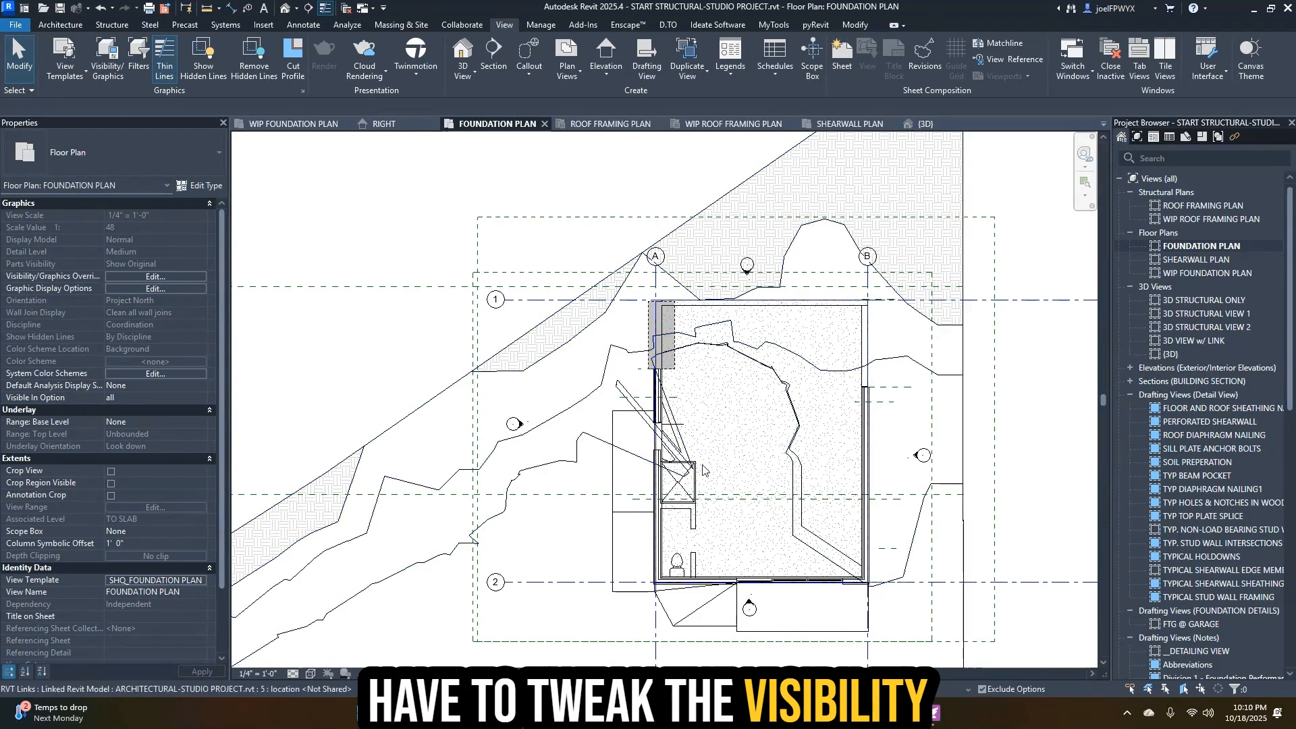
scroll(708, 446, "down", 2)
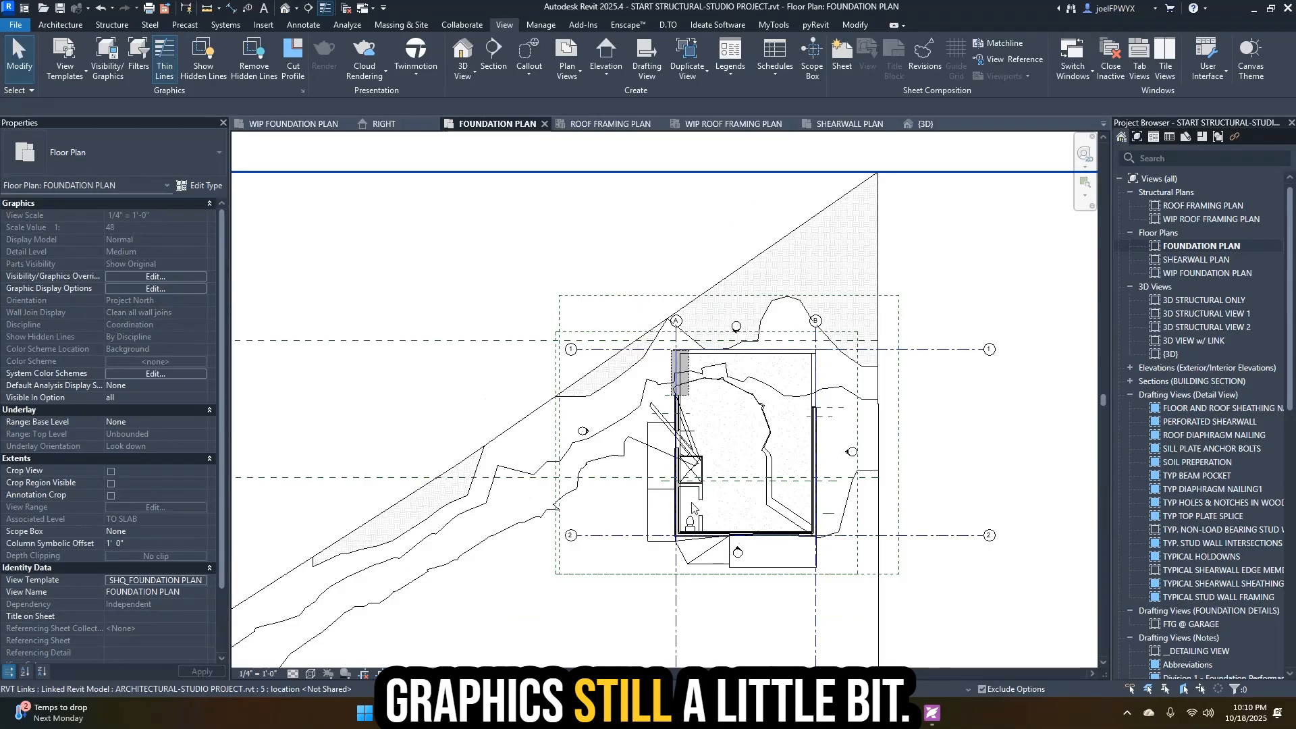
left_click(168, 582)
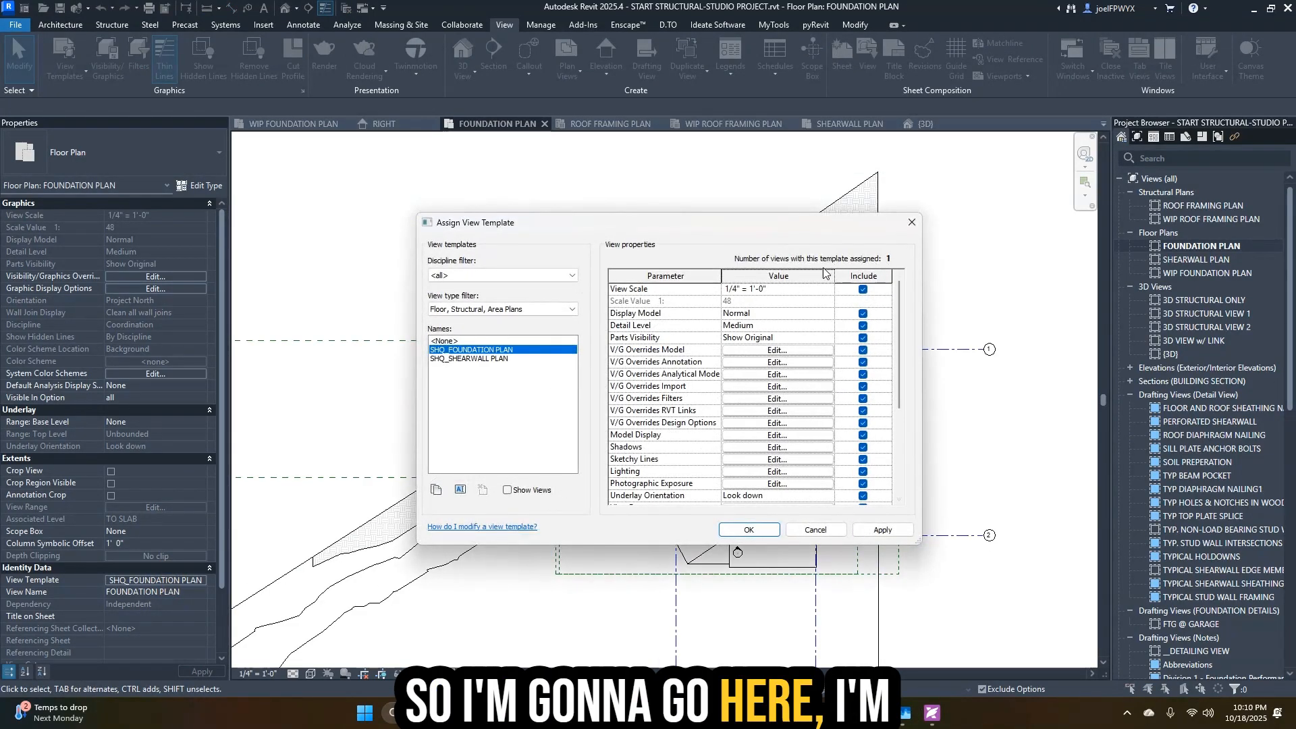
left_click(504, 341)
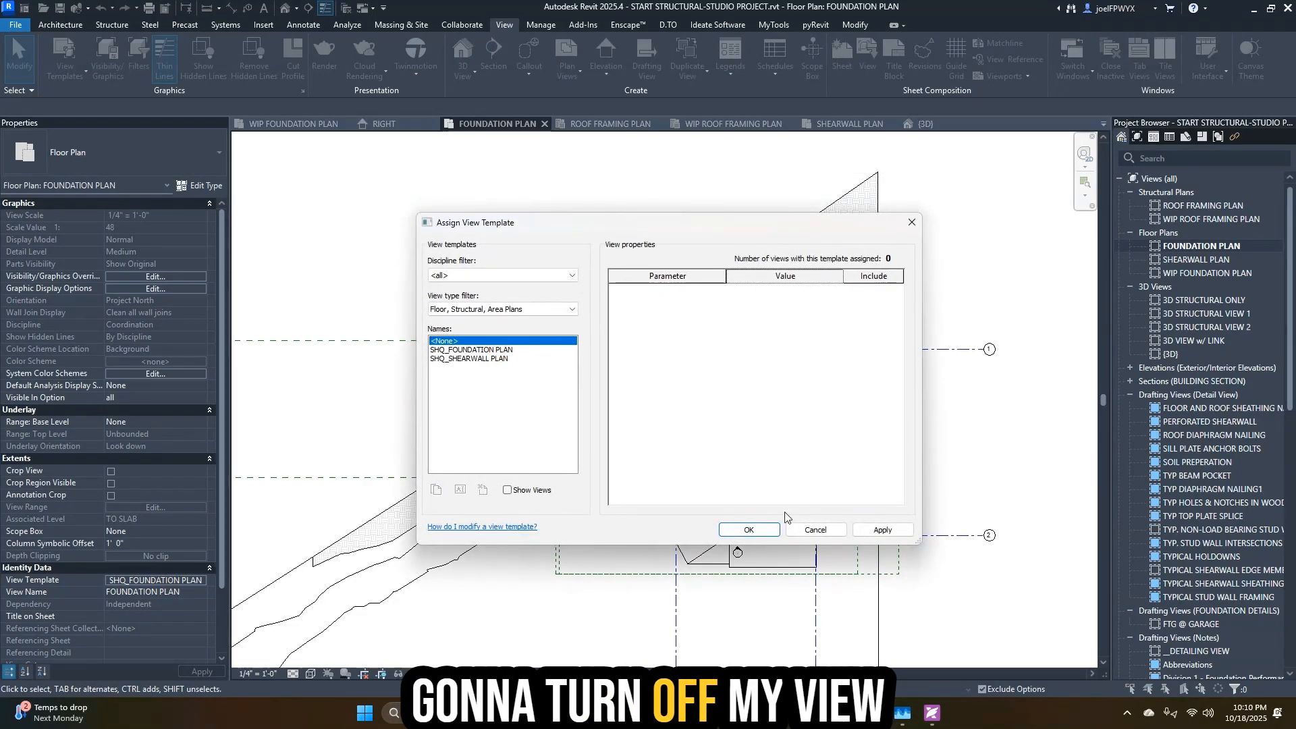
left_click(882, 529)
left_click(748, 529)
scroll(830, 486, "up", 3)
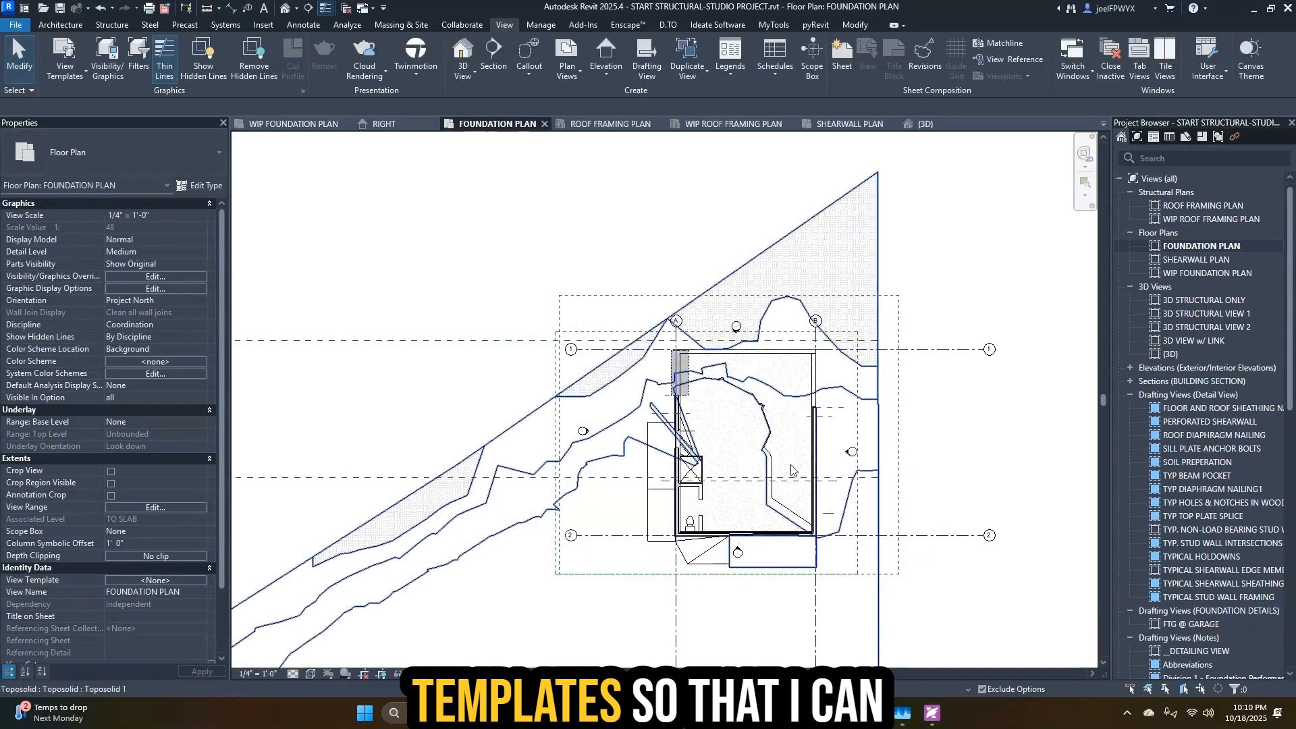
- Open the foundation plan's visibility/graphic overrides and set the ARCHITECTURAL-STUDIO PROJECT.rvt link's display settings to Custom
scroll(827, 479, "down", 3)
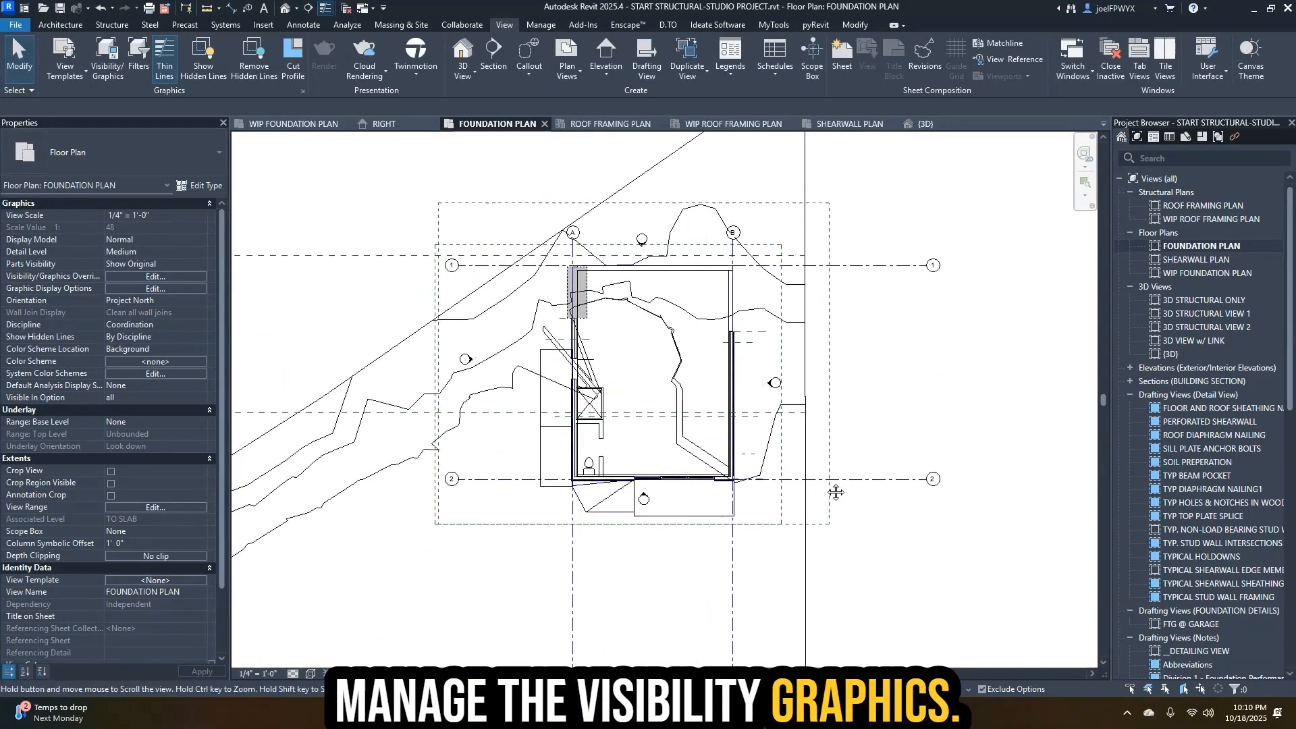
scroll(668, 560, "up", 2)
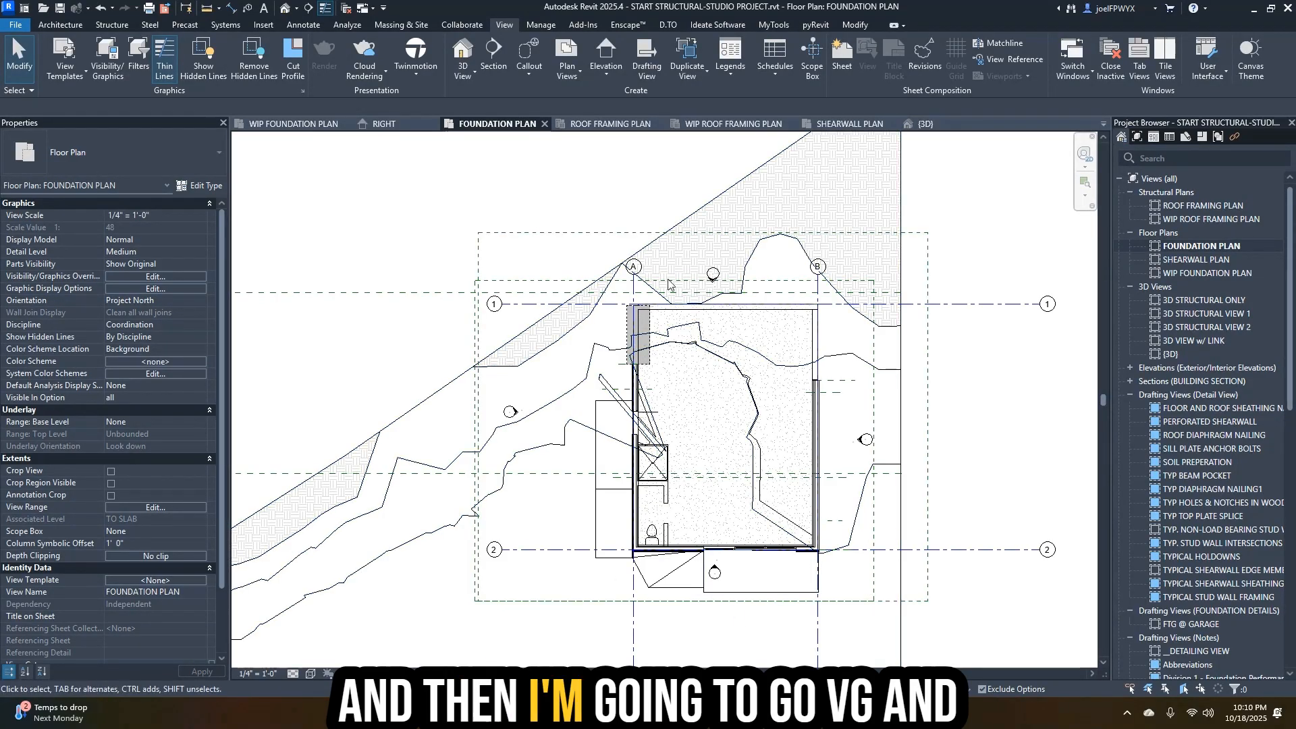
key("Escape")
key("g")
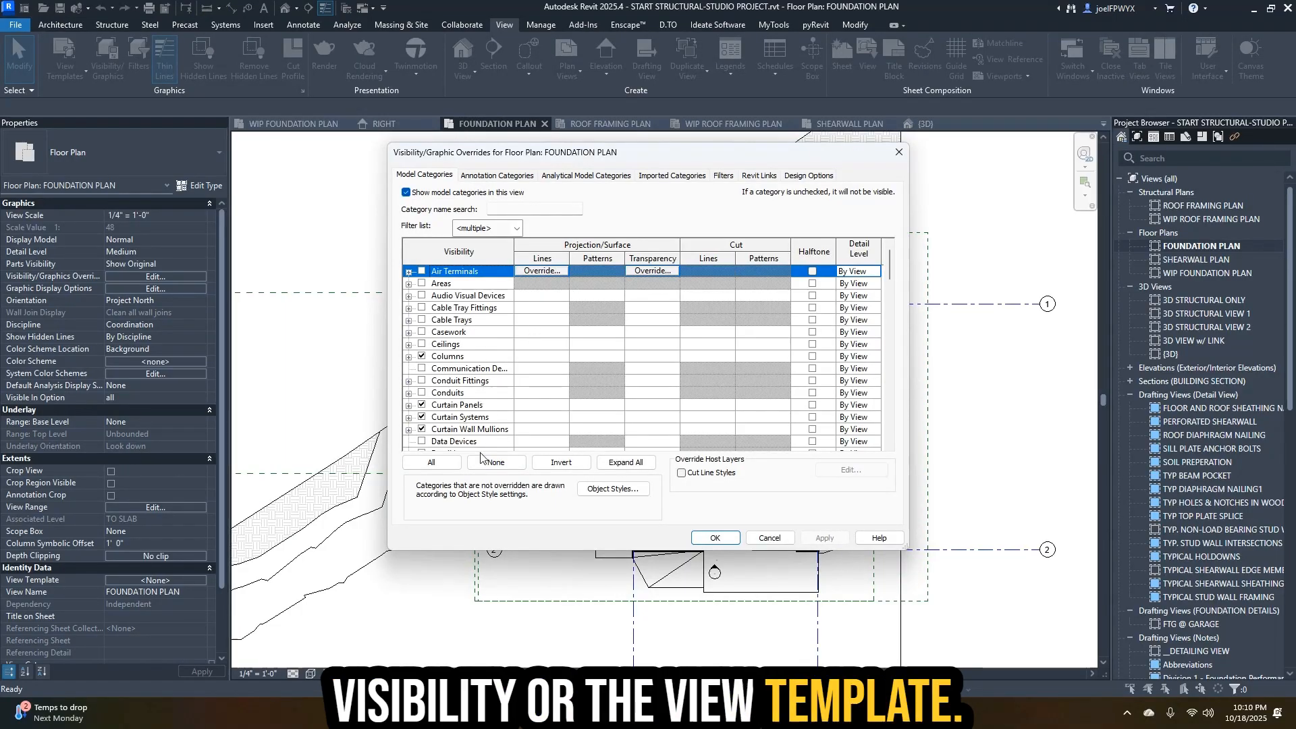
left_click(759, 177)
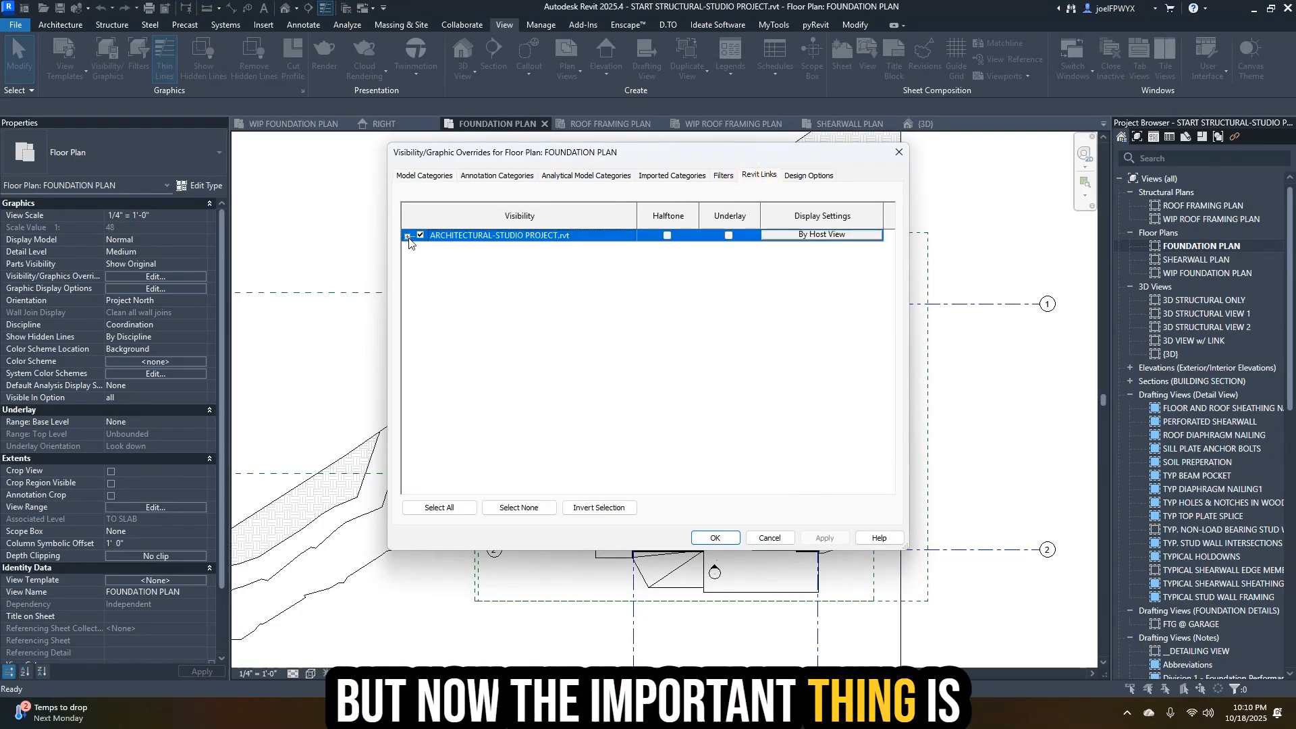
left_click(806, 235)
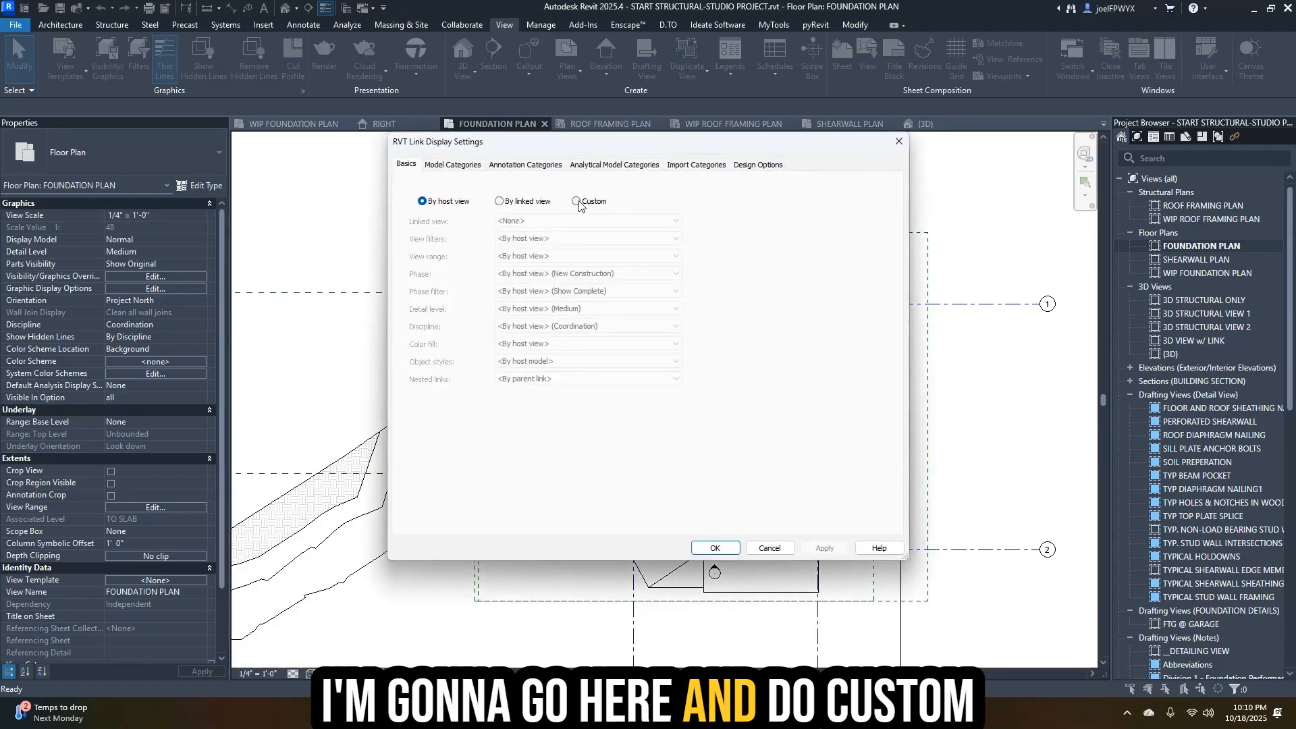
left_click(577, 201)
- Set the link's model categories to Custom and turn off the visibility of all model categories
left_click(447, 165)
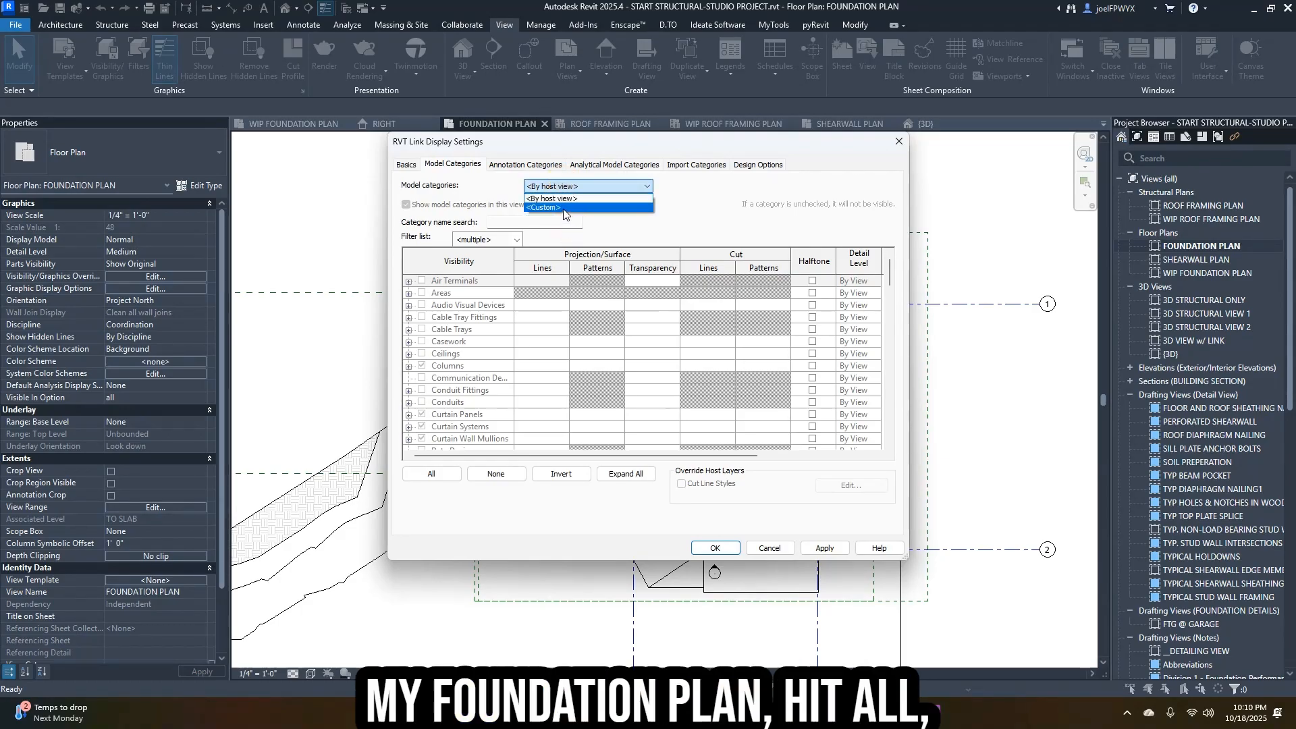
left_click(559, 207)
left_click(432, 474)
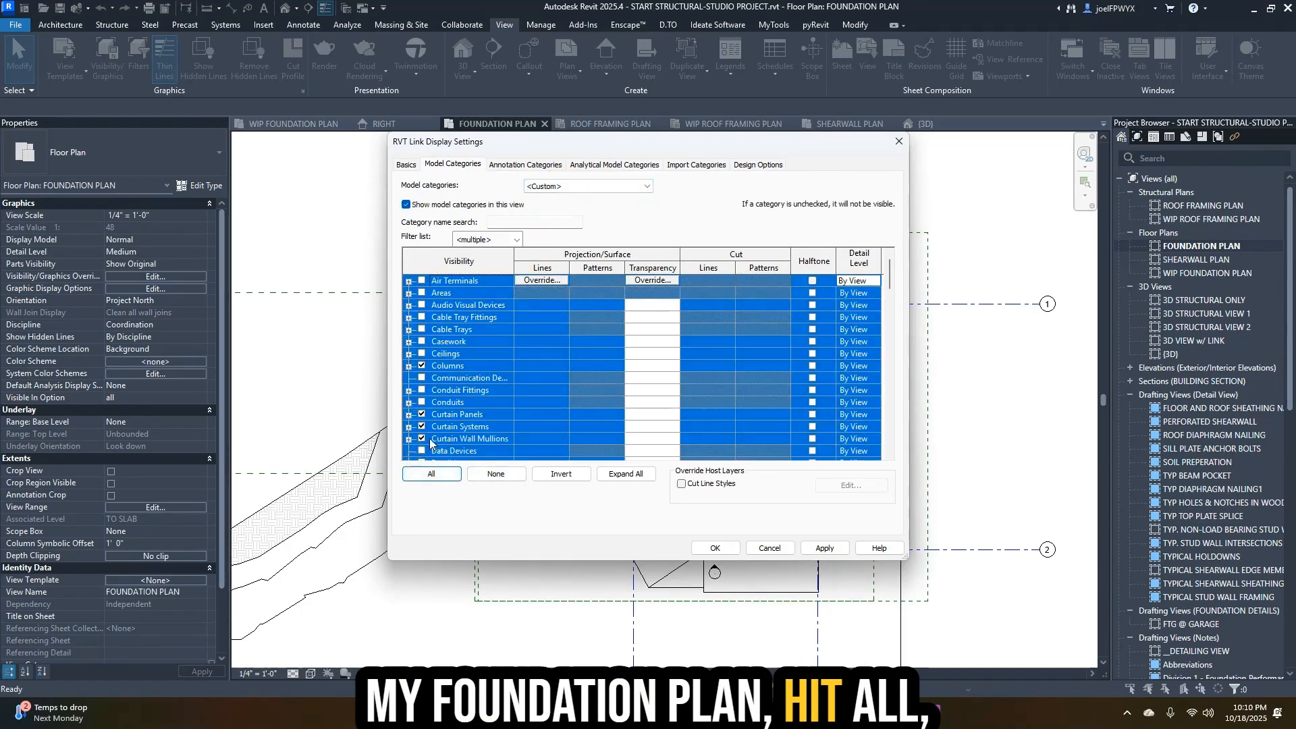
left_click(463, 415)
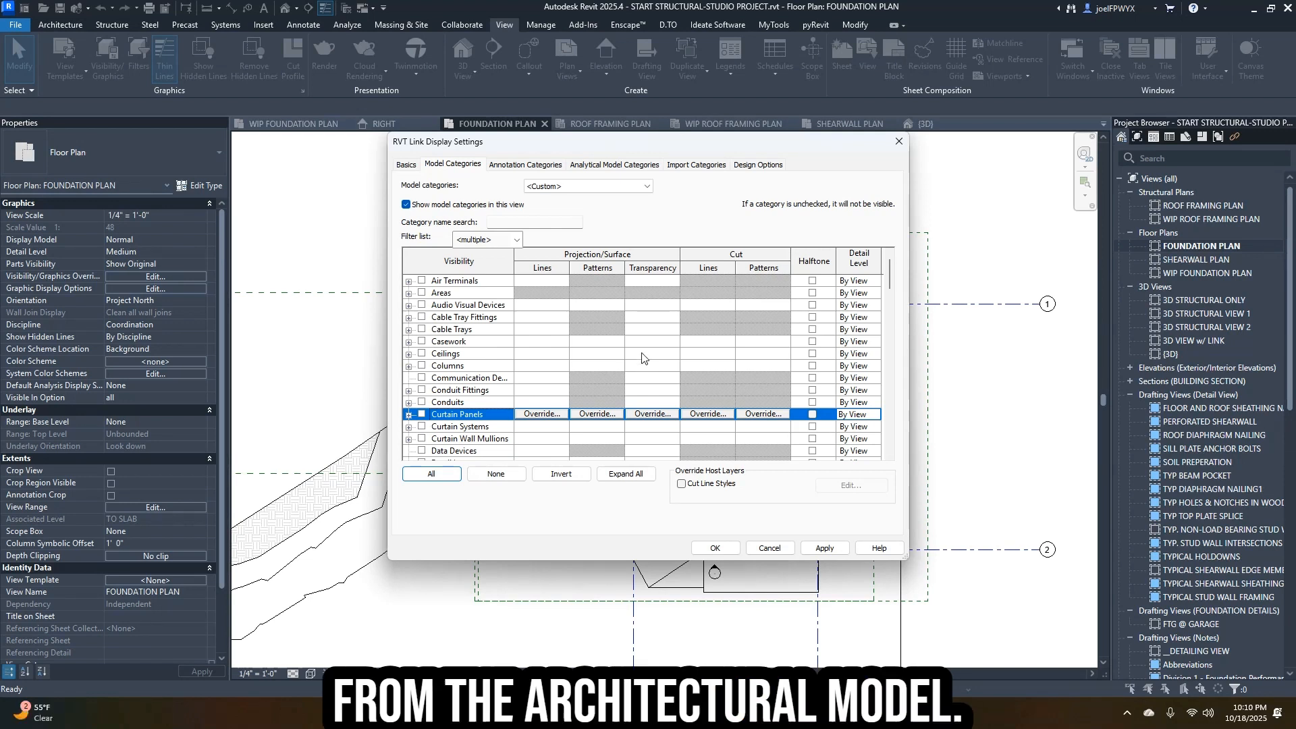
- Turn on the Walls category for the architectural link
left_click(488, 341)
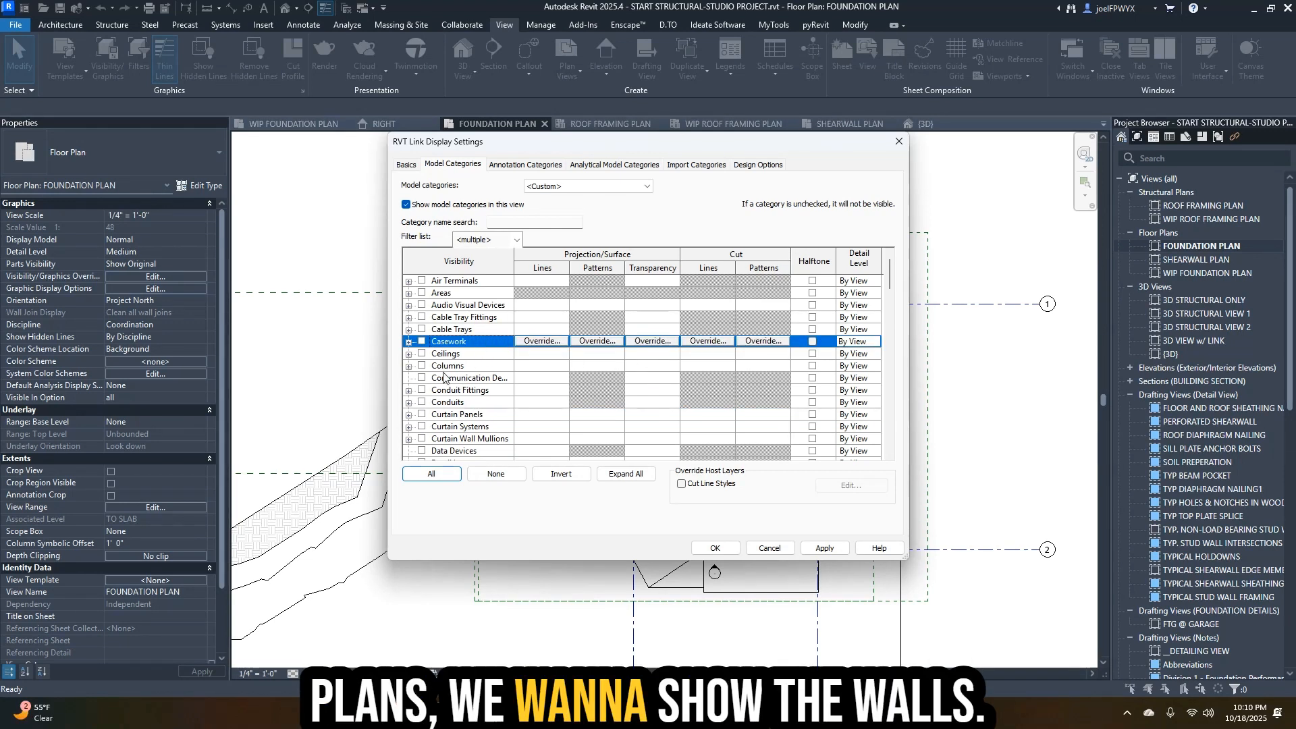
key("w")
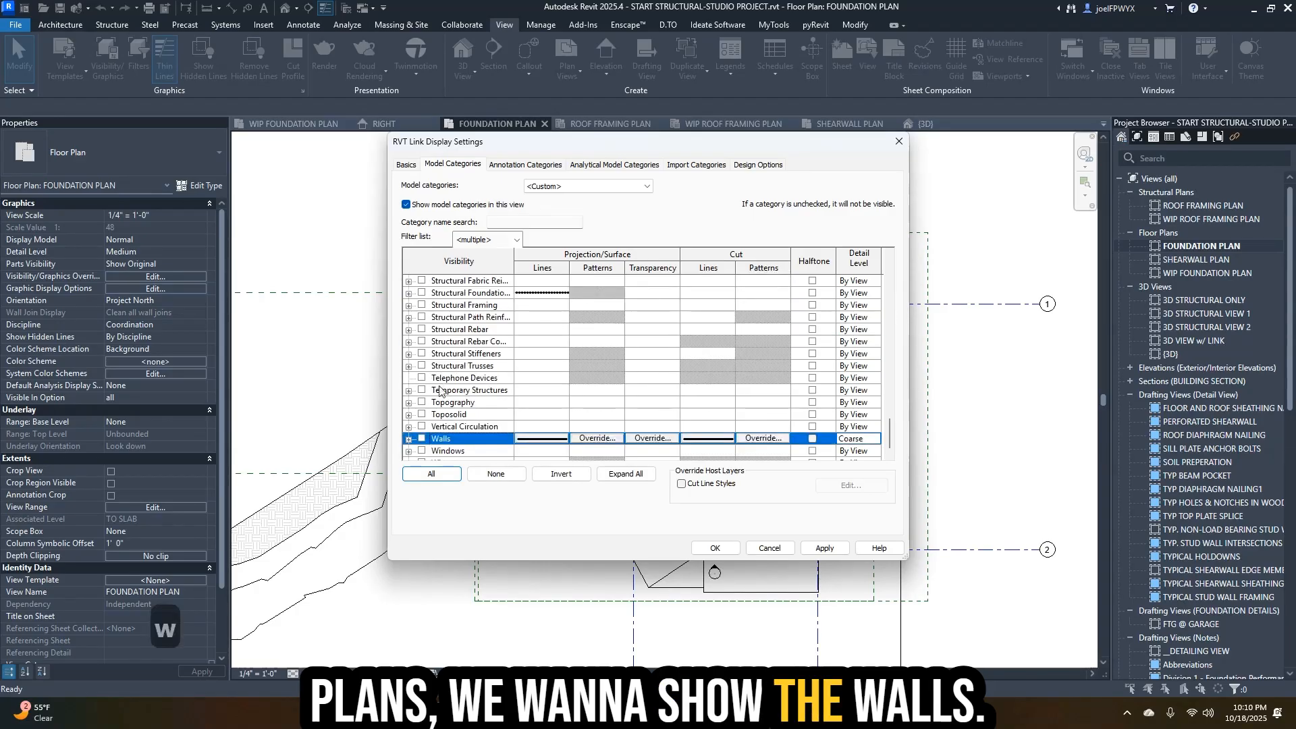
left_click(422, 439)
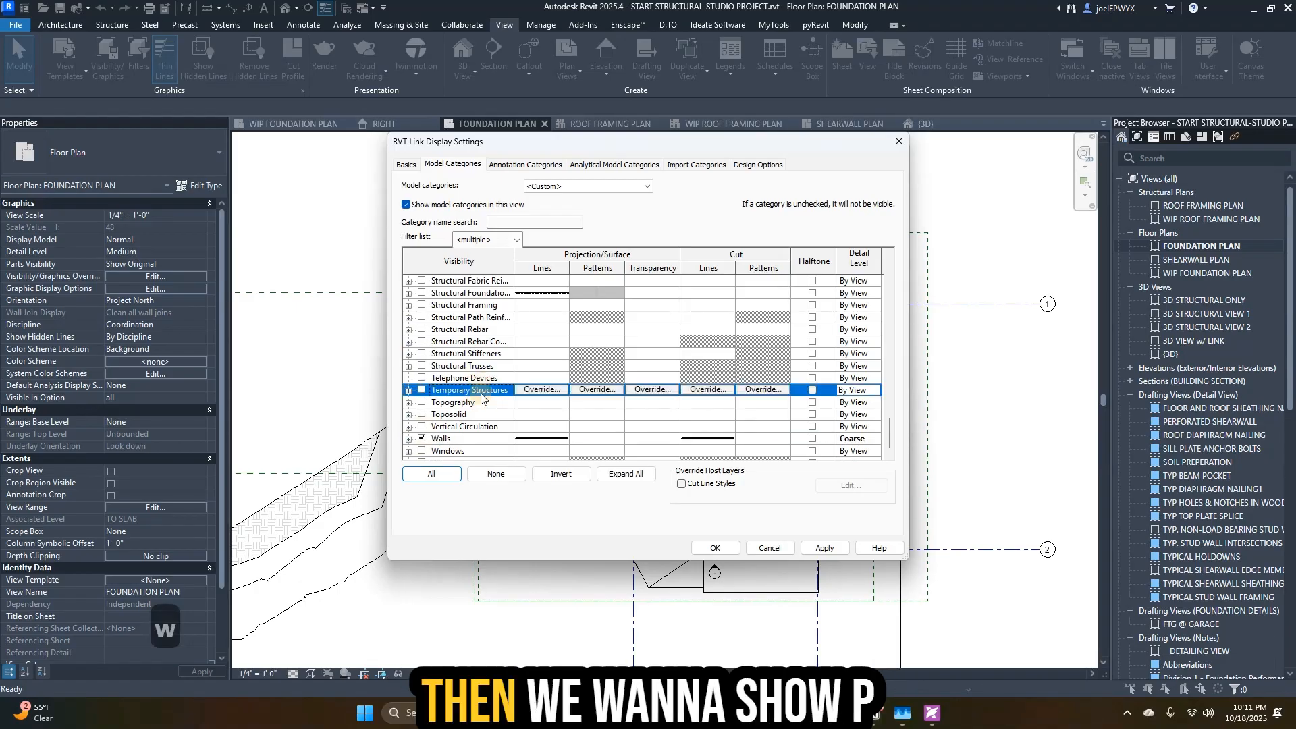
- Turn on the Plumbing Equipment and Plumbing Fixtures categories for the architectural link
key("p")
key("p")
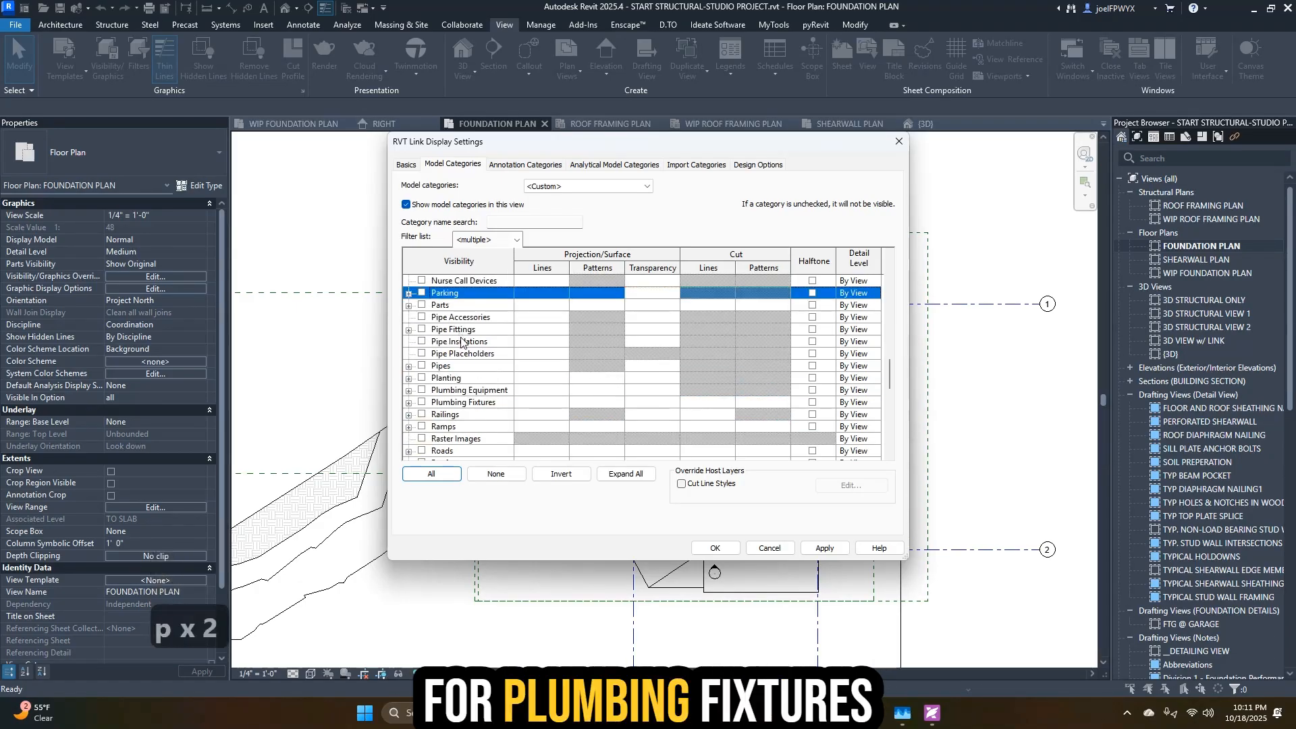
scroll(472, 363, "down", 3)
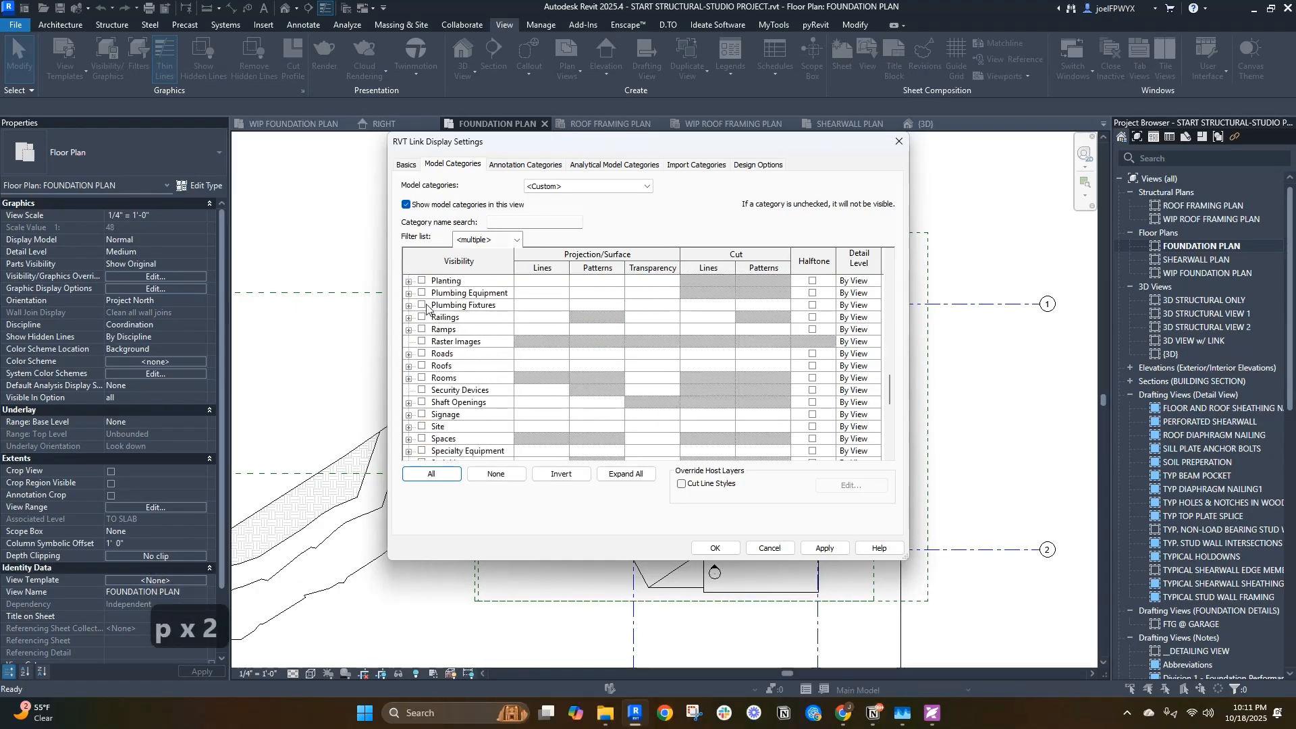
left_click(422, 292)
left_click(422, 305)
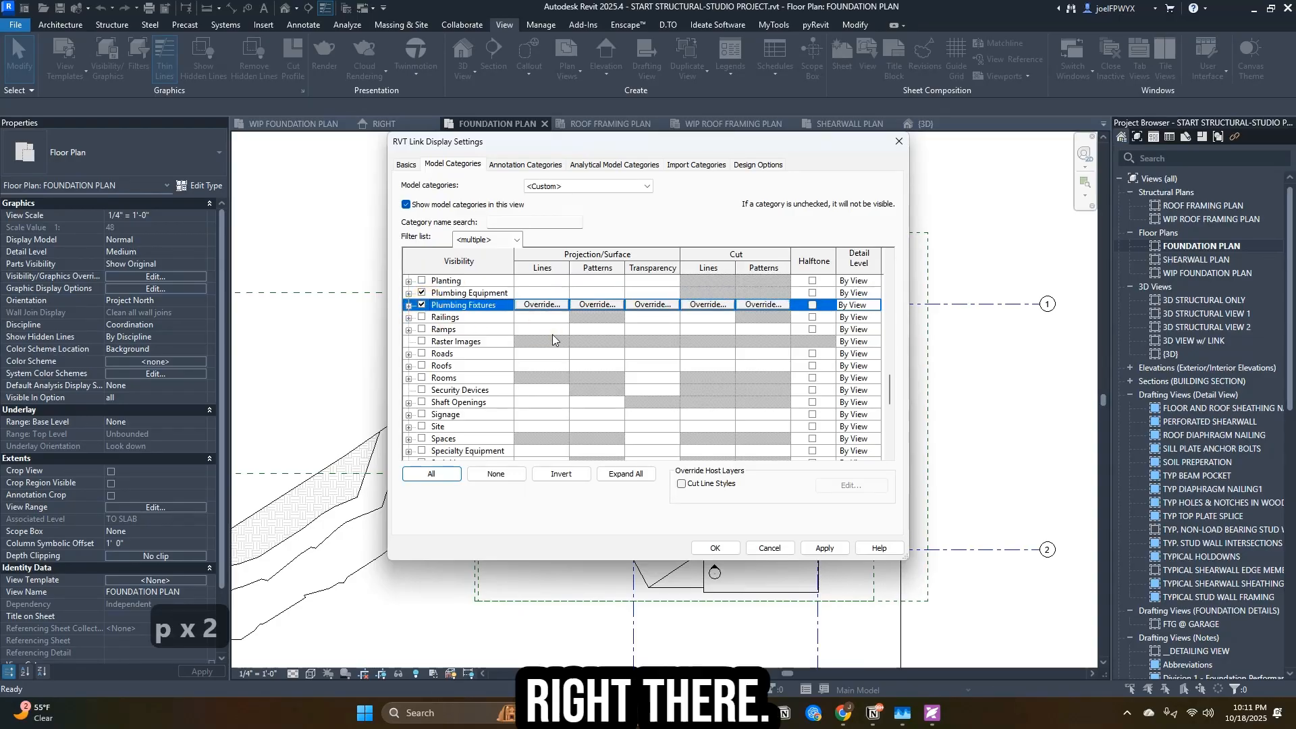
scroll(490, 401, "up", 1)
left_click(483, 401)
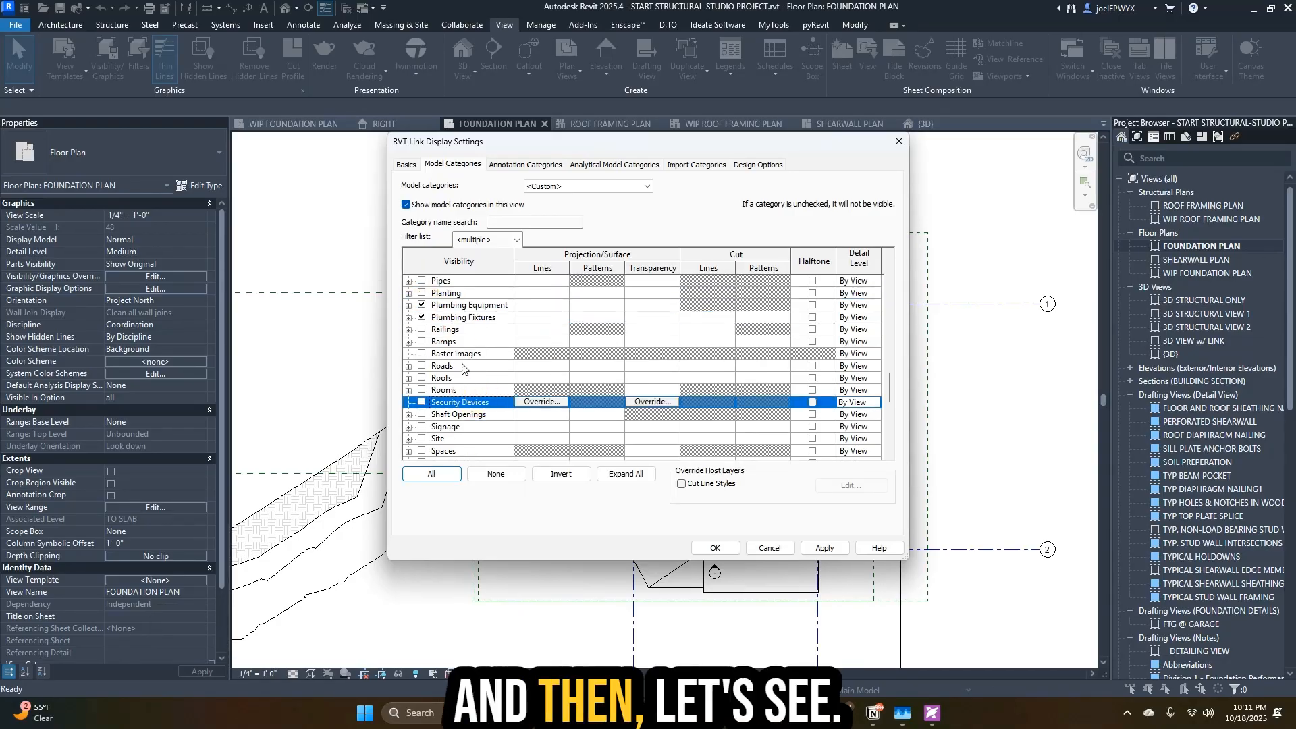
- Apply the link's custom display settings and show the ARCHITECTURAL-STUDIO PROJECT.rvt link as an underlay in the foundation plan
scroll(463, 351, "up", 3)
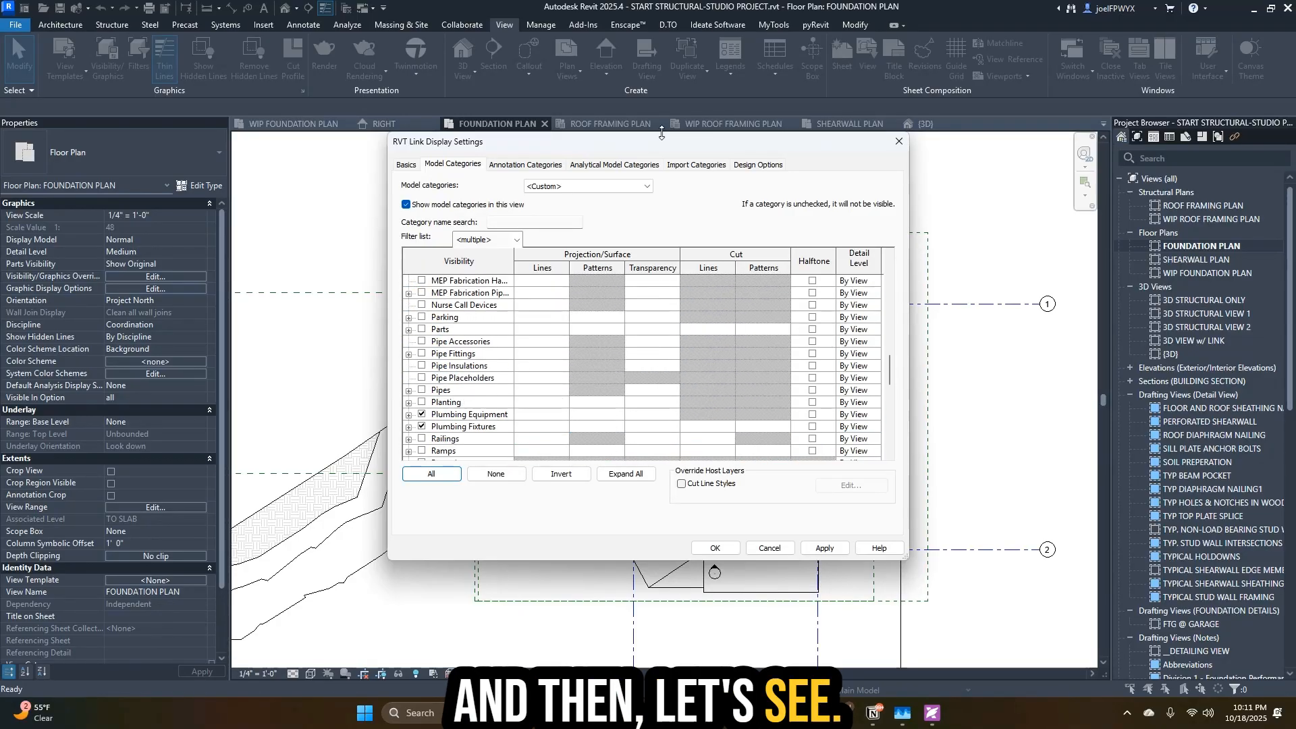
left_click_drag(658, 151, 967, 180)
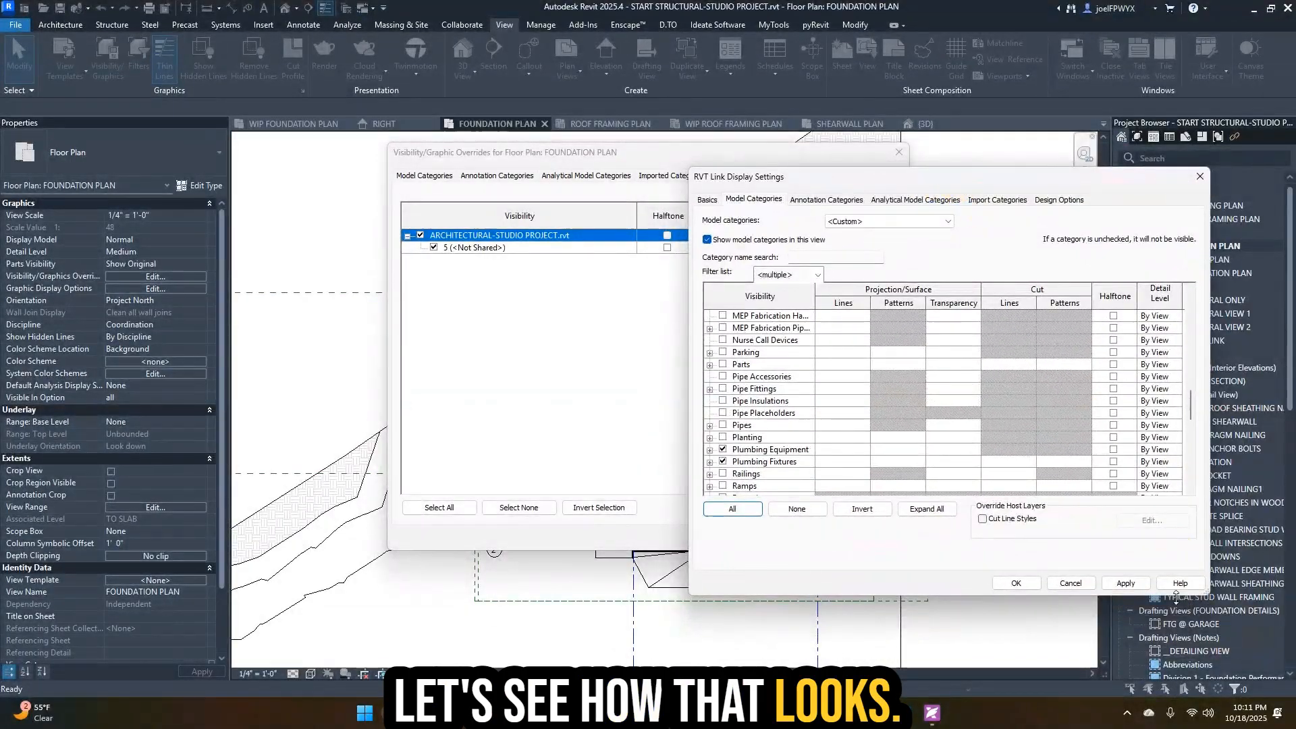
left_click(1126, 583)
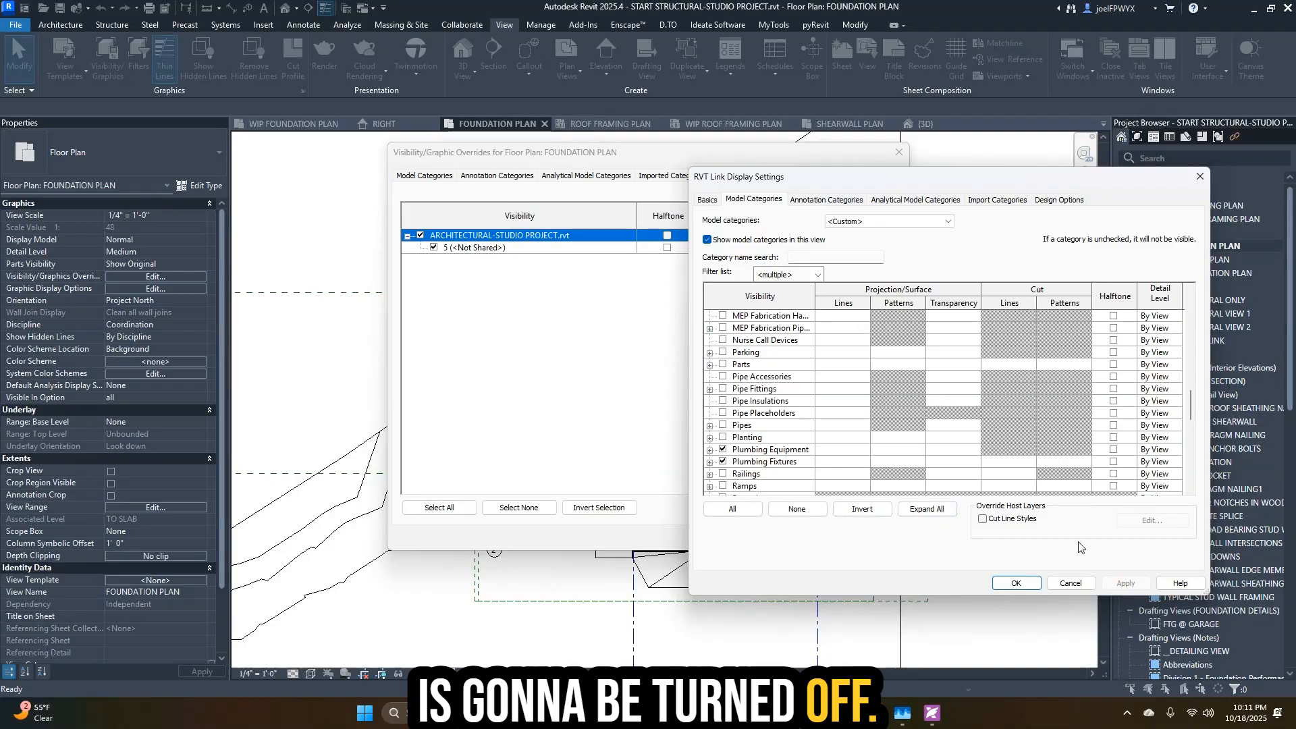
left_click(1017, 583)
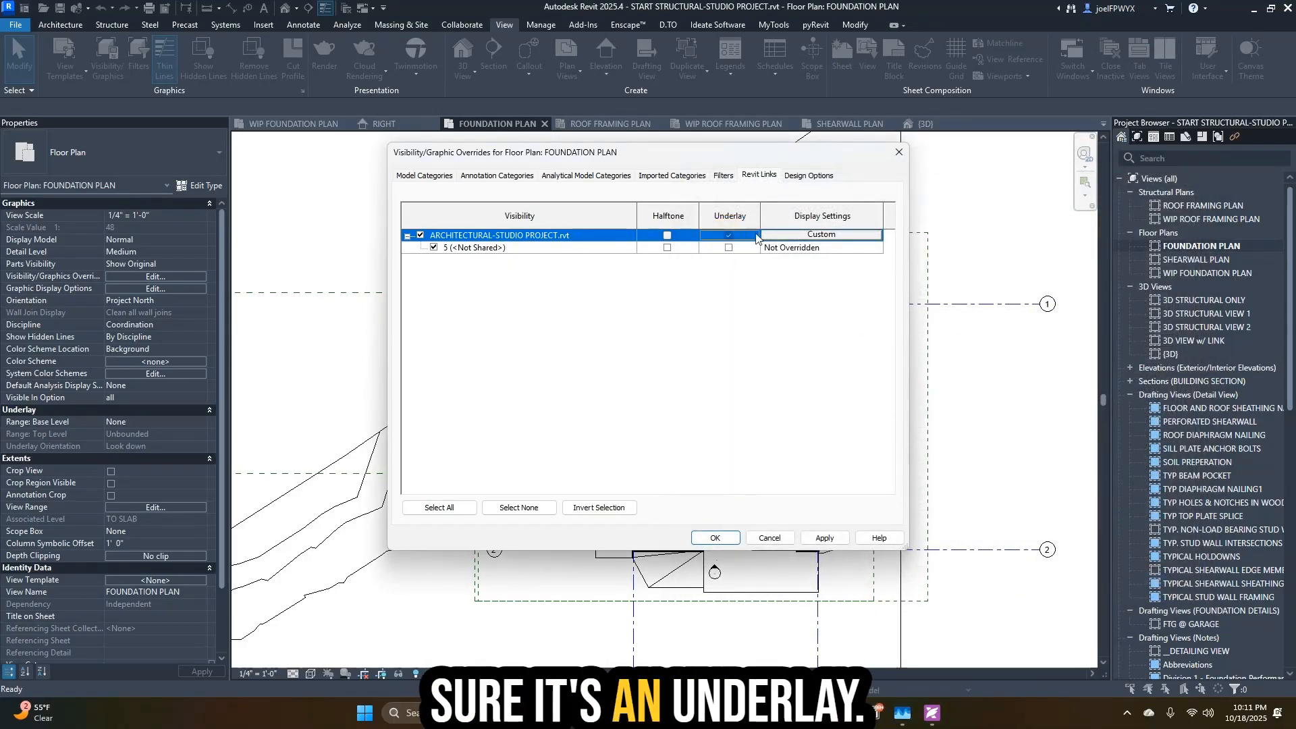
left_click(407, 235)
left_click(407, 236)
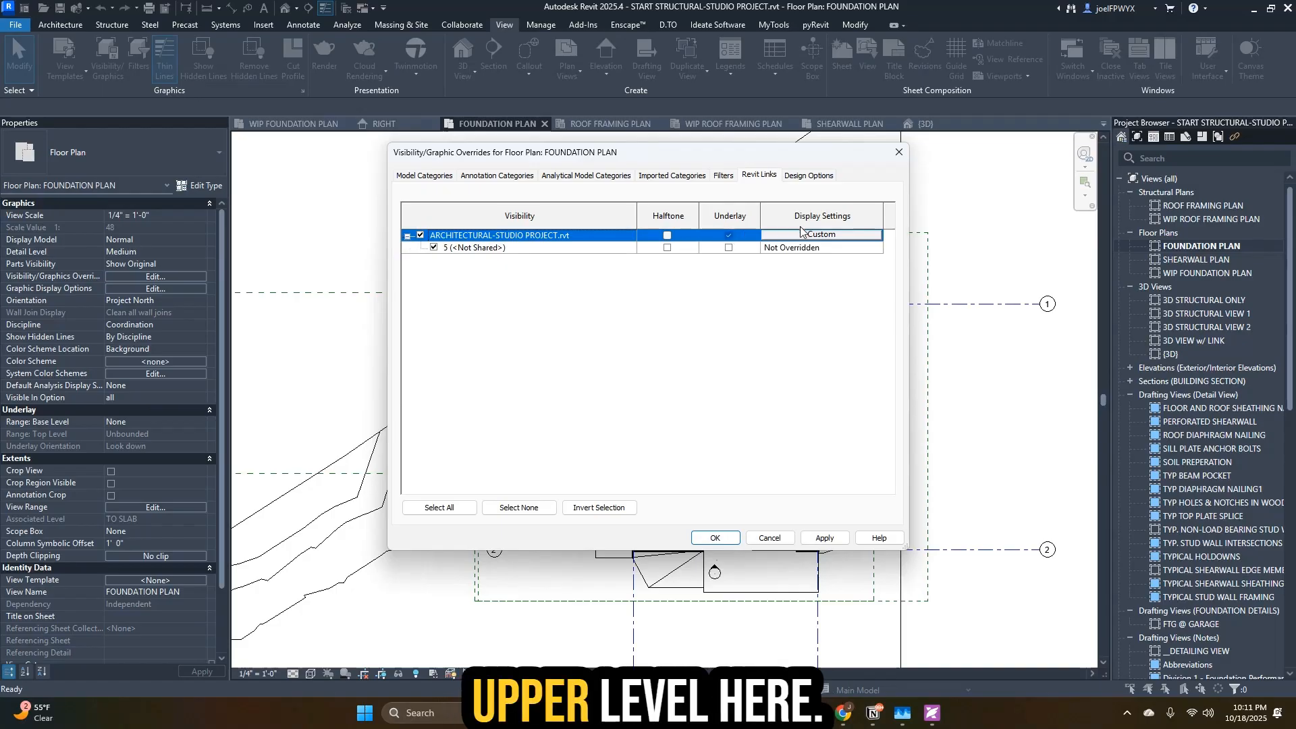
left_click(407, 236)
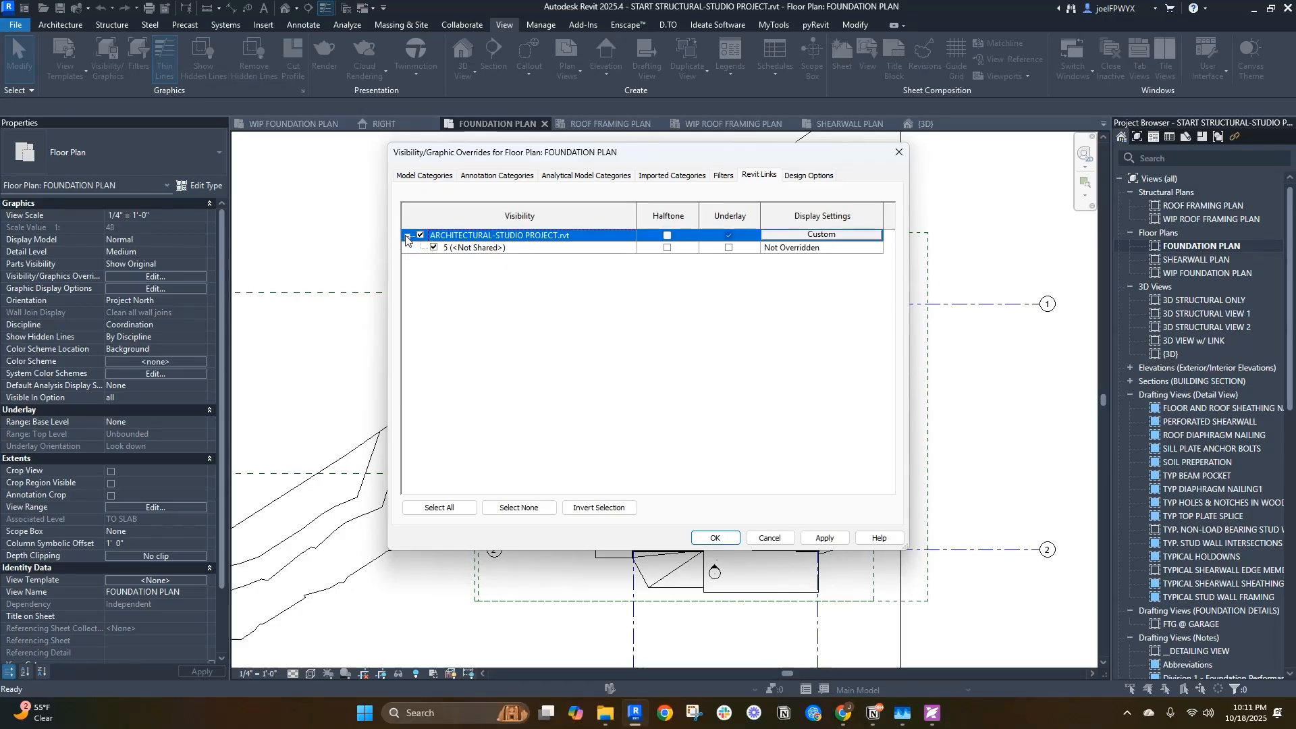
left_click(826, 538)
left_click(717, 538)
- Examine how the linked walls and toilet display in the bathroom corner of the foundation plan
scroll(646, 422, "up", 3)
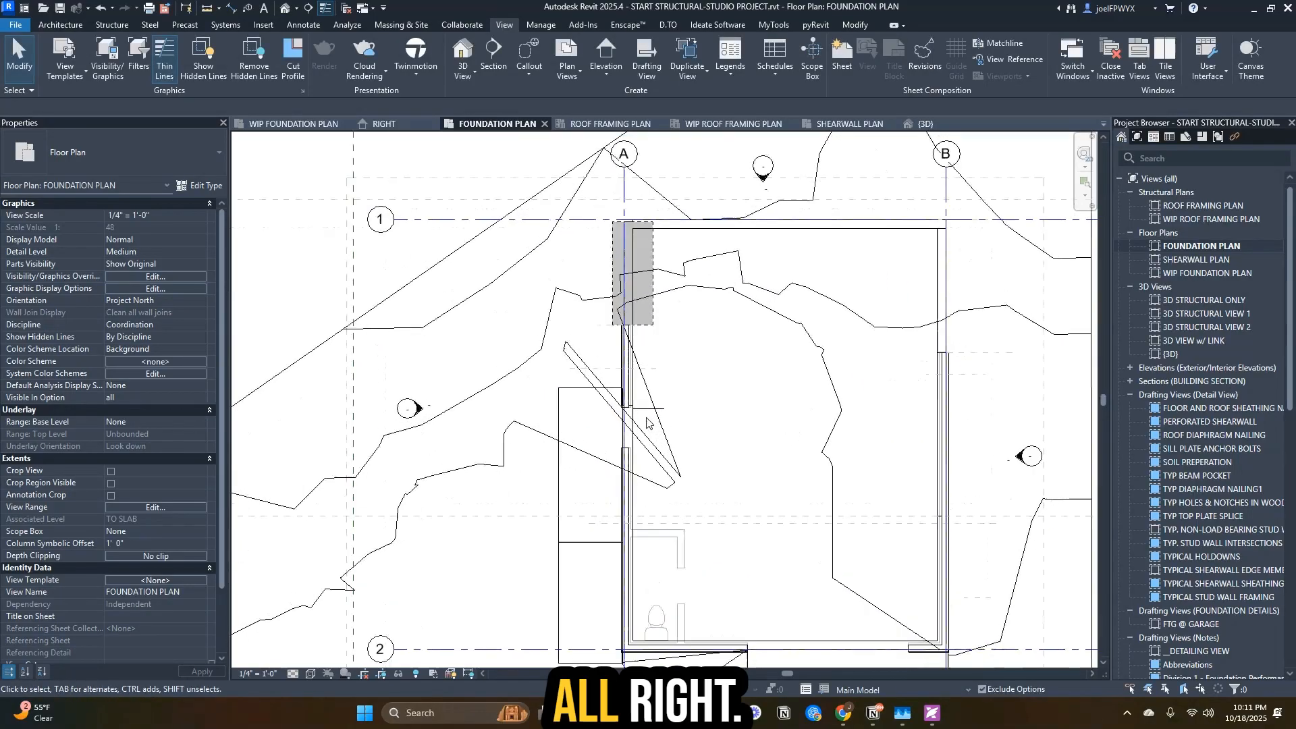
scroll(764, 332, "down", 2)
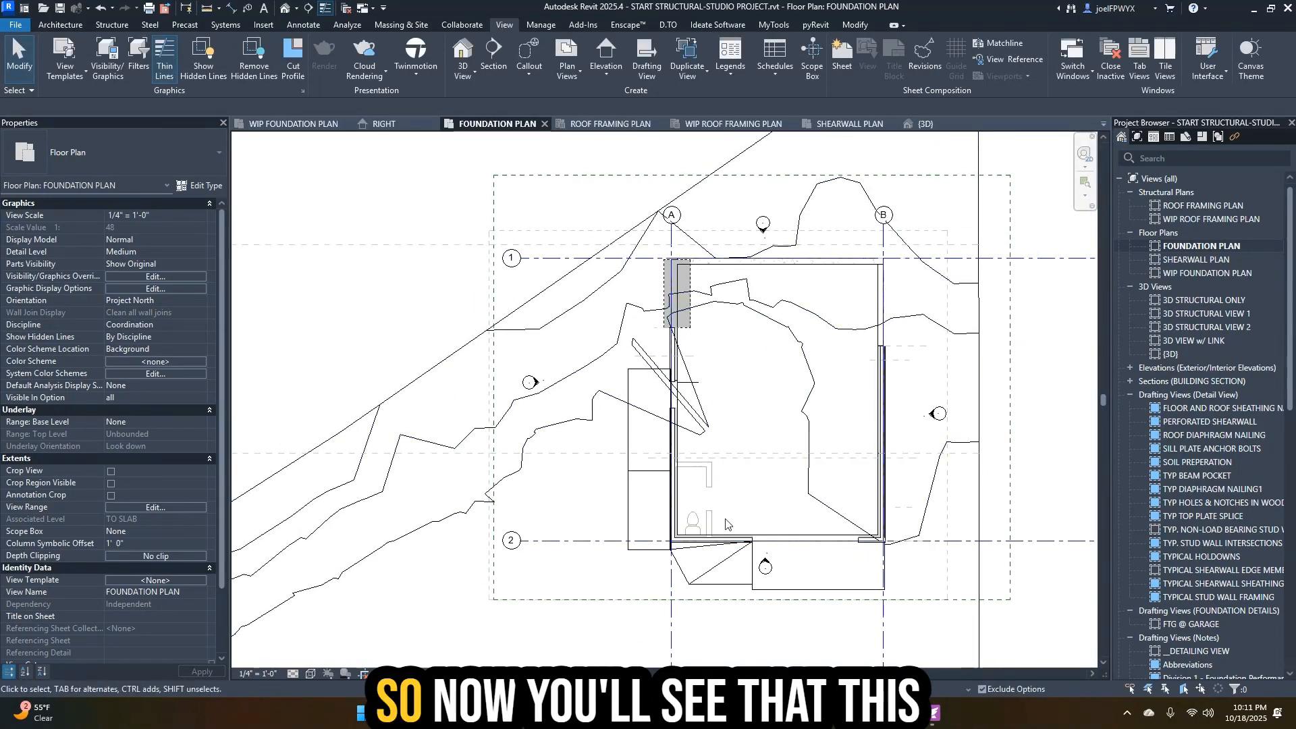
scroll(725, 525, "up", 3)
left_click(665, 523)
scroll(675, 540, "up", 2)
key("Escape")
key("Escape")
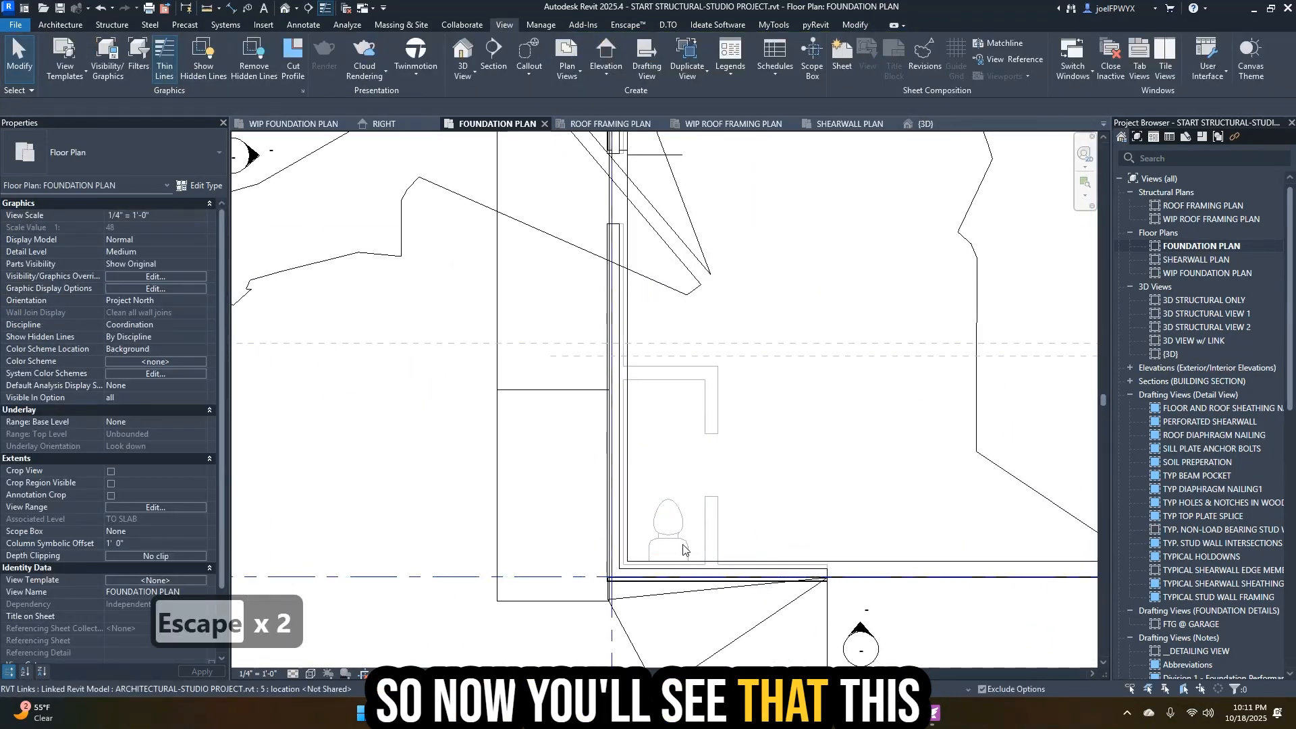
scroll(675, 530, "up", 2)
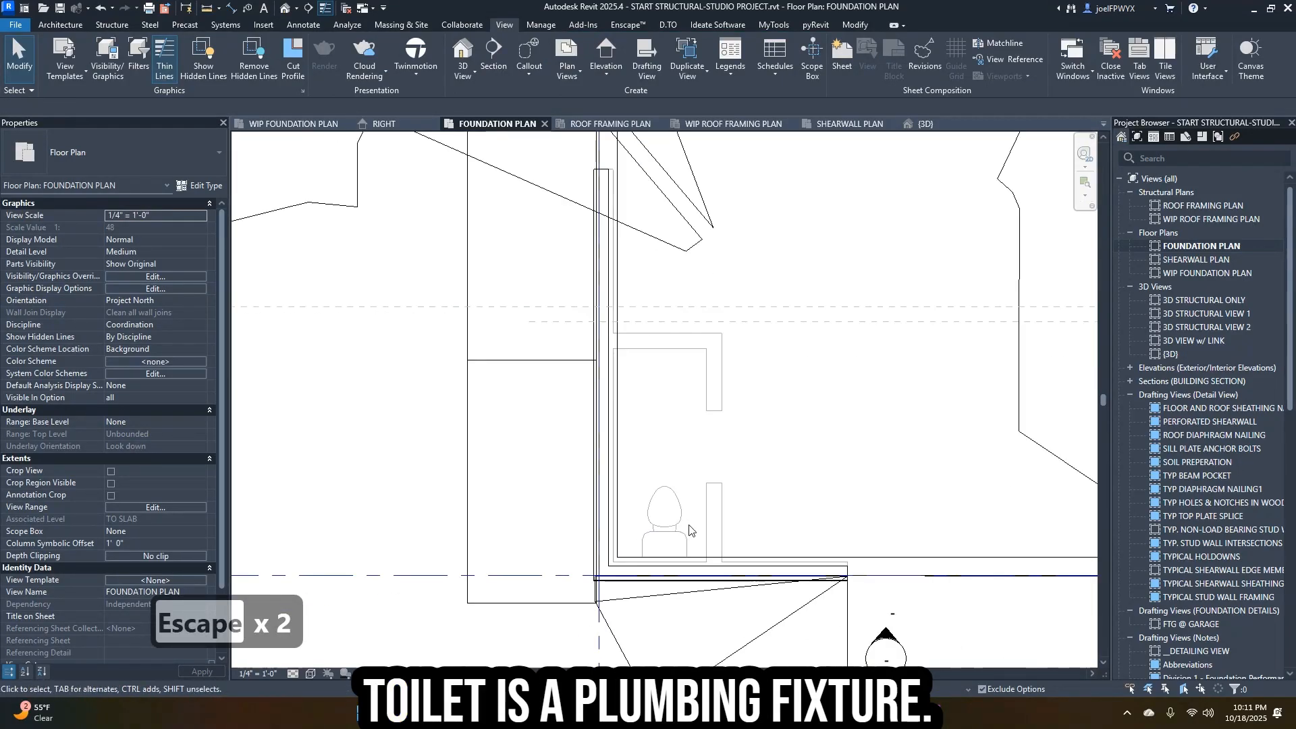
scroll(736, 399, "down", 1)
- Select the linked bathroom partition wall beside the toilet to check its properties, then clear the selection
key("Tab")
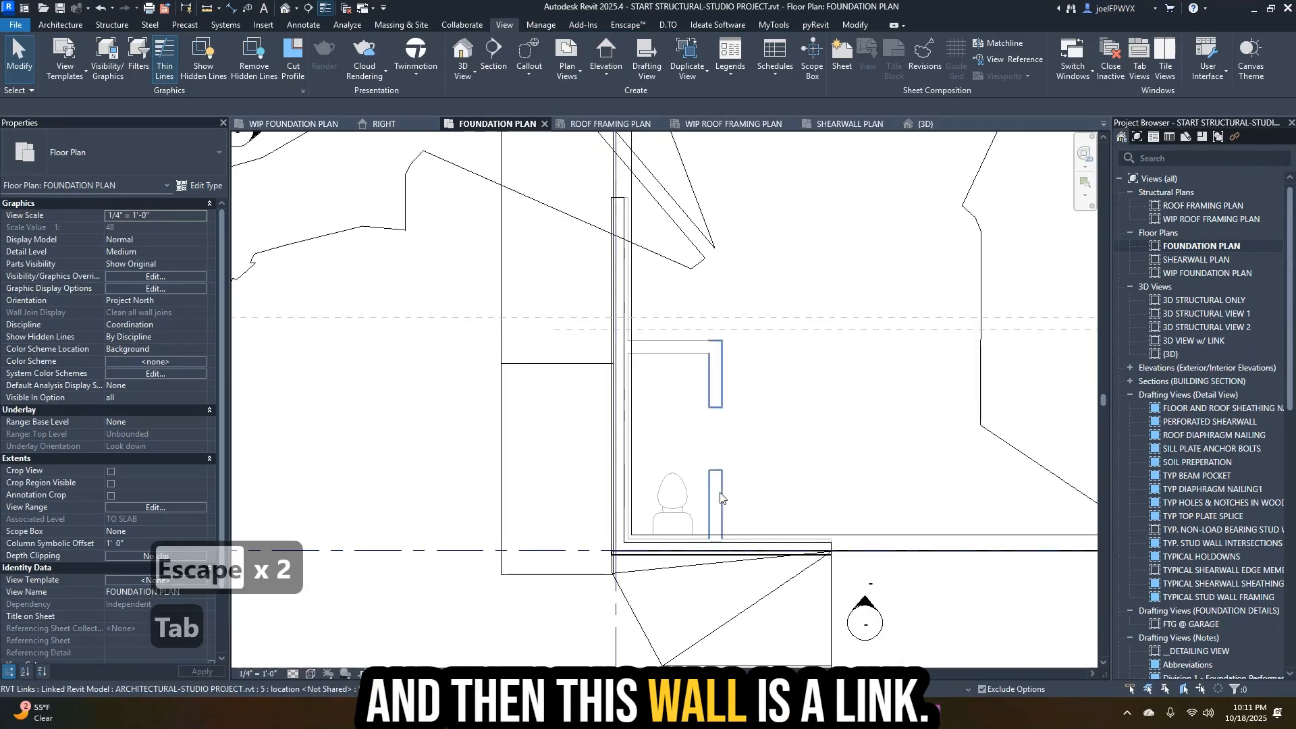
left_click(720, 497)
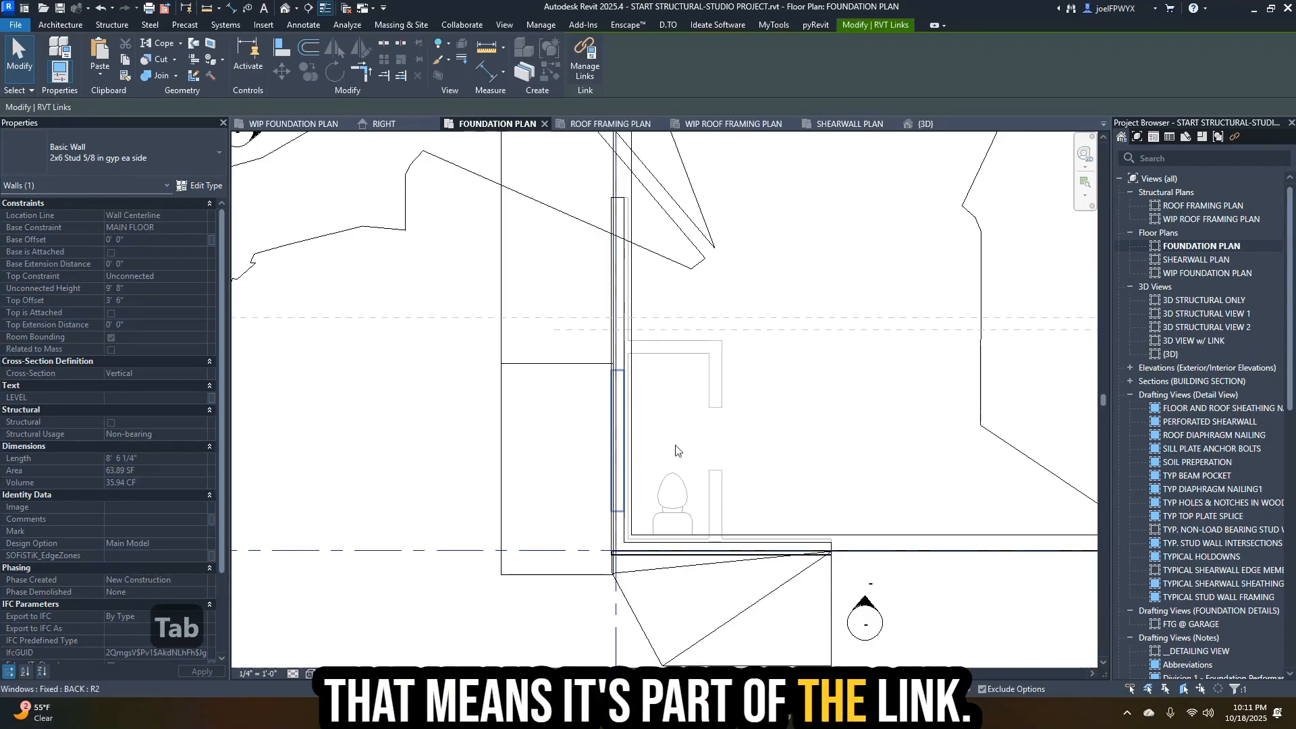
key("Escape")
key("Escape")
scroll(746, 559, "up", 1)
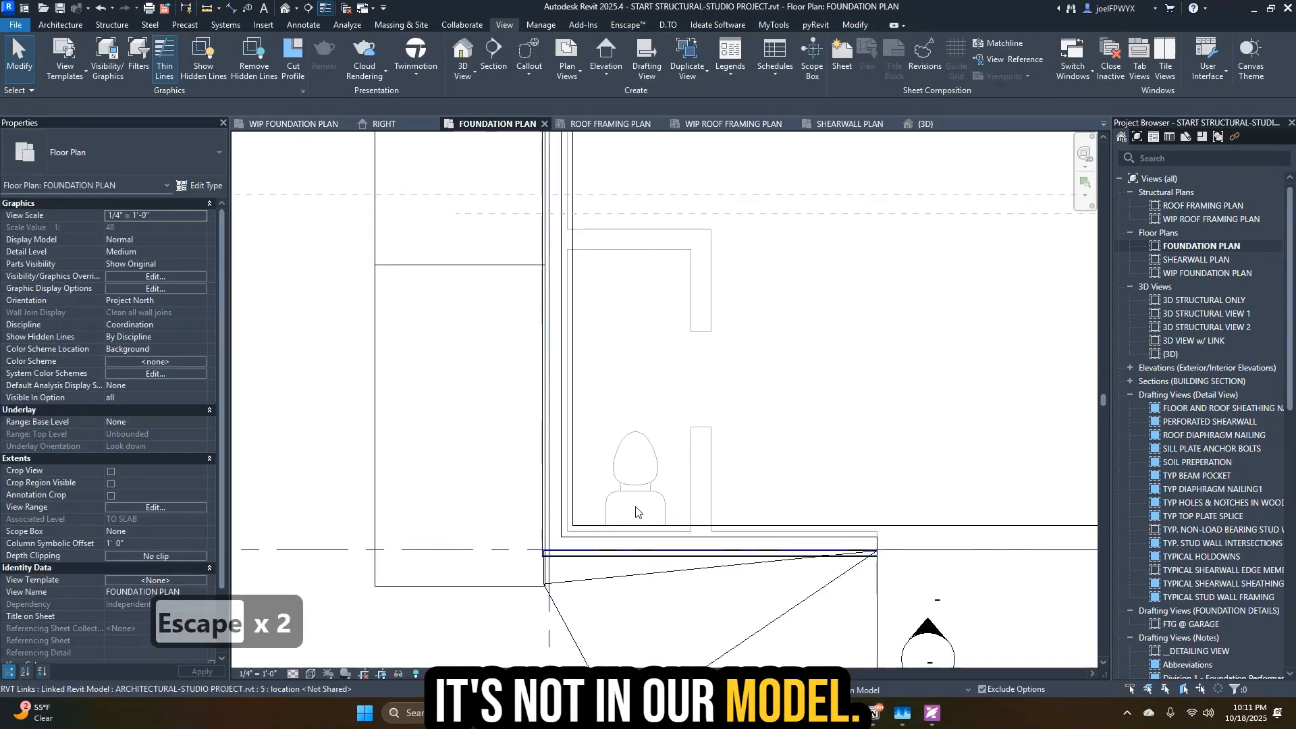
- Select the linked toilet in the bathroom to check its properties, then clear the selection
scroll(635, 511, "down", 4)
scroll(649, 568, "up", 2)
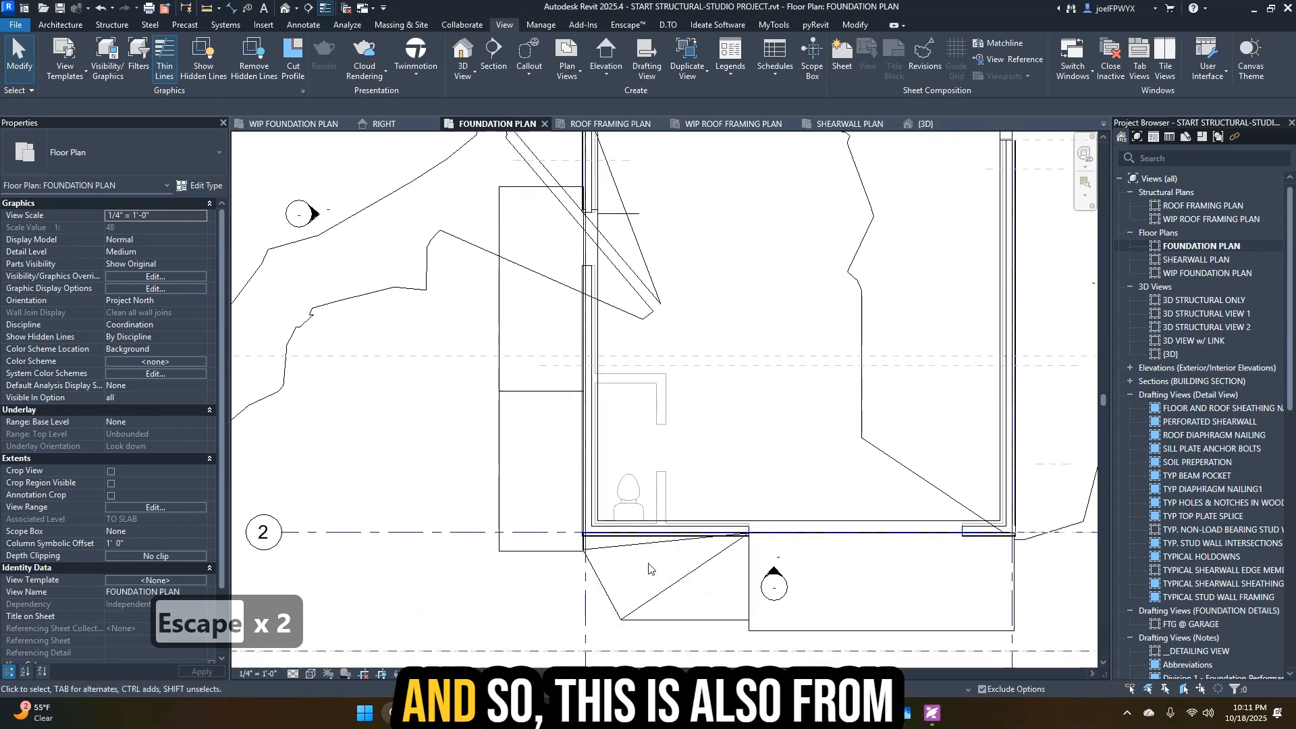
left_click(665, 500)
key("Tab")
left_click(635, 495)
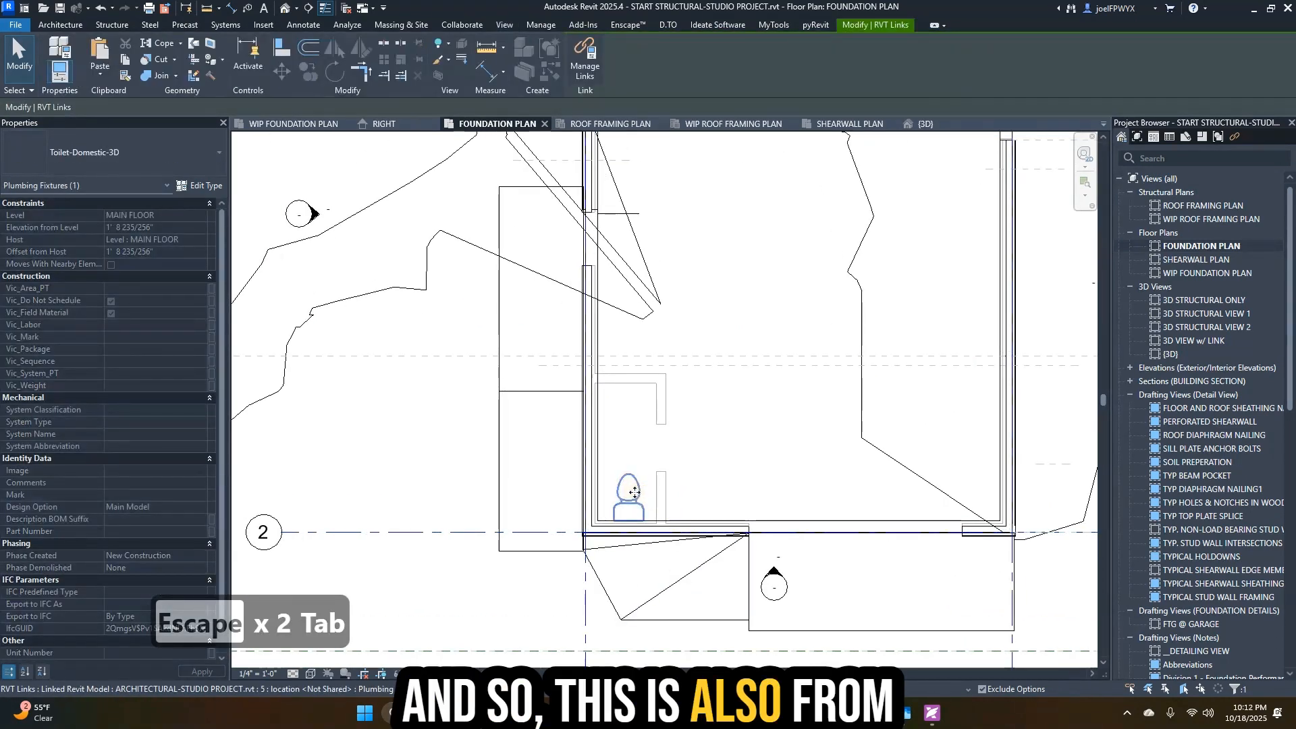
scroll(653, 529, "down", 3)
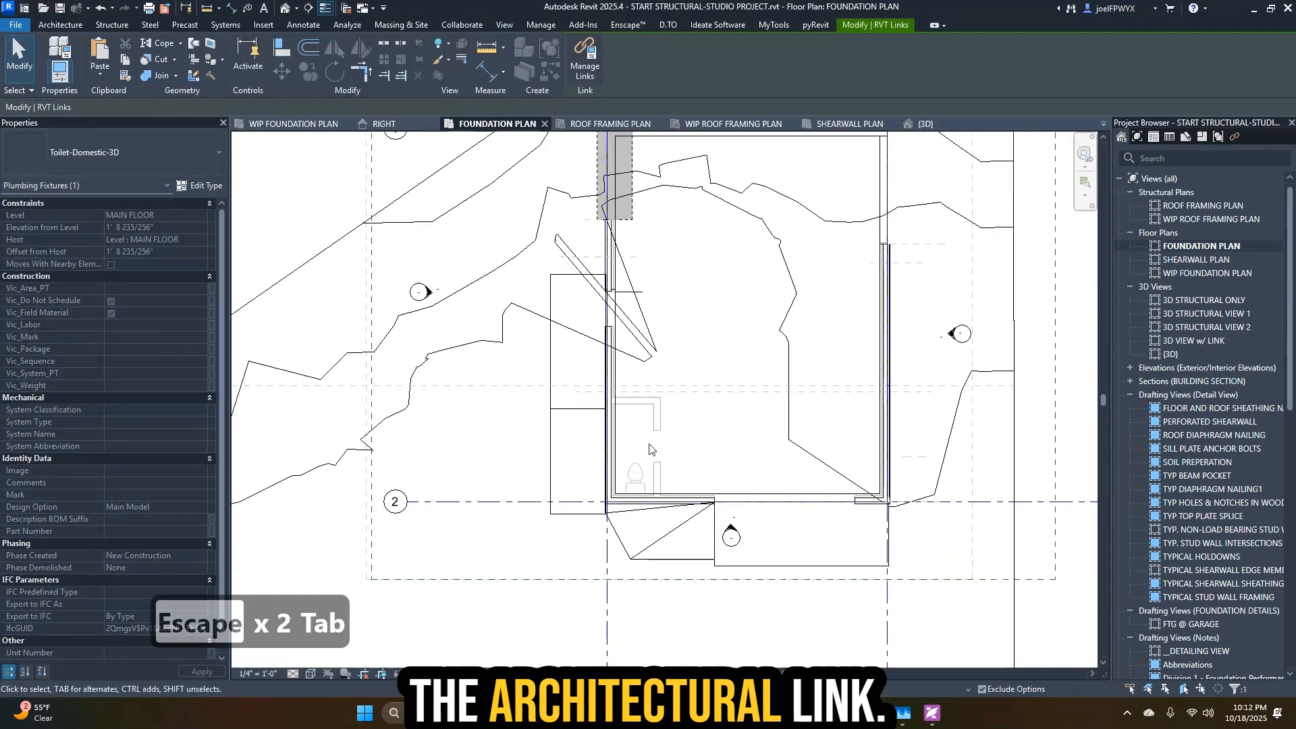
key("Escape")
- Save the structural project as 101825 STRUCTURAL-STUDIO PROJECT.rvt
middle_click_drag(681, 558, 876, 537)
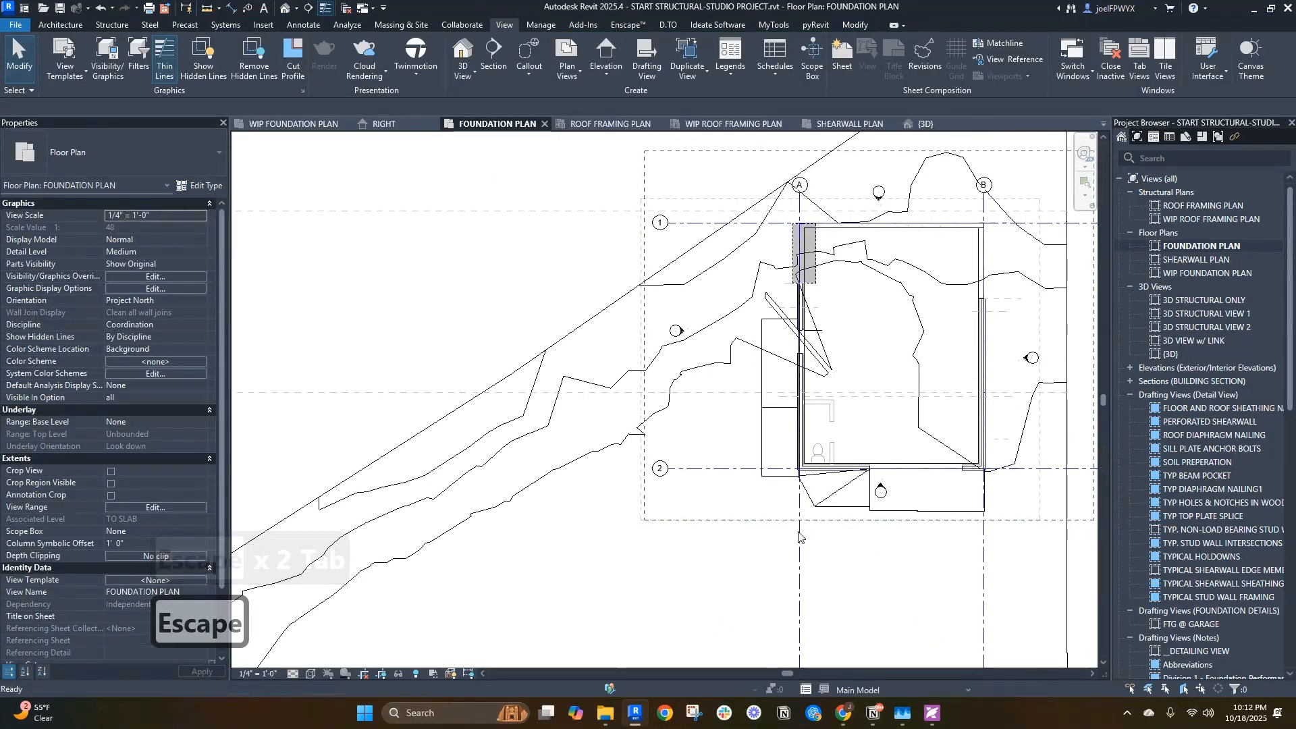
key("Escape")
key("v")
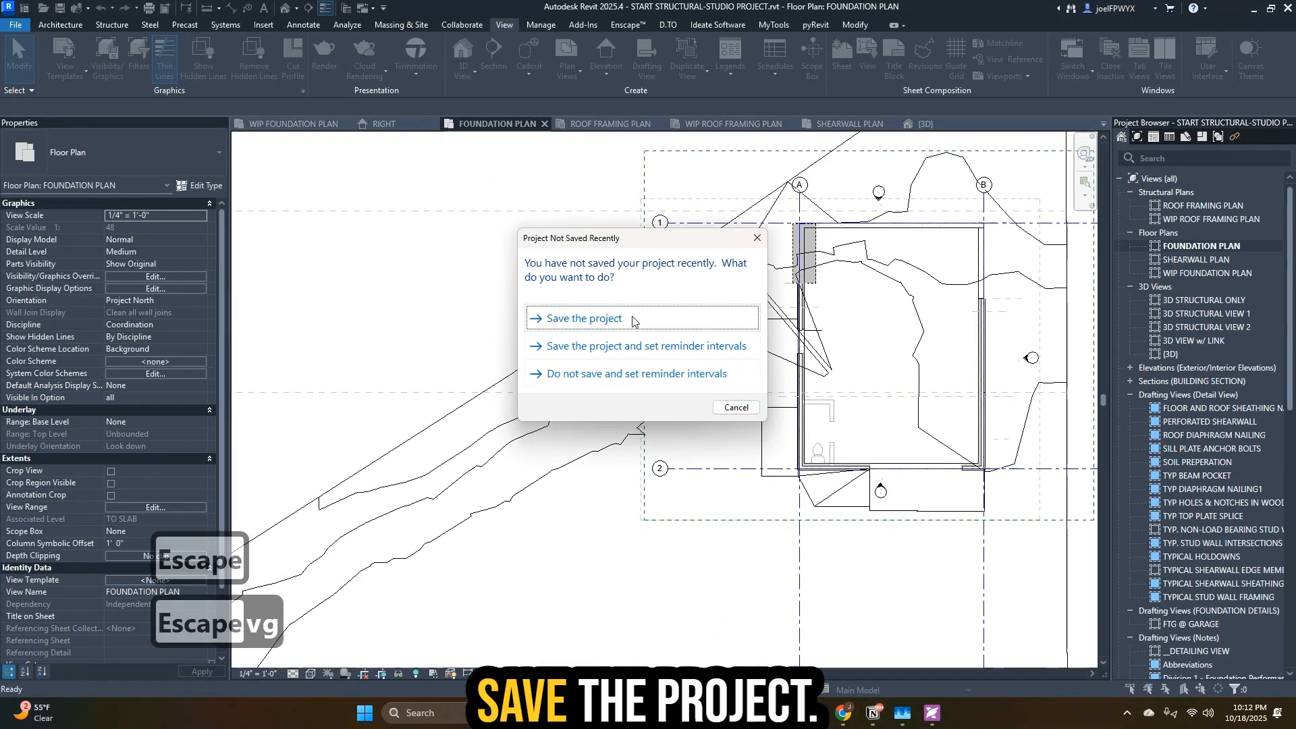
left_click(588, 320)
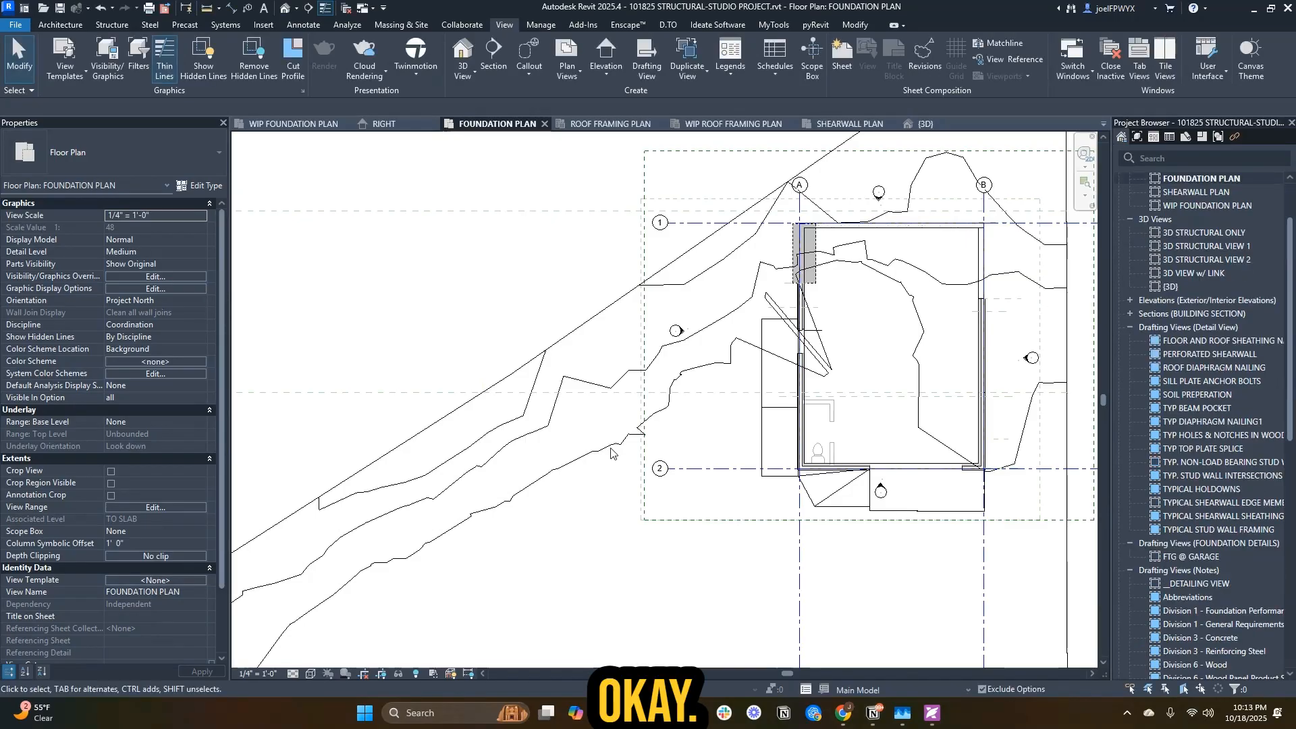
middle_click_drag(806, 459, 741, 463)
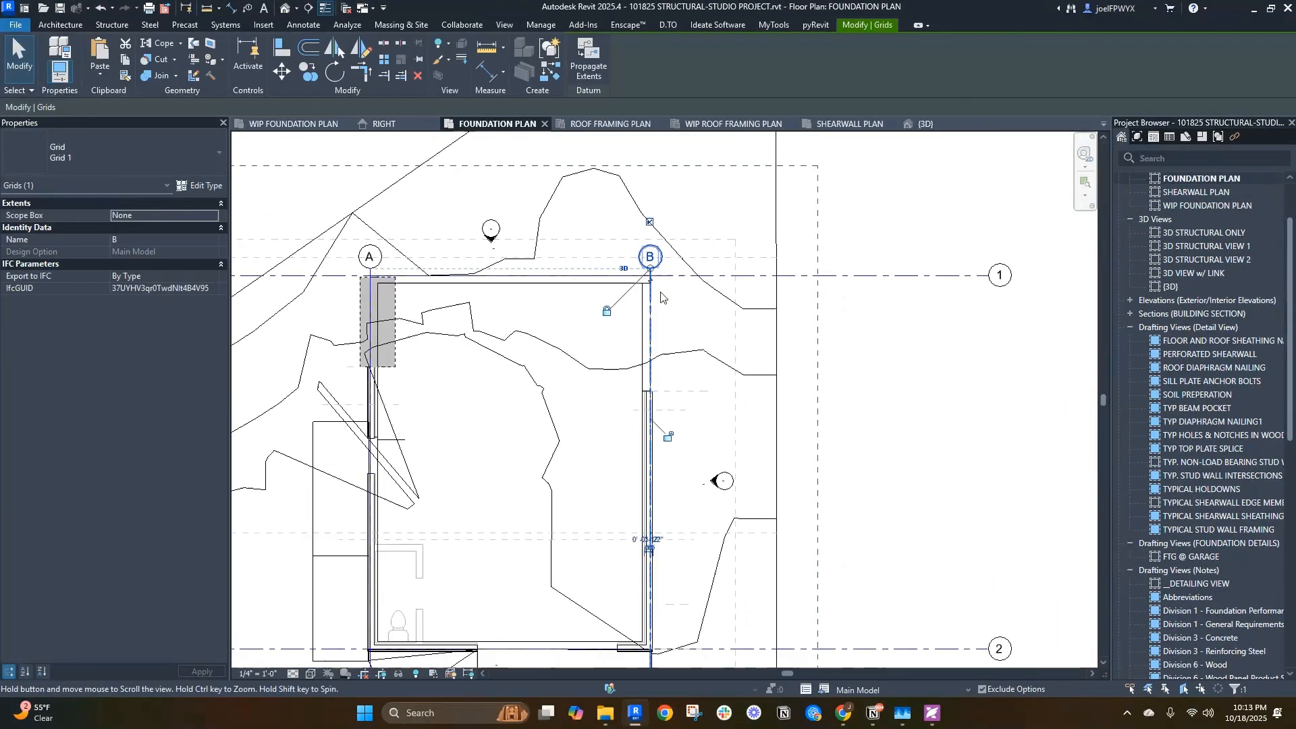
- Move the head of grid B slightly farther out beyond grid 1, clear of the overlapping linked grid bubble
scroll(660, 296, "down", 1)
key("Escape")
key("Escape")
left_click(652, 295)
left_click_drag(652, 277, 660, 269)
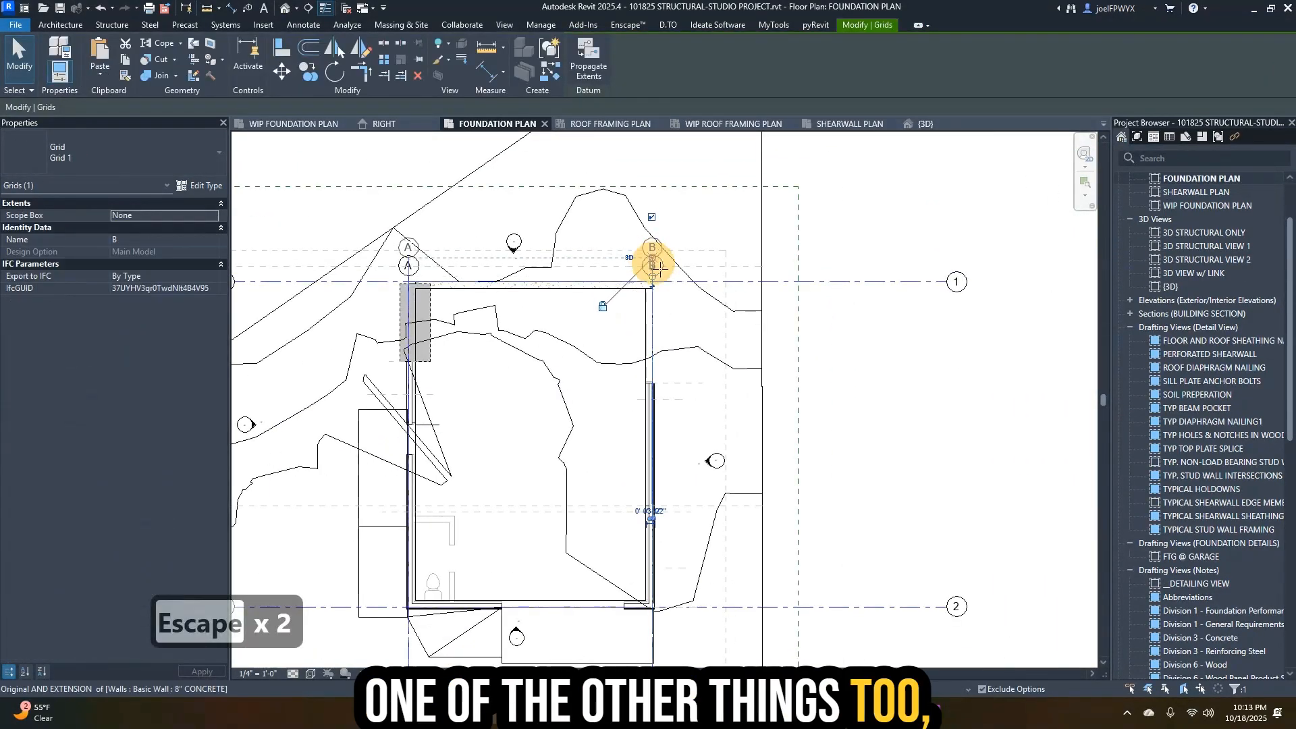
key("Escape")
key("Escape")
key("g")
key("Escape")
key("Escape")
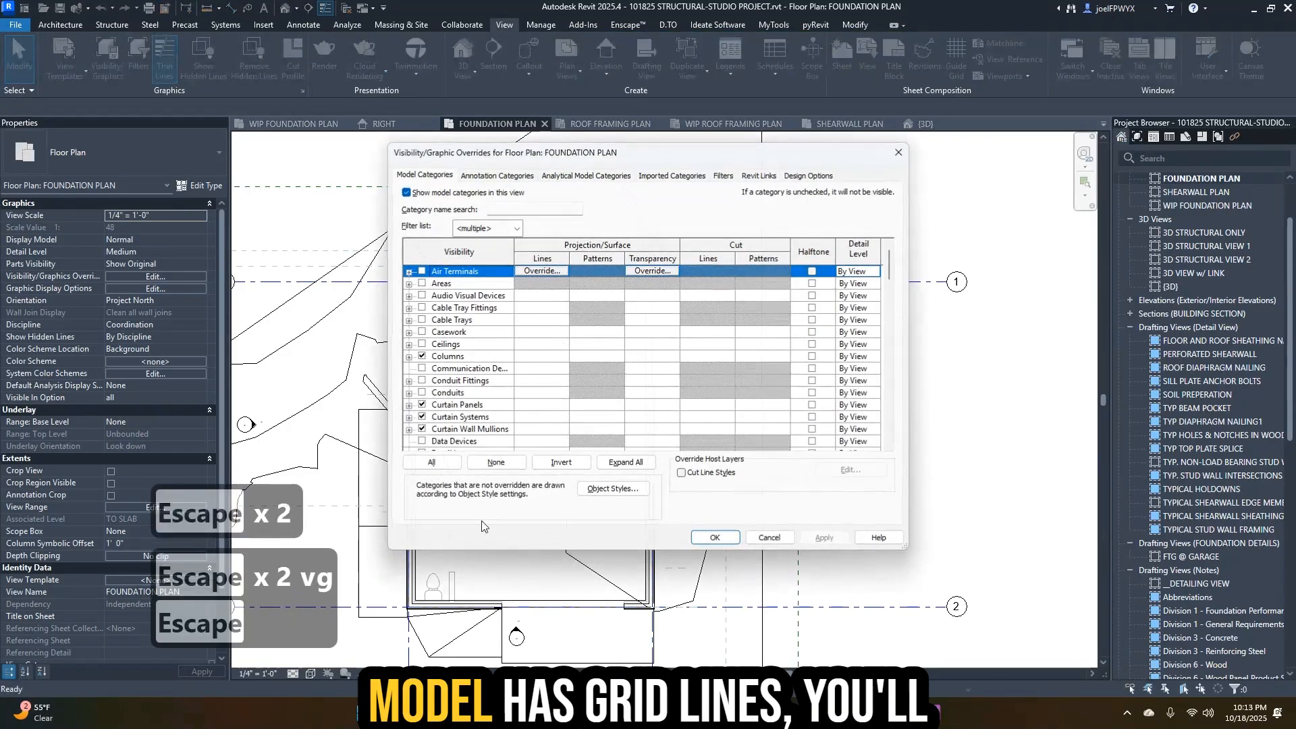
- Set the ARCHITECTURAL-STUDIO PROJECT.rvt link's display settings to Custom in the foundation plan's visibility overrides
key("v")
key("g")
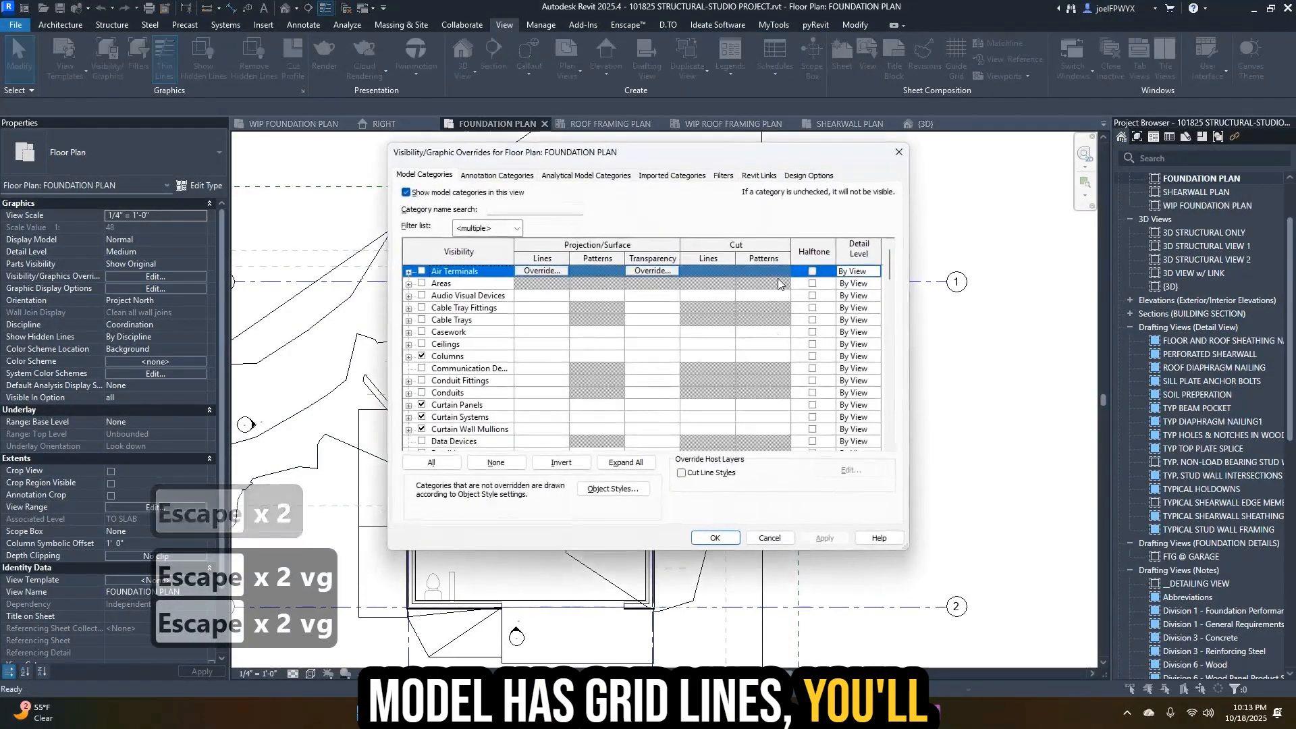
left_click(761, 175)
left_click(807, 176)
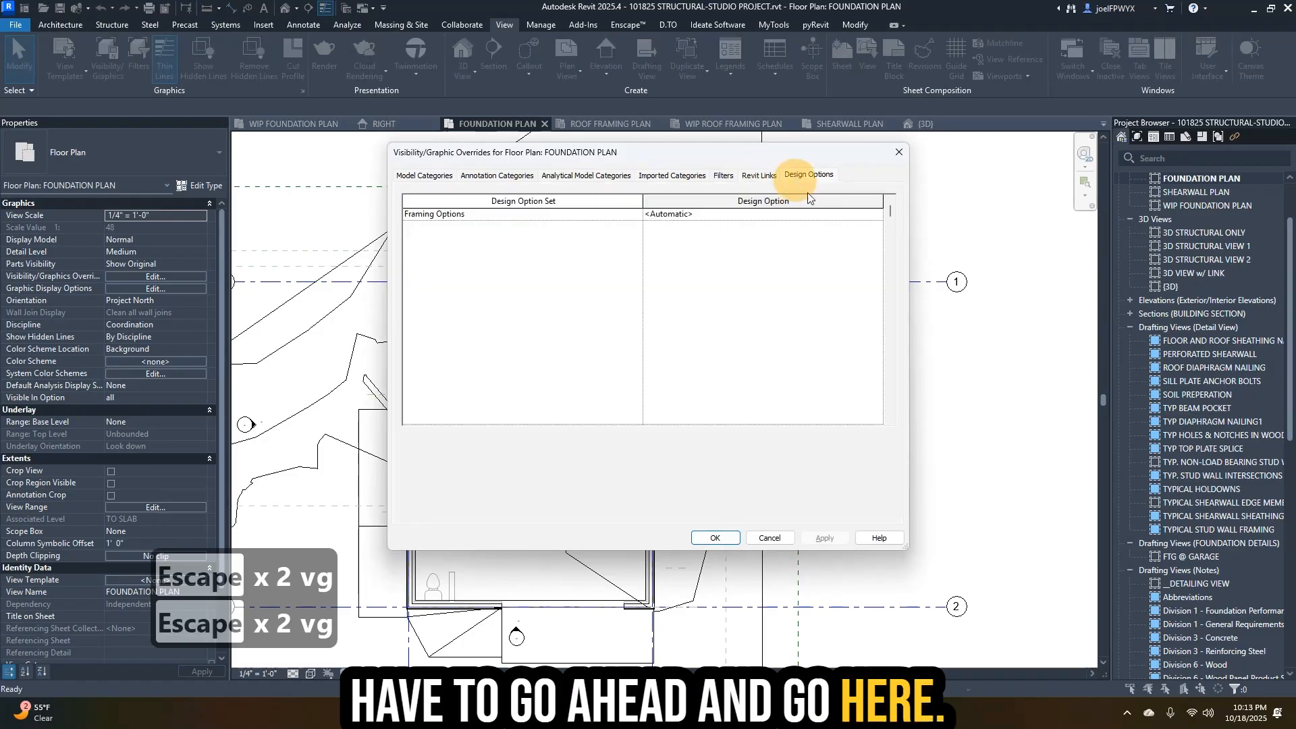
left_click(758, 176)
left_click(830, 235)
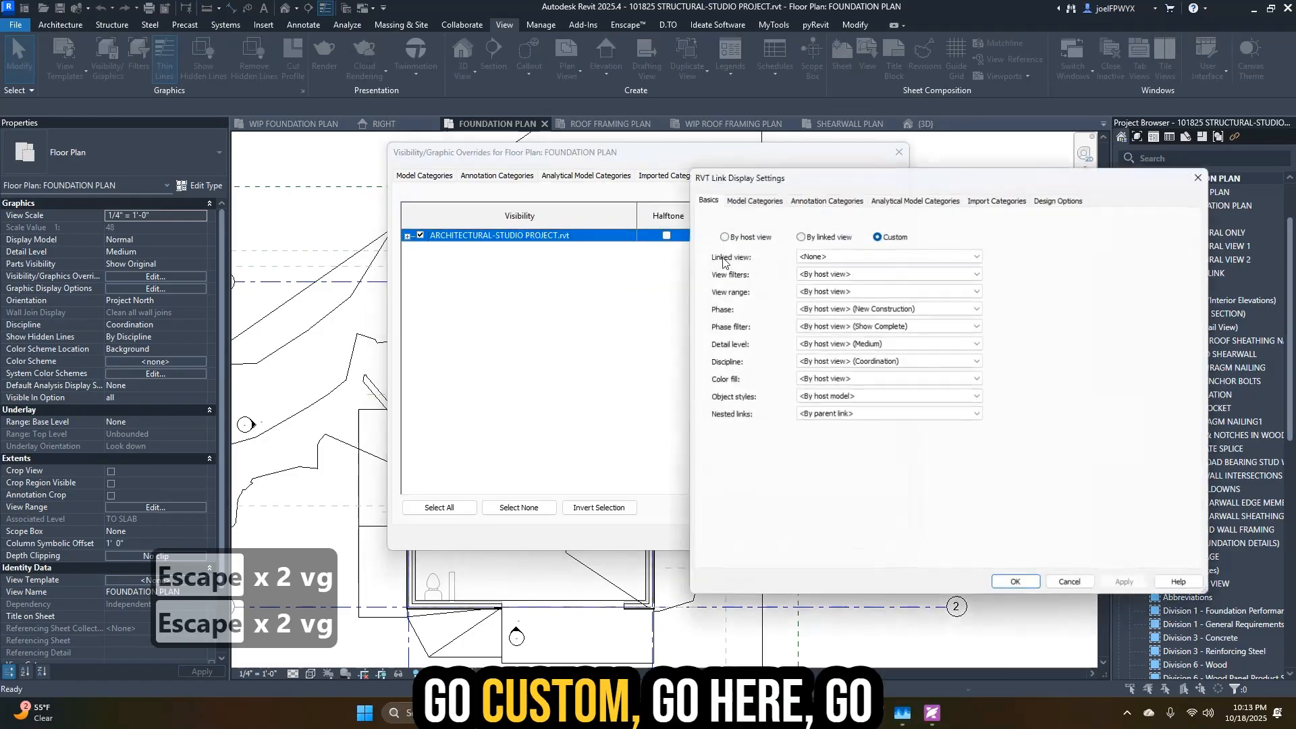
left_click(876, 237)
- Set the link's annotation categories to <Custom> and hide all of its annotations in the foundation plan
left_click(826, 200)
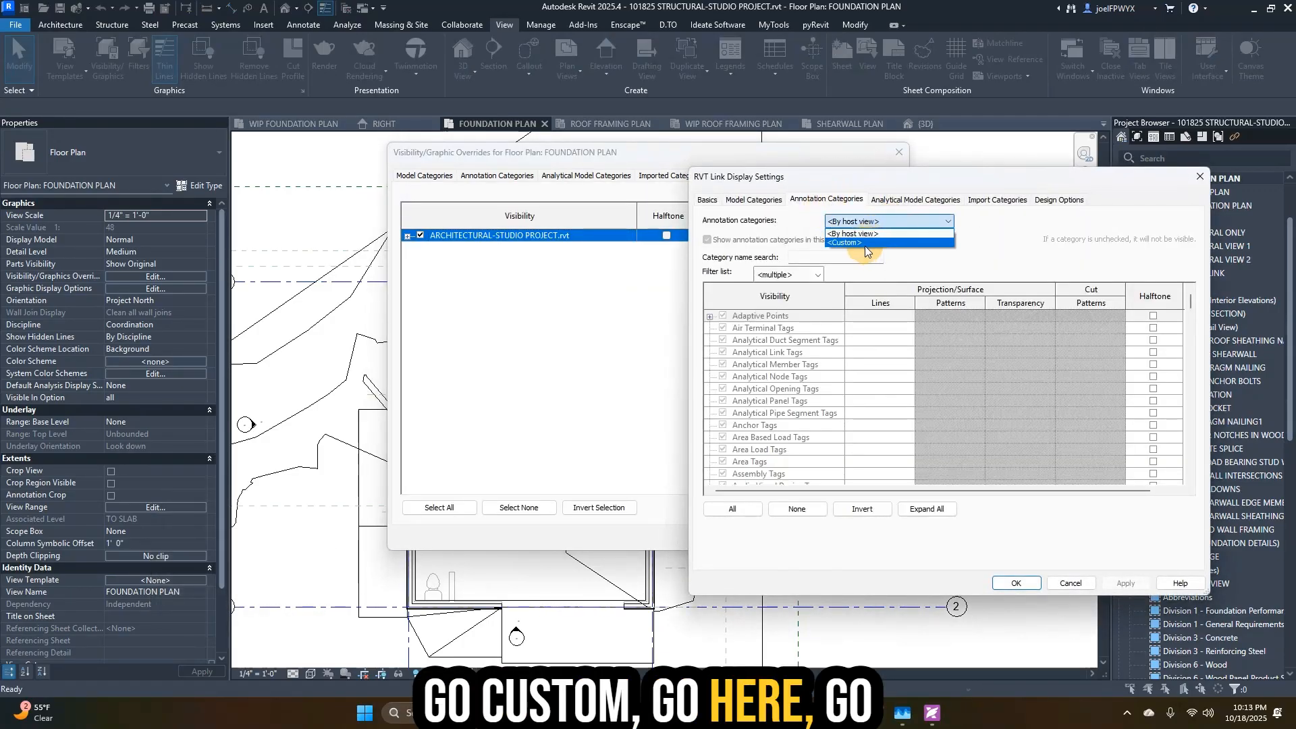
left_click(864, 246)
left_click(707, 240)
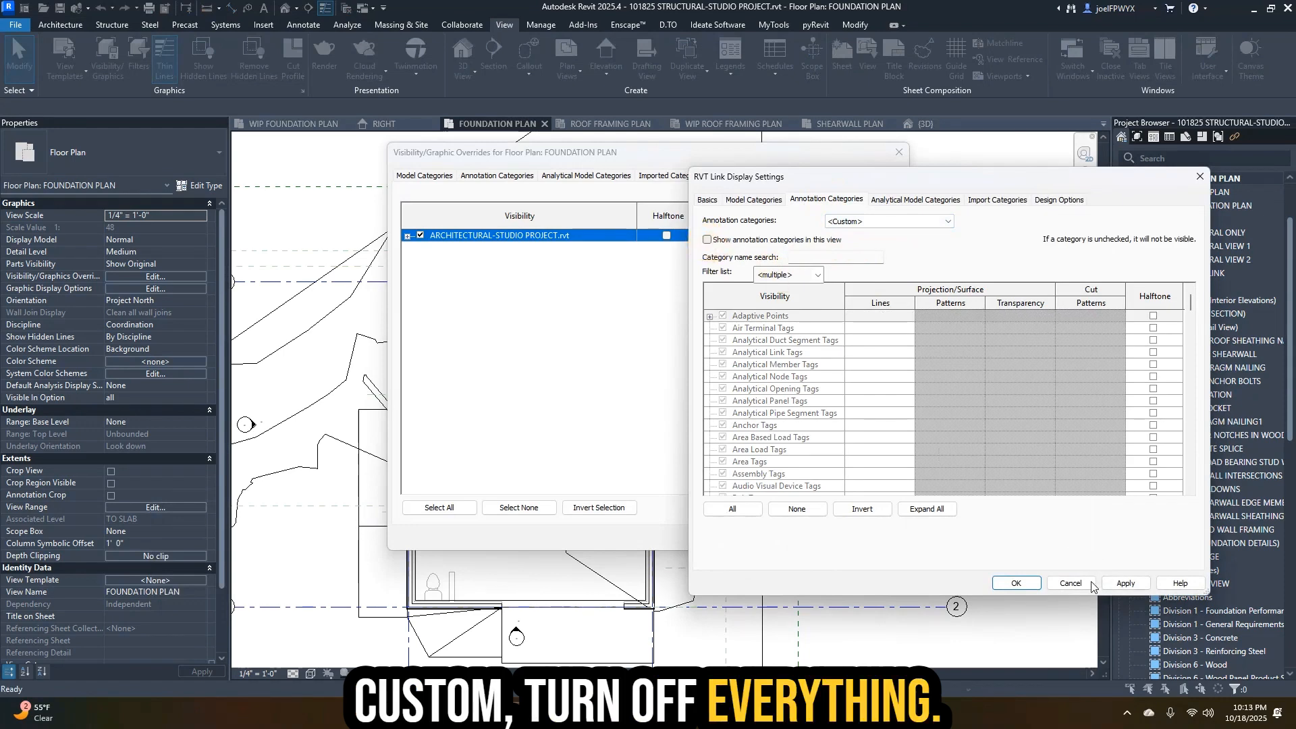
left_click(1126, 583)
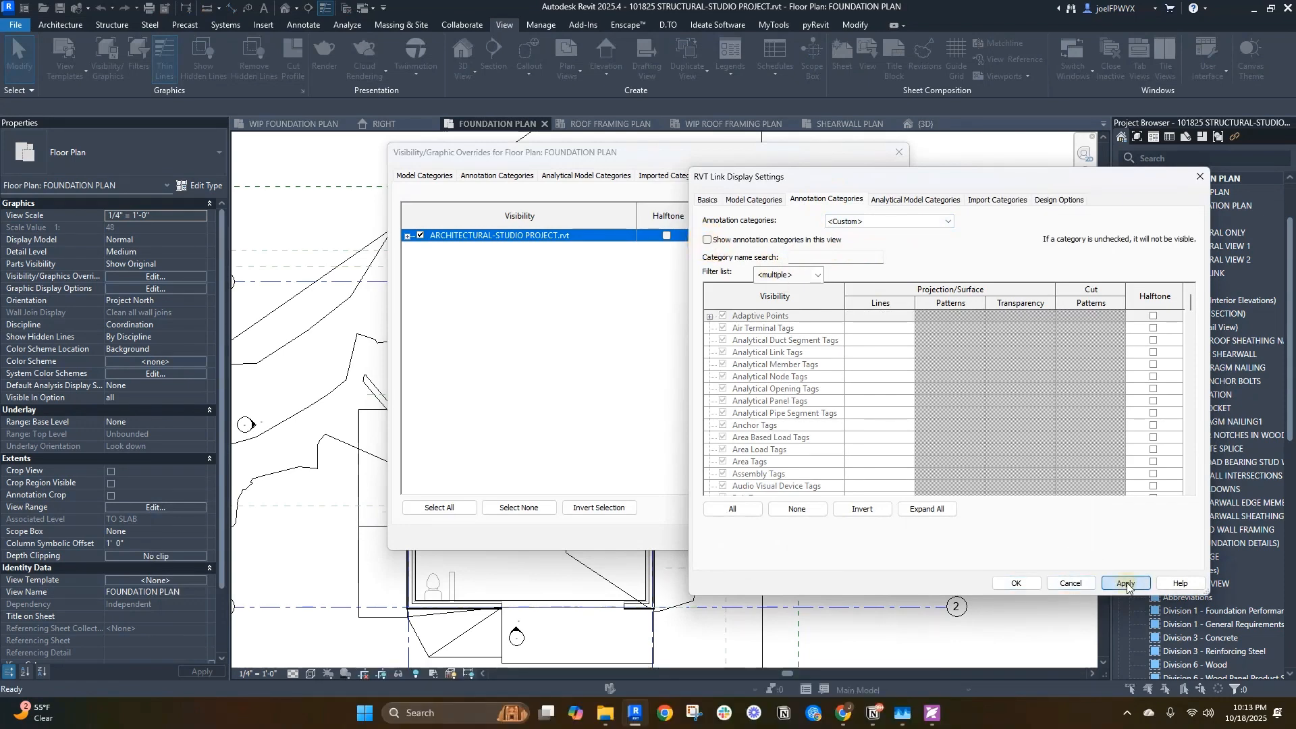
left_click(1033, 583)
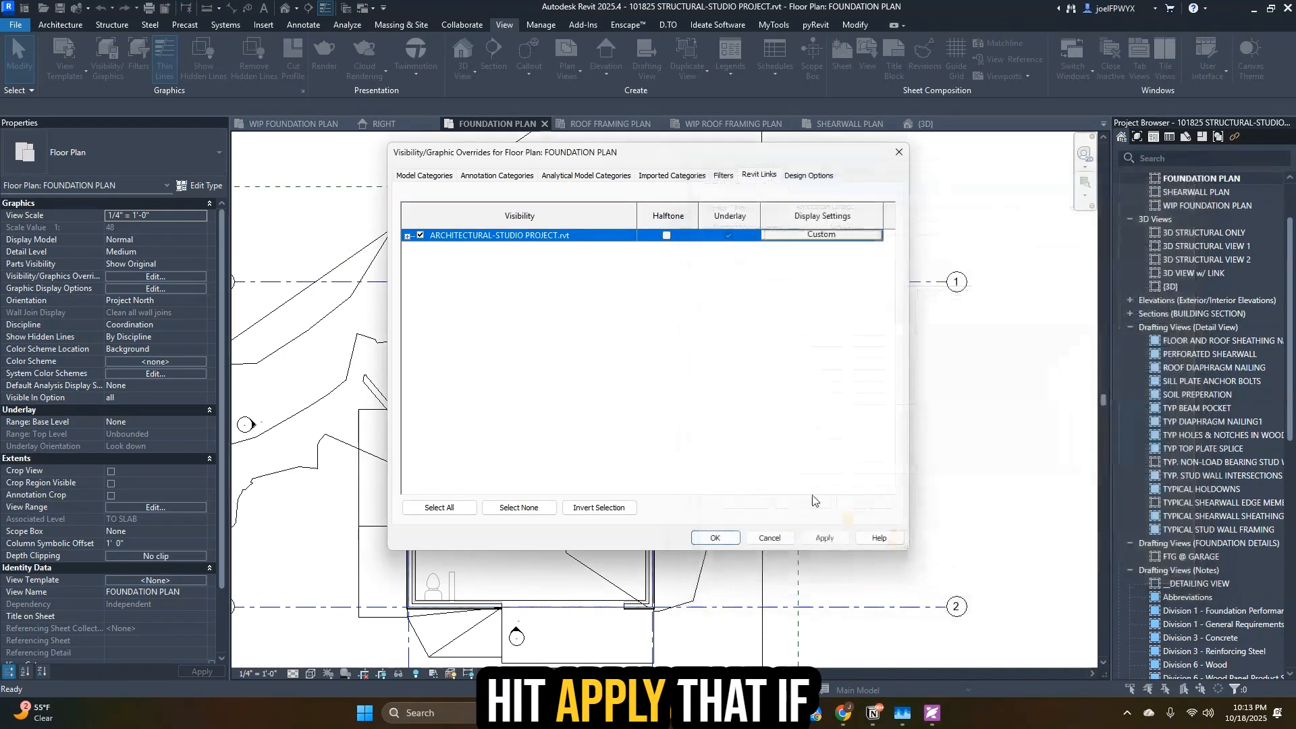
left_click(716, 538)
- Assign the STUDIO scope box to the foundation plan view
scroll(702, 386, "down", 2)
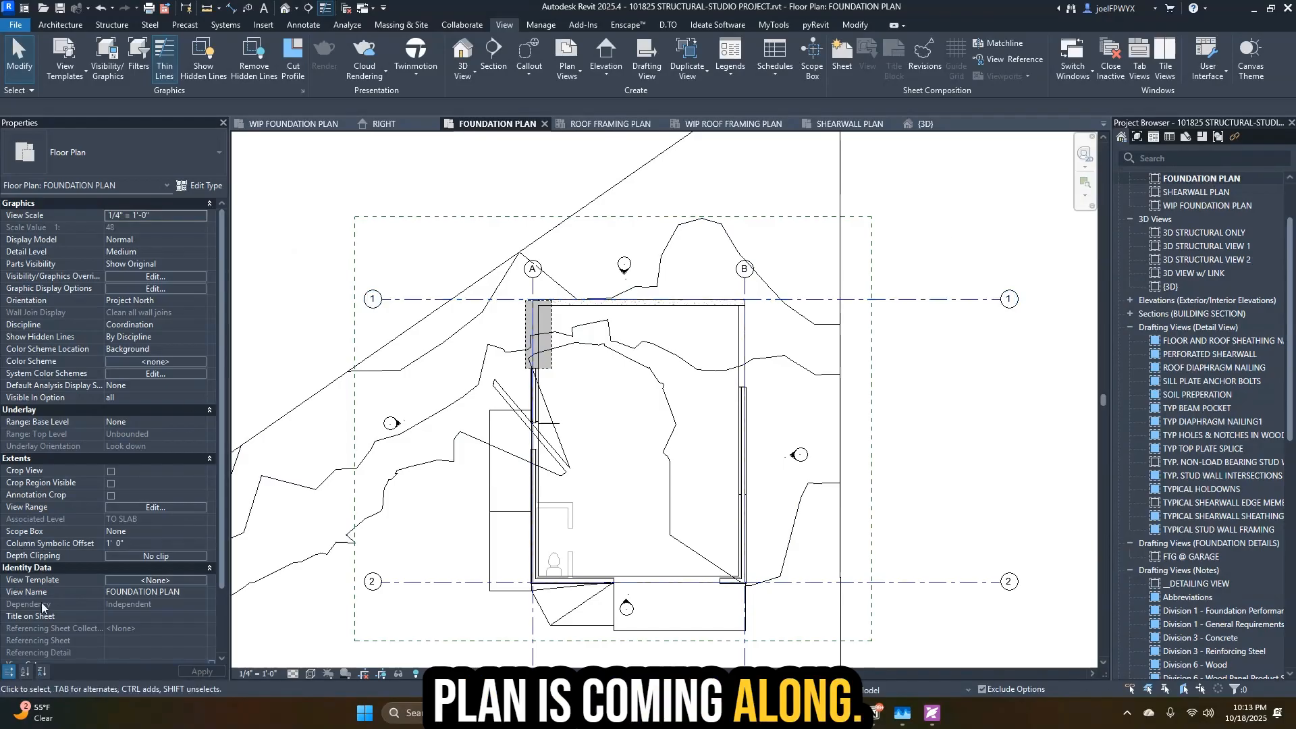
left_click(200, 531)
left_click(157, 554)
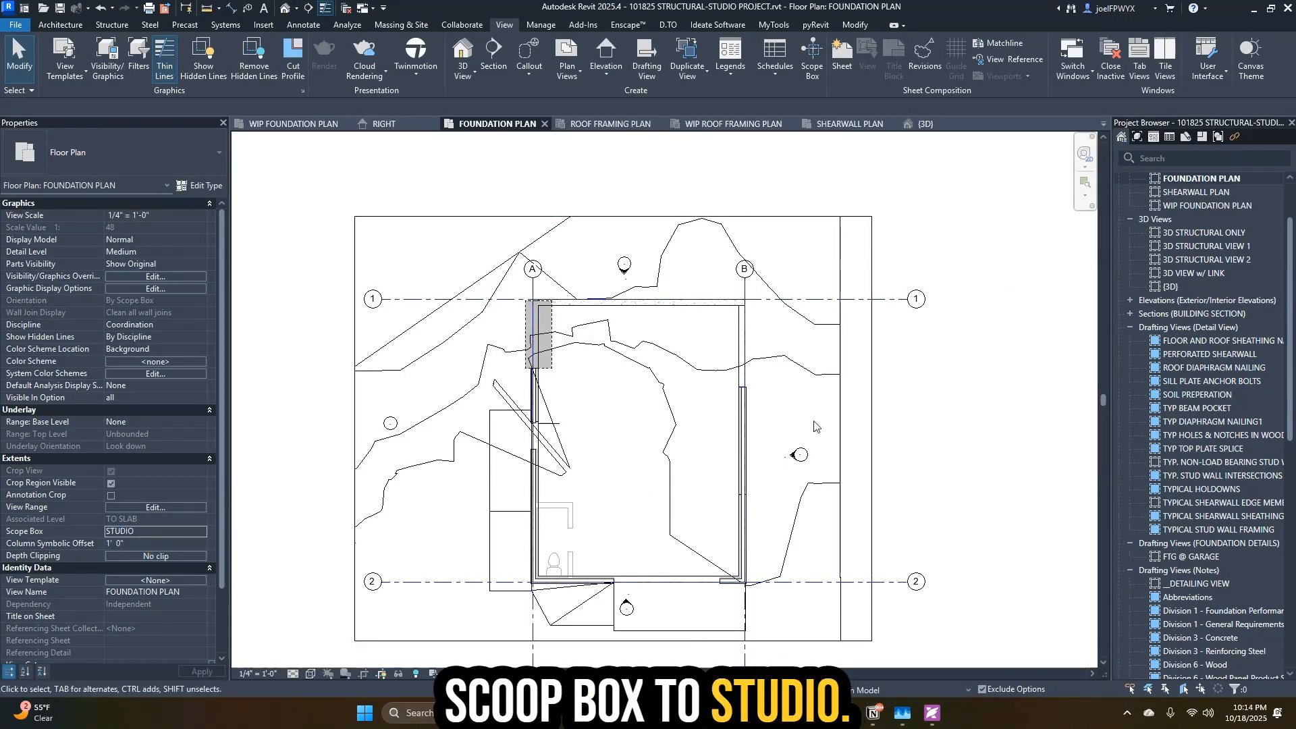
scroll(813, 425, "down", 2)
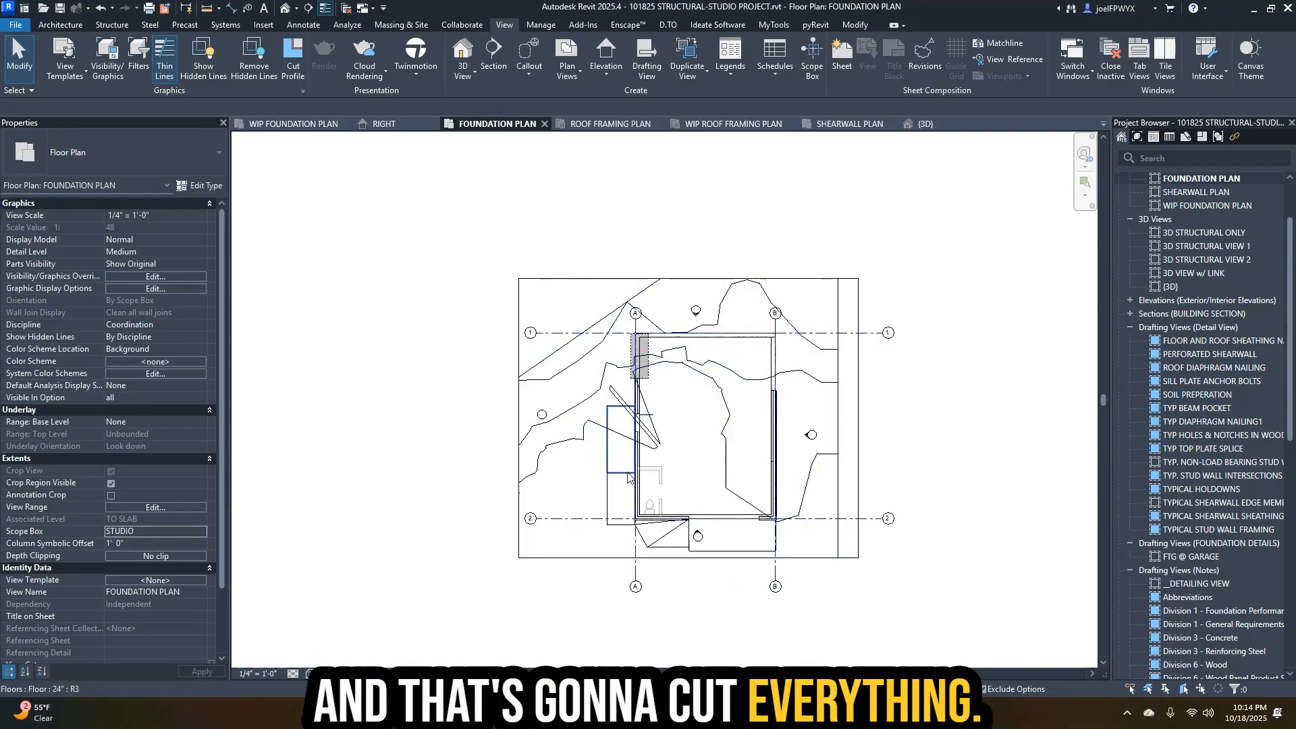
- Select the contour lines around the building to identify their category, then clear the selection
key("v")
key("g")
key("Escape")
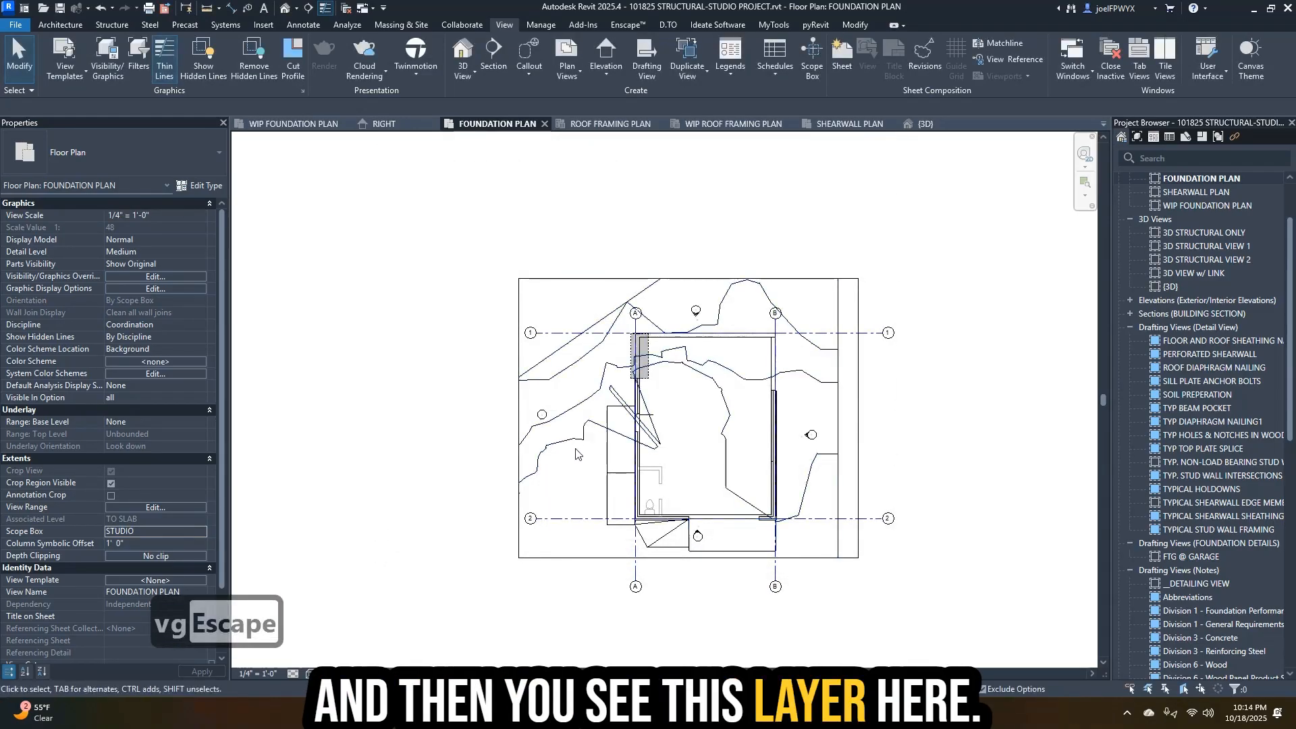
left_click(579, 445)
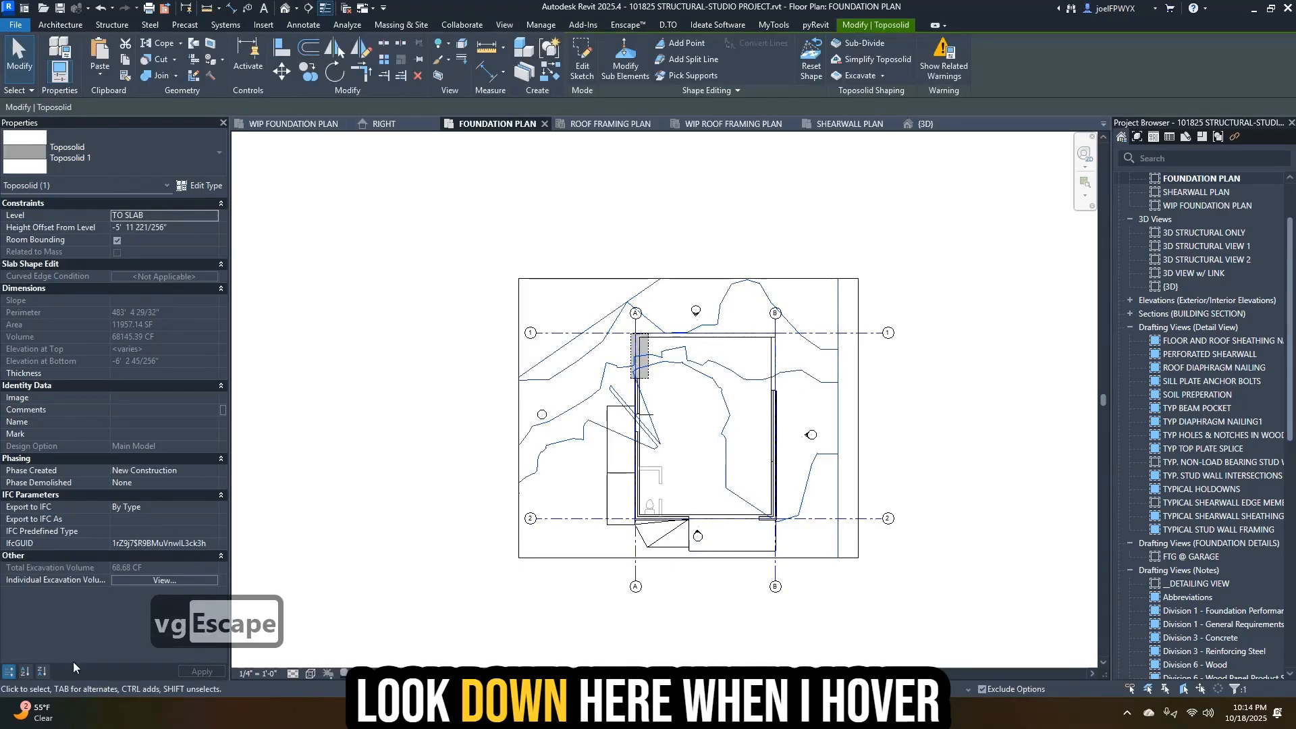
key("Escape")
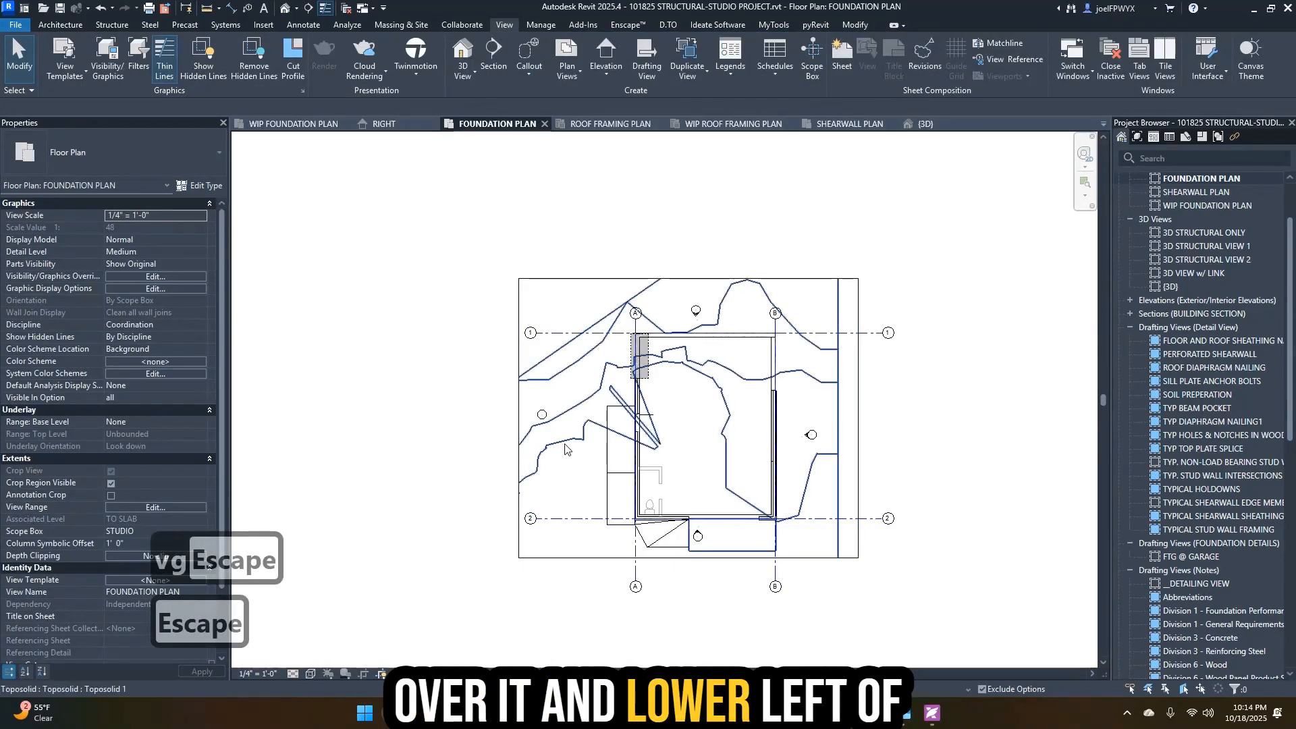
left_click(566, 448)
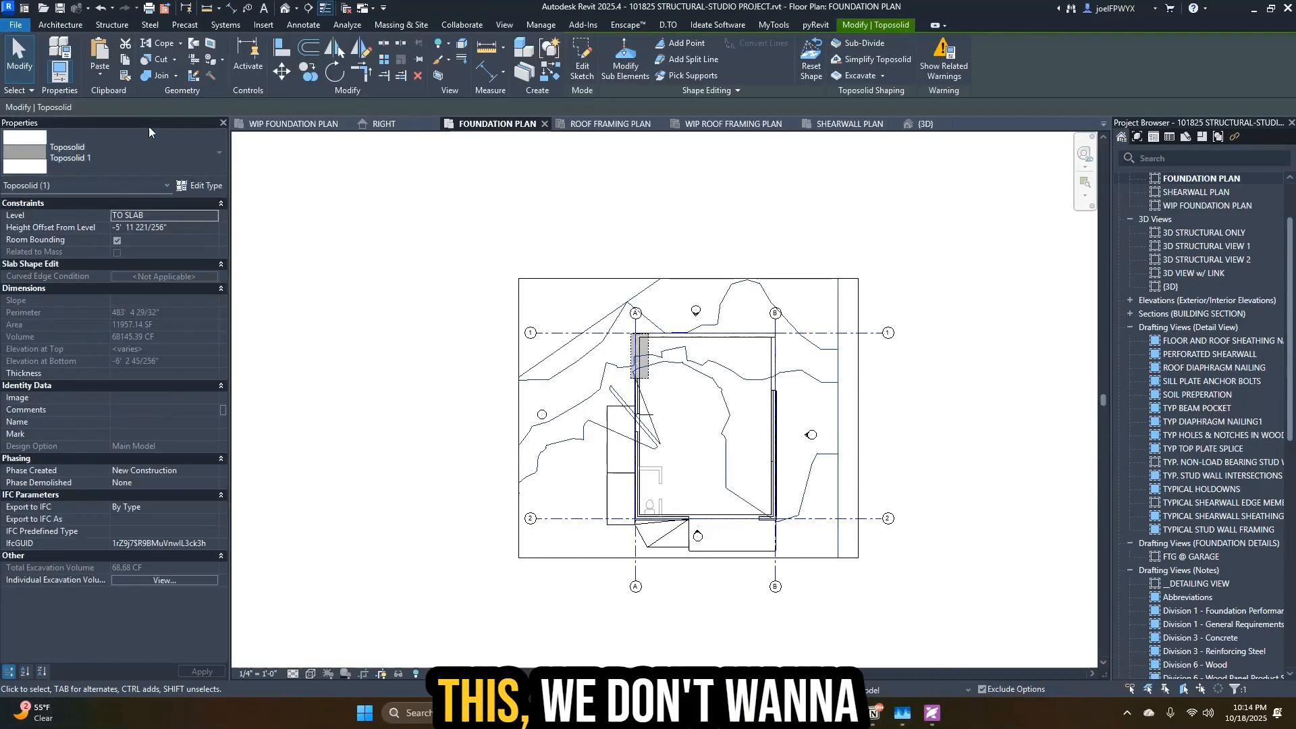
key("Escape")
- Turn off the Toposolid category in the foundation plan's visibility overrides and apply the change
scroll(678, 398, "up", 3)
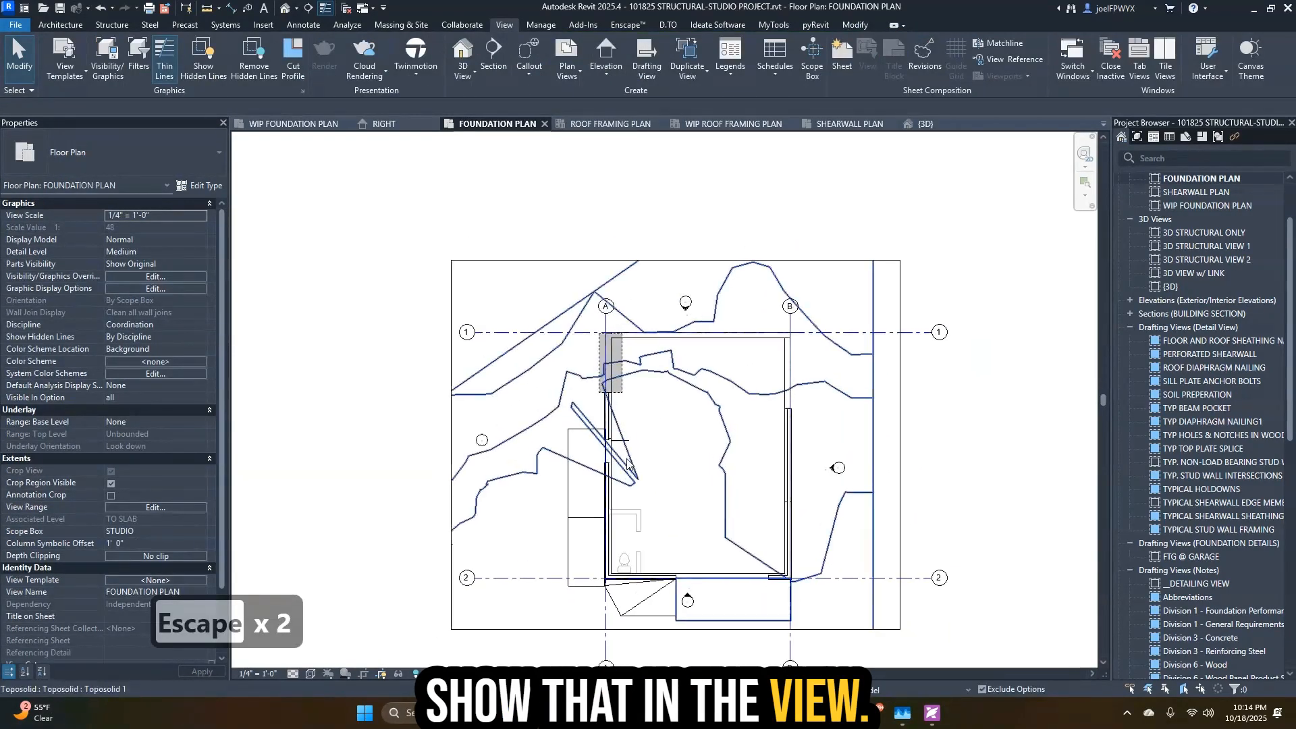
key("Escape")
key("v")
key("g")
left_click(490, 406)
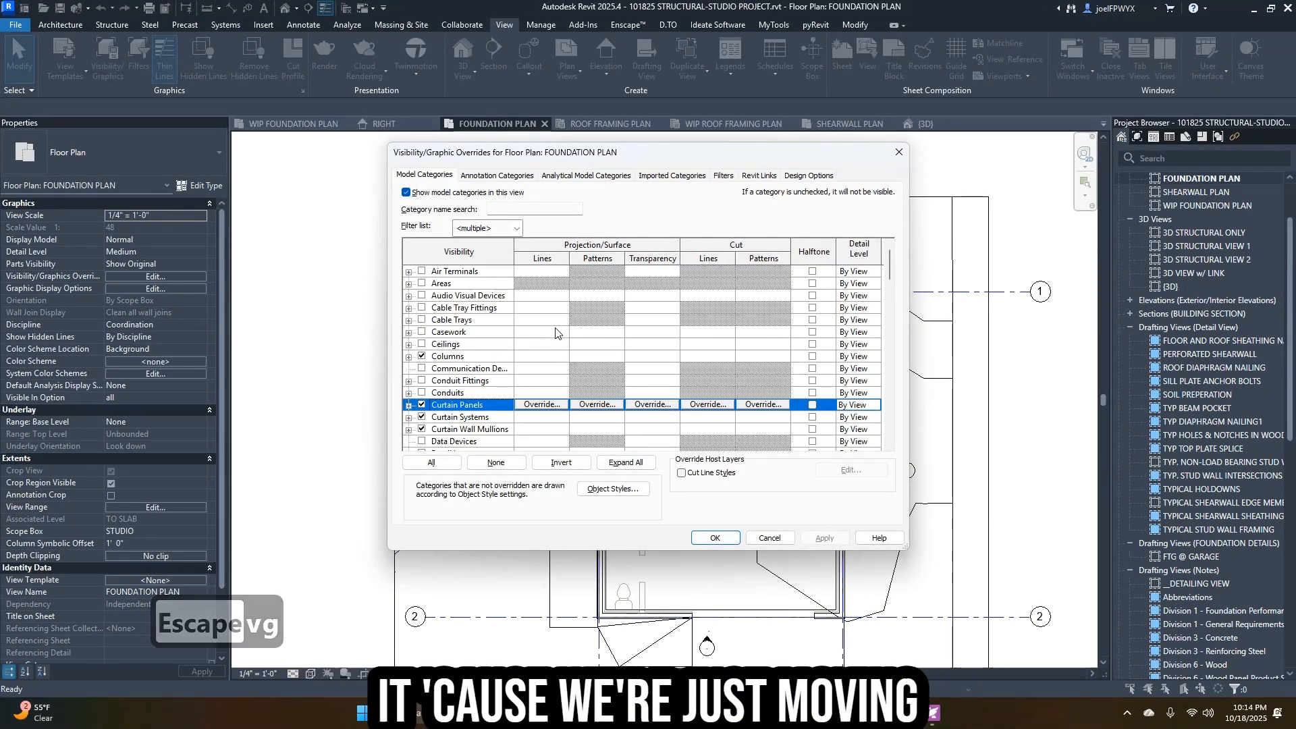
key("t")
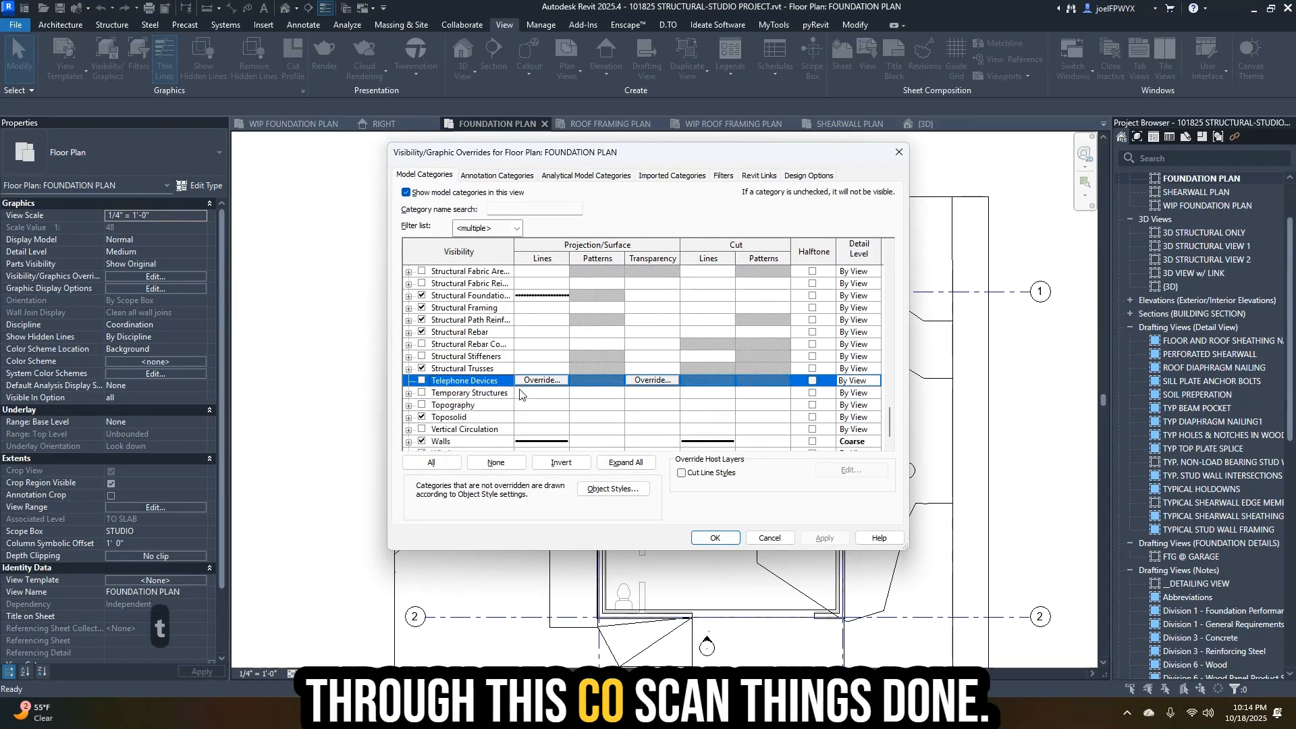
left_click(422, 417)
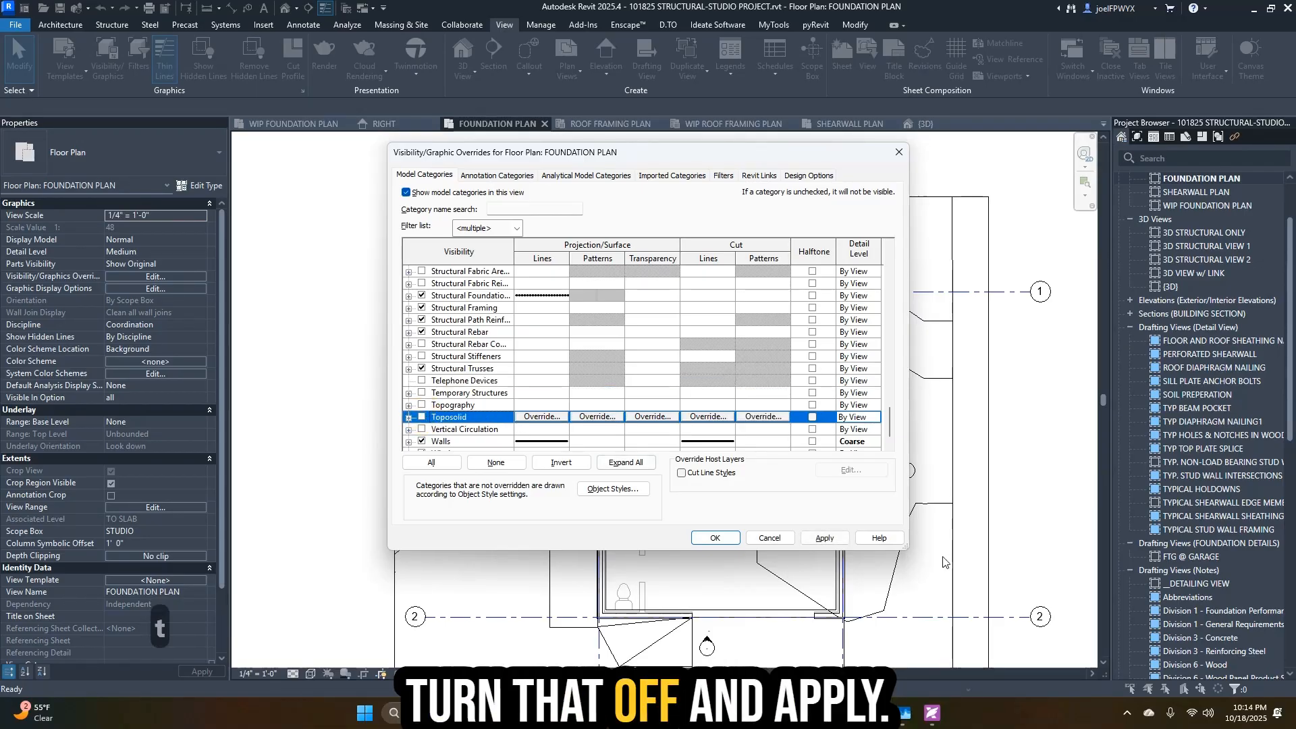
left_click(824, 538)
left_click(714, 537)
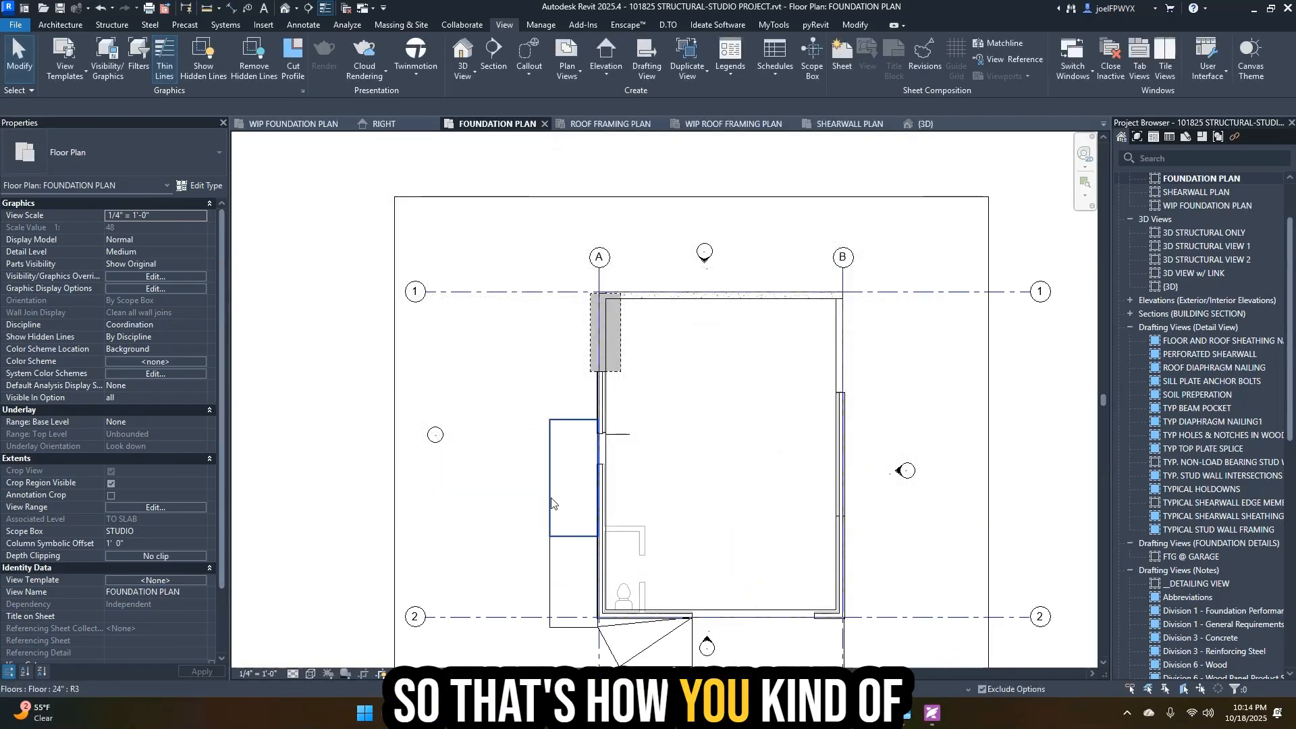
scroll(790, 450, "down", 2)
scroll(843, 471, "up", 2)
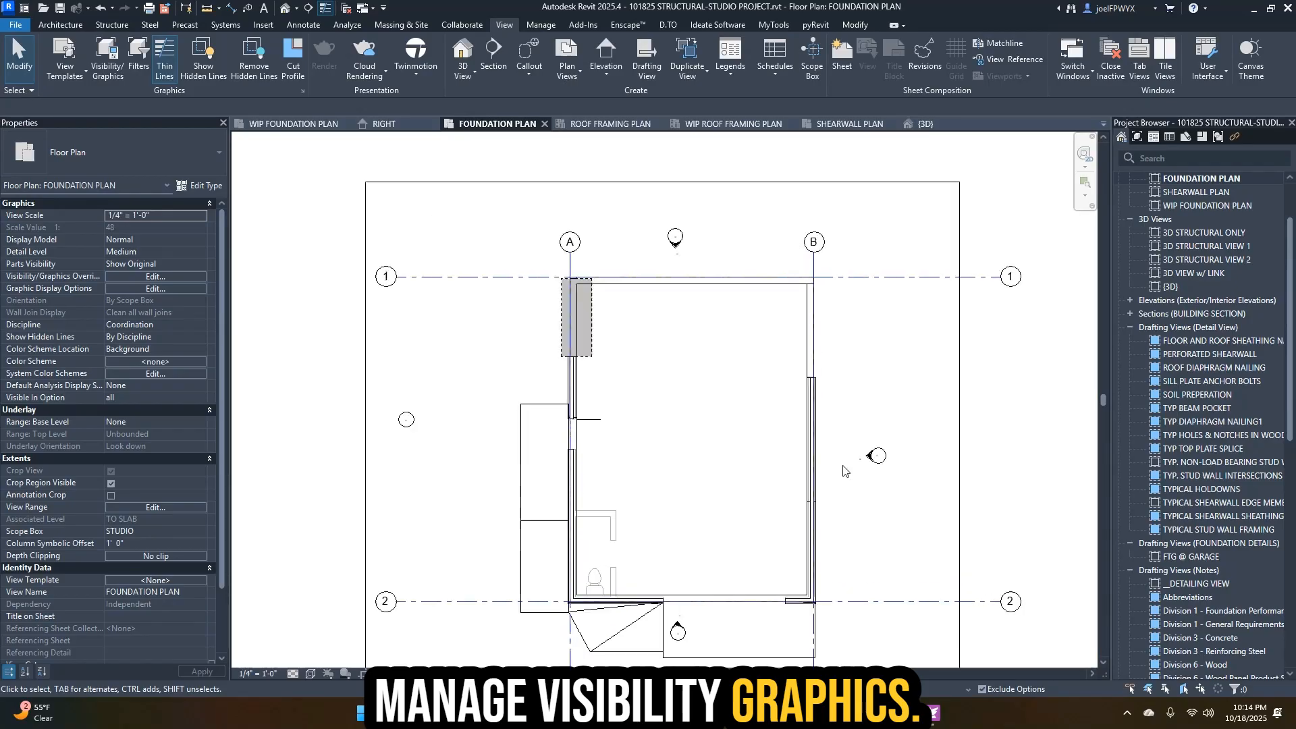
scroll(843, 464, "down", 1)
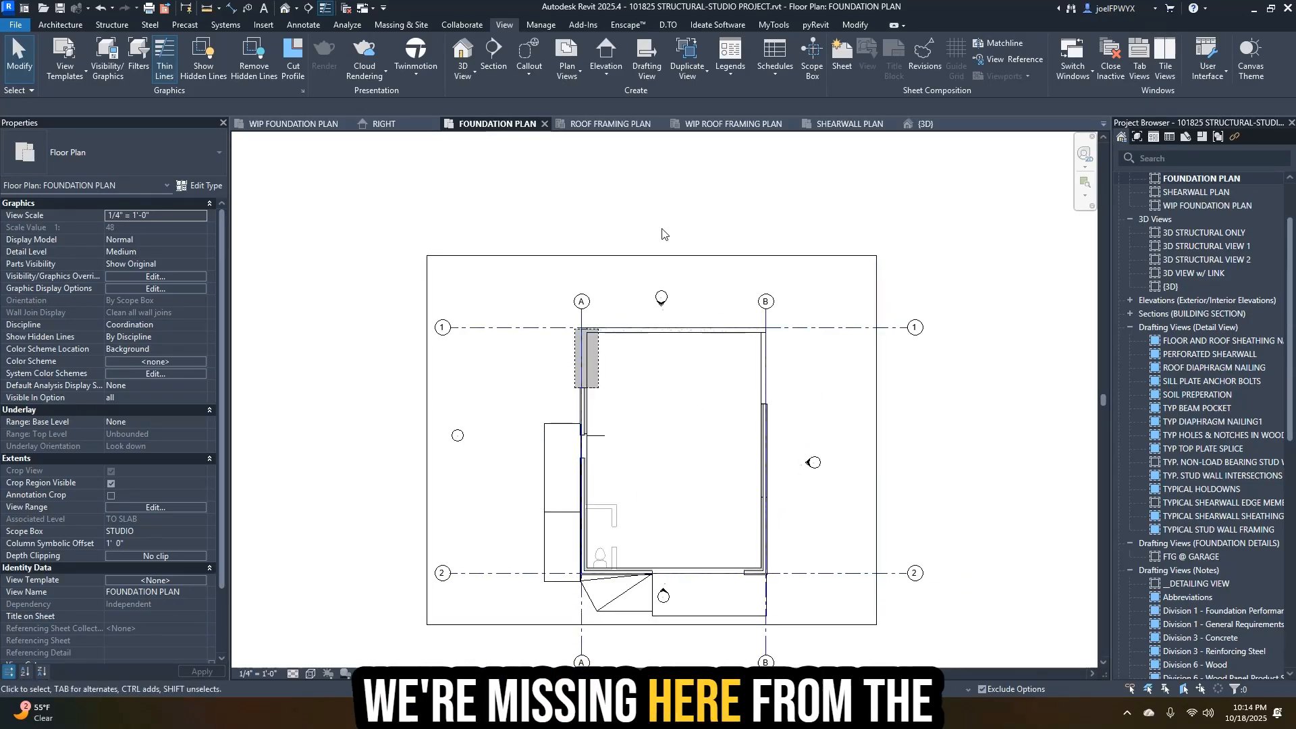
- In the 3D view, copy the architectural link's 4" Slab floor and paste it aligned in the same place in the structural model
left_click(463, 74)
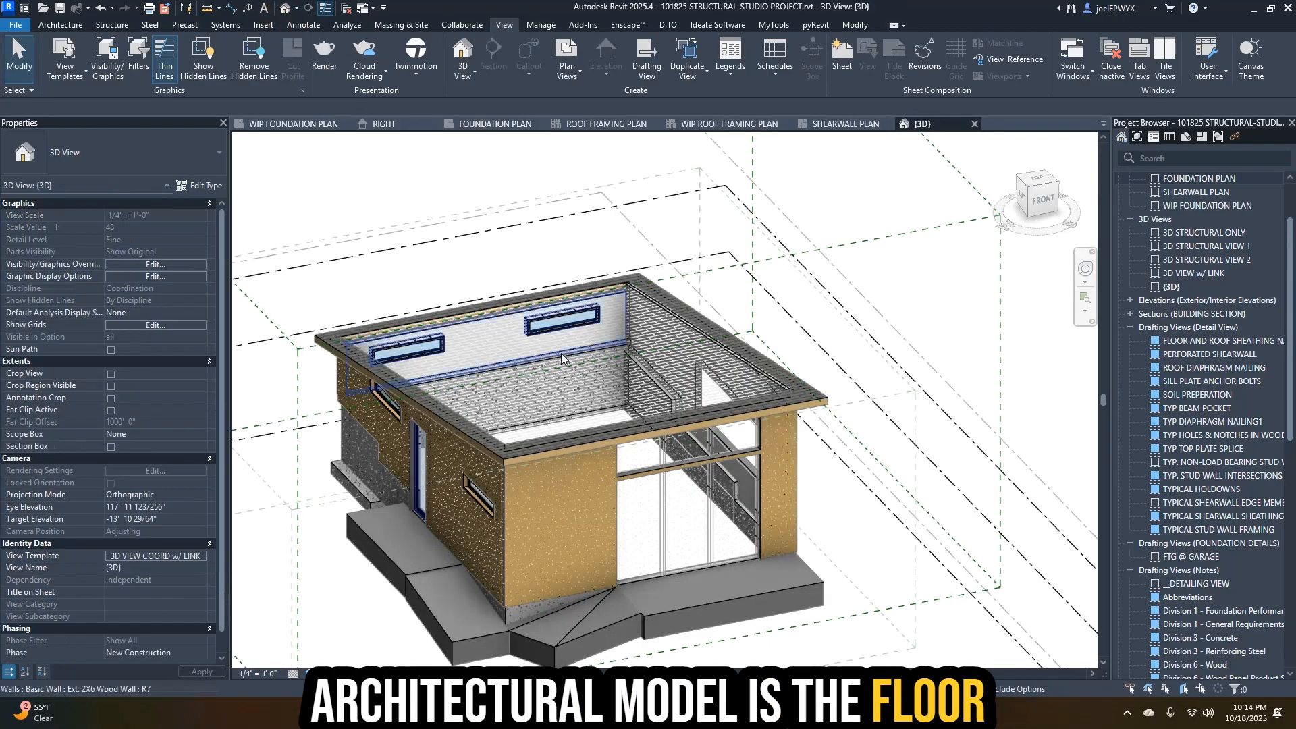
scroll(768, 495, "down", 5)
scroll(621, 536, "up", 6)
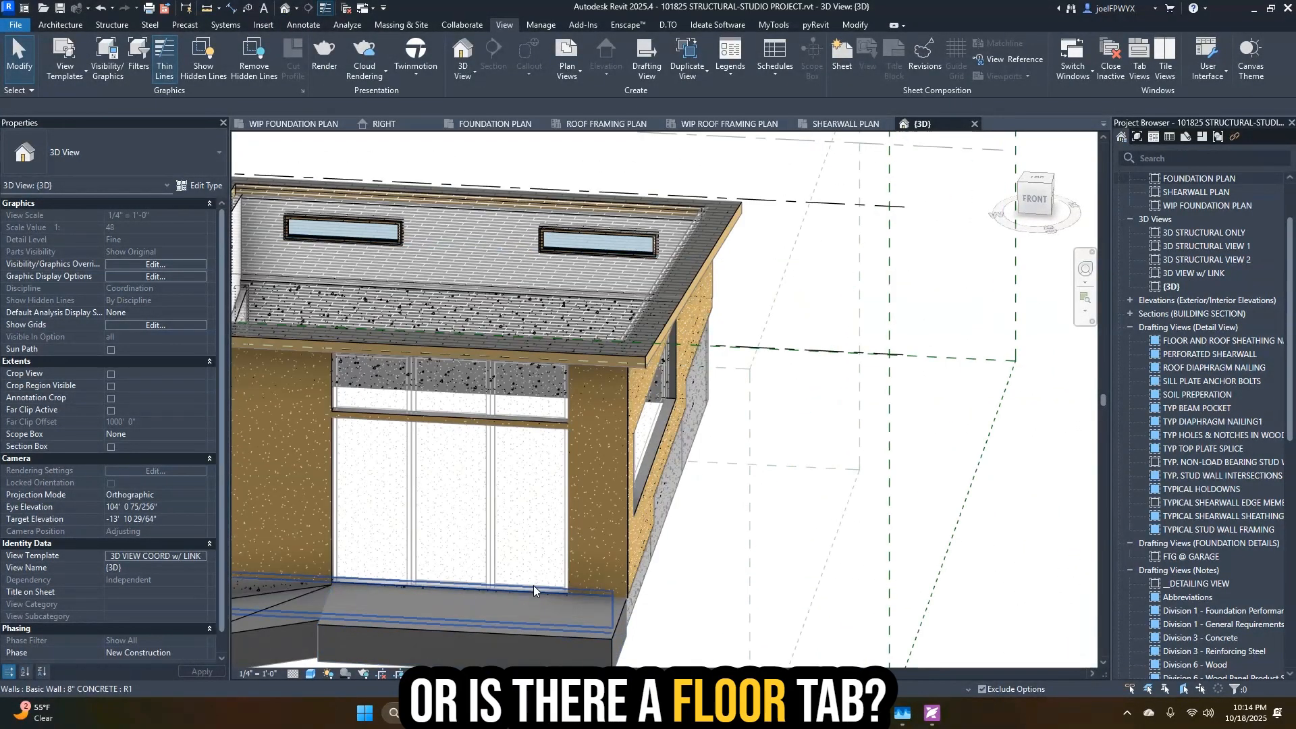
key("Tab")
key("Tab")
key("Tab")
key("Tab")
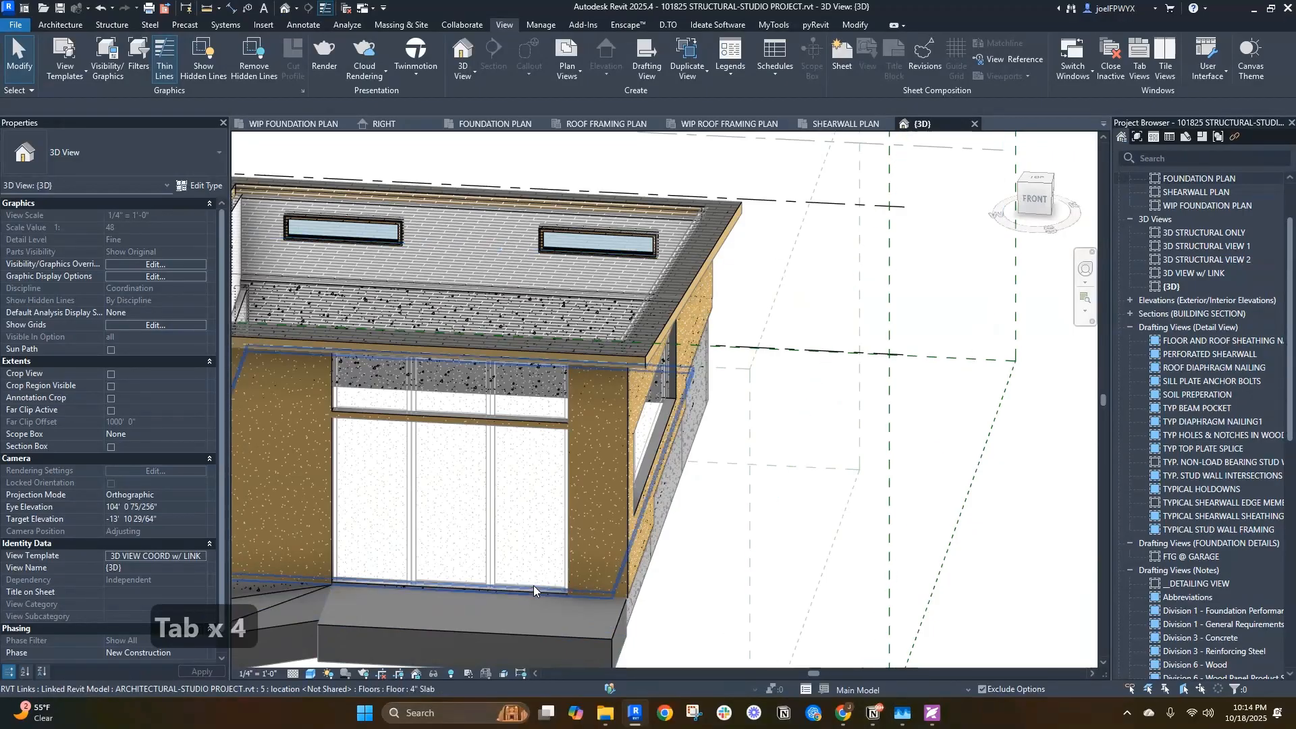
left_click(533, 587)
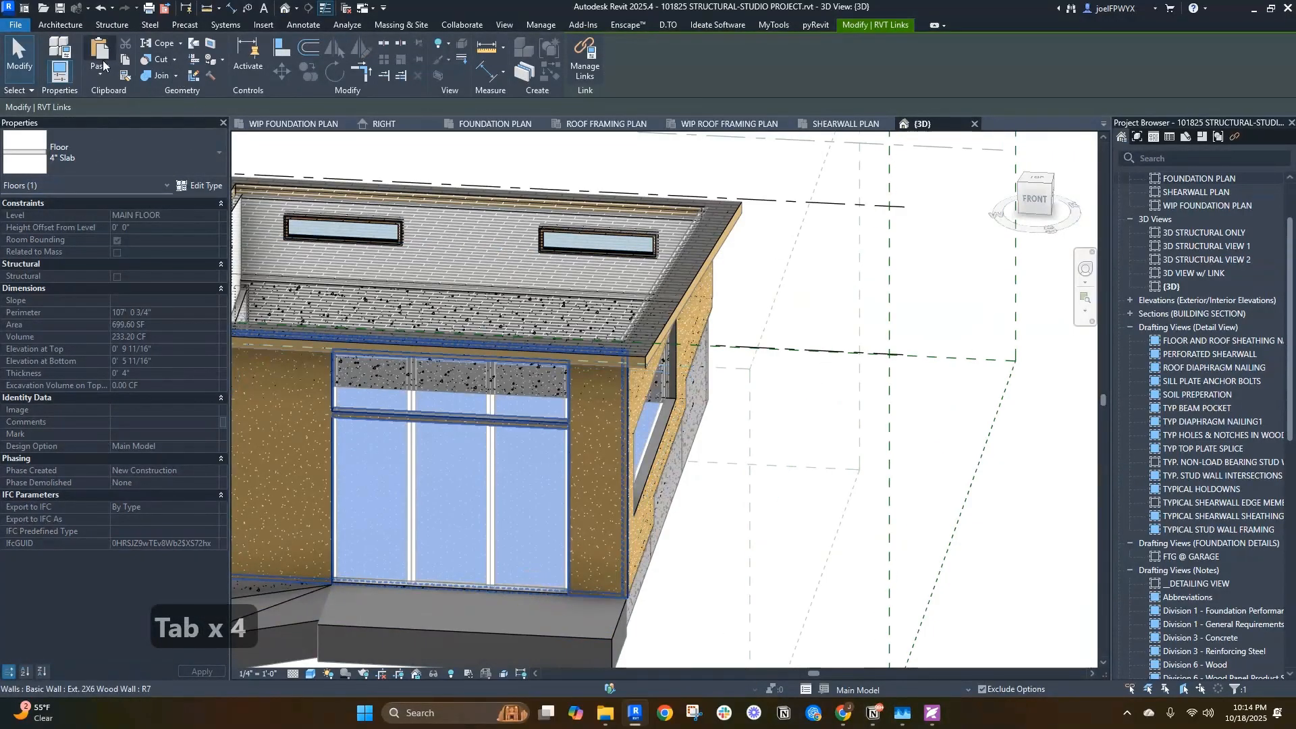
key("ctrl+c")
key("a")
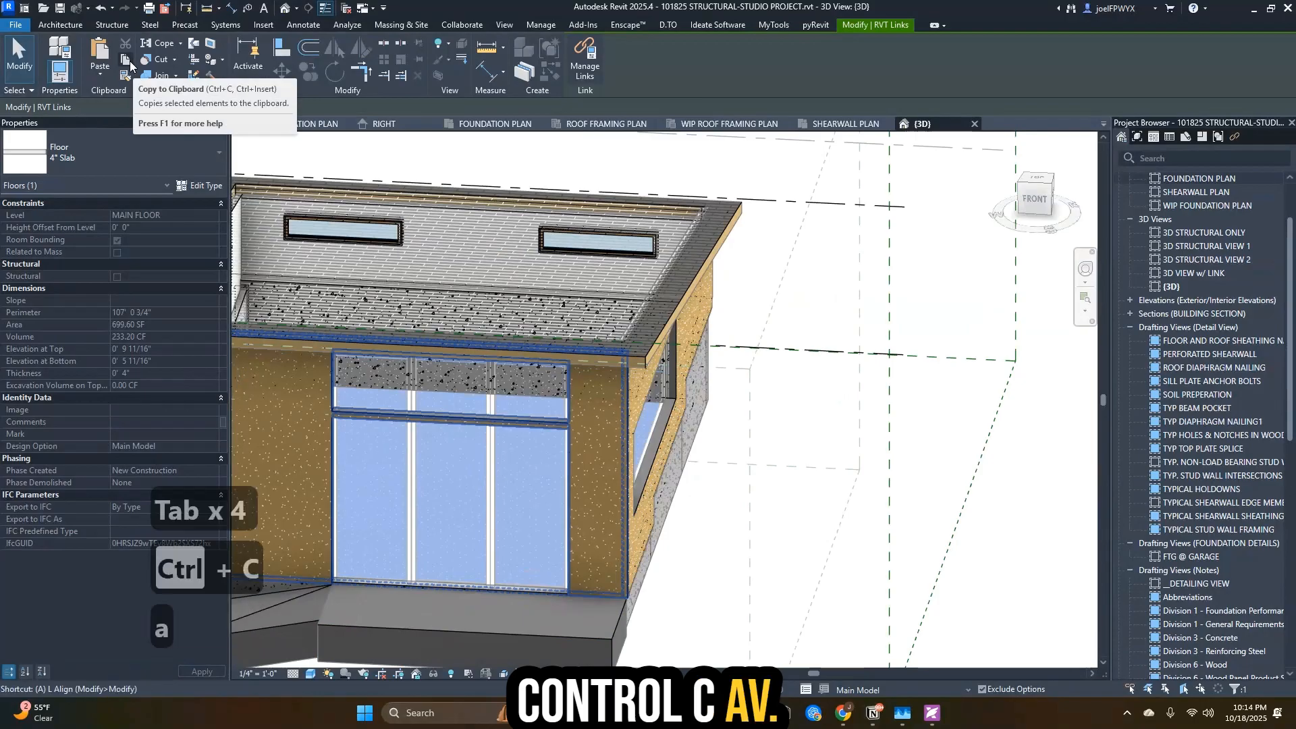
key("v")
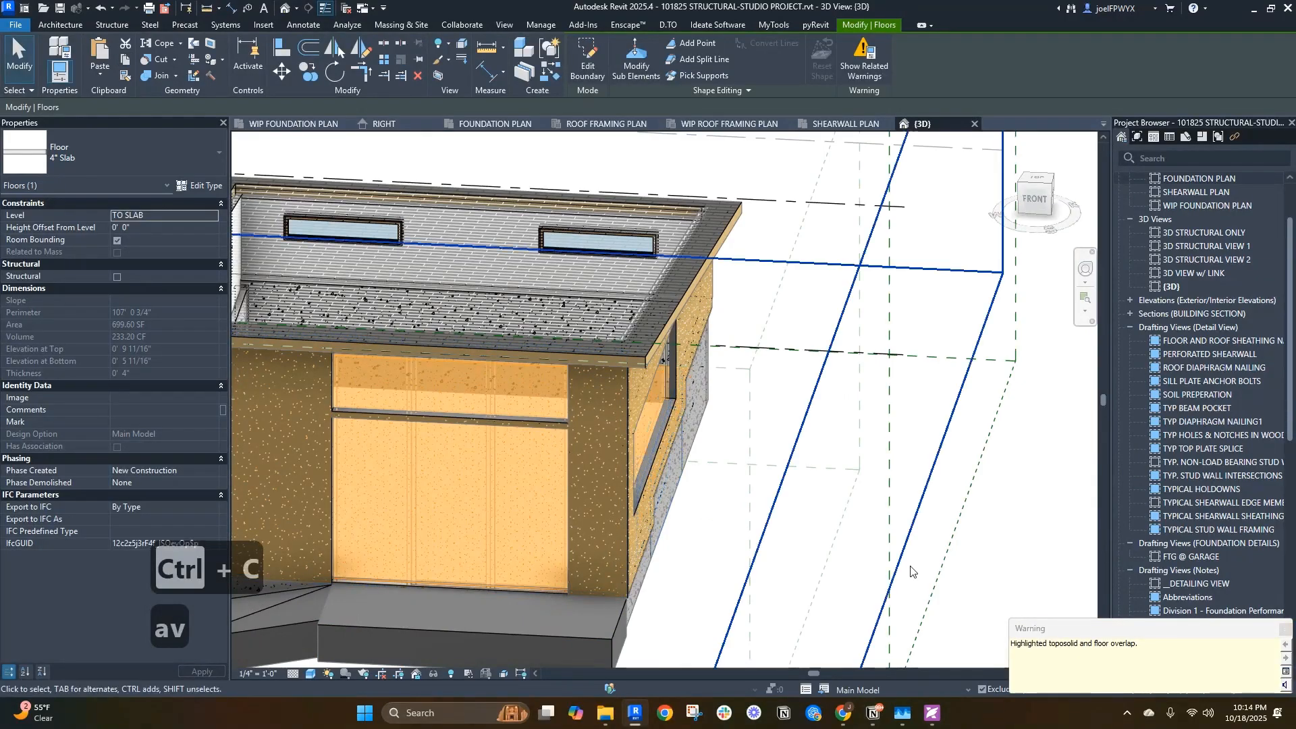
left_click(1287, 633)
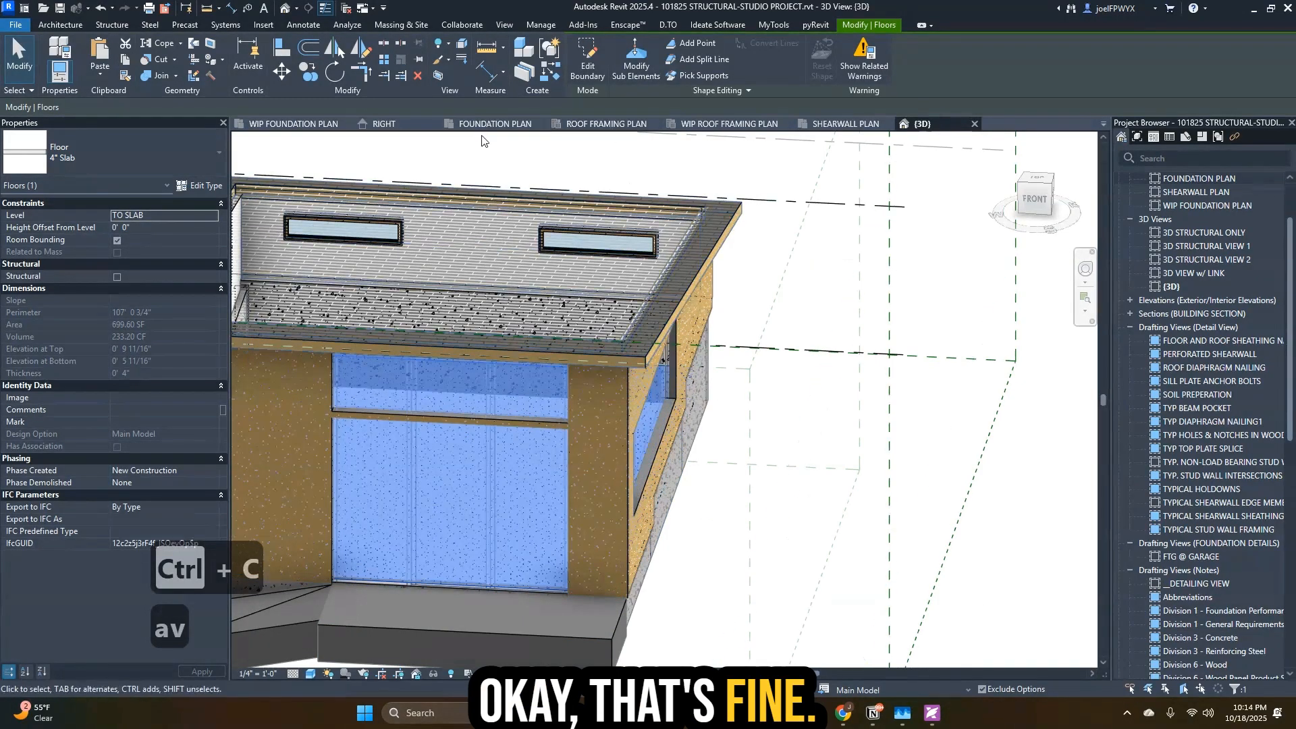
- Return to the foundation plan, inspect the copied slab, and turn off Thin Lines
left_click(495, 124)
scroll(685, 489, "up", 3)
key("Escape")
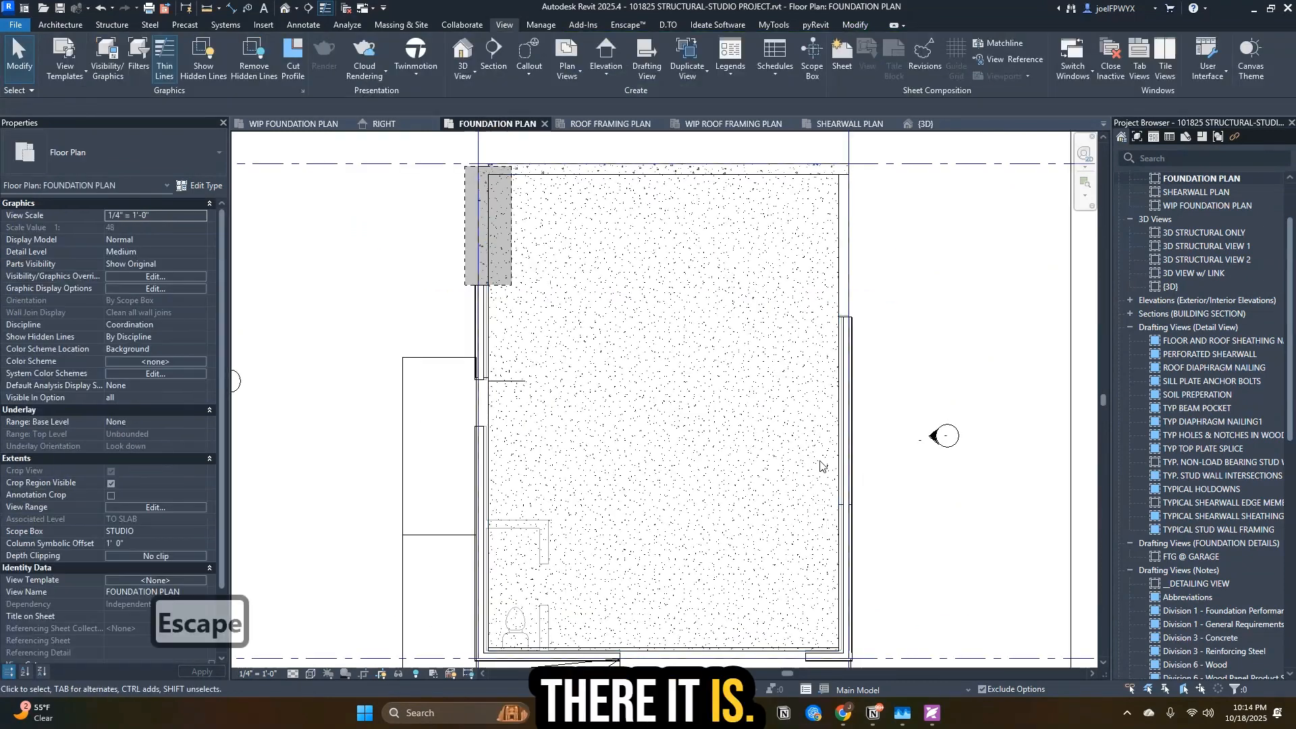
scroll(652, 464, "down", 2)
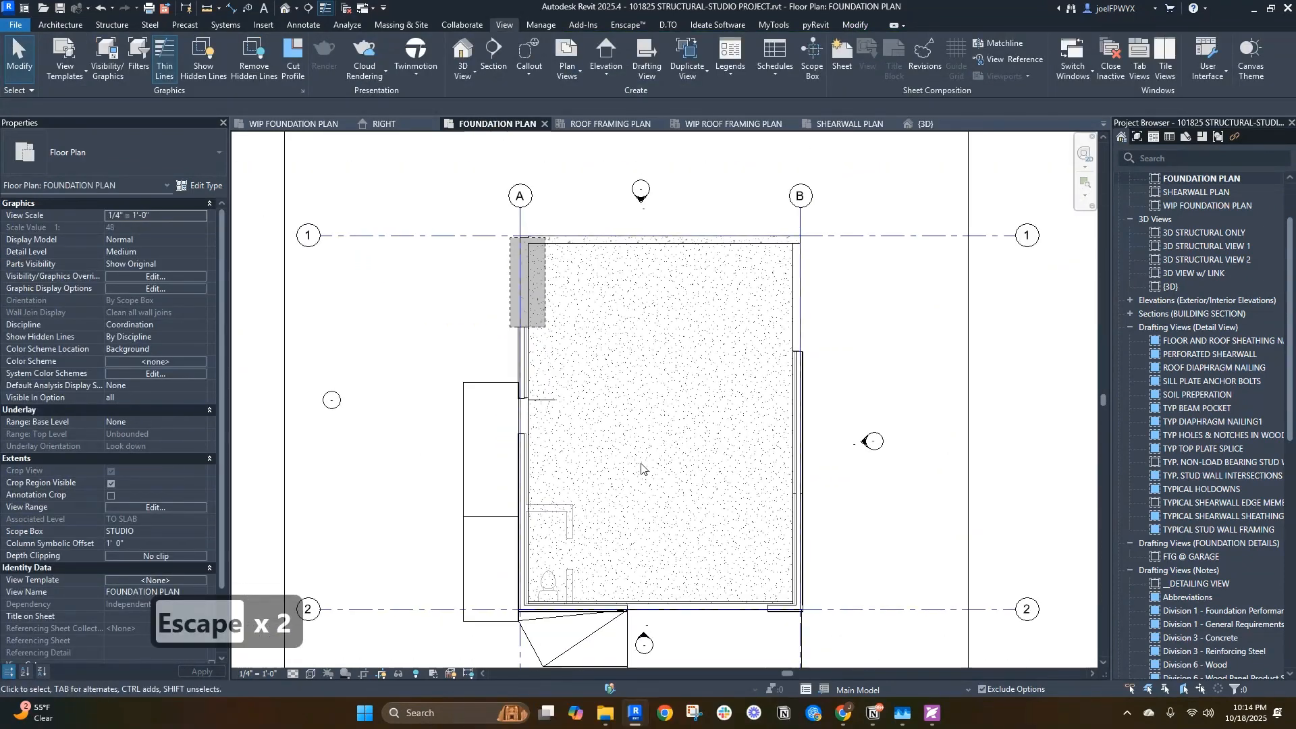
scroll(780, 273, "up", 3)
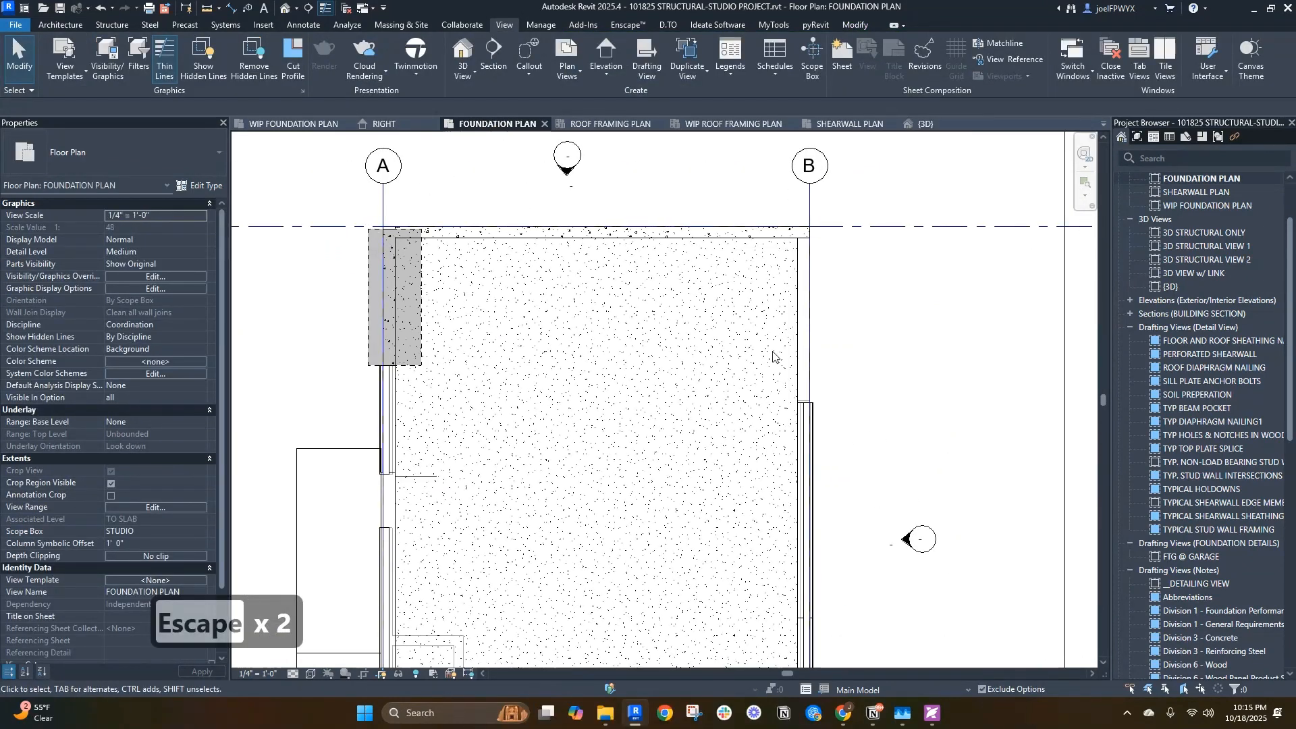
scroll(570, 419, "up", 3)
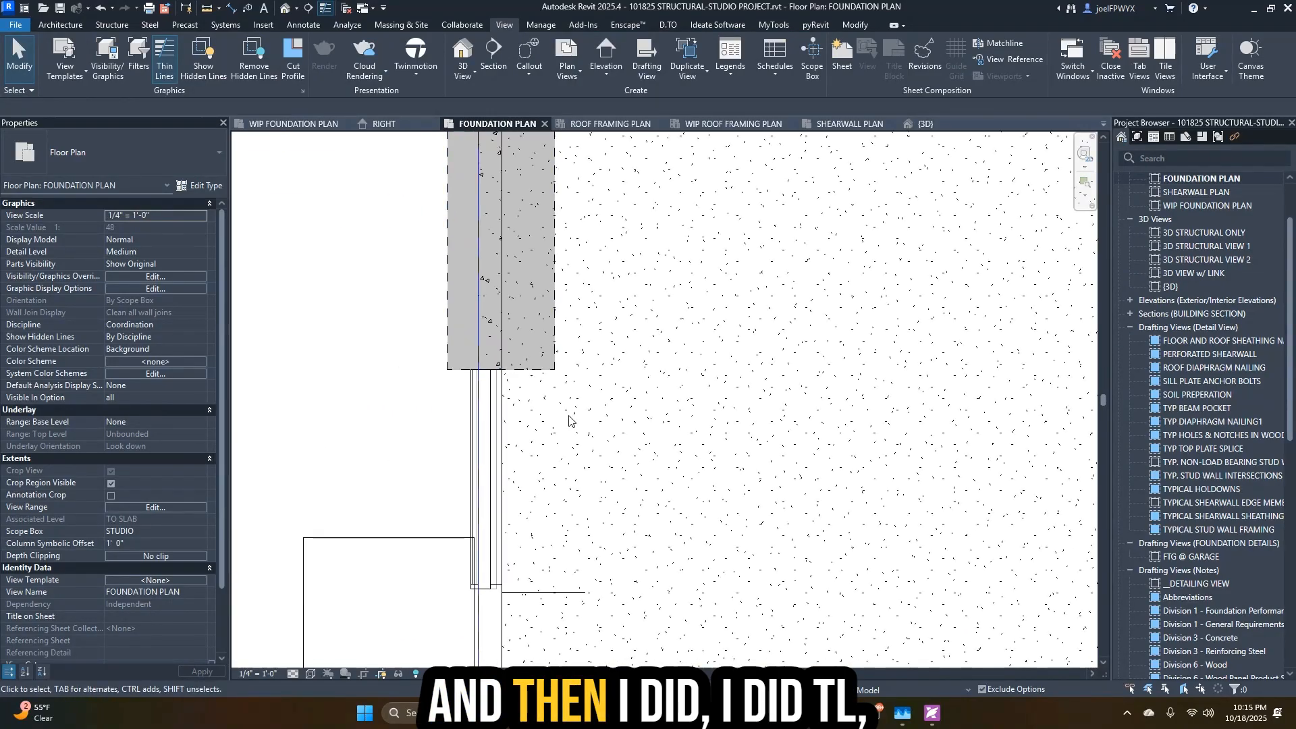
key("Escape")
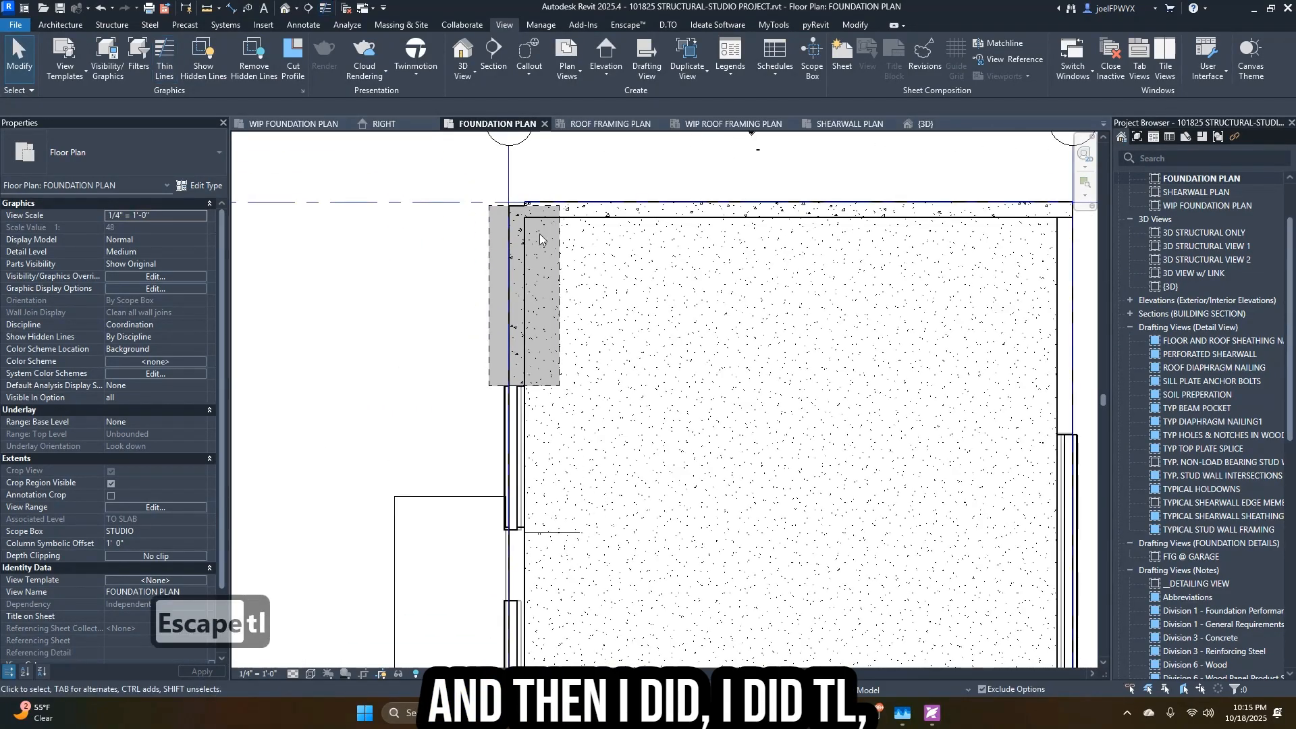
- Switch Thin Lines on and back off to compare line weights at the slab and wall corners in the foundation plan
scroll(628, 432, "down", 3)
scroll(566, 286, "up", 4)
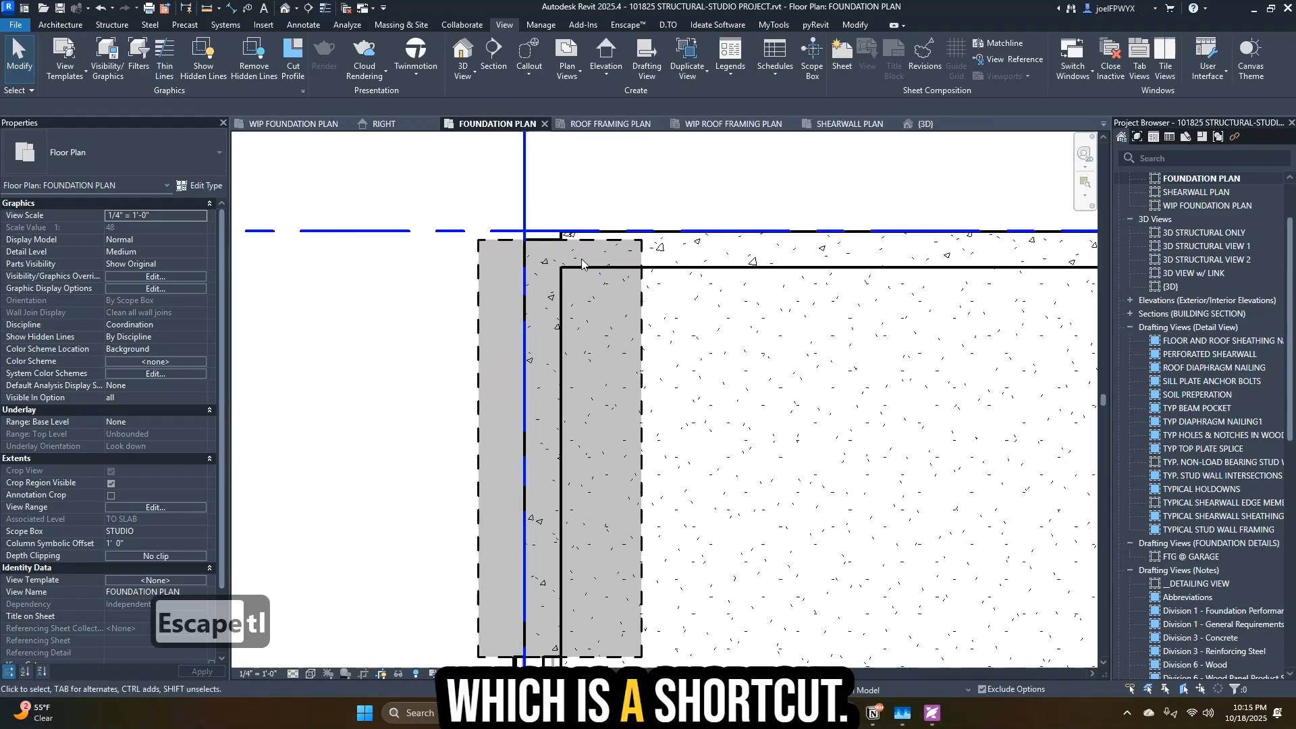
left_click(581, 262)
scroll(581, 263, "down", 3)
key("Escape")
scroll(758, 243, "up", 5)
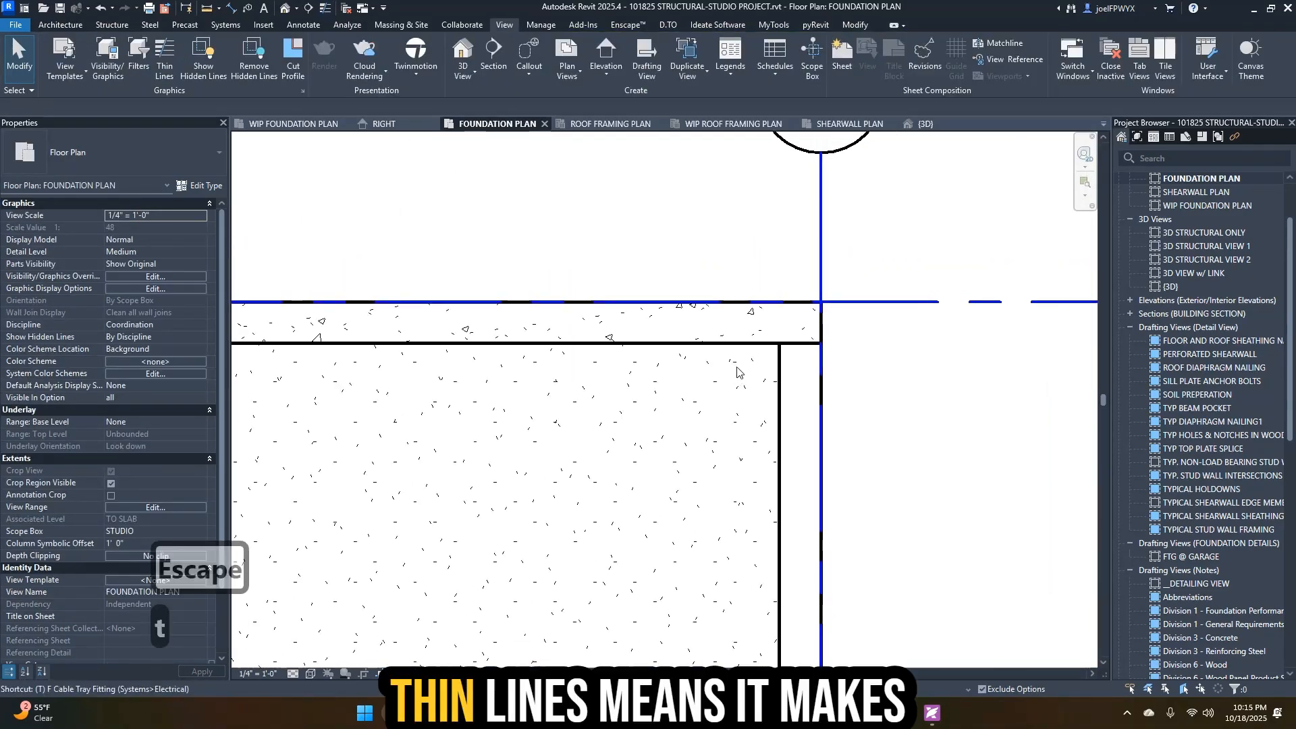
key("t")
key("l")
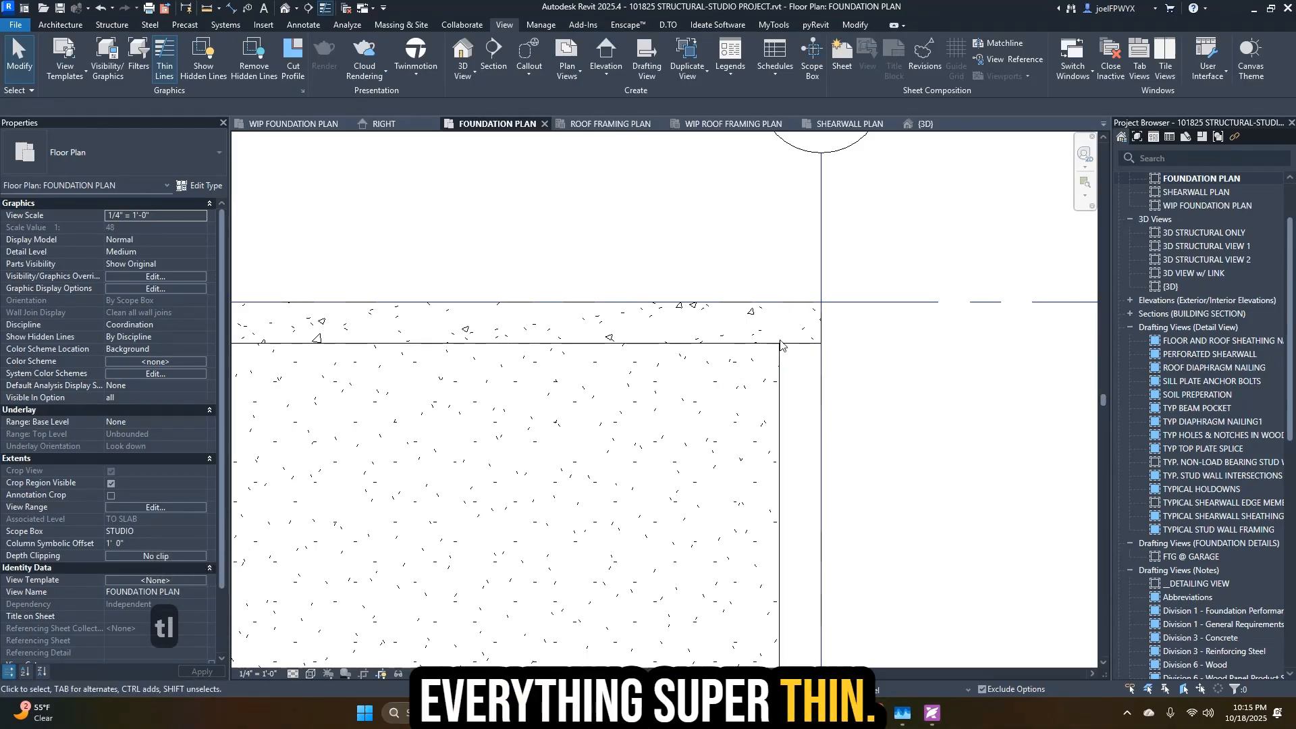
scroll(781, 345, "down", 2)
scroll(813, 425, "down", 2)
scroll(775, 362, "up", 2)
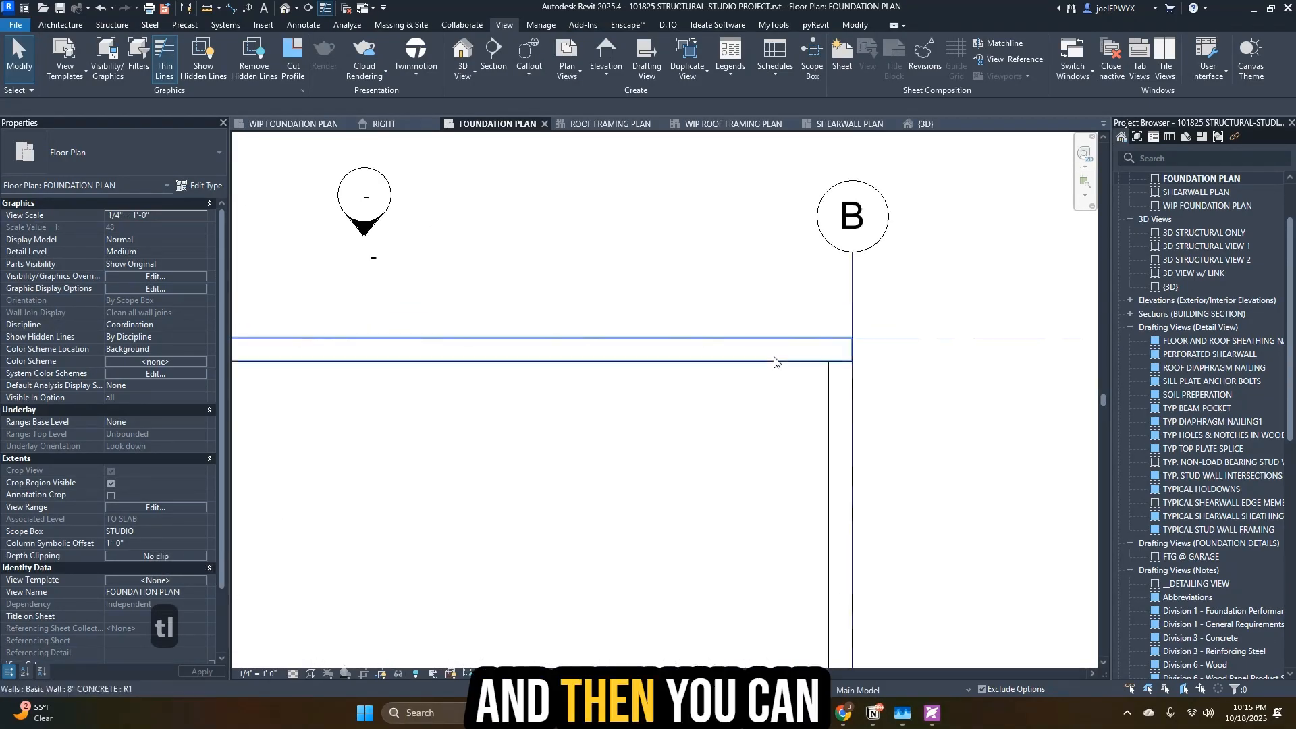
key("t")
key("l")
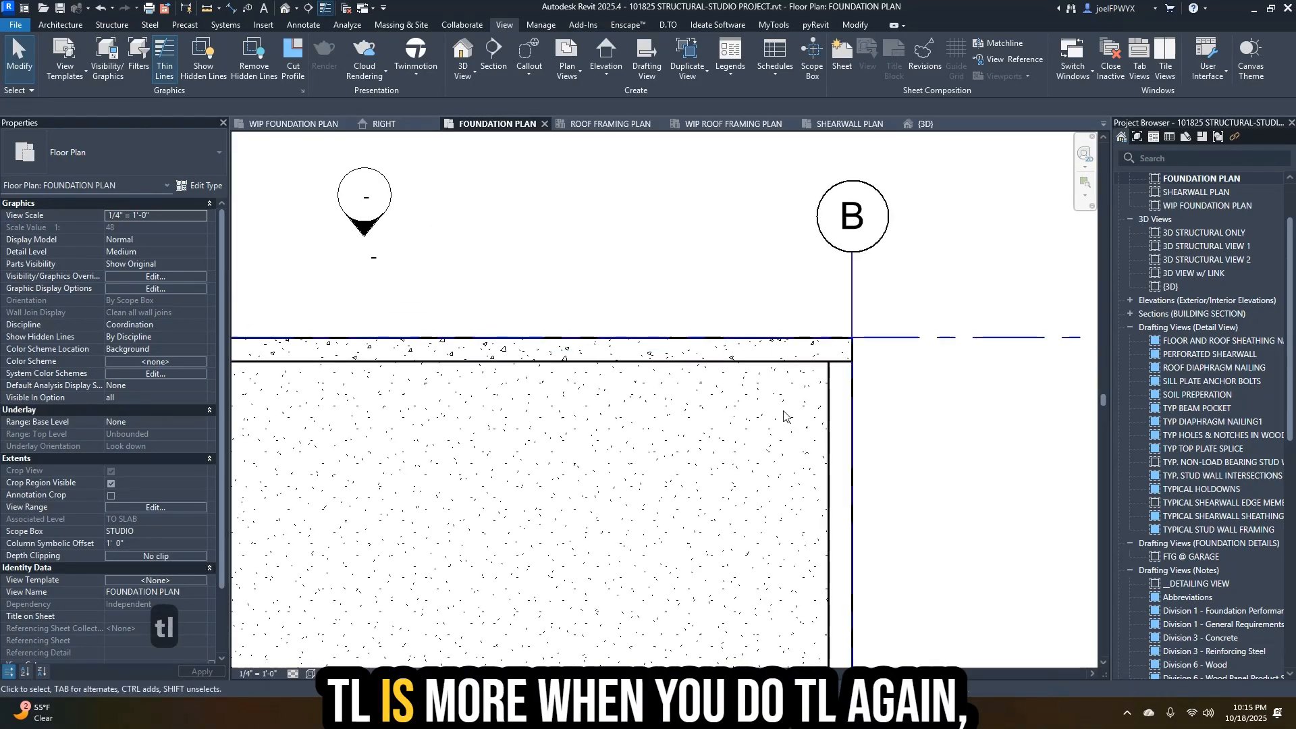
scroll(844, 381, "down", 4)
scroll(847, 412, "up", 2)
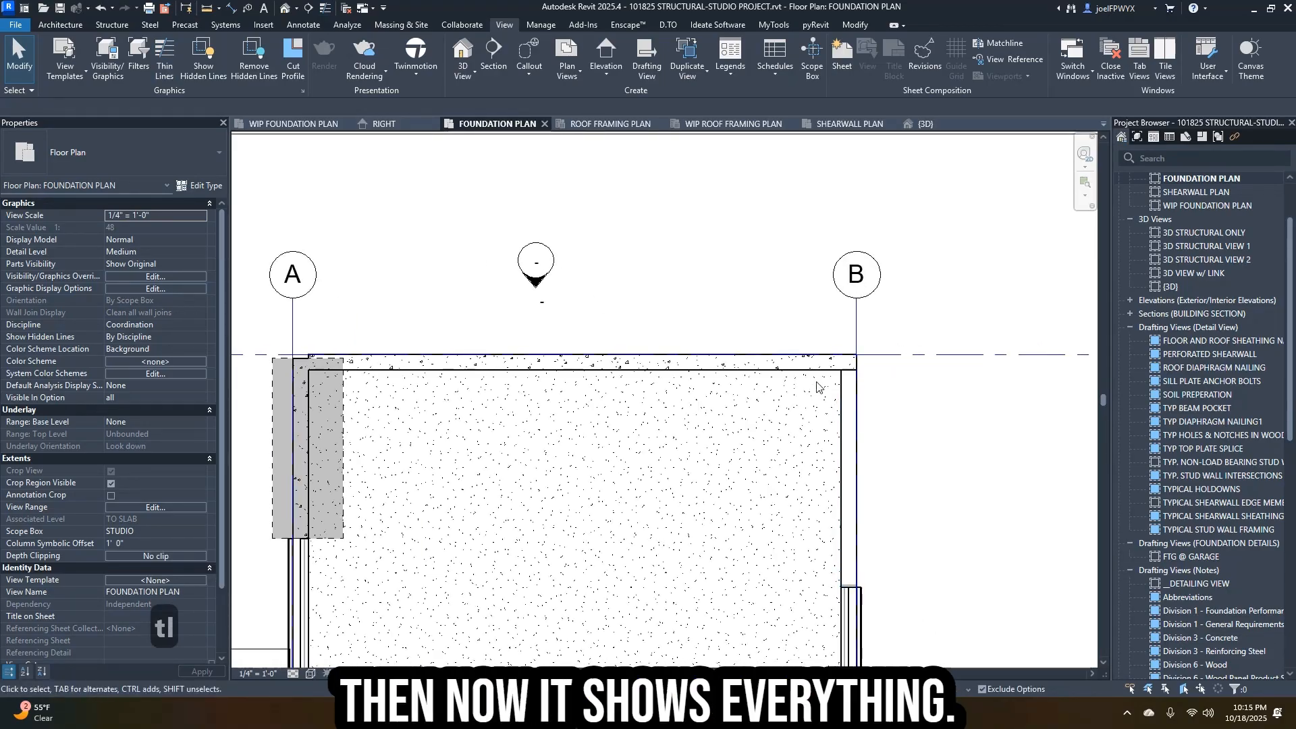
- Select the 36" x 12" wall foundation at grids A and 1, inspect the surrounding plan, and clear the selection
scroll(539, 395, "down", 2)
middle_click_drag(582, 470, 637, 409)
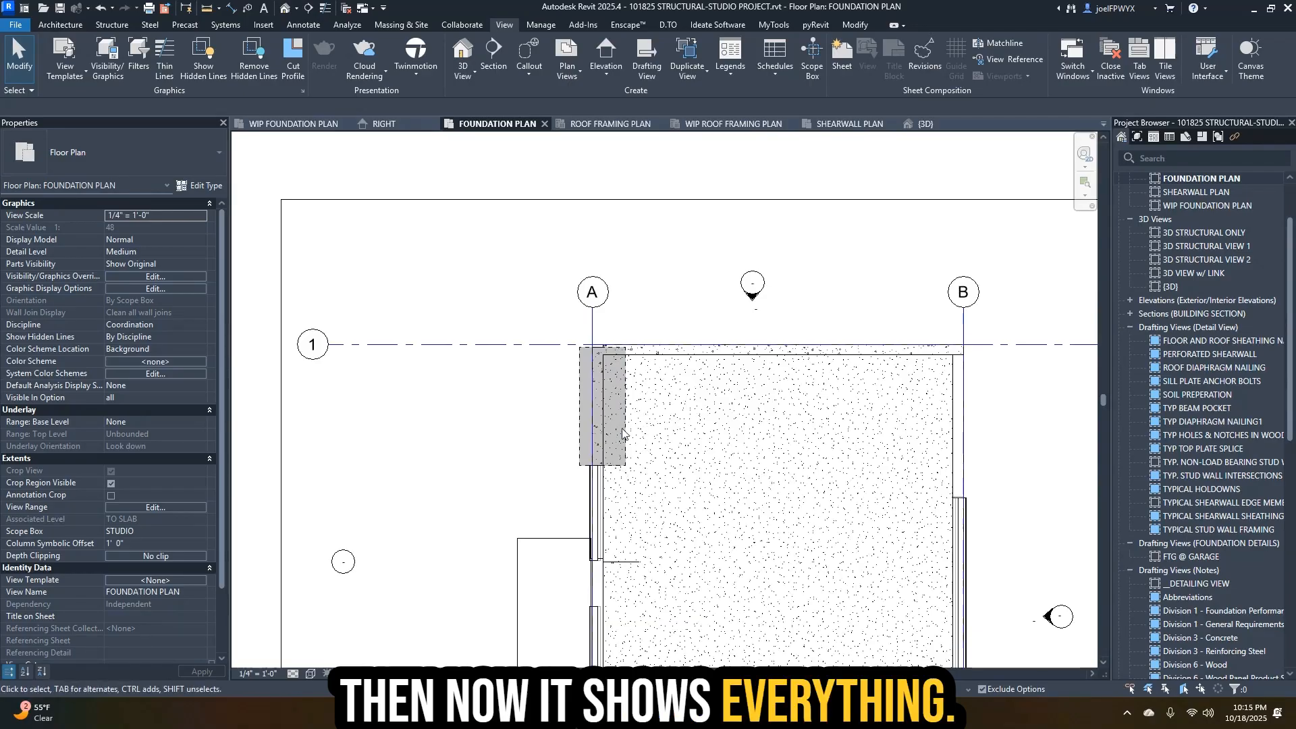
left_click(625, 429)
scroll(948, 365, "up", 3)
scroll(942, 382, "down", 4)
middle_click_drag(949, 476, 823, 329)
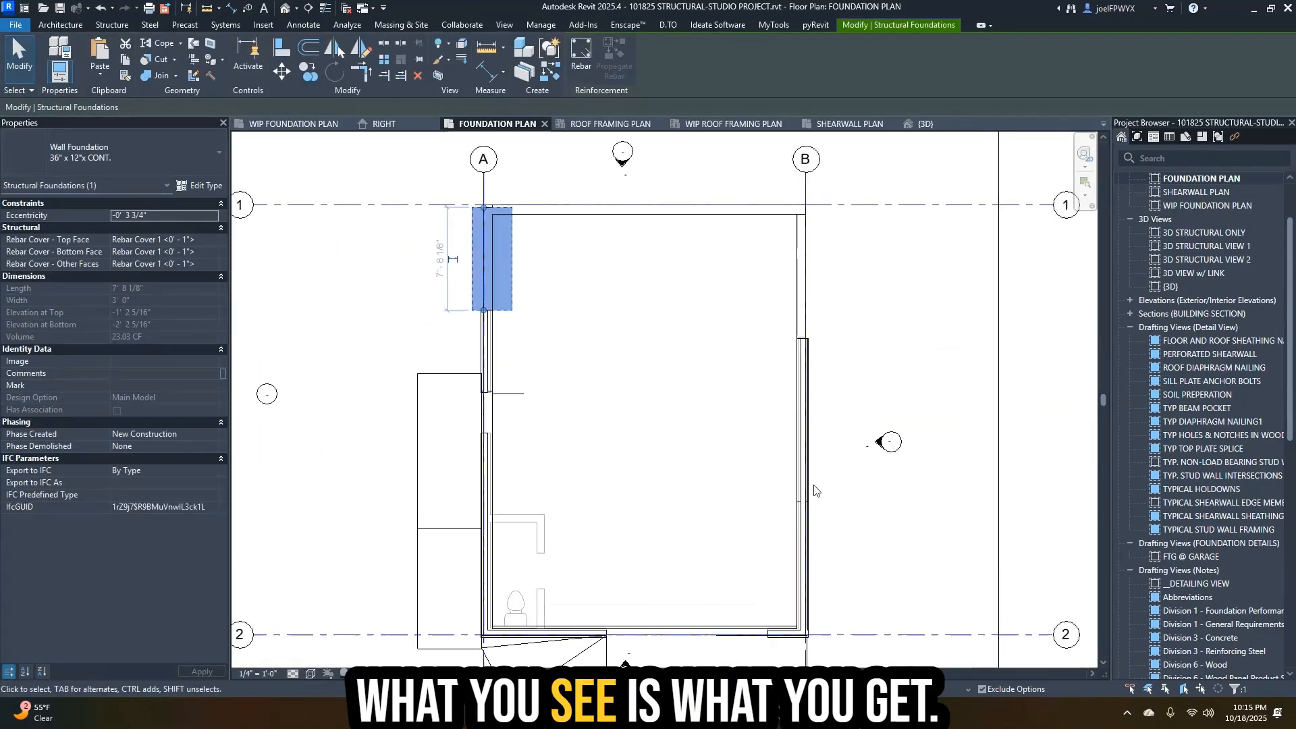
scroll(820, 513, "up", 4)
scroll(862, 295, "down", 3)
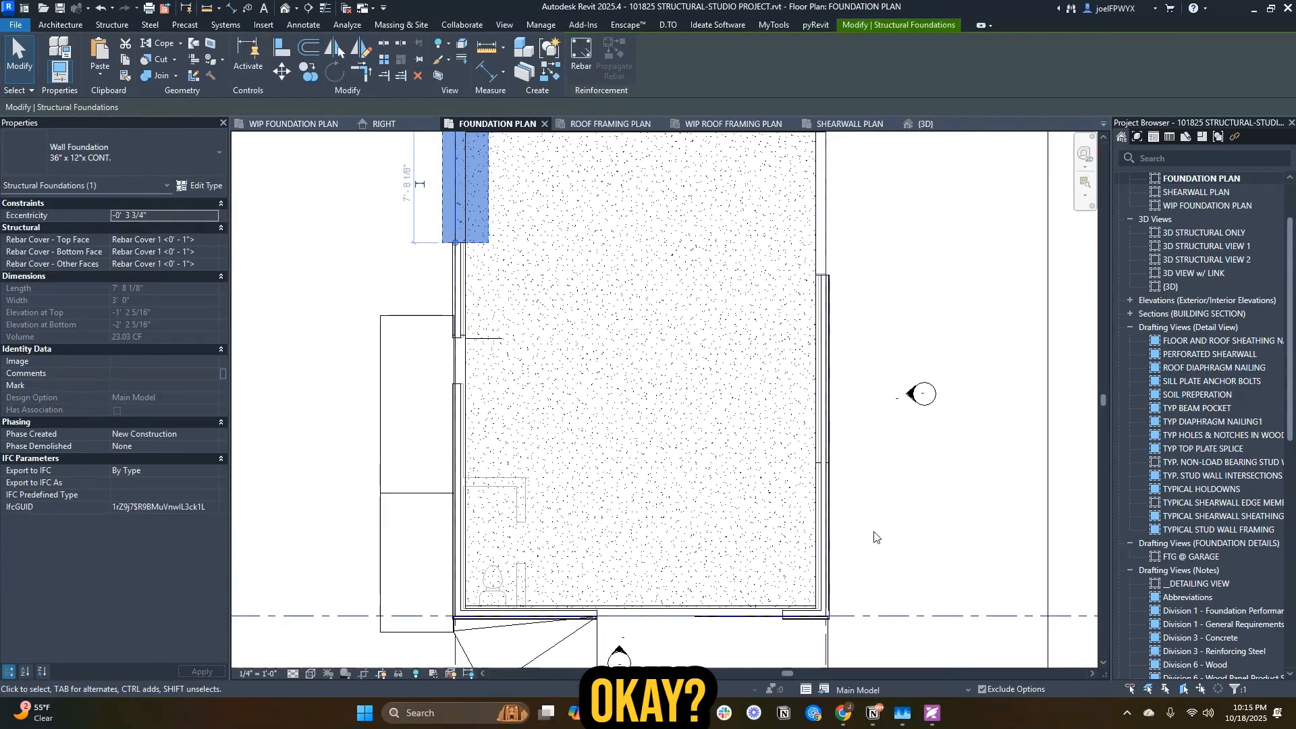
scroll(839, 618, "up", 3)
key("Escape")
scroll(785, 564, "down", 3)
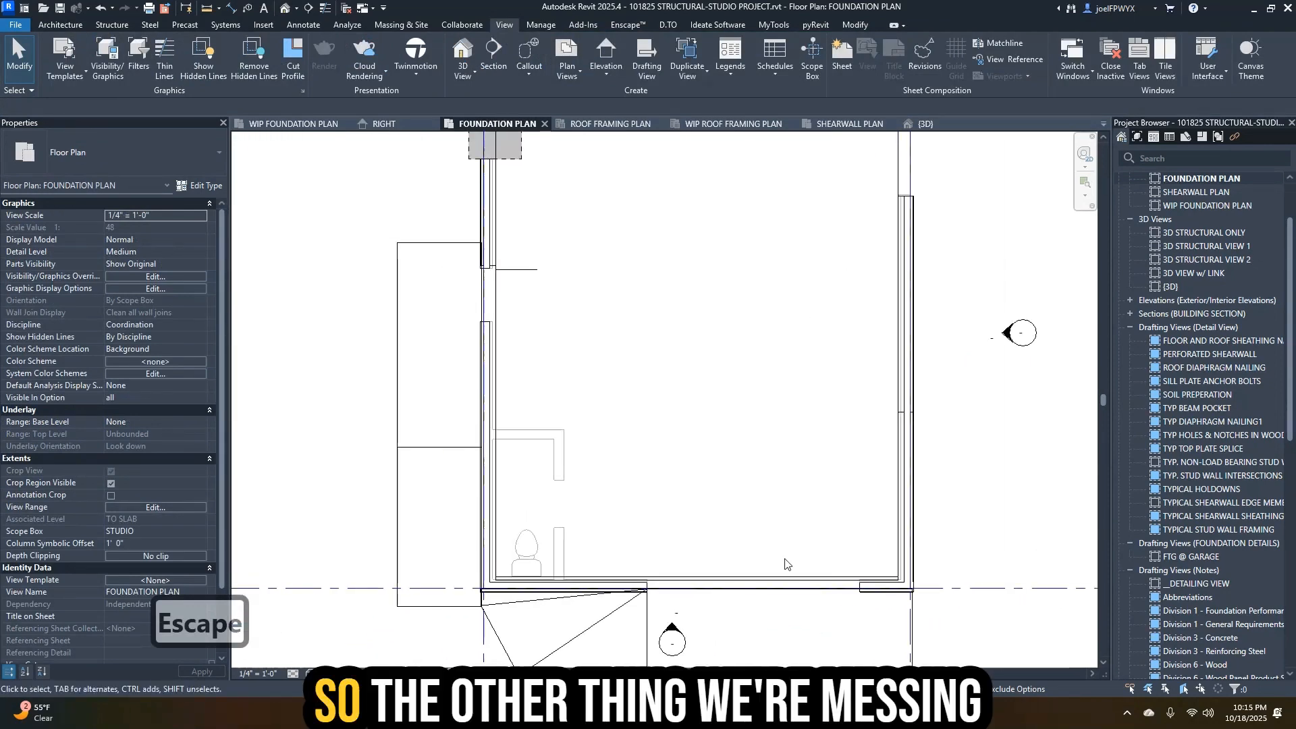
scroll(496, 303, "up", 2)
scroll(619, 434, "down", 3)
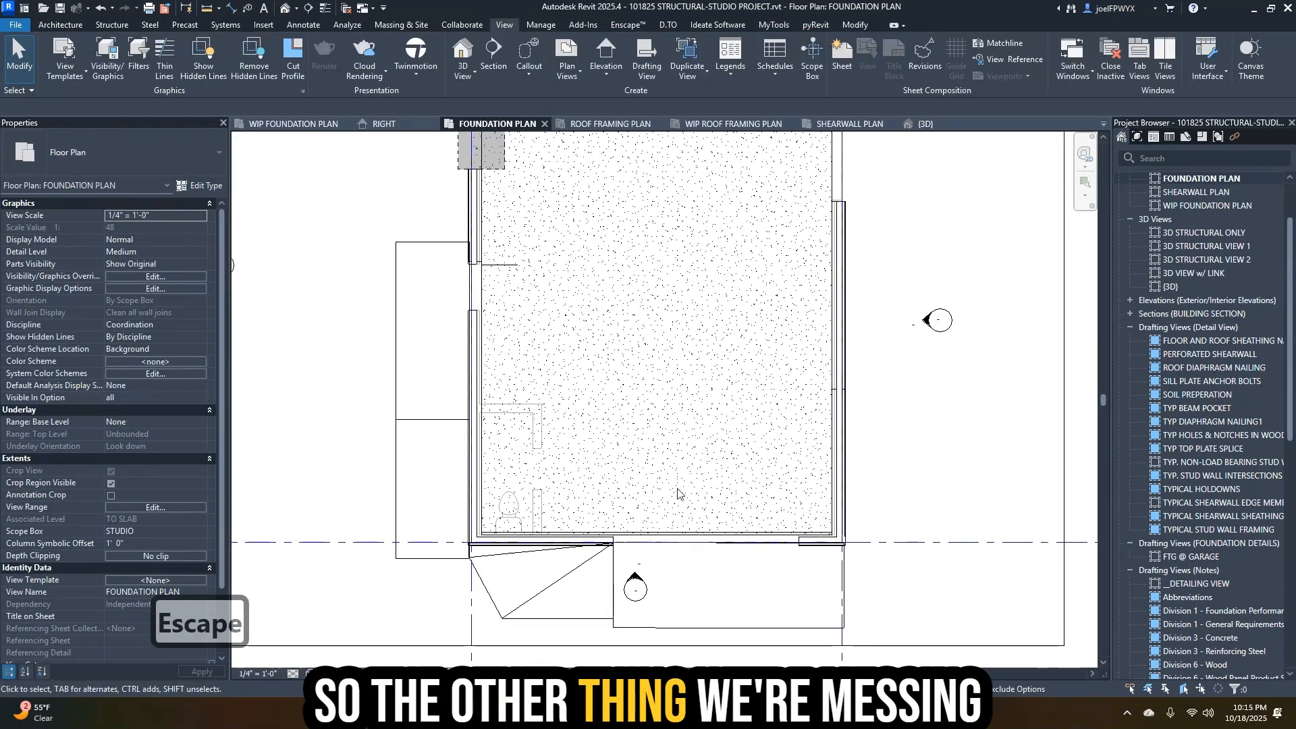
- Check the Doors category in the foundation plan's visibility overrides, then close them without changes
key("Escape")
key("Escape")
key("v")
key("g")
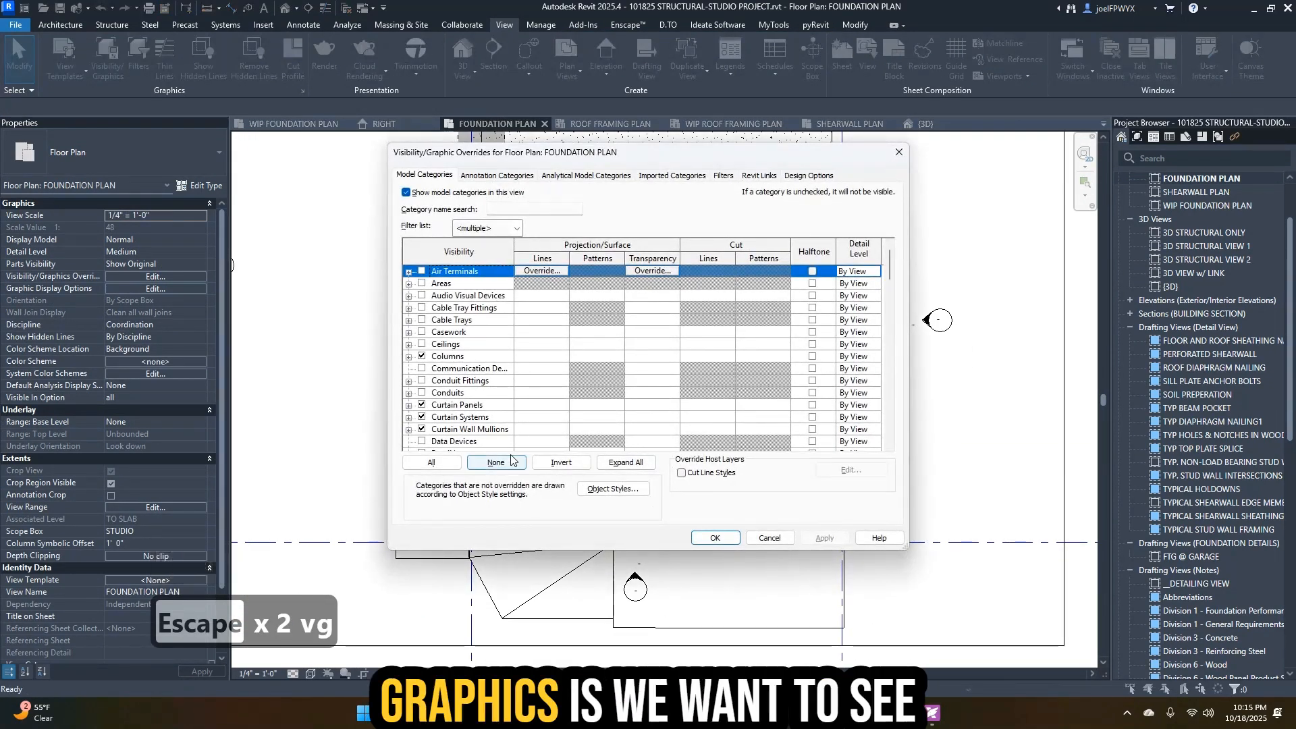
left_click(463, 382)
key("d")
scroll(524, 403, "down", 1)
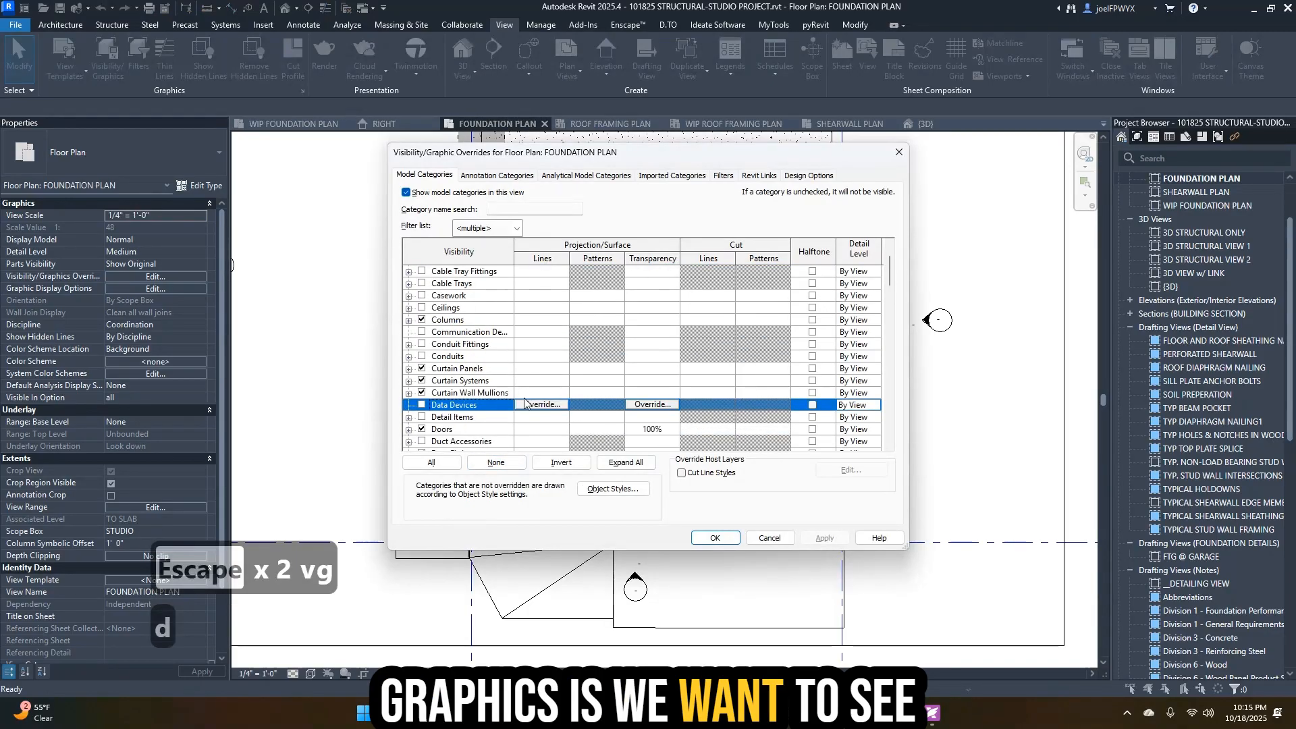
key("Escape")
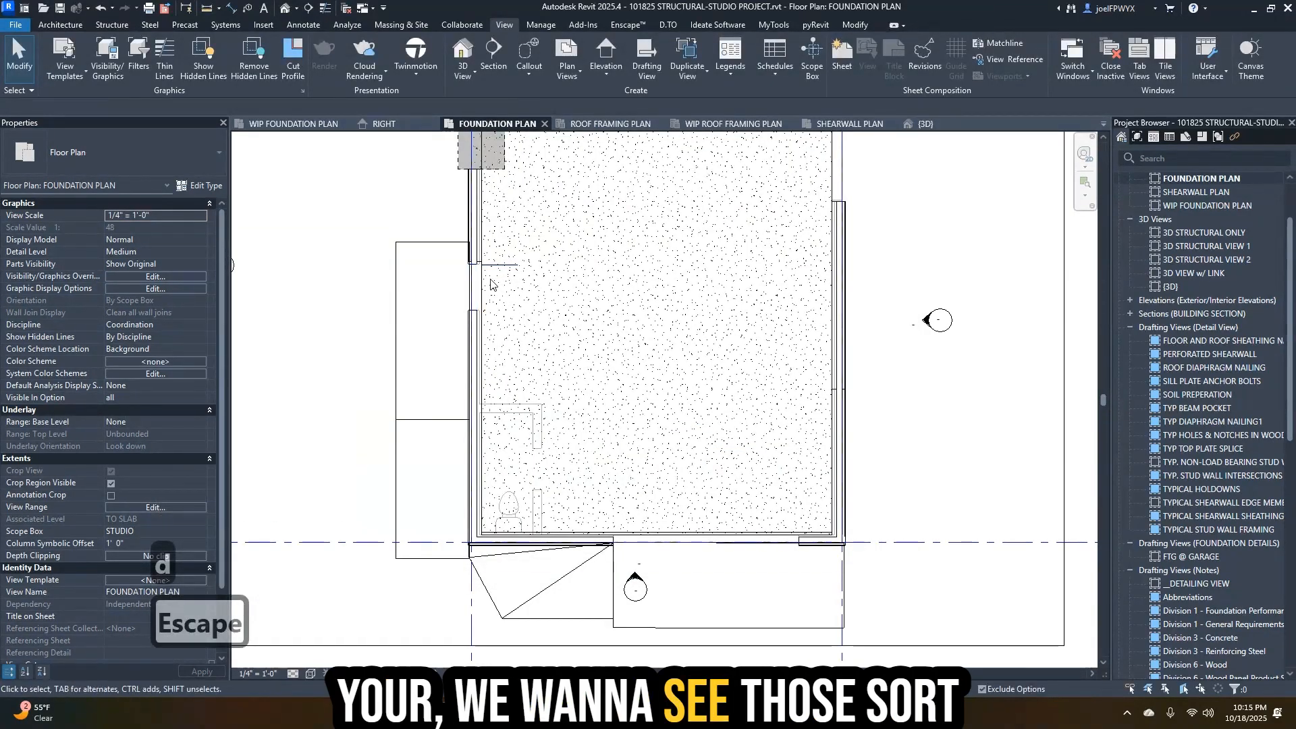
- Select the linked door in the wall along grid A to examine it, then clear the selection
scroll(471, 279, "up", 3)
left_click(532, 259)
key("Escape")
key("Escape")
scroll(608, 397, "down", 5)
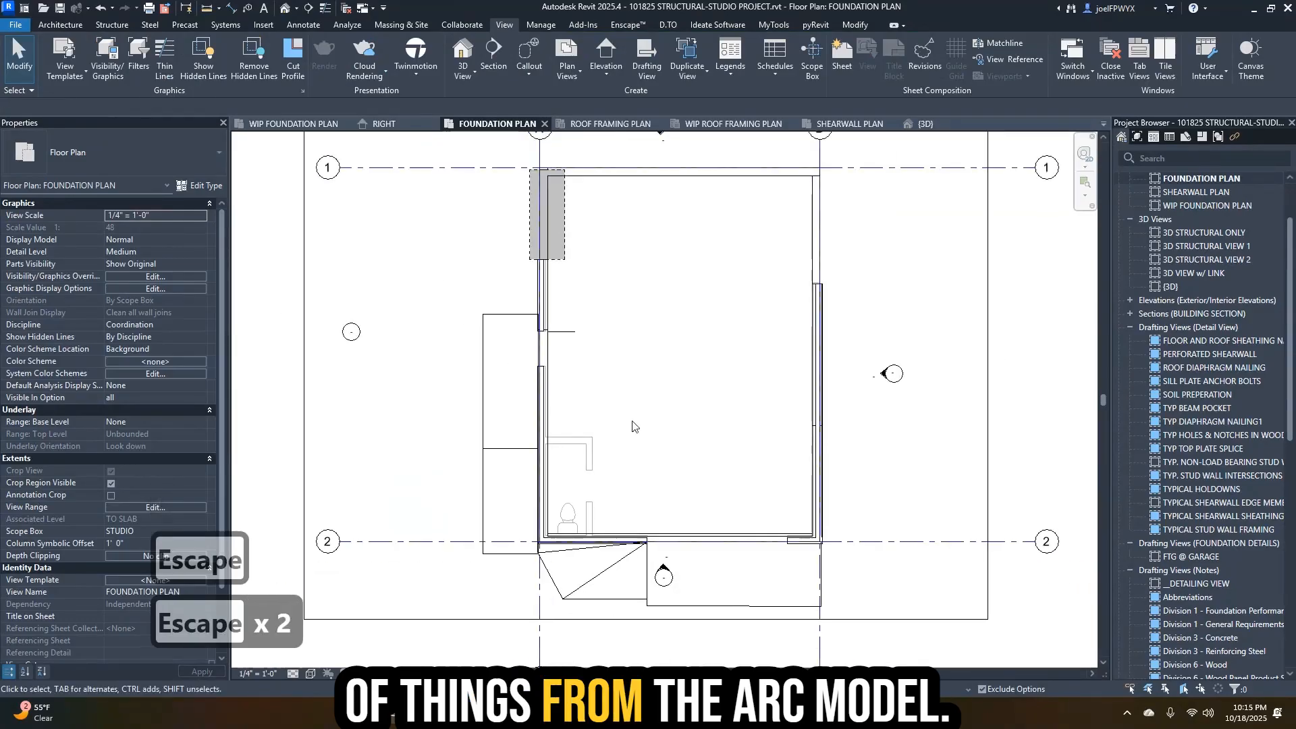
- Open the custom model category settings of the ARCHITECTURAL-STUDIO PROJECT.rvt link in the foundation plan's visibility overrides
key("v")
key("g")
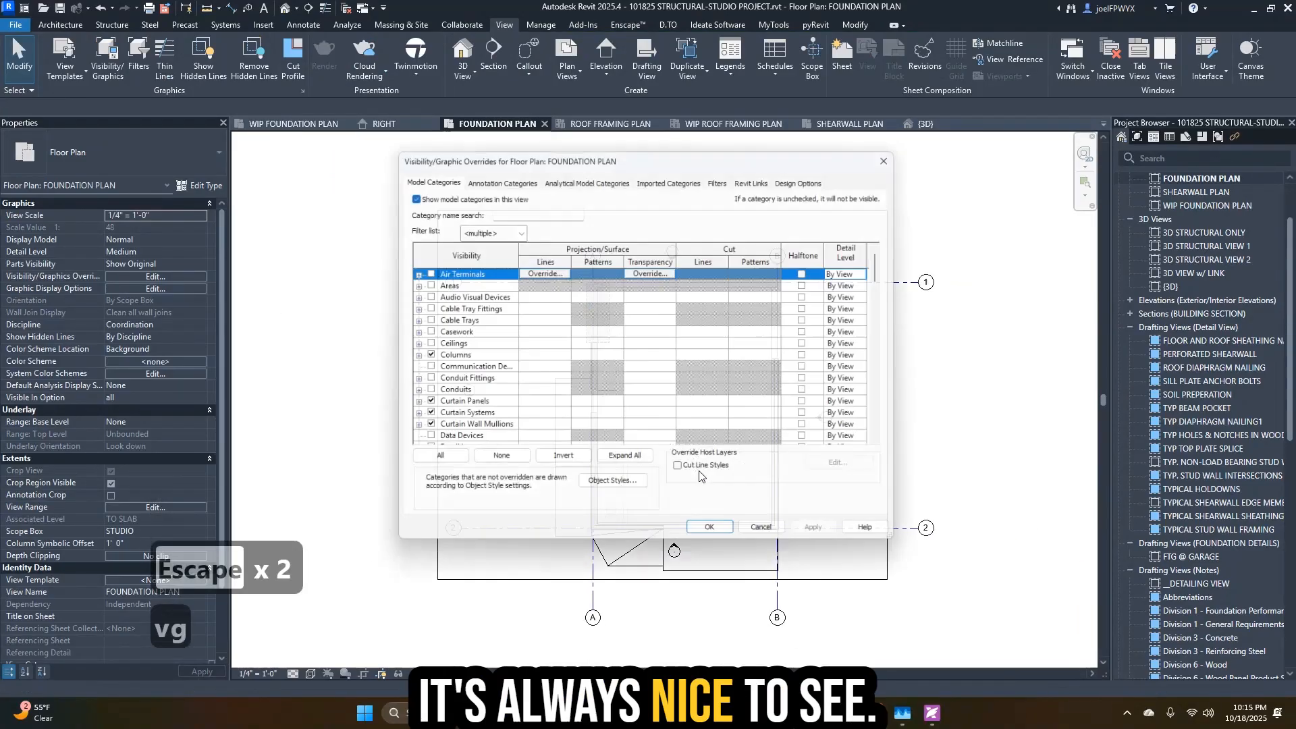
left_click(796, 177)
left_click(758, 175)
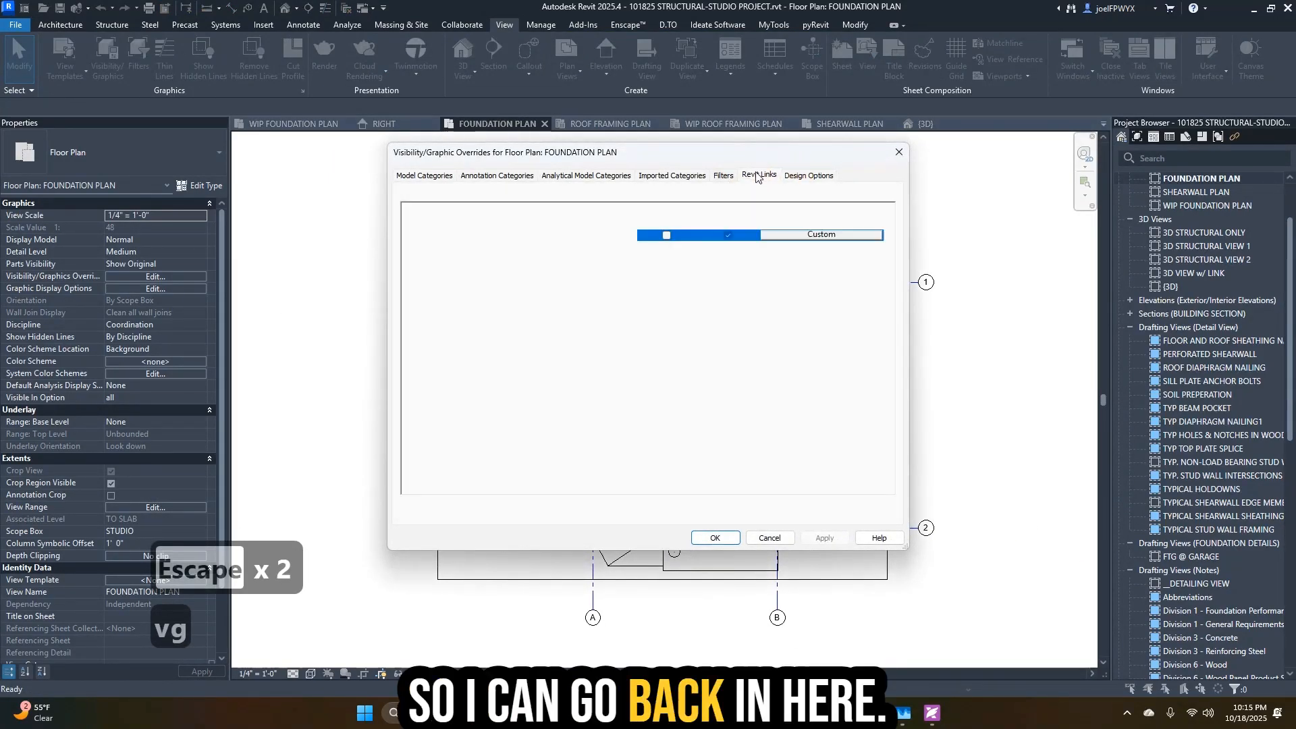
left_click(828, 235)
left_click(829, 236)
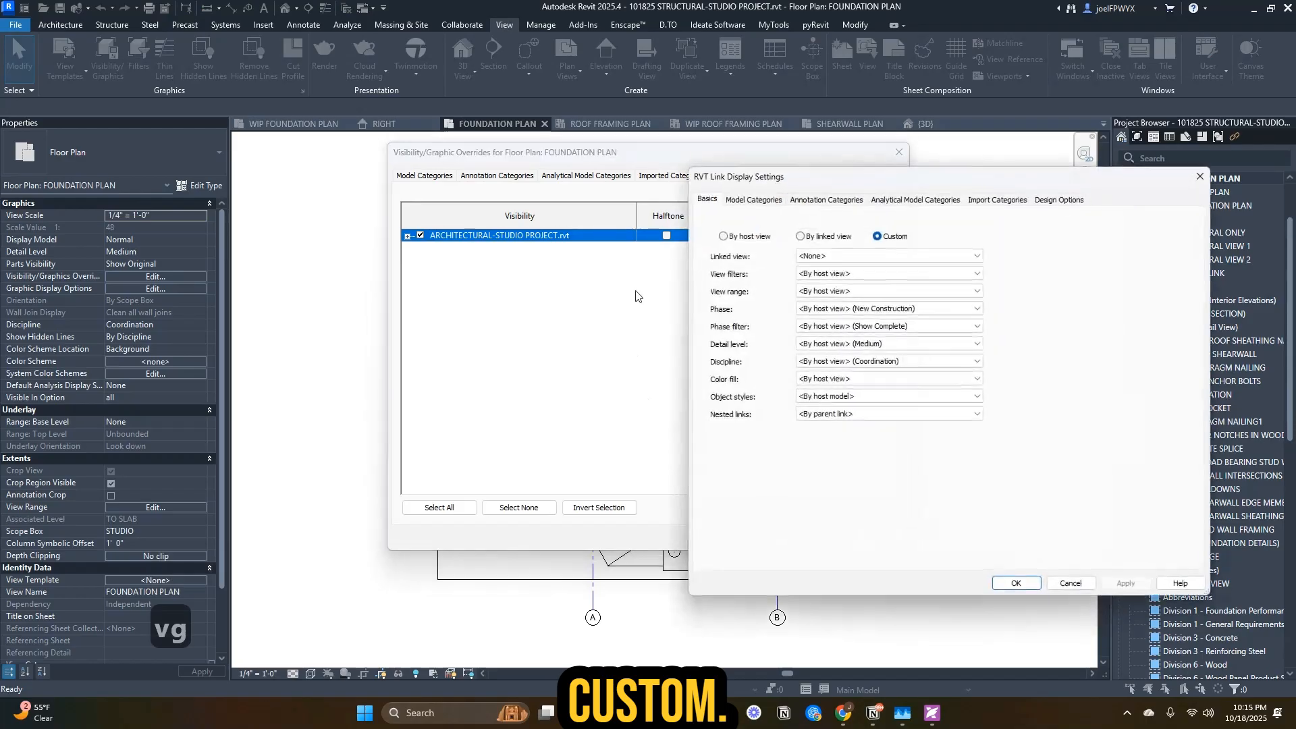
left_click(753, 199)
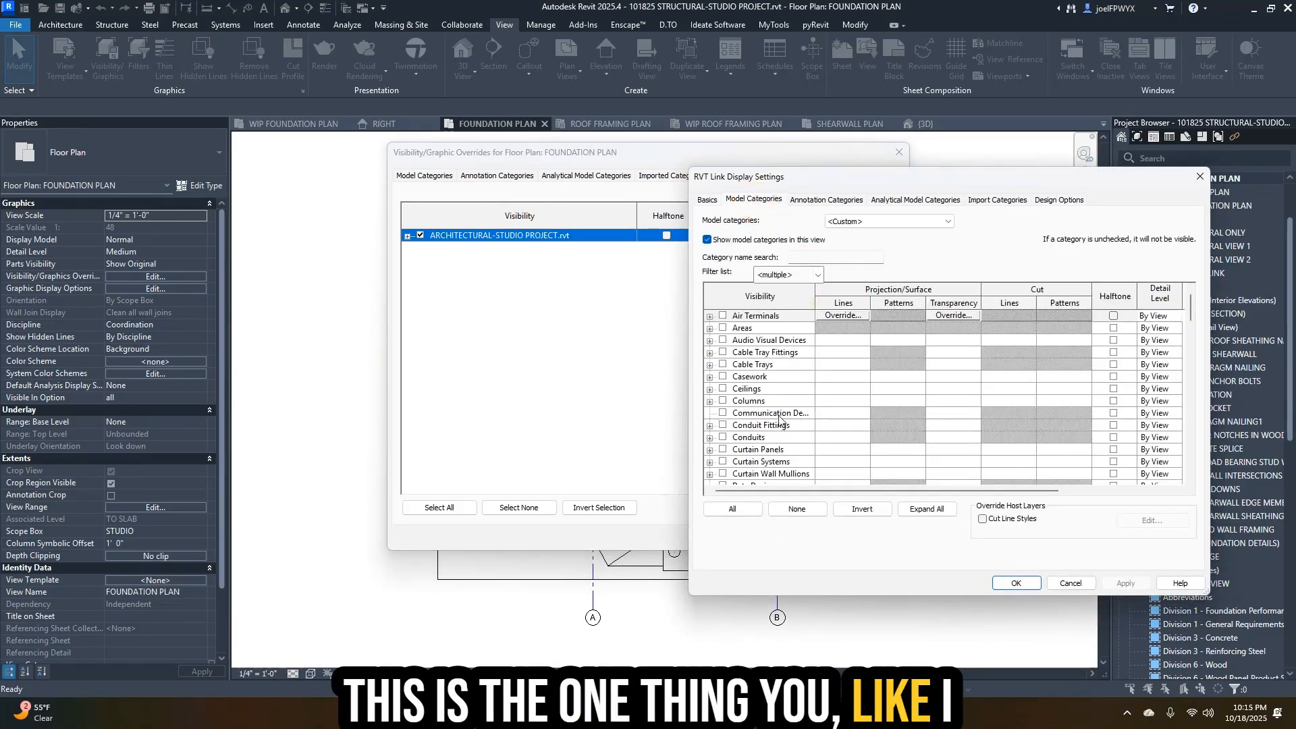
left_click(780, 414)
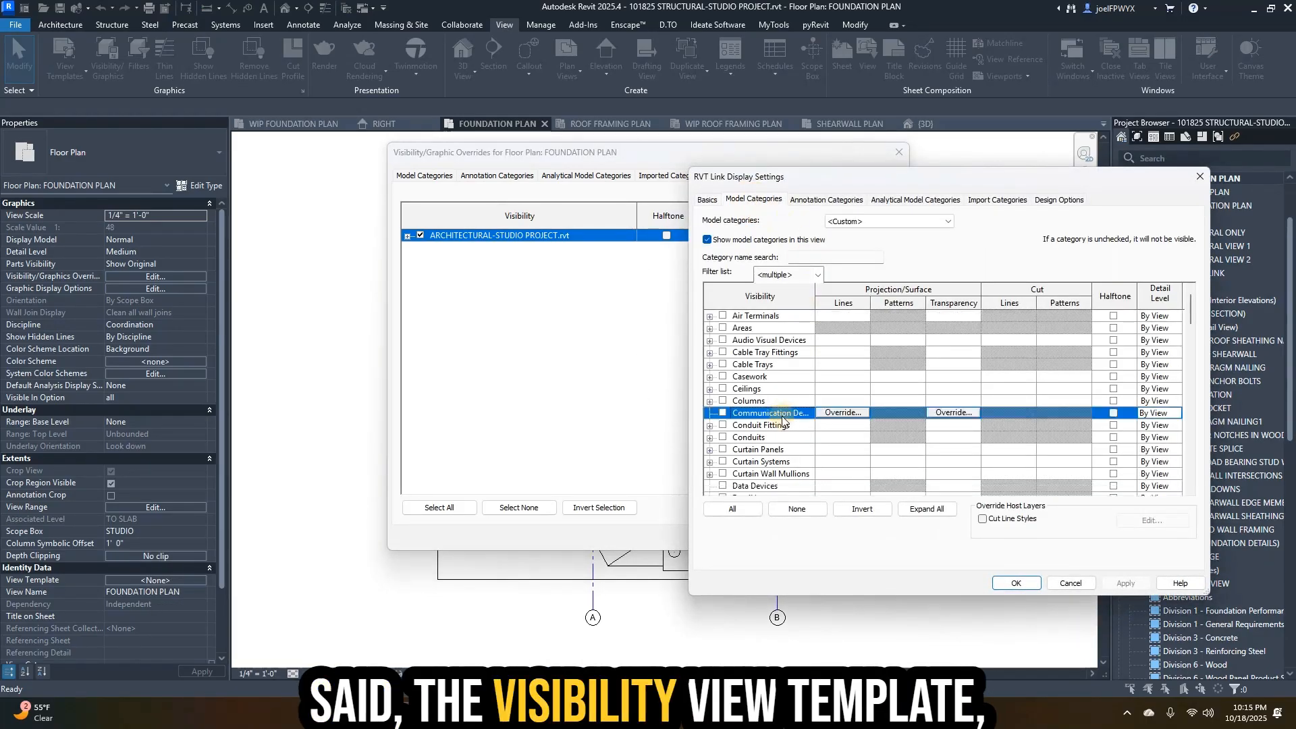
left_click(783, 377)
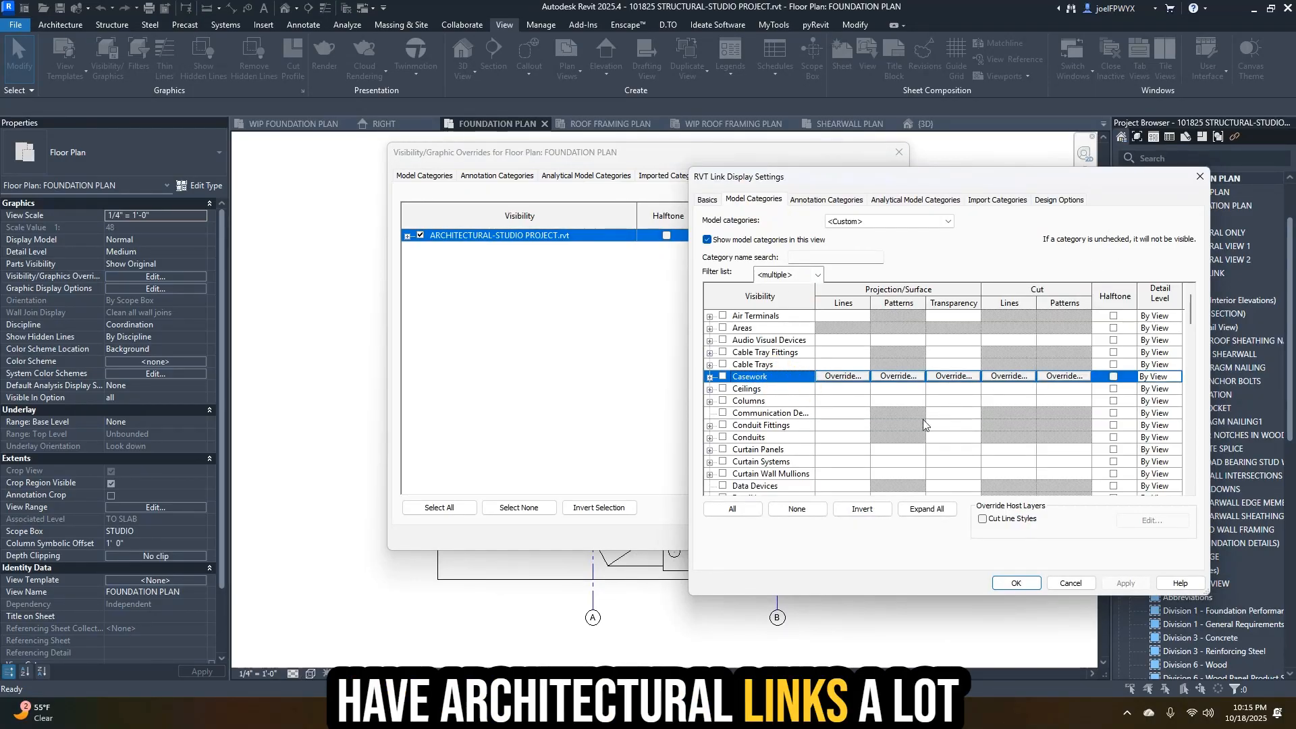
- Turn on the Doors and Windows categories for the architectural link and apply the display settings to the foundation plan
left_click(770, 450)
key("d")
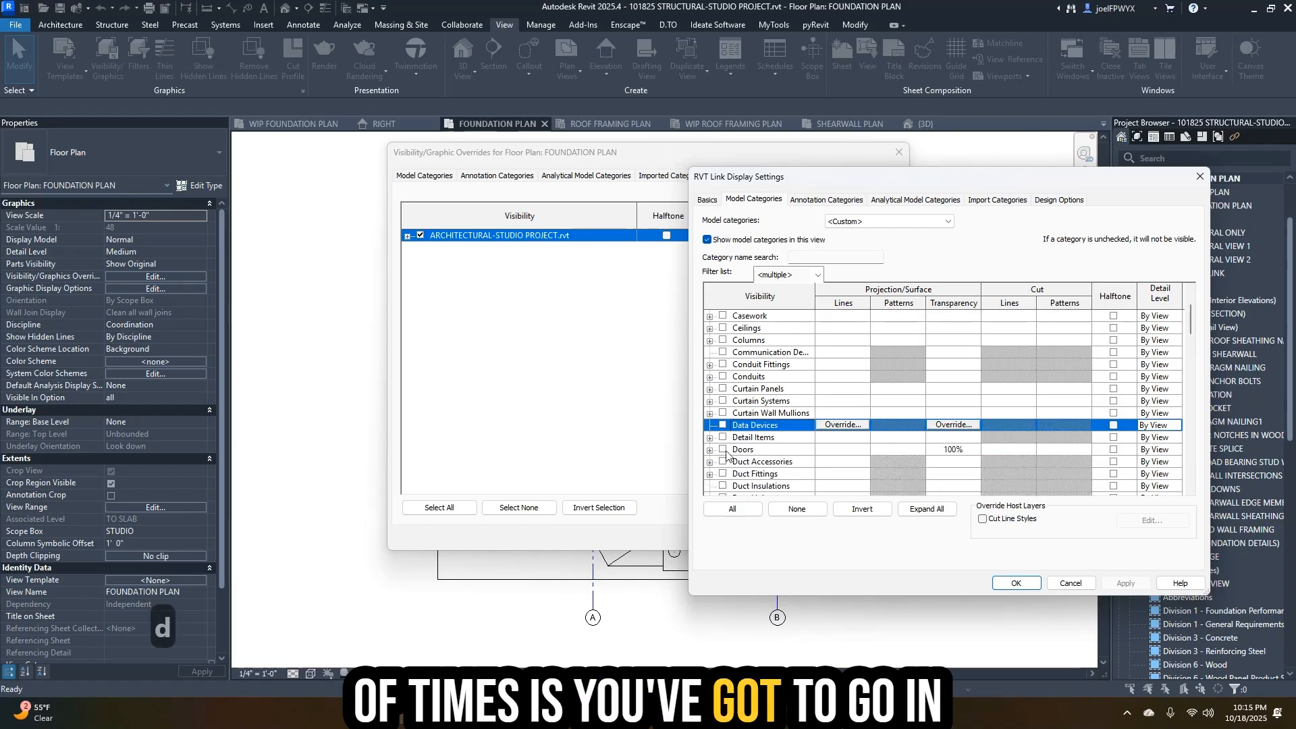
left_click(721, 450)
left_click(770, 410)
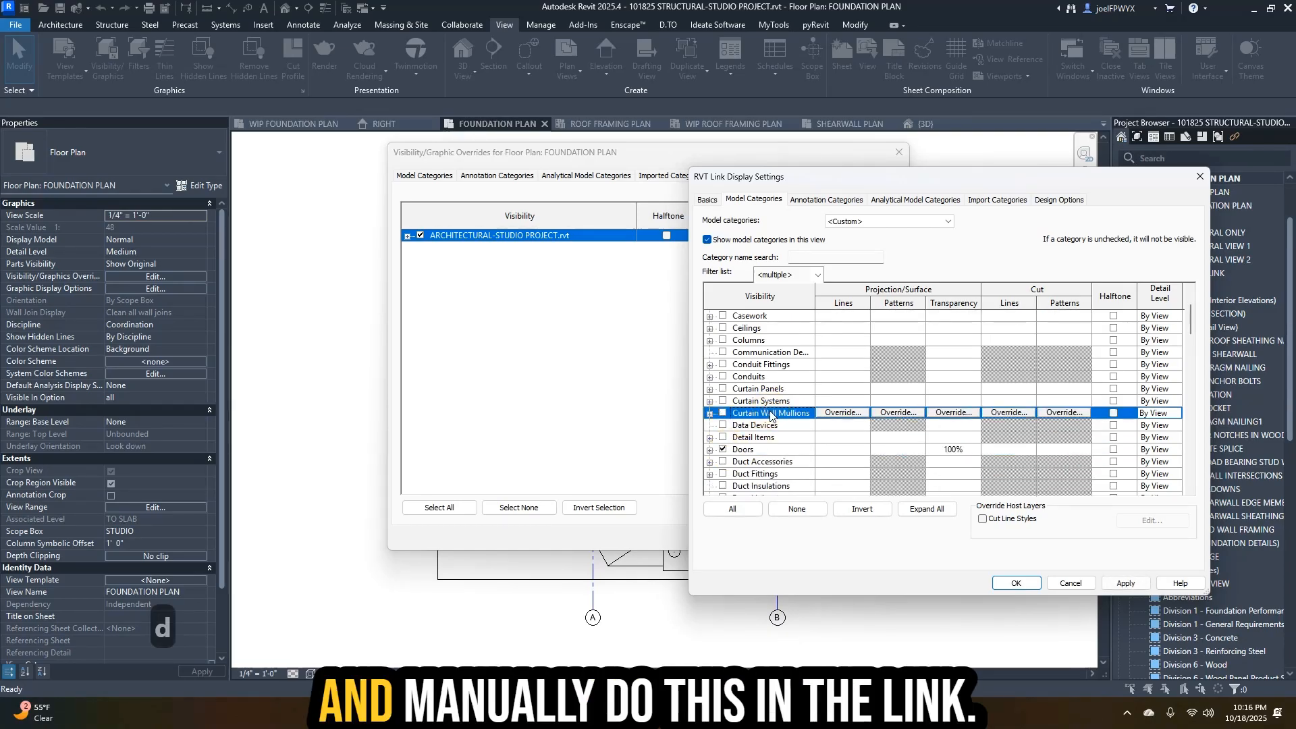
key("w")
left_click(726, 474)
left_click(1125, 582)
left_click(1016, 582)
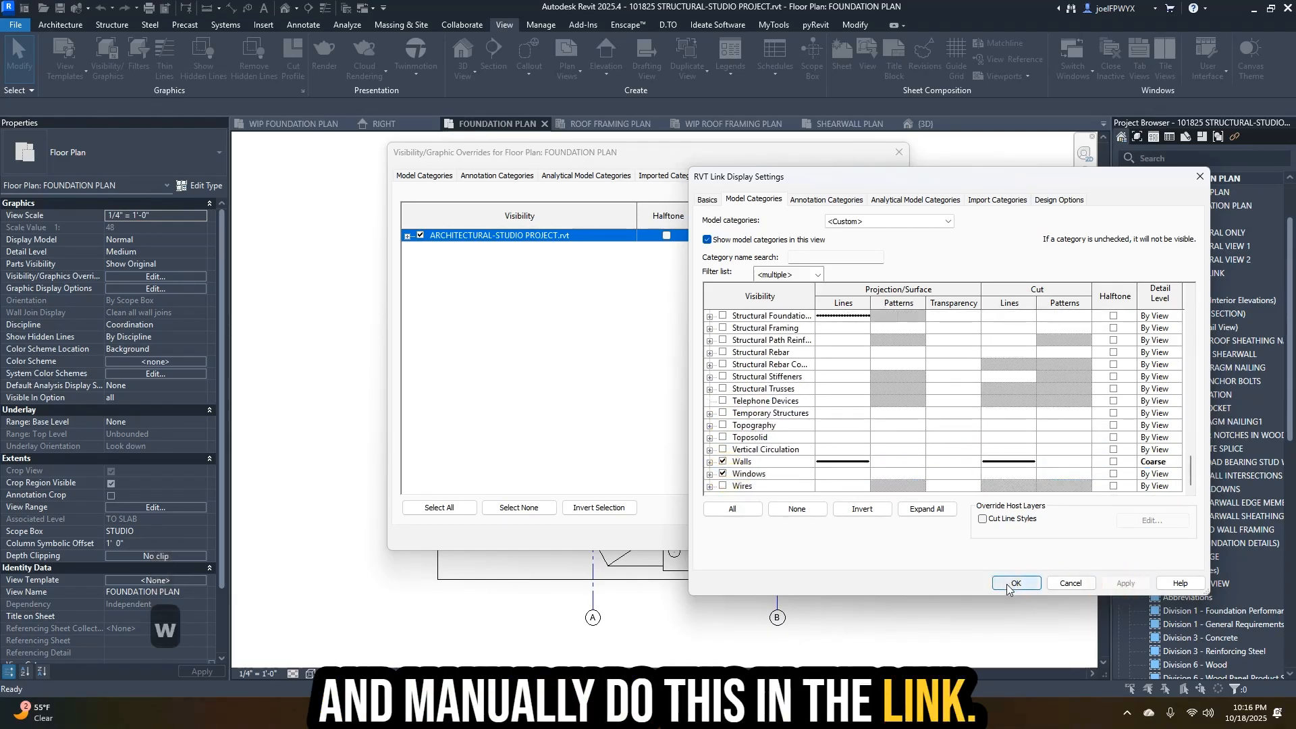
left_click(717, 538)
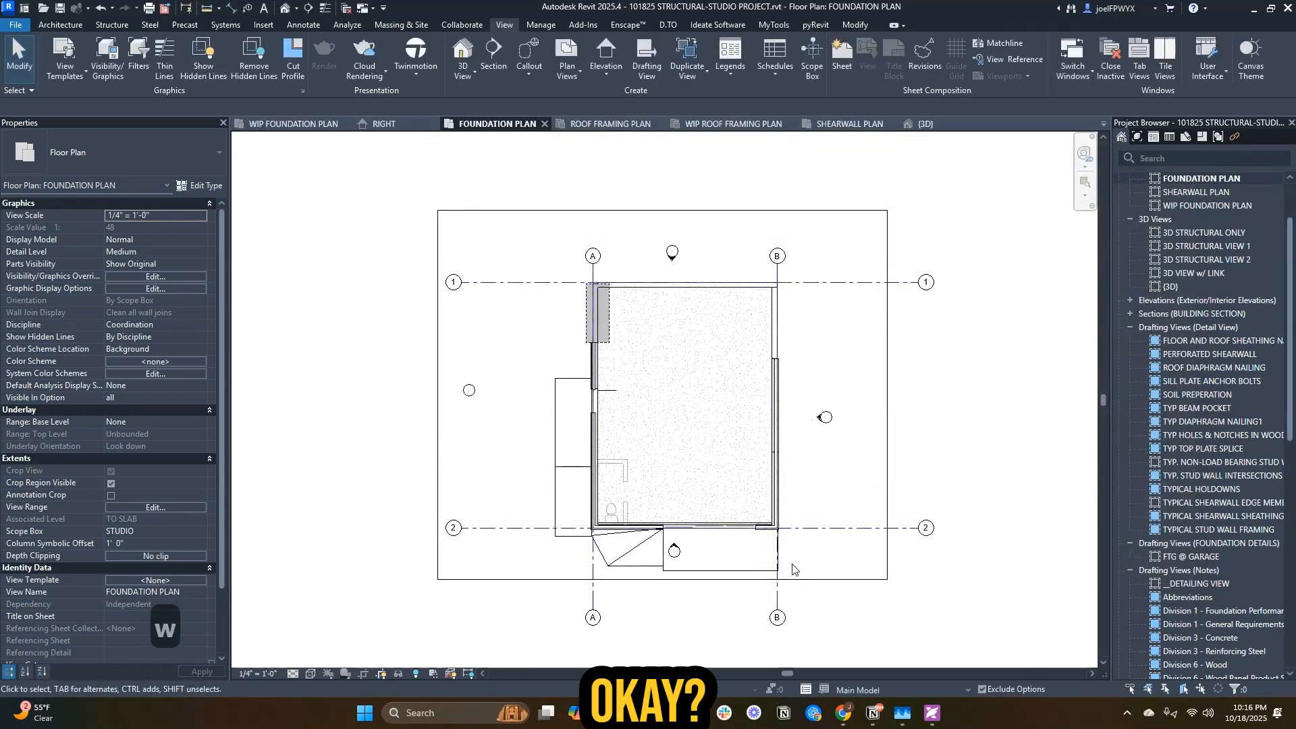
- Examine how the linked doors and windows display along the walls of the foundation plan
scroll(681, 394, "up", 4)
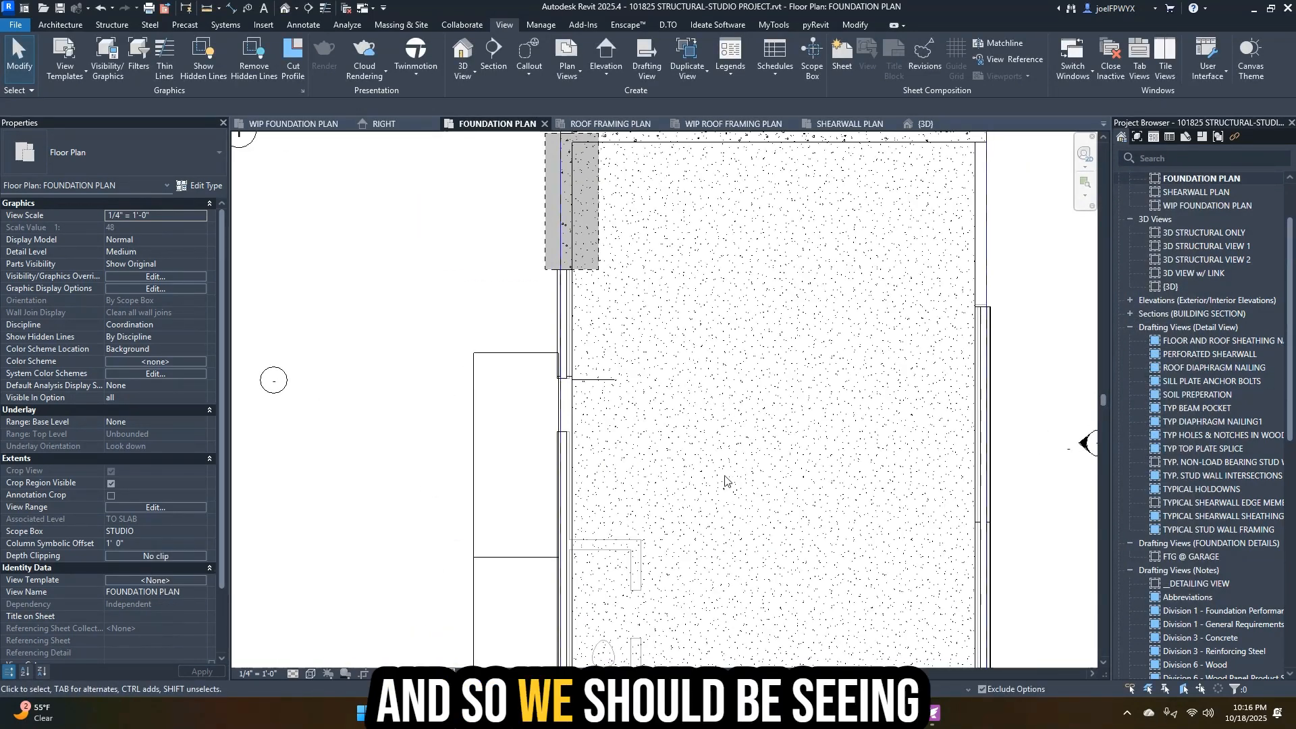
scroll(725, 480, "down", 4)
scroll(772, 536, "up", 3)
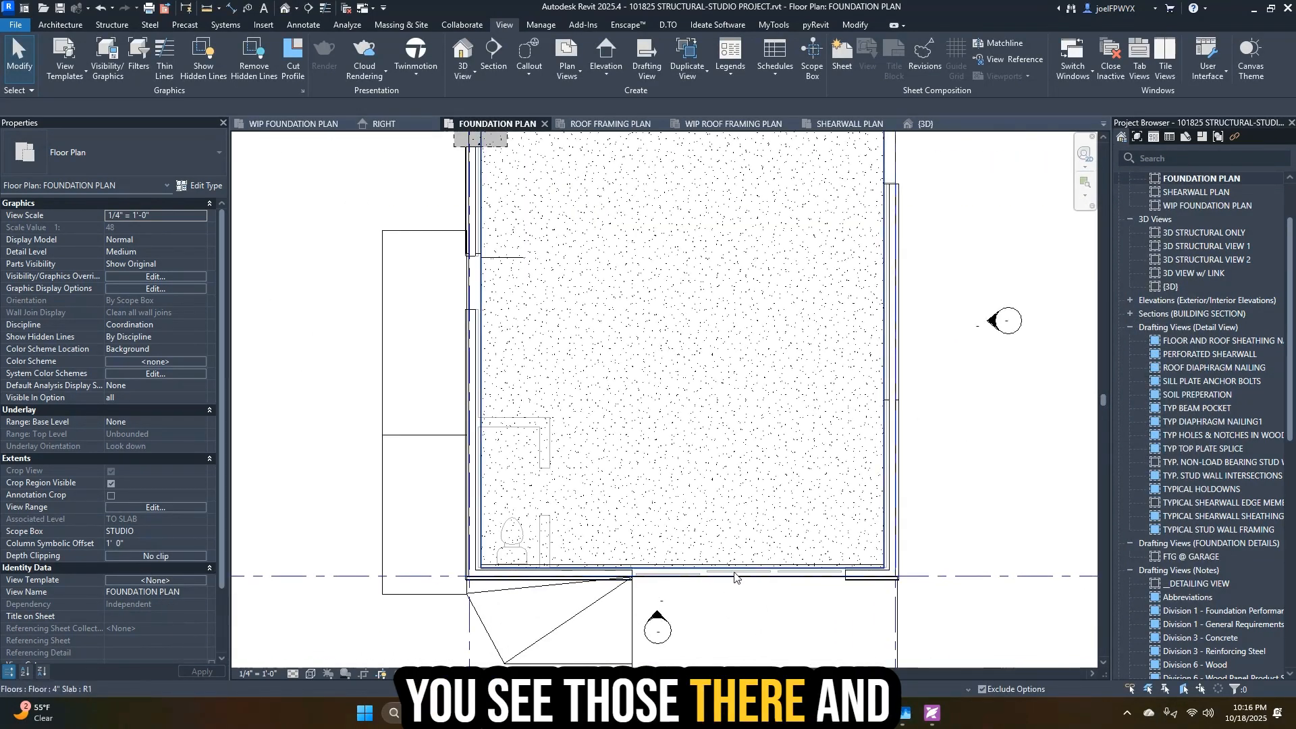
middle_click_drag(703, 496, 759, 601)
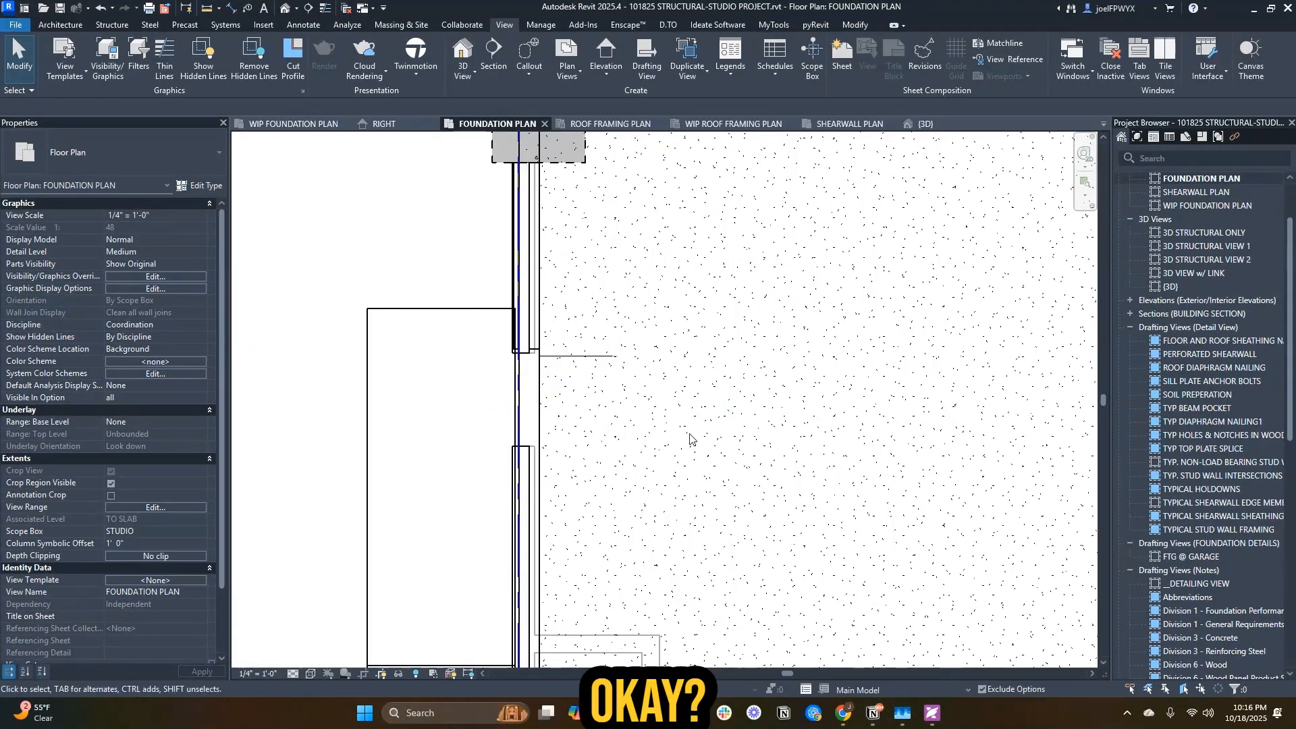
scroll(548, 370, "up", 4)
scroll(550, 346, "down", 3)
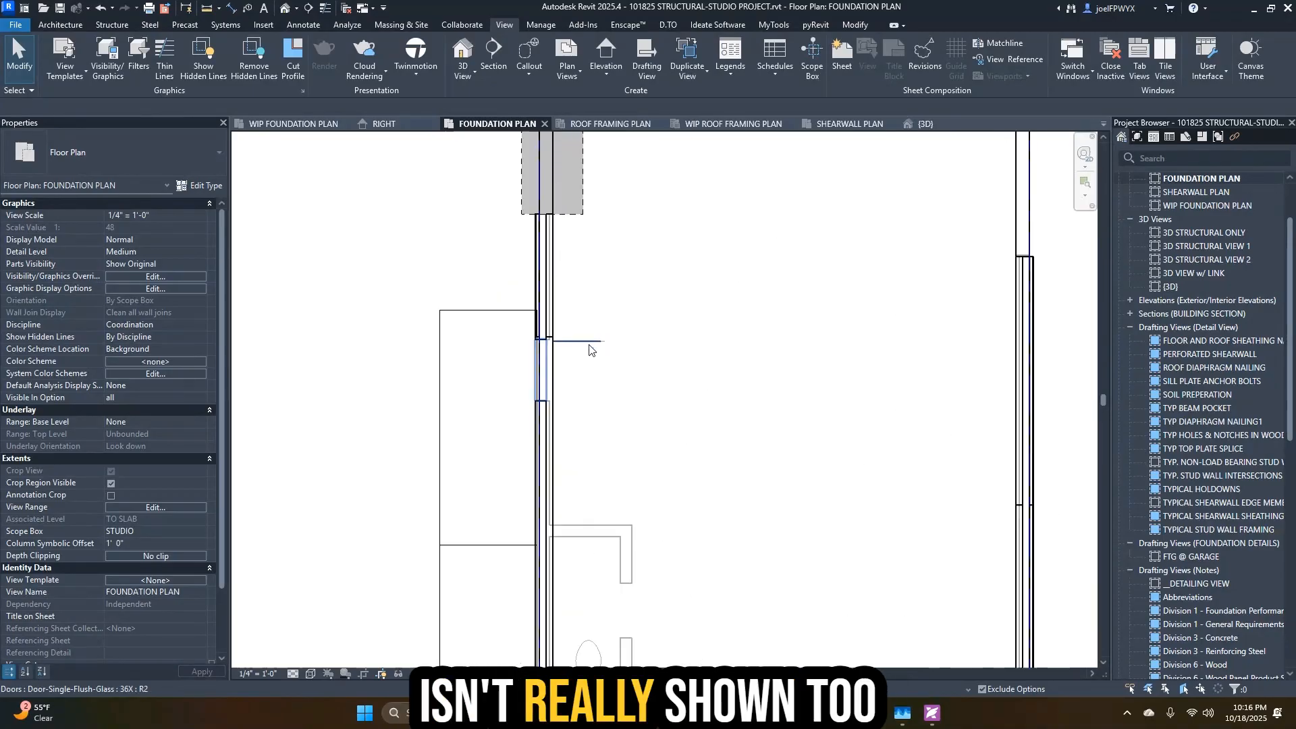
scroll(654, 376, "down", 2)
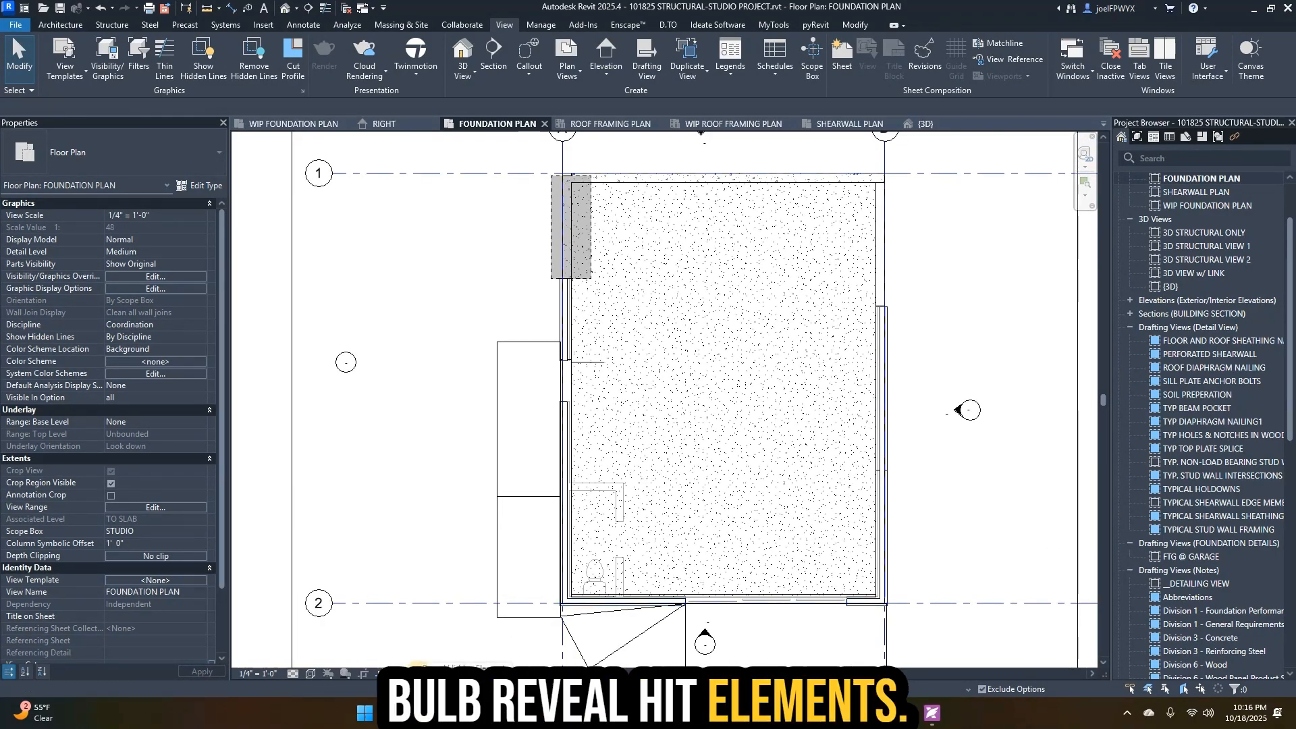
- Turn on Reveal Hidden Elements in the foundation plan and examine the linked door's swing along grid A
left_click(416, 674)
scroll(617, 394, "up", 6)
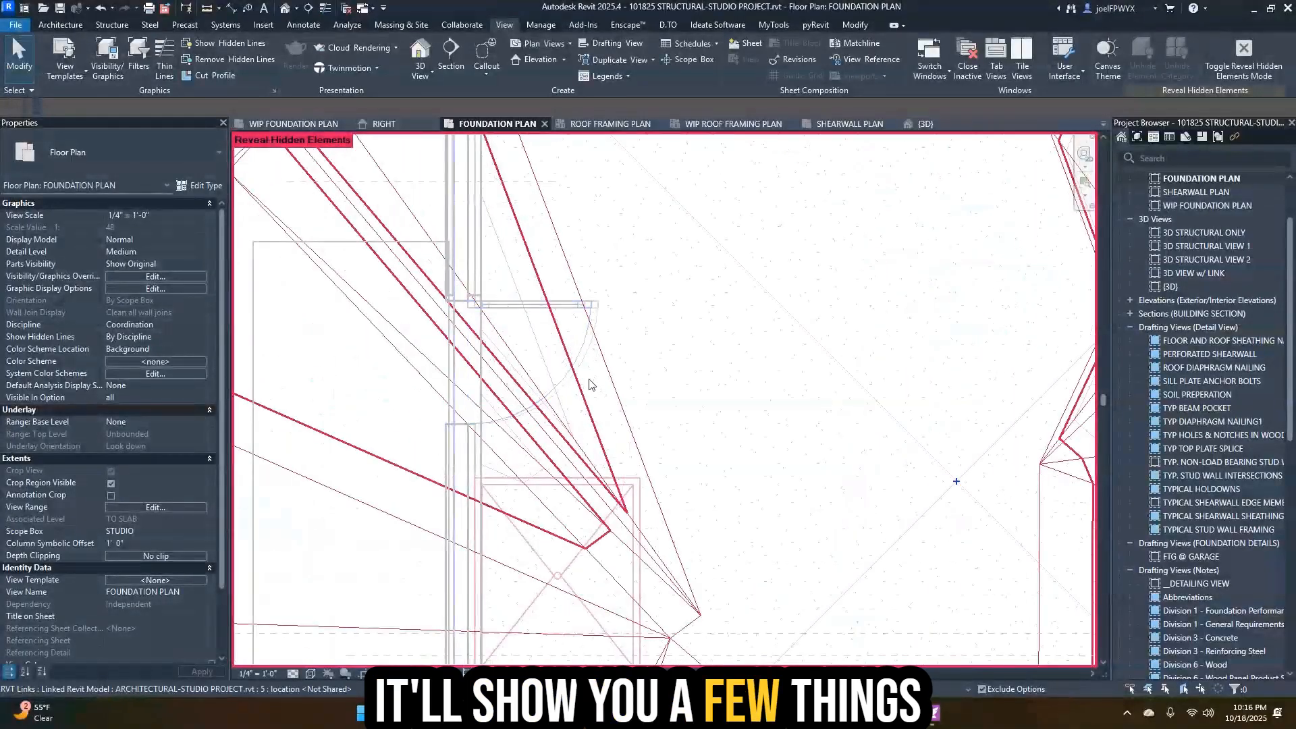
scroll(654, 426, "down", 3)
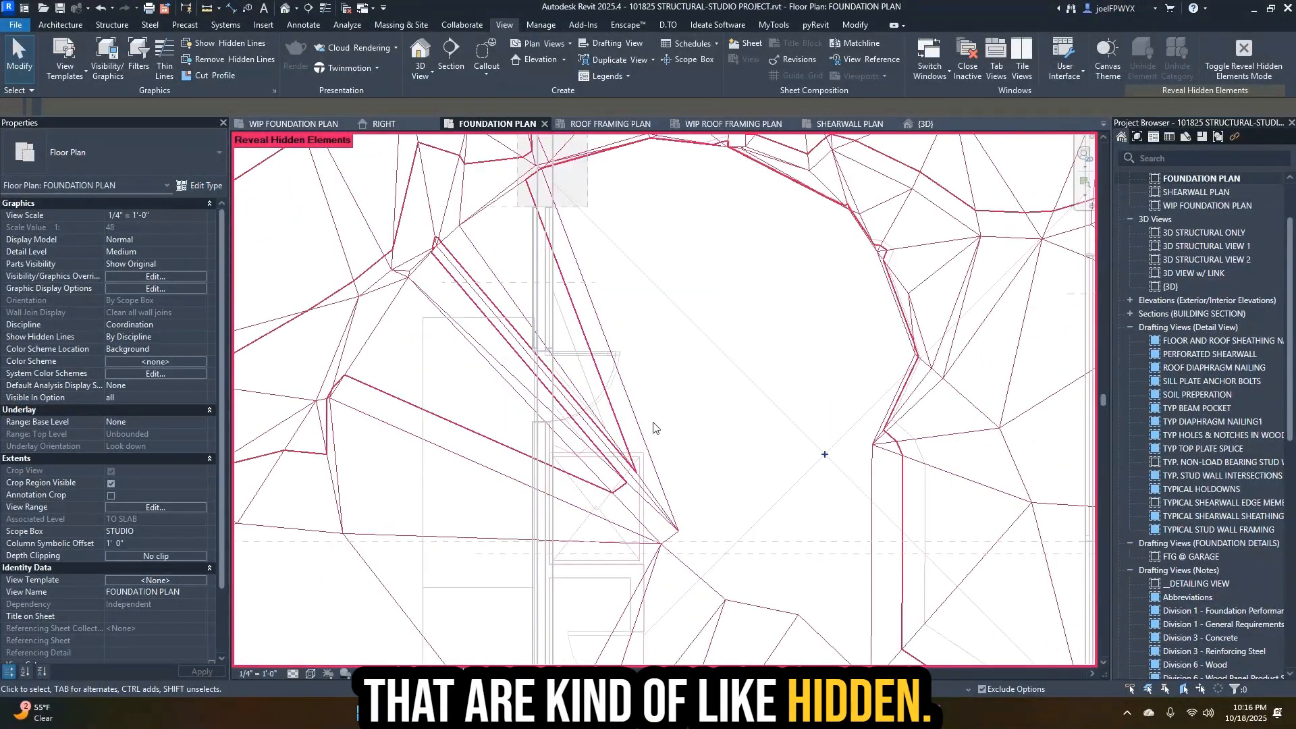
scroll(610, 434, "down", 1)
scroll(603, 404, "up", 1)
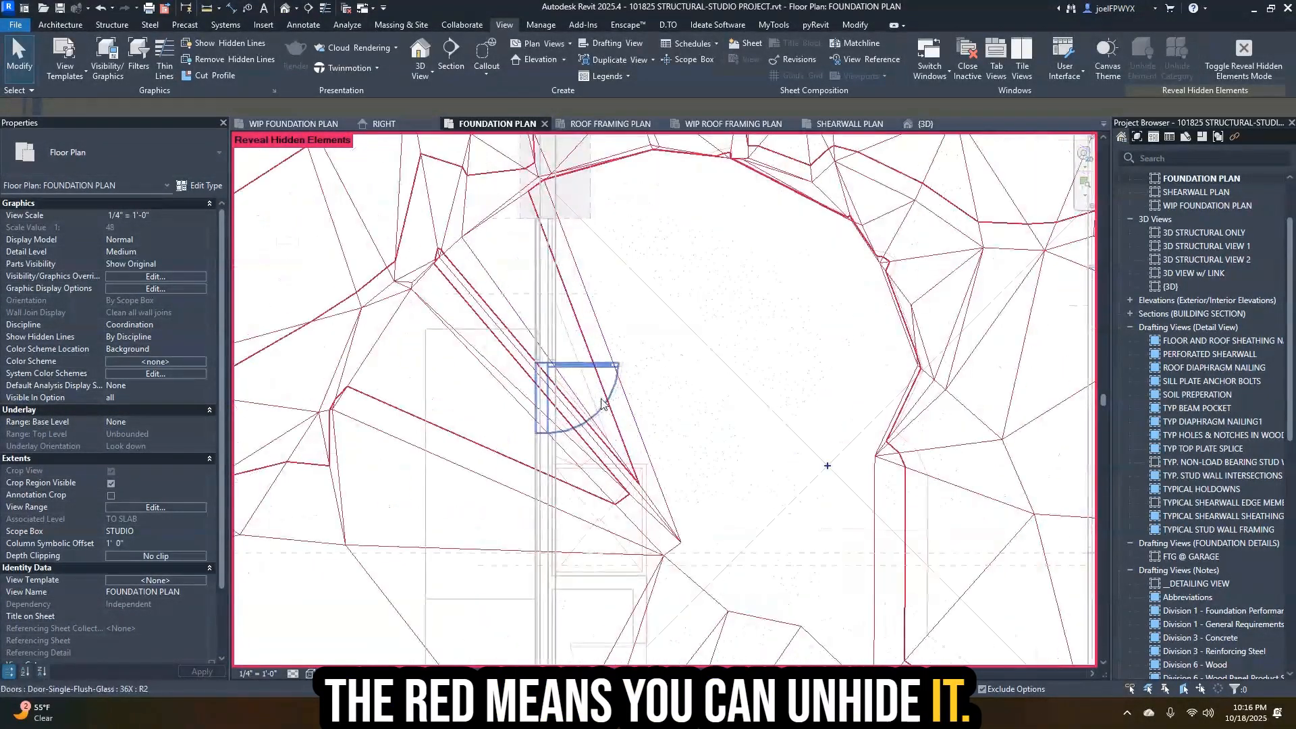
scroll(603, 403, "up", 3)
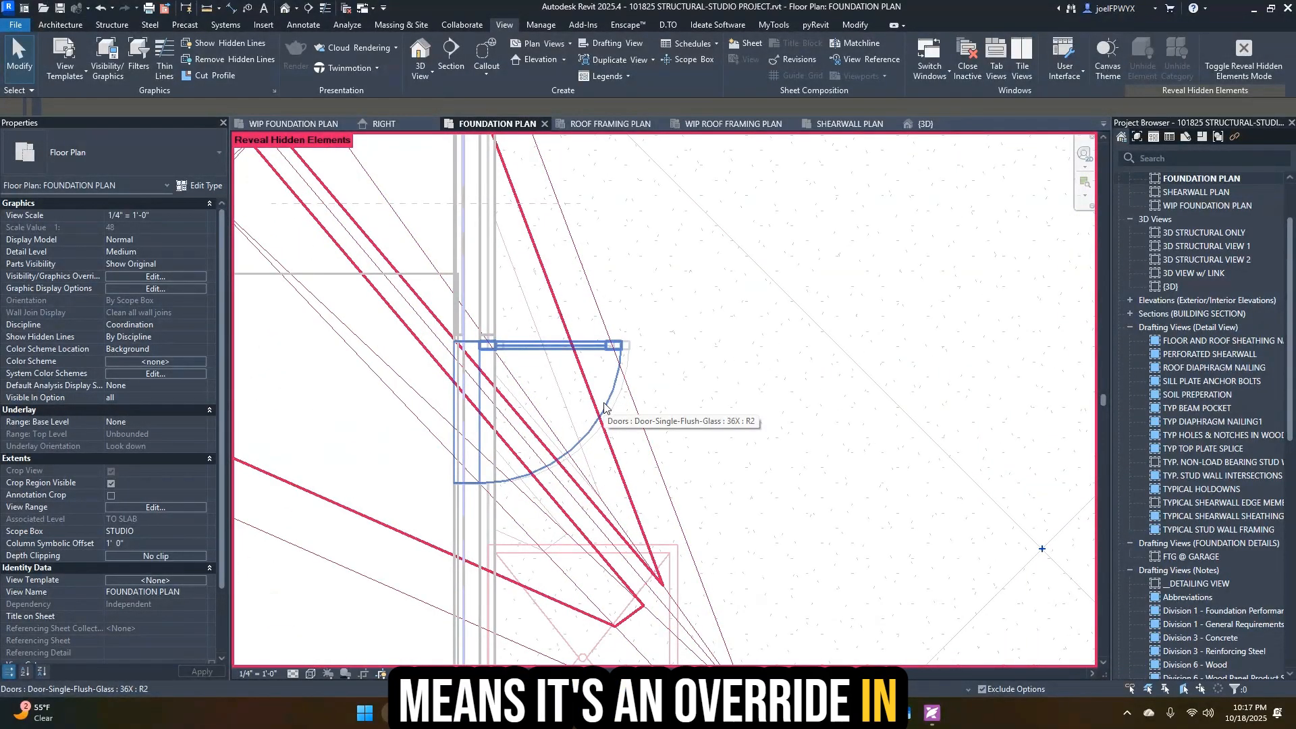
scroll(612, 399, "down", 2)
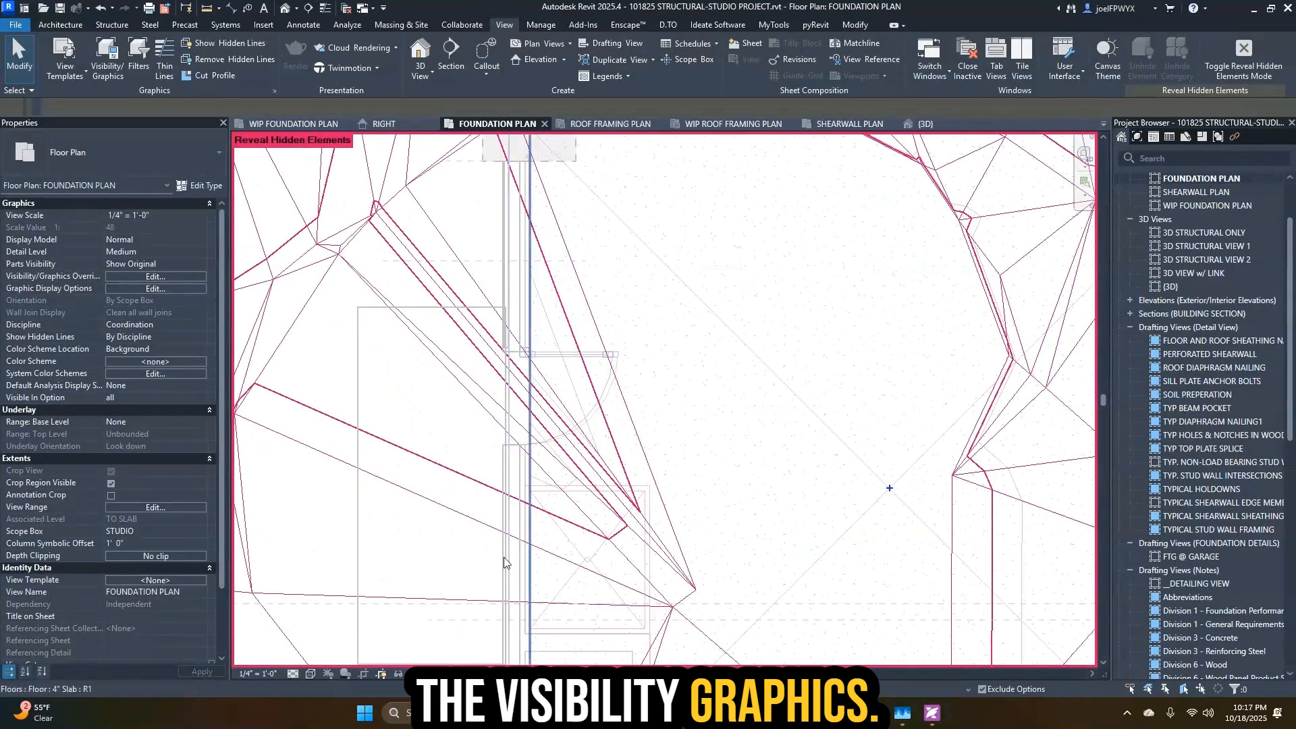
- Turn off Reveal Hidden Elements and expand the Doors category in the foundation plan's model visibility overrides
left_click(415, 673)
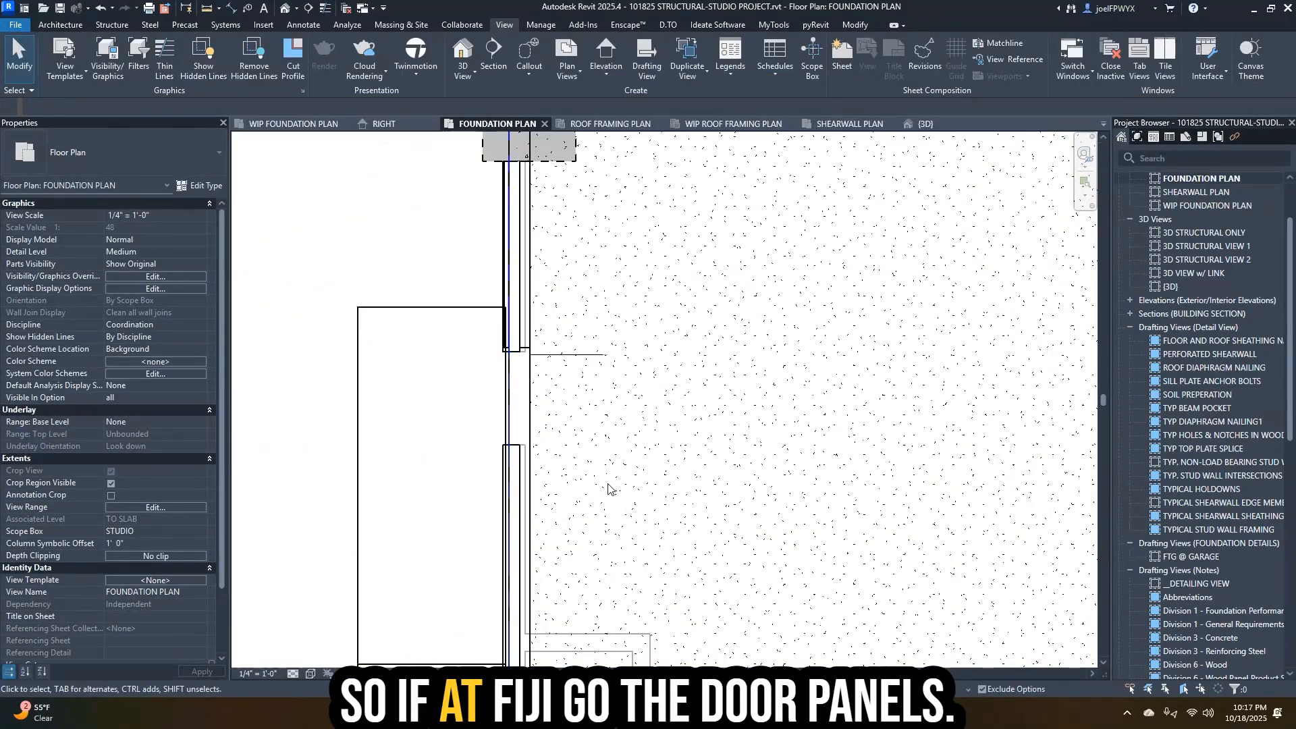
key("d")
key("d")
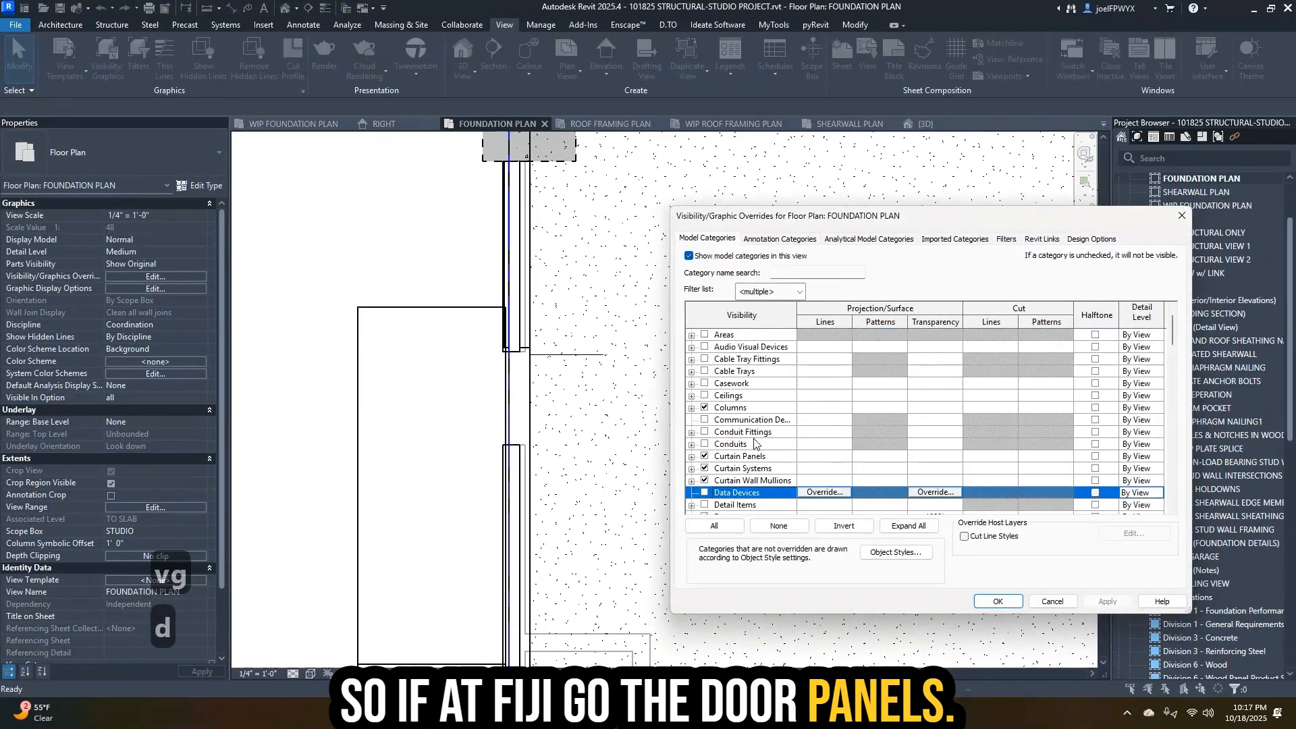
scroll(756, 452, "down", 1)
left_click(691, 395)
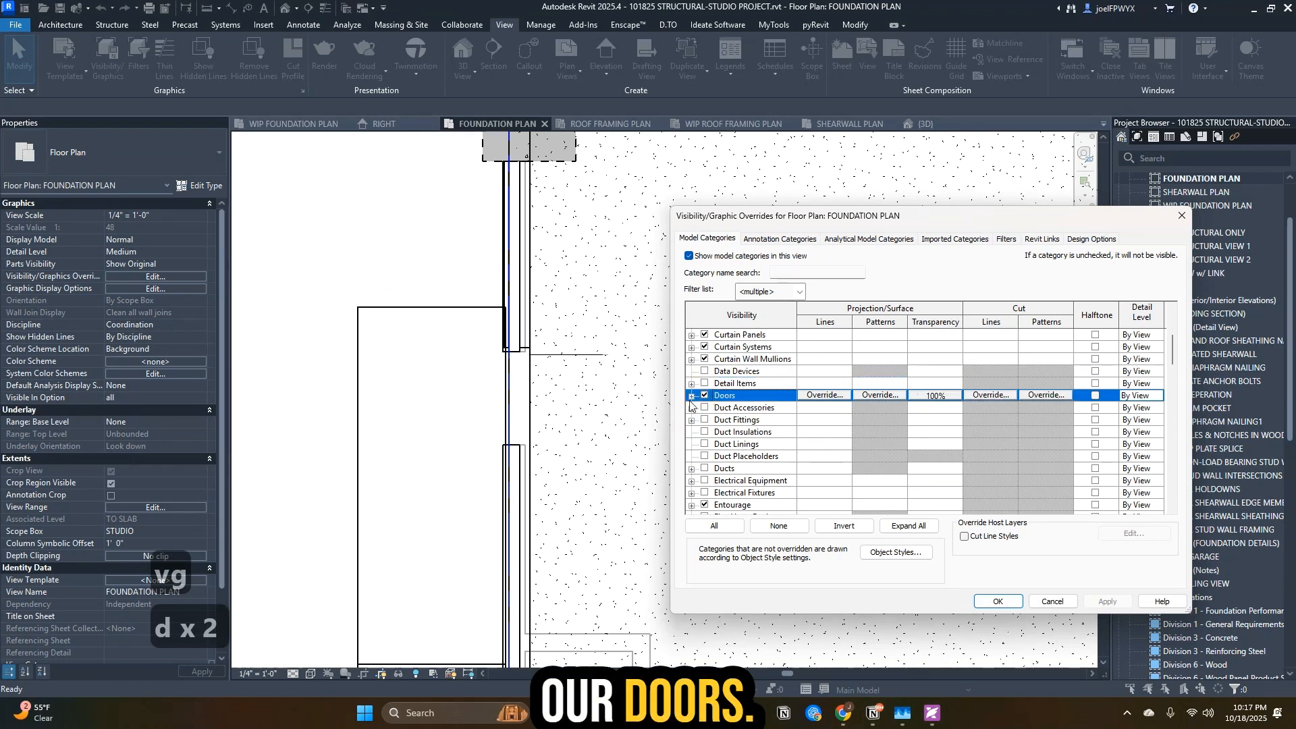
- Turn on the Panel and both Plan Swing subcategories of Doors and apply the overrides to the foundation plan
scroll(705, 465, "down", 3)
left_click(717, 467)
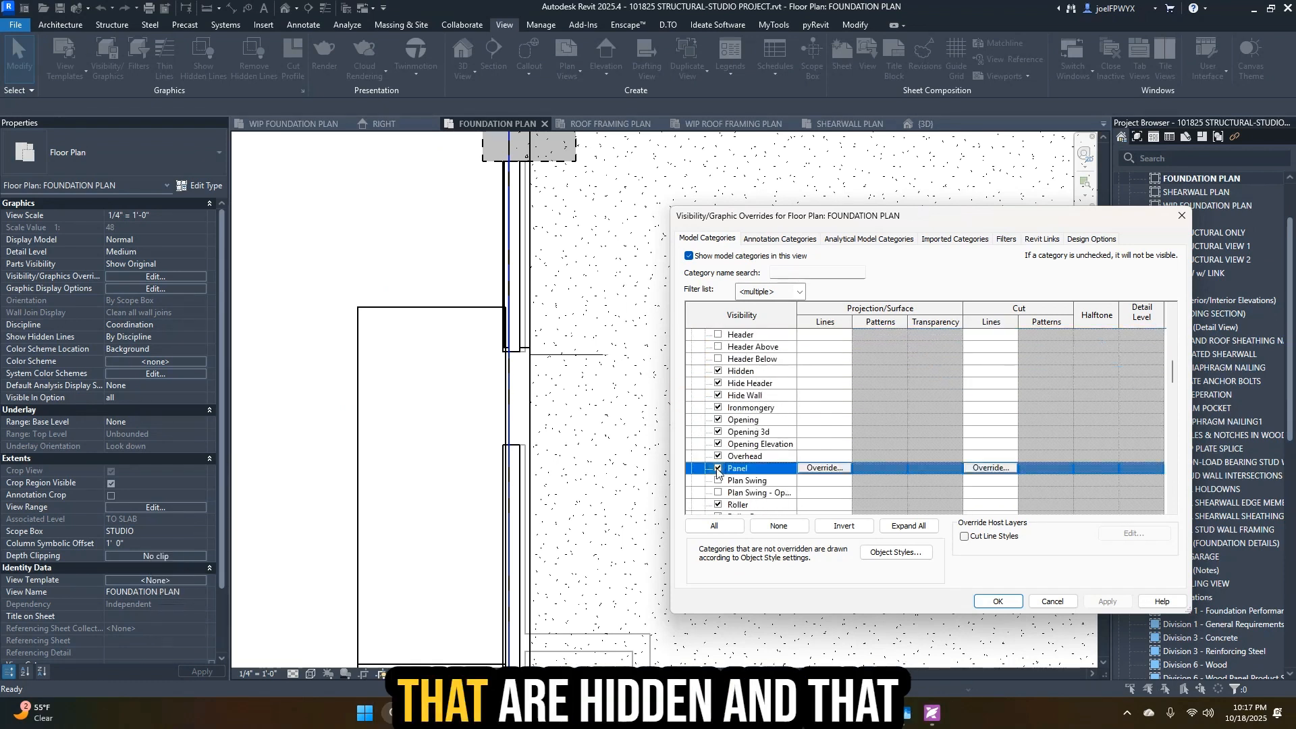
left_click(717, 480)
left_click(717, 492)
scroll(794, 505, "down", 1)
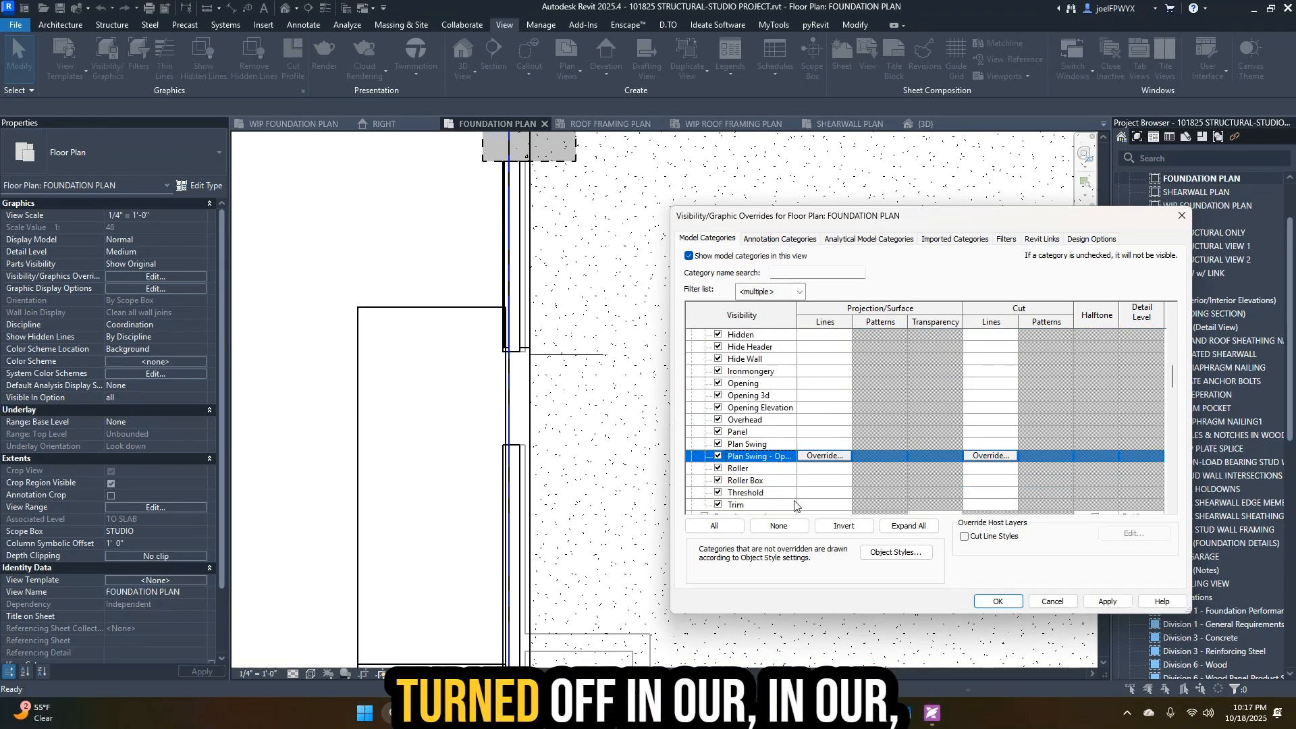
left_click(1106, 601)
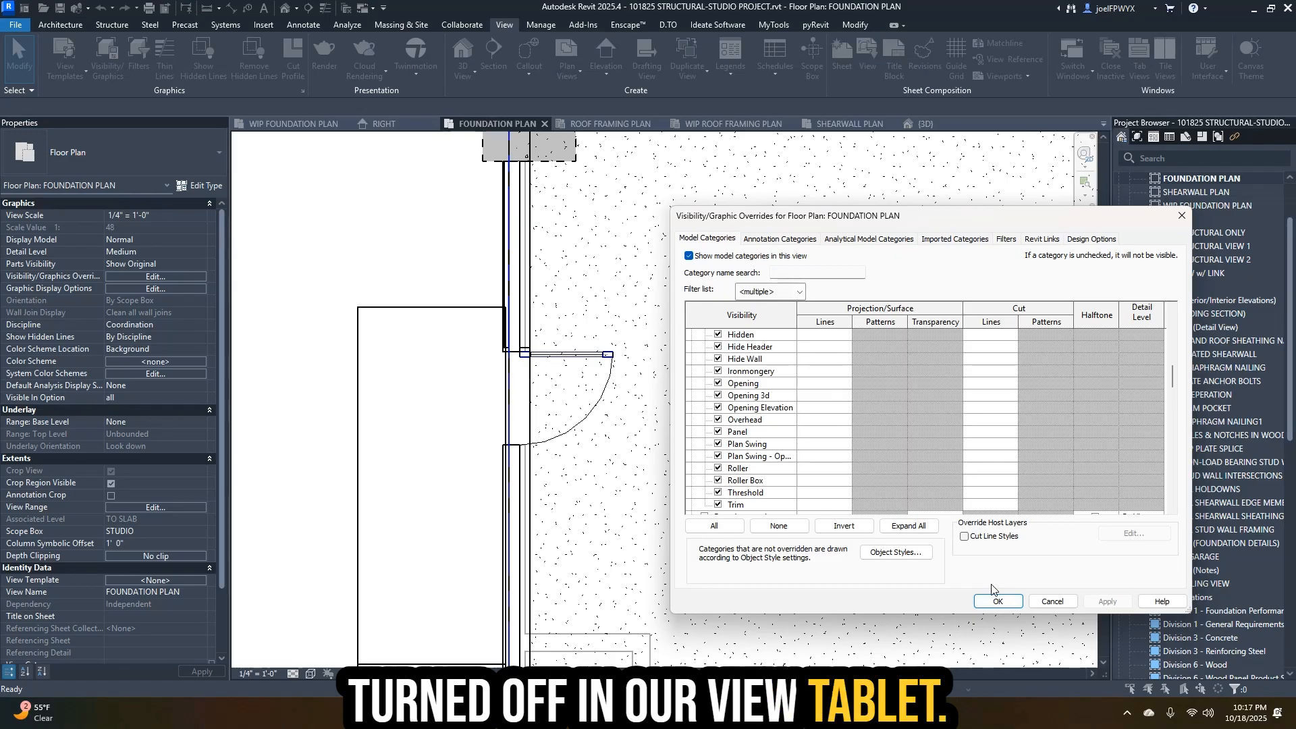
scroll(806, 459, "down", 3)
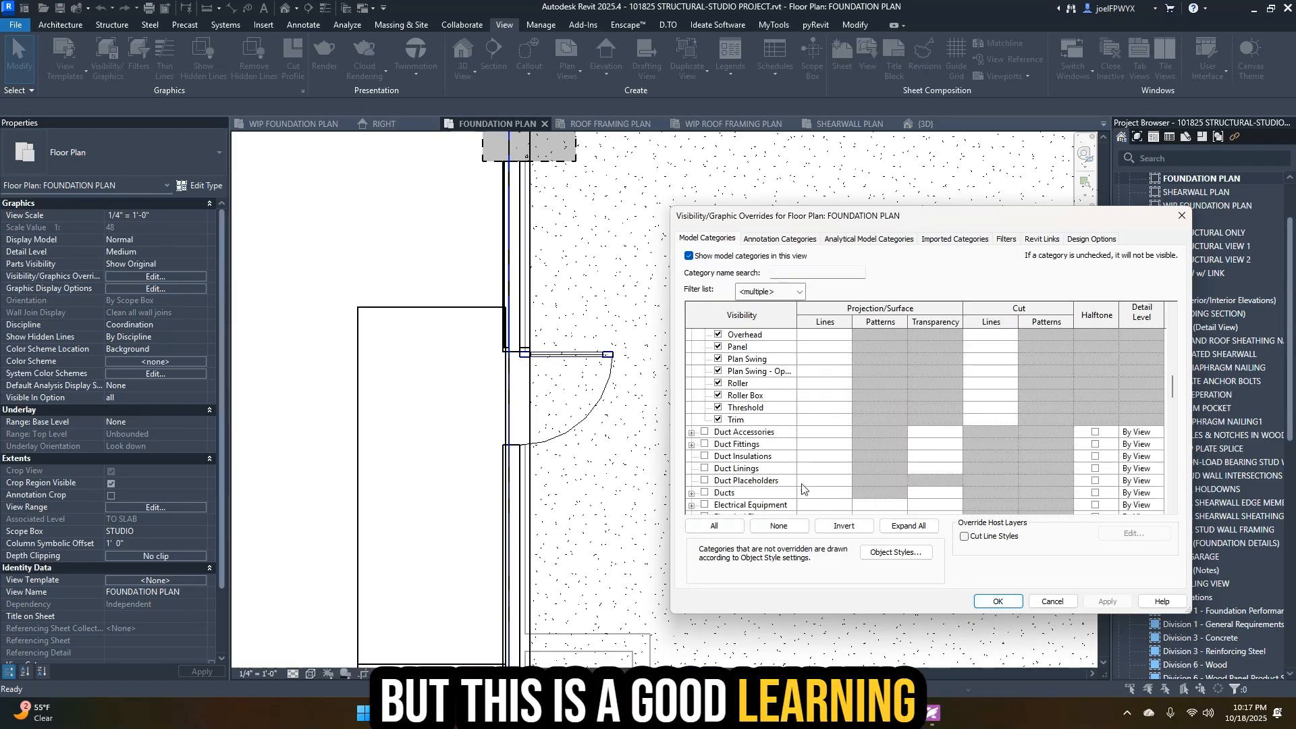
left_click(998, 602)
- Examine how the linked door, partitions and toilet display across the foundation plan between grids A and B
scroll(955, 541, "down", 4)
scroll(547, 329, "up", 4)
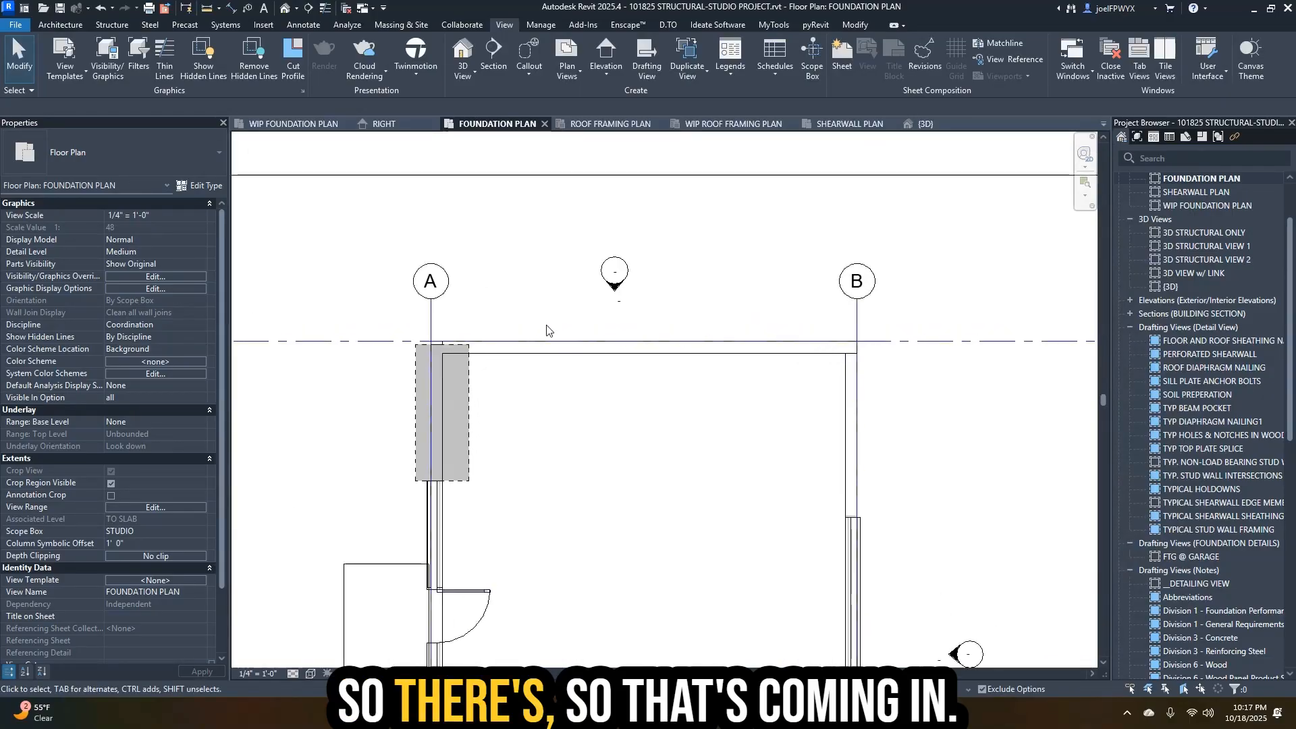
scroll(546, 326, "down", 2)
scroll(676, 570, "down", 1)
middle_click_drag(676, 571, 640, 392)
middle_click_drag(655, 470, 659, 457)
scroll(613, 501, "up", 4)
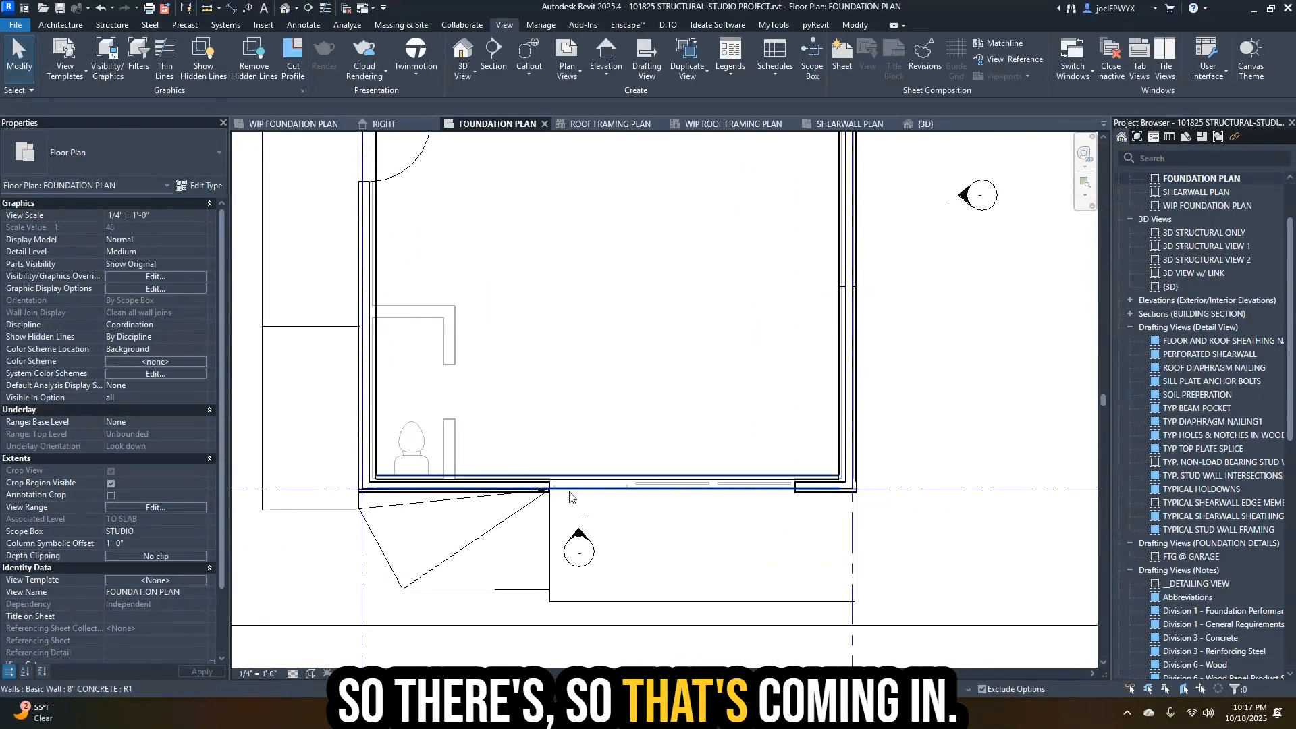
scroll(661, 493, "down", 4)
scroll(532, 451, "up", 3)
scroll(504, 559, "up", 5)
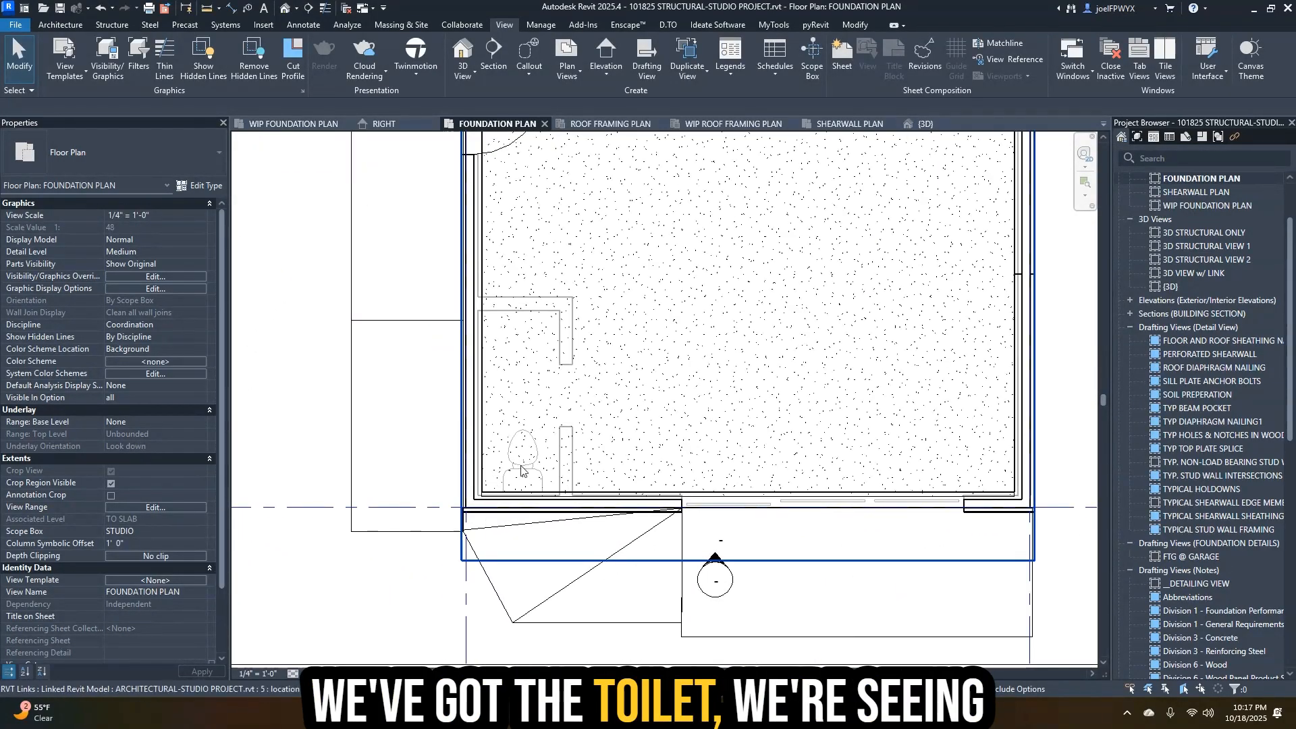
- Check which elements the overlapping wall and slab lines at the corner beside the toilet belong to
key("Escape")
left_click(559, 547)
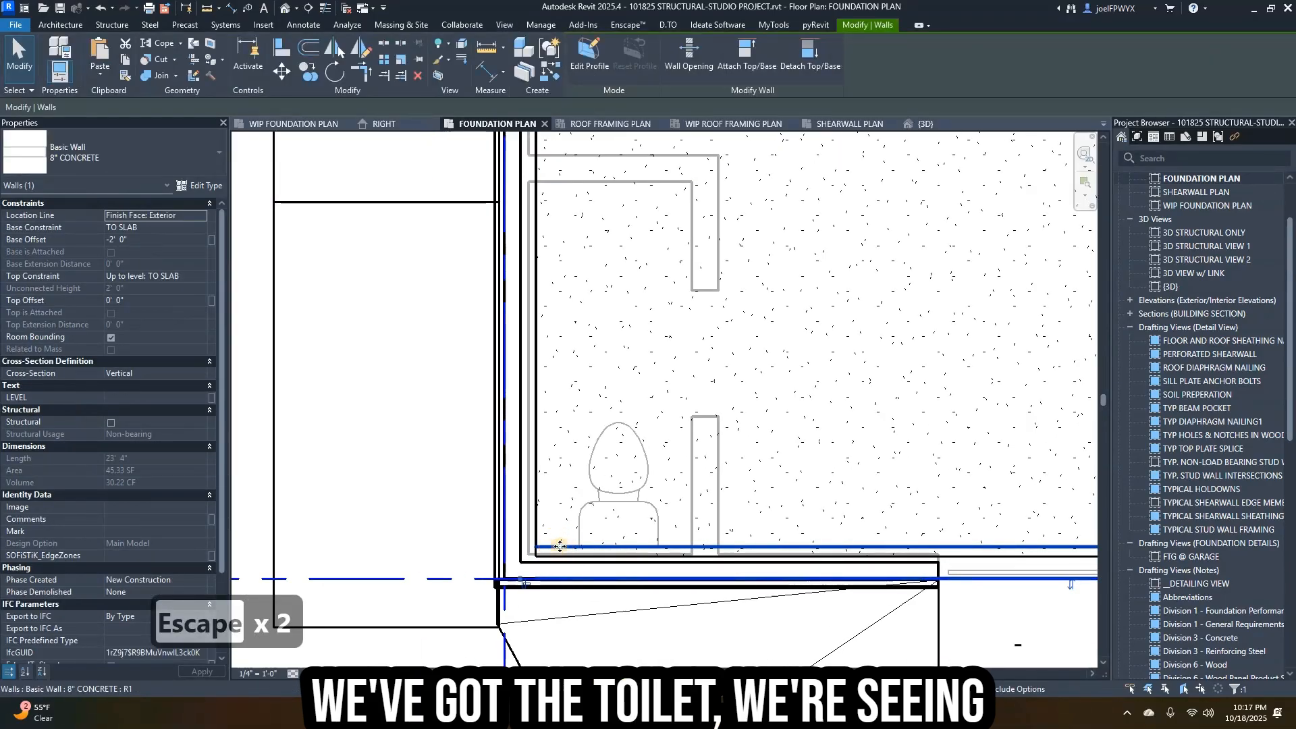
key("Escape")
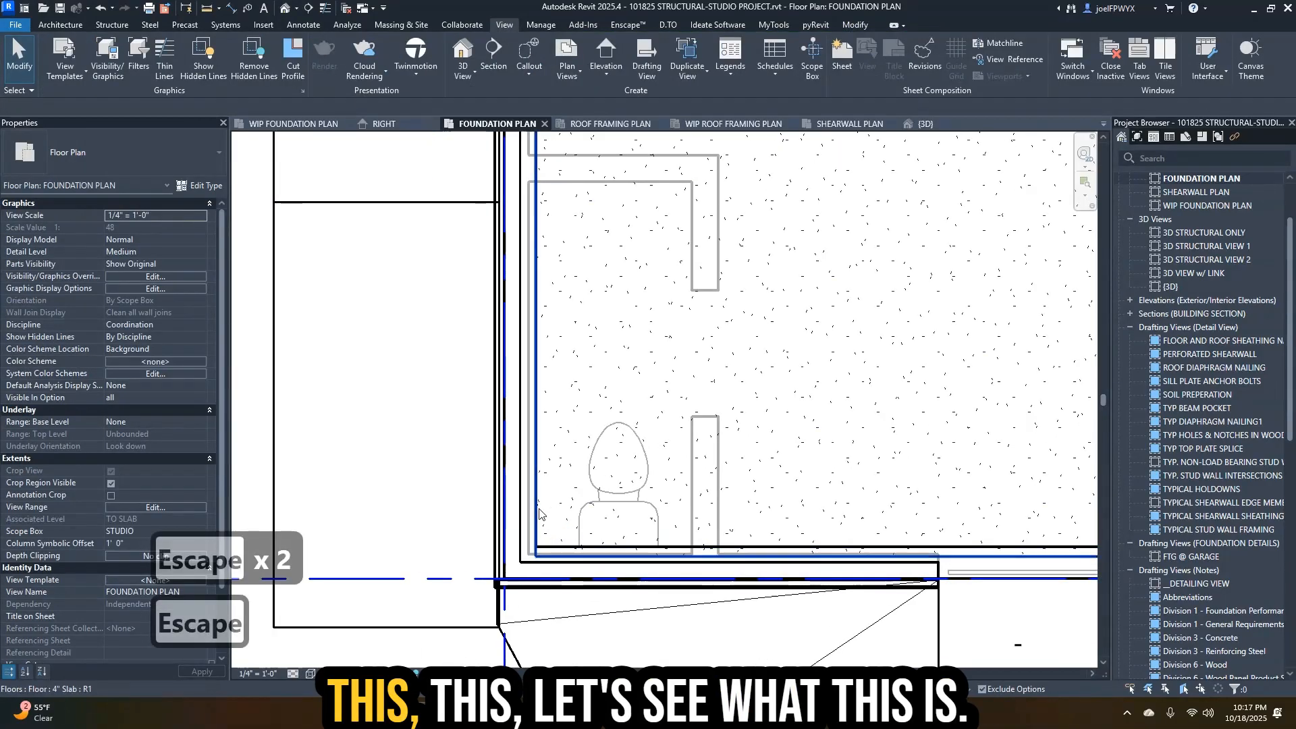
key("Escape")
left_click(530, 537)
key("Escape")
left_click(528, 538)
key("Escape")
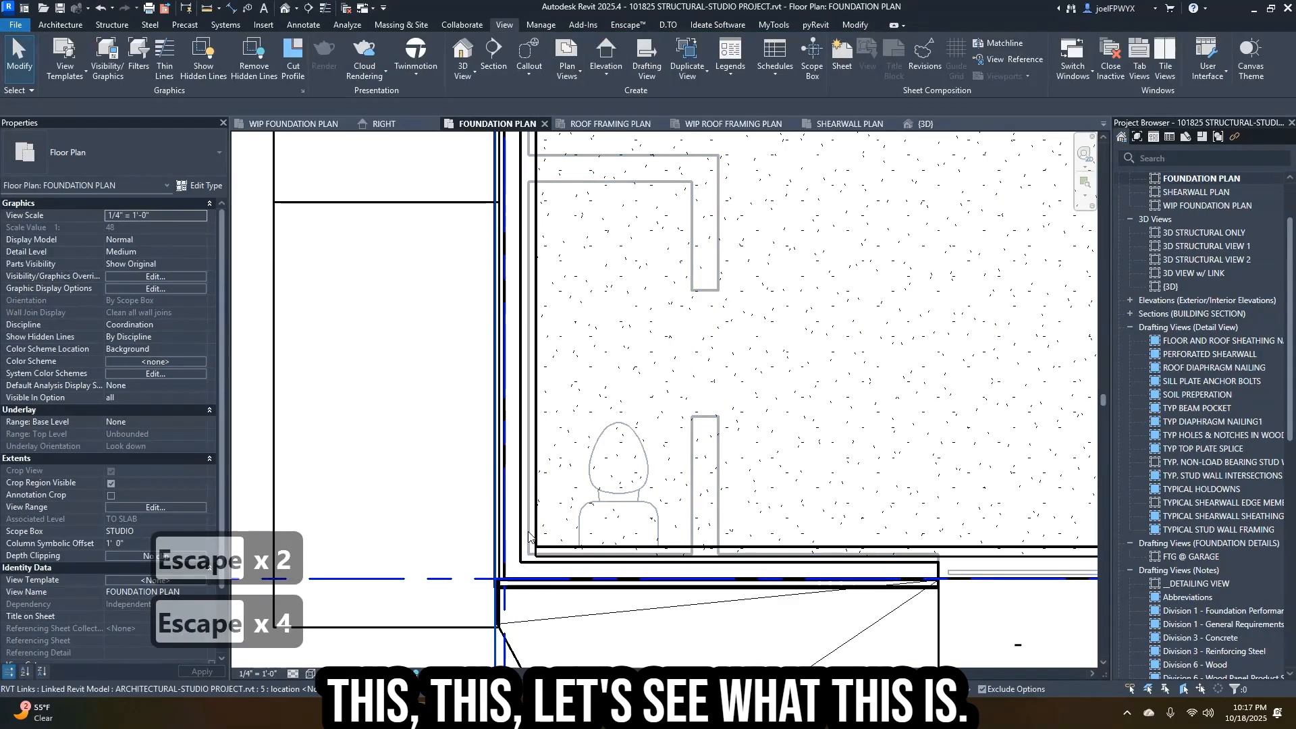
- Select the linked architectural wall's inner face beside the toilet and examine its wall type
key("Tab")
left_click(529, 538)
key("Escape")
key("Escape")
scroll(527, 532, "down", 1)
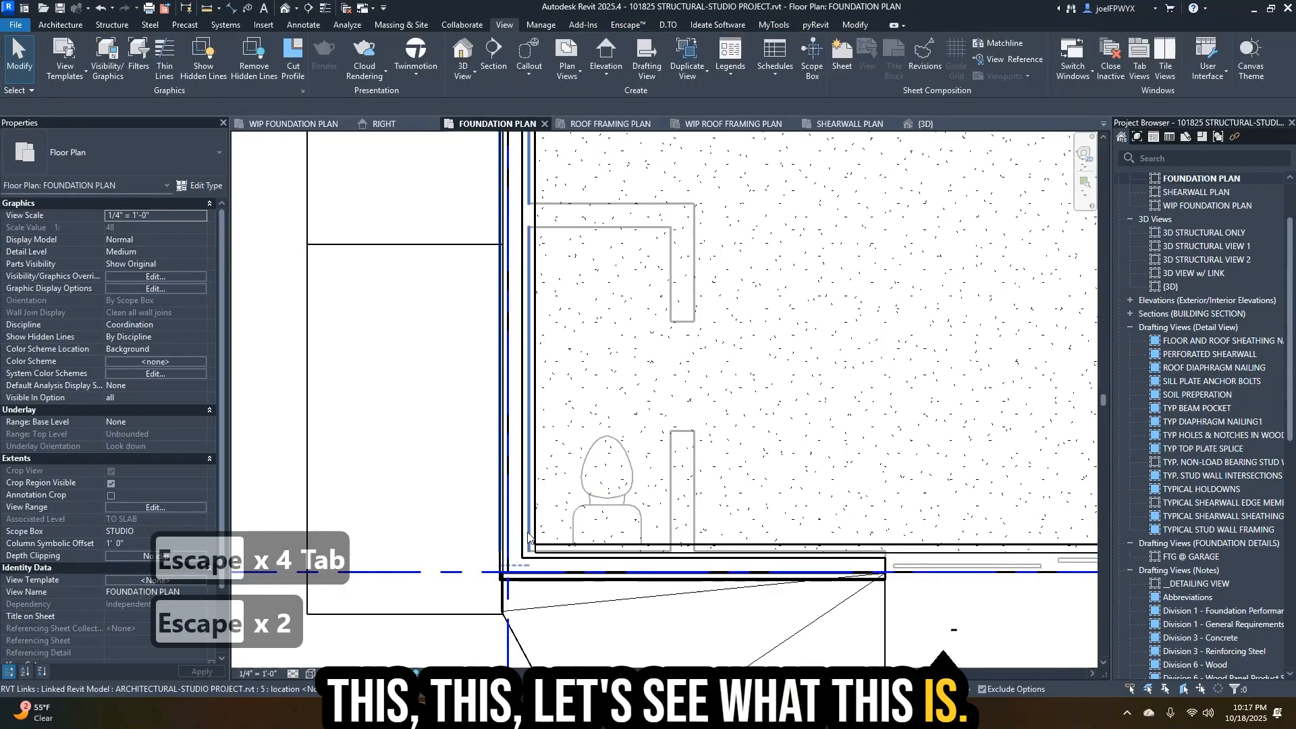
left_click(528, 532)
scroll(509, 533, "up", 2)
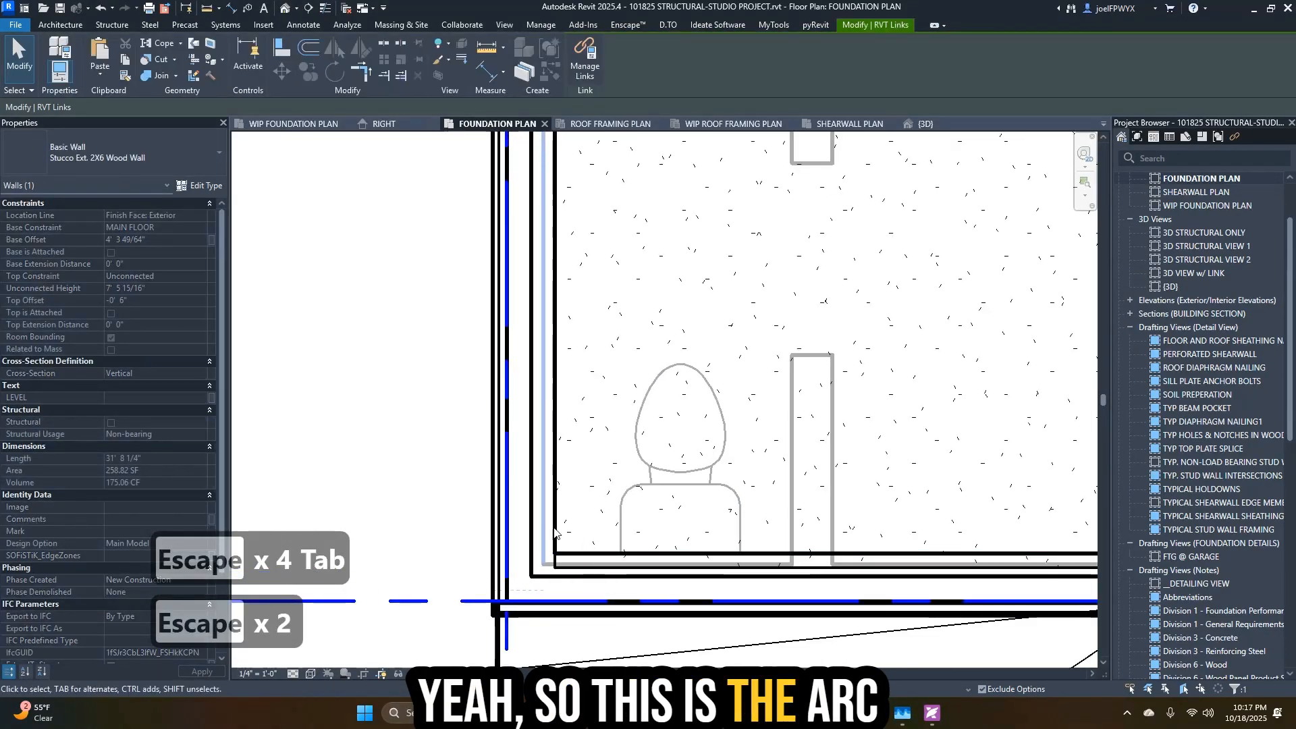
scroll(536, 534, "down", 2)
scroll(528, 540, "up", 2)
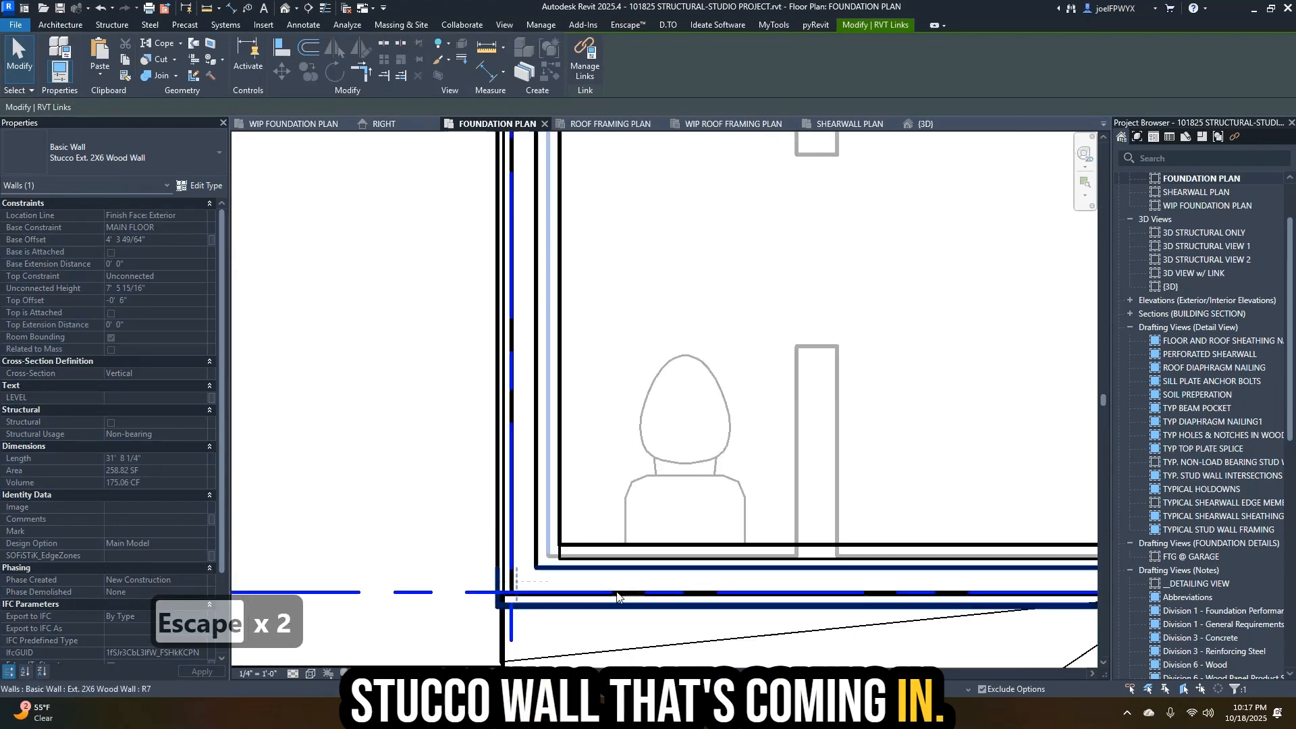
scroll(599, 497, "down", 3)
scroll(596, 631, "up", 3)
key("Escape")
key("Escape")
- Nudge the Ext. 2X6 Wood Wall along grid A slightly toward the building interior
left_click(544, 409)
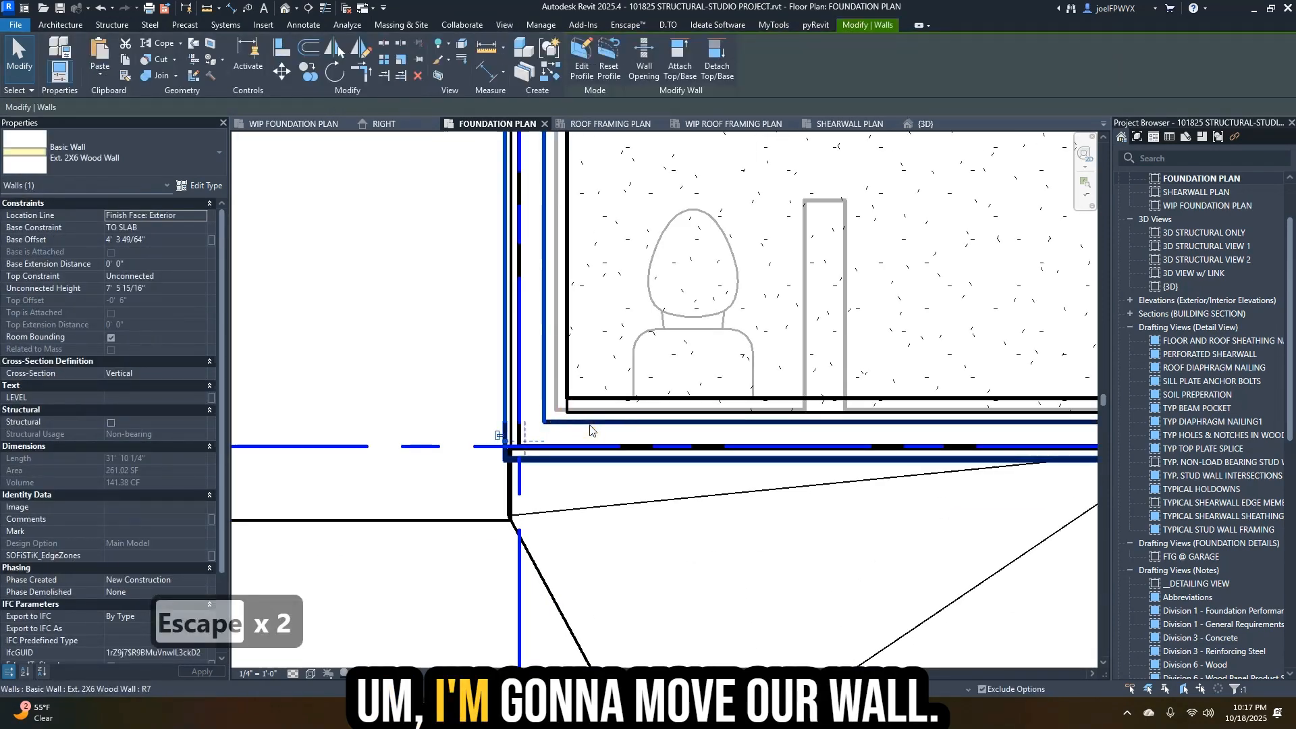
key("Right")
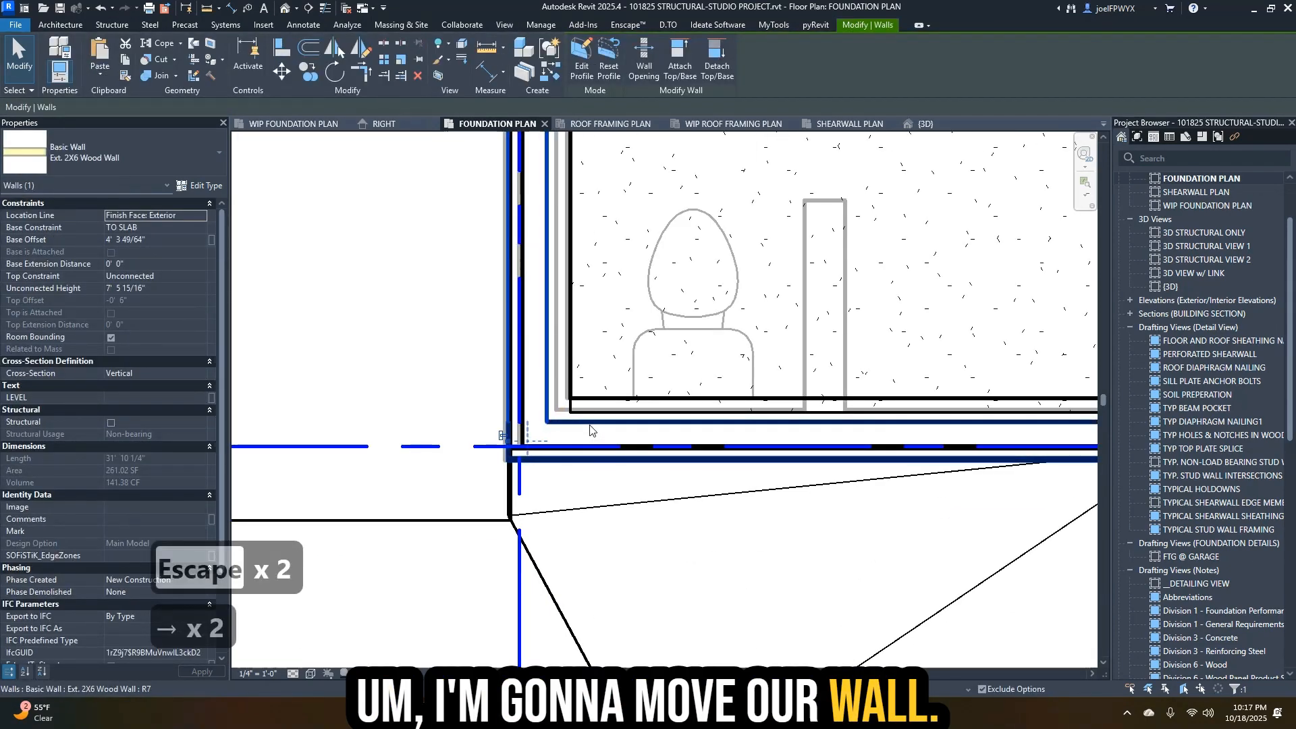
key("Right")
key("Left")
key("Left")
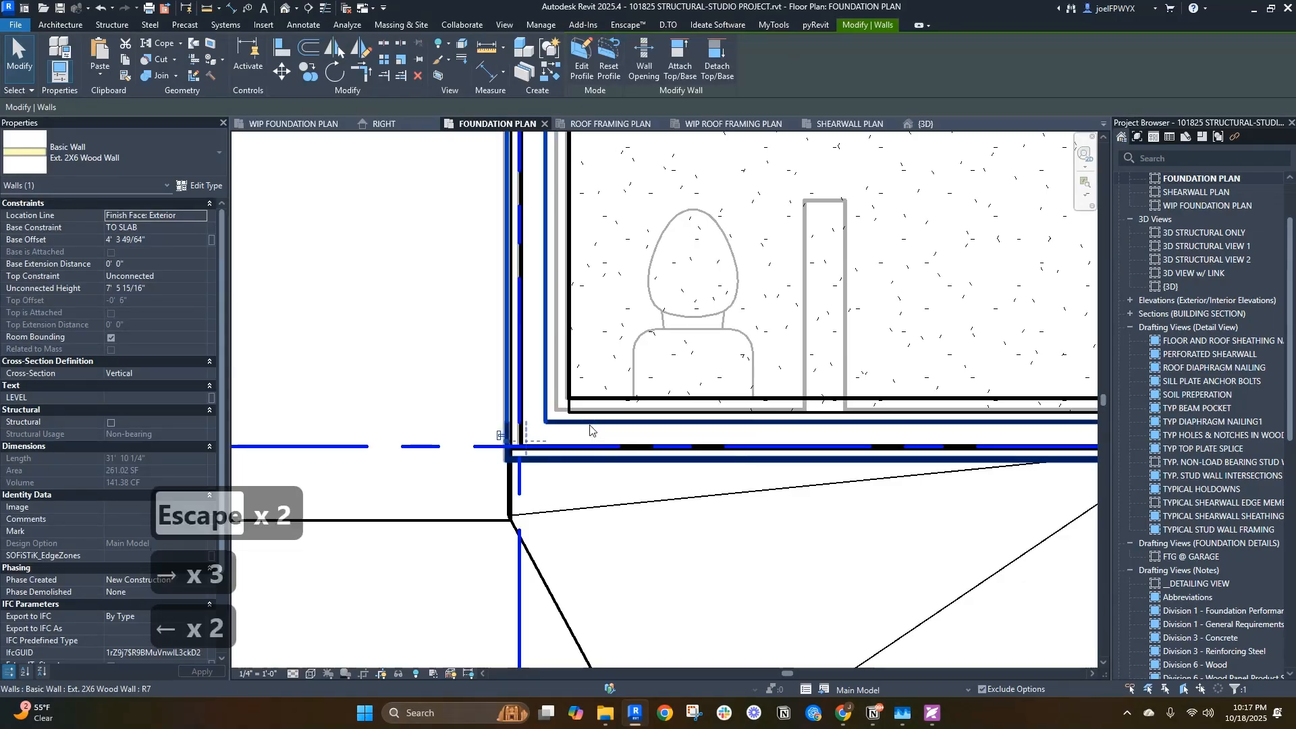
key("Escape")
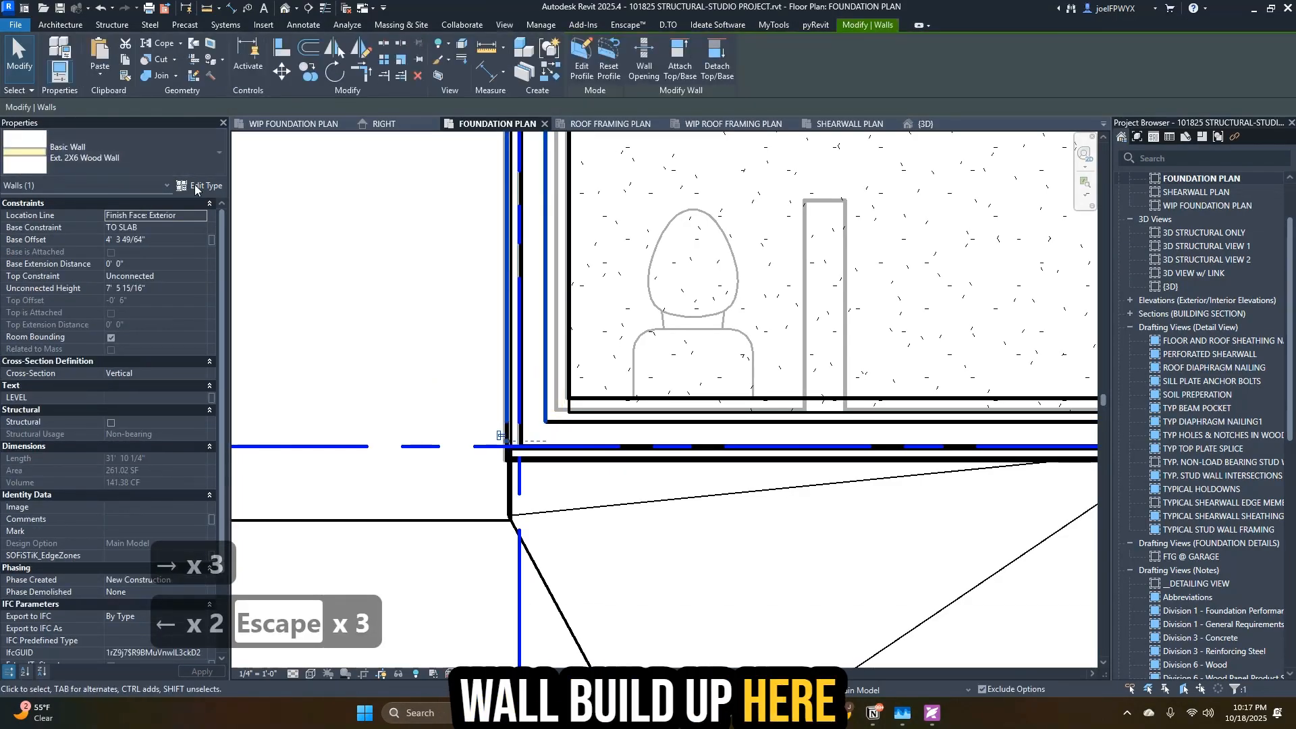
- Examine the layer build-up of the Ext. 2X6 Wood Wall type without changing it
left_click(198, 186)
left_click(710, 146)
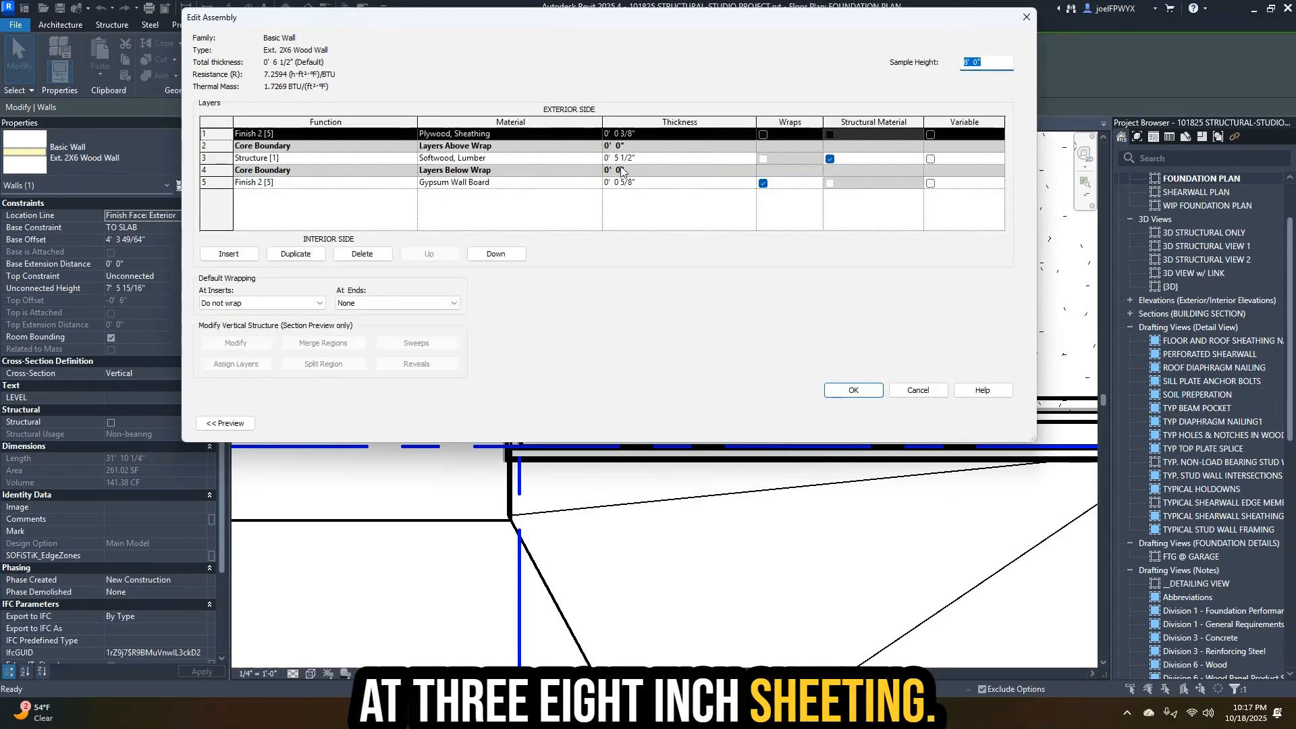
left_click(1024, 18)
left_click(932, 424)
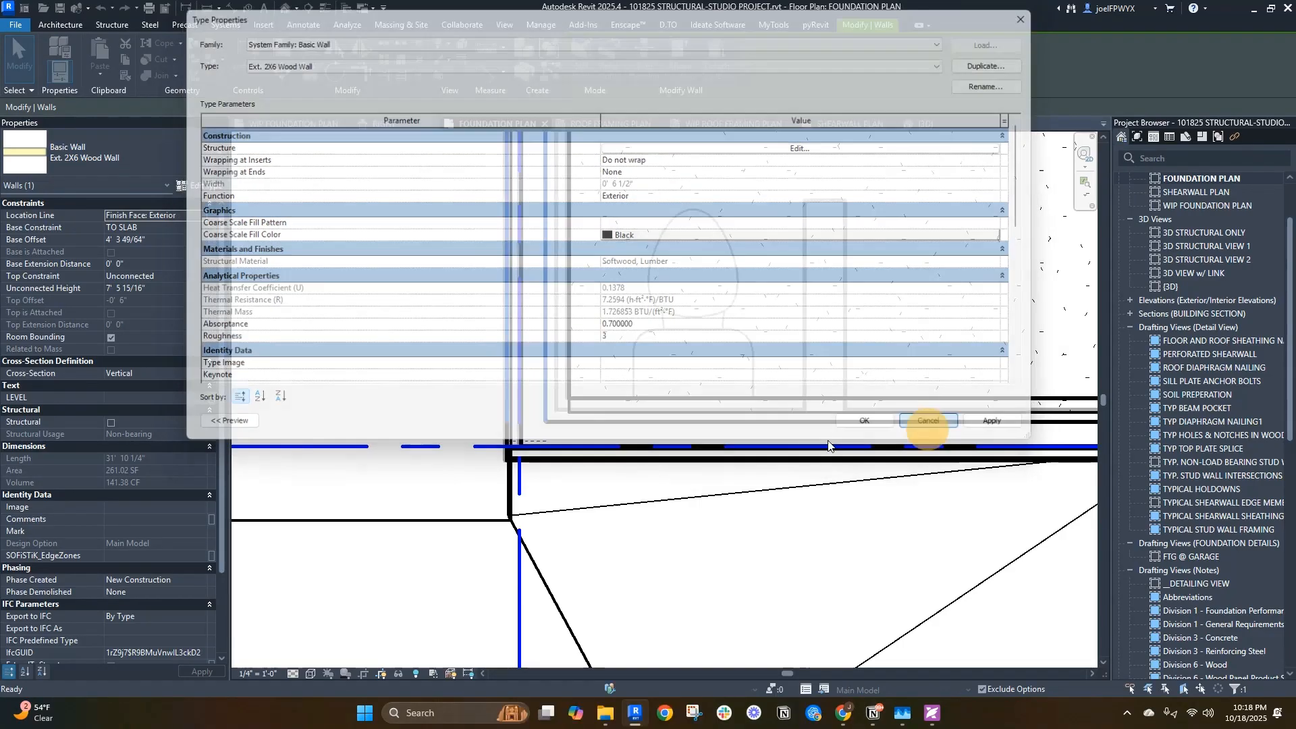
scroll(378, 447, "up", 2)
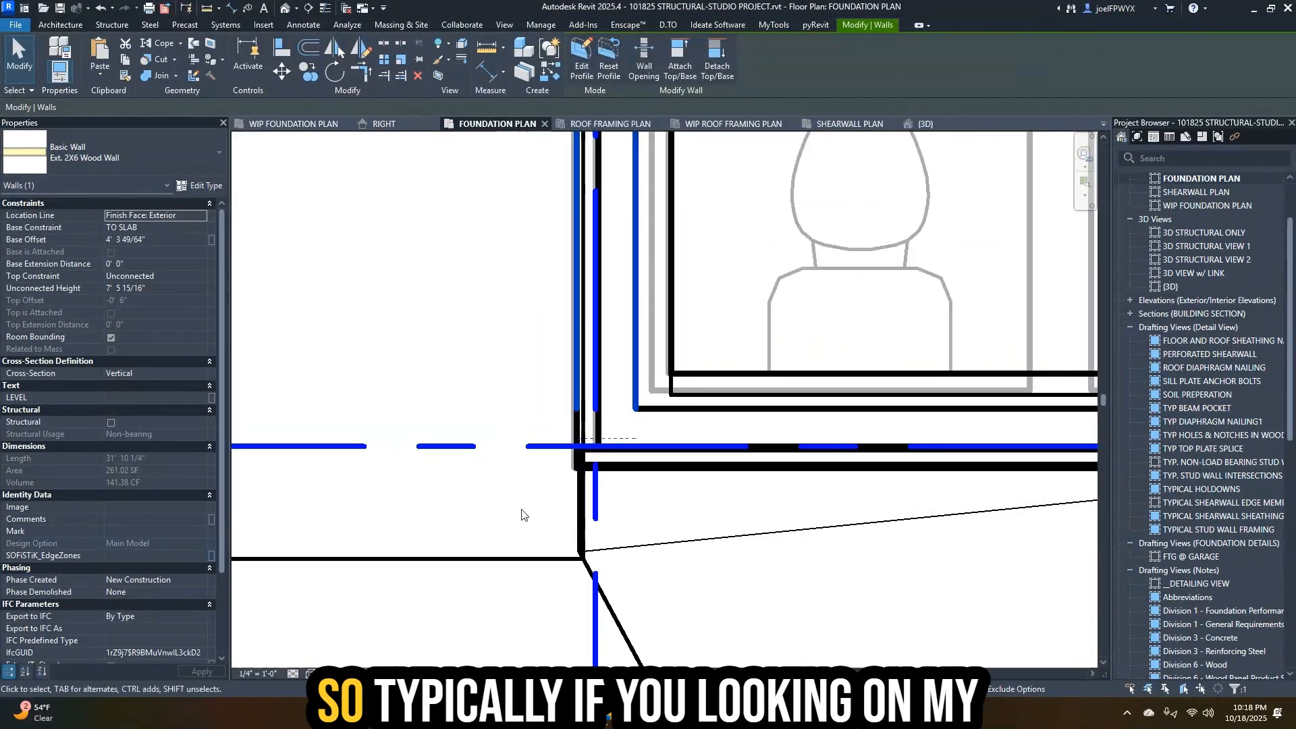
key("Escape")
key("Escape")
- Delete the interior Gypsum Wall Board finish layer from the Ext. 2X6 Wood Wall type's structure
left_click(638, 382)
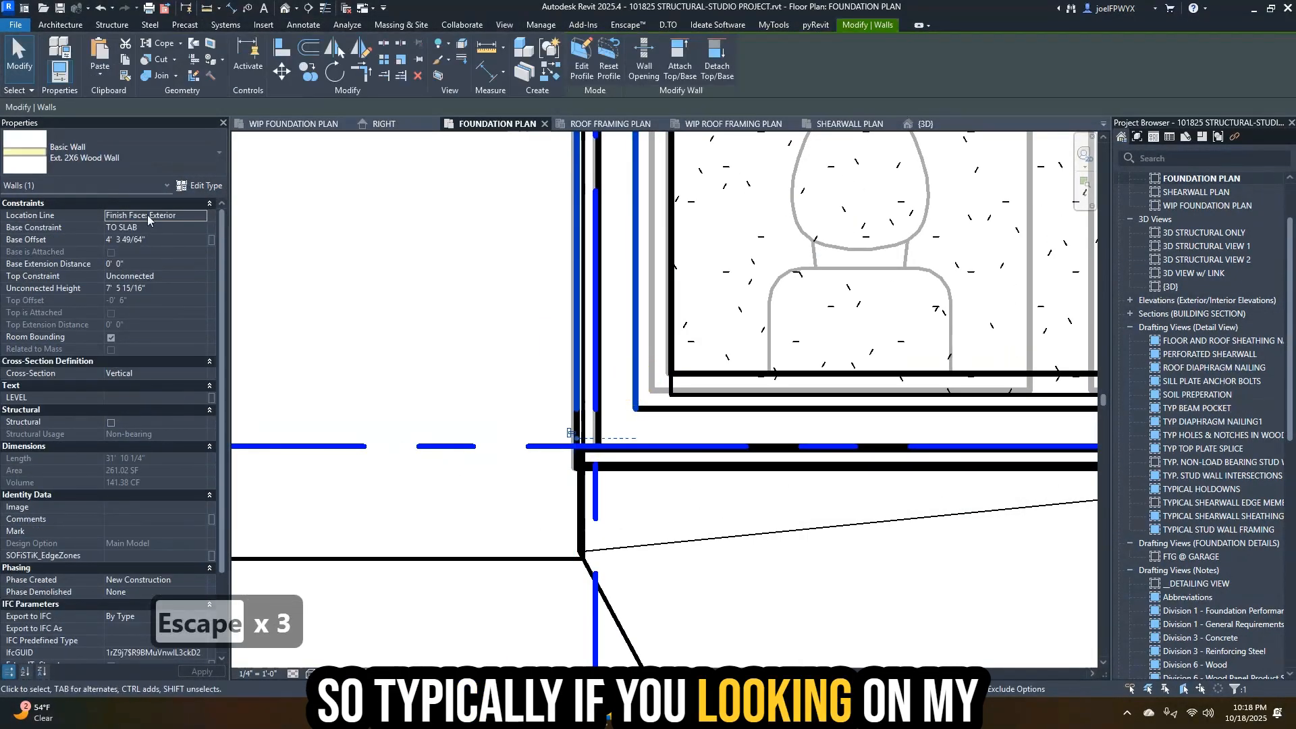
left_click(203, 186)
left_click(901, 148)
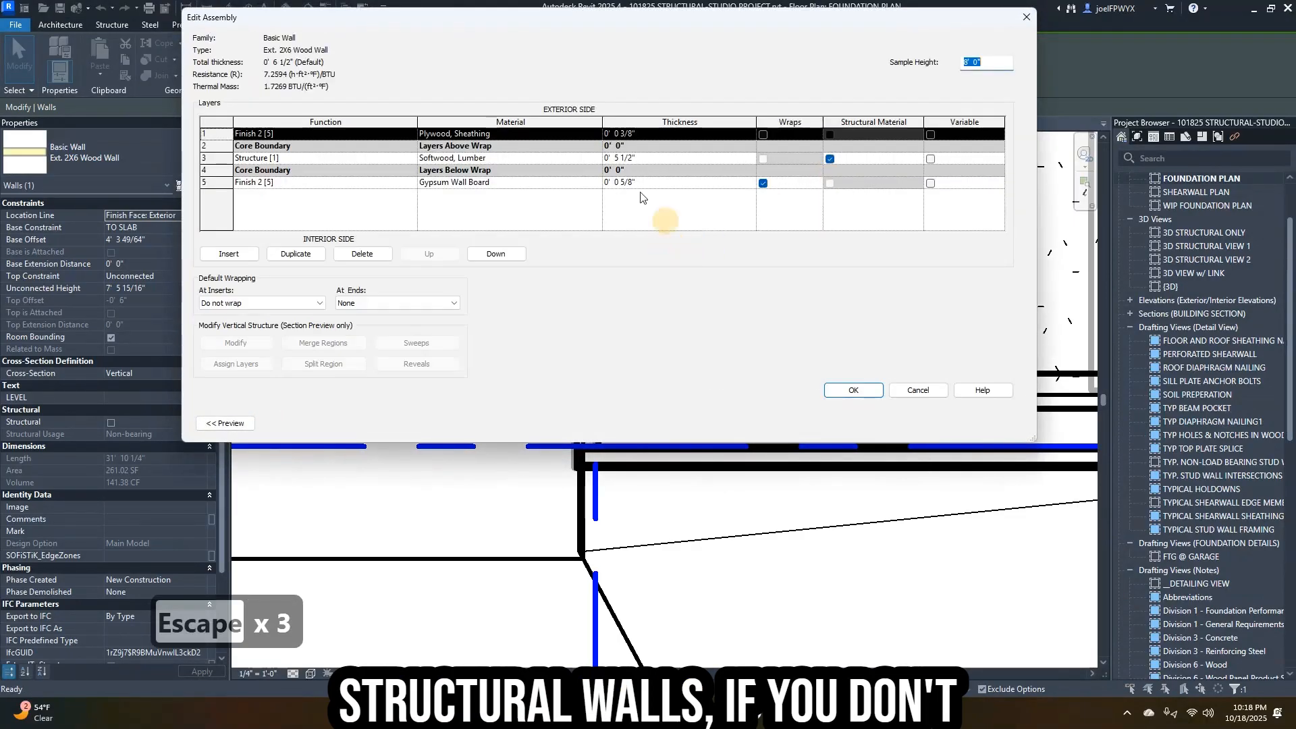
left_click(231, 182)
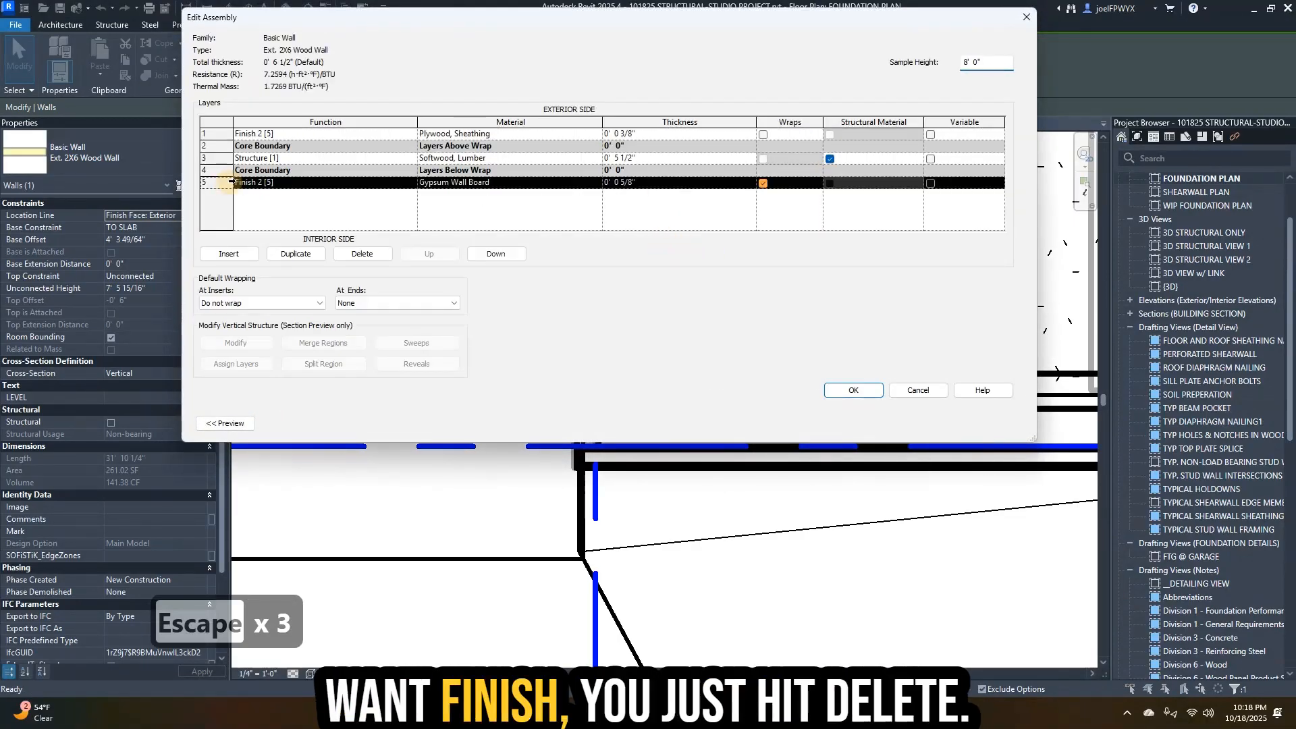
left_click(357, 259)
left_click(867, 392)
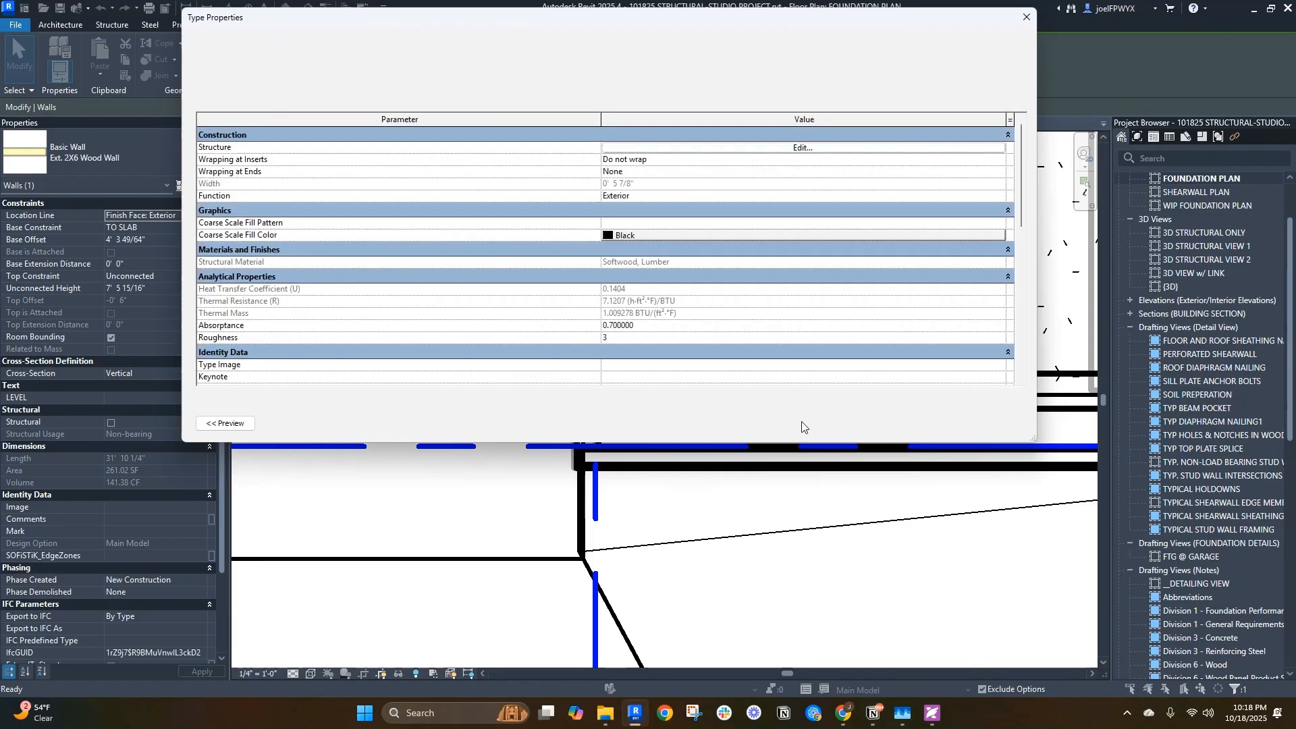
left_click(883, 423)
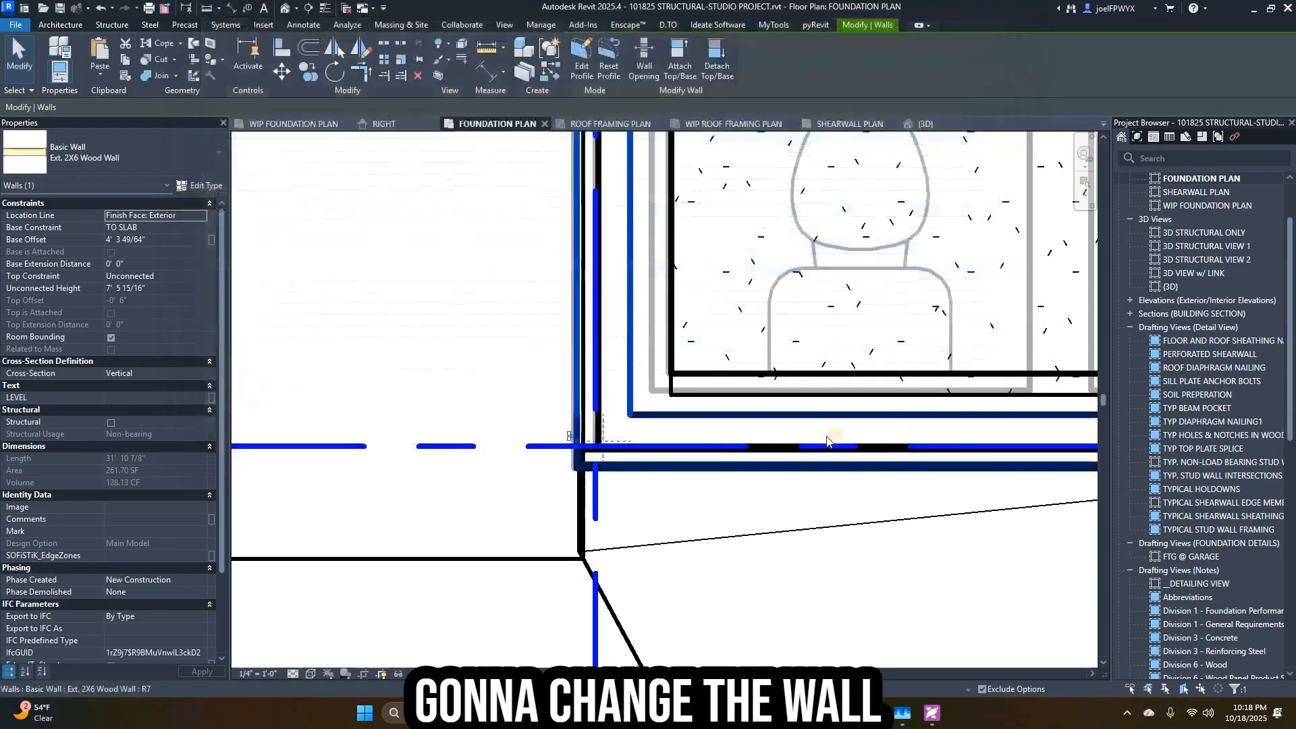
- Set the foundation plan's detail level to Coarse and check the wall corner beside the toilet
left_click(292, 673)
left_click(307, 630)
scroll(656, 442, "up", 2)
scroll(658, 446, "down", 3)
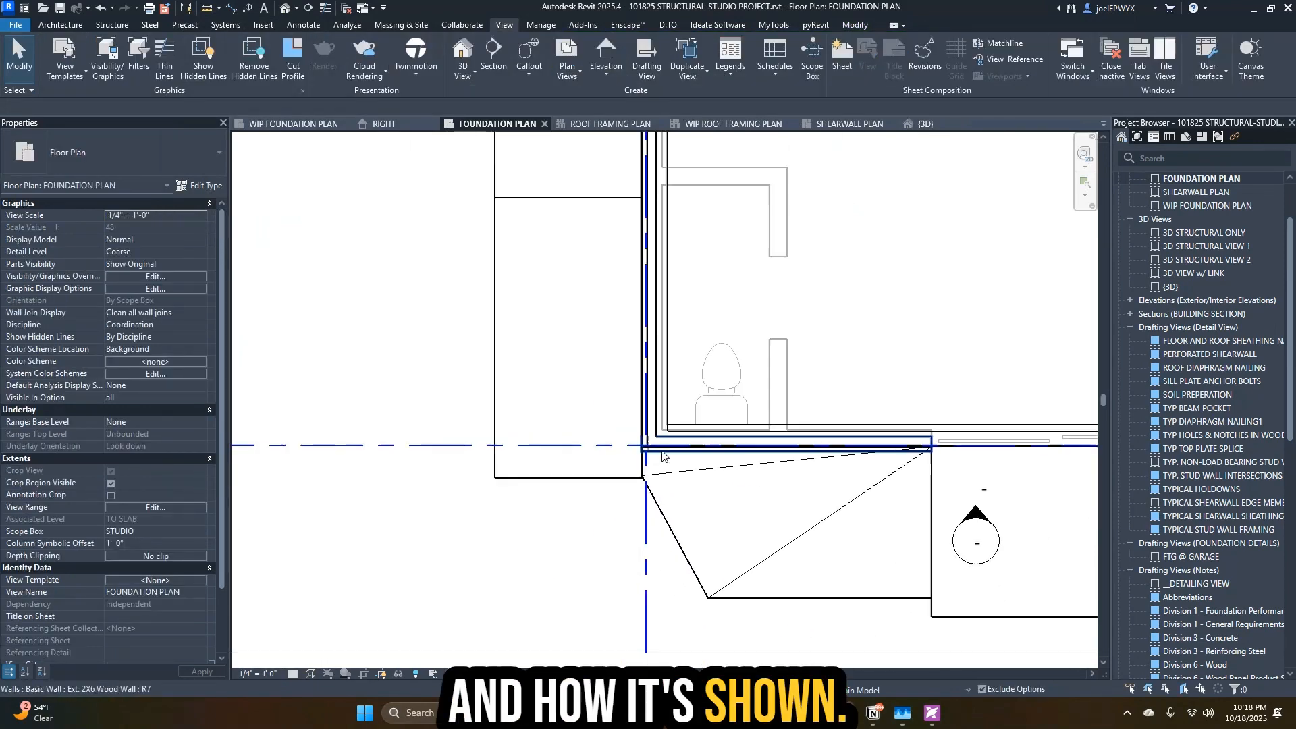
- Examine how the wood and concrete walls line up with grid A, from the door to the shaded footing
middle_click_drag(709, 270, 699, 446)
middle_click_drag(701, 378, 675, 622)
scroll(618, 290, "up", 2)
scroll(675, 622, "down", 1)
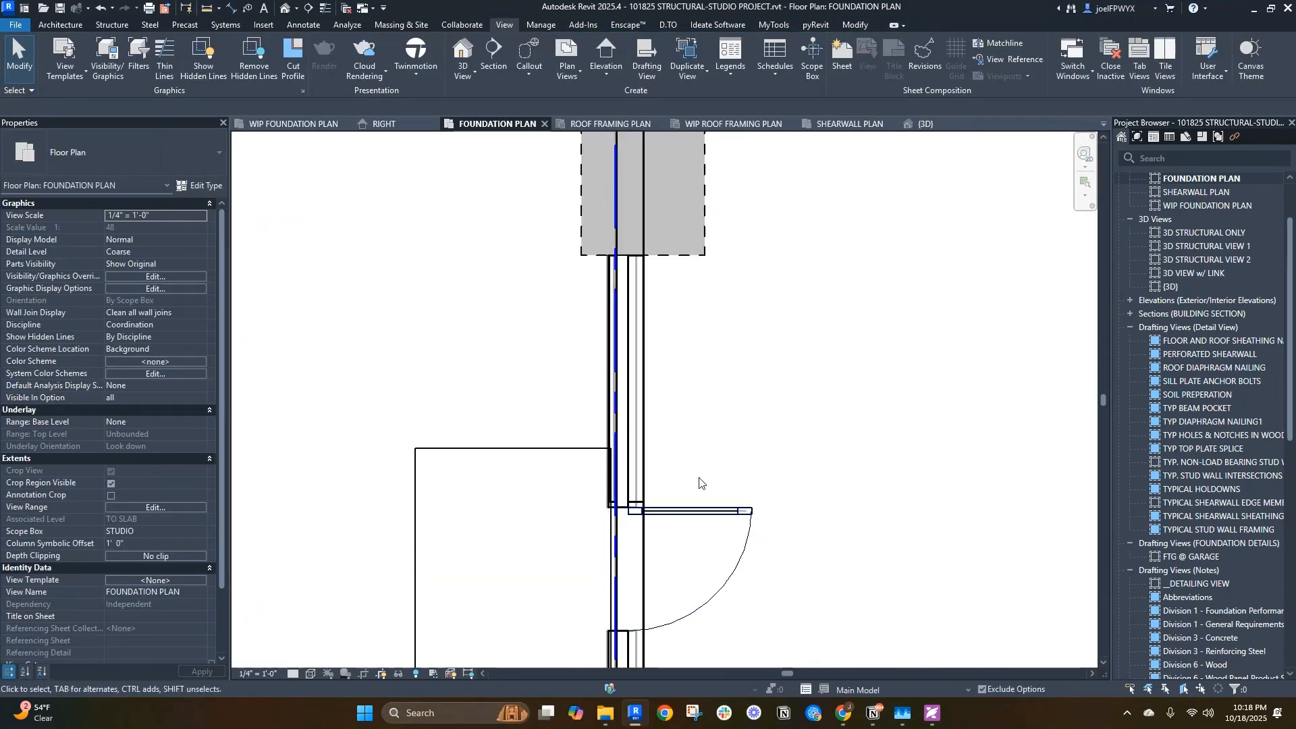
middle_click_drag(719, 337, 700, 519)
middle_click_drag(674, 368, 669, 434)
scroll(654, 284, "up", 2)
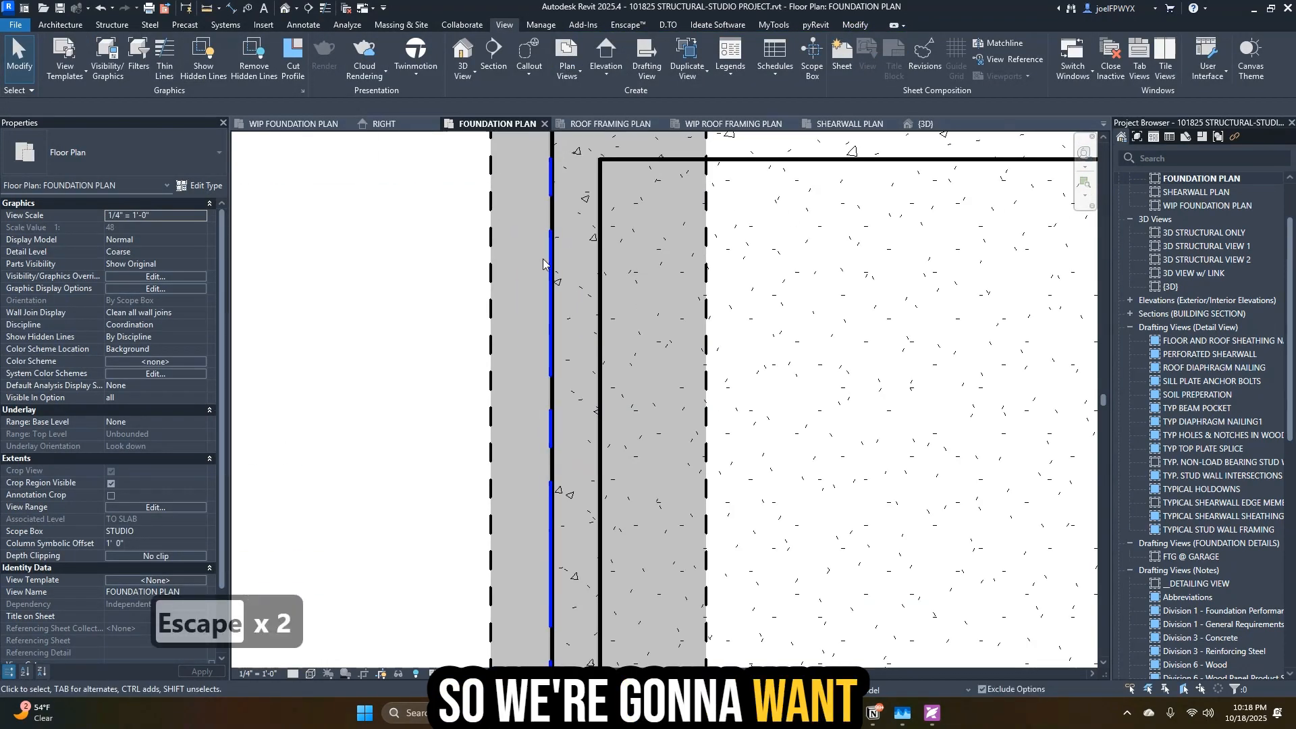
scroll(542, 263, "down", 3)
middle_click_drag(519, 144, 516, 201)
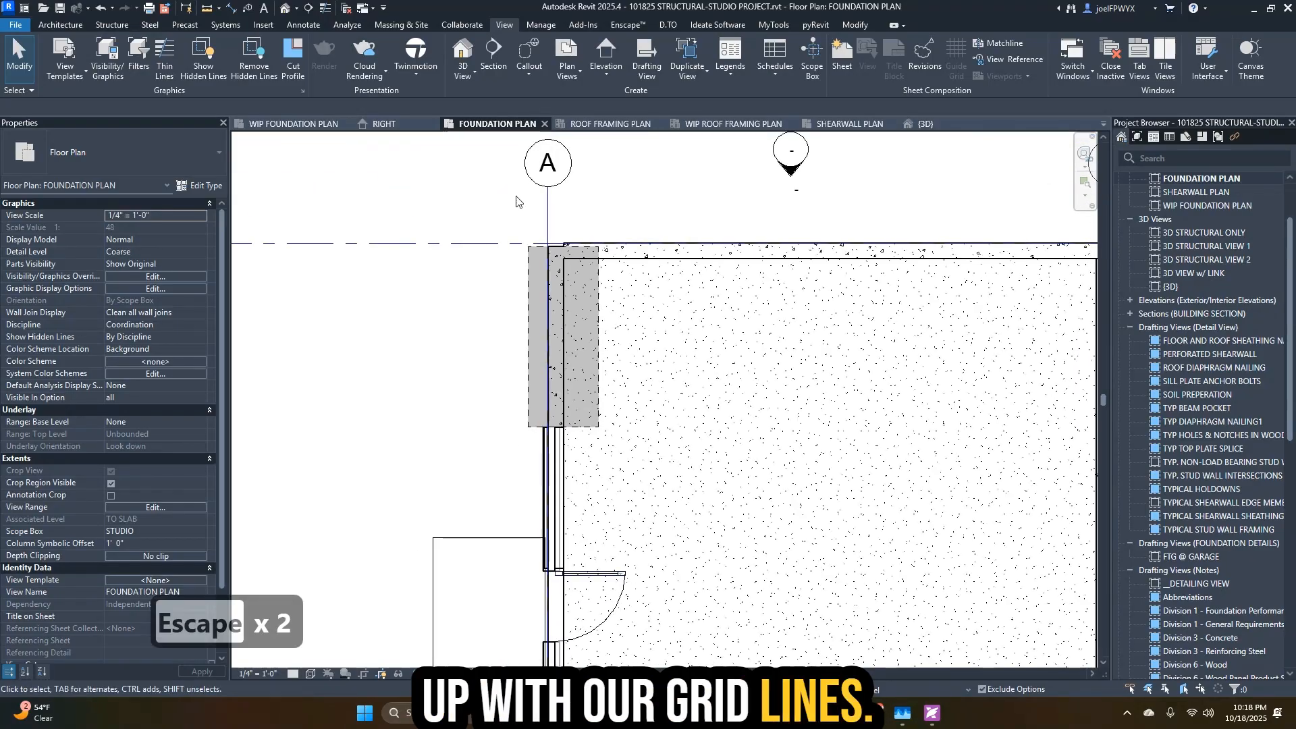
scroll(516, 201, "down", 3)
scroll(557, 307, "up", 4)
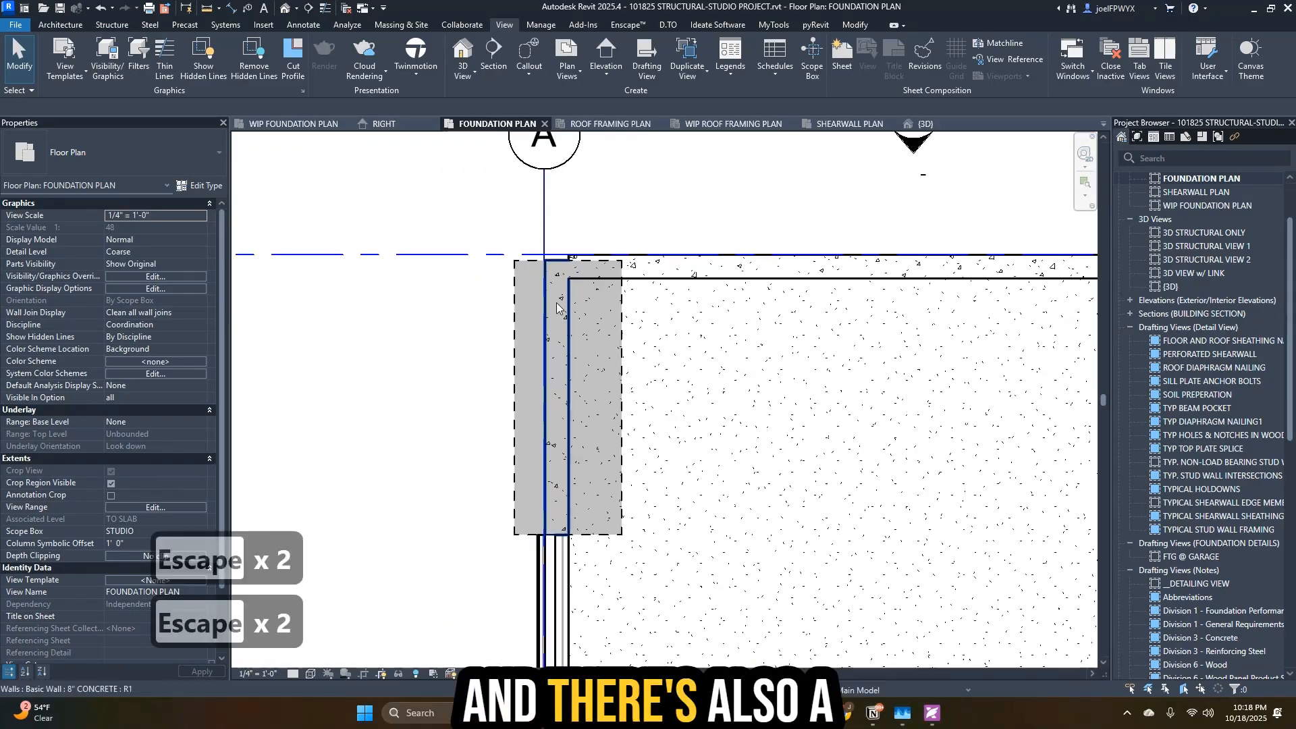
- Extend the upper end of the 8" CONCRETE wall on grid A to the horizontal grid line
left_click(563, 298)
scroll(562, 262, "up", 3)
left_click_drag(529, 261, 529, 248)
scroll(539, 260, "down", 2)
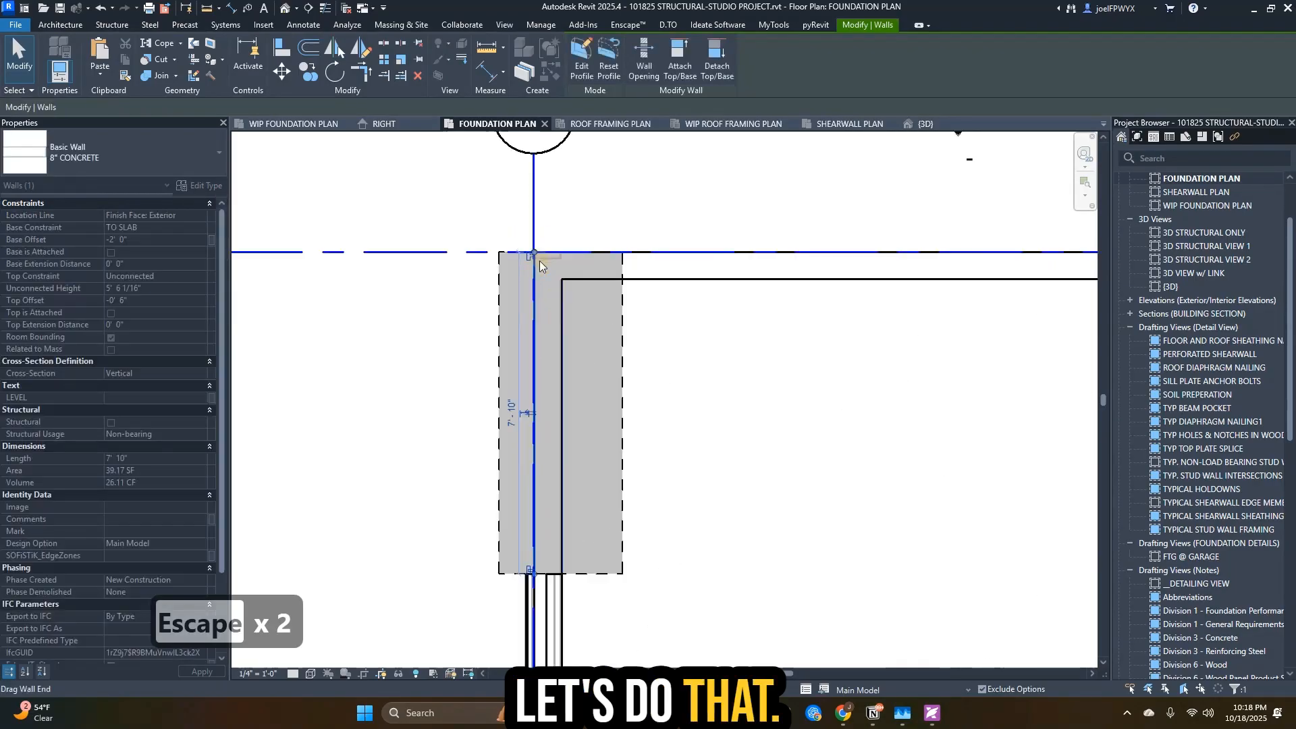
- Inspect the remaining foundation walls toward grid B and the overall plan layout
scroll(566, 280, "down", 4)
scroll(972, 376, "down", 1)
middle_click_drag(972, 376, 695, 286)
key("Escape")
key("Escape")
left_click(747, 297)
key("Escape")
scroll(802, 384, "down", 3)
middle_click_drag(802, 385, 799, 361)
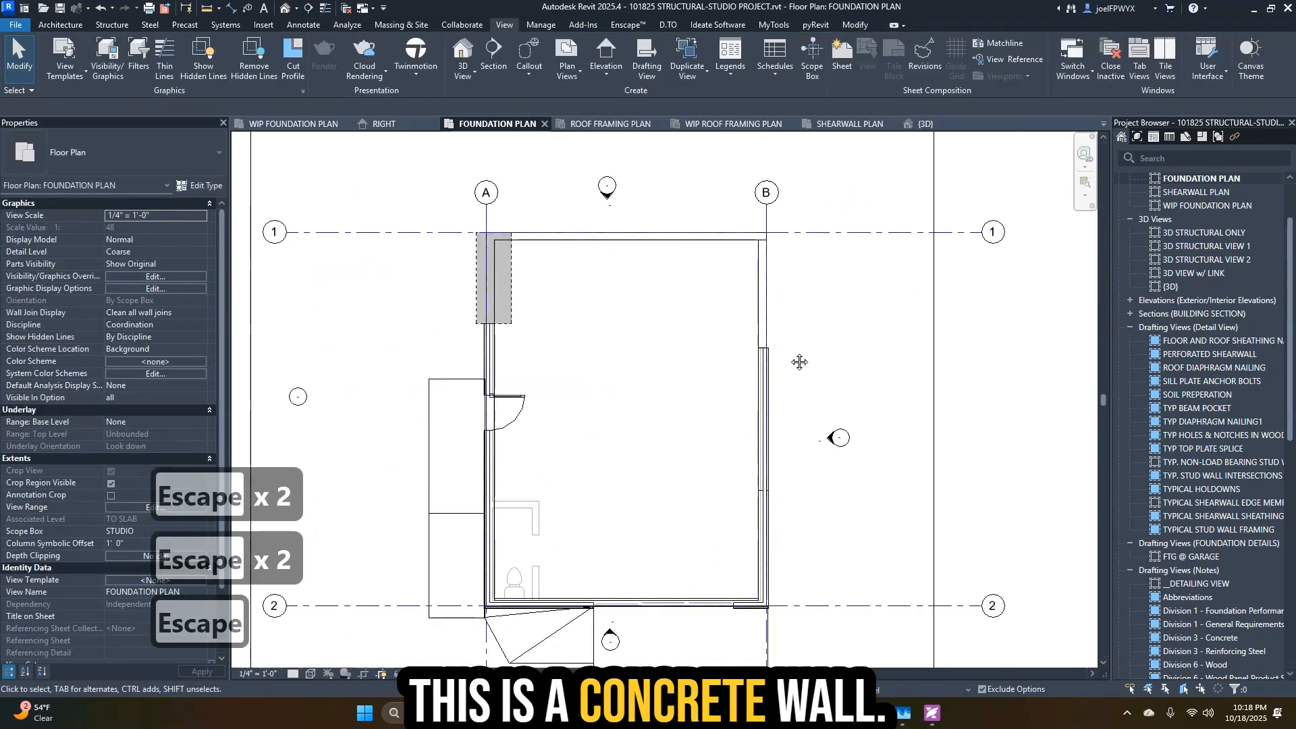
- Check which wall type is assigned to the wood wall along grid B
scroll(799, 362, "up", 6)
left_click(697, 251)
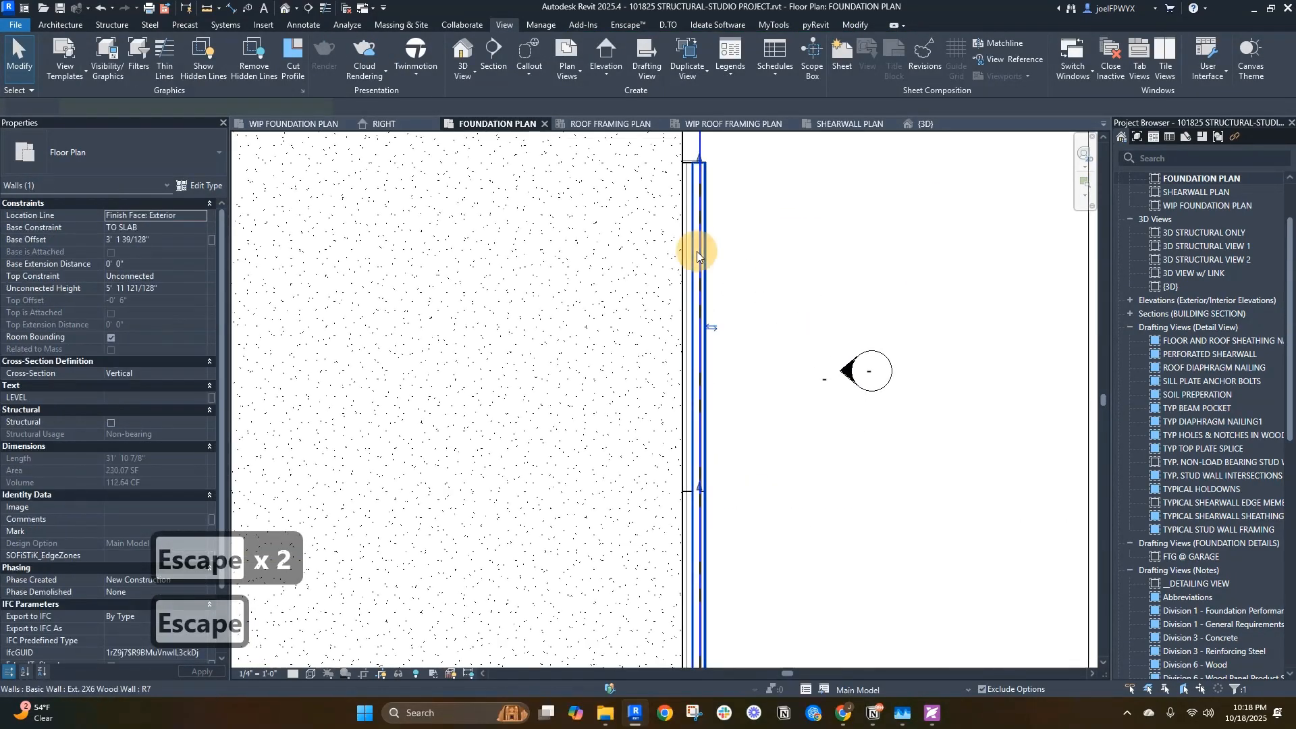
scroll(702, 270, "down", 5)
scroll(742, 290, "up", 5)
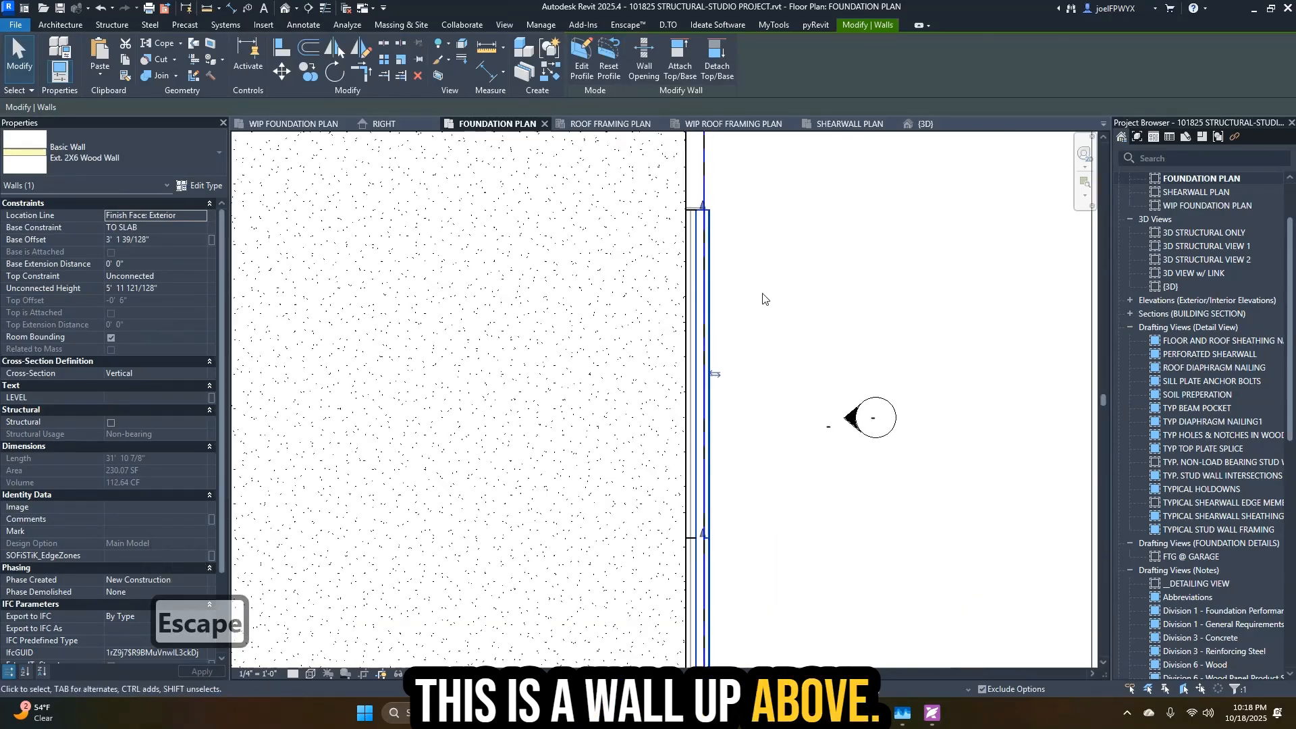
left_click(165, 156)
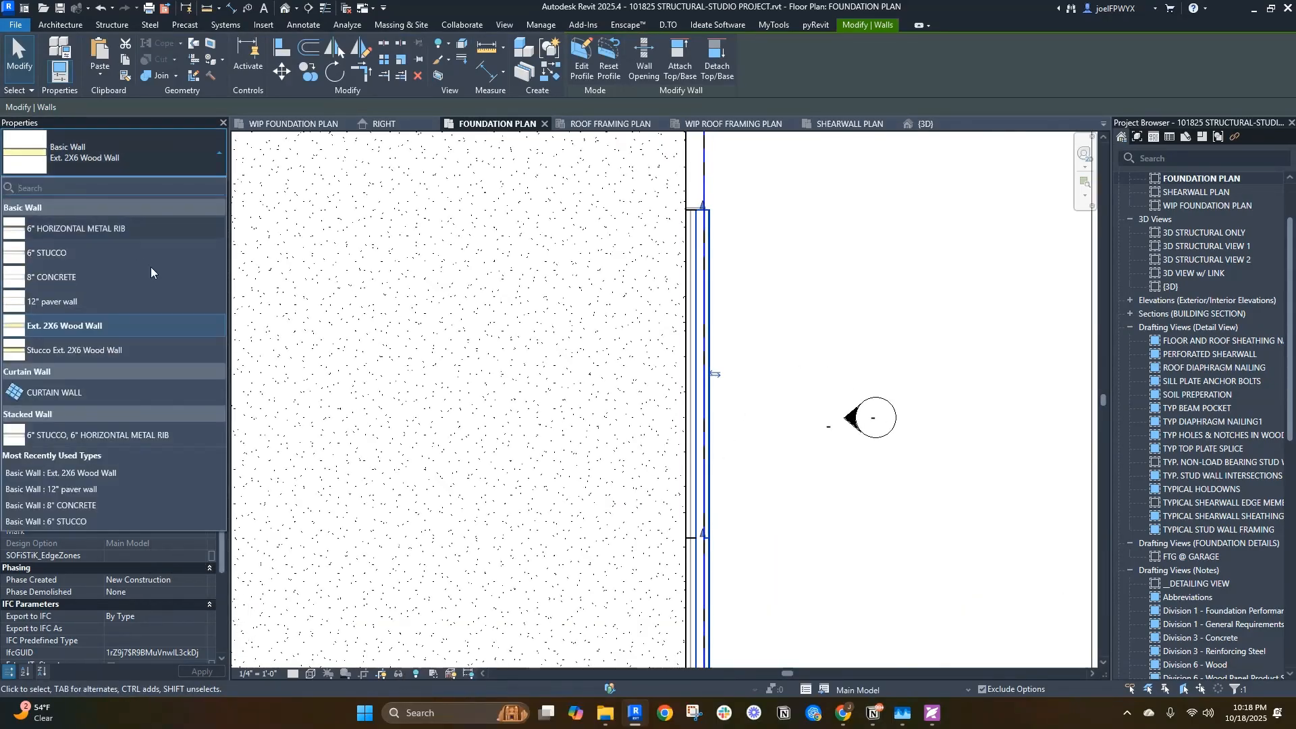
scroll(714, 235, "up", 1)
key("Escape")
key("Escape")
key("Escape")
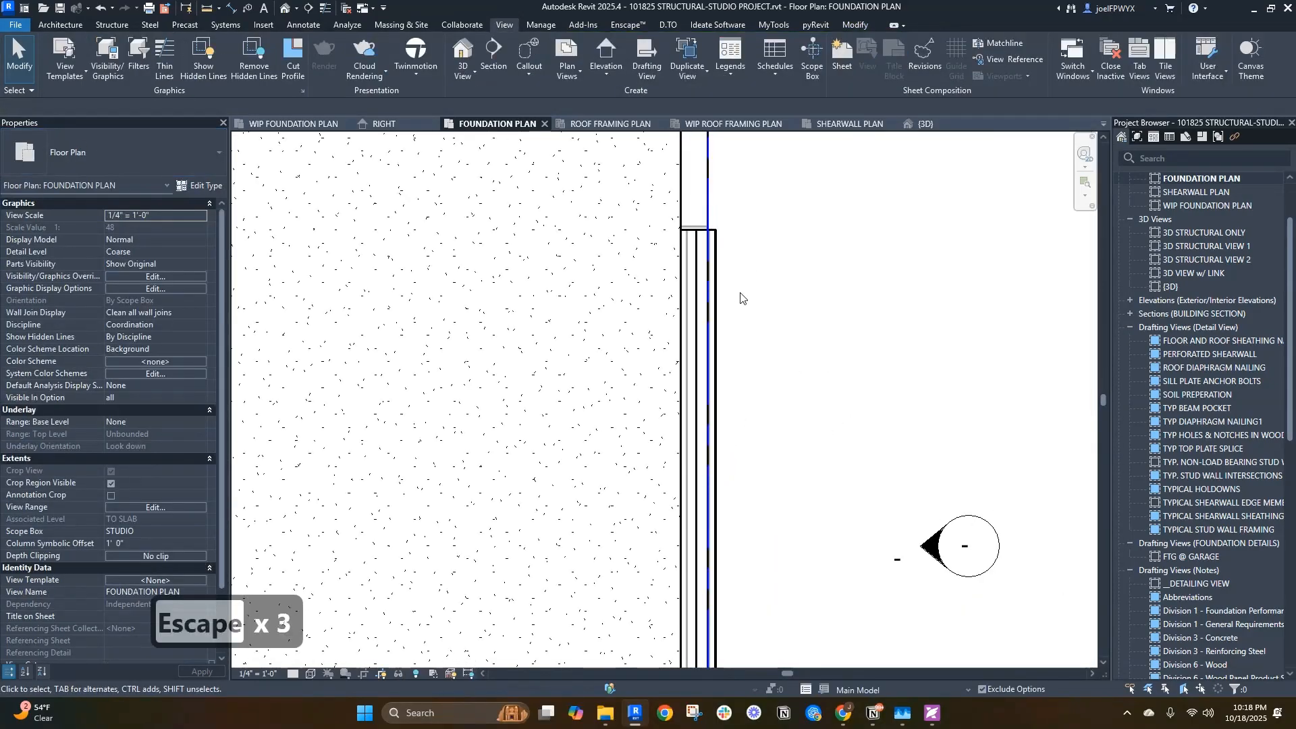
- Turn on thin line display to show the layers at the upper end of the grid B wood wall
key("l")
scroll(736, 290, "up", 2)
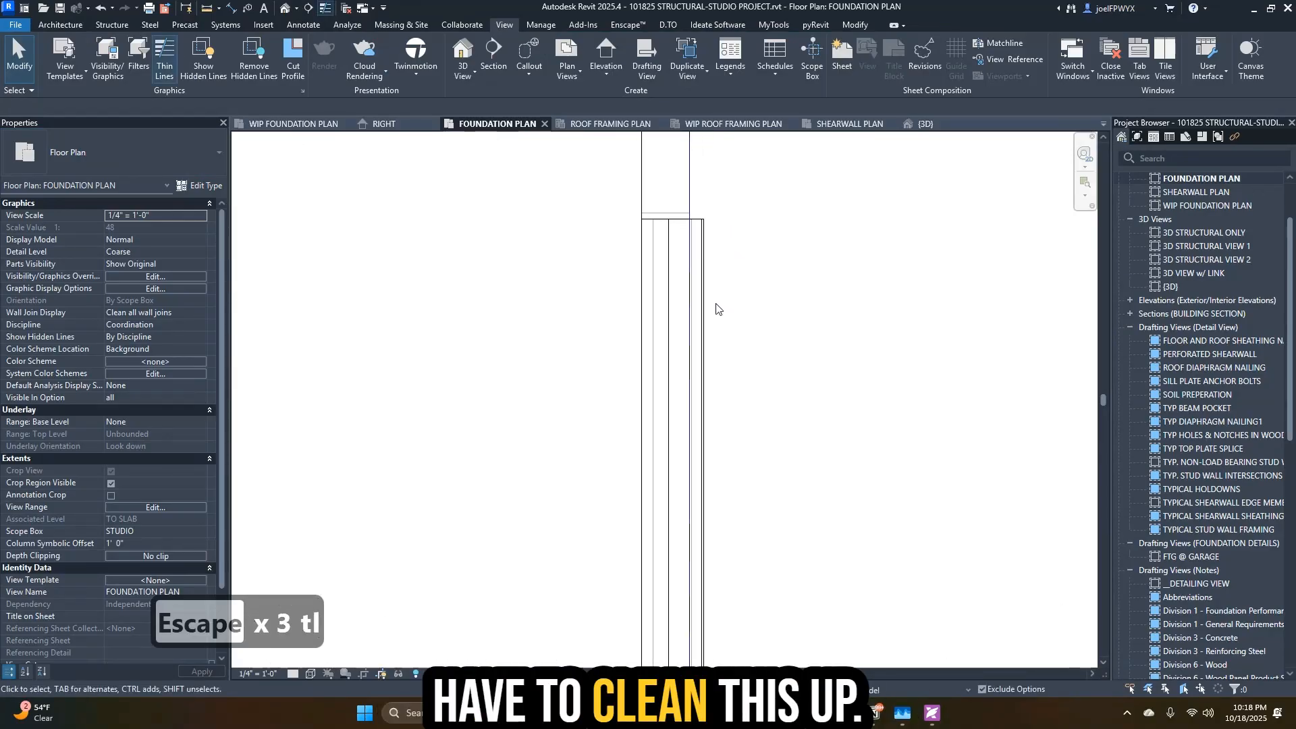
key("Escape")
scroll(718, 260, "up", 2)
key("Escape")
middle_click_drag(692, 236, 692, 348)
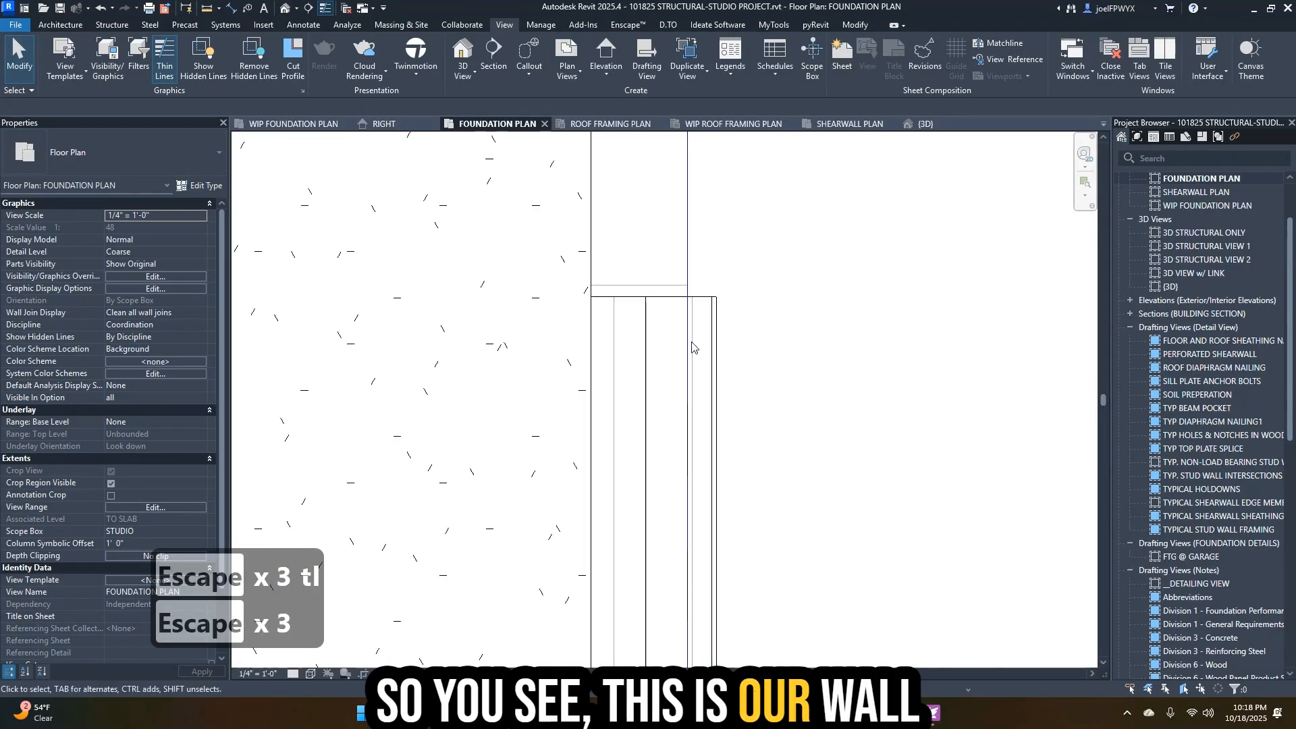
- Check the stud and sheathing layers of the grid B wood wall with the Aligned dimension tool
key("i")
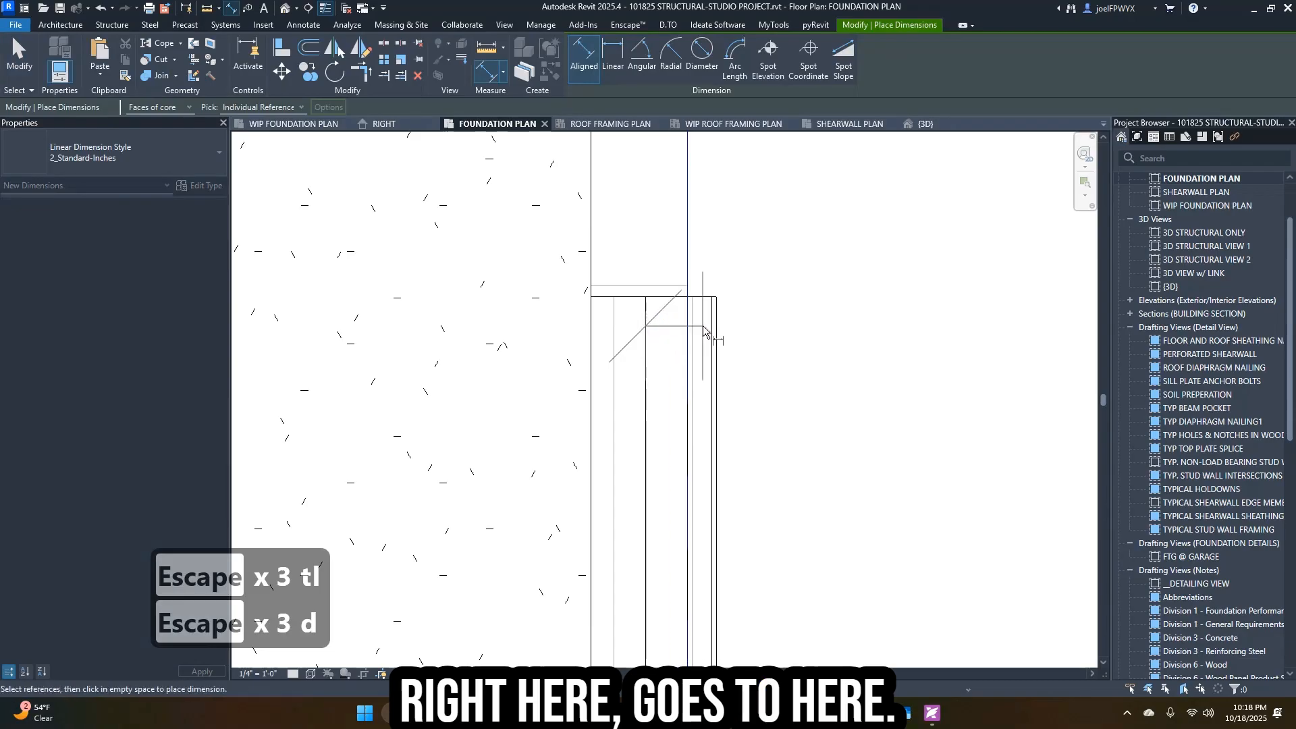
key("Tab")
key("Tab")
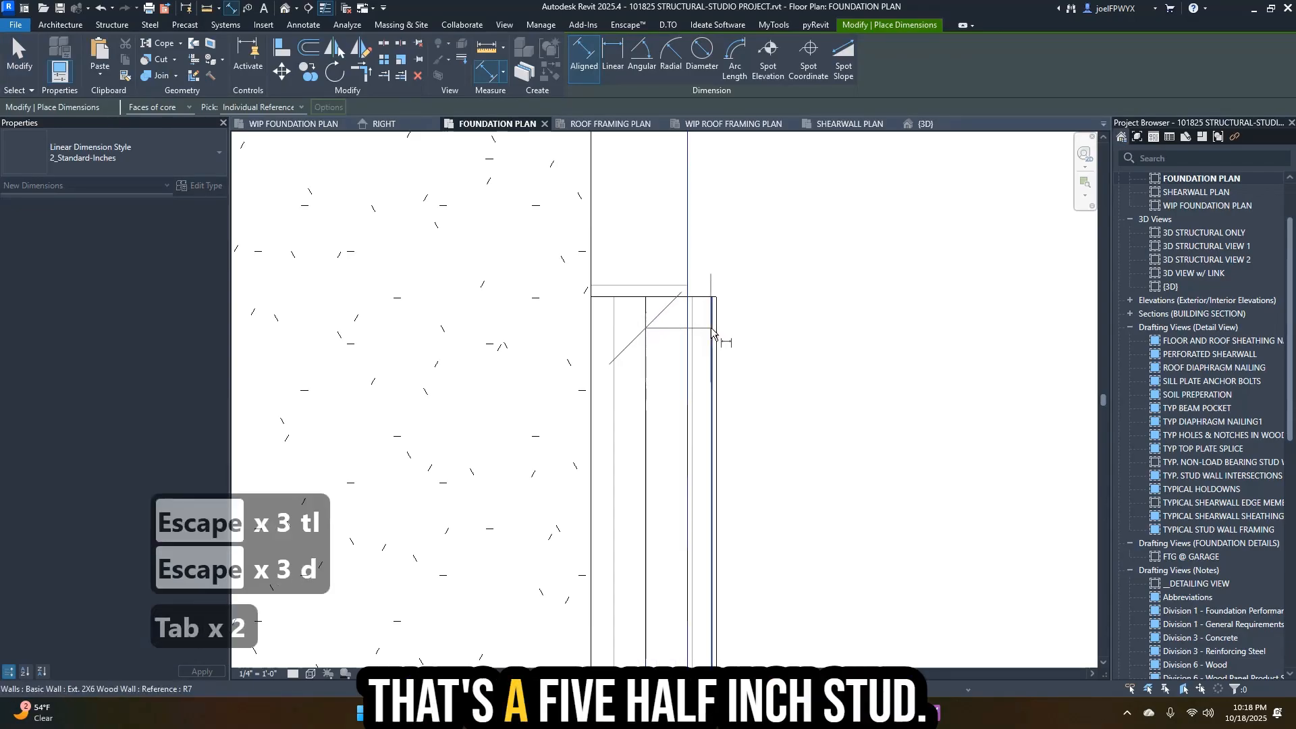
left_click(713, 336)
key("Escape")
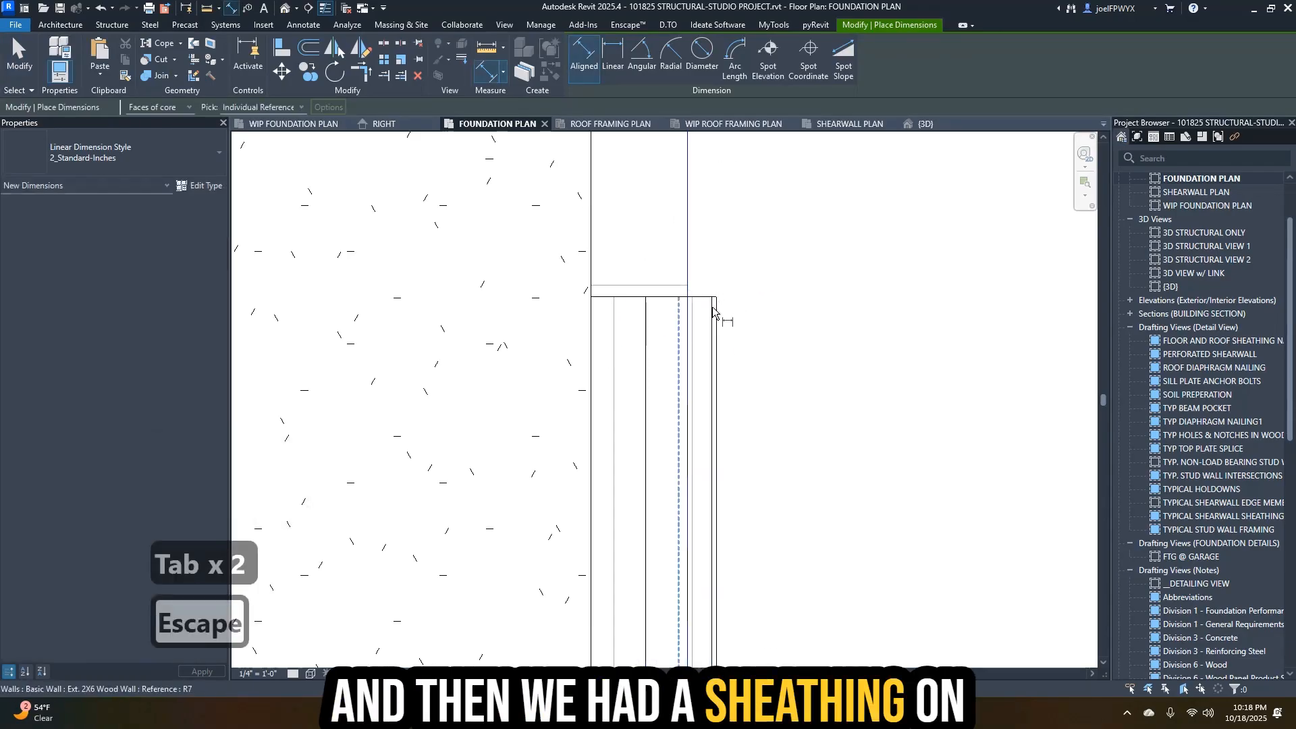
key("Tab")
key("Tab")
key("Tab")
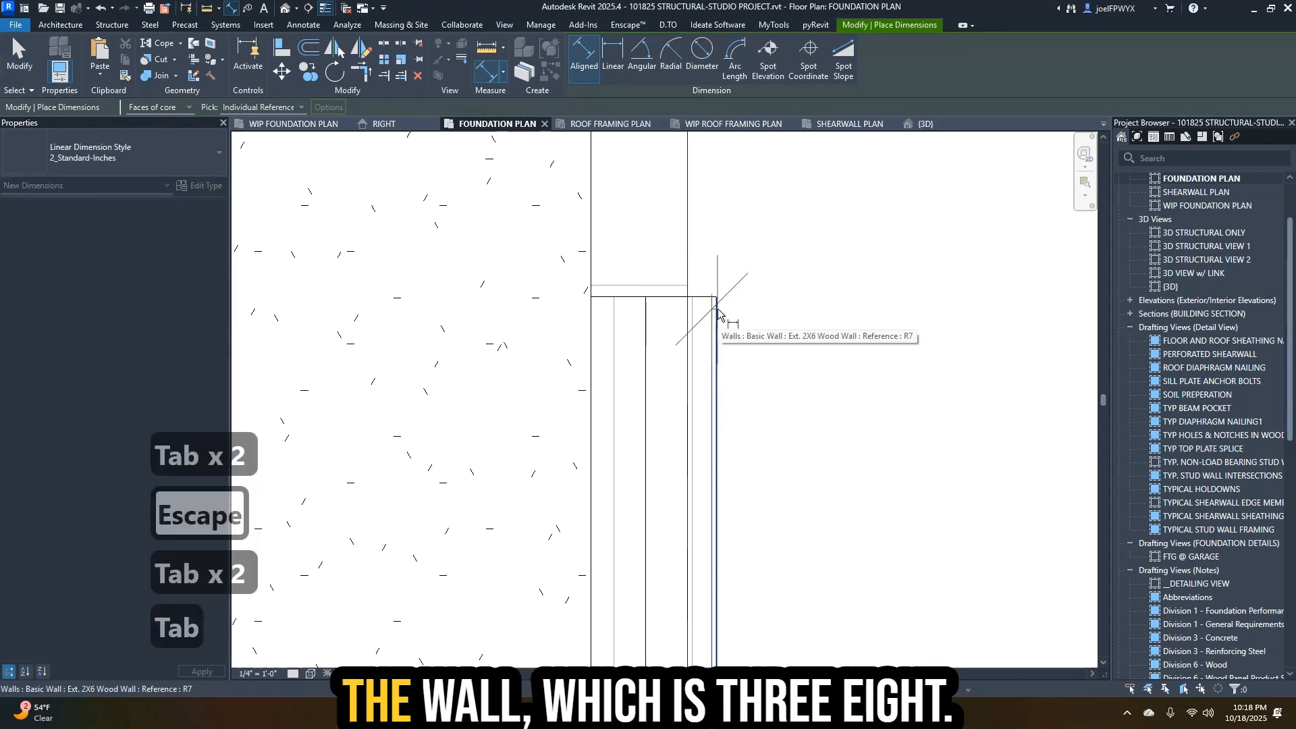
left_click(716, 307)
key("Escape")
key("Escape")
key("Escape")
- Review the type properties of the Ext. 2X6 Wood Wall on grid B
left_click(714, 301)
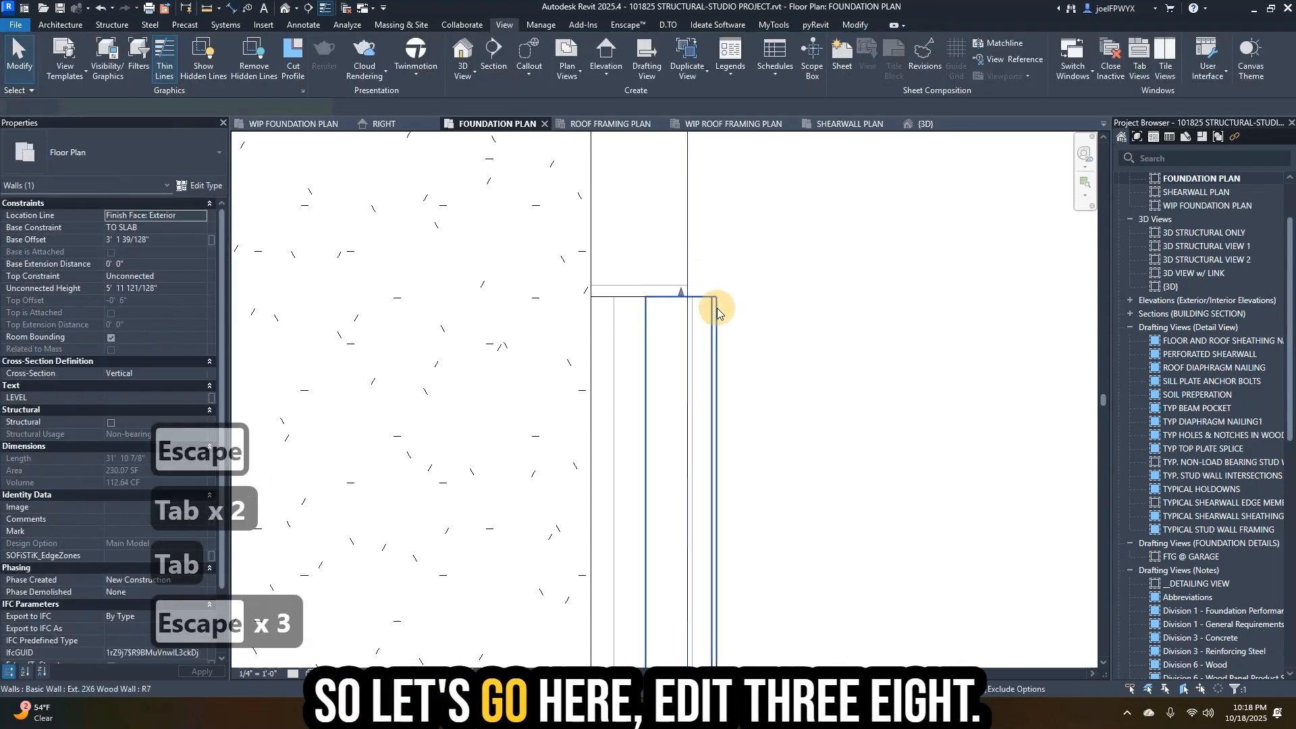
left_click(200, 185)
left_click(749, 143)
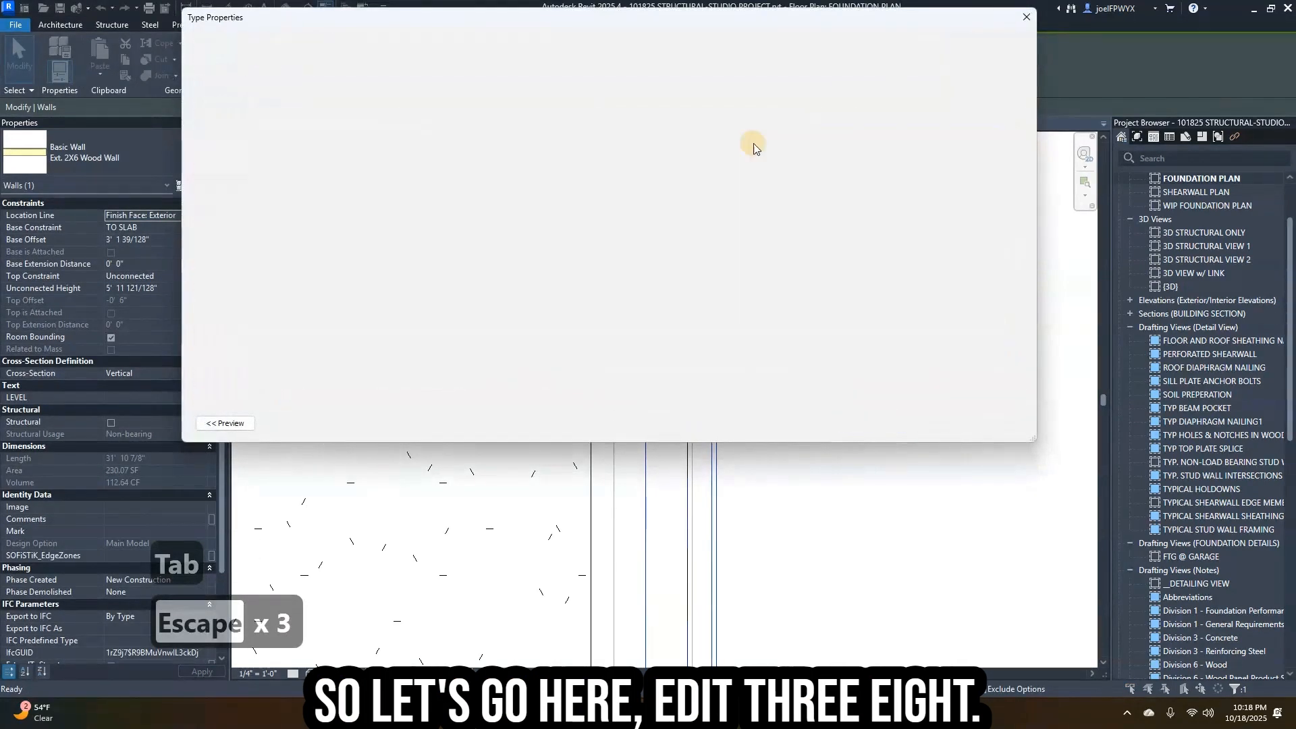
key("Escape")
key("Escape")
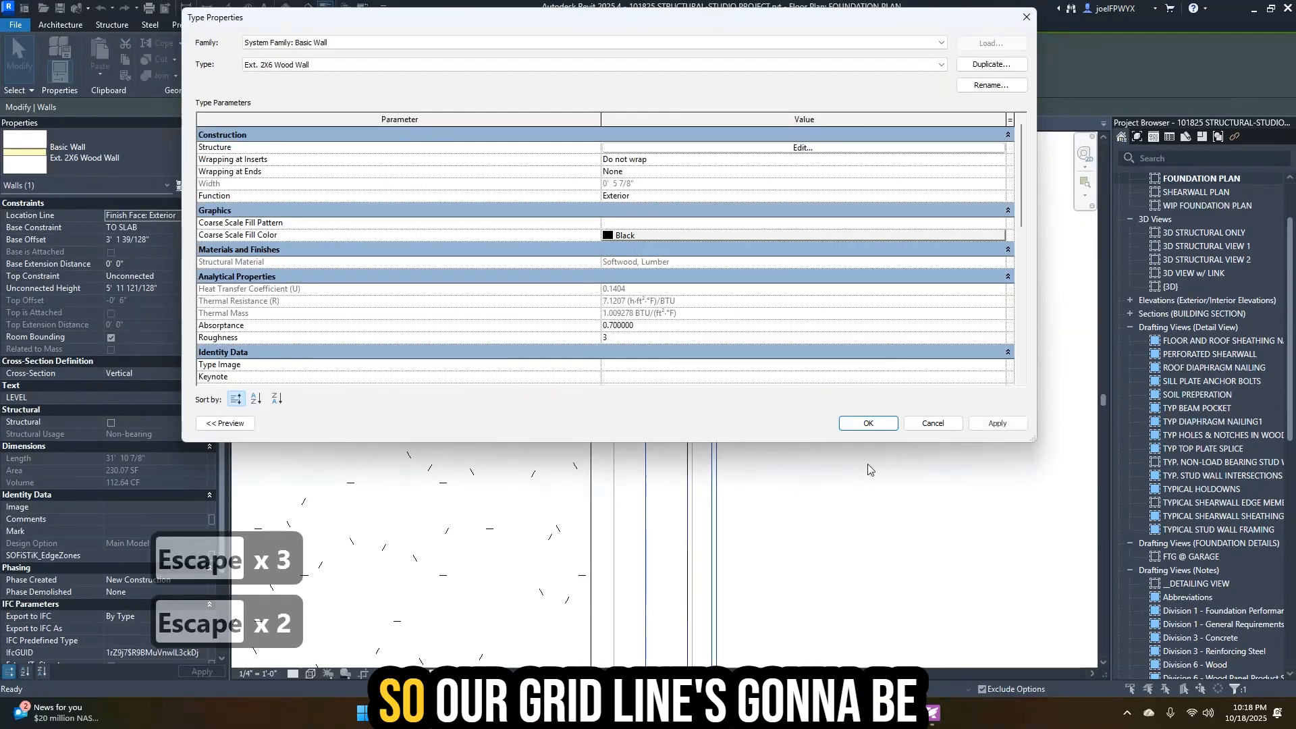
left_click(877, 423)
key("Escape")
key("Escape")
- Try to shift the grid B wood wall by hand toward the grid line
left_click(702, 361)
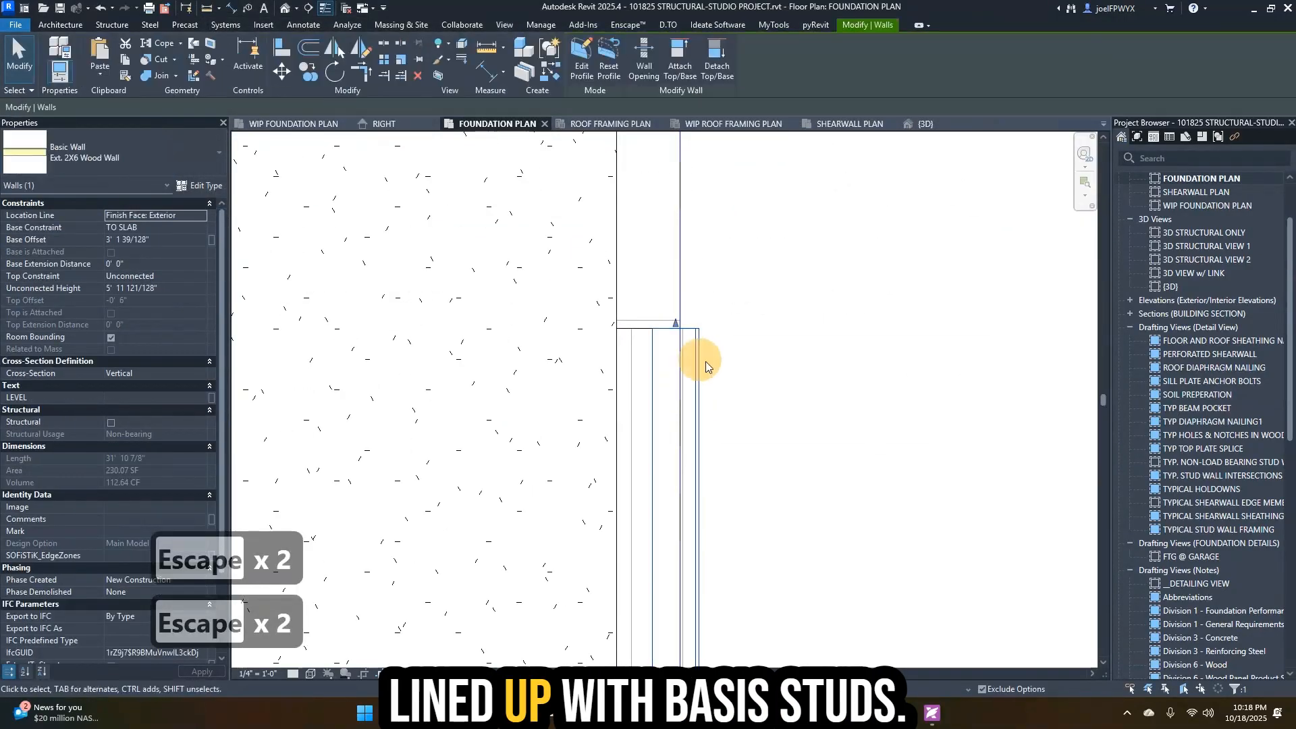
scroll(749, 375, "down", 2)
left_click_drag(726, 342, 699, 338)
key("Escape")
key("Escape")
left_click(729, 396)
scroll(729, 395, "up", 1)
key("Escape")
key("Escape")
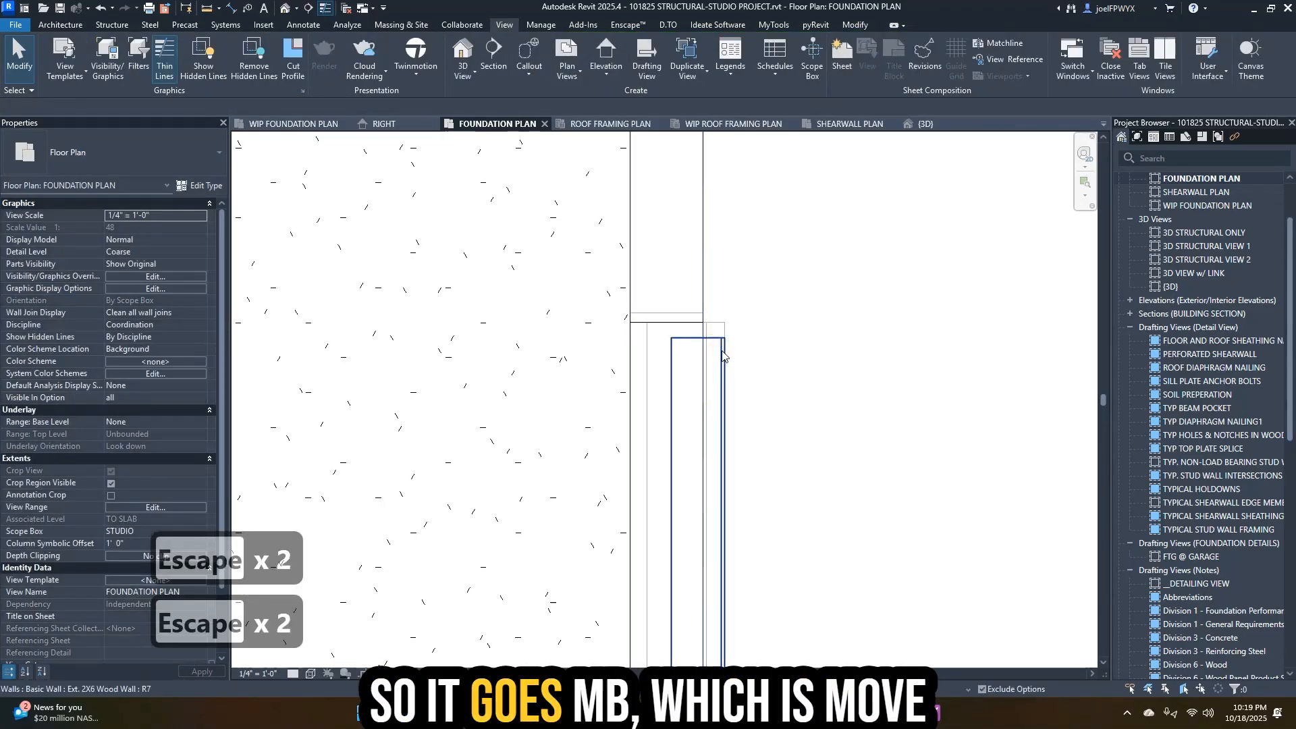
- Move the grid B wood wall inward so its outer stud face sits on the grid line
left_click(722, 355)
key("m")
key("v")
scroll(723, 356, "up", 2)
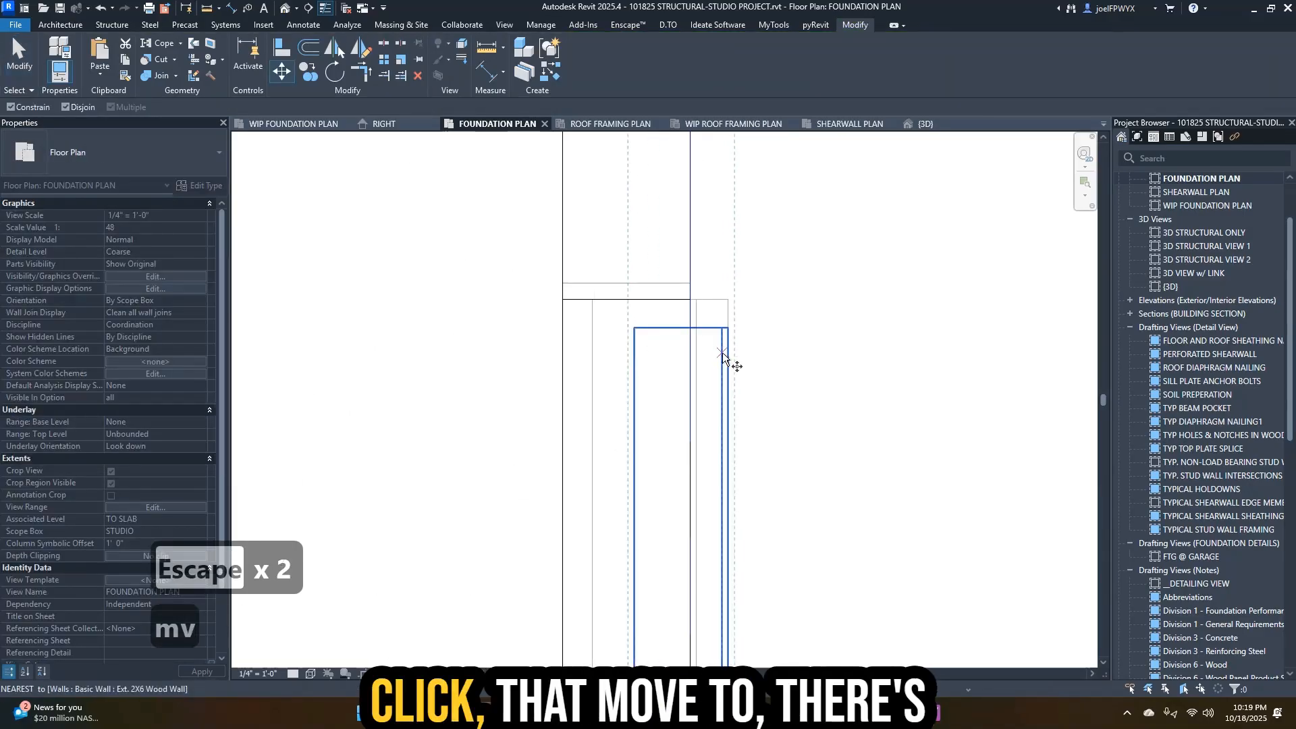
left_click(691, 349)
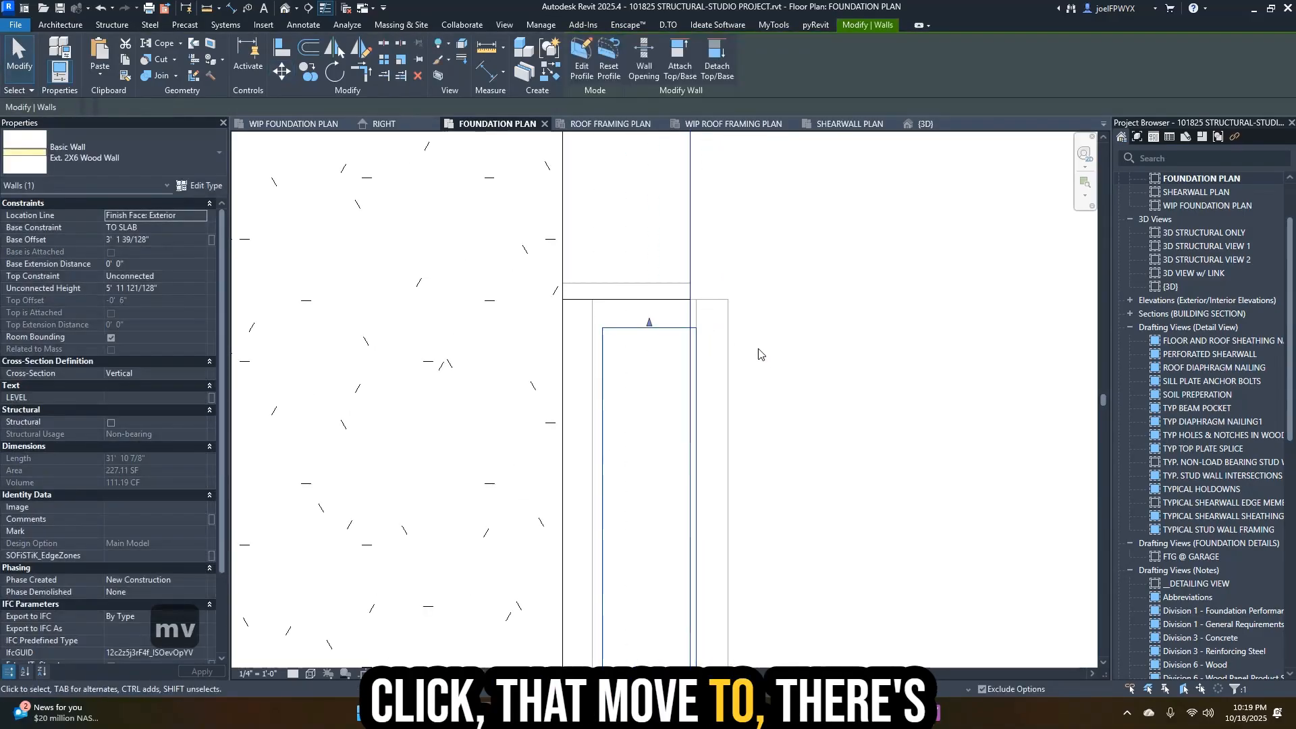
scroll(753, 334, "down", 3)
key("Escape")
key("Escape")
- Stretch the upper end of the grid B wood wall to meet the edge of the opening
left_click(706, 327)
left_click_drag(707, 327, 706, 314)
key("Escape")
scroll(774, 334, "down", 3)
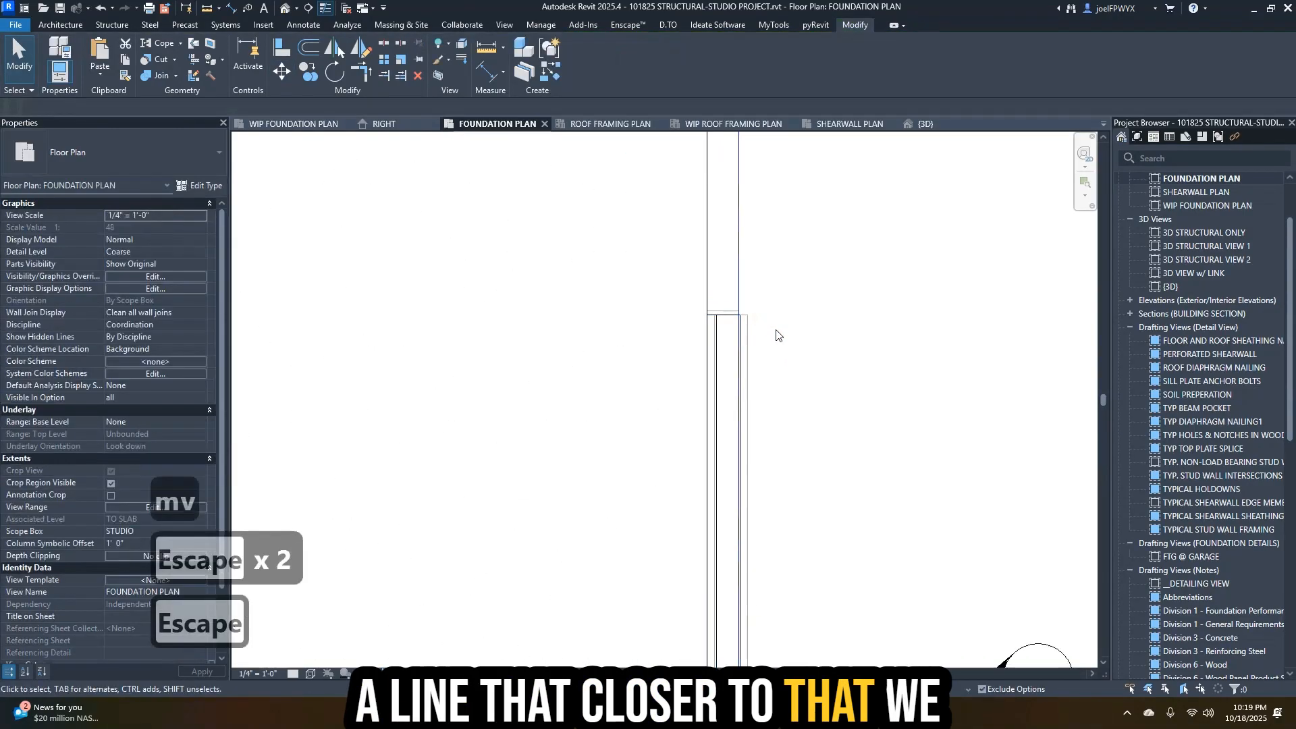
key("Escape")
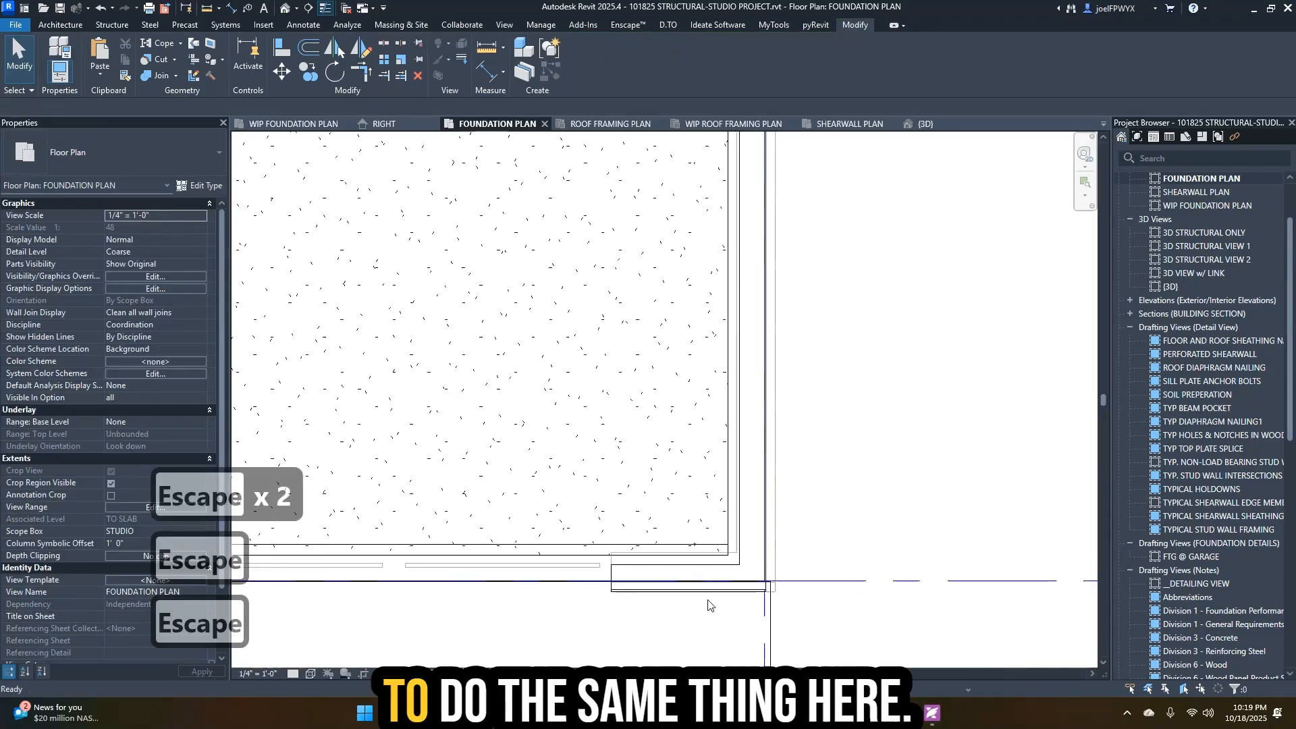
- Move the grid 2 wood wall so its outer stud face meets the 8" CONCRETE wall endpoint at the grid B corner
left_click(768, 596)
scroll(770, 597, "up", 2)
key("m")
key("v")
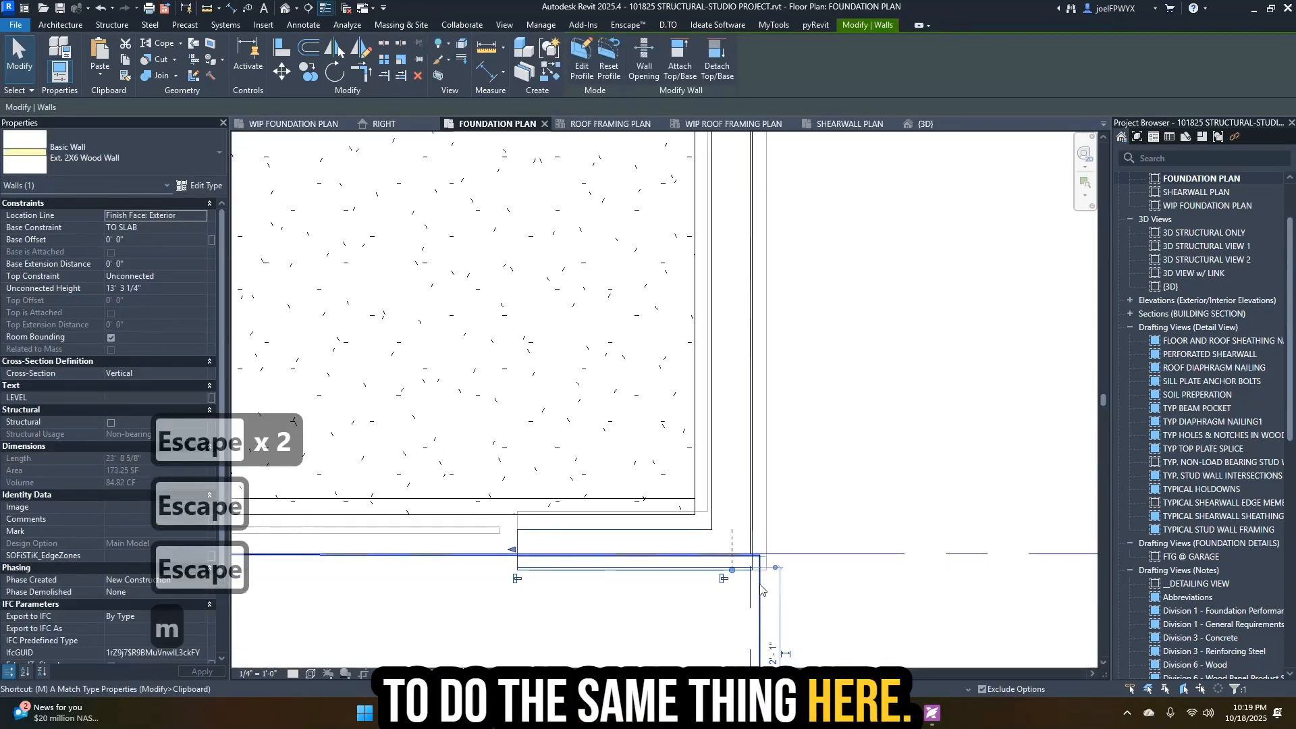
scroll(757, 572, "up", 2)
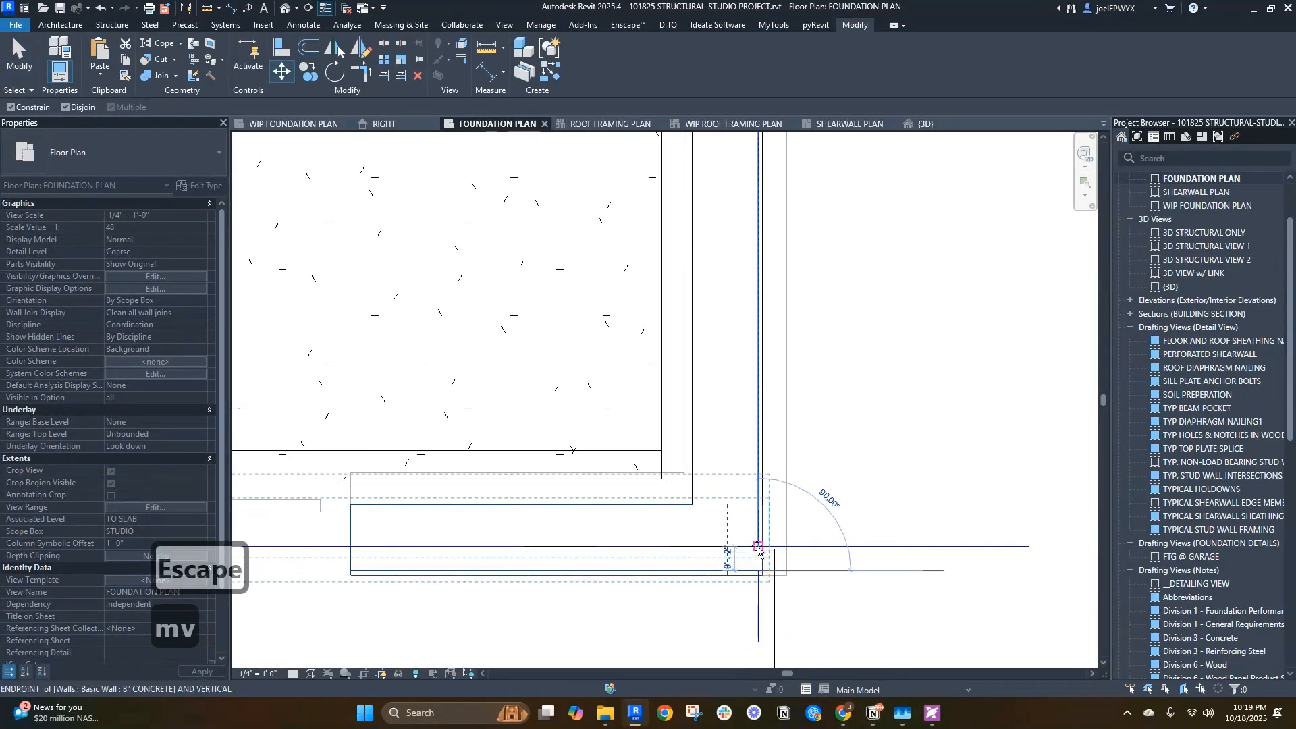
left_click(758, 546)
scroll(787, 546, "down", 2)
key("Escape")
scroll(564, 567, "up", 1)
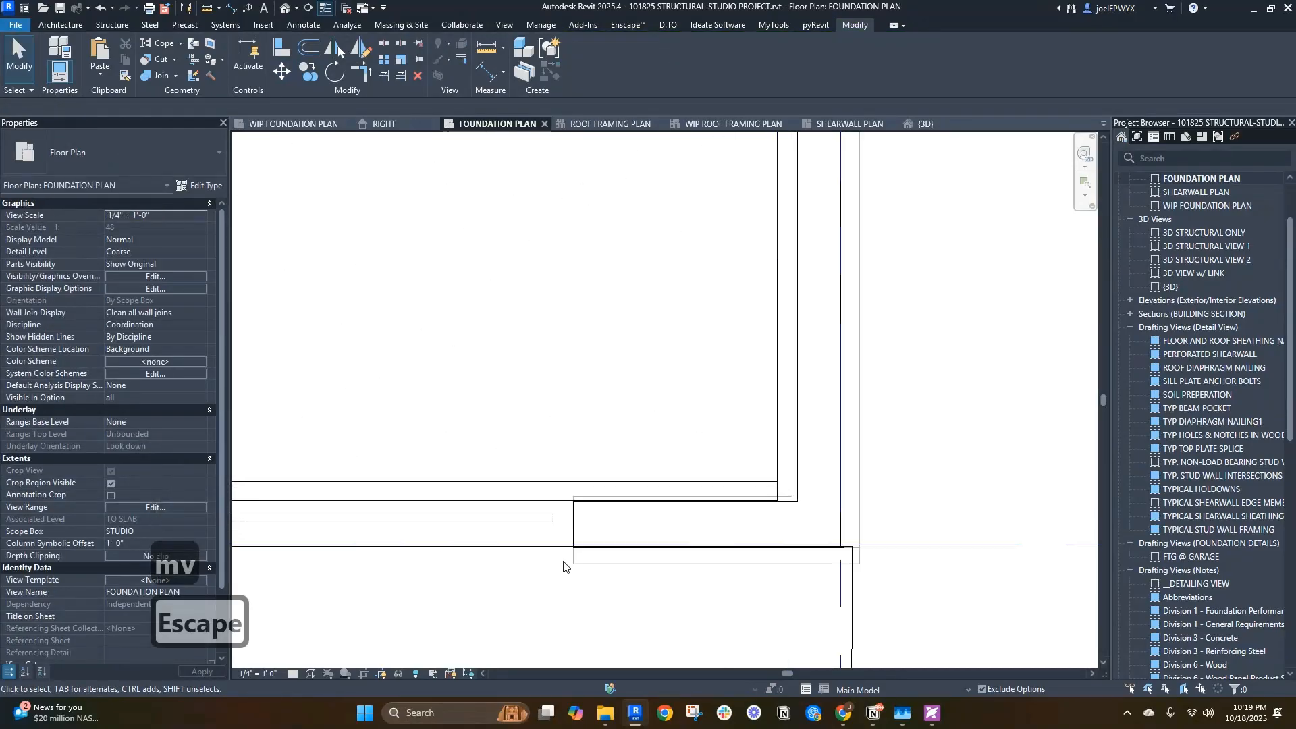
- Compare the grid 2 wall at the grid B corner with the linked architectural model's outline and the grid lines
scroll(533, 577, "down", 1)
mouse_move(501, 585)
middle_mouse_down()
mouse_move(462, 593)
mouse_move(746, 567)
middle_mouse_up()
key("Escape")
left_click(911, 548)
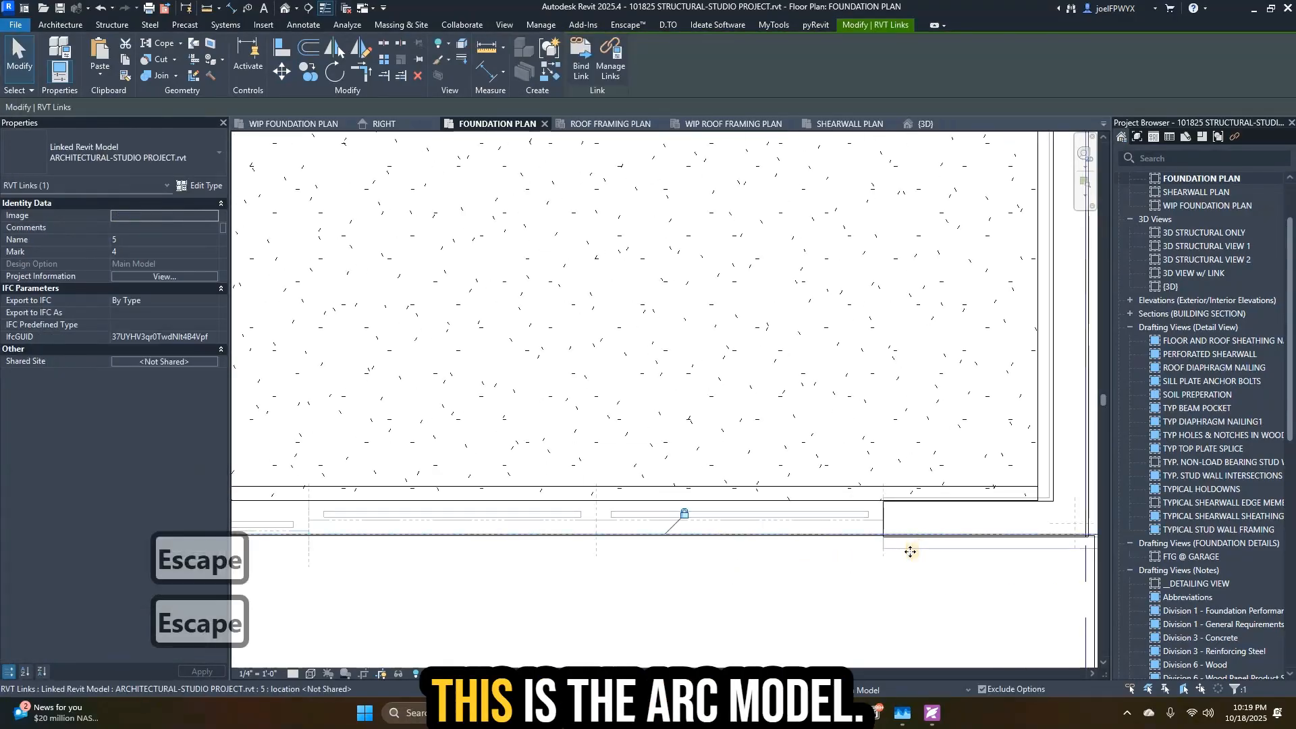
key("Escape")
key("Tab")
middle_click_drag(932, 549, 833, 567)
key("Escape")
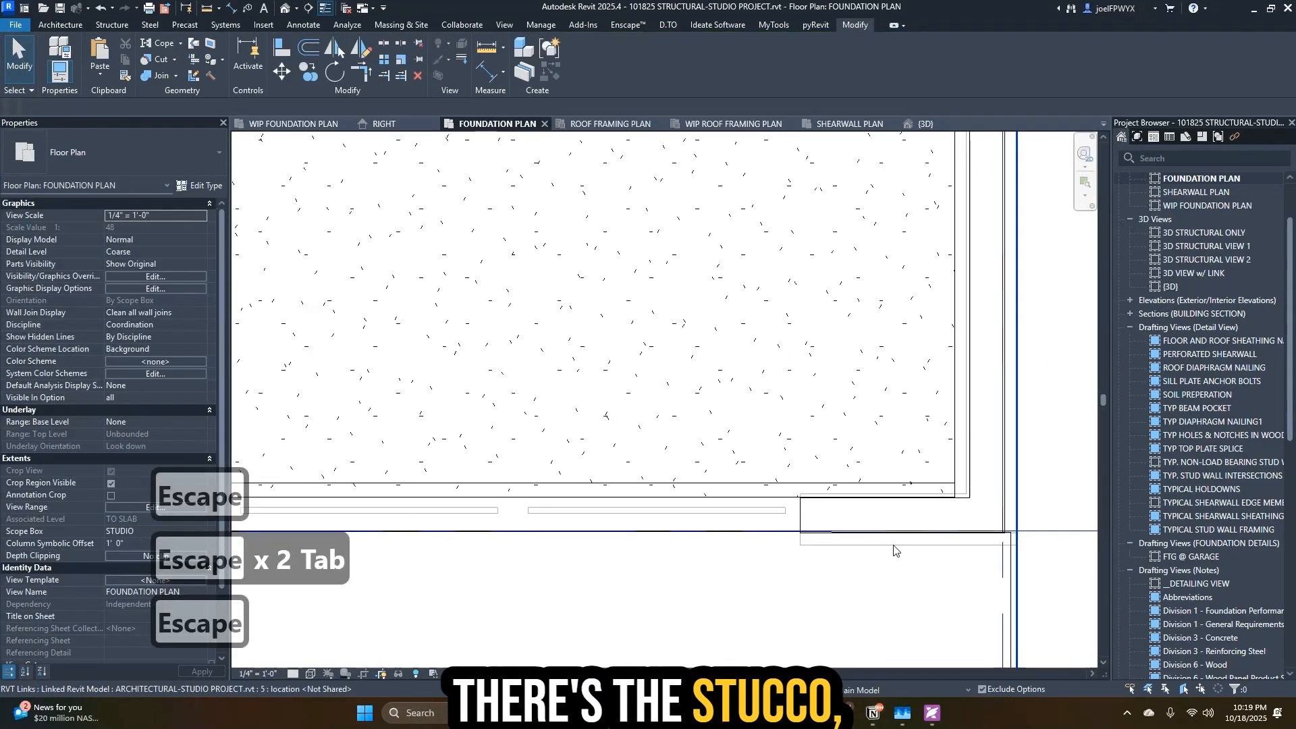
scroll(854, 573, "down", 1)
scroll(1012, 555, "up", 2)
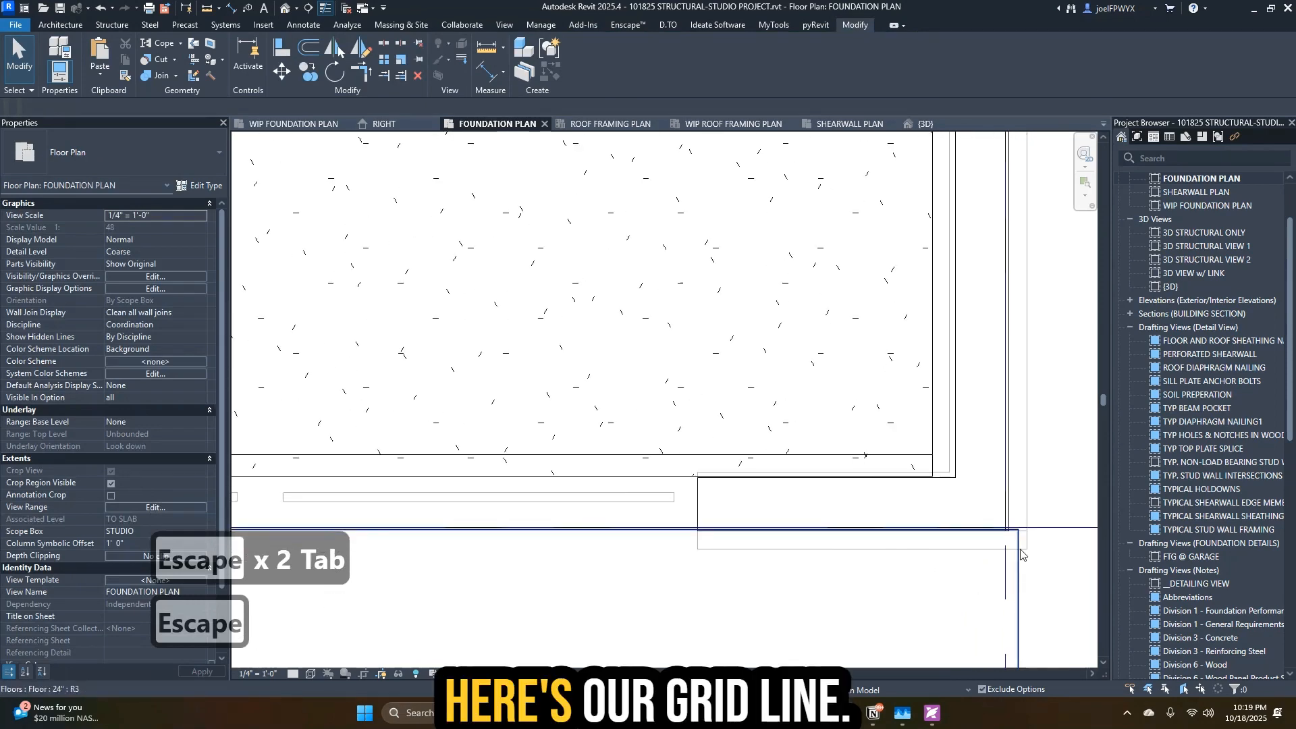
scroll(1045, 531, "up", 5)
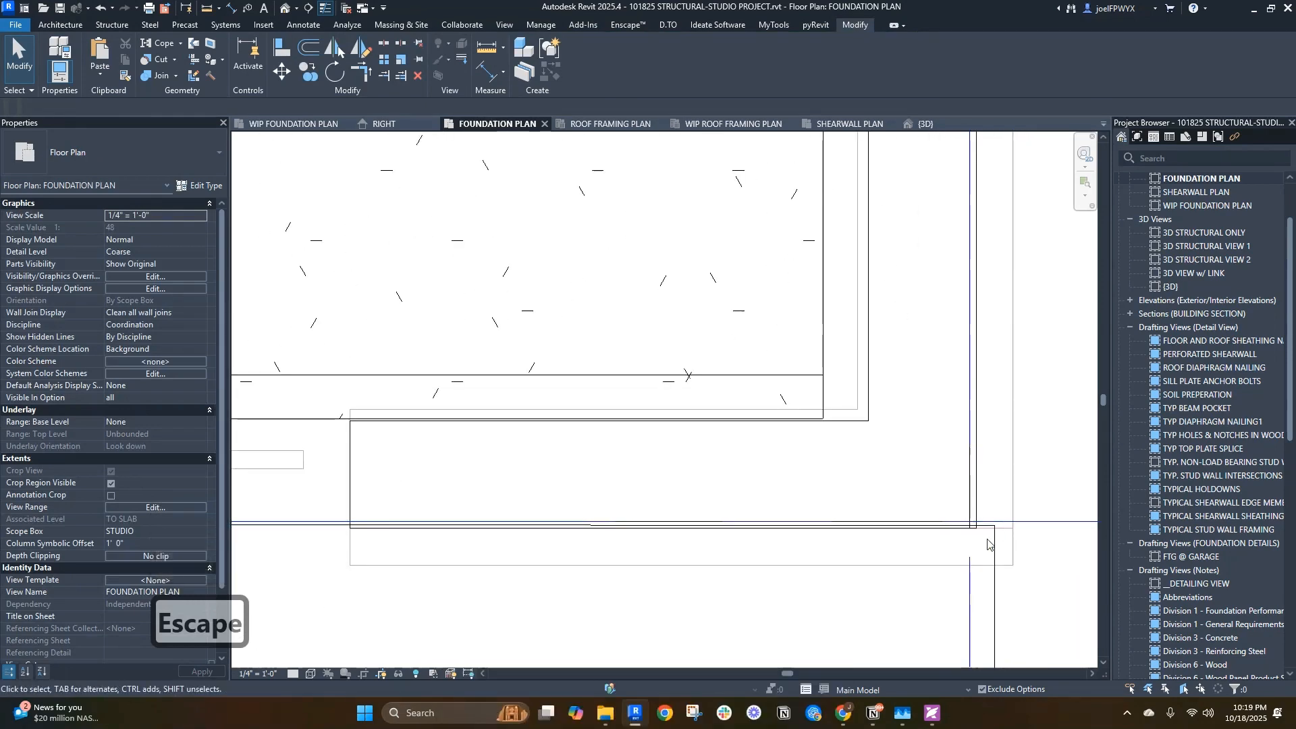
scroll(557, 541, "down", 1)
scroll(557, 545, "down", 1)
- Inspect the alignment of the grid 2 wood wall on both sides of the opening
key("Escape")
left_click(448, 509)
key("Escape")
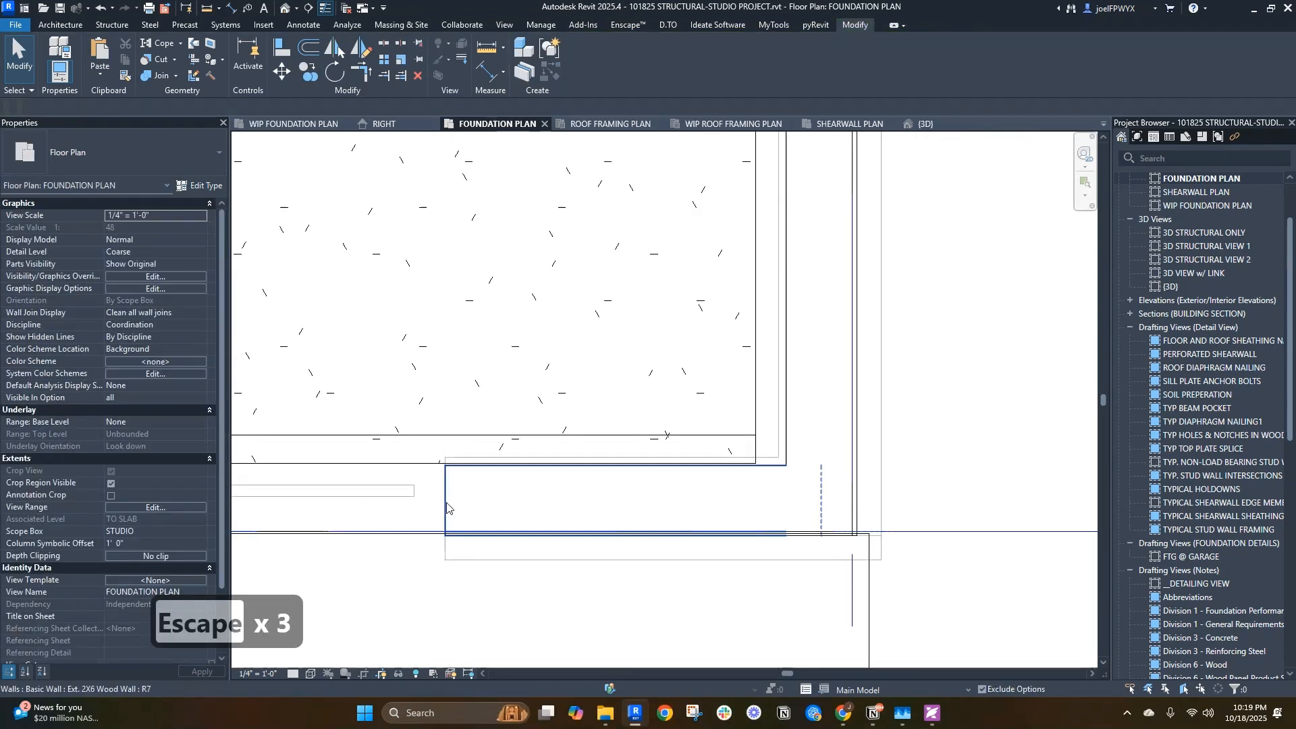
left_click(445, 504)
scroll(723, 558, "up", 2)
scroll(803, 615, "down", 3)
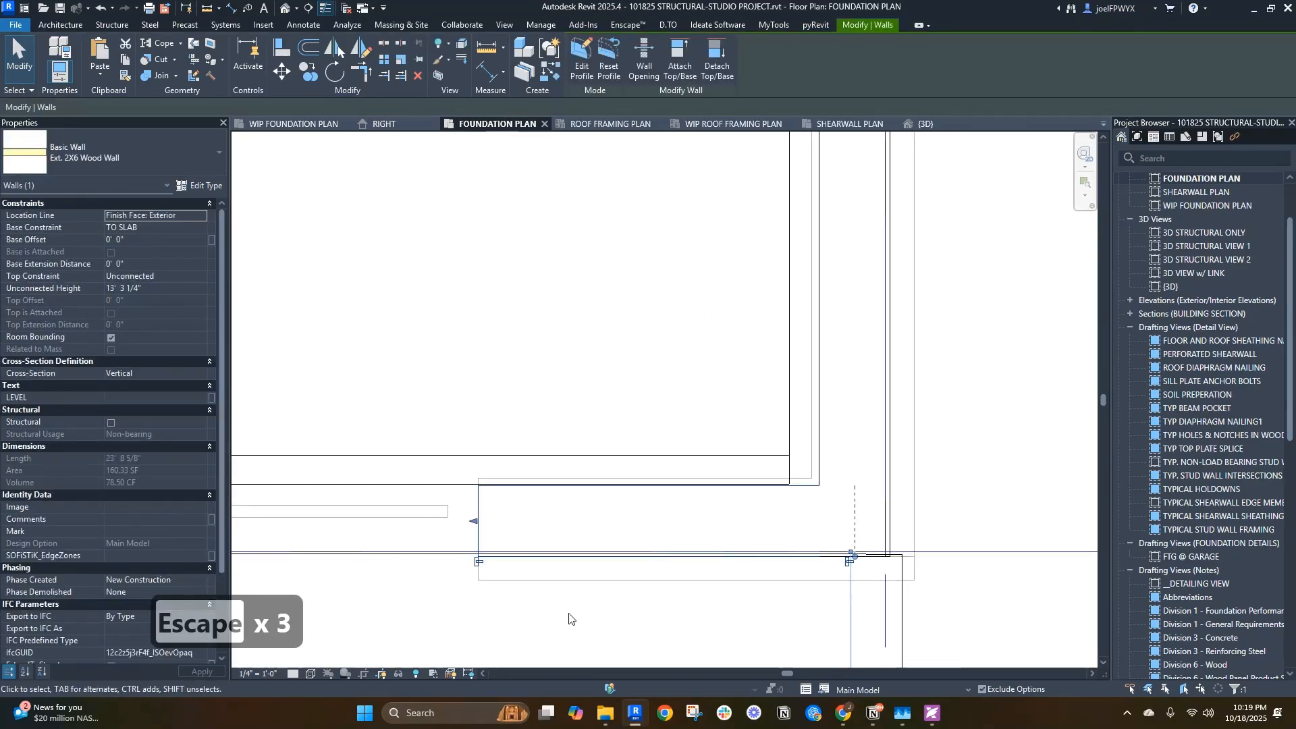
middle_click_drag(508, 609, 699, 601)
middle_click_drag(436, 643, 685, 596)
middle_click_drag(263, 549, 895, 550)
scroll(894, 550, "down", 1)
scroll(834, 506, "up", 3)
key("Escape")
key("Escape")
left_click(895, 527)
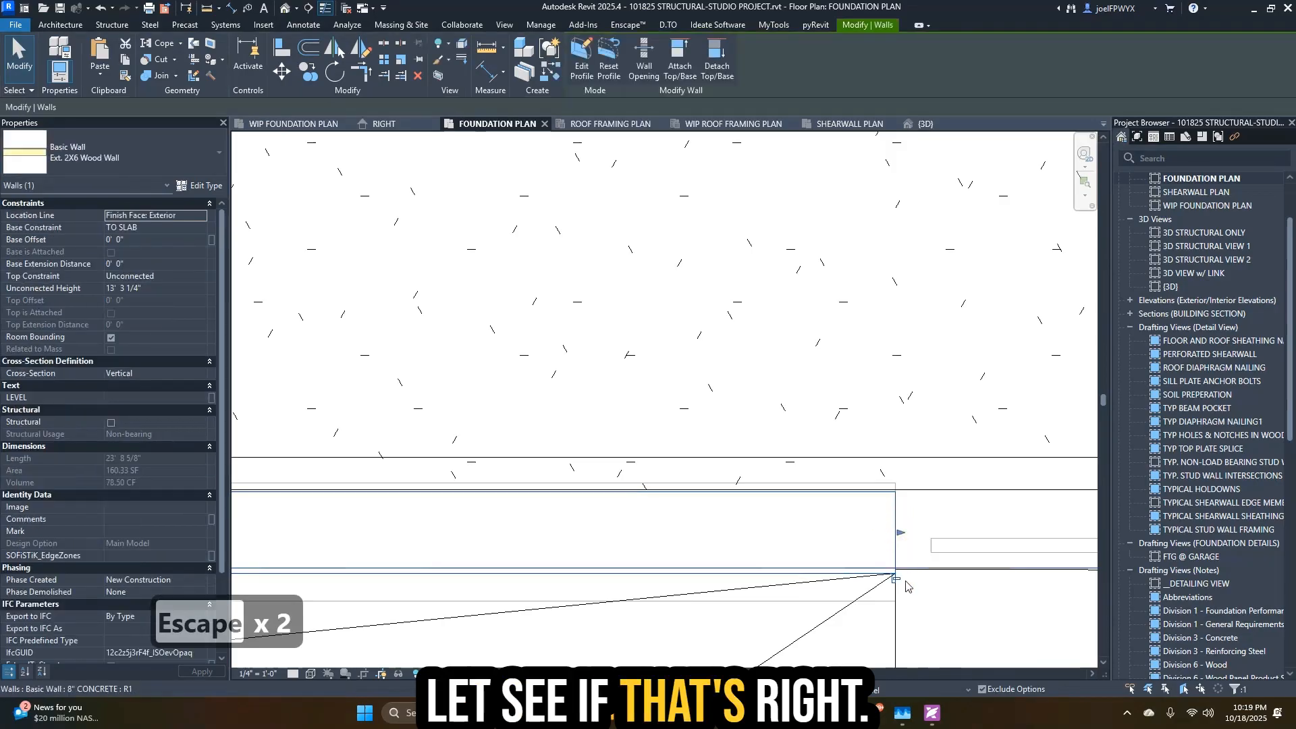
- Check the alignment of the grid A wood wall at the corner beside the toilet
scroll(783, 516, "down", 3)
middle_click_drag(617, 571, 885, 570)
scroll(675, 539, "up", 2)
key("Escape")
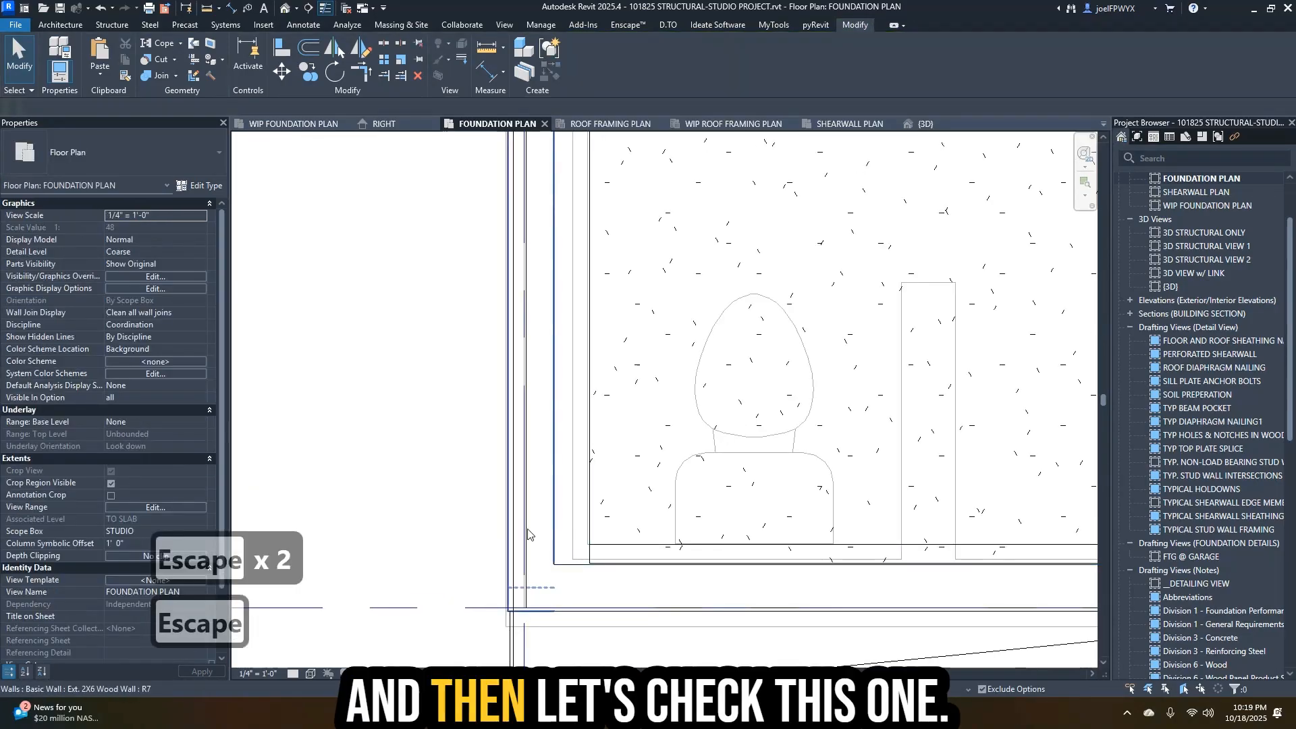
key("Escape")
left_click(552, 527)
scroll(553, 527, "up", 2)
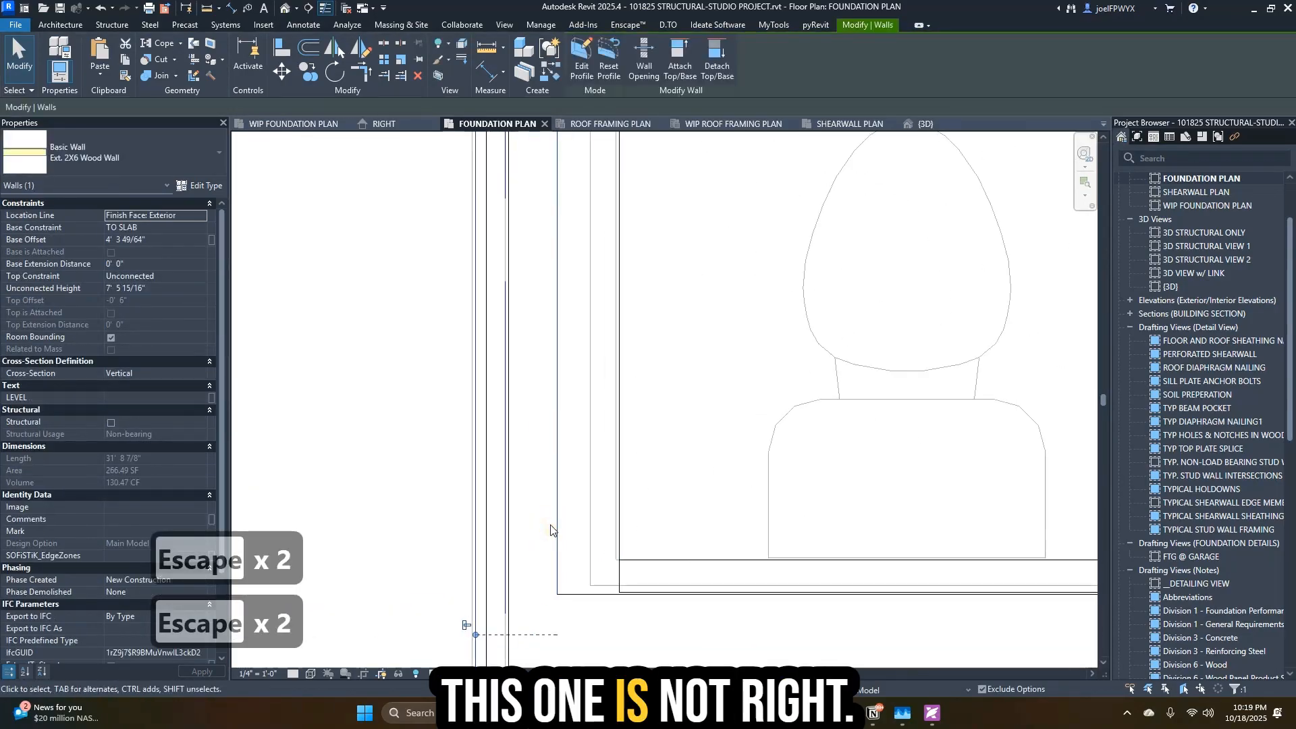
key("m")
key("v")
scroll(490, 496, "up", 2)
left_click(584, 561)
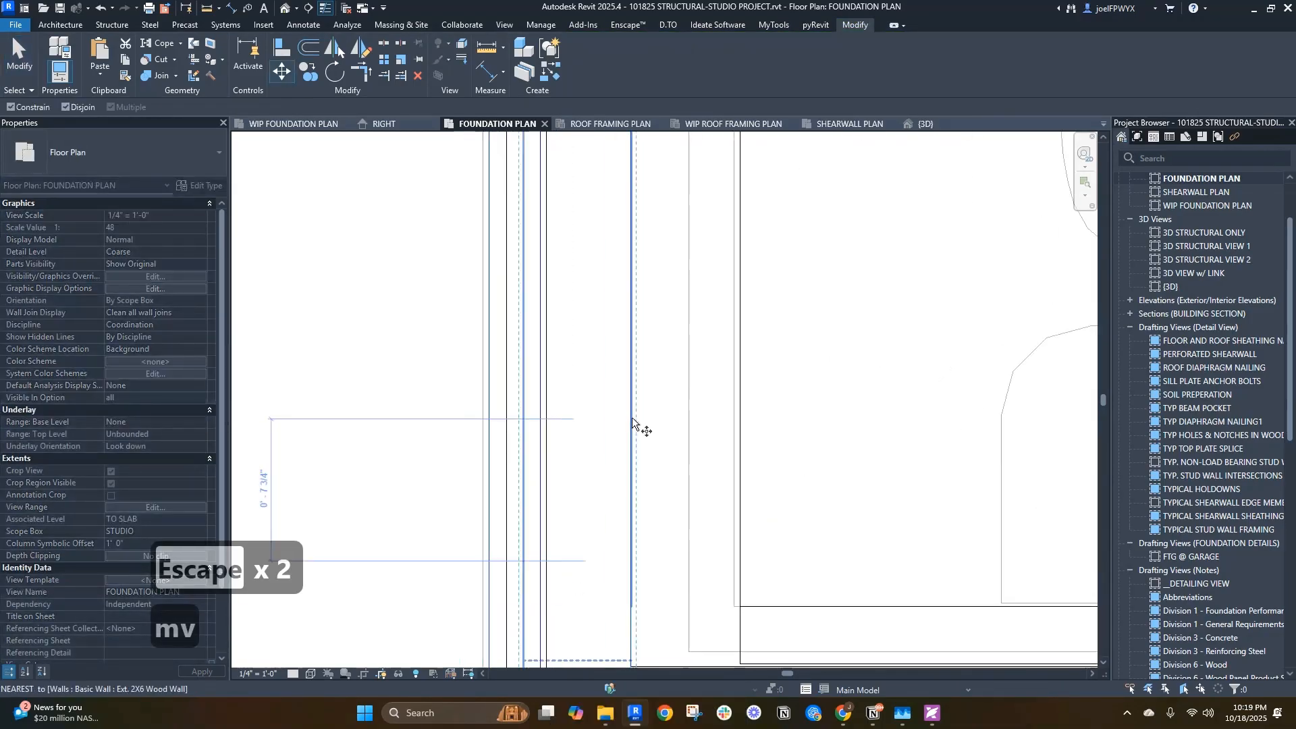
scroll(631, 432, "down", 1)
key("Escape")
key("Escape")
key("Escape")
- Try nudging the grid A wood wall beside the door toward the building interior
left_click(635, 529)
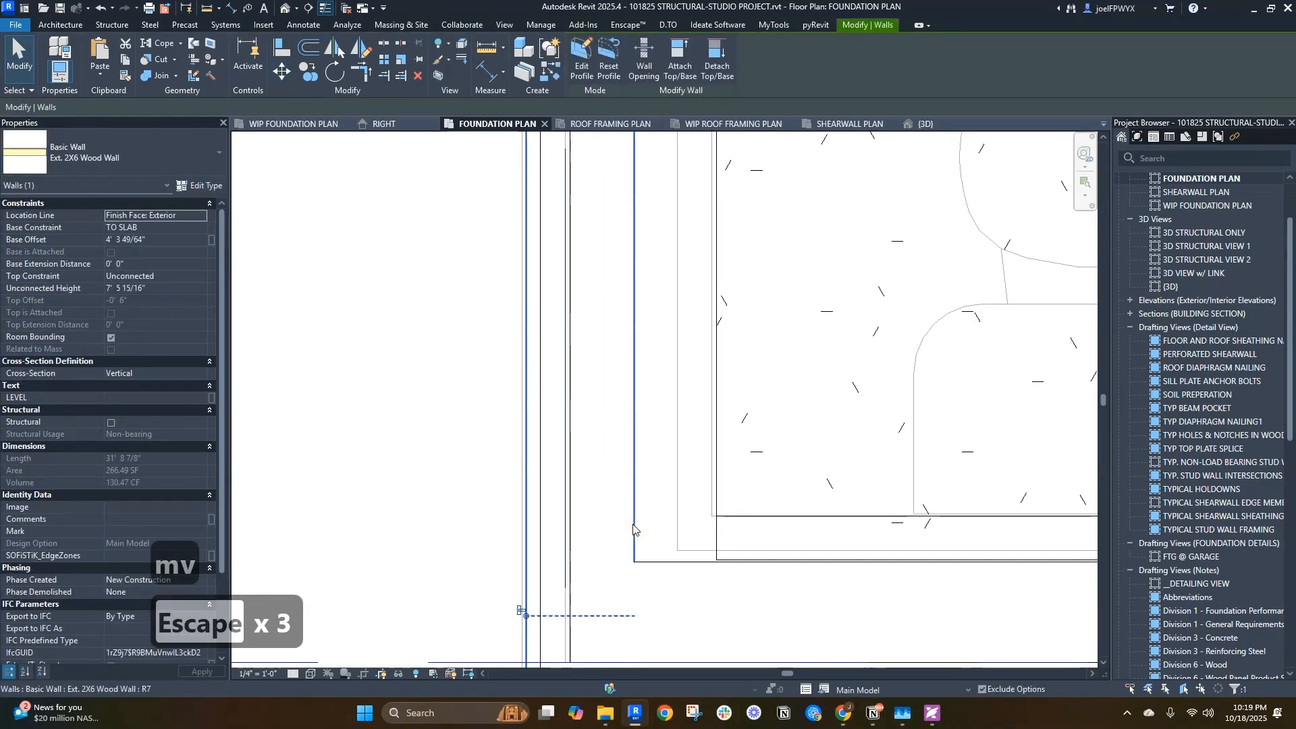
scroll(636, 532, "down", 3)
middle_click_drag(682, 586, 682, 619)
scroll(708, 229, "down", 1)
middle_click_drag(708, 230, 739, 565)
scroll(845, 336, "down", 1)
scroll(756, 472, "up", 3)
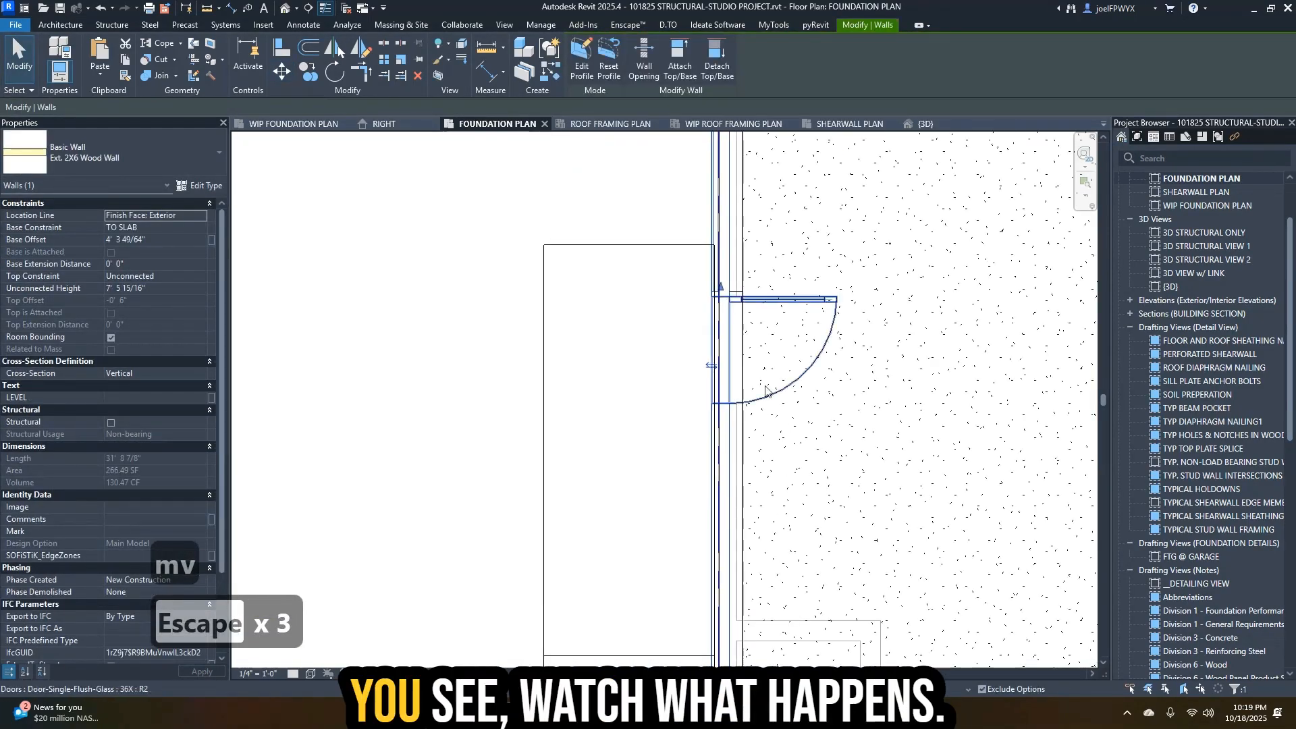
key("Escape")
left_click(703, 462)
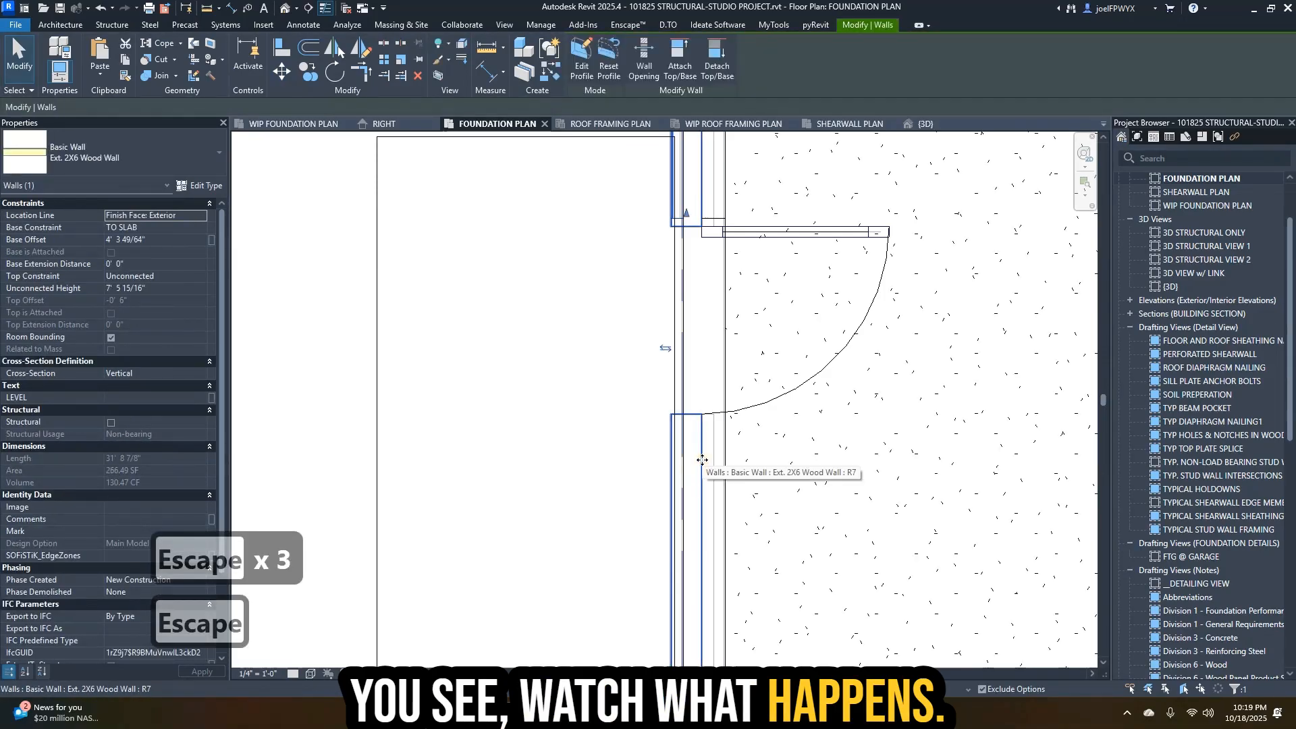
key("Right")
key("Right")
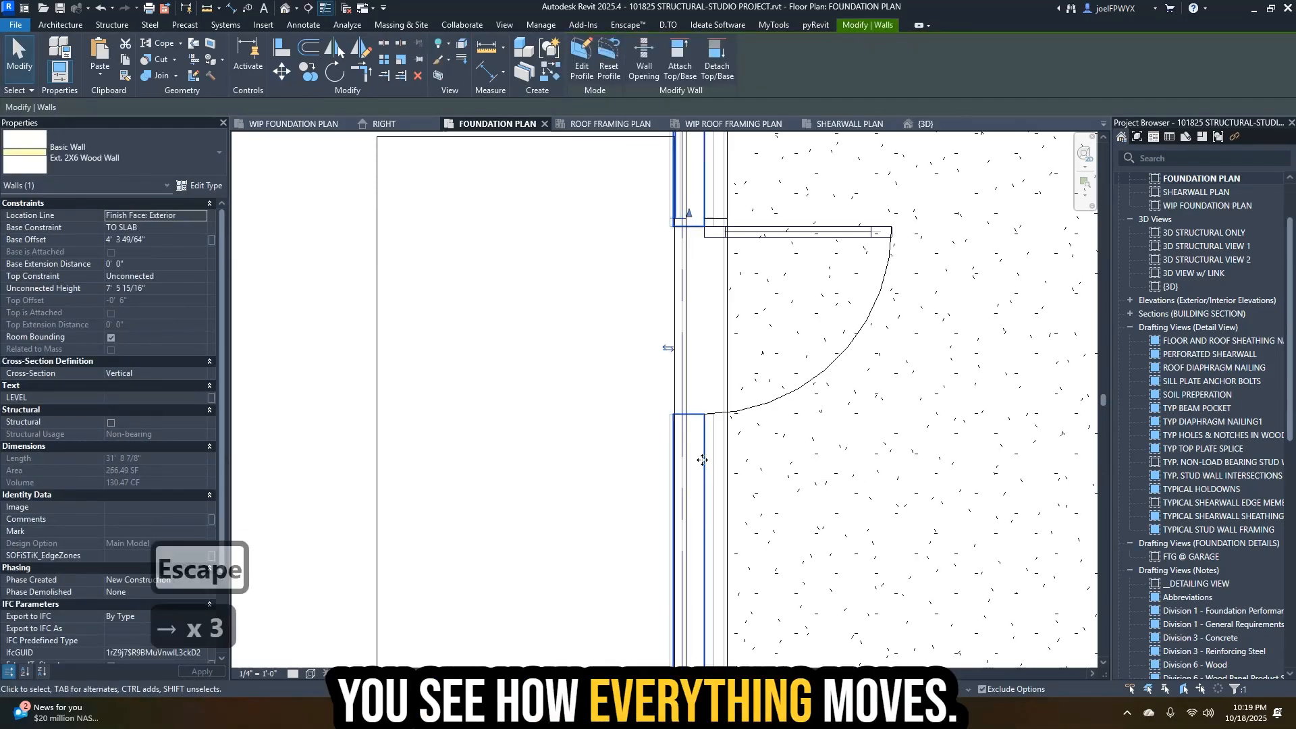
- Undo the nudges of the grid A wood wall beside the door
key("ctrl+z")
key("ctrl+z")
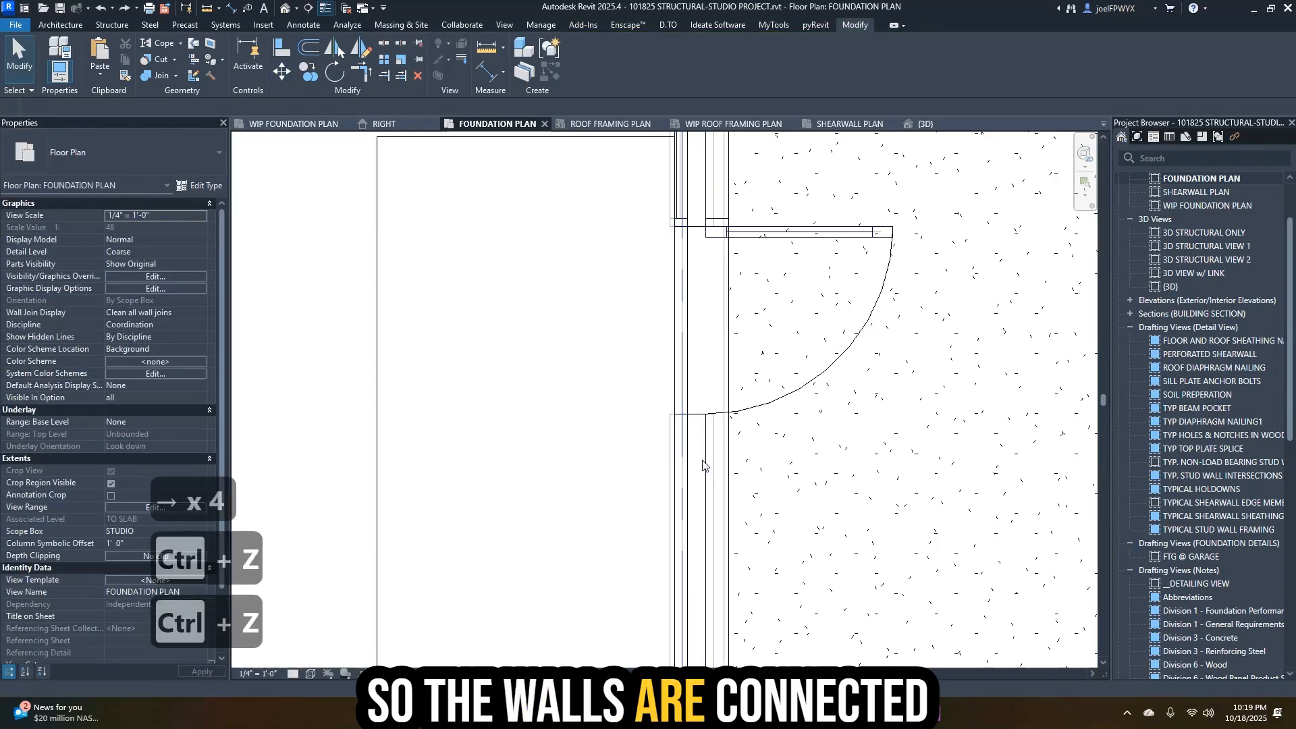
key("ctrl+z")
key("ctrl+z")
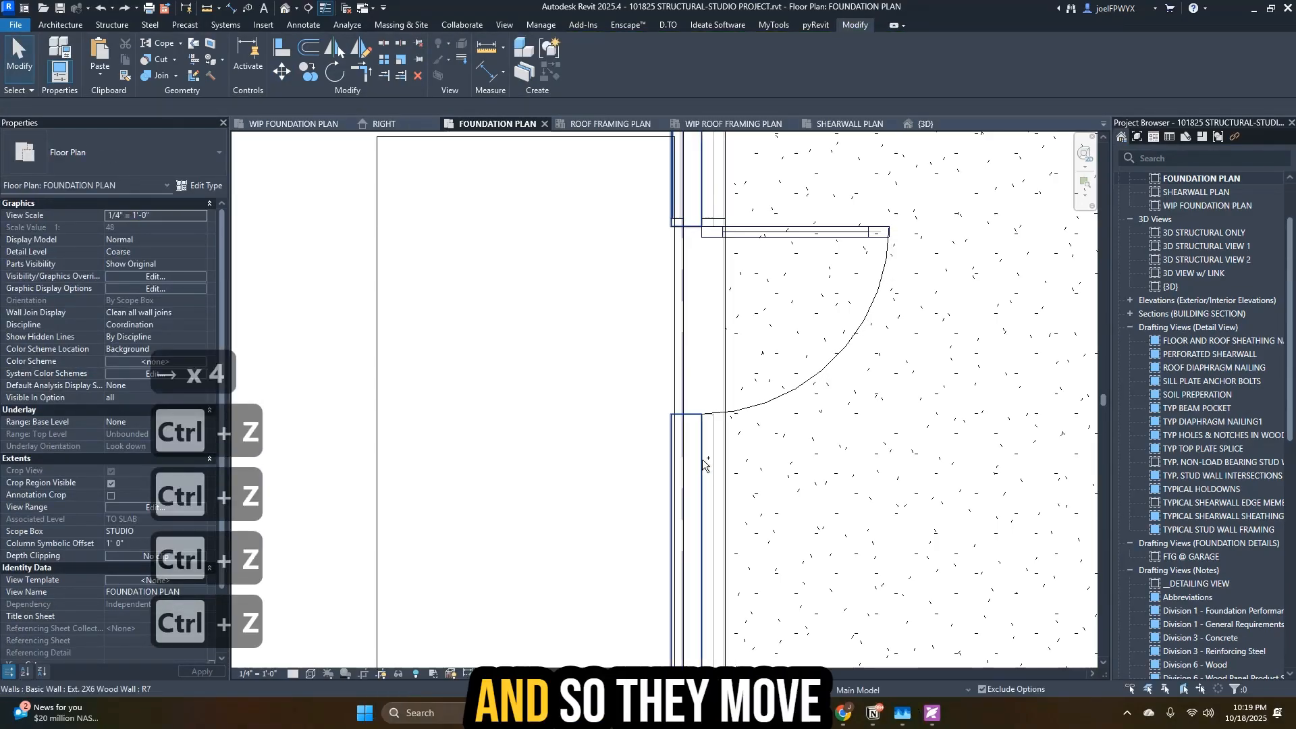
key("ctrl+z")
- Move the grid 2 wood wall so its outer face lies on the grid 2 line
scroll(737, 473, "down", 5)
middle_click_drag(584, 523, 803, 534)
scroll(931, 521, "up", 3)
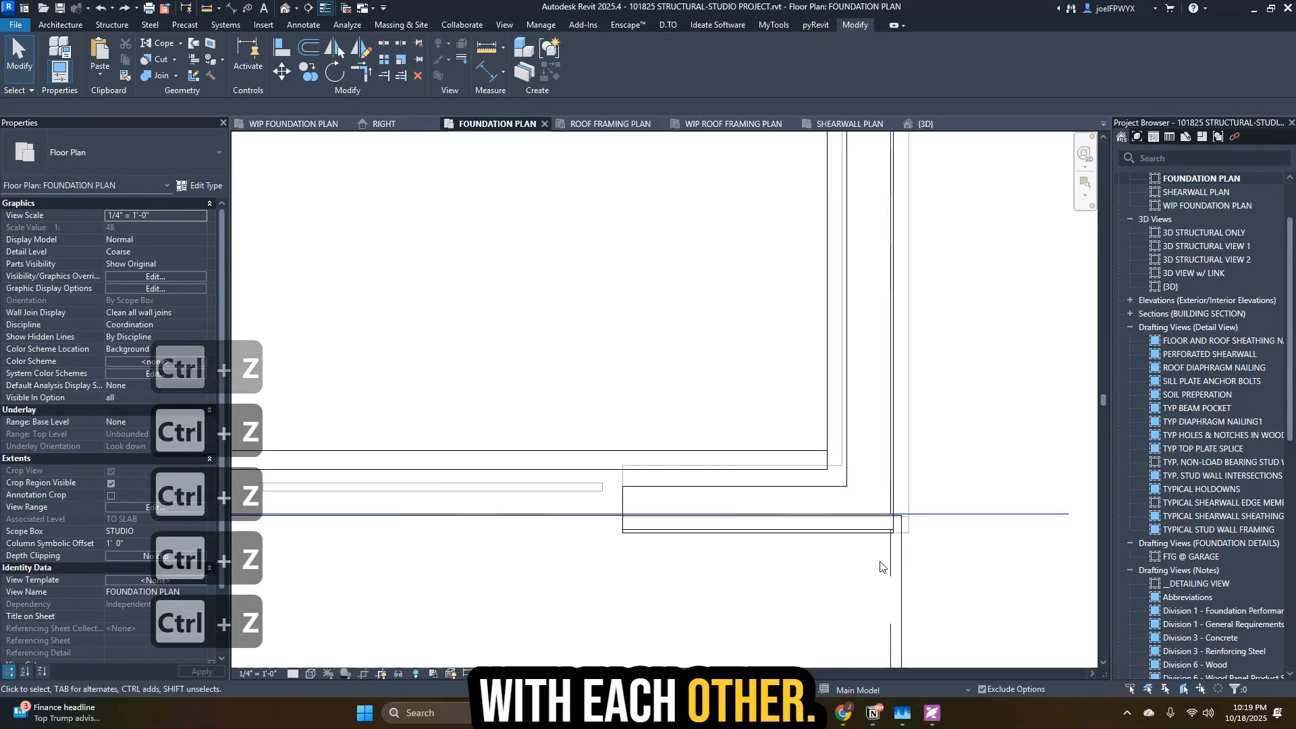
scroll(867, 550, "up", 1)
key("Escape")
key("Escape")
left_click(909, 463)
key("m")
key("v")
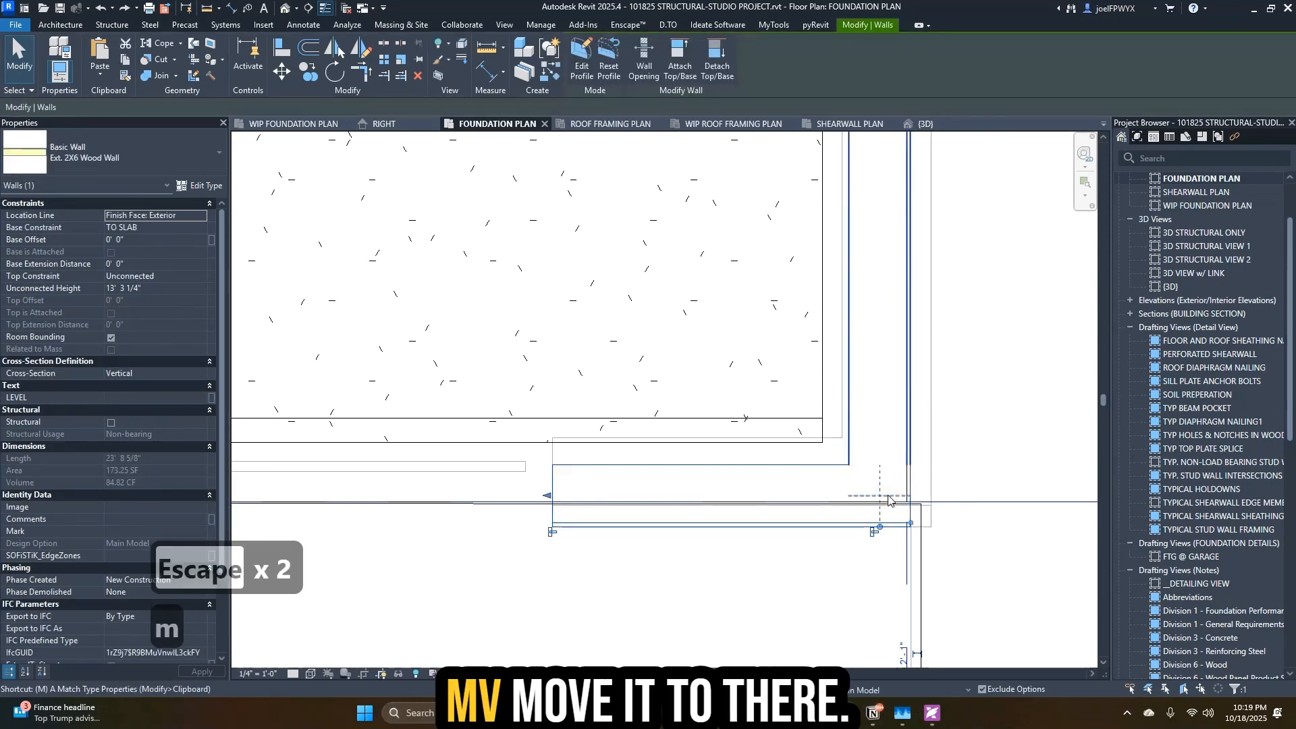
scroll(888, 513, "up", 2)
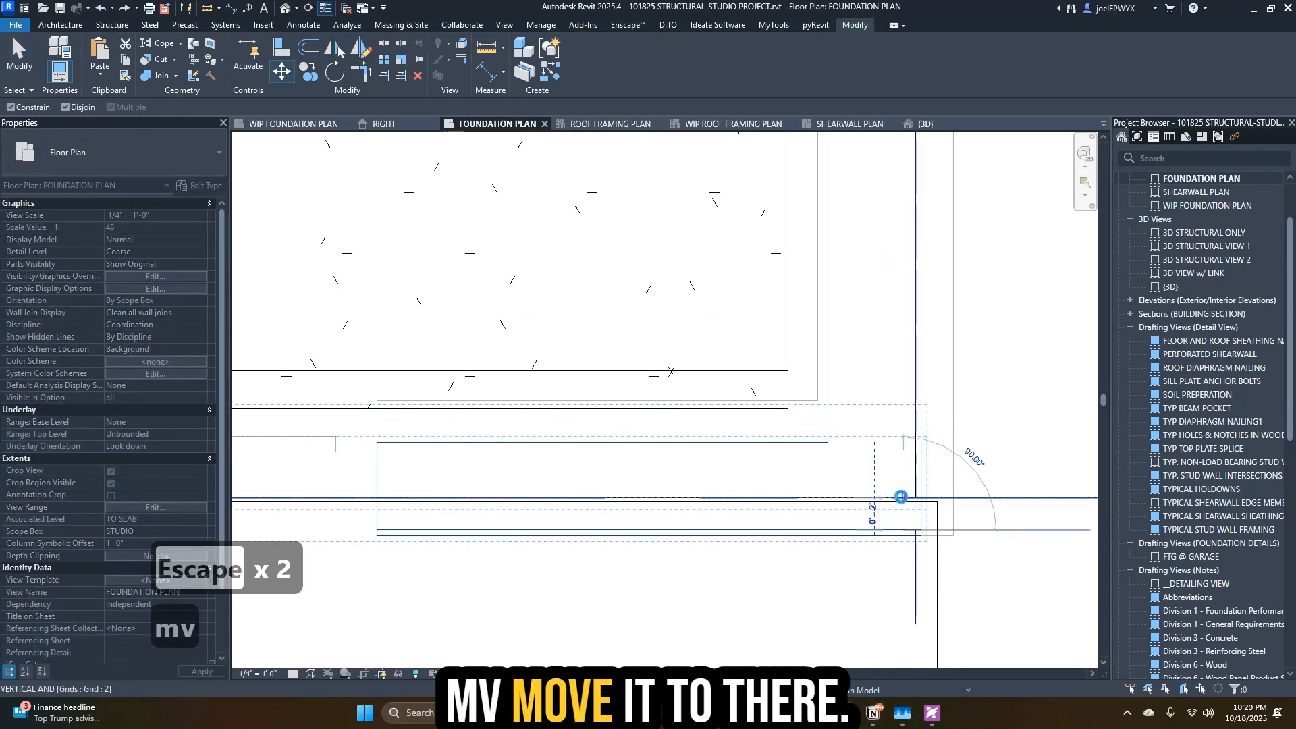
left_click(901, 497)
scroll(897, 508, "down", 5)
middle_click_drag(403, 566, 1094, 599)
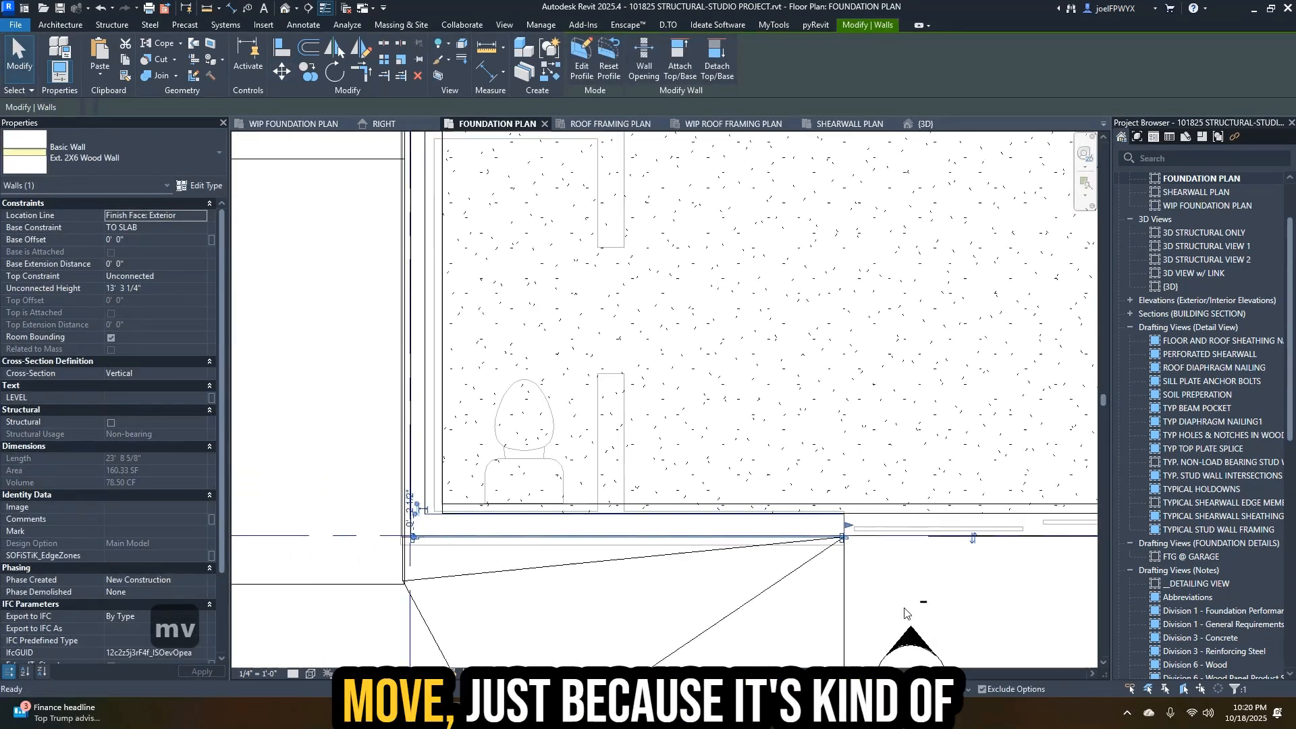
key("Escape")
key("Escape")
left_click(425, 473)
middle_click_drag(425, 473, 659, 537)
scroll(660, 538, "down", 3)
scroll(647, 286, "up", 3)
scroll(719, 459, "down", 3)
scroll(709, 305, "up", 3)
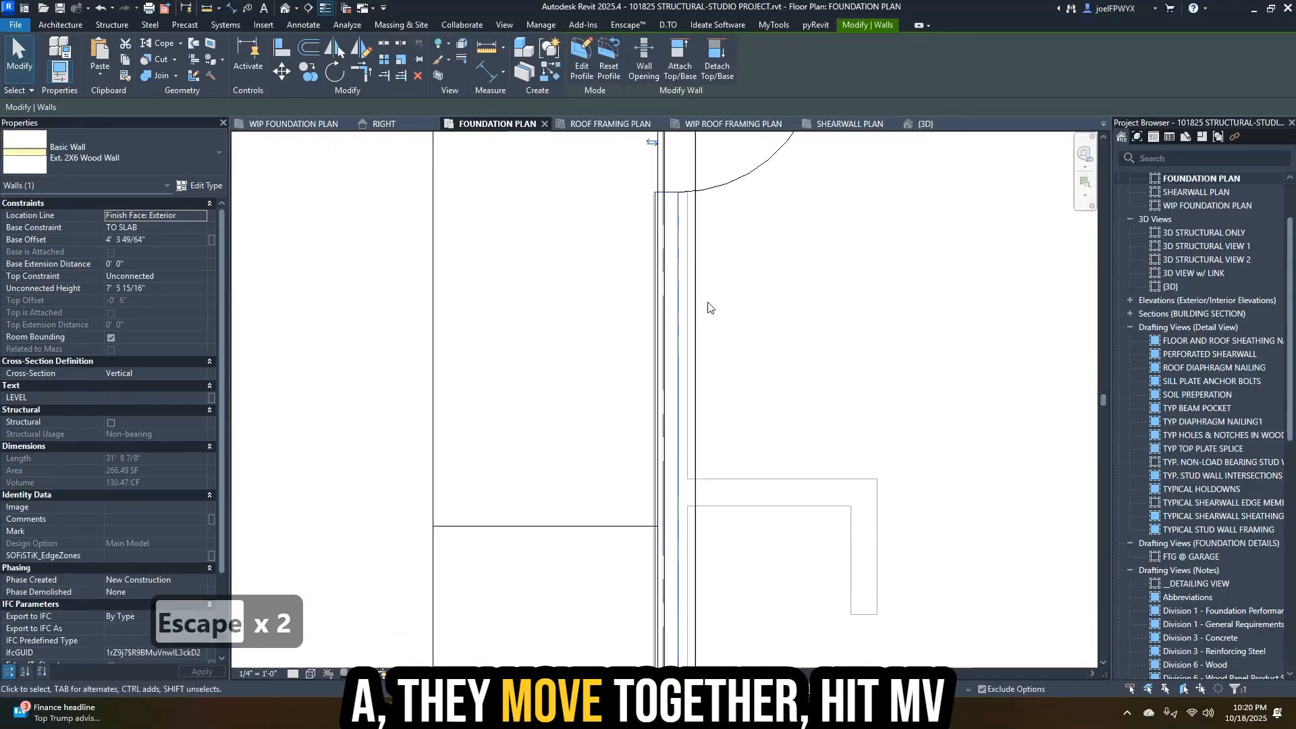
scroll(707, 303, "up", 1)
middle_click_drag(702, 210, 742, 422)
scroll(743, 424, "up", 2)
key("m")
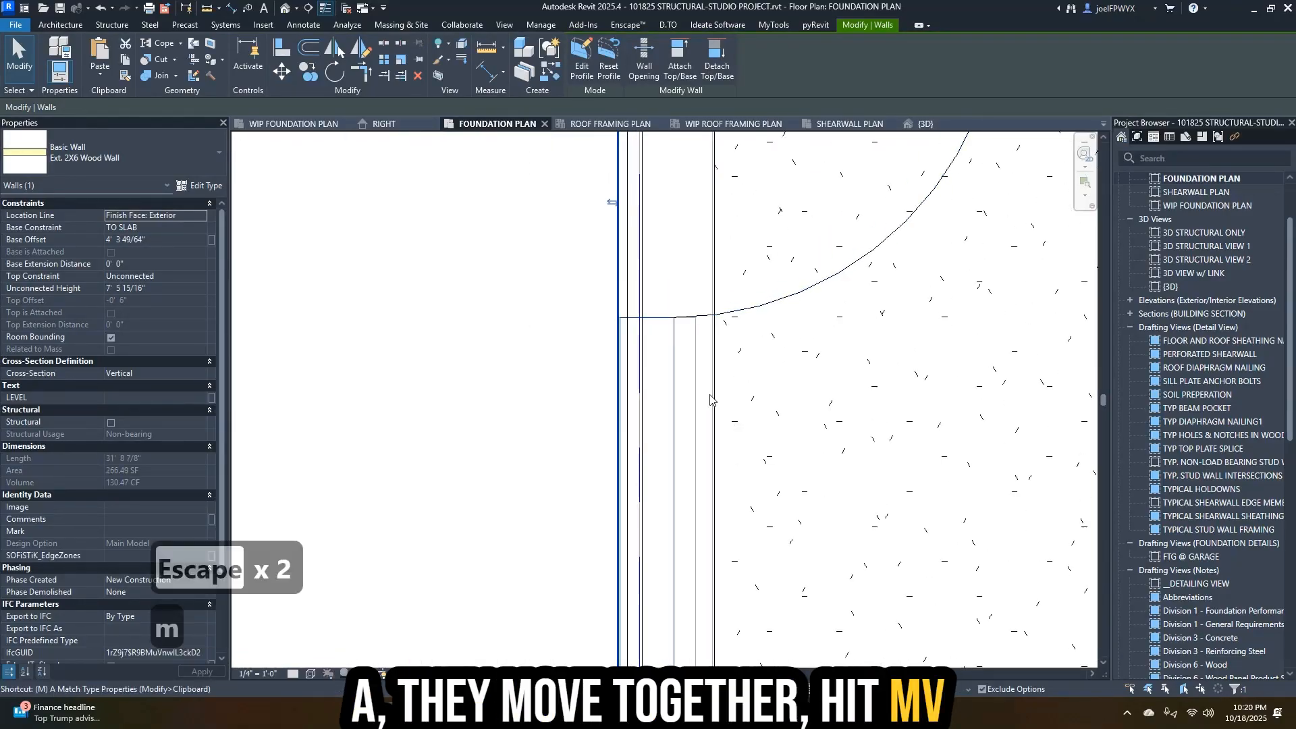
key("v")
scroll(631, 326, "up", 1)
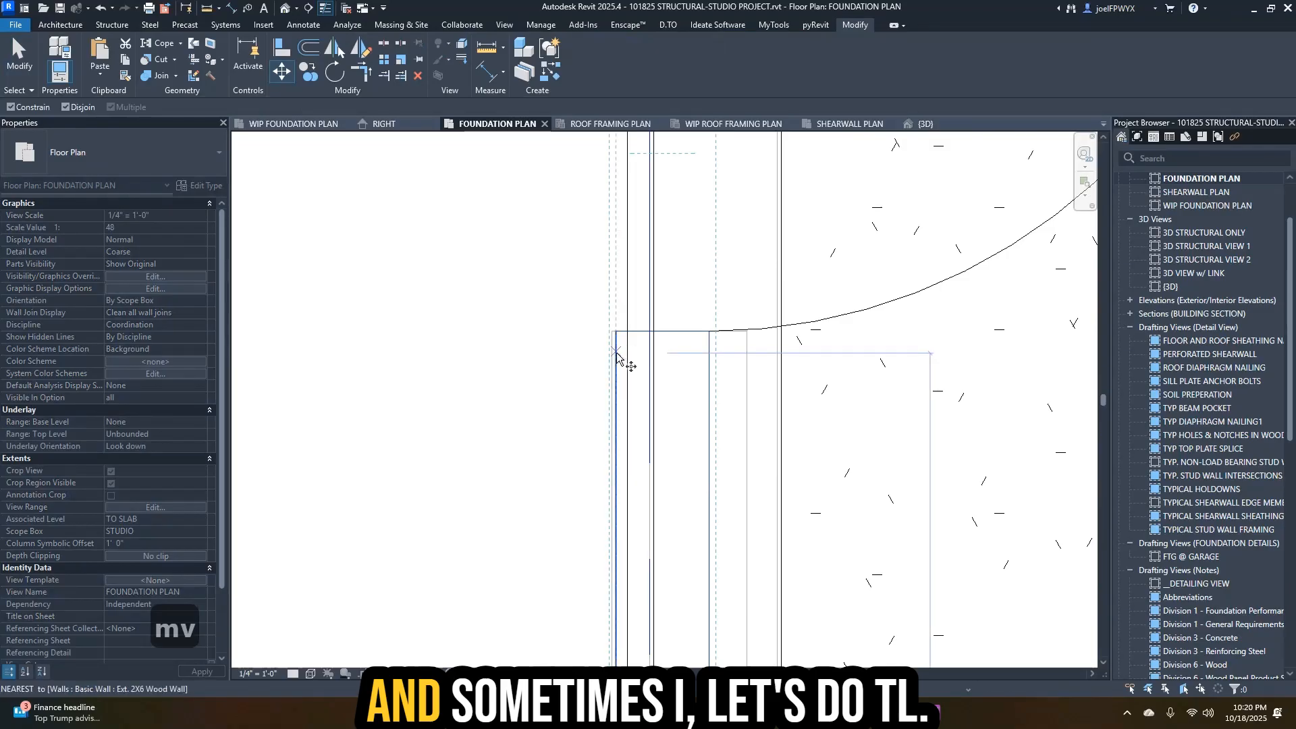
key("Escape")
key("Escape")
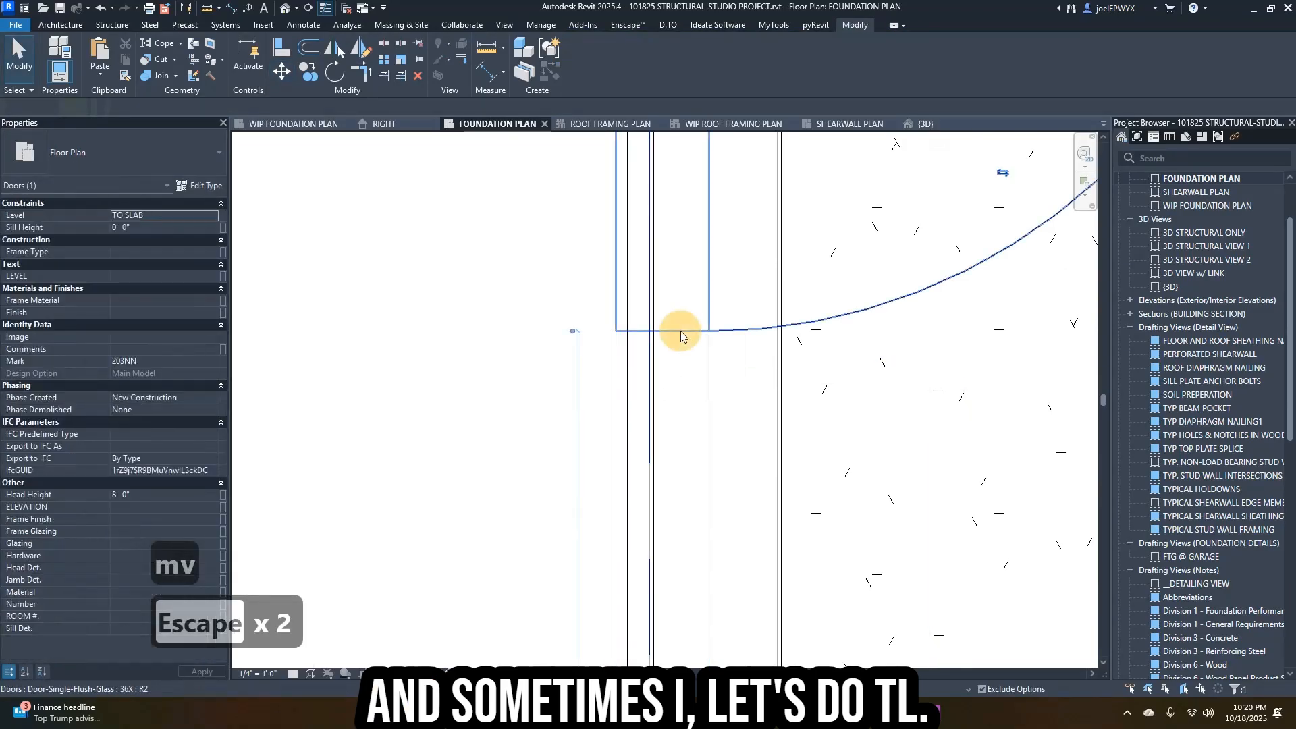
- Turn off Thin Lines and try nudging the grid A wood wall outward below the door
key("Escape")
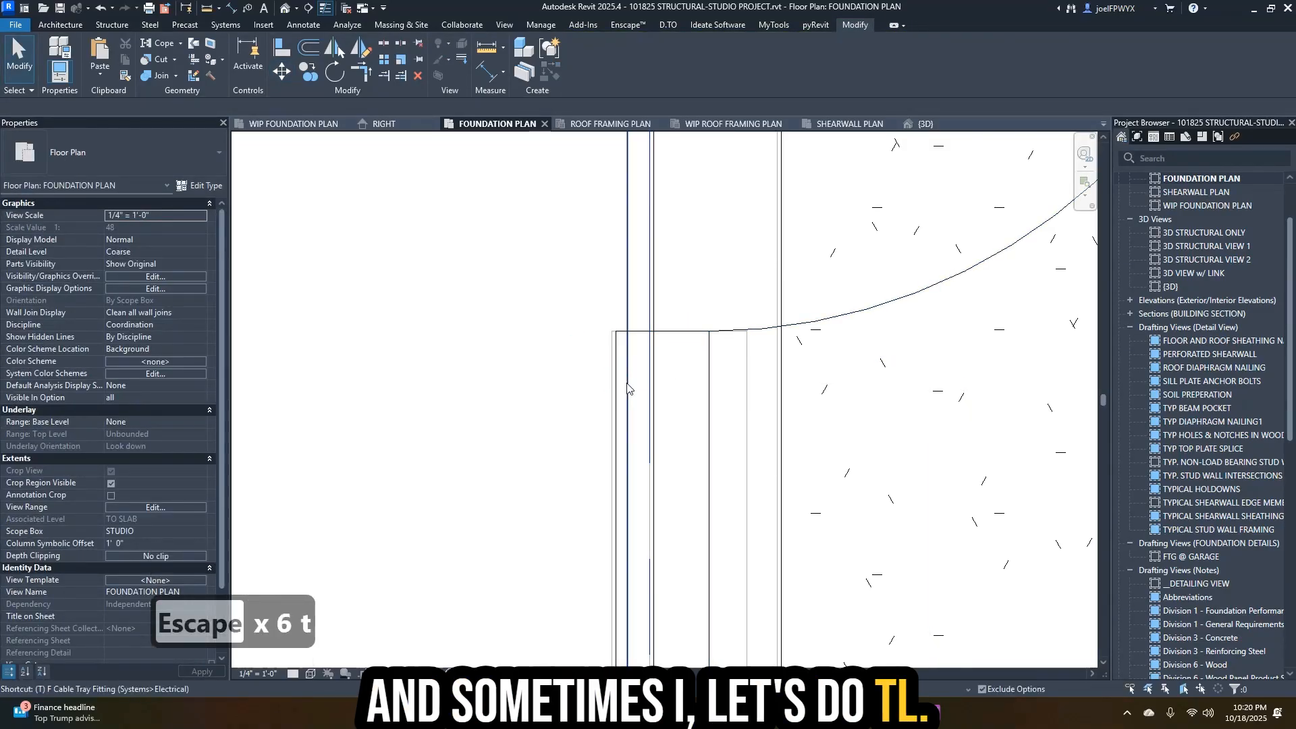
key("l")
key("Escape")
left_click(616, 357)
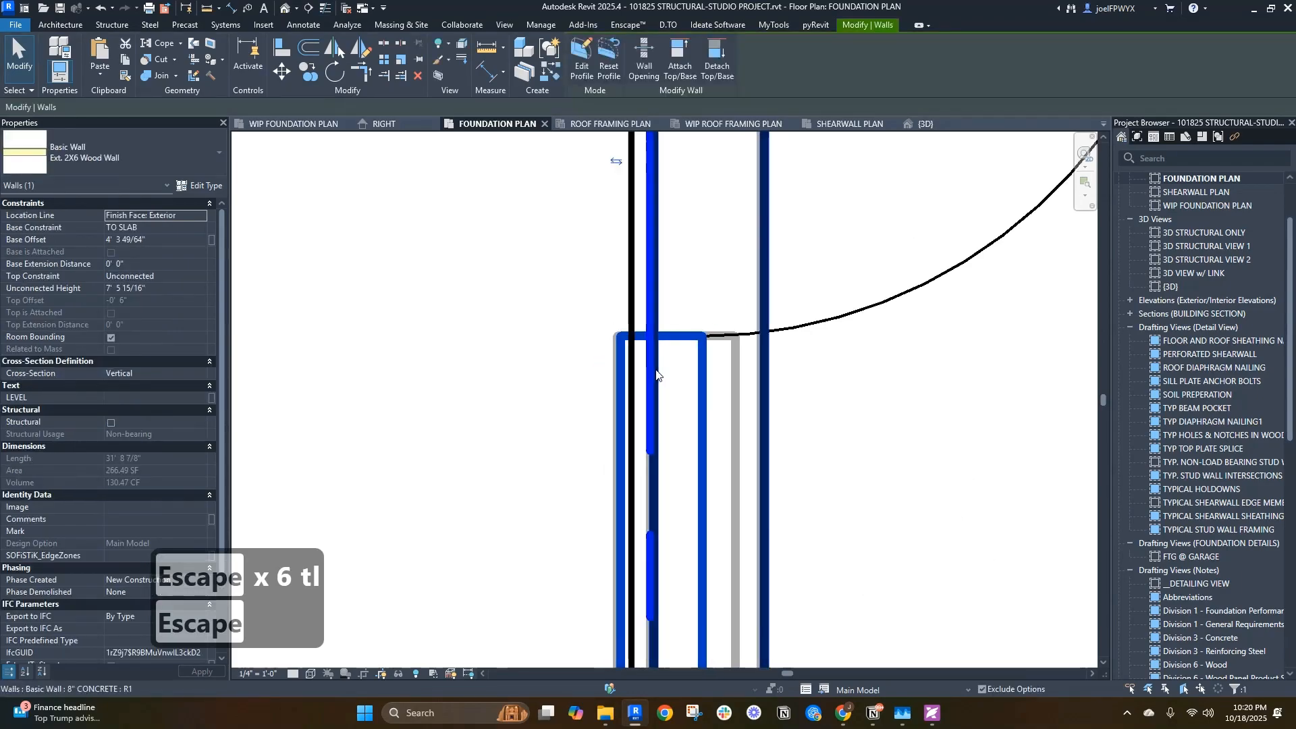
scroll(658, 378, "down", 2)
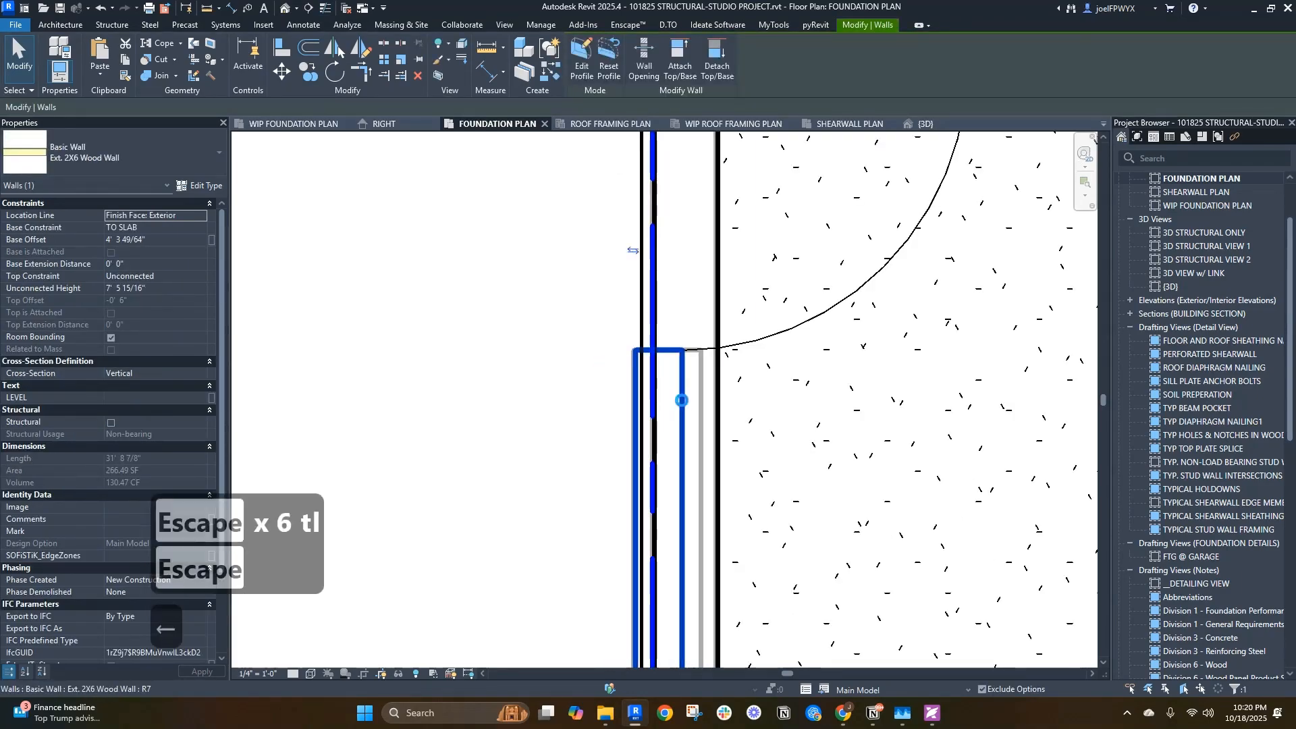
key("Left")
key("Left")
key("Left")
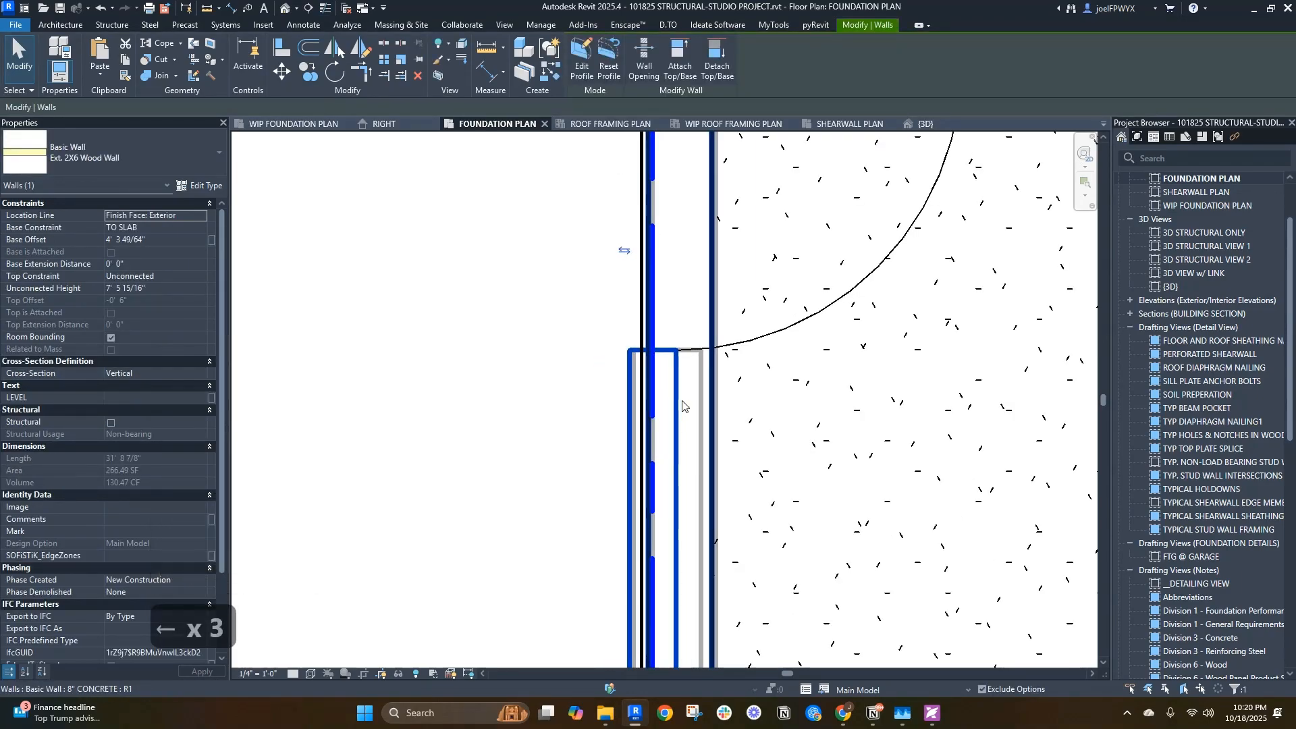
scroll(761, 513, "down", 3)
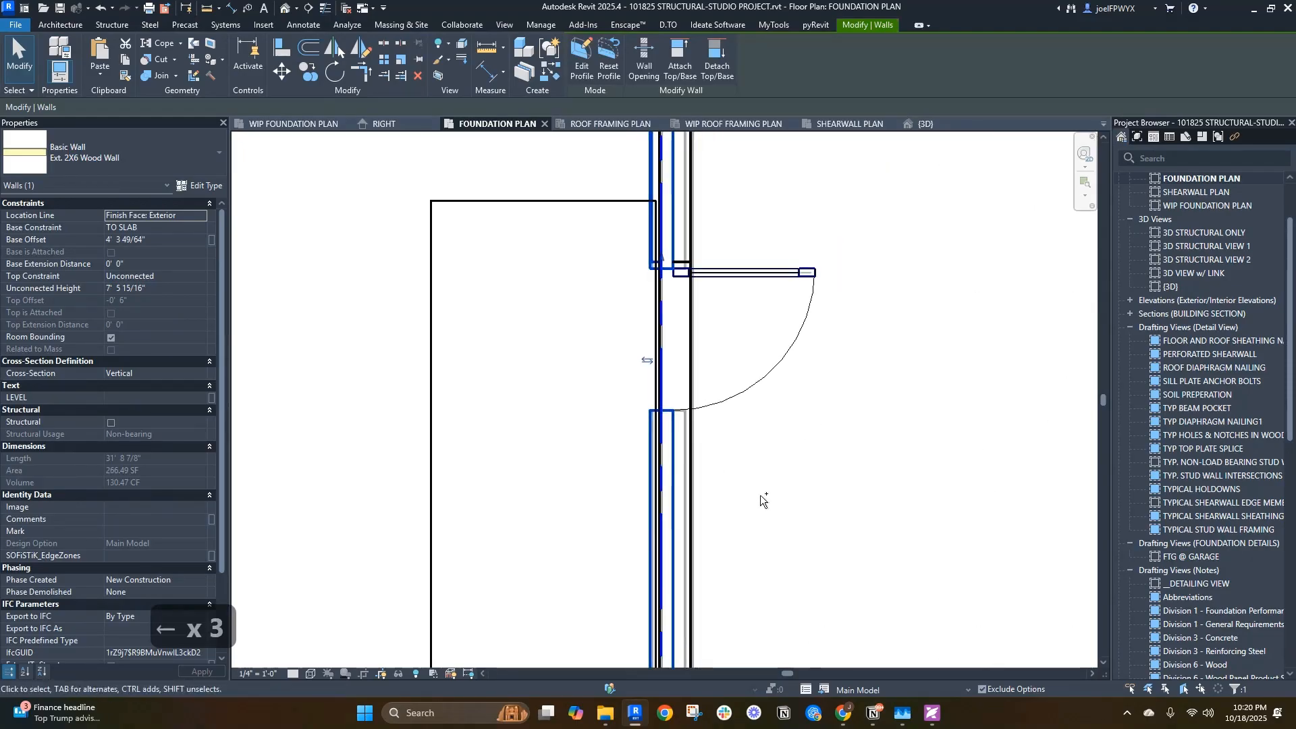
- Undo the outward nudges of the grid A wood wall and set the view's detail level to Fine
key("ctrl+z")
scroll(741, 401, "down", 3)
key("ctrl+z")
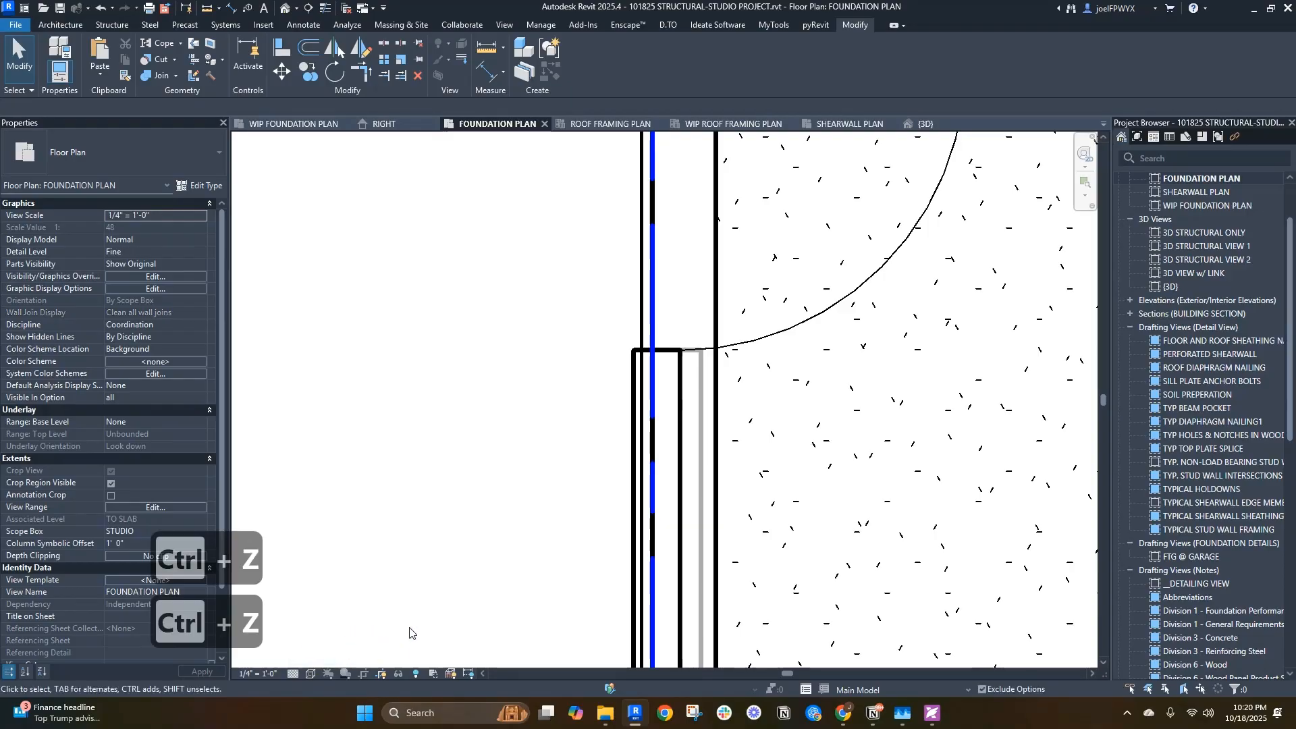
- Move the grid A wood wall so its outer face lies on the grid A line
scroll(648, 423, "up", 2)
left_click(634, 407)
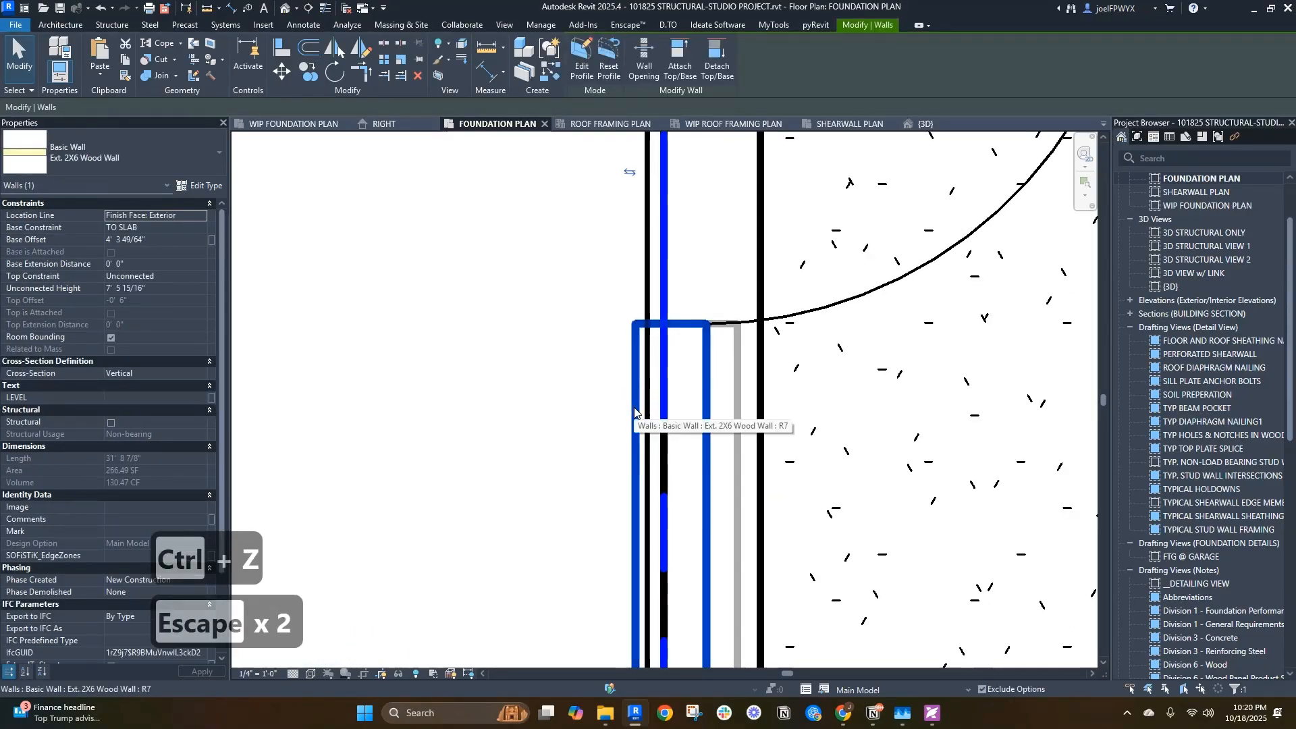
key("m")
left_click(647, 412)
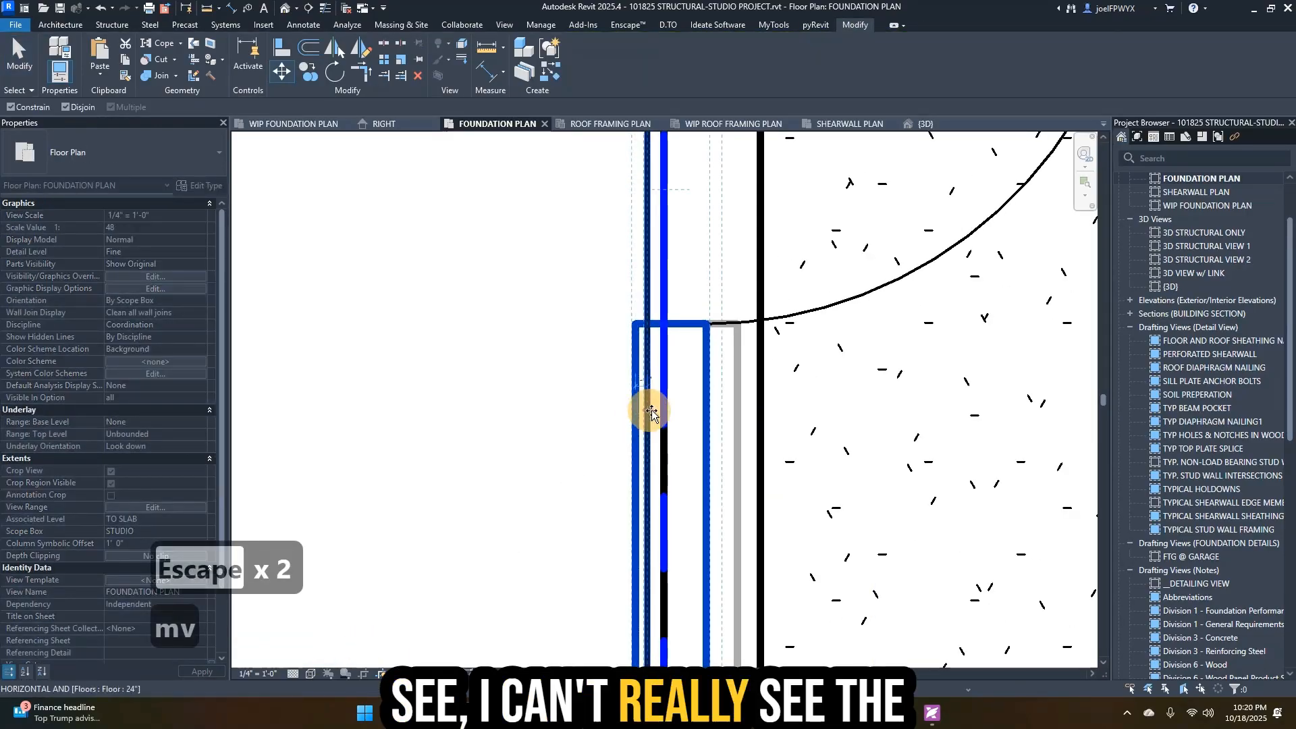
left_click(665, 410)
key("Escape")
key("Escape")
- Edit the boundary of the 24" floor outside the door so its wall-side edge meets the grid A line
scroll(702, 410, "down", 3)
left_click(719, 408)
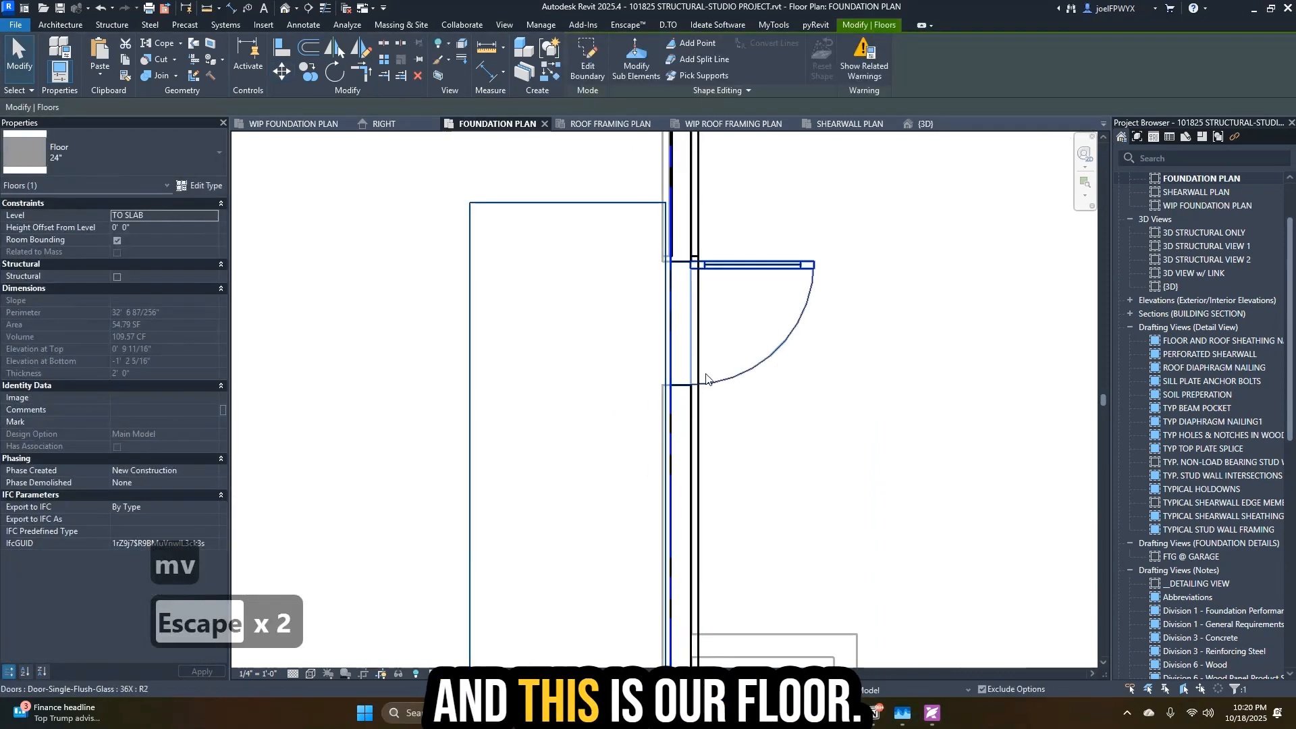
key("Escape")
key("Escape")
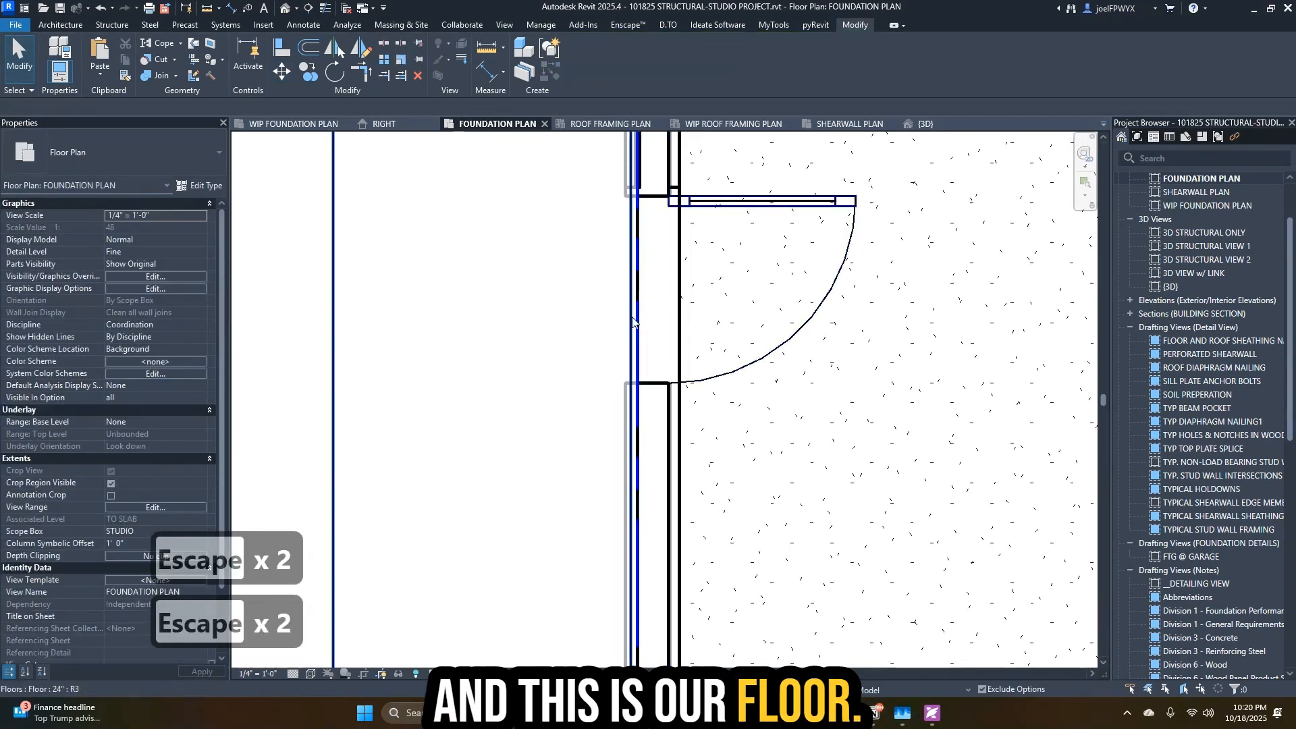
double_click(630, 319)
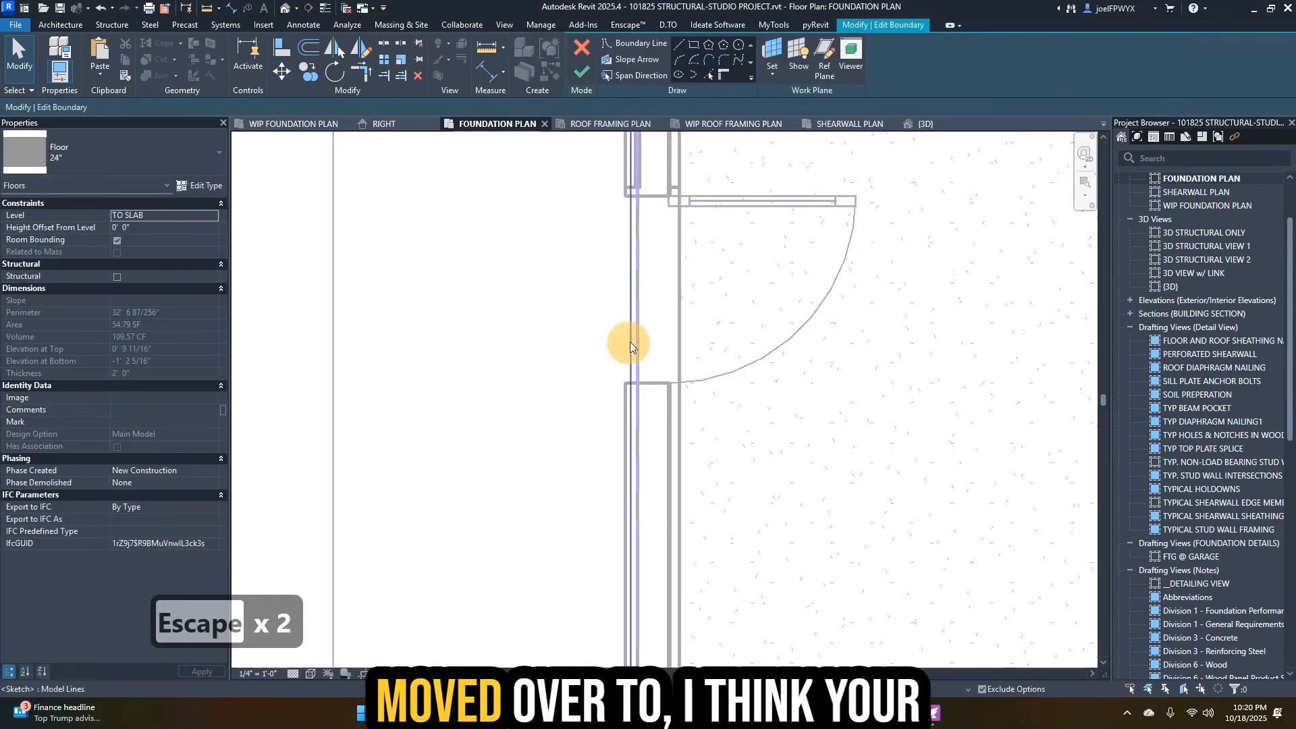
left_click(630, 341)
left_click_drag(630, 339, 637, 339)
middle_click_drag(646, 432, 690, 553)
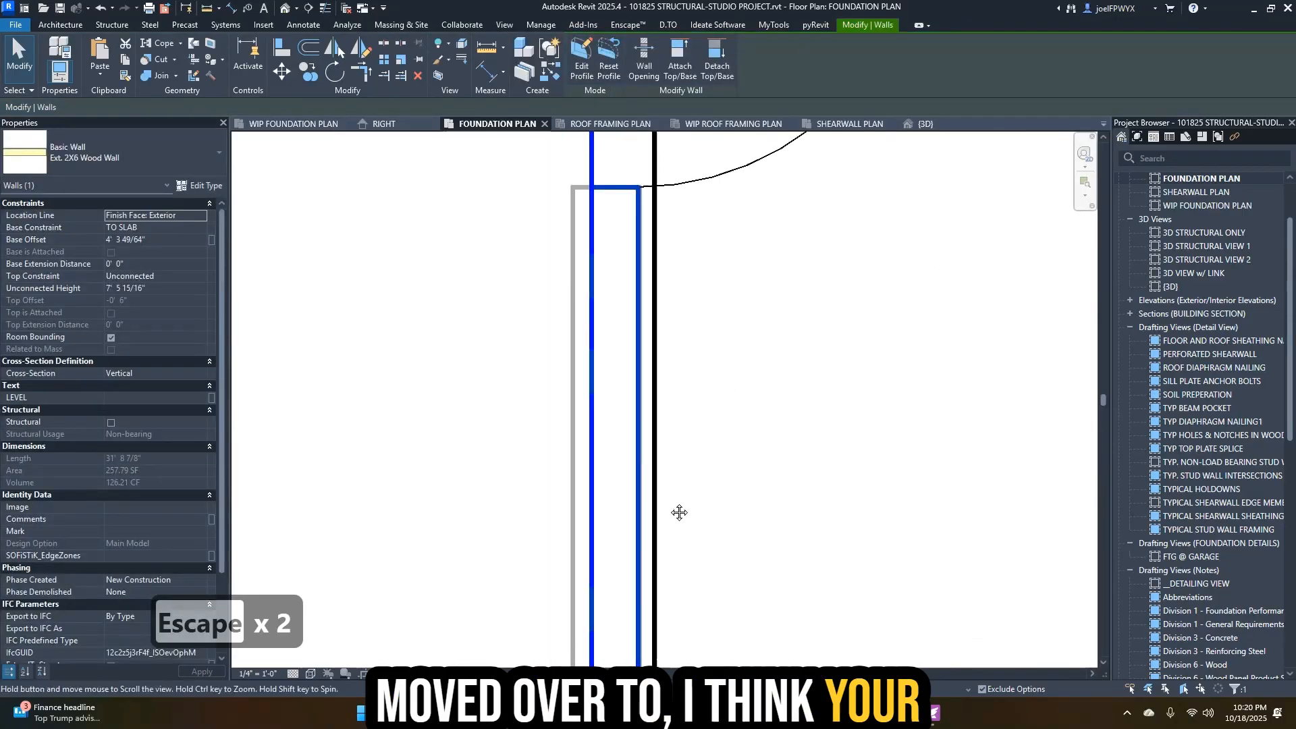
- Turn Thin Lines back on in the foundation plan
key("Escape")
key("Escape")
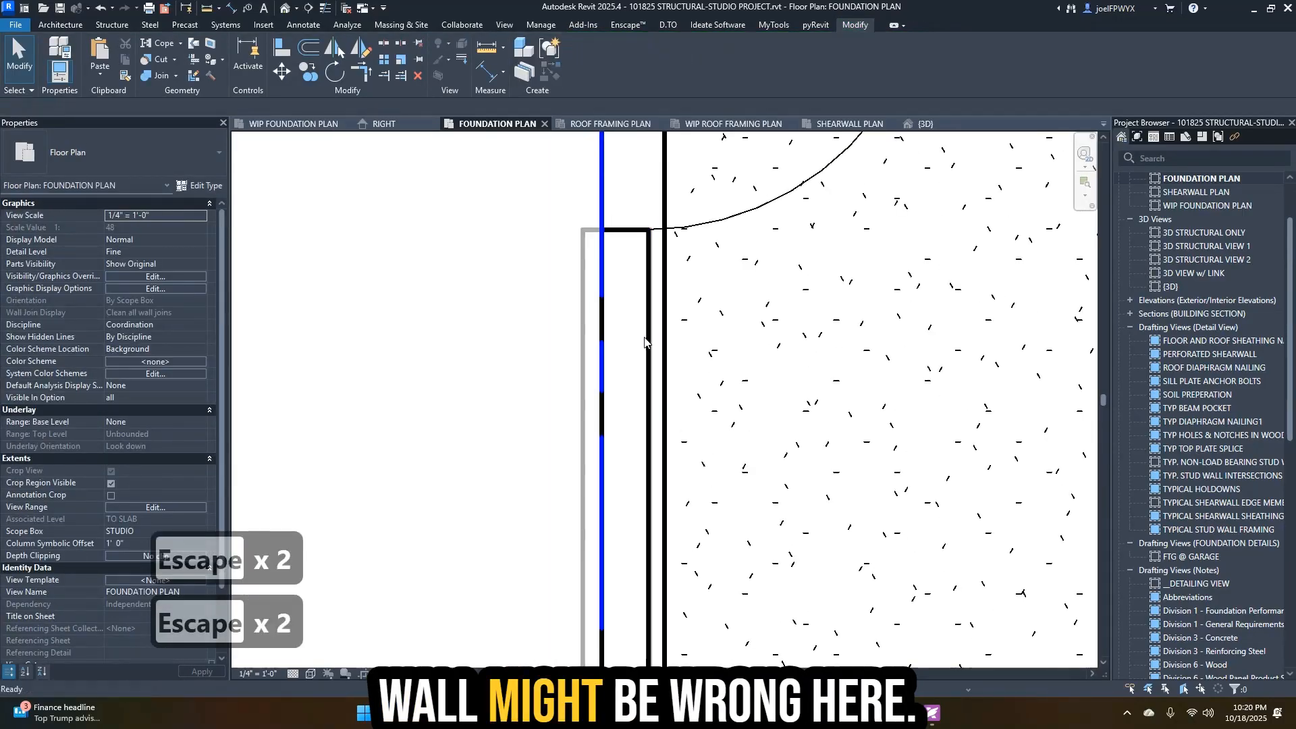
key("Escape")
left_click(648, 331)
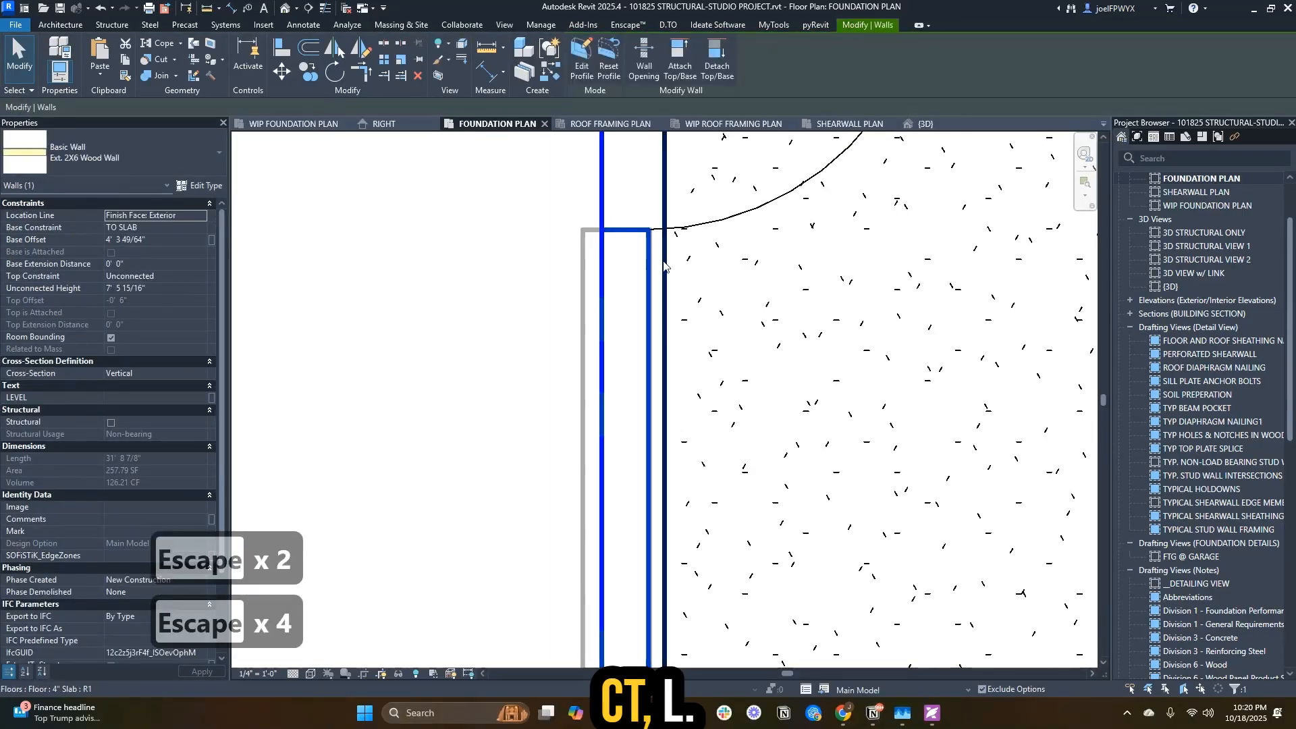
key("t")
key("l")
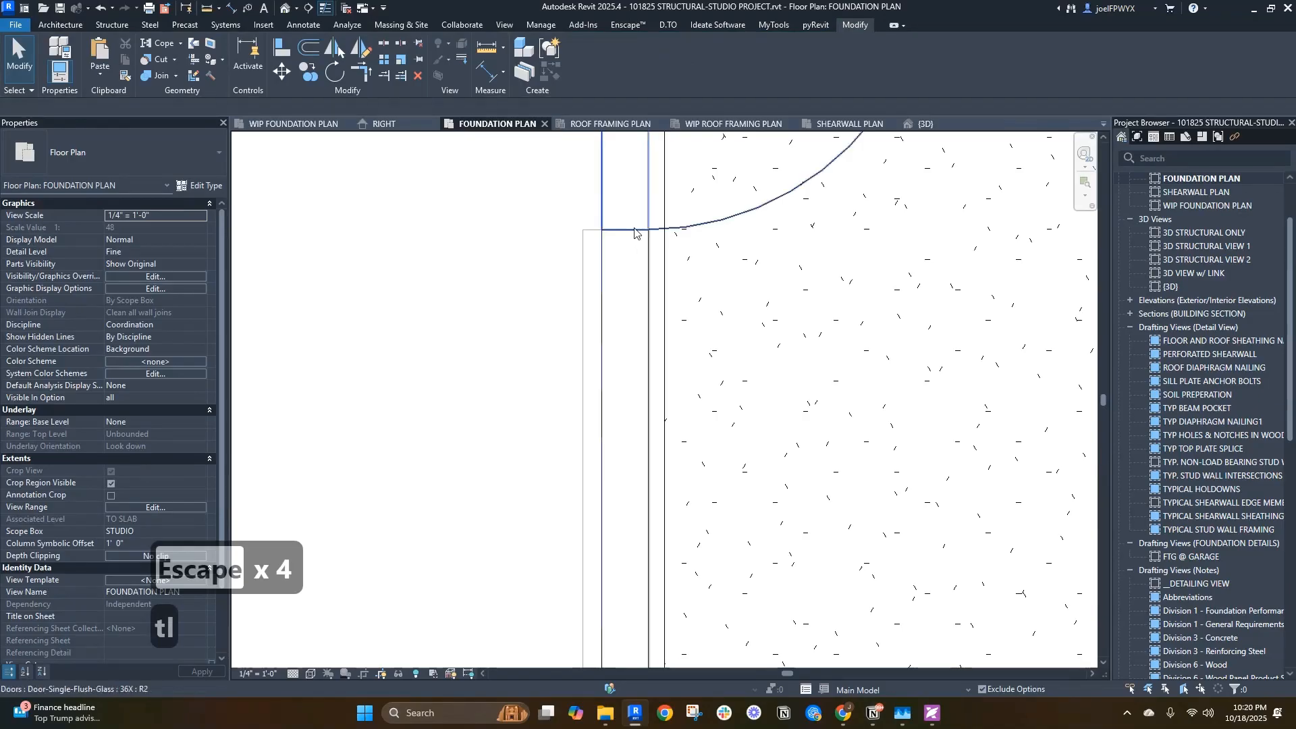
left_click(633, 229)
key("Escape")
- Set the Base Offset of the grid A Ext. 2X6 Wood Wall to 0
left_click(636, 279)
scroll(636, 280, "down", 3)
scroll(665, 508, "down", 1)
middle_click_drag(676, 639, 631, 420)
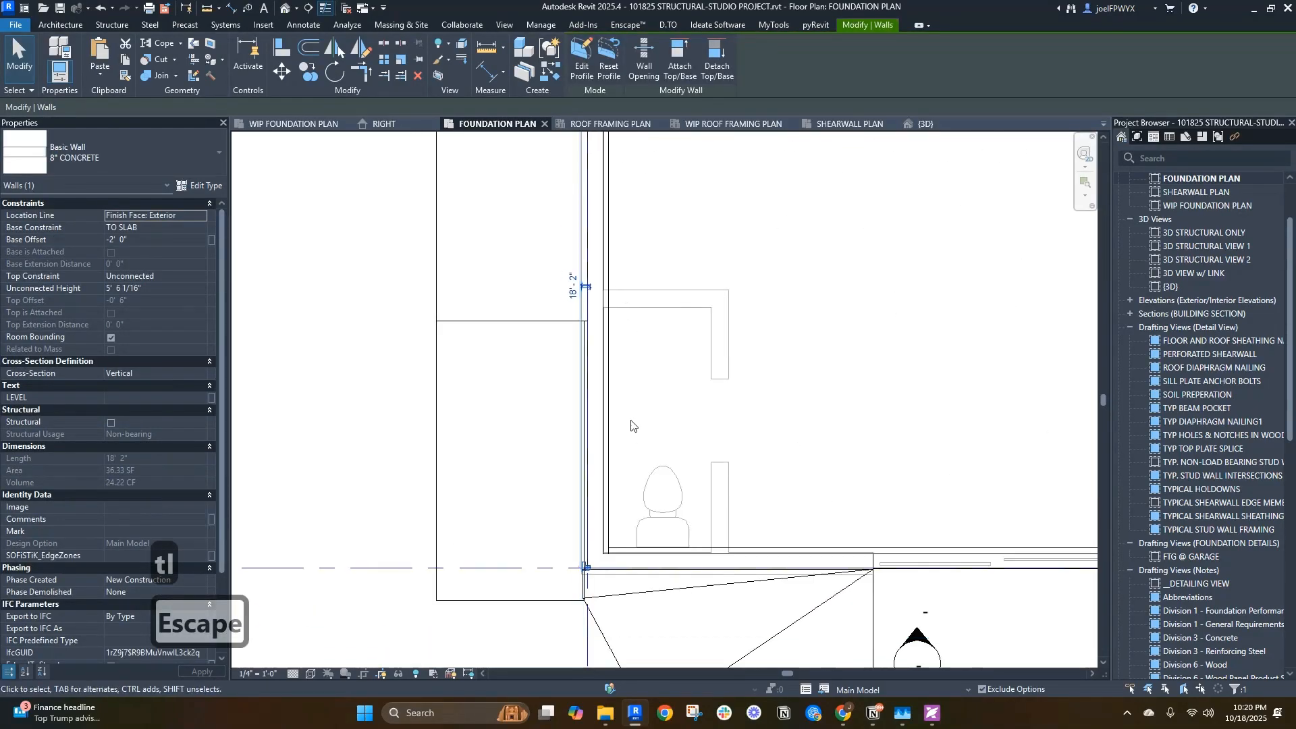
scroll(601, 540, "up", 3)
key("Escape")
key("Escape")
left_click(752, 570)
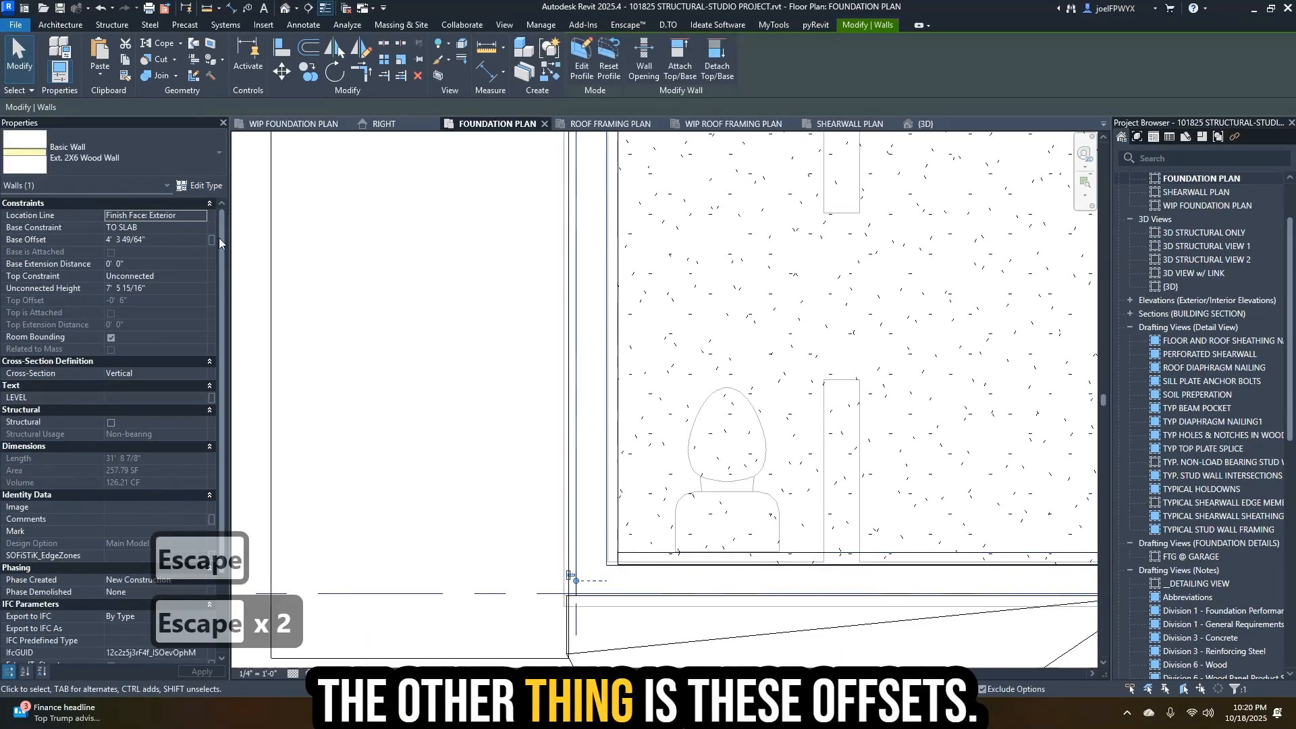
left_click(191, 240)
type("0")
key("Return")
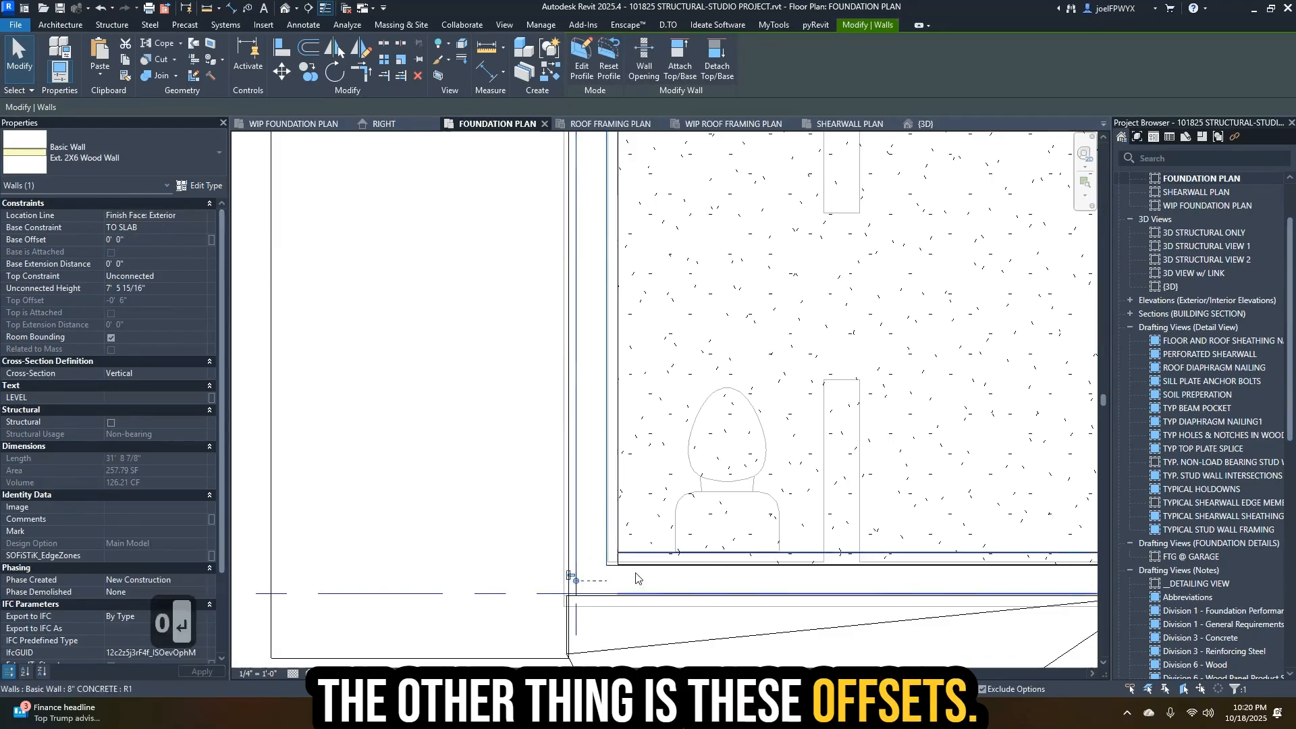
- Inspect the grid A wood wall's faces against the linked outline and slab edge beside the door
scroll(579, 594, "up", 2)
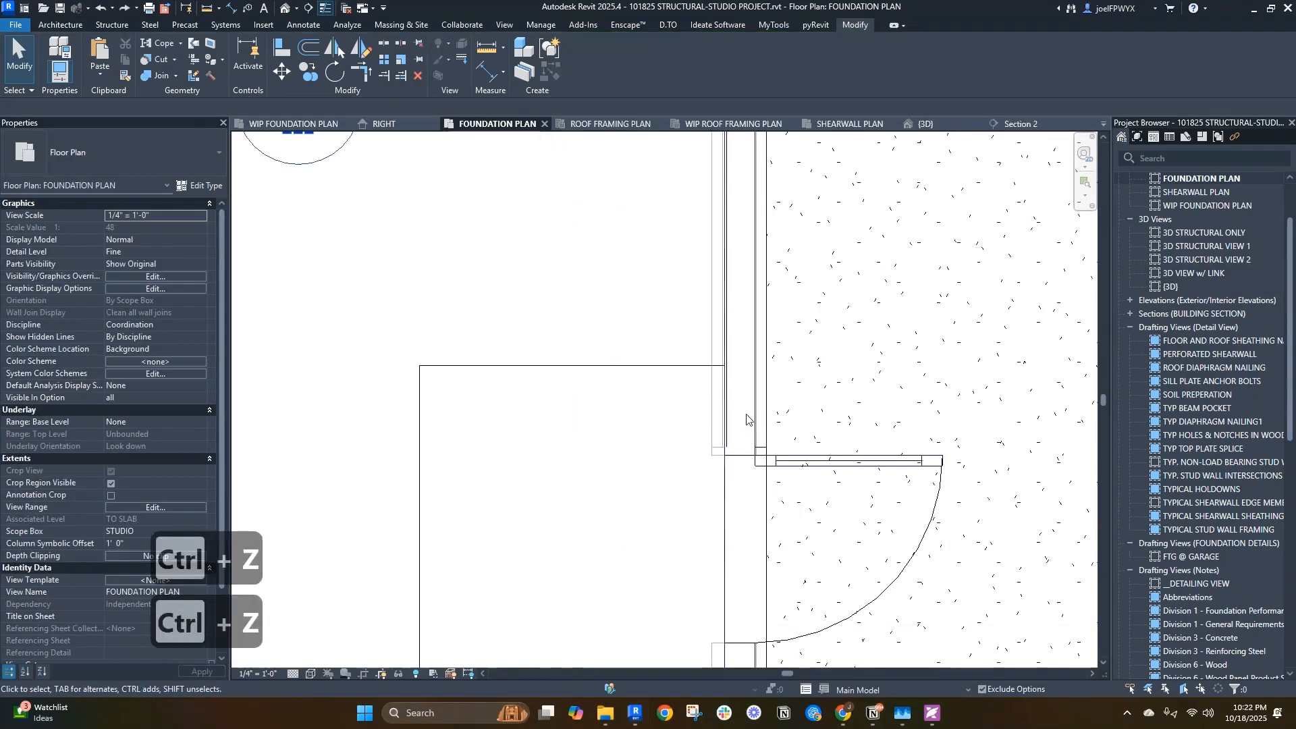
key("Escape")
key("Escape")
left_click(748, 459)
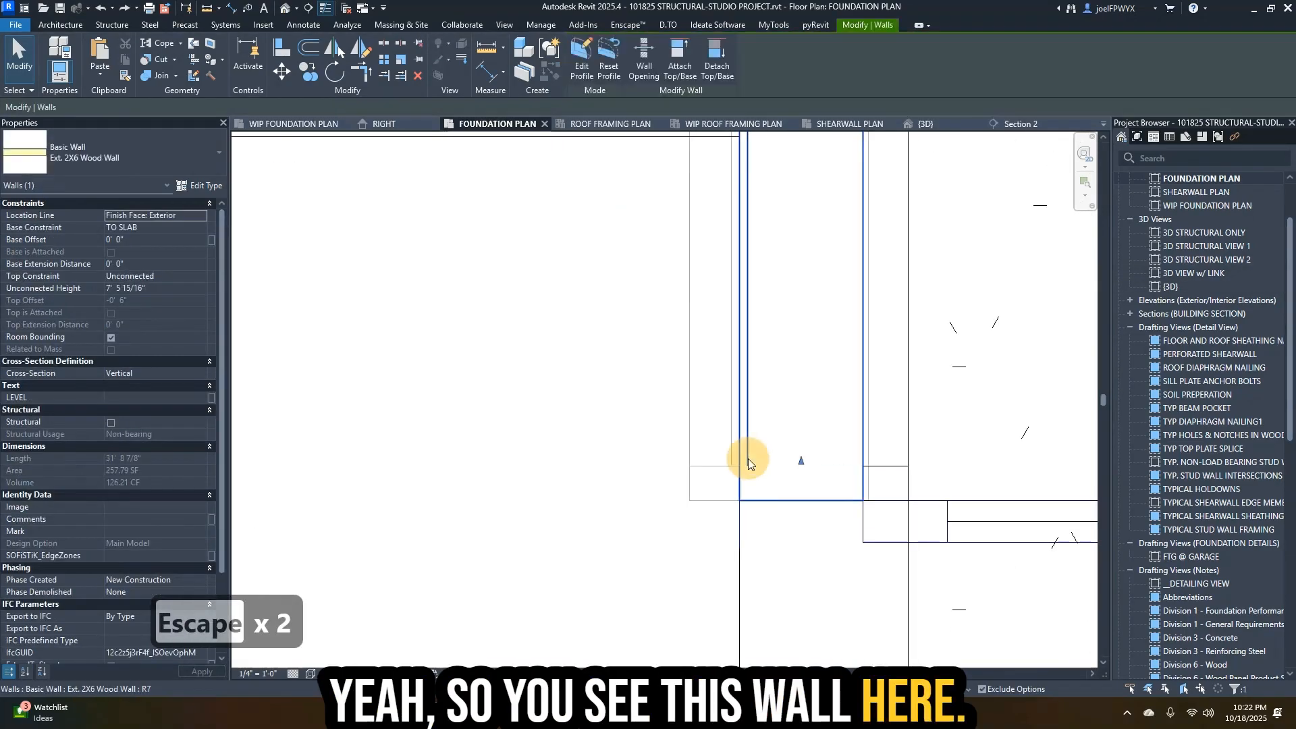
scroll(748, 459, "up", 4)
scroll(769, 238, "up", 3)
key("Escape")
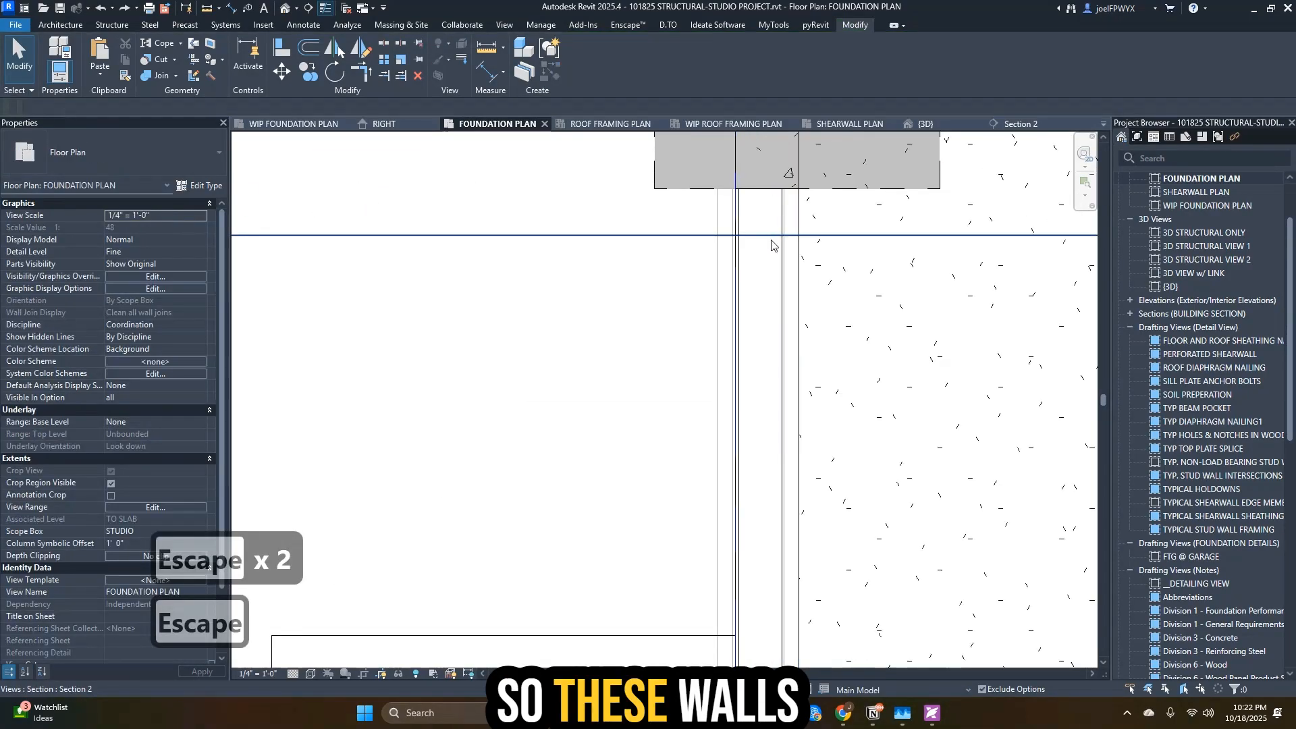
- Inspect the grid A Ext. 2X6 Wood Wall against the linked outline and slab edge from the door down to the toilet
key("Escape")
left_click(739, 275)
scroll(741, 289, "up", 1)
key("Escape")
scroll(766, 567, "down", 3)
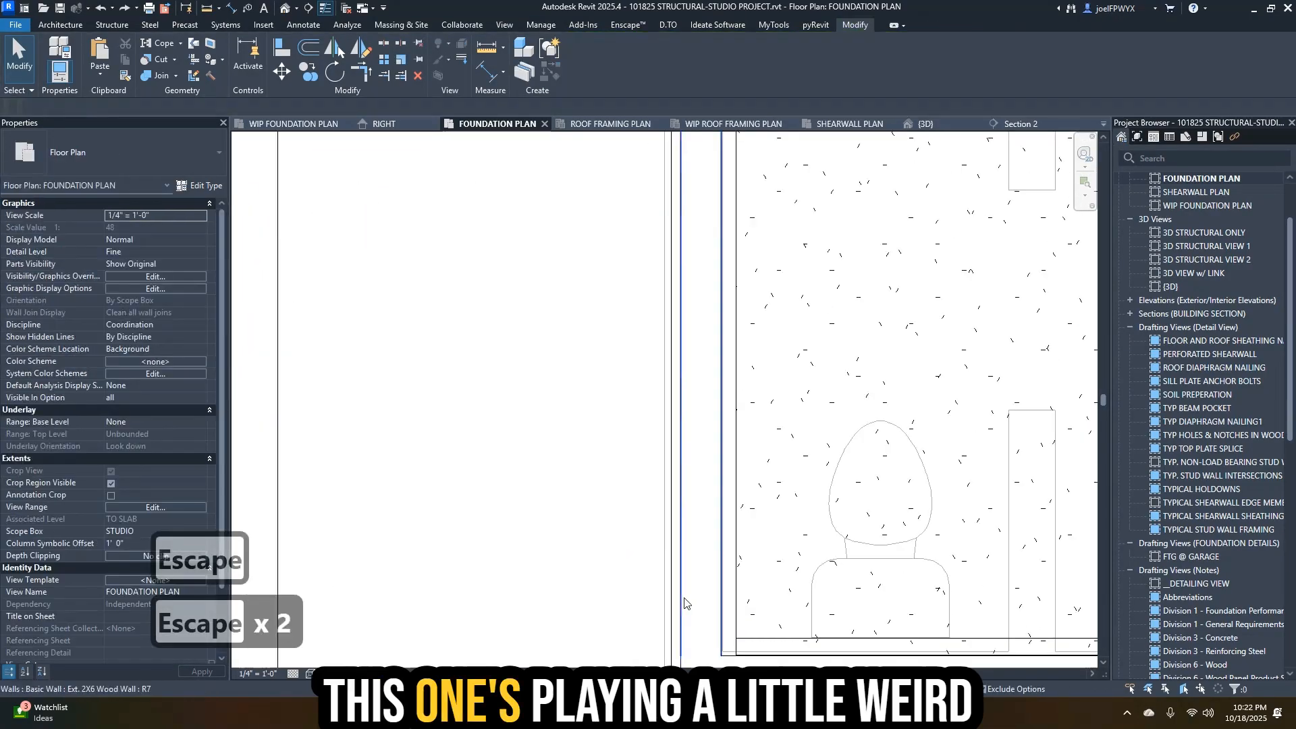
left_click(684, 599)
scroll(685, 603, "down", 2)
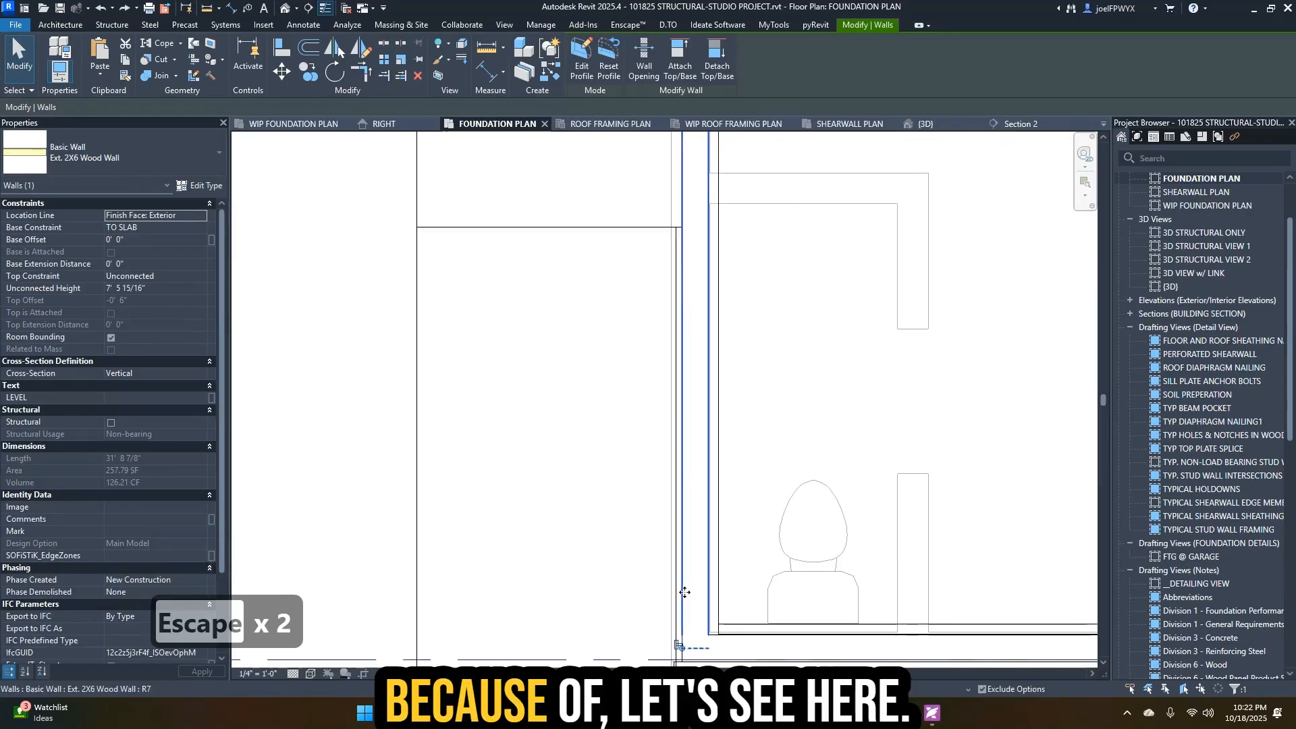
key("Escape")
left_click(713, 587)
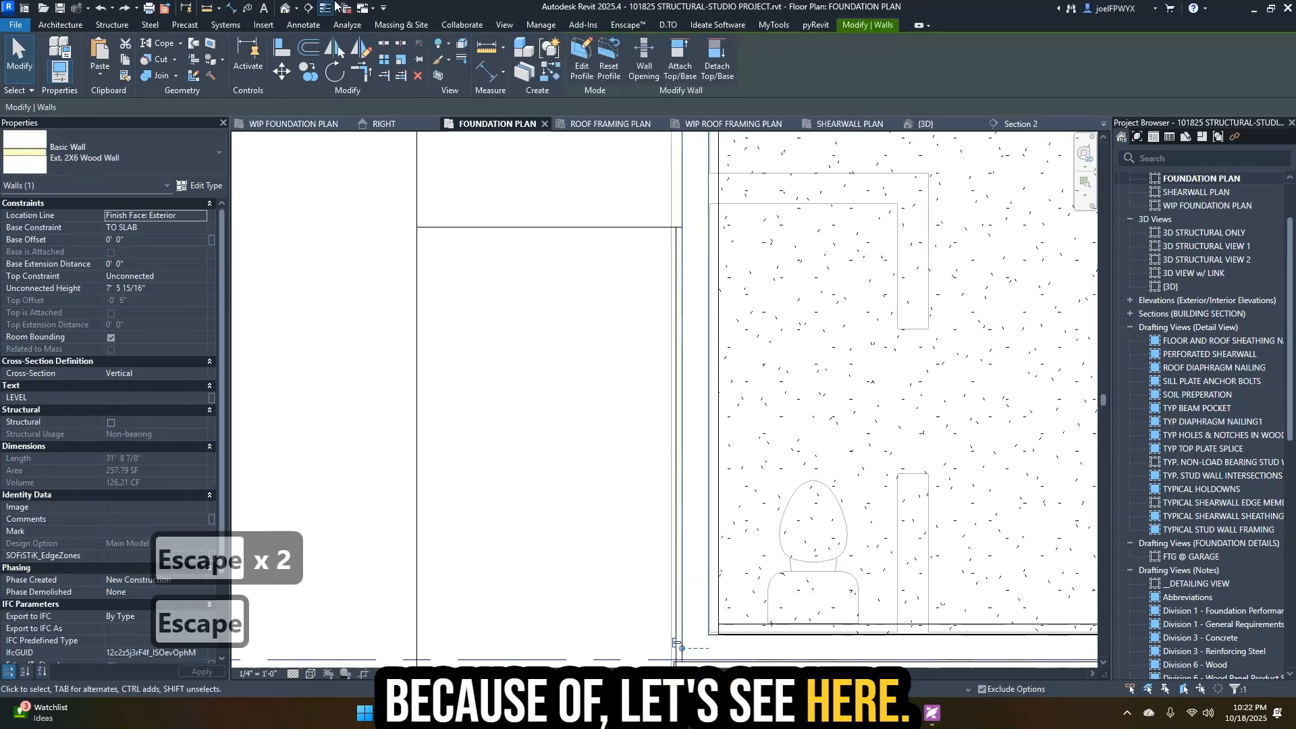
- Open the default 3D view and examine the Ext. 2X6 Wood Wall that holds the door from several angles
left_click(287, 9)
left_click(618, 533)
middle_click_drag(617, 532, 529, 542, "shift")
left_click(470, 558)
middle_click_drag(416, 572, 678, 466, "shift")
key("Escape")
key("Escape")
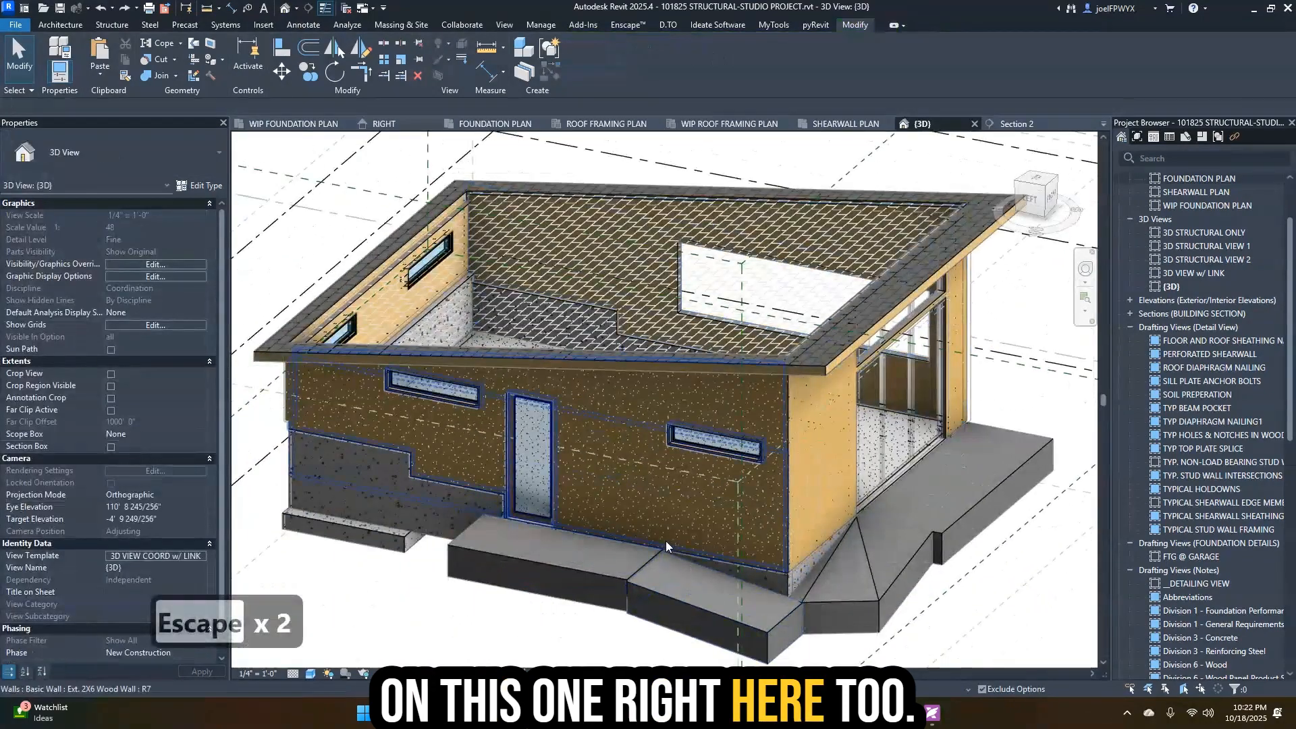
left_click(665, 544)
middle_click_drag(666, 544, 615, 430, "shift")
key("Escape")
key("Escape")
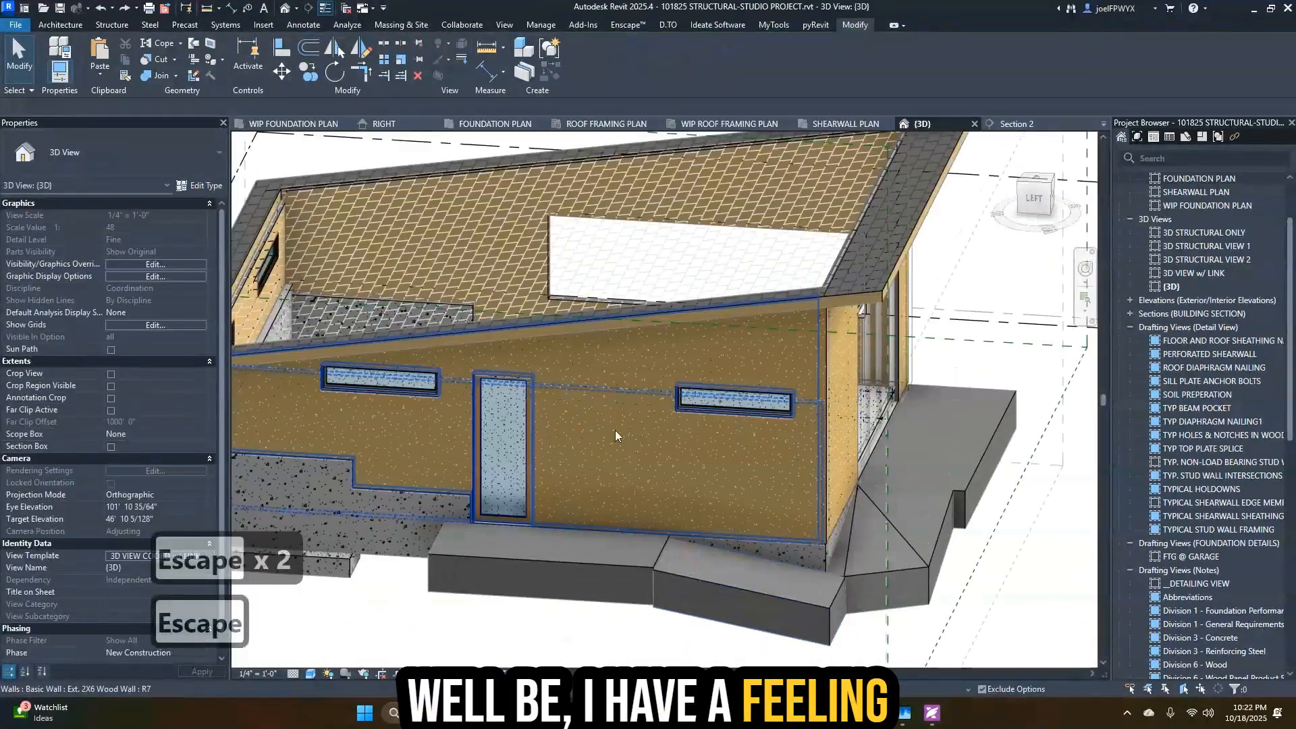
- Reset the profile of the Ext. 2X6 Wood Wall with the door, and open its profile sketch for editing
left_click(608, 398)
left_click(1034, 198)
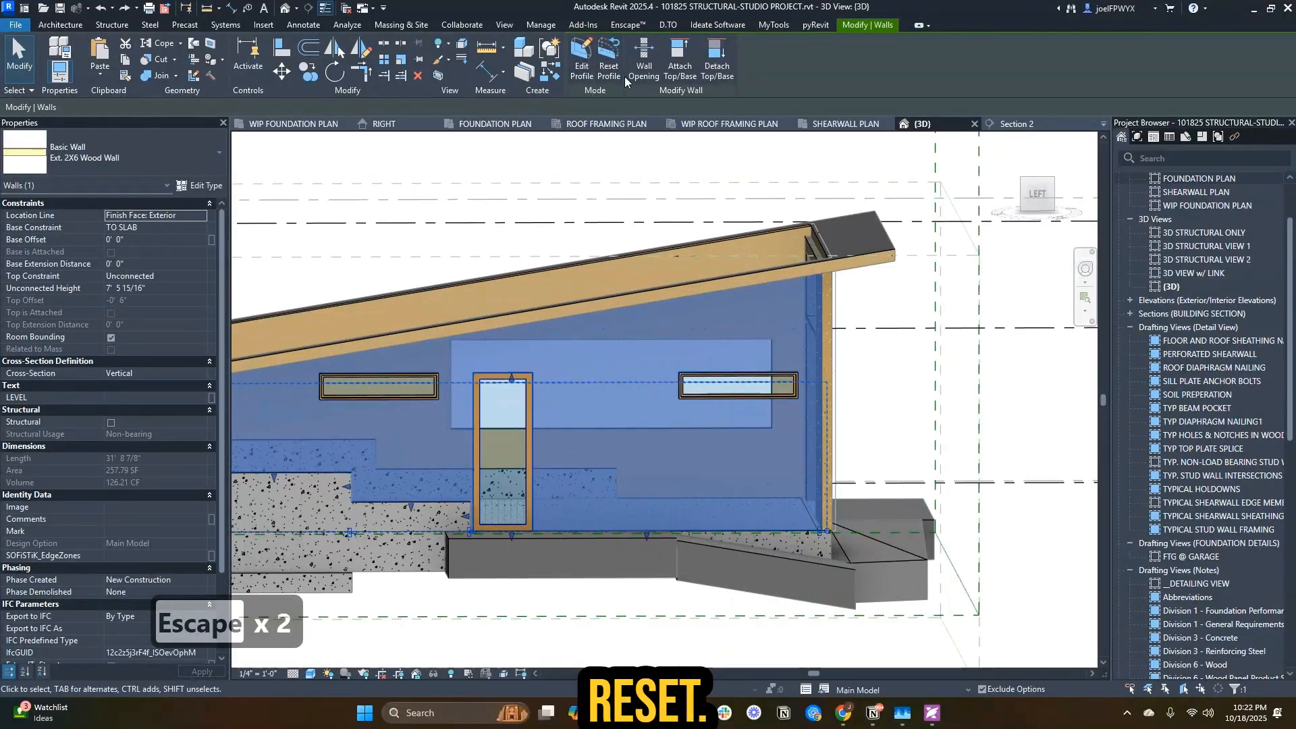
left_click(608, 64)
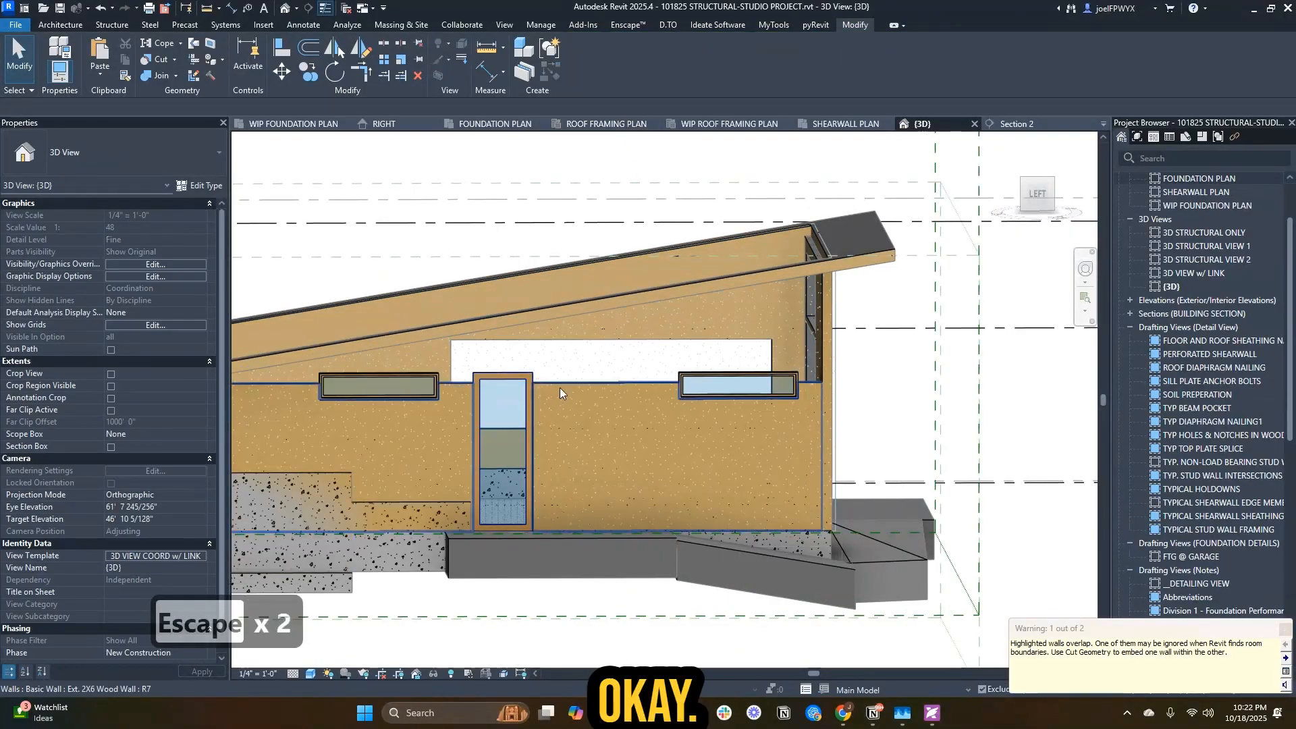
left_click_drag(624, 434, 581, 461, "shift")
middle_click_drag(582, 462, 542, 471, "shift")
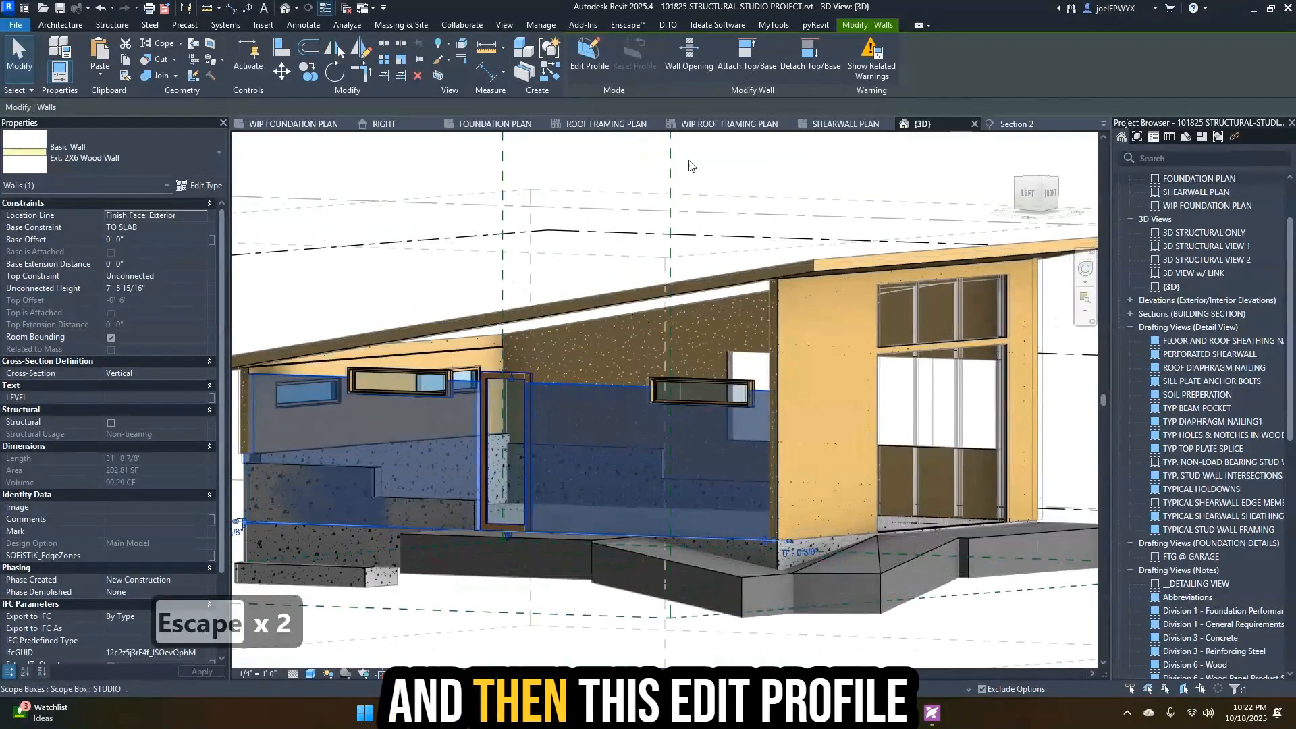
left_click(590, 57)
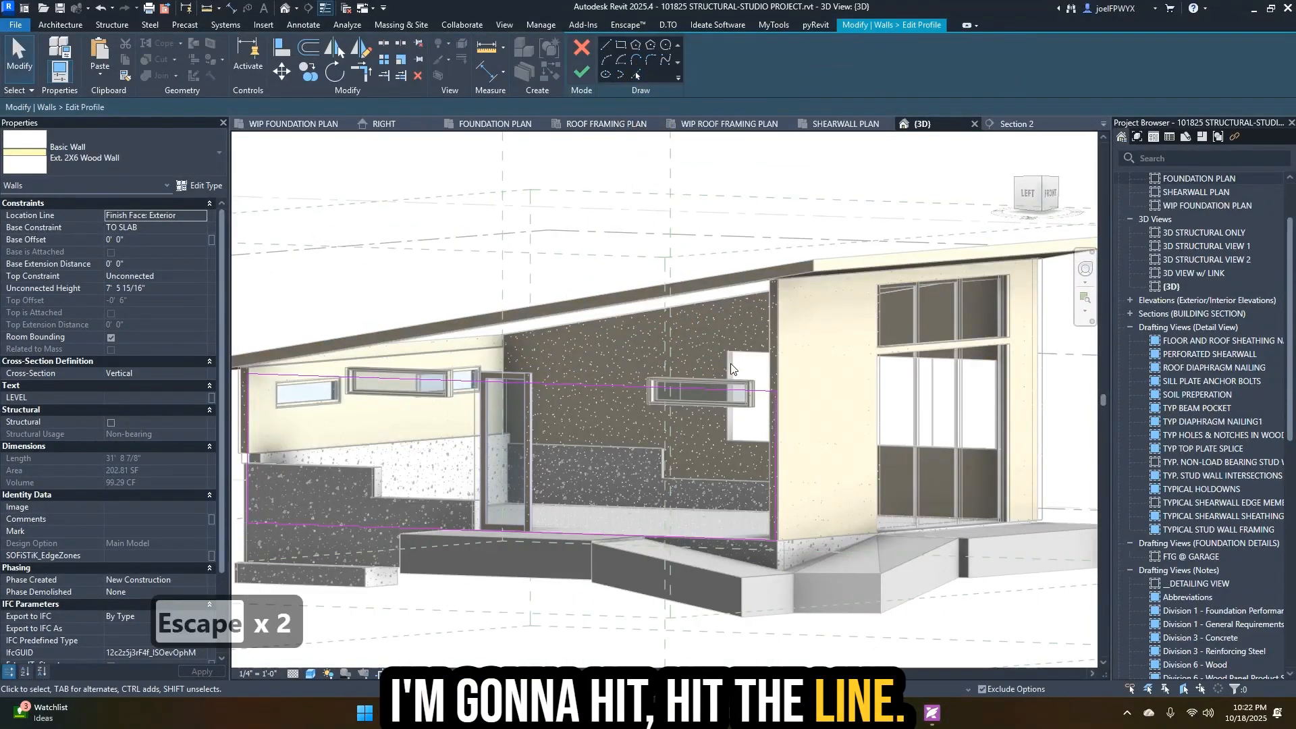
key("l")
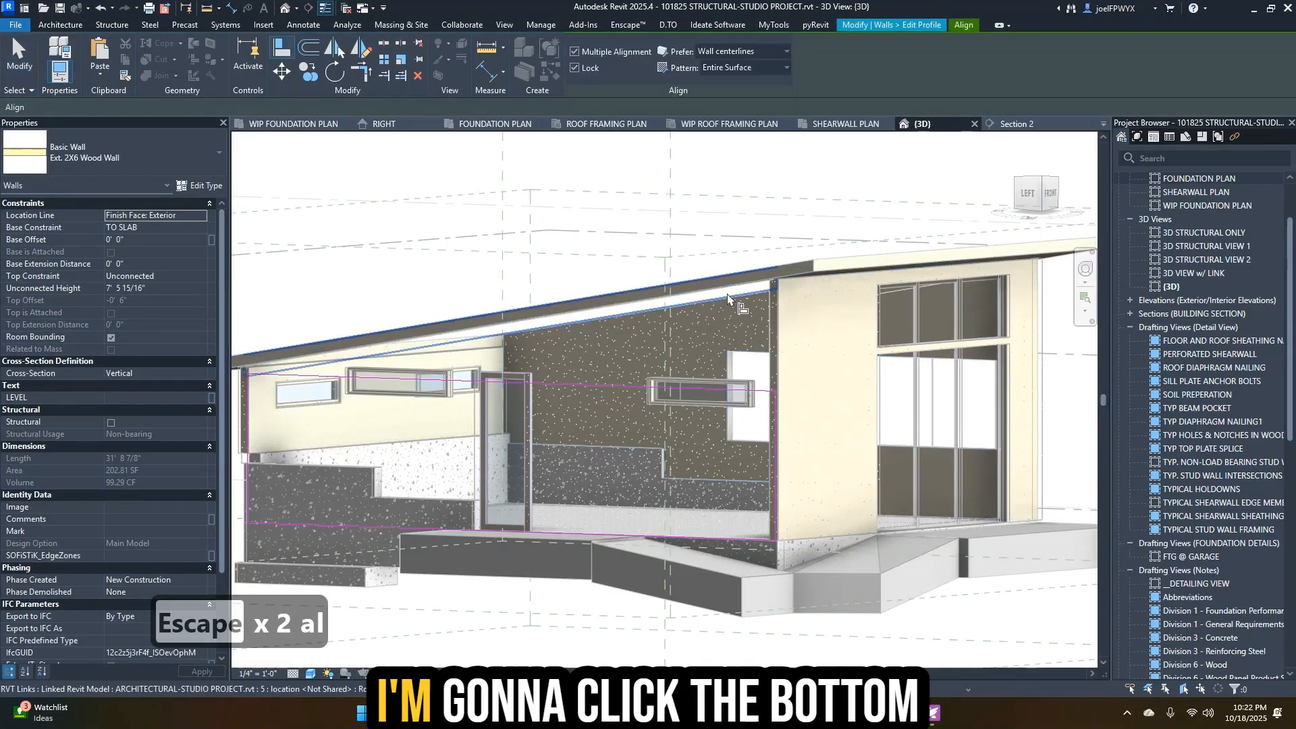
middle_click_drag(723, 305, 687, 265, "shift")
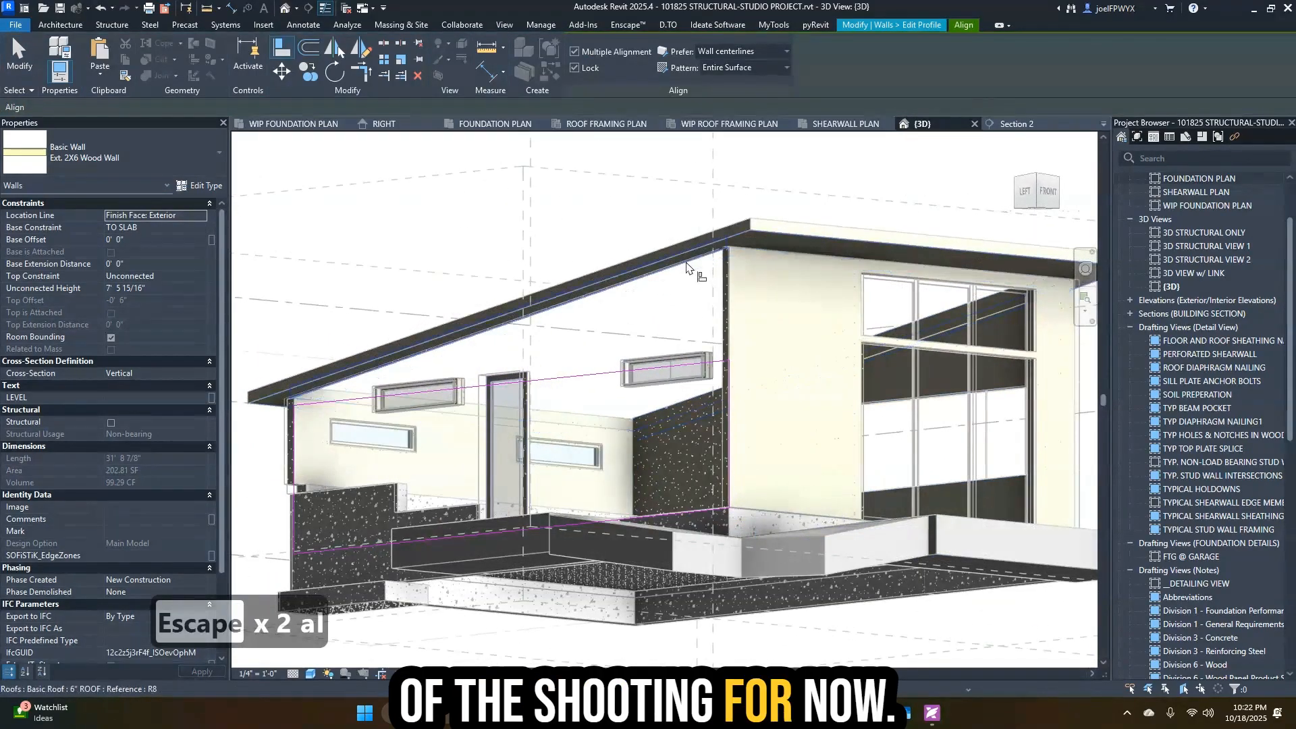
left_click(728, 251)
middle_click_drag(728, 251, 776, 420, "shift")
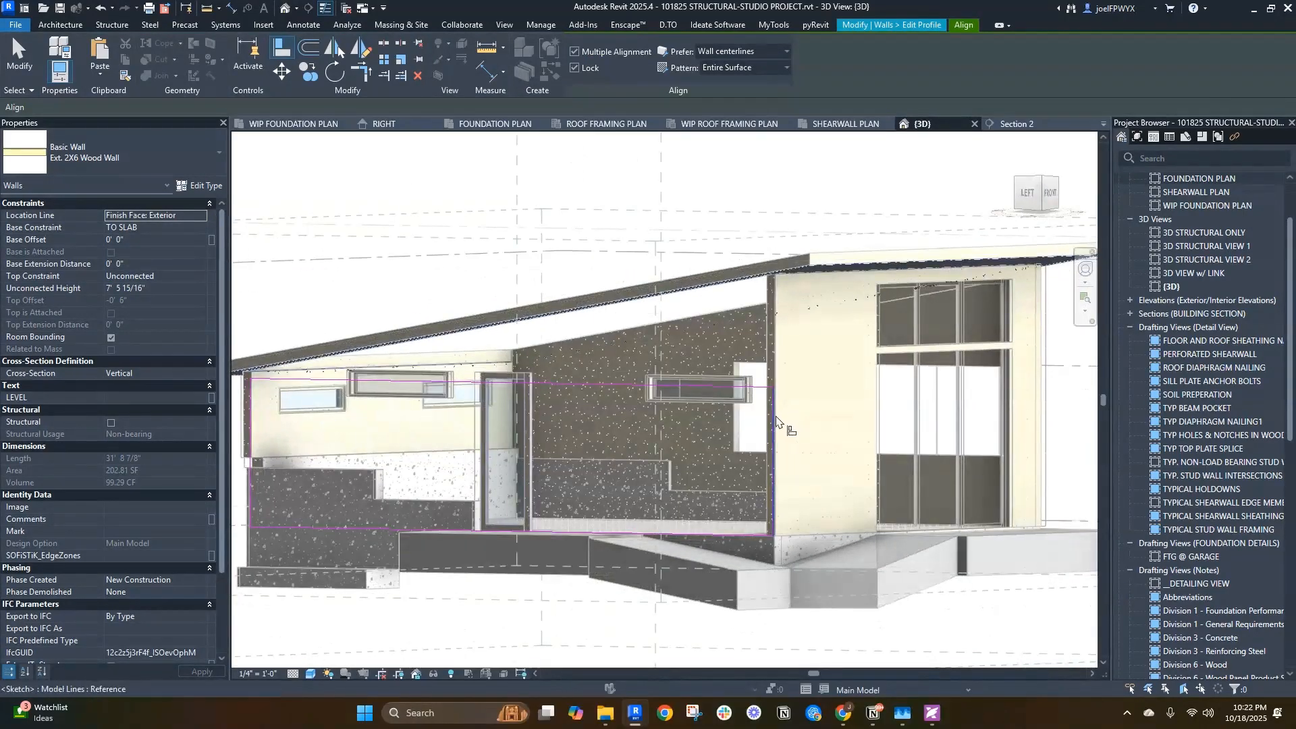
middle_click_drag(730, 341, 658, 390, "shift")
key("Escape")
key("Escape")
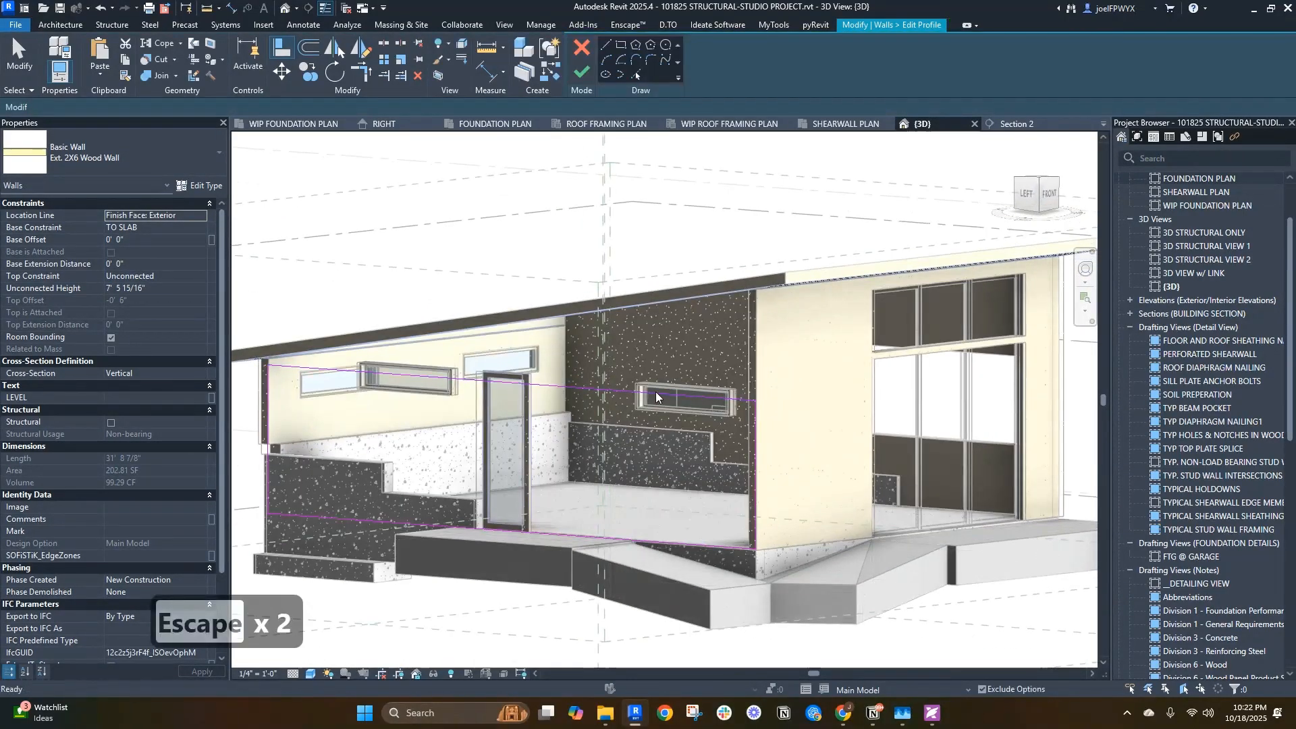
- Align the top line of the wall's profile sketch with the sloped underside of the roof
key("l")
scroll(788, 326, "up", 2)
middle_click_drag(787, 324, 731, 221, "shift")
left_click(747, 212)
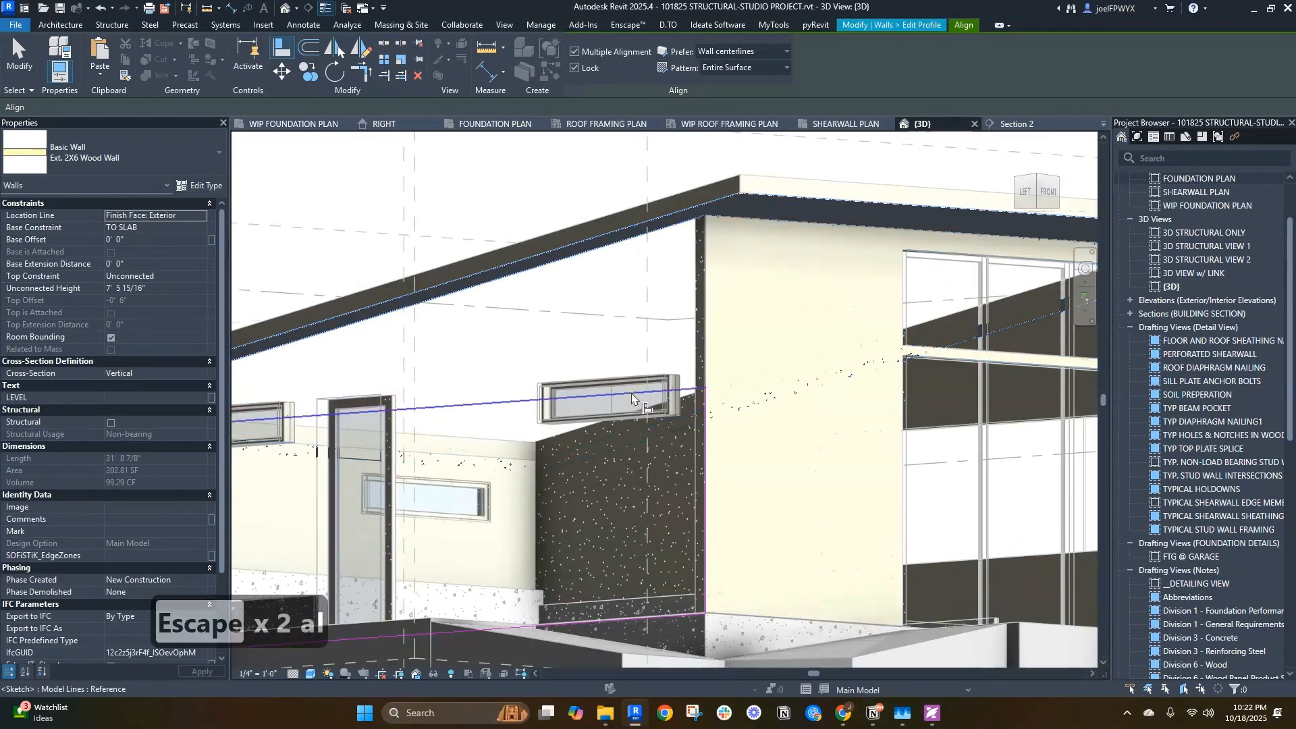
left_click(632, 398)
left_click(1018, 678)
scroll(513, 429, "down", 2)
key("Escape")
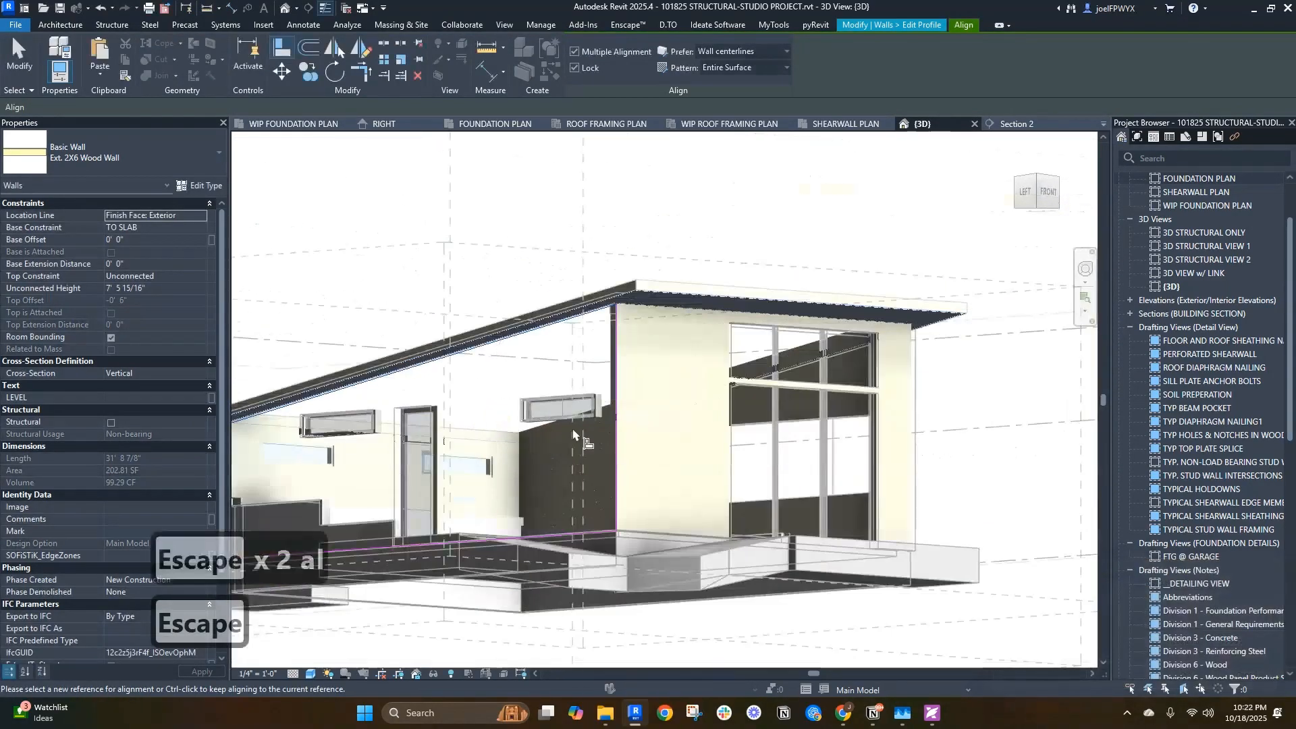
- Check the profile sketch against the roof and finish editing the wall's profile
middle_click_drag(578, 443, 385, 501, "shift")
key("Escape")
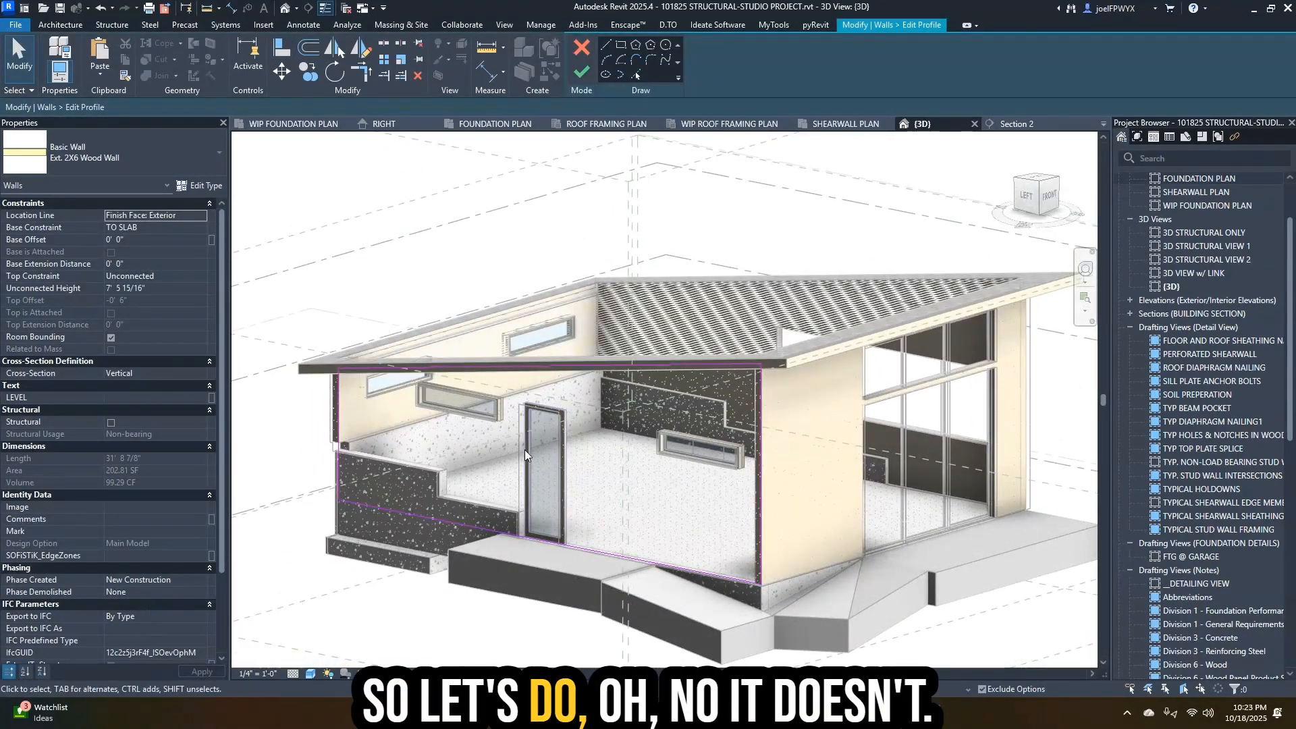
key("ctrl+z")
left_click(124, 12)
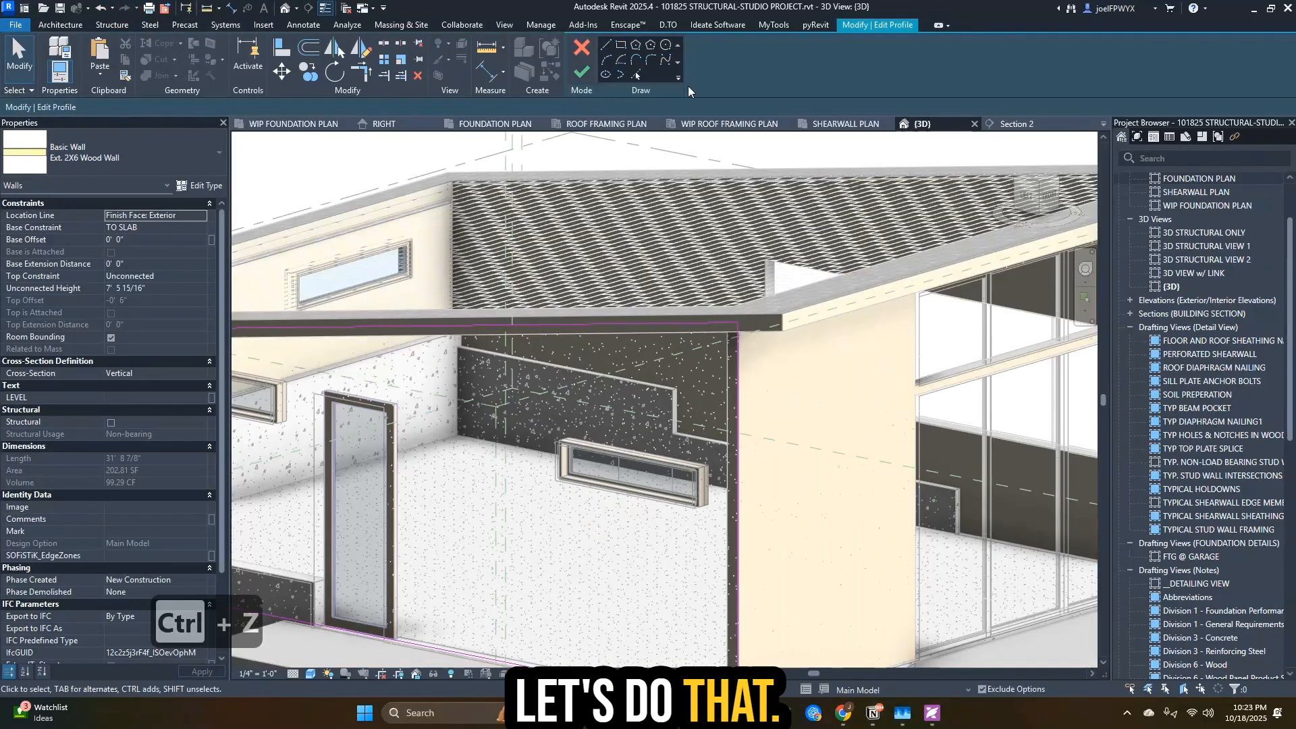
key("Escape")
key("Escape")
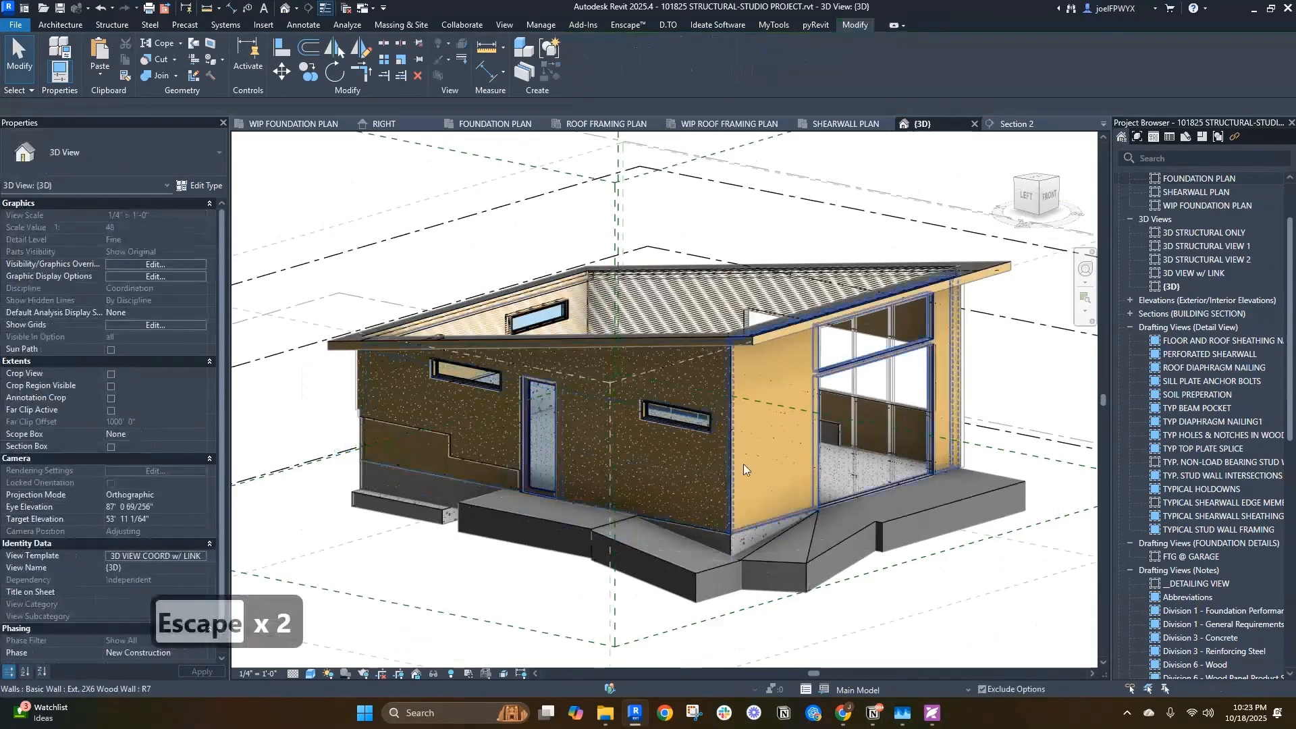
- Check the reshaped wall in 3D, and return to the foundation plan to examine its corner beside the toilet
key("Escape")
left_click(655, 382)
key("Escape")
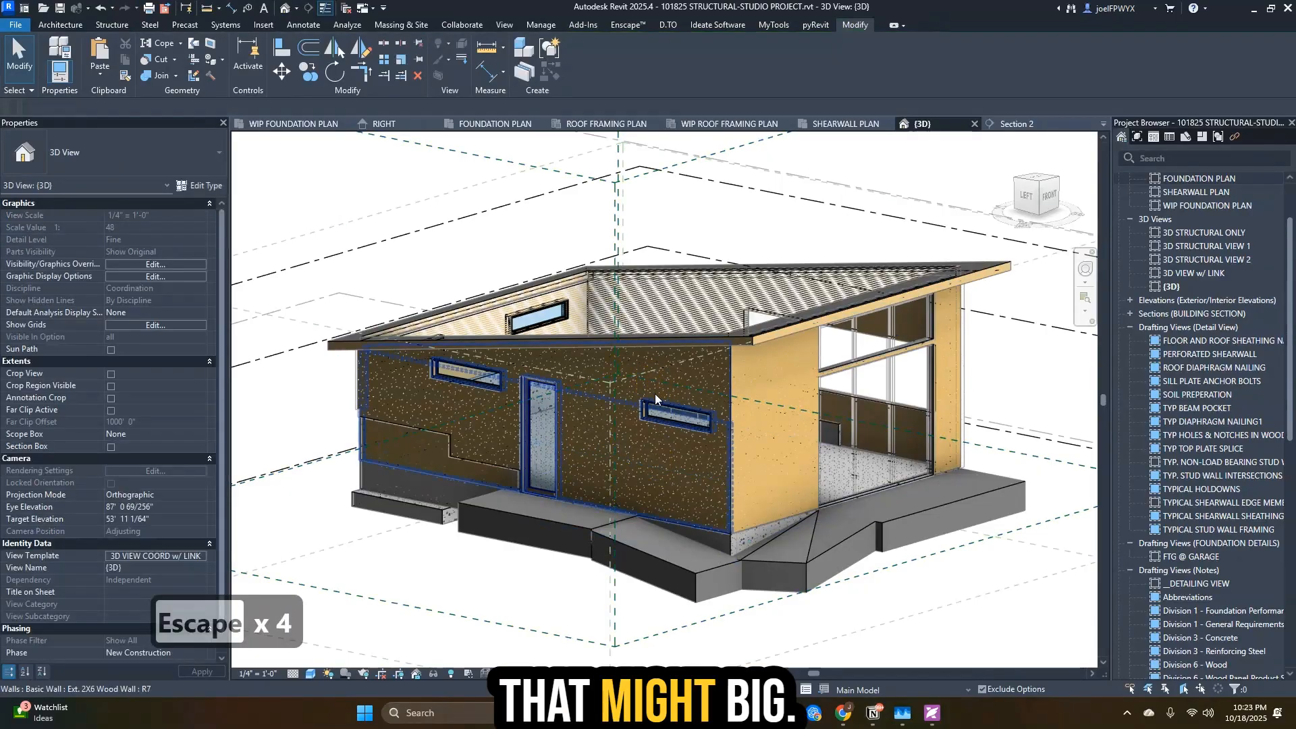
left_click(655, 394)
key("Escape")
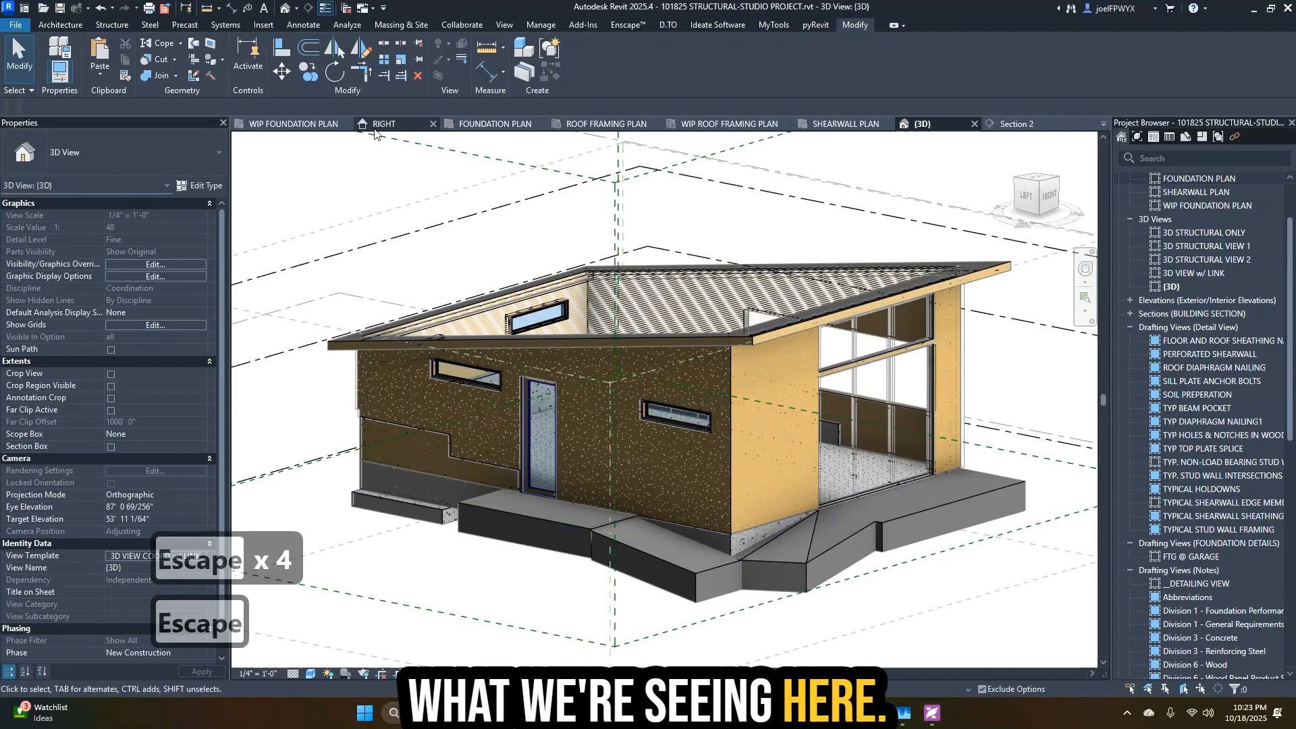
left_click(502, 123)
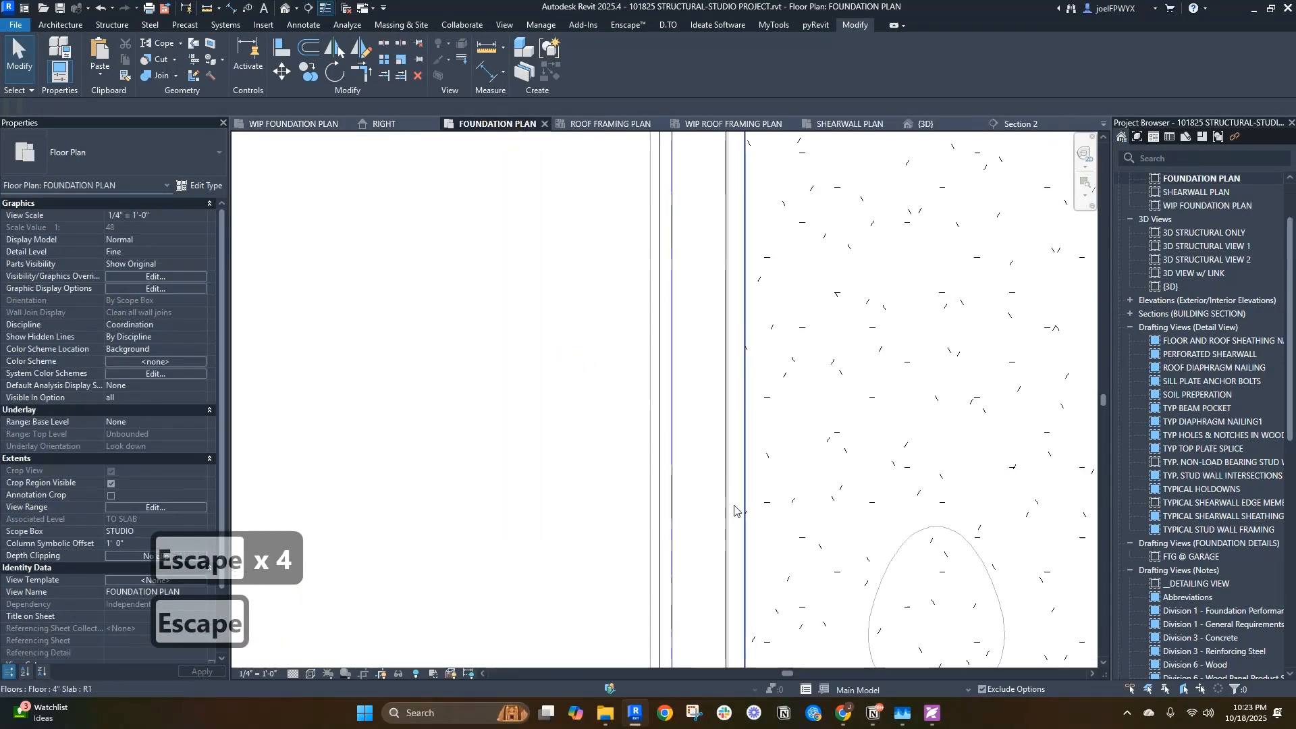
scroll(735, 512, "down", 5)
key("Escape")
key("Escape")
scroll(695, 586, "up", 3)
left_click(657, 505)
key("Escape")
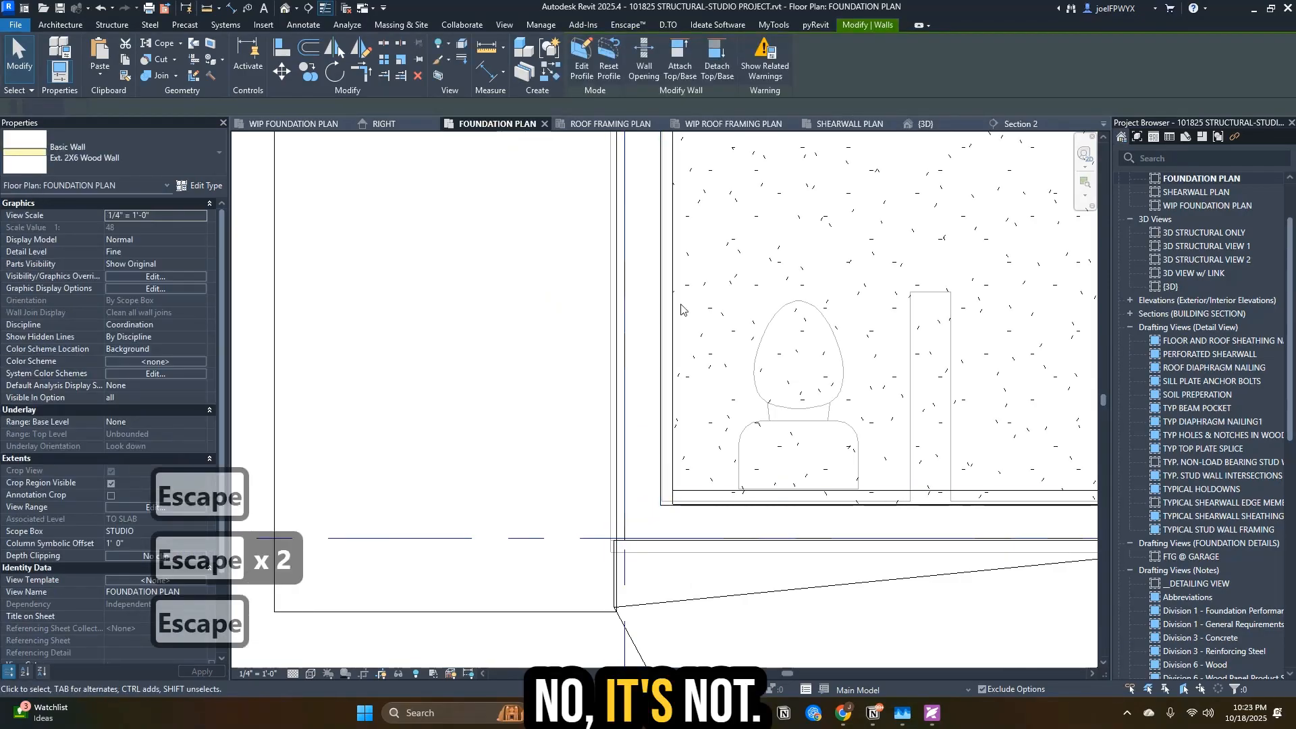
- Examine the wall along grid A from the toilet corner to the door and across the whole foundation plan
scroll(683, 310, "down", 2)
middle_click_drag(652, 437, 645, 624)
scroll(661, 196, "up", 1)
middle_click_drag(661, 196, 622, 454)
middle_click_drag(614, 290, 571, 407)
key("Escape")
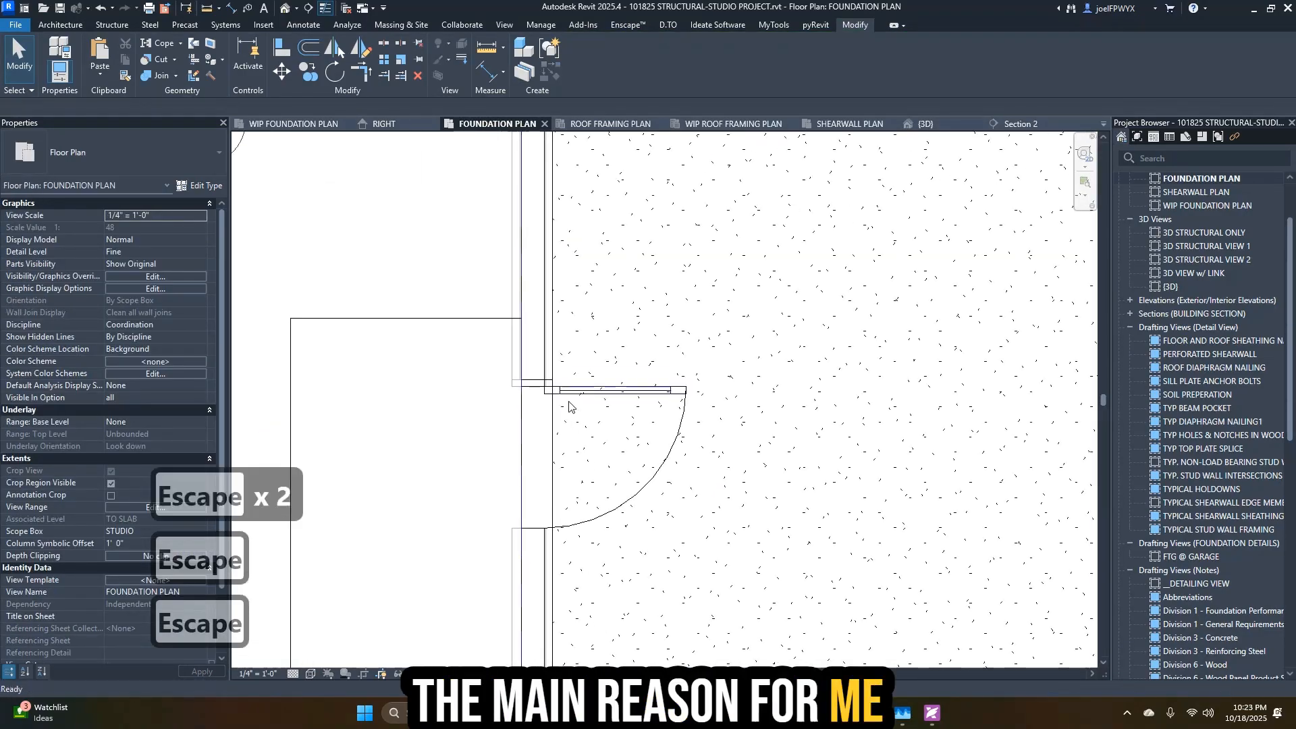
scroll(571, 407, "down", 3)
middle_click_drag(575, 582, 597, 365)
scroll(599, 368, "down", 1)
key("Escape")
key("Escape")
key("Escape")
scroll(598, 453, "down", 1)
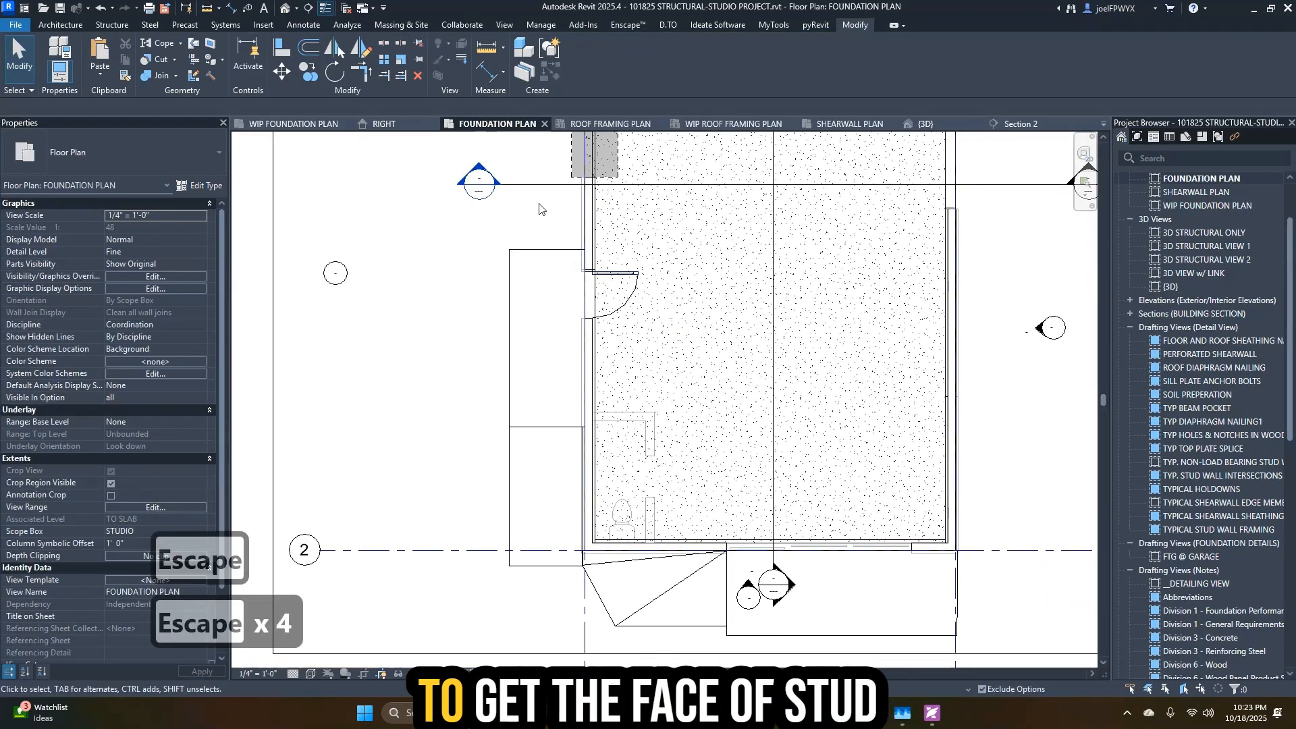
- Compare the linked architectural wall's outer face with the wood wall's faces at the door jamb
key("Escape")
scroll(580, 304, "up", 5)
left_click(604, 449)
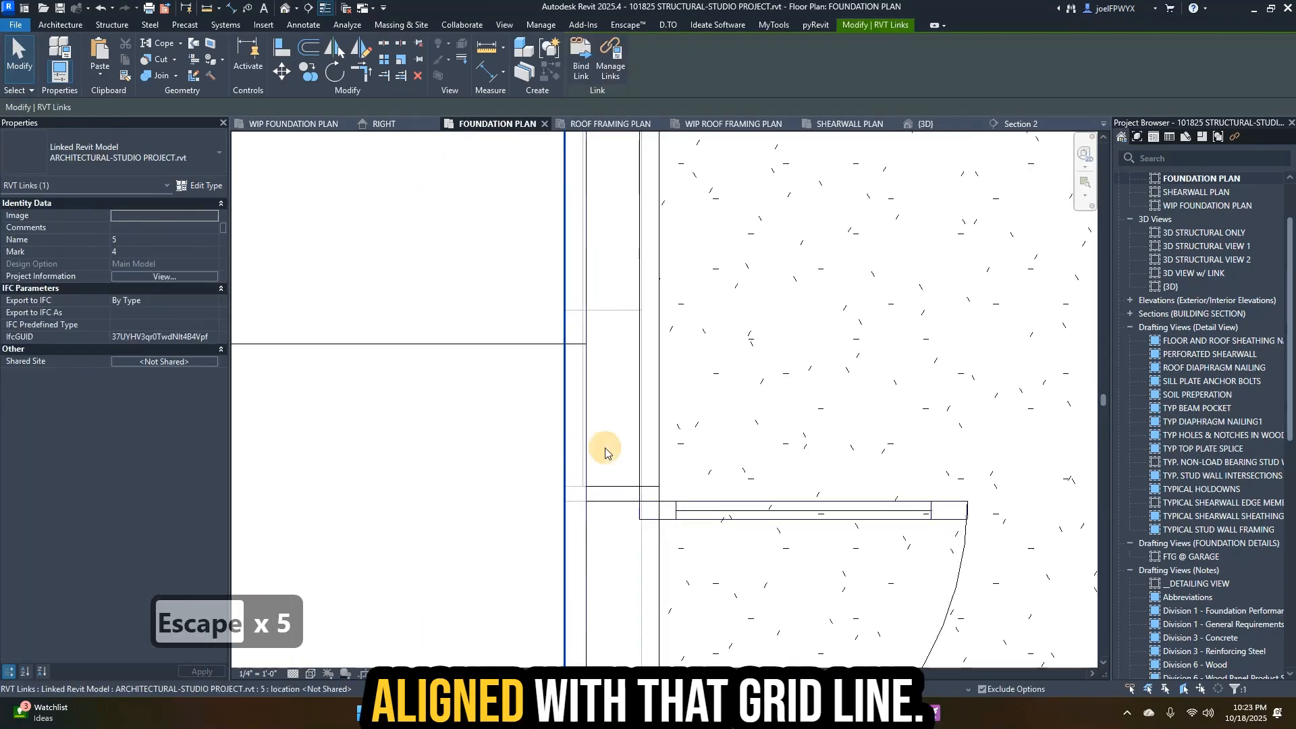
key("Escape")
scroll(610, 450, "down", 2)
scroll(550, 426, "down", 2)
mouse_move(559, 330)
middle_mouse_down()
mouse_move(551, 426)
mouse_move(552, 393)
middle_mouse_up()
scroll(554, 341, "down", 1)
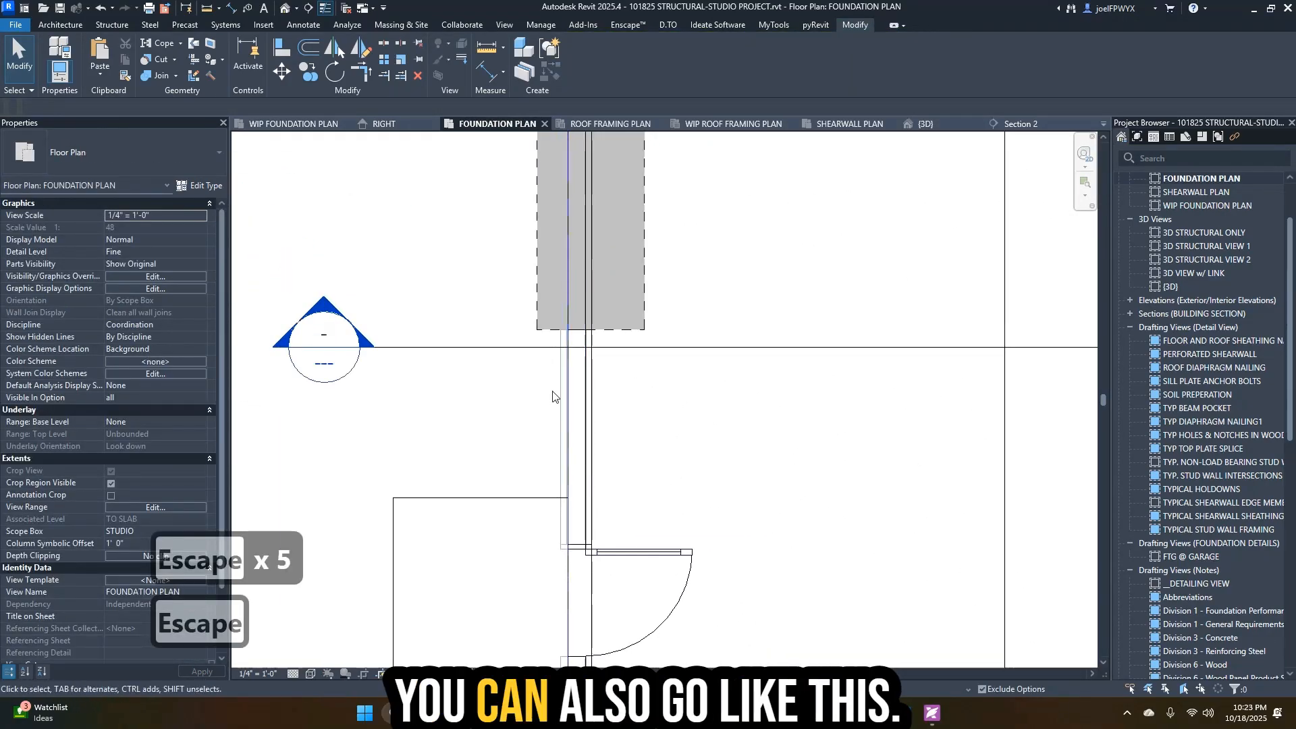
- Open Section 2 and inspect how the wood wall's stud face lines up with the 8" concrete wall and grid line
key("Escape")
double_click(324, 341)
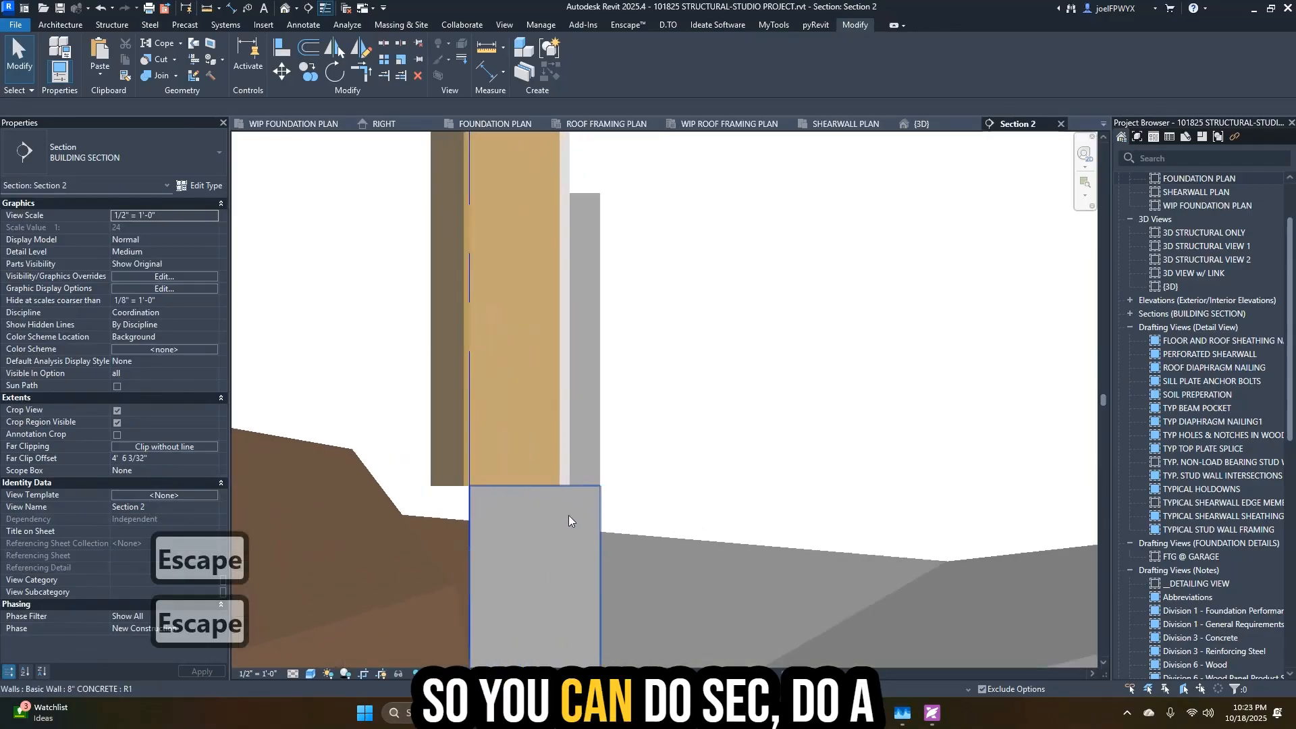
scroll(569, 515, "down", 5)
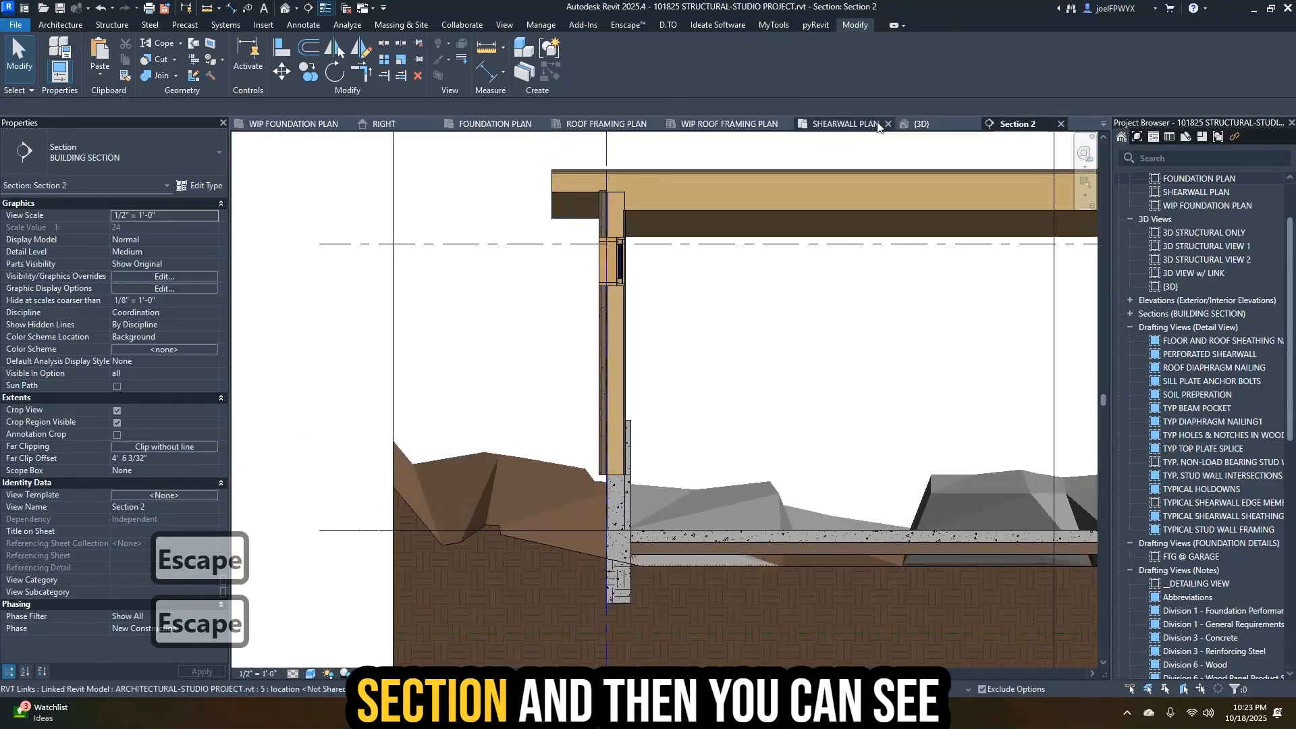
scroll(616, 516, "up", 2)
scroll(558, 470, "up", 3)
scroll(641, 496, "up", 2)
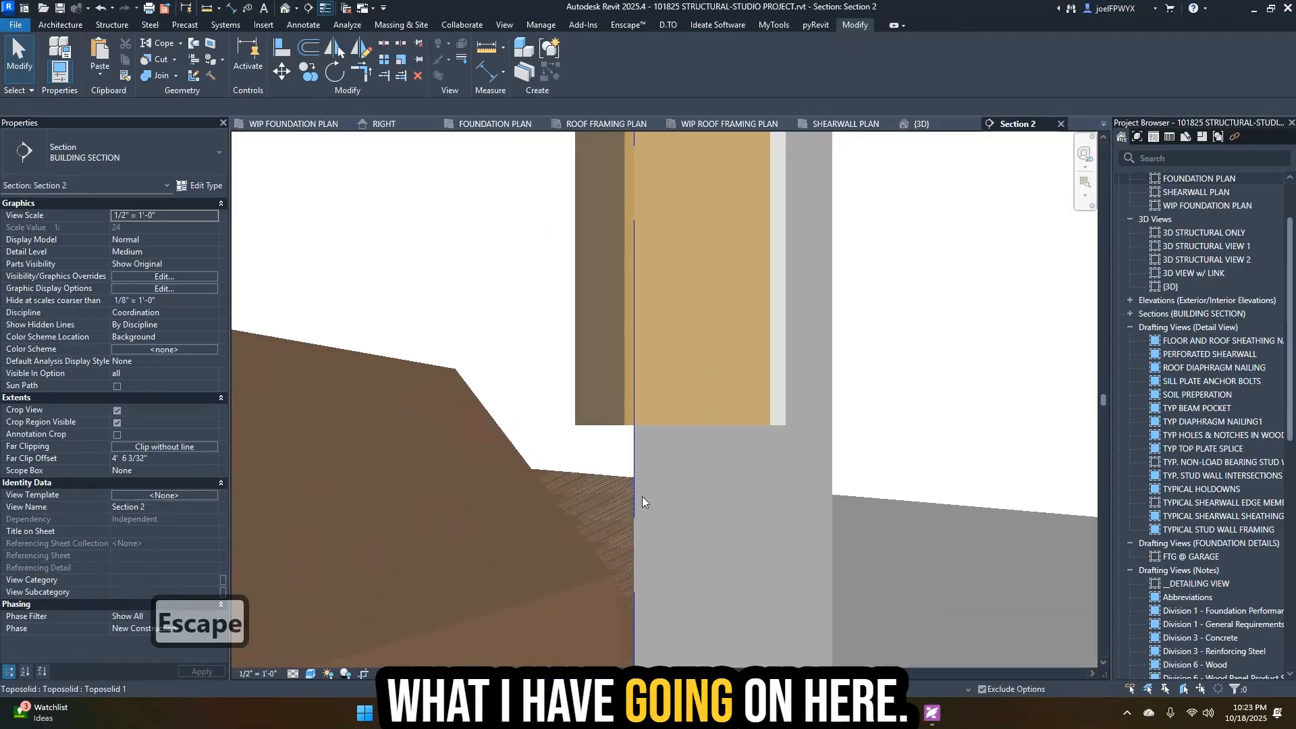
left_click(650, 371)
scroll(697, 361, "down", 4)
key("Escape")
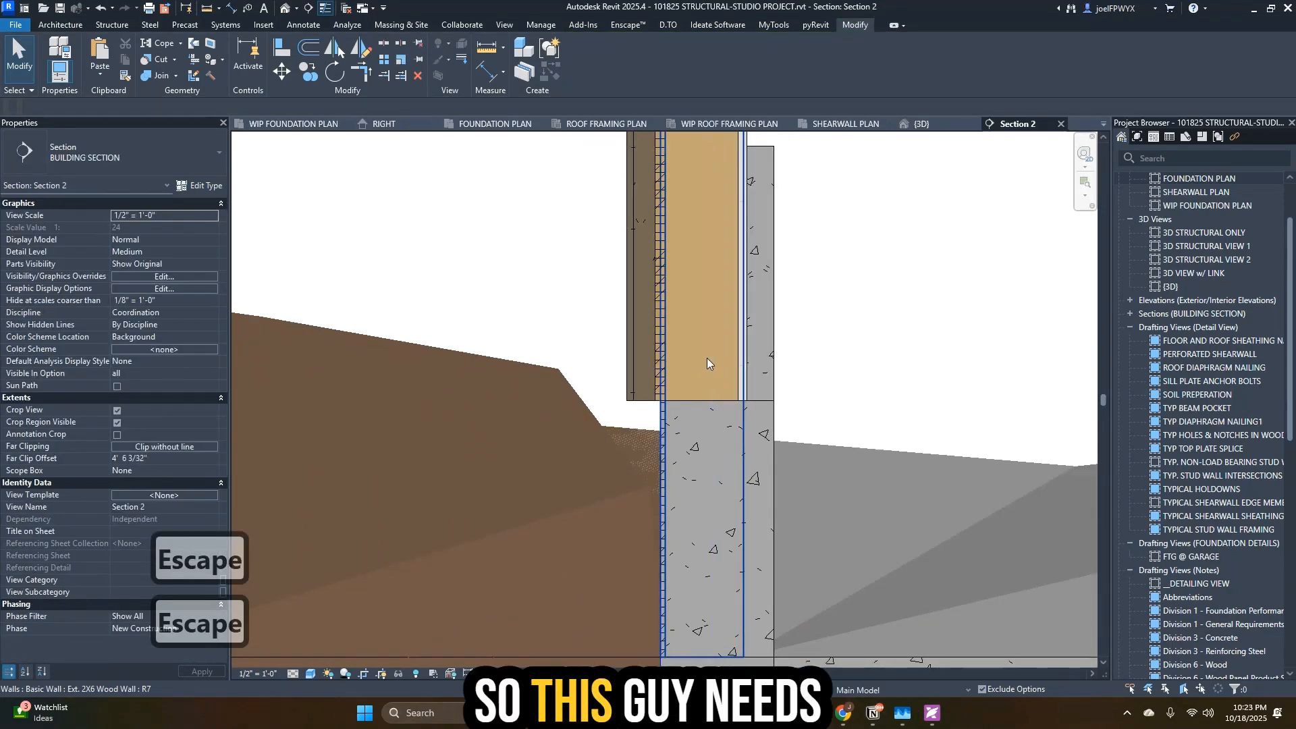
left_click(707, 358)
scroll(707, 358, "down", 1)
scroll(646, 608, "down", 2)
scroll(685, 475, "up", 4)
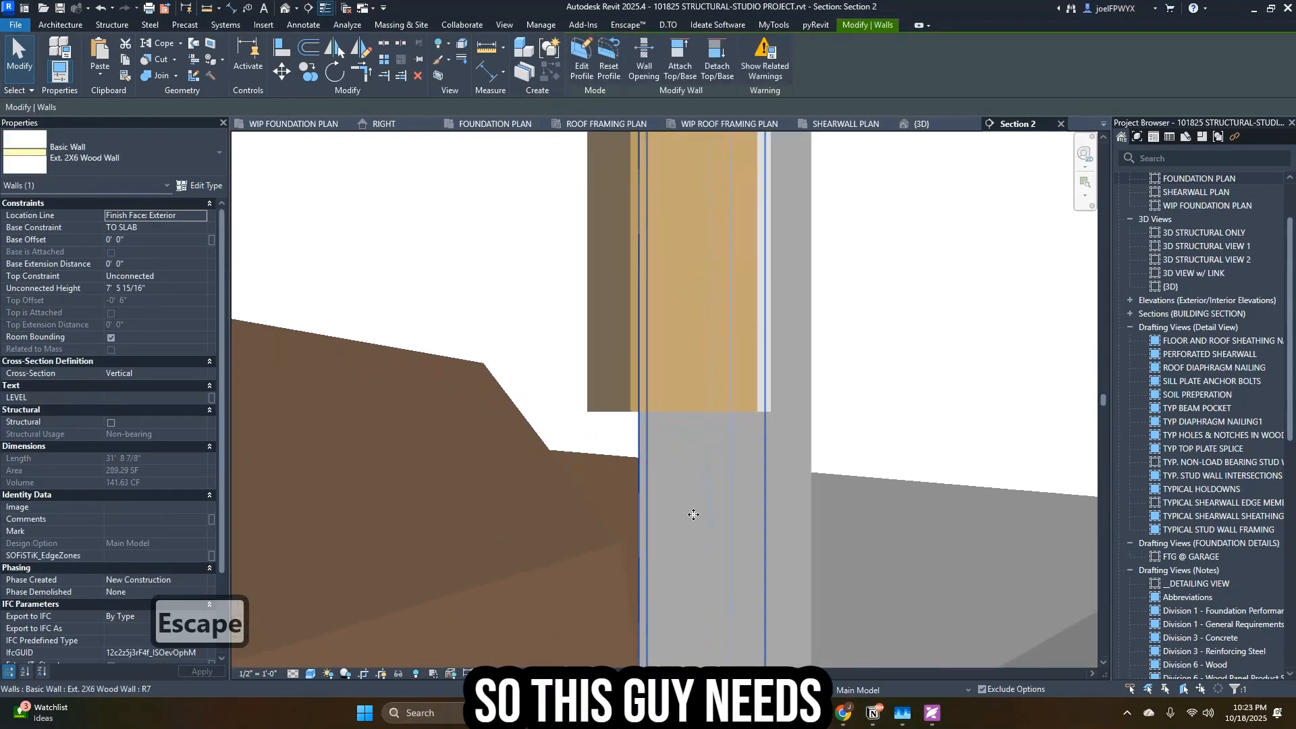
middle_click_drag(694, 520, 661, 320)
scroll(662, 320, "down", 1)
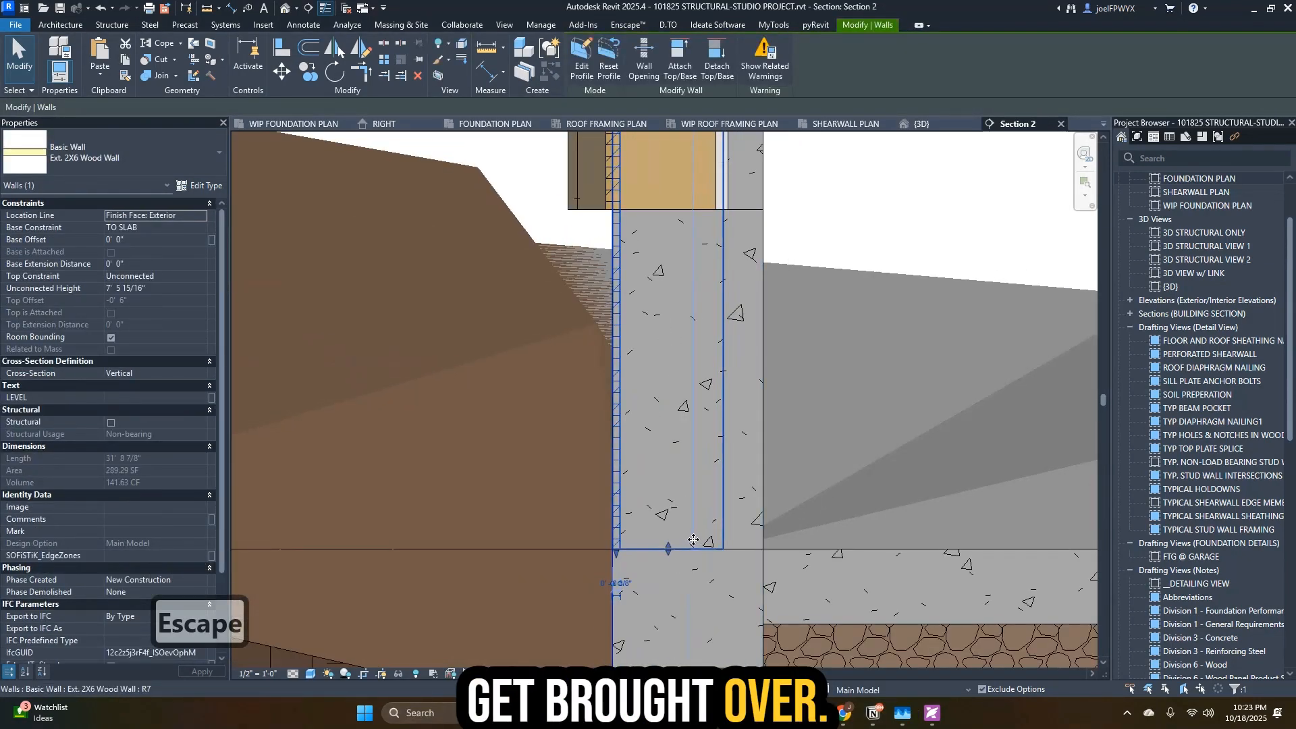
key("m")
key("c")
scroll(627, 521, "up", 2)
key("Escape")
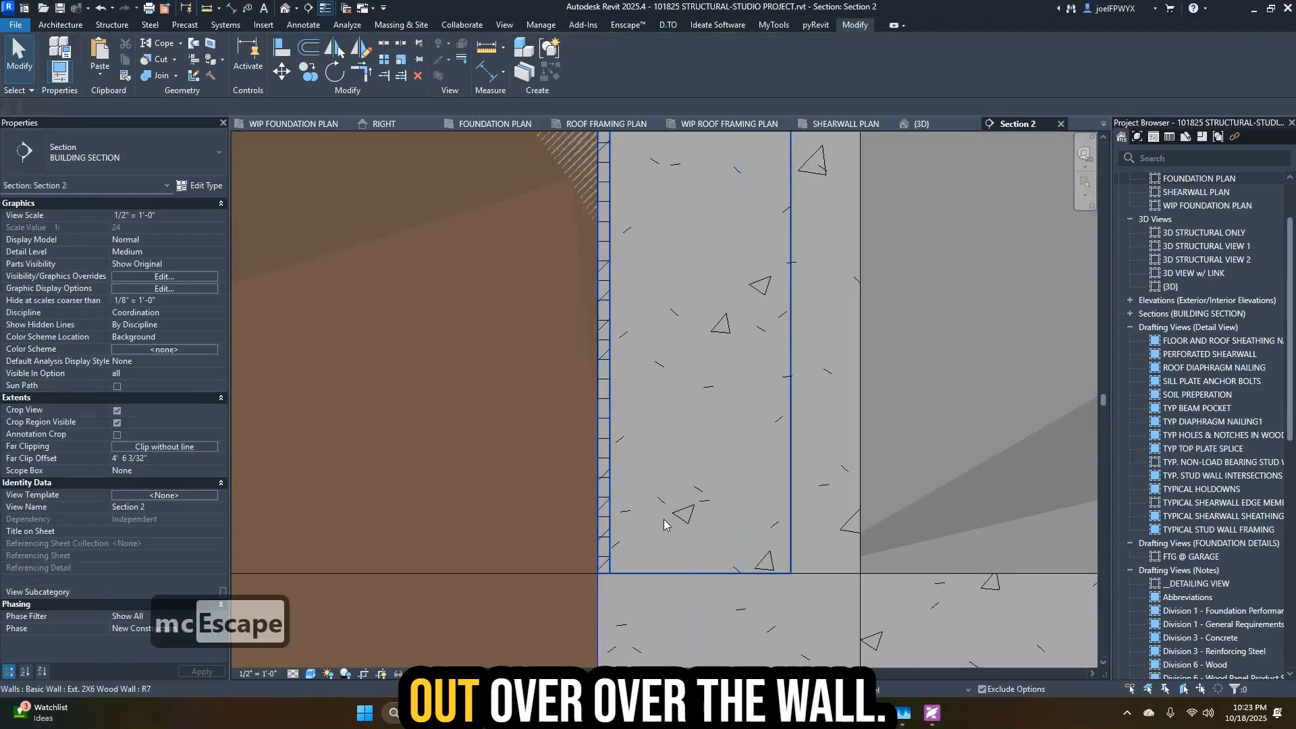
key("Escape")
scroll(658, 500, "down", 2)
- Move the Ext. 2X6 wood wall in Section 2 so its exterior stud face aligns with the 8" concrete wall's outer face
left_click(698, 378)
key("m")
key("v")
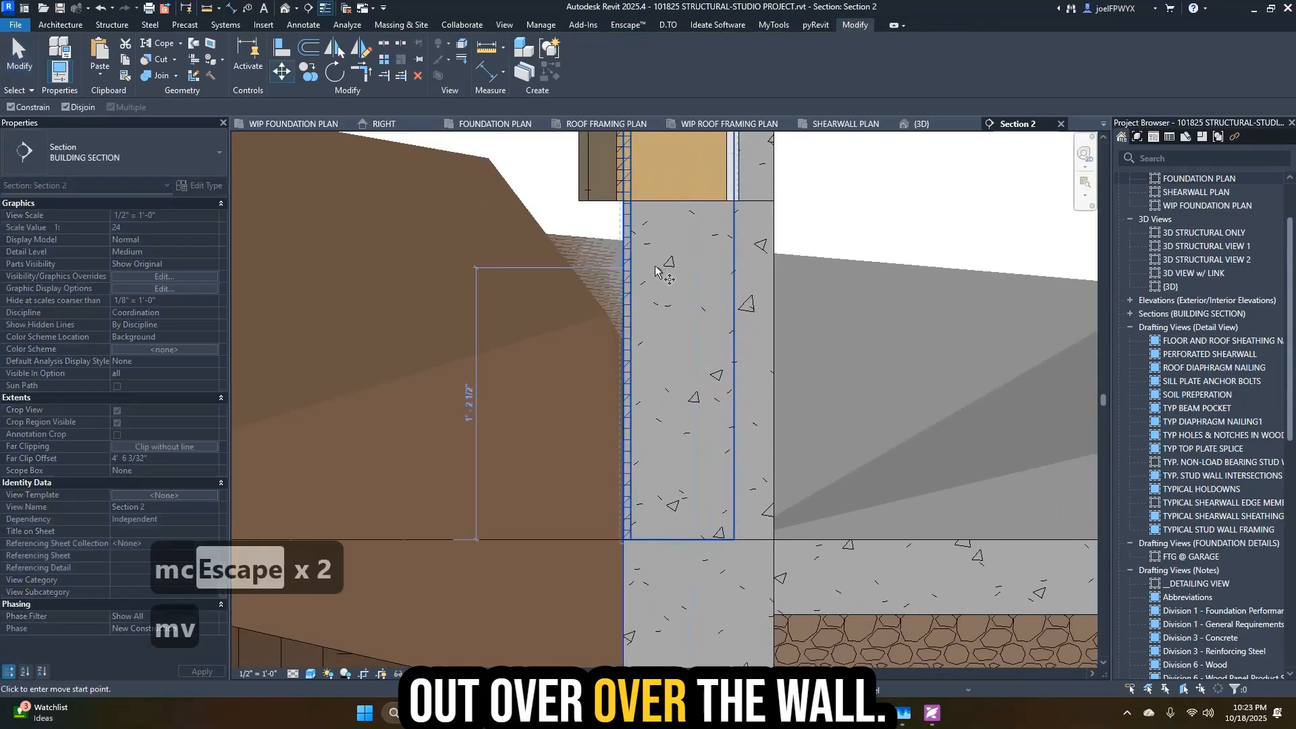
scroll(651, 312, "up", 2)
left_click(614, 295)
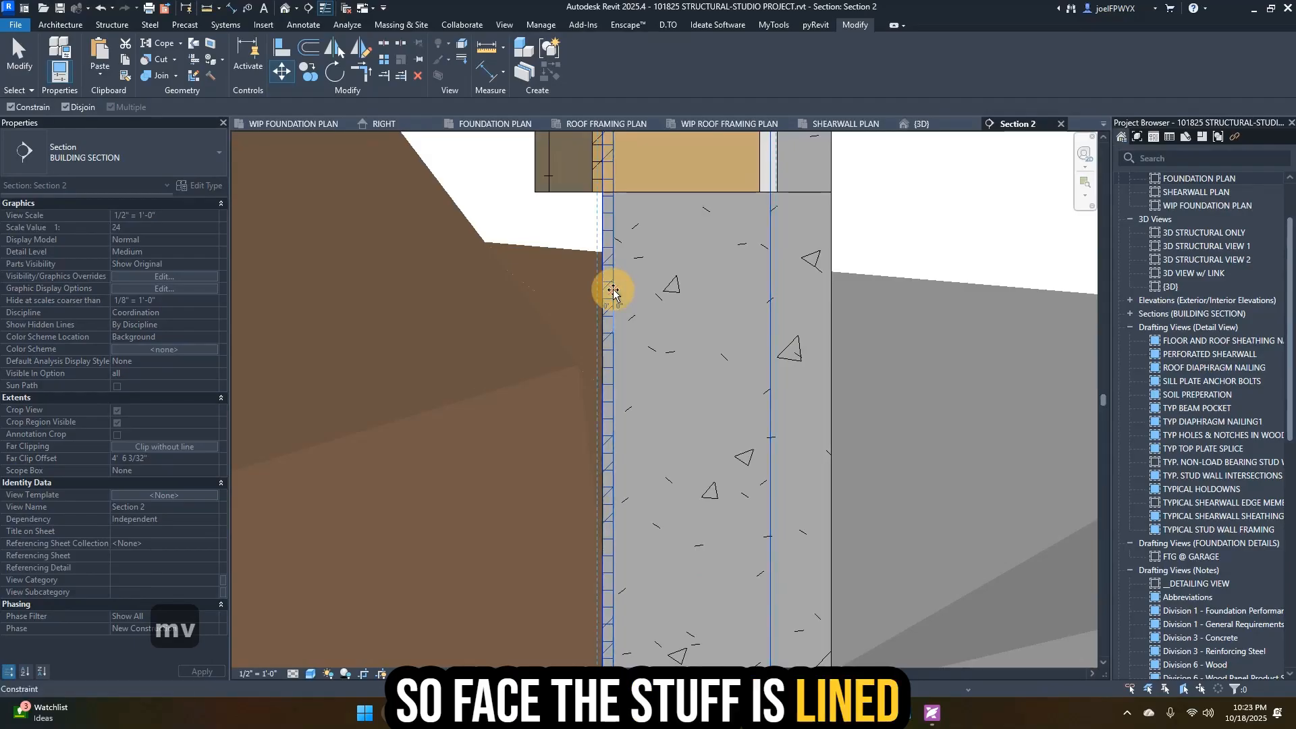
left_click(601, 292)
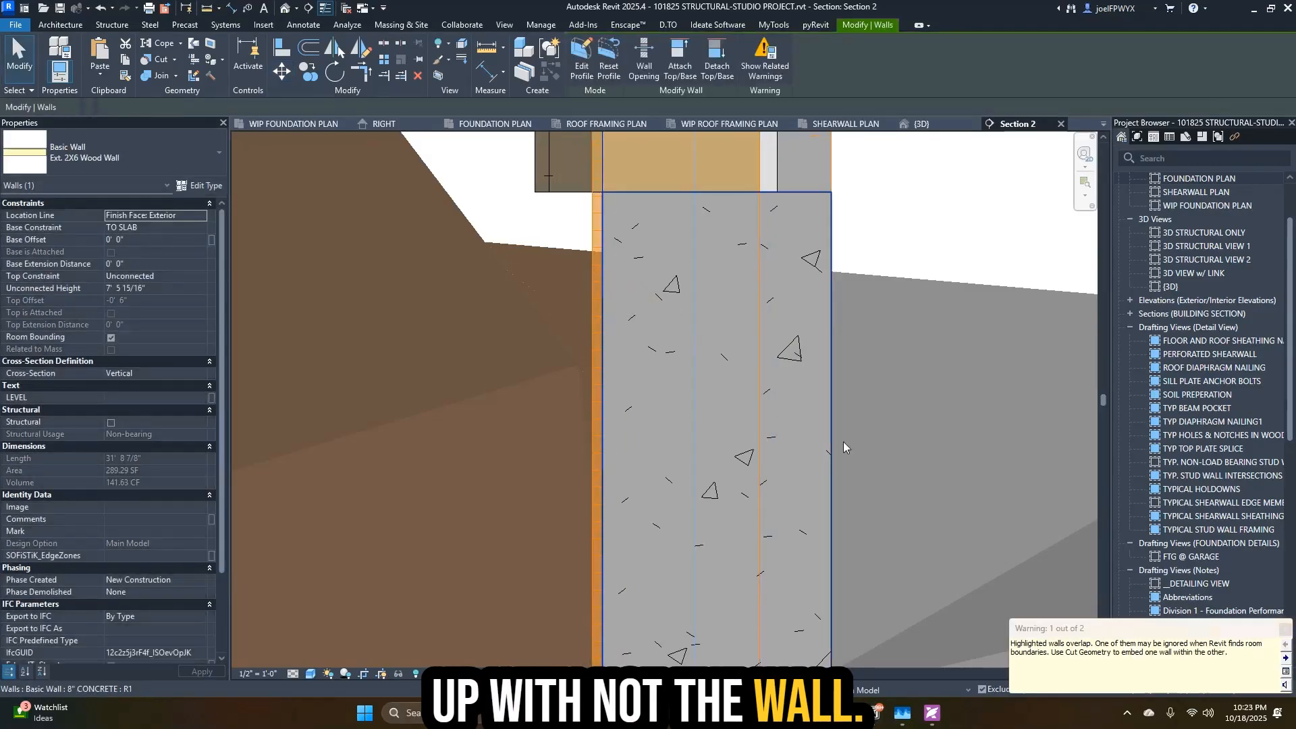
left_click(1282, 635)
scroll(694, 627, "down", 3)
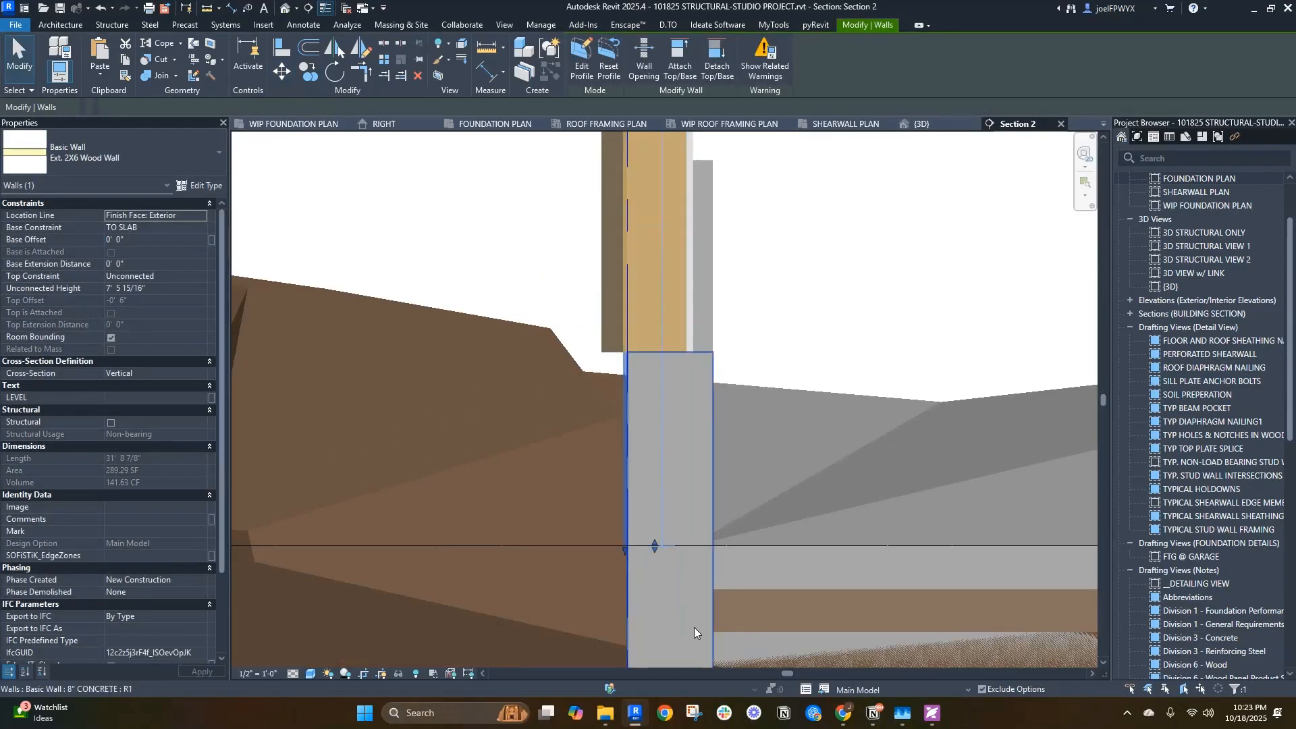
- Raise the wood wall's base by about 1' 6" so it sits on top of the 8" concrete wall
key("Escape")
key("Escape")
left_click(652, 519)
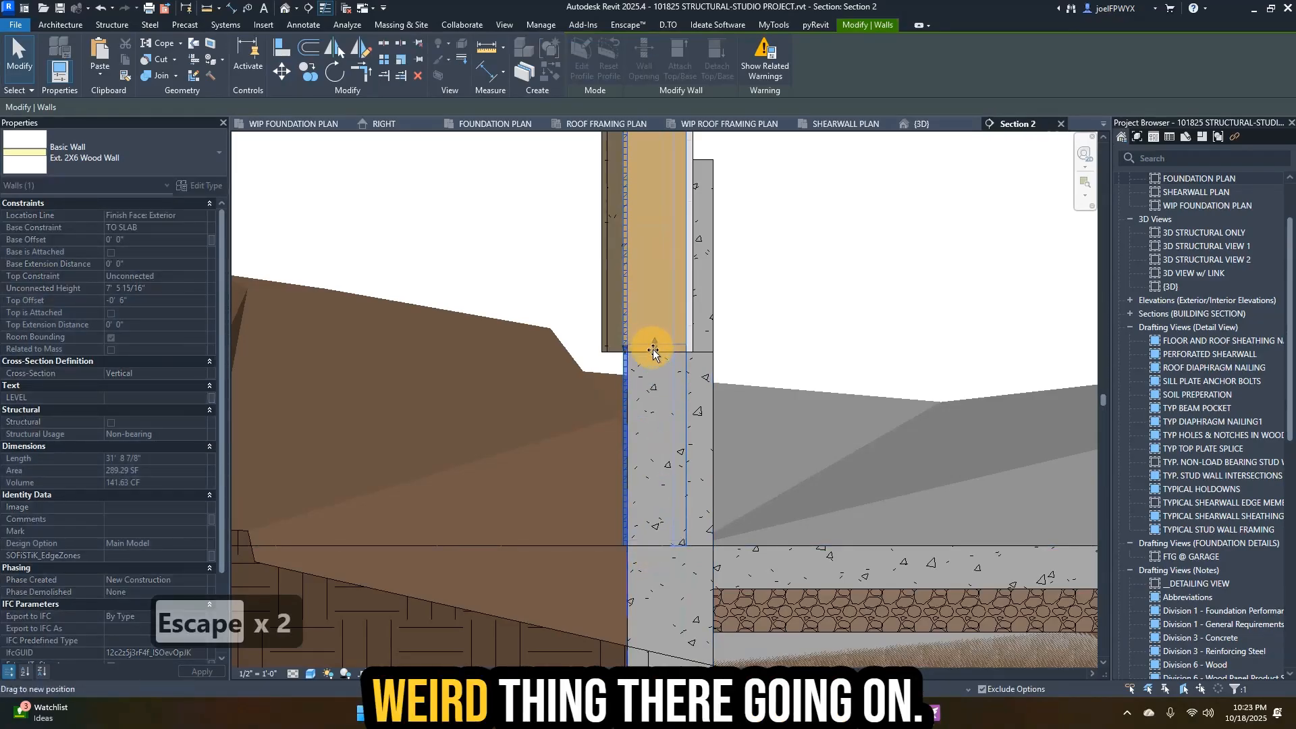
key("Escape")
scroll(694, 329, "down", 3)
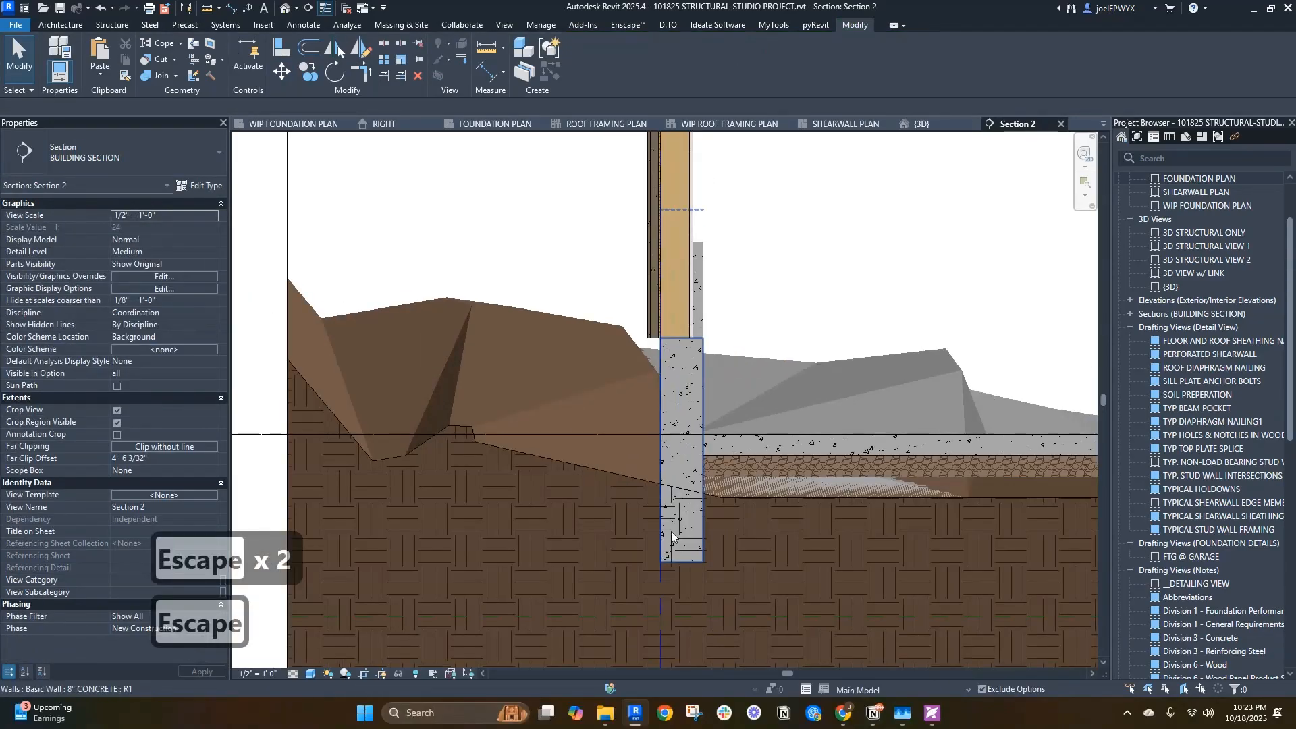
- Inspect the wood wall and the concrete wall beneath it in Section 2, checking their alignment up to the window
key("Escape")
left_click(699, 402)
scroll(649, 559, "up", 3)
key("Escape")
key("Escape")
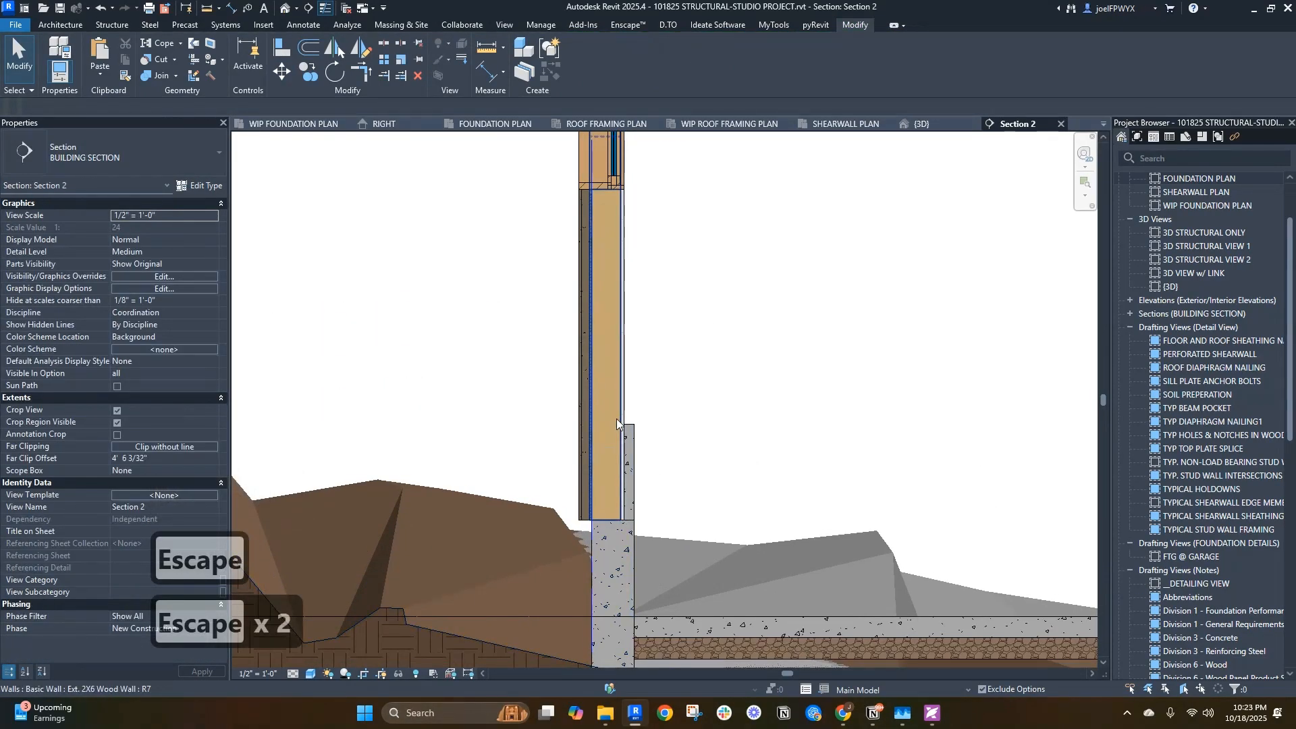
scroll(619, 324, "up", 2)
left_click(588, 327)
scroll(589, 327, "down", 2)
key("Escape")
key("Escape")
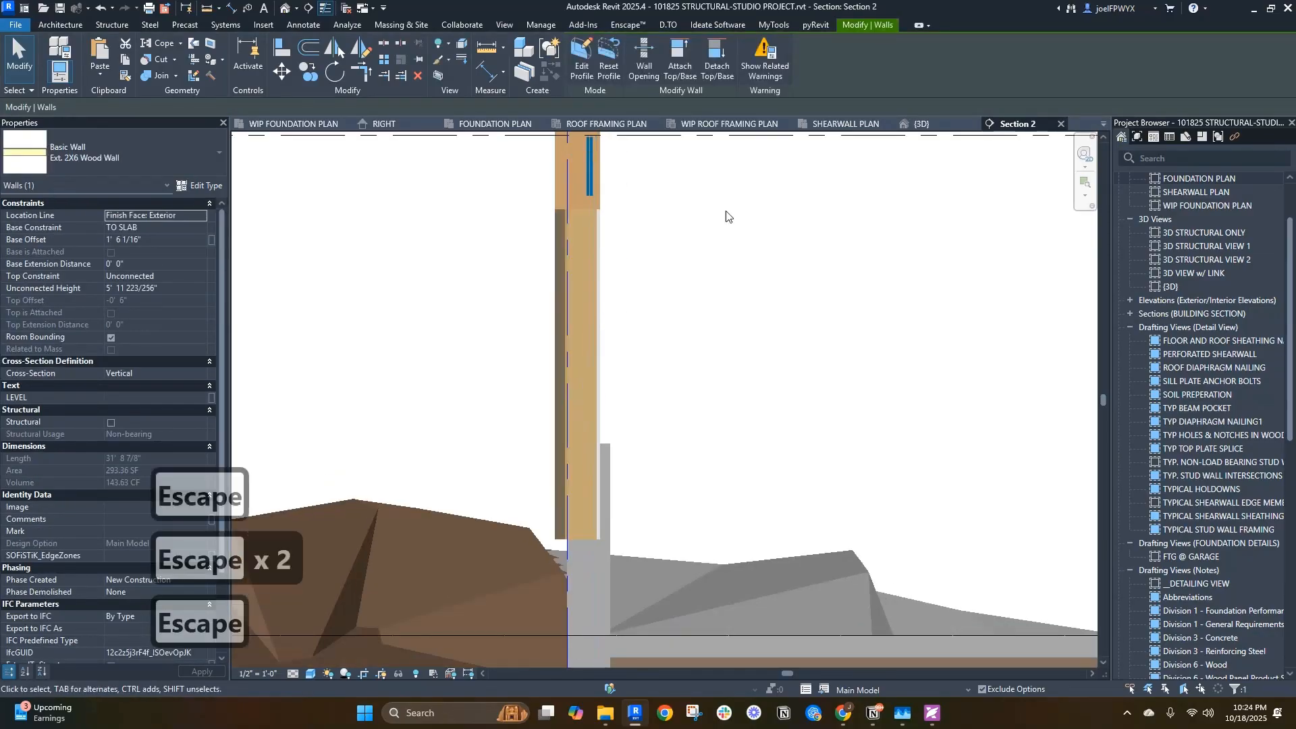
- Return to the foundation plan and examine the walls at the door jamb and along grids A and B
left_click(486, 123)
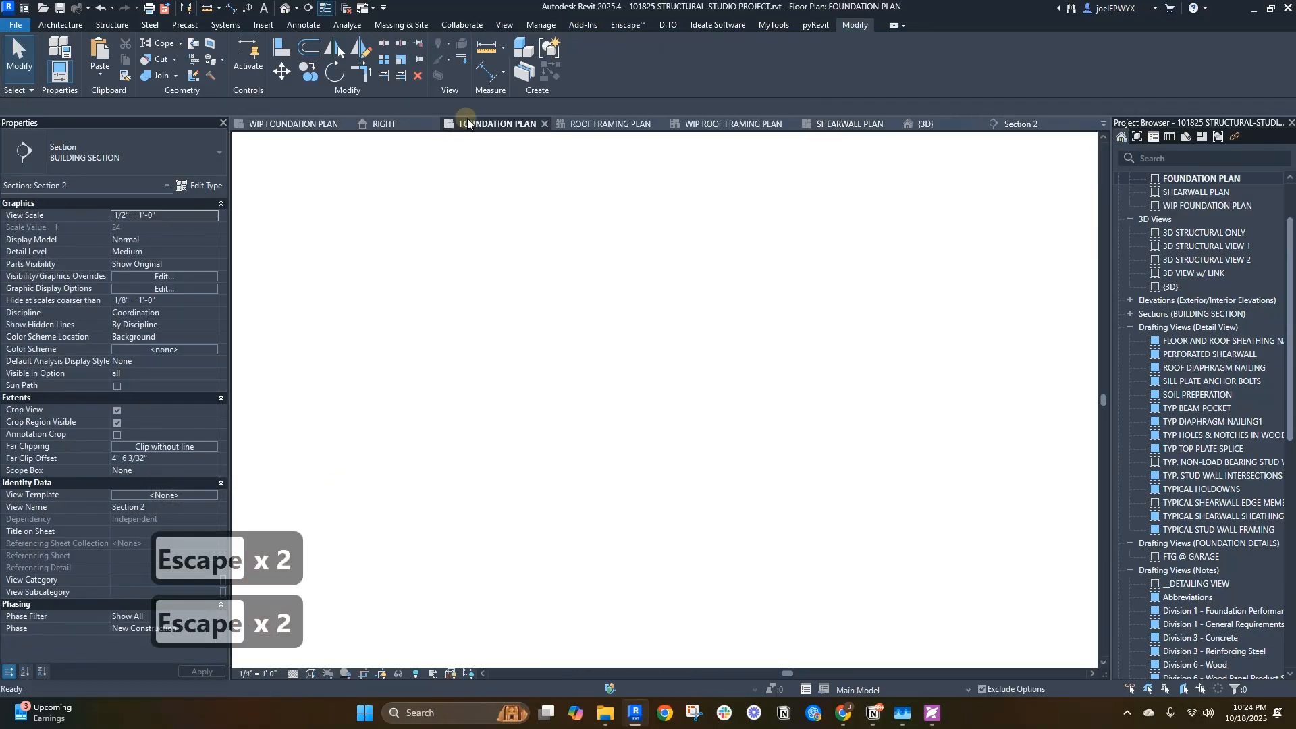
scroll(652, 605, "up", 3)
key("Escape")
scroll(617, 395, "down", 6)
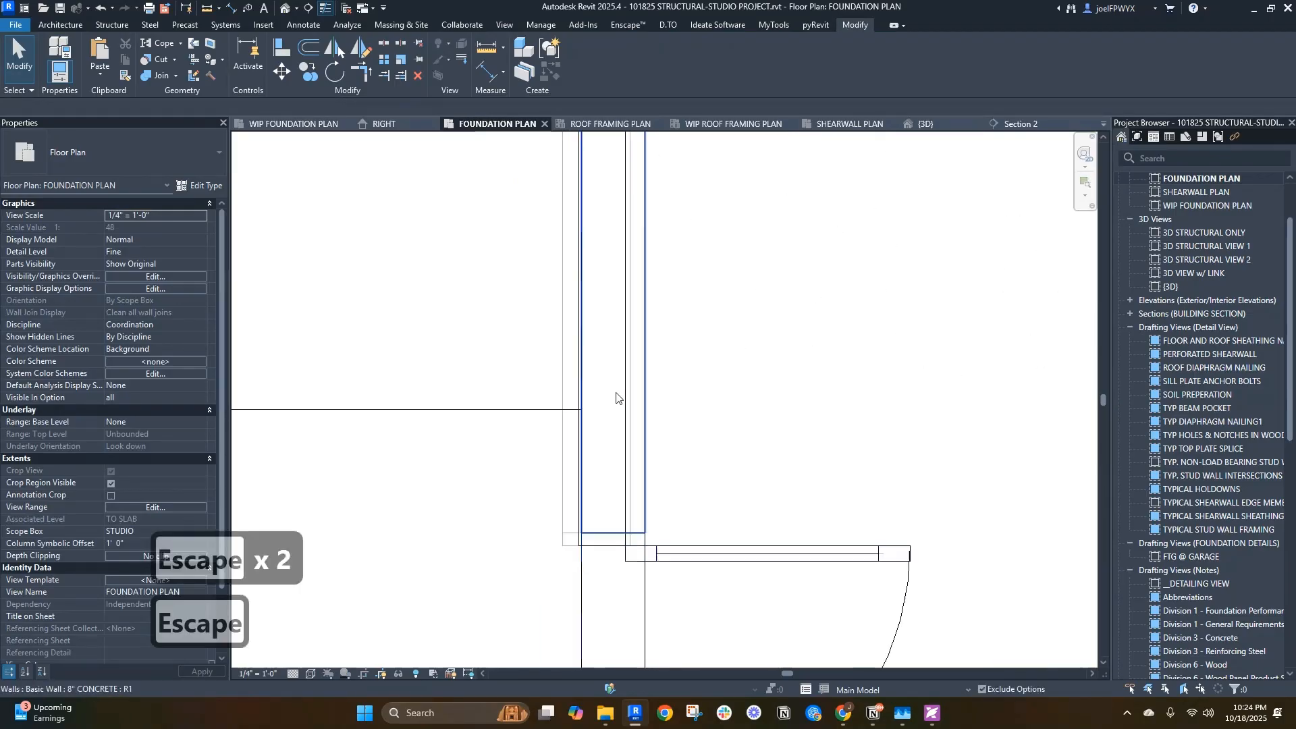
middle_click_drag(646, 530, 569, 494)
scroll(578, 487, "down", 2)
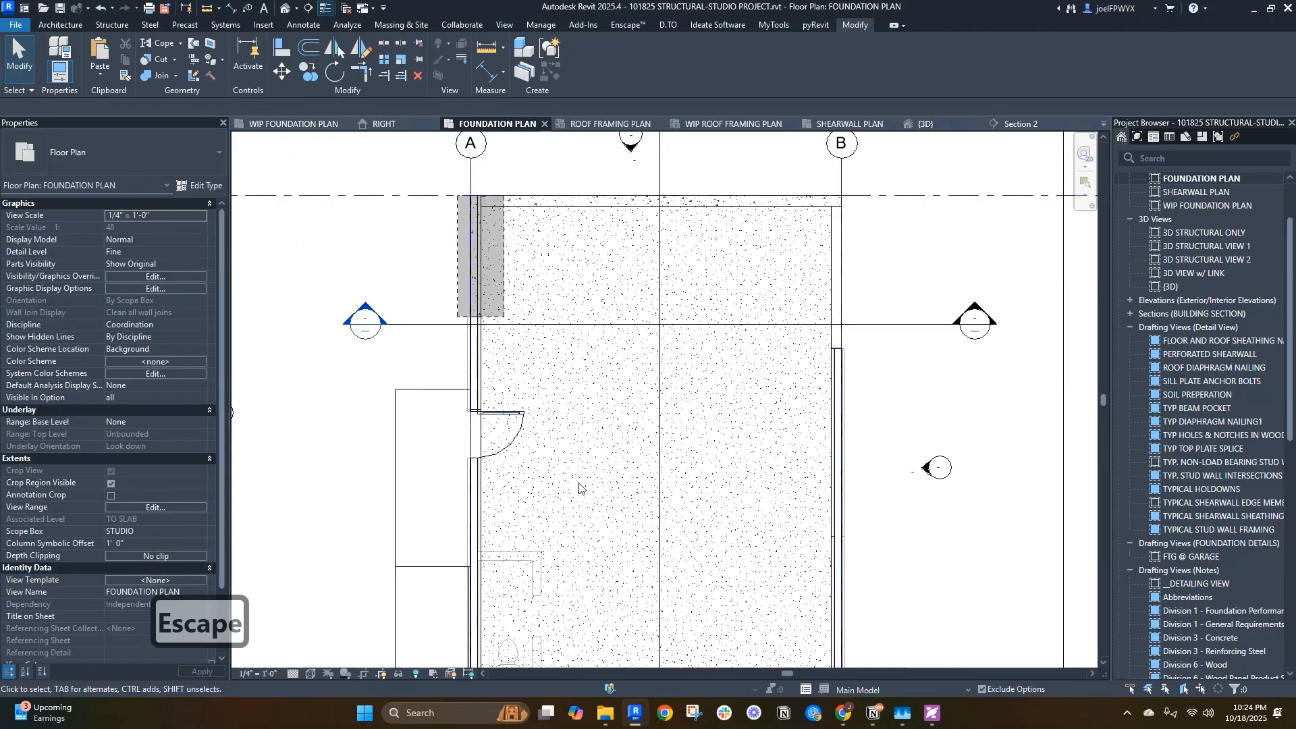
scroll(877, 358, "up", 2)
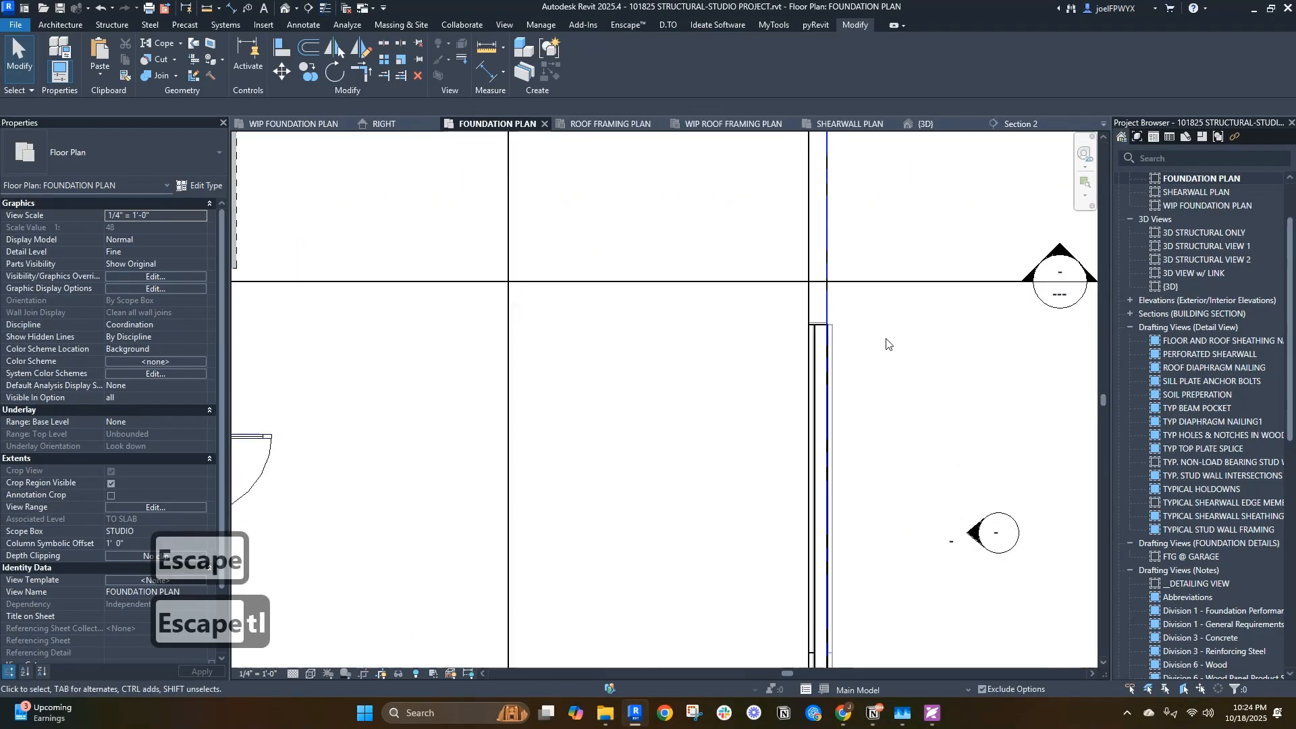
scroll(803, 358, "down", 2)
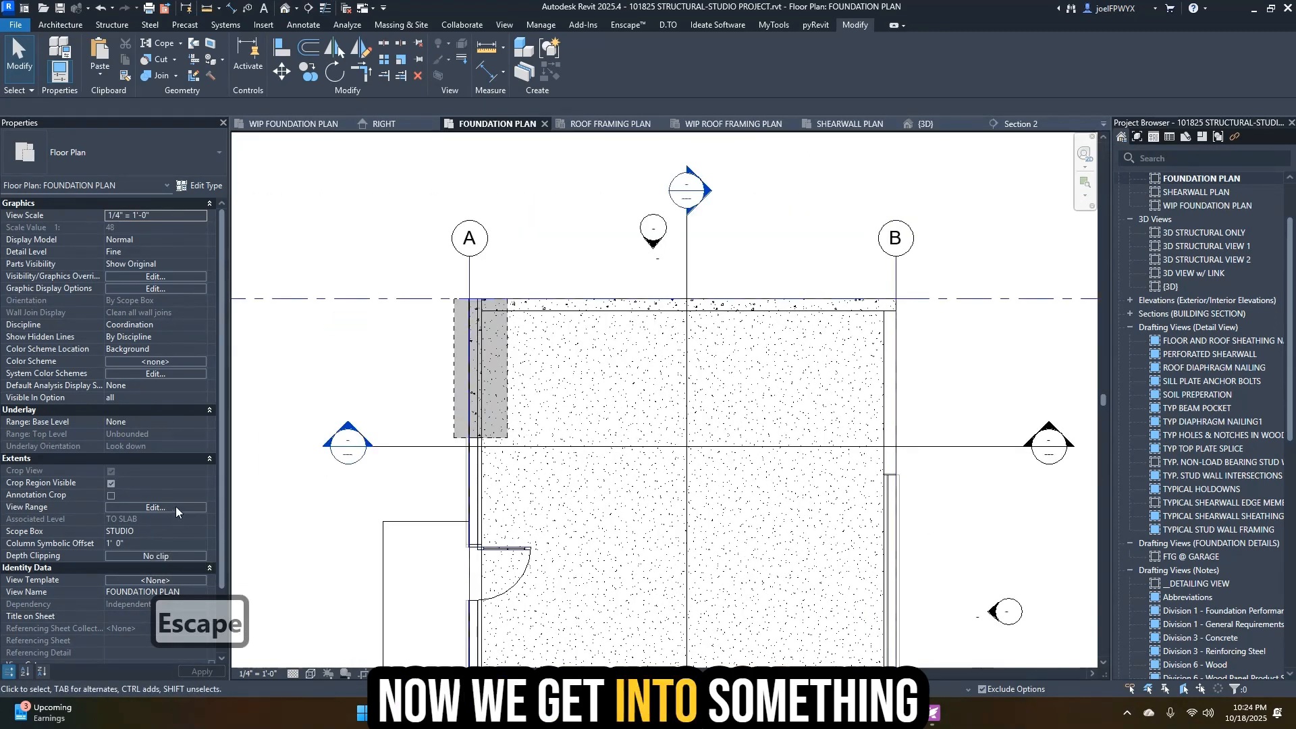
- Set the top offset of the foundation plan's view range to 4' 0", showing the sample view range diagram
left_click(175, 507)
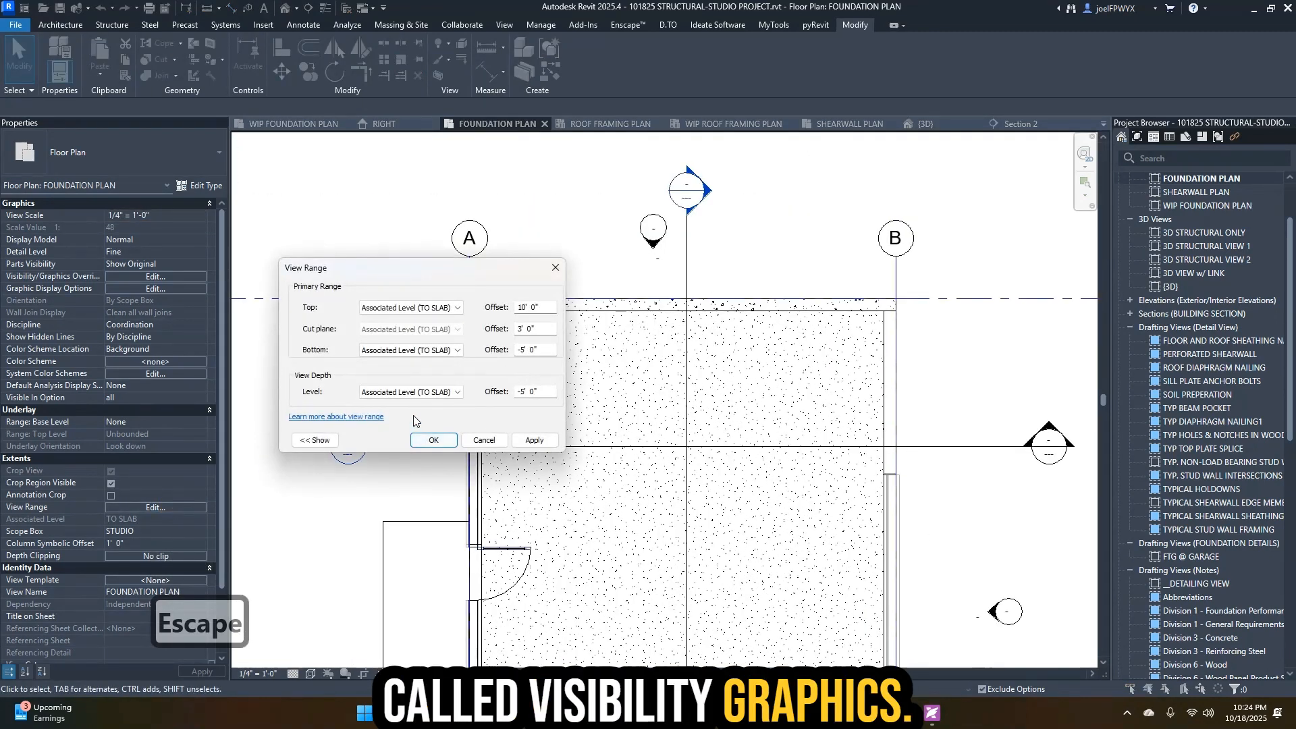
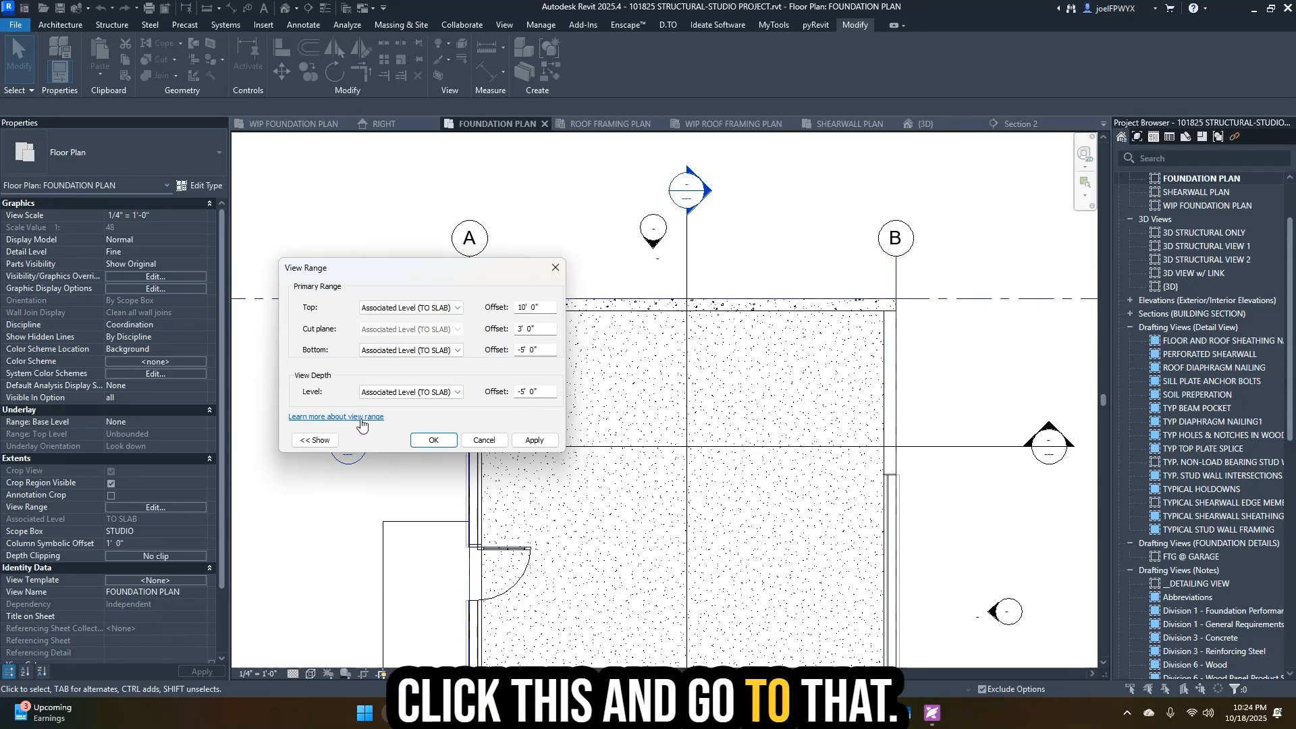
left_click(316, 440)
left_click_drag(341, 268, 542, 219)
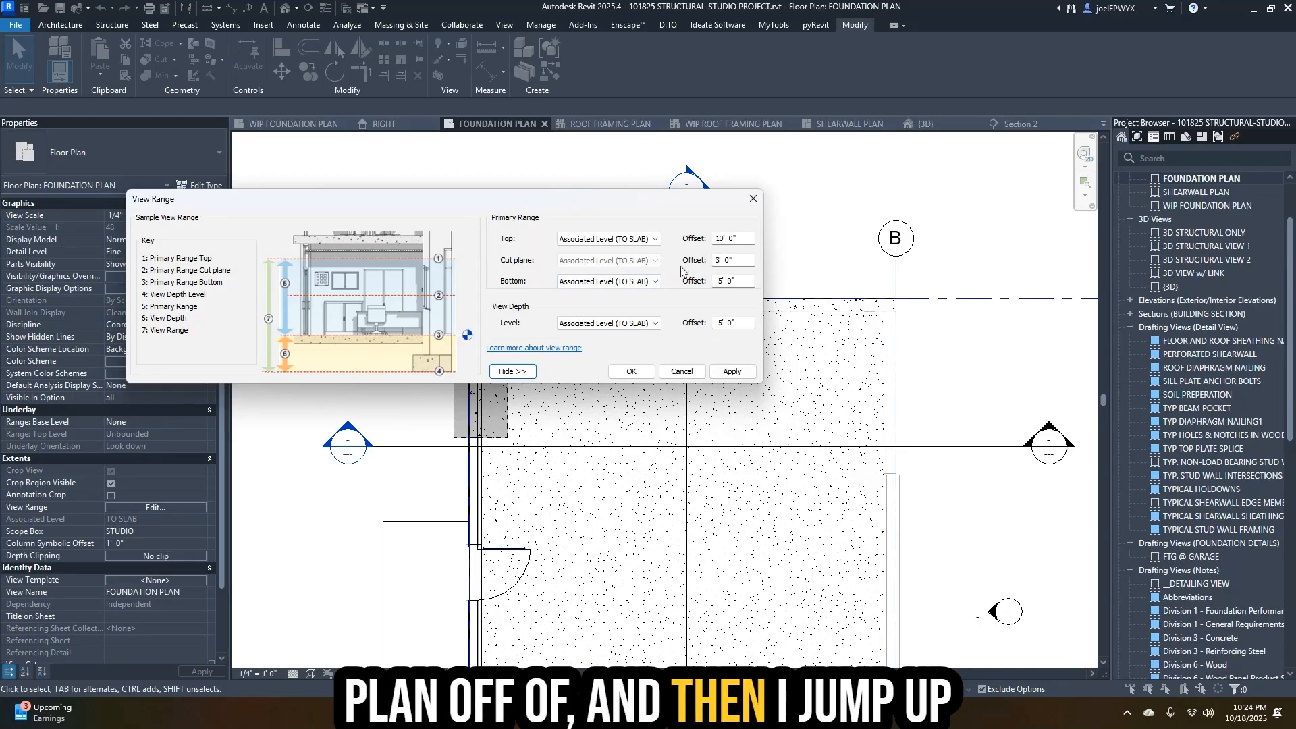
double_click(737, 261)
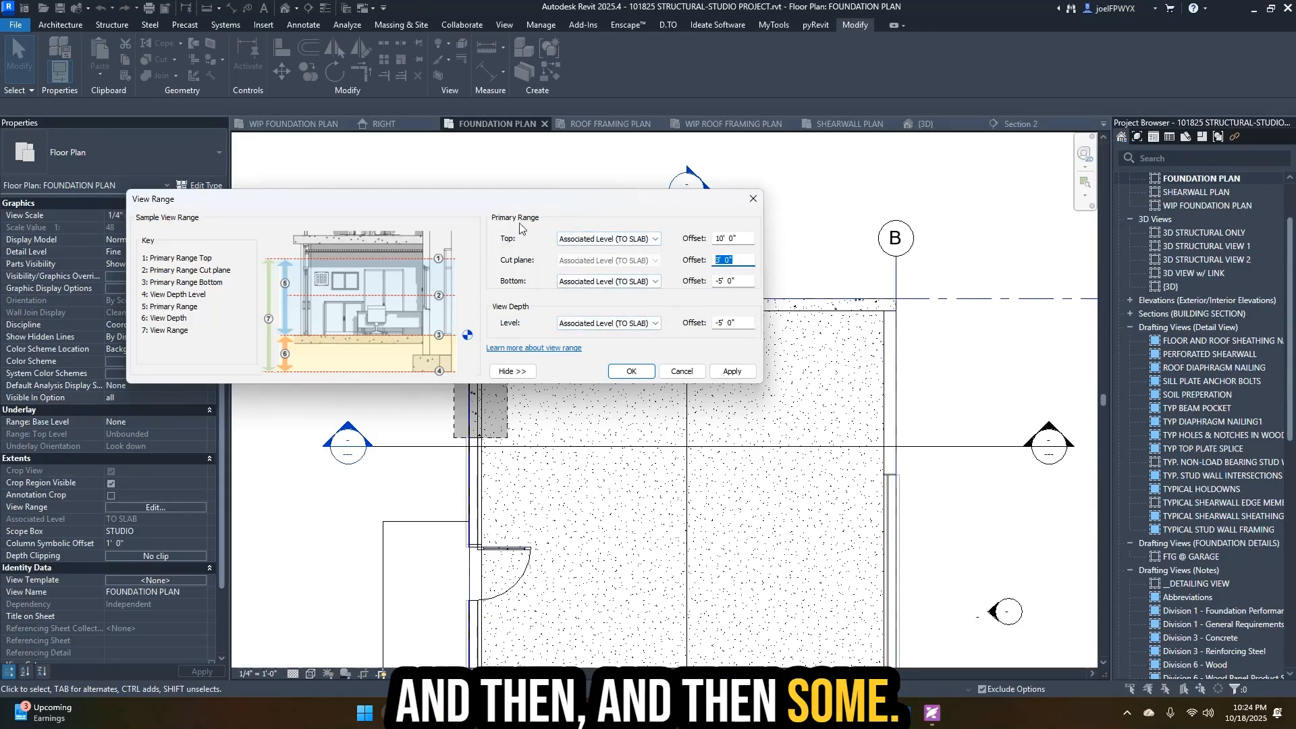
key("shift+Tab")
type("4")
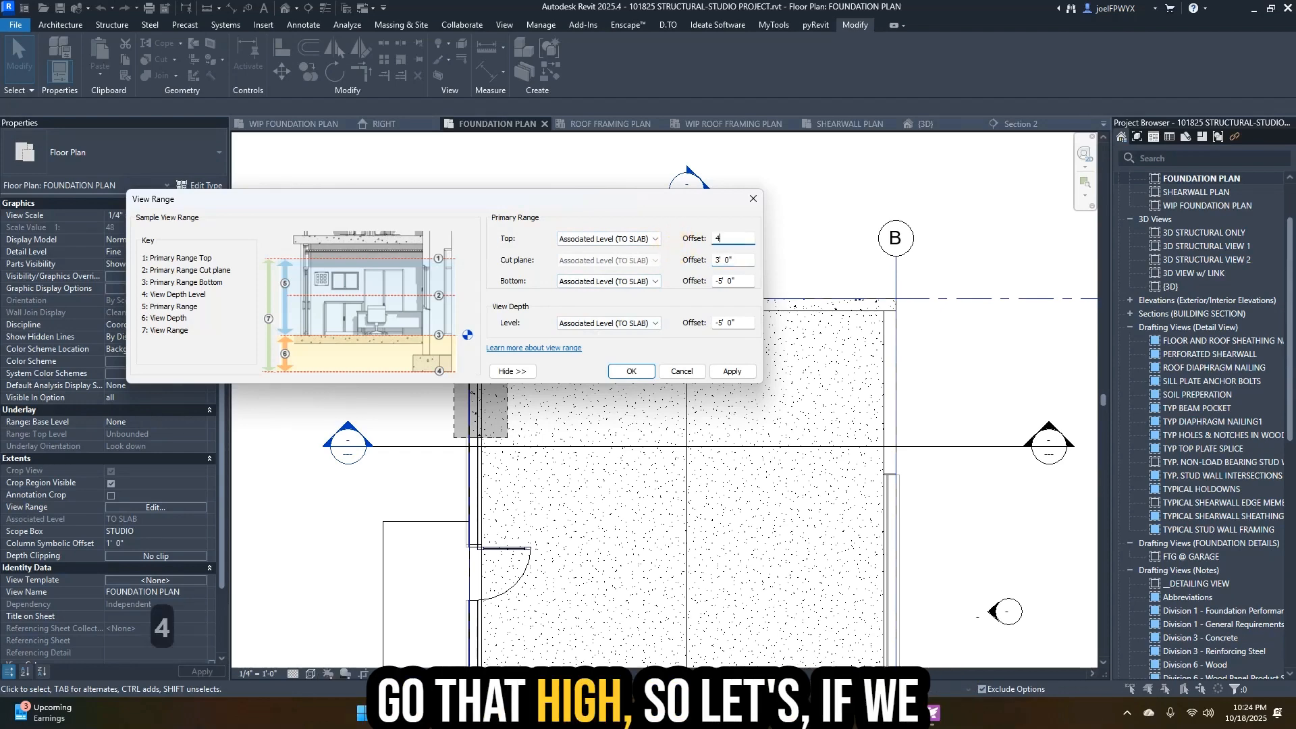
left_click(737, 372)
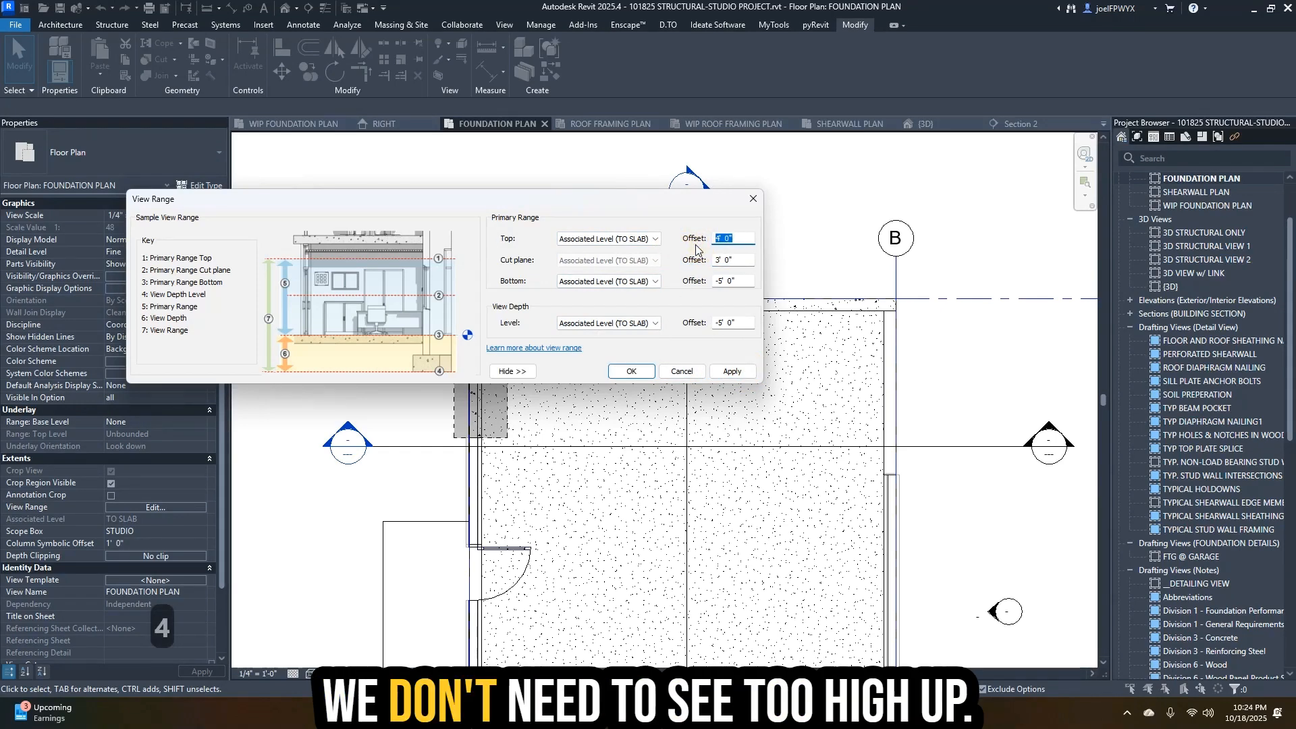
left_click(744, 371)
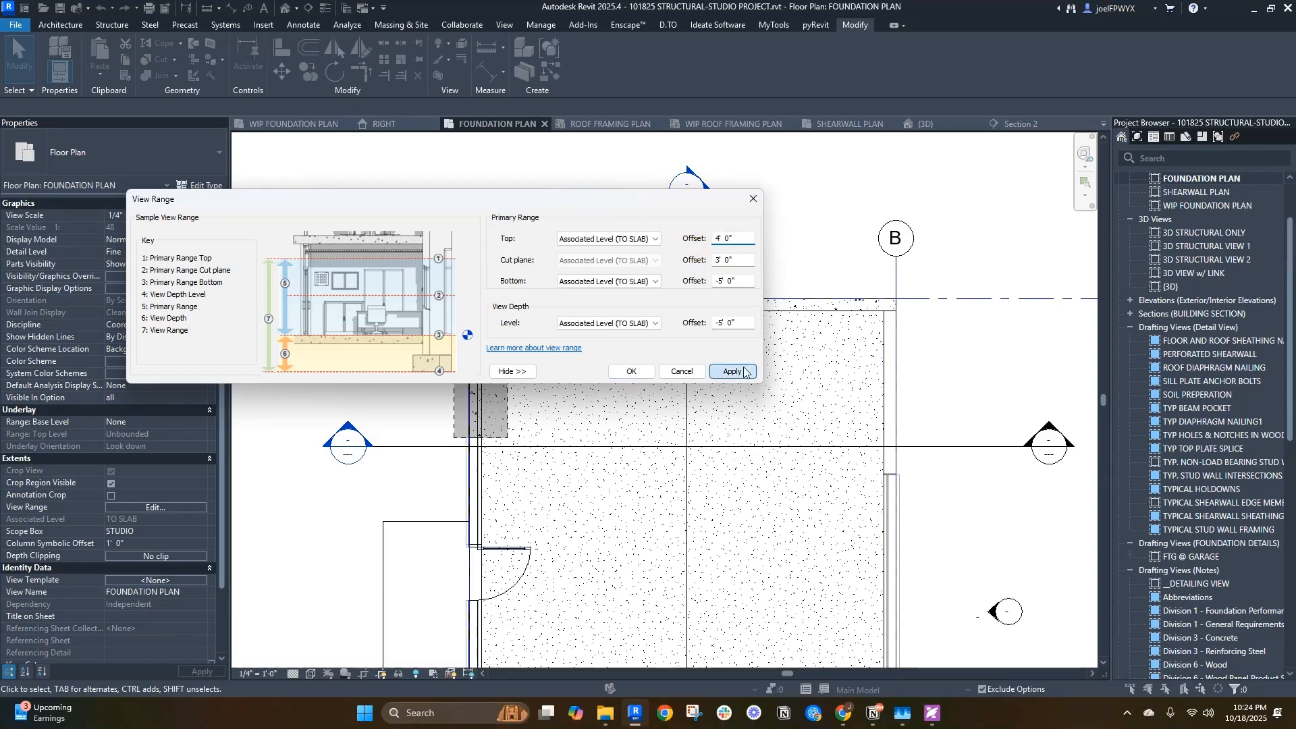
left_click(633, 371)
- Examine the foundation plan from grid 1 past the door and toilet to the front wall for how openings are shown
scroll(630, 373, "down", 2)
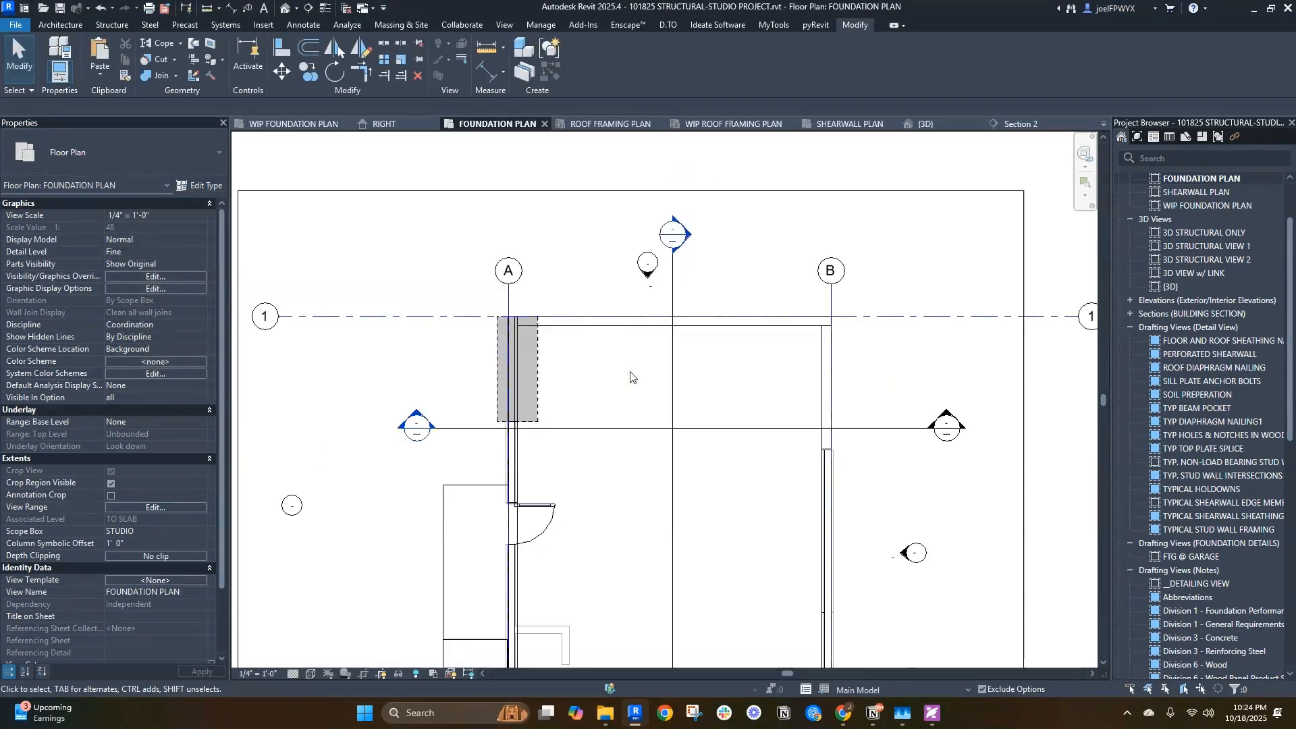
scroll(637, 418, "up", 6)
scroll(640, 378, "down", 1)
middle_click_drag(639, 361, 602, 505)
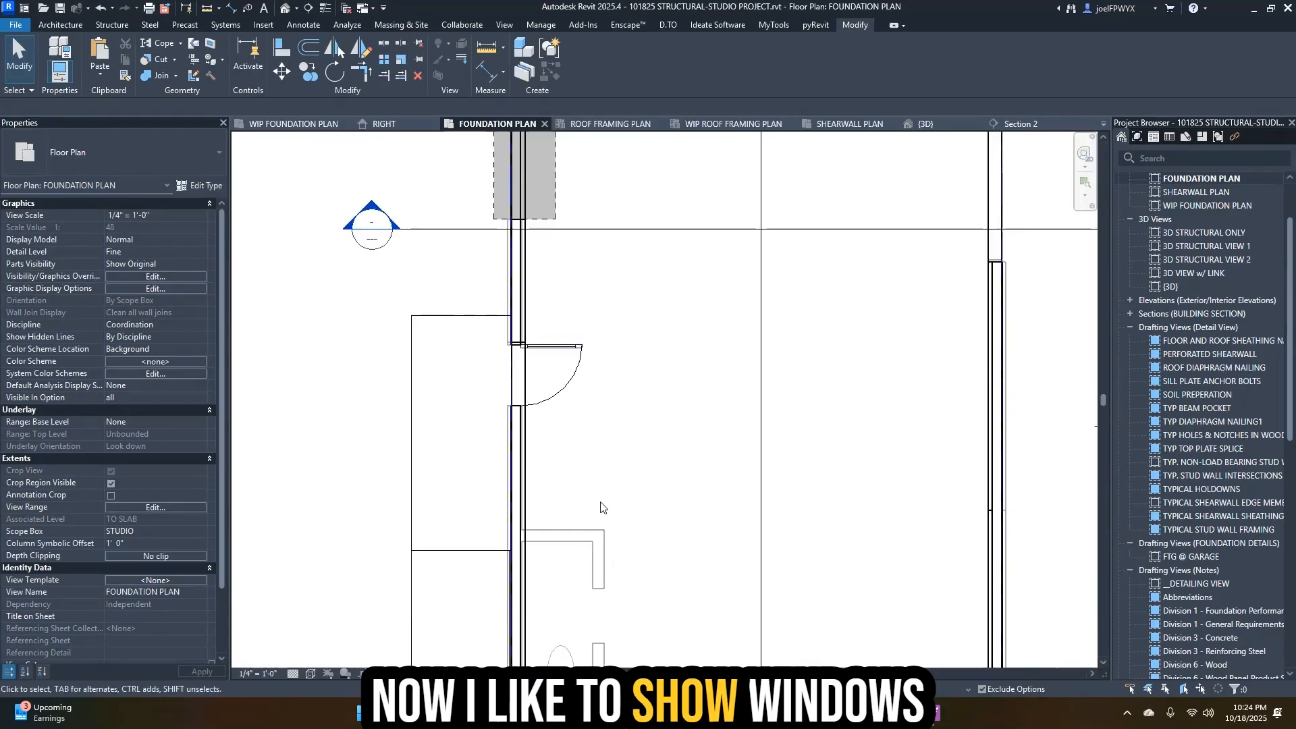
middle_click_drag(702, 481, 555, 483)
middle_click_drag(704, 555, 684, 396)
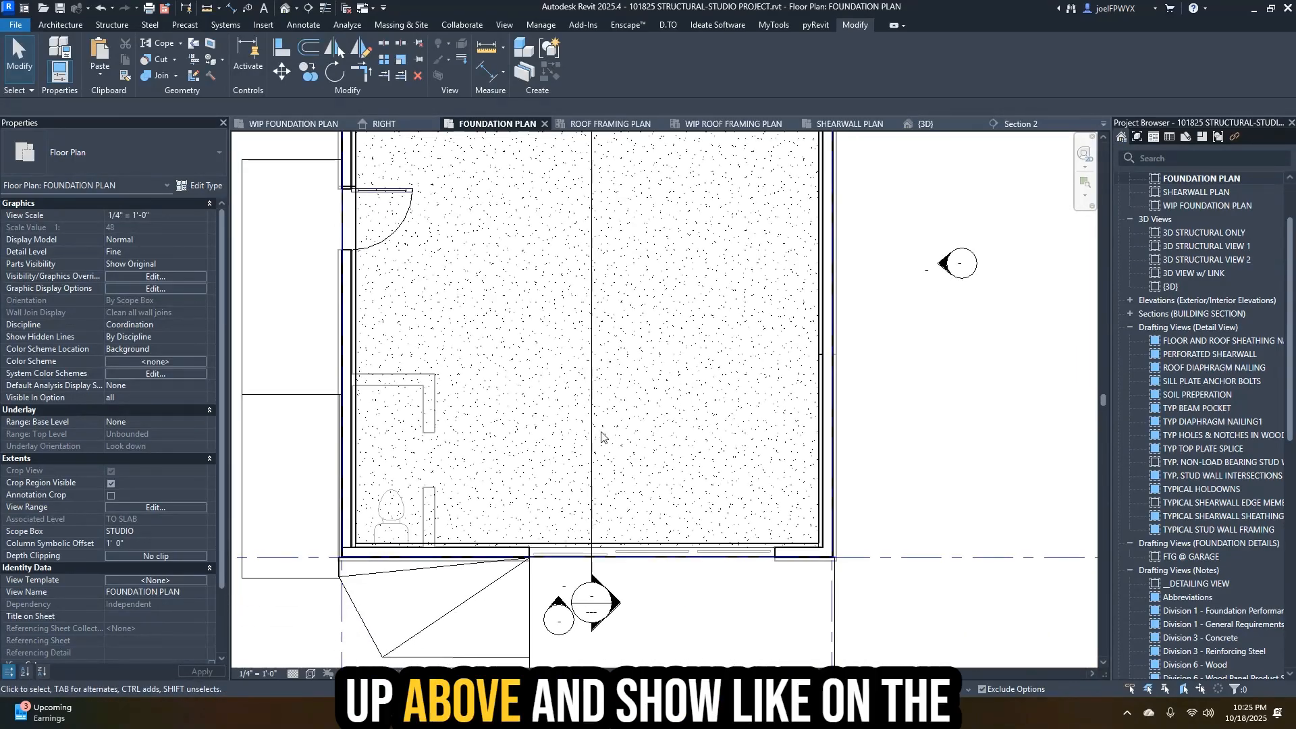
middle_click_drag(611, 233, 729, 552)
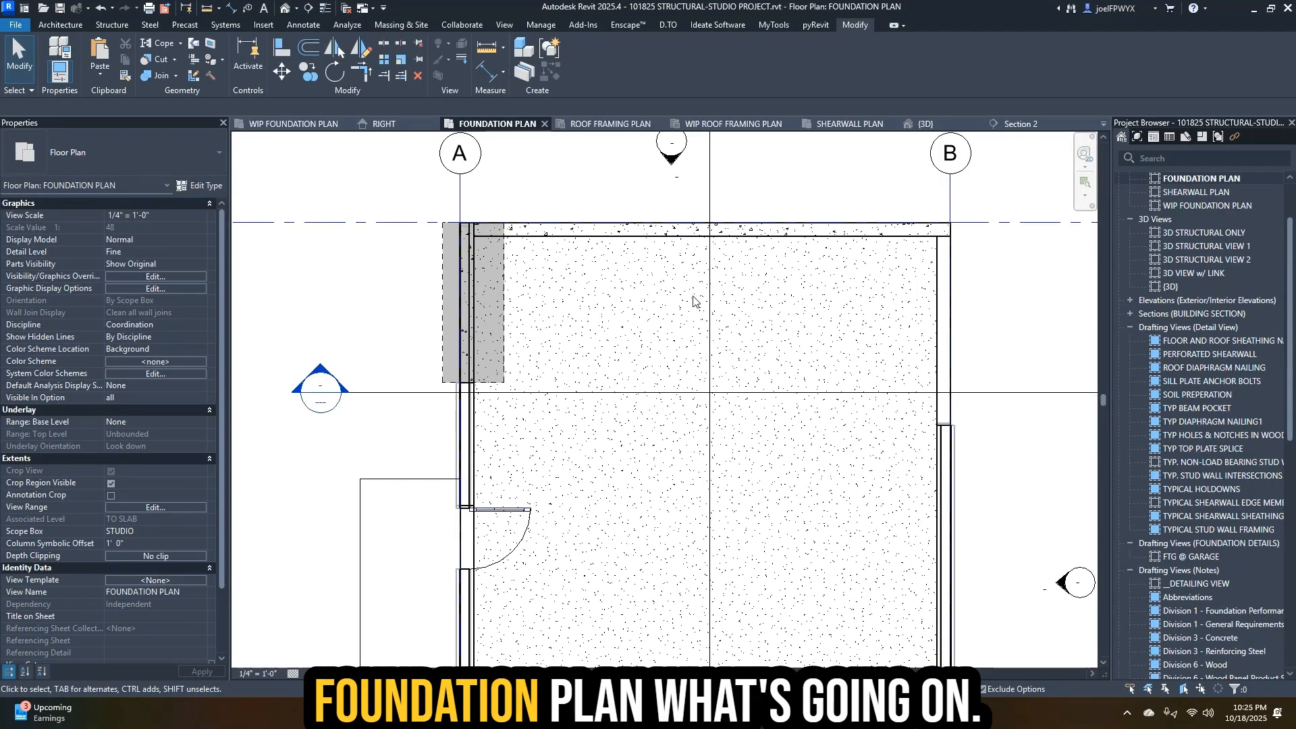
scroll(649, 246, "down", 2)
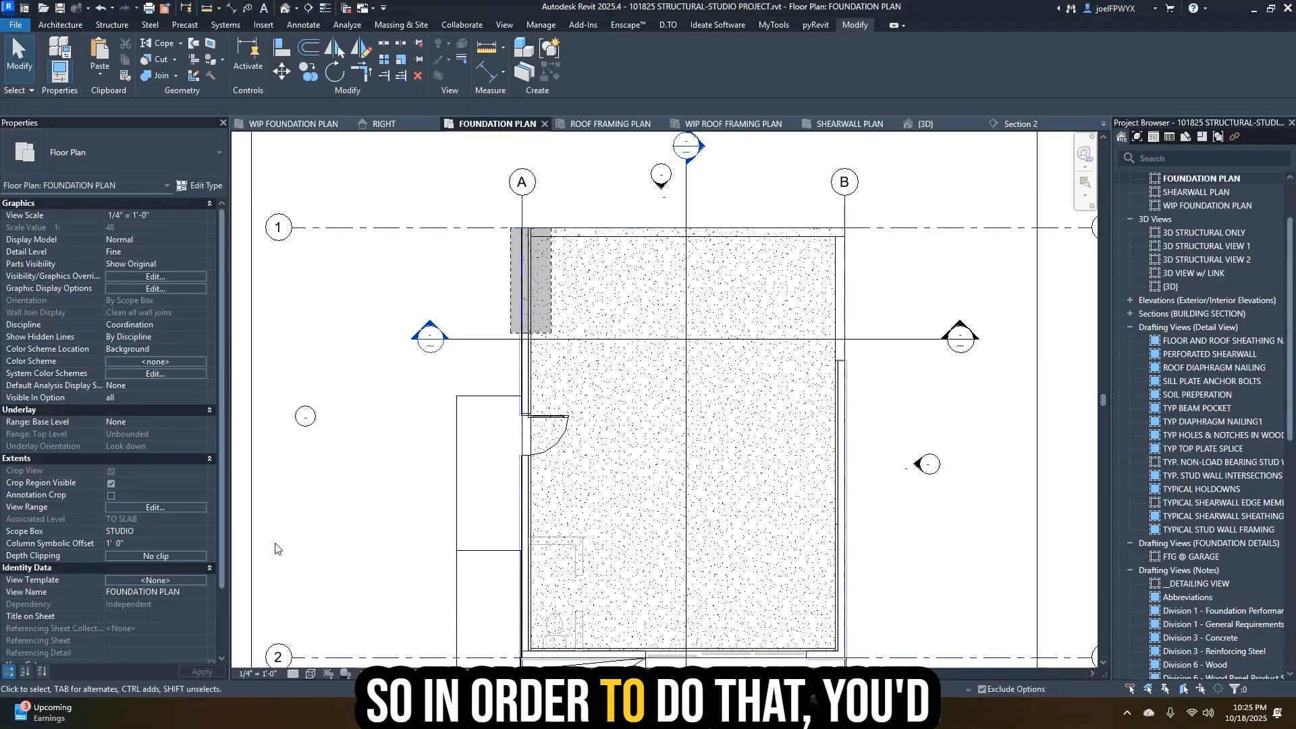
- Set the top offset of the foundation plan's view range to 10' 0"
left_click(194, 513)
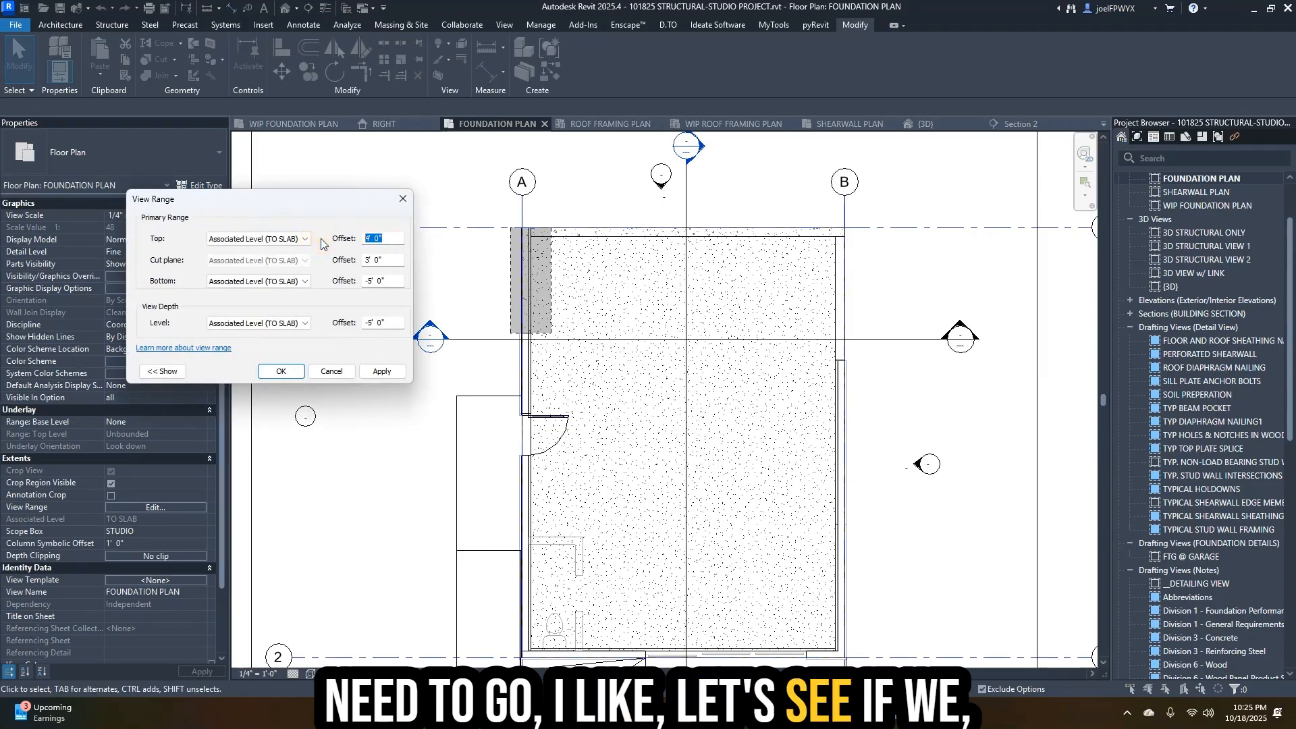
type("4")
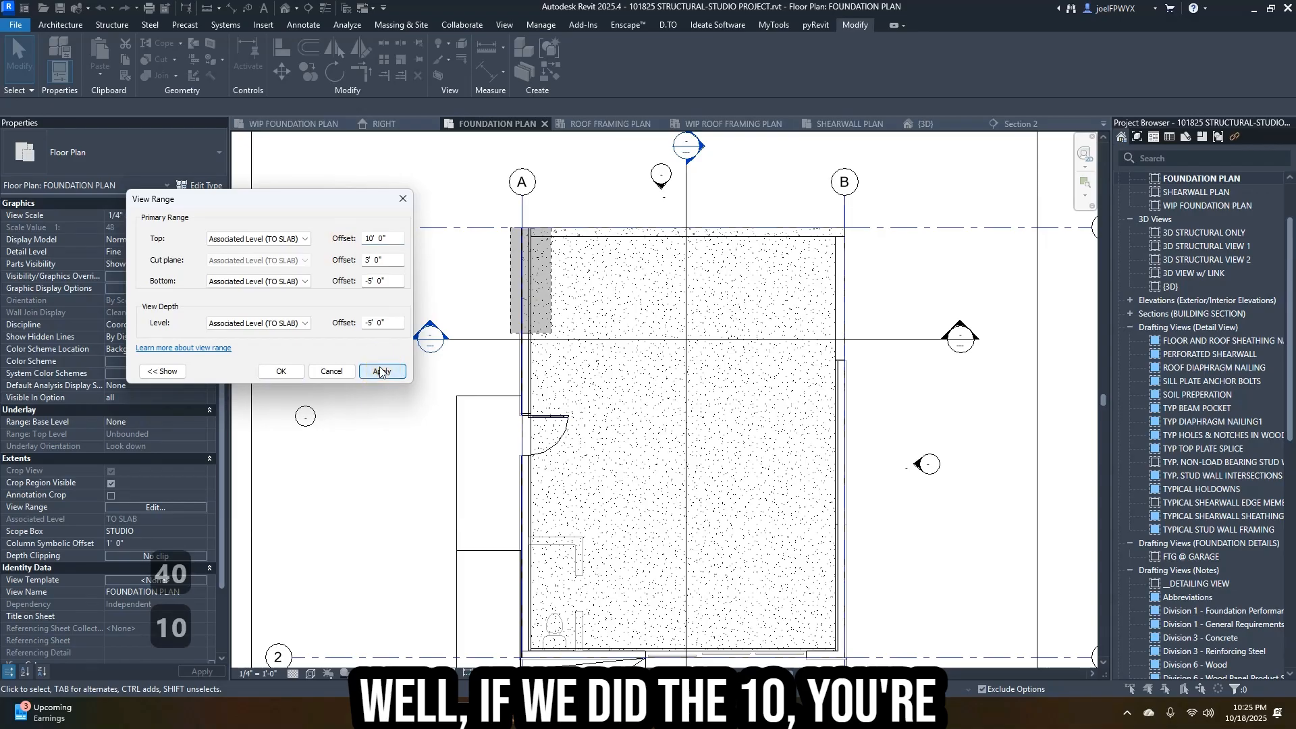
left_click(294, 375)
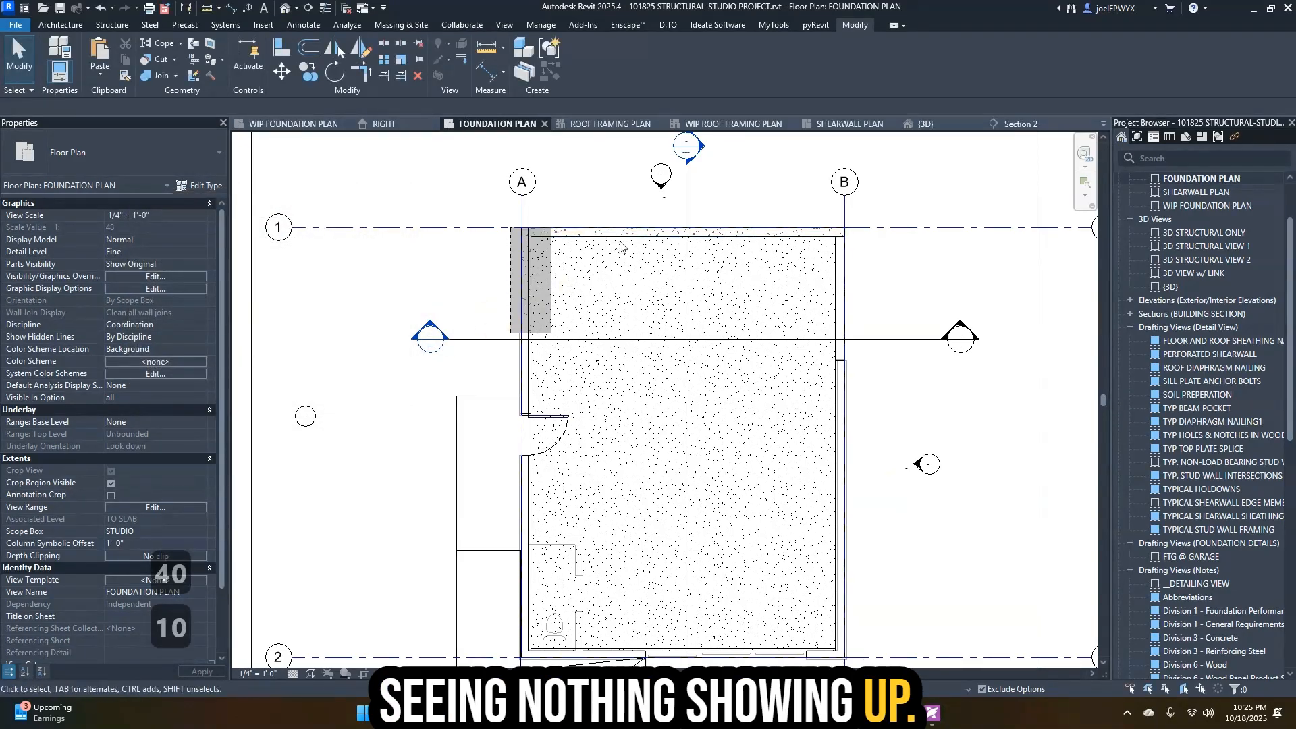
- Check the high fixed window and the 8" concrete wall along grid 1 between grids A and B
scroll(624, 245, "up", 3)
left_click(592, 230)
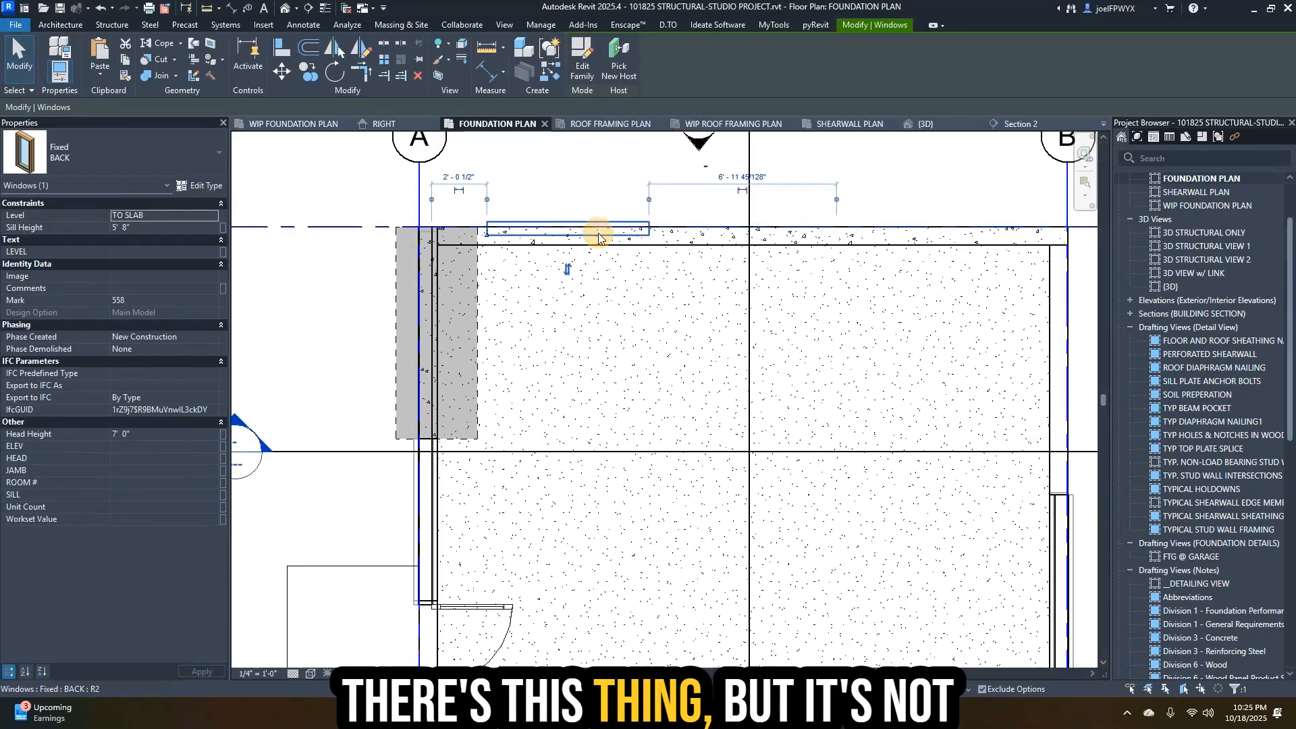
left_click(644, 218)
left_click(842, 229)
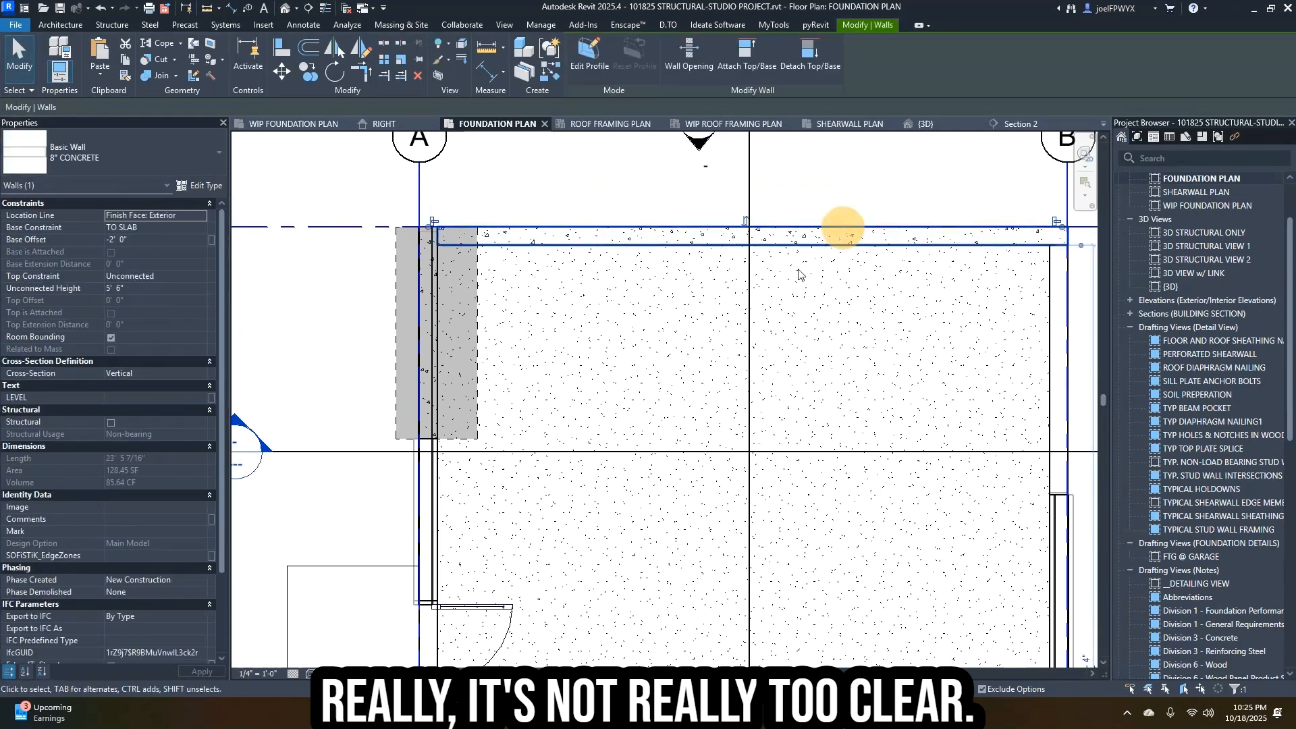
- Set the foundation plan's detail level to Coarse
left_click(311, 631)
left_click(684, 195)
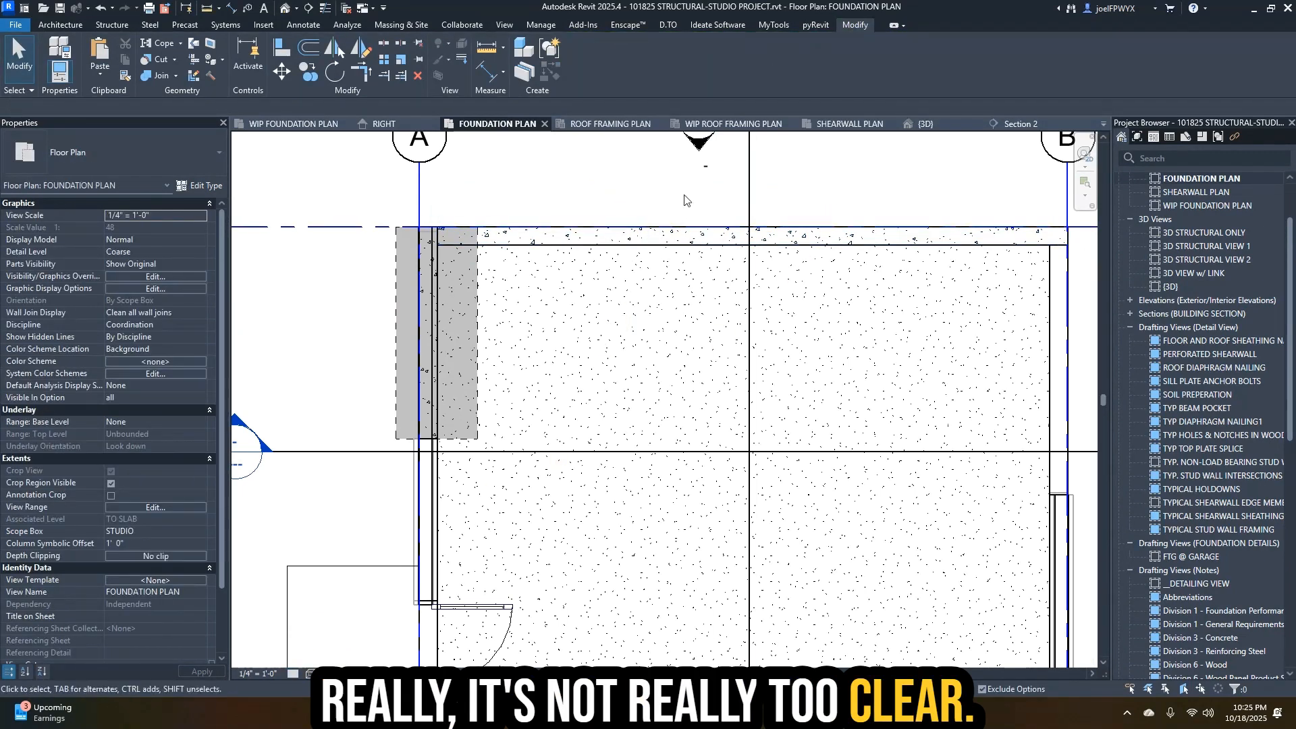
scroll(587, 297, "down", 1)
scroll(587, 311, "down", 3)
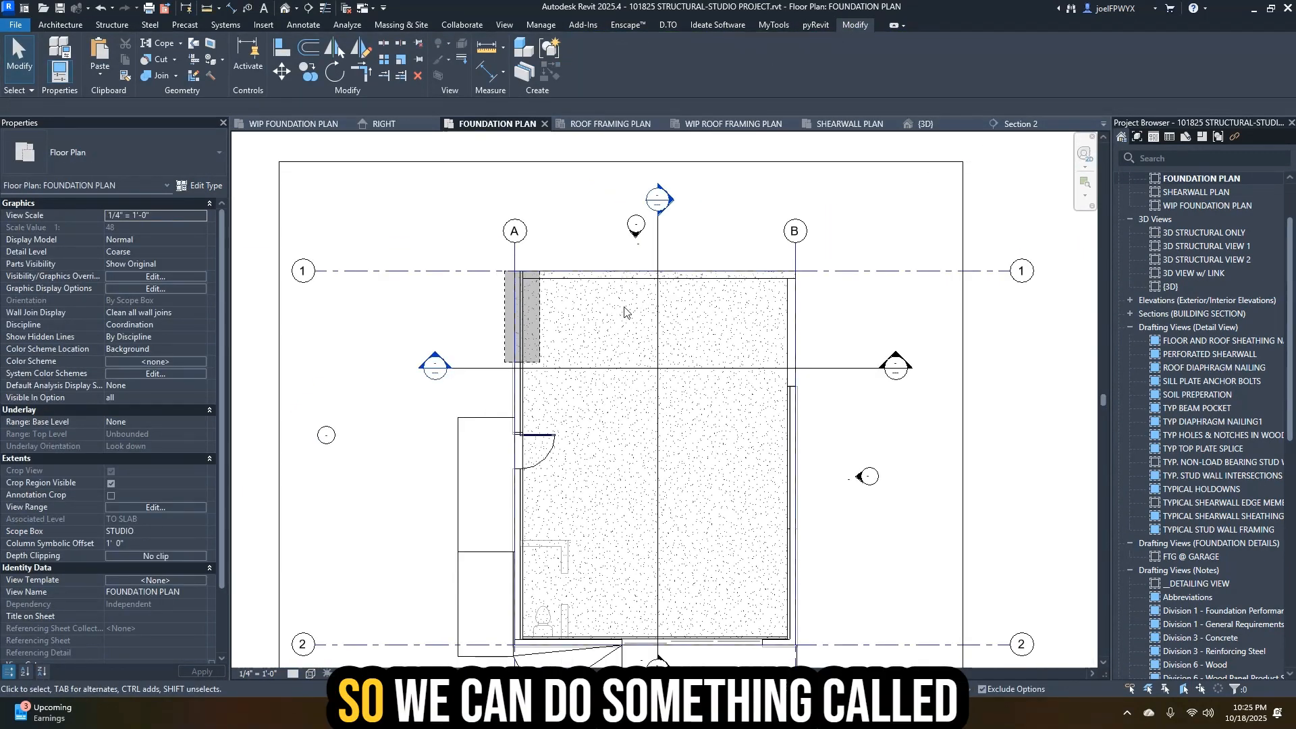
- Create a rectangular plan region about 7' 2" long across the wall on grid 1, near grid A
scroll(621, 313, "up", 1)
middle_click_drag(599, 373, 597, 366)
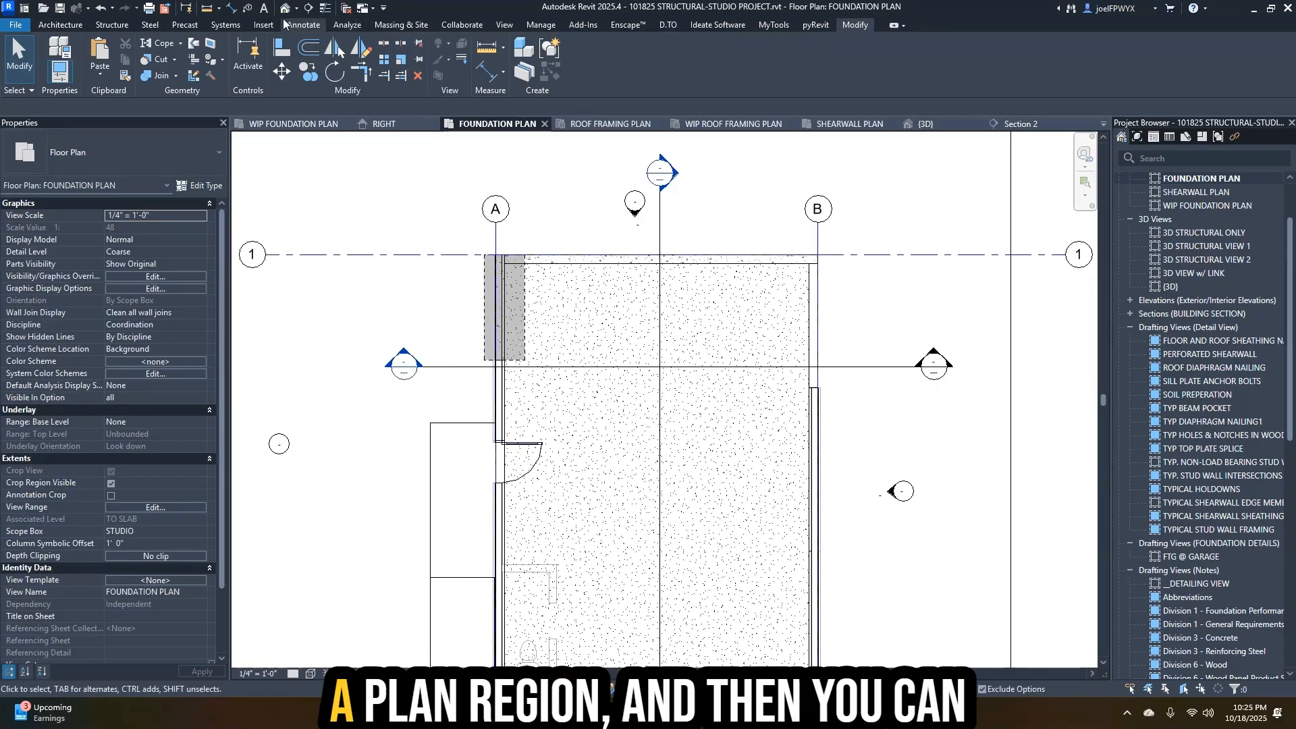
left_click(503, 25)
left_click(568, 73)
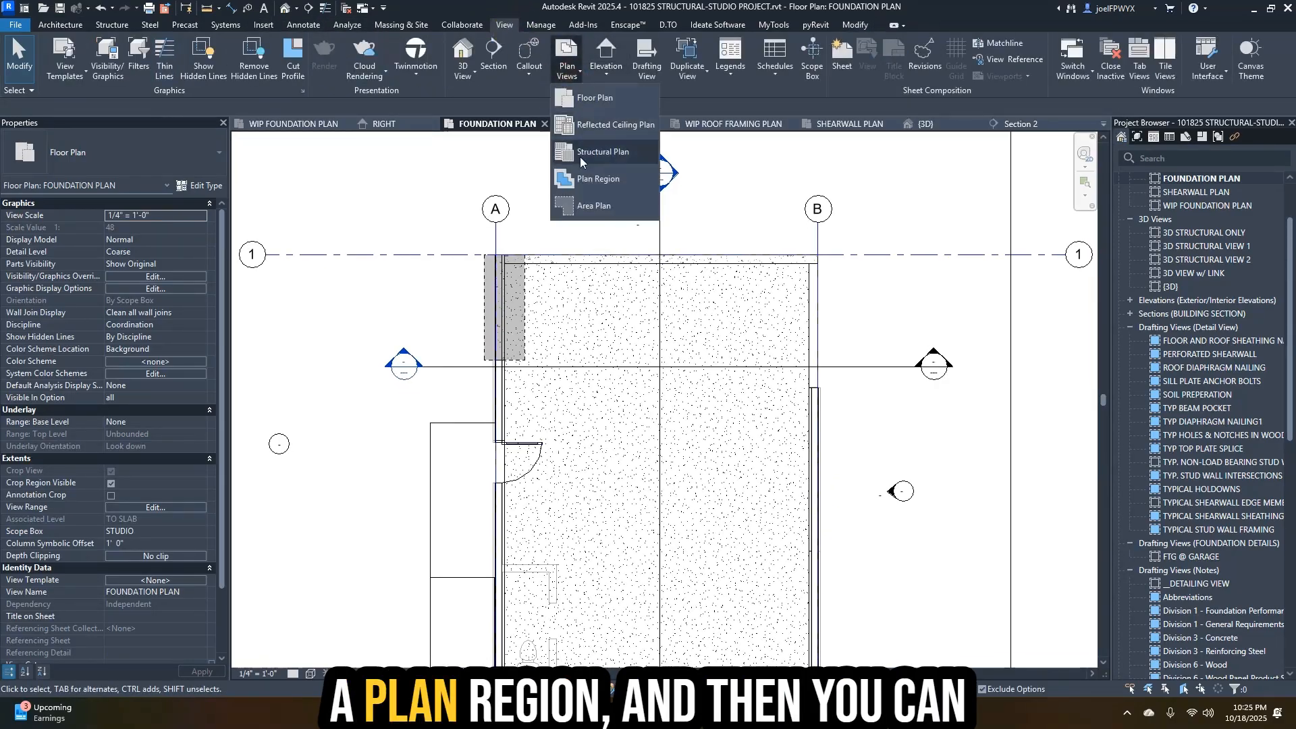
left_click(620, 176)
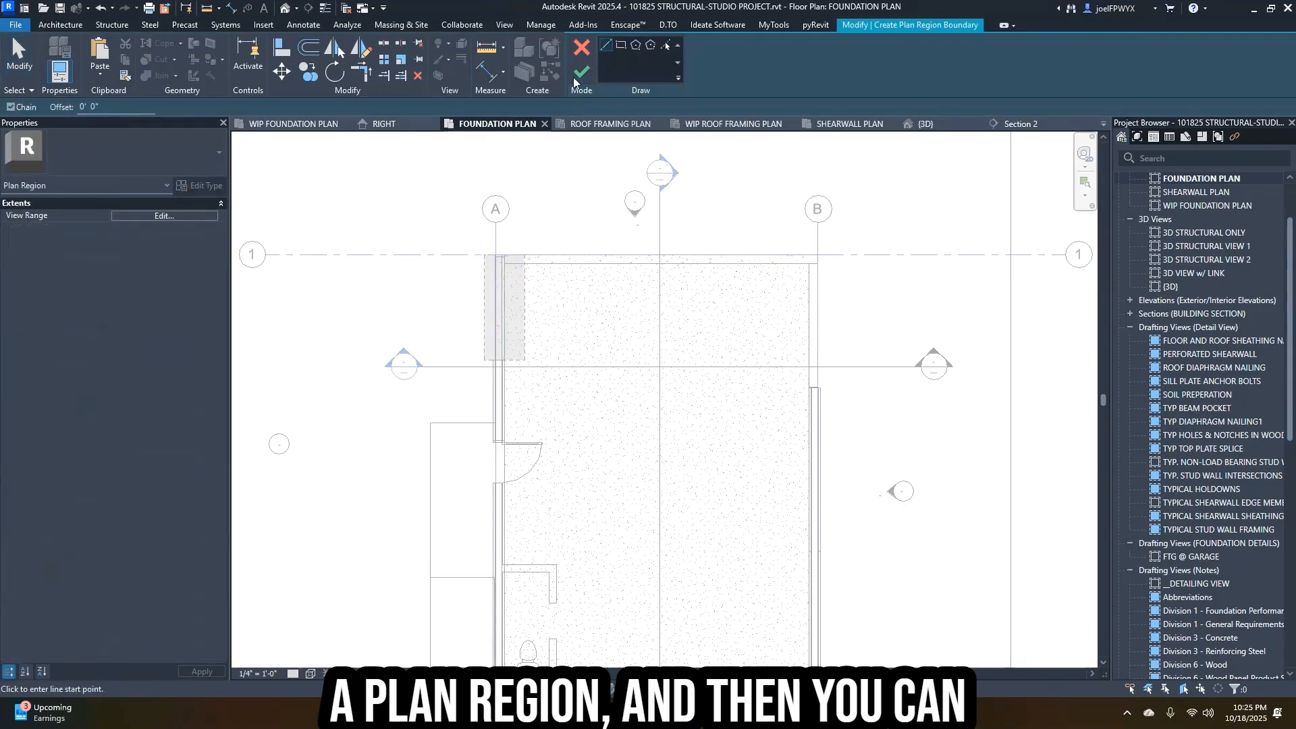
left_click(620, 45)
scroll(592, 270, "up", 2)
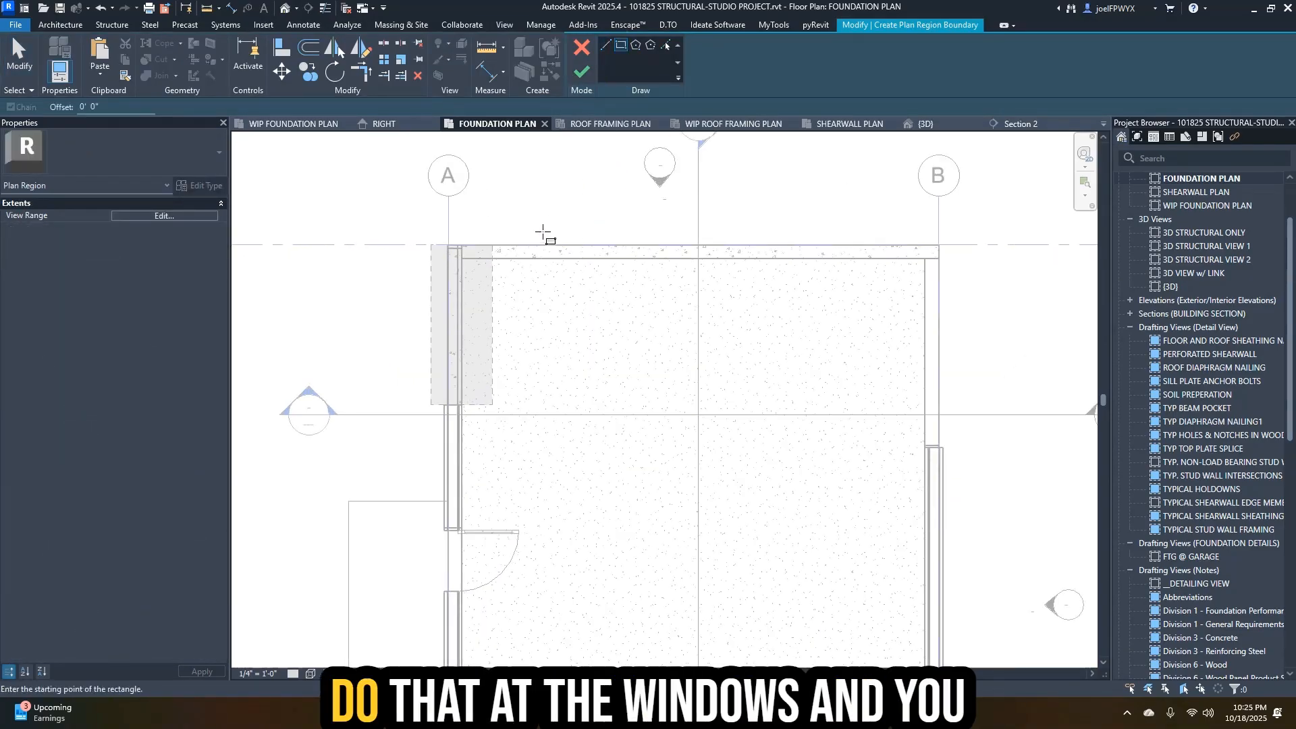
left_click(504, 227)
left_click(650, 265)
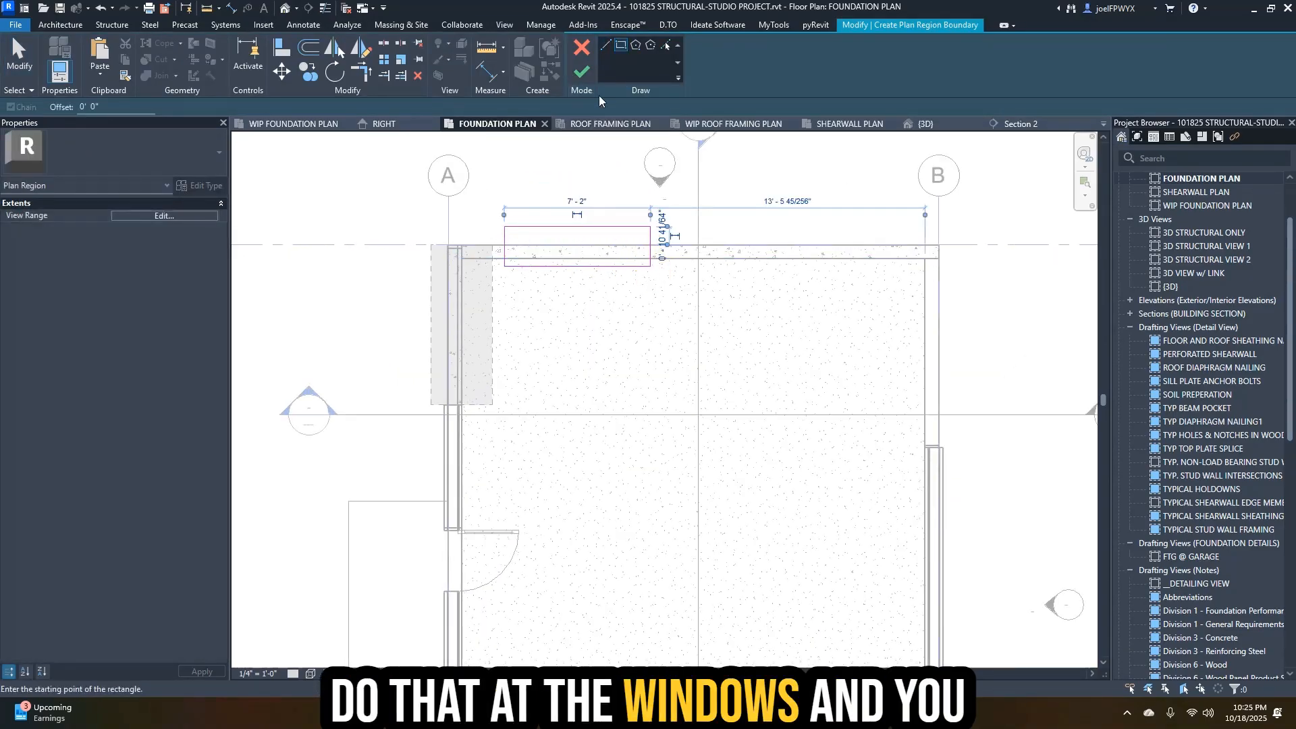
left_click(582, 71)
key("Escape")
key("Escape")
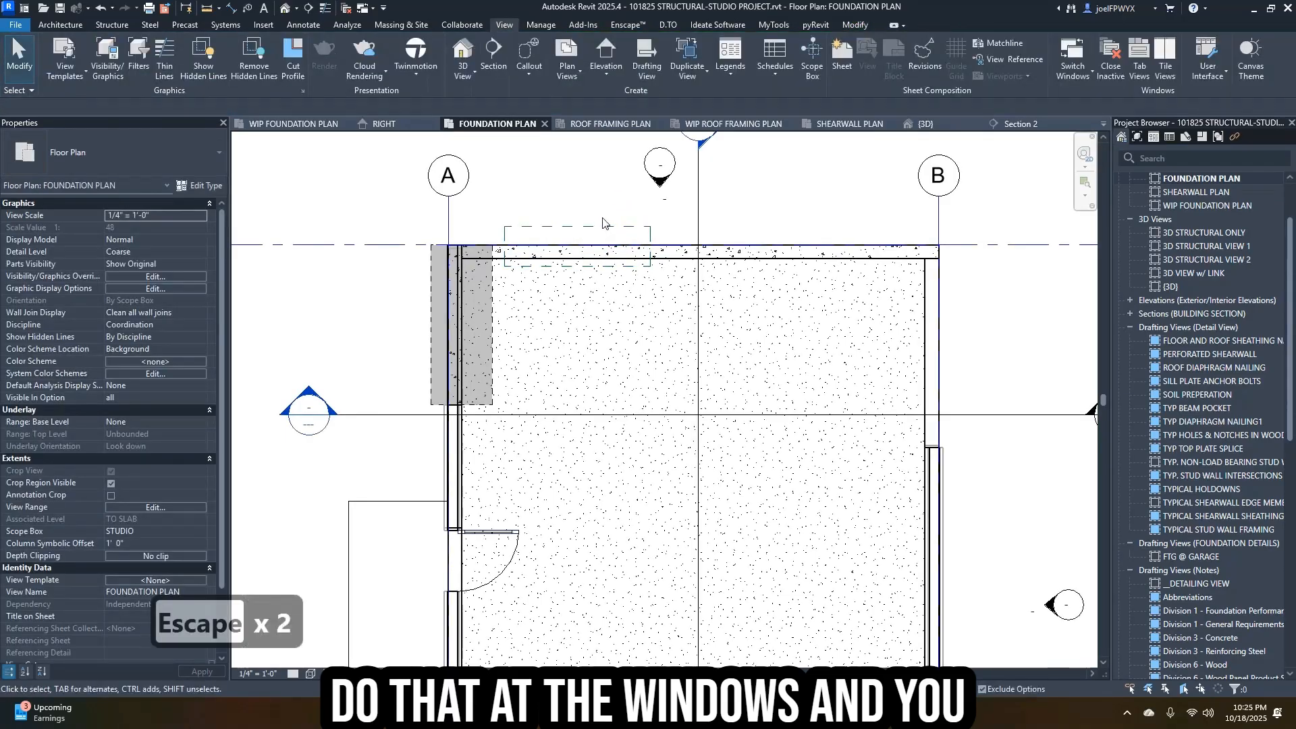
- Set the plan region's cut plane offset to 6' 0" and finish the boundary edit
left_click(596, 227)
double_click(594, 228)
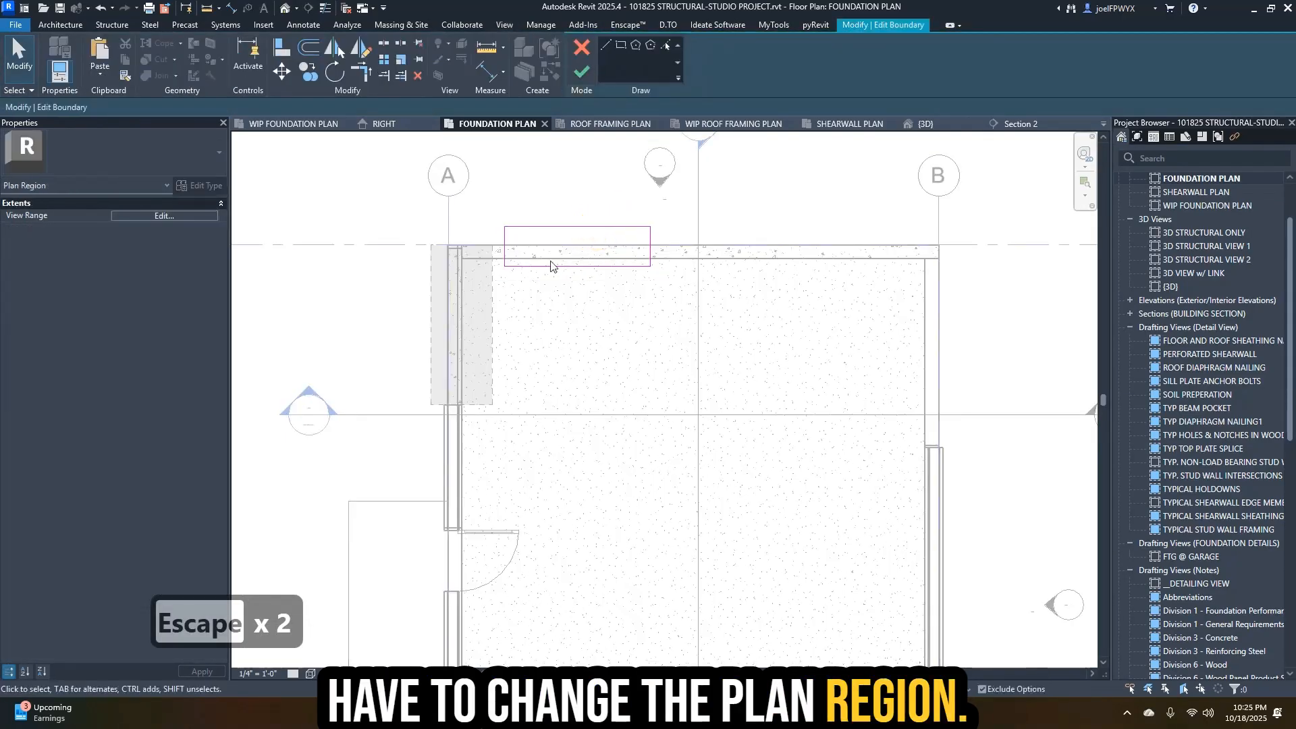
left_click(206, 216)
left_click_drag(383, 260, 336, 263)
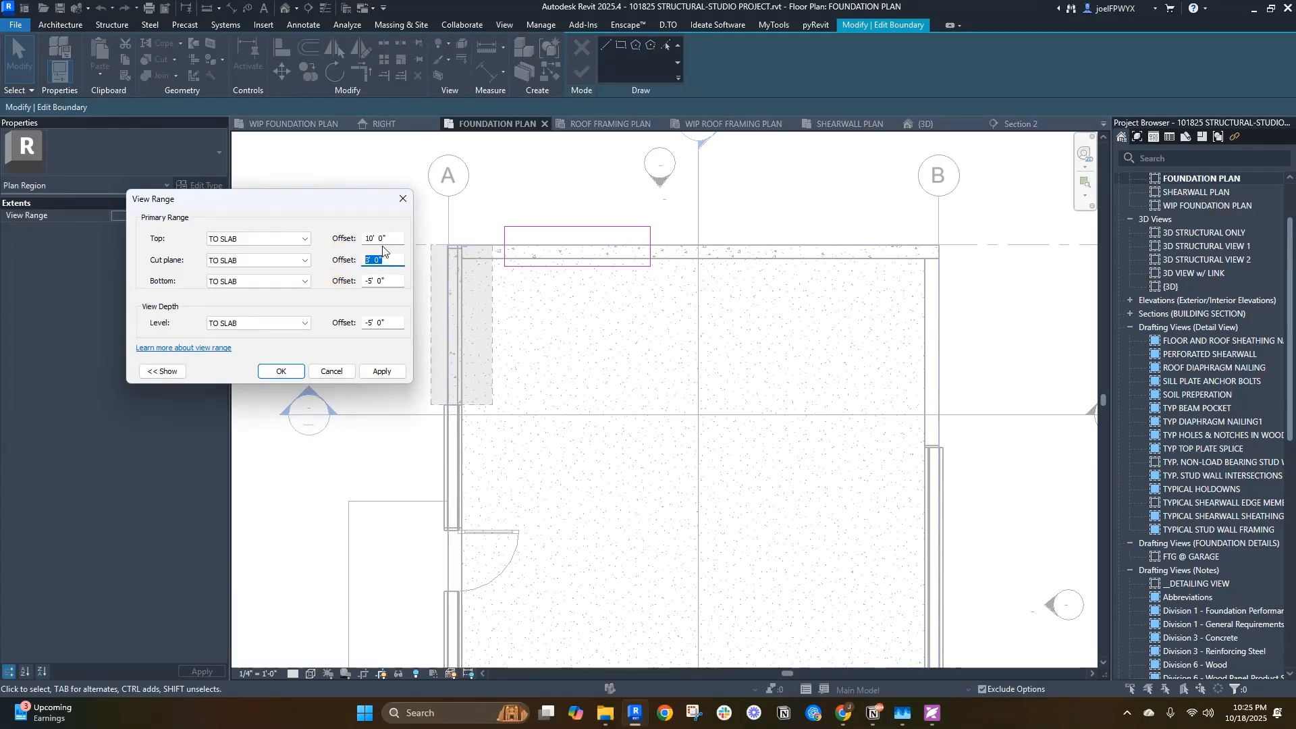
type("6")
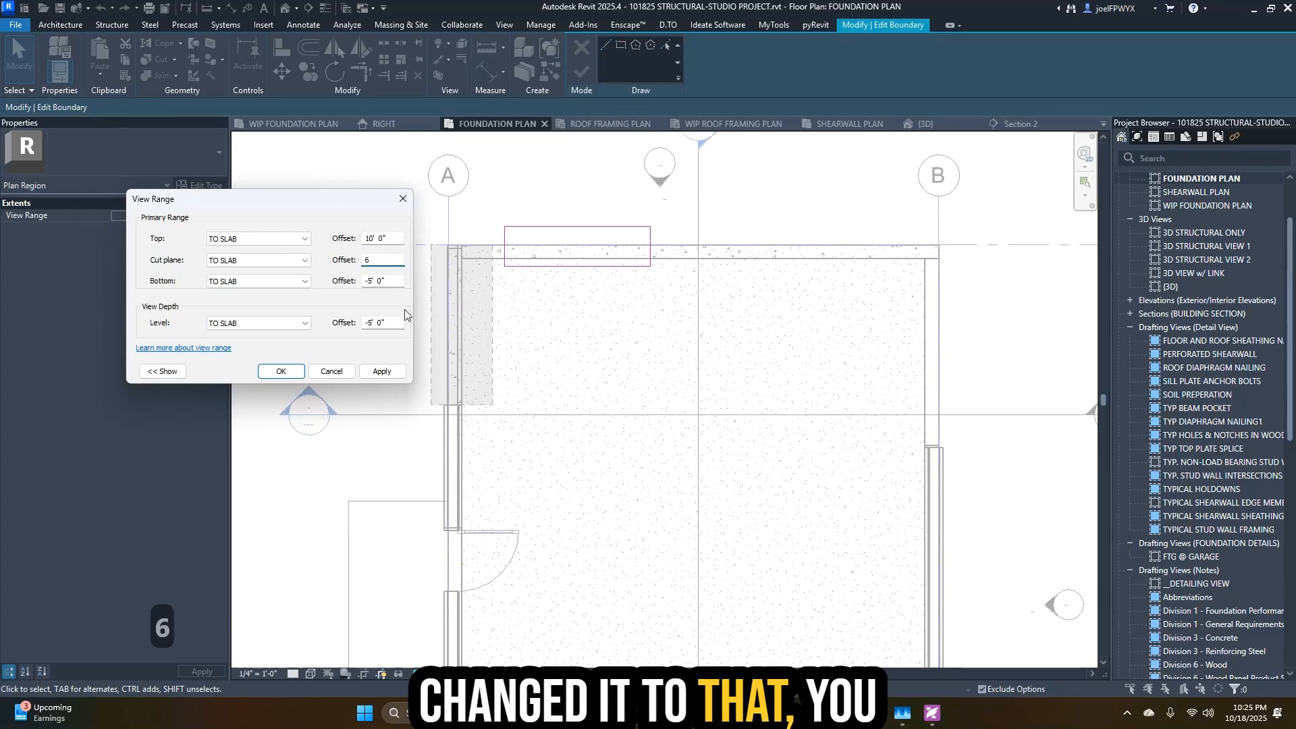
left_click(382, 371)
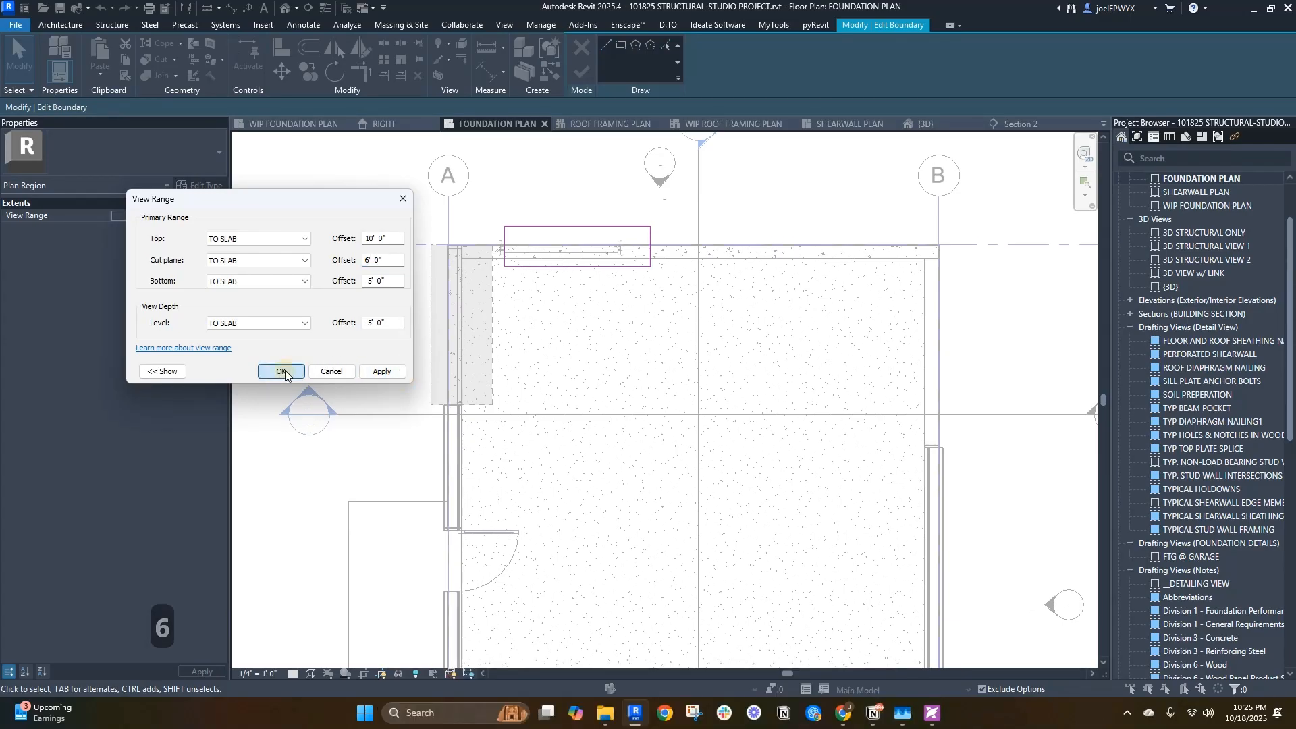
left_click(284, 372)
left_click(574, 74)
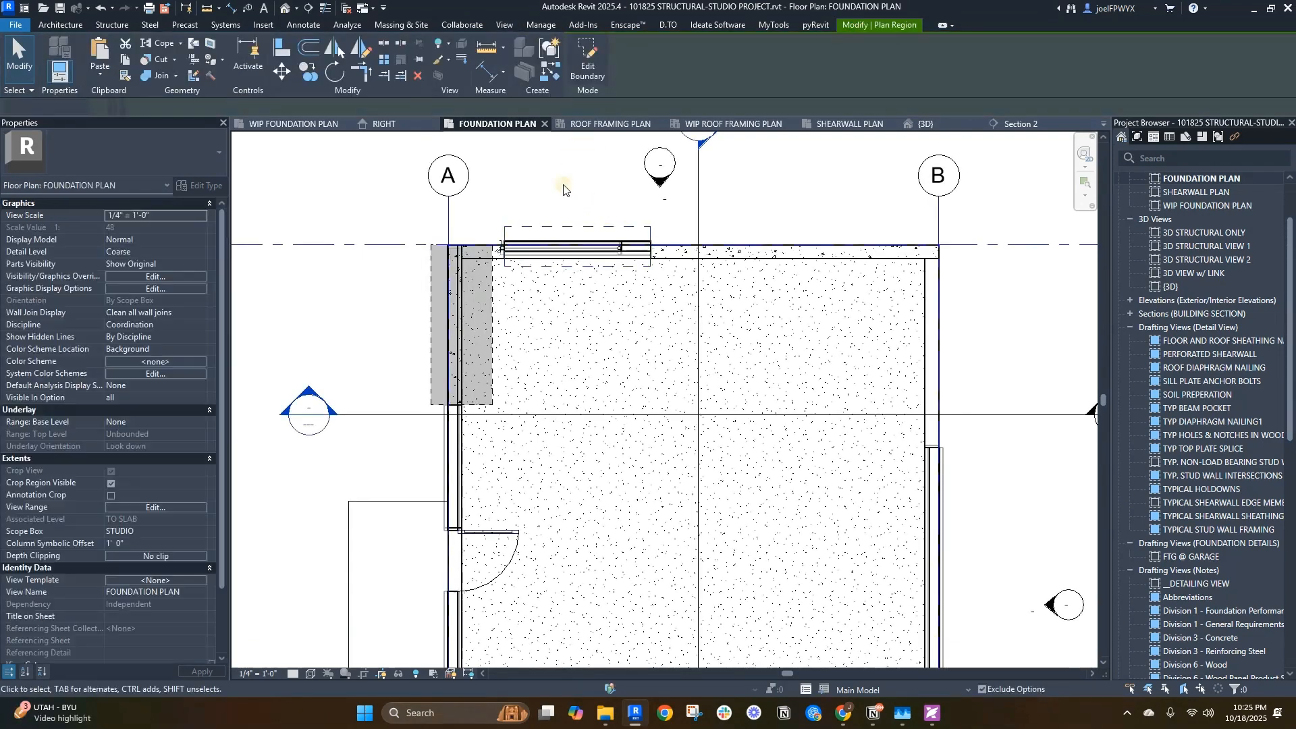
- Stretch the plan region along the grid 1 wall from grid A to just past grid B, covering both windows
scroll(564, 181, "up", 3)
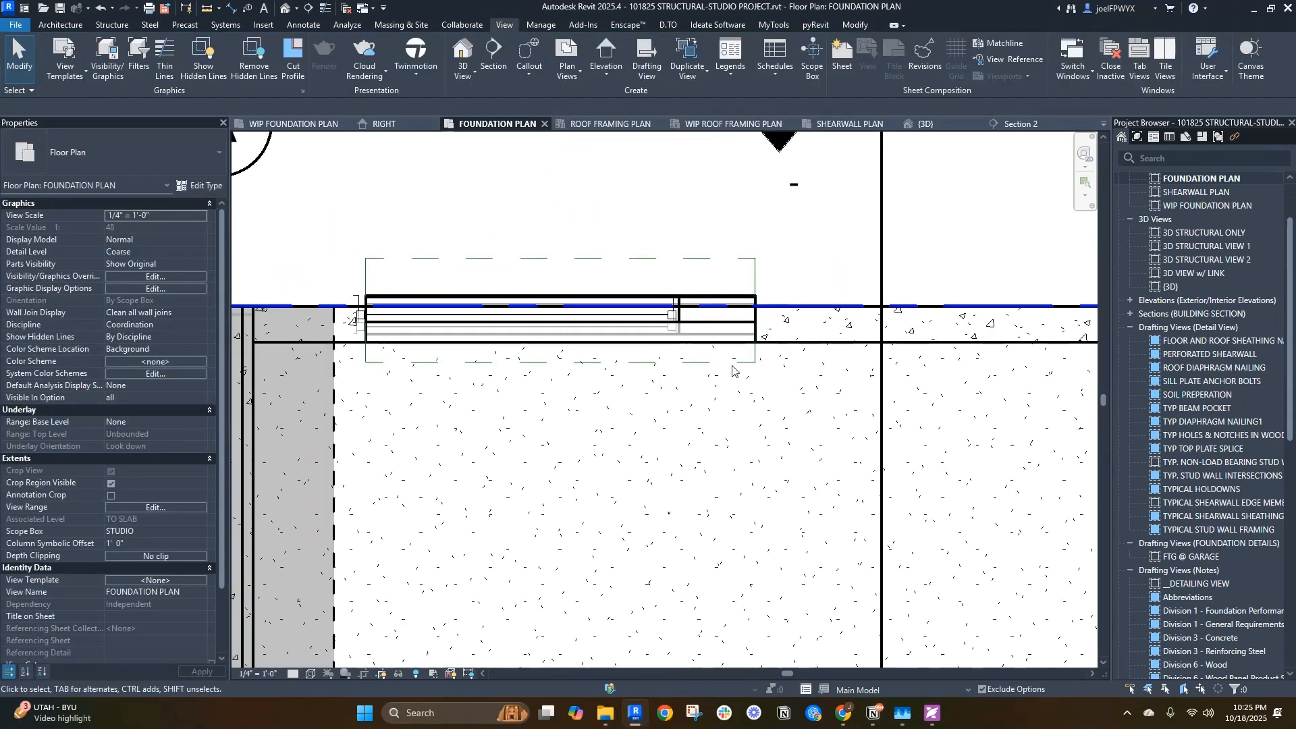
scroll(732, 370, "down", 4)
scroll(625, 347, "up", 4)
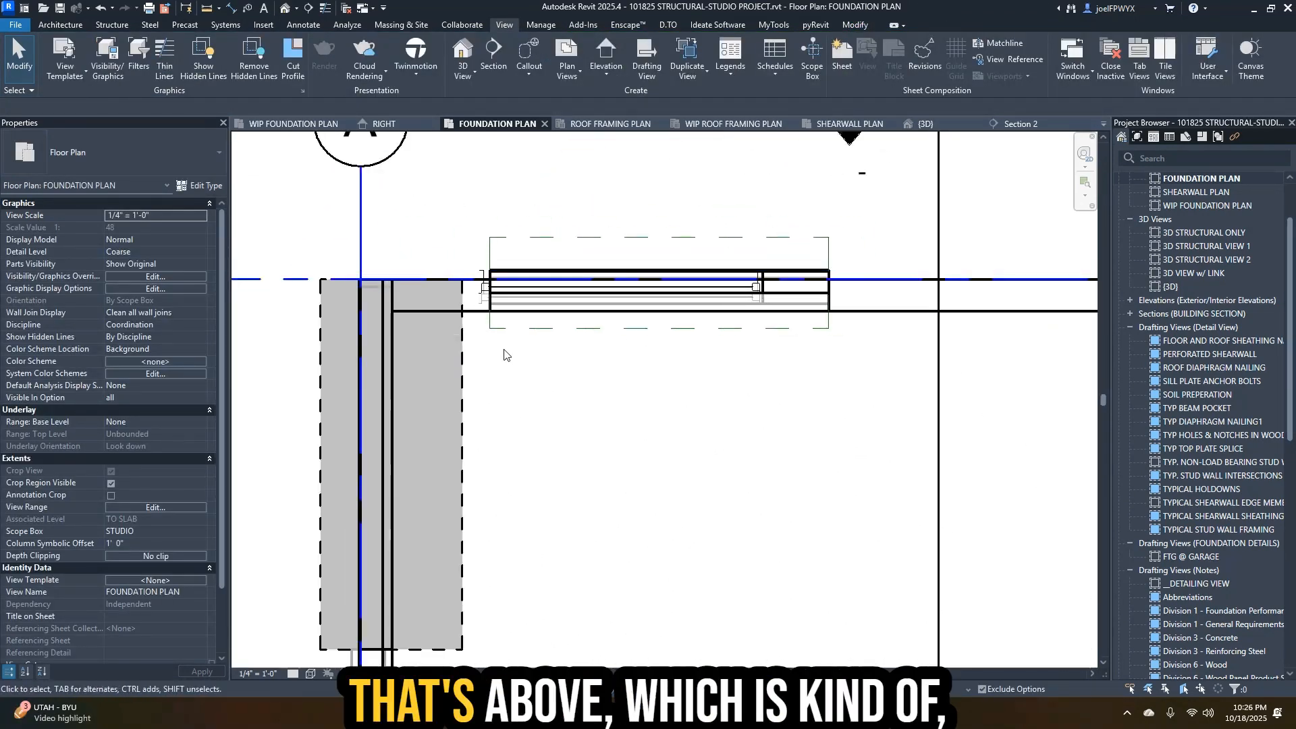
left_click(514, 329)
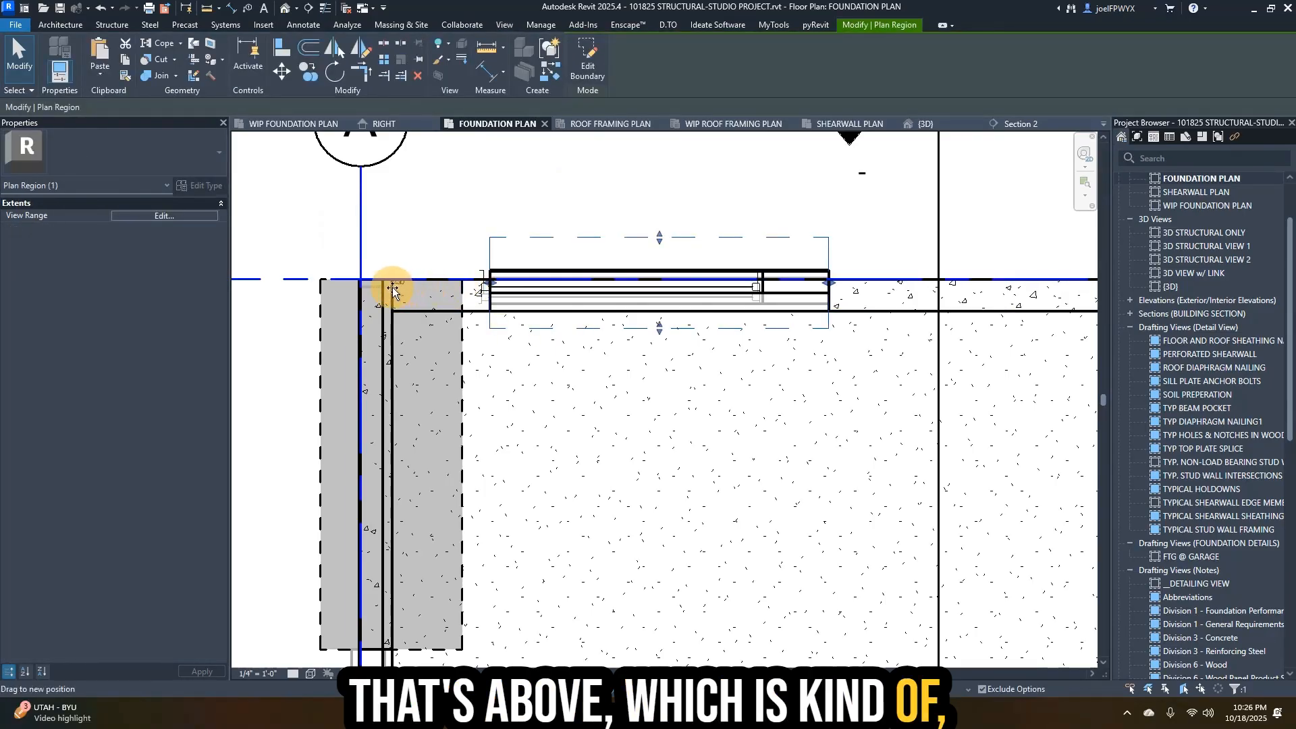
left_click_drag(393, 290, 366, 282)
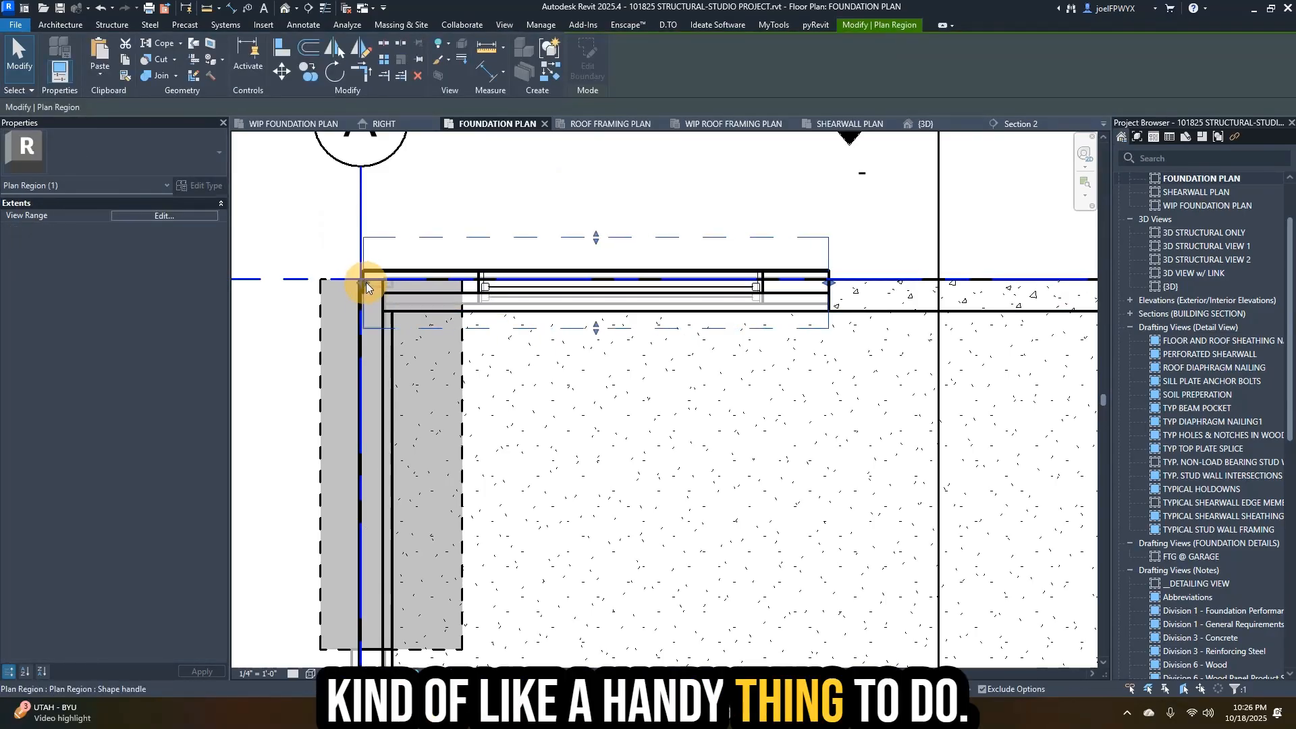
scroll(382, 287, "down", 2)
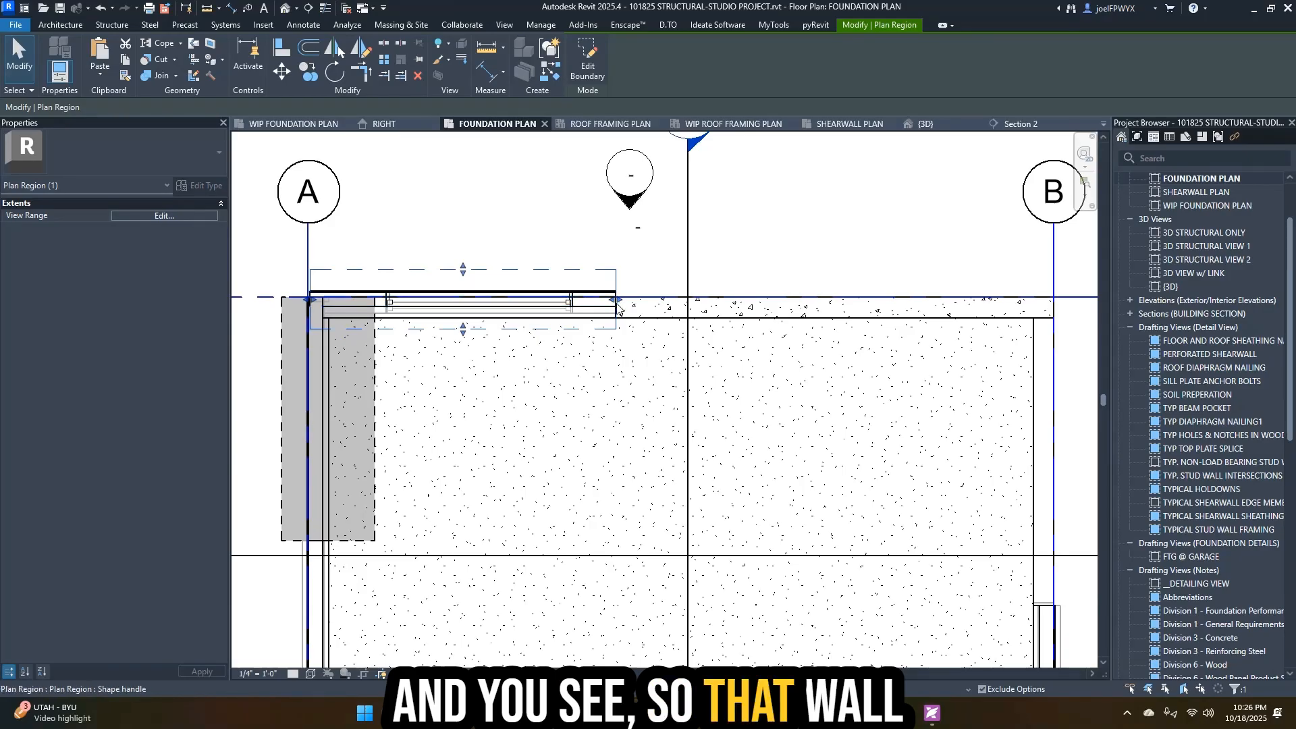
left_click_drag(618, 303, 972, 301)
scroll(692, 297, "up", 2)
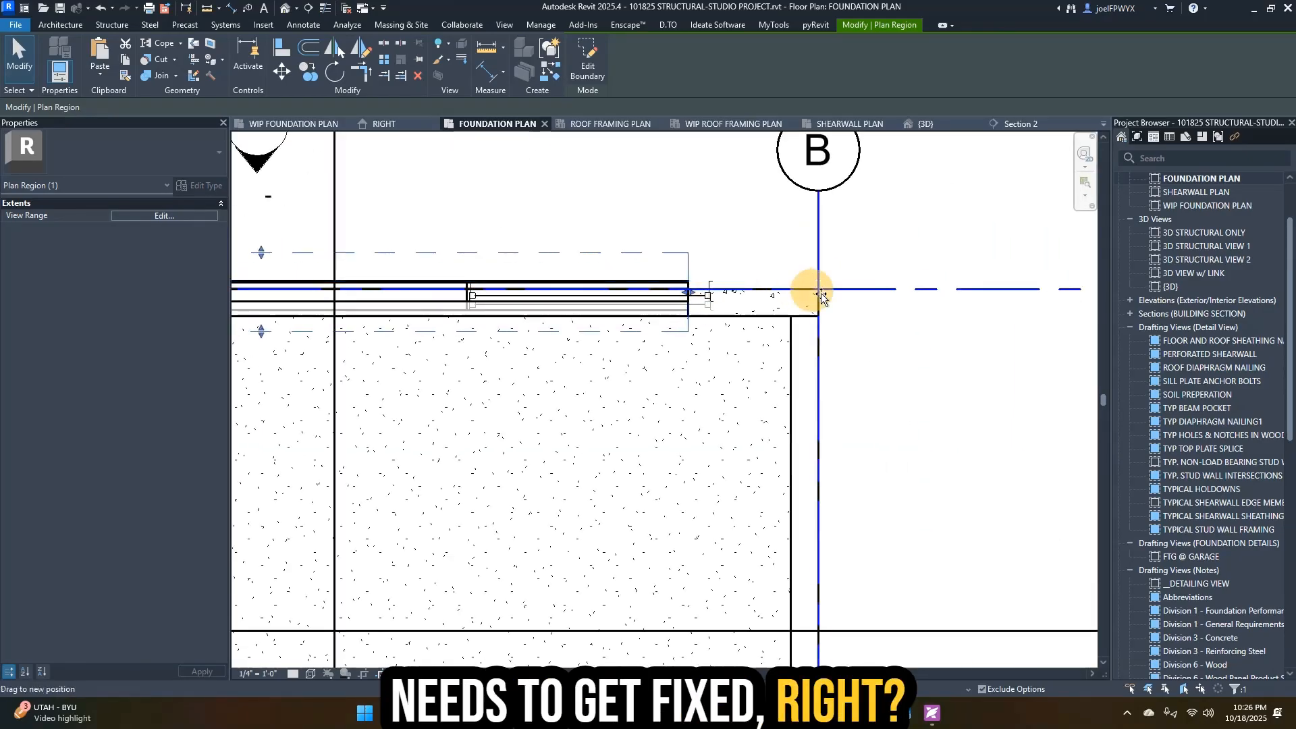
left_click_drag(820, 297, 833, 296)
scroll(858, 304, "down", 2)
scroll(858, 354, "up", 3)
scroll(869, 338, "down", 5)
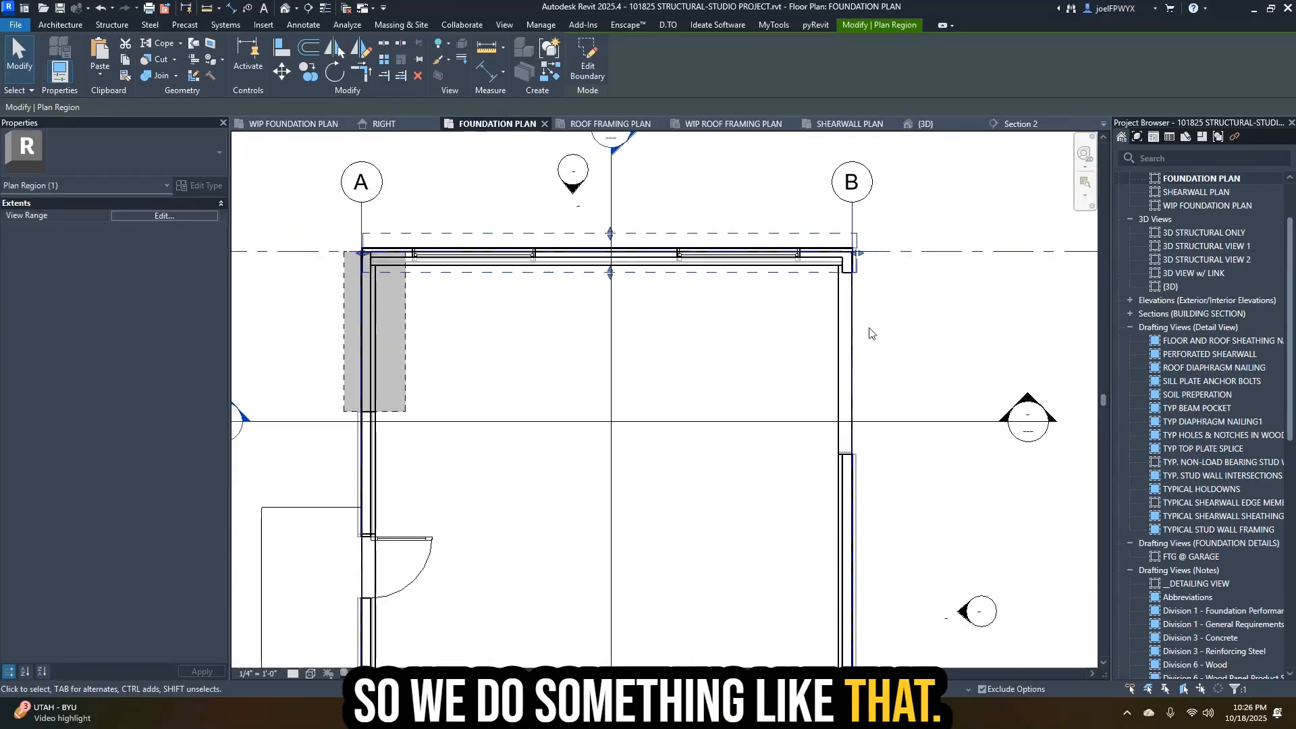
left_click(732, 339)
- Move the plan region outward off the grid 1 wall, clear of the building
scroll(732, 339, "up", 1)
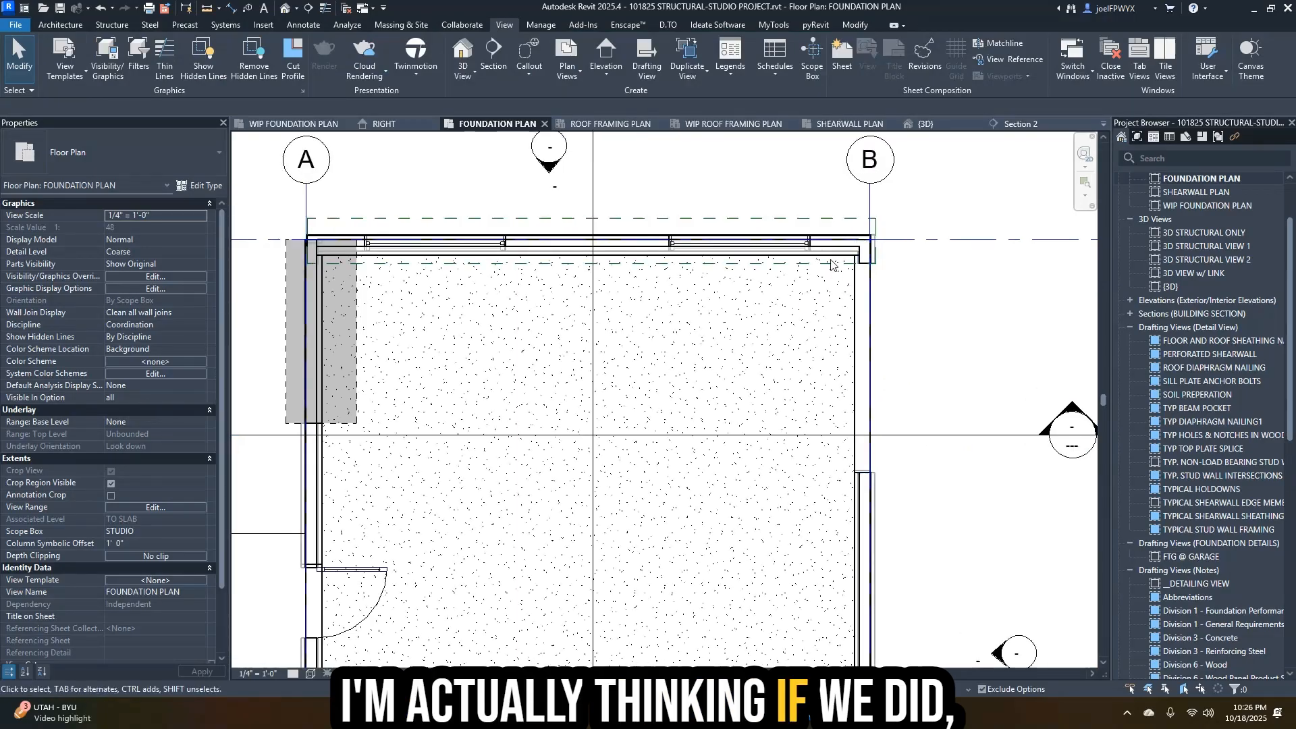
left_click_drag(823, 268, 823, 206)
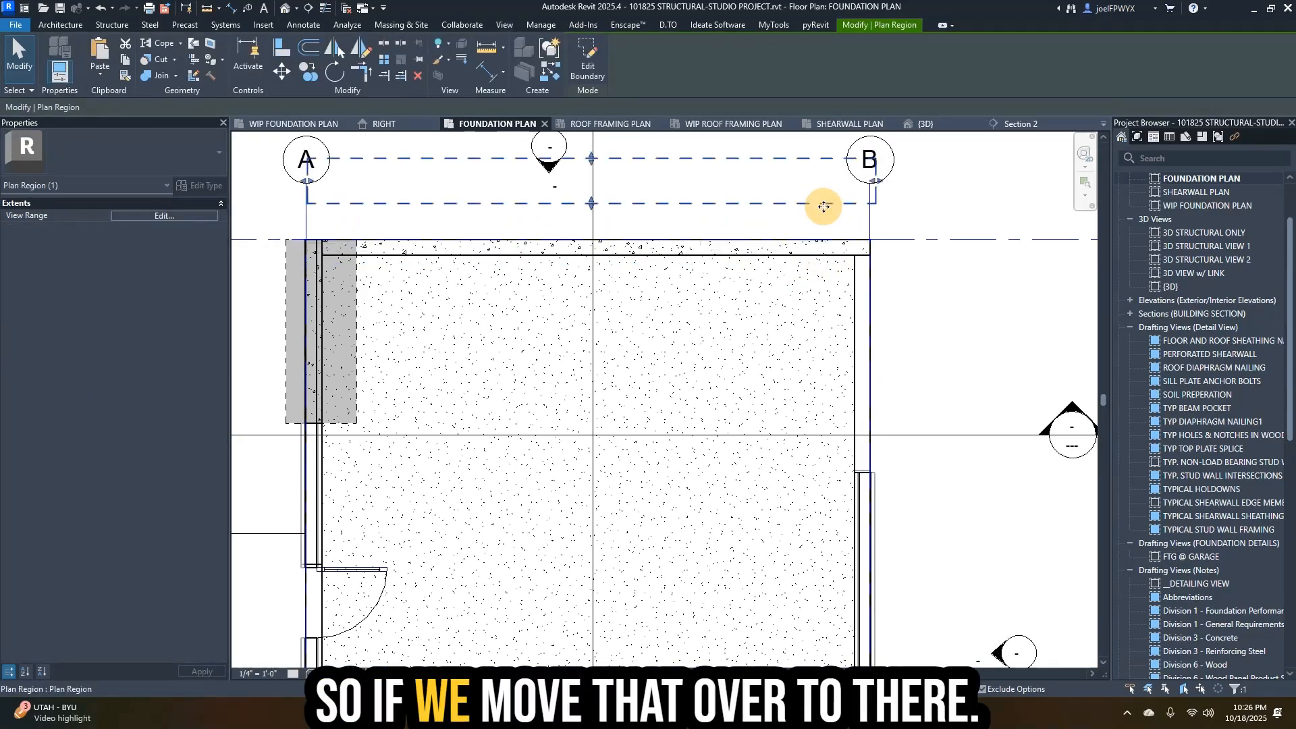
left_click(936, 288)
scroll(607, 314, "down", 2)
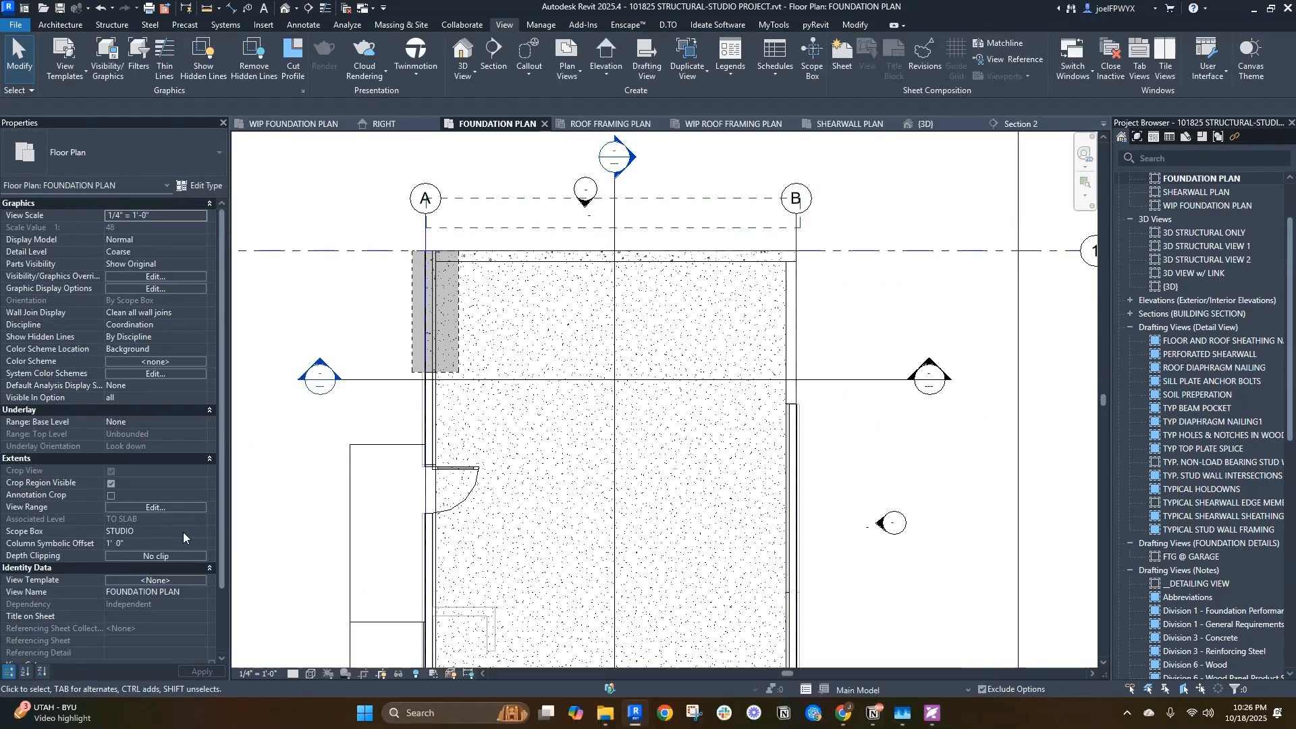
- Set the foundation plan's own cut plane offset to 6' 0", then raise it to 7' 0"
left_click(184, 507)
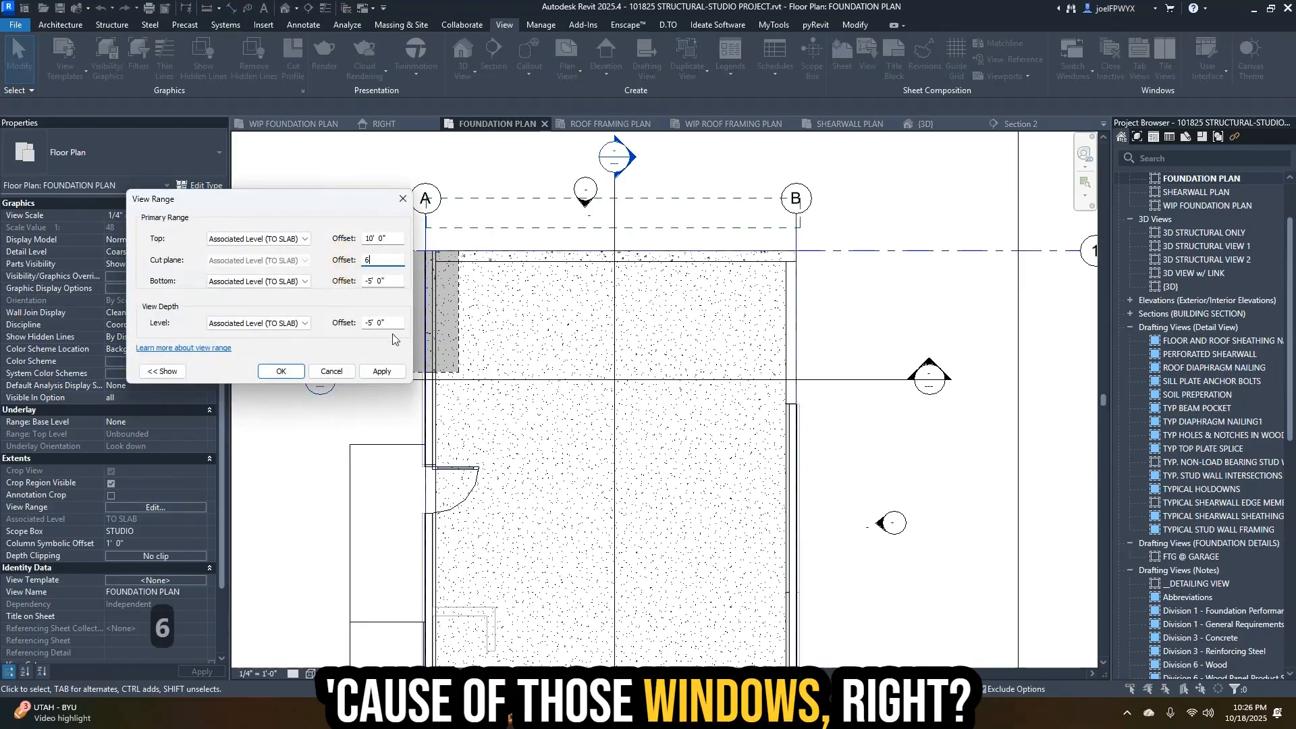
left_click(391, 372)
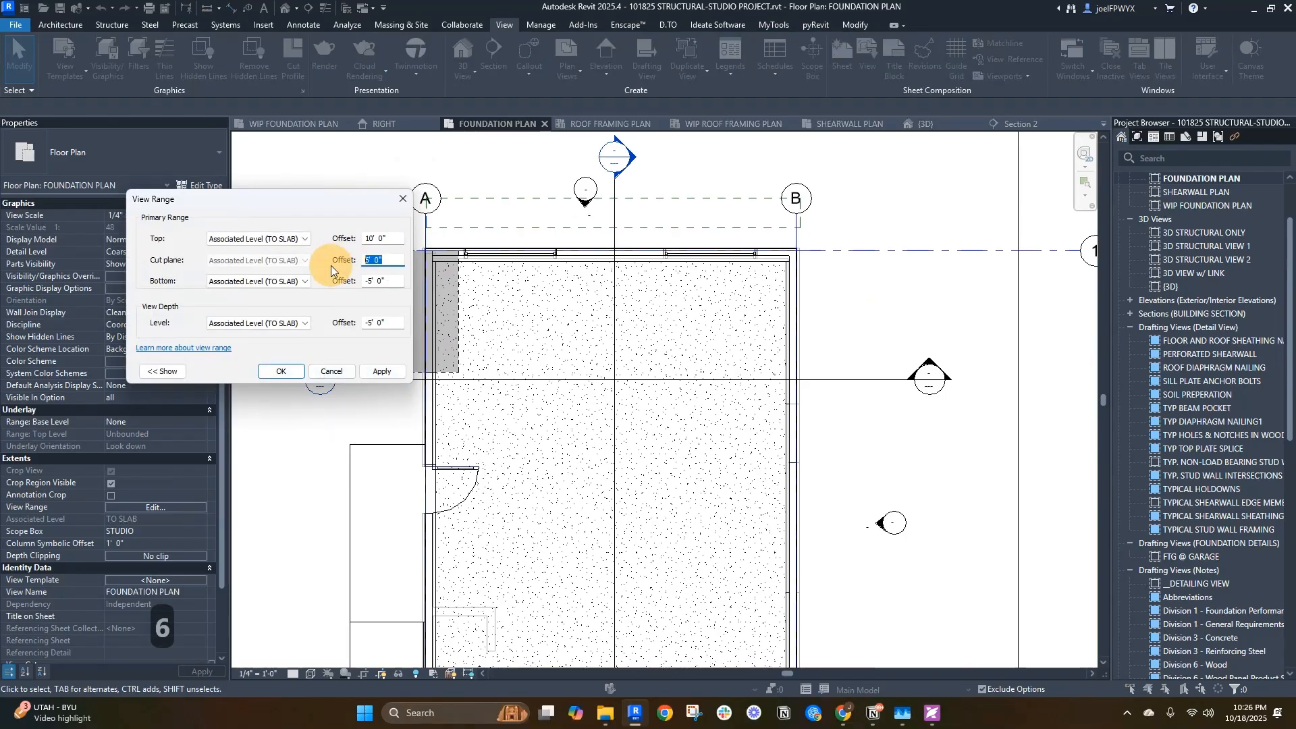
type("7")
left_click(383, 371)
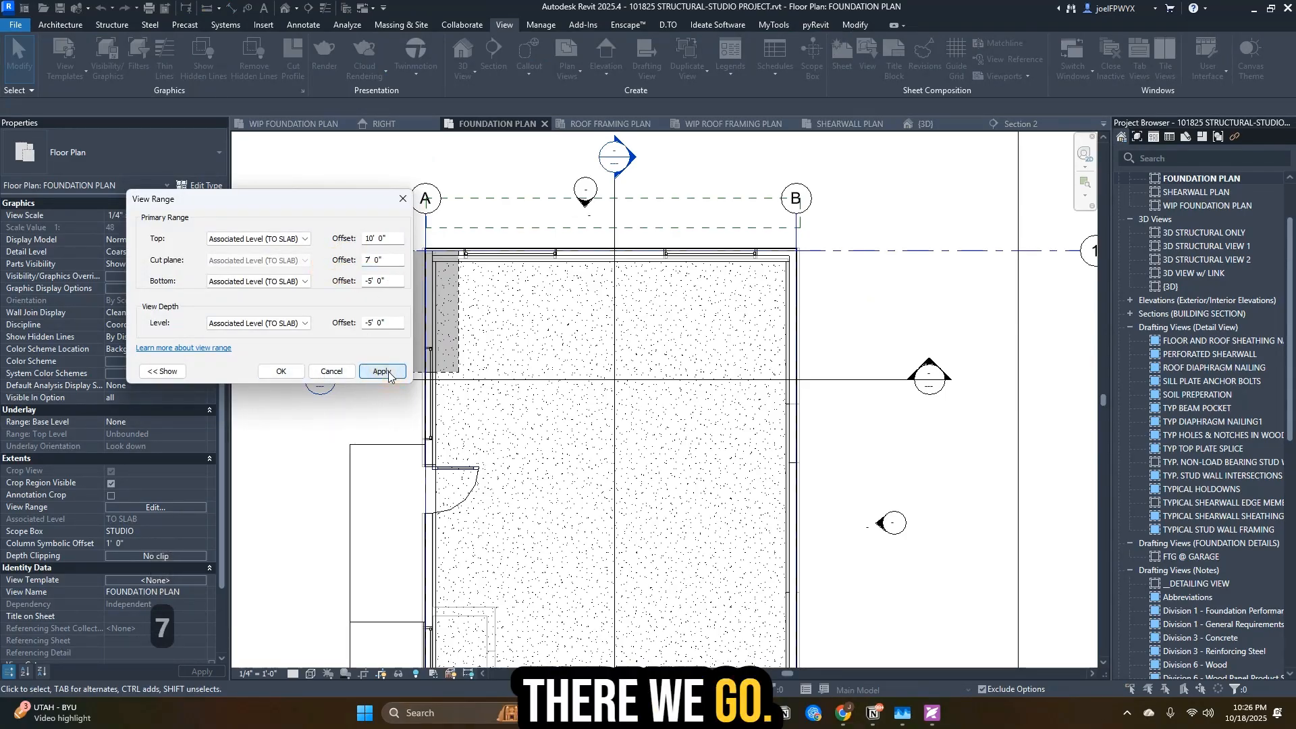
left_click(282, 371)
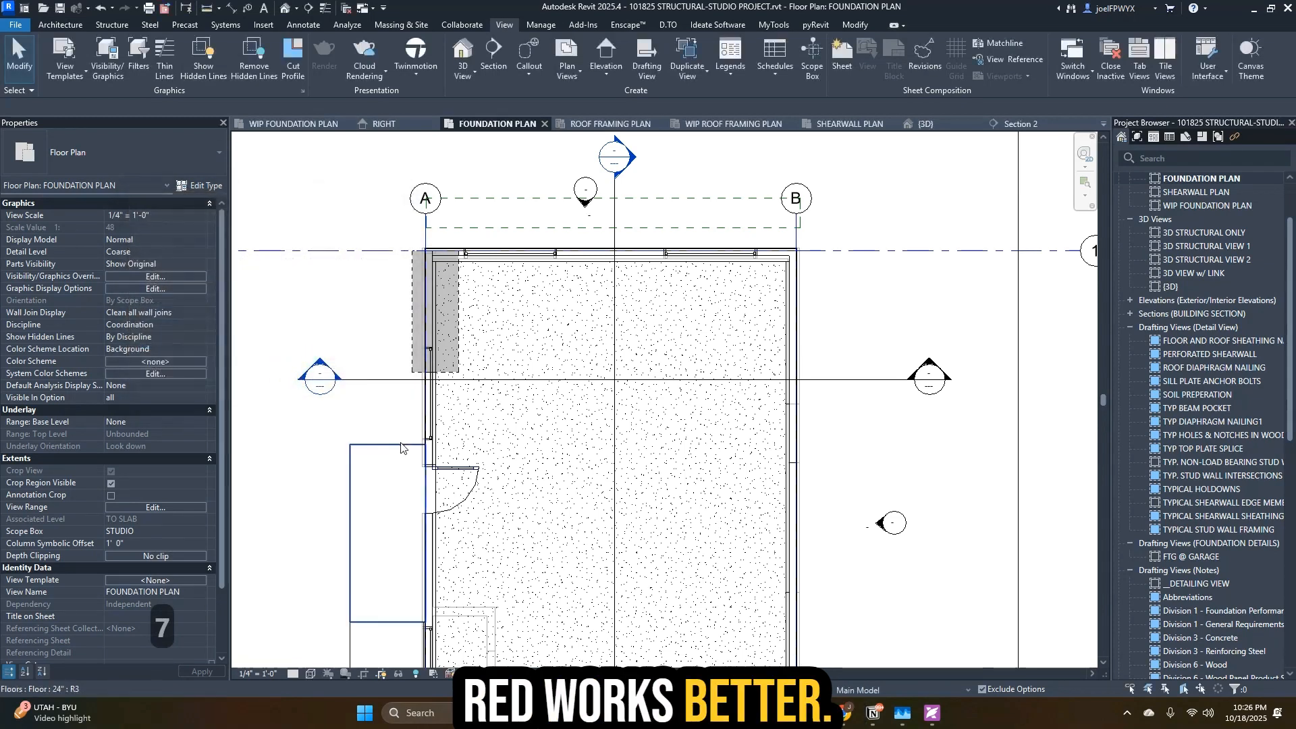
- Examine the windows and stud walls around the foundation plan, especially the wall corners at grid 1 with grids A and B
middle_click_drag(402, 446, 513, 318)
scroll(545, 616, "up", 2)
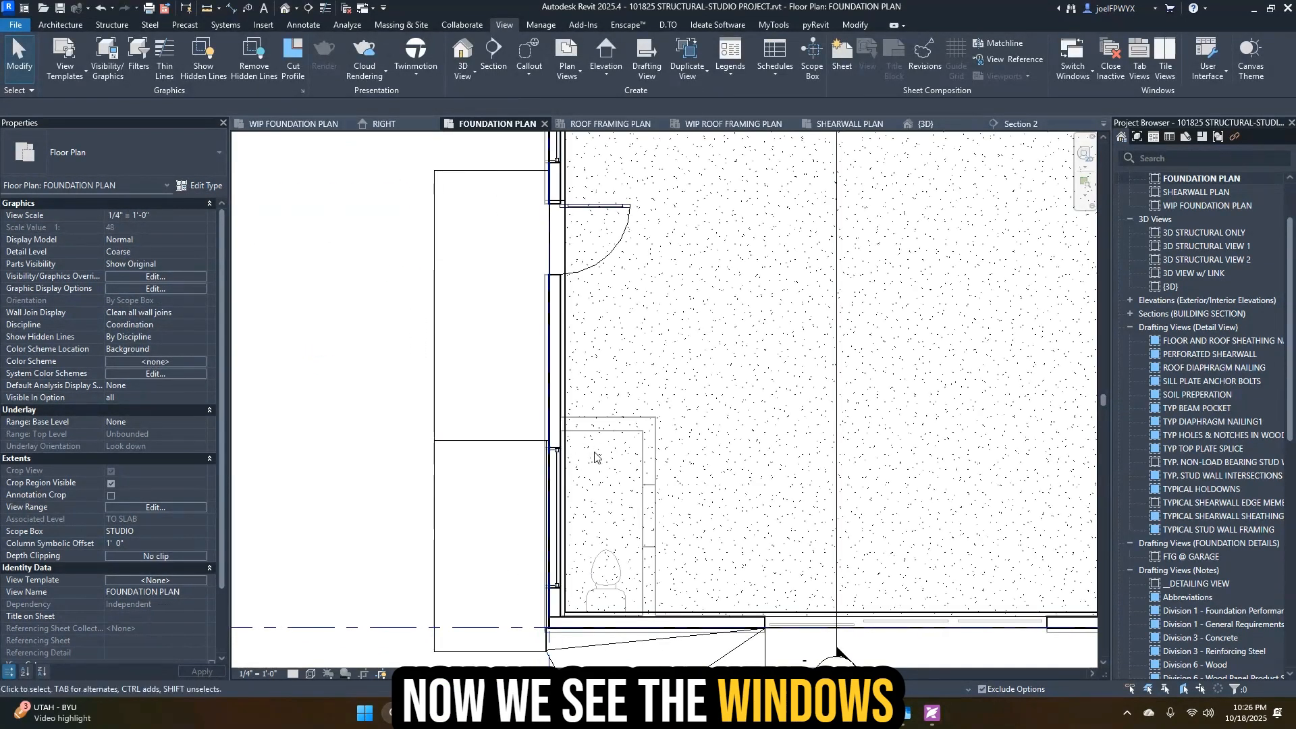
middle_click_drag(628, 345, 575, 500)
scroll(588, 299, "up", 2)
scroll(590, 301, "down", 4)
scroll(715, 250, "up", 4)
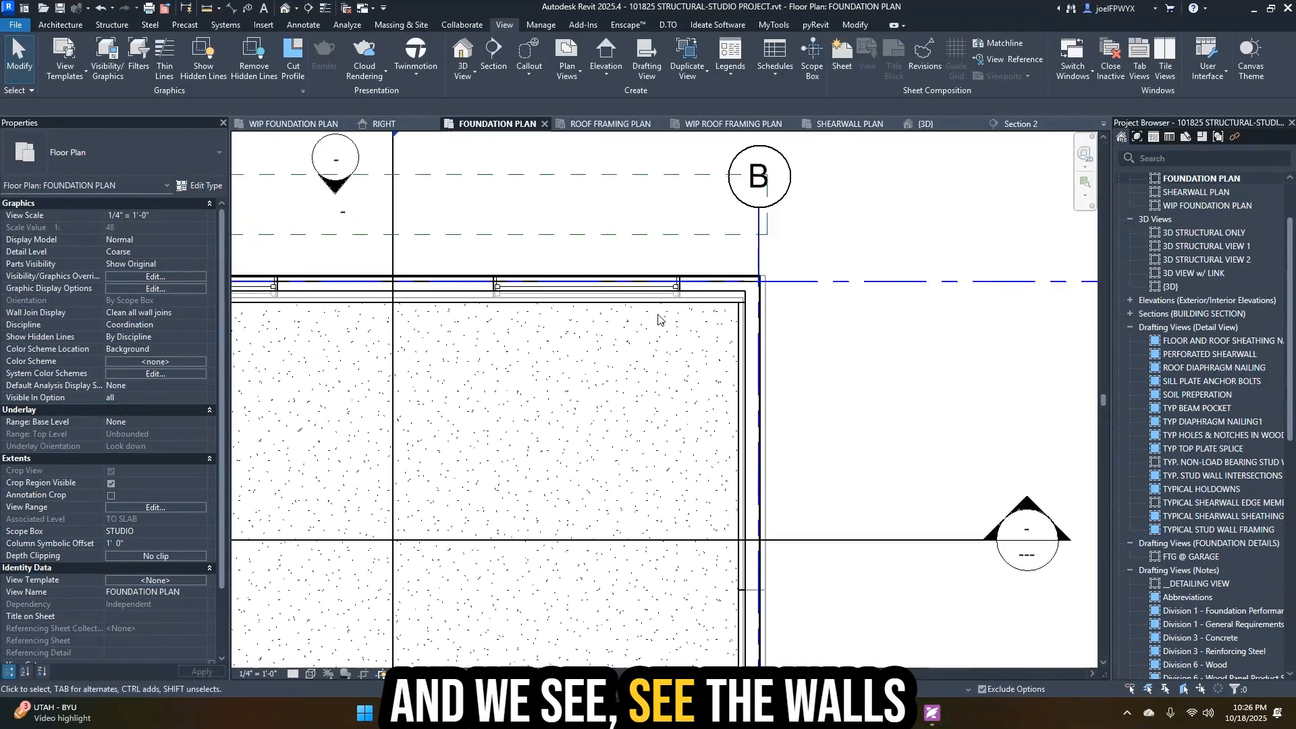
scroll(683, 297, "up", 3)
scroll(755, 288, "down", 2)
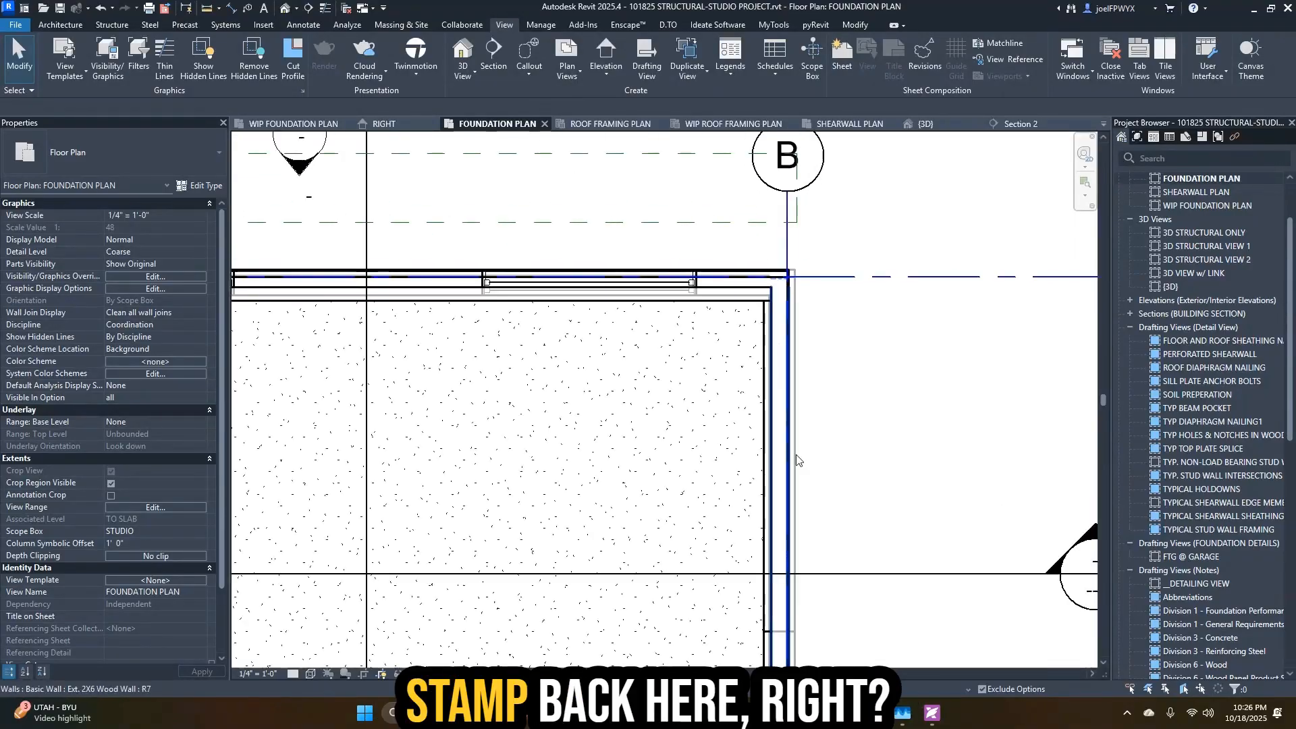
scroll(773, 580, "up", 4)
scroll(801, 555, "down", 5)
scroll(777, 365, "up", 4)
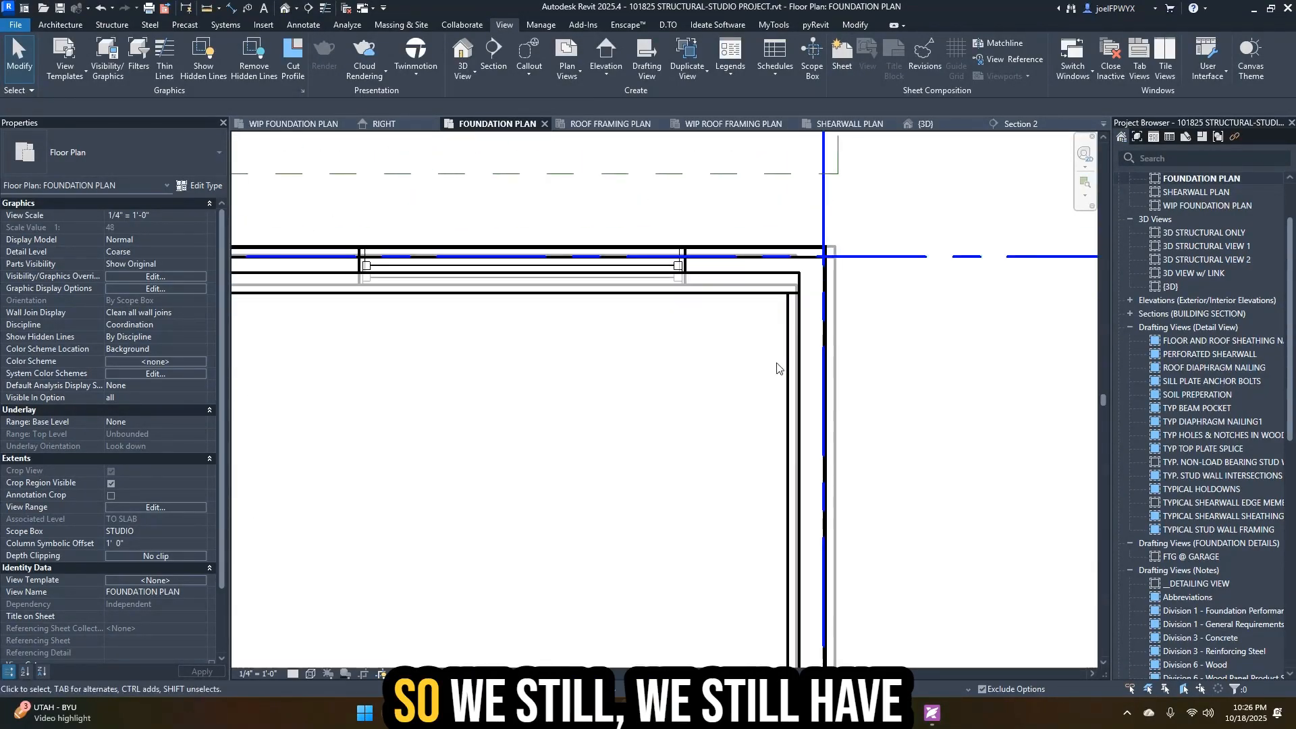
scroll(784, 368, "down", 4)
middle_click_drag(800, 378, 886, 427)
key("Escape")
key("Escape")
scroll(888, 405, "up", 3)
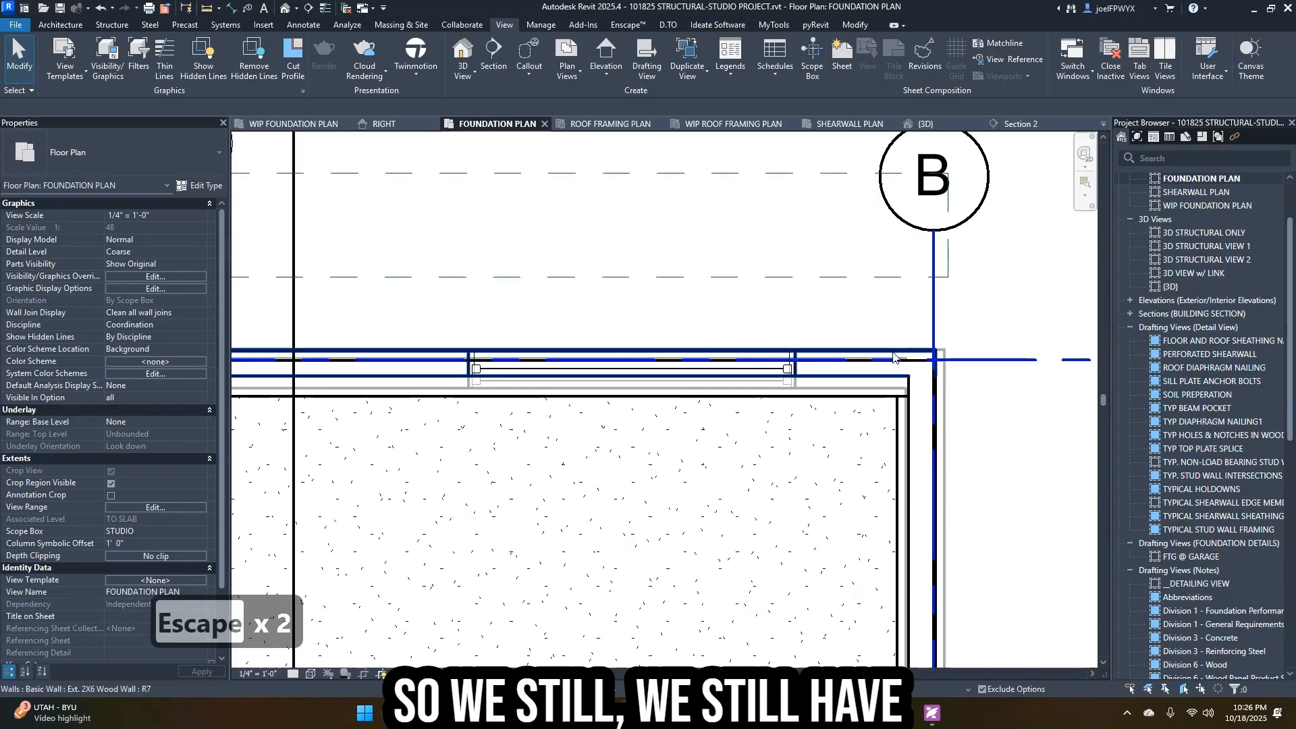
scroll(586, 412, "down", 2)
middle_click_drag(590, 463, 869, 487)
scroll(382, 376, "up", 2)
middle_click_drag(399, 469, 520, 444)
key("Escape")
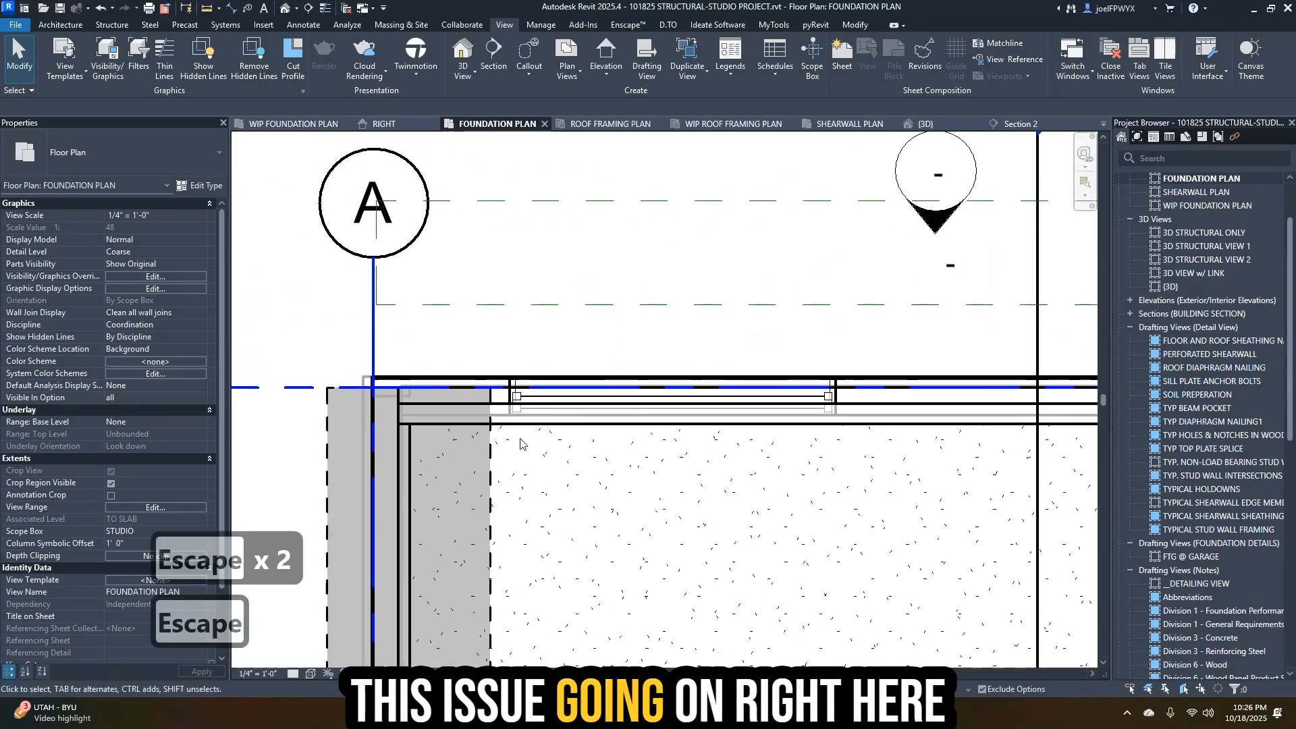
- Turn on thin lines and check the upper stud wall's face against the grid line at the corner of grids 1 and A
key("t")
key("l")
key("Escape")
scroll(472, 446, "up", 3)
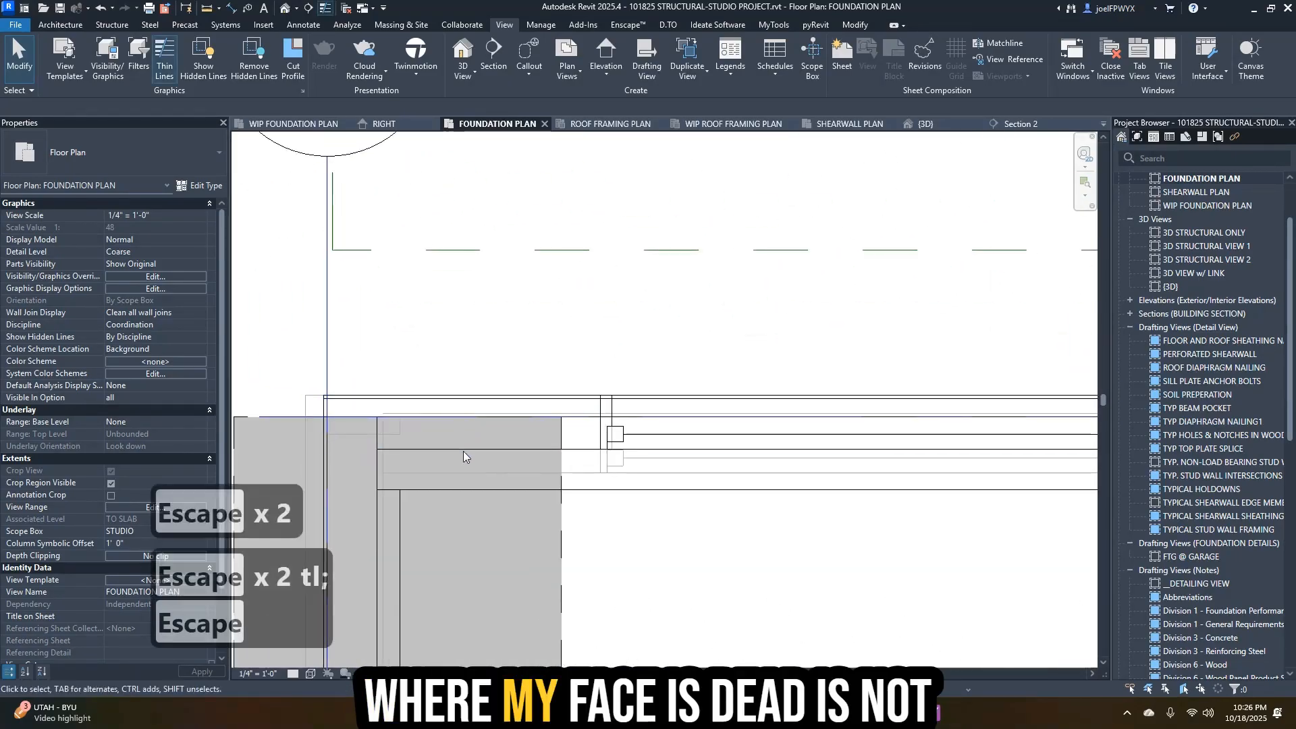
key("Escape")
left_click(500, 438)
key("Escape")
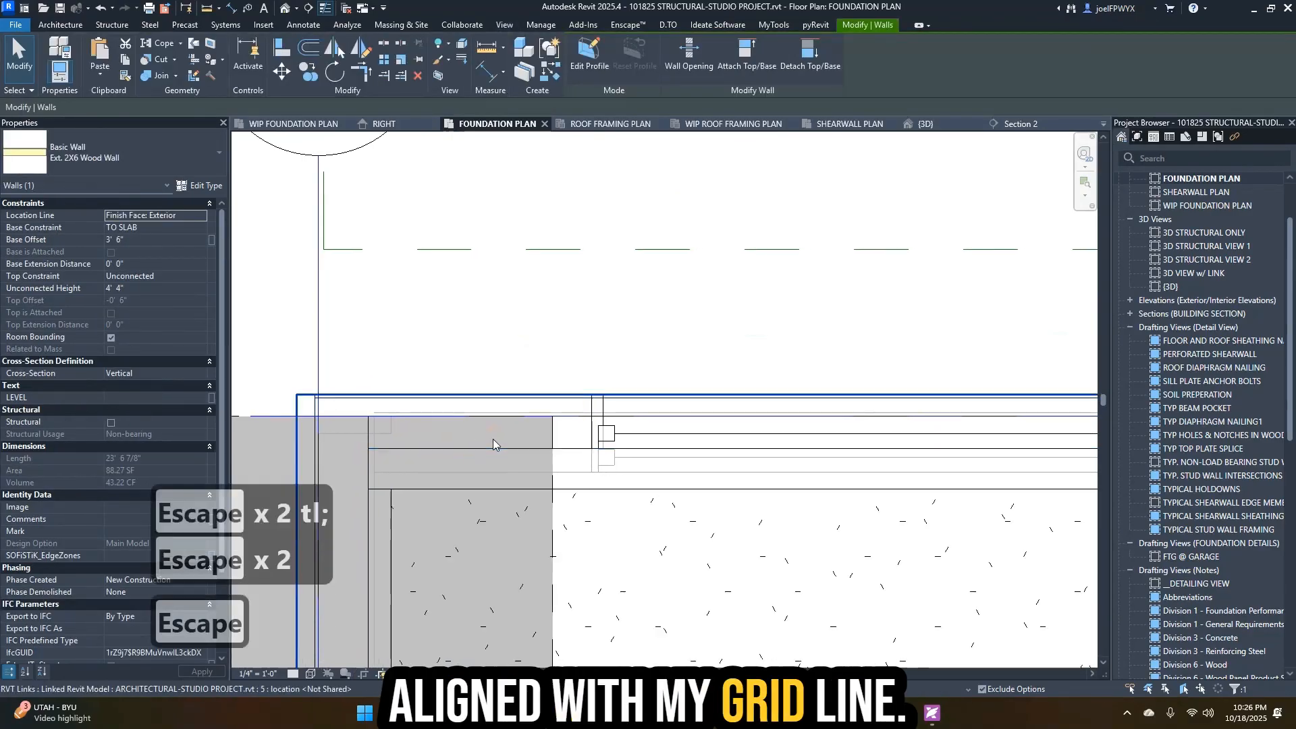
- Move the upper Ext. 2X6 Wood Wall along grid 1 so its inner stud-face line lands on the grid line
key("Escape")
scroll(520, 437, "down", 2)
middle_click_drag(521, 432, 376, 407)
key("Escape")
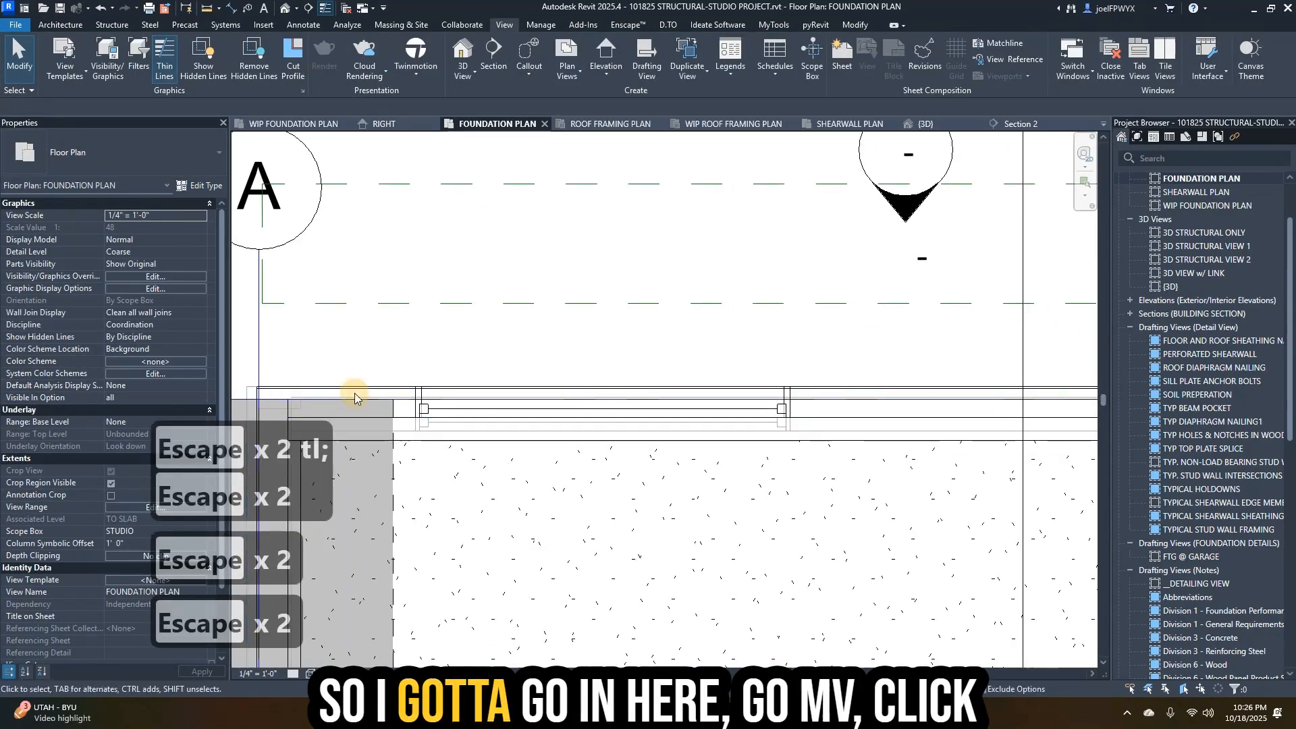
middle_click_drag(619, 433, 404, 448)
key("Escape")
left_click(726, 405)
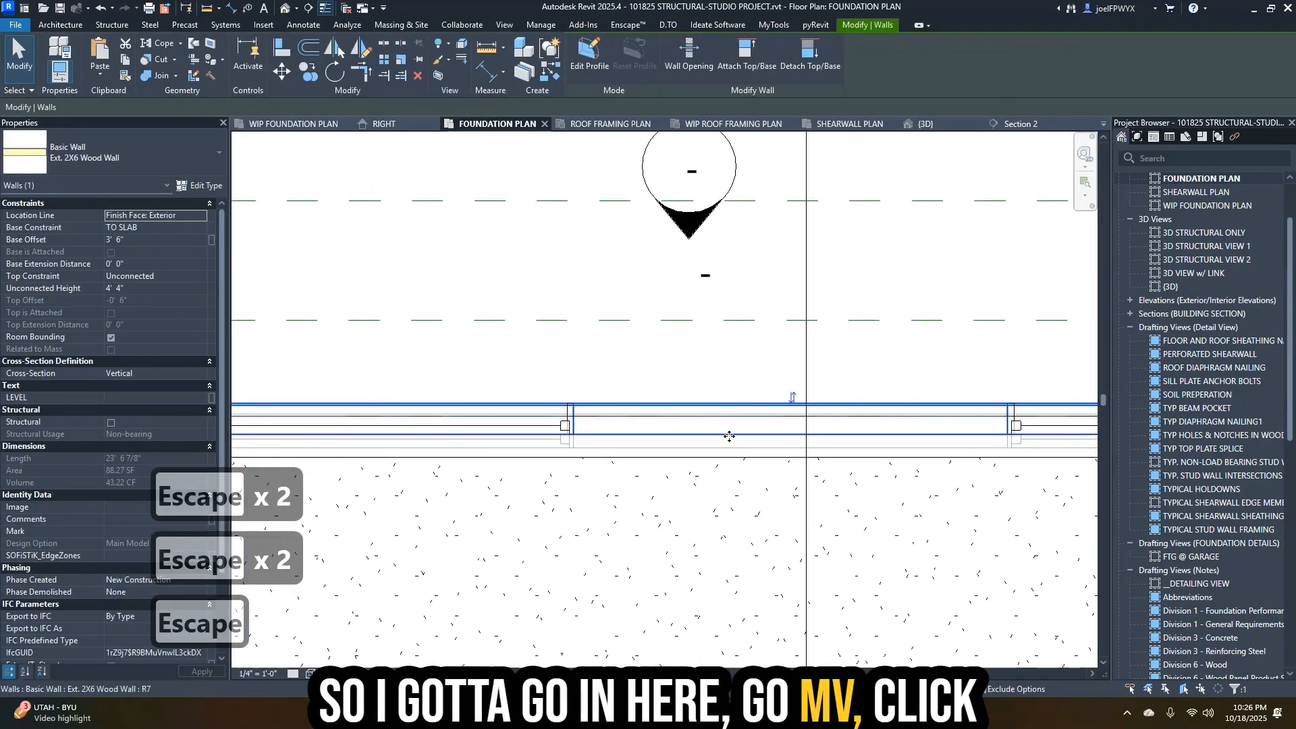
key("m")
scroll(738, 419, "up", 2)
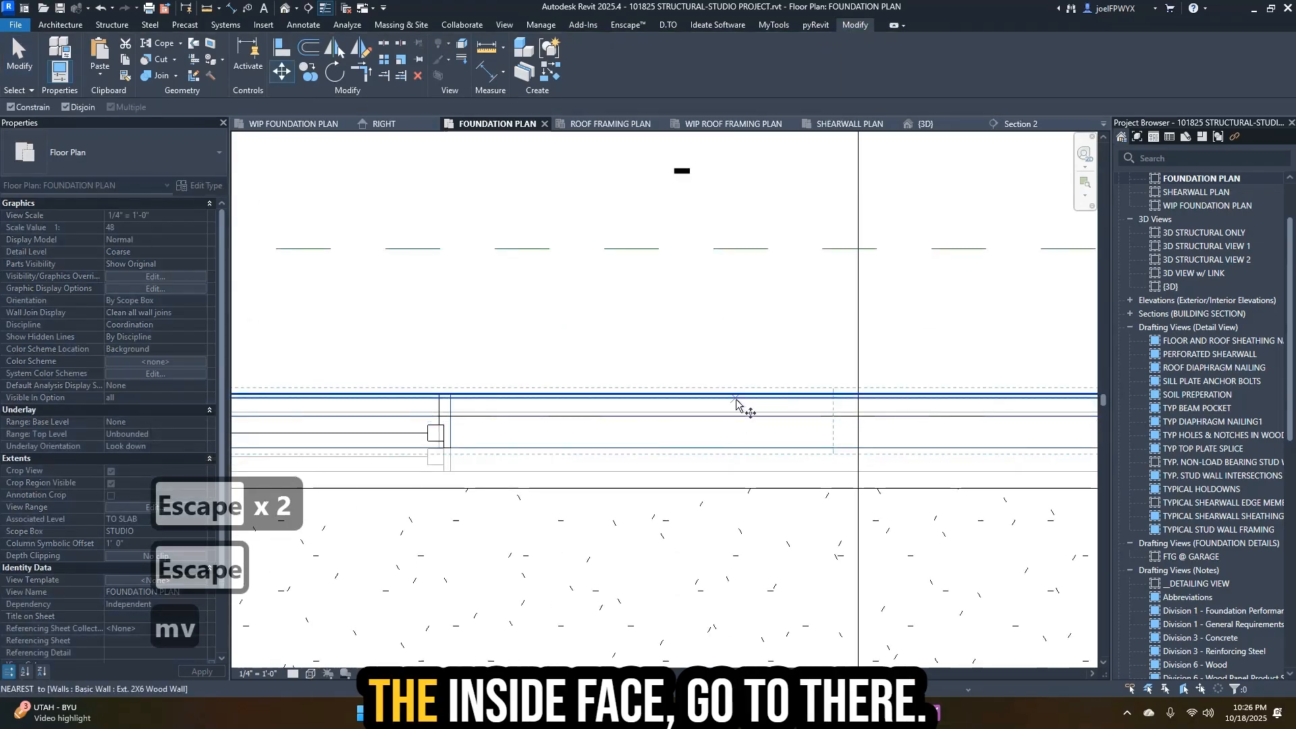
left_click(736, 398)
scroll(735, 405, "up", 2)
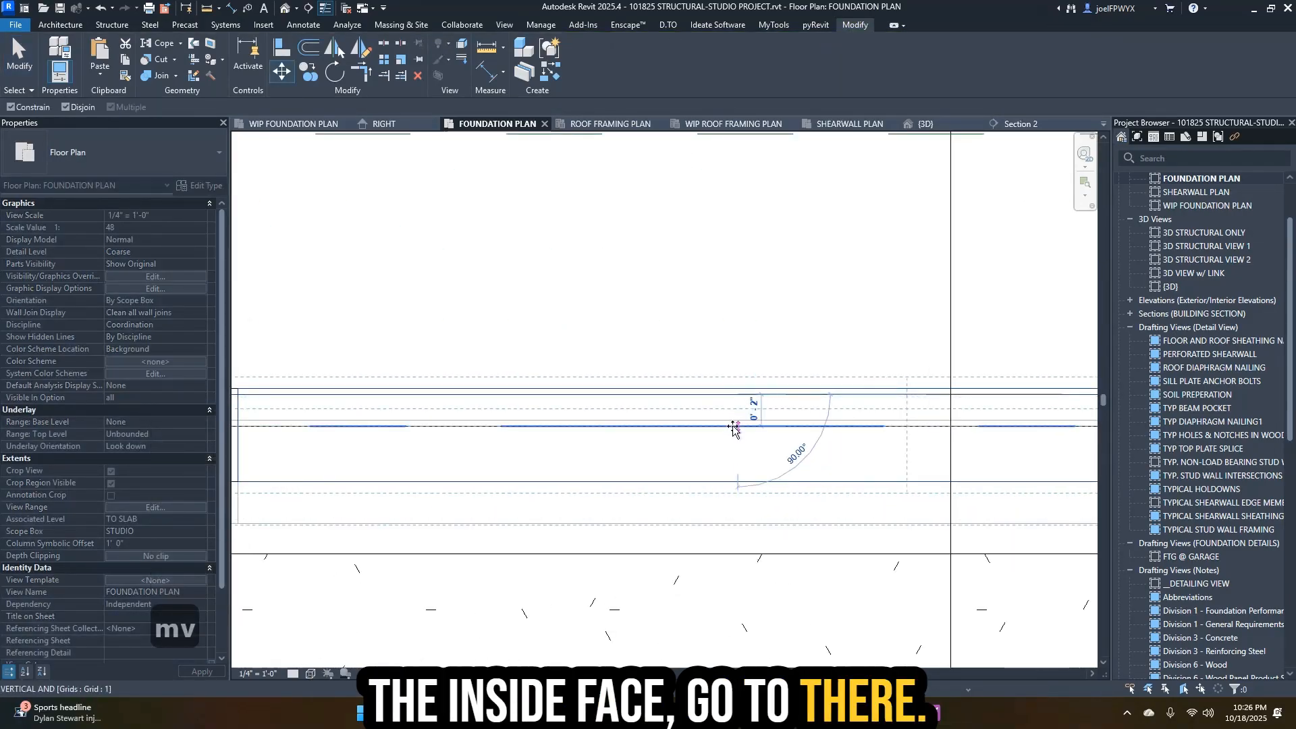
left_click(812, 425)
scroll(742, 432, "down", 4)
key("Escape")
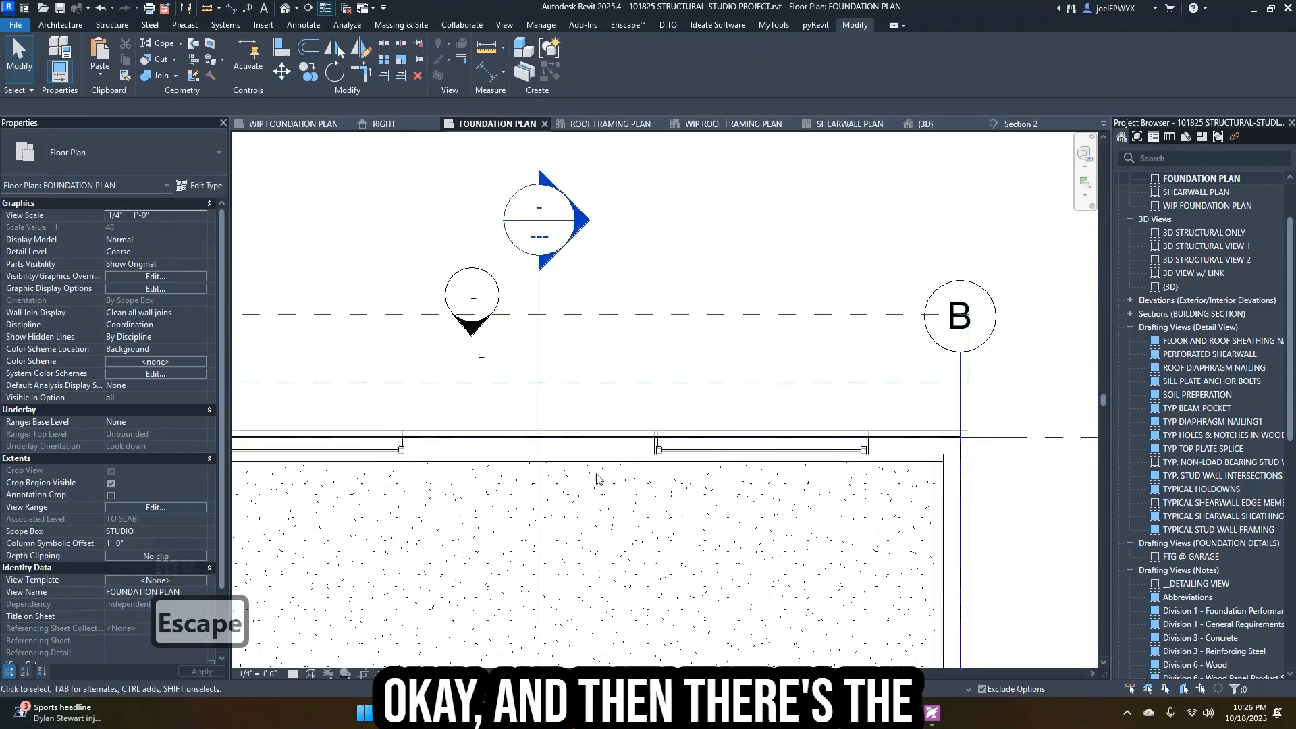
- Check the stud wall faces against the grid lines at the corner of grids 1 and B
scroll(1013, 439, "up", 2)
key("Escape")
key("Escape")
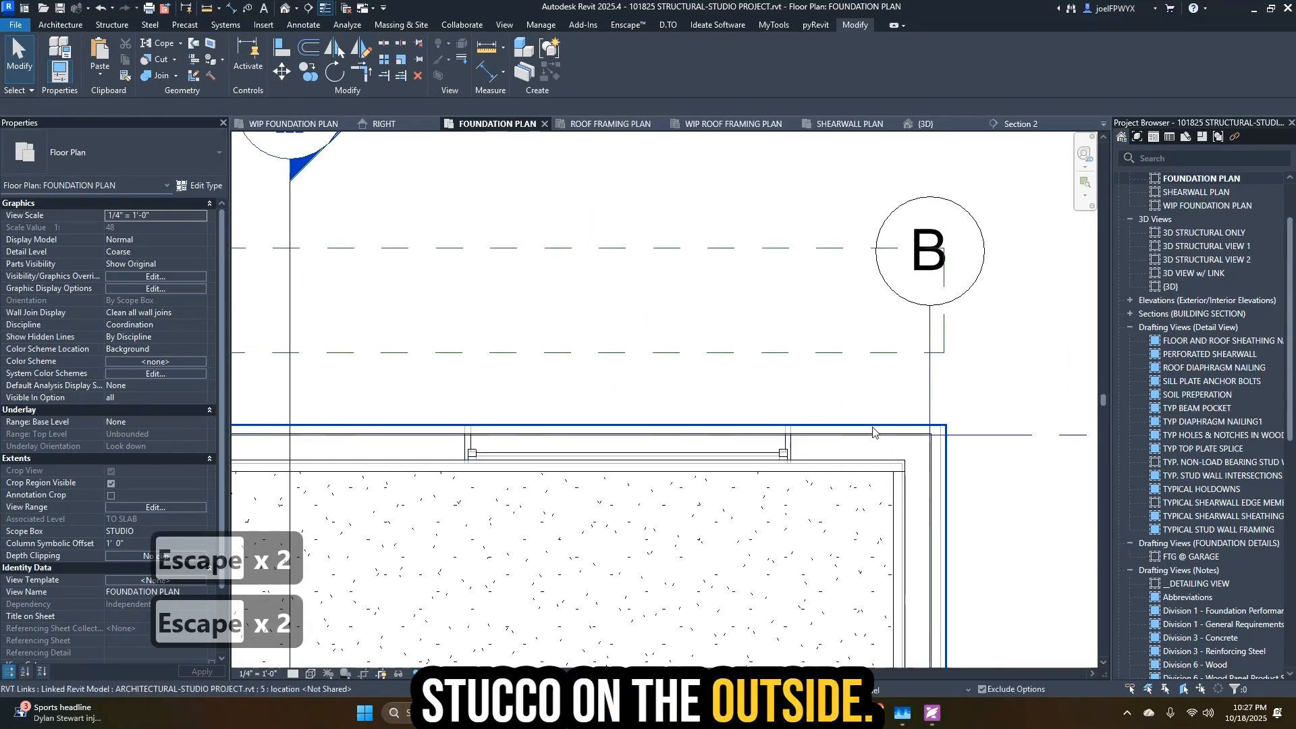
left_click(932, 532)
key("Escape")
scroll(1004, 505, "up", 3)
scroll(882, 421, "down", 4)
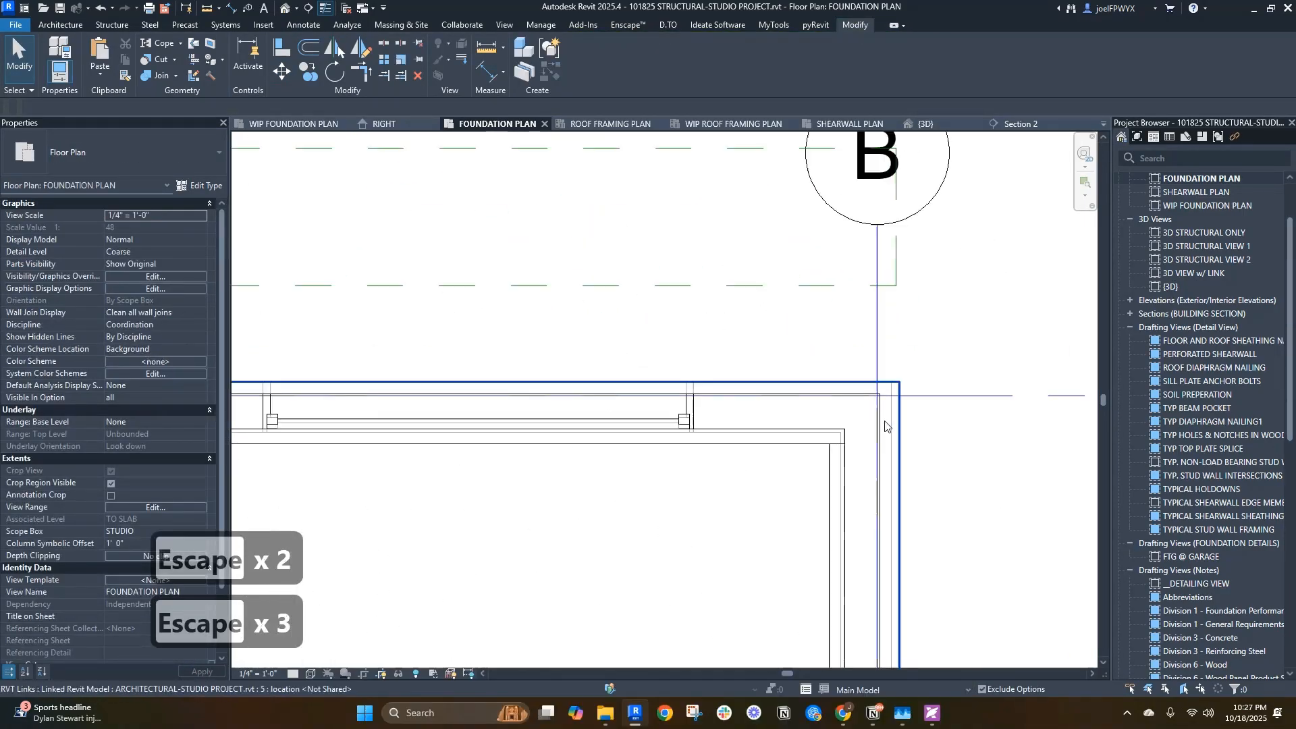
key("Escape")
key("Escape")
middle_click_drag(816, 455, 908, 471)
scroll(908, 471, "down", 3)
middle_click_drag(540, 476, 832, 436)
scroll(831, 436, "down", 1)
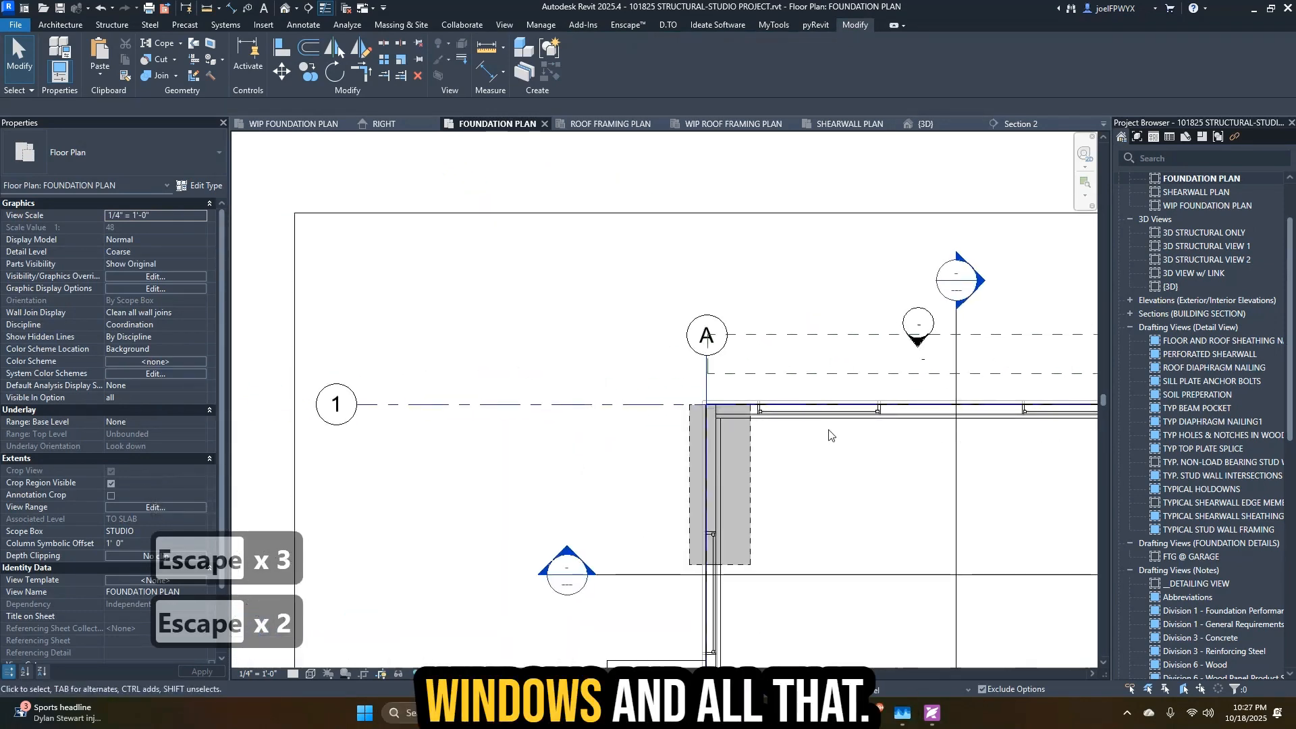
- Review the foundation plan's walls and windows, and inspect the wall foundation at the corner of grids 1 and A
middle_click_drag(846, 535, 681, 305)
middle_click_drag(702, 468, 698, 326)
scroll(653, 362, "down", 2)
middle_click_drag(702, 415, 623, 402)
key("Escape")
middle_click_drag(793, 547, 798, 639)
key("Escape")
scroll(746, 598, "down", 1)
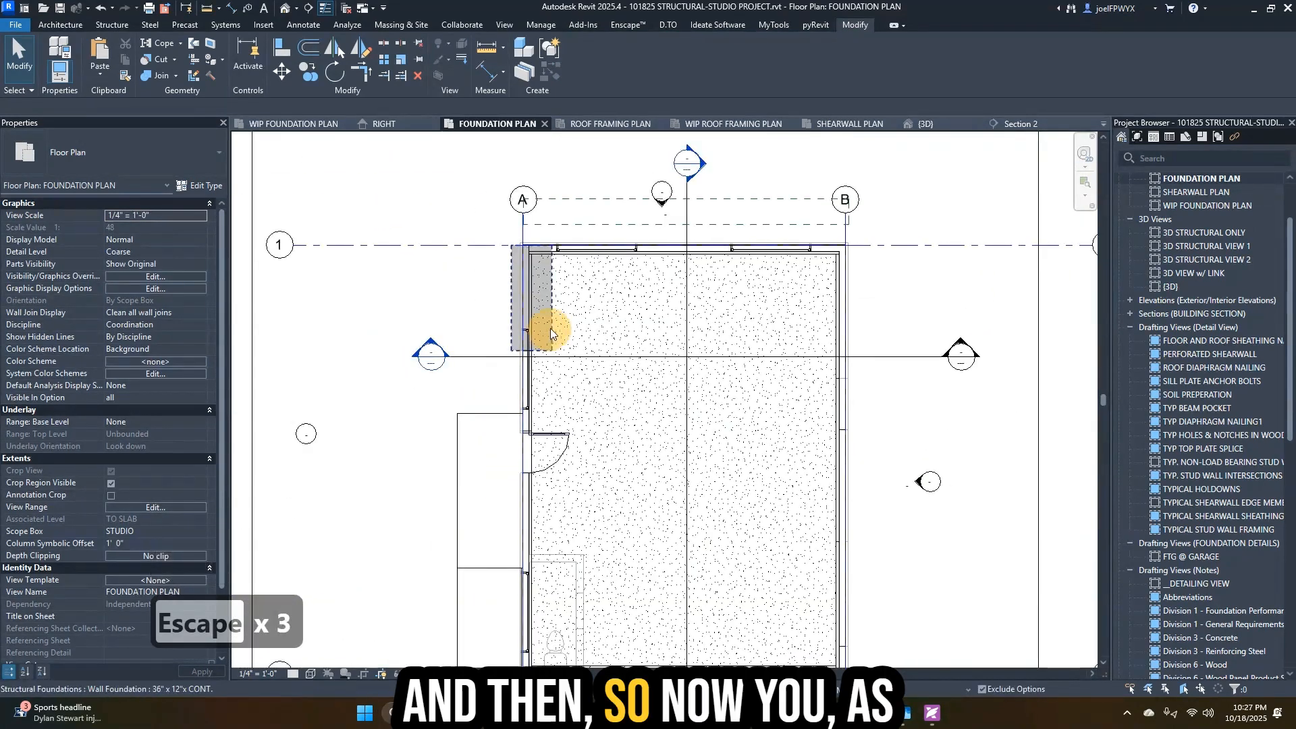
key("Escape")
left_click(550, 331)
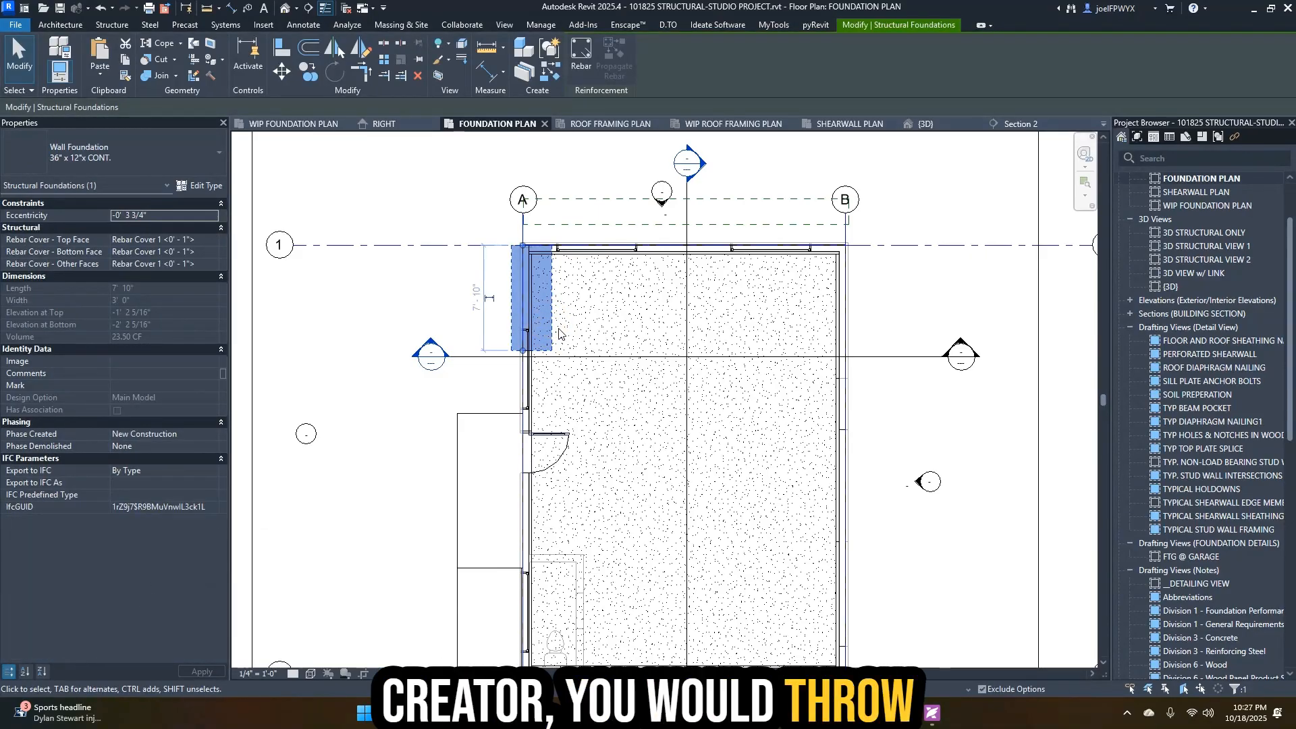
scroll(486, 251, "up", 2)
key("Escape")
key("Escape")
scroll(638, 381, "down", 2)
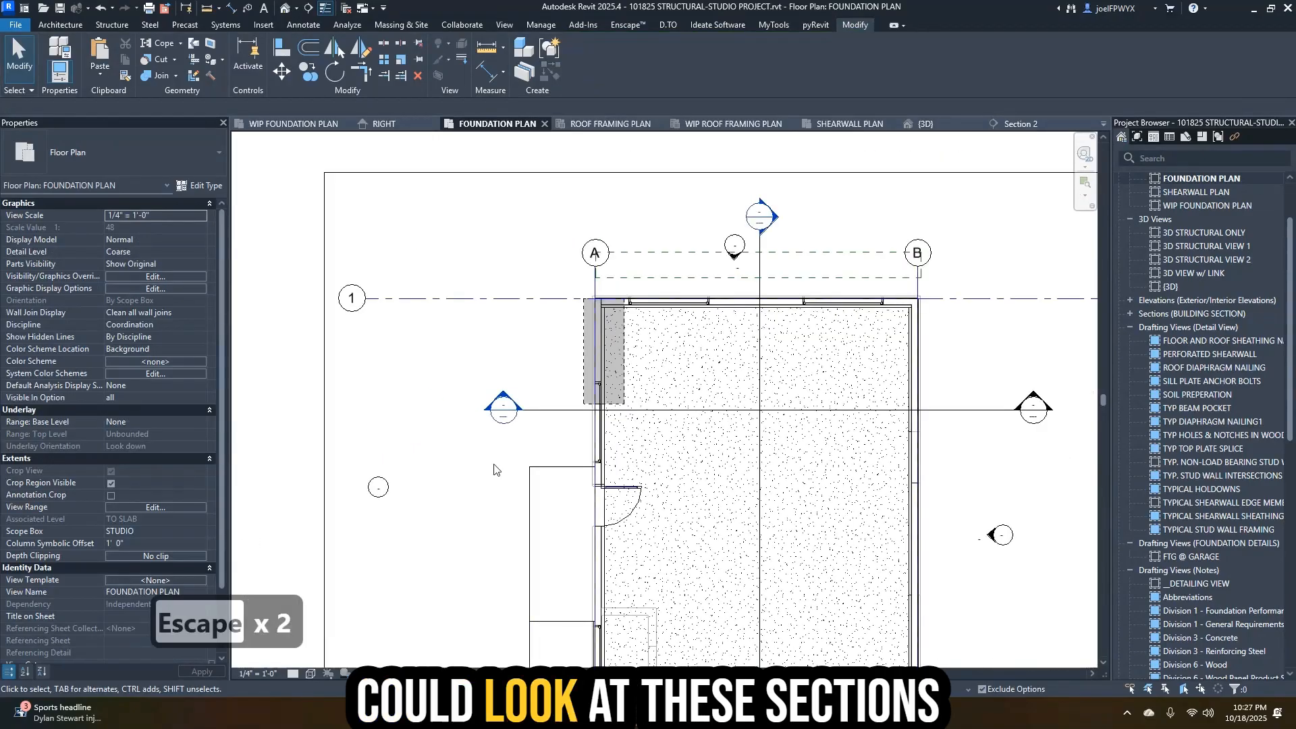
- Open the building section near grid 1 and inspect the 8" concrete stem wall at grid A
key("Escape")
double_click(502, 411)
scroll(648, 503, "down", 3)
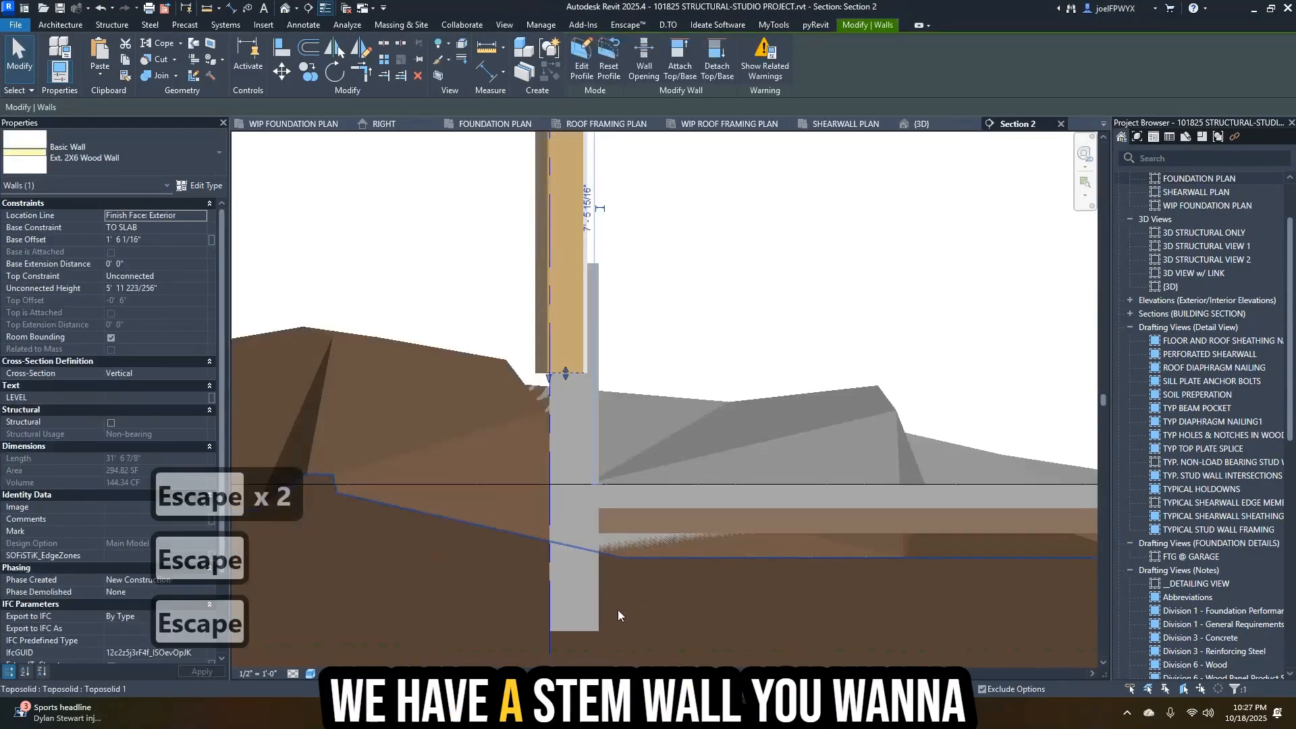
key("Escape")
left_click(582, 446)
scroll(582, 444, "down", 1)
left_click(588, 458)
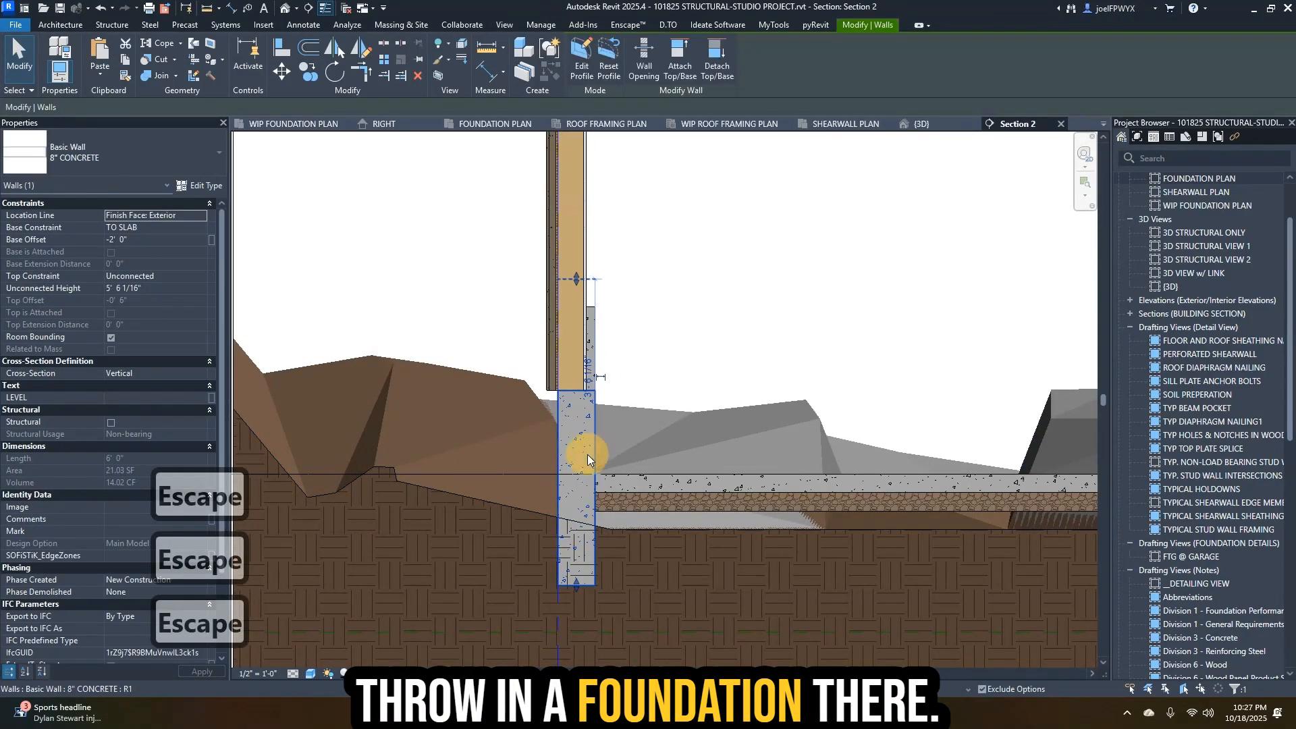
scroll(590, 575, "down", 3)
middle_click_drag(781, 416, 634, 418)
key("Escape")
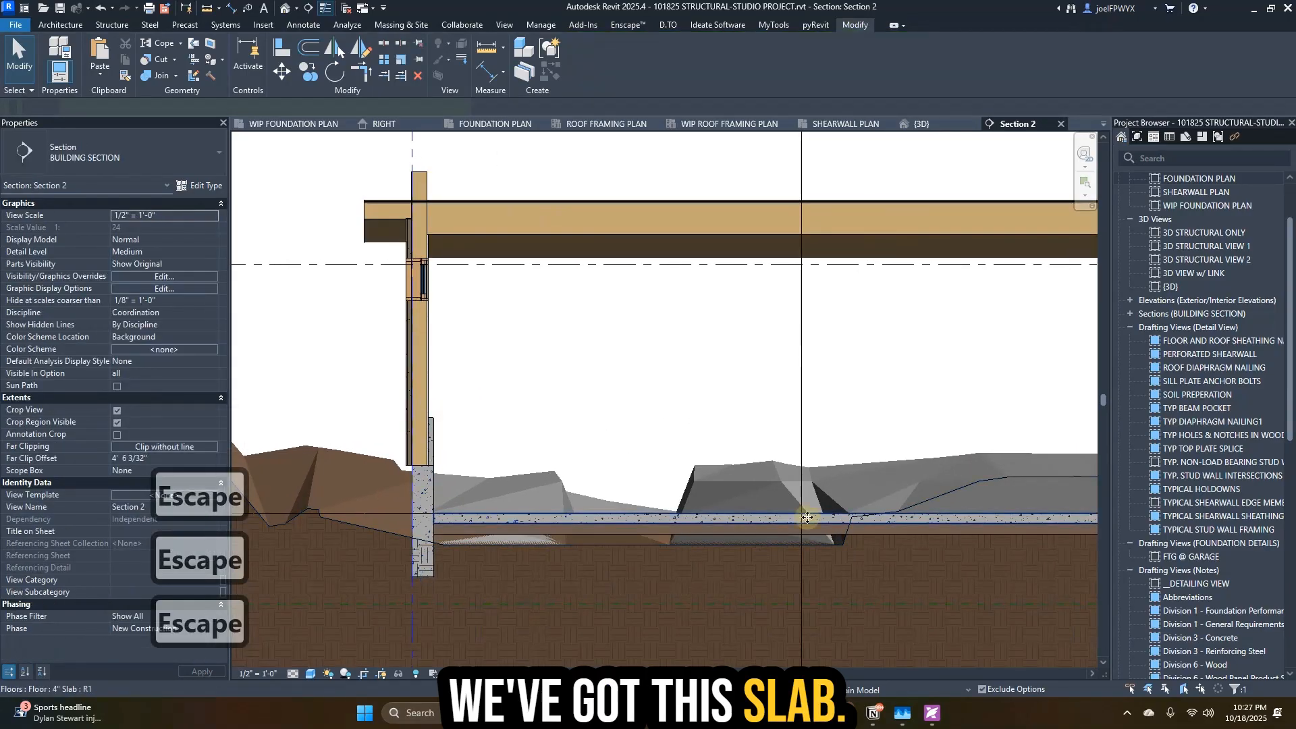
- Inspect the 4" slab, the linked layer beneath it and the toposolid in the section
left_click(811, 525)
scroll(723, 583, "up", 2)
key("Escape")
left_click(738, 503)
key("Escape")
left_click(731, 524)
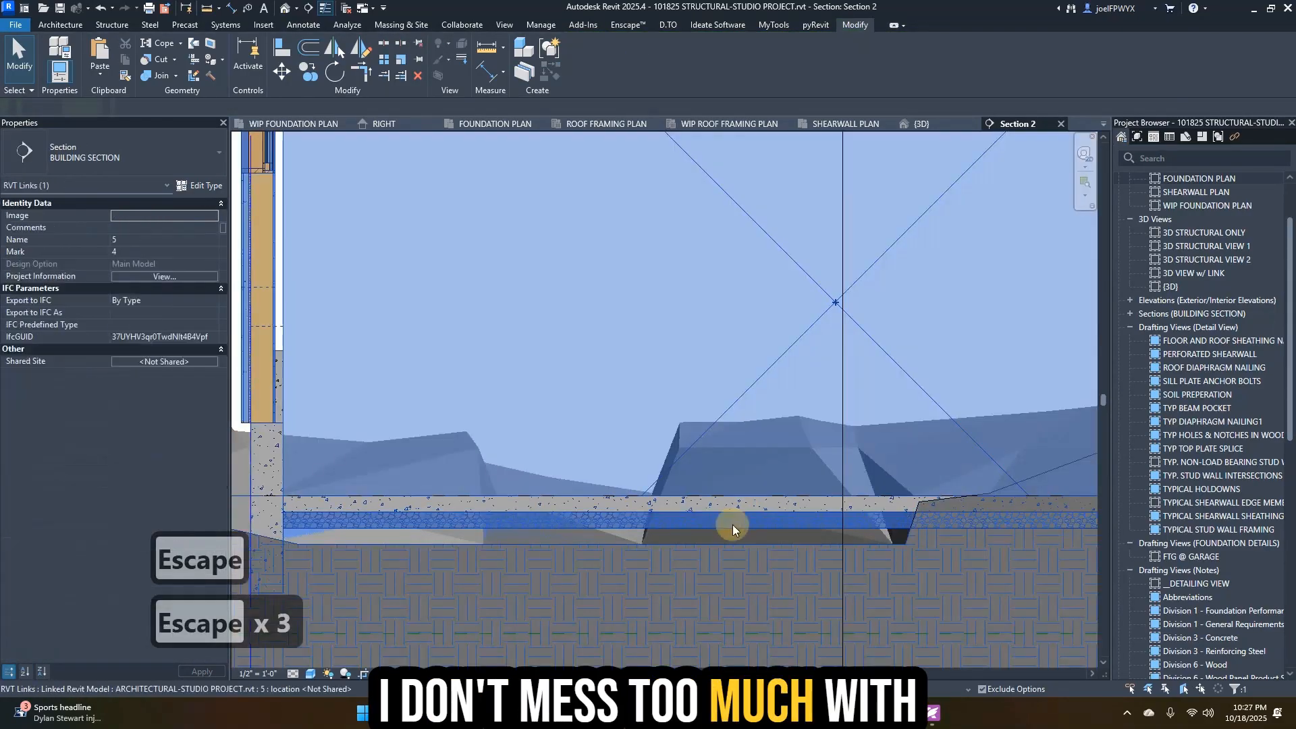
key("Escape")
left_click(773, 556)
key("Escape")
key("Escape")
left_click(768, 529)
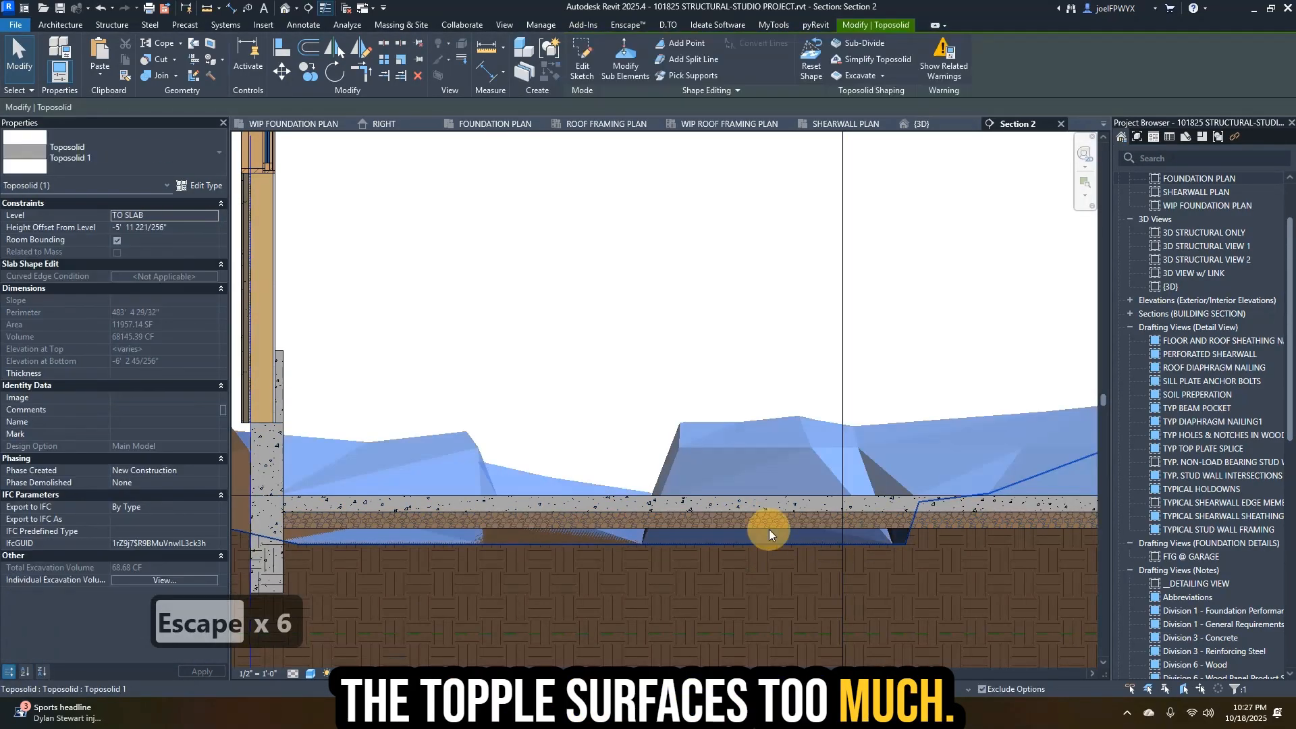
key("Escape")
key("Tab")
left_click(710, 532)
key("Escape")
left_click(707, 508)
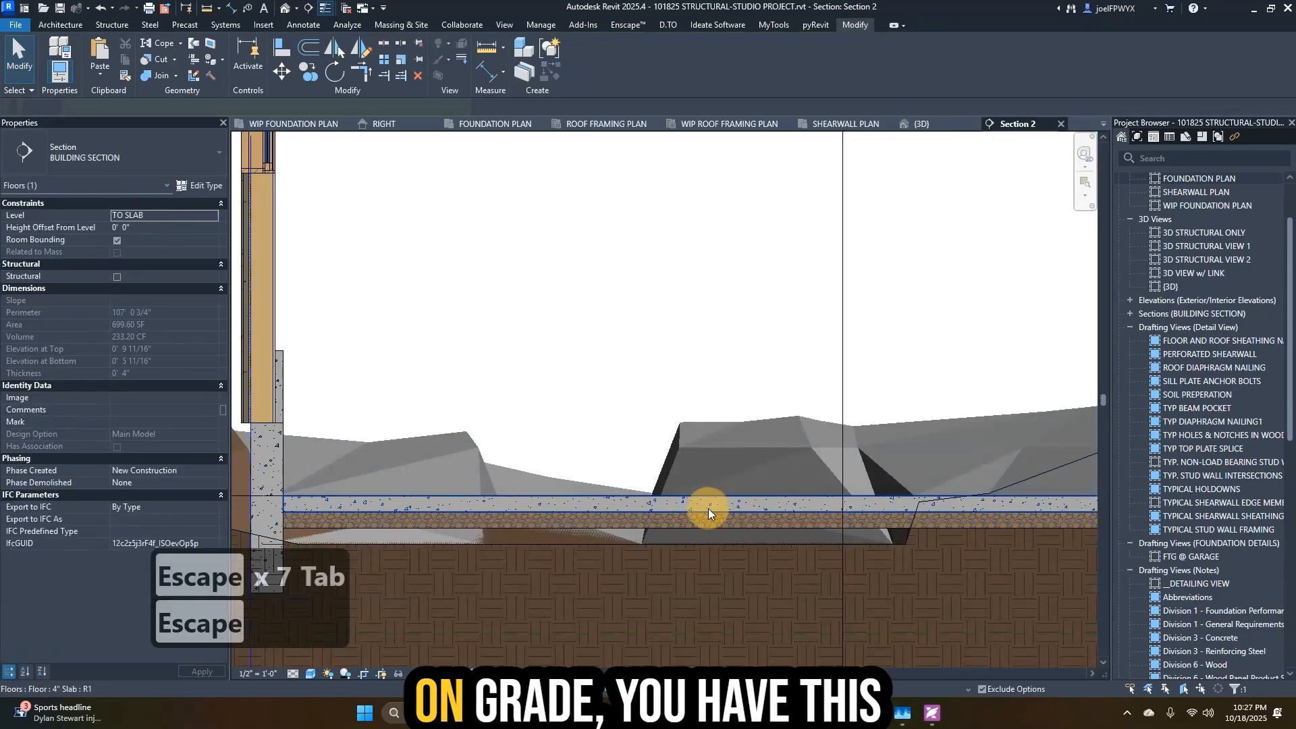
- Review the full section between grids A and B, including the stem wall at grid B
scroll(707, 508, "down", 2)
scroll(816, 518, "down", 3)
key("Escape")
scroll(854, 512, "up", 4)
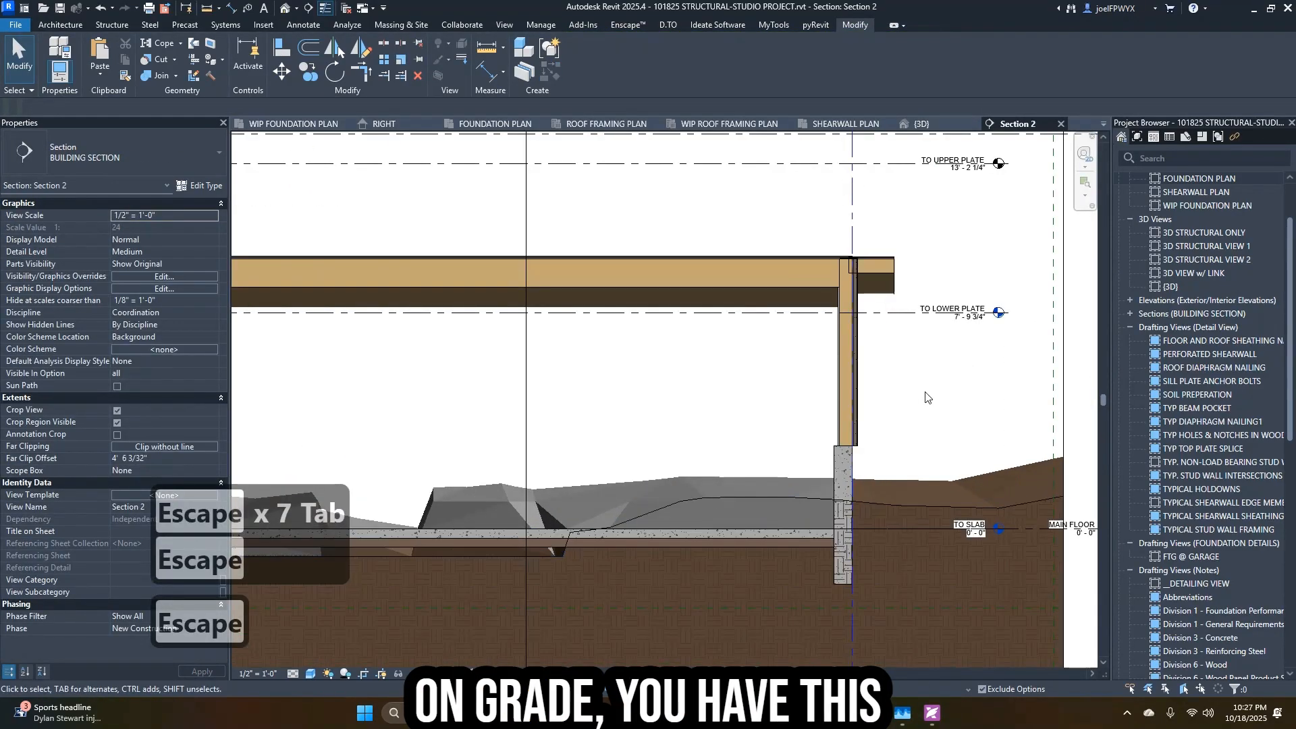
scroll(845, 361, "down", 2)
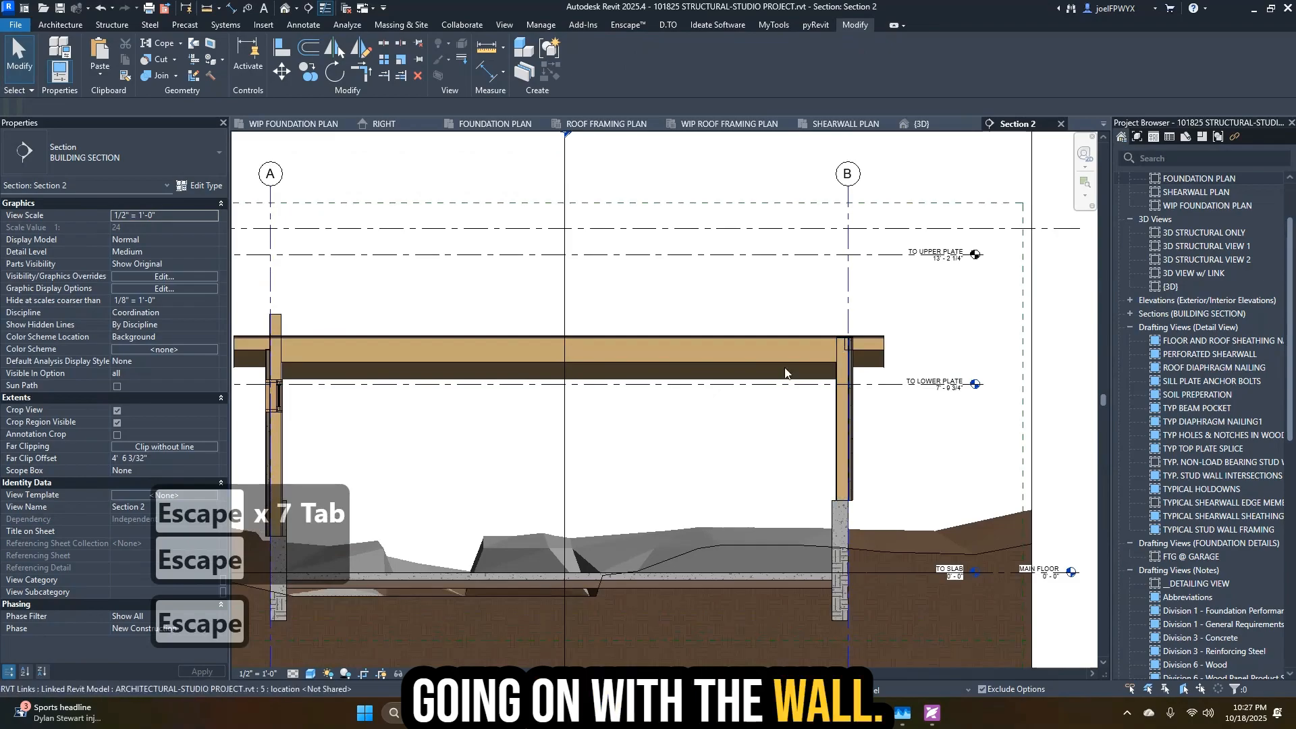
scroll(661, 536, "down", 1)
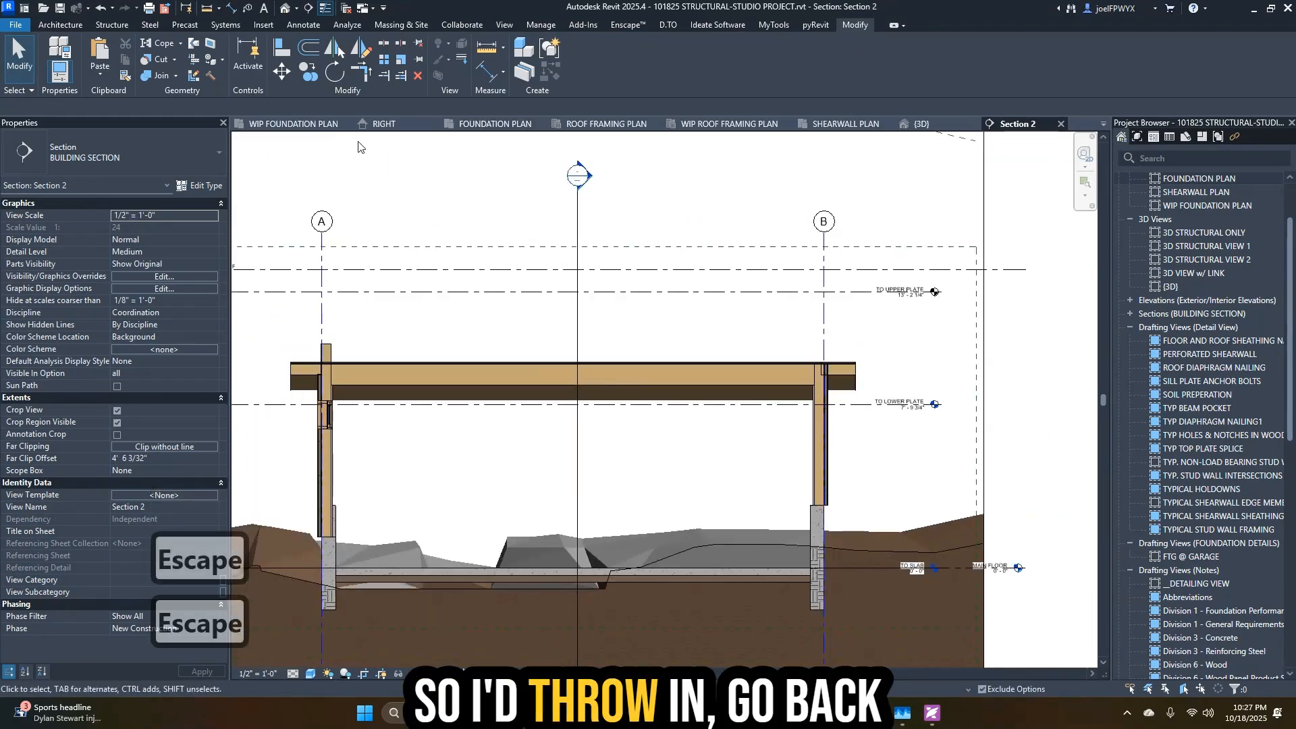
- Return to the foundation plan view around the corner of grids 1 and A
left_click(315, 125)
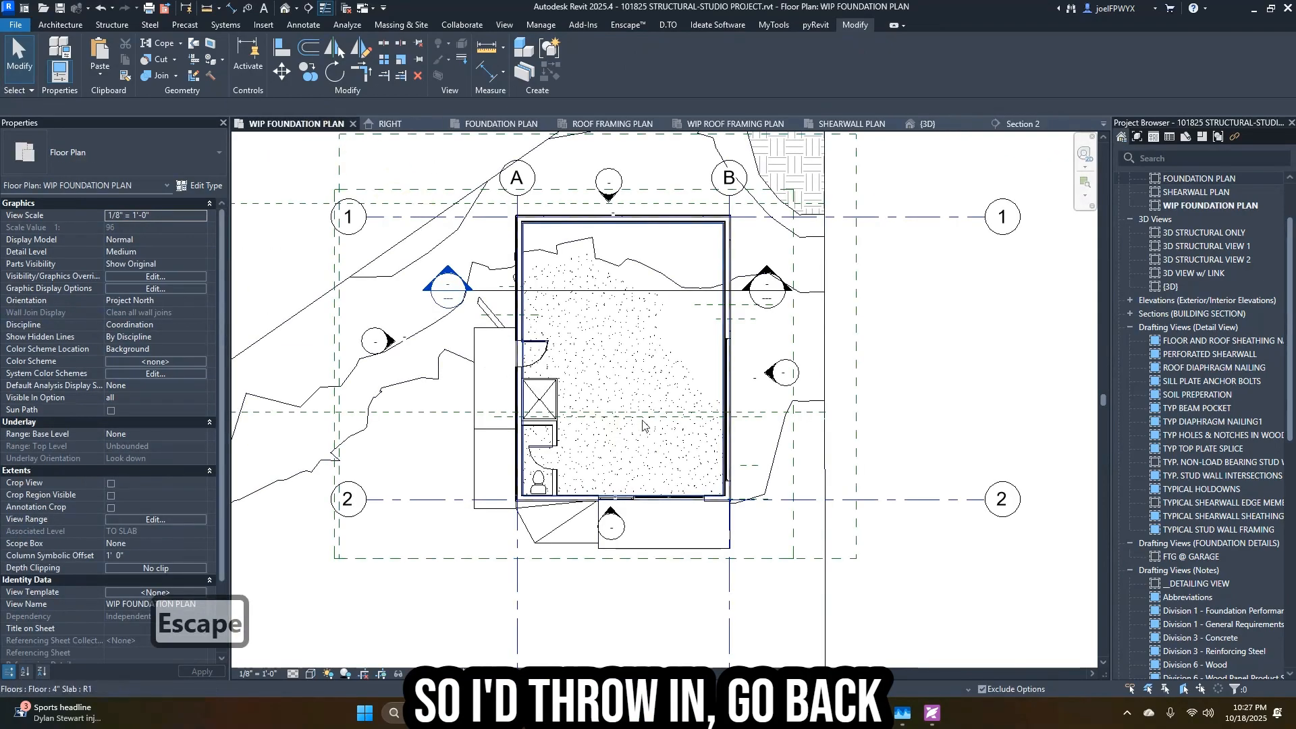
left_click(496, 124)
scroll(675, 455, "up", 3)
key("Escape")
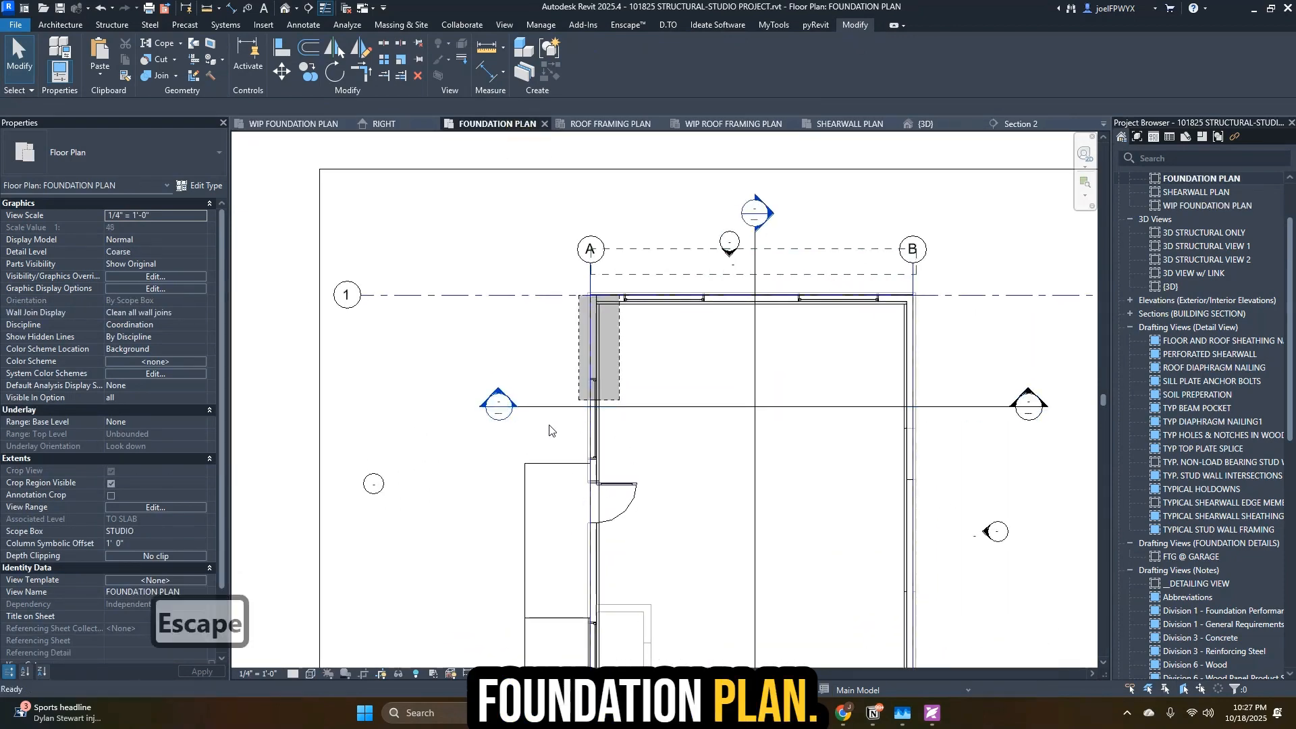
key("Escape")
middle_click_drag(592, 399, 569, 342)
key("Escape")
key("Escape")
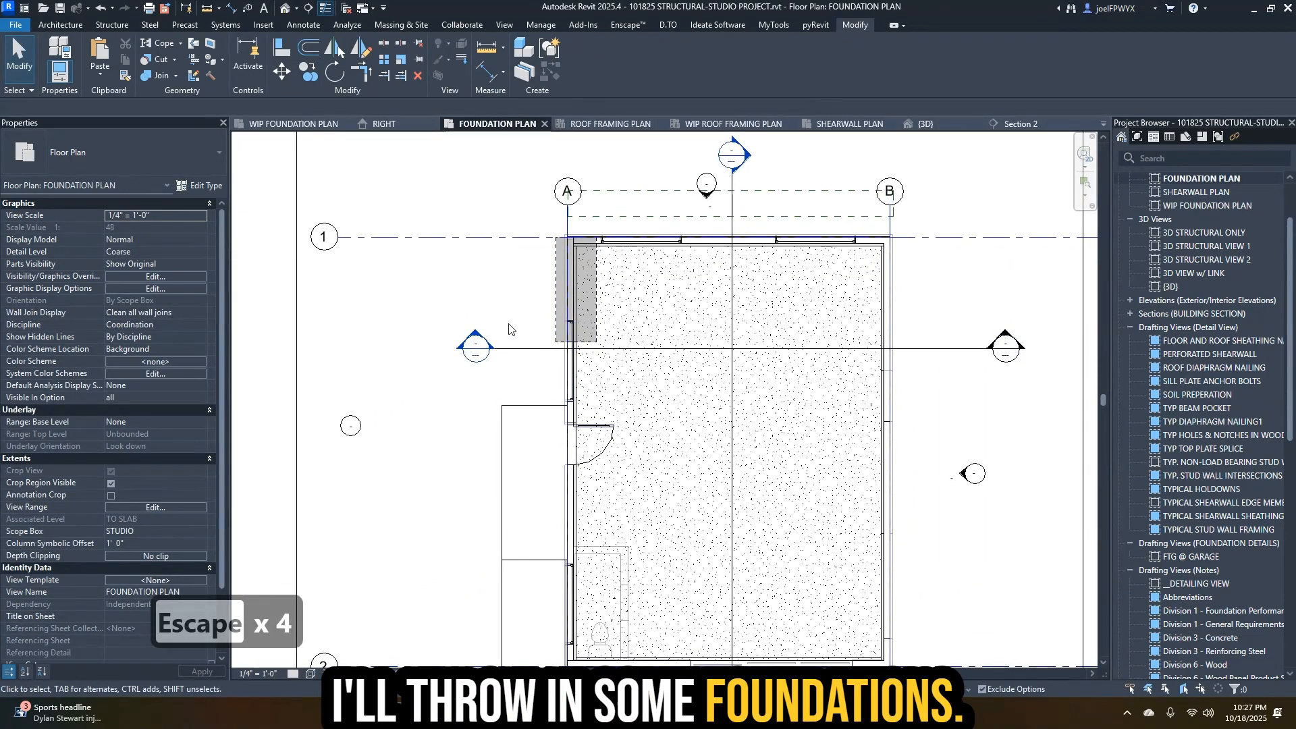
- Start placing a wall foundation with the 16" x 12"x CONT. type at the corner of grids 2 and B
key("Escape")
left_click(112, 24)
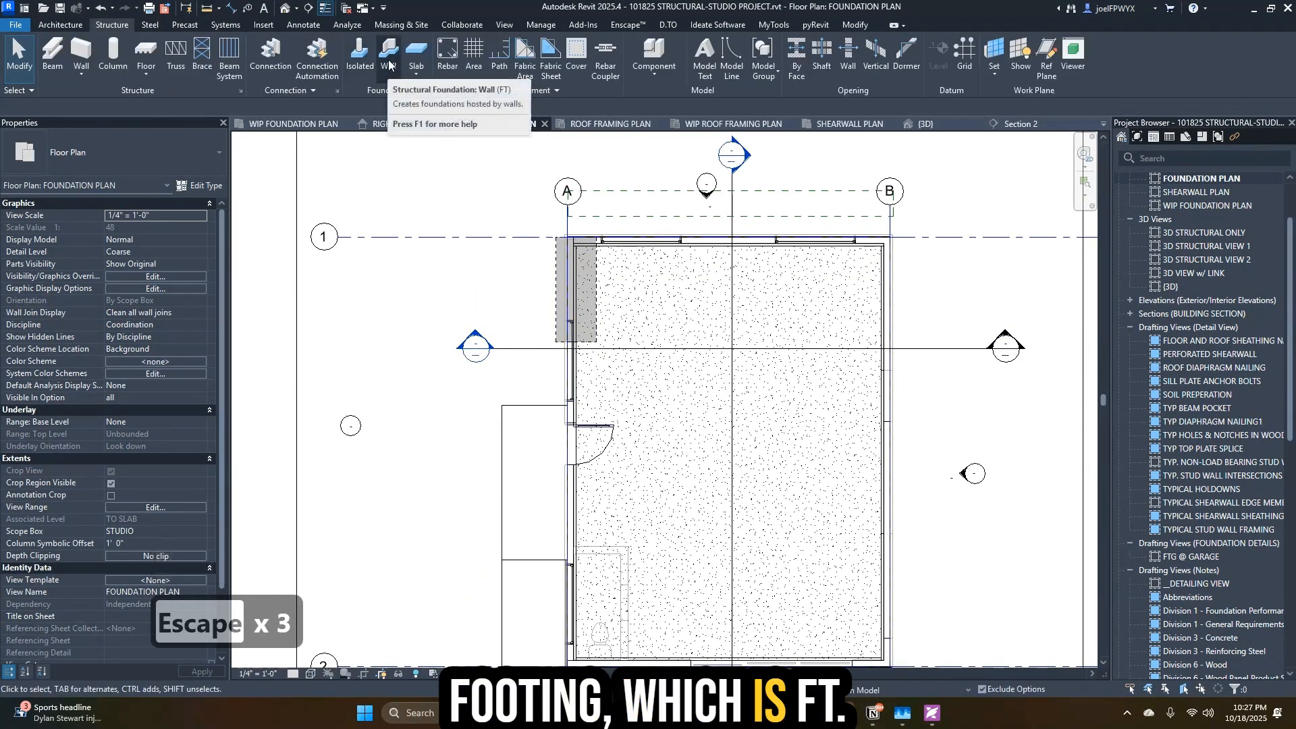
key("f")
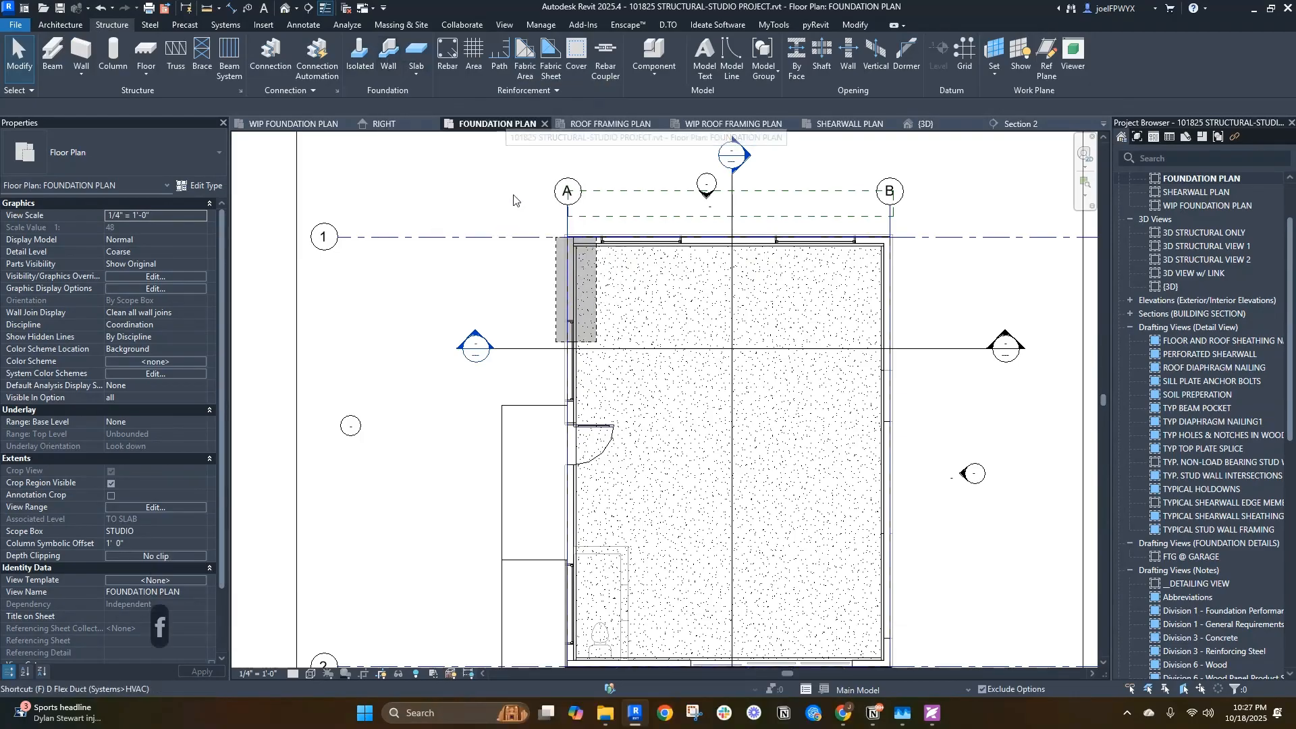
key("t")
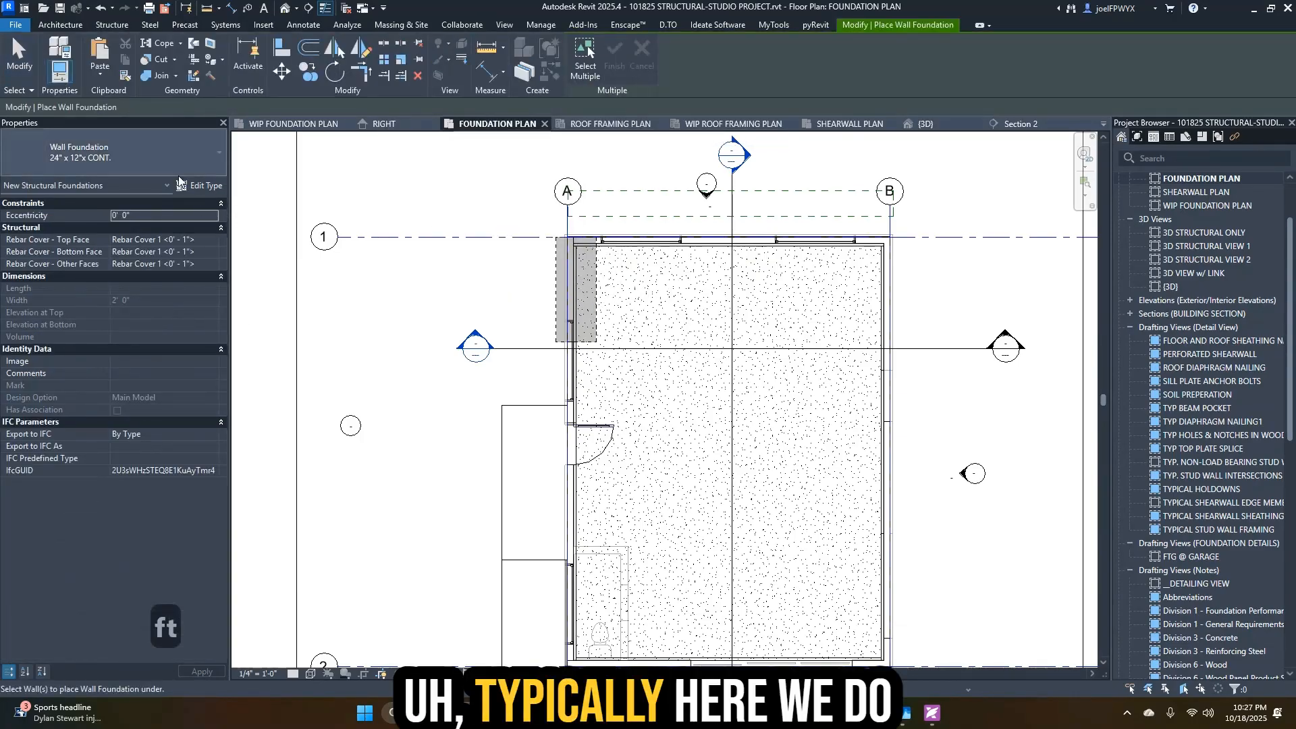
scroll(543, 409, "up", 2)
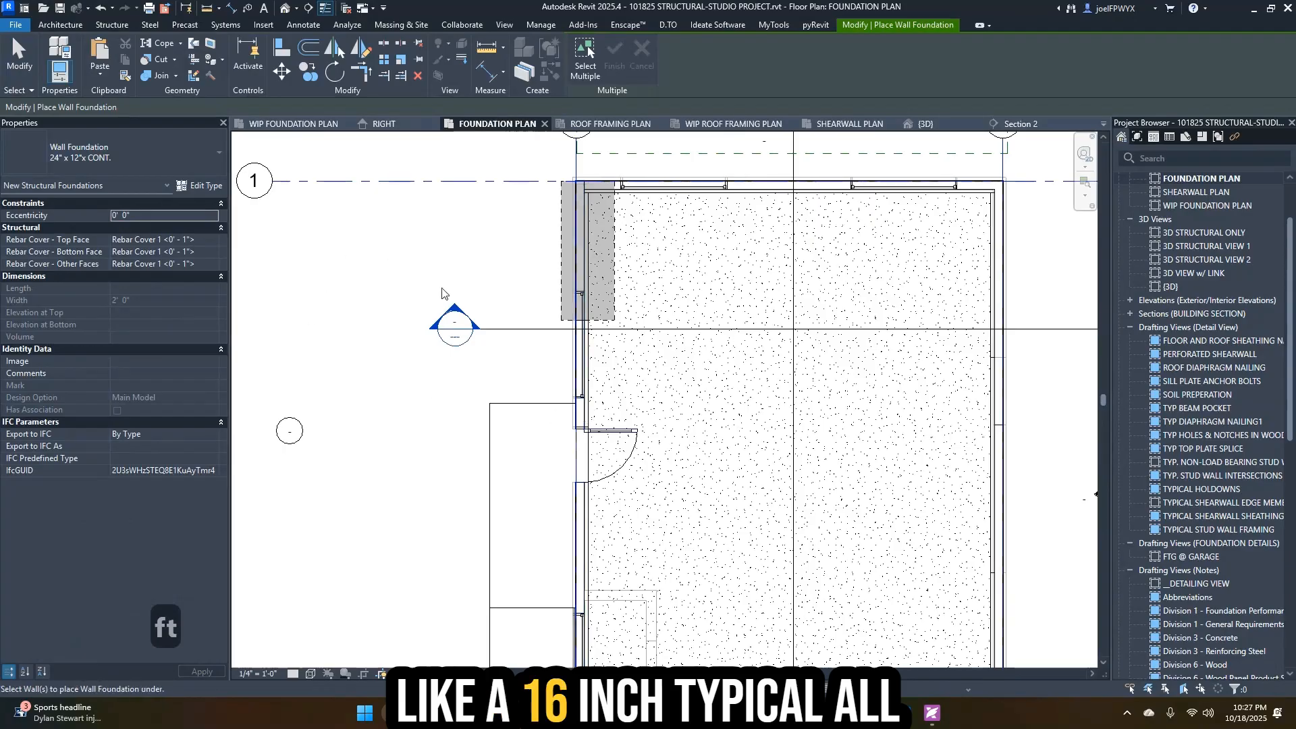
scroll(357, 271, "down", 5)
scroll(831, 404, "up", 3)
scroll(605, 486, "up", 2)
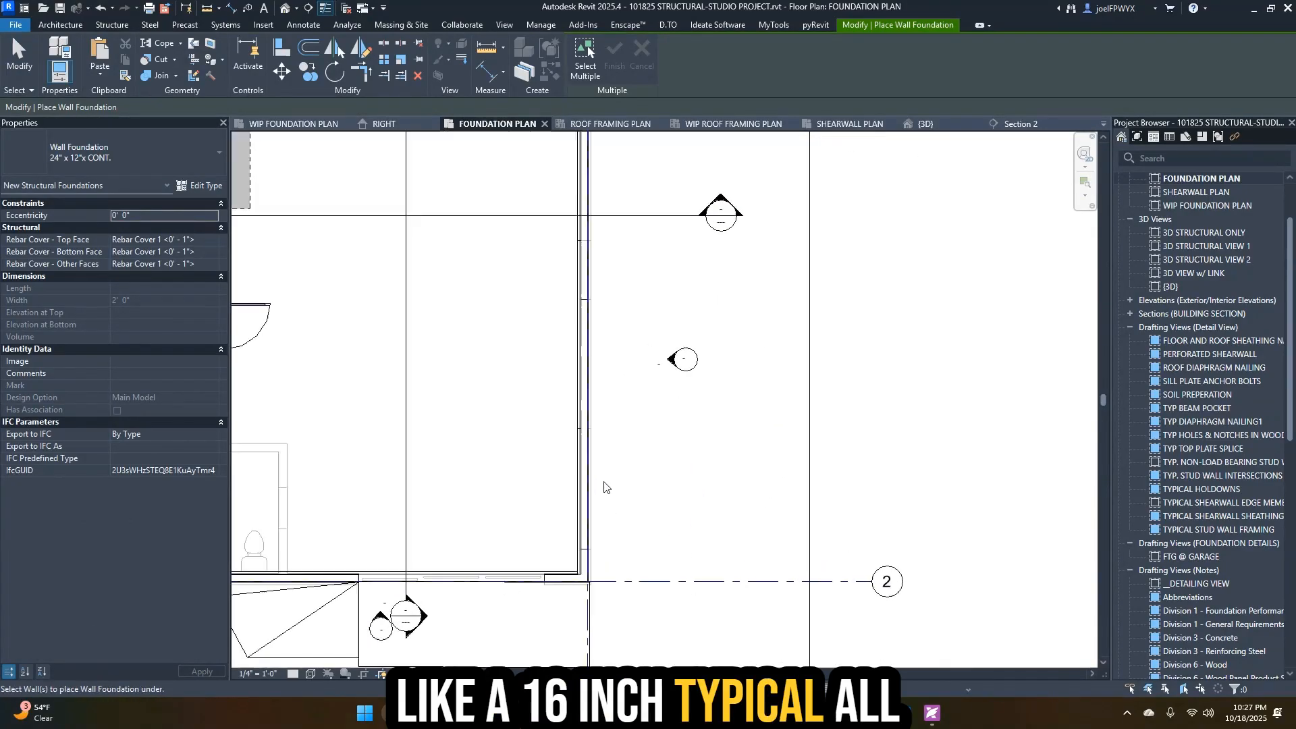
middle_click_drag(671, 496, 883, 482)
scroll(882, 482, "down", 1)
left_click(119, 160)
left_click(183, 223)
scroll(775, 601, "up", 3)
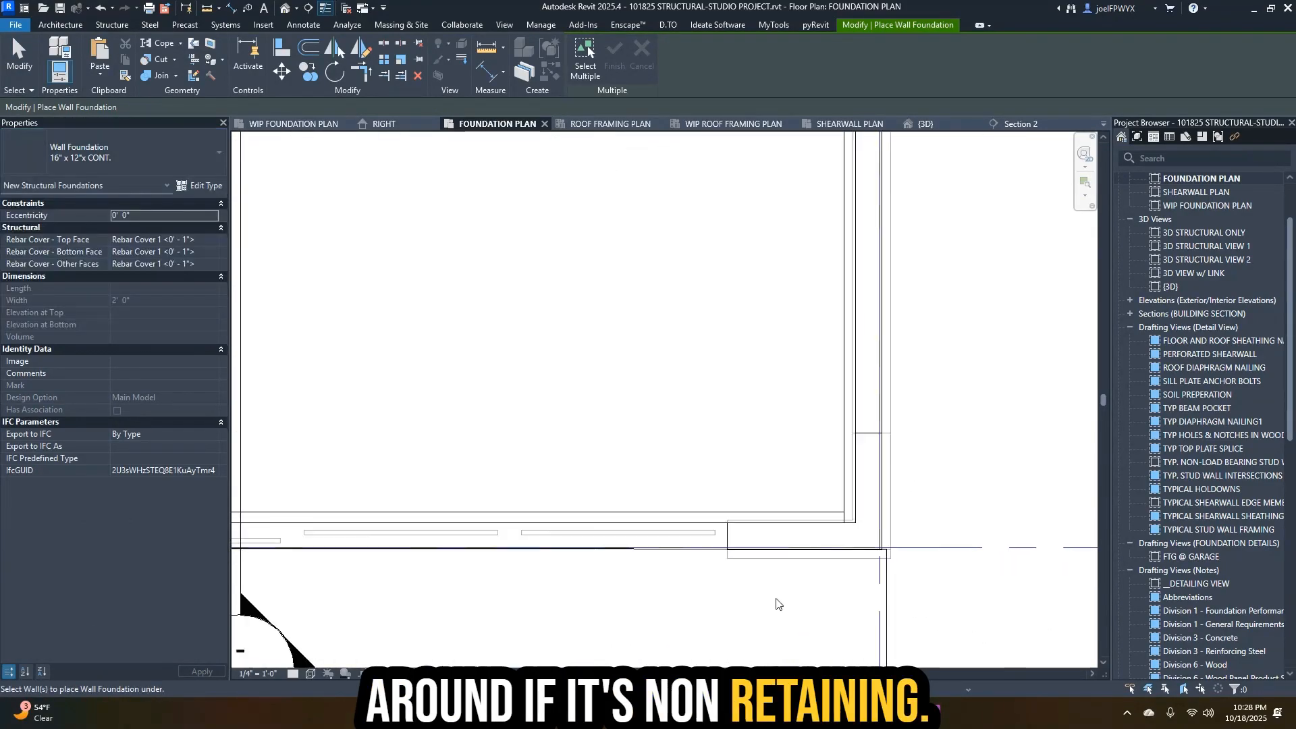
- Open the default 3D view of the building to examine the foundation walls from below
scroll(795, 587, "up", 2)
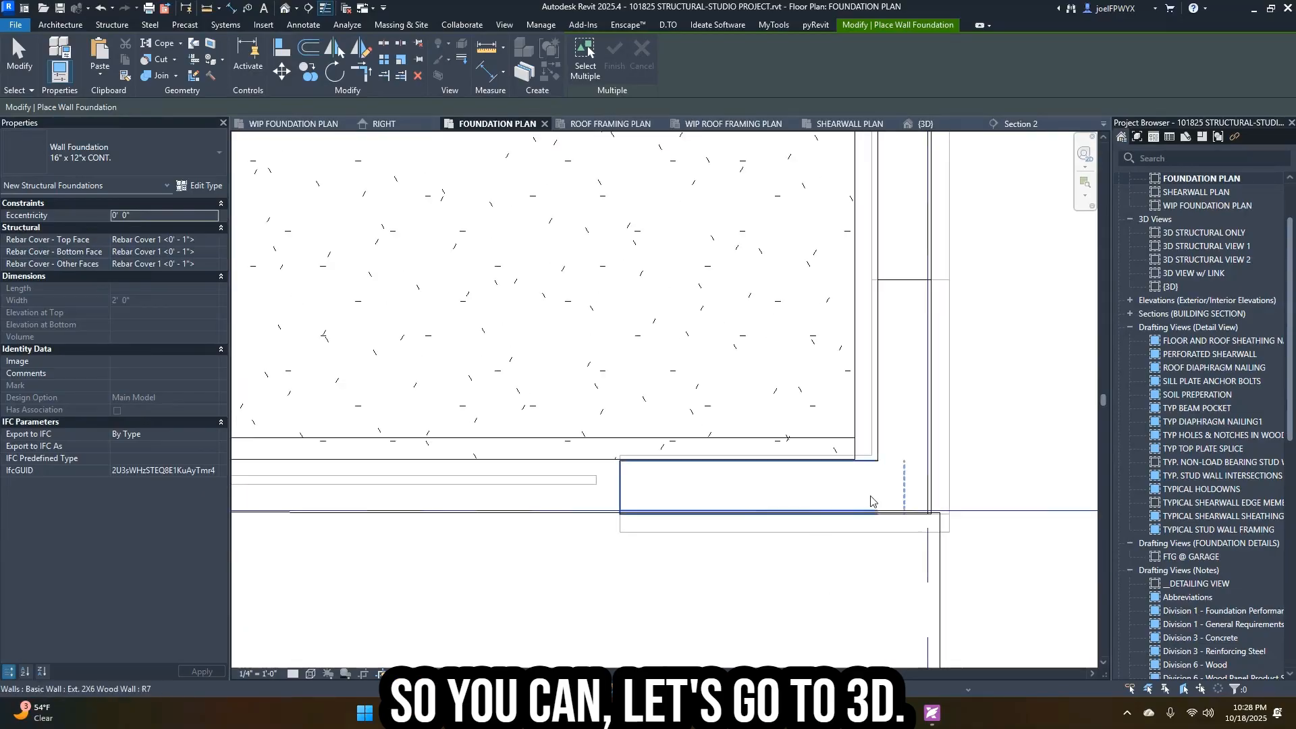
scroll(832, 503, "down", 2)
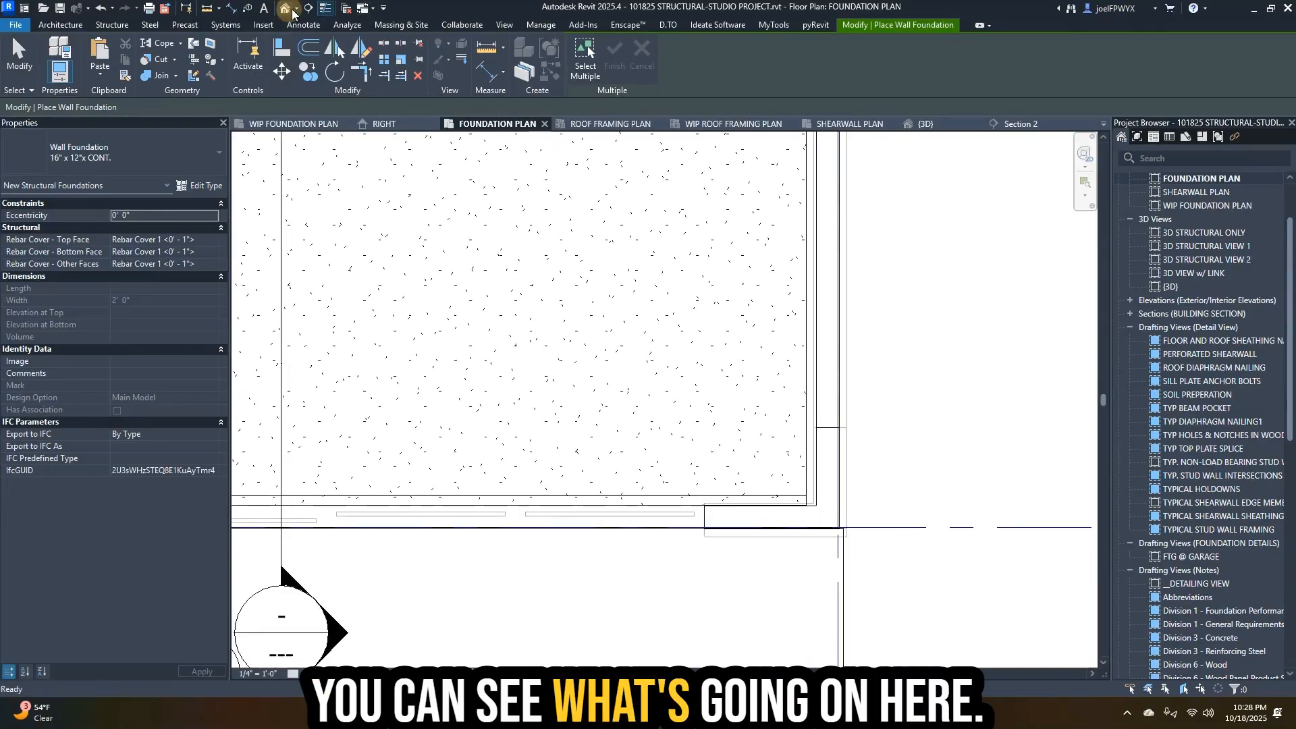
left_click(292, 14)
scroll(740, 521, "up", 4)
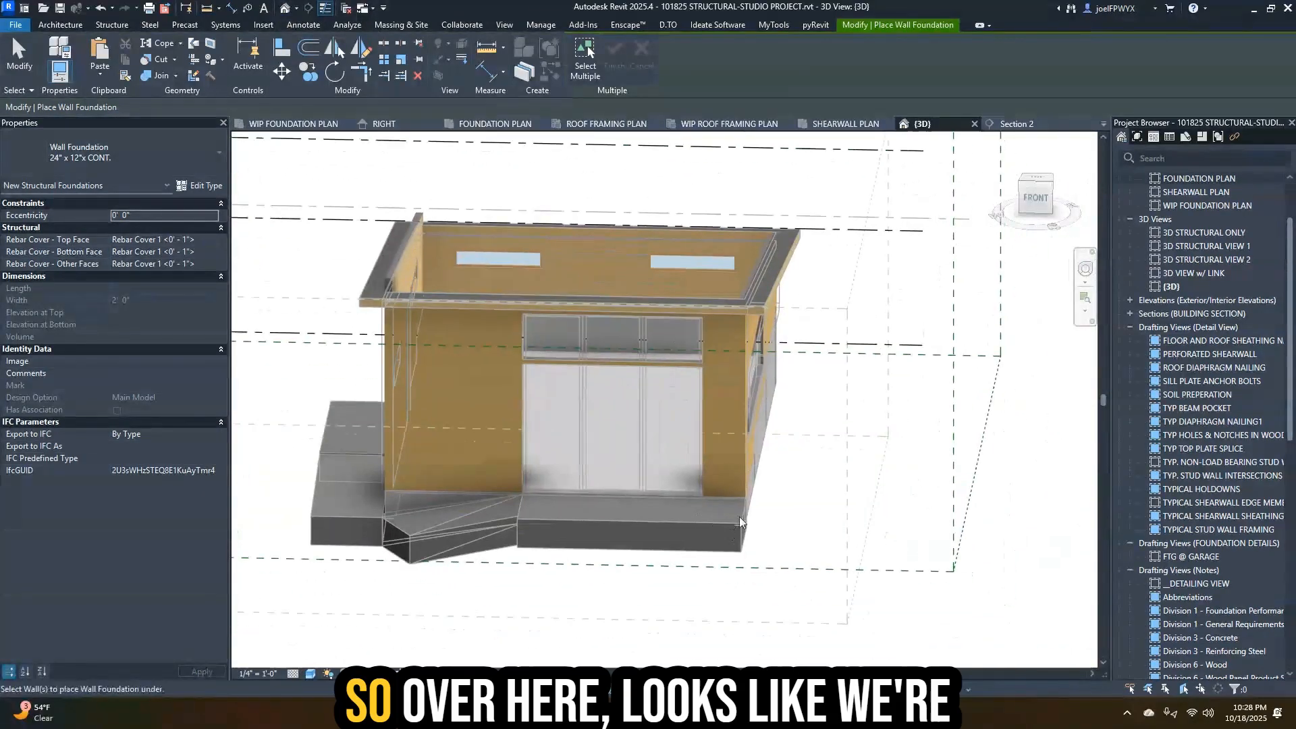
middle_click_drag(740, 521, 673, 444, "shift")
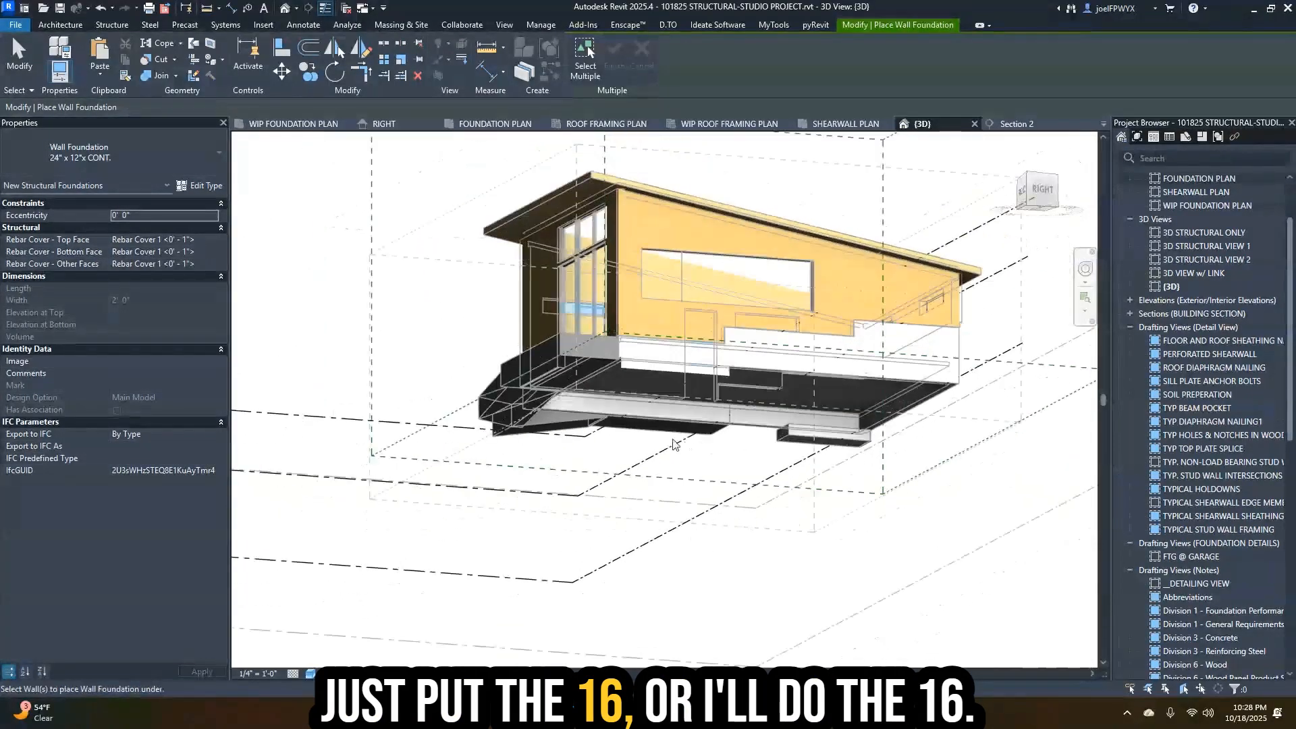
- Place 16" x 12" CONT. wall foundations under the front concrete wall and the left concrete wall
scroll(331, 330, "up", 3)
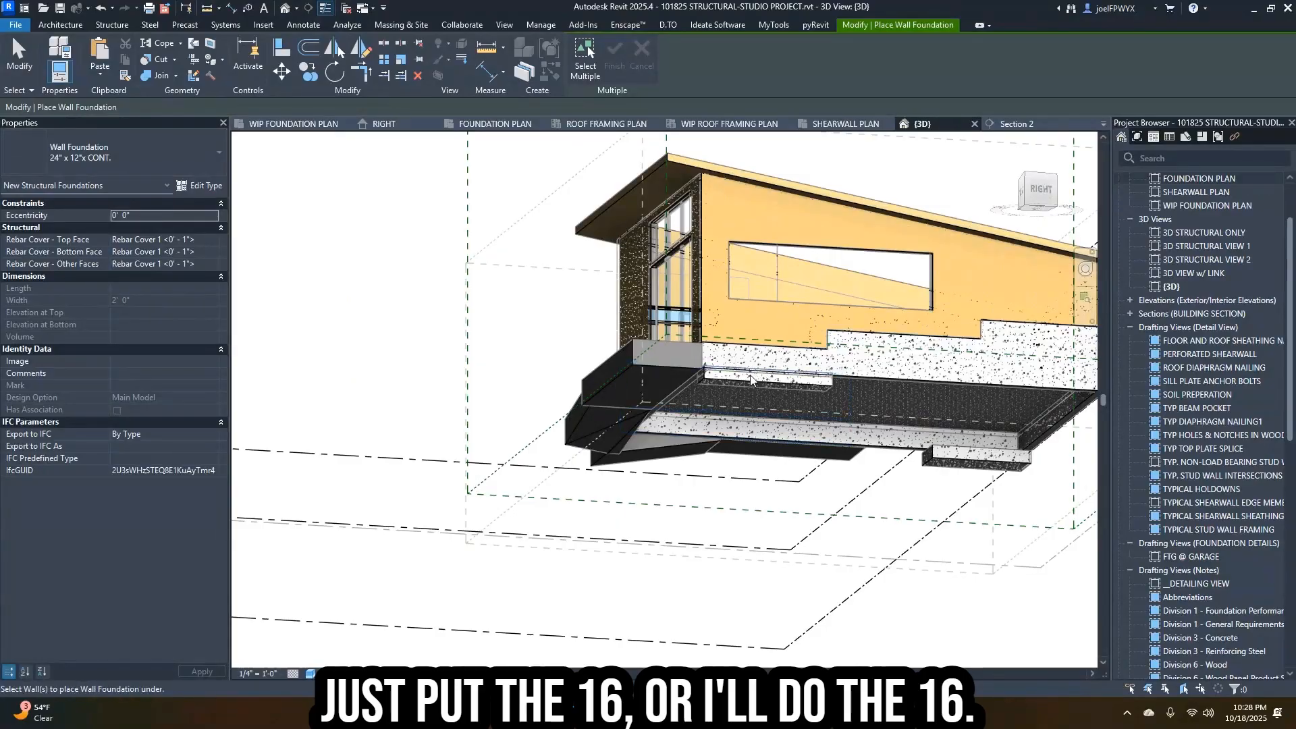
left_click(151, 147)
left_click(135, 256)
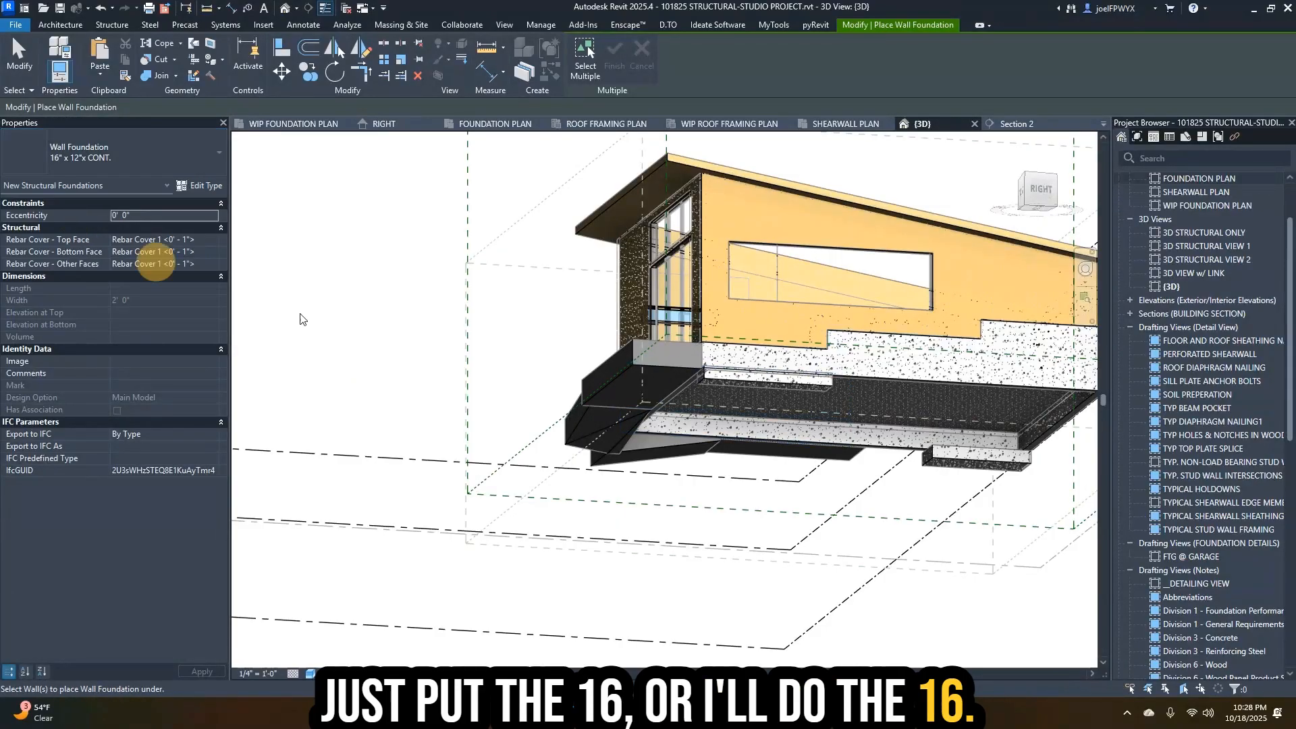
mouse_move(999, 445)
middle_mouse_down("shift")
mouse_move(765, 458)
mouse_move(556, 411)
middle_mouse_up("shift")
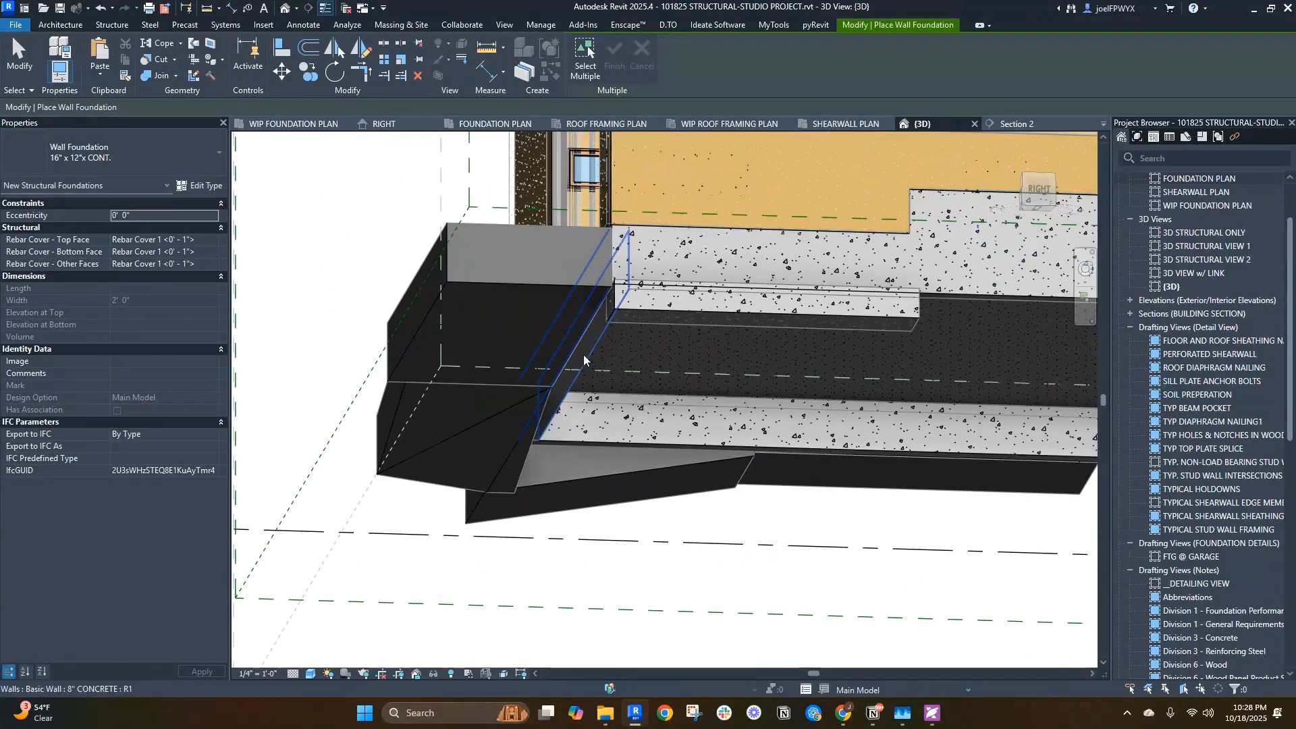
scroll(655, 422, "down", 1)
middle_click_drag(659, 426, 561, 455, "shift")
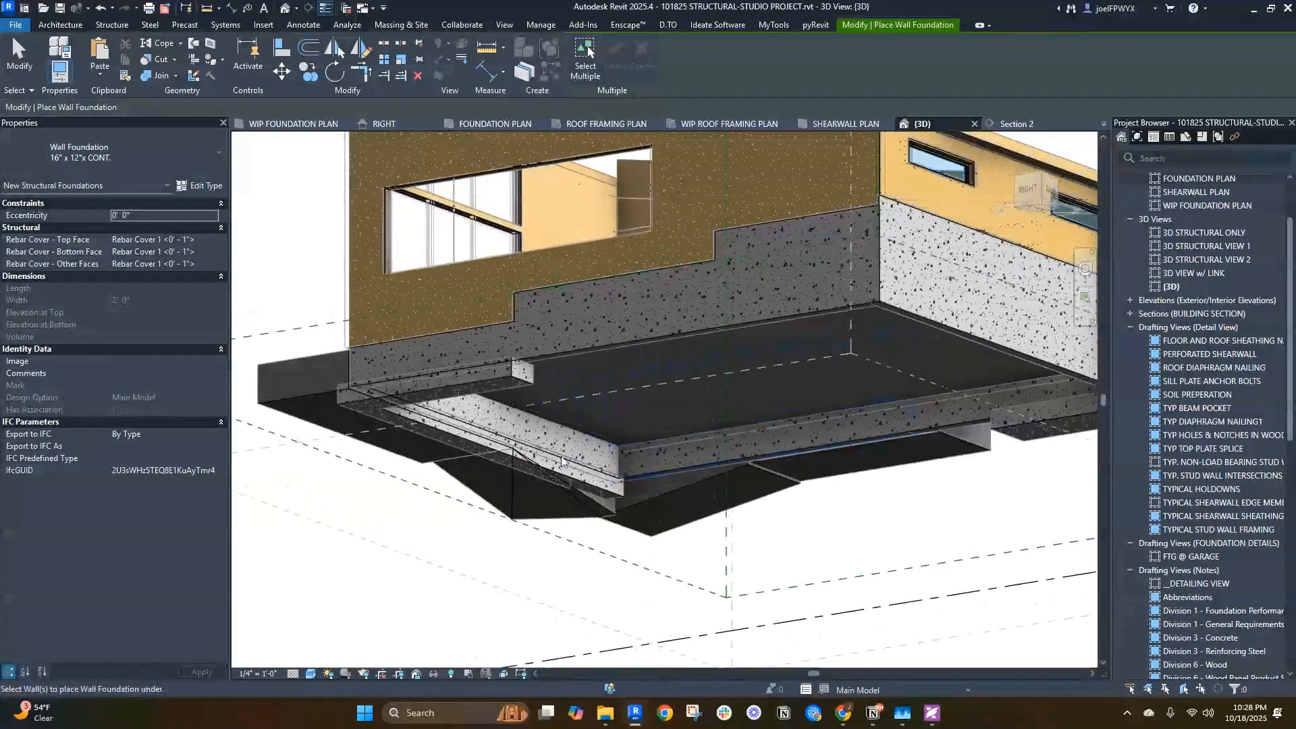
scroll(561, 455, "up", 2)
scroll(712, 530, "up", 1)
scroll(707, 455, "down", 2)
middle_click_drag(707, 451, 951, 494, "shift")
scroll(774, 440, "down", 2)
middle_click_drag(743, 496, 762, 591, "shift")
- Place a 24" x 12" CONT. wall foundation under the middle stepped section of the right concrete wall
left_click(129, 155)
left_click(104, 243)
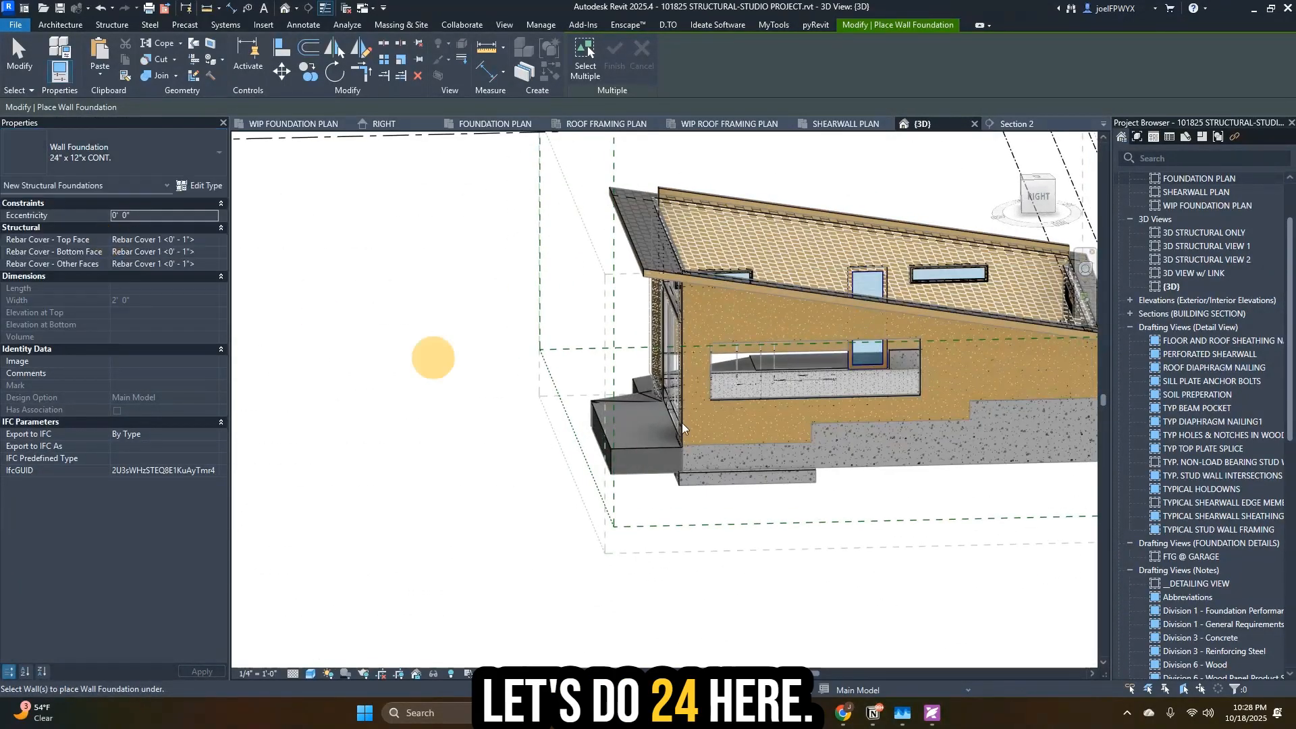
middle_click_drag(434, 359, 688, 392, "shift")
left_click(691, 386)
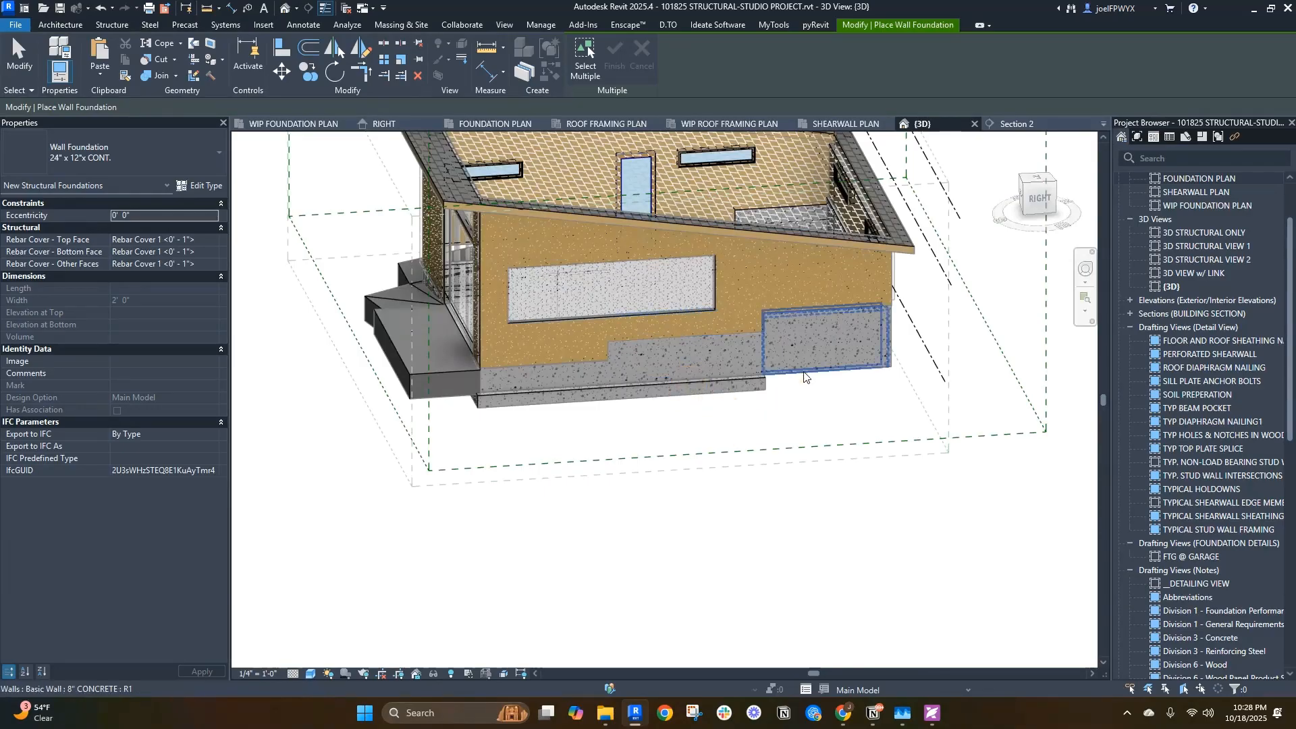
- Place 36" x 12" CONT. wall foundations under the rear section of the right wall and under the back wall
left_click(132, 162)
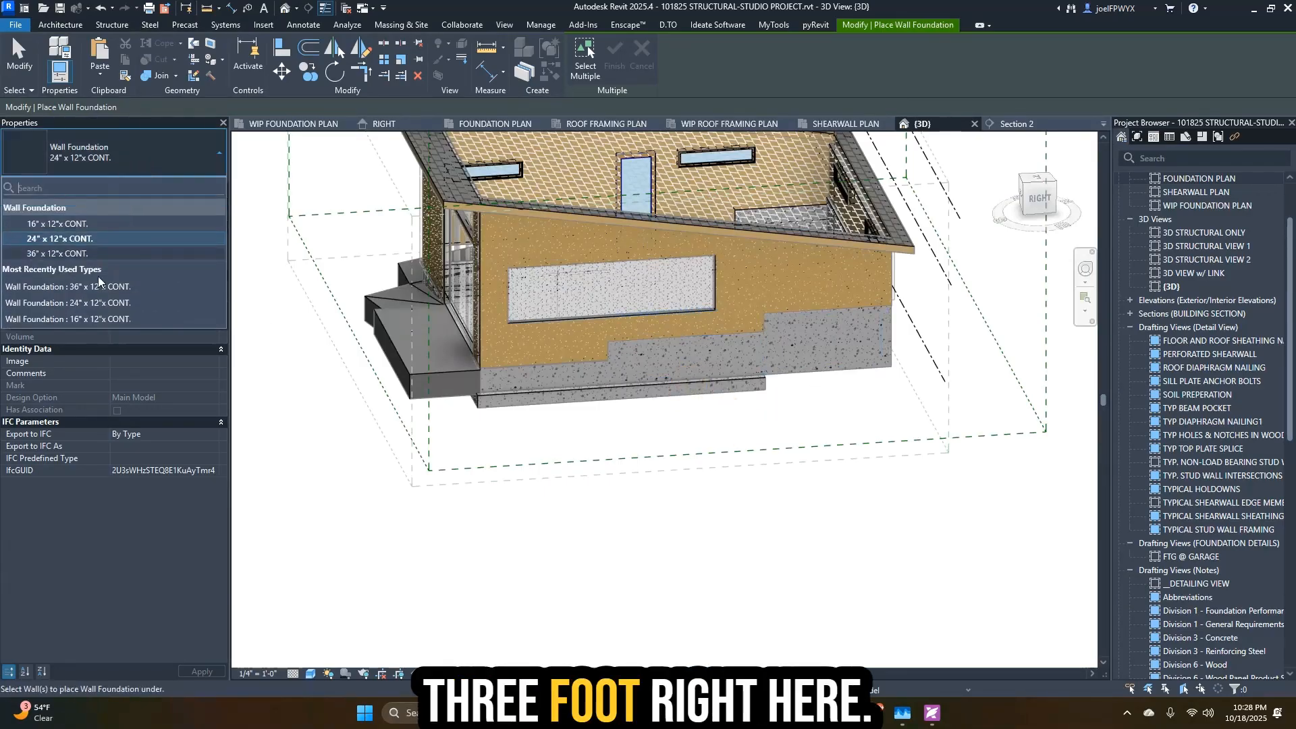
left_click(107, 254)
middle_click_drag(838, 371, 476, 407, "shift")
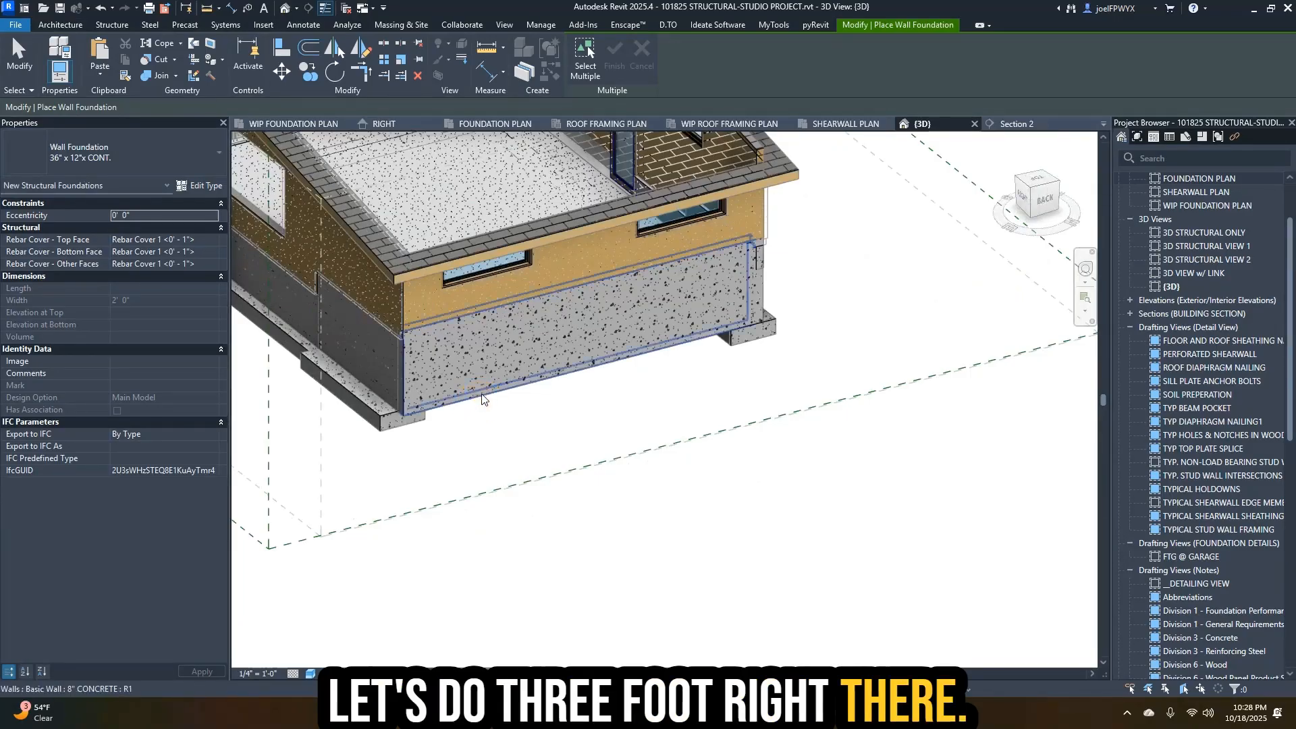
left_click(482, 394)
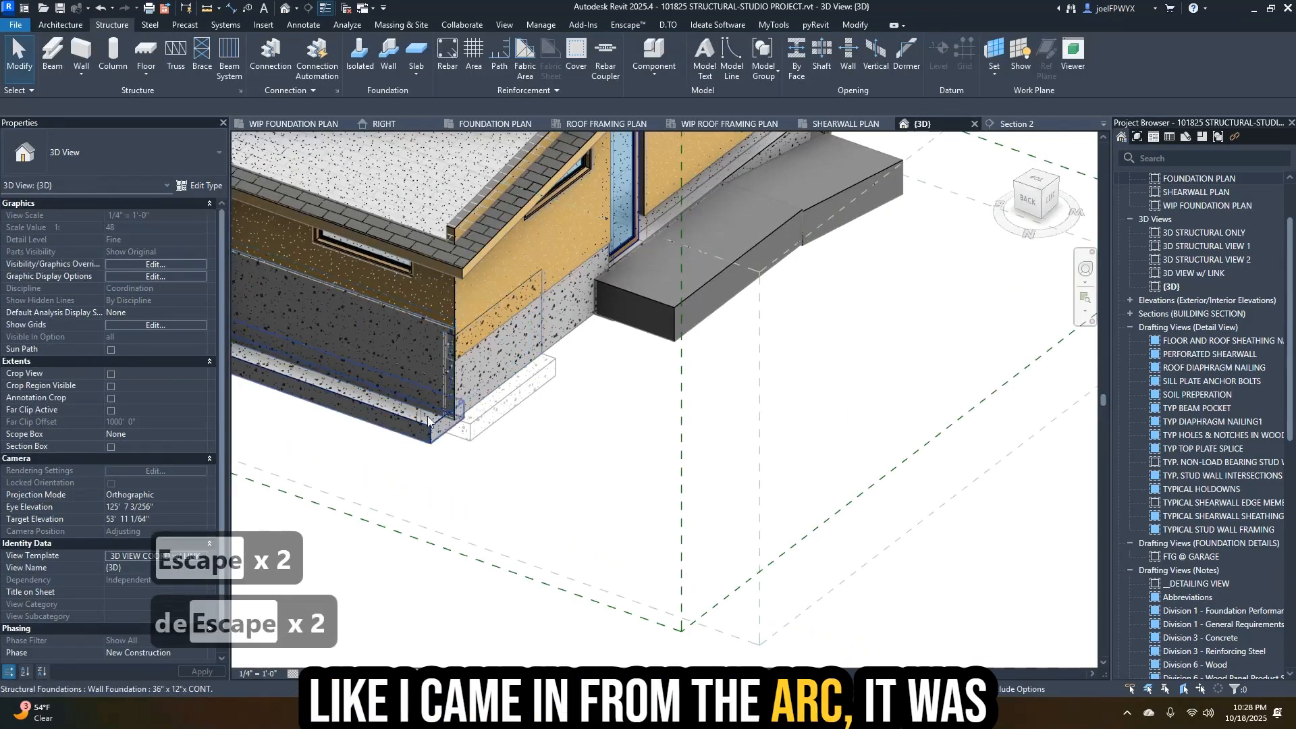
- Use Create Similar on the back wall's 36" x 12" CONT. footing to place one under the rear section of the left wall
left_click(428, 420)
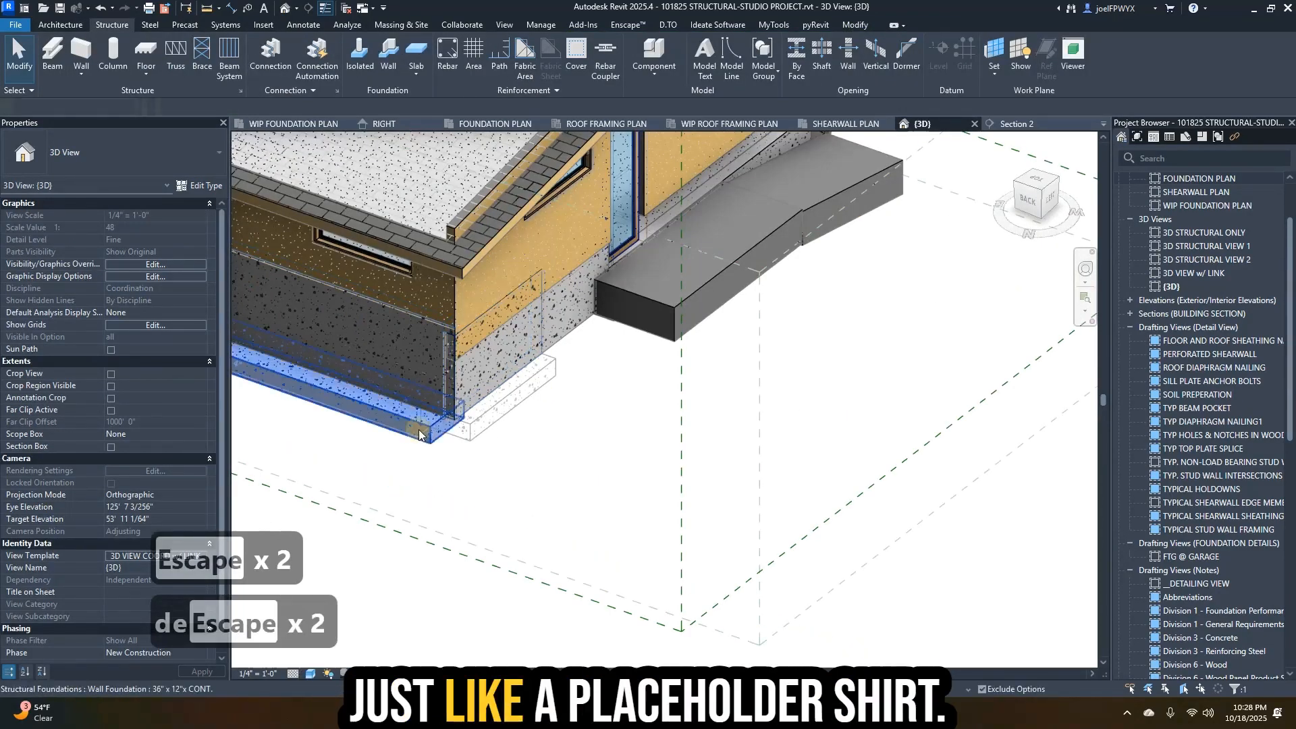
key("c")
key("s")
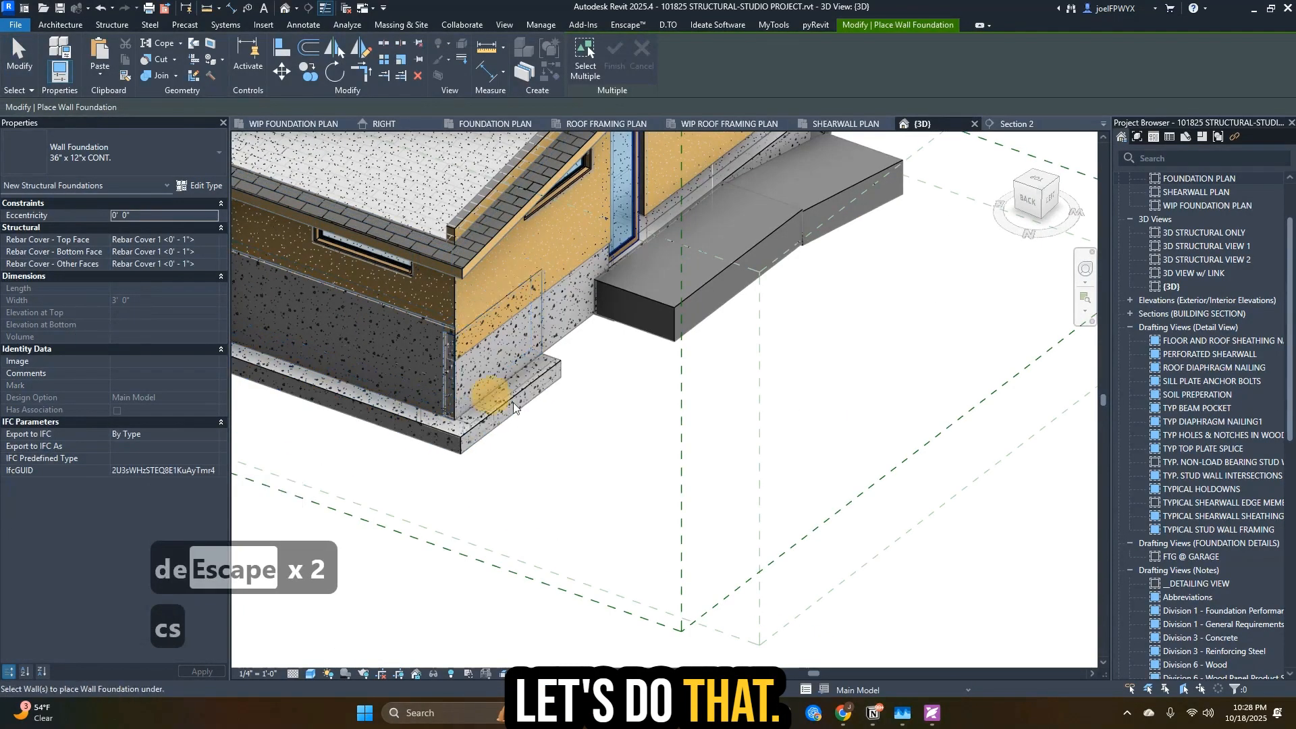
key("Escape")
left_click(527, 392)
- Examine the hidden toposolid terrain against the left side of the building, then return to the normal display
middle_click_drag(540, 418, 567, 466, "shift")
key("c")
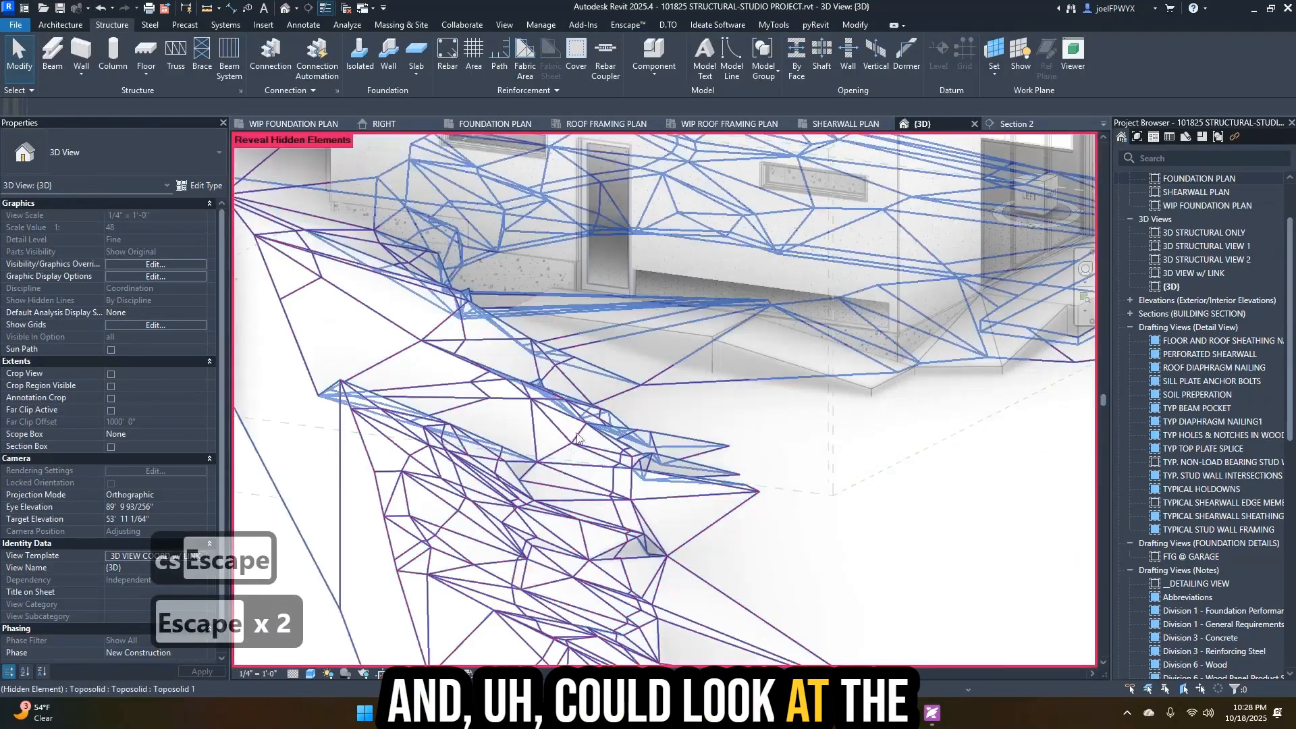
middle_click_drag(577, 437, 714, 491, "shift")
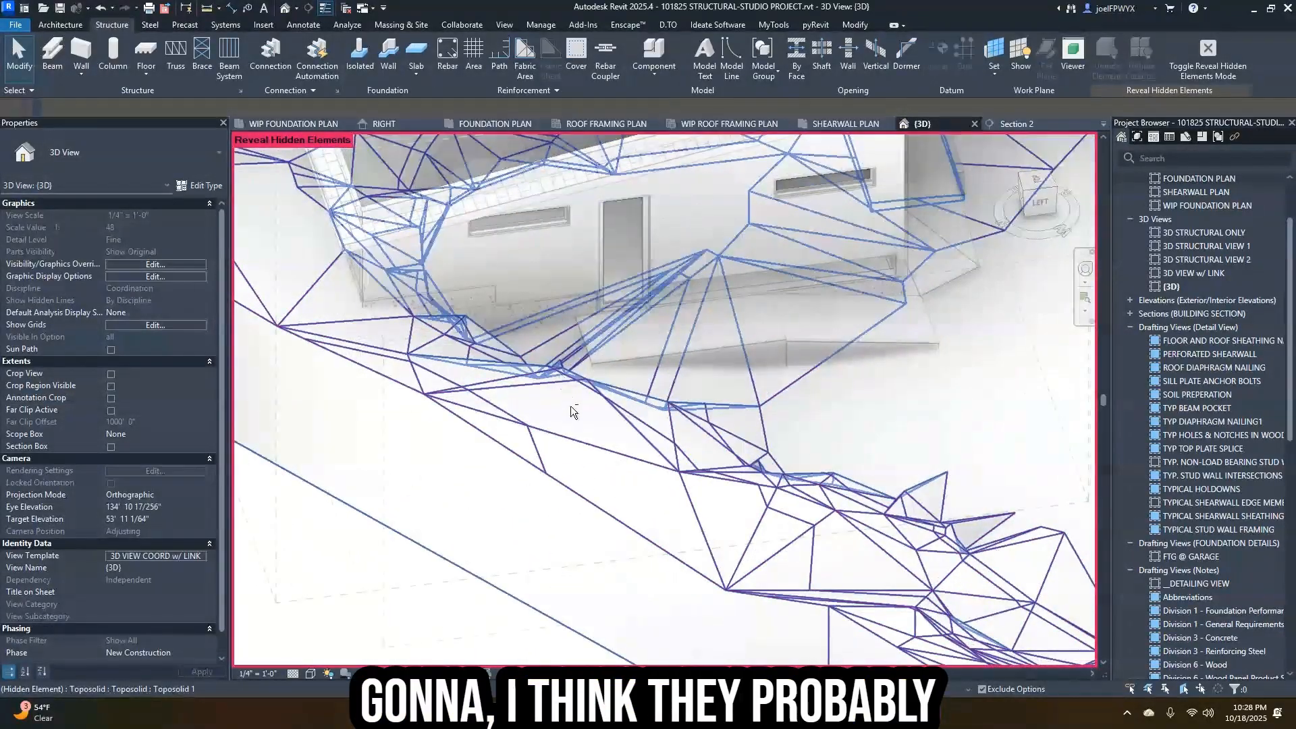
middle_click_drag(570, 411, 594, 297, "shift")
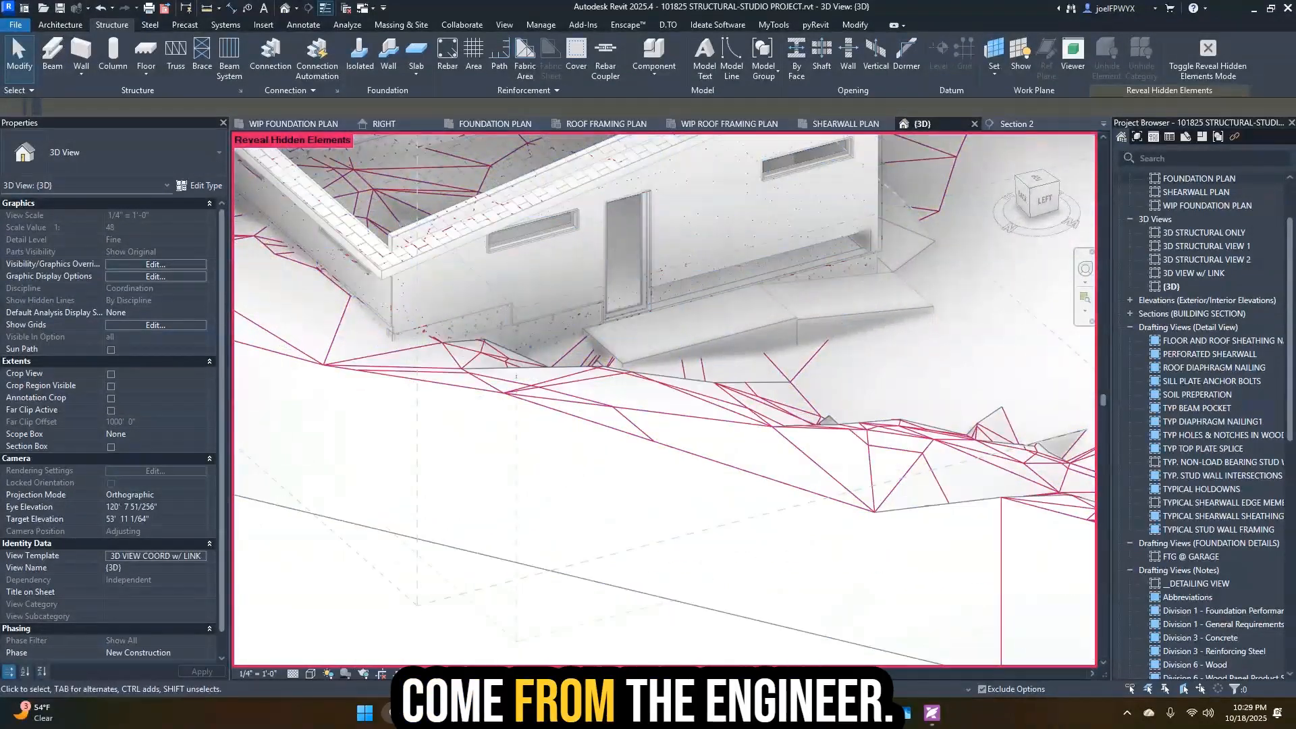
key("r")
key("h")
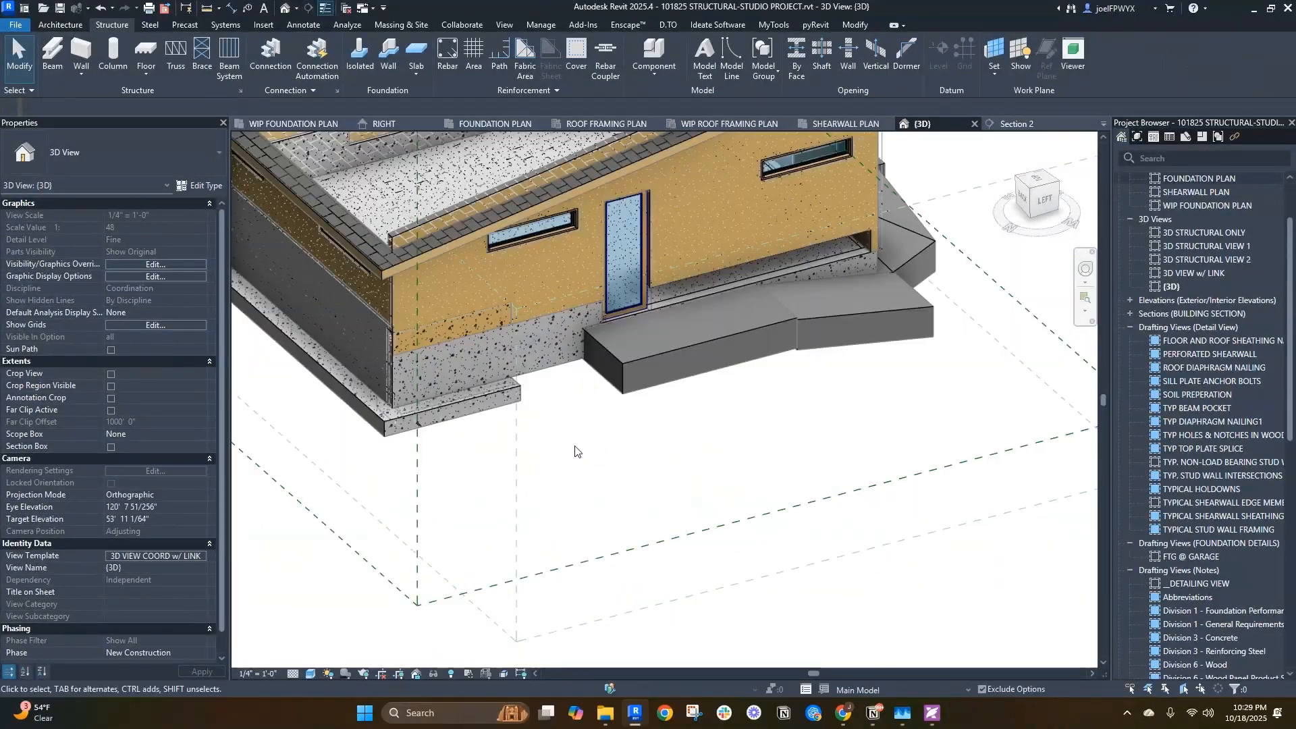
- Create a similar 36" x 12" CONT. wall foundation under the left wall's next stepped section, up to the door
left_click(496, 410)
key("c")
key("s")
key("Escape")
- Return to the FOUNDATION PLAN view and examine the footing layout around the whole building
middle_click_drag(551, 366, 554, 421, "shift")
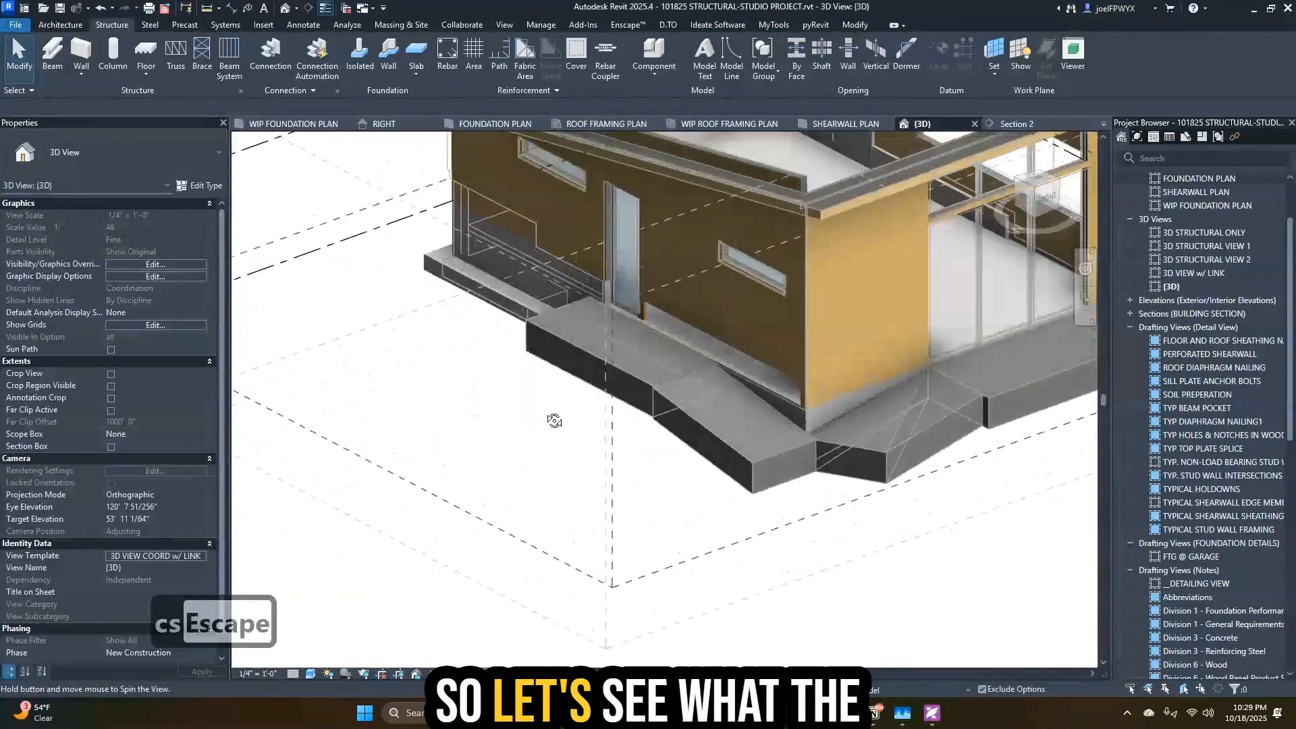
key("Escape")
key("Escape")
left_click(481, 125)
scroll(645, 459, "down", 4)
middle_click_drag(838, 401, 843, 577)
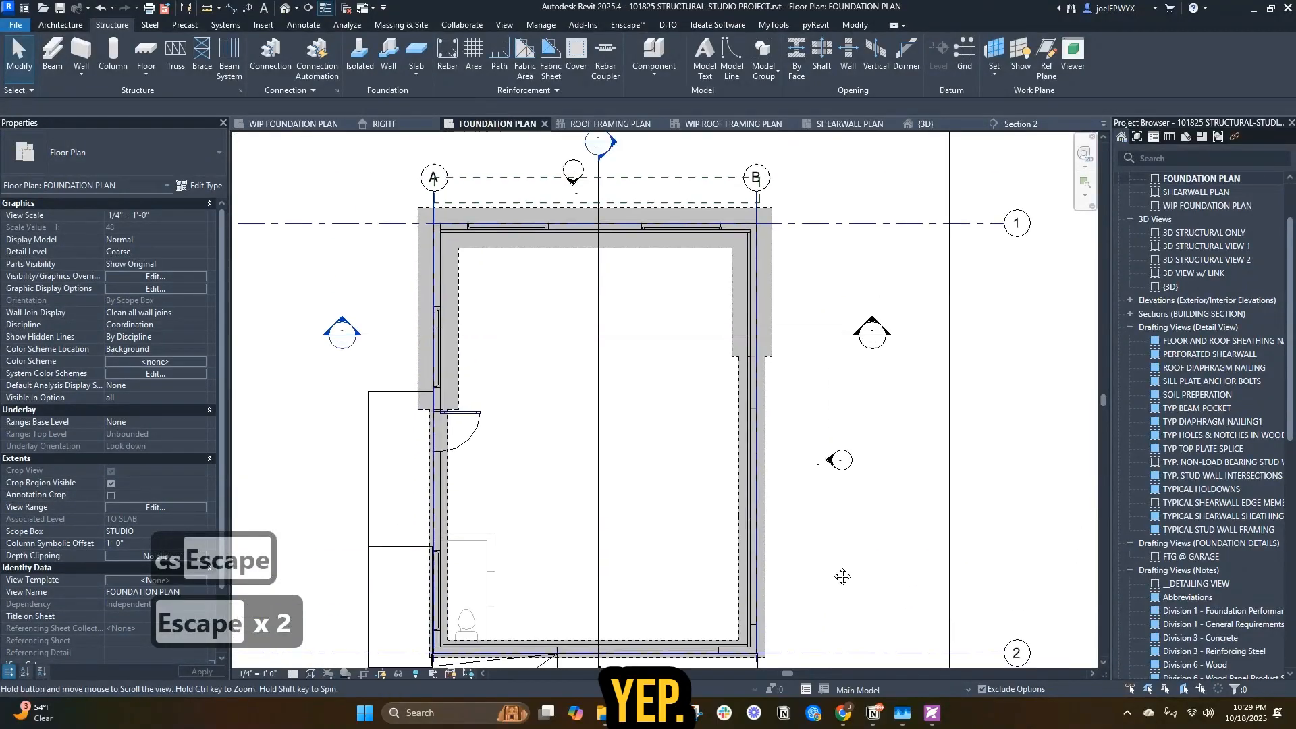
middle_click_drag(808, 483, 879, 559)
scroll(585, 504, "up", 2)
middle_click_drag(545, 491, 478, 402)
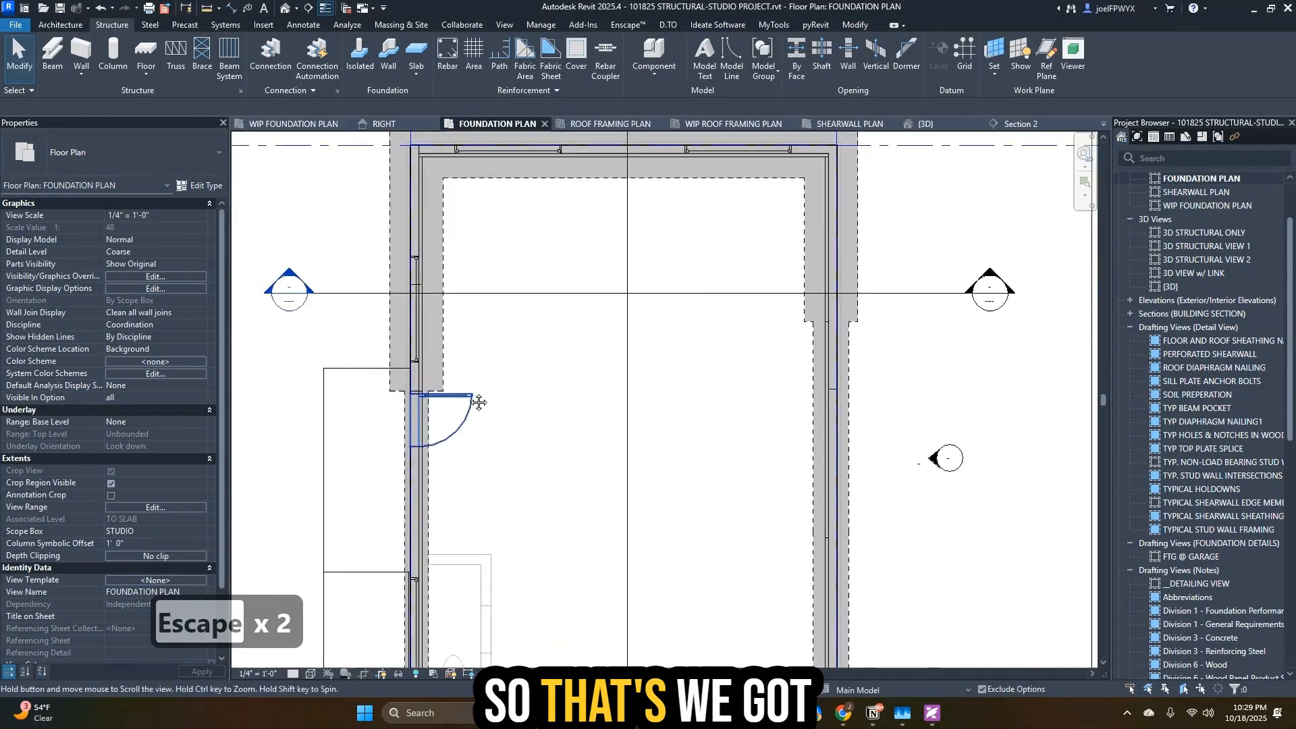
scroll(478, 402, "down", 3)
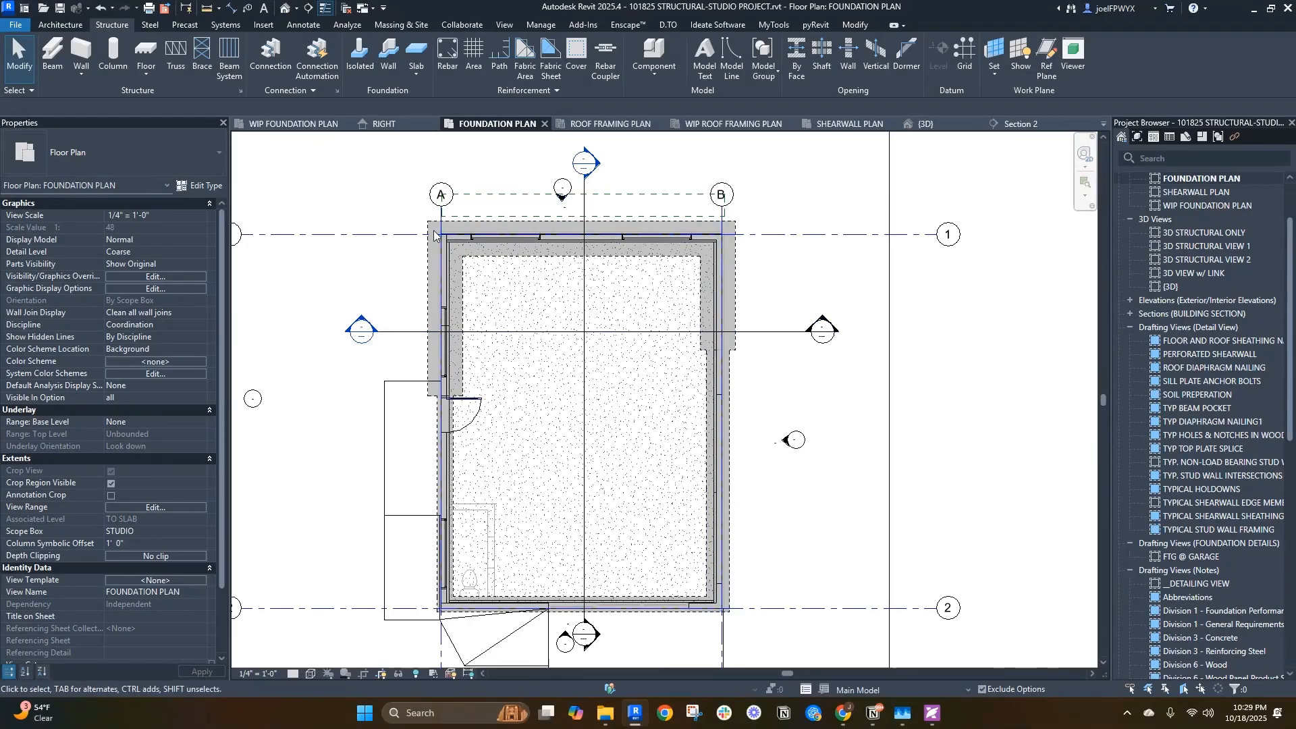
scroll(521, 339, "down", 2)
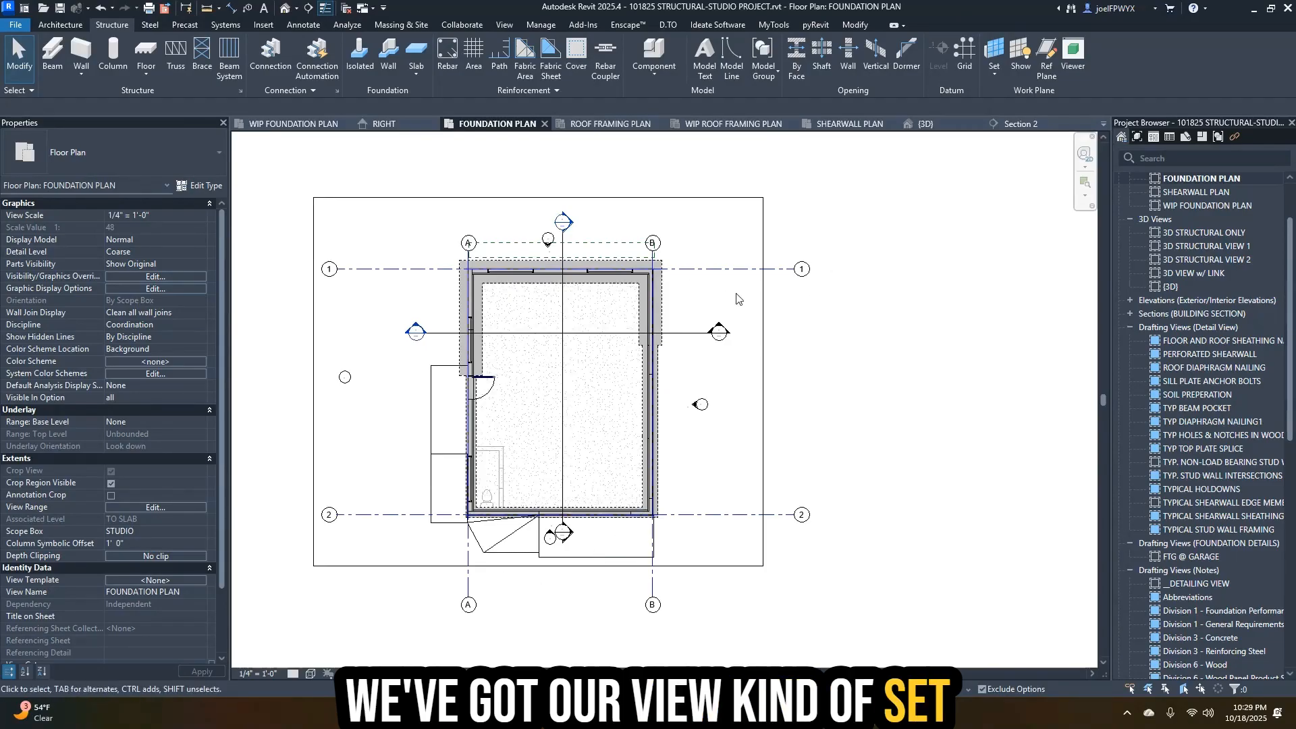
scroll(649, 264, "up", 2)
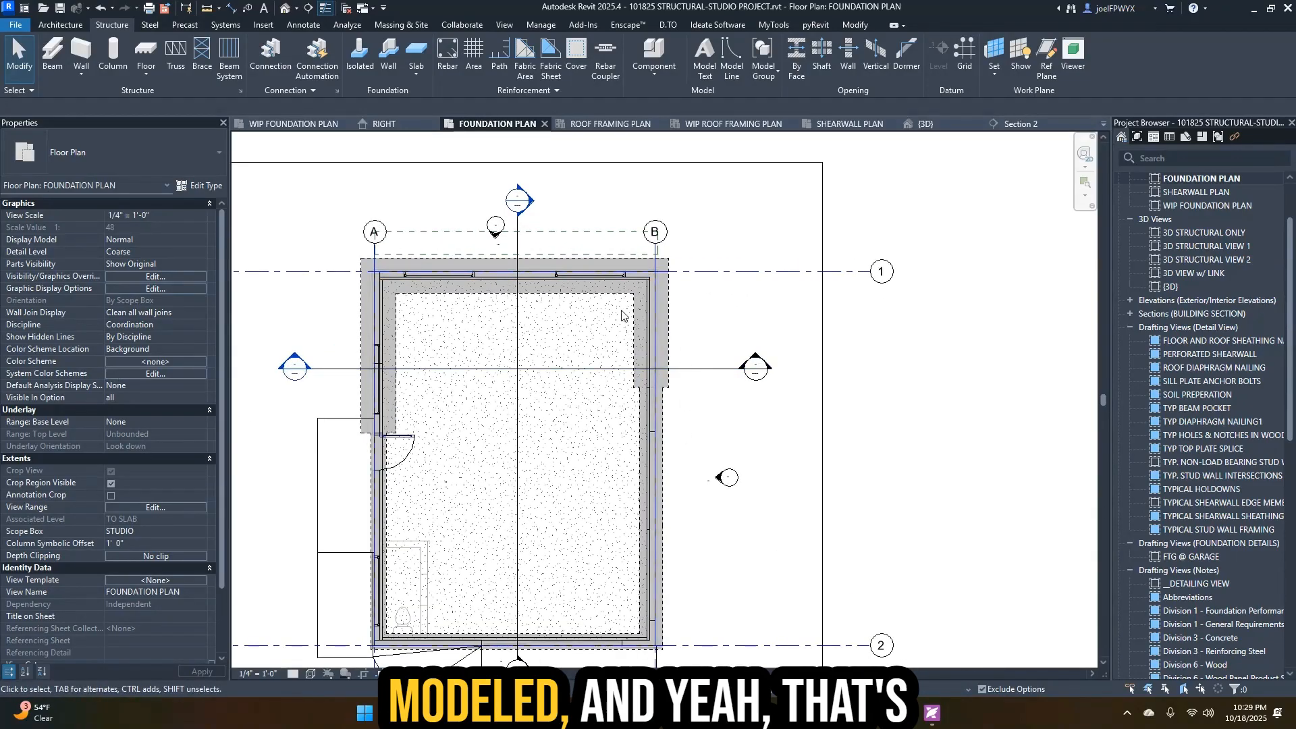
scroll(768, 498, "up", 3)
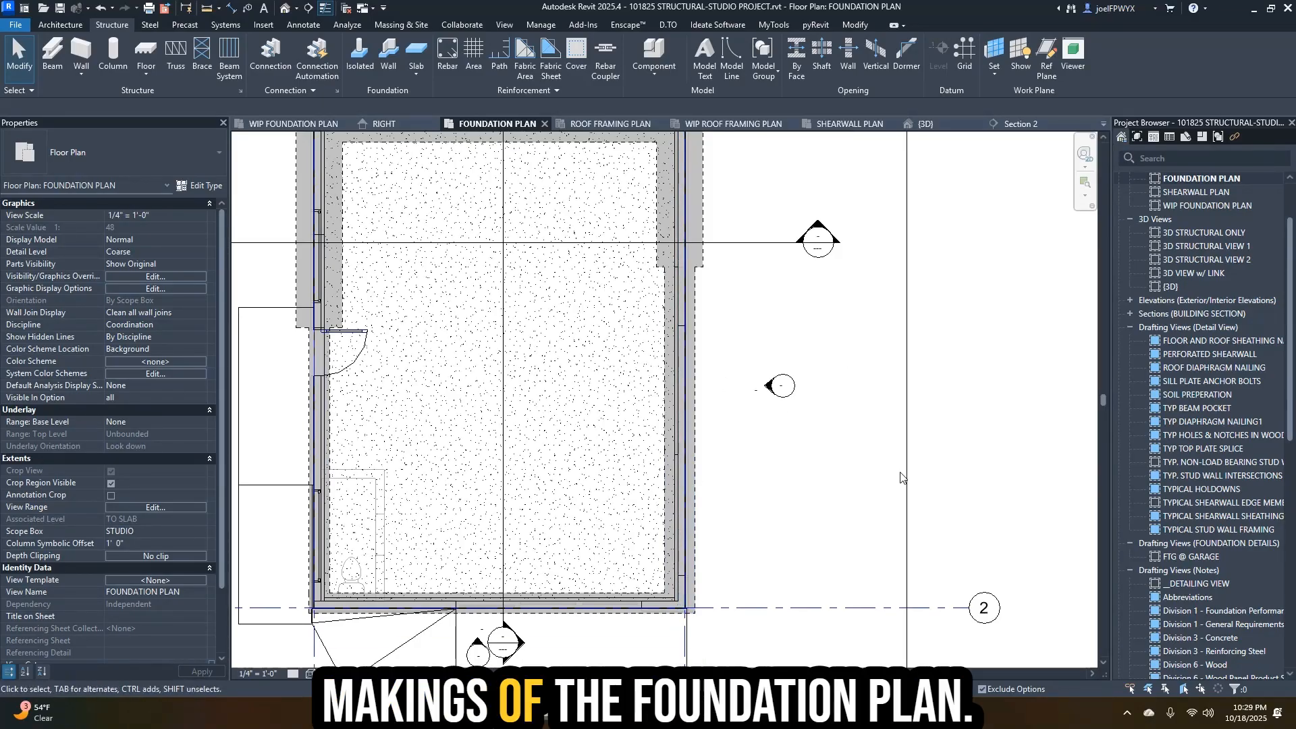
middle_click_drag(802, 454, 834, 500)
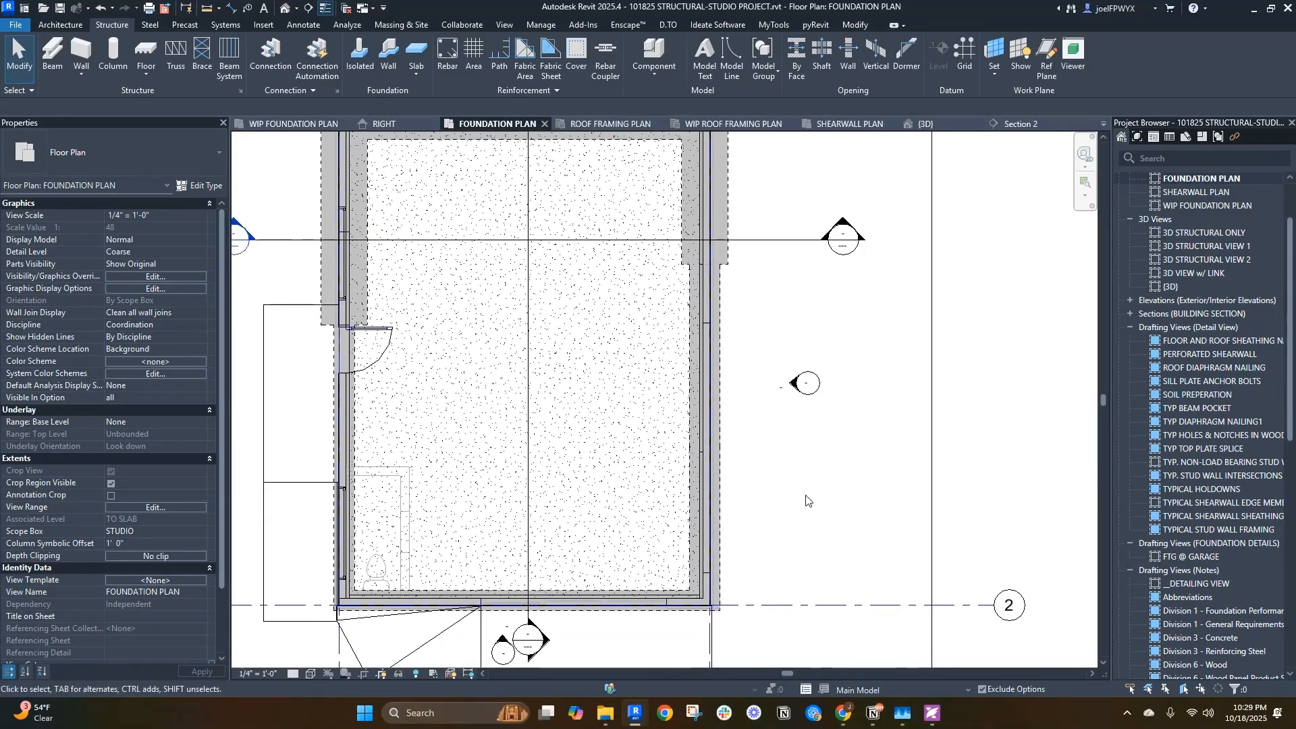
scroll(853, 492, "down", 2)
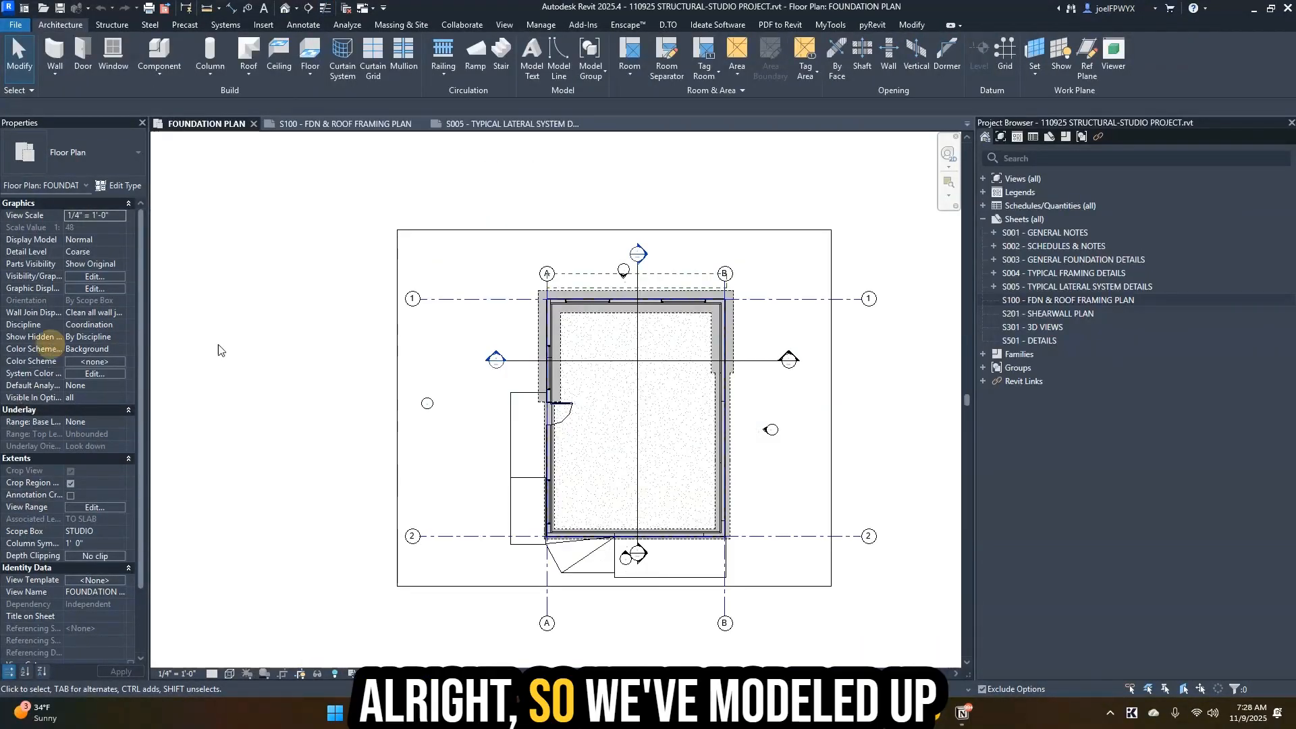
- Tag the 24-inch footing along the right wall in the foundation plan with a vertical tag
scroll(772, 432, "up", 2)
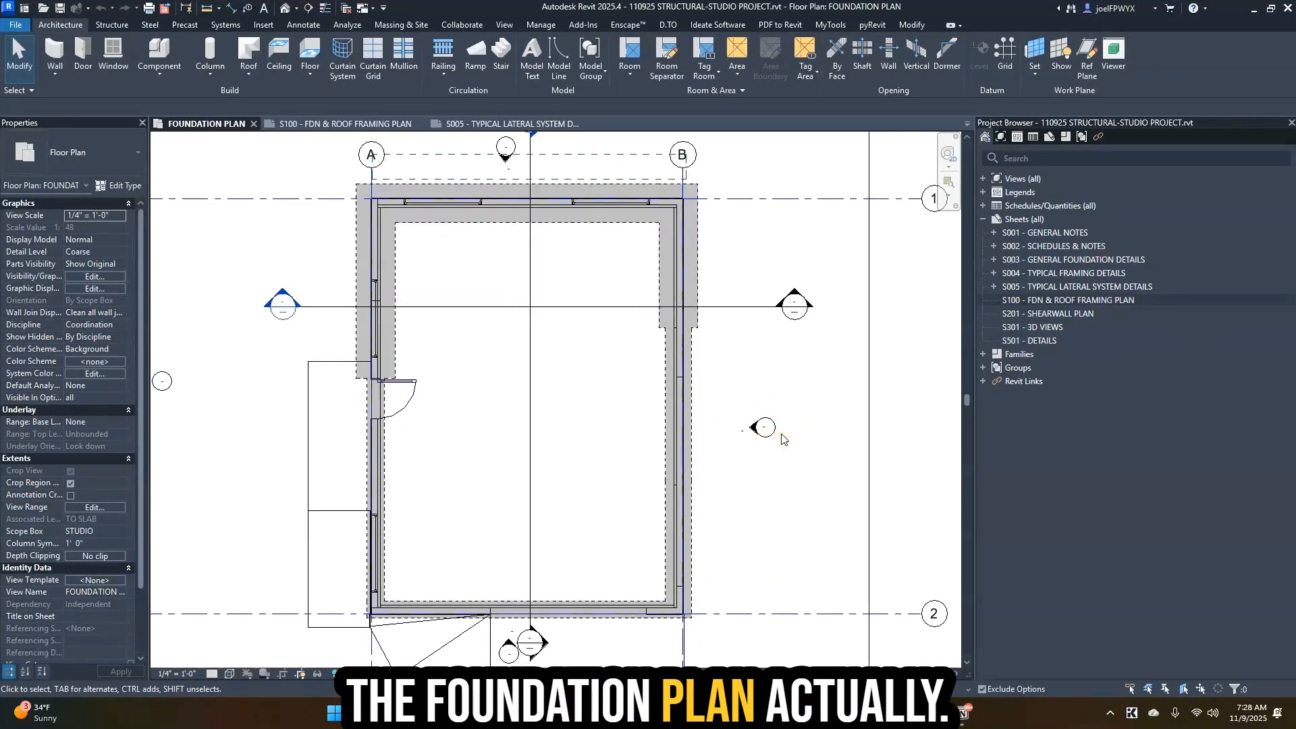
middle_click_drag(637, 435, 713, 410)
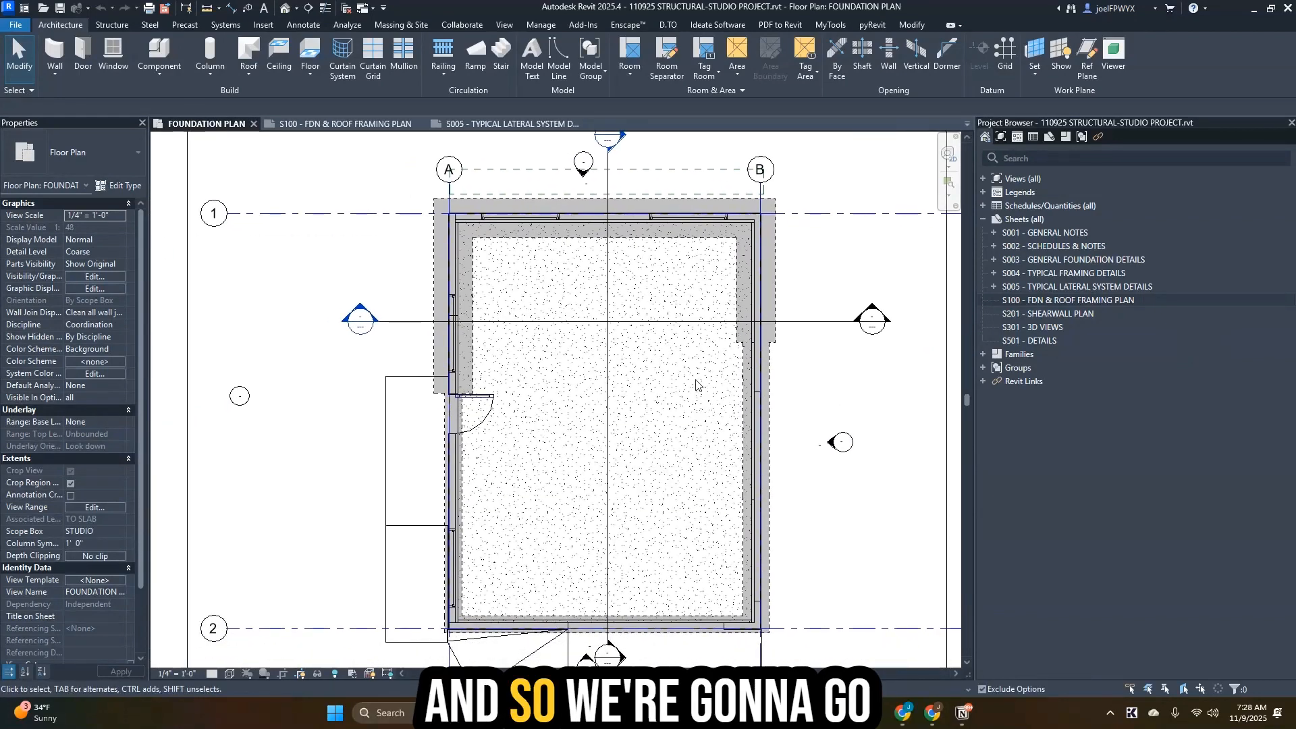
scroll(694, 406, "down", 1)
key("t")
key("g")
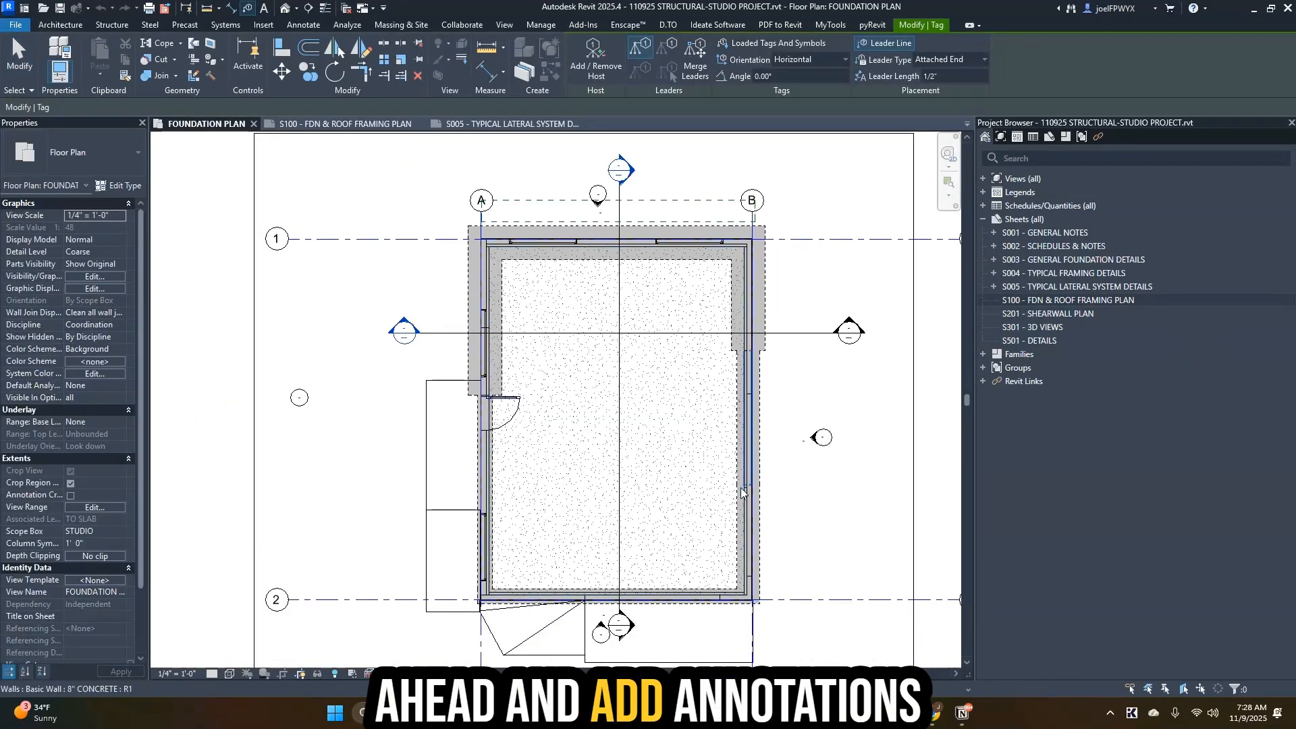
scroll(736, 498, "up", 2)
key("space")
left_click(737, 498)
key("Escape")
key("Escape")
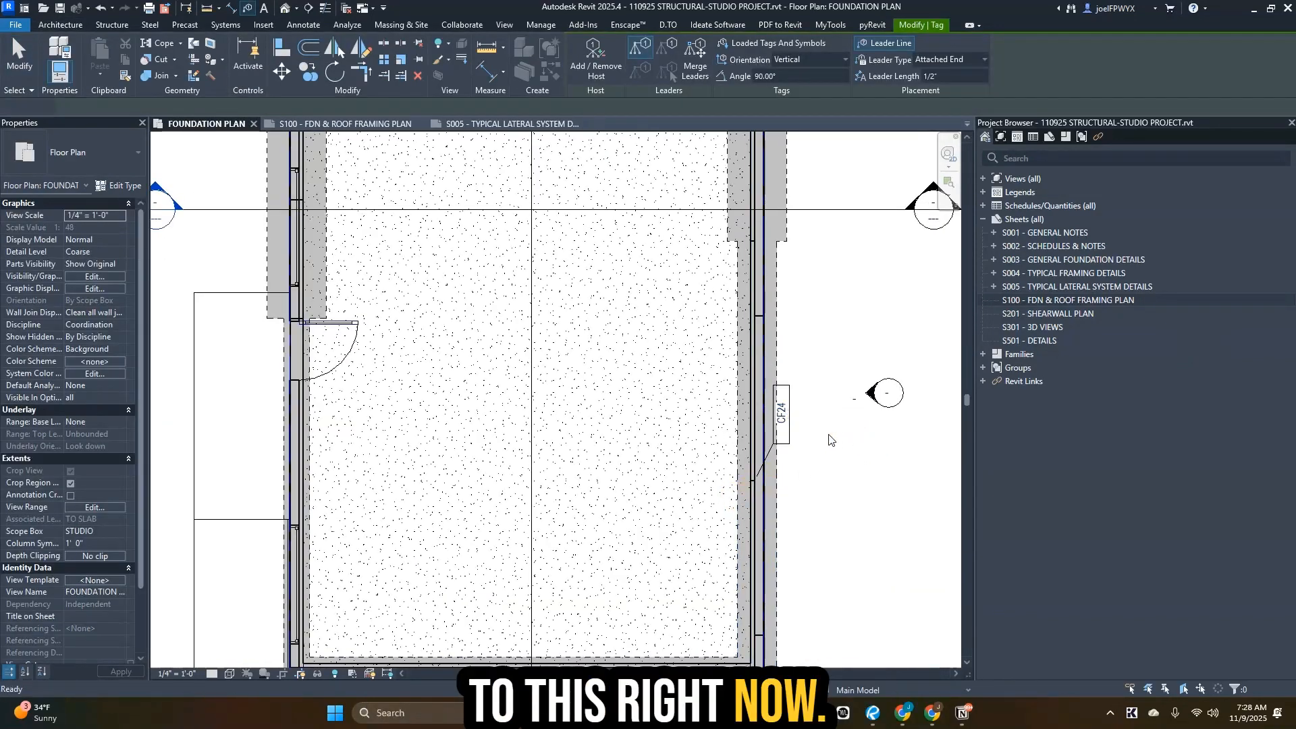
- Remove the leader from the right footing's tag and move the tag just outside the wall
left_click(790, 420)
left_click(790, 420)
left_click_drag(790, 420, 802, 445)
- Tag the 16-inch footing along the left wall below the door with a vertical tag
key("t")
key("g")
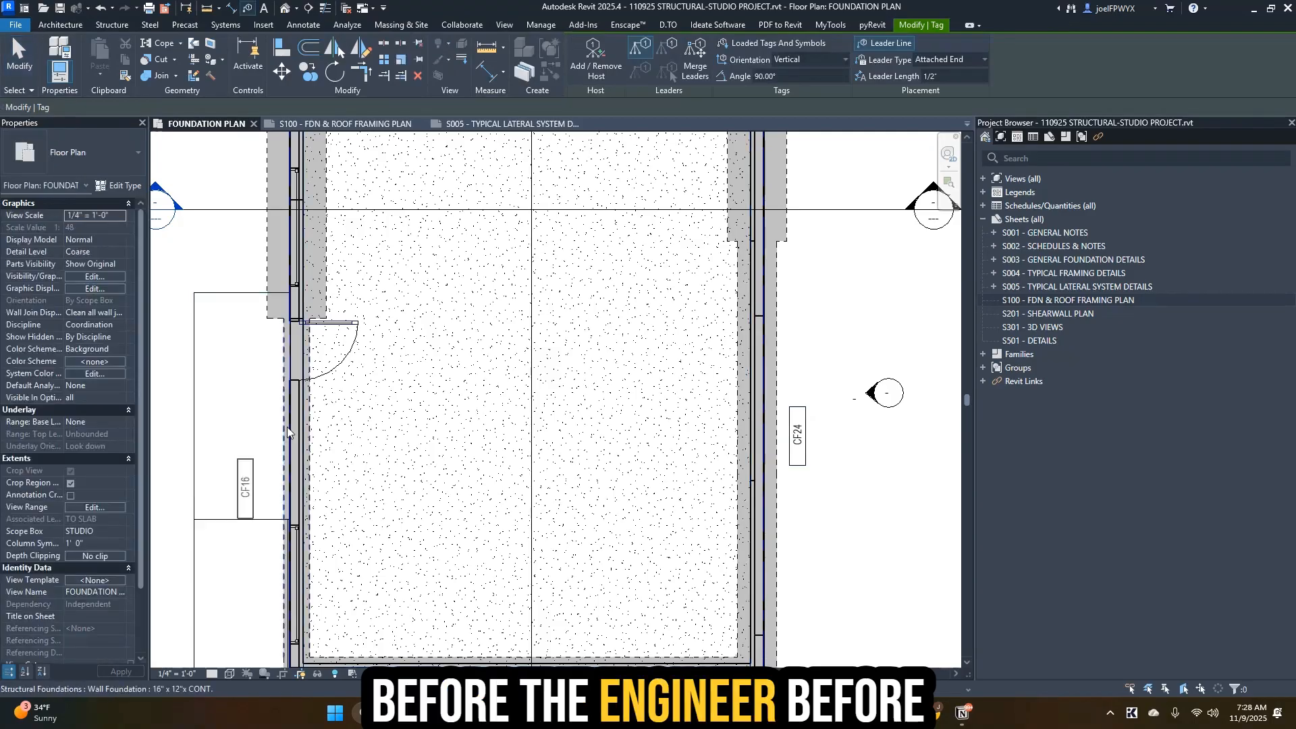
left_click(291, 487)
key("Escape")
- Turn off the leader line of the left footing's tag and move the tag closer to the wall
left_click(246, 487)
left_click(77, 216)
left_click(189, 386)
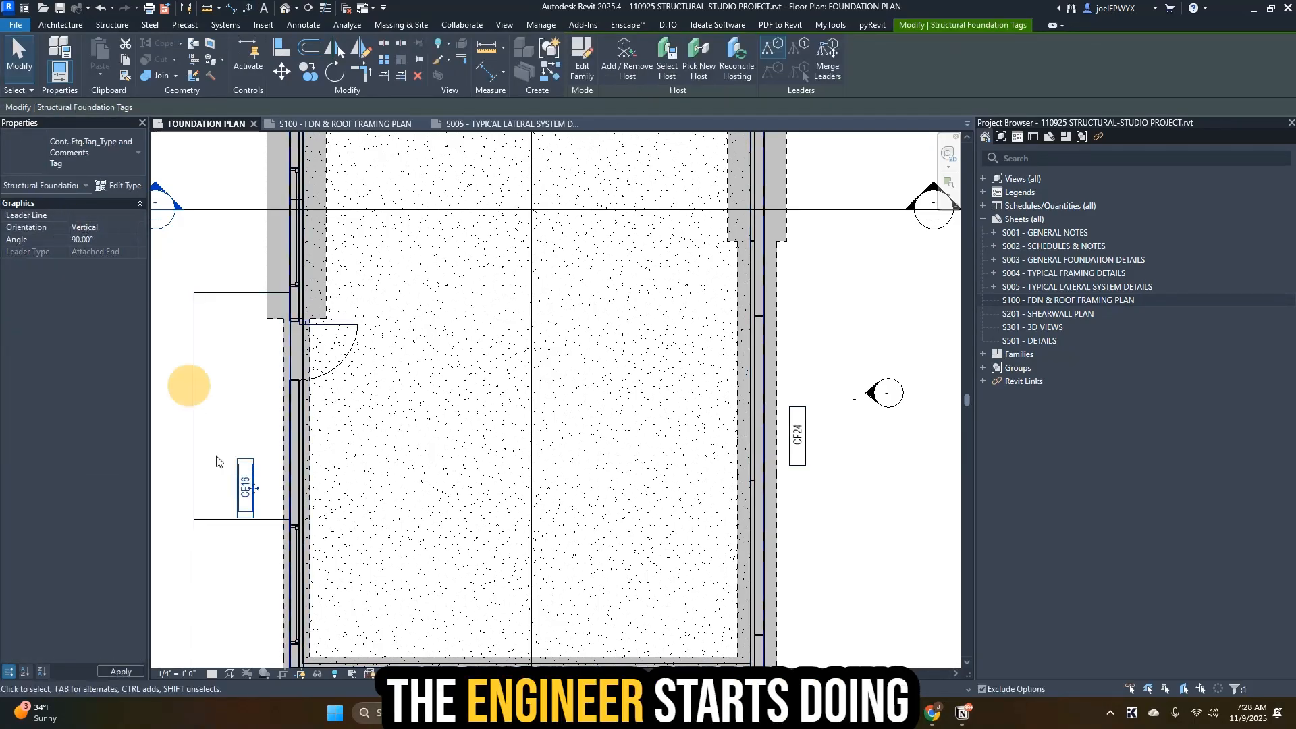
left_click_drag(251, 491, 272, 492)
left_click(293, 466)
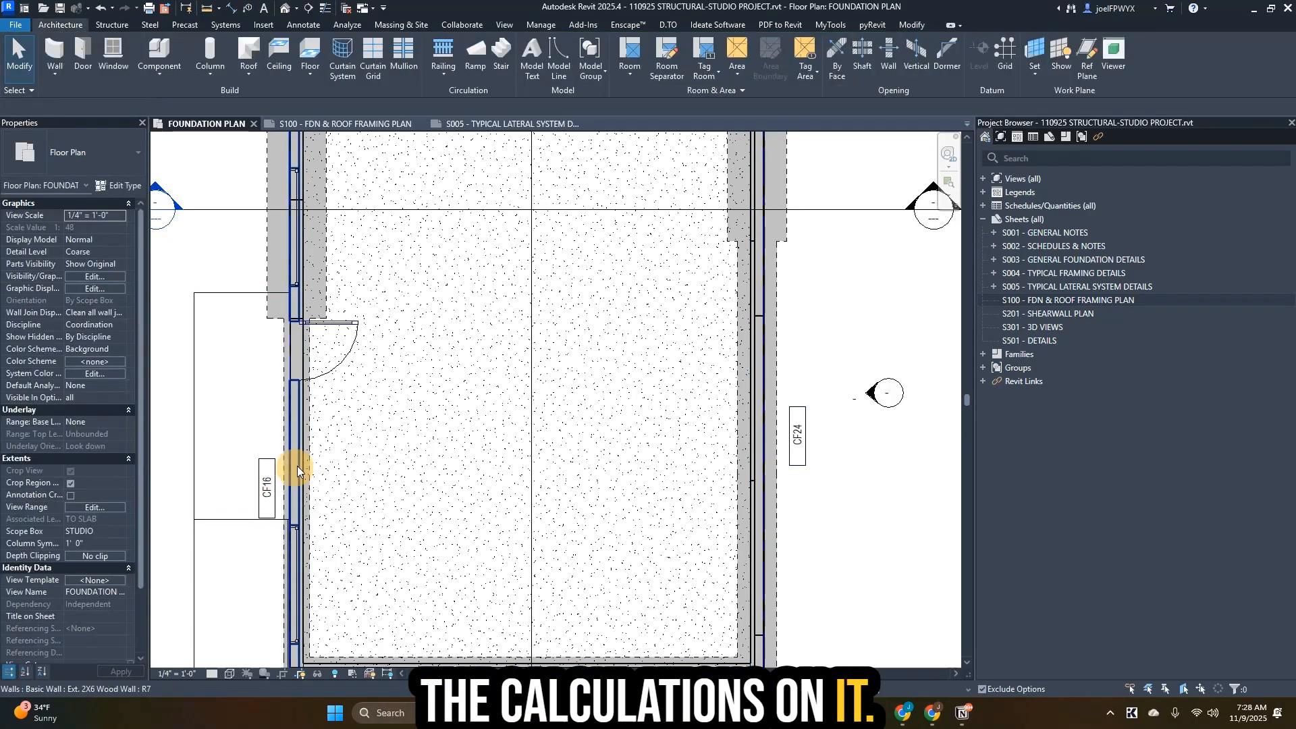
scroll(719, 468, "down", 2)
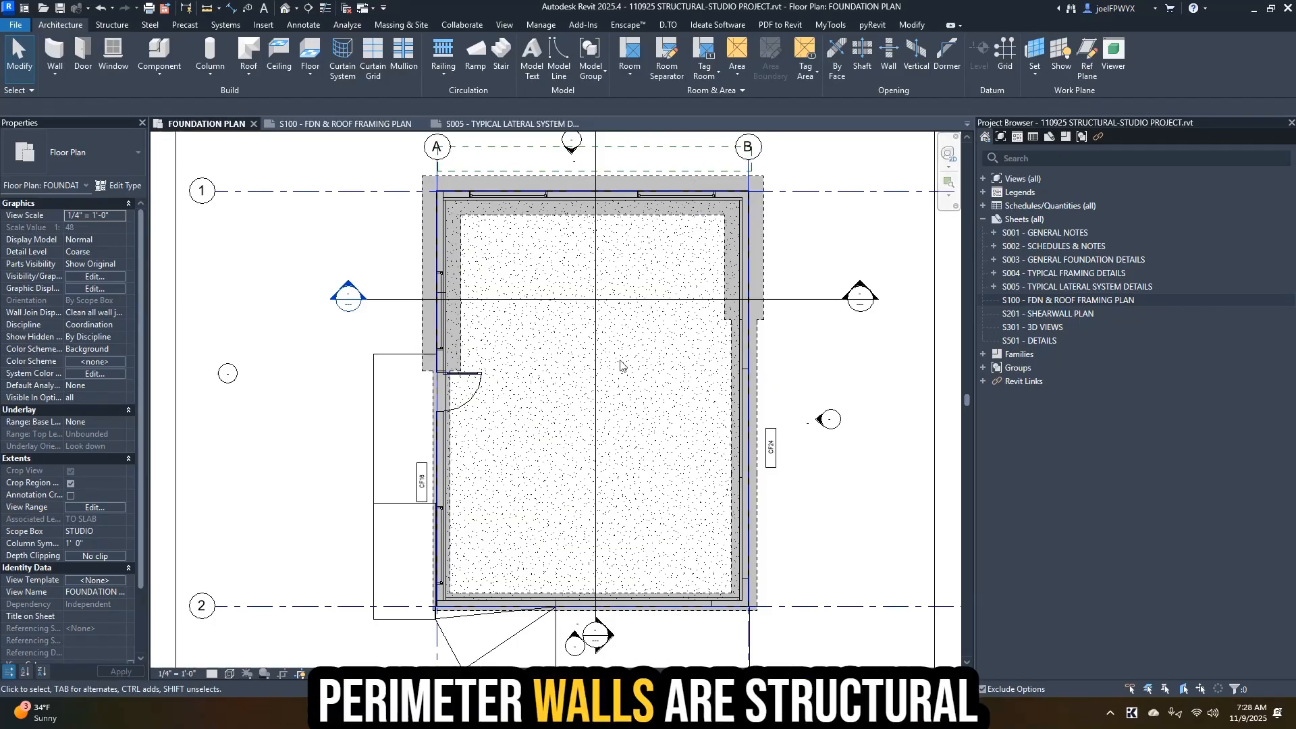
key("super")
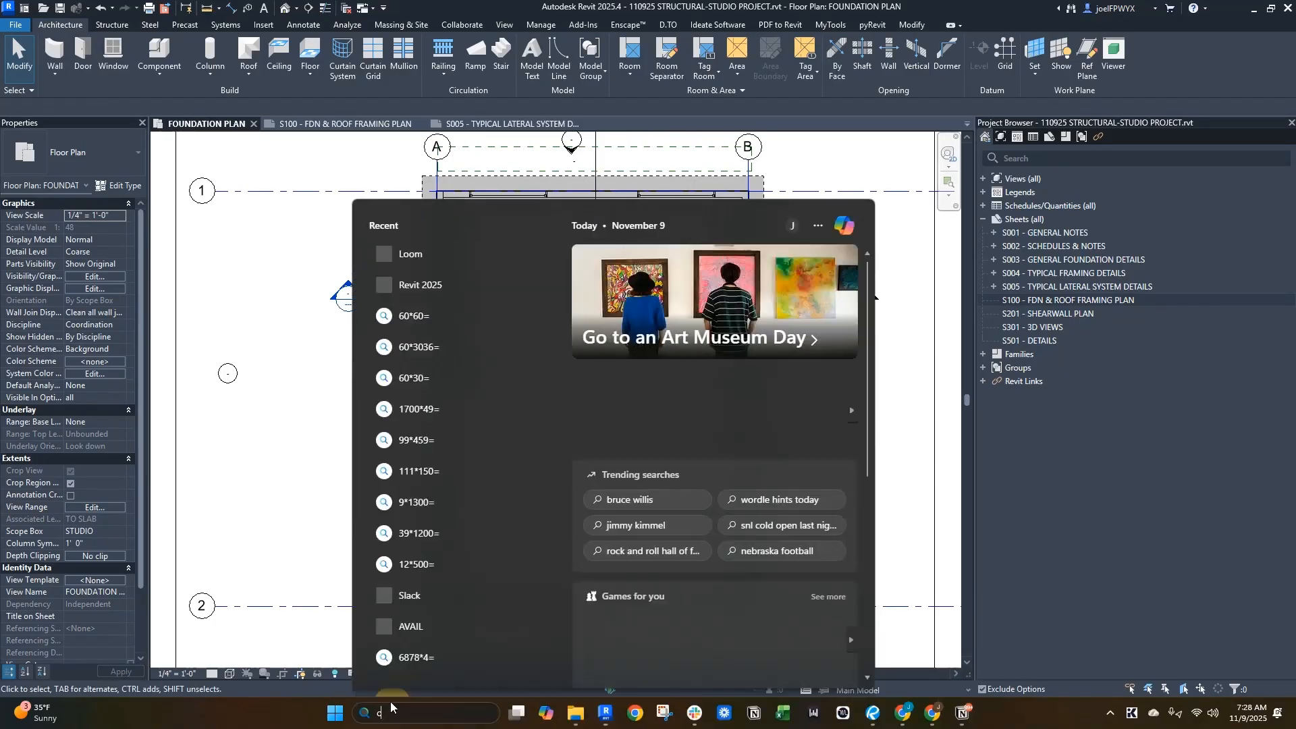
type("ca")
key("Return")
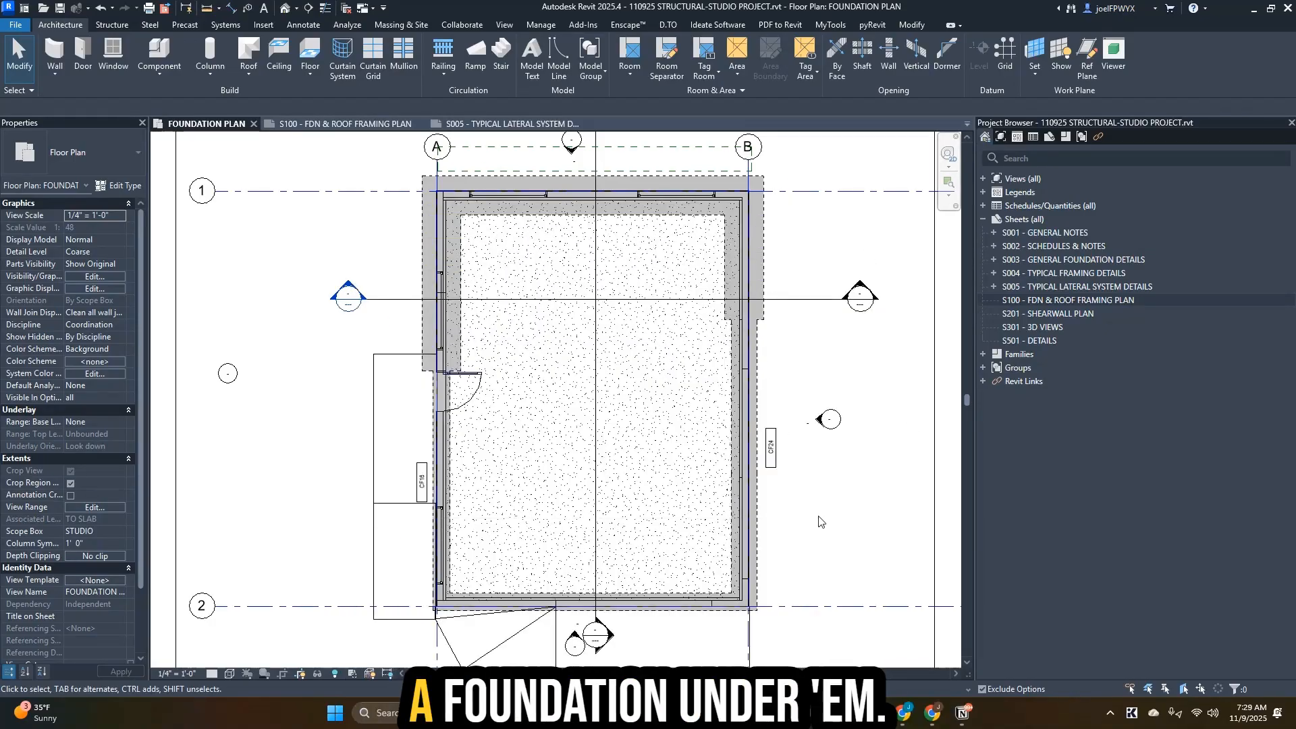
scroll(751, 516, "up", 3)
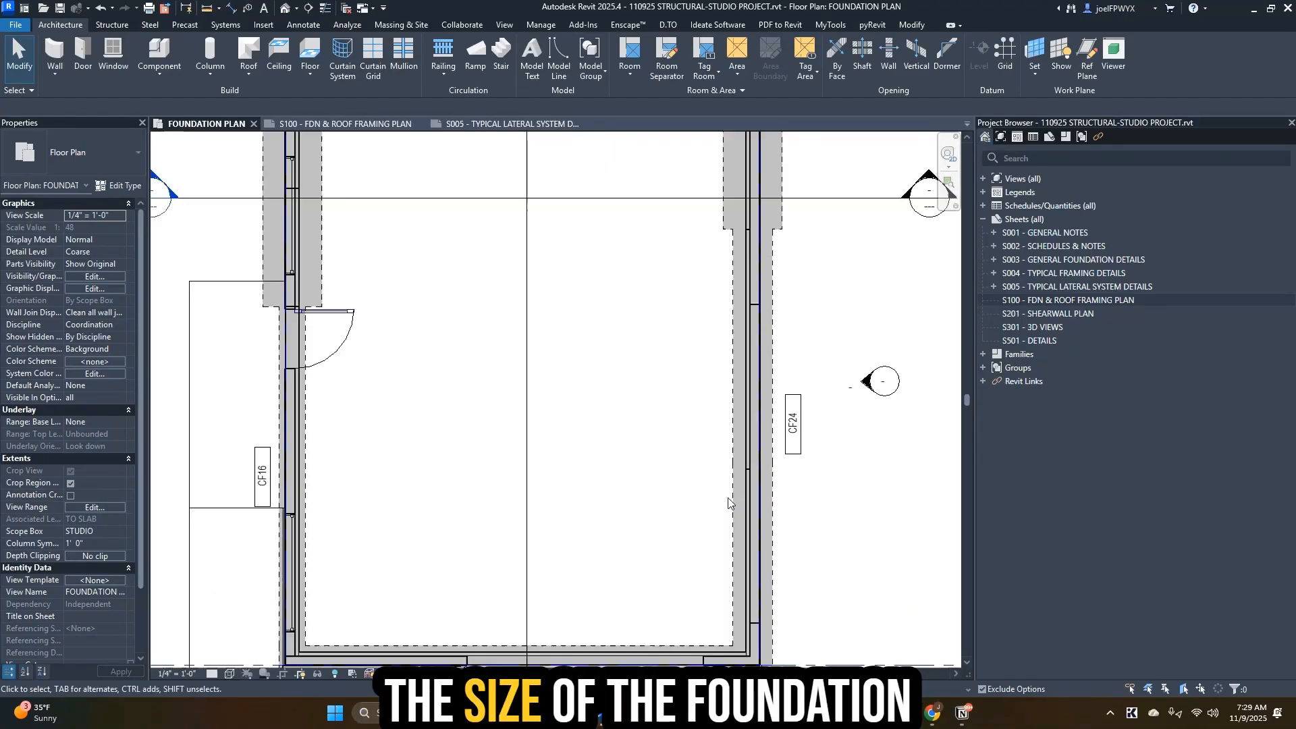
scroll(675, 503, "down", 6)
key("Escape")
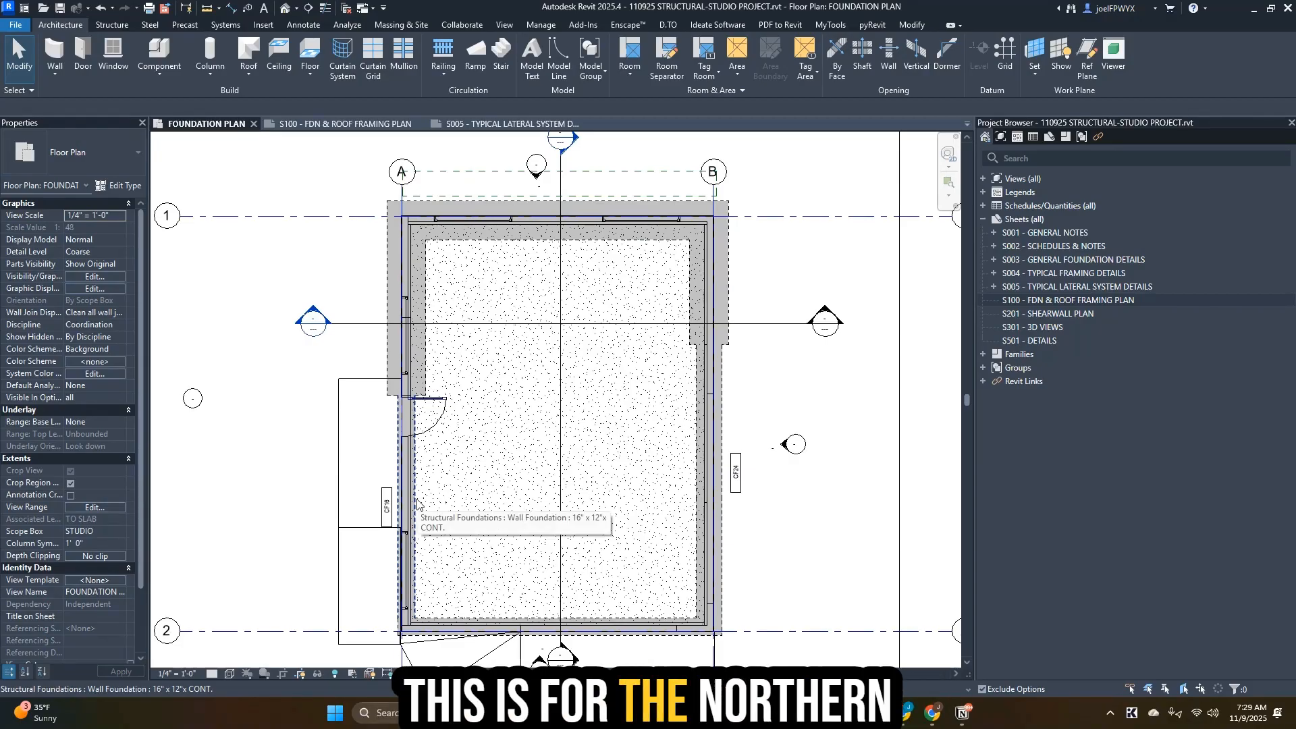
- Open the default 3D view and reveal its hidden elements to bring up the toposolid around the studio
left_click(285, 10)
scroll(659, 411, "up", 3)
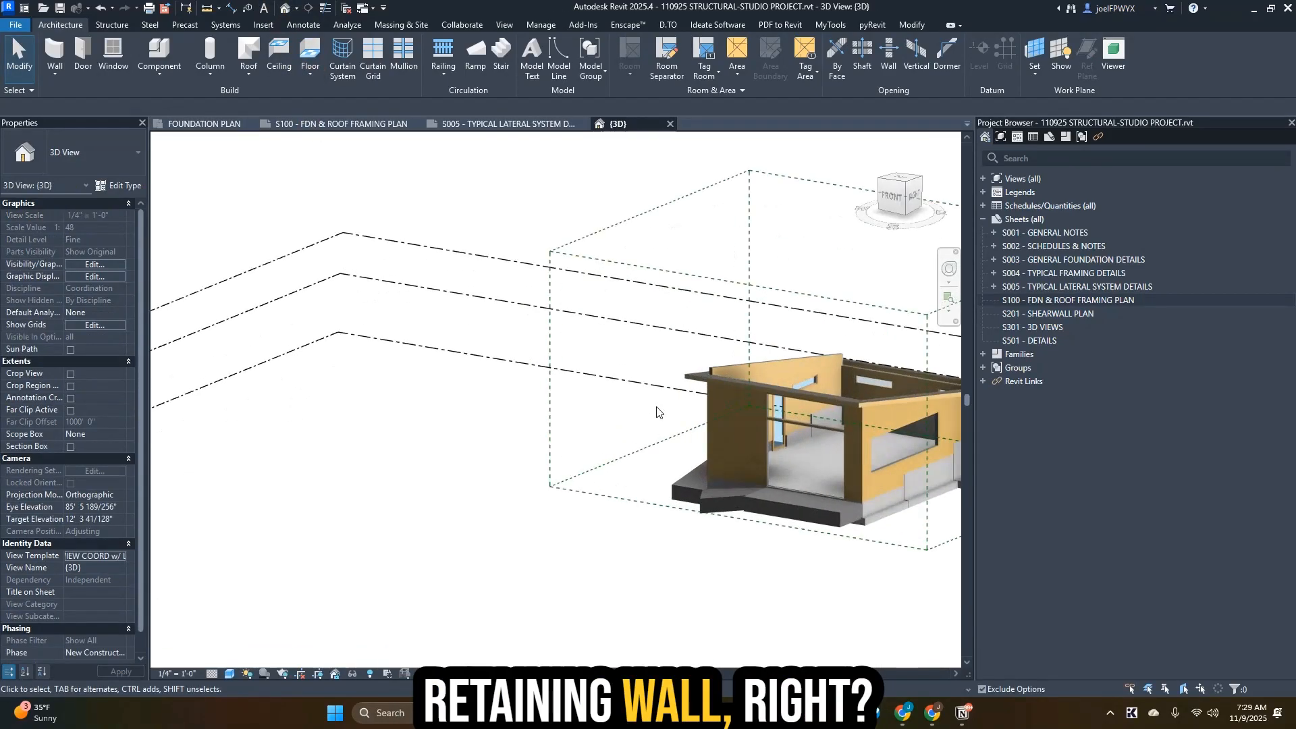
middle_click_drag(715, 435, 554, 473, "shift")
middle_click_drag(553, 473, 564, 286)
key("Escape")
key("Escape")
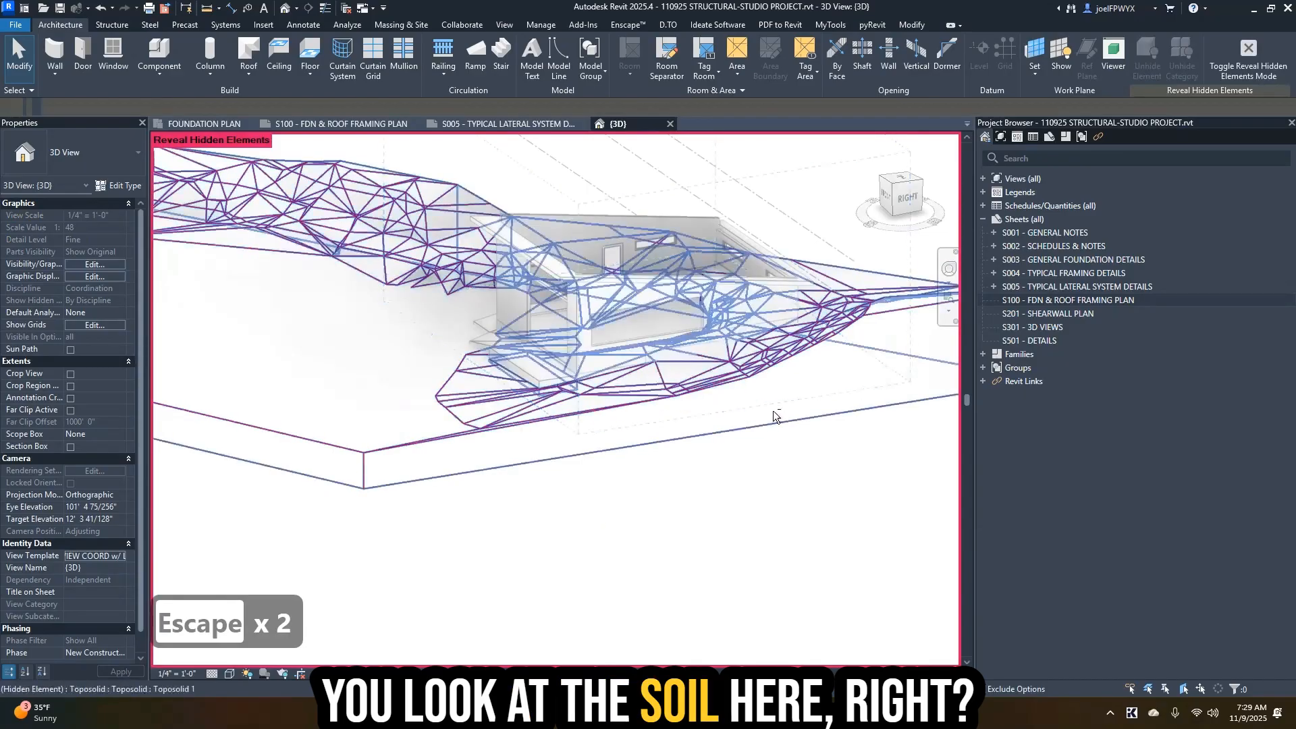
- Examine how the soil runs along the concrete stem walls below the side wall with the long window
middle_click_drag(774, 411, 547, 480, "shift")
key("Escape")
key("Escape")
key("Escape")
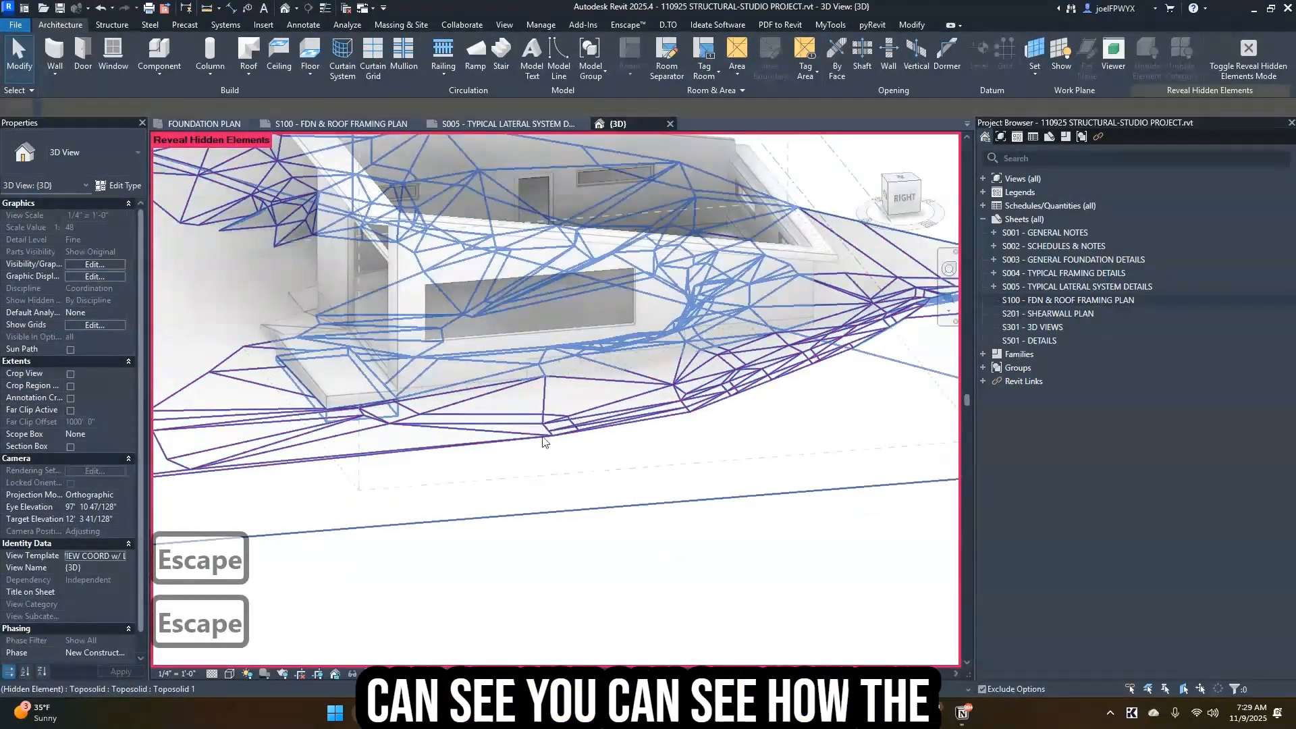
key("Escape")
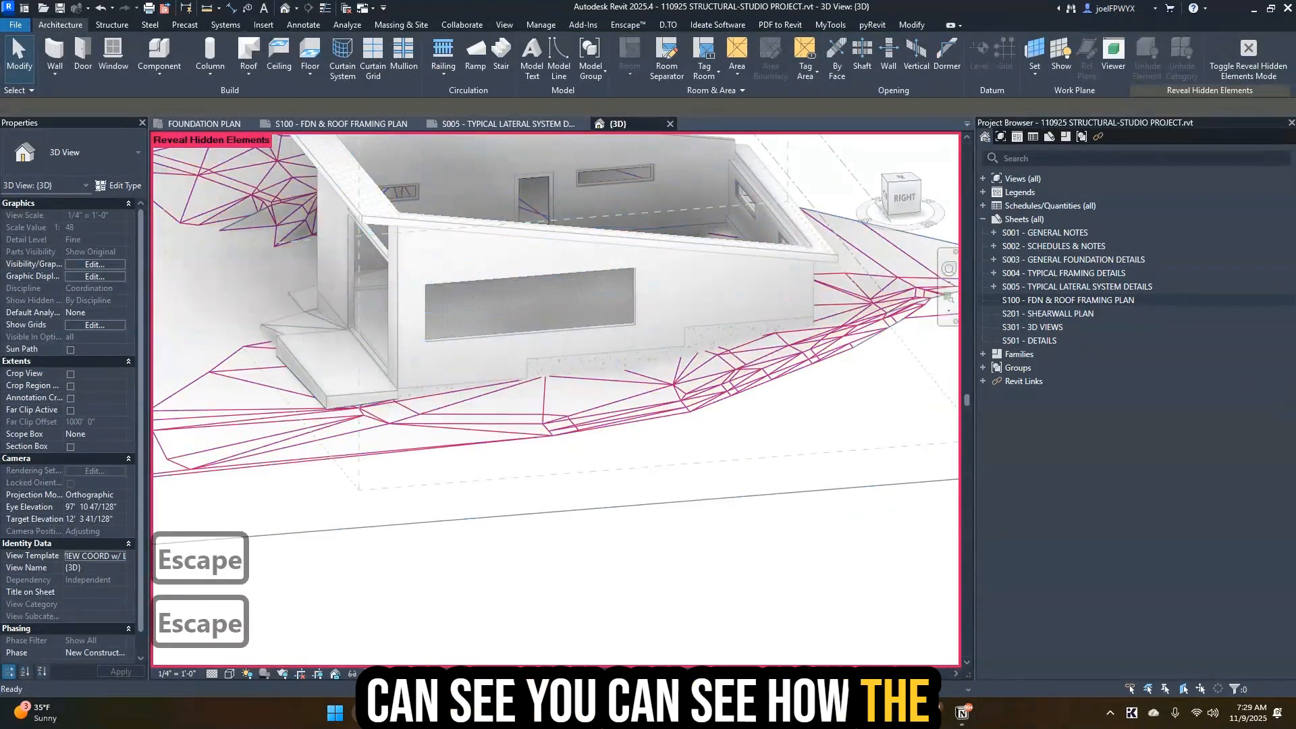
key("Escape")
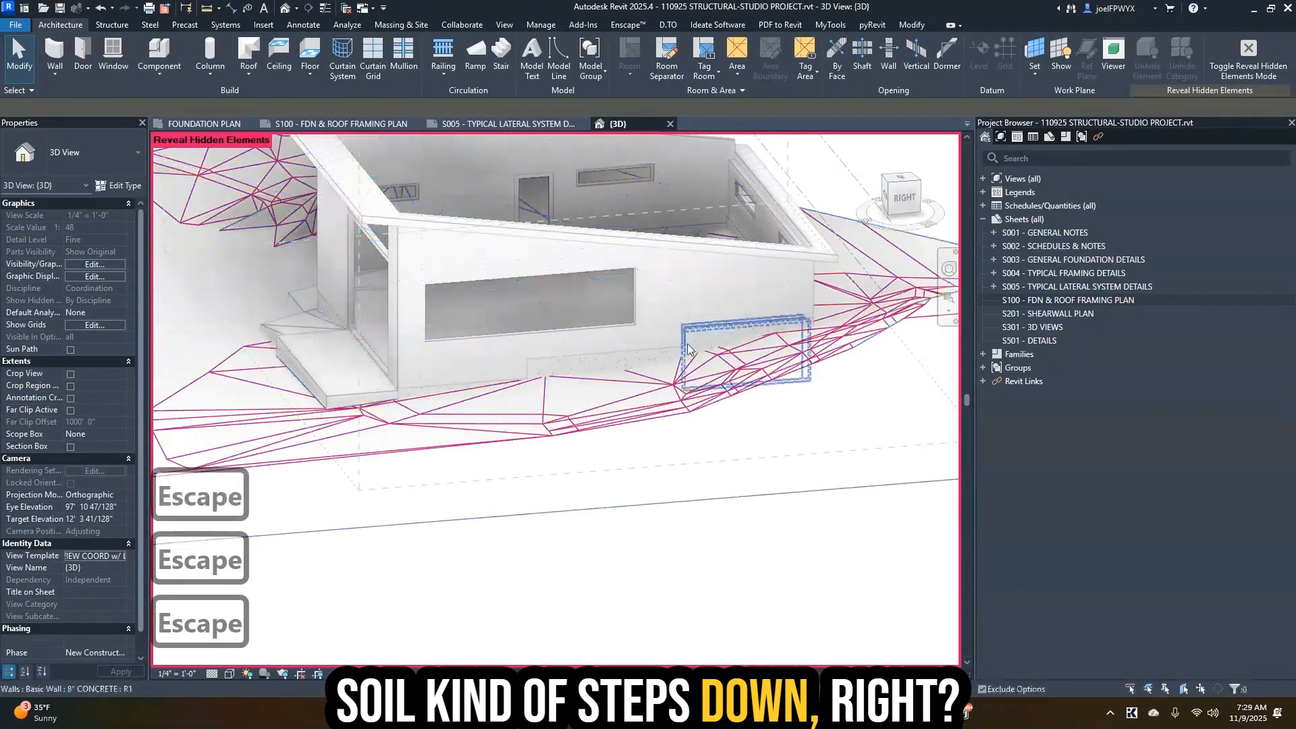
key("Tab")
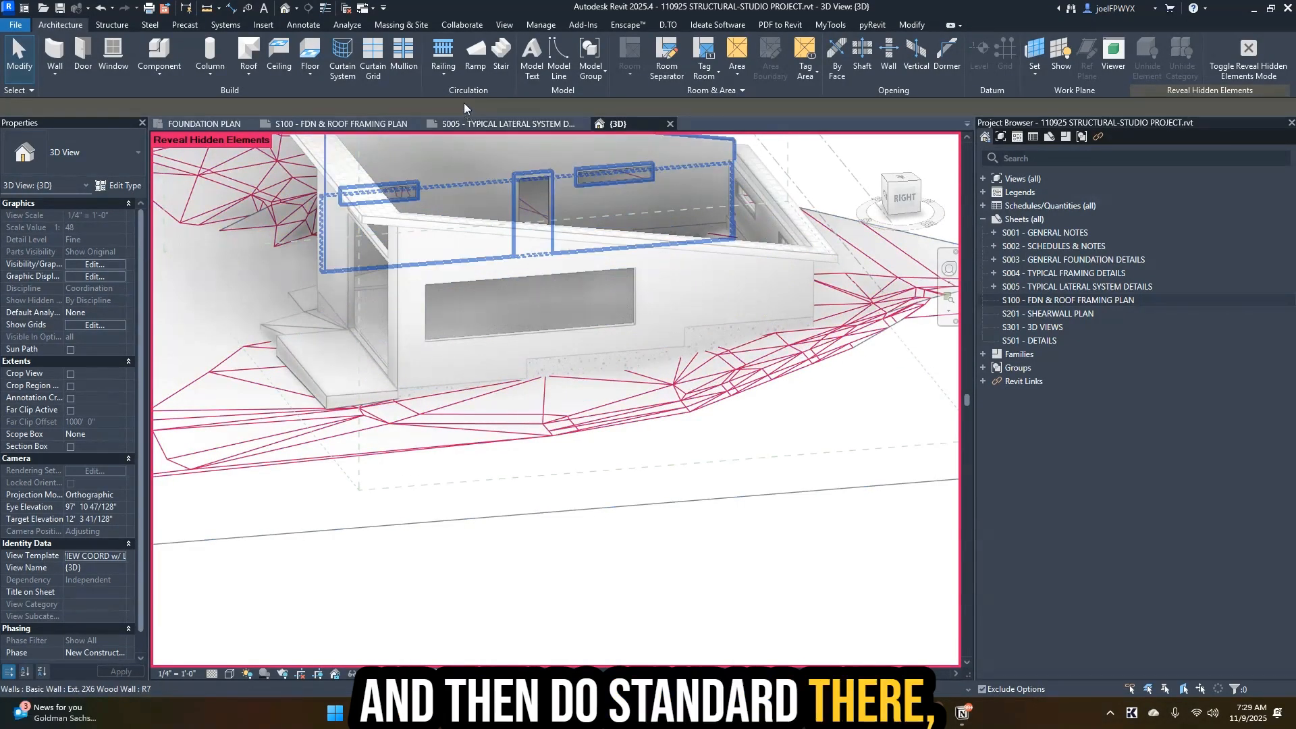
- Return to the foundation plan, reveal hidden elements to check the toposolid against the walls, and turn the reveal mode off again
left_click(189, 123)
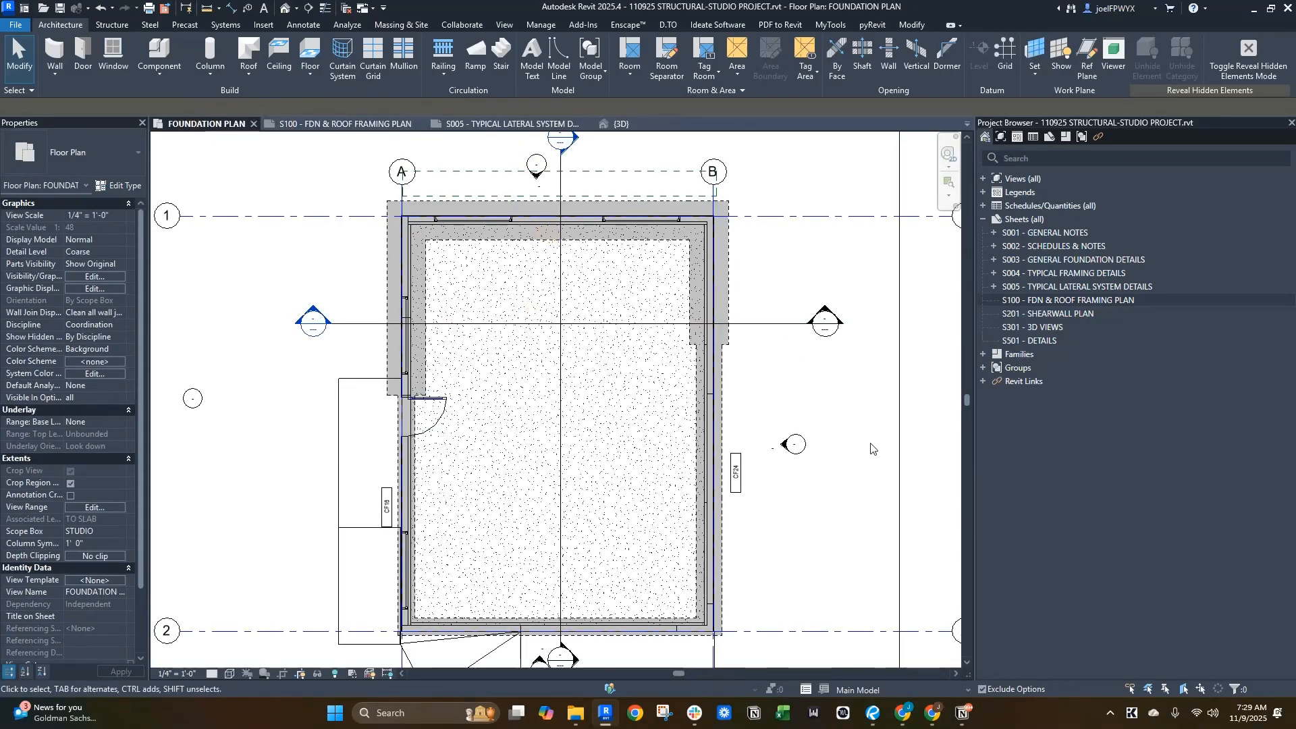
key("Escape")
key("Escape")
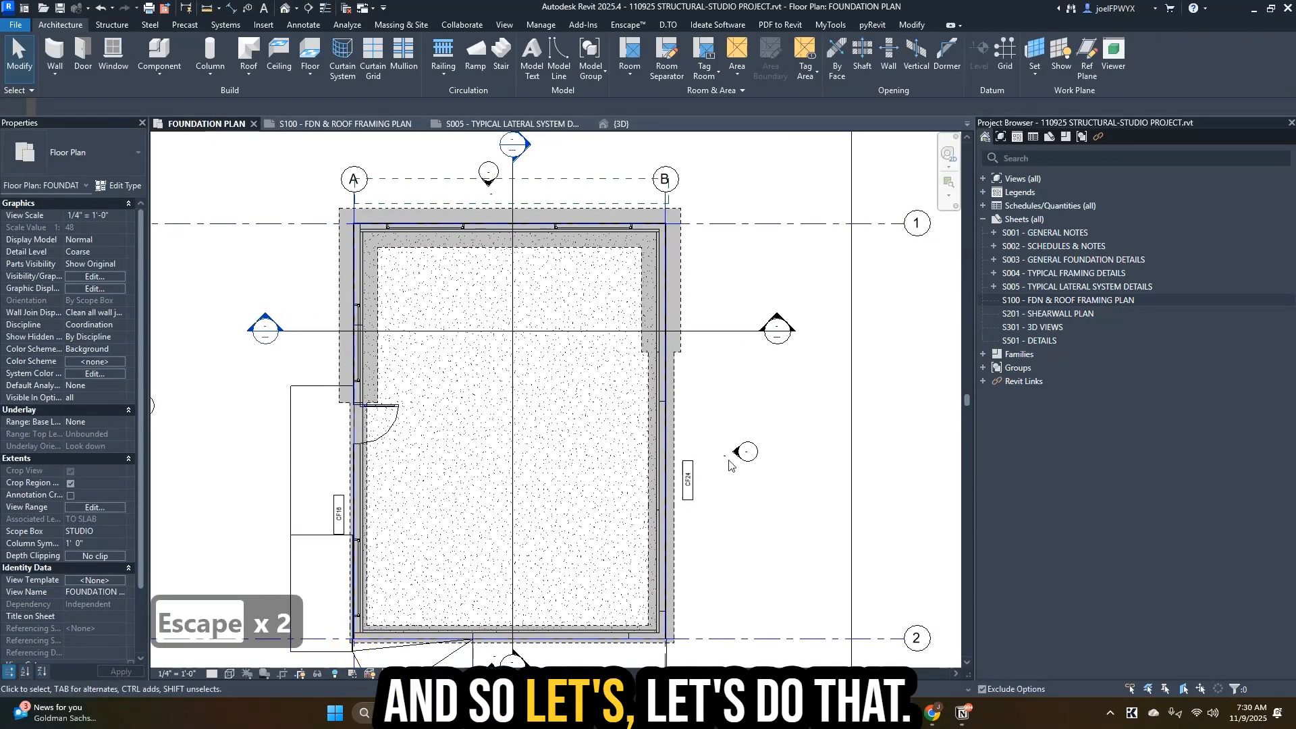
left_click(335, 676)
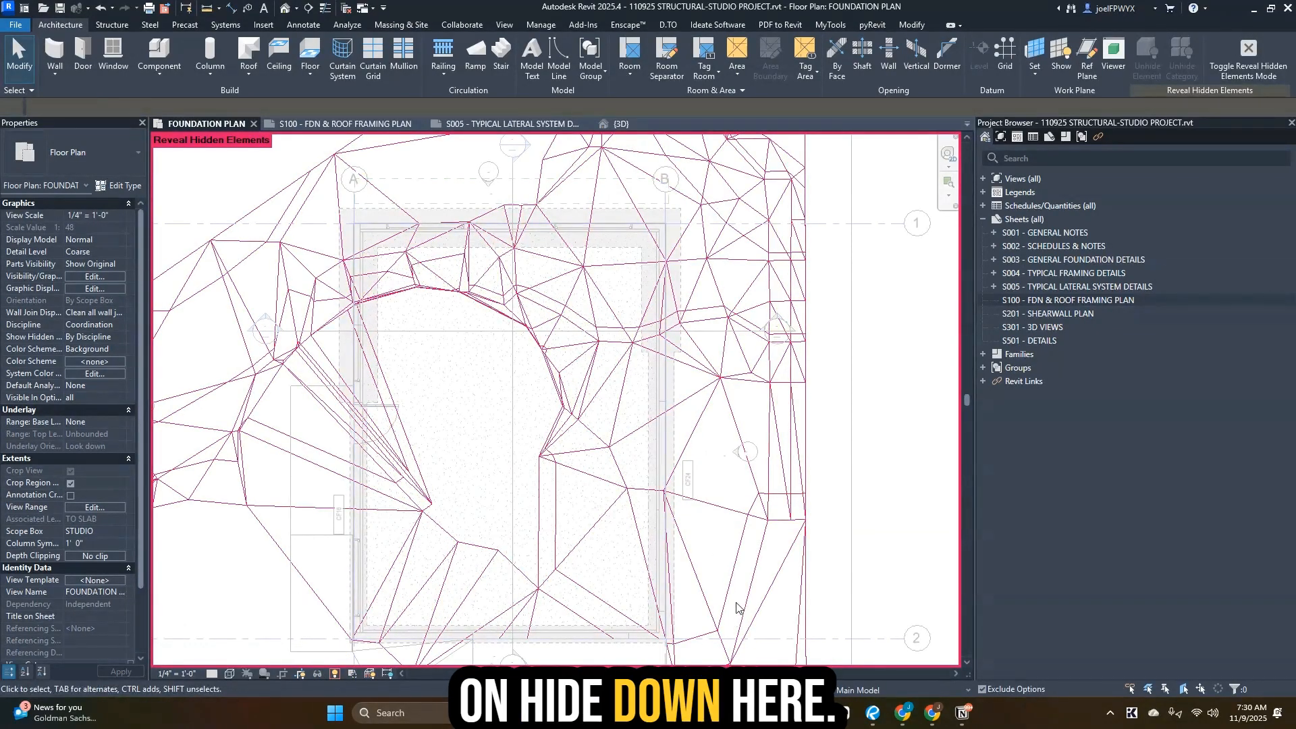
middle_click_drag(818, 389, 844, 403)
scroll(814, 412, "up", 2)
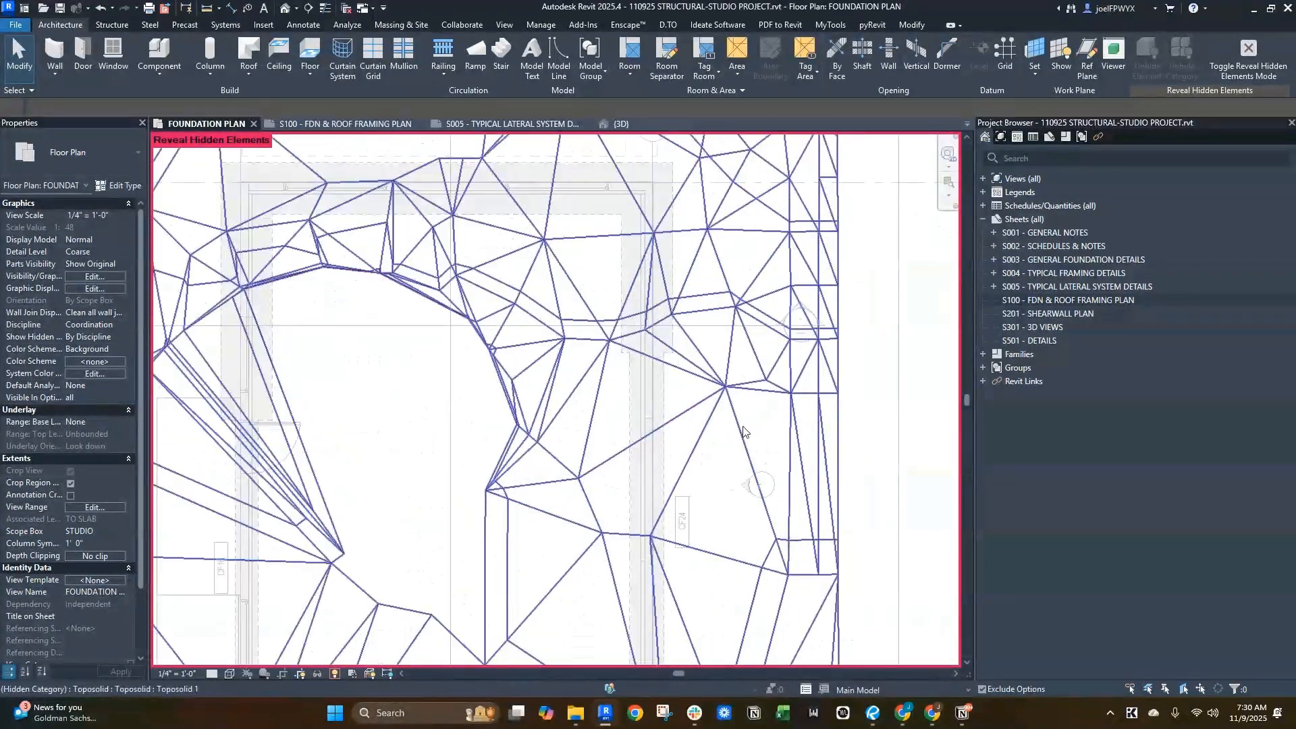
key("Escape")
key("Escape")
left_click(334, 673)
left_click(456, 584)
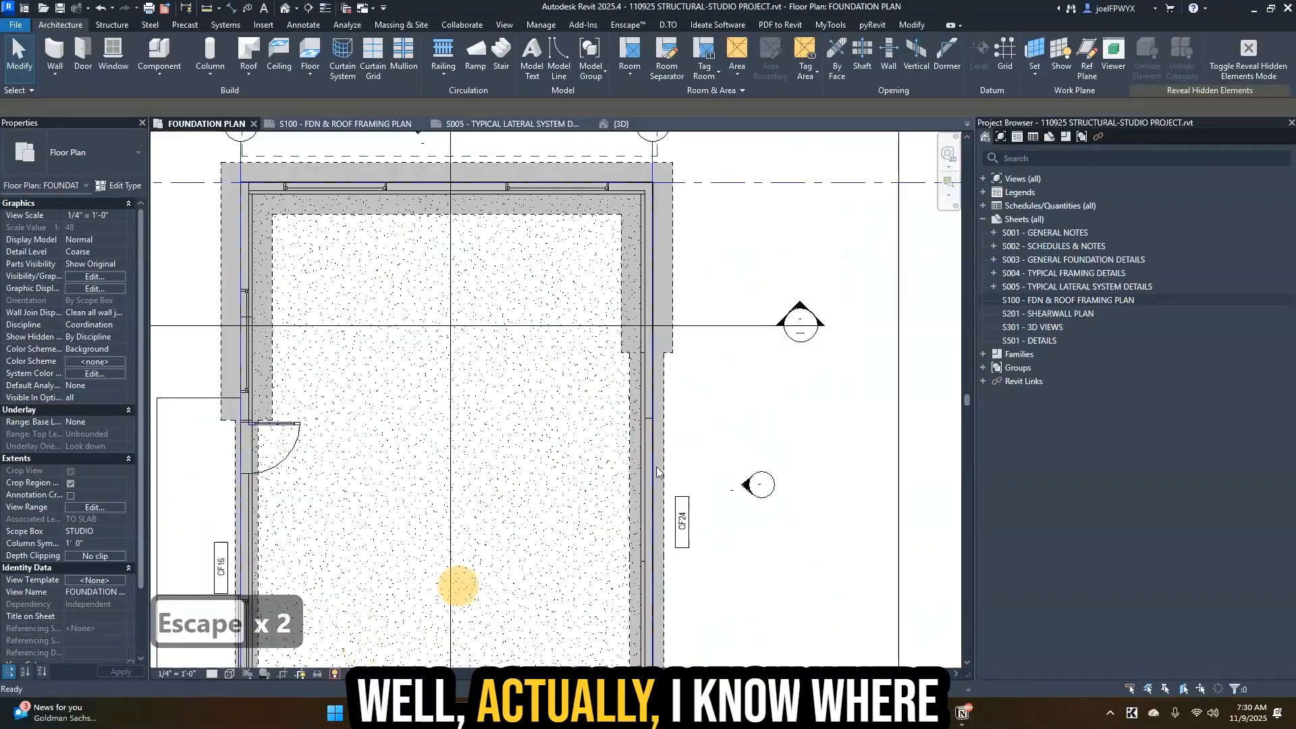
key("Escape")
- Draw a short horizontal reference plane outward from the right wall where the upper, wider footing ends
middle_click_drag(678, 463, 780, 501)
key("Escape")
key("Escape")
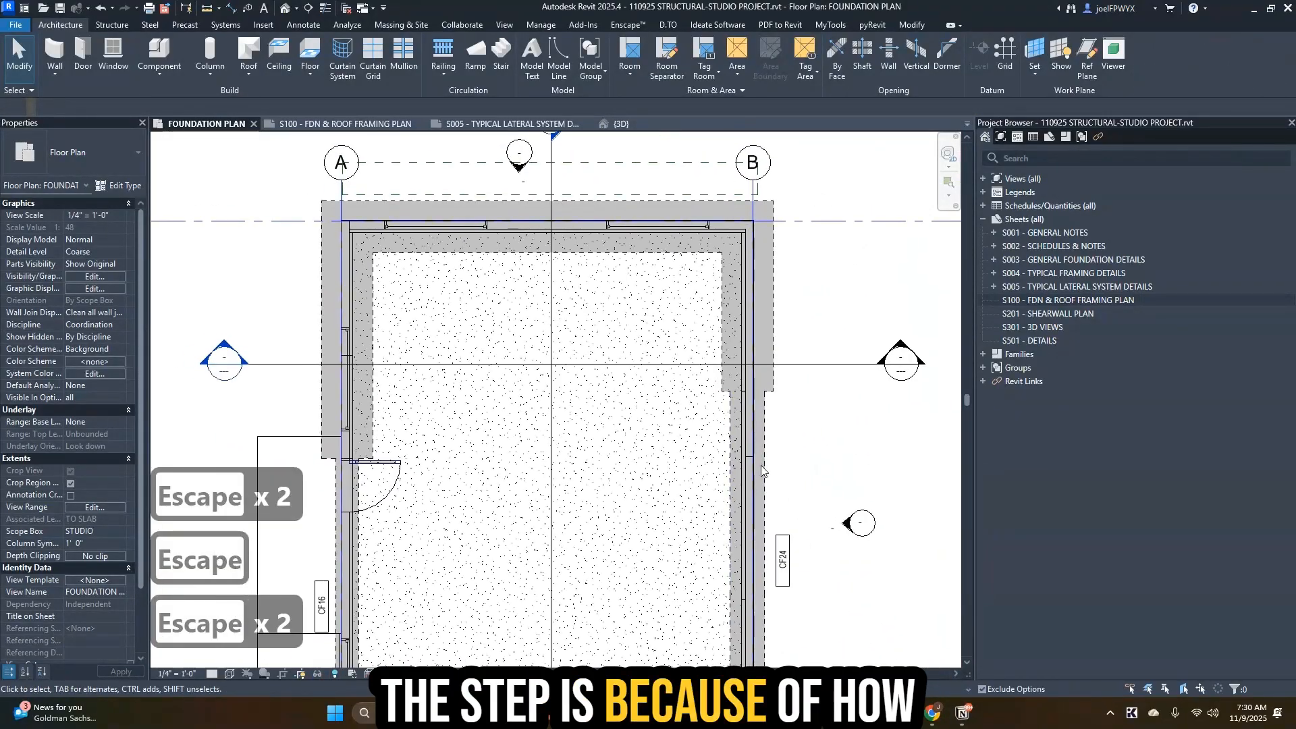
key("r")
key("p")
scroll(776, 403, "up", 2)
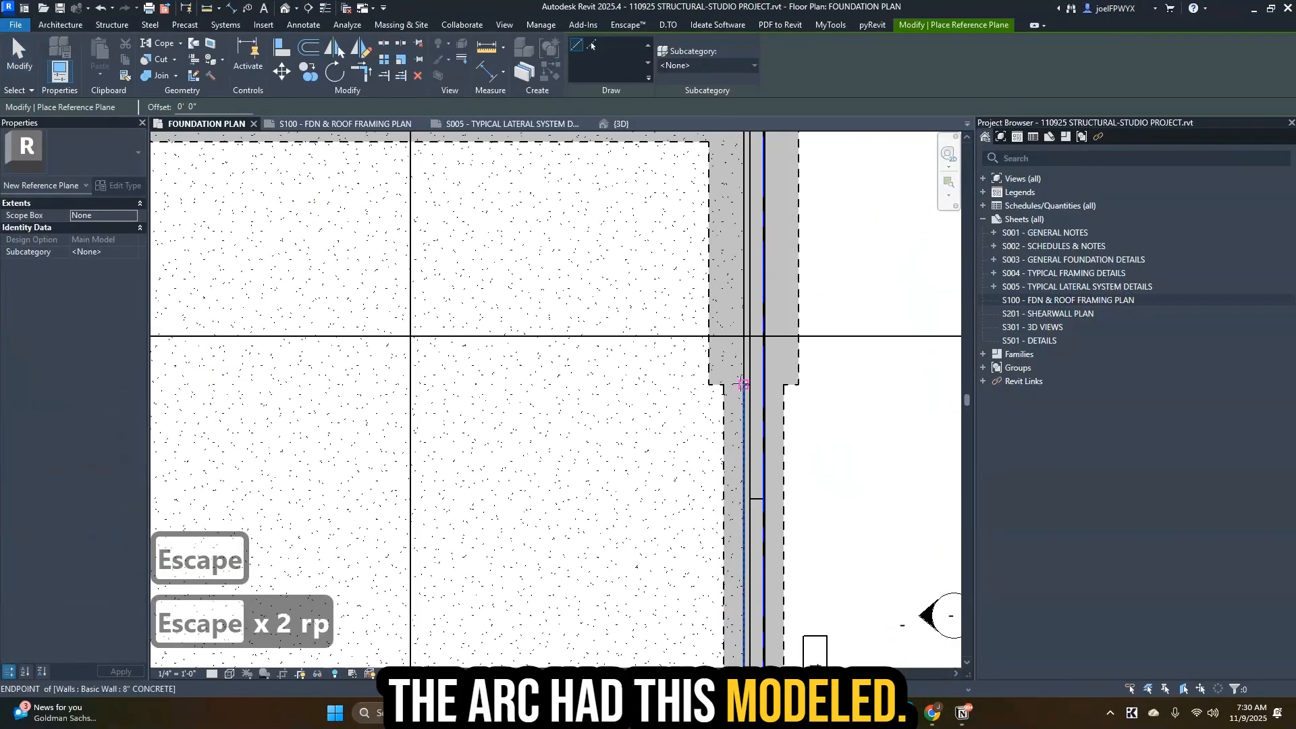
left_click(743, 385)
left_click(877, 384)
scroll(880, 385, "down", 1)
middle_click_drag(847, 400, 818, 217)
key("Escape")
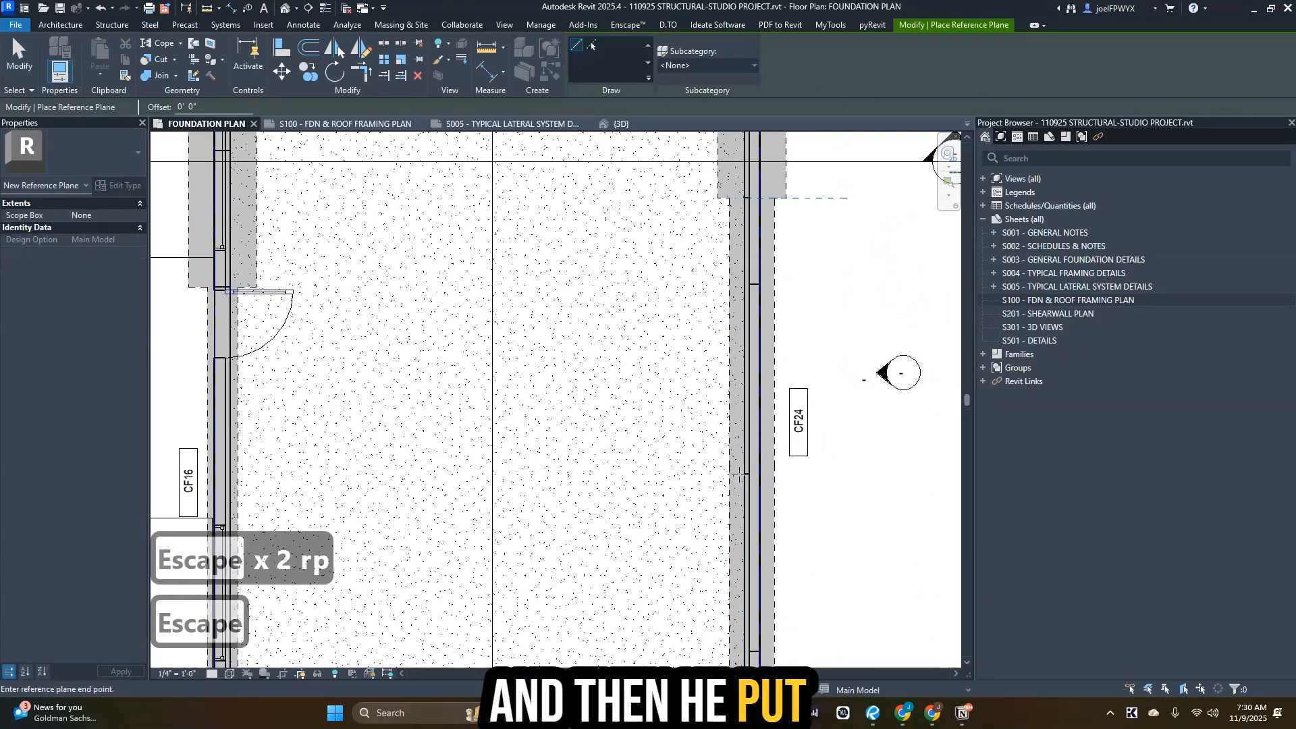
- Draw a second horizontal reference plane across the right wall at the next stem wall step, below the footing tag
left_click(872, 474)
key("Escape")
scroll(871, 471, "down", 4)
middle_click_drag(868, 466, 853, 339)
scroll(833, 409, "up", 3)
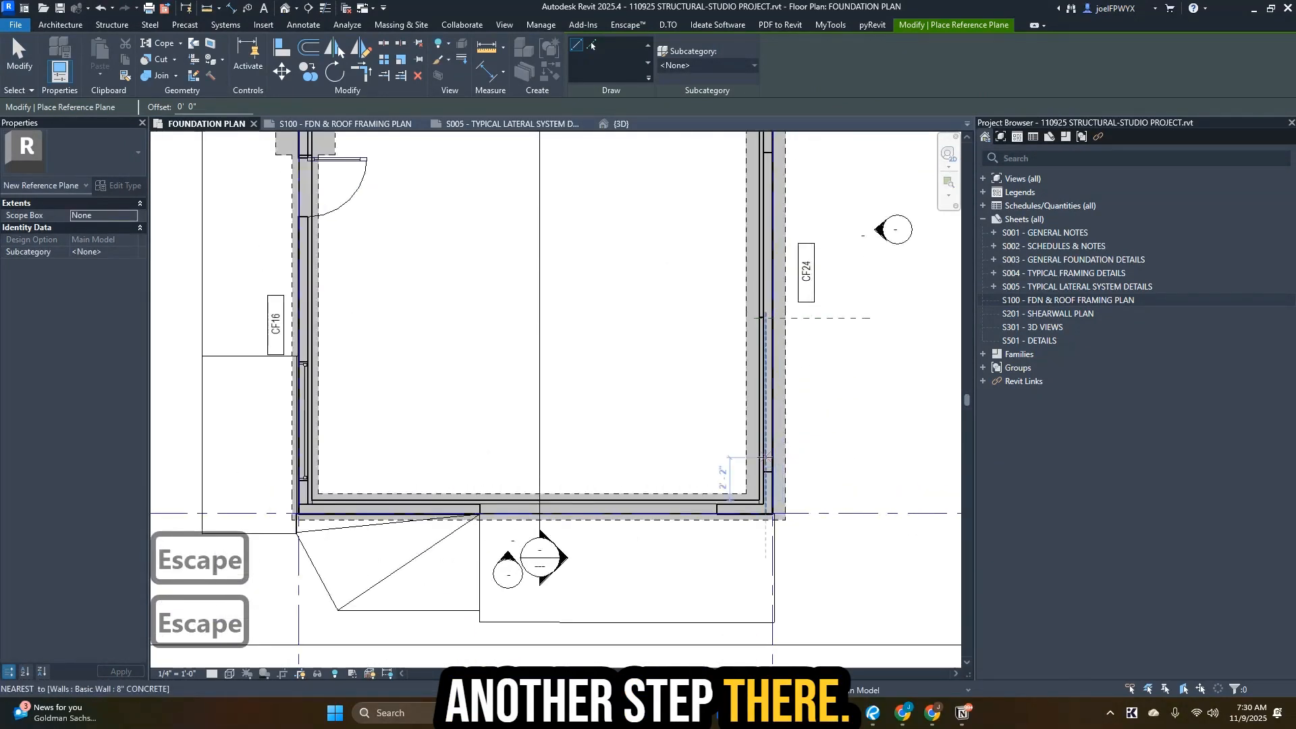
scroll(727, 253, "up", 4)
key("Escape")
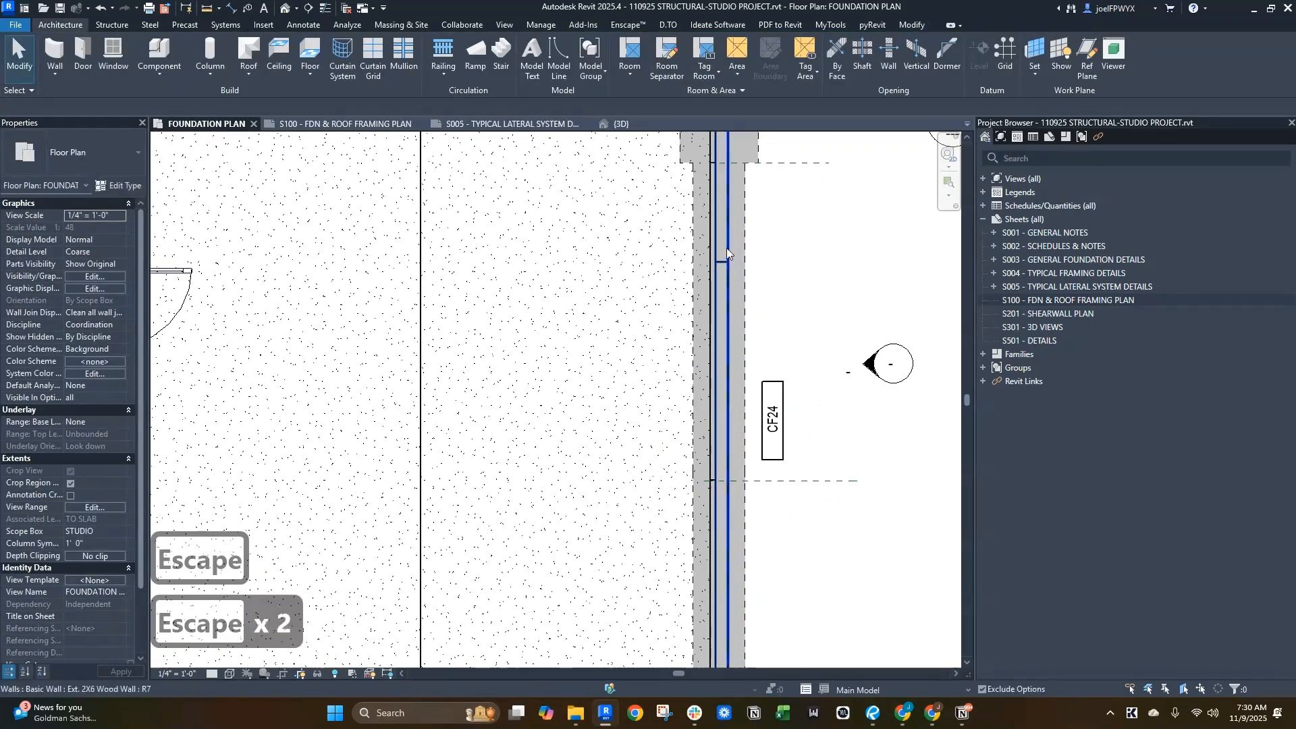
- Check the extent of the 8-inch concrete wall and nudge the lower reference plane up to its end
left_click(707, 292)
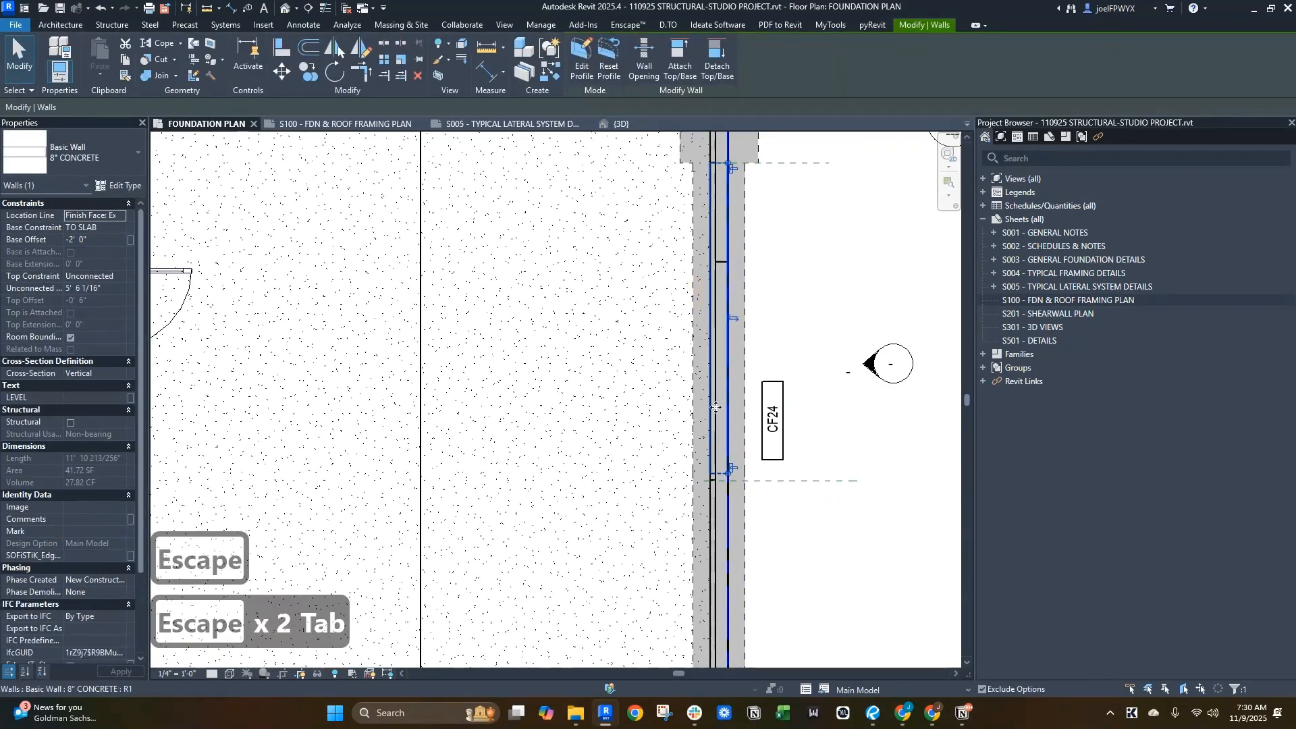
left_click(787, 482)
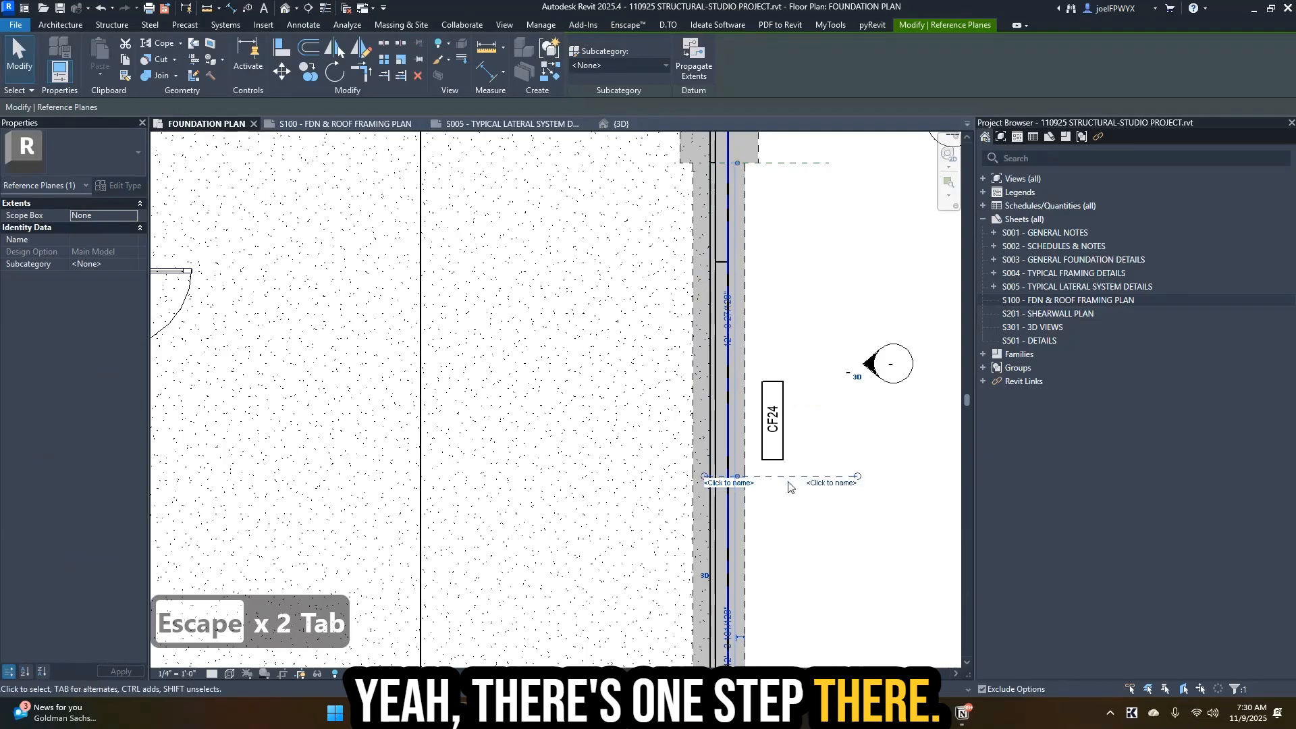
key("Escape")
key("Escape")
key("s")
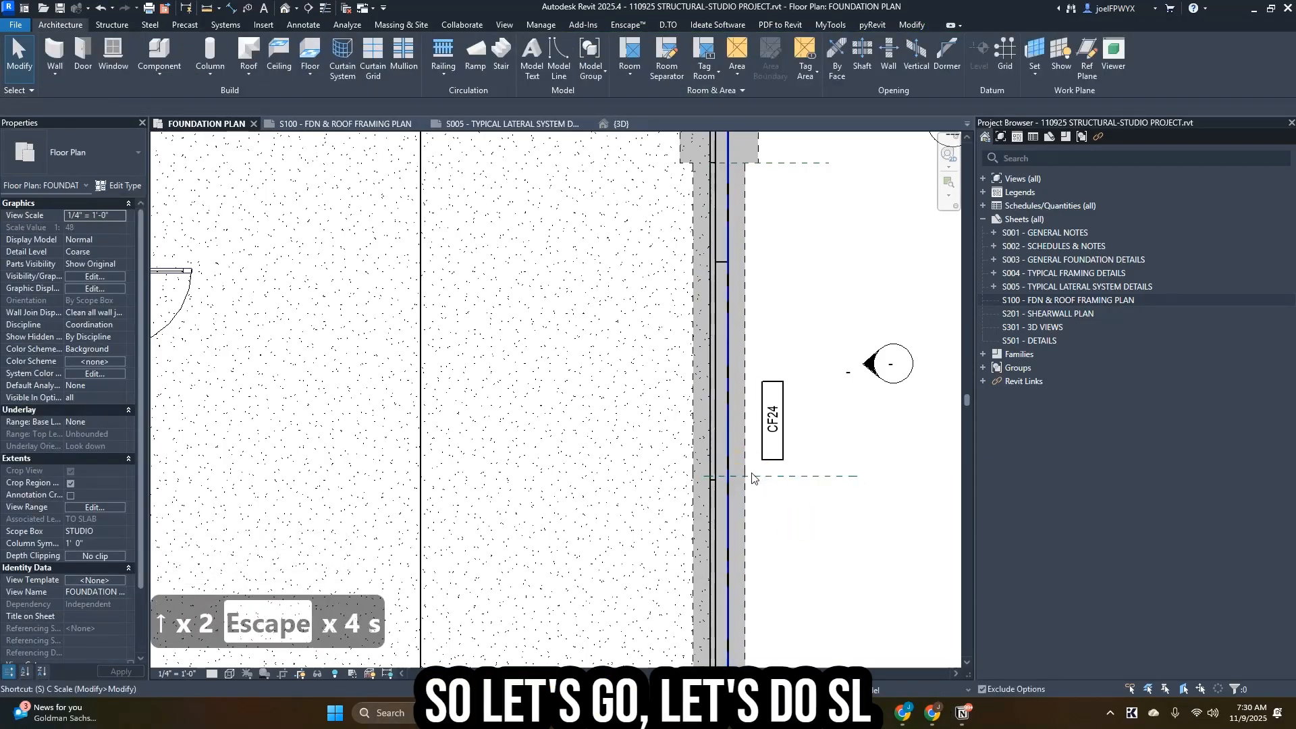
key("l")
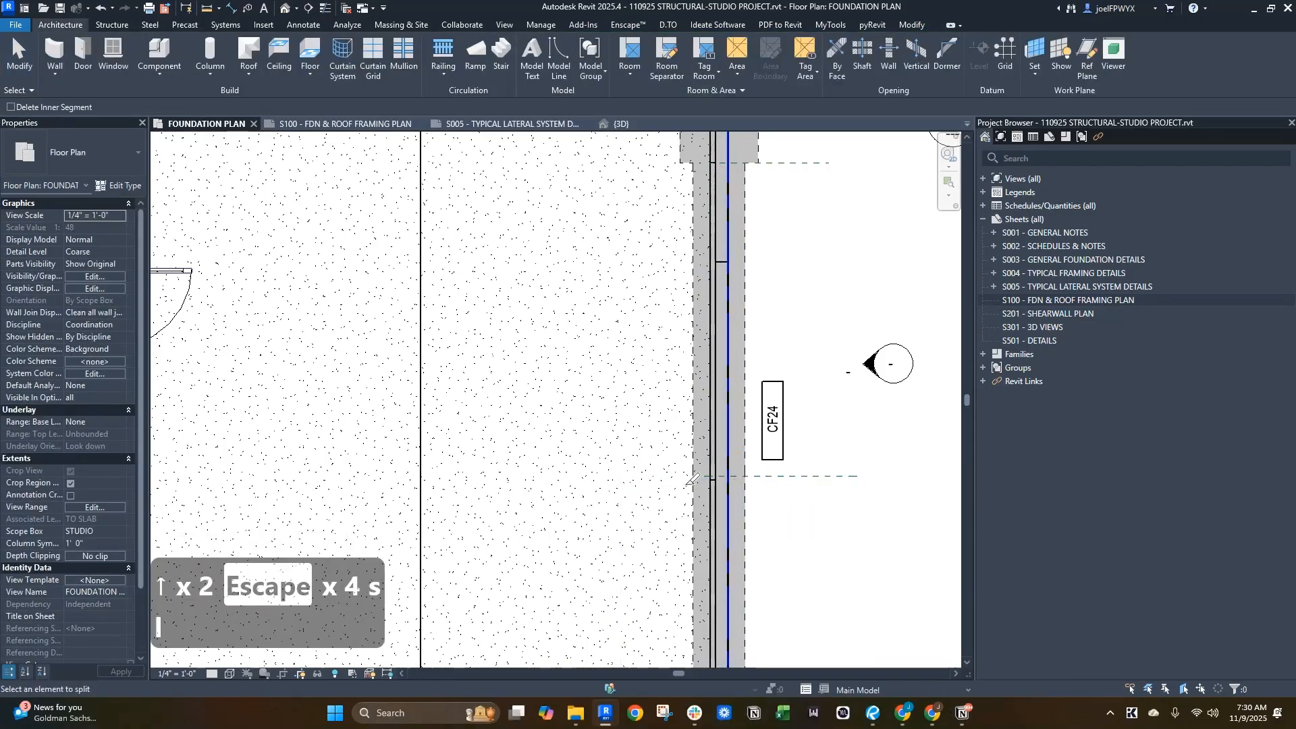
scroll(716, 471, "up", 2)
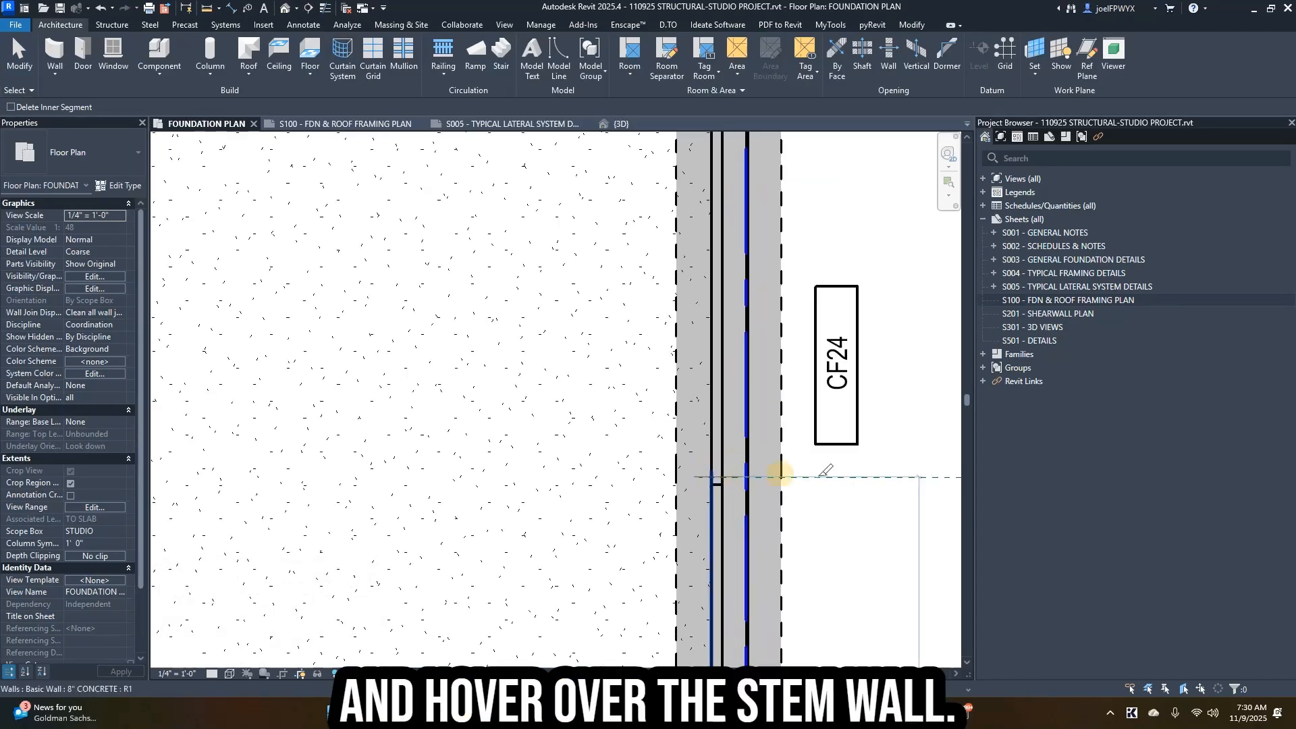
key("Escape")
key("Escape")
- Change the right-wall footing below the lower reference plane to 16" x 12"x CONT. and move its tag down beside it
left_click(776, 451)
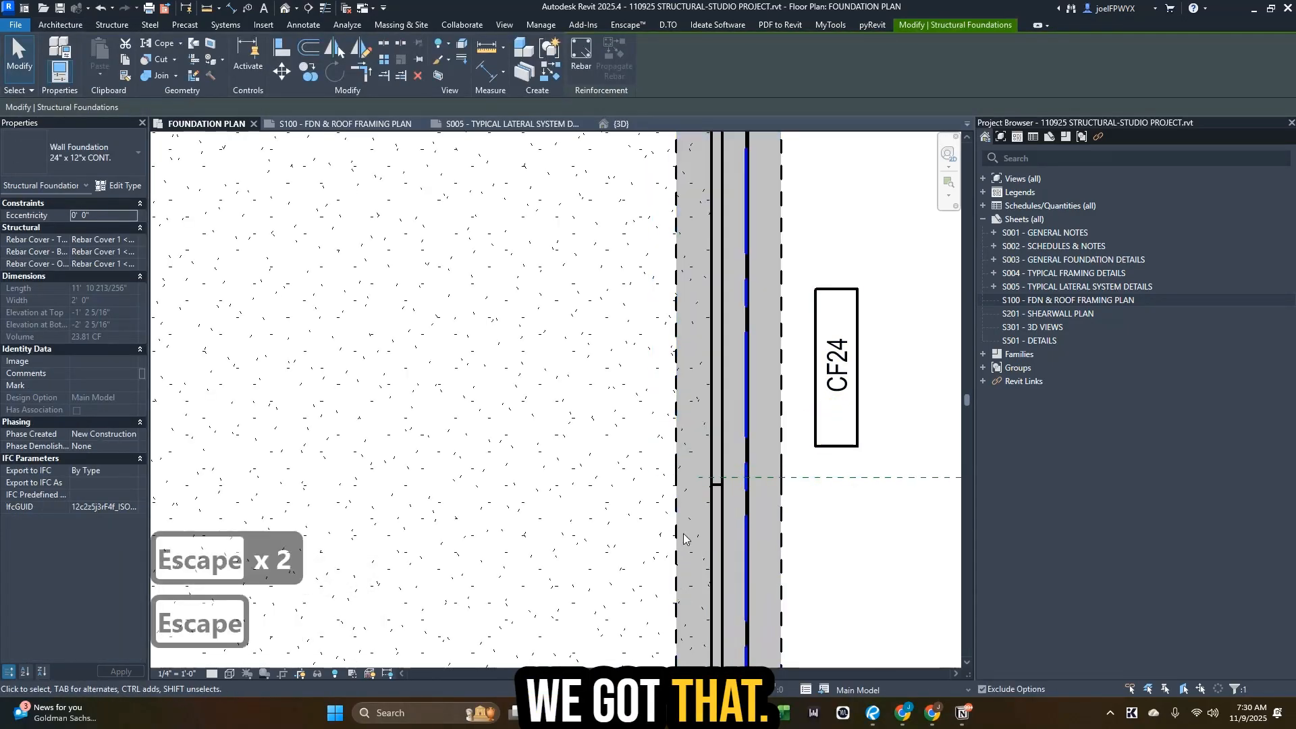
left_click(774, 528)
left_click(88, 152)
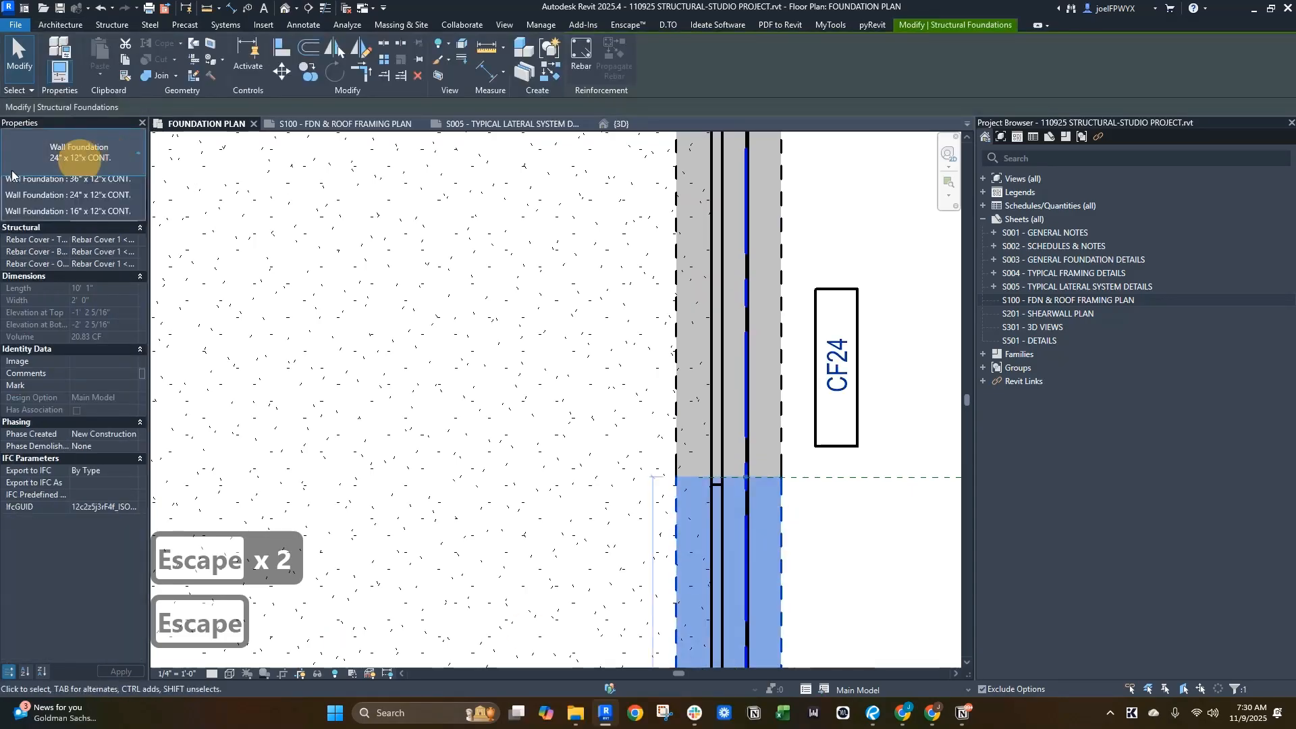
left_click(47, 223)
scroll(742, 320, "down", 3)
key("Escape")
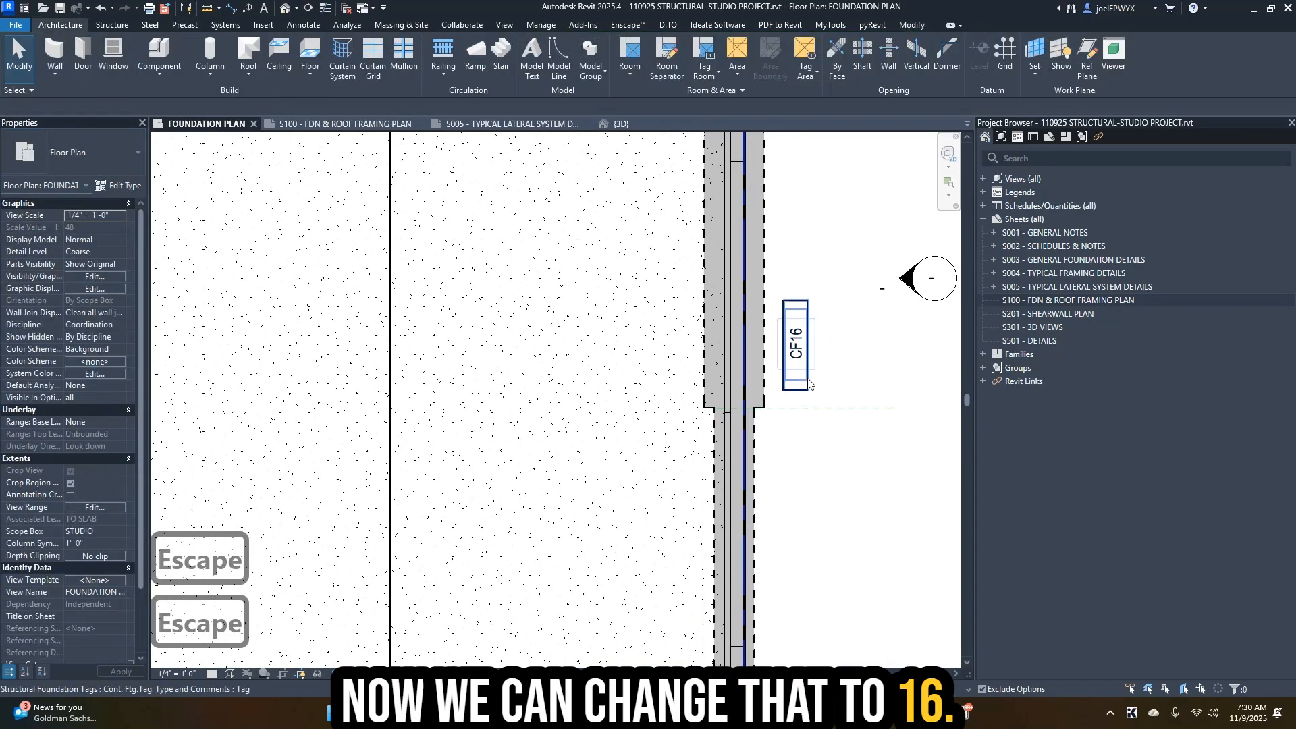
left_click(798, 350)
left_click_drag(797, 349, 796, 601)
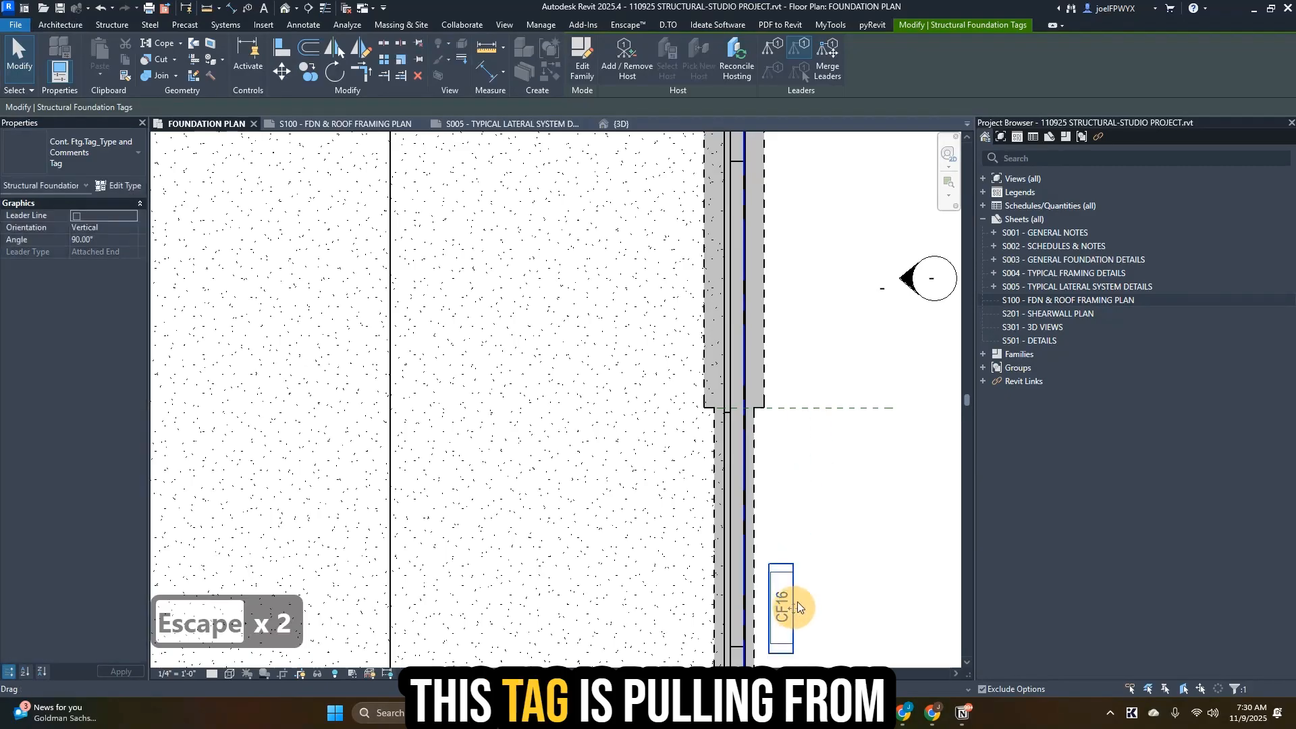
- Tag the 24-inch footing between the two reference planes on the right wall with a vertical tag
middle_click_drag(809, 605, 757, 666)
key("c")
key("s")
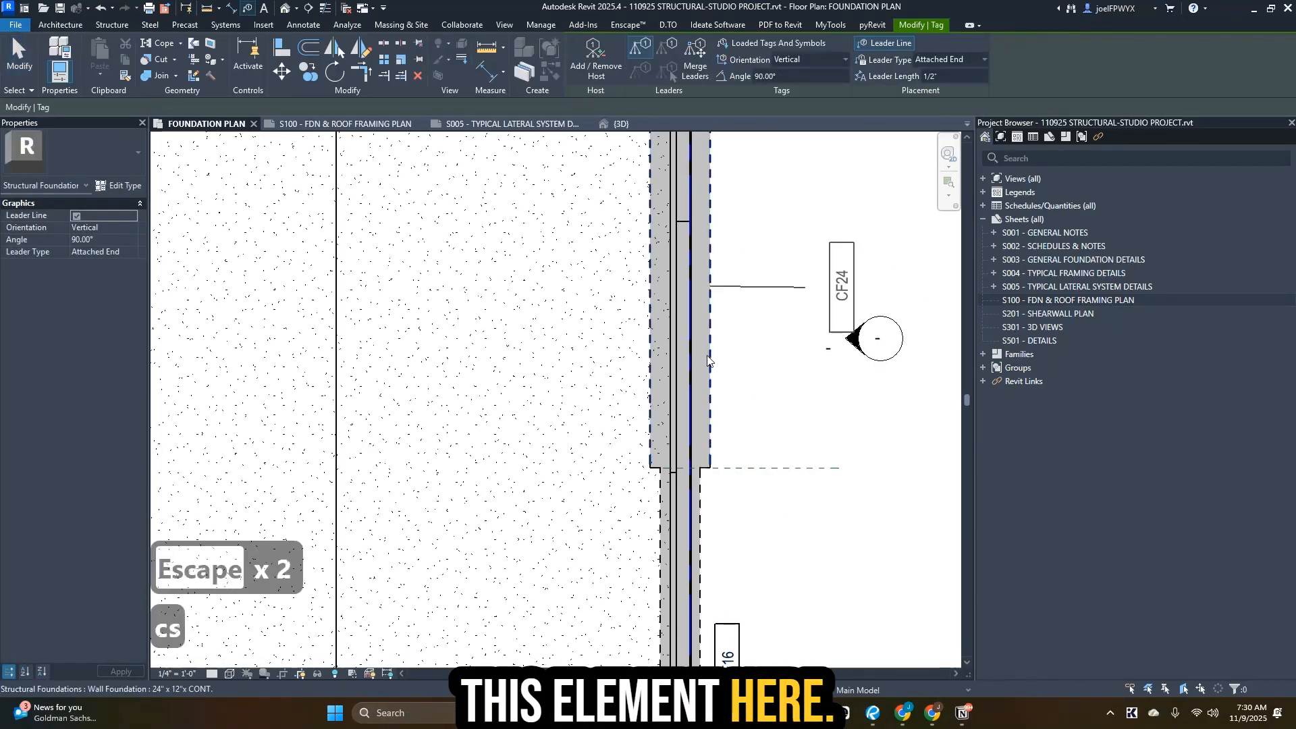
left_click(703, 358)
key("Escape")
key("Escape")
- Remove the leader line from the new 24-inch footing tag and move the tag just outside the wall
left_click(840, 287)
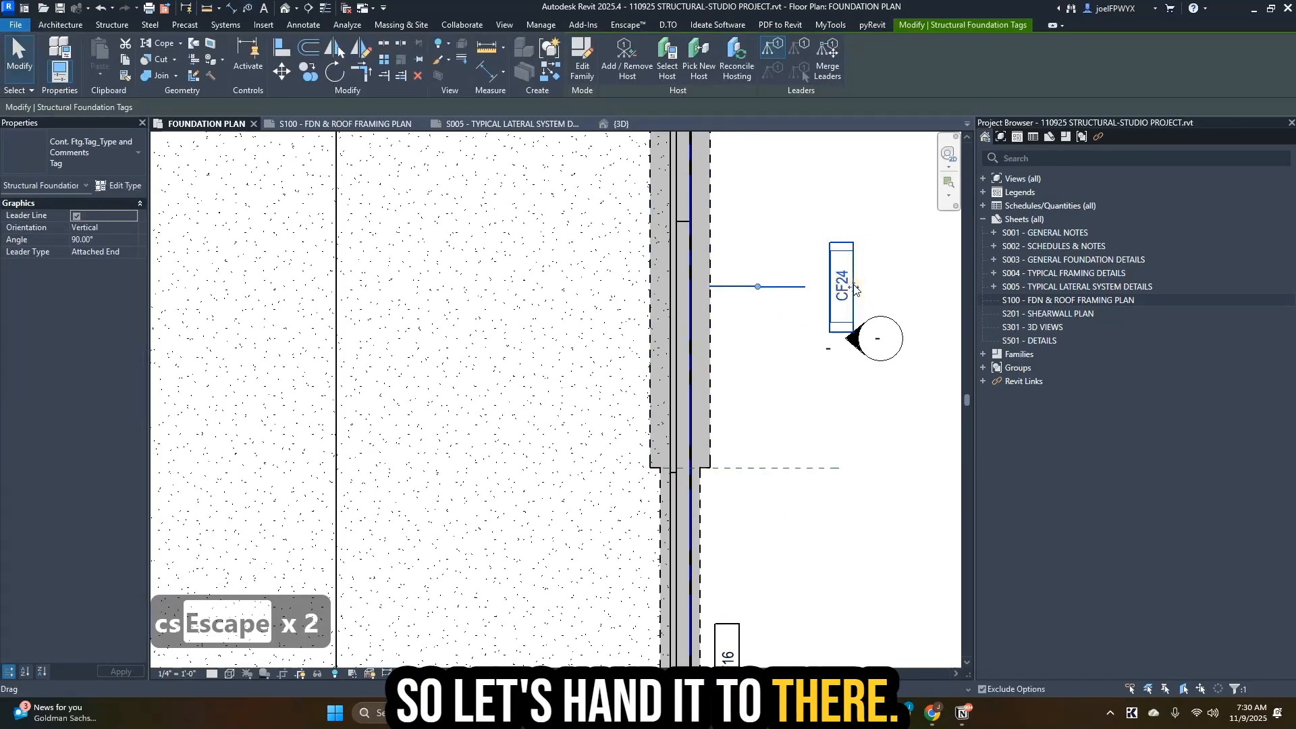
left_click_drag(841, 287, 754, 287)
key("Escape")
key("Escape")
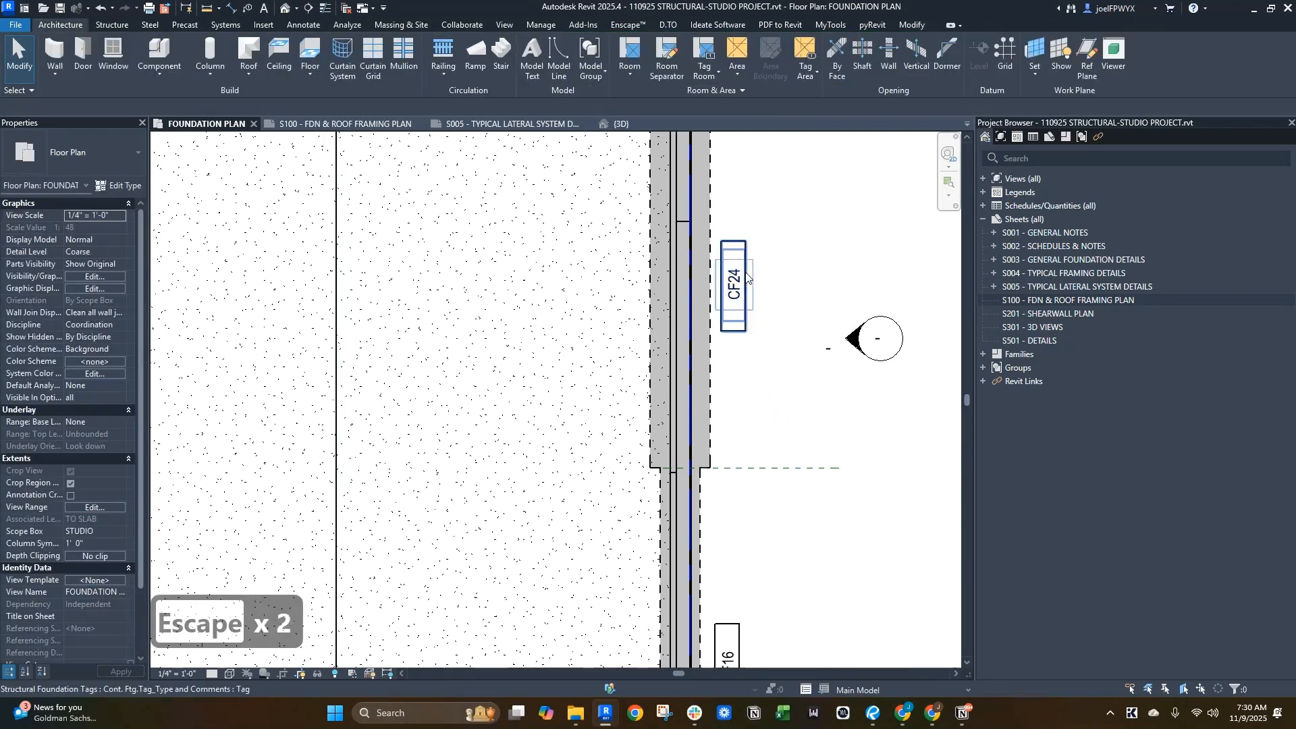
- Tag the 36-inch footing at the upper end of the right wall with a vertical tag
scroll(769, 336, "down", 5)
key("Escape")
key("Escape")
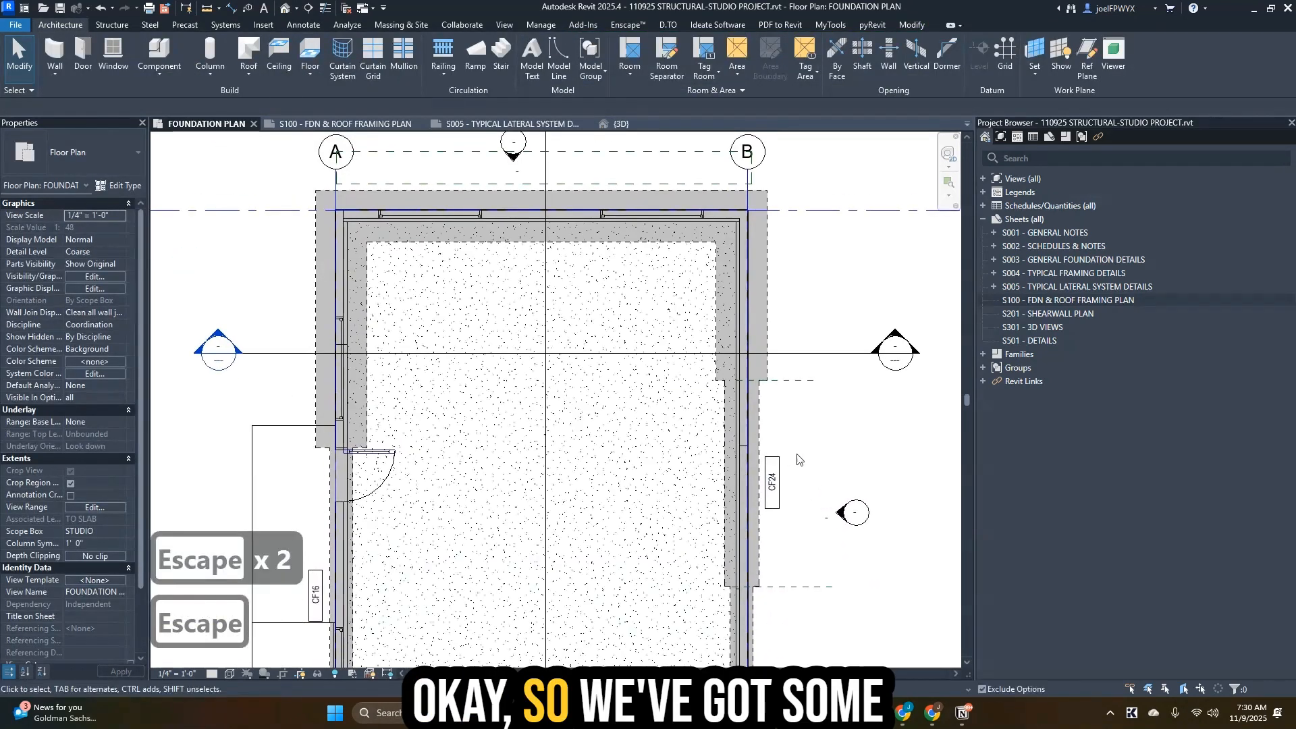
left_click(774, 472)
key("c")
key("s")
left_click(842, 286)
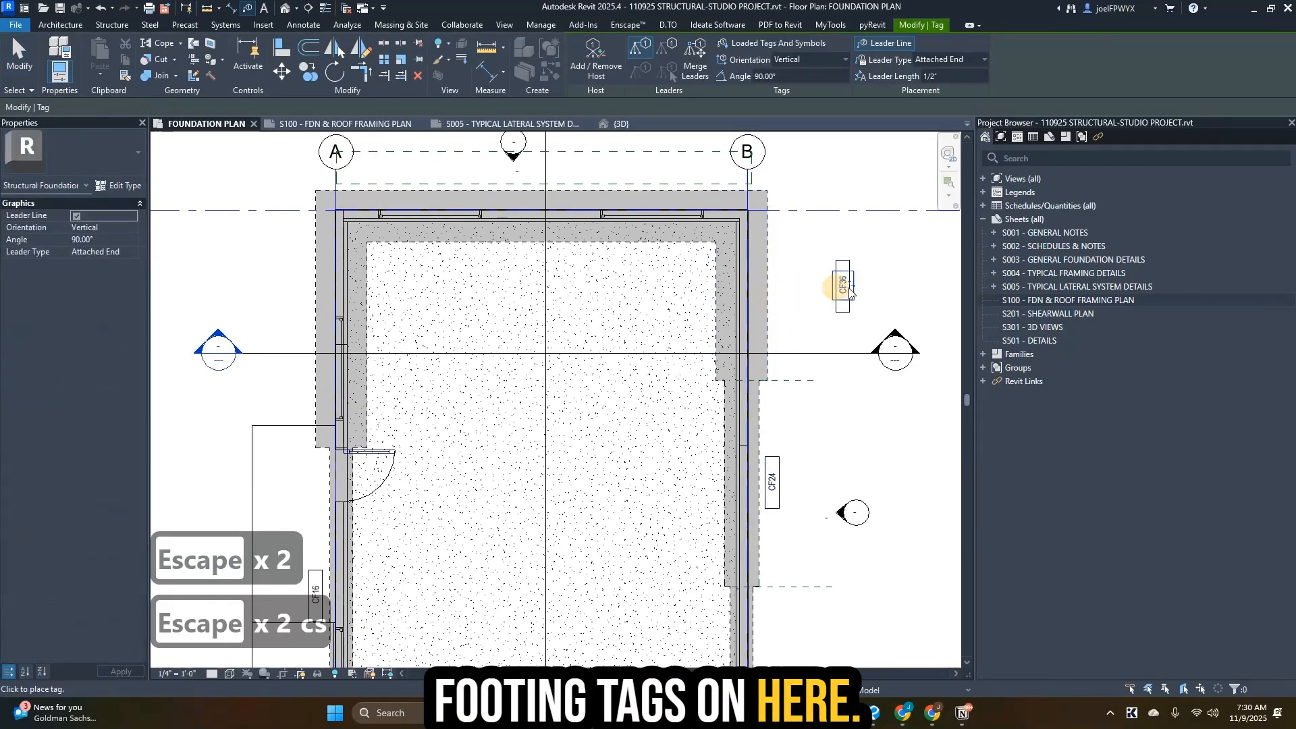
- Move the 36-inch footing tag close to the right wall and line up the 24-inch footing tag below with it
left_click_drag(843, 286, 789, 295)
key("Escape")
key("Escape")
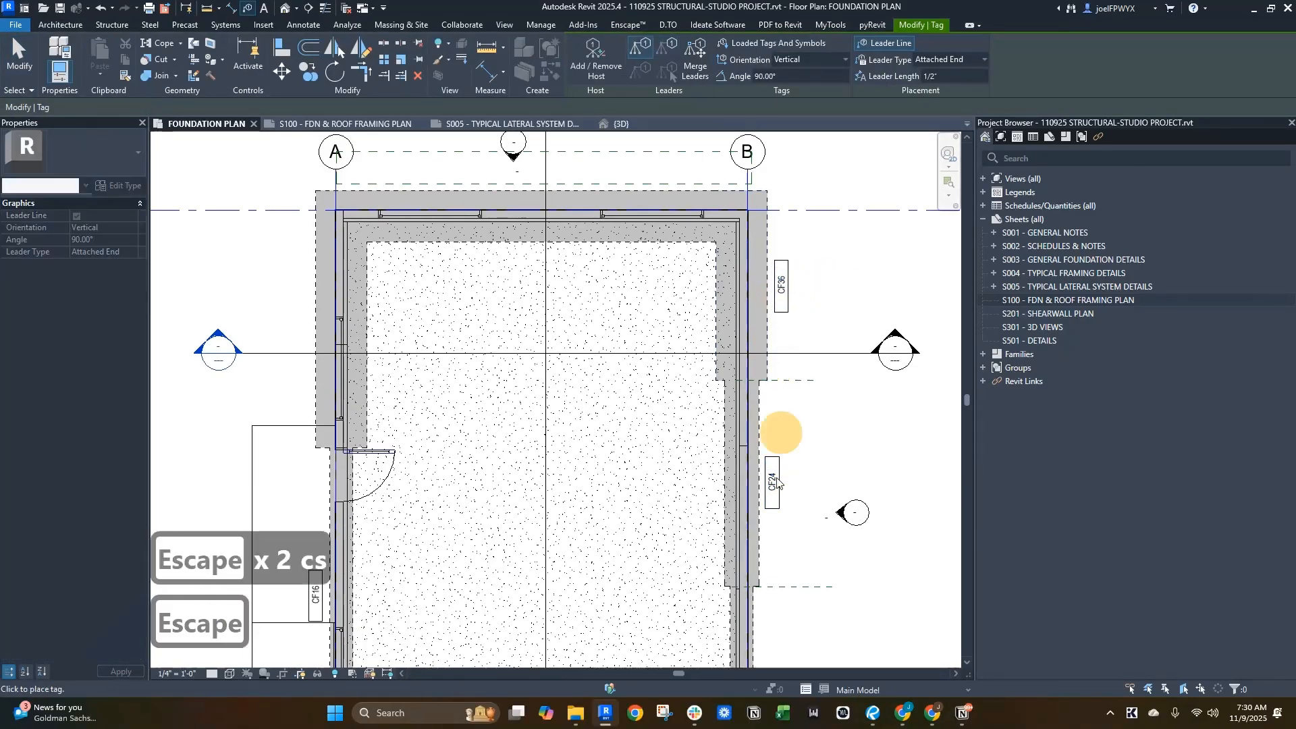
left_click(779, 481)
mouse_move(782, 482)
left_mouse_down()
mouse_move(793, 490)
mouse_move(786, 479)
left_mouse_up()
key("Escape")
key("Escape")
middle_click_drag(817, 287, 841, 399)
key("Escape")
key("Escape")
left_click(804, 390)
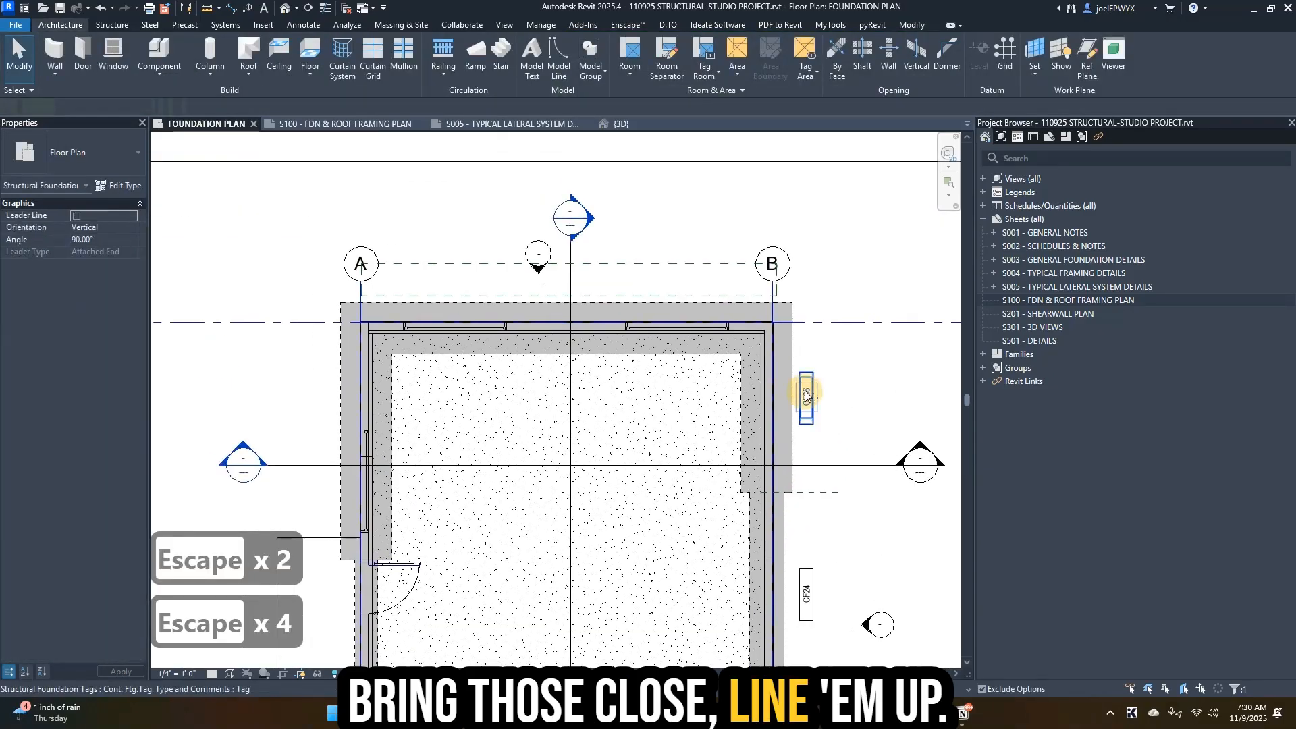
- Tag the 36-inch footing along grid 1 with a horizontal tag above the wall
key("c")
key("s")
key("space")
left_click(640, 302)
key("Escape")
key("Escape")
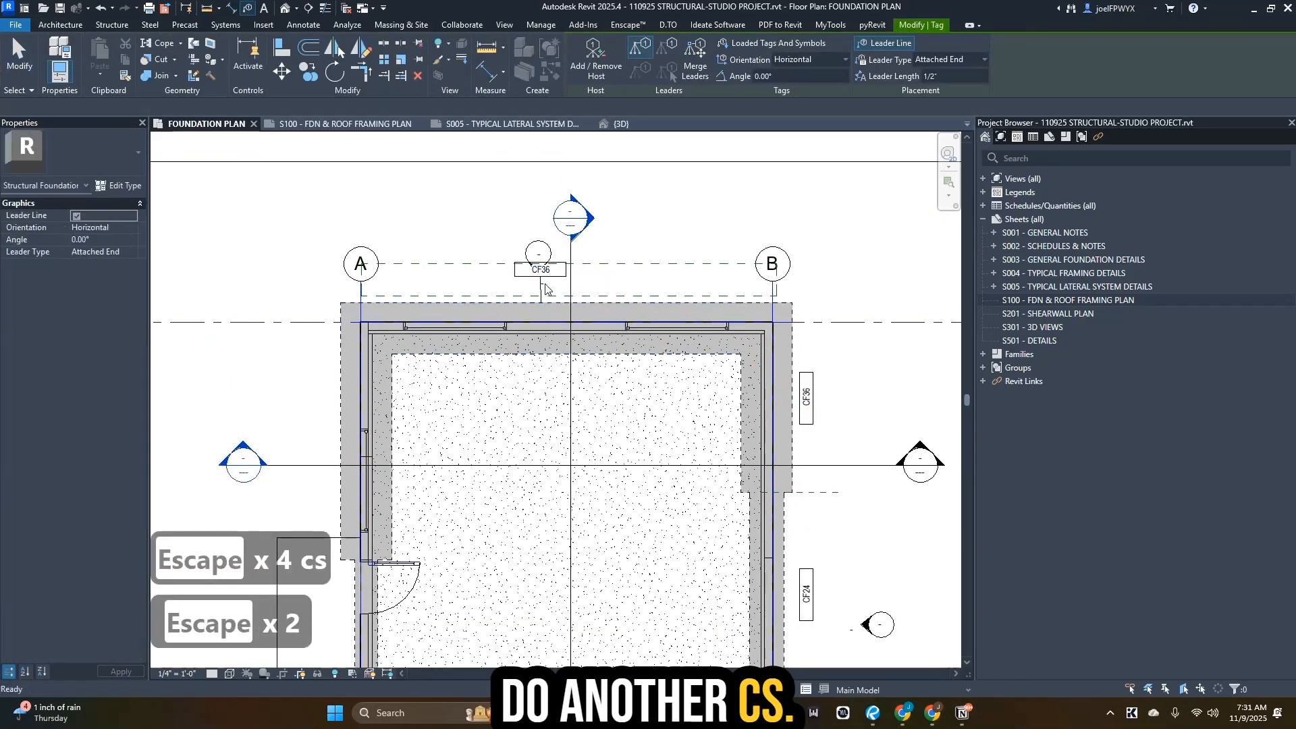
- Move the grid 1 footing tag down between the elevation marker and the wall, and turn off its leader line
left_click(542, 276)
left_click_drag(542, 280, 542, 297)
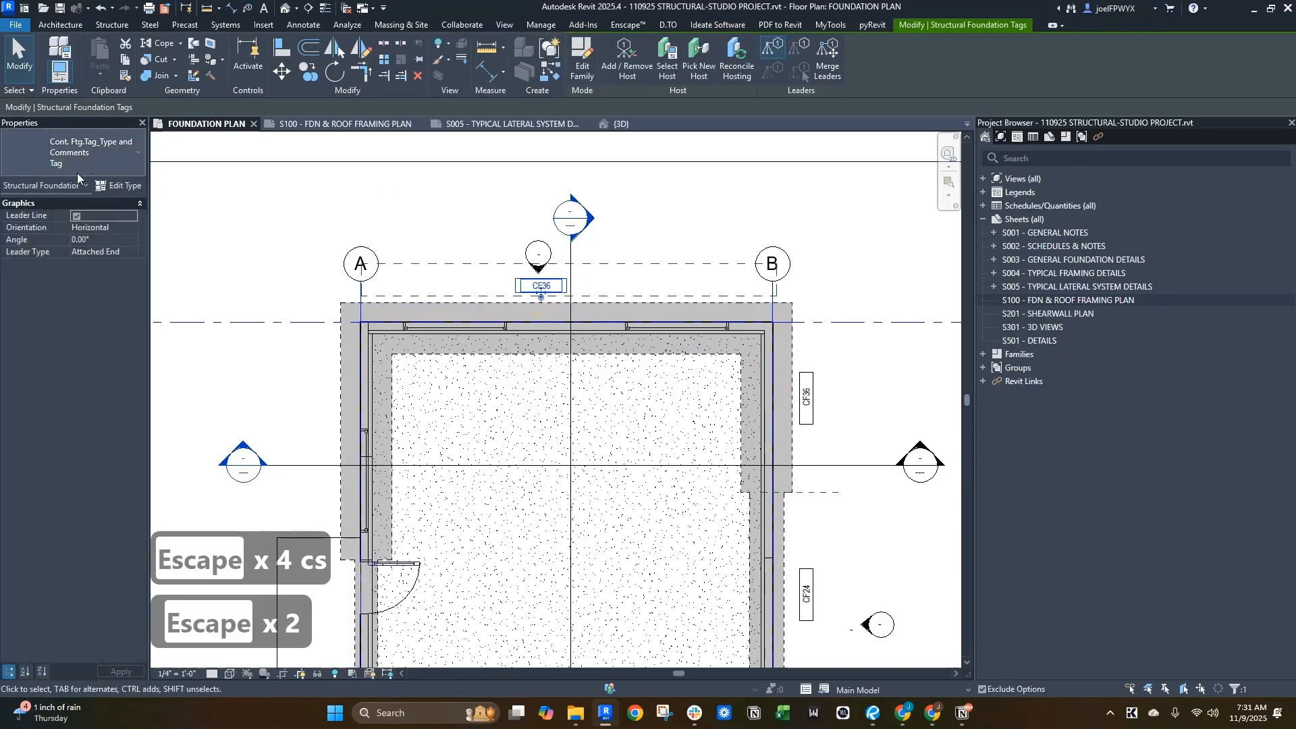
left_click(75, 216)
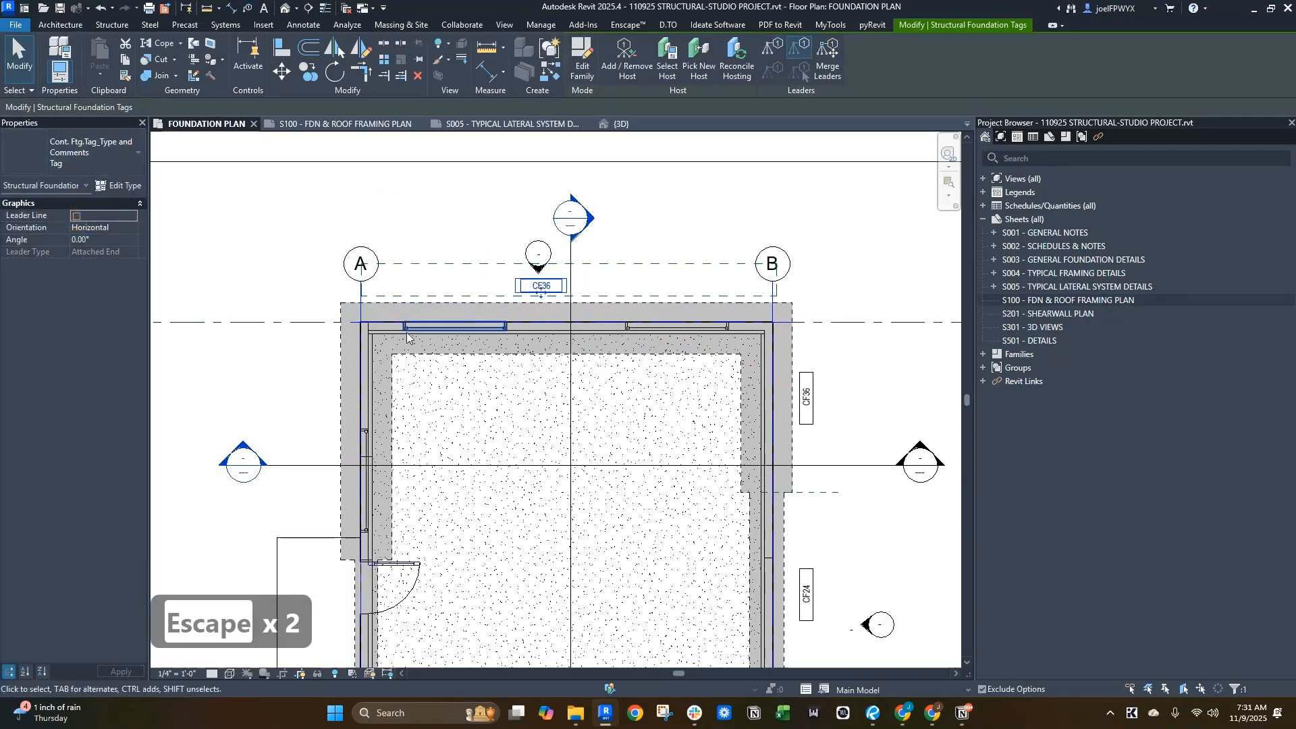
- Tag the 36-inch footing at the upper end of the left wall with a vertical tag
key("c")
key("s")
key("space")
left_click(342, 399)
key("Escape")
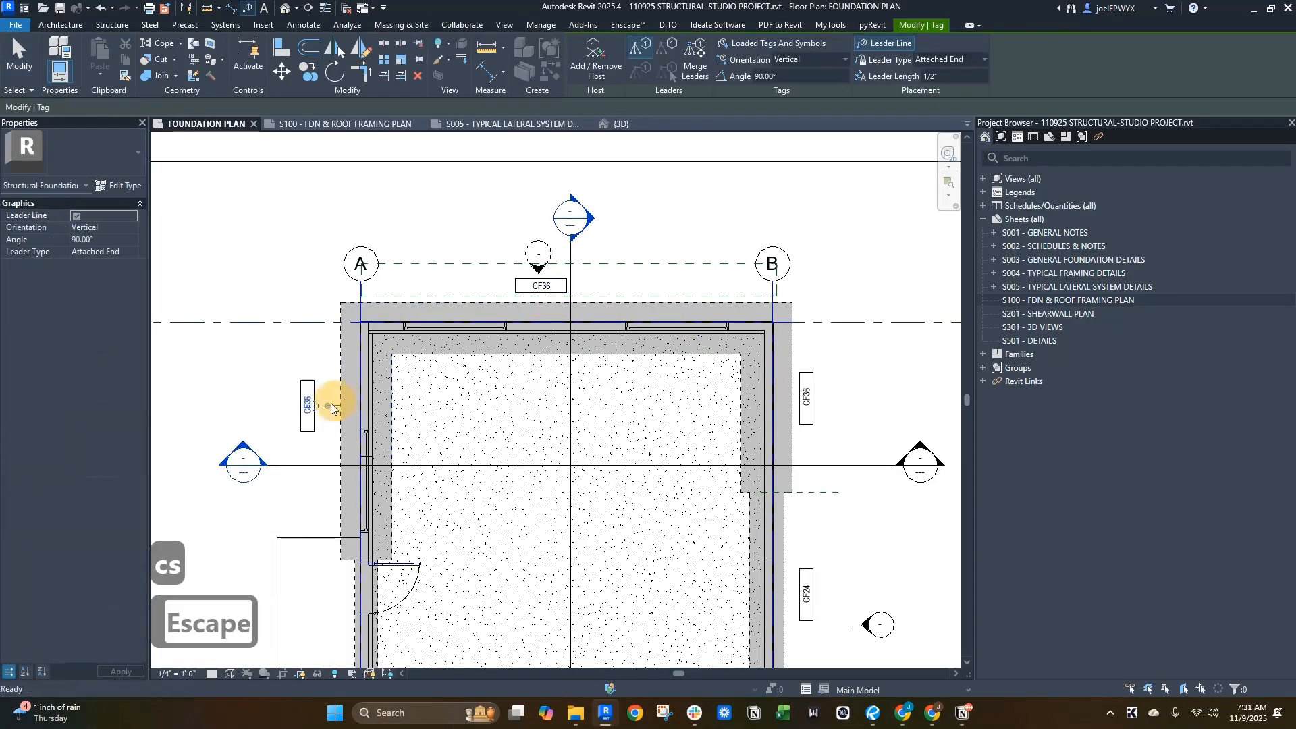
key("Escape")
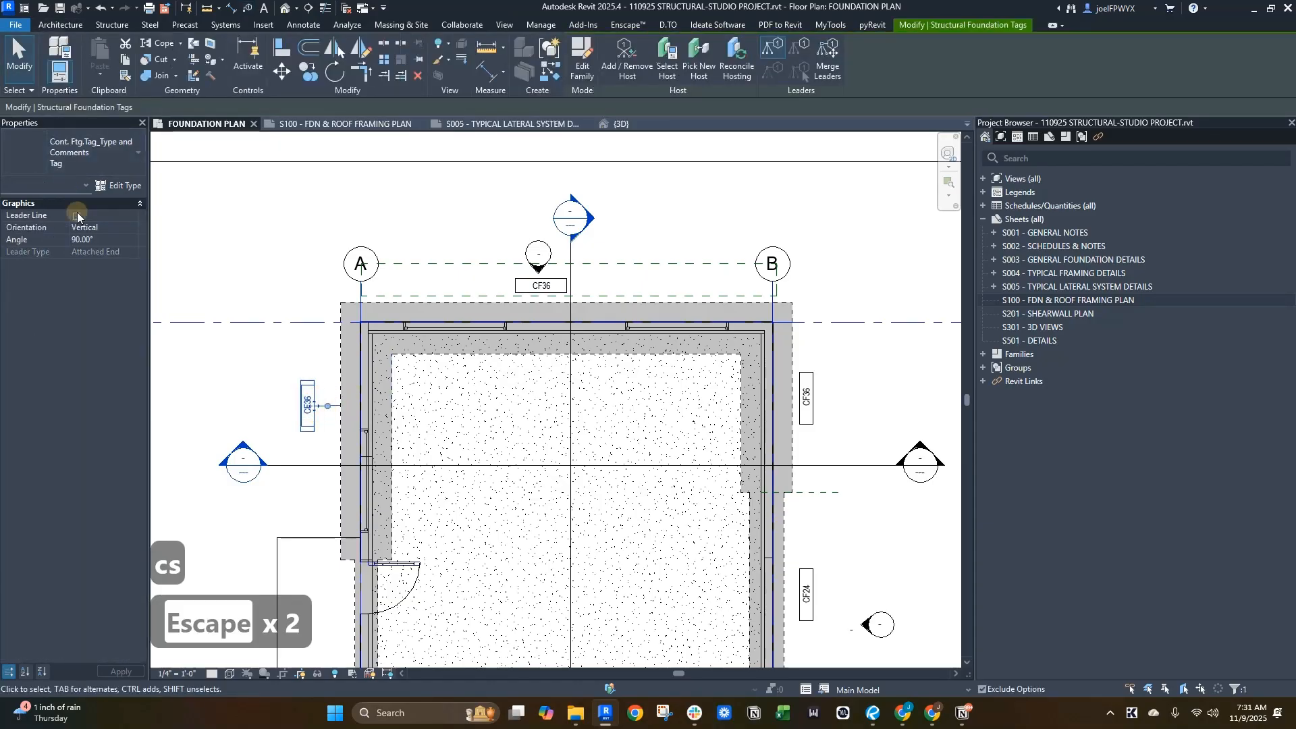
- Move the left wall's 36-inch footing tag, without a leader line, close to the footing edge
left_click_drag(311, 408, 329, 424)
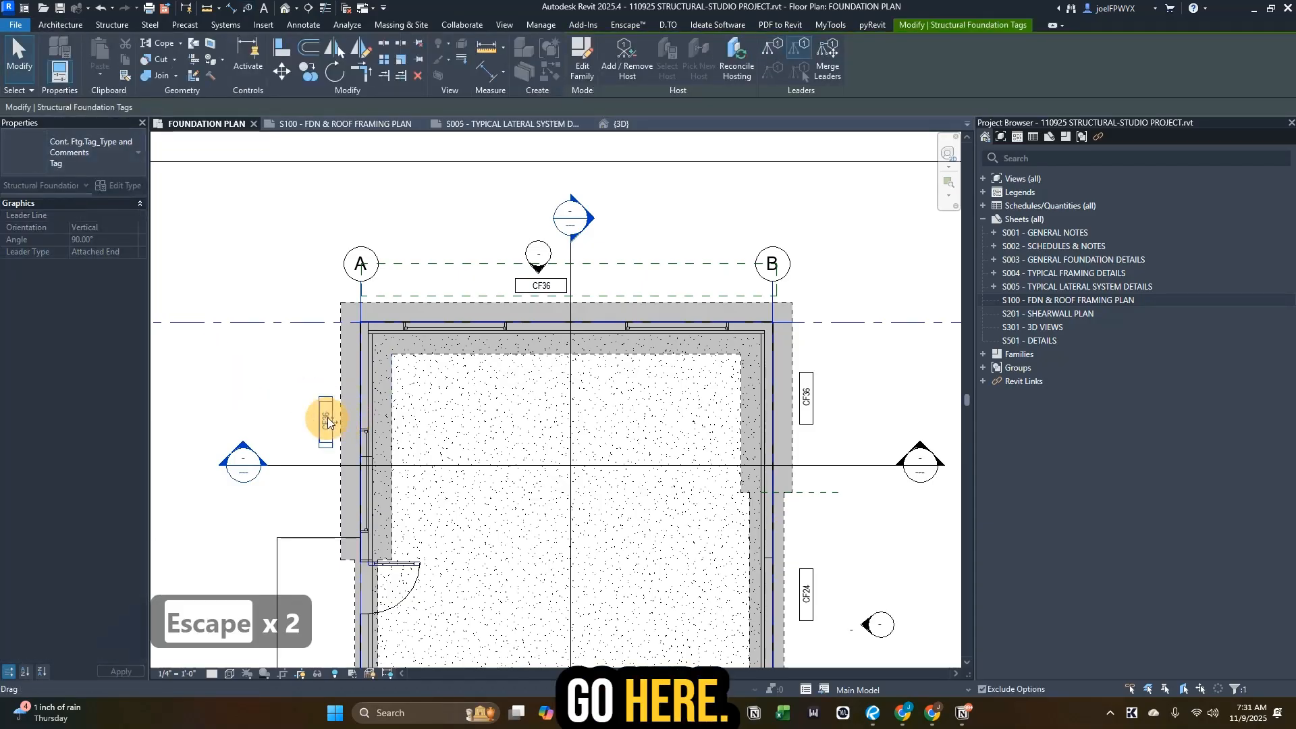
middle_click_drag(376, 476, 477, 330)
key("Escape")
key("Escape")
middle_click_drag(498, 393, 498, 341)
key("Escape")
scroll(499, 447, "down", 2)
key("Escape")
middle_click_drag(786, 420, 705, 456)
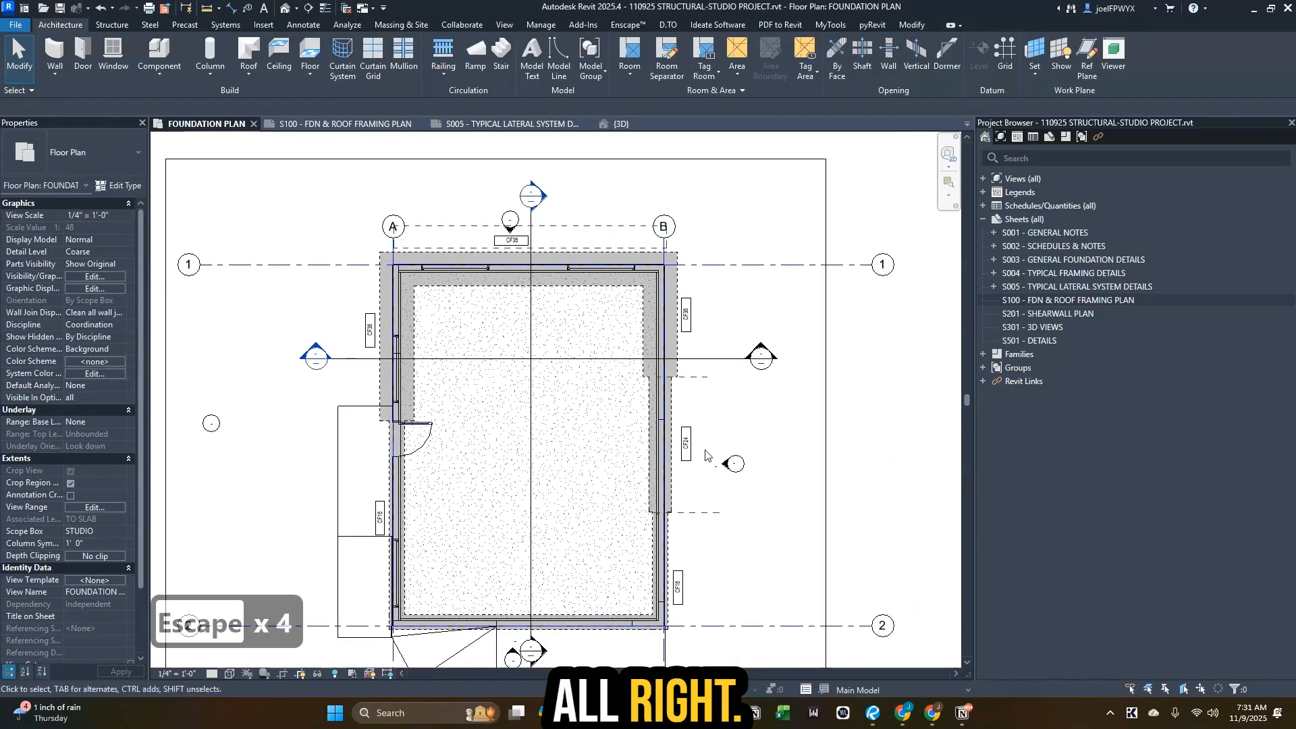
- Nudge the 16-inch footing tag on the left wall slightly outward from the footing
scroll(371, 518, "up", 2)
left_click(387, 520)
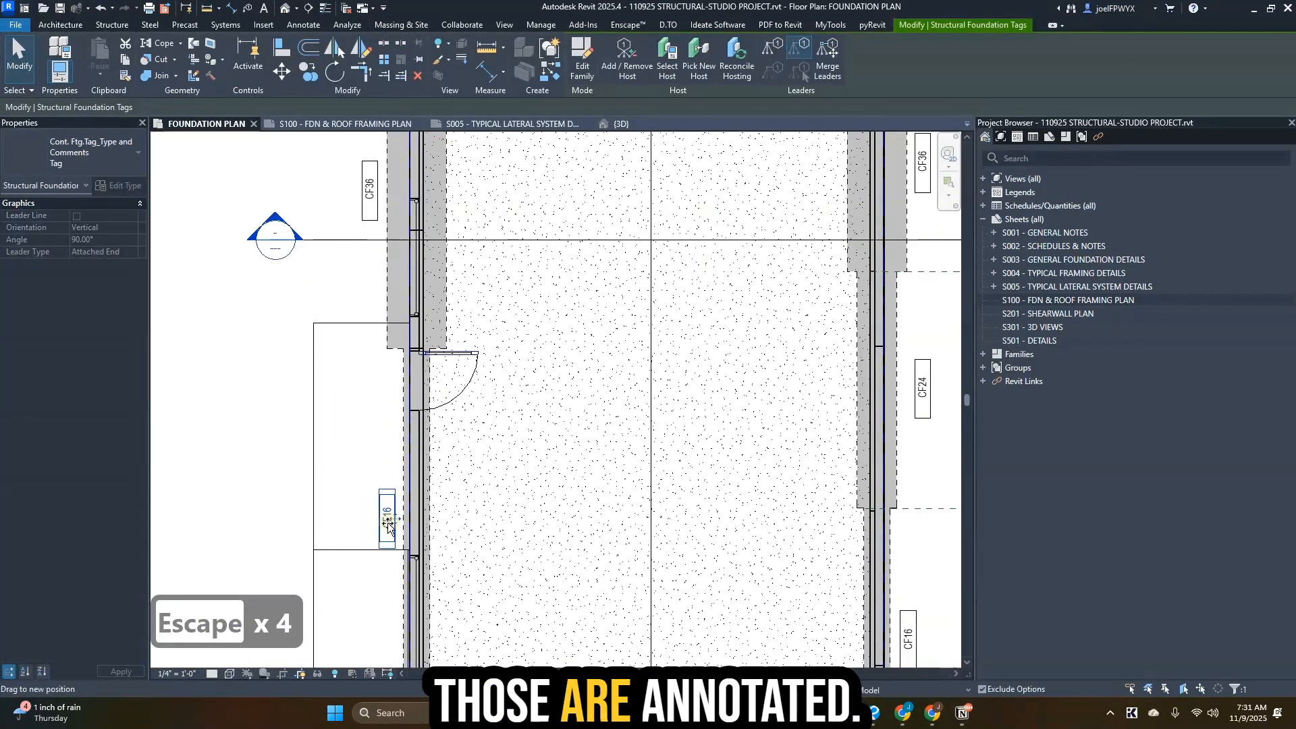
scroll(383, 527, "down", 2)
key("Escape")
key("Escape")
- Tag the 16-inch footing along grid 2 with a horizontal tag below the wall
key("c")
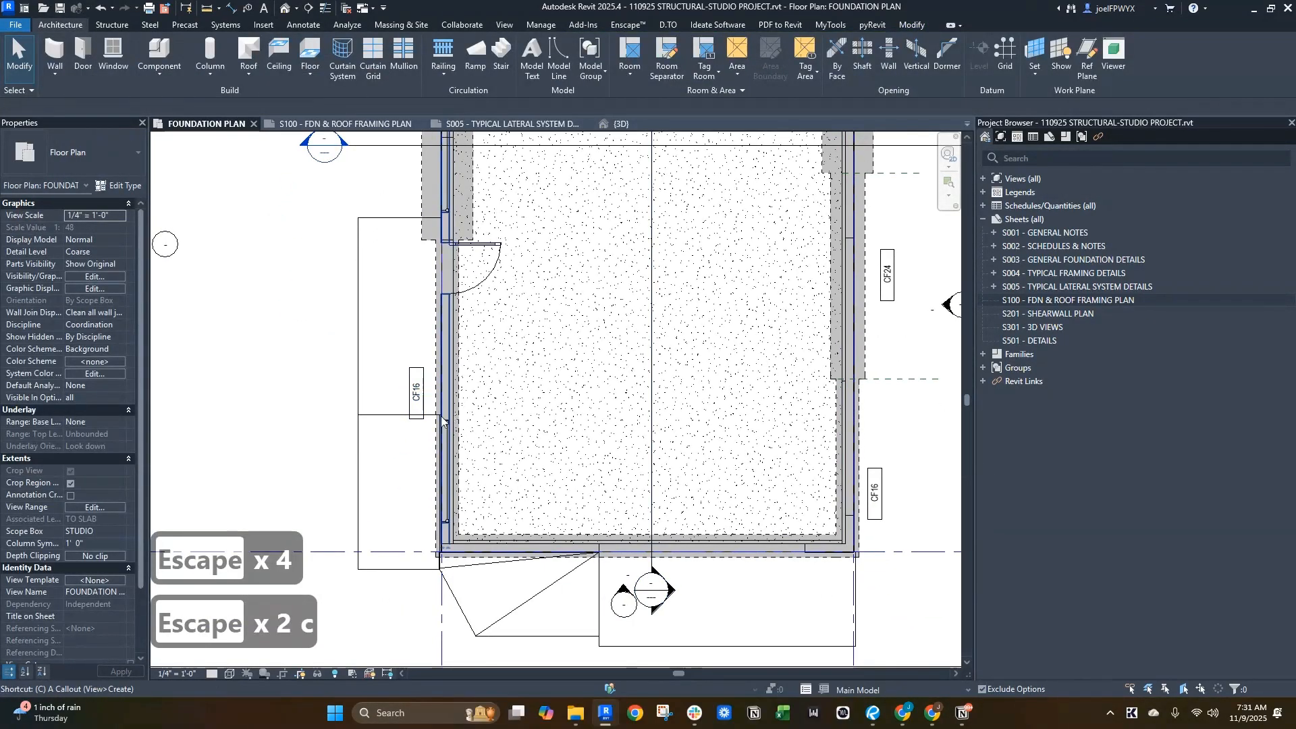
key("Escape")
scroll(654, 601, "up", 2)
left_click(420, 405)
key("c")
key("s")
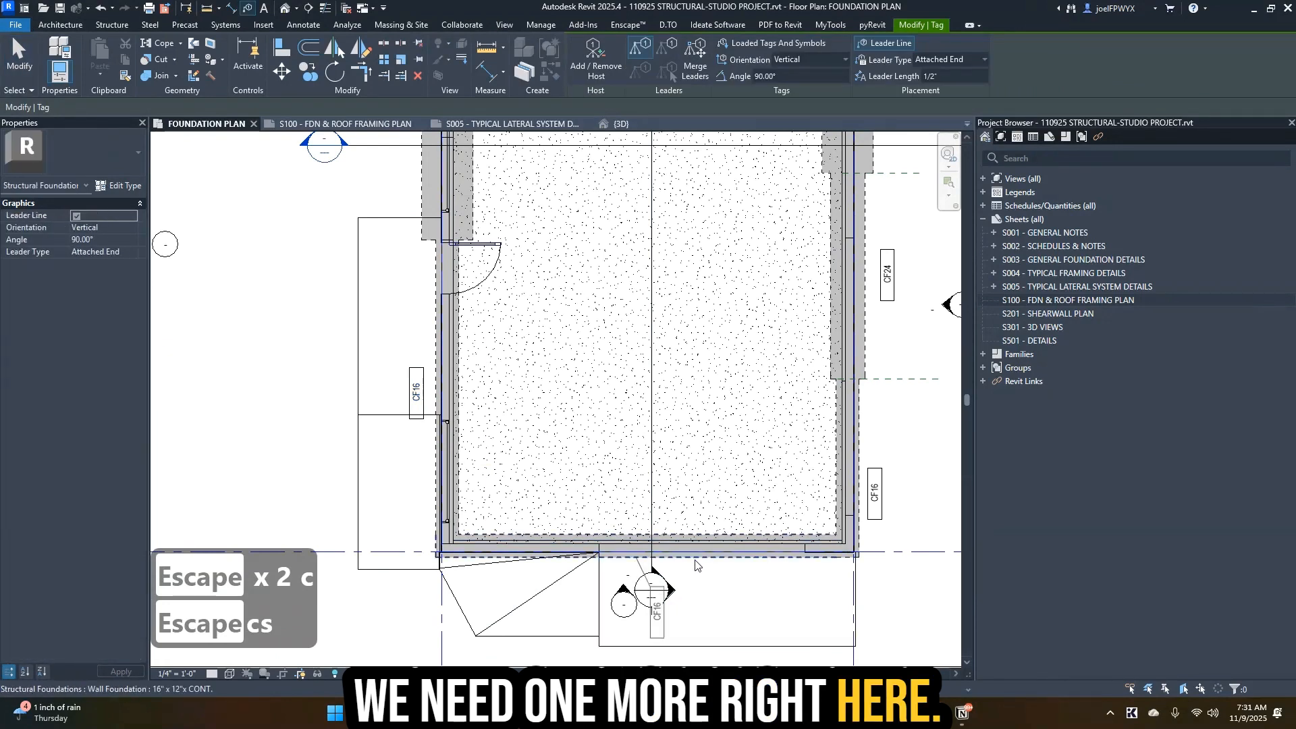
left_click(687, 576)
key("Escape")
key("Escape")
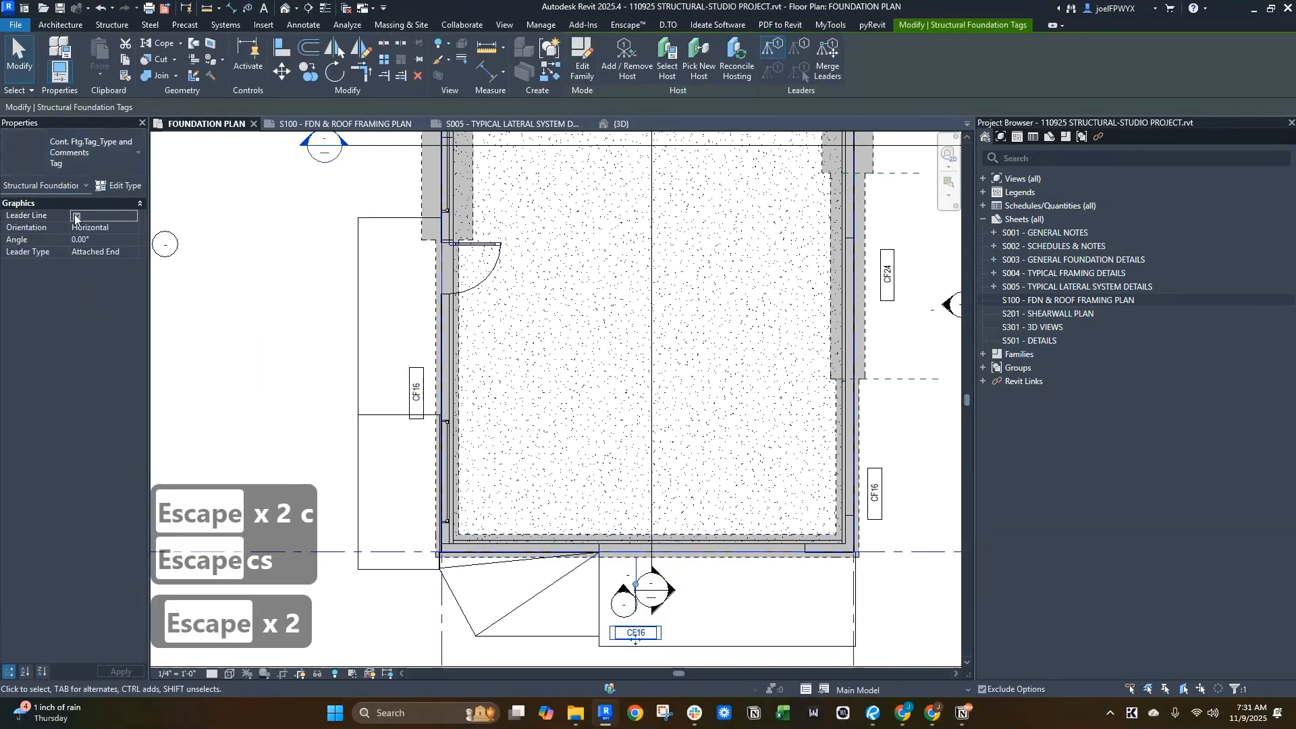
- Move the grid 2 footing tag, without a leader line, up against the wall beside the section marker
left_click_drag(641, 647, 628, 581)
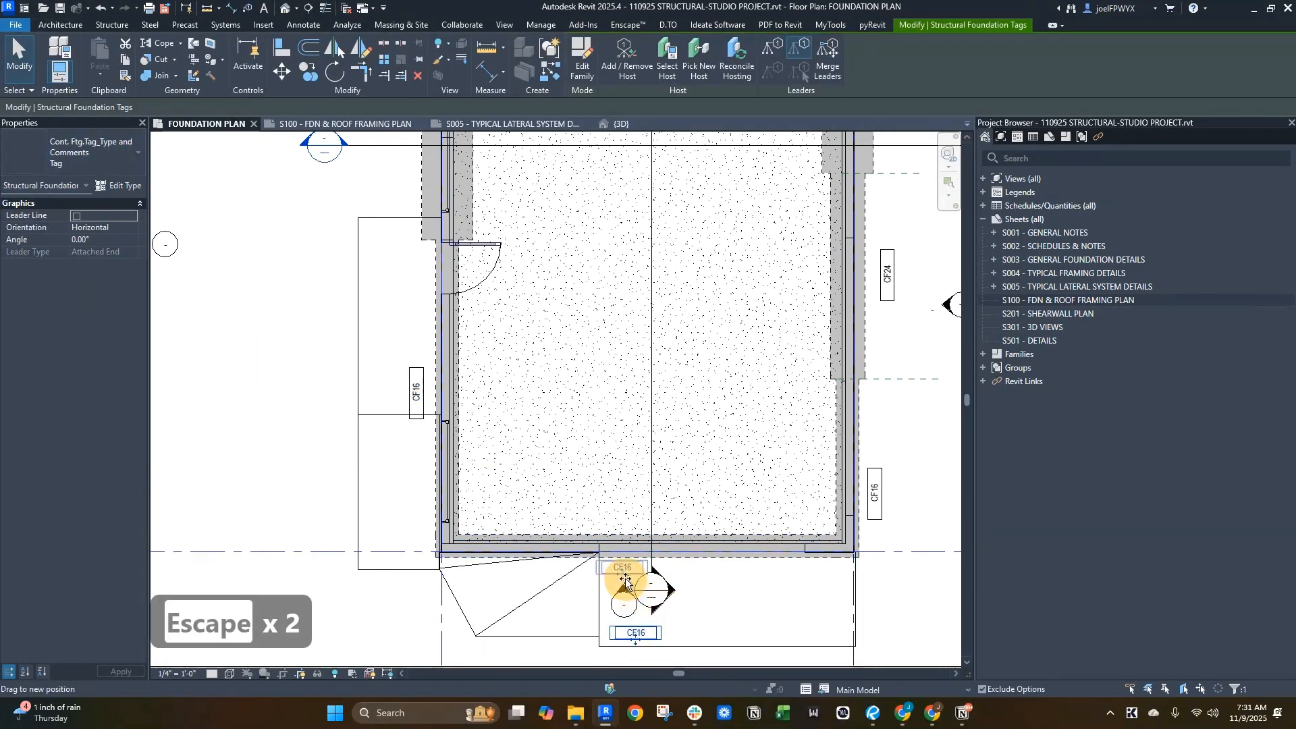
key("Escape")
key("Escape")
key("Escape")
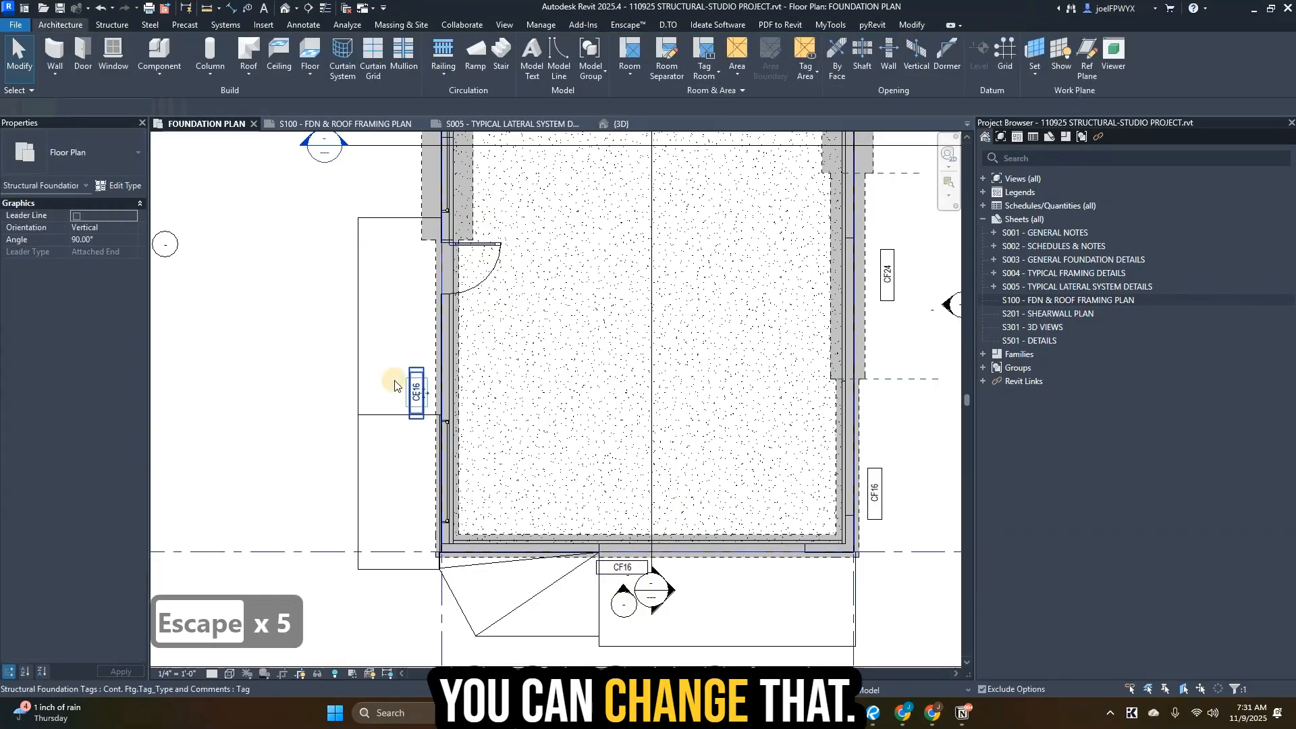
- Turn off the leader line option for newly placed footing tags and leave the tag command
key("c")
key("s")
left_click(871, 42)
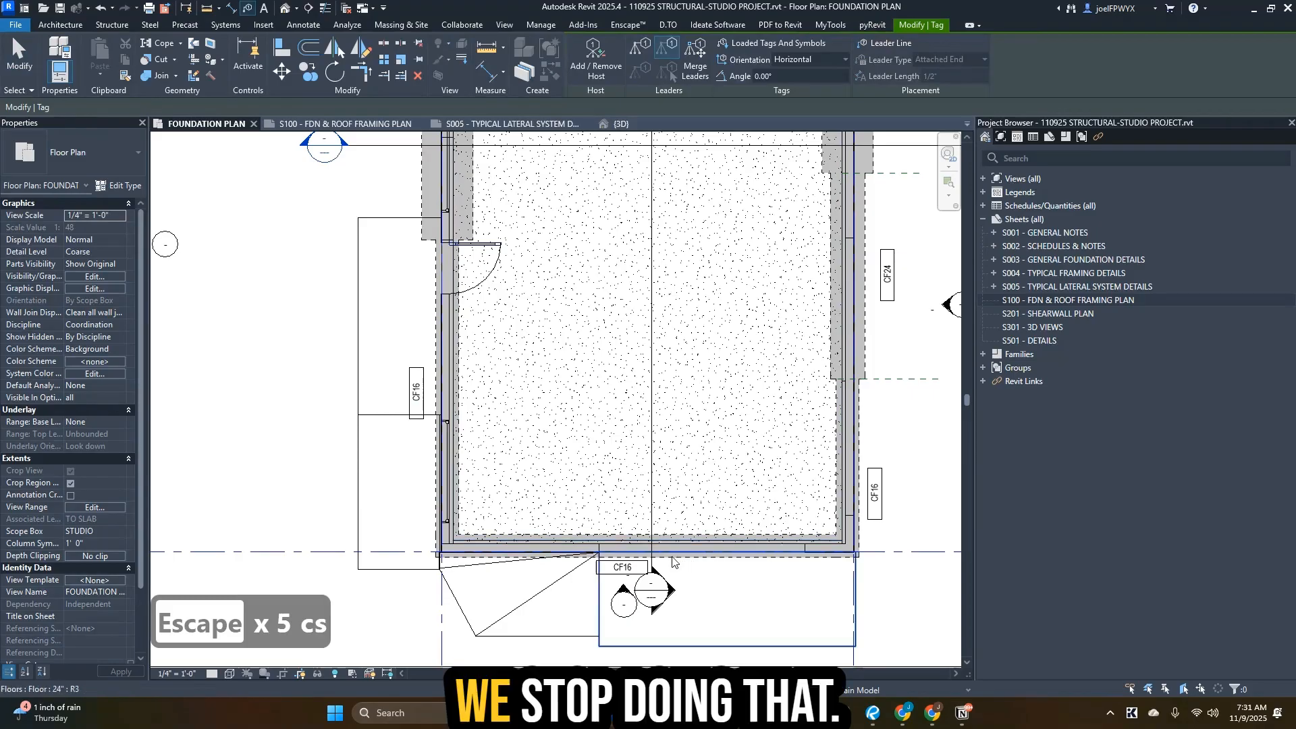
key("Tab")
key("Escape")
key("Escape")
- Review the tagged foundation plan, checking the footing tags, grid lines, footing steps, windows and door
scroll(674, 376, "down", 5)
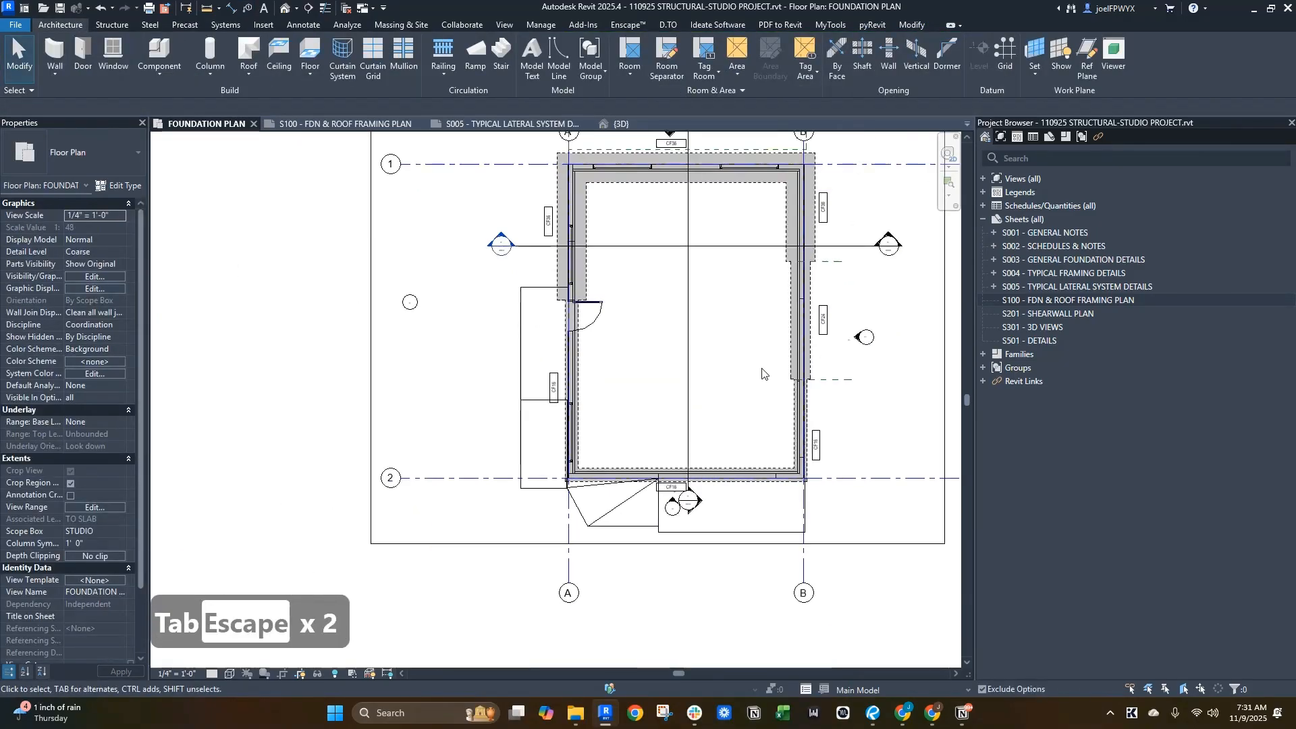
middle_click_drag(728, 372, 747, 398)
key("Escape")
key("Escape")
scroll(641, 270, "up", 4)
key("Escape")
key("Escape")
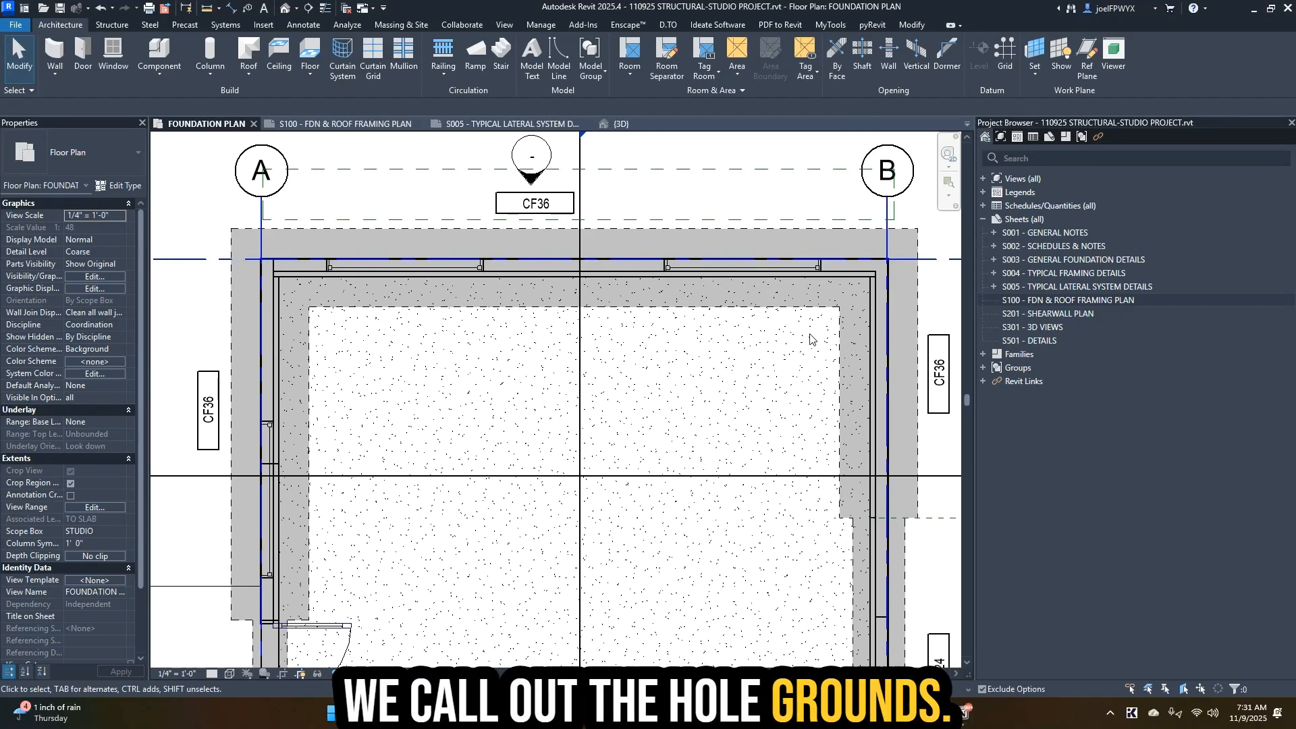
scroll(815, 395, "down", 4)
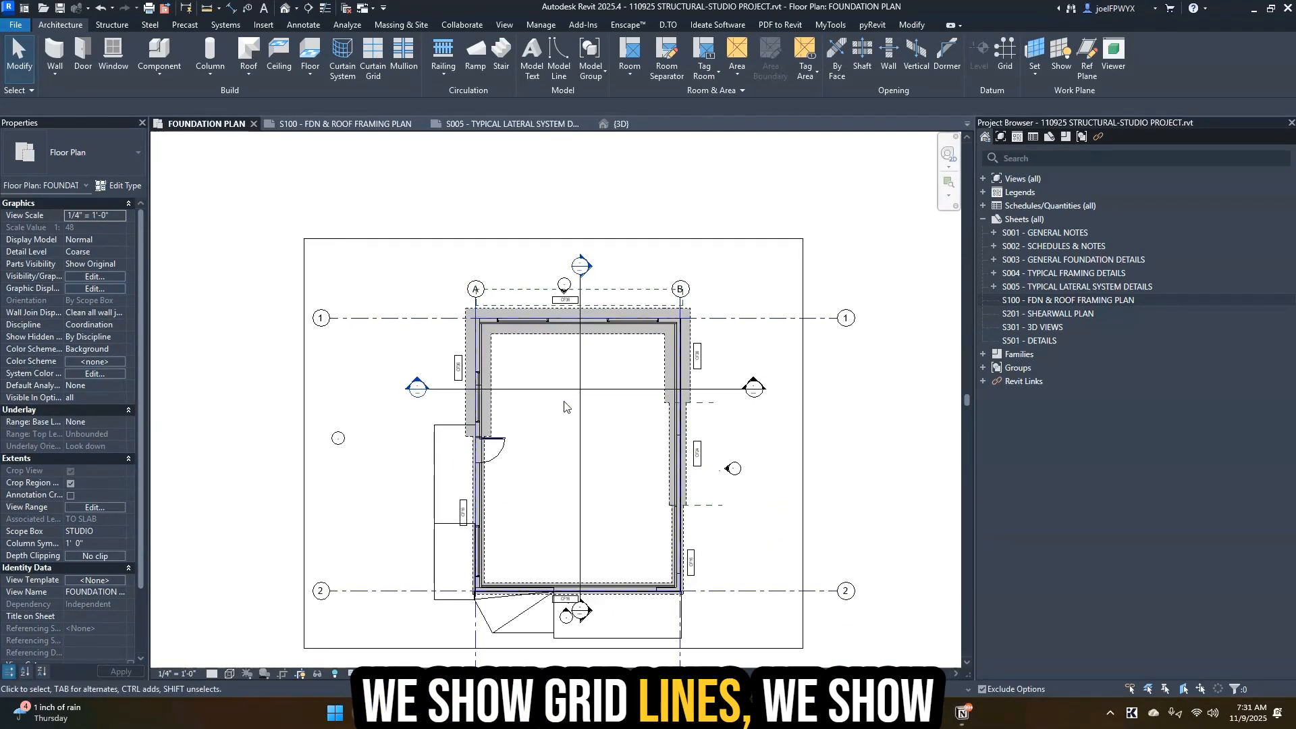
middle_click_drag(563, 405, 685, 272)
scroll(675, 401, "up", 3)
middle_click_drag(674, 407, 614, 463)
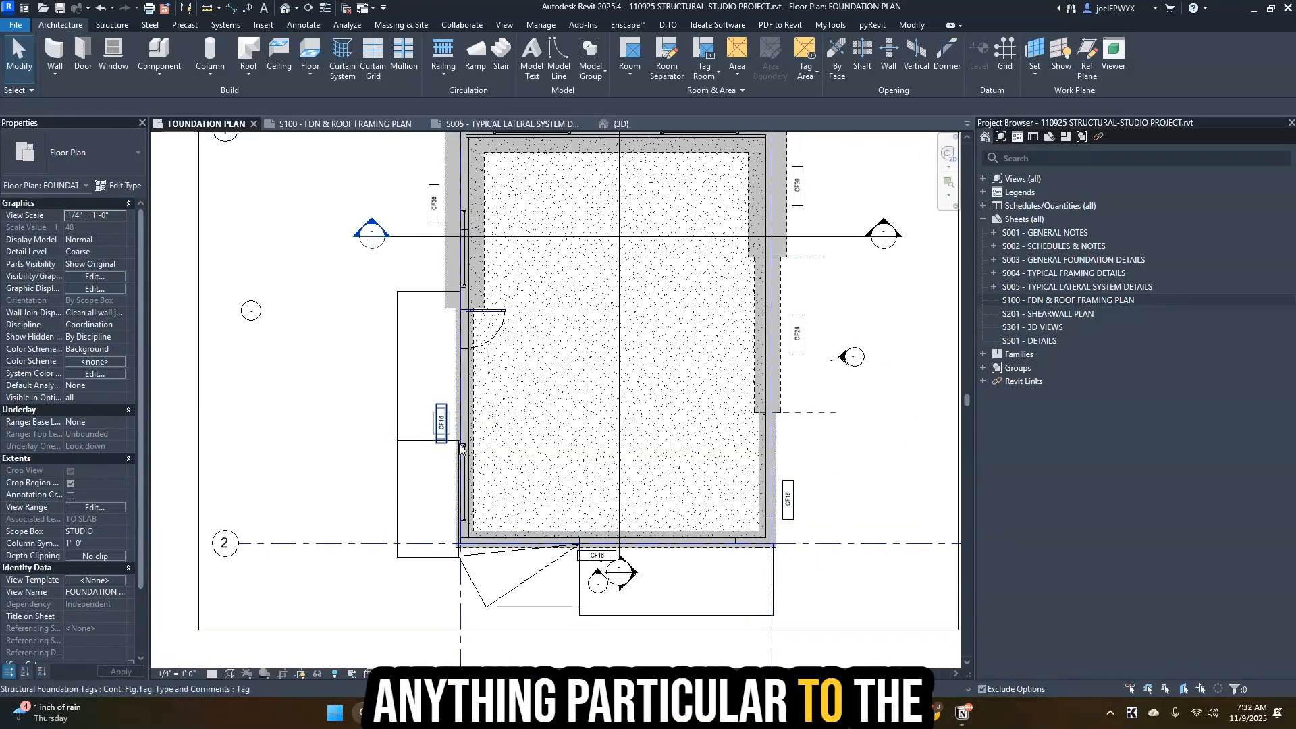
middle_click_drag(807, 283, 800, 303)
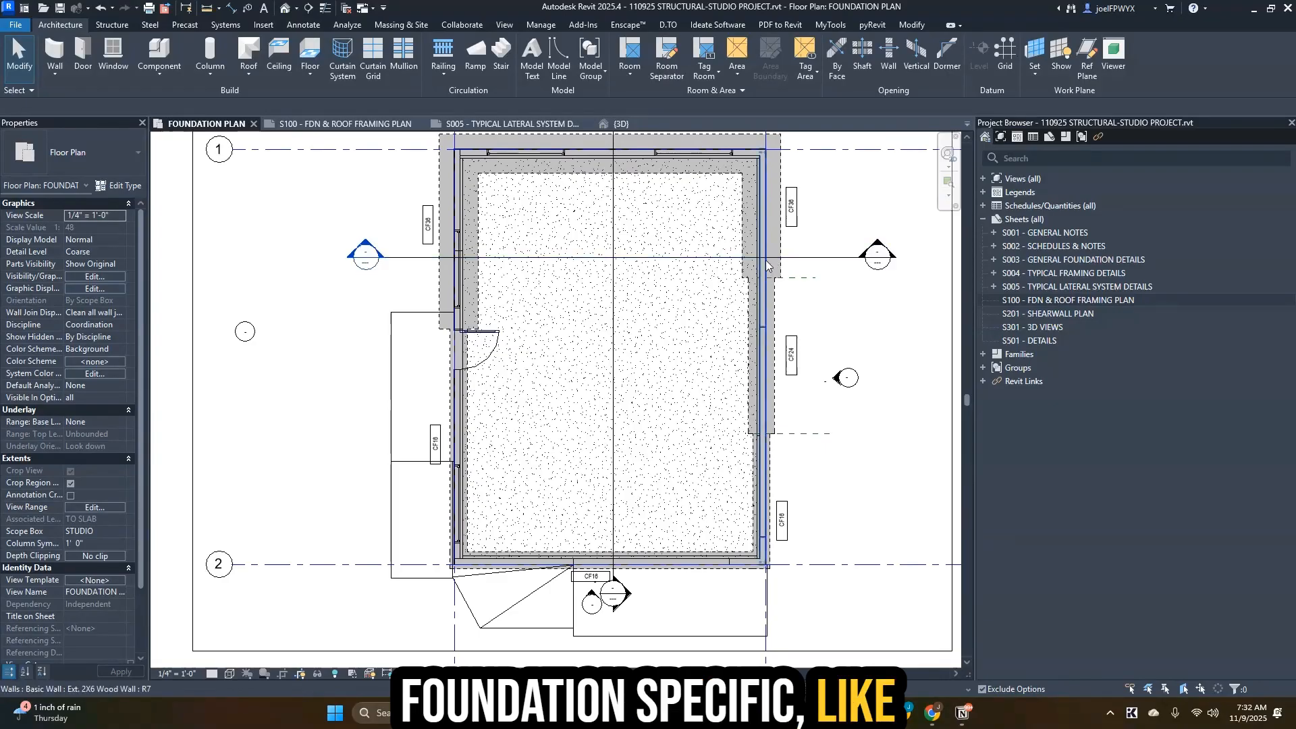
middle_click_drag(743, 453, 612, 518)
scroll(378, 376, "up", 3)
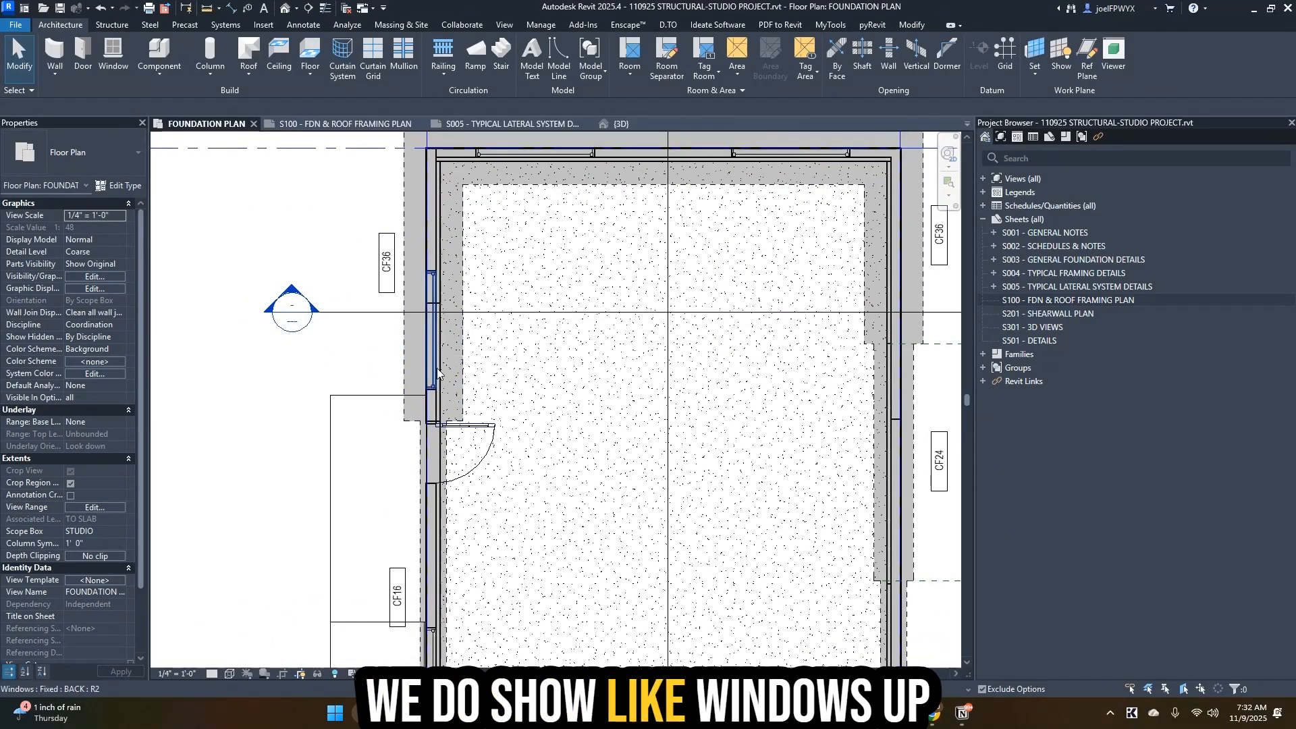
scroll(449, 289, "up", 2)
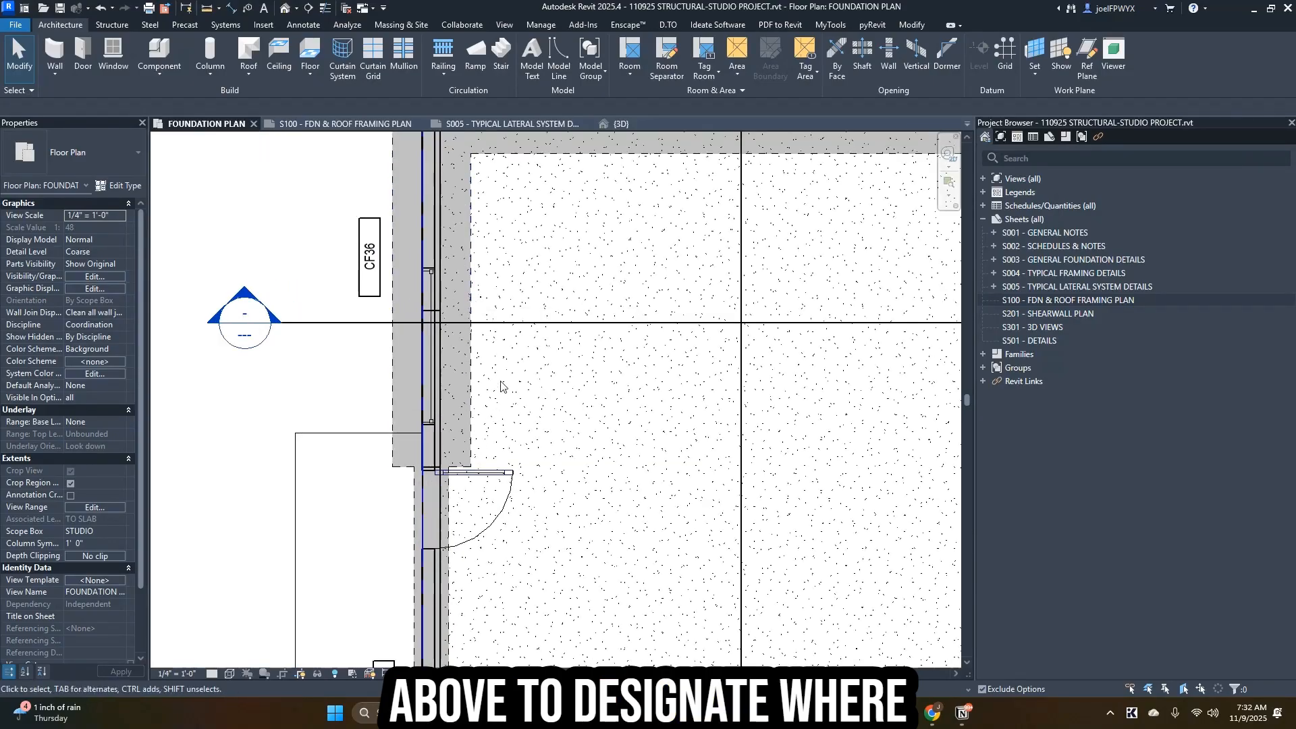
scroll(504, 386, "down", 3)
middle_click_drag(523, 409, 413, 453)
scroll(413, 453, "up", 1)
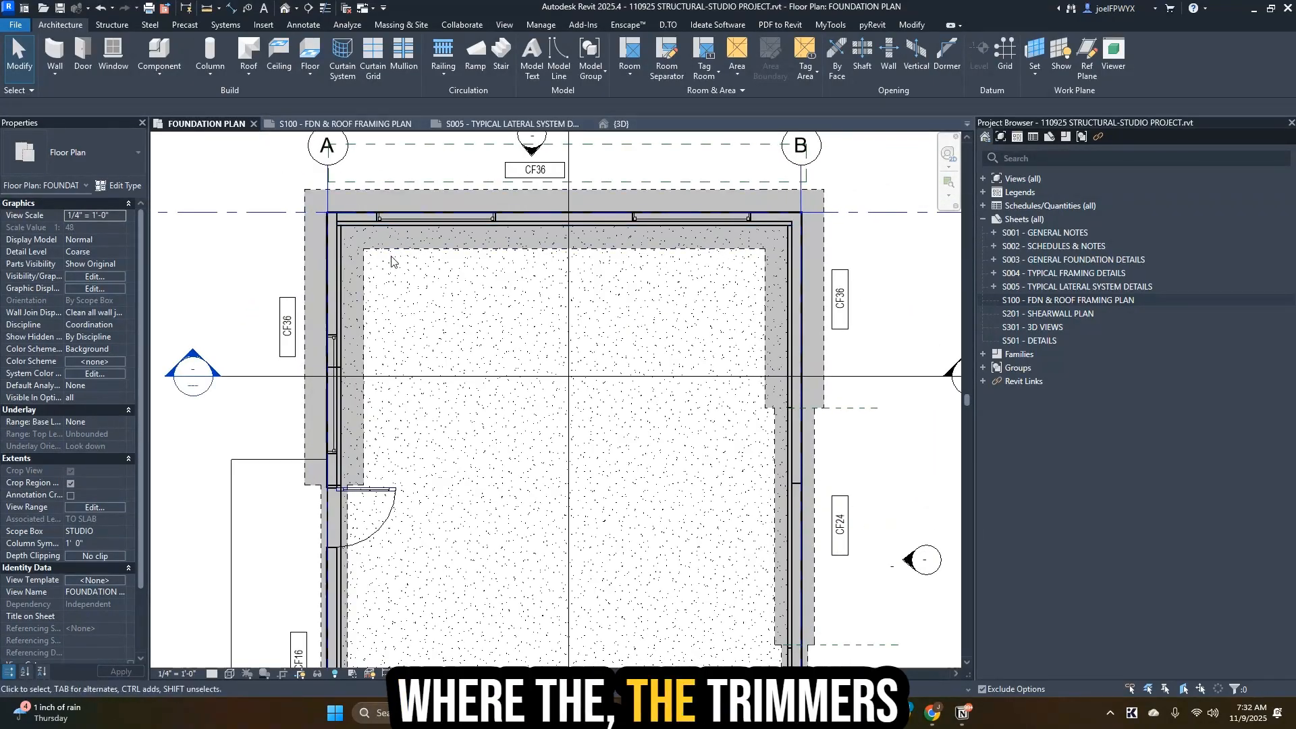
scroll(503, 281, "down", 1)
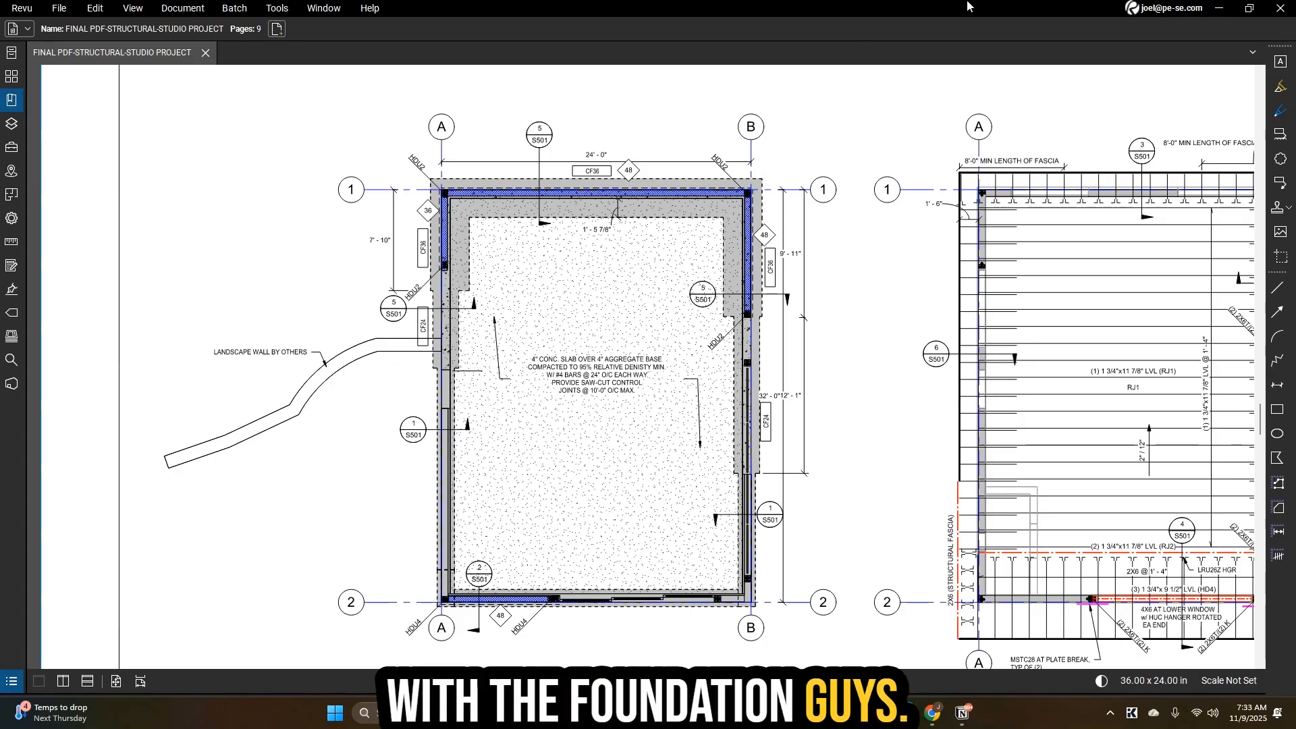
- Examine the footing steps, holdowns, posts and wall openings on the foundation plan of the final structural PDF
scroll(749, 473, "up", 5)
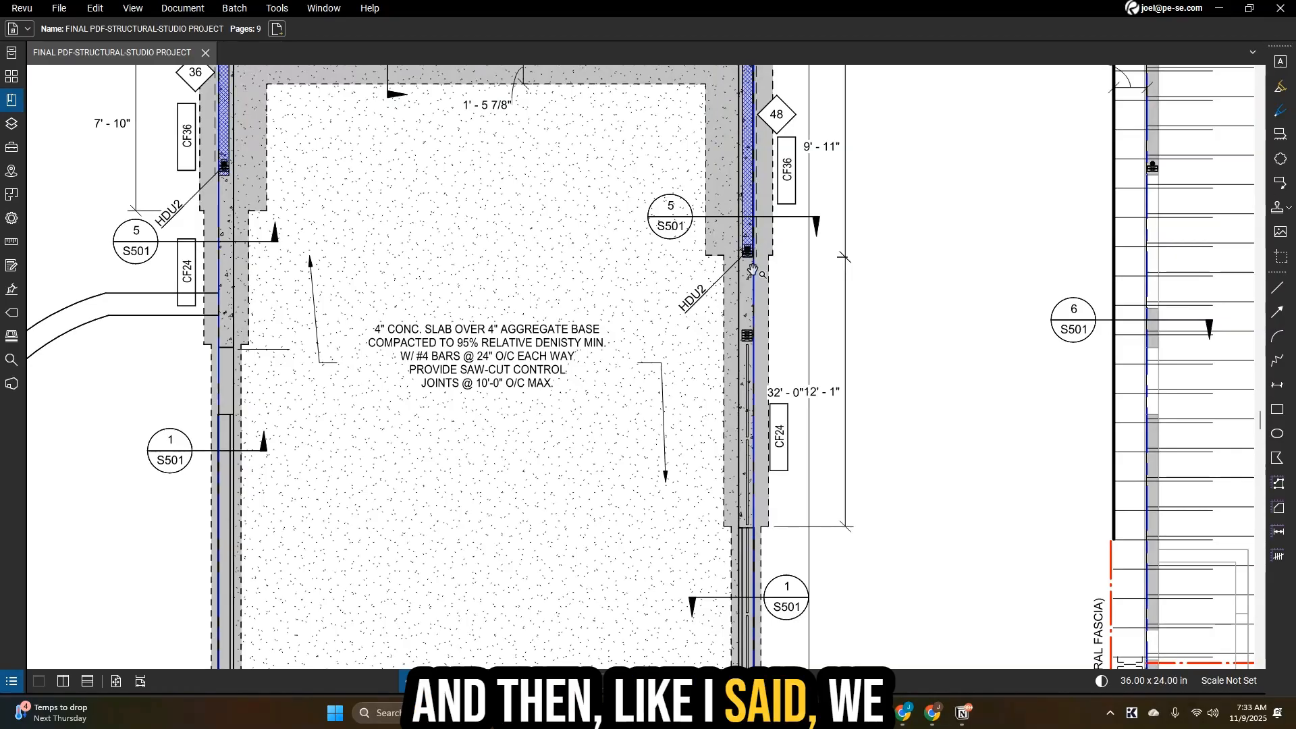
scroll(378, 297, "down", 4)
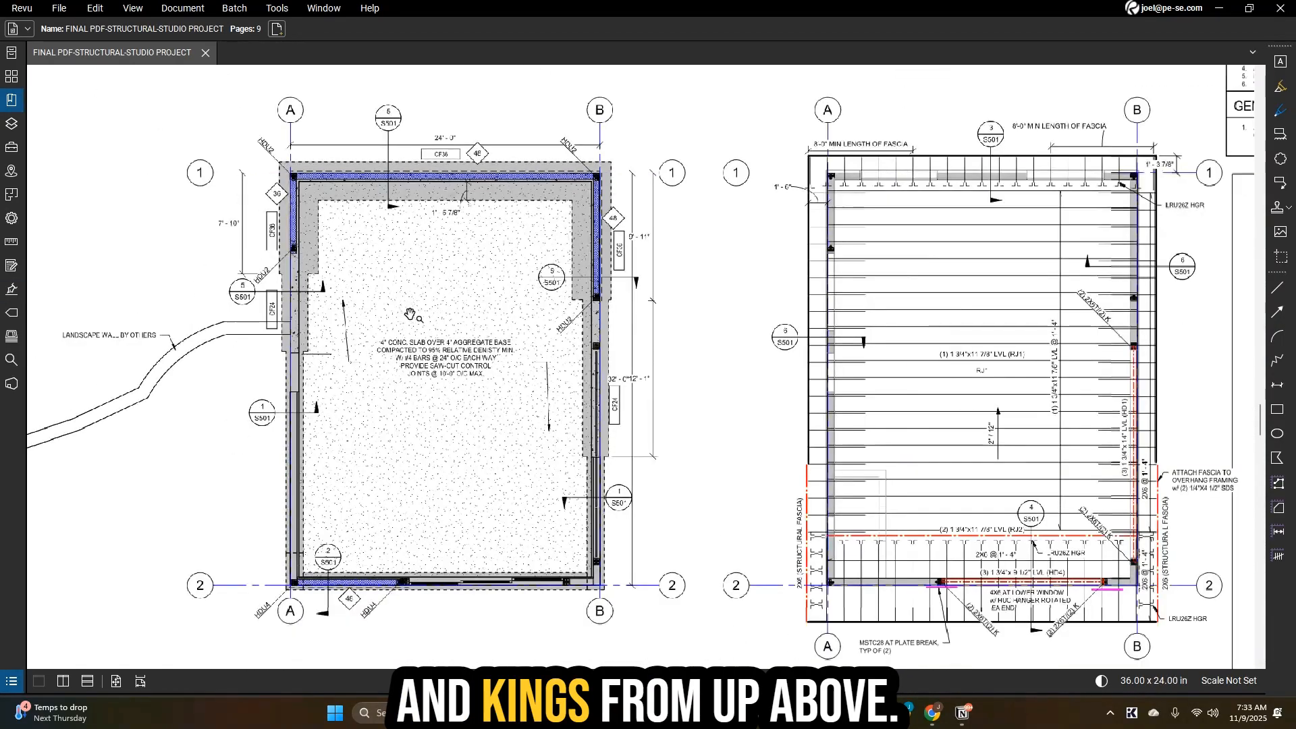
scroll(638, 483, "down", 2)
scroll(573, 574, "up", 5)
left_click_drag(215, 227, 364, 401)
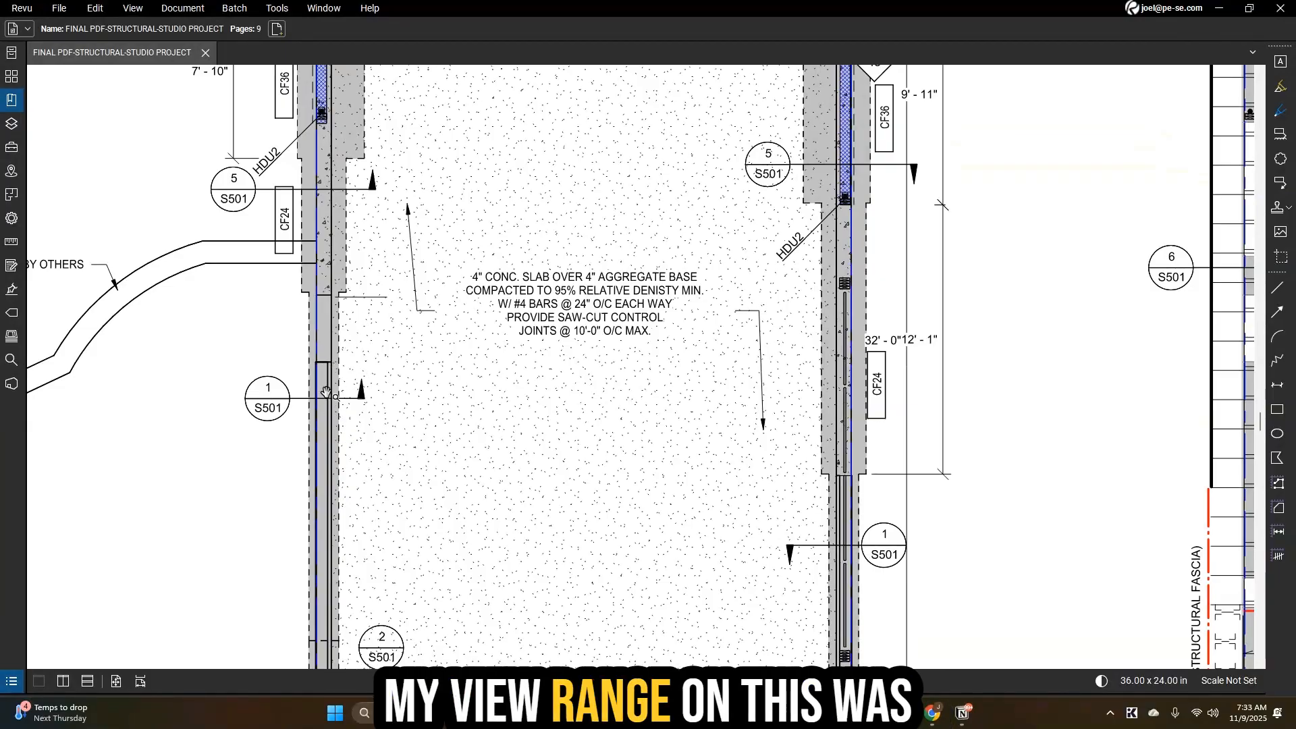
scroll(435, 329, "down", 1)
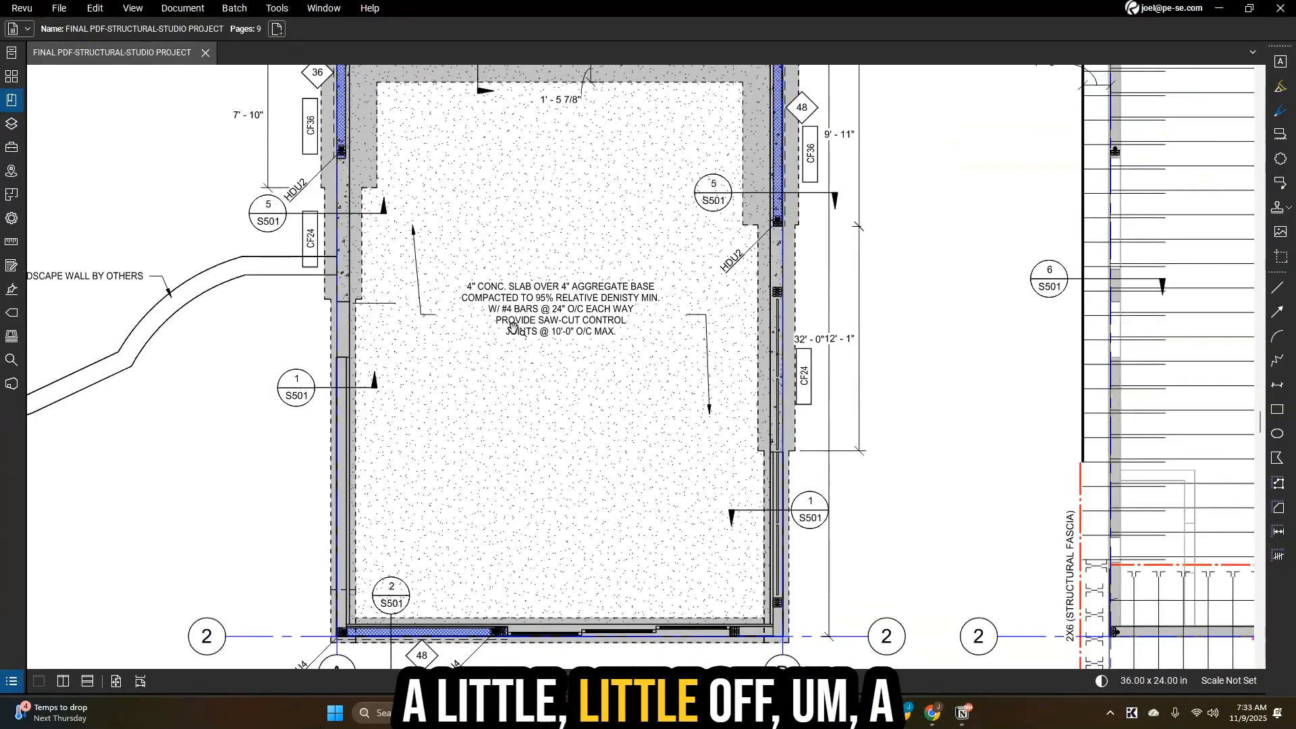
scroll(513, 326, "down", 1)
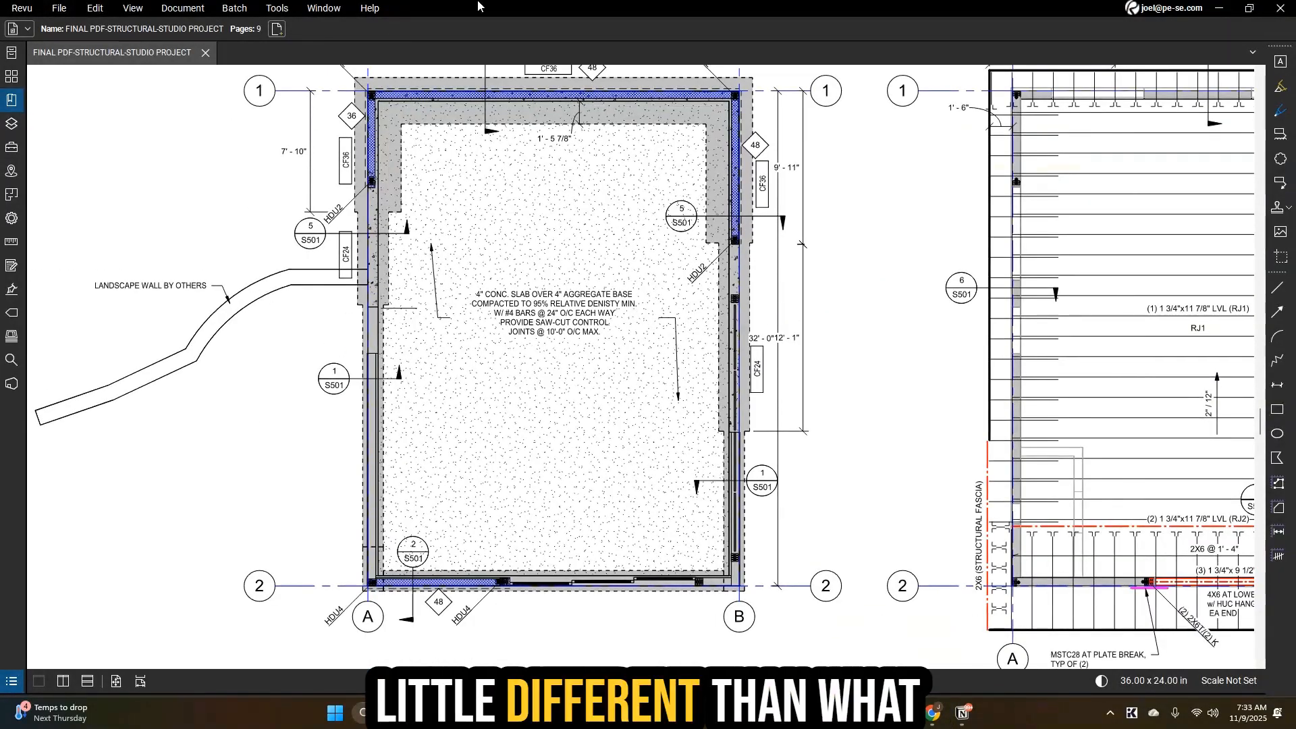
- Move the PDF window off Revit and inspect the windows, door and walls on the foundation plan for comparison
left_click_drag(477, 6, 1295, 79)
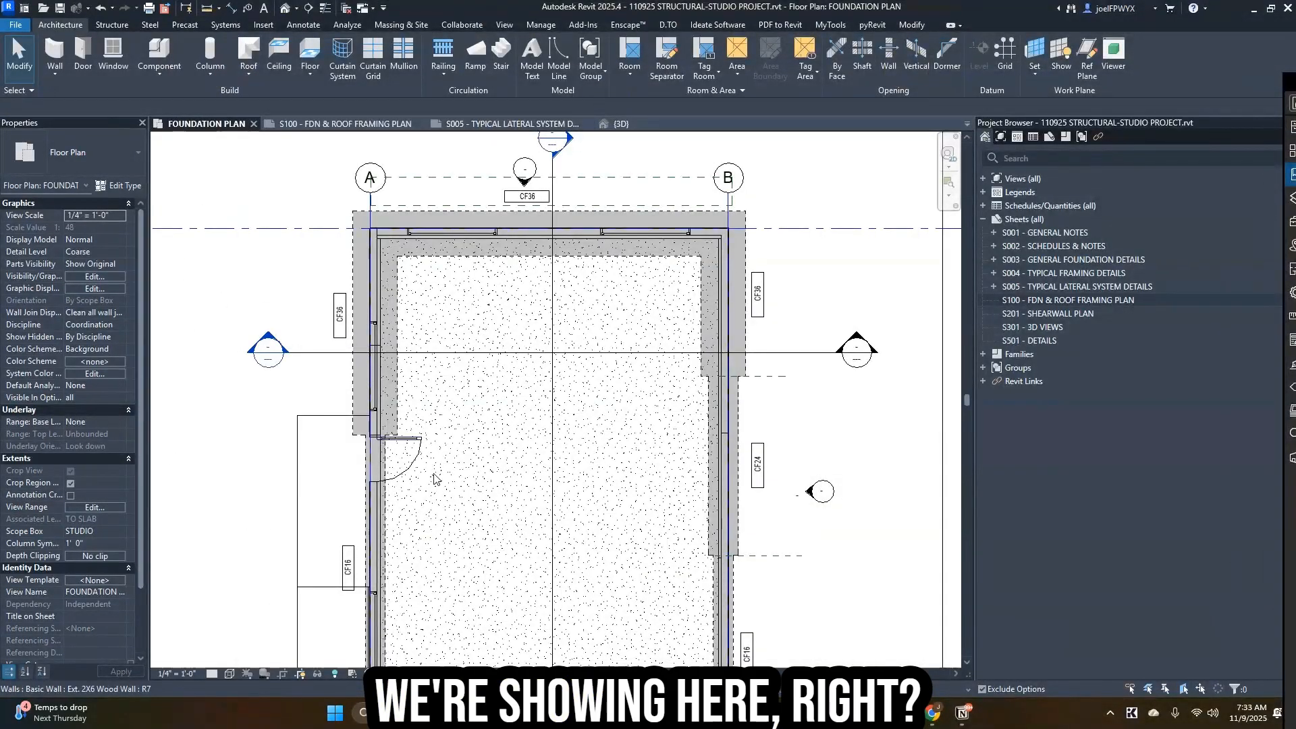
scroll(434, 478, "up", 2)
key("Escape")
scroll(483, 395, "down", 1)
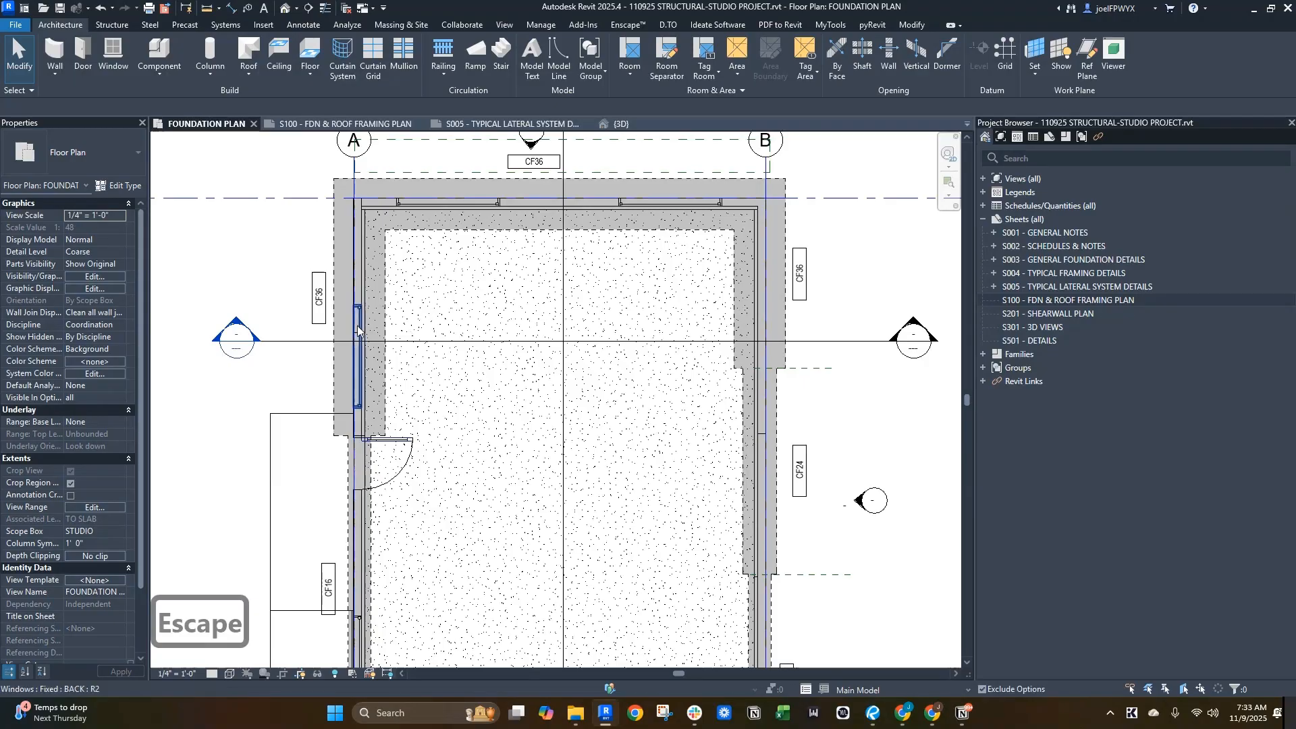
middle_click_drag(457, 315, 448, 391)
middle_click_drag(566, 406, 468, 324)
key("Escape")
middle_click_drag(609, 289, 676, 354)
key("Escape")
key("Escape")
key("c")
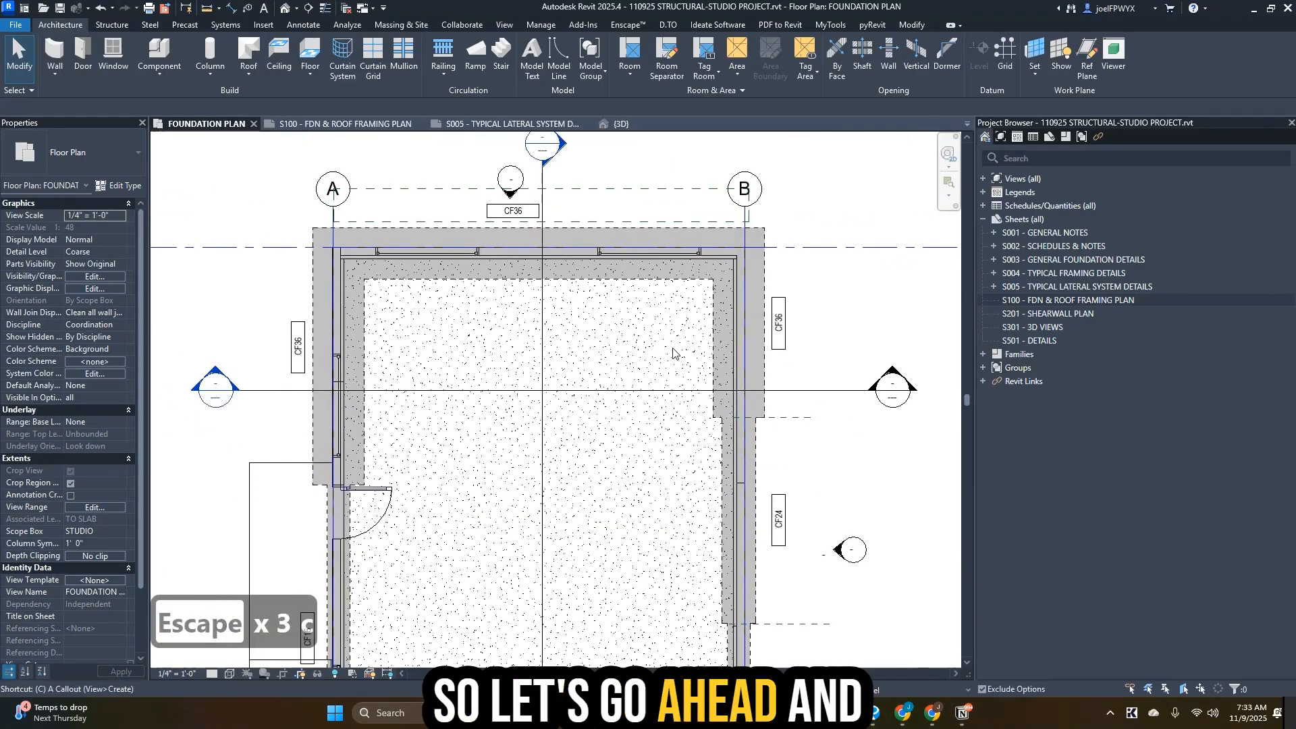
key("l")
key("Escape")
key("Escape")
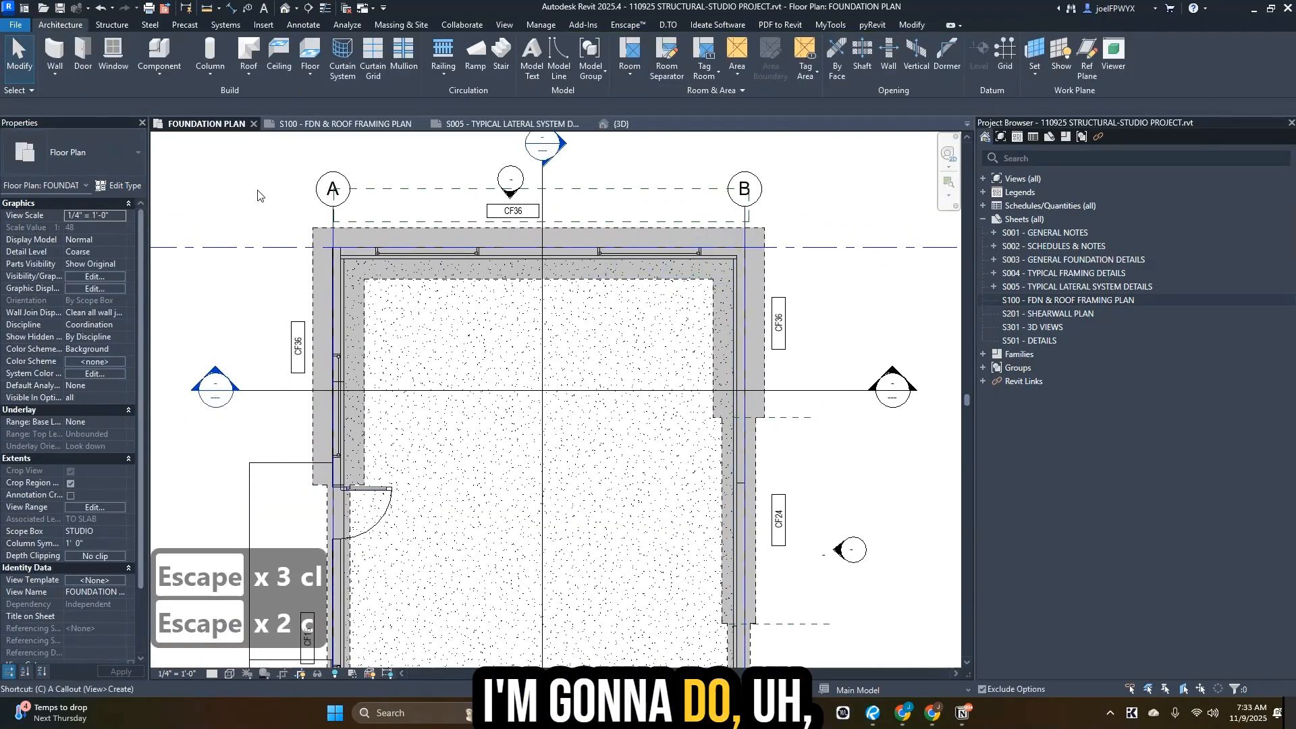
- Start placing a component and choose the Sill Plate family's 6x Type 6 Shearwall type
key("m")
left_click(75, 154)
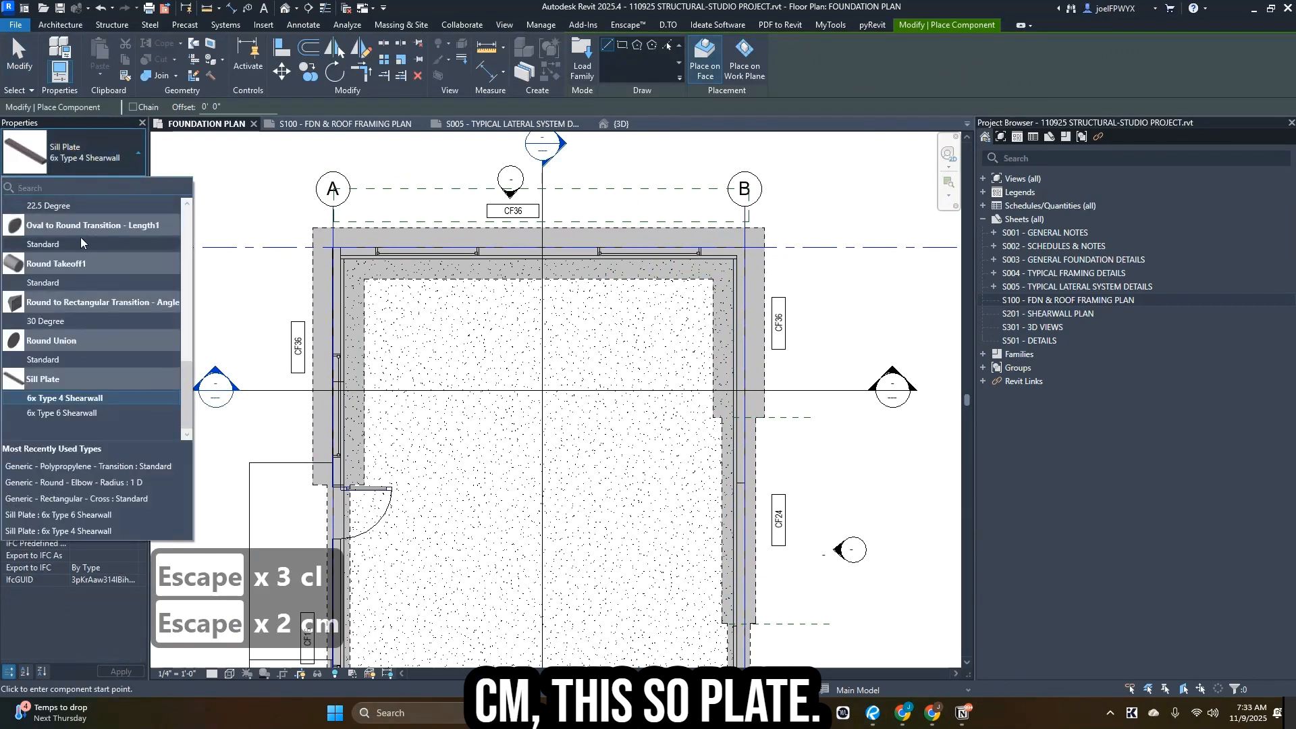
key("Escape")
left_click(101, 156)
scroll(67, 245, "up", 3)
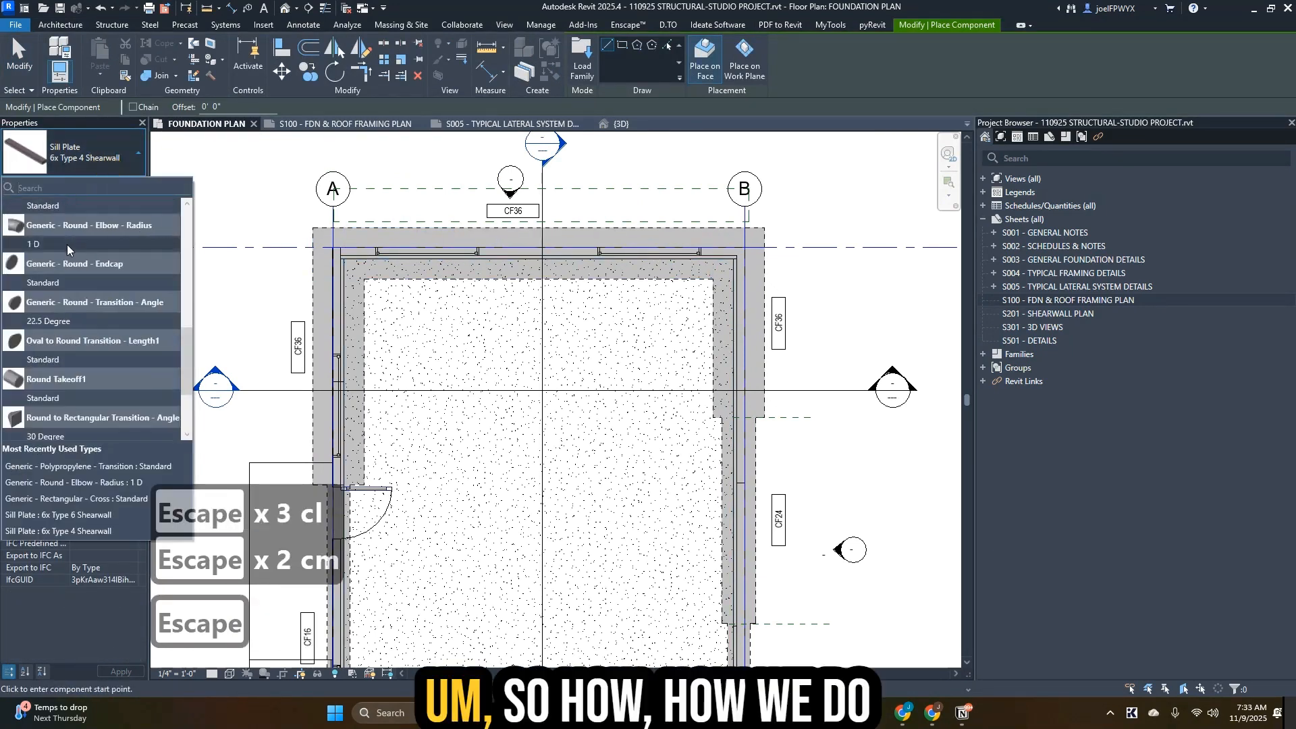
scroll(67, 244, "down", 3)
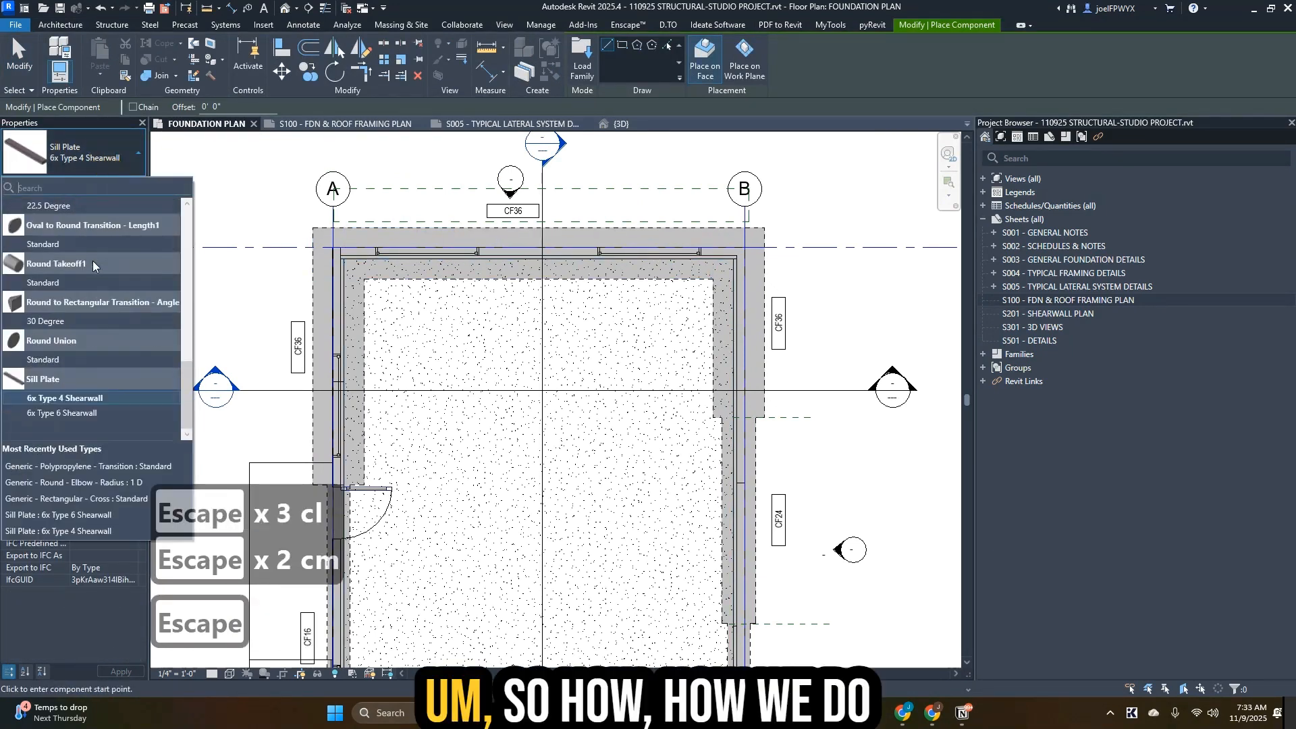
left_click(74, 413)
- Place the sill plate on the footing's face along the grid 1 wall, running from grid A to grid B
scroll(338, 263, "up", 4)
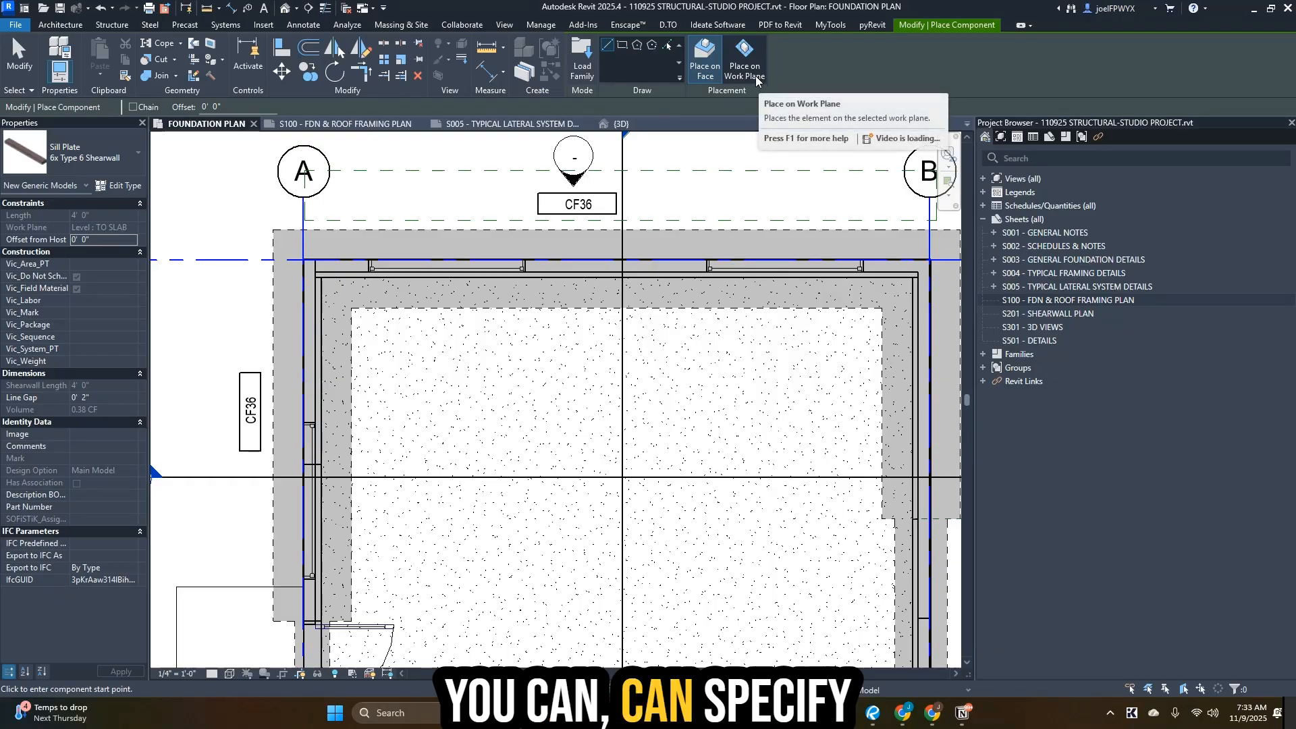
left_click(704, 78)
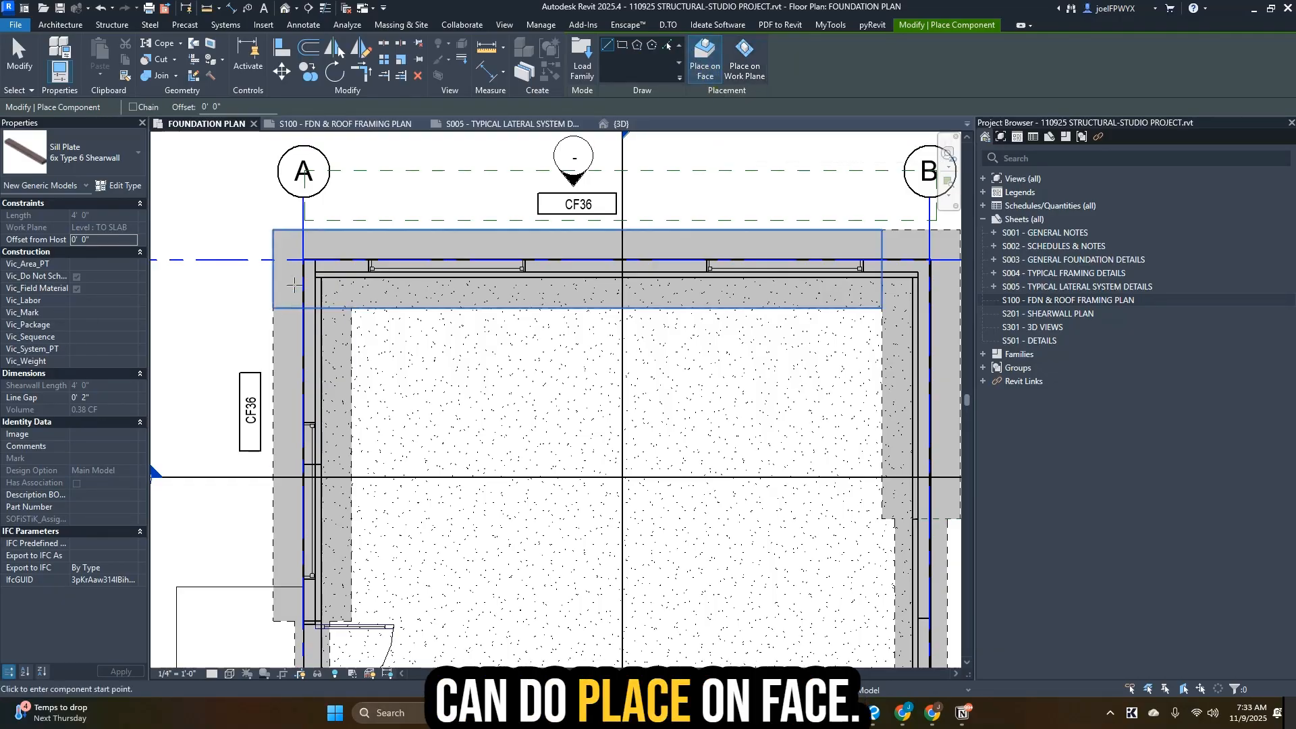
left_click(303, 260)
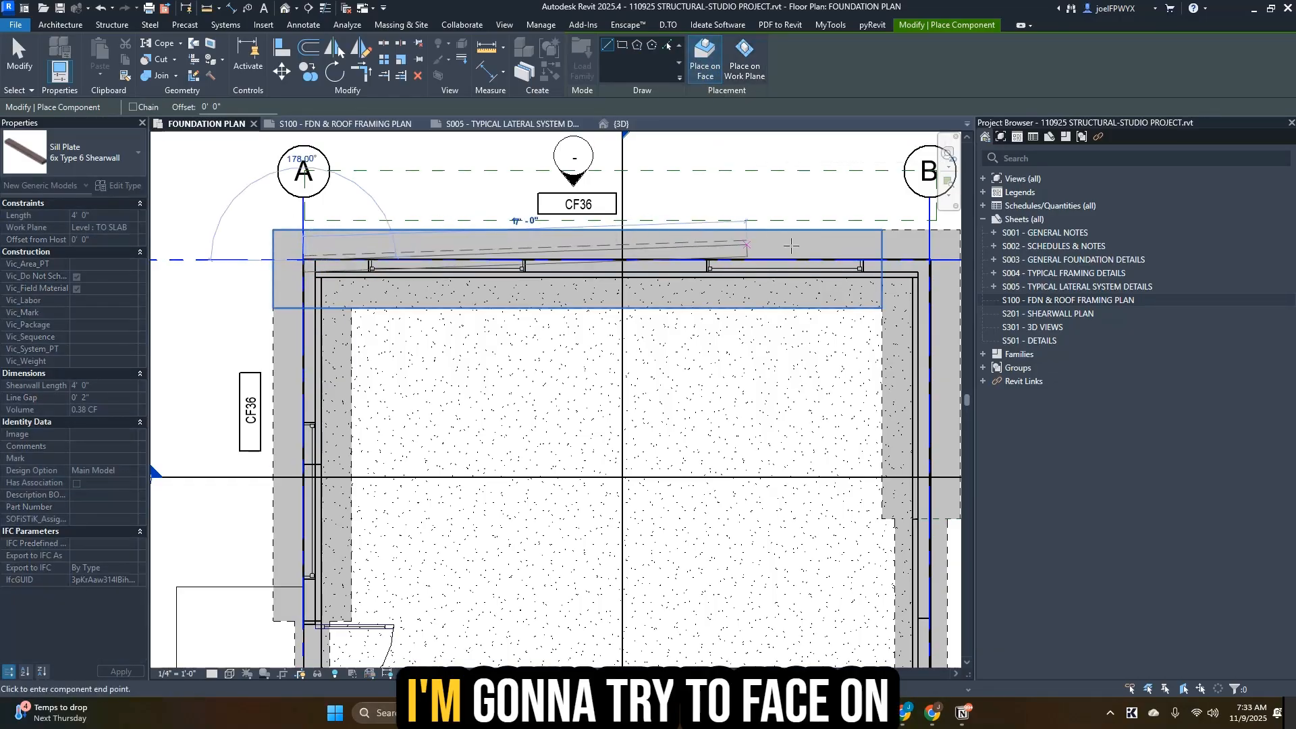
middle_click_drag(871, 259, 718, 277)
scroll(743, 277, "up", 1)
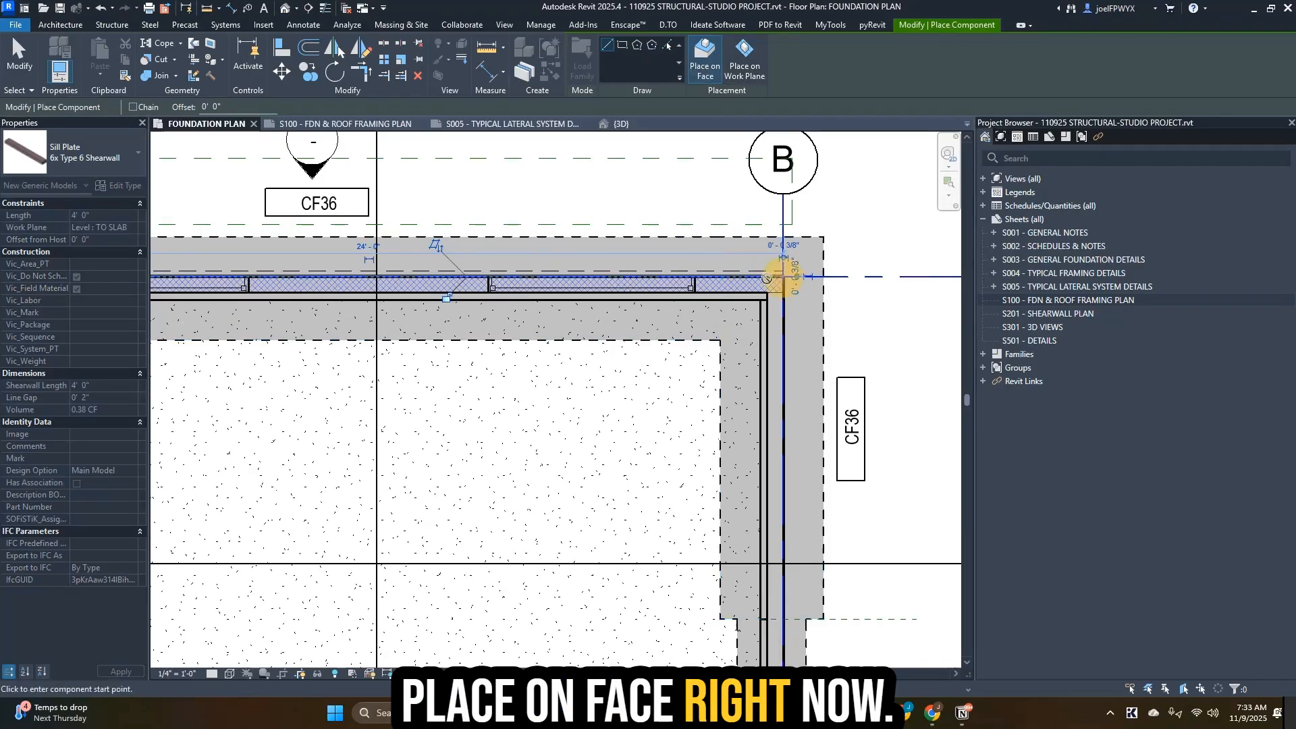
left_click(776, 277)
scroll(330, 309, "down", 4)
key("Escape")
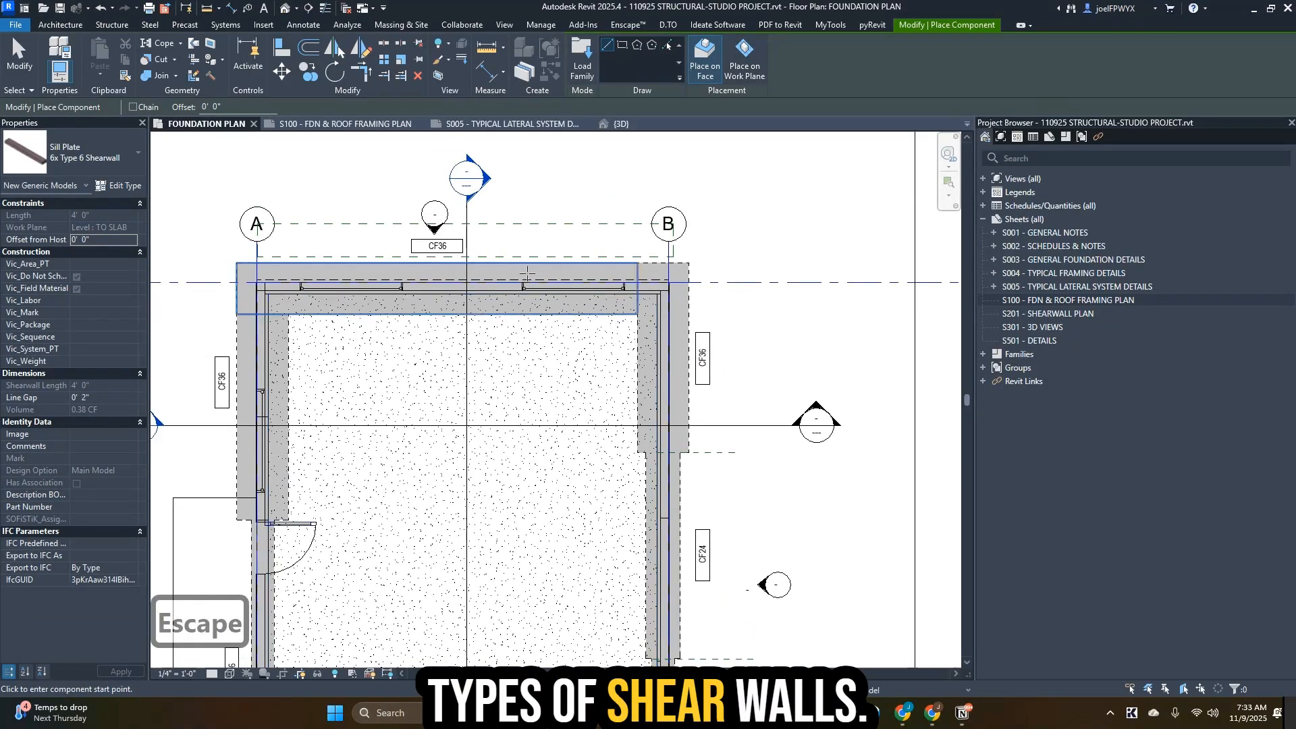
scroll(393, 307, "up", 2)
scroll(392, 307, "down", 1)
middle_click_drag(392, 307, 574, 321)
scroll(400, 417, "up", 1)
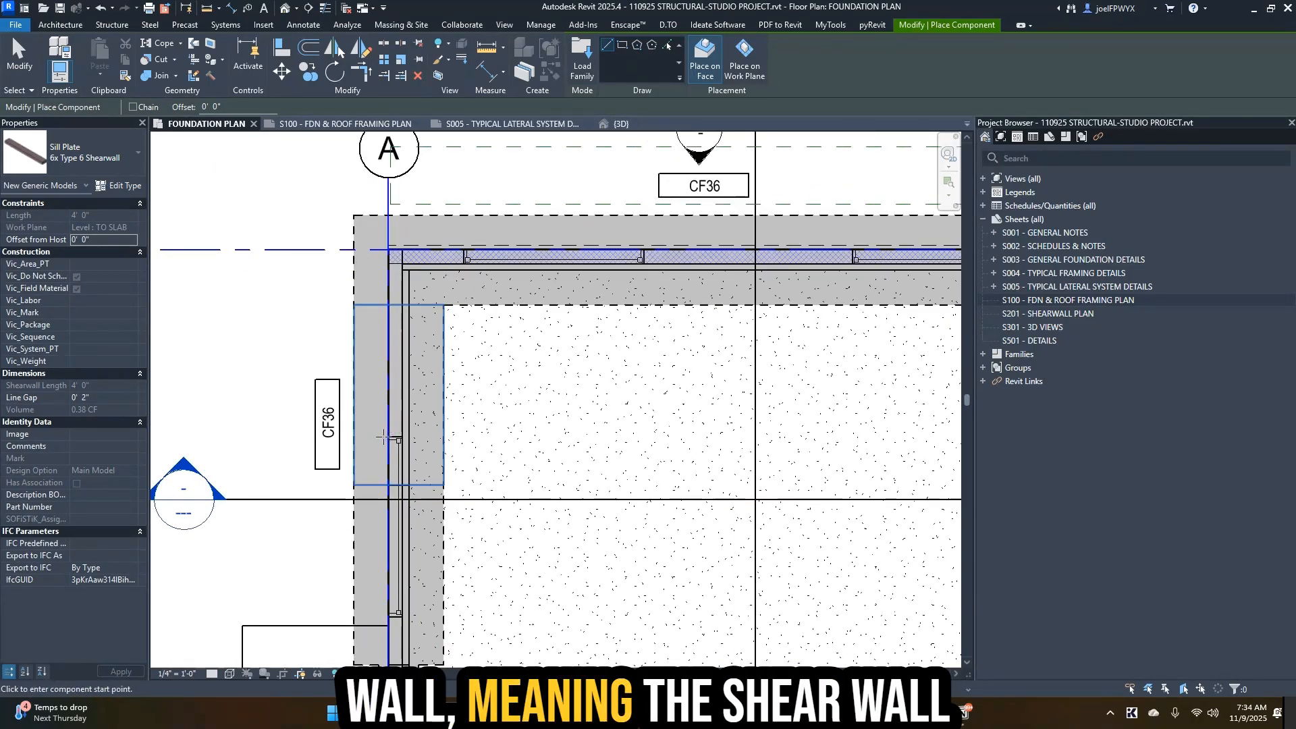
left_click(386, 432)
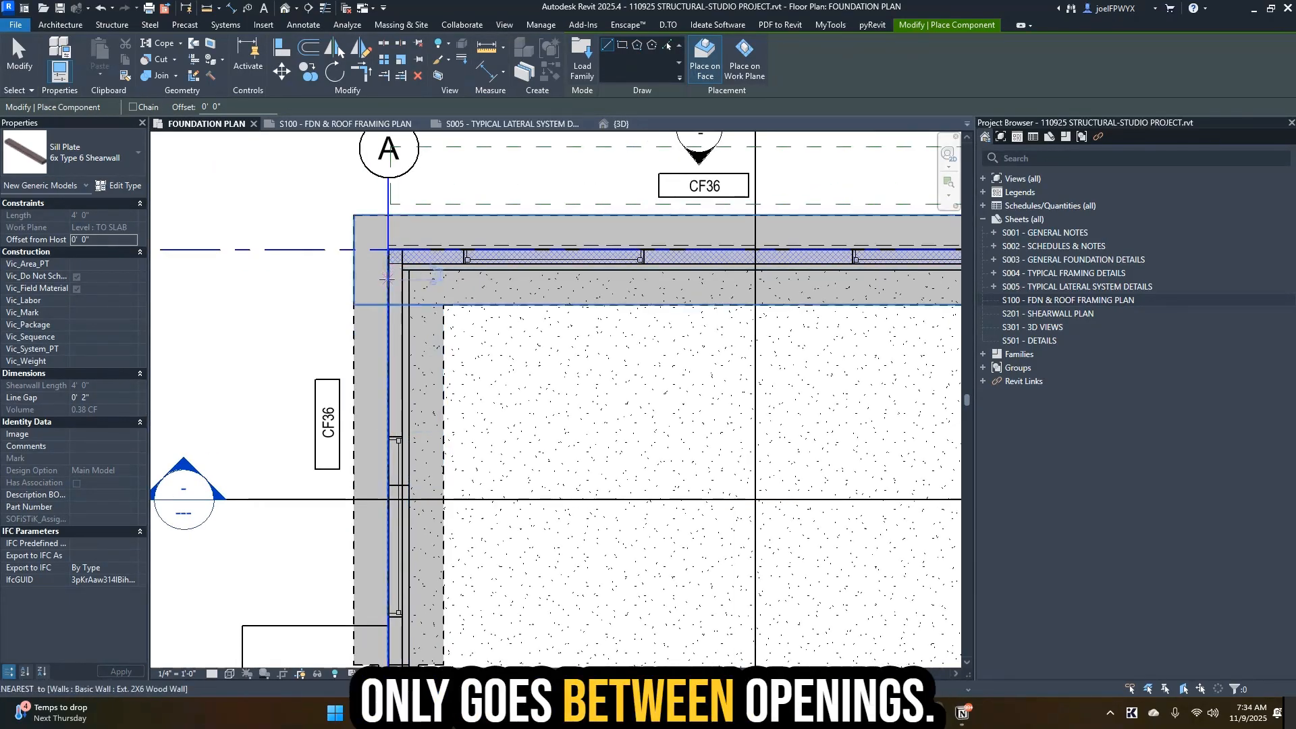
key("Escape")
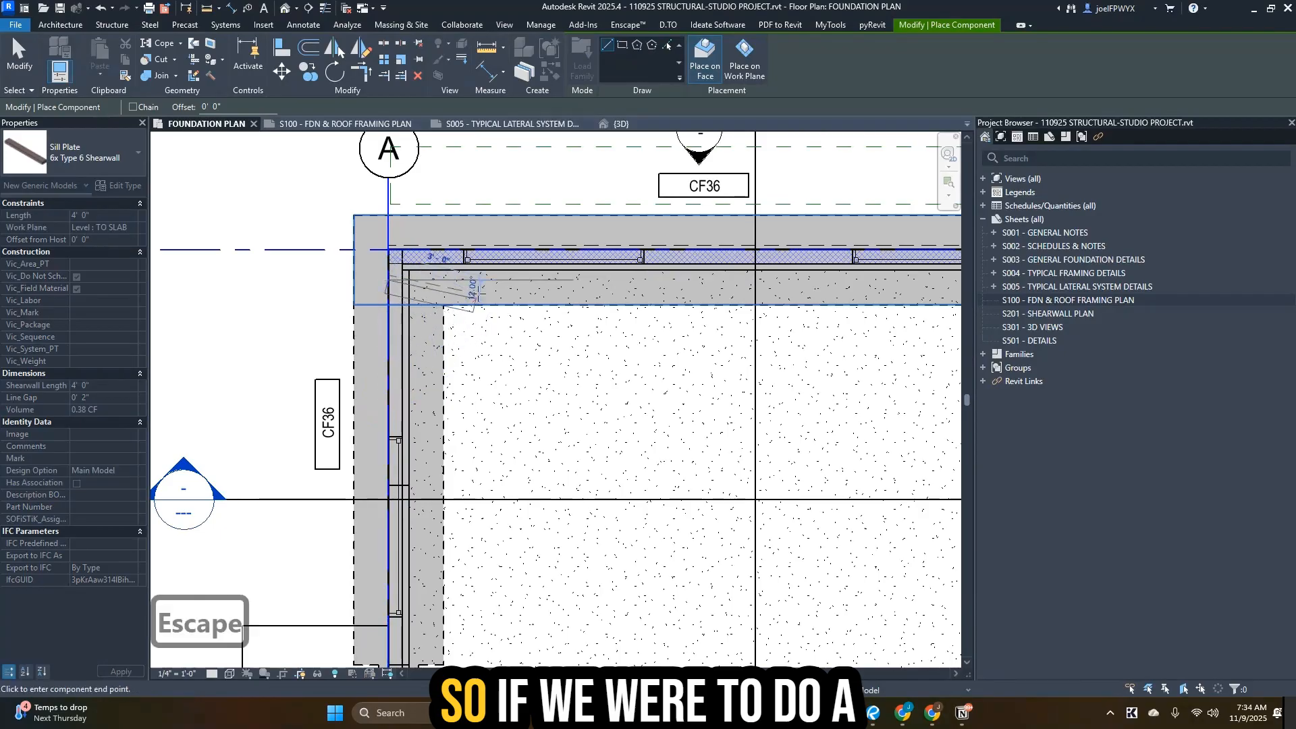
key("Escape")
key("Escape")
- Shorten both ends of the grid 1 sill plate so it covers only the wall segment between the two windows
left_click(678, 258)
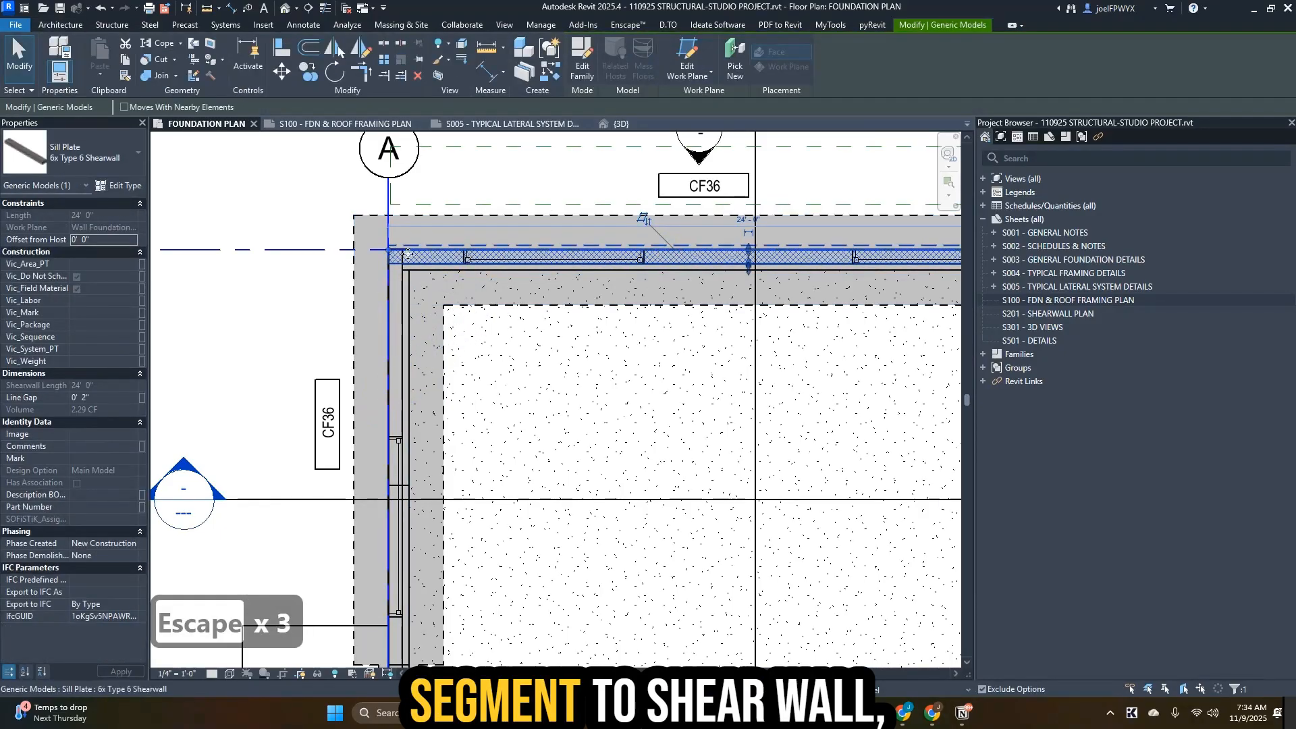
left_click_drag(392, 255, 670, 244)
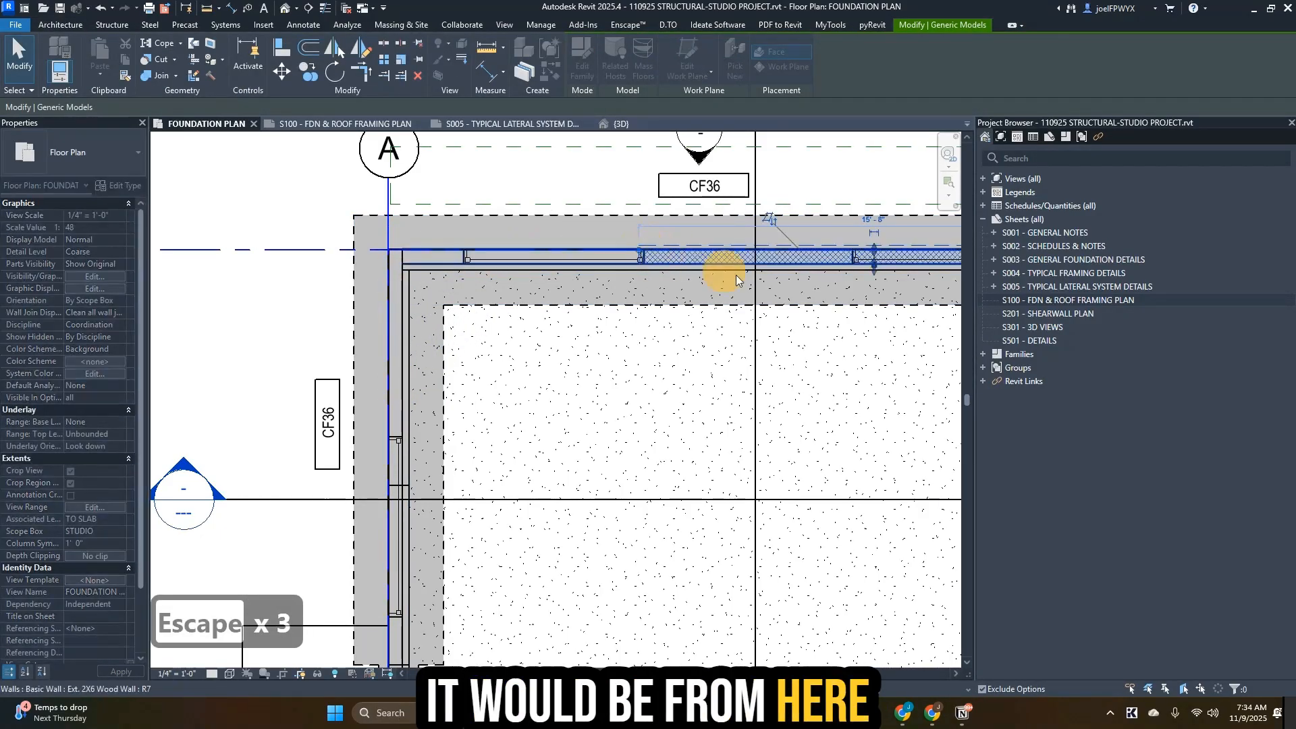
scroll(722, 274, "down", 1)
middle_click_drag(723, 275, 424, 316)
left_click_drag(695, 303, 497, 301)
scroll(492, 302, "up", 3)
key("Escape")
key("Escape")
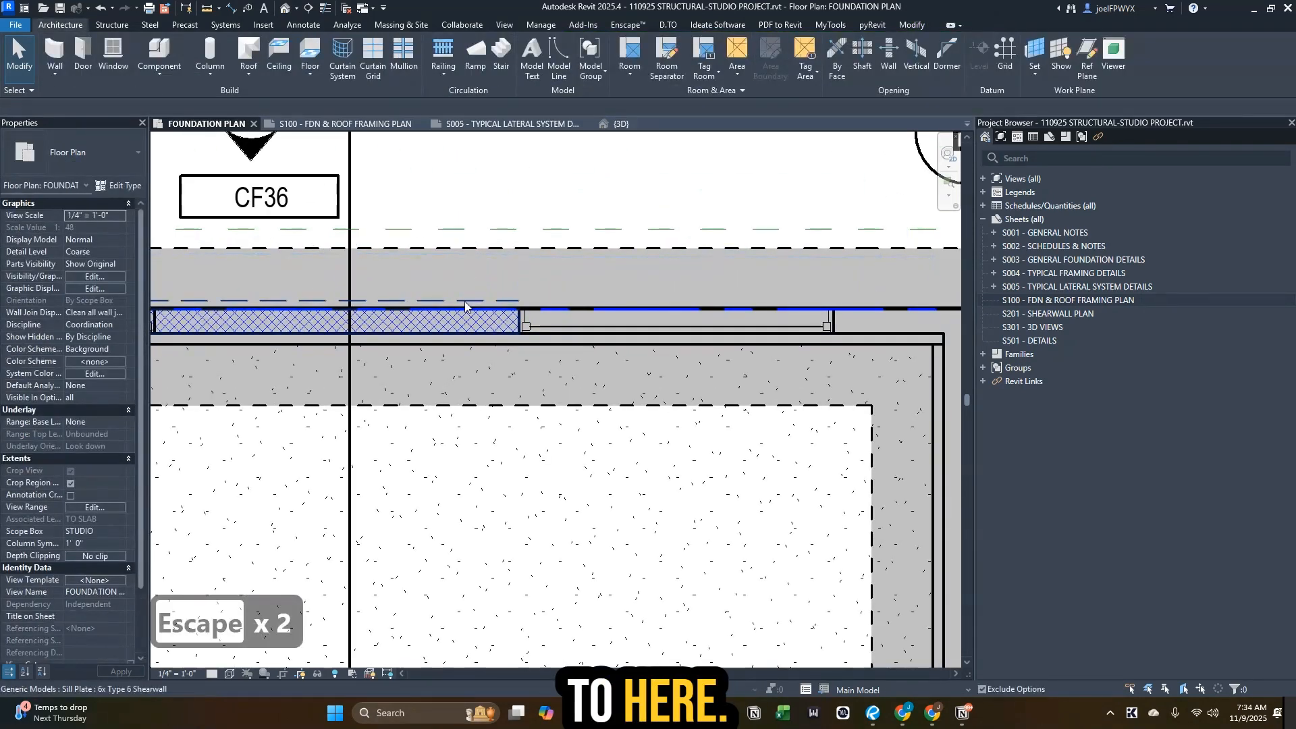
- Extend both ends of the grid 1 sill plate to grids A and B so it runs the wall's full length
left_click(542, 317)
scroll(542, 317, "down", 2)
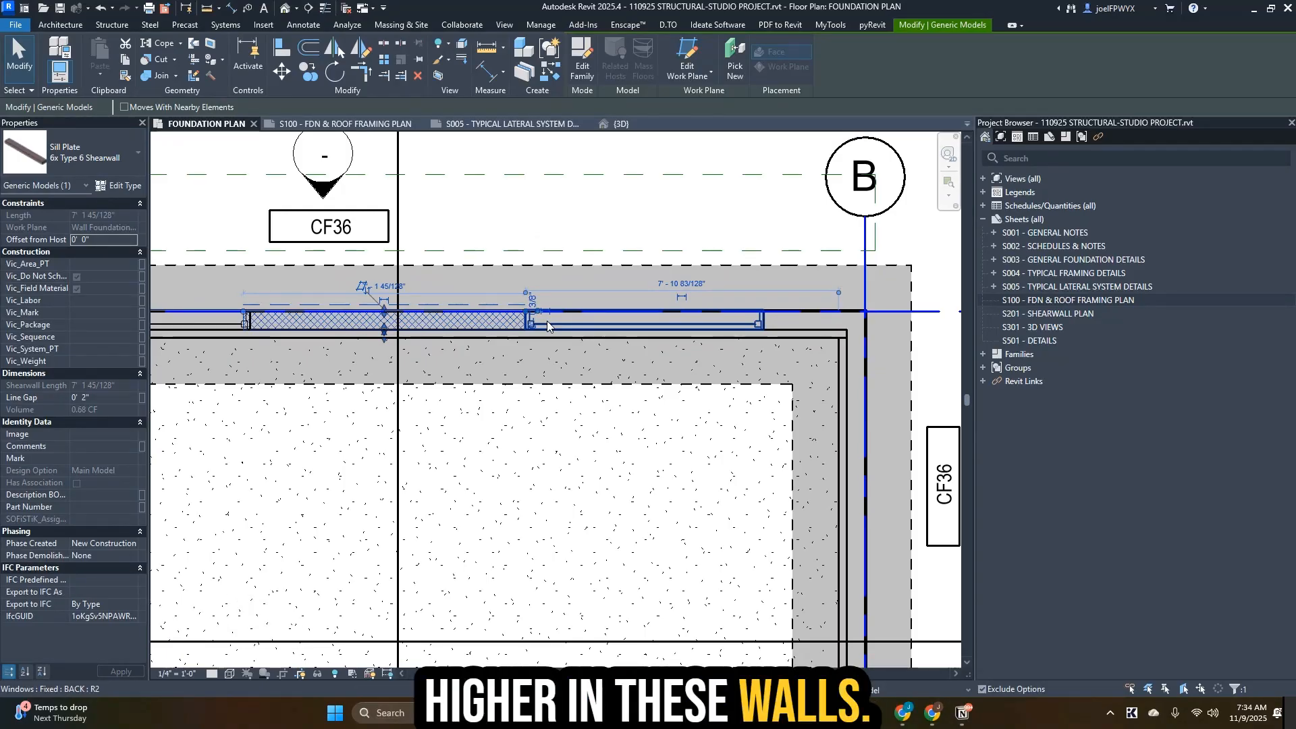
scroll(648, 280, "down", 1)
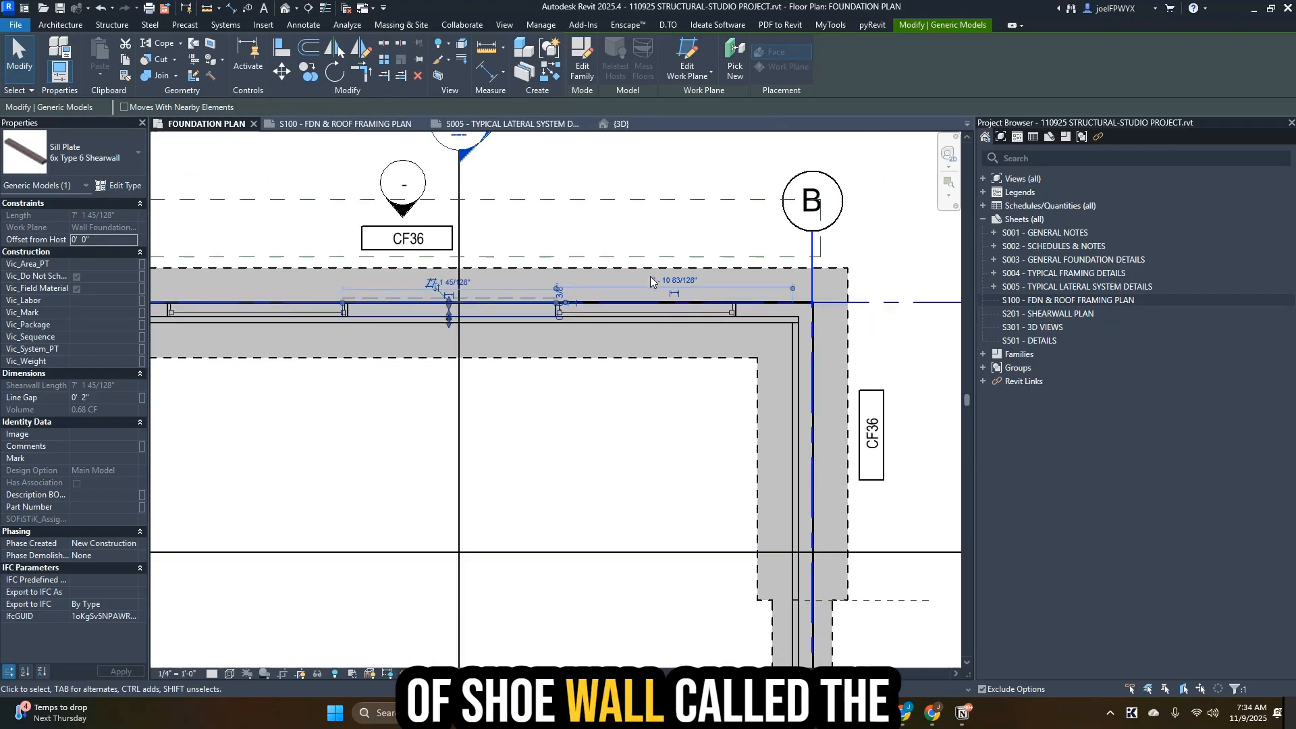
middle_click_drag(650, 277, 766, 273)
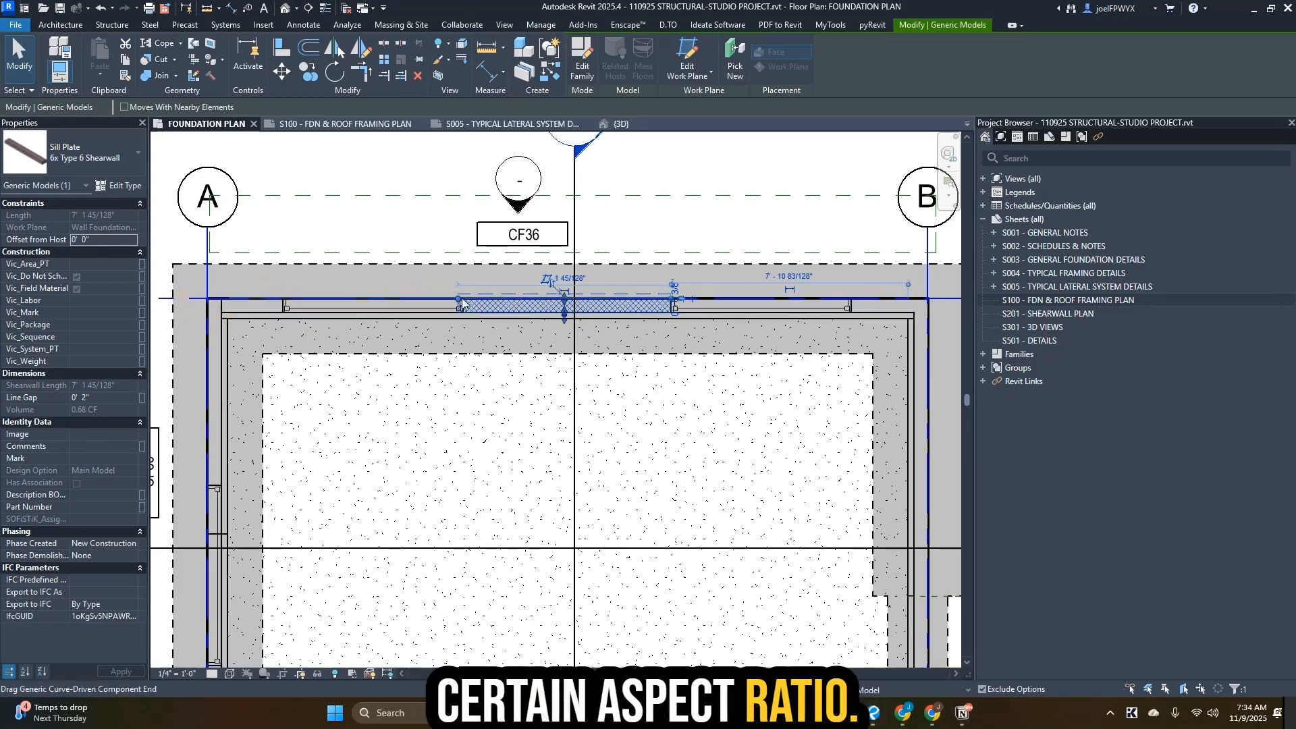
left_click_drag(483, 295, 207, 297)
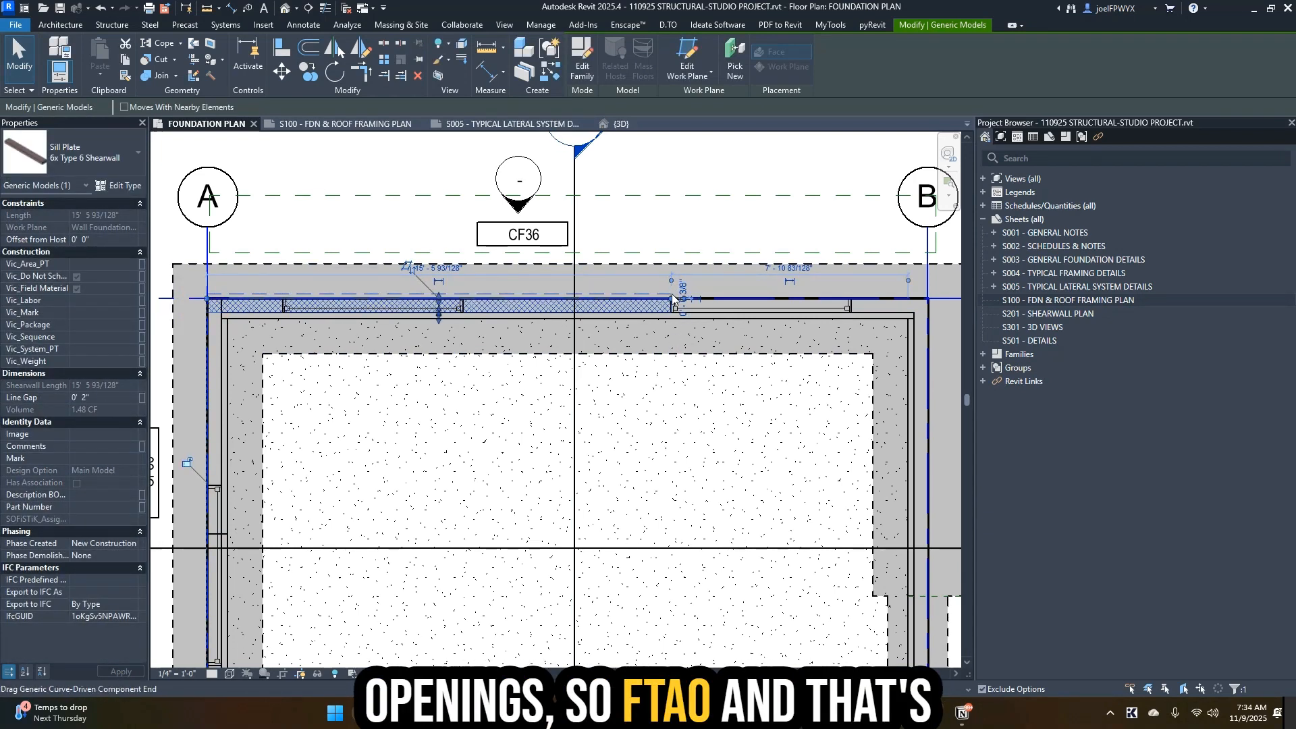
left_click_drag(670, 294, 928, 298)
key("Escape")
key("Escape")
- Review the full-length sill plate against the window openings and adjoining walls around grids A and B
scroll(590, 313, "down", 2)
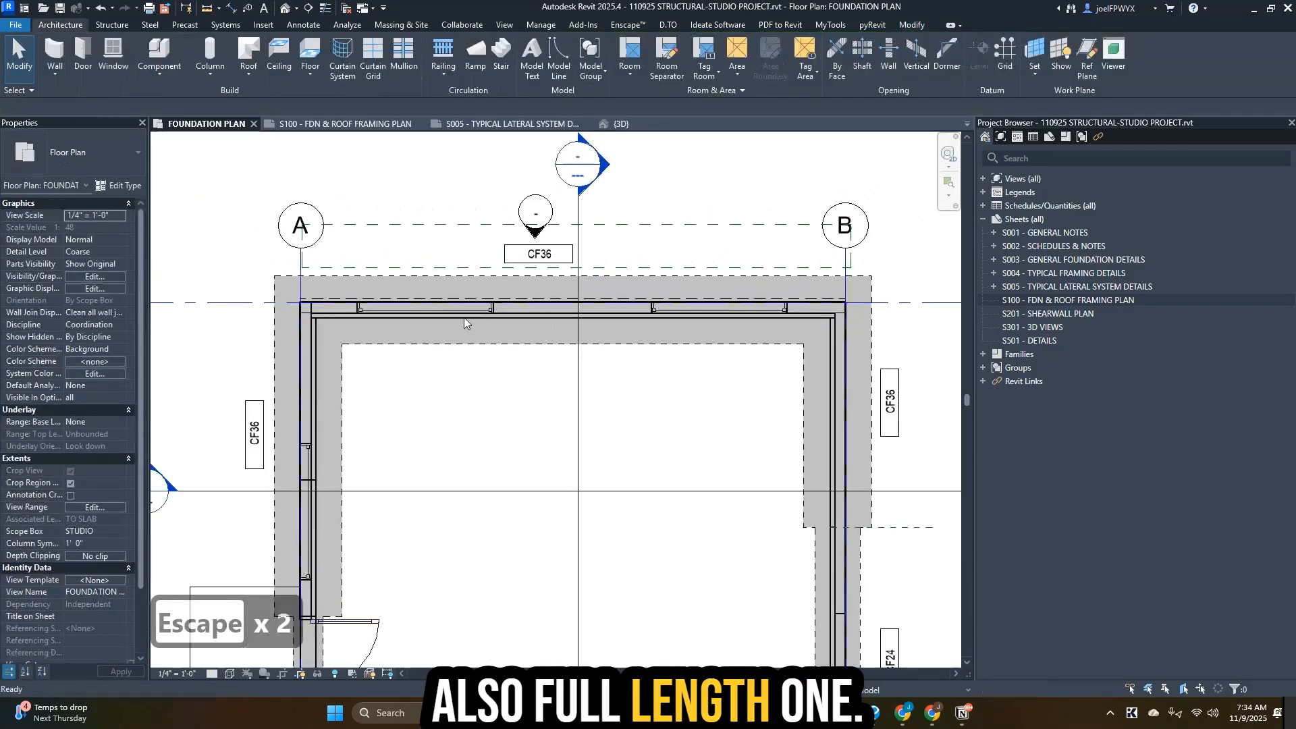
scroll(371, 323, "up", 2)
scroll(650, 328, "down", 2)
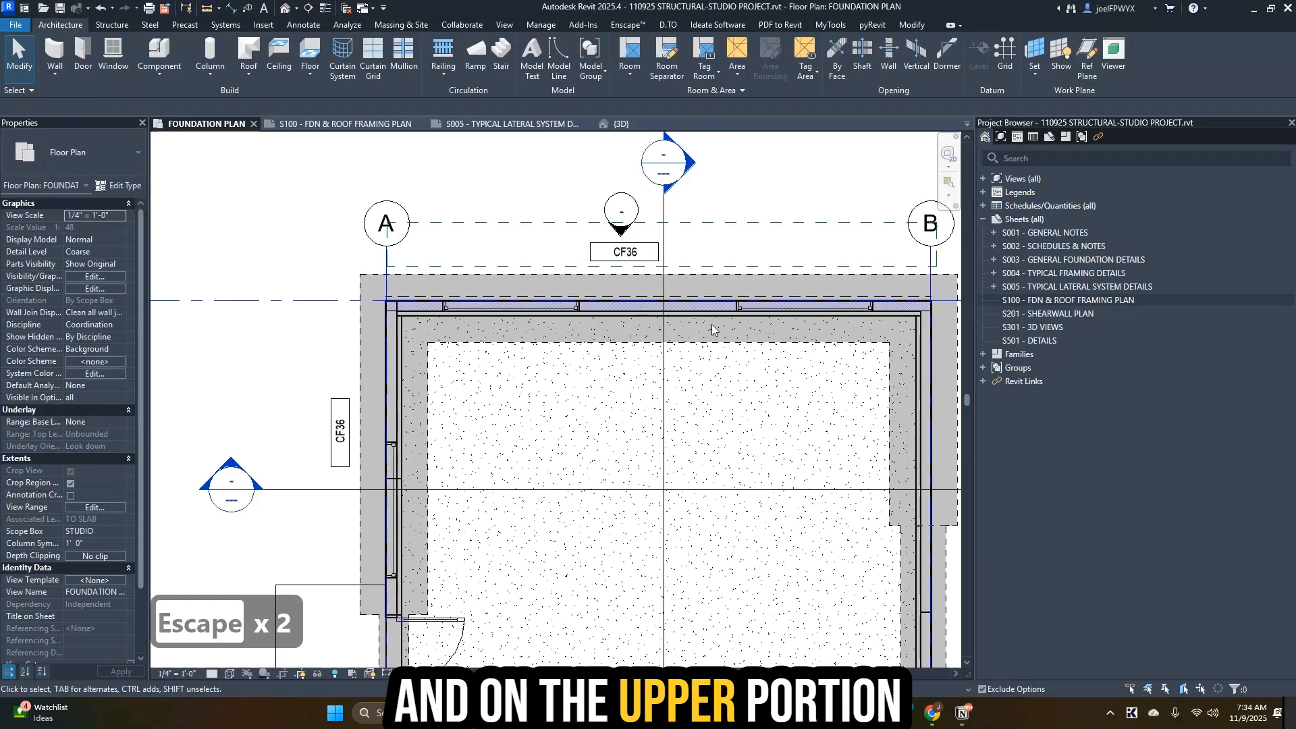
middle_click_drag(775, 348, 605, 333)
middle_click_drag(362, 303, 416, 284)
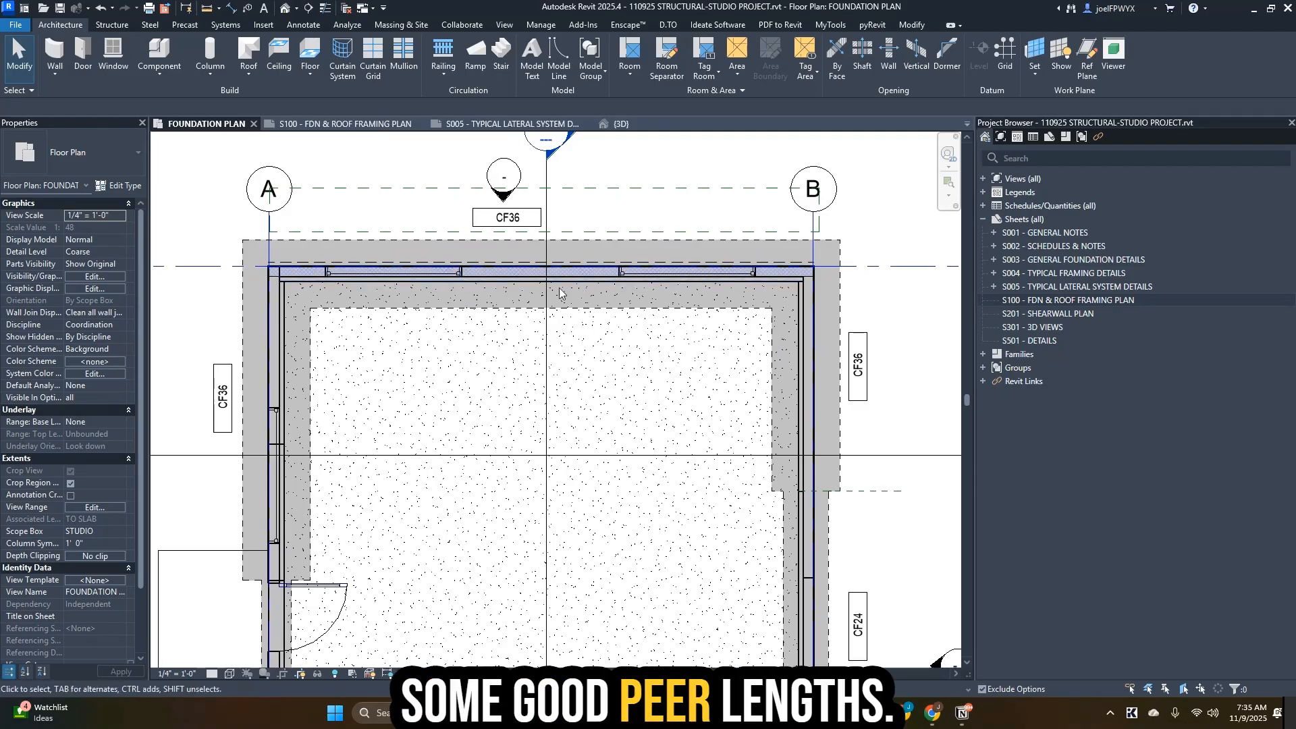
left_click(802, 267)
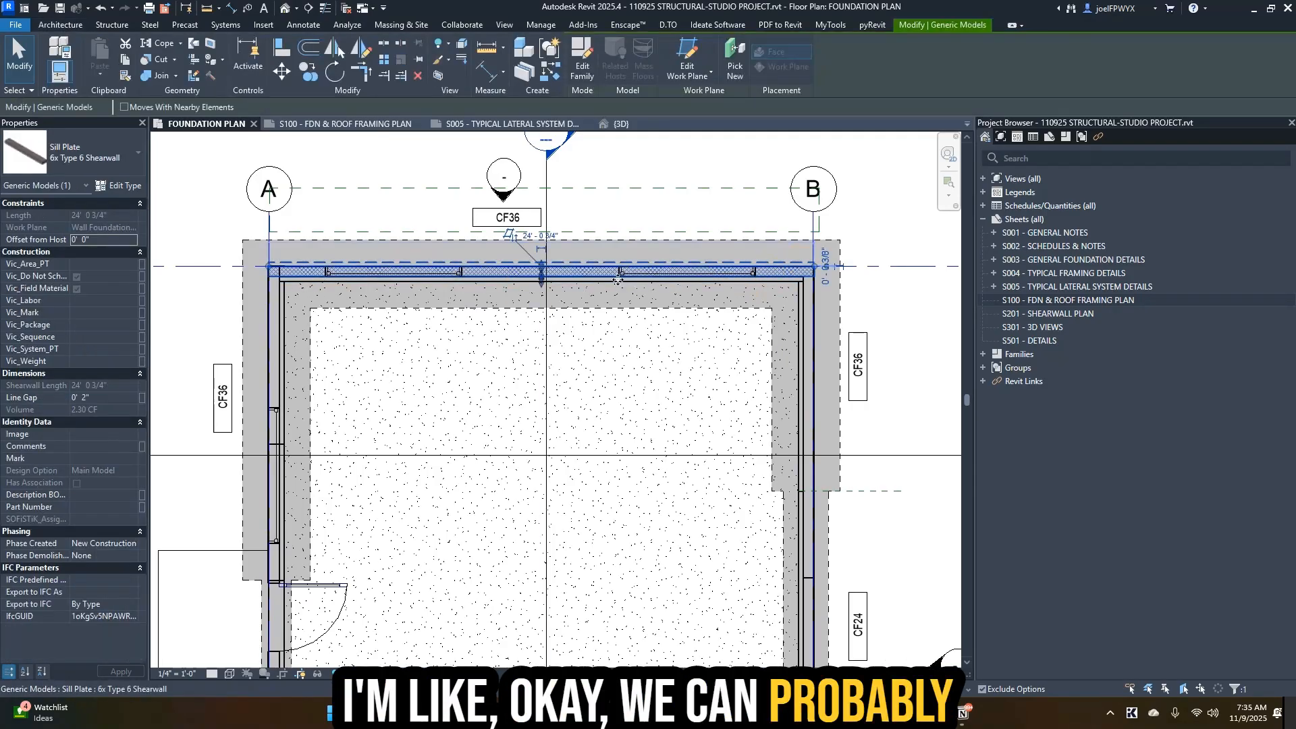
scroll(547, 303, "down", 2)
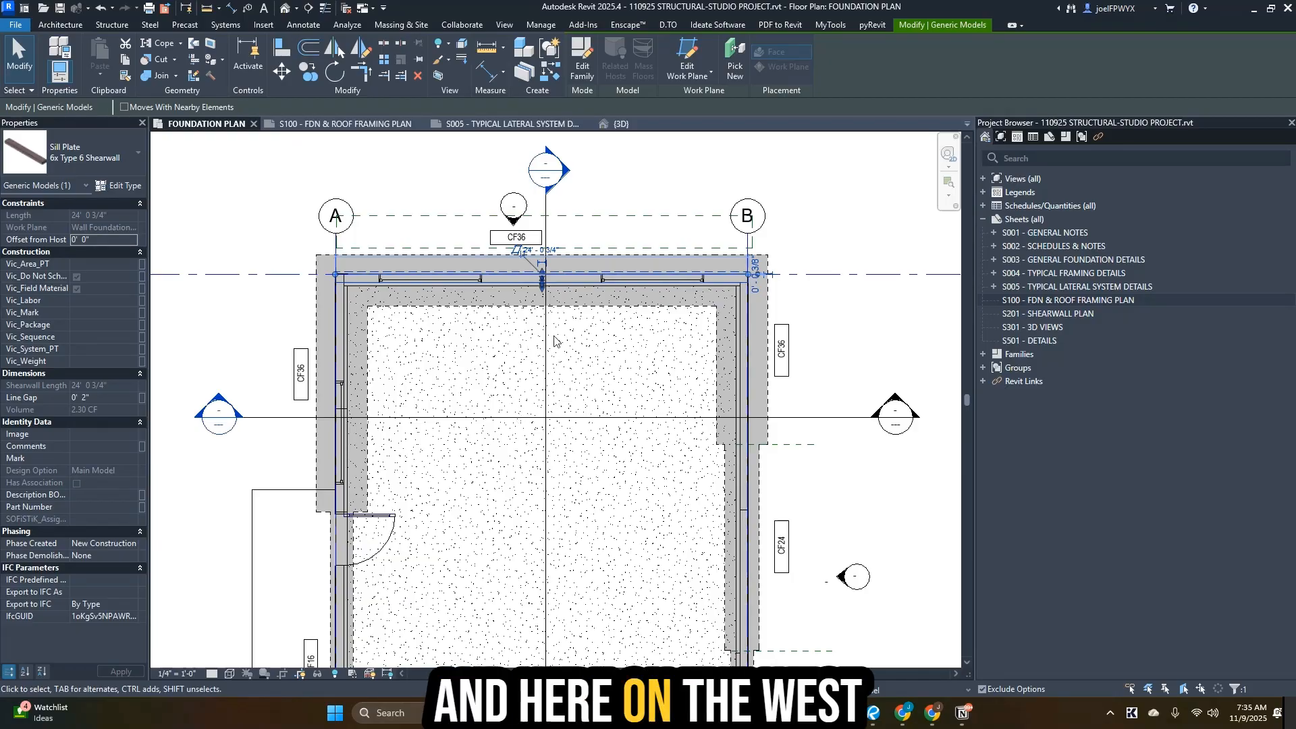
scroll(550, 310, "up", 1)
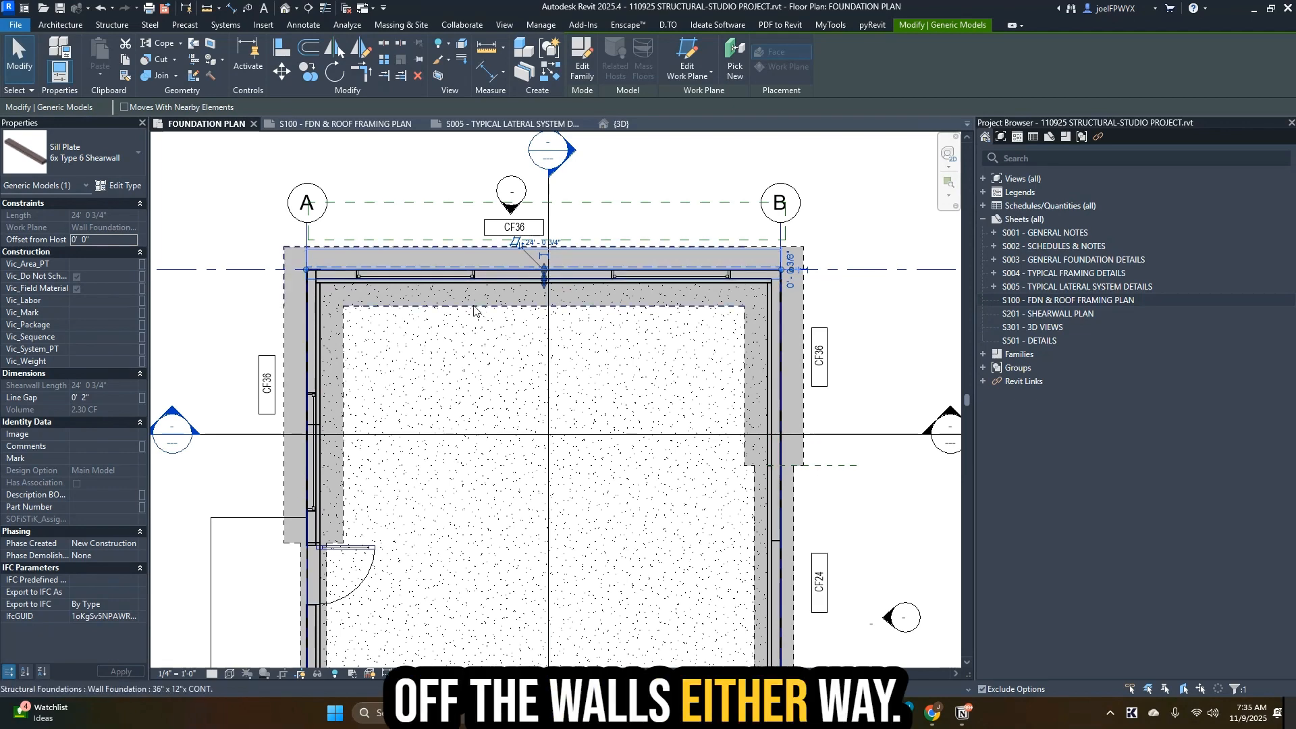
key("Escape")
key("Escape")
key("Escape")
- Nudge the CF36 tag above the grid 1 wall slightly closer to its footing
left_click(514, 228)
scroll(515, 233, "up", 2)
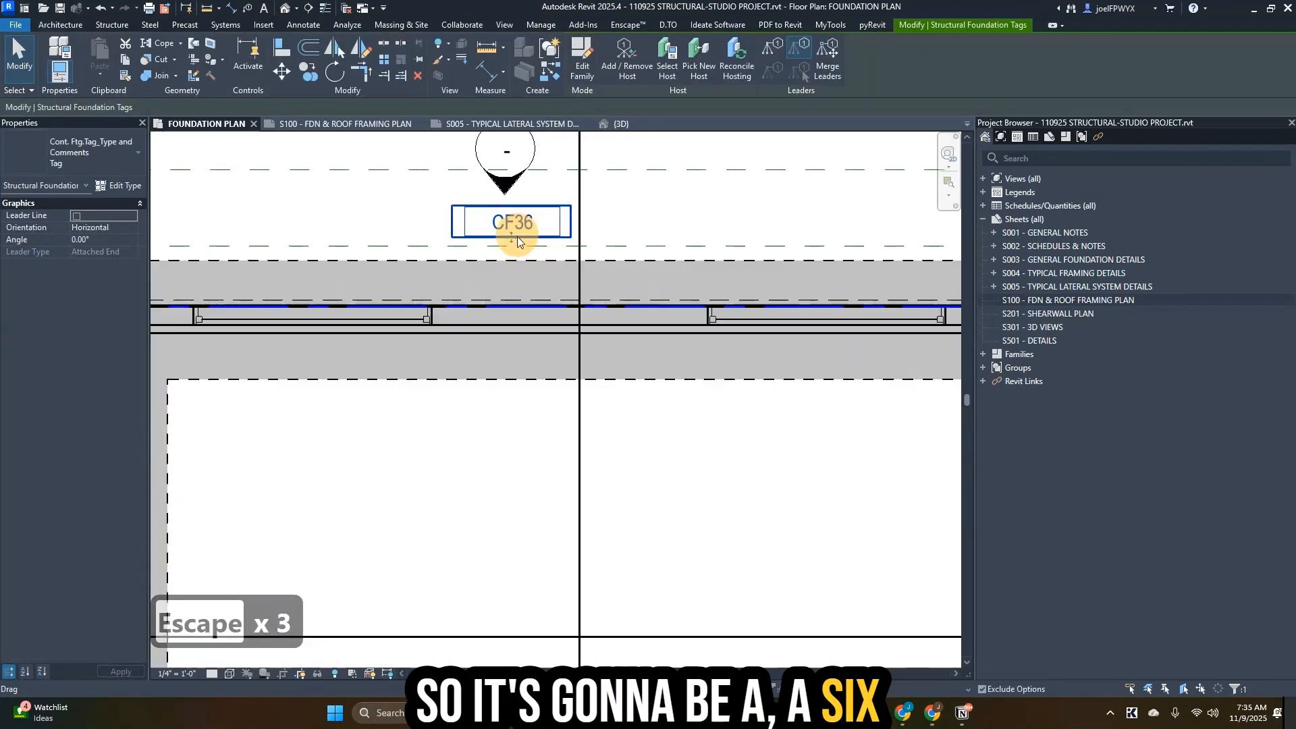
key("Escape")
scroll(583, 246, "down", 2)
middle_click_drag(690, 245, 610, 242)
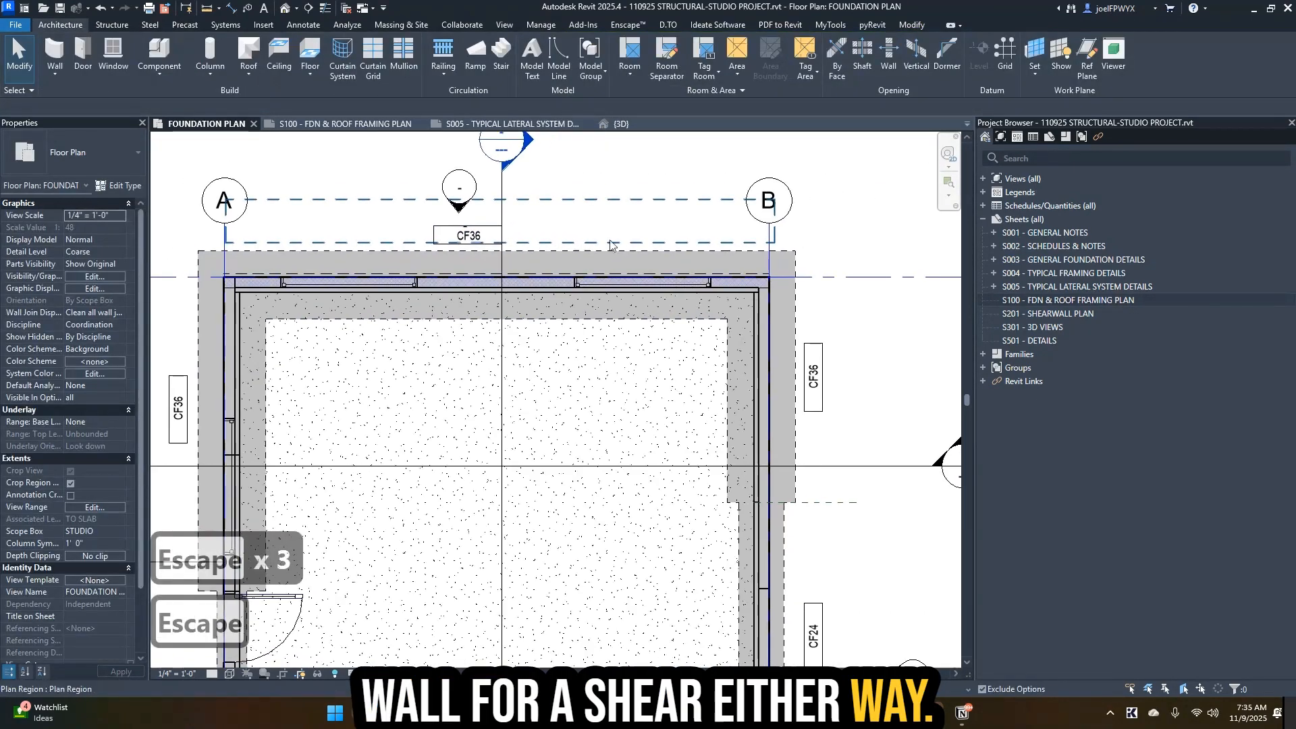
key("Escape")
- Examine the grid 1 sill plate, the long grid B wall and the wall at the opposite end for missing openings
left_click(736, 271)
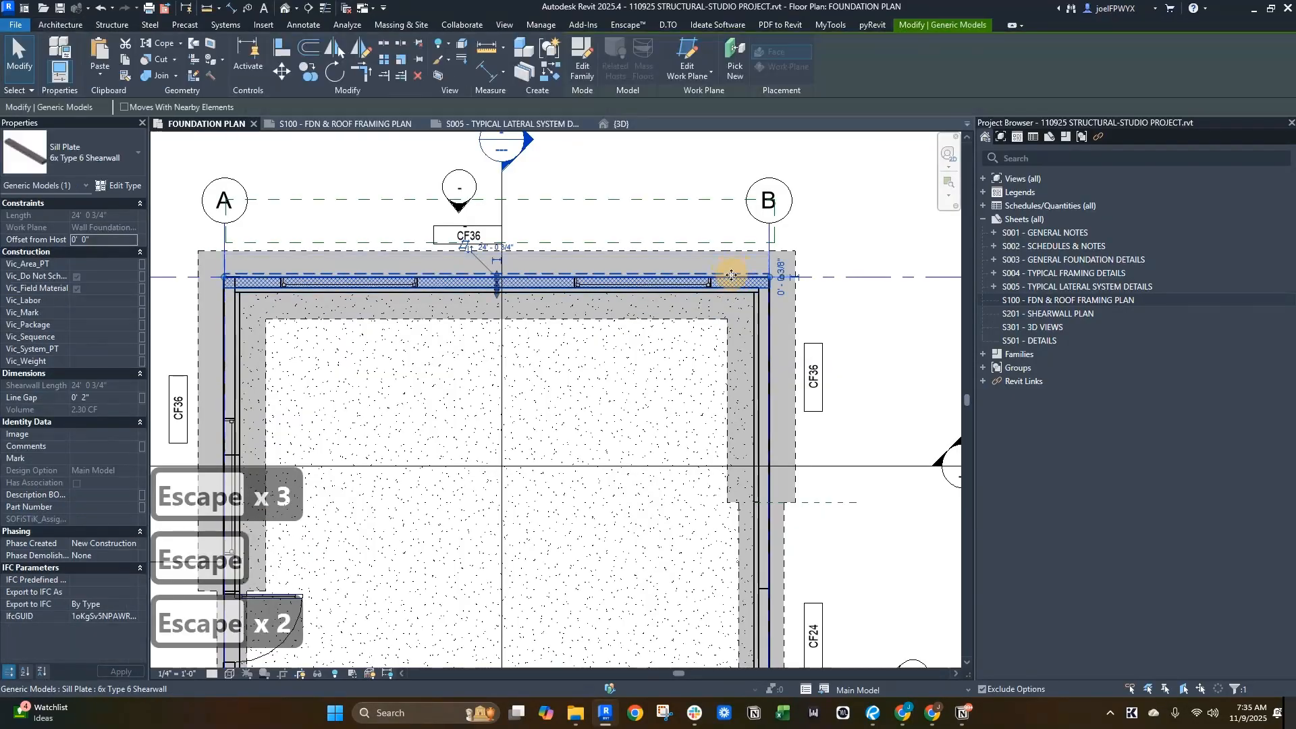
key("Escape")
scroll(668, 307, "down", 2)
middle_click_drag(697, 304, 603, 295)
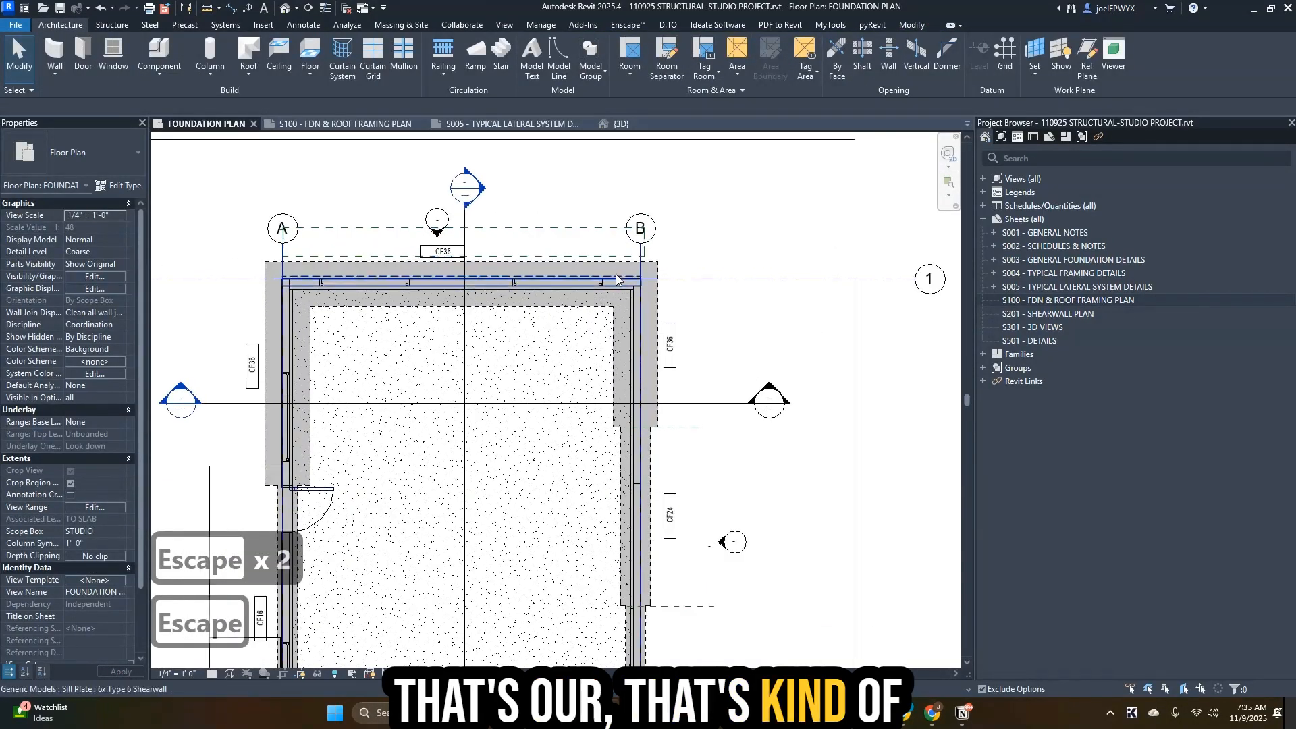
left_click(607, 282)
scroll(598, 334, "up", 2)
scroll(598, 334, "down", 1)
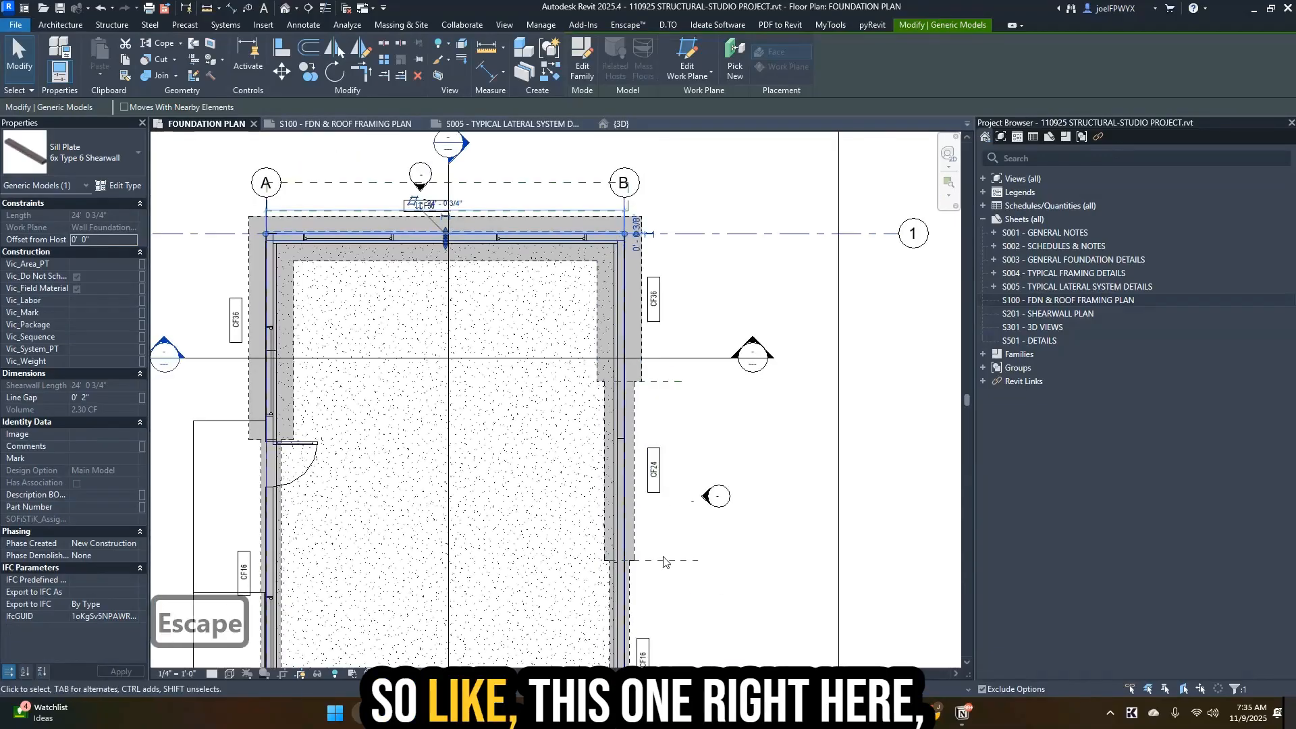
middle_click_drag(653, 470, 663, 341)
scroll(228, 508, "up", 1)
middle_click_drag(227, 507, 717, 343)
scroll(453, 574, "down", 1)
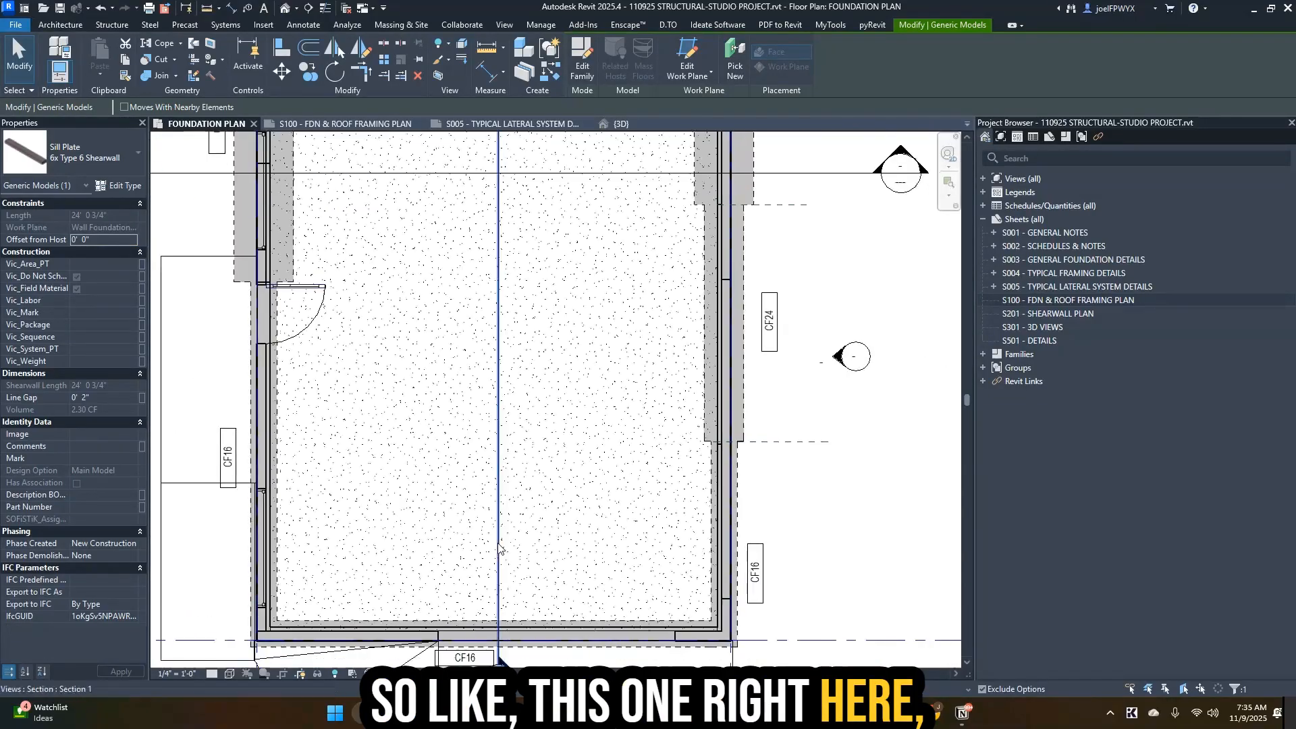
scroll(718, 342, "up", 2)
key("Escape")
key("Escape")
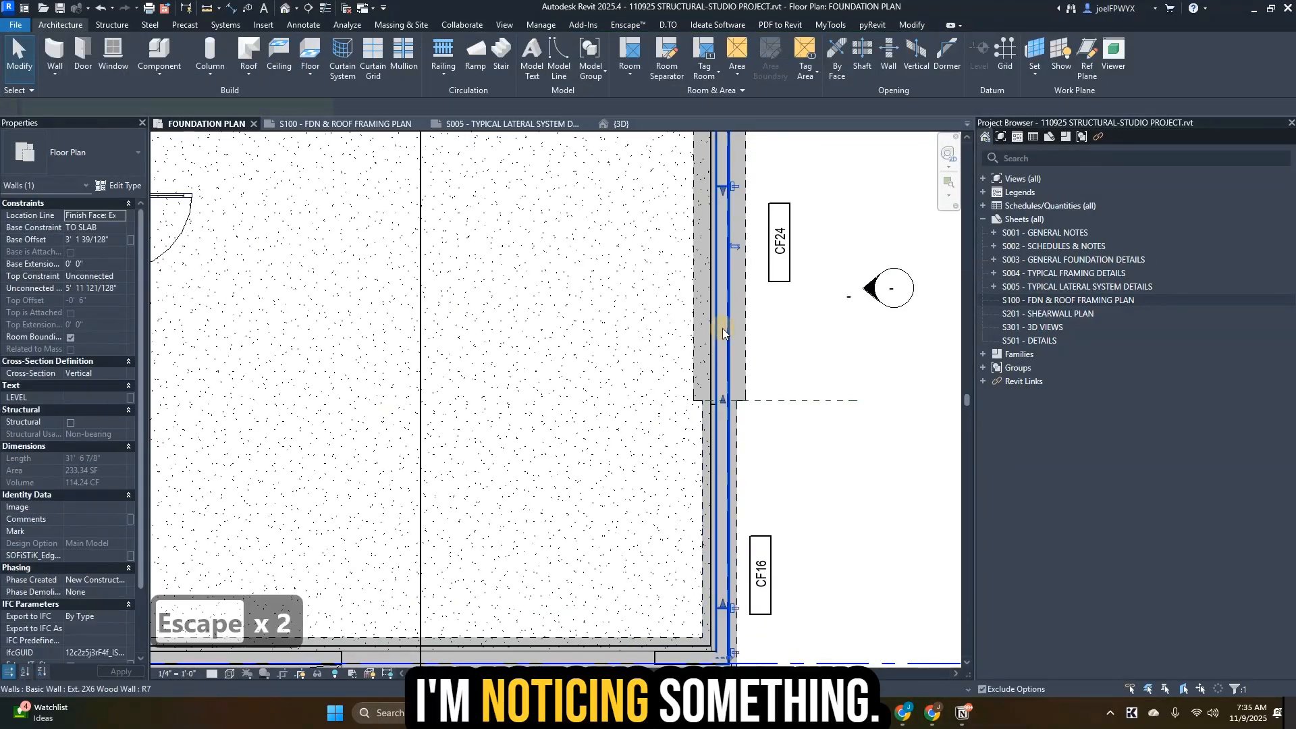
scroll(718, 343, "down", 2)
scroll(572, 574, "up", 1)
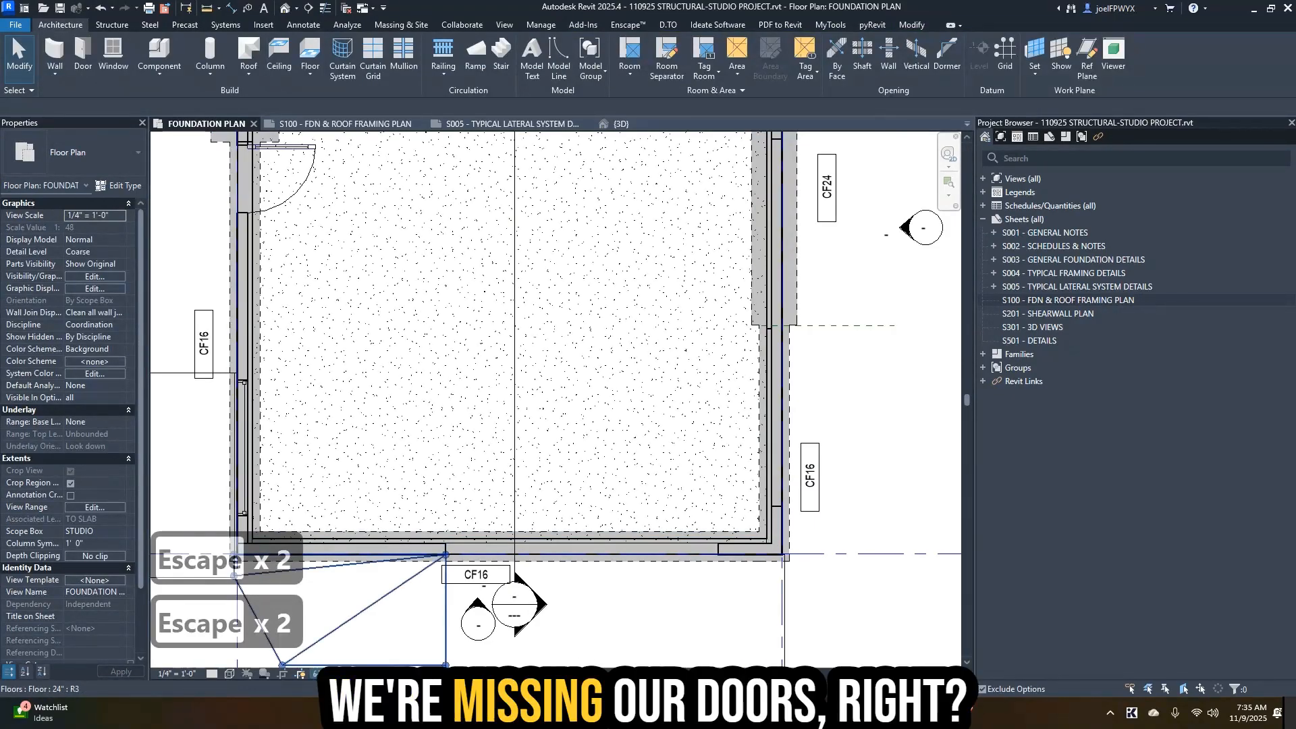
- Reveal the foundation plan's hidden elements to check for the missing doors, and return to the normal display
left_click(335, 673)
key("Escape")
key("Escape")
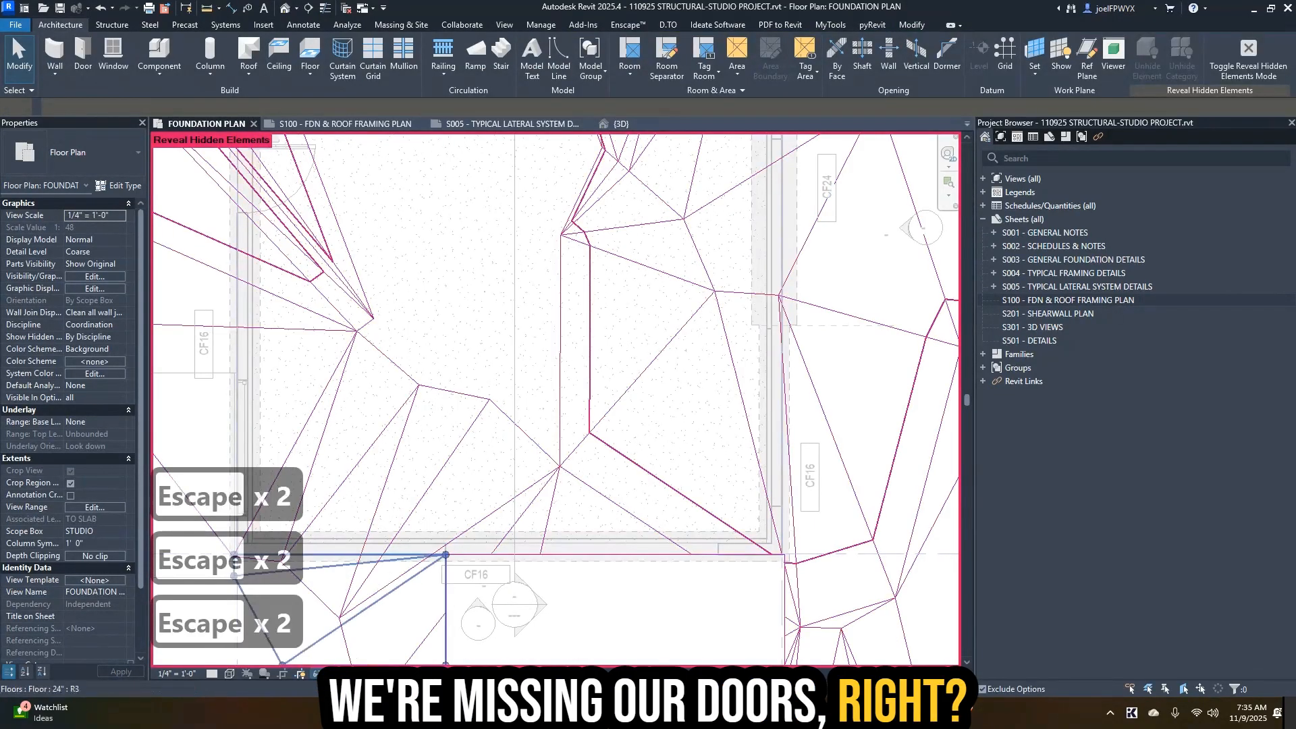
left_click(336, 673)
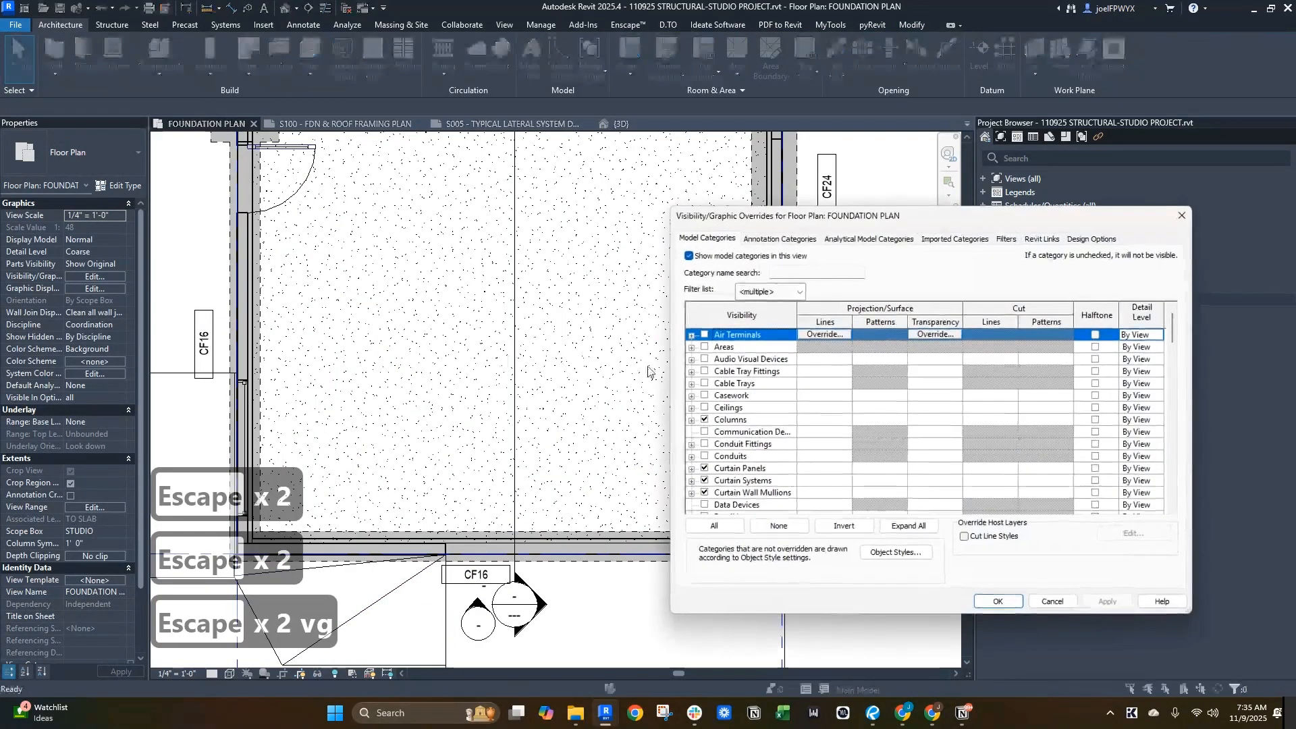
- Check the Doors category in the foundation plan's model category overrides, leaving the settings as they are
left_click(728, 432)
key("d")
key("d")
key("d")
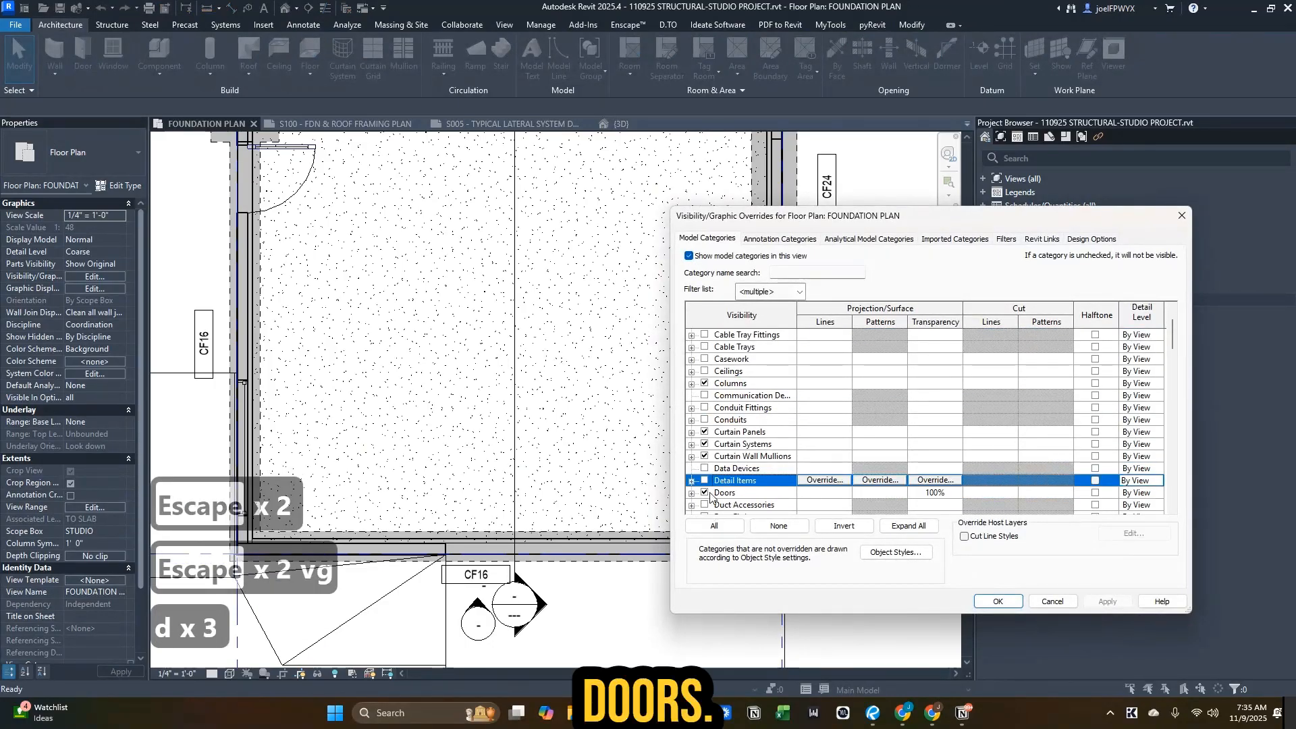
key("Escape")
key("Escape")
scroll(634, 525, "down", 2)
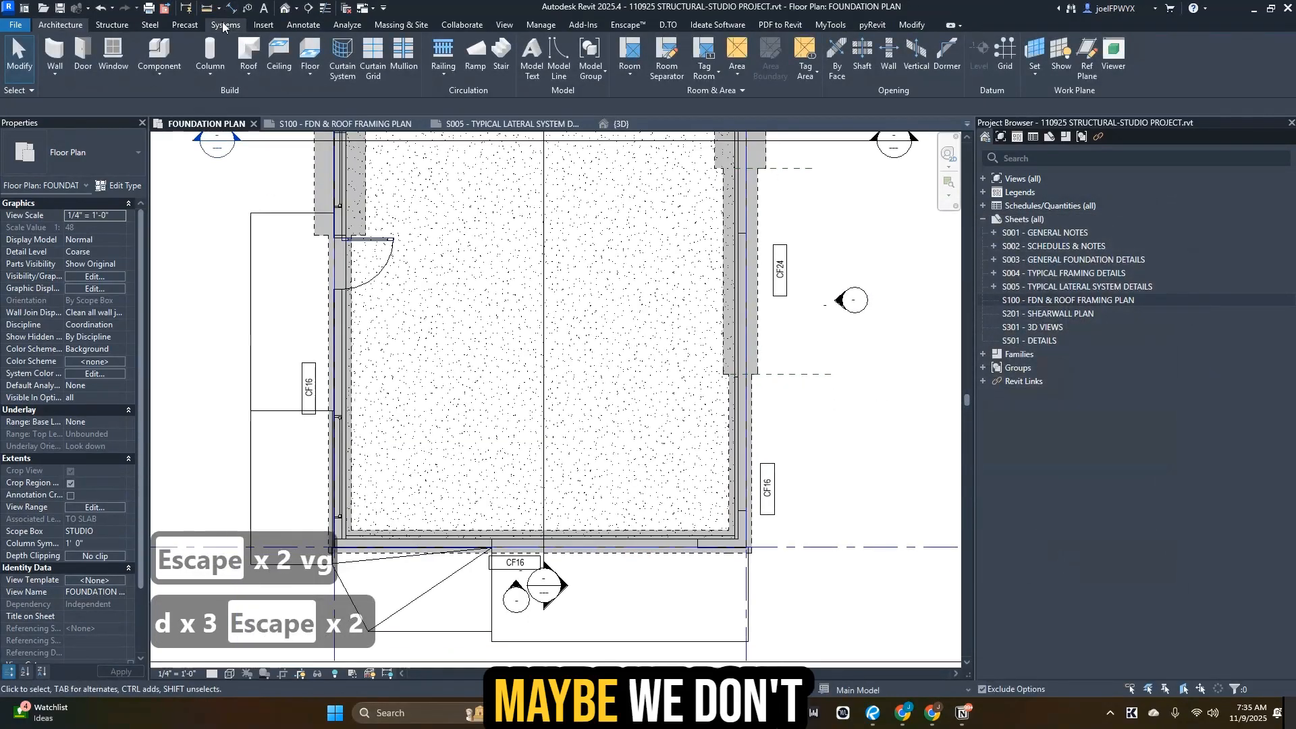
- Open the default 3D view, orbit to the studio's front opening, and reveal hidden elements to look for the missing door
left_click(285, 8)
key("Escape")
middle_click_drag(483, 411, 610, 579, "shift")
left_click(365, 673)
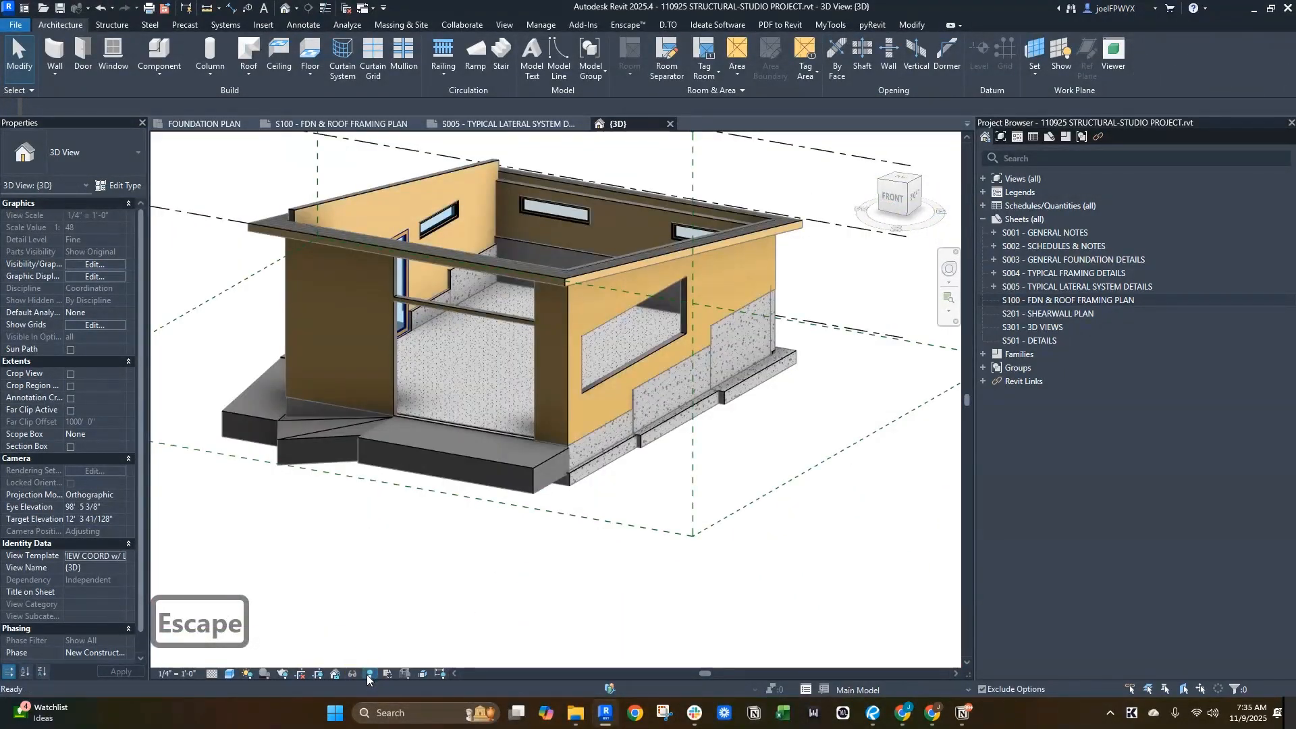
left_click(367, 673)
key("Escape")
key("Escape")
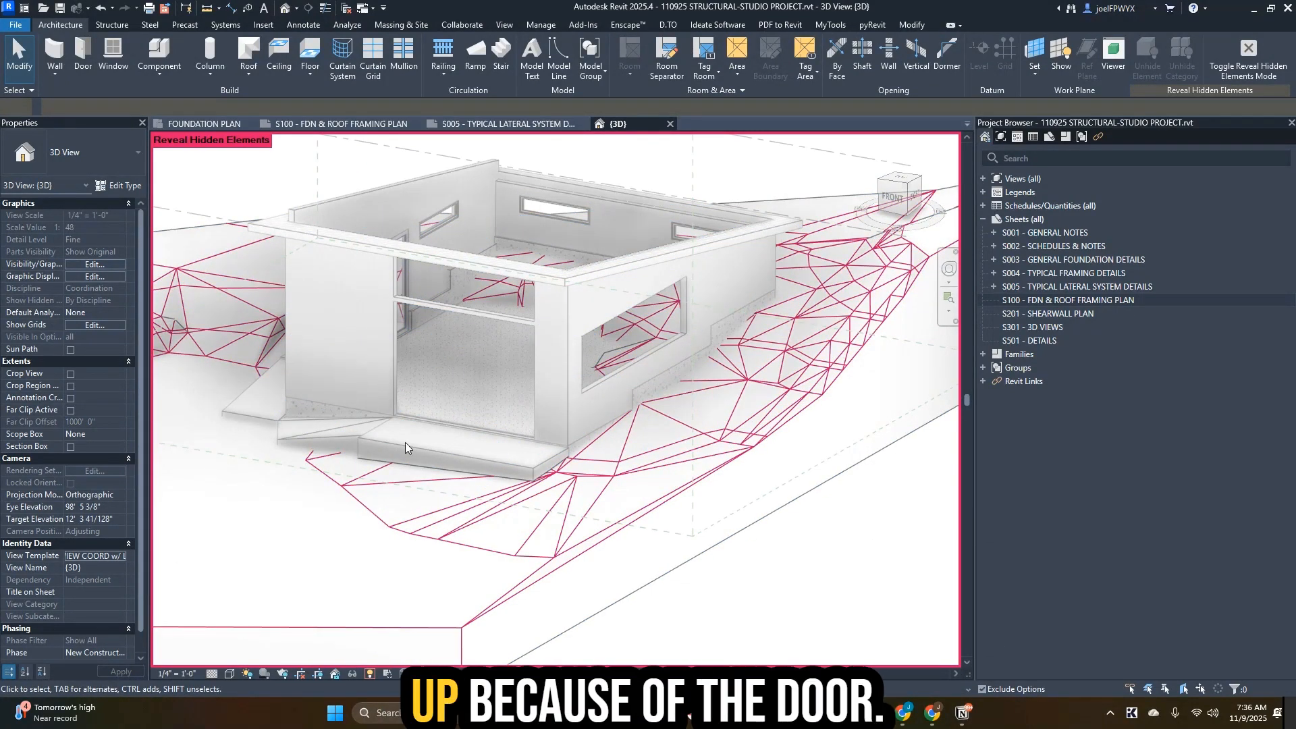
key("v")
key("g")
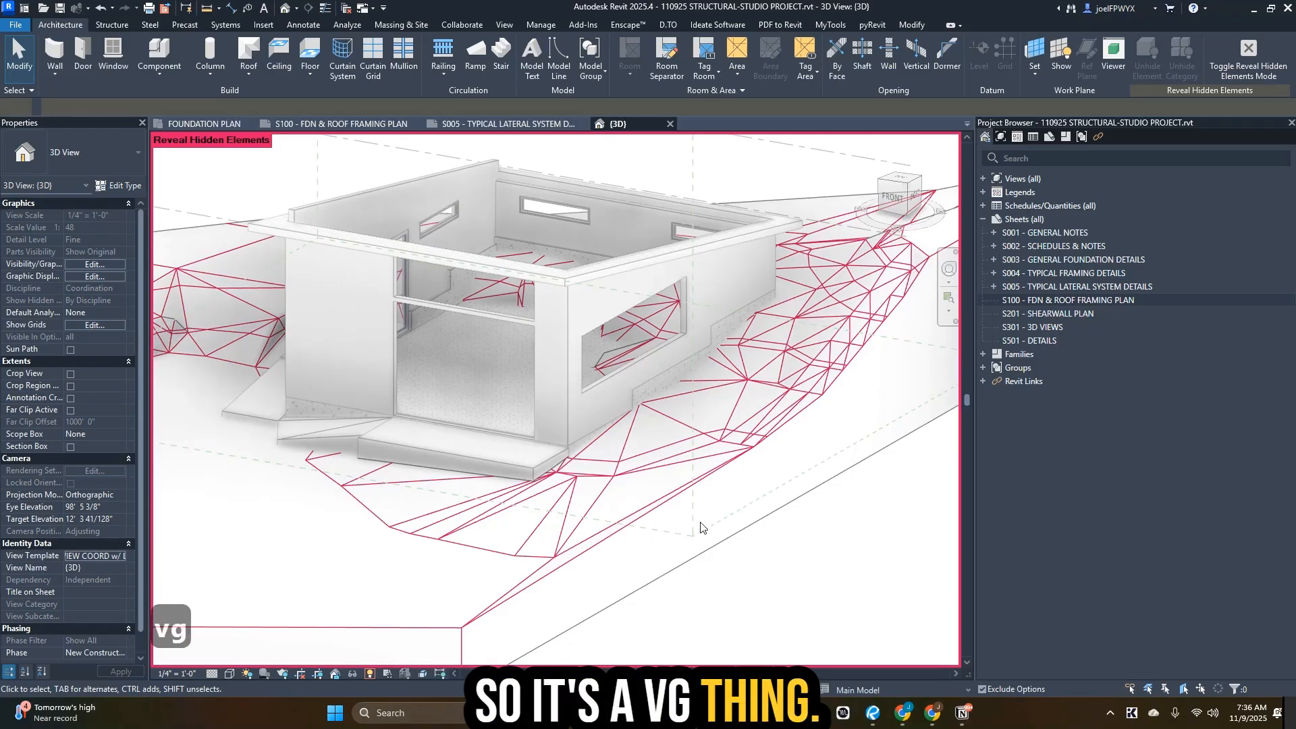
key("v")
key("g")
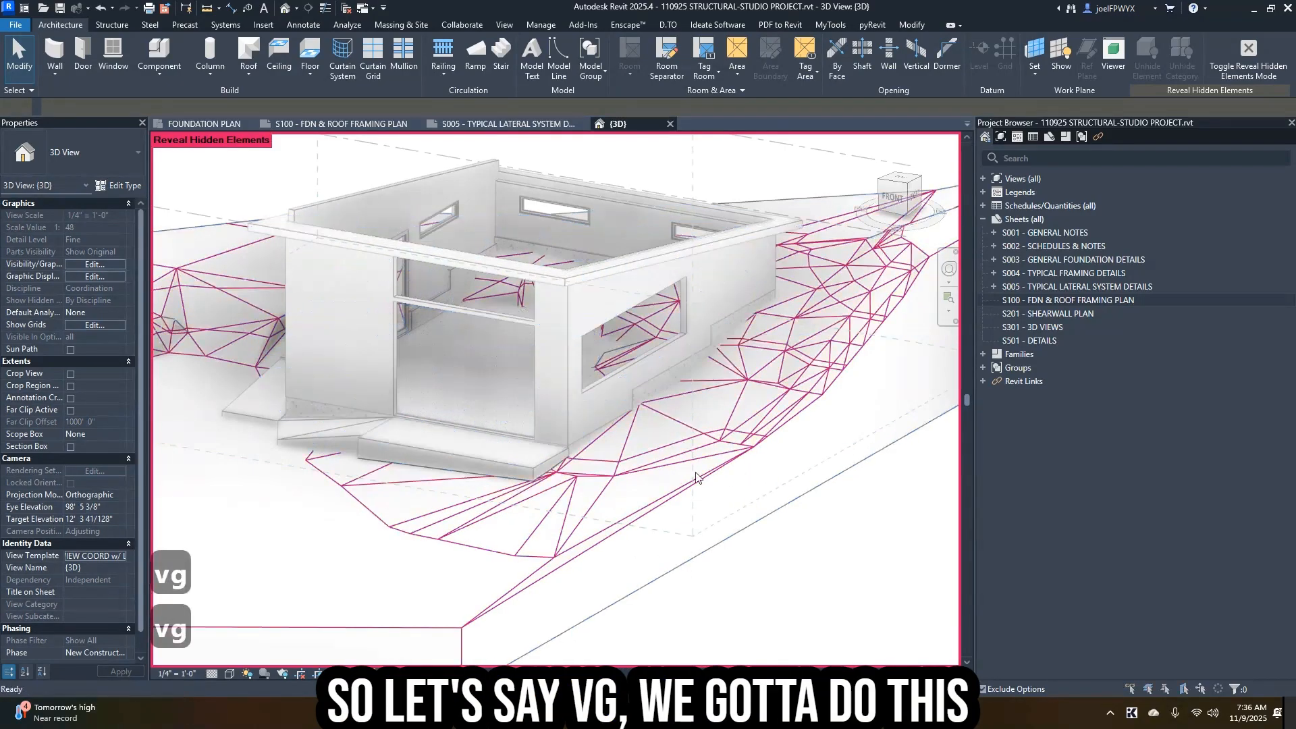
left_click(781, 412)
key("Escape")
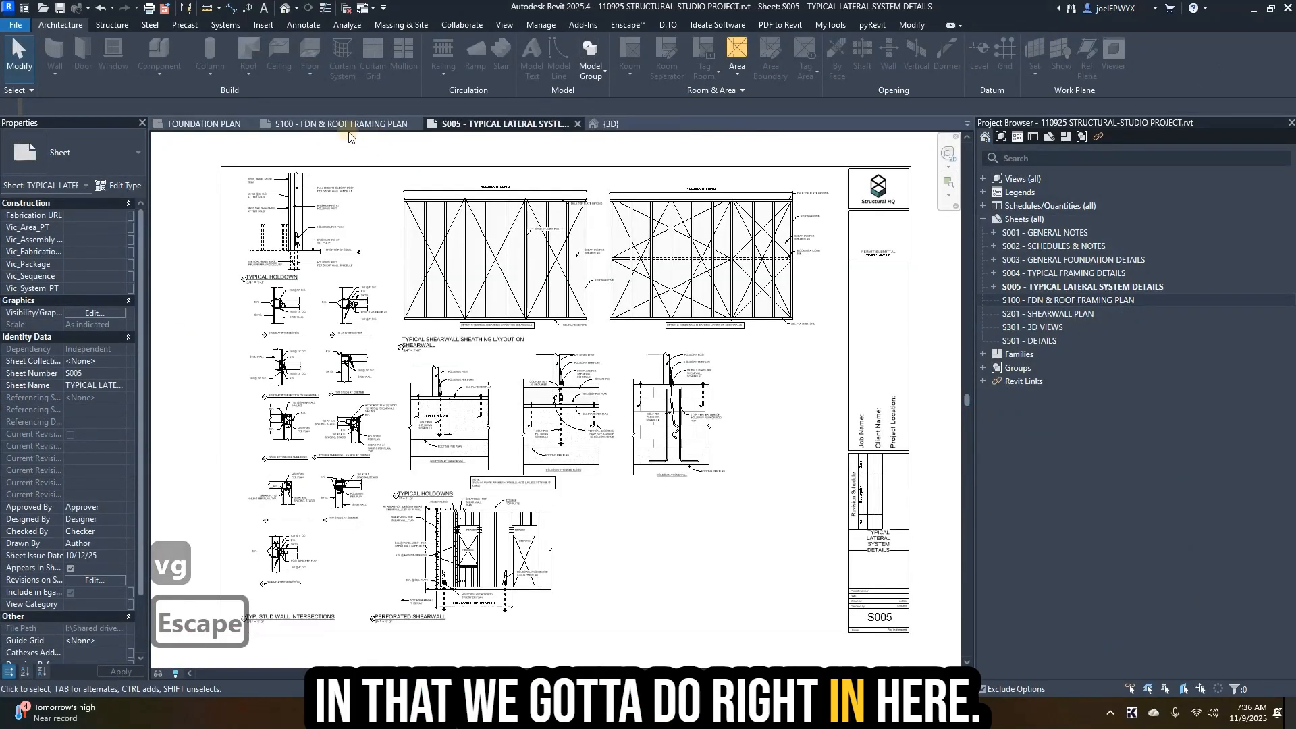
- Return to the foundation plan and search its model category overrides for "cur" to check the curtain wall visibility
left_click(202, 124)
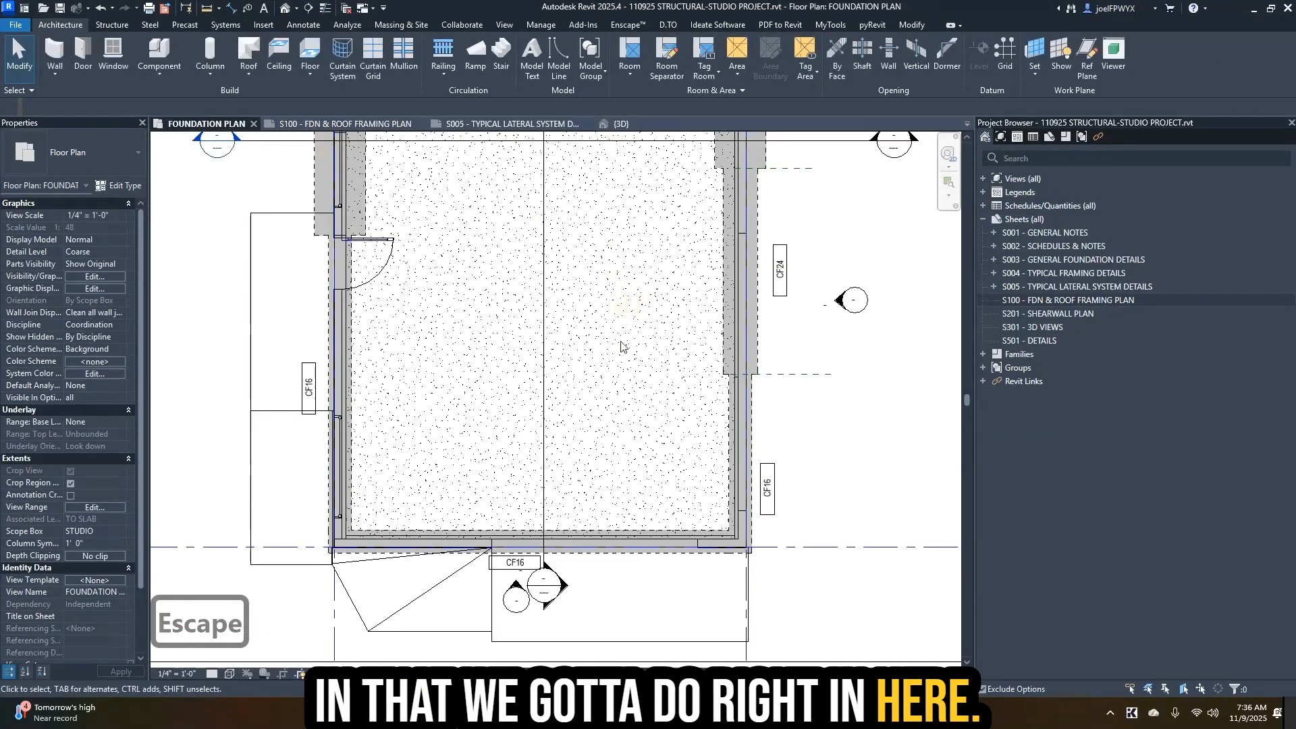
key("c")
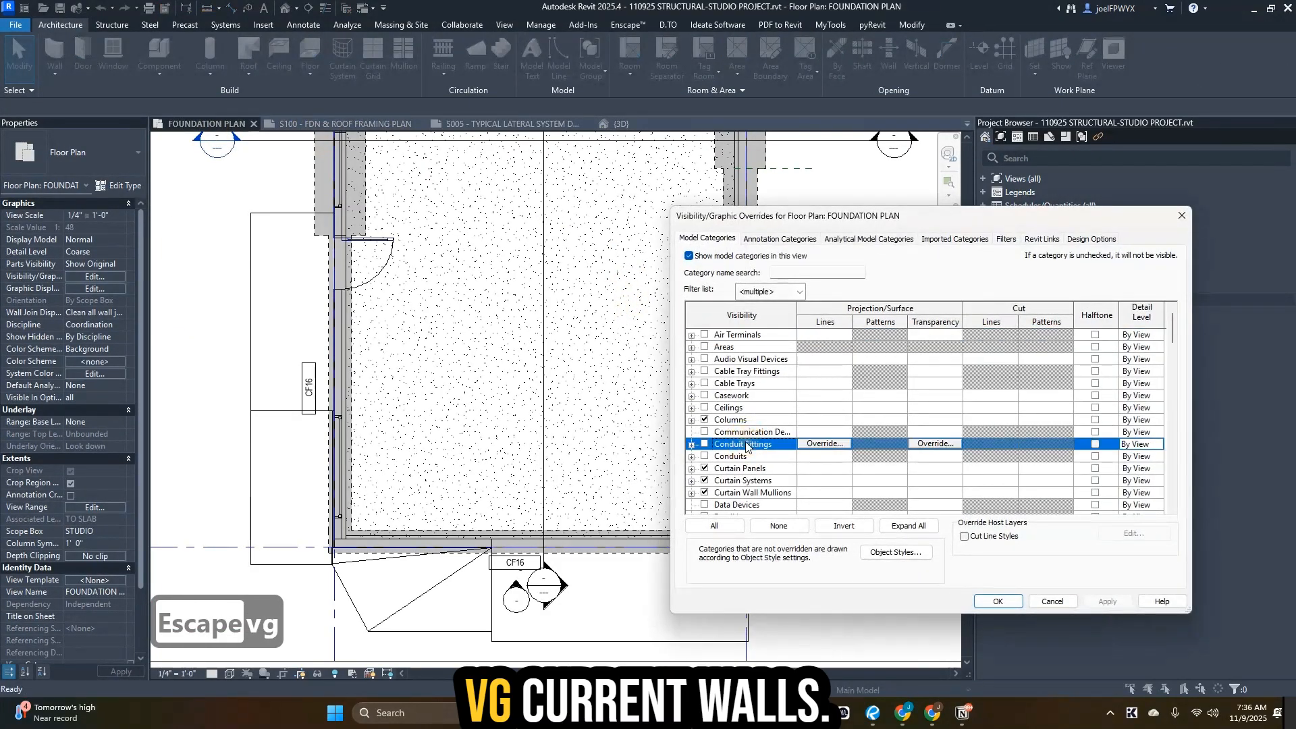
key("u")
key("r")
scroll(731, 487, "down", 1)
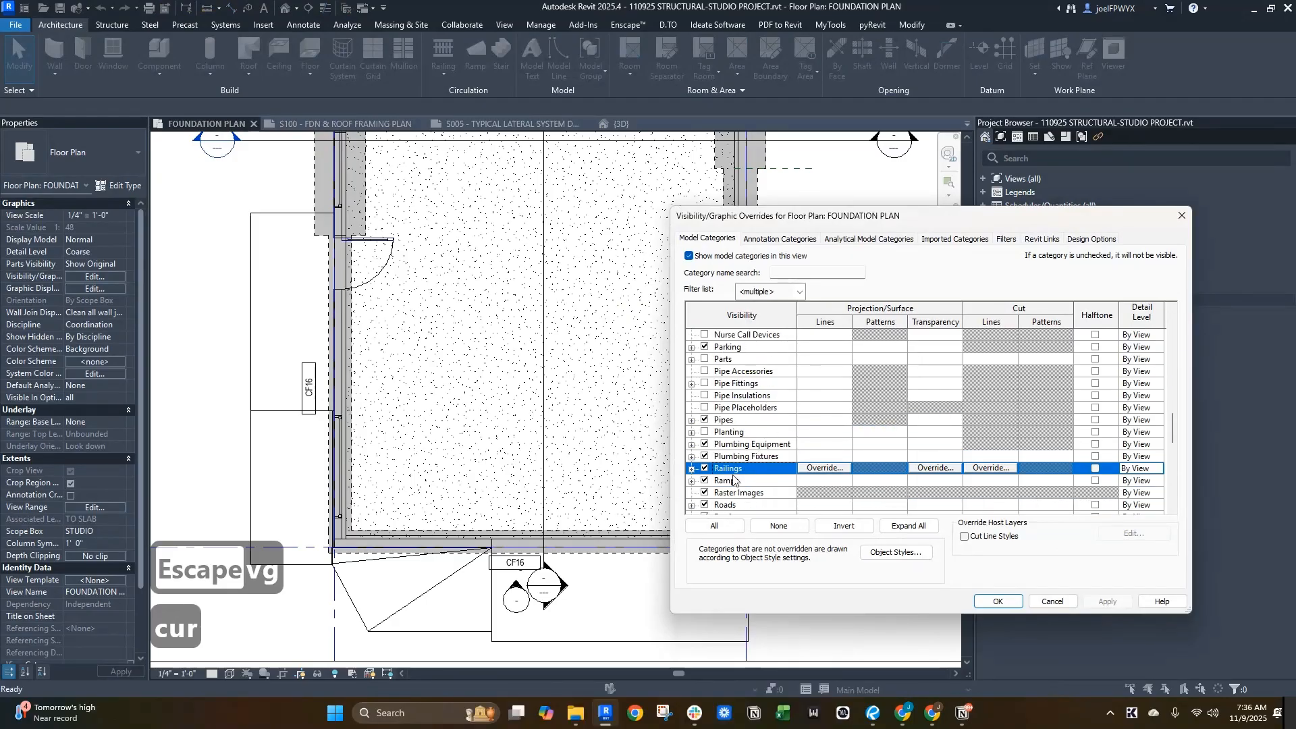
left_click(735, 421)
key("c")
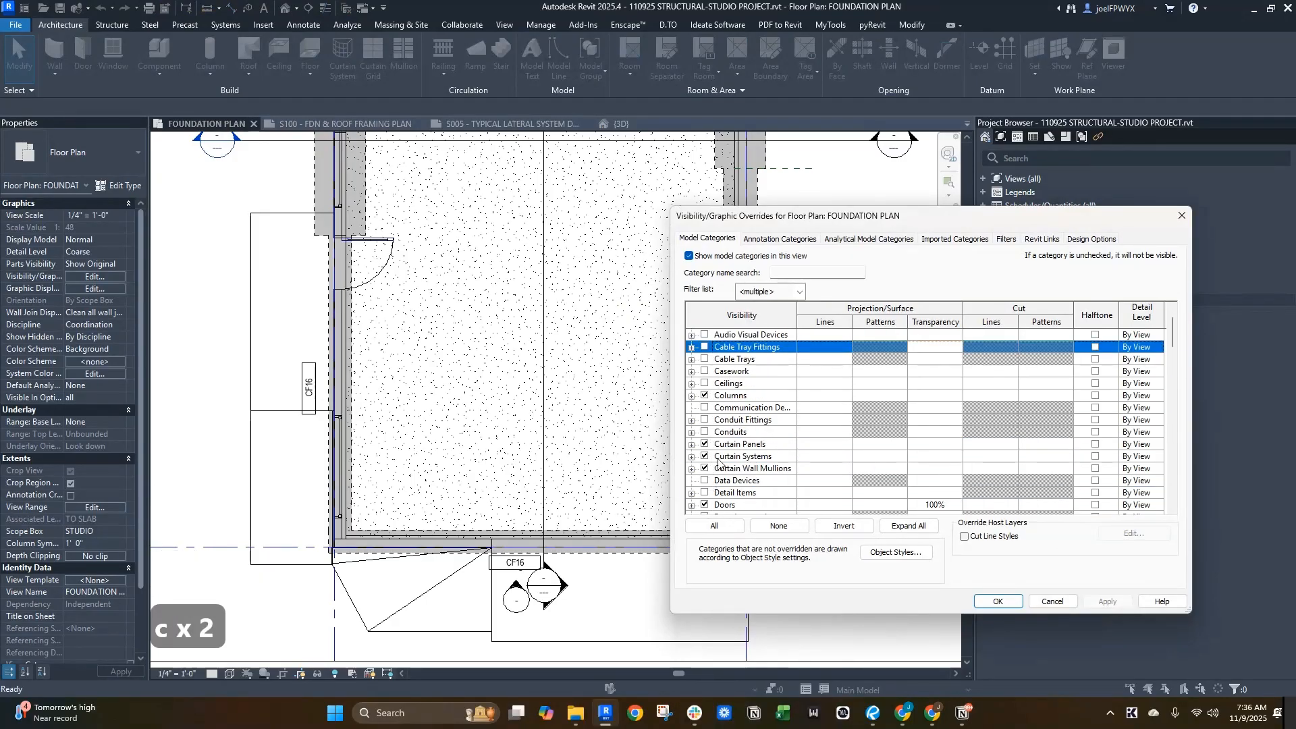
left_click(810, 274)
type("cur")
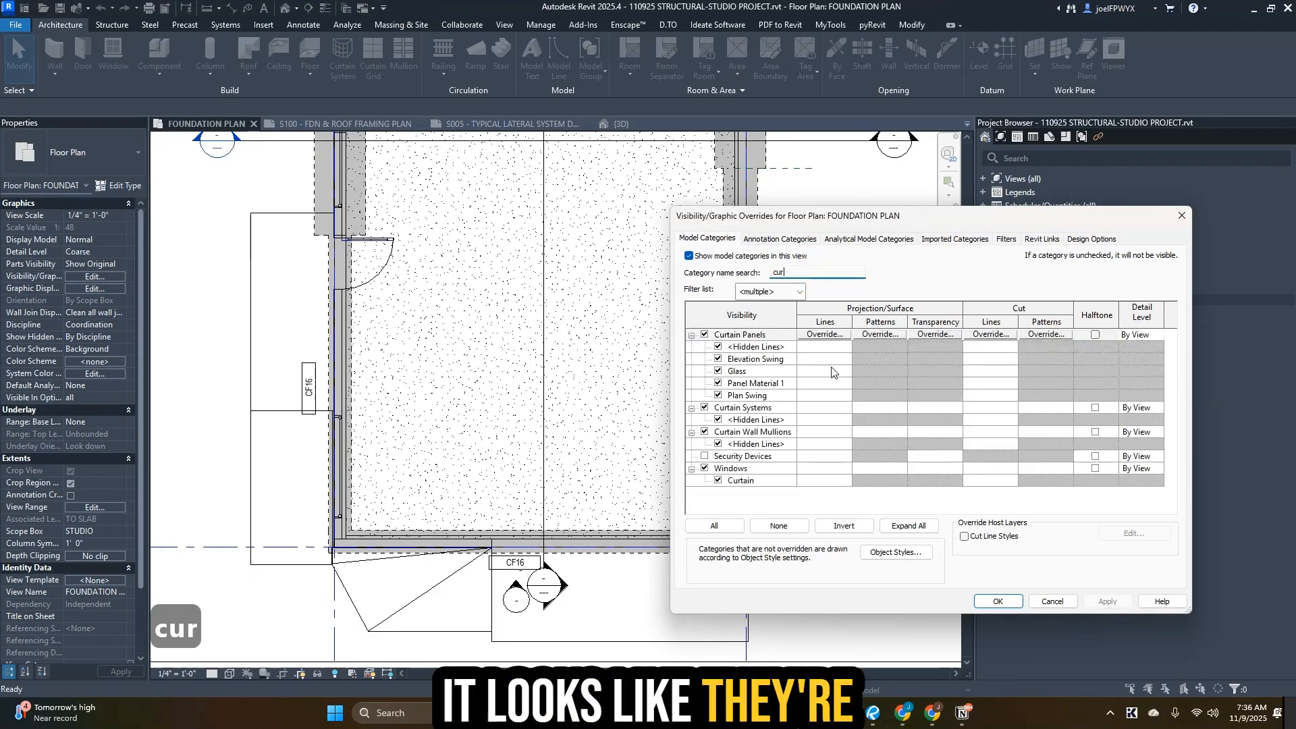
left_click(997, 602)
key("Escape")
key("Escape")
key("Escape")
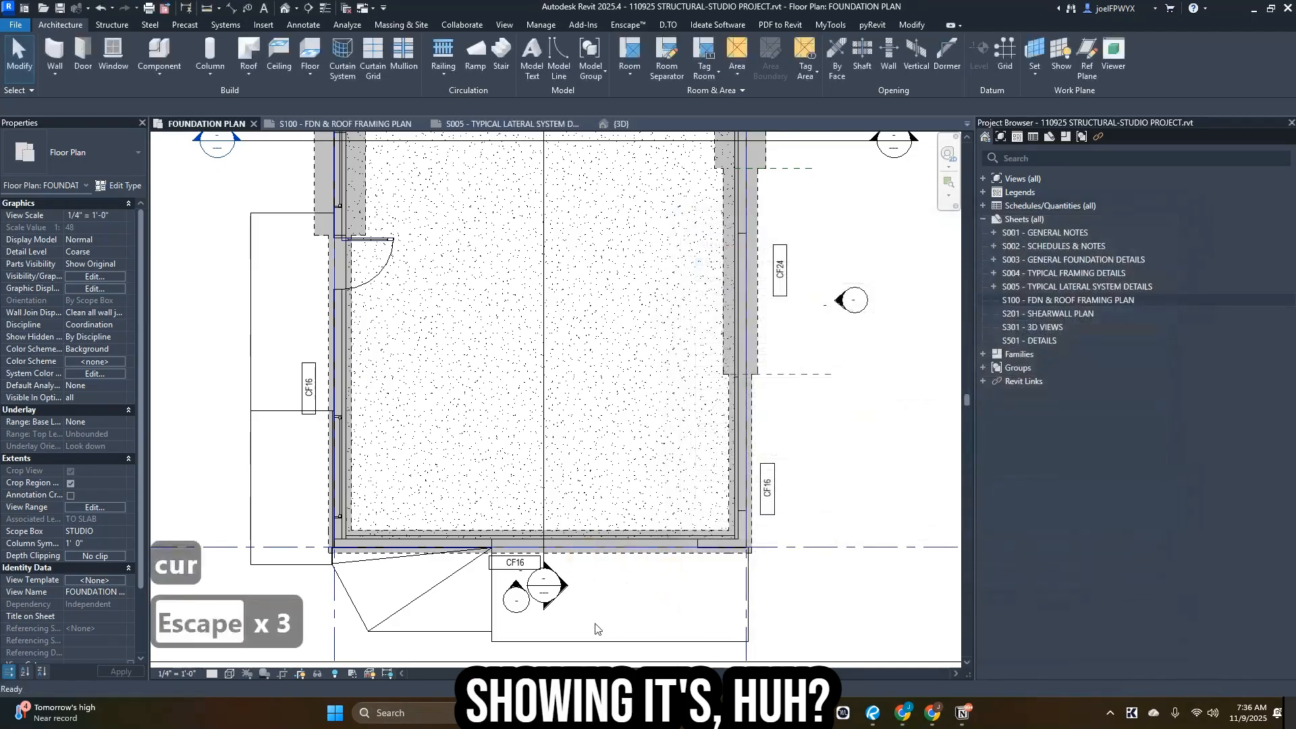
- Inspect the grid 2 wall with the foundation plan's hidden elements revealed, and restore the normal display
scroll(647, 532, "up", 2)
key("Tab")
key("Escape")
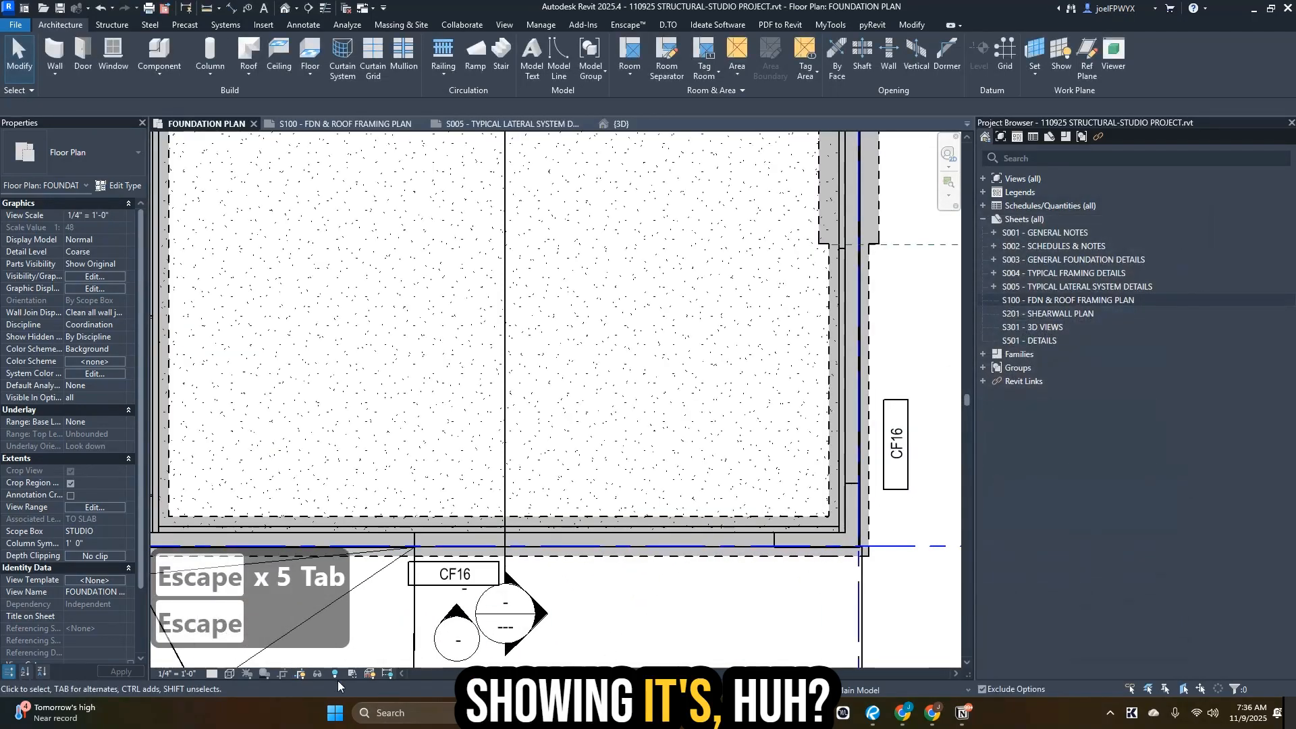
left_click(332, 675)
left_click(333, 675)
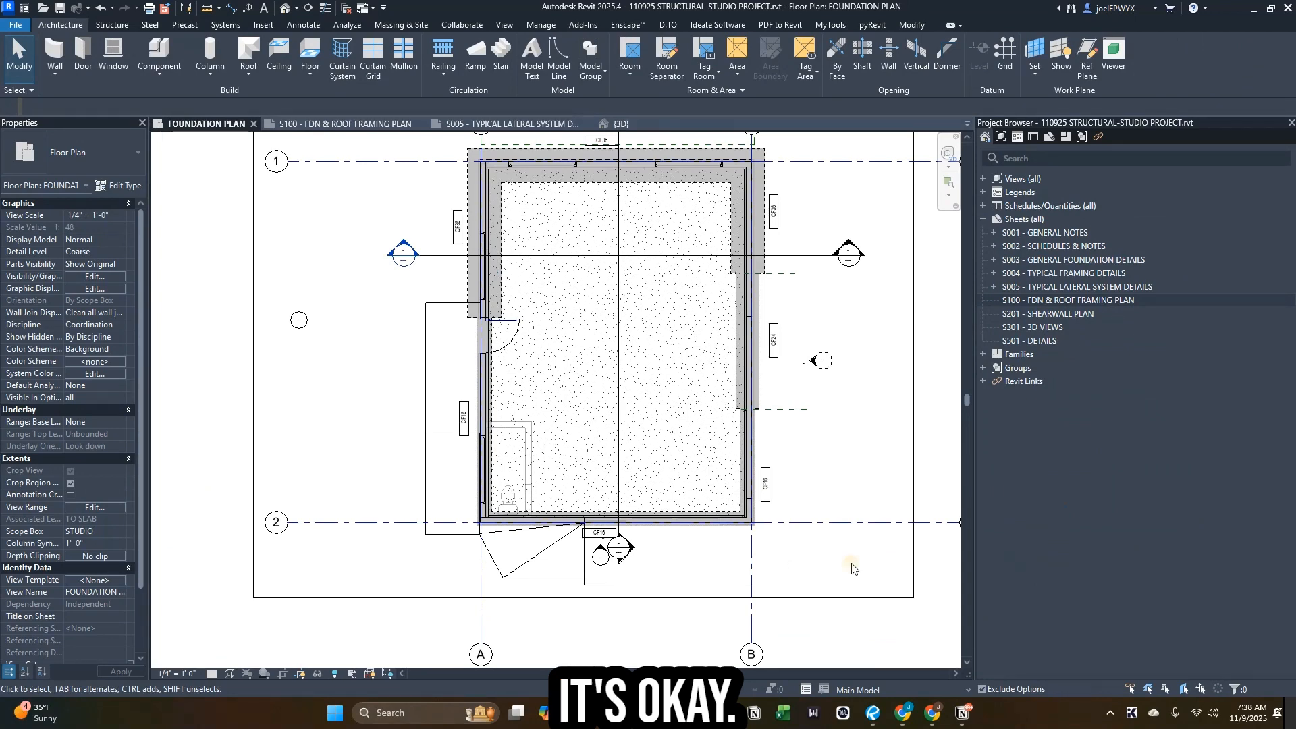
- Select the linked architectural model in the foundation plan and examine its underlay for the doors along grid 2
scroll(668, 560, "up", 5)
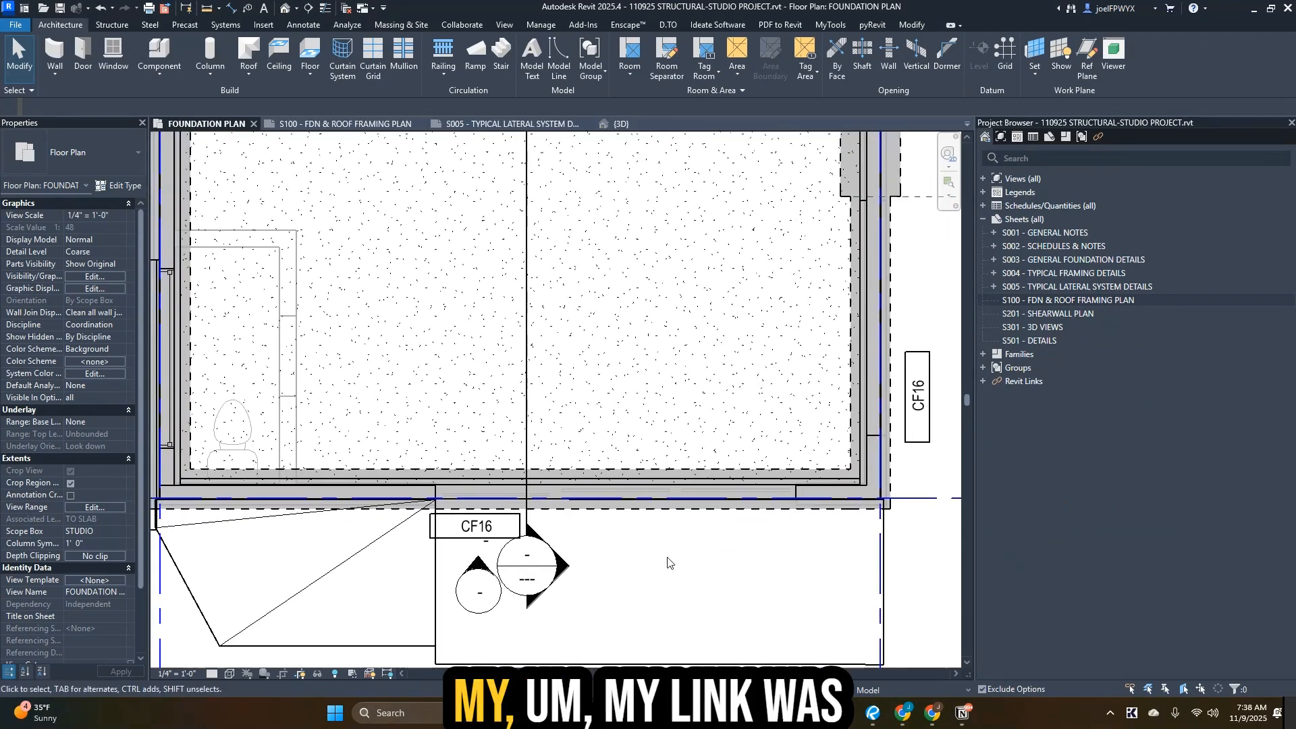
scroll(668, 562, "down", 2)
middle_click_drag(709, 529, 702, 596)
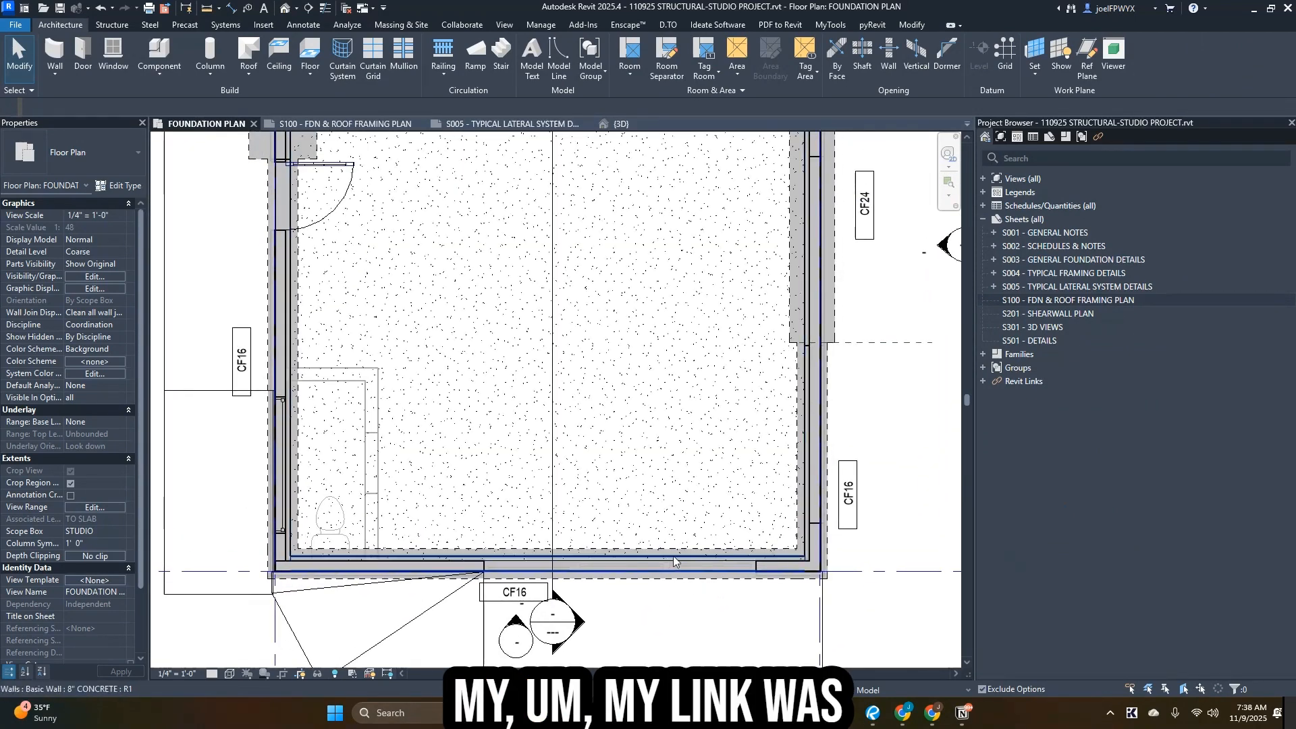
scroll(674, 558, "up", 1)
scroll(636, 547, "down", 3)
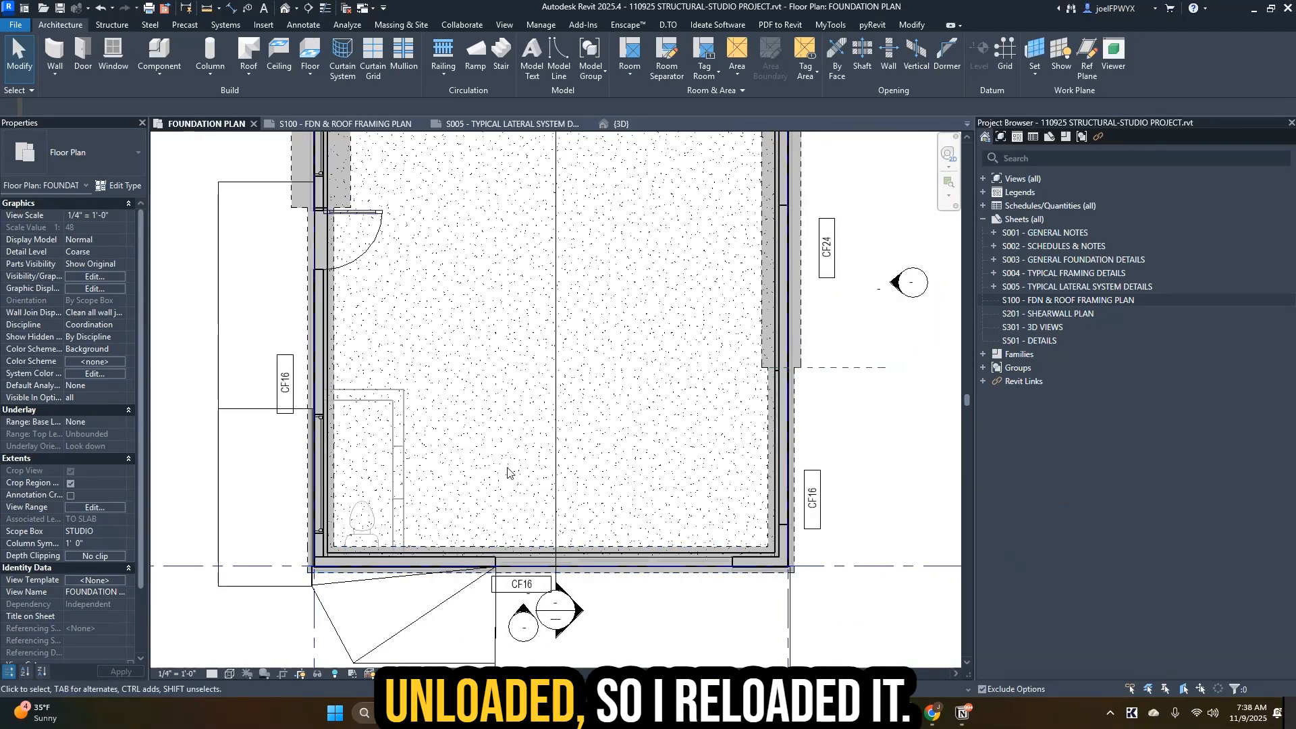
left_click(402, 446)
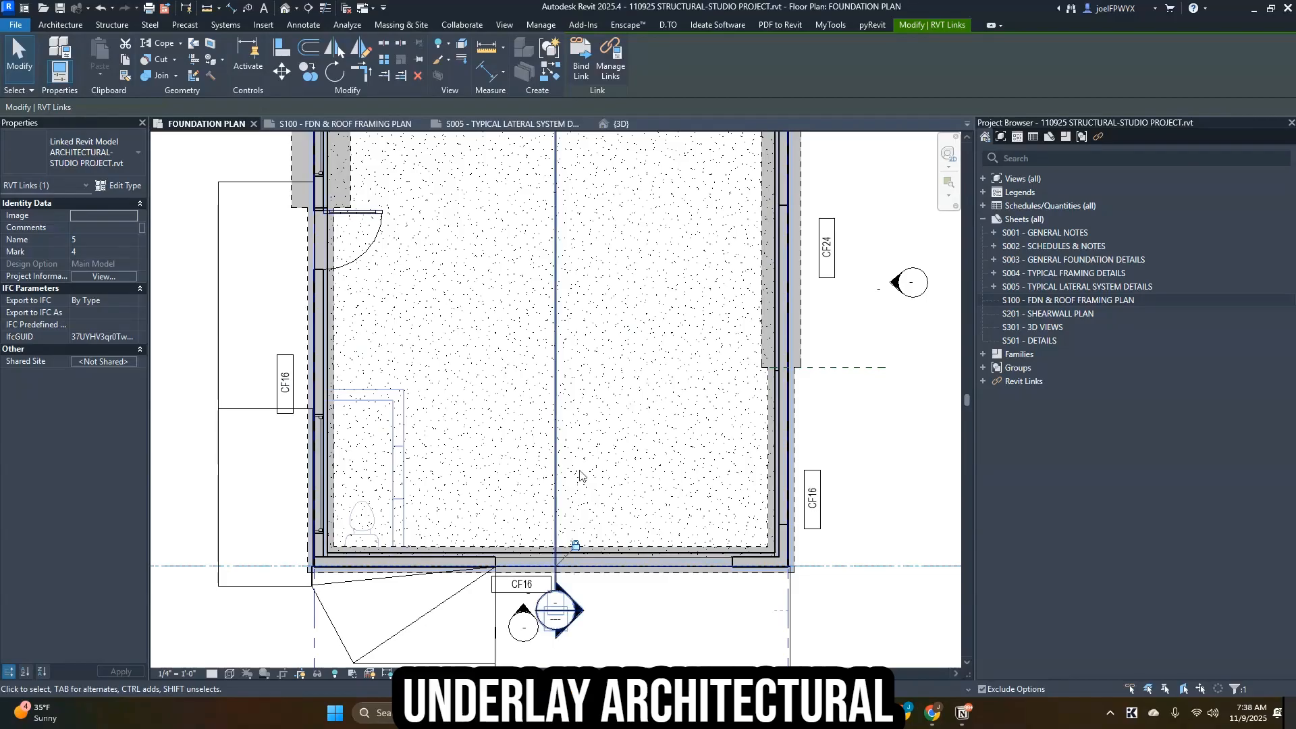
scroll(631, 582, "up", 3)
scroll(723, 537, "down", 3)
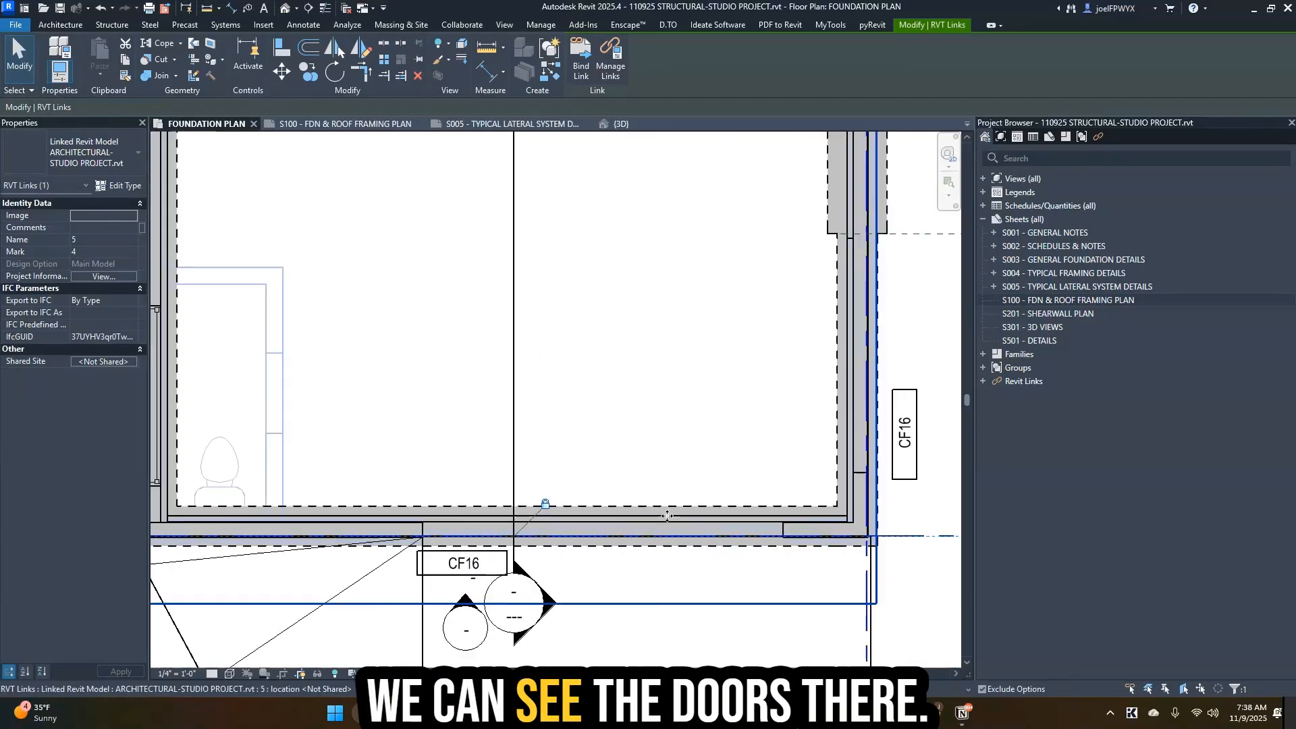
- Clear the selection and examine the grid B wall beside the CF16 and CF24 tags, along with the overall plan, for missing openings
scroll(887, 329, "up", 5)
key("Escape")
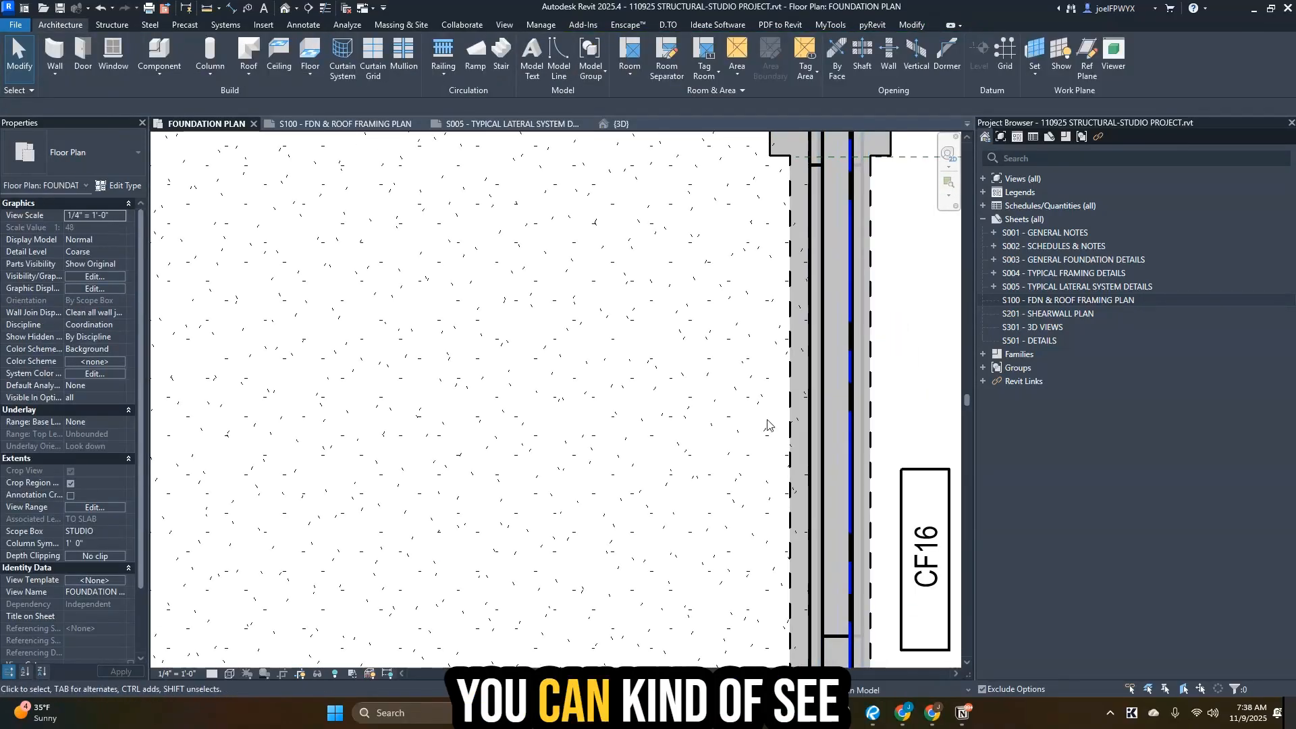
scroll(773, 415, "down", 2)
key("Escape")
key("Escape")
scroll(891, 419, "up", 3)
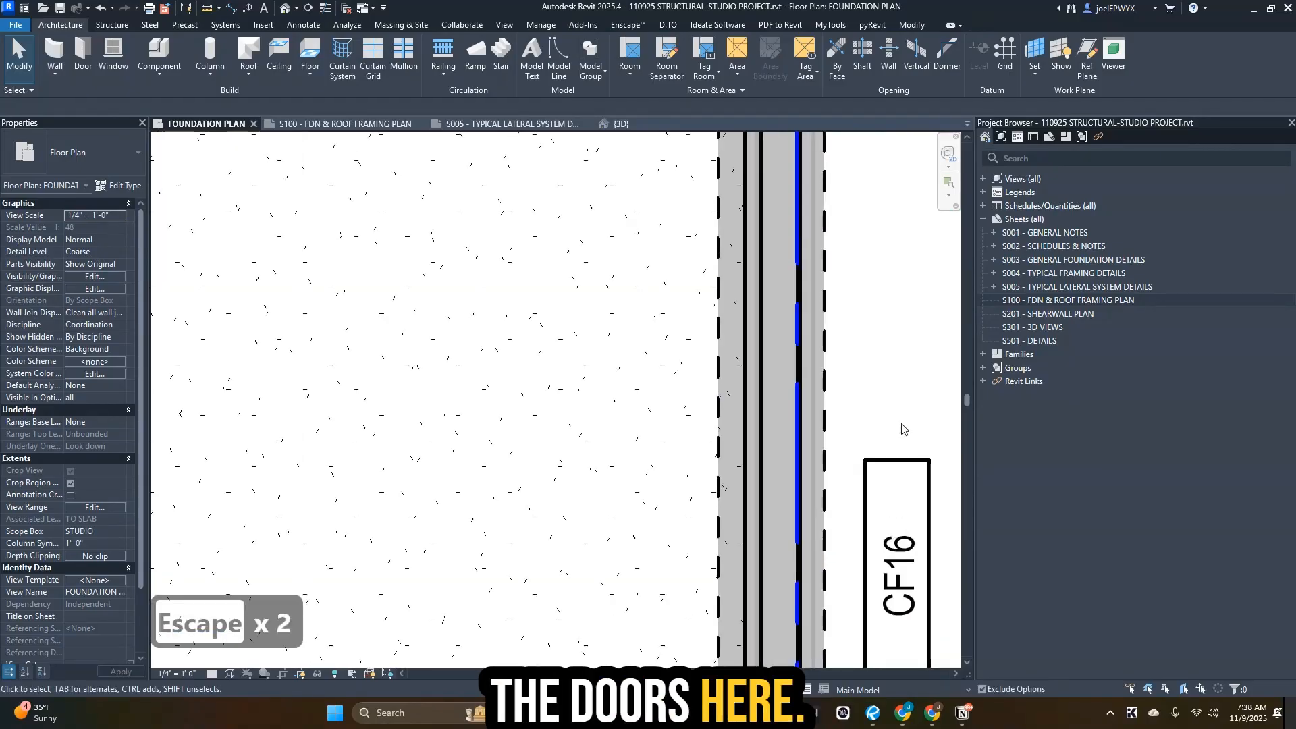
scroll(303, 351, "down", 3)
key("Escape")
right_click(297, 305)
key("Escape")
scroll(445, 446, "down", 1)
middle_click_drag(472, 364, 523, 461)
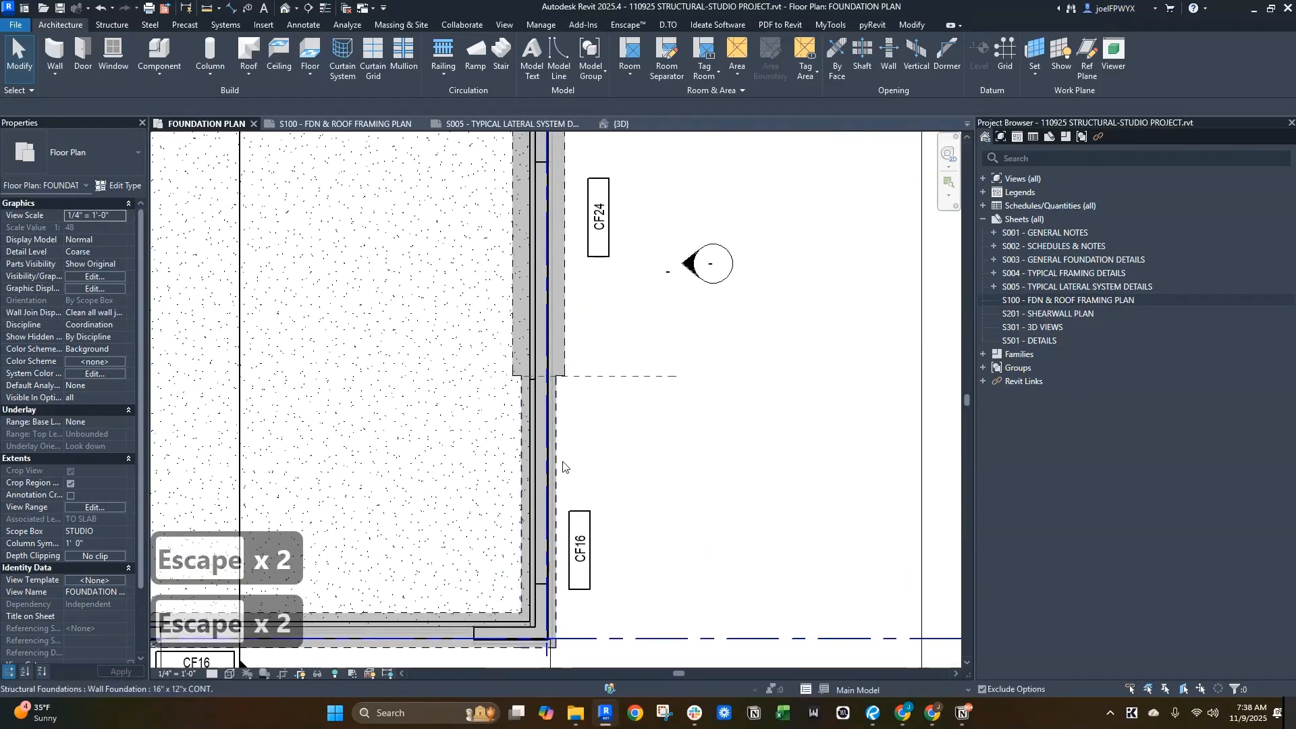
key("Escape")
key("Escape")
middle_click_drag(637, 413, 741, 414)
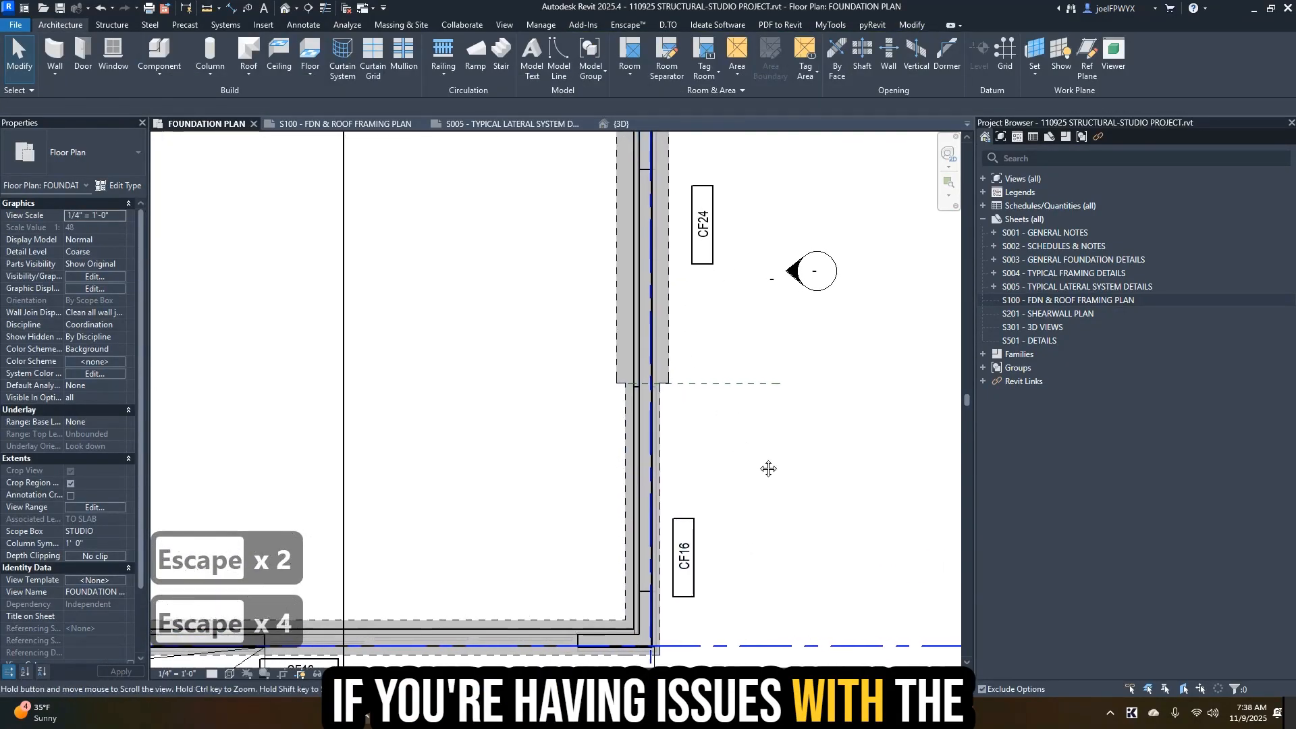
scroll(766, 466, "down", 2)
middle_click_drag(649, 407, 667, 491)
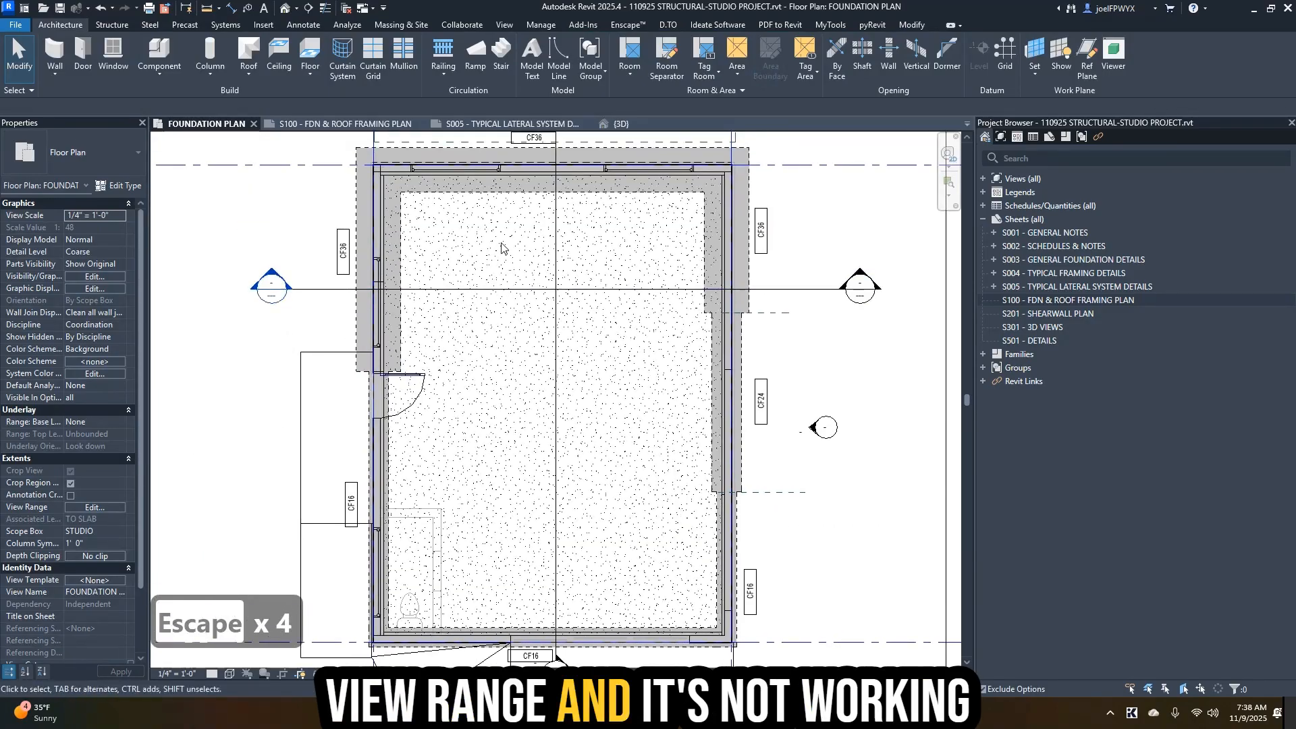
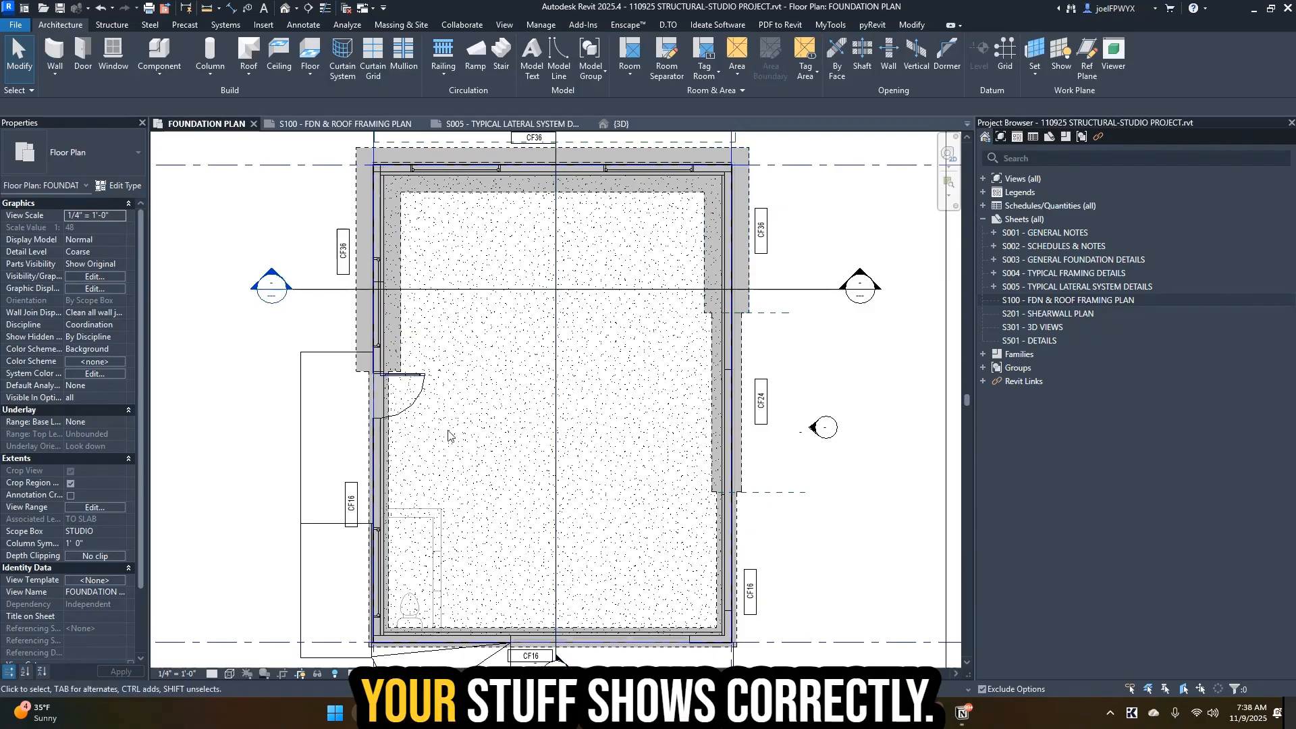
- Create a rectangular plan region about 10'-3" long over the grid B wall, spanning the change from CF24 to CF16 footing
left_click(507, 25)
left_click(567, 59)
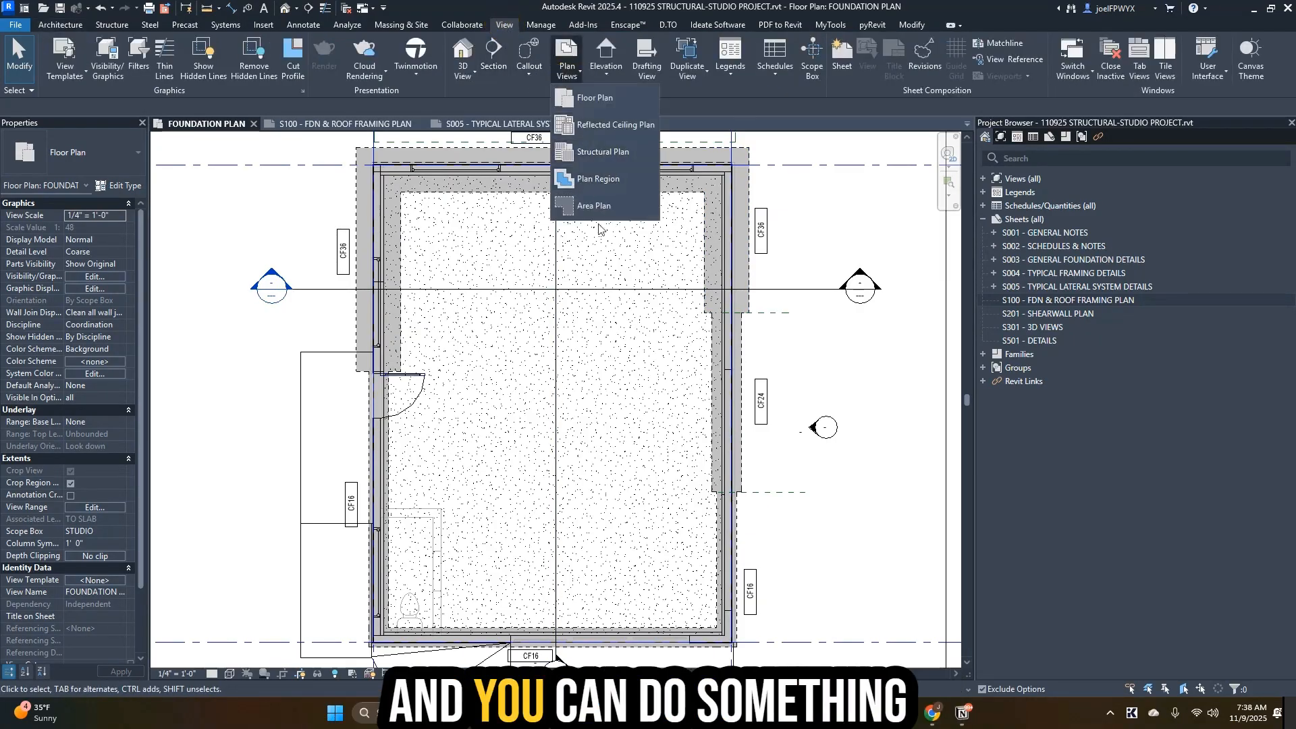
left_click(598, 179)
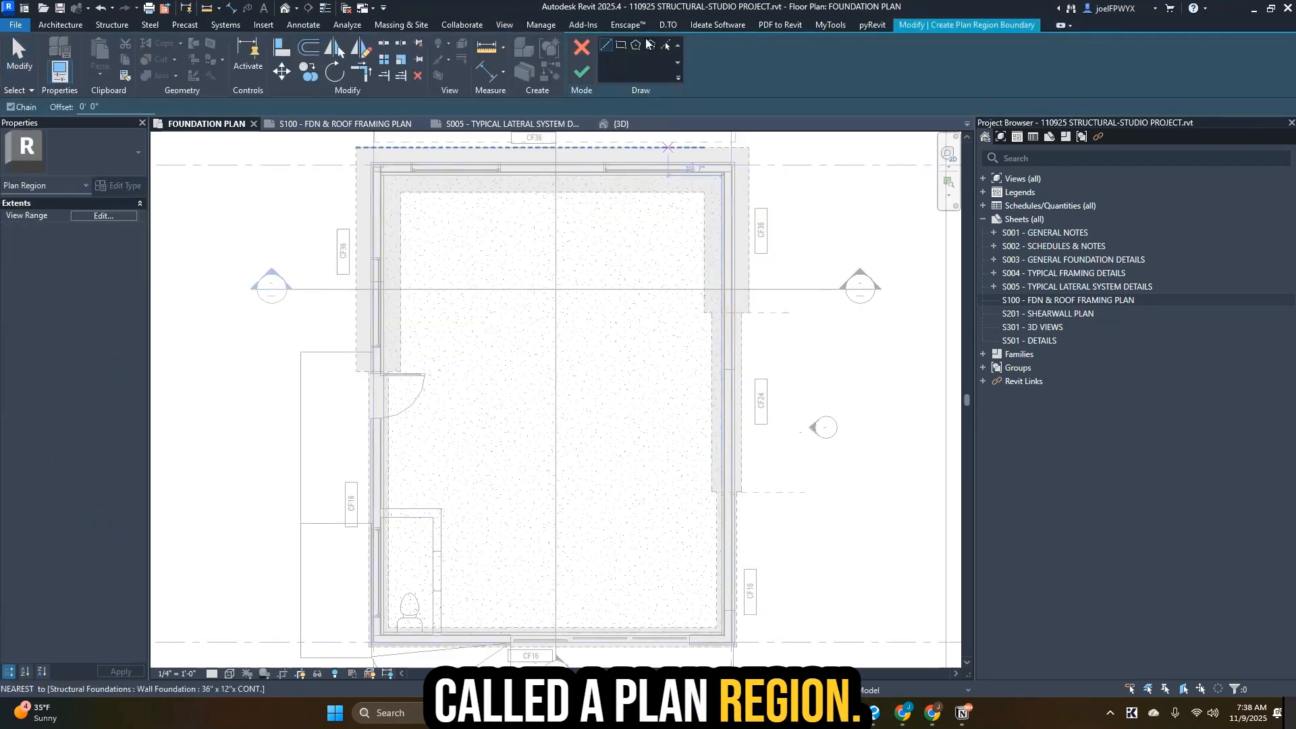
left_click(620, 45)
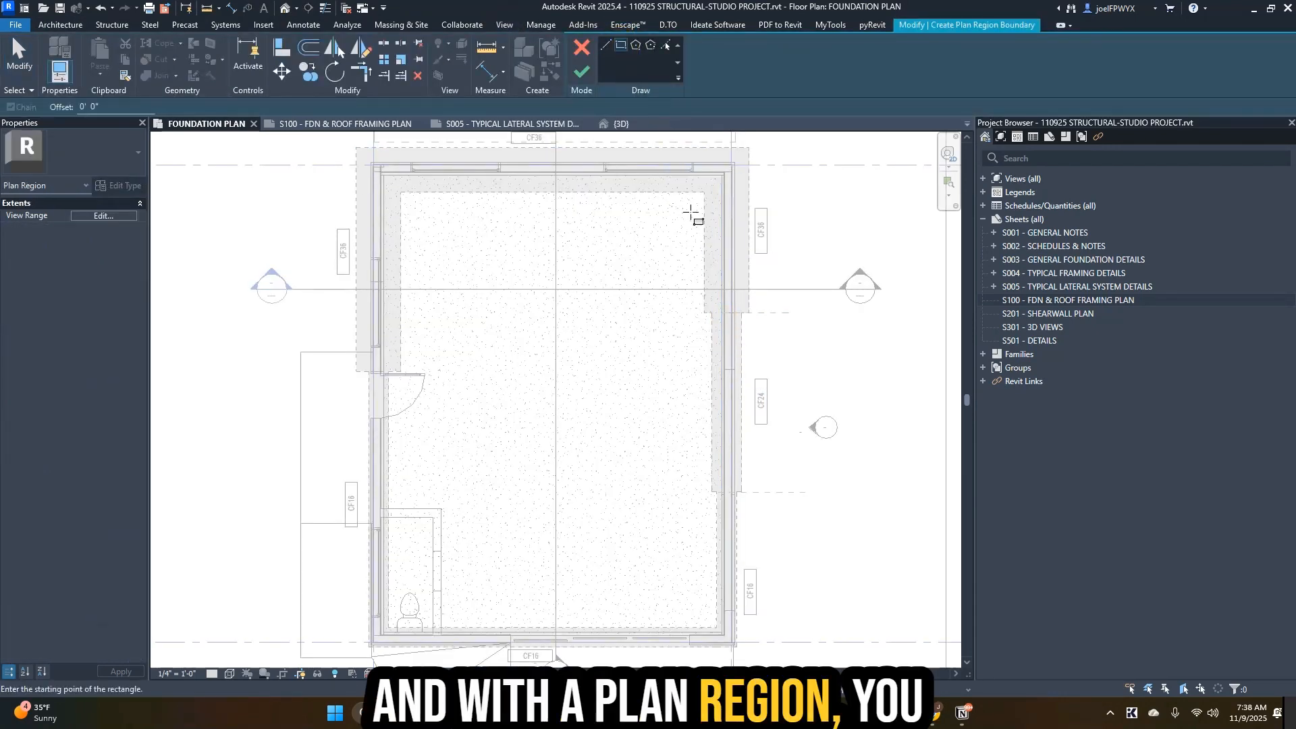
scroll(771, 454, "up", 5)
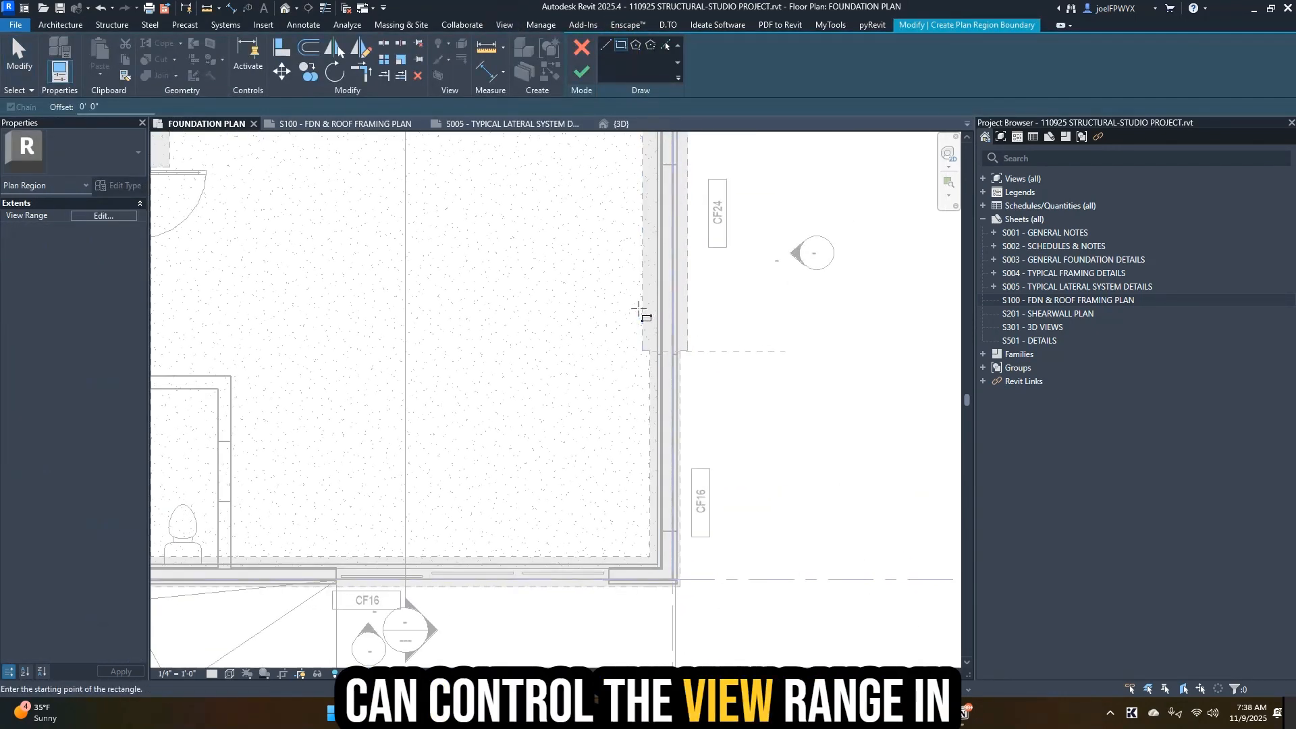
left_click(639, 309)
left_click(691, 541)
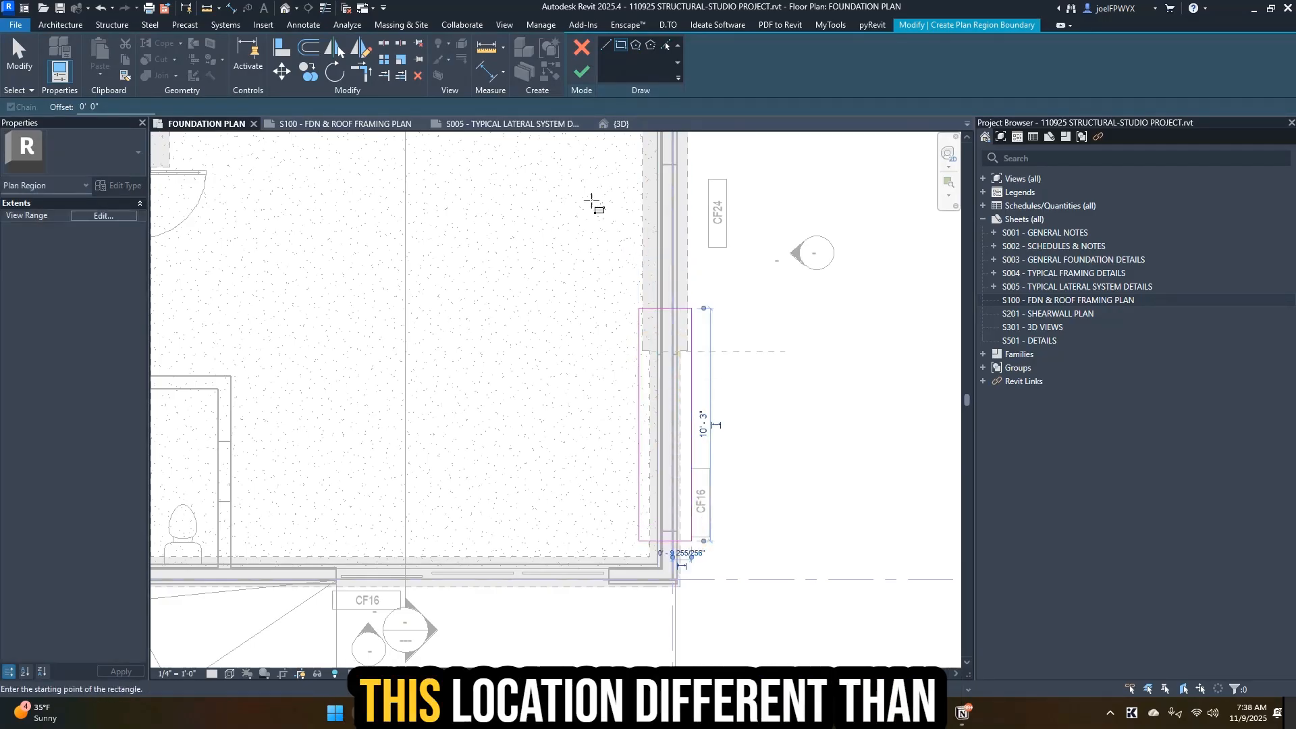
left_click(582, 74)
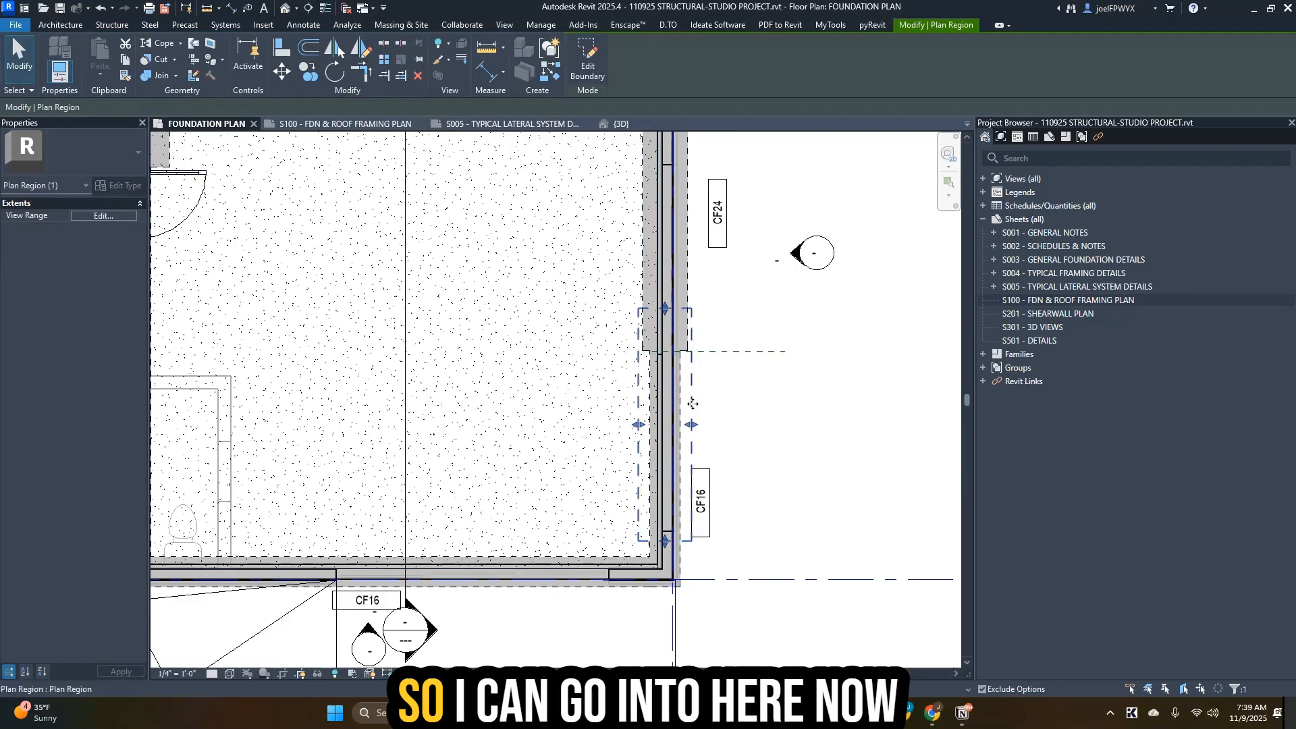
- Set the plan region's view range to a cut plane offset of 9' 0" and a top offset of 10' 0"
left_click(120, 216)
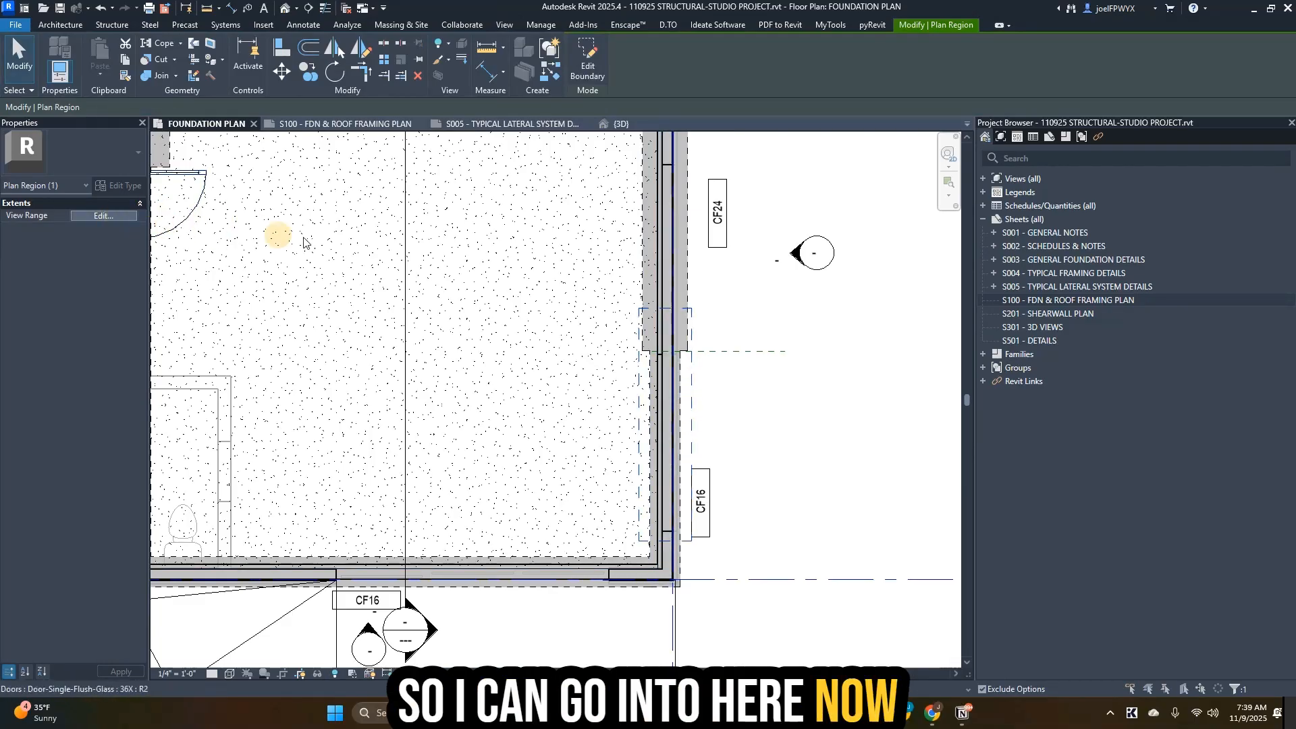
left_click(392, 264)
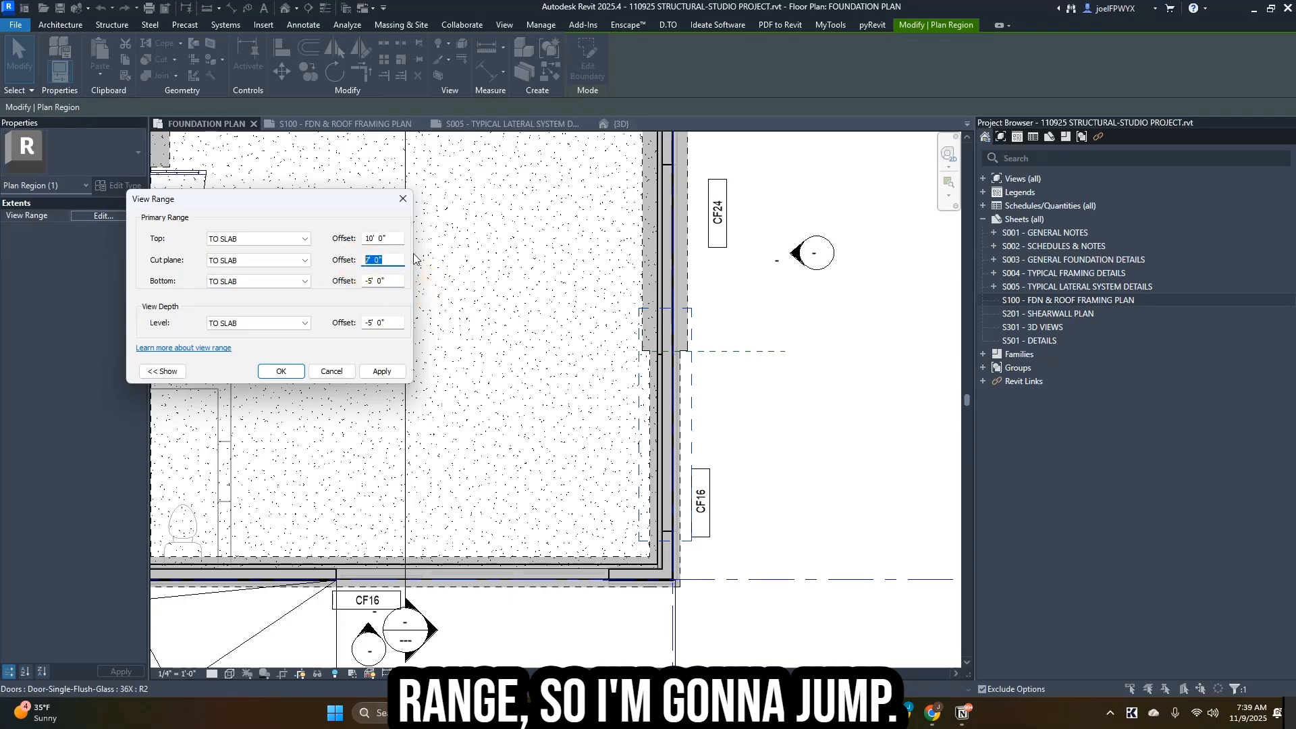
type("8")
key("Tab")
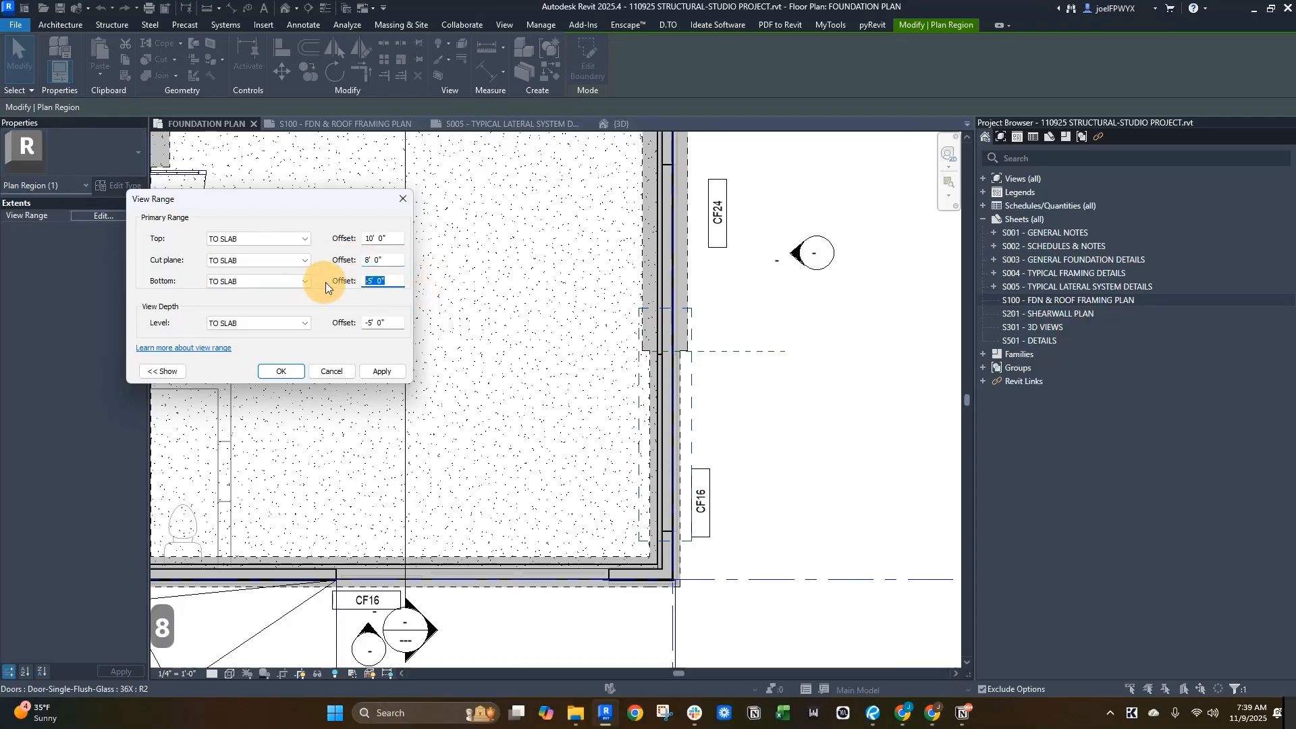
left_click(383, 372)
left_click(378, 261)
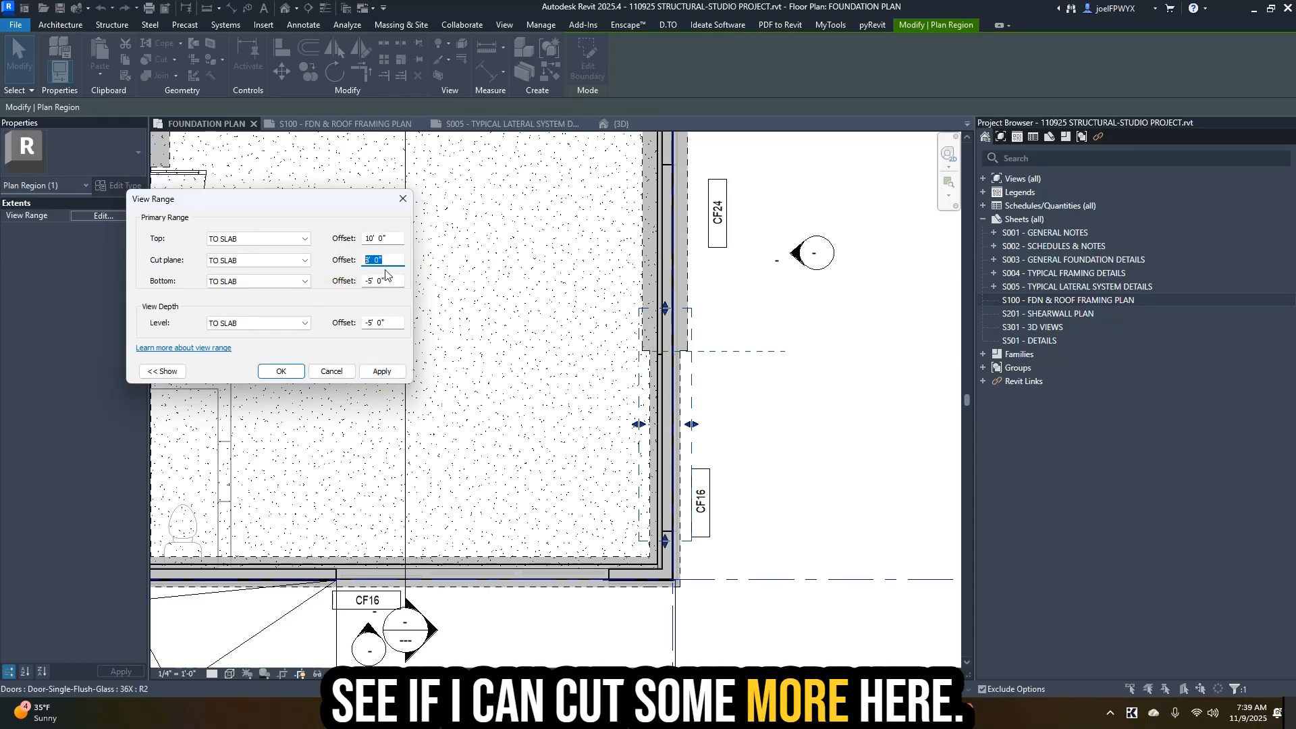
left_click(393, 242)
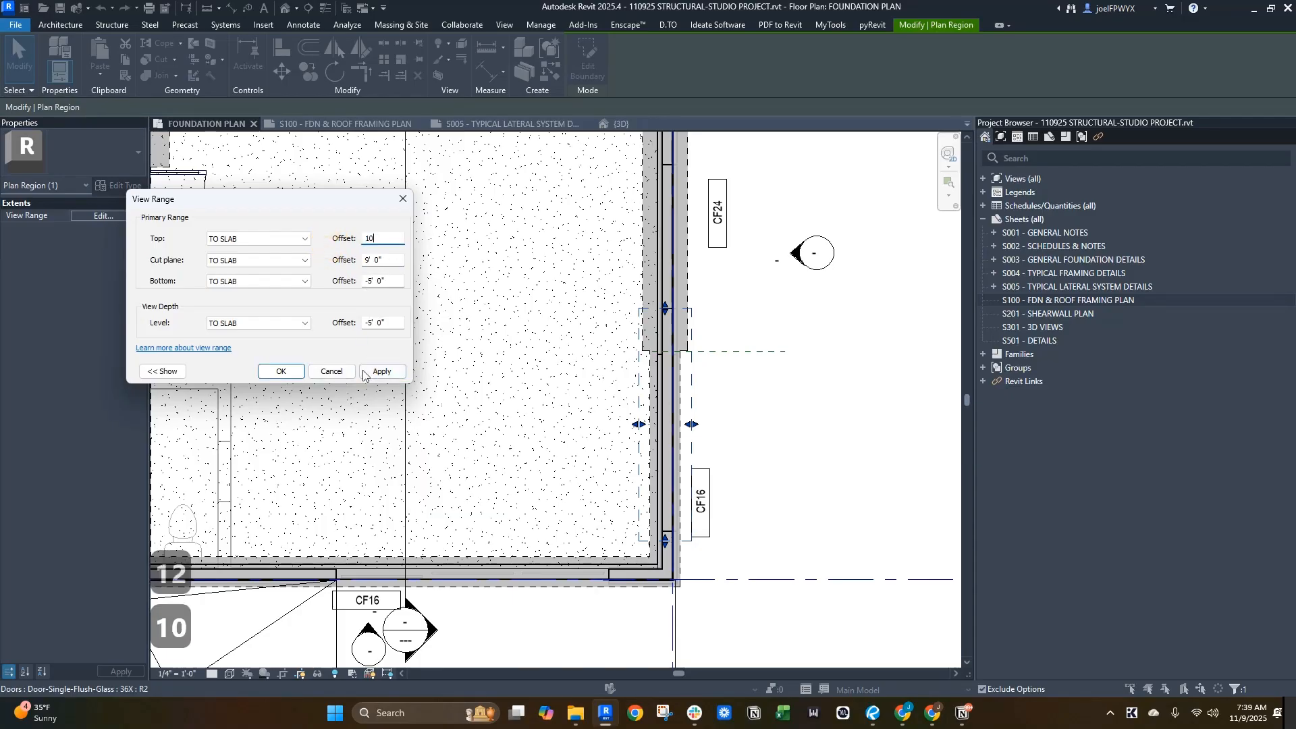
left_click(287, 371)
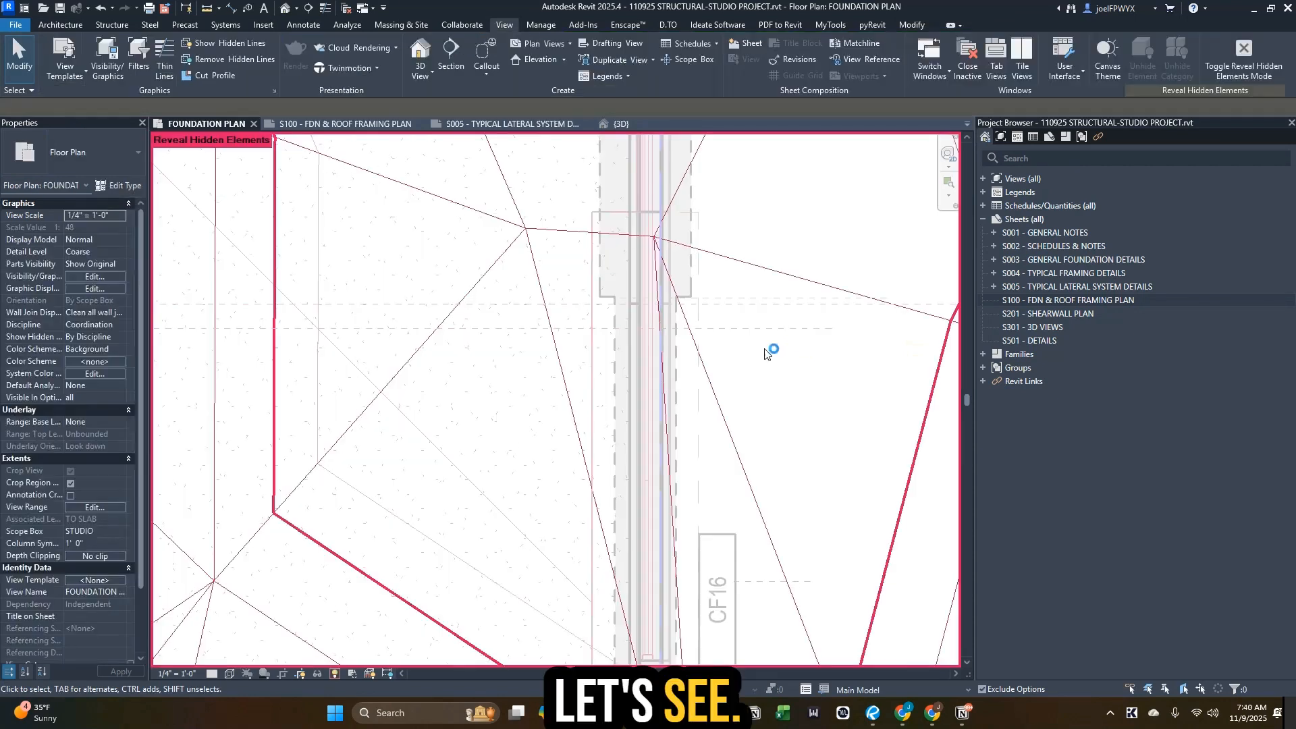
- Turn off the reveal of hidden elements and check the plan region over the grid B wall for openings
scroll(698, 360, "down", 1)
left_click(336, 672)
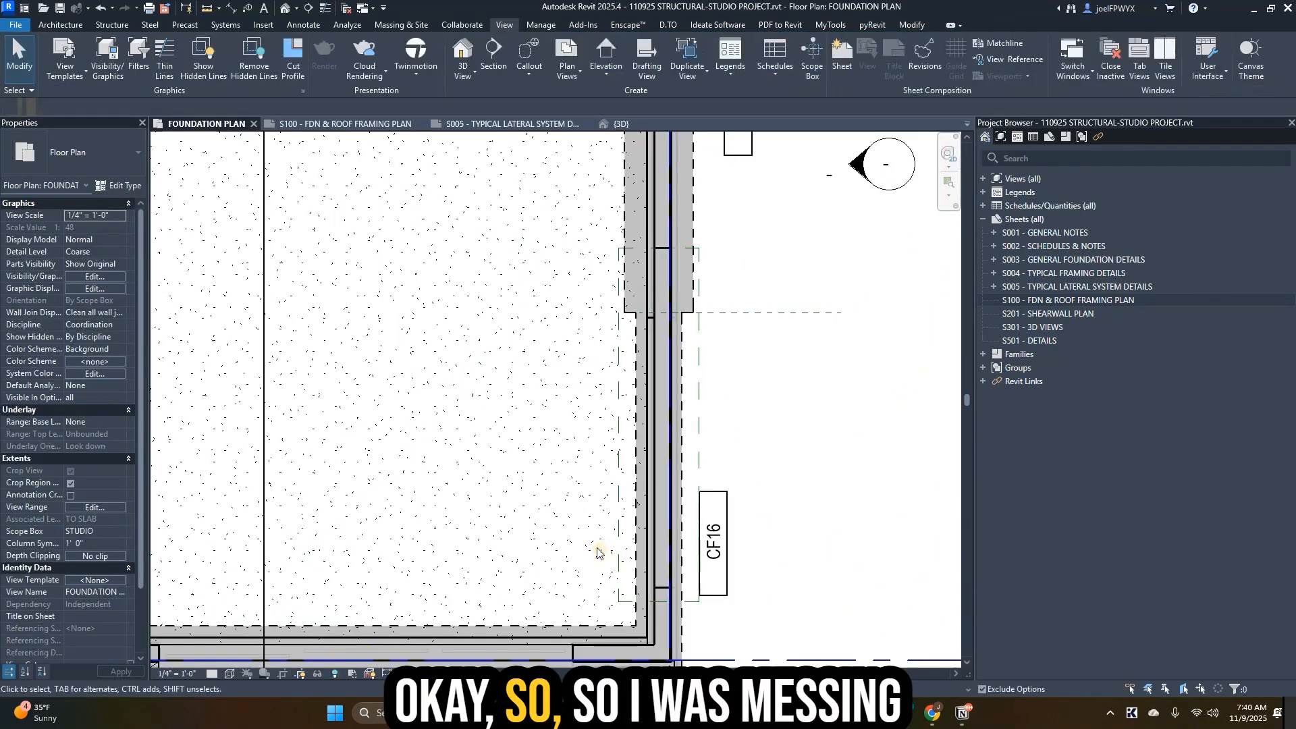
key("Escape")
key("Escape")
left_click(616, 567)
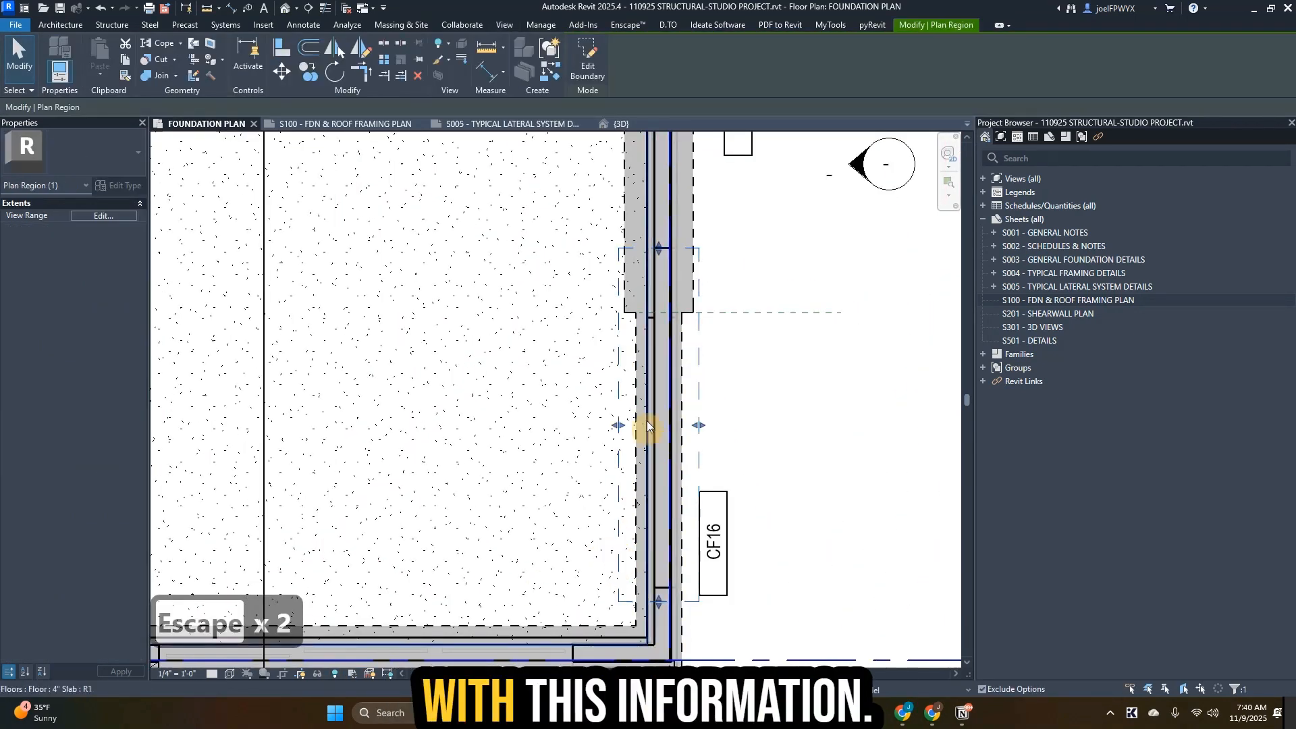
key("Escape")
key("Escape")
key("Escape")
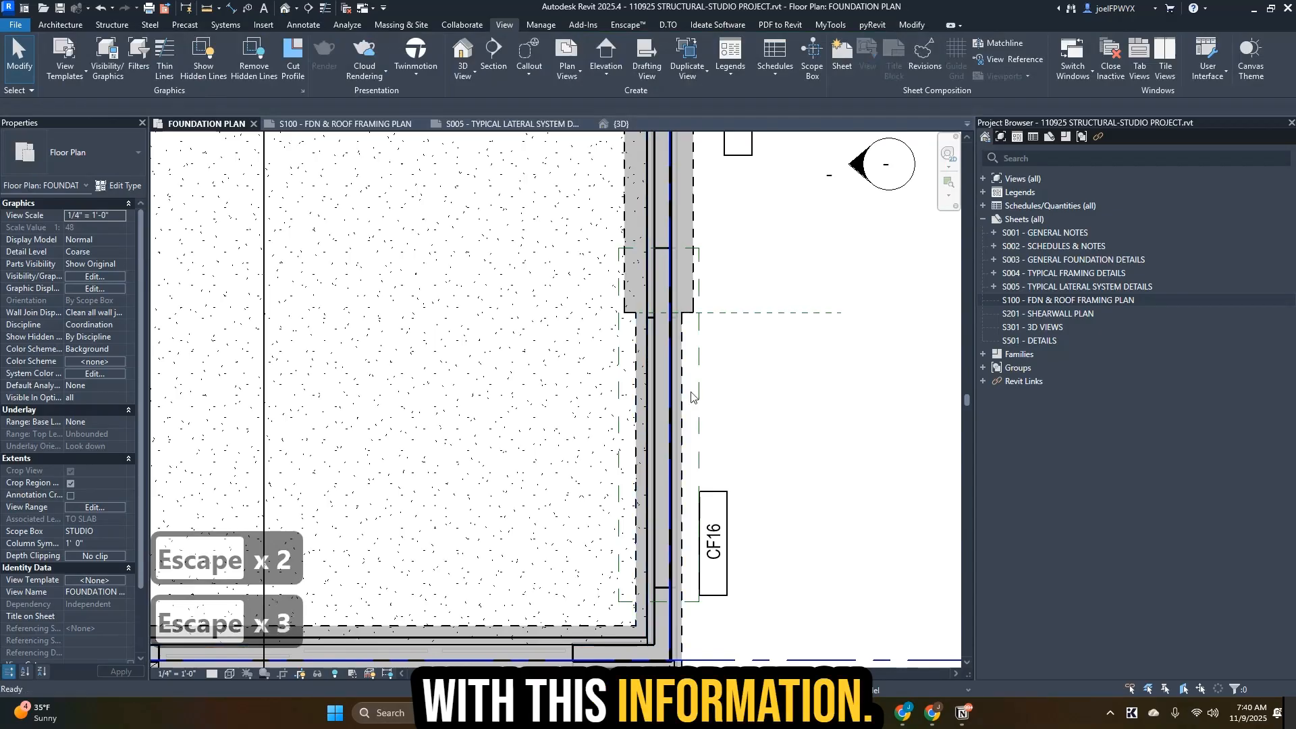
- Open the default 3D view and frame the glazed entrance wall above the front step
left_click(285, 8)
scroll(490, 444, "up", 4)
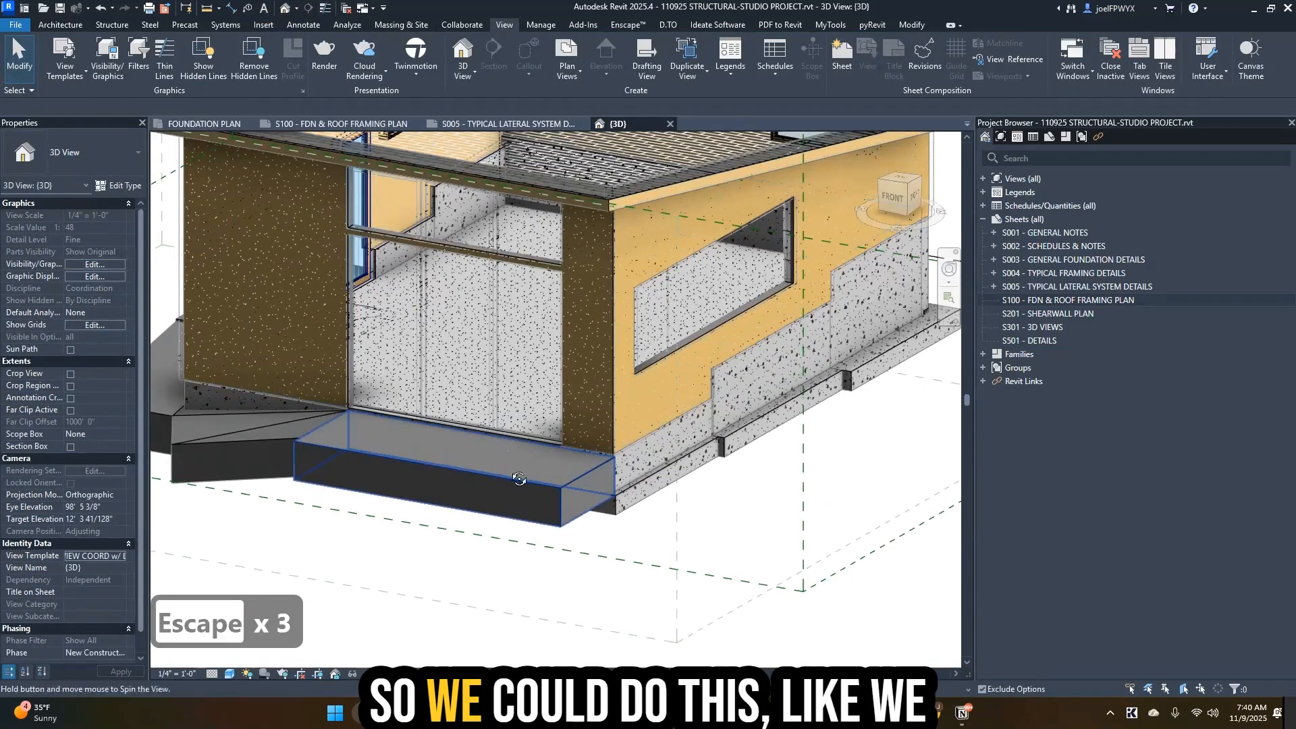
middle_click_drag(489, 444, 668, 587, "shift")
middle_click_drag(668, 587, 506, 540, "shift")
middle_click_drag(746, 540, 682, 439)
key("Escape")
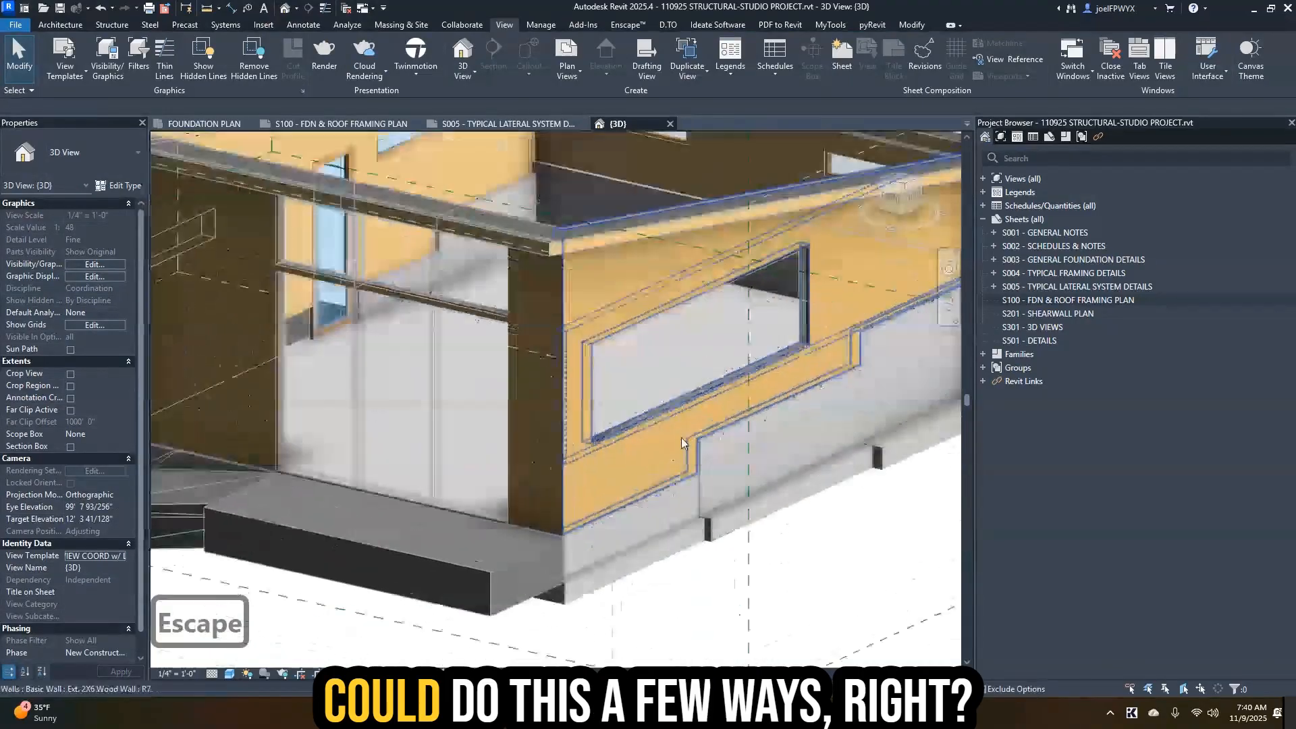
scroll(682, 439, "up", 3)
scroll(682, 439, "down", 4)
key("Escape")
key("Escape")
key("Escape")
middle_click_drag(610, 472, 737, 455)
scroll(634, 459, "up", 3)
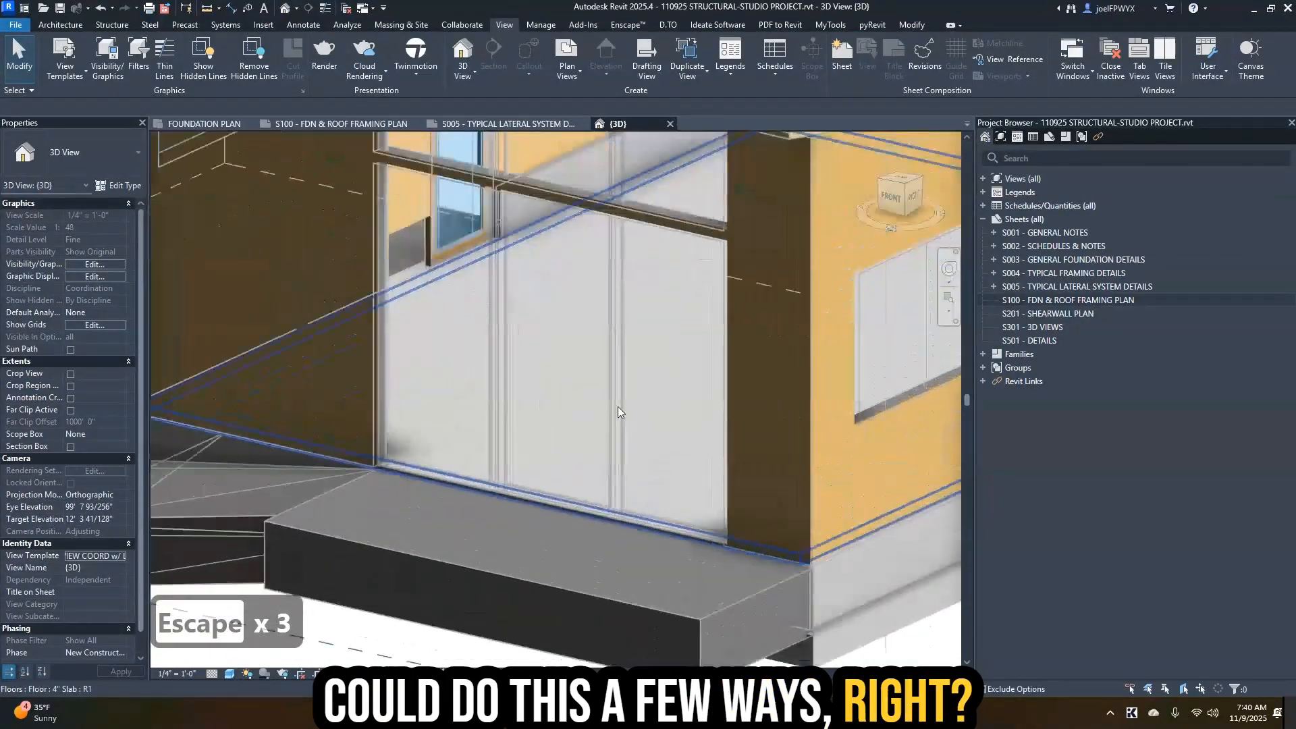
- Copy the entrance curtain wall nearest the building corner from the linked architectural model and paste it aligned to the same place
key("Escape")
key("Tab")
key("Tab")
left_click(614, 443)
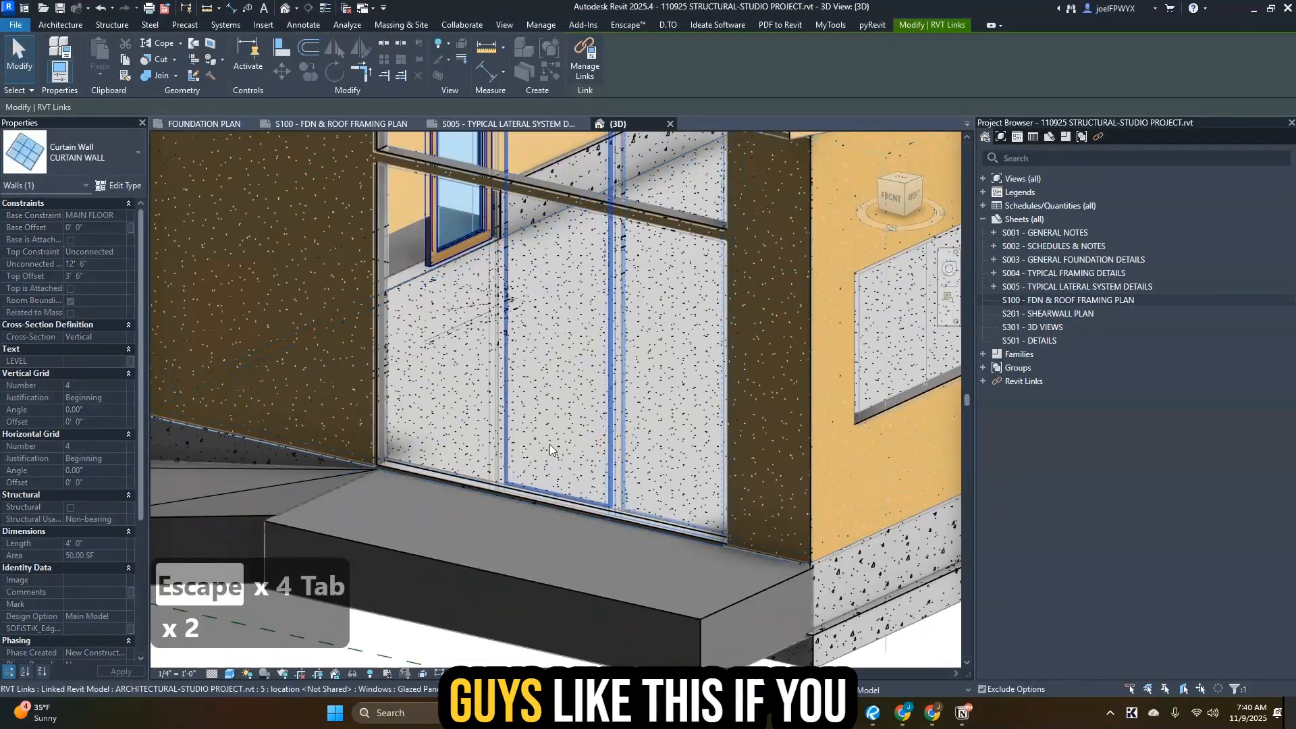
left_click(481, 456, "ctrl")
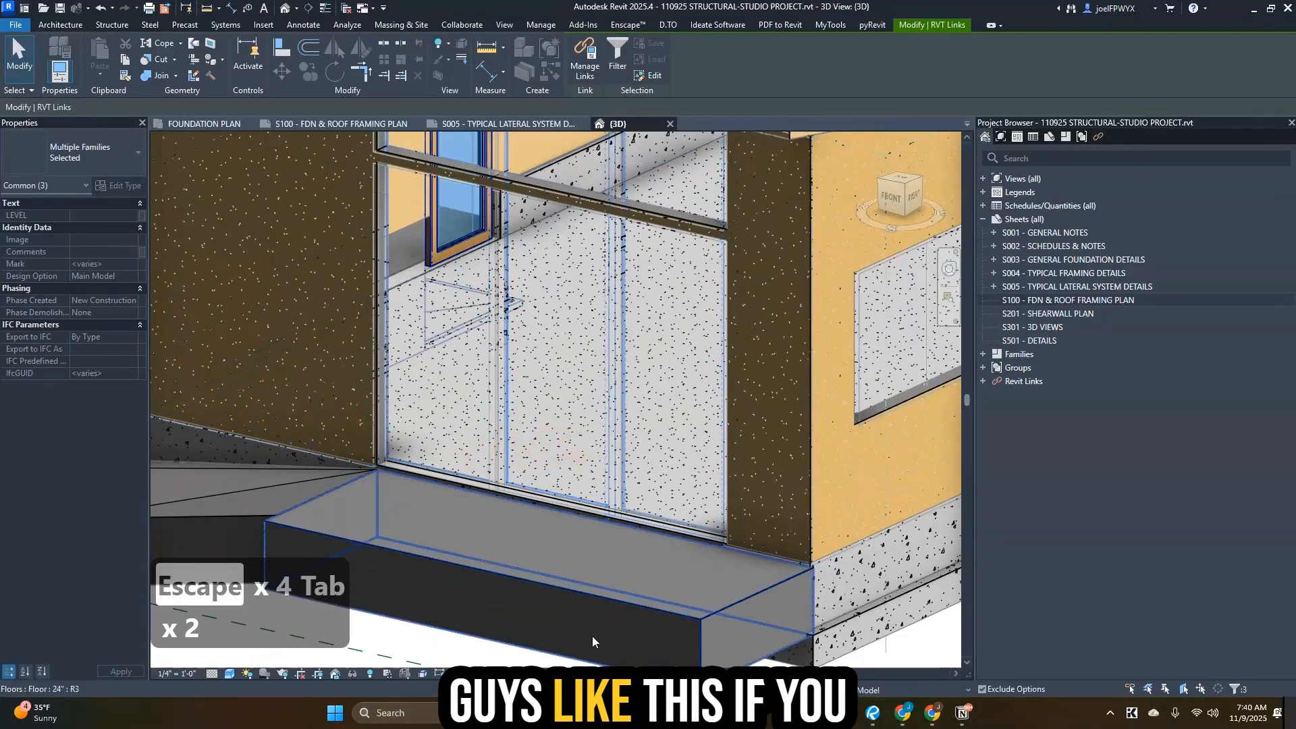
scroll(592, 636, "down", 1)
left_click(582, 483, "ctrl")
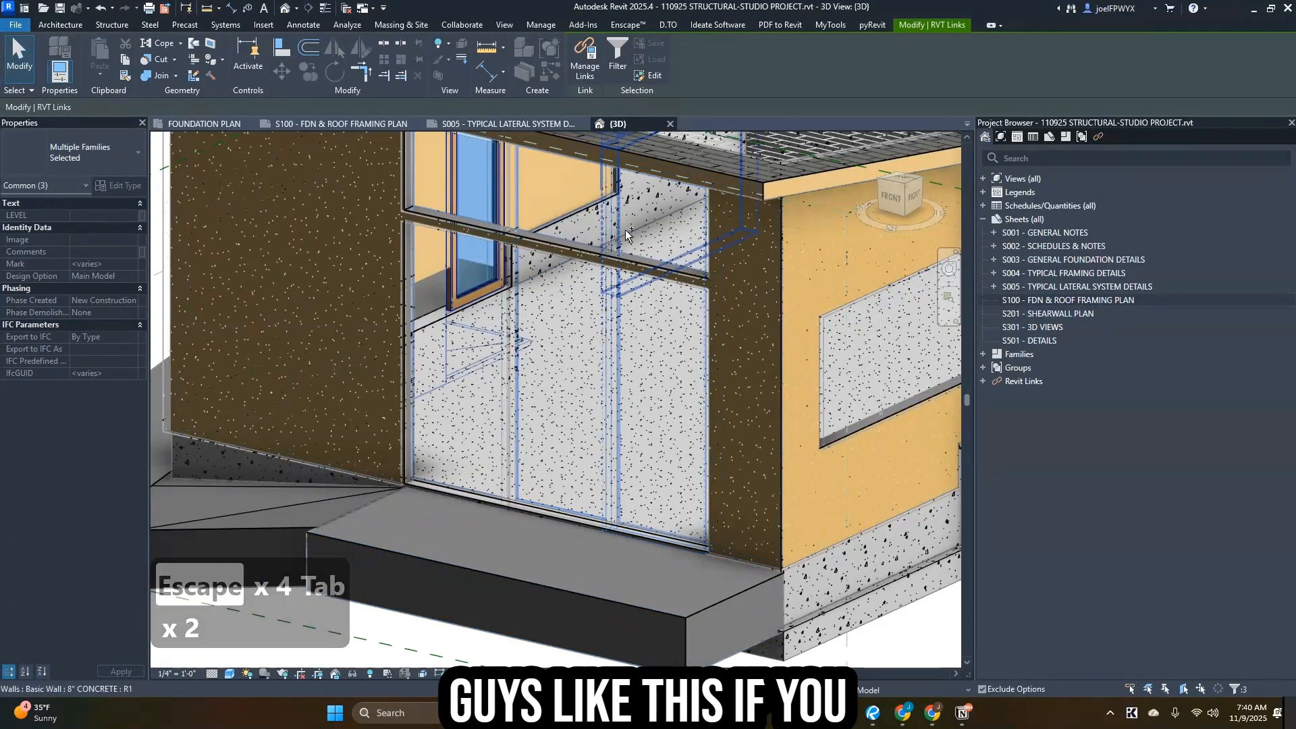
left_click_drag(606, 246, 500, 192)
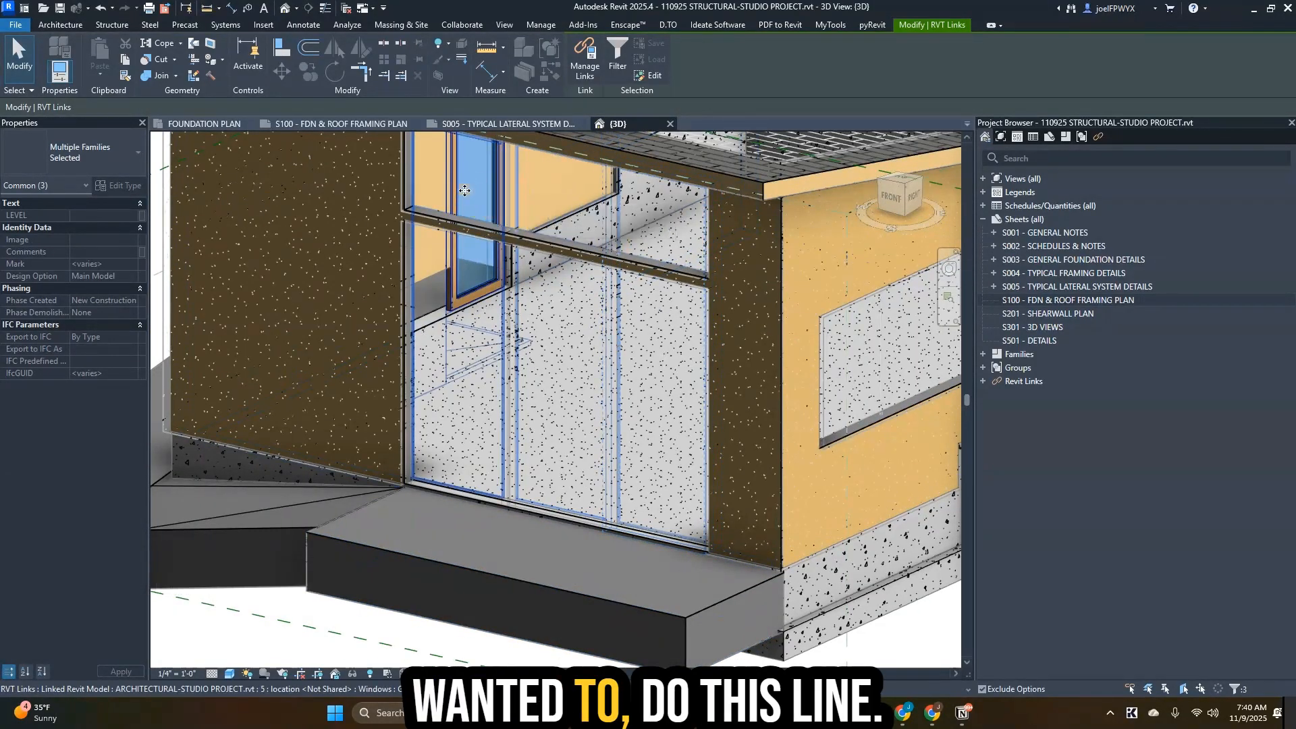
key("ctrl+c")
left_click(101, 73)
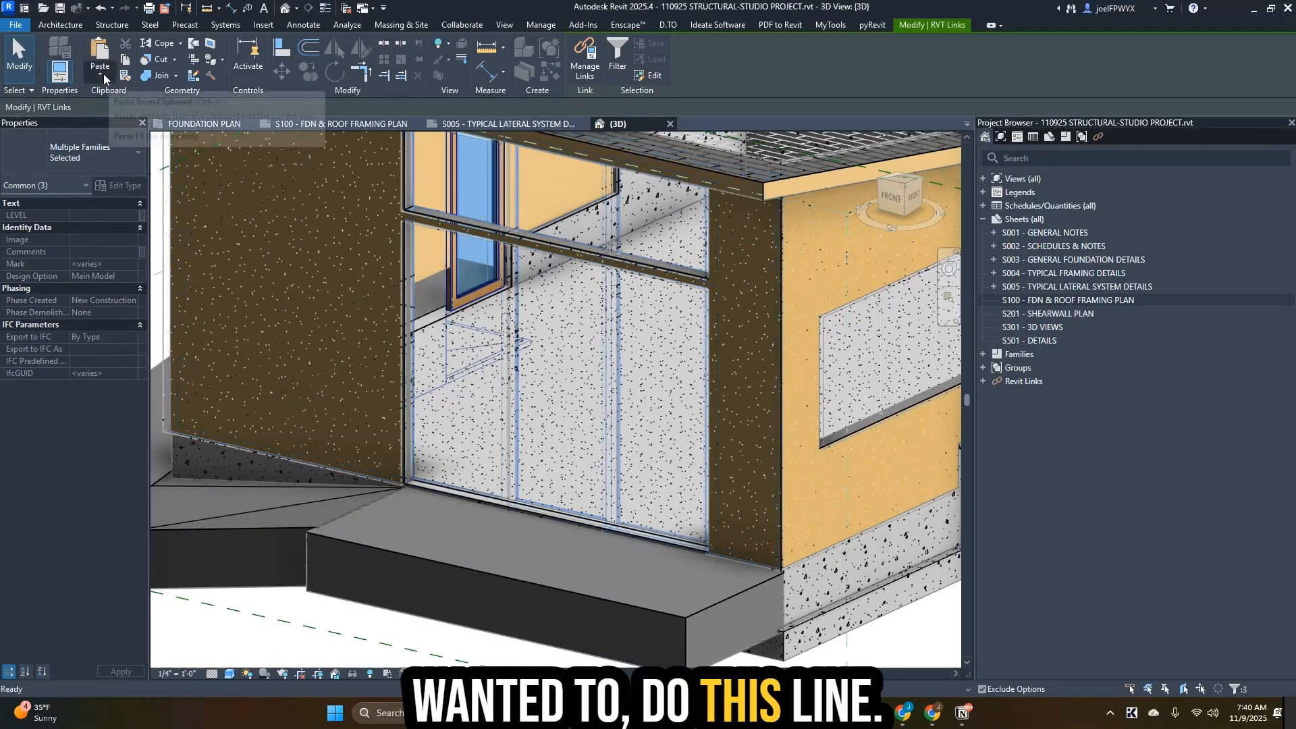
left_click(132, 205)
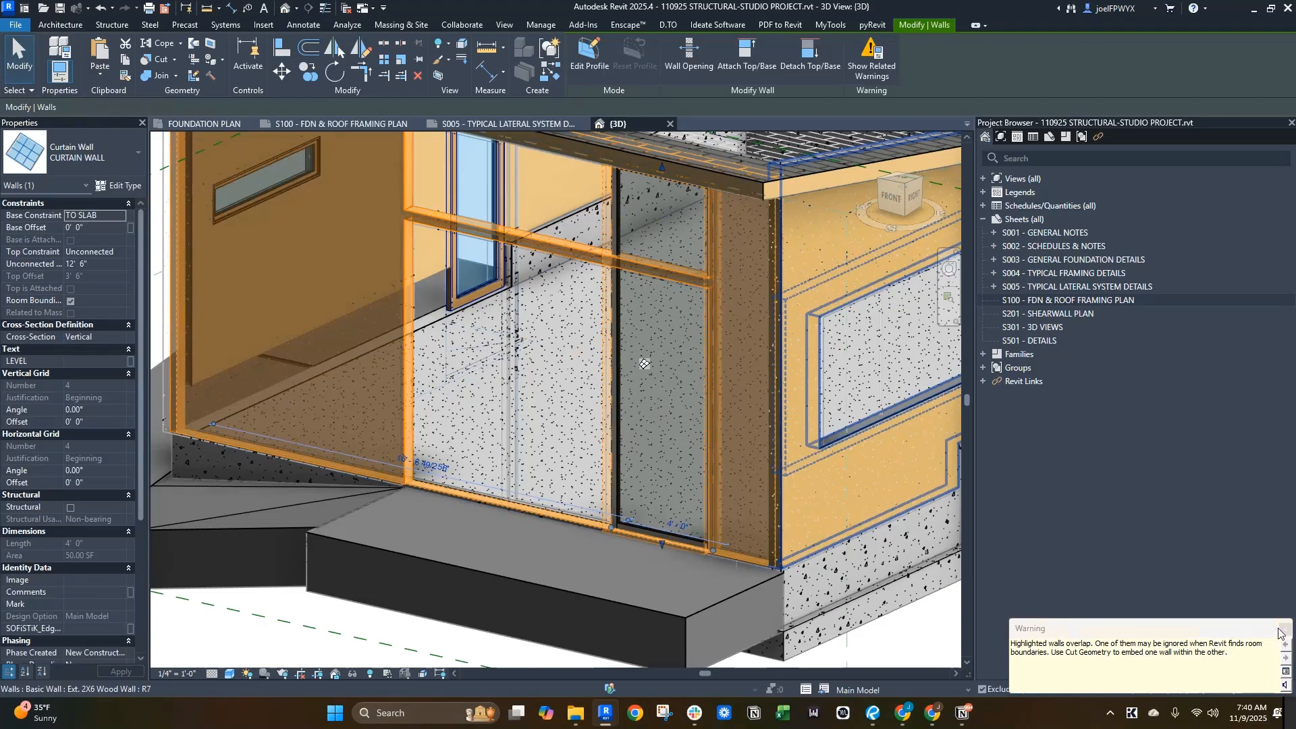
key("Escape")
key("Escape")
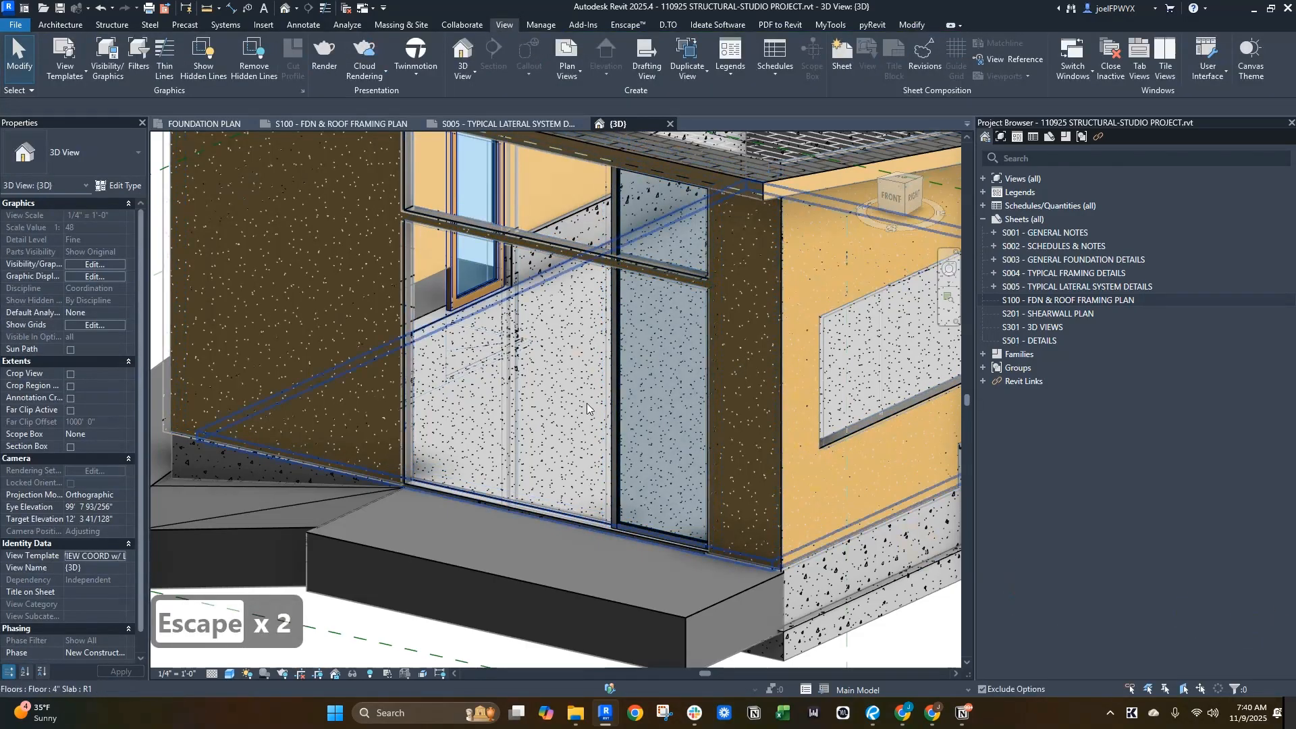
key("Escape")
key("Escape")
- Copy the remaining two entrance curtain walls from the linked architectural model and paste them aligned to the same place
scroll(526, 421, "down", 5)
key("Escape")
key("Escape")
scroll(509, 392, "up", 5)
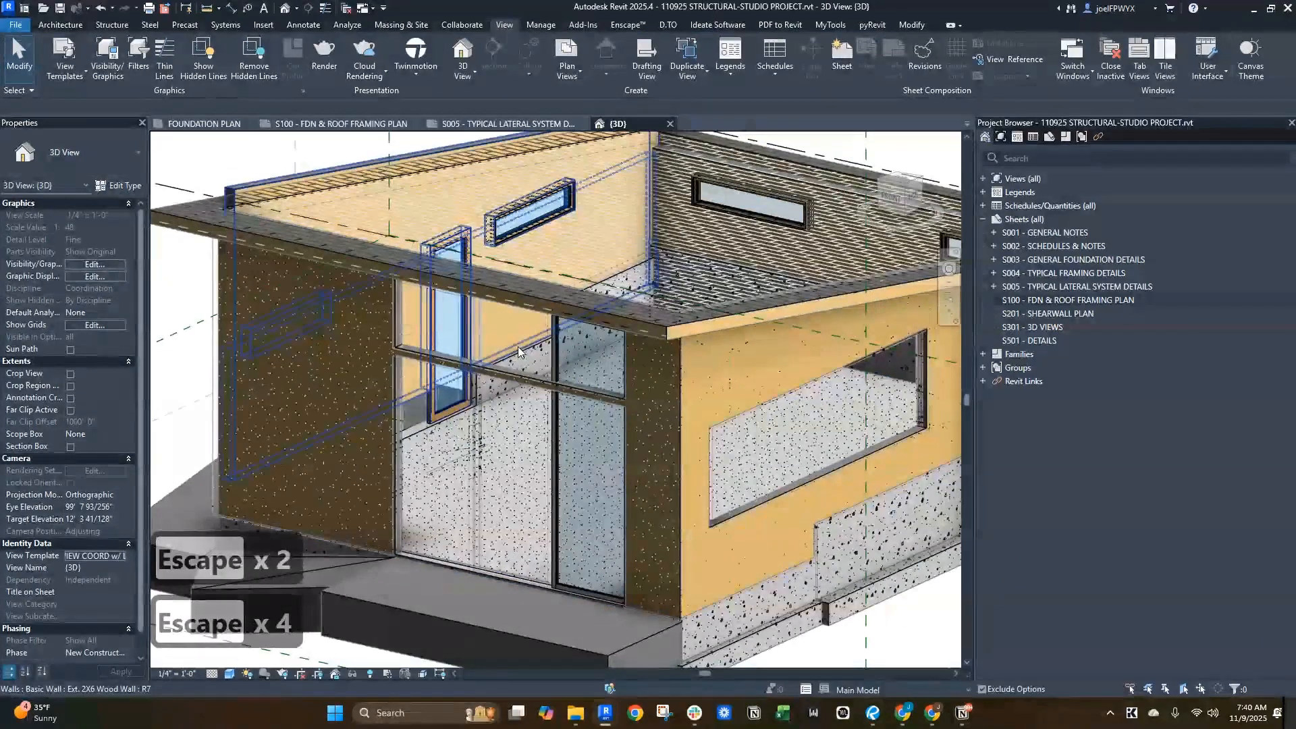
key("Tab")
key("Tab")
key("Tab")
key("Tab")
key("Tab")
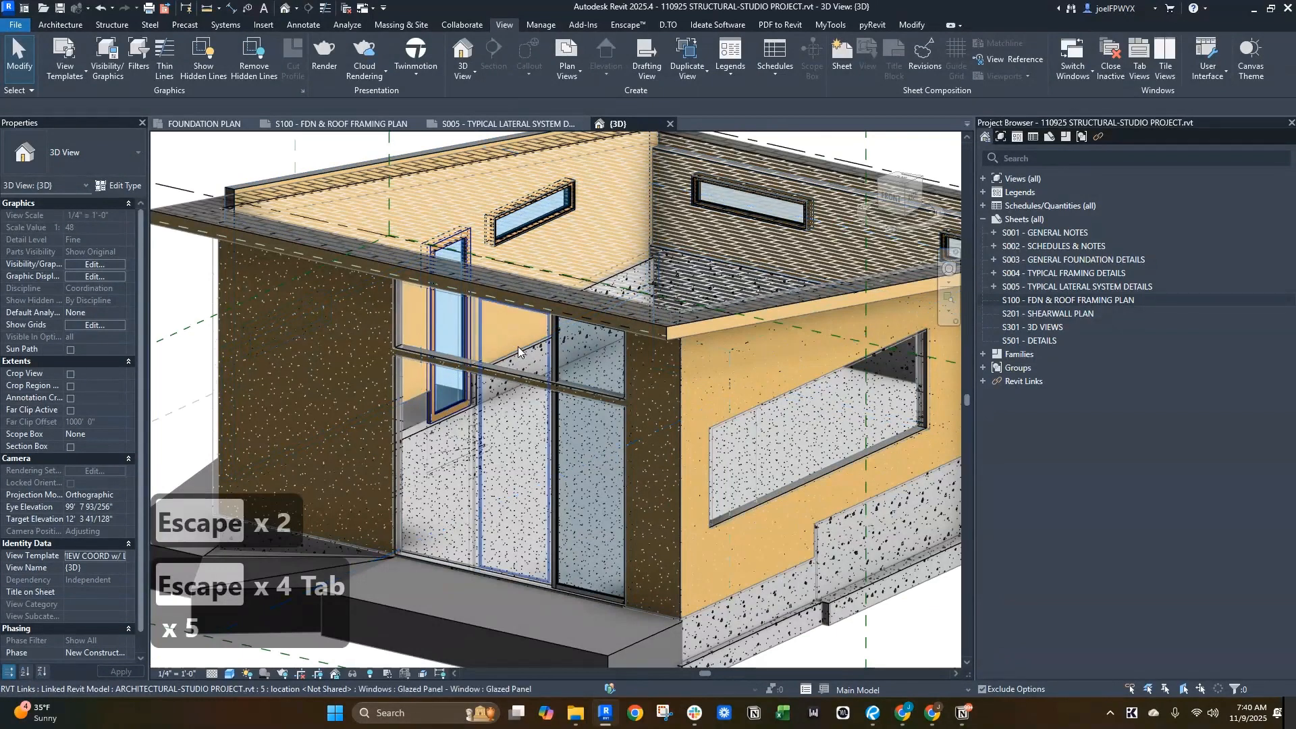
left_click(511, 364)
key("Tab")
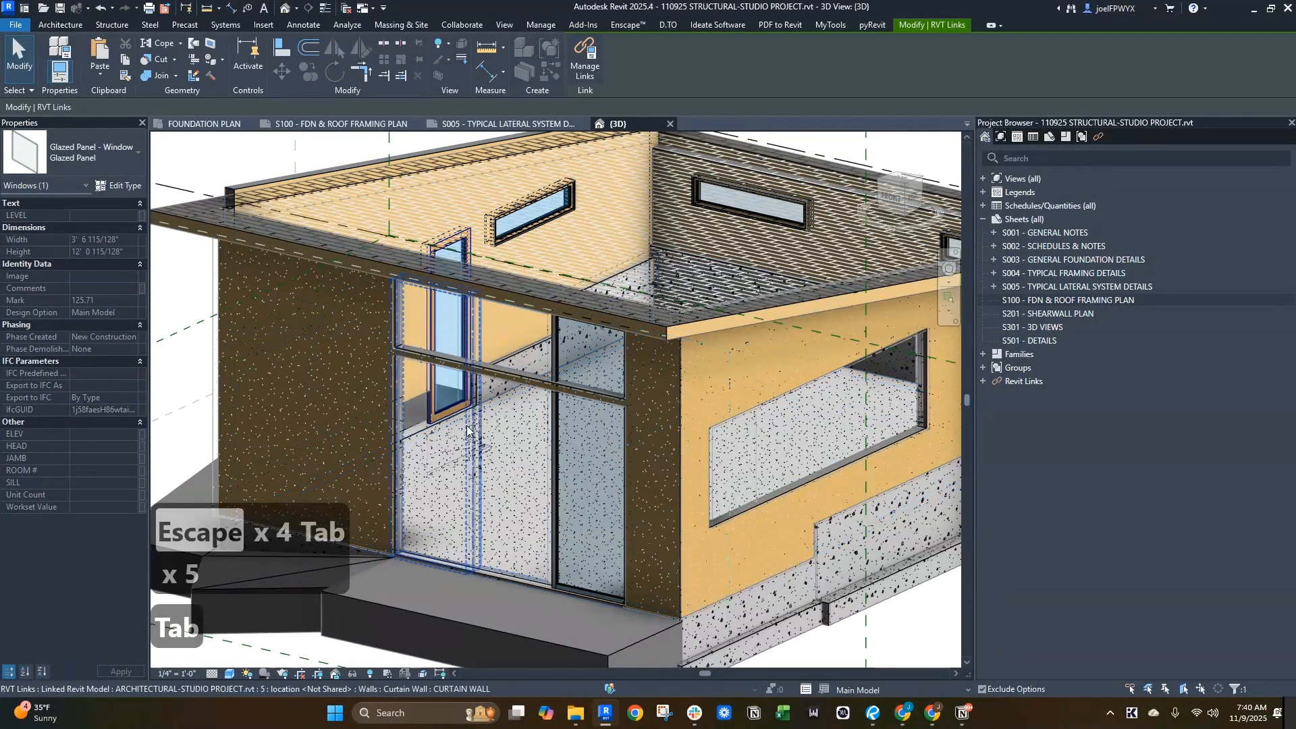
left_click(471, 430)
key("Tab")
key("Tab")
key("Tab")
key("Tab")
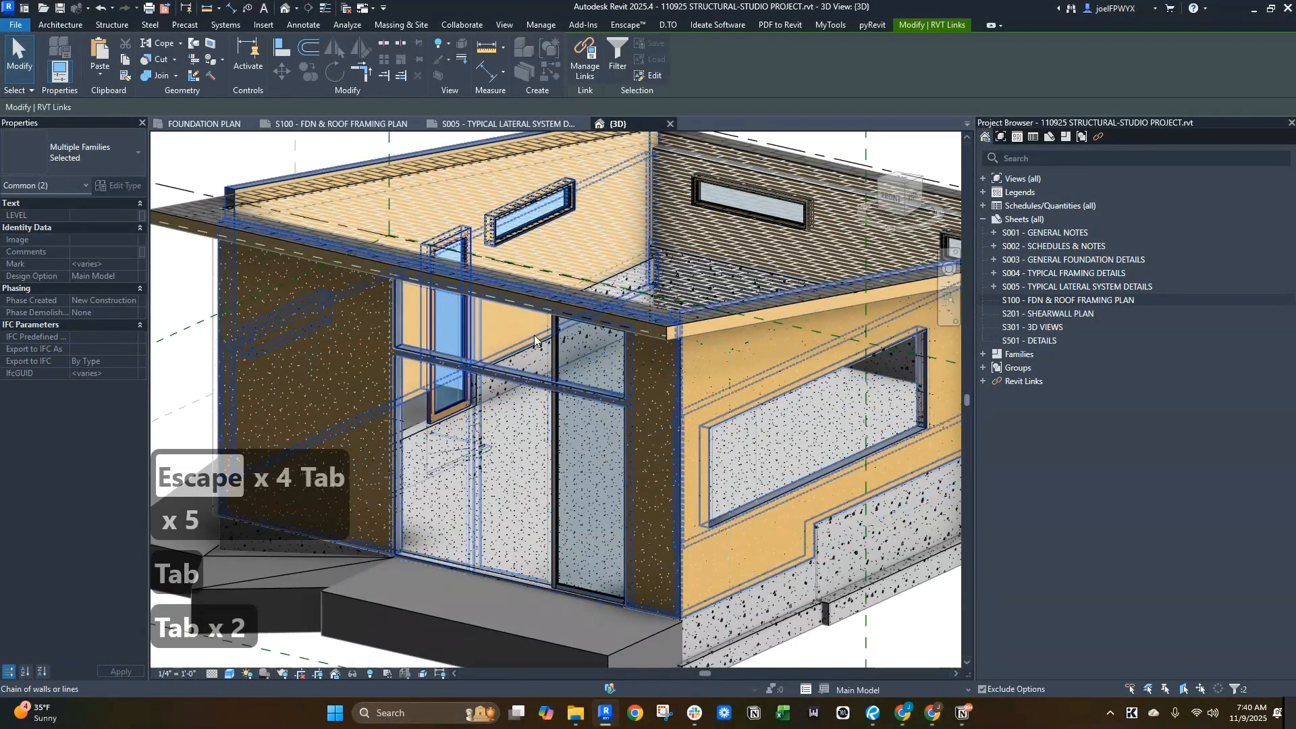
key("Tab")
key("Tab")
key("Tab")
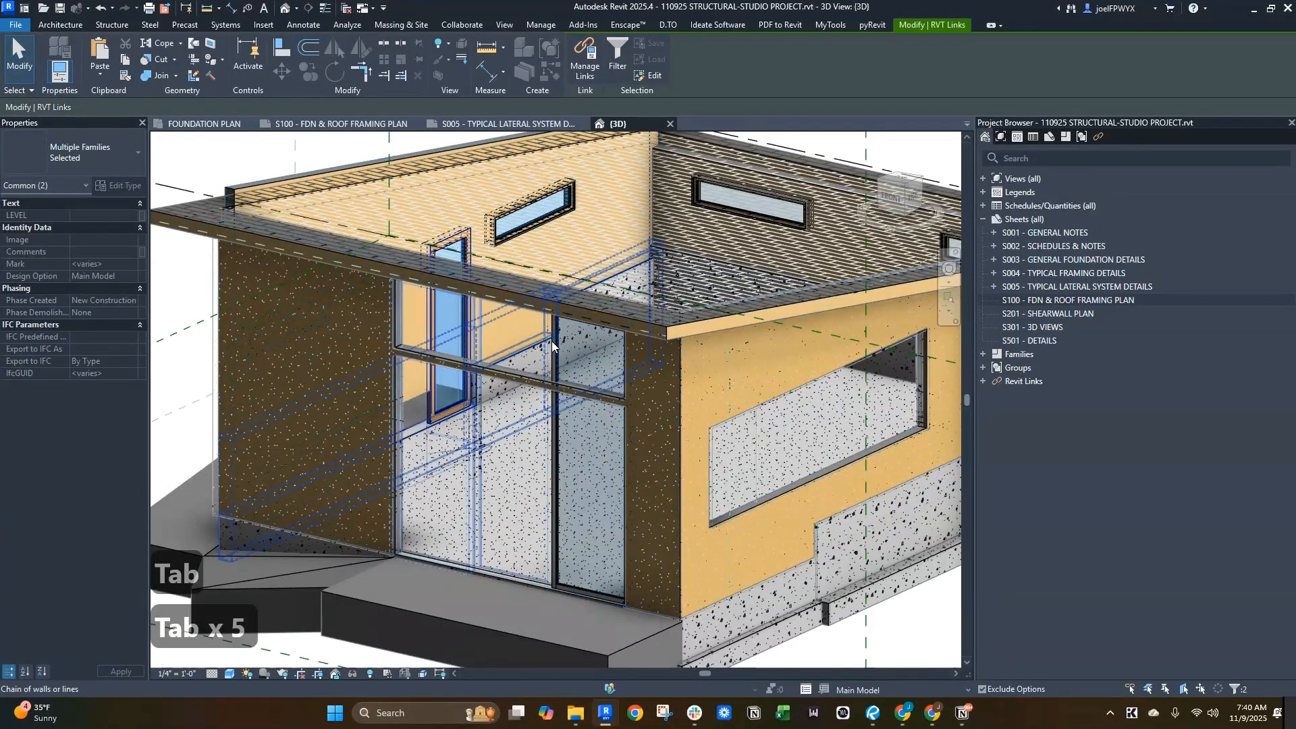
key("Tab")
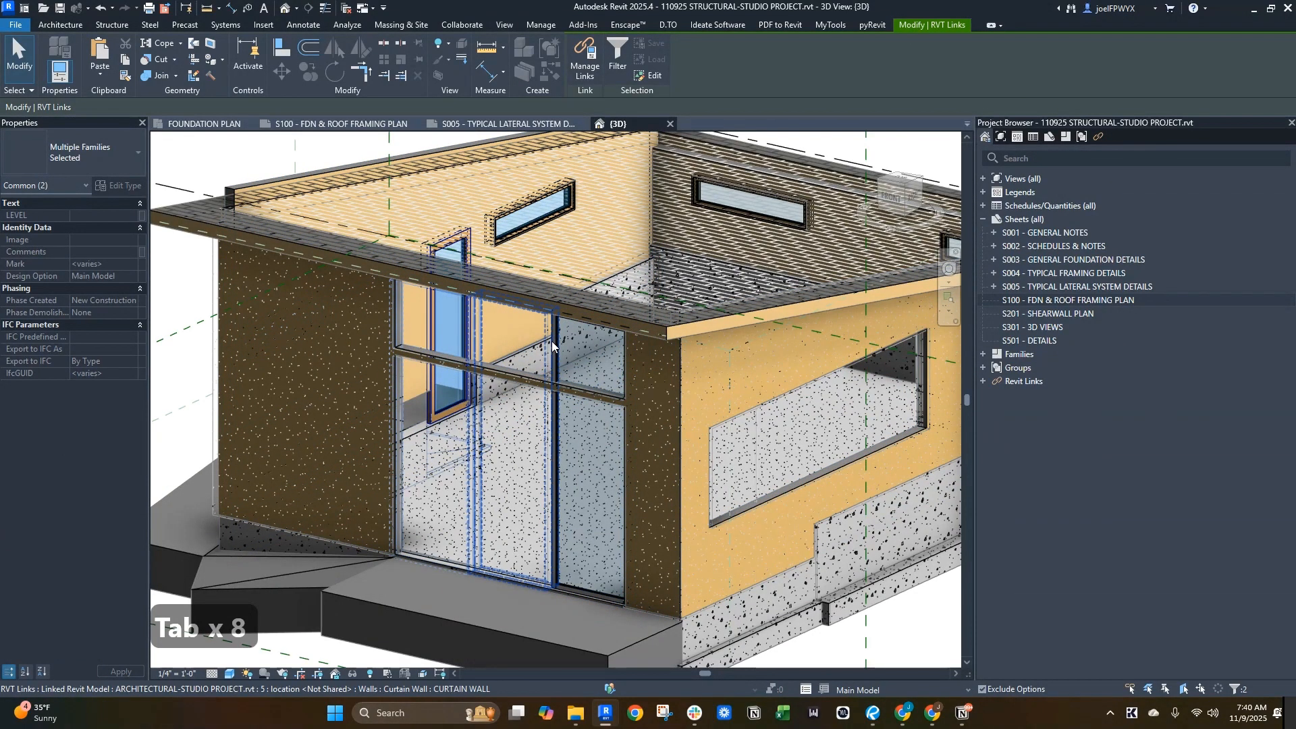
left_click(553, 342, "ctrl")
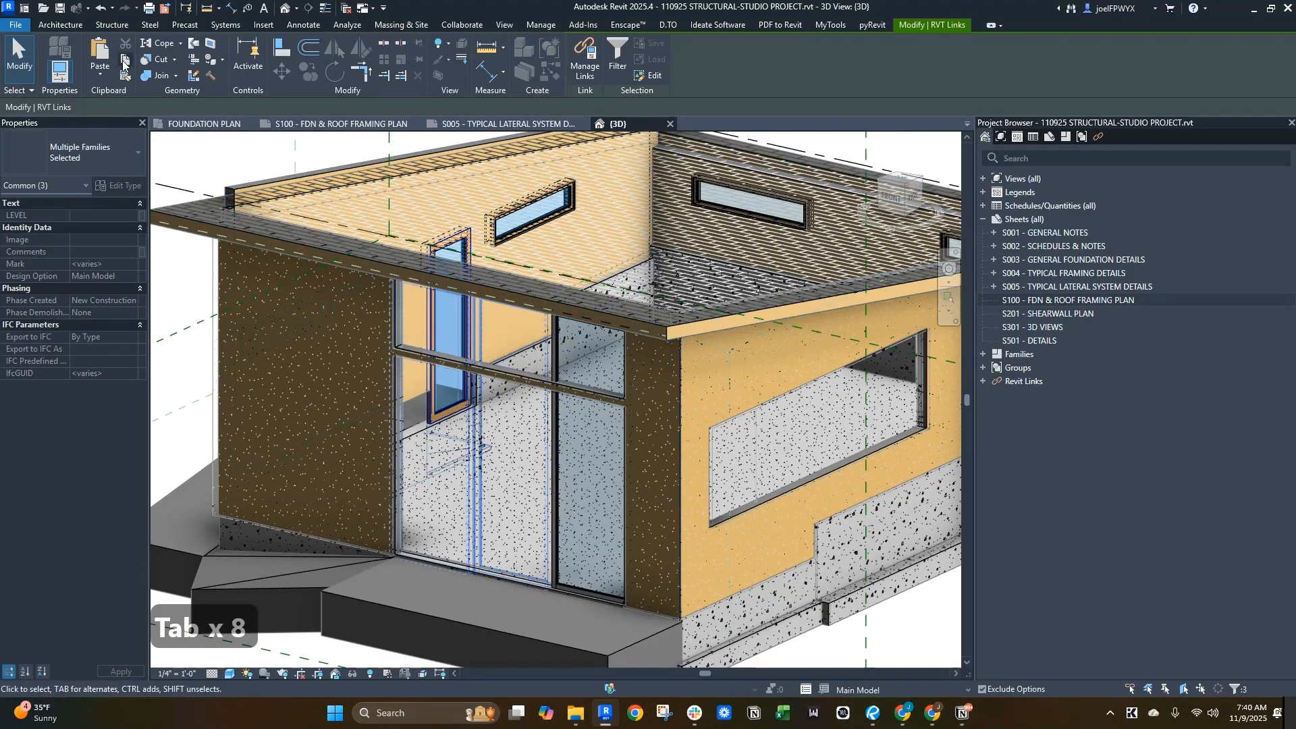
left_click(99, 70)
left_click(155, 202)
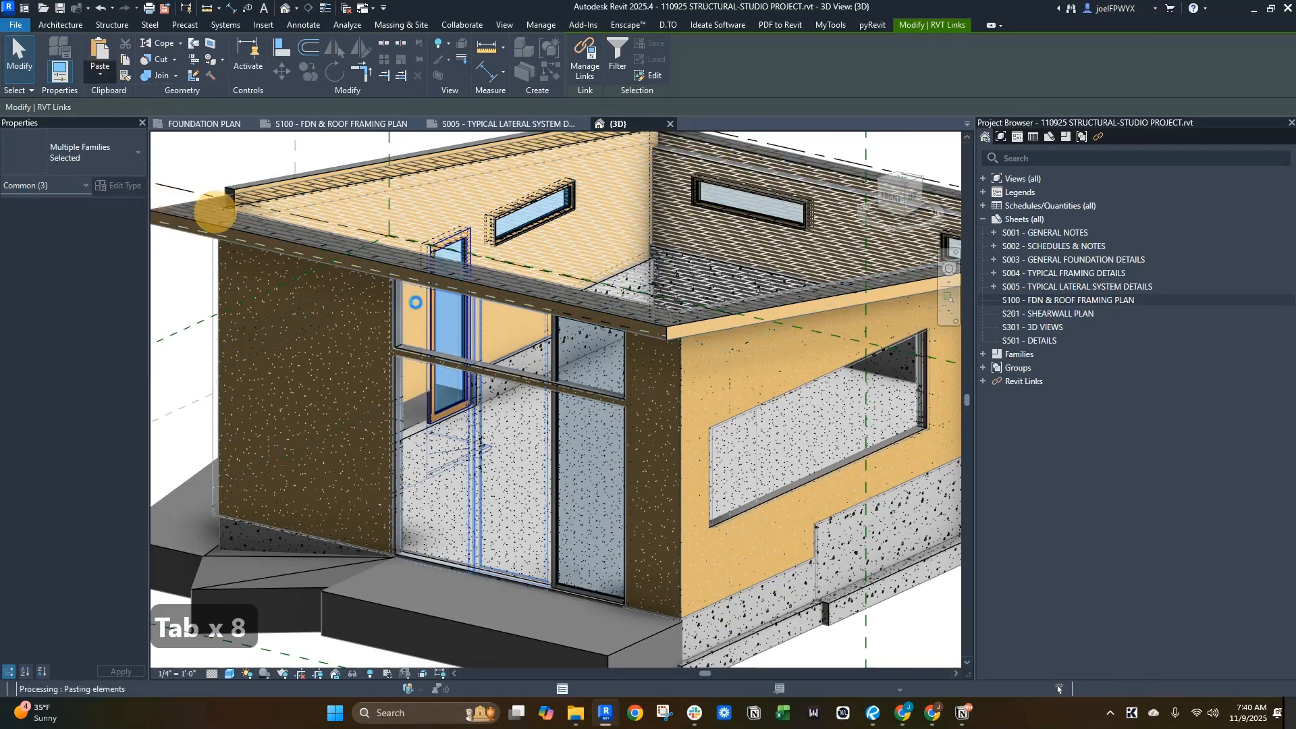
key("Escape")
key("Escape")
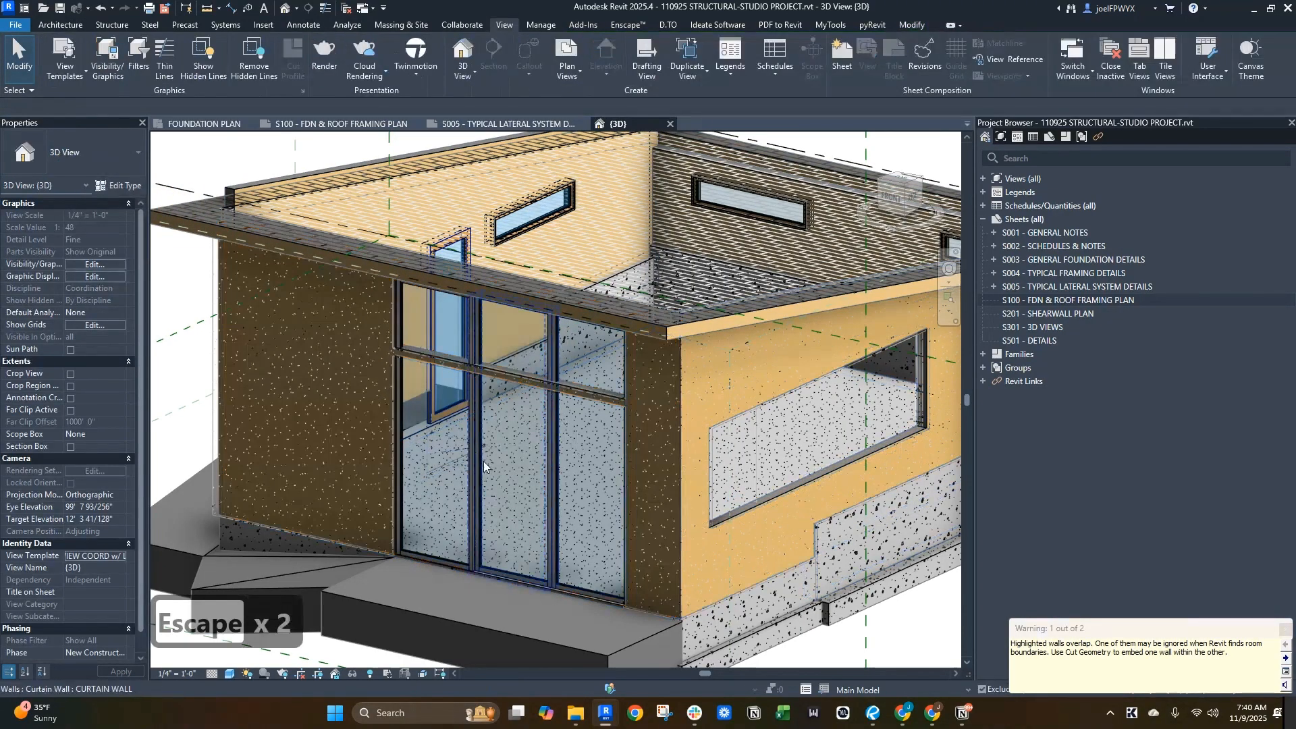
- Copy the long sloped side wall's CURTAIN WALL window from the linked architectural model and paste it aligned to the same place
middle_click_drag(554, 471, 747, 621, "shift")
middle_click_drag(338, 370, 651, 493)
middle_click_drag(652, 493, 592, 334, "shift")
key("Escape")
key("Escape")
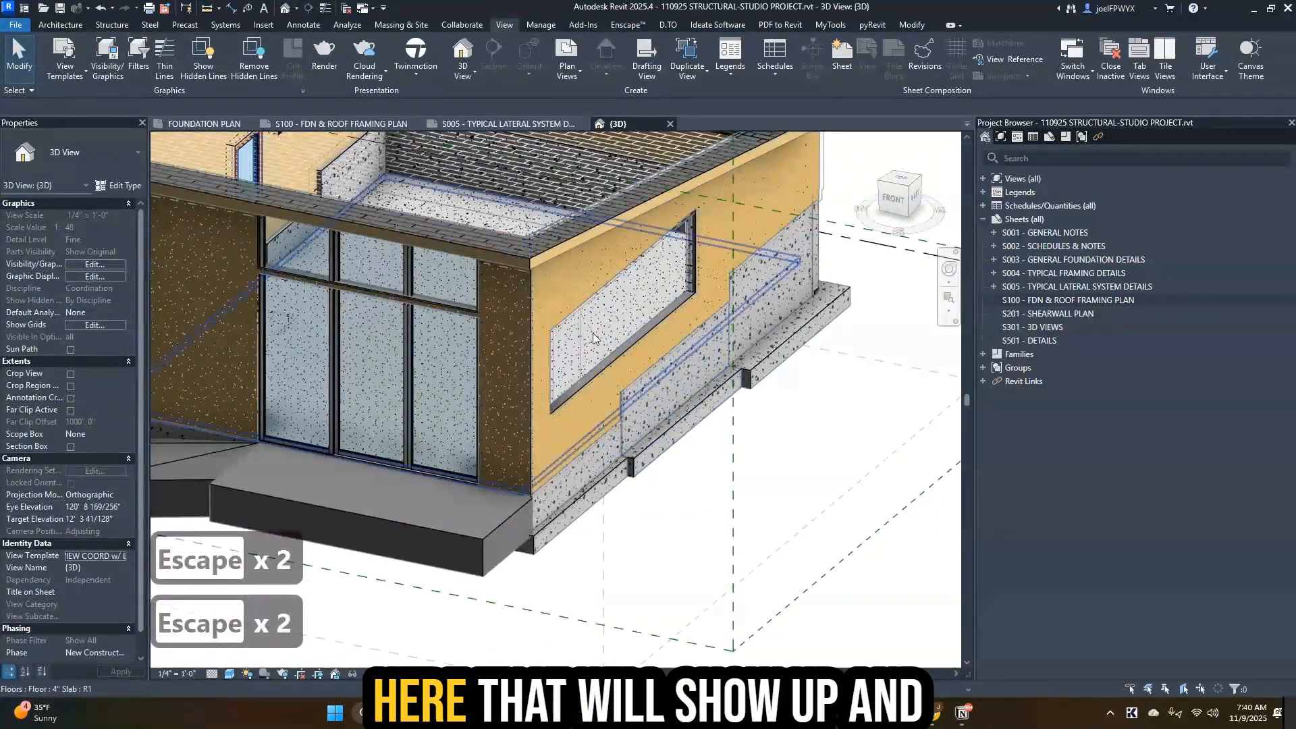
scroll(582, 368, "up", 4)
key("Escape")
key("Tab")
key("Tab")
key("Tab")
key("Tab")
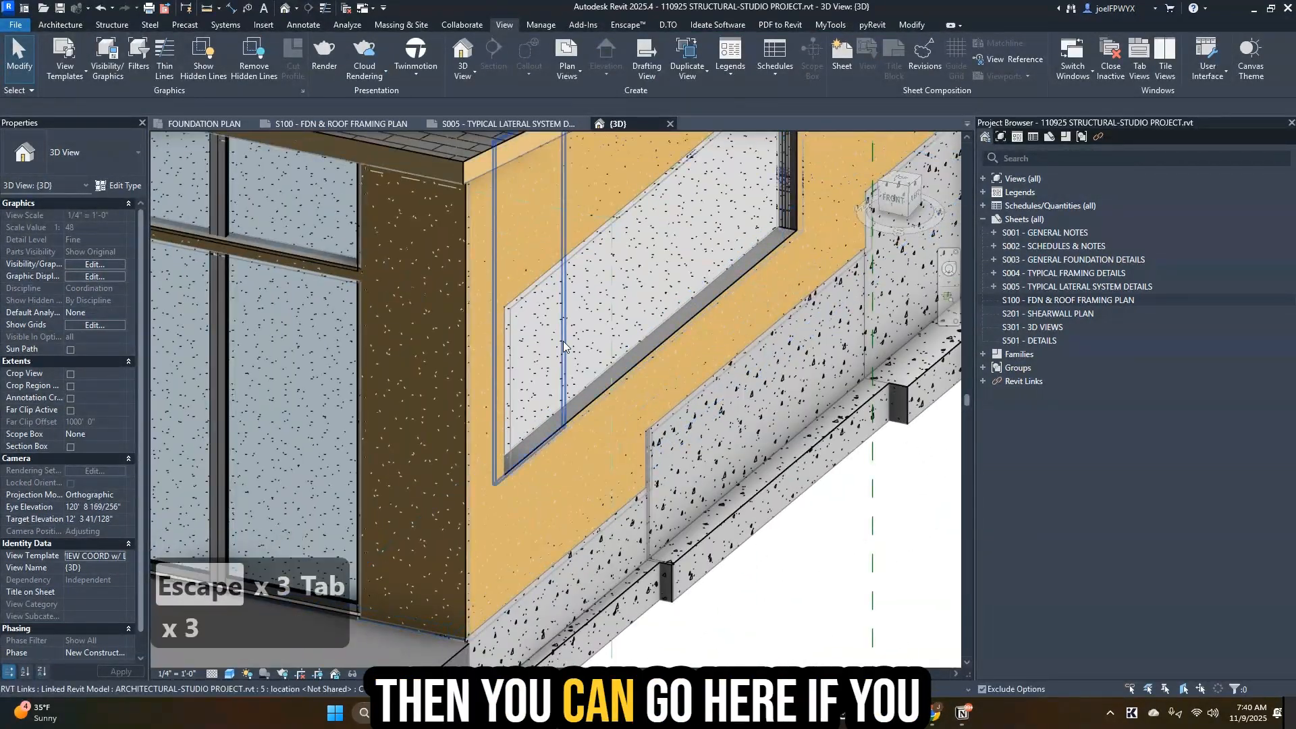
scroll(675, 364, "down", 1)
middle_click_drag(678, 366, 706, 365)
key("Escape")
key("Escape")
key("Tab")
key("Tab")
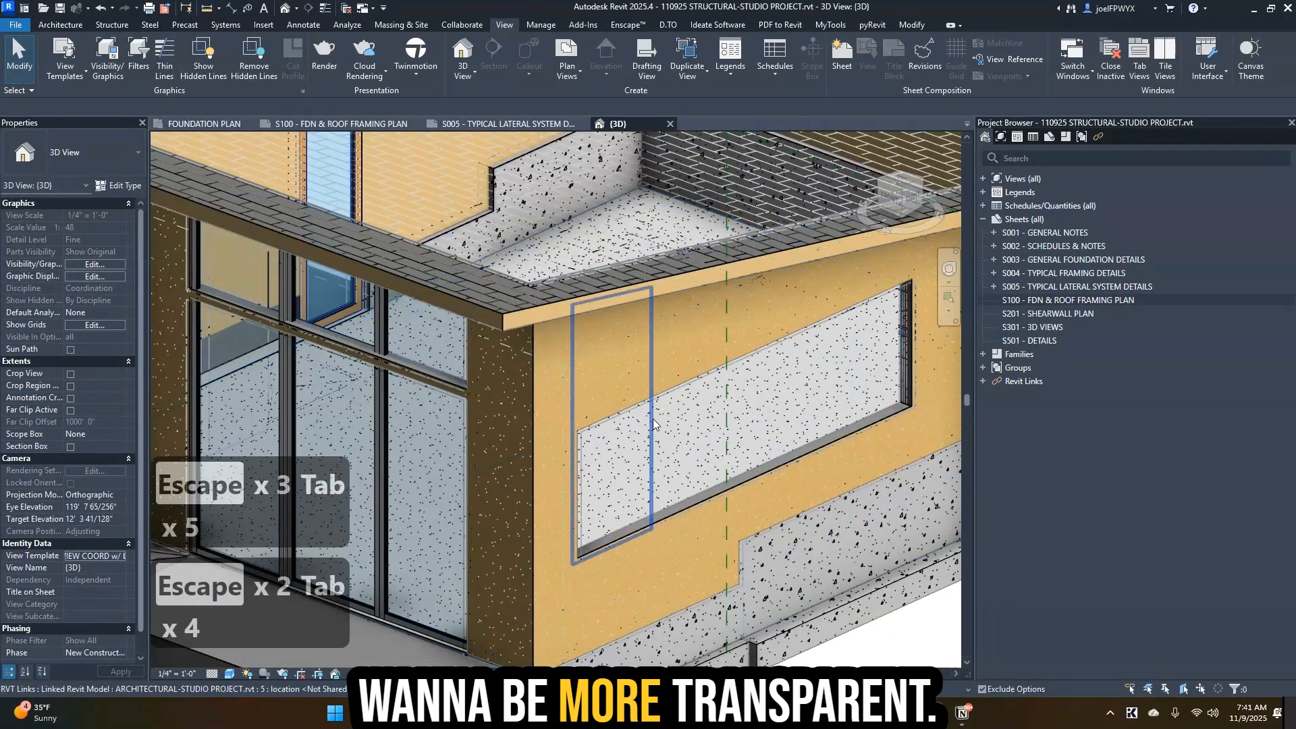
key("Tab")
key("Tab")
key("Tab")
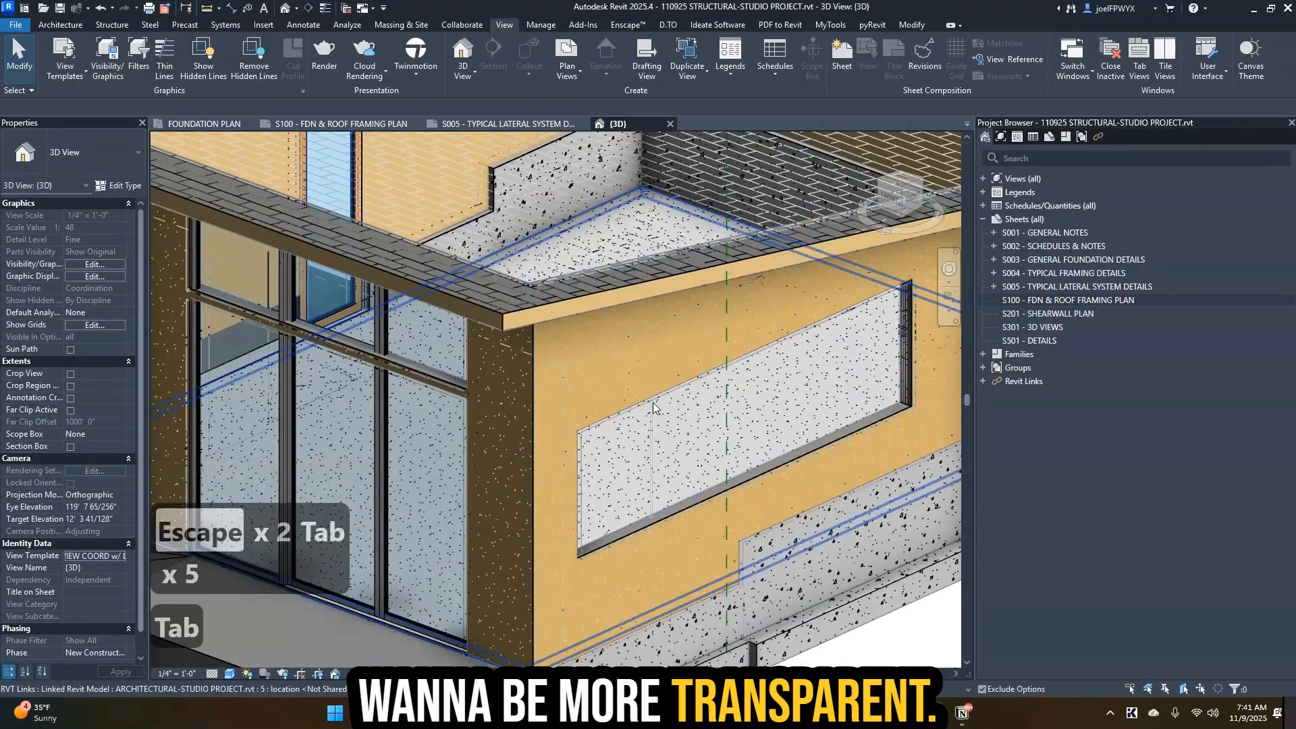
left_click(653, 404)
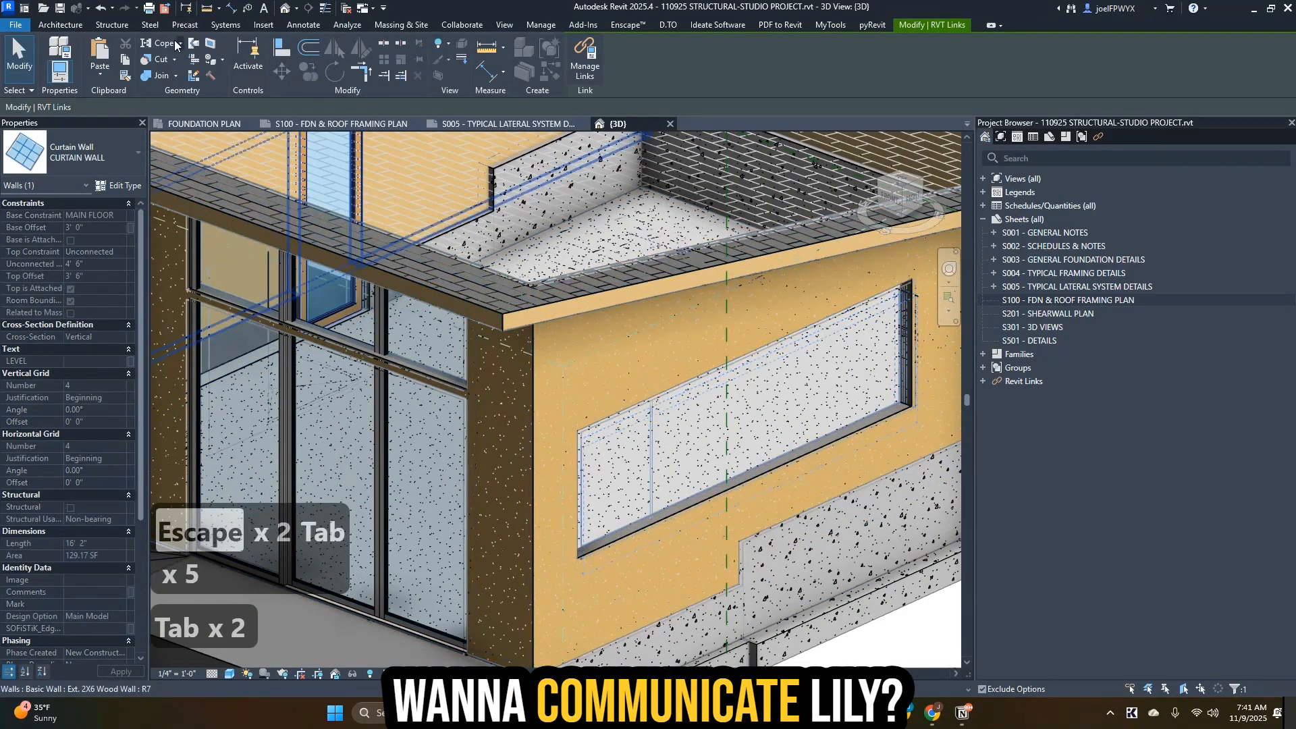
left_click(127, 62)
left_click(101, 74)
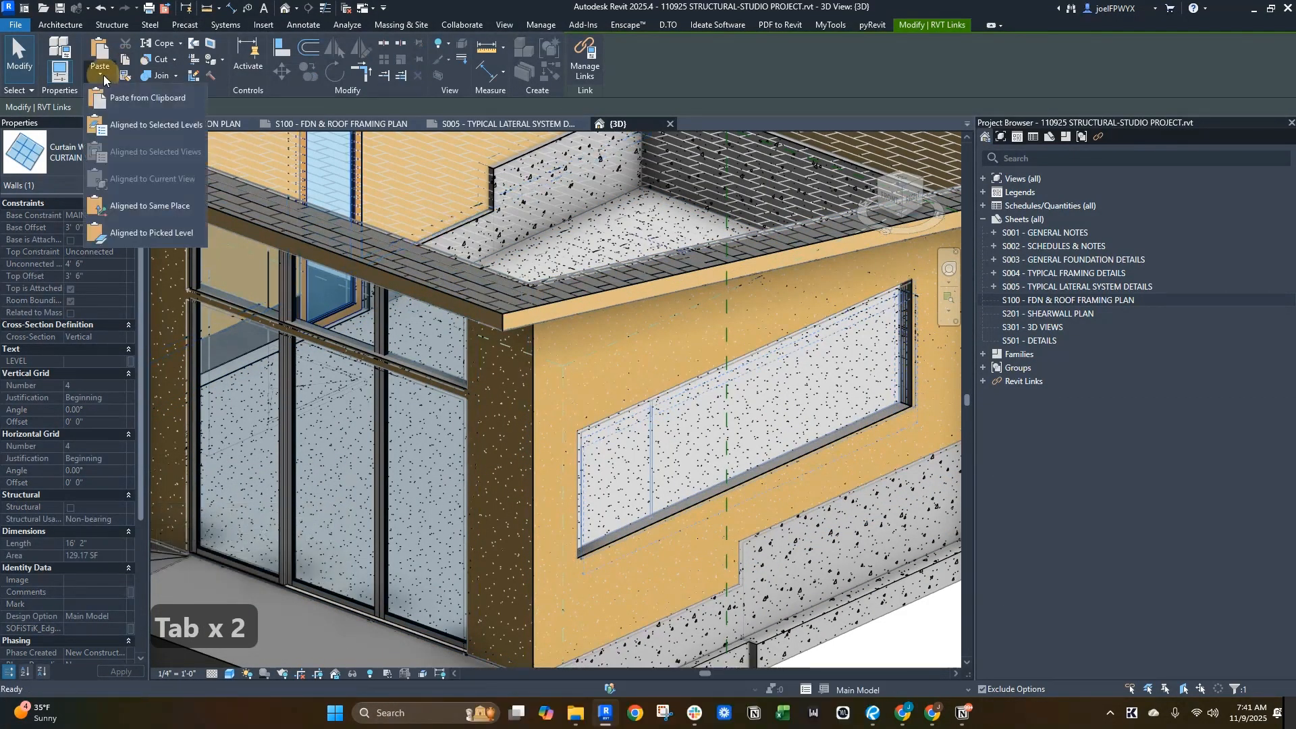
left_click(123, 196)
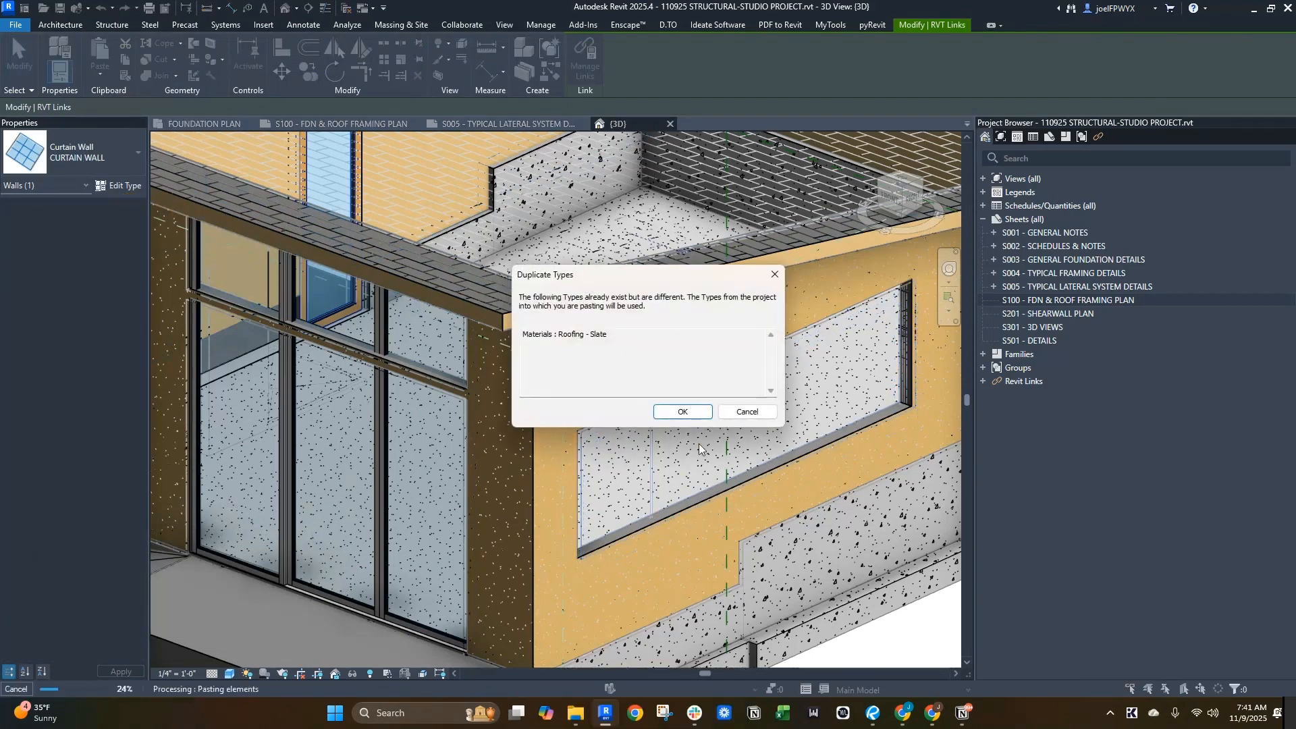
left_click(698, 417)
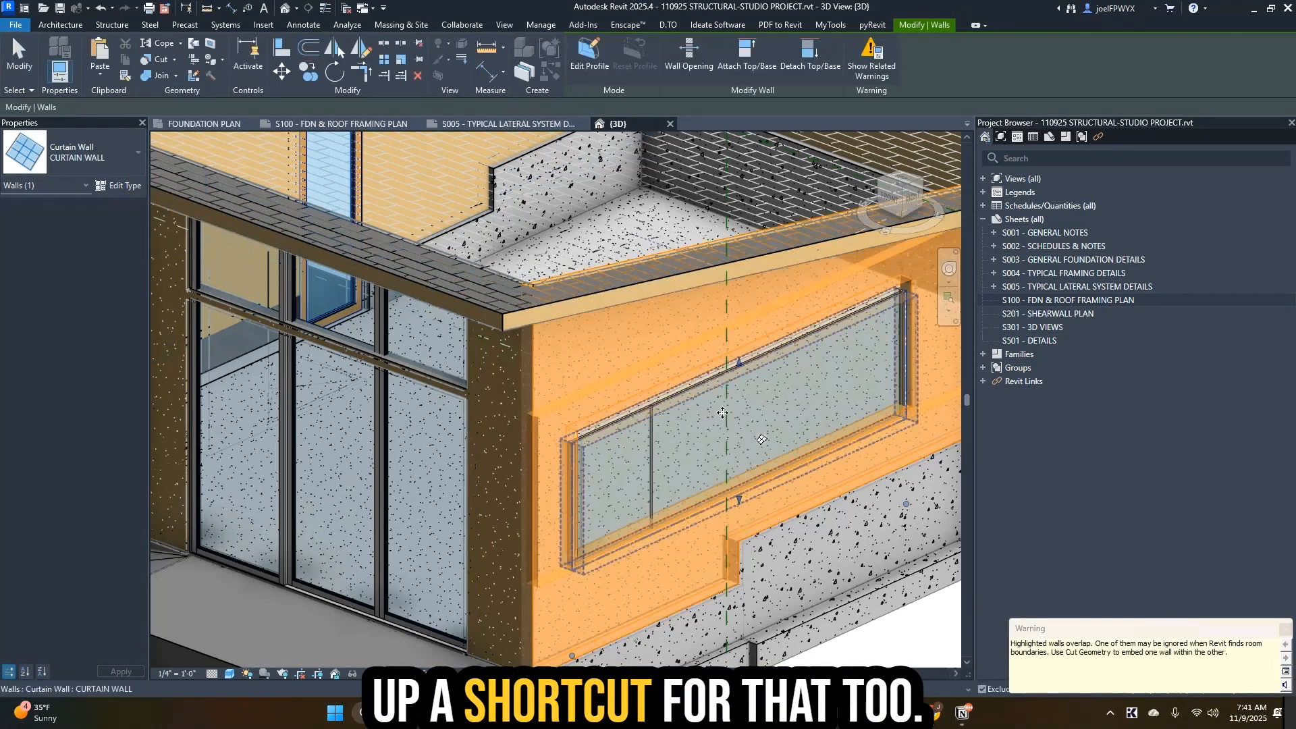
key("Escape")
scroll(861, 501, "down", 2)
key("Escape")
key("Escape")
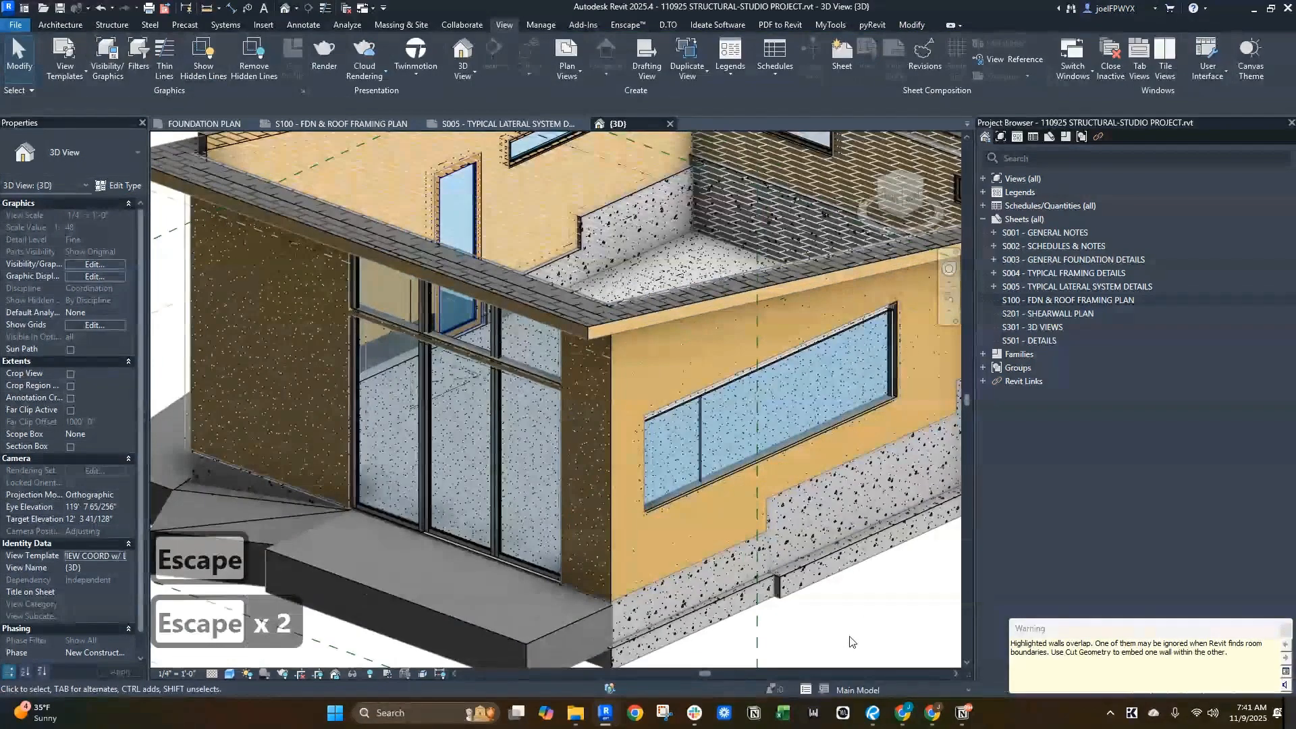
- Try deleting the exterior 2X6 wood wall around the side window to expose the pasted curtain wall, undoing each deletion
left_click(645, 346)
key("d")
key("e")
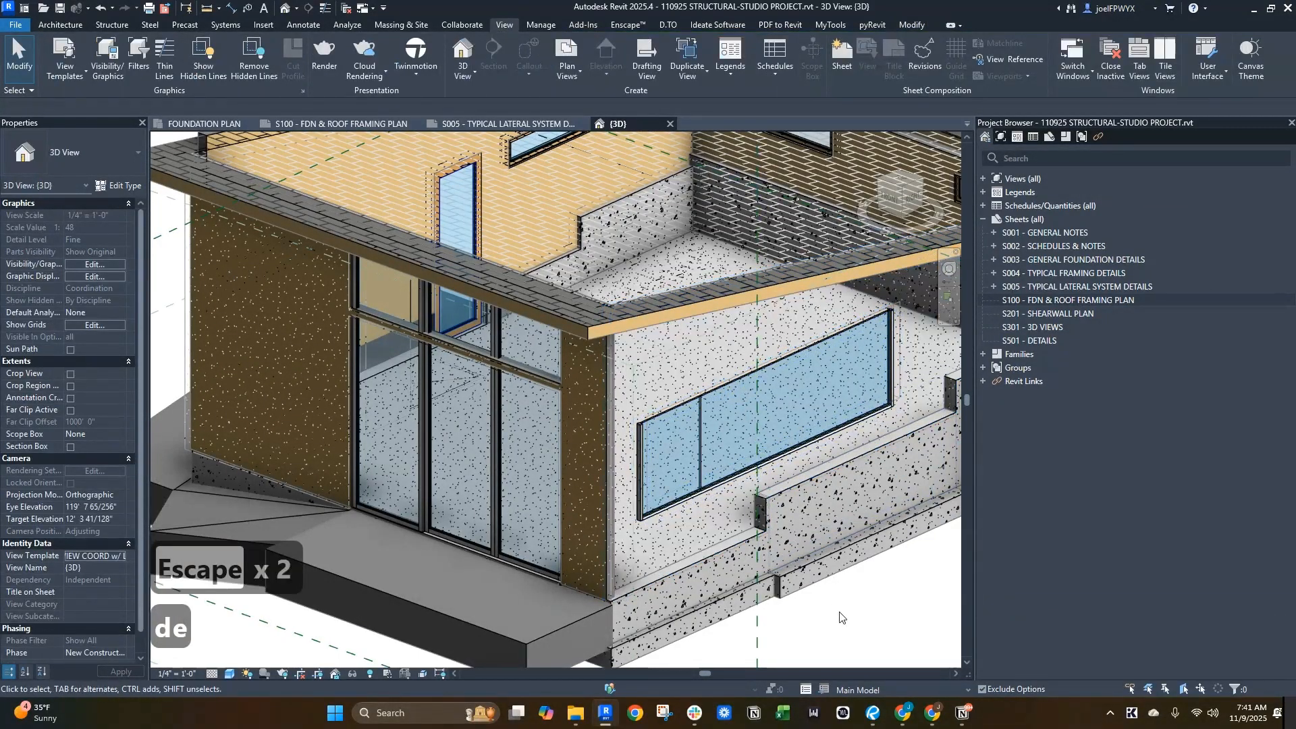
key("ctrl+z")
key("Escape")
key("Escape")
left_click(722, 528)
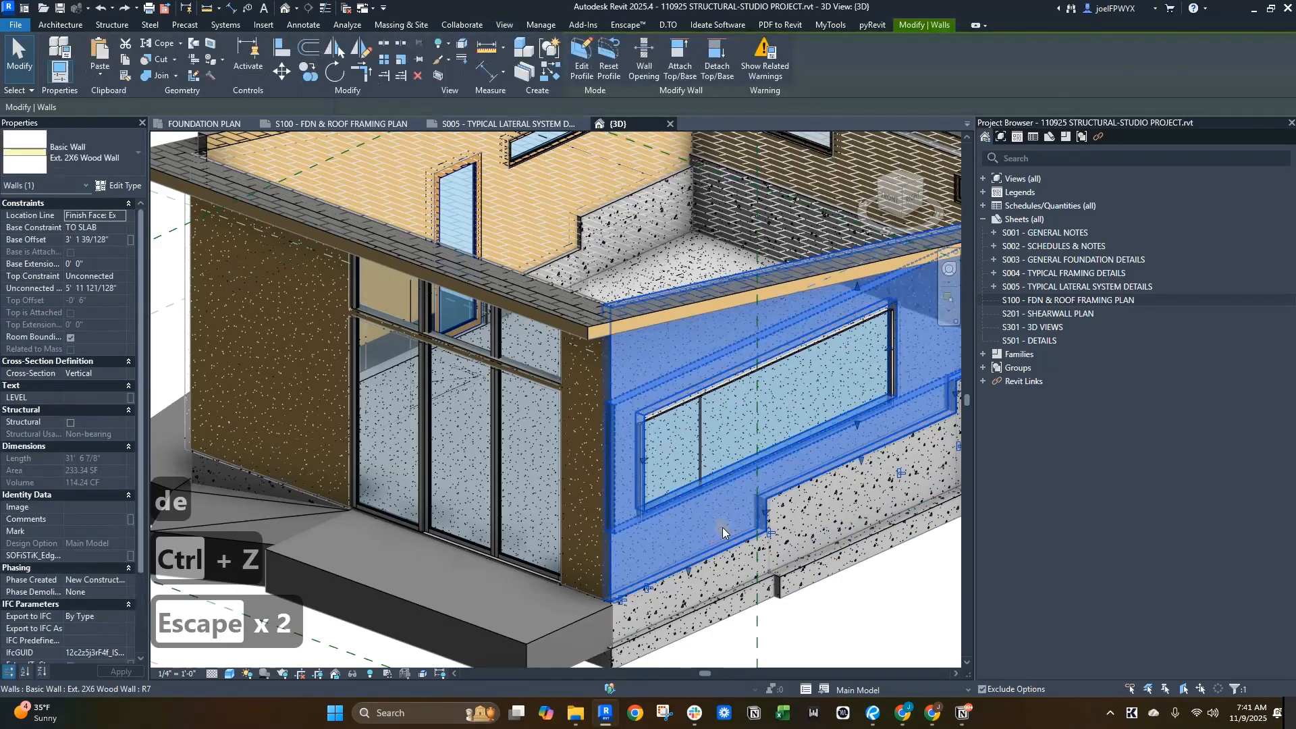
key("d")
key("e")
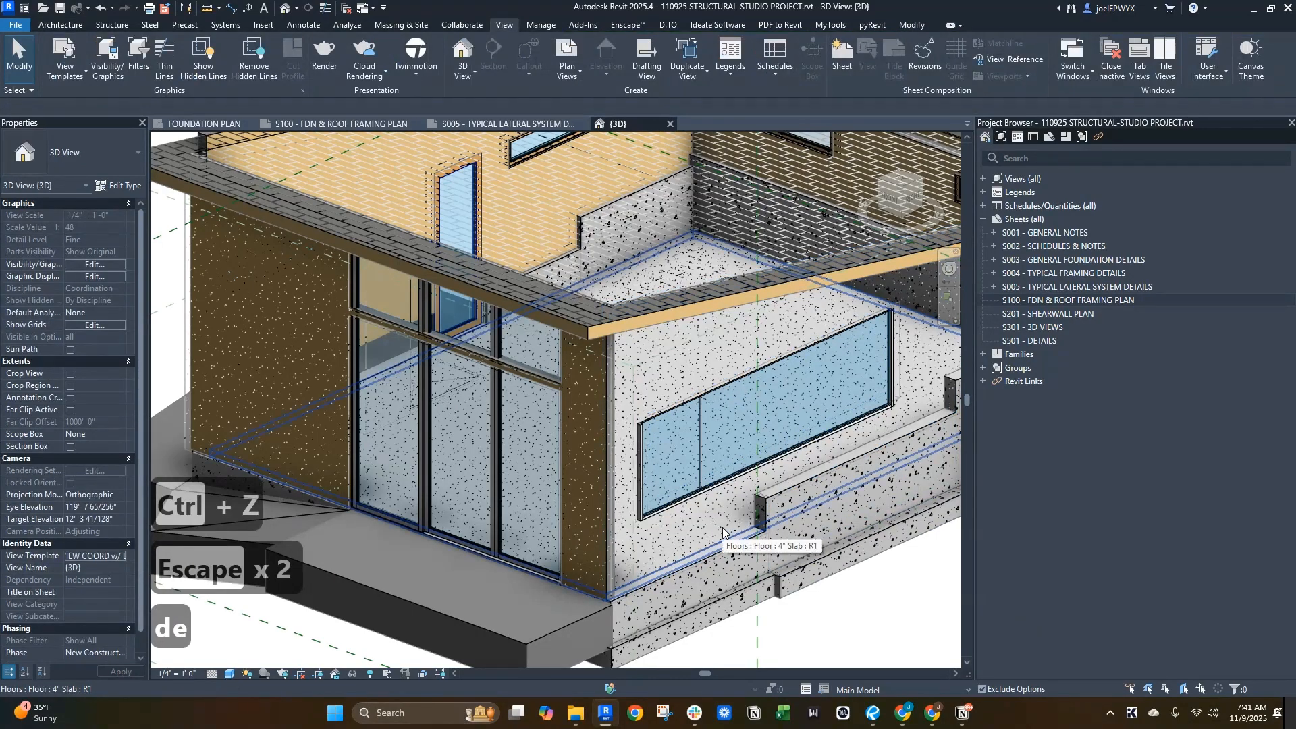
key("ctrl+z")
key("Escape")
key("Escape")
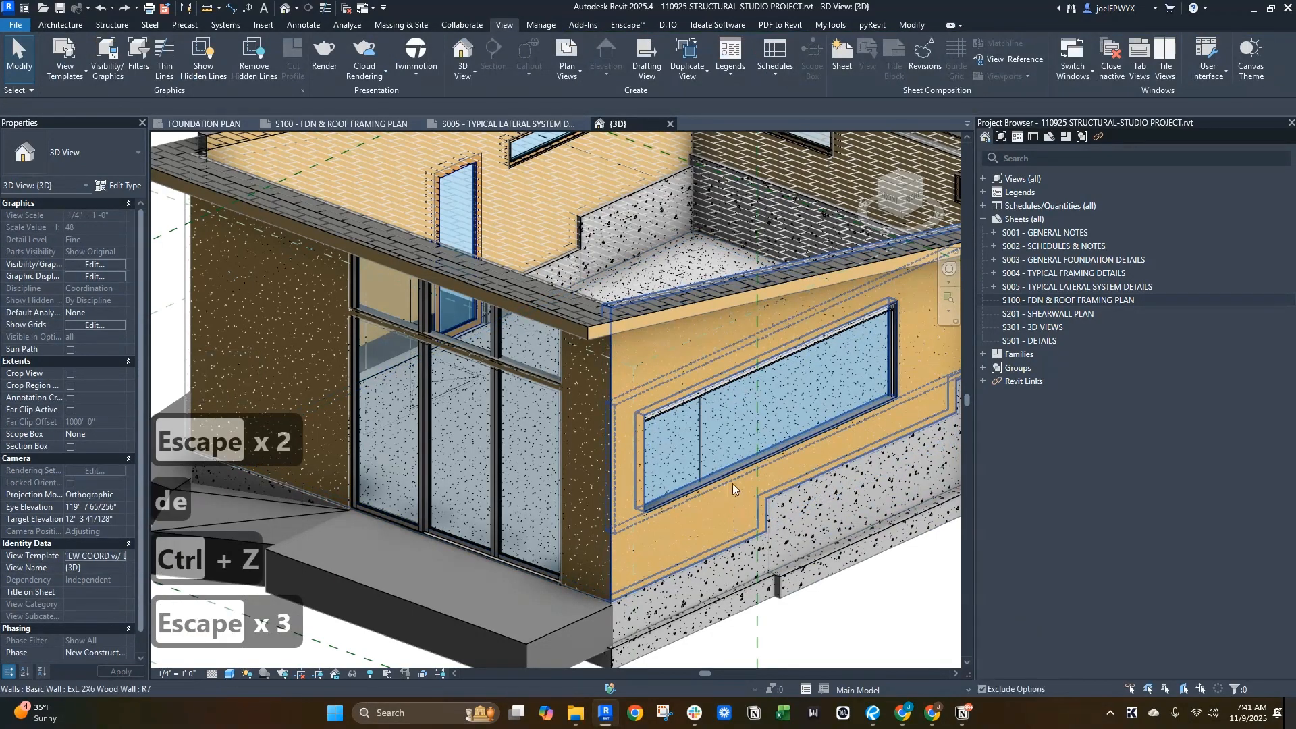
scroll(759, 406, "up", 3)
scroll(611, 362, "down", 3)
key("Escape")
key("Escape")
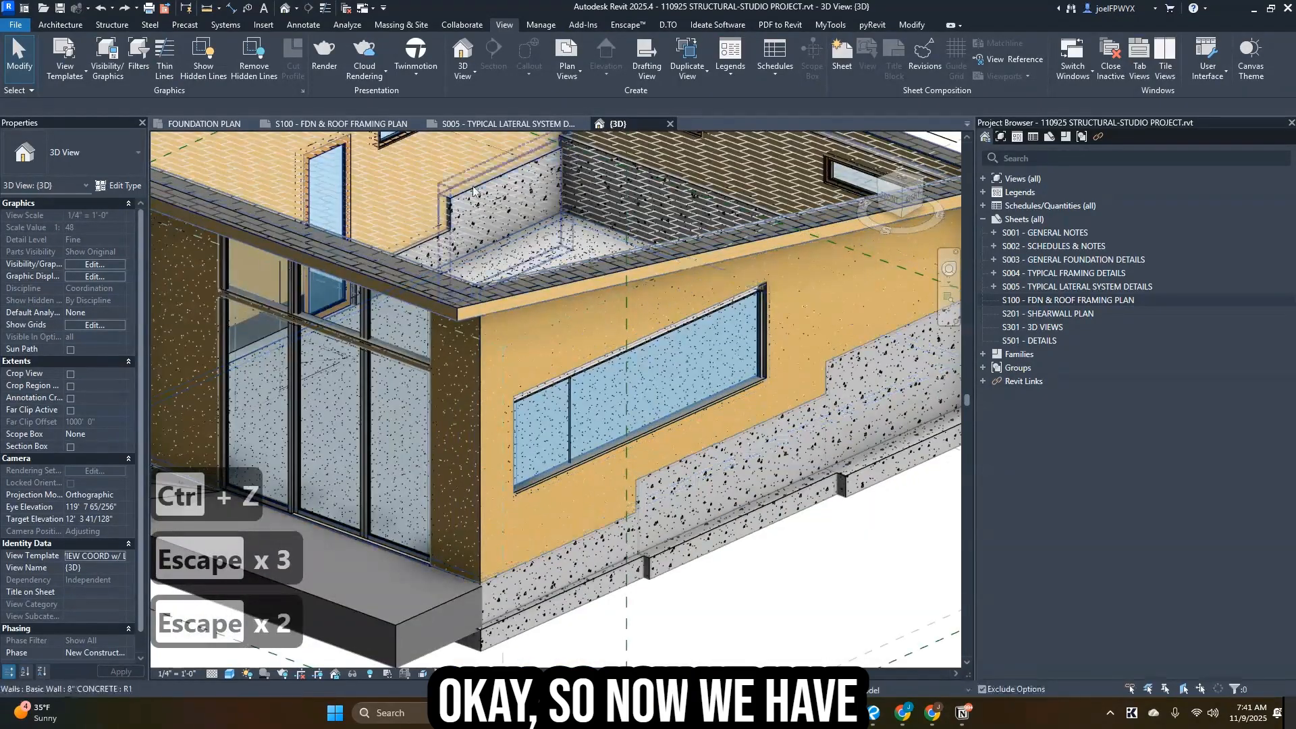
- Return to the foundation plan and check how the pasted curtain wall displays in the grid B wall
left_click(205, 126)
scroll(749, 385, "up", 5)
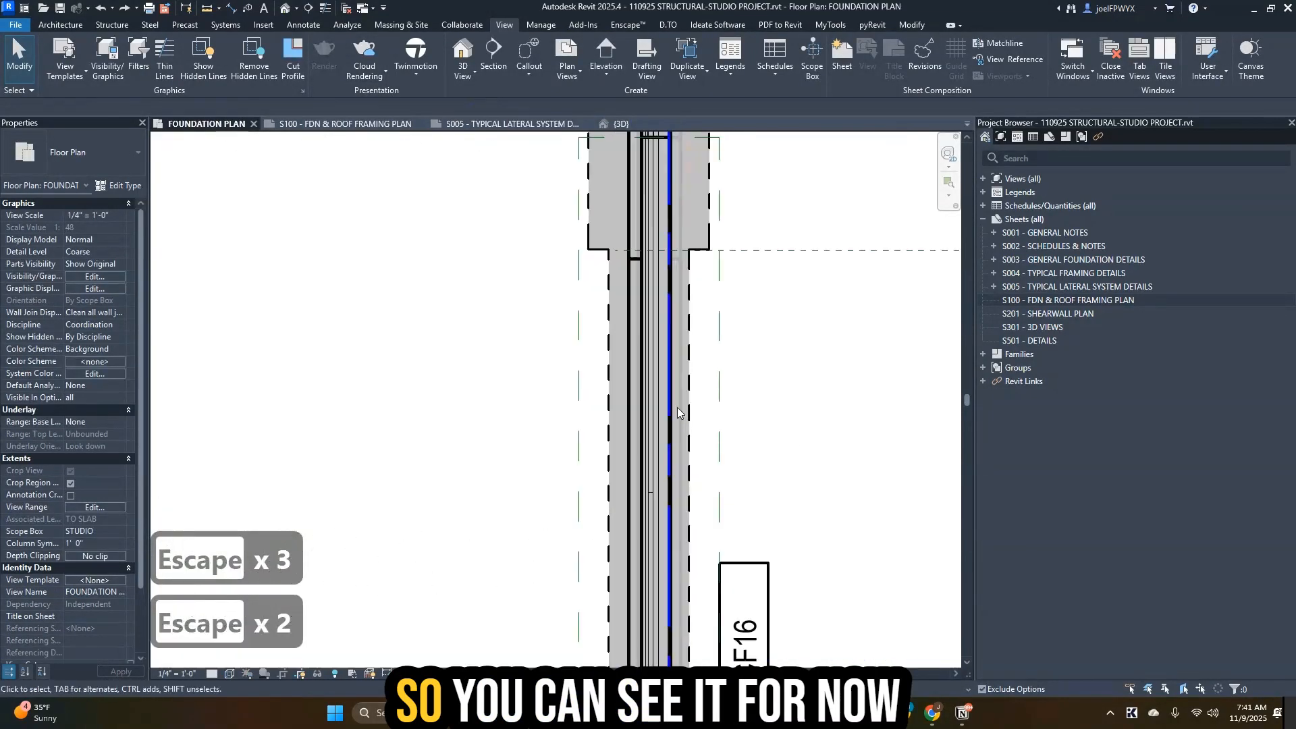
scroll(742, 370, "up", 1)
middle_click_drag(736, 628, 839, 478)
scroll(839, 477, "down", 2)
middle_click_drag(790, 185, 715, 284)
scroll(715, 284, "up", 1)
key("Escape")
key("Escape")
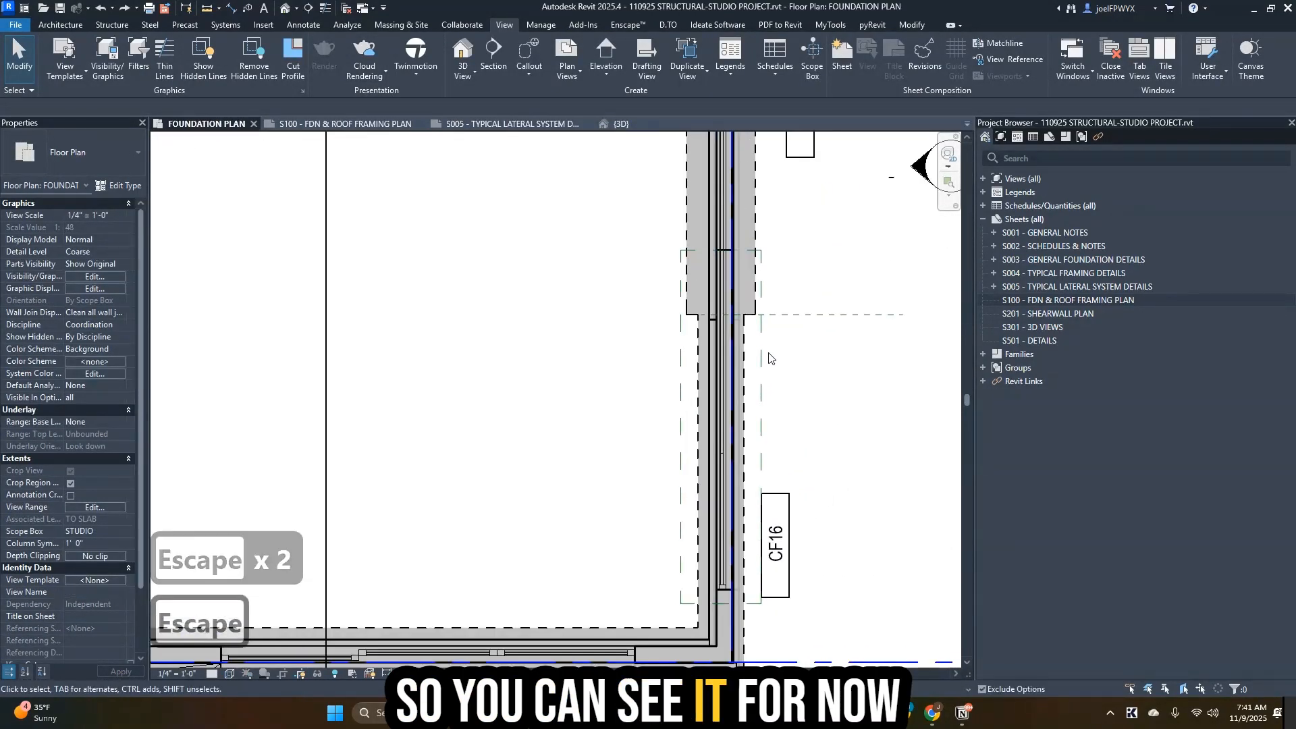
- Delete the plan region covering the grid B wall beside the CF24 and CF16 footings
scroll(754, 370, "down", 2)
middle_click_drag(772, 351, 736, 467)
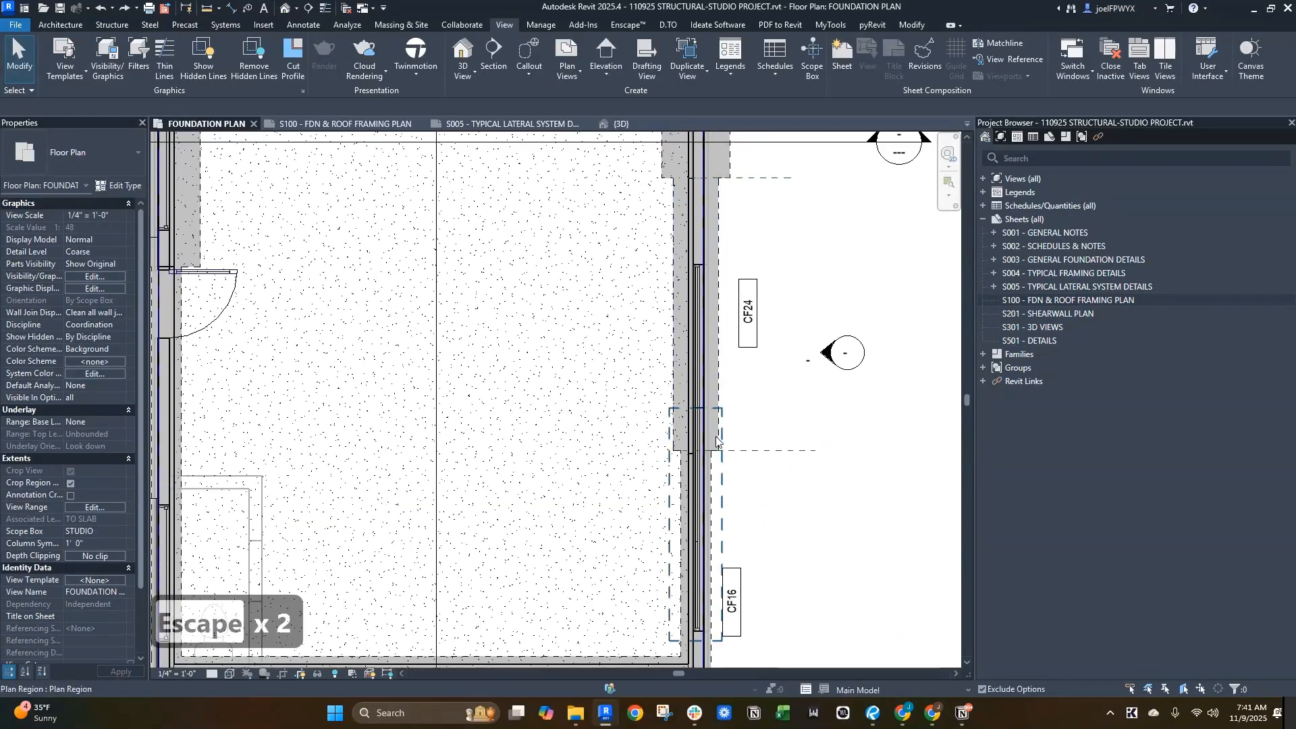
key("Escape")
key("d")
key("e")
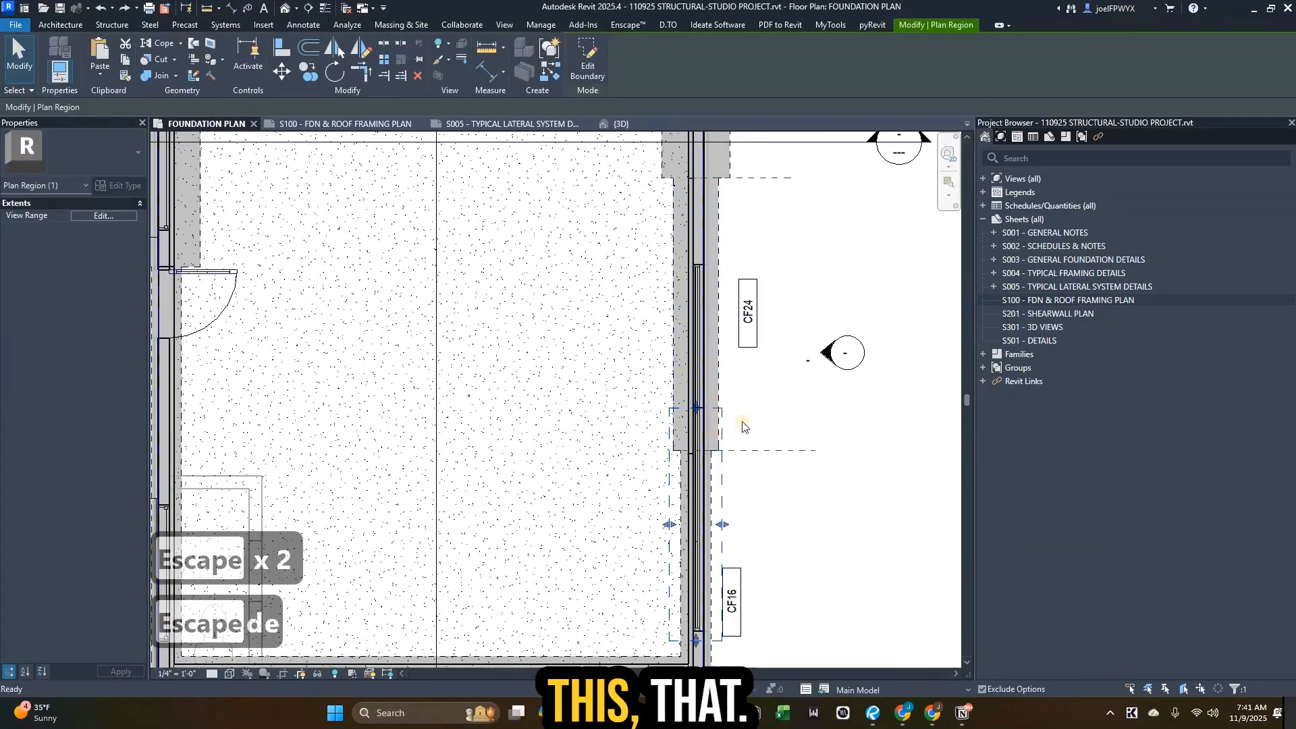
key("Escape")
scroll(777, 284, "up", 3)
scroll(778, 283, "down", 2)
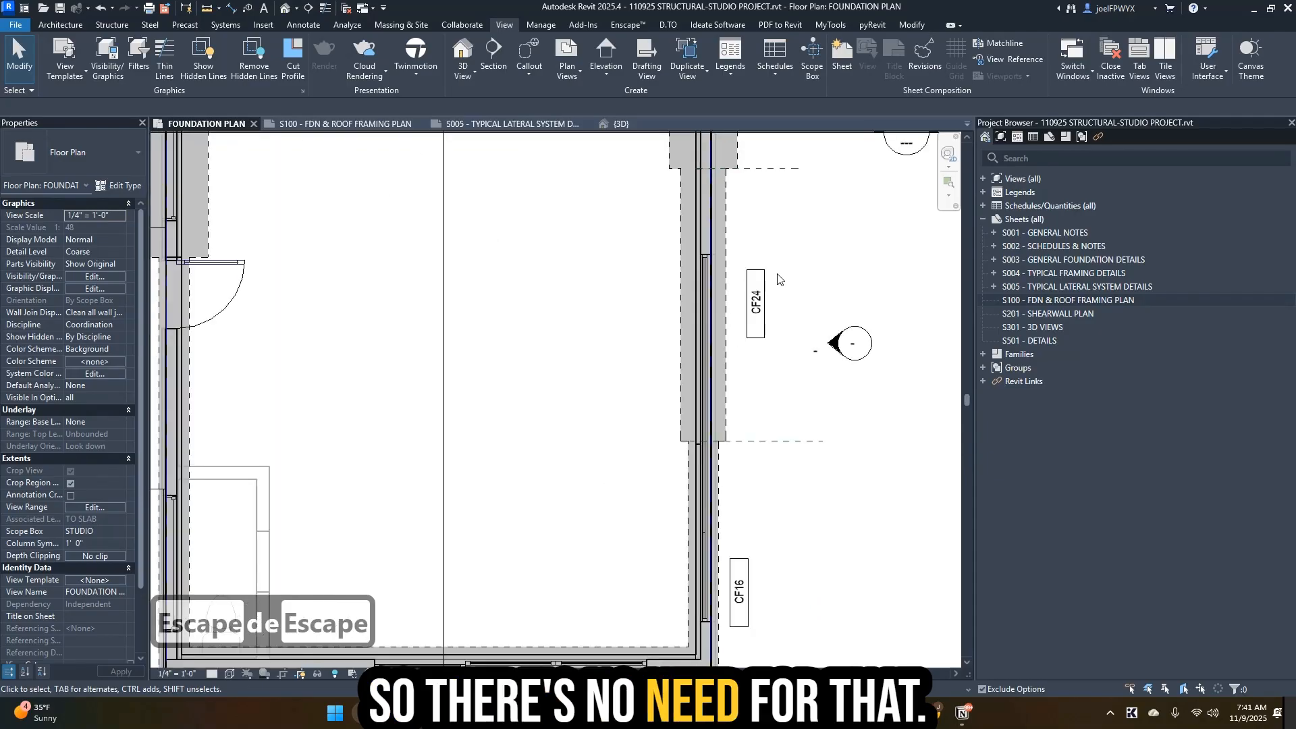
- Examine the door, window and curtain wall openings around the foundation plan, ending at the grid 1 wall
scroll(378, 426, "down", 1)
middle_click_drag(622, 407, 848, 405)
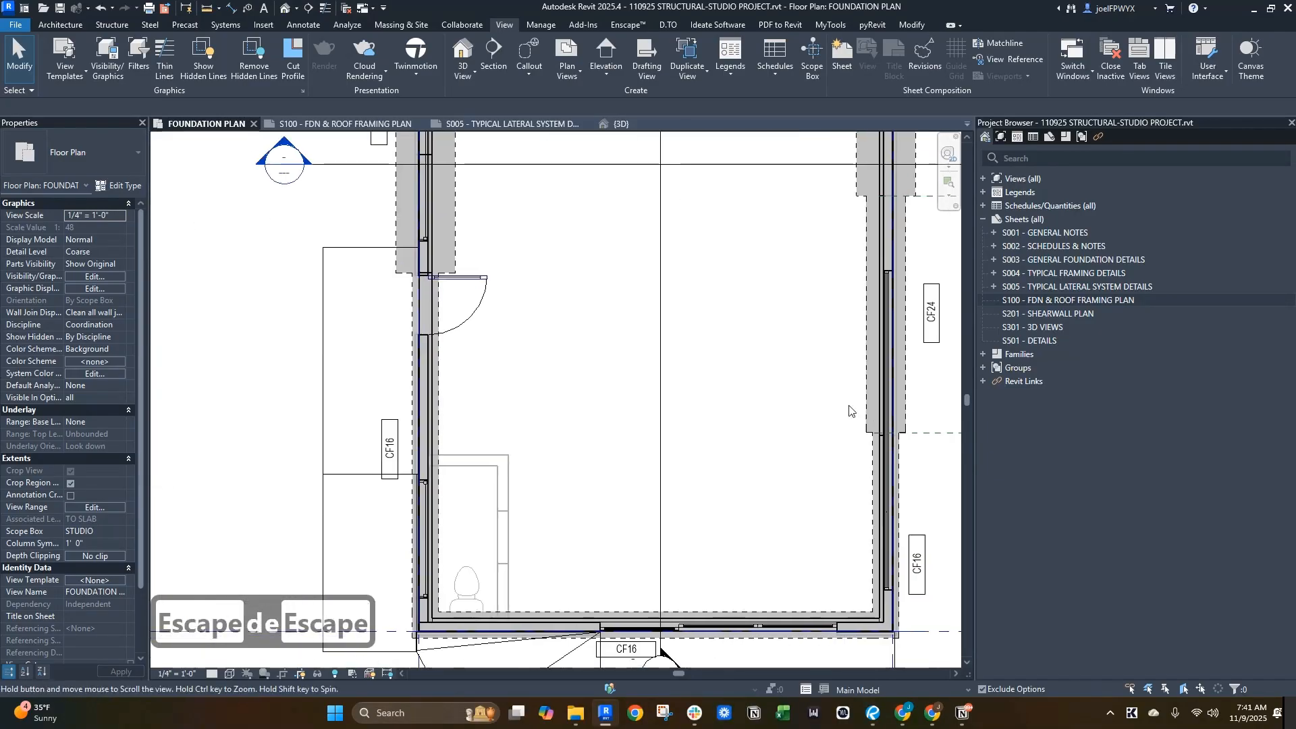
middle_click_drag(485, 241, 461, 245)
scroll(485, 362, "down", 2)
scroll(473, 318, "up", 4)
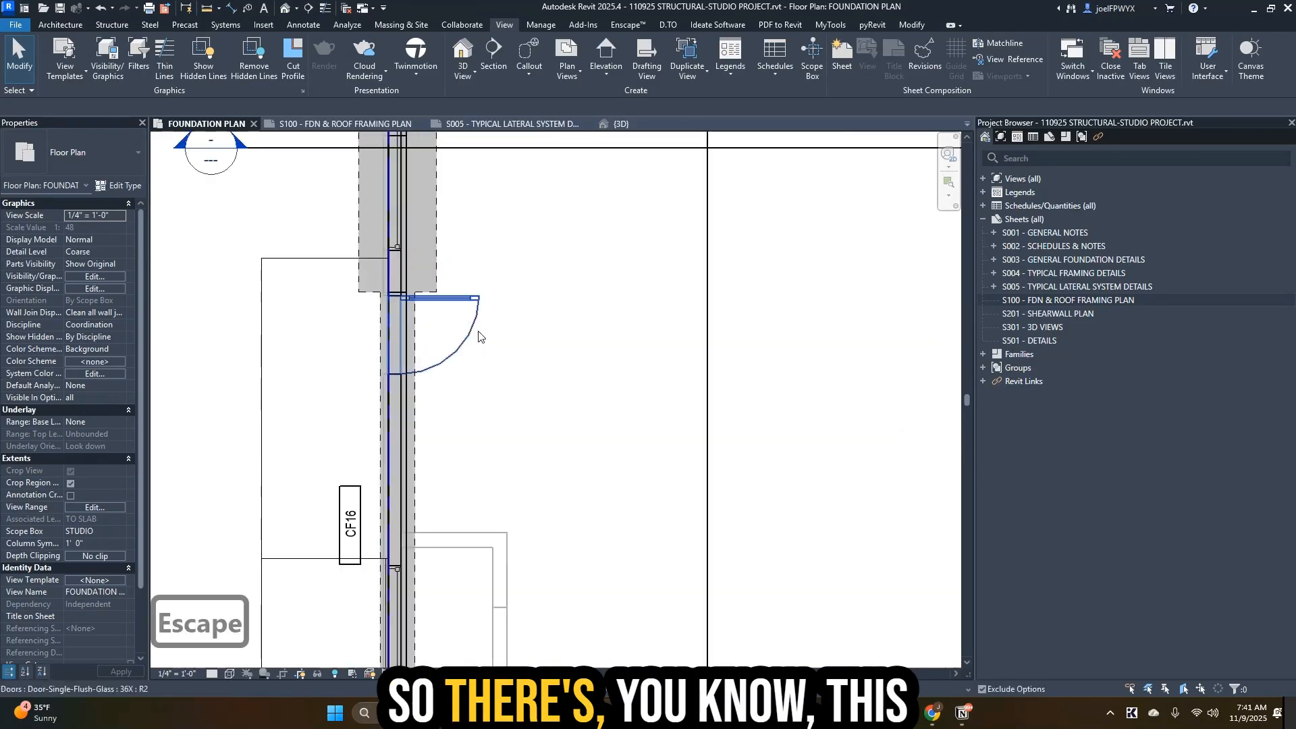
scroll(478, 321, "down", 4)
scroll(539, 322, "down", 1)
middle_click_drag(554, 320, 540, 417)
scroll(608, 341, "up", 3)
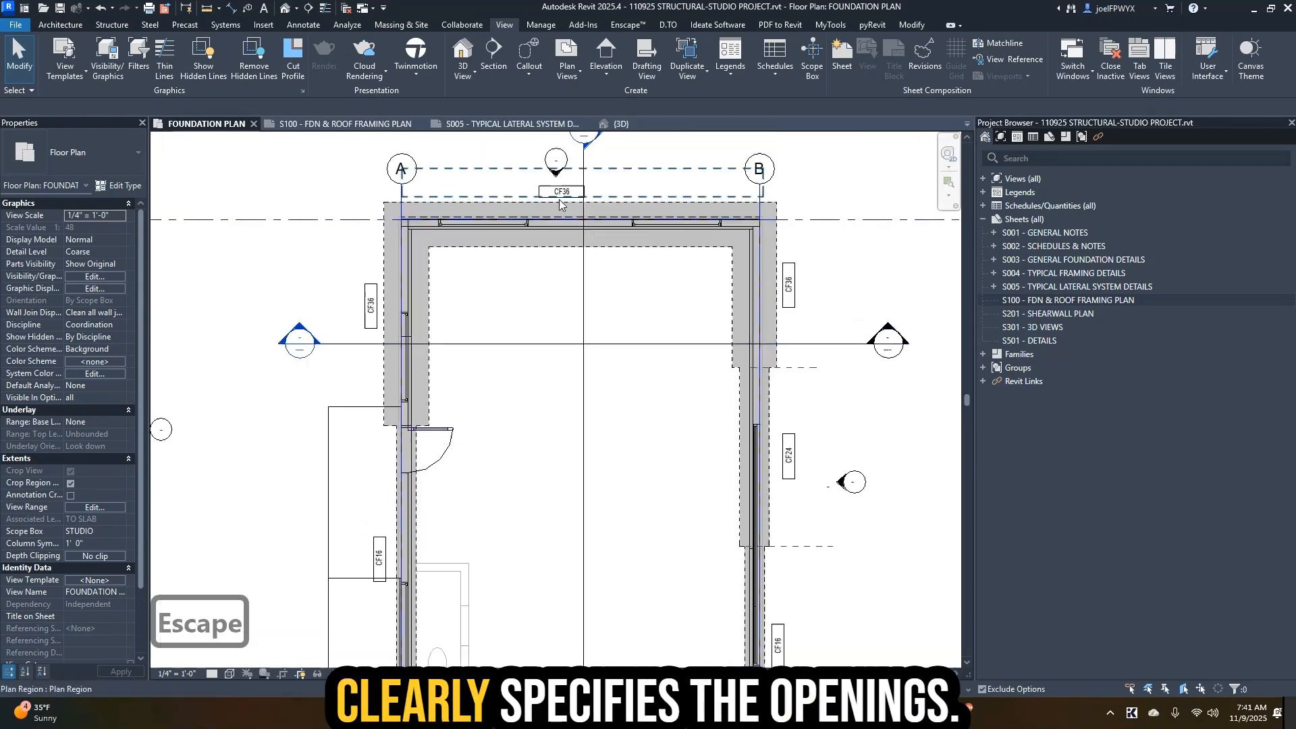
scroll(482, 398, "up", 3)
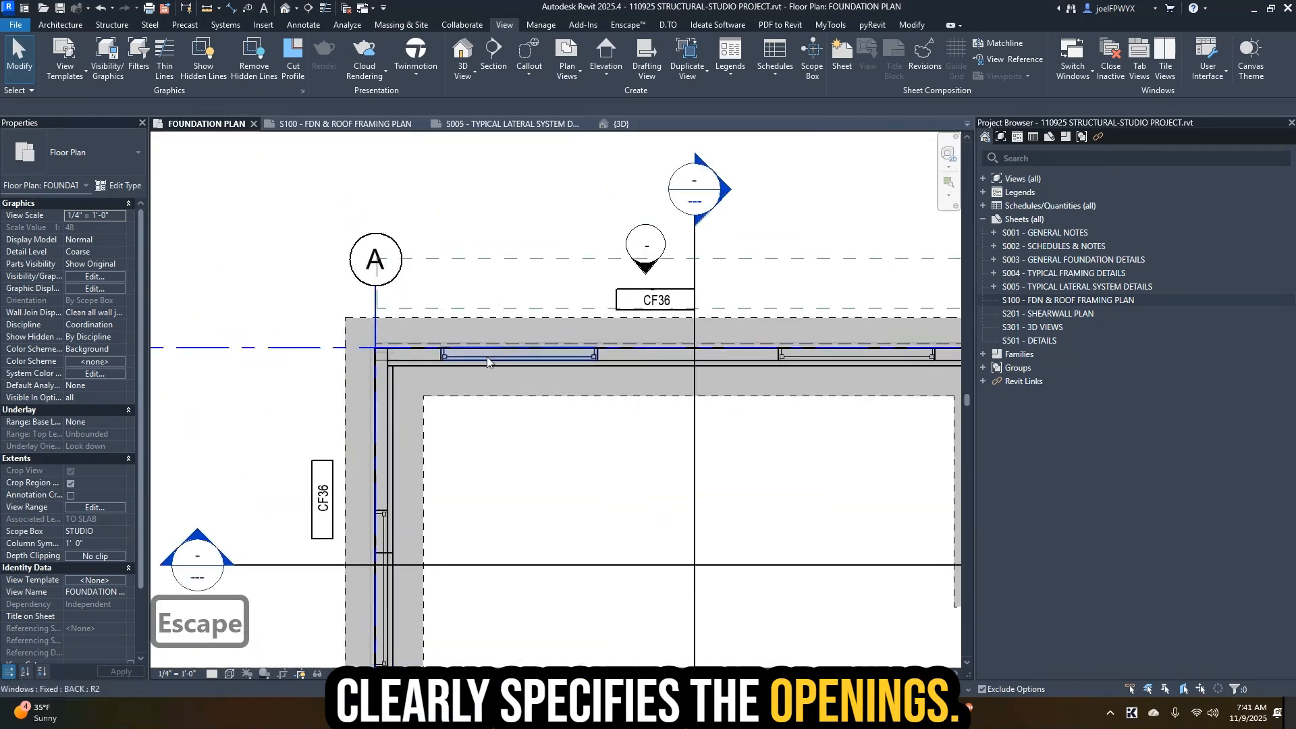
- Create a similar 6x Type 6 Shearwall sill plate about 3'-8" long, placed on the face of the grid B wall near grid 1
left_click(655, 381)
scroll(698, 401, "down", 4)
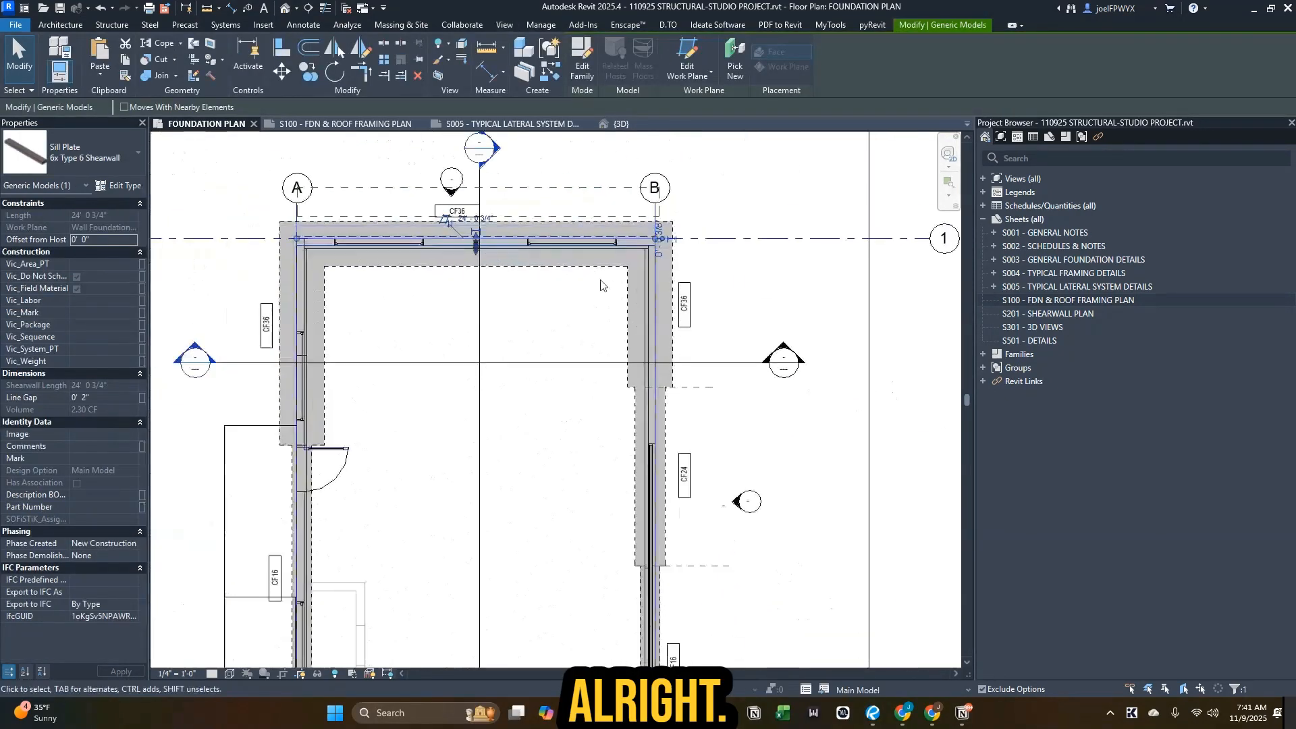
scroll(646, 203, "up", 2)
key("c")
key("s")
scroll(646, 195, "up", 3)
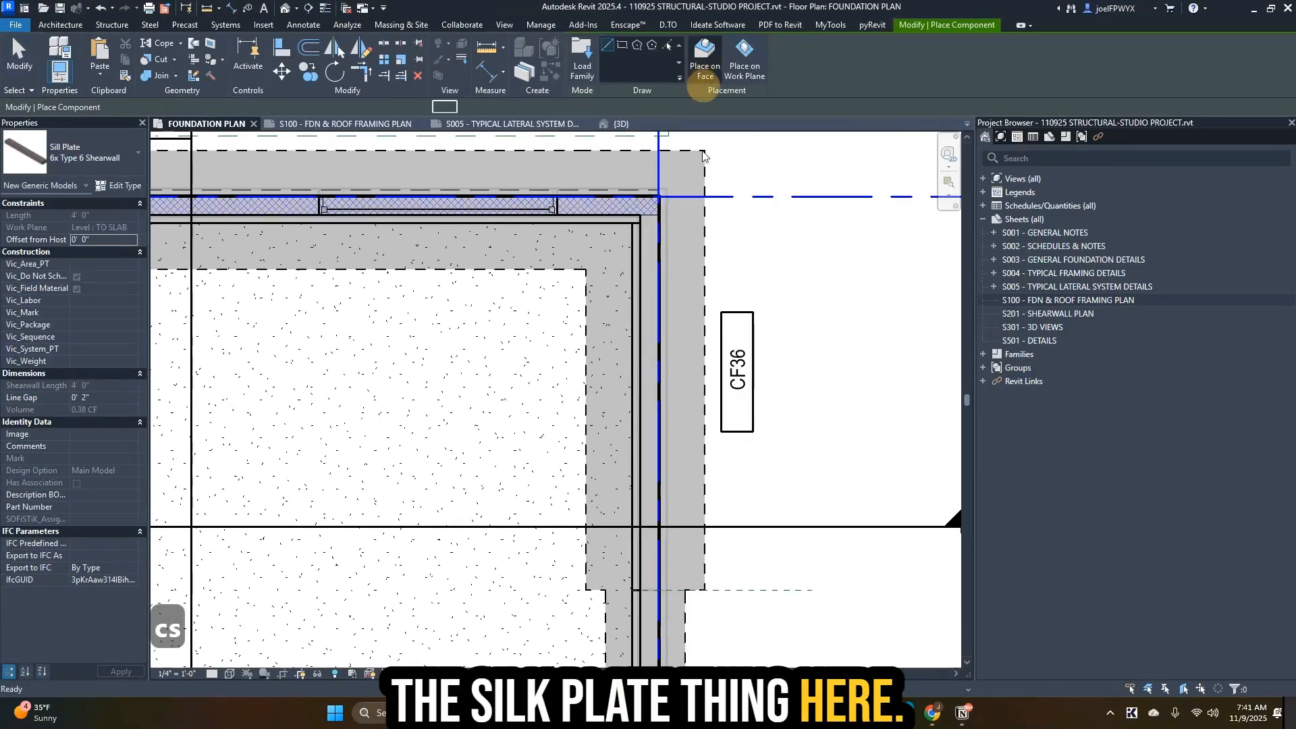
left_click(632, 578)
key("Escape")
key("Escape")
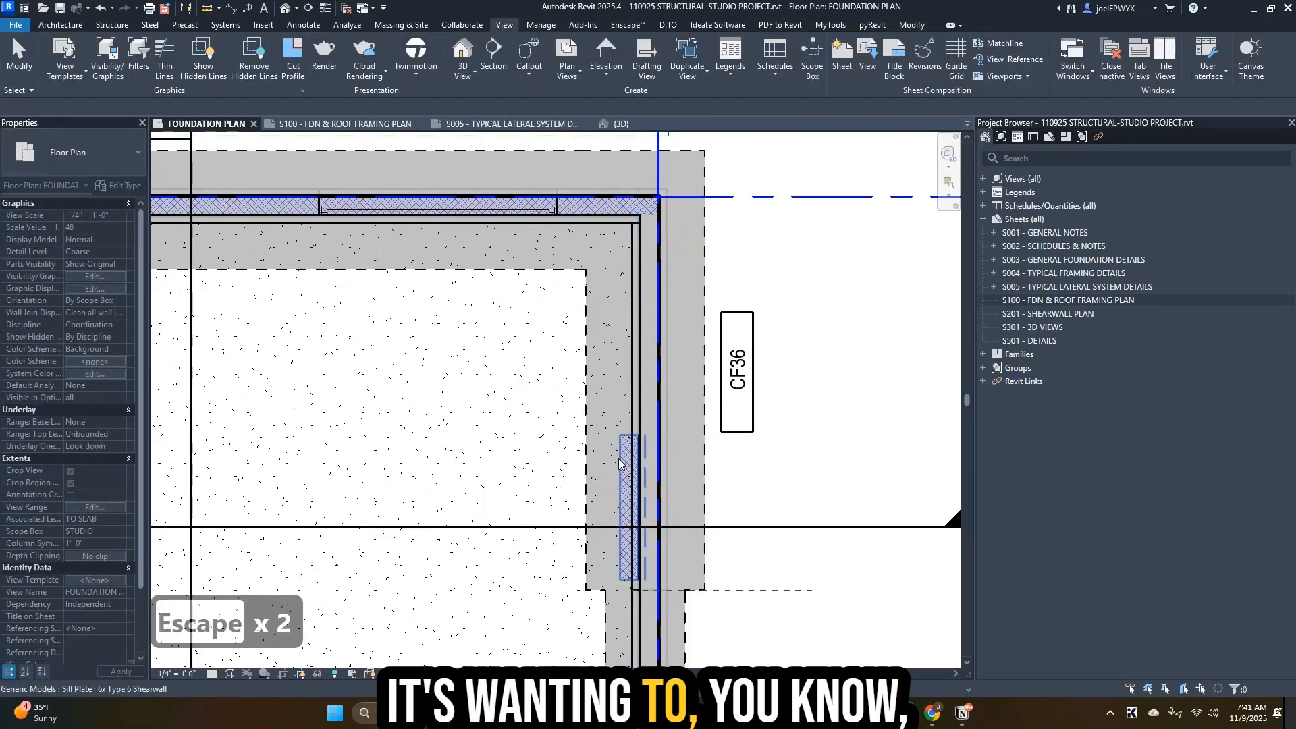
- Shift the new sill plate within the wall up against grid B and stretch its near end to grid 1, making it 9'-8" long
left_click(622, 448)
scroll(622, 446, "up", 2)
left_click_drag(637, 432, 678, 436)
key("Right")
key("Right")
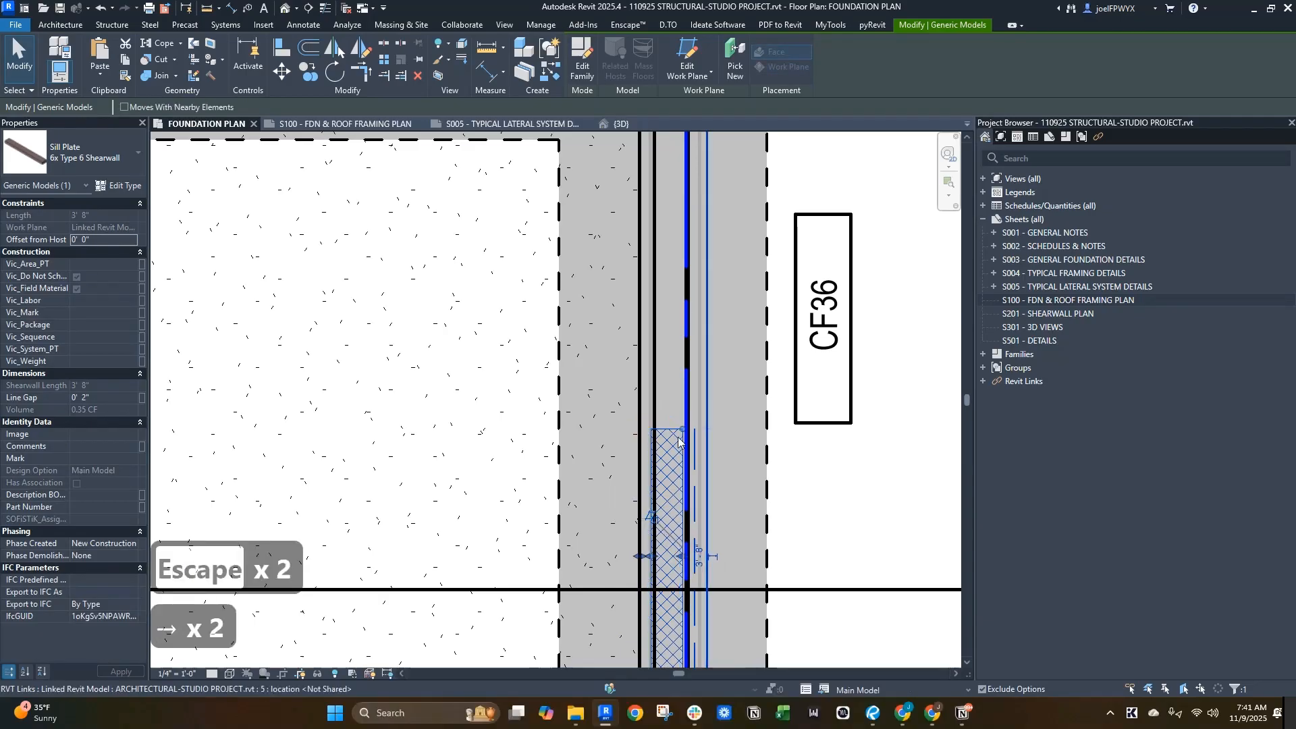
scroll(678, 442, "down", 2)
middle_click_drag(640, 312, 660, 451)
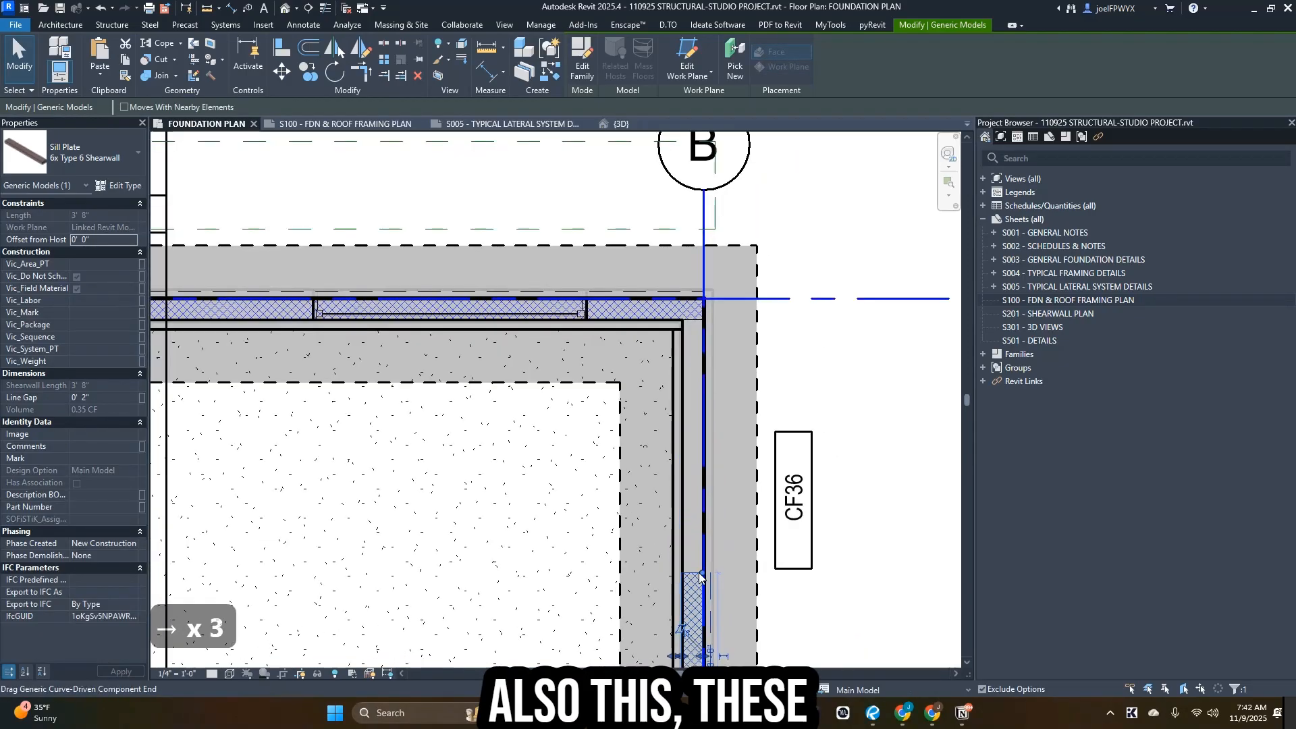
left_click_drag(702, 573, 698, 298)
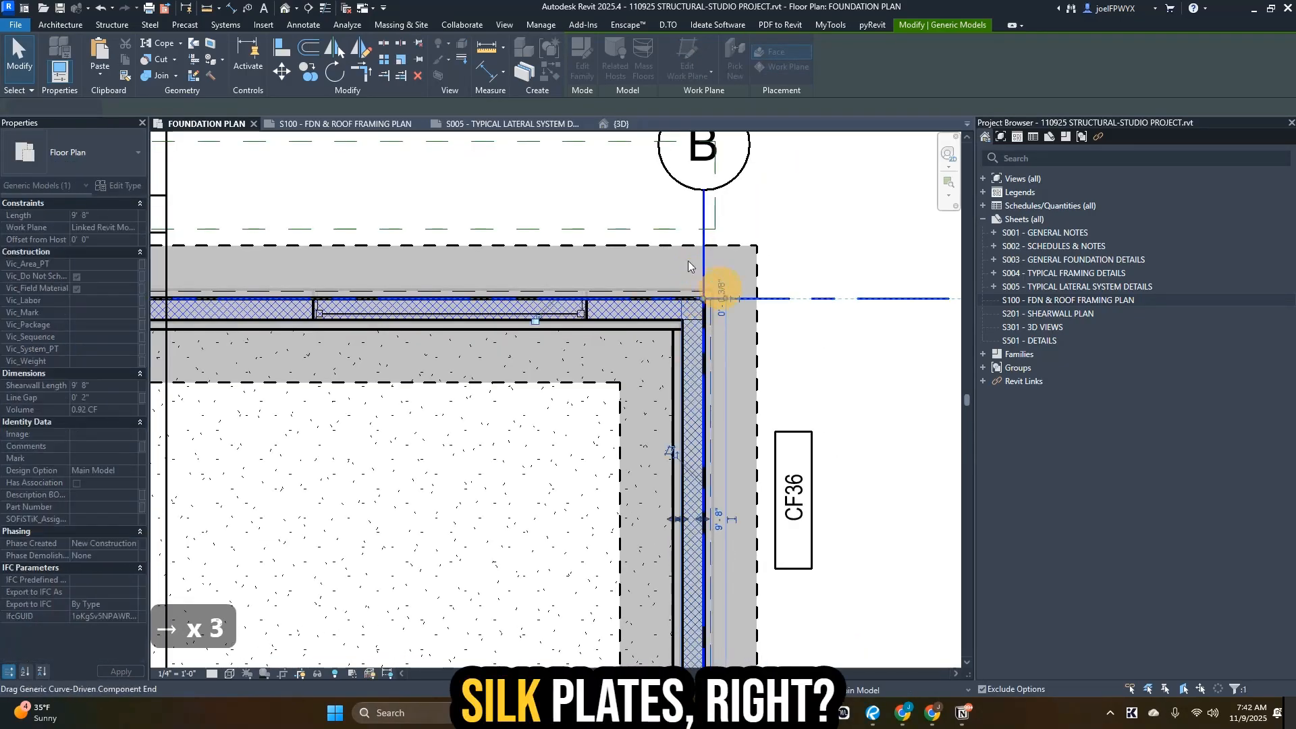
- Stretch the grid B sill plate's other end to the edge of the curtain wall opening, making it 13'-9" long
scroll(687, 260, "down", 2)
scroll(684, 236, "down", 1)
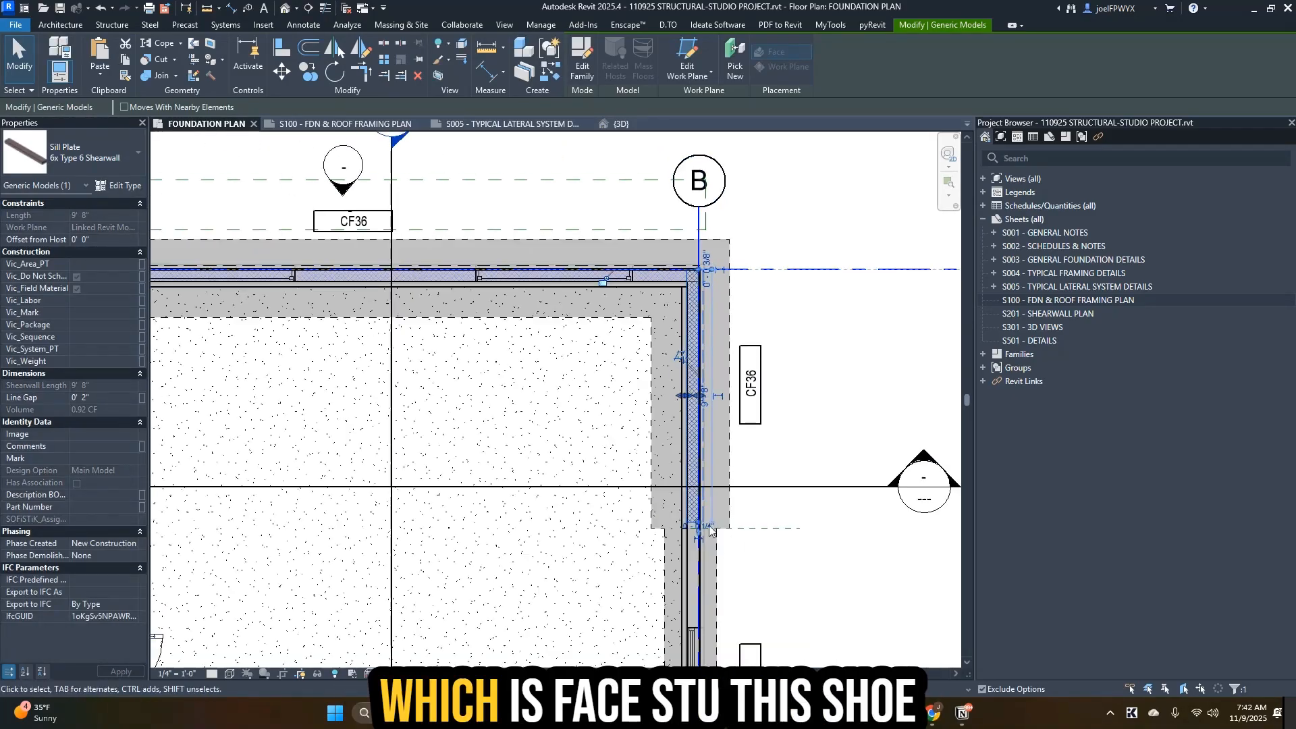
scroll(695, 530, "up", 3)
scroll(692, 483, "down", 2)
scroll(716, 494, "up", 1)
middle_click_drag(731, 496, 685, 368)
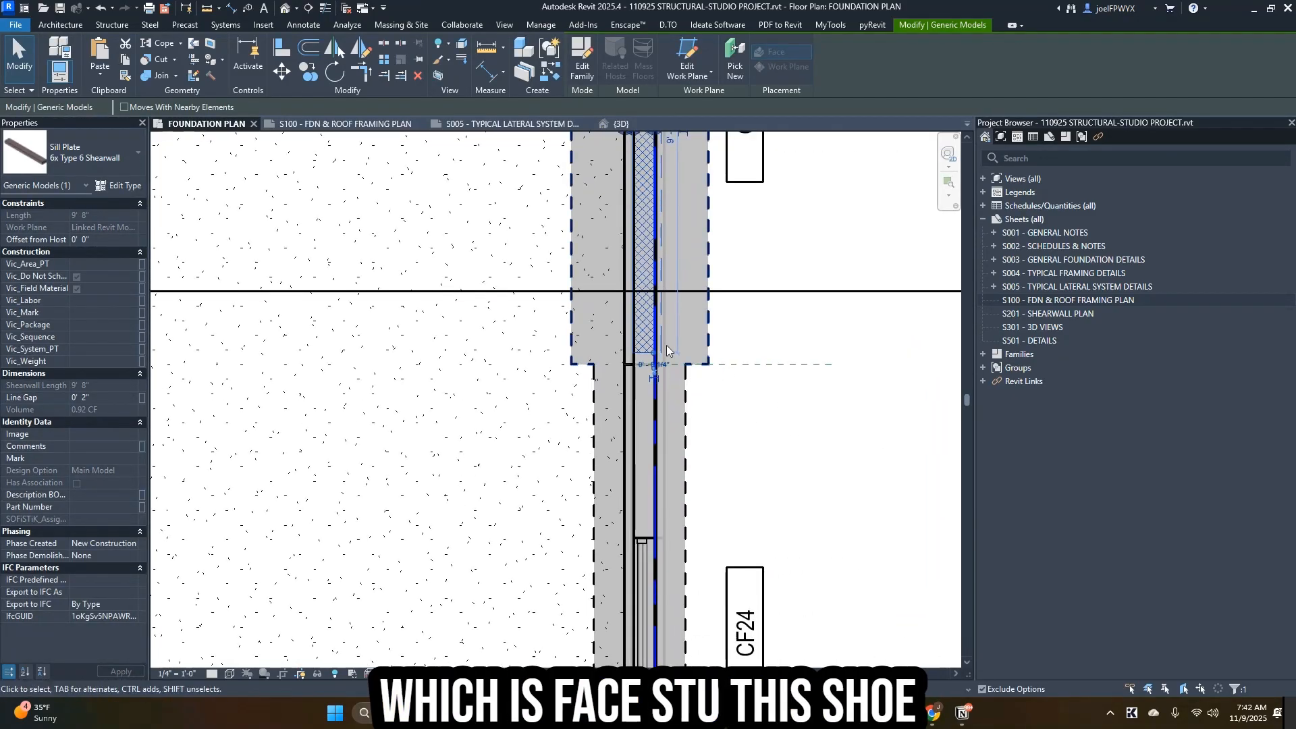
scroll(667, 351, "up", 1)
key("Escape")
key("Escape")
key("Escape")
left_click(640, 352)
key("Escape")
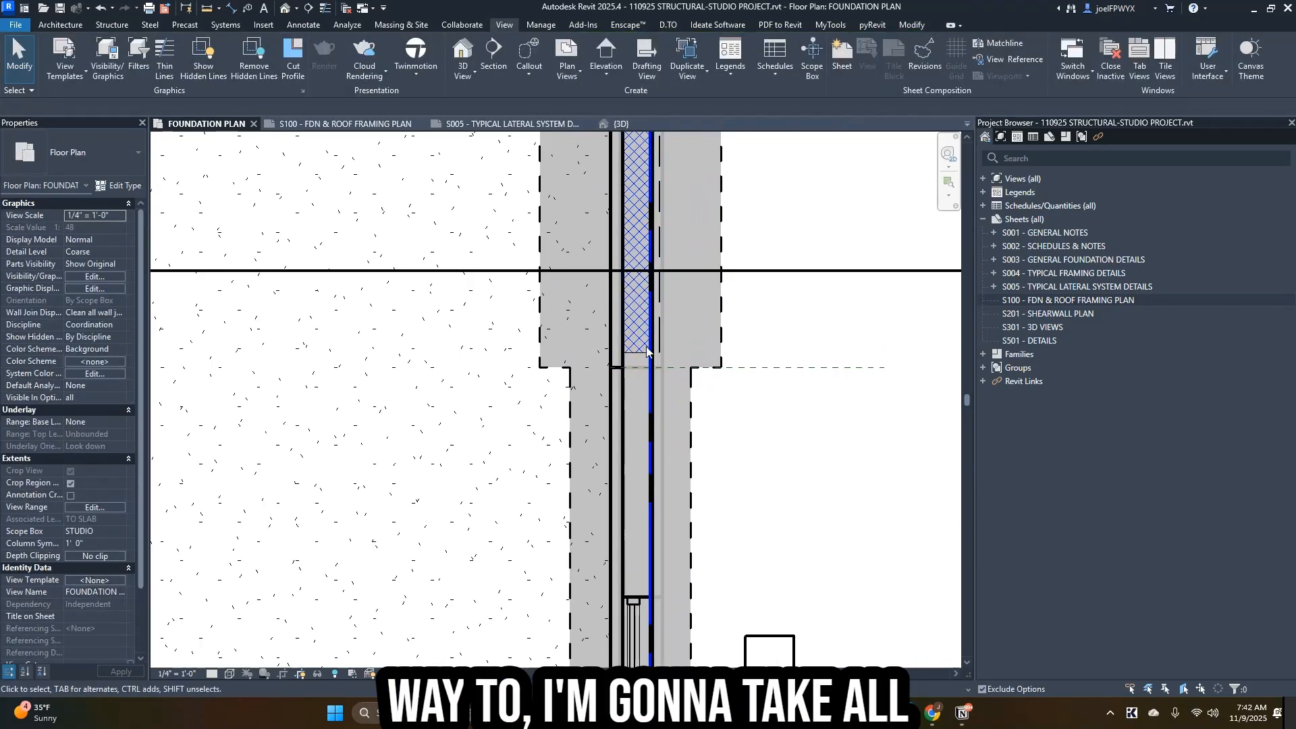
key("Escape")
left_click(650, 345)
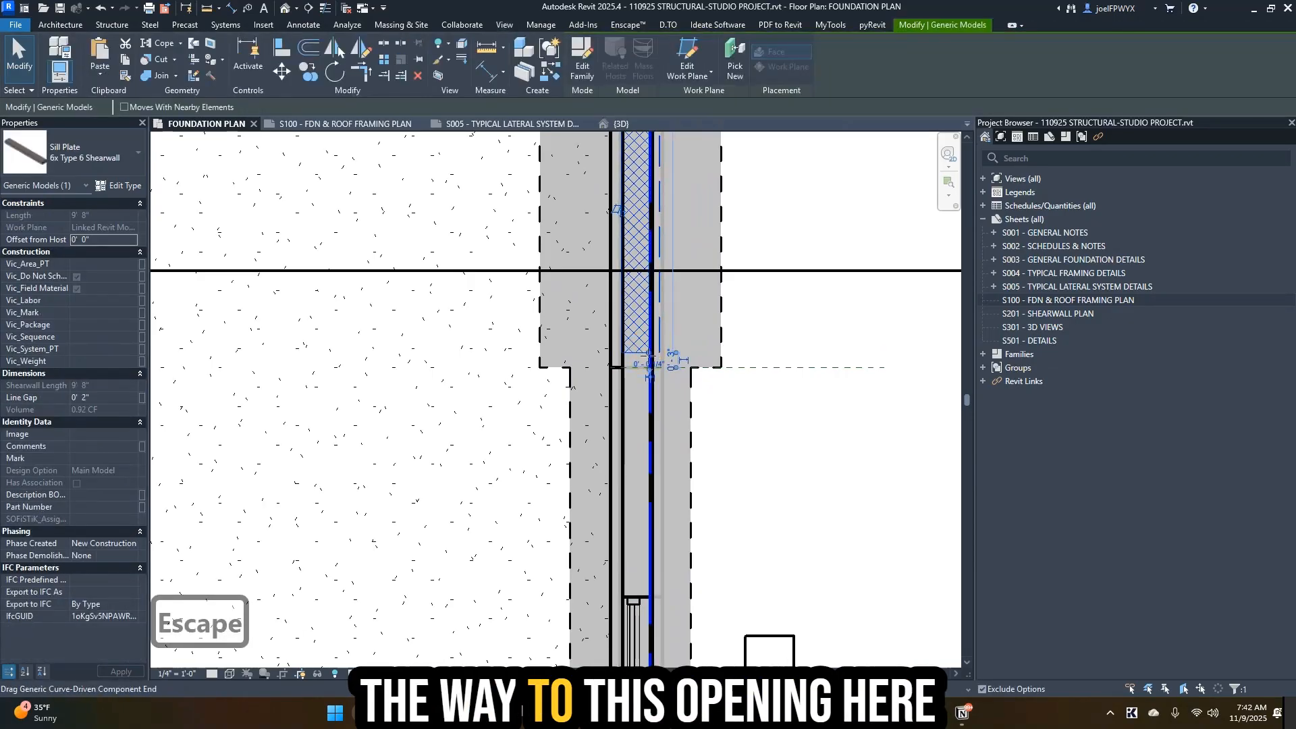
left_click_drag(637, 353, 645, 597)
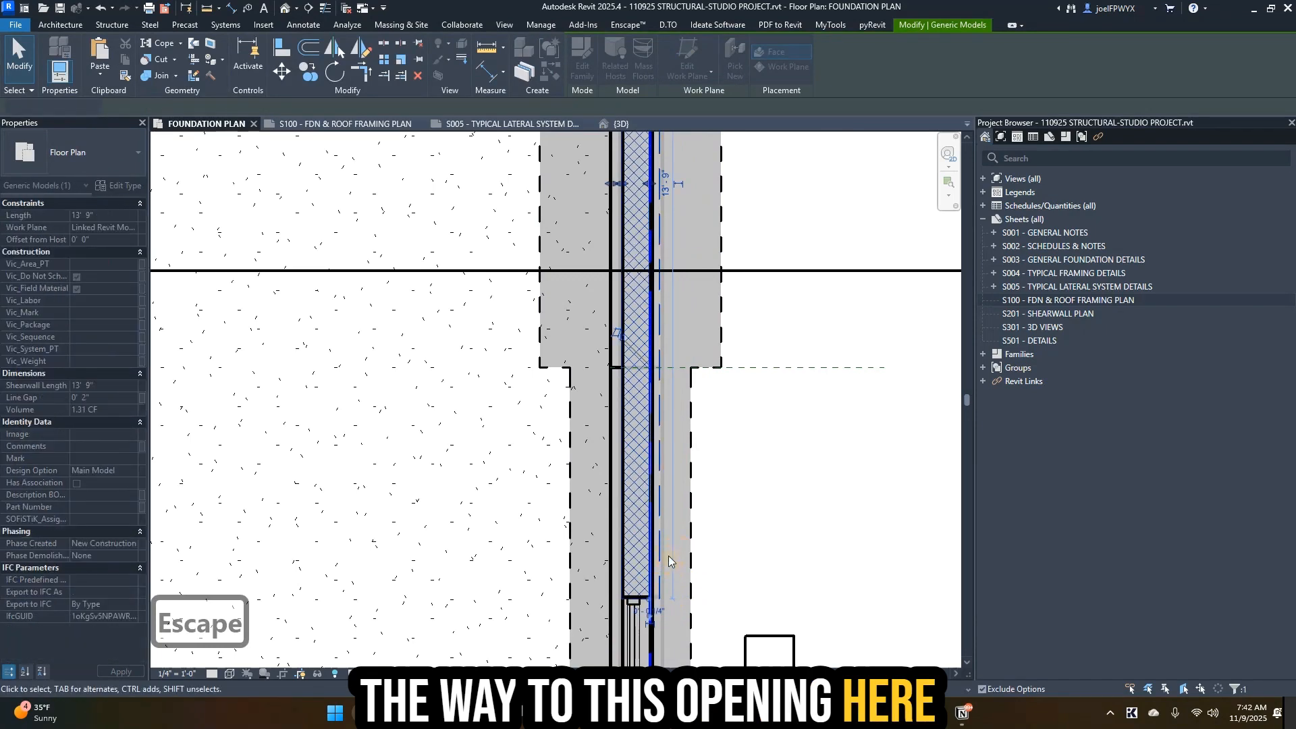
scroll(688, 510, "down", 2)
middle_click_drag(687, 509, 835, 490)
key("Escape")
scroll(833, 489, "down", 2)
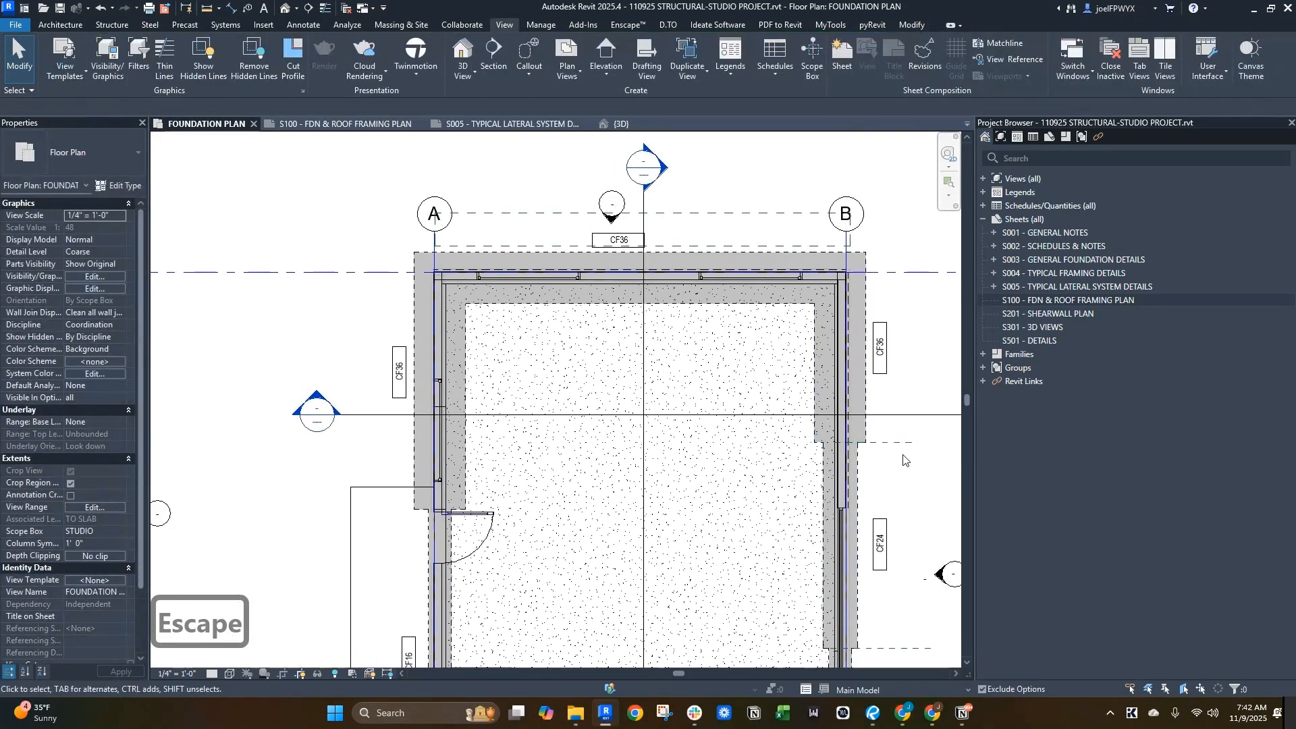
- Create a similar 6x Type 6 Shearwall sill plate 3'-0" long, placed near the corner of grids A and 1
scroll(903, 460, "up", 2)
key("Escape")
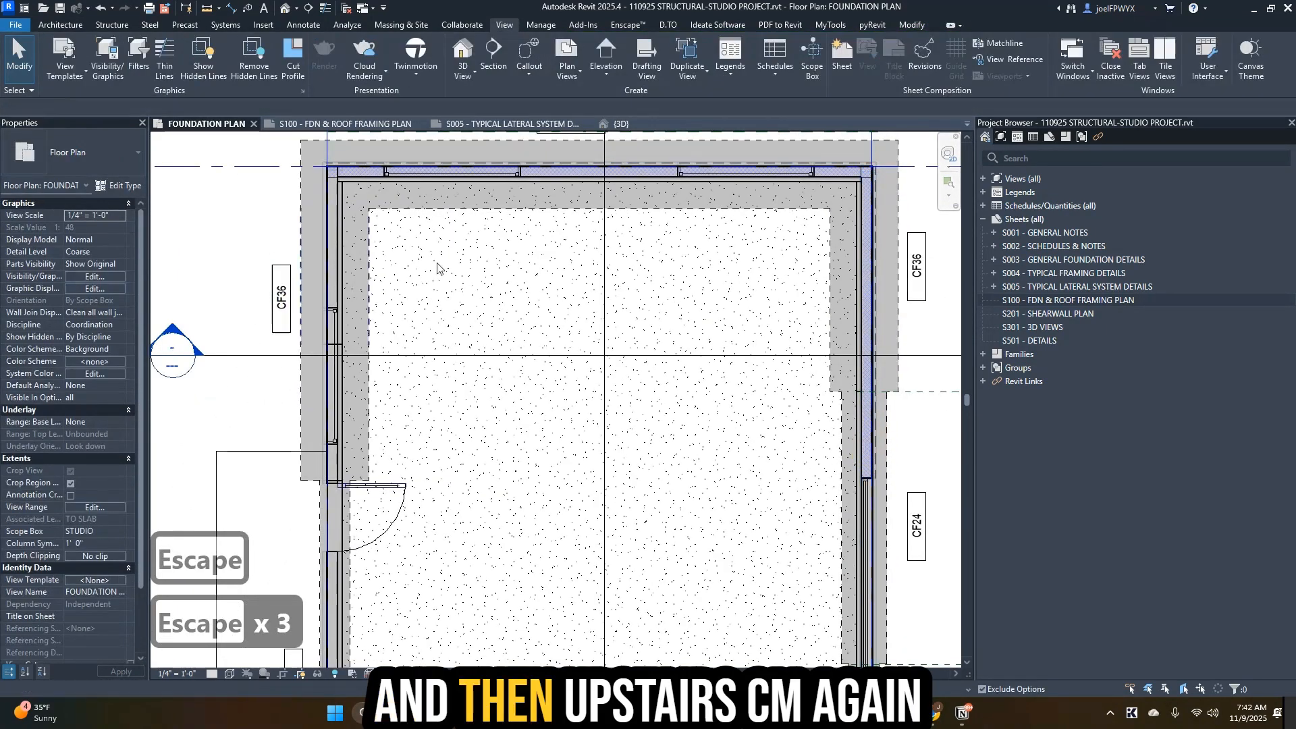
key("Escape")
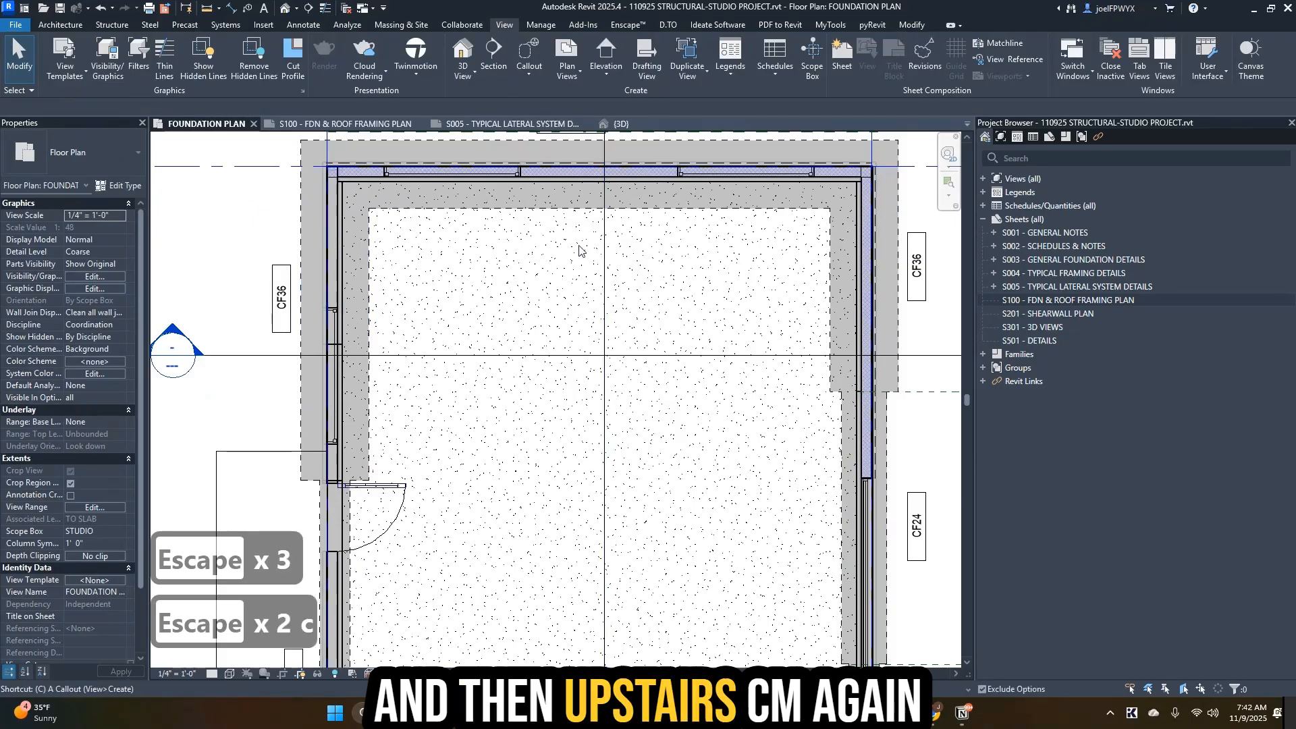
key("m")
scroll(324, 174, "up", 2)
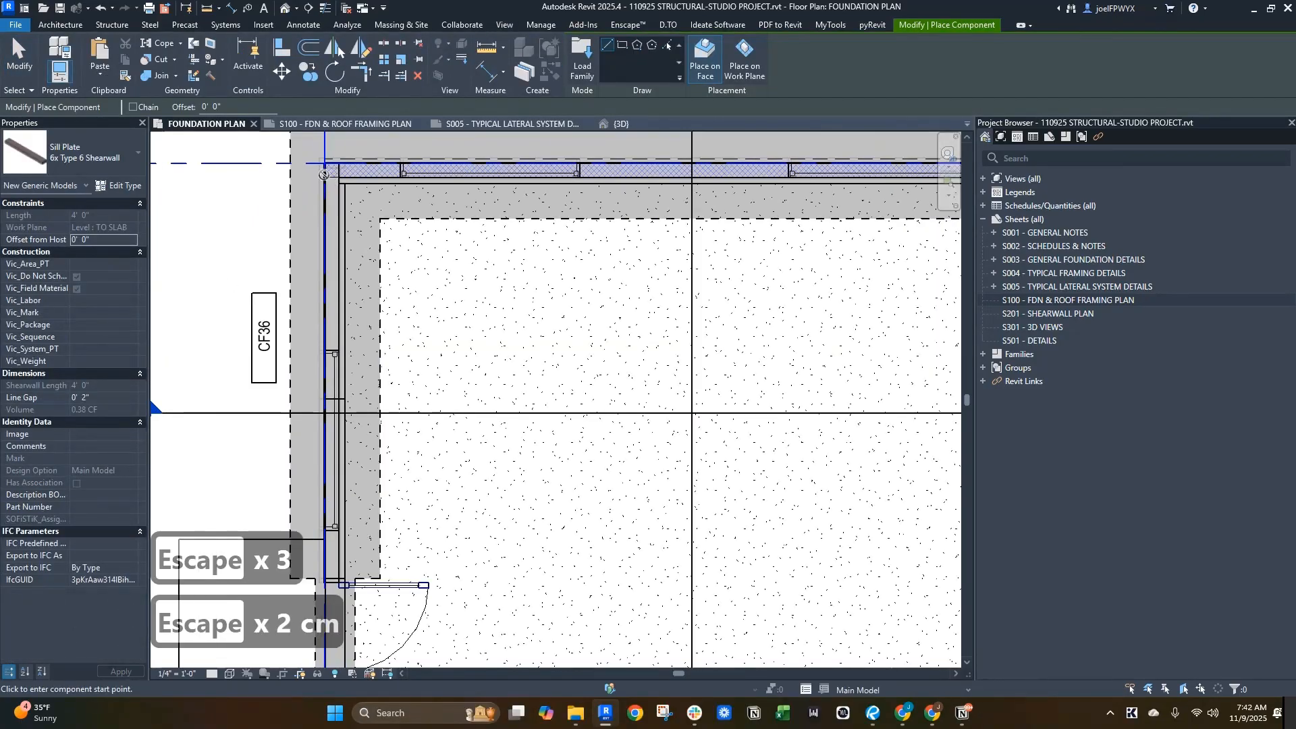
left_click(340, 195)
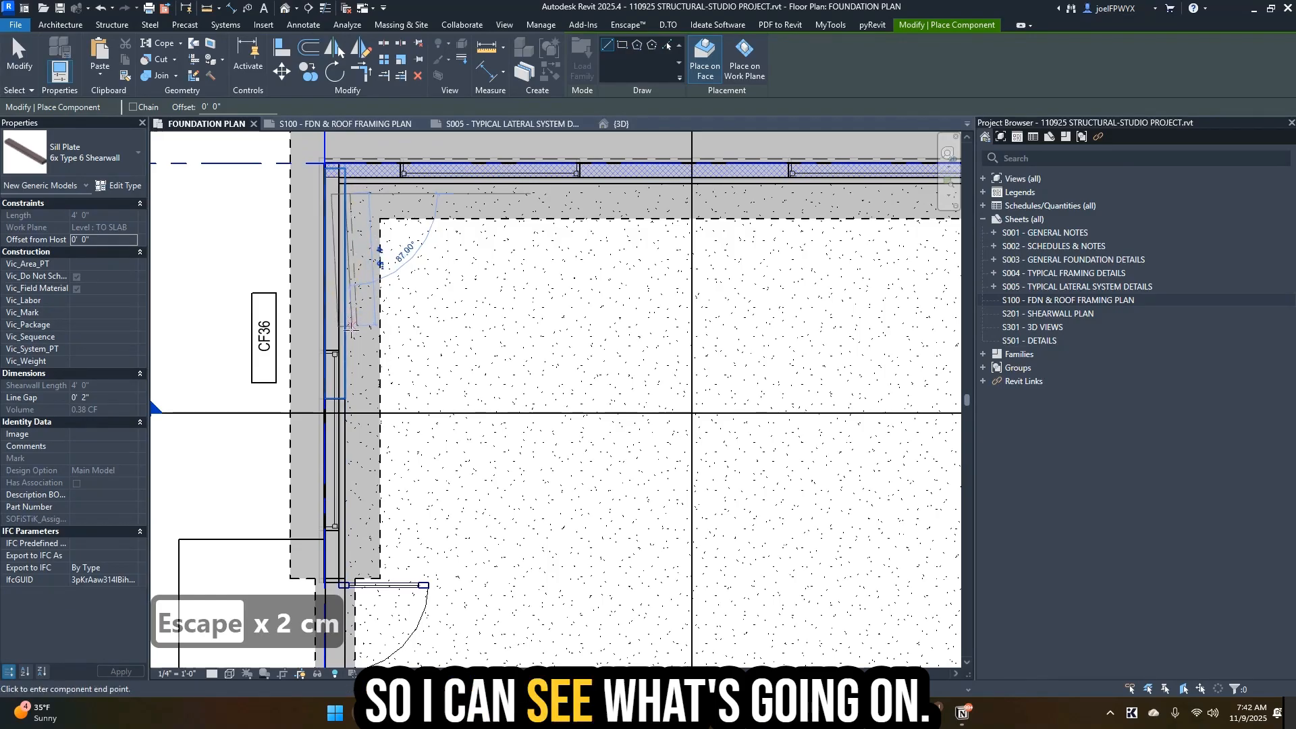
middle_click_drag(347, 154, 360, 286)
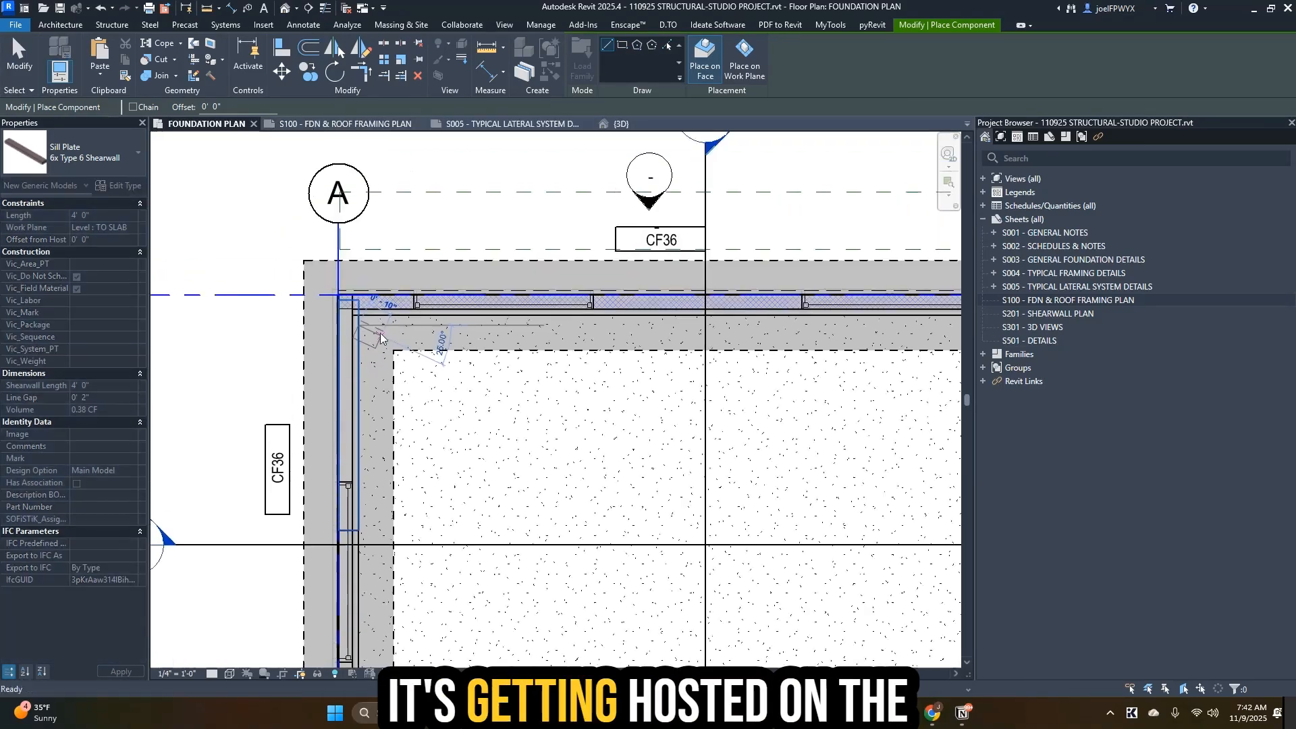
left_click(368, 242)
key("Escape")
key("Escape")
- Move the new sill plate into the grid A wall at grid 1 and stretch it to the opening, making it 6'-3" long
scroll(367, 239, "up", 2)
left_click(352, 295)
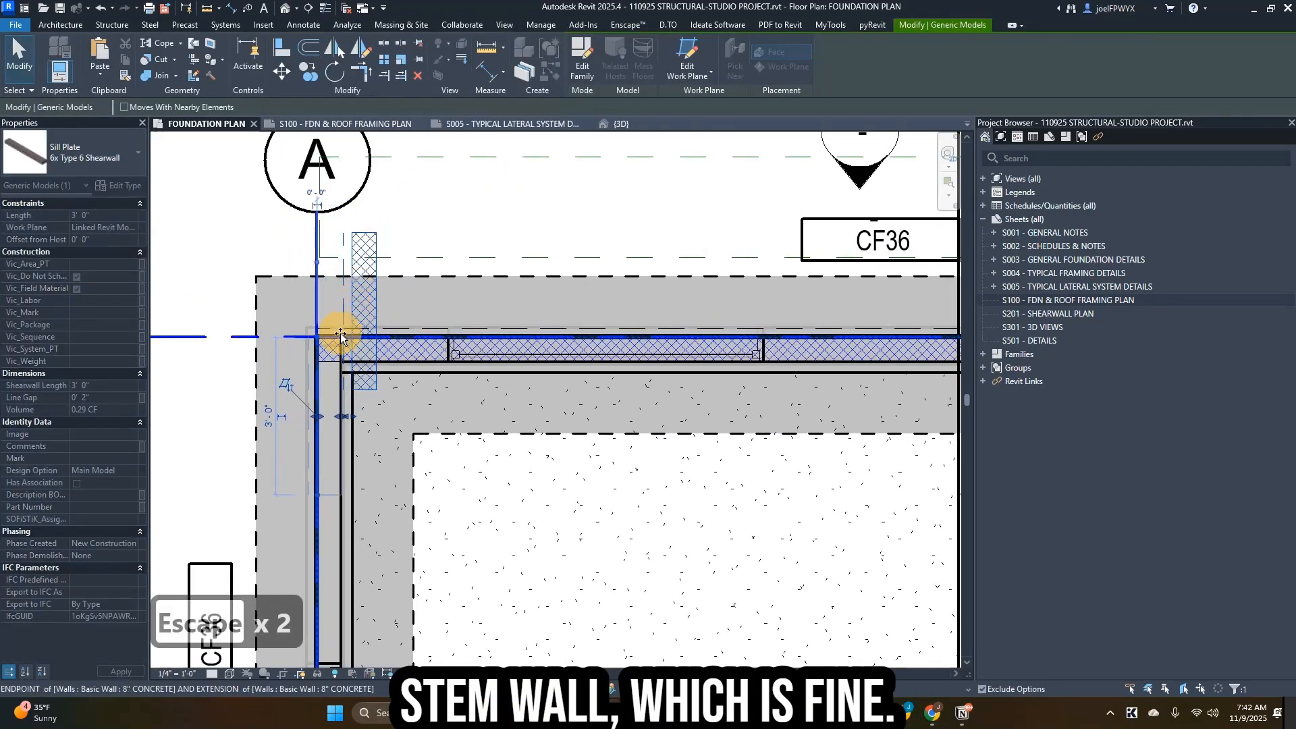
left_click_drag(341, 335, 341, 337)
scroll(358, 337, "down", 2)
middle_click_drag(363, 337, 374, 218)
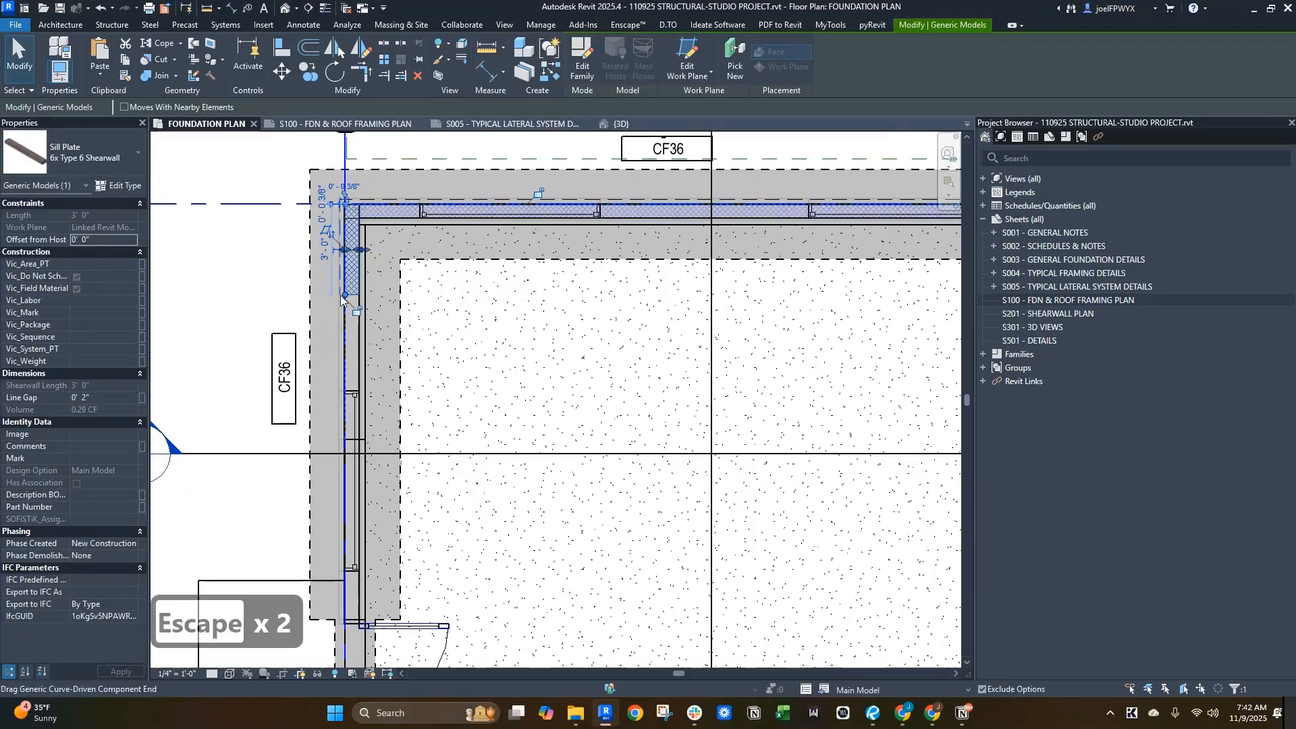
left_click_drag(340, 295, 343, 391)
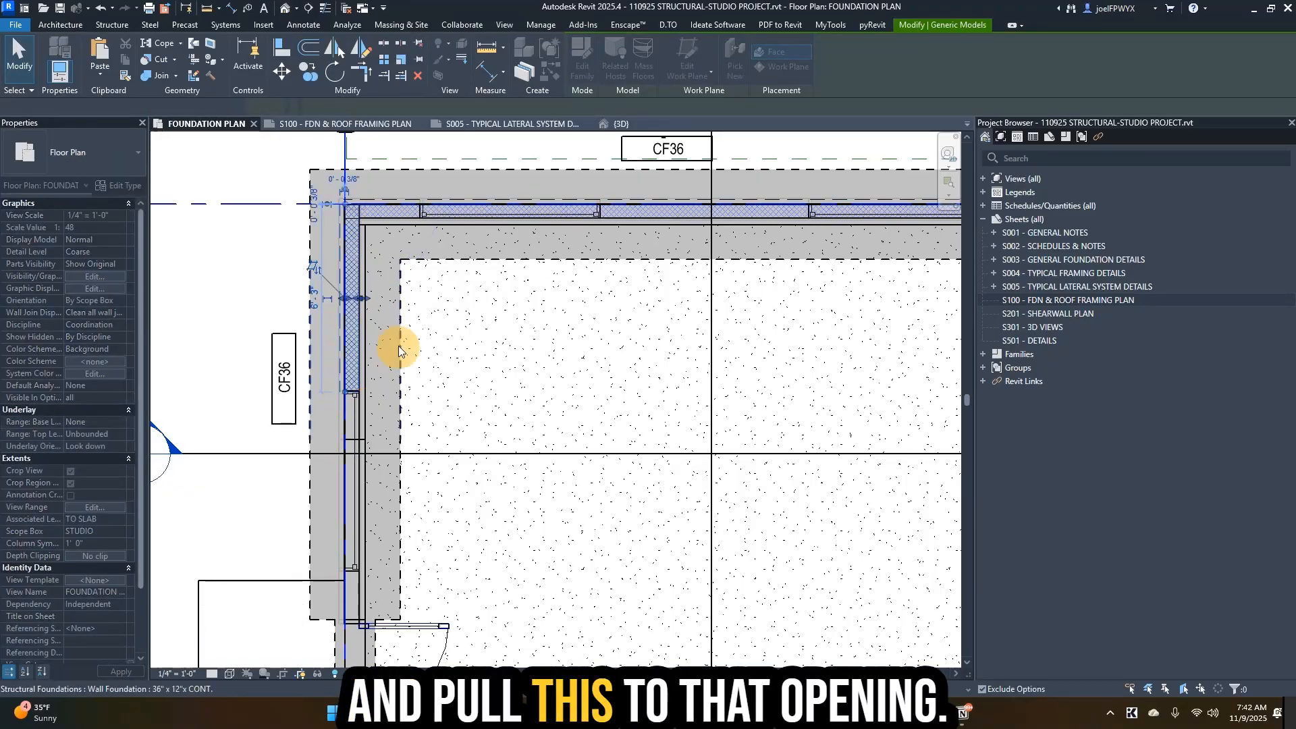
key("Escape")
scroll(592, 419, "down", 4)
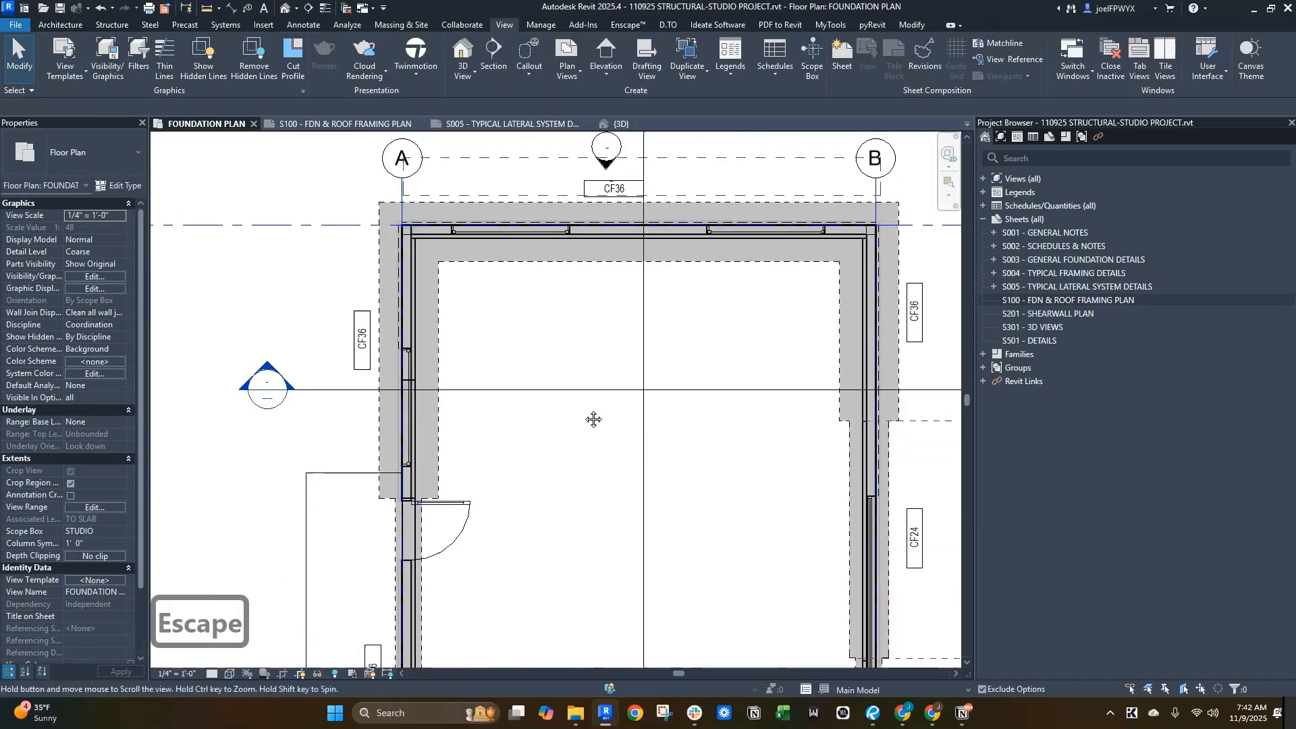
scroll(754, 364, "up", 2)
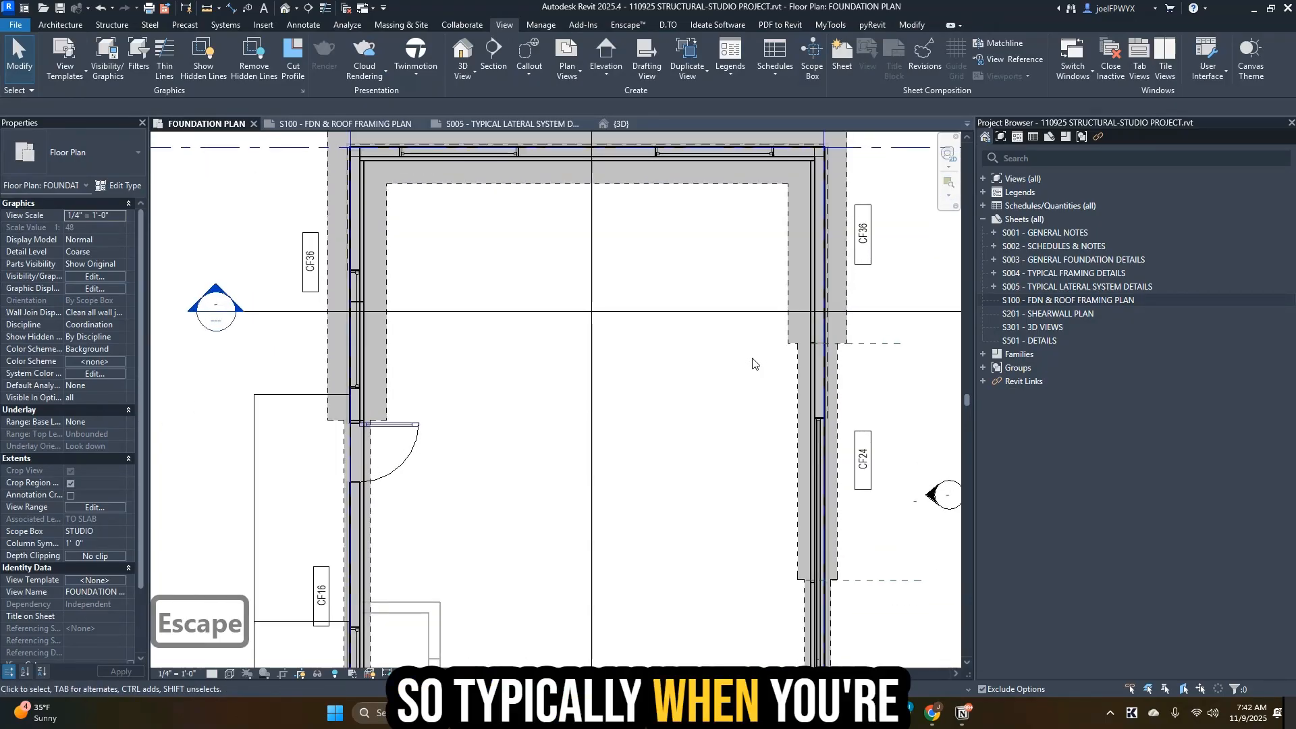
scroll(613, 364, "down", 3)
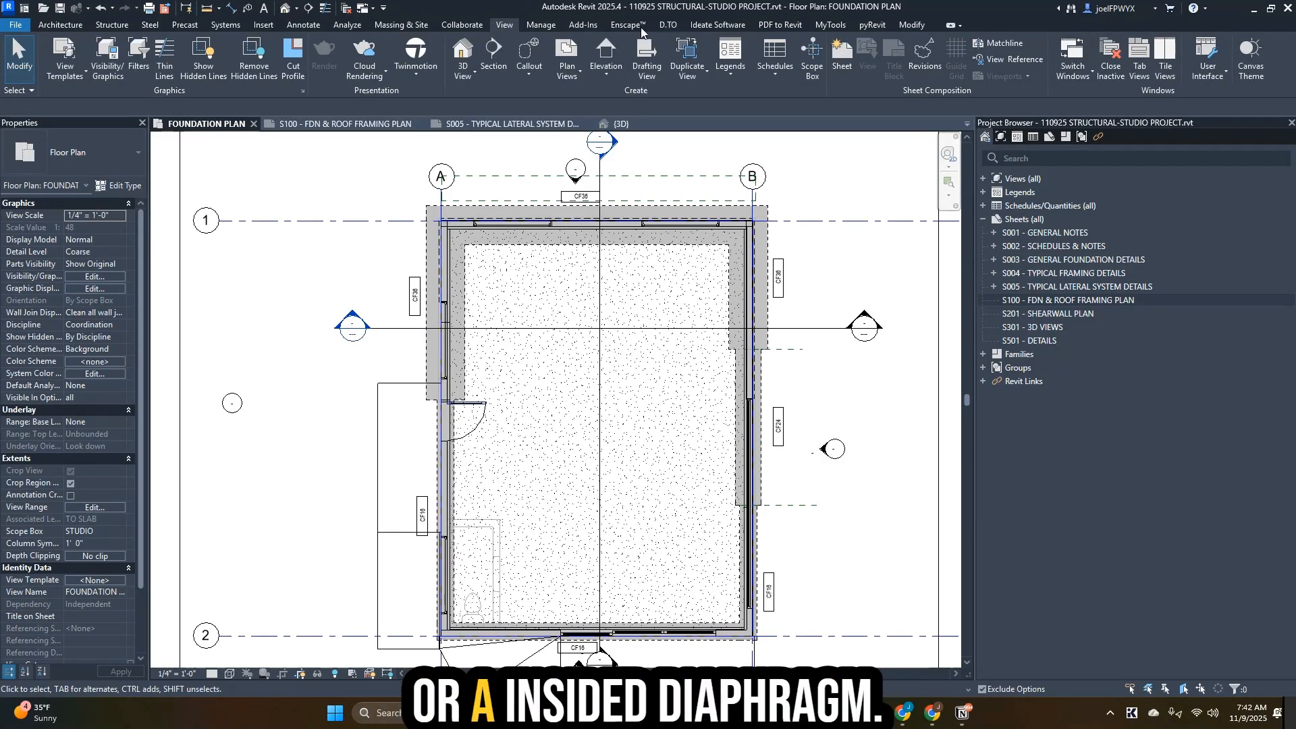
scroll(409, 300, "up", 4)
middle_click_drag(650, 457, 594, 328)
scroll(594, 327, "down", 1)
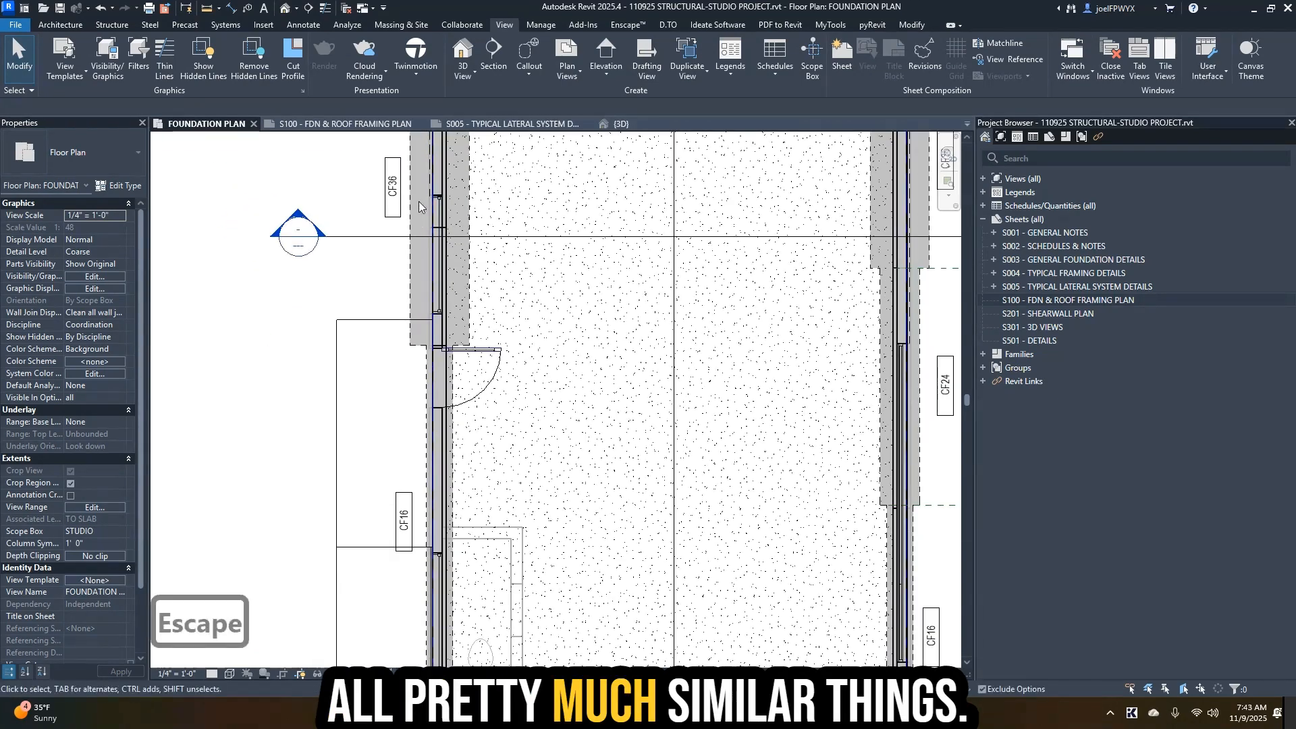
- Create a similar 6x Type 6 Shearwall sill plate 7'-1" long along the grid 2 wall, running from the curtain wall opening's edge toward grid A
key("Escape")
left_click(427, 184)
key("c")
key("s")
scroll(426, 192, "down", 3)
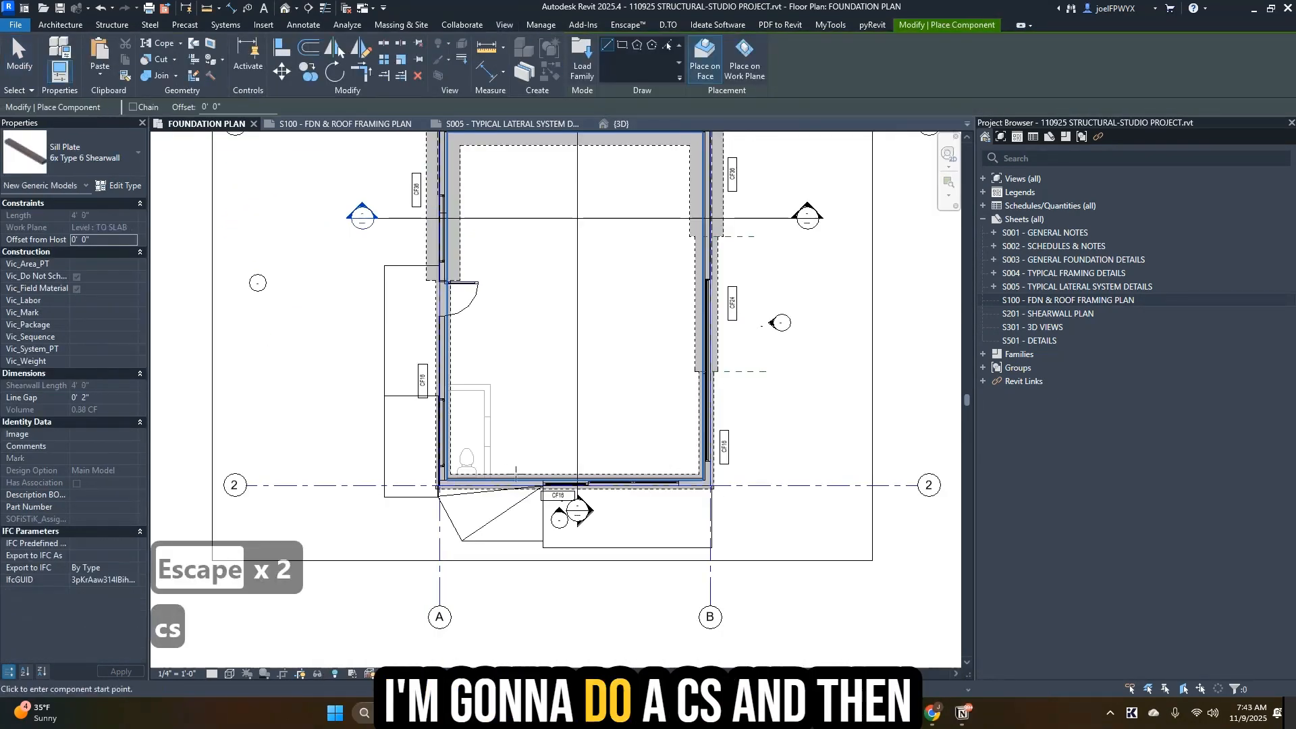
scroll(452, 480, "up", 7)
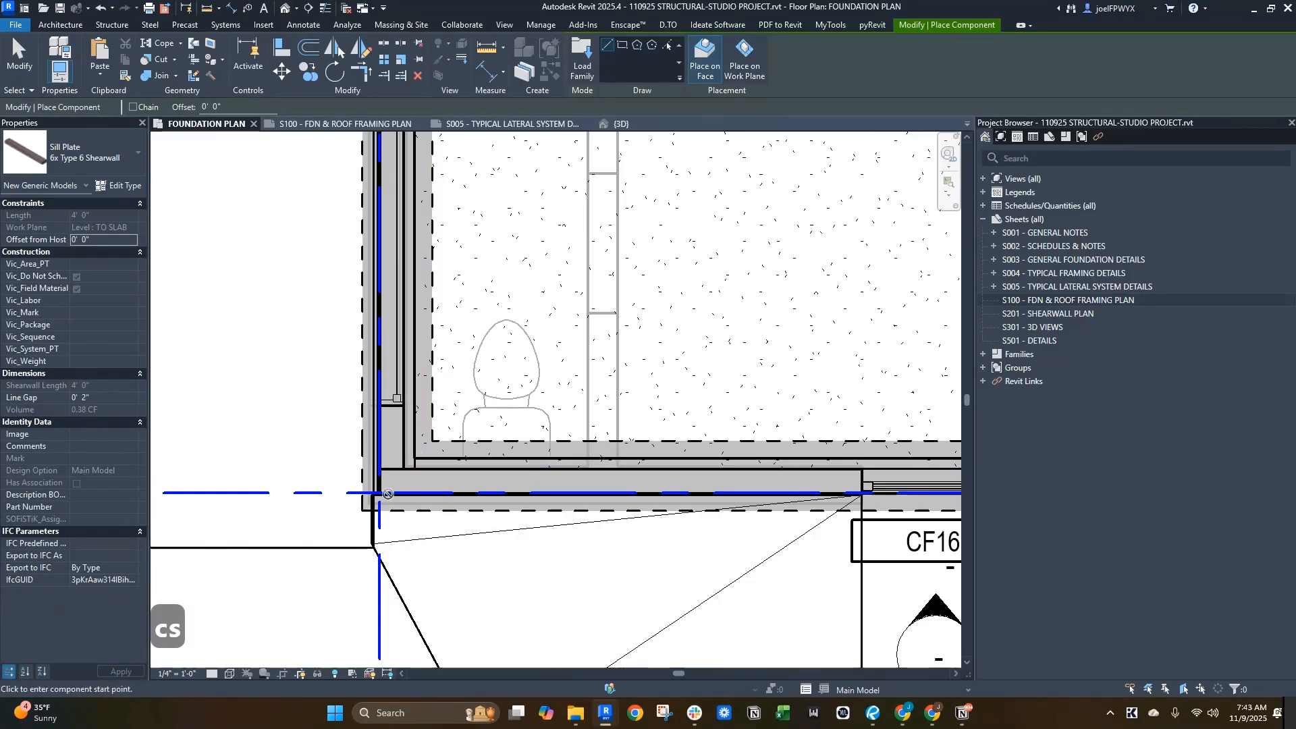
scroll(661, 446, "down", 3)
scroll(703, 471, "up", 4)
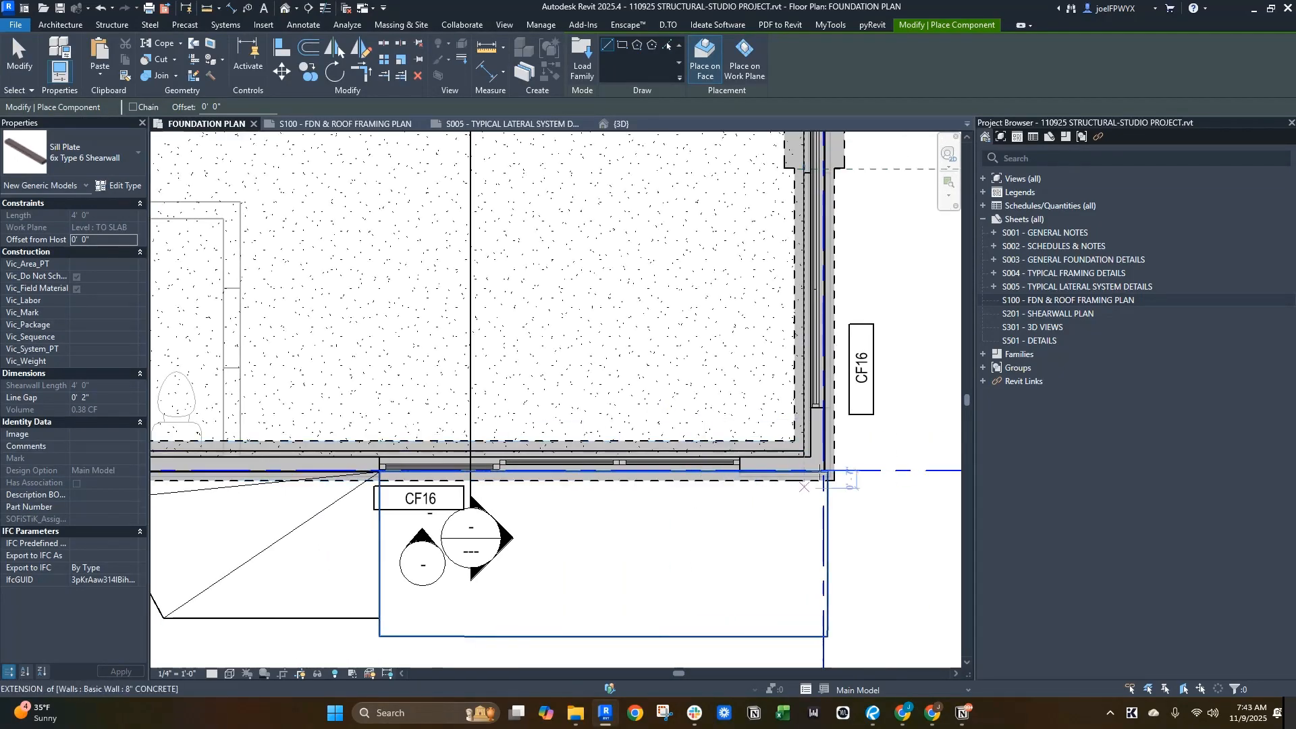
middle_click_drag(260, 468, 615, 516)
scroll(616, 517, "up", 1)
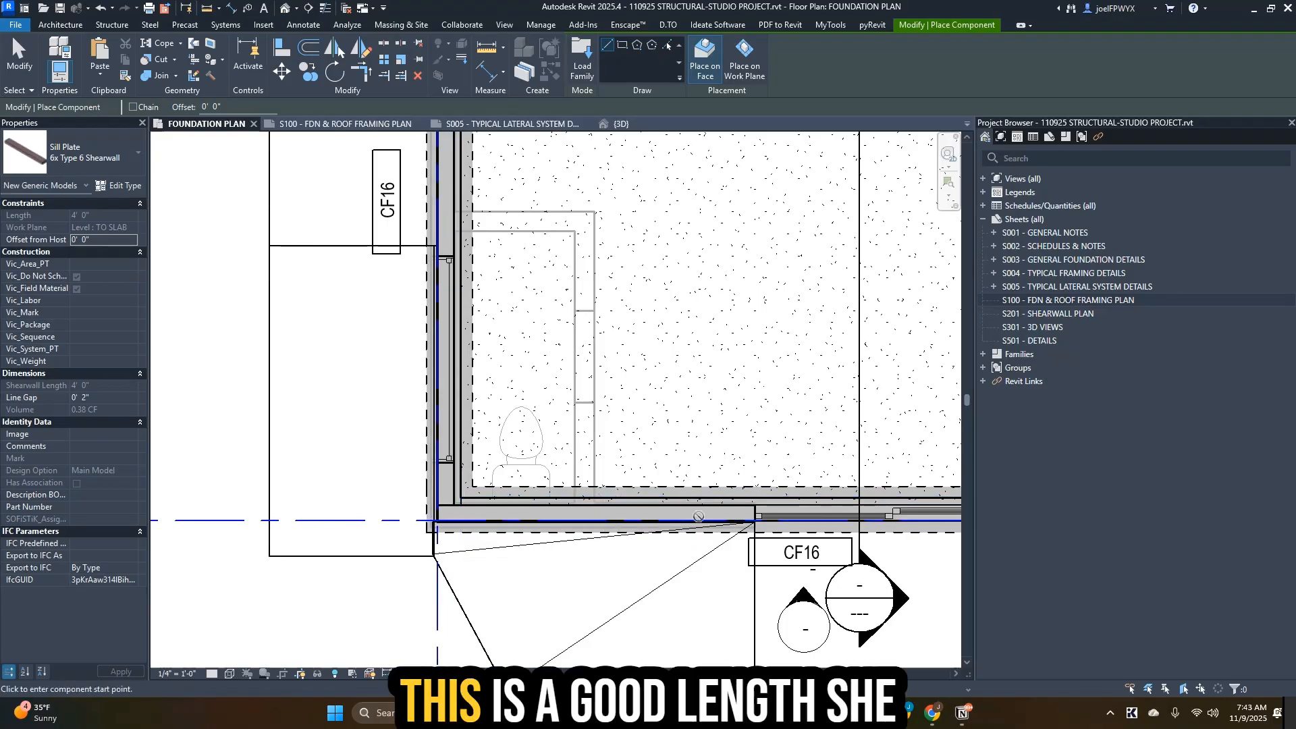
left_click(753, 505)
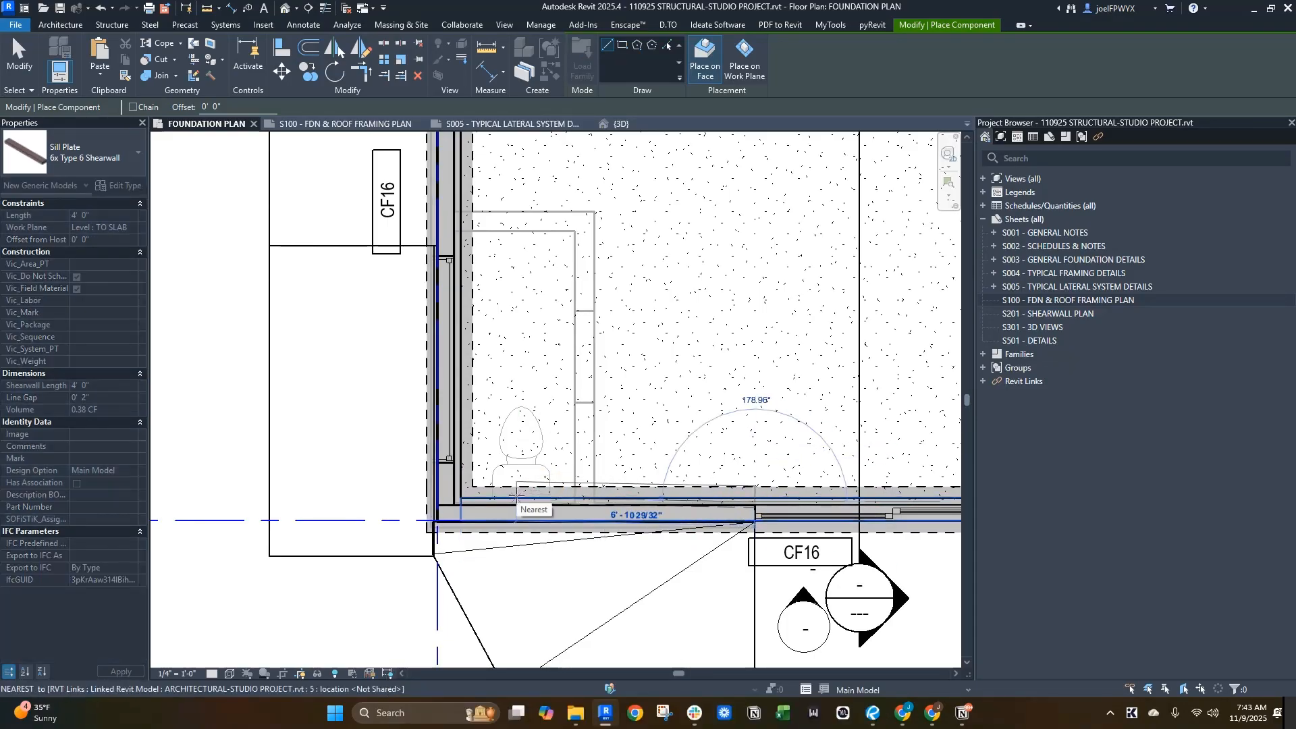
left_click(511, 503)
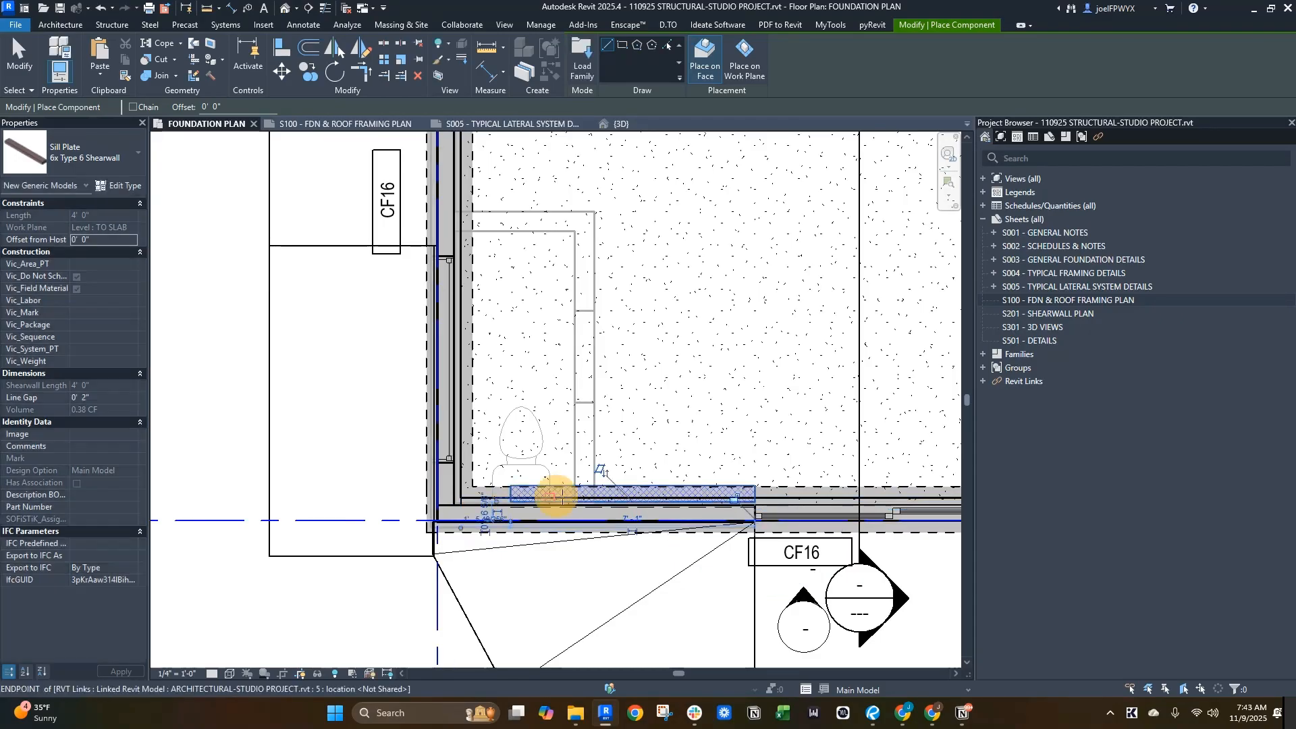
scroll(500, 506, "up", 2)
key("Escape")
key("Escape")
key("Escape")
key("Escape")
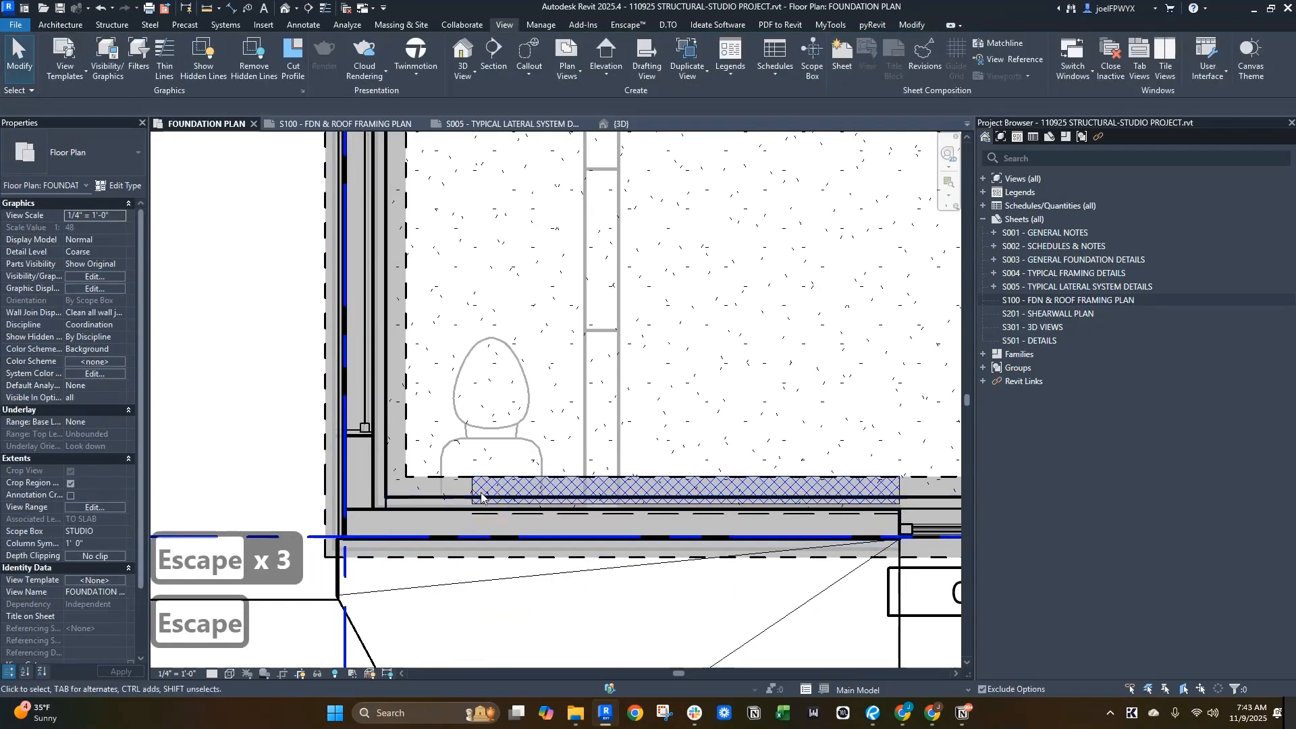
- Move the grid 2 sill plate into the wall at the grid A corner and stretch its other end to the curtain wall opening
left_click_drag(474, 495, 339, 520)
scroll(664, 524, "down", 1)
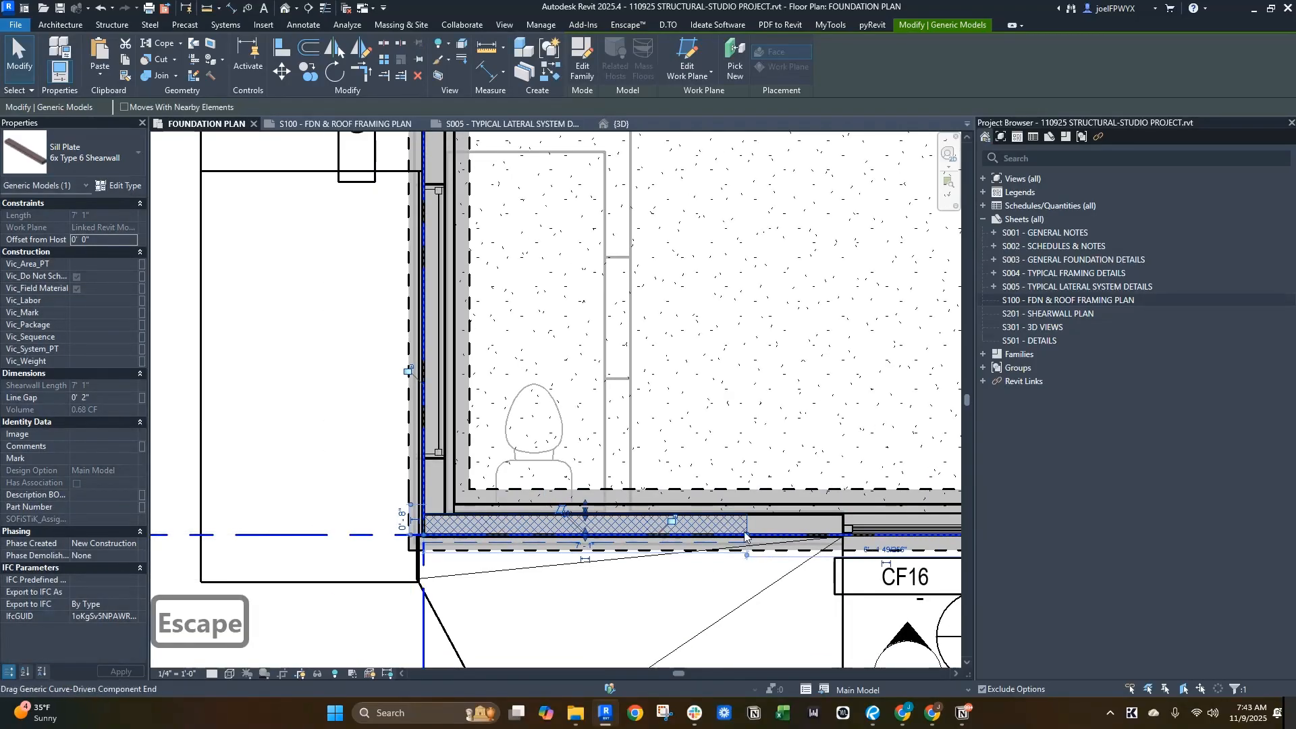
left_click_drag(745, 532, 843, 532)
key("Escape")
key("Escape")
scroll(756, 478, "down", 2)
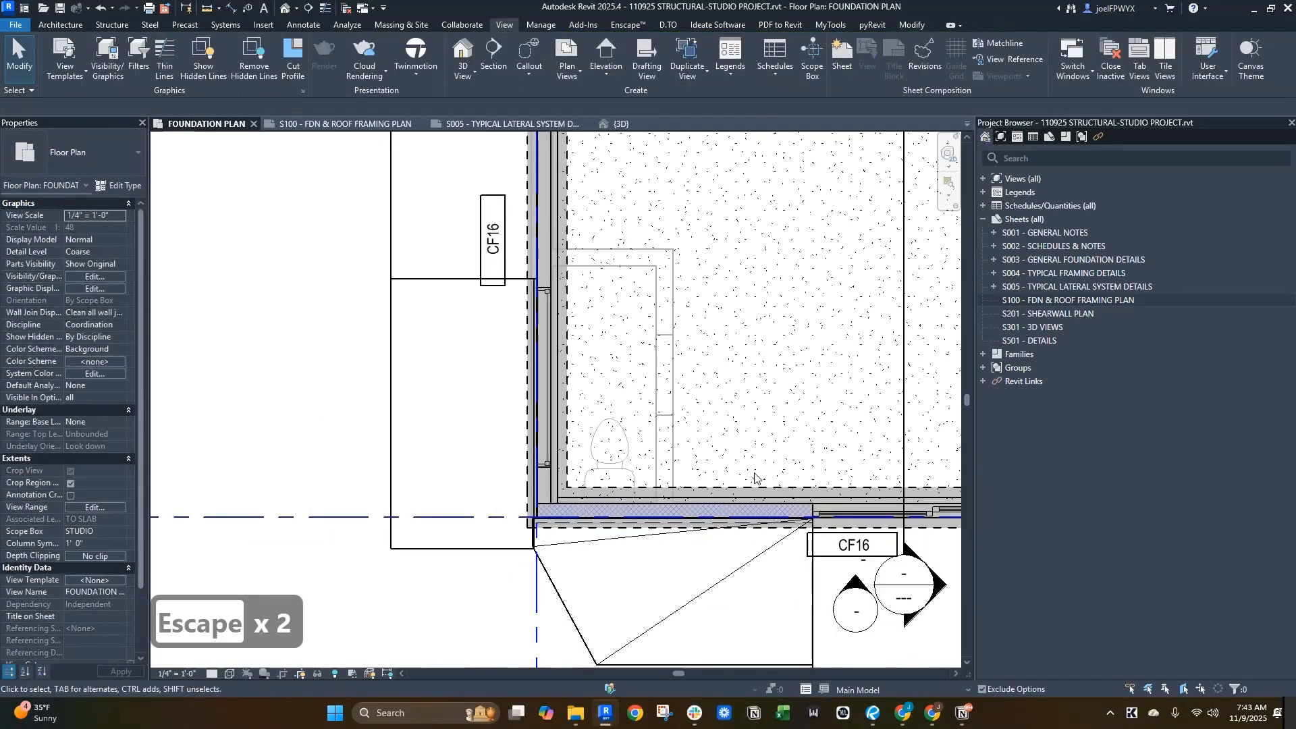
- Examine the shearwall sill plates along the grid A, grid 1, grid B and grid 2 walls
middle_click_drag(723, 447, 513, 591)
scroll(587, 477, "down", 2)
middle_click_drag(650, 335, 692, 416)
scroll(559, 260, "up", 2)
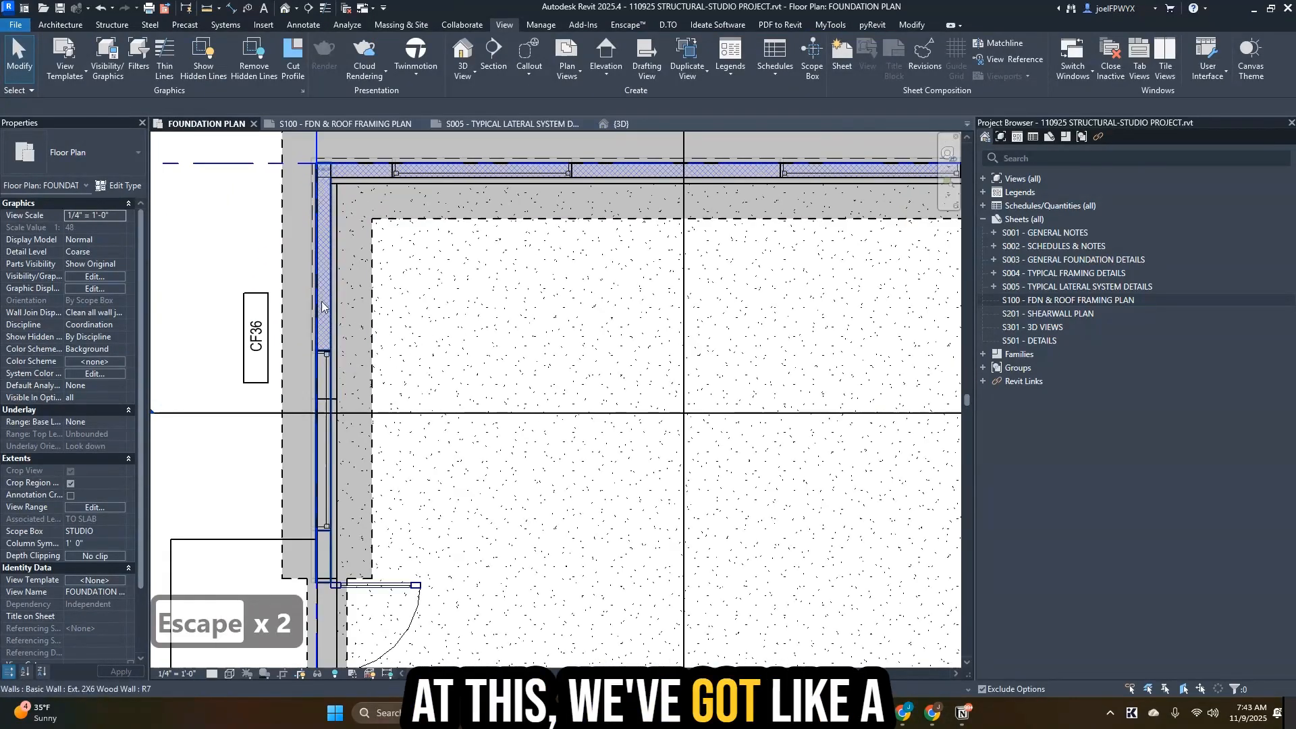
scroll(364, 231, "down", 2)
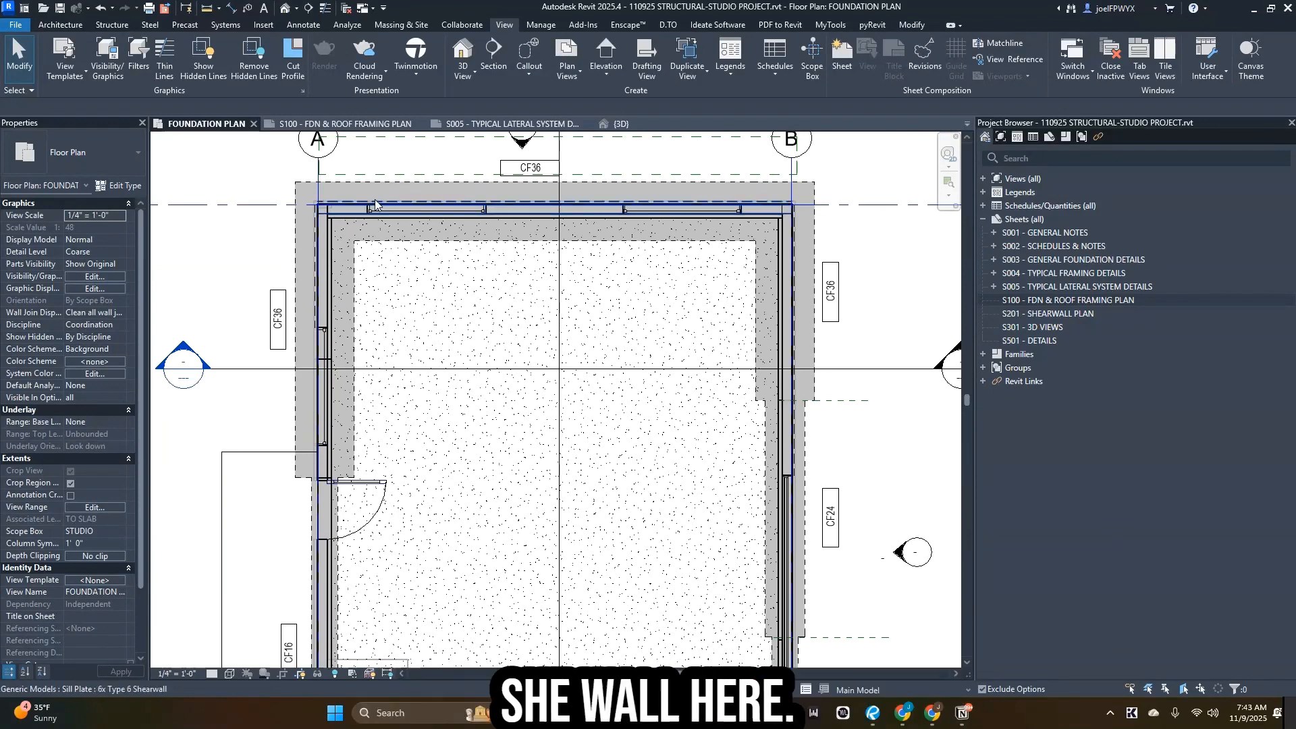
scroll(801, 418, "up", 1)
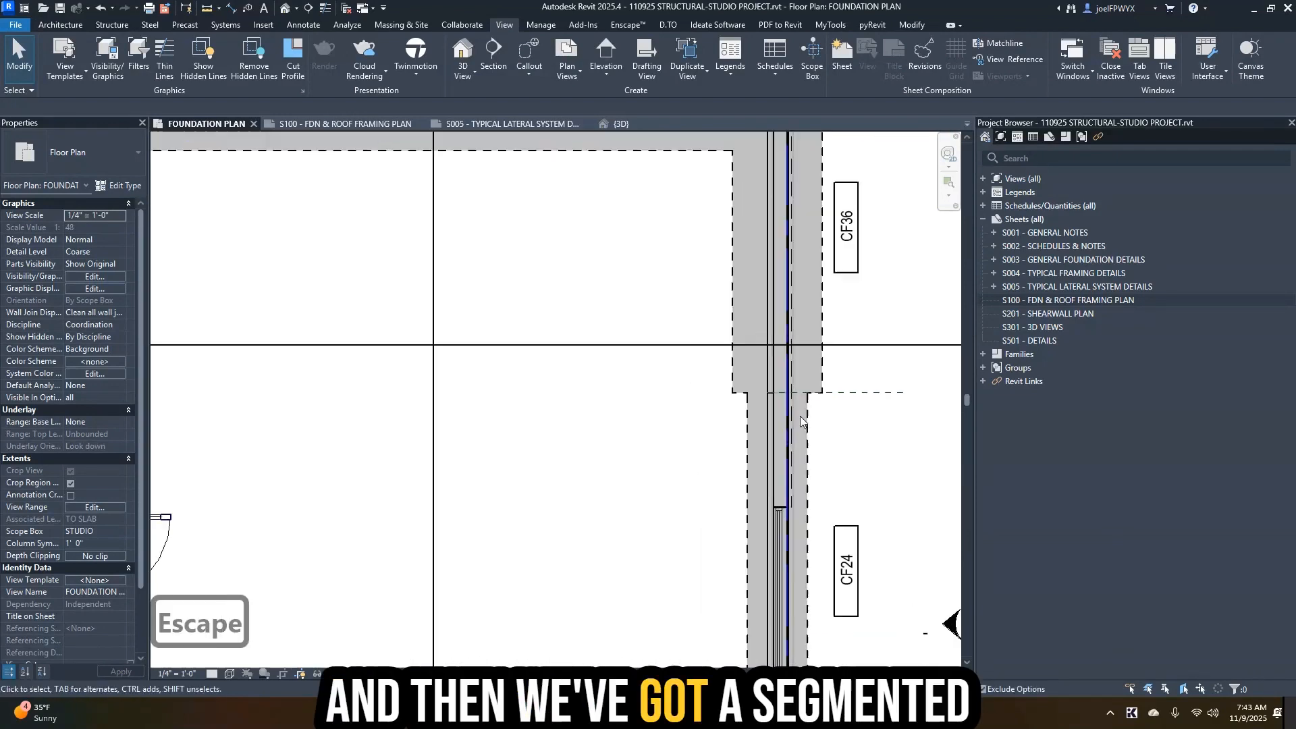
scroll(800, 419, "down", 5)
scroll(509, 470, "up", 6)
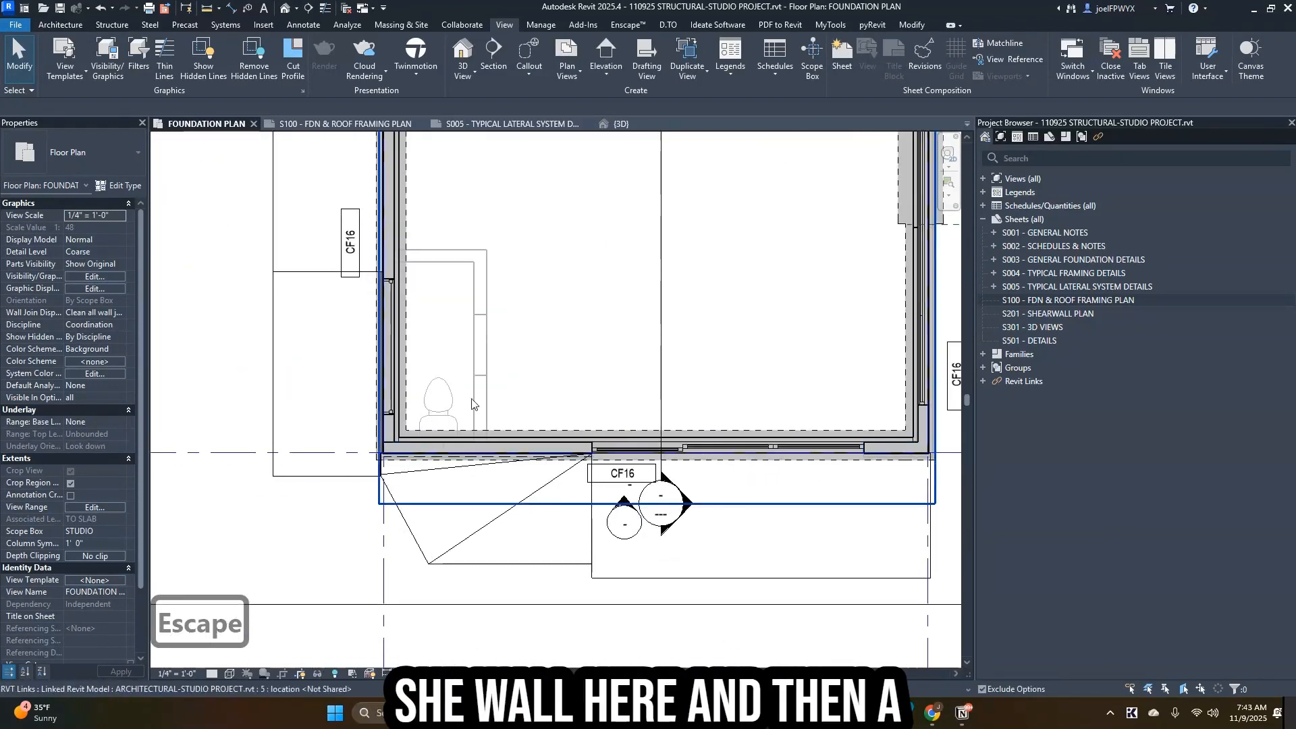
scroll(509, 470, "down", 1)
left_click(497, 440)
key("Escape")
key("Escape")
scroll(577, 508, "down", 3)
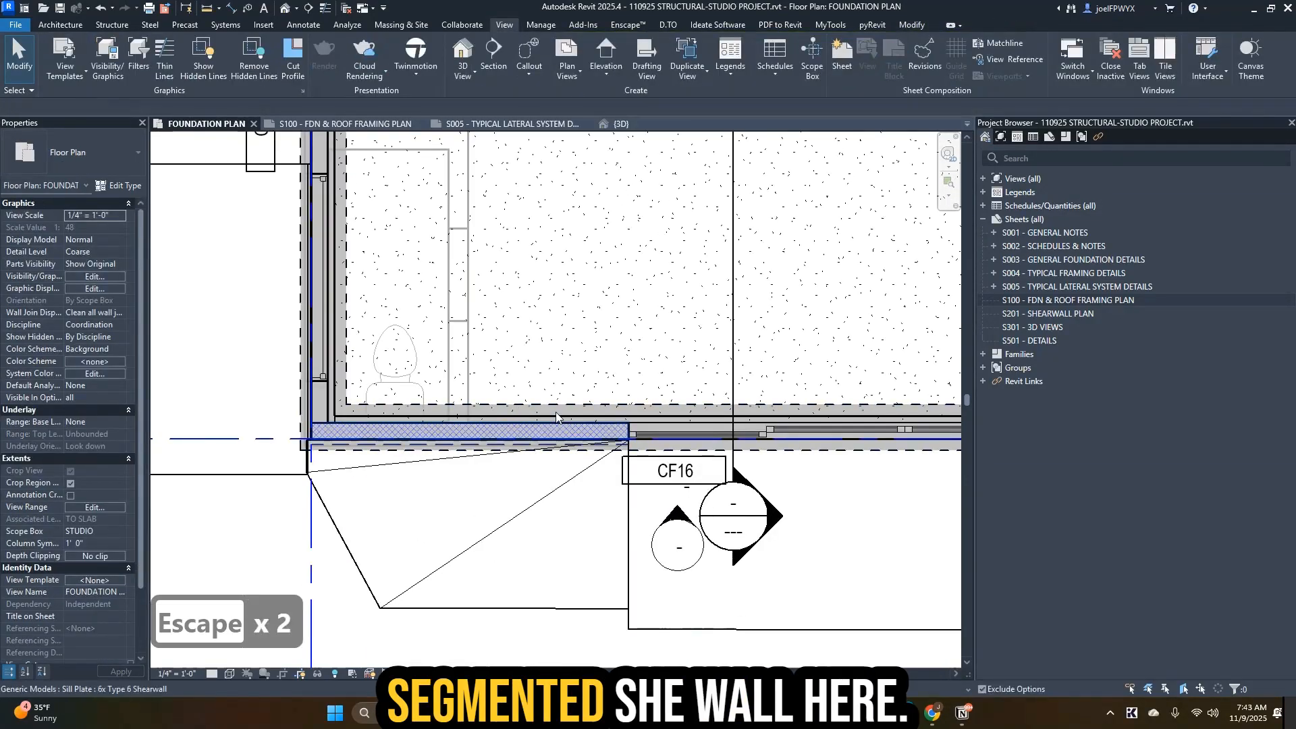
key("Escape")
scroll(577, 507, "down", 3)
key("Escape")
scroll(695, 270, "up", 5)
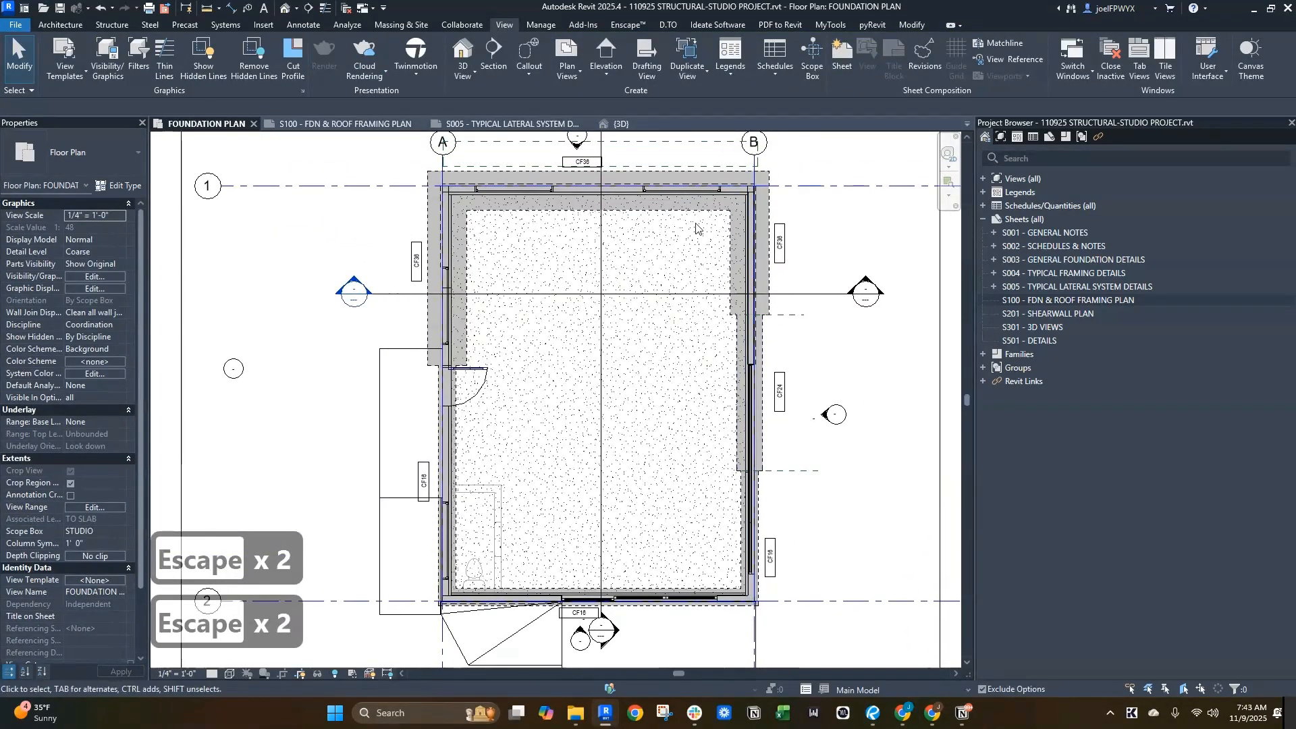
- Tag the grid 1 sill plate, move the tag outside the wall and change its type to Generic Tag-AB
key("Escape")
key("Escape")
scroll(707, 242, "up", 2)
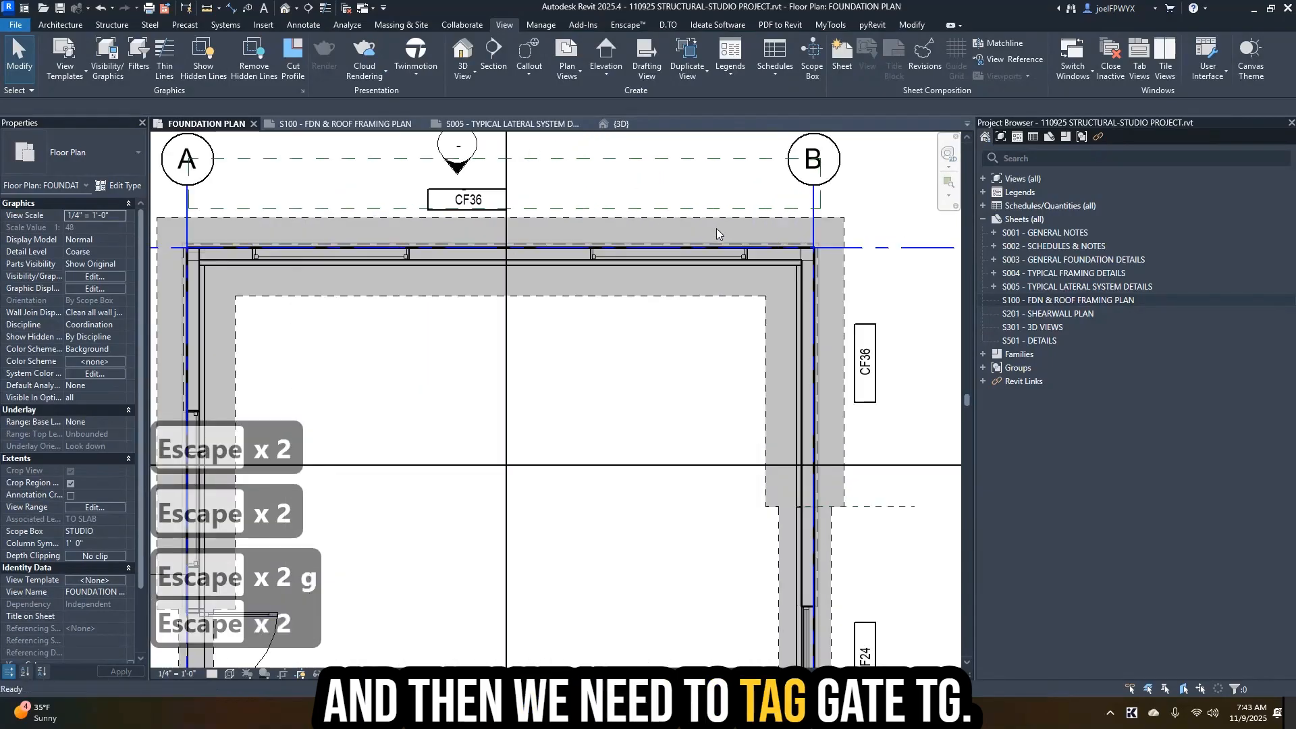
key("t")
key("g")
key("Escape")
key("Escape")
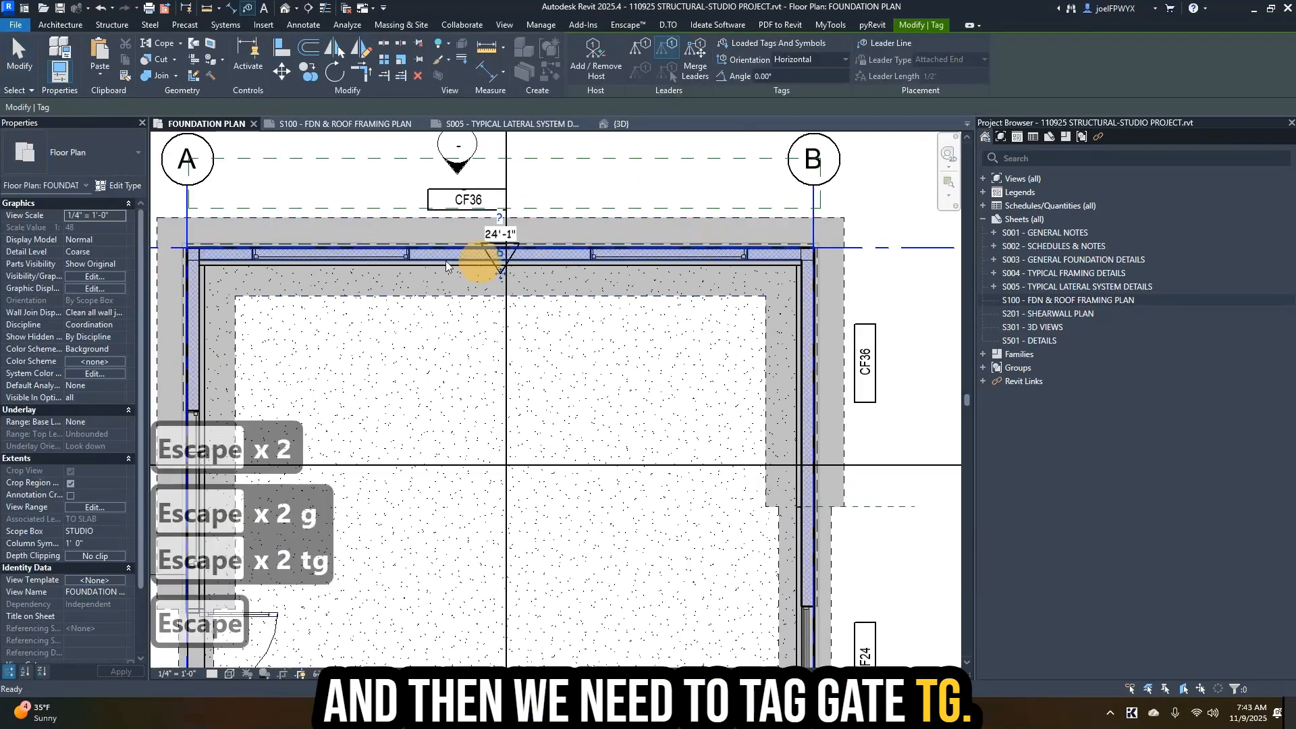
left_click(505, 266)
left_click_drag(509, 270, 582, 237)
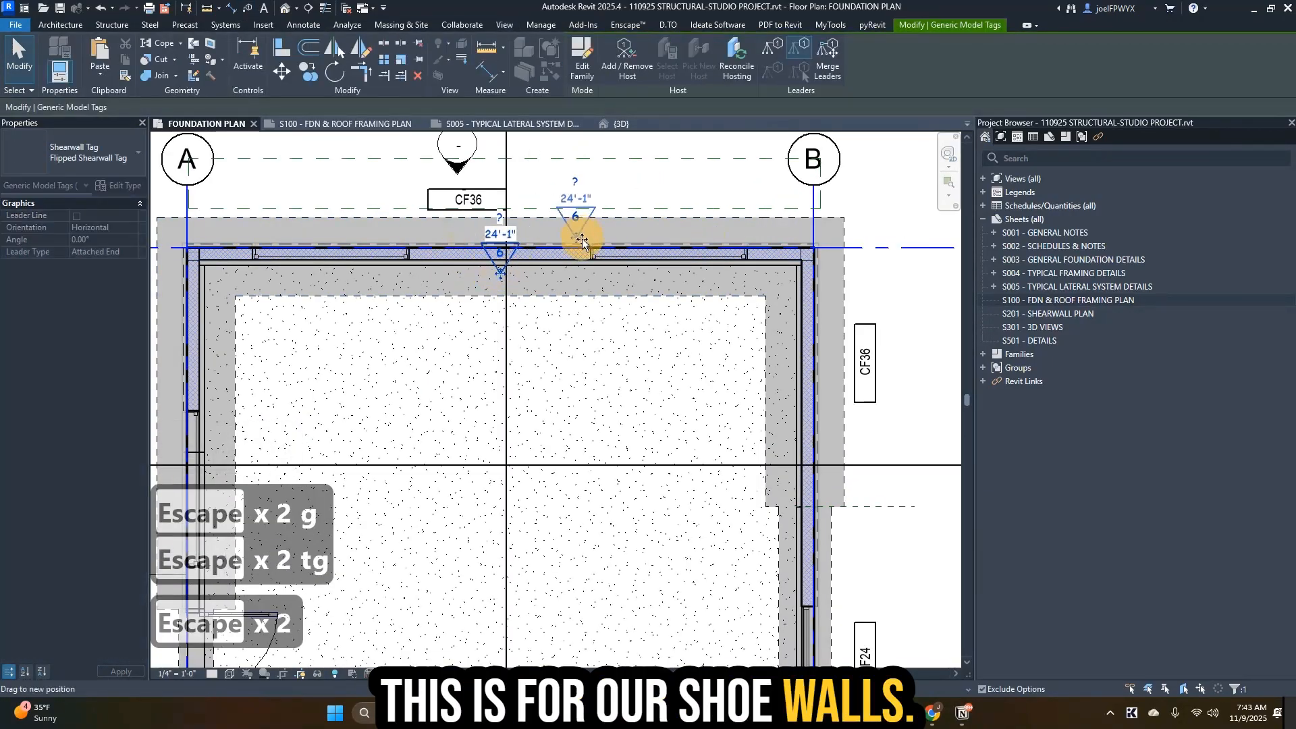
left_click(95, 153)
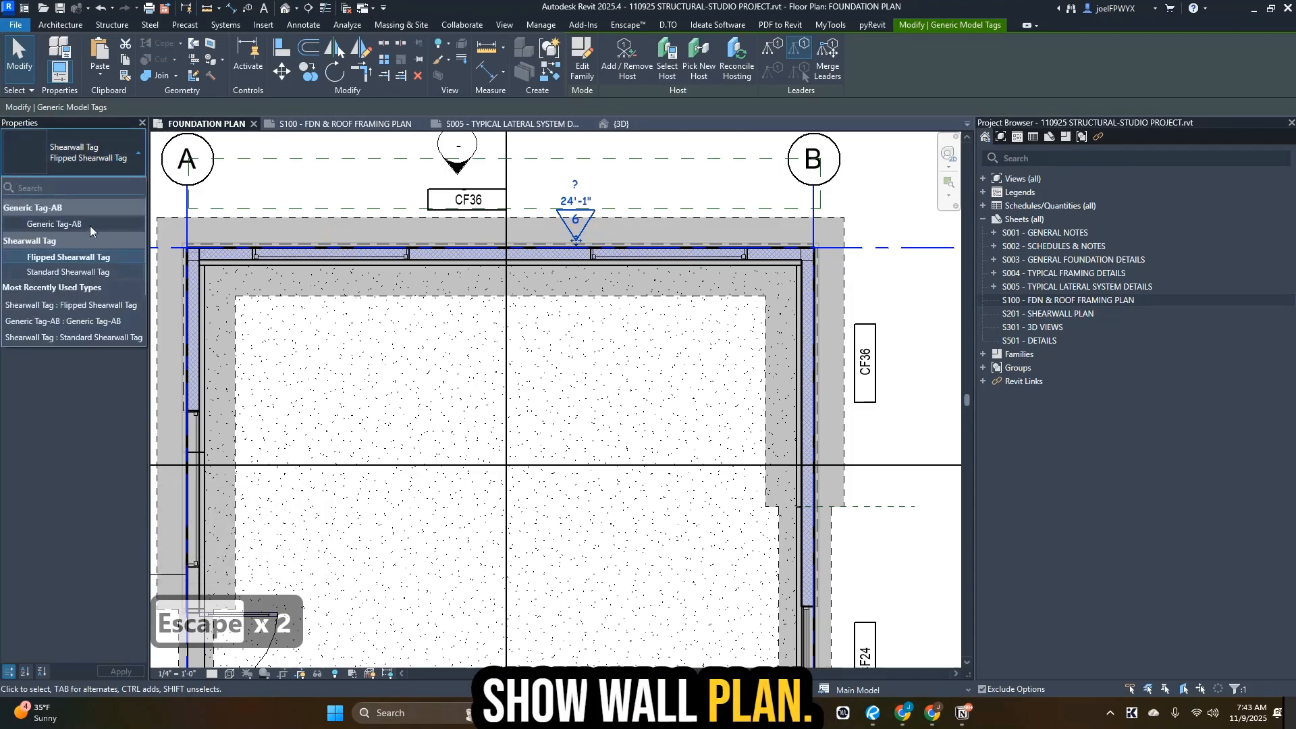
left_click(90, 225)
- Tag the grid B sill plate with a similar Generic Tag-AB and move the tag just outside the wall
scroll(590, 245, "down", 3)
scroll(768, 557, "up", 3)
key("t")
key("g")
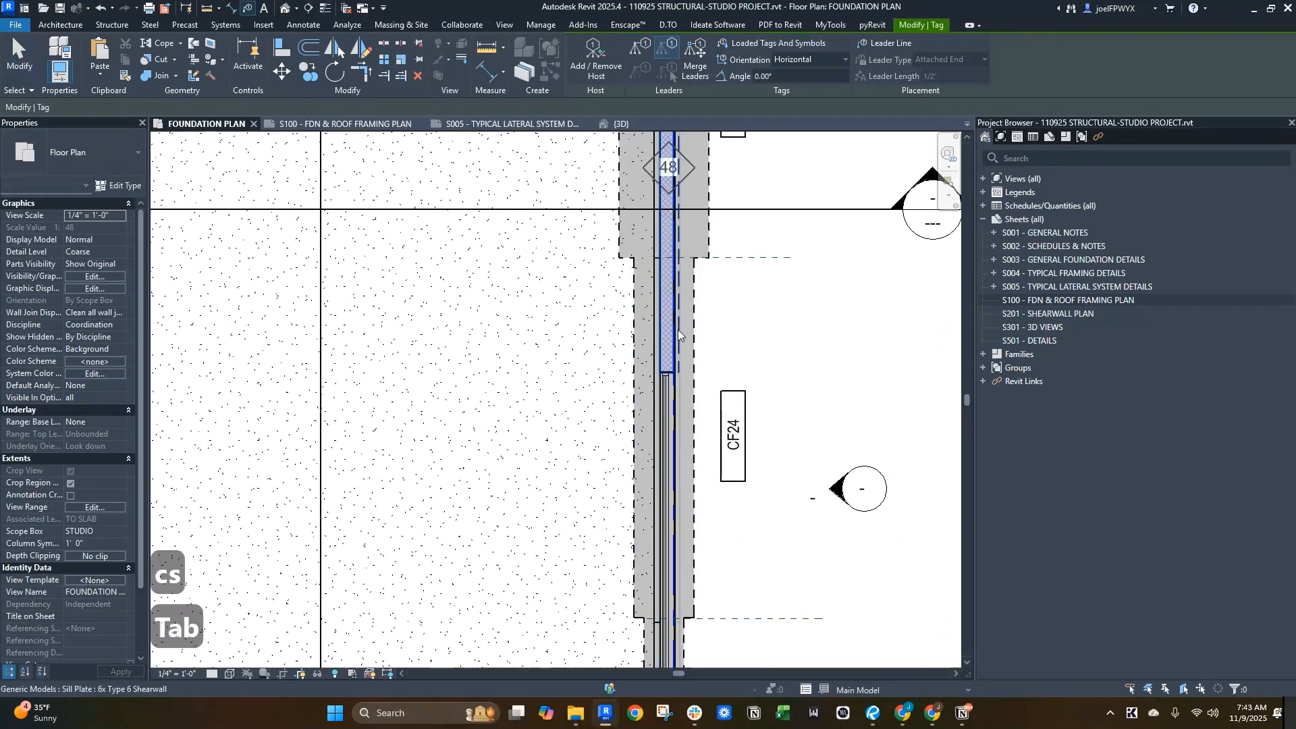
key("Escape")
key("Escape")
left_click(681, 181)
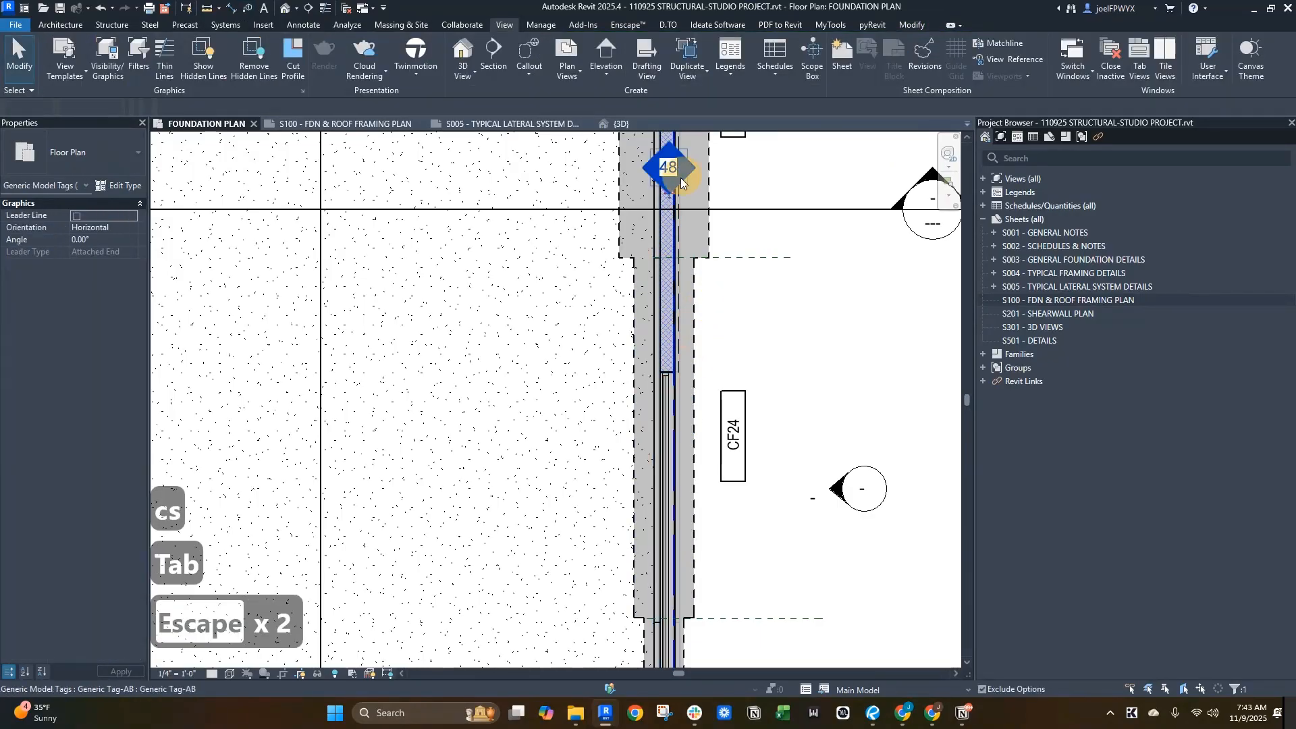
left_click_drag(681, 181, 711, 215)
scroll(712, 232, "down", 2)
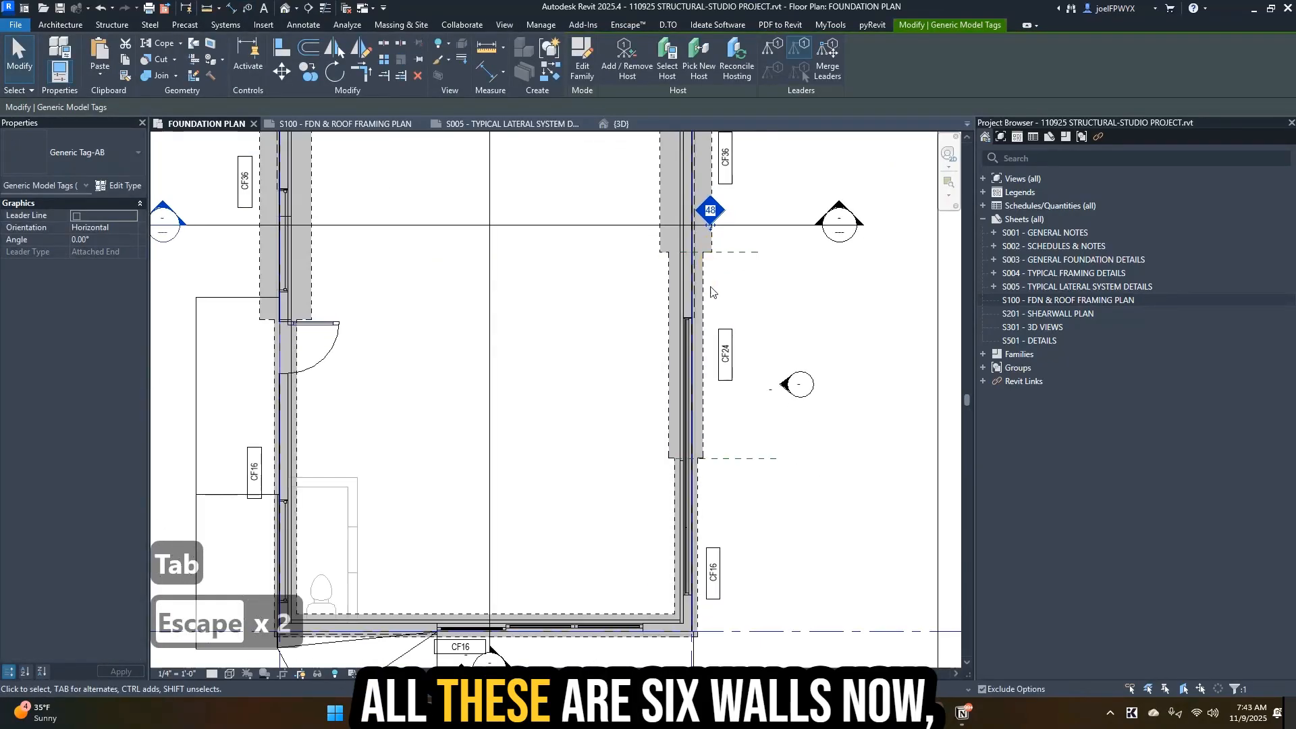
- Tag the grid A sill plate with a similar Generic Tag-AB and move the tag just outside the wall
middle_click_drag(712, 289, 785, 380)
key("c")
key("s")
scroll(363, 327, "up", 2)
scroll(454, 330, "down", 2)
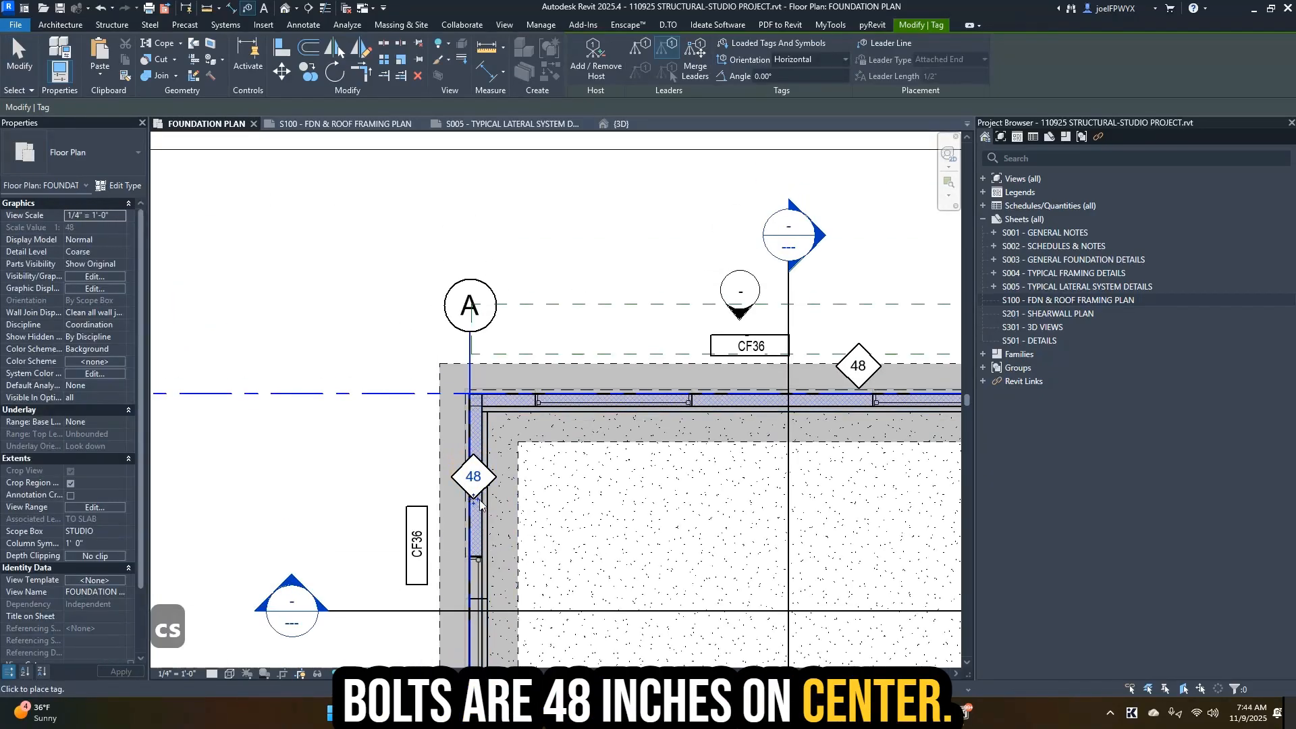
left_click(459, 481)
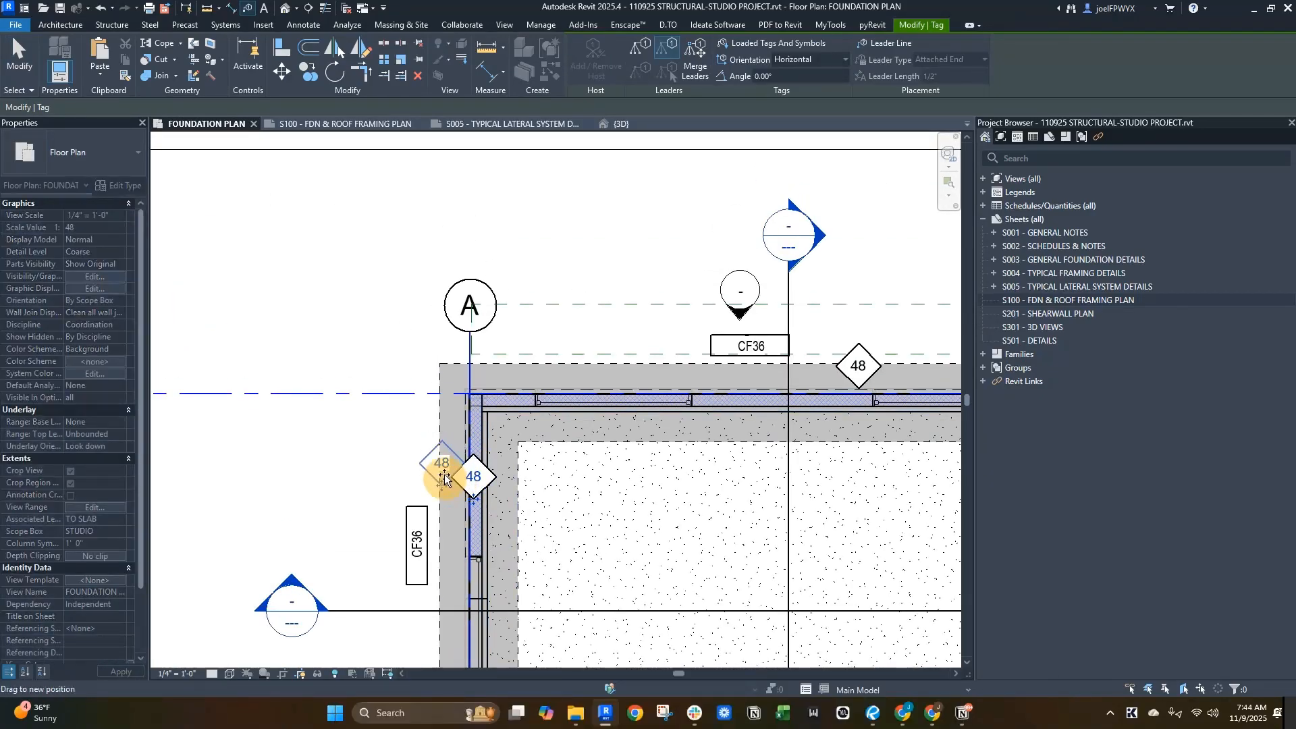
scroll(463, 424, "down", 2)
scroll(463, 423, "up", 1)
middle_click_drag(464, 424, 507, 181)
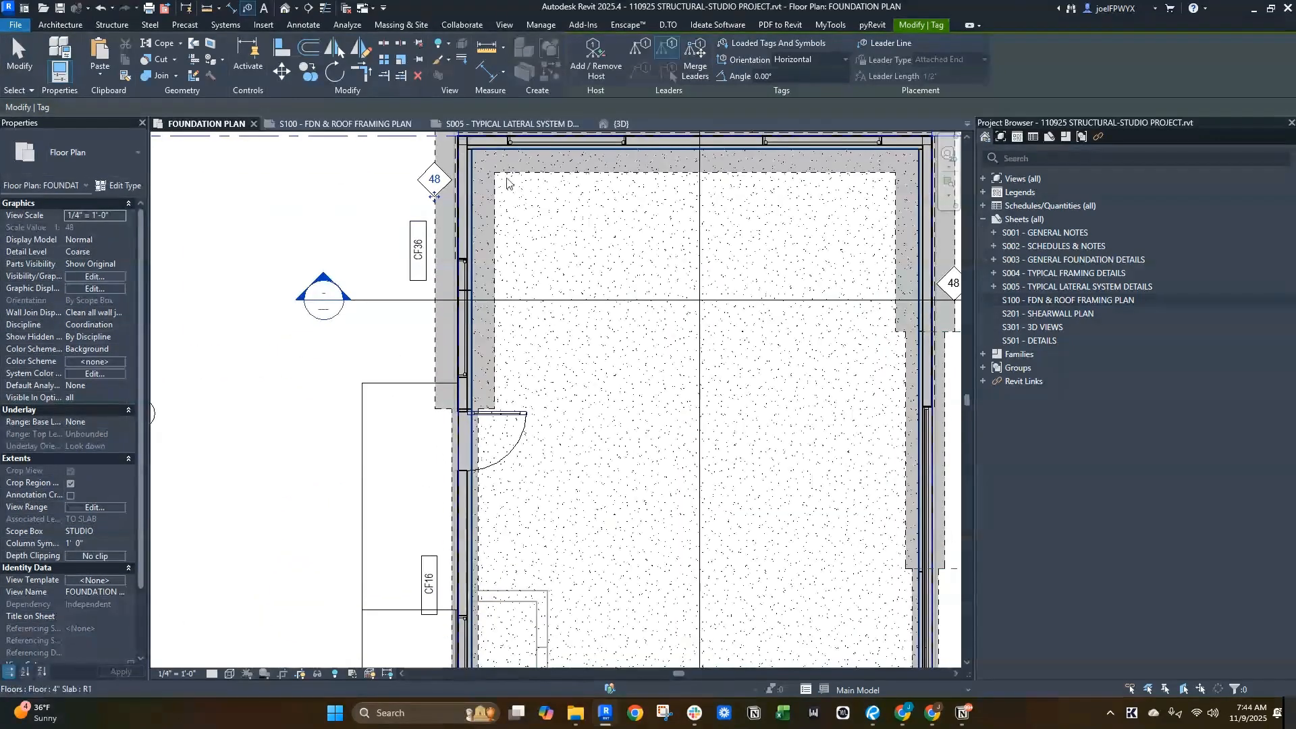
middle_click_drag(542, 319, 516, 122)
scroll(595, 458, "down", 1)
key("Escape")
key("Escape")
key("Escape")
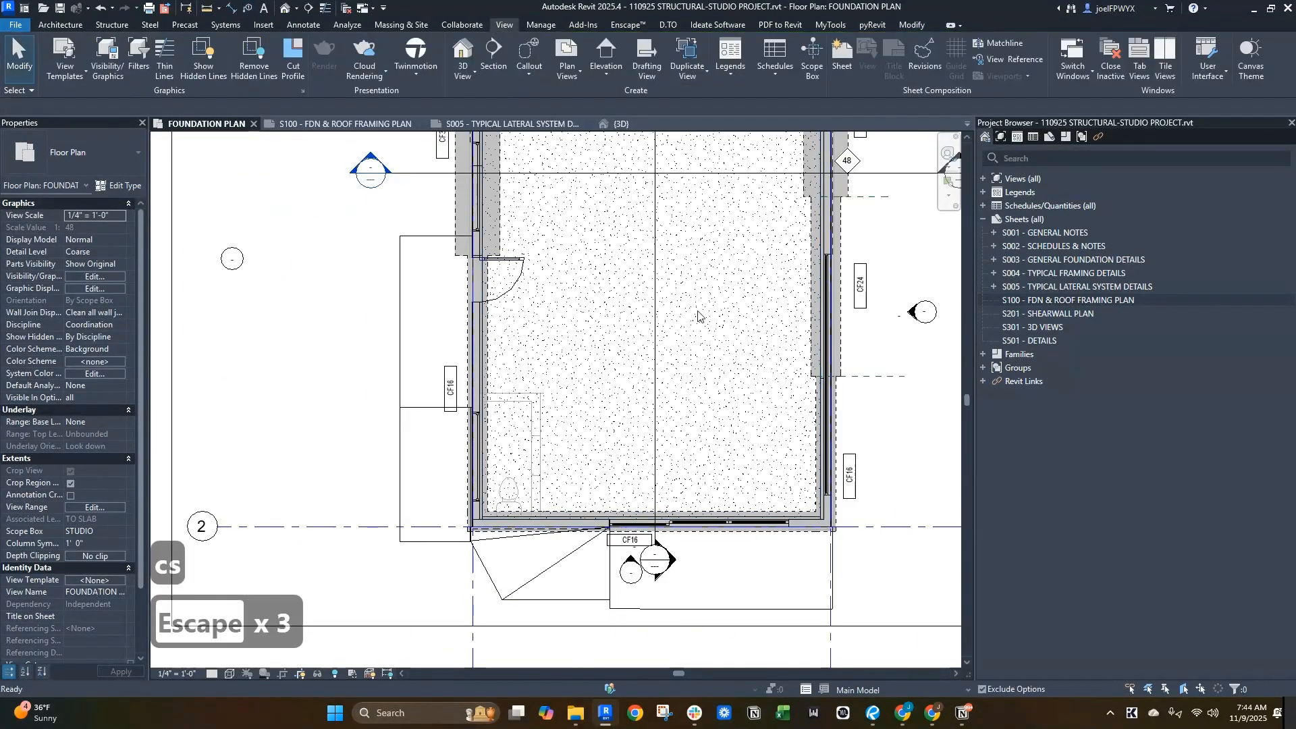
- Tag the grid 2 sill plate by category and move the tag just outside the wall
key("t")
key("g")
scroll(570, 522, "up", 3)
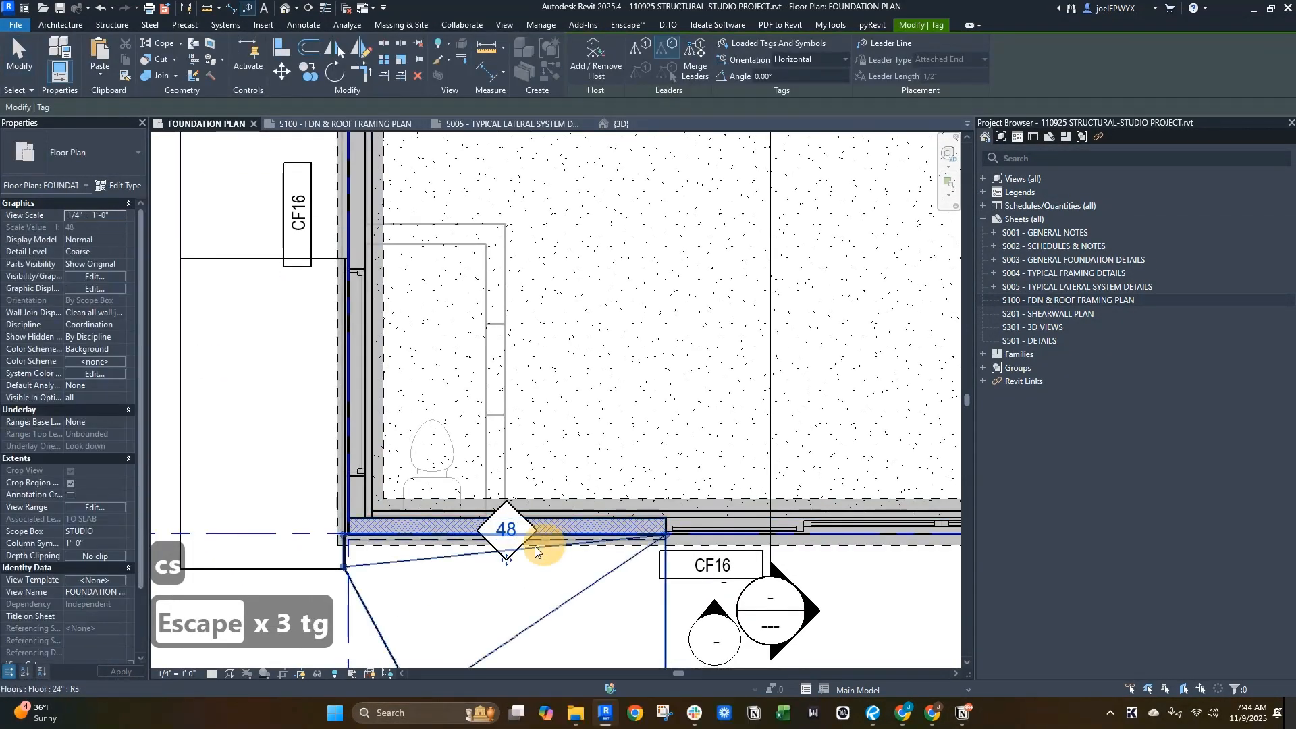
left_click(518, 557)
key("Escape")
key("Escape")
left_click_drag(518, 557, 490, 609)
key("Escape")
scroll(526, 415, "down", 3)
key("Escape")
scroll(611, 624, "down", 1)
key("Escape")
key("Escape")
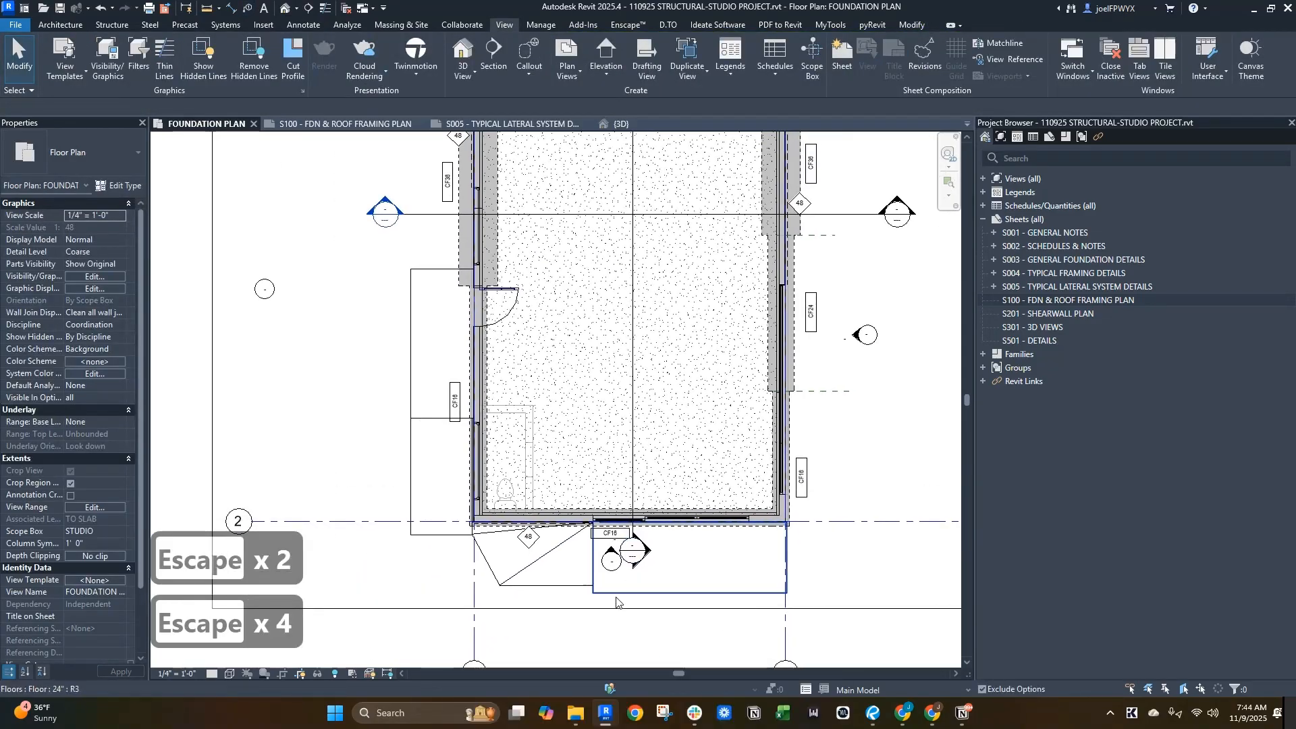
- Delete the 24" floor and the adjoining sloped floor outside the grid 2 wall
left_click(616, 599)
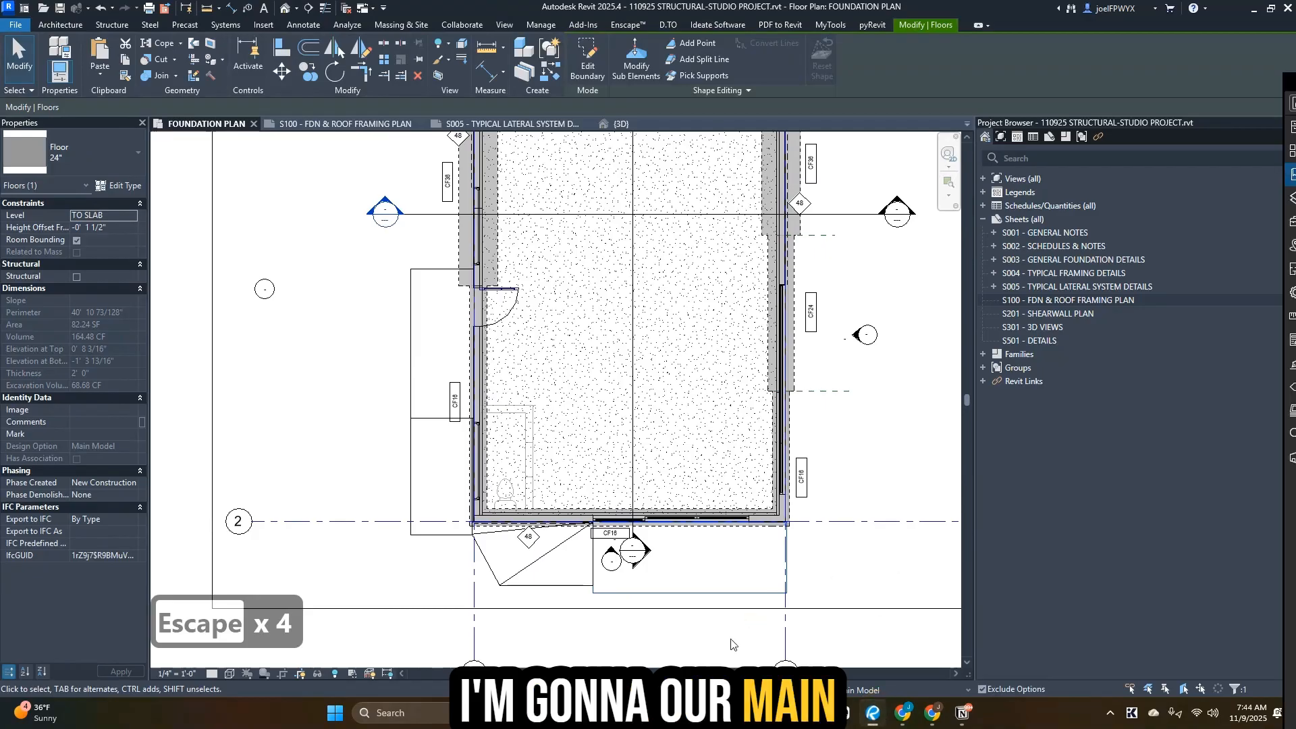
key("Escape")
key("Escape")
left_click(635, 598)
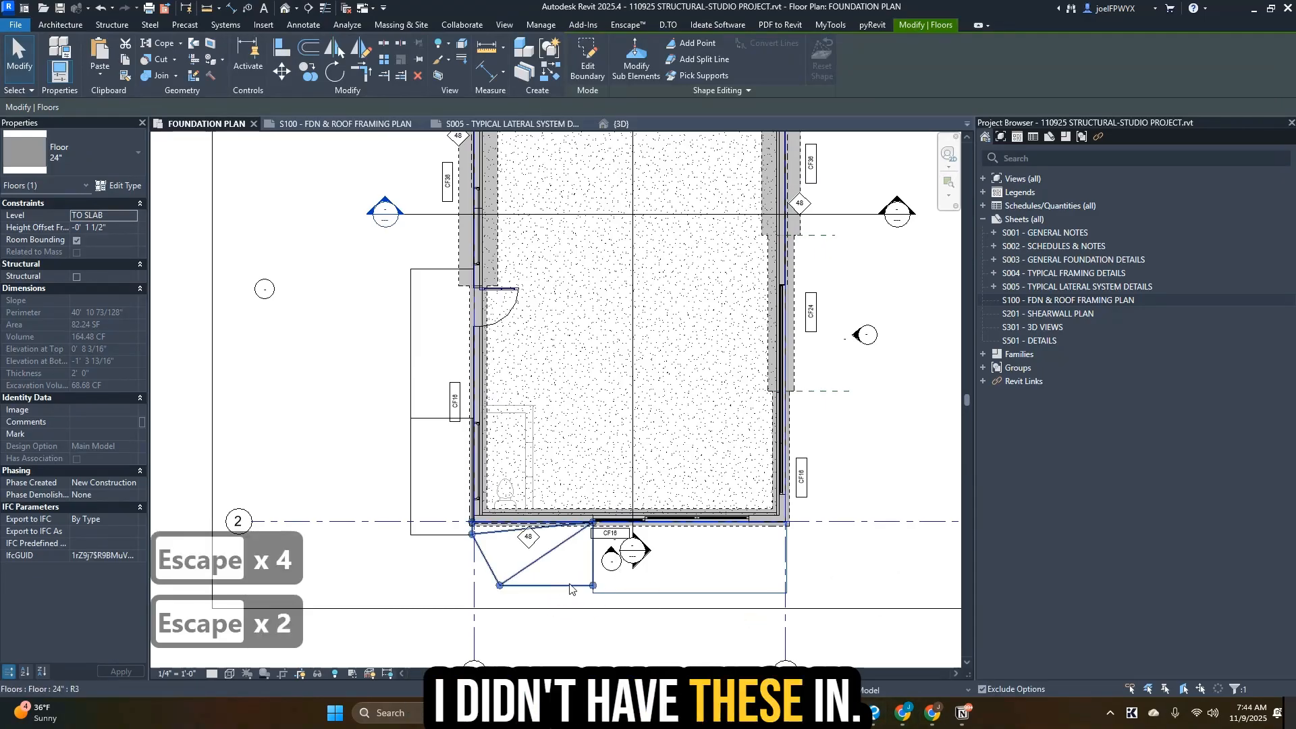
key("d")
key("e")
key("d")
key("e")
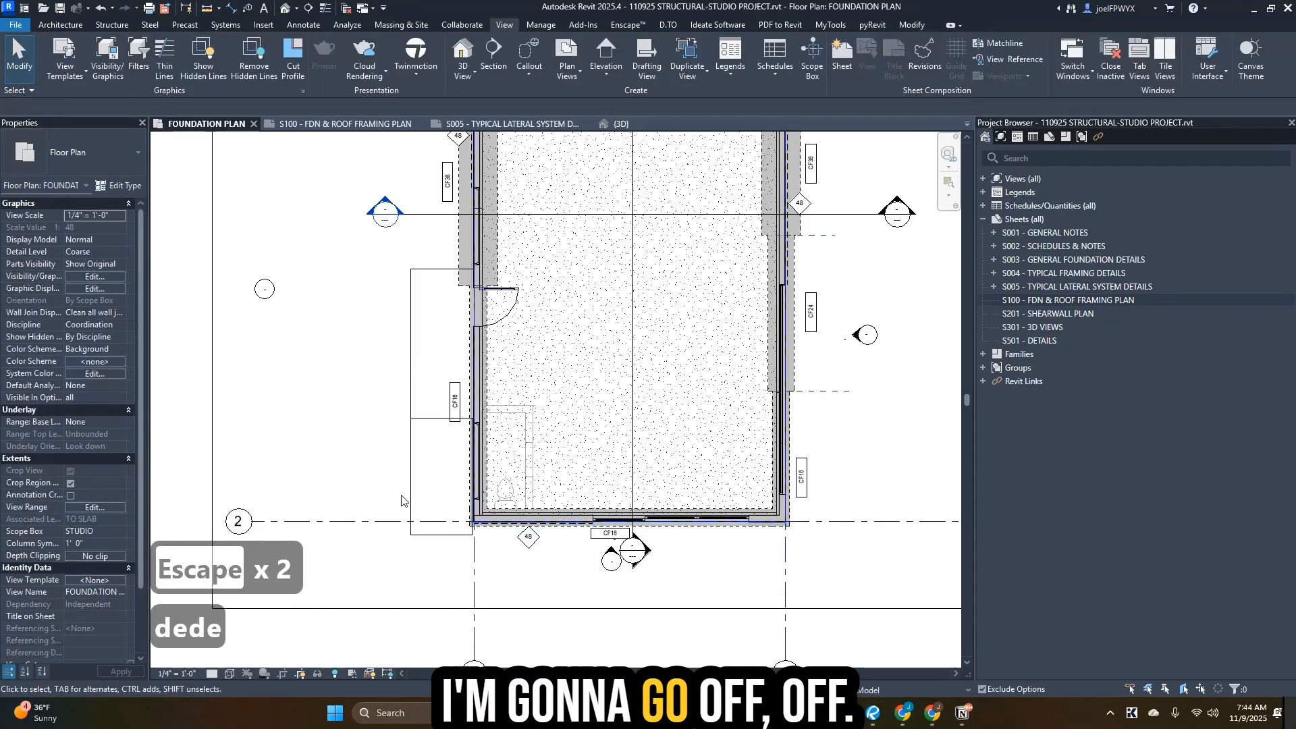
- Delete the two rectangular floors outside the grid A wall
left_click(438, 542)
key("d")
key("e")
key("Escape")
left_click(411, 405)
key("d")
key("e")
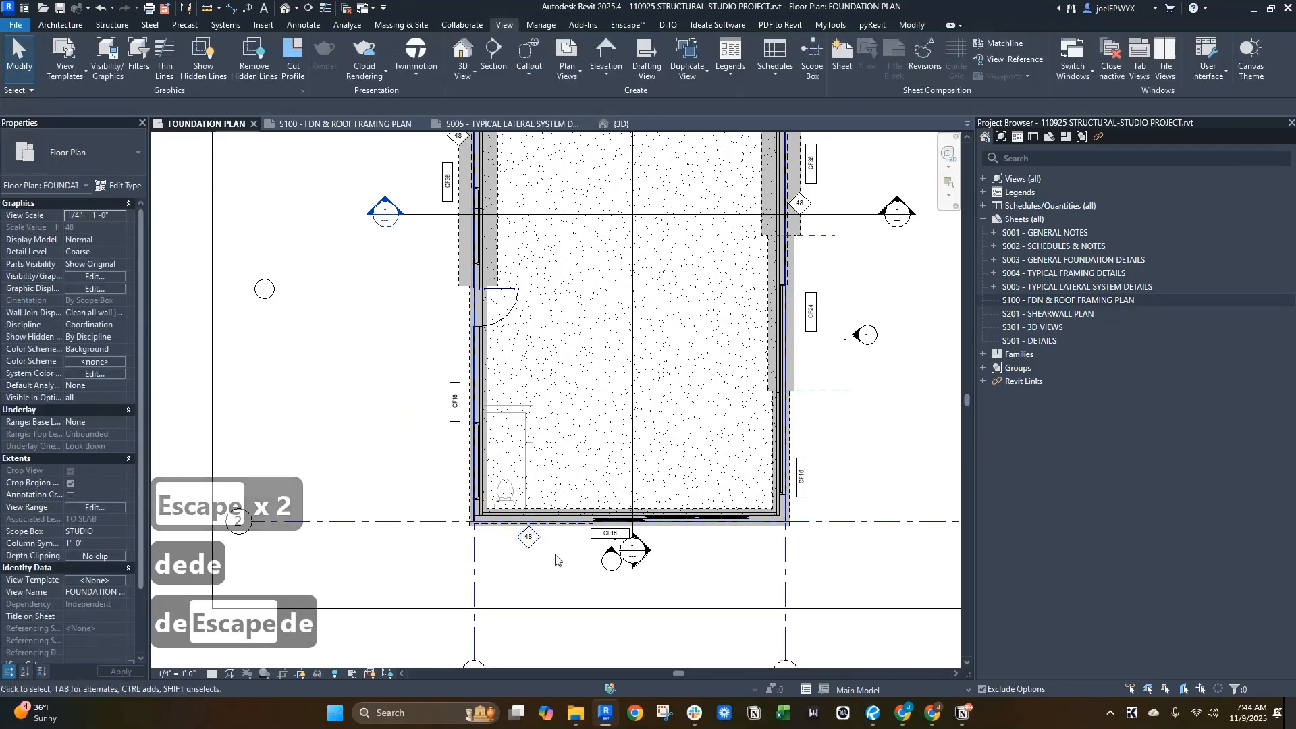
key("Escape")
key("Escape")
- Examine the footings and the anchor bolt tags around the whole foundation plan
scroll(556, 559, "down", 3)
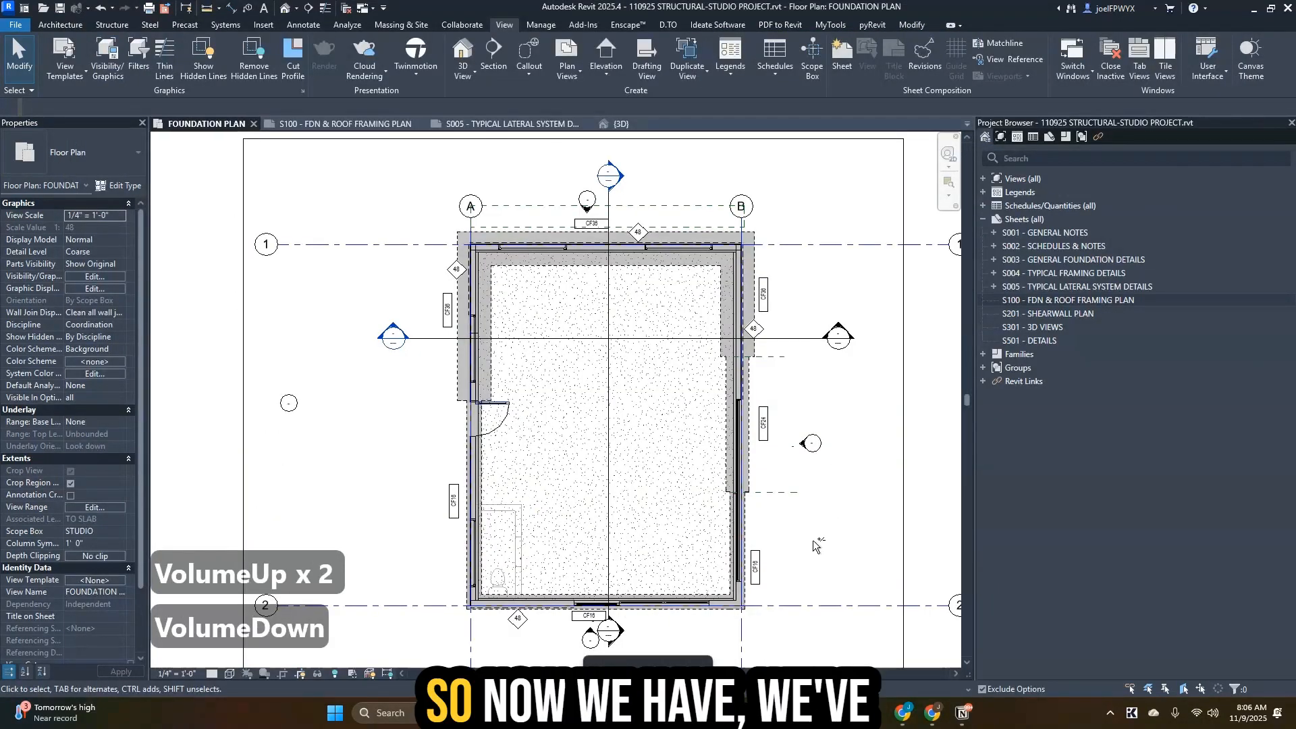
scroll(794, 538, "up", 2)
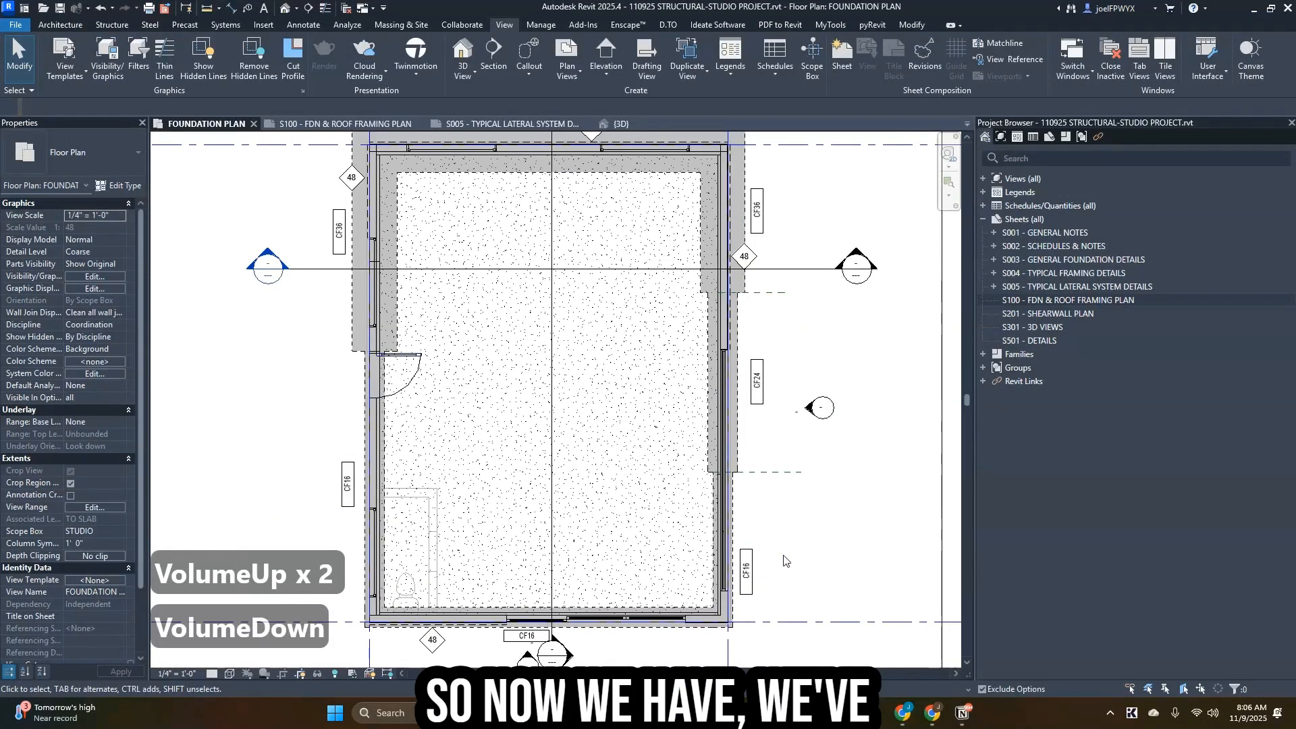
scroll(783, 560, "up", 4)
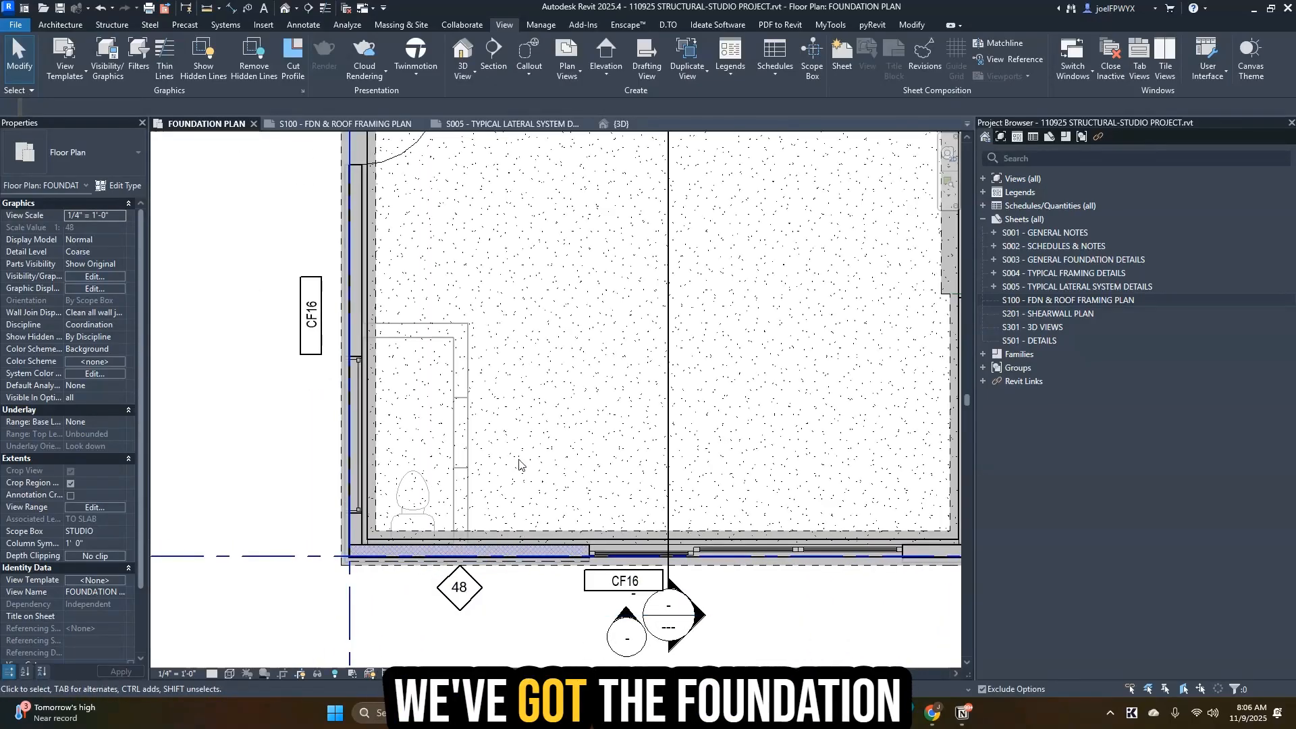
scroll(518, 460, "down", 2)
middle_click_drag(516, 417, 539, 534)
middle_click_drag(506, 483, 546, 552)
middle_click_drag(576, 422, 599, 492)
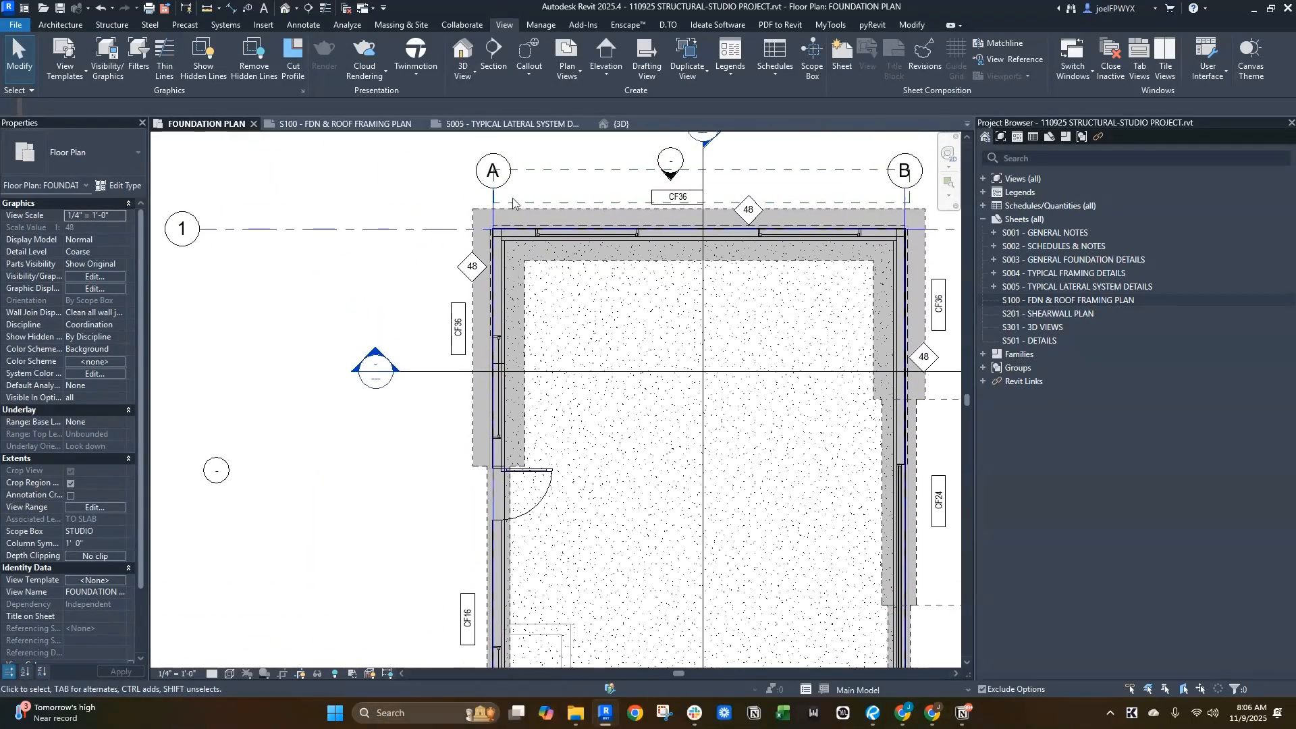
scroll(513, 200, "up", 2)
scroll(542, 422, "down", 2)
- Start a structural column of type HDU Holdown HDU4, placed by Height up to TO LOWER PLATE
key("Escape")
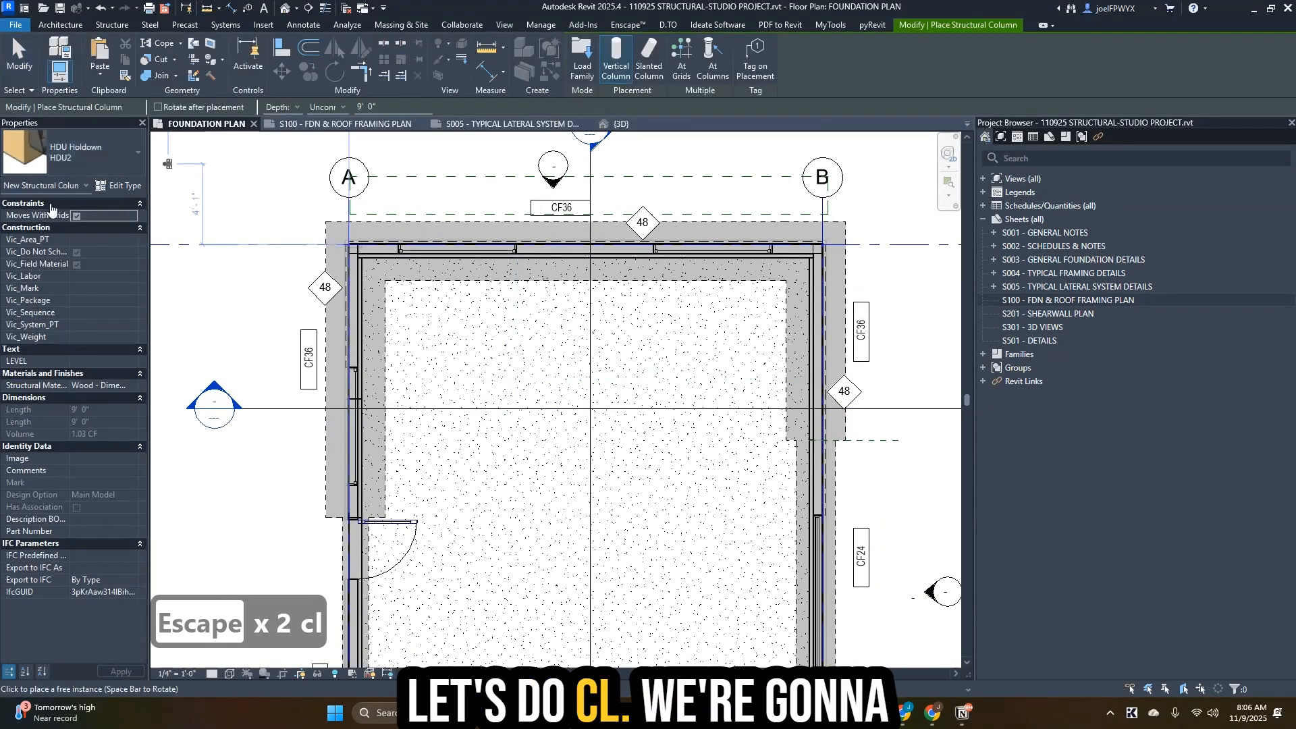
left_click(108, 148)
left_click(52, 425)
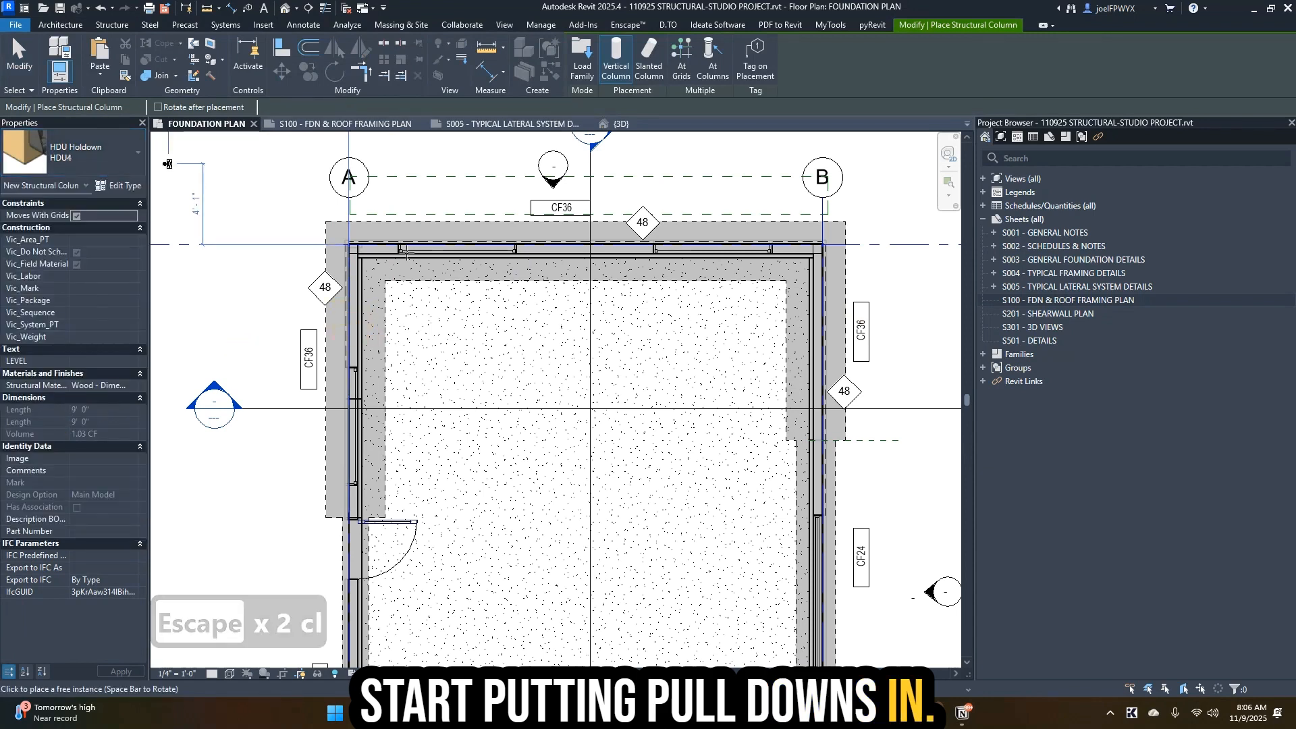
scroll(390, 247, "up", 3)
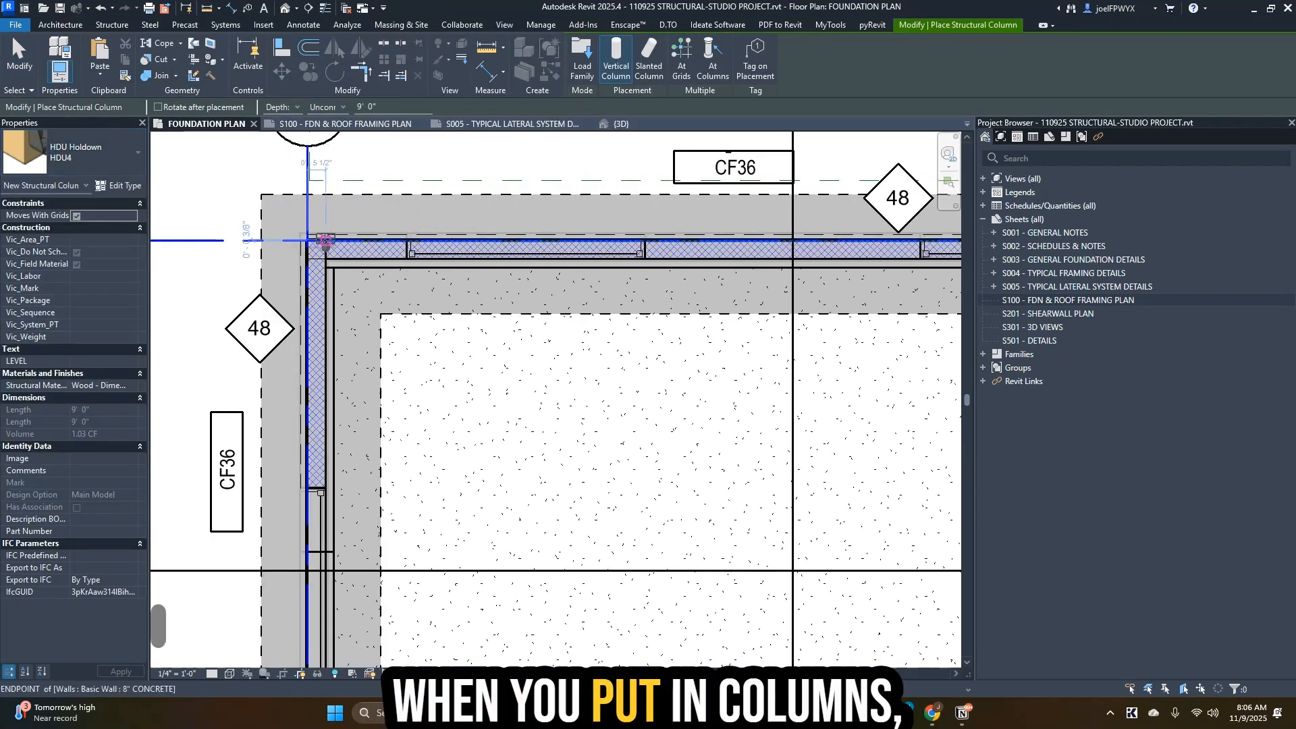
scroll(323, 250, "up", 2)
left_click(280, 108)
left_click(280, 131)
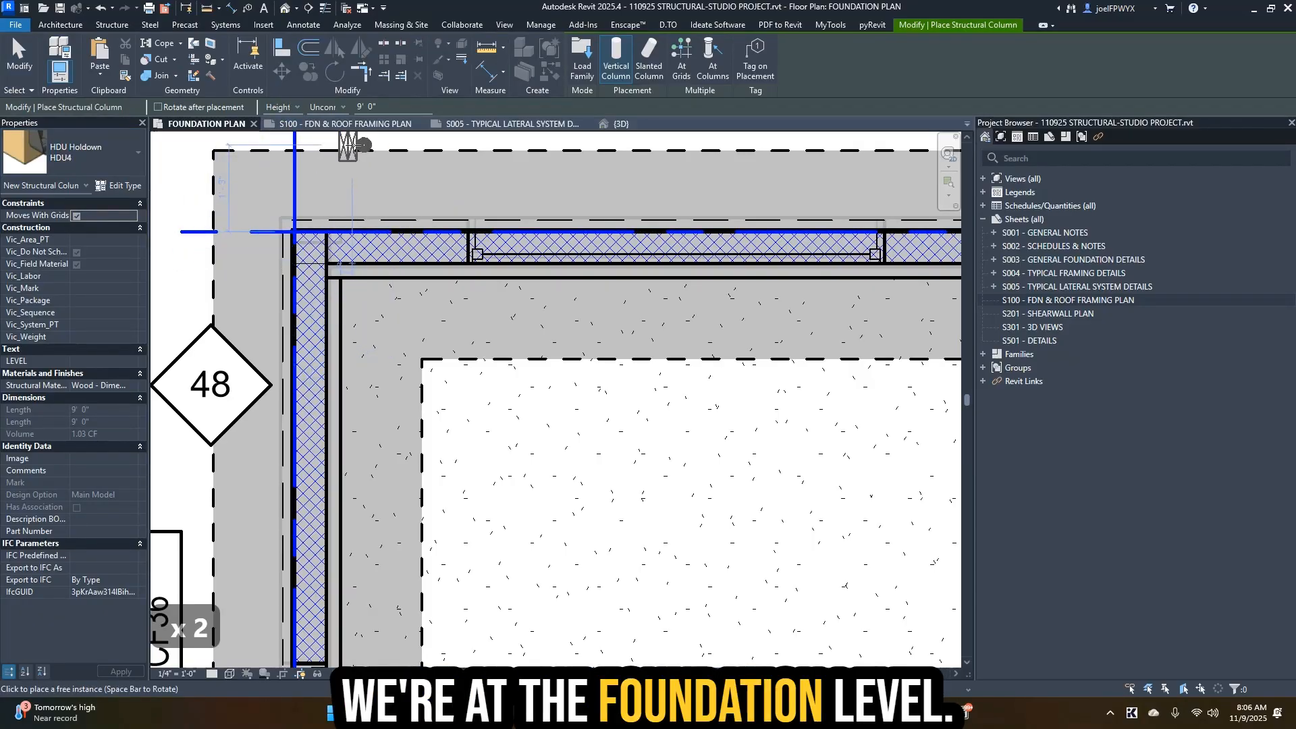
left_click(342, 107)
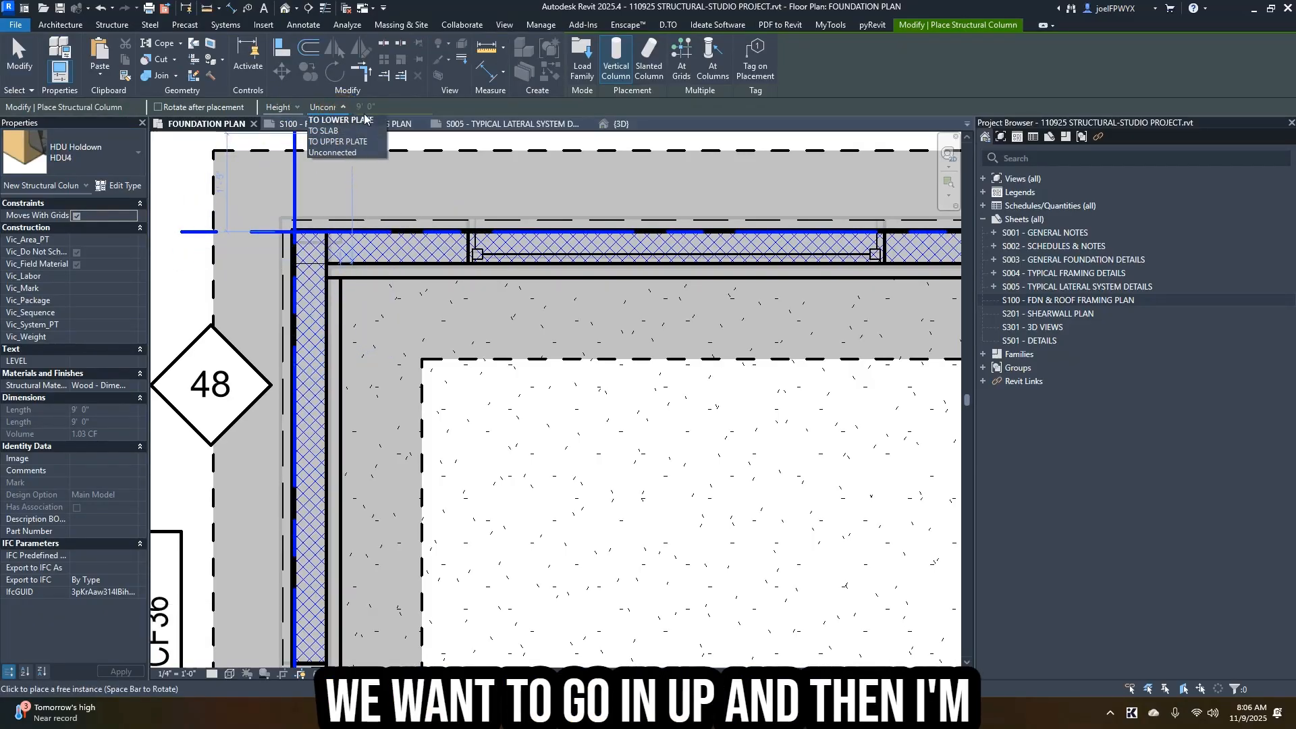
left_click(339, 120)
- Place the HDU4 holdown in the grid 1 wall at the grid A corner
scroll(295, 260, "up", 2)
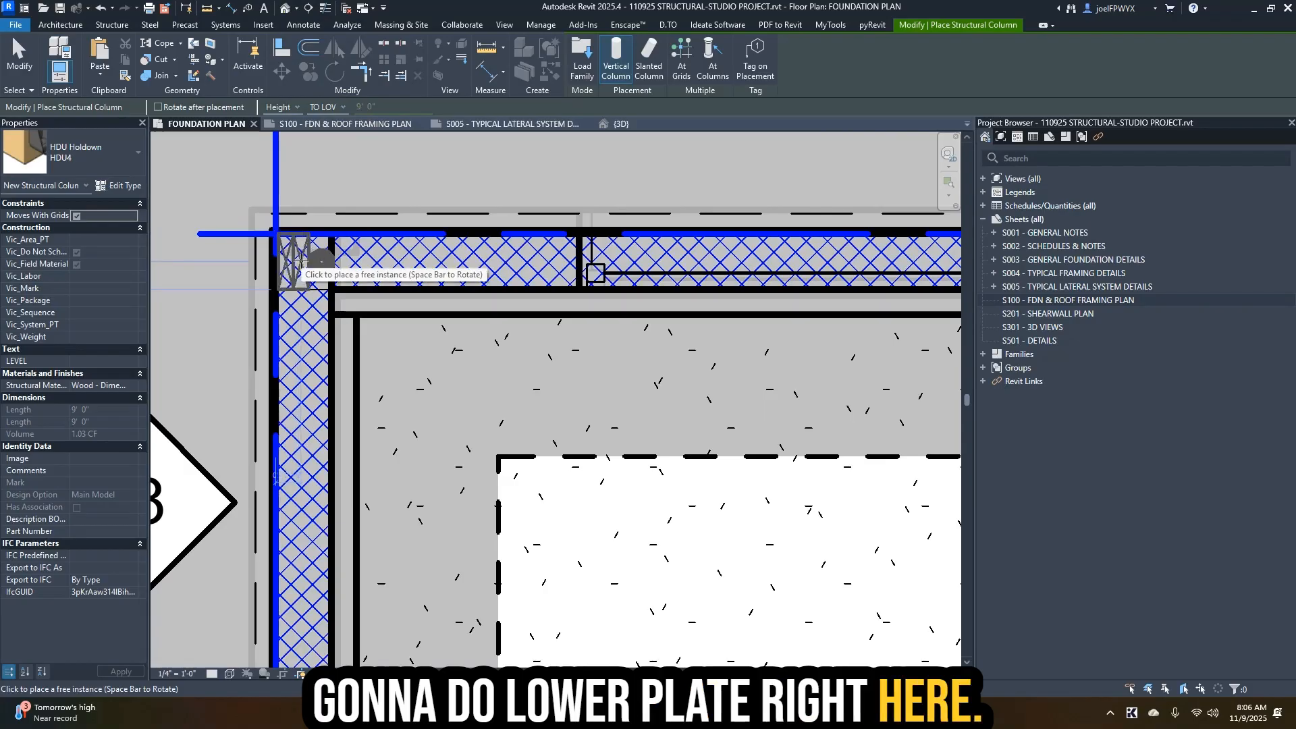
left_click(297, 259)
scroll(445, 250, "down", 3)
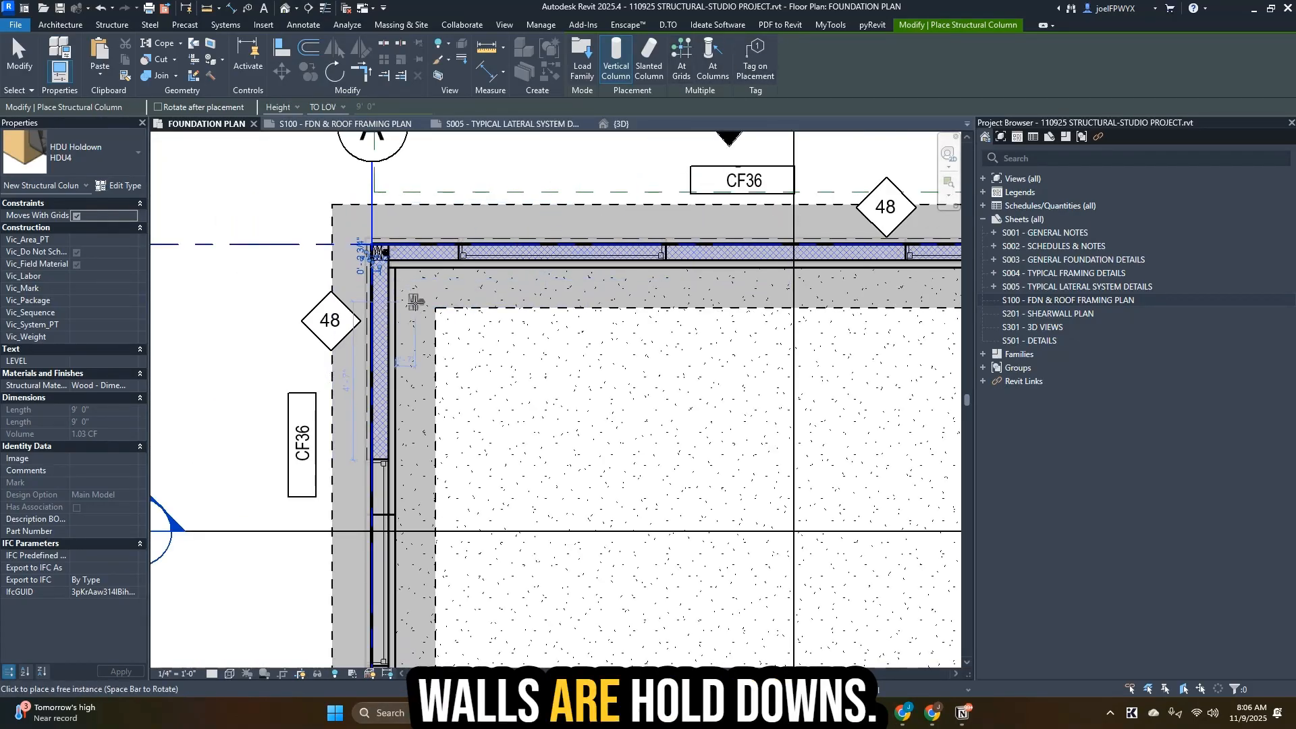
scroll(414, 302, "down", 3)
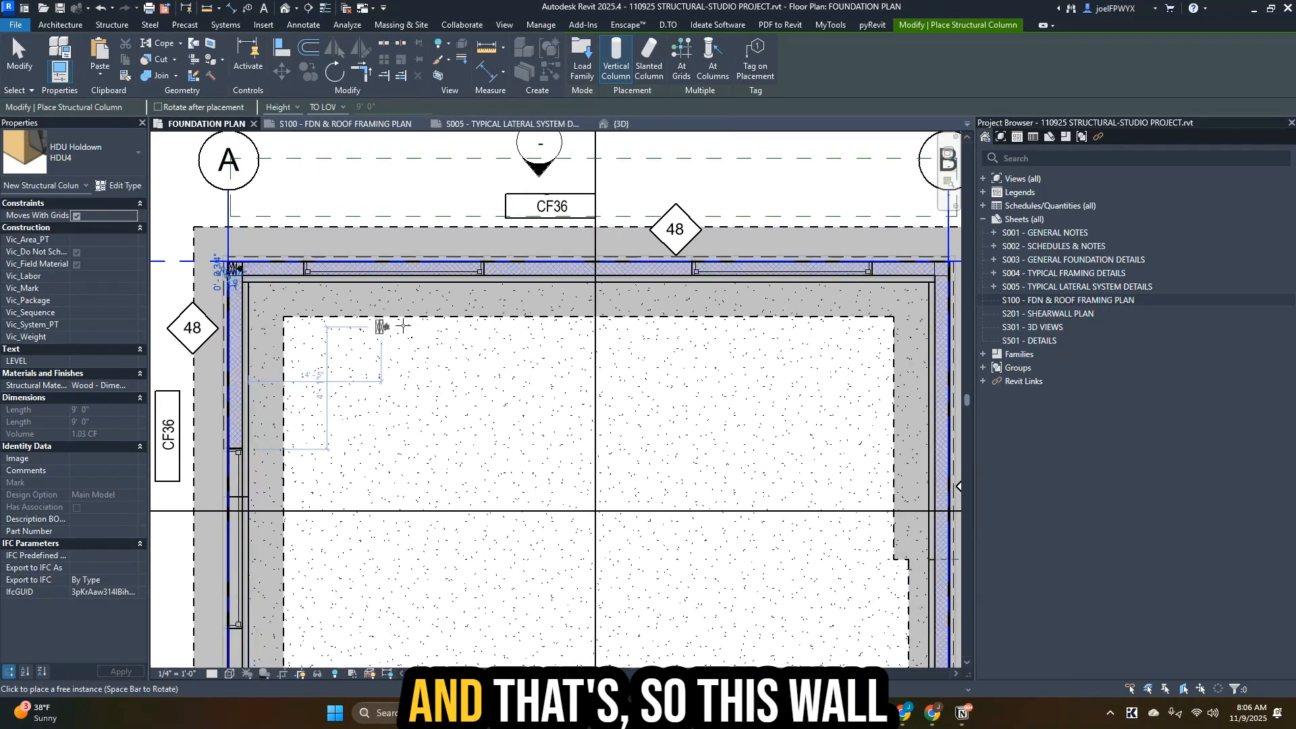
left_click(250, 251)
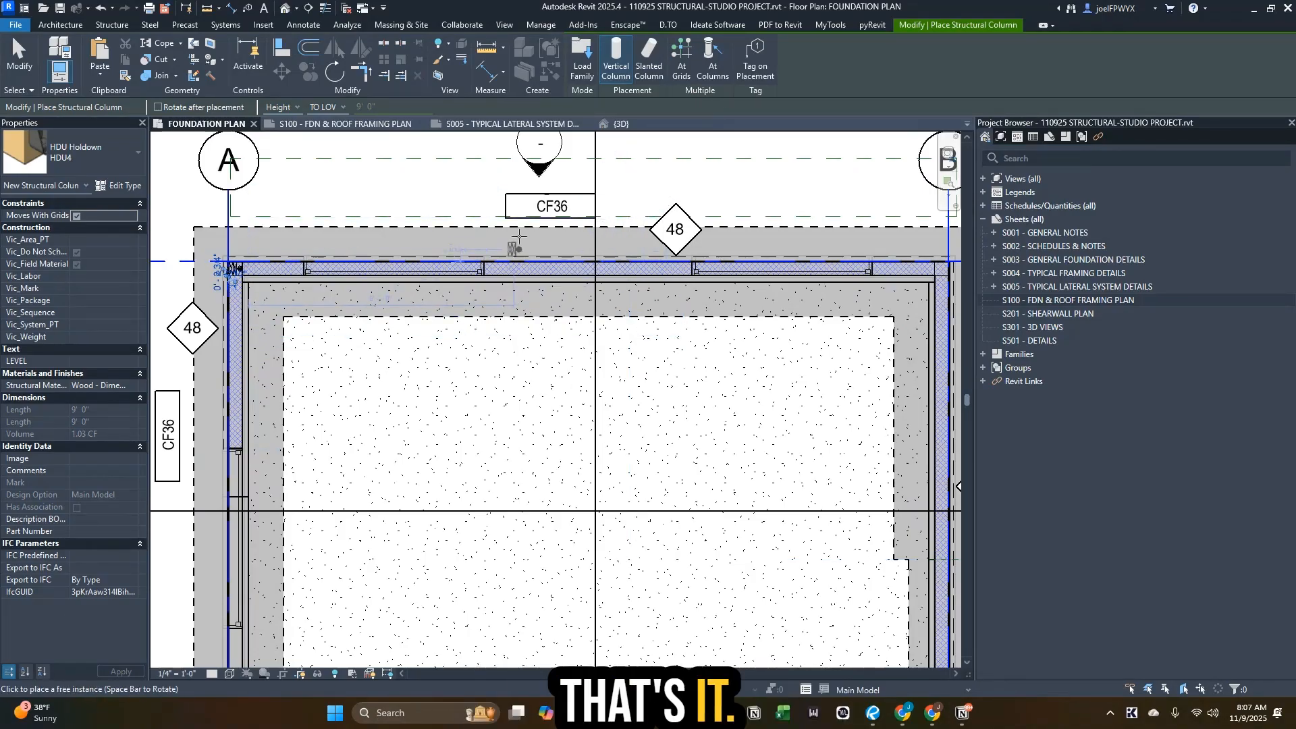
- Turn on Tag on Placement and place a rotated HDU4 holdown in the grid 1 wall at the grid B corner
left_click(766, 69)
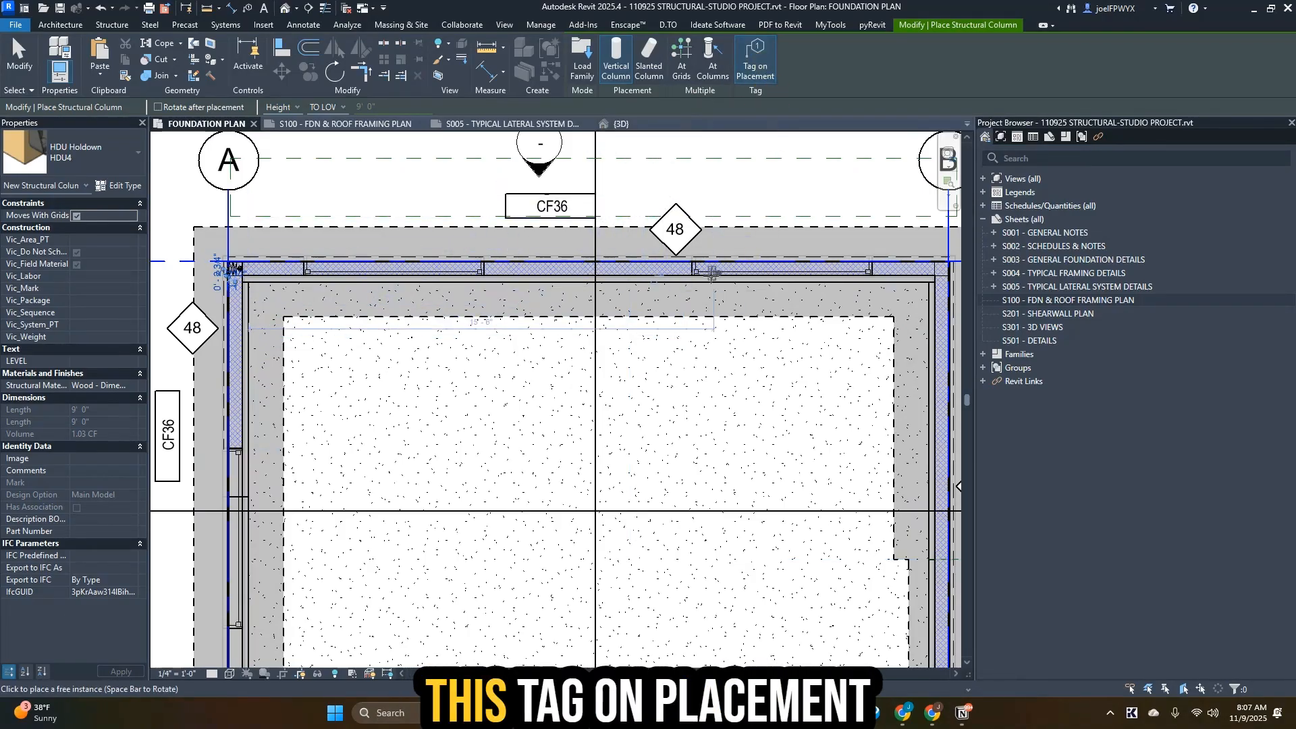
middle_click_drag(718, 286, 418, 286)
scroll(650, 254, "up", 1)
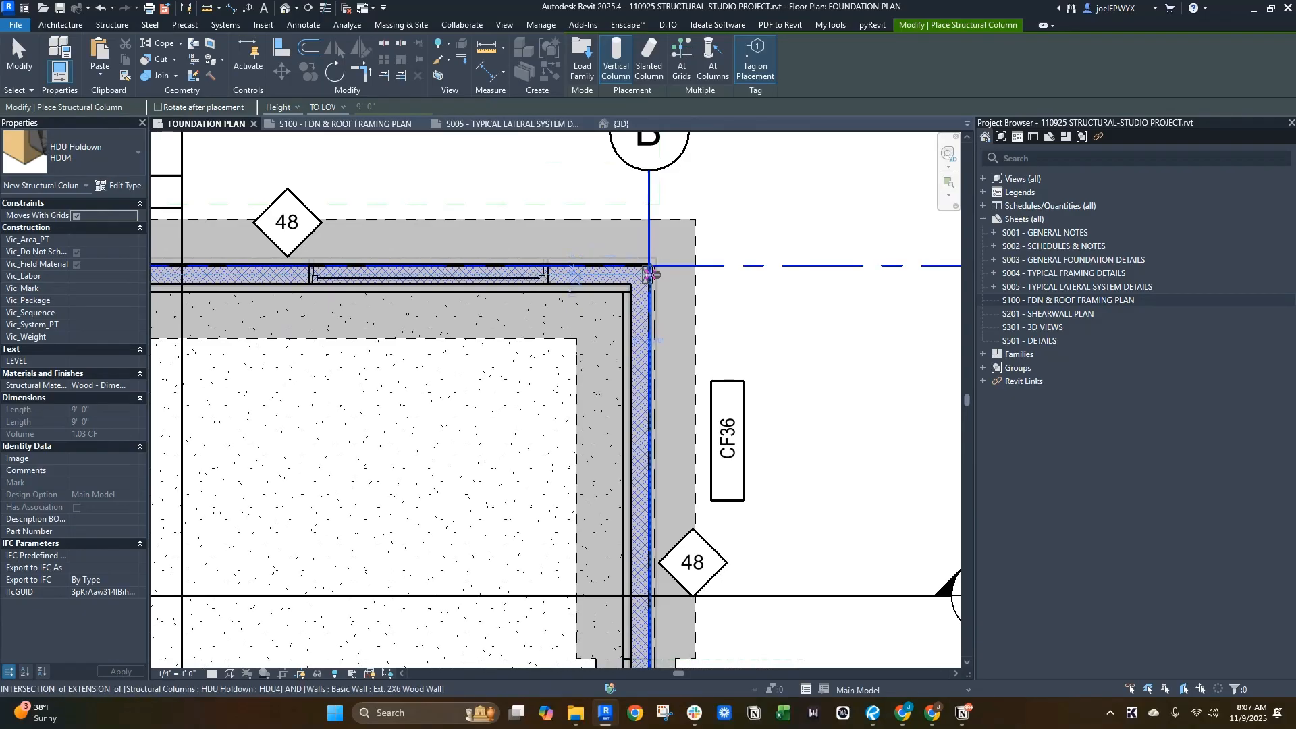
scroll(650, 273, "up", 3)
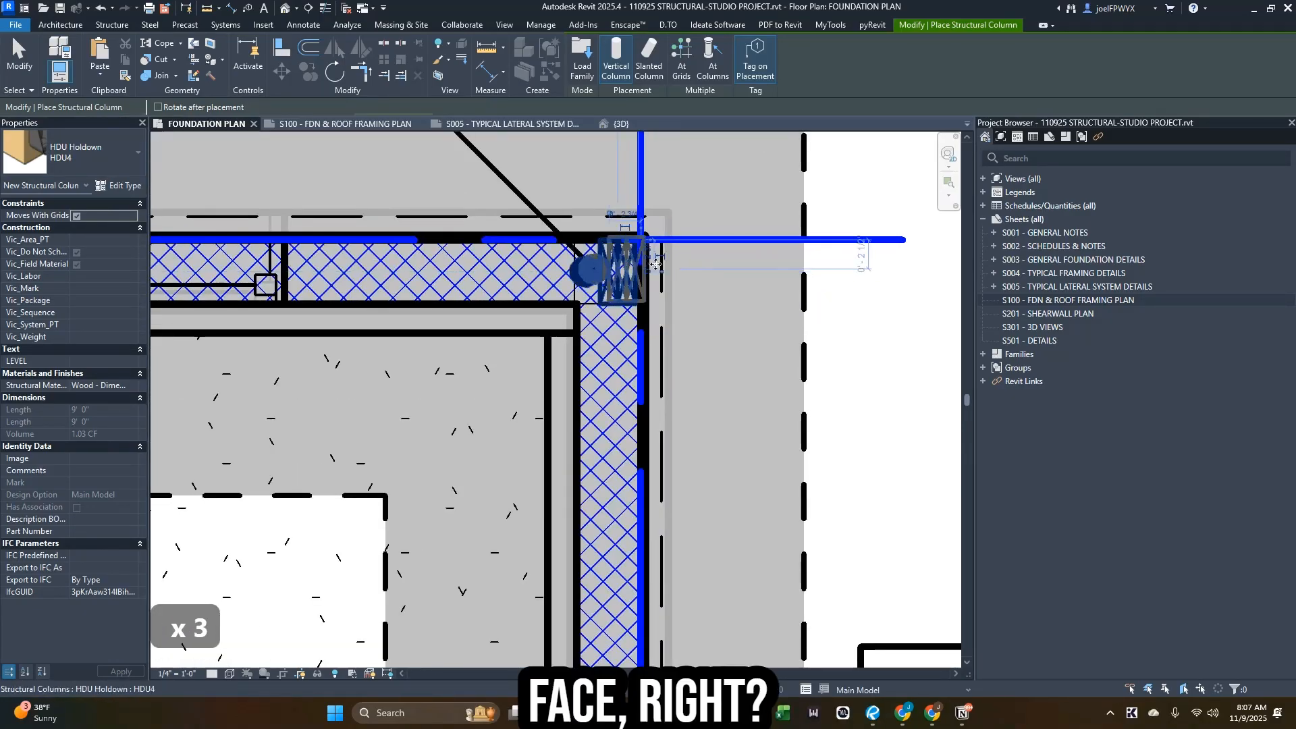
scroll(656, 263, "down", 4)
scroll(706, 298, "down", 1)
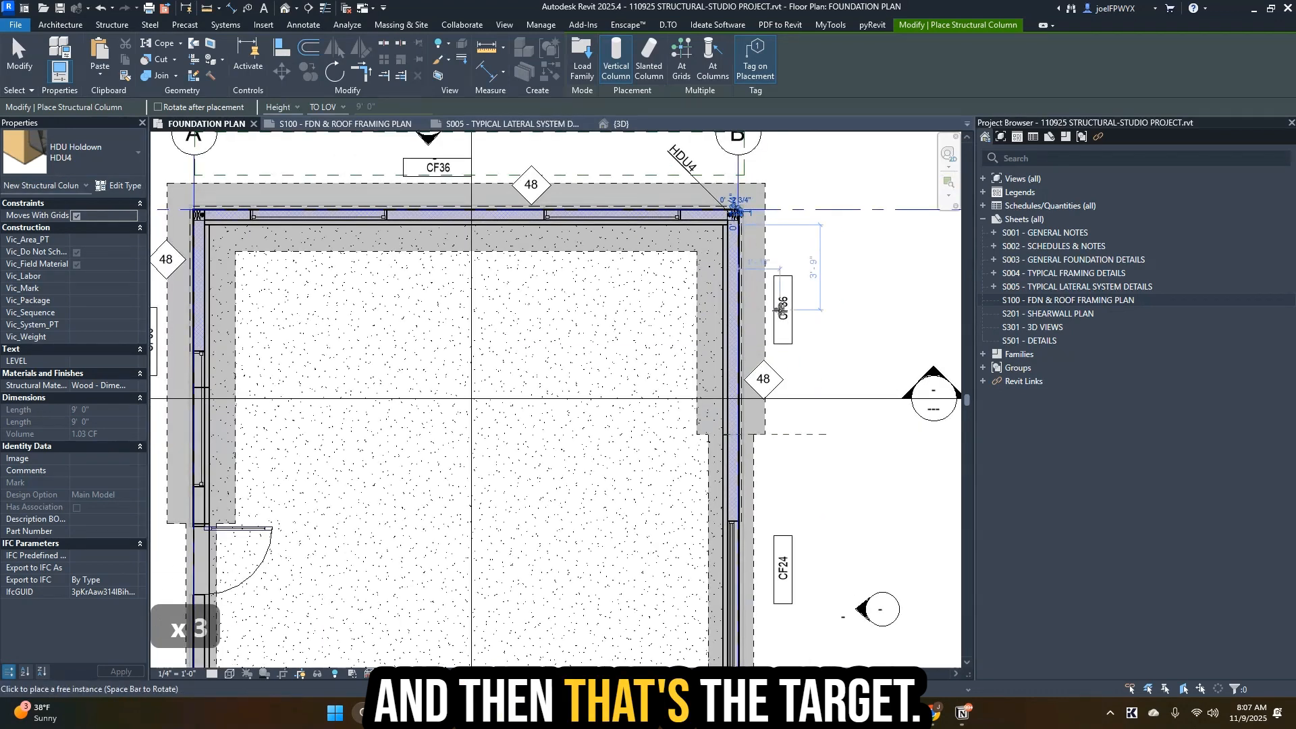
- Place a rotated, tagged HDU4 holdown at the end of the grid B sill plate beside the wall opening
scroll(703, 559, "up", 5)
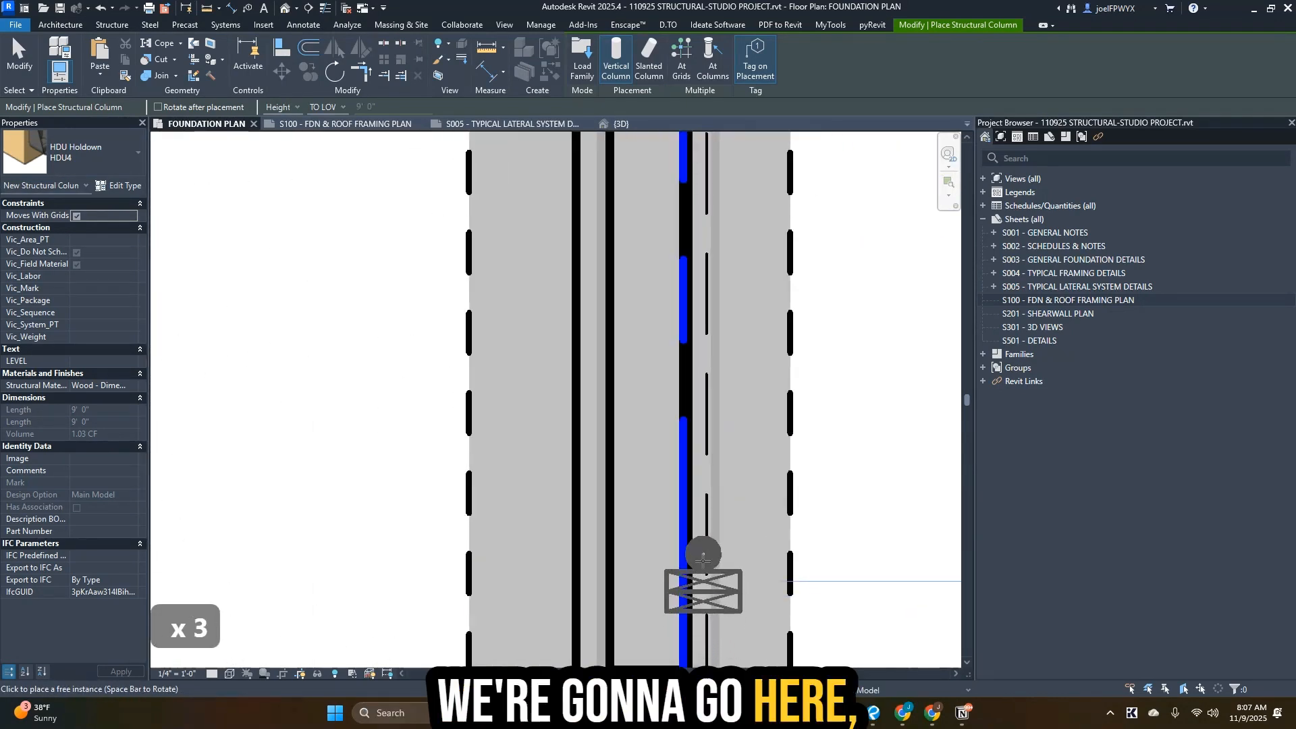
scroll(702, 561, "up", 1)
middle_click_drag(703, 560, 826, 301)
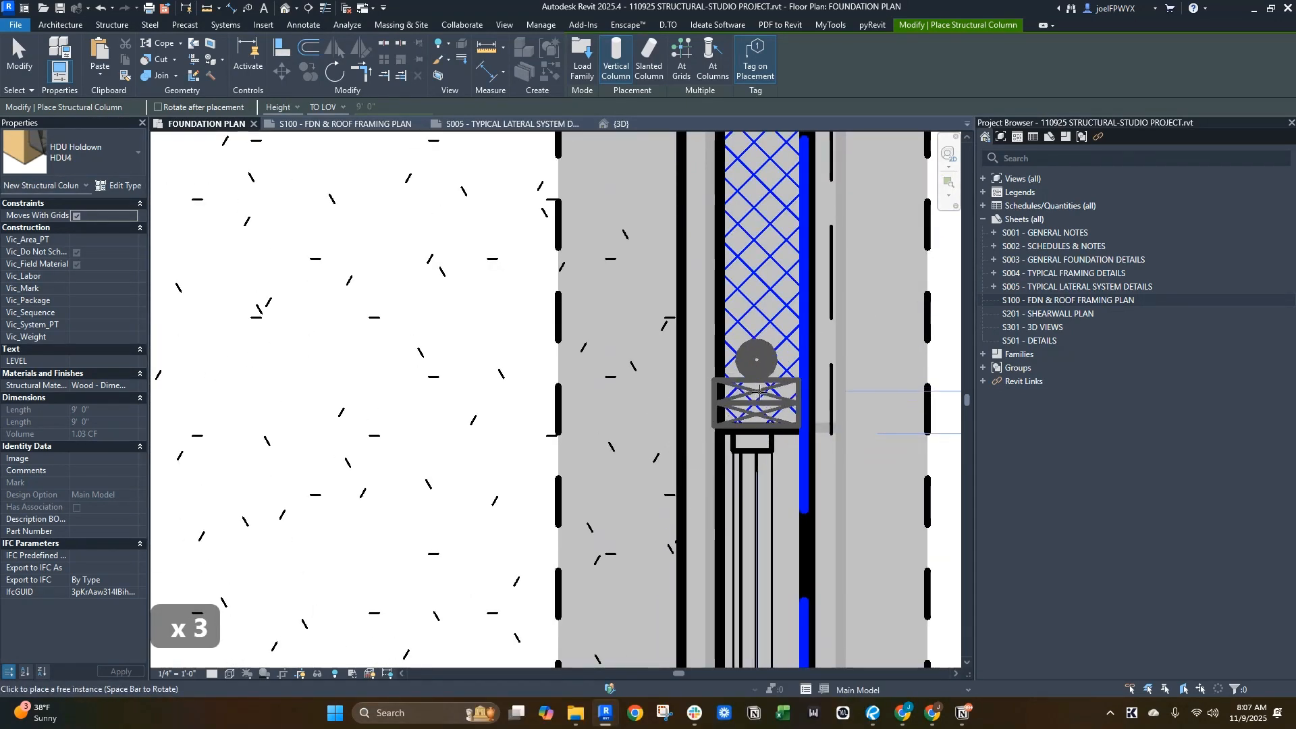
scroll(760, 392, "down", 4)
- Place a tagged HDU4 holdown at the curtain wall end of the grid 2 sill plate
mouse_move(807, 358)
middle_mouse_down()
mouse_move(836, 208)
mouse_move(698, 397)
middle_mouse_up()
scroll(376, 508, "up", 3)
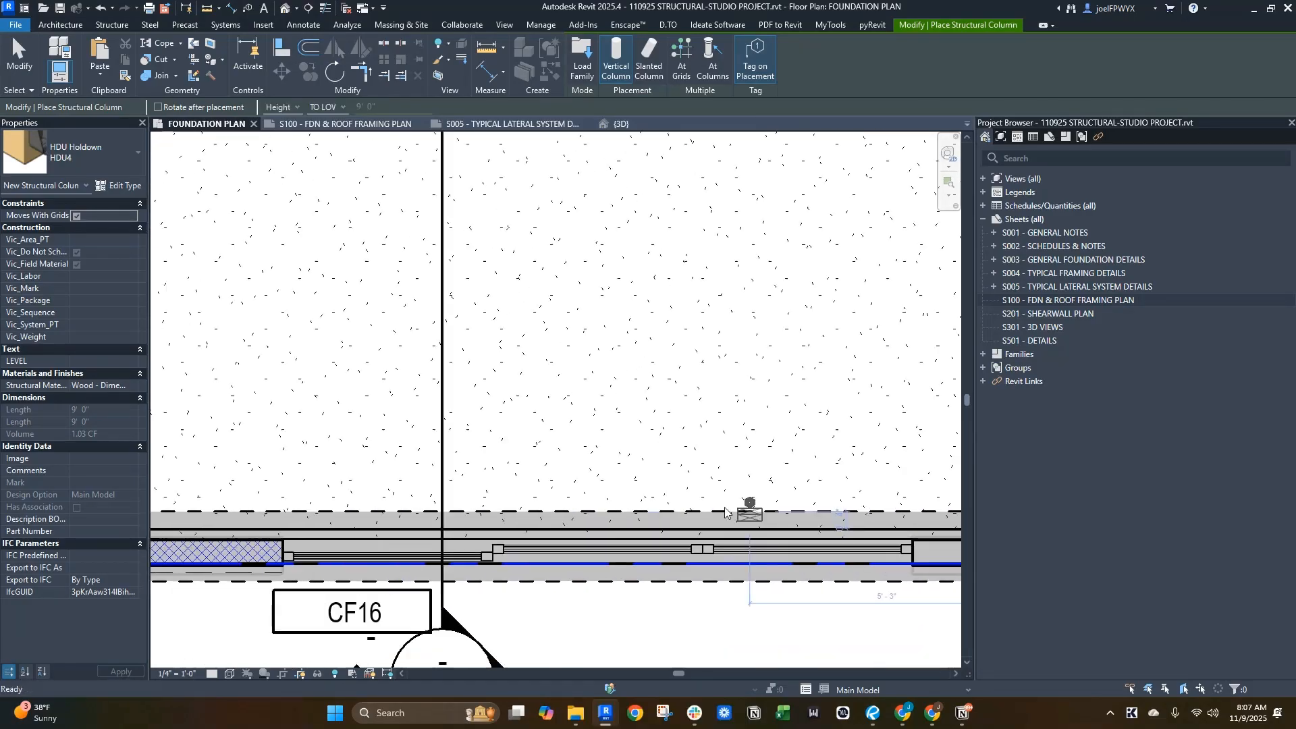
scroll(647, 487, "down", 3)
middle_click_drag(520, 498, 660, 492)
scroll(560, 527, "up", 3)
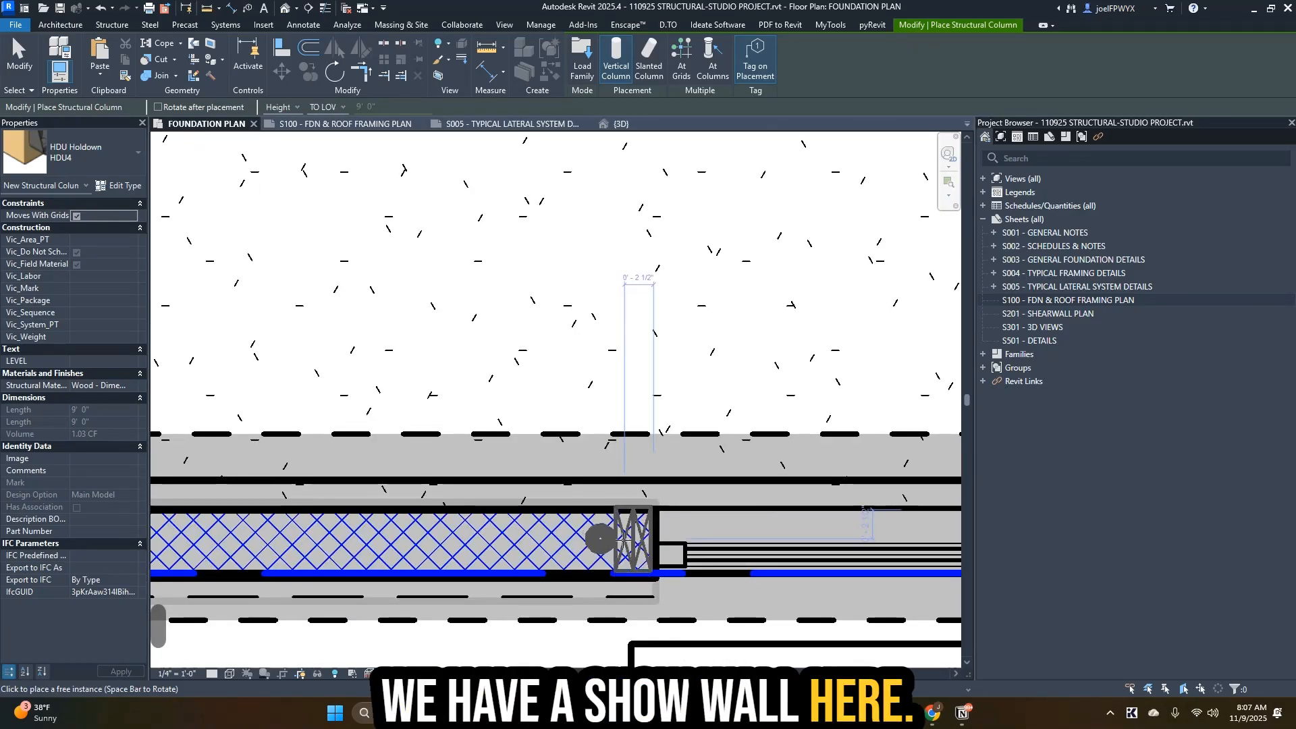
left_click(623, 540)
scroll(483, 502, "down", 2)
- Turn on thin lines and place a rotated HDU4 holdown in the grid 2 sill plate at the grid A corner
middle_click_drag(483, 502, 747, 492)
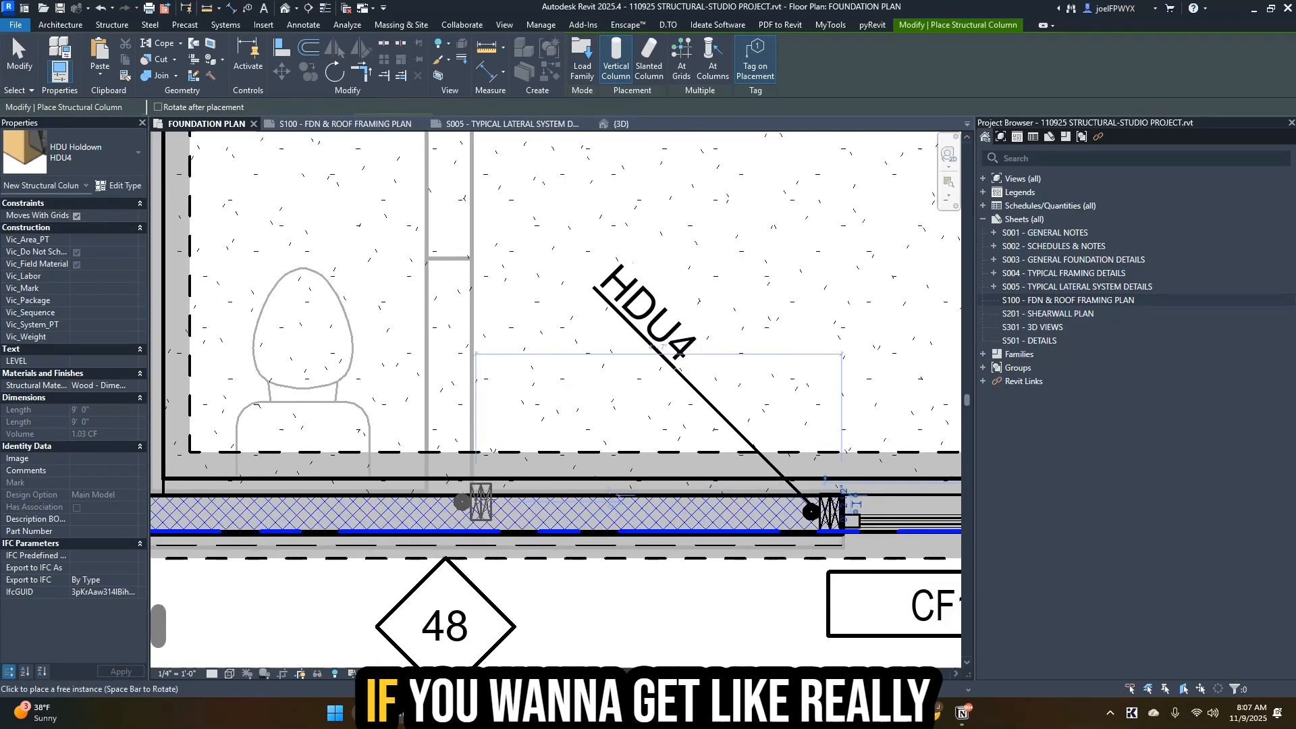
middle_click_drag(513, 521, 1046, 490)
scroll(698, 479, "up", 3)
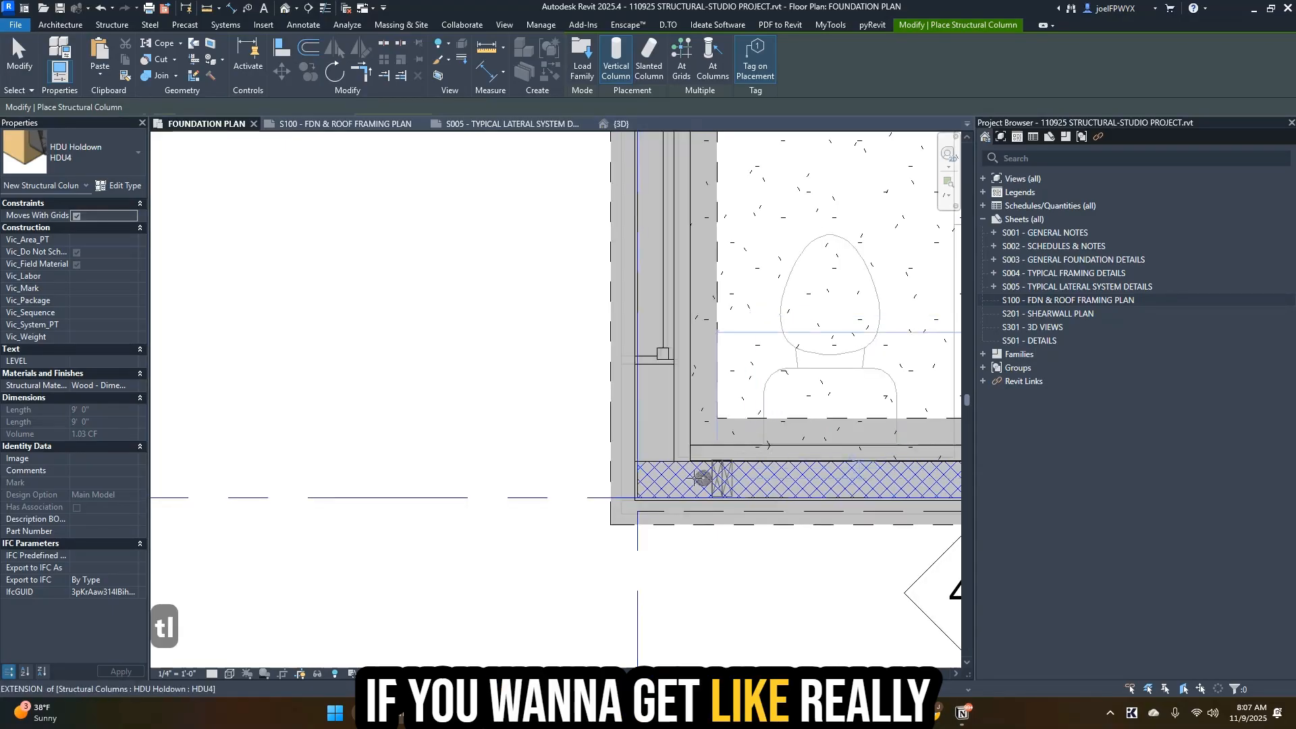
key("t")
key("l")
scroll(695, 479, "up", 3)
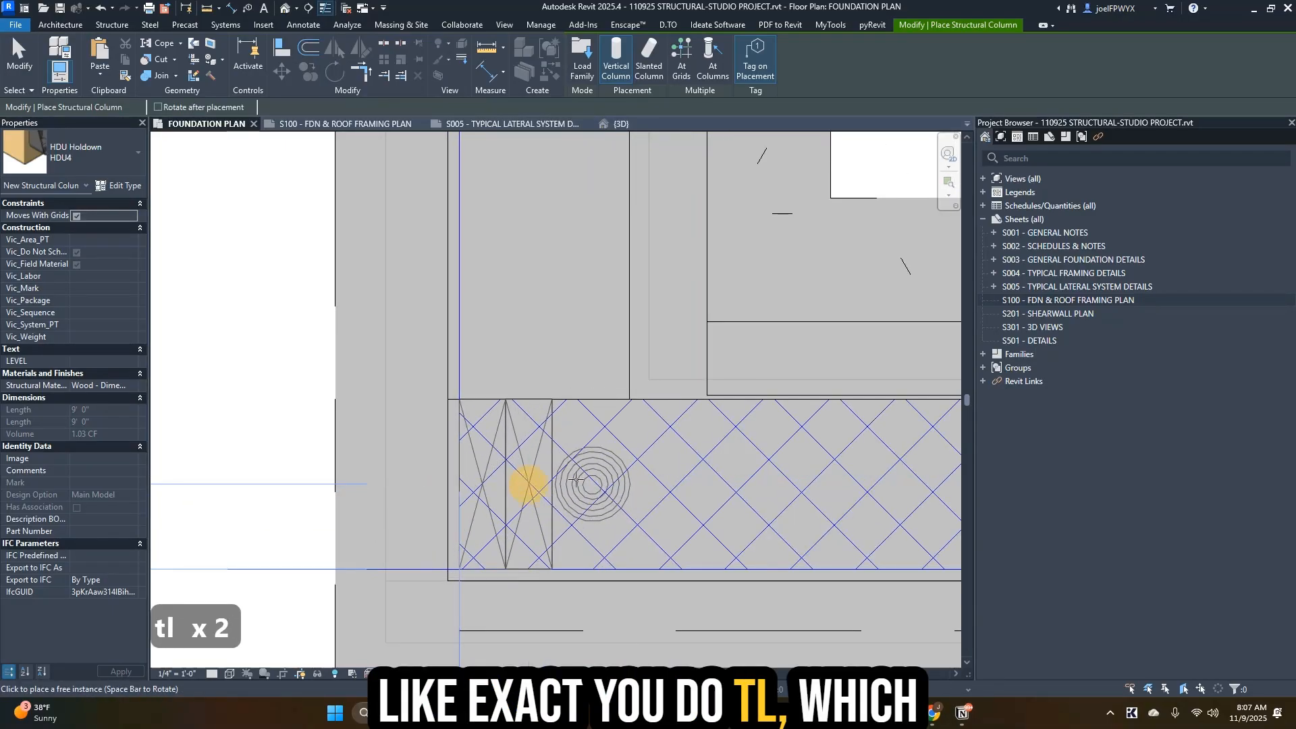
left_click(529, 483)
- Place a rotated, tagged HDU4 holdown at the window end of the grid A sill plate and finish placing holdowns
scroll(625, 467, "down", 8)
middle_click_drag(709, 373, 688, 596)
middle_click_drag(668, 431, 678, 709)
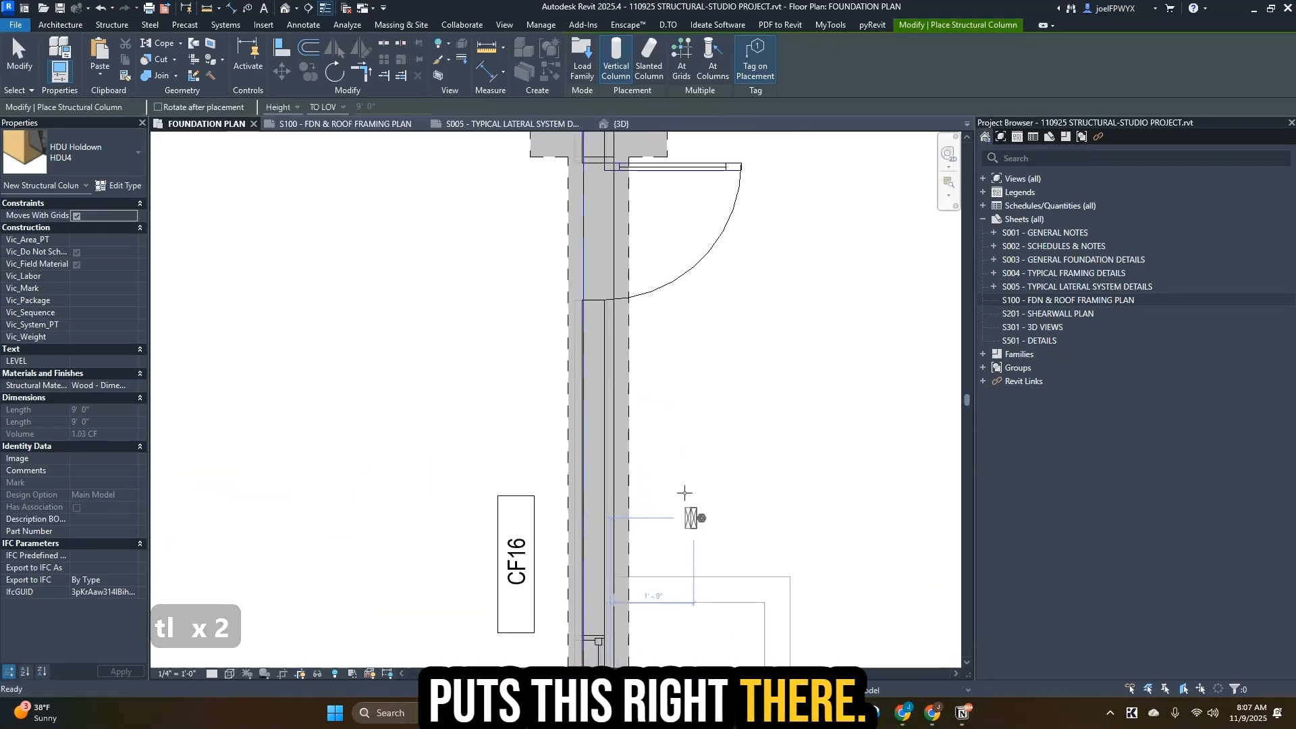
middle_click_drag(677, 271, 685, 548)
key("space")
scroll(609, 321, "up", 2)
scroll(644, 327, "down", 1)
middle_click_drag(648, 337, 672, 675)
scroll(628, 313, "up", 6)
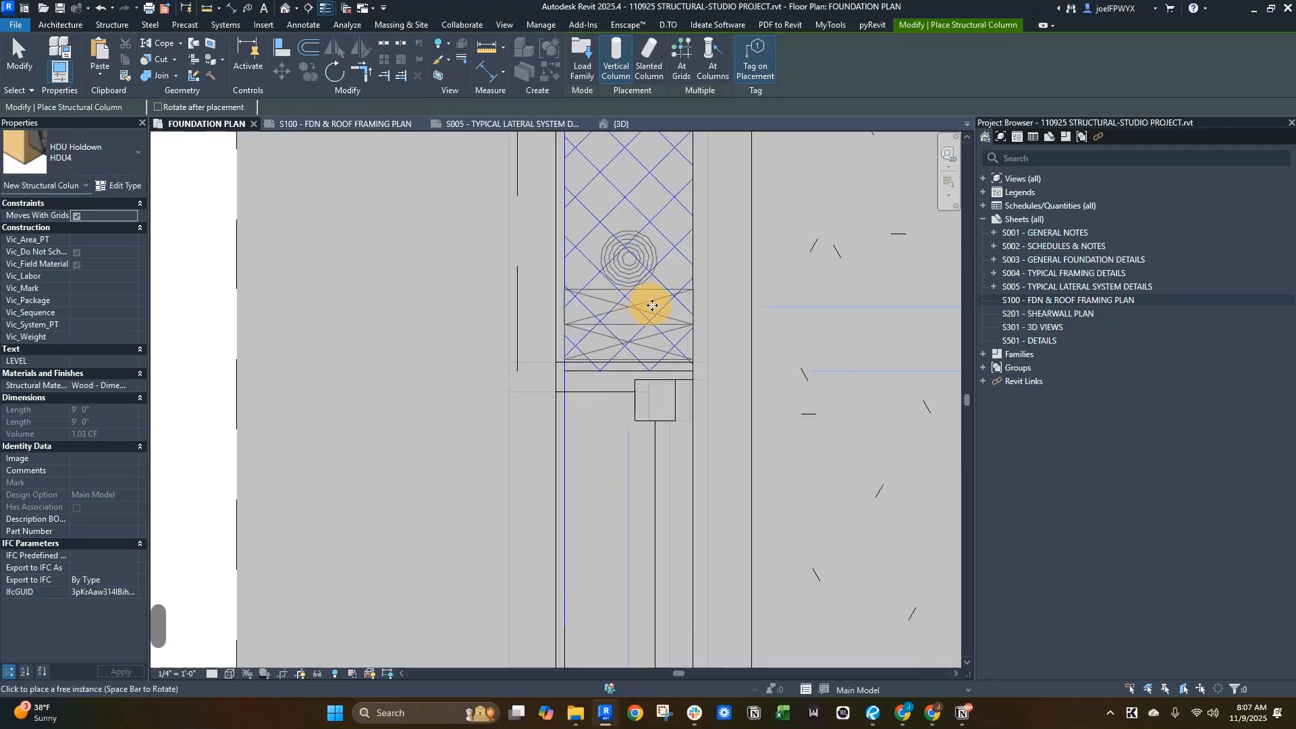
left_click(652, 305)
scroll(652, 305, "down", 2)
middle_click_drag(706, 283, 648, 526)
scroll(709, 472, "down", 2)
scroll(629, 284, "up", 2)
key("Escape")
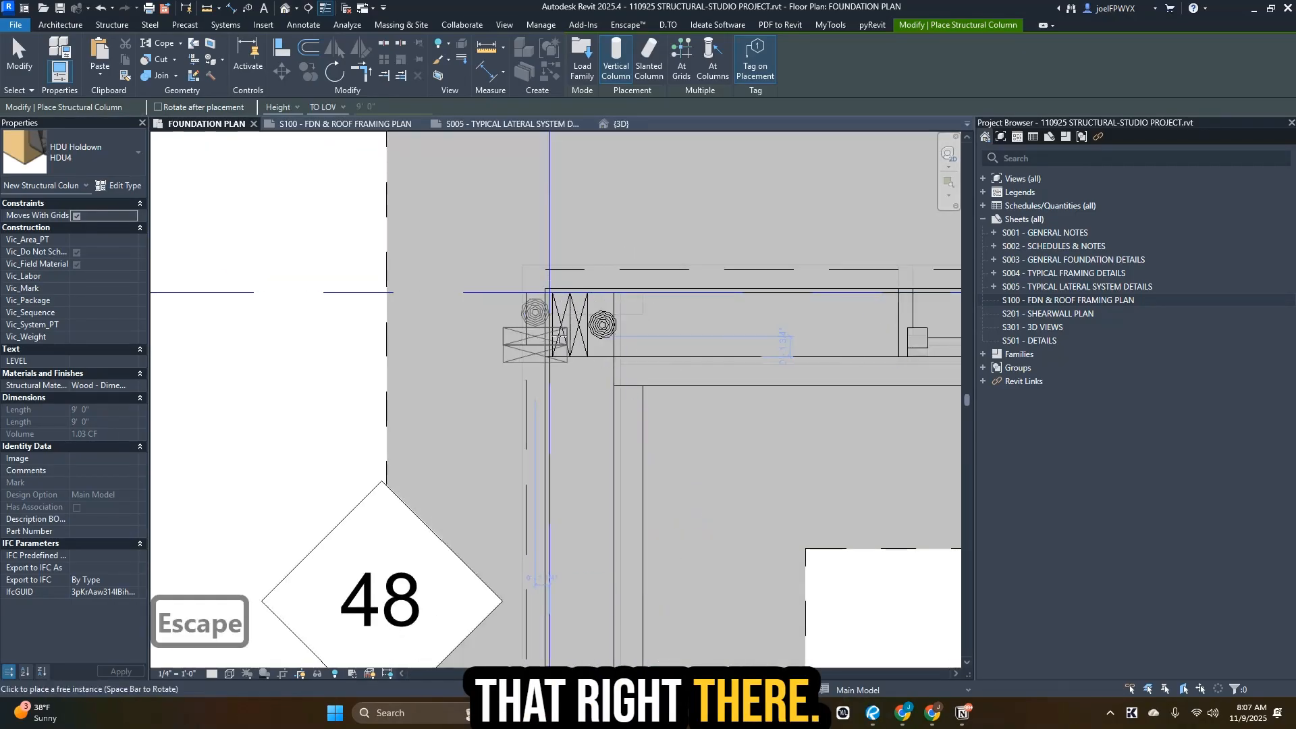
key("Escape")
key("Escape")
- Review the shared corner holdown at grids A and 1 and the anchor bolt, holdown and footing tags around the foundation plan
scroll(594, 324, "down", 2)
scroll(600, 345, "up", 1)
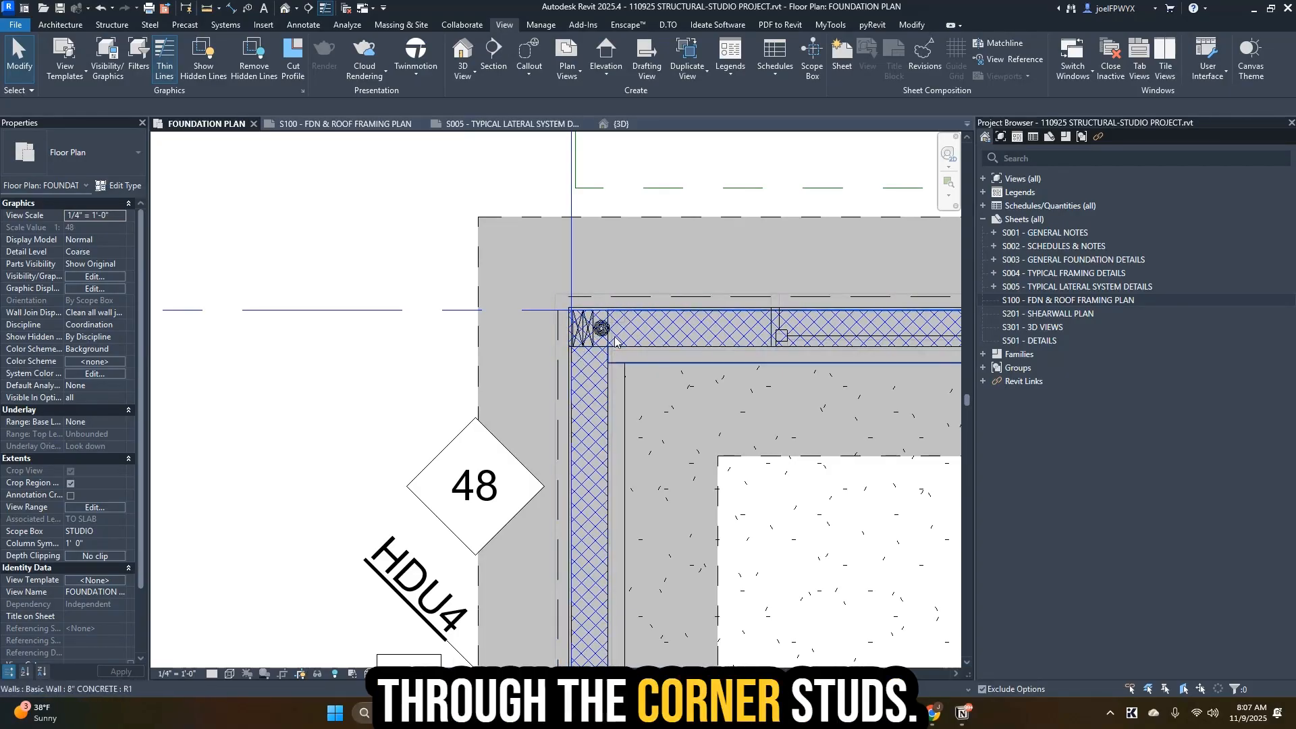
scroll(616, 335, "up", 1)
scroll(618, 336, "down", 2)
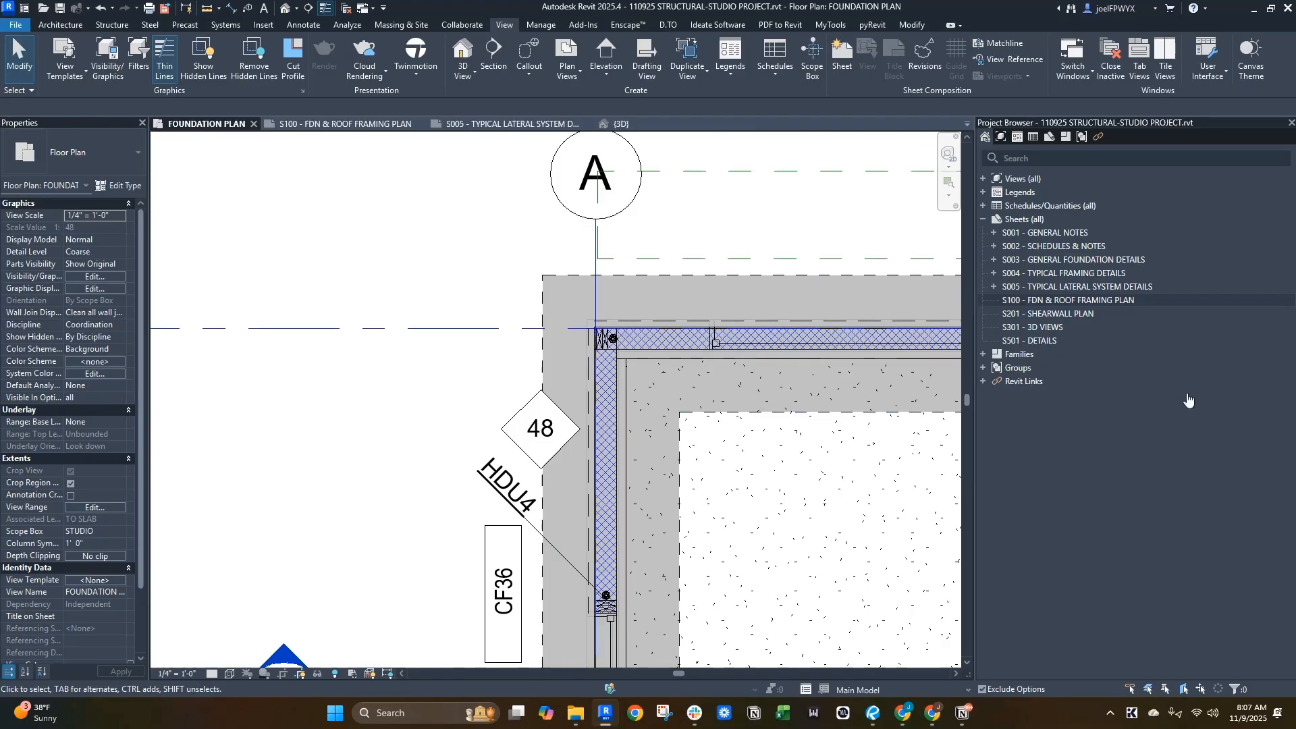
scroll(580, 303, "down", 2)
scroll(609, 342, "up", 2)
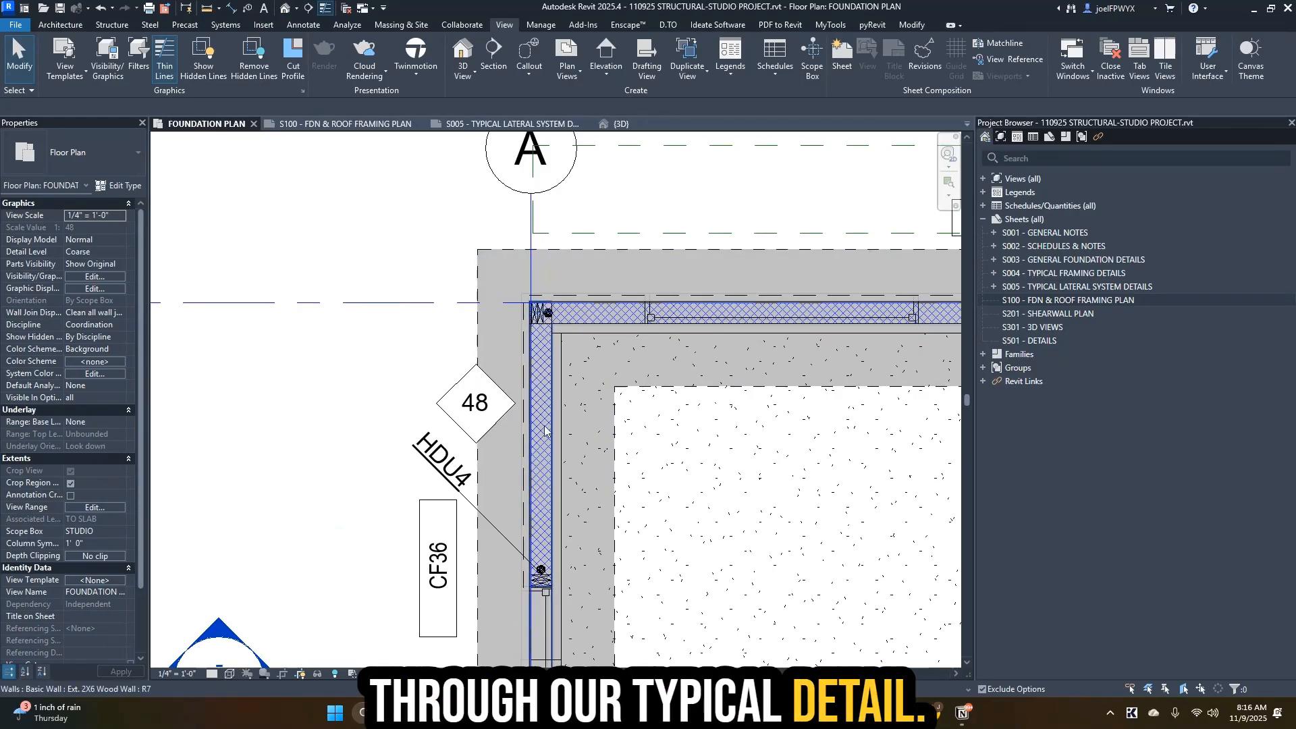
scroll(537, 322, "down", 2)
scroll(513, 306, "up", 2)
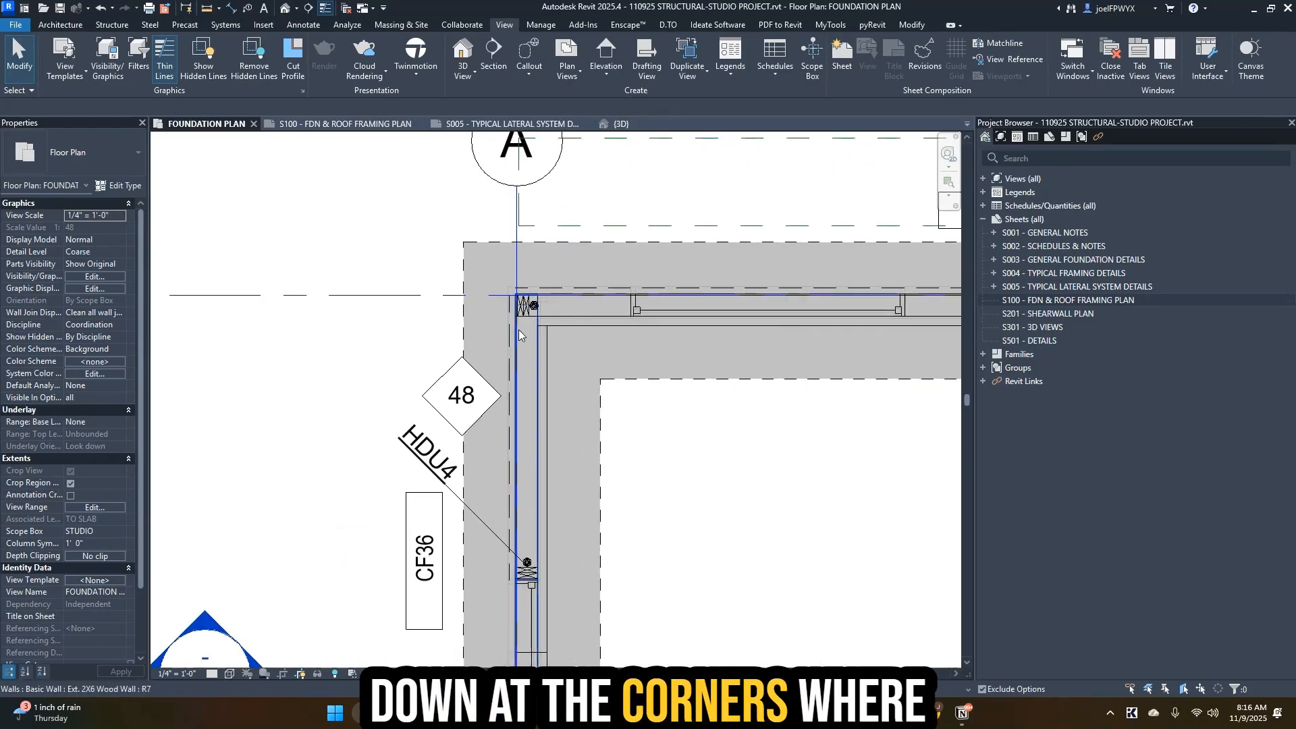
scroll(496, 307, "down", 5)
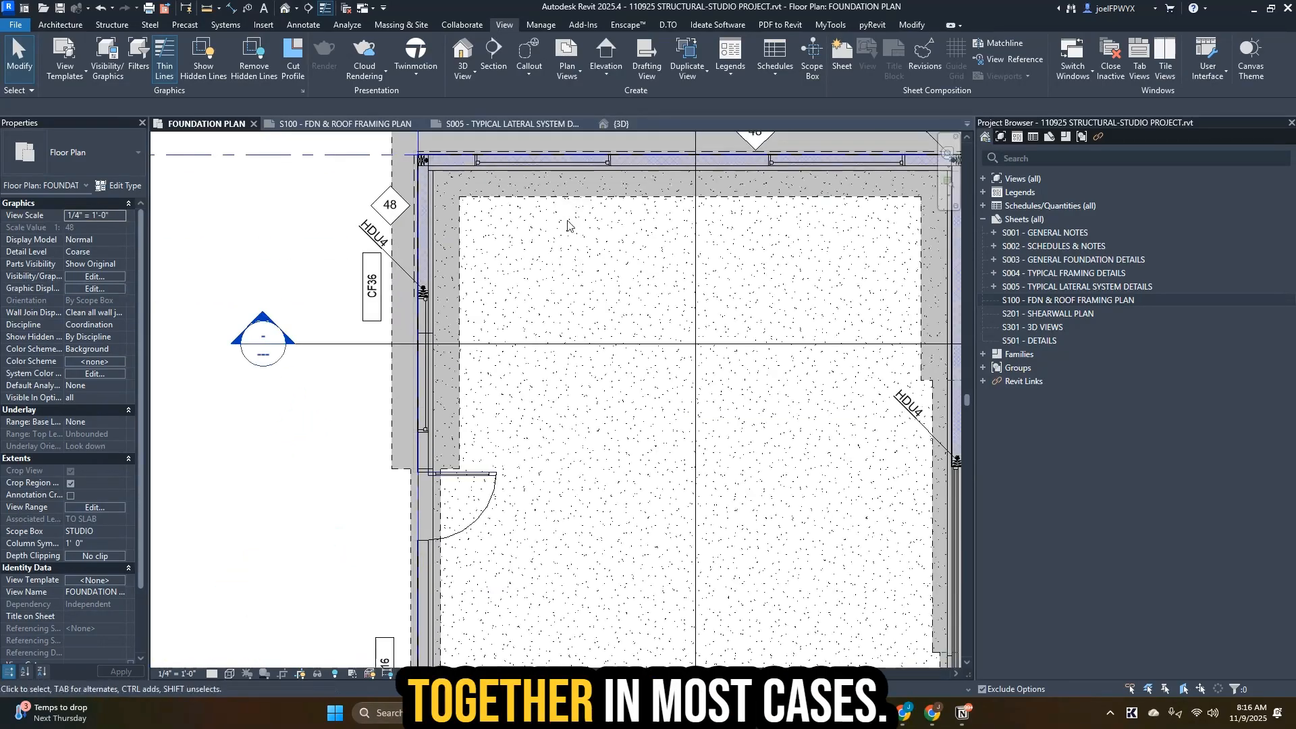
scroll(591, 475, "up", 4)
mouse_move(611, 477)
middle_mouse_down()
mouse_move(719, 489)
mouse_move(636, 500)
middle_mouse_up()
scroll(540, 456, "up", 1)
mouse_move(540, 457)
middle_mouse_down()
mouse_move(603, 540)
mouse_move(591, 592)
middle_mouse_up()
scroll(586, 505, "down", 1)
middle_click_drag(591, 533, 656, 370)
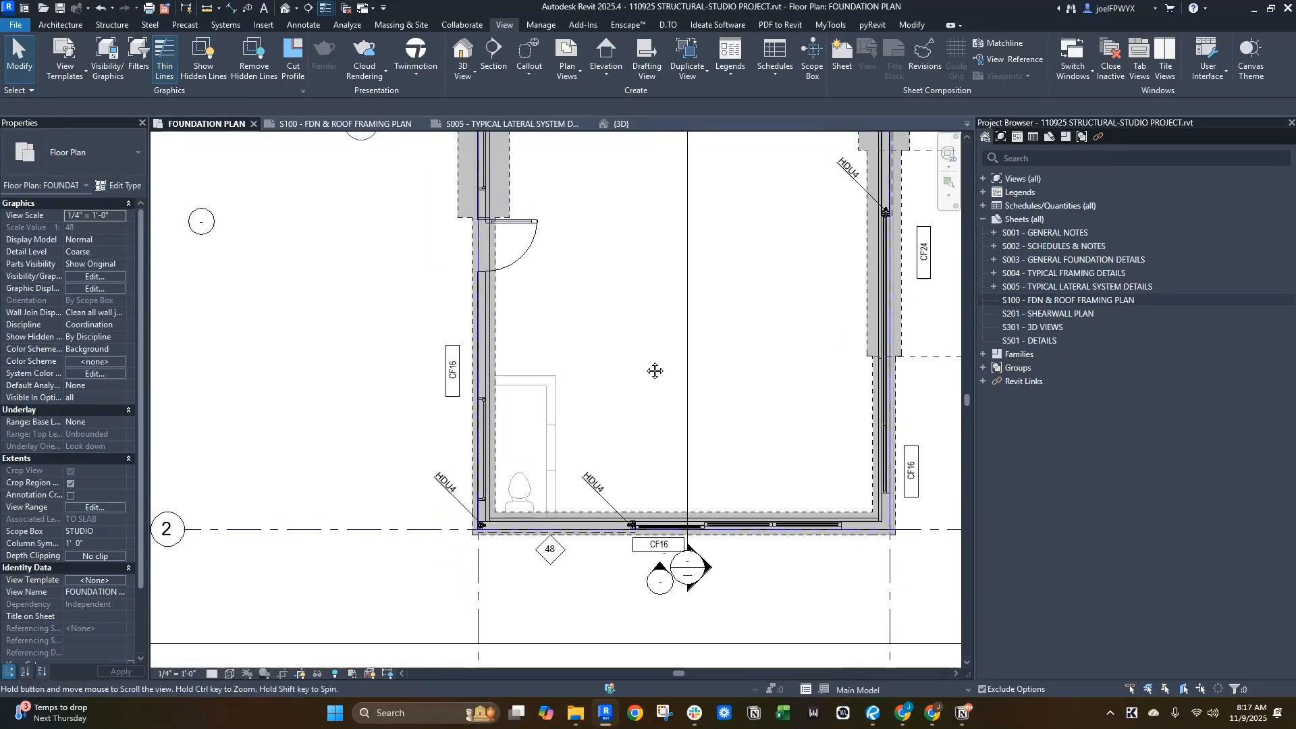
middle_click_drag(698, 454, 633, 471)
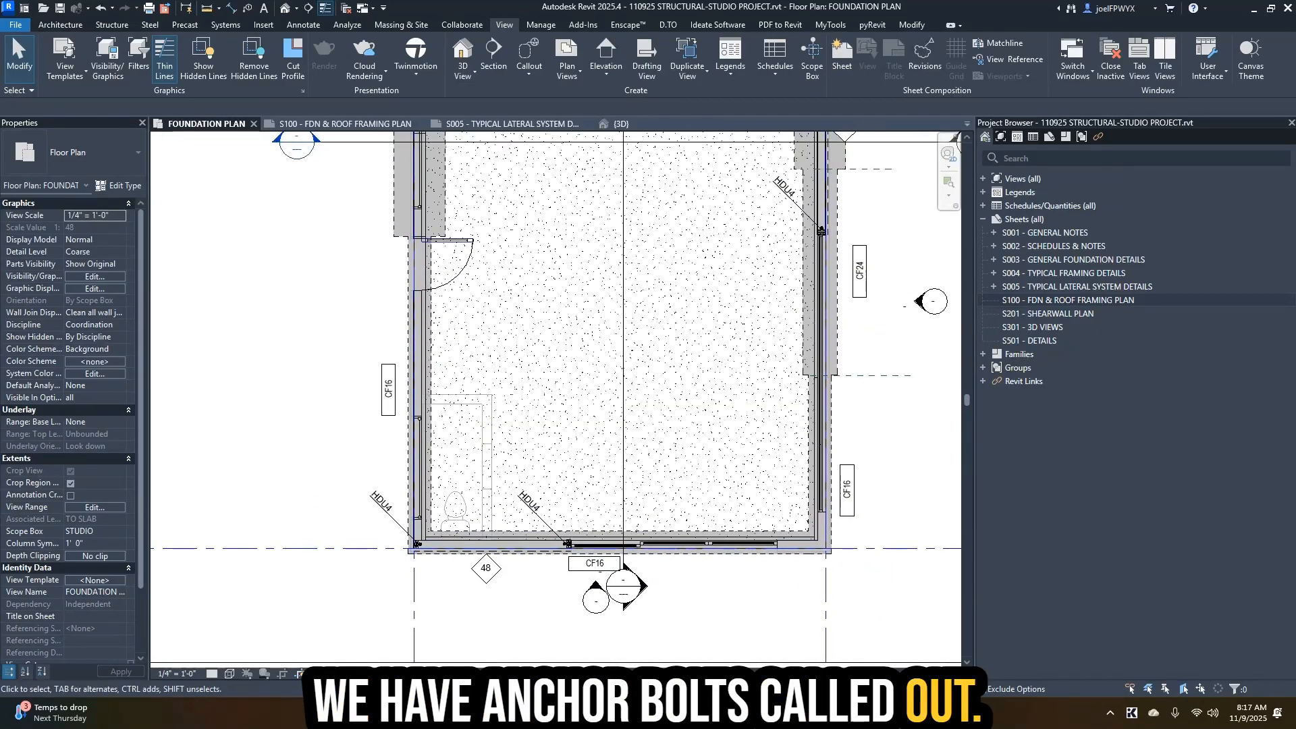
- Switch to the final structural PDF in Bluebeam Revu and find the concrete slab note on the foundation plan
mouse_move(873, 713)
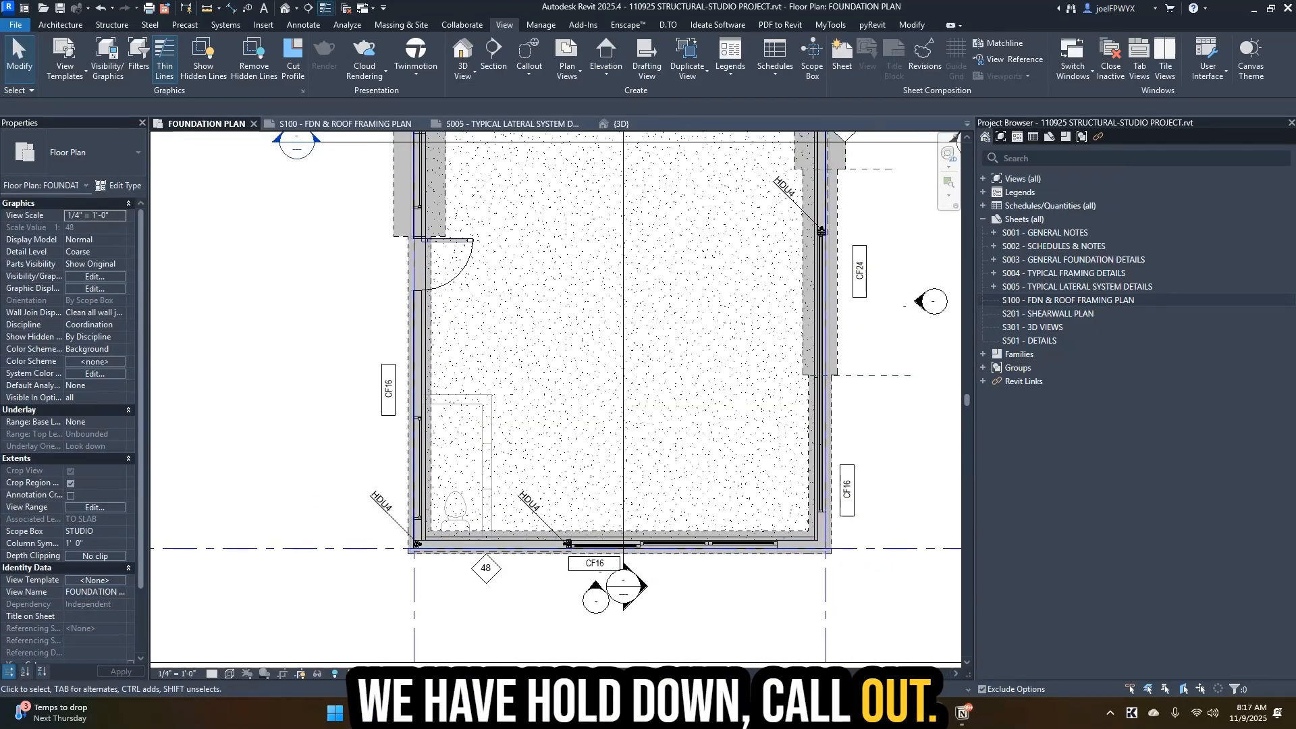
left_click(873, 713)
scroll(698, 437, "down", 1)
middle_click_drag(933, 454, 766, 395)
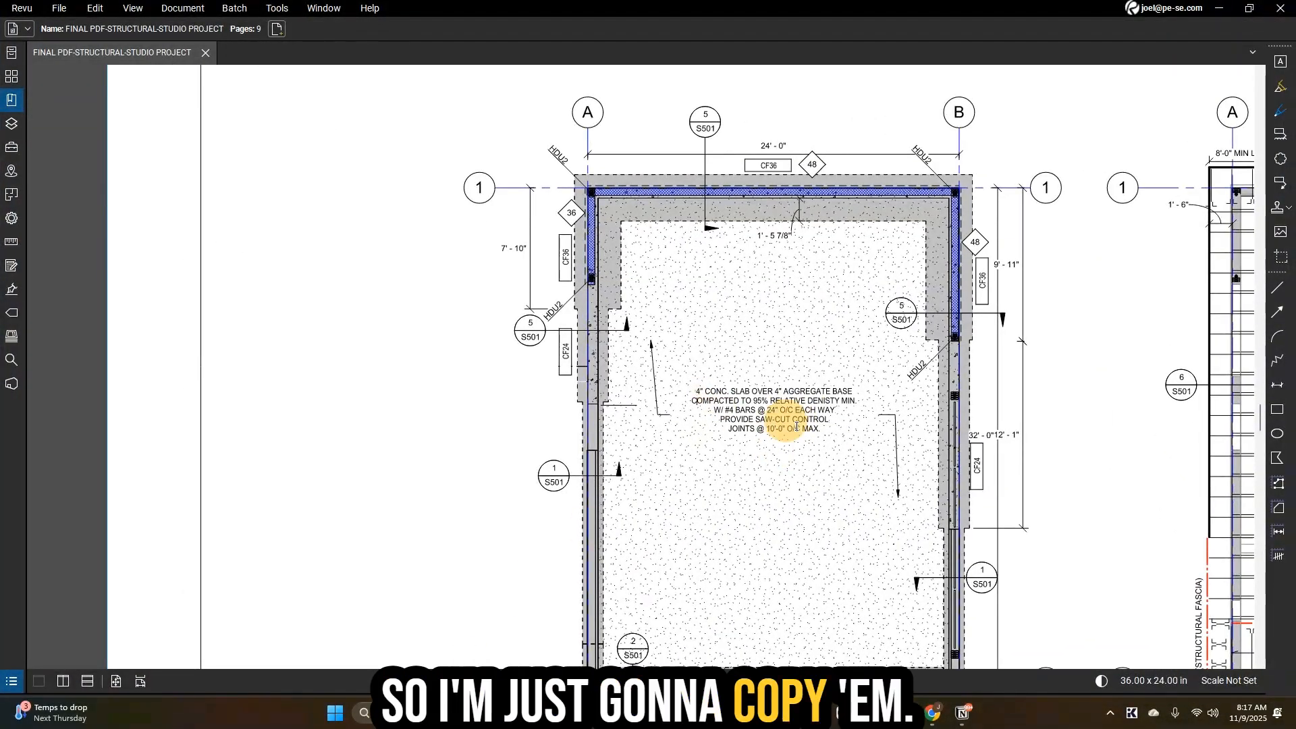
- Try to select the full concrete slab note text on the PDF's foundation plan for copying
left_click_drag(796, 426, 823, 436)
scroll(513, 436, "up", 5)
scroll(554, 443, "down", 6)
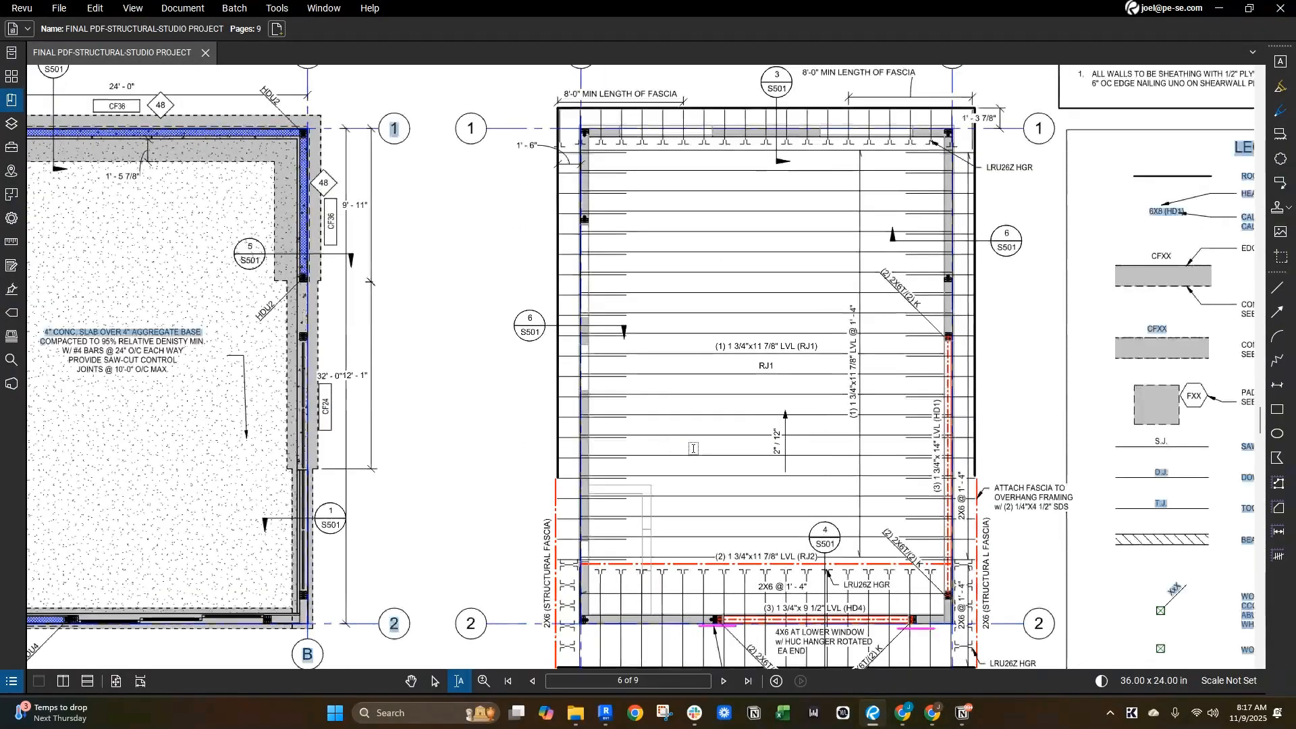
scroll(156, 343, "up", 7)
left_click(174, 370)
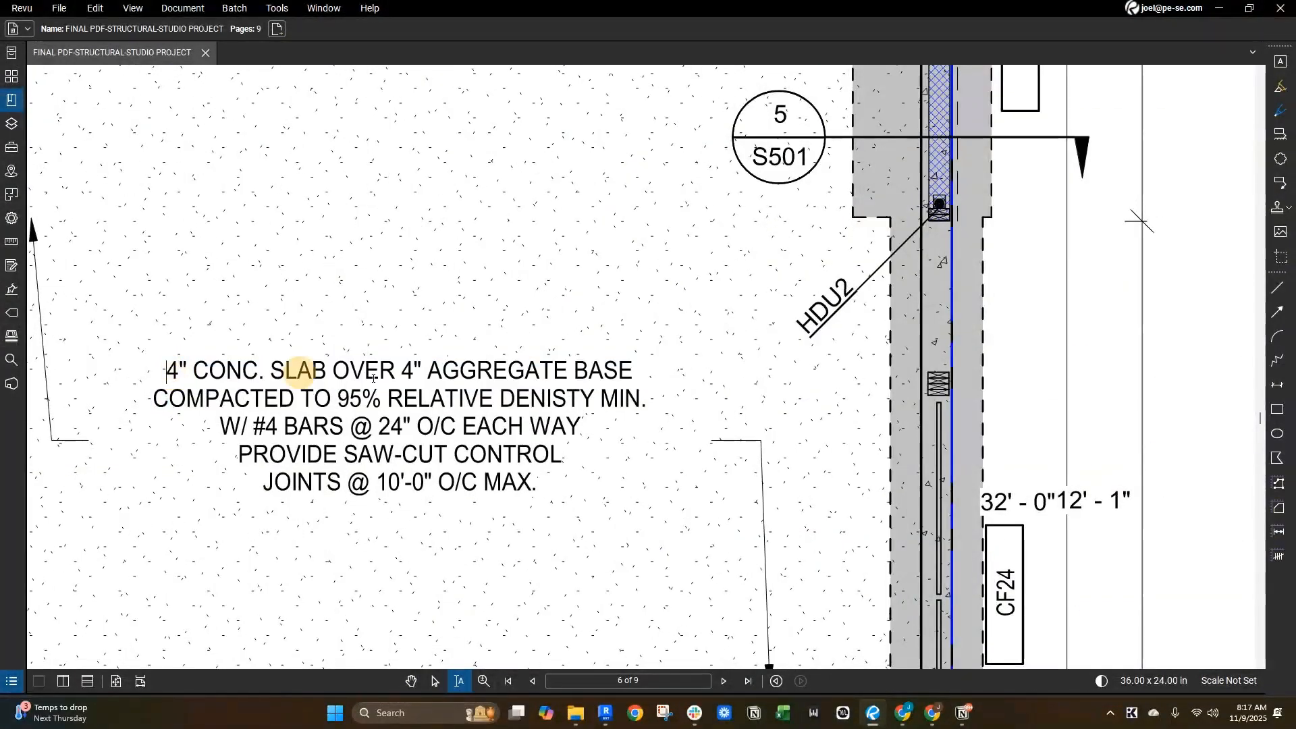
left_click_drag(373, 378, 464, 432)
scroll(473, 433, "down", 5)
middle_click_drag(570, 431, 858, 551)
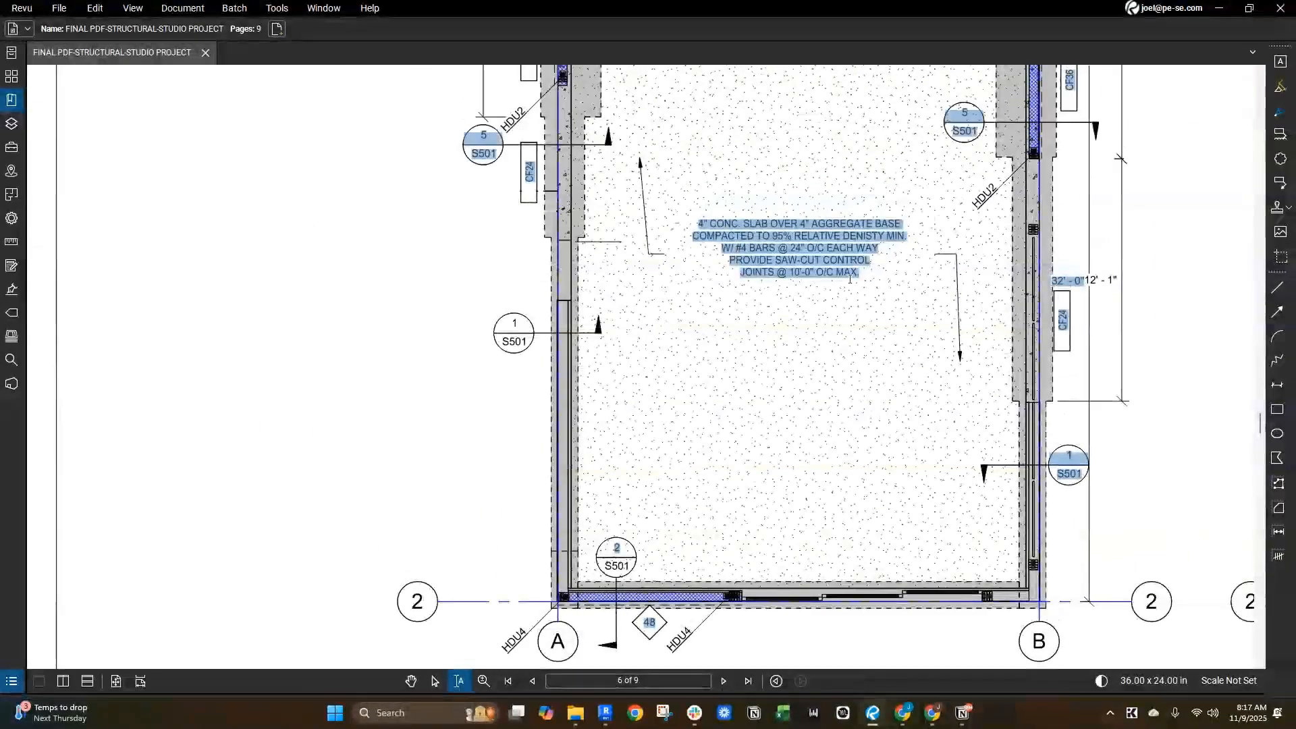
scroll(849, 278, "up", 2)
left_click(852, 273)
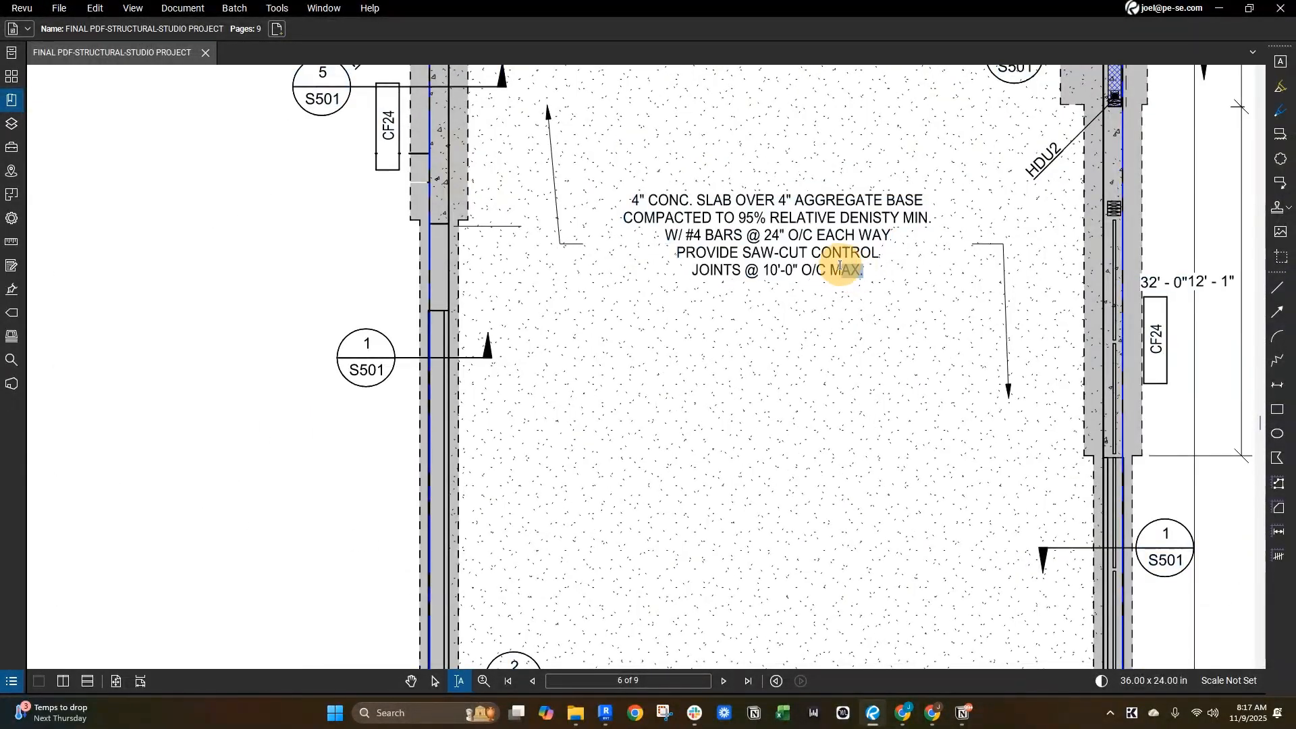
left_click_drag(840, 266, 651, 276)
middle_click_drag(277, 296, 801, 431)
key("Escape")
key("Escape")
key("Escape")
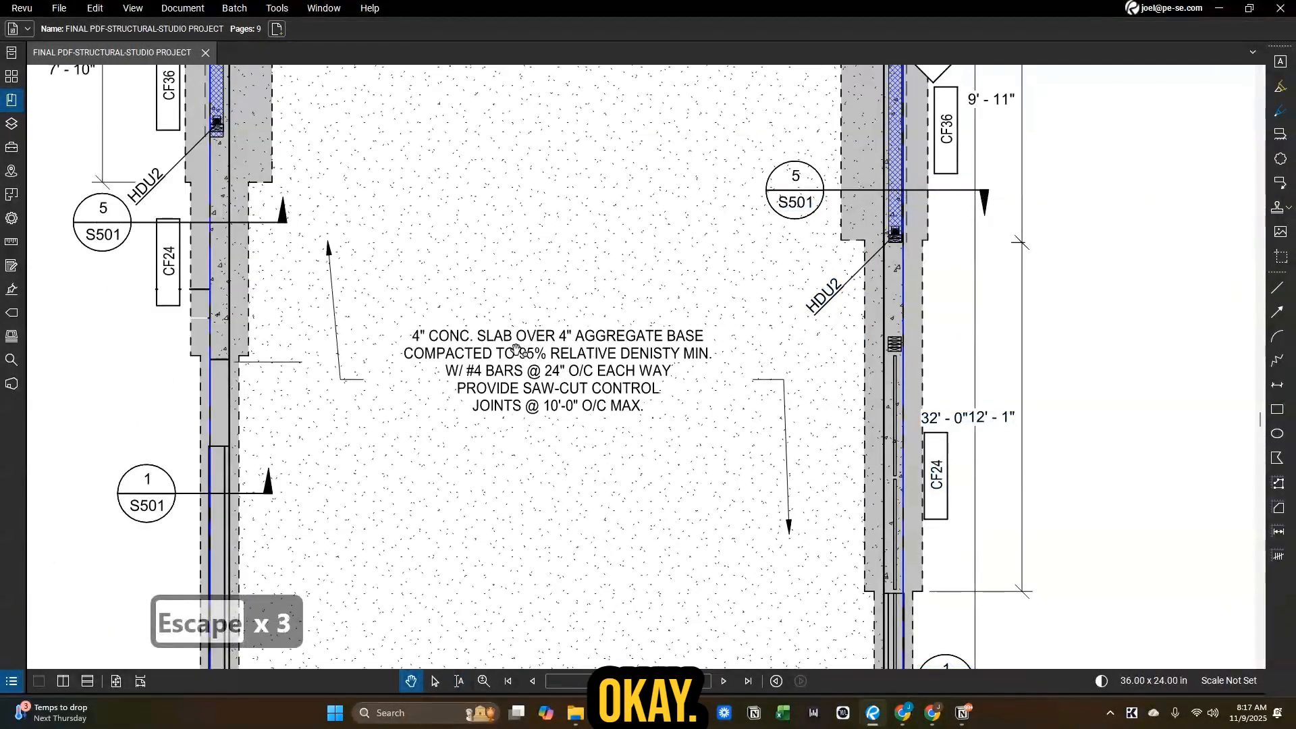
left_click_drag(444, 340, 597, 258)
scroll(679, 165, "up", 2)
key("Escape")
- Switch back to Revit and place a Standard Text-Boxed note with a leader pointing at the slab, near the grid A door
left_click_drag(732, 8, 990, 2)
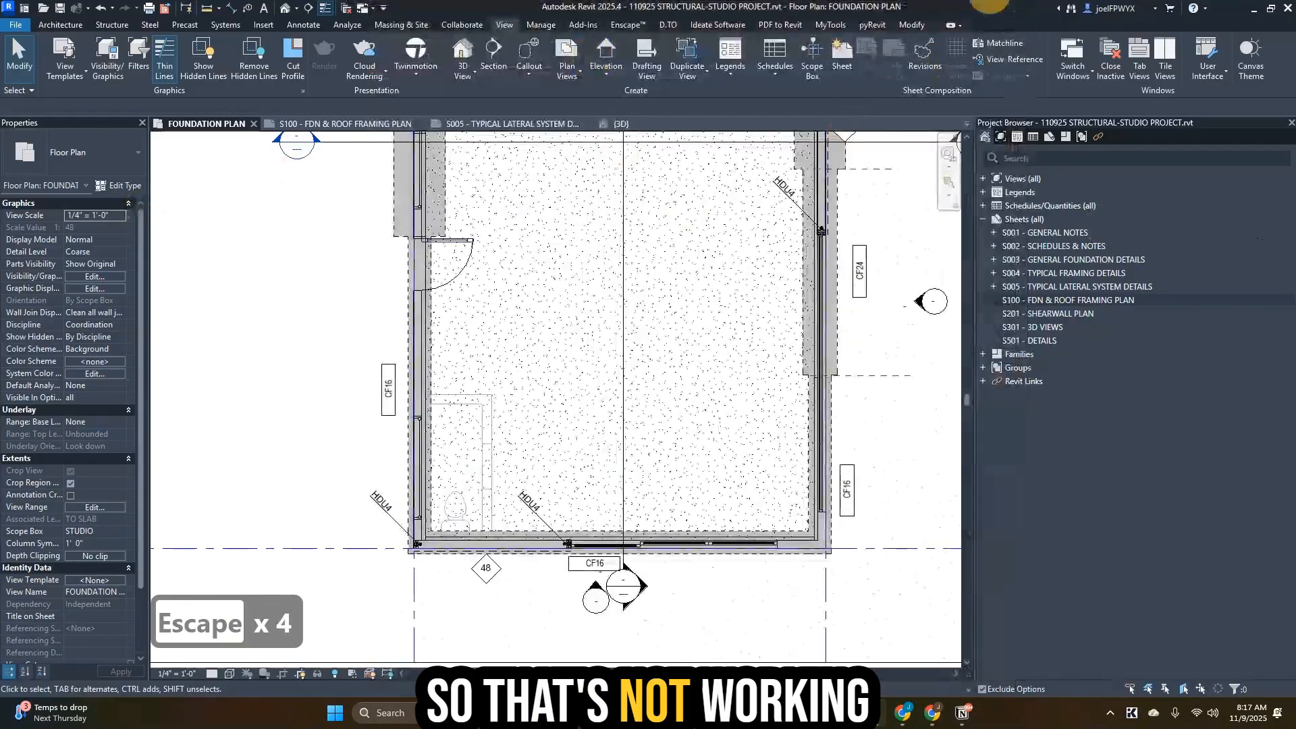
scroll(812, 362, "down", 3)
scroll(812, 362, "up", 5)
key("Escape")
key("Escape")
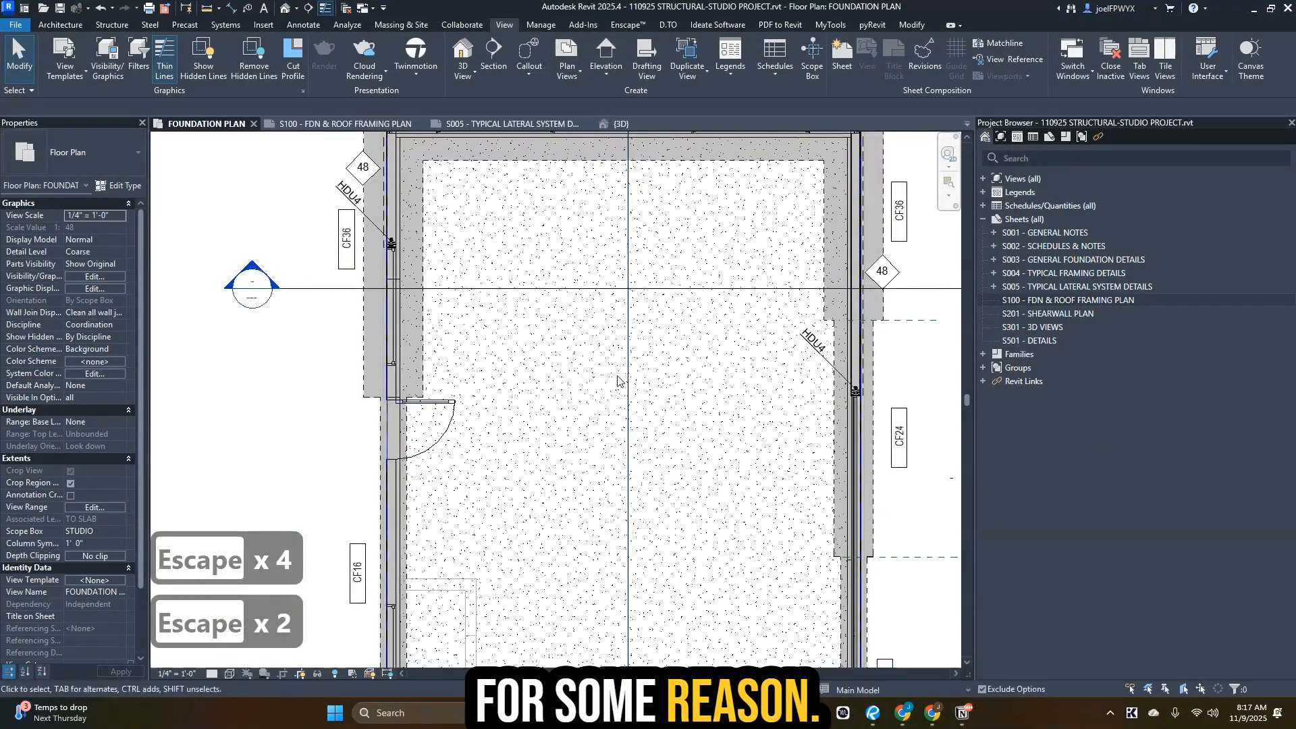
key("t")
key("x")
scroll(552, 287, "up", 2)
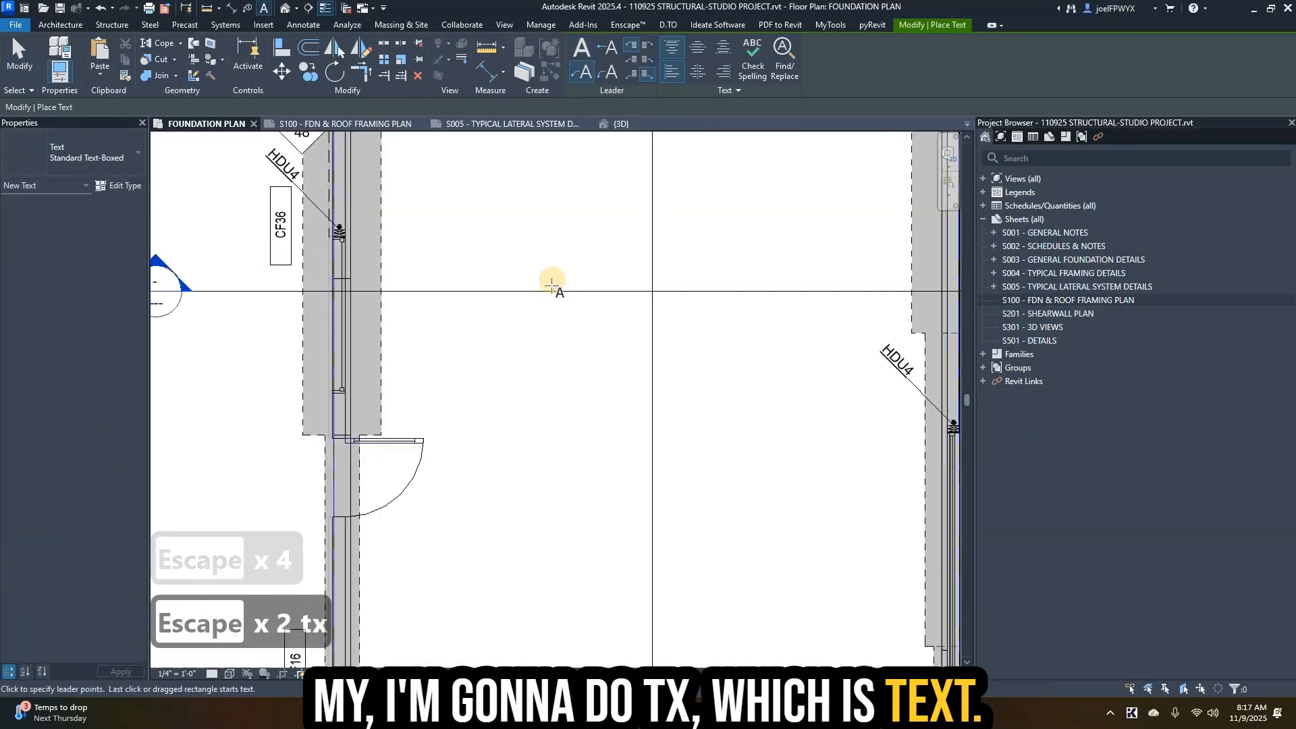
scroll(552, 287, "up", 1)
left_click(473, 355)
left_click(505, 425)
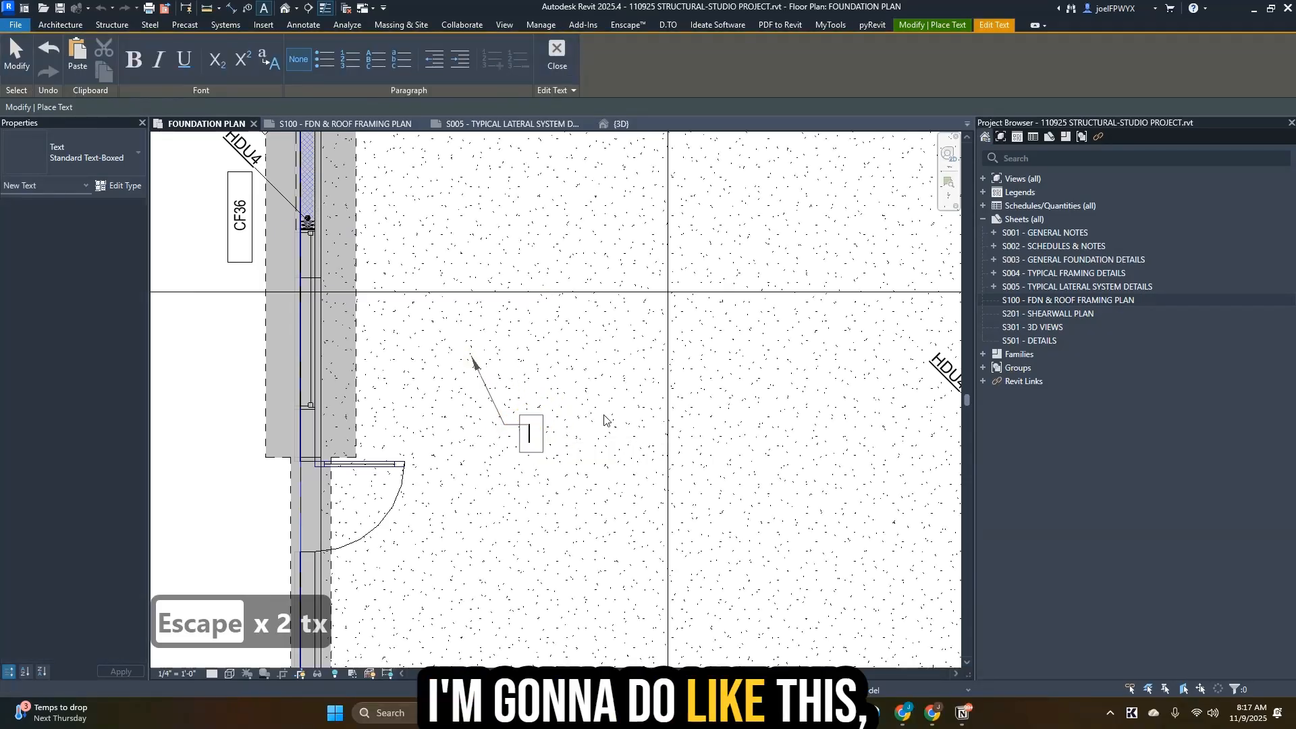
- Enter the slab note text 4" CONC. SLAB OVER 4" AGGREGATE BASE, correcting the spelling of AGGREGATE
type("4'")
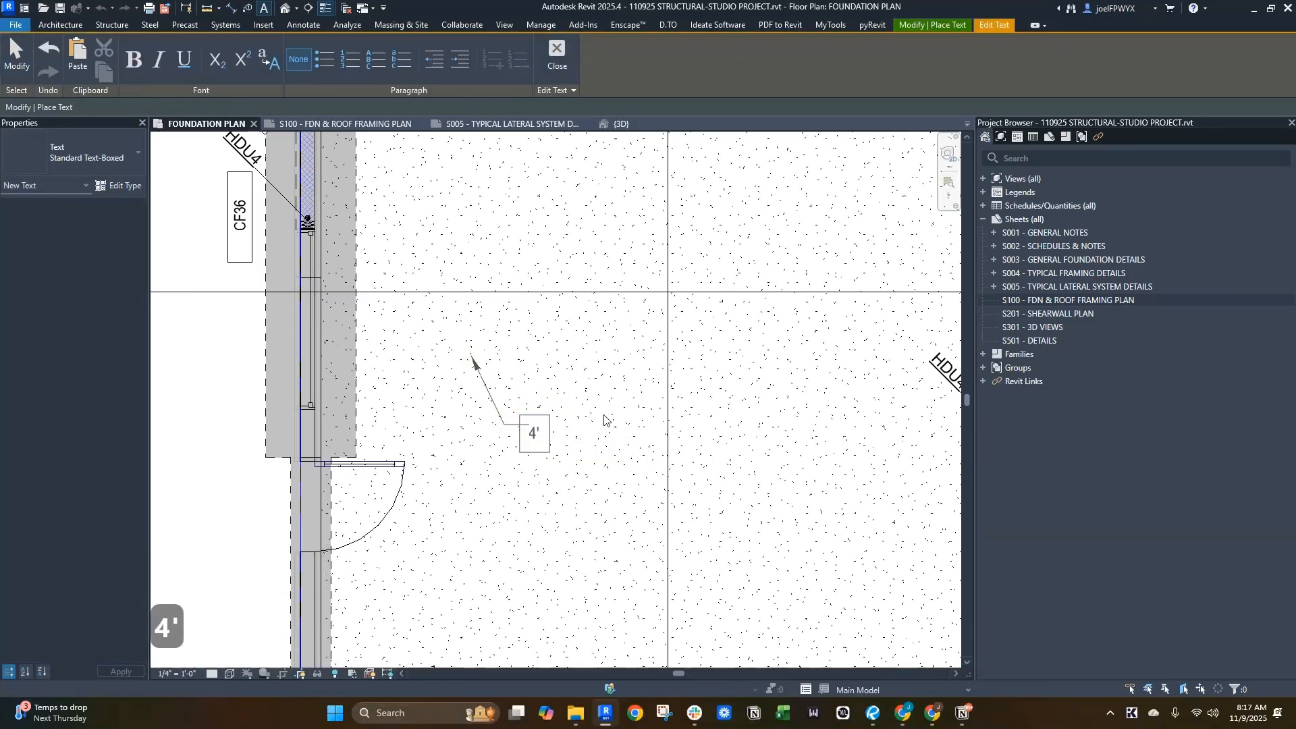
key("BackSpace")
key("BackSpace")
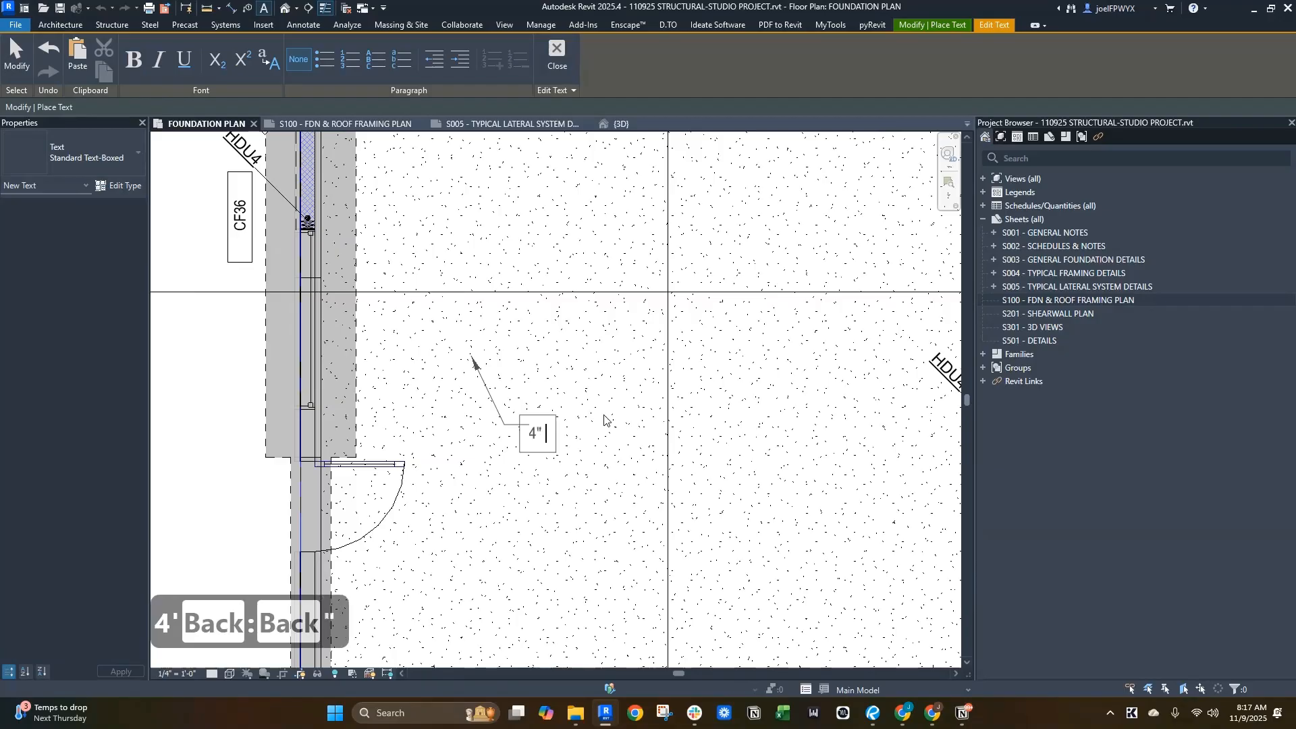
type("\" conc")
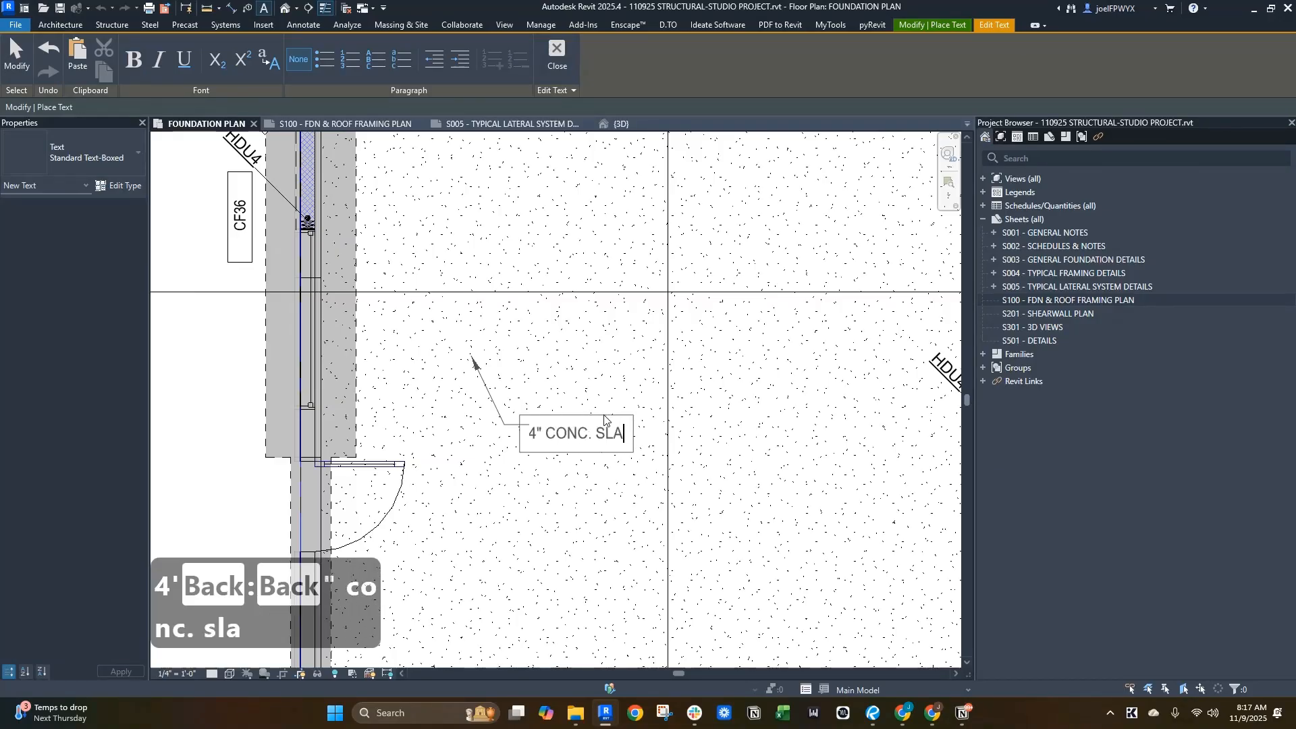
type(". slab")
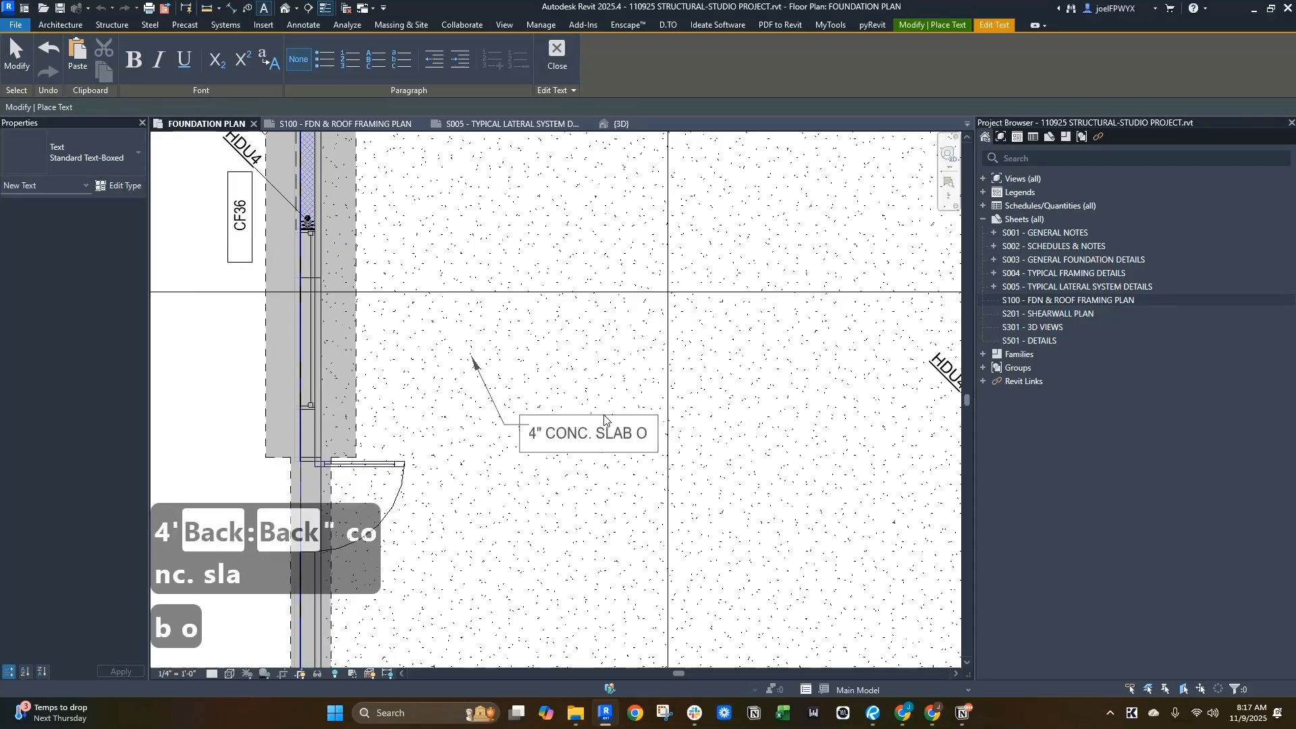
key("BackSpace")
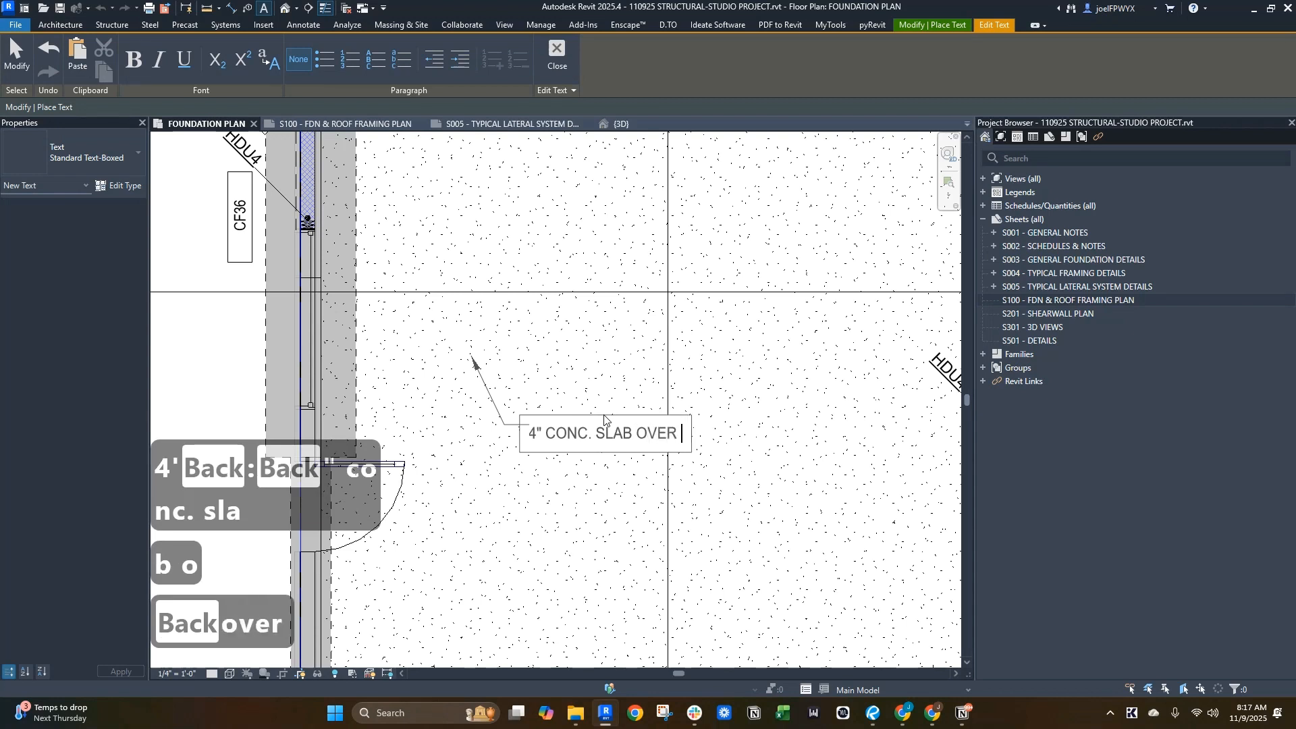
type("over 4\" ag")
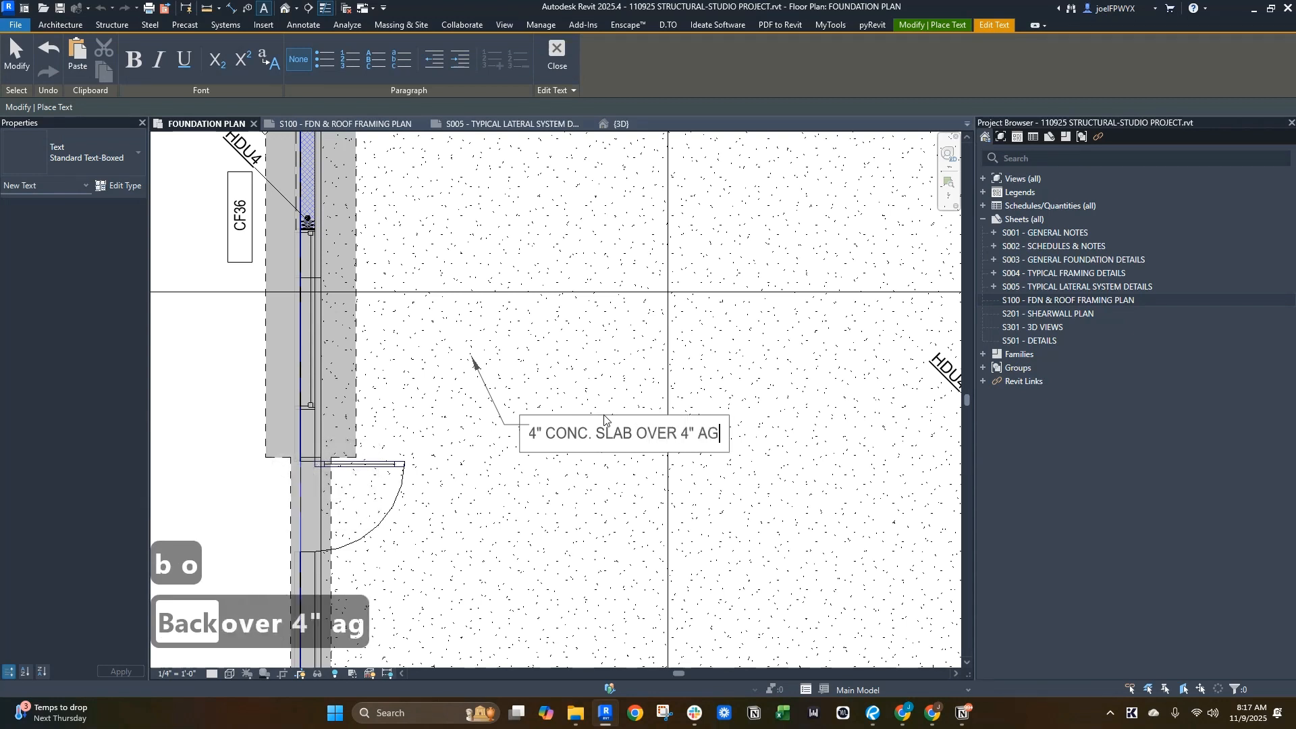
type("g")
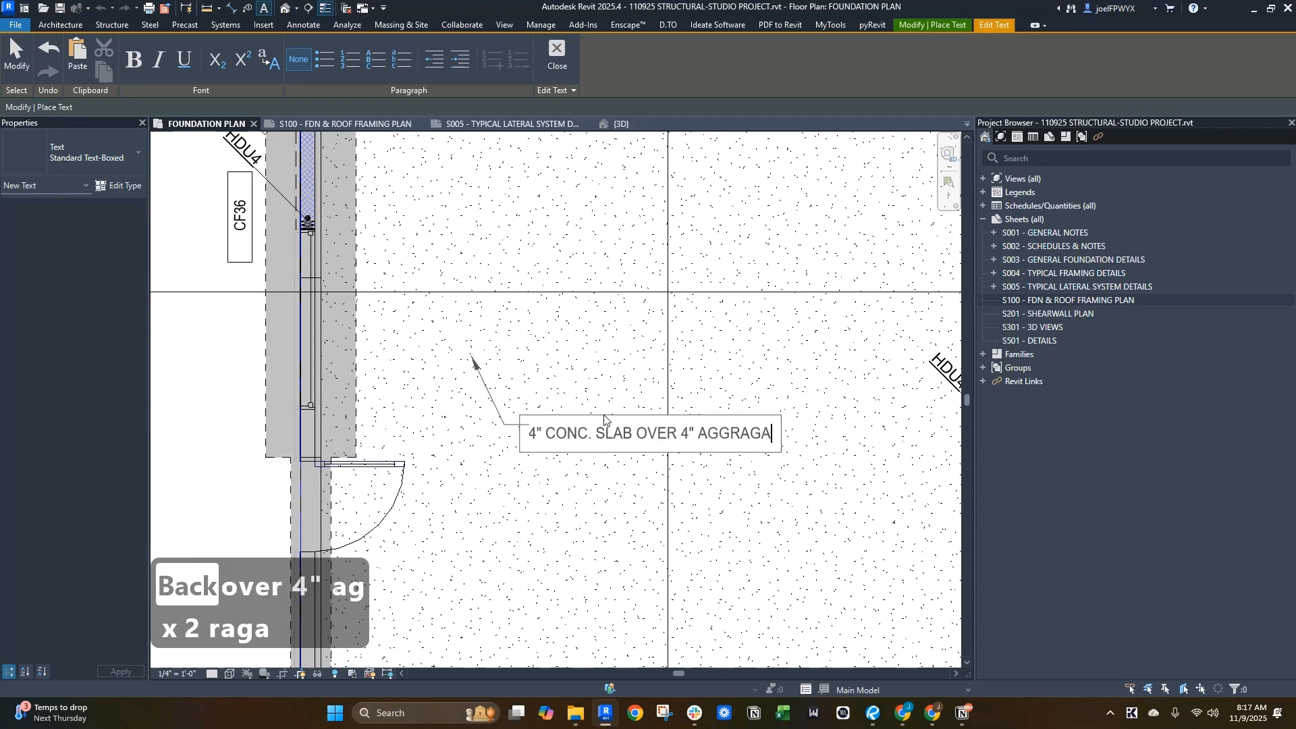
type("e")
key("BackSpace")
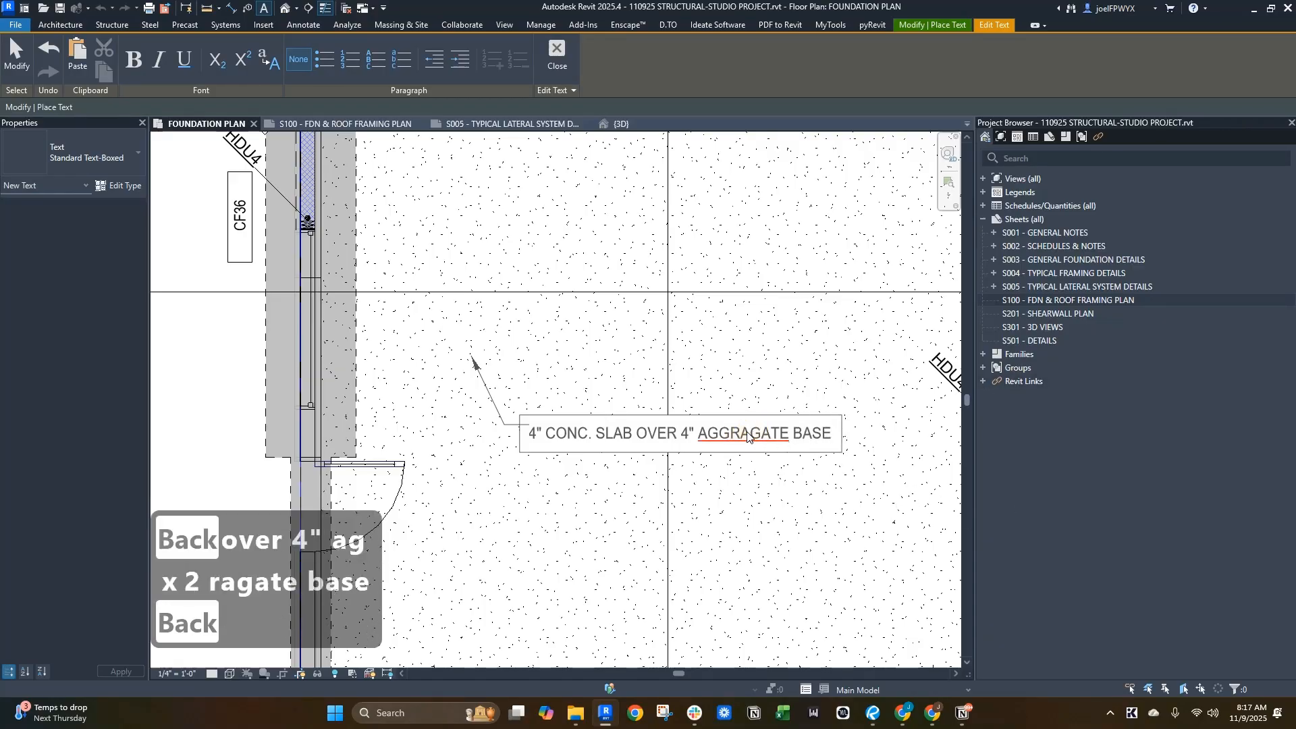
key("BackSpace")
type("e")
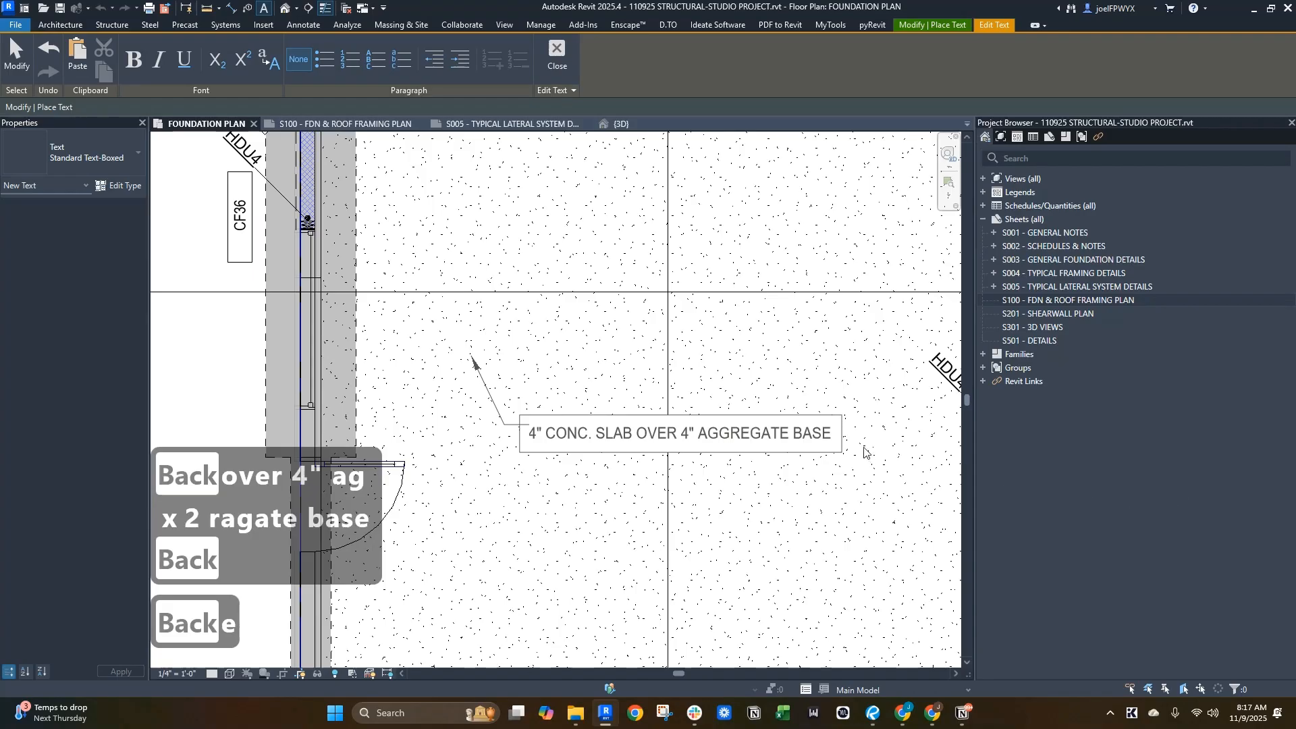
- Extend the slab note with COMPACTED TO 95% RELATIVE DENSITY, correcting the spelling of DENSITY
key("Return")
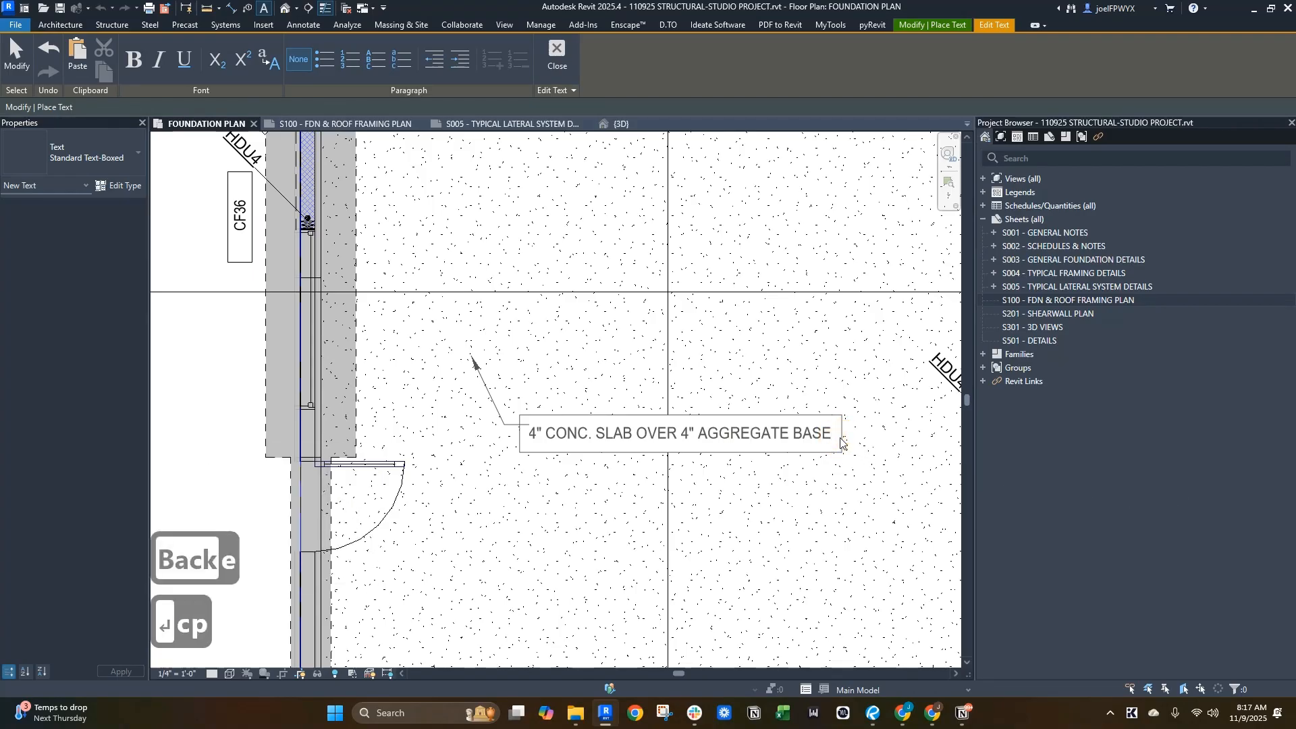
key("BackSpace")
type("e")
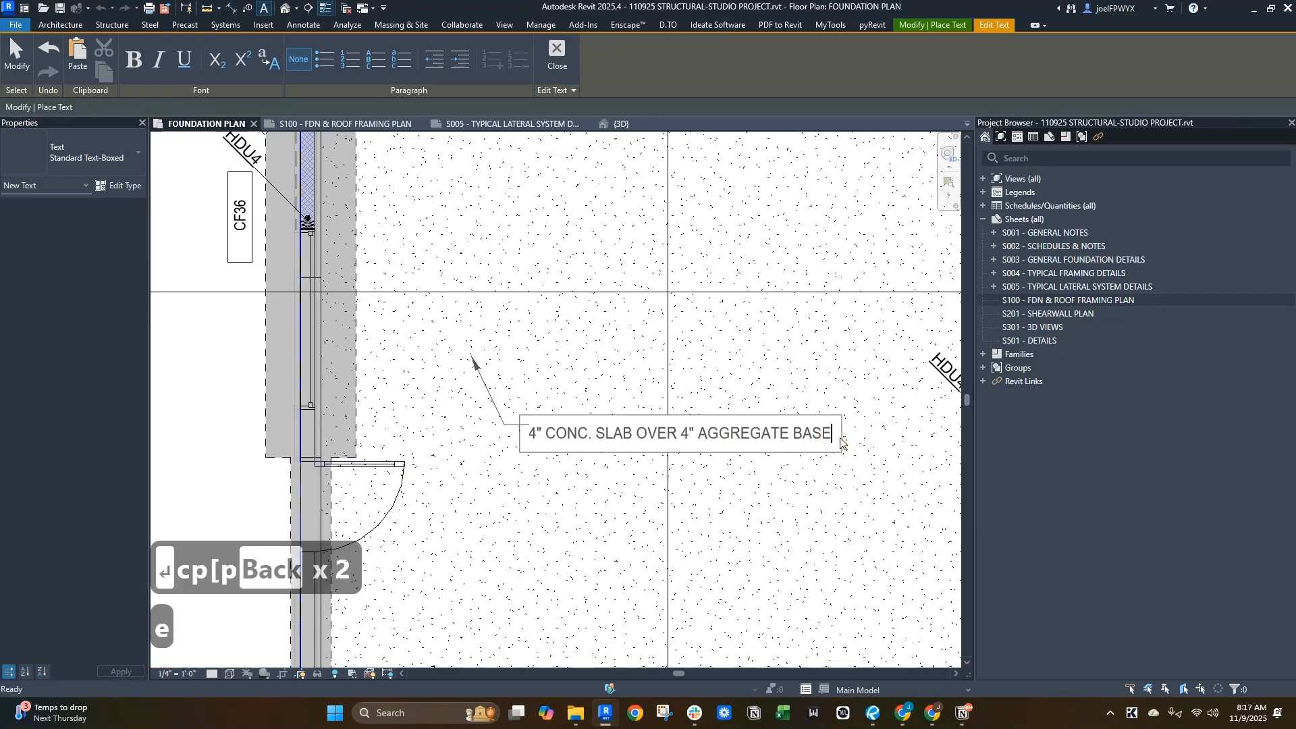
type(" cp[")
key("BackSpace")
key("BackSpace")
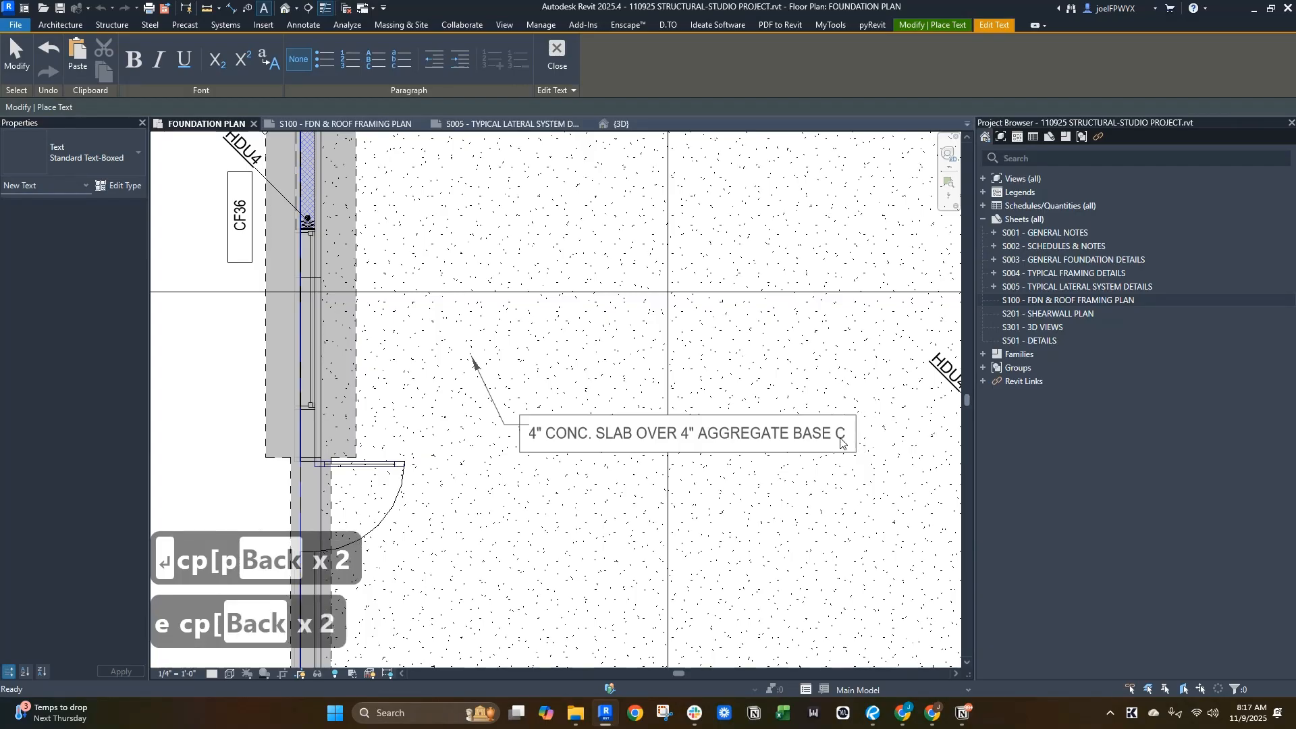
type("ompacted to ")
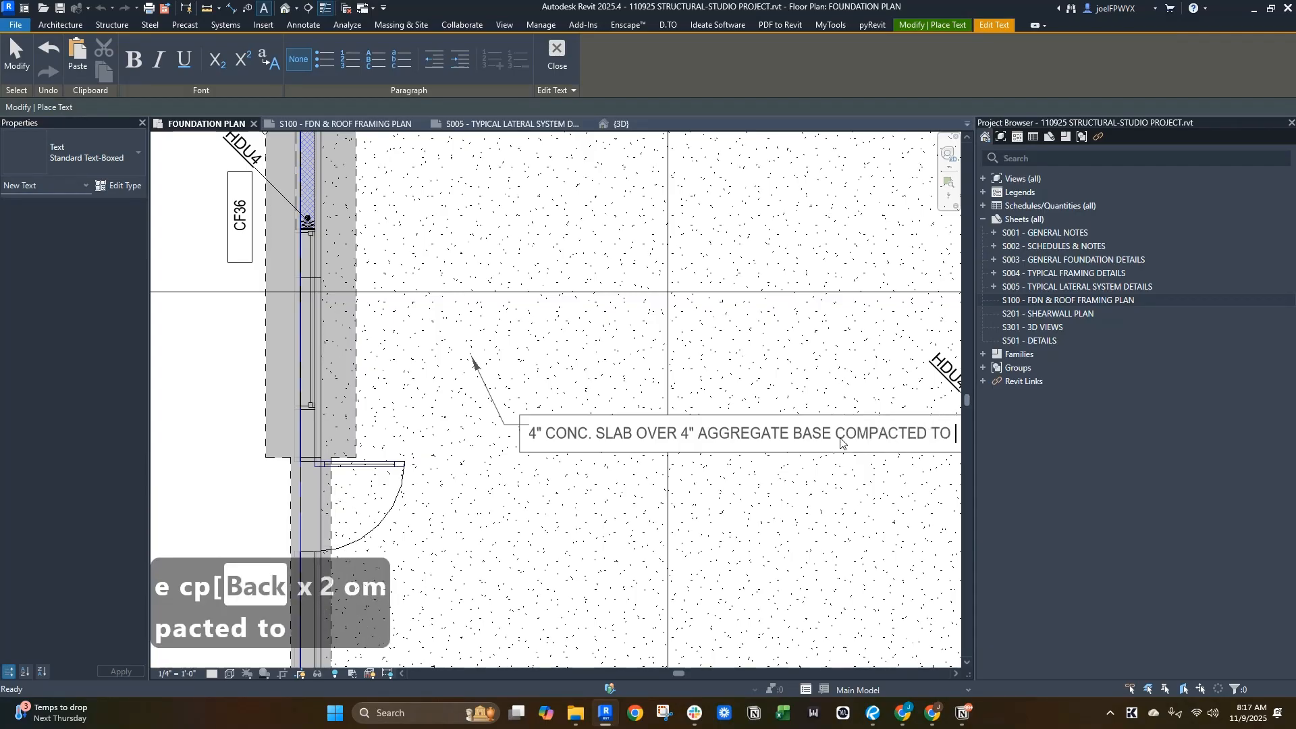
type("95% RELATIV")
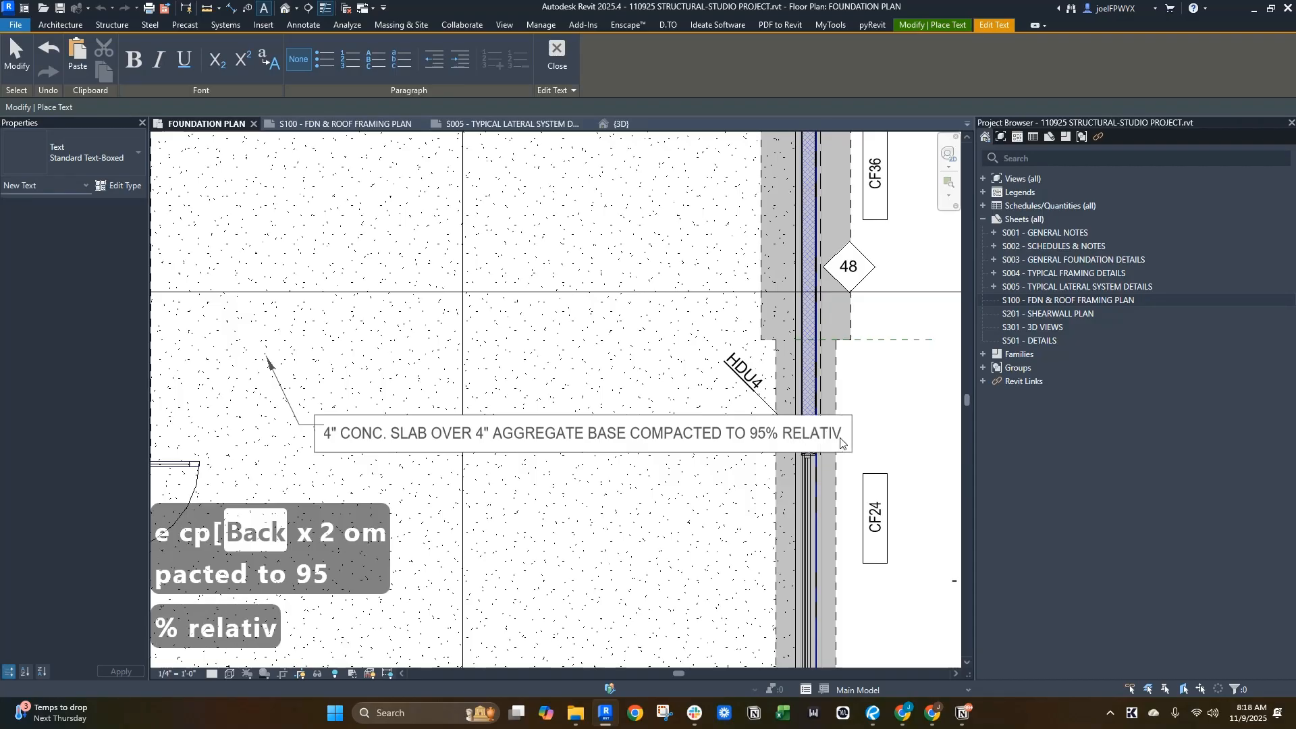
type("ty")
key("BackSpace")
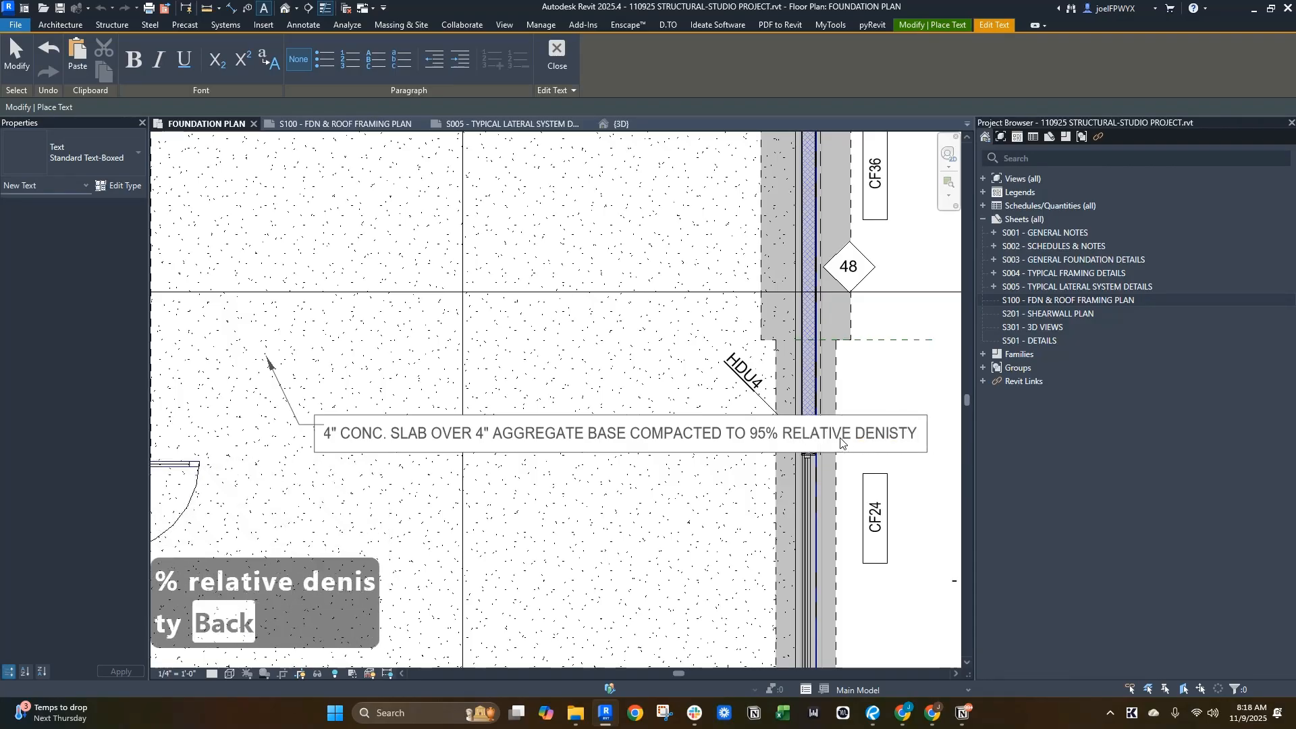
right_click(909, 435)
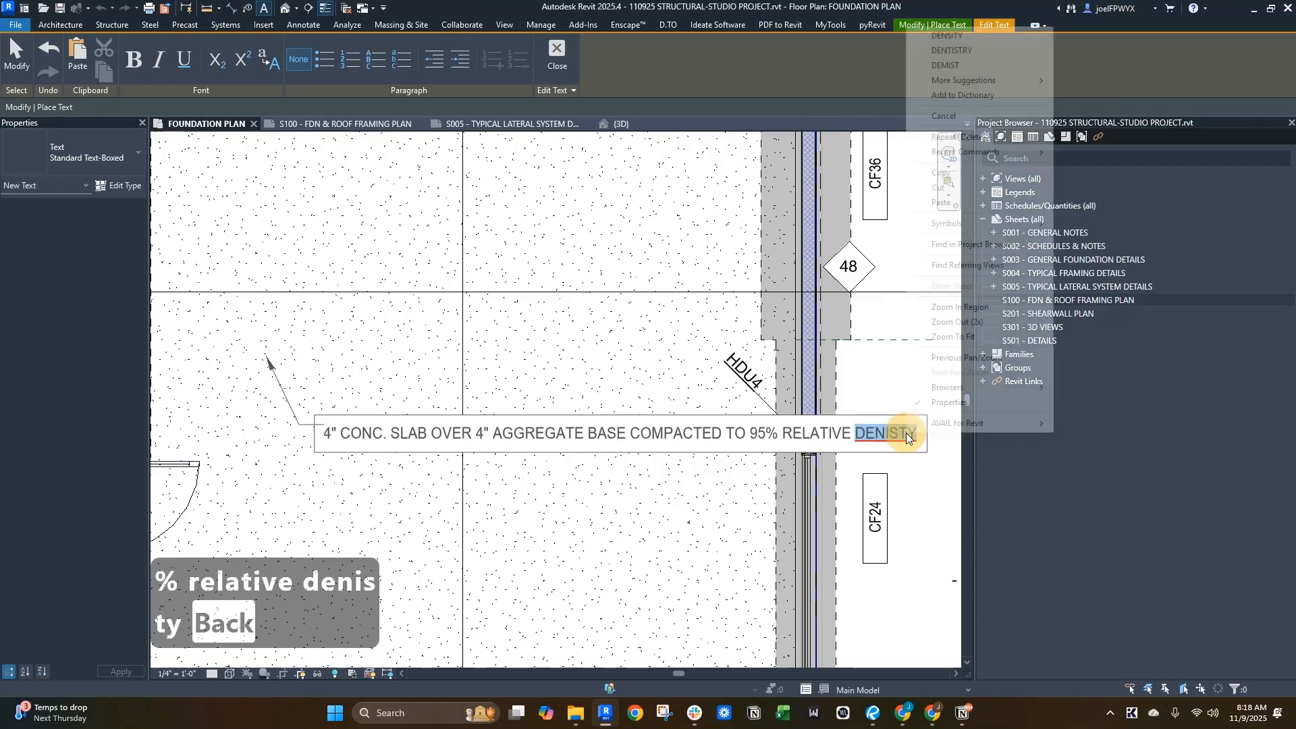
left_click(1006, 37)
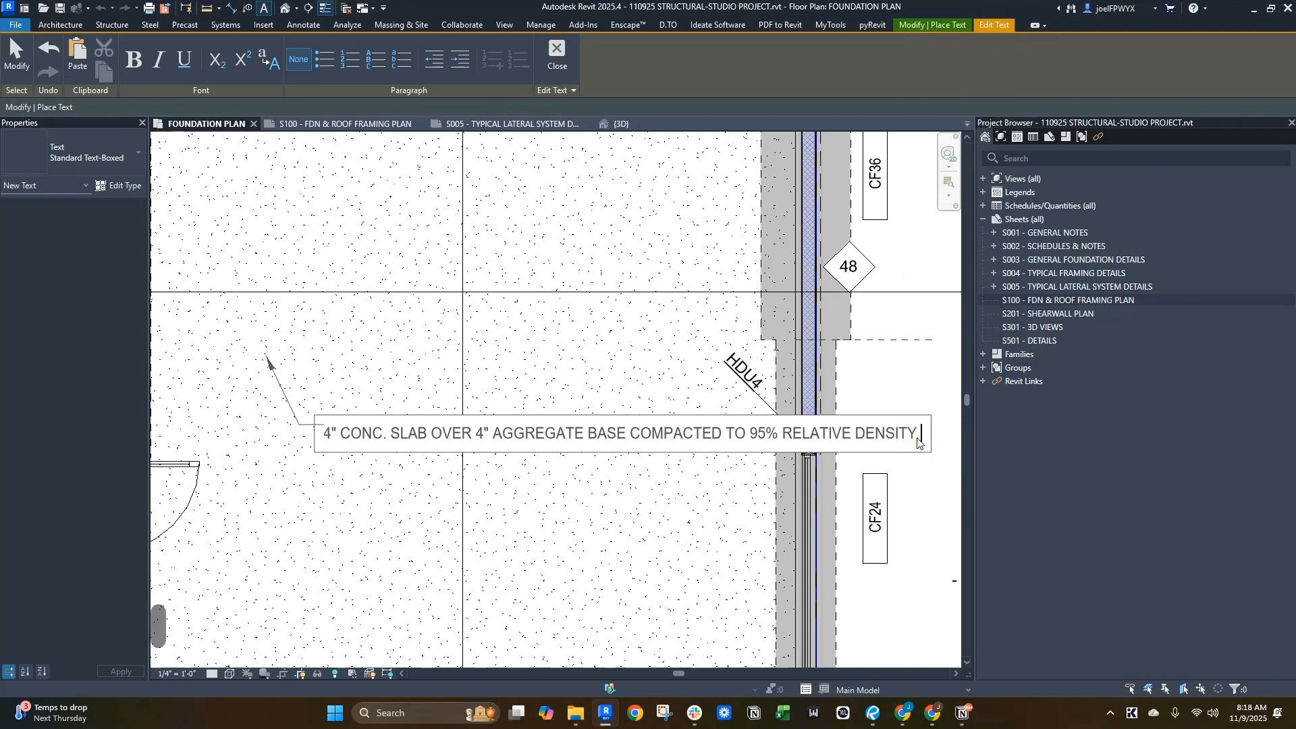
- Continue the slab note with the reinforcement text MIN W/ #4 BARS AT 24" O/C EA WAY
type("min")
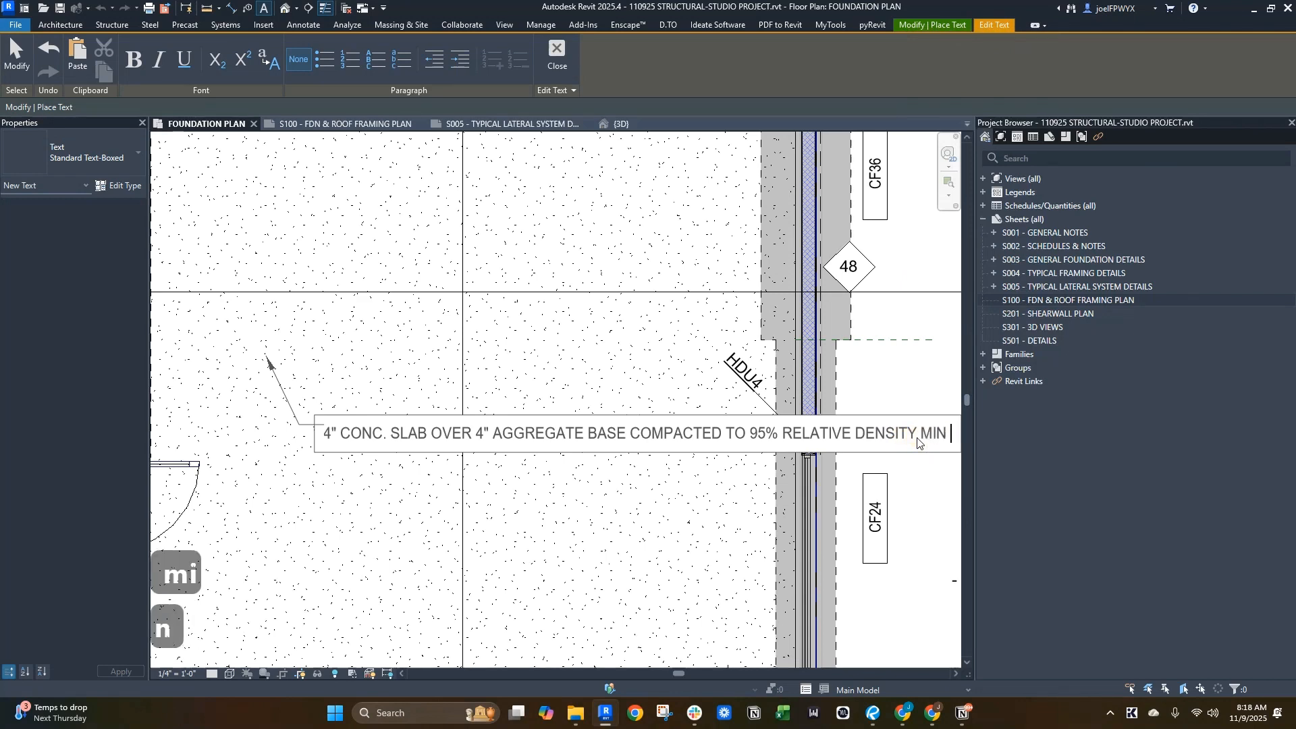
type(" w")
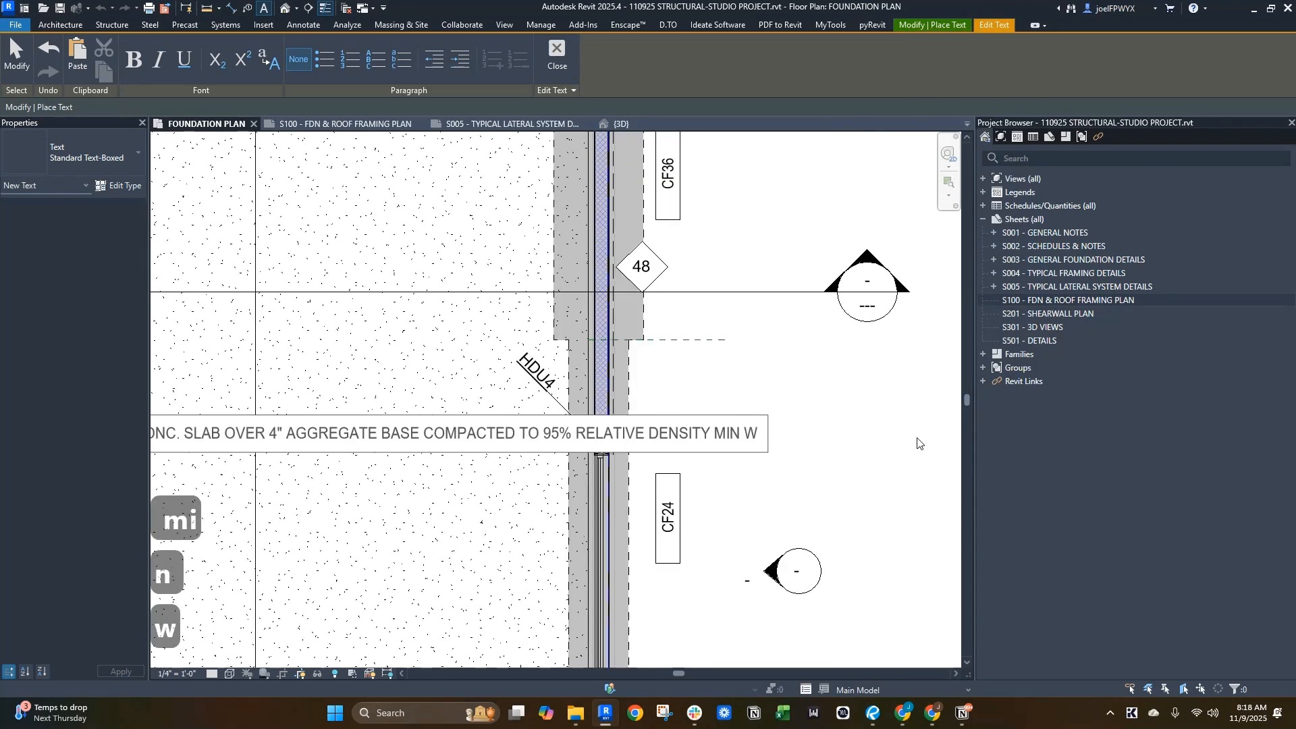
type("/")
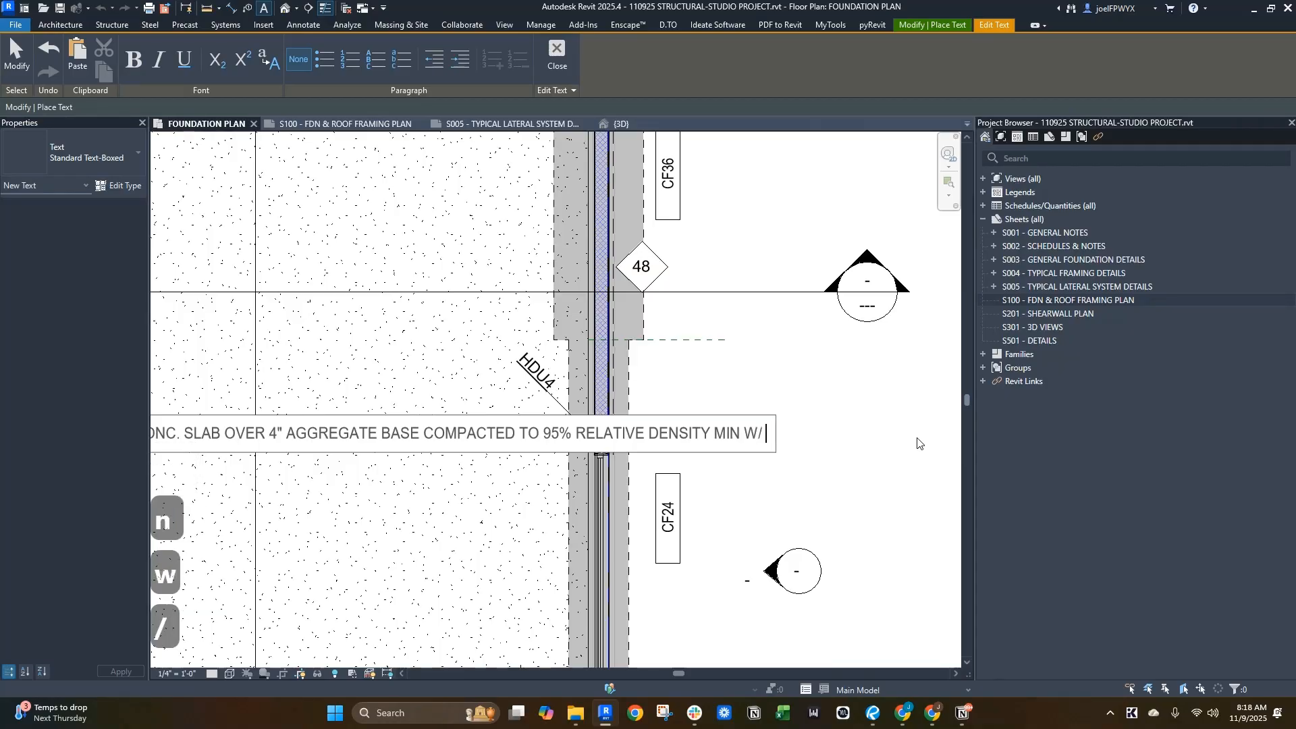
type(" #4 ba")
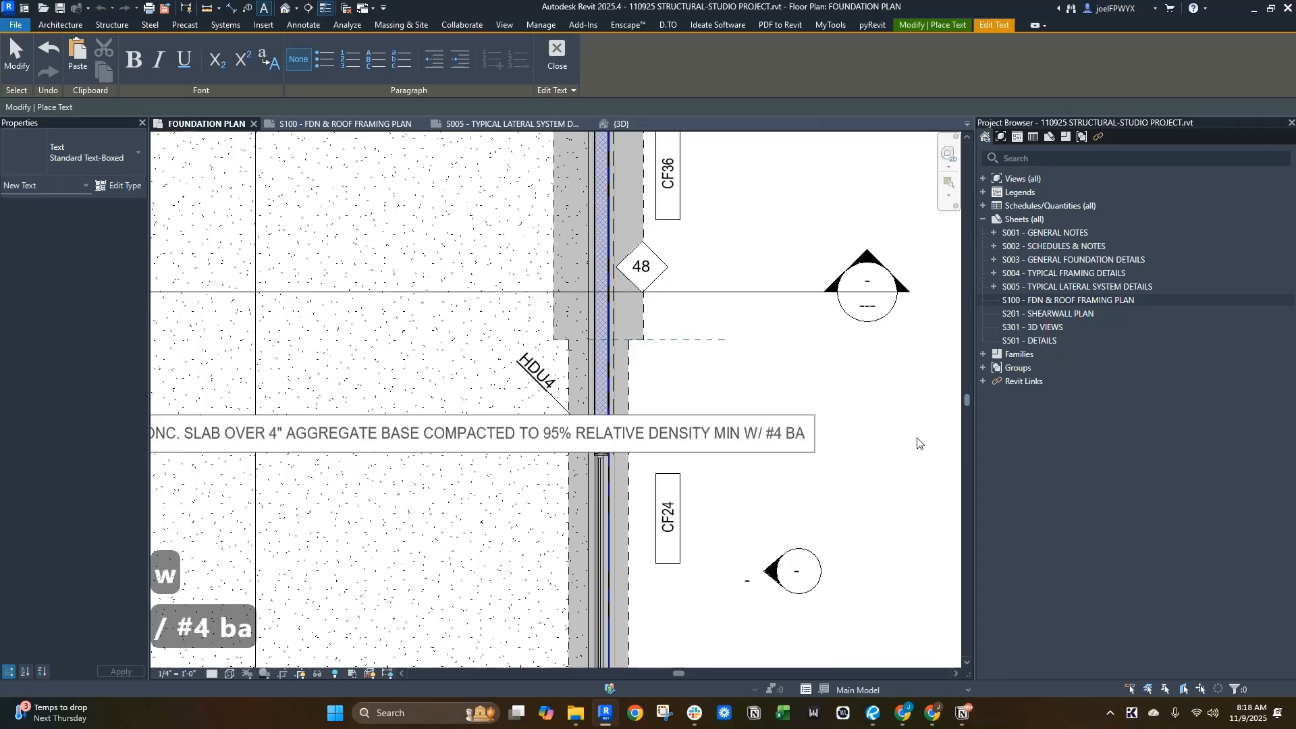
type("re")
key("BackSpace")
type("s at ")
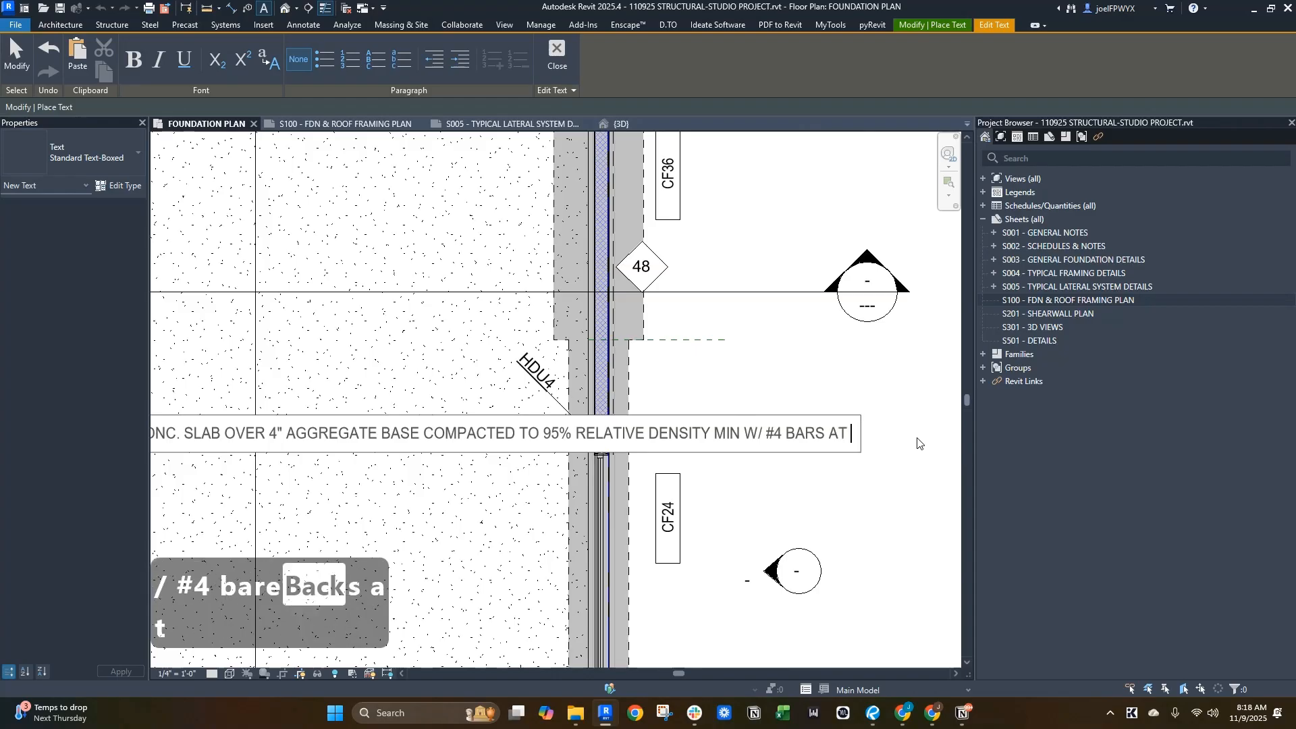
type("24\" OC")
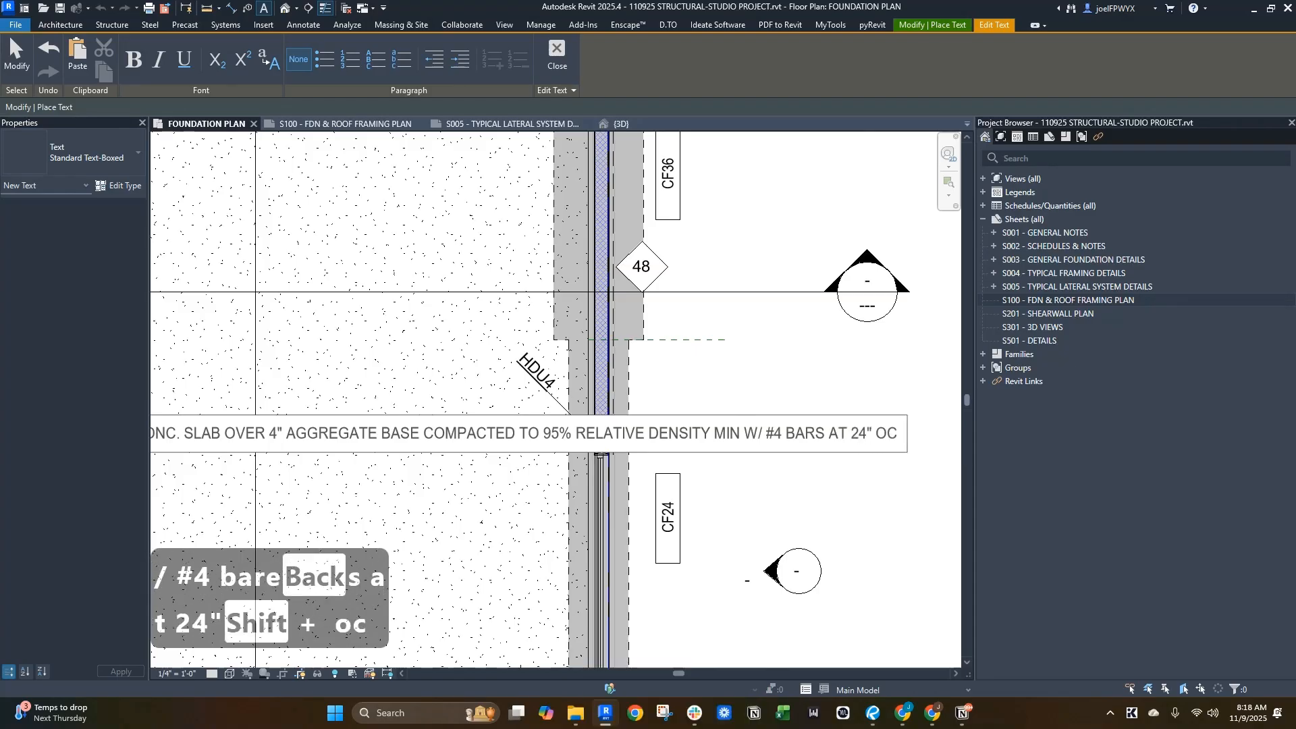
key("BackSpace")
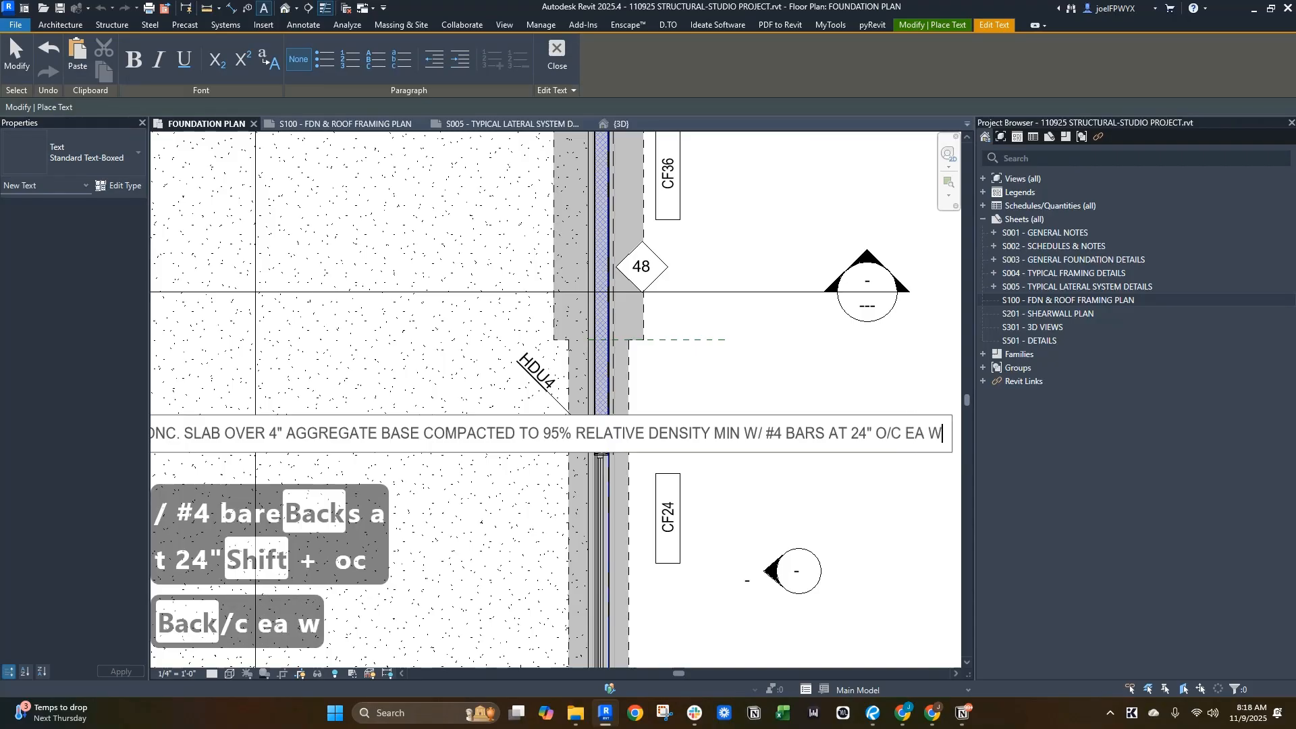
type("ay")
key("BackSpace")
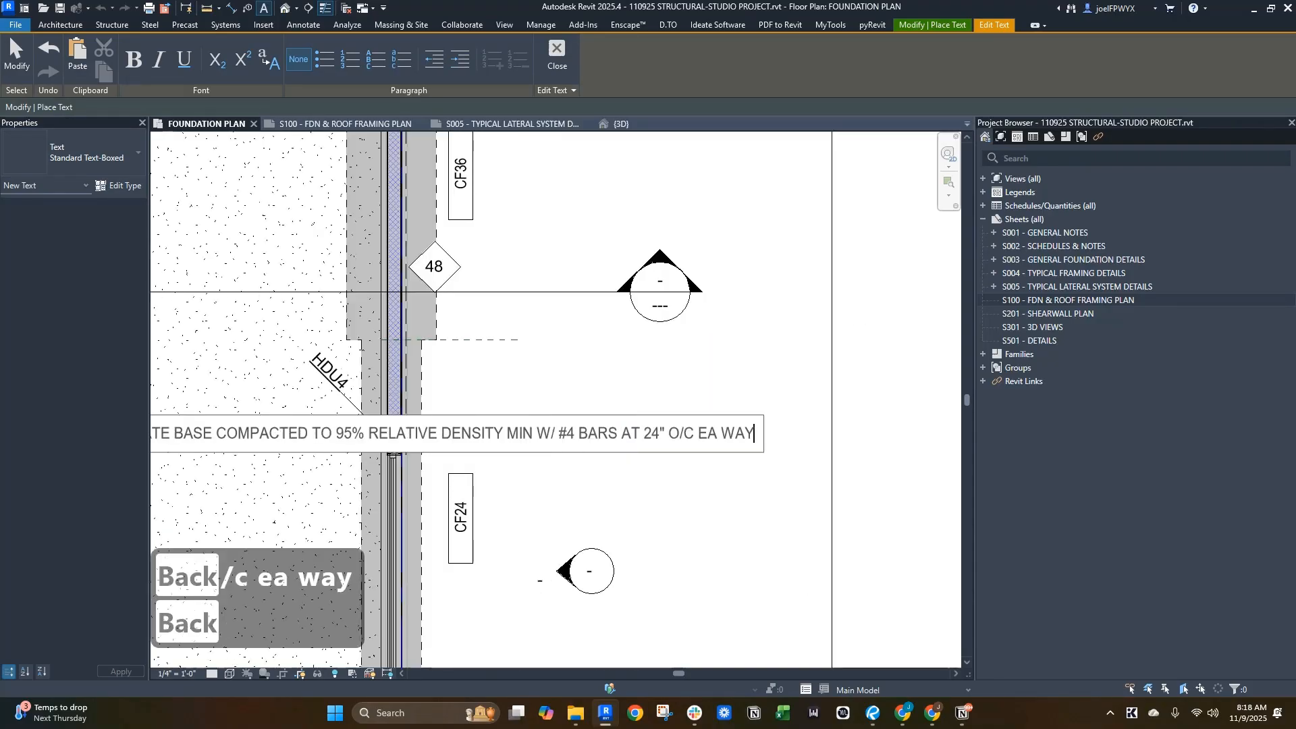
type(".")
- Start a new line in the slab note reading PROVIDE CONTROL JOINTS @, correcting the spelling of PROVIDE and JOINTS
key("Return")
type("[")
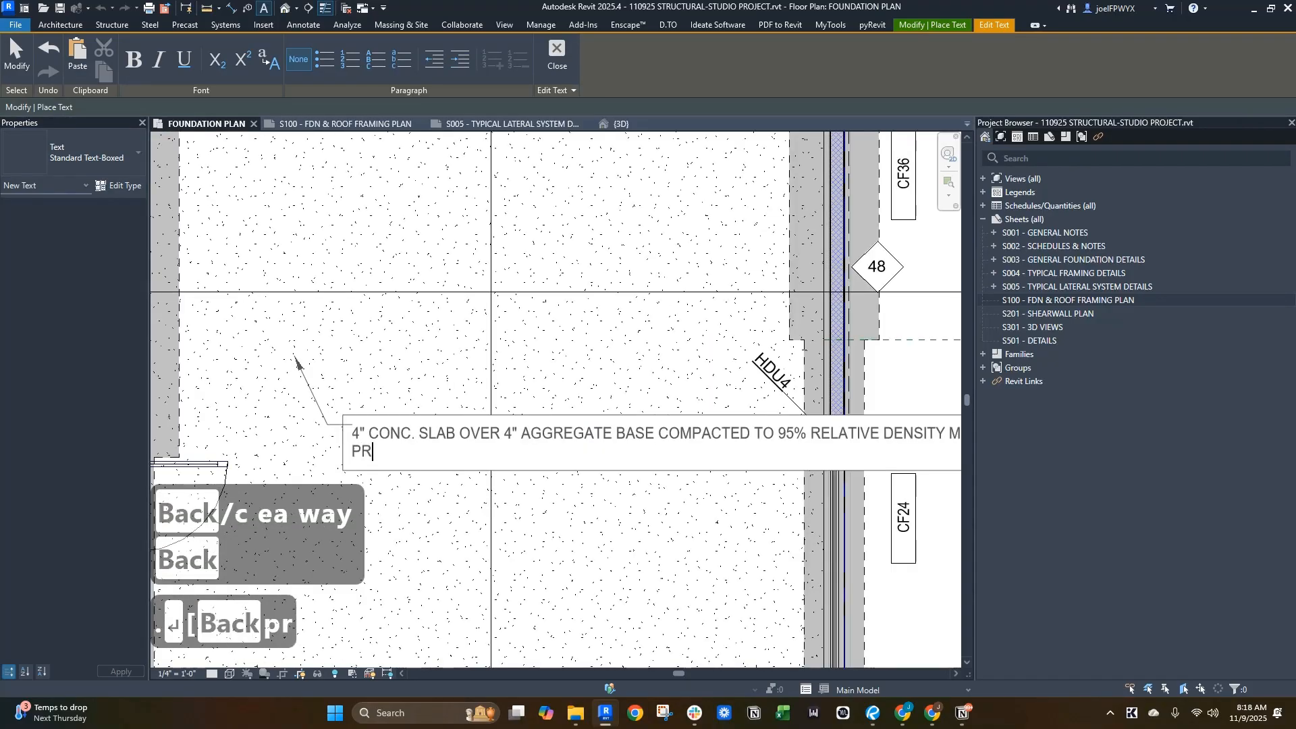
type("prvode control")
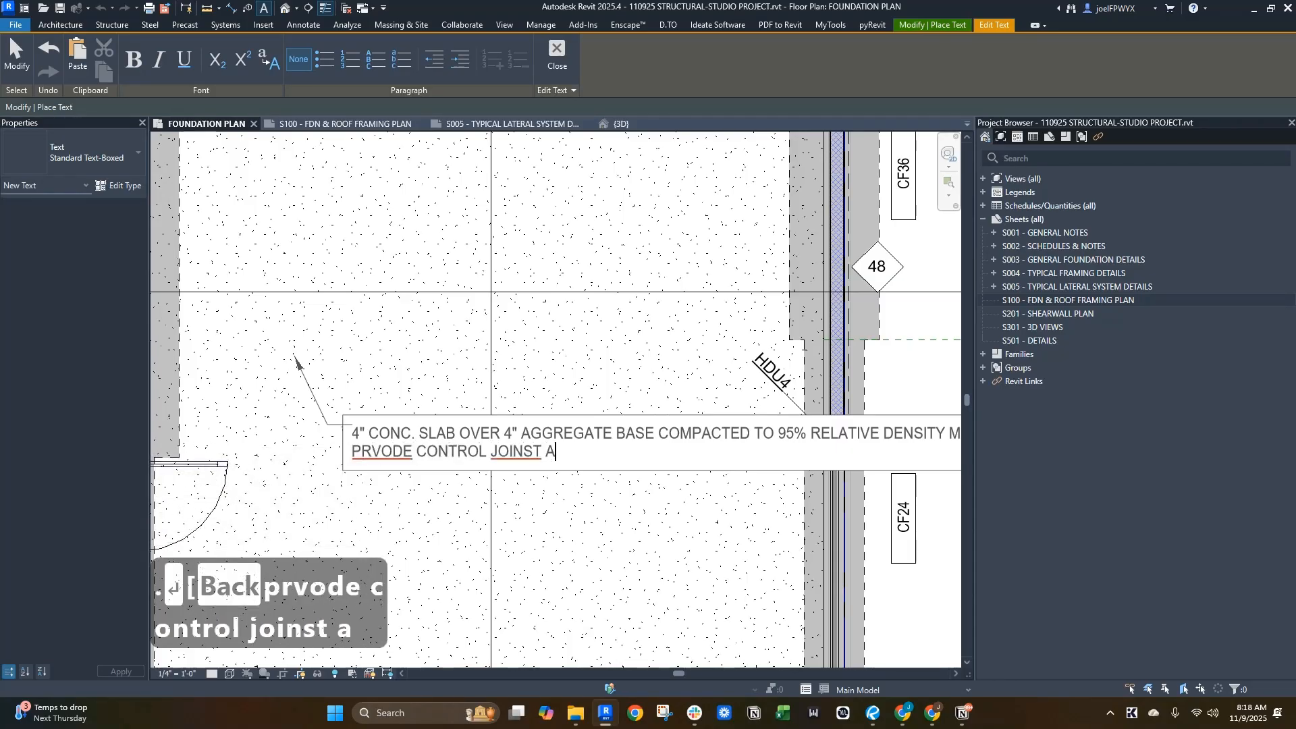
key("BackSpace")
key("BackSpace")
key("BackSpace")
type("@")
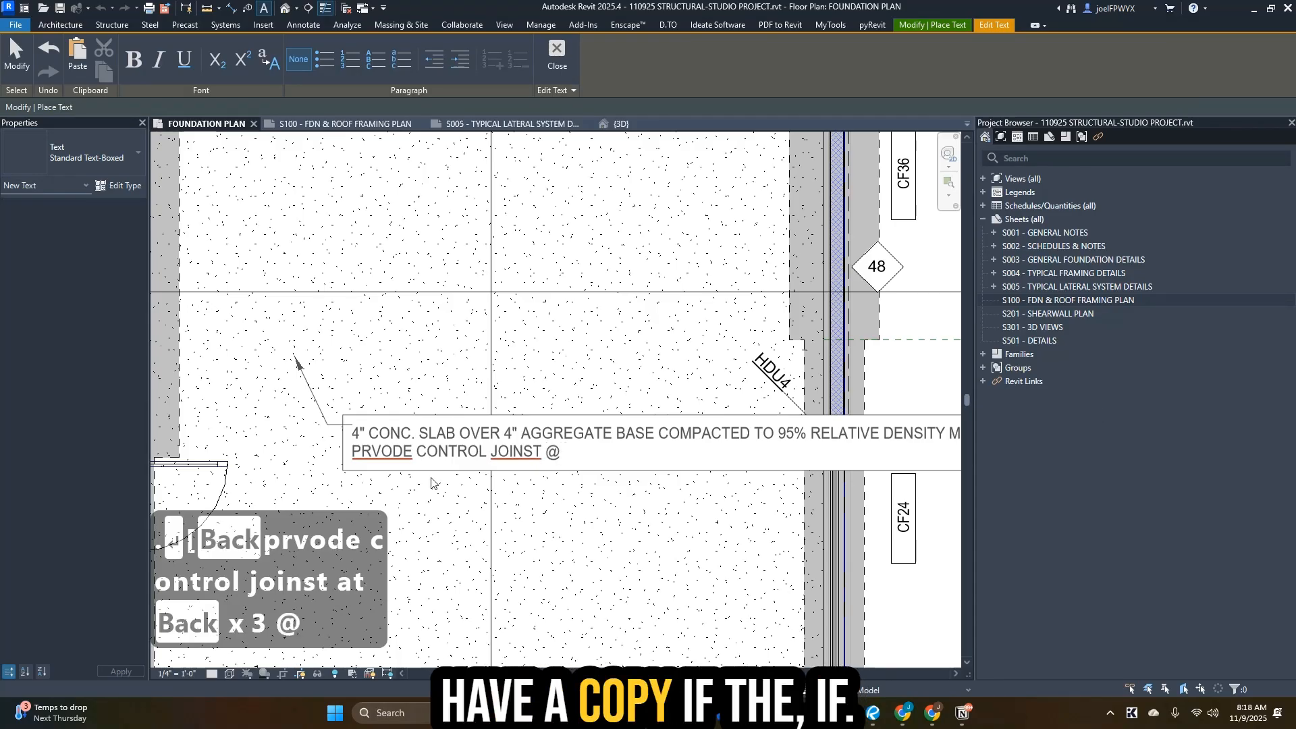
right_click(380, 444)
left_click(418, 51)
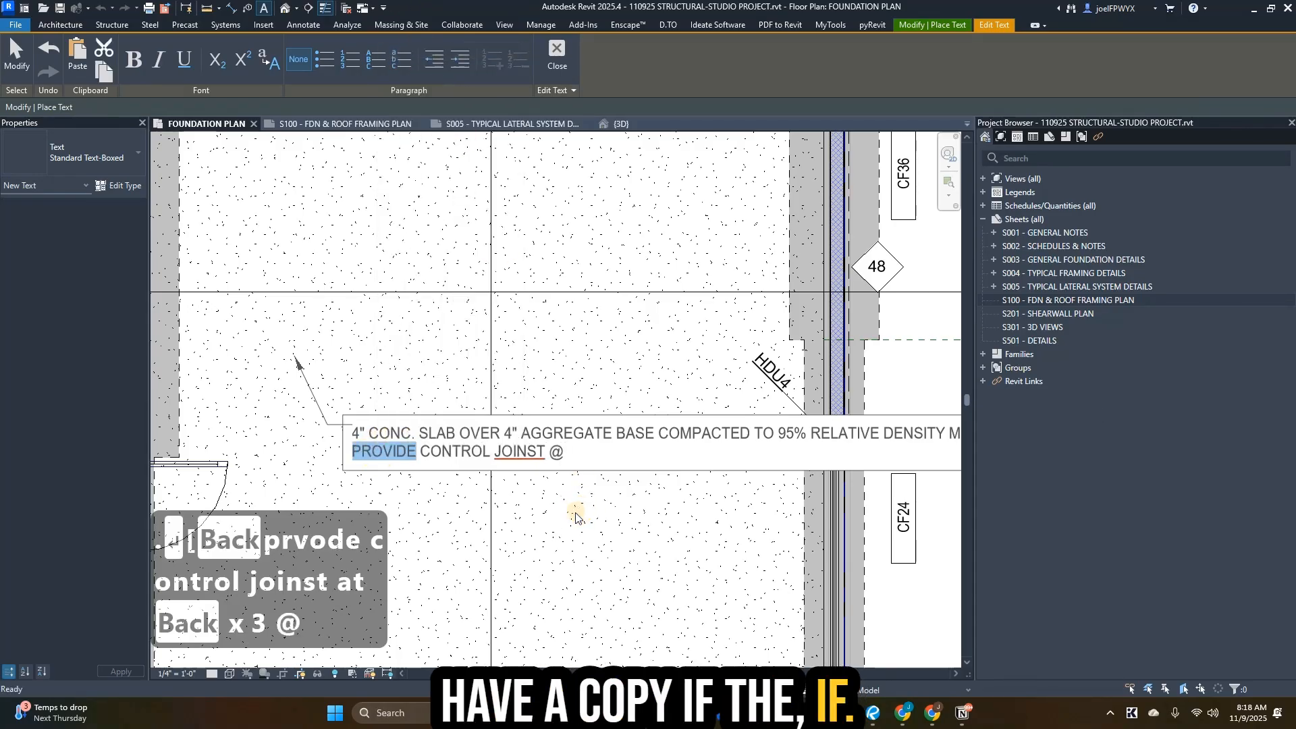
right_click(517, 451)
left_click(558, 80)
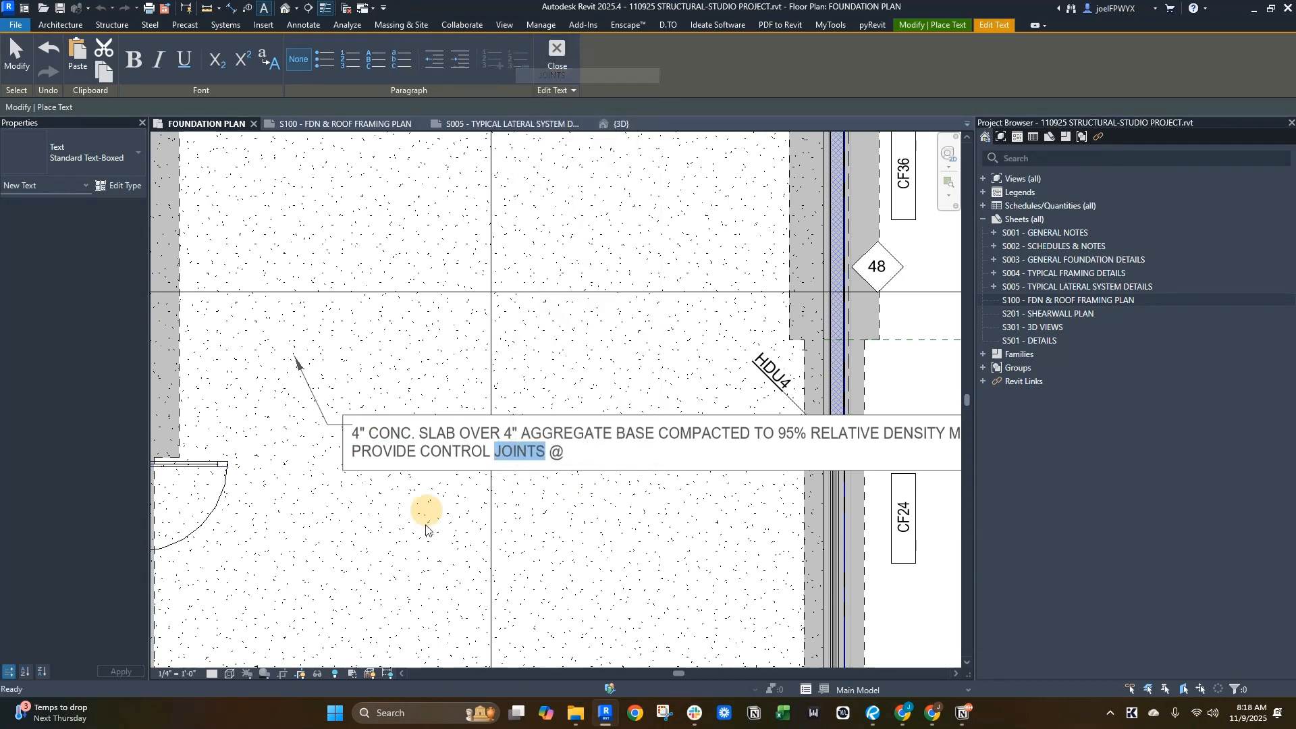
left_click(587, 451)
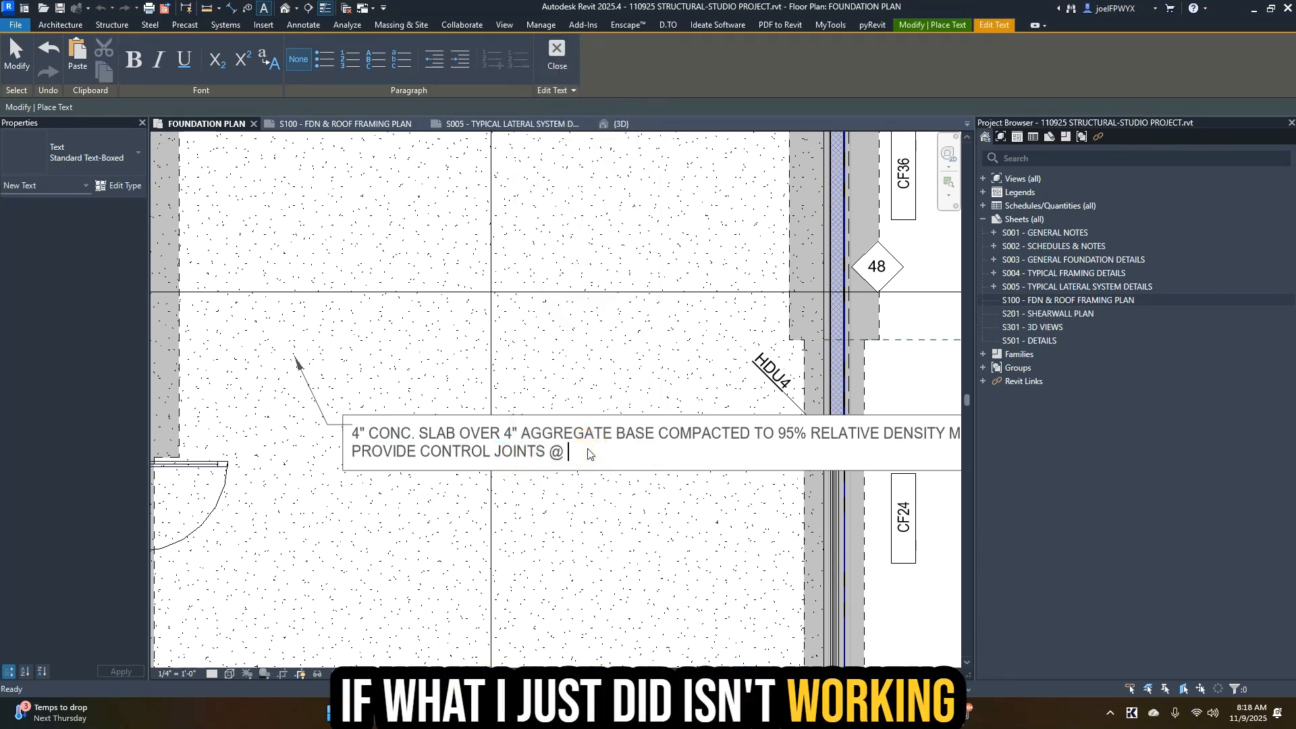
- Complete the control joint line with 10'-0" O/C MAX and finish editing the slab note
type("10'")
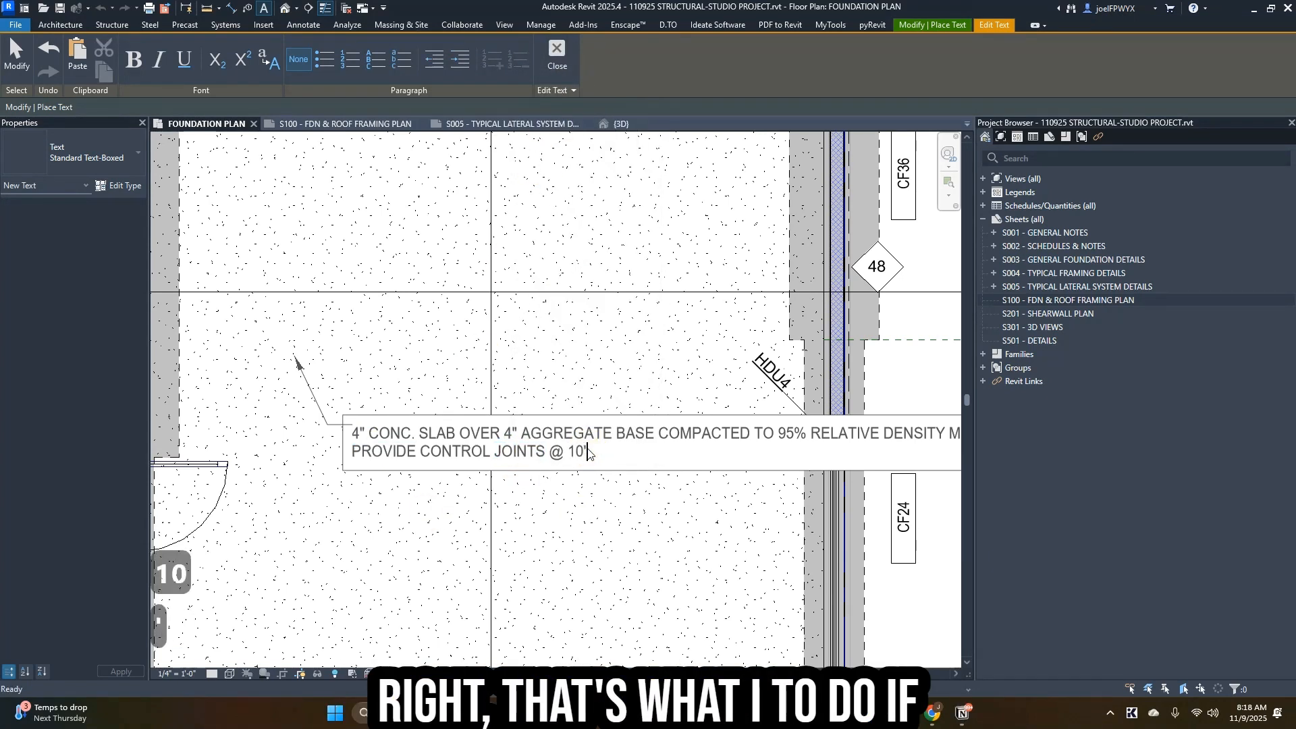
type("0\" ")
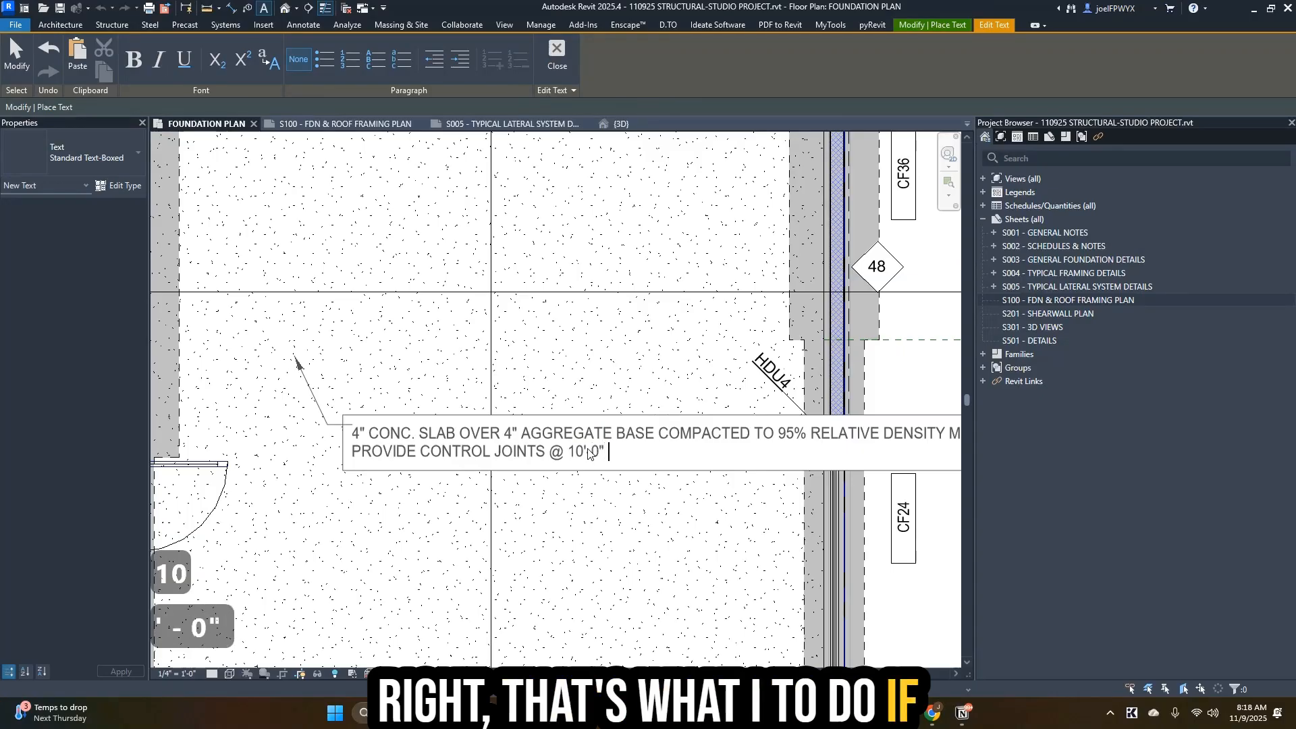
type("O")
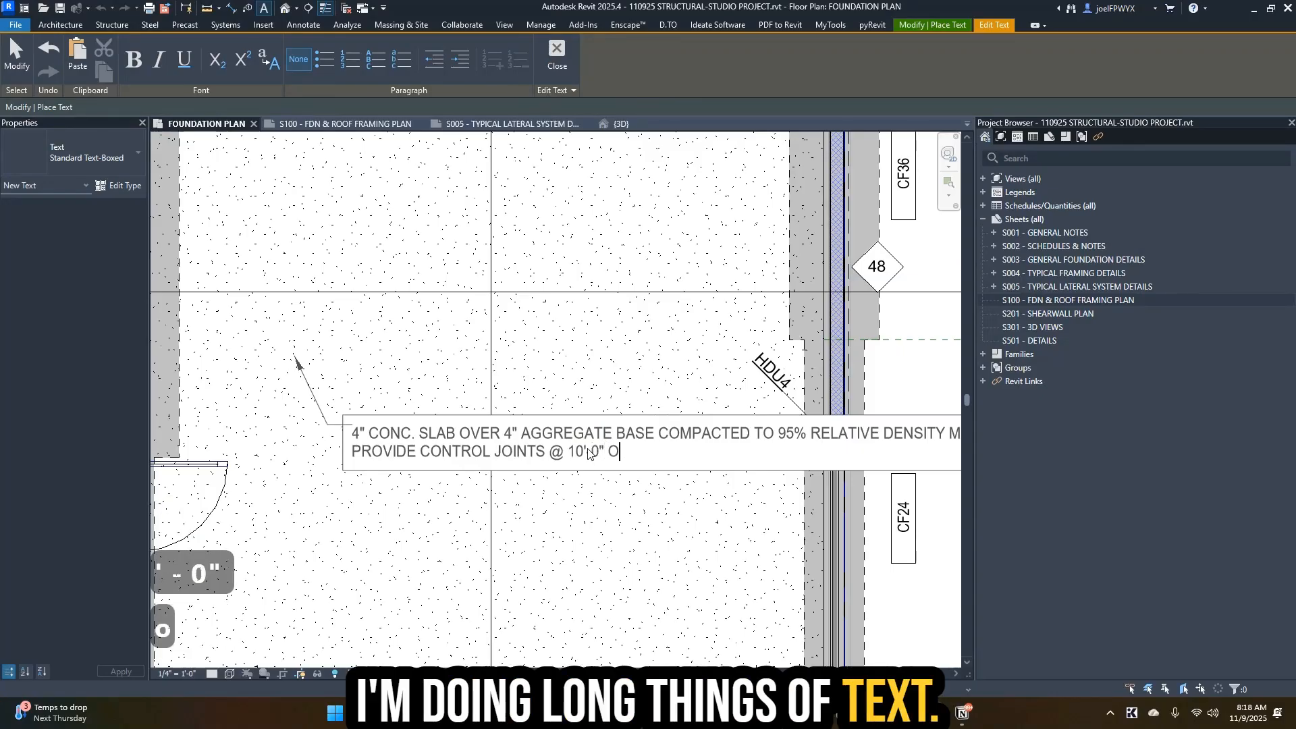
type("/C MAX")
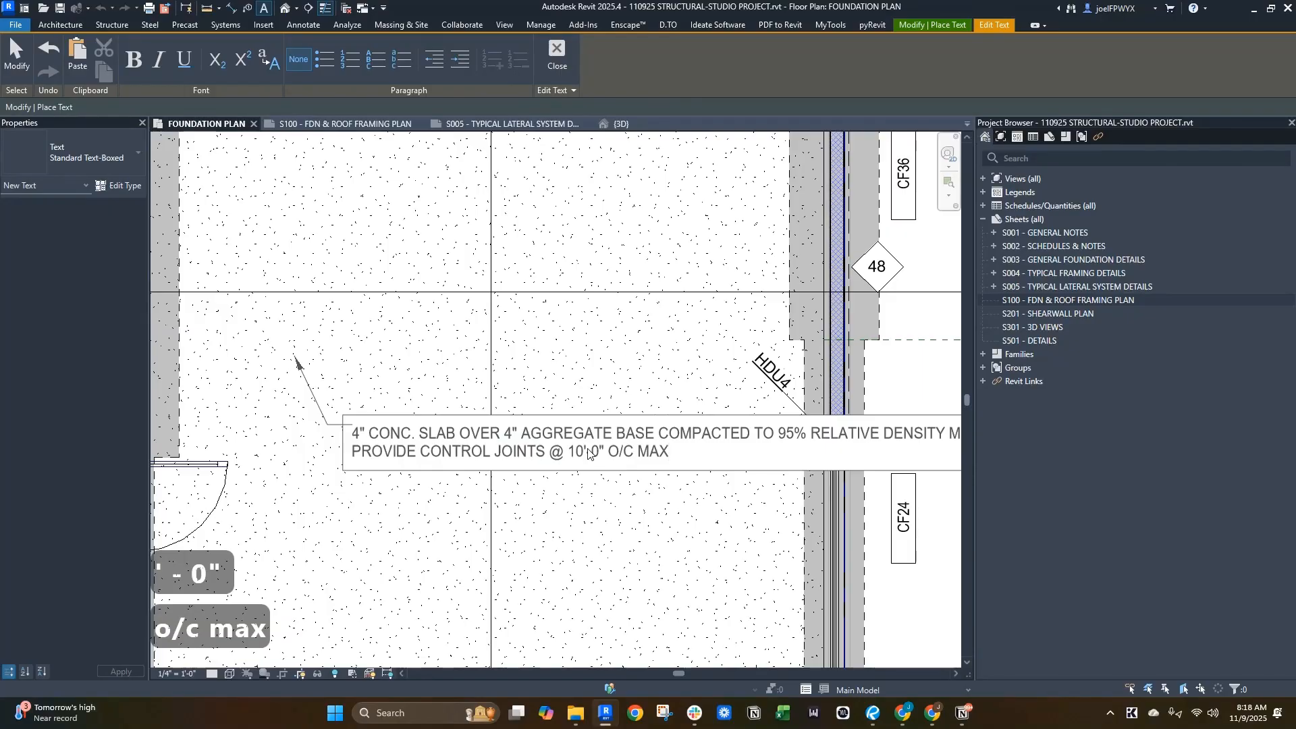
left_click(649, 363)
scroll(621, 455, "down", 1)
key("Escape")
key("Escape")
key("Escape")
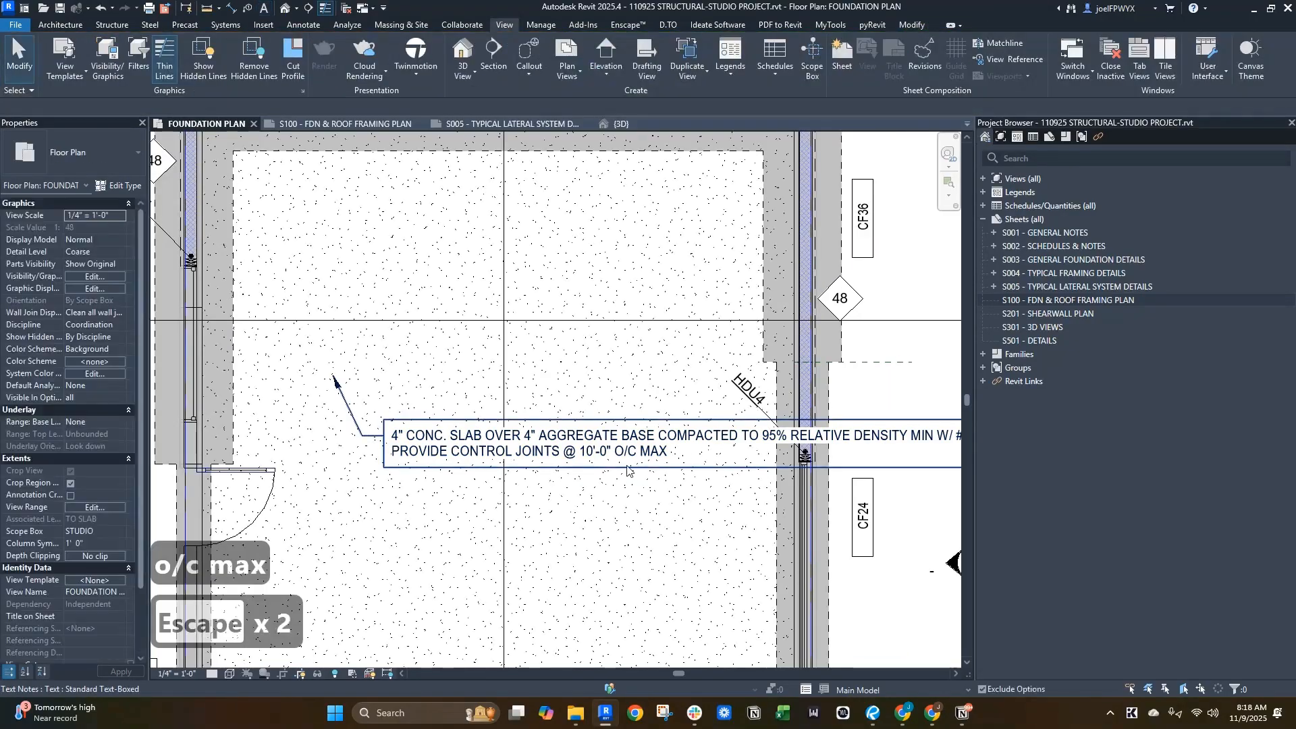
- Change both O/C abbreviations in the slab note to OC
scroll(625, 461, "up", 3)
left_click(633, 449)
left_click(633, 450)
key("BackSpace")
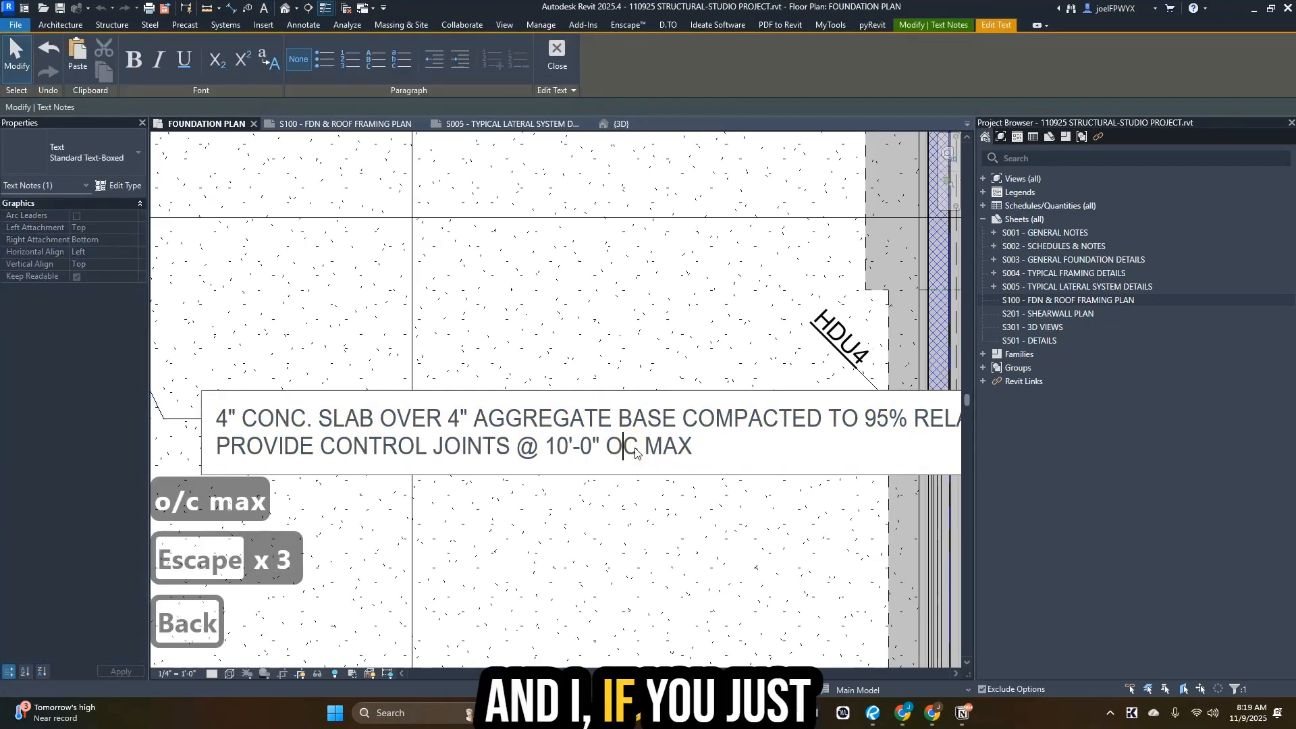
scroll(297, 451, "down", 2)
scroll(593, 445, "down", 2)
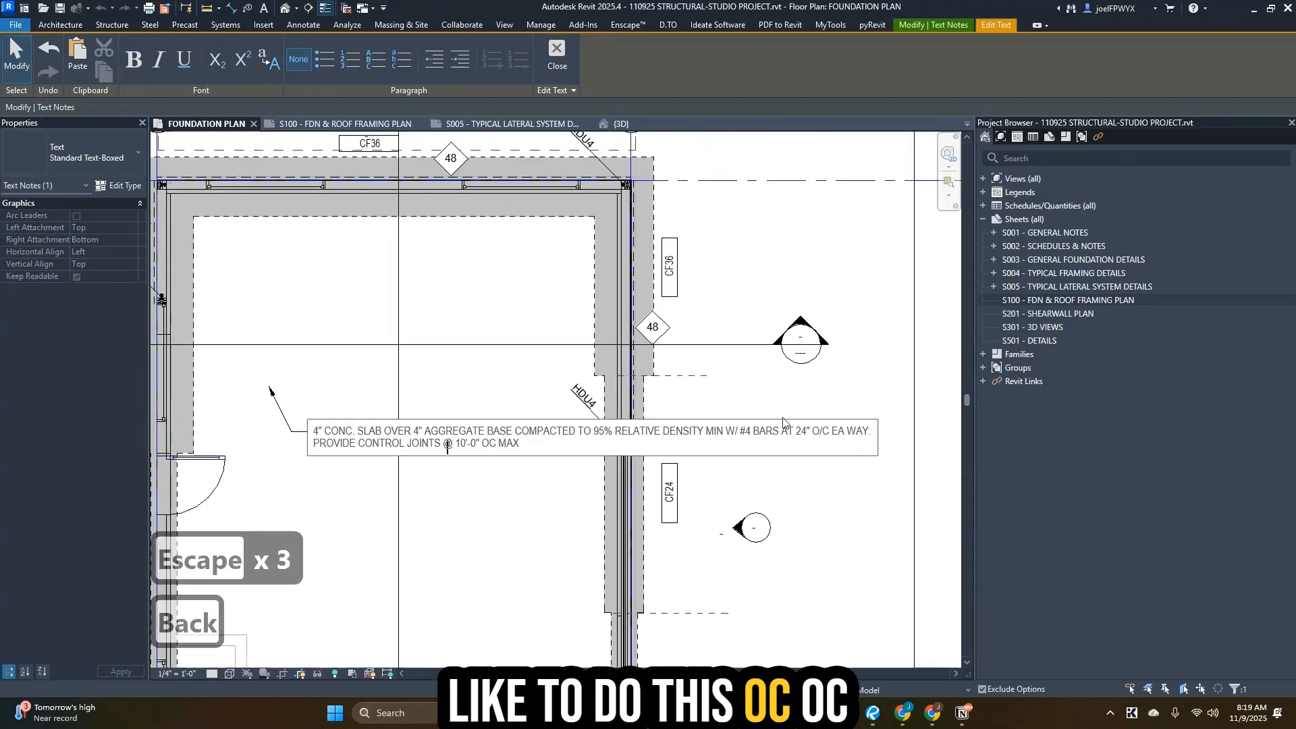
scroll(851, 451, "up", 2)
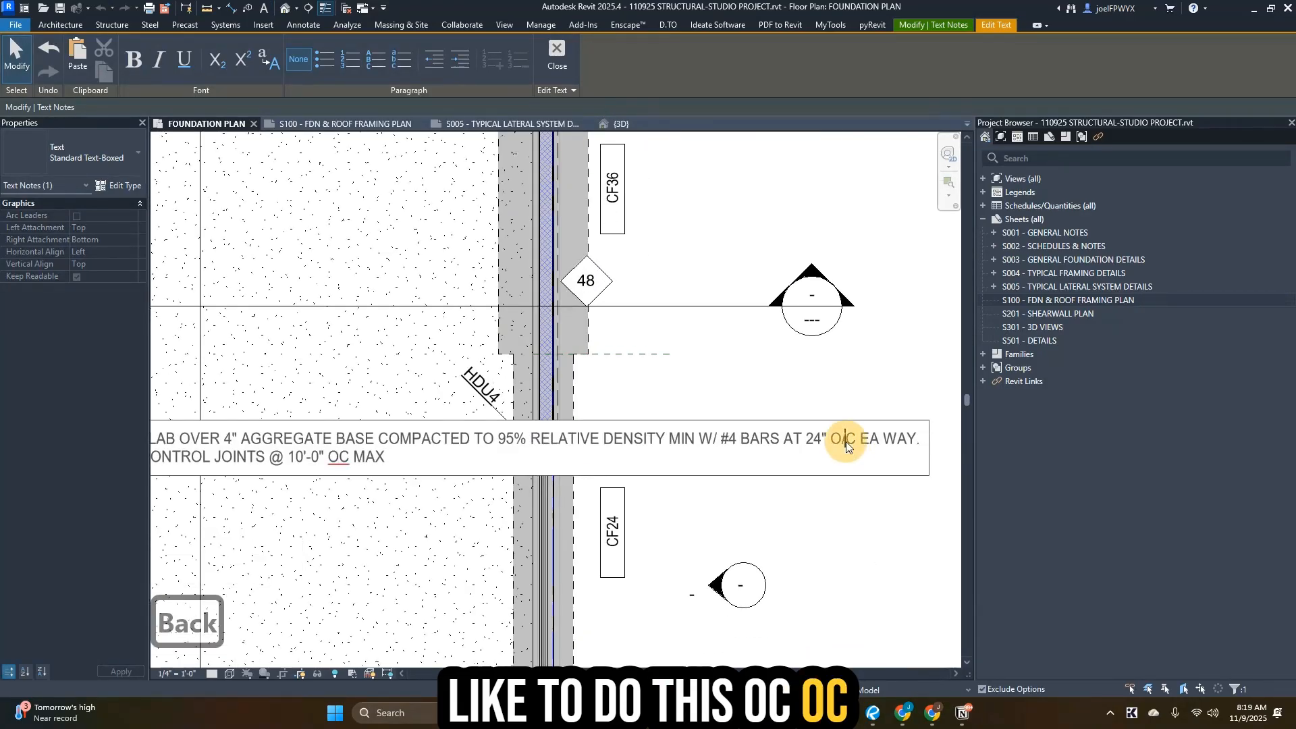
key("BackSpace")
left_click(865, 508)
- Narrow the slab note's box so its text wraps within the slab, and remove the line break before PROVIDE
scroll(848, 440, "down", 2)
left_click_drag(893, 444, 573, 450)
scroll(530, 474, "up", 2)
double_click(334, 476)
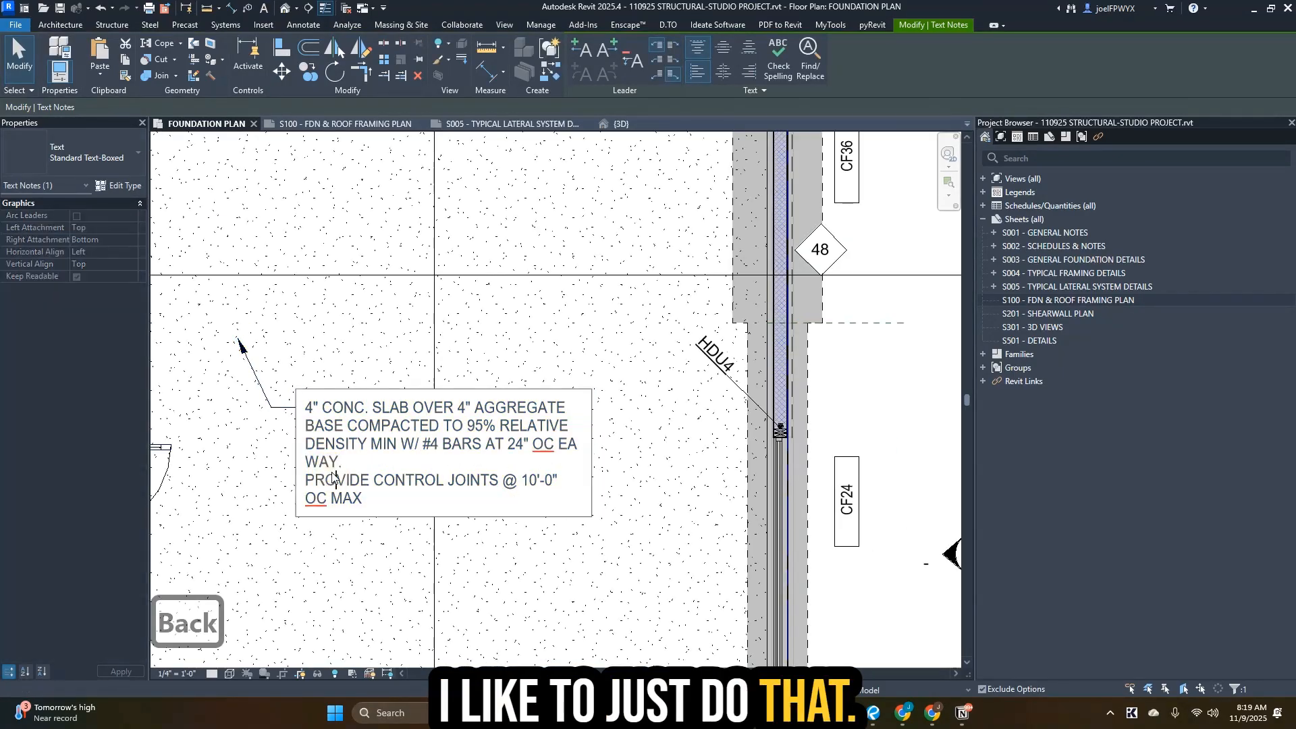
left_click(310, 480)
key("BackSpace")
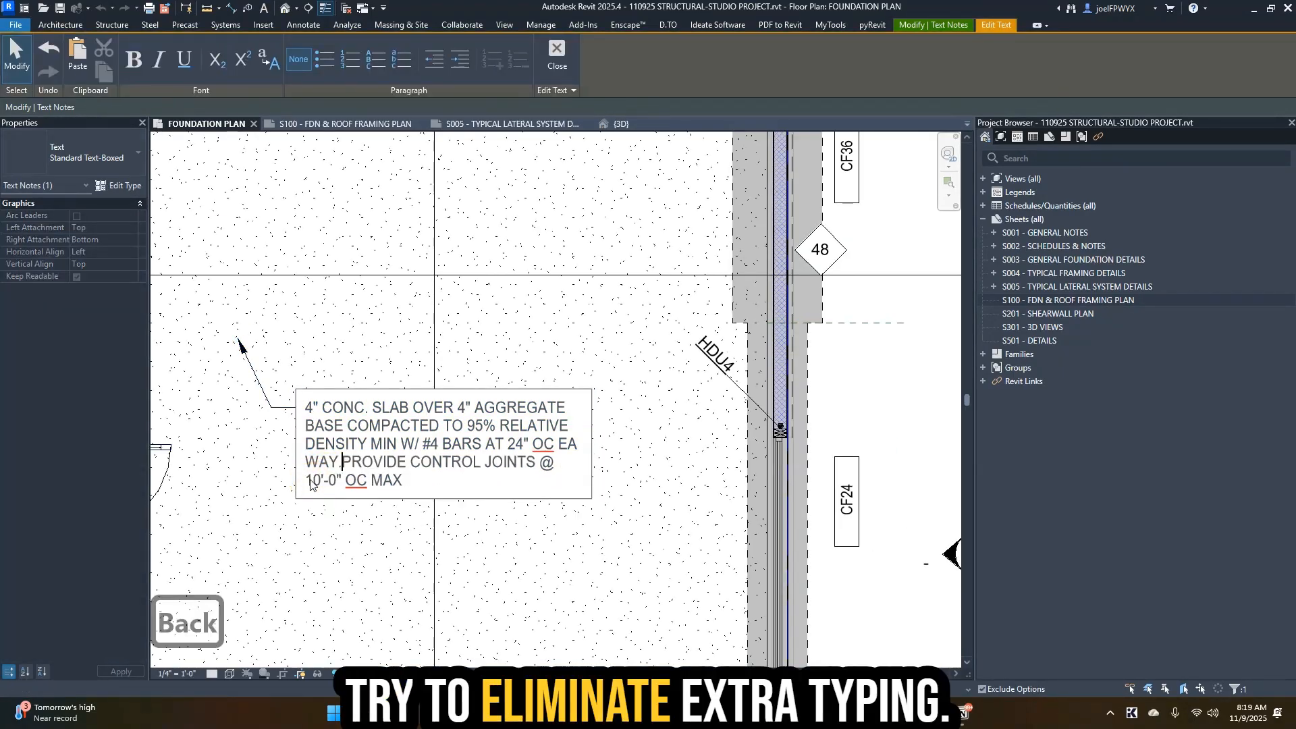
left_click(403, 507)
- Shift the slab note's leader arrowhead slightly up and left, and add a second leader from the note's right side
scroll(450, 457, "down", 2)
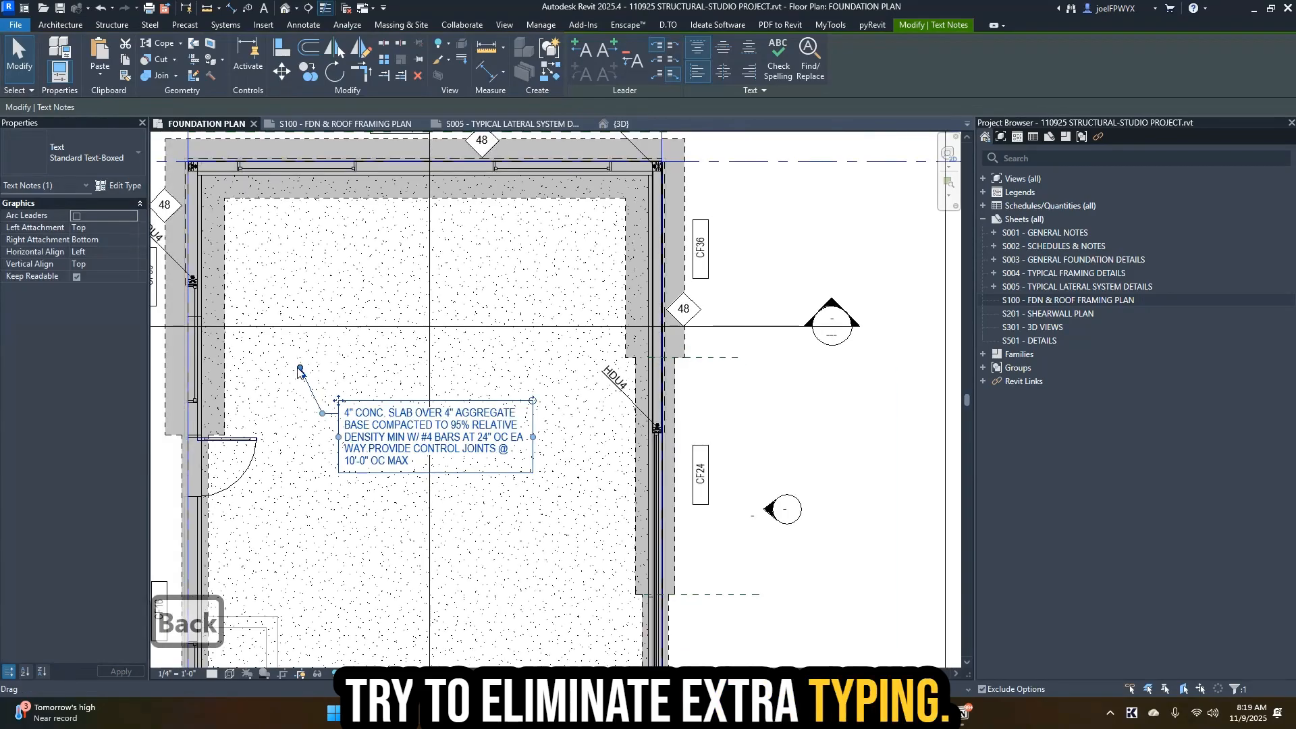
left_click_drag(299, 368, 298, 356)
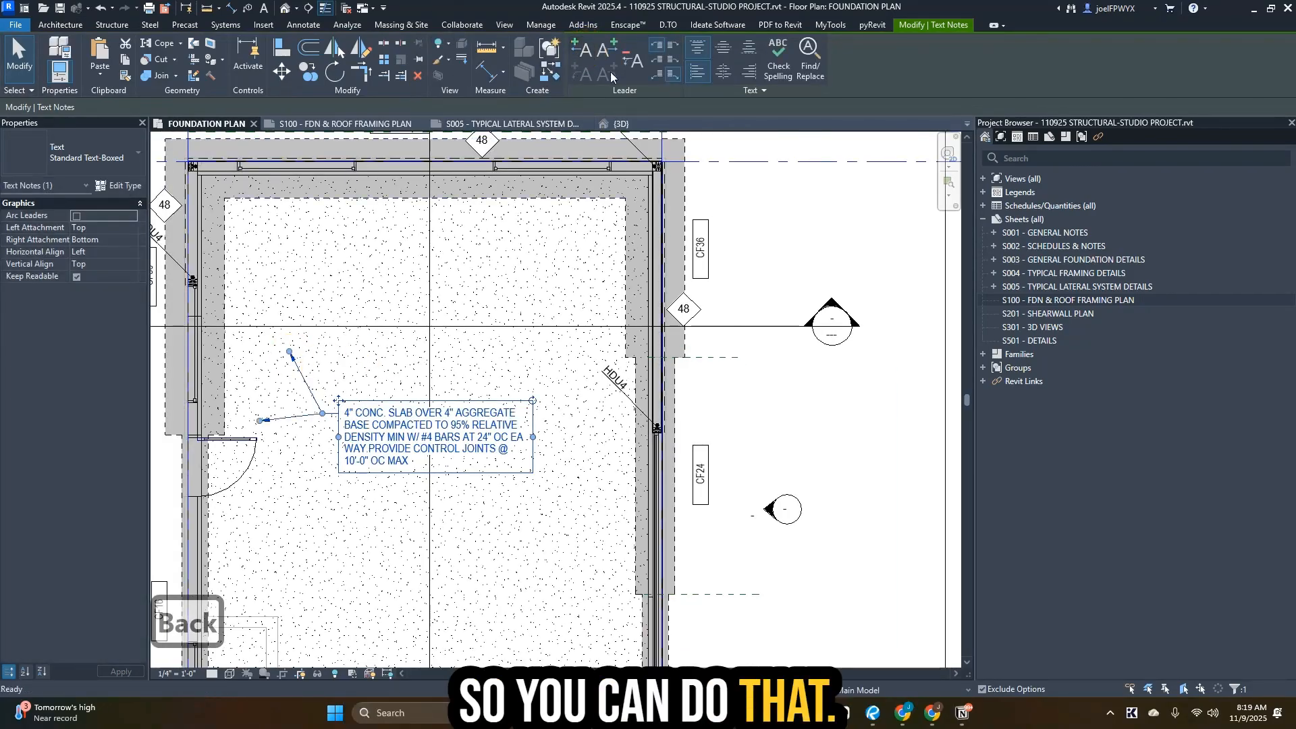
left_click(605, 47)
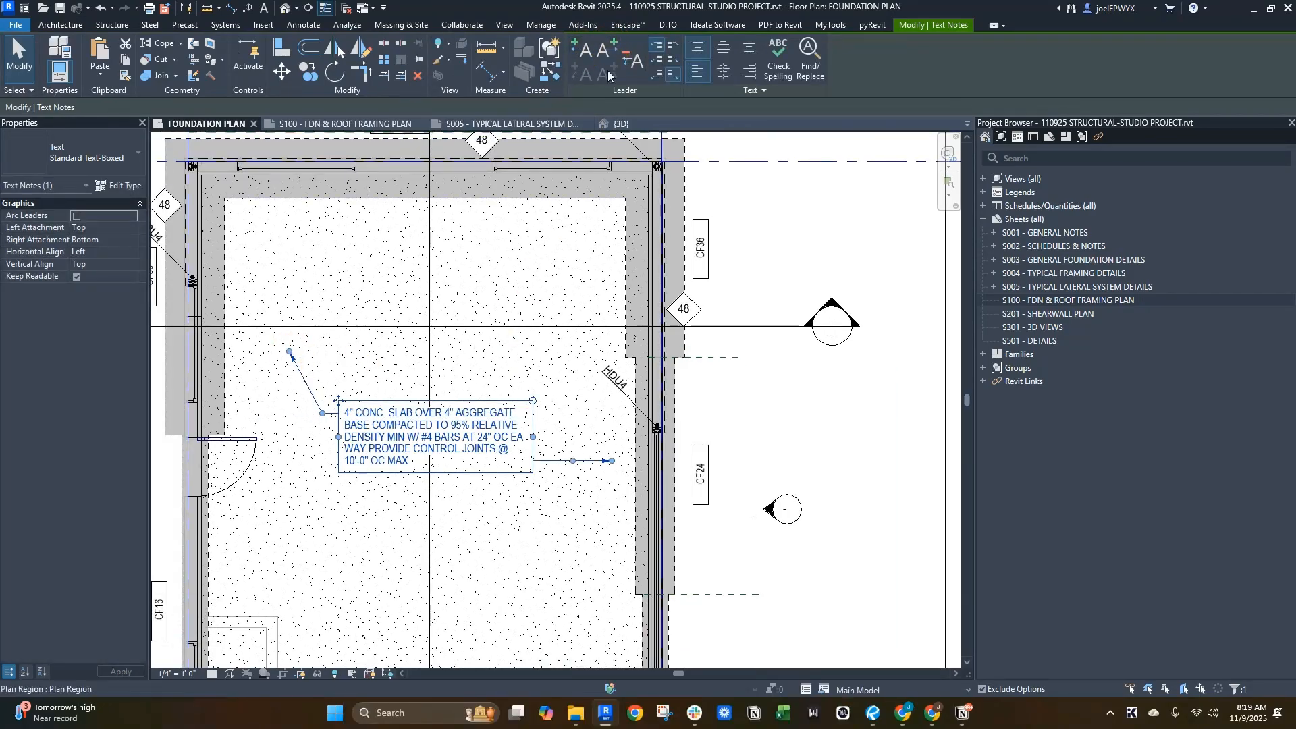
- Attach the slab note's right leader at the bottom text line and bend it down toward the slab's lower right
left_click(671, 47)
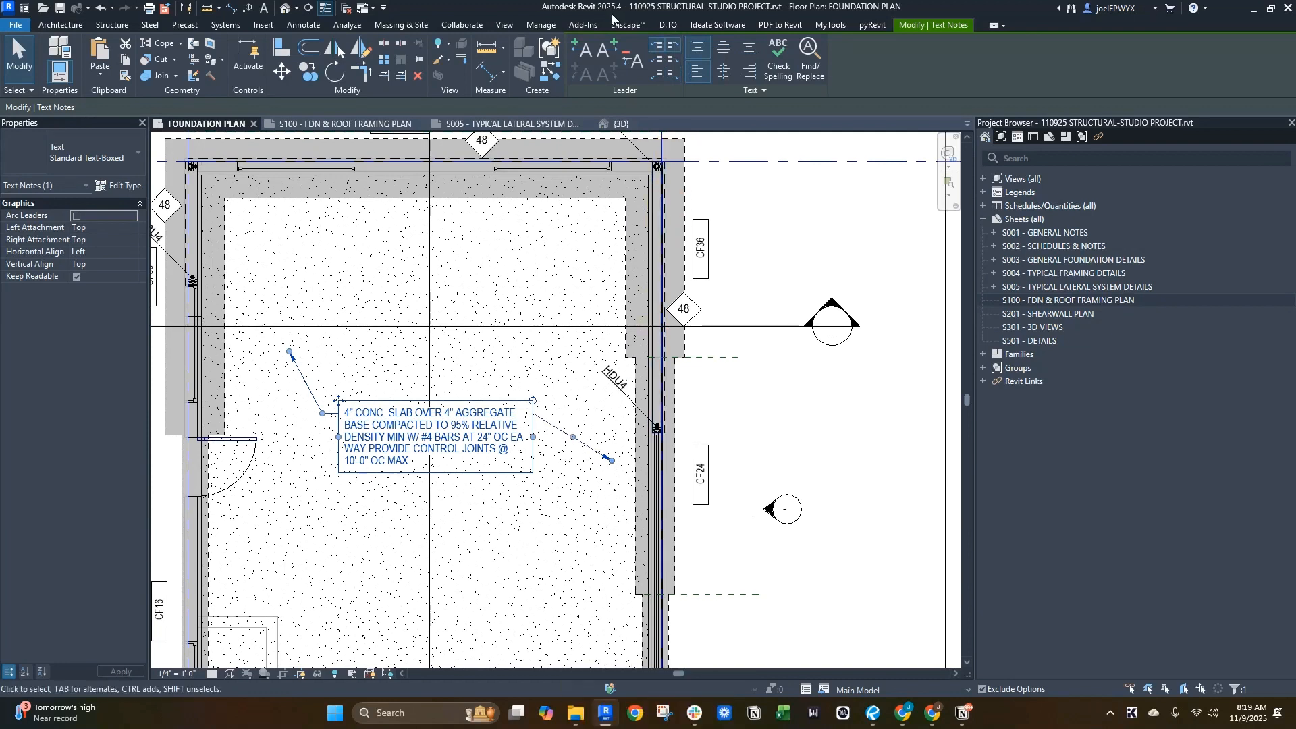
left_click(672, 72)
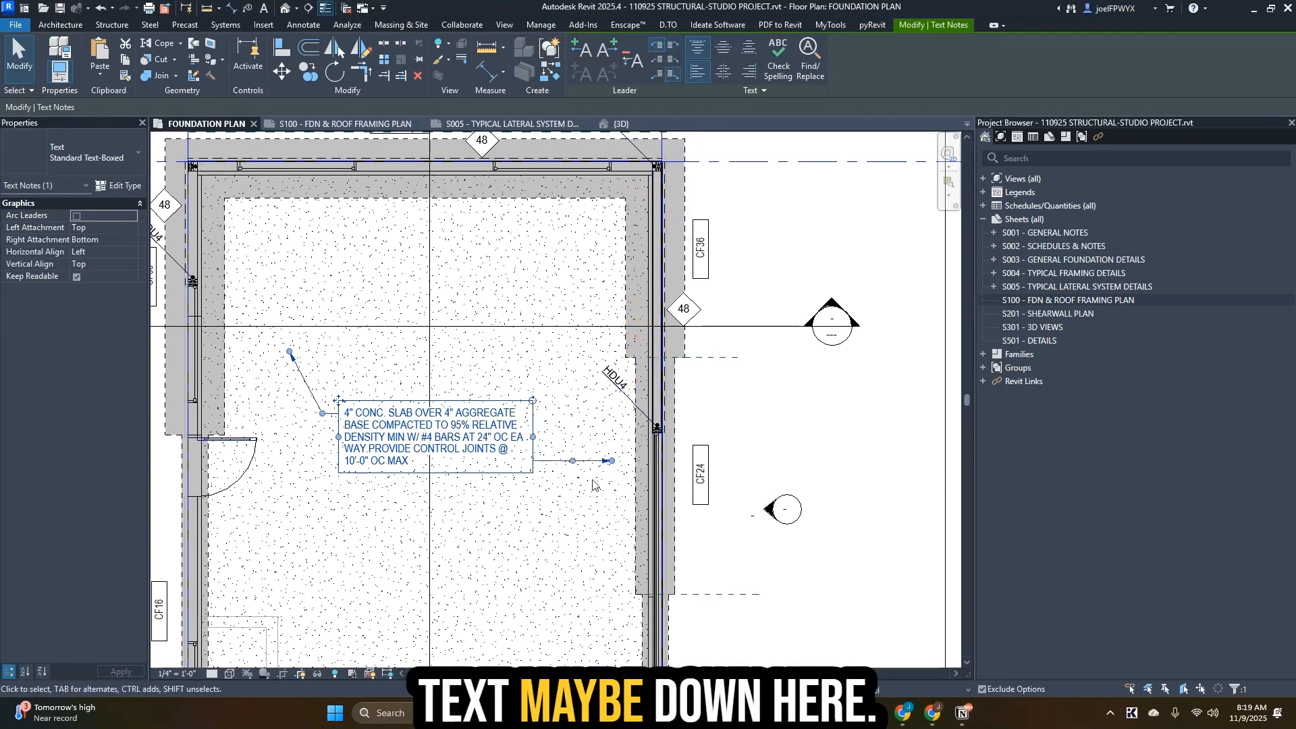
left_click_drag(612, 461, 559, 461)
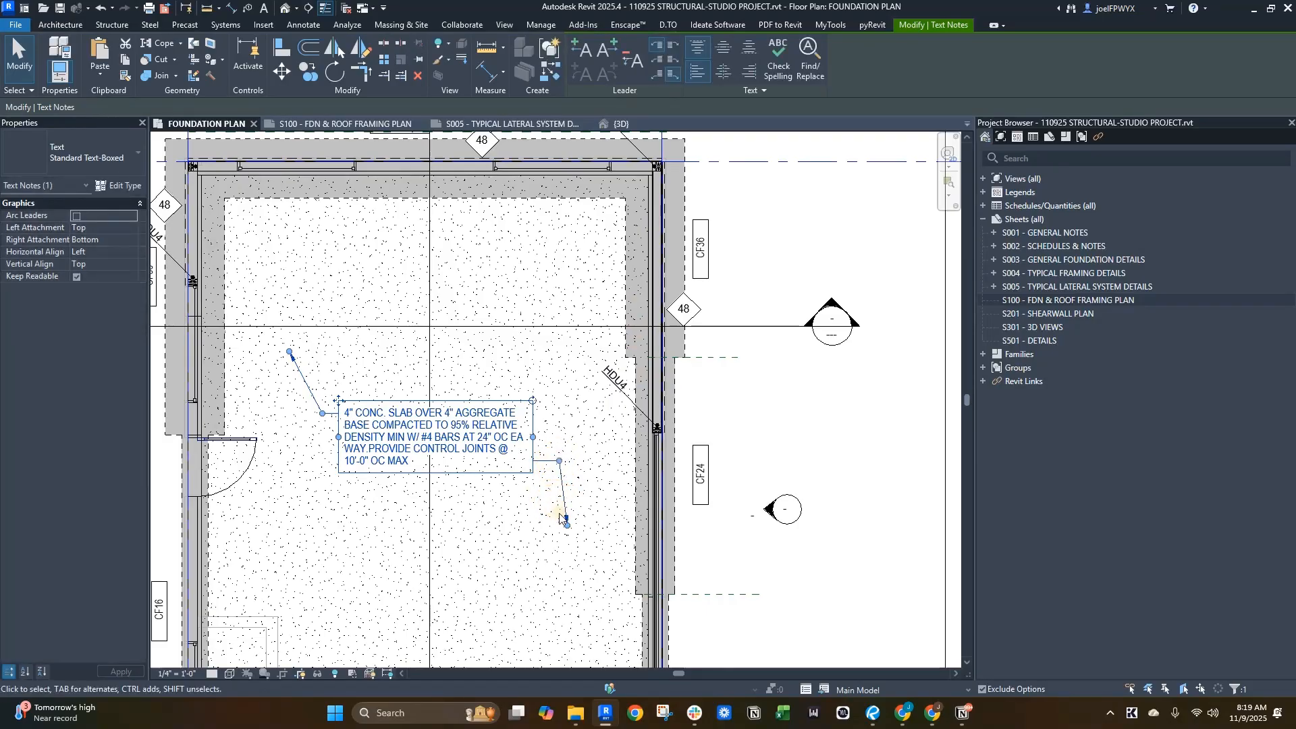
left_click_drag(571, 526, 588, 552)
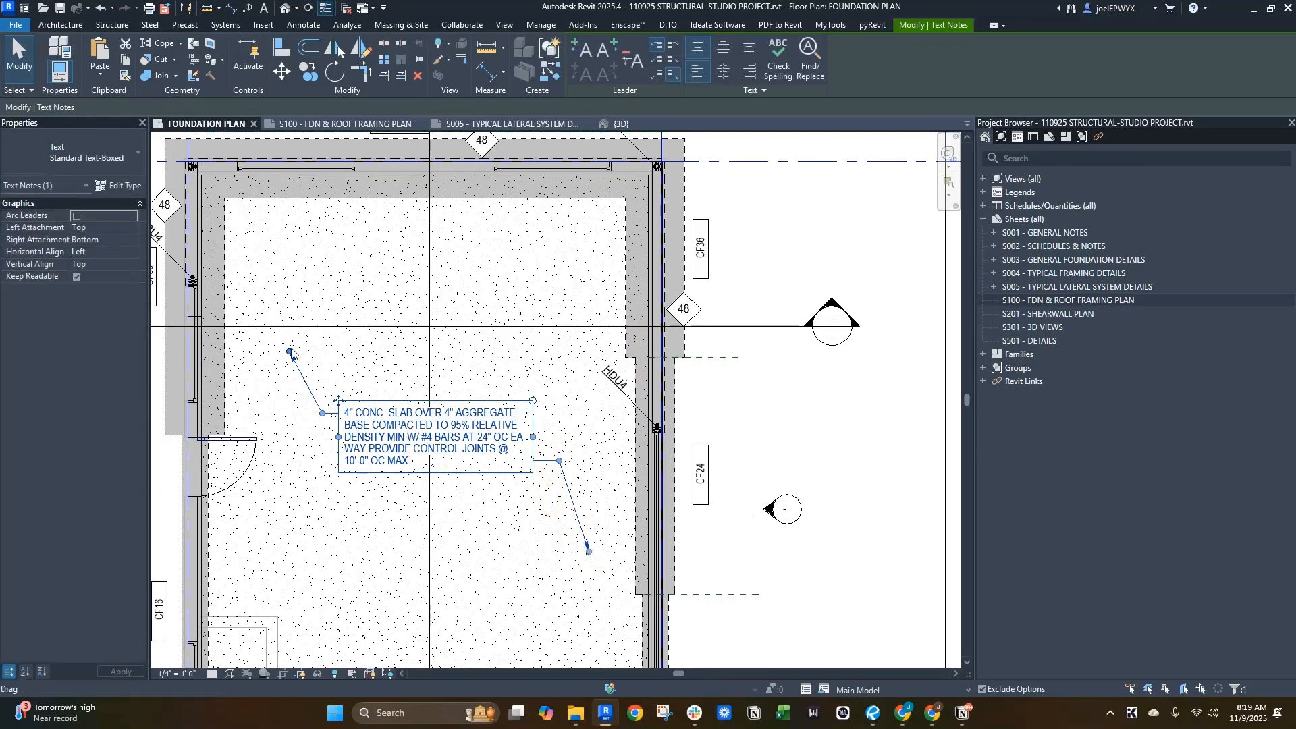
- Nudge the slab note's left leader arrowhead slightly upward and finish adjusting the note
left_click_drag(290, 352, 290, 345)
scroll(393, 334, "down", 2)
middle_click_drag(417, 350, 691, 311)
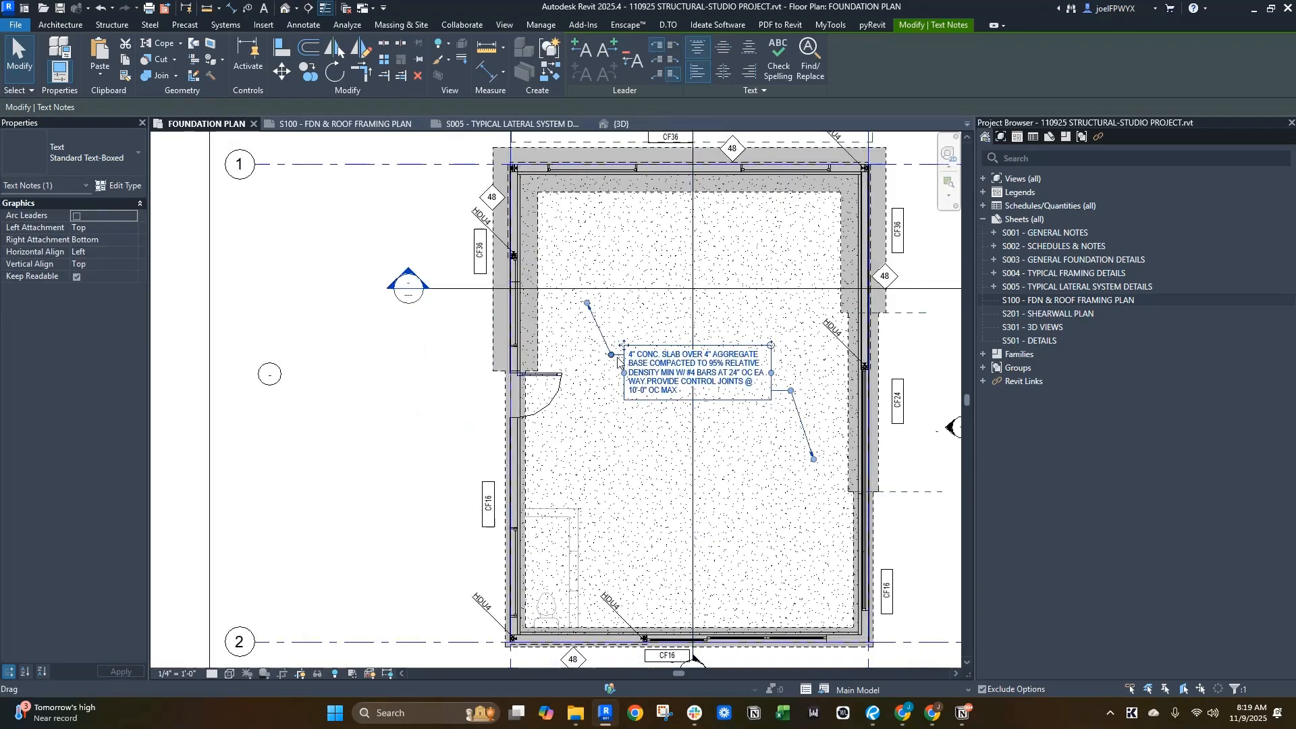
scroll(615, 354, "up", 3)
left_click_drag(635, 390, 617, 520)
scroll(667, 341, "down", 3)
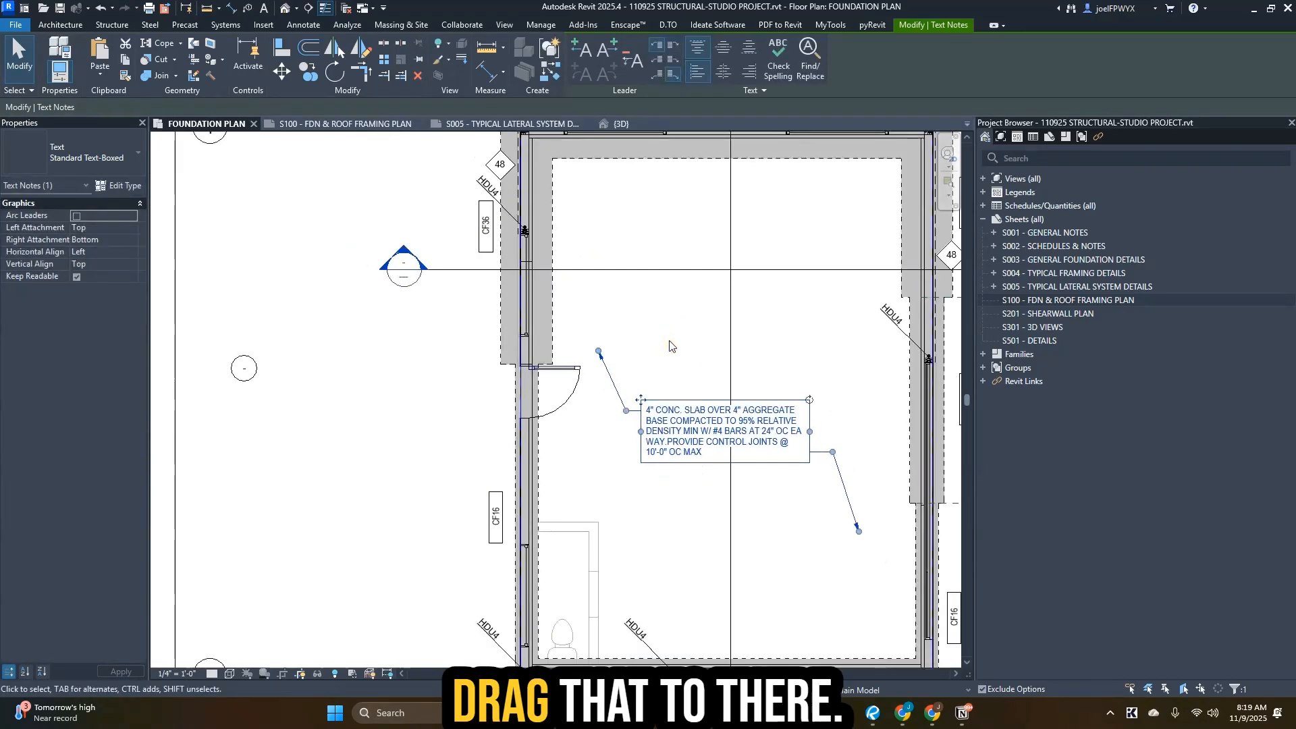
key("Escape")
scroll(616, 385, "down", 4)
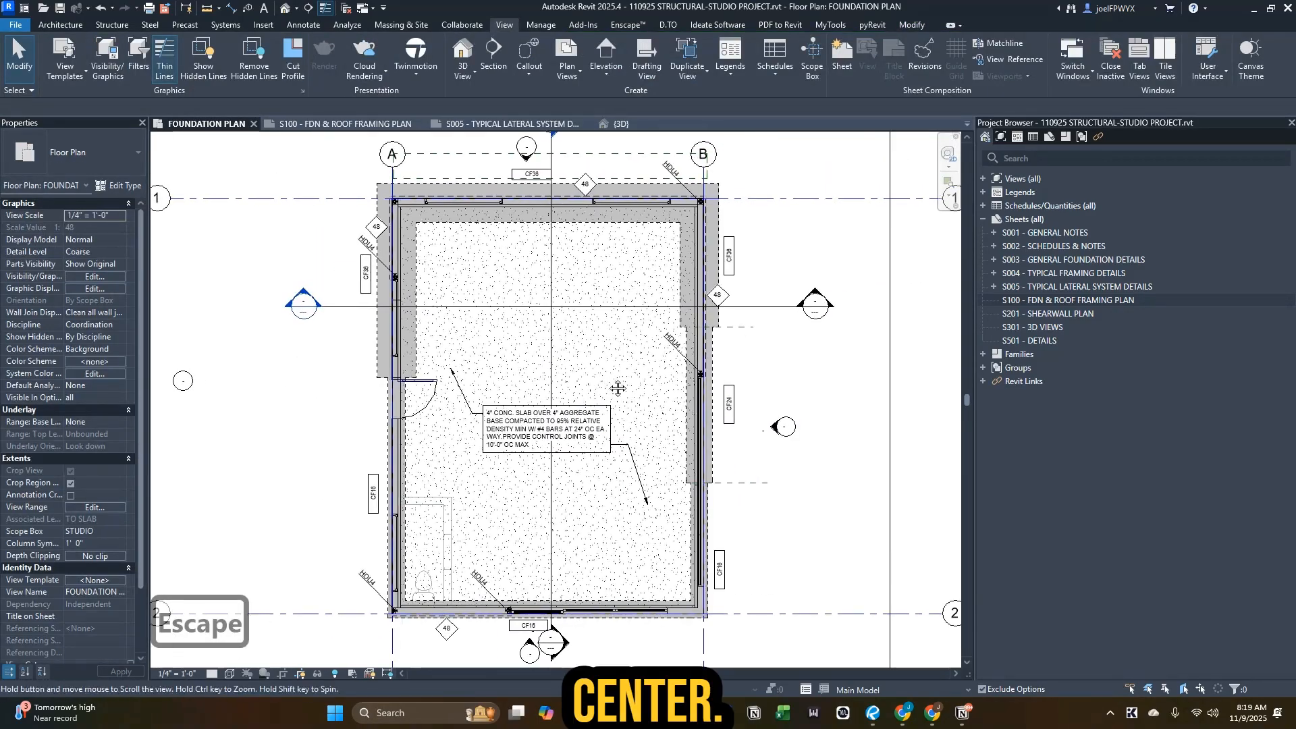
middle_click_drag(616, 384, 751, 386)
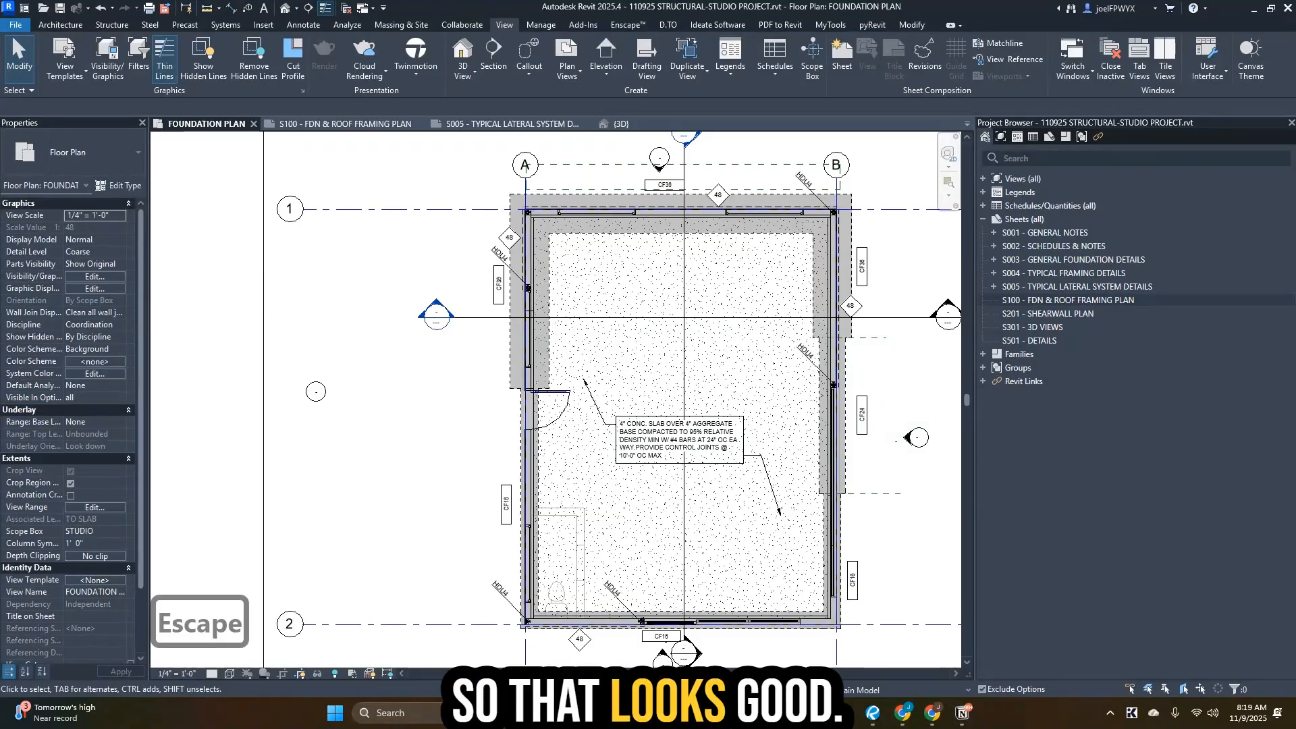
- Switch to the reference PDF in Bluebeam Revu, look at the shearwall plan page and return to the foundation plan page
left_click_drag(1295, 8, 774, 2)
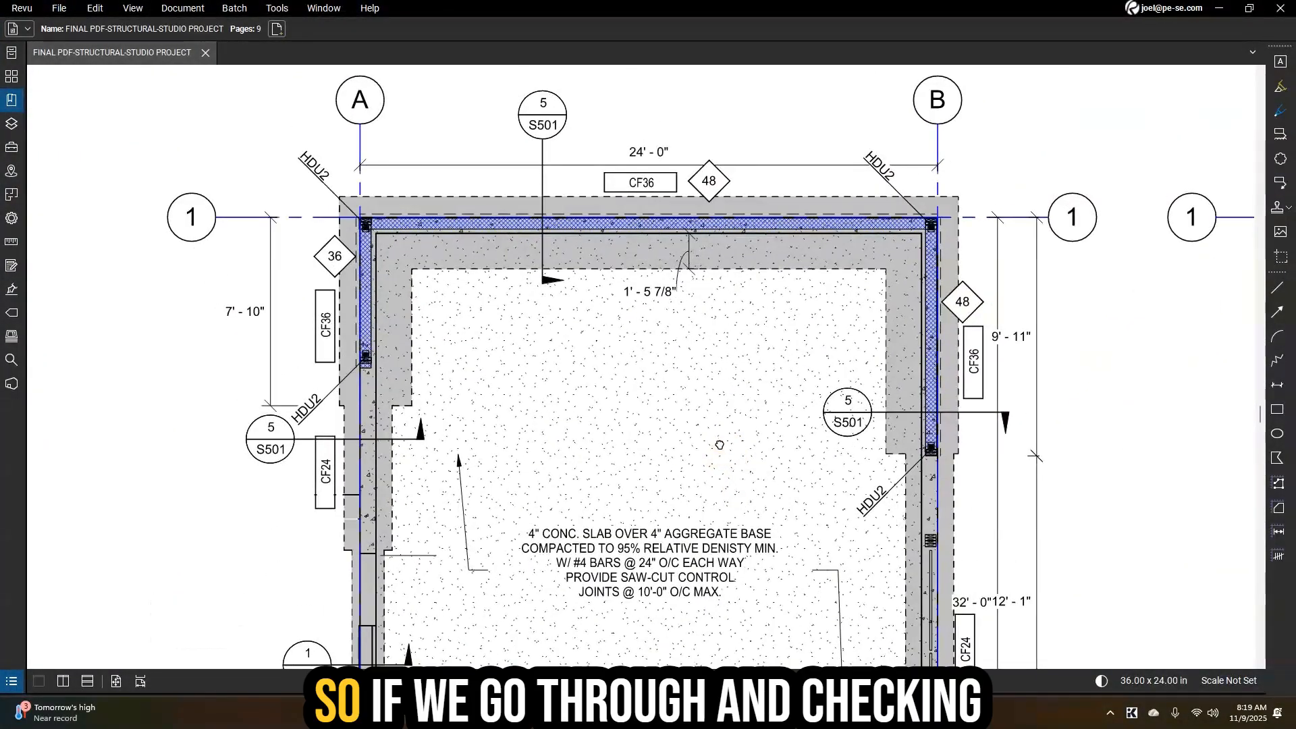
key("Escape")
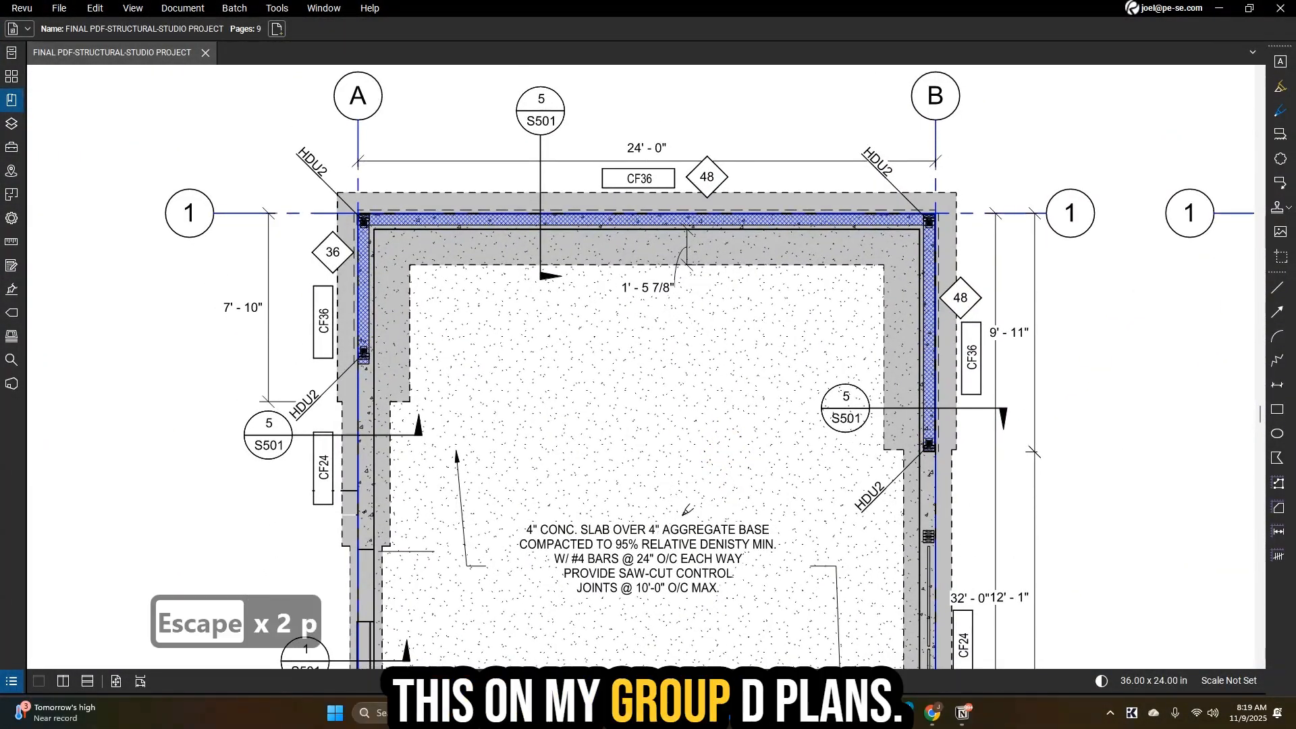
key("ctrl+z")
key("Escape")
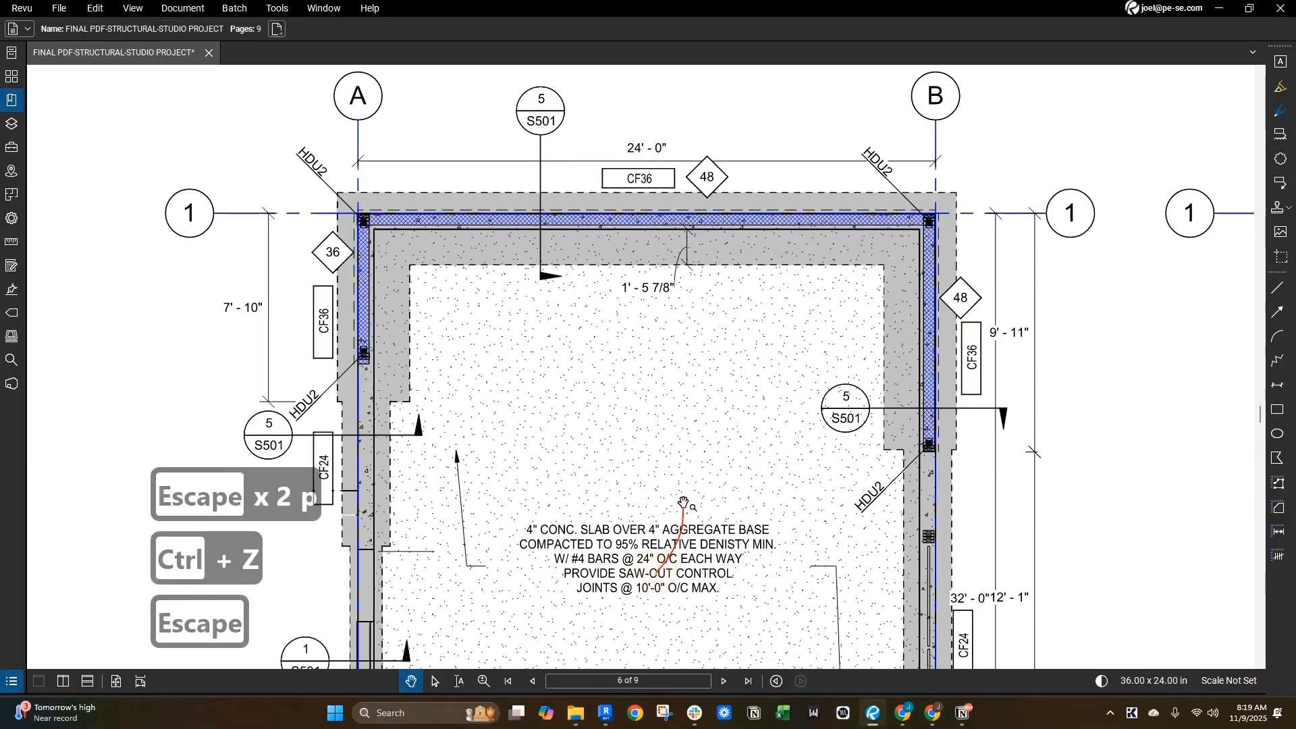
key("Escape")
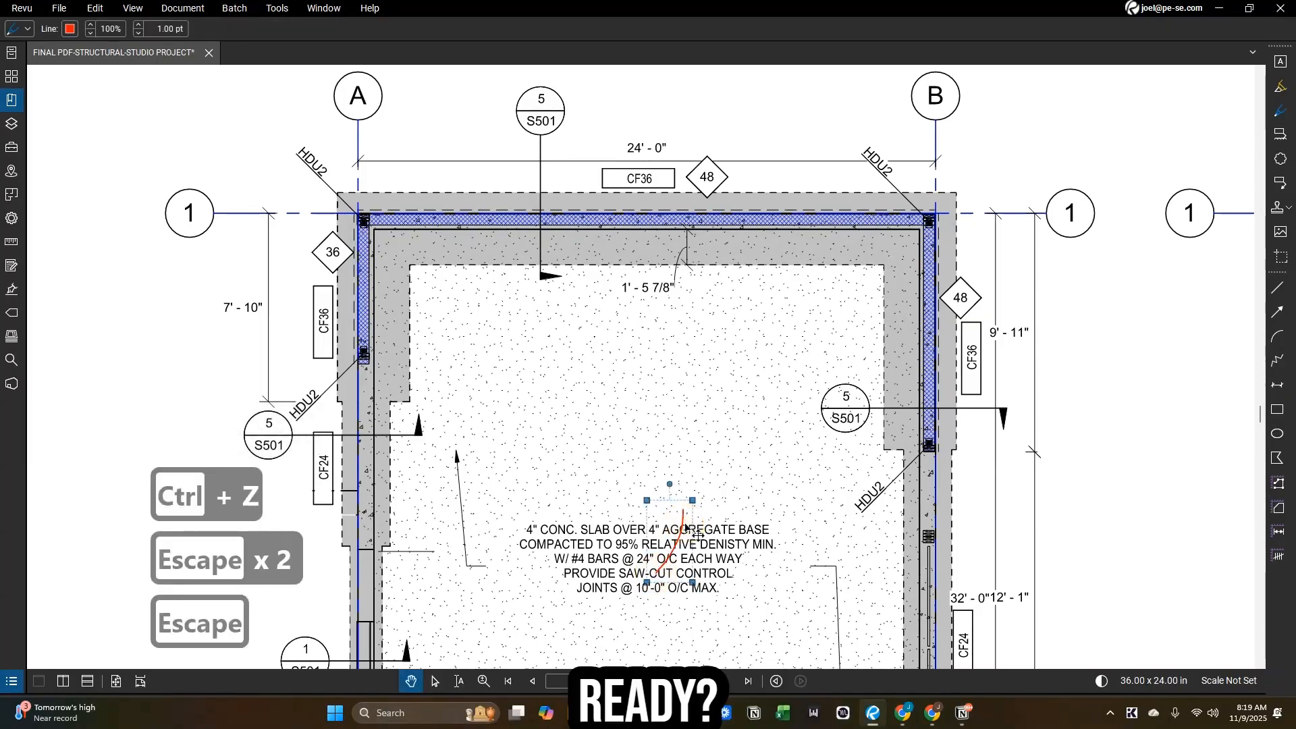
key("Page_Down")
scroll(747, 453, "down", 4)
left_click_drag(747, 452, 721, 317)
scroll(735, 399, "up", 1)
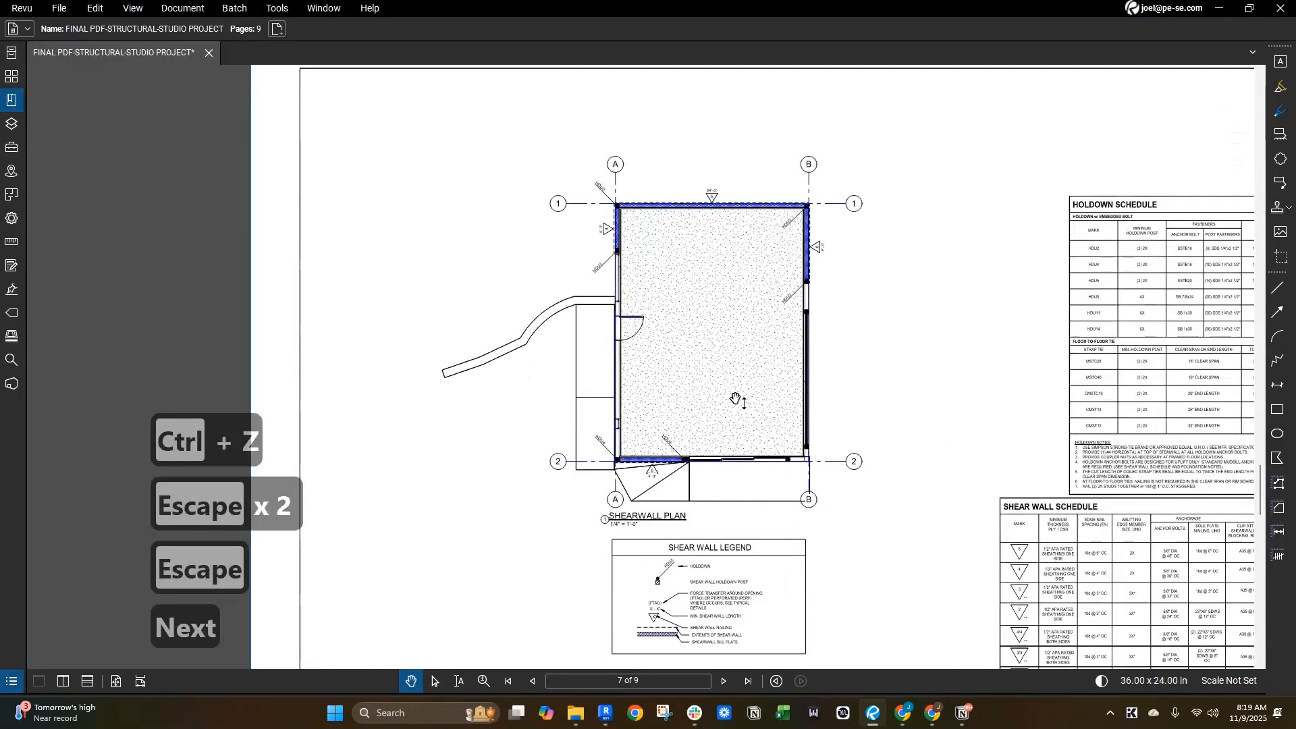
key("Page_Up")
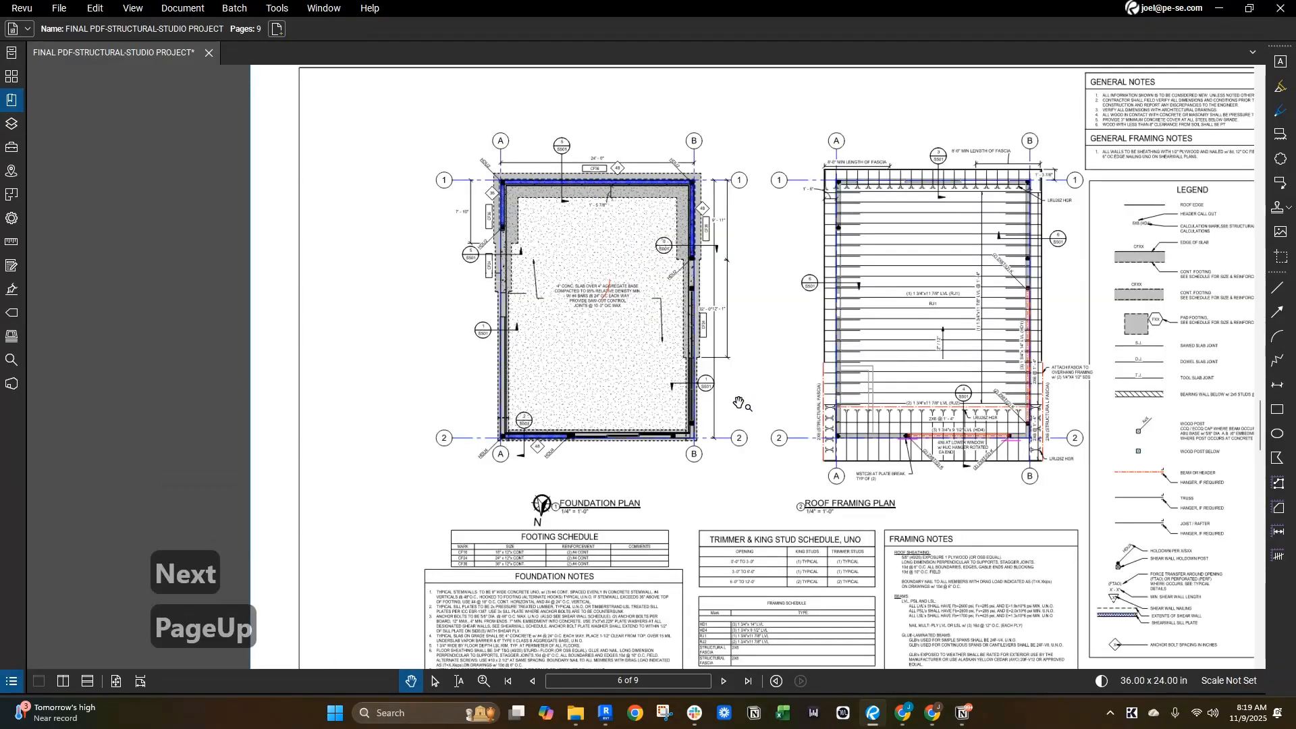
- Delete the stray red pen stroke crossing the slab note on the reference foundation plan
scroll(608, 283, "up", 5)
scroll(608, 283, "up", 2)
left_click(581, 323)
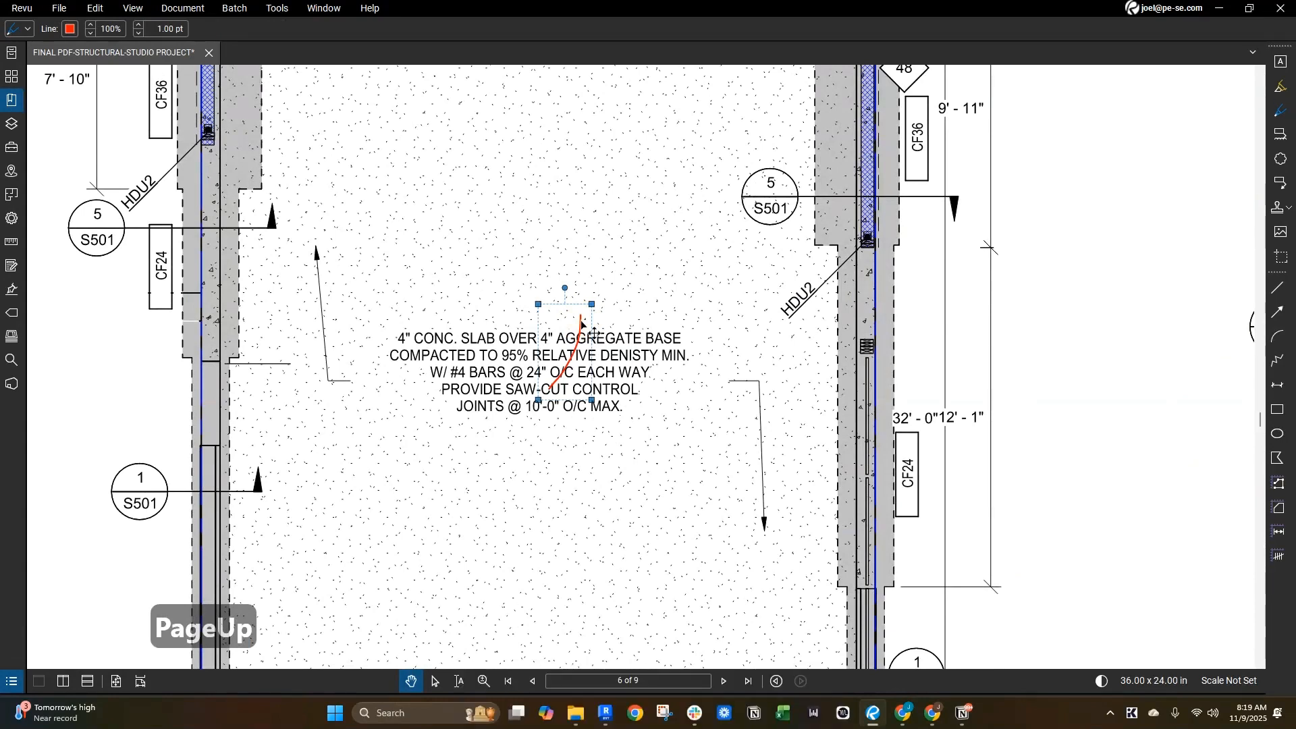
key("Delete")
- Mark the reference slab note as checked with a yellow 5 pt freehand pen stroke
key("p")
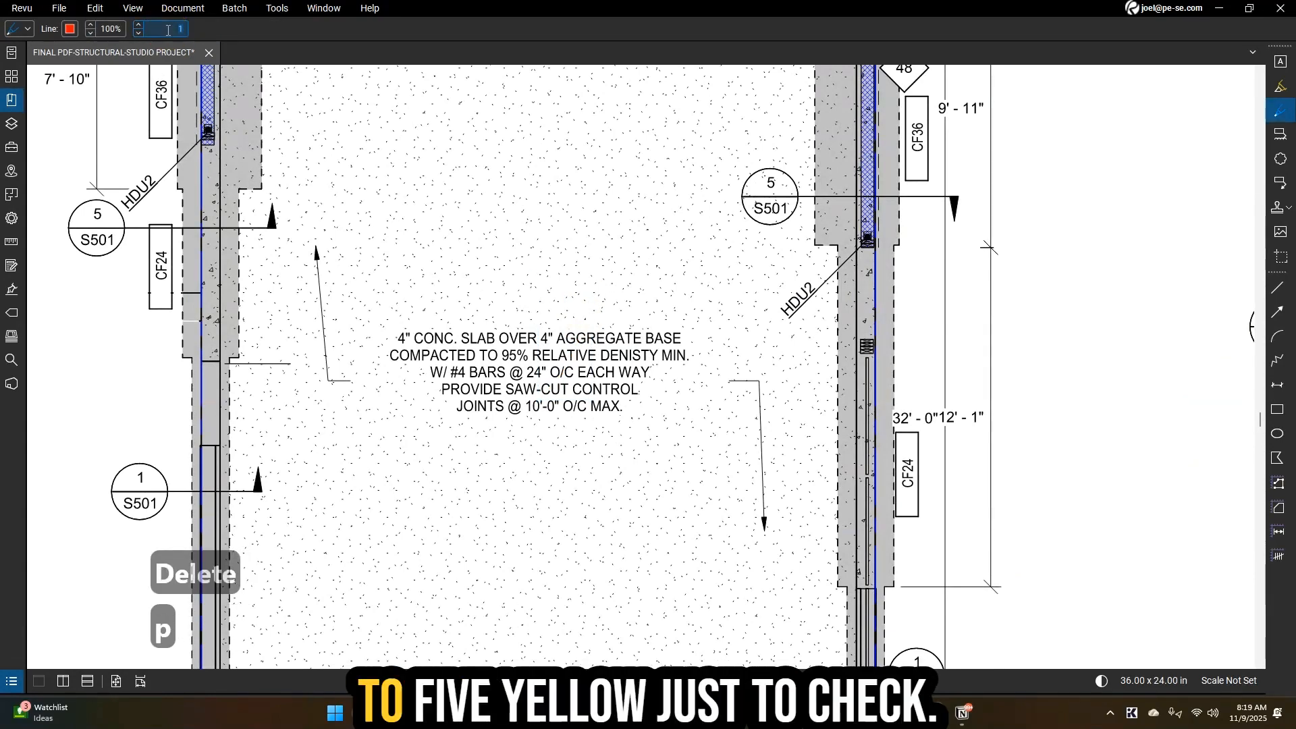
type("5")
left_click(72, 30)
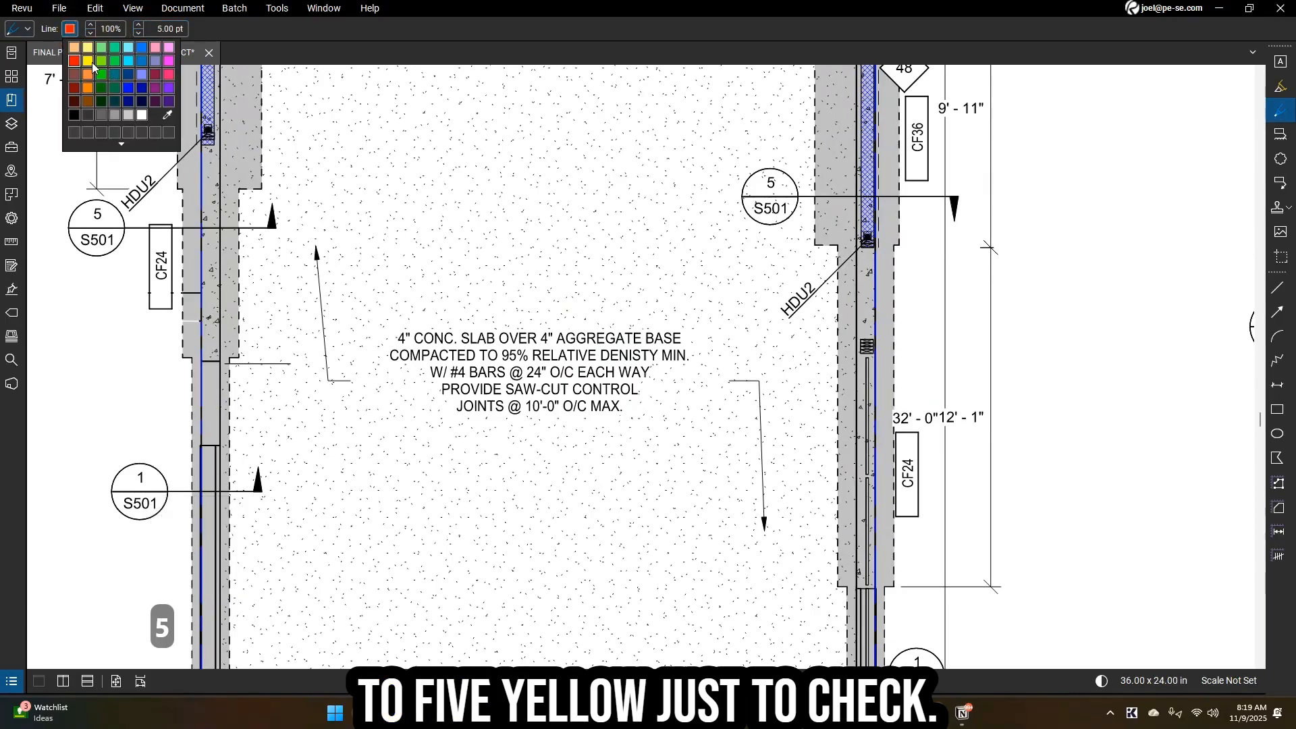
left_click(88, 62)
left_click_drag(583, 328, 532, 391)
scroll(626, 421, "down", 3)
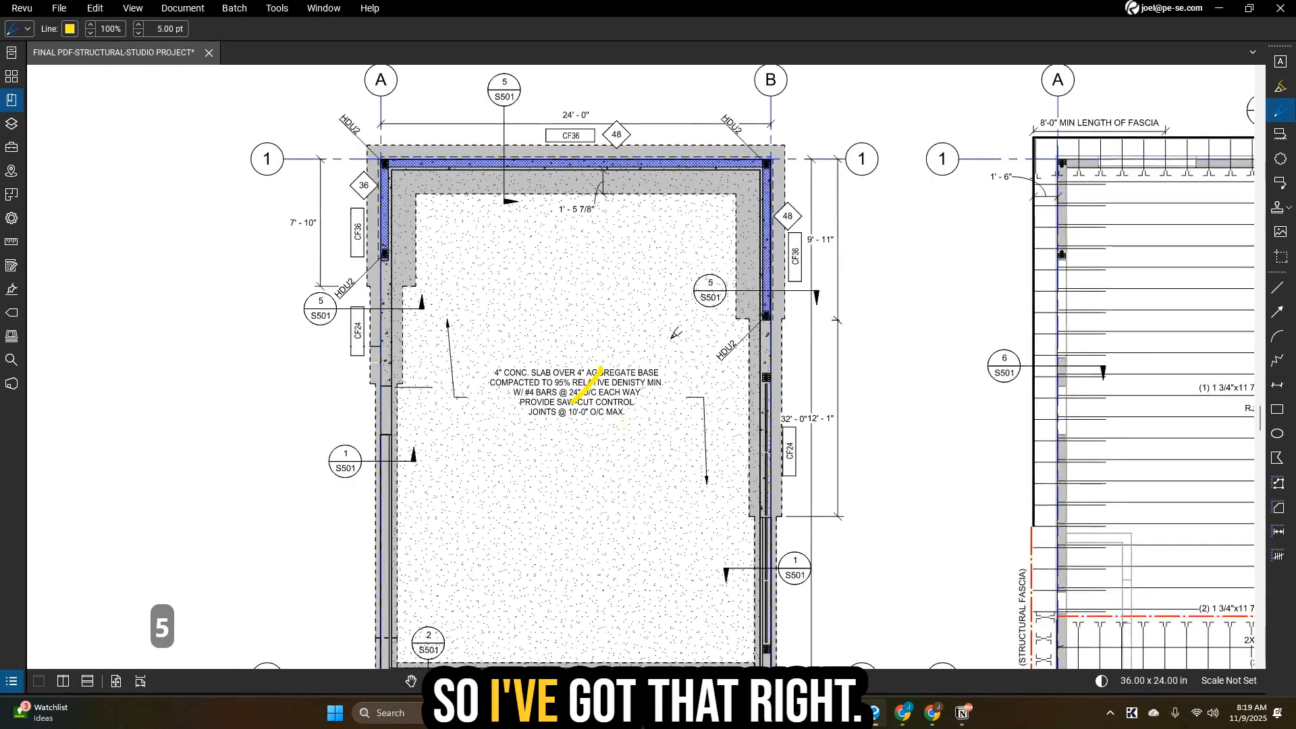
scroll(798, 330, "down", 2)
- Move the reference PDF aside, switch back to Revit and examine the boxed slab note on the foundation plan
left_click_drag(814, 6, 1167, 67)
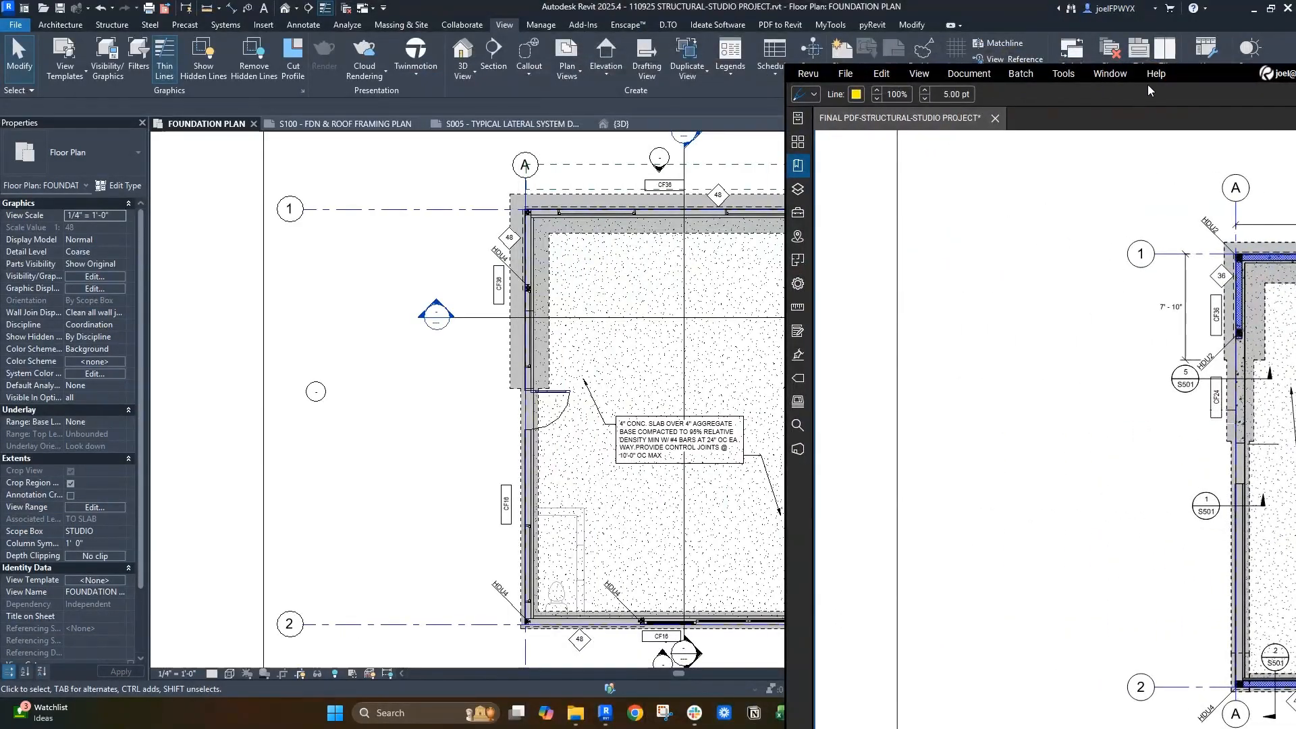
left_click(558, 522)
key("Escape")
key("Escape")
scroll(604, 555, "up", 2)
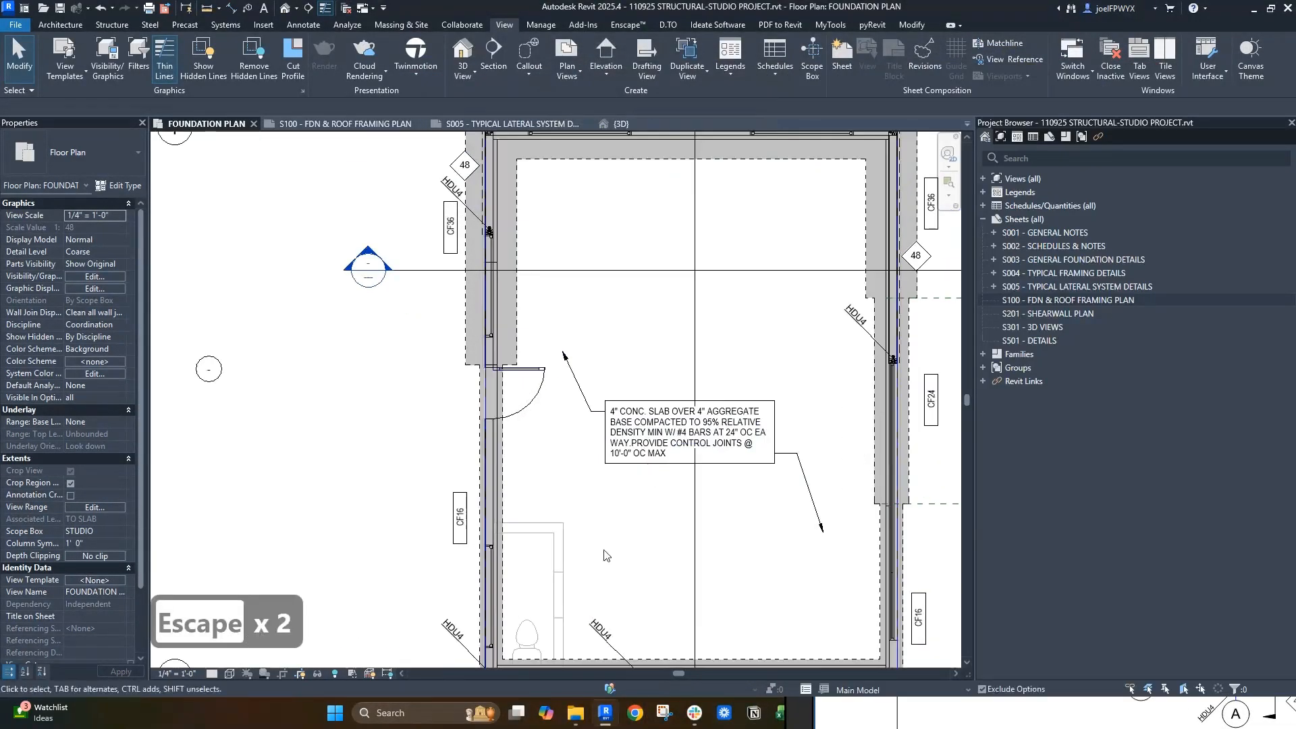
left_click(637, 461)
scroll(667, 463, "up", 2)
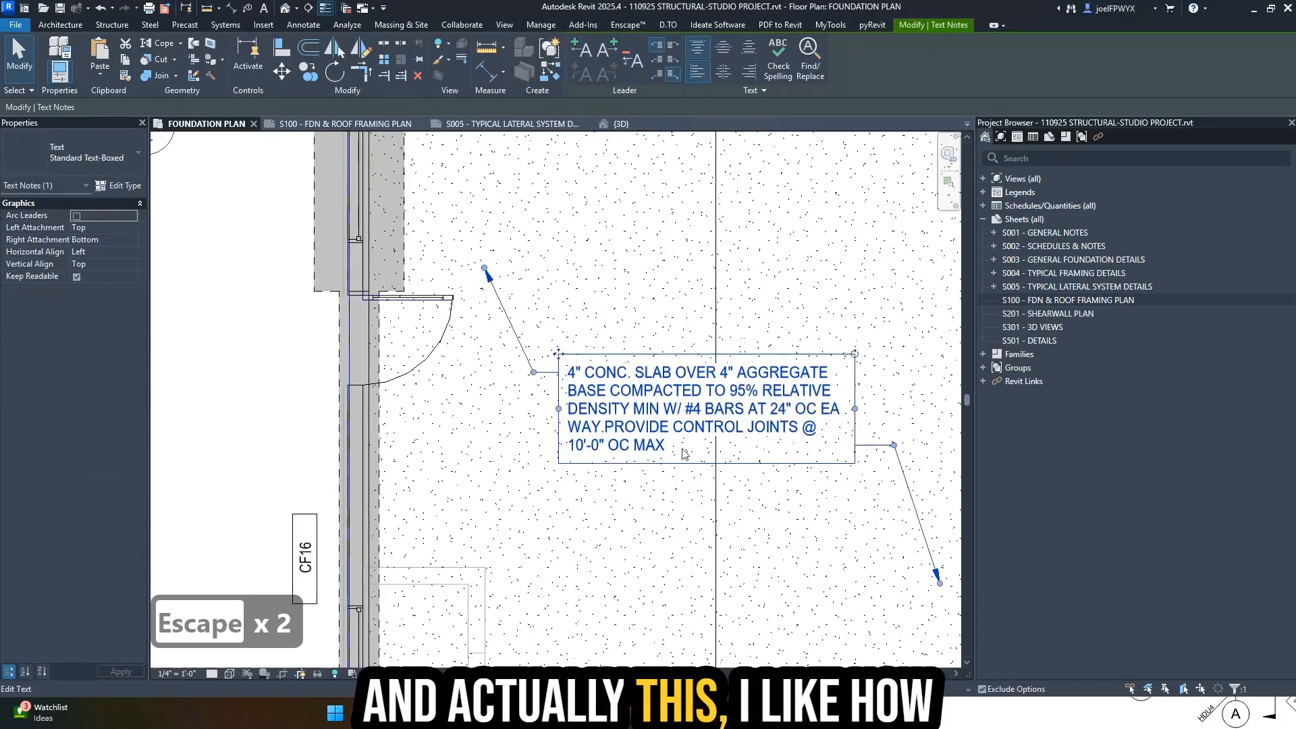
key("Escape")
key("Escape")
scroll(654, 439, "down", 2)
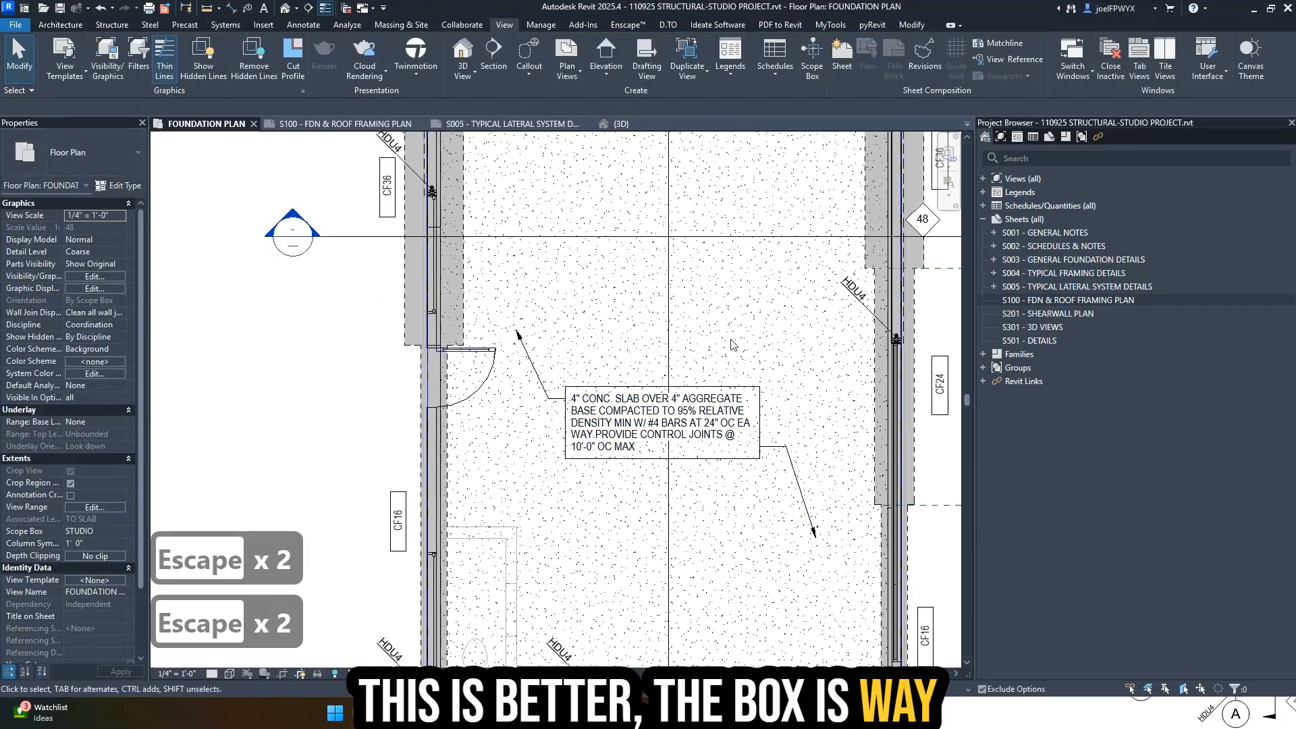
left_click(633, 413)
key("Escape")
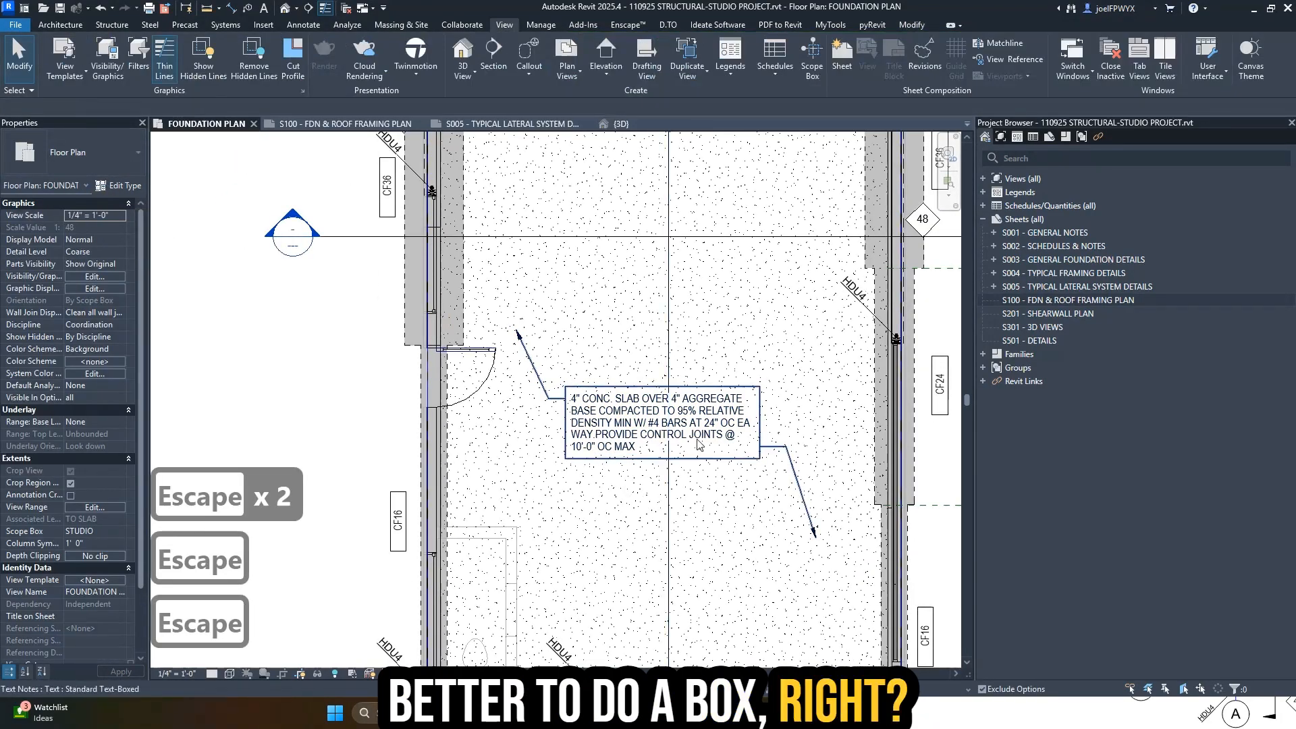
- Set the slab note's left and right leader attachments to Middle
scroll(695, 452, "down", 2)
scroll(699, 458, "up", 2)
left_click(700, 458)
scroll(699, 459, "up", 3)
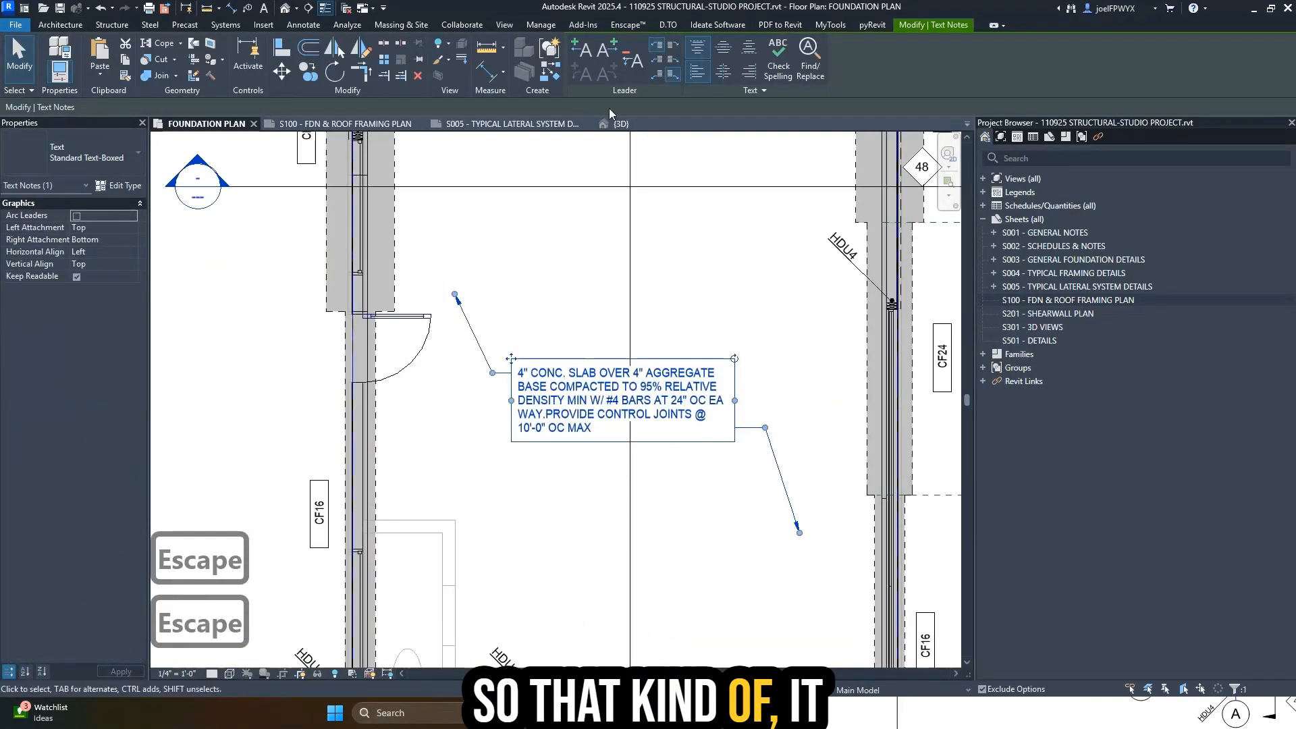
left_click(656, 59)
left_click(673, 59)
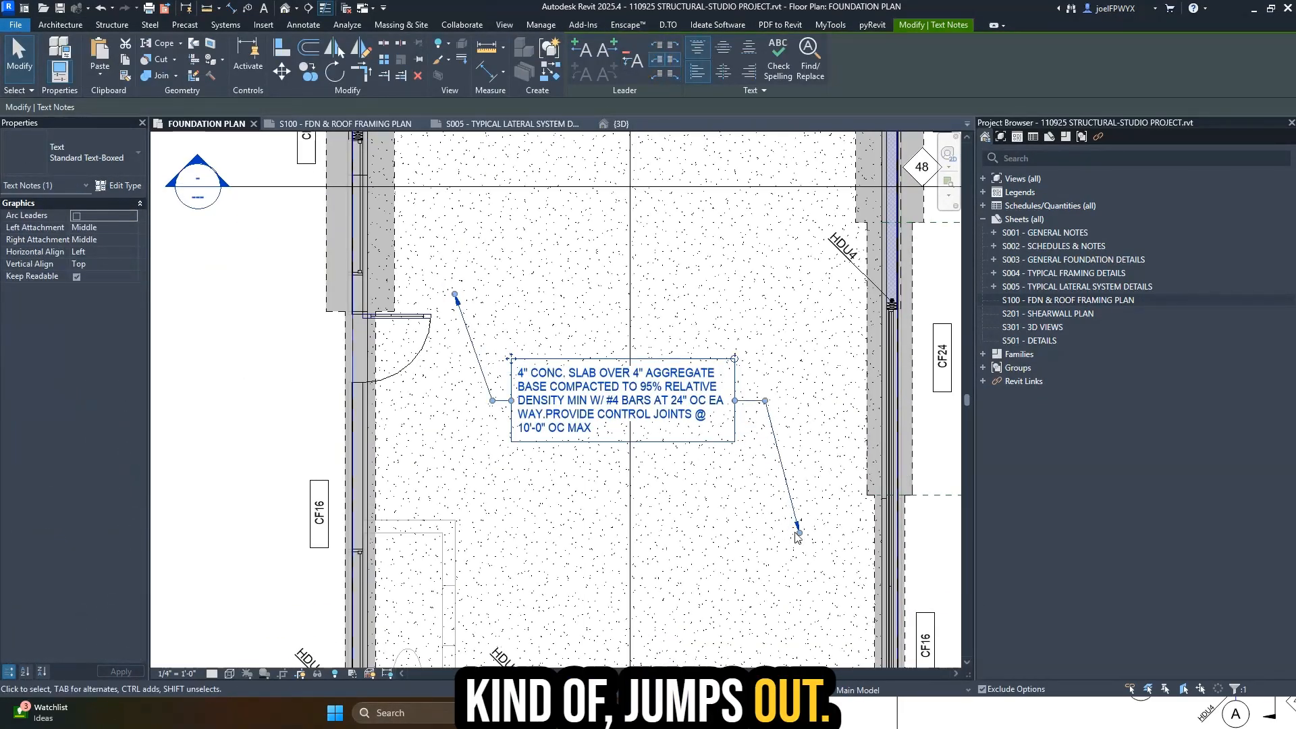
key("Escape")
scroll(797, 537, "down", 3)
scroll(776, 436, "down", 2)
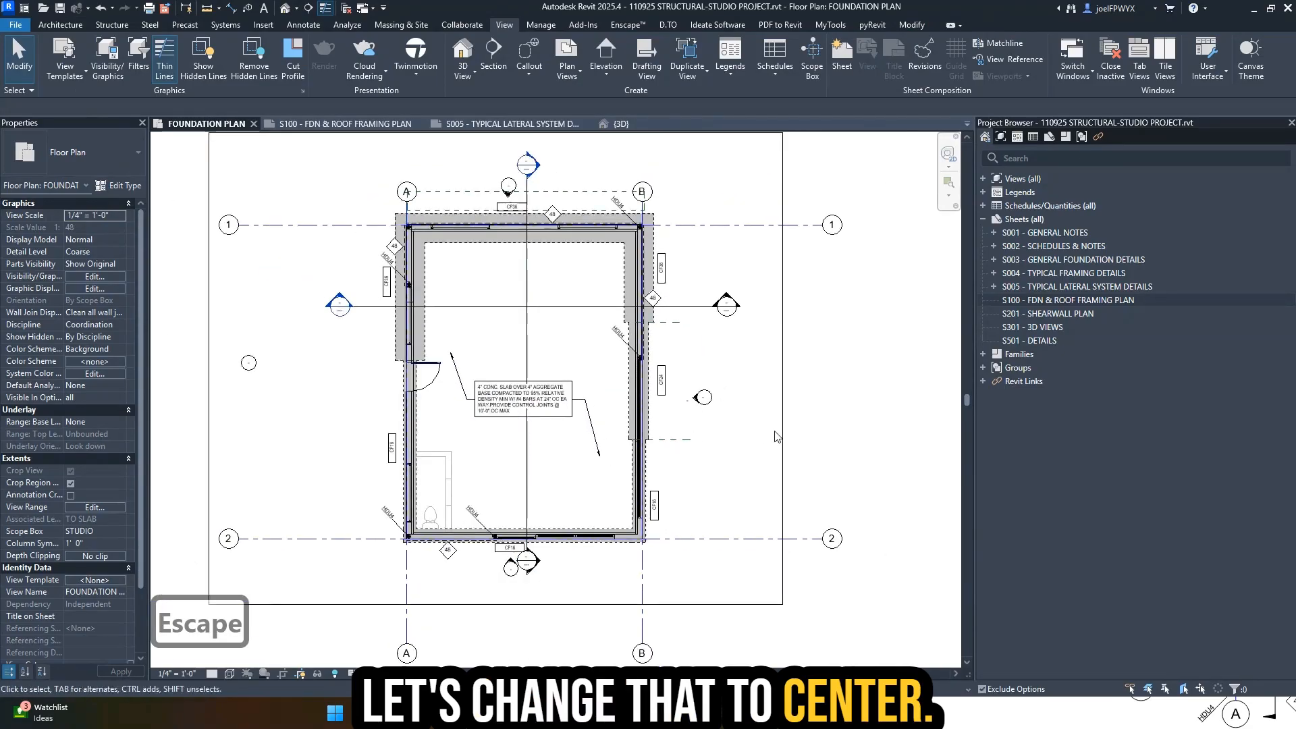
- Switch to Bluebeam Revu, examine the reference foundation plan for annotations still missing from the model's plan, and return to Revit
left_click(881, 718)
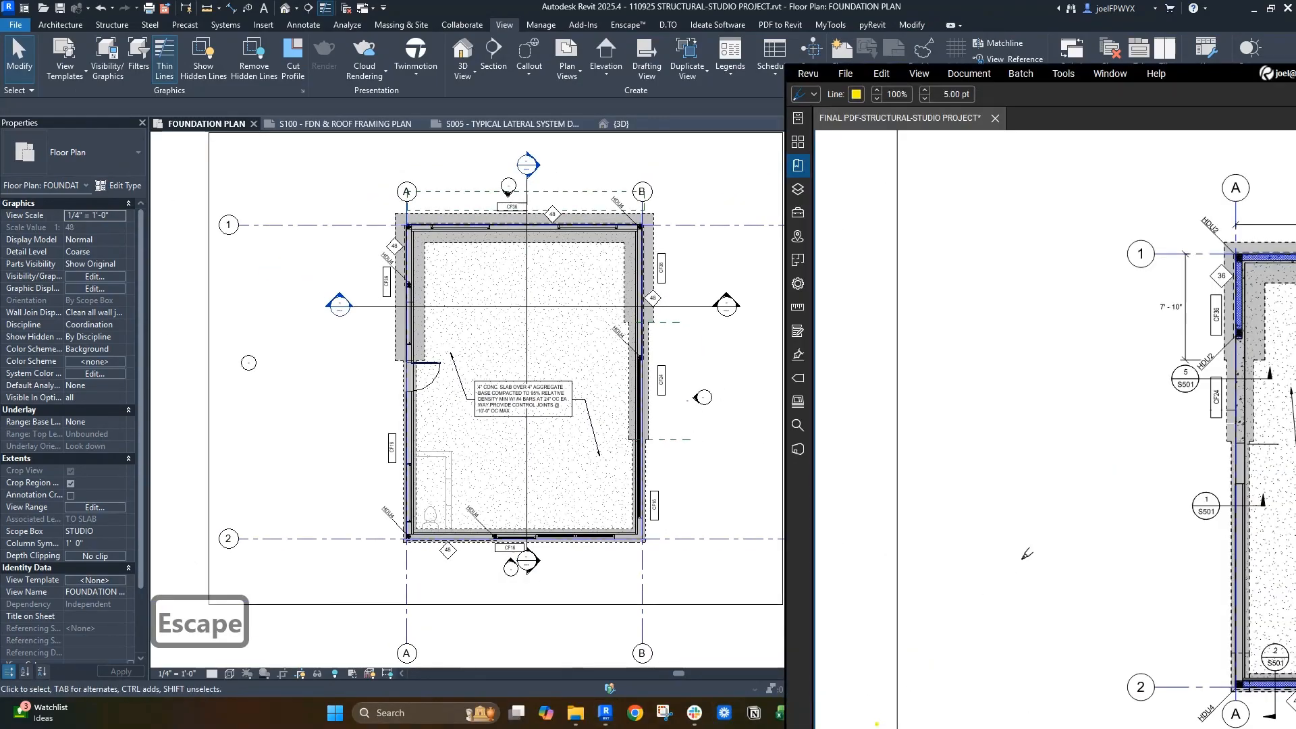
left_click_drag(1211, 79, 875, 60)
scroll(750, 363, "down", 4)
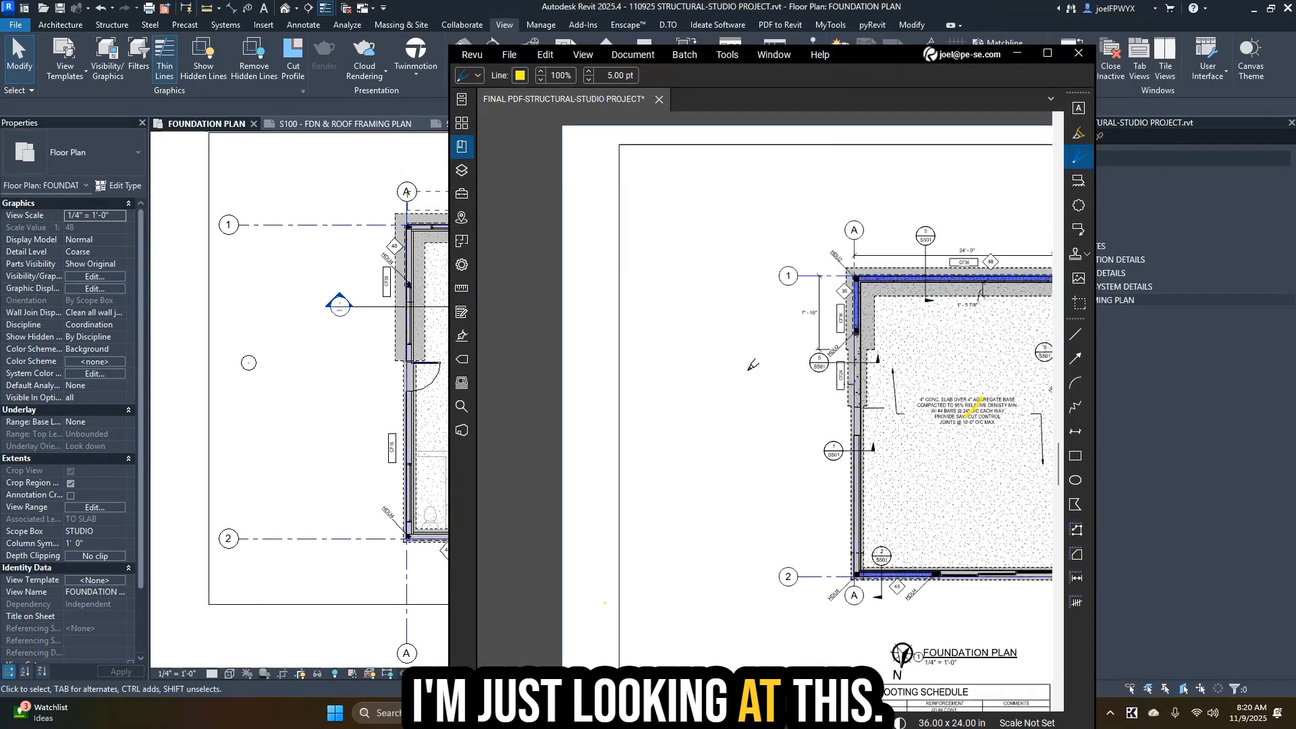
scroll(843, 355, "up", 1)
scroll(852, 353, "up", 3)
scroll(739, 348, "down", 3)
scroll(796, 388, "up", 3)
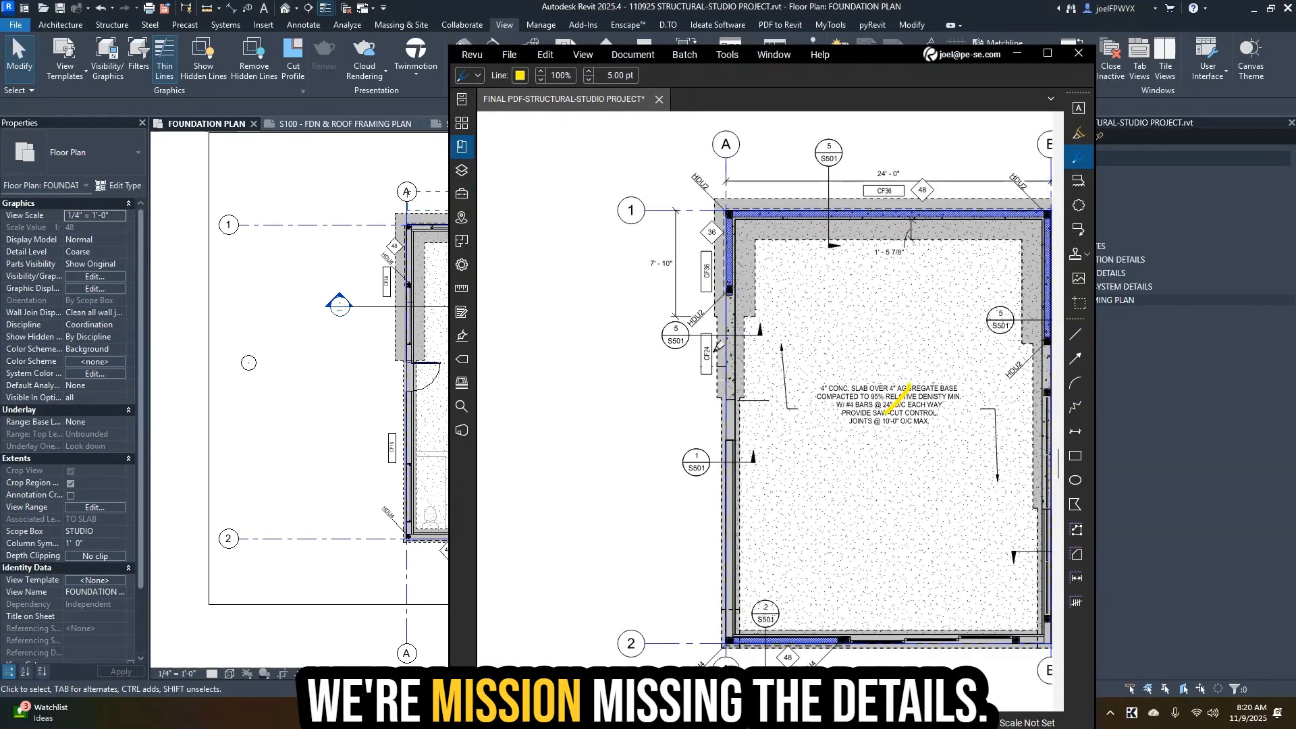
scroll(716, 362, "down", 2)
scroll(928, 396, "up", 1)
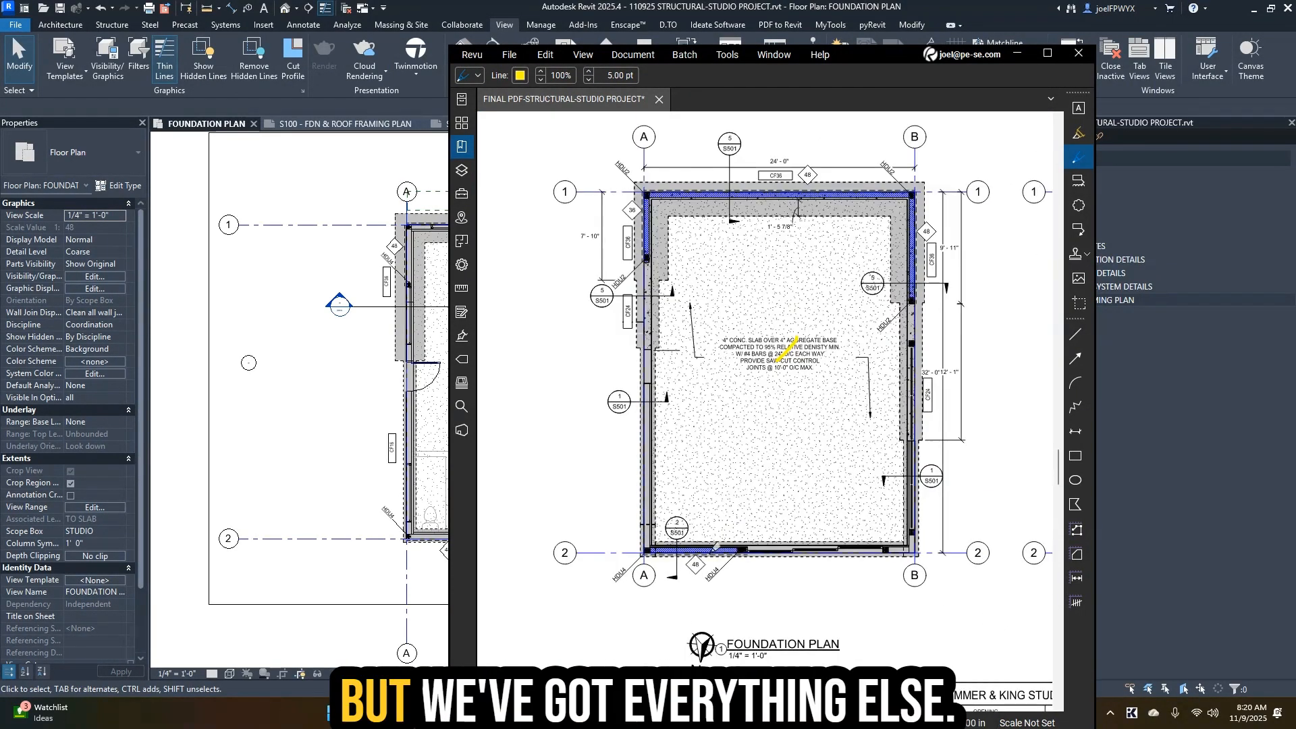
scroll(719, 570, "up", 1)
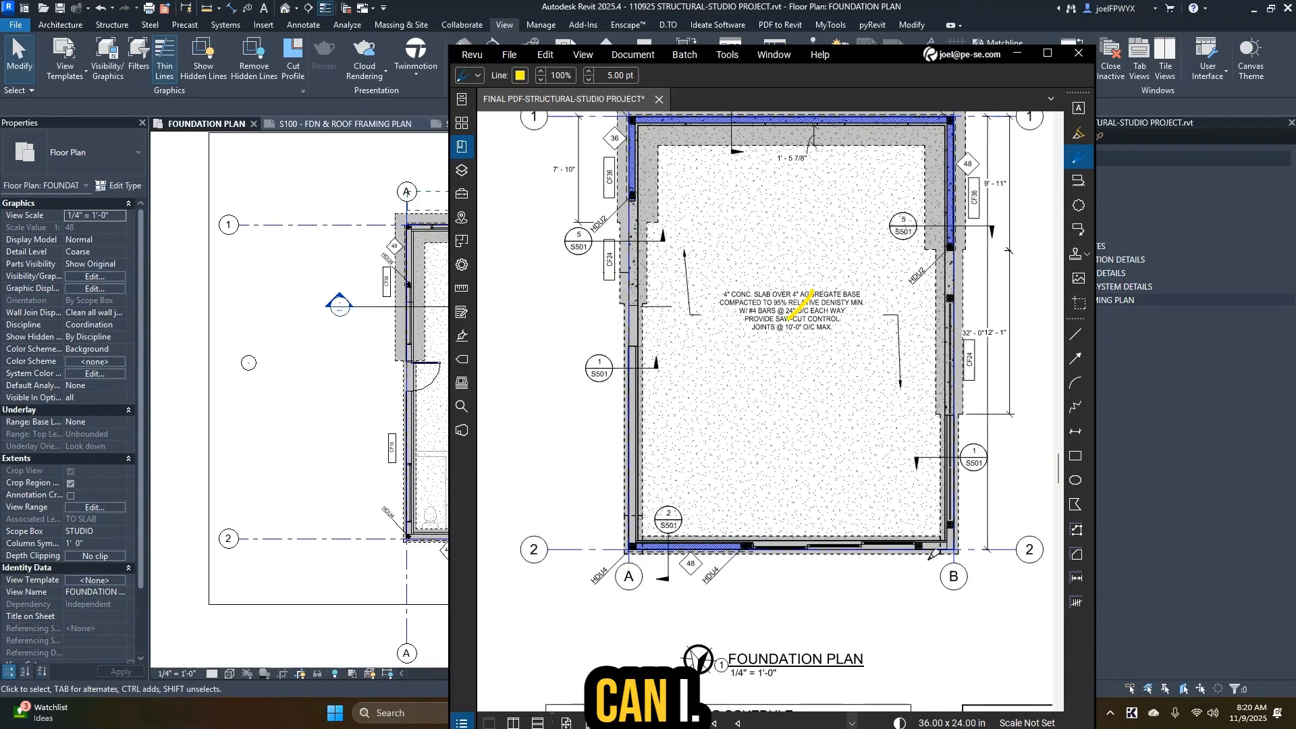
scroll(926, 554, "down", 1)
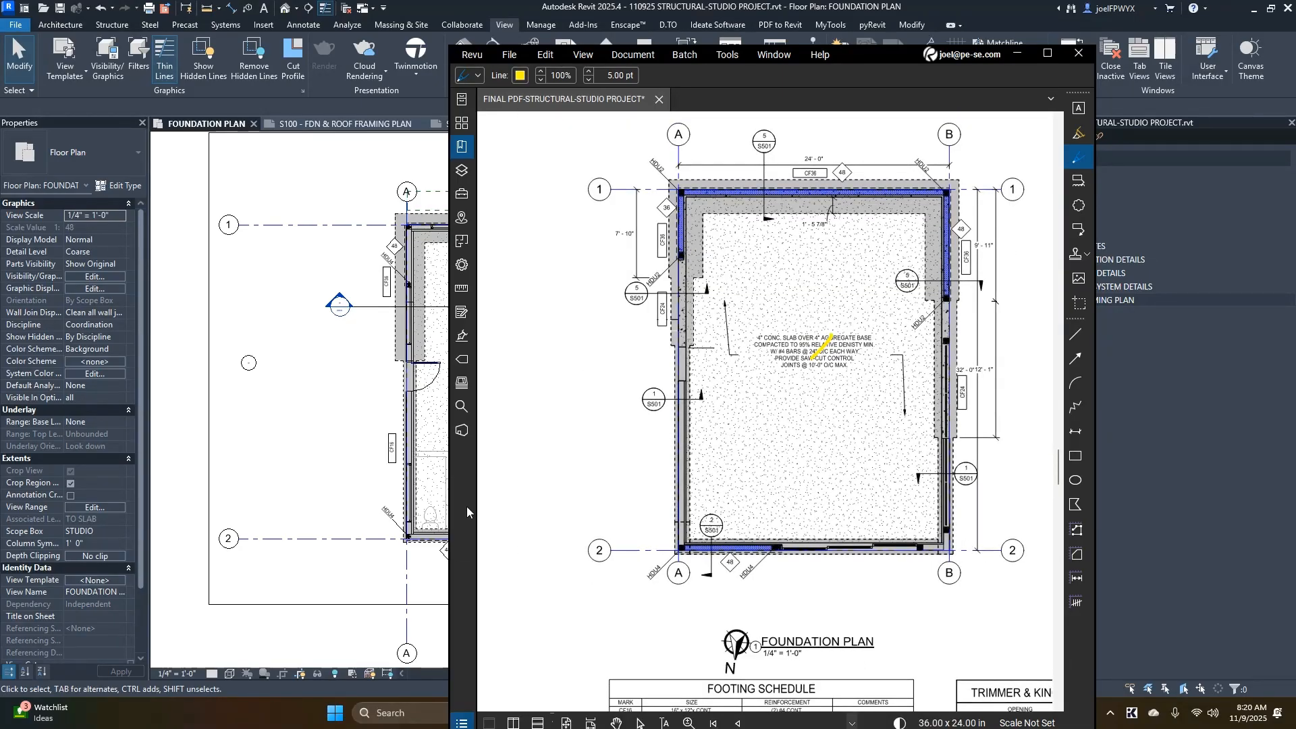
scroll(344, 378, "down", 2)
left_click(282, 369)
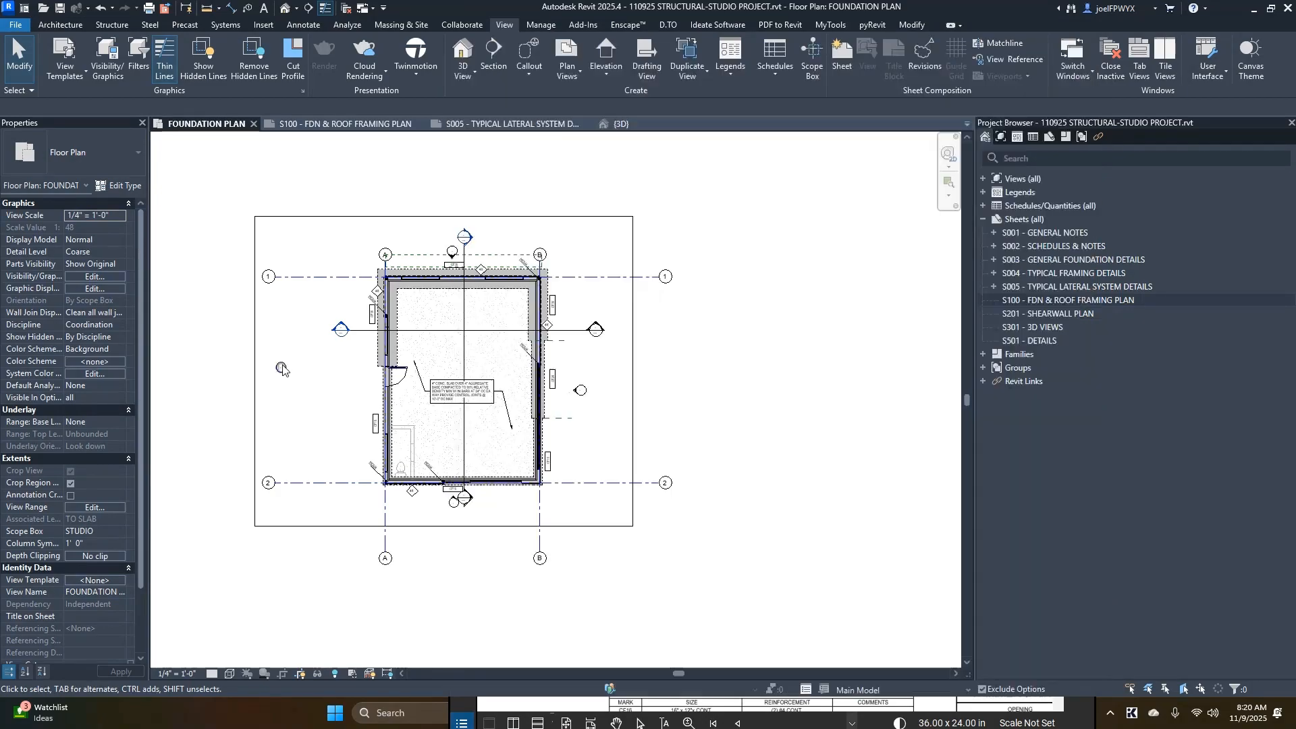
- Examine how the foundation plan's crop region and grid 1 extents relate to the scope box
key("Escape")
key("Escape")
middle_click_drag(262, 377, 205, 417)
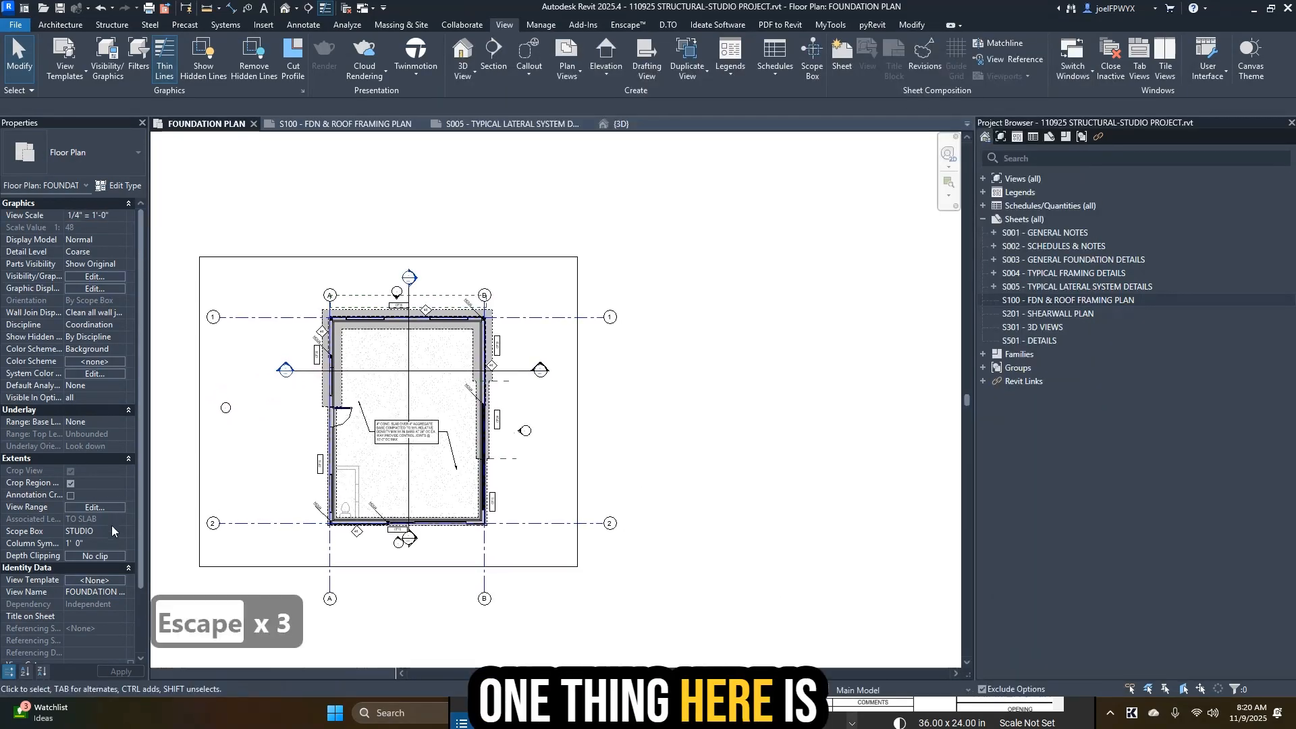
key("Escape")
key("Escape")
left_click(199, 448)
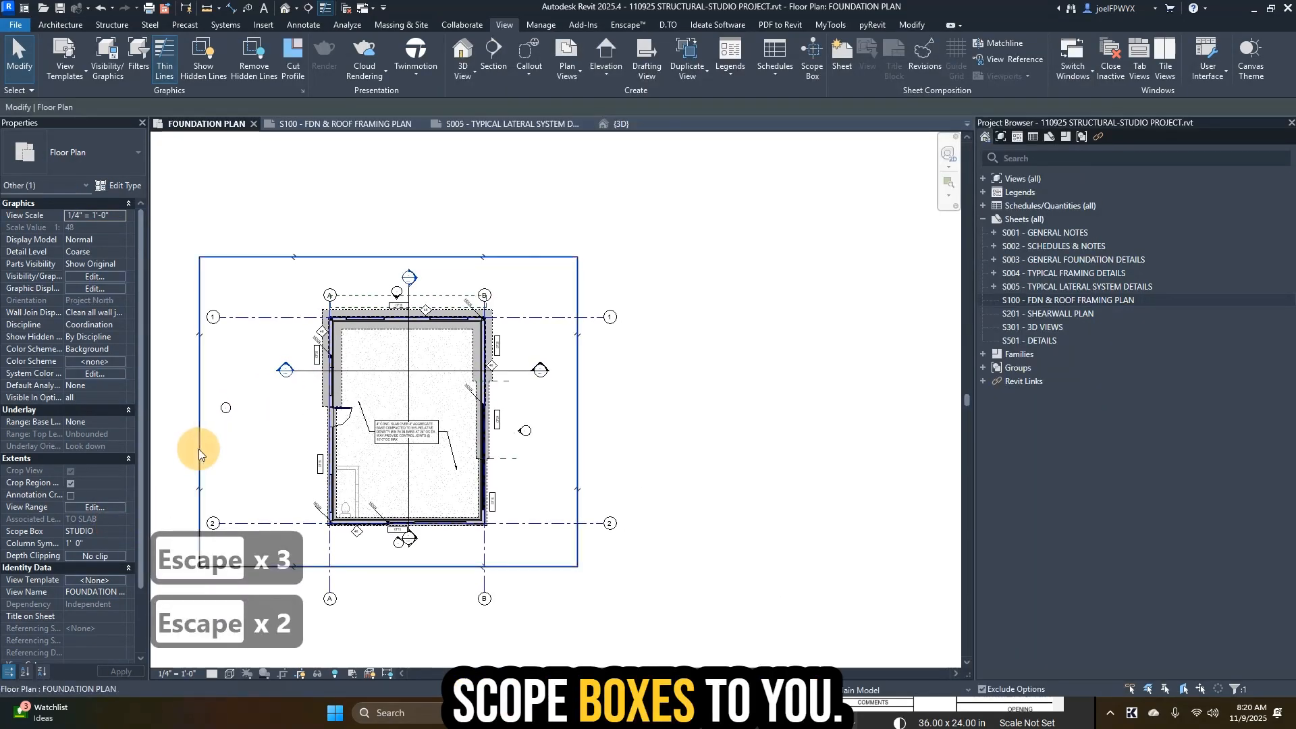
key("Escape")
key("Escape")
scroll(231, 318, "up", 2)
left_click(230, 317)
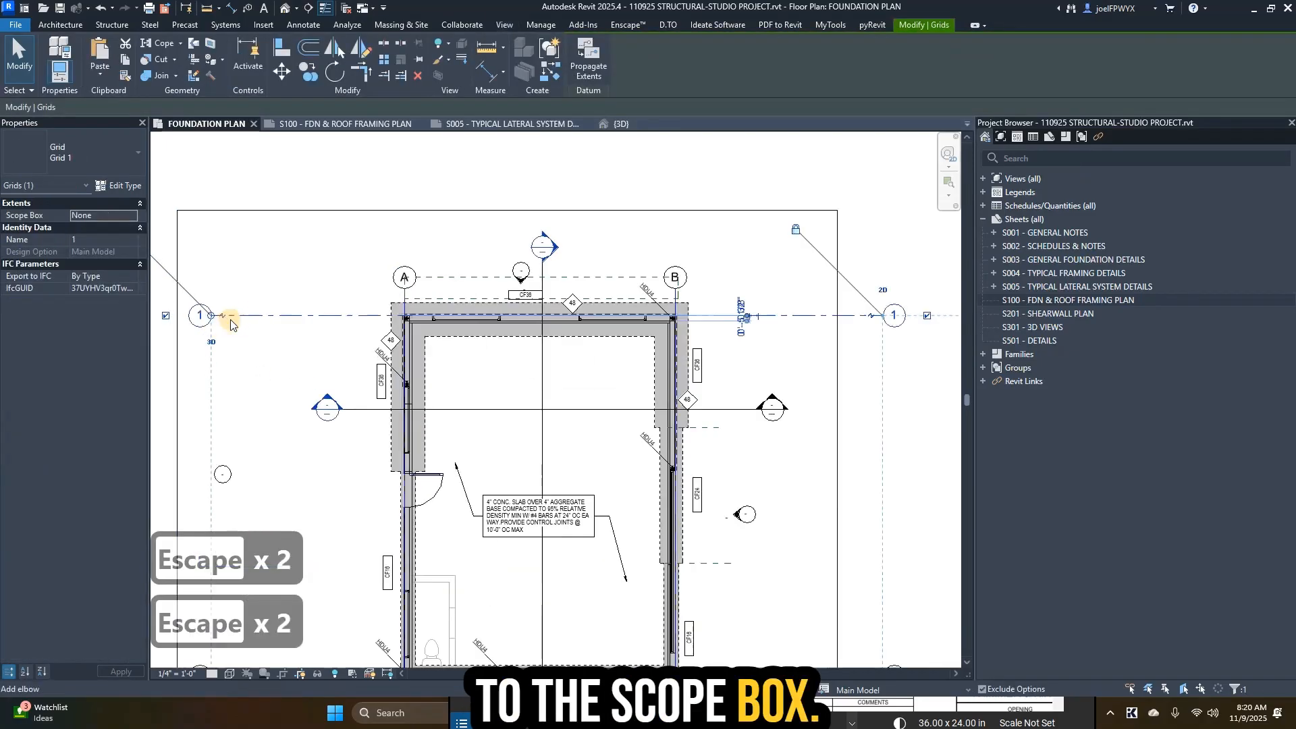
scroll(292, 340, "down", 2)
middle_click_drag(309, 357, 420, 344)
key("Escape")
key("Escape")
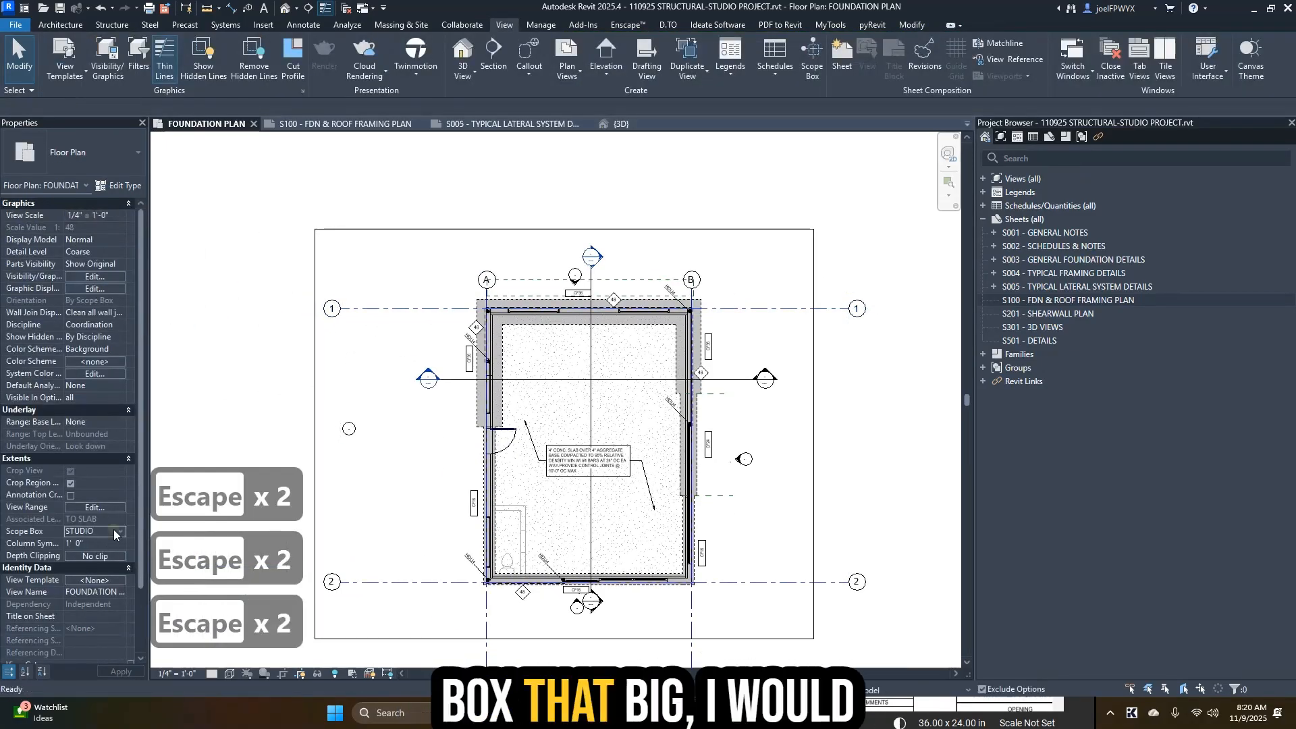
- Set the view's scope box to None and pull the STUDIO scope box's side nearest grid A in close to the building
left_click(75, 543)
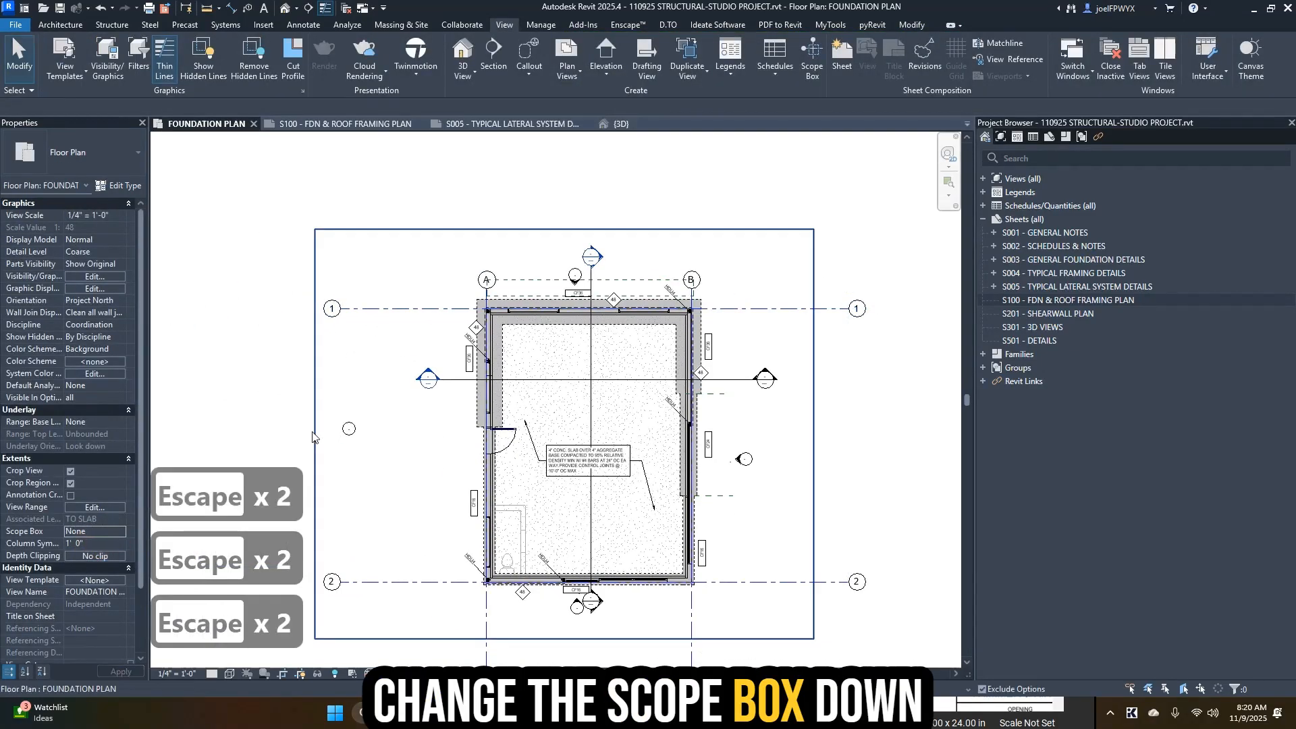
left_click(315, 425)
left_click_drag(315, 433, 462, 440)
key("Escape")
key("Escape")
left_click(314, 424)
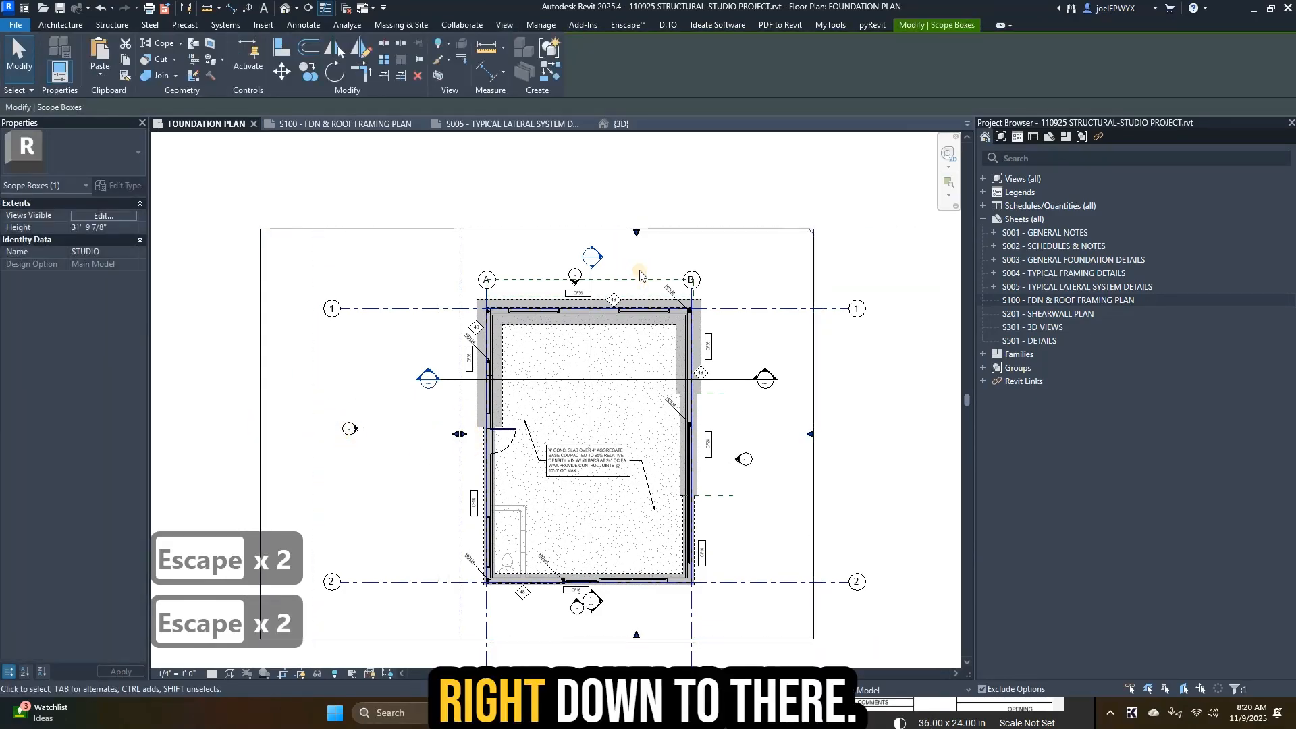
- Pull the other three sides of the STUDIO scope box in close around the building
left_click_drag(636, 232, 634, 280)
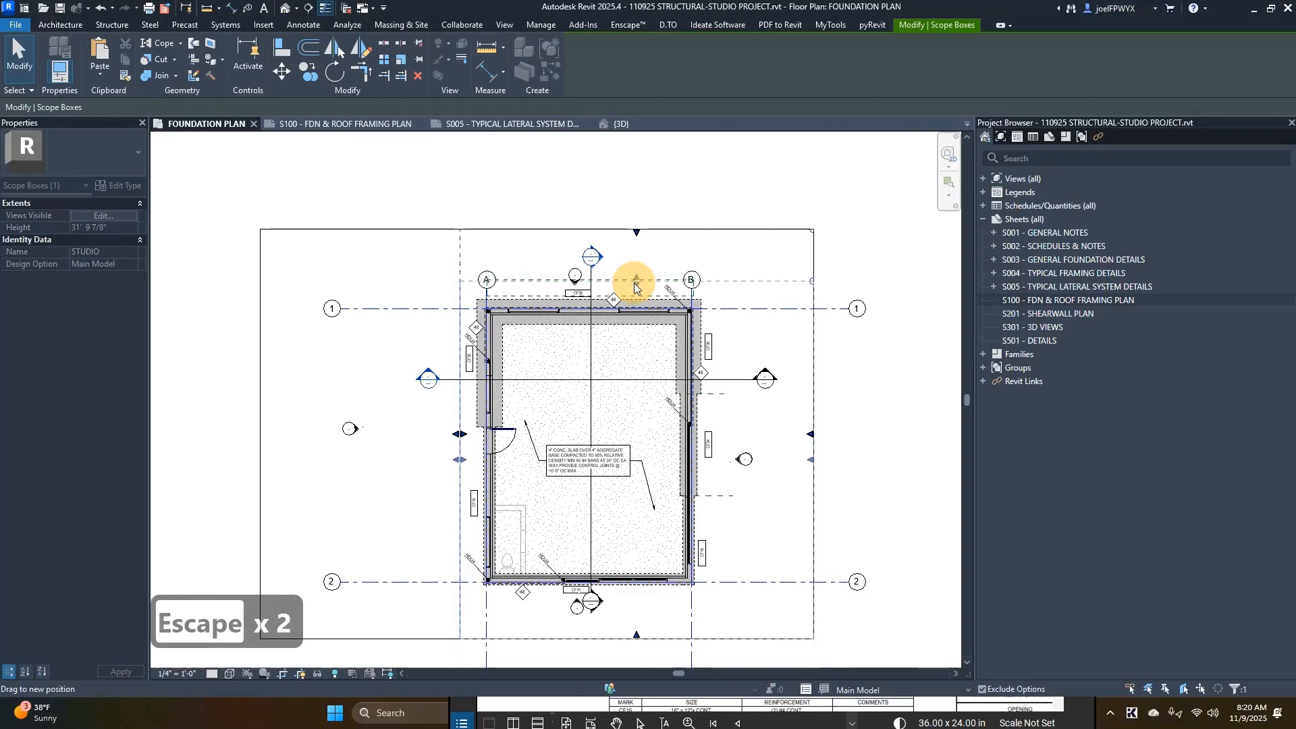
left_click_drag(636, 632, 630, 609)
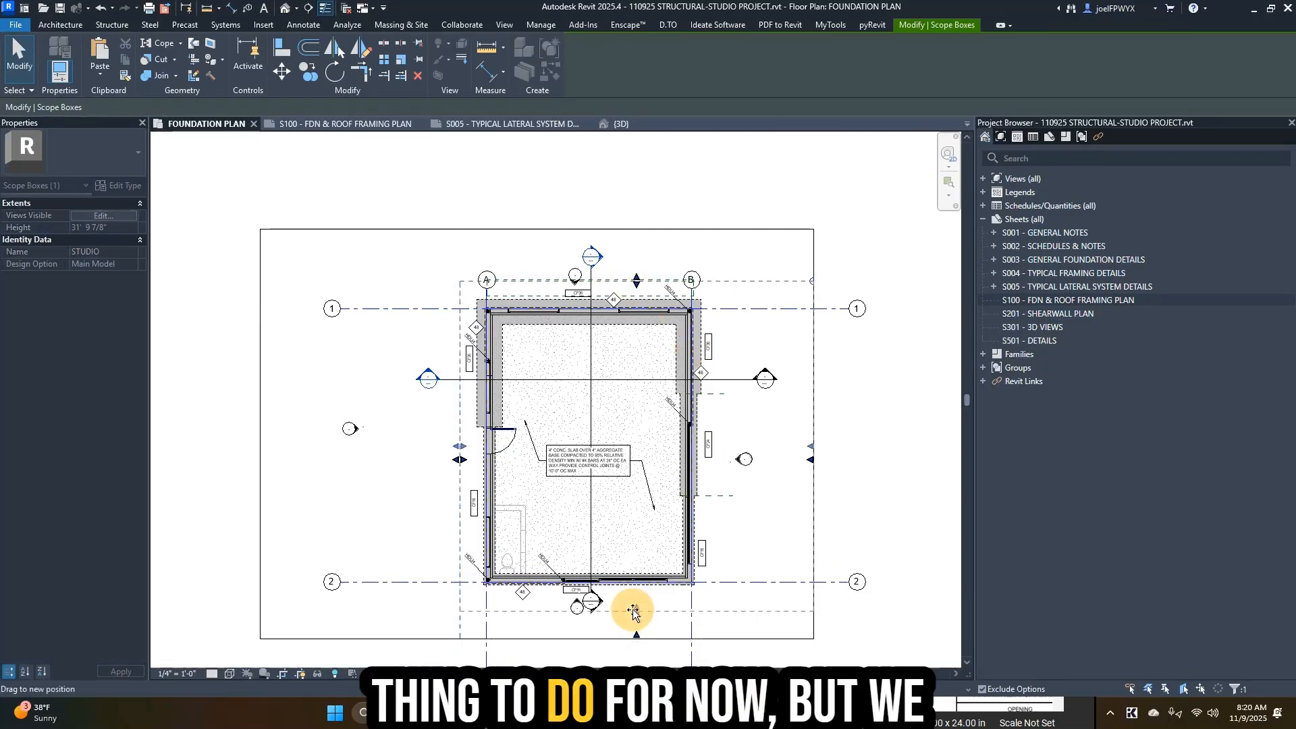
left_click_drag(816, 450, 722, 454)
key("Escape")
key("Escape")
key("Escape")
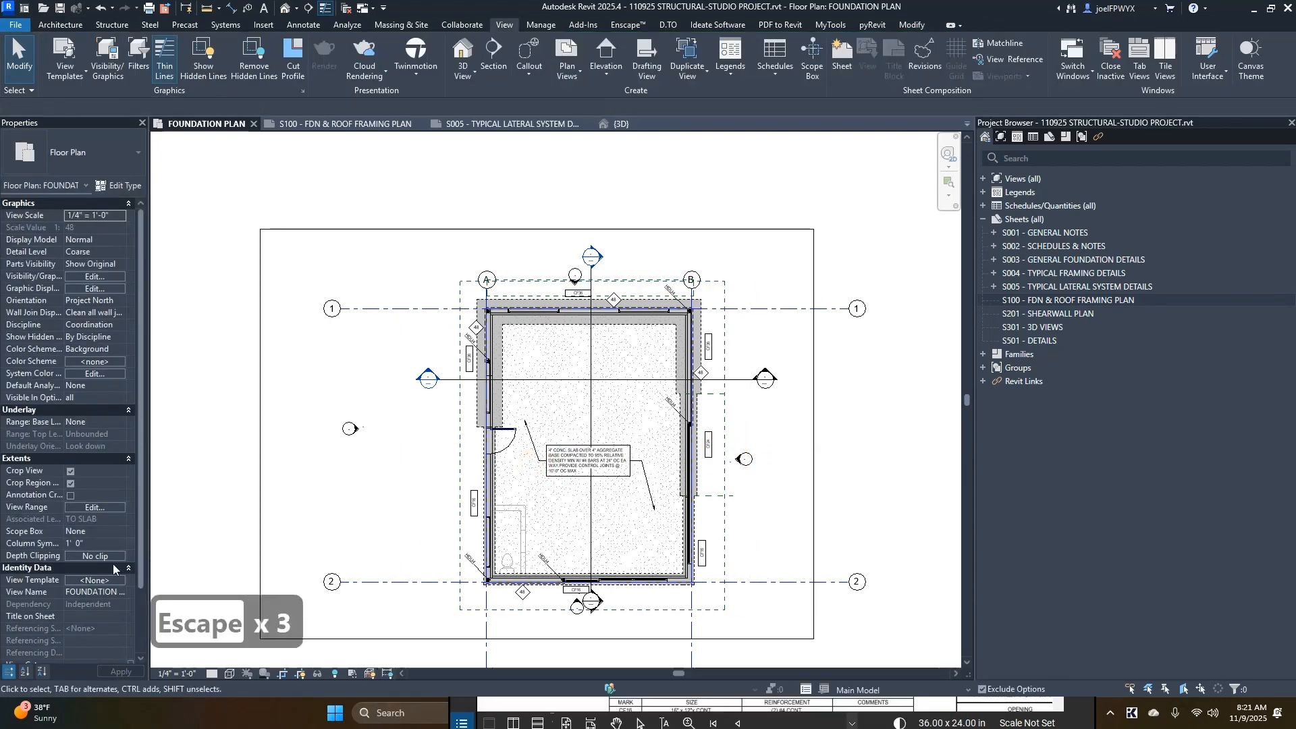
- Assign the STUDIO scope box to the foundation plan view
left_click(103, 535)
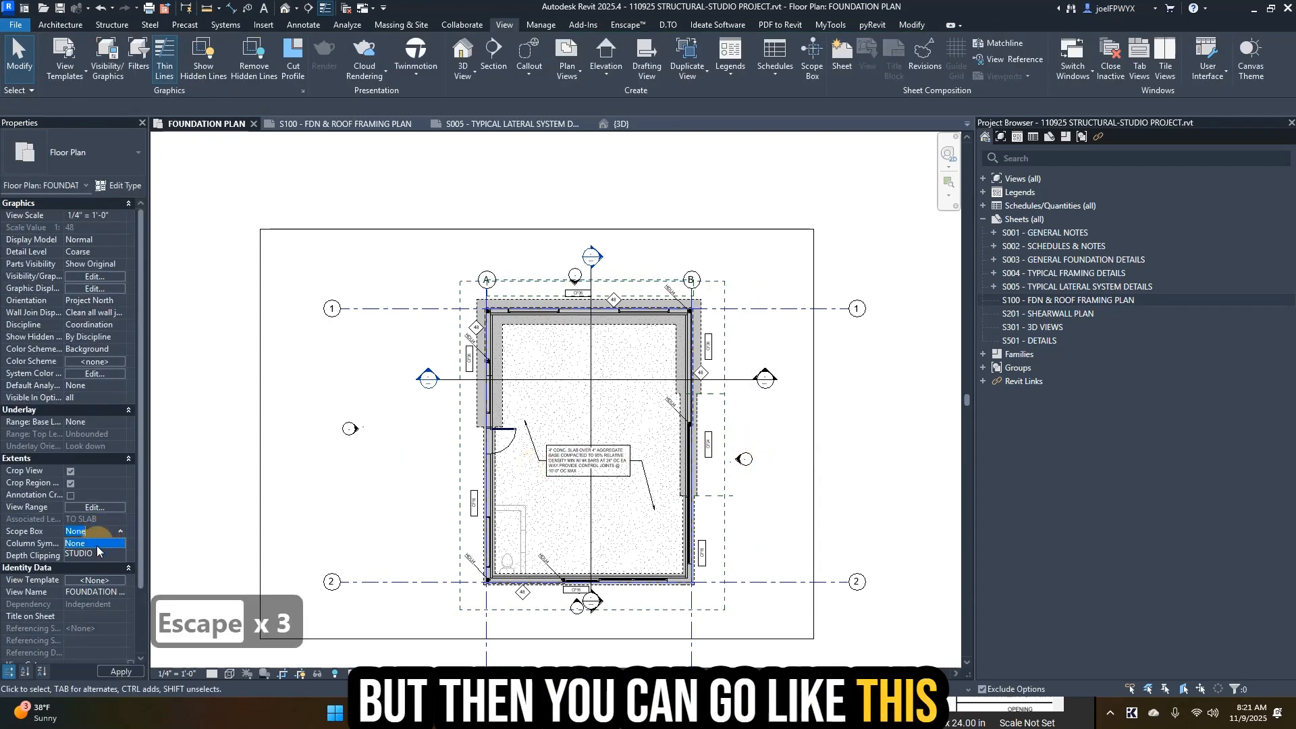
left_click(120, 531)
left_click(91, 555)
key("Escape")
key("Escape")
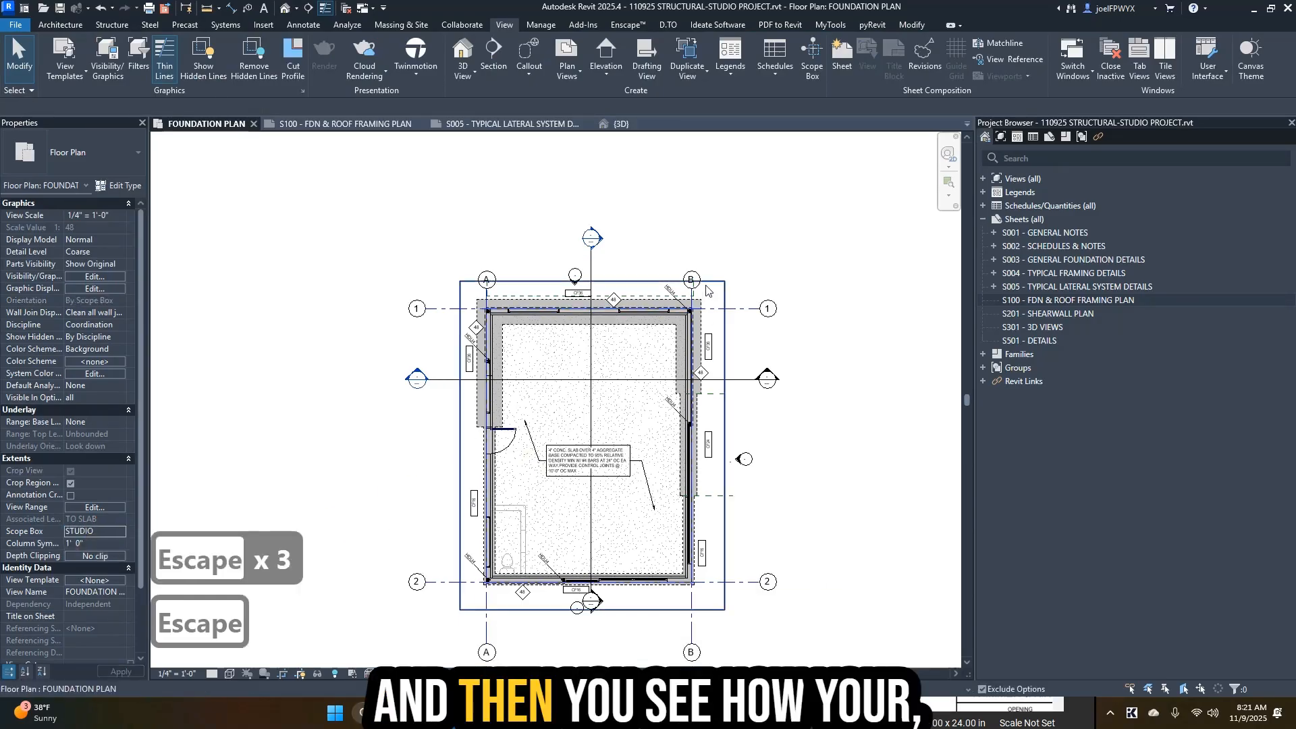
- Extend the grid A and B bubbles near grid 1 outward beyond the crop boundary
scroll(709, 284, "up", 2)
left_click(683, 285)
left_click_drag(683, 291, 683, 264)
key("Escape")
key("Escape")
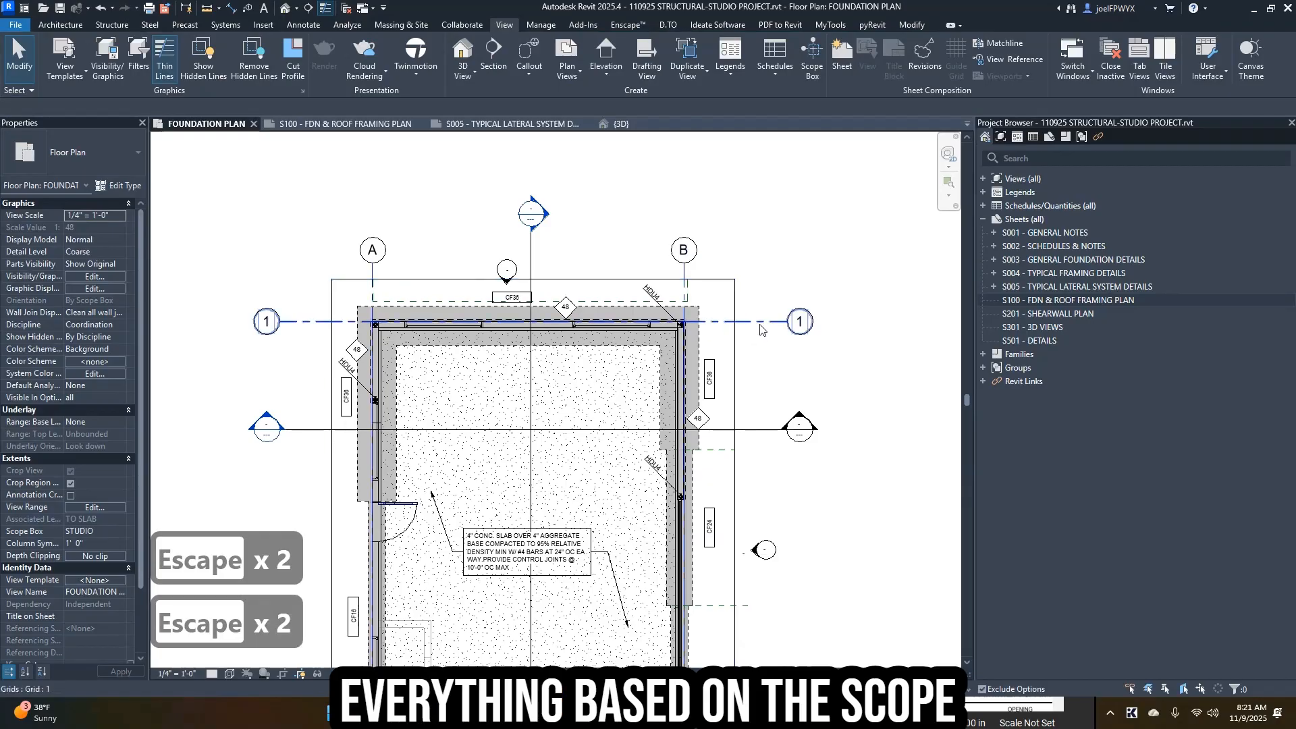
- Select all the grids in the plan and reset them to the crop
left_click(759, 322)
key("s")
key("a")
right_click(760, 322)
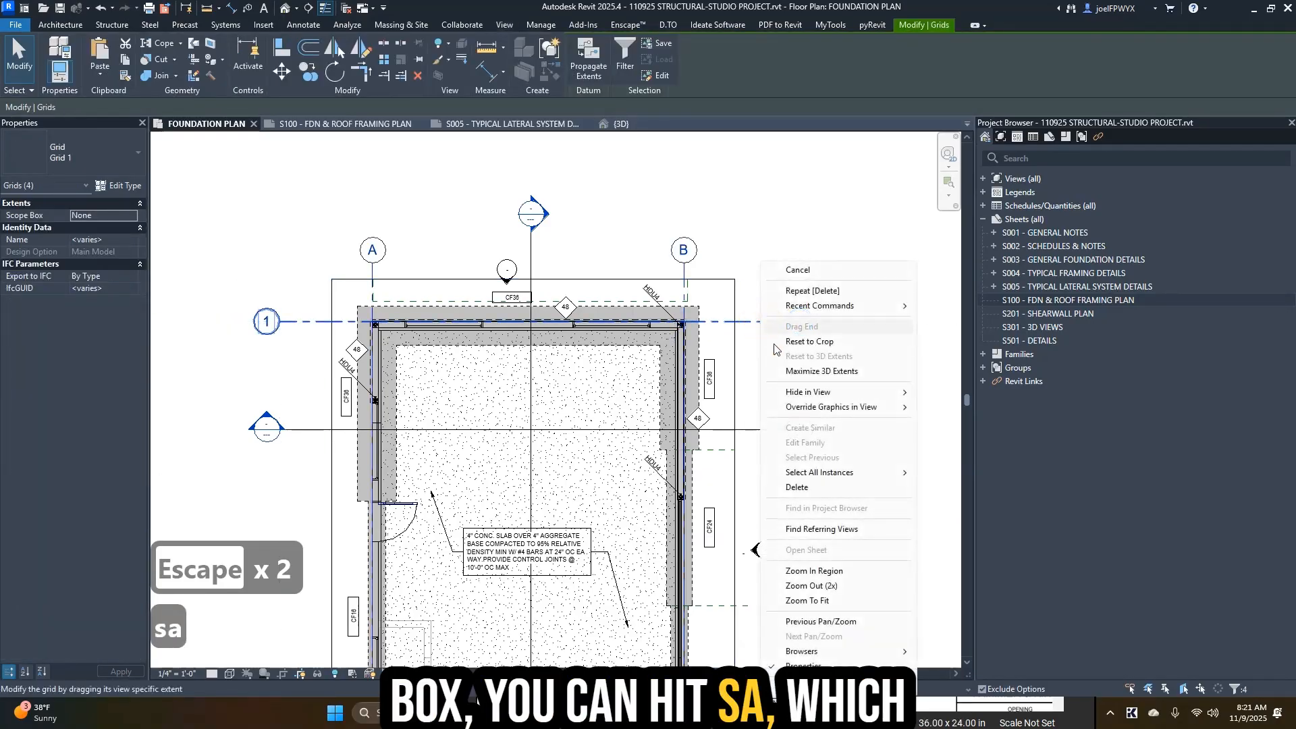
left_click(813, 341)
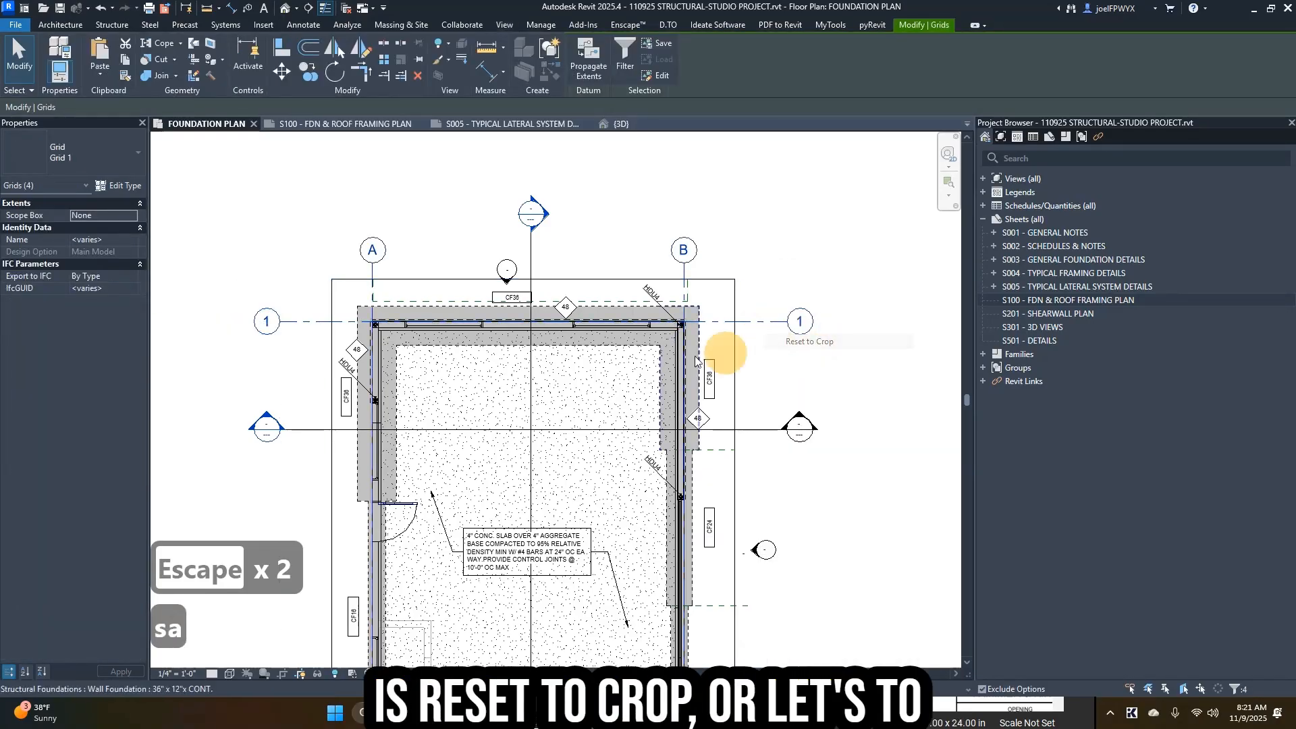
- Maximize the 3D extents of grid 1 and reset that grid to the crop
left_click(781, 374)
scroll(776, 353, "down", 1)
right_click(769, 325)
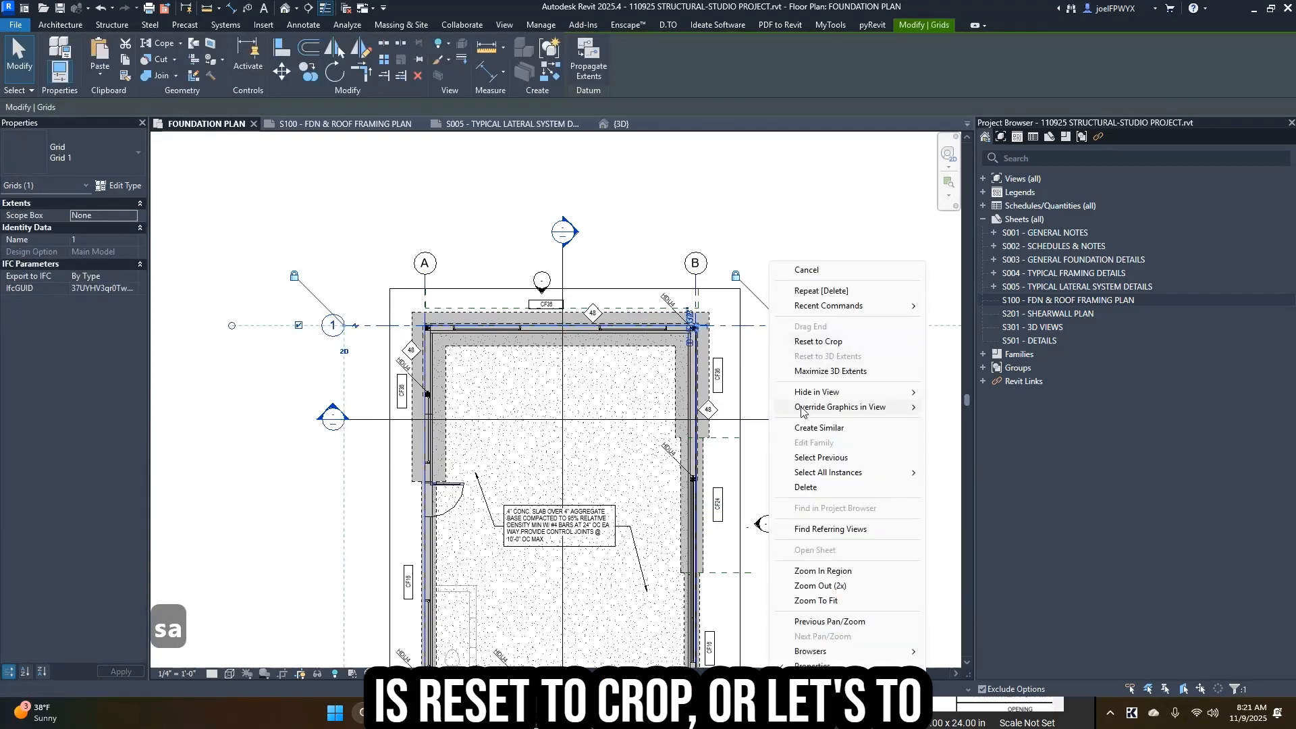
left_click(830, 371)
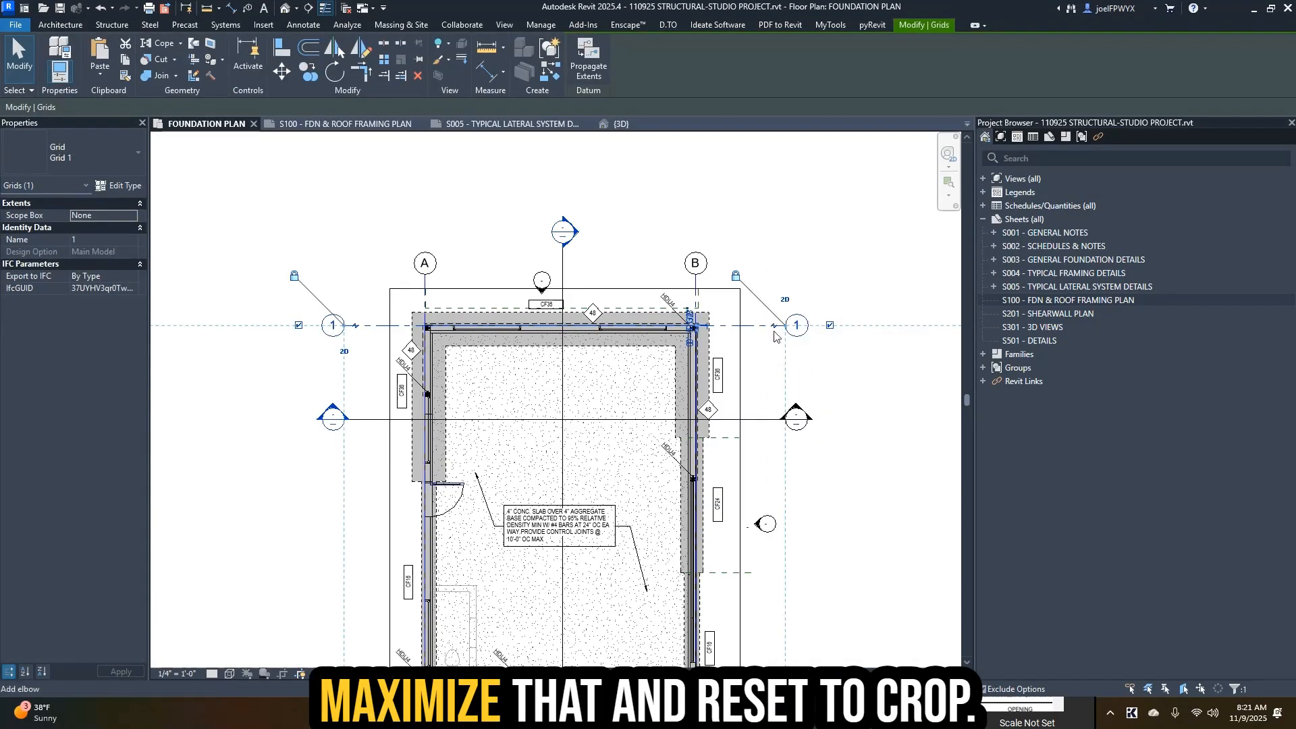
right_click(759, 325)
left_click(815, 347)
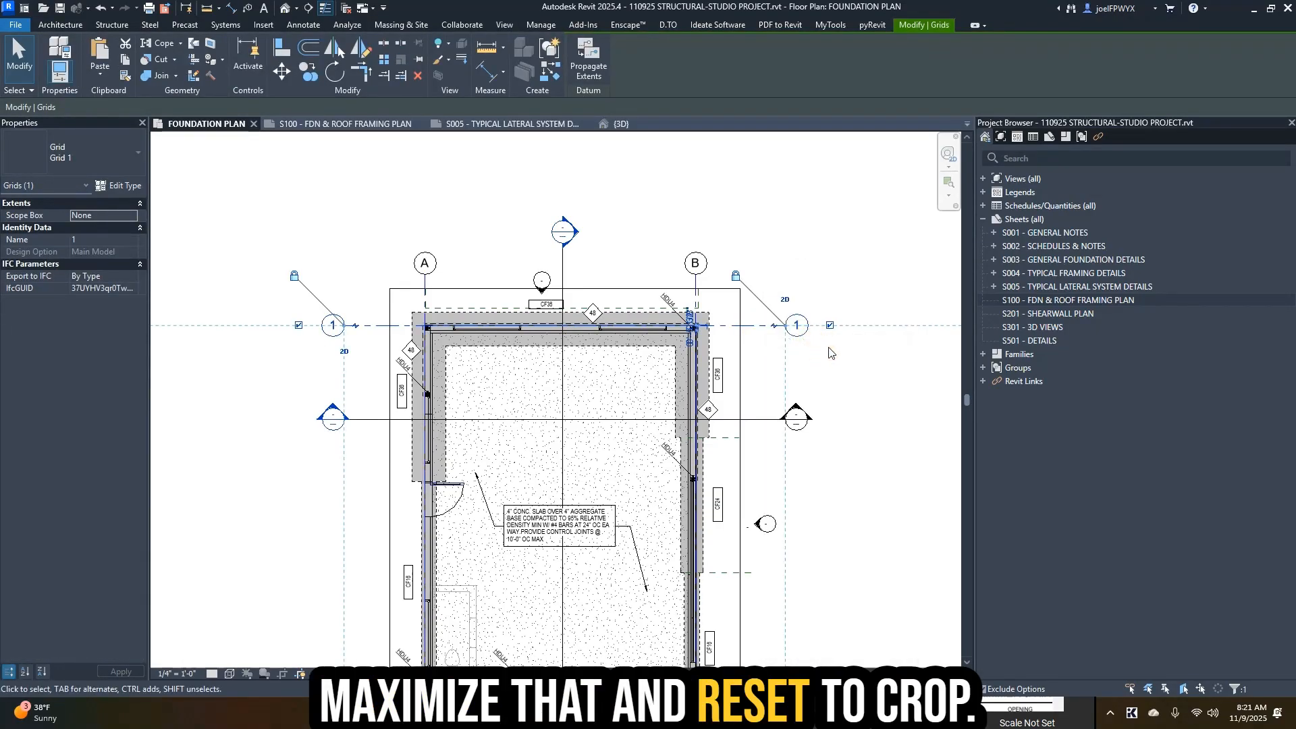
- Pull the grid 1 bubble on the grid B side inward, closer to the crop boundary
key("Escape")
key("Escape")
left_click(778, 326)
left_click_drag(784, 325, 767, 326)
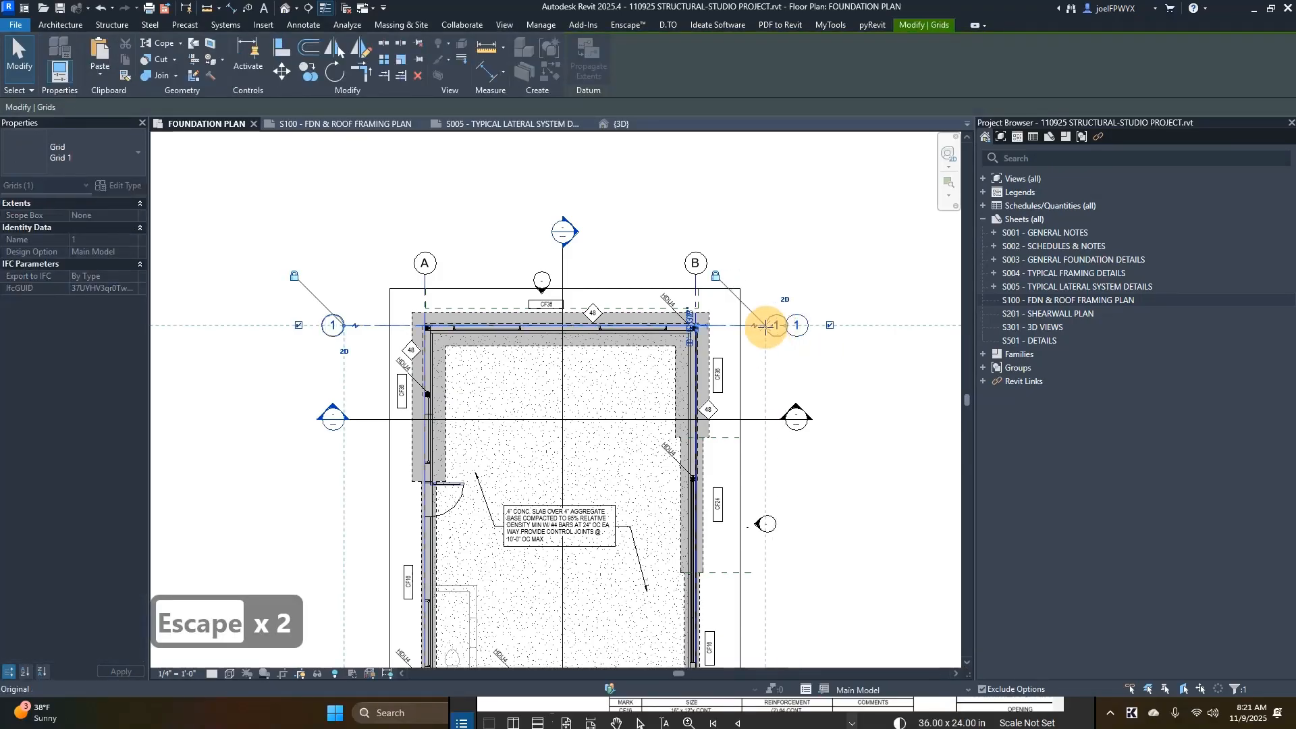
key("Escape")
key("Escape")
scroll(793, 211, "down", 2)
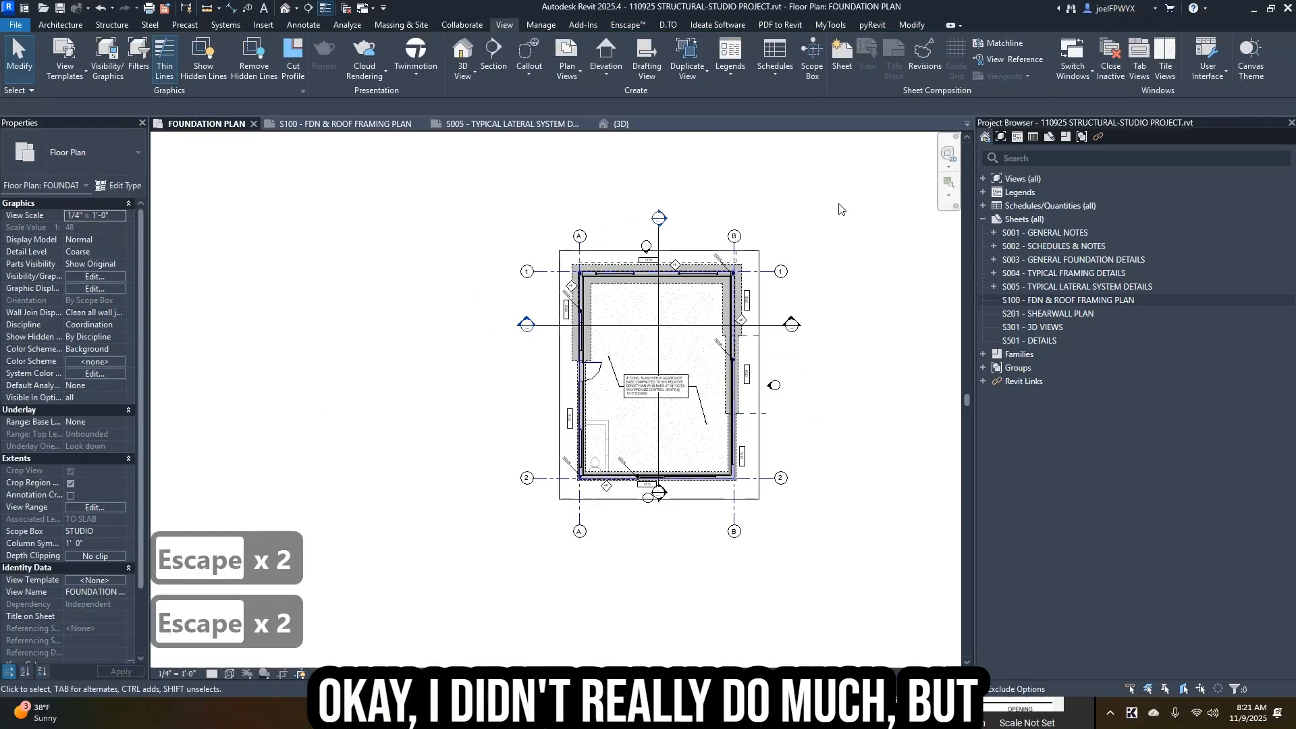
- Pull the grid A and B bubbles near grid 2 in closer to the crop boundary
scroll(479, 539, "up", 2)
key("Escape")
left_click(626, 524)
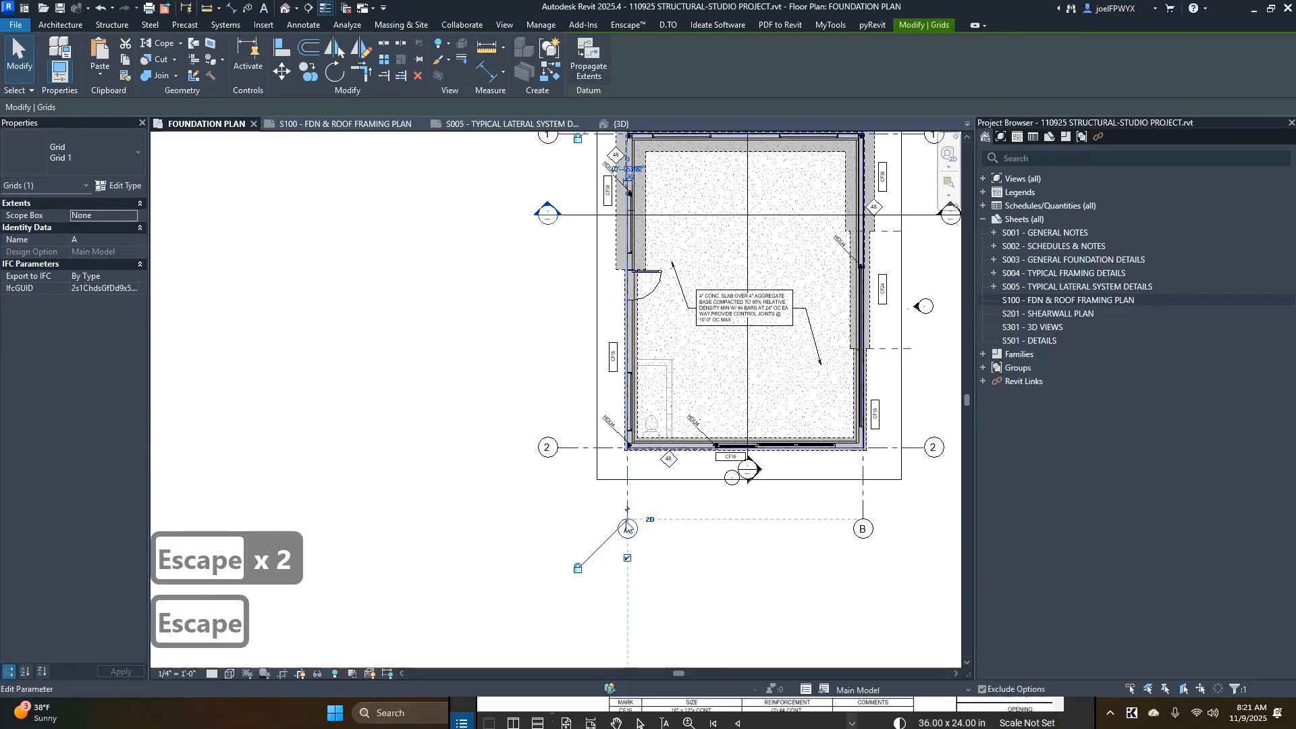
key("Escape")
key("Escape")
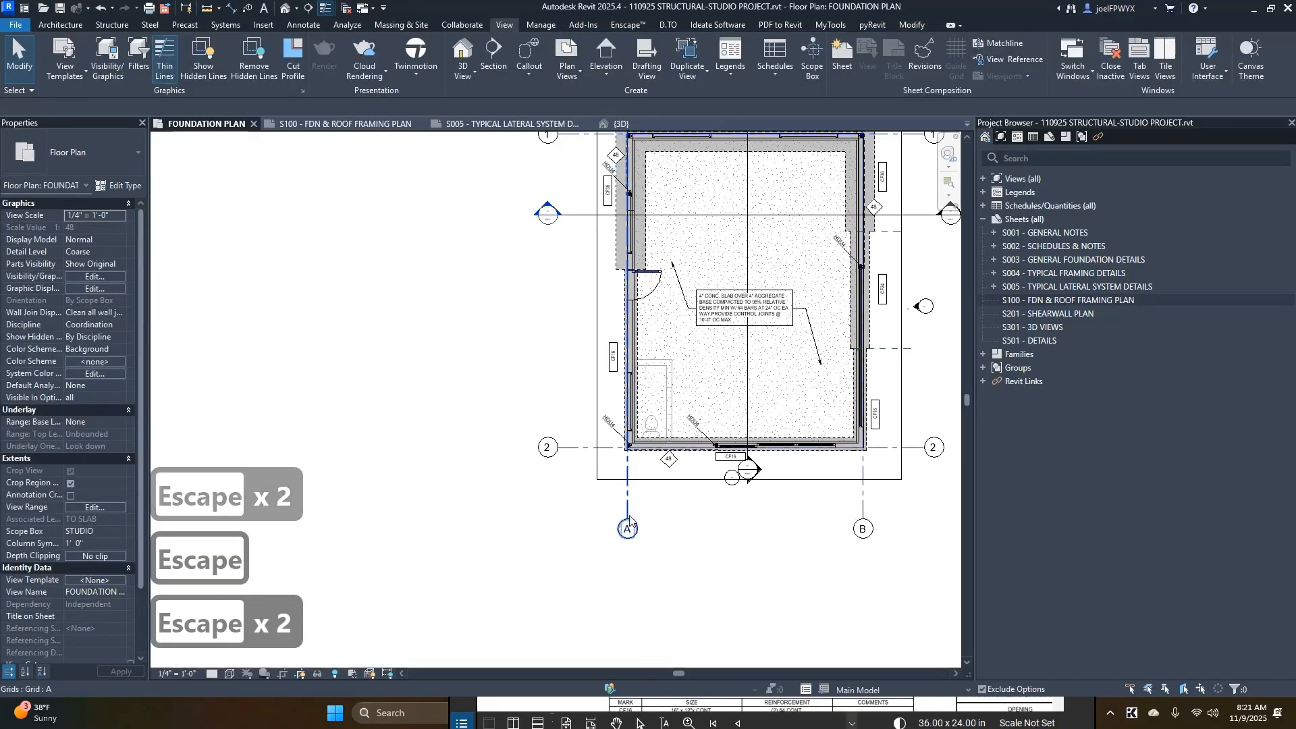
left_click(628, 520)
left_click_drag(629, 519, 628, 496)
key("Escape")
key("Escape")
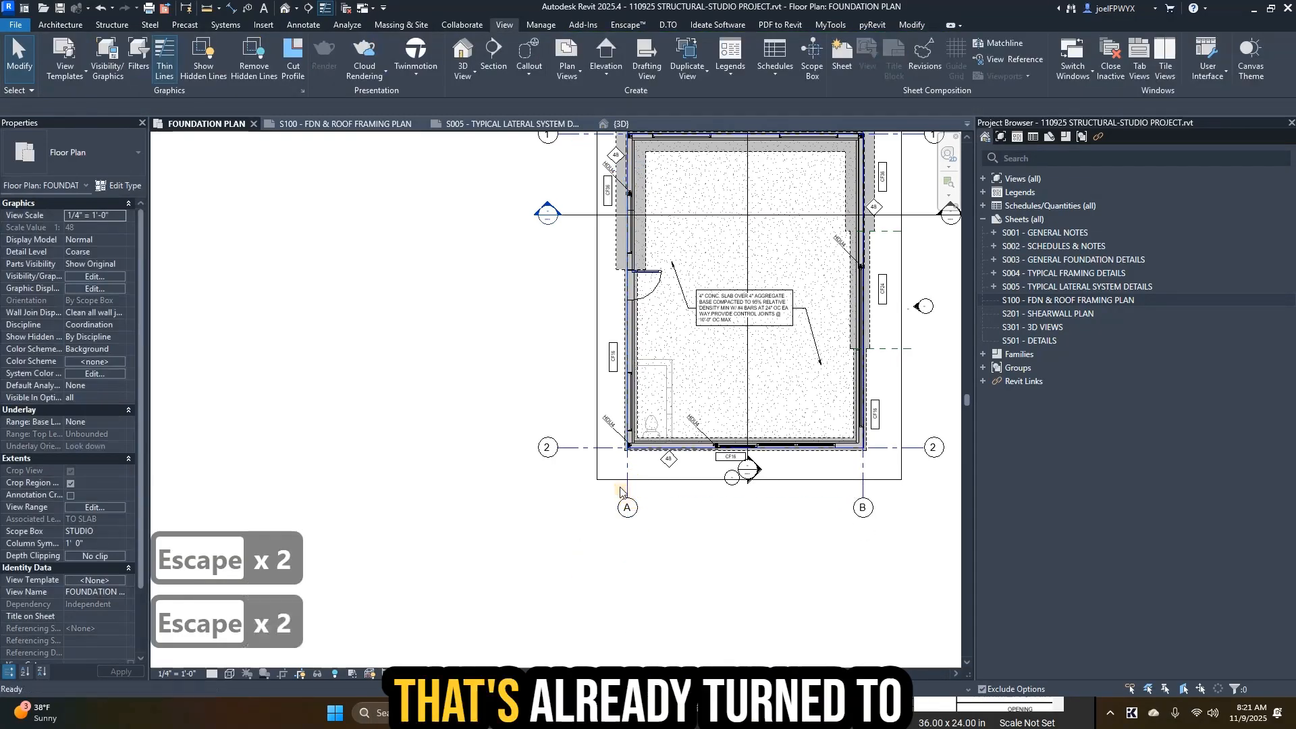
- Examine grid 1's 2D extents and the foundation plan's crop boundary around the building
scroll(627, 485, "down", 3)
middle_click_drag(681, 465, 628, 520)
scroll(556, 424, "up", 1)
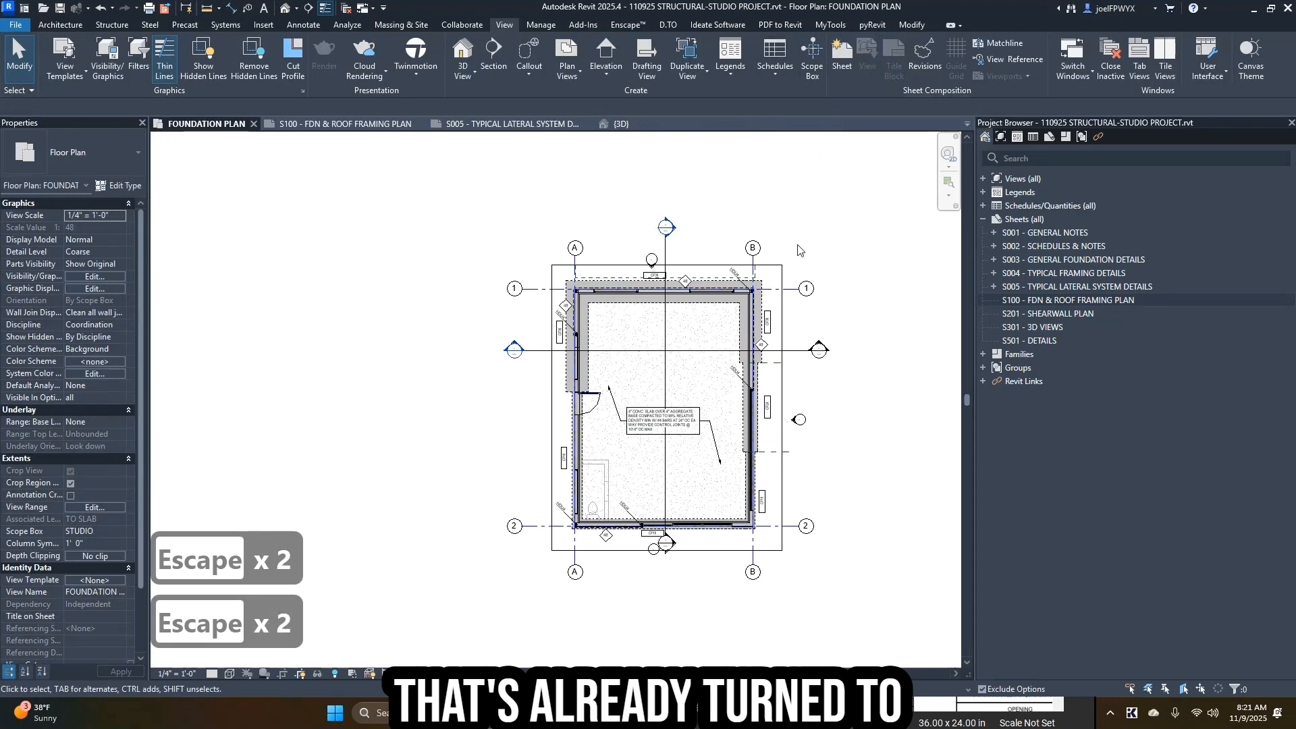
scroll(797, 250, "up", 3)
scroll(797, 291, "down", 1)
left_click(796, 294)
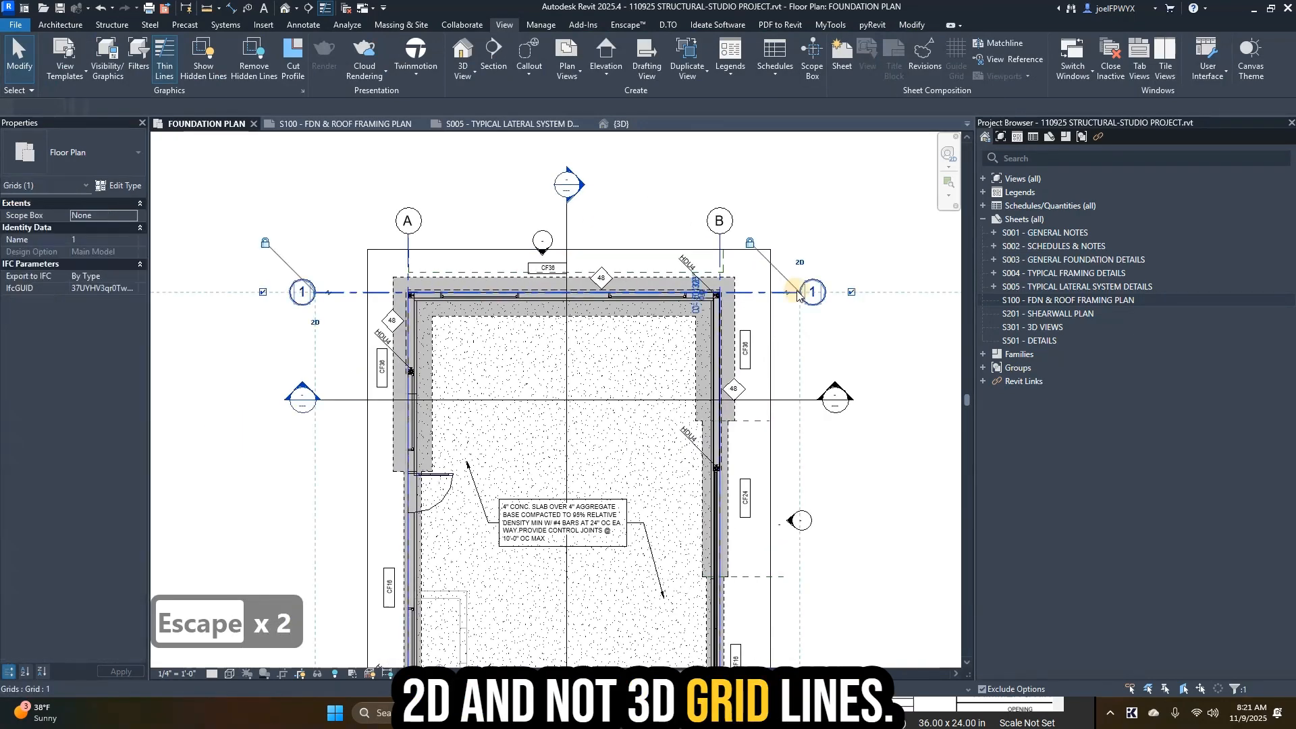
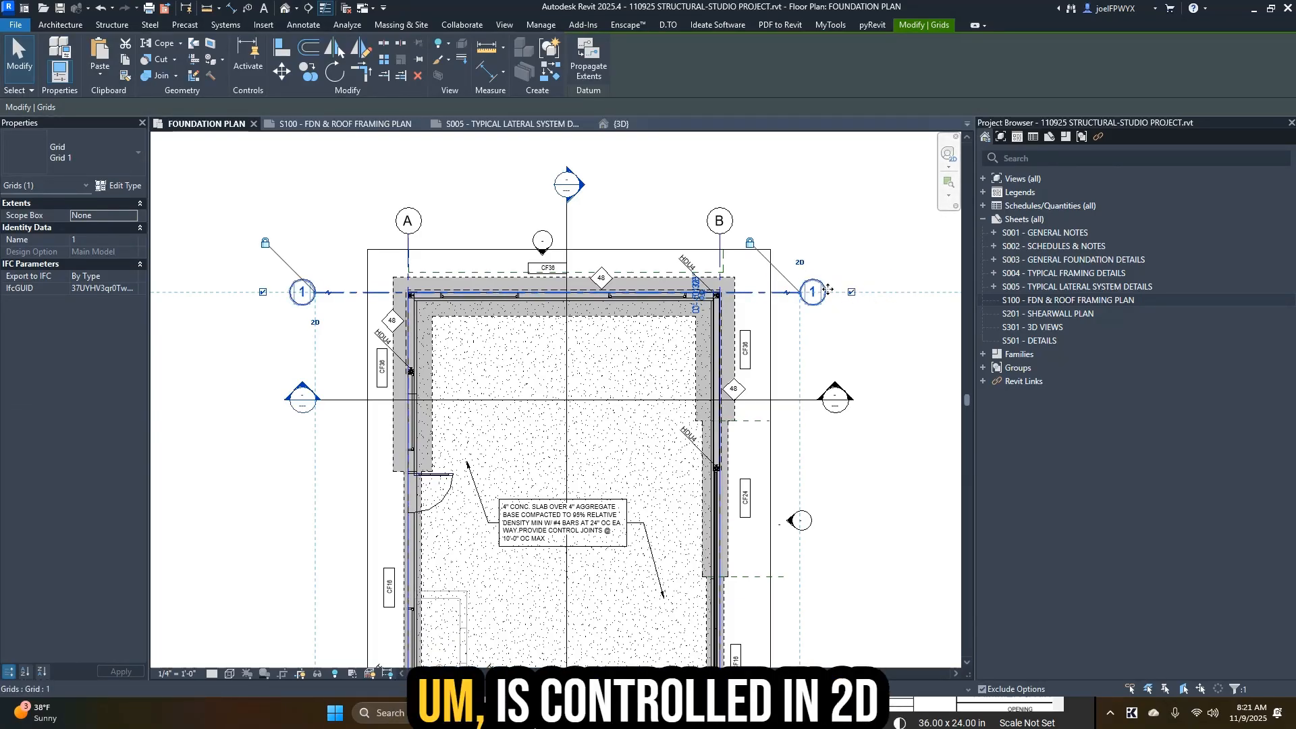
key("Escape")
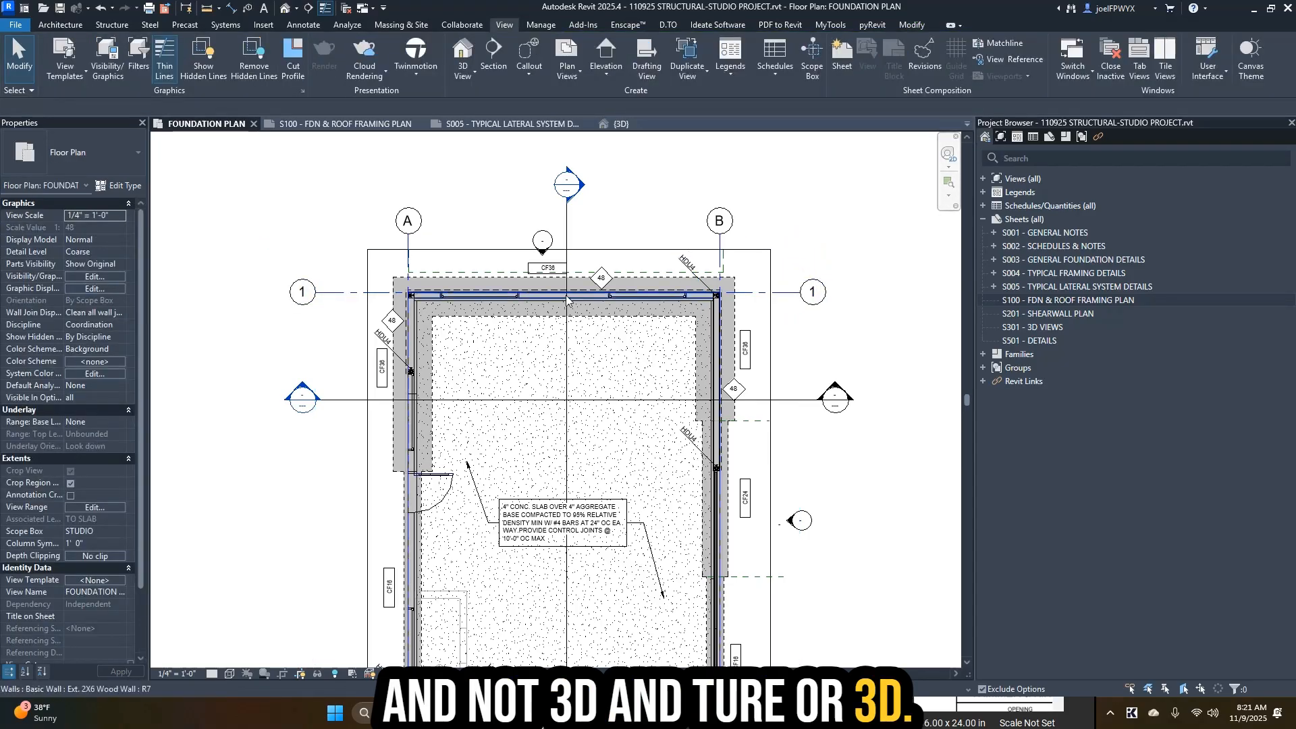
scroll(608, 283, "down", 1)
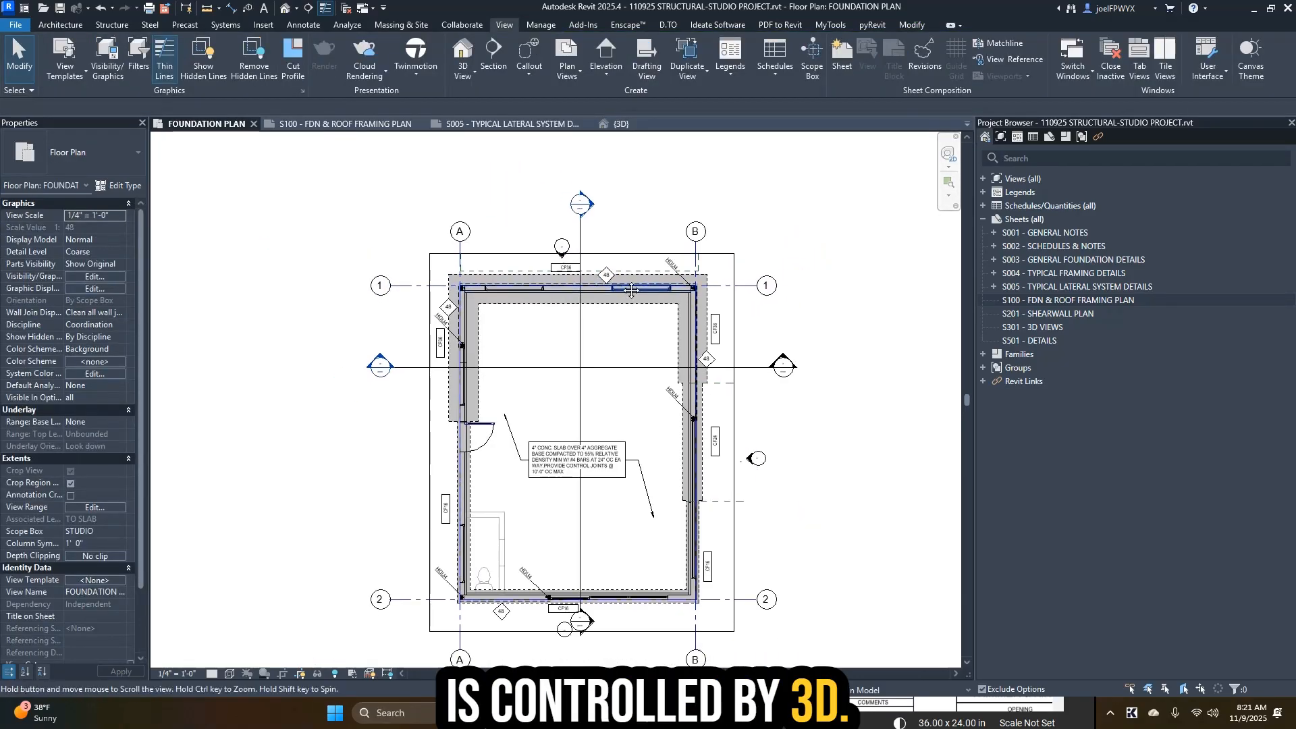
scroll(473, 405, "up", 5)
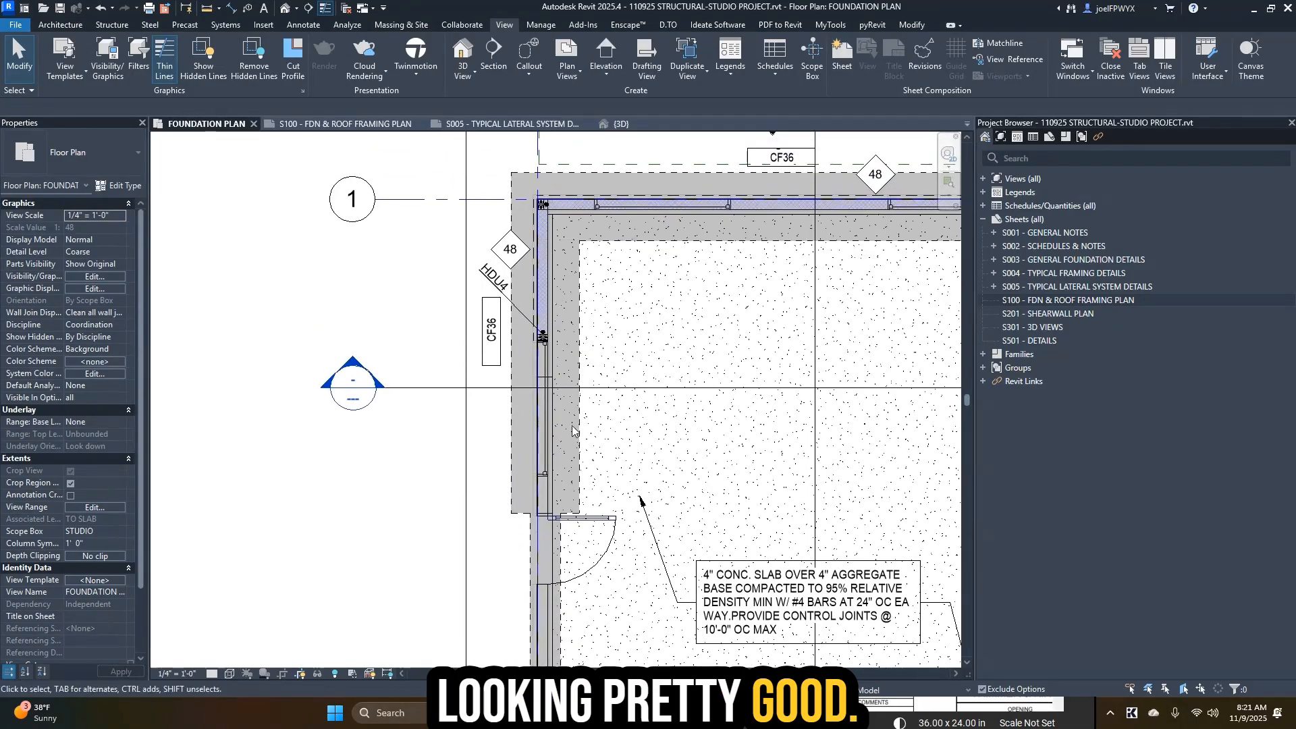
left_click(476, 363)
left_click(465, 361)
scroll(460, 352, "down", 4)
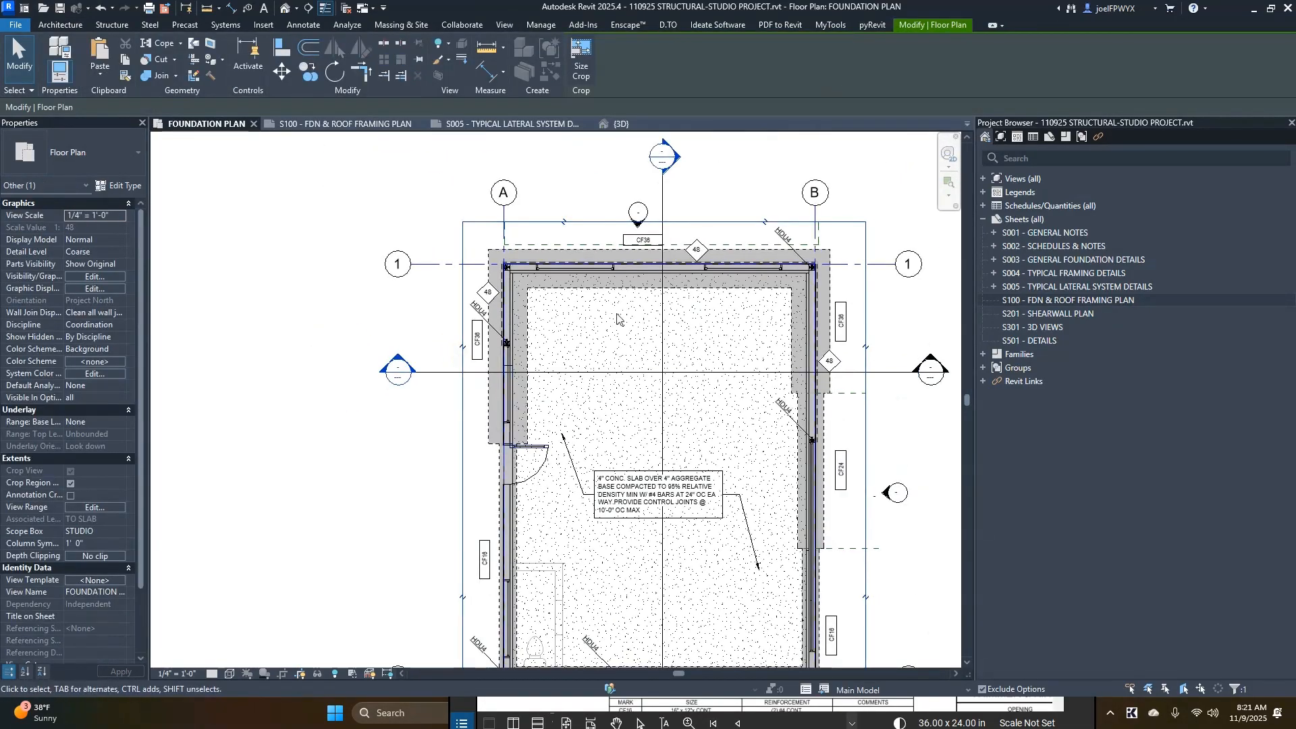
key("Escape")
- Switch to Revu and review the dimensions on the reference PDF's foundation plan
left_click(995, 706)
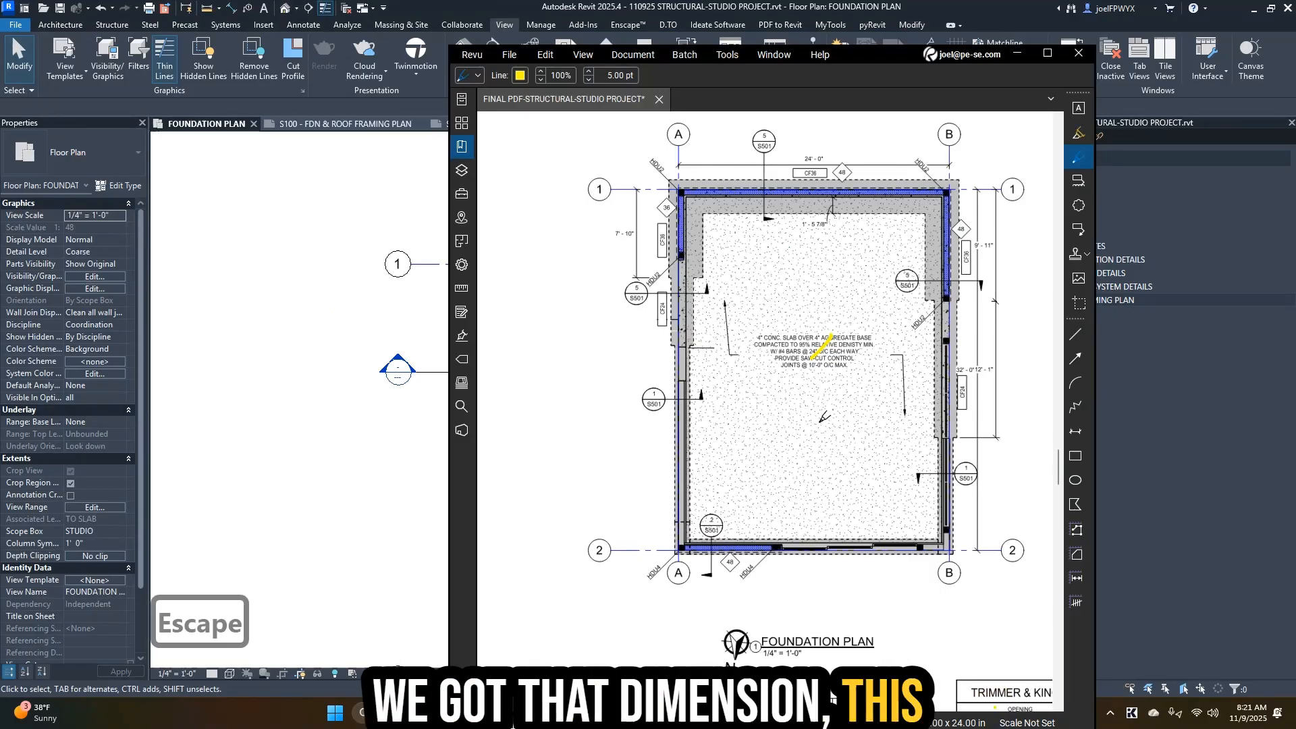
scroll(818, 482, "down", 1)
scroll(984, 380, "up", 1)
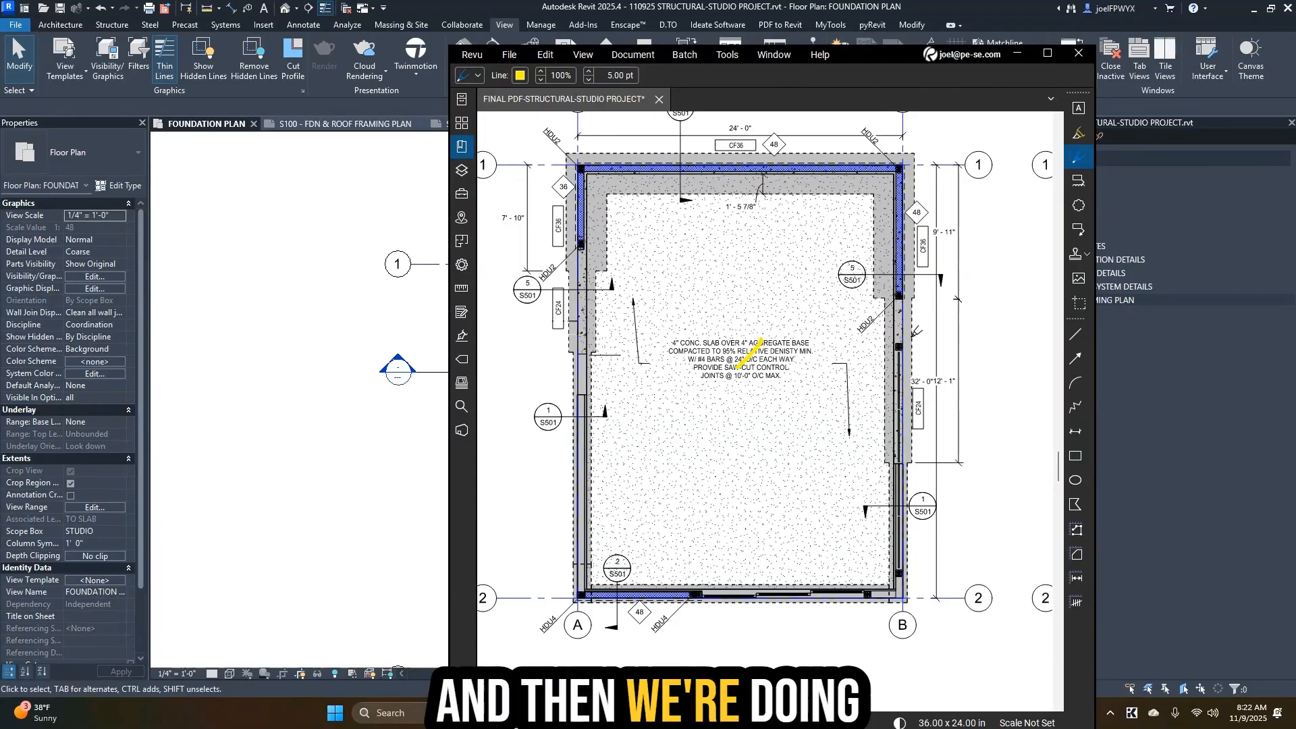
- Move the Revu window aside and return to the foundation plan in Revit
left_click_drag(855, 56, 1161, 71)
left_click(351, 358)
scroll(347, 359, "down", 3)
scroll(668, 387, "up", 2)
key("Escape")
key("Escape")
scroll(661, 402, "up", 2)
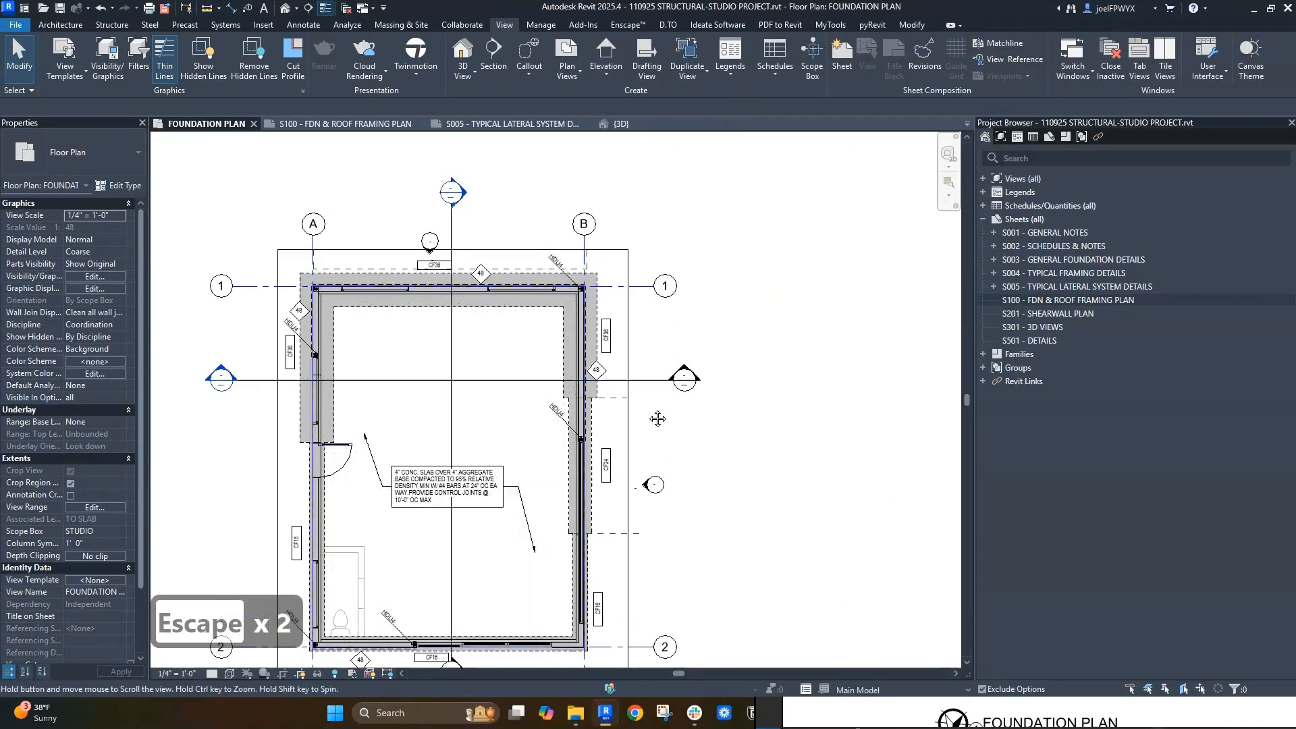
- Add an aligned dimension from grid 1 to the end of the wide 48-tagged footing along grid B
key("Escape")
key("Escape")
key("Escape")
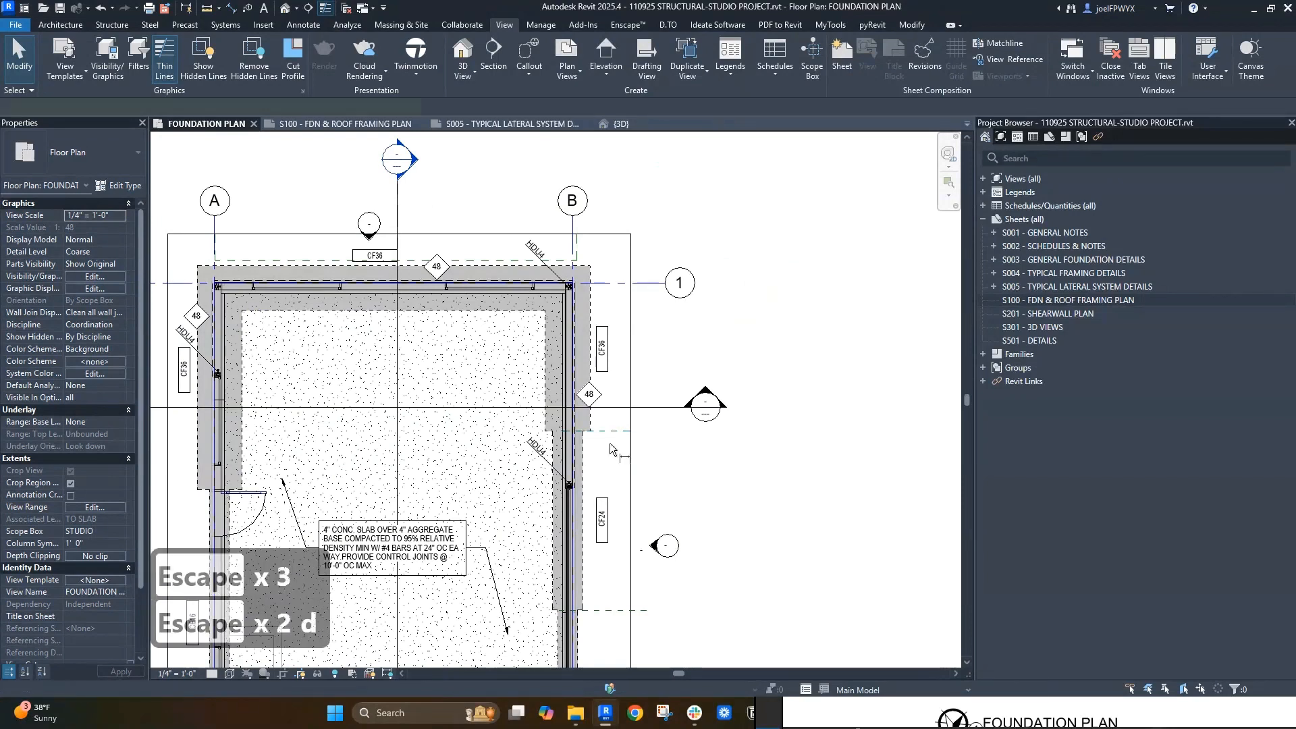
key("i")
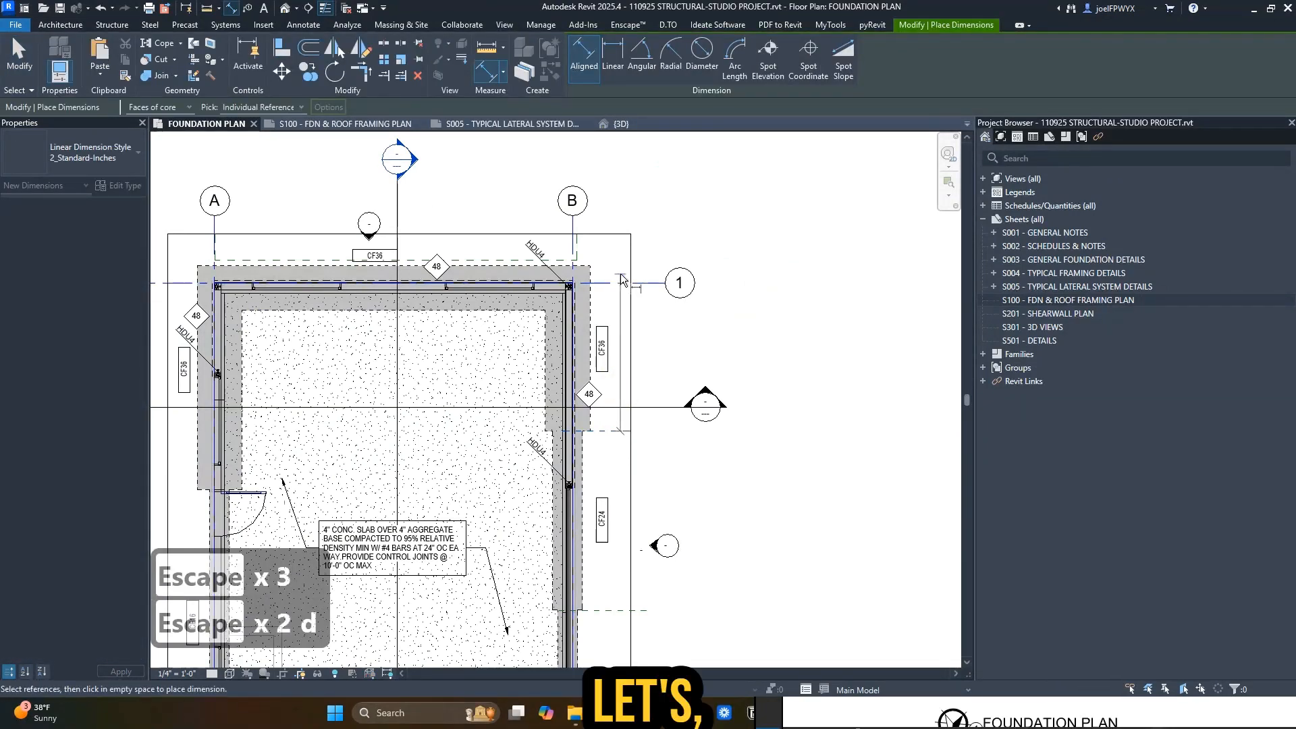
left_click(621, 437)
key("Escape")
key("Escape")
- Change the grid B 48-tagged footing dimension to the 1_Standard-Feet style and move its text outward, clear of the CF36 tag
left_click(621, 420)
left_click(61, 135)
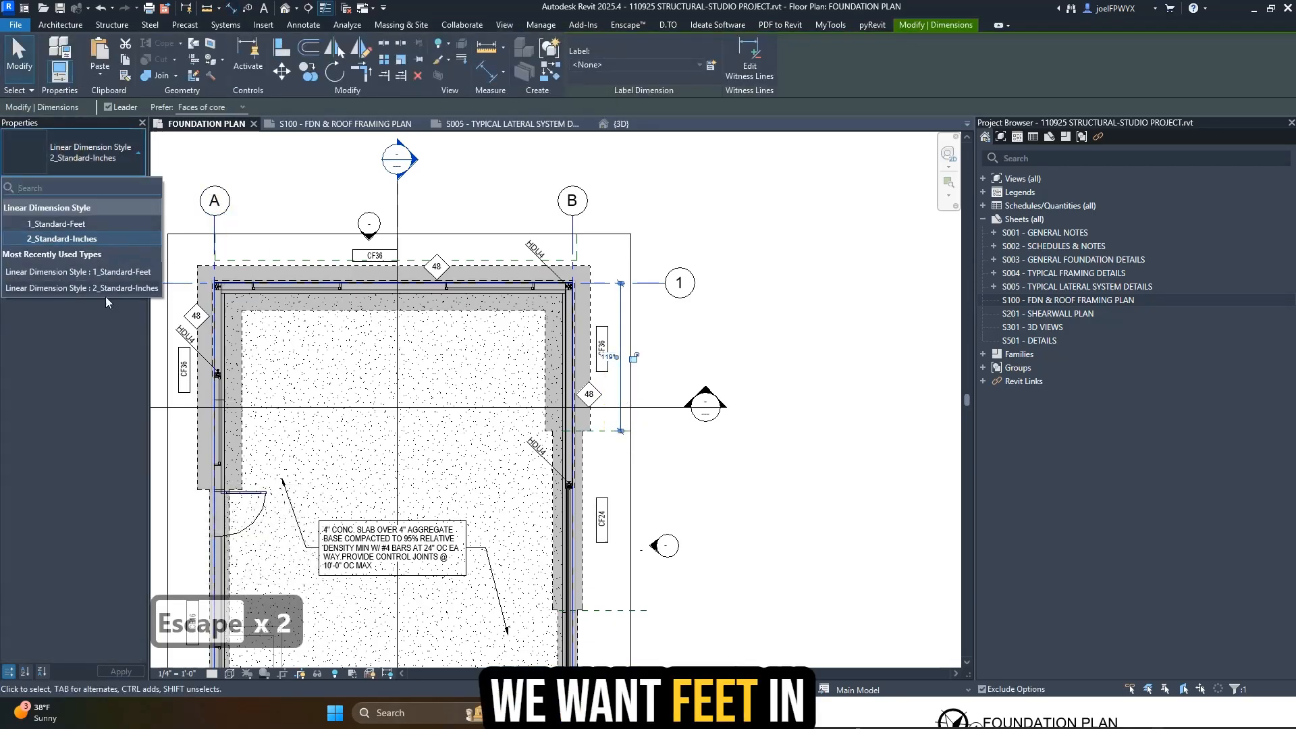
left_click(61, 223)
scroll(616, 345, "up", 5)
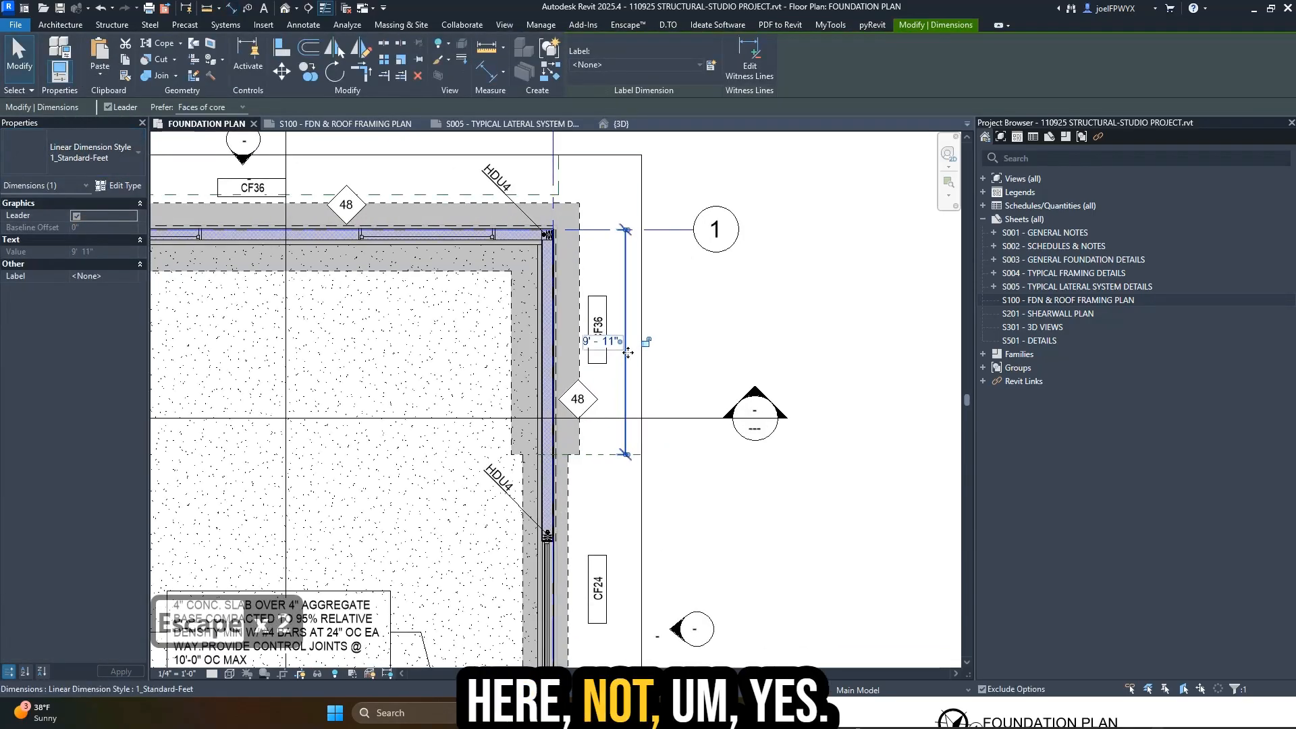
left_click_drag(616, 345, 695, 338)
key("Escape")
key("Escape")
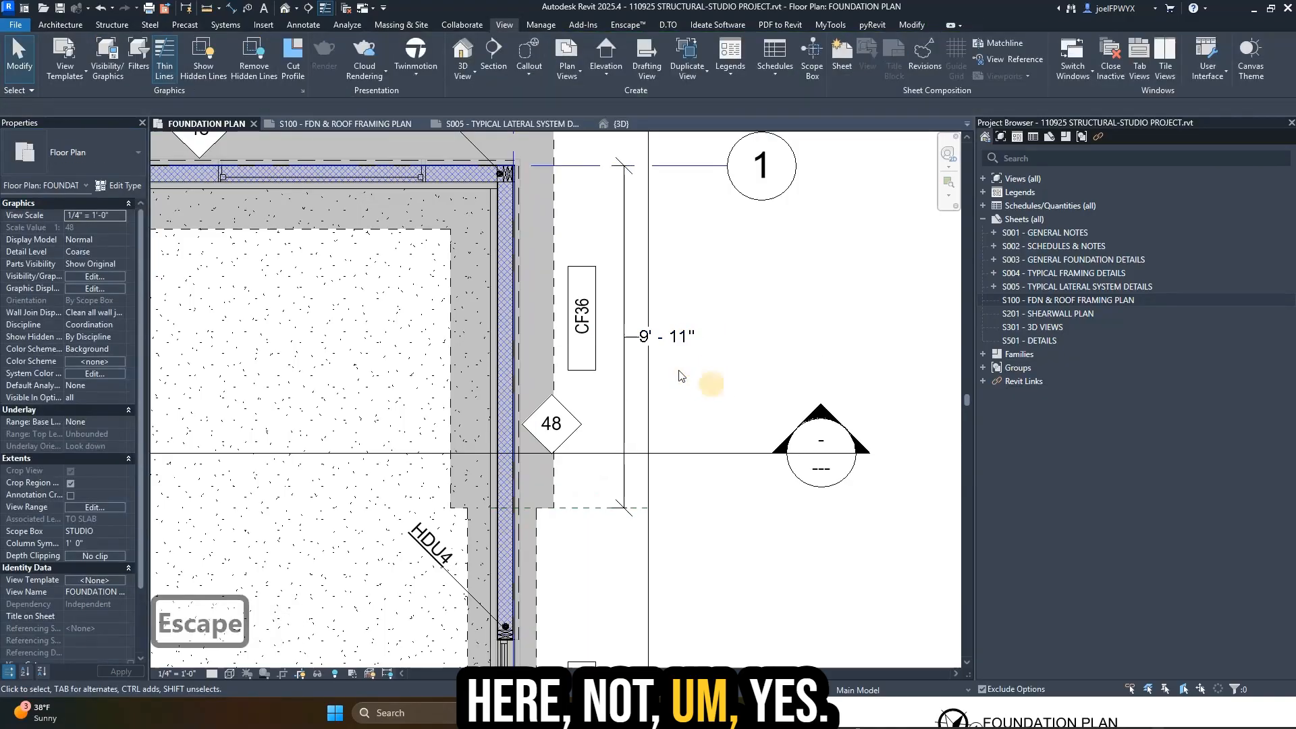
- Add a matching dimension for the CF24 footing segment along grid B, in line with the dimension above it
left_click(622, 368)
scroll(636, 405, "down", 3)
key("c")
key("s")
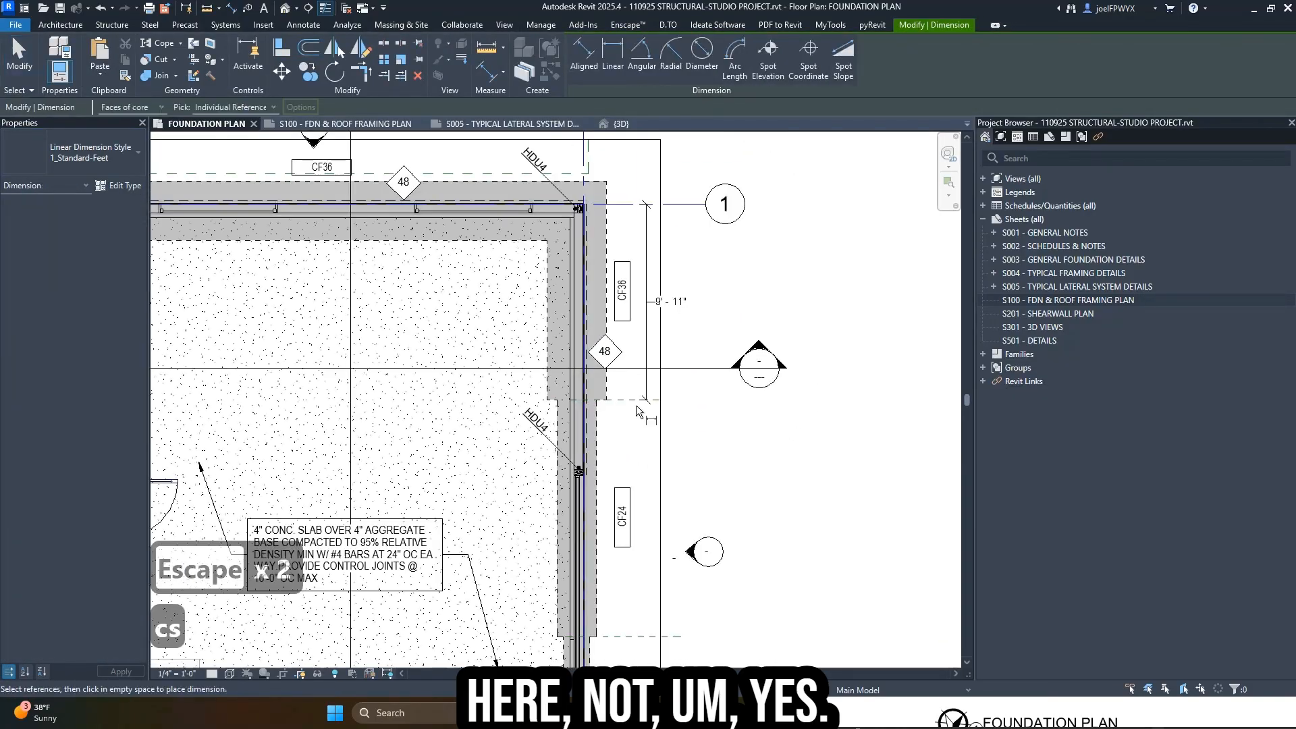
middle_click_drag(649, 553, 645, 438)
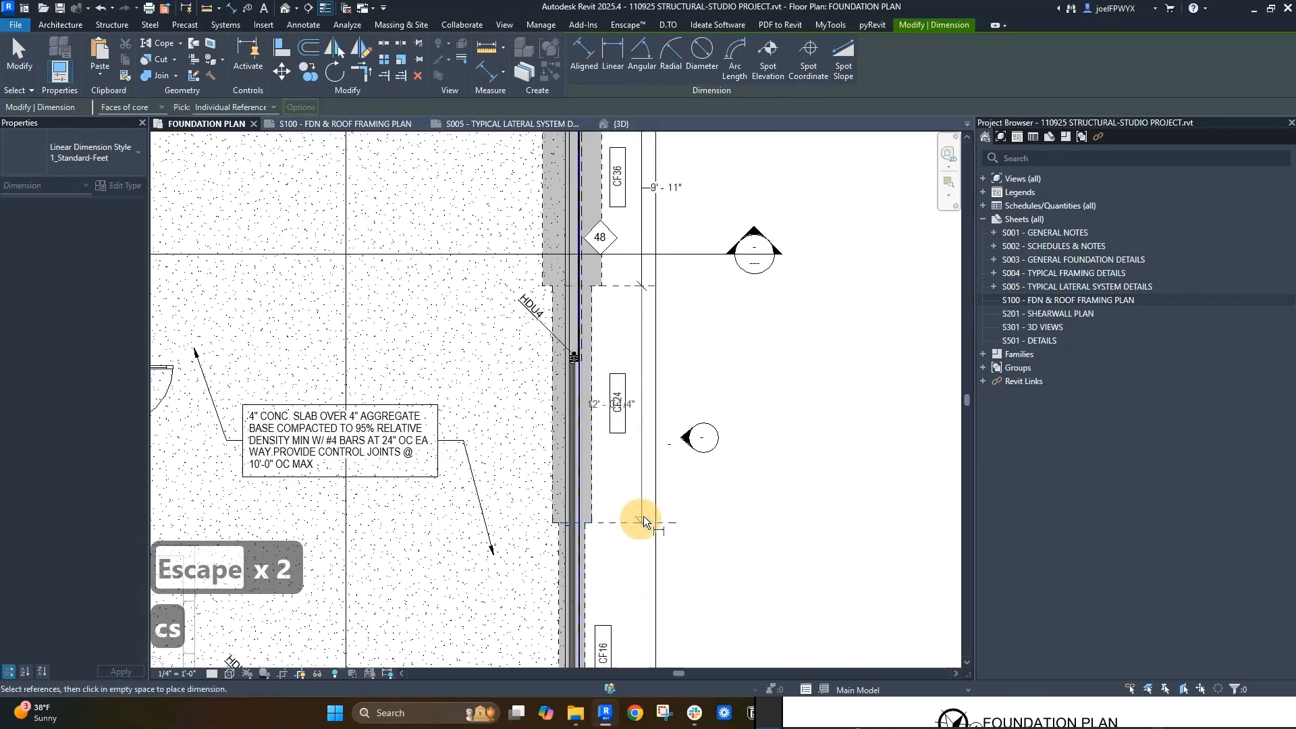
left_click(645, 520)
left_click(631, 495)
key("Escape")
key("Escape")
- Move the CF24 segment's dimension text outward, clear of the CF24 tag
left_click(597, 403)
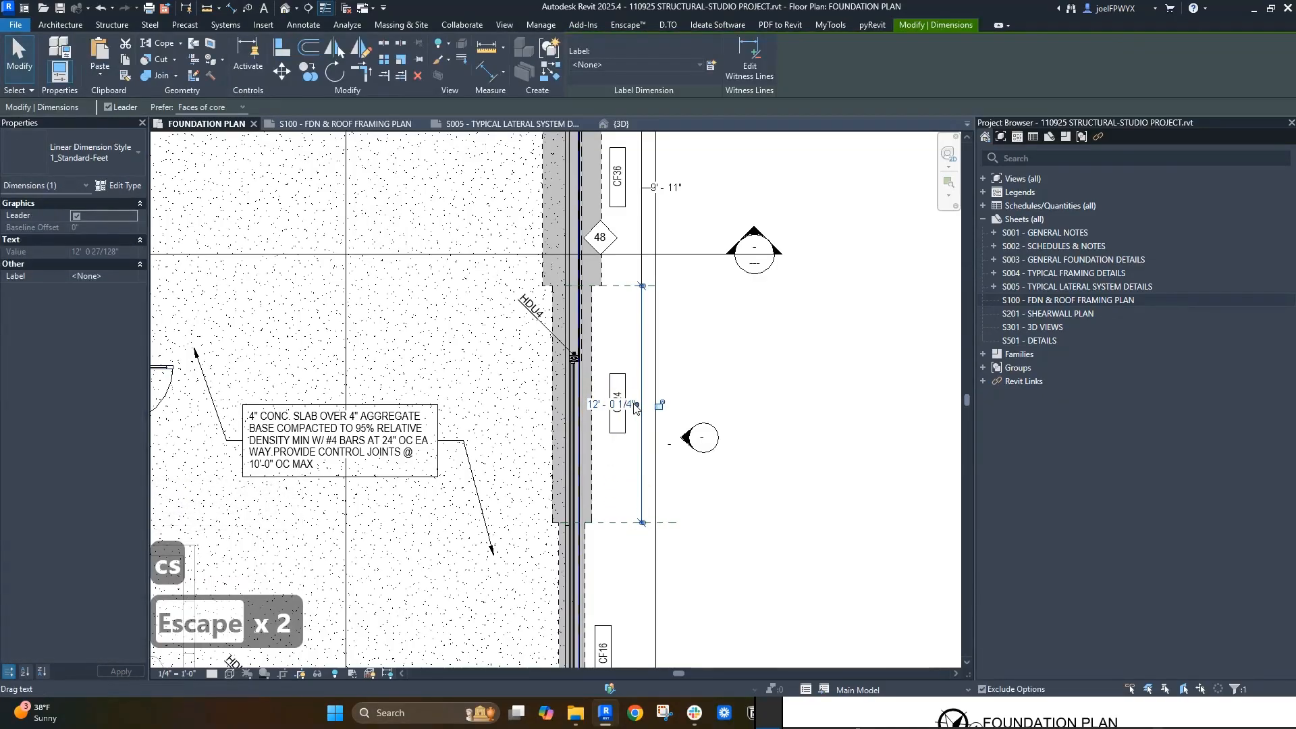
left_click_drag(624, 406, 708, 406)
key("Escape")
key("Escape")
- Set the CF24 footing segment's length to 12' by relocating the reference plane at its far end
left_click(673, 523)
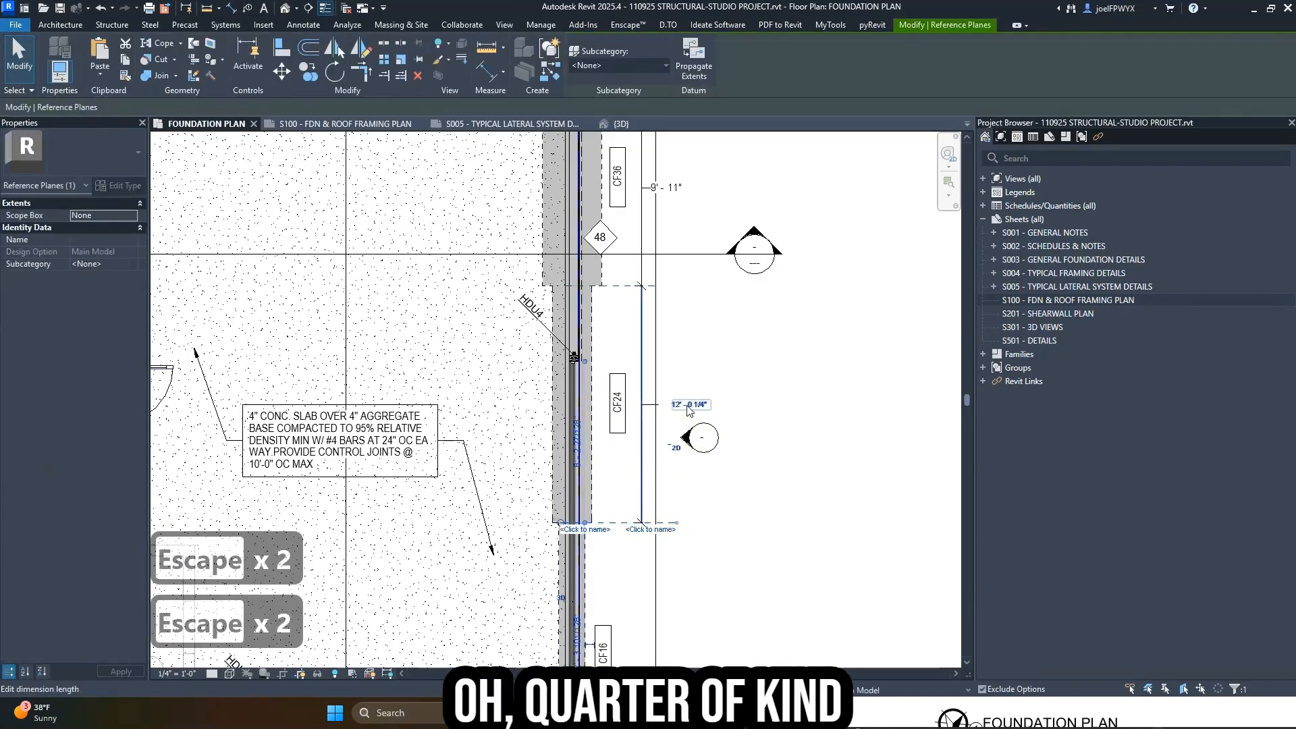
type("12")
key("Return")
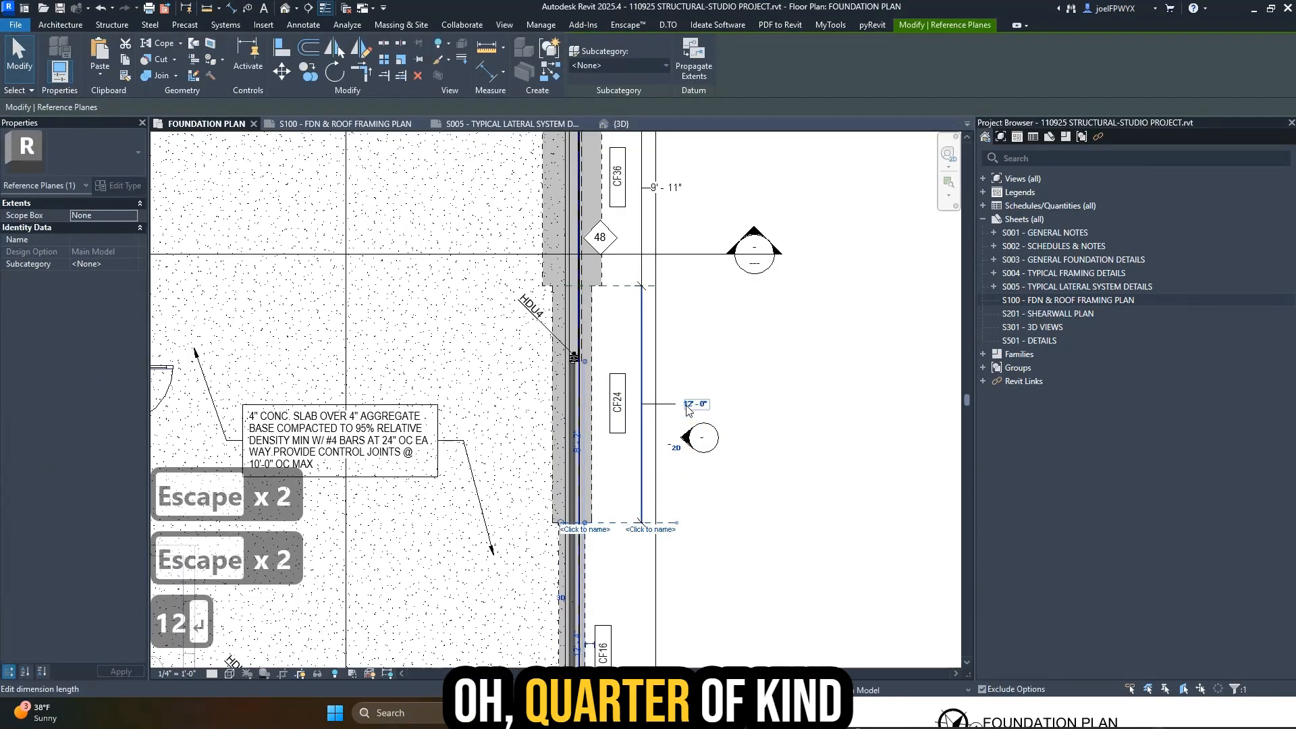
key("Escape")
key("Escape")
key("Escape")
key("Escape")
- Add an overall aligned dimension from grid 1 to the far end of the CF24 footing, with its text moved outward
scroll(686, 574, "down", 1)
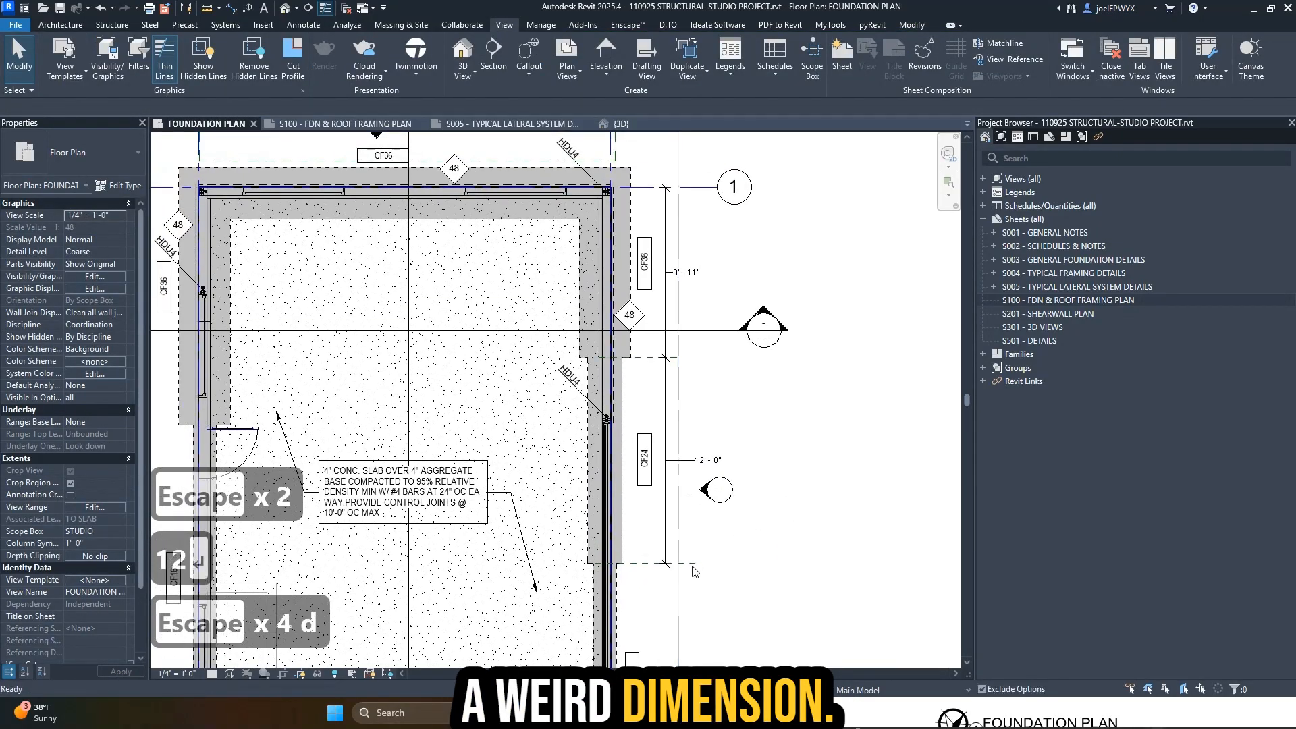
key("i")
scroll(679, 191, "up", 1)
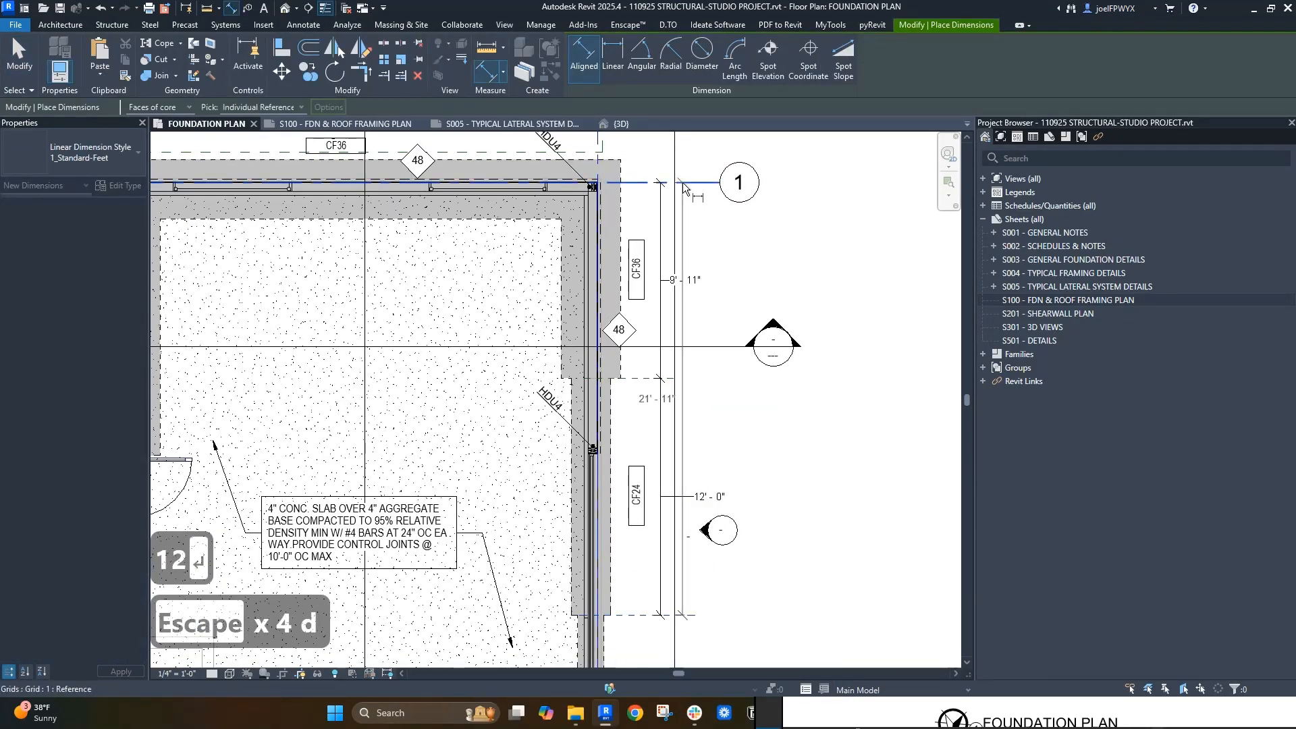
key("Escape")
key("Escape")
key("Escape")
left_click(680, 402)
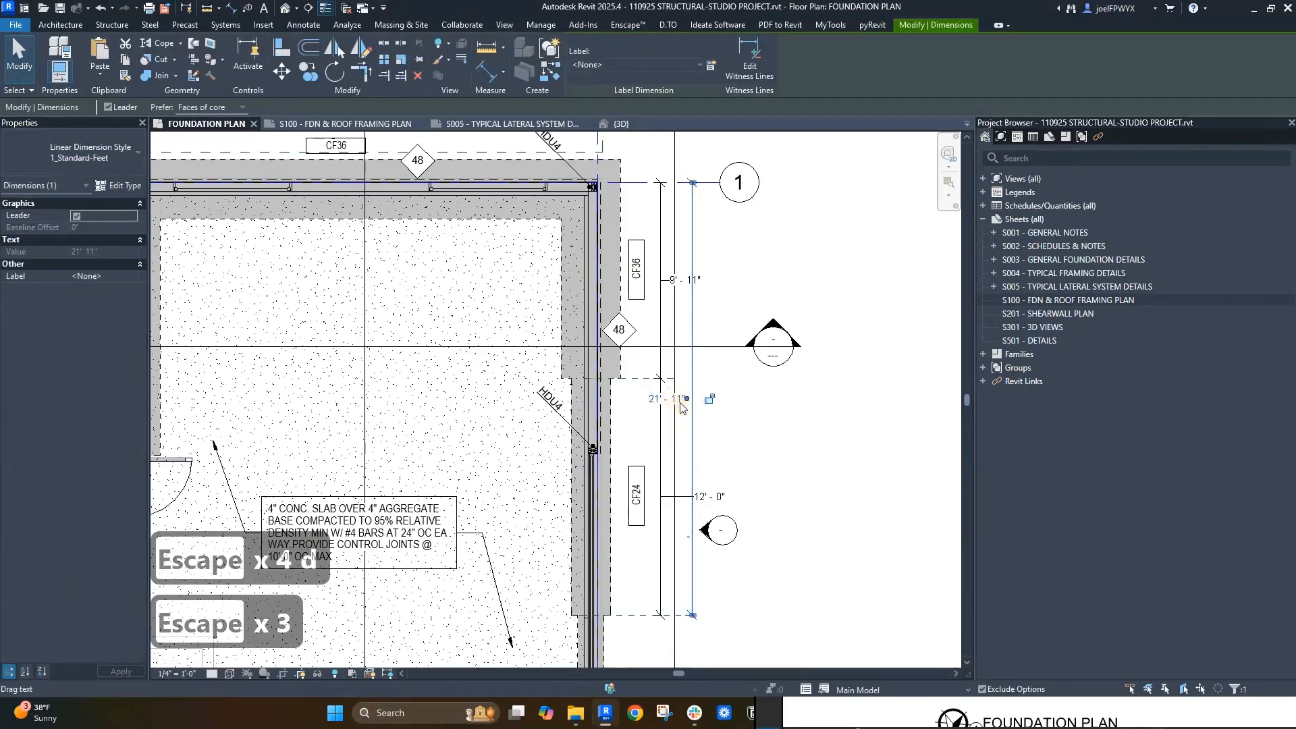
left_click_drag(686, 400, 738, 402)
key("Escape")
key("Escape")
middle_click_drag(745, 428, 771, 469)
left_click(723, 459)
scroll(770, 468, "down", 4)
key("c")
key("s")
scroll(486, 338, "up", 4)
middle_click_drag(472, 339, 584, 295)
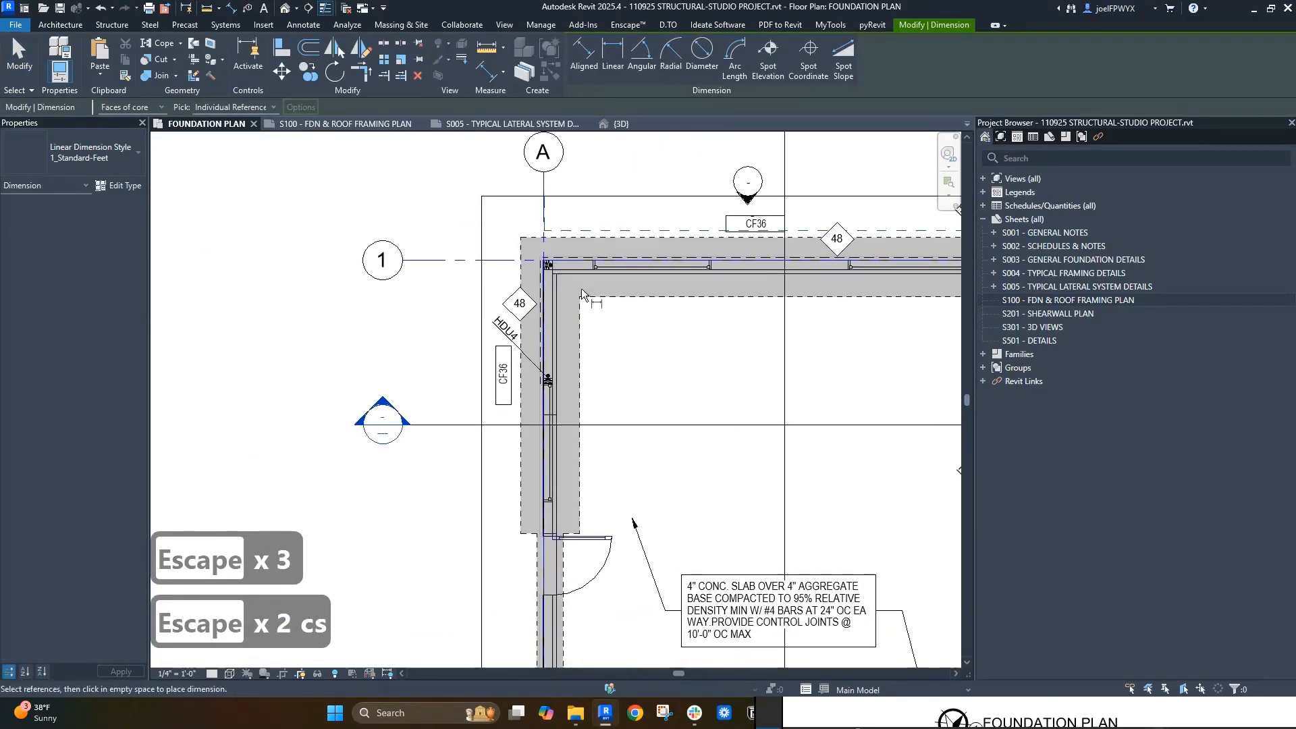
scroll(571, 284, "up", 1)
left_click(476, 262)
middle_click_drag(477, 339, 529, 194)
scroll(605, 514, "up", 2)
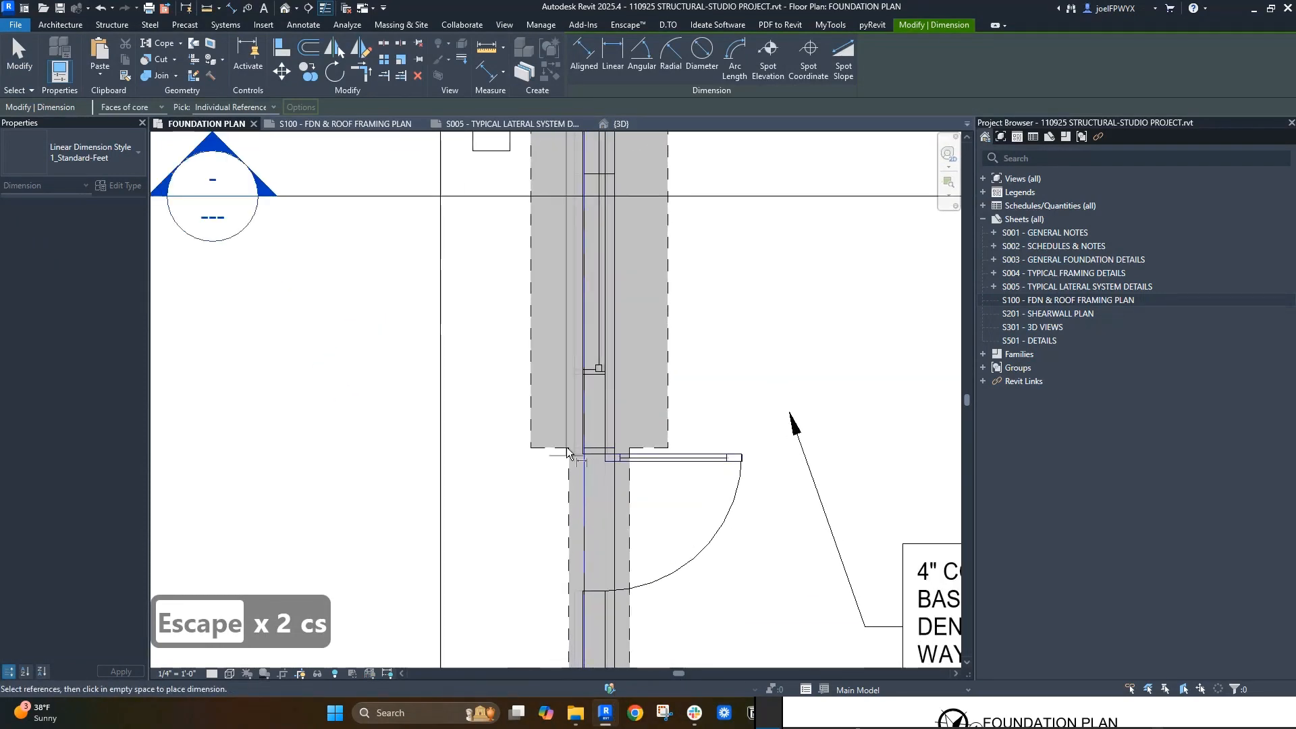
scroll(570, 456, "down", 2)
scroll(587, 473, "up", 1)
scroll(598, 493, "up", 1)
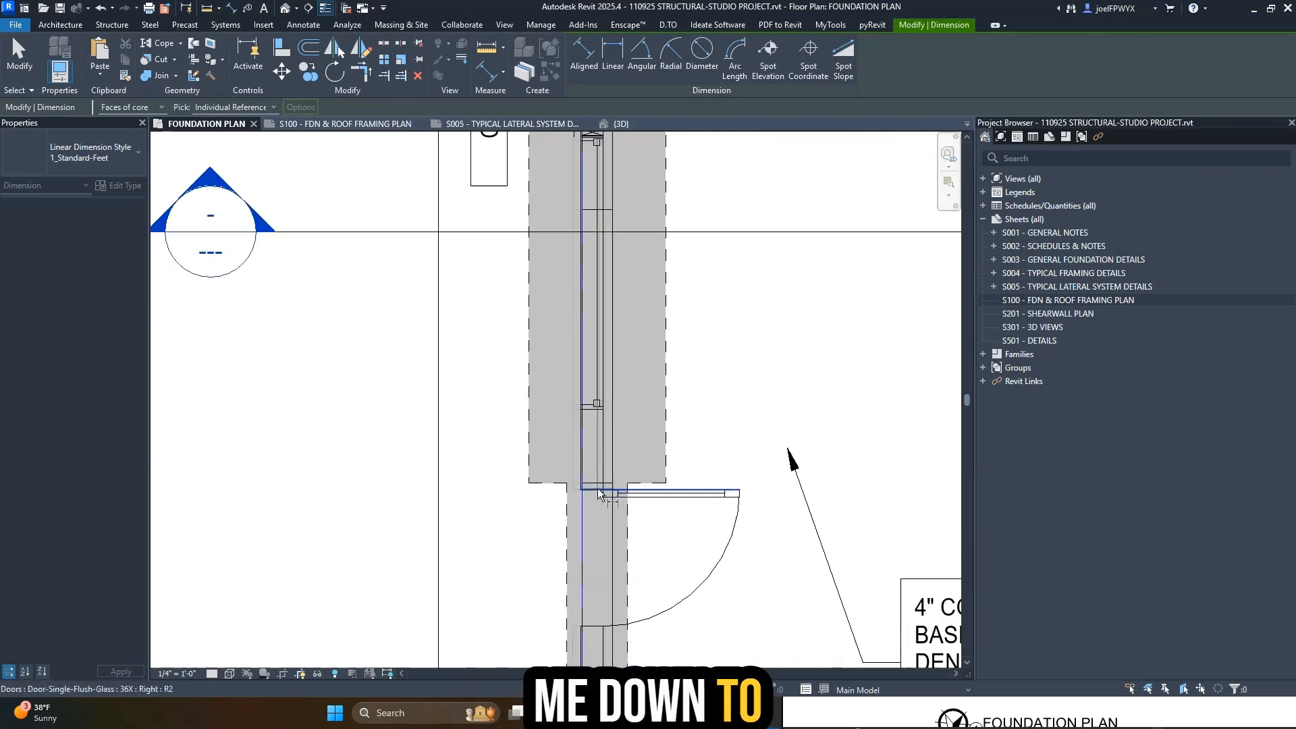
scroll(598, 494, "up", 1)
scroll(577, 494, "down", 5)
middle_click_drag(569, 307, 527, 437)
key("Escape")
key("Escape")
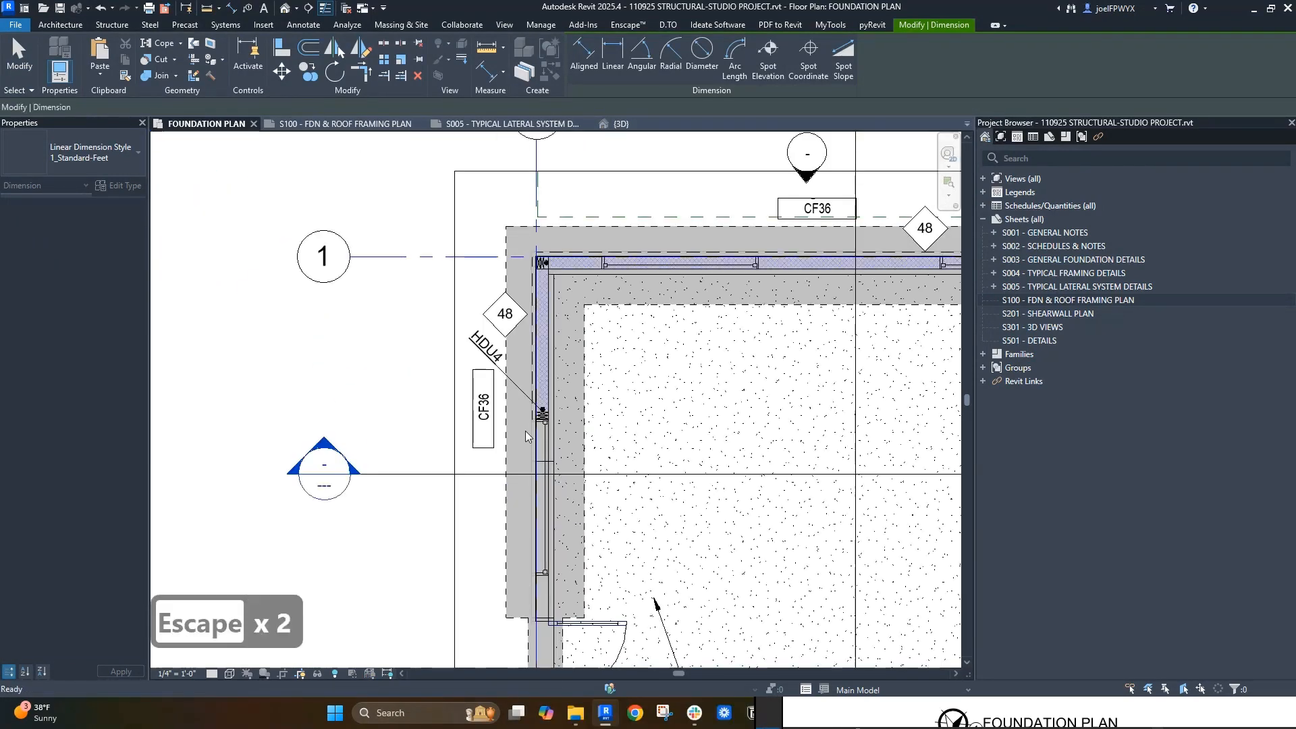
- Compare the footing step along grid A with the reference PDF in Revu, and return to the foundation plan in Revit
scroll(532, 473, "up", 2)
scroll(523, 415, "down", 3)
key("Escape")
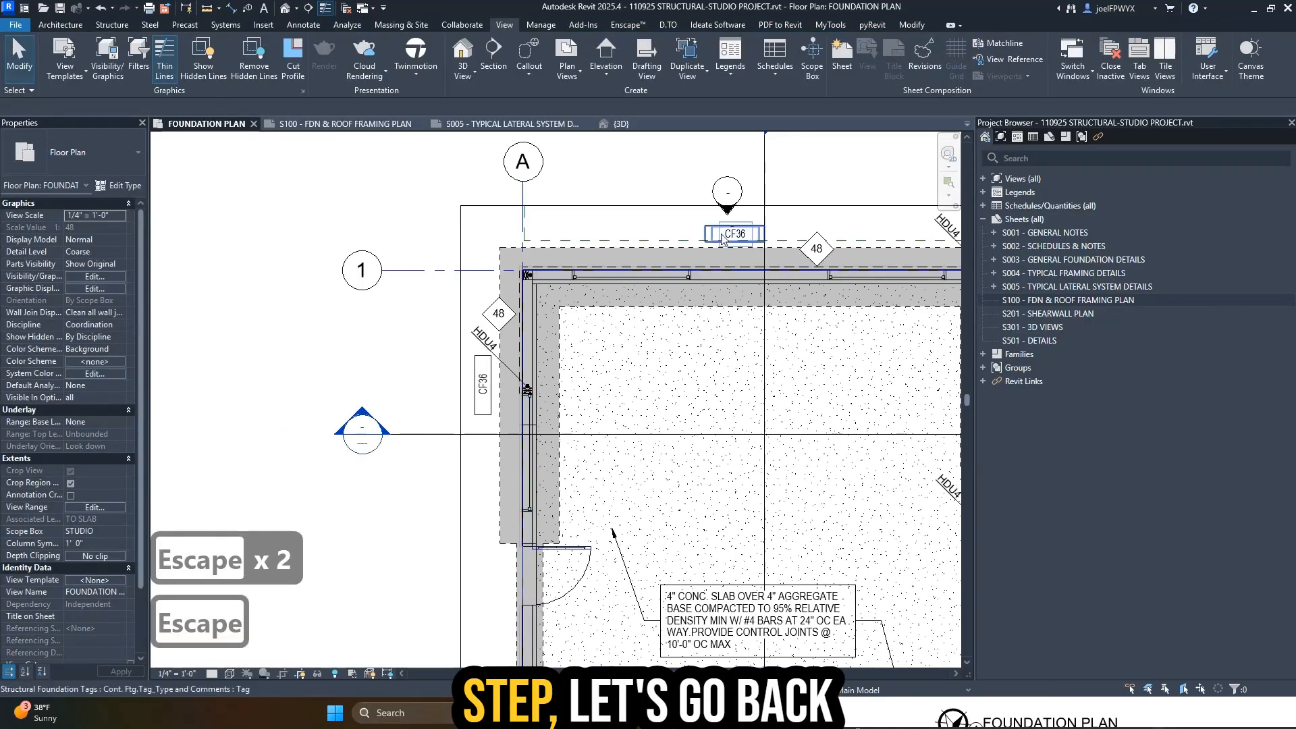
key("Escape")
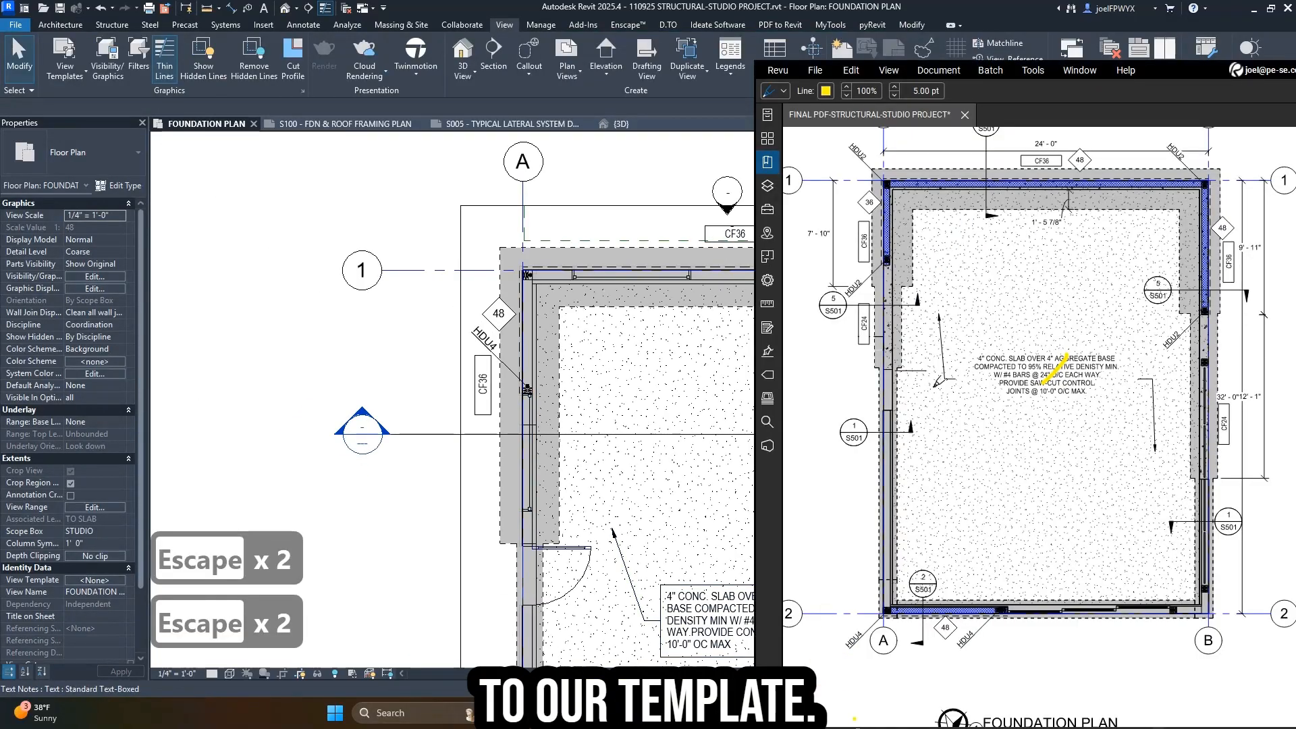
scroll(546, 451, "down", 1)
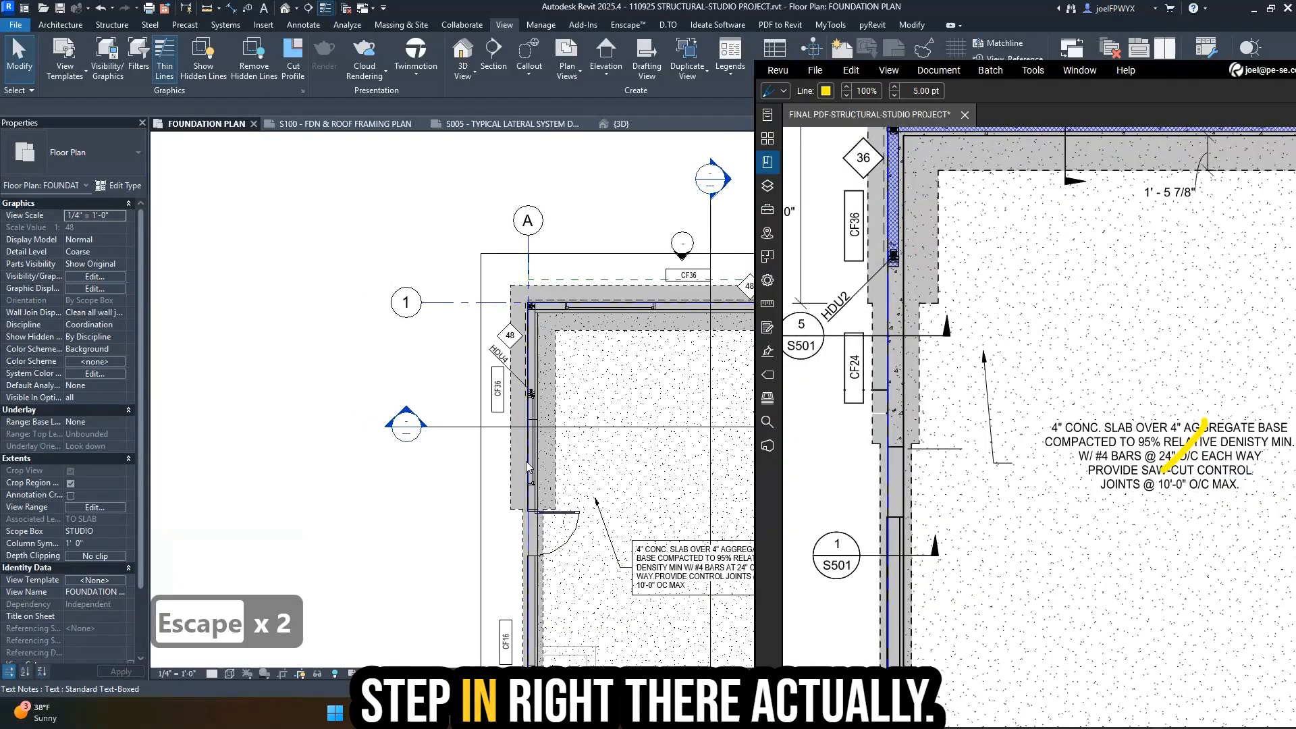
key("Escape")
key("Escape")
middle_click_drag(839, 415, 752, 417)
key("Escape")
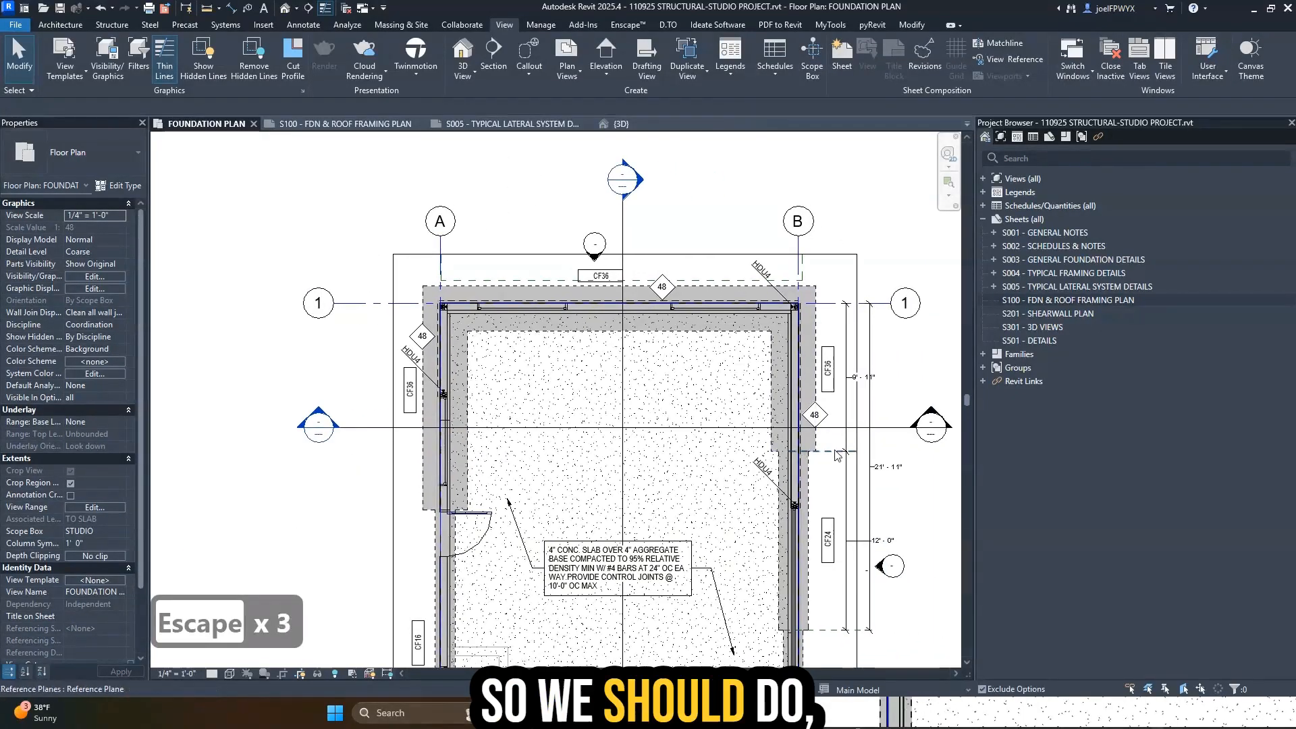
- Draw a horizontal reference plane from the grid A wall across the 36-inch footing, at the joint between the concrete walls
left_click(834, 451)
key("c")
key("s")
scroll(435, 419, "up", 4)
left_click(448, 421)
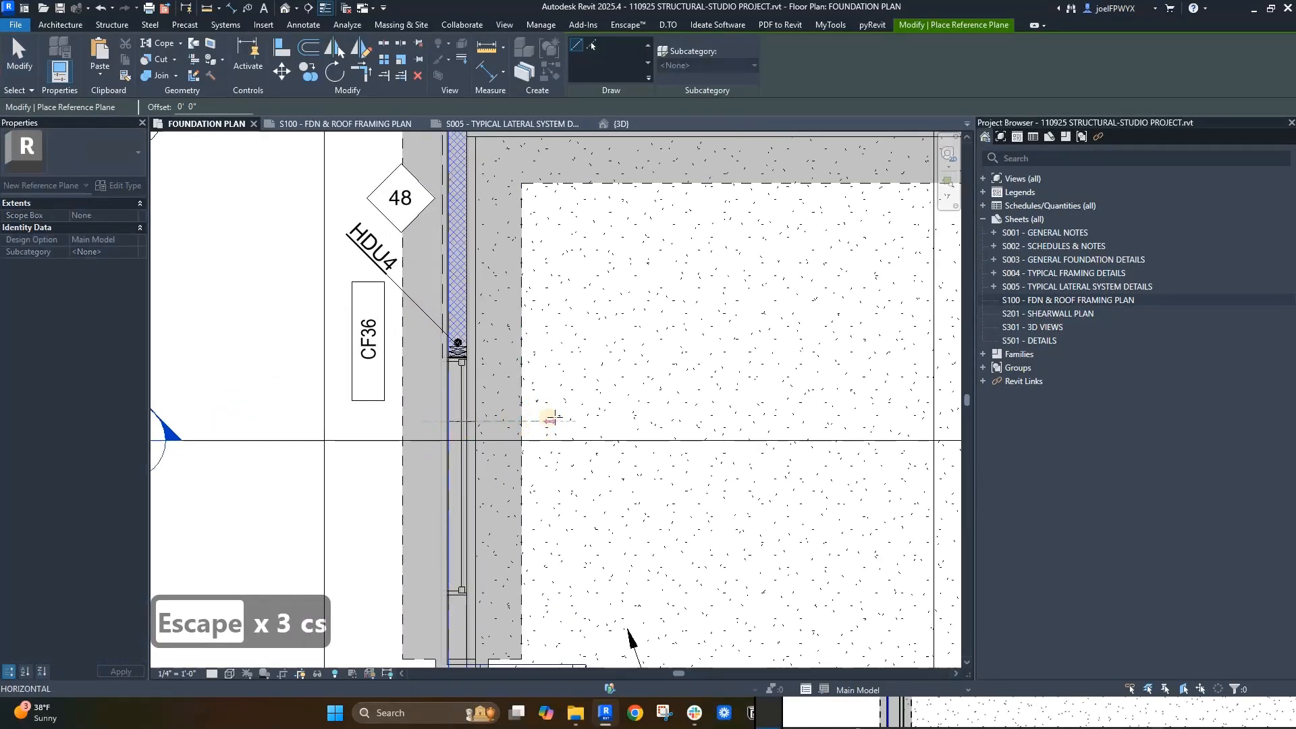
left_click(571, 421)
key("Escape")
key("Escape")
key("Escape")
- Check the concrete walls at the joint and extend the reference plane past the outer edge of the grid A footing
left_click(478, 421)
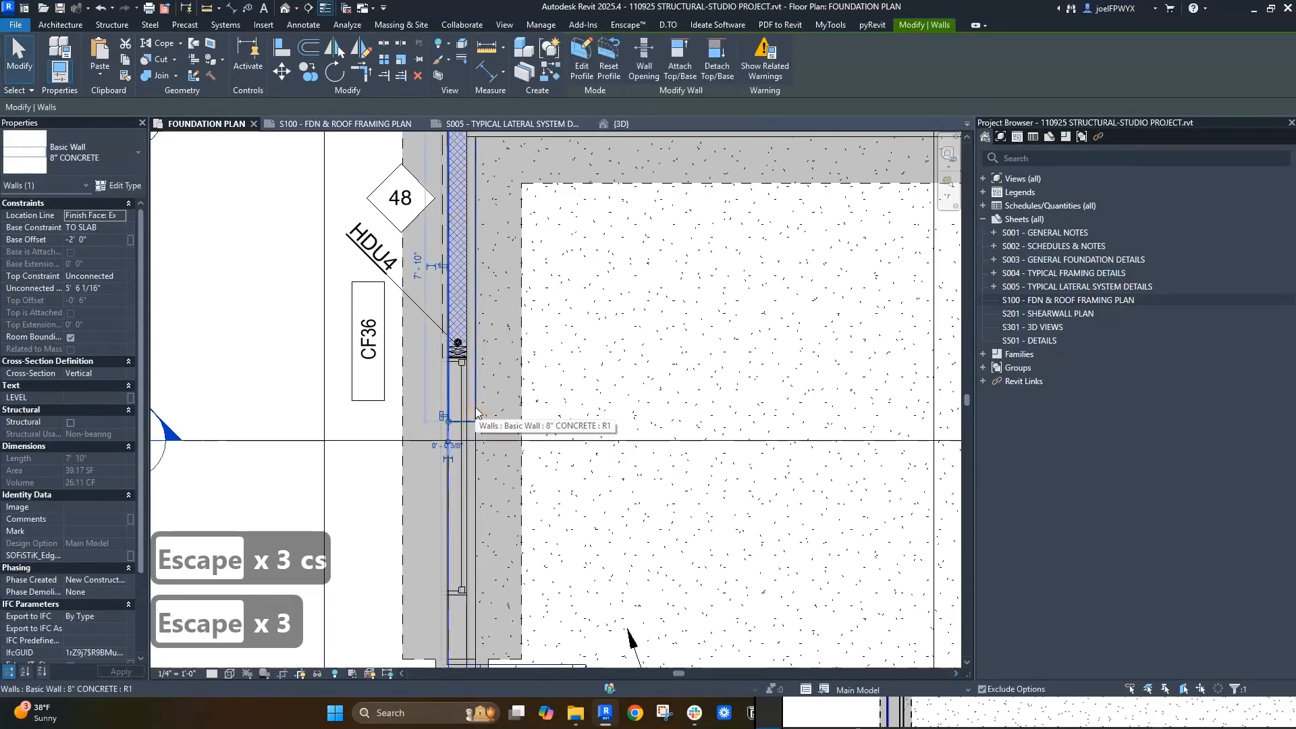
key("Escape")
key("Escape")
left_click(471, 434)
key("Escape")
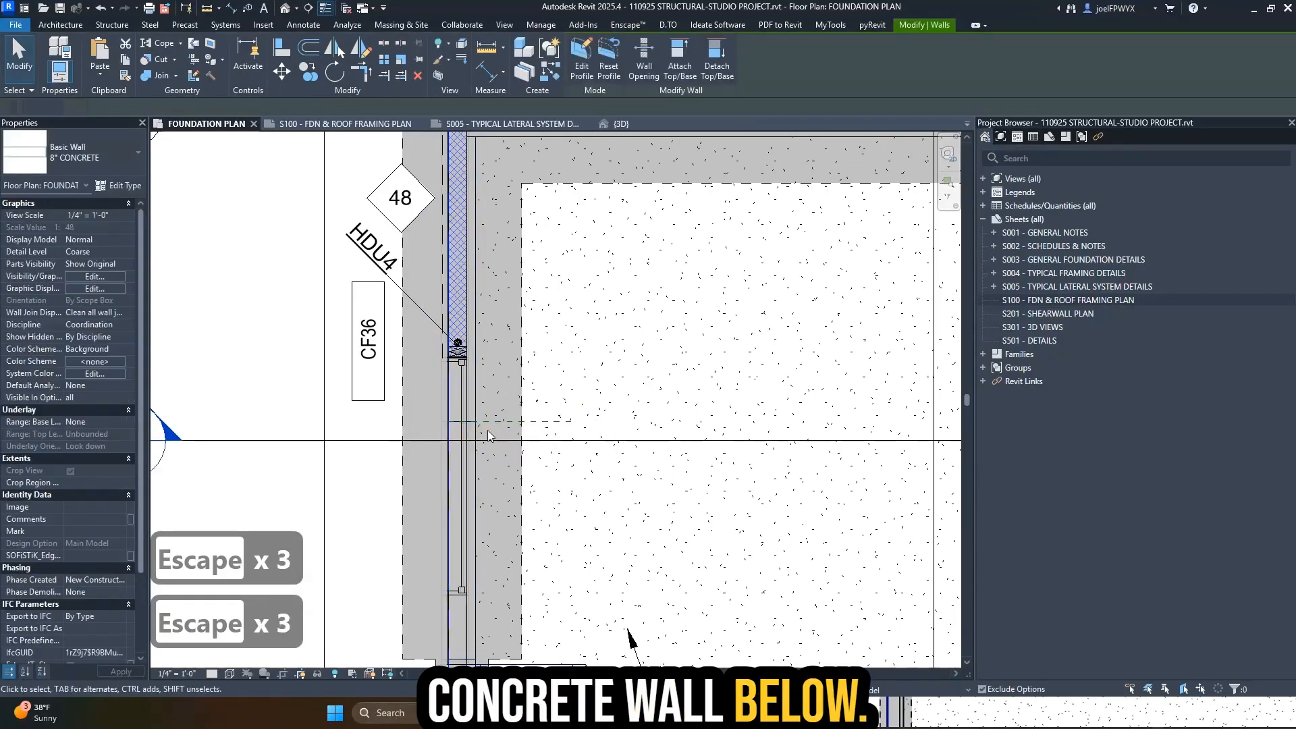
key("Escape")
left_click_drag(449, 421, 387, 421)
key("Escape")
key("Escape")
key("Escape")
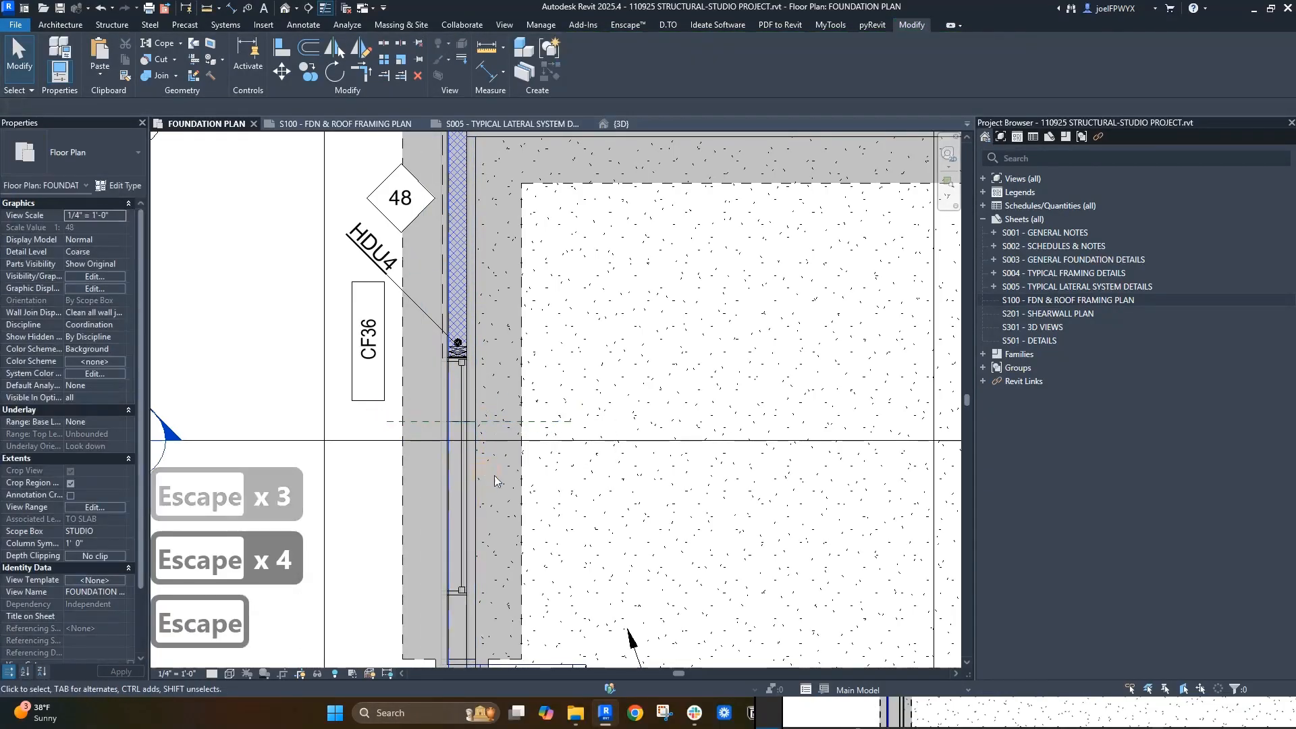
- Match the grid A footing segment below the reference plane to the narrow footing type beside the door
scroll(526, 481, "down", 5)
key("Escape")
key("Escape")
key("m")
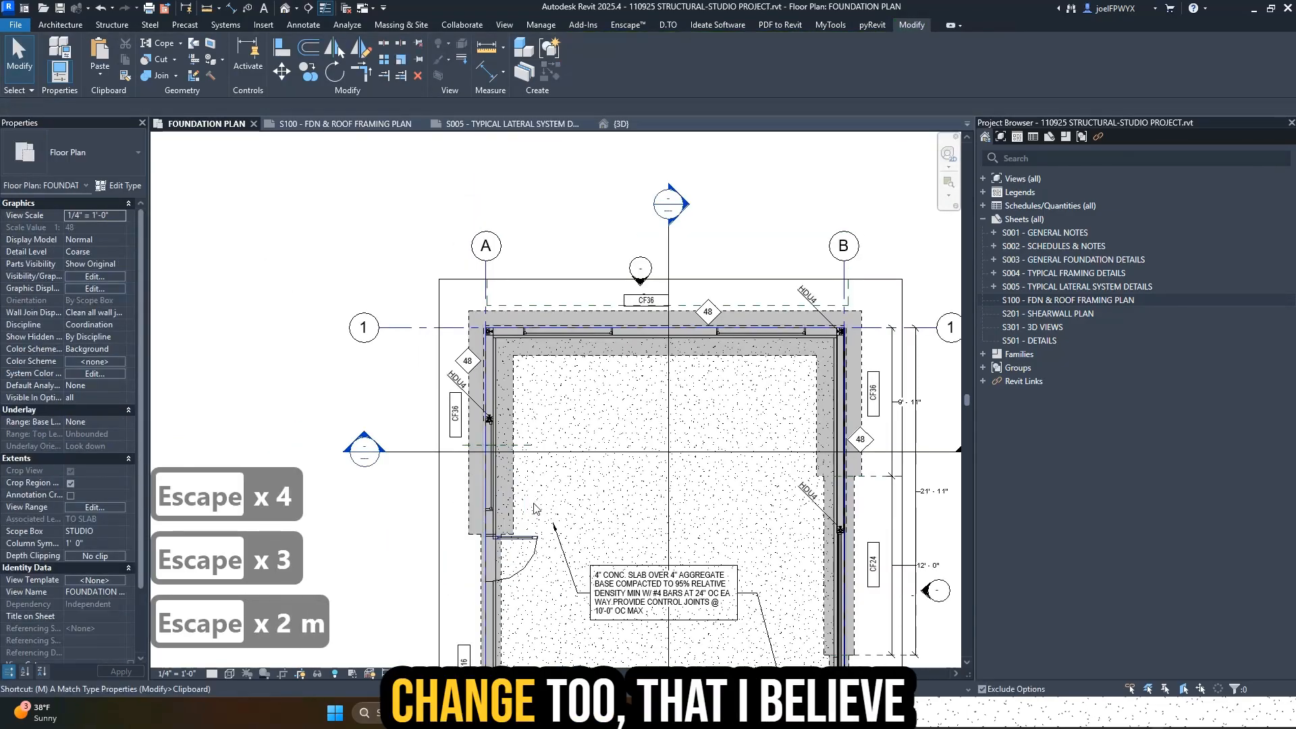
key("a")
left_click(506, 550)
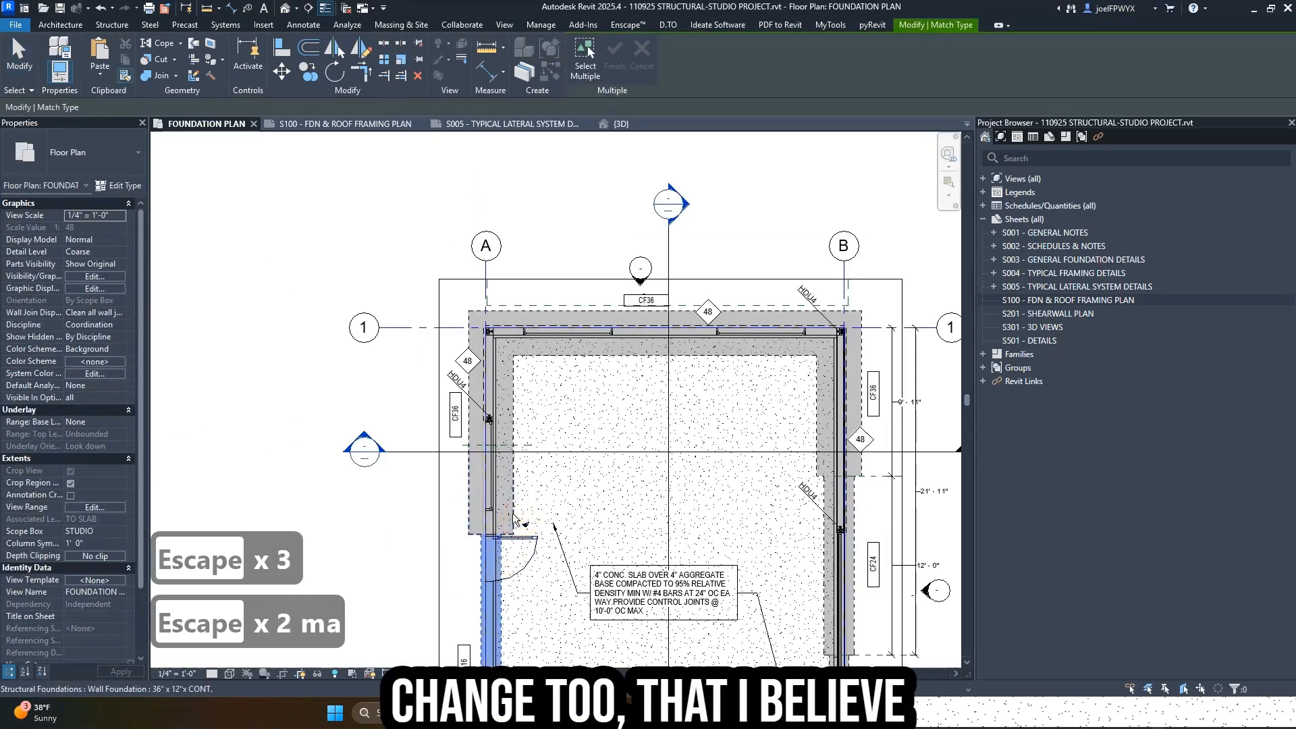
left_click(513, 520)
key("Escape")
key("Escape")
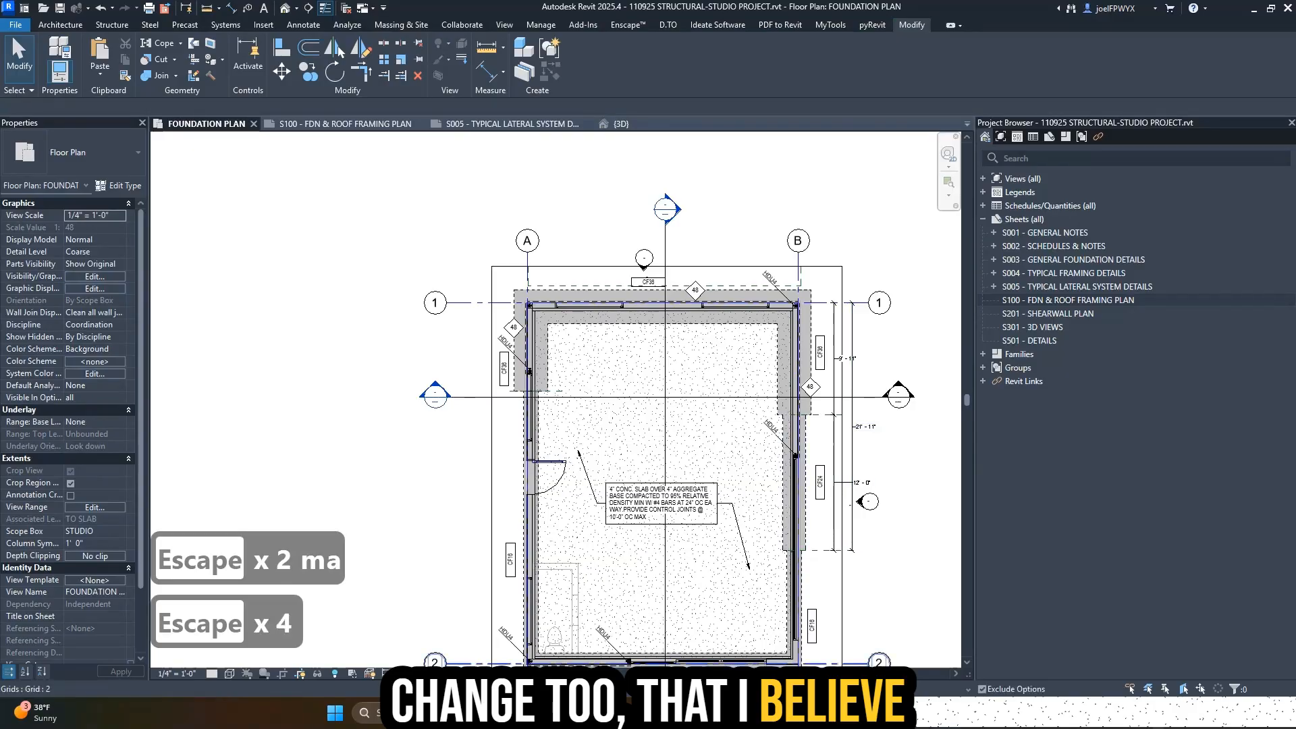
- Check the reference PDF and change the grid A footing segment above the door to the 24" x 12"x CONT. type
key("Escape")
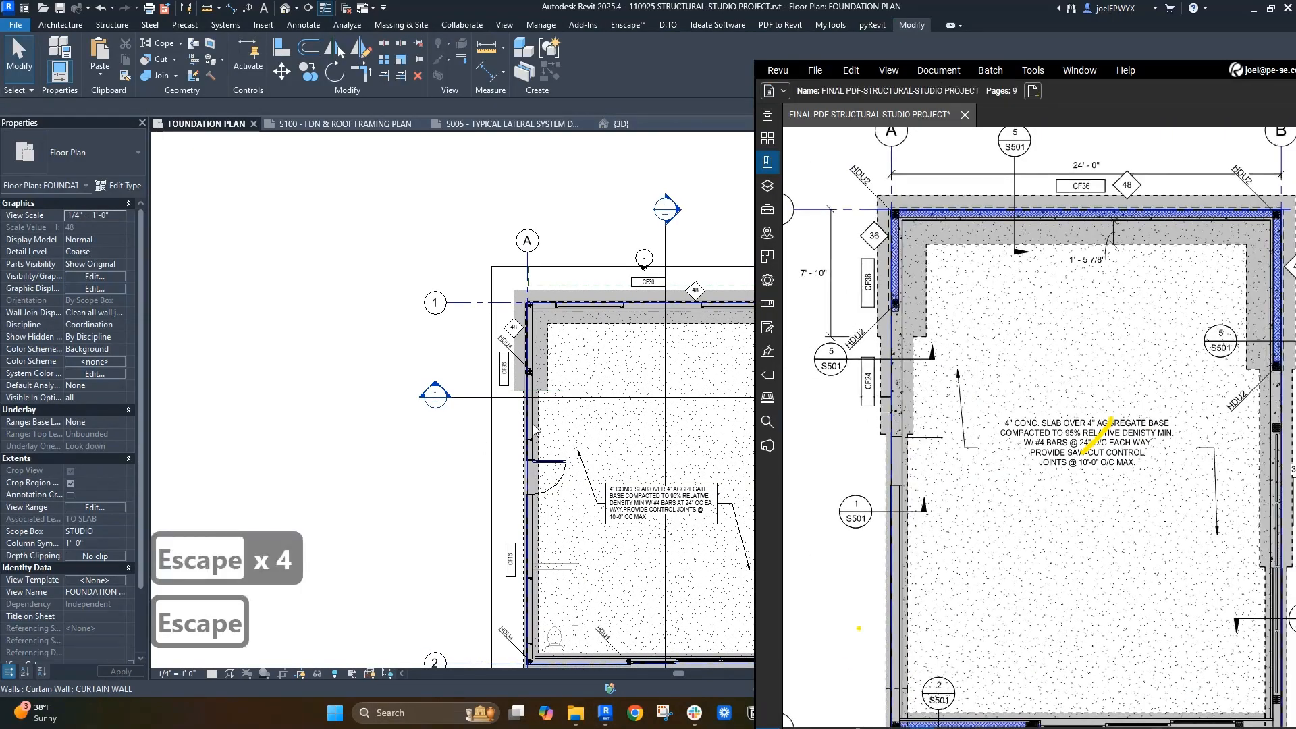
key("Escape")
scroll(540, 425, "up", 4)
key("Escape")
left_click(491, 432)
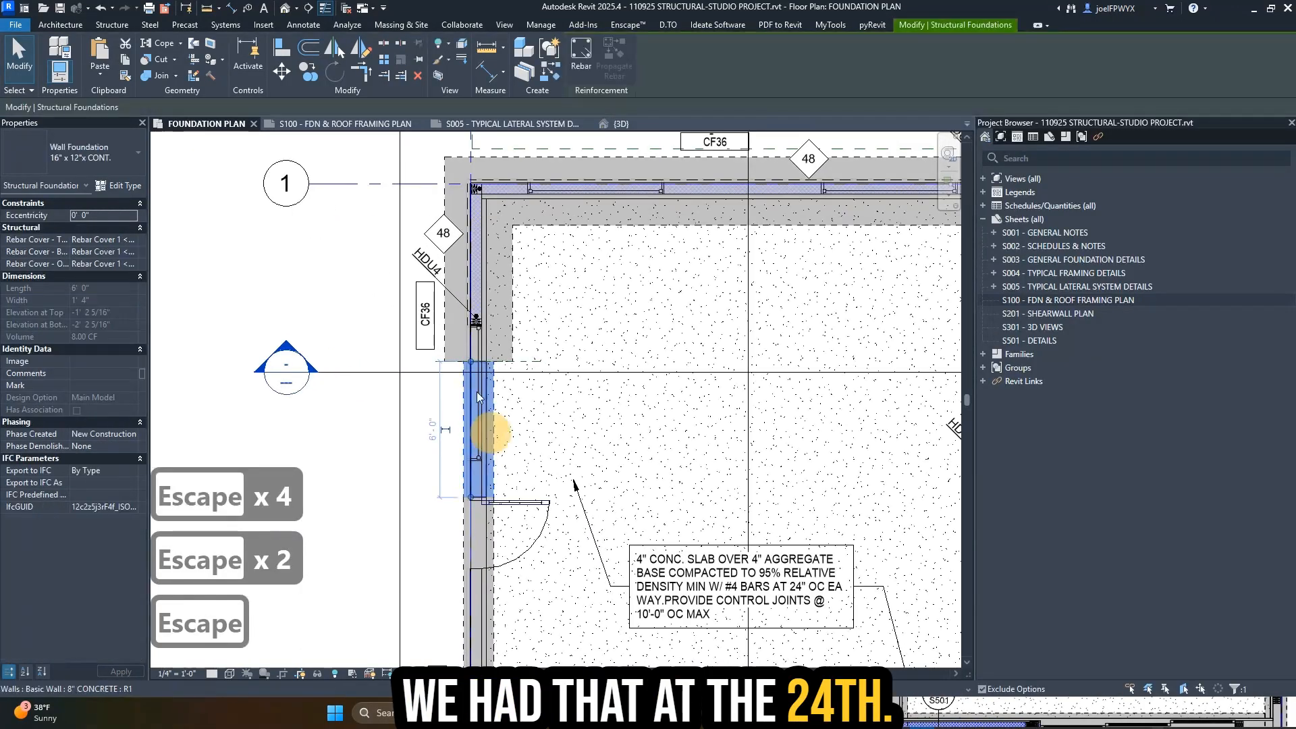
left_click(87, 156)
left_click(72, 238)
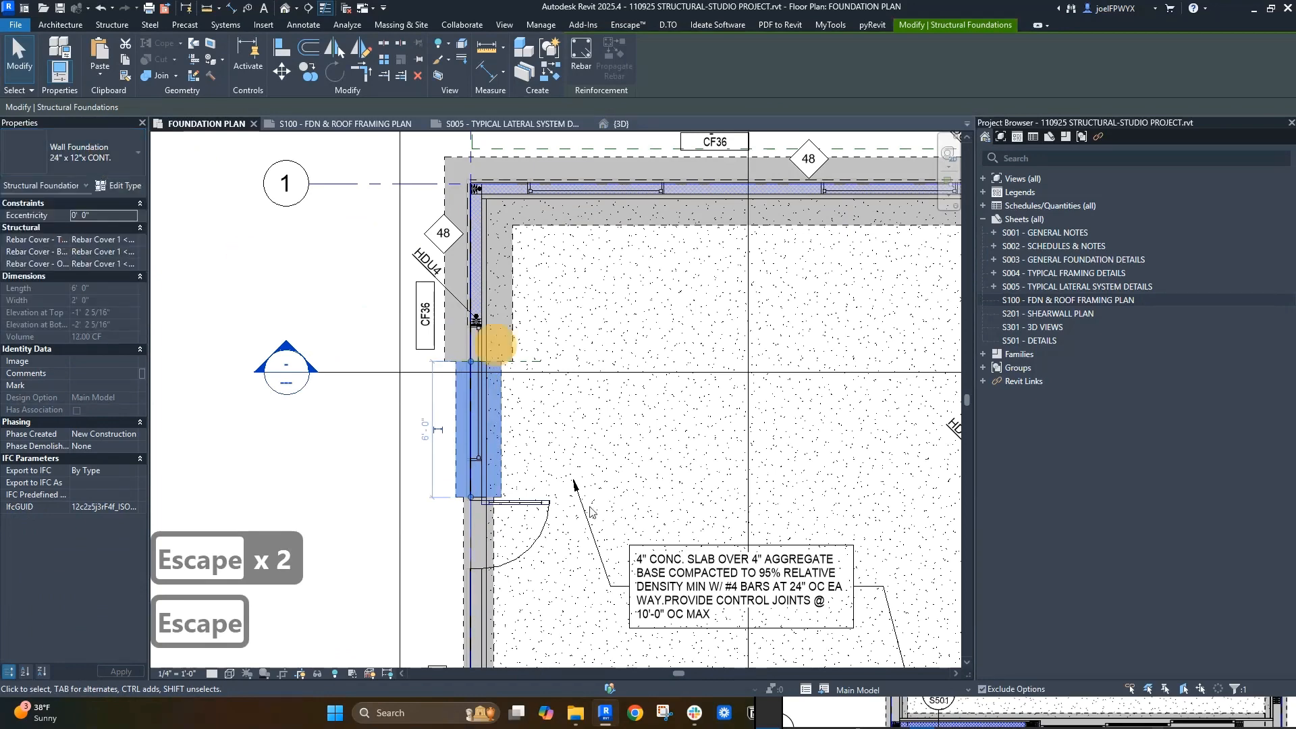
key("Escape")
- Tag the grid A 24-inch footing segment as CF24 and place the tag outside the footing, in line with the CF36 tag
middle_click_drag(424, 332, 335, 327)
key("Escape")
key("Escape")
key("Escape")
key("c")
key("s")
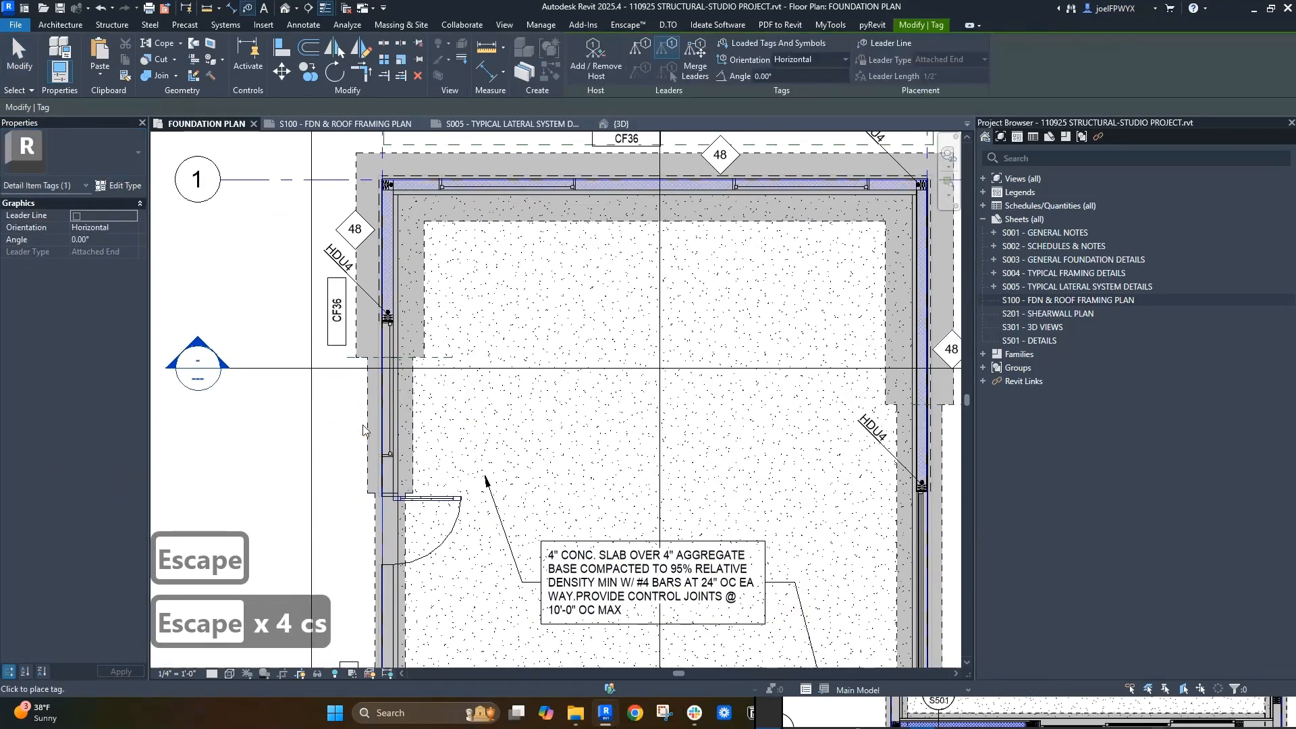
left_click(364, 428)
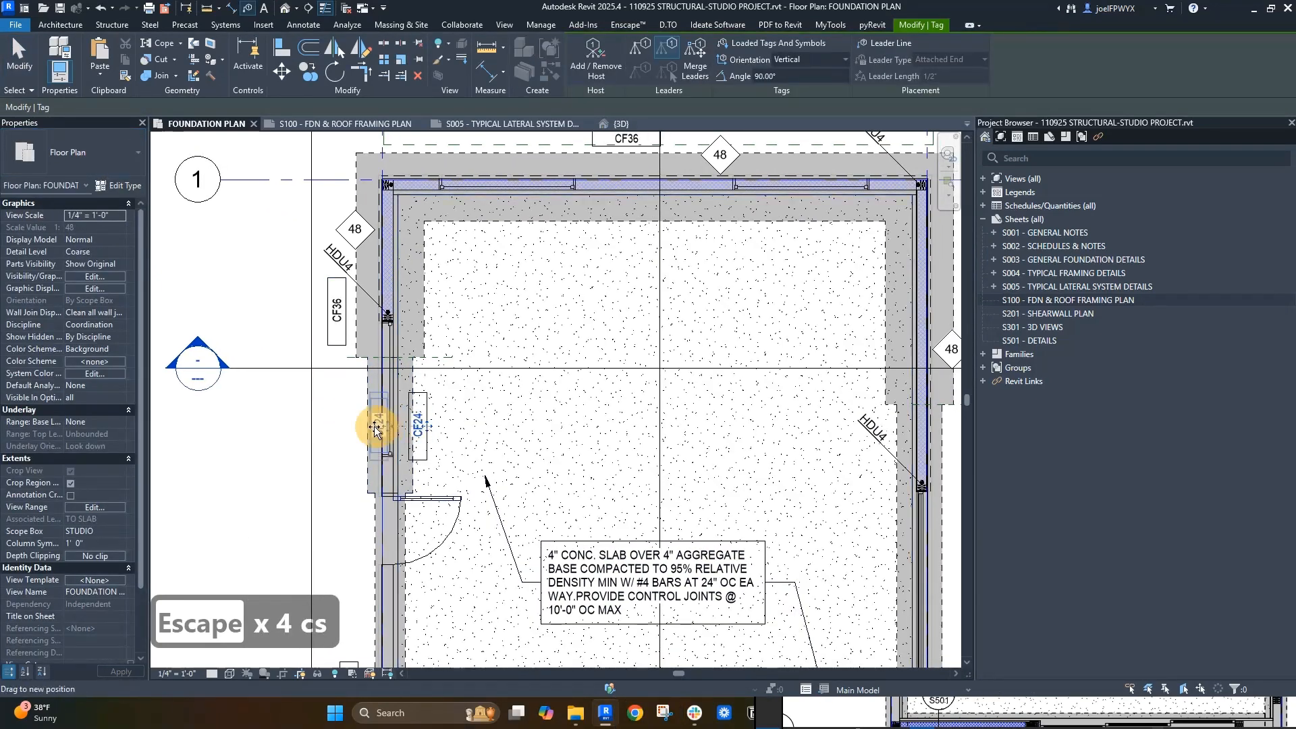
left_click_drag(375, 429, 350, 430)
key("Escape")
key("Escape")
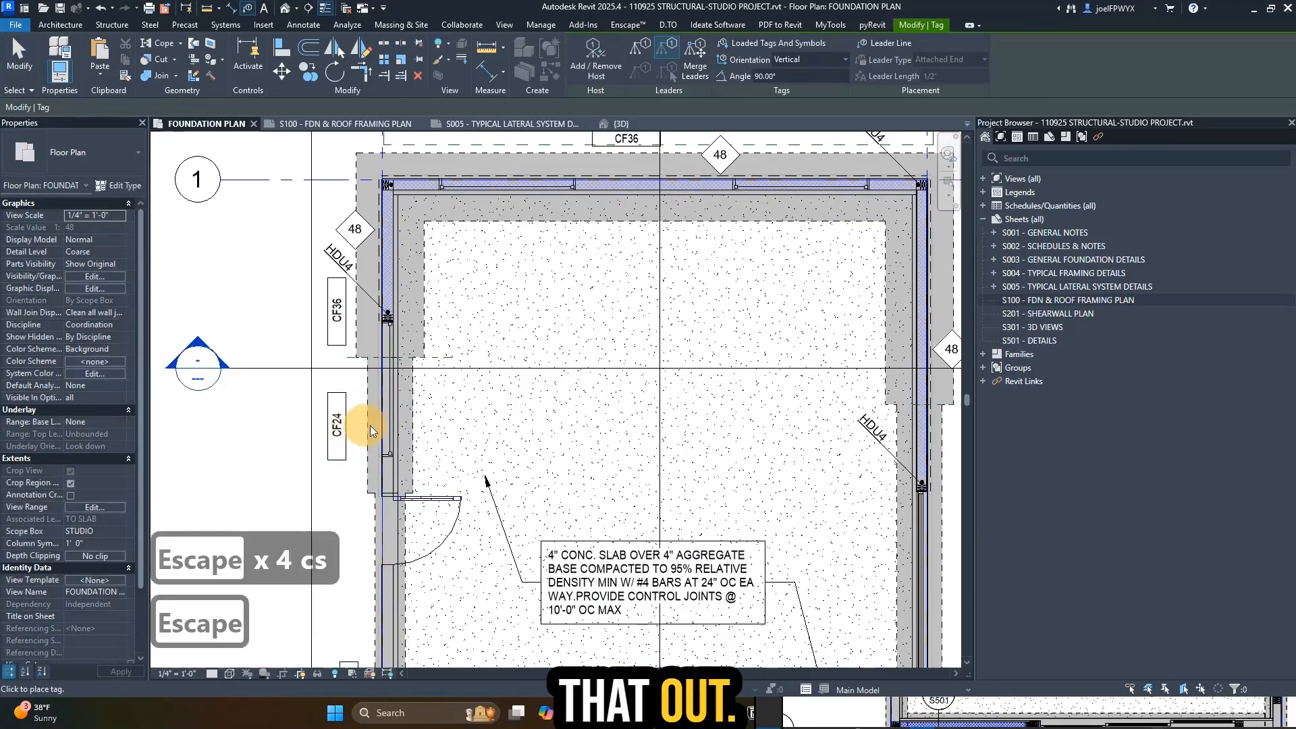
- Switch to Revu and review the footing dimensions and tags on the reference PDF's foundation plan
scroll(458, 419, "down", 3)
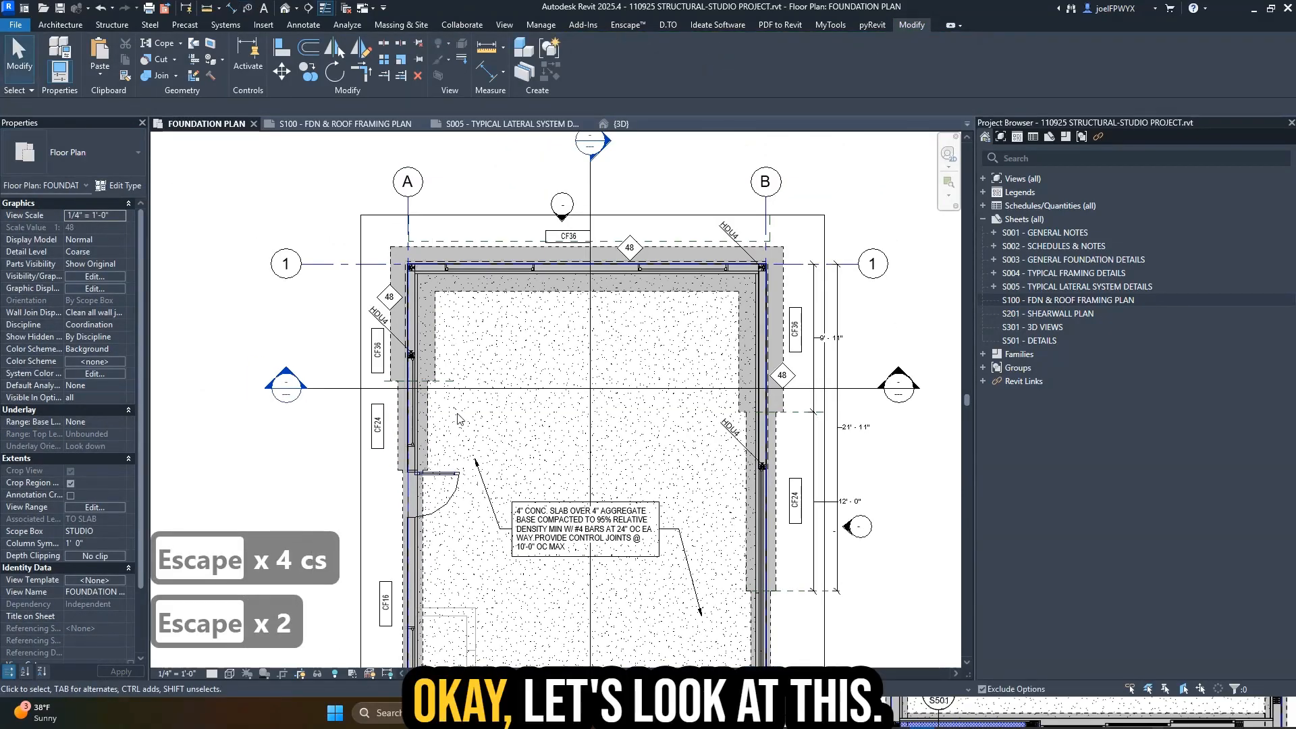
left_click(927, 705)
middle_click_drag(1011, 606, 963, 601)
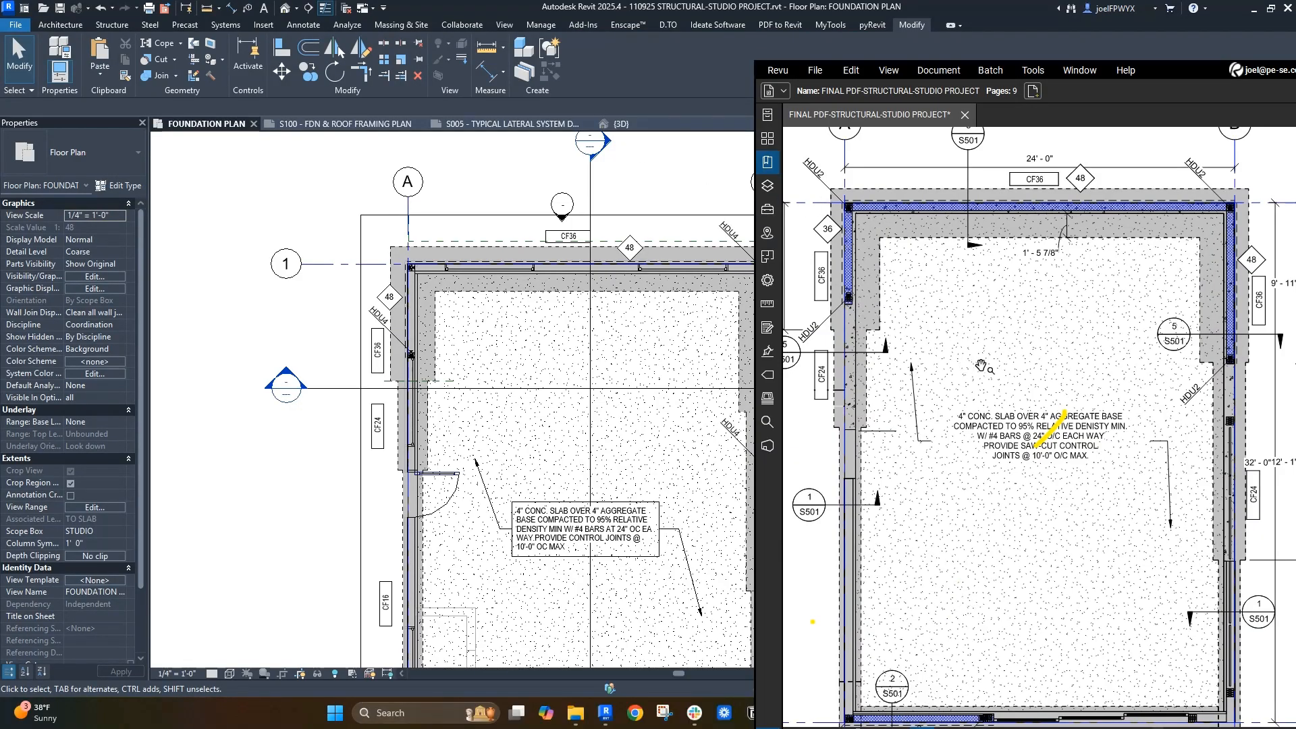
middle_click_drag(980, 365, 952, 272)
middle_click_drag(1018, 452, 978, 518)
middle_click_drag(961, 405, 952, 410)
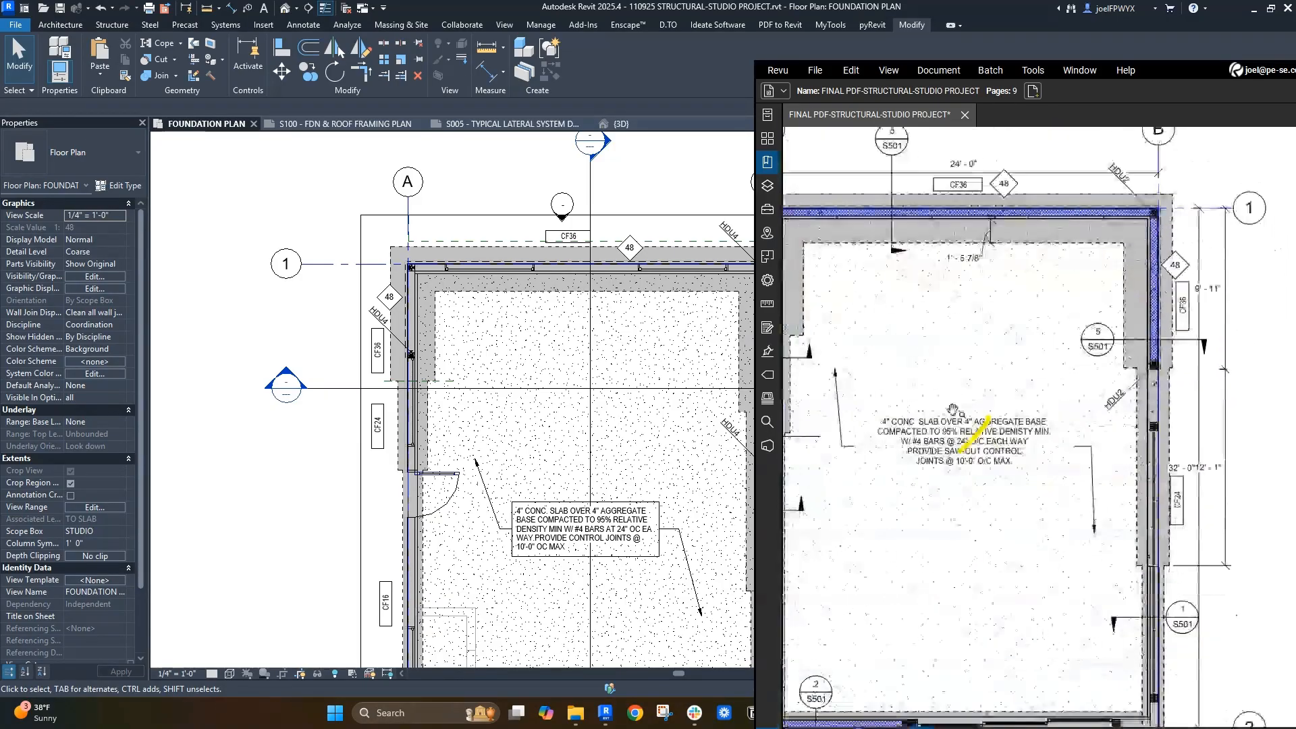
- Switch to Revit and dimension the distance between grids A and B below the foundation plan
scroll(373, 351, "down", 5)
scroll(629, 496, "up", 1)
left_click(632, 495)
scroll(634, 494, "up", 3)
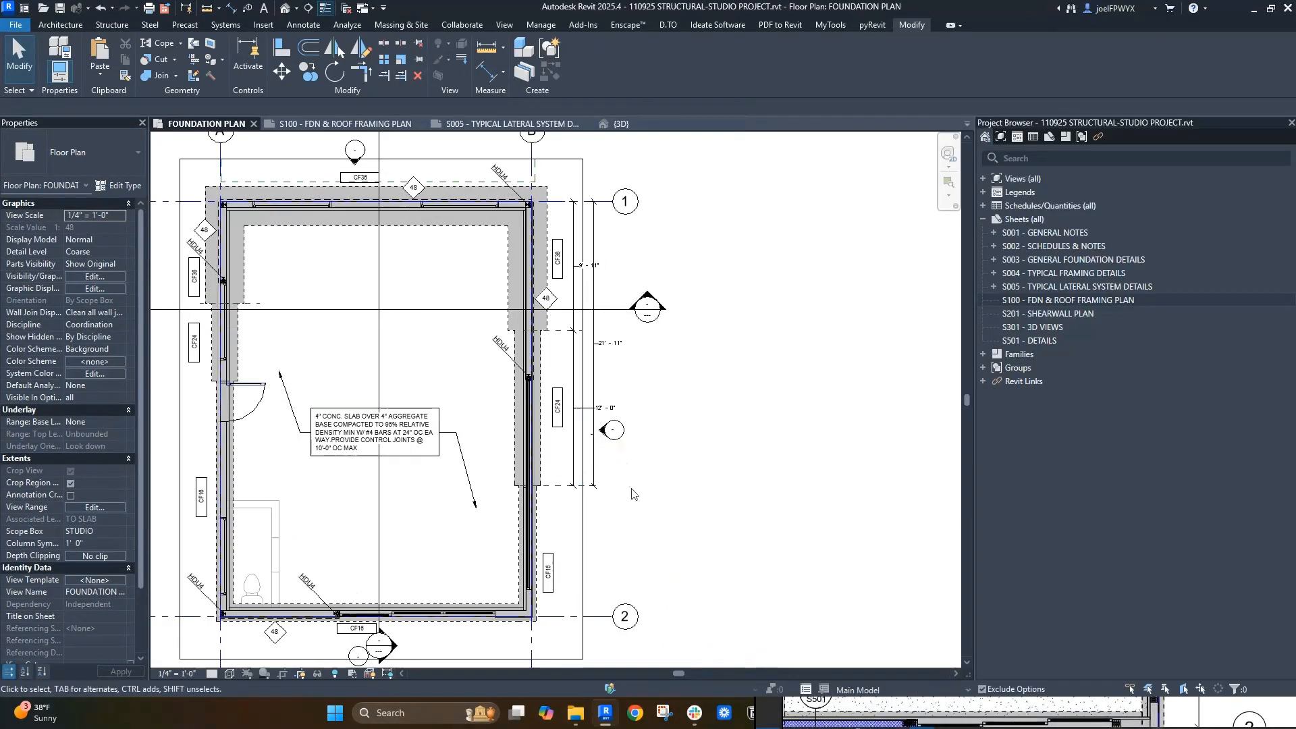
scroll(622, 485, "up", 1)
middle_click_drag(622, 486, 717, 455)
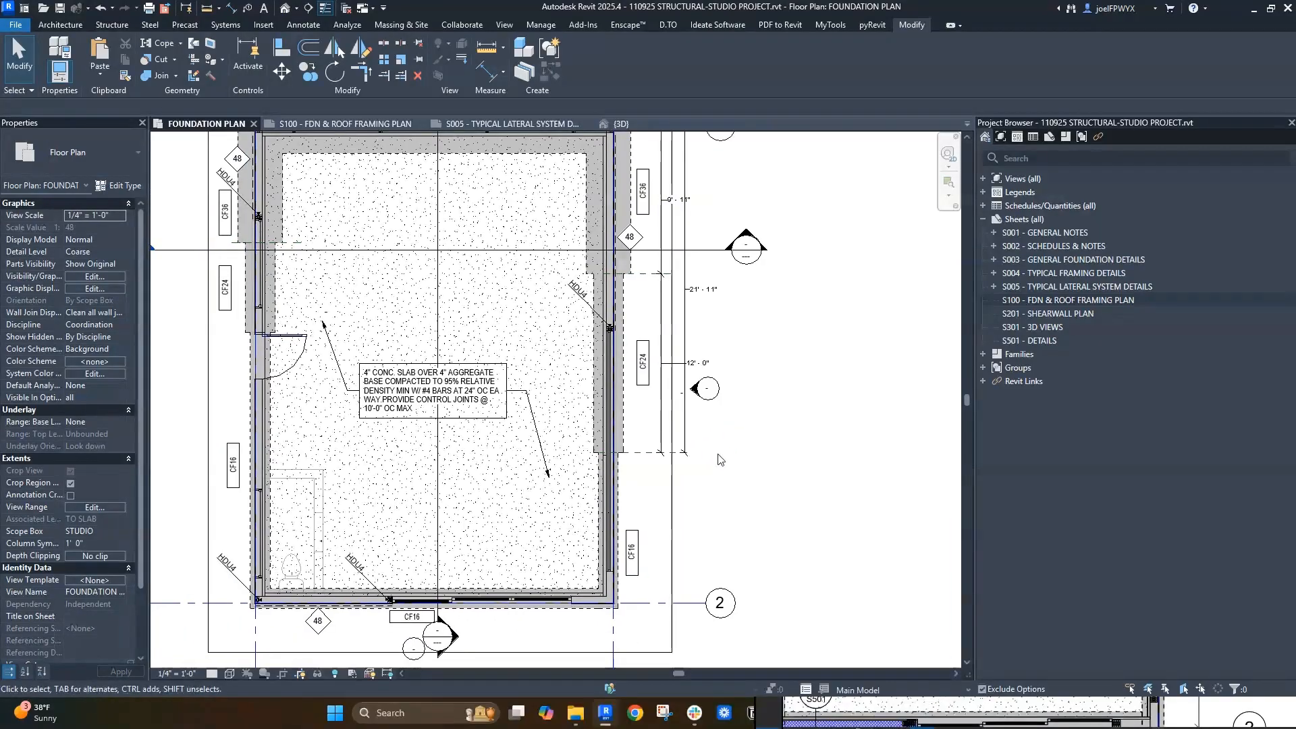
middle_click_drag(704, 520, 879, 484)
middle_click_drag(723, 484, 644, 407)
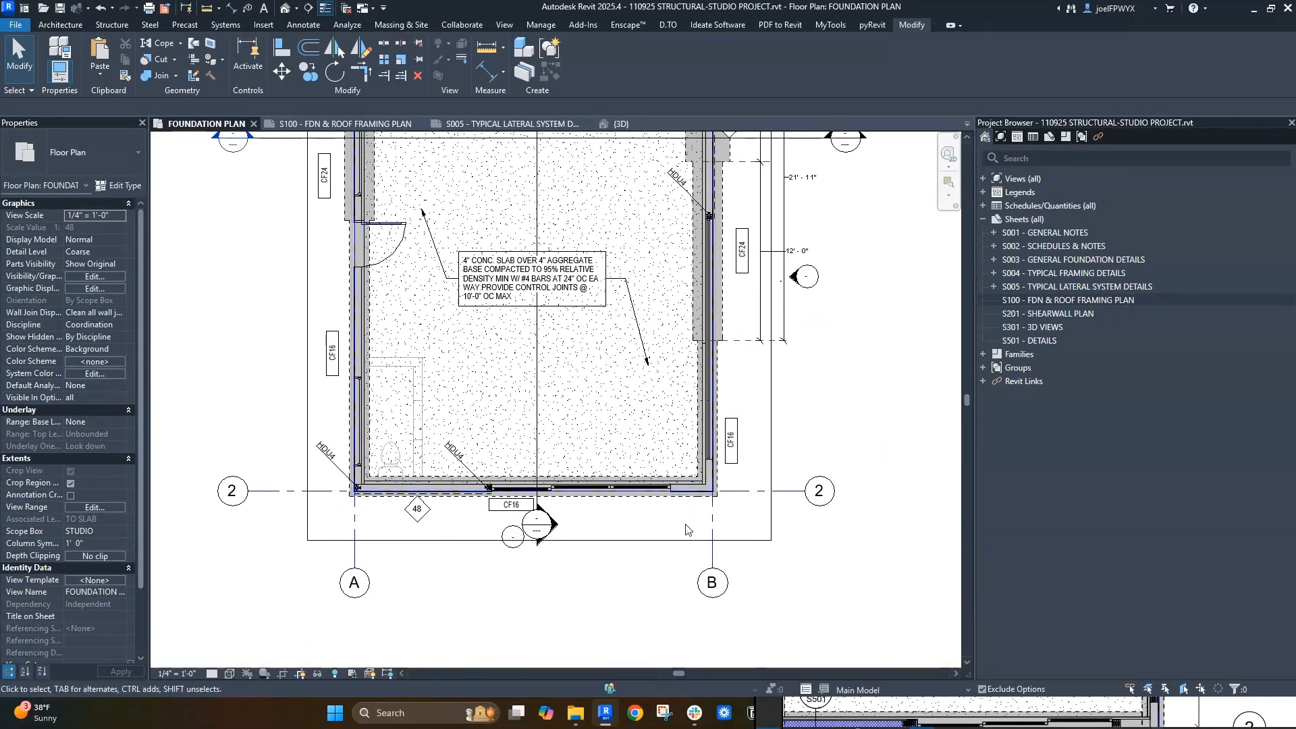
key("d")
left_click(711, 524)
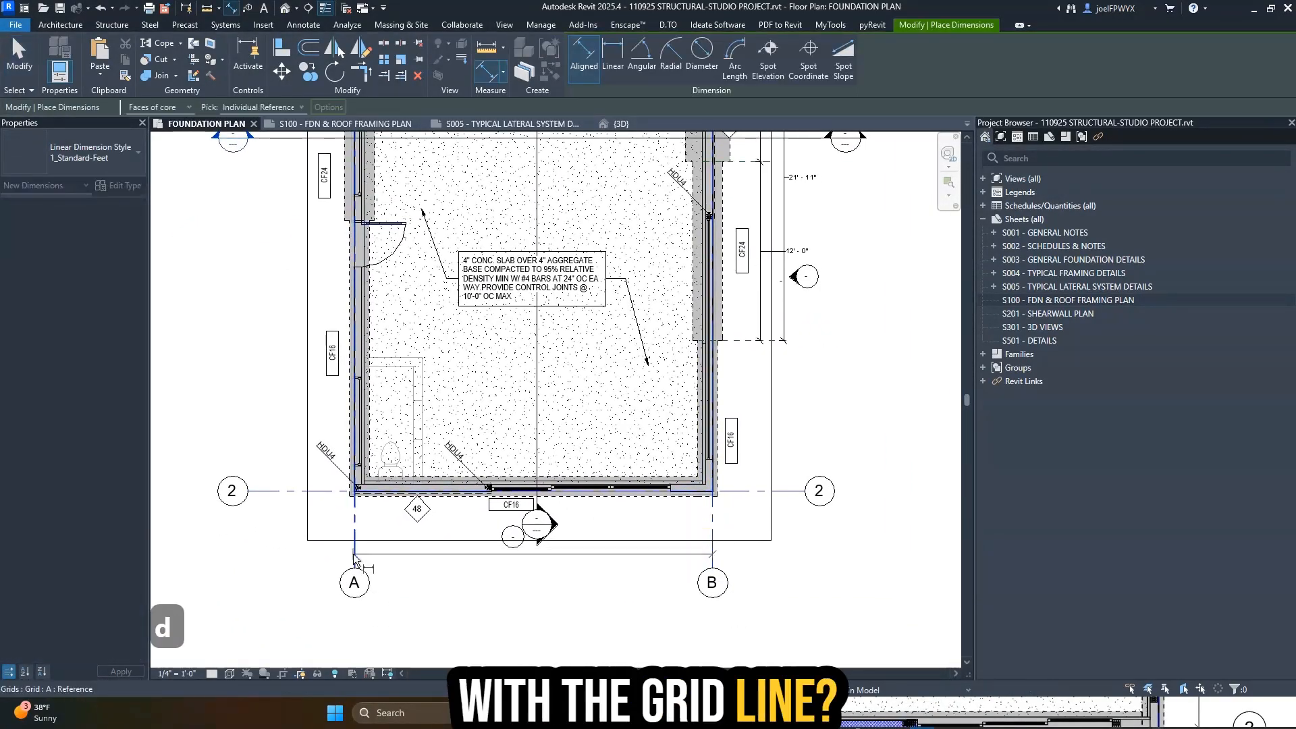
left_click(354, 557)
left_click(358, 564)
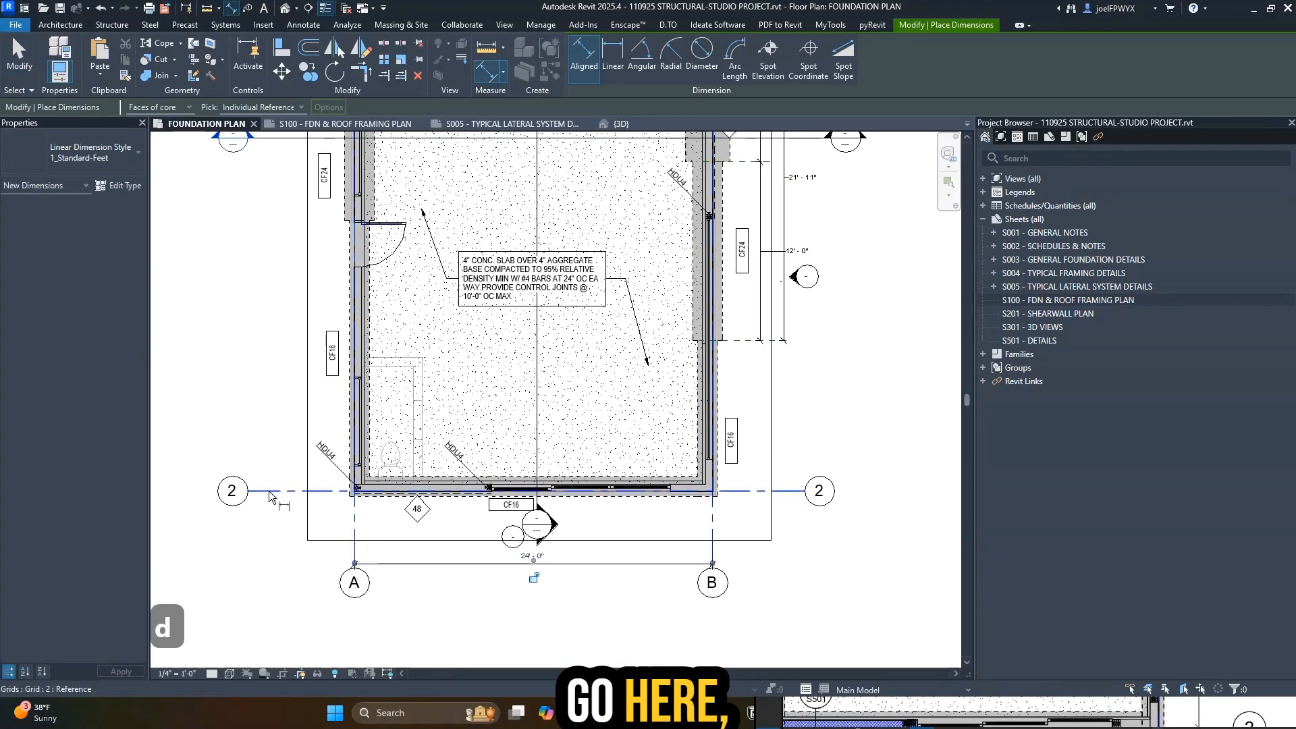
- Dimension the distance between grids 1 and 2 outside the grid A wall
left_click(268, 493)
middle_click_drag(310, 521, 386, 673)
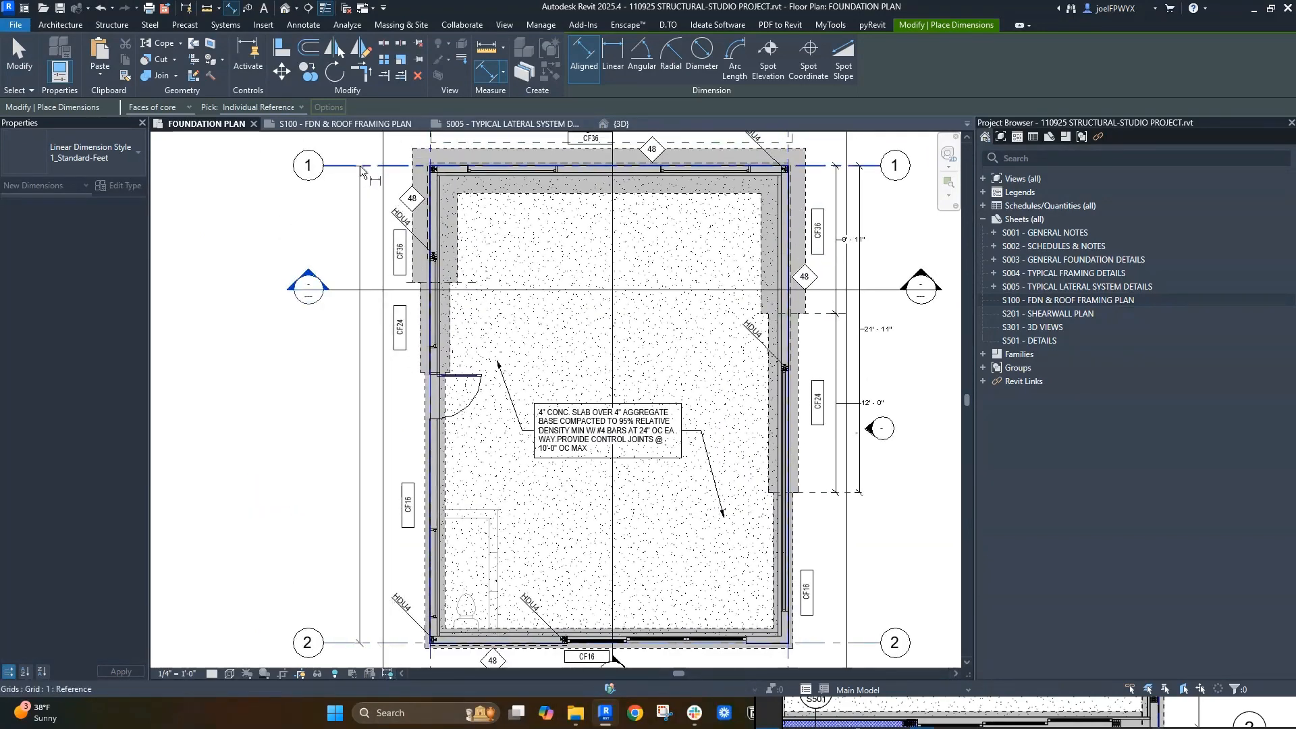
left_click(365, 198)
middle_click_drag(419, 221, 429, 247)
- Dimension from grid 1 to the reference plane at the end of the grid A CF36 footing segment
left_click(391, 205)
scroll(397, 298, "up", 2)
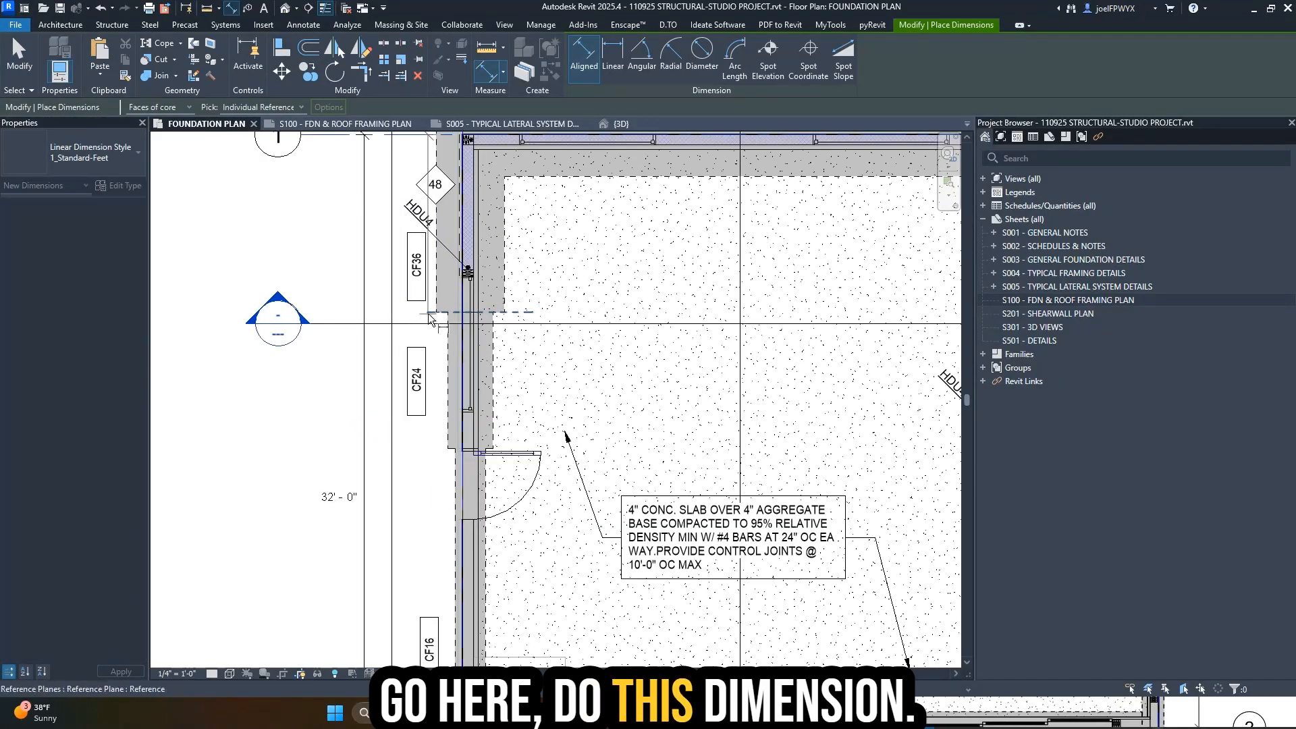
key("Escape")
key("Escape")
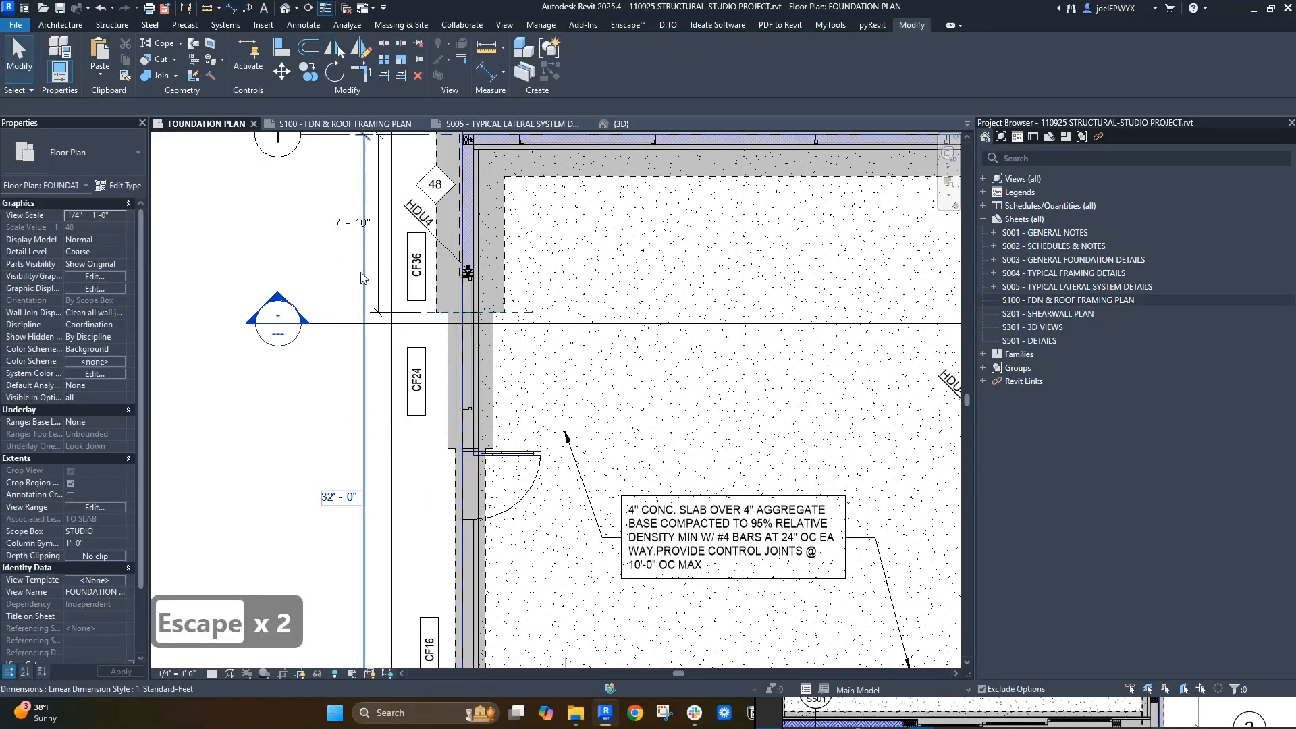
- Move the overall dimension between grids 1 and 2 farther out, clear of the footing segment dimension
left_click_drag(365, 277, 327, 276)
key("Escape")
key("Escape")
scroll(359, 312, "down", 2)
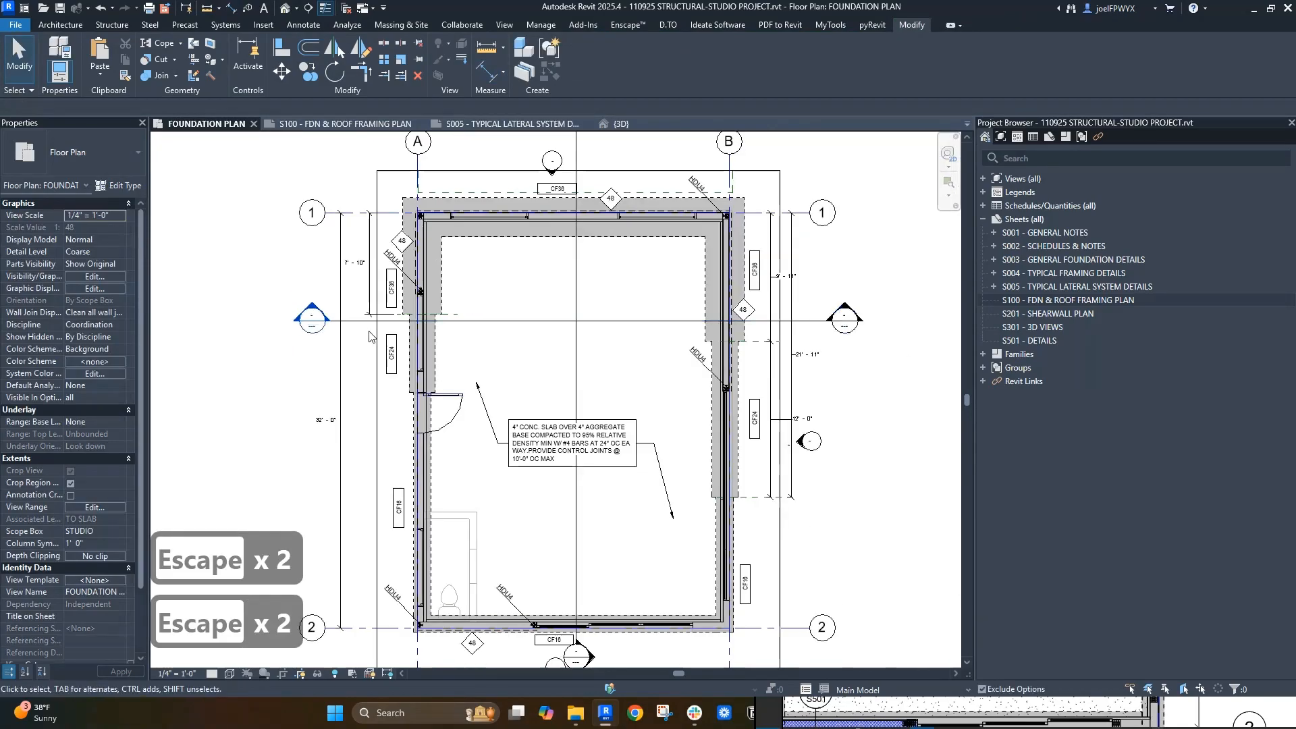
middle_click_drag(364, 318, 341, 341)
key("Escape")
- Nudge the dimension between grids A and B slightly toward the building and save the project
middle_click_drag(461, 505, 499, 467)
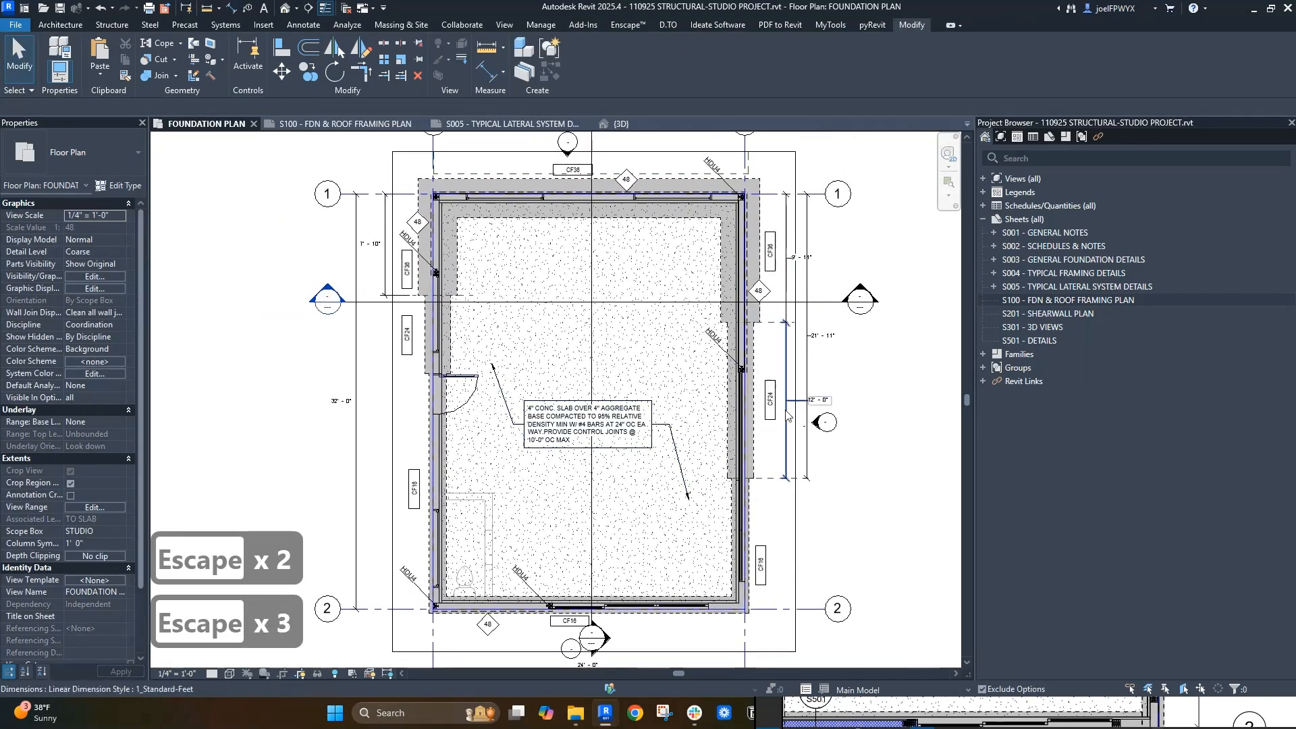
middle_click_drag(859, 408, 759, 473)
scroll(445, 260, "up", 1)
scroll(451, 278, "down", 1)
middle_click_drag(451, 279, 434, 172)
scroll(435, 173, "down", 1)
key("Escape")
scroll(525, 550, "up", 3)
key("Escape")
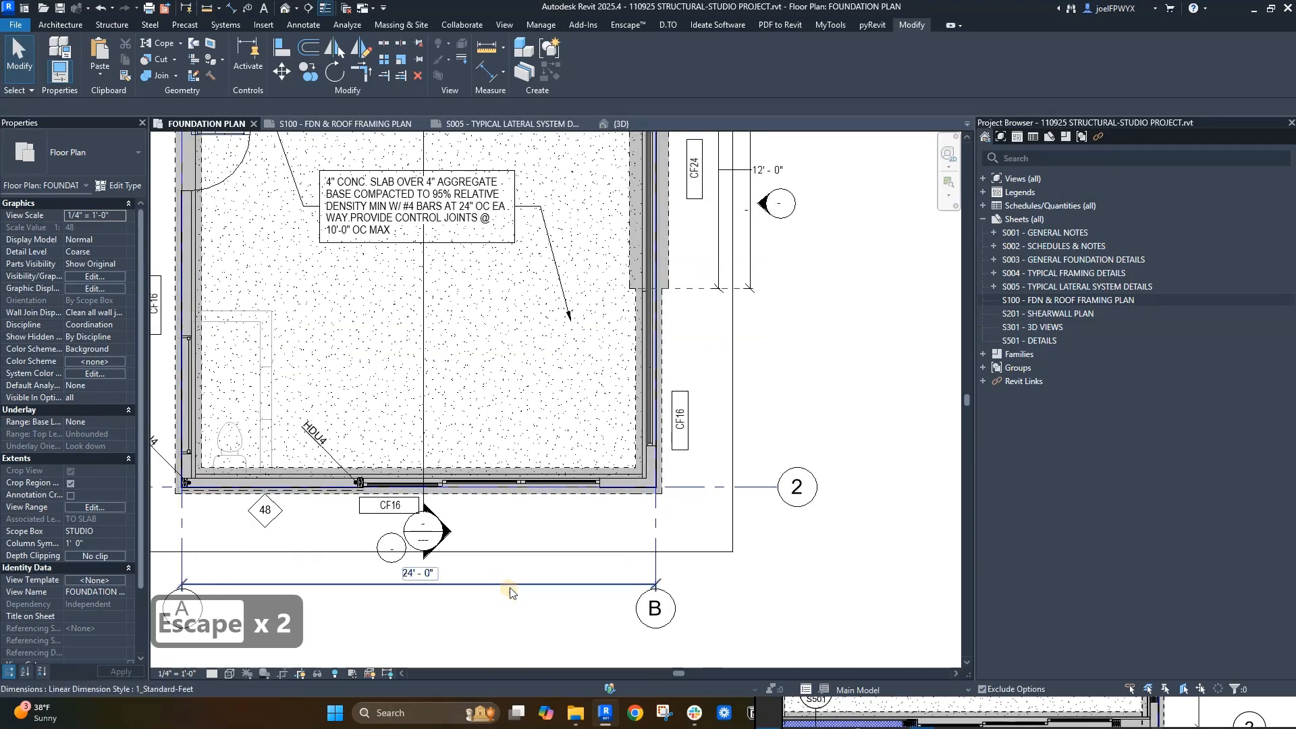
left_click(508, 587)
key("Escape")
scroll(500, 540, "down", 3)
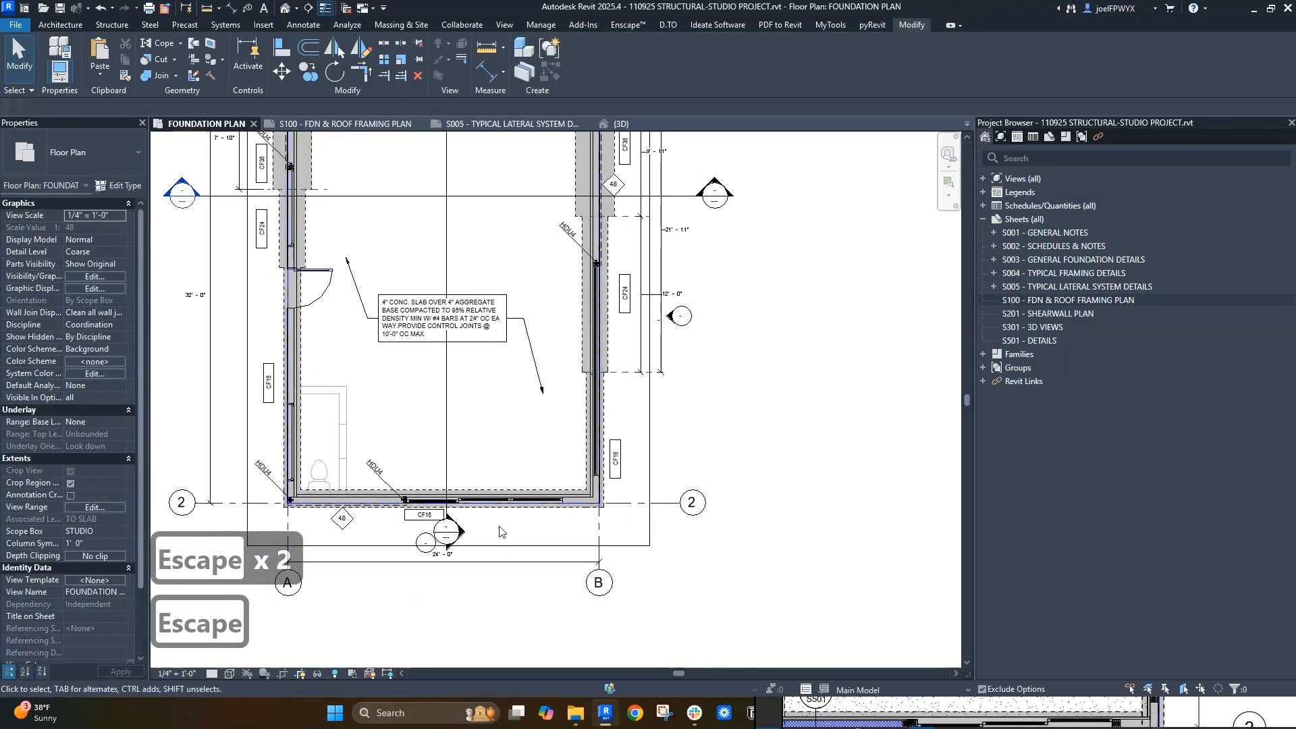
key("Escape")
key("Escape")
key("ctrl+s")
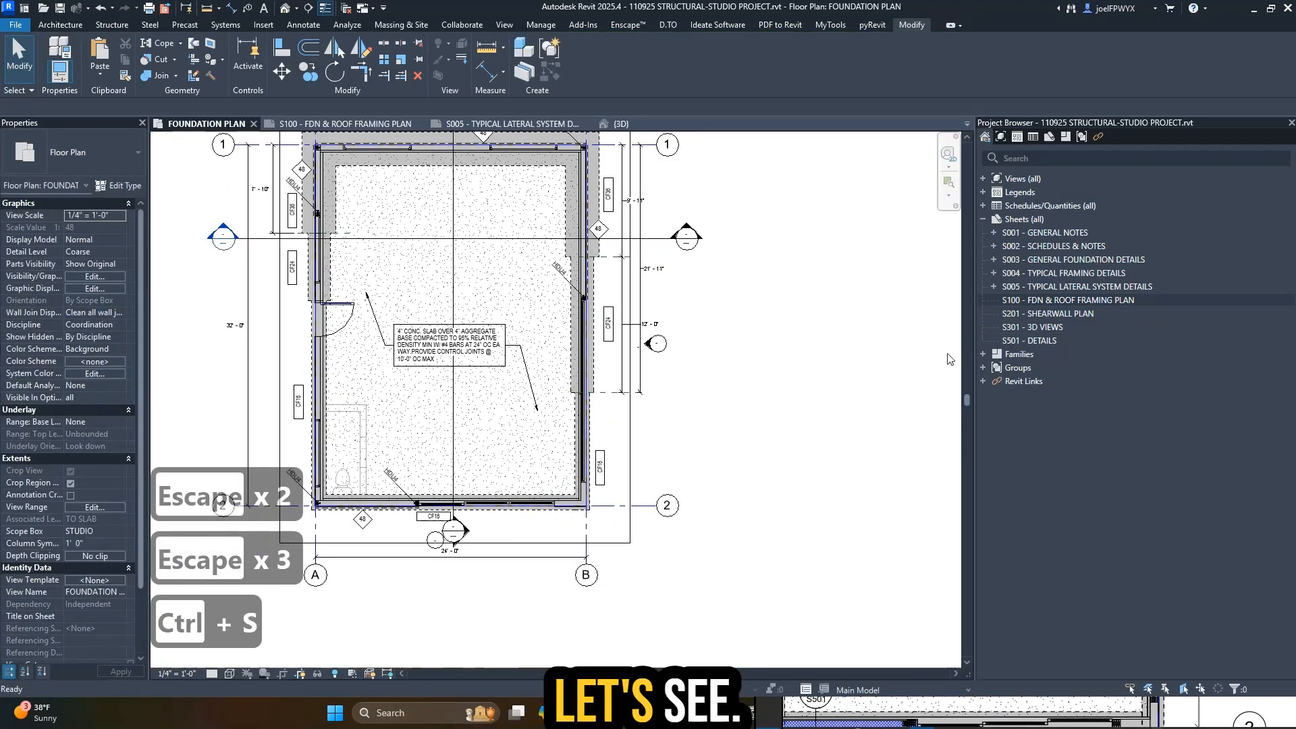
- Switch to Revu and examine the footing offset from the walls around the grid A and 1 corner
middle_click_drag(658, 384, 688, 446)
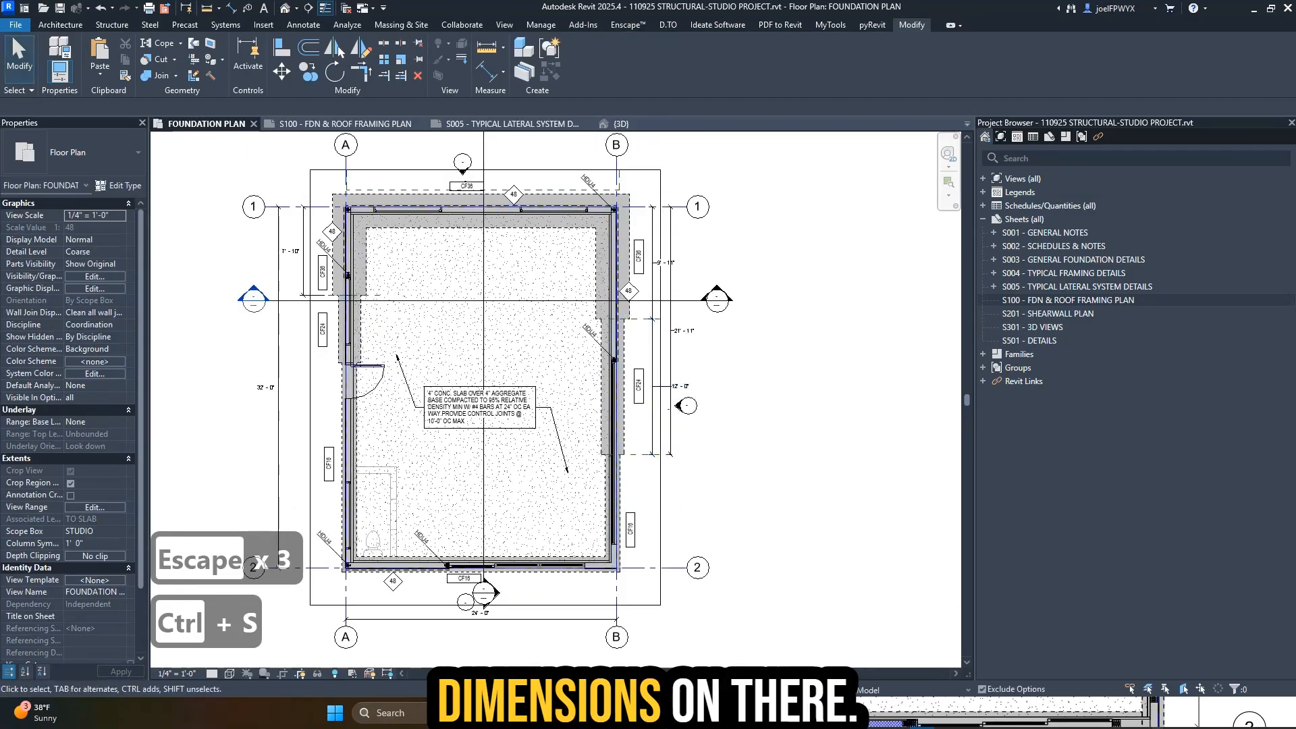
left_click(867, 705)
mouse_move(954, 538)
middle_mouse_down()
mouse_move(960, 570)
mouse_move(1040, 583)
middle_mouse_up()
middle_click_drag(1054, 442, 937, 451)
middle_click_drag(984, 344, 1023, 381)
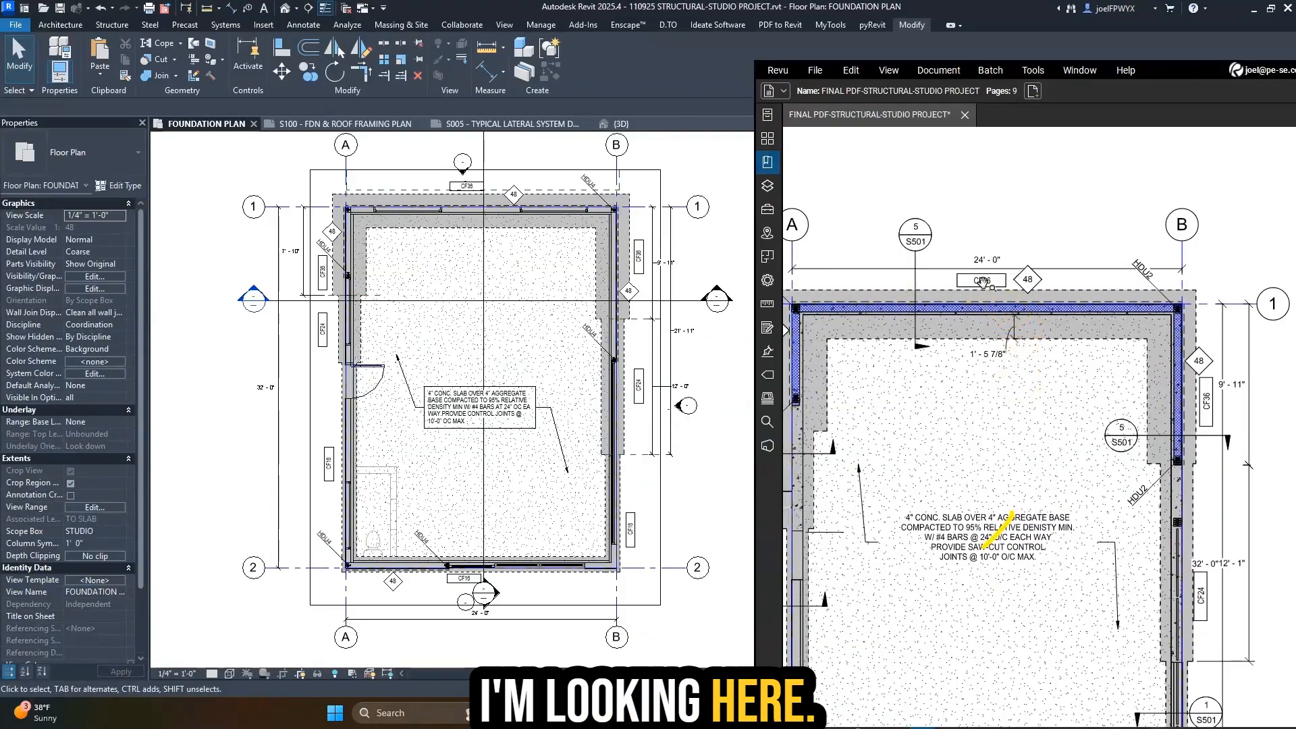
mouse_move(957, 343)
middle_mouse_down()
mouse_move(1028, 352)
mouse_move(1012, 353)
middle_mouse_up()
scroll(817, 439, "up", 4)
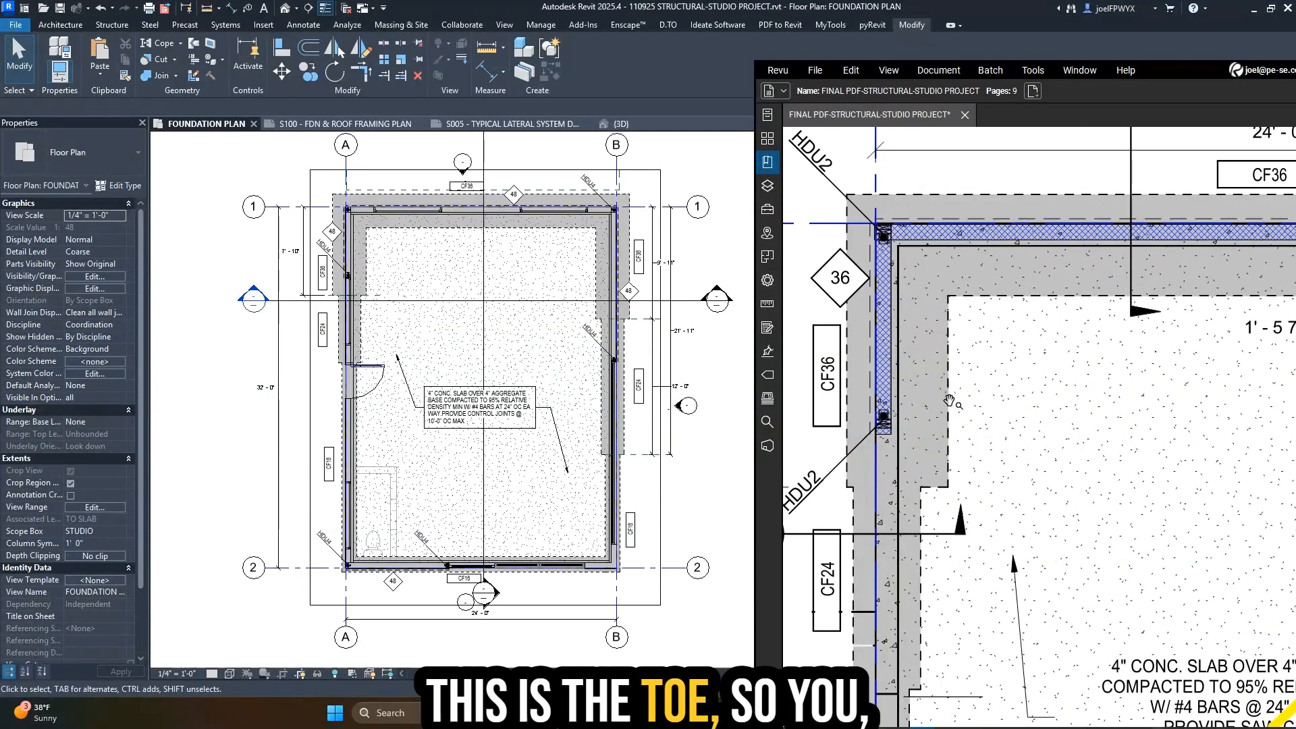
middle_click_drag(948, 444, 901, 439)
key("Escape")
key("Escape")
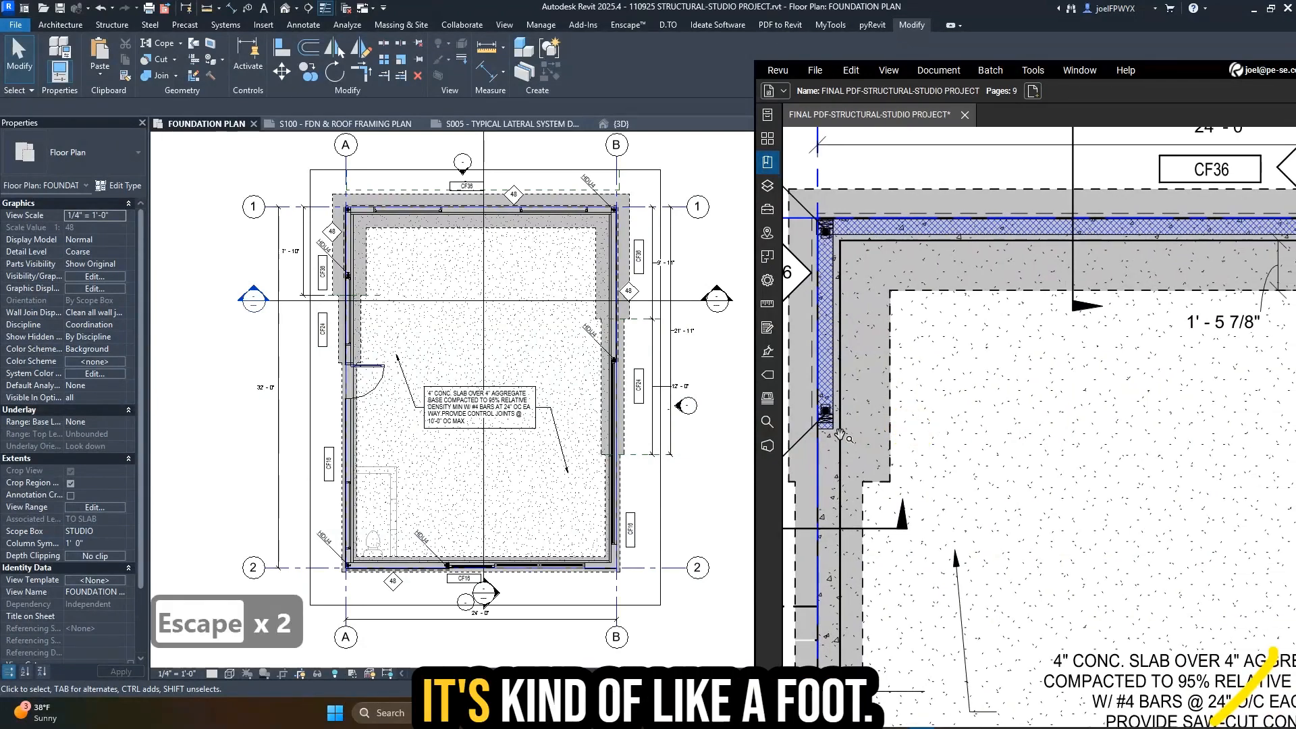
scroll(907, 444, "down", 3)
key("Escape")
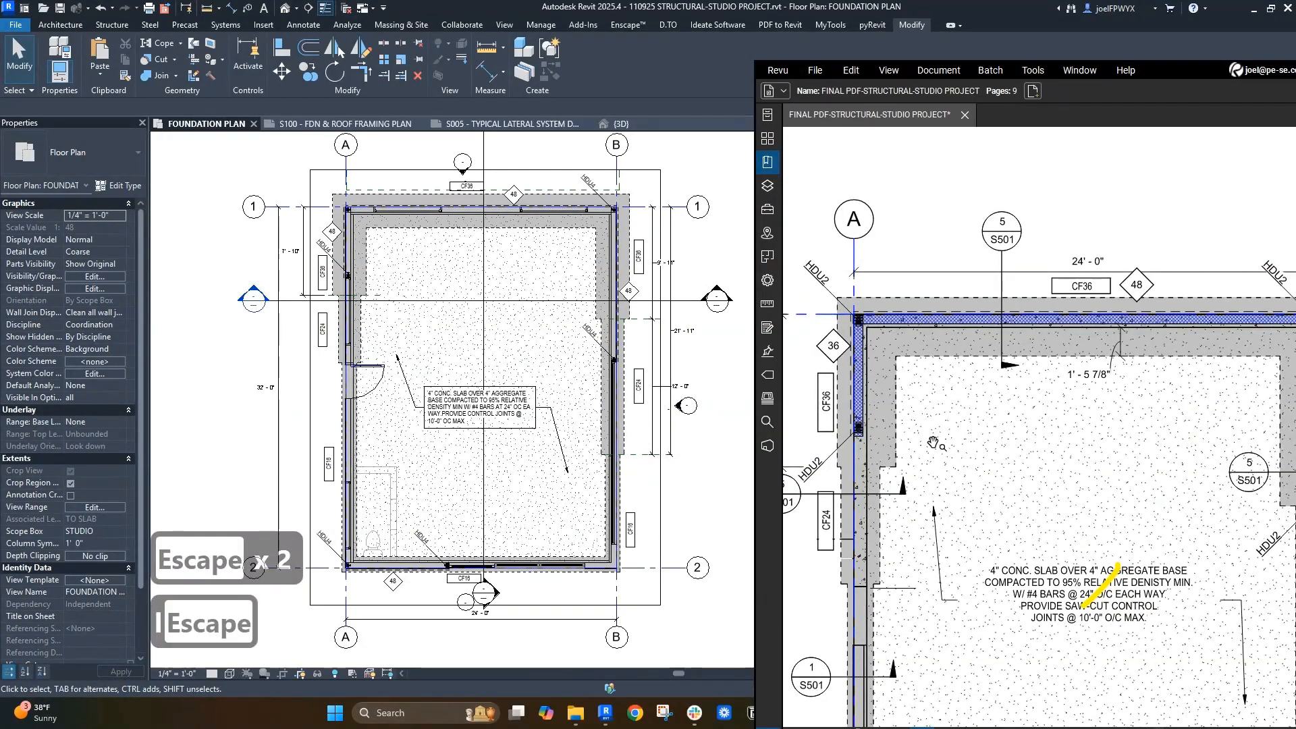
- Sketch a red freehand retaining wall section with its footing and lateral load arrows on the slab area of the PDF plan
key("p")
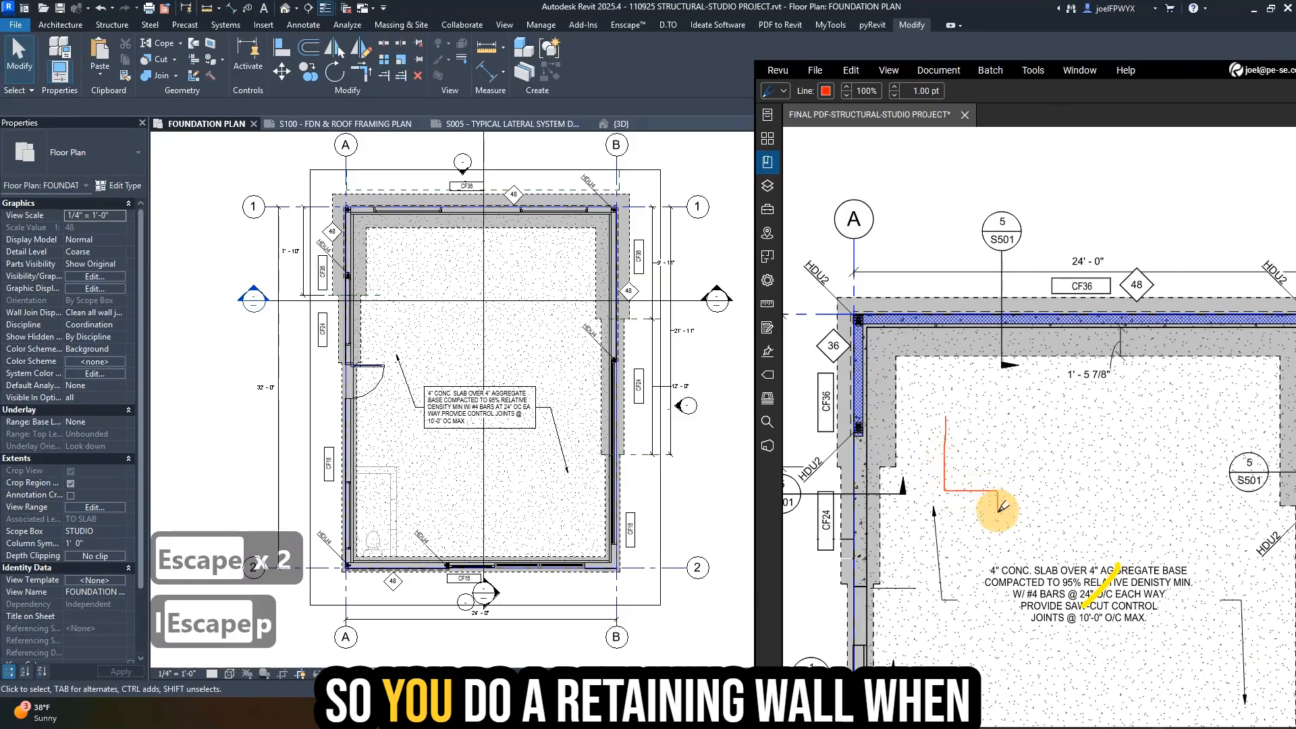
left_click(997, 511)
left_click(902, 515)
left_click(937, 493)
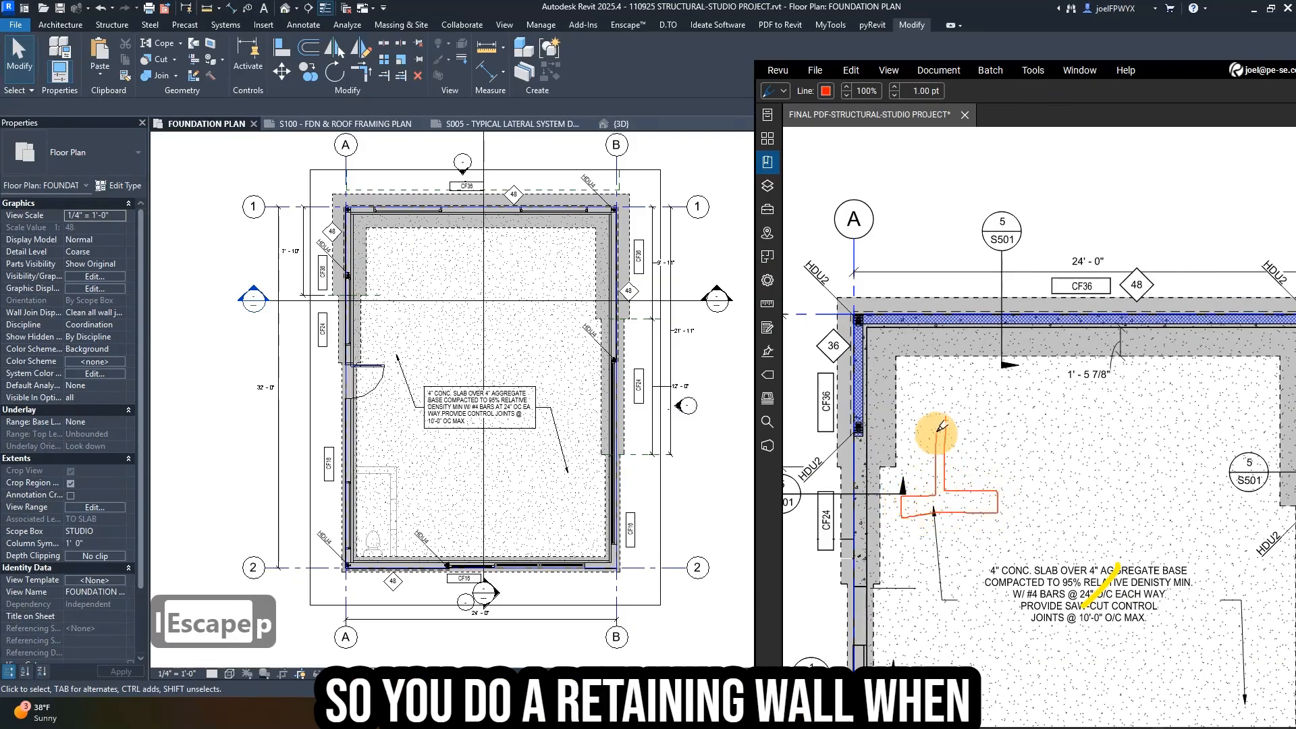
mouse_move(889, 424)
left_mouse_down()
mouse_move(927, 425)
mouse_move(906, 458)
mouse_move(928, 468)
left_mouse_up()
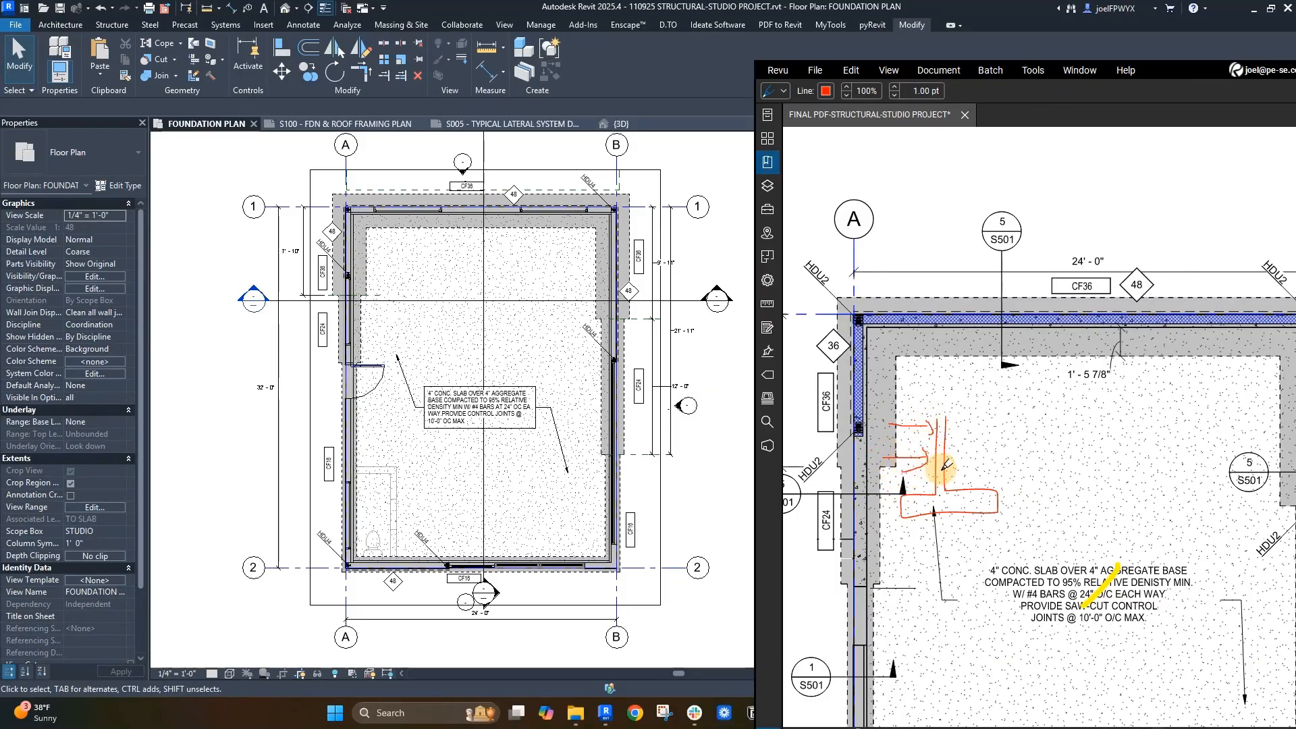
mouse_move(1012, 479)
left_mouse_down()
mouse_move(979, 488)
mouse_move(1014, 490)
left_mouse_up()
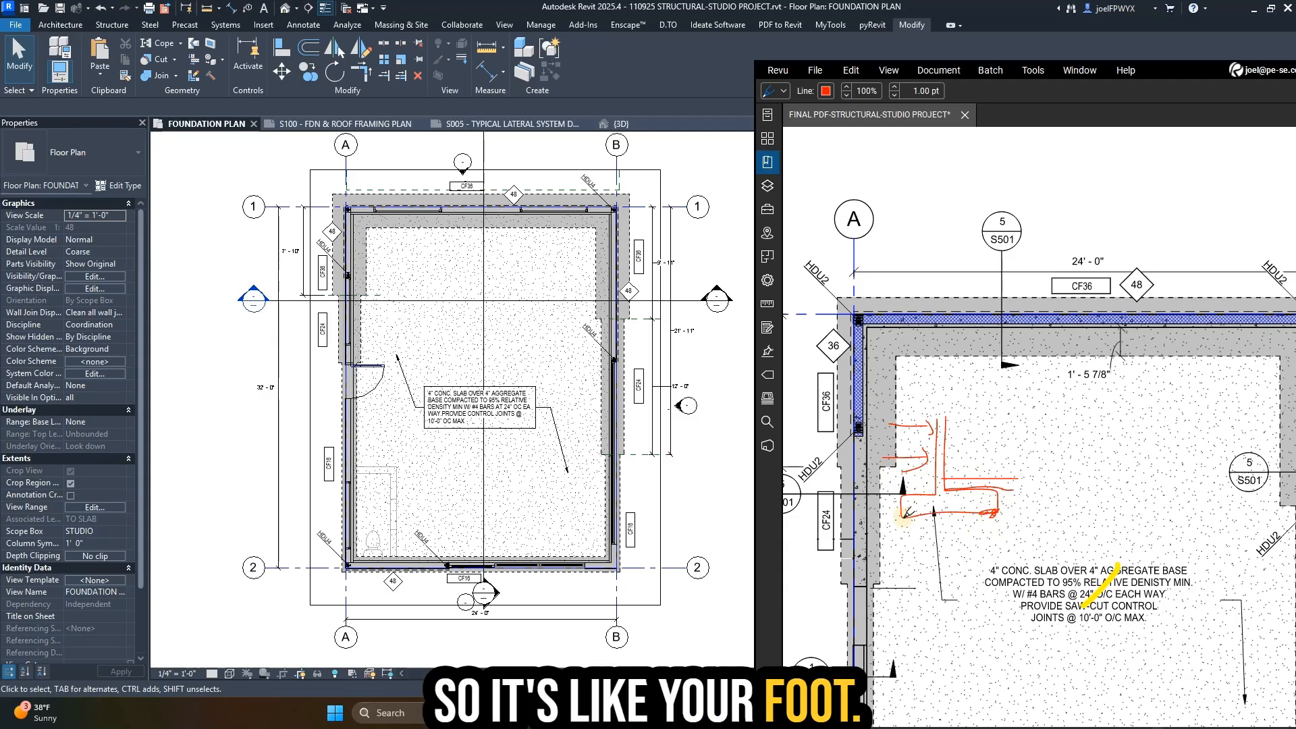
scroll(969, 462, "up", 2)
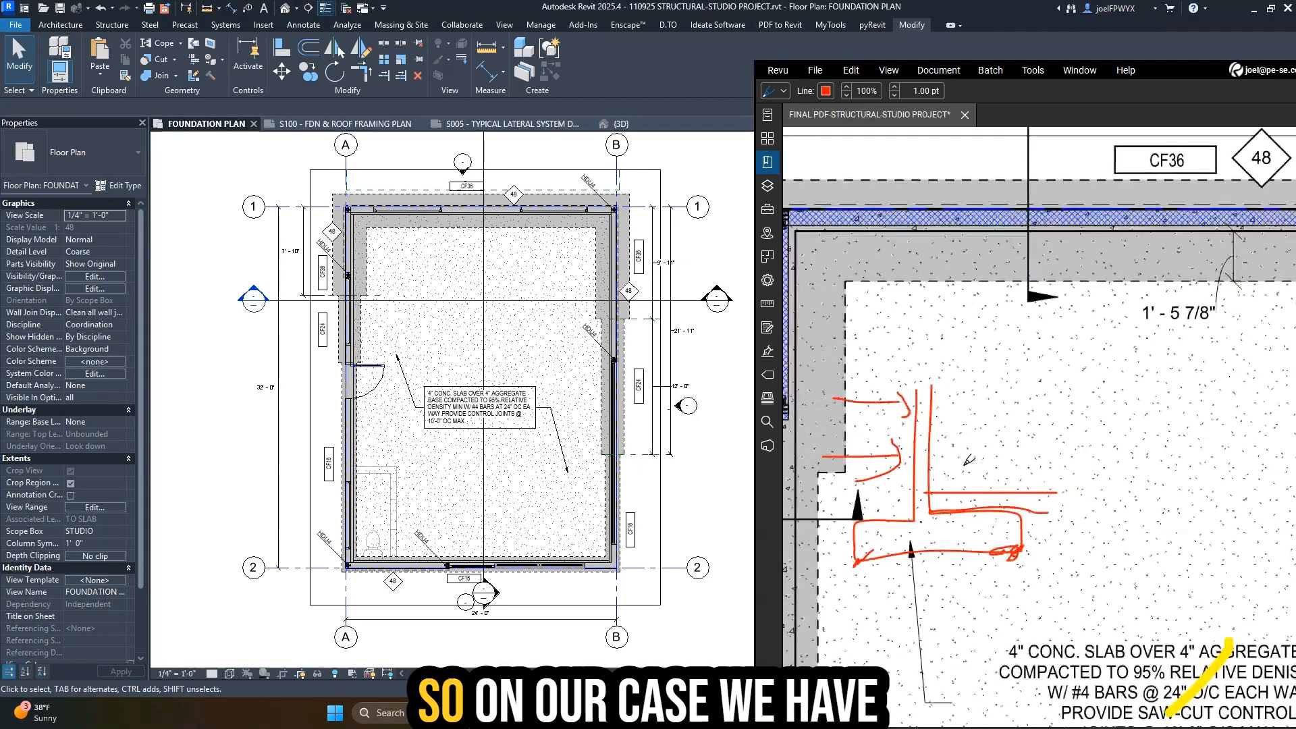
scroll(969, 462, "down", 2)
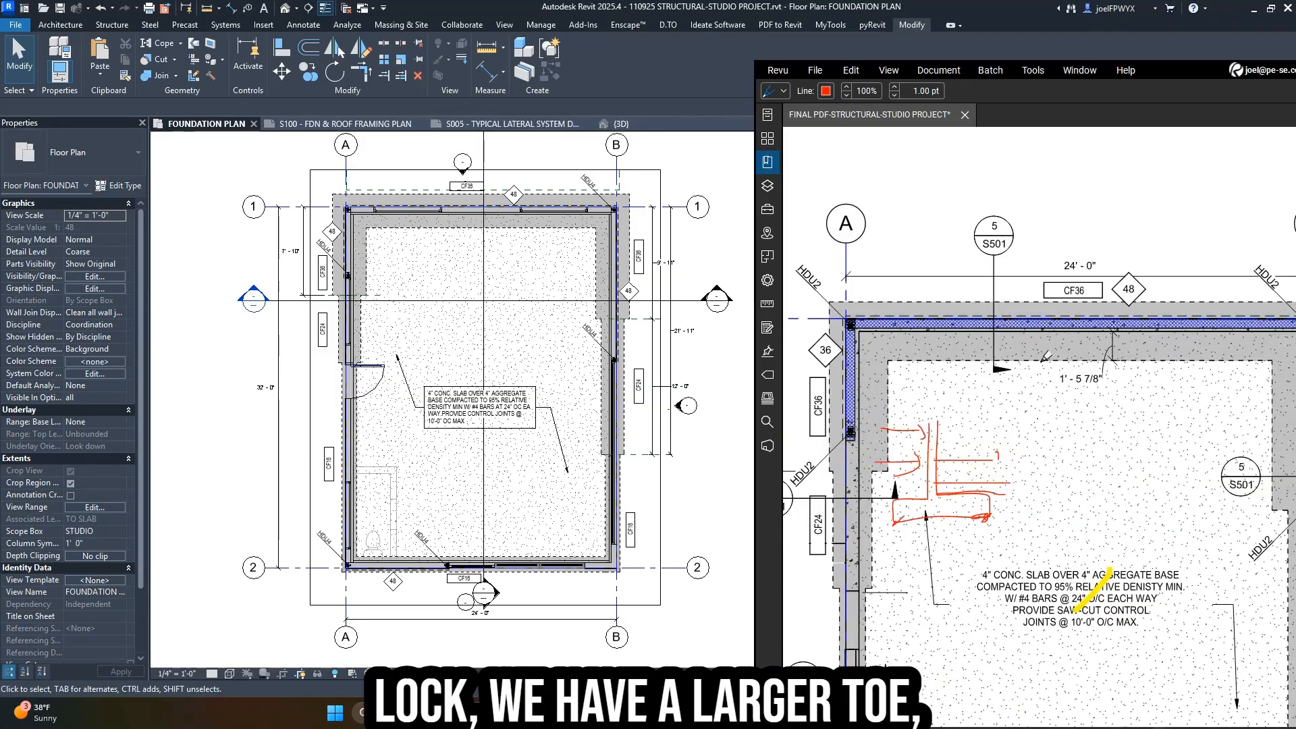
- Switch to Revit and set the eccentricity of the 36" x 12"x CONT. footing along grid 1 to 1' 0"
left_click(540, 343)
key("Escape")
key("Escape")
key("Escape")
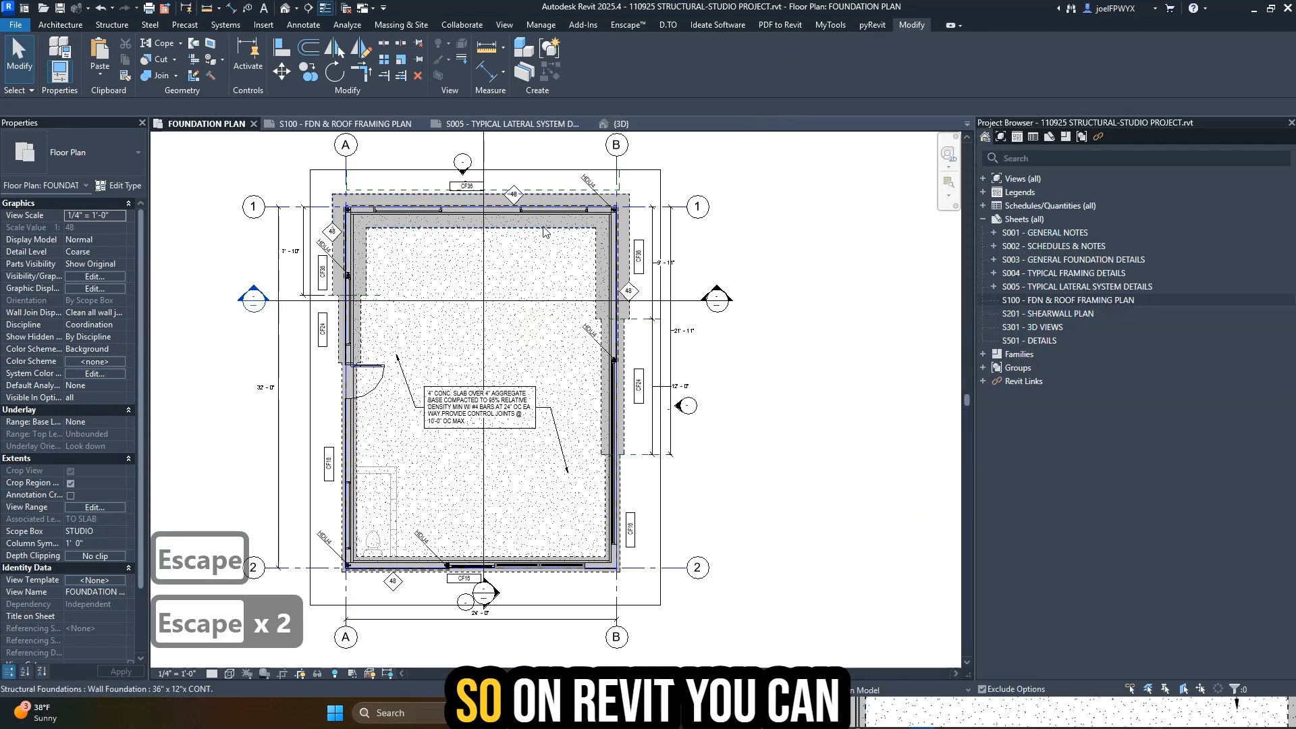
left_click(459, 214)
left_click(119, 185)
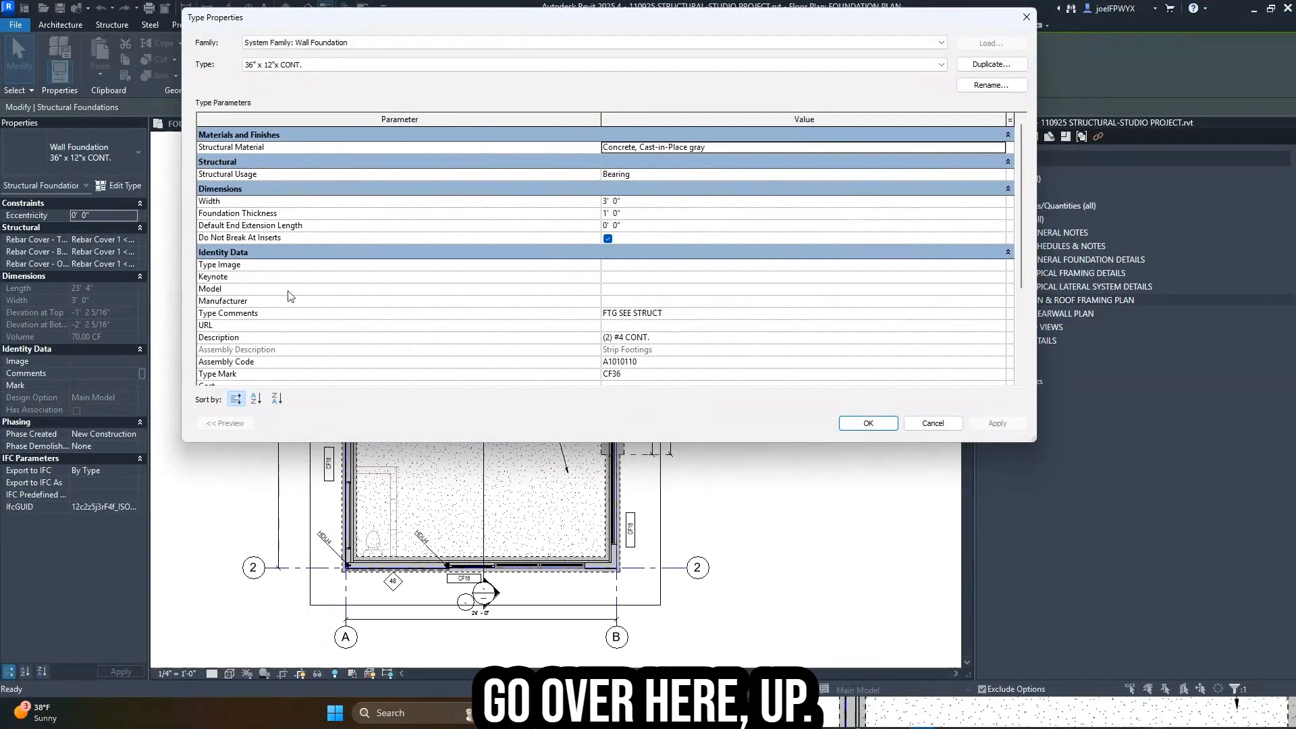
key("Escape")
type("1")
key("Return")
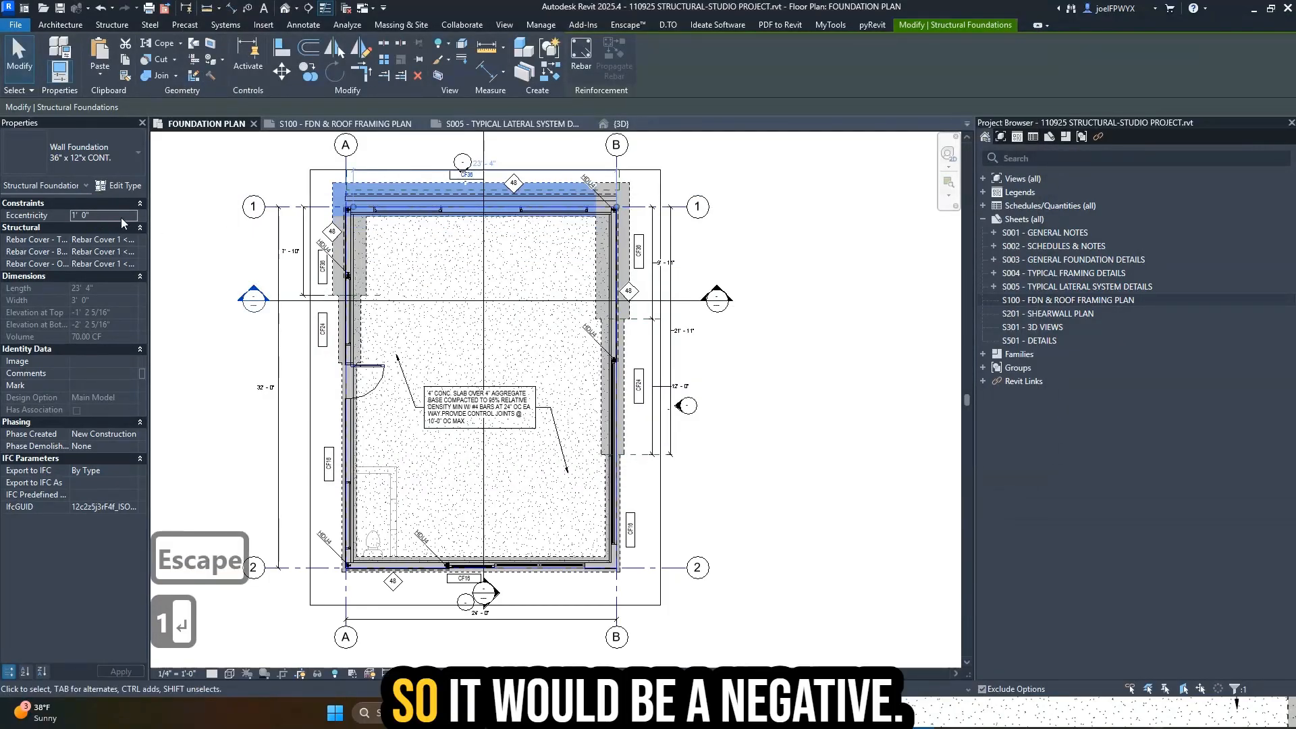
- Try to set the grid 1 footing's eccentricity to -1.5, then deselect the footing
type("-")
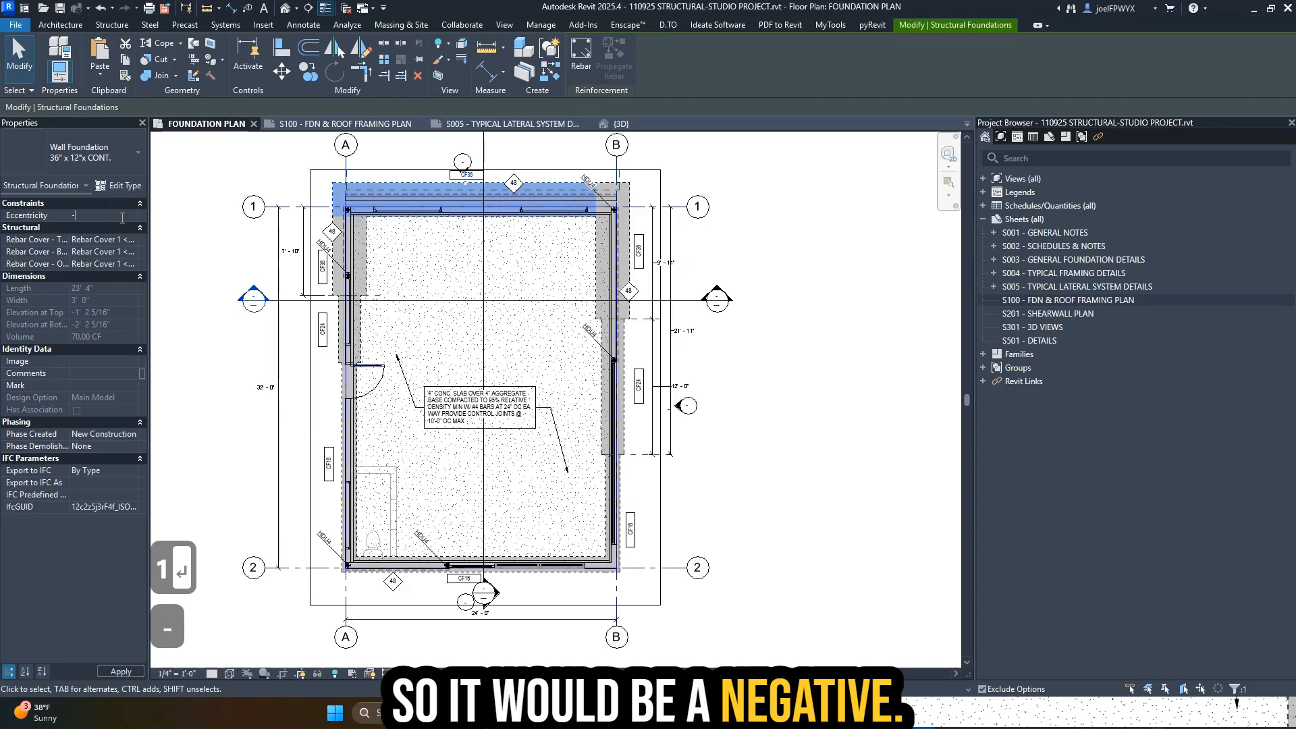
type("1.5")
key("Return")
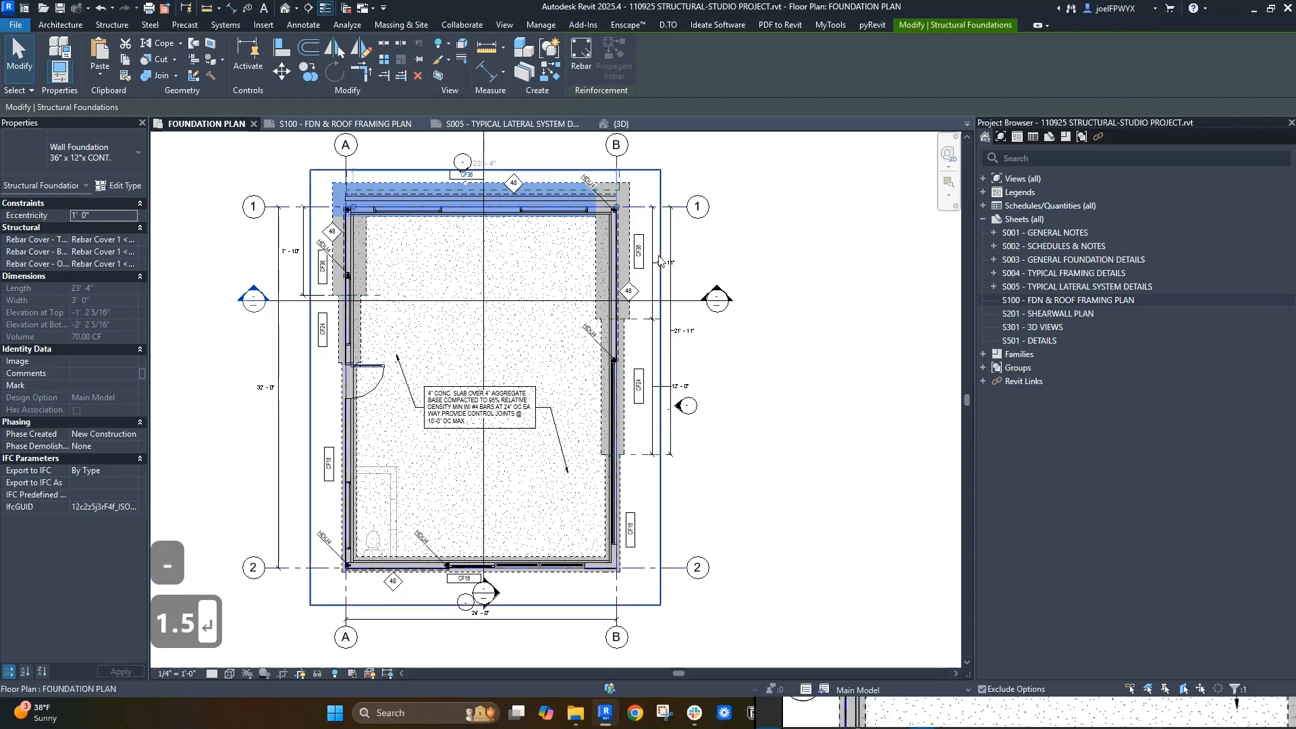
key("Escape")
key("Escape")
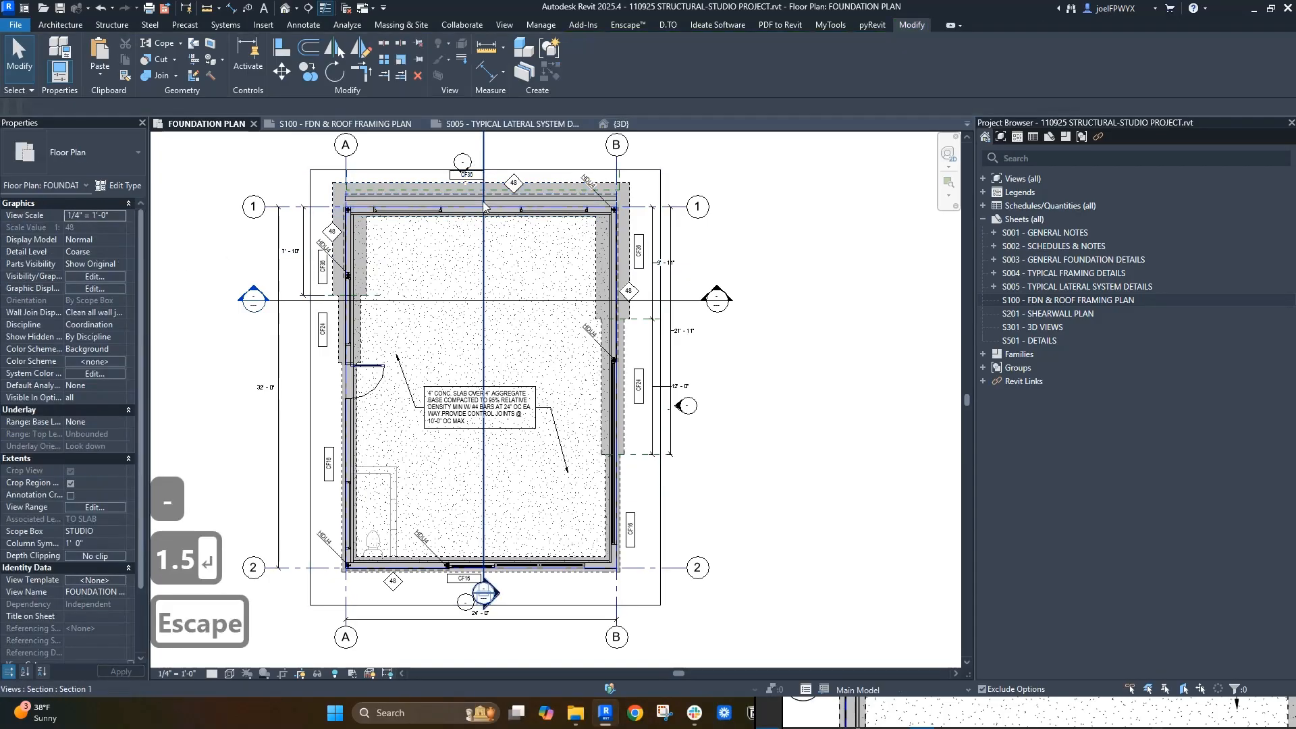
- Set the eccentricity of the grid 1 footing to -1' 0"
left_click(415, 181)
left_click(90, 216)
key("Left")
key("Left")
key("Left")
key("Left")
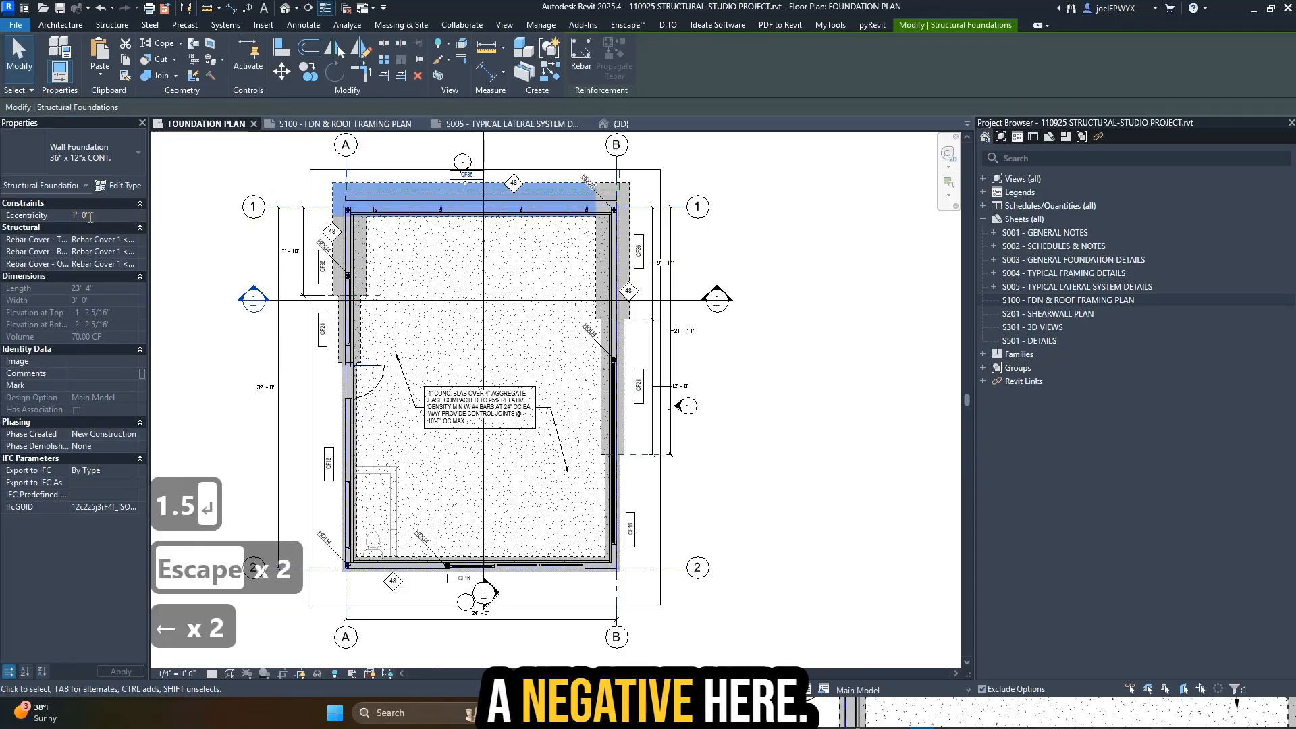
key("Left")
key("Return")
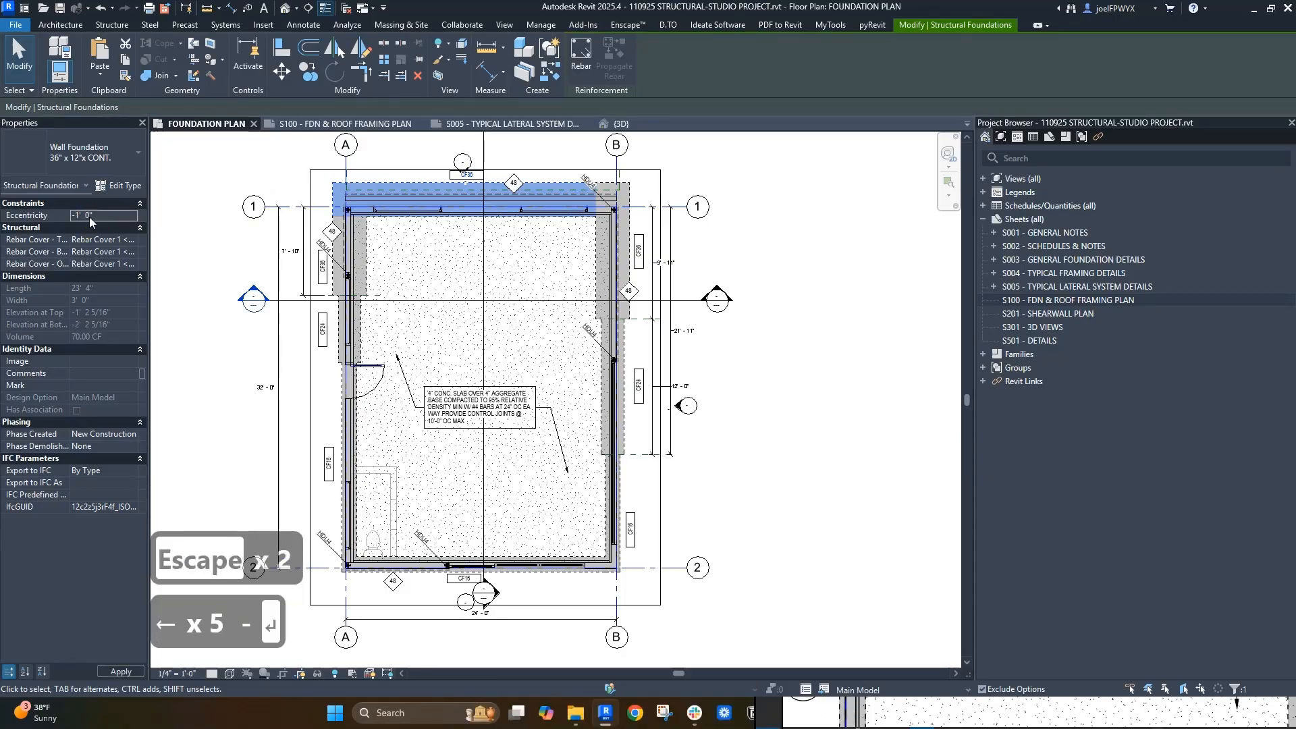
scroll(371, 209, "up", 3)
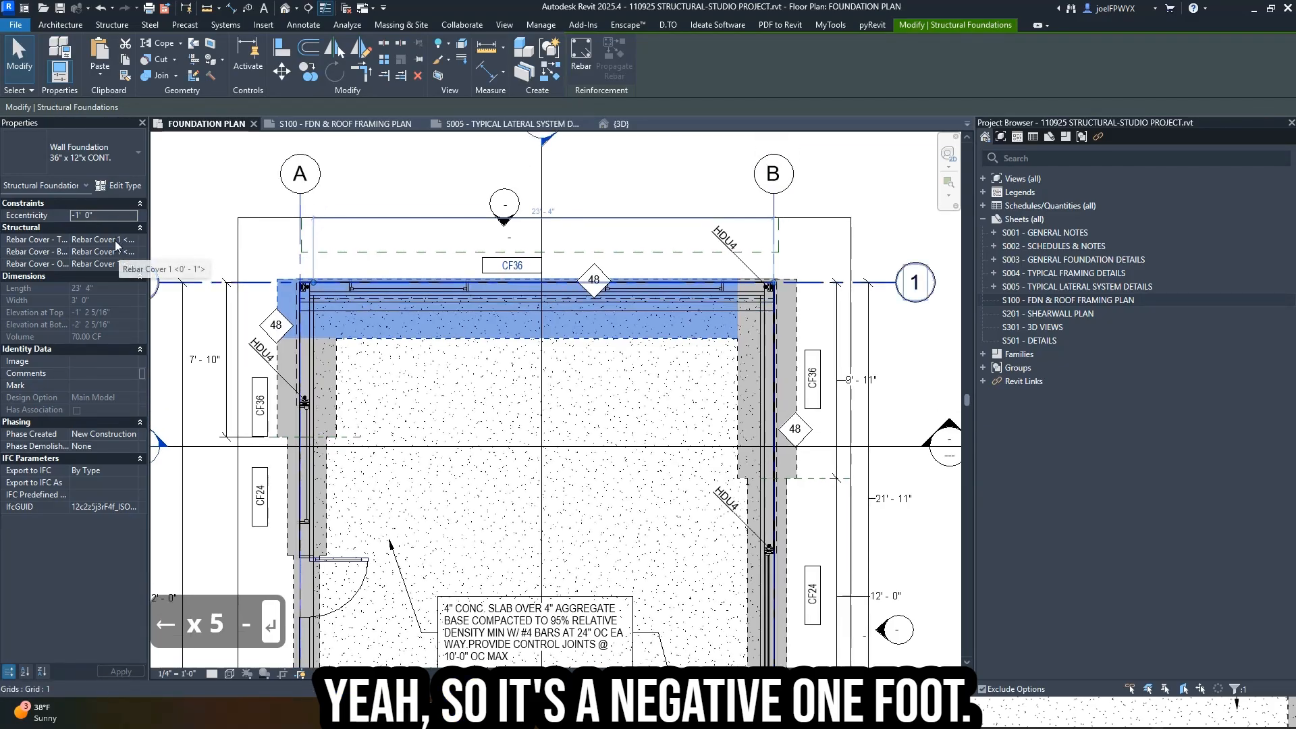
- Set the eccentricity of the grid 1 footing to -0' 8"
left_click(87, 216)
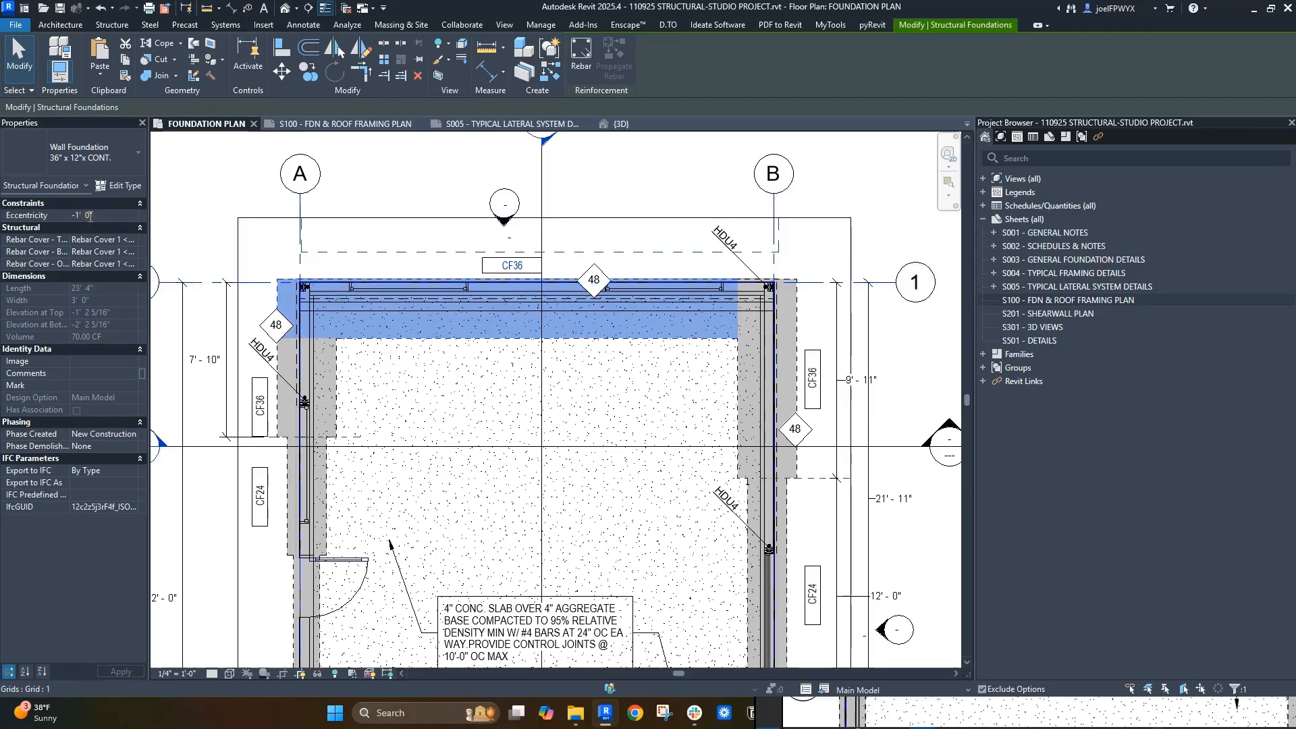
key("BackSpace")
key("BackSpace")
key("BackSpace")
key("BackSpace")
key("BackSpace")
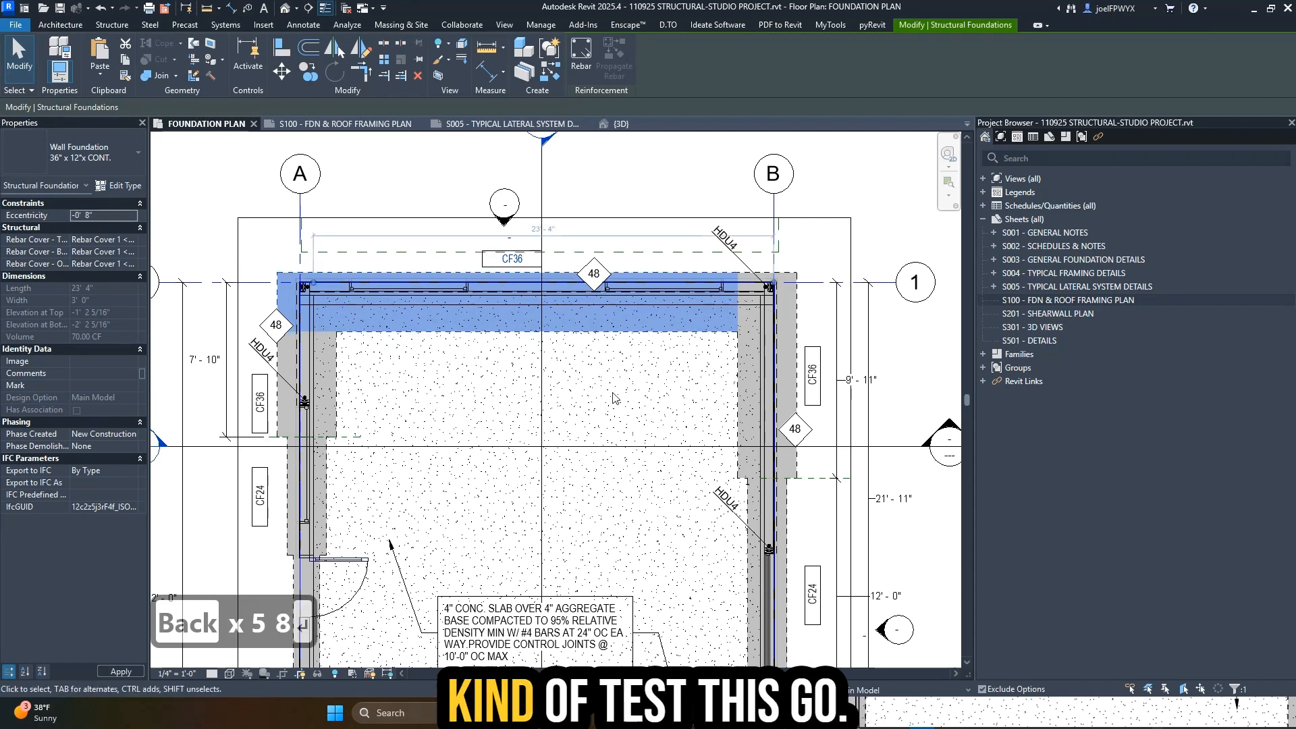
- Add an aligned dimension from the grid 1 sill plate to the inner edge of the 36" x 12"x CONT. footing
key("Escape")
key("Escape")
key("d")
key("i")
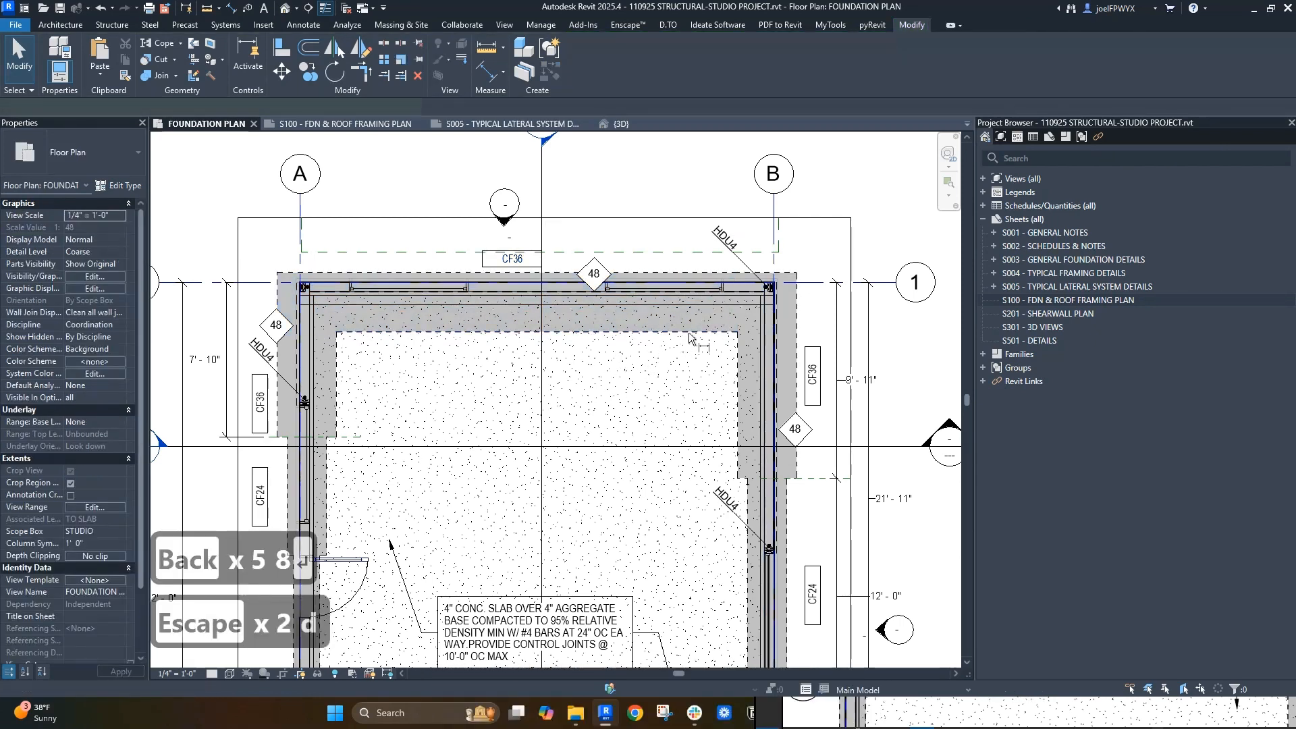
left_click(689, 307)
scroll(608, 305, "up", 2)
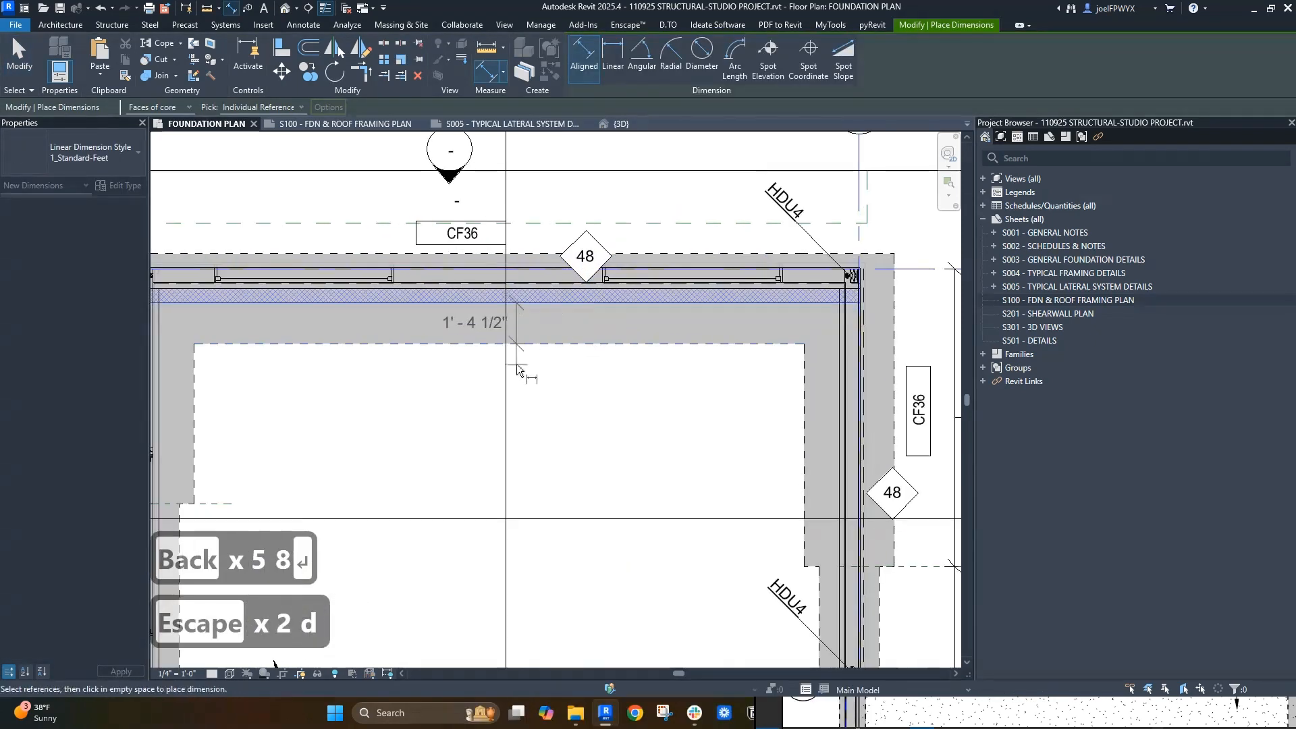
key("Escape")
key("Escape")
key("Escape")
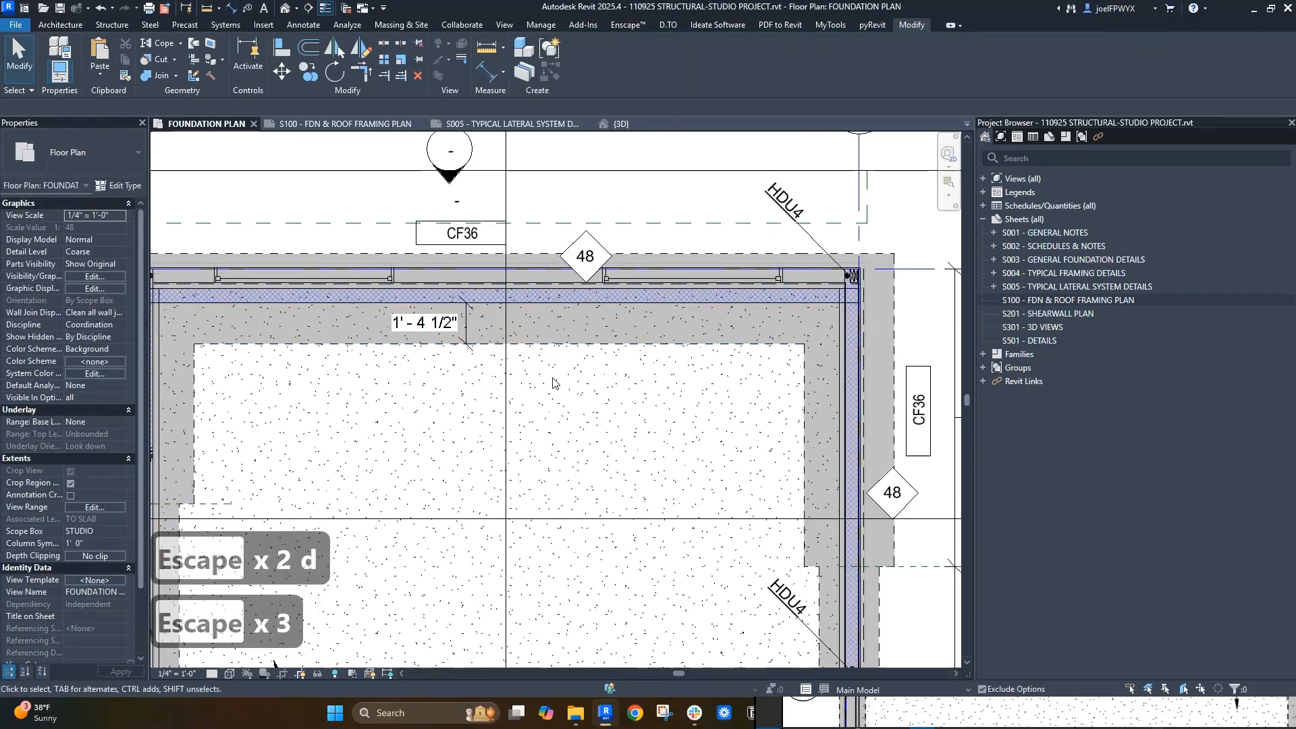
- Check the footing edge dimension along grid 1 in the reference PDF, then return to the Revit foundation plan
scroll(640, 355, "down", 3)
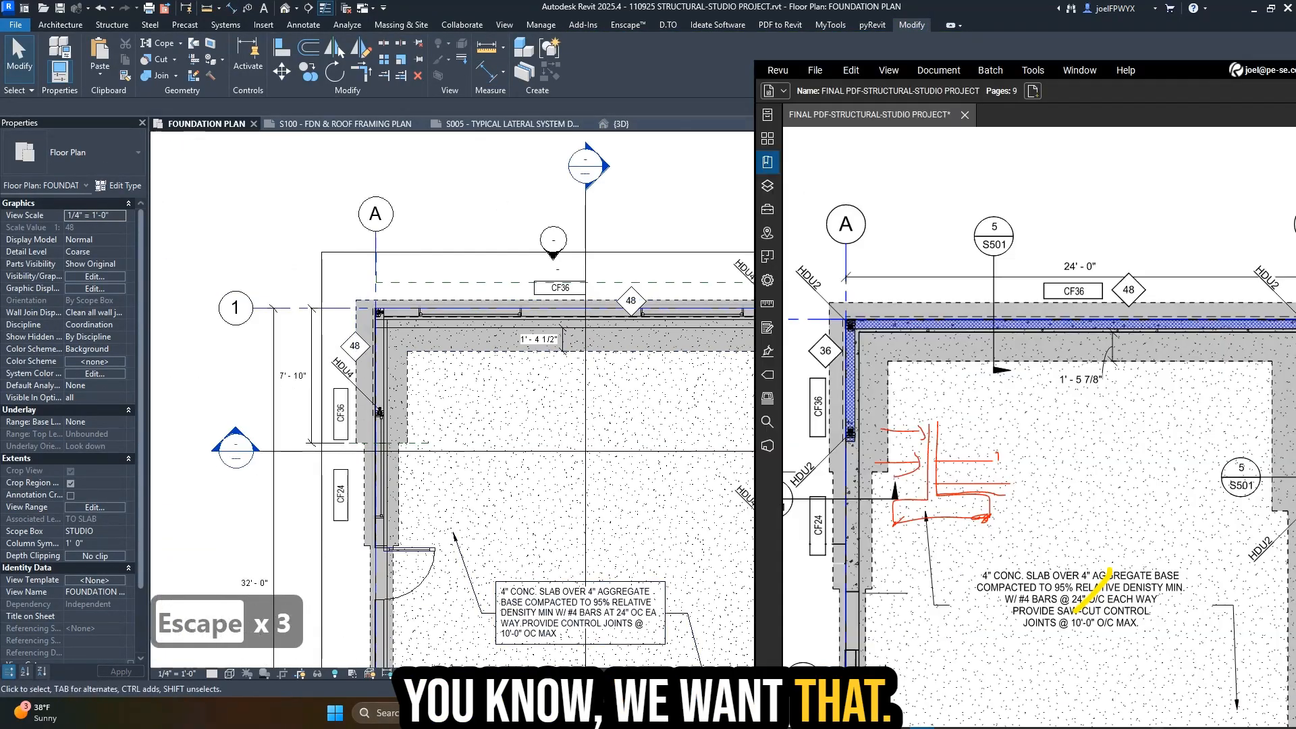
key("alt+Tab")
left_click_drag(1126, 461, 1073, 469)
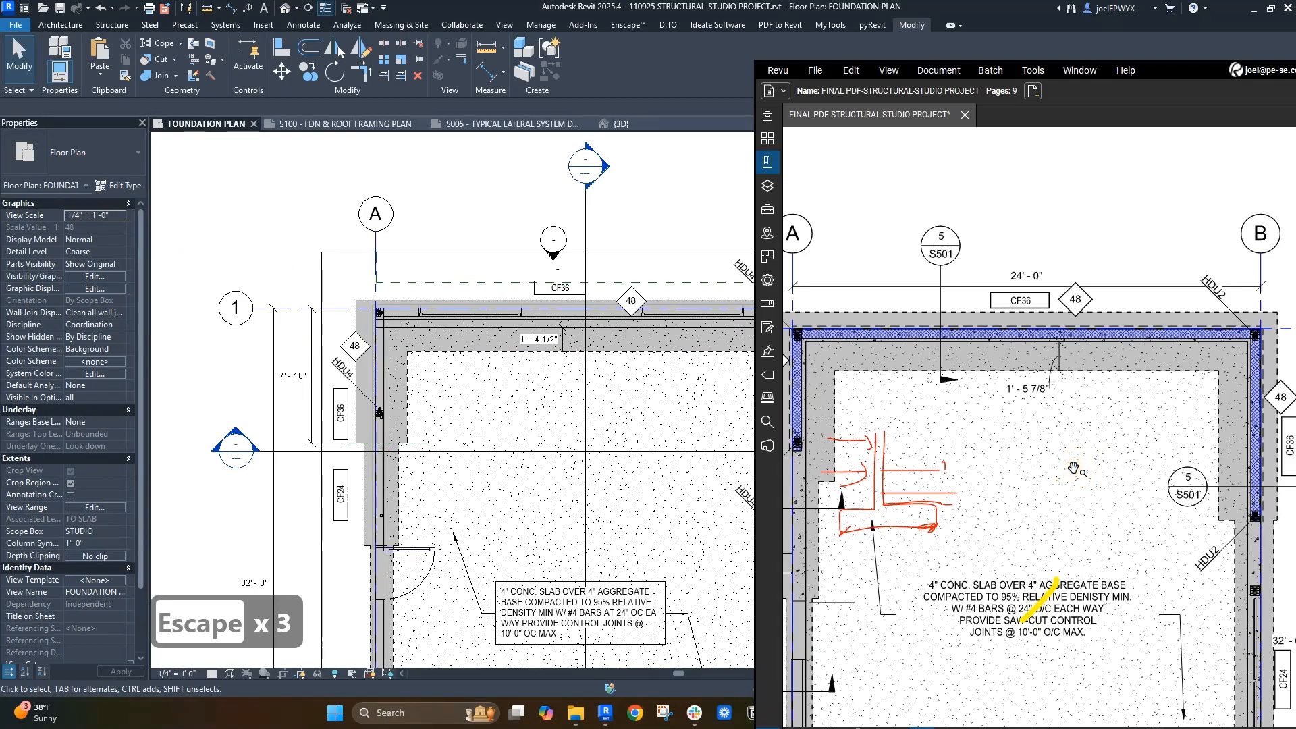
key("Escape")
key("Escape")
left_click(638, 352)
key("Escape")
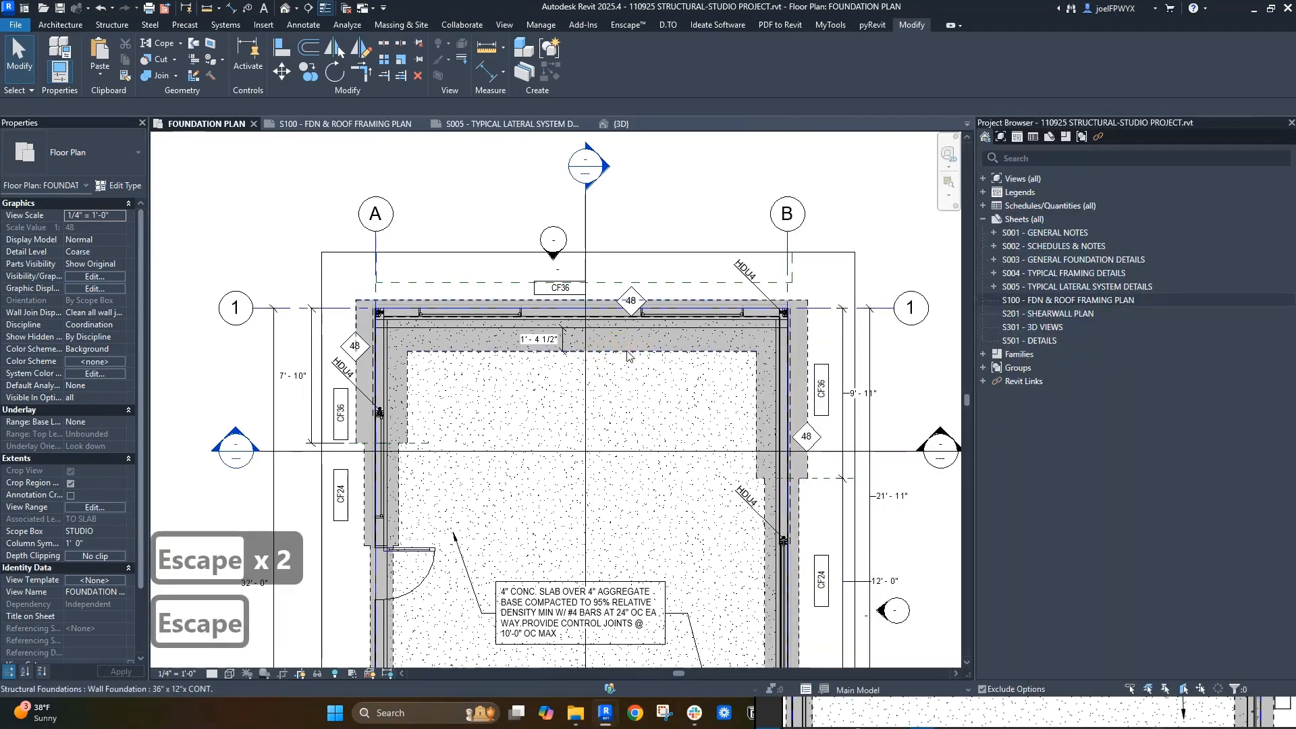
- Review the type properties of the grid 1 wall foundation and close them without changes
left_click(628, 350)
left_click(119, 185)
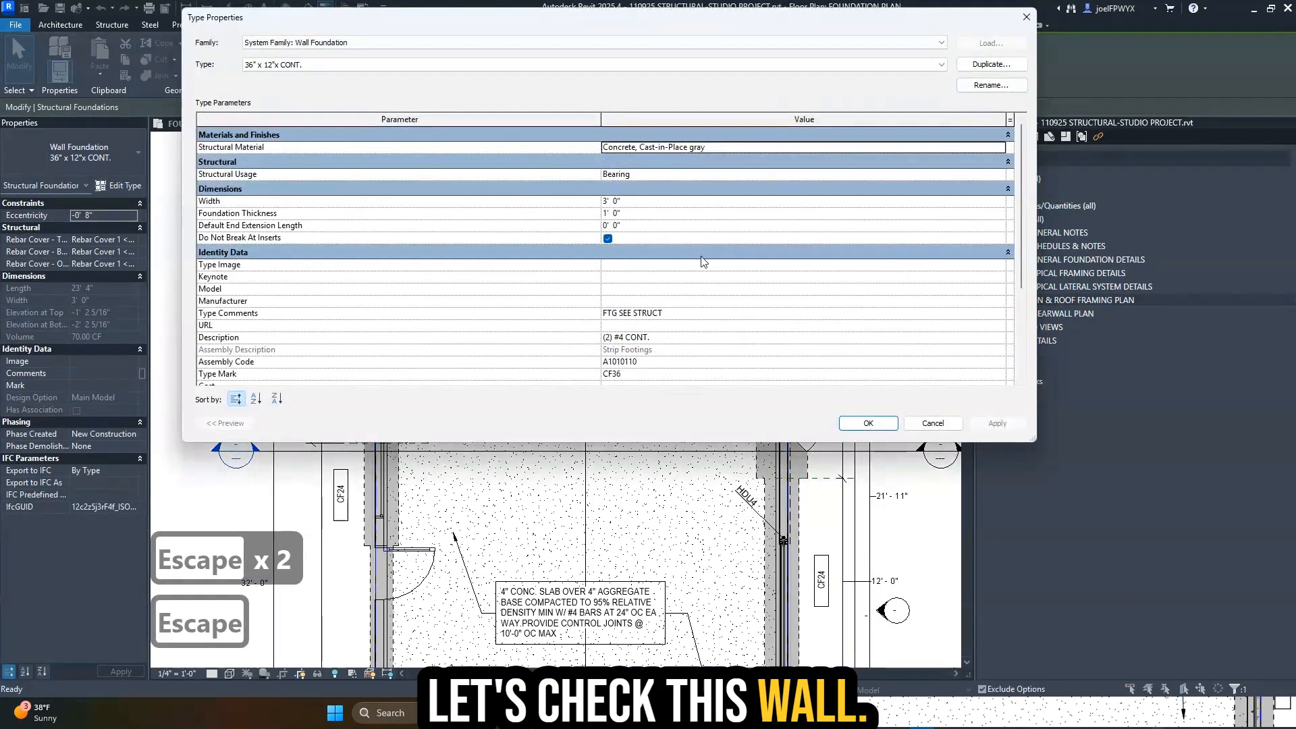
key("Escape")
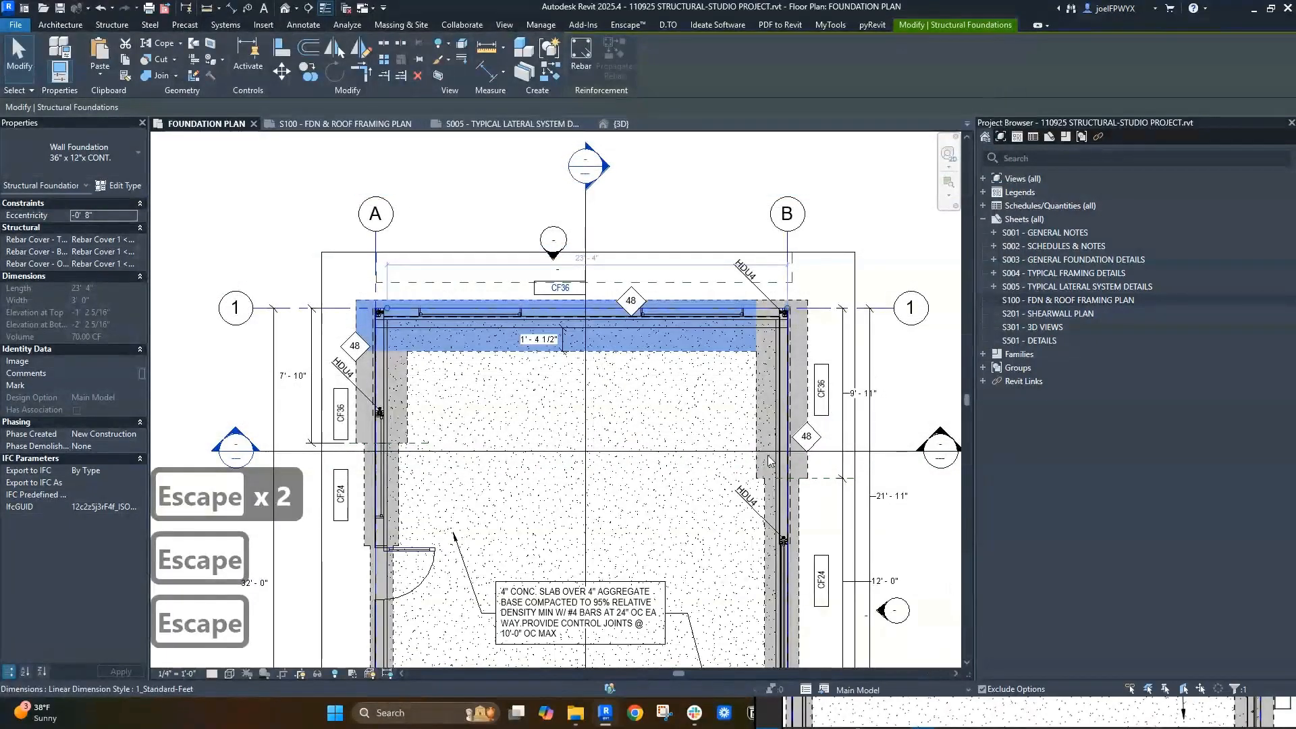
- Compare the grid 1 wall and footing edge in the reference PDF with the Revit plan near grid A
left_click(1156, 717)
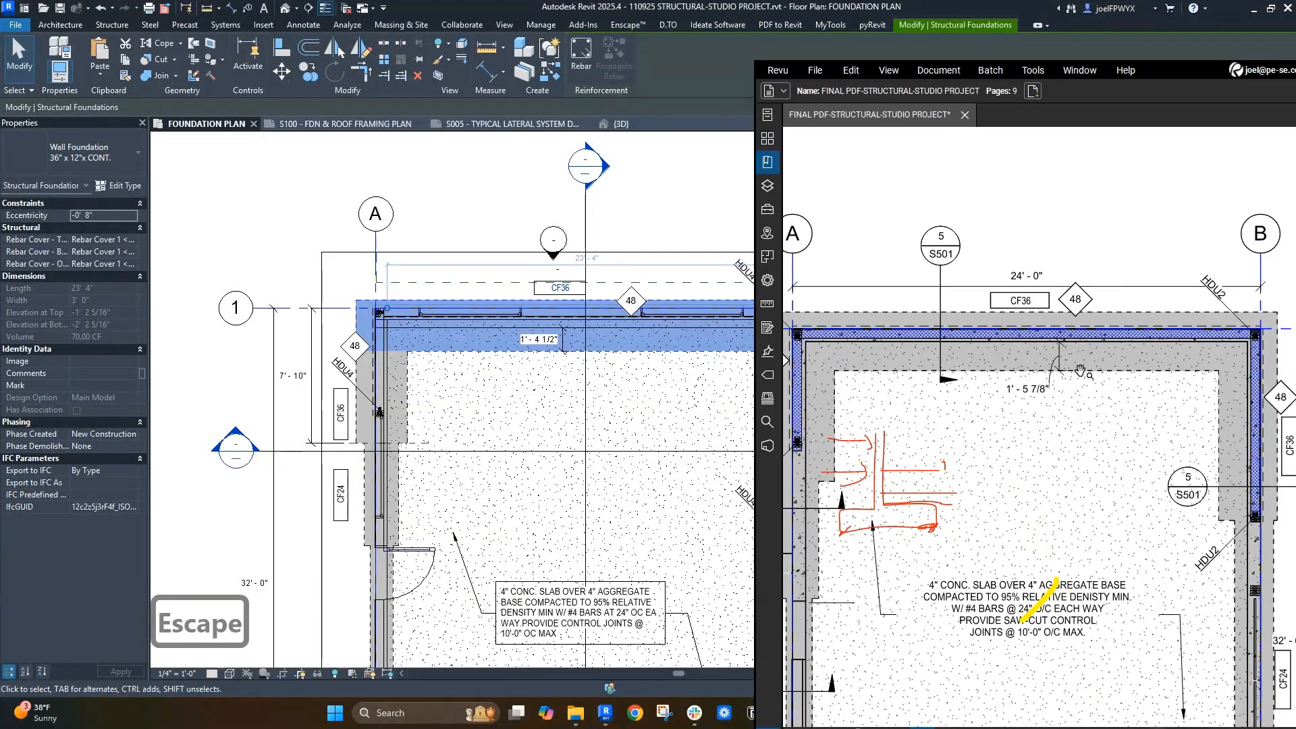
left_click(628, 362)
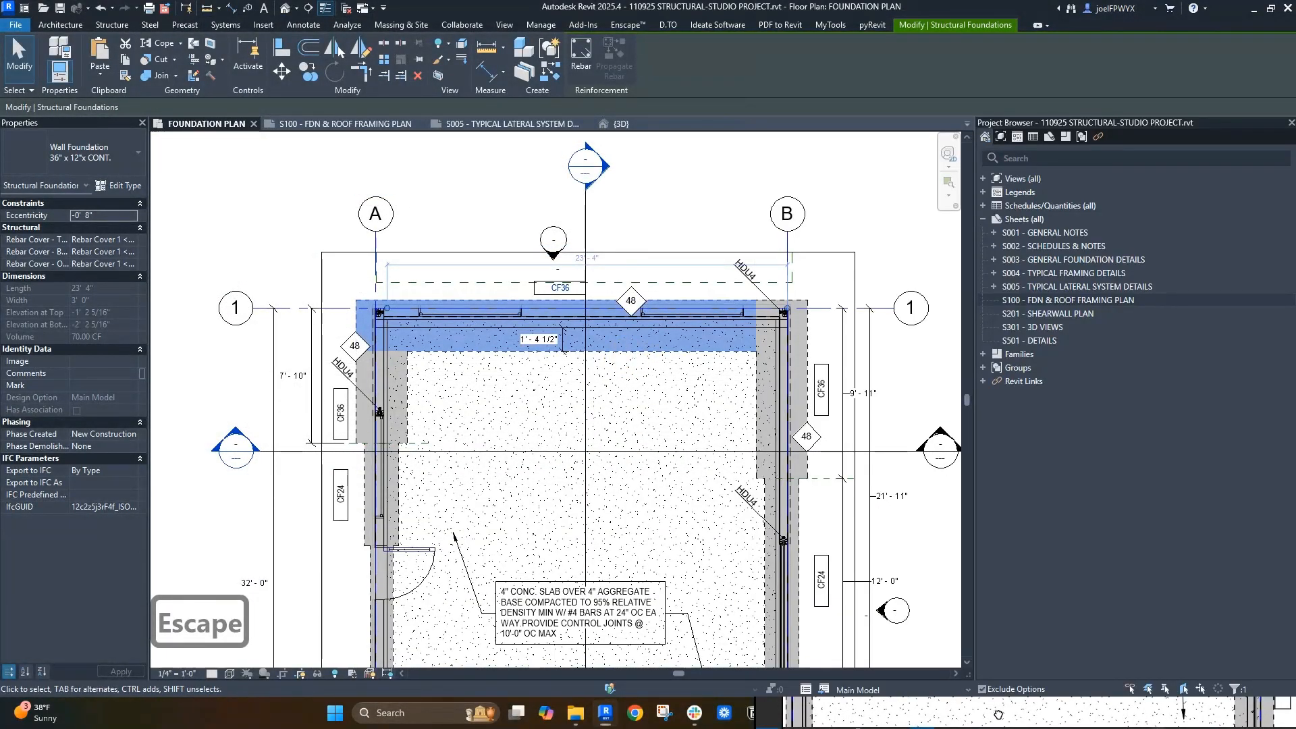
left_click(998, 714)
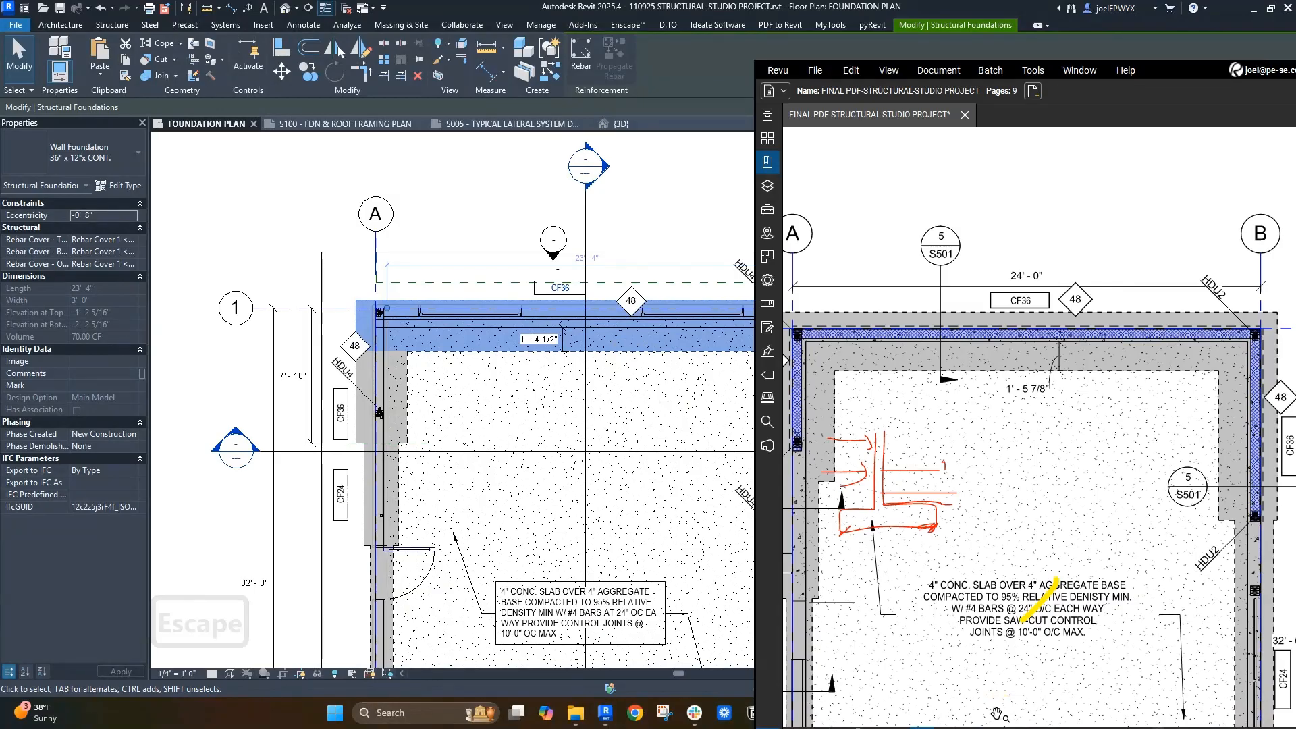
left_click(627, 329)
key("Escape")
scroll(567, 329, "up", 3)
key("Escape")
key("Escape")
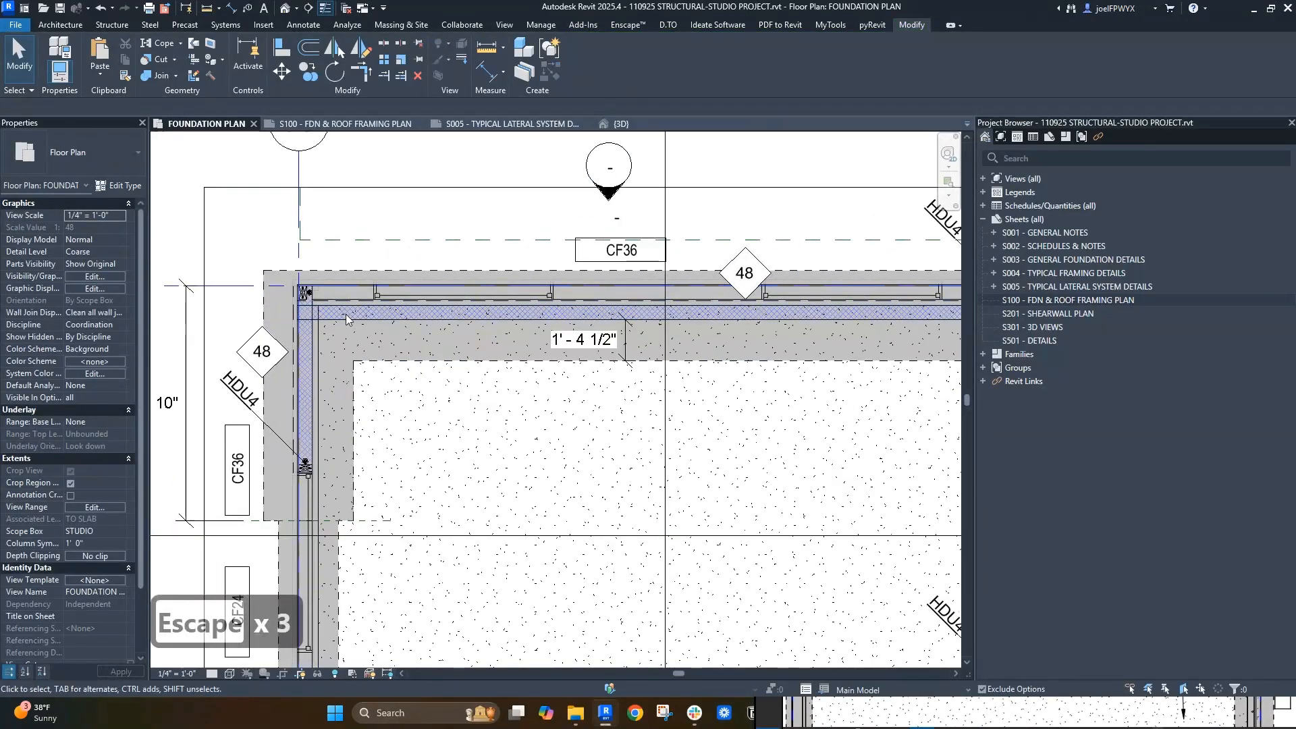
- Nudge the 6x Type 6 Shearwall sill plate along grid 1 upward onto the wall line, then deselect it
scroll(566, 329, "up", 1)
key("Escape")
left_click(586, 330)
middle_click_drag(585, 330, 634, 418)
key("Escape")
key("Escape")
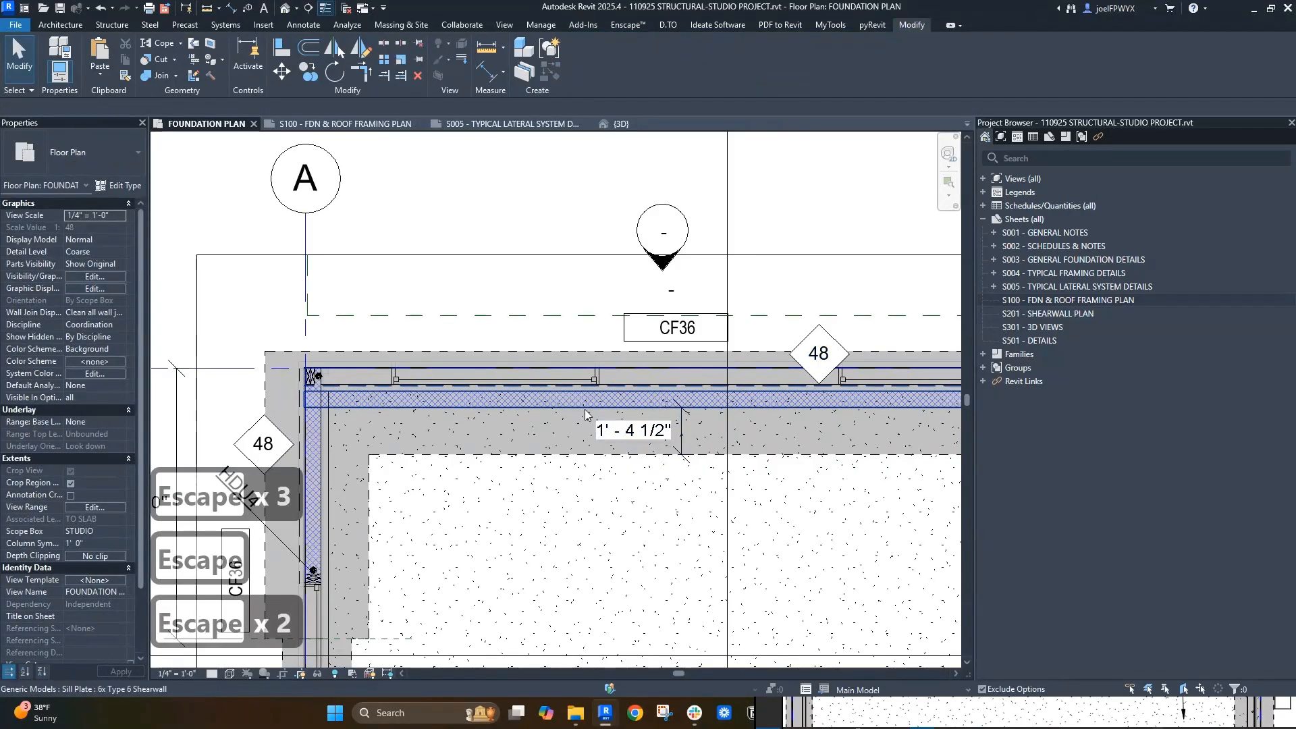
left_click(587, 408)
key("shift+Up")
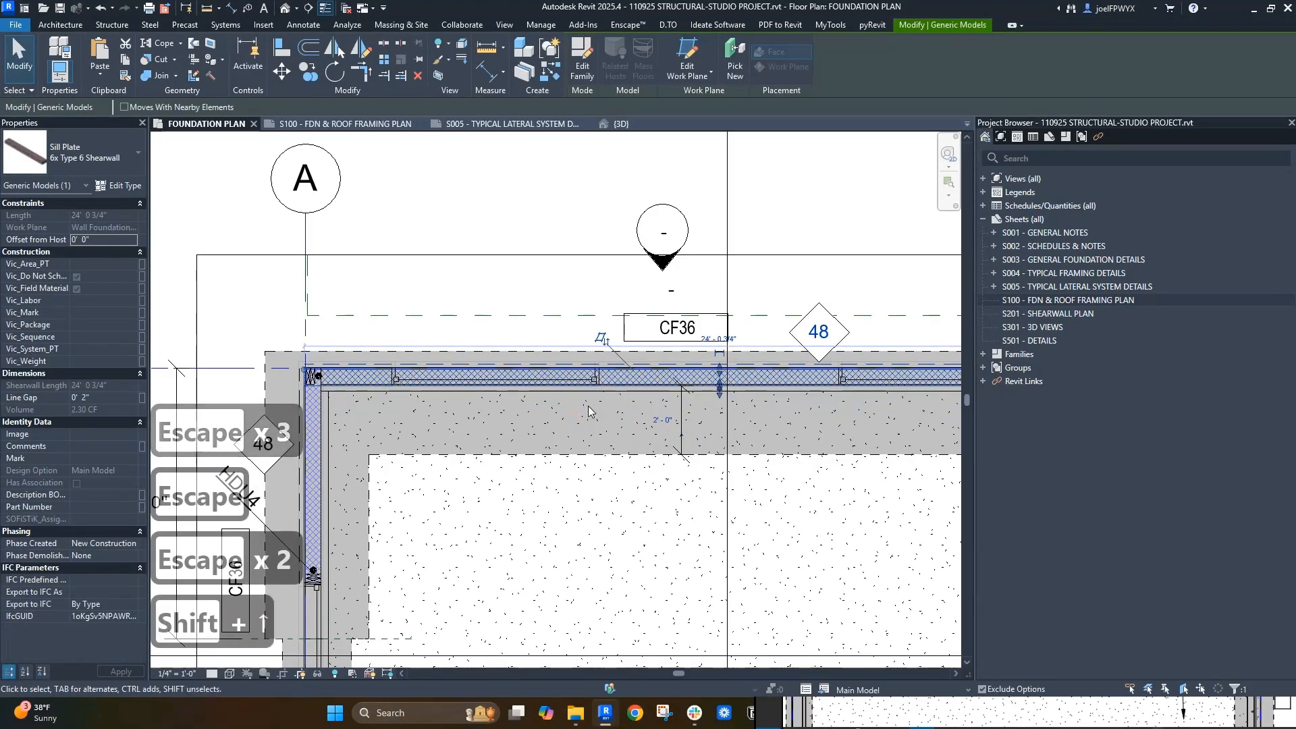
key("Escape")
key("Escape")
key("Escape")
- Move the upper witness line of the grid 1 footing edge dimension to the wall's inner face
left_click(687, 387)
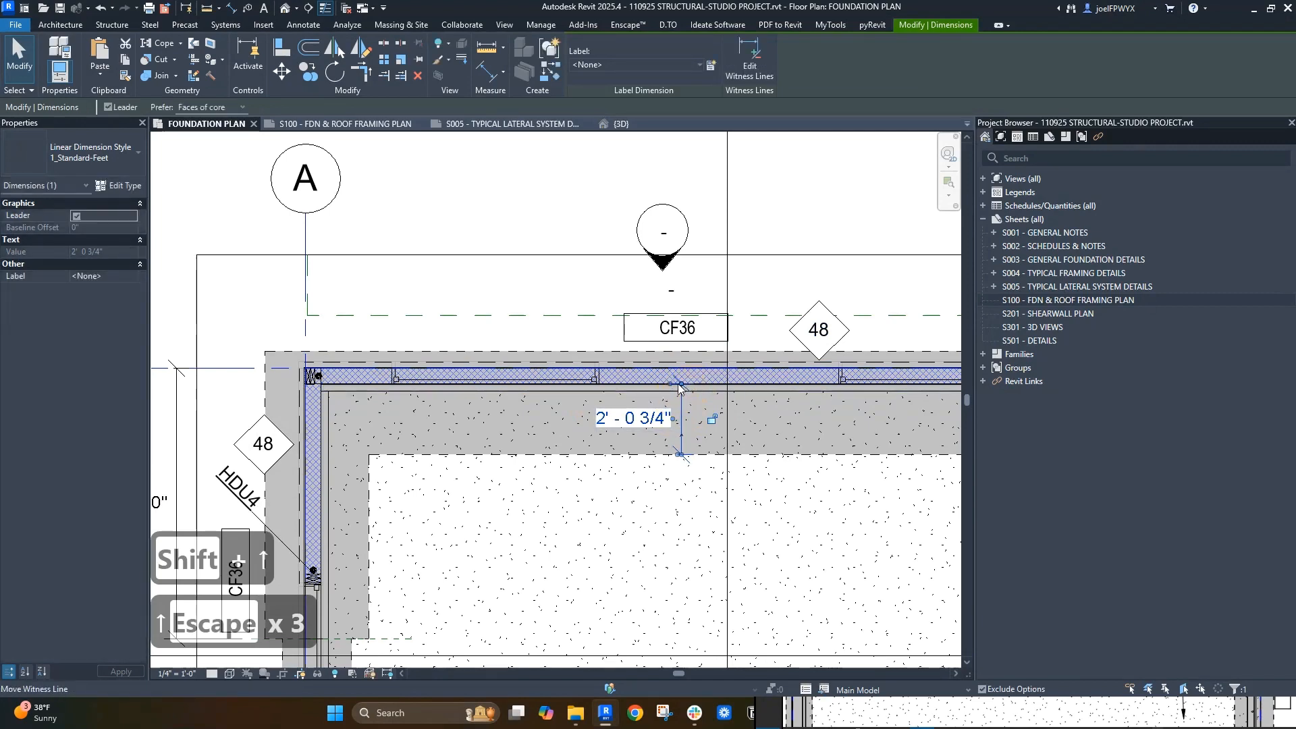
left_click_drag(679, 384, 681, 393)
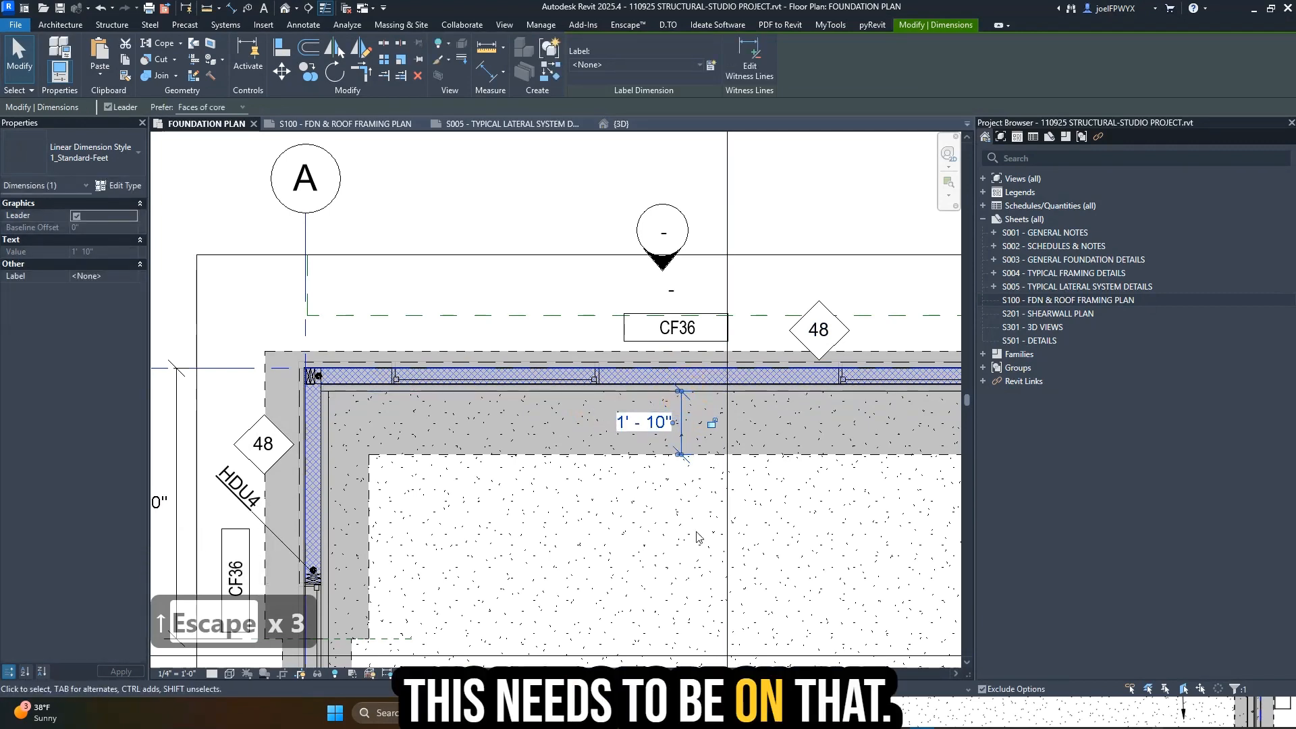
key("Escape")
key("Escape")
- Set the eccentricity of the grid 1 footing to -0' 6"
left_click(637, 455)
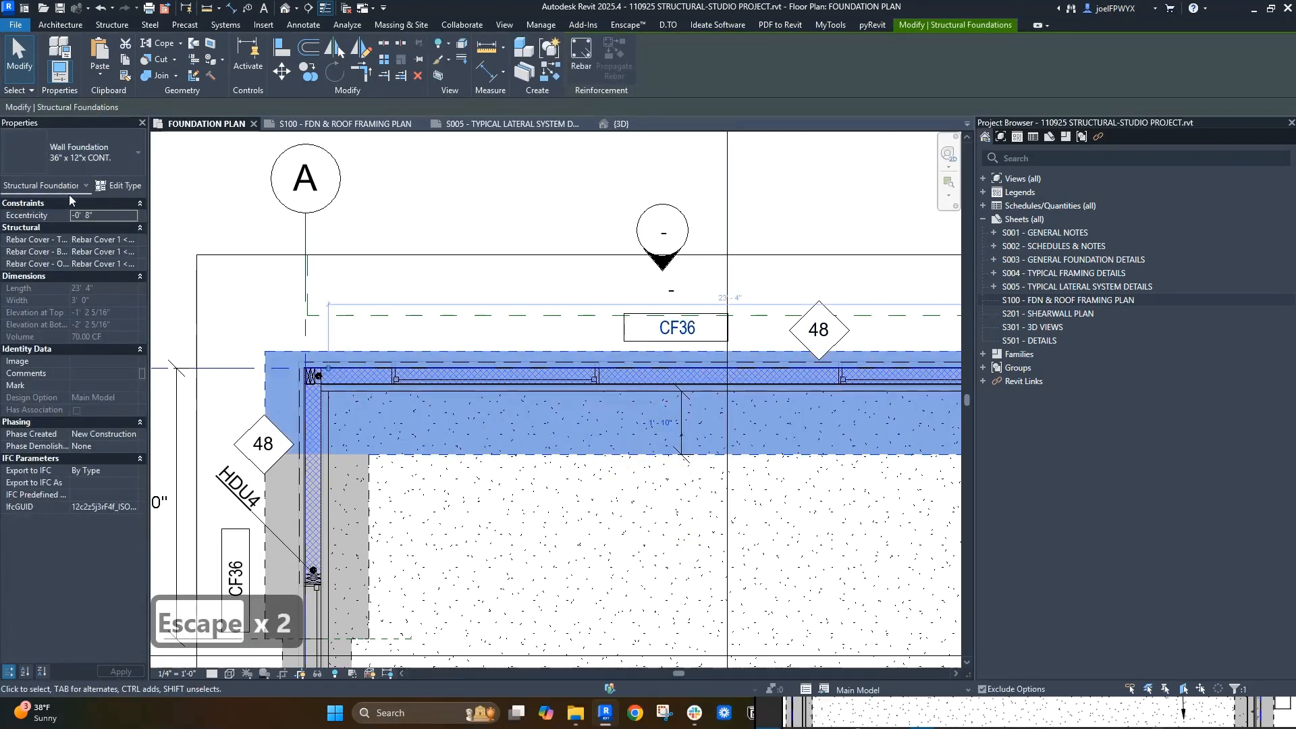
left_click(93, 214)
key("BackSpace")
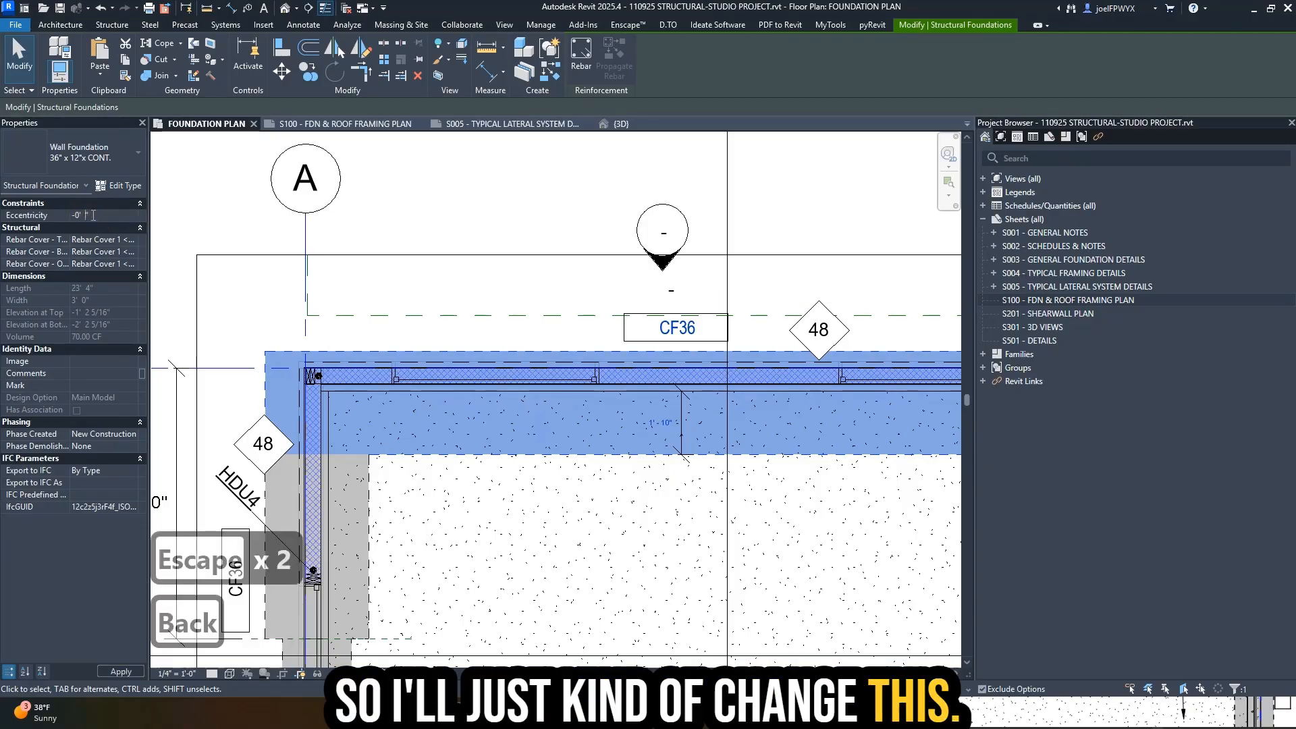
type("6")
key("Return")
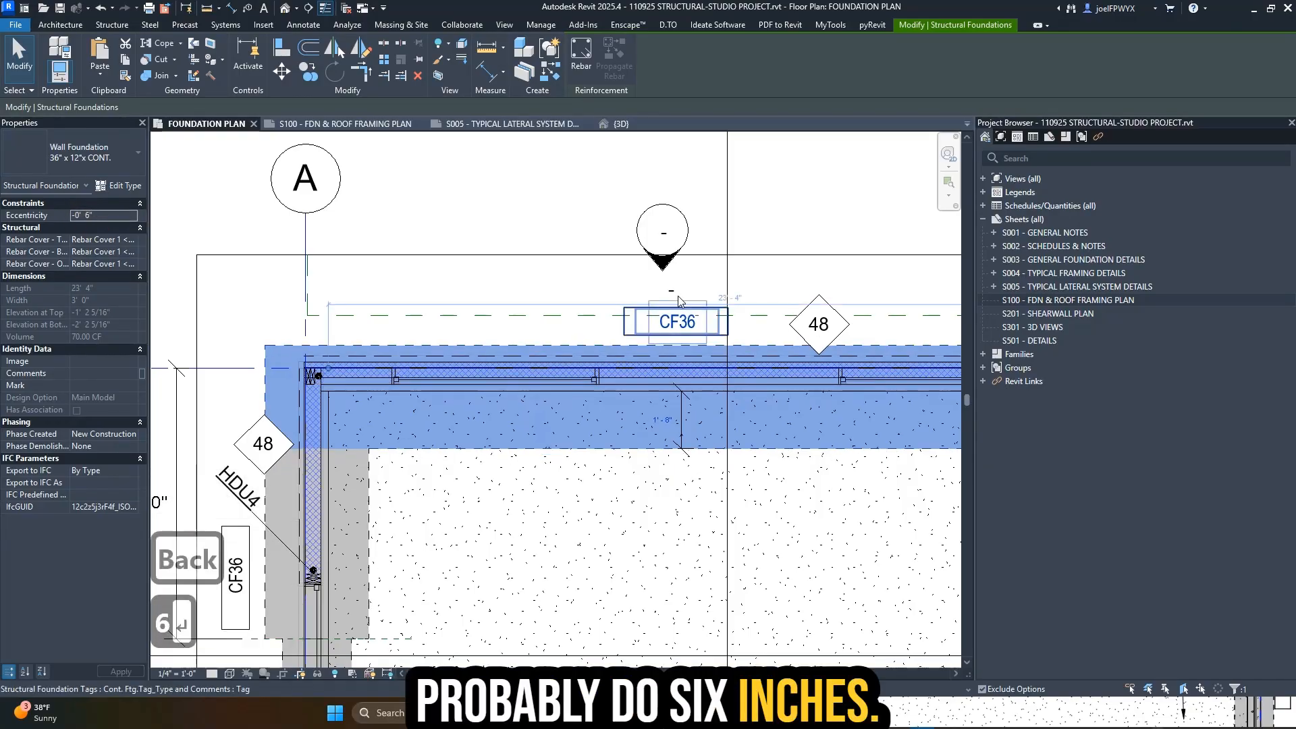
- Set the eccentricity of the grid 1 footing to -0' 4" and deselect it
left_click(87, 216)
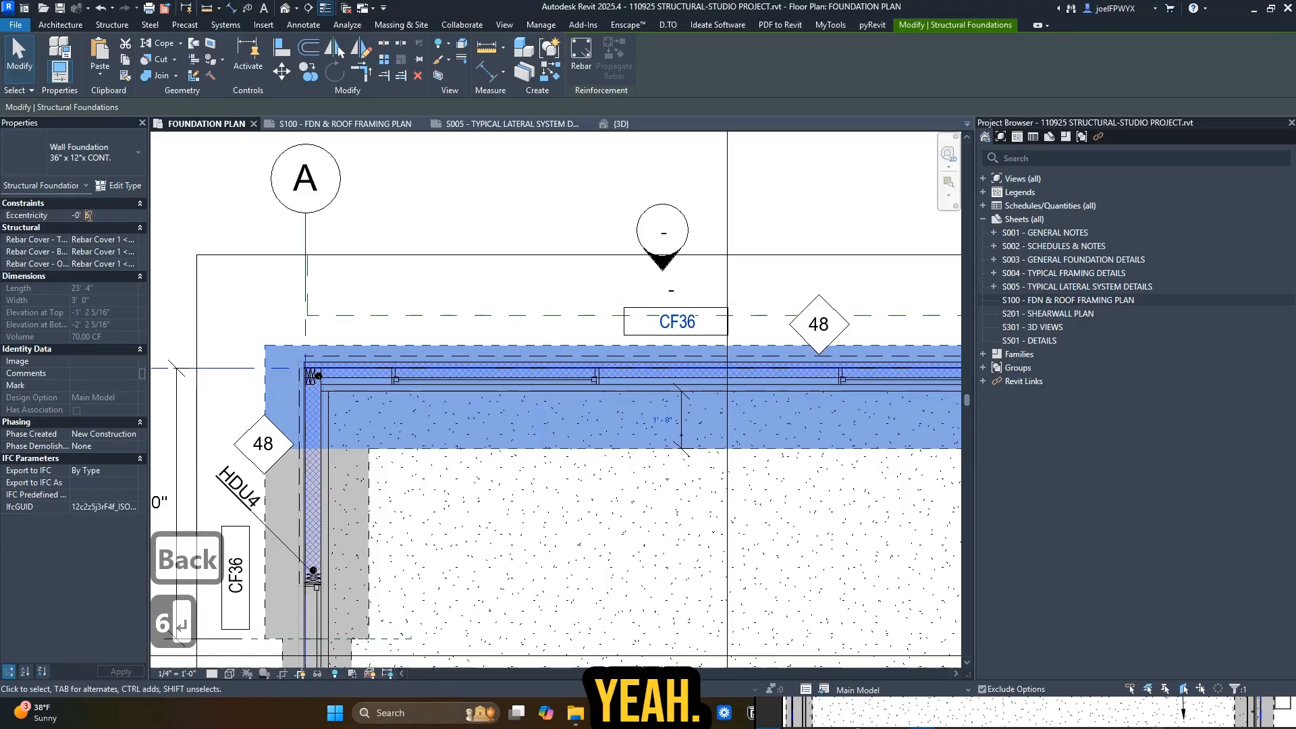
key("BackSpace")
type("4")
key("Return")
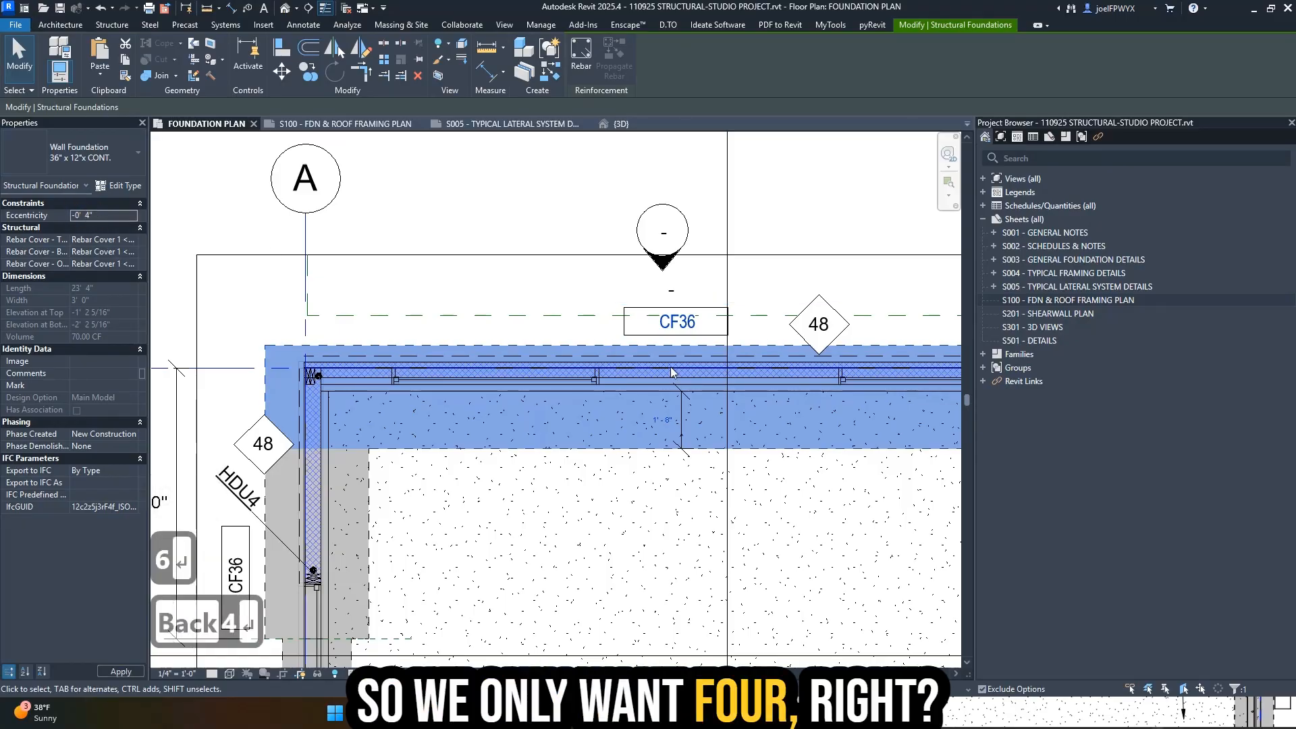
key("Escape")
scroll(580, 384, "down", 1)
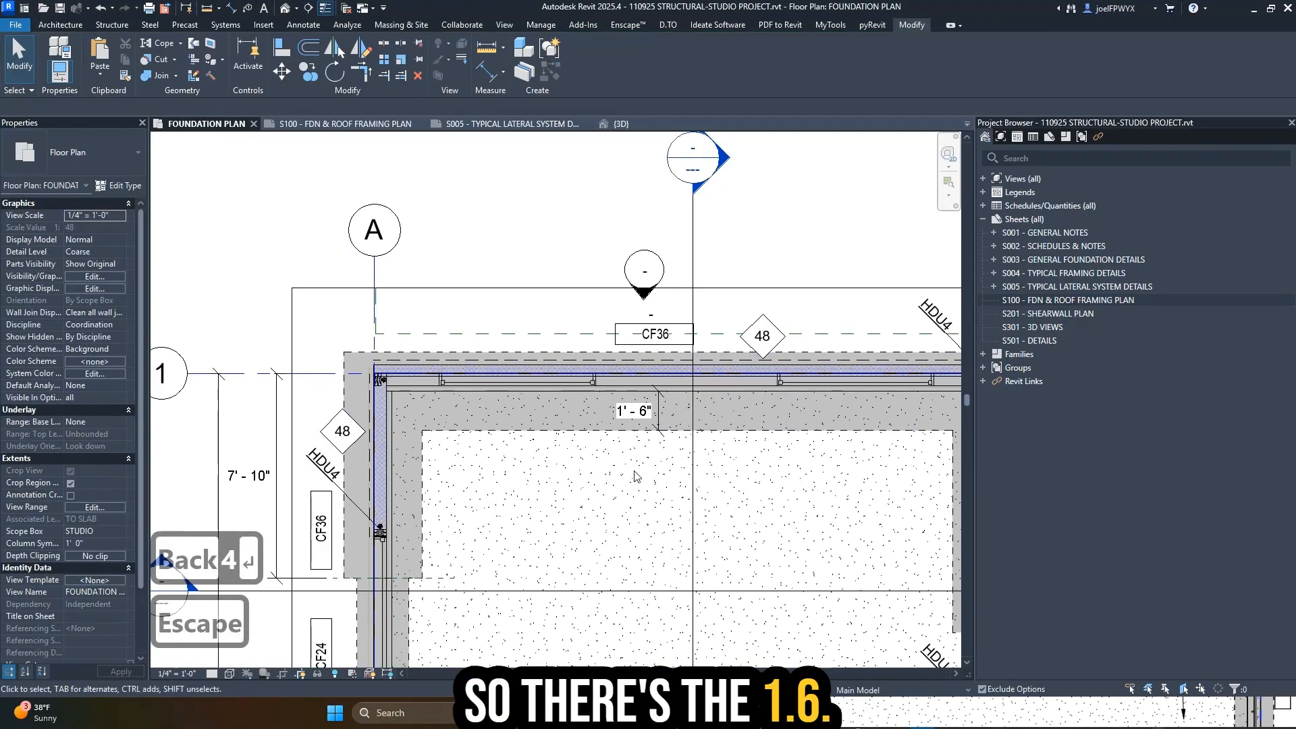
- Examine the dimension between the wall's inner face and the footing's inner edge along grid 1
key("Escape")
key("Escape")
left_click(659, 424)
scroll(660, 427, "up", 3)
scroll(672, 456, "down", 2)
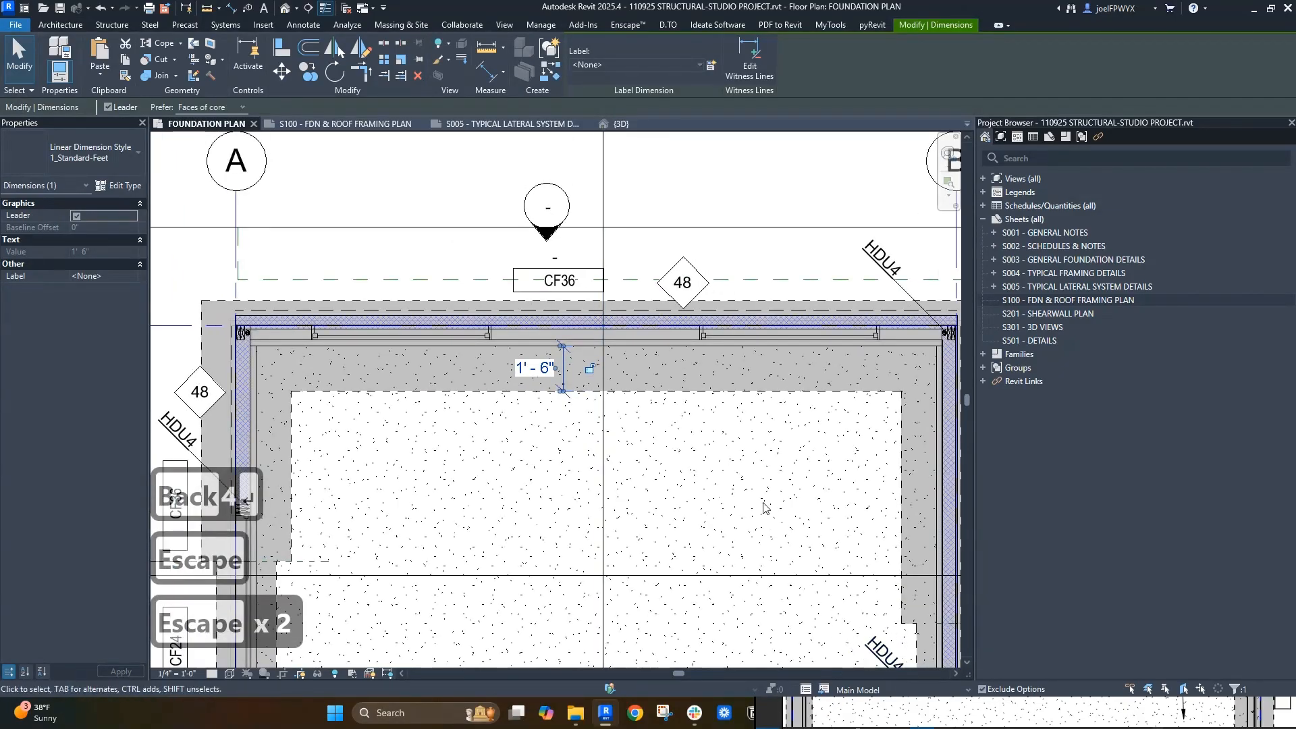
scroll(764, 507, "down", 2)
key("Escape")
key("Escape")
- Set the eccentricity of the 36" x 12"x CONT. footing along grid A to -0' 4" and deselect it
left_click(431, 424)
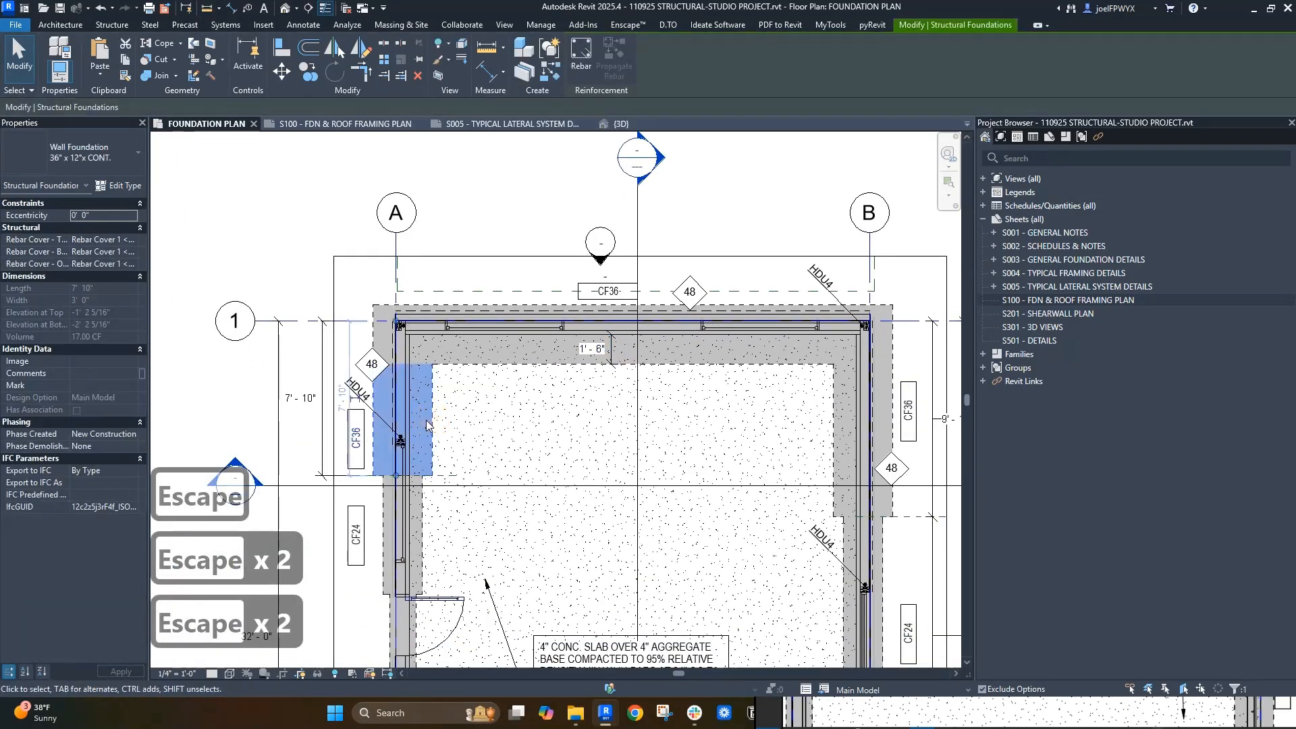
key("Escape")
left_click(434, 397)
key("Escape")
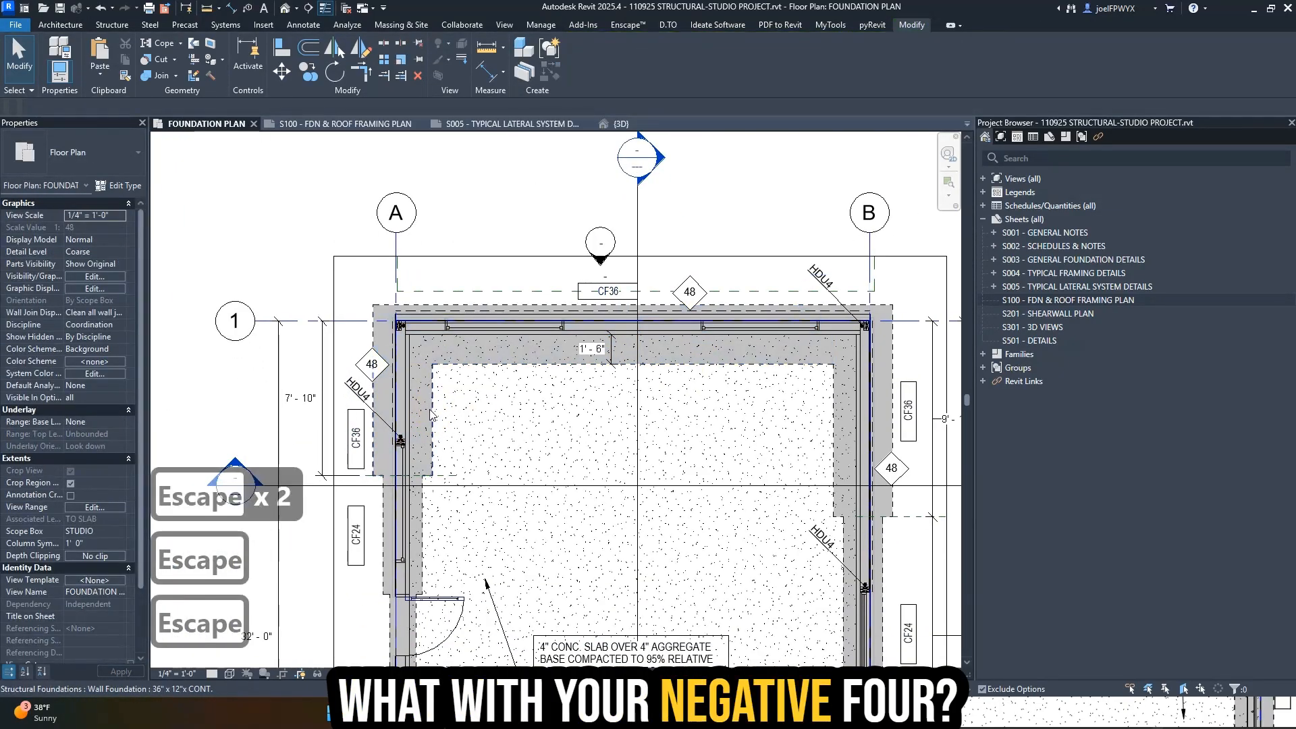
left_click(425, 405)
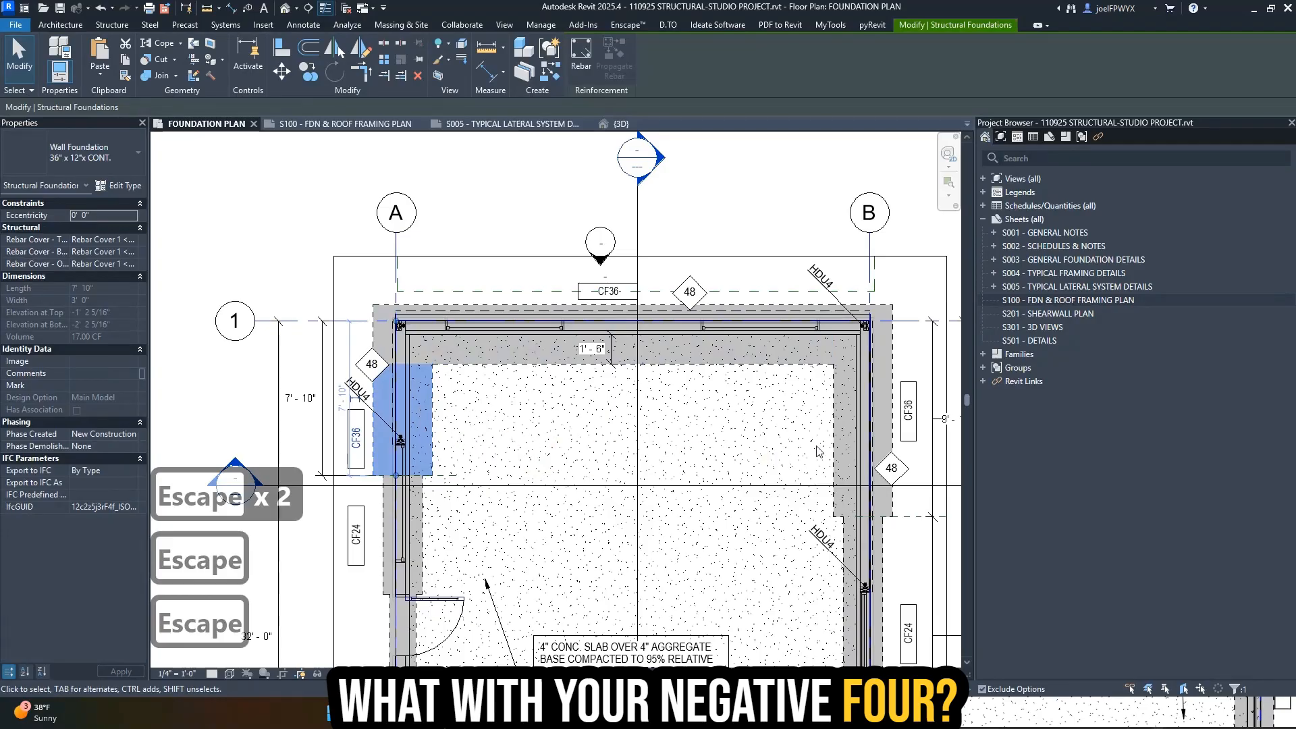
left_click(85, 215)
key("BackSpace")
type("4")
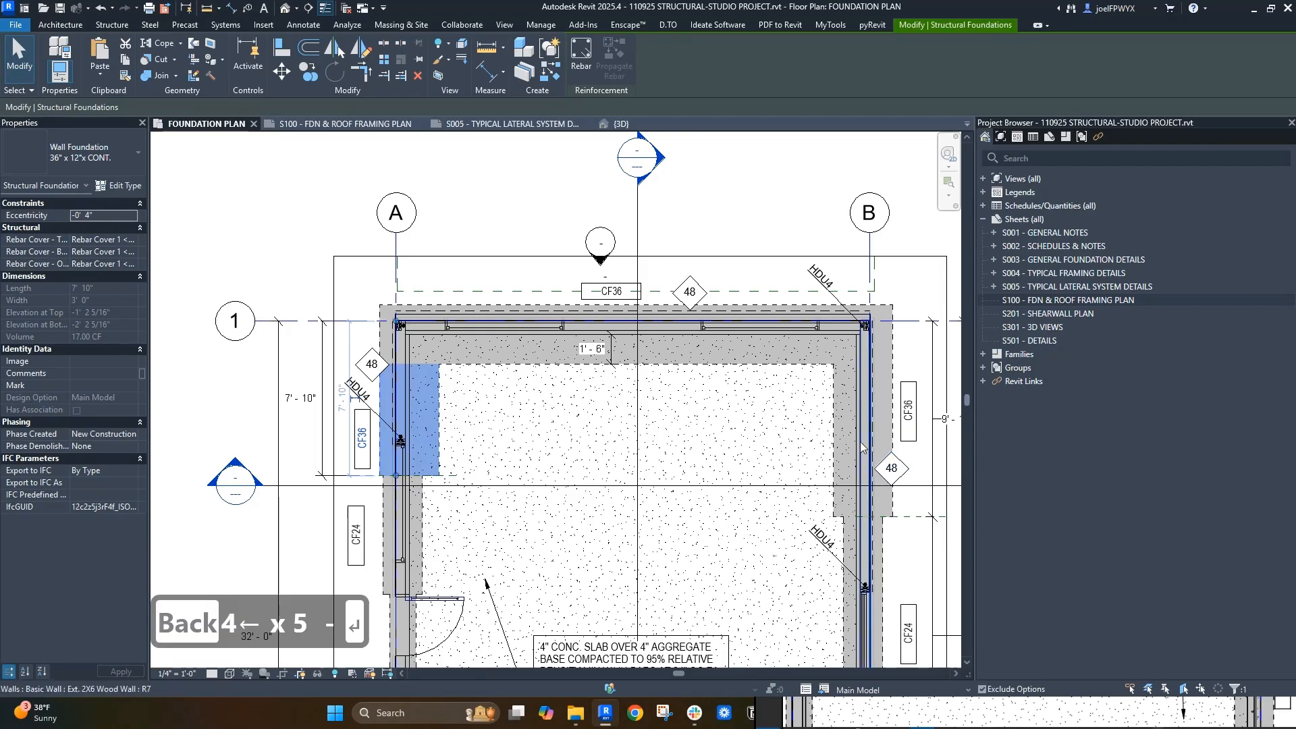
key("Escape")
key("Escape")
middle_click_drag(579, 458, 549, 458)
key("Escape")
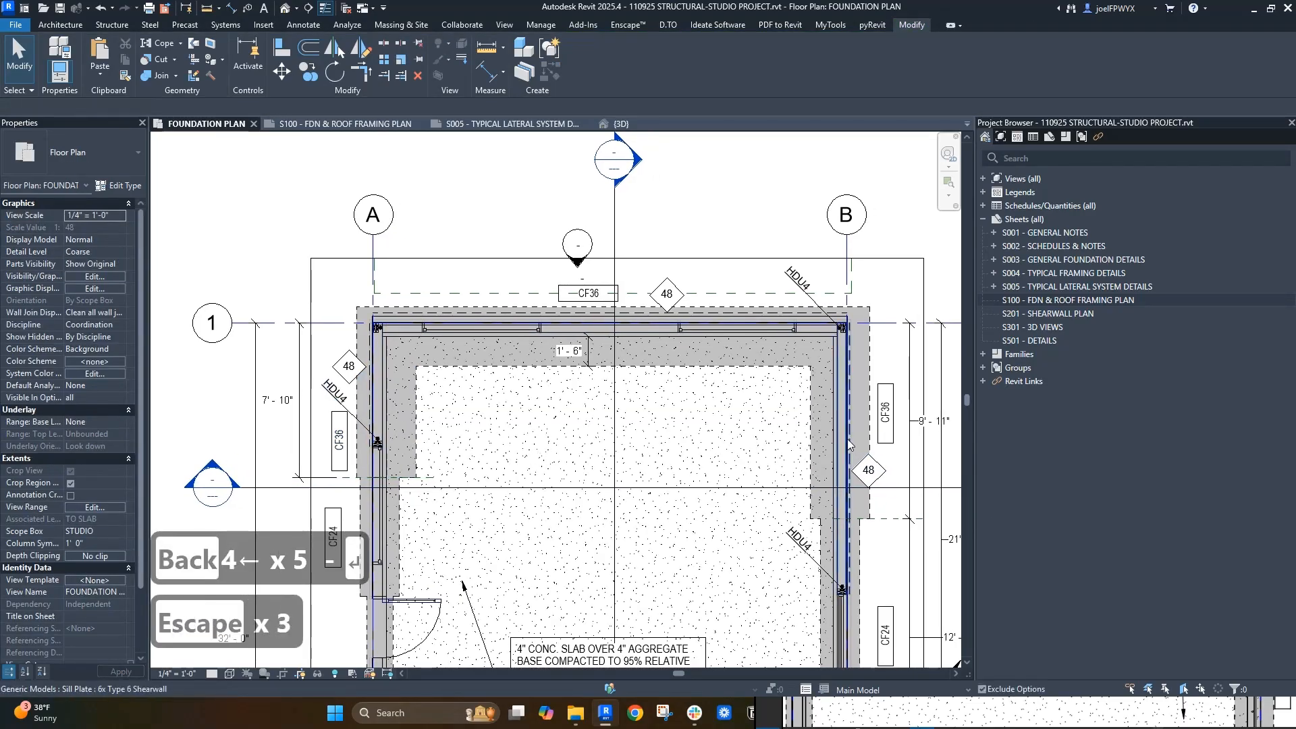
- Try to set the eccentricity of the 36" x 12"x CONT. footing along grid B to -4"
scroll(805, 457, "up", 1)
left_click(805, 458)
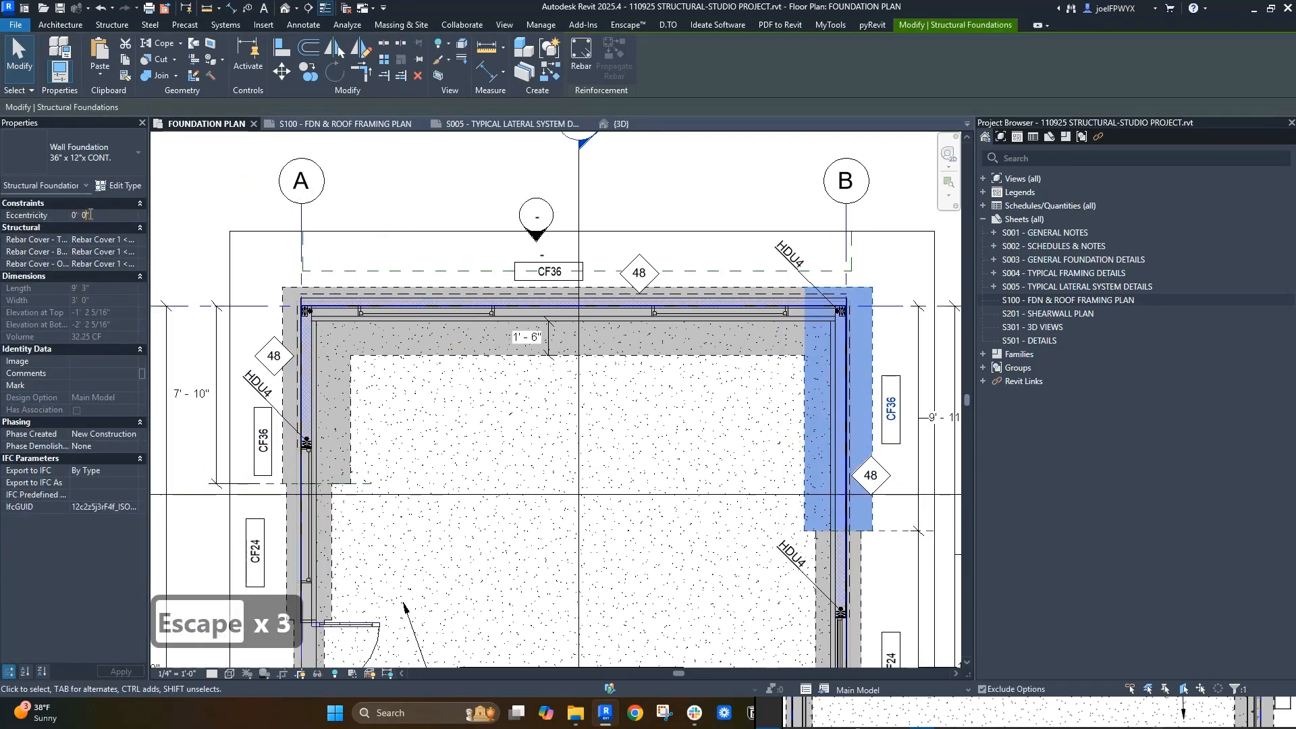
key("BackSpace")
type("4")
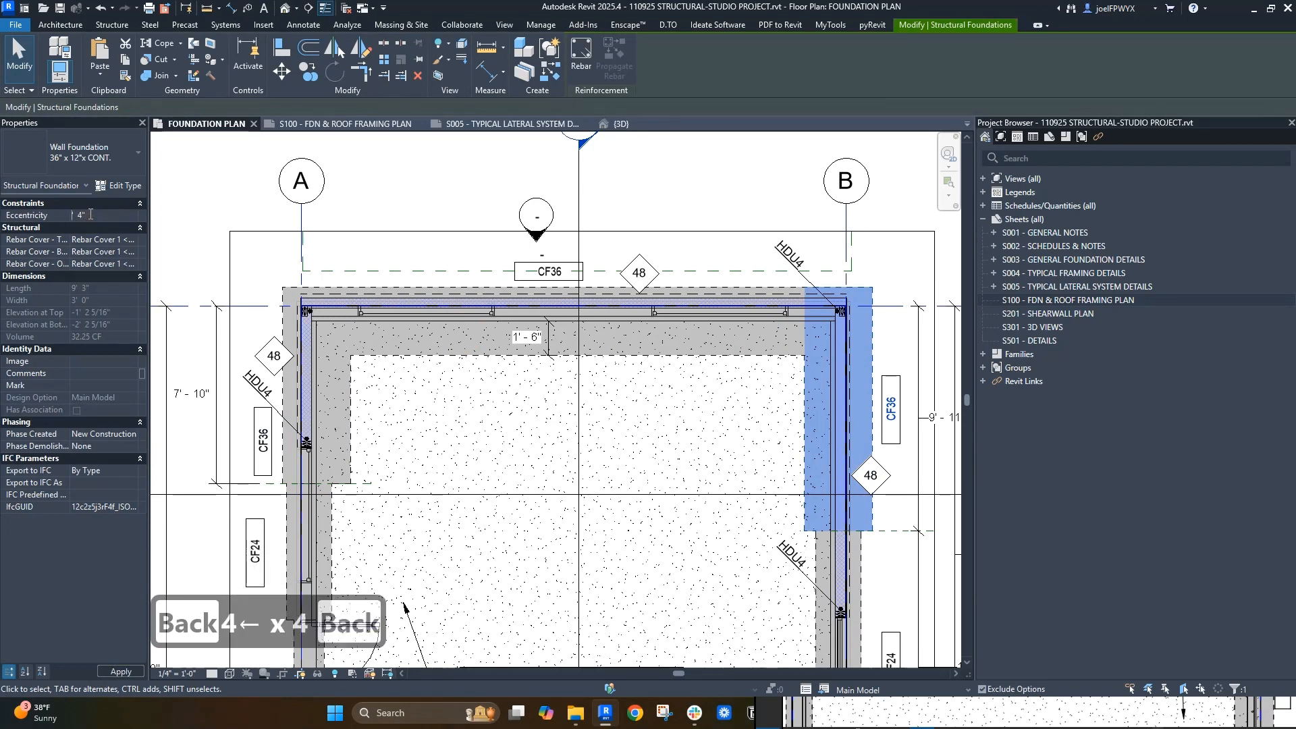
type("-")
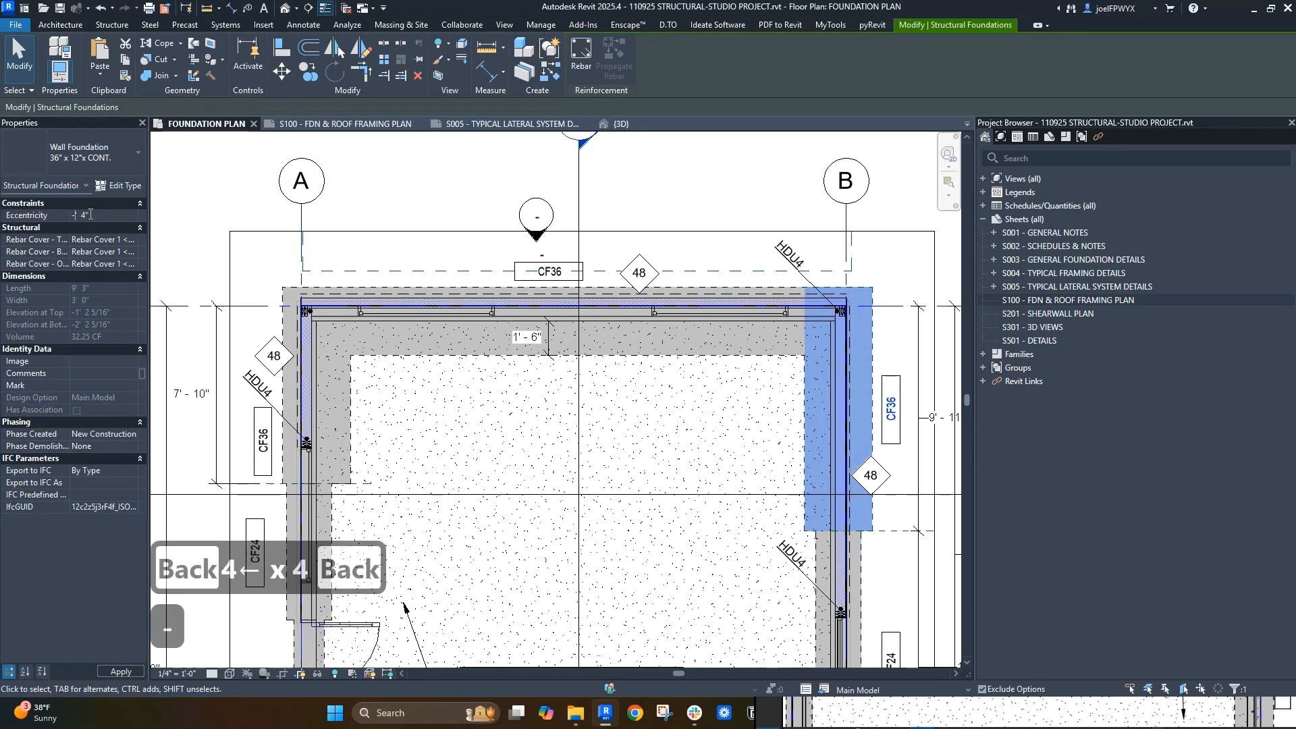
key("Right")
key("Right")
key("BackSpace")
key("BackSpace")
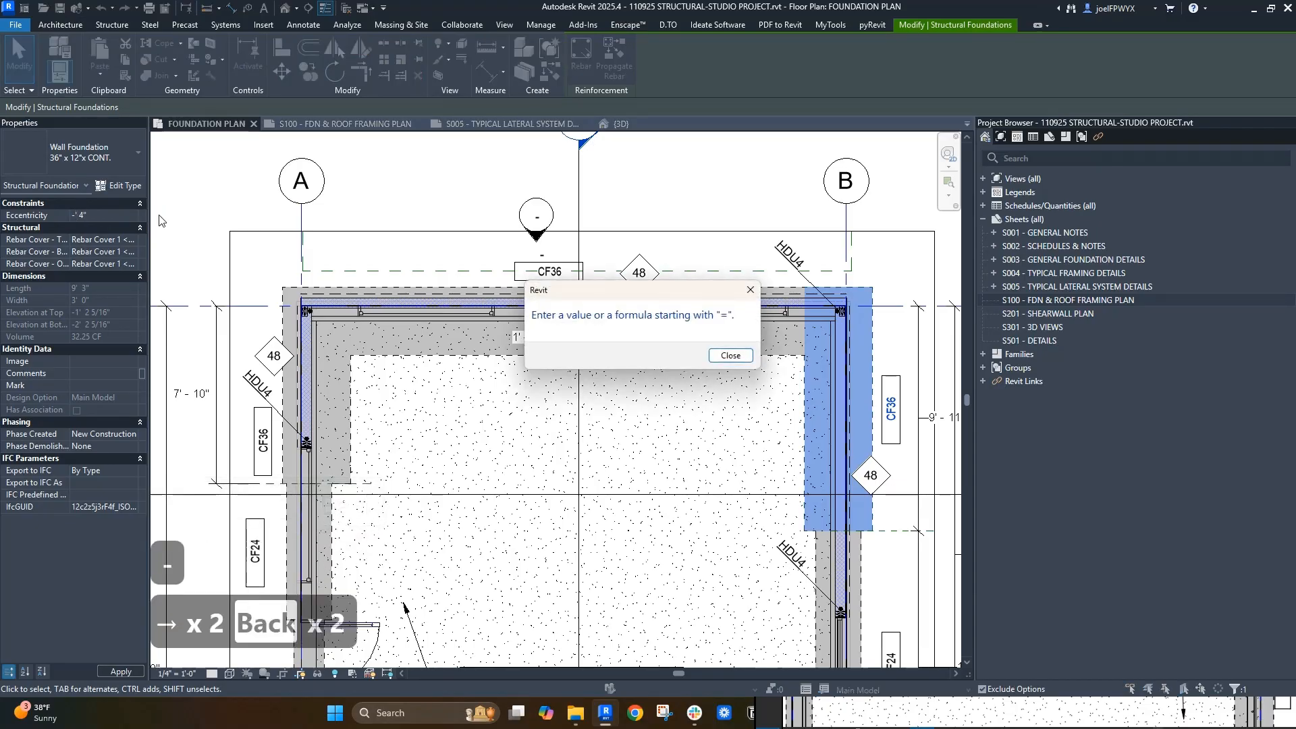
key("Escape")
key("Escape")
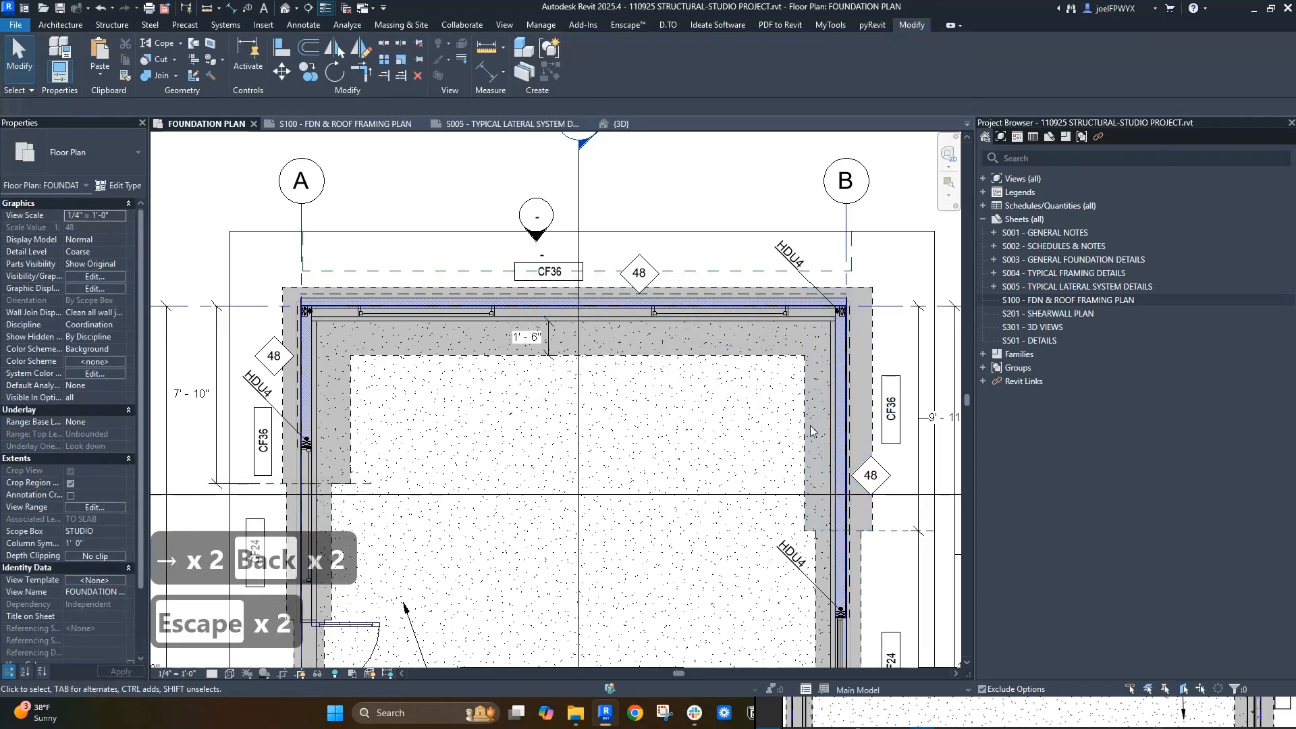
- Set the eccentricity of the 36" x 12"x CONT. footing along grid B to -0' 4" and deselect it
left_click(811, 431)
left_click(108, 215)
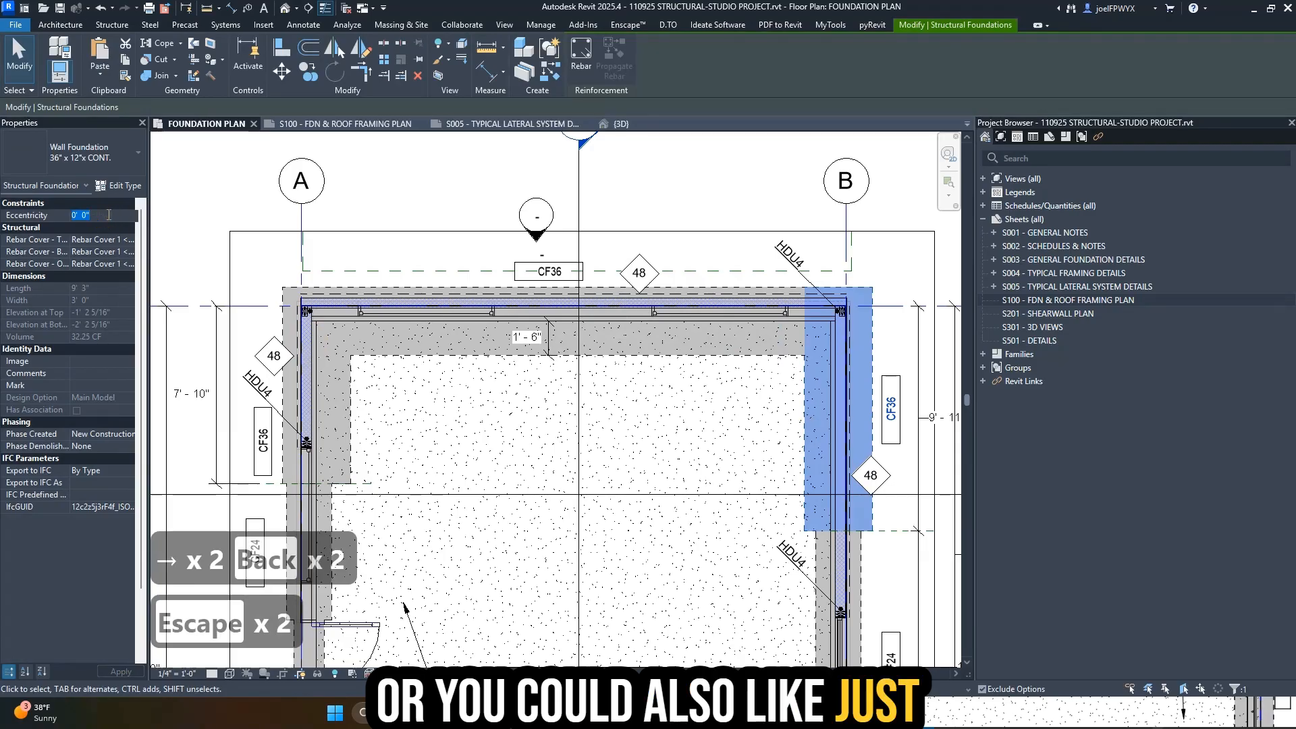
type("-0")
key("BackSpace")
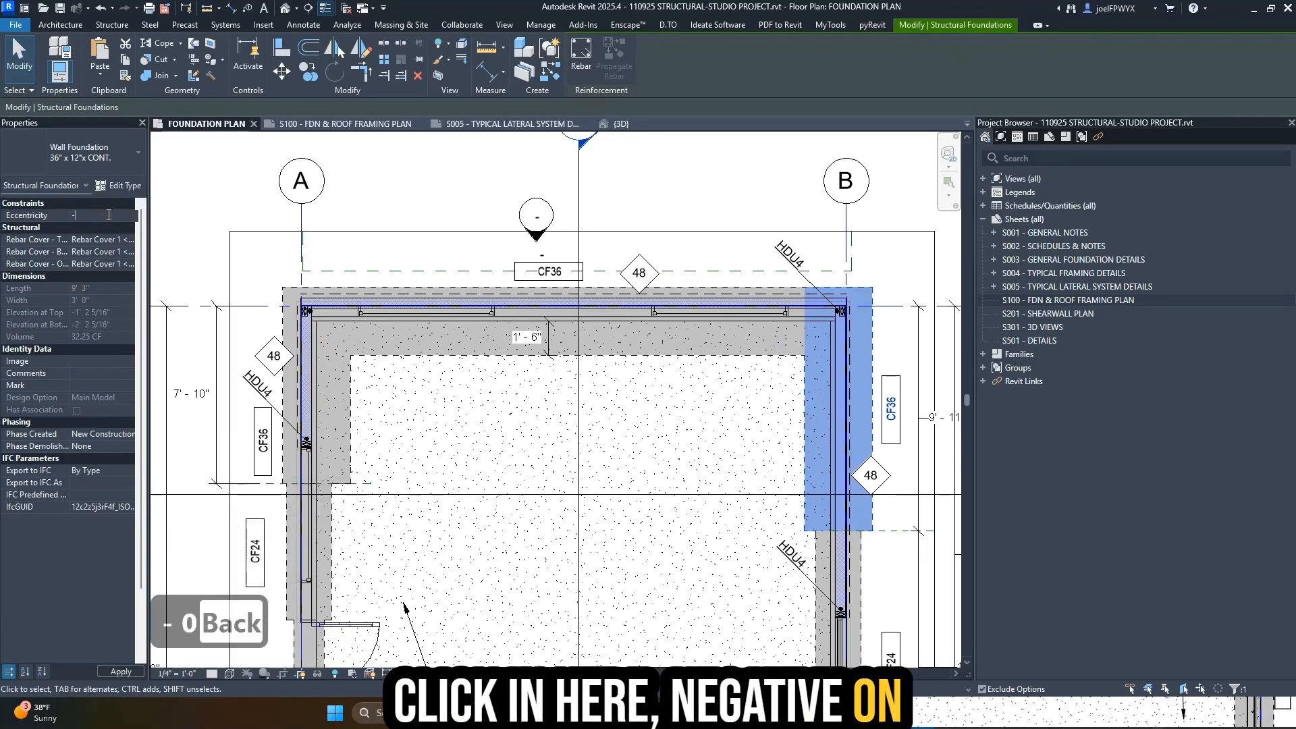
type("04")
key("Return")
key("Escape")
key("Escape")
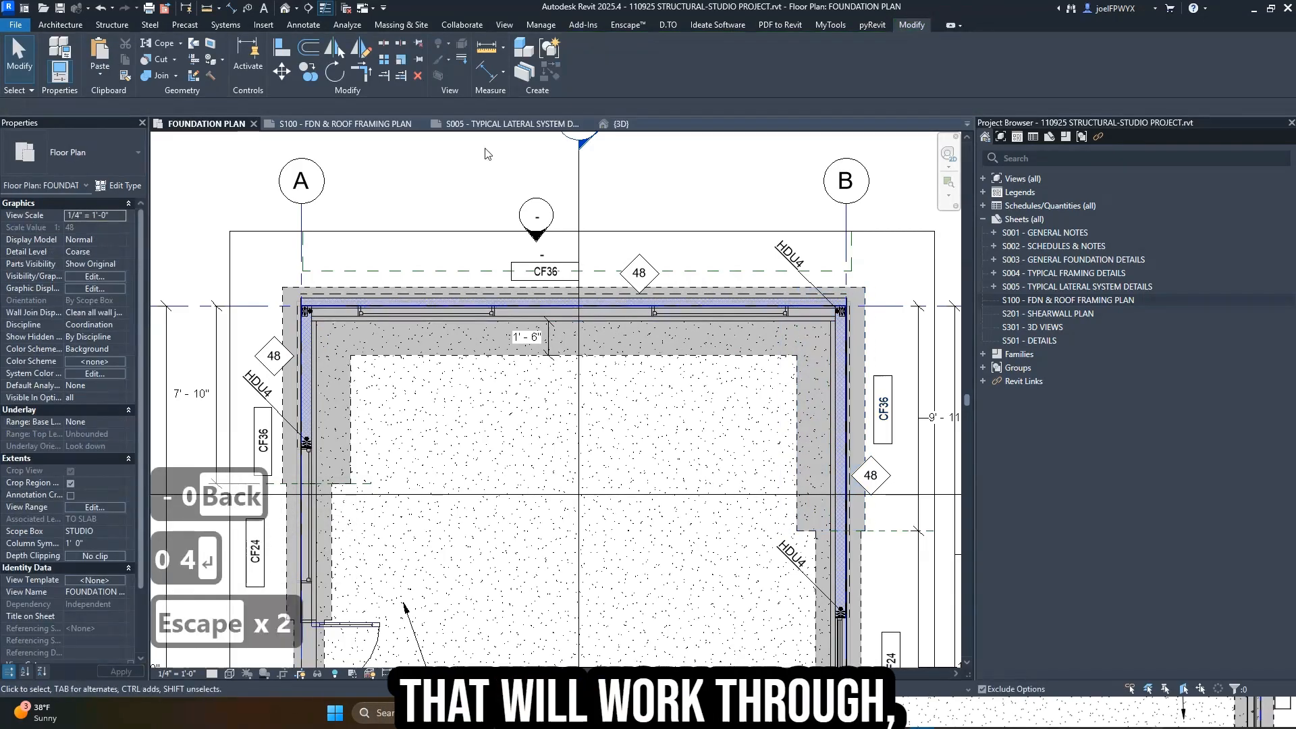
scroll(503, 303, "down", 3)
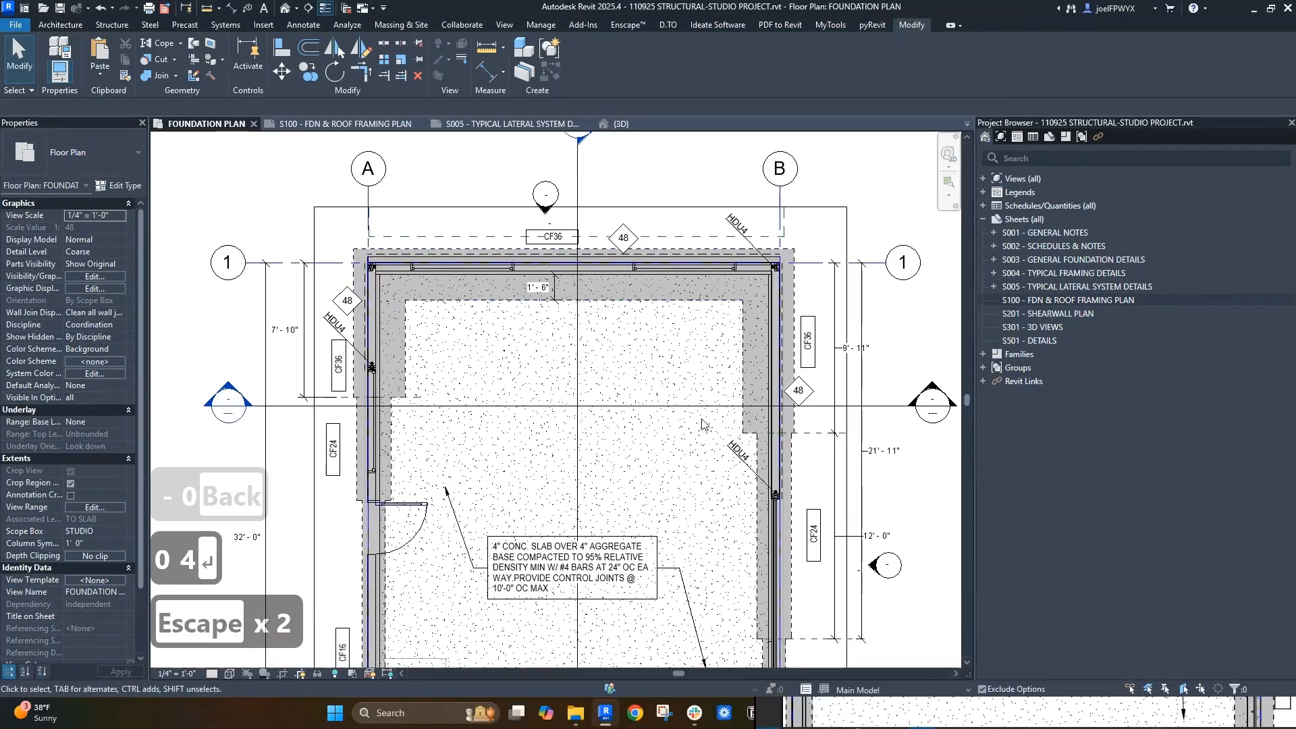
middle_click_drag(704, 365, 739, 339)
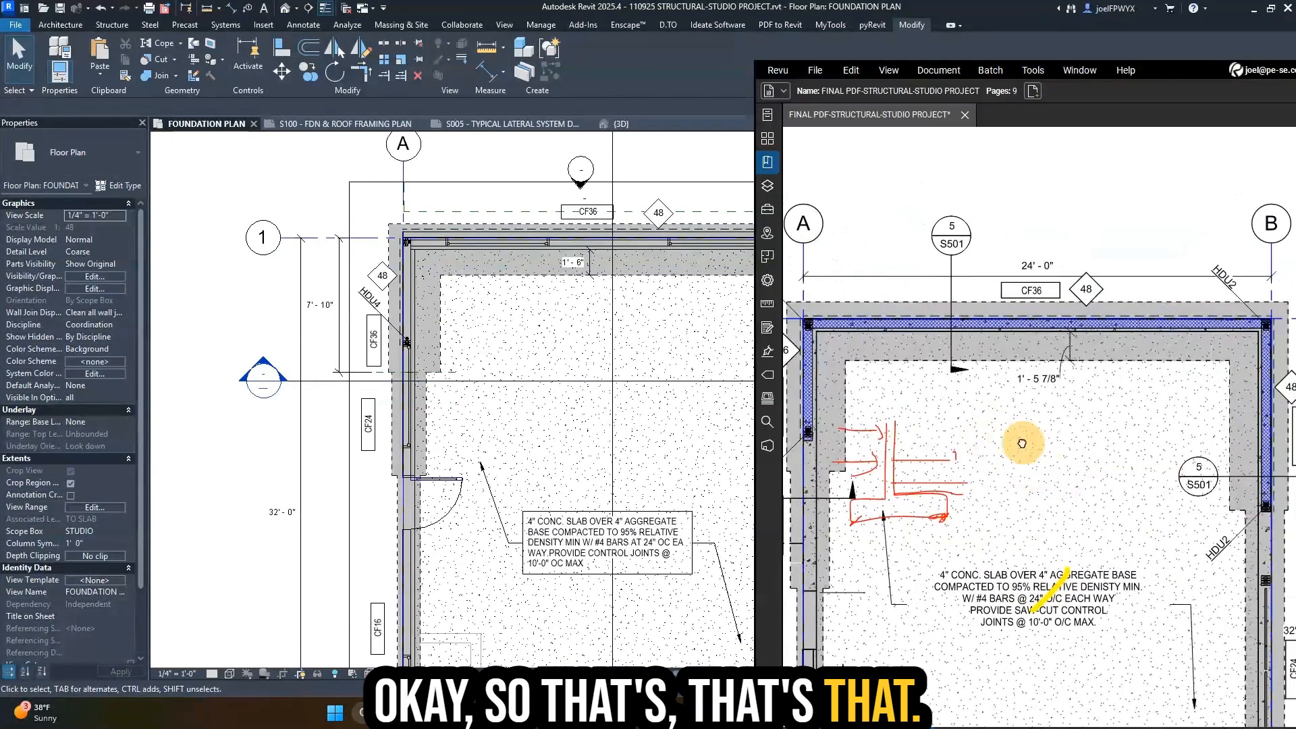
- Switch to the reference PDF in Revu, leave the pen tool, and maximize its window over the foundation plan
key("Escape")
key("Escape")
key("Escape")
key("Escape")
key("Escape")
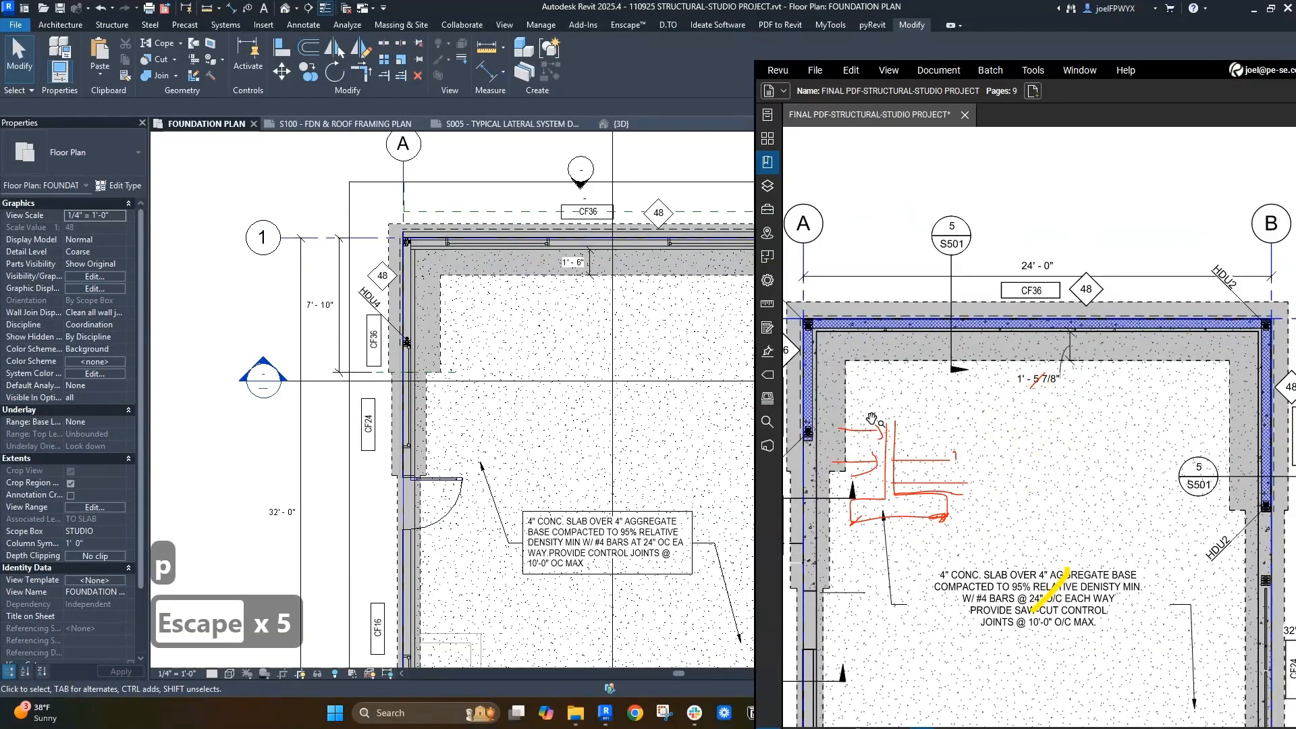
key("Escape")
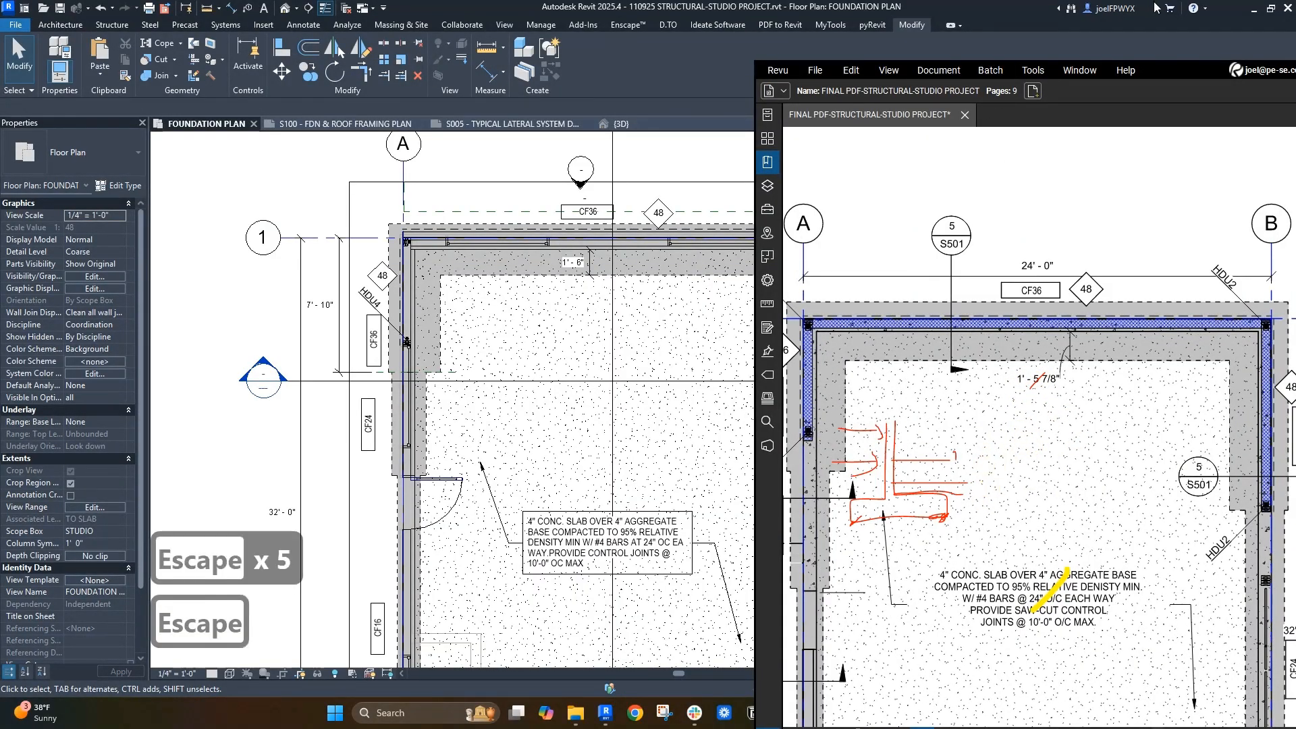
left_click_drag(1196, 68, 867, 1)
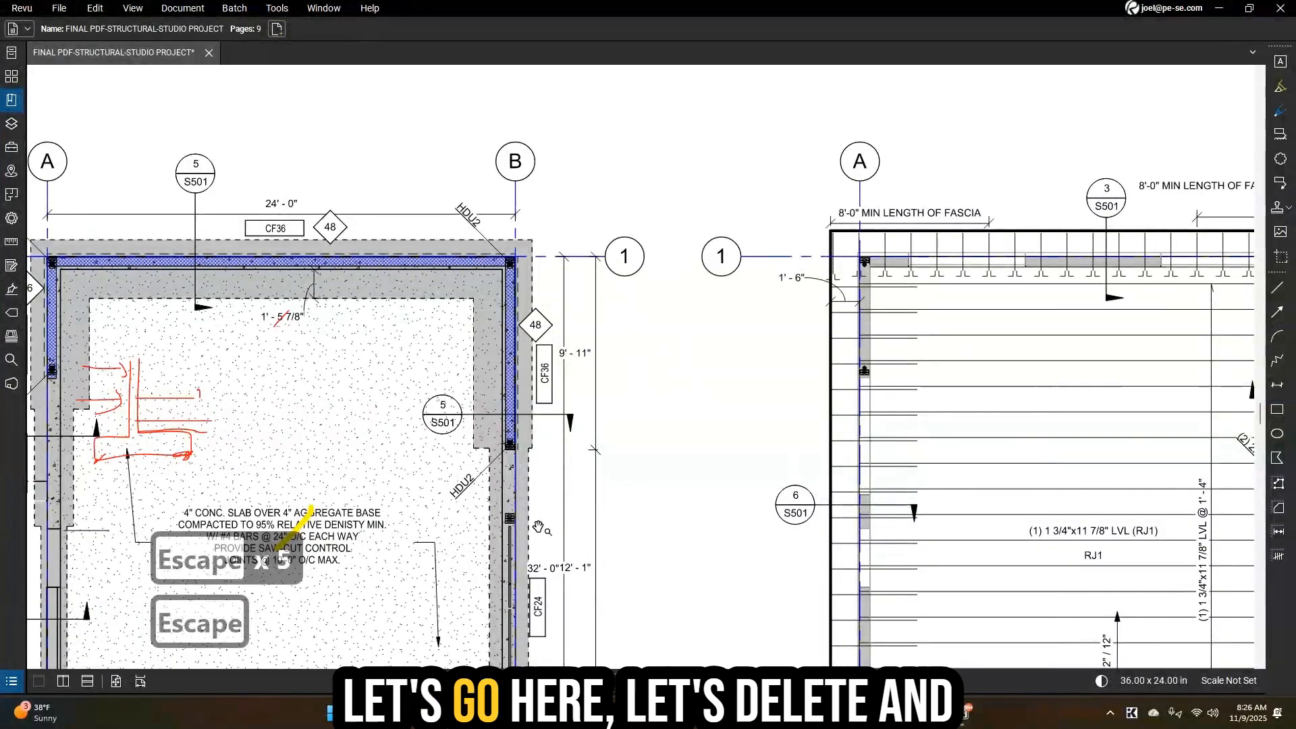
left_click_drag(540, 526, 726, 555)
mouse_move(382, 405)
left_mouse_down()
mouse_move(570, 403)
mouse_move(581, 336)
left_mouse_up()
key("Escape")
key("Escape")
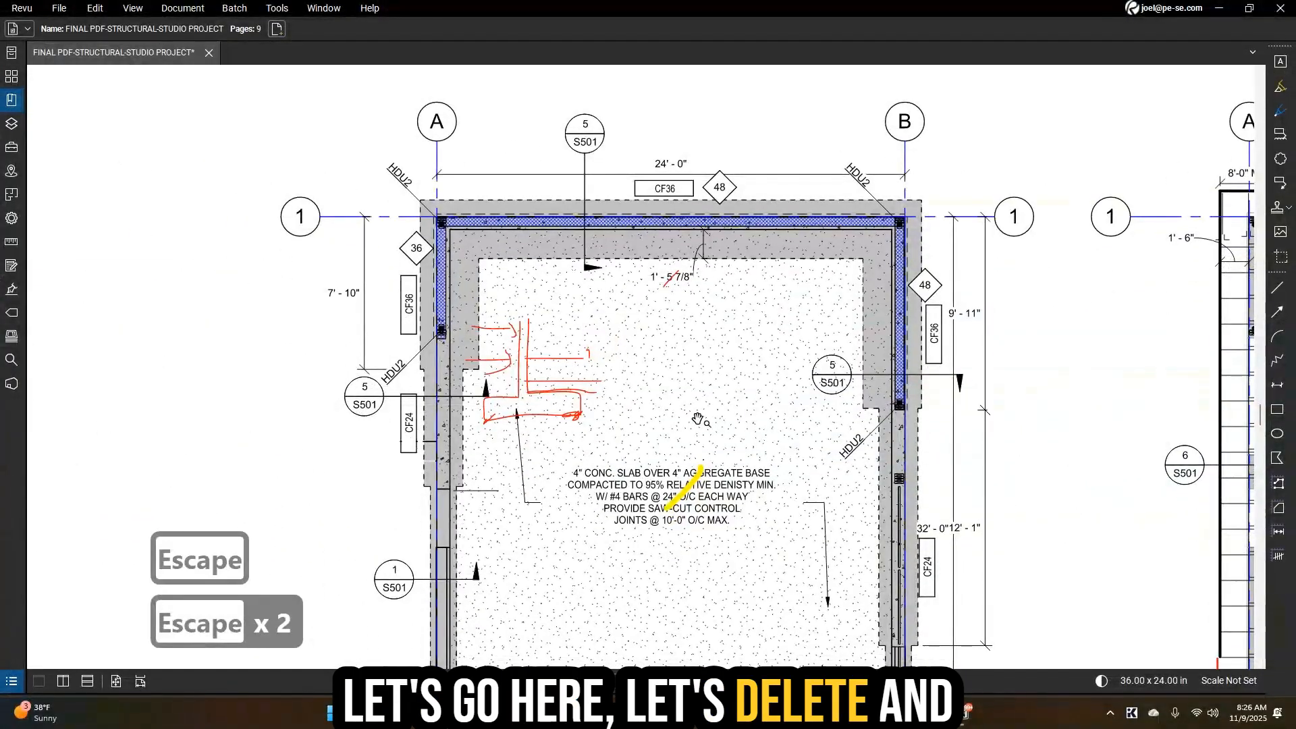
- Delete the red freehand footing sketch and the red stroke over the 1' - 5 7/8" dimension
left_click_drag(702, 419, 698, 429)
left_click_drag(452, 321, 455, 325)
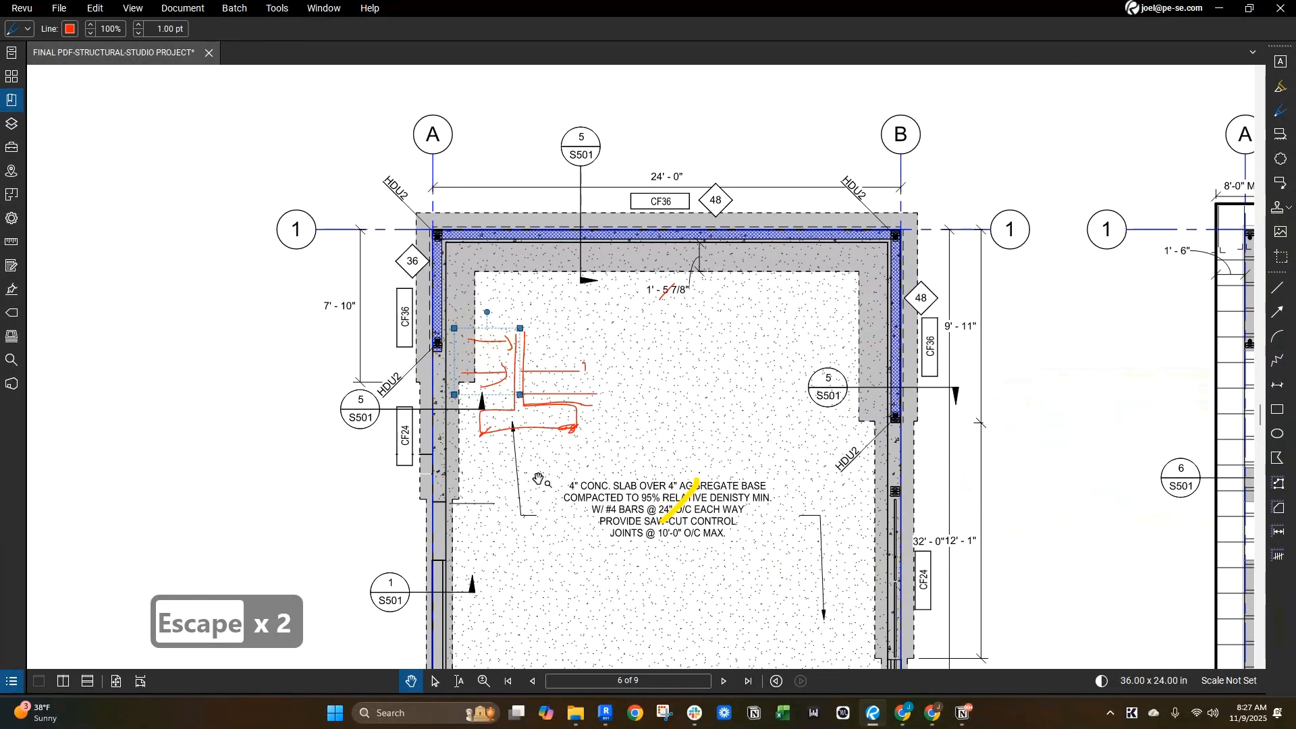
key("Delete")
left_click(435, 681)
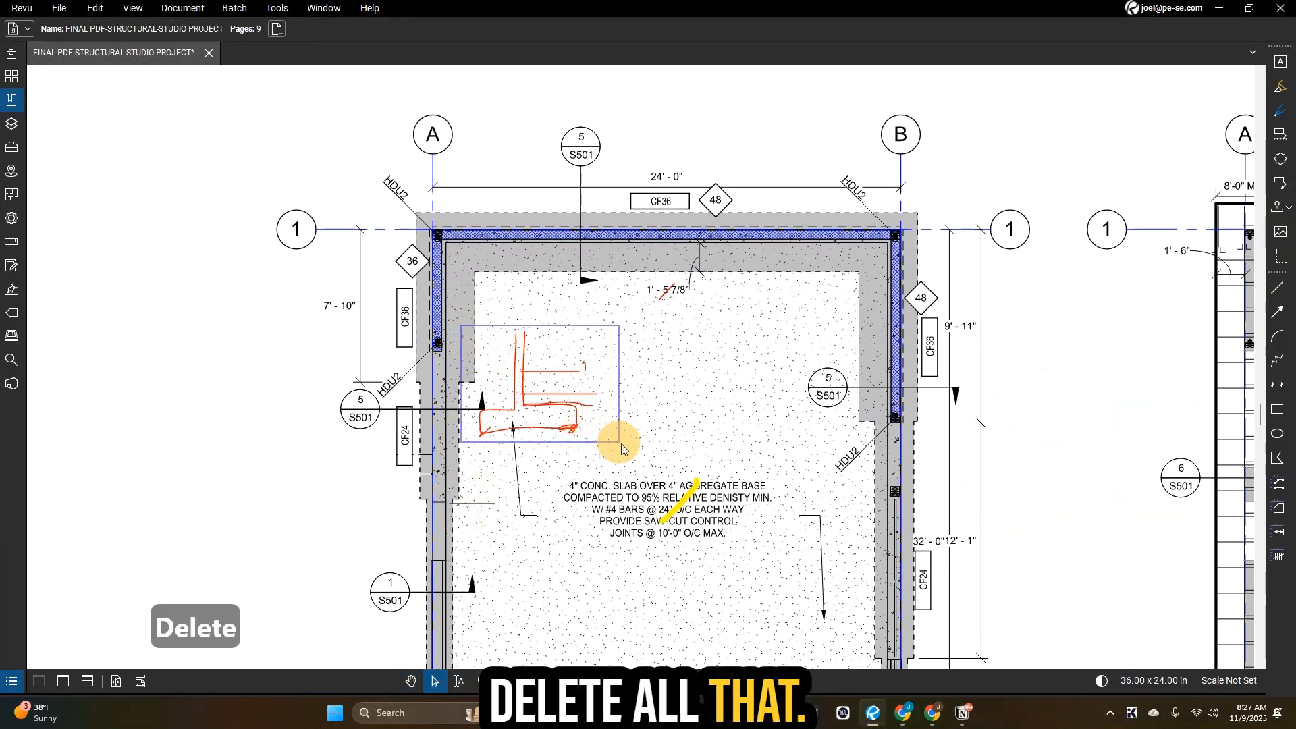
left_click_drag(621, 448, 630, 442)
key("Delete")
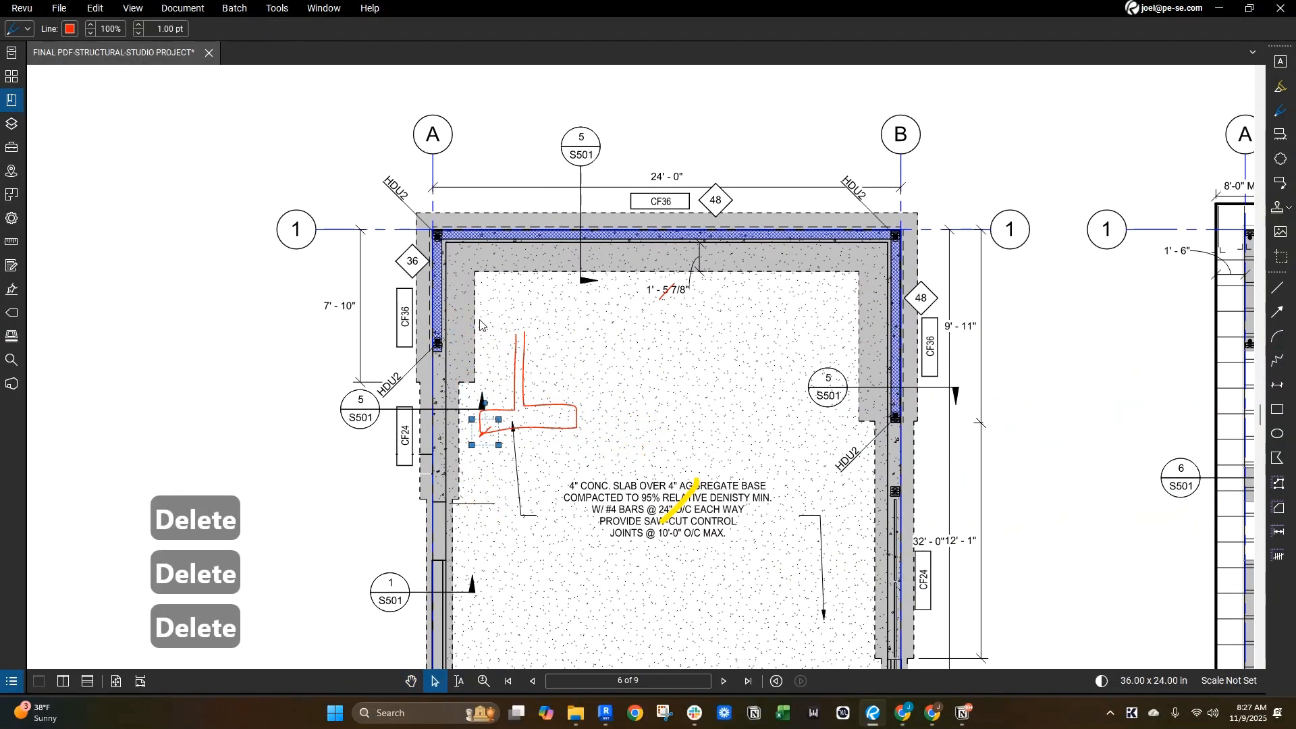
left_click_drag(607, 446, 524, 367)
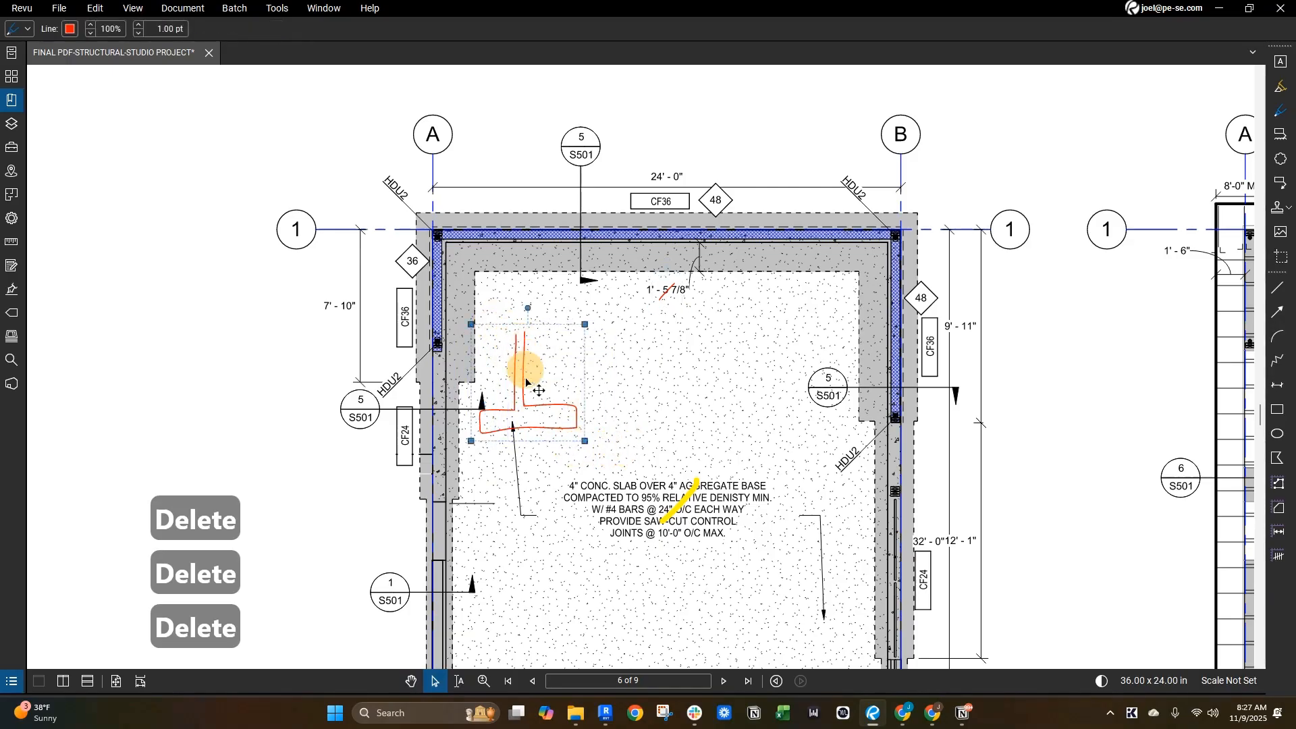
key("Delete")
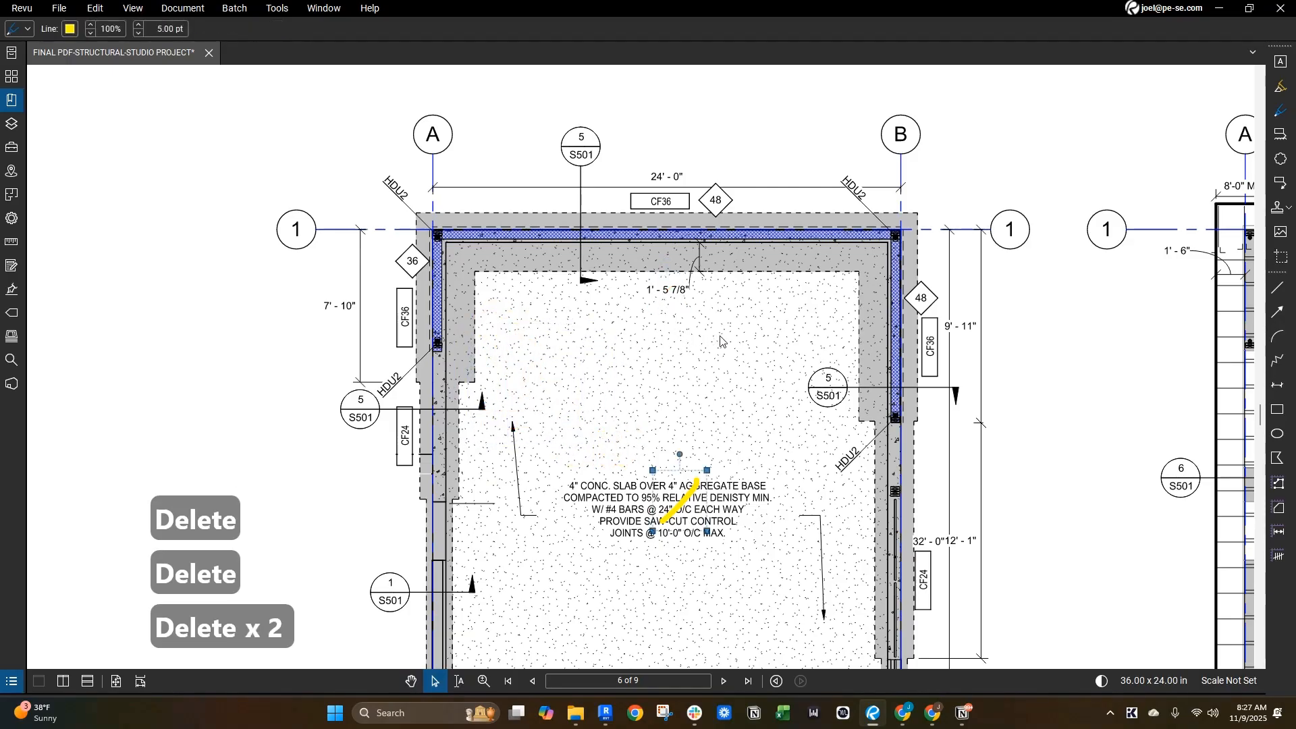
key("Escape")
key("Escape")
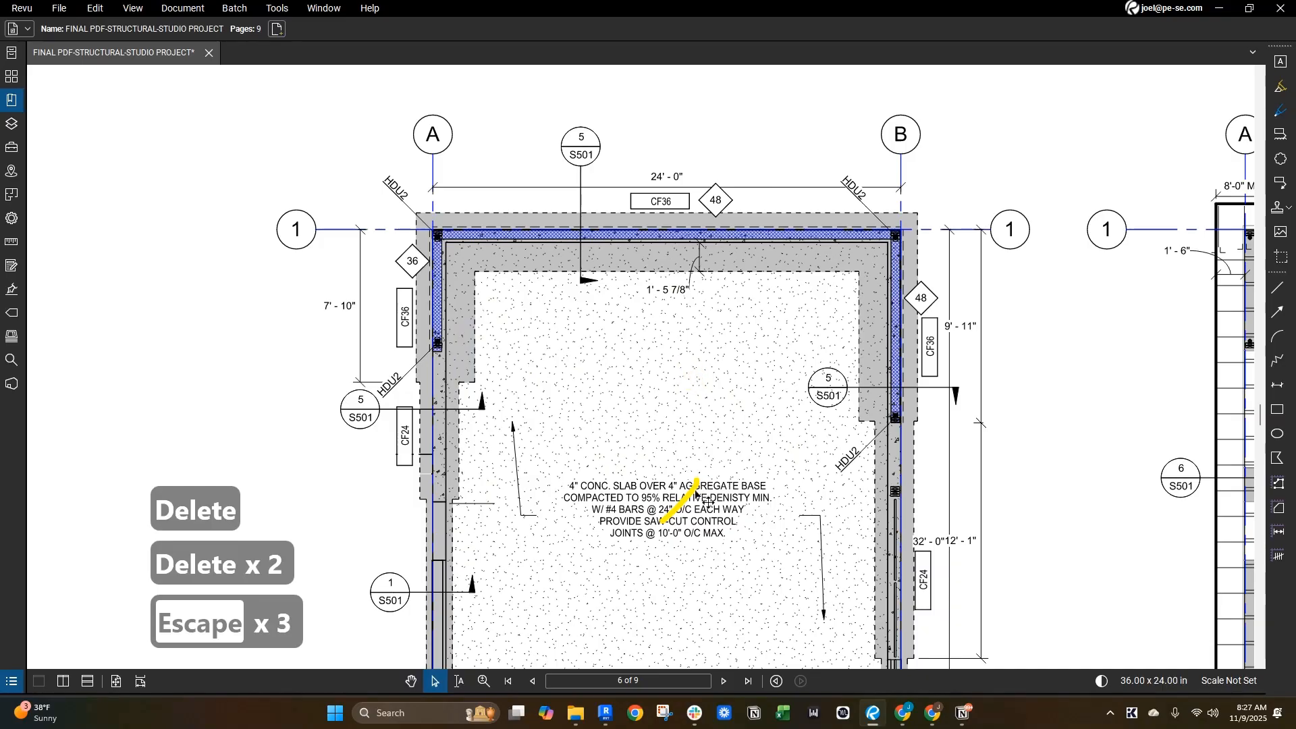
key("Escape")
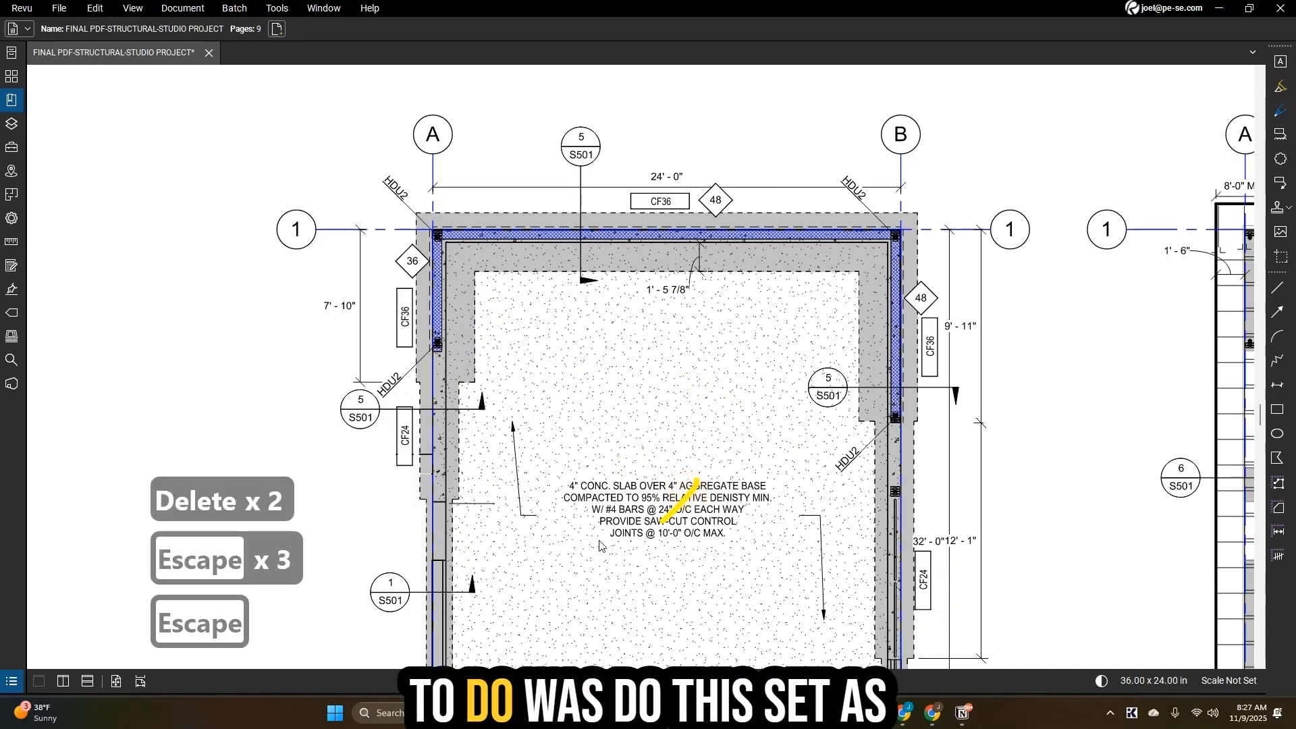
- Make the yellow pen stroke over the slab note the default pen format
right_click(680, 501)
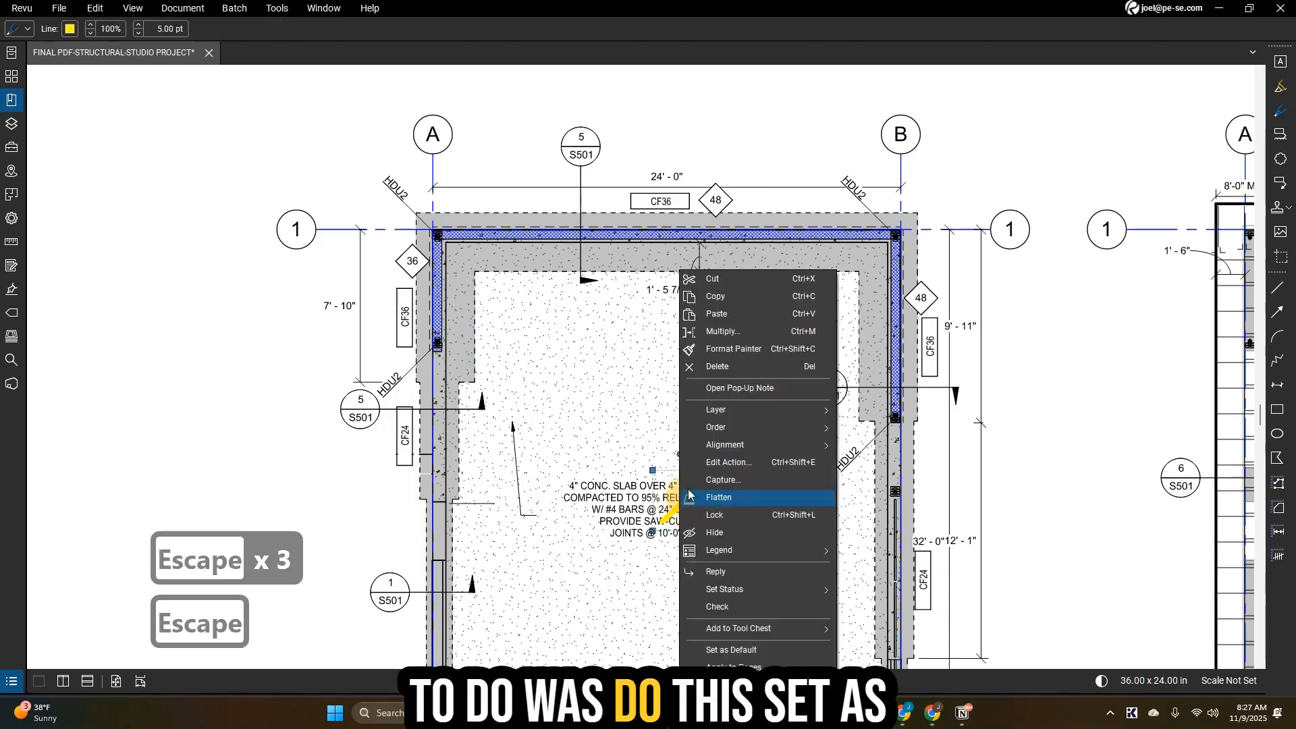
left_click(747, 650)
key("Escape")
key("Escape")
- Mark the 24' - 0" and 1' - 5 7/8" dimensions, the grid 1 CF36, 48 and HDU2 tags, and grid A's 36 and CF36 tags in yellow
key("p")
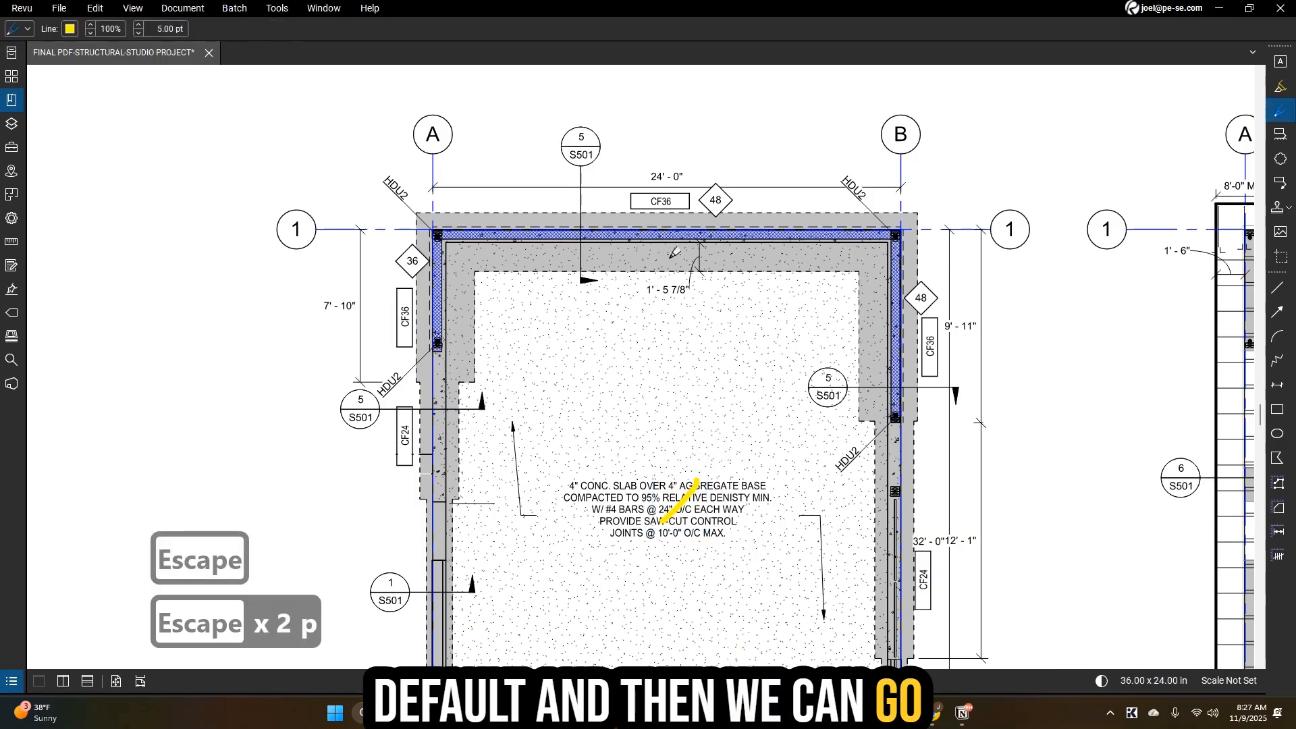
left_click_drag(675, 286, 670, 304)
mouse_move(671, 196)
left_mouse_down()
mouse_move(666, 208)
mouse_move(644, 184)
left_mouse_up()
left_click_drag(725, 205, 710, 209)
scroll(690, 208, "down", 3)
scroll(762, 227, "up", 3)
left_click_drag(815, 183, 797, 188)
left_click_drag(357, 171, 348, 178)
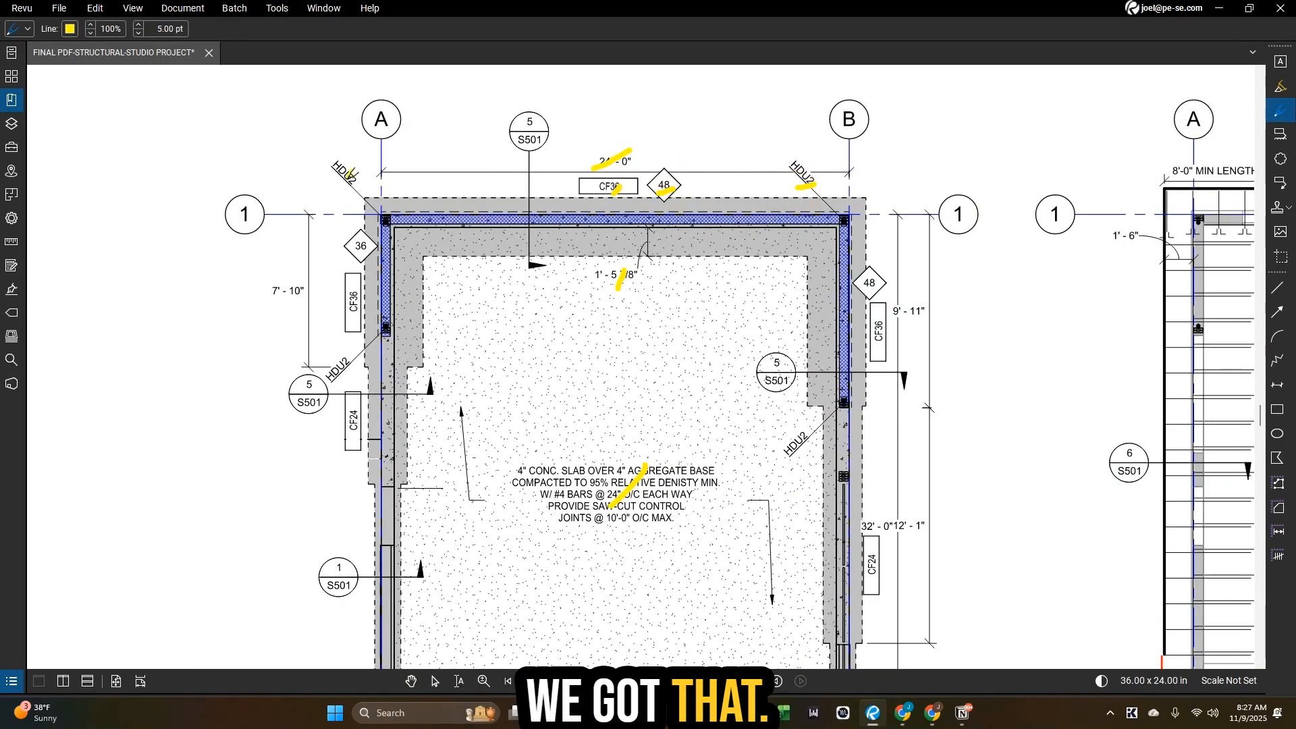
left_click_drag(361, 252, 345, 260)
left_click_drag(359, 310, 341, 321)
- Mark the CF24 tag along grid A and the HDU4 tag at grids A and 2 in yellow
middle_click_drag(408, 328, 594, 182)
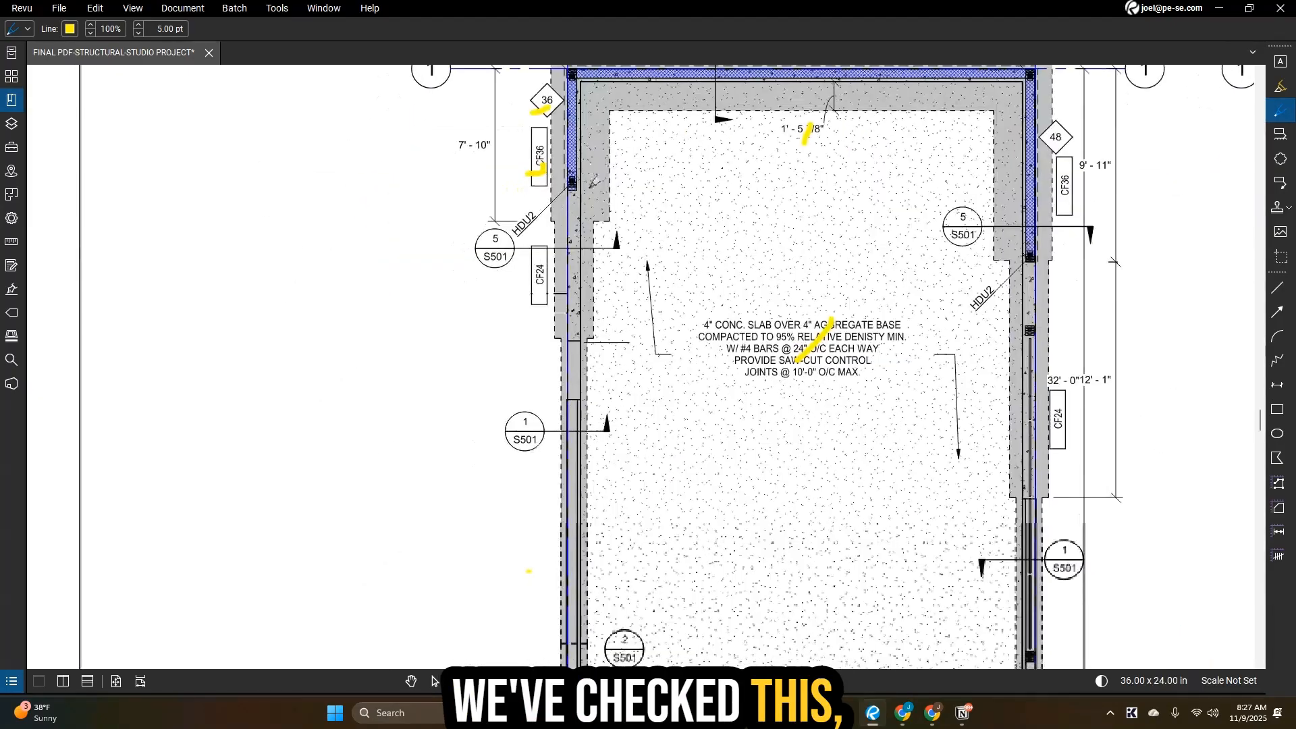
scroll(513, 270, "down", 3)
scroll(534, 264, "up", 4)
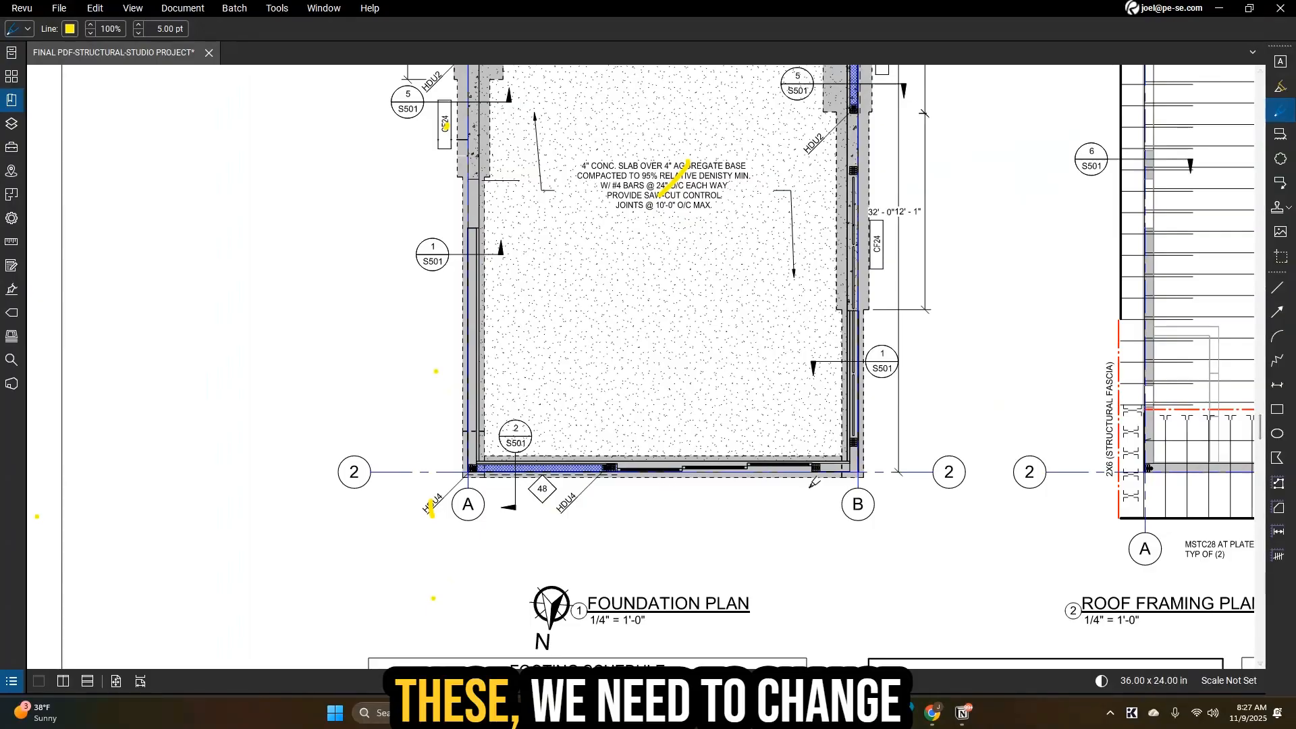
scroll(798, 494, "down", 2)
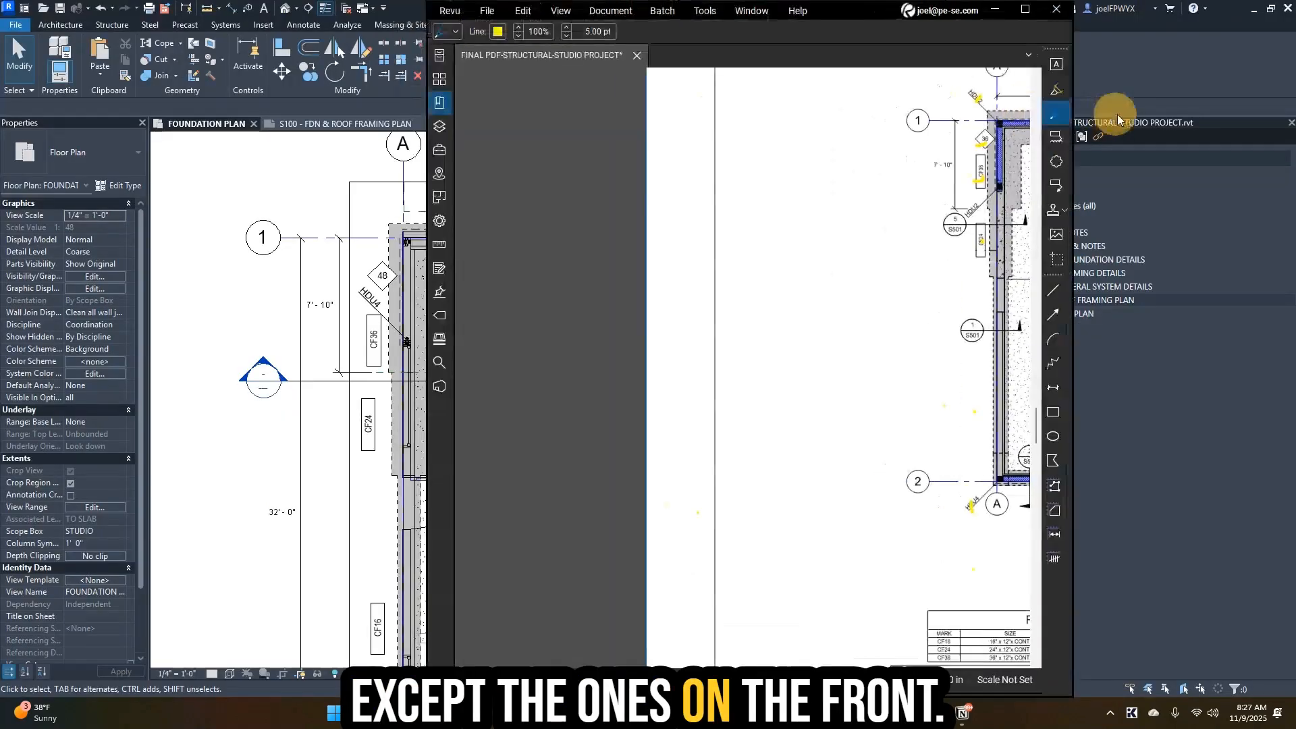
- In Revit, change every HDU4 holdown except those along grid 2 to type HDU2 and save the project
scroll(503, 552, "up", 5)
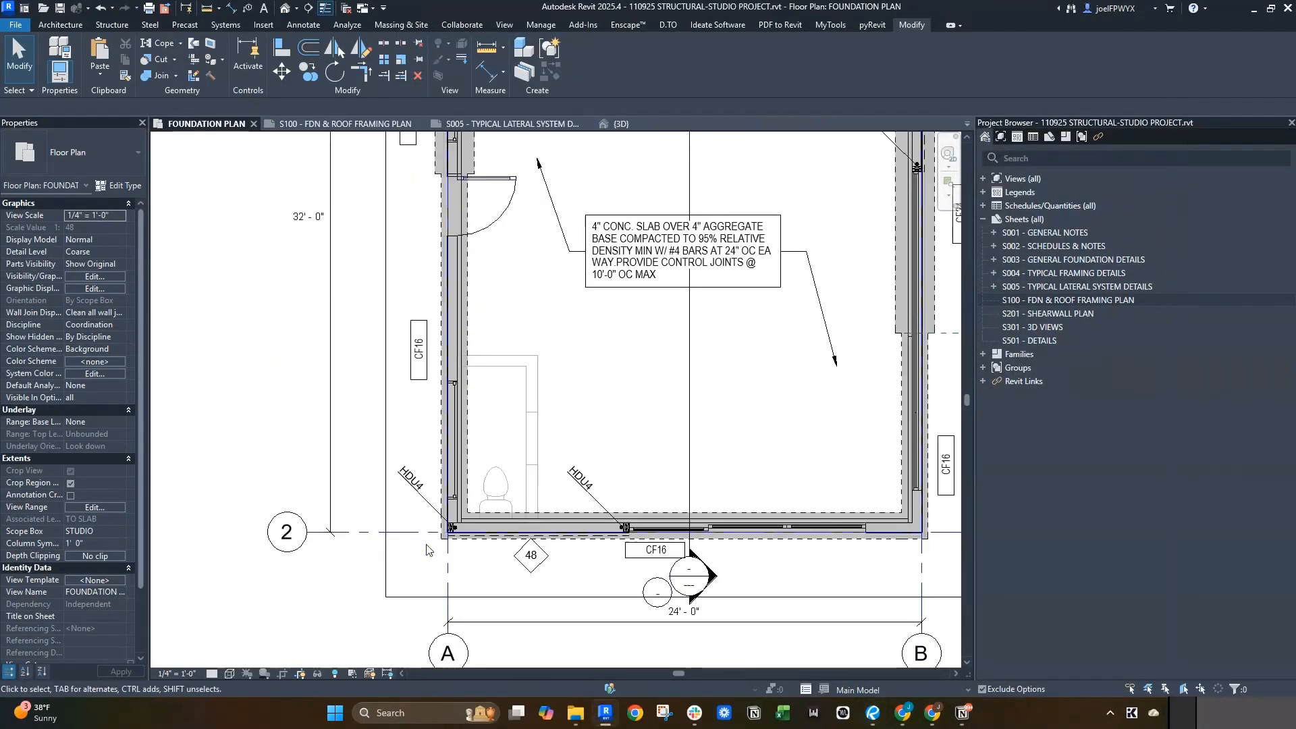
key("Escape")
key("Escape")
scroll(755, 533, "down", 8)
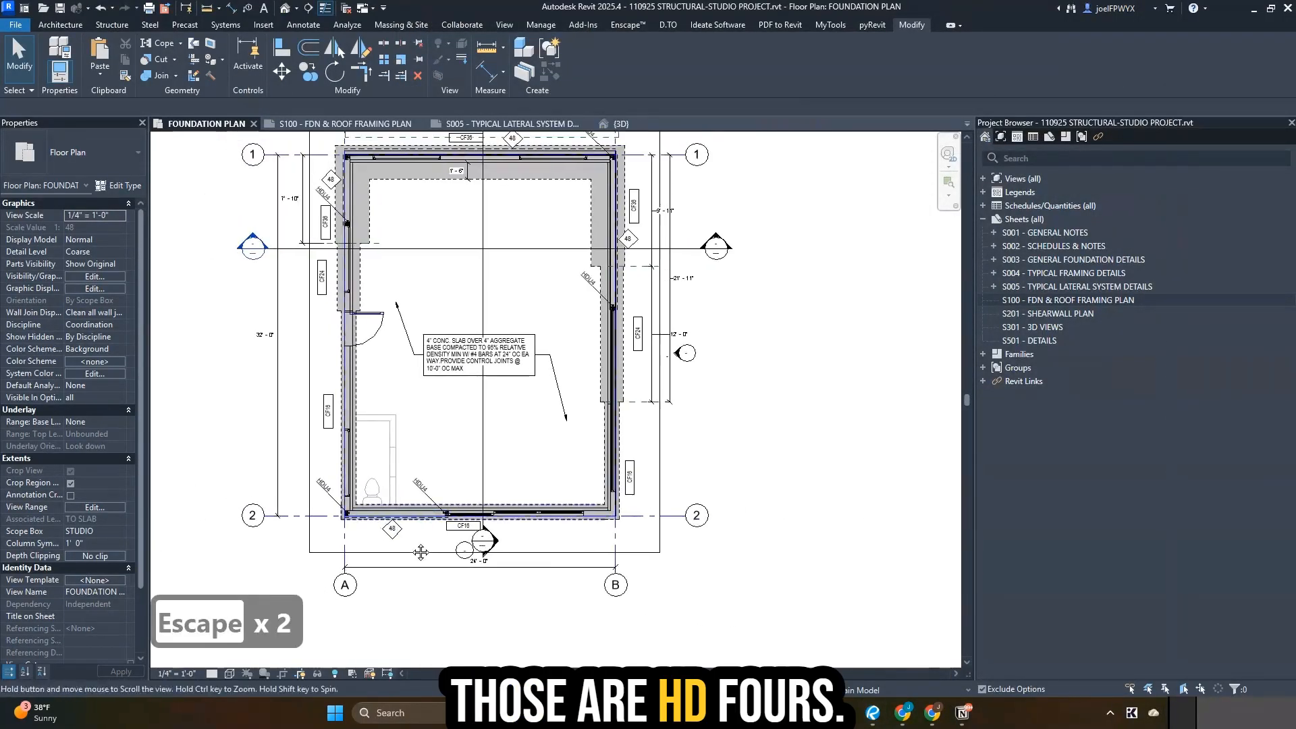
scroll(402, 315, "up", 6)
key("Escape")
key("Escape")
left_click(371, 337)
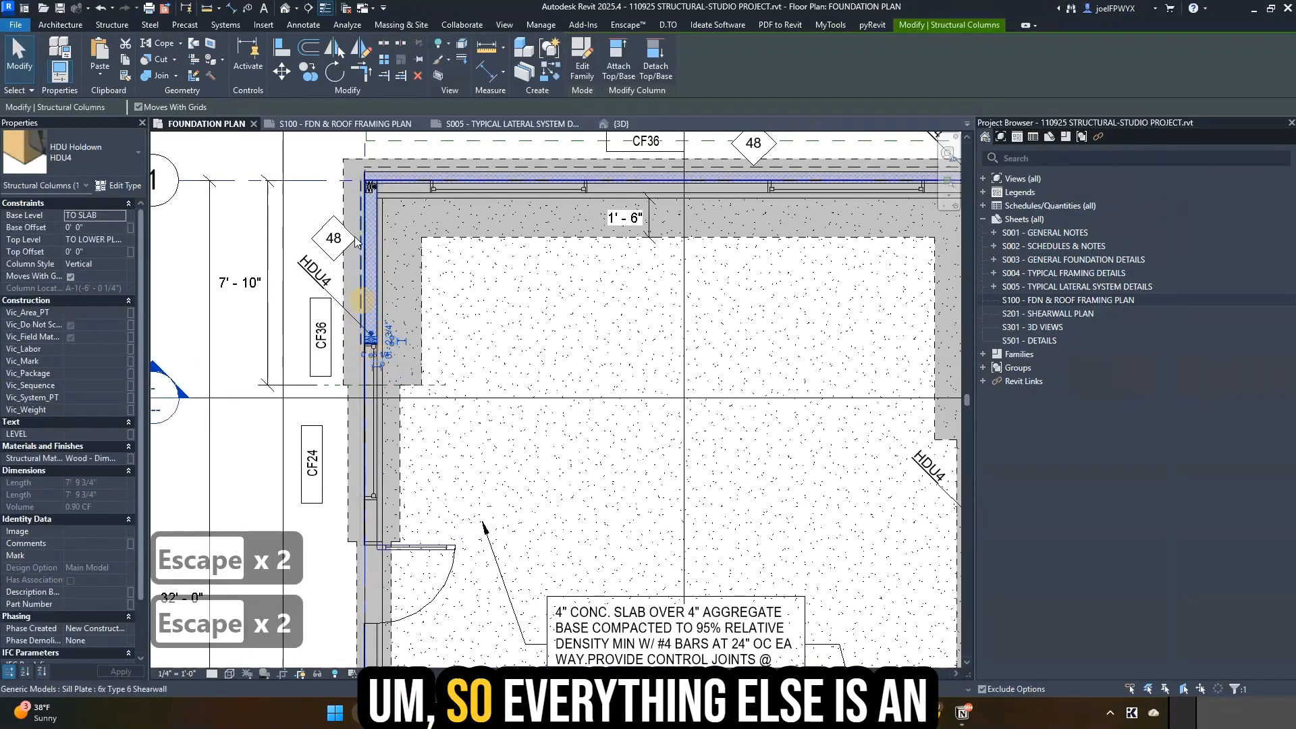
scroll(379, 238, "down", 4)
key("s")
key("a")
scroll(573, 485, "up", 3)
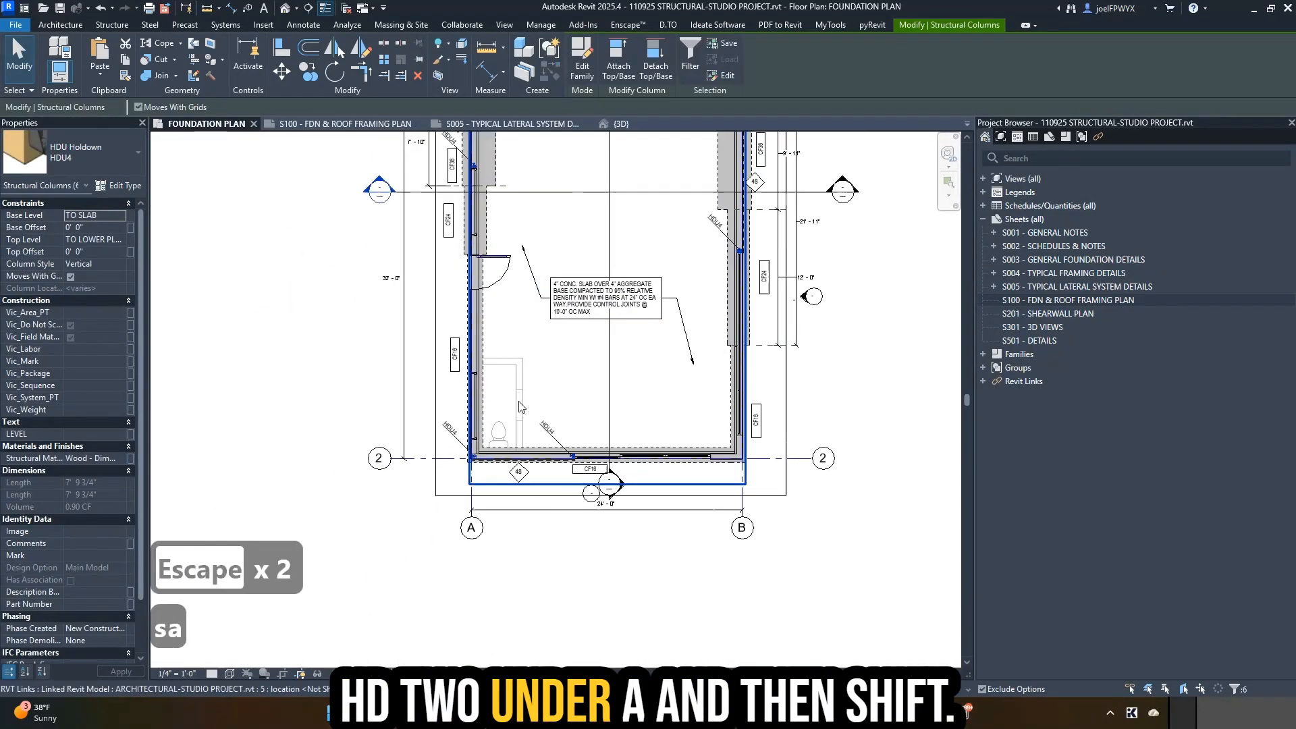
left_click(427, 468, "shift")
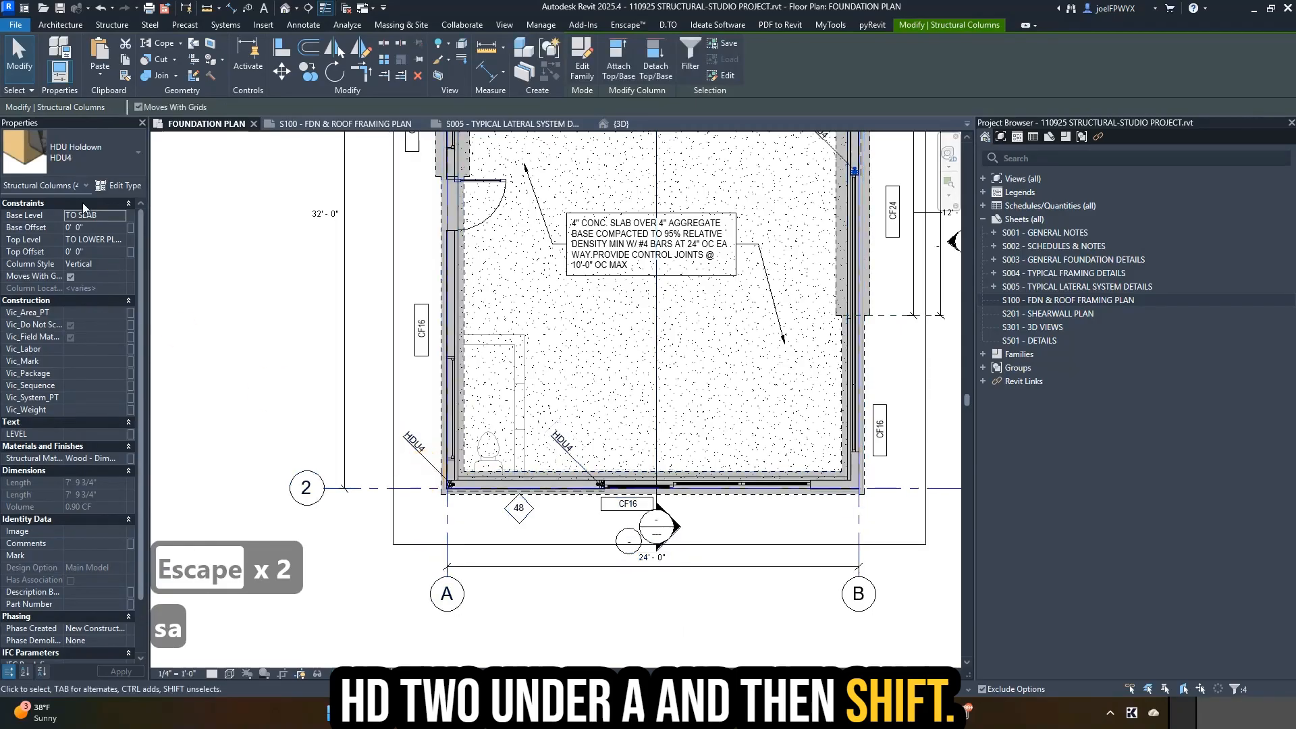
left_click(81, 157)
left_click(75, 405)
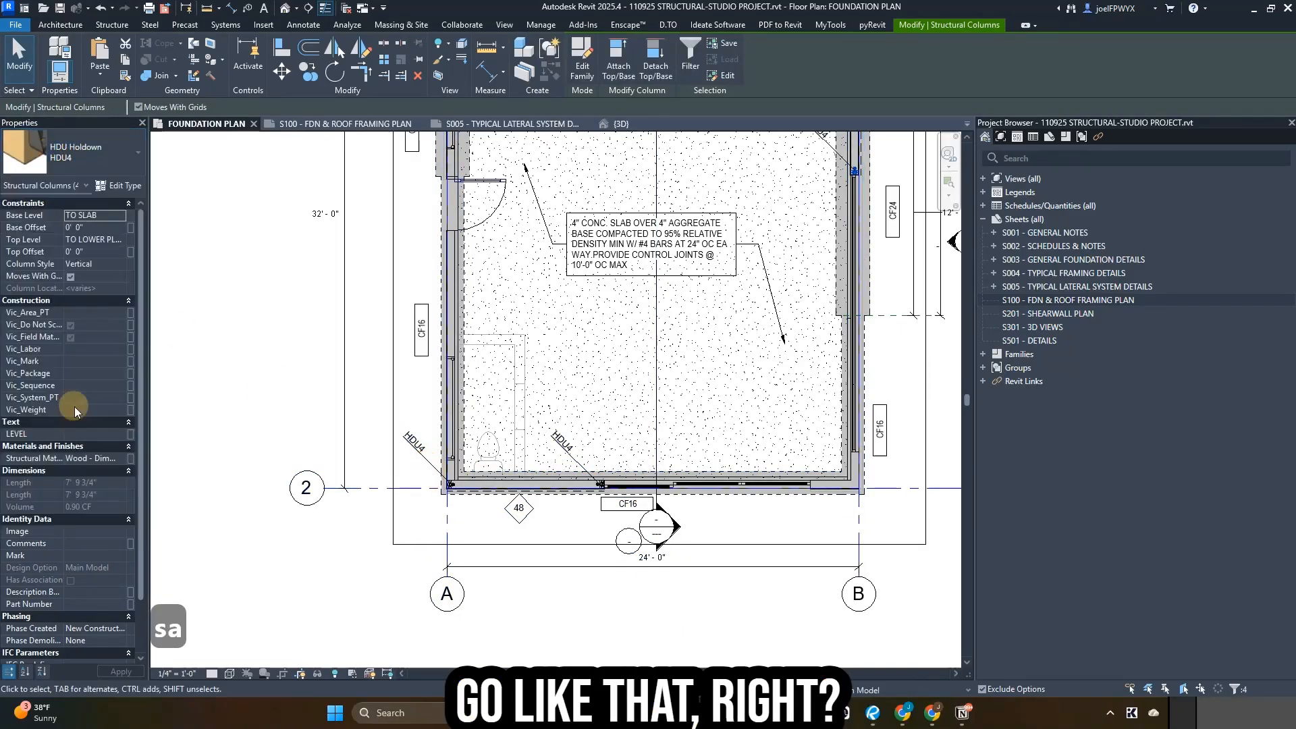
scroll(624, 443, "down", 3)
key("Escape")
key("Escape")
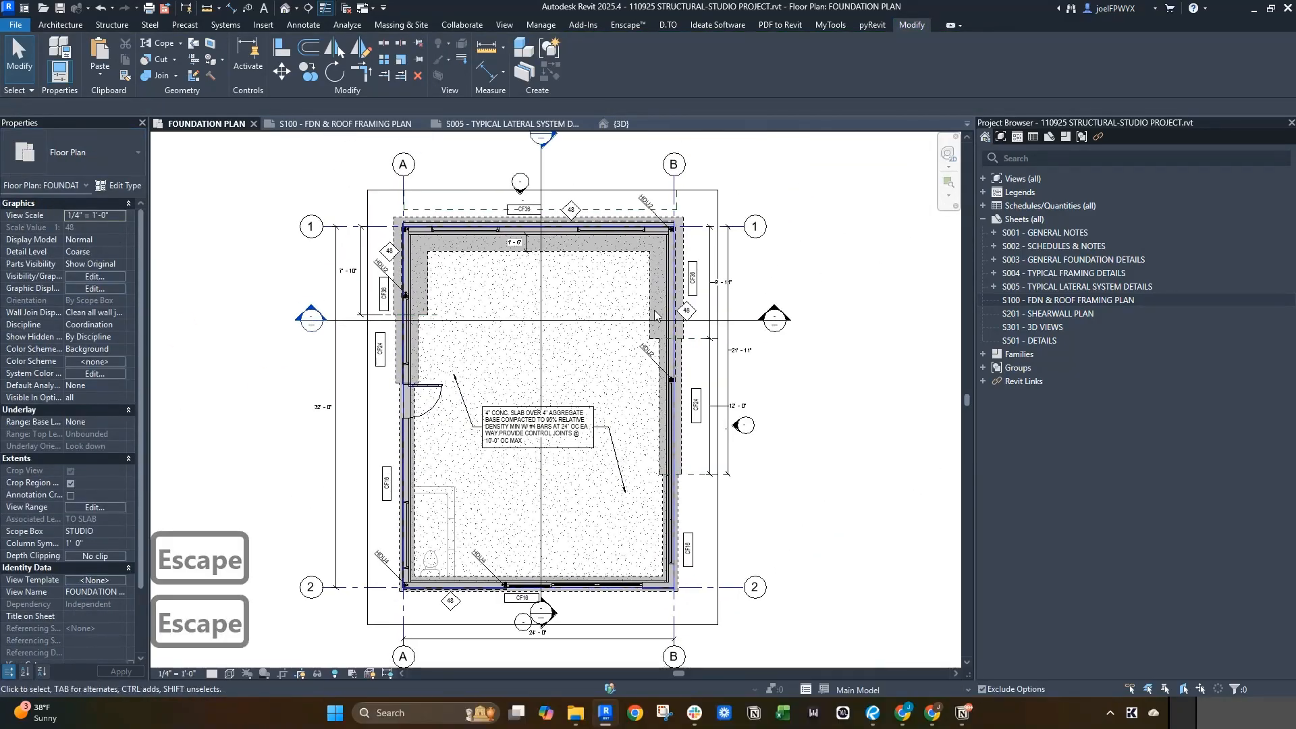
key("ctrl+s")
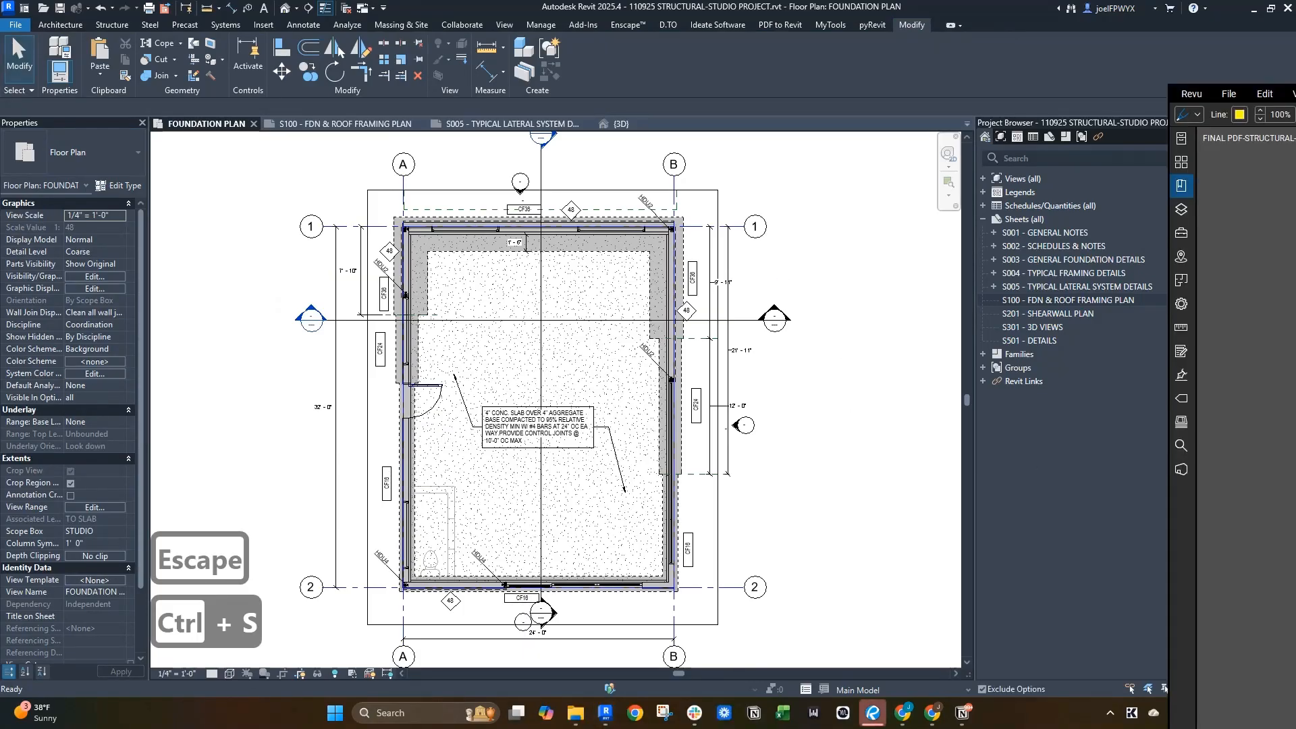
- In the Revu PDF, mark grid 2's 48 tag and second HDU4 tag, plus the side dimensions along grids A and B, in yellow
scroll(588, 536, "up", 5)
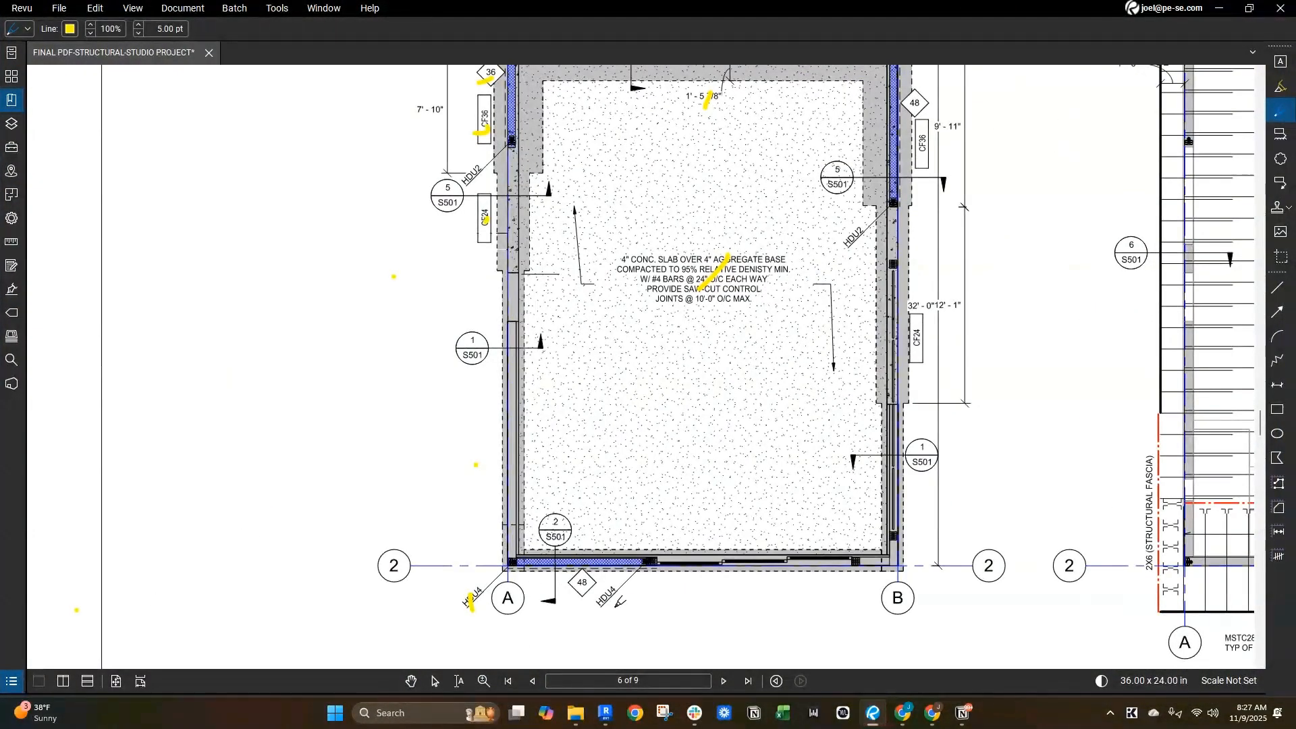
scroll(612, 593, "down", 3)
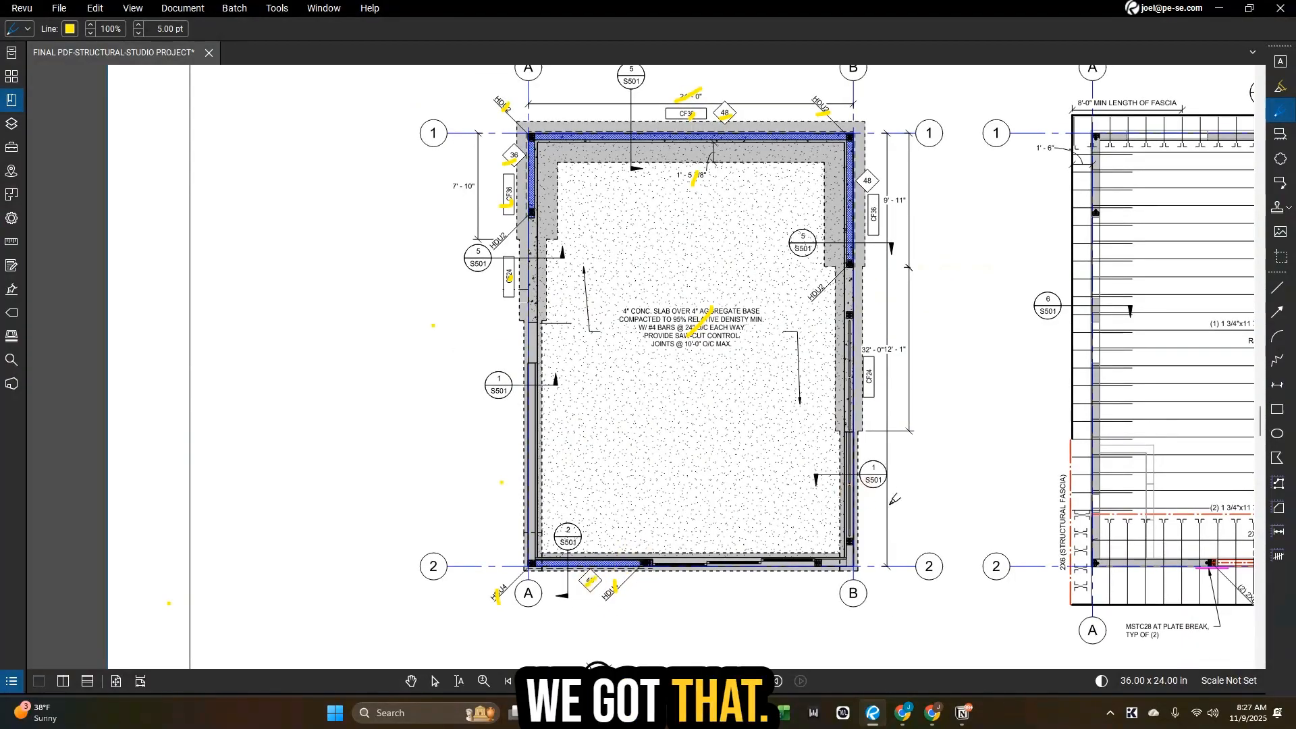
left_click_drag(880, 524, 889, 528)
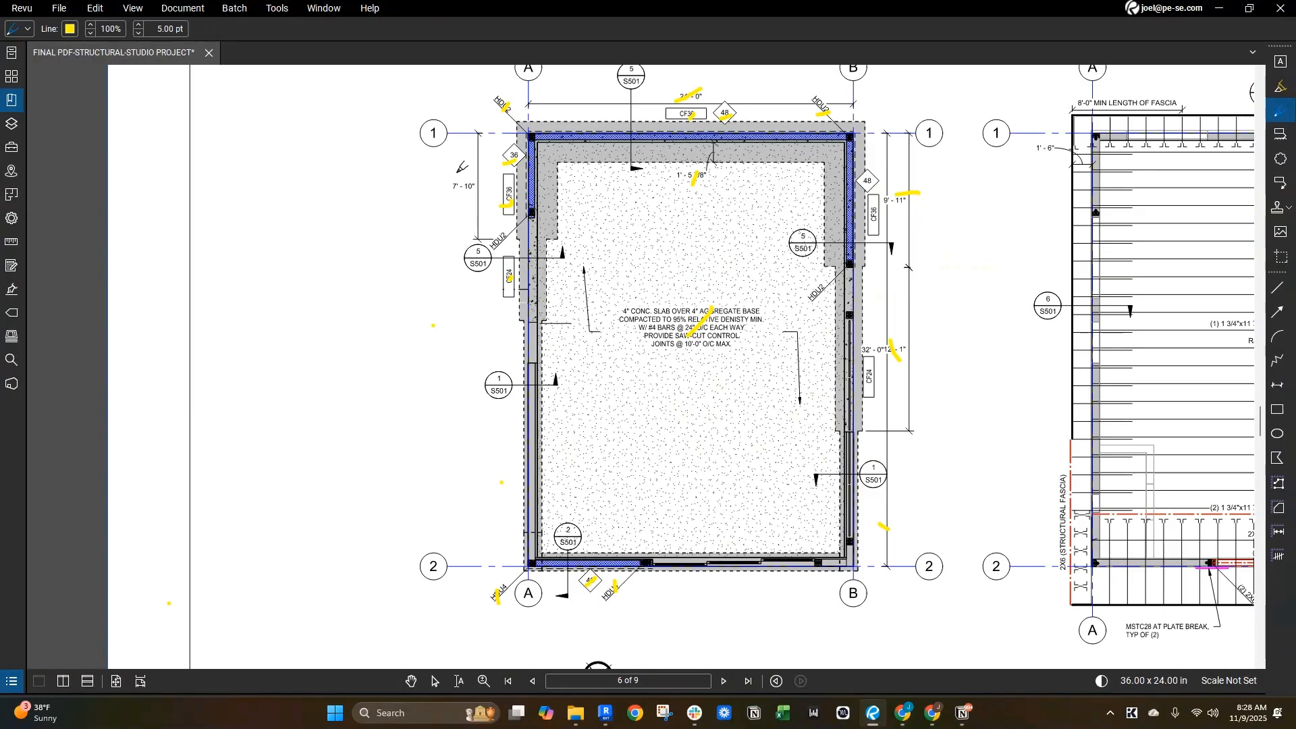
scroll(748, 165, "down", 2)
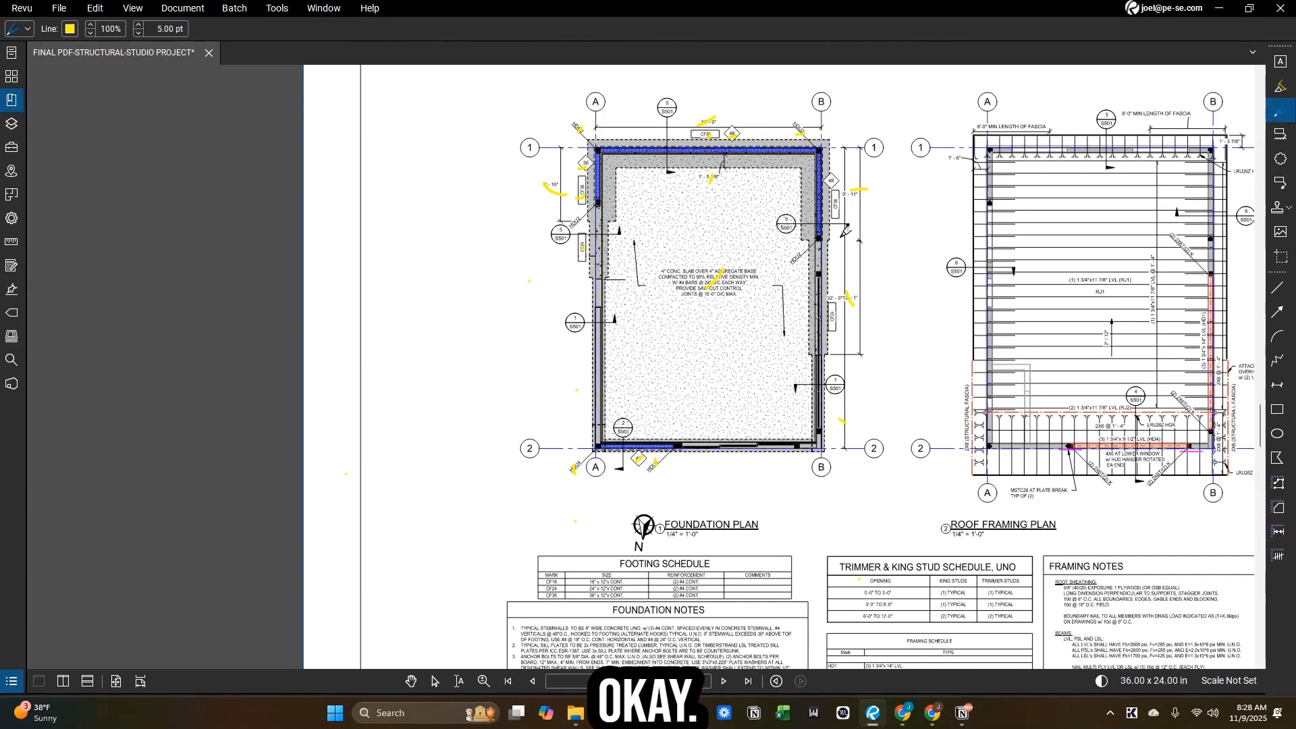
scroll(845, 232, "up", 3)
scroll(746, 254, "down", 3)
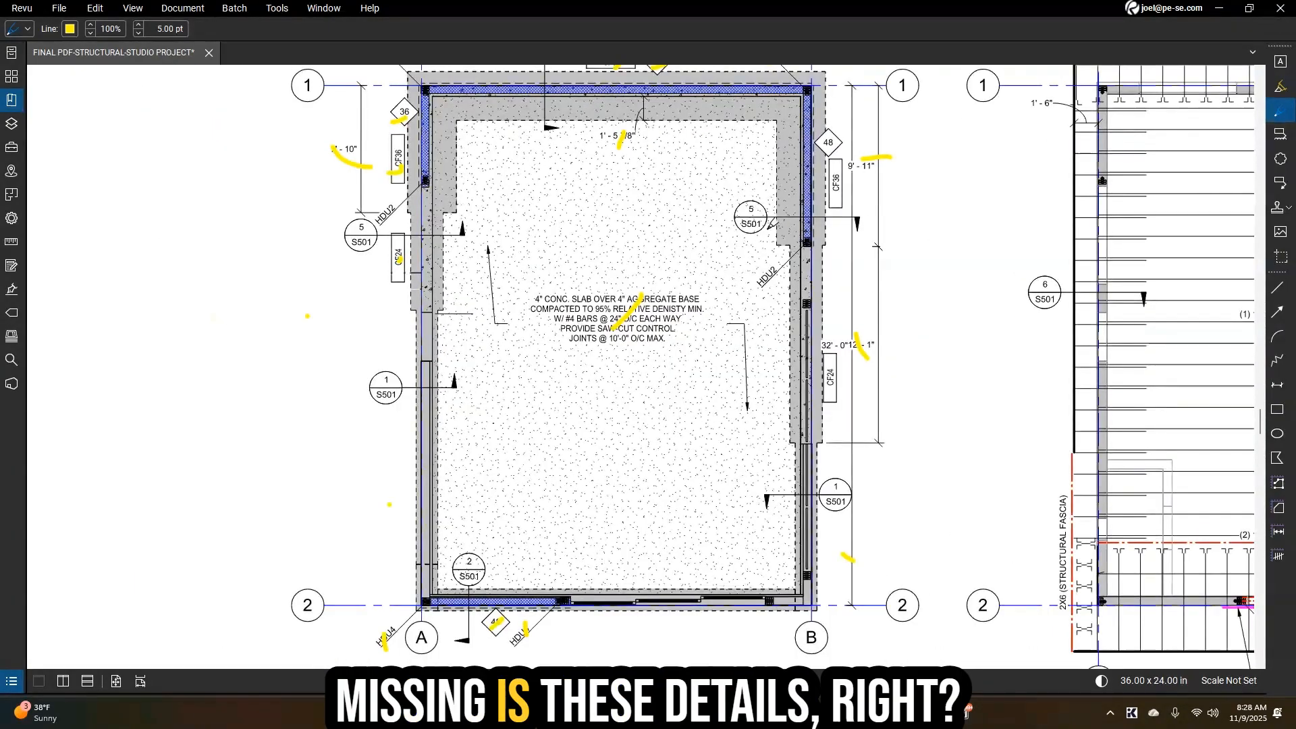
- Switch from the Revu PDF to Revit and look over the foundation plan's footing tags, holdowns and dimensions
scroll(651, 371, "down", 4)
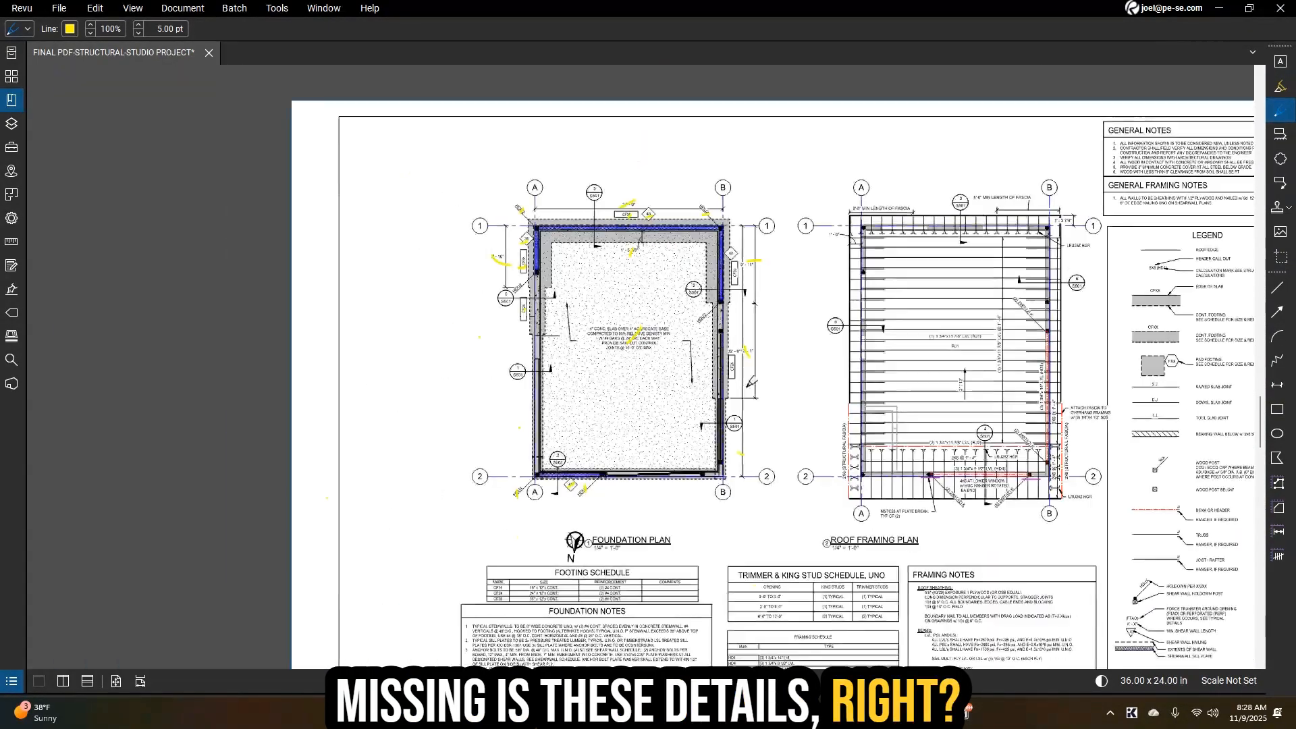
left_click_drag(837, 6, 796, 0)
left_click(76, 160)
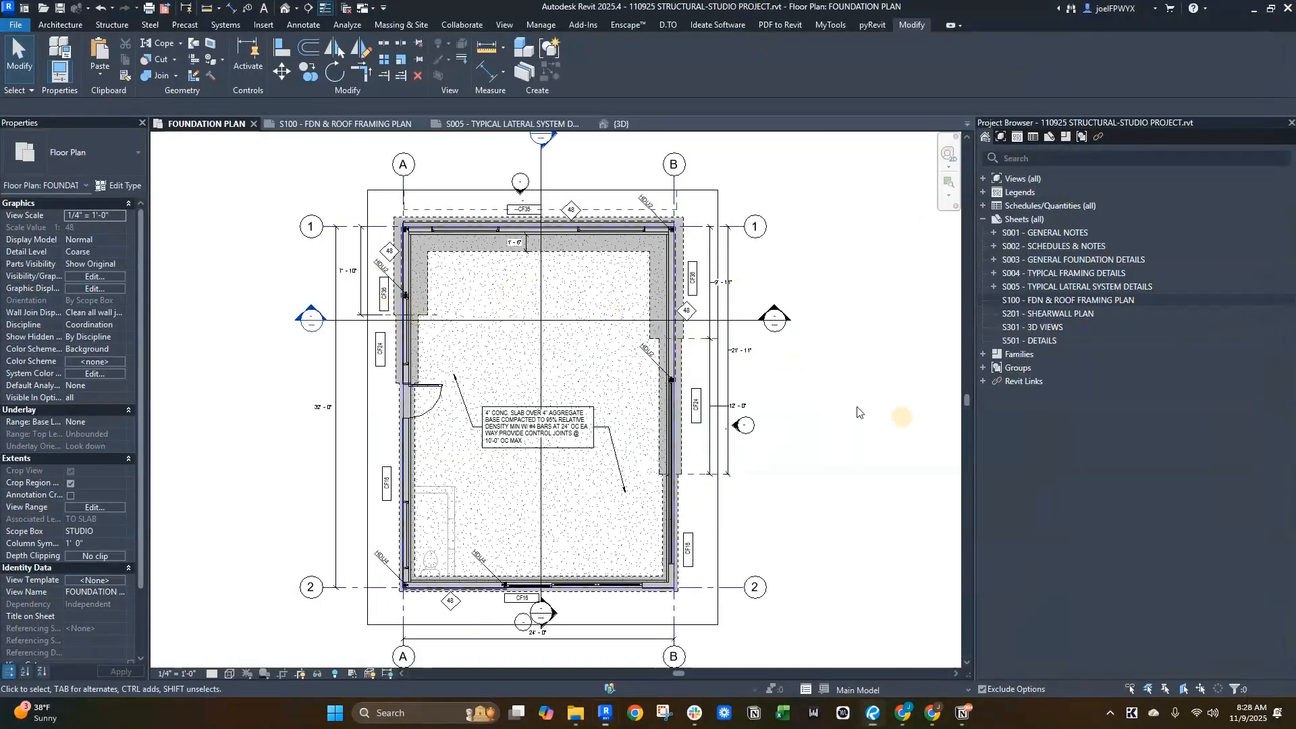
scroll(734, 373, "up", 1)
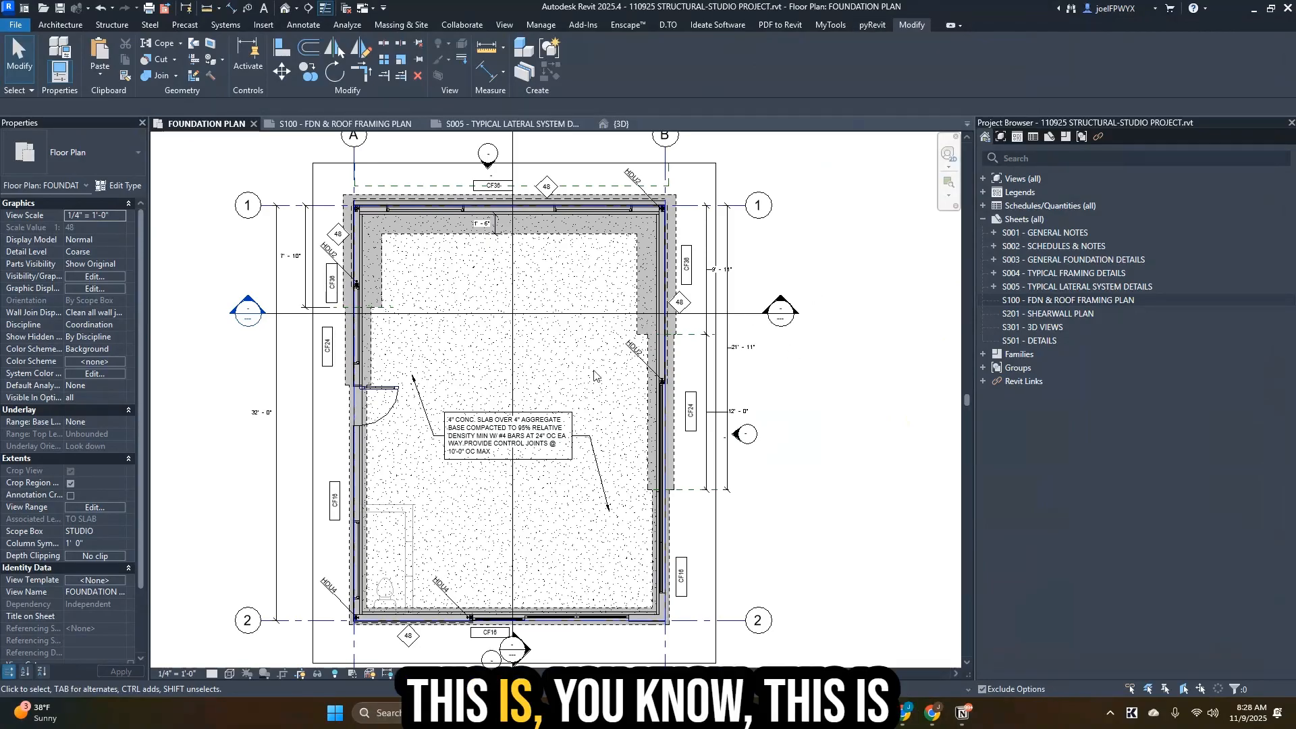
middle_click_drag(597, 374, 685, 404)
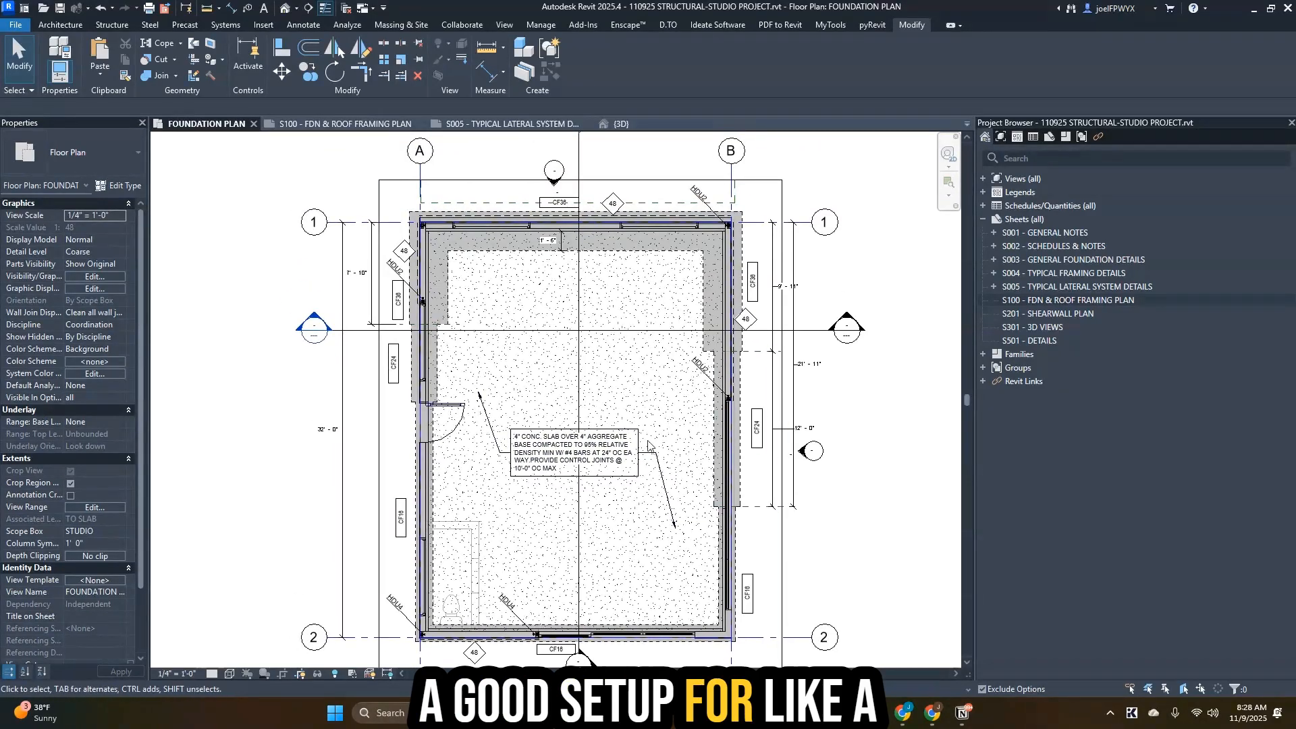
middle_click_drag(648, 447, 642, 404)
middle_click_drag(682, 460, 682, 490)
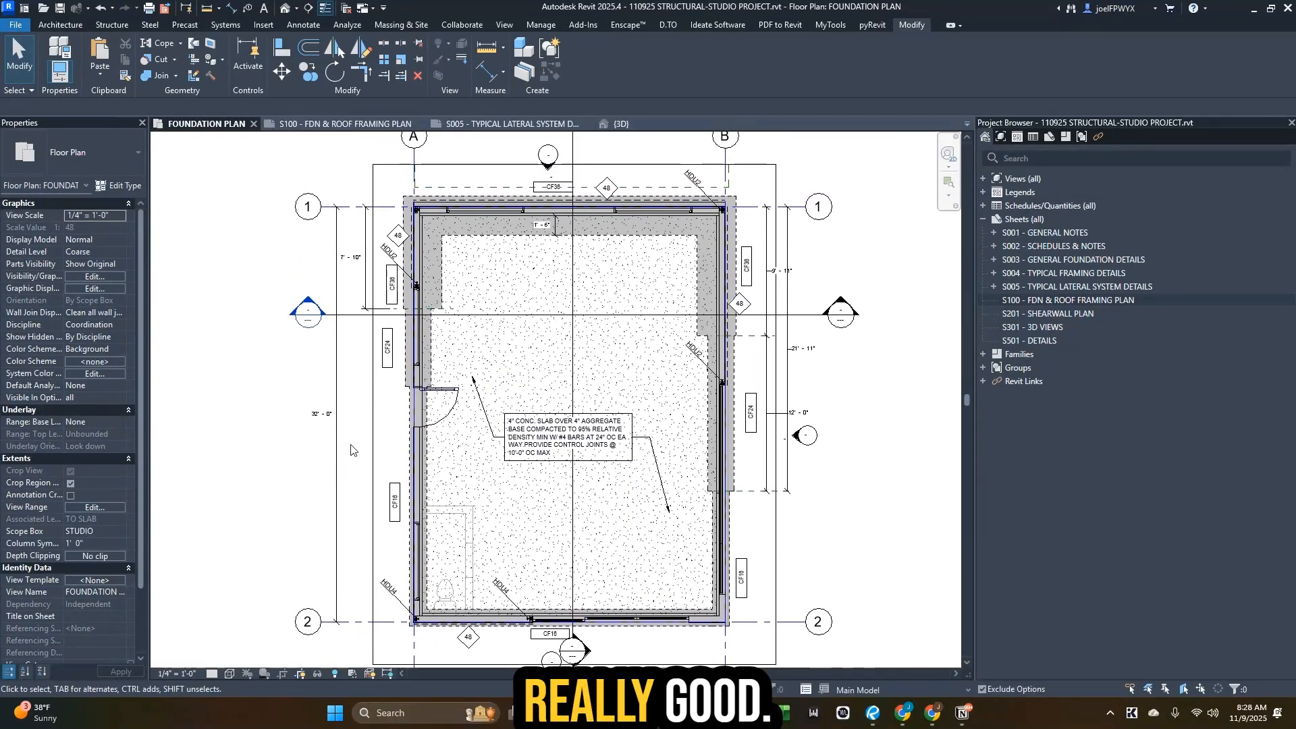
middle_click_drag(798, 330, 738, 364)
scroll(737, 363, "up", 1)
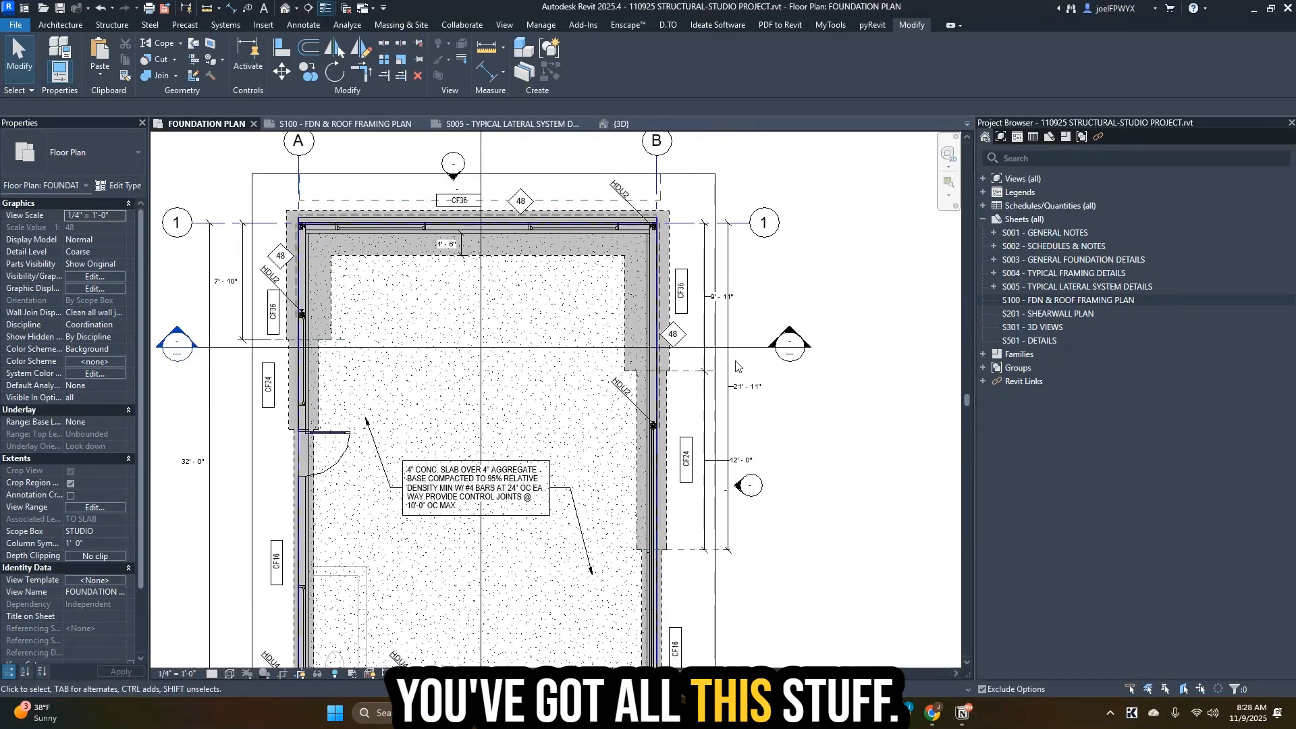
scroll(735, 365, "down", 3)
key("Escape")
key("Escape")
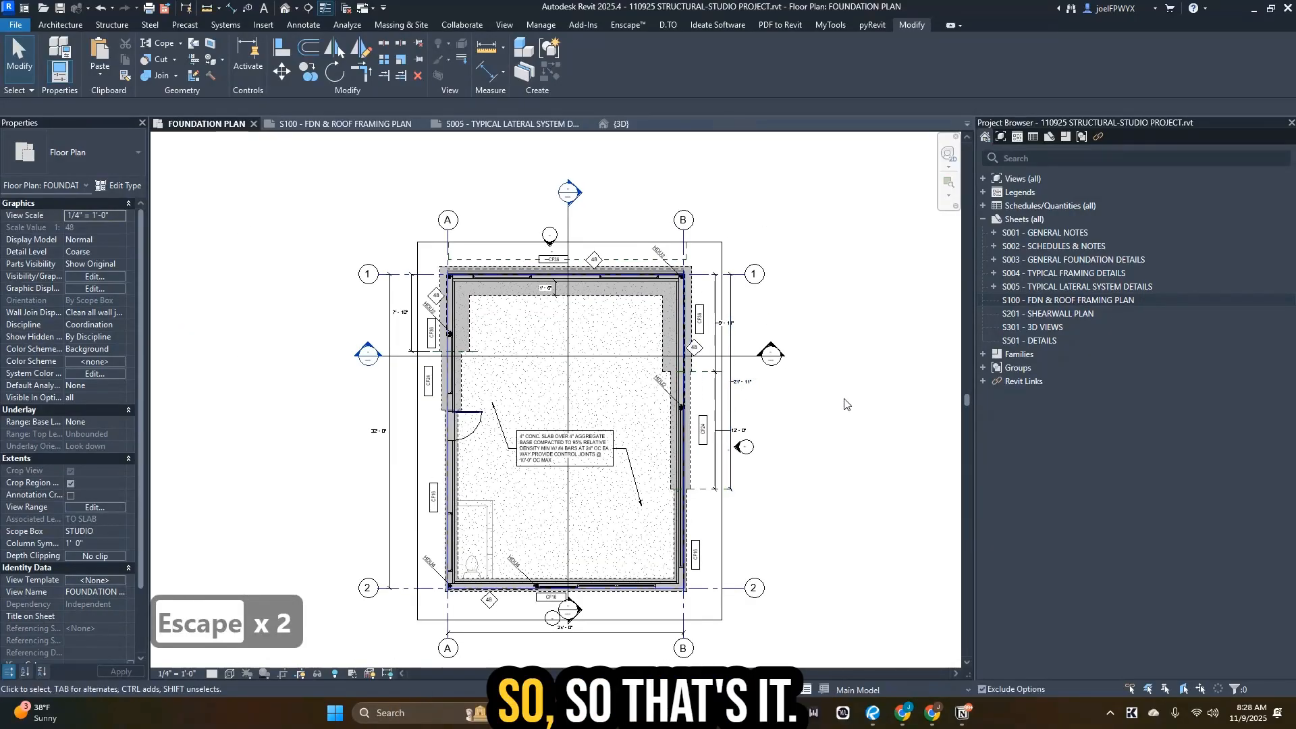
middle_click_drag(783, 511, 694, 470)
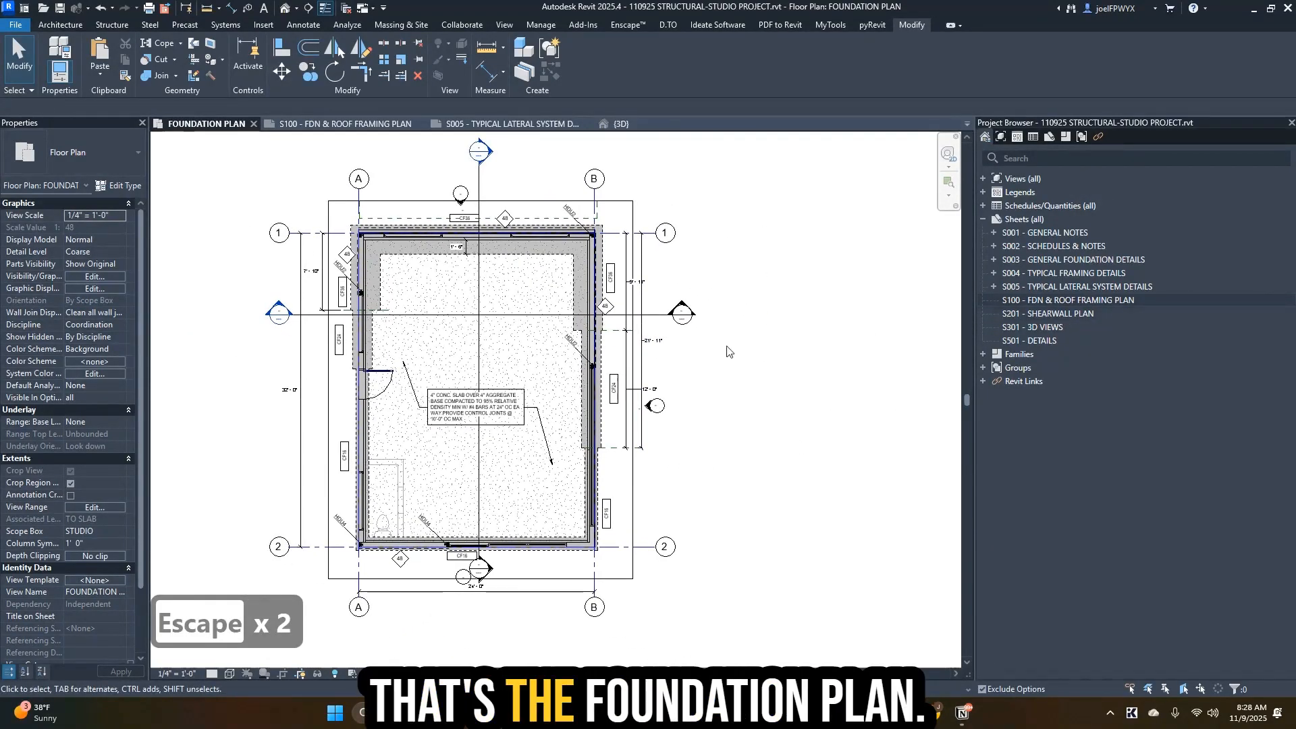
- Open the sheet S100 - FDN & ROOF FRAMING PLAN
key("Escape")
key("Escape")
double_click(1047, 301)
key("Escape")
key("Escape")
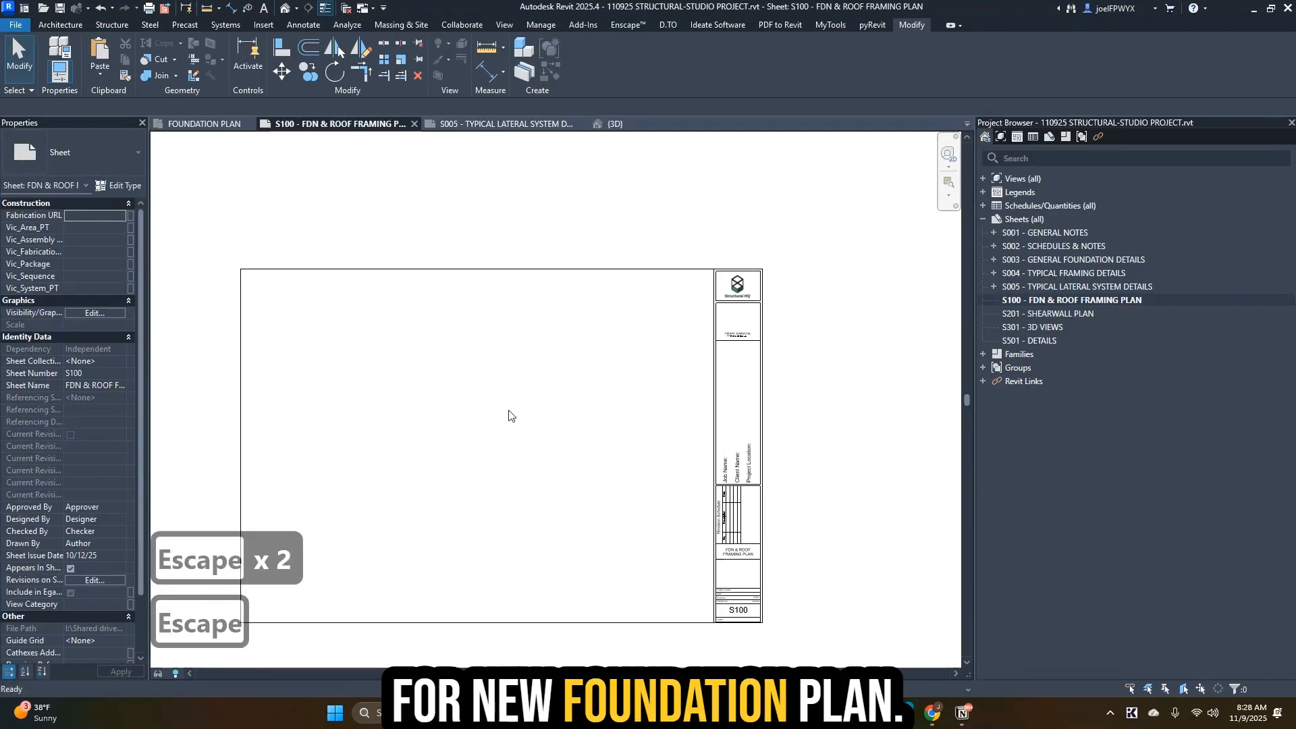
key("Escape")
key("Escape")
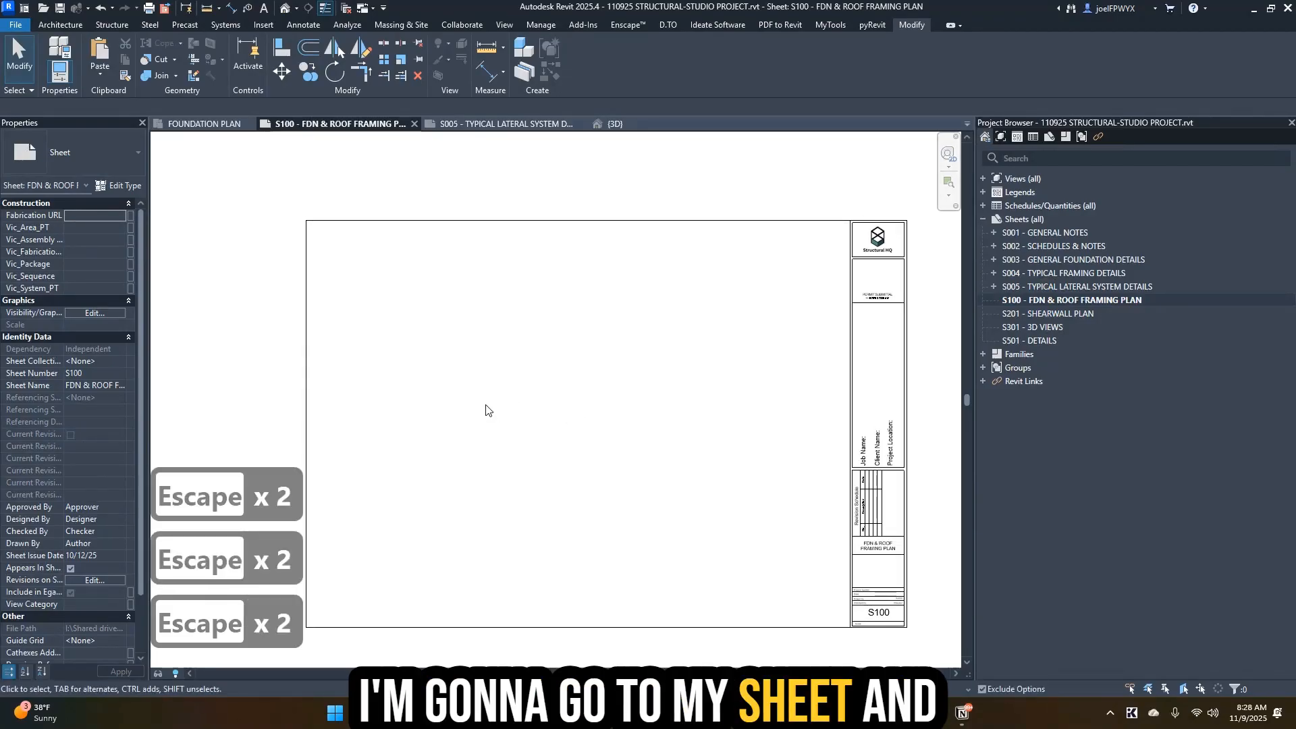
- Place the FOUNDATION PLAN floor plan view on the left half of sheet S100 and adjust its position
key("v")
key("space")
type("fou")
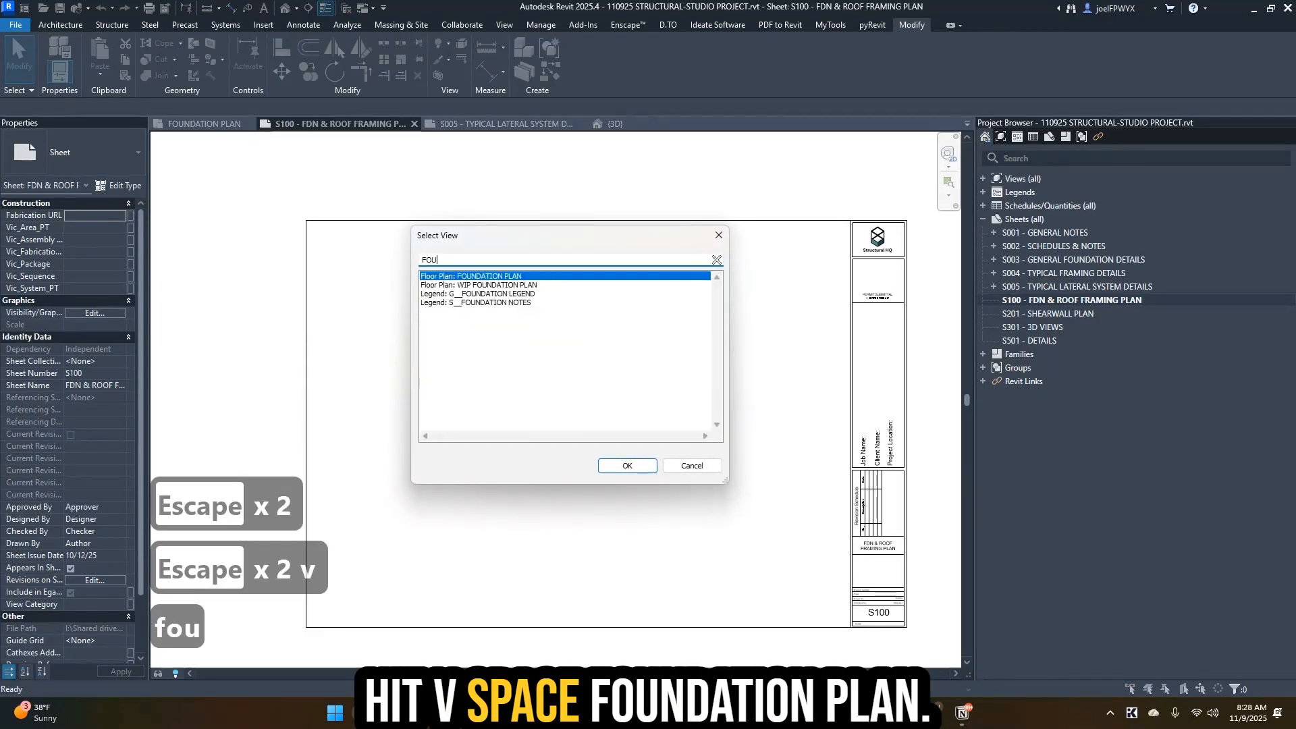
key("Return")
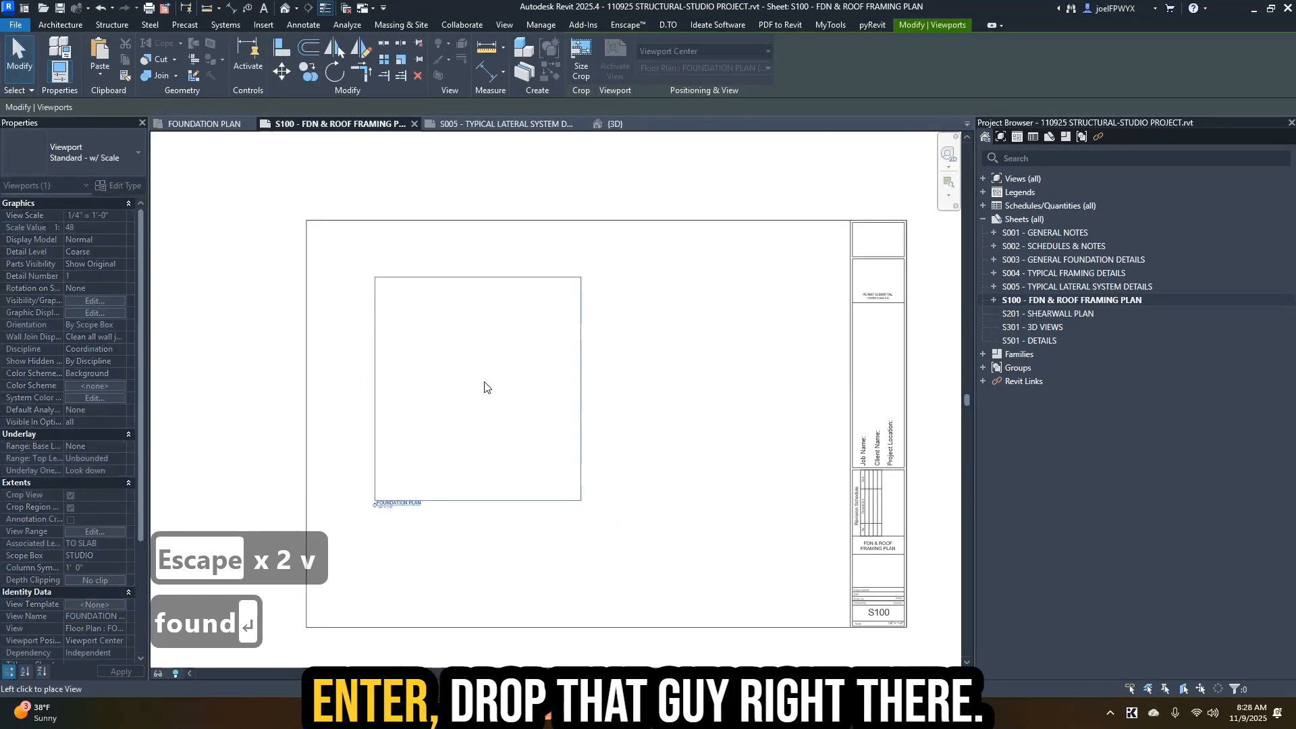
left_click(483, 372)
key("Escape")
key("Escape")
left_click_drag(518, 356, 526, 390)
key("Escape")
key("Escape")
- Place a North Arrow symbol just left of the FOUNDATION PLAN view title on the sheet
key("s")
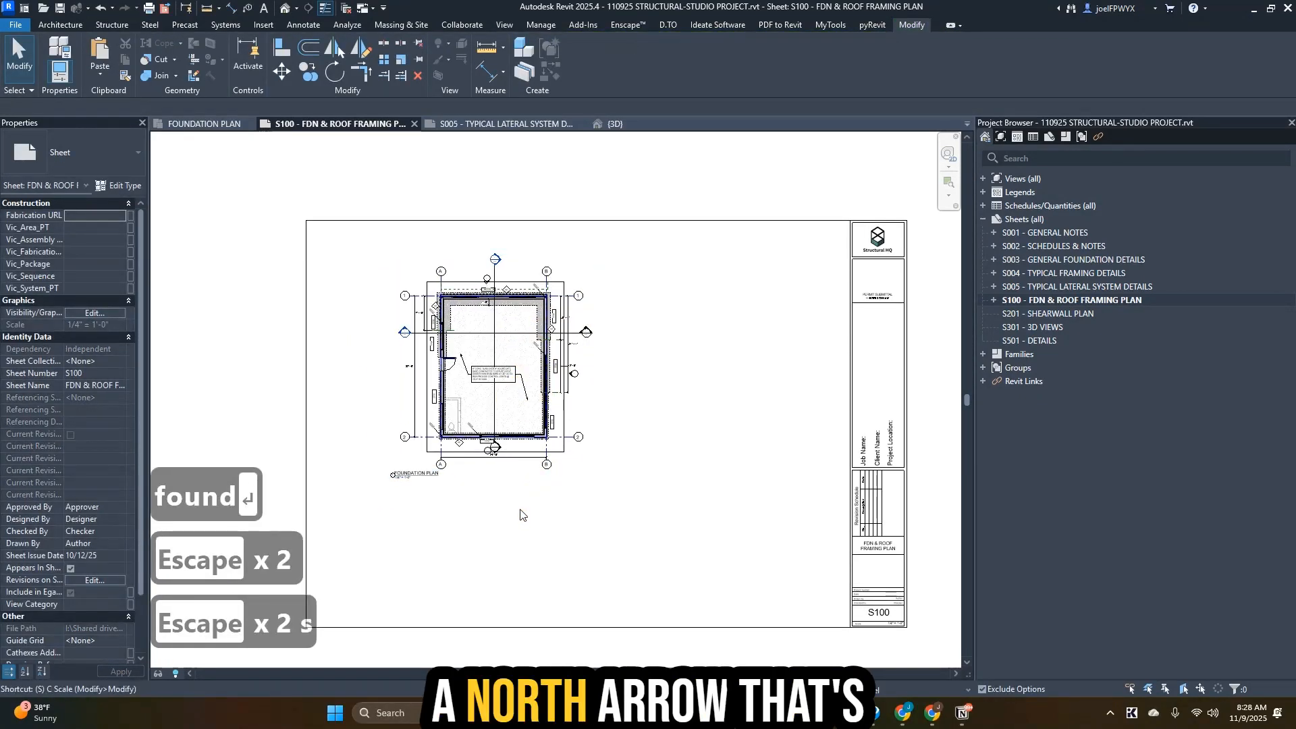
key("y")
left_click(88, 152)
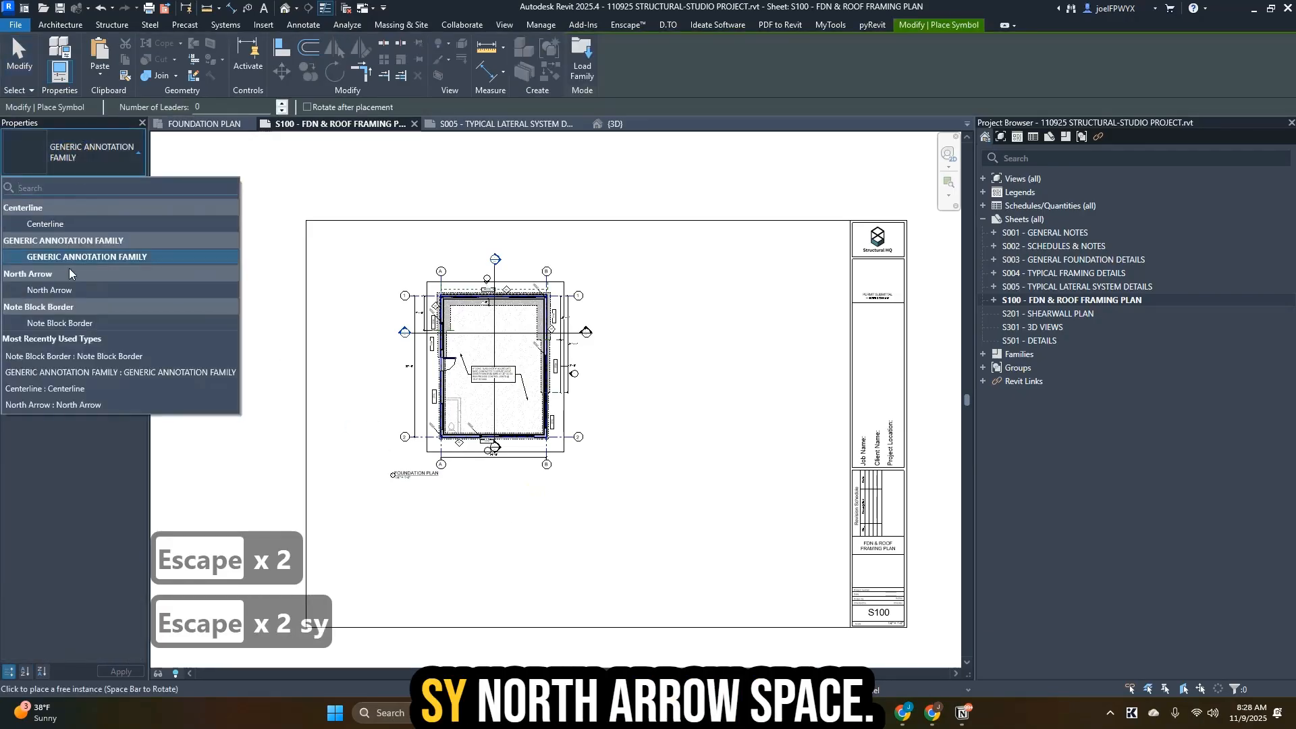
left_click(85, 299)
scroll(376, 474, "up", 6)
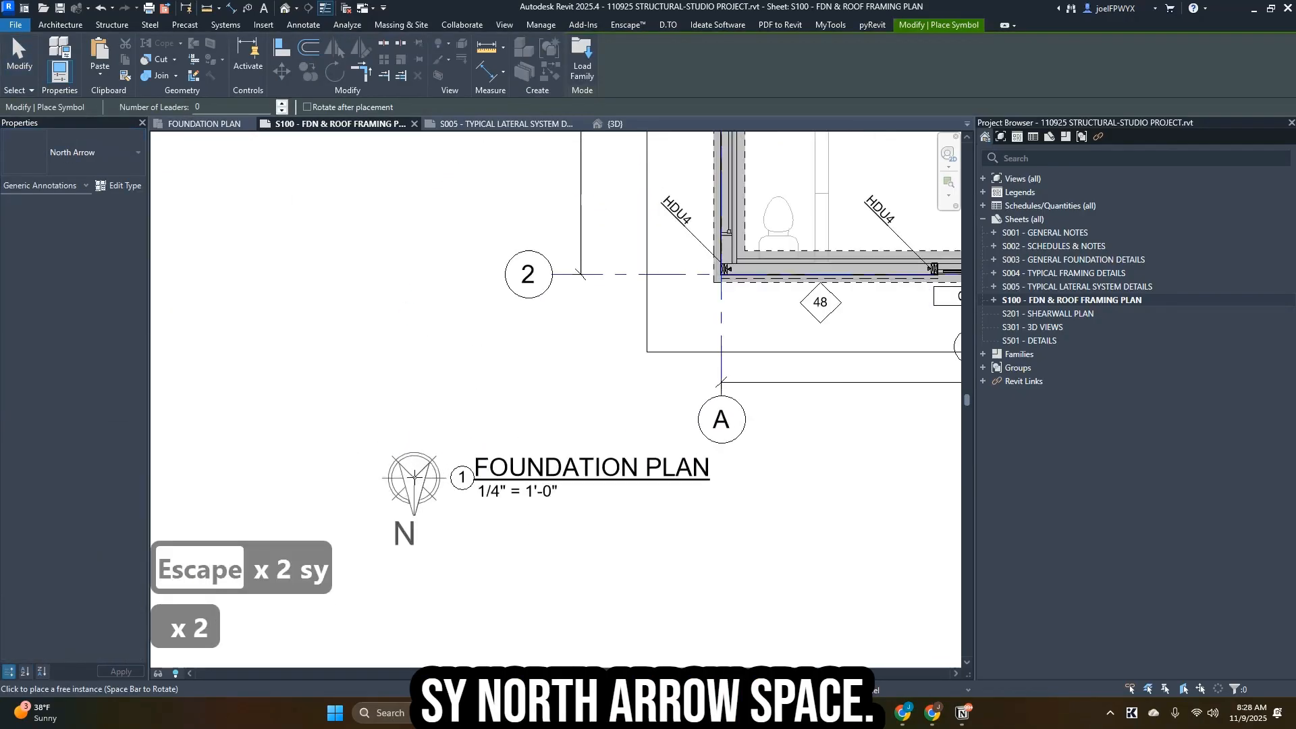
left_click(414, 474)
key("Escape")
key("Escape")
scroll(509, 457, "down", 3)
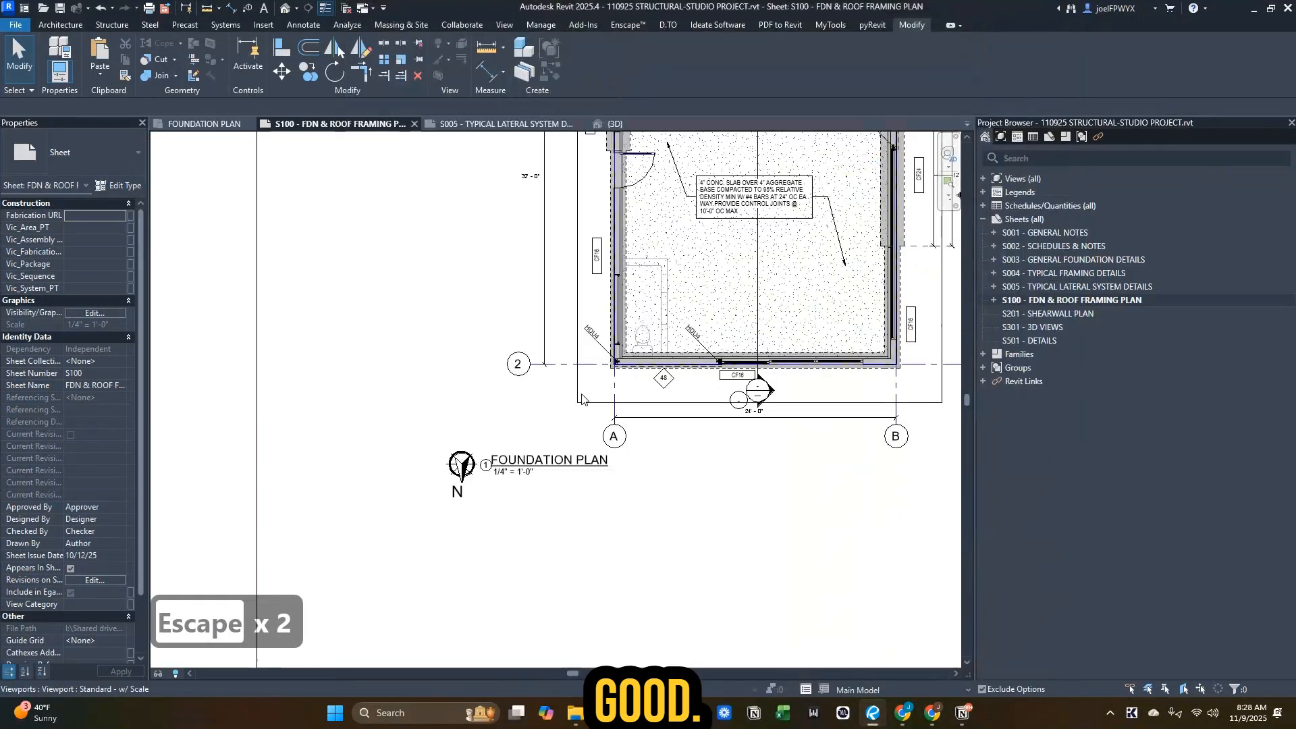
- Shift the view title and north arrow together to the right so they sit beneath the plan, between grids A and B
key("Escape")
key("Escape")
scroll(561, 484, "down", 2)
scroll(539, 473, "up", 2)
left_click_drag(571, 518, 466, 462)
key("Escape")
key("shift+Right")
key("shift+Right")
key("shift+Right")
key("shift+Right")
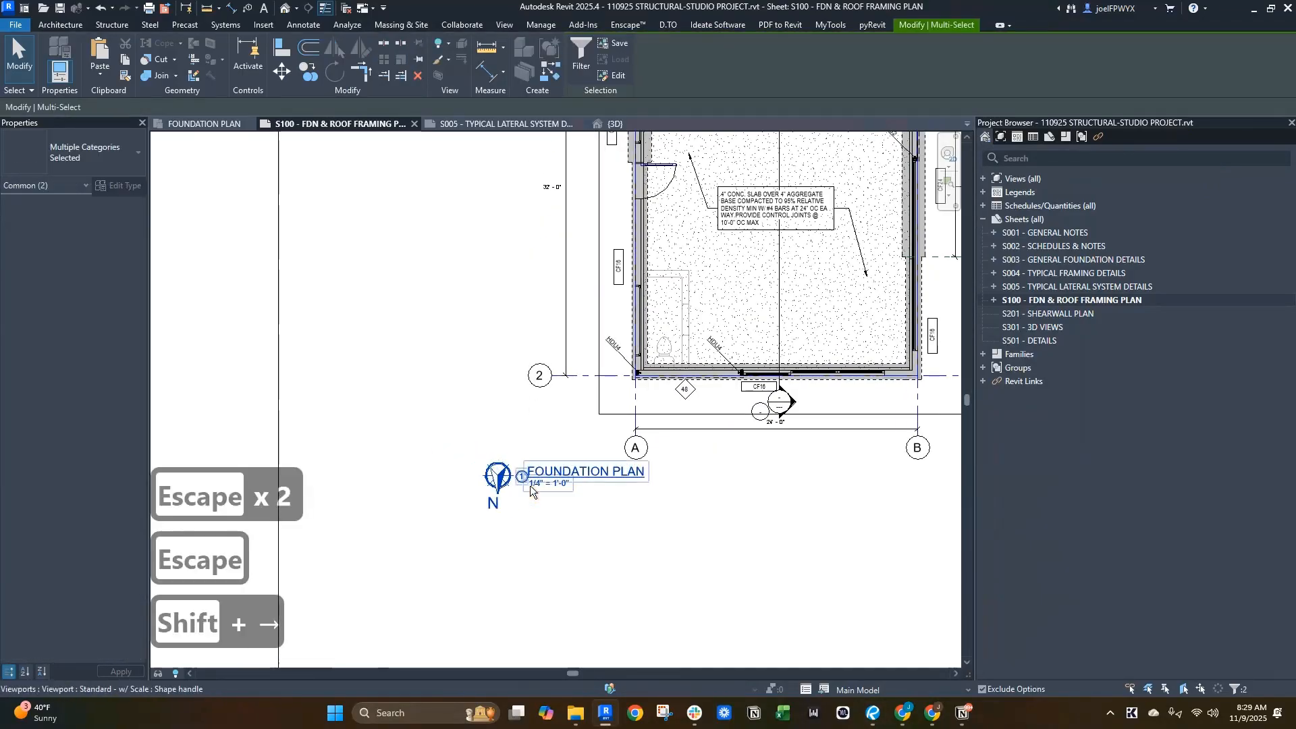
key("shift+Right")
key("shift+Right")
key("shift+Right")
key("shift+Right")
key("shift+Right")
key("shift+Right")
key("shift+Right")
key("shift+Right")
key("shift+Right")
key("shift+Right")
key("shift+Right")
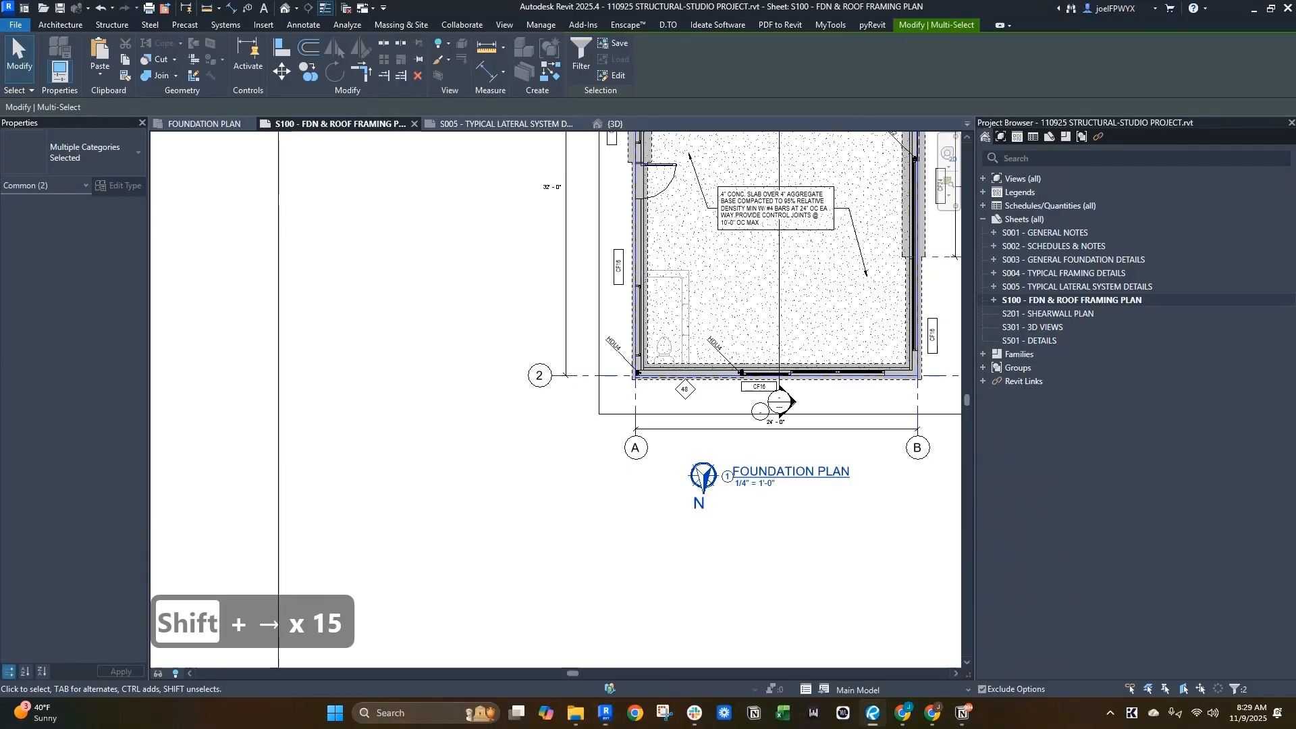
key("Escape")
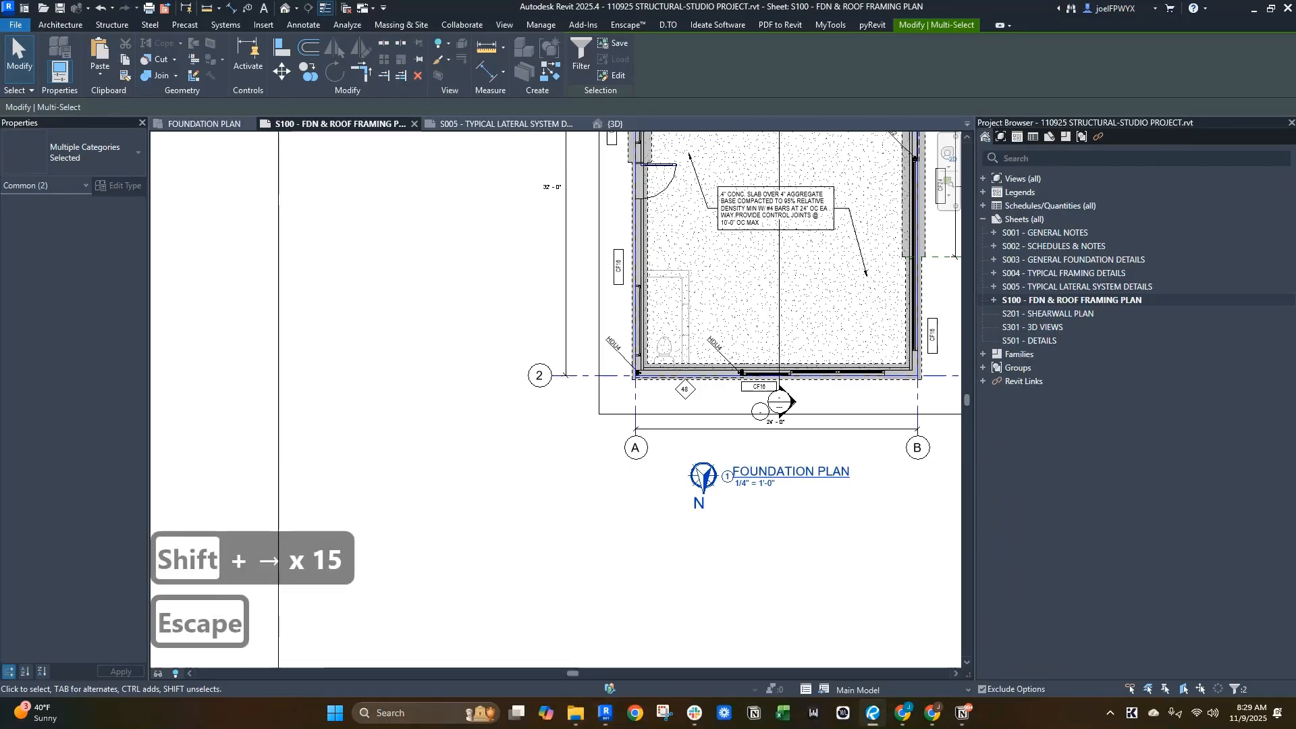
key("Escape")
scroll(694, 404, "down", 5)
key("Escape")
scroll(722, 496, "up", 5)
key("Escape")
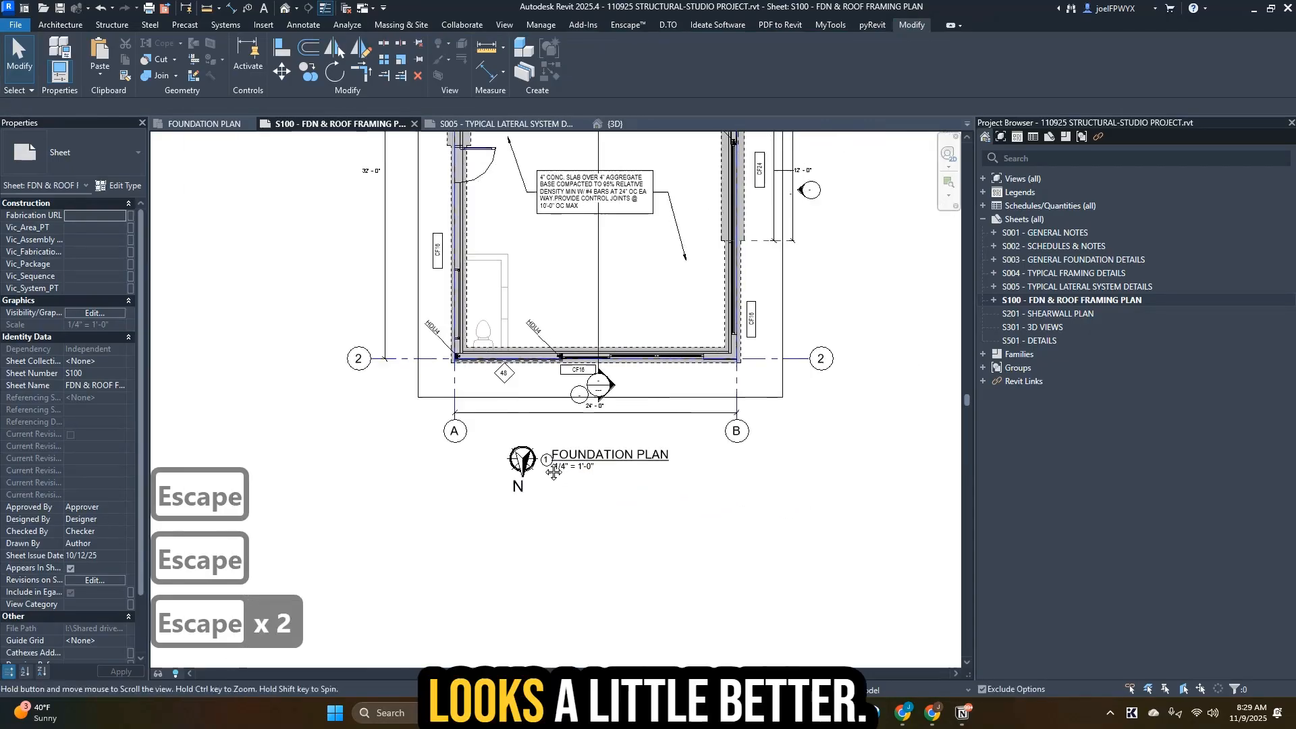
- Switch to the Revu PDF and look over the schedules, notes and legend on the reference sheet
scroll(620, 421, "down", 4)
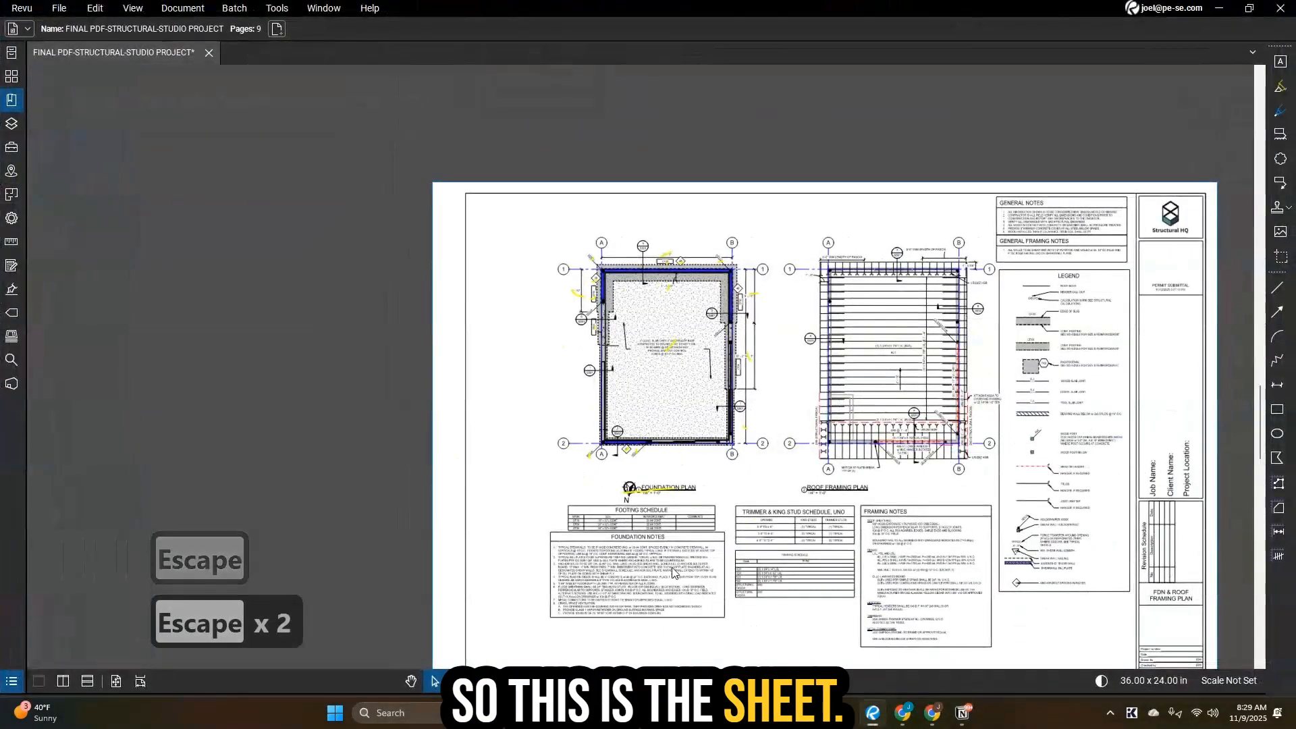
scroll(670, 556, "down", 2)
scroll(670, 557, "up", 3)
scroll(611, 552, "down", 1)
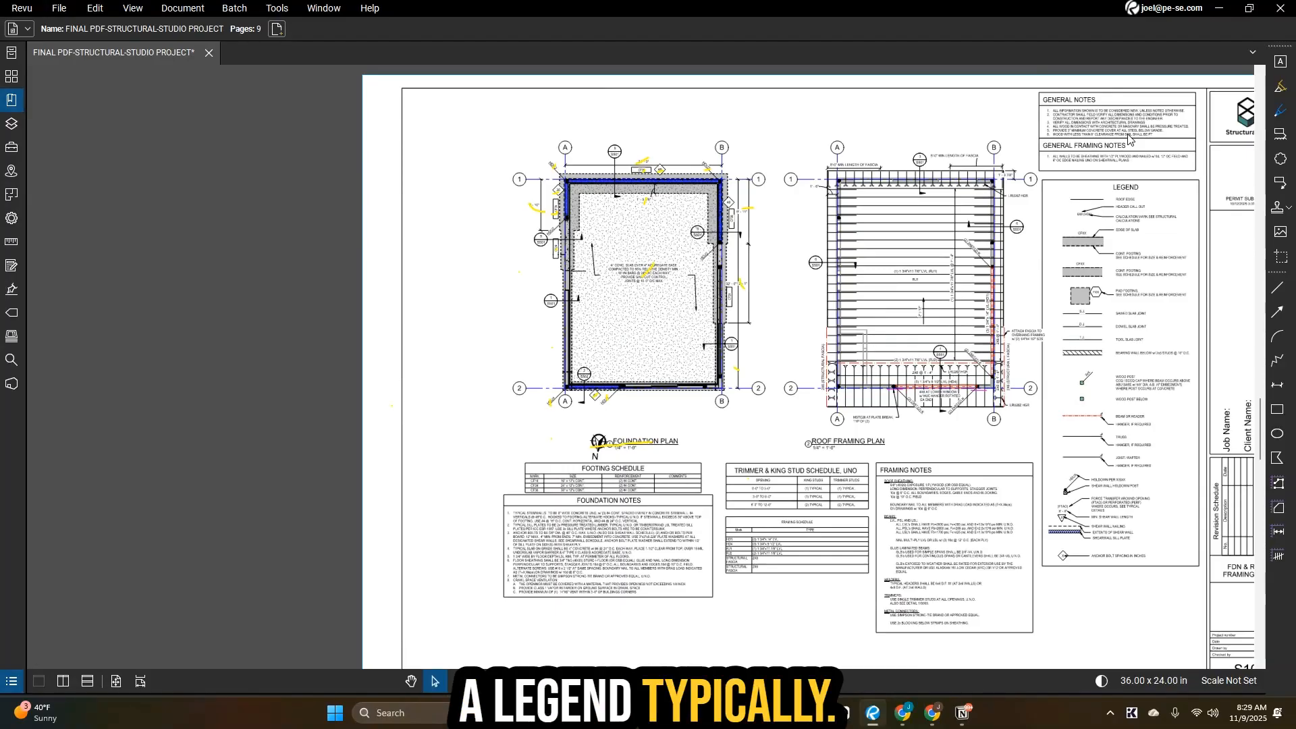
- Return to sheet S100 in Revit and bring up the list of views available for placement
left_click(74, 206)
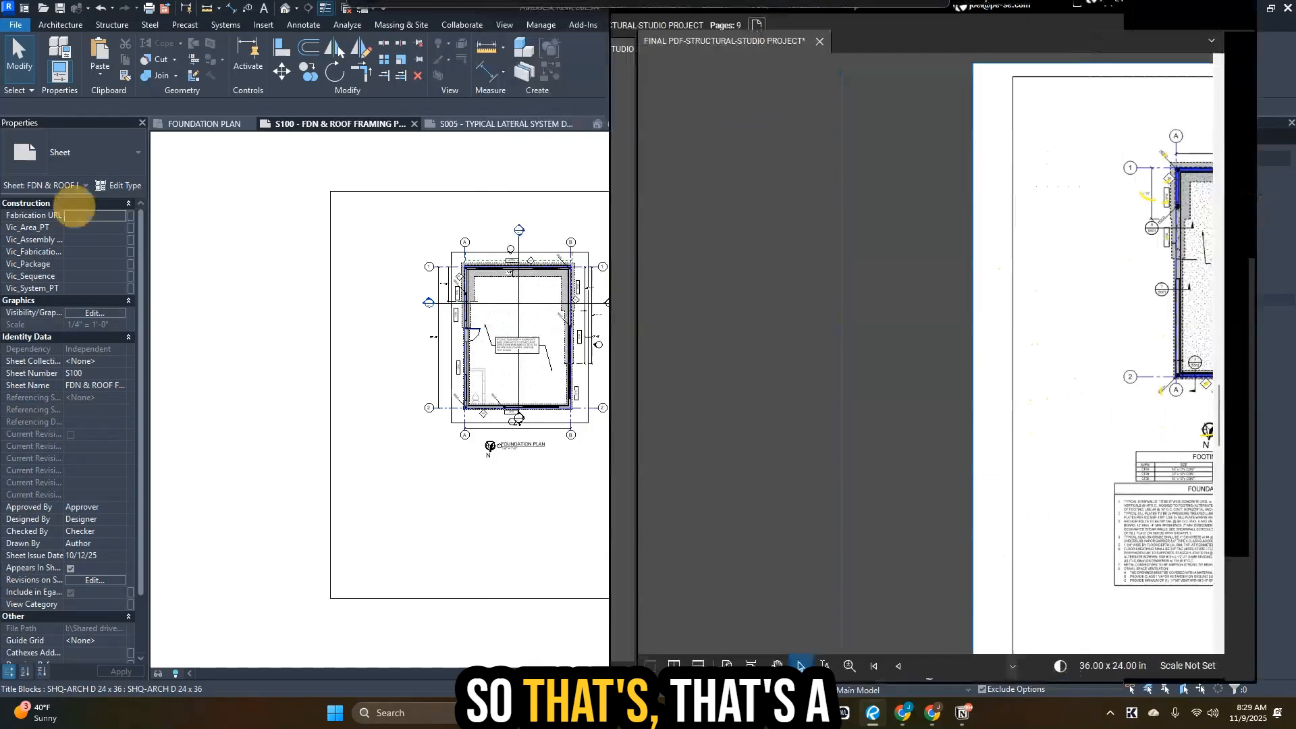
left_click(650, 301)
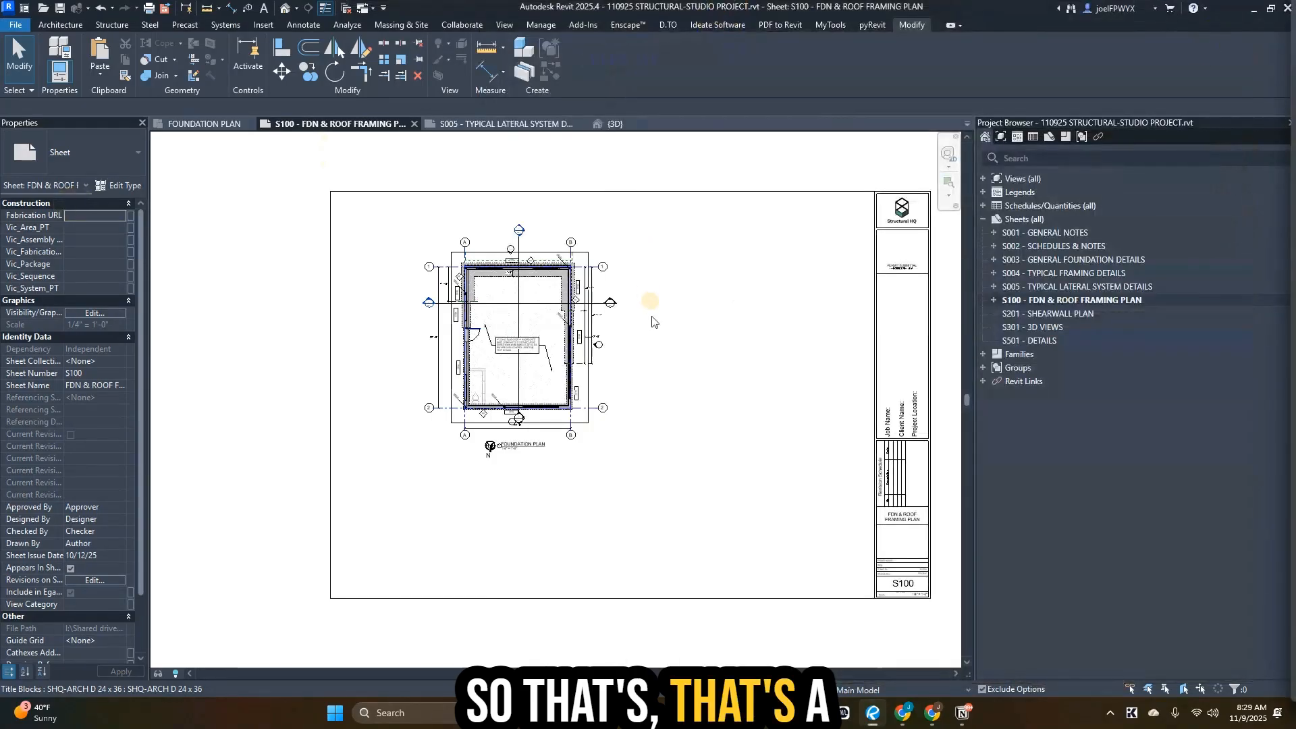
scroll(631, 351, "up", 3)
key("Escape")
key("Escape")
scroll(637, 371, "down", 4)
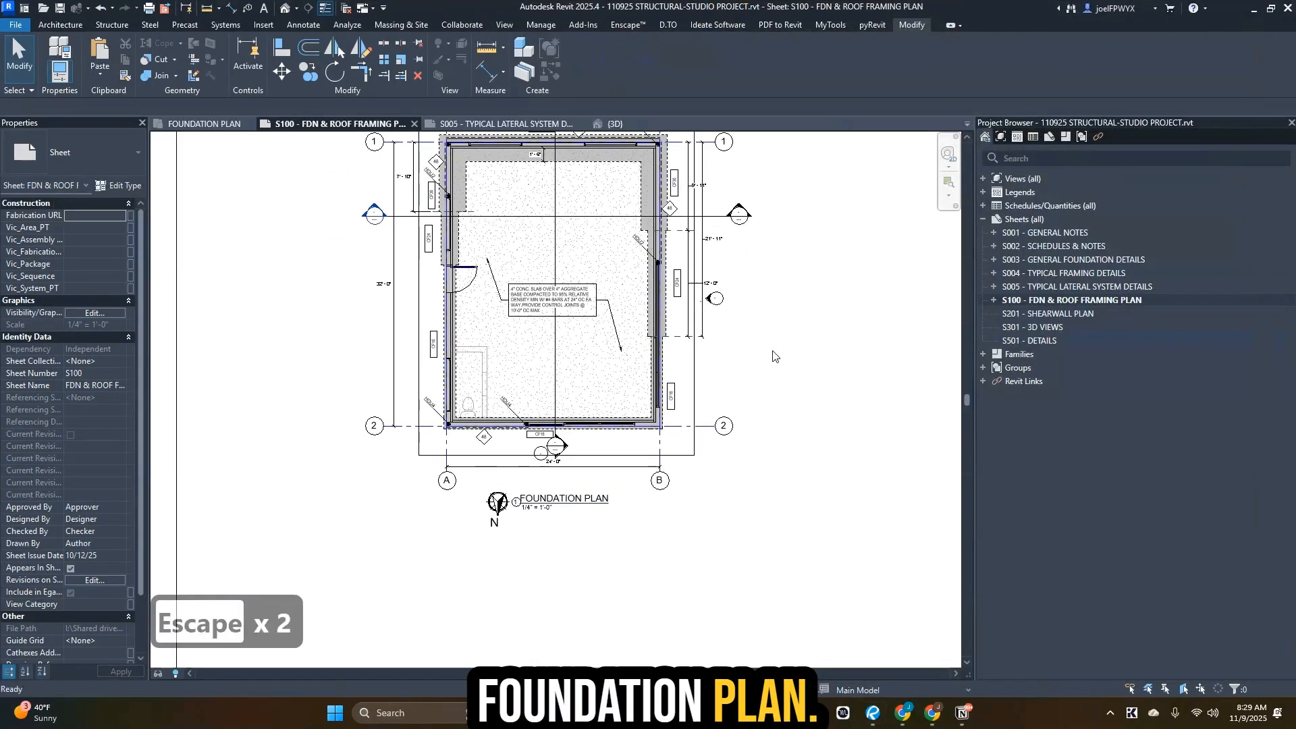
key("Escape")
key("v")
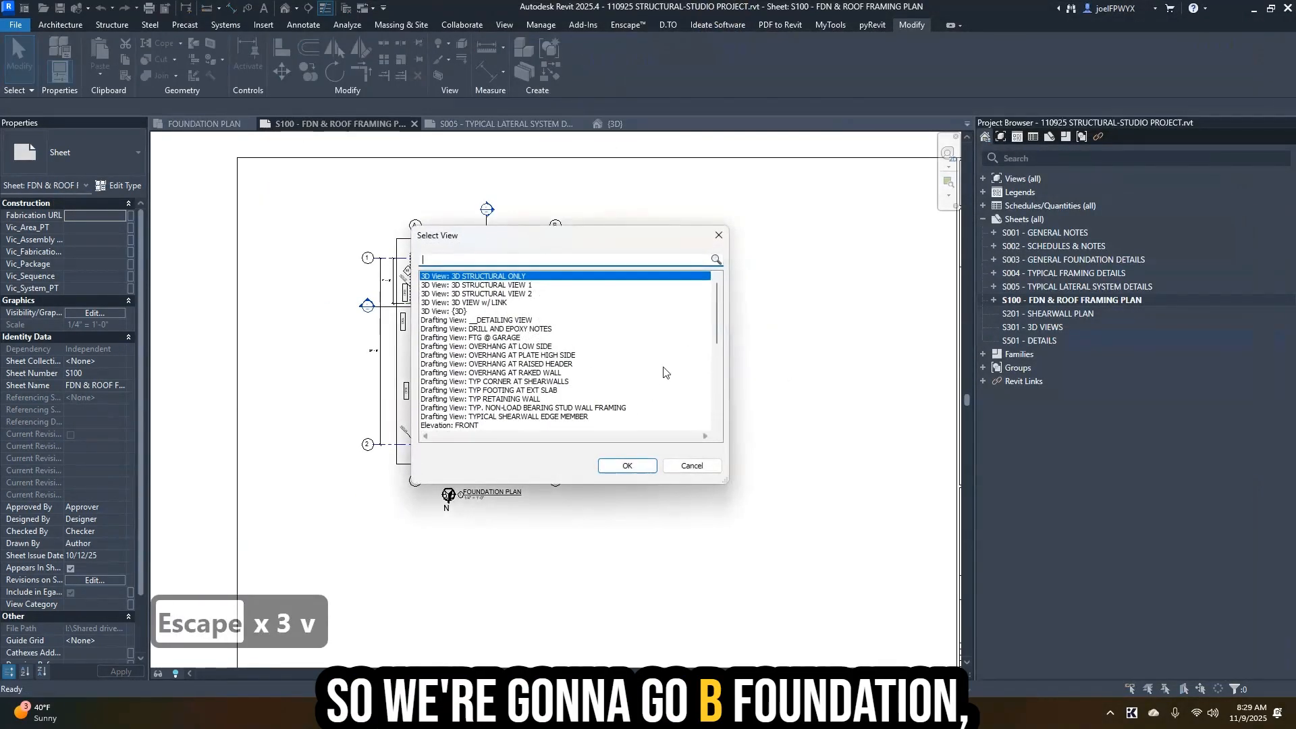
type("fo")
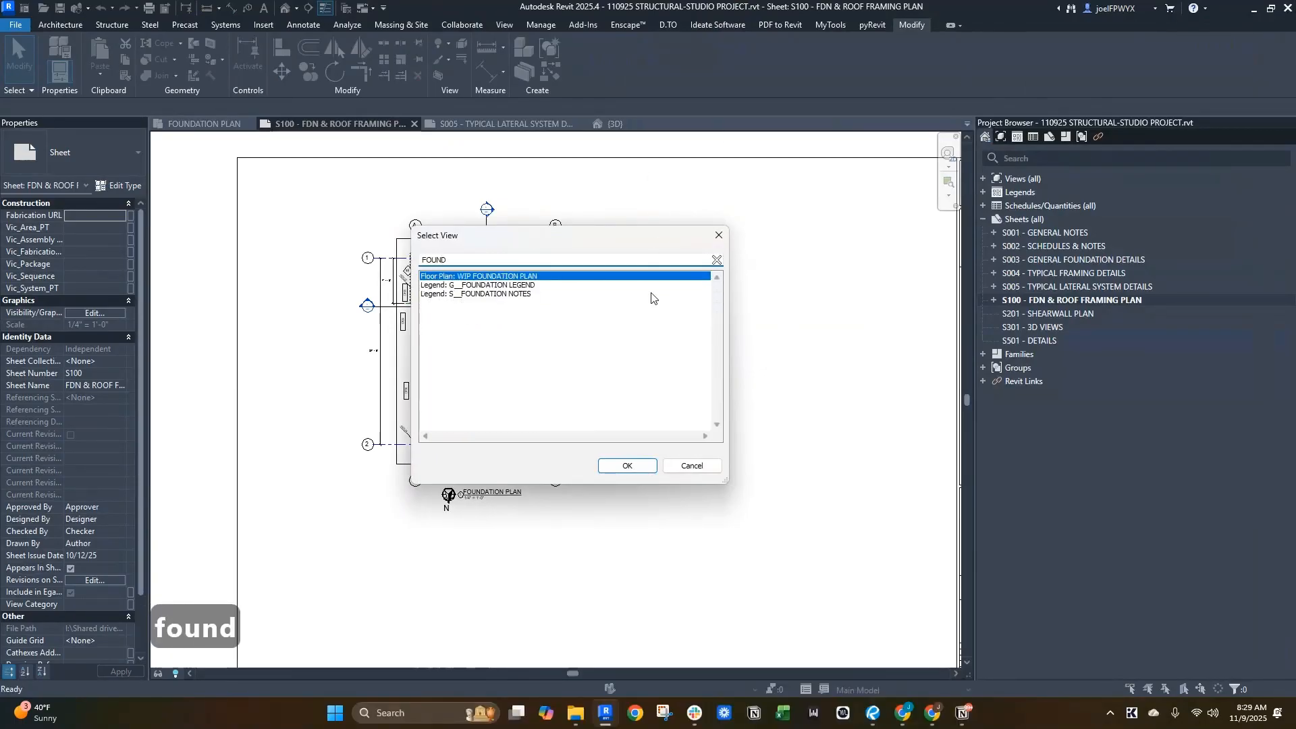
key("BackSpace")
key("BackSpace")
key("BackSpace")
key("BackSpace")
key("BackSpace")
key("BackSpace")
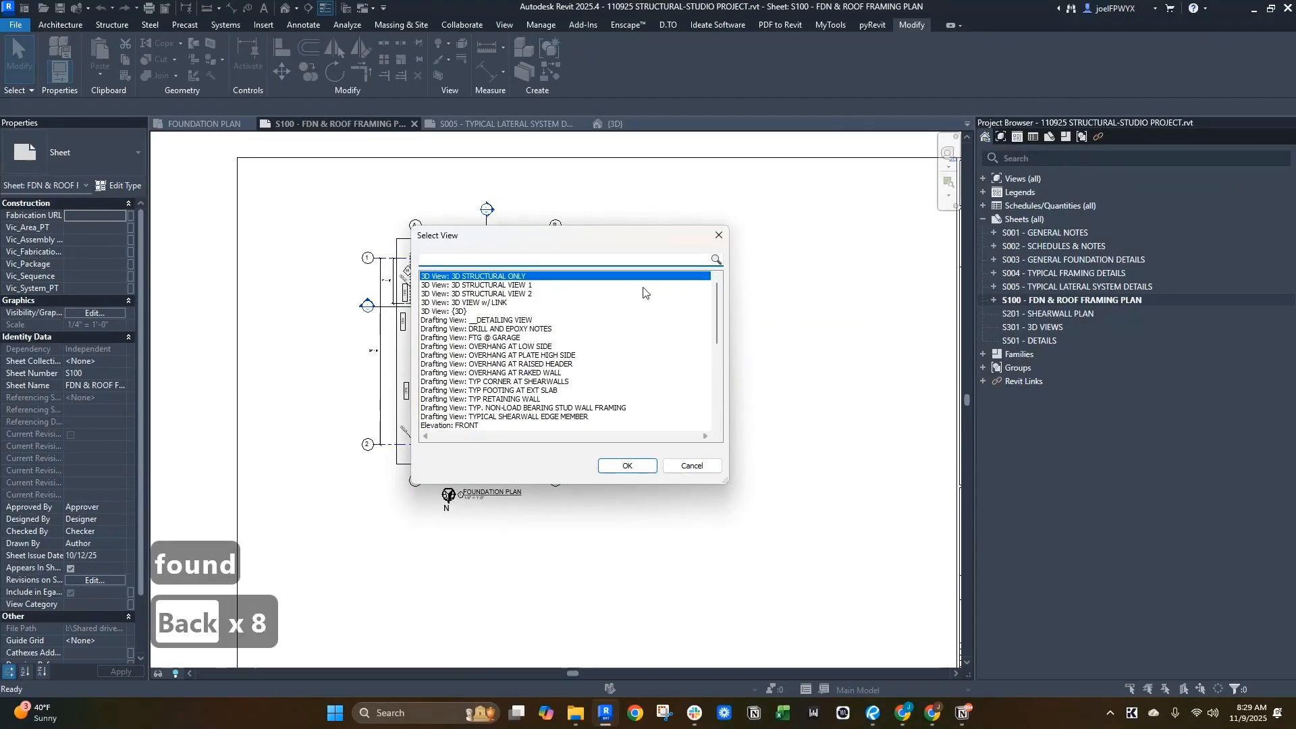
- Filter the views by FOO and place the FOOTING SCHEDULE on the sheet below the FOUNDATION PLAN title
type("FOO")
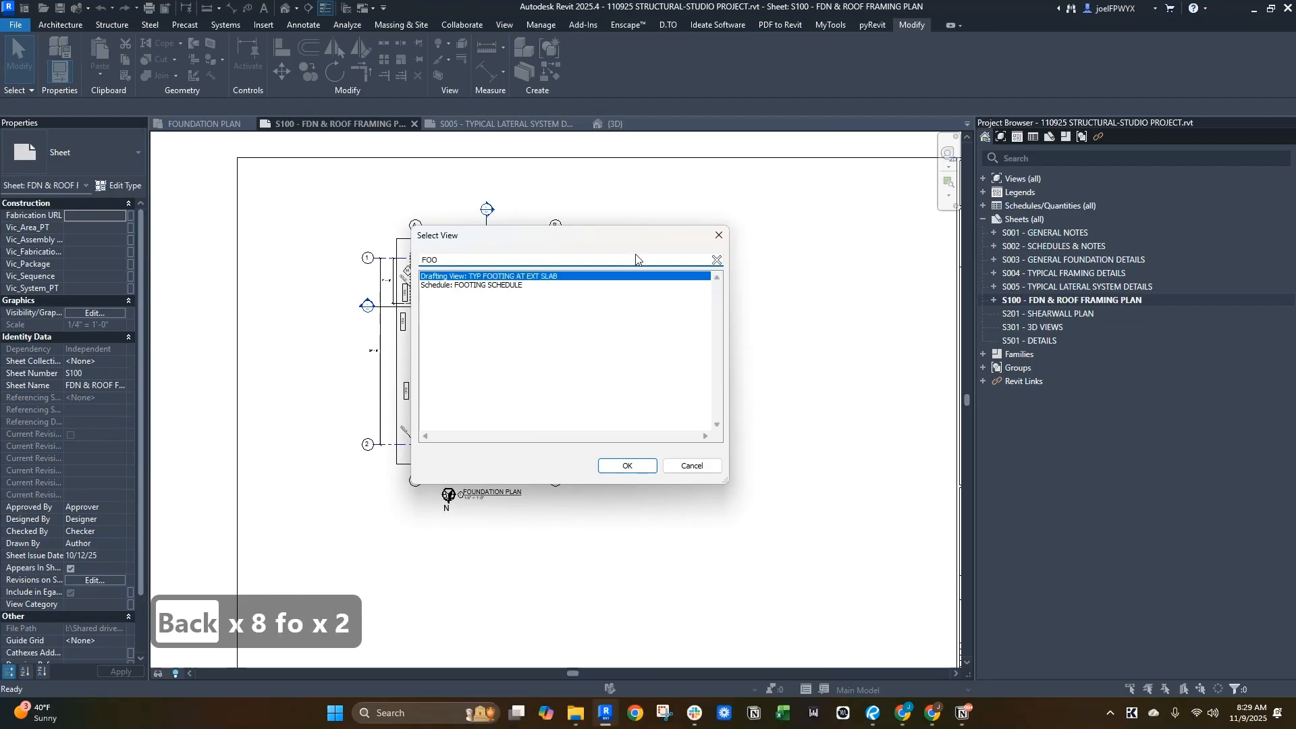
left_click(627, 466)
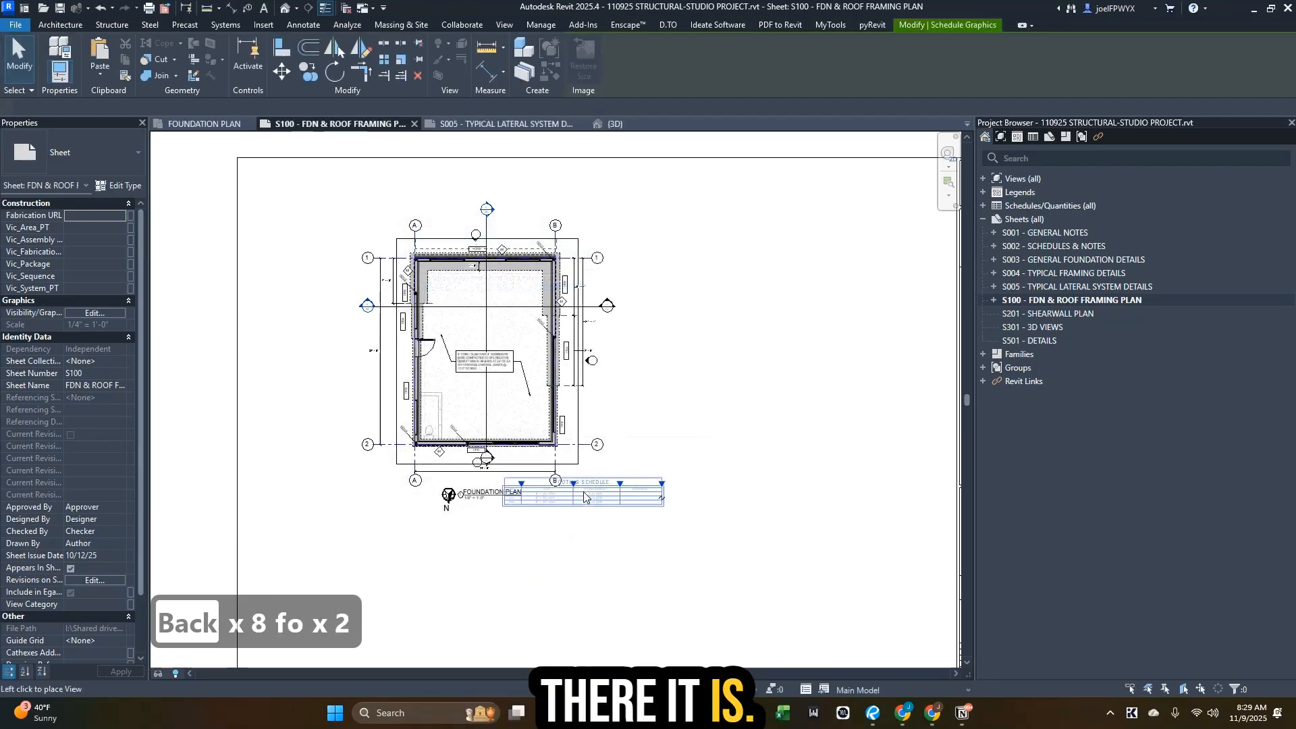
scroll(540, 466, "up", 2)
left_click(399, 444)
key("Escape")
key("Escape")
- Examine the placed footing schedule's marks, sizes and reinforcement against the footings tagged in the foundation plan
scroll(501, 477, "up", 1)
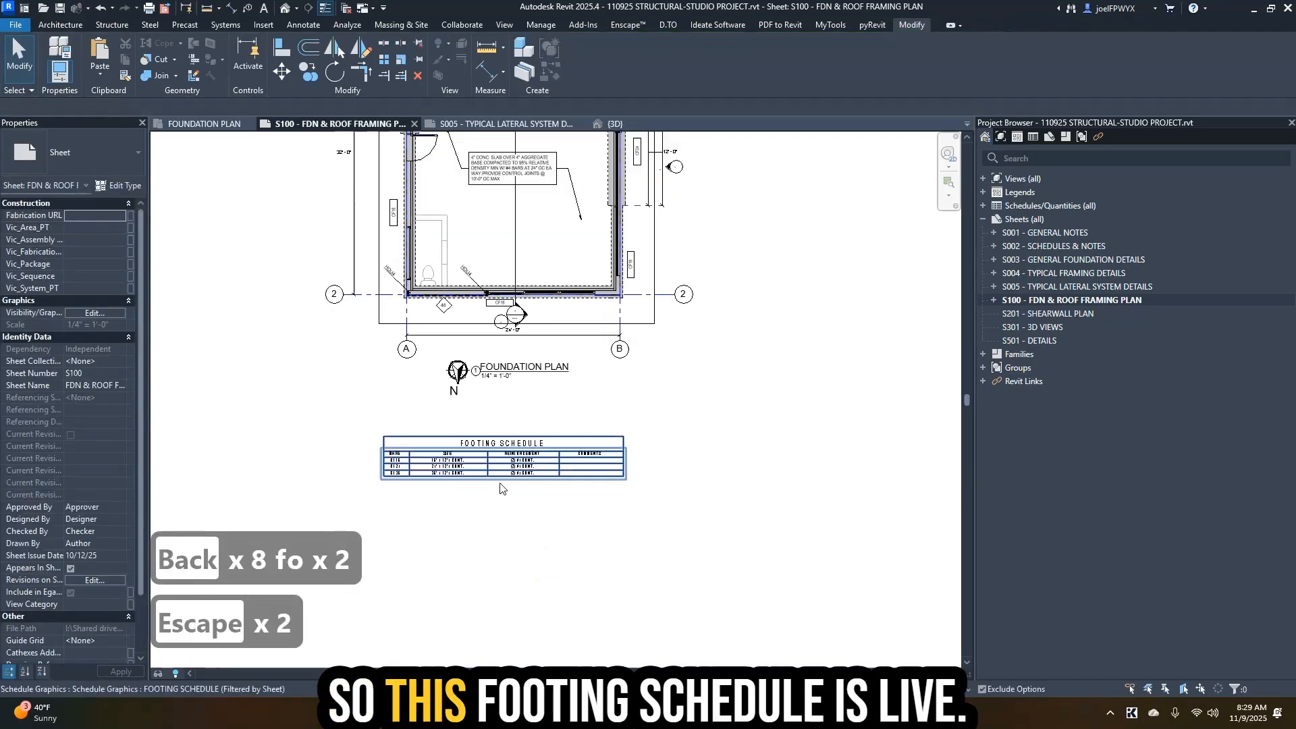
scroll(504, 483, "up", 3)
left_click(512, 470)
scroll(555, 508, "down", 3)
middle_click_drag(585, 542, 584, 583)
middle_click_drag(392, 189, 379, 327)
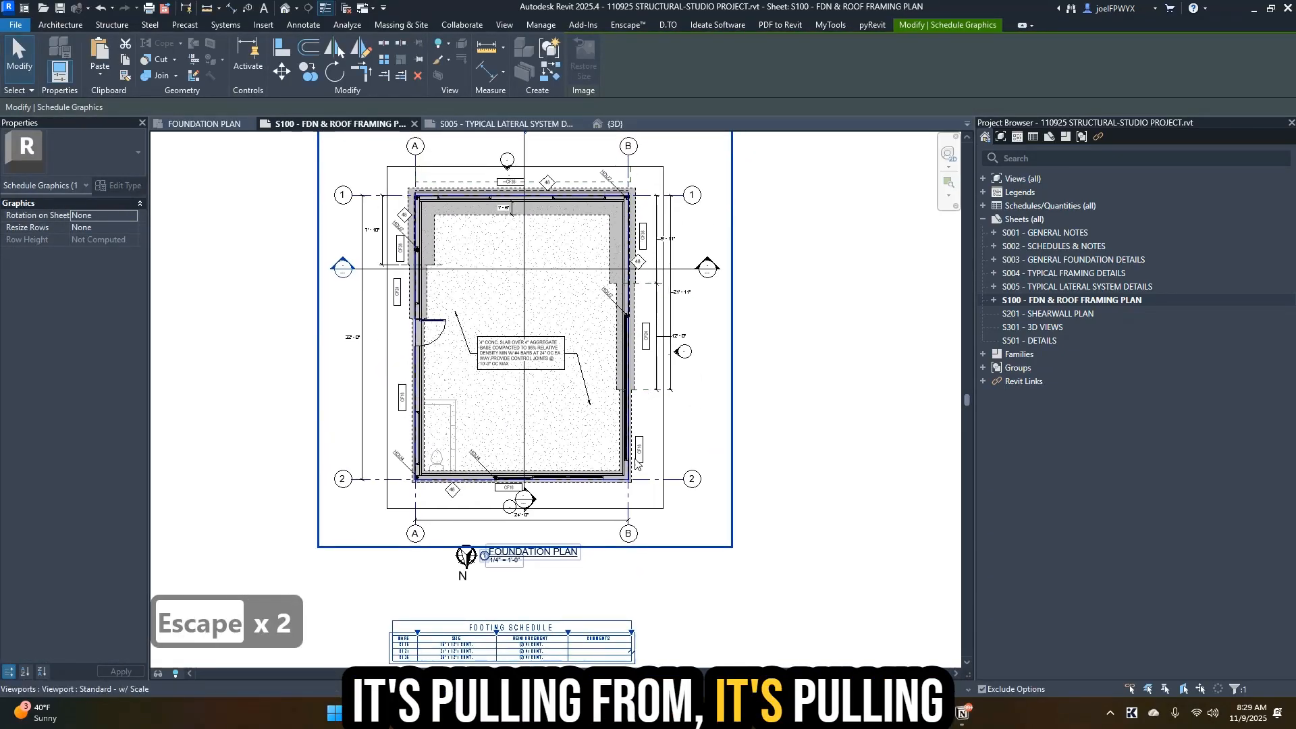
scroll(576, 527, "up", 2)
middle_click_drag(609, 510, 648, 471)
scroll(651, 474, "down", 4)
key("Escape")
scroll(624, 512, "up", 5)
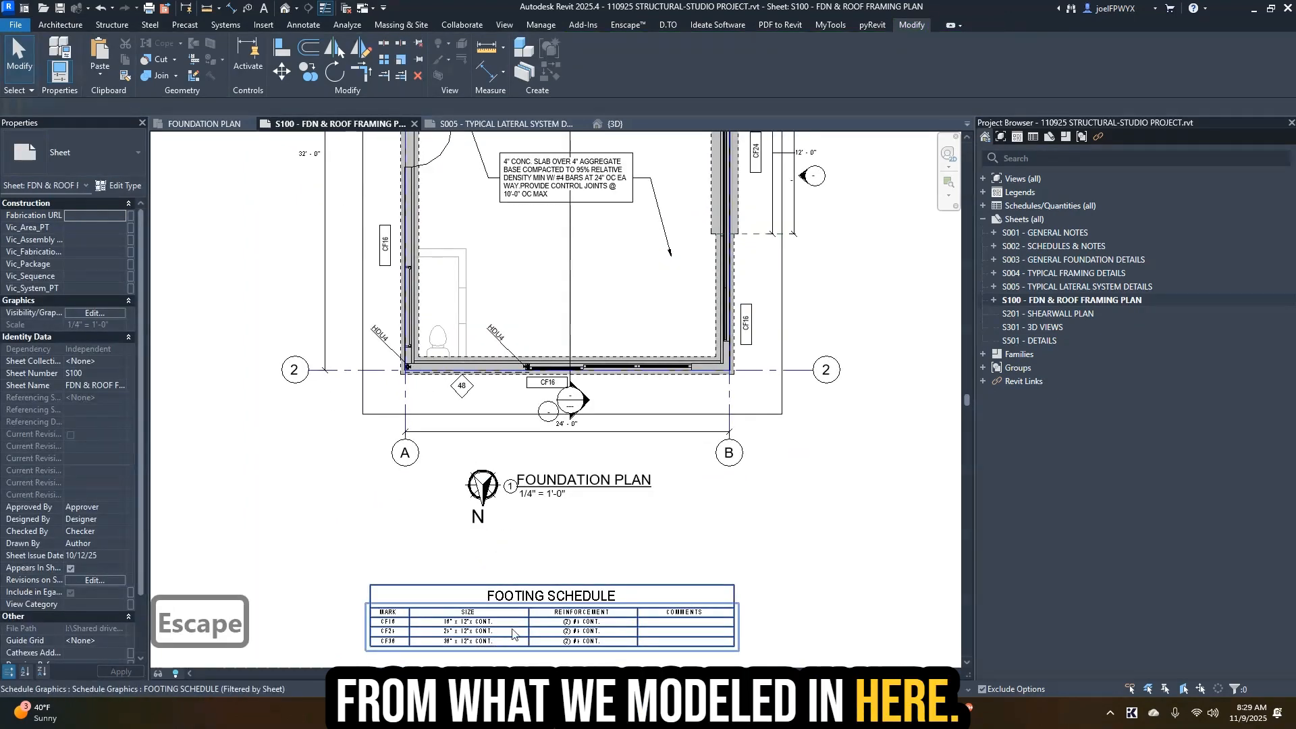
- Move the footing schedule up closer to the FOUNDATION PLAN title
scroll(513, 634, "up", 3)
left_click_drag(603, 575, 606, 525)
scroll(608, 519, "down", 1)
scroll(638, 595, "up", 1)
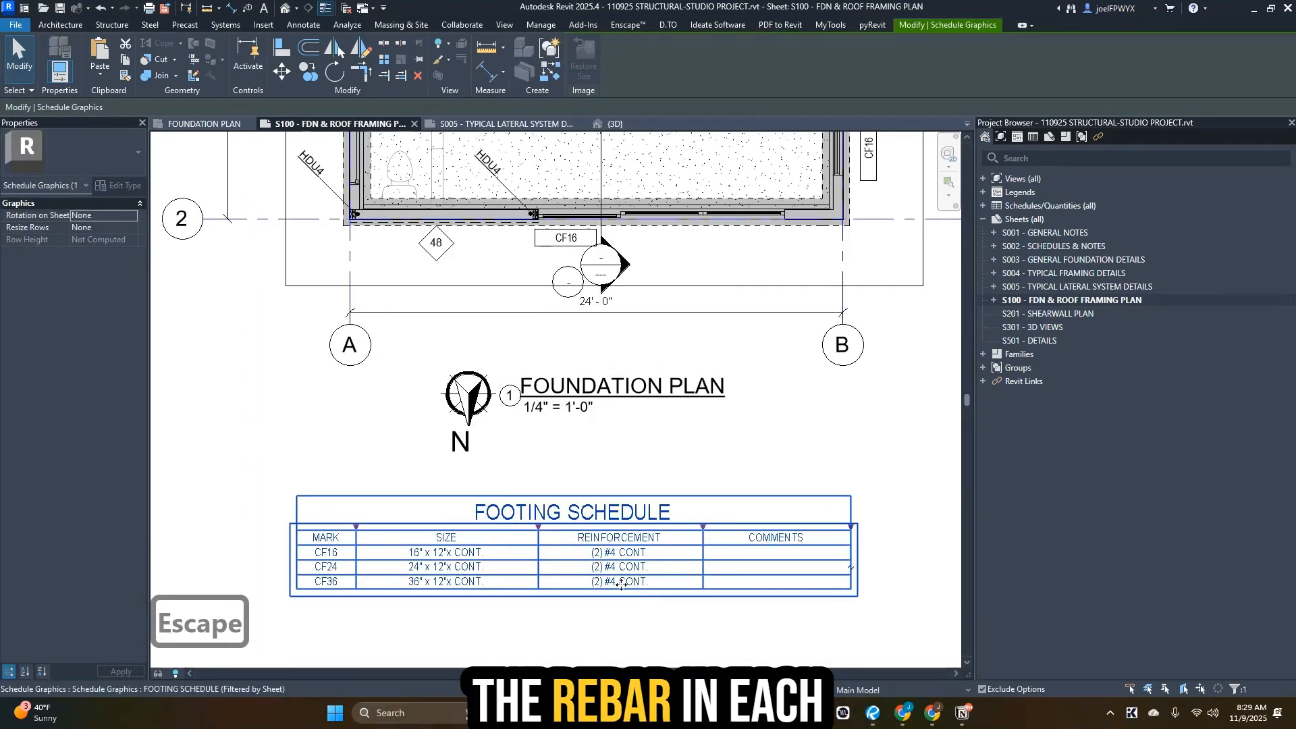
scroll(621, 585, "down", 1)
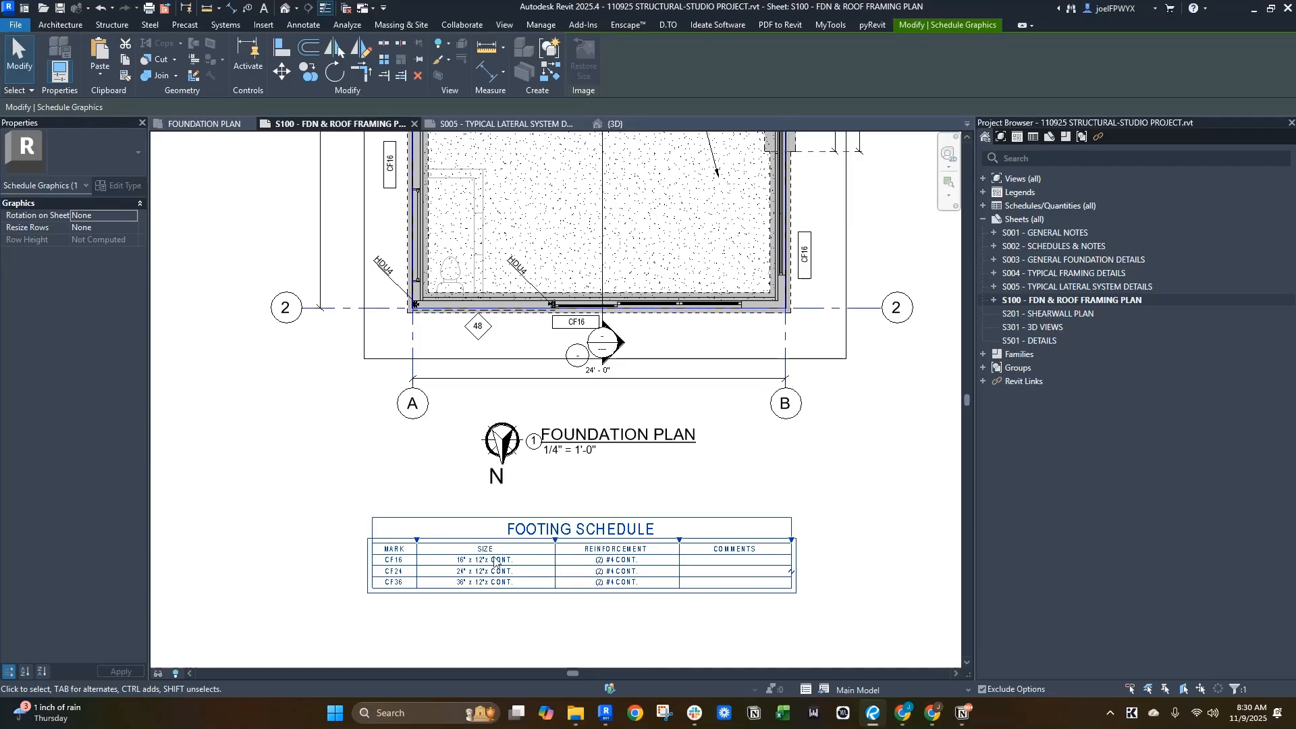
- Open the FOOTING SCHEDULE for editing from its placement on the sheet
scroll(582, 422, "down", 3)
middle_click_drag(717, 492, 736, 514)
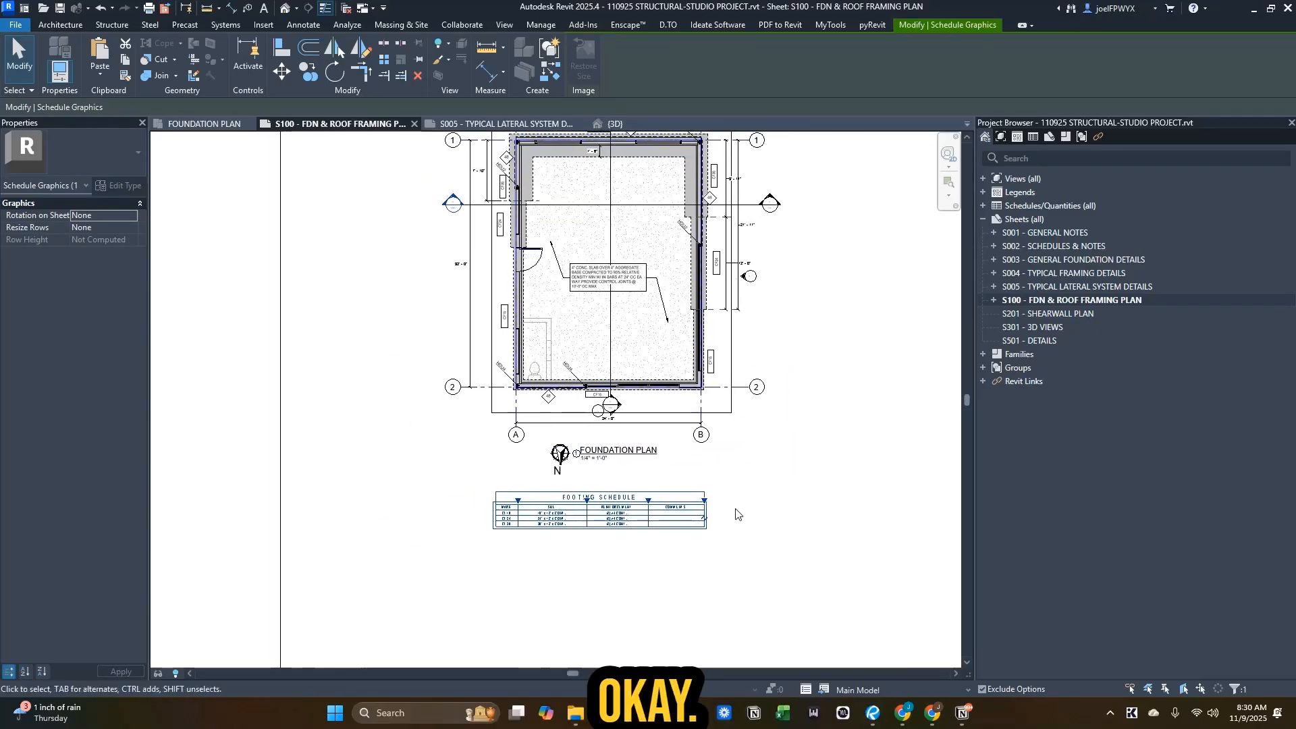
scroll(739, 502, "up", 2)
scroll(852, 550, "up", 2)
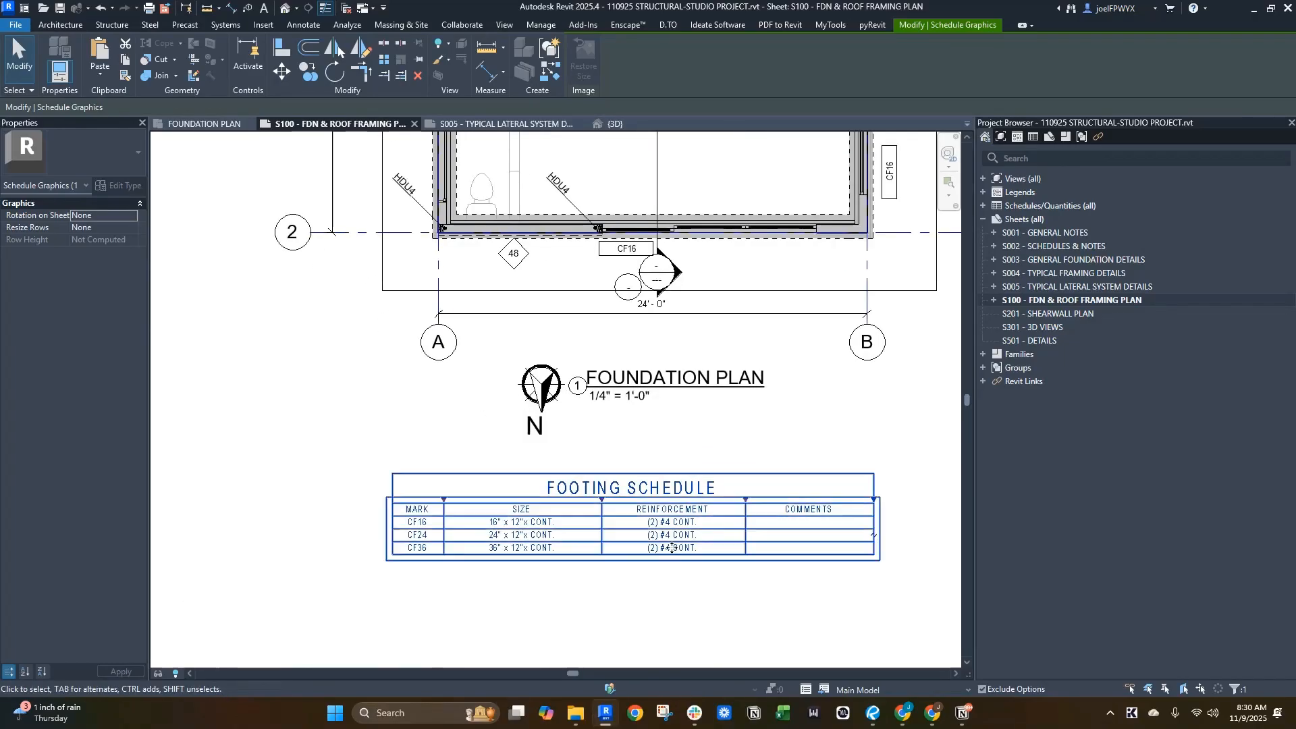
scroll(727, 505, "up", 2)
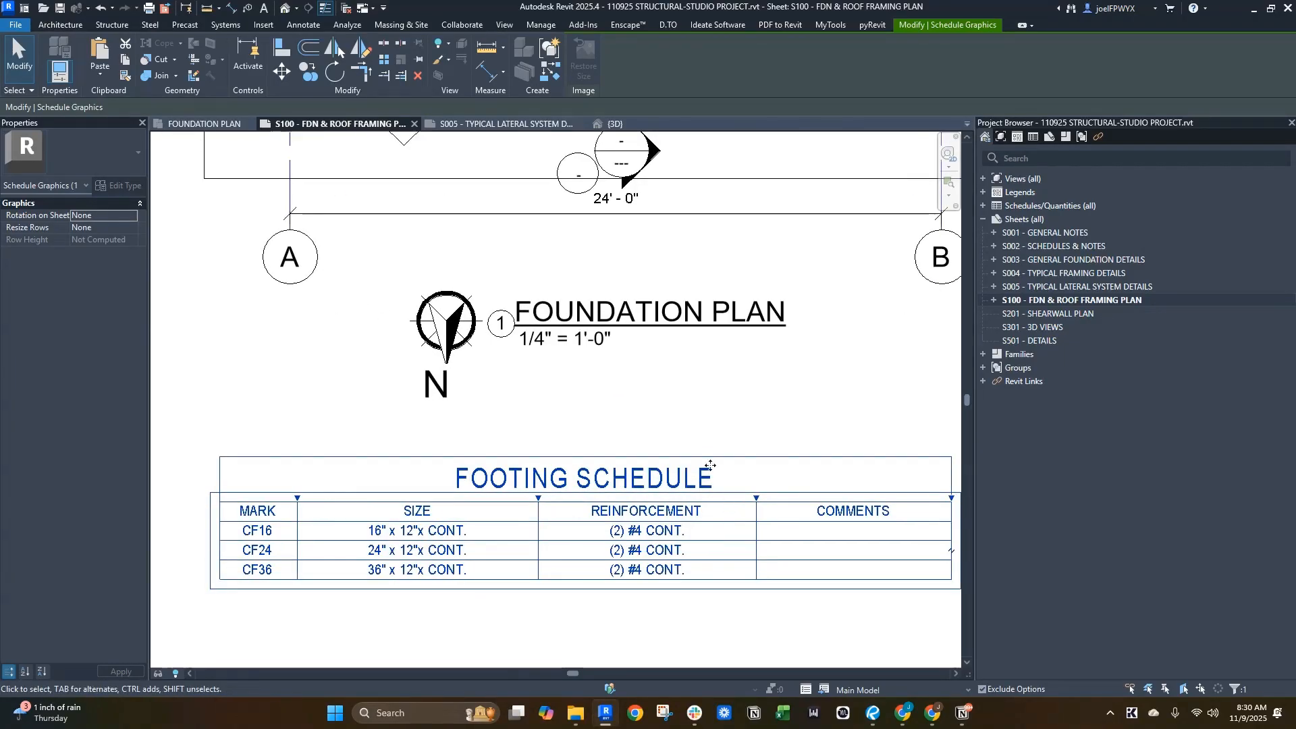
scroll(696, 415, "down", 2)
scroll(689, 445, "down", 1)
key("Escape")
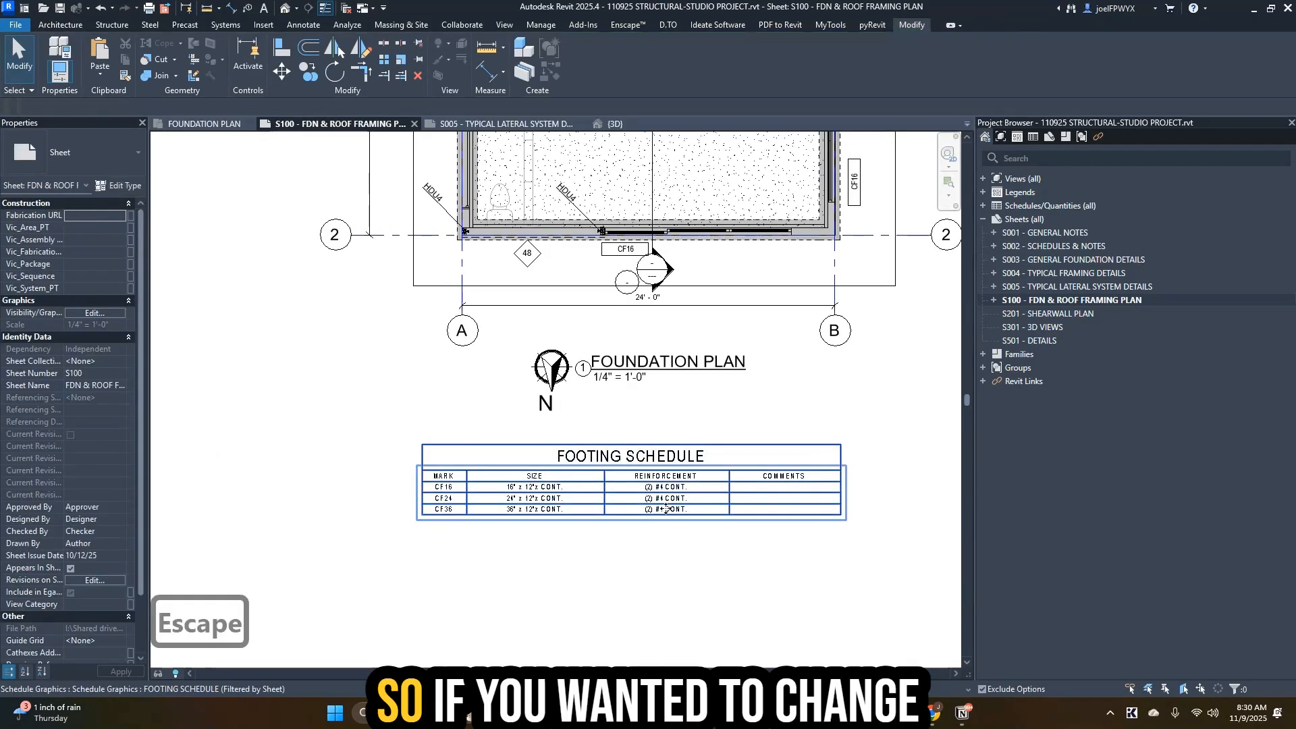
left_click(666, 511)
double_click(667, 511)
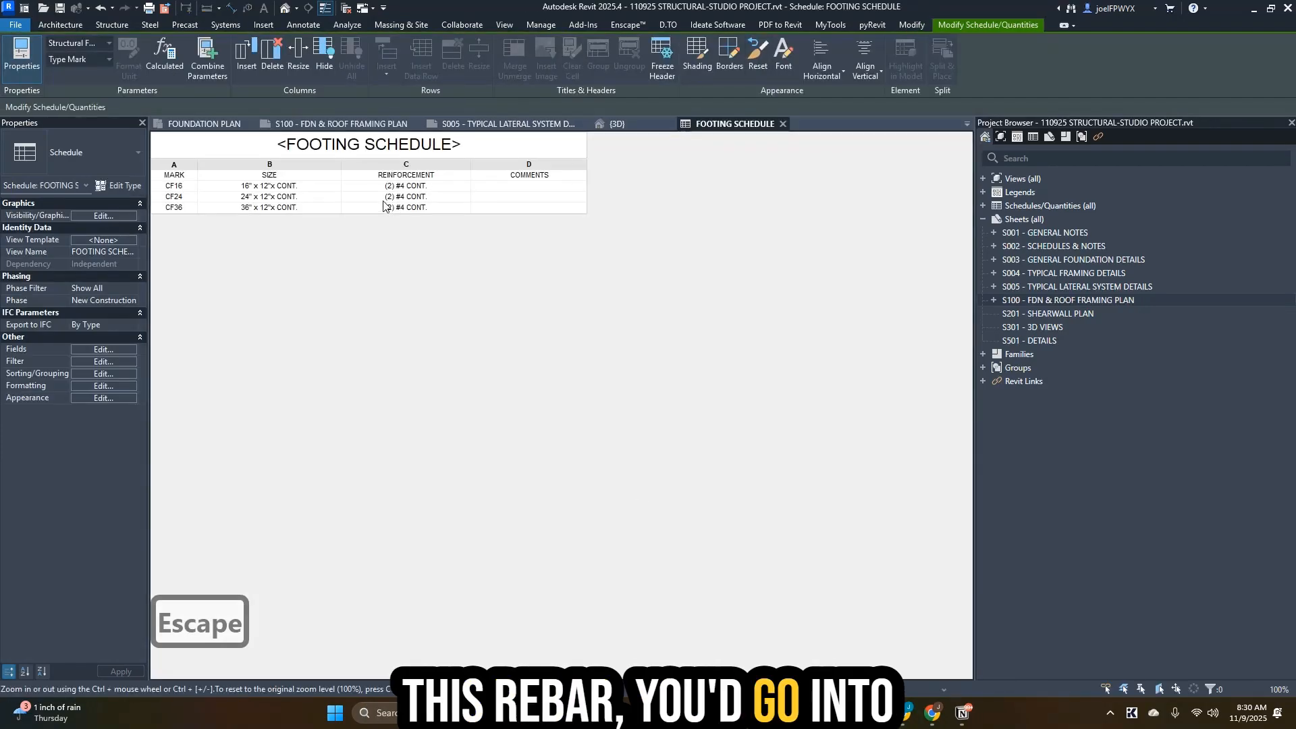
left_click(391, 197)
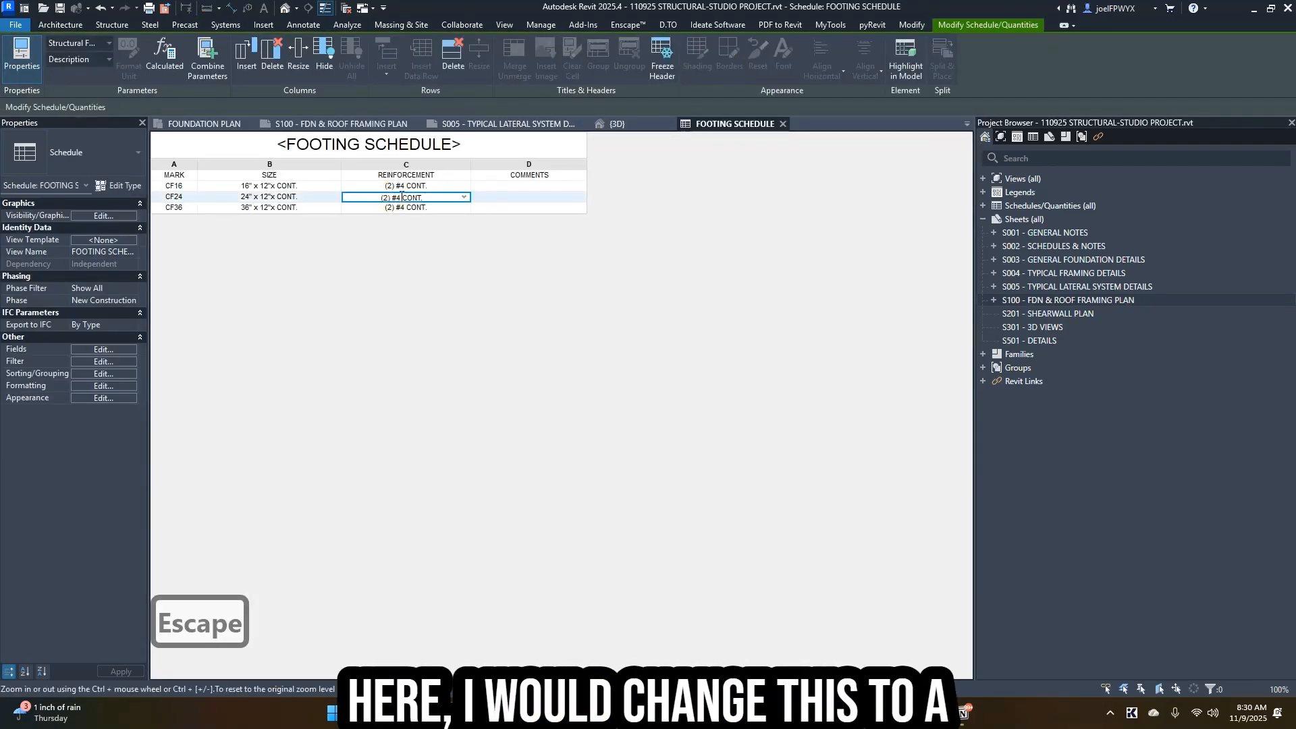
left_click(382, 198)
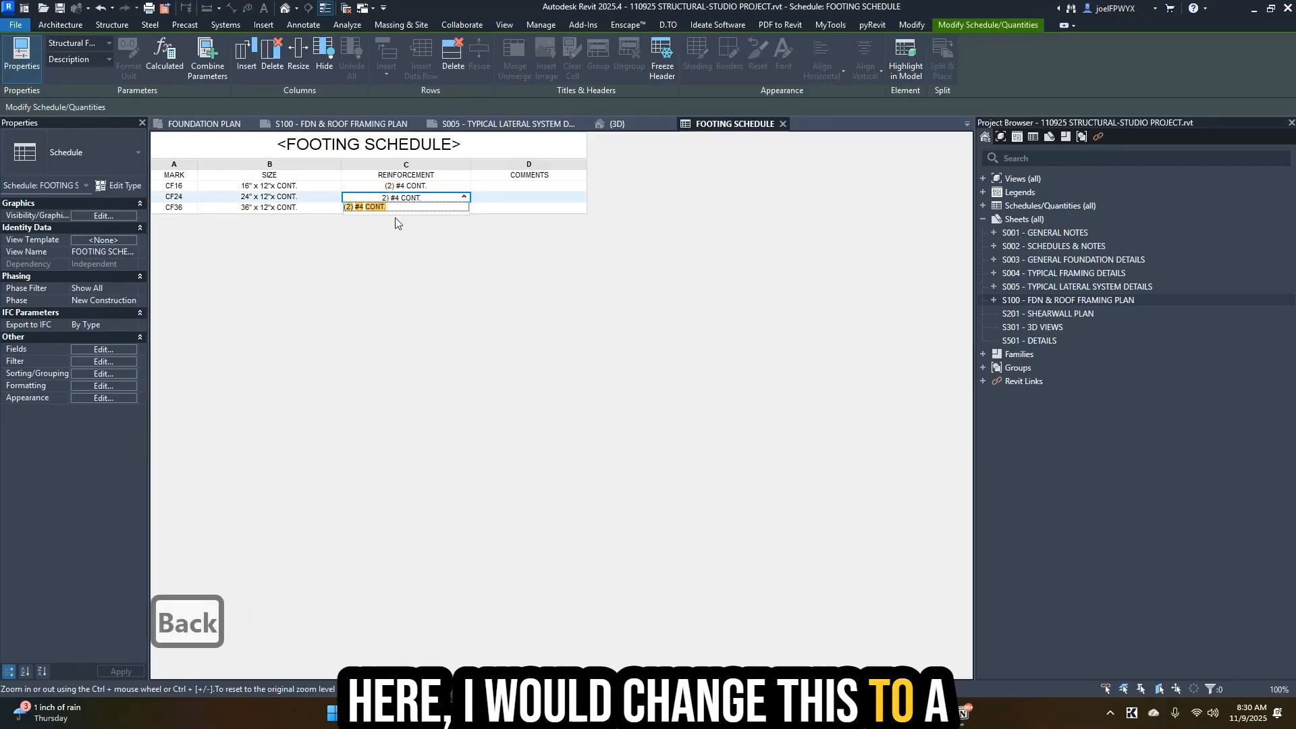
left_click(391, 208)
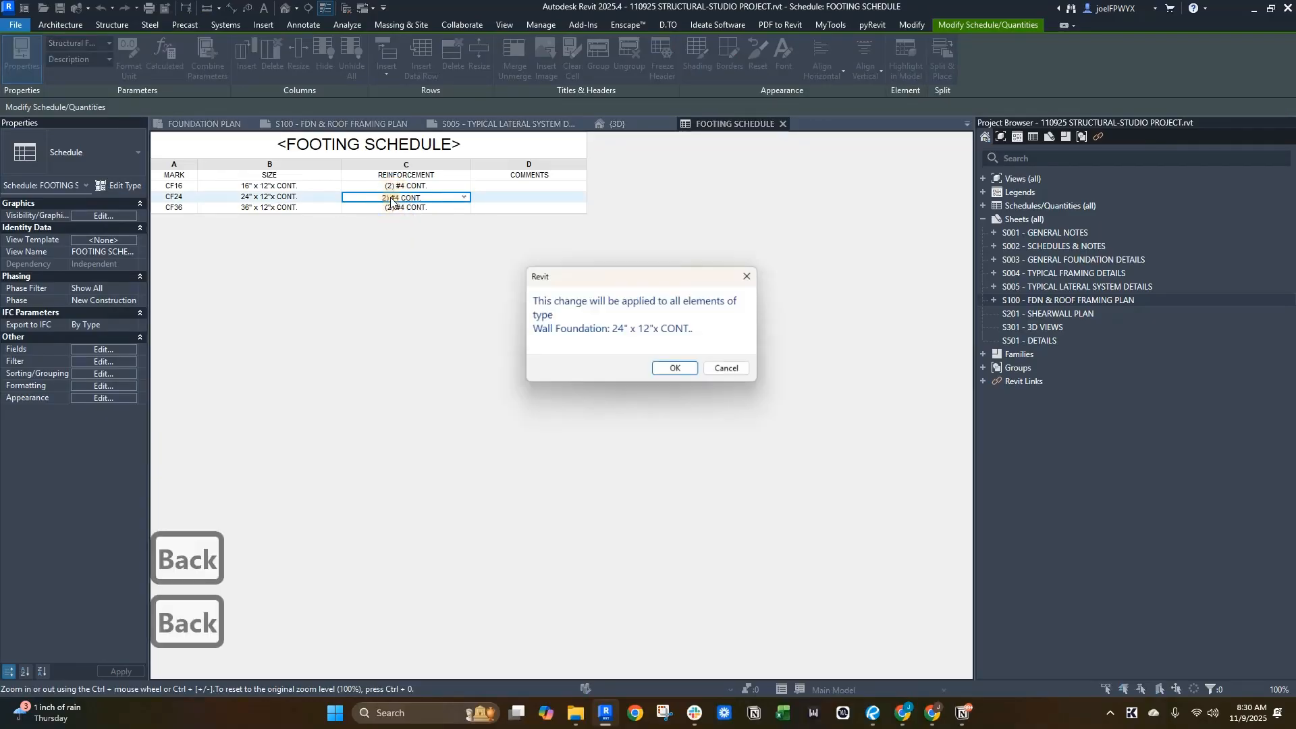
key("Escape")
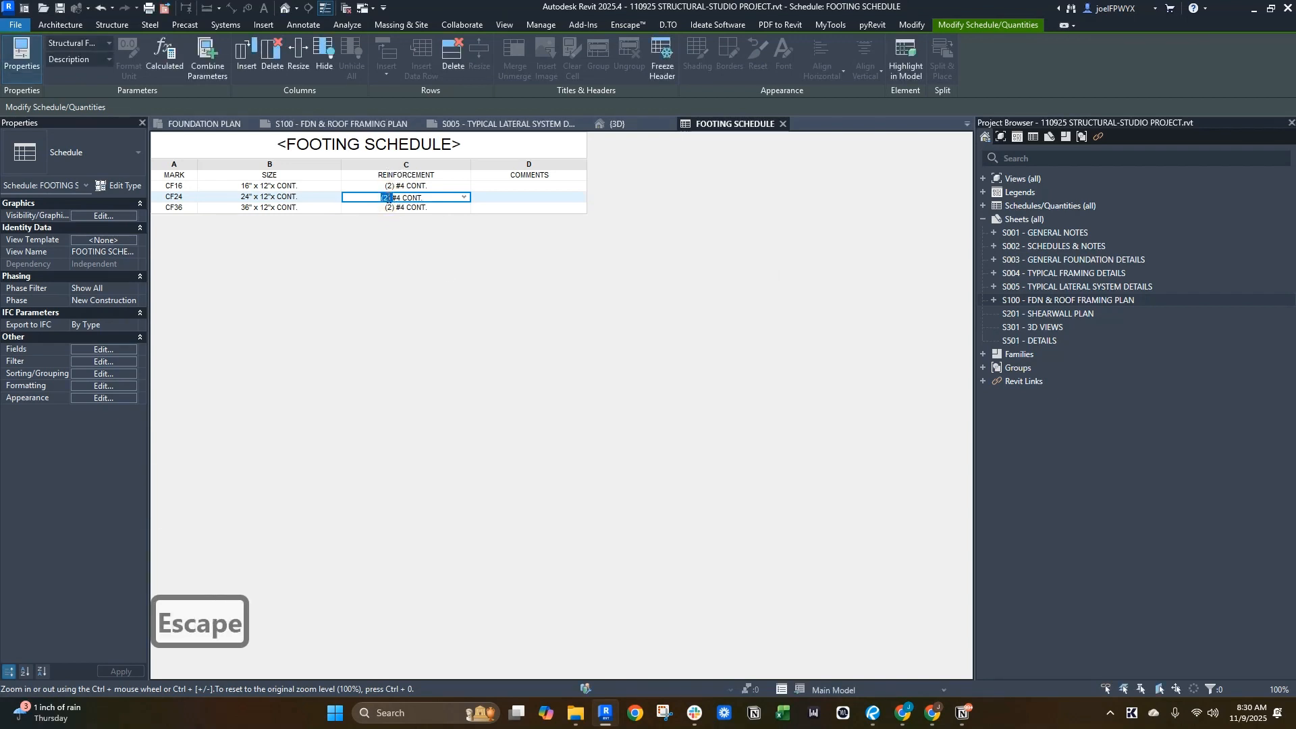
- Set the reinforcement of the CF24 footing to (3)#4 CONT. and apply it to all elements of that type
type("(")
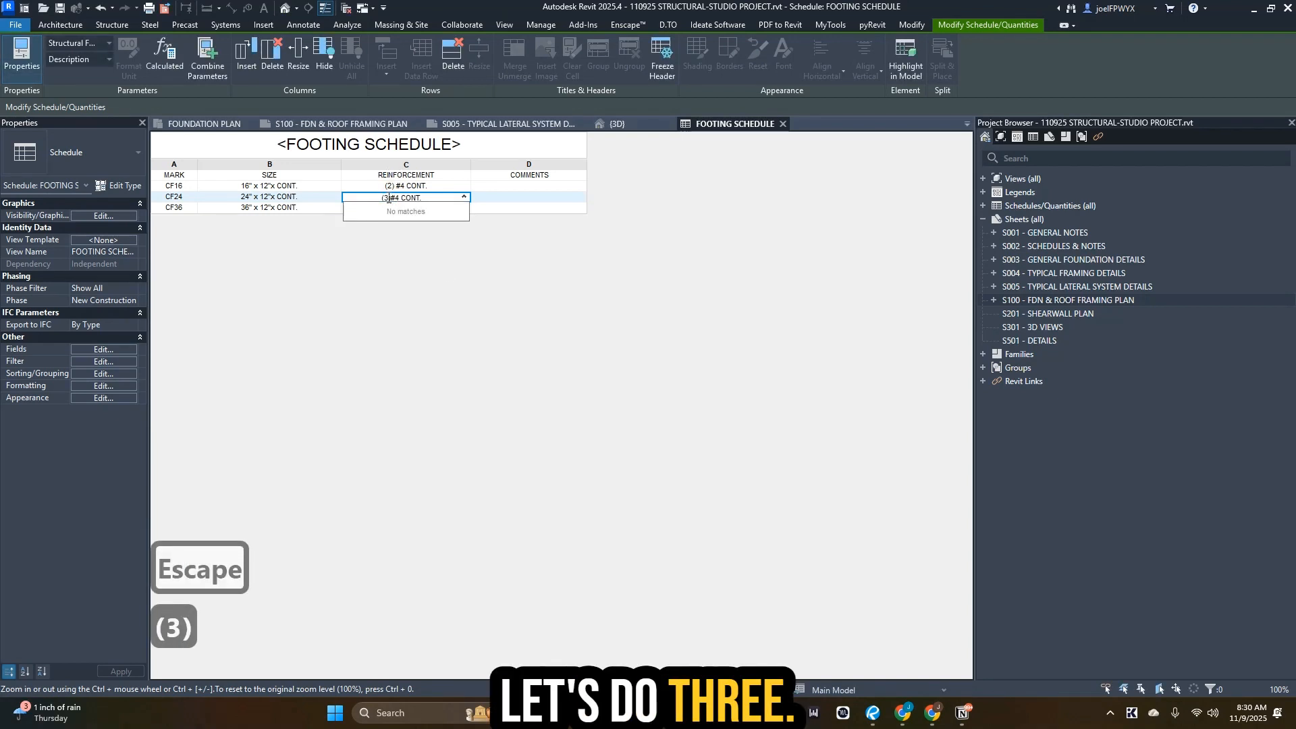
type("3)")
key("Return")
left_click(668, 368)
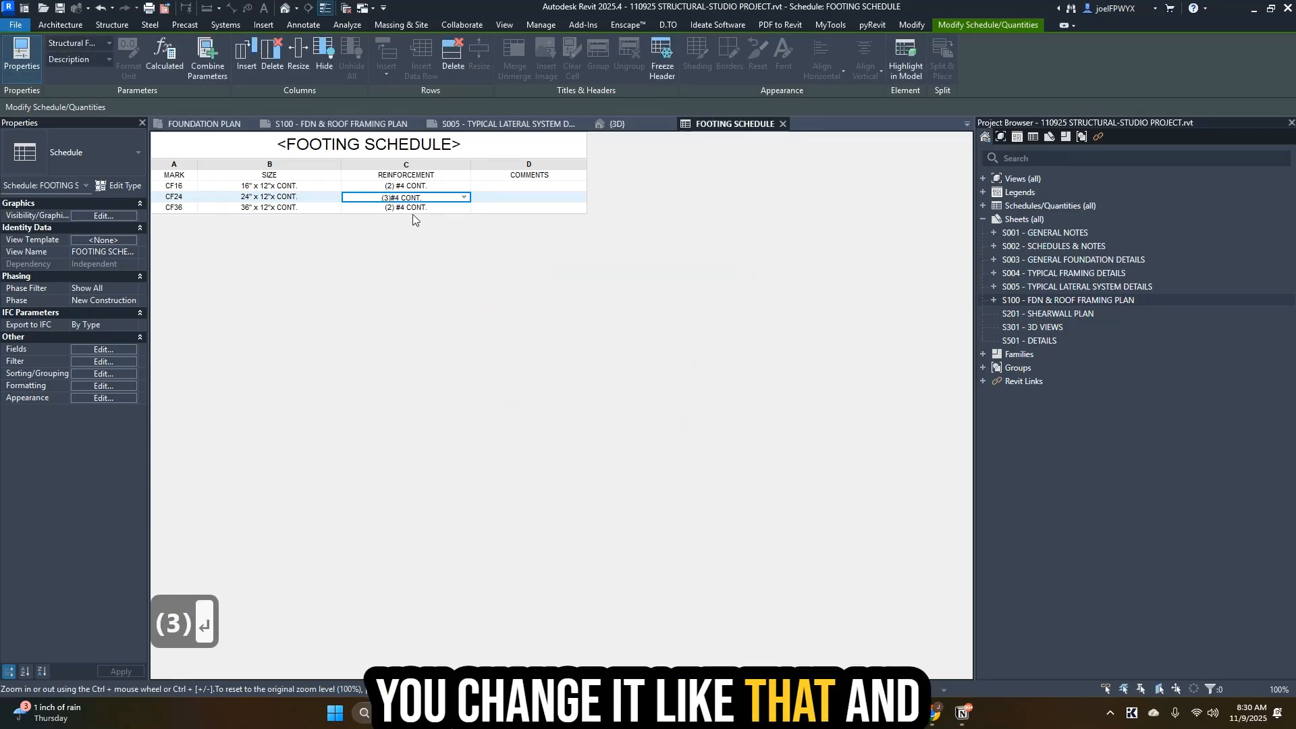
- Set the CF36 footing's reinforcement to (5) #4 CONT. for all elements of its type and close the schedule view
left_click(385, 209)
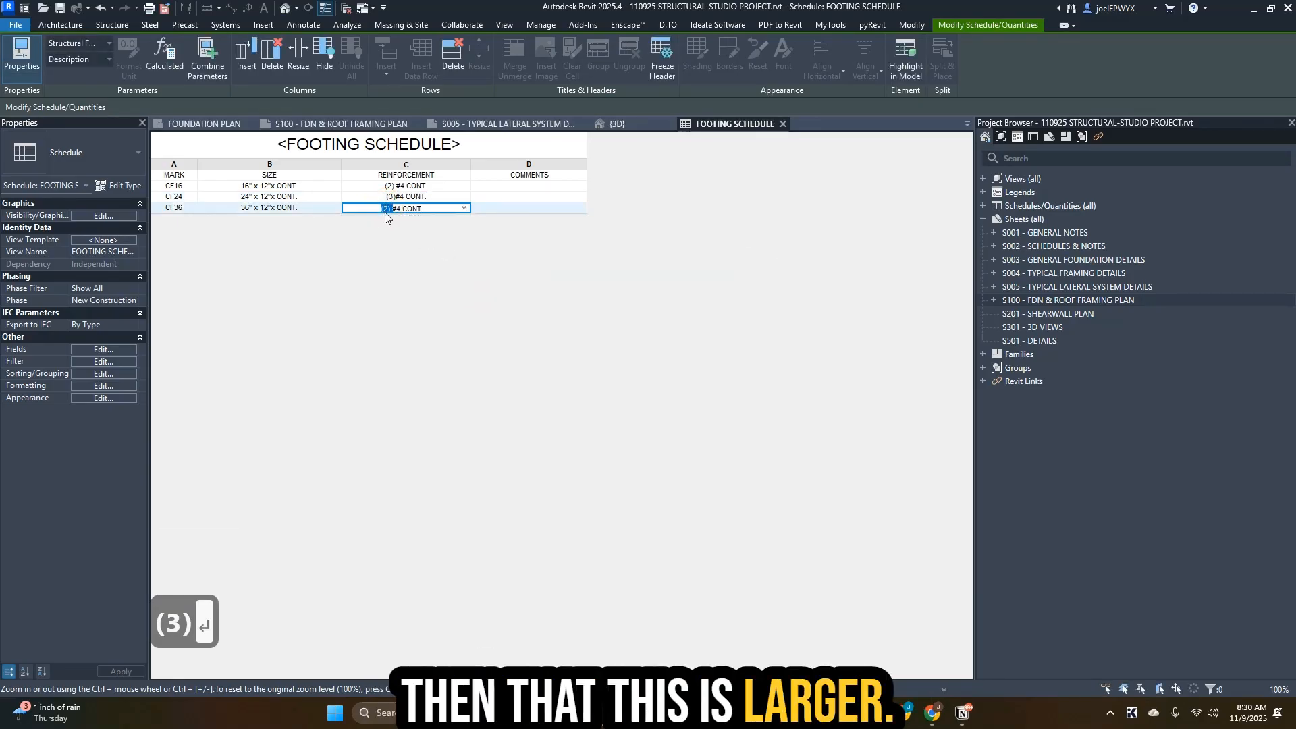
type("(5")
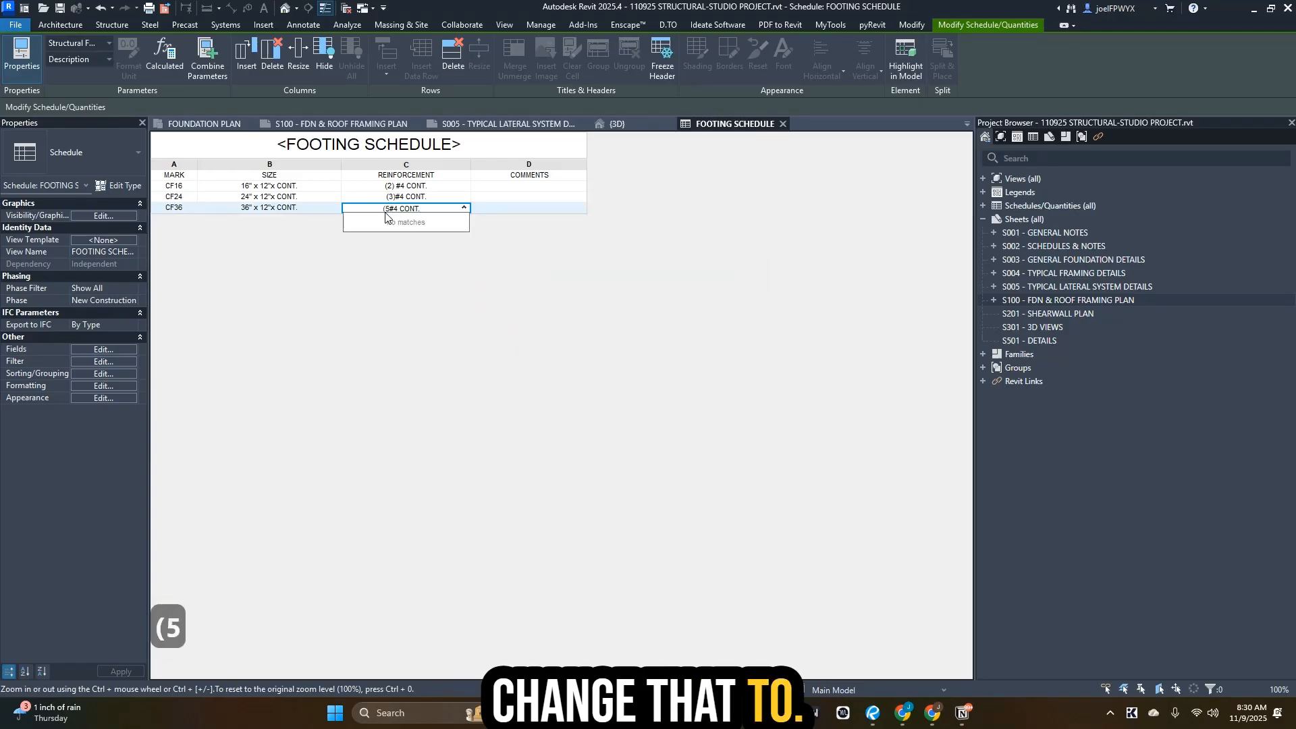
type(")")
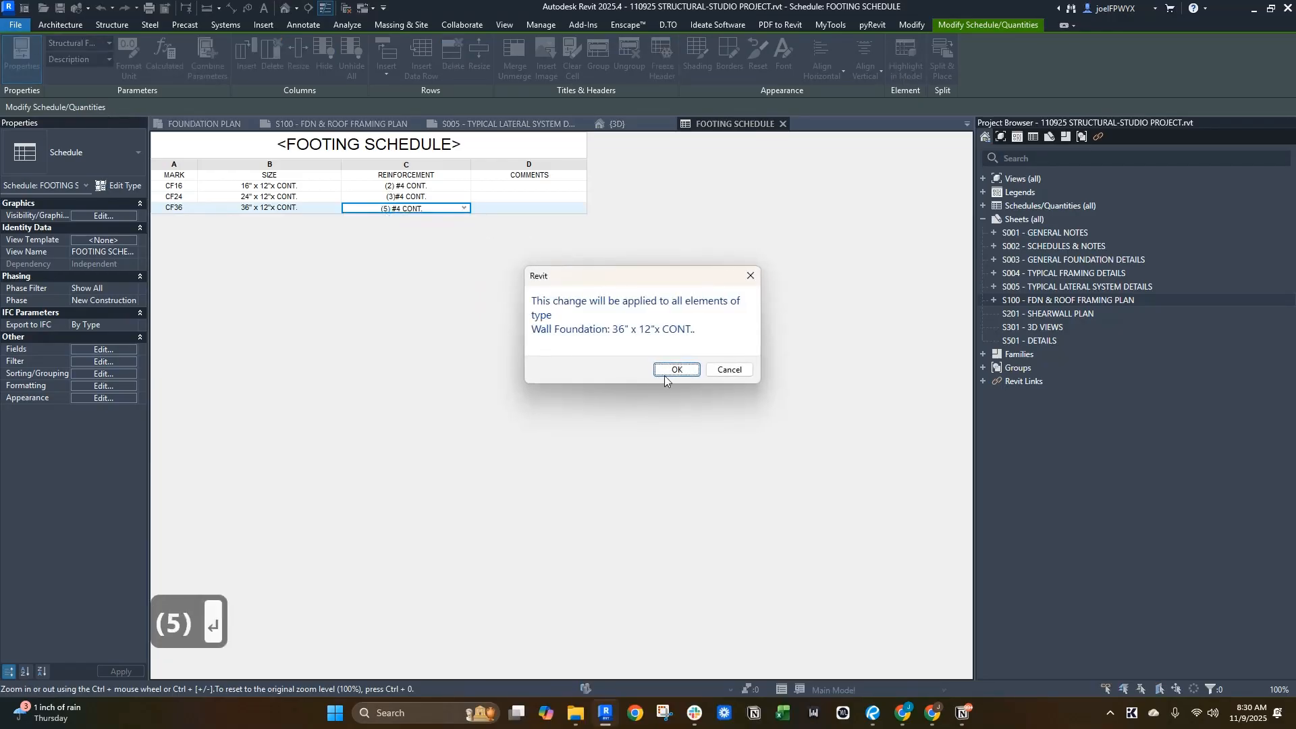
left_click(665, 373)
left_click(784, 124)
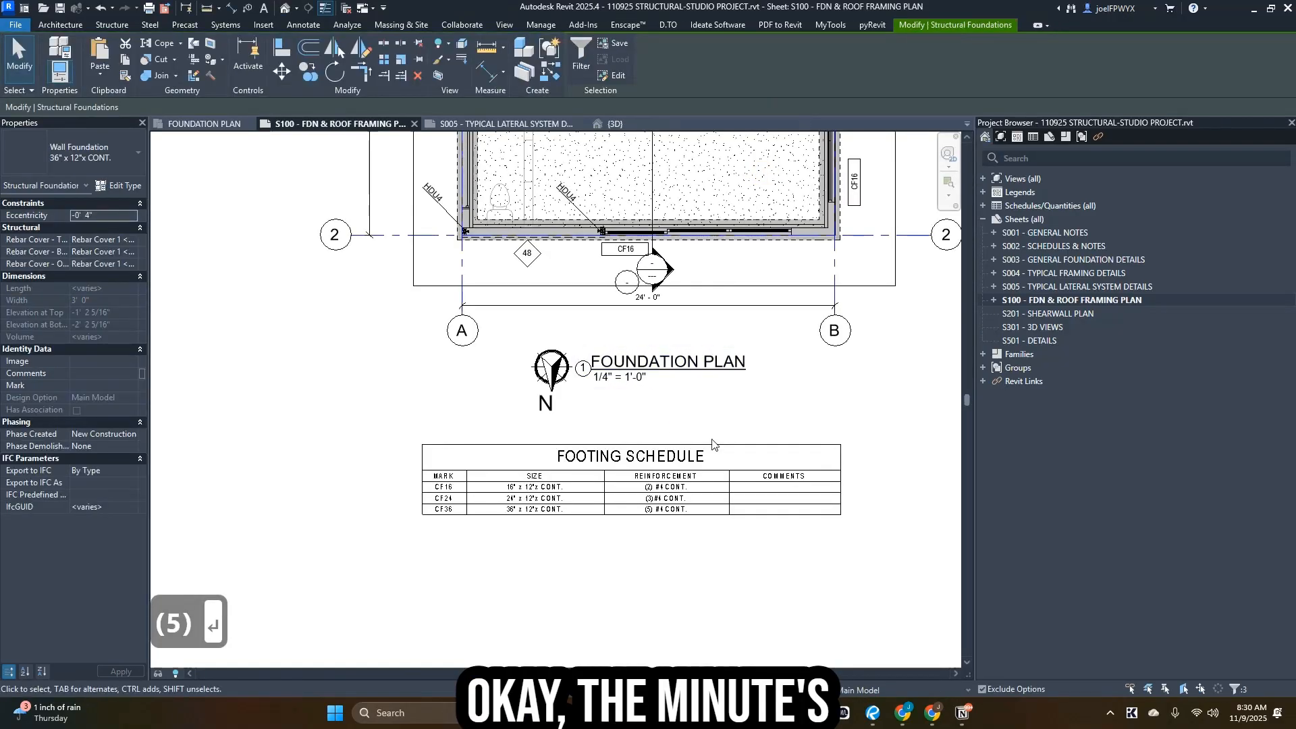
key("Escape")
- Place the S__FOUNDATION NOTES legend on the sheet below the footing schedule
scroll(531, 464, "down", 3)
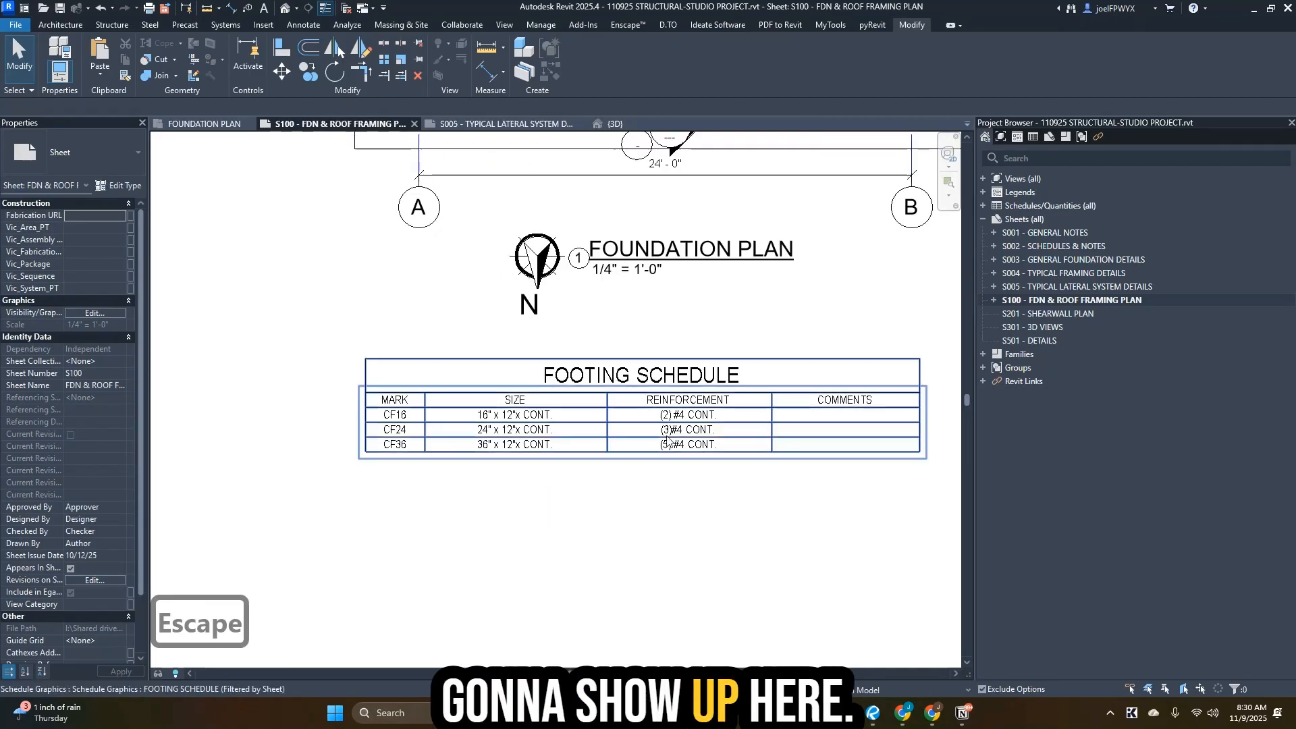
scroll(763, 430, "down", 2)
key("Escape")
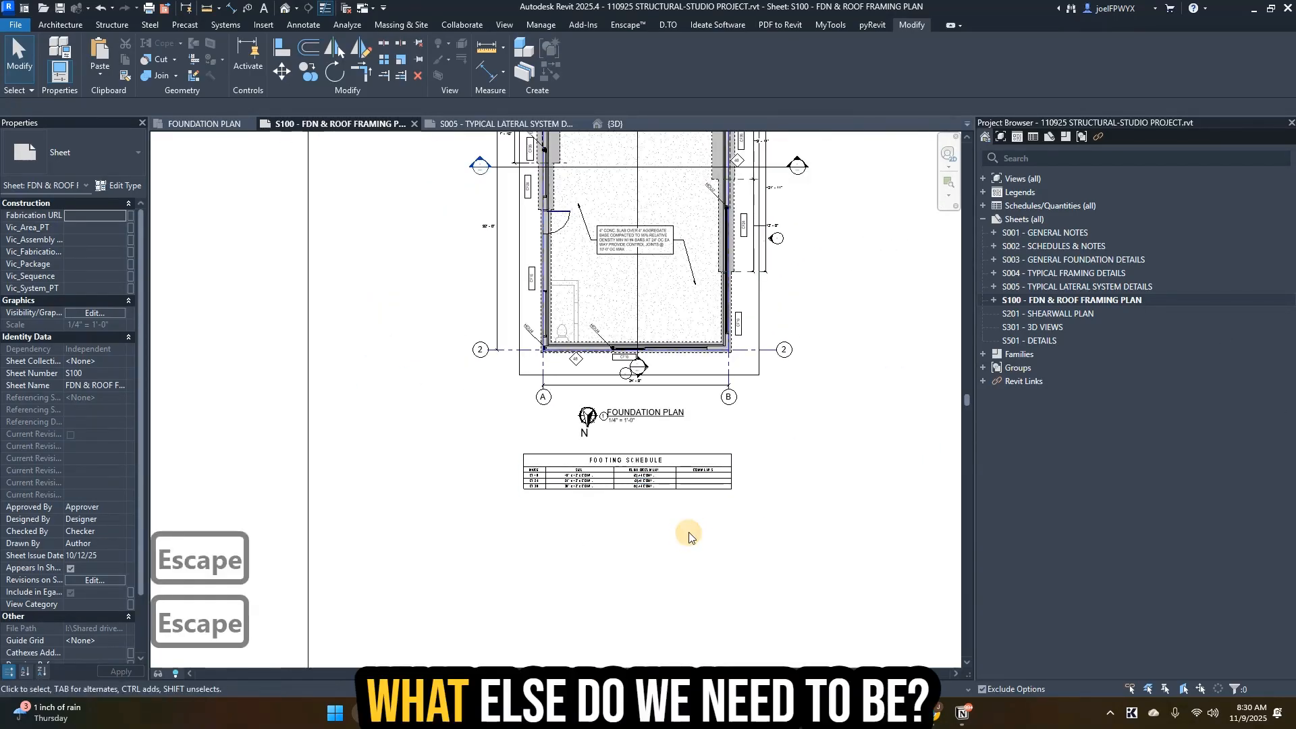
type("v")
type("FOUNDA")
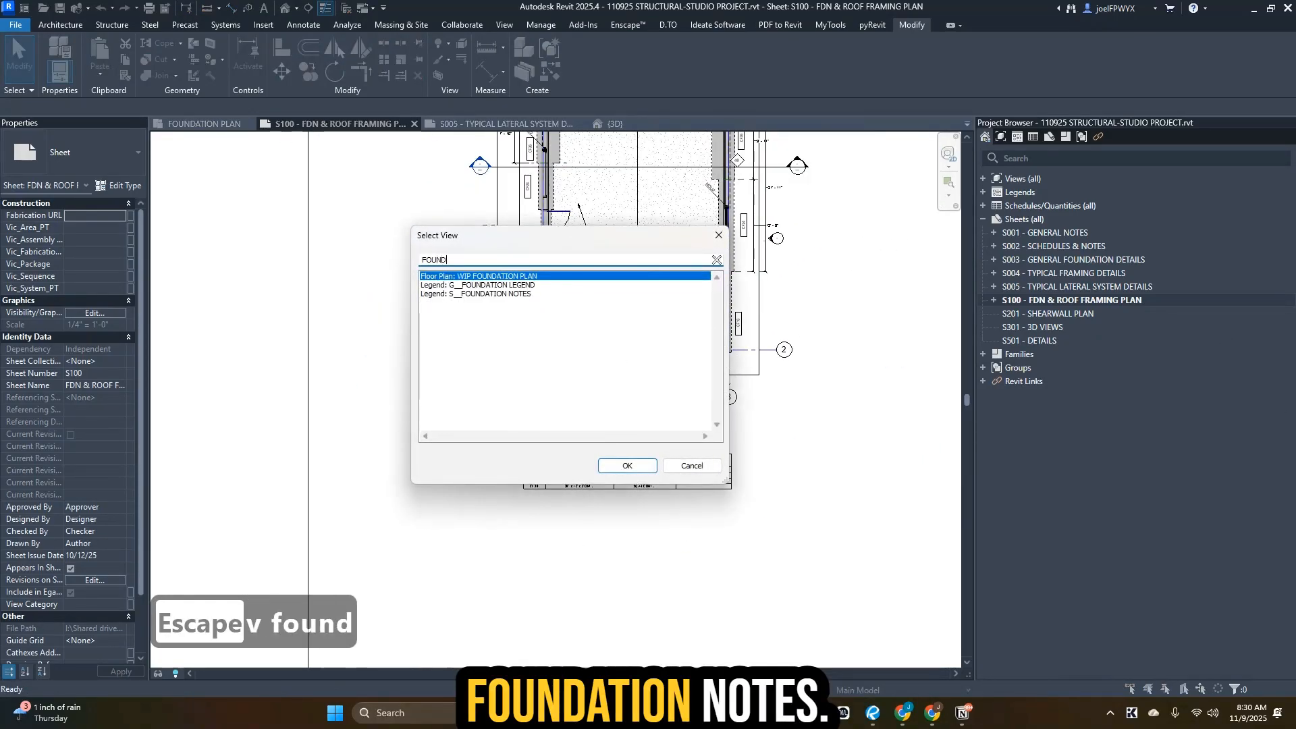
left_click(524, 295)
left_click(627, 467)
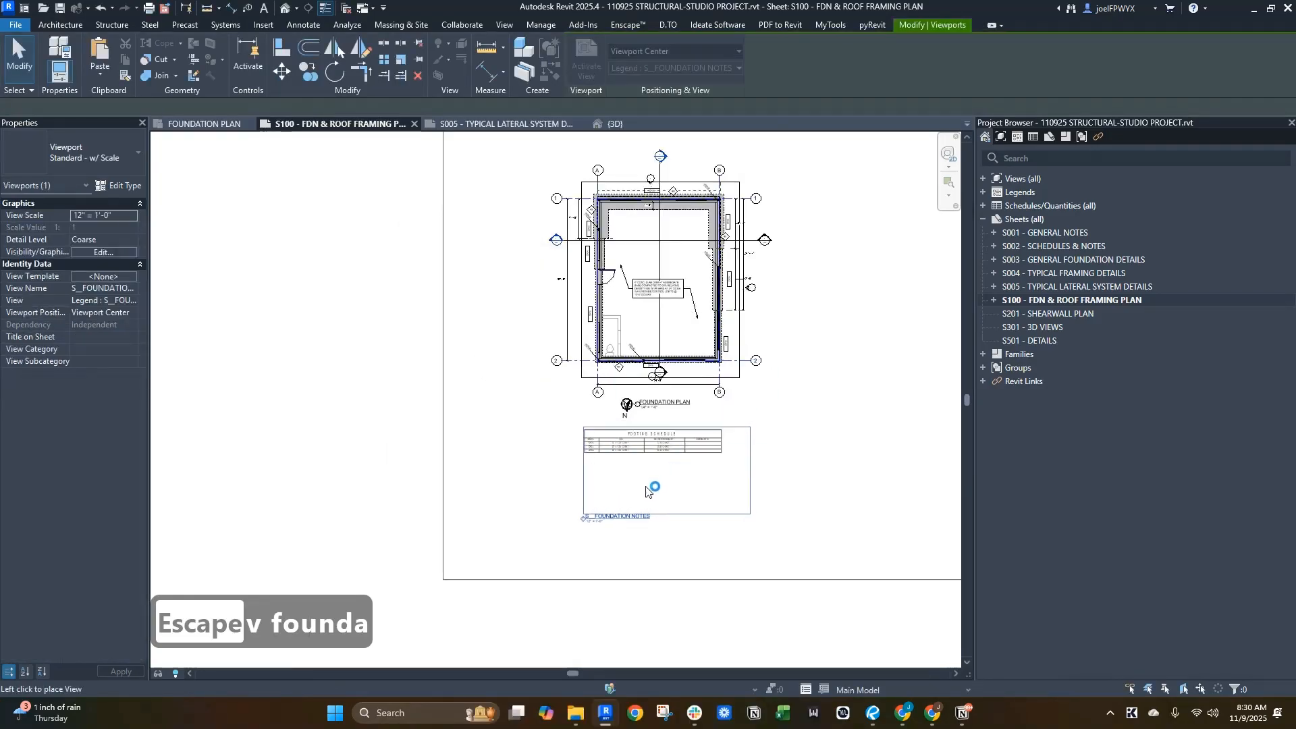
left_click(635, 516)
key("Escape")
- Change the viewport type of the placed foundation notes to Standard - NO TITLE
left_click(631, 516)
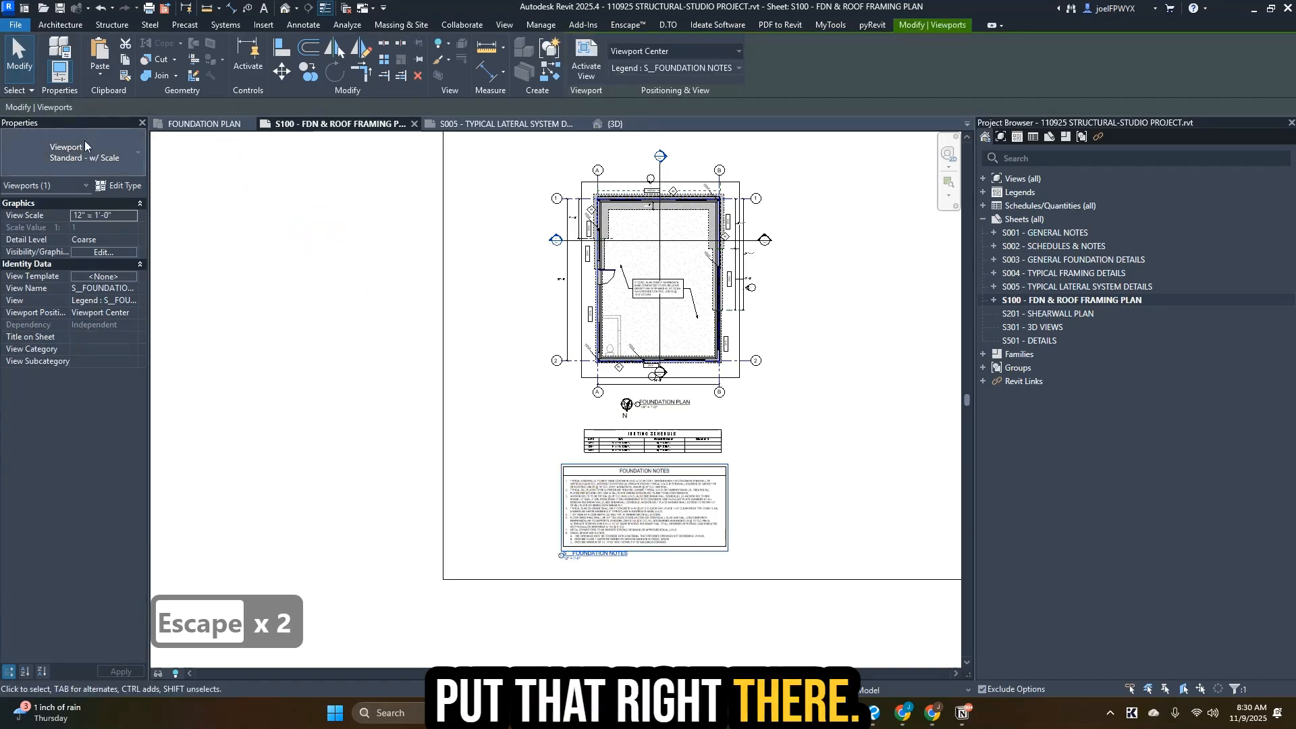
left_click(91, 154)
left_click(135, 227)
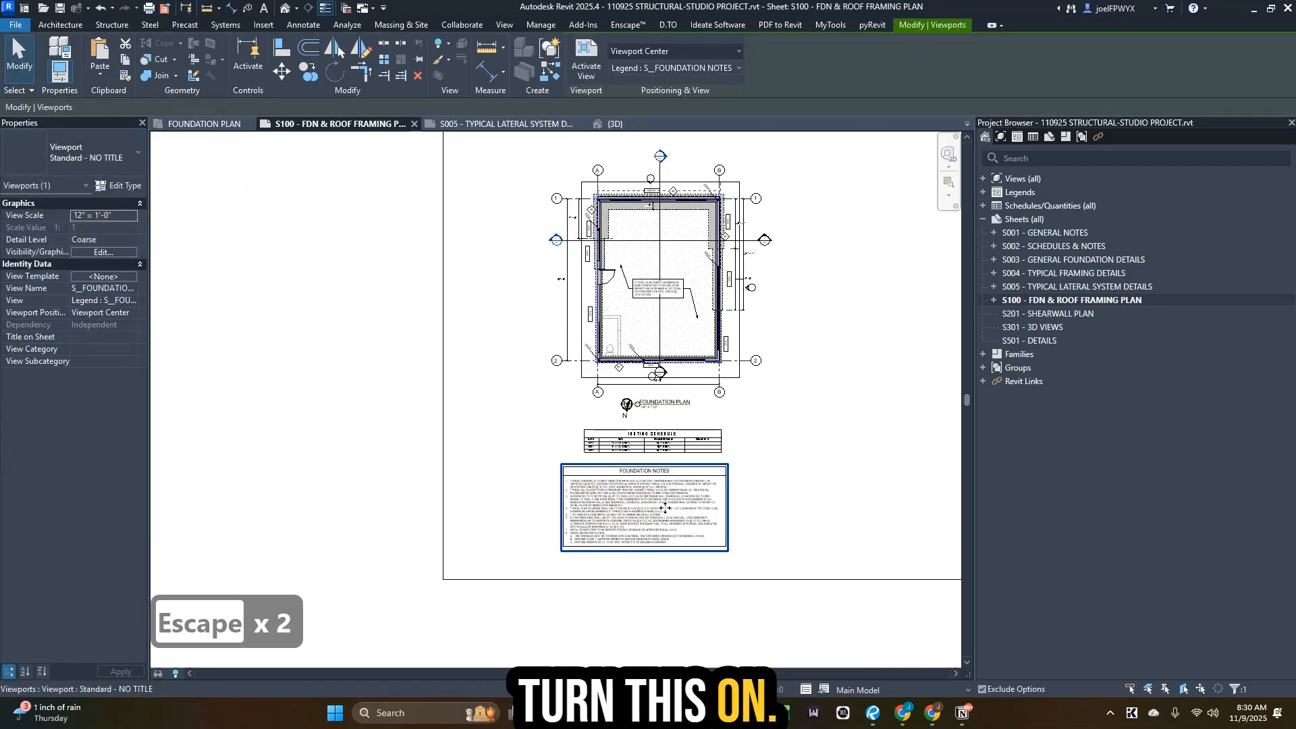
key("Escape")
- Switch to the reference PDF in Bluebeam Revu, mark off the placed foundation items with the pen, and check the remaining sheet content
scroll(493, 448, "down", 2)
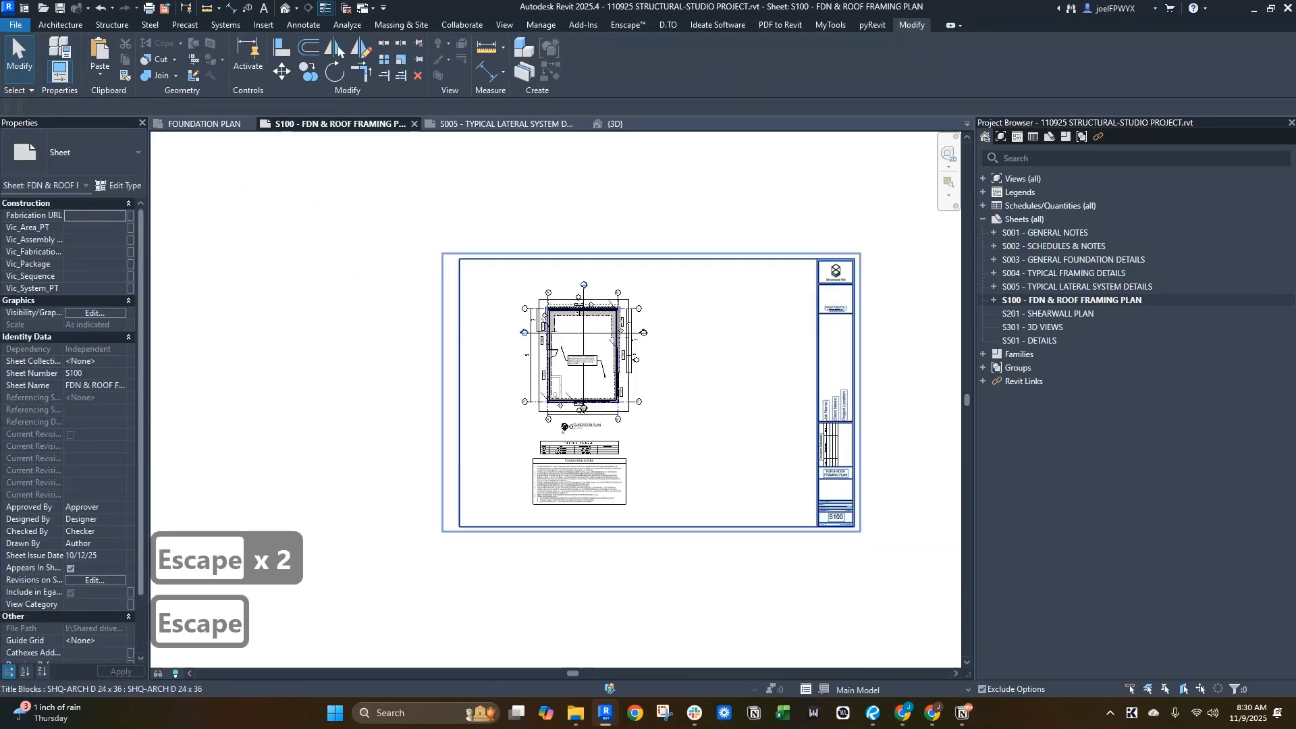
scroll(695, 462, "down", 2)
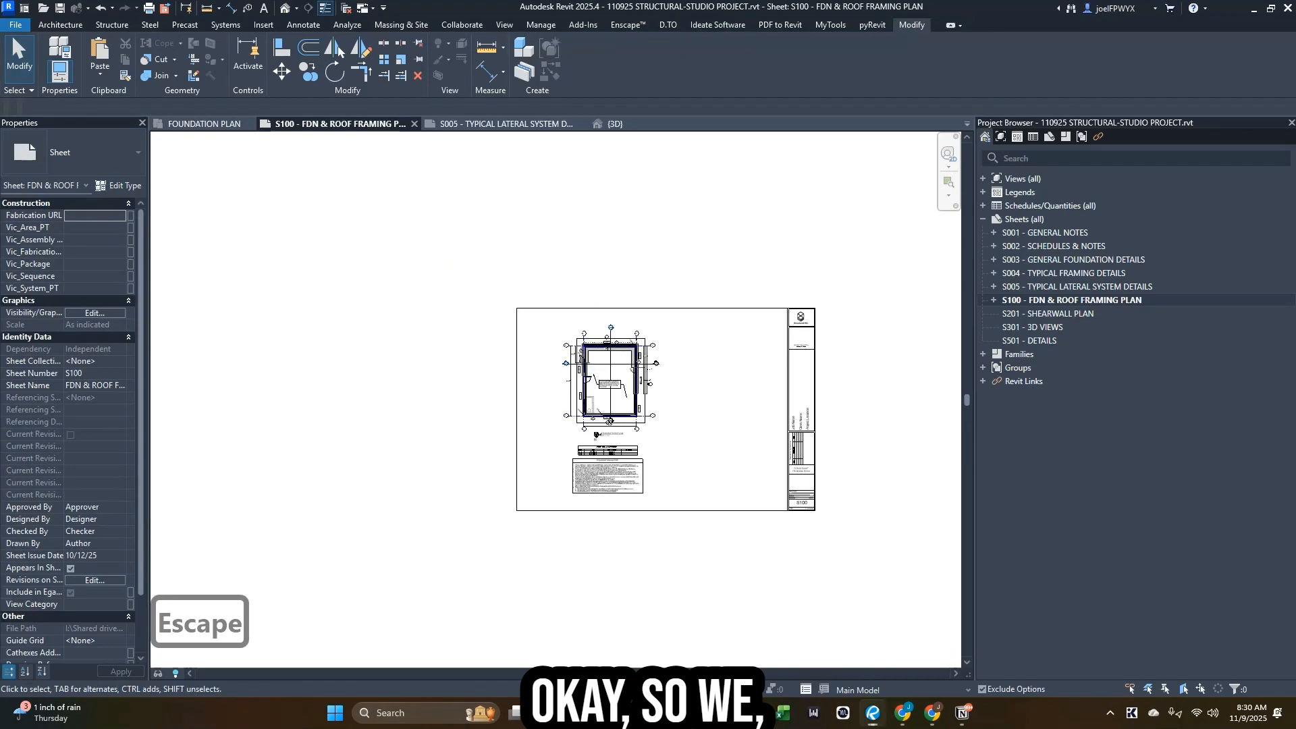
left_click(873, 713)
key("p")
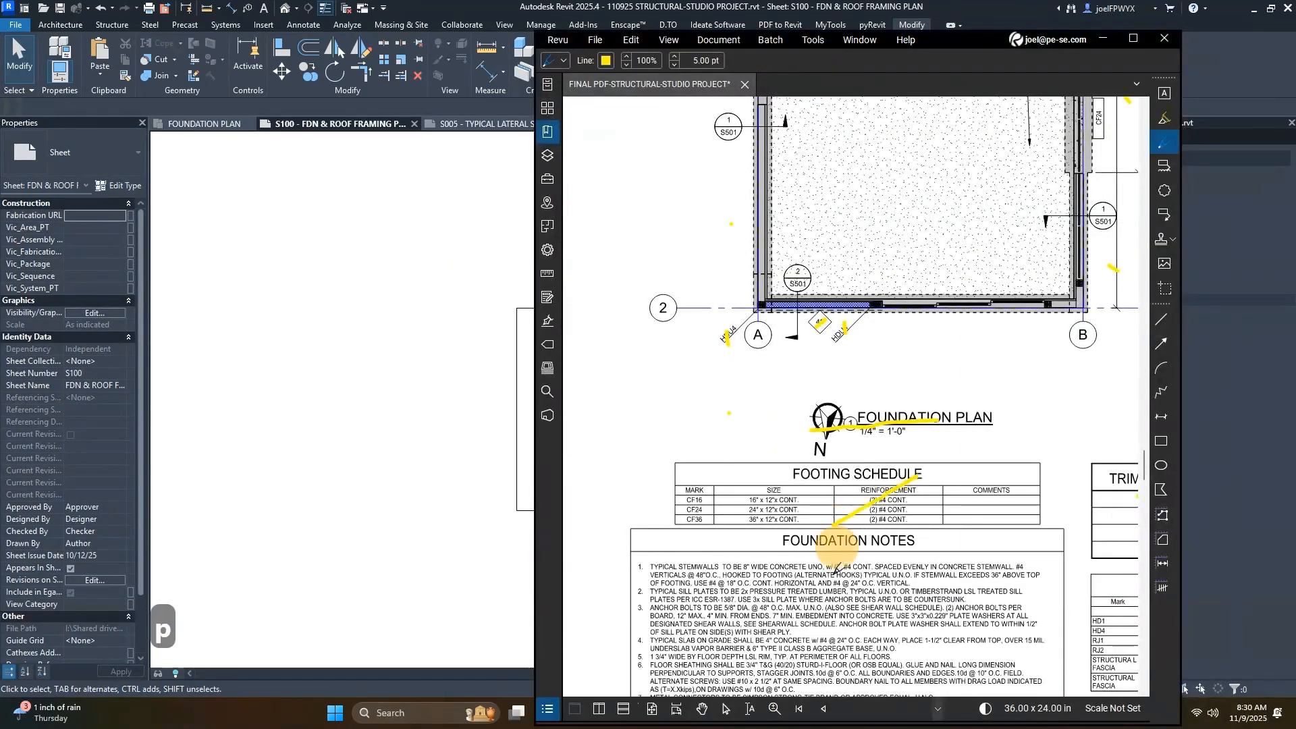
scroll(837, 569, "down", 5)
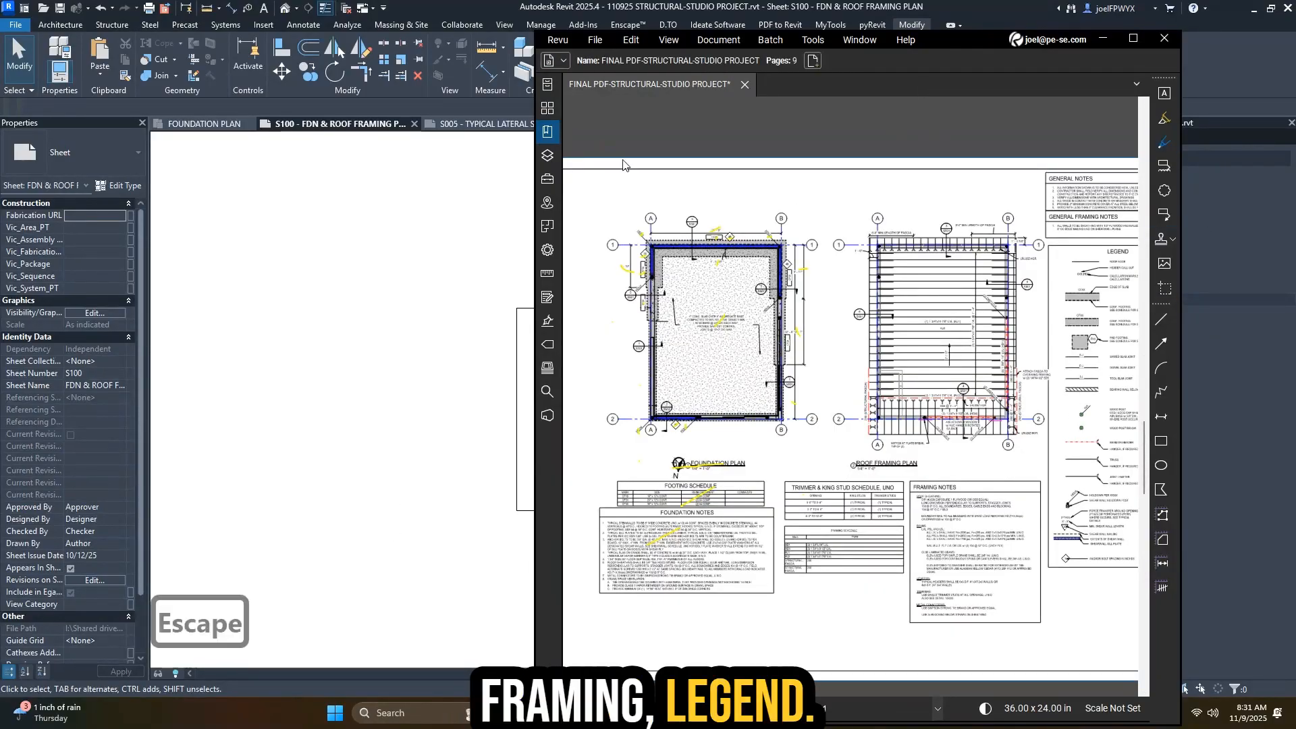
- Return to sheet S100 in Revit and place the S__GENERAL NOTES legend in the sheet's upper corner beside the title block
left_click(277, 266)
key("Escape")
type("v")
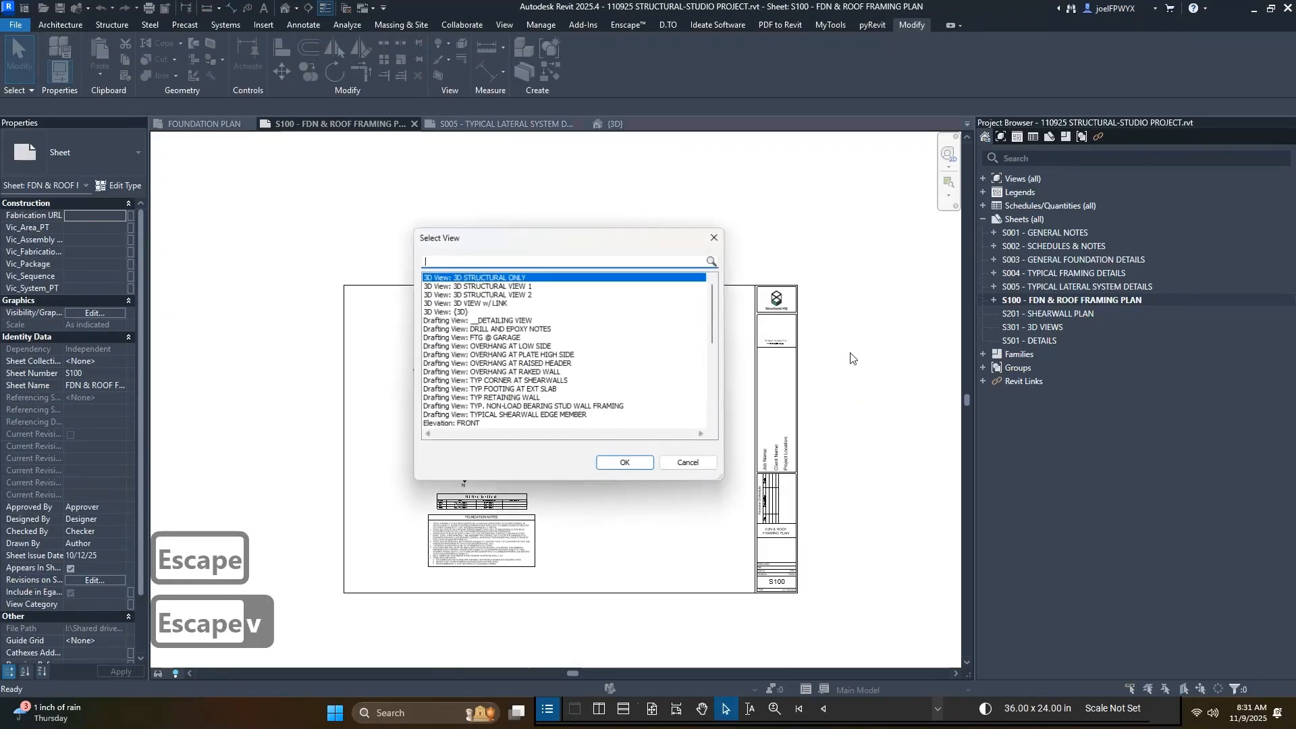
type("gene")
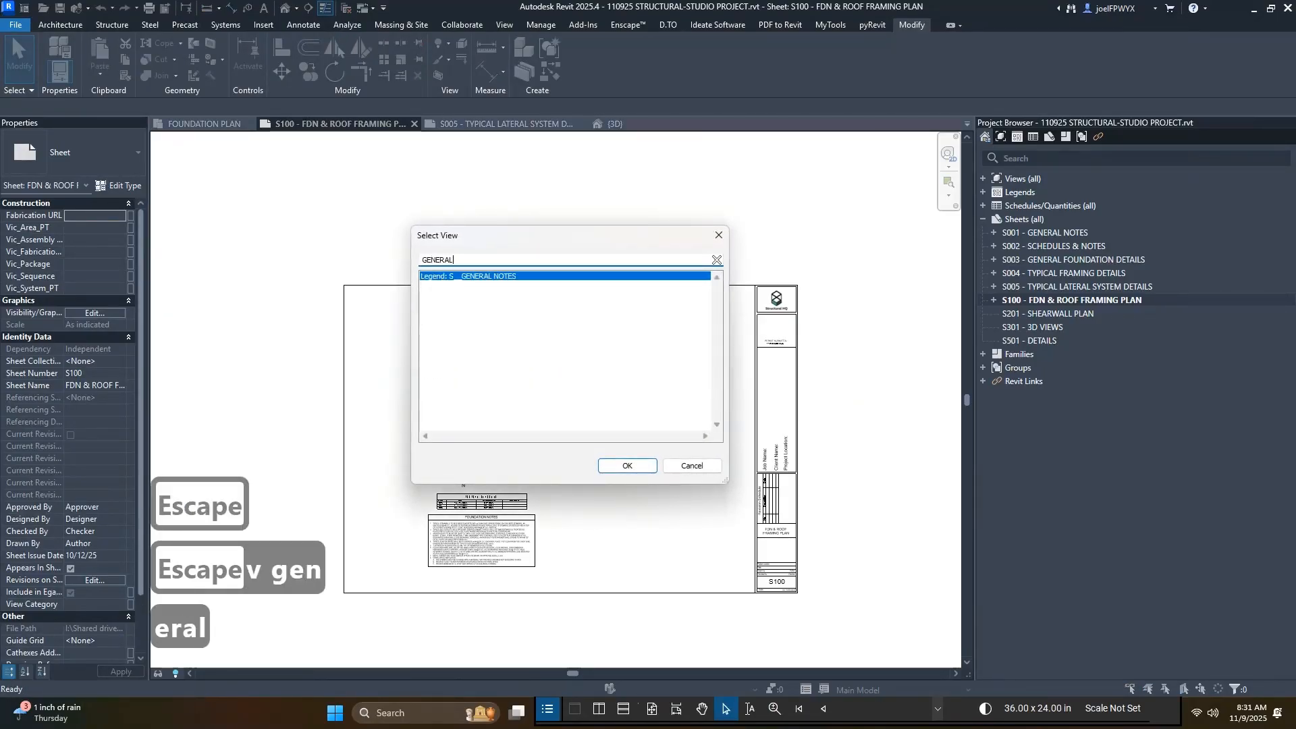
key("Return")
left_click(707, 357)
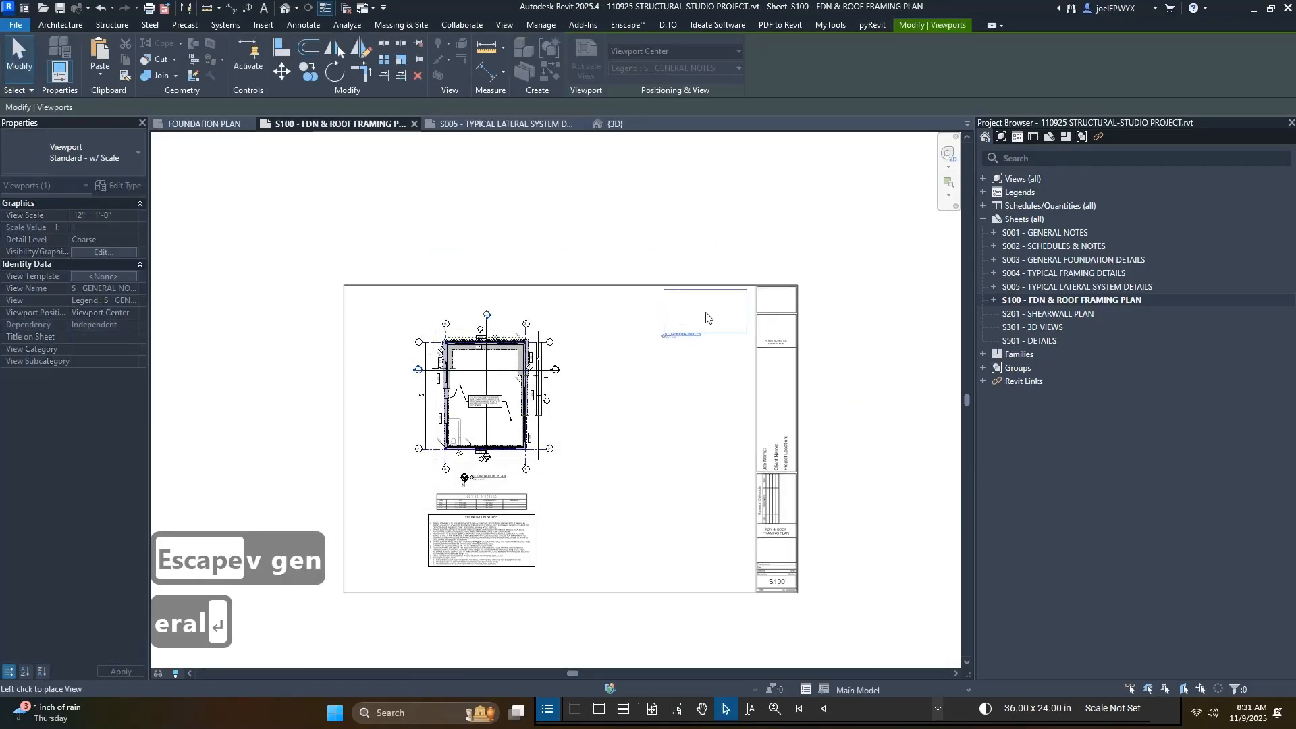
key("Escape")
key("Escape")
- Place the G__FOUNDATION LEGEND on the sheet directly below the general notes, beside the title block
type("v")
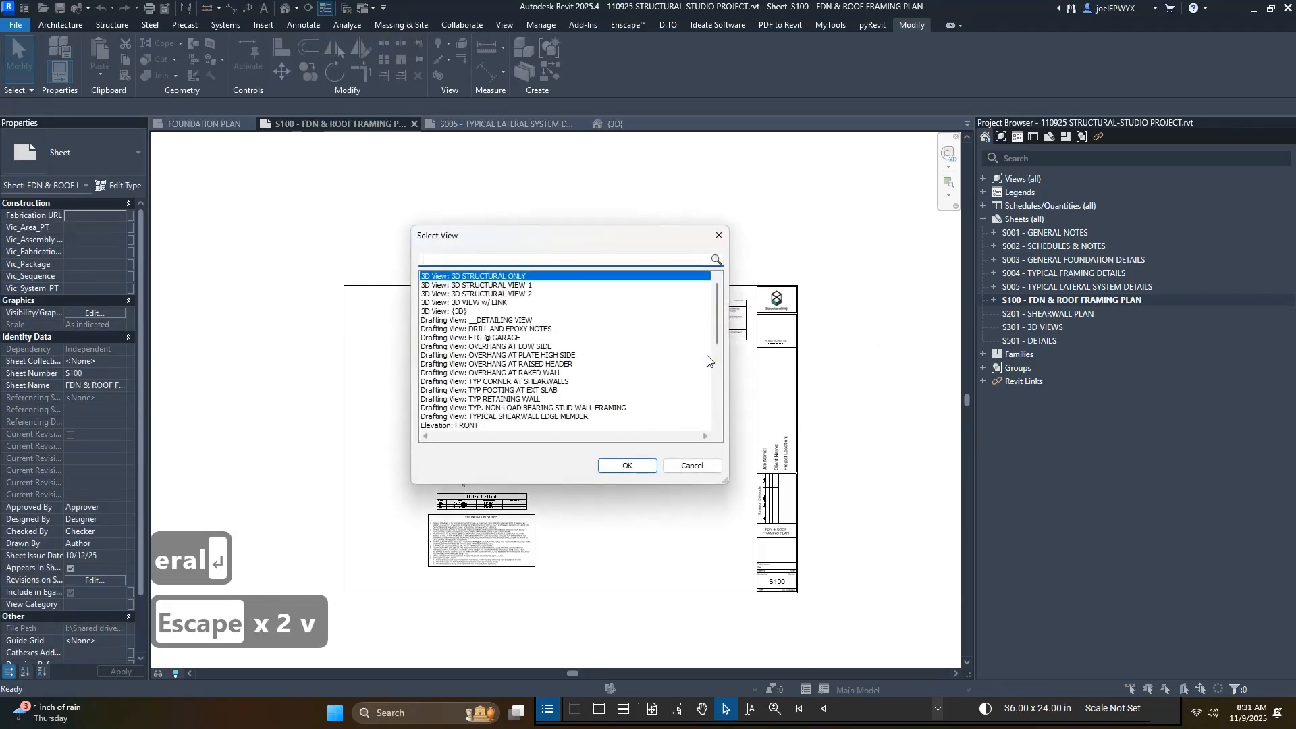
type("legen")
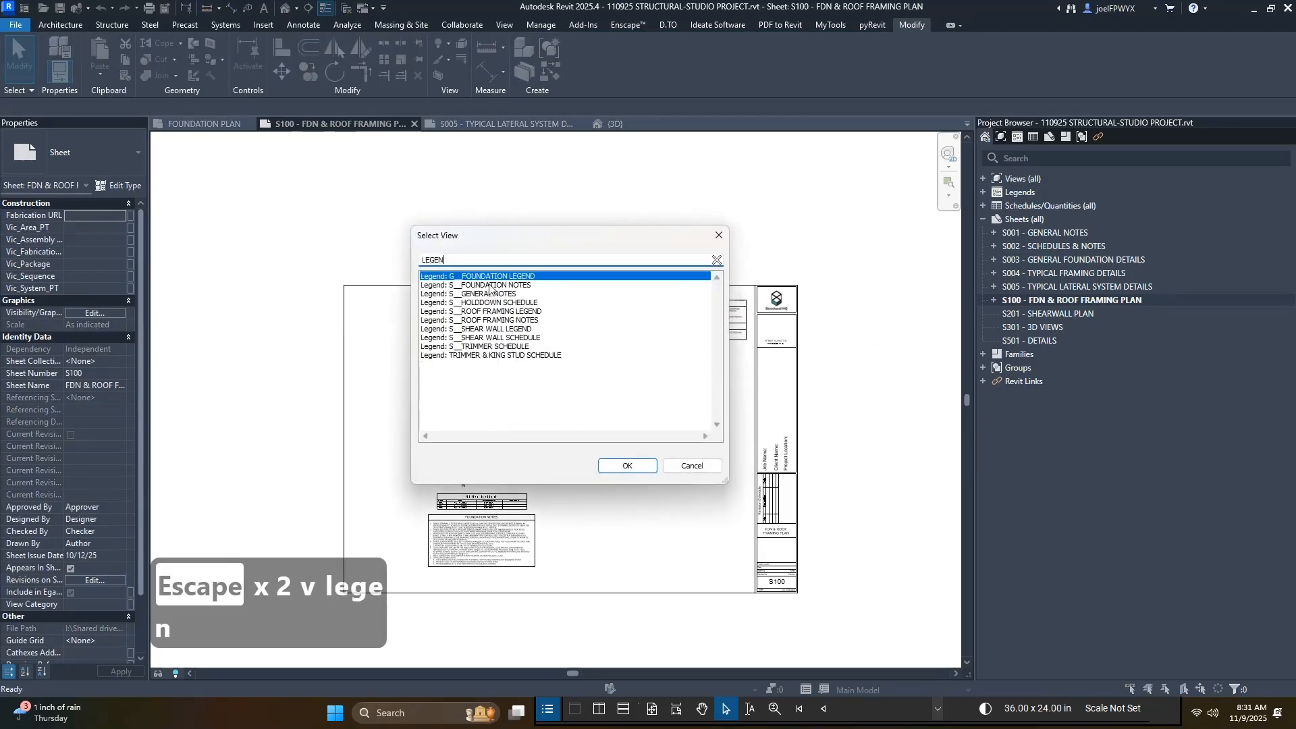
left_click(635, 469)
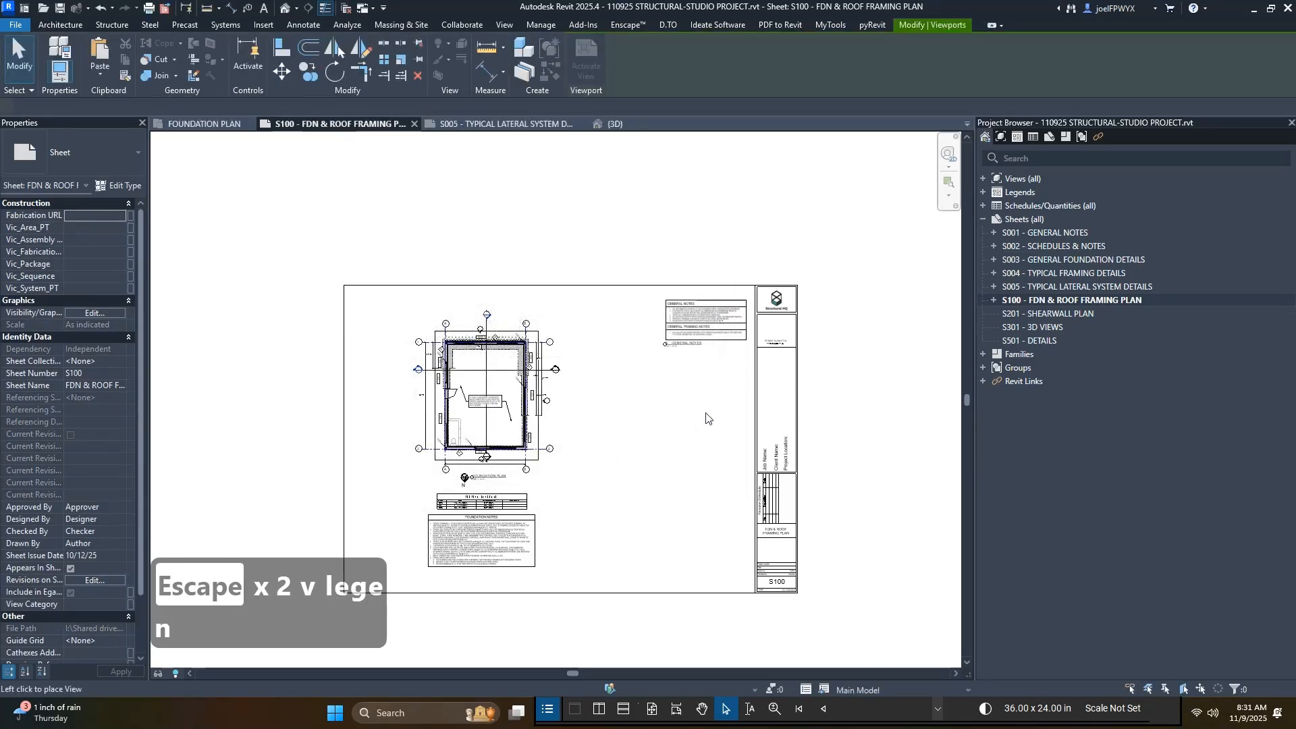
left_click(719, 465)
scroll(719, 465, "up", 3)
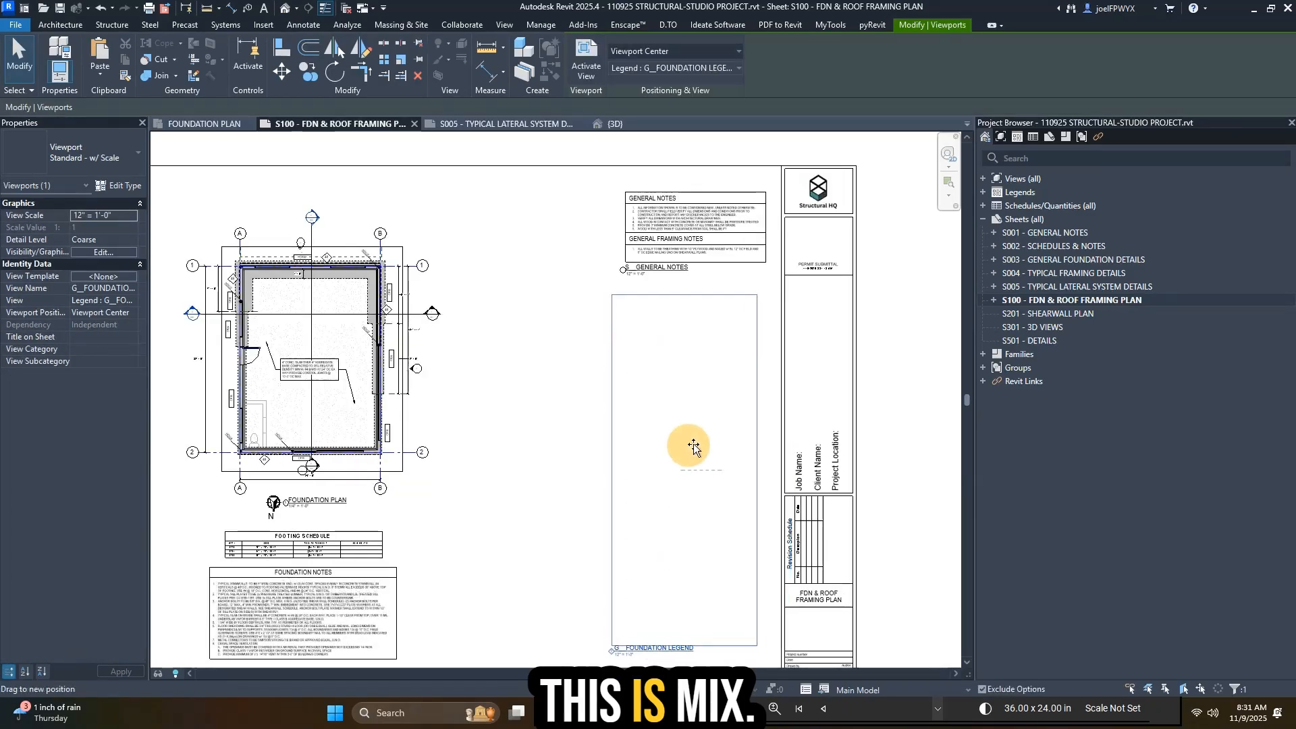
key("Escape")
- Change the viewport types of the foundation legend and the general notes to Standard - NO TITLE
left_click(707, 386)
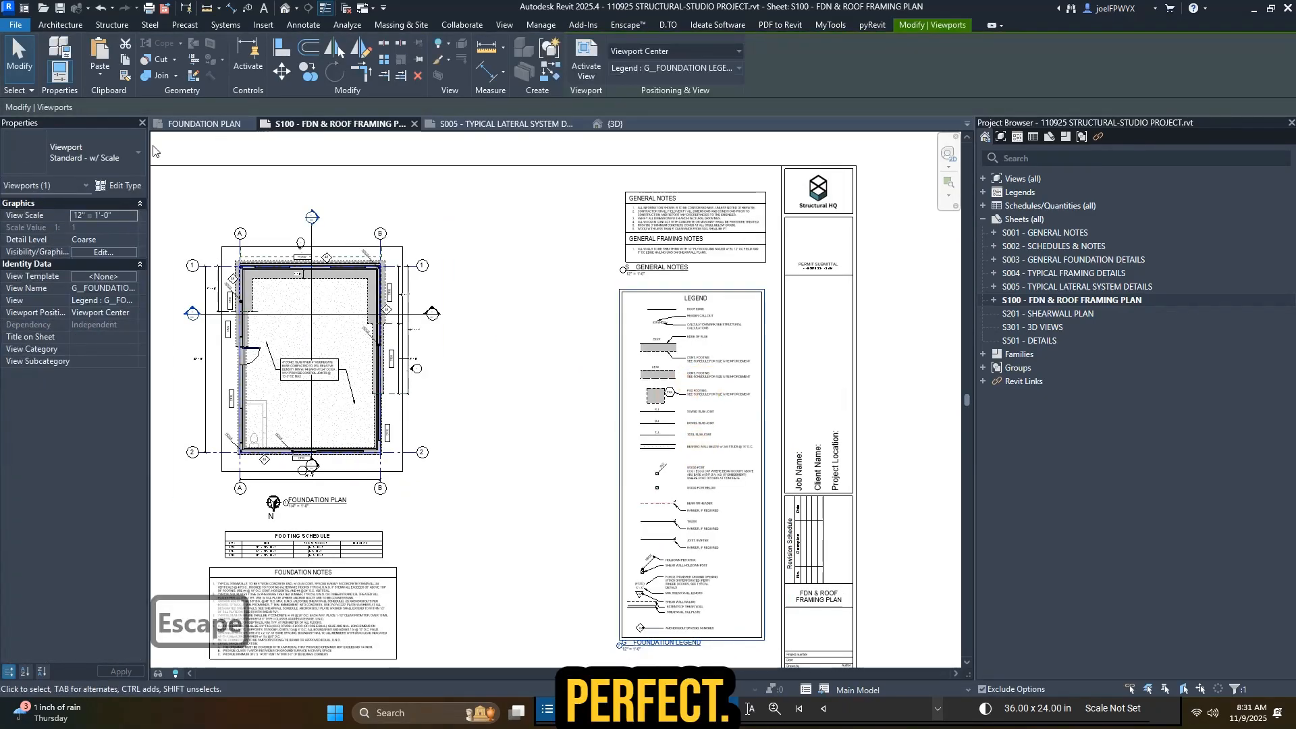
left_click(81, 154)
left_click(81, 224)
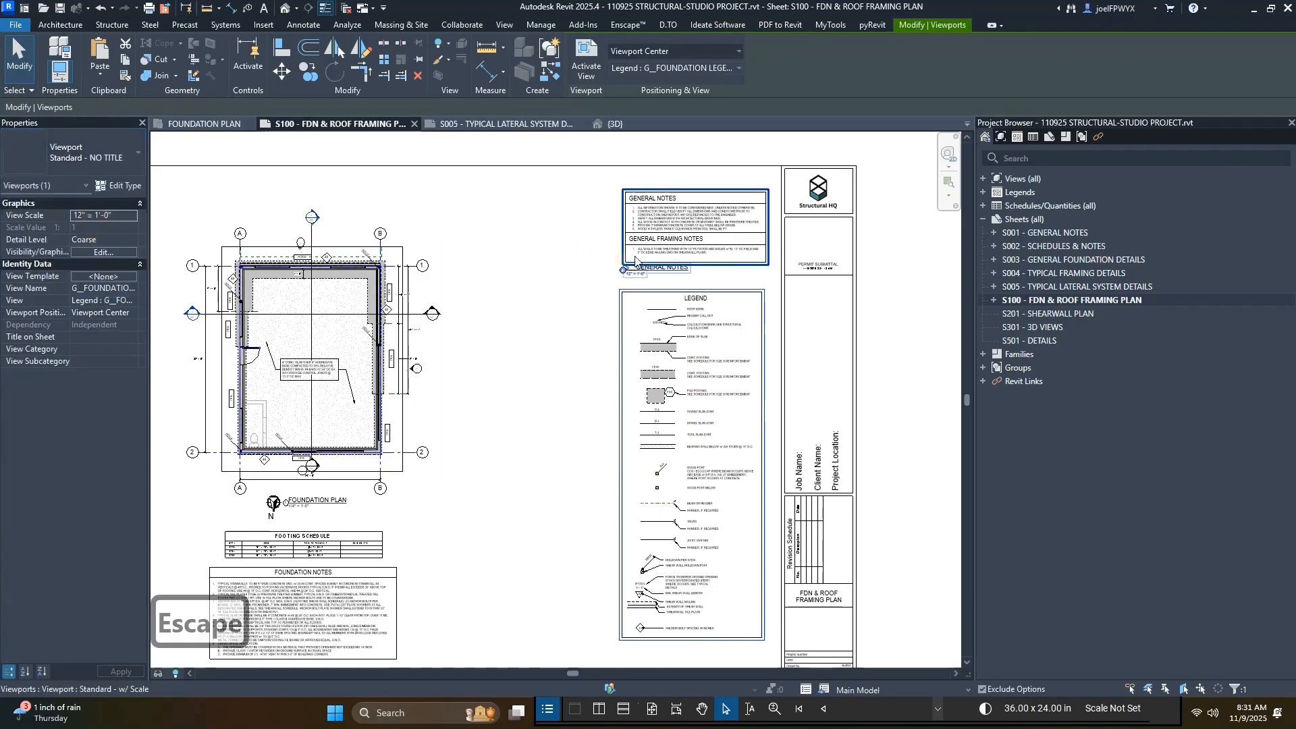
left_click(695, 226)
left_click(81, 154)
left_click(86, 223)
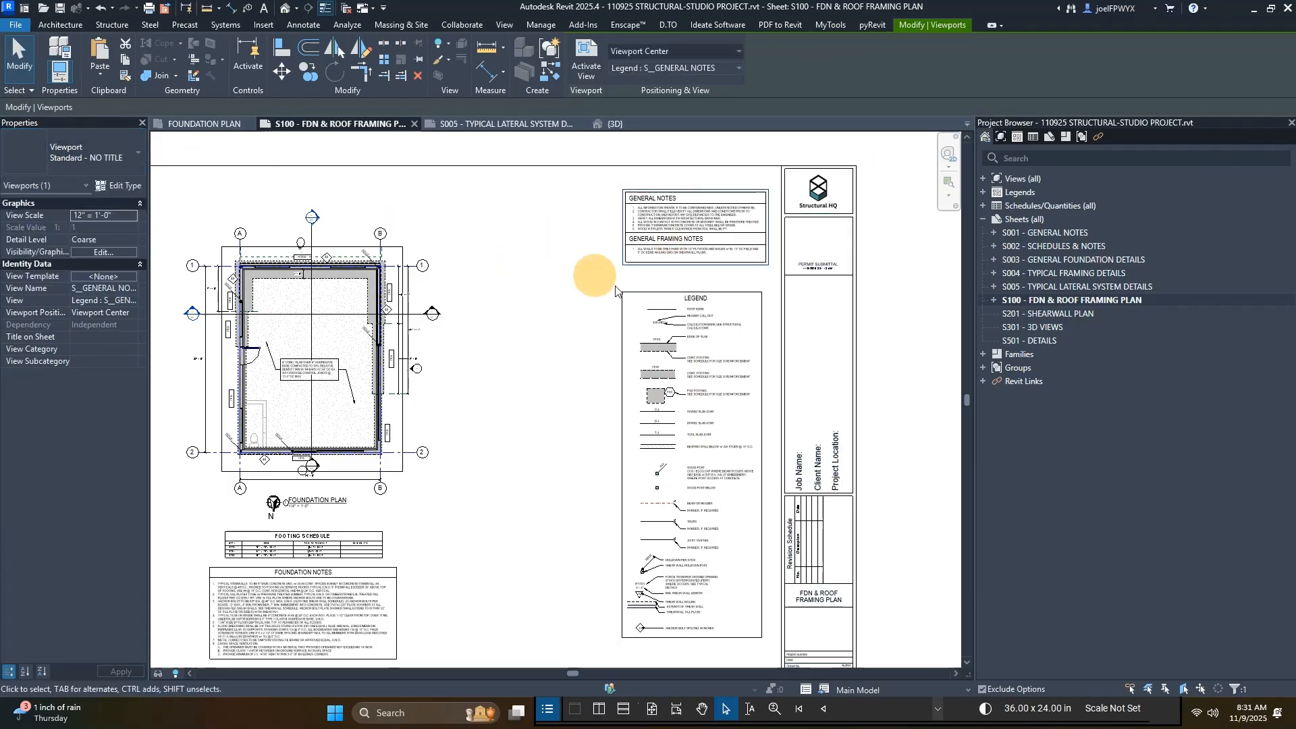
- Move the foundation legend down to leave a gap below the general notes, aligning its edges with theirs
key("Escape")
left_click_drag(699, 326, 703, 358)
key("Escape")
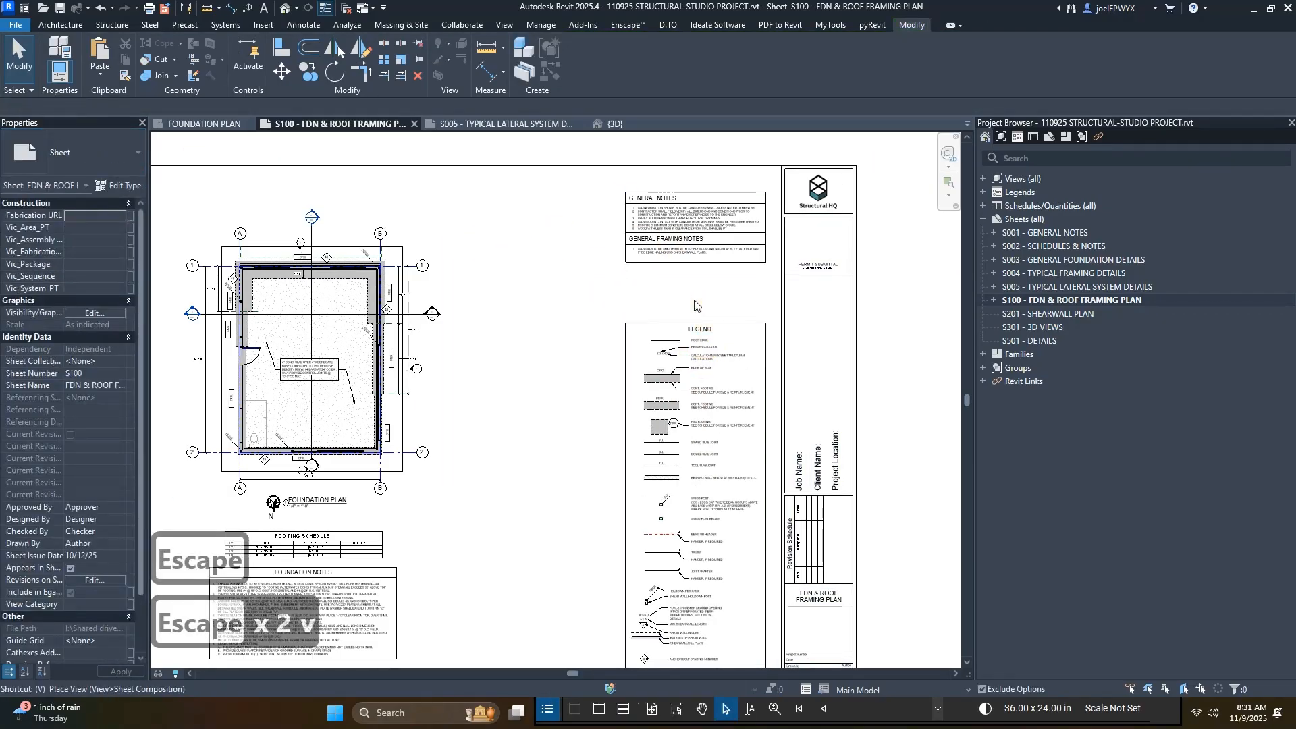
- Place the S__ROOF FRAMING NOTES legend on the sheet, between the foundation notes and the foundation legend
key("space")
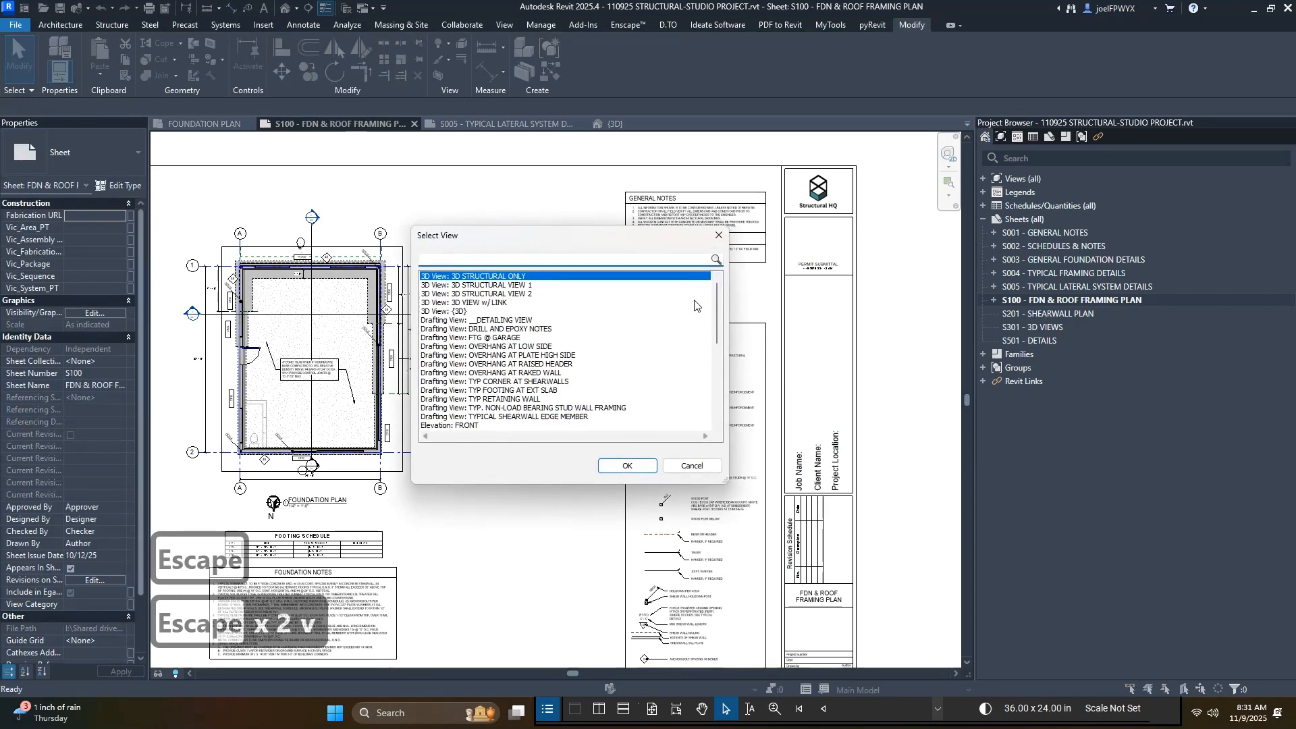
type("FRA")
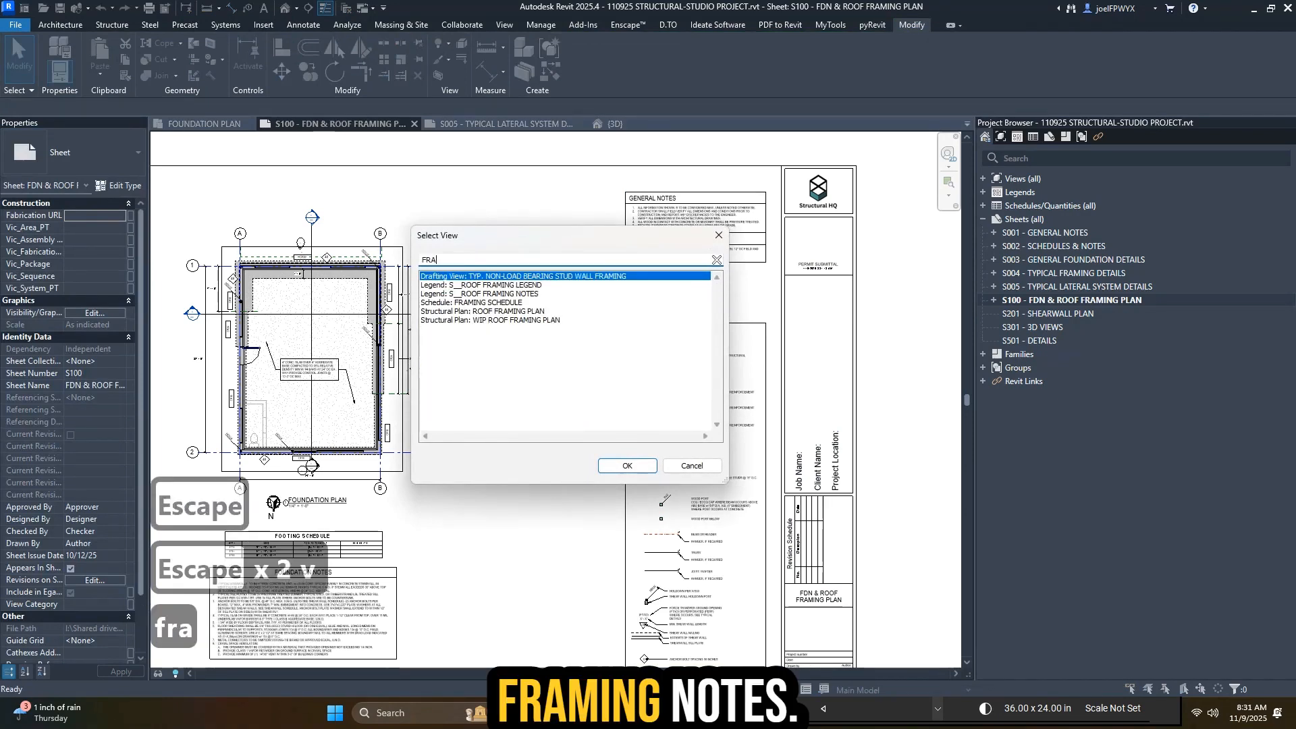
left_click(528, 295)
left_click(616, 467)
left_click(520, 549)
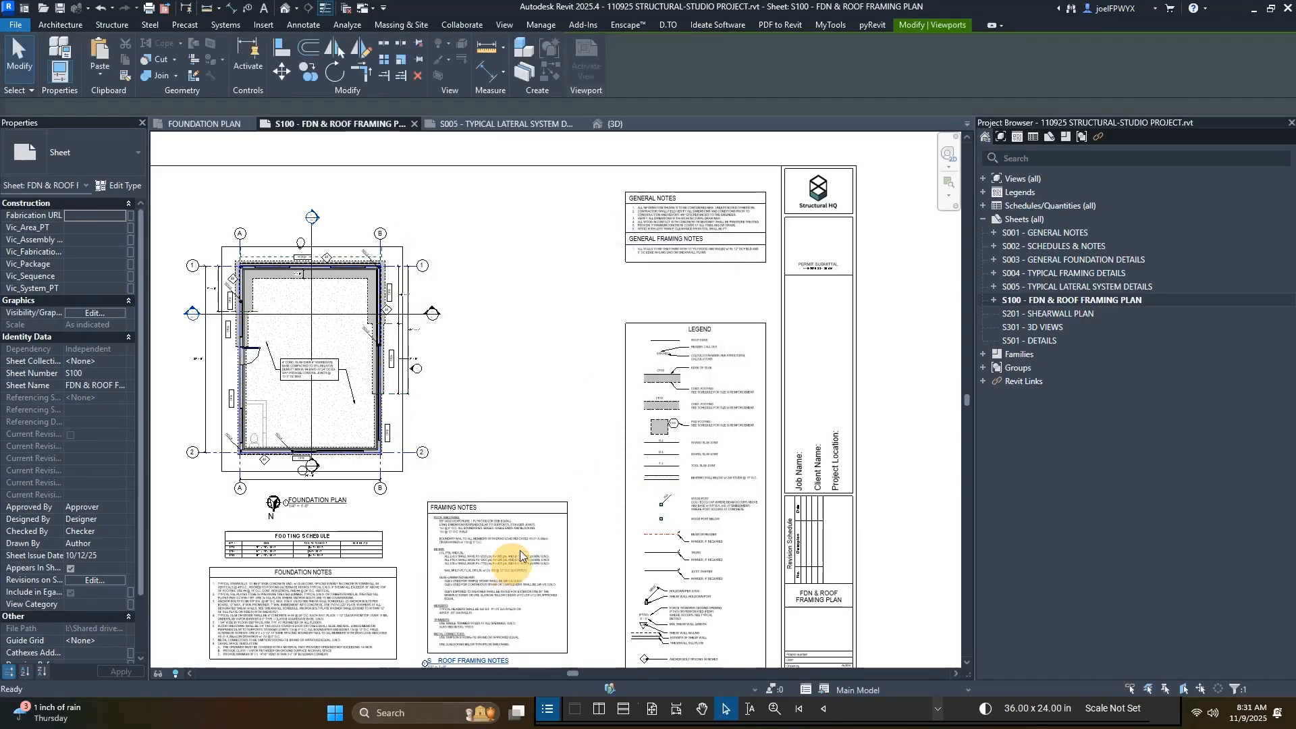
- Change the viewport type of the roof framing notes to Standard - NO TITLE
scroll(533, 533, "up", 2)
left_click_drag(552, 493, 552, 508)
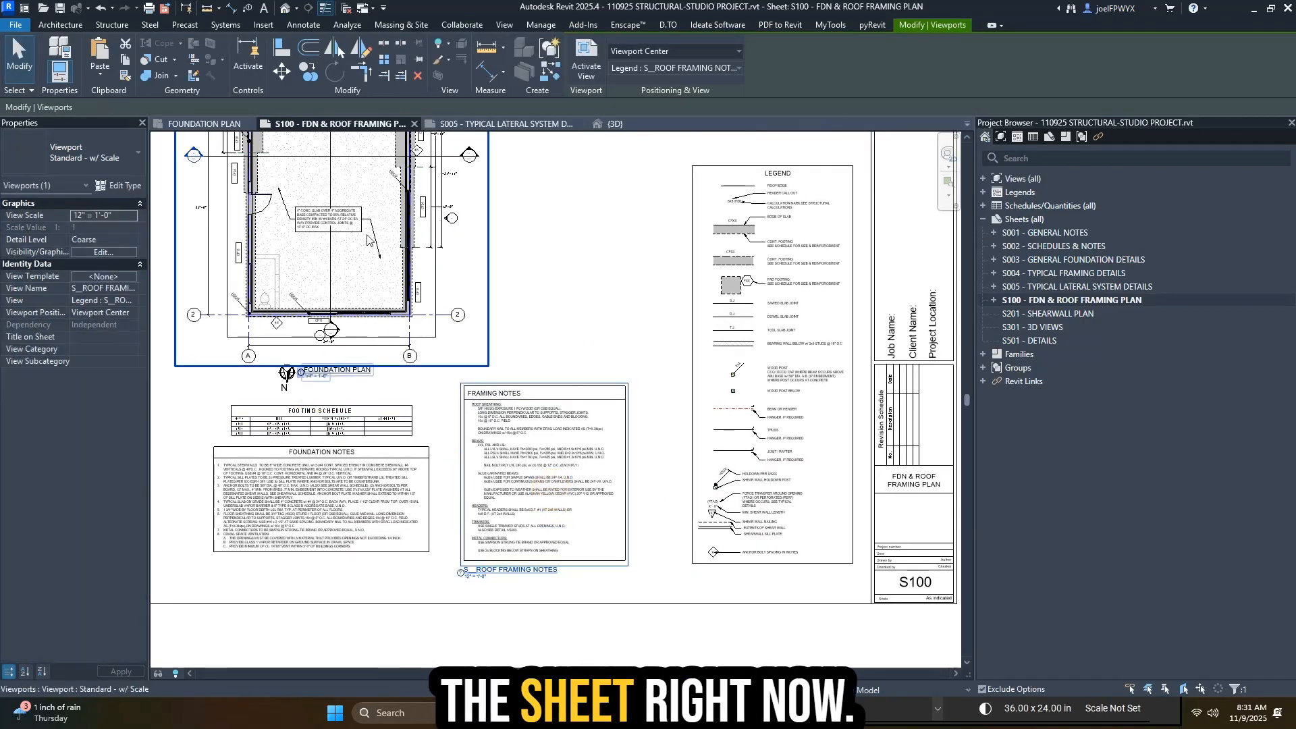
left_click(87, 139)
left_click(94, 223)
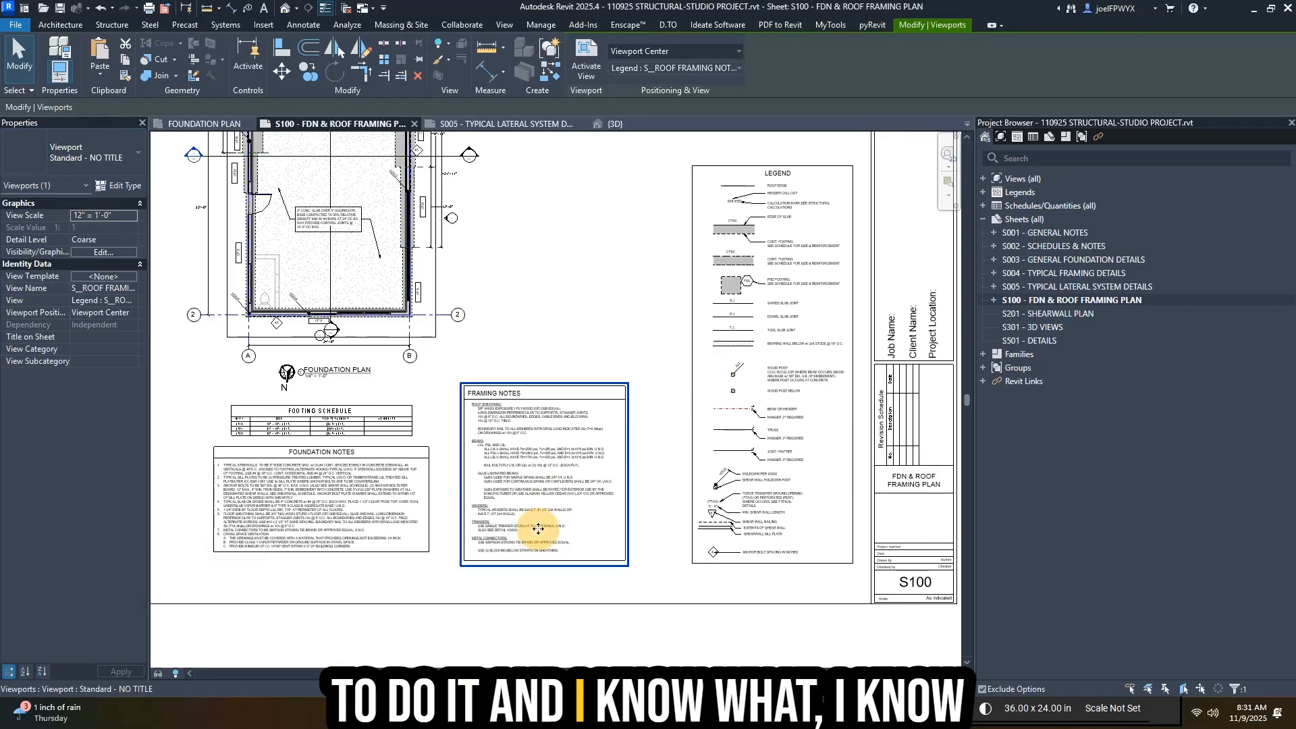
key("Escape")
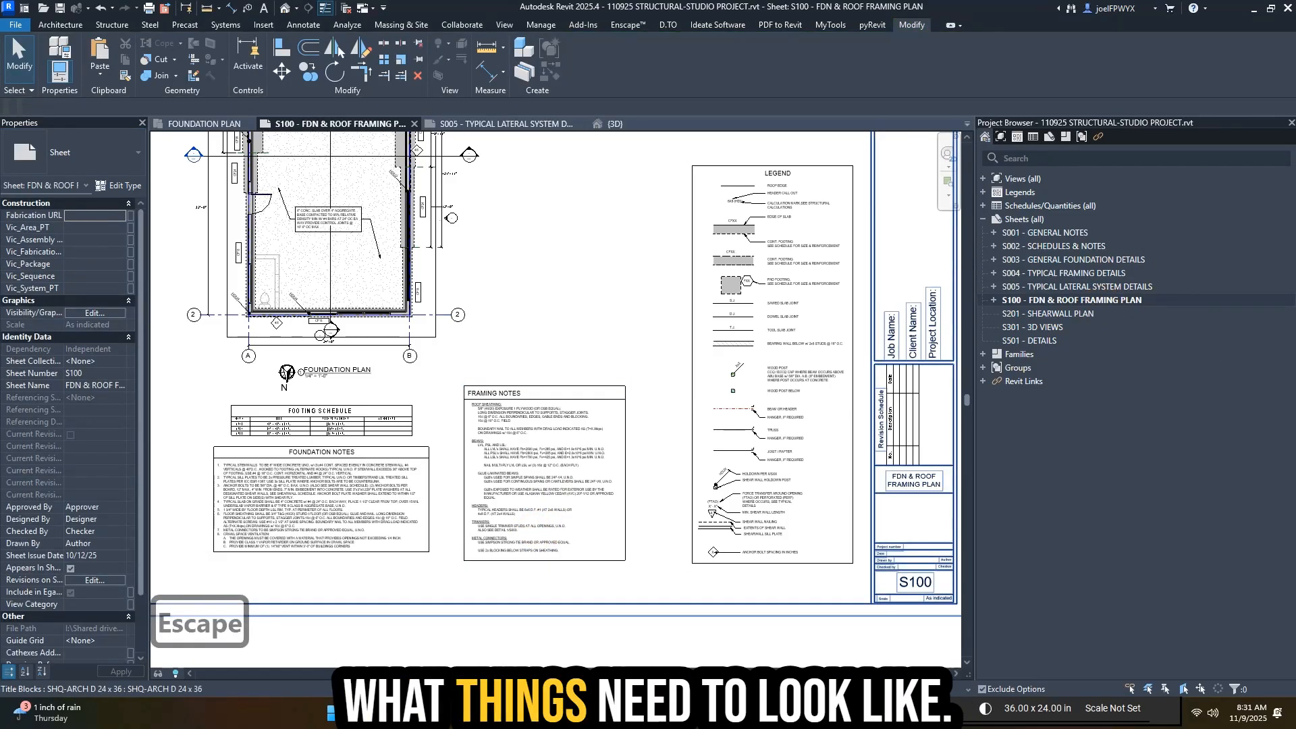
- Check the reference PDF in Bluebeam Revu, return to Revit, and place the FRAMING SCHEDULE above the framing notes on the sheet
left_click(822, 702)
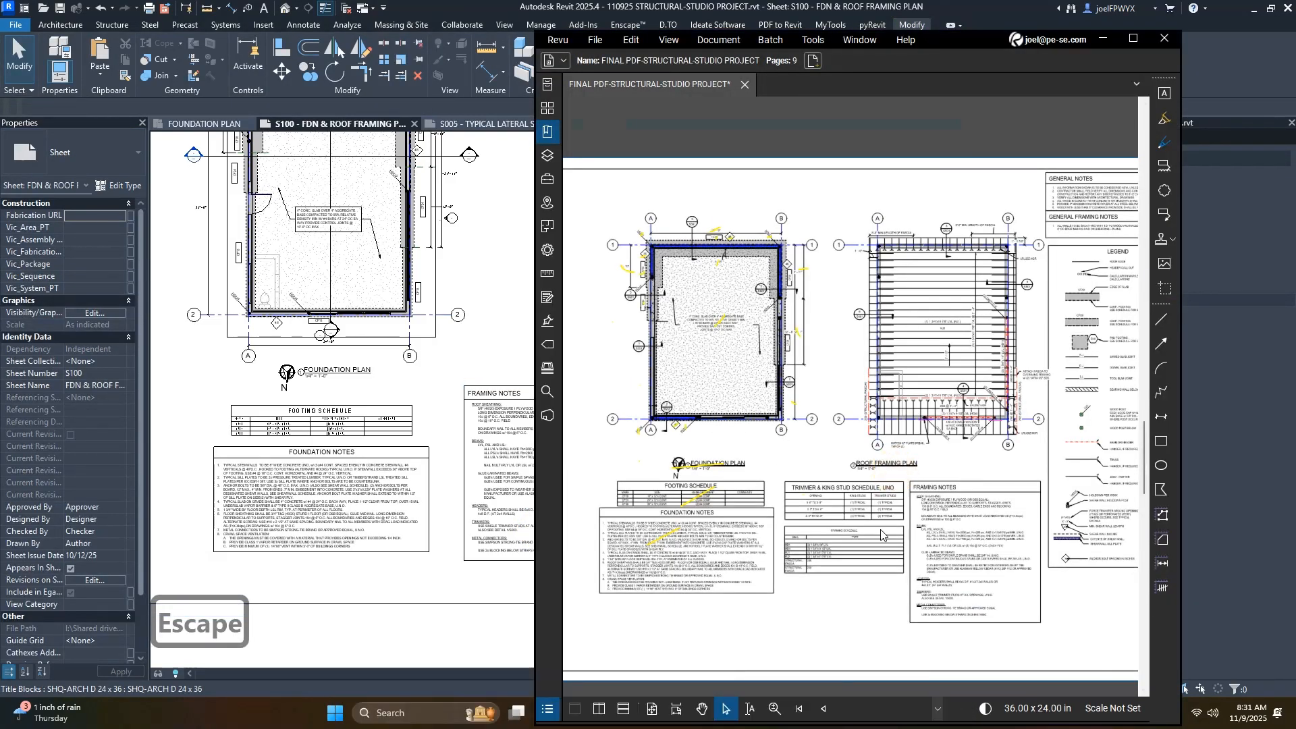
left_click(434, 550)
scroll(411, 498, "down", 1)
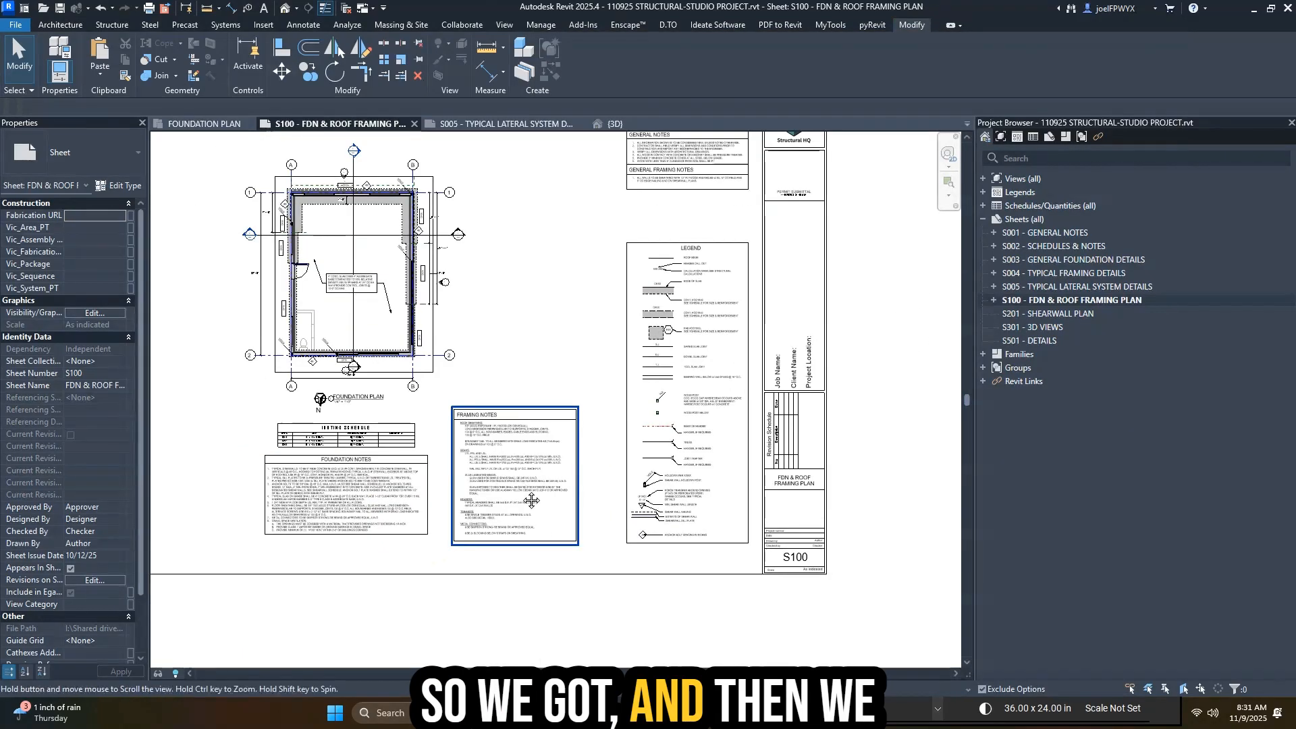
type("v")
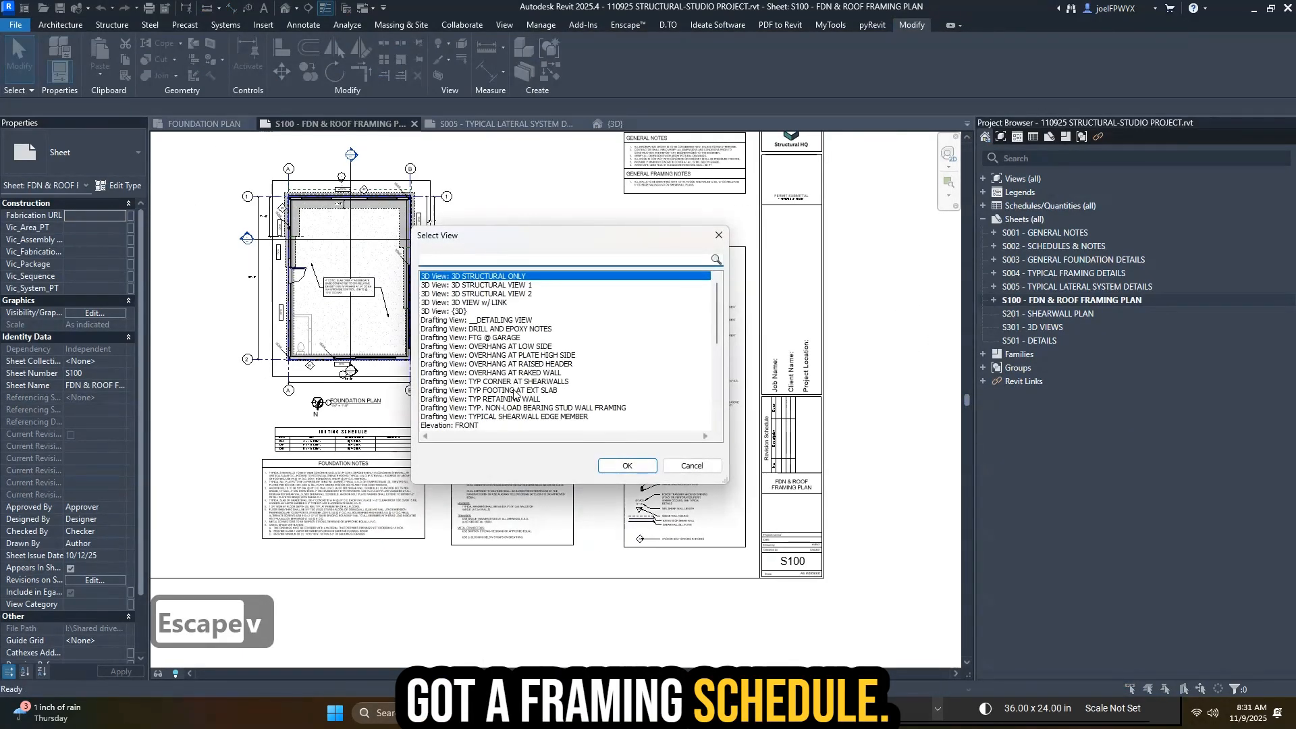
type("fram")
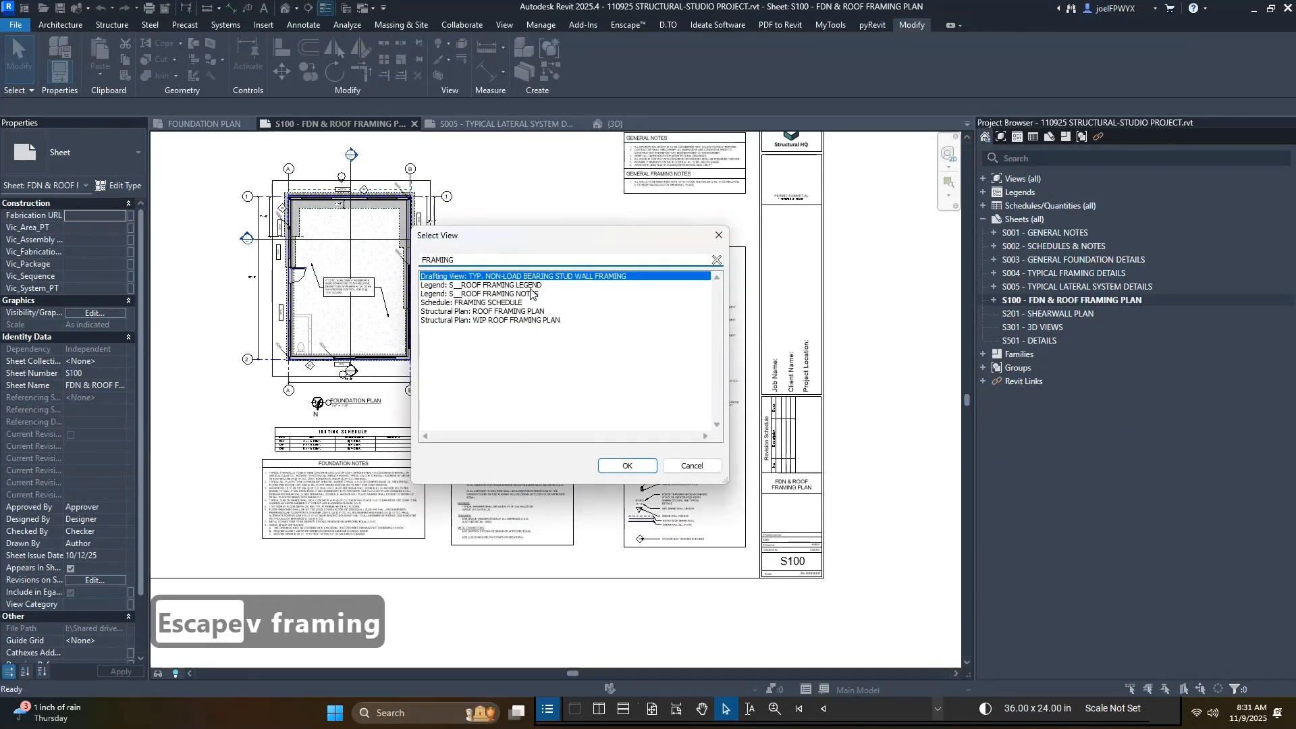
double_click(506, 303)
left_click(523, 368)
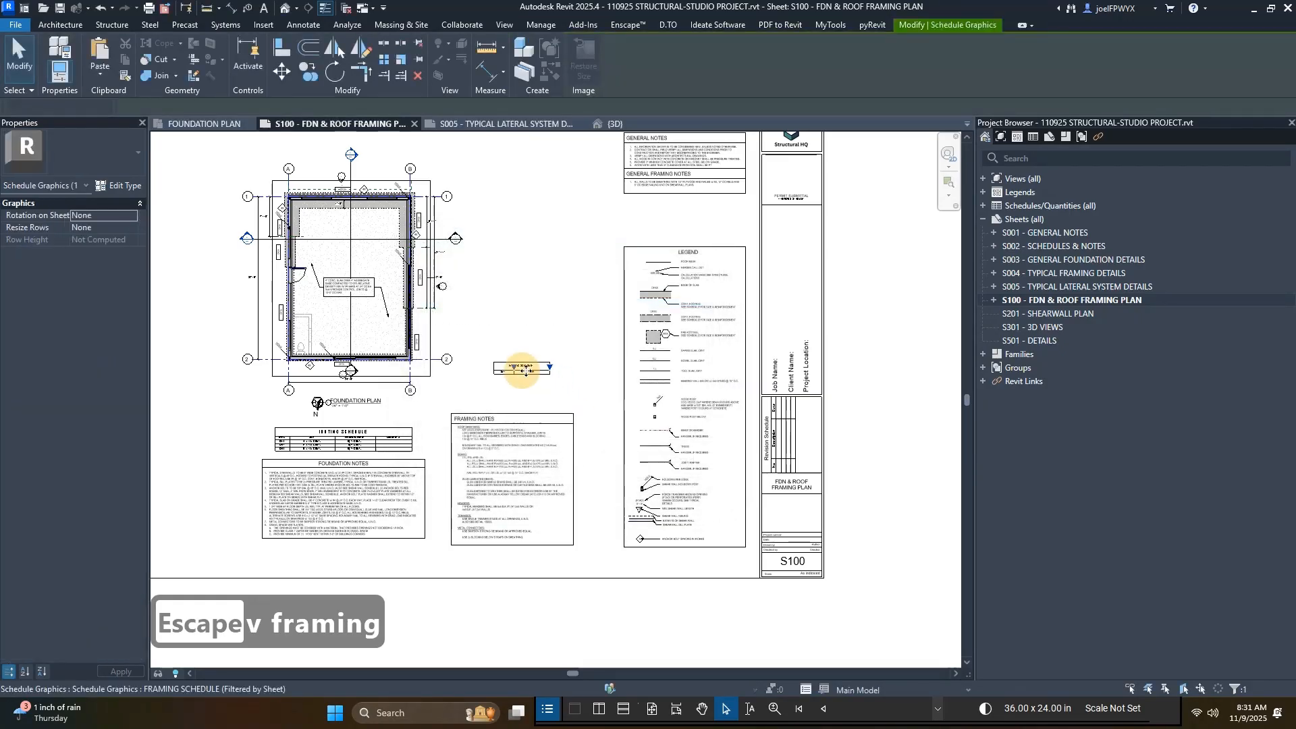
scroll(531, 362, "up", 2)
scroll(531, 362, "down", 2)
- Place the S__TRIMMER SCHEDULE legend on the sheet and shift it into line with the framing notes, just below the framing schedule
type("v")
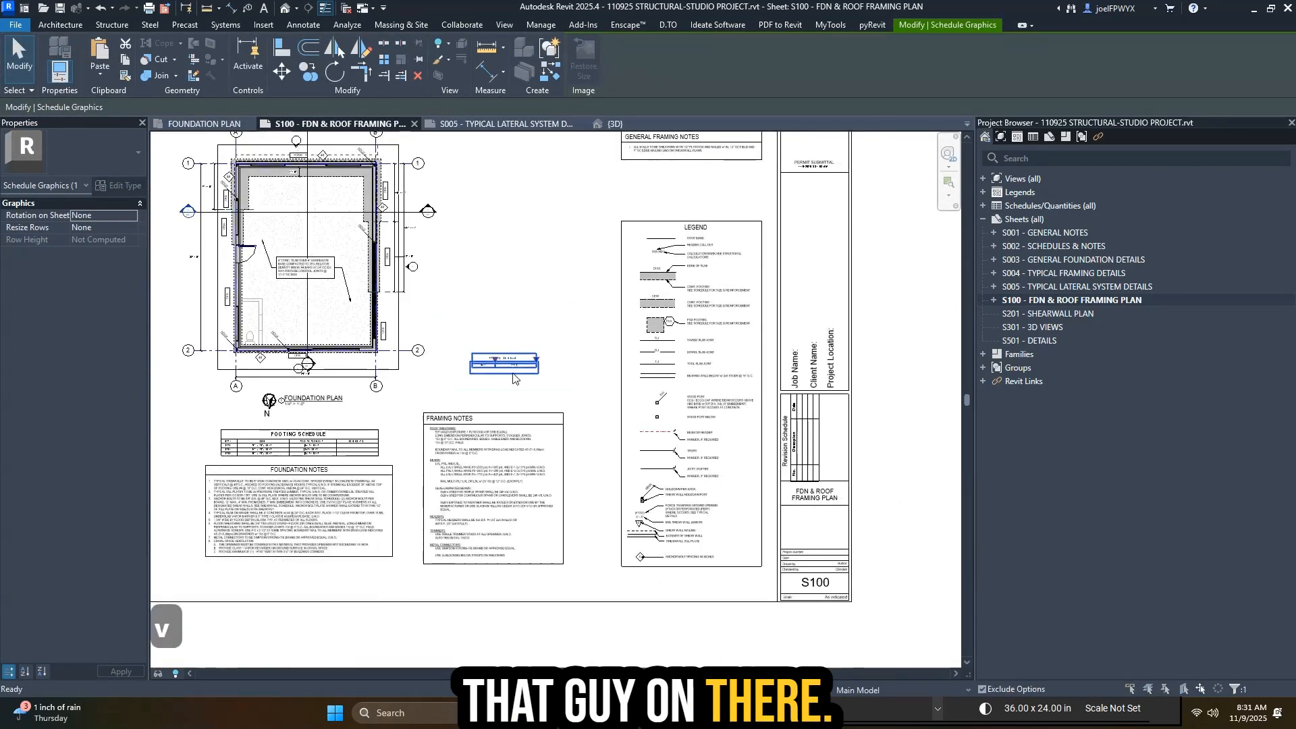
type("legen")
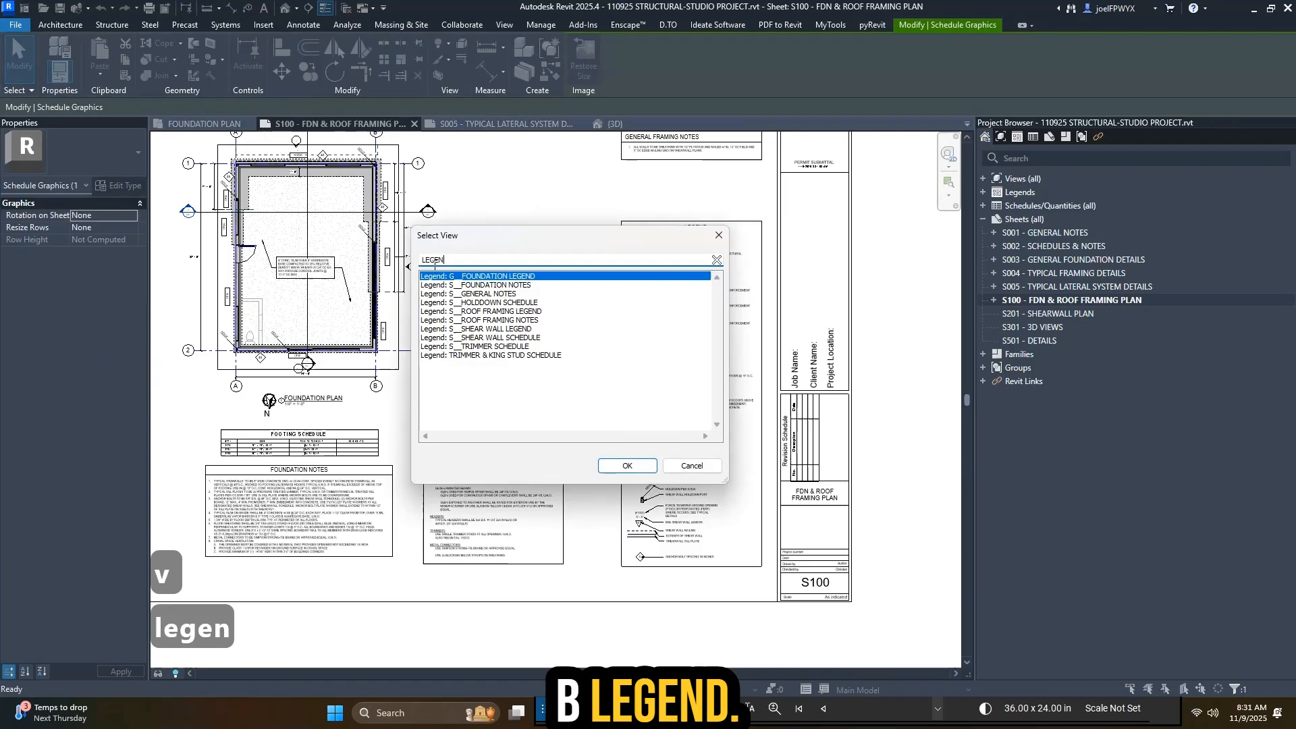
left_click(503, 345)
key("Return")
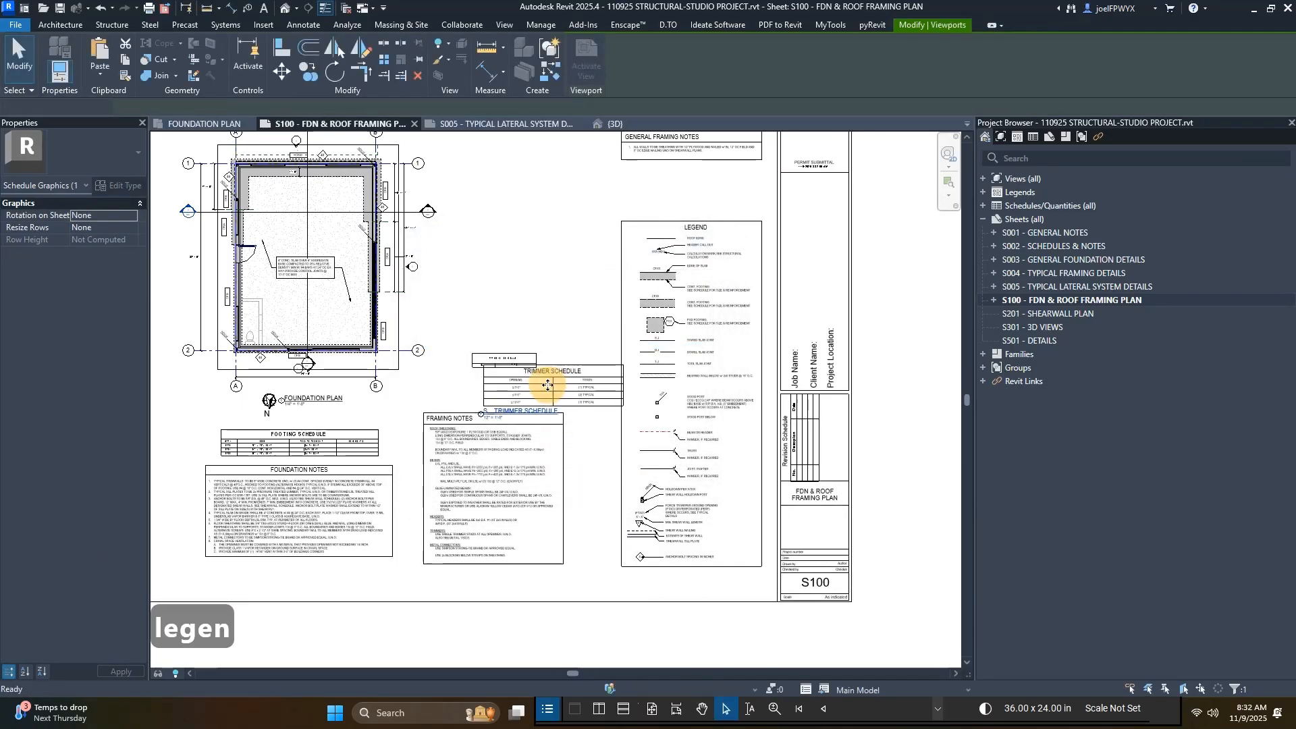
scroll(548, 385, "up", 2)
left_click_drag(548, 384, 436, 399)
scroll(494, 306, "down", 2)
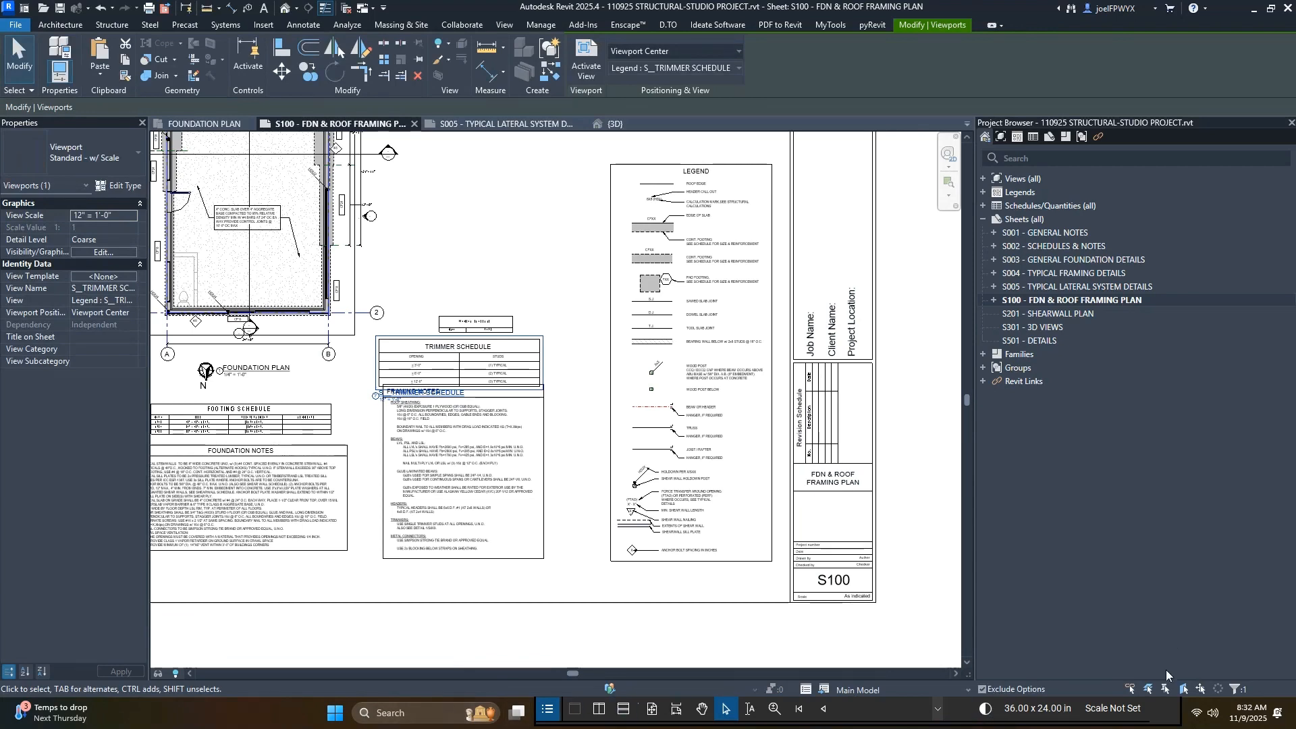
- Switch to the reference PDF in Bluebeam Revu and compare its schedules, notes and legend with the content placed on sheet S100
left_click(1009, 714)
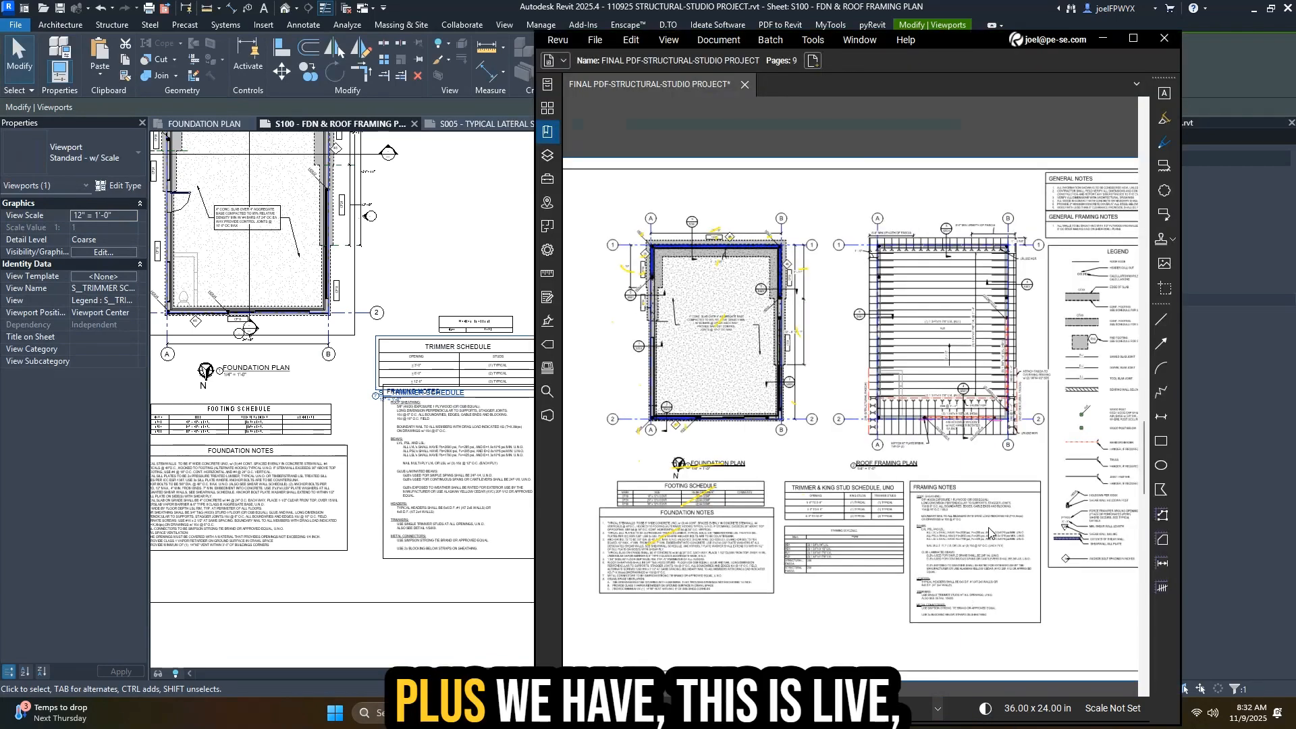
scroll(857, 560, "up", 3)
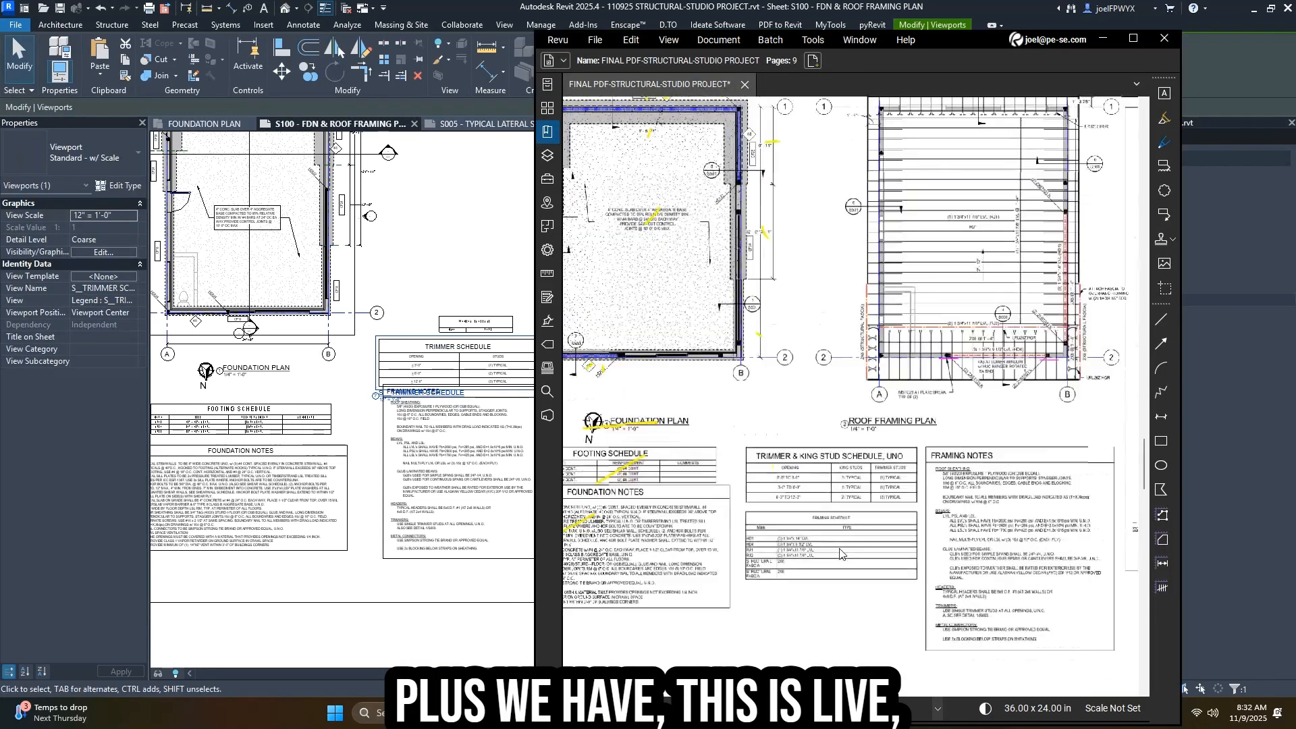
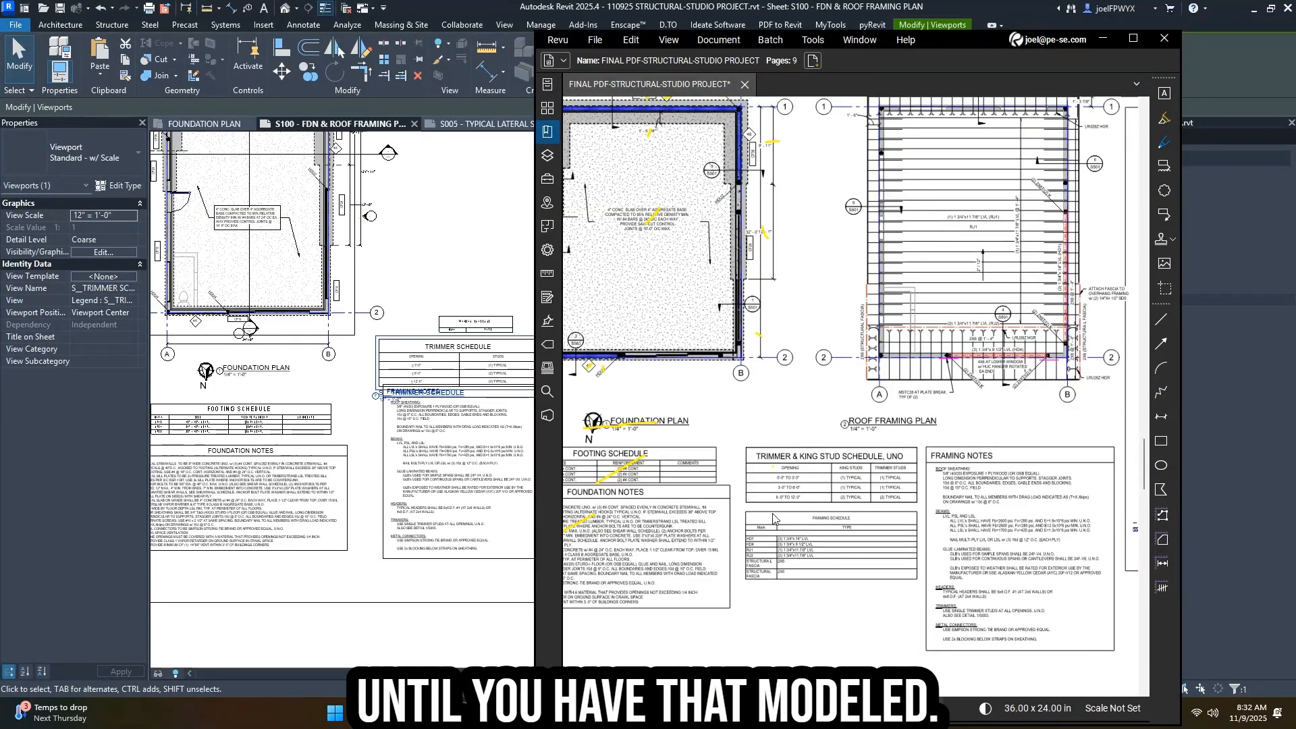
scroll(774, 519, "down", 2)
scroll(904, 503, "up", 4)
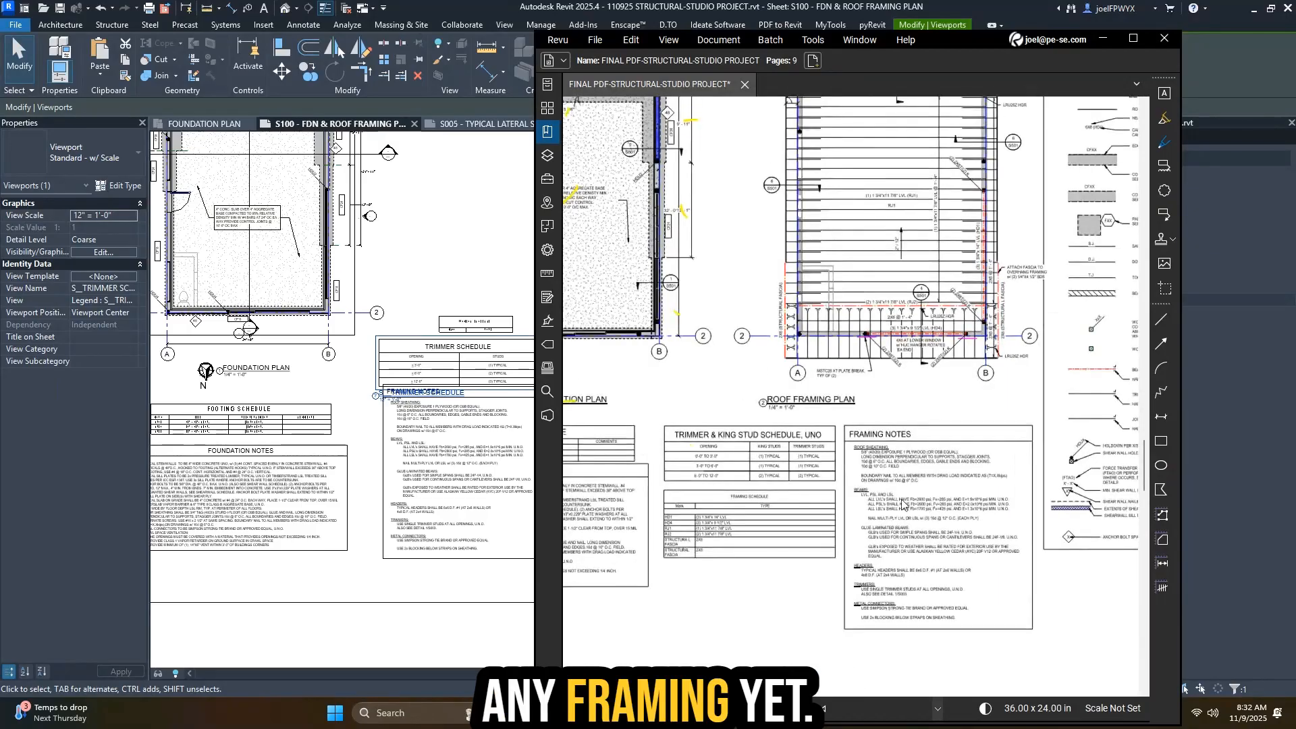
scroll(903, 503, "down", 1)
scroll(431, 477, "down", 3)
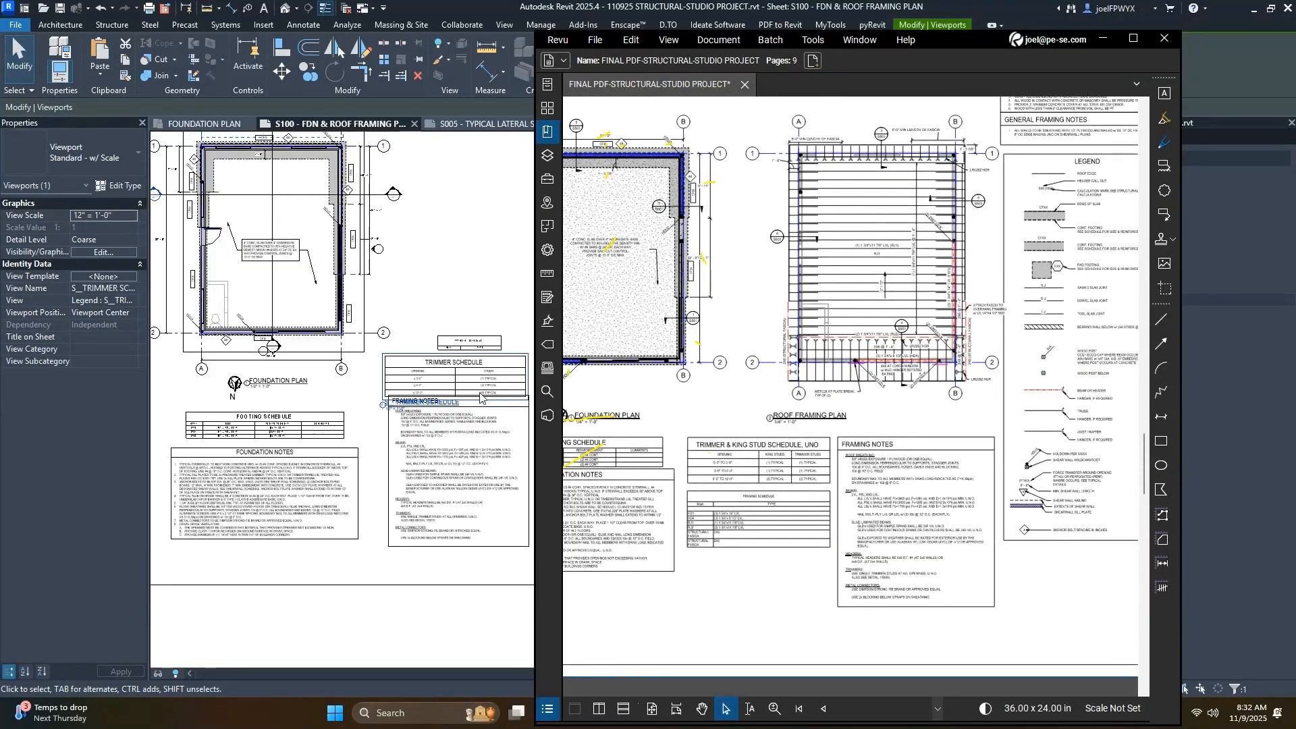
scroll(633, 425, "down", 2)
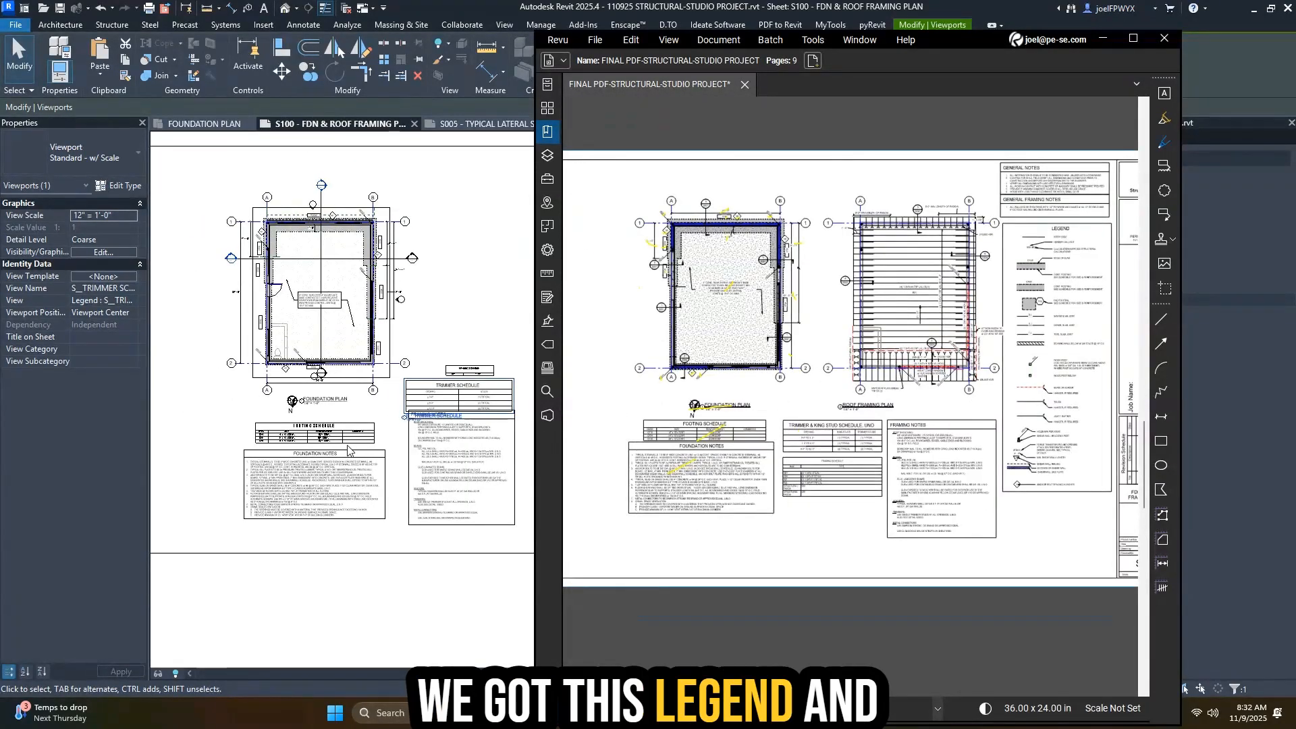
scroll(166, 478, "down", 4)
scroll(394, 361, "up", 3)
scroll(402, 307, "up", 2)
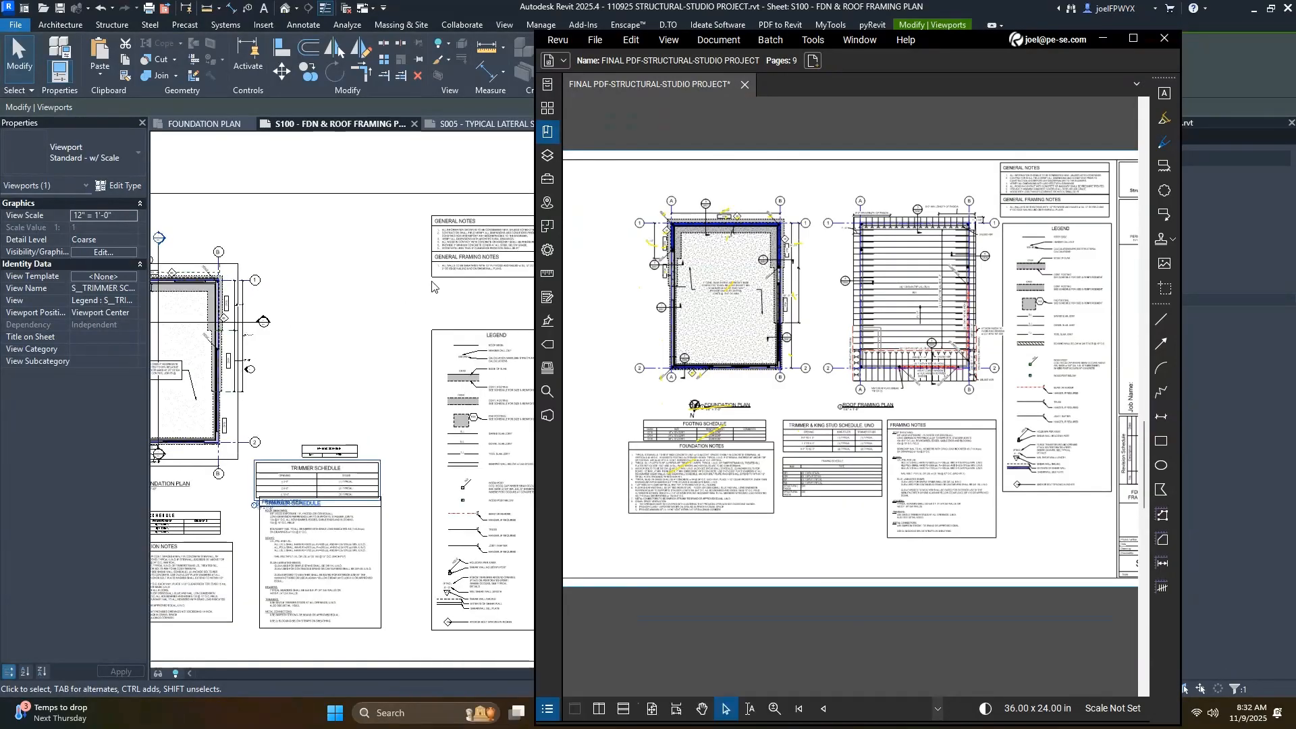
scroll(495, 263, "up", 1)
scroll(413, 319, "down", 1)
left_click(507, 257)
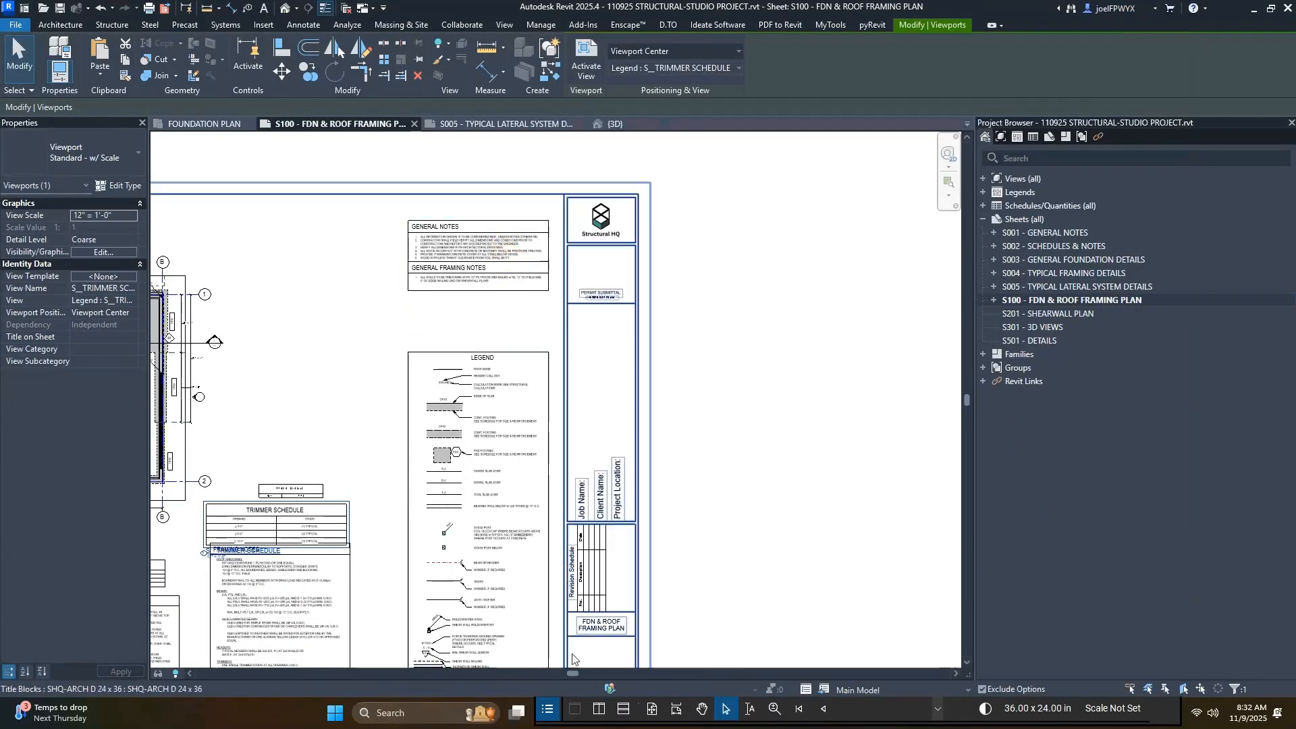
- Mark off the general notes, legend, framing notes and trimmer and framing schedules with the pen in the reference PDF in Bluebeam Revu
left_click(1022, 709)
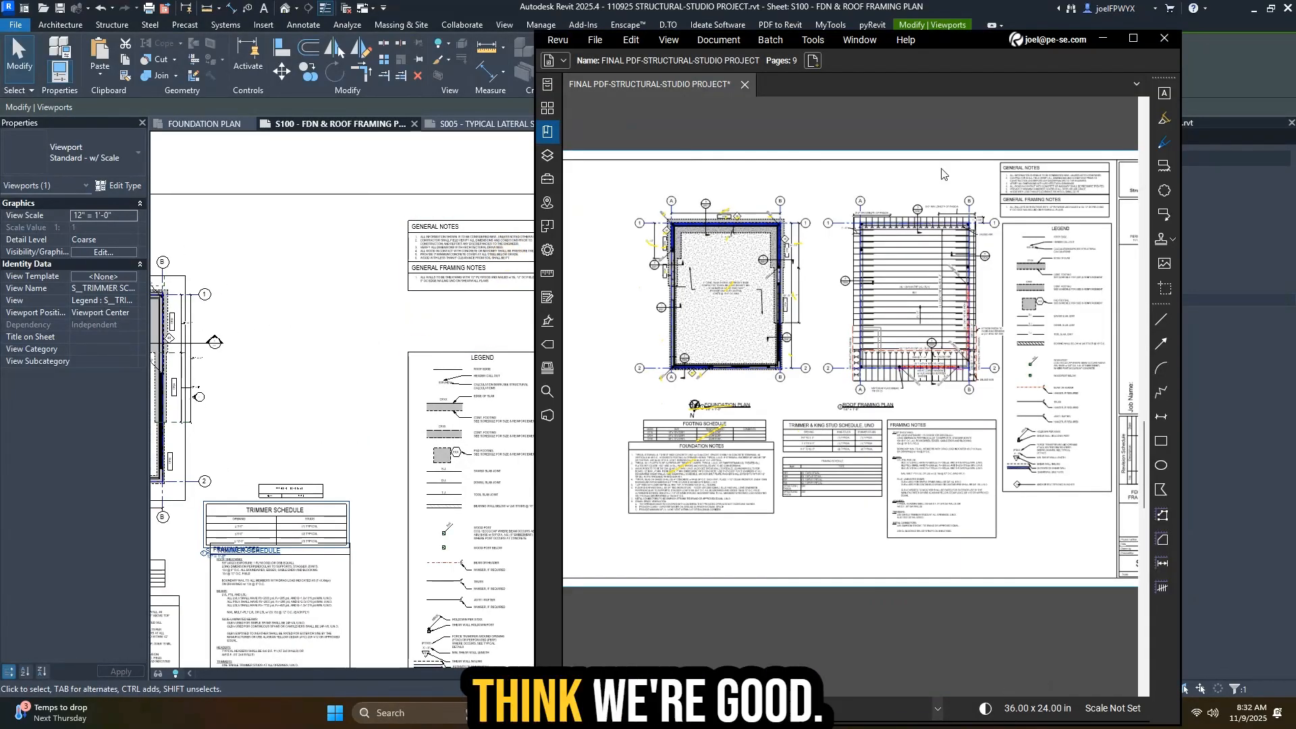
left_click(930, 347)
key("p")
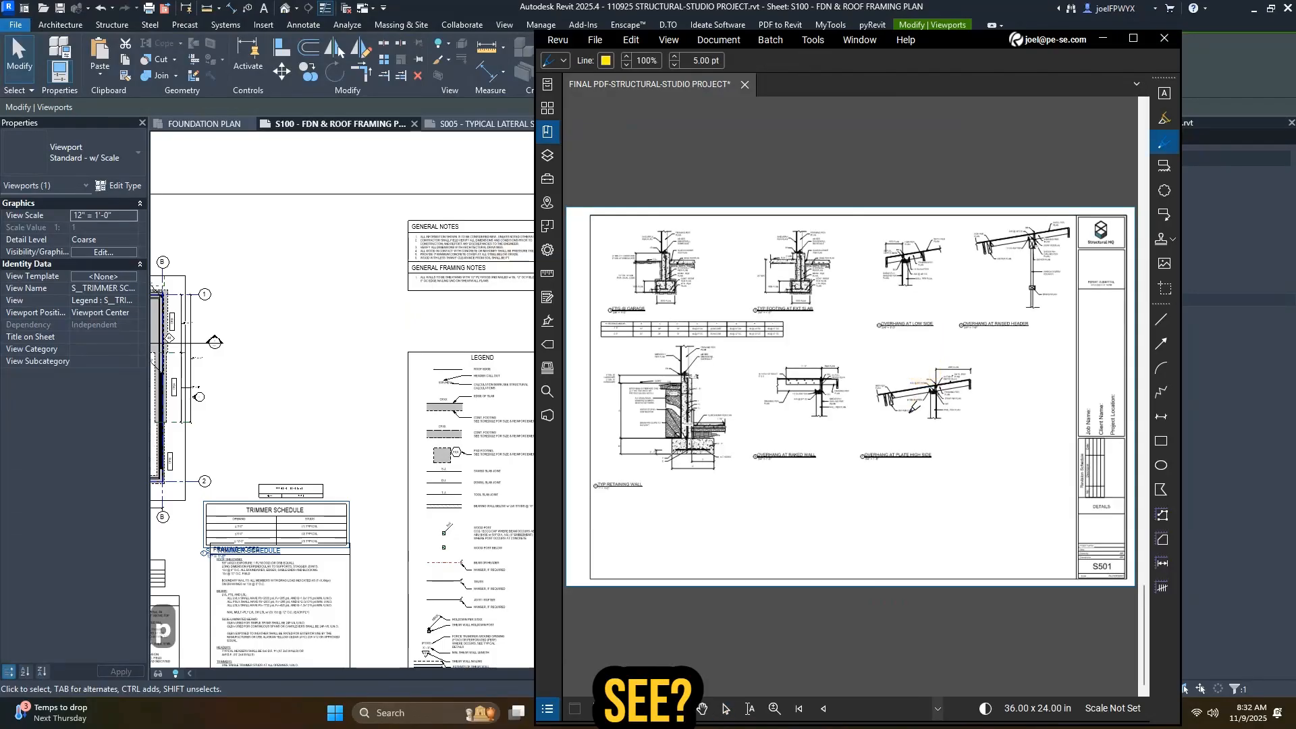
key("Page_Up")
key("Page_Up")
key("Page_Up")
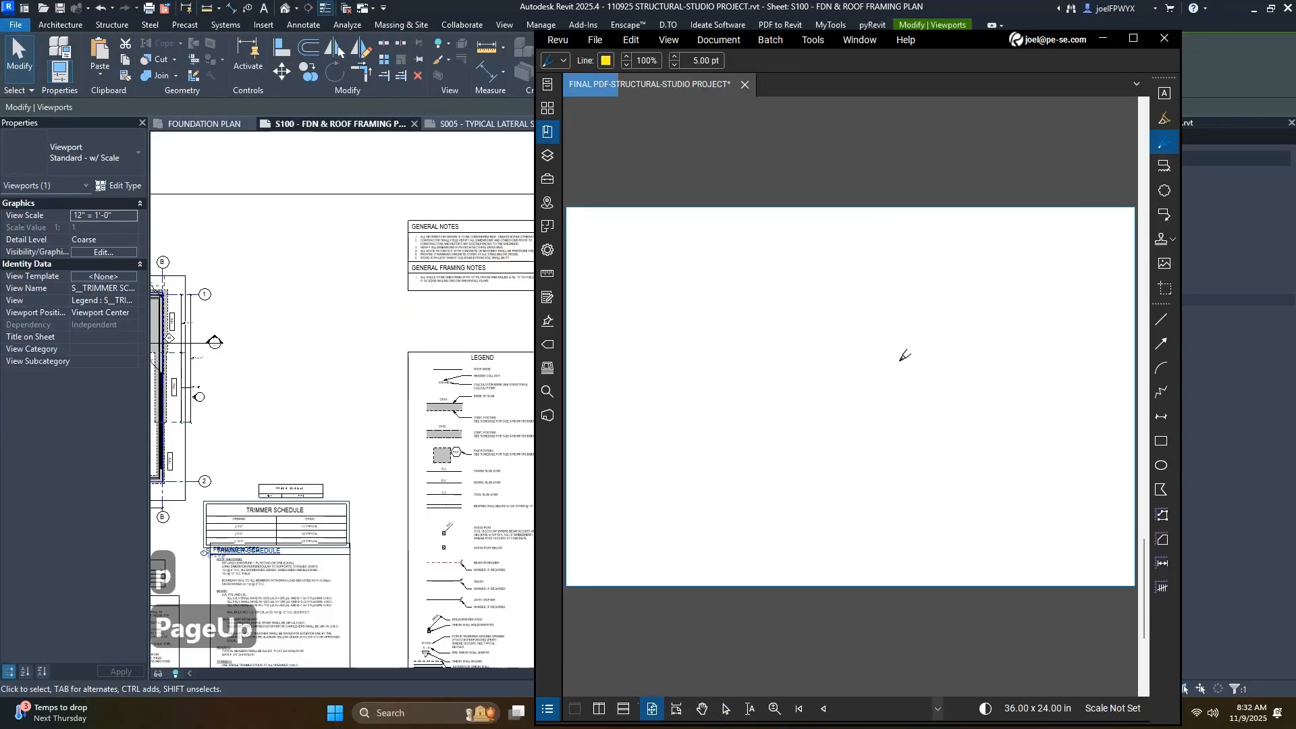
scroll(891, 421, "up", 3)
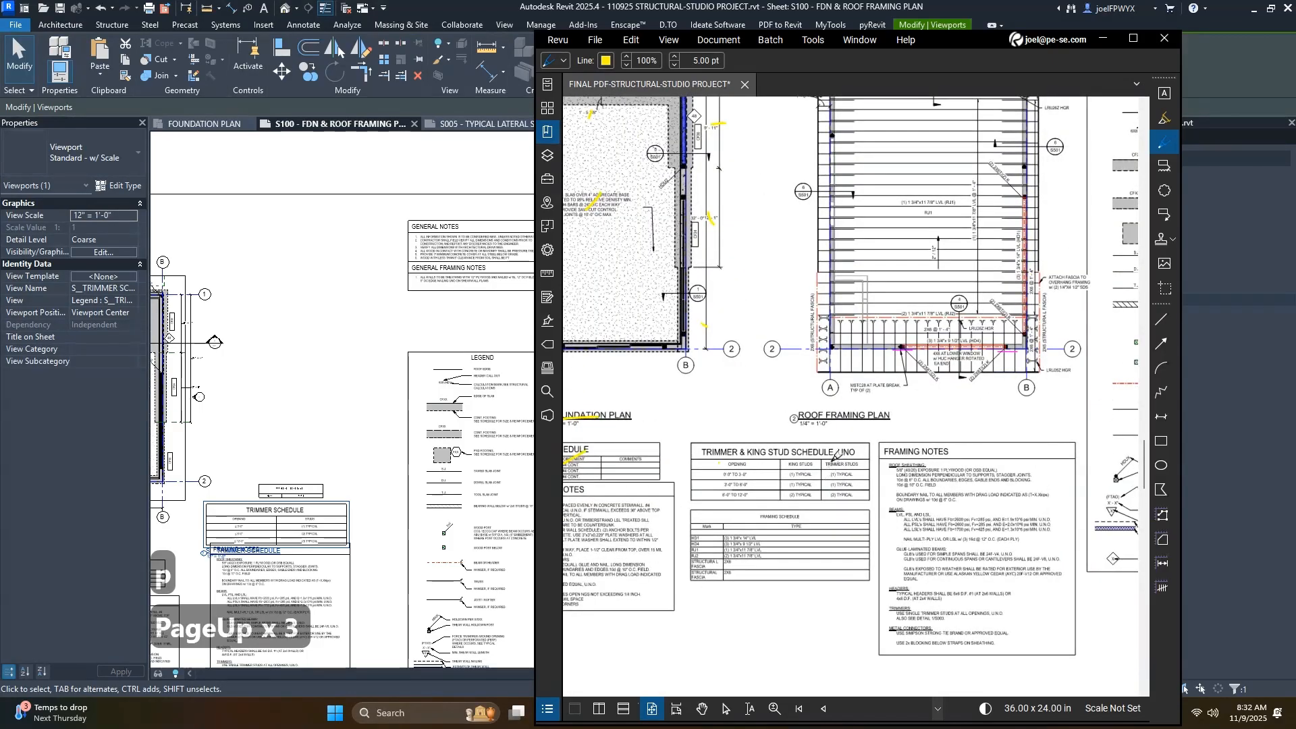
scroll(955, 456, "down", 3)
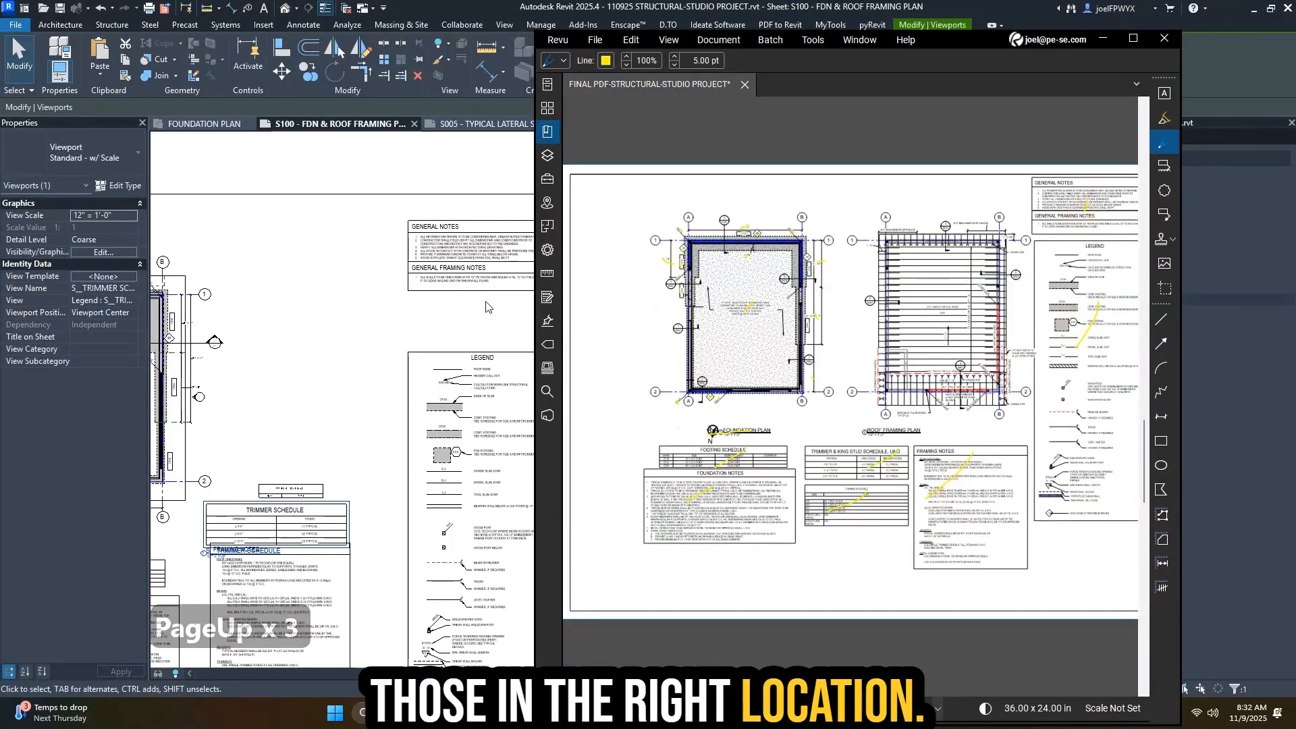
- Return to sheet S100 in Revit and move the framing notes down, clear of the trimmer schedule
scroll(290, 379, "down", 1)
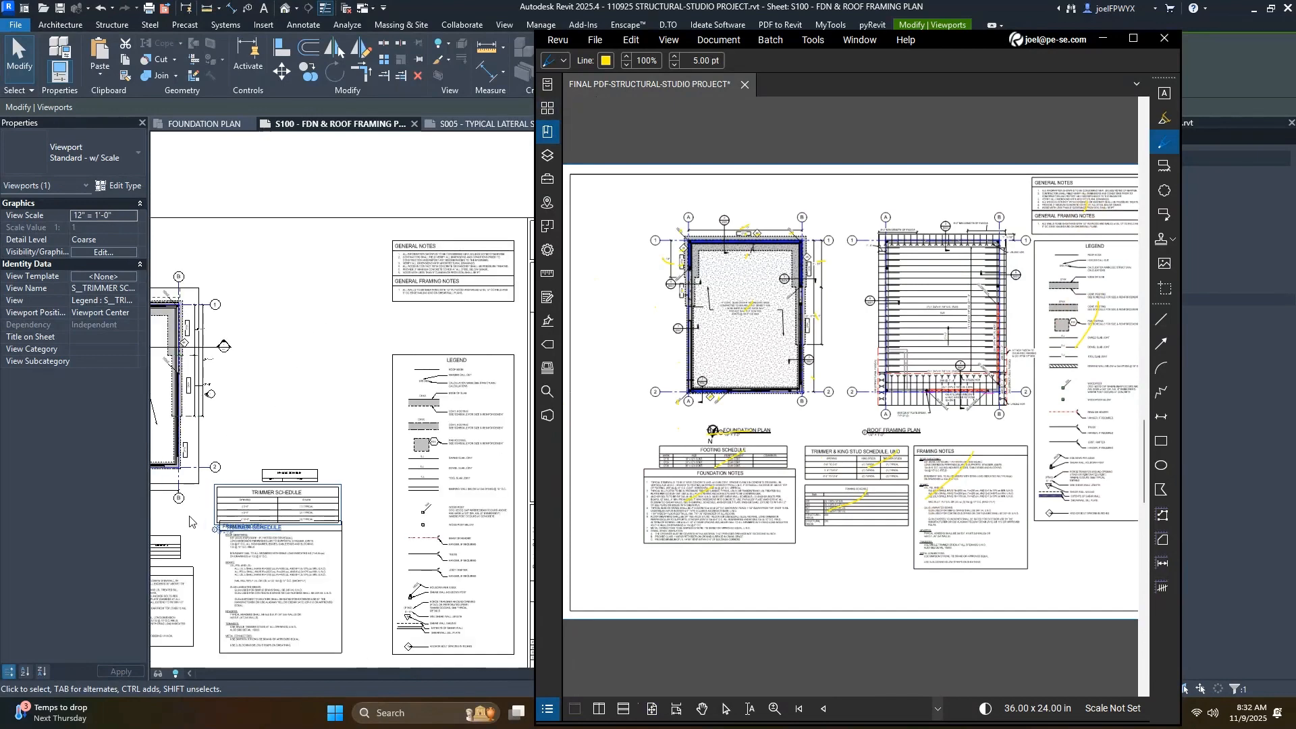
scroll(194, 519, "down", 2)
scroll(271, 487, "up", 2)
middle_click_drag(299, 463, 460, 381)
scroll(398, 466, "up", 1)
key("Escape")
key("Escape")
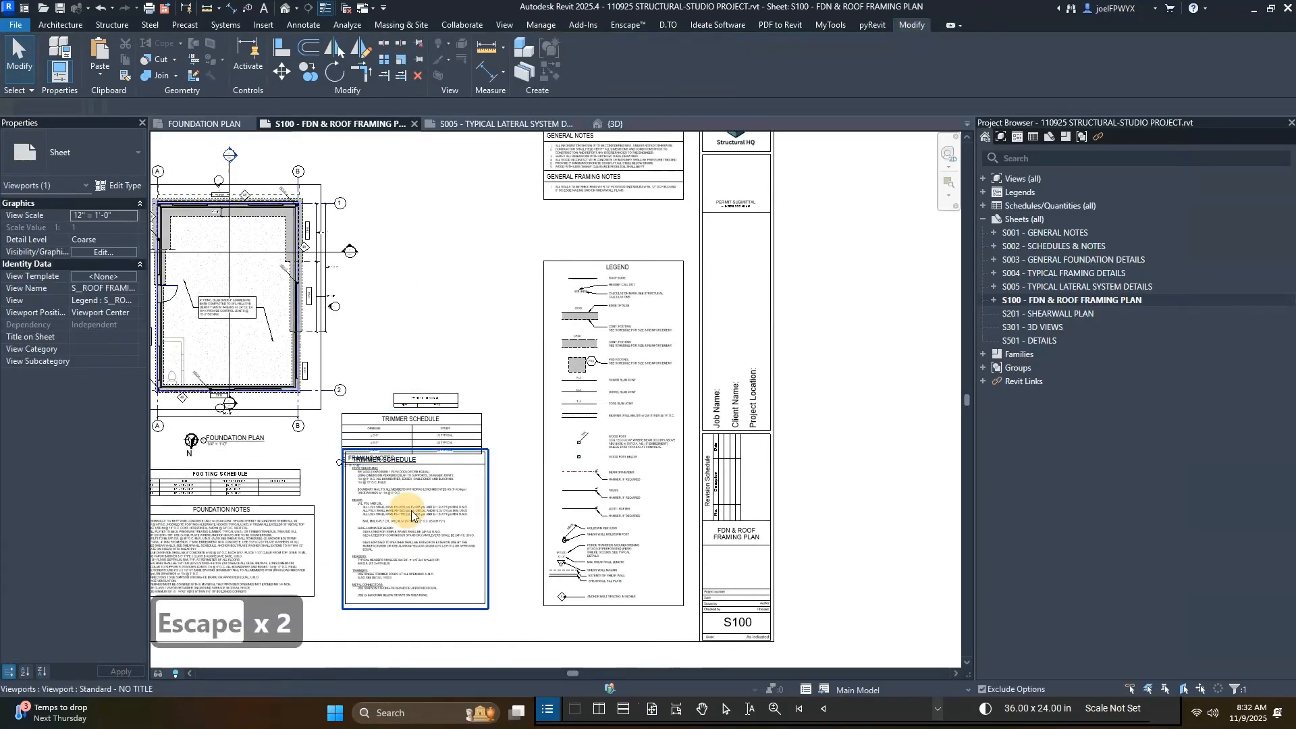
middle_click_drag(405, 508, 464, 521)
key("Escape")
key("Escape")
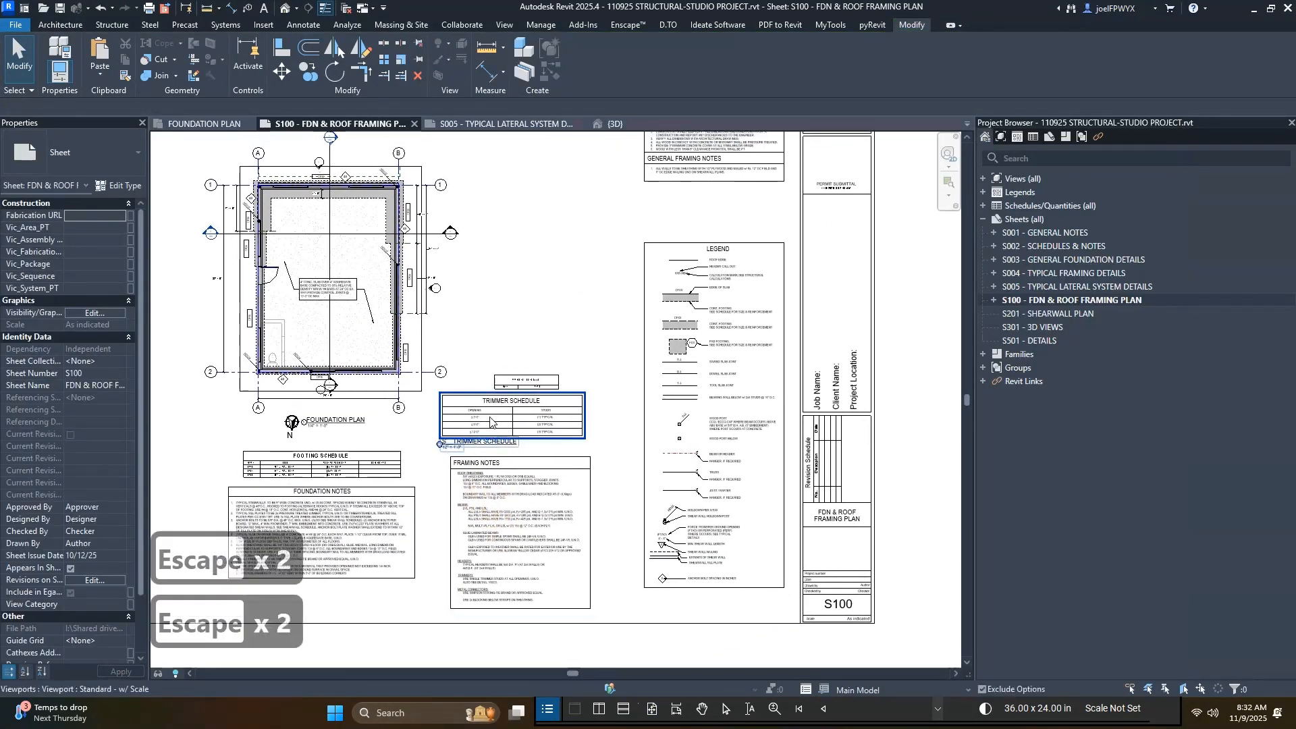
- Change the viewport type of the trimmer schedule to Standard - NO TITLE
left_click(491, 422)
left_click(74, 155)
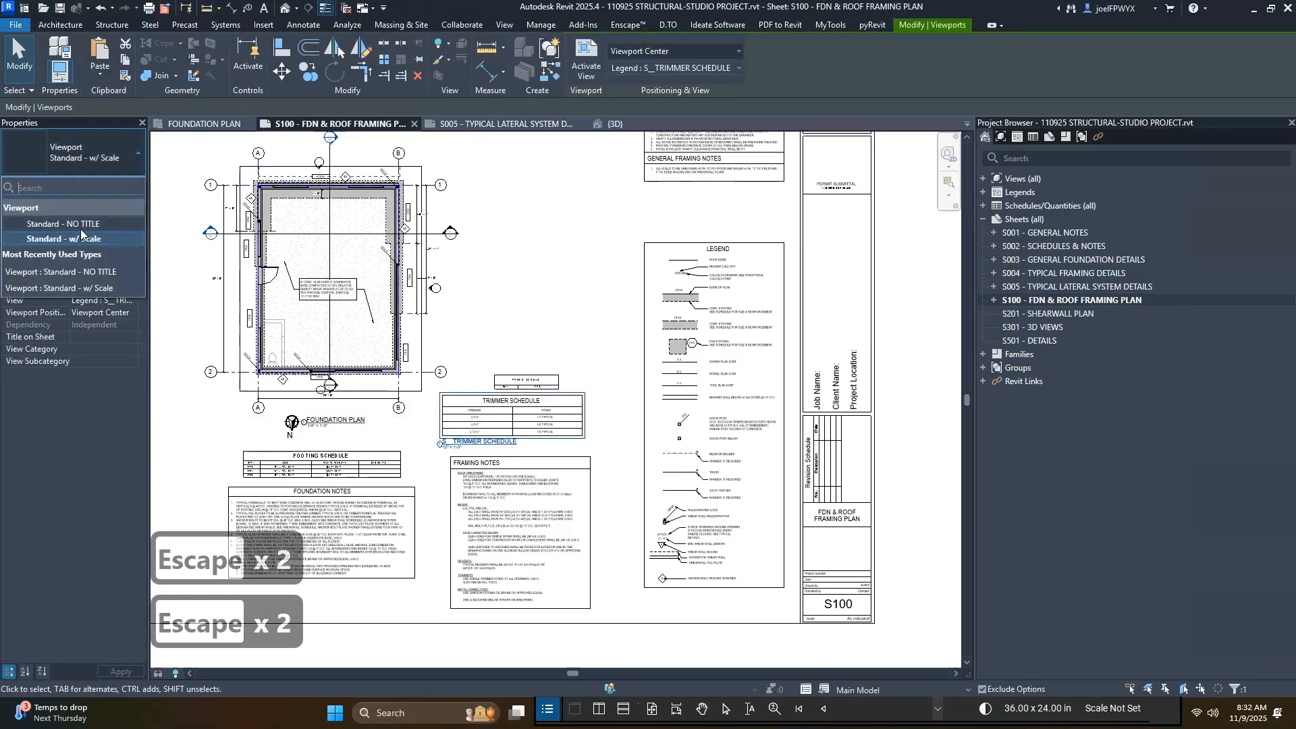
left_click(96, 226)
scroll(493, 455, "up", 2)
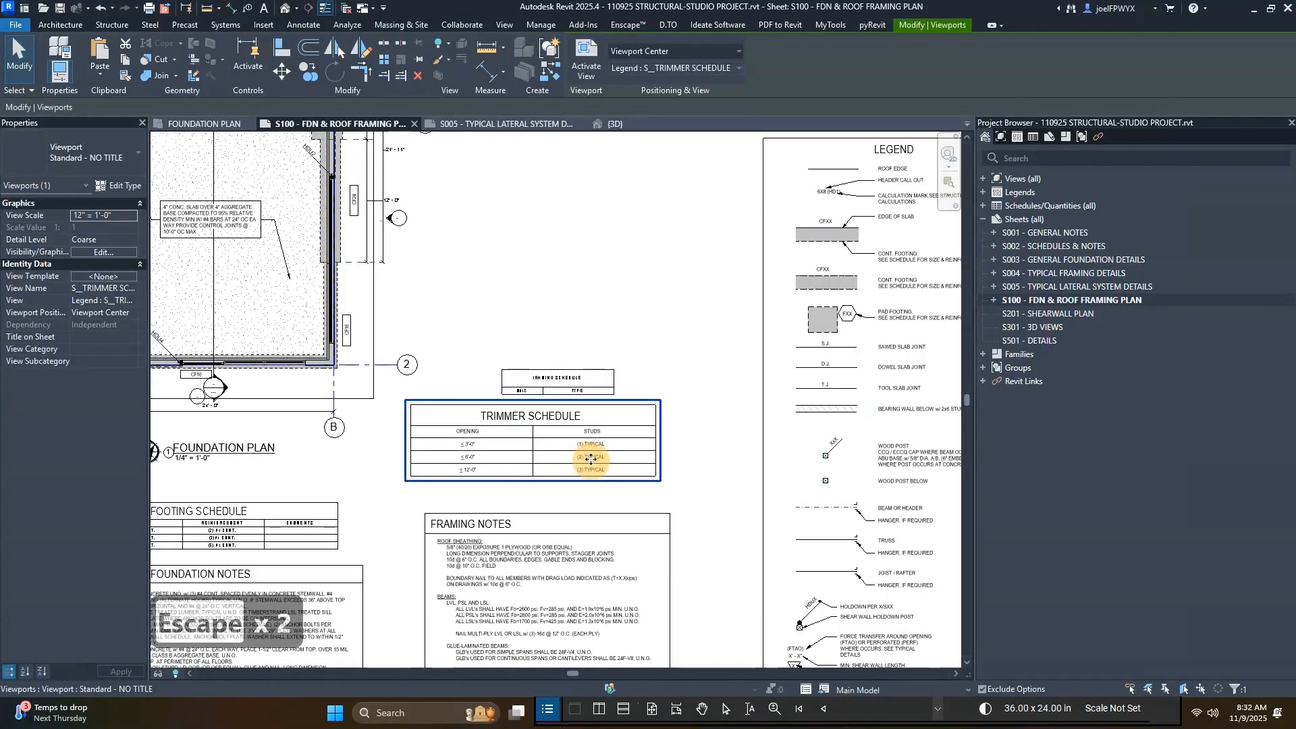
scroll(591, 459, "down", 2)
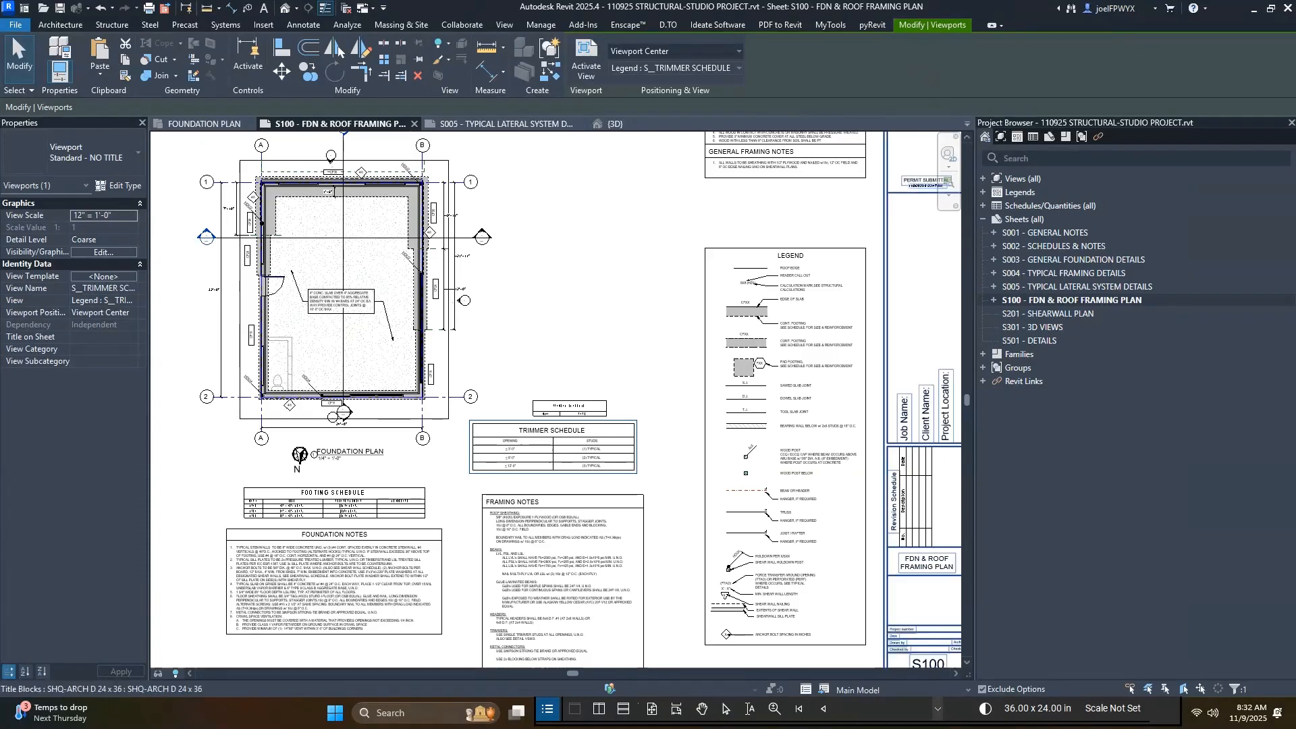
- Move the legend up toward the general notes on sheet S100, and raise the general notes closer to the sheet's upper border
left_click_drag(1050, 10, 810, 6)
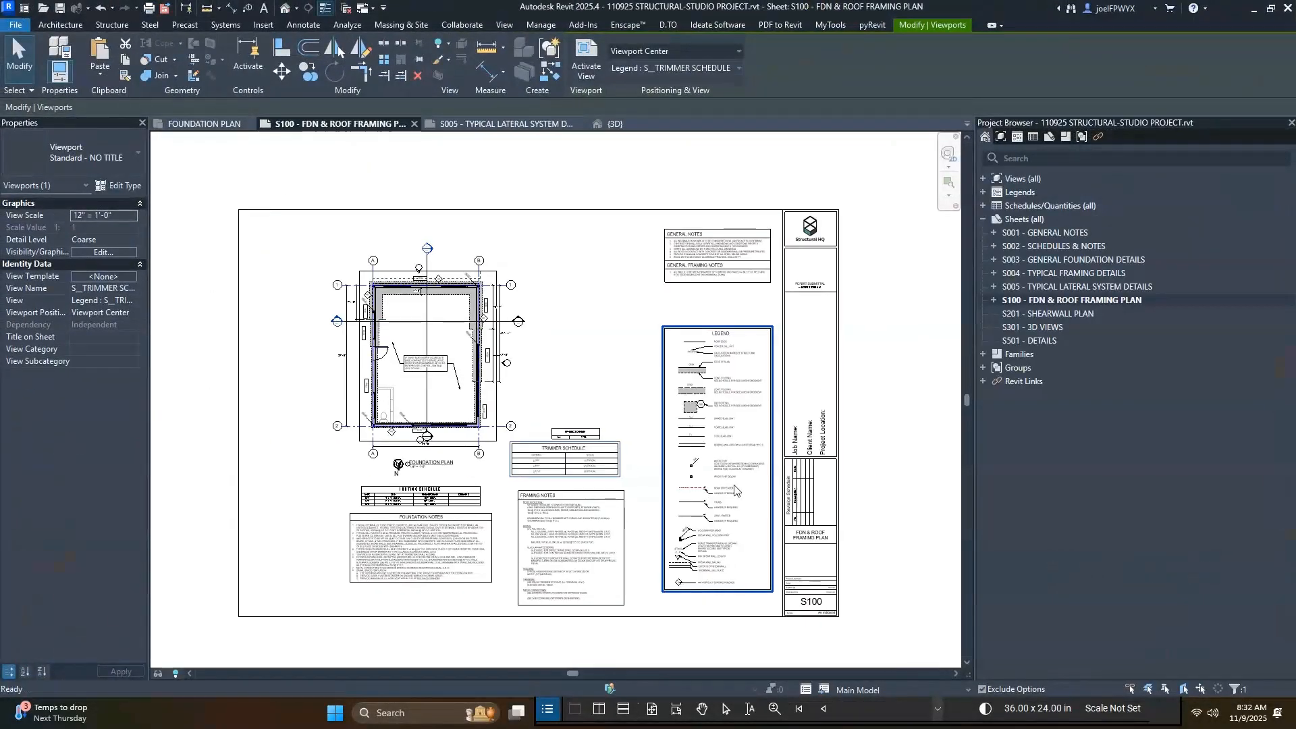
key("shift+Up")
key("shift+Up")
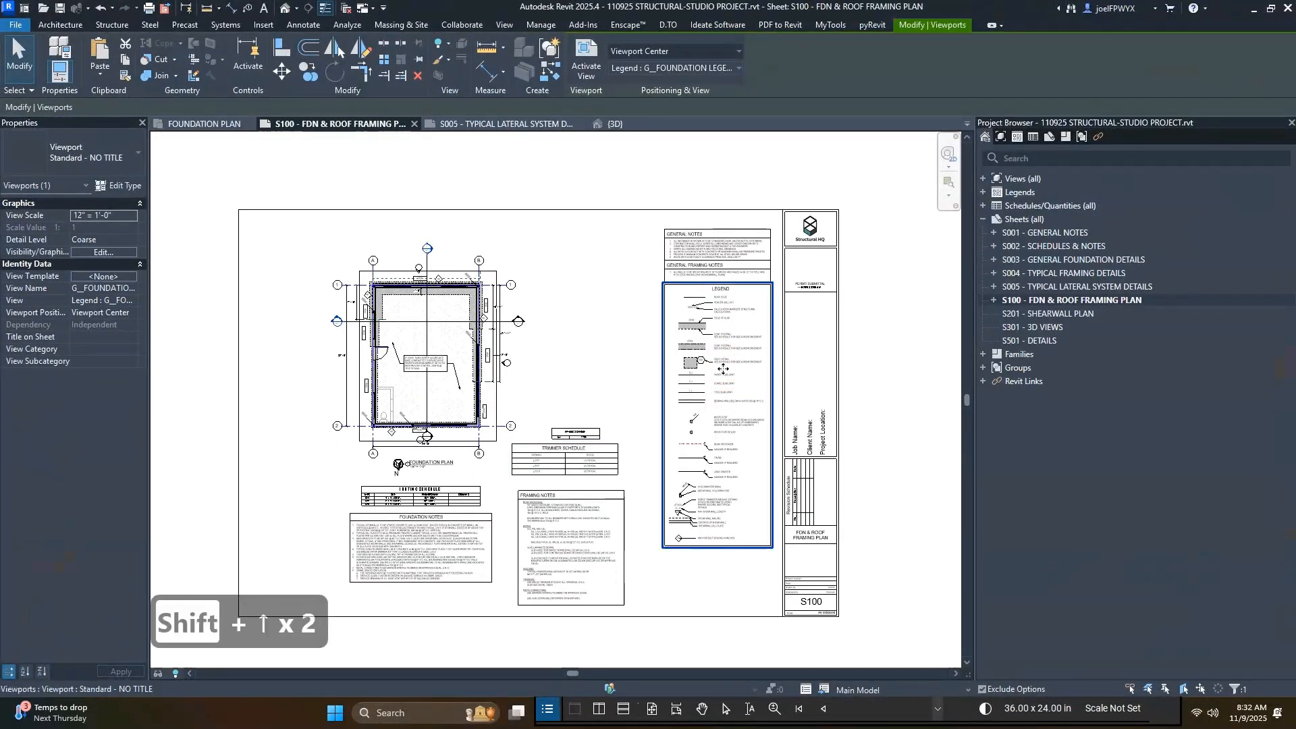
key("Escape")
key("Escape")
scroll(735, 228, "up", 3)
left_click(737, 228)
key("shift+Up")
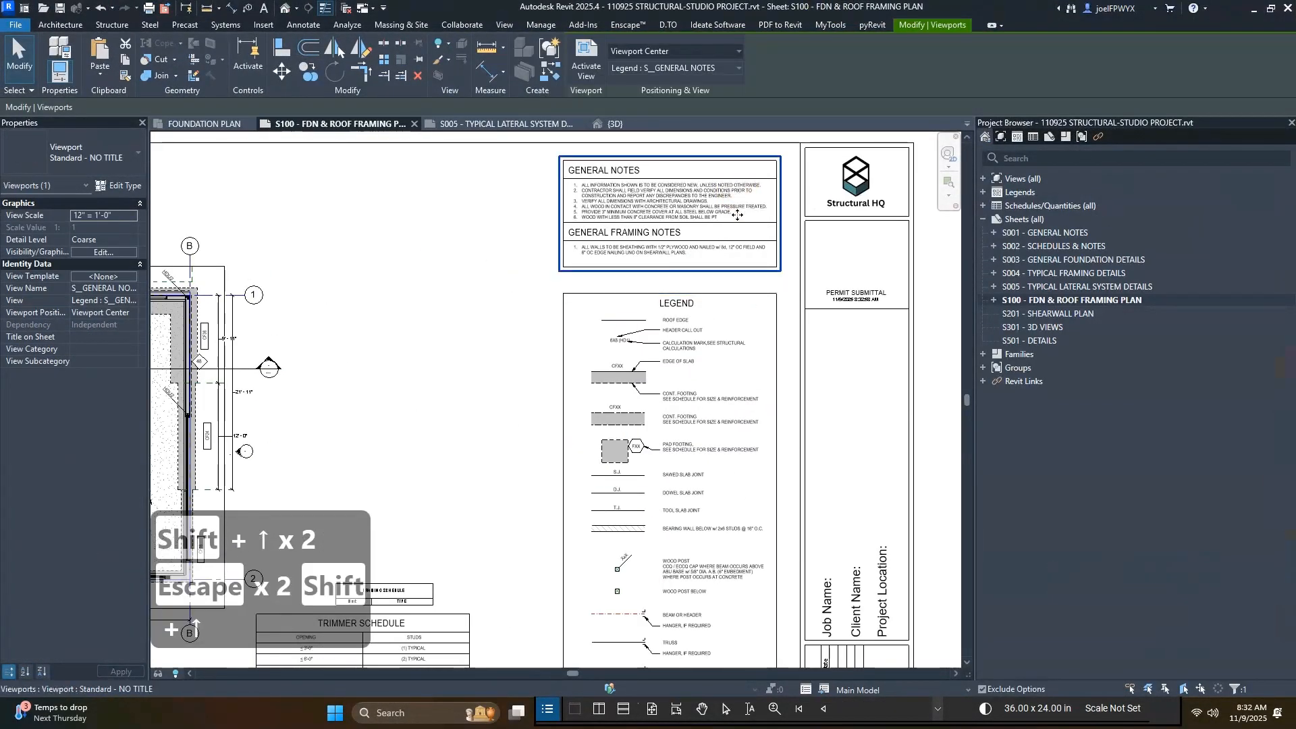
- Move the legend further up so it sits directly beneath the general framing notes
key("Escape")
key("Escape")
left_click(699, 329)
key("shift+Up")
key("shift+Up")
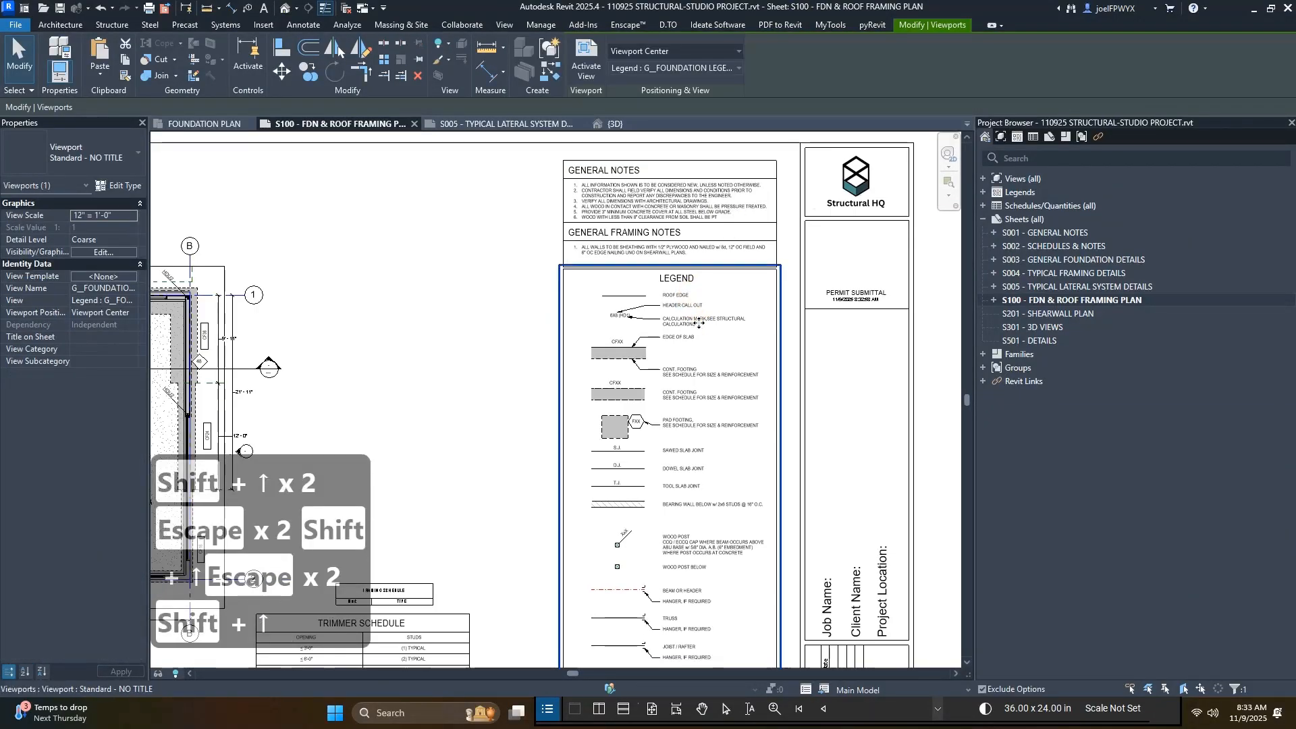
key("Escape")
key("Escape")
left_click(686, 428)
- Shift the foundation plan, footing schedule and foundation notes together toward the sheet's left border
scroll(702, 398, "down", 2)
middle_click_drag(493, 614, 635, 395)
key("Escape")
scroll(612, 355, "down", 2)
key("Escape")
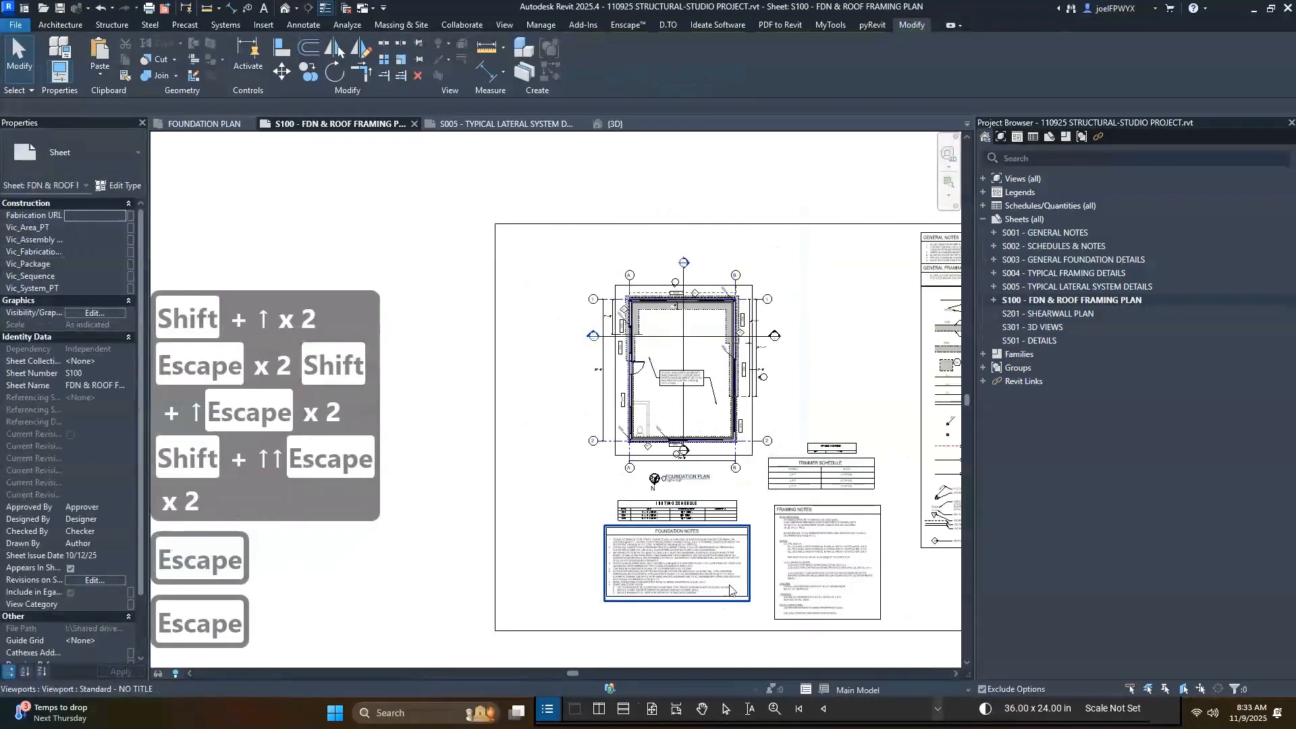
left_click_drag(732, 621, 657, 380)
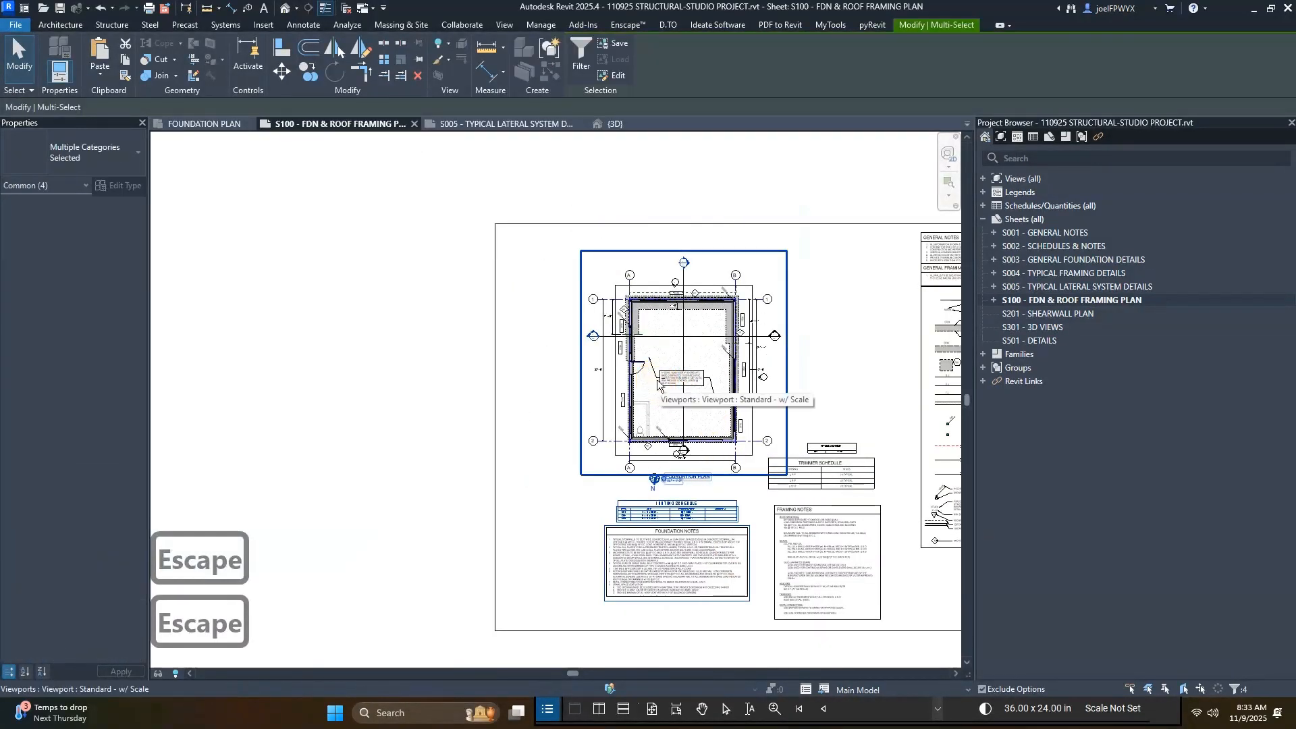
key("shift+Left")
key("shift+Left")
key("Left")
key("Escape")
key("Escape")
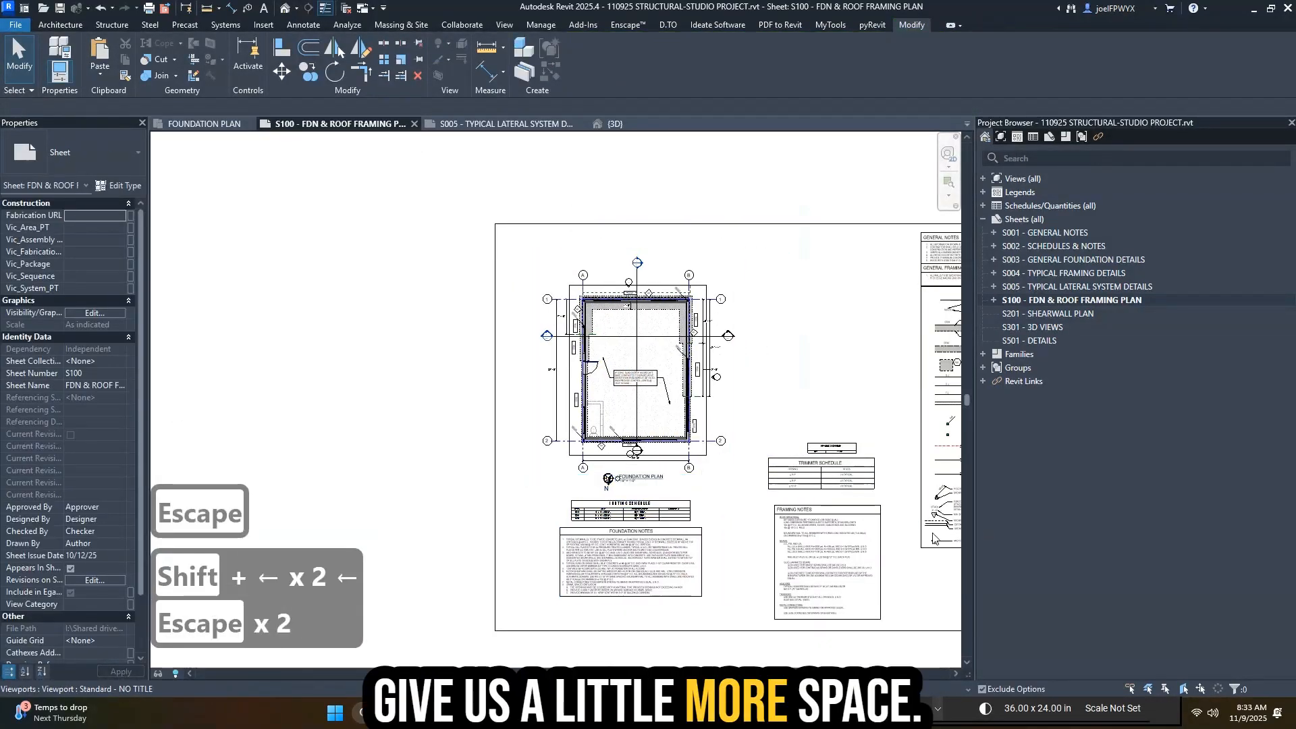
- Reposition the trimmer schedule and framing notes in the space between the foundation plan and the legend
key("Escape")
scroll(949, 534, "up", 2)
middle_click_drag(950, 534, 671, 451)
scroll(671, 452, "up", 1)
key("Escape")
left_click_drag(500, 428, 554, 406)
key("Escape")
left_click_drag(484, 355, 407, 389)
middle_click_drag(544, 411, 574, 395)
mouse_move(575, 429)
left_mouse_down()
mouse_move(607, 435)
mouse_move(596, 432)
left_mouse_up()
key("Escape")
- Stack the trimmer schedule directly above the framing notes with their side edges aligned
left_click_drag(409, 380, 378, 380)
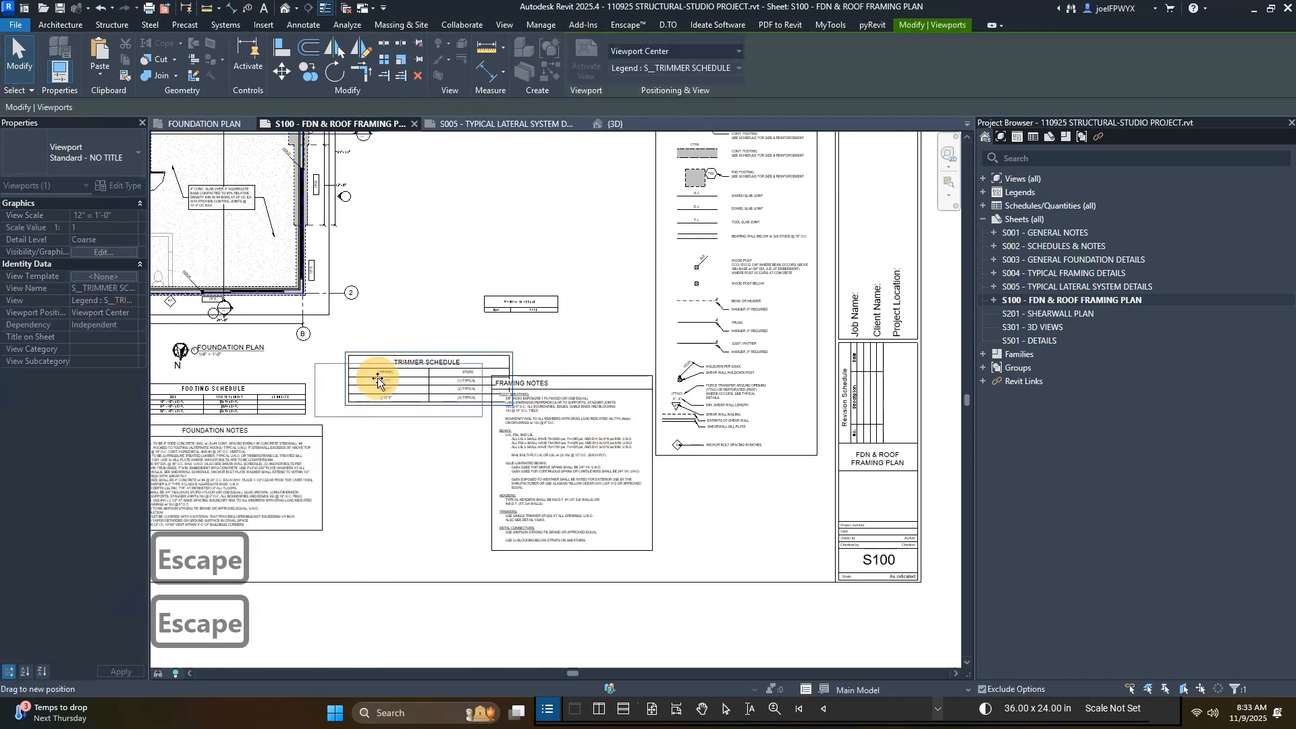
left_click_drag(519, 350, 520, 352)
left_click_drag(545, 452, 509, 473)
key("Escape")
left_click(532, 463)
key("Escape")
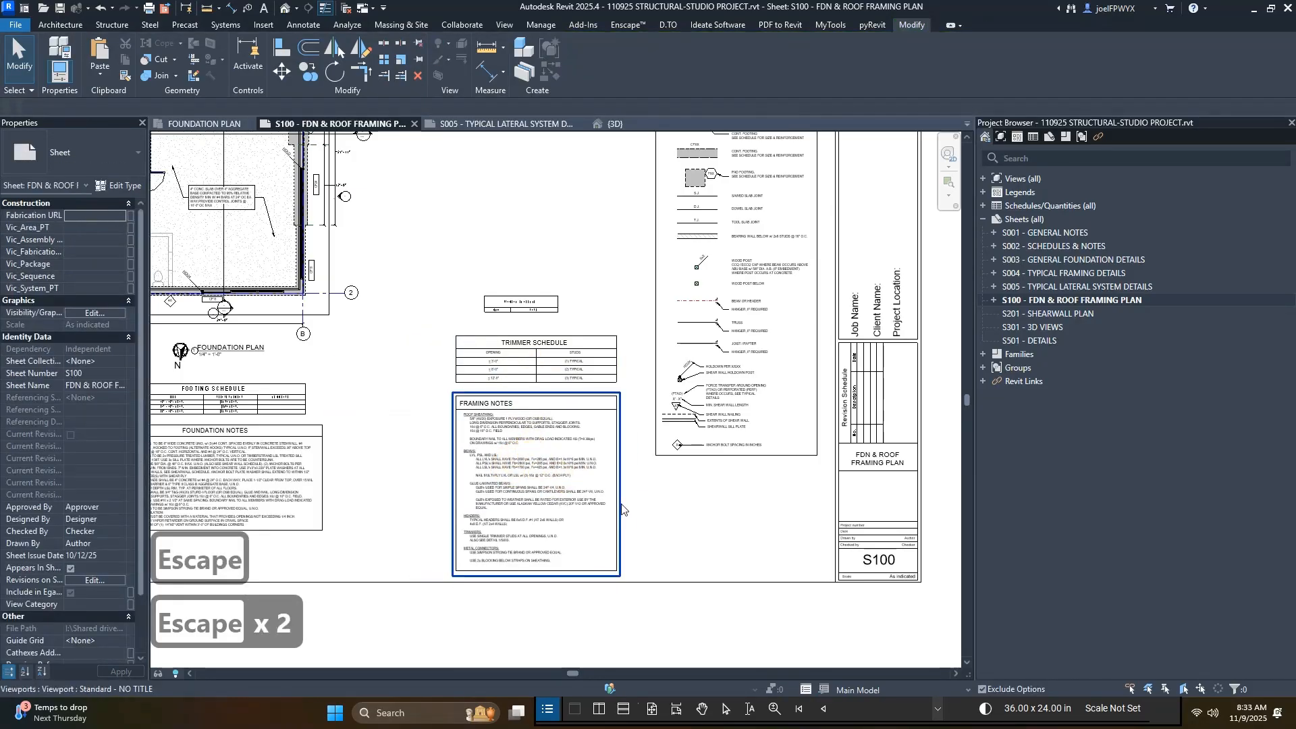
- Move the trimmer schedule and framing notes together slightly up and to the right
left_click_drag(621, 503, 599, 391)
key("ctrl+z")
key("Escape")
left_click(566, 375)
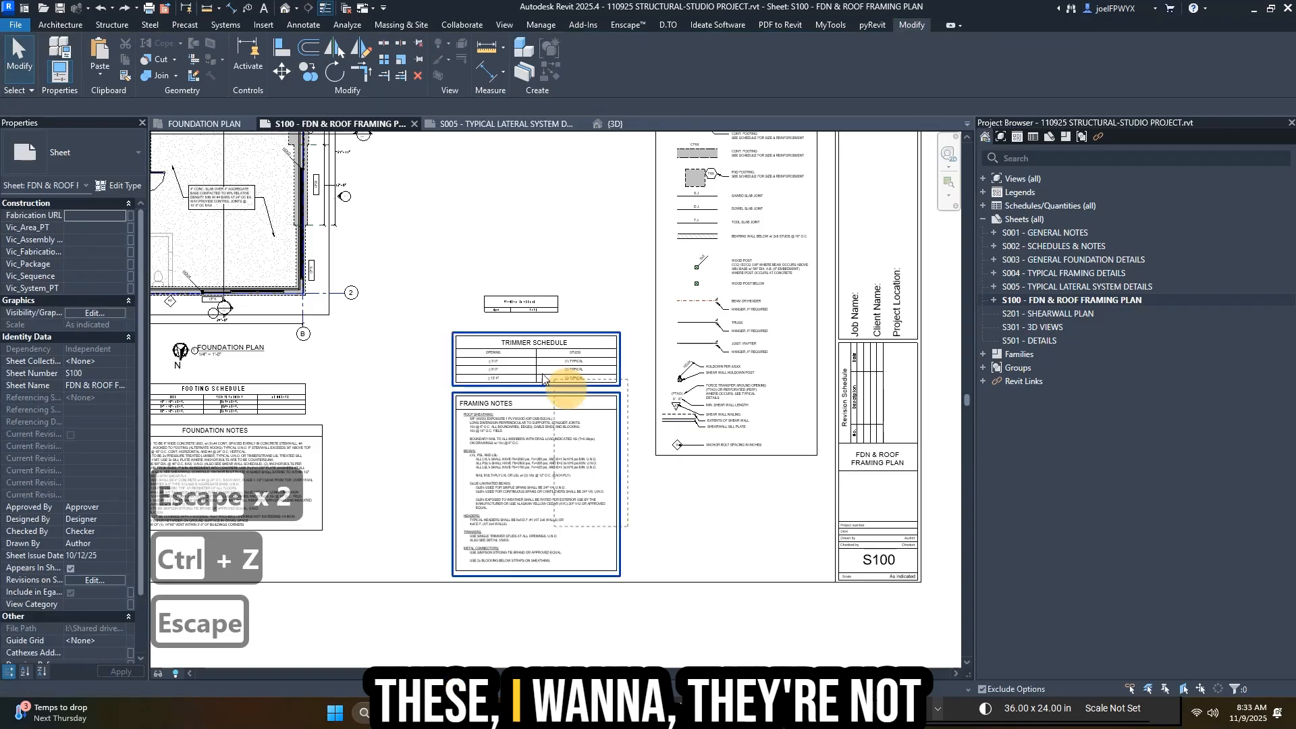
key("Escape")
- Move the framing schedule into the open space between the foundation notes and the framing notes
left_click(543, 309)
left_click_drag(543, 309, 413, 421)
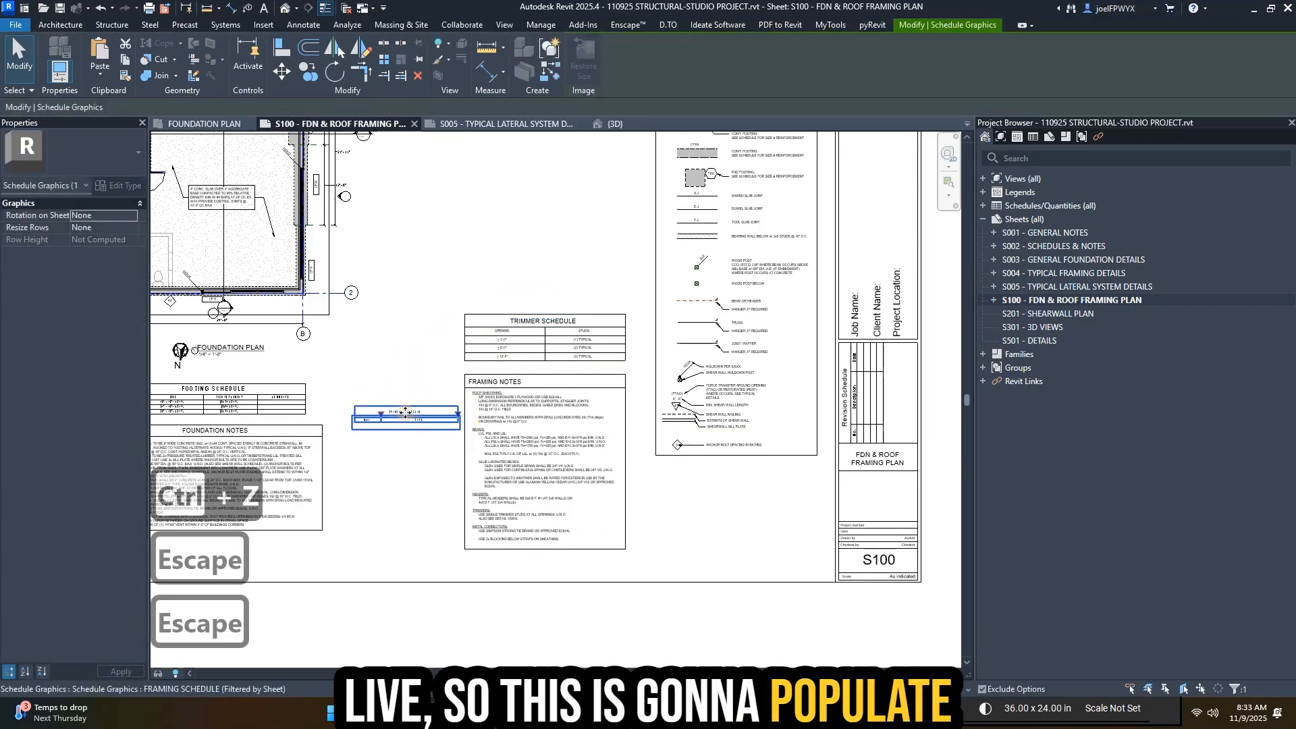
scroll(470, 434, "down", 1)
middle_click_drag(596, 453, 749, 465)
key("Escape")
key("Escape")
scroll(565, 431, "up", 6)
left_click(607, 432)
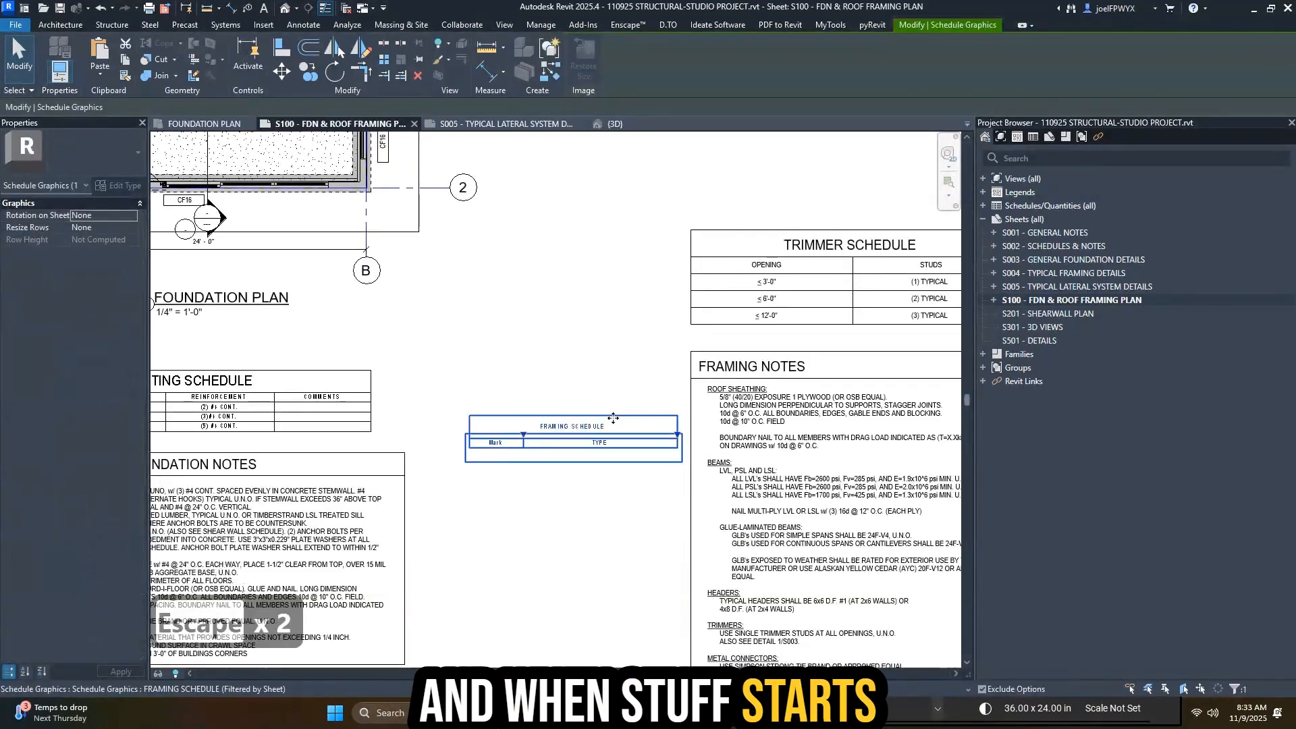
left_click_drag(614, 420, 603, 425)
scroll(611, 427, "down", 2)
key("Escape")
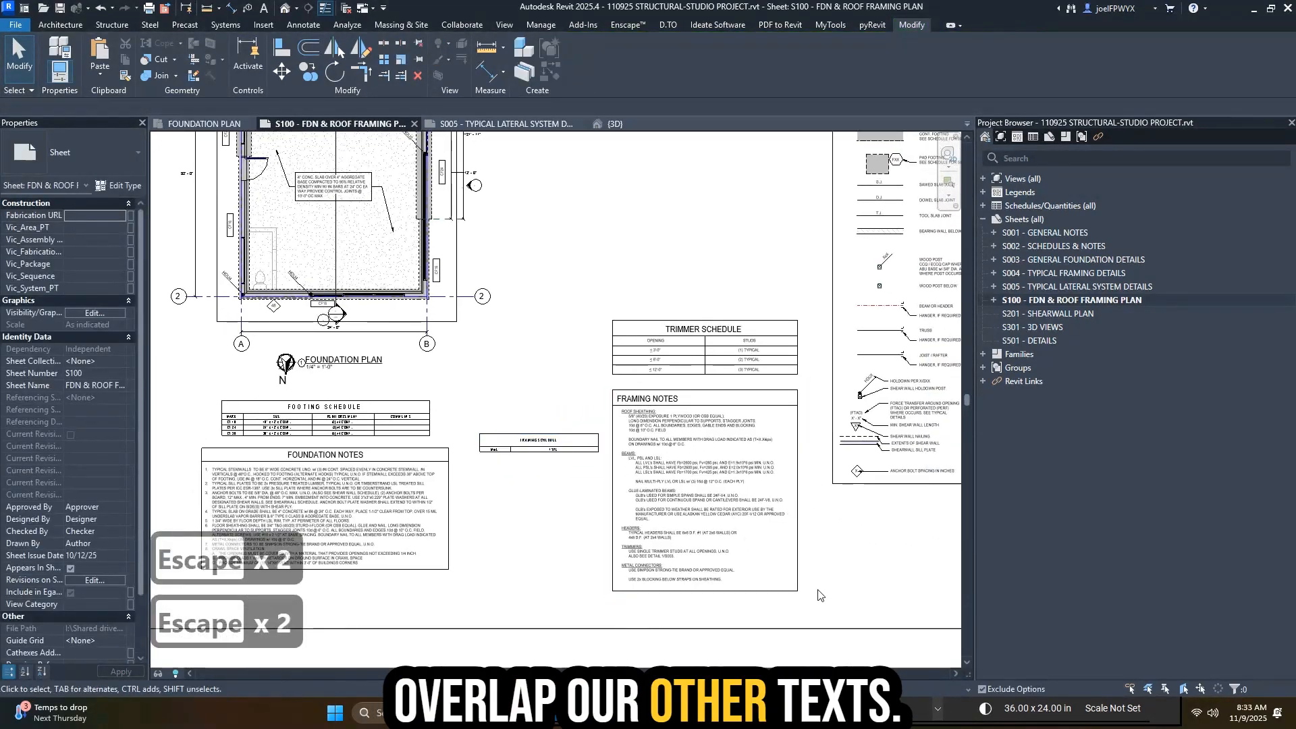
- Nudge the trimmer schedule and framing notes together to the right and down toward the sheet's lower border
left_click(686, 387)
left_click(682, 365, "ctrl")
key("Right")
key("Right")
key("Right")
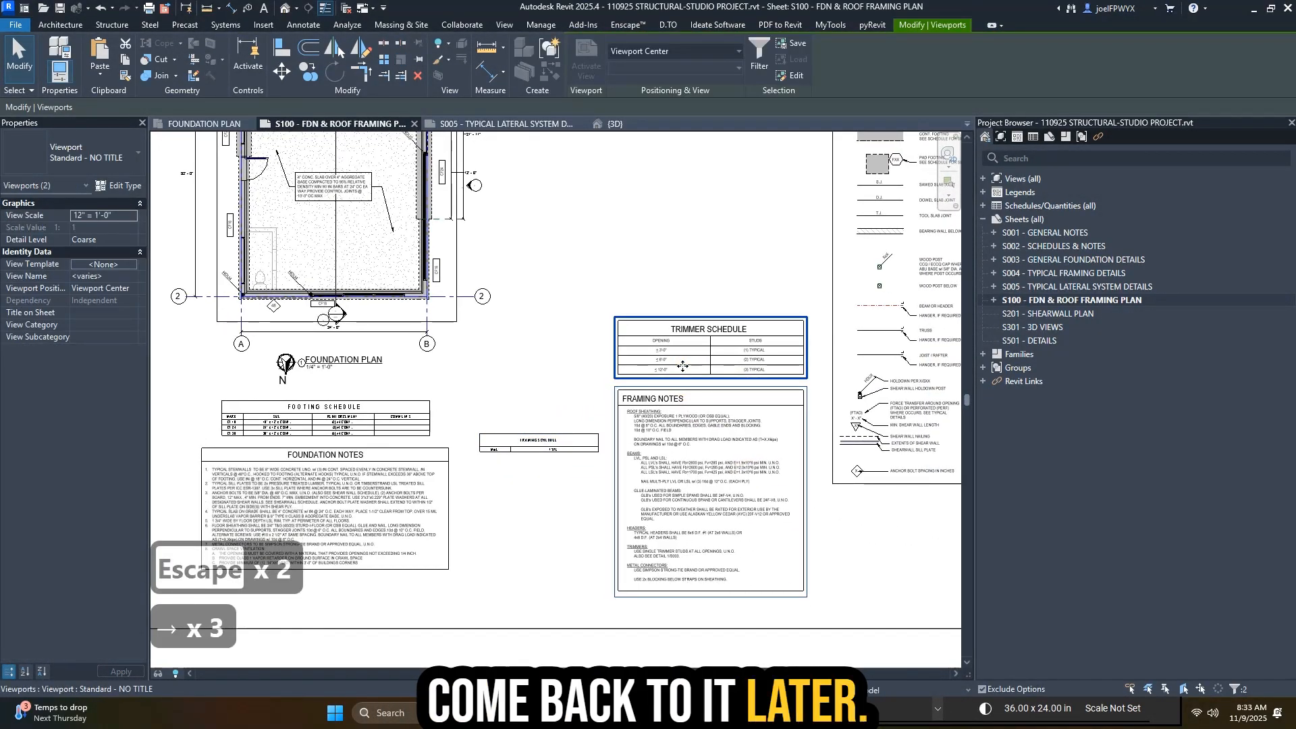
middle_click_drag(690, 354, 693, 403)
middle_click_drag(687, 450, 685, 425)
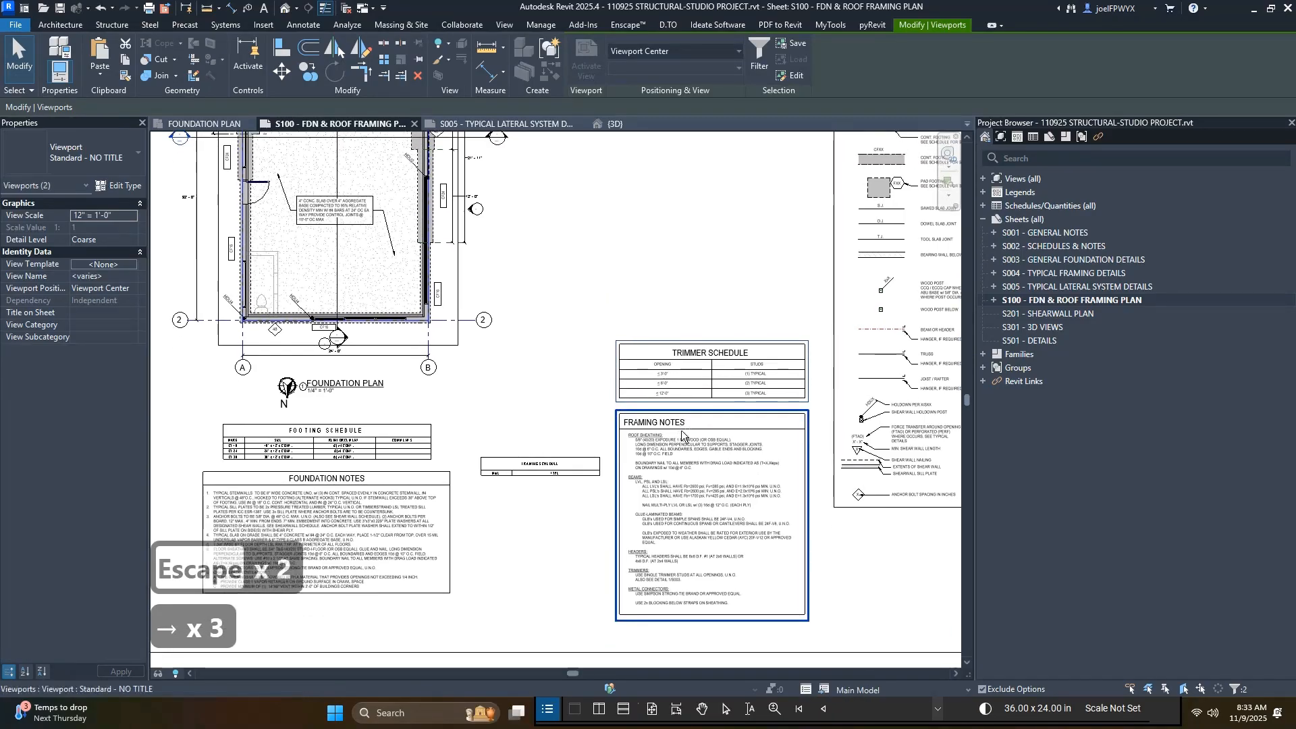
key("shift+Down")
key("shift+Down")
key("shift+Down")
key("Escape")
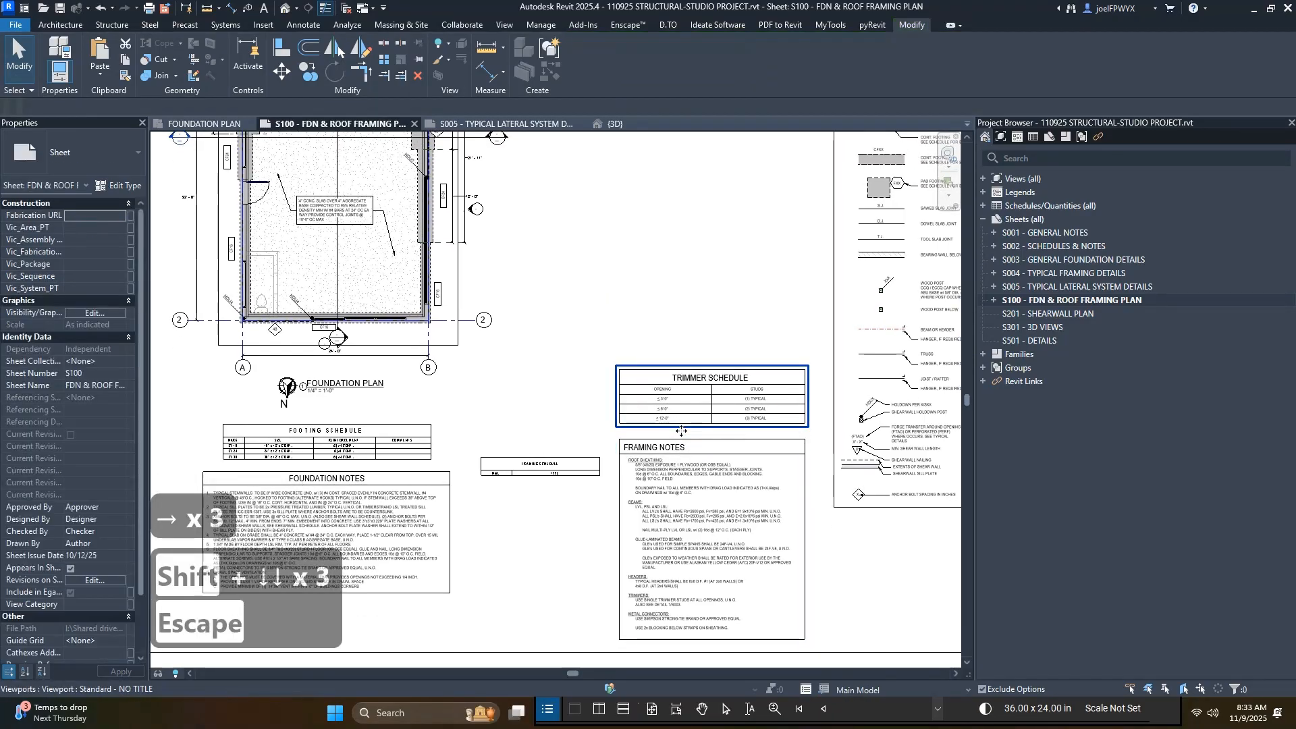
- Save the project with the new S100 sheet layout
scroll(648, 366, "down", 1)
scroll(648, 366, "down", 2)
key("Escape")
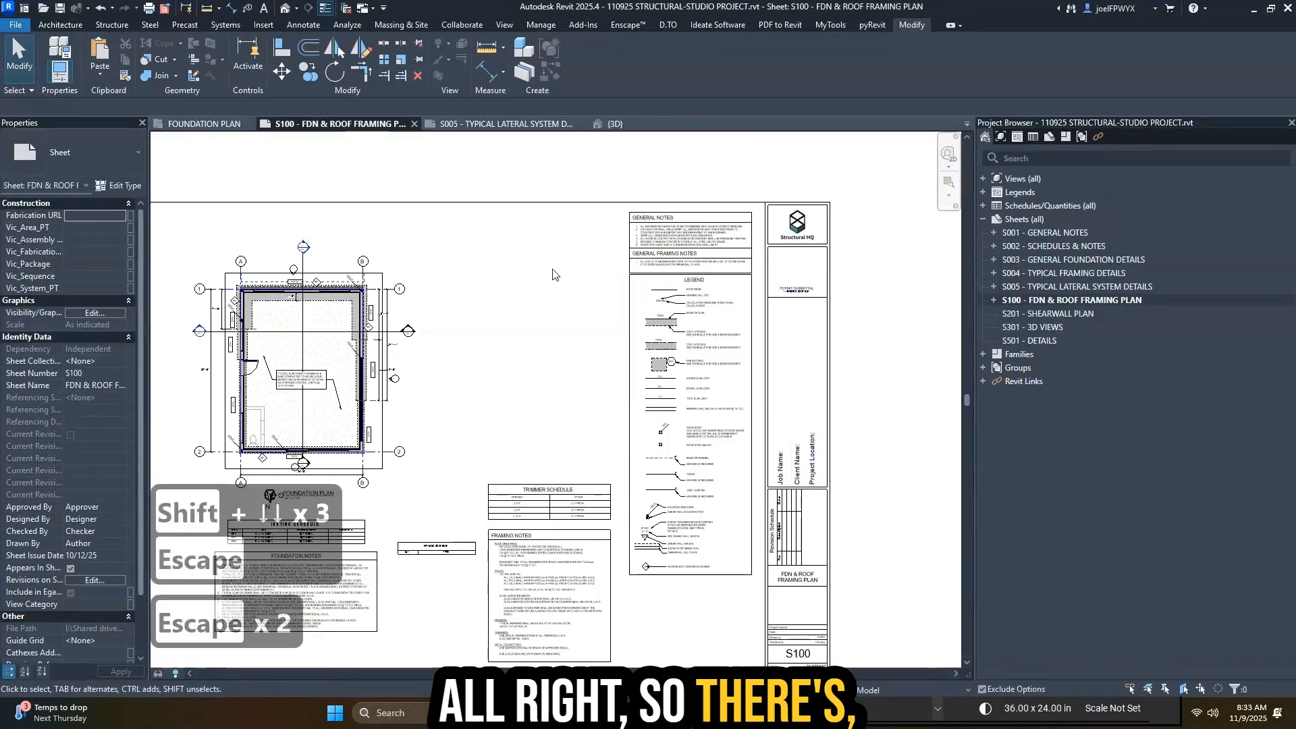
middle_click_drag(553, 274, 711, 229)
key("Escape")
key("Escape")
key("ctrl+s")
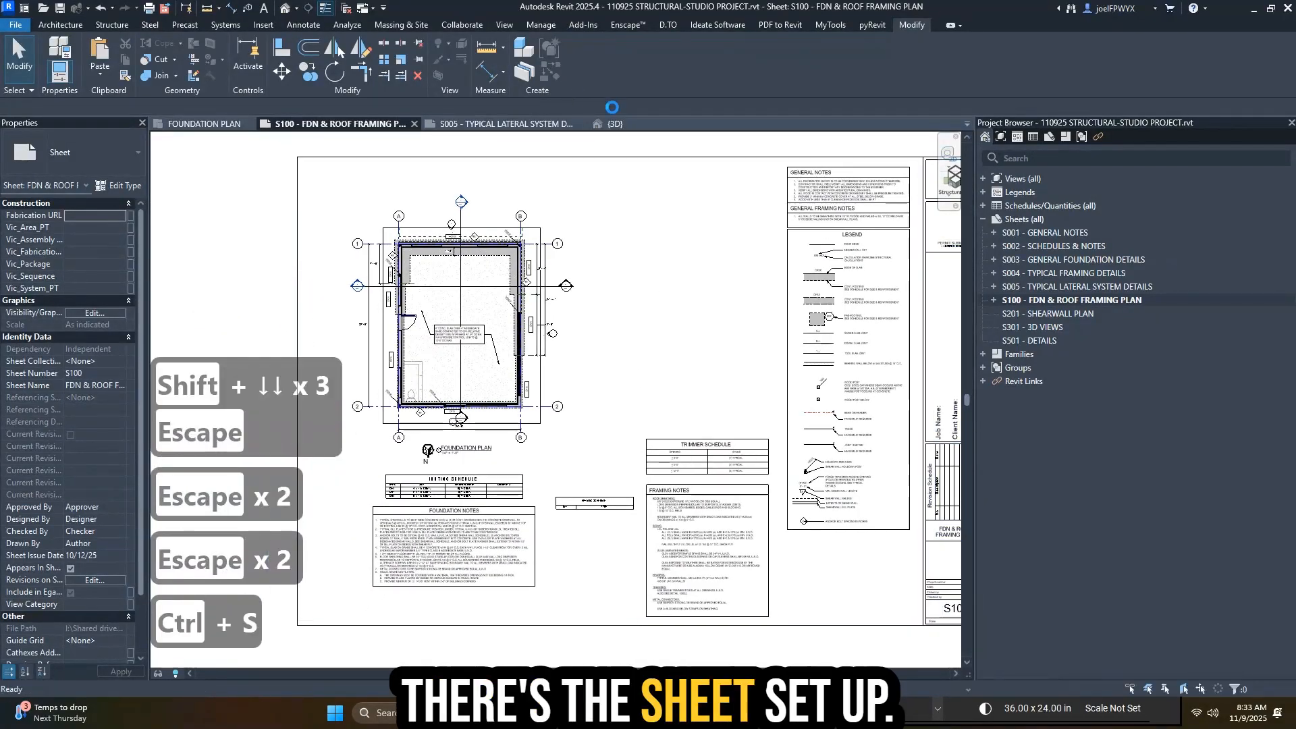
- Set the Job Name in the S100 title block to TEST JOB
scroll(944, 566, "up", 1)
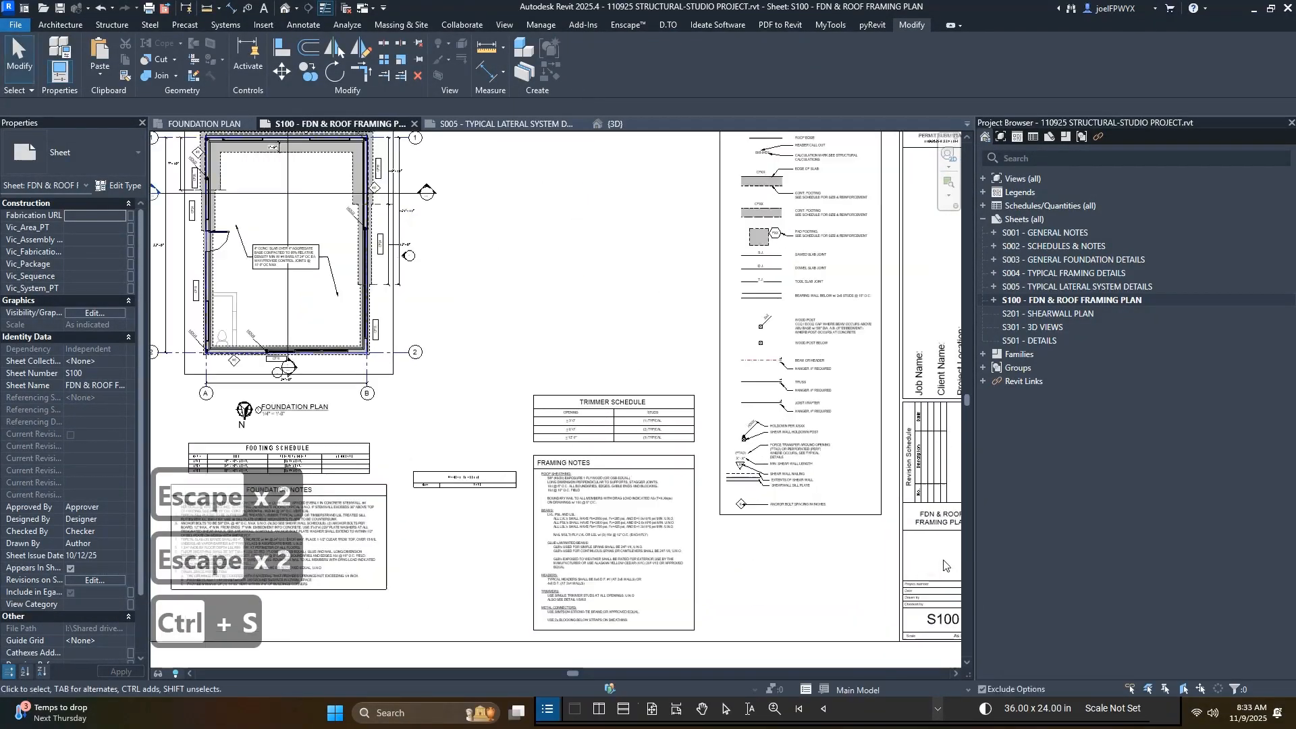
scroll(944, 566, "down", 2)
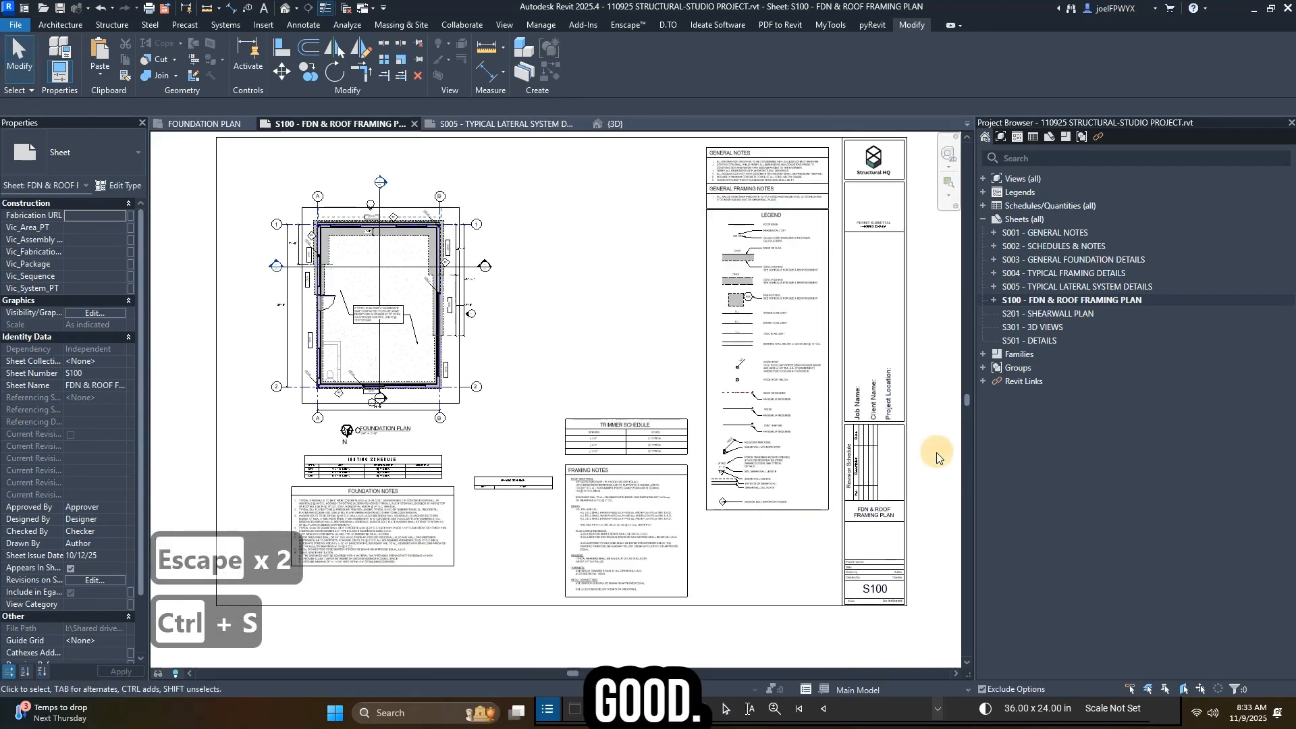
scroll(937, 458, "up", 3)
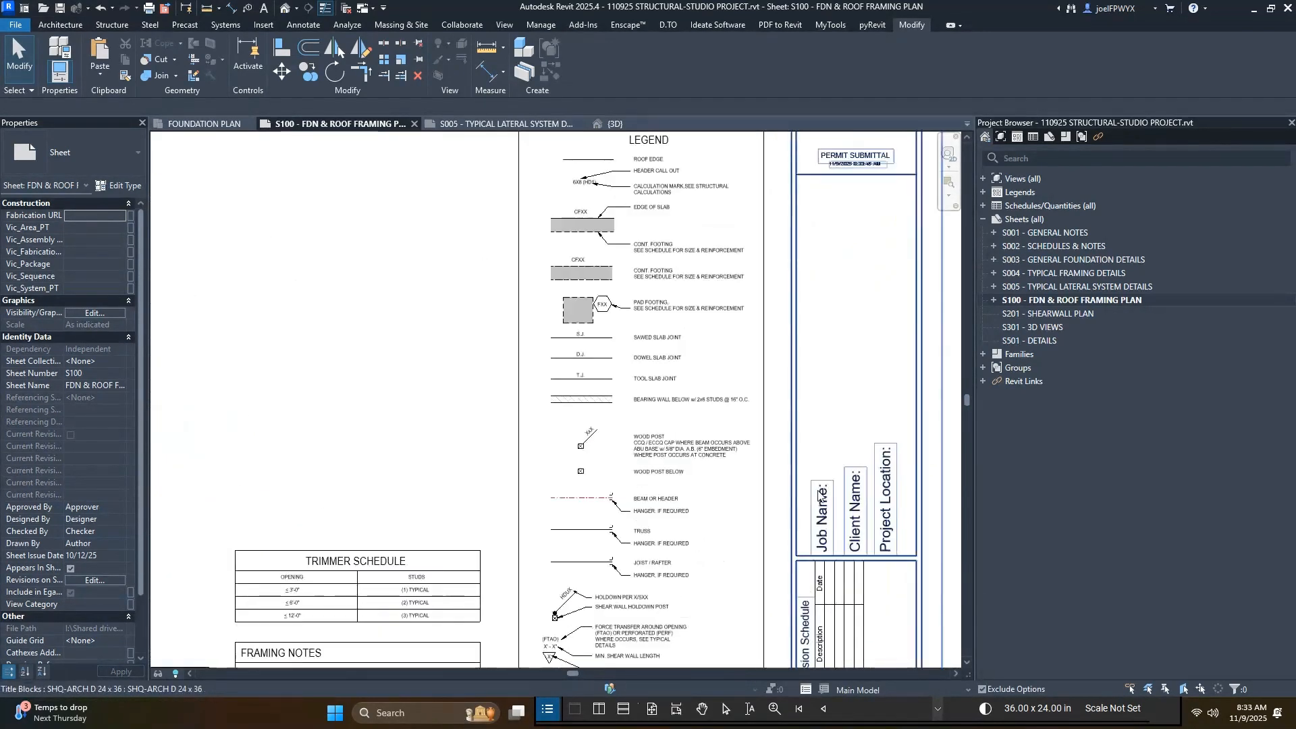
left_click(822, 498)
left_click(820, 476)
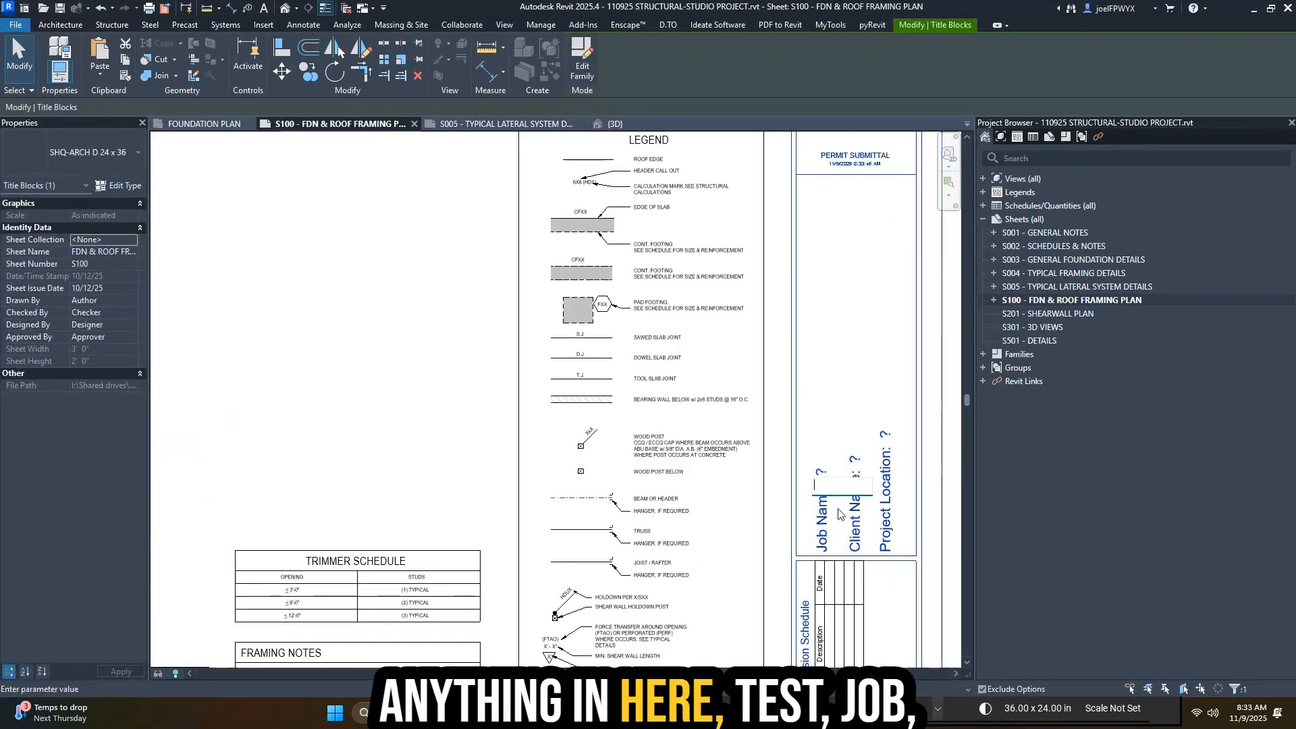
type("test job")
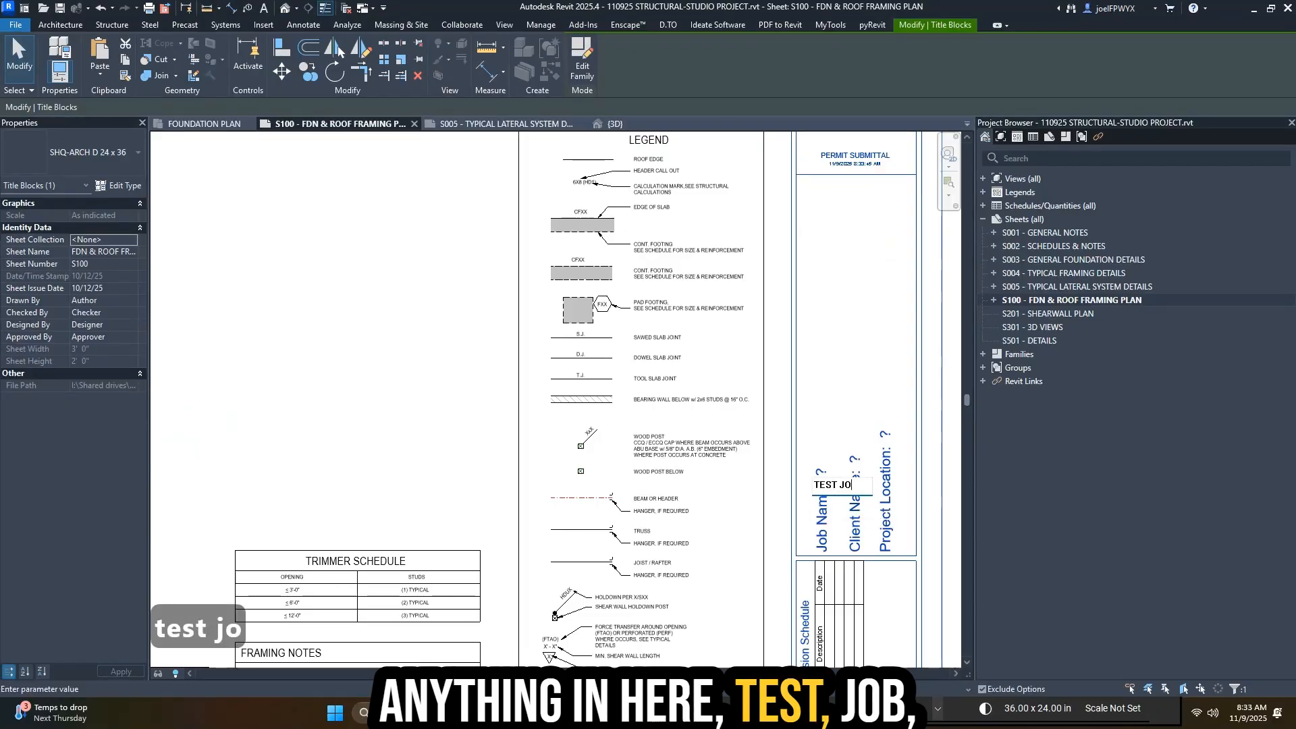
key("Return")
key("Escape")
key("Escape")
- Set the Client Name in the title block to ME
left_click(855, 501)
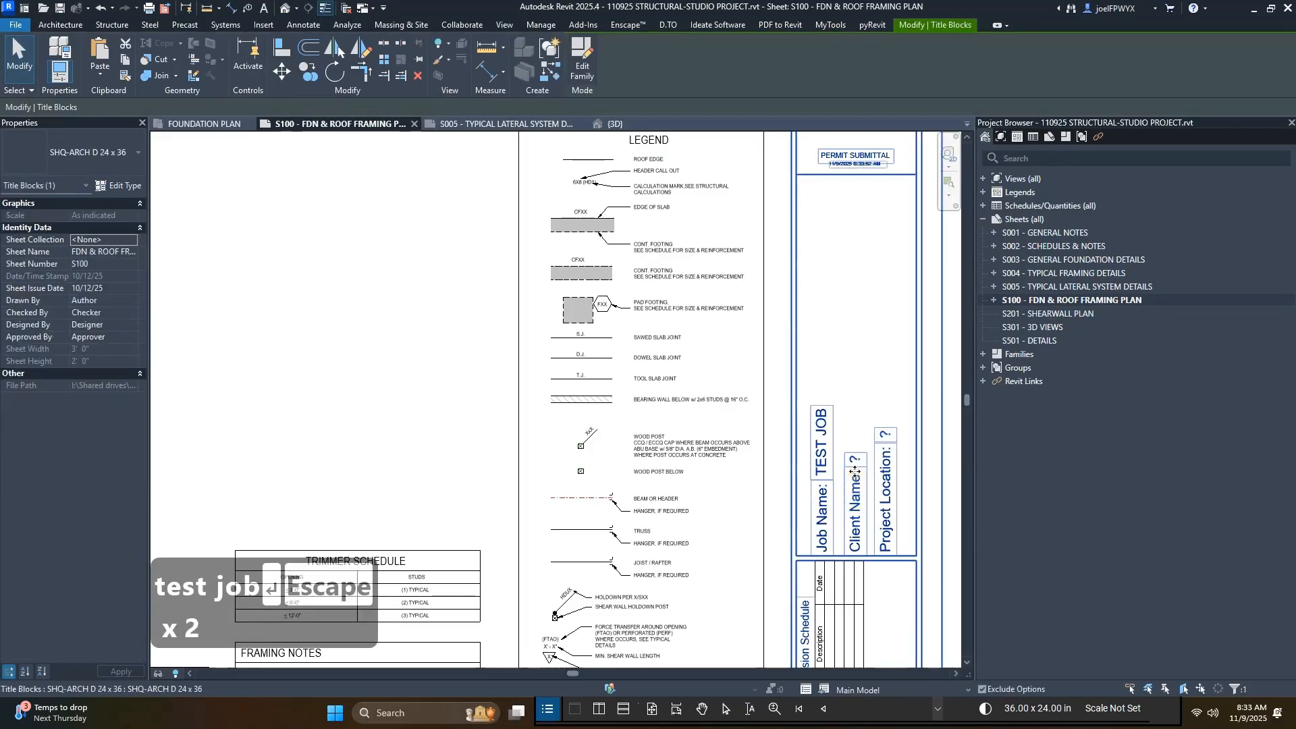
left_click(855, 462)
type("me")
key("Return")
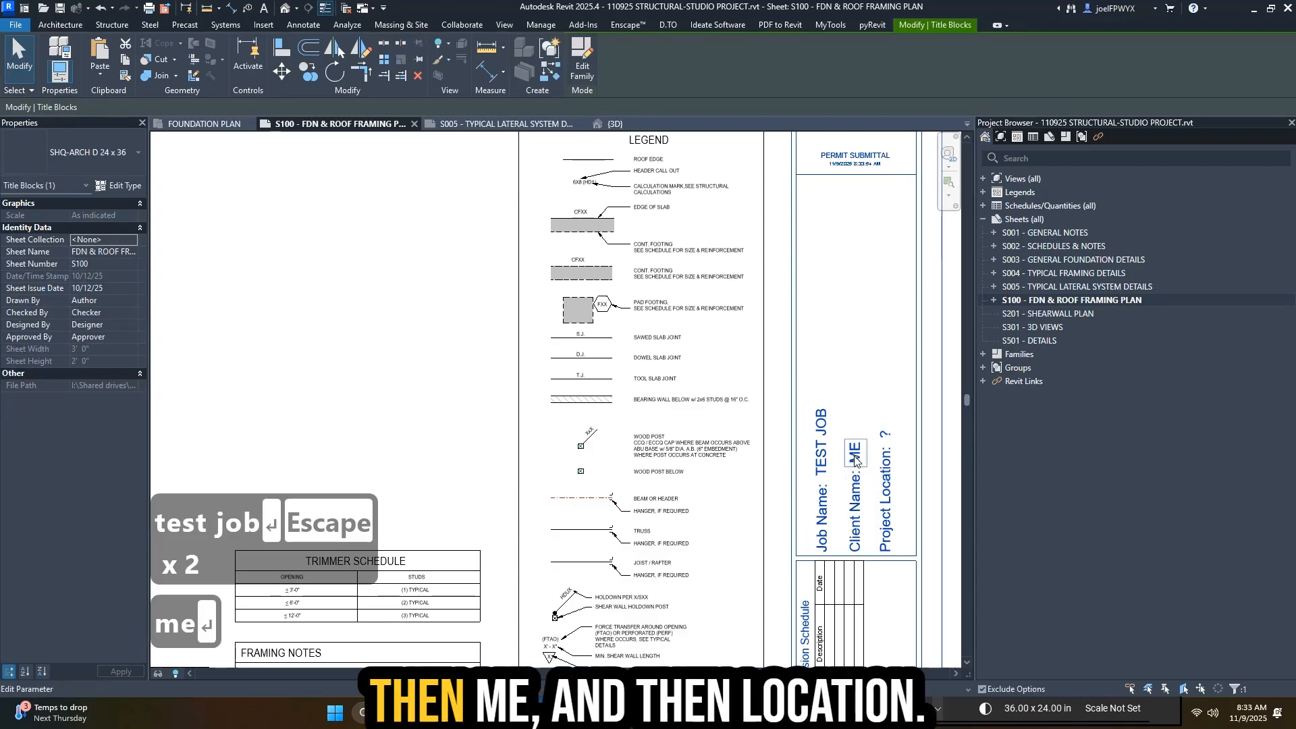
key("Escape")
key("Escape")
- Set the Project Location in the title block to RENO,NV
left_click(897, 461)
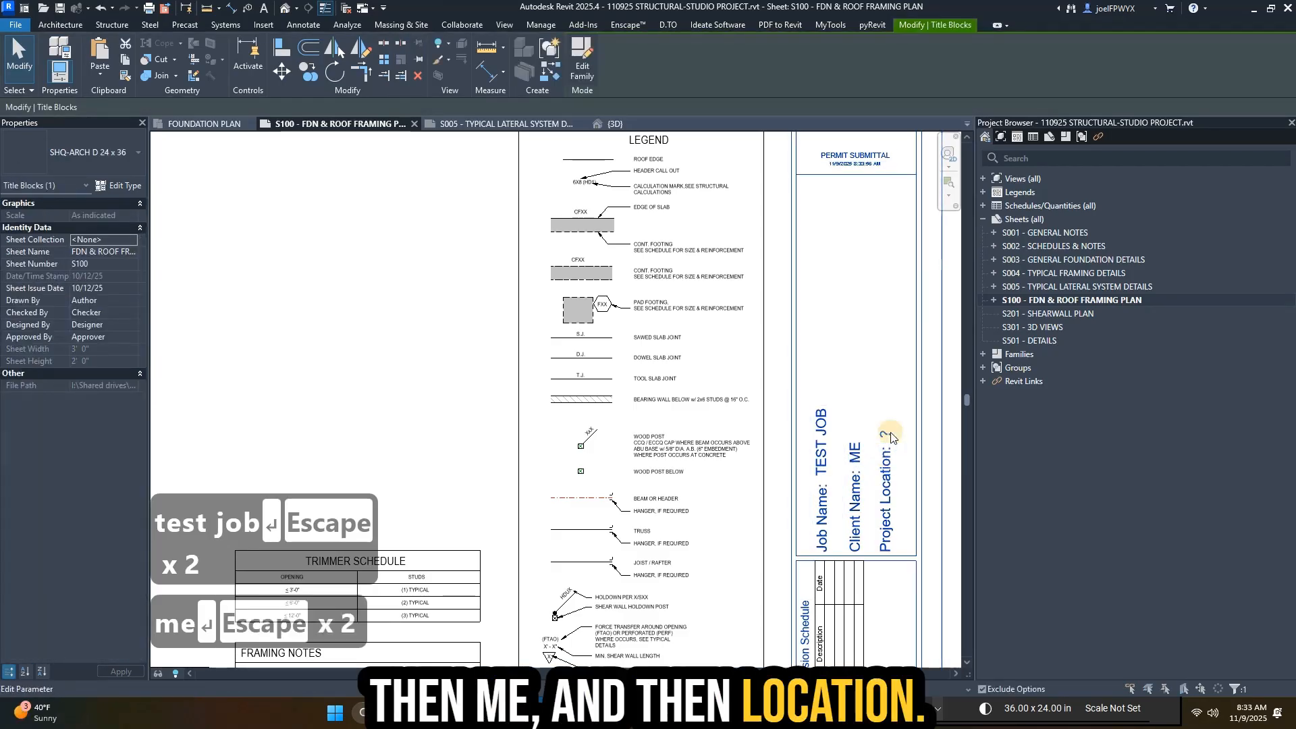
left_click(890, 437)
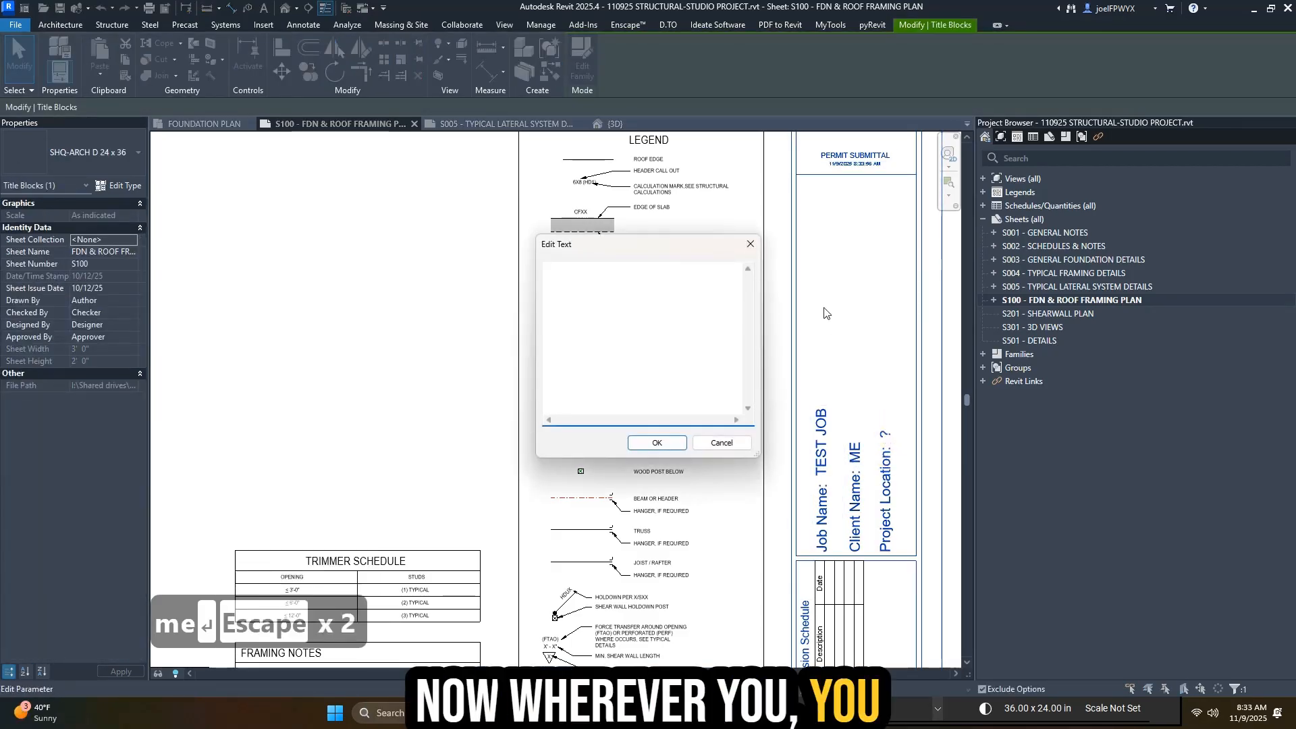
type("RENO,NV")
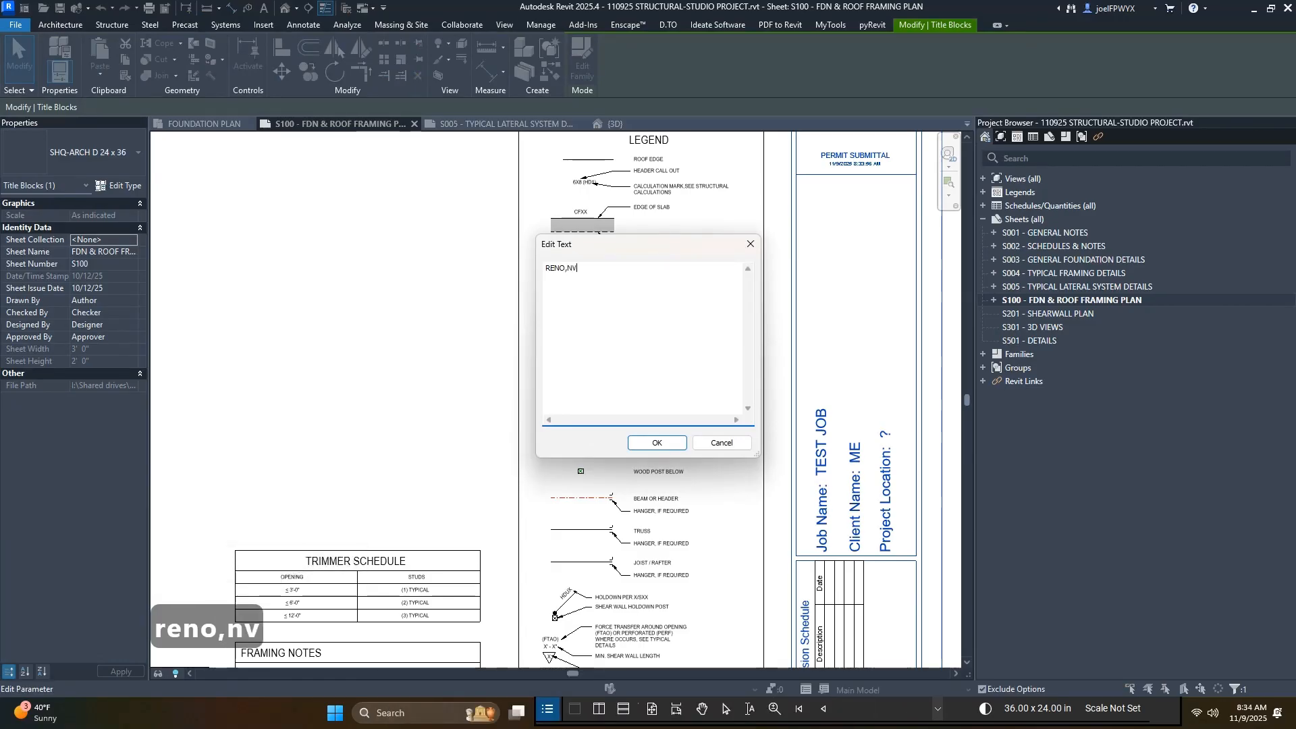
left_click(656, 443)
scroll(747, 420, "down", 2)
key("Escape")
key("Escape")
key("Escape")
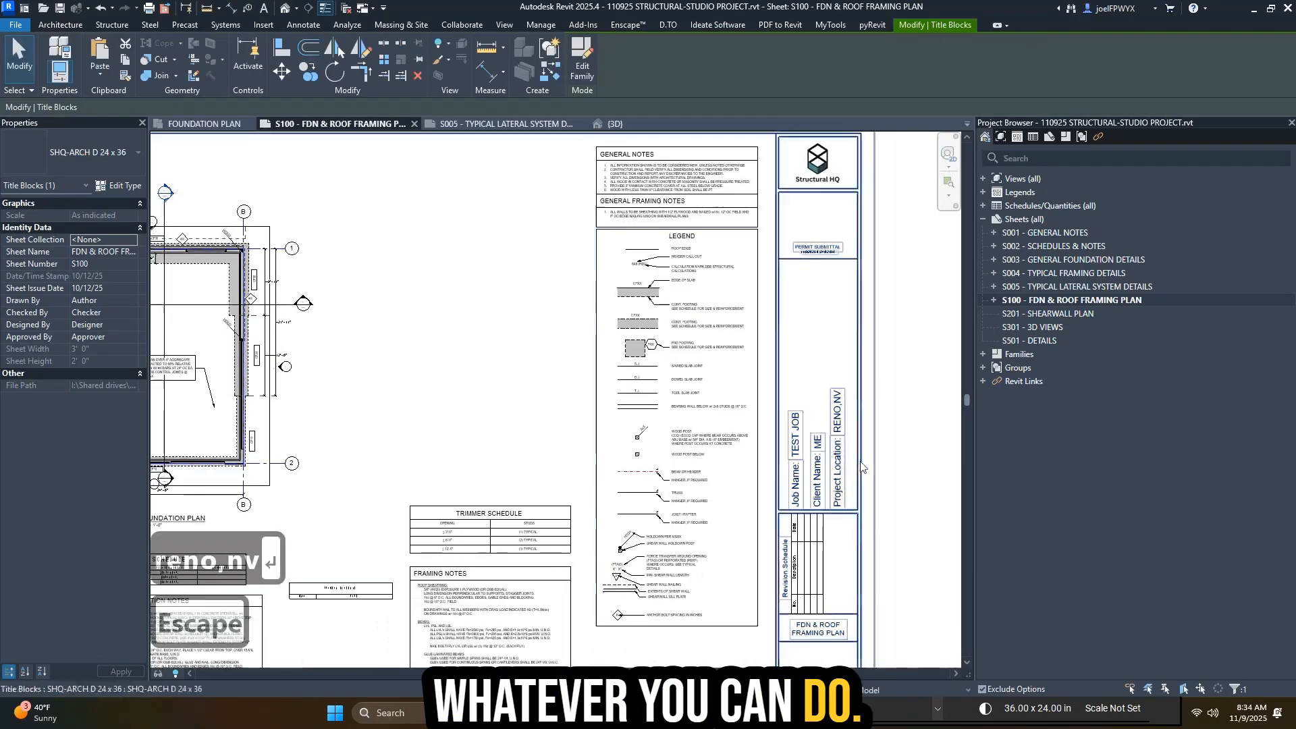
key("Escape")
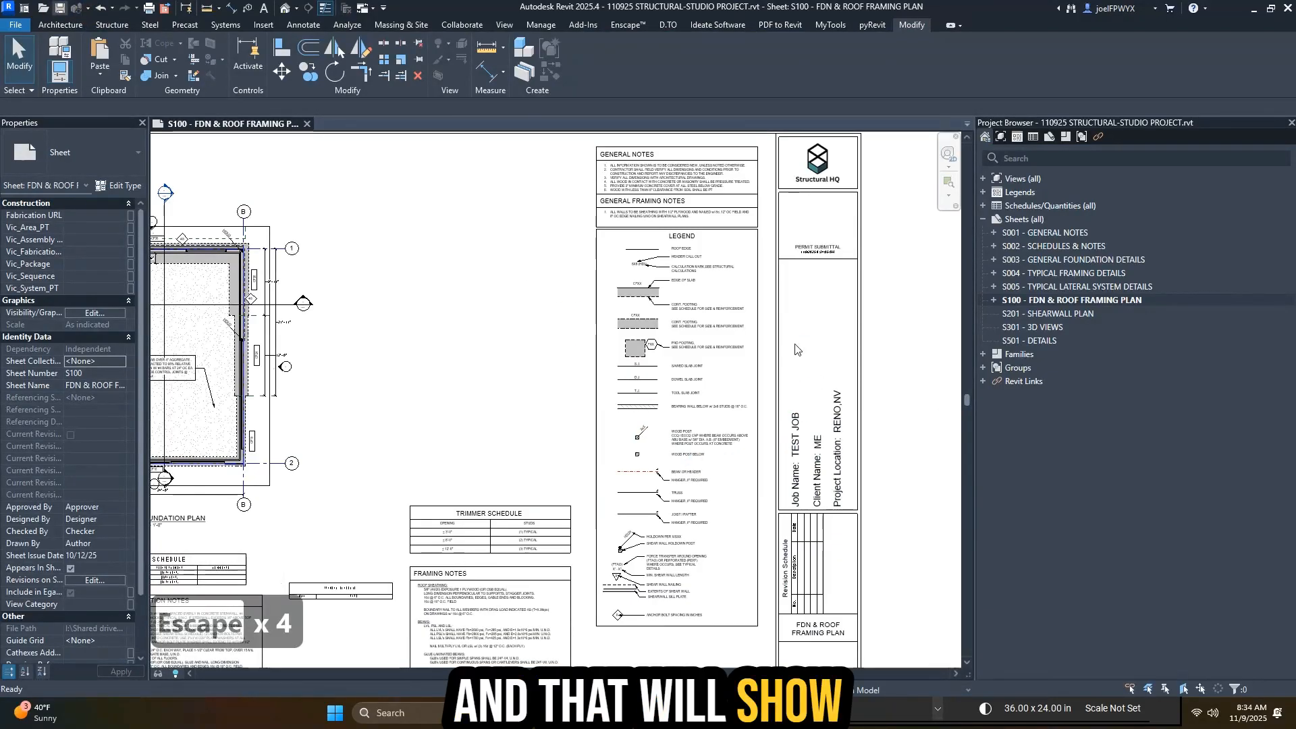
- Set the phase label above the date in the title block to PRELIMINARY DRAWINGS
scroll(839, 310, "up", 1)
middle_click_drag(828, 386, 769, 586)
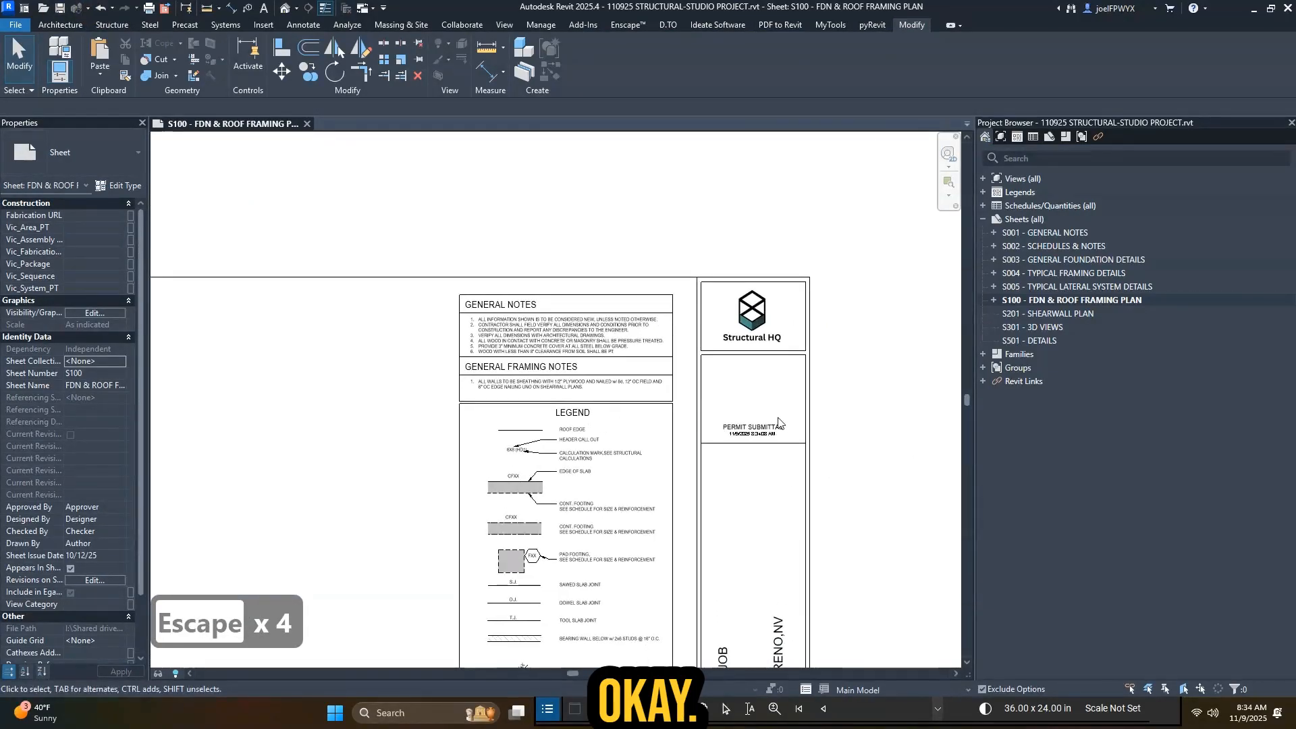
left_click(779, 423)
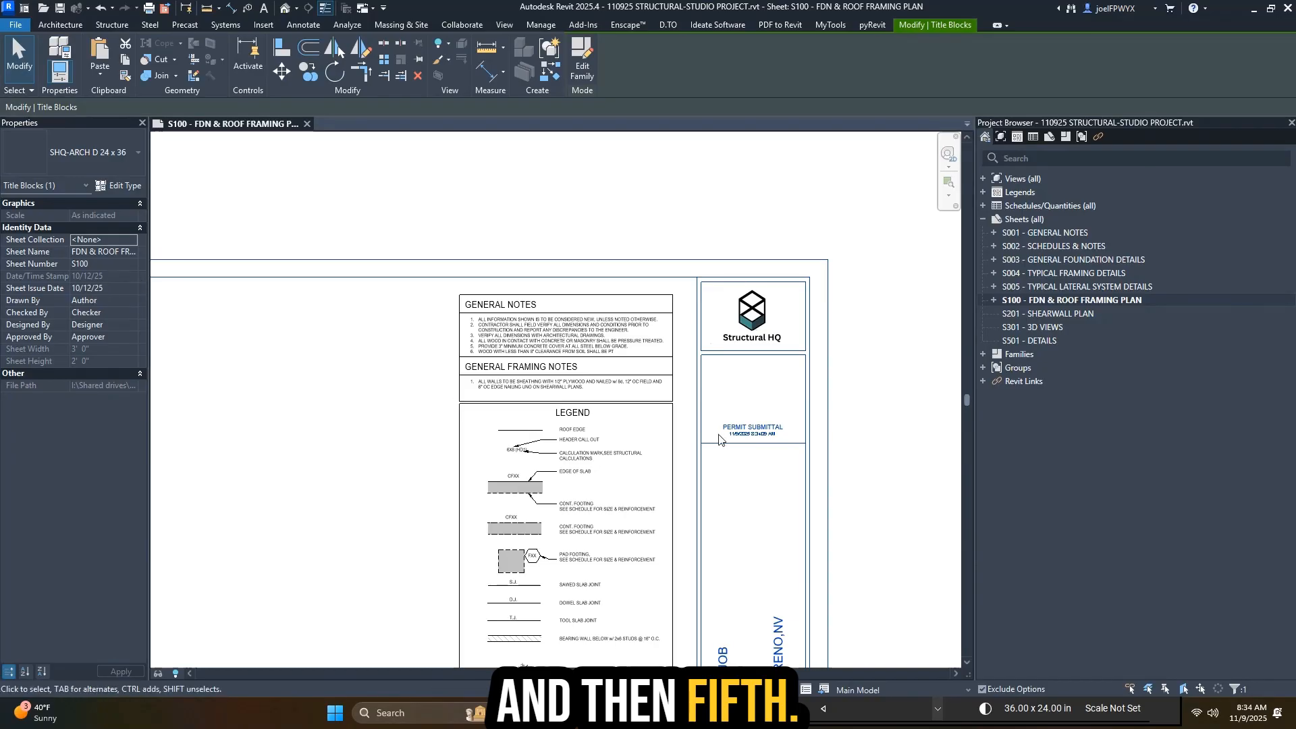
scroll(769, 425, "up", 2)
left_click(766, 427)
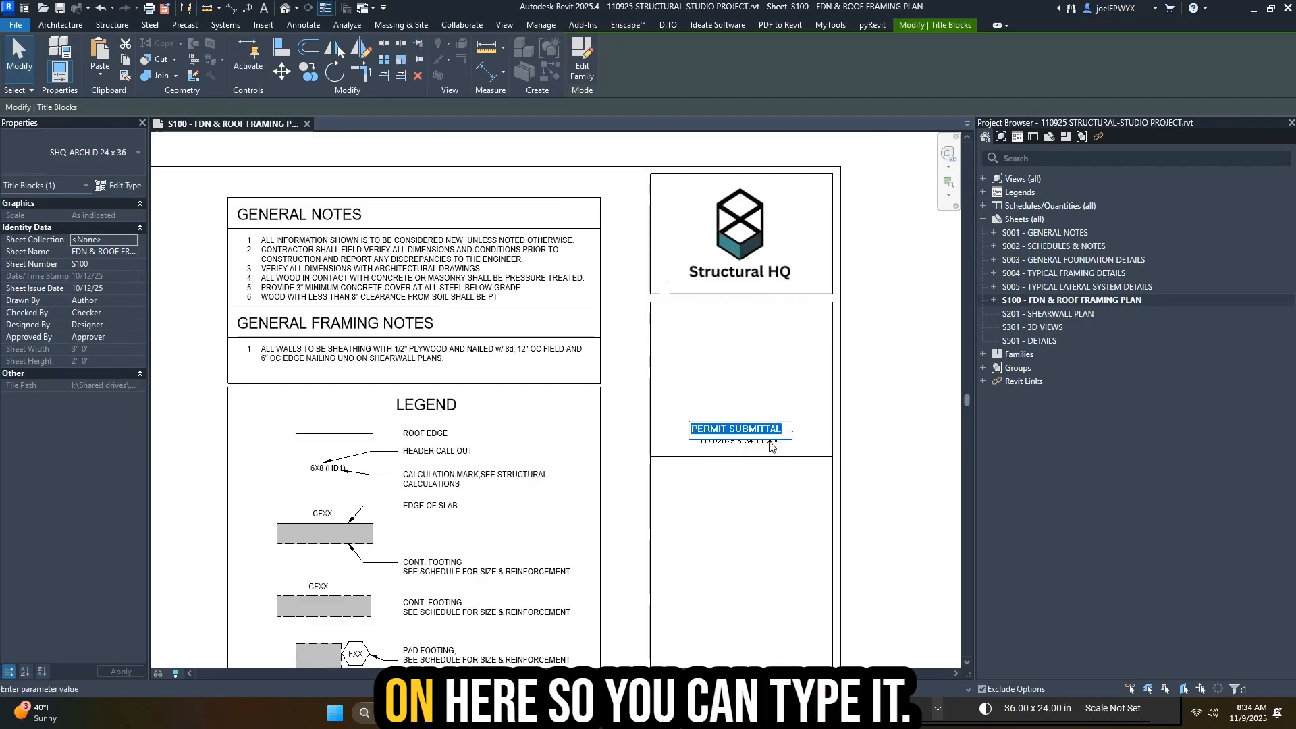
type("PREL")
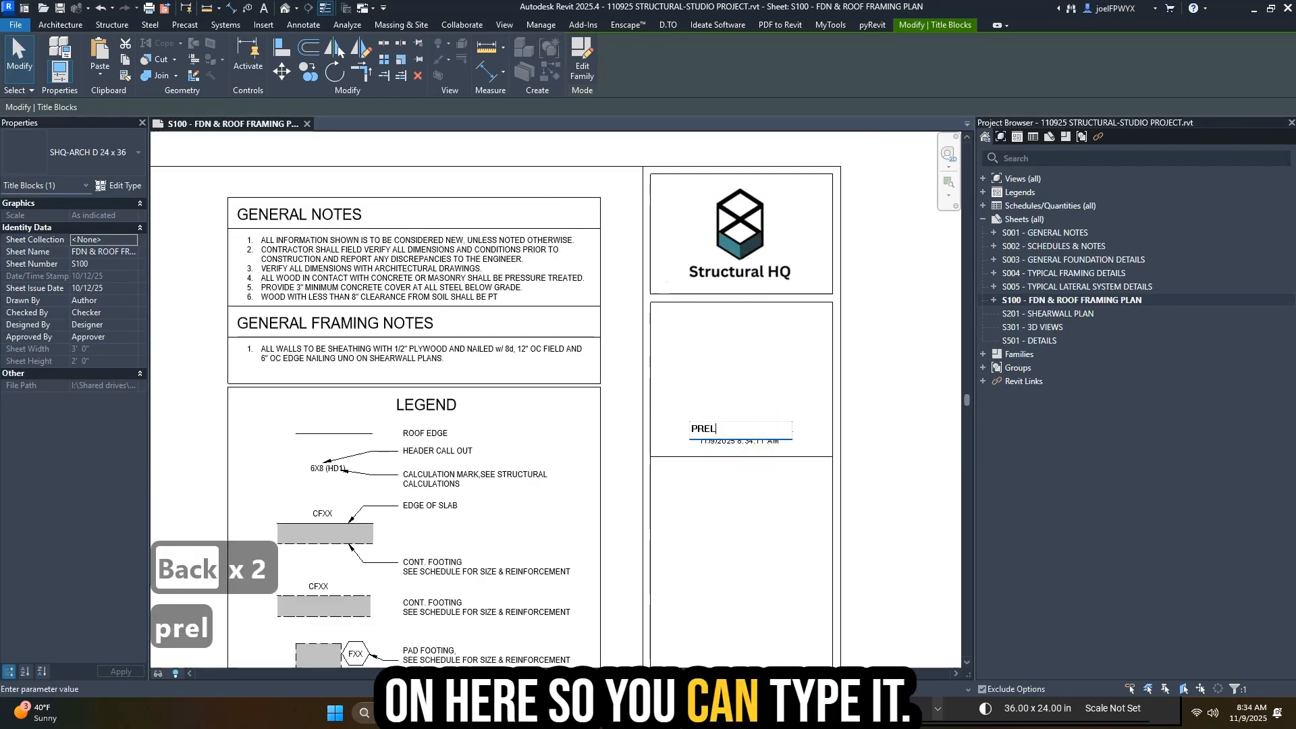
type("IMINARY DR")
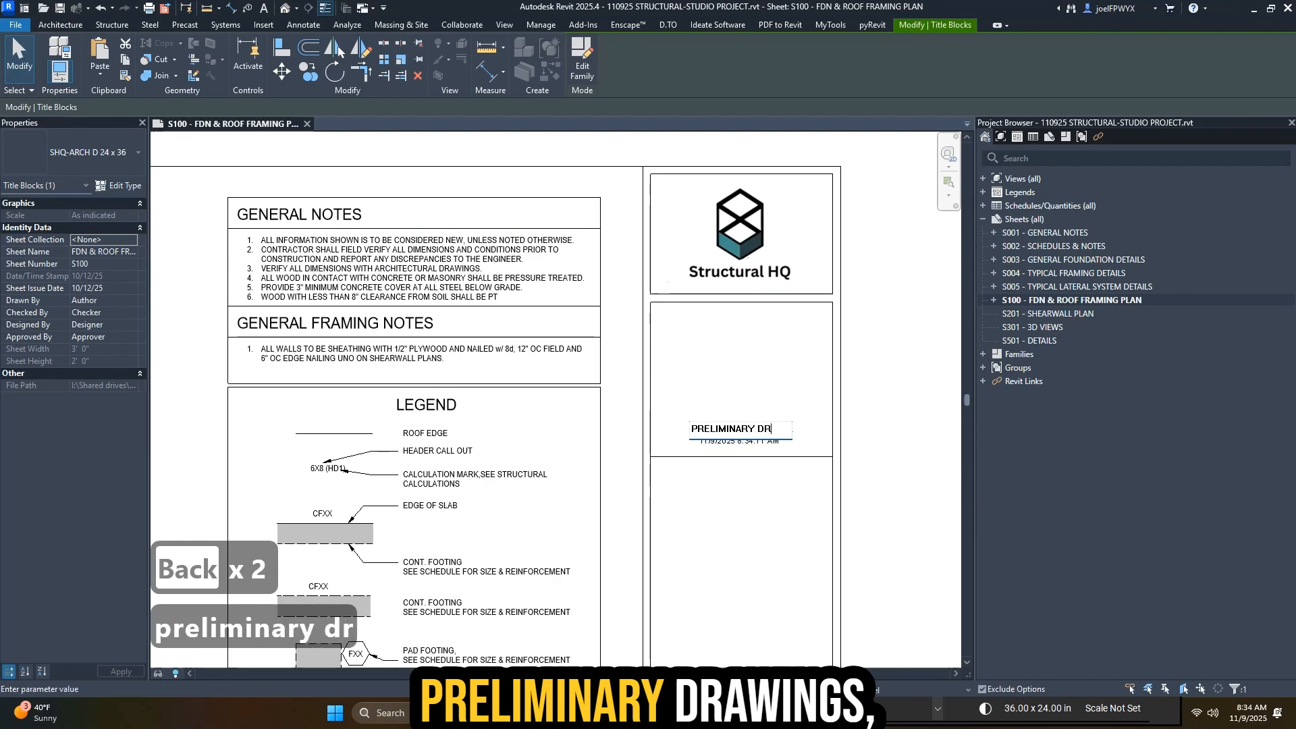
type("AWINGS")
key("Return")
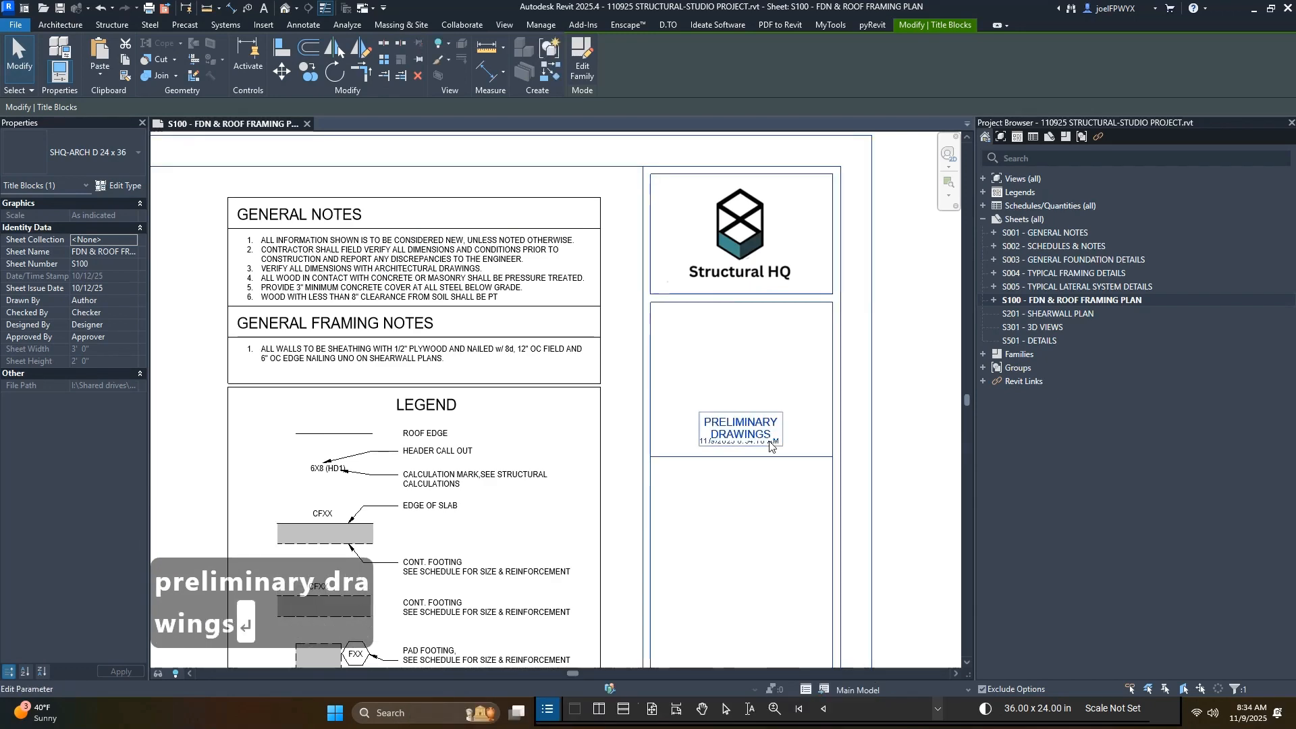
key("Escape")
key("Escape")
key("Escape")
scroll(803, 439, "down", 2)
scroll(803, 440, "up", 3)
key("Escape")
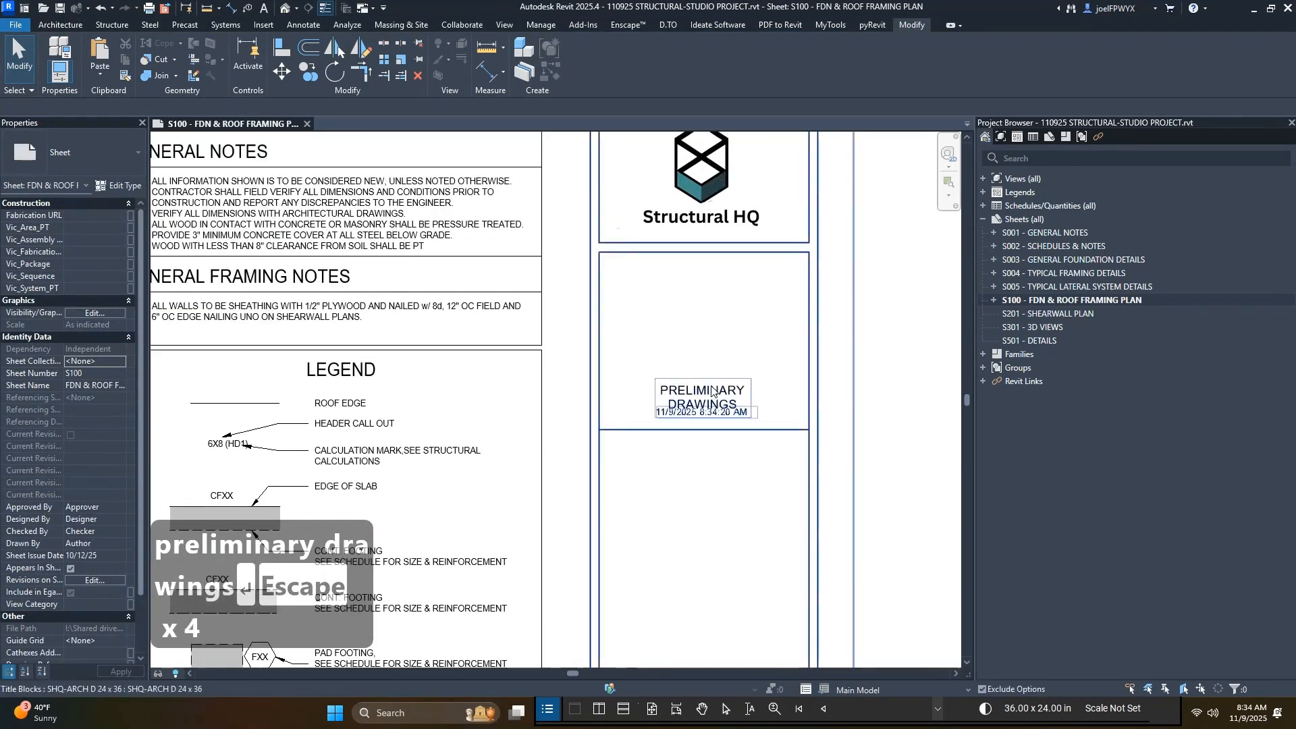
- Change the second word of the title block's phase label so it reads PRELIMINARY REVIEW
left_click(711, 395)
left_click(711, 395)
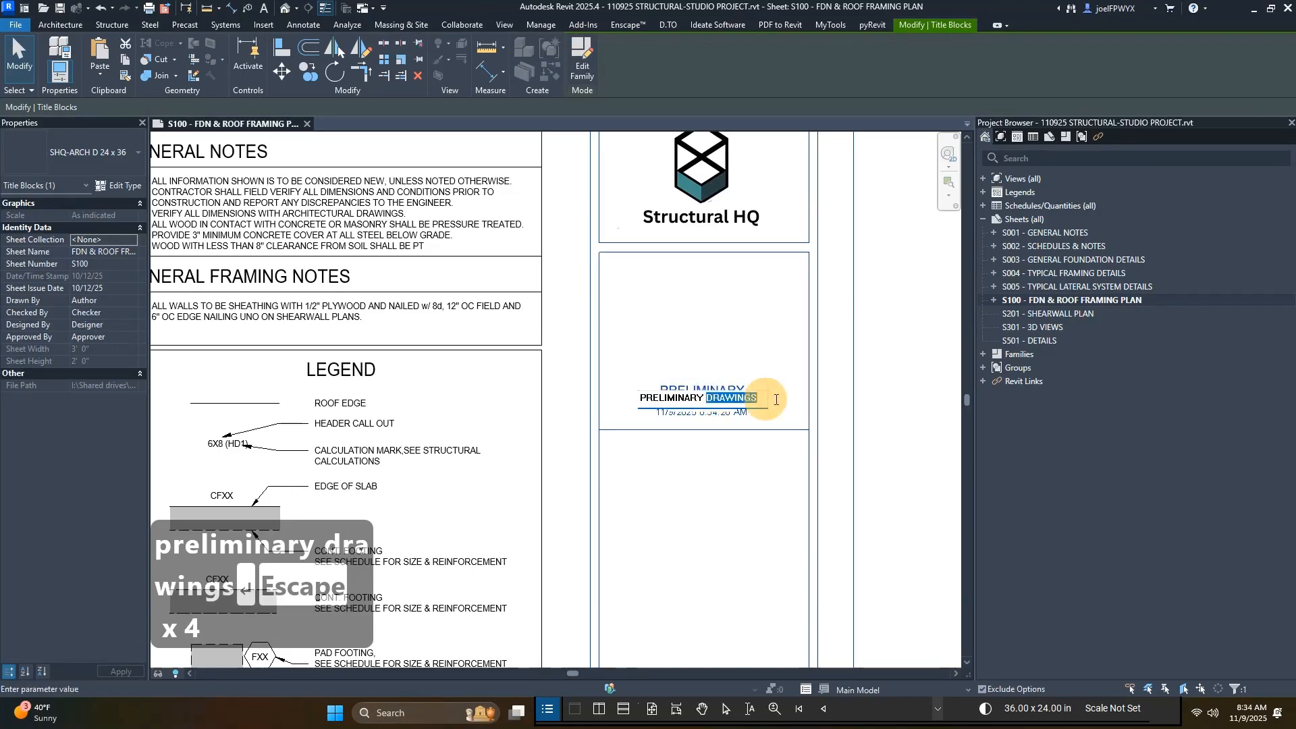
key("BackSpace")
type("revi")
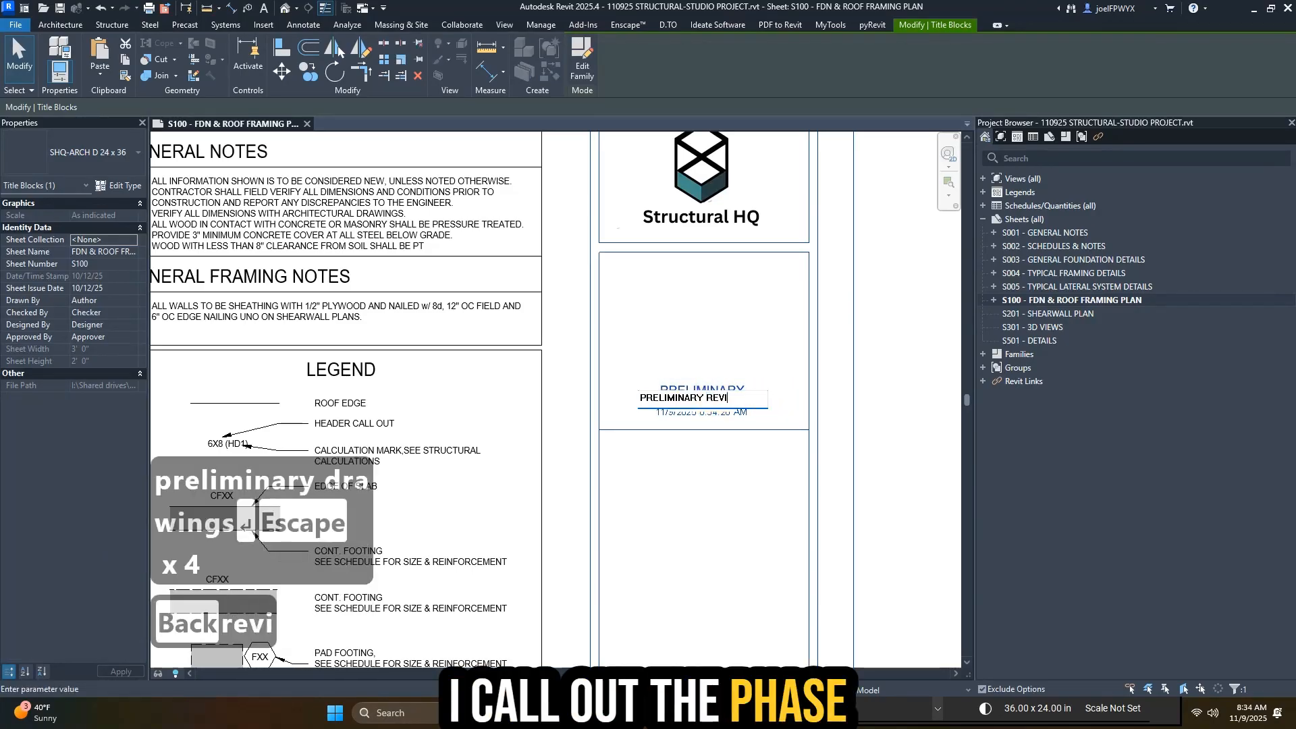
type("ew")
key("Return")
key("Escape")
key("Escape")
scroll(836, 356, "down", 2)
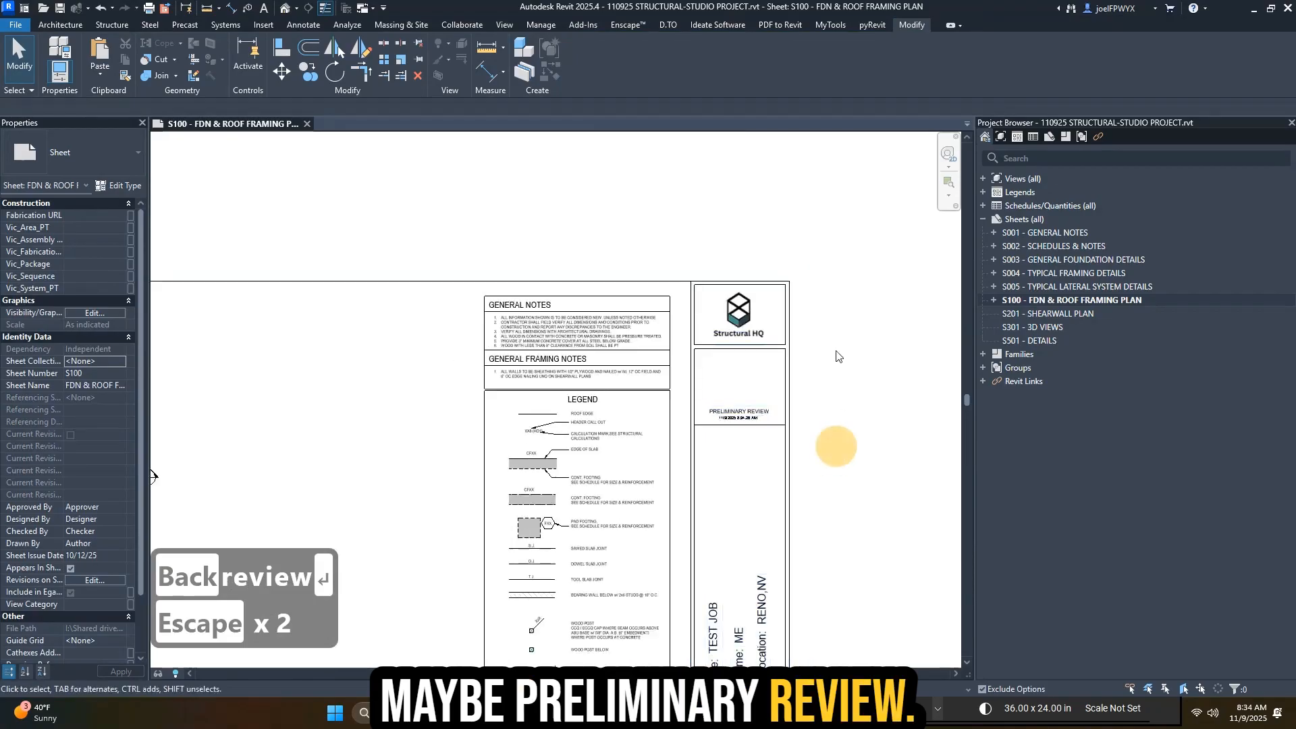
- Activate the foundation plan viewport on sheet S100 for editing
scroll(766, 441, "down", 1)
middle_click_drag(710, 478, 752, 450)
middle_click_drag(442, 422, 725, 403)
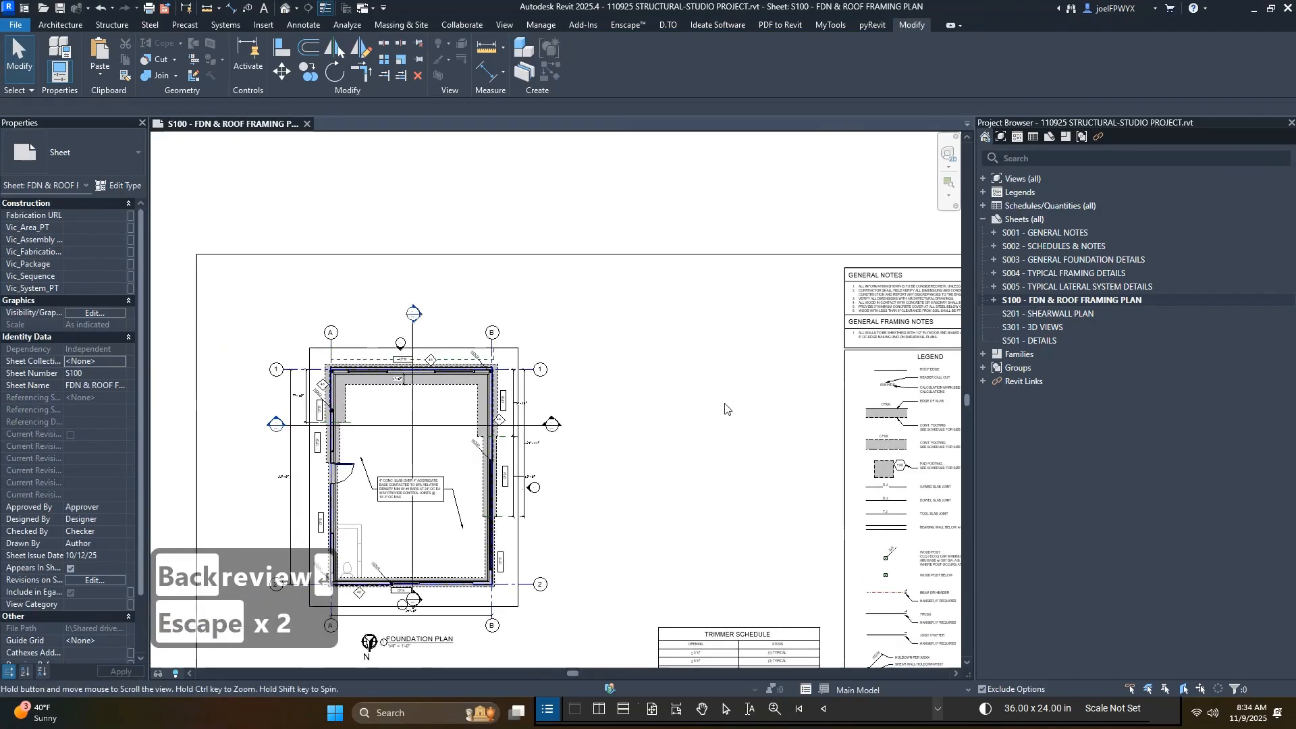
key("Escape")
key("Escape")
scroll(725, 408, "down", 1)
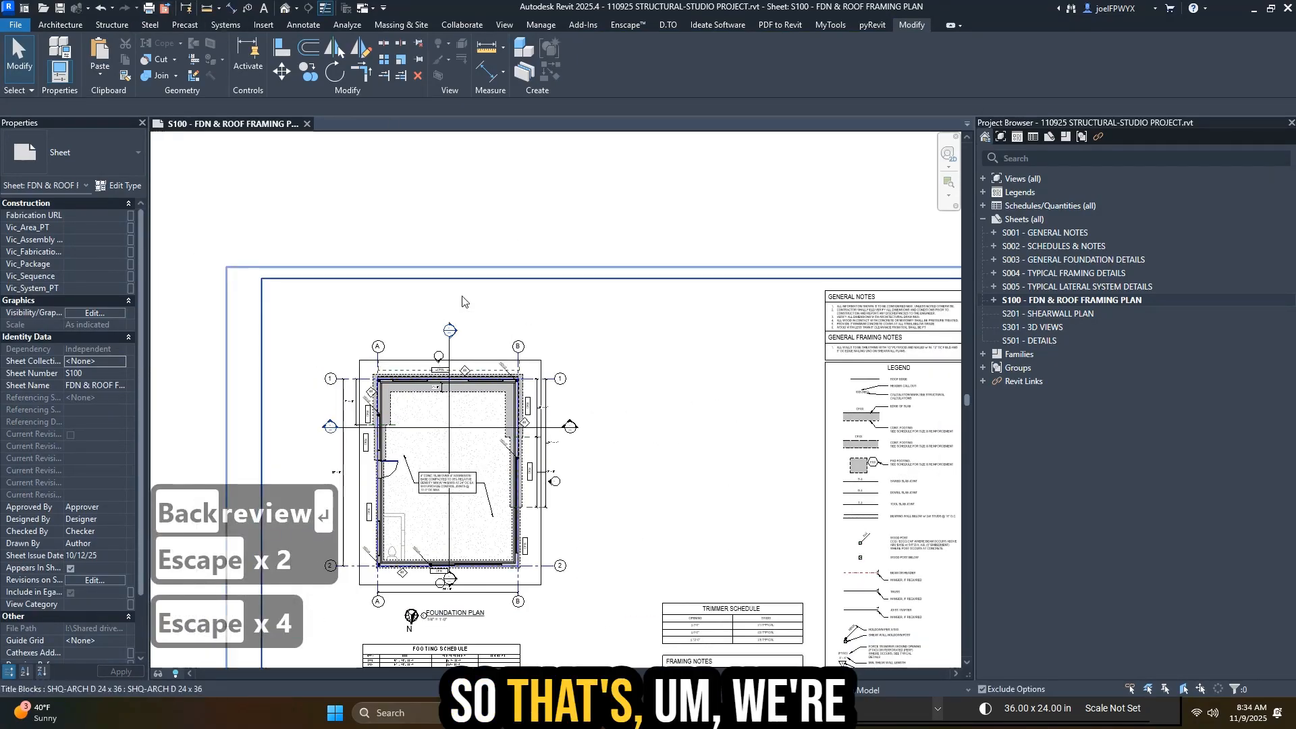
scroll(438, 553, "up", 5)
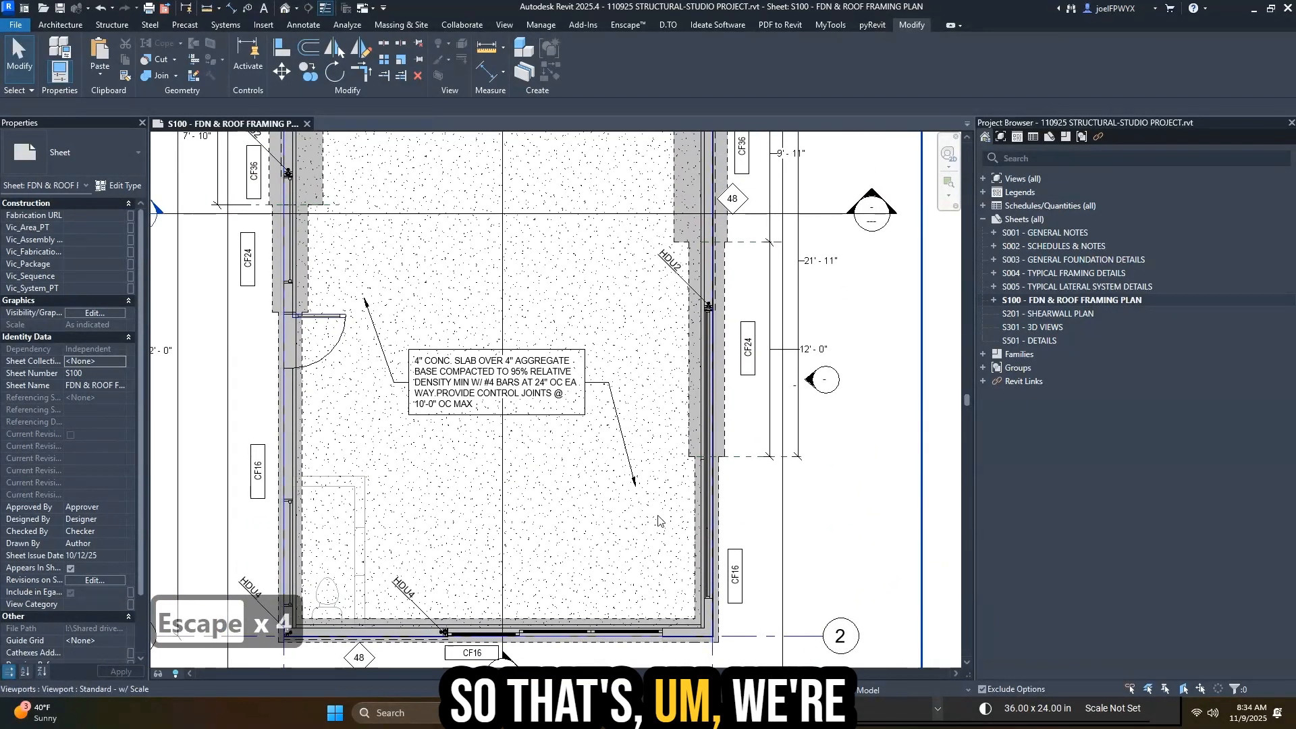
double_click(661, 493)
scroll(671, 518, "up", 2)
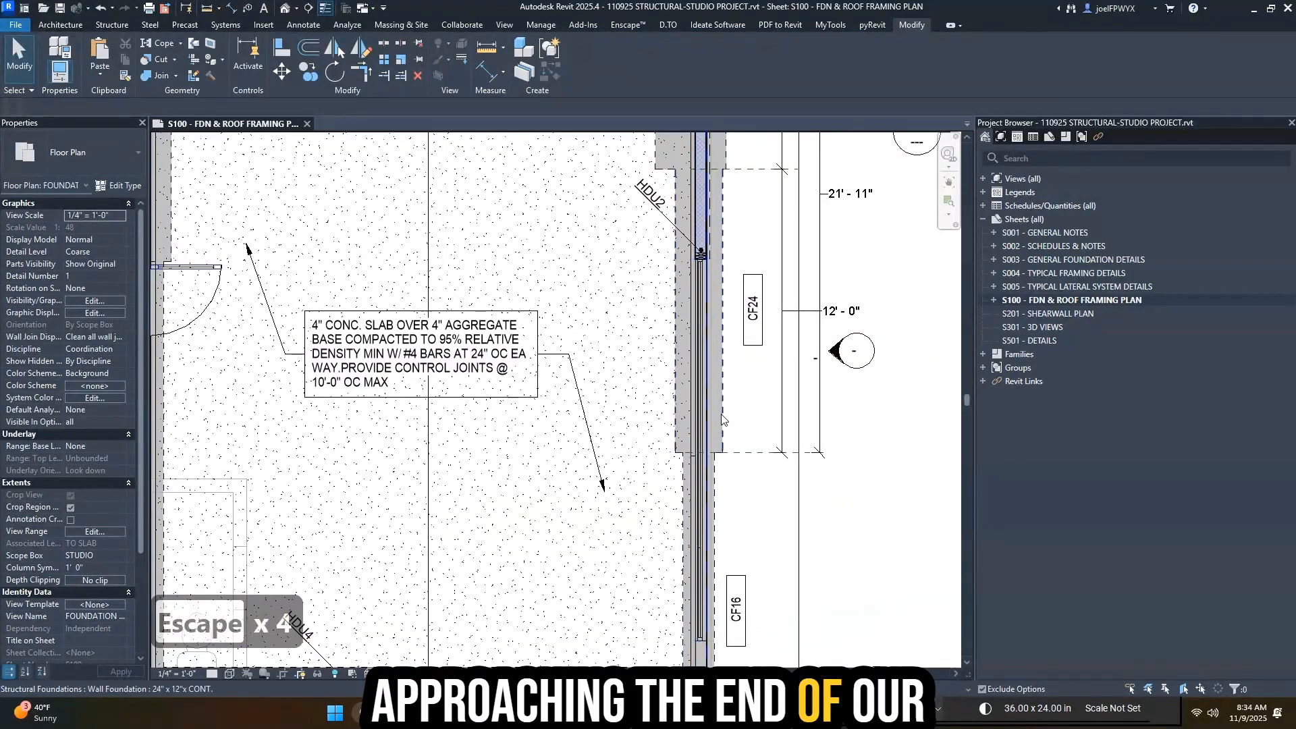
key("Escape")
key("Escape")
key("Escape")
scroll(716, 394, "down", 1)
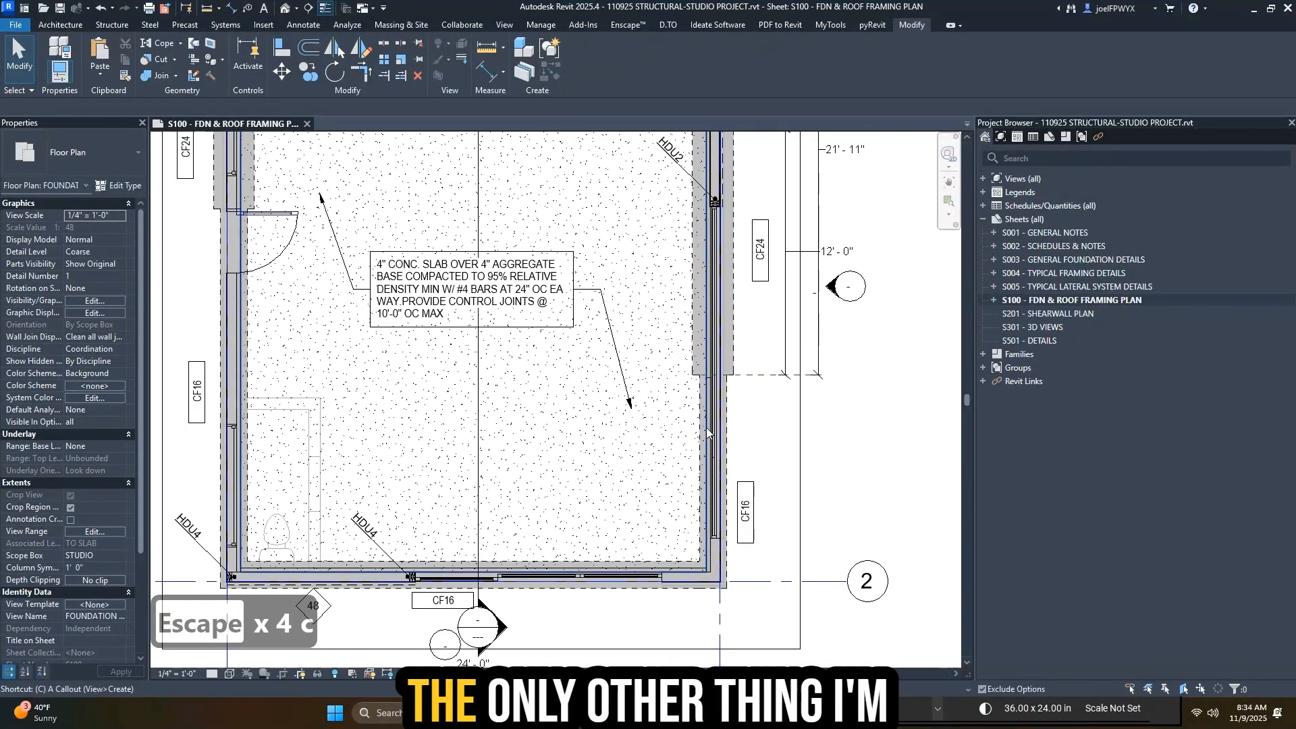
left_click(706, 427)
key("Escape")
key("Escape")
key("Escape")
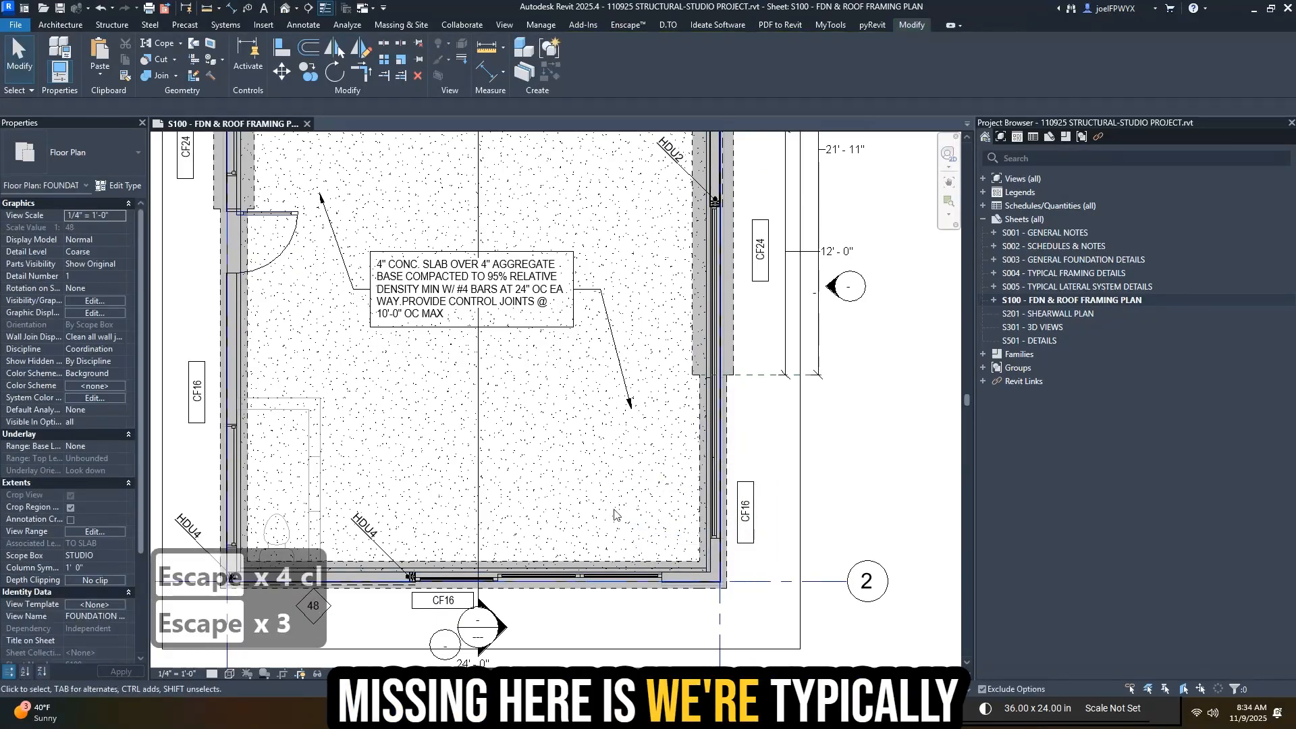
- Start placing a structural column in the foundation plan with the Columns type (1)2X6T w/(1)K
scroll(611, 540, "up", 2)
scroll(770, 556, "down", 4)
scroll(504, 542, "up", 3)
scroll(503, 541, "down", 2)
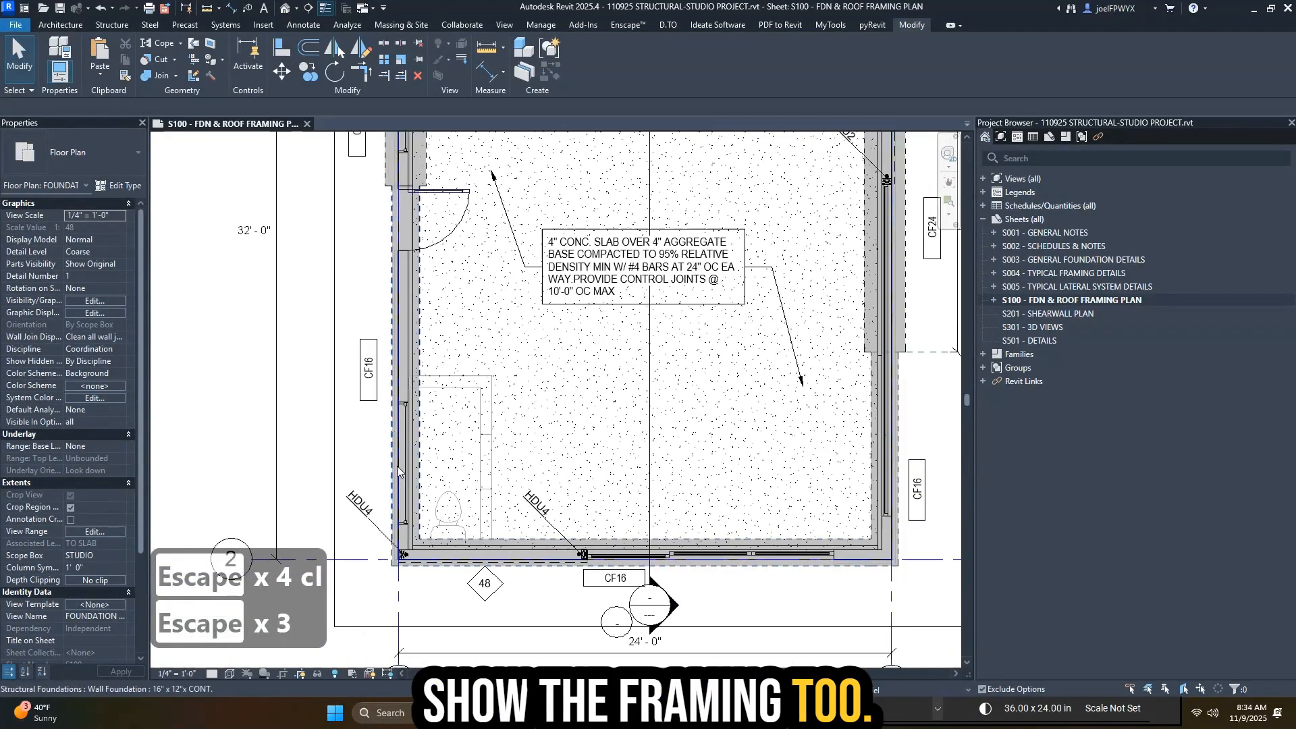
scroll(402, 466, "up", 2)
key("Escape")
key("Escape")
key("c")
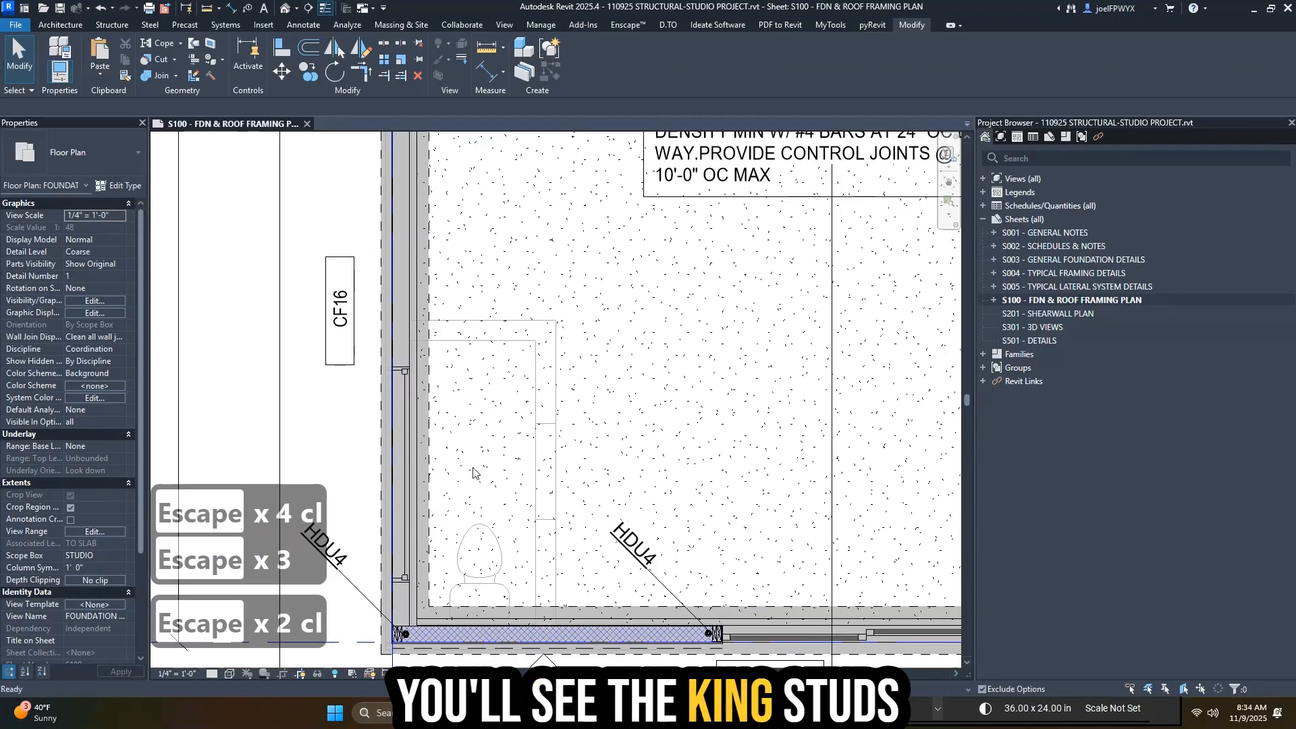
left_click(114, 156)
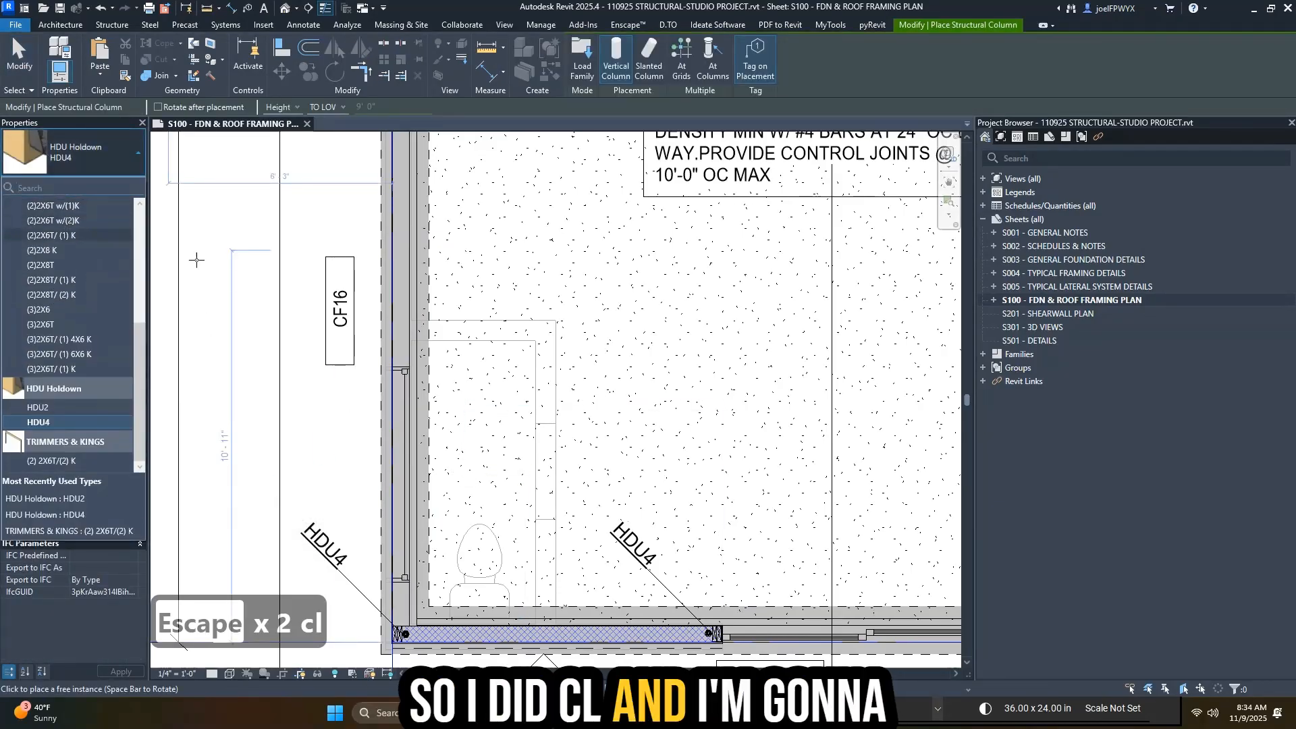
left_click(98, 208)
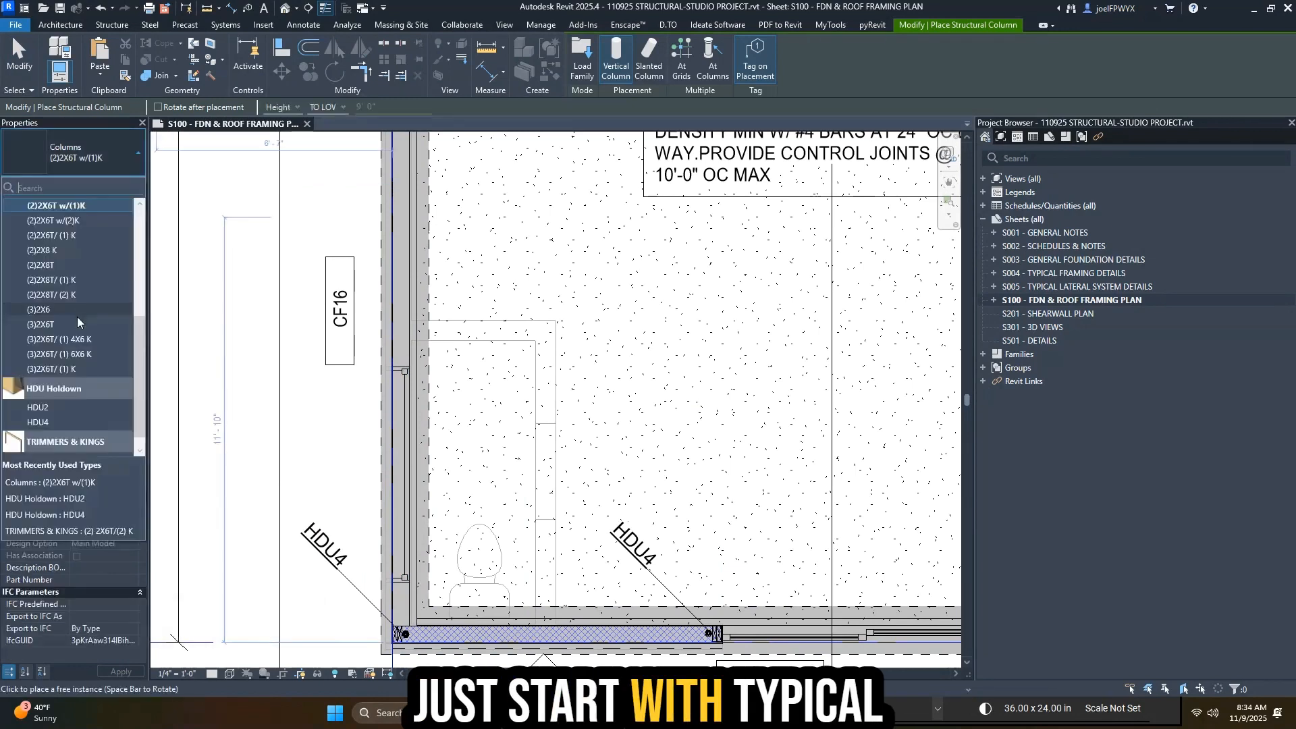
scroll(89, 289, "up", 2)
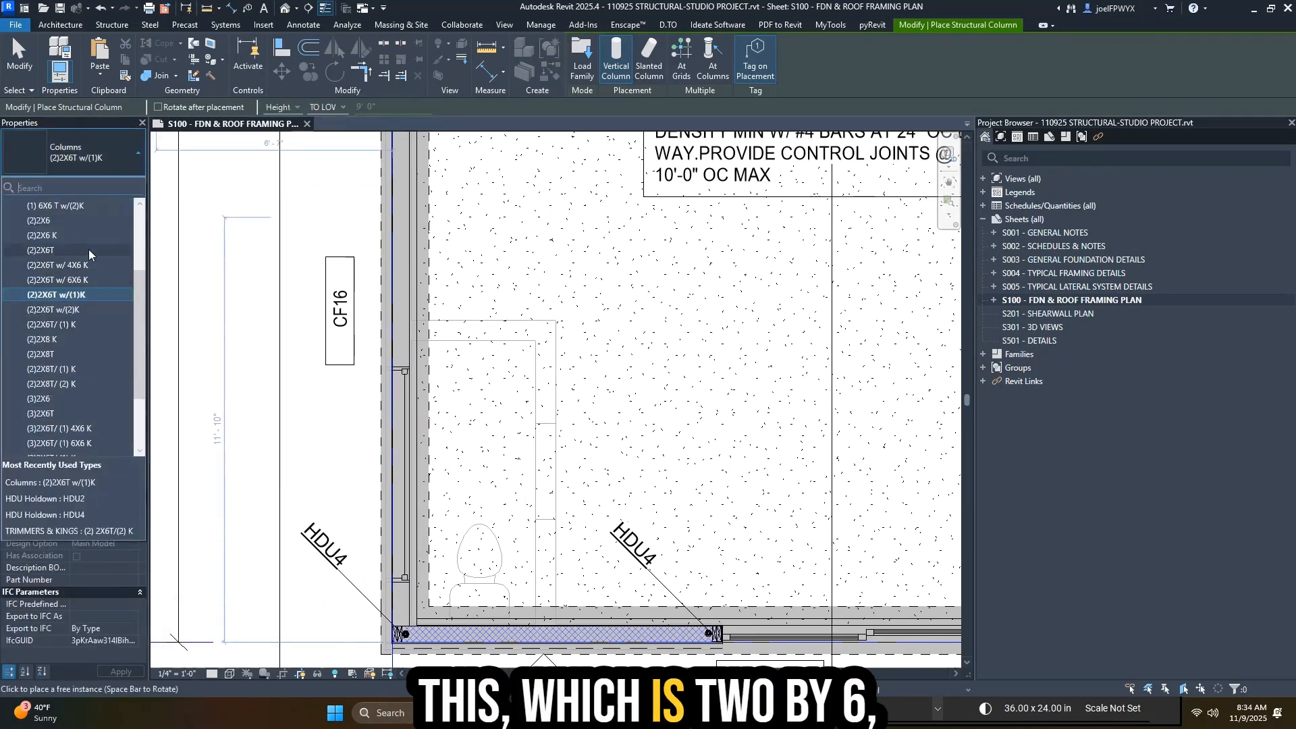
scroll(75, 277, "up", 2)
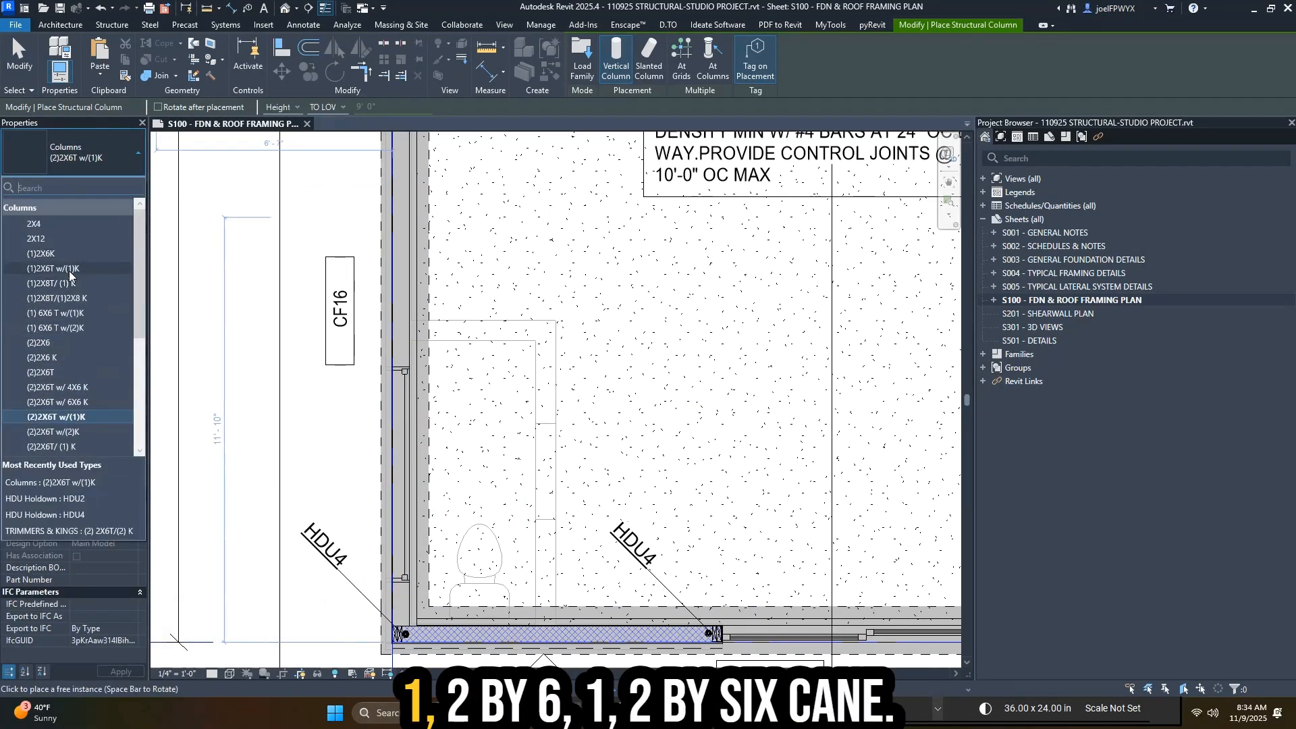
left_click(81, 267)
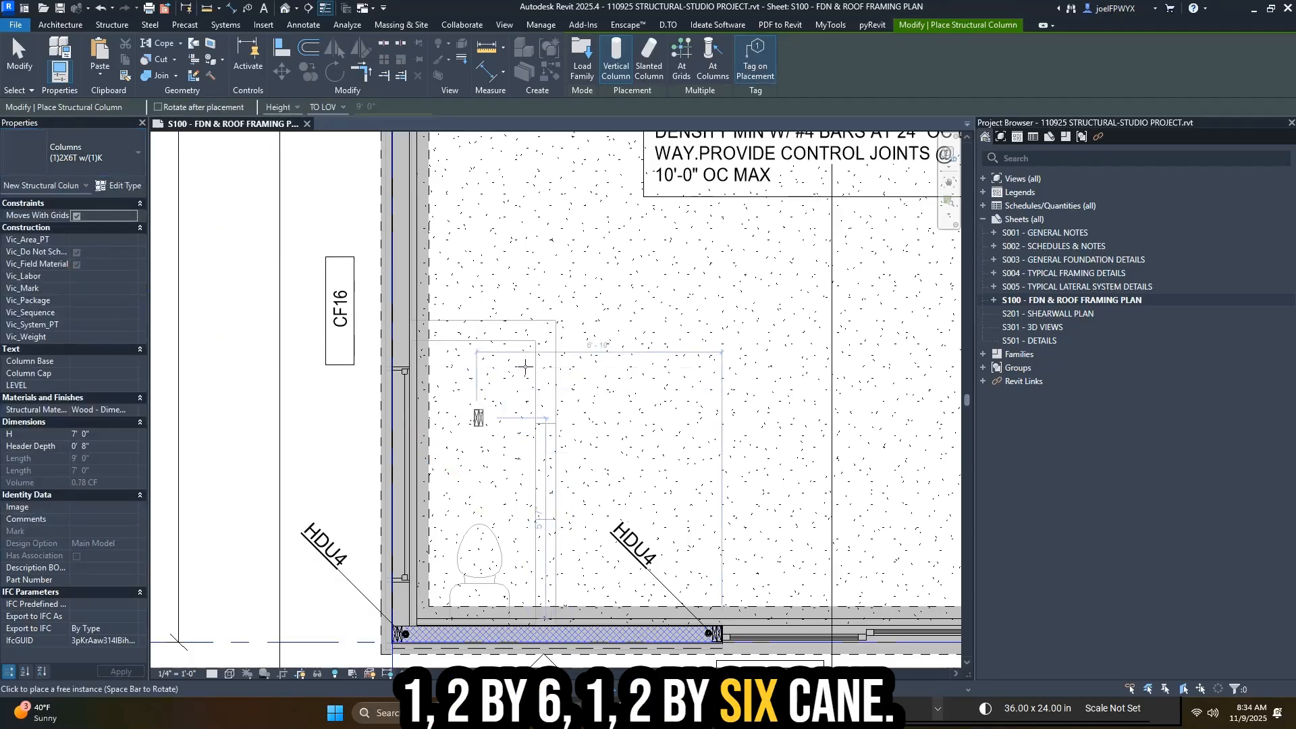
- Search the structural column types for "Head" and leave the placement command
left_click(125, 164)
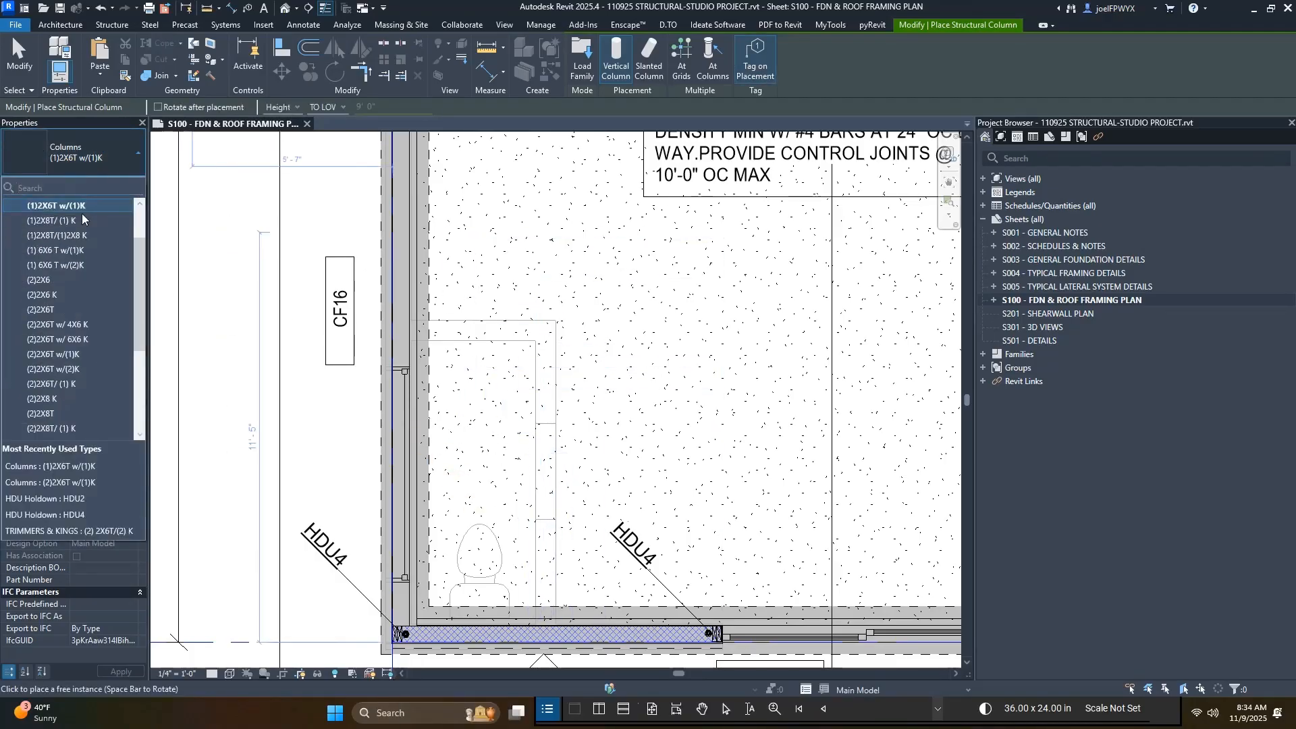
type("Hde")
key("BackSpace")
key("BackSpace")
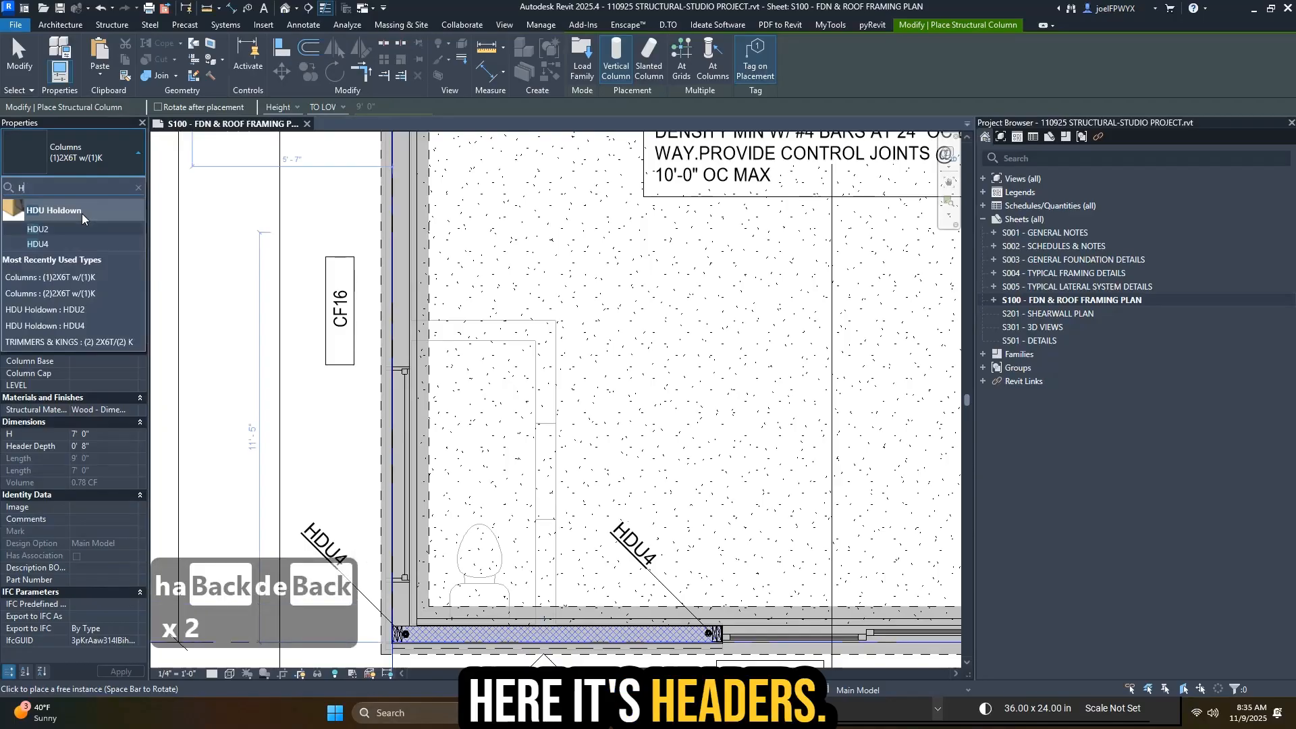
type("ead")
key("Escape")
key("Escape")
key("Escape")
key("Escape")
key("Escape")
key("Escape")
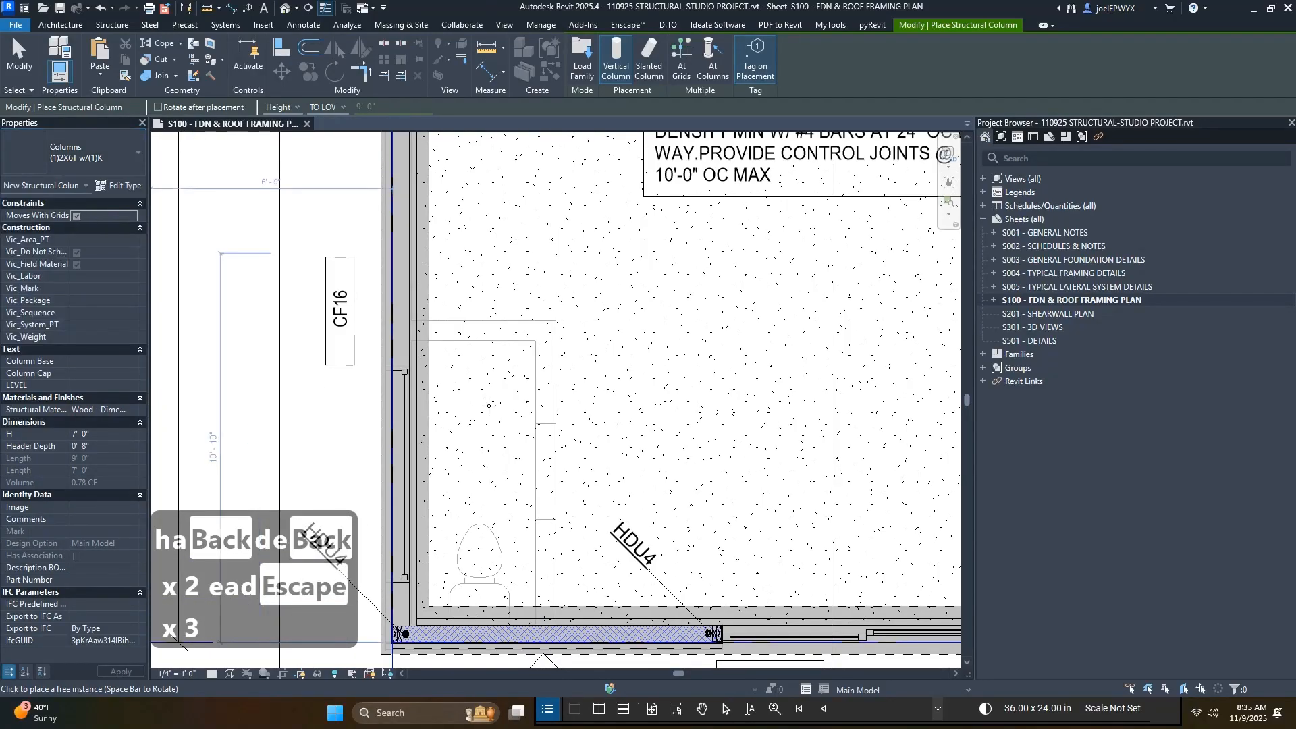
- Place a TRIMMERS & KINGS (2) 2X6T/(2) K structural column on the slab beside the door in the grid A wall
scroll(584, 418, "down", 2)
key("c")
key("l")
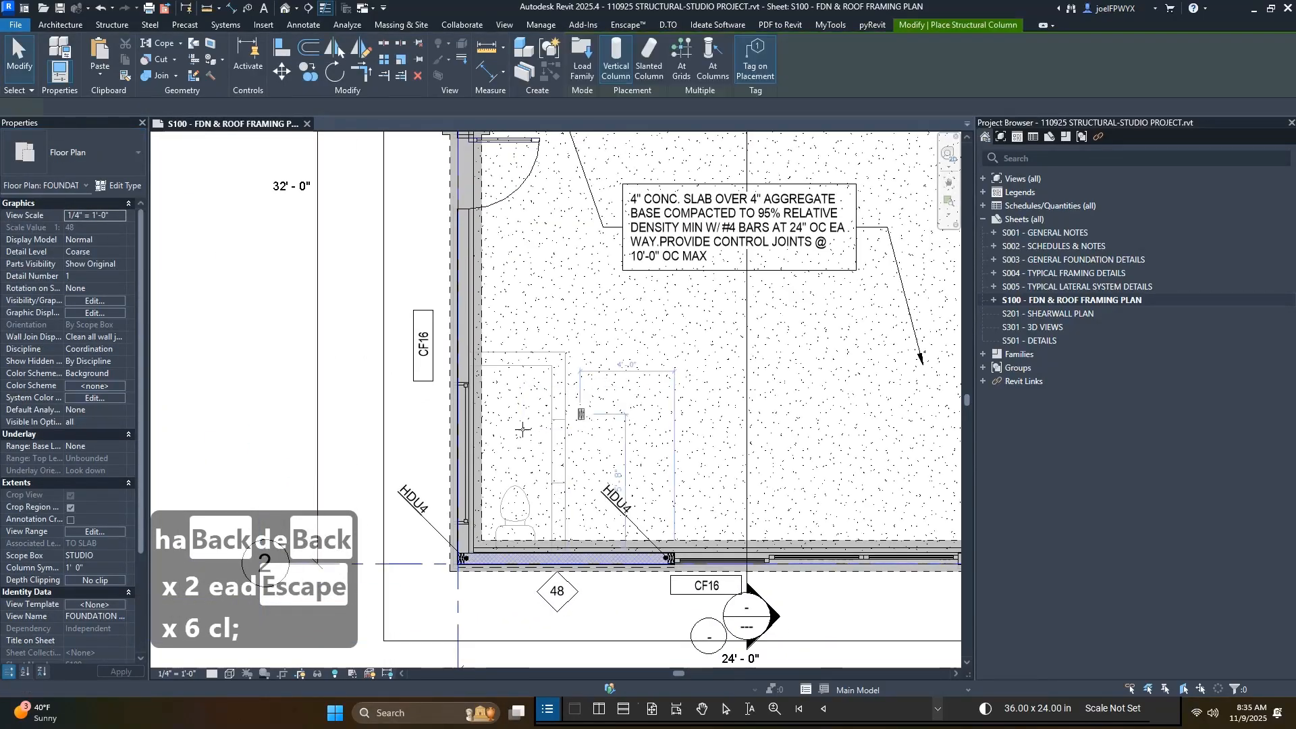
left_click(82, 161)
scroll(75, 326, "down", 5)
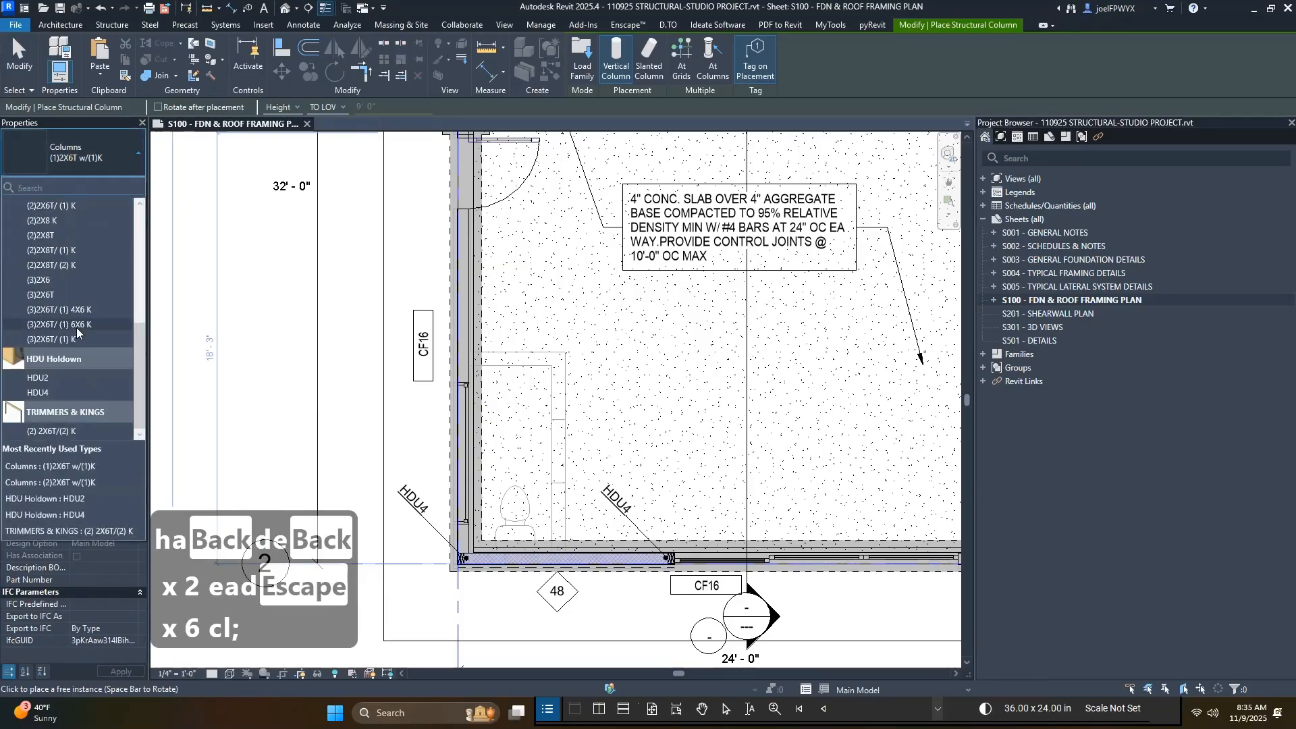
left_click(90, 431)
scroll(624, 513, "up", 2)
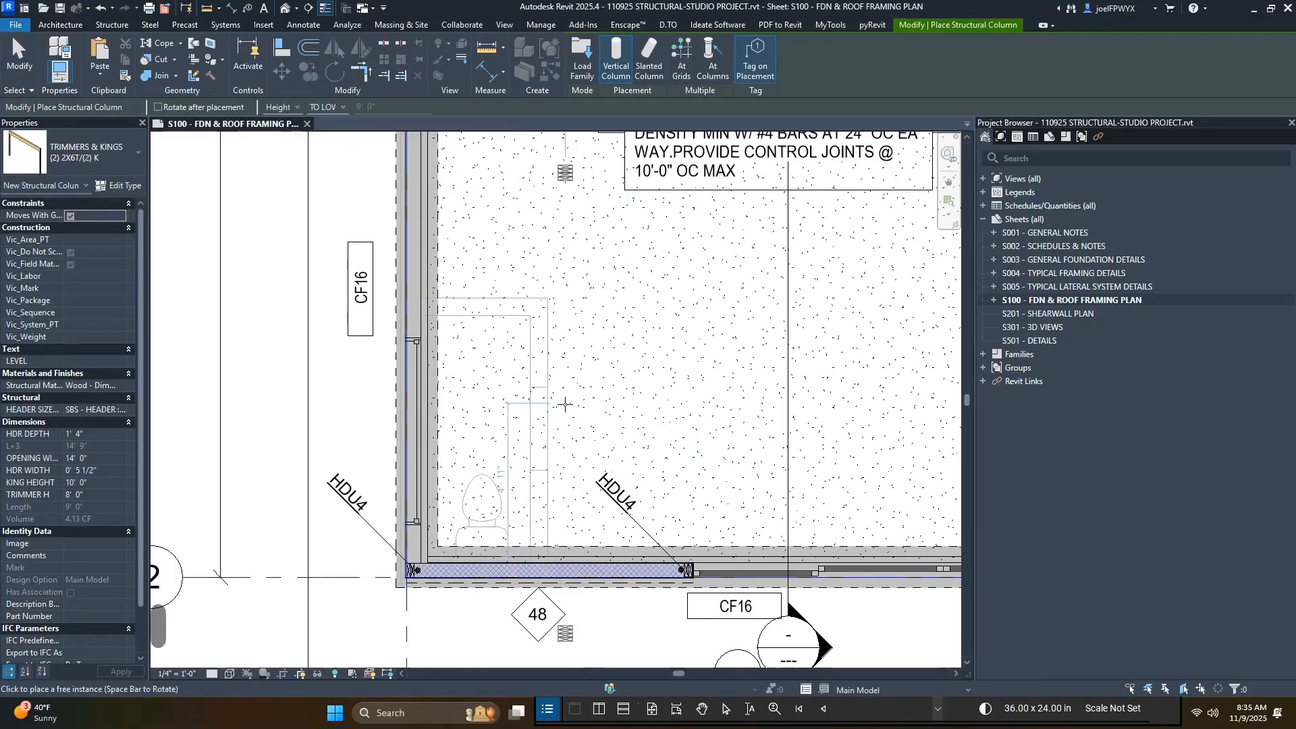
scroll(501, 316, "down", 2)
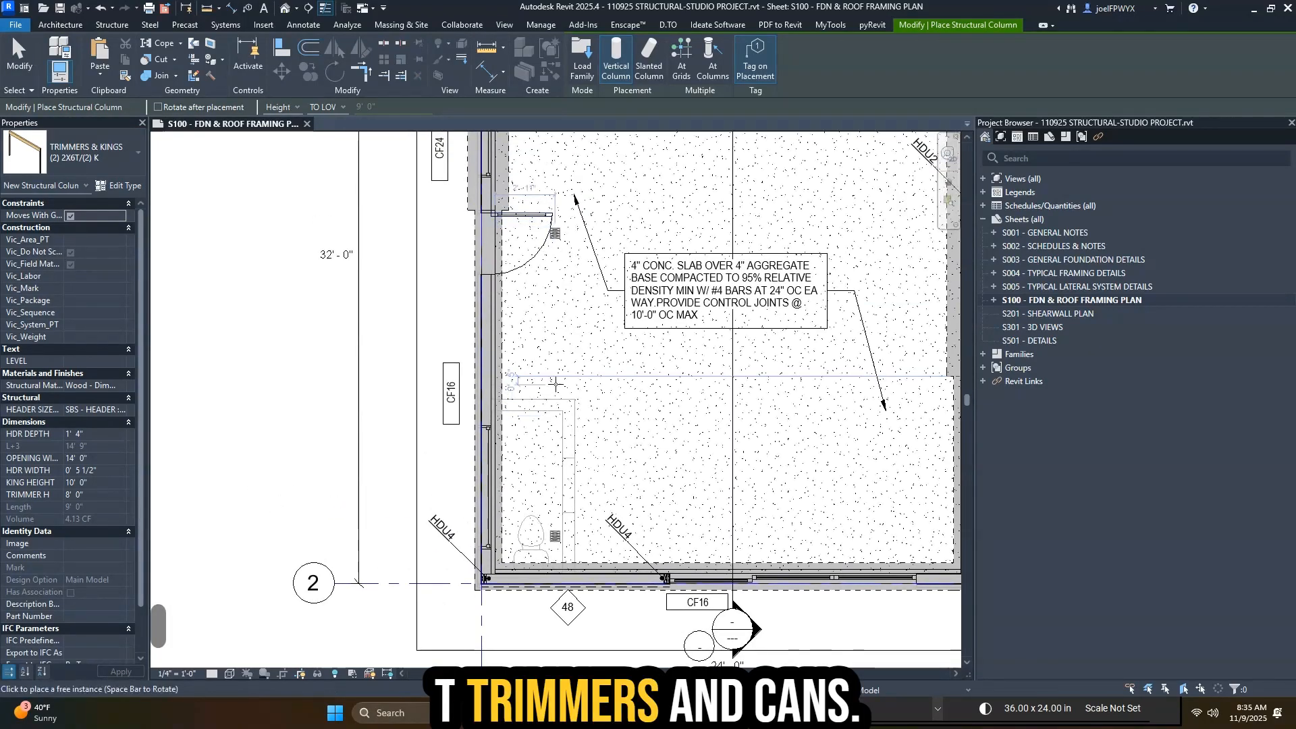
key("Escape")
key("Escape")
key("Escape")
- Stretch the ends of the placed trimmers and kings assembly to shorten its opening width to about 4' 3"
left_click(555, 235)
scroll(557, 237, "up", 2)
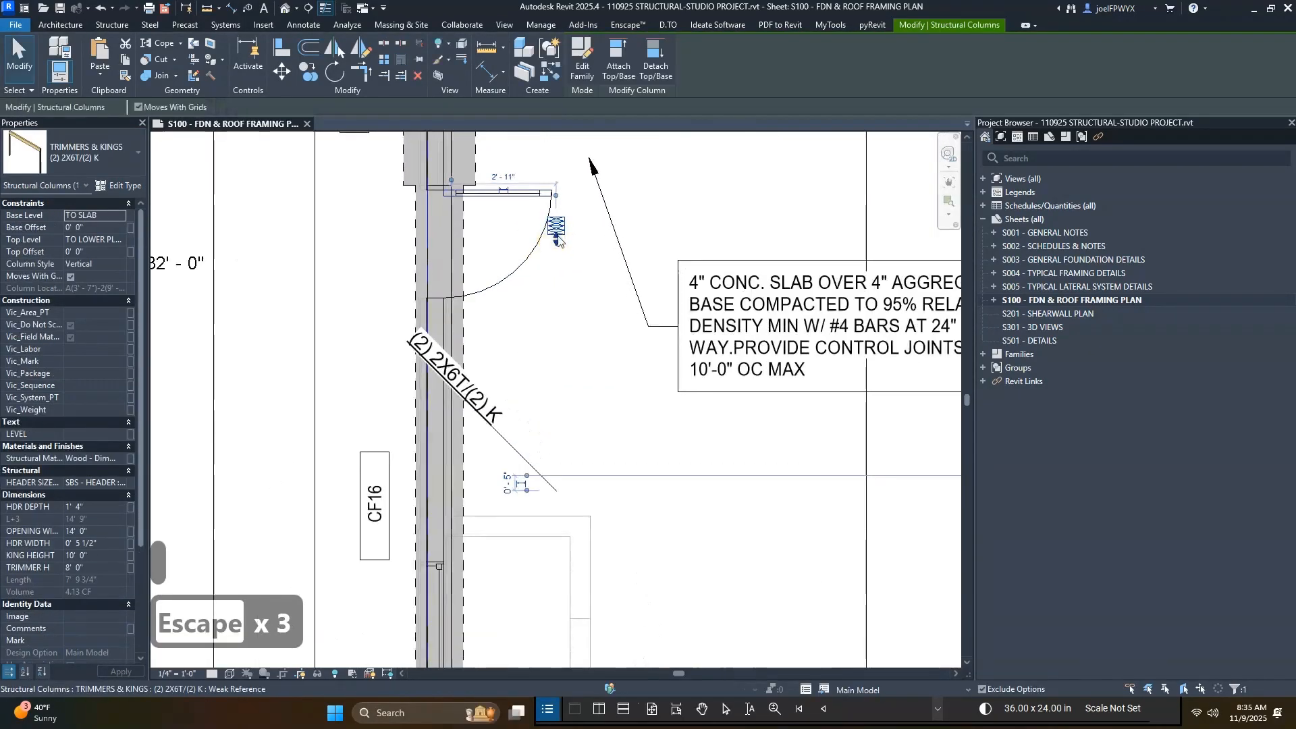
left_click_drag(549, 416, 548, 451)
middle_click_drag(582, 439, 605, 289)
scroll(606, 289, "down", 1)
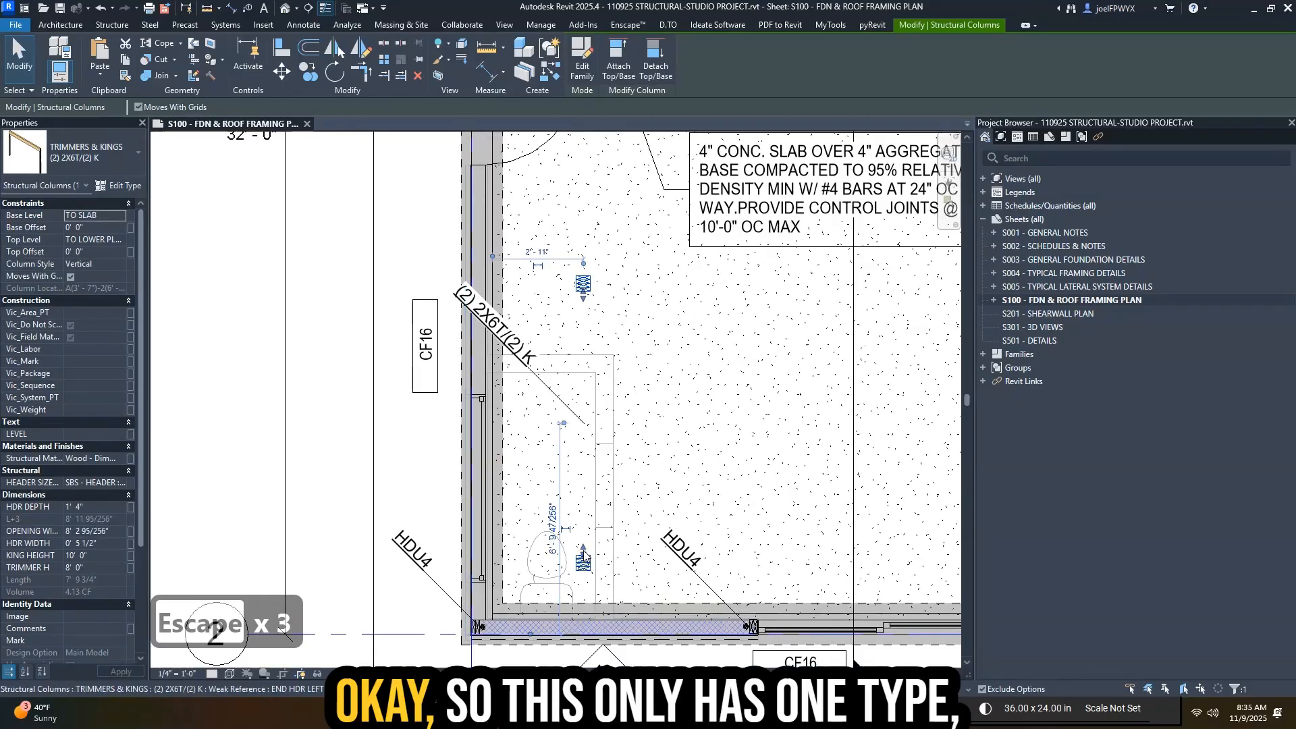
left_click_drag(583, 549, 567, 309)
scroll(599, 301, "up", 2)
left_click_drag(596, 265, 644, 253)
scroll(678, 236, "down", 1)
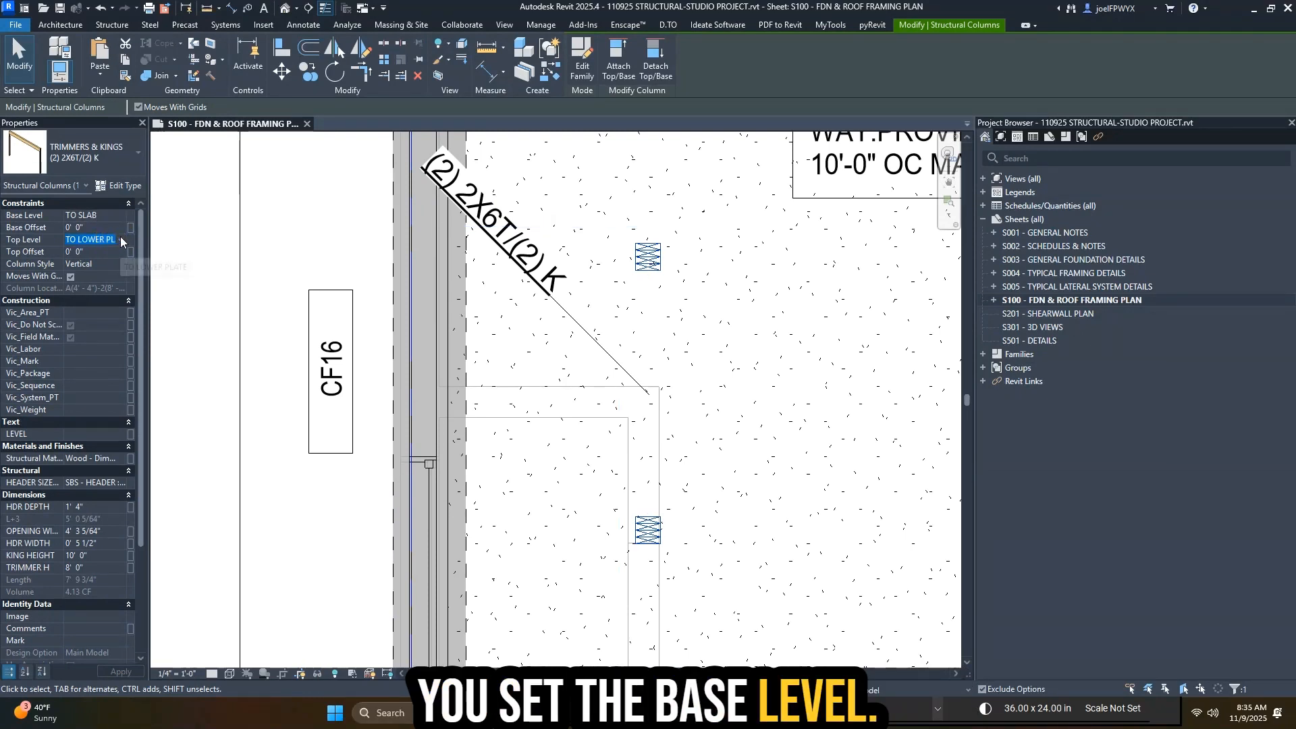
- Set the trimmer height of the trimmers and kings assembly to 7' 0"
scroll(101, 506, "down", 3)
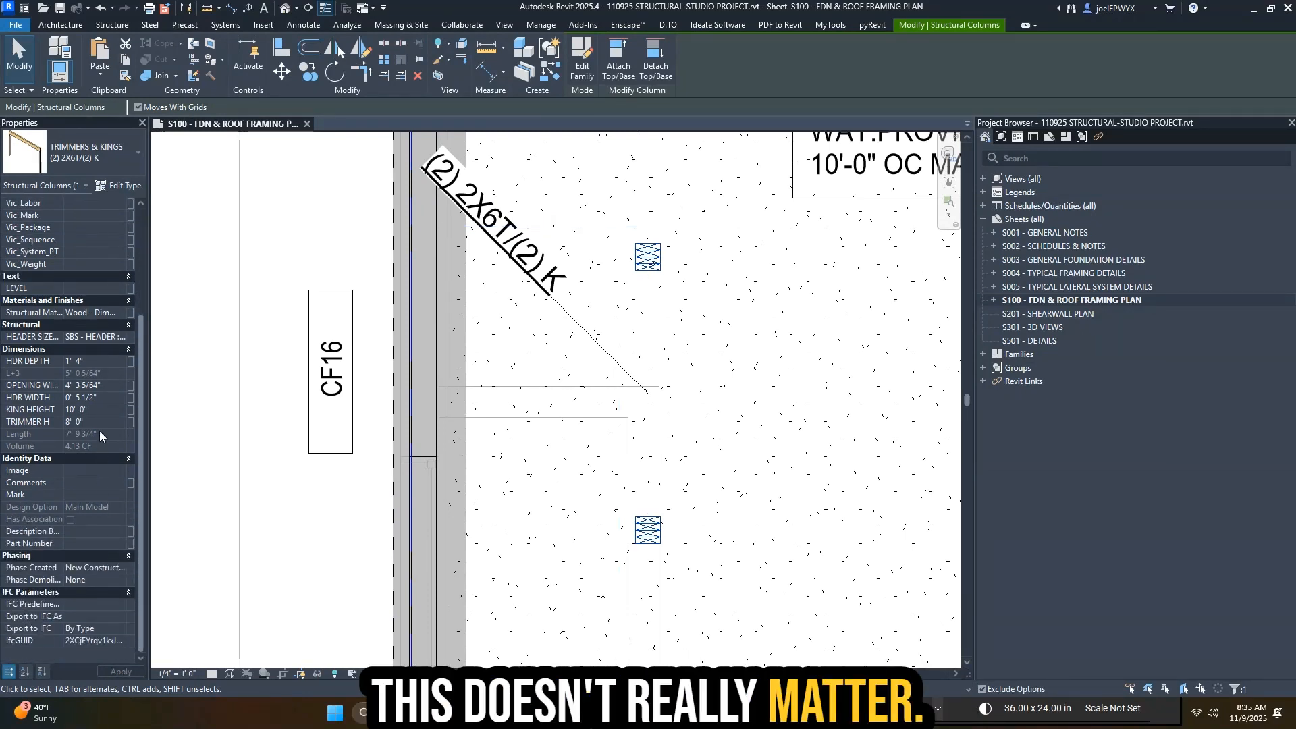
left_click(95, 420)
double_click(95, 421)
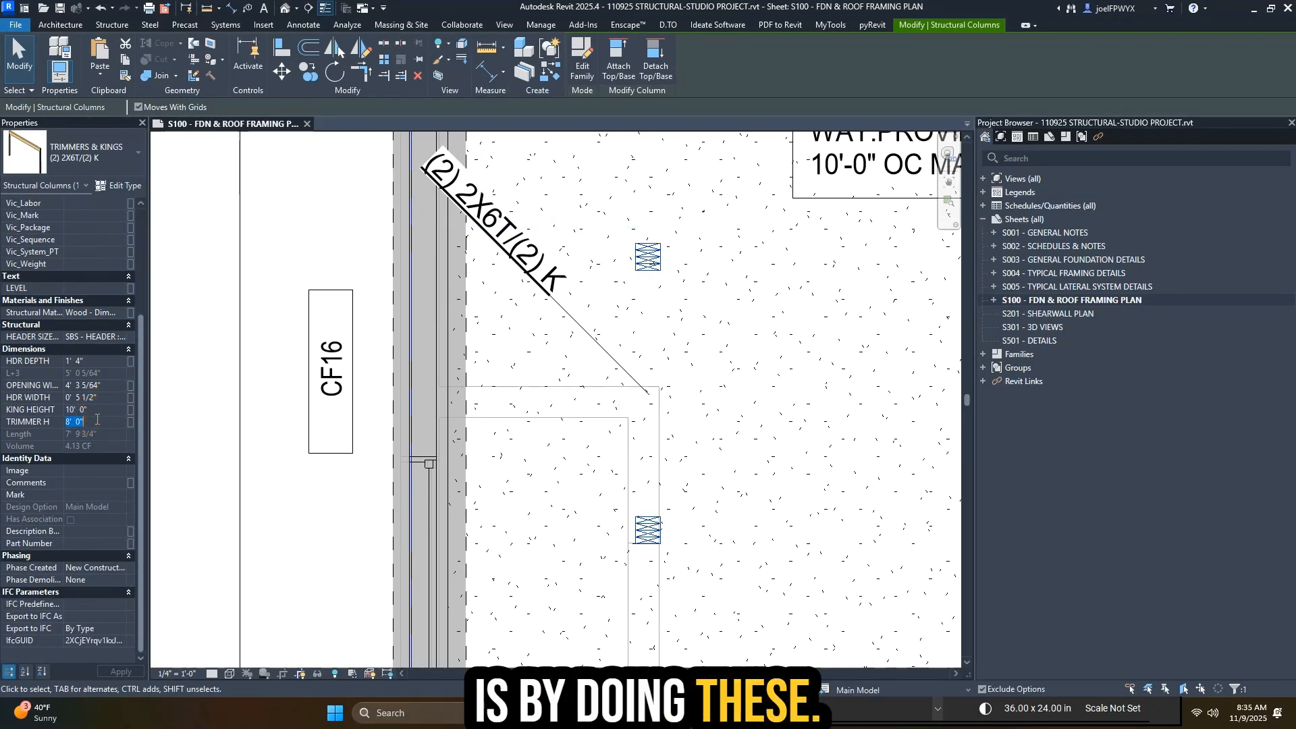
type("6 7")
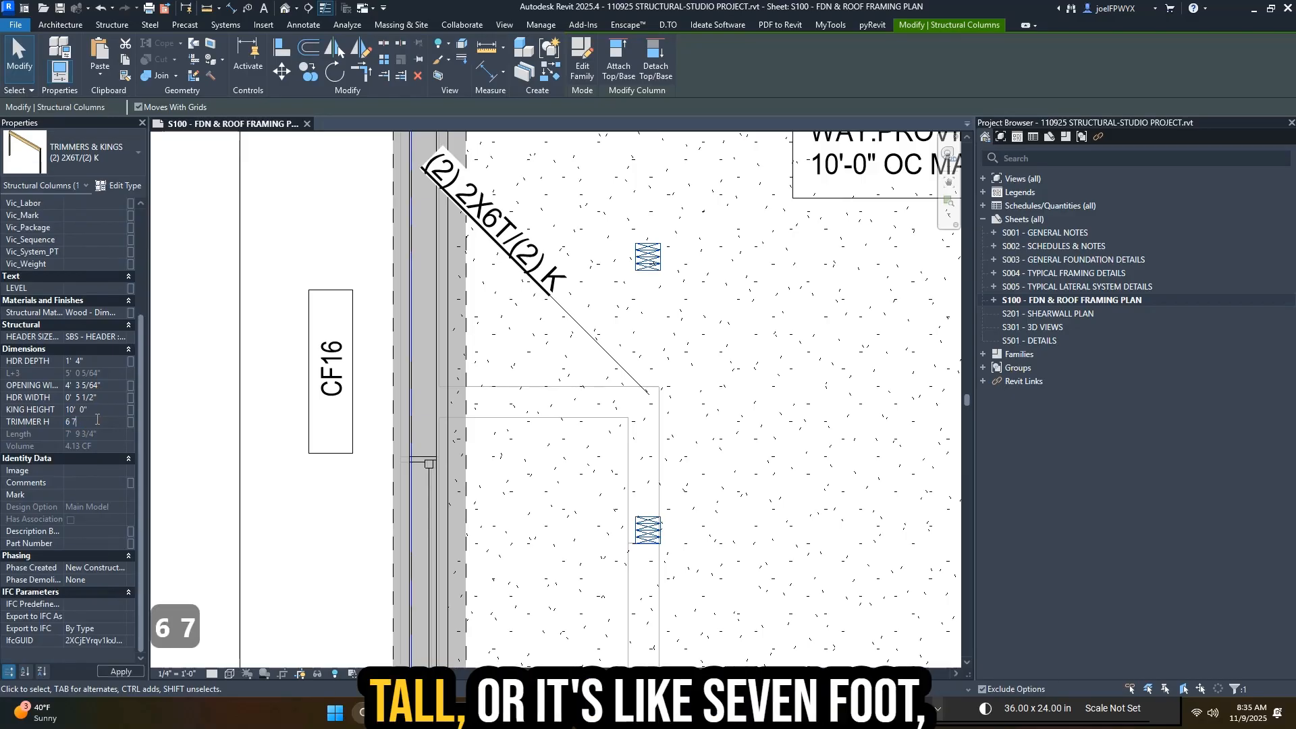
left_click(95, 419)
type("7'  0\"")
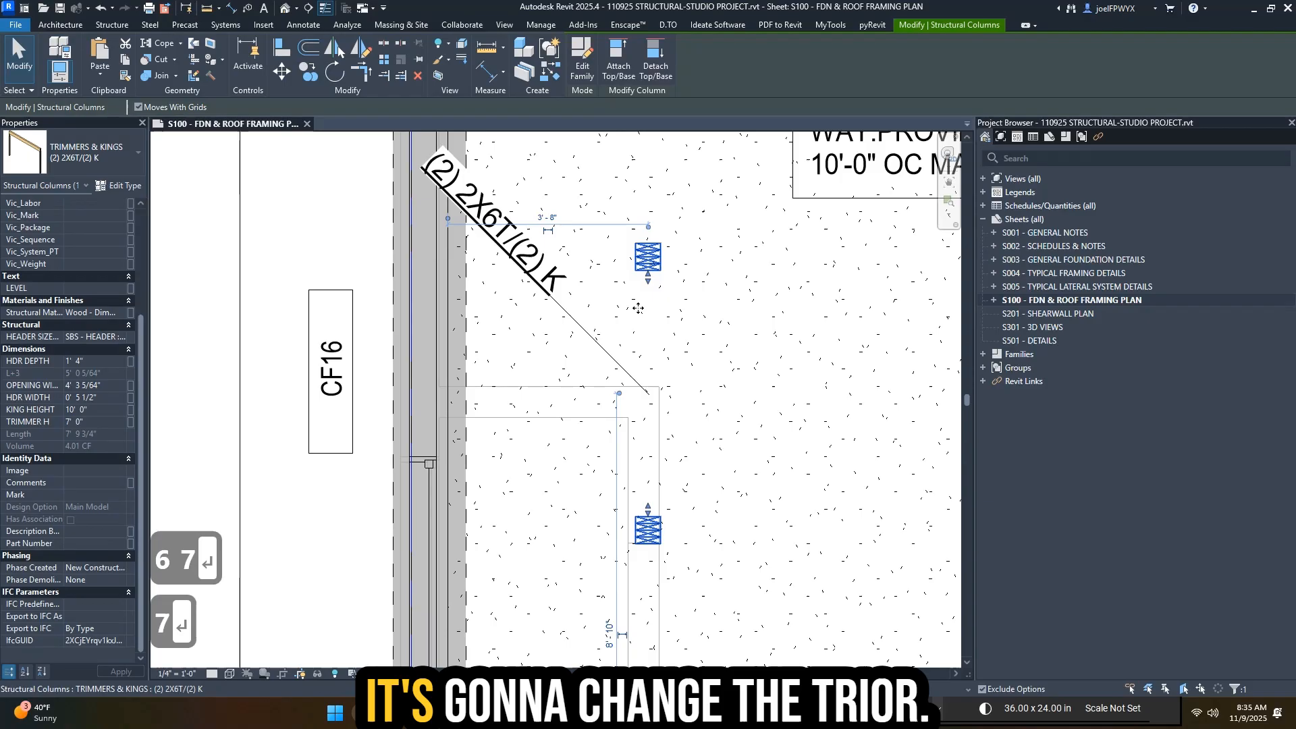
- Open the default 3D view and move the trimmers and kings assembly to open space outside the building
scroll(637, 307, "down", 2)
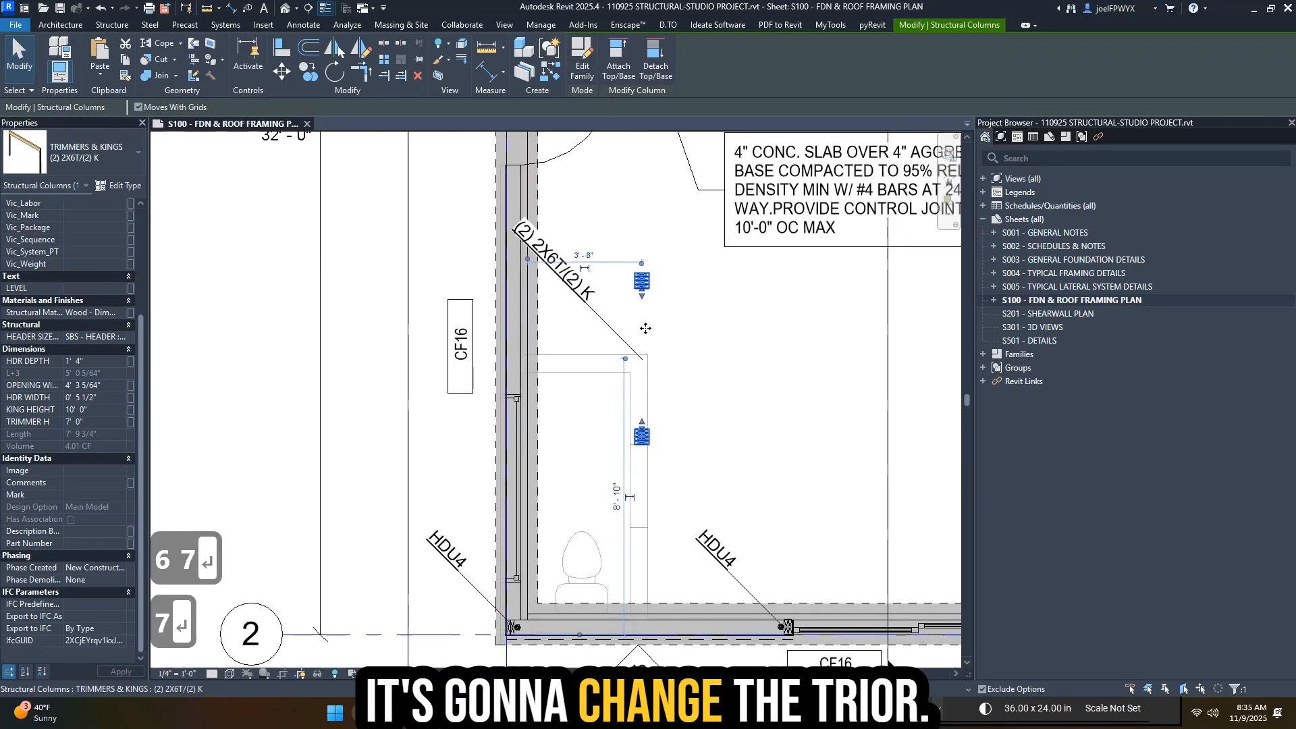
middle_click_drag(645, 327, 718, 405)
left_click(284, 8)
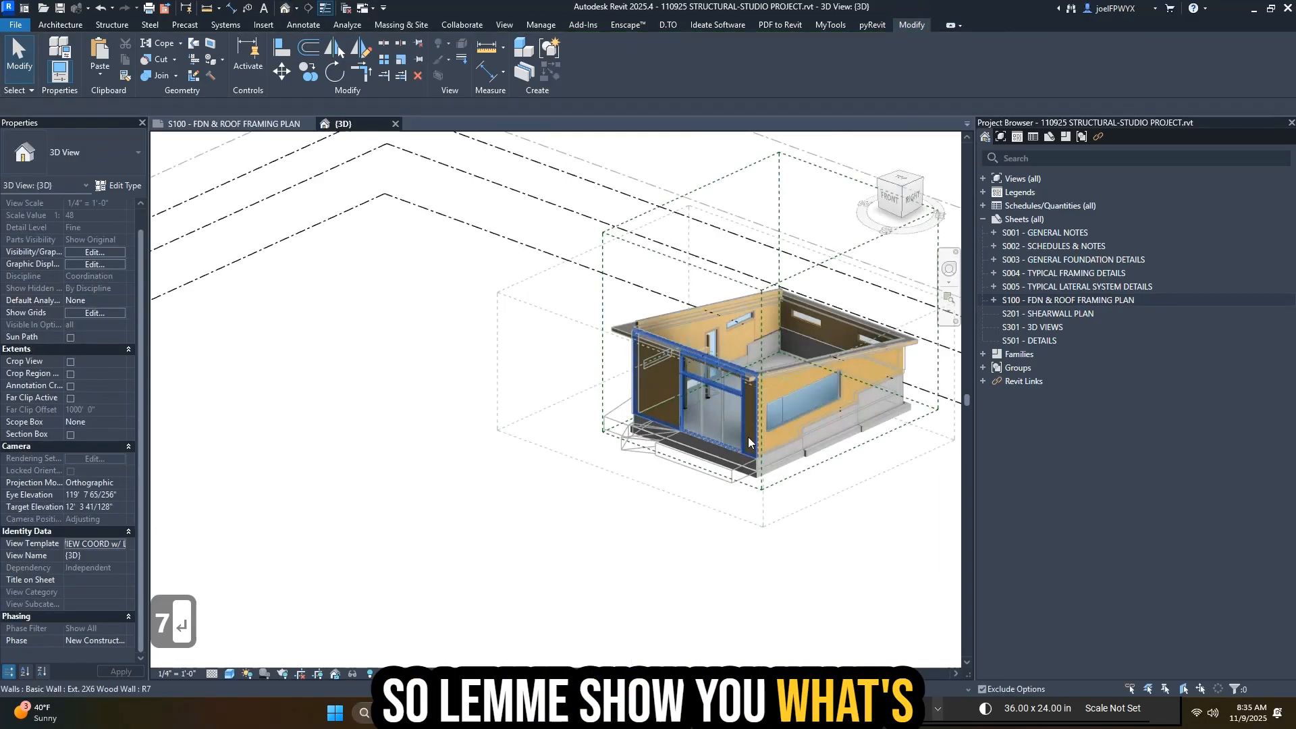
scroll(690, 413, "up", 4)
key("Escape")
left_click(702, 322)
middle_click_drag(705, 323, 830, 378)
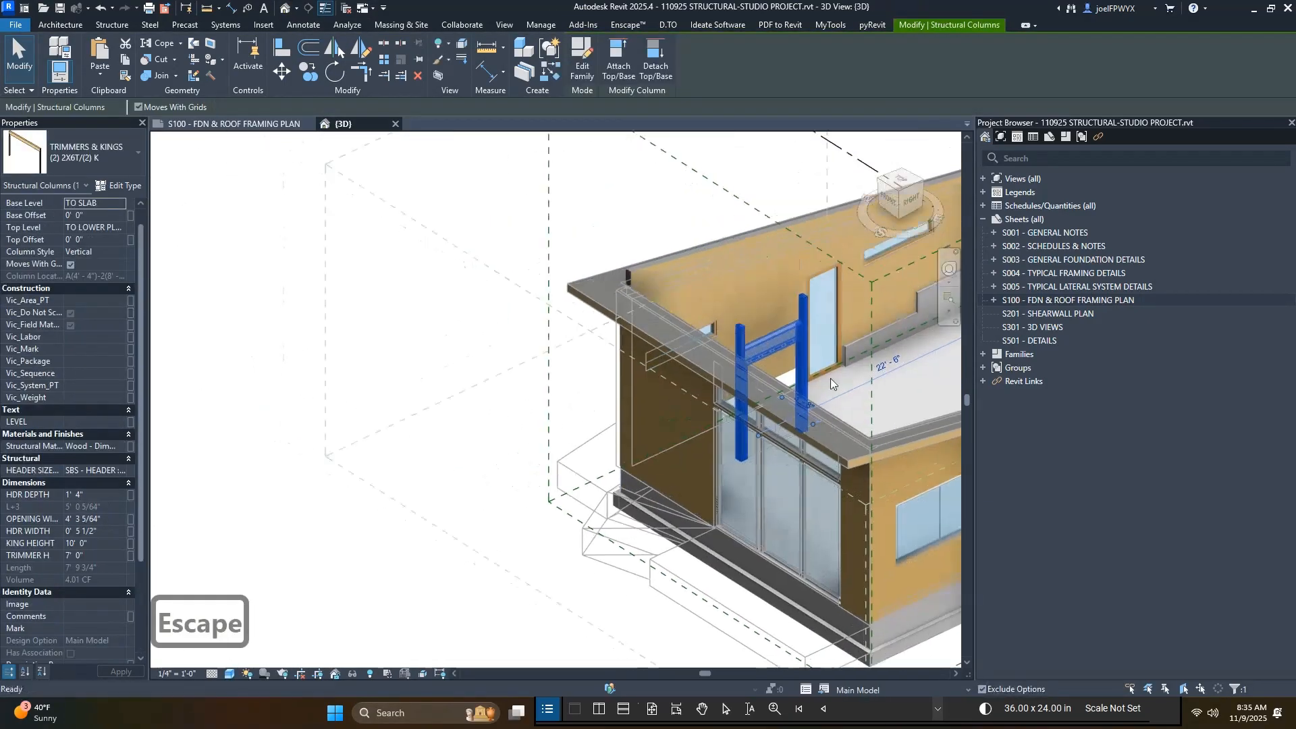
scroll(831, 378, "down", 1)
left_click_drag(808, 349, 527, 416)
key("Escape")
key("Escape")
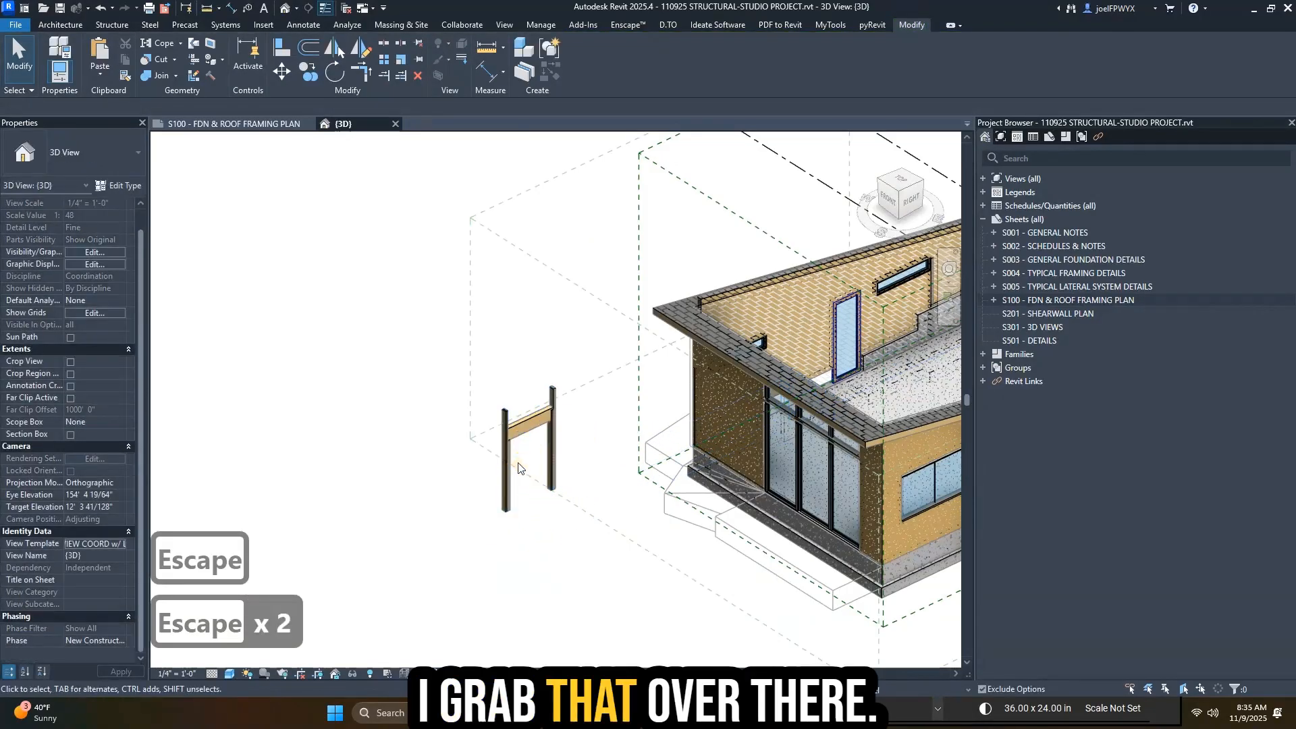
- Set the king height of the trimmers and kings assembly to 12'
left_click(509, 467)
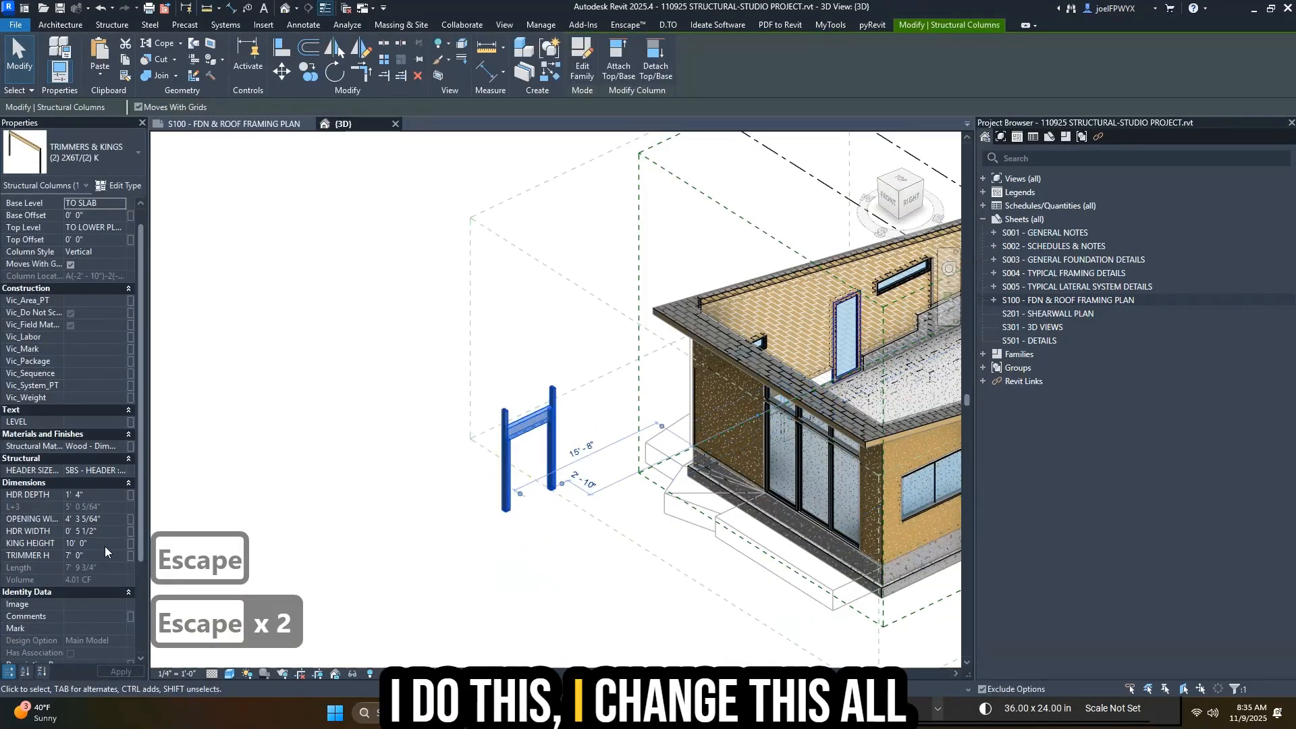
left_click(104, 544)
type("12")
key("Return")
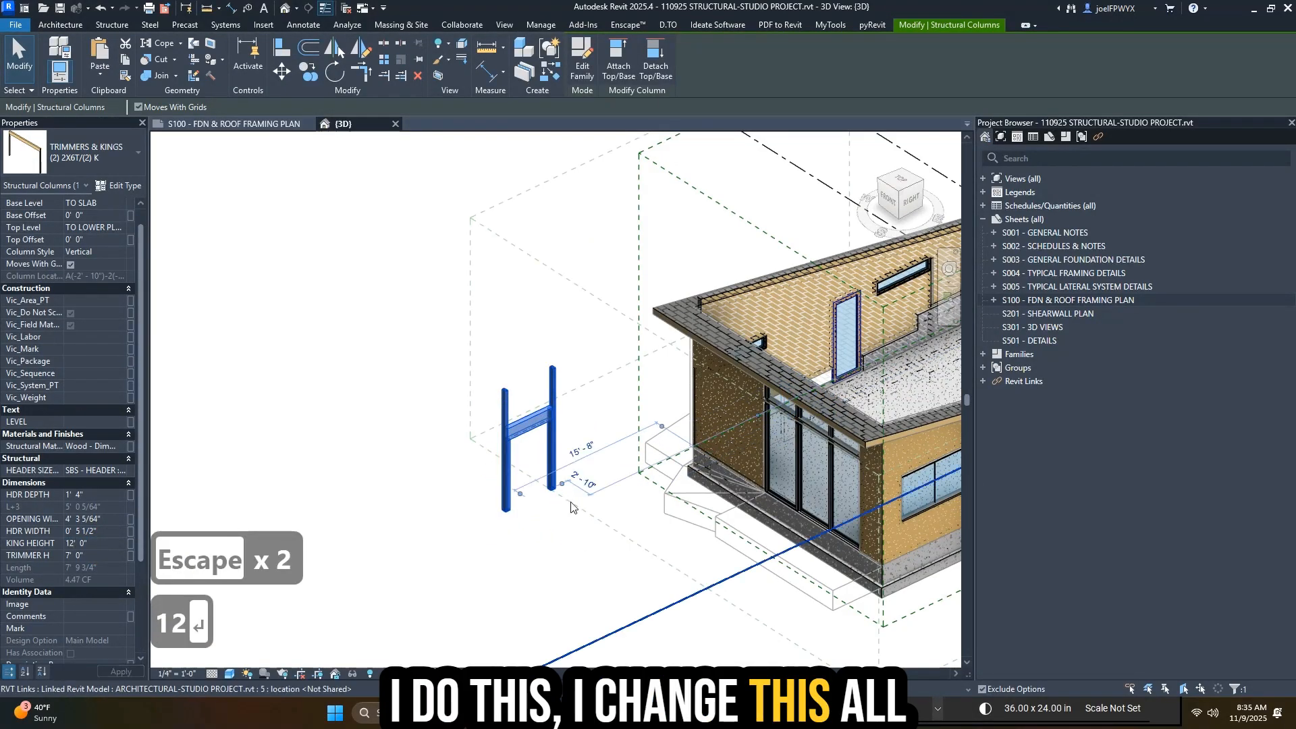
- Set the assembly's trimmer height to 6' and inspect how the header meets the trimmers in the 3D view
left_click(99, 554)
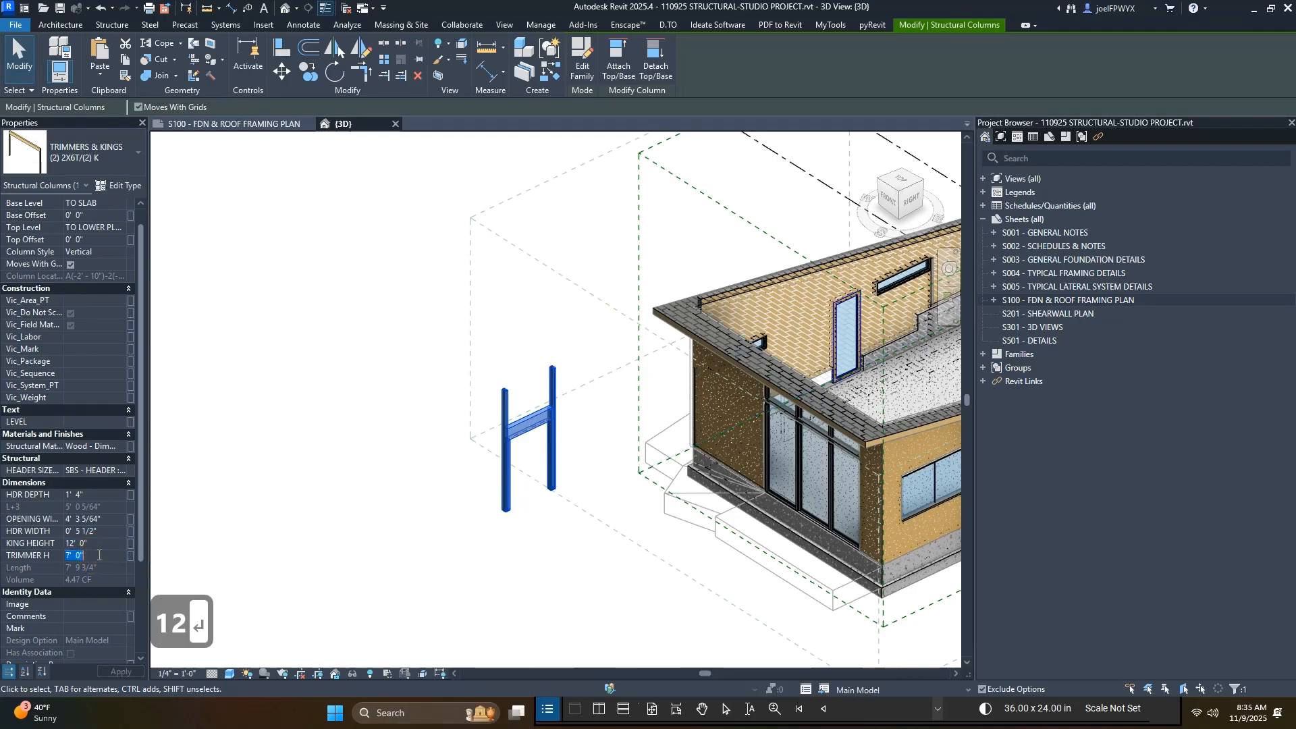
type("6")
scroll(571, 352, "up", 4)
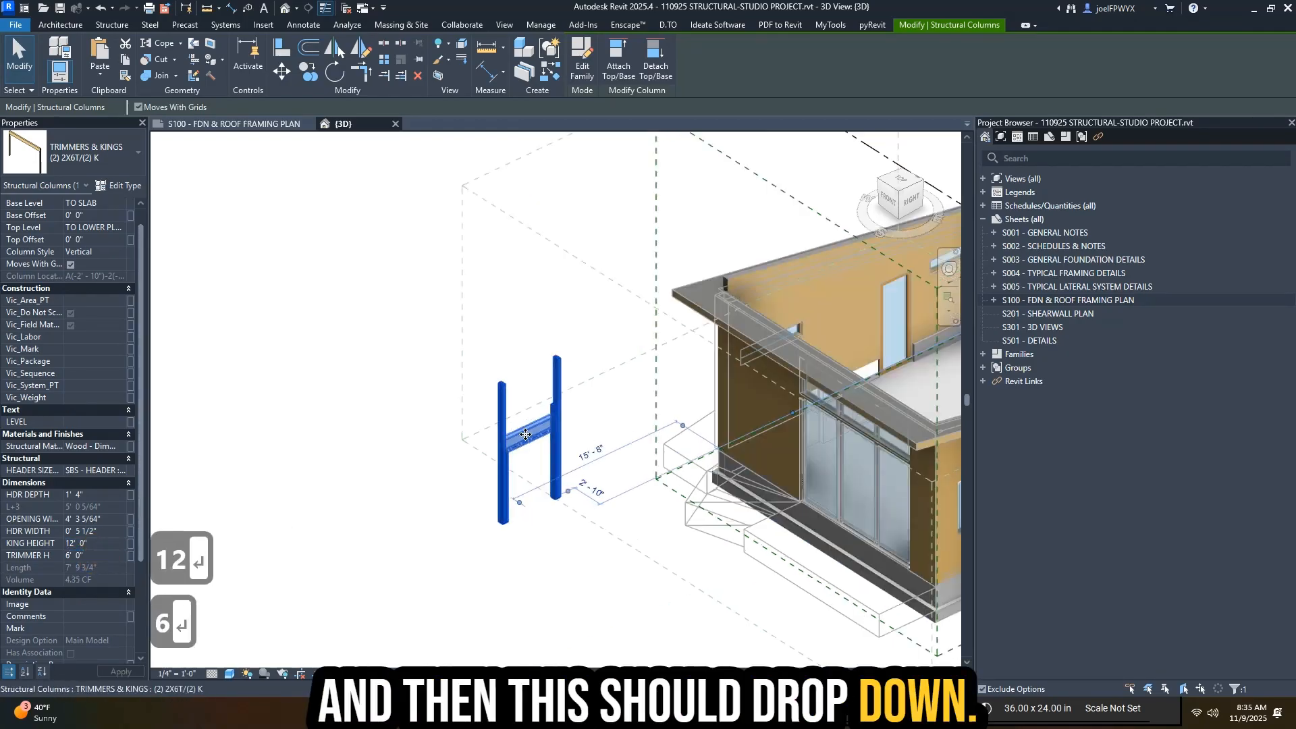
key("Escape")
scroll(571, 352, "up", 4)
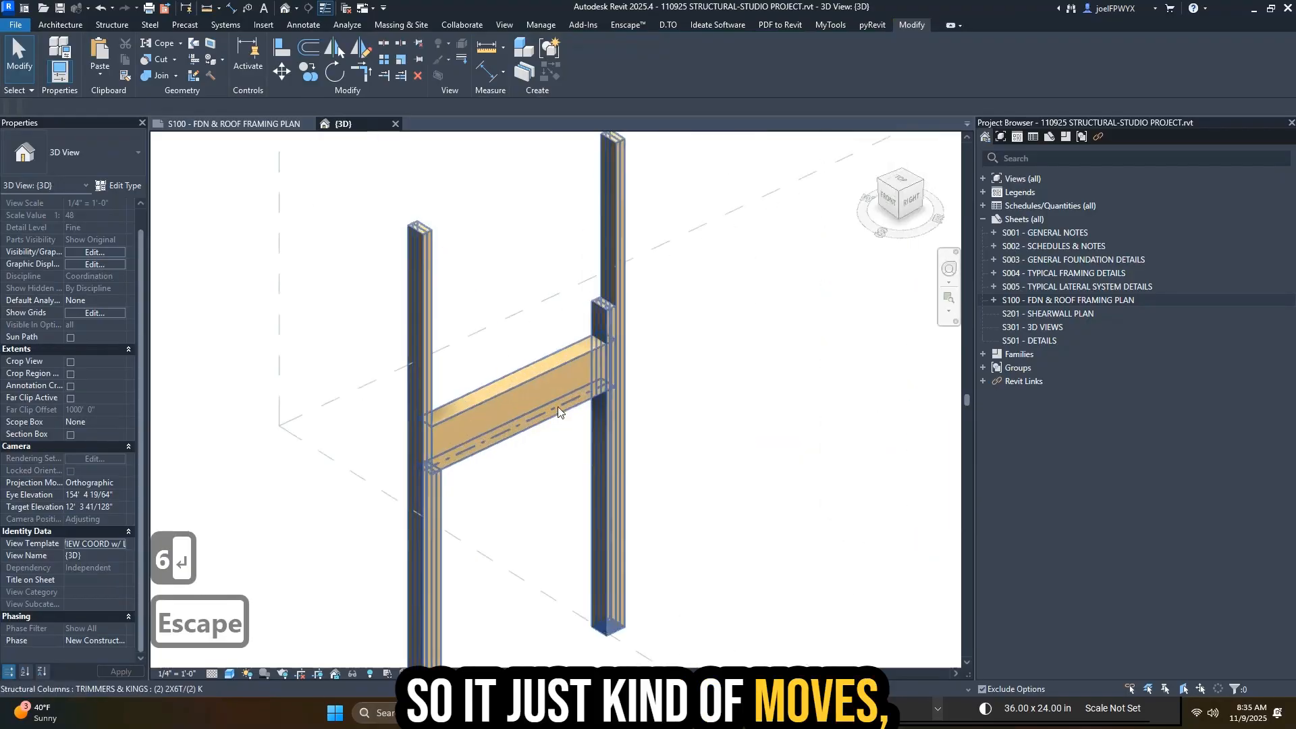
key("Escape")
scroll(604, 305, "down", 3)
key("Escape")
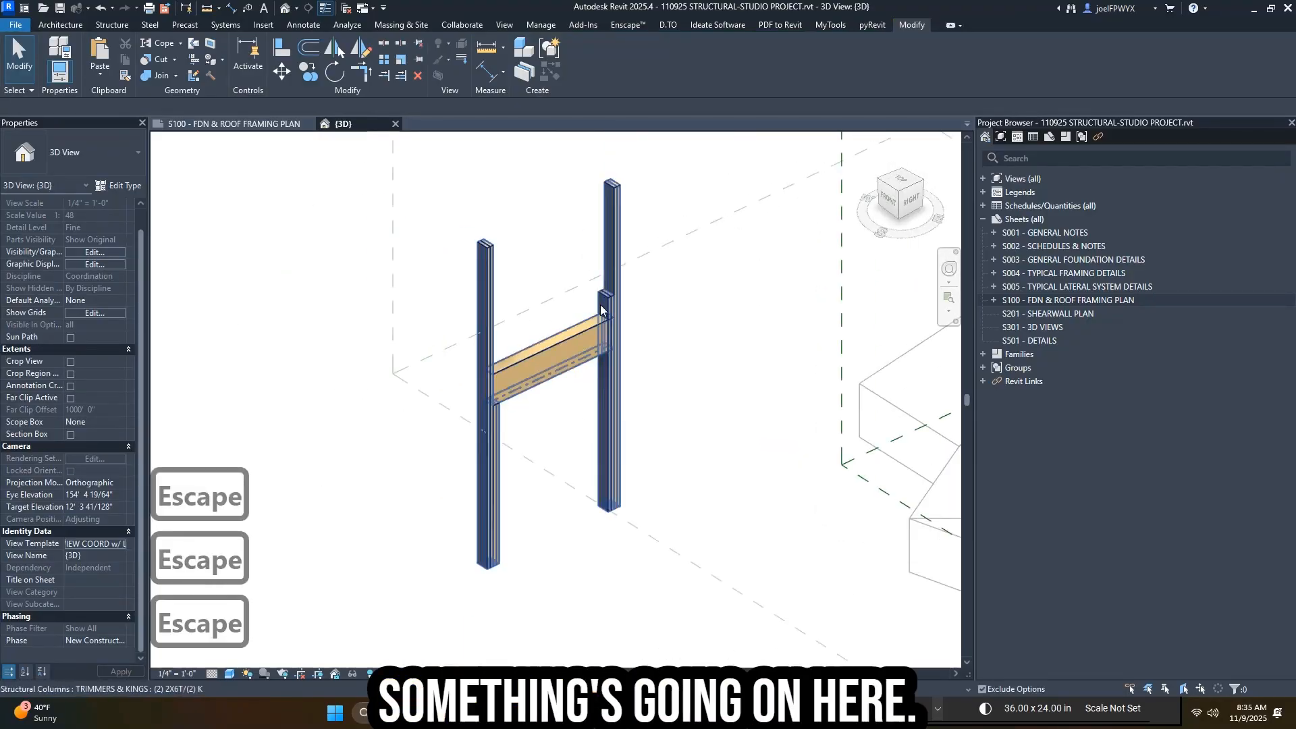
- Set the assembly's trimmer height to 8' 0" and view the header from another angle
left_click(564, 346)
left_click(103, 555)
type("8'  0\"")
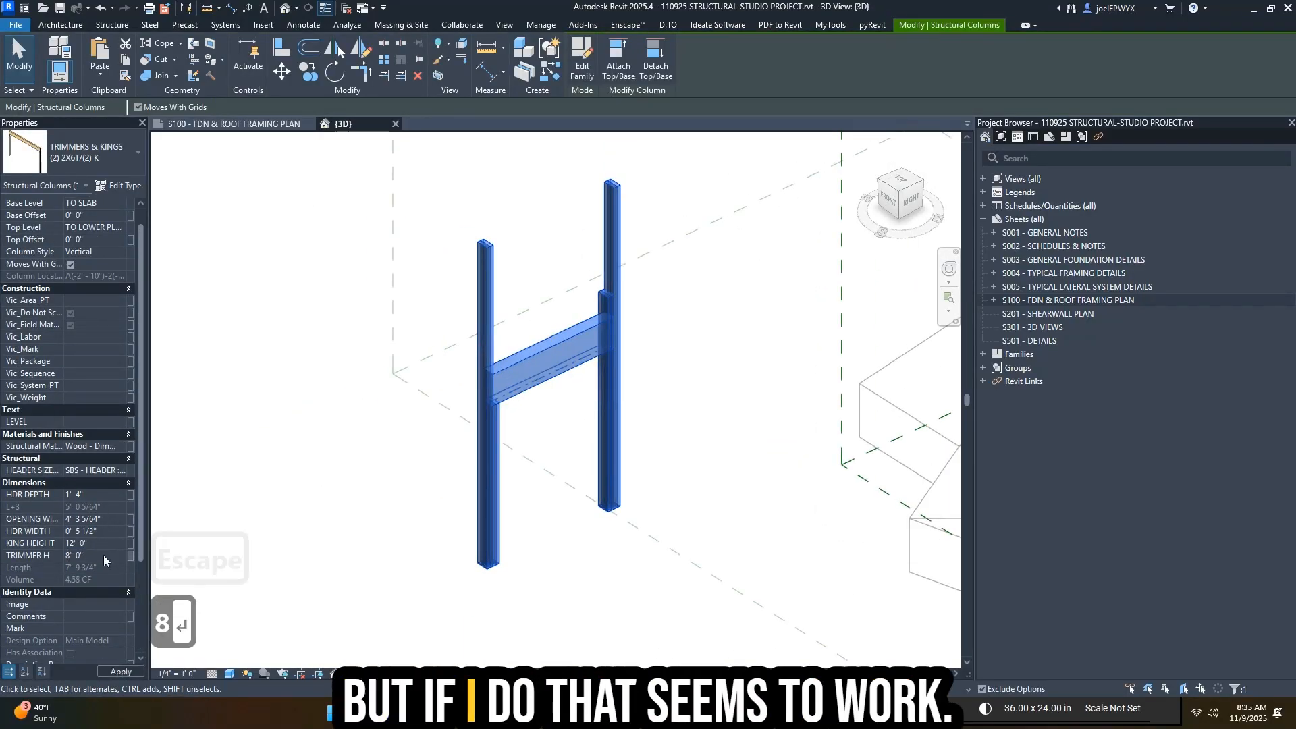
key("Return")
middle_click_drag(454, 407, 378, 429, "shift")
key("shift+Escape")
middle_click_drag(533, 419, 417, 415, "shift")
key("Escape")
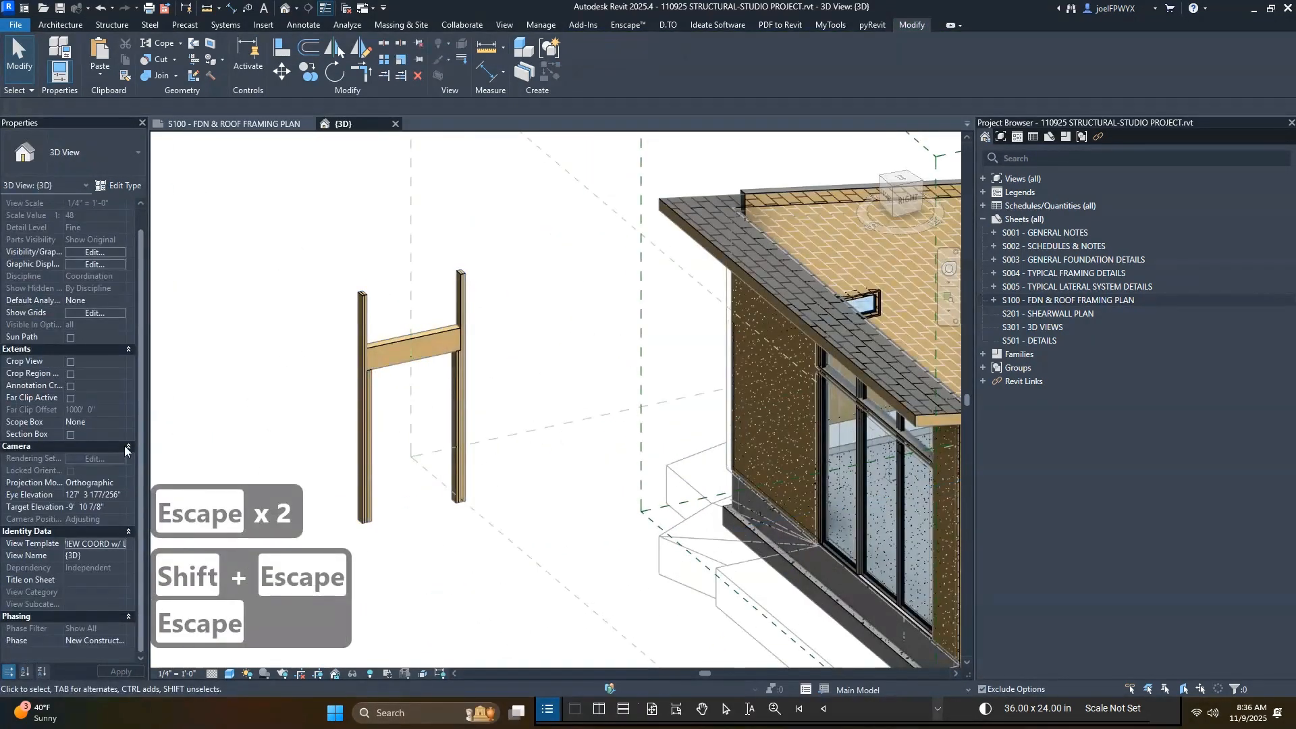
- Change the nested header size of the assembly to SBS - HEADER : (3) 1 3/4"x 9 1/4" LVL
left_click(118, 470)
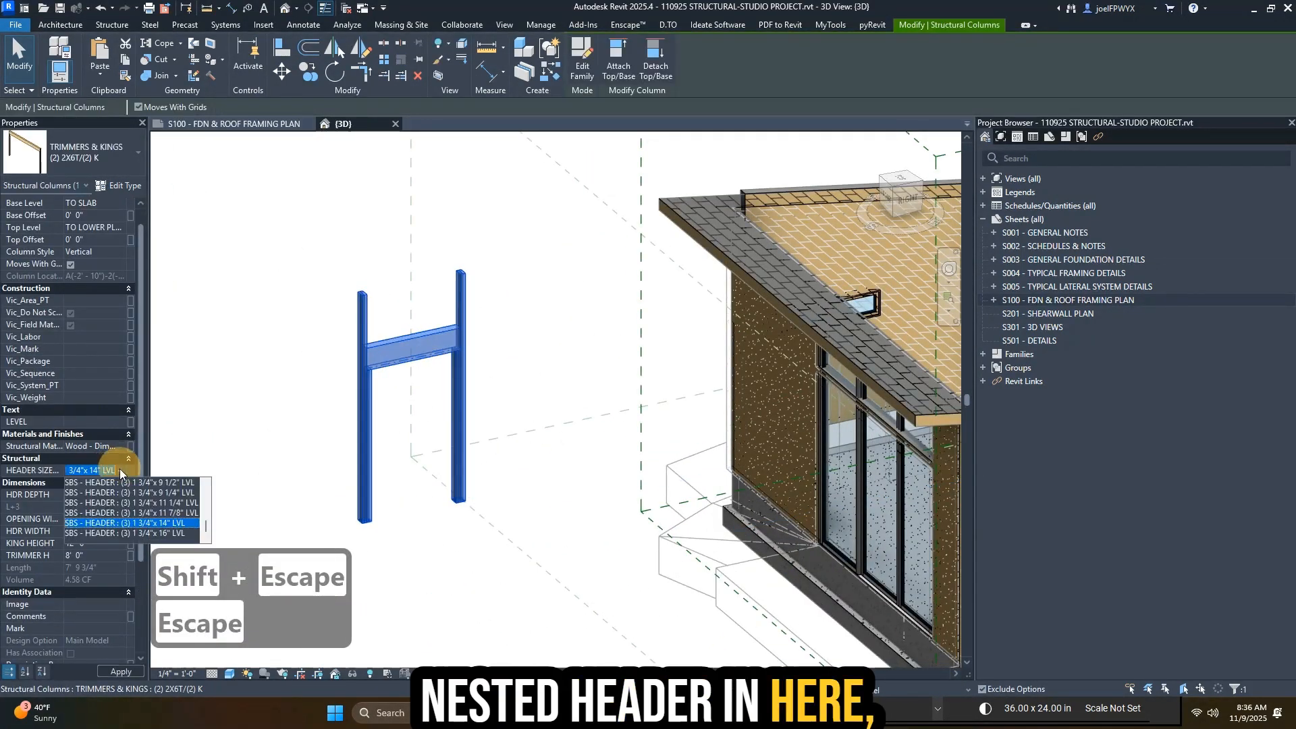
left_click(157, 522)
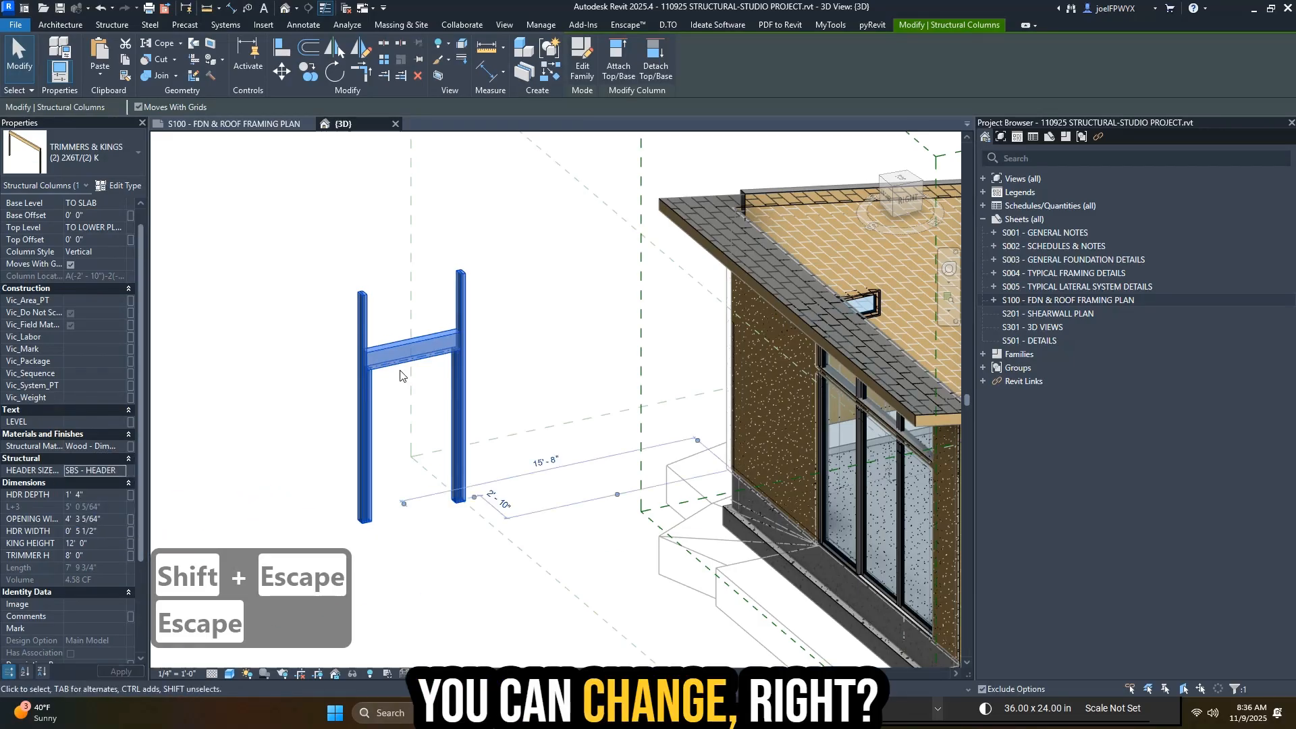
left_click(123, 472)
left_click(110, 494)
left_click(244, 459)
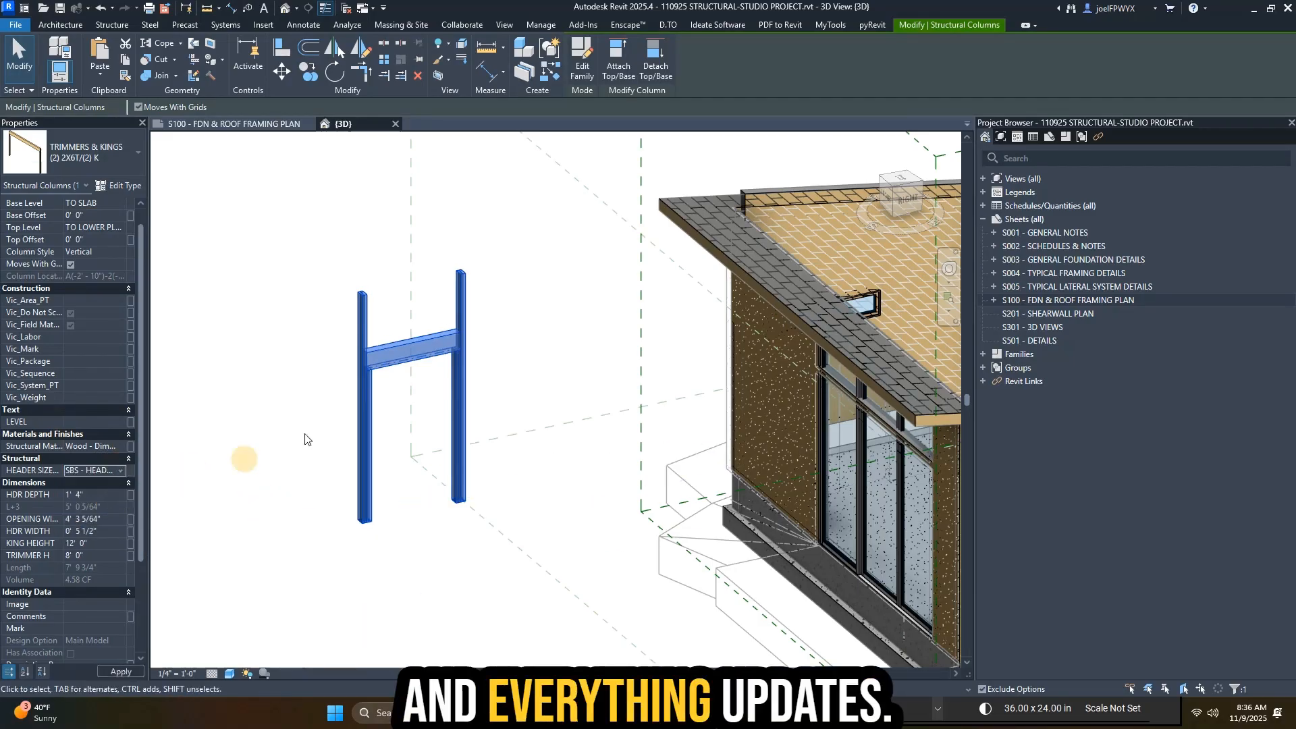
scroll(439, 355, "up", 3)
scroll(484, 371, "down", 3)
key("Escape")
middle_click_drag(480, 383, 515, 402, "shift")
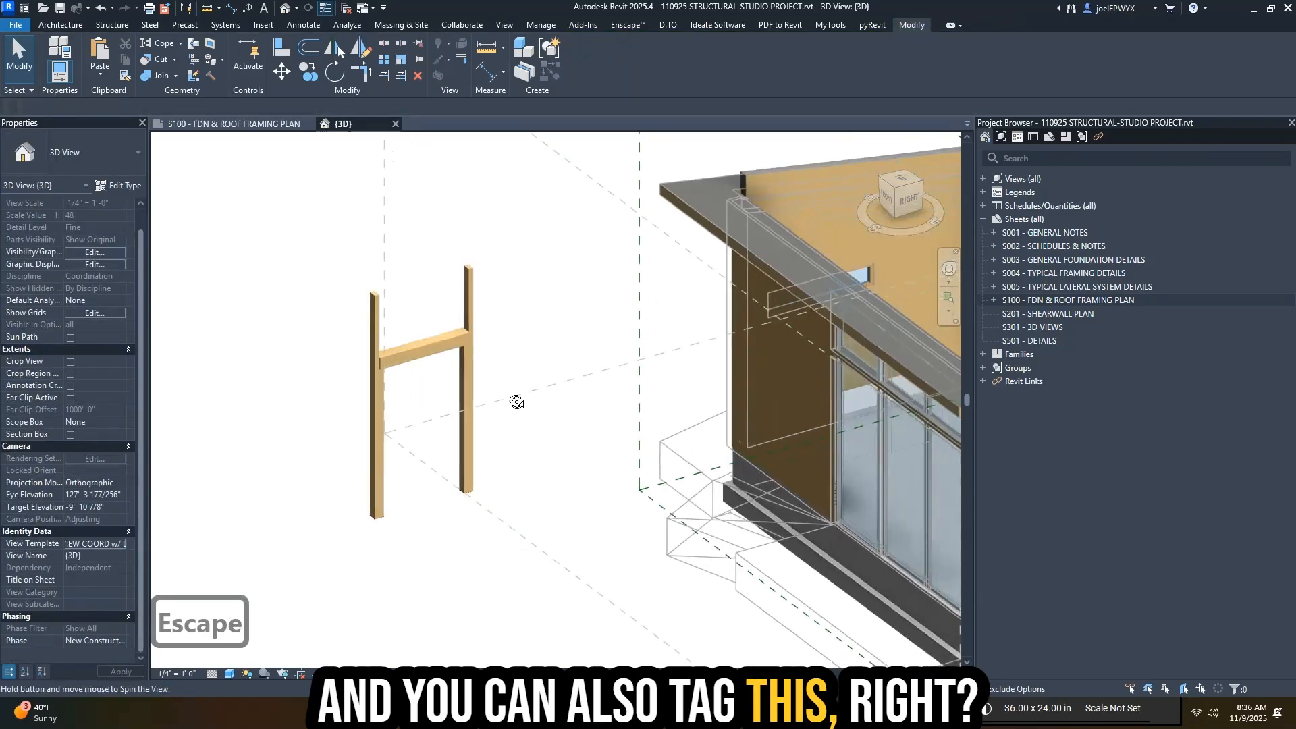
- Examine the trimmers and kings assembly and the building's walls and roof edges from several angles in the 3D view
left_click(474, 337)
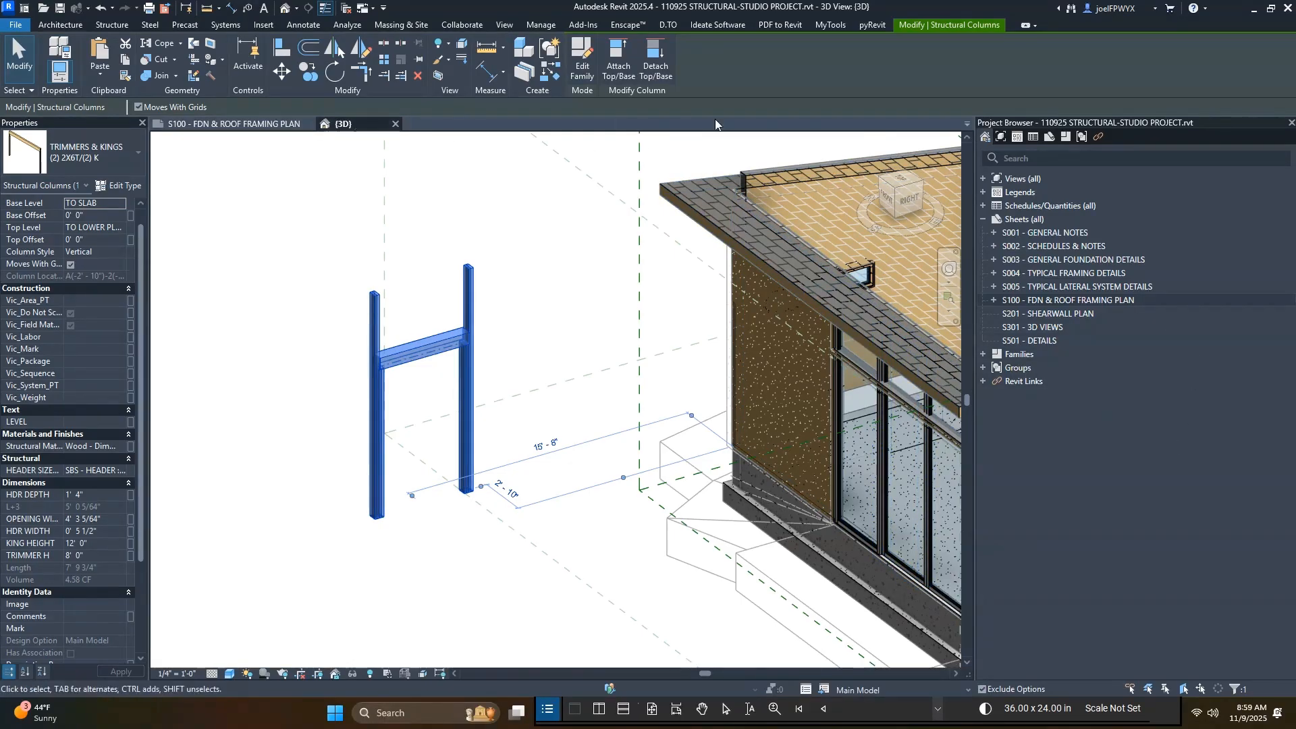
key("Escape")
key("Escape")
middle_click_drag(553, 354, 504, 339, "shift")
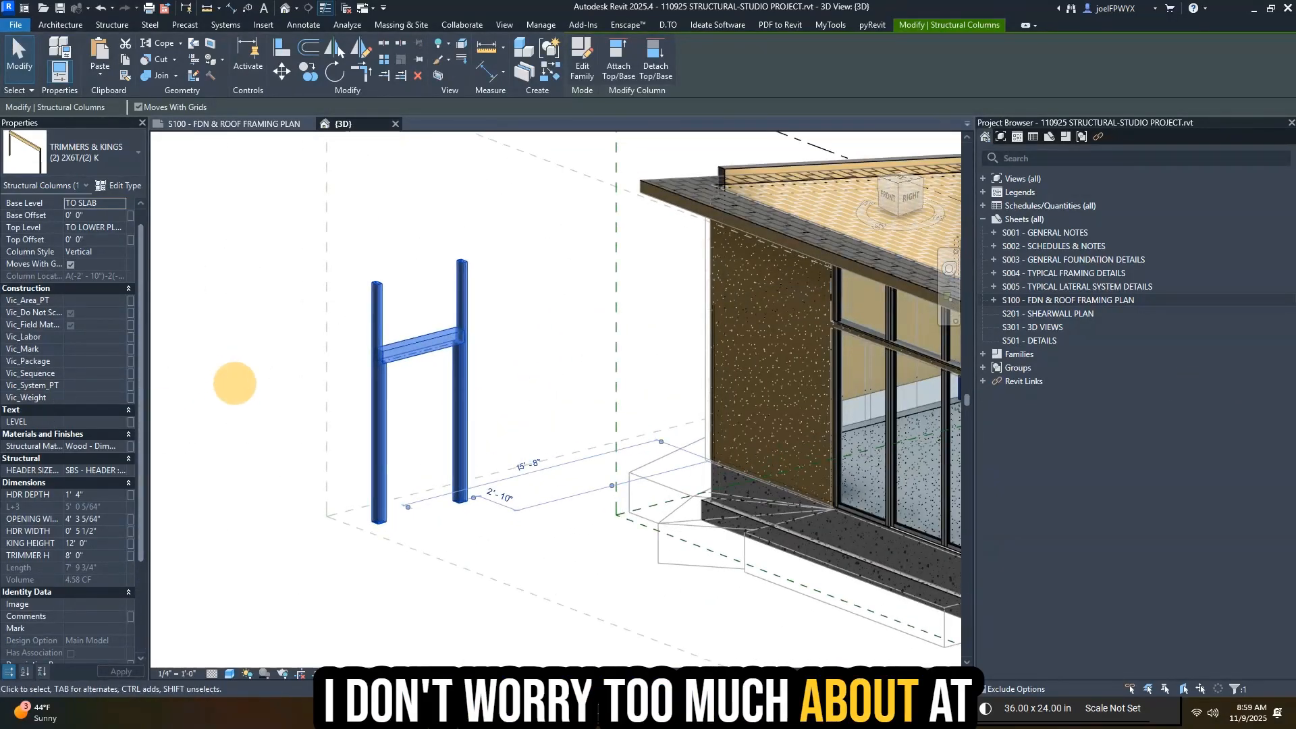
scroll(534, 393, "down", 2)
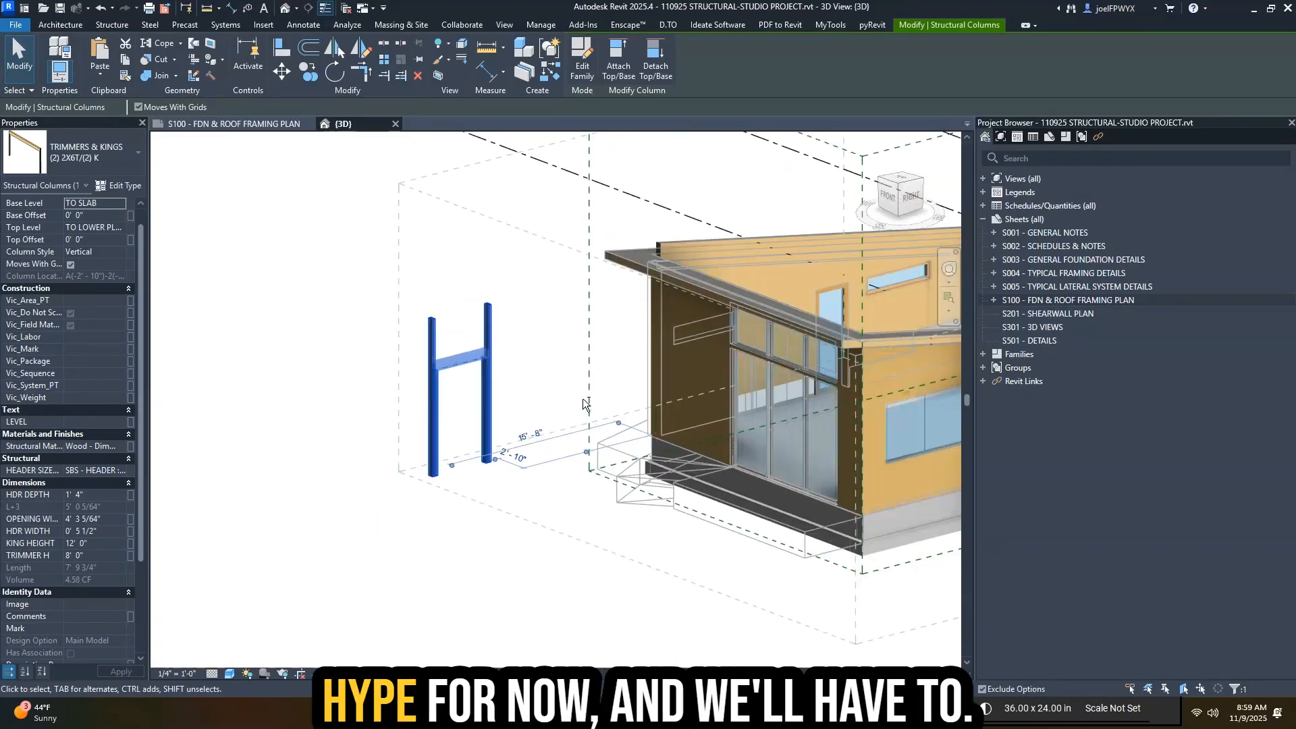
key("Escape")
key("Escape")
left_click(677, 242)
middle_click_drag(678, 242, 677, 355, "shift")
key("Escape")
key("Escape")
key("Escape")
scroll(675, 351, "up", 3)
key("Escape")
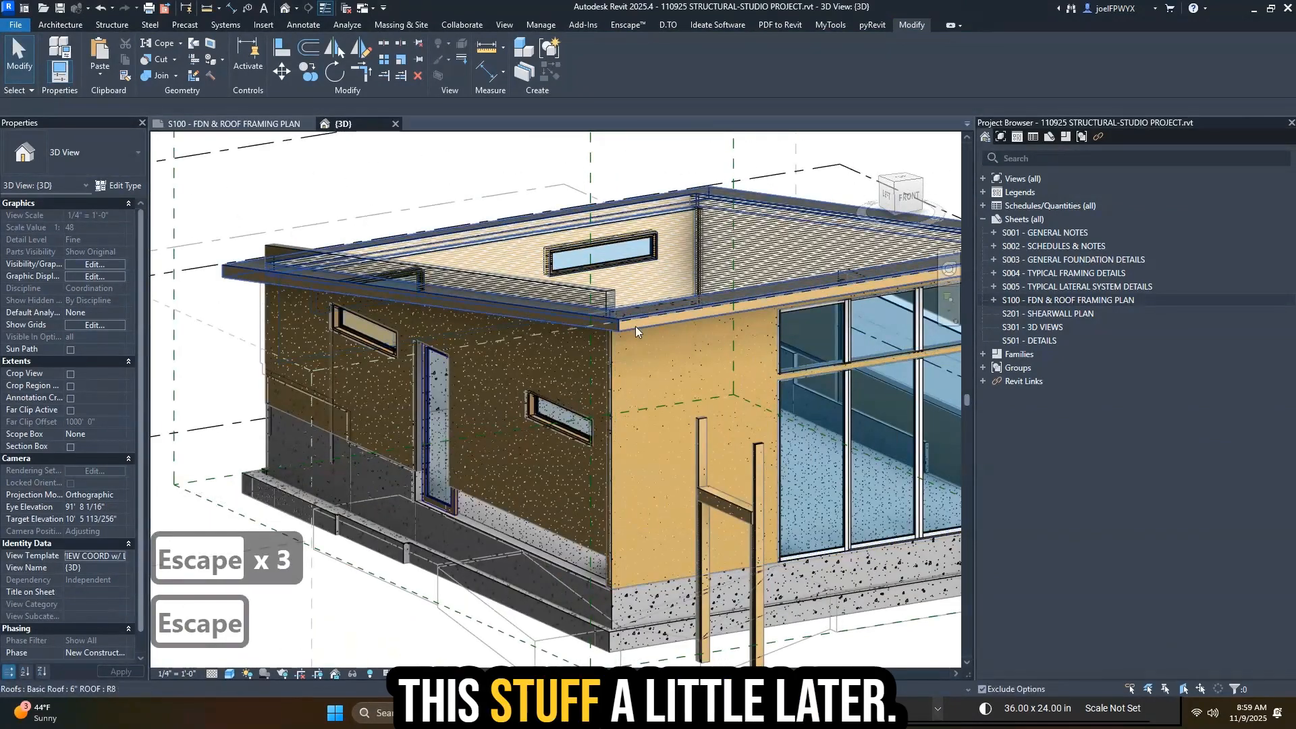
left_click(635, 325)
key("Escape")
scroll(613, 325, "up", 1)
scroll(613, 322, "down", 2)
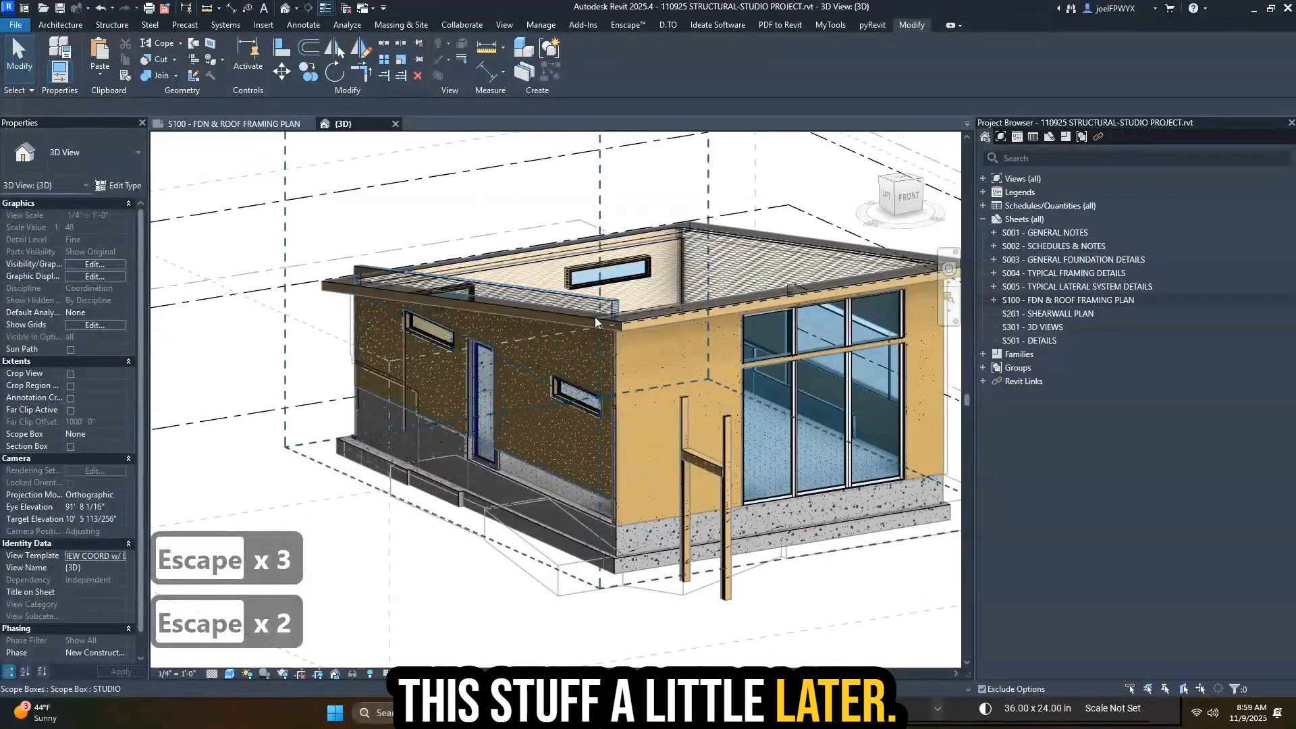
key("Escape")
key("Escape")
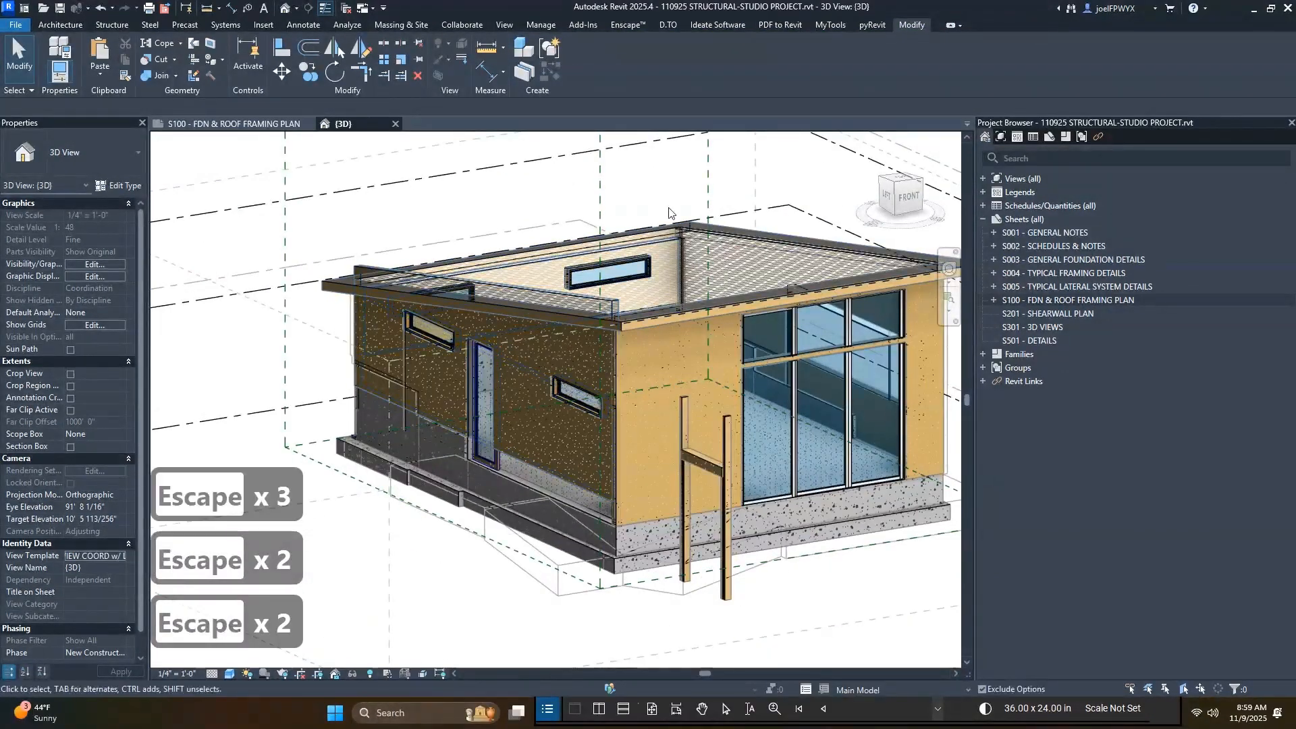
- Return to sheet S100 and open its FOUNDATION PLAN floor plan as a separate view
left_click(261, 124)
scroll(463, 347, "down", 4)
scroll(661, 445, "up", 2)
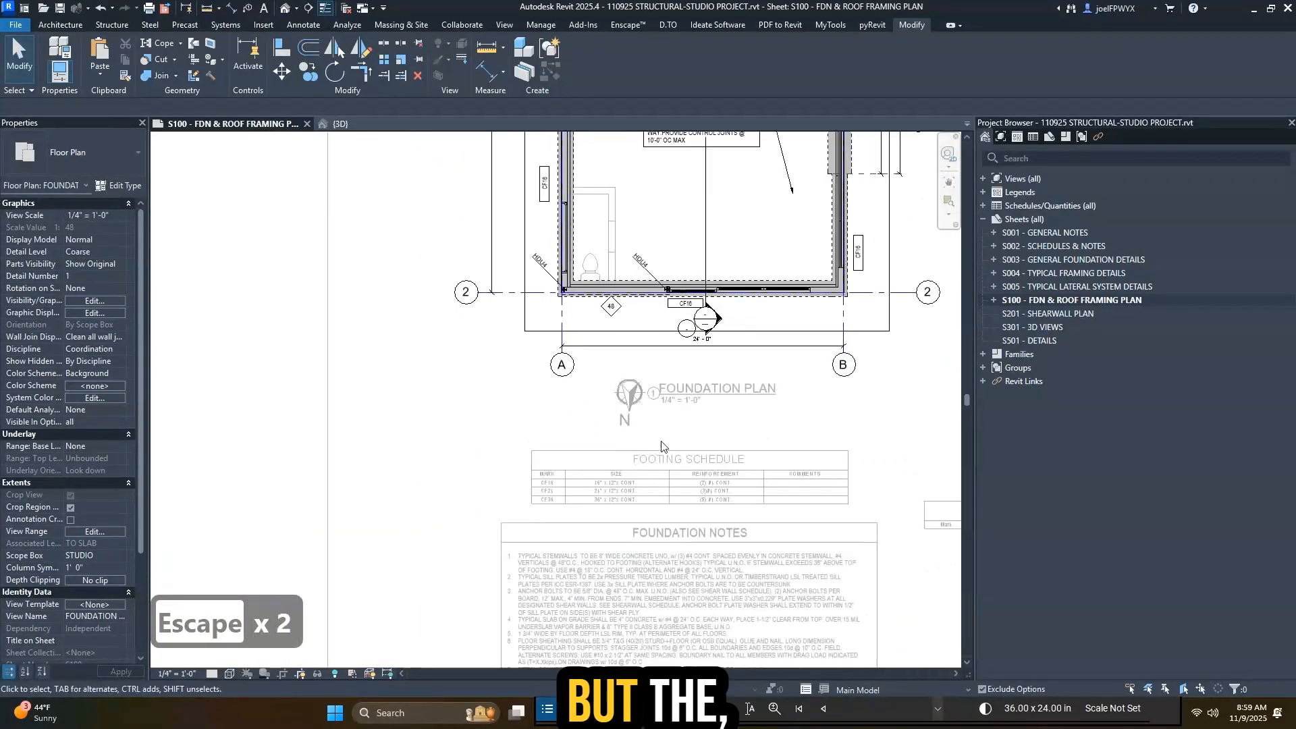
key("Escape")
left_click(1074, 300)
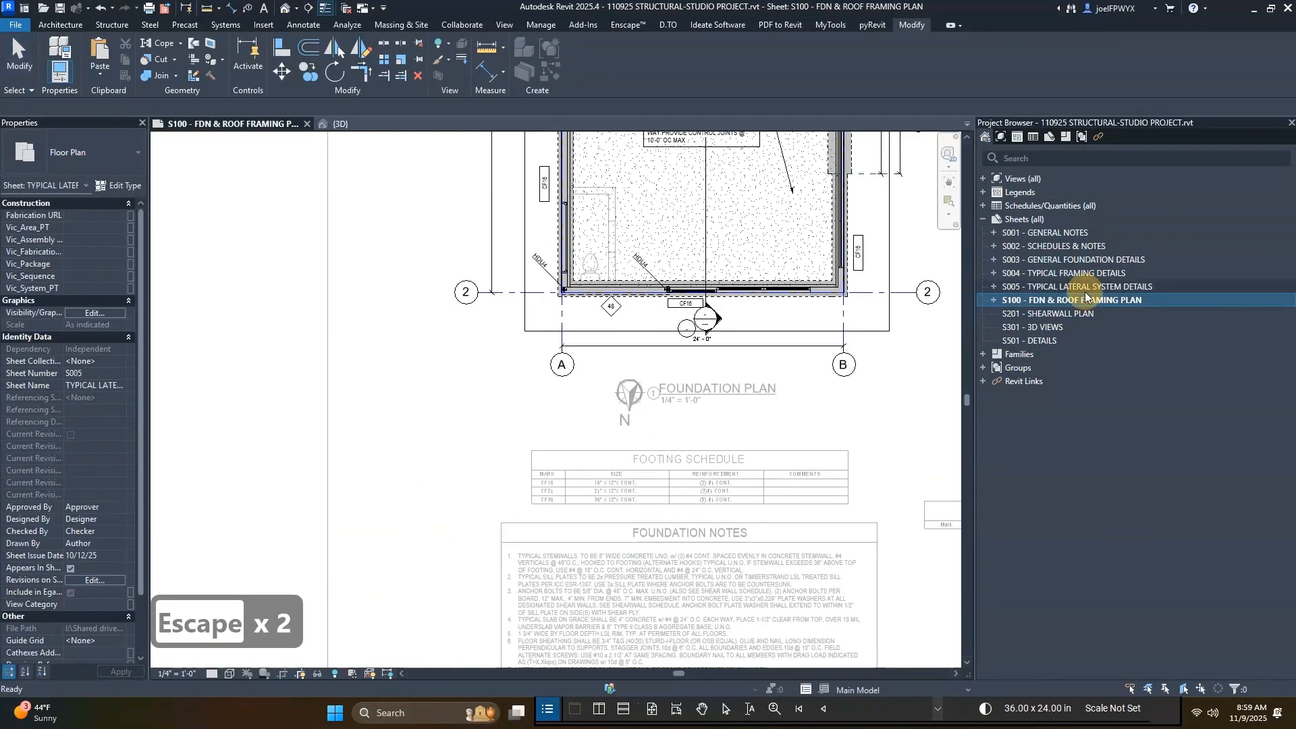
double_click(1018, 300)
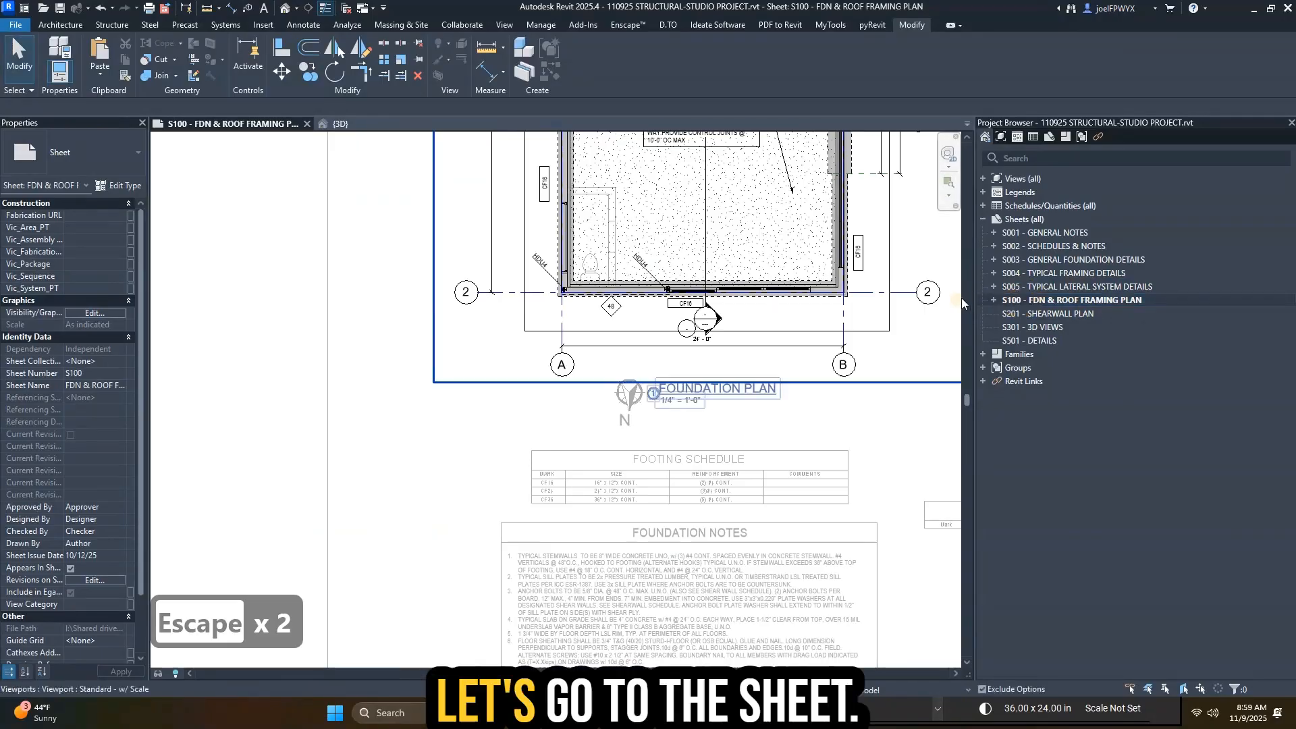
left_click(991, 299)
double_click(1080, 314)
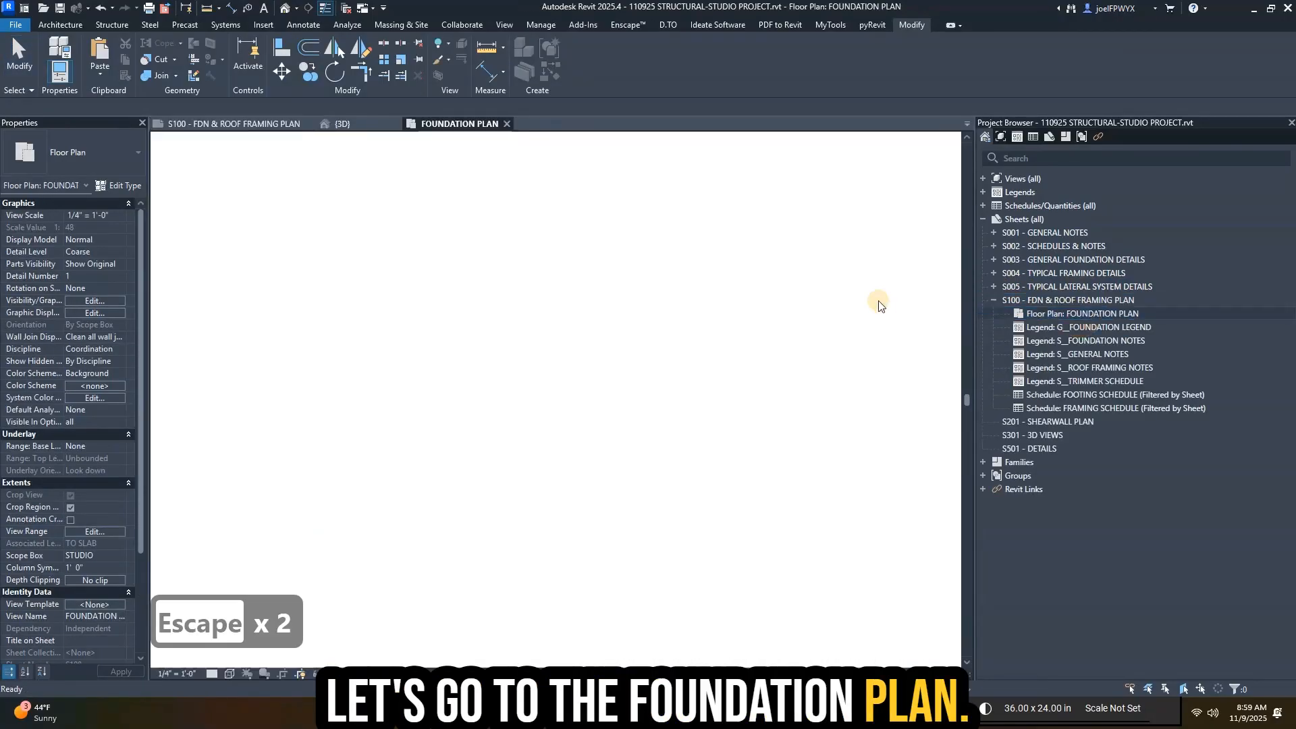
scroll(606, 432, "up", 2)
middle_click_drag(564, 456, 641, 294)
scroll(640, 293, "down", 3)
key("Escape")
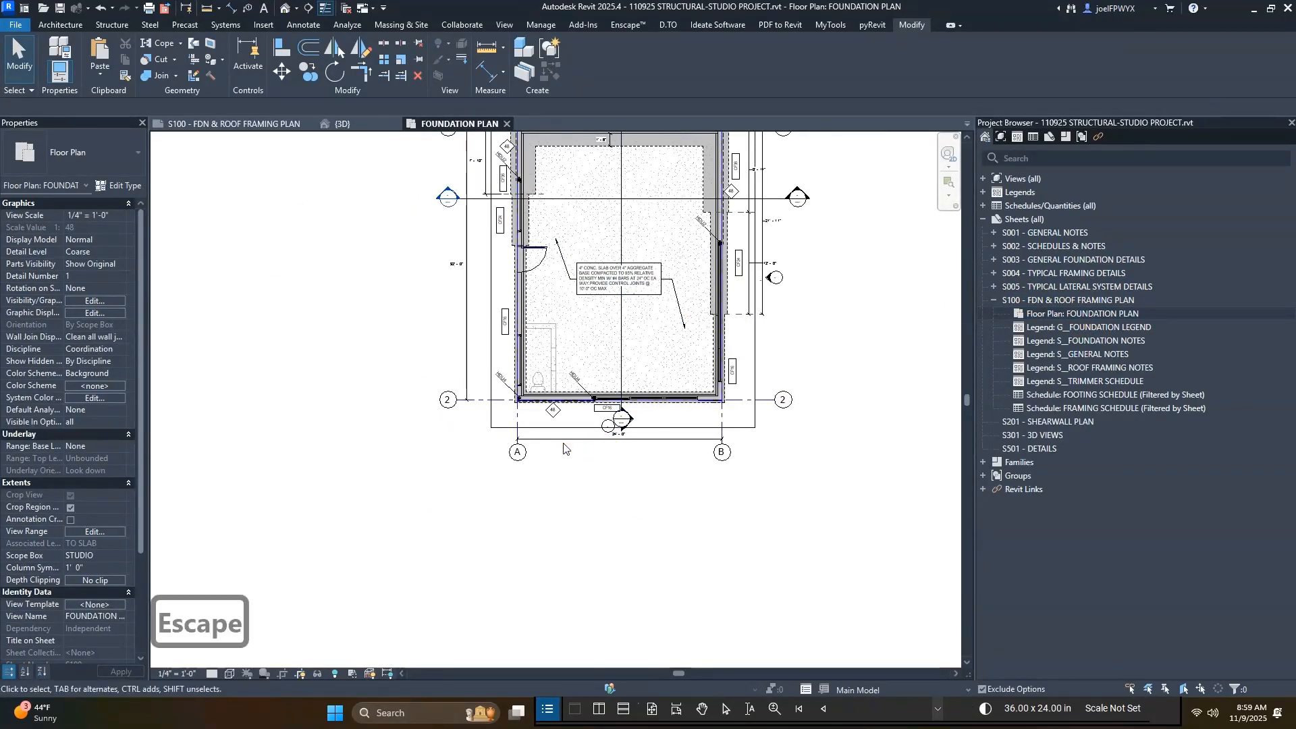
- Return to the 3D view and move the trimmers and kings assembly back inside the building within the plan's scope box
left_click(310, 7)
scroll(451, 398, "down", 1)
left_click(658, 459)
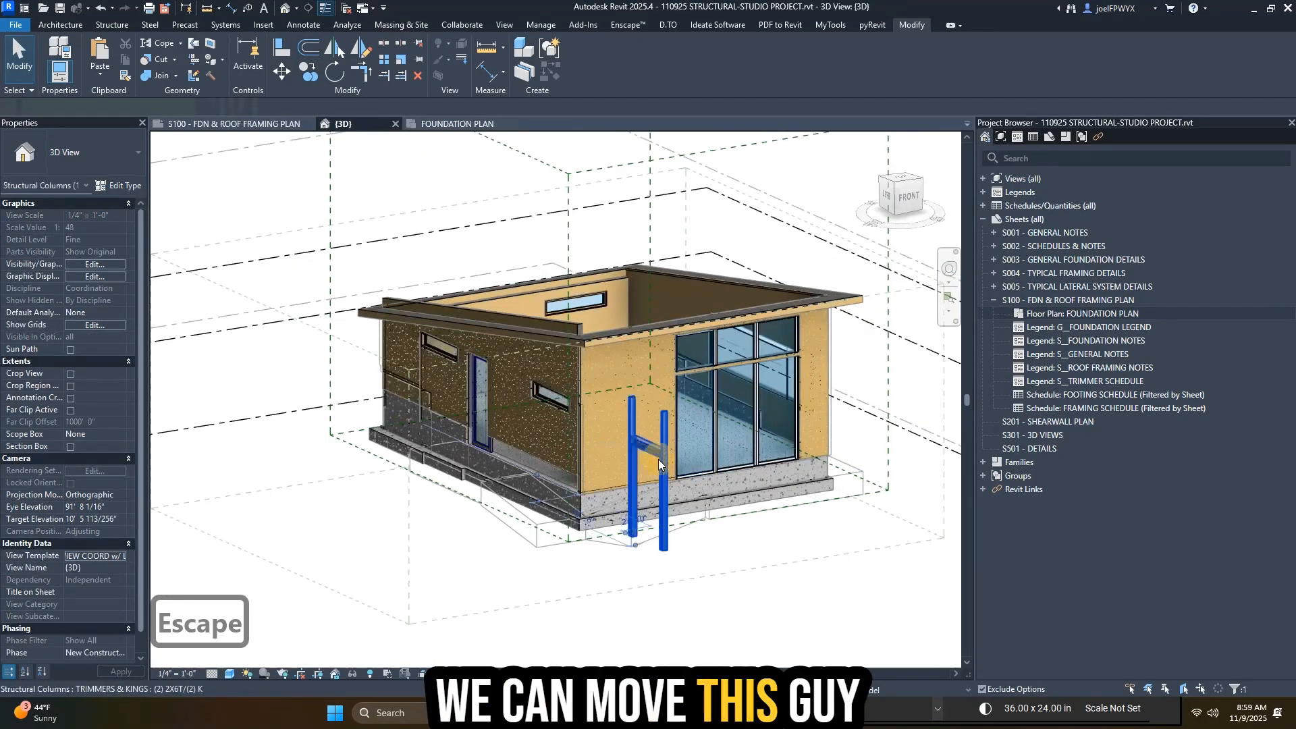
middle_click_drag(658, 459, 700, 478, "shift")
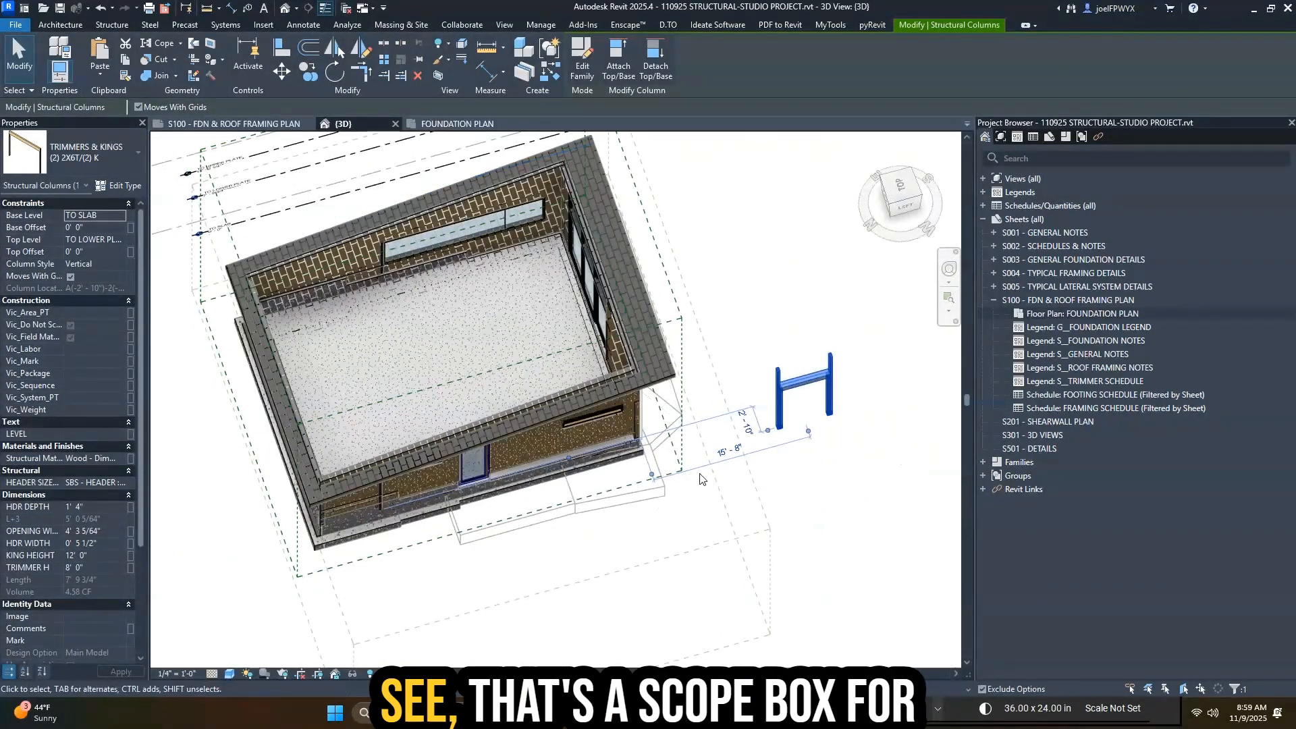
key("Escape")
key("Escape")
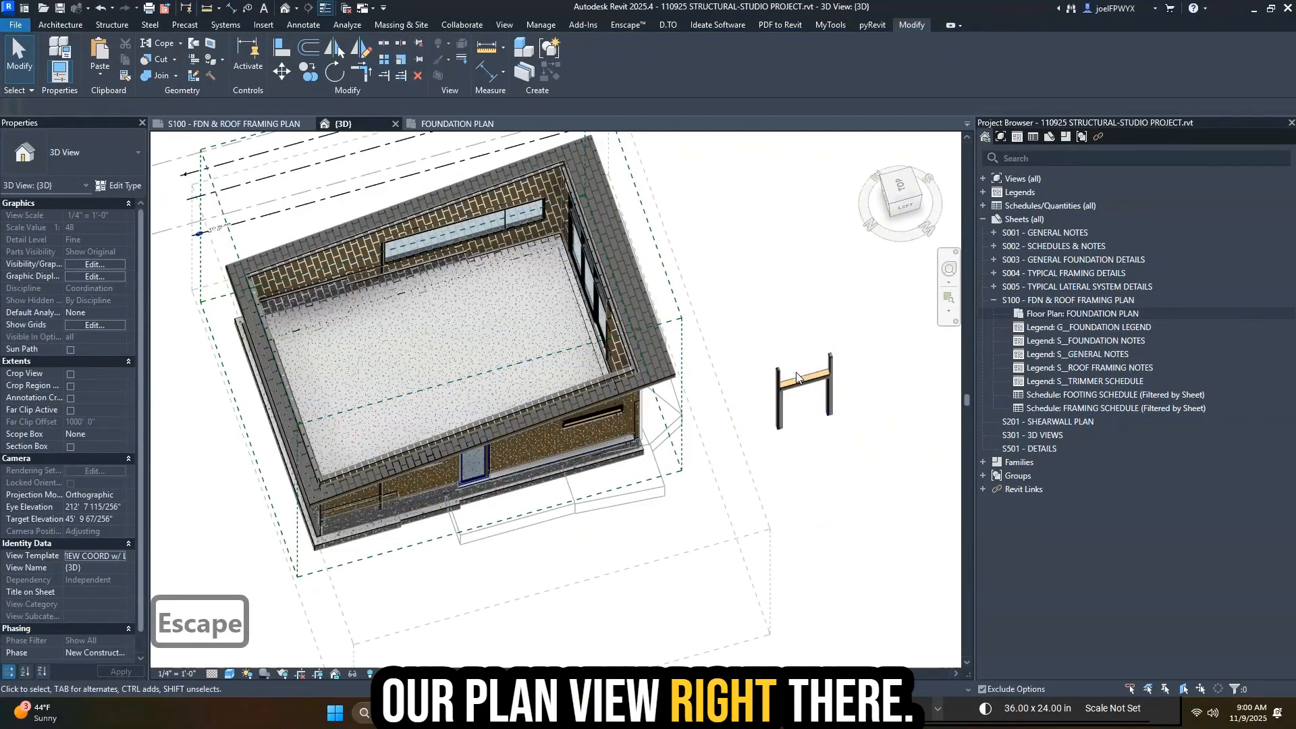
left_click(800, 374)
left_click_drag(791, 373, 529, 365)
key("Escape")
key("Escape")
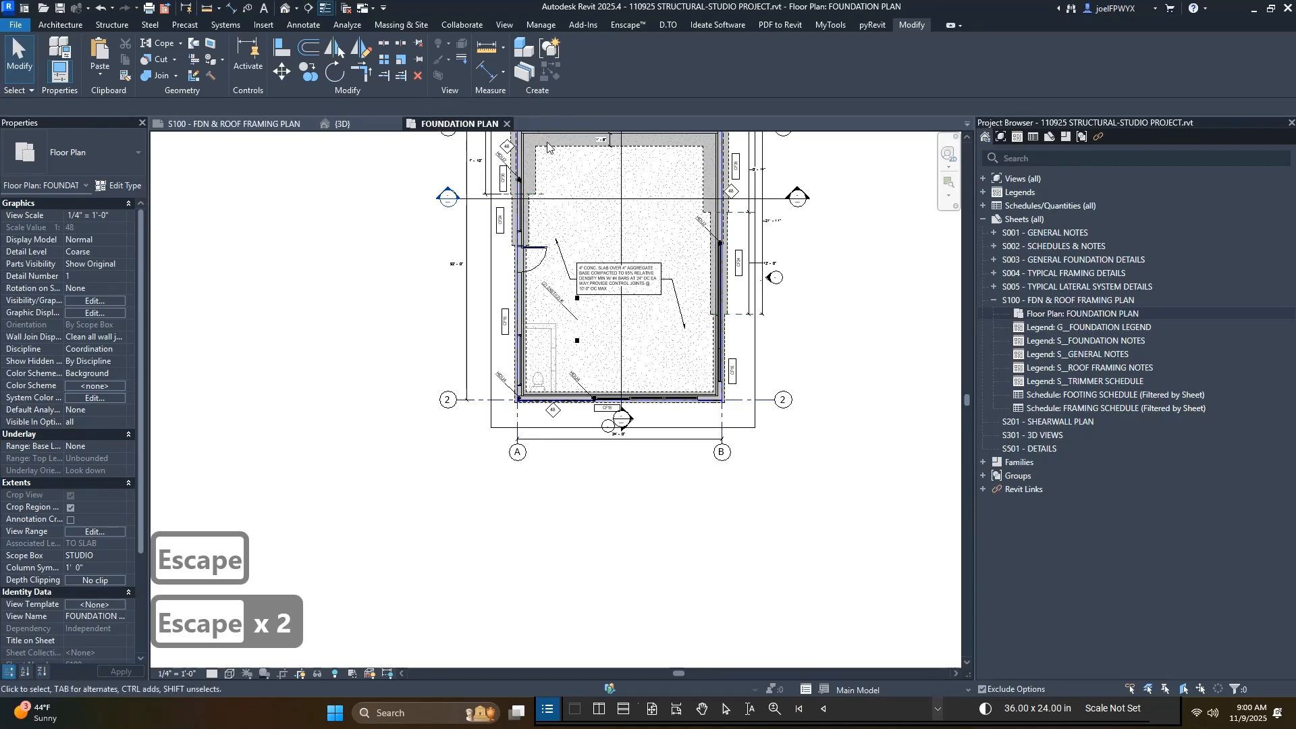
- Examine the (2) 2X6T/(2) K trimmers and kings assembly and its properties on the foundation plan
scroll(717, 435, "up", 5)
key("Escape")
key("Escape")
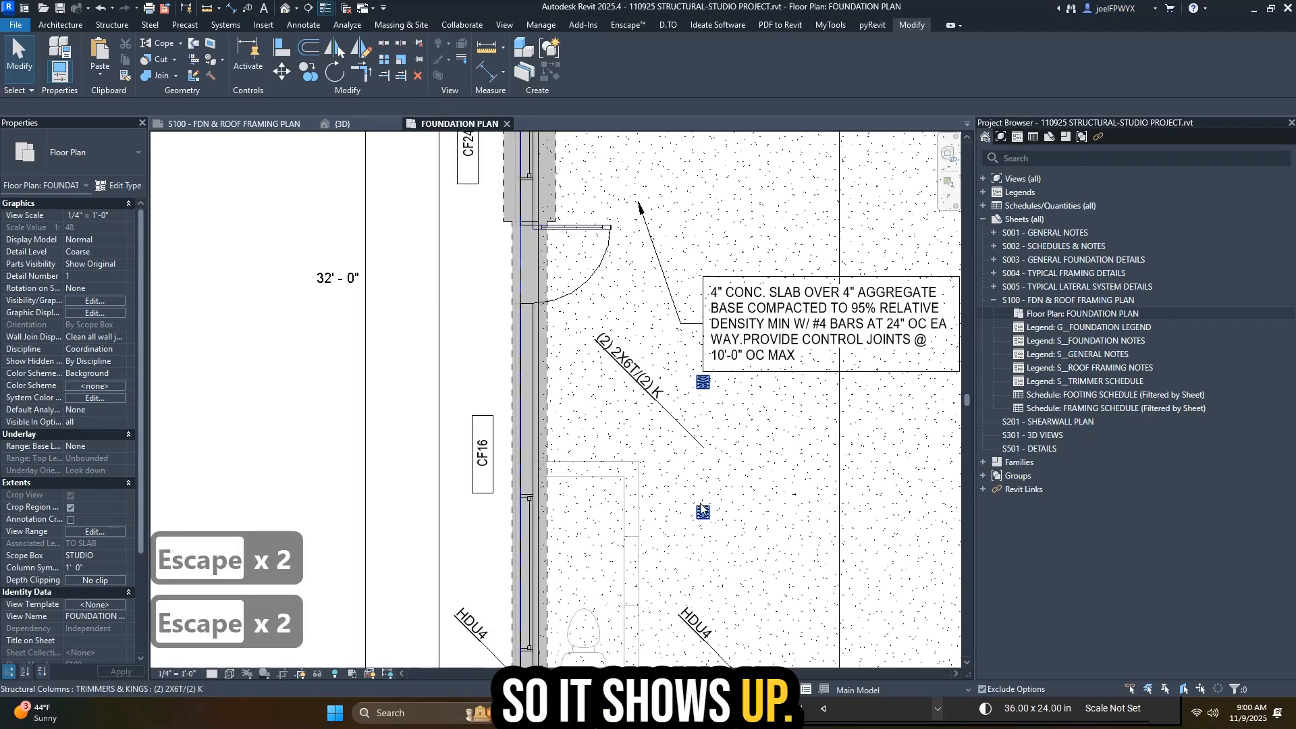
left_click(703, 383)
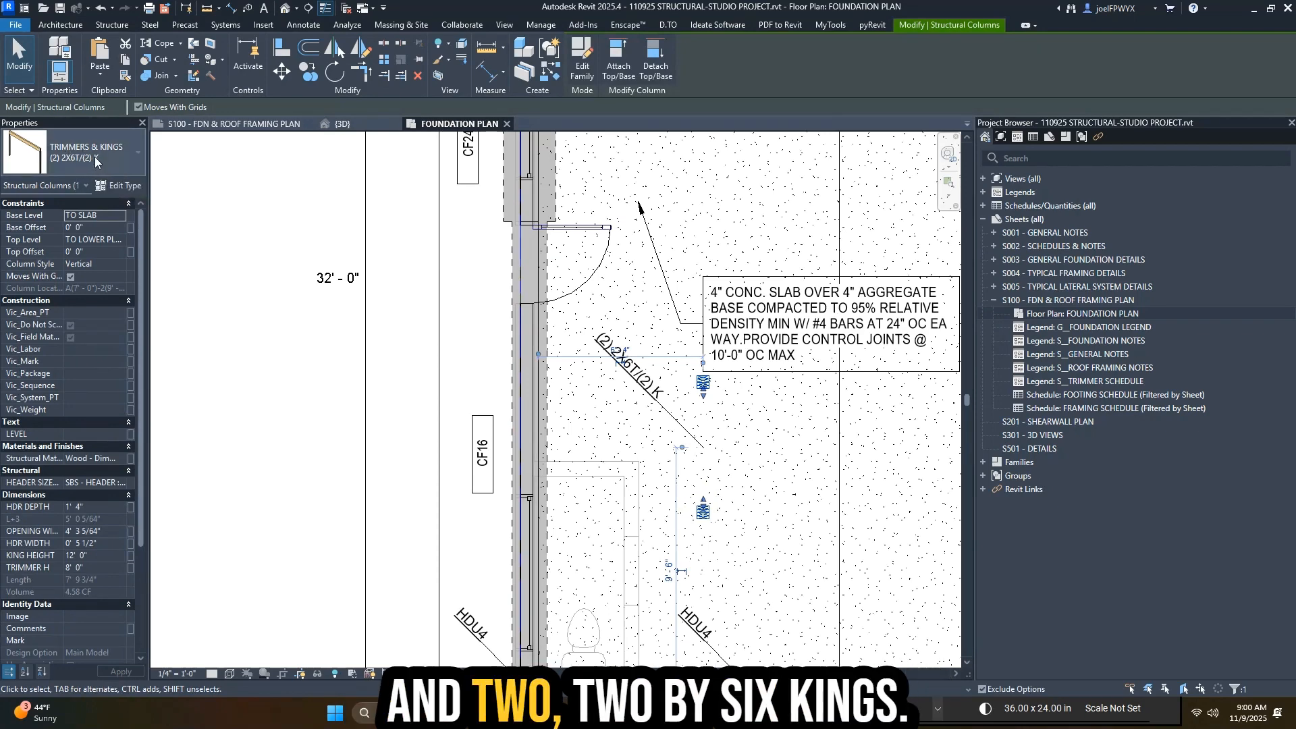
key("Escape")
scroll(708, 524, "up", 4)
scroll(707, 405, "down", 3)
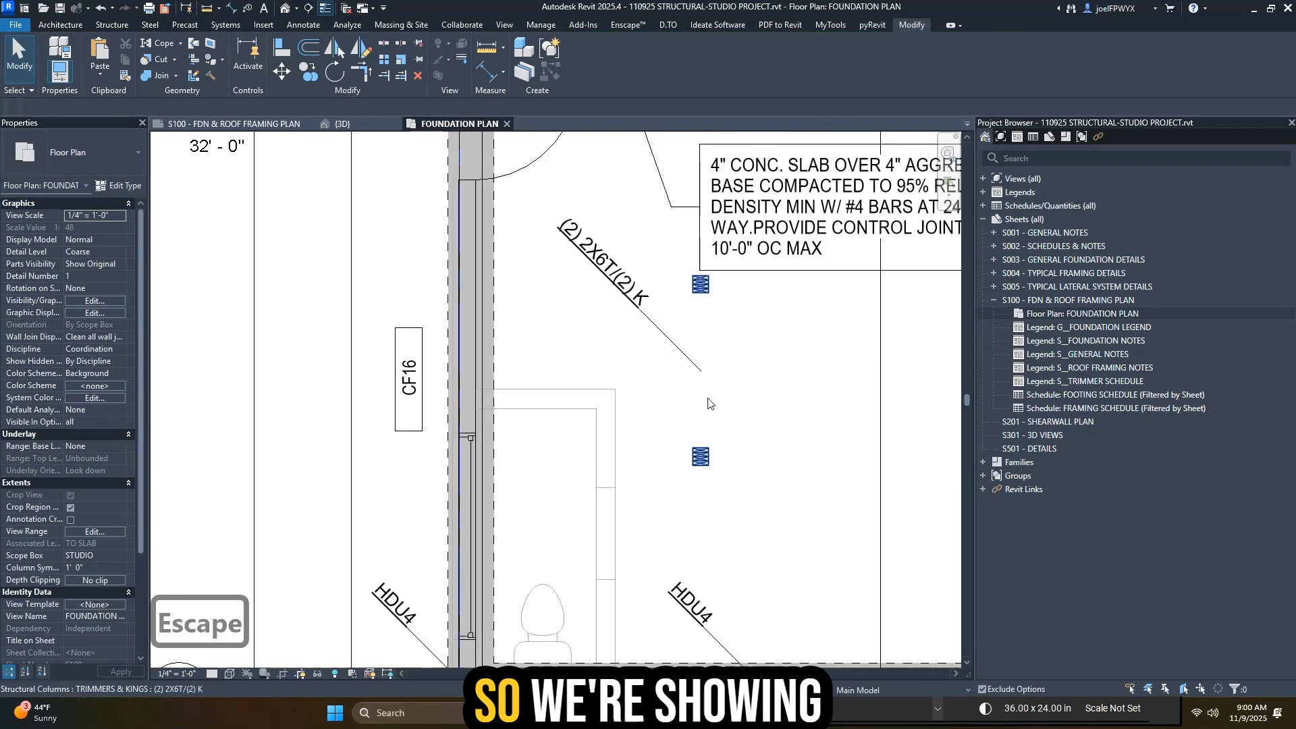
key("Escape")
- Move the trimmers and kings assembly into the wall along grid A, with its upper stud pack beside the door's hinge jamb
left_click(707, 286)
middle_click_drag(707, 287, 731, 390)
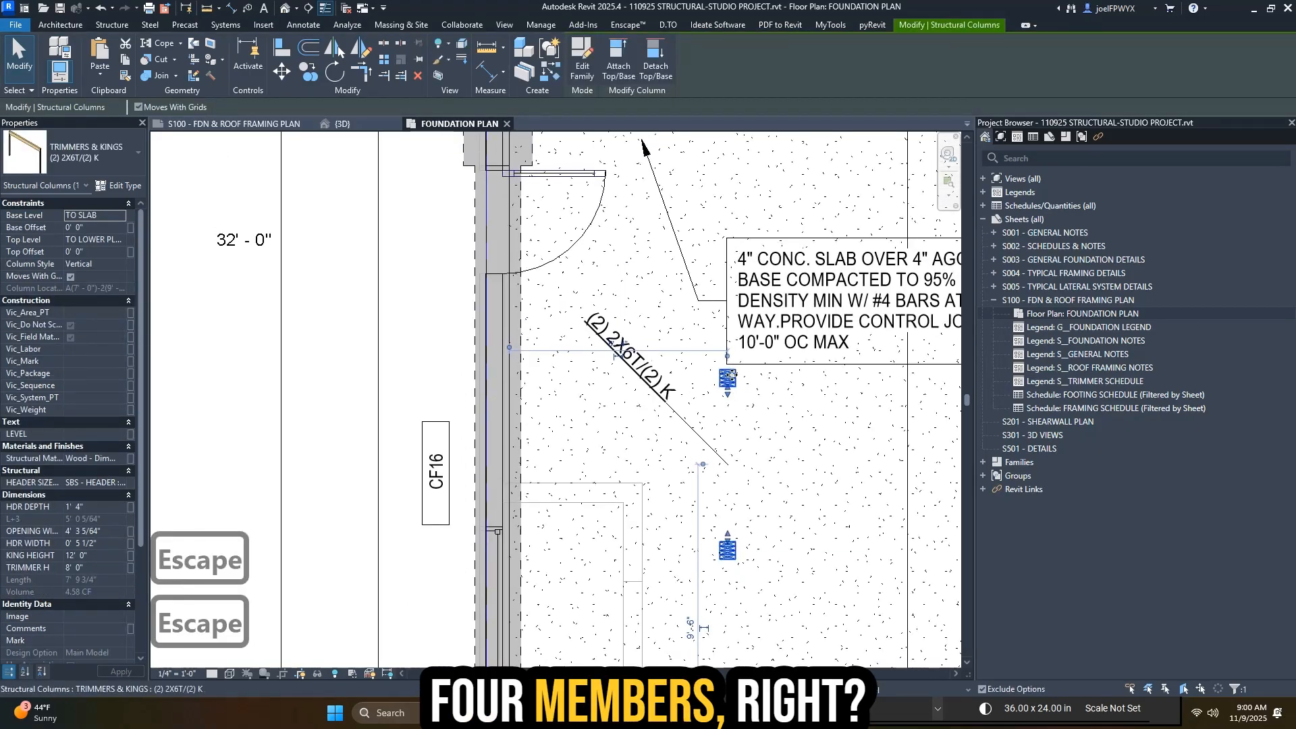
left_click_drag(488, 258, 489, 255)
middle_click_drag(538, 254, 625, 500)
scroll(628, 498, "up", 2)
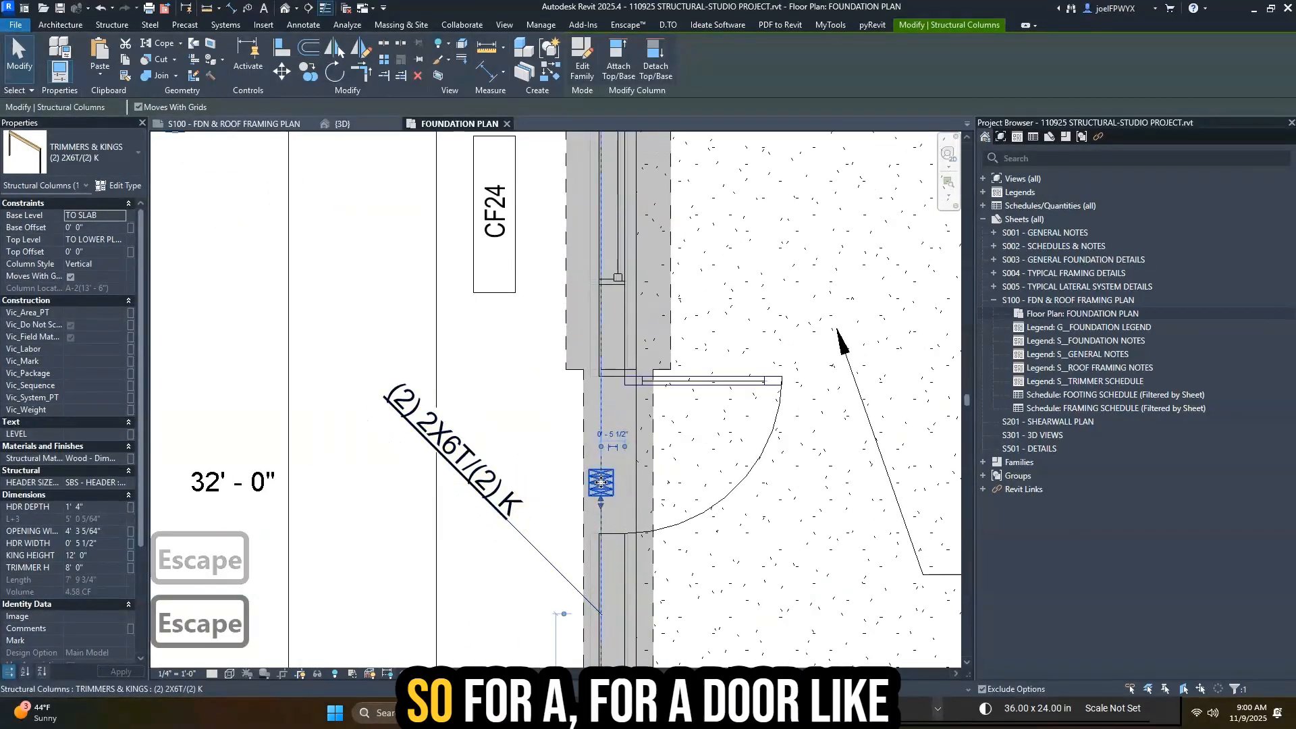
left_click_drag(603, 483, 593, 353)
scroll(619, 384, "up", 4)
key("Escape")
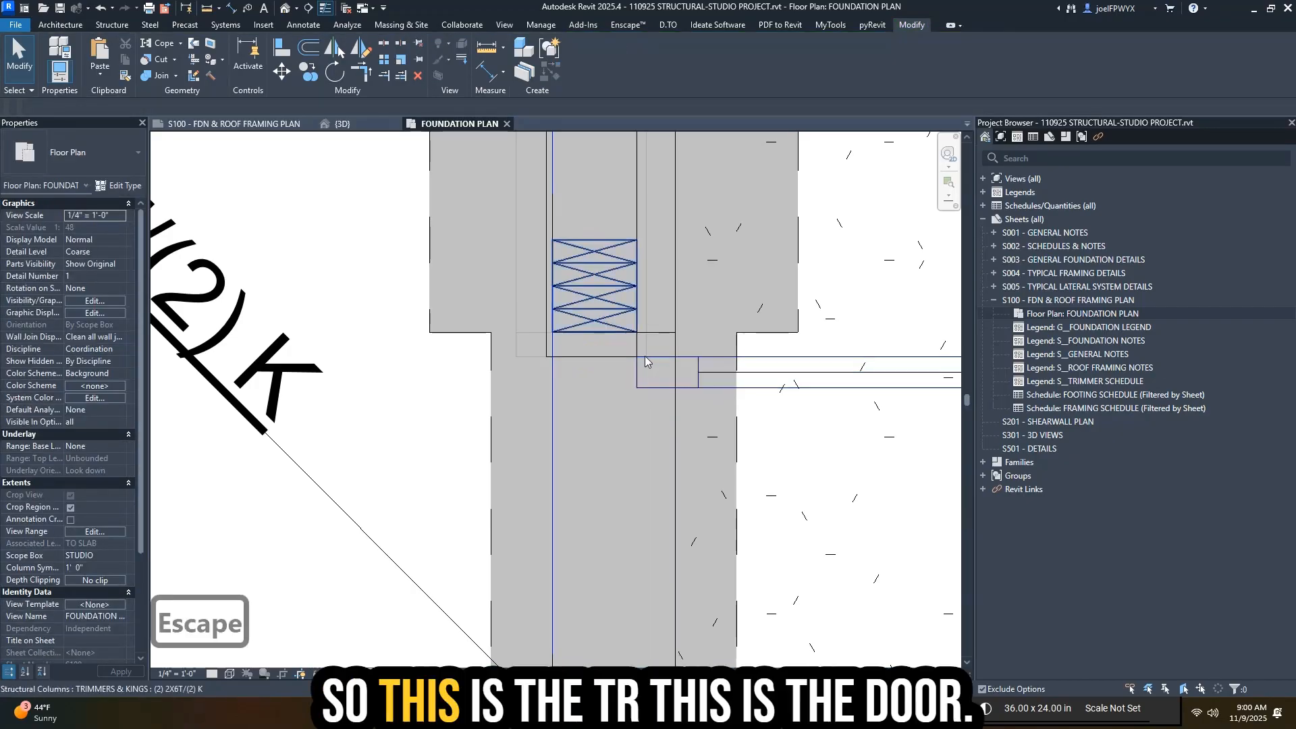
key("Escape")
key("Escape")
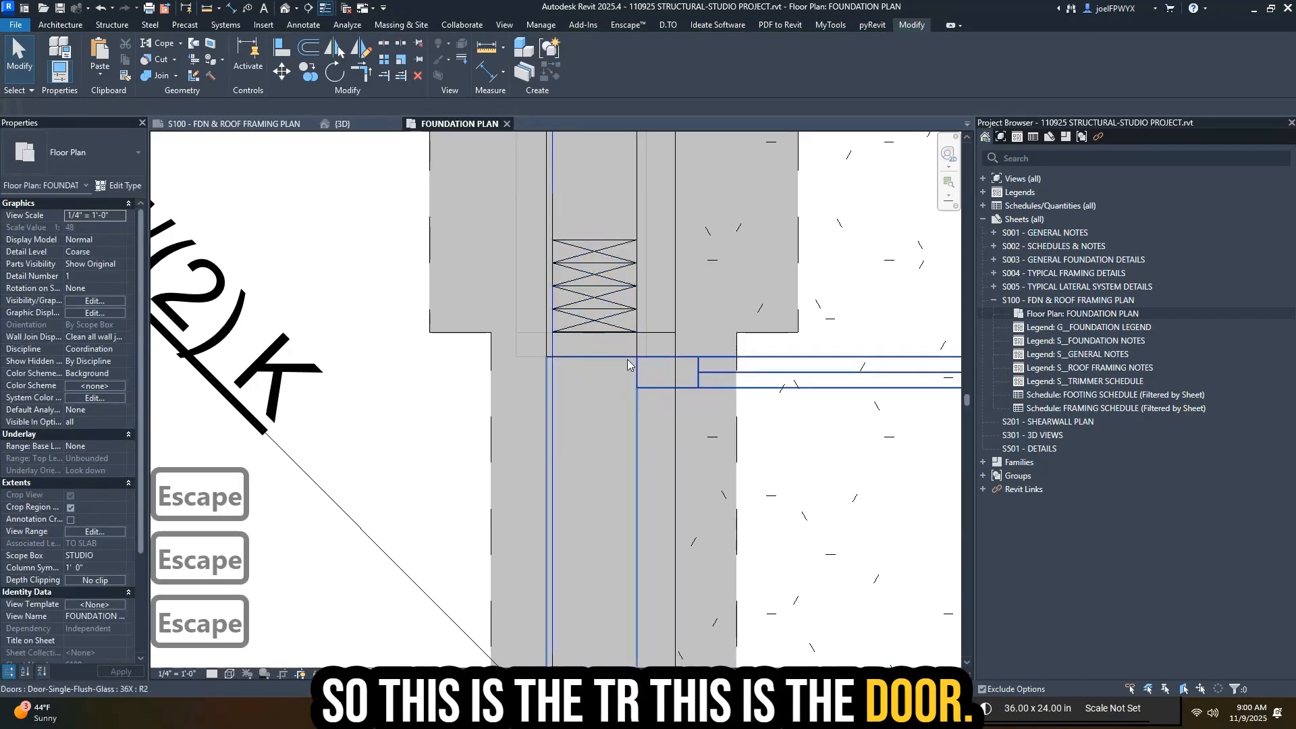
key("d")
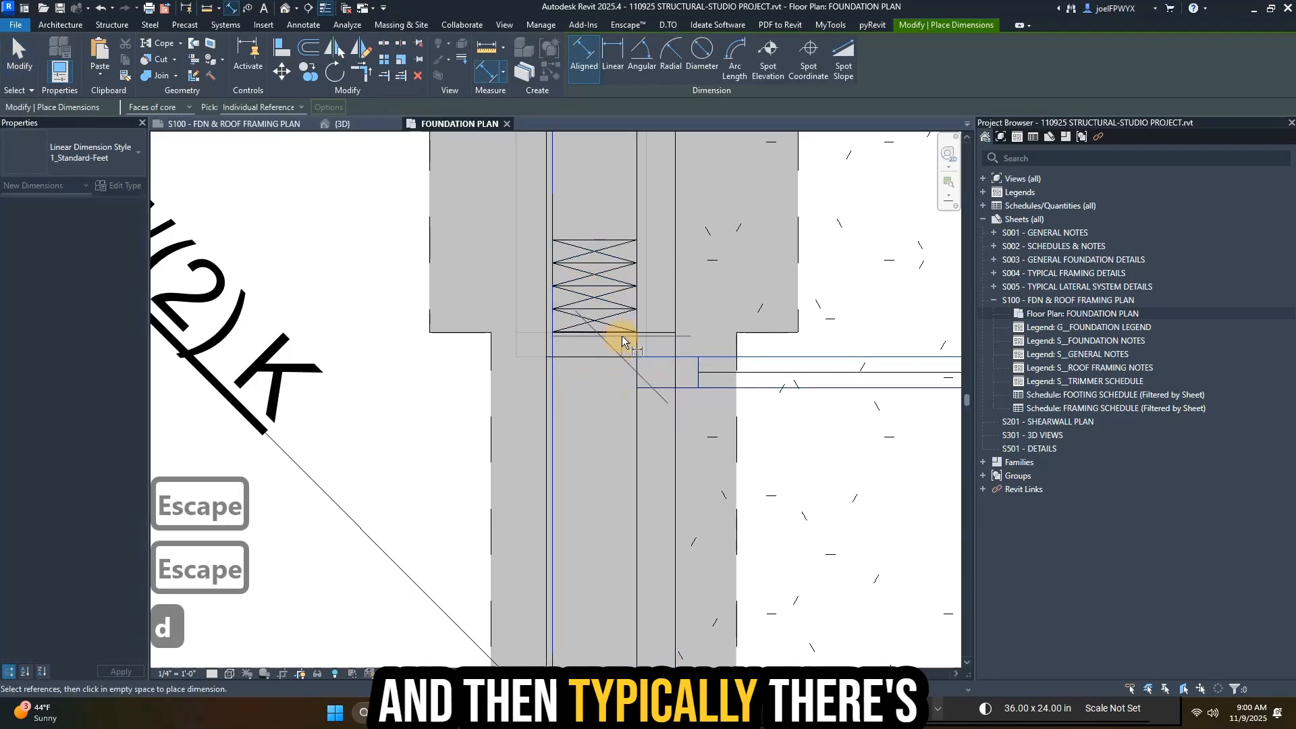
scroll(621, 343, "down", 2)
key("Escape")
key("Escape")
key("Escape")
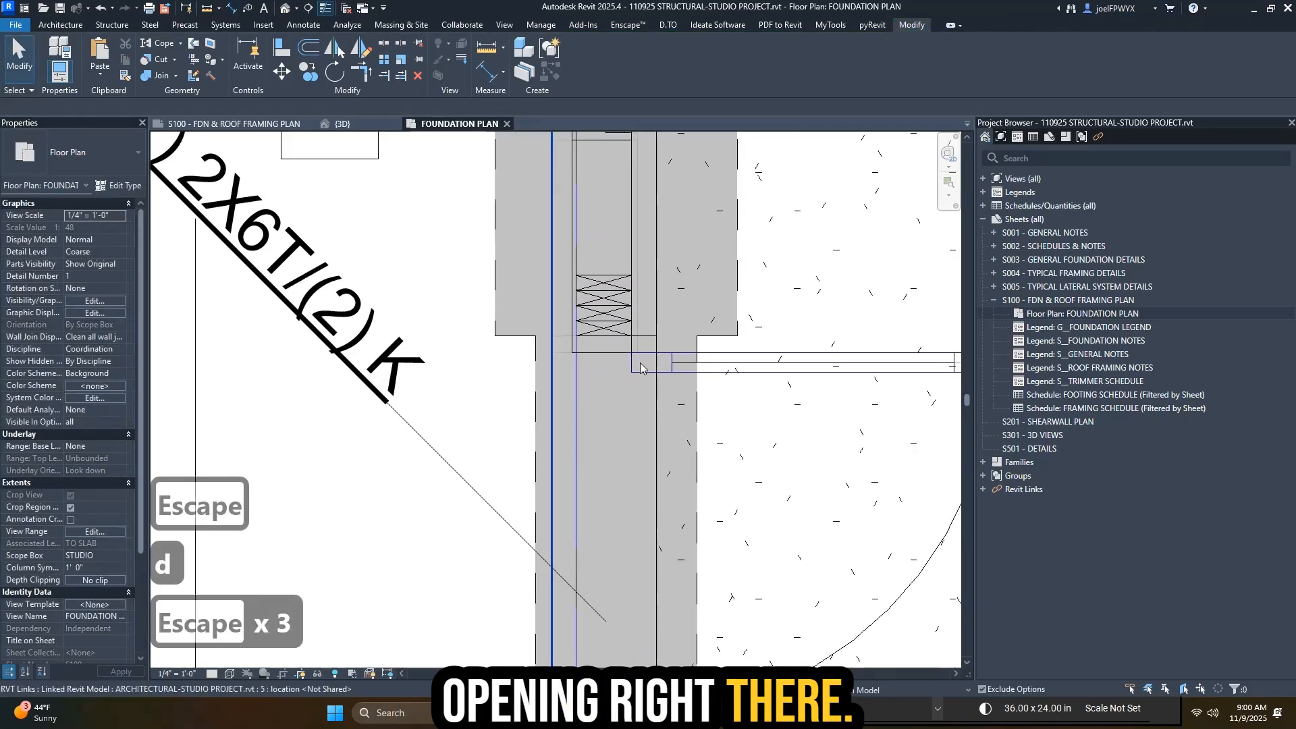
- Examine the type dimensions of the 36X single flush glass door, including its width, height and rough opening
left_click(615, 327)
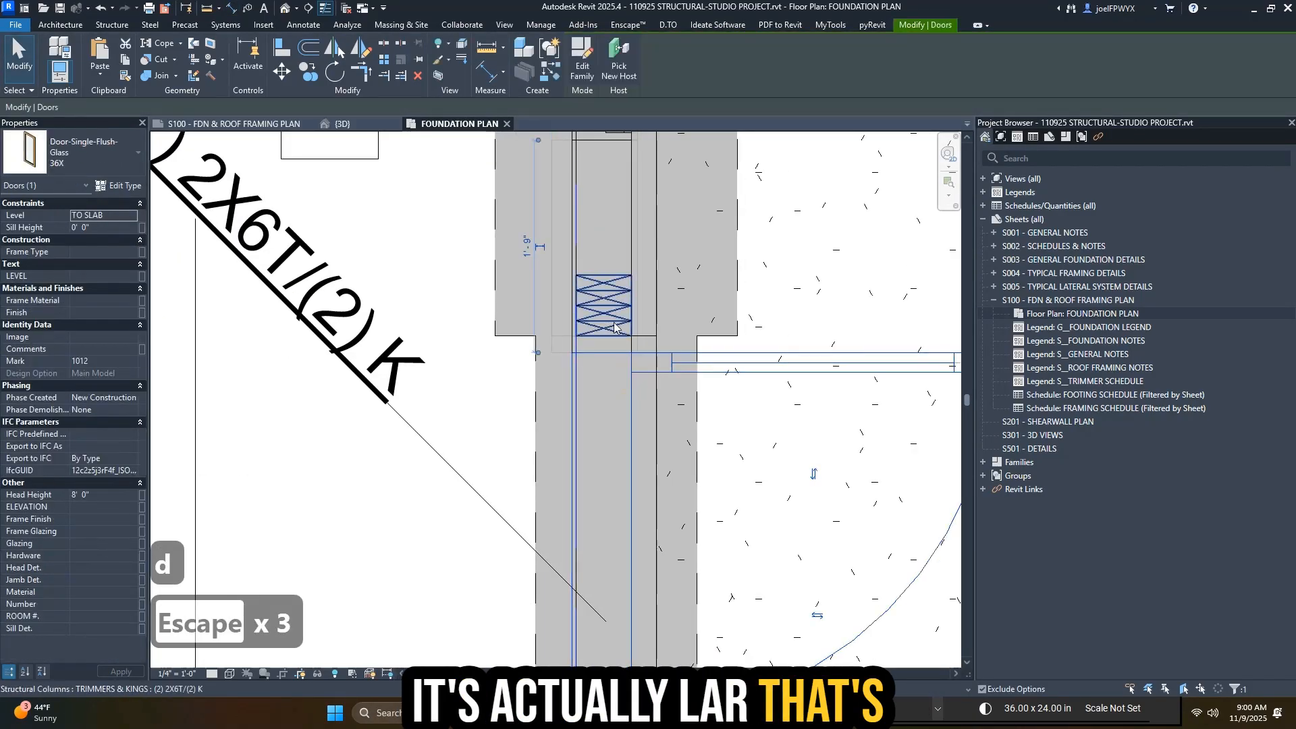
scroll(614, 327, "down", 2)
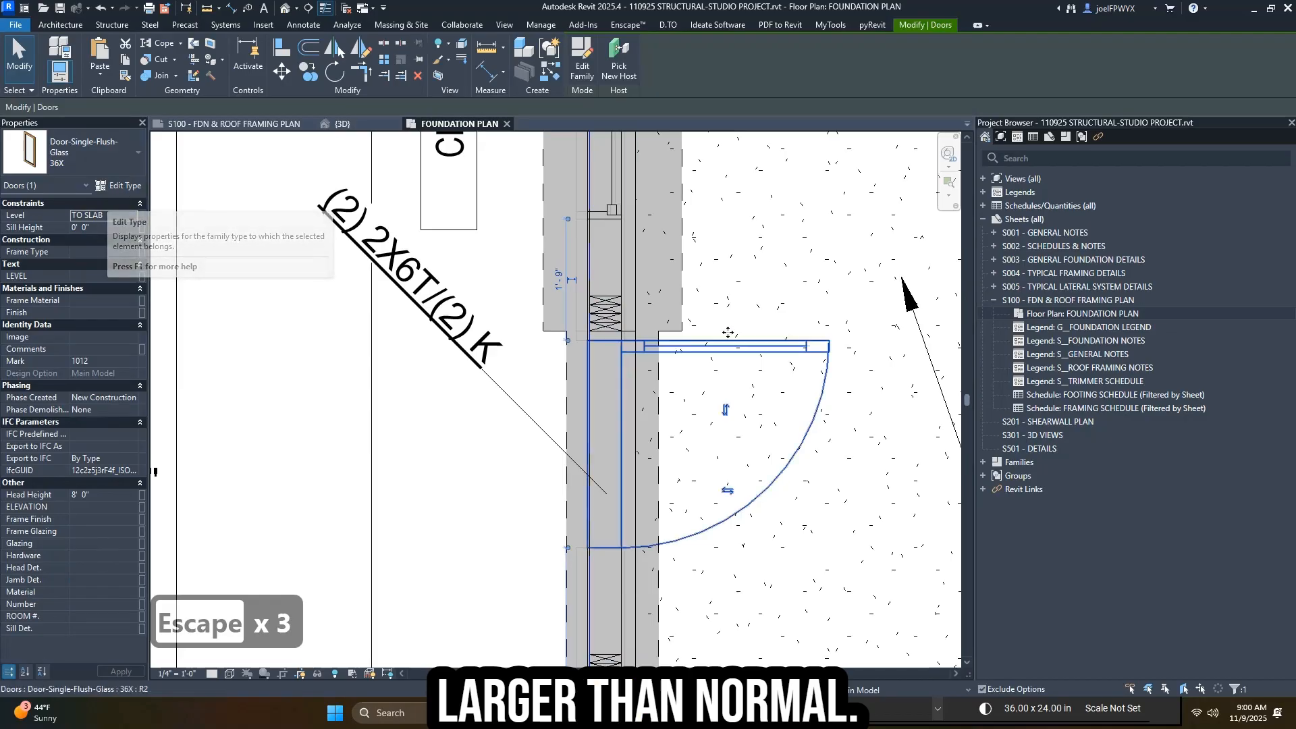
left_click(116, 193)
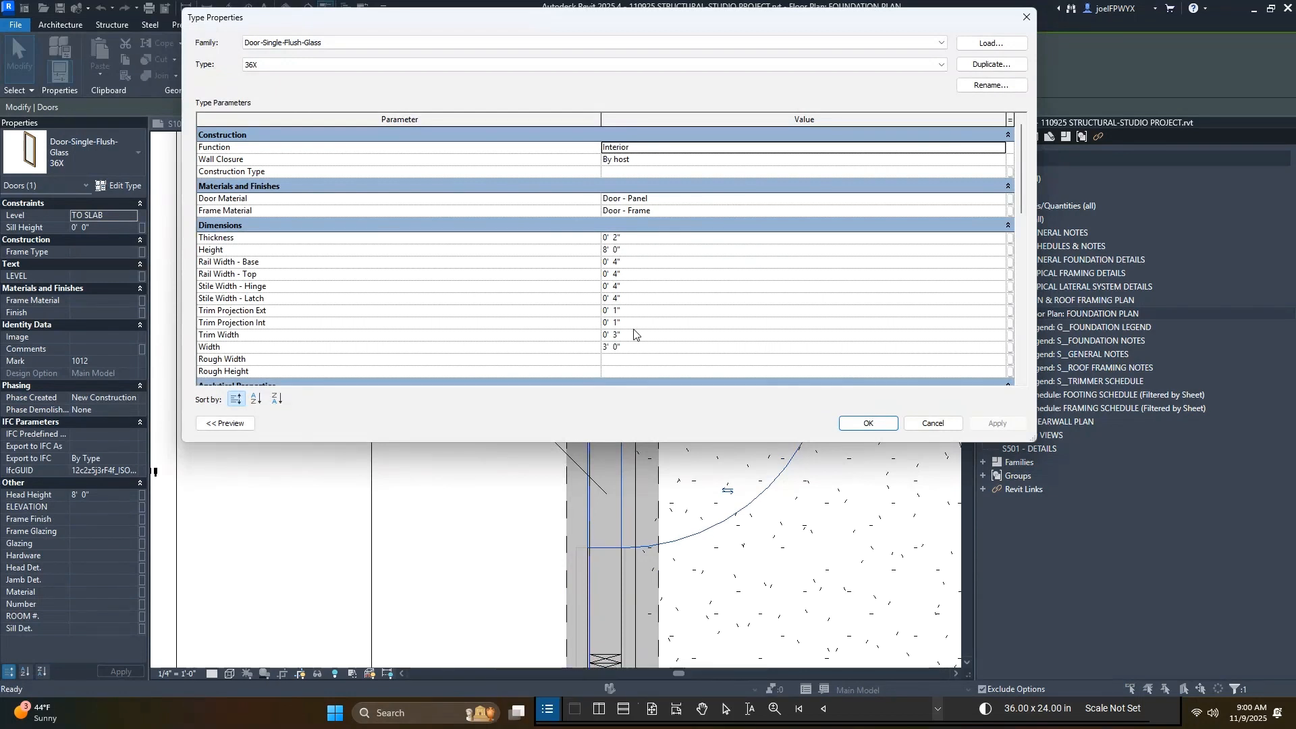
scroll(622, 325, "down", 2)
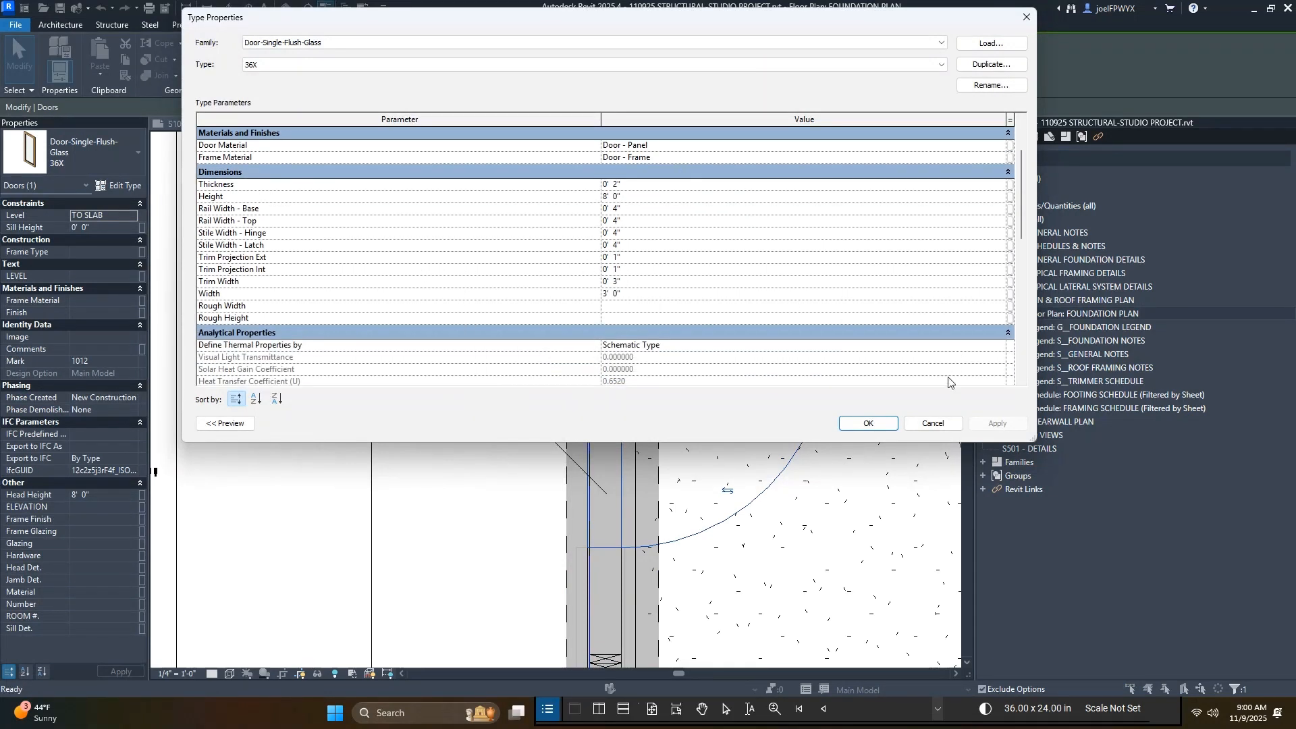
left_click(935, 422)
scroll(627, 304, "up", 3)
scroll(630, 301, "up", 1)
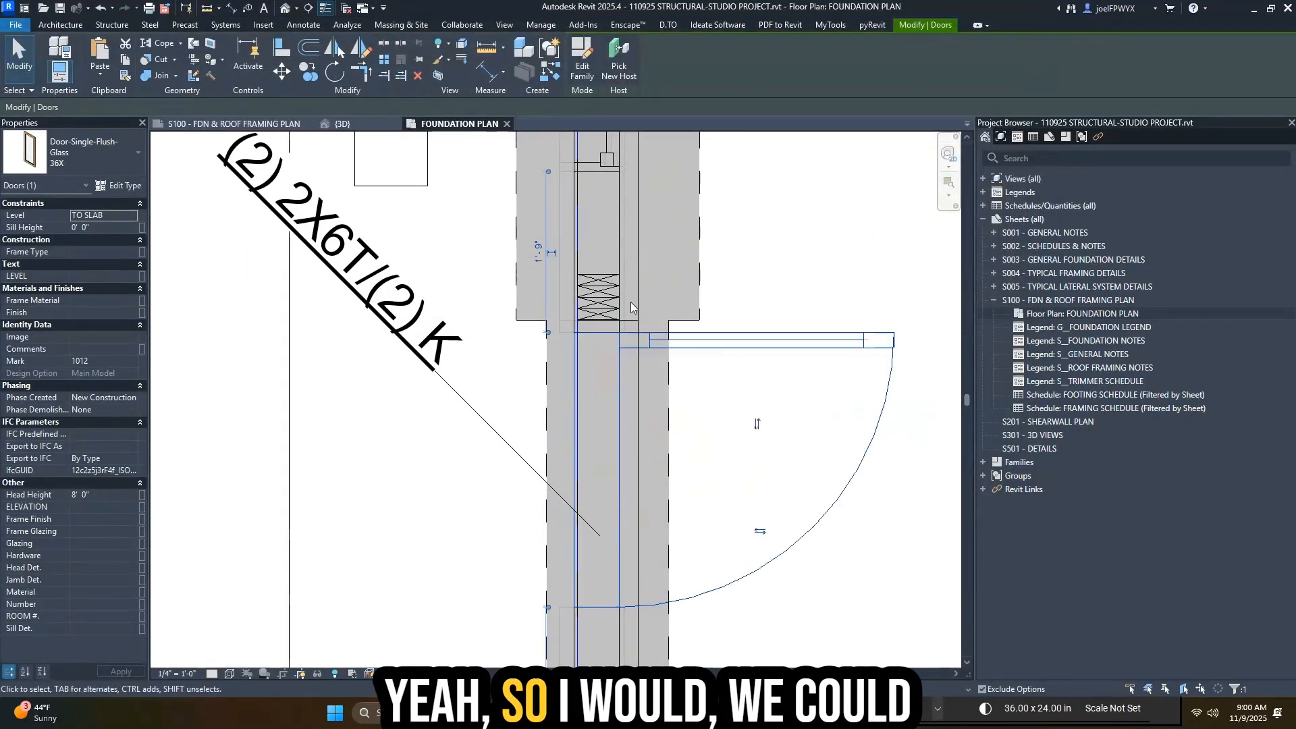
- Nudge the trimmers and kings assembly closer to the door's hinge jamb, leaving a small shim gap
key("Escape")
key("Escape")
left_click(604, 313)
scroll(604, 313, "up", 2)
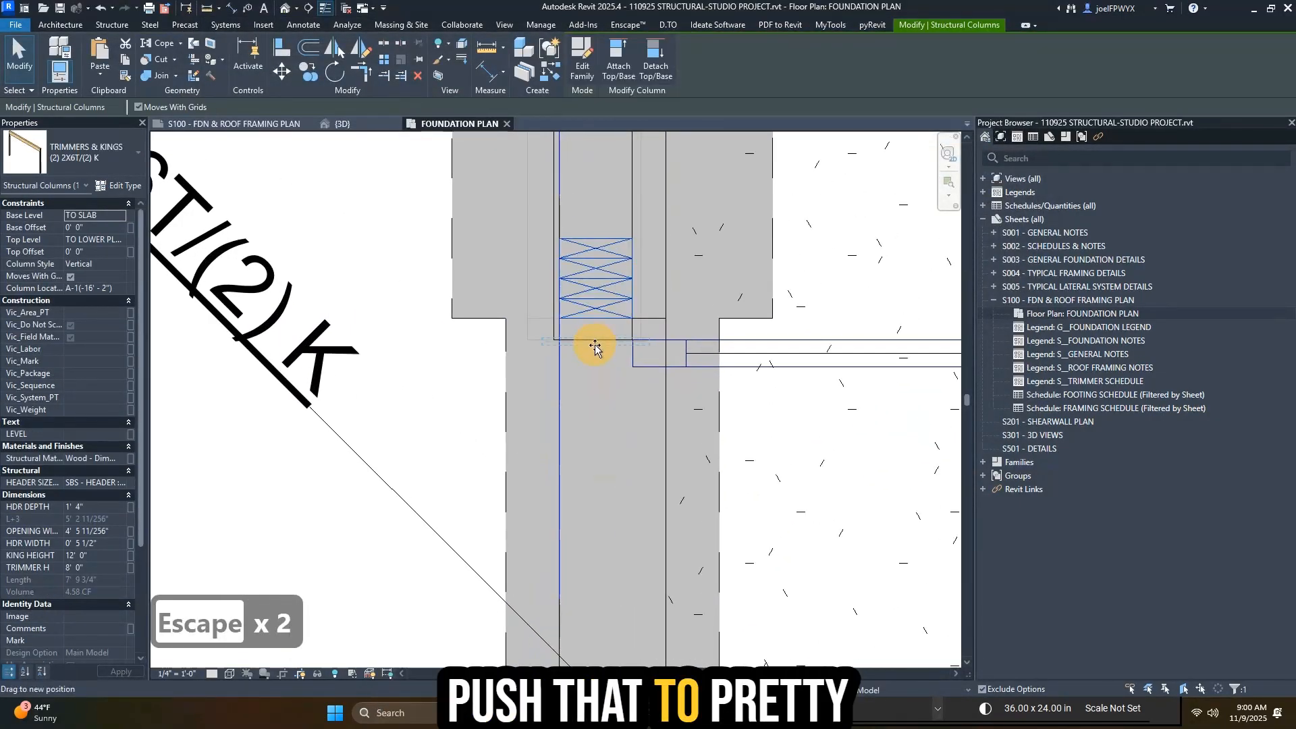
left_click_drag(595, 345, 595, 348)
key("Escape")
scroll(596, 347, "down", 5)
middle_click_drag(623, 519, 718, 407)
scroll(718, 401, "down", 1)
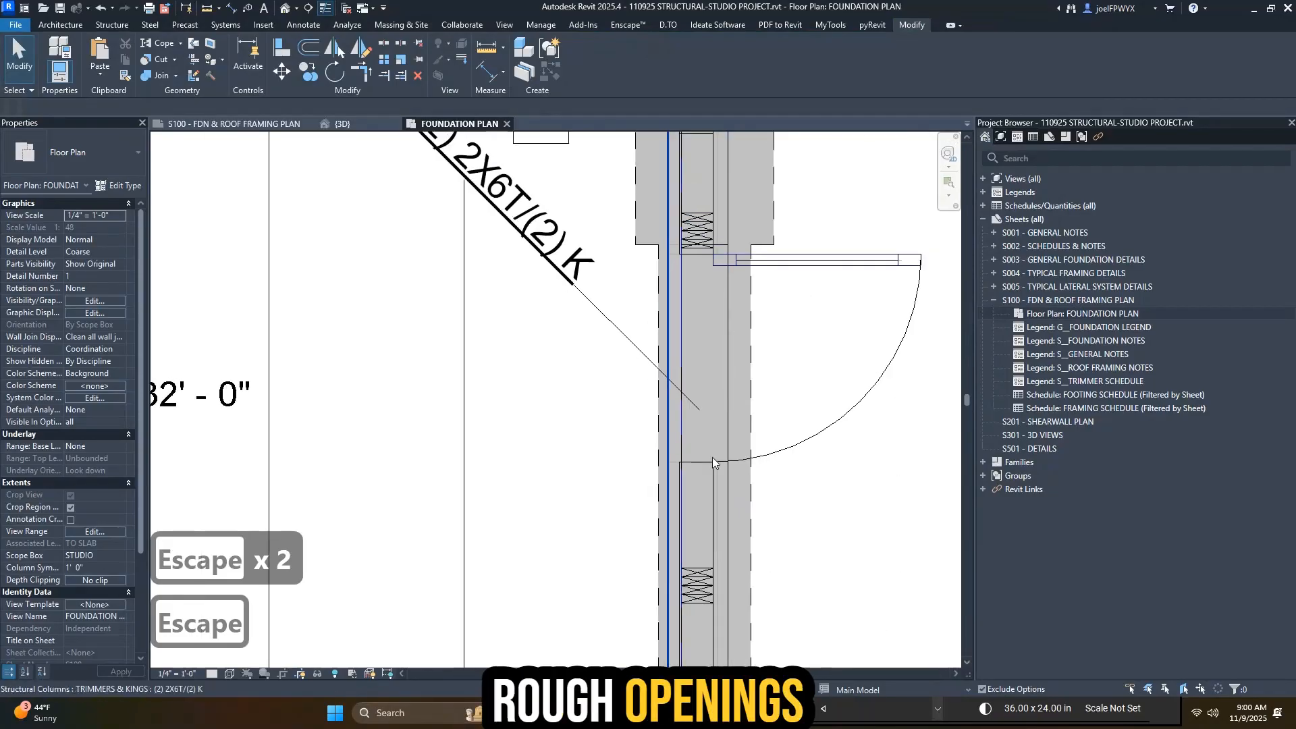
- Pull the assembly's lower stud pack up to the door's latch jamb, giving an opening width of about 2' 11"
left_click(691, 604)
scroll(691, 603, "up", 2)
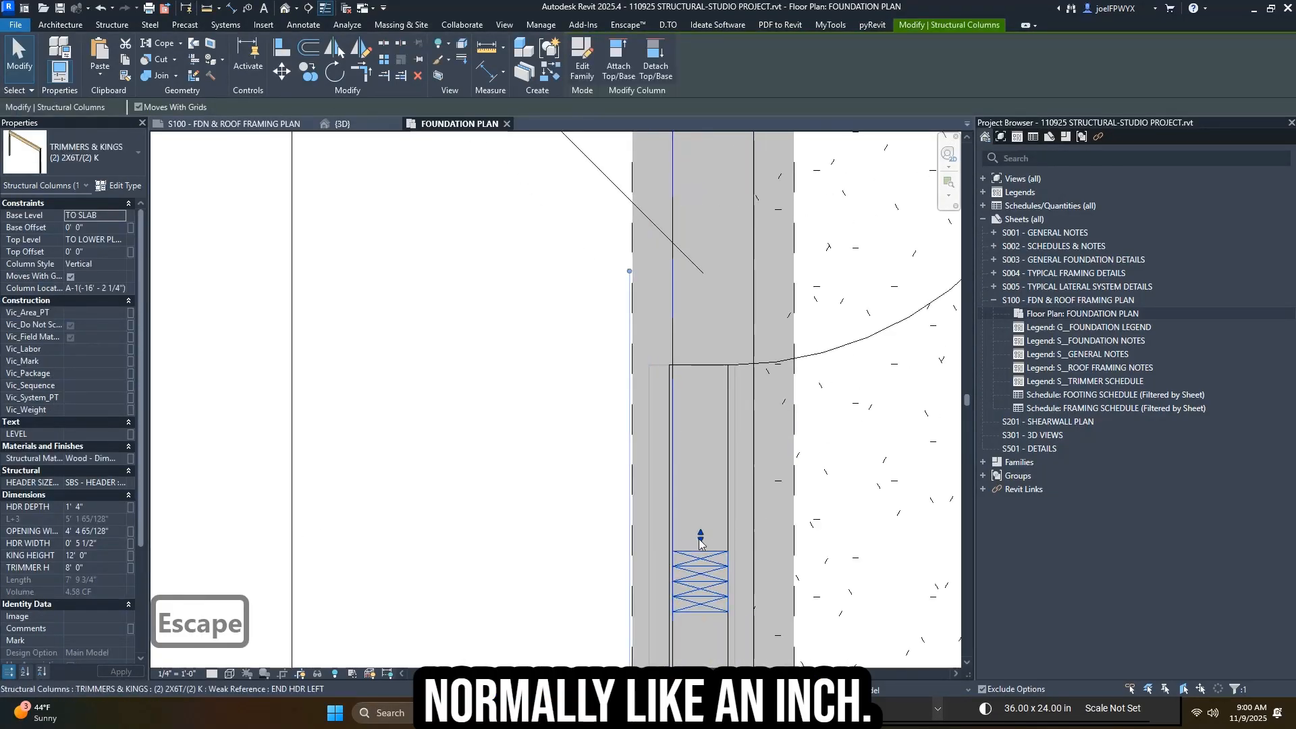
left_click_drag(691, 378, 695, 377)
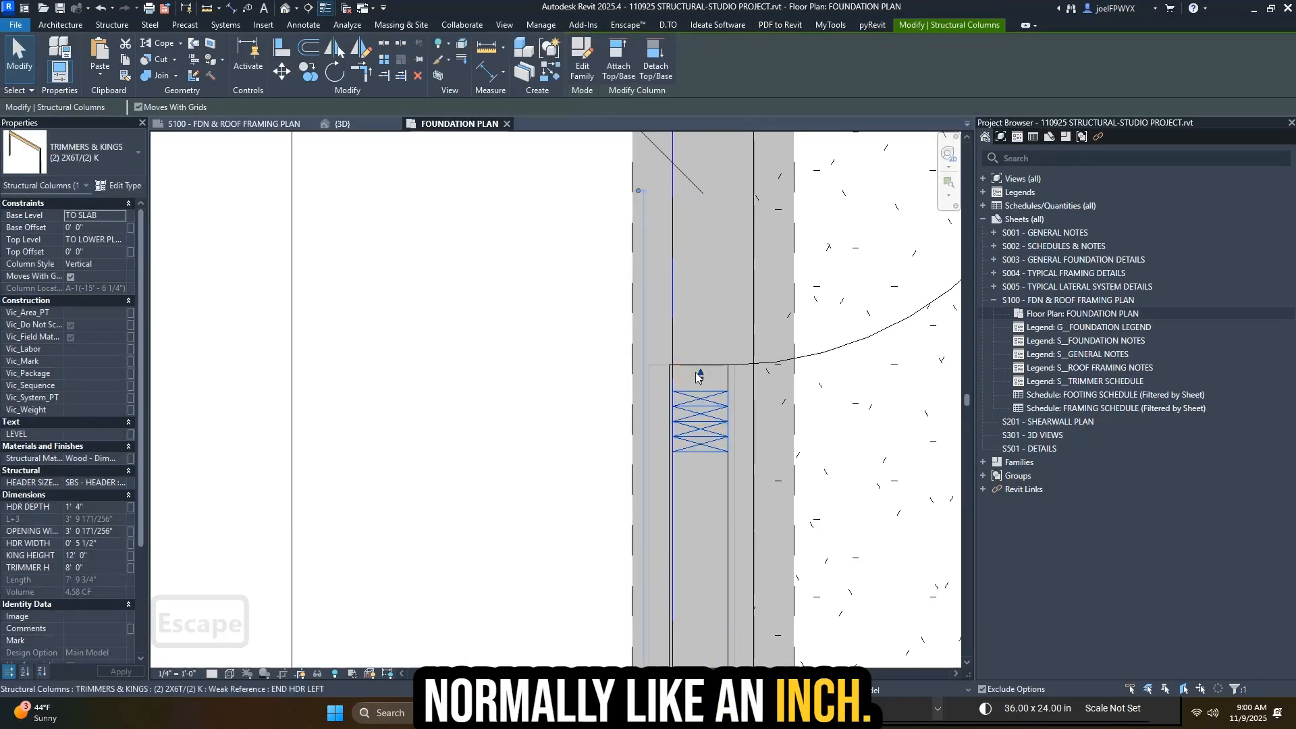
scroll(677, 392, "up", 1)
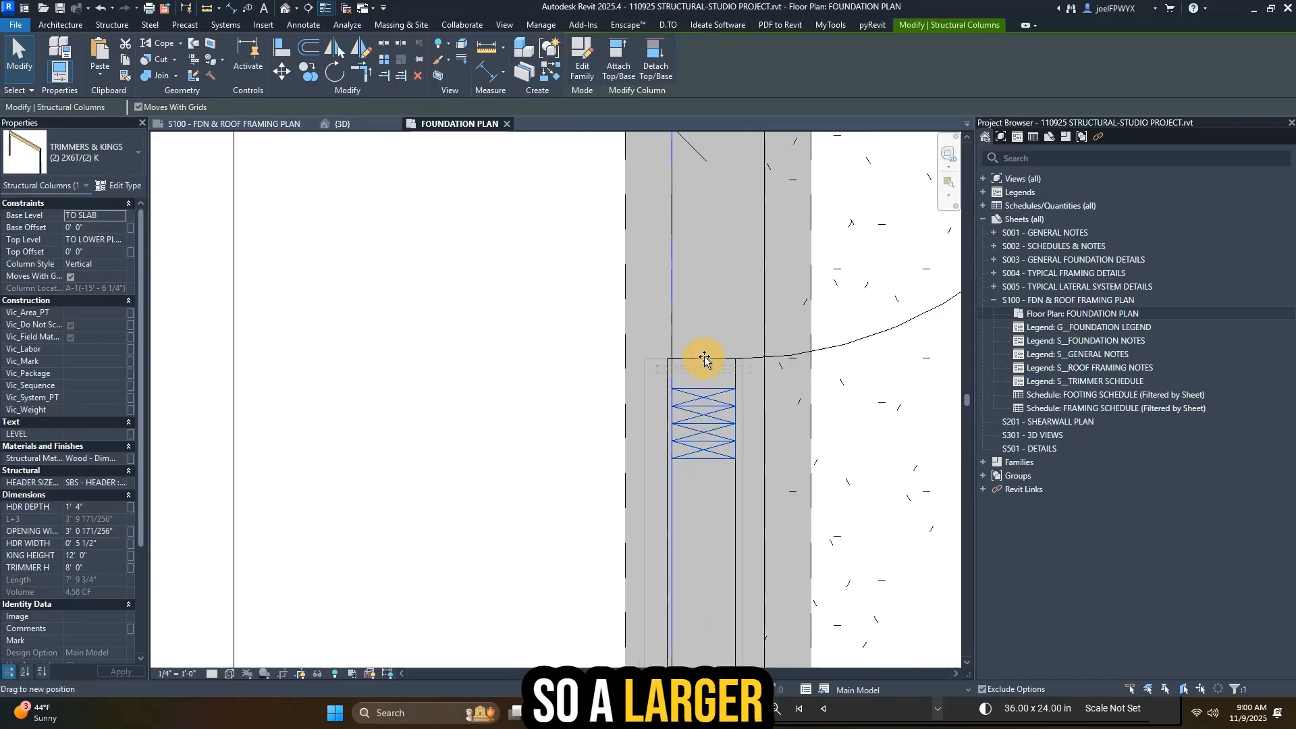
left_click_drag(703, 355, 705, 353)
scroll(704, 354, "up", 1)
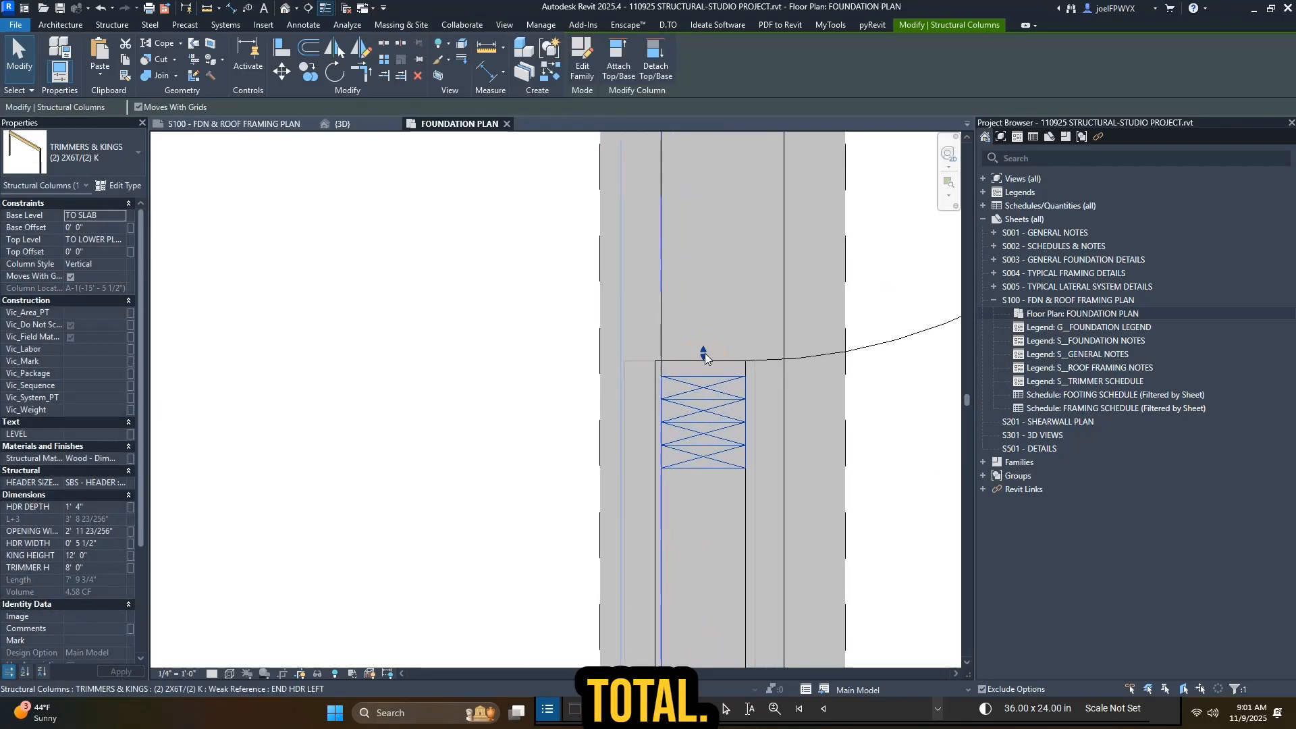
scroll(705, 354, "down", 3)
key("Escape")
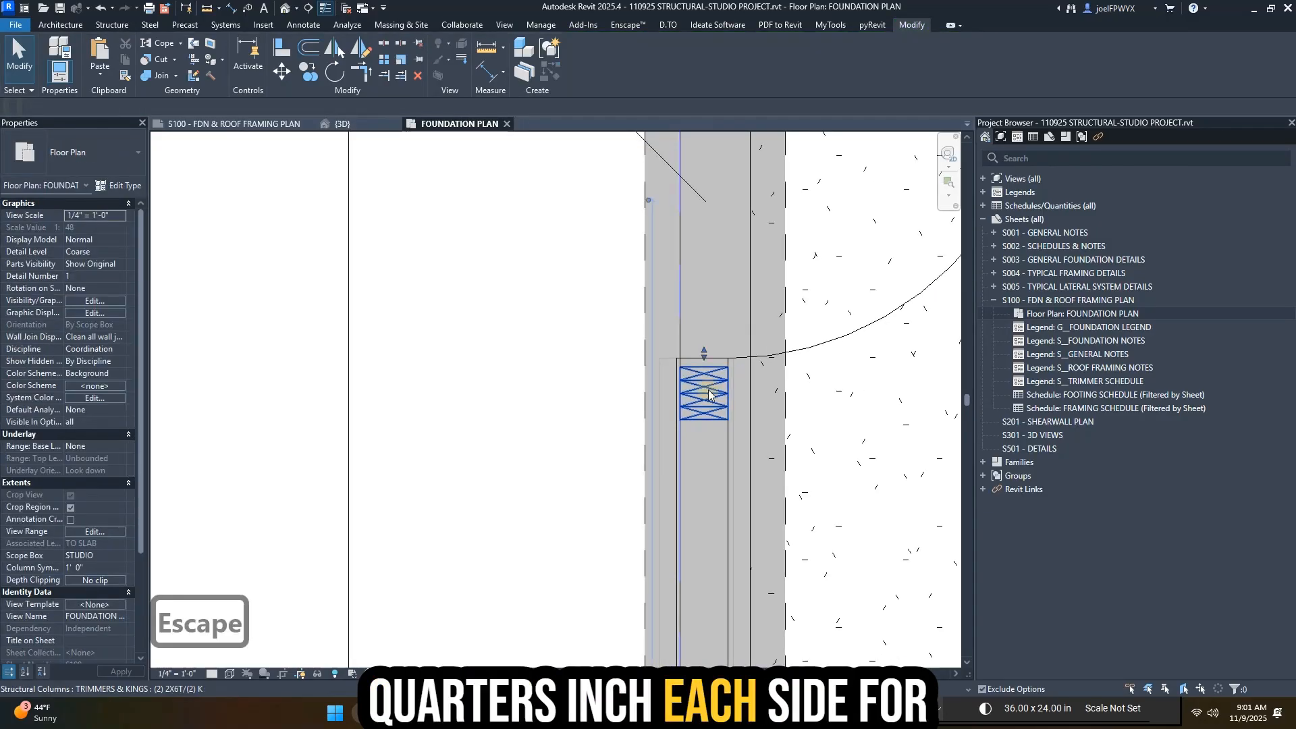
key("Escape")
- Look through the structural column types available for the trimmers and kings assembly at the door
scroll(708, 394, "down", 2)
scroll(661, 459, "up", 1)
left_click(706, 432)
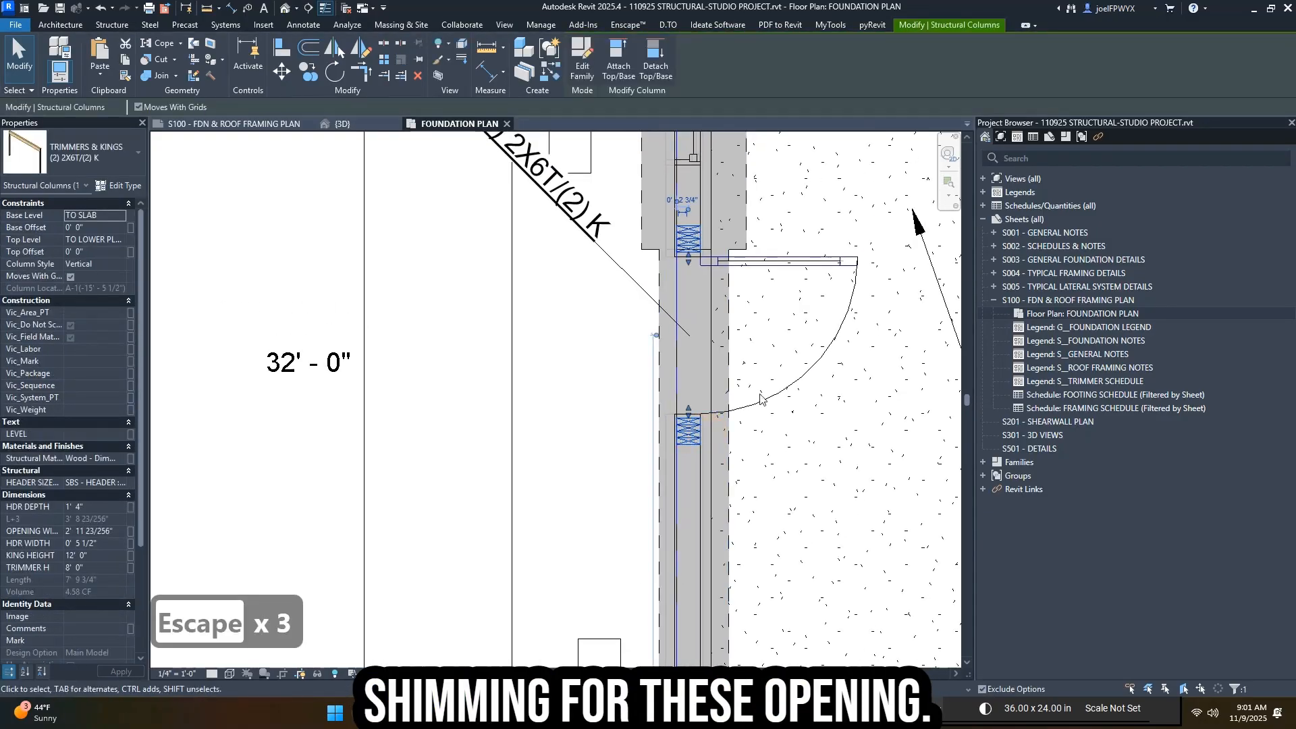
left_click(135, 165)
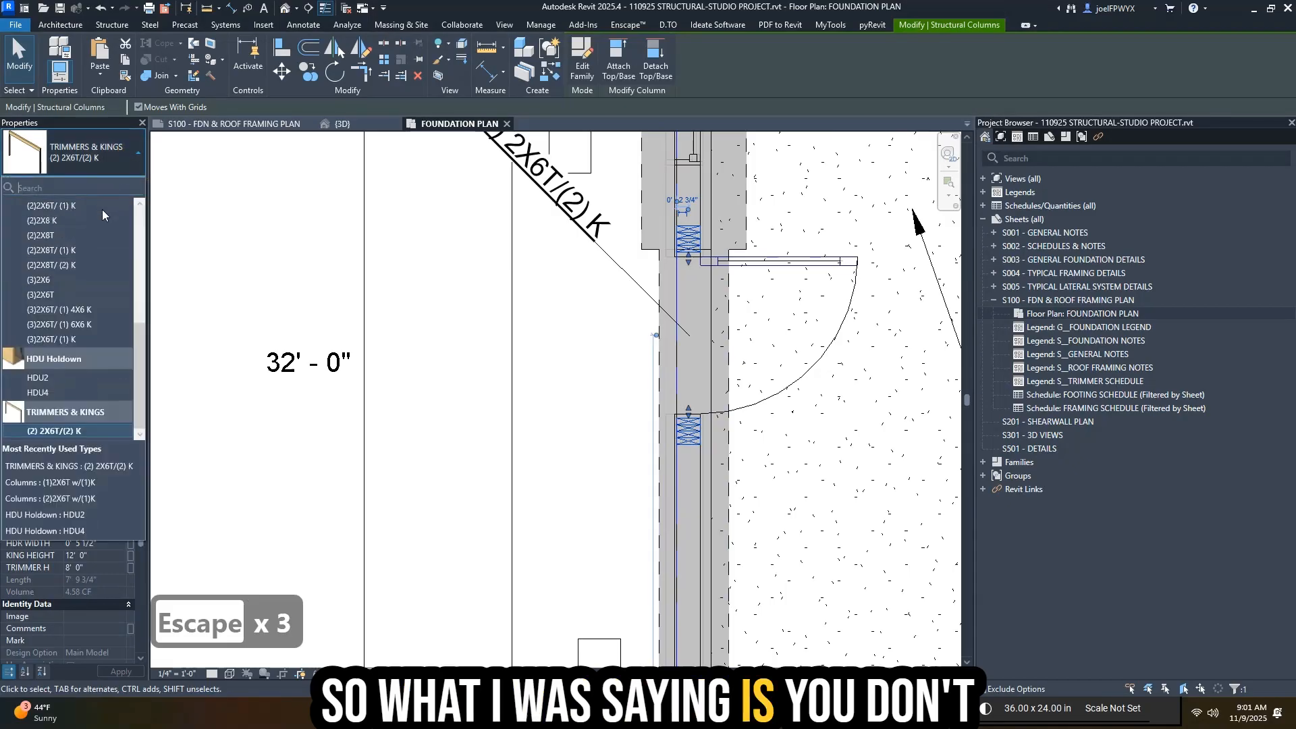
key("Escape")
key("Escape")
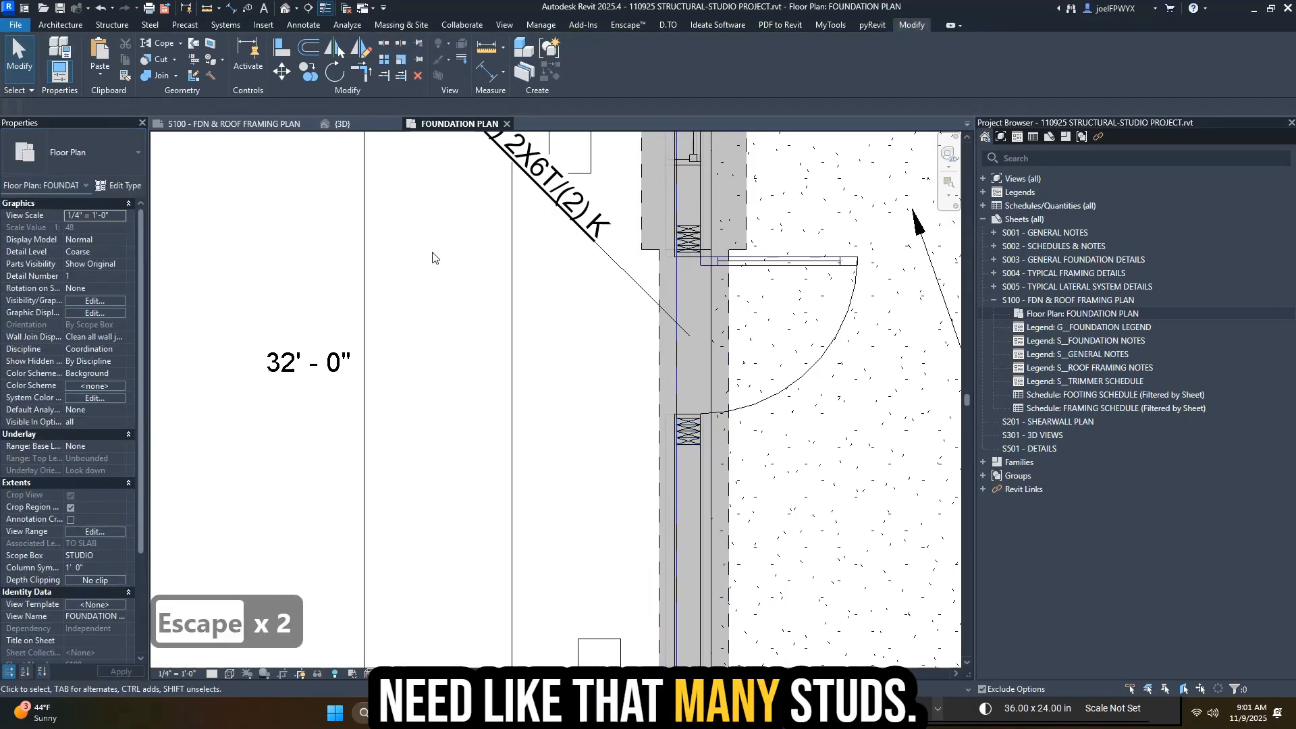
left_click(118, 186)
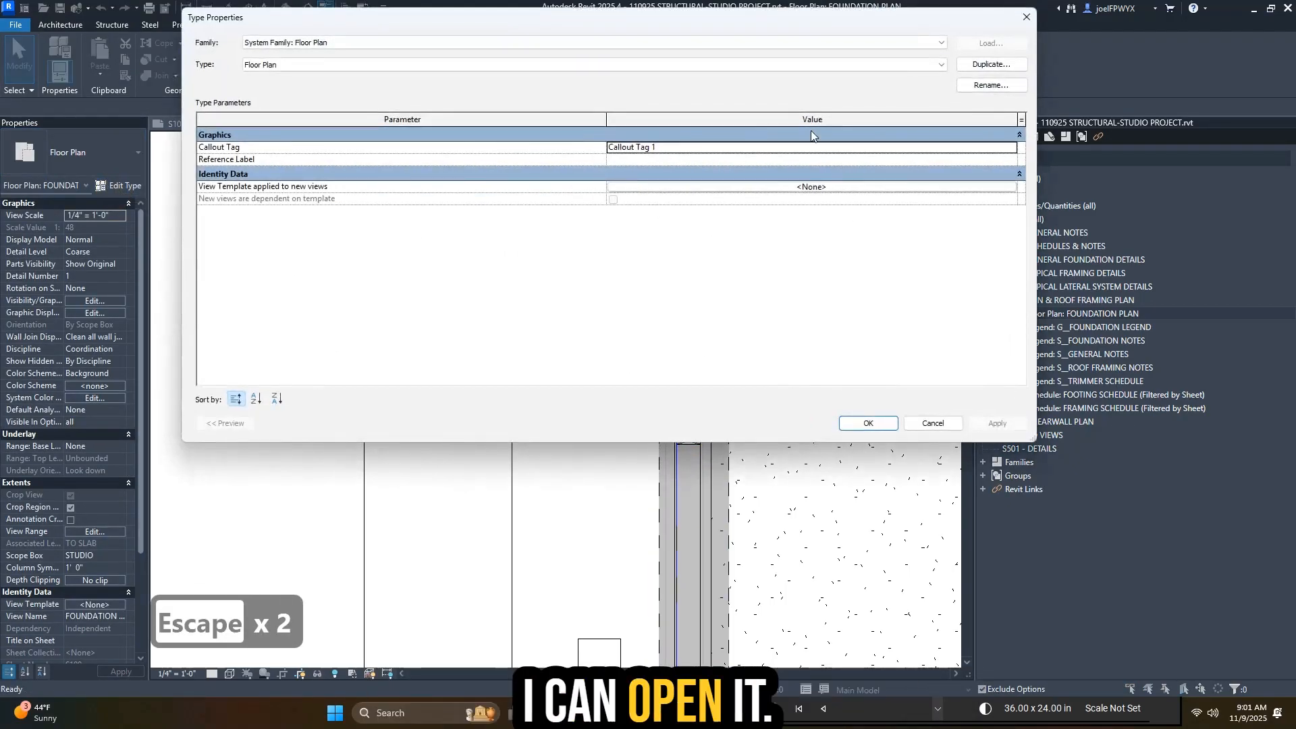
key("Escape")
key("Escape")
- Duplicate the type of the door opening's trimmers and kings assembly under the name (1) 2X6T/(1) K
left_click(685, 242)
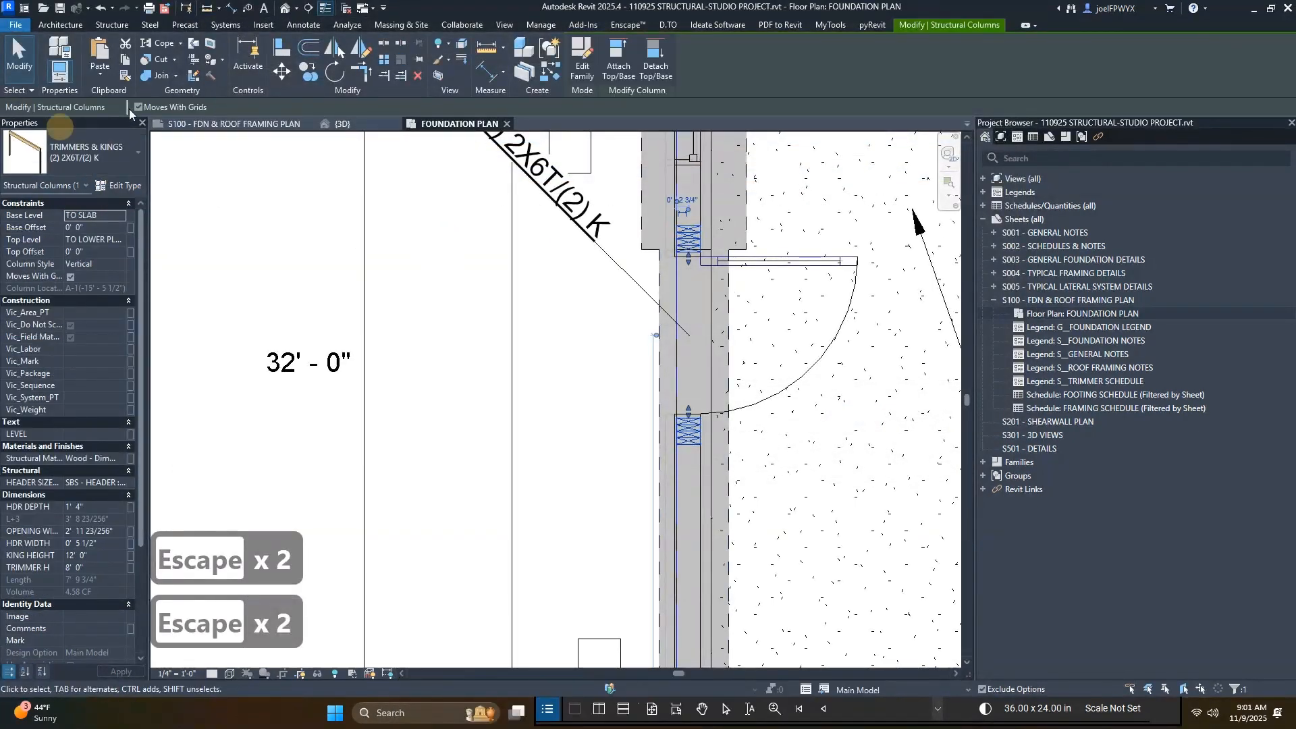
left_click(120, 184)
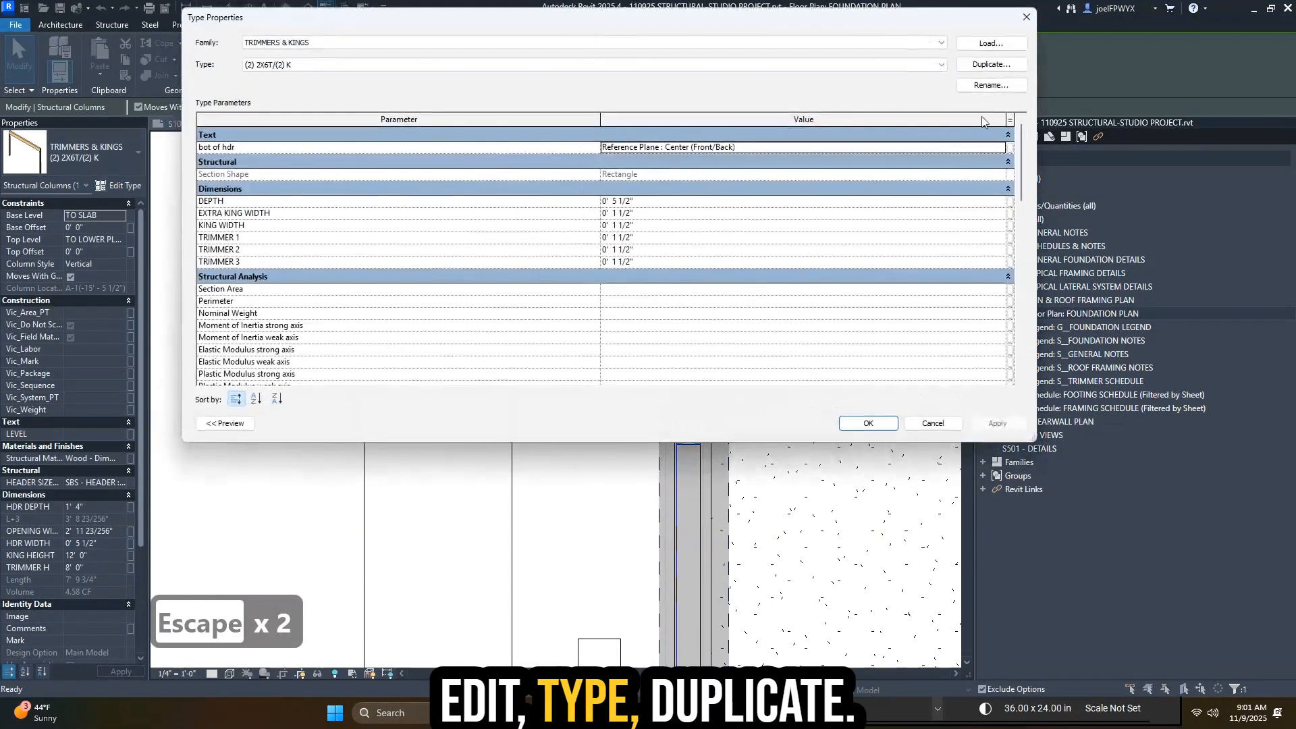
left_click(992, 65)
key("Right")
key("BackSpace")
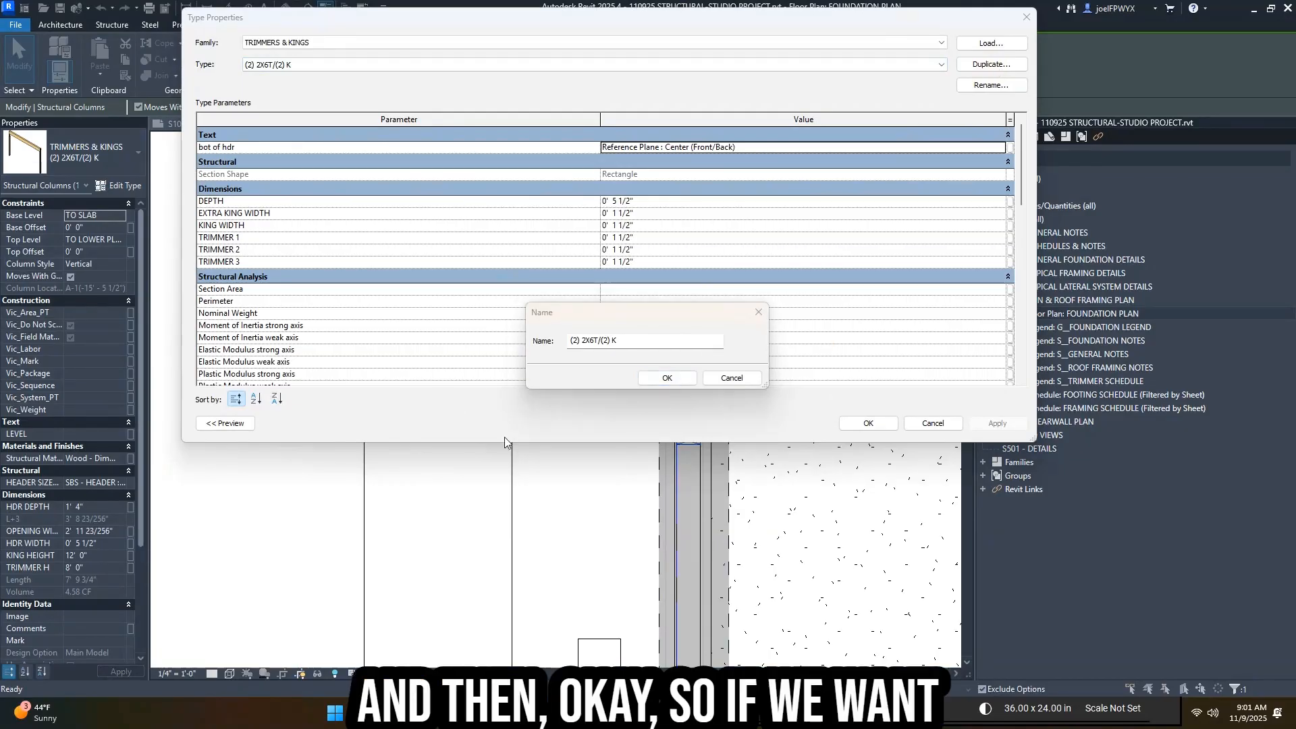
left_click(643, 340)
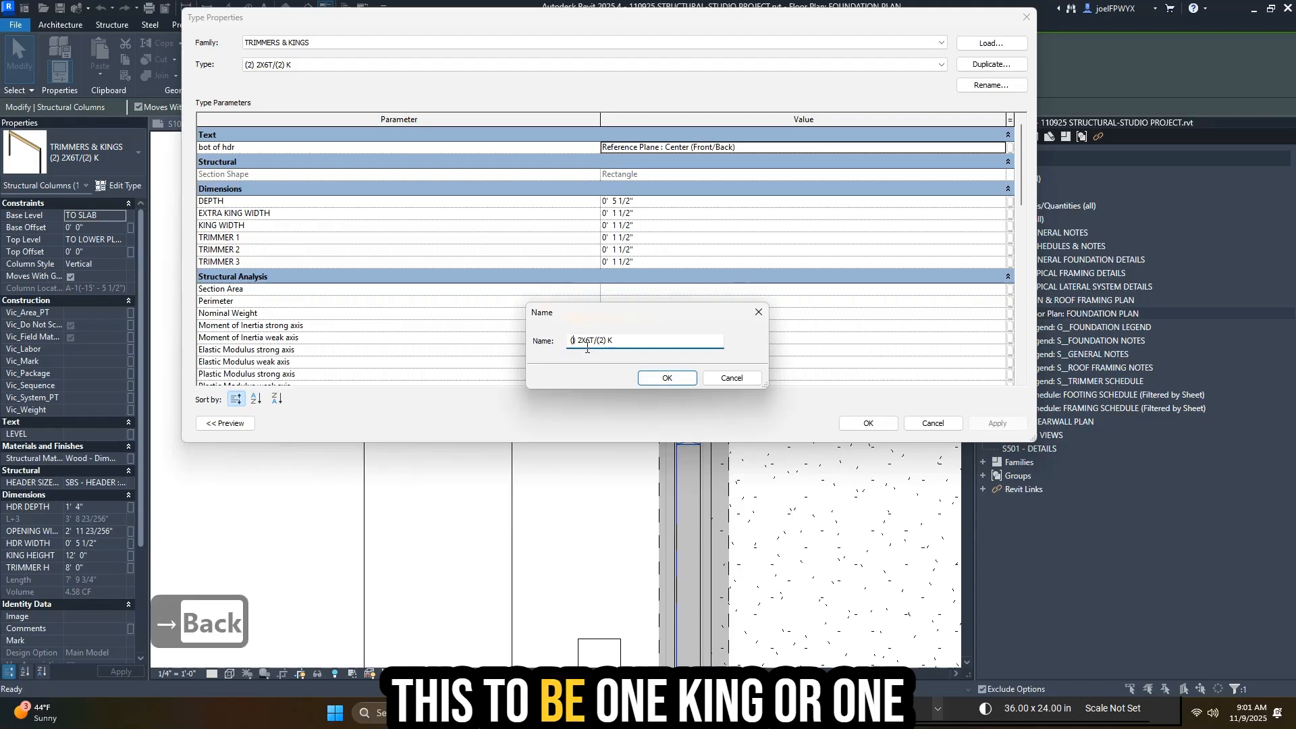
key("Right")
key("Right")
key("Right")
key("Right")
key("Right")
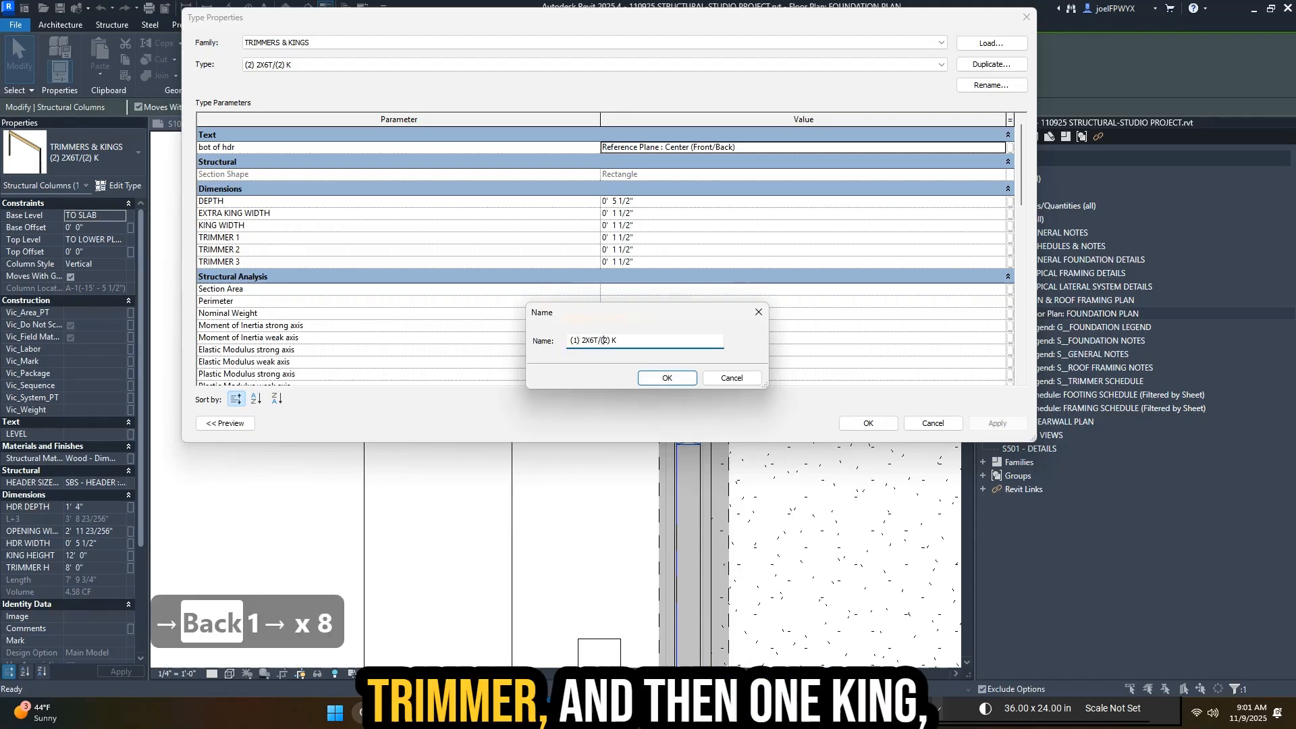
key("BackSpace")
type("1")
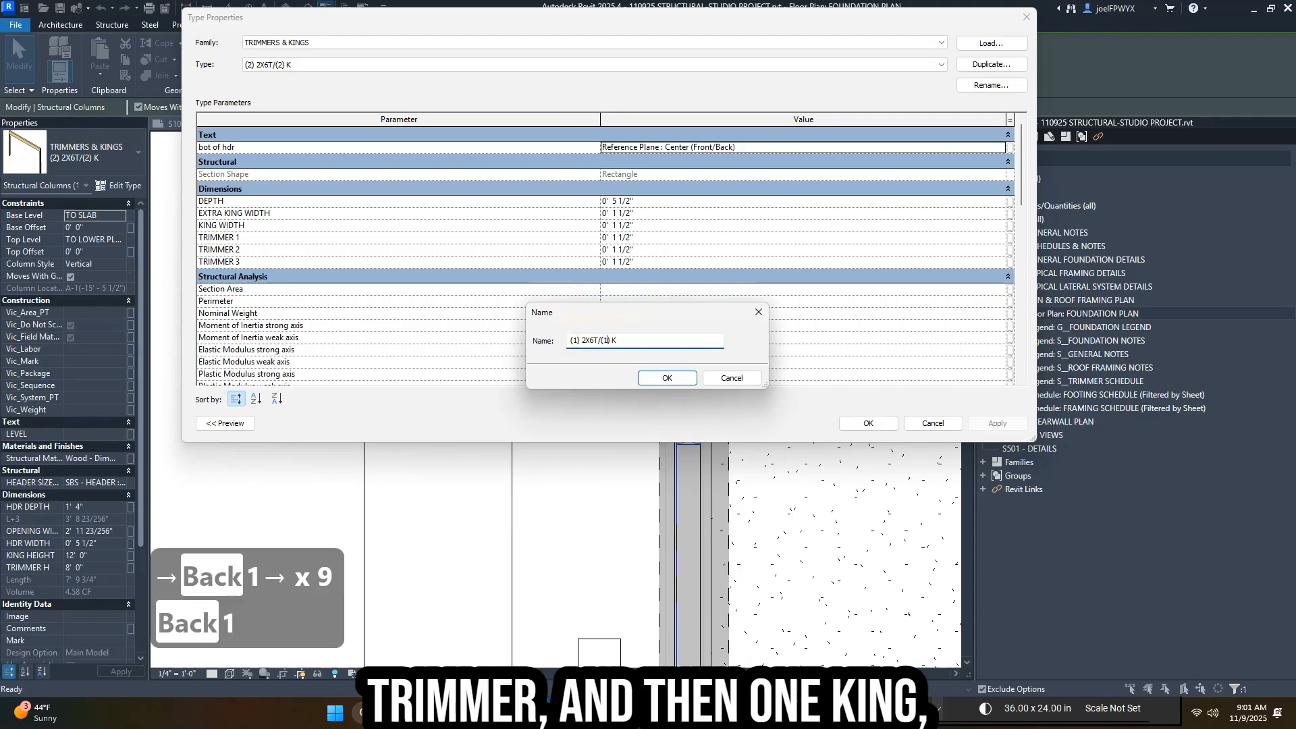
left_click(677, 376)
- Turn off EXTRA KING and T2 for the duplicated type and apply it to the door opening's studs
scroll(803, 277, "down", 5)
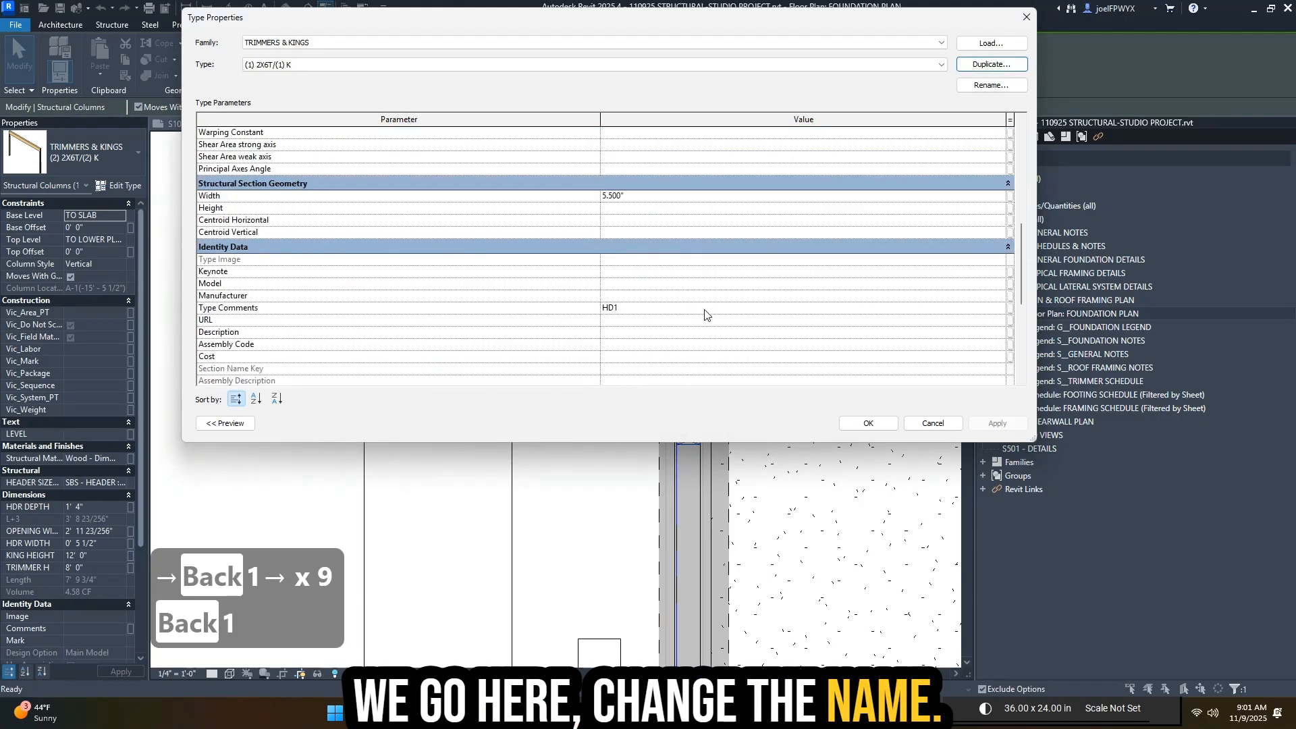
scroll(705, 314, "down", 5)
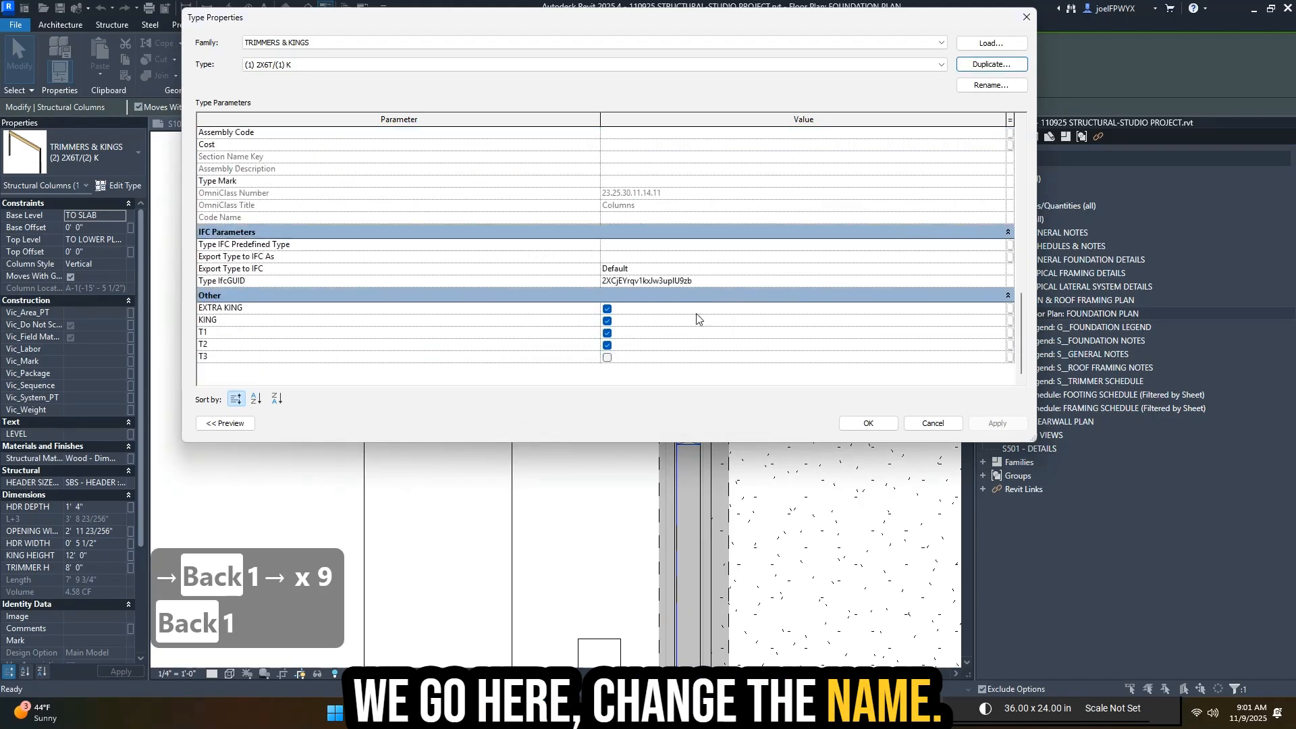
left_click(608, 309)
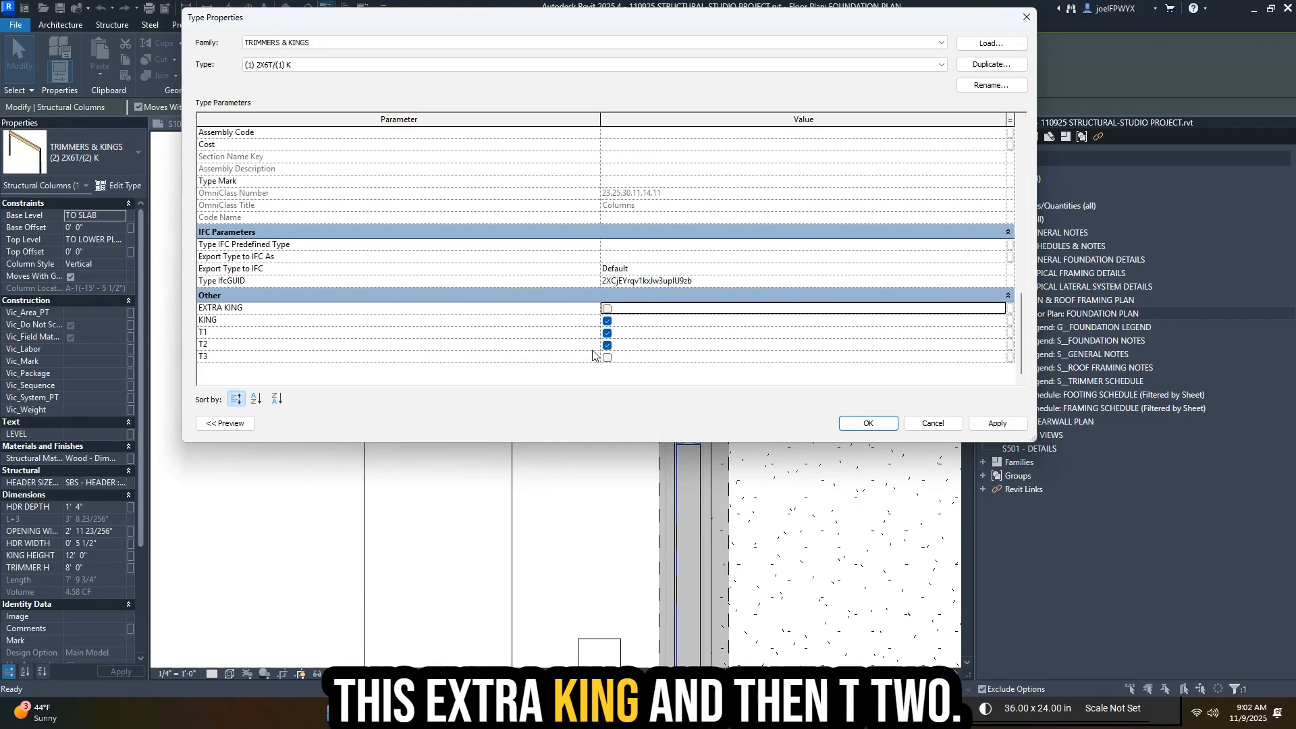
left_click(871, 422)
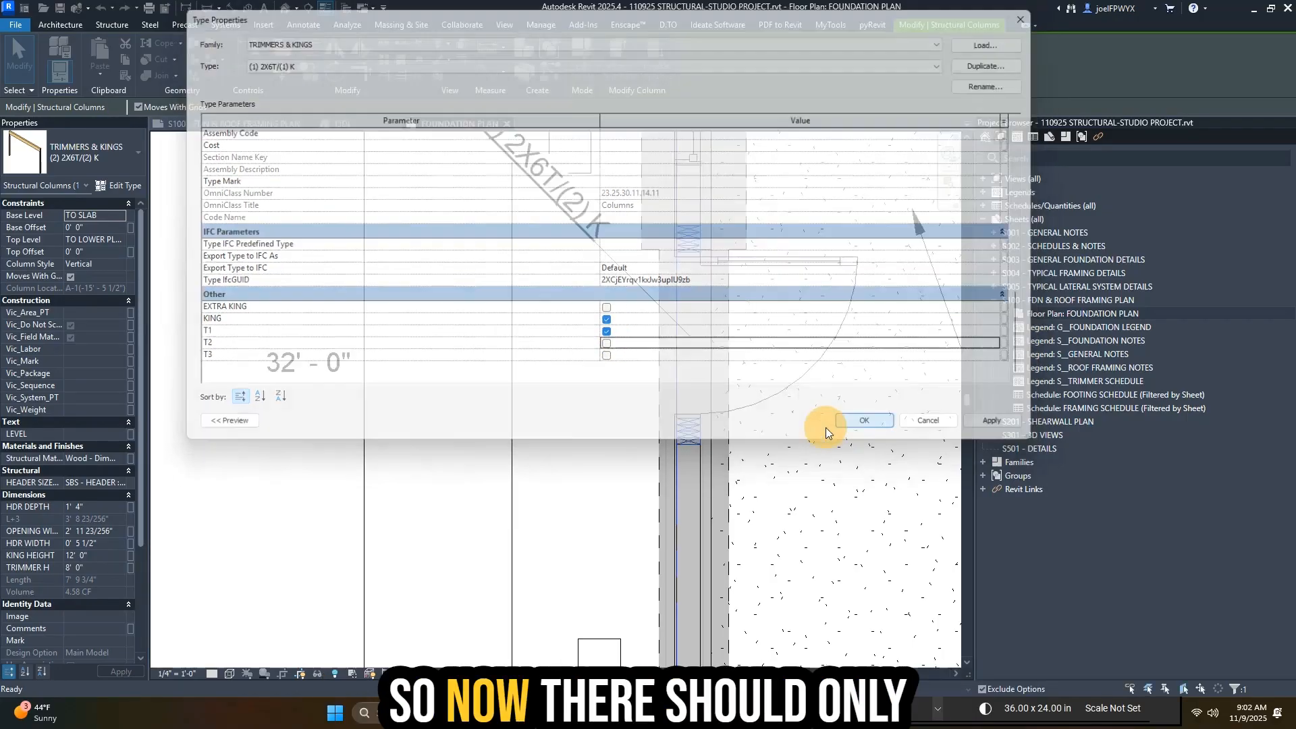
- Stretch both ends of the stud assembly toward the door opening's edges, giving an opening width of about 2' 8 1/4"
scroll(687, 392, "up", 4)
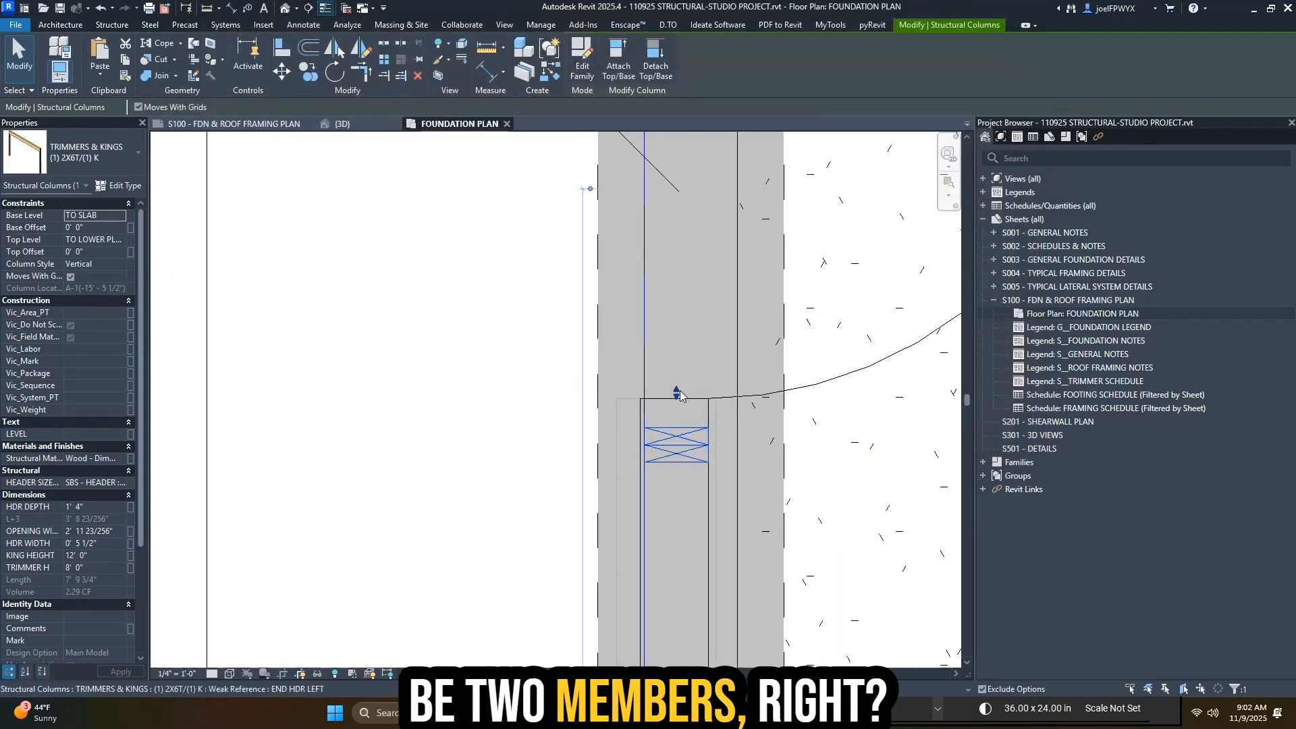
left_click_drag(677, 392, 678, 376)
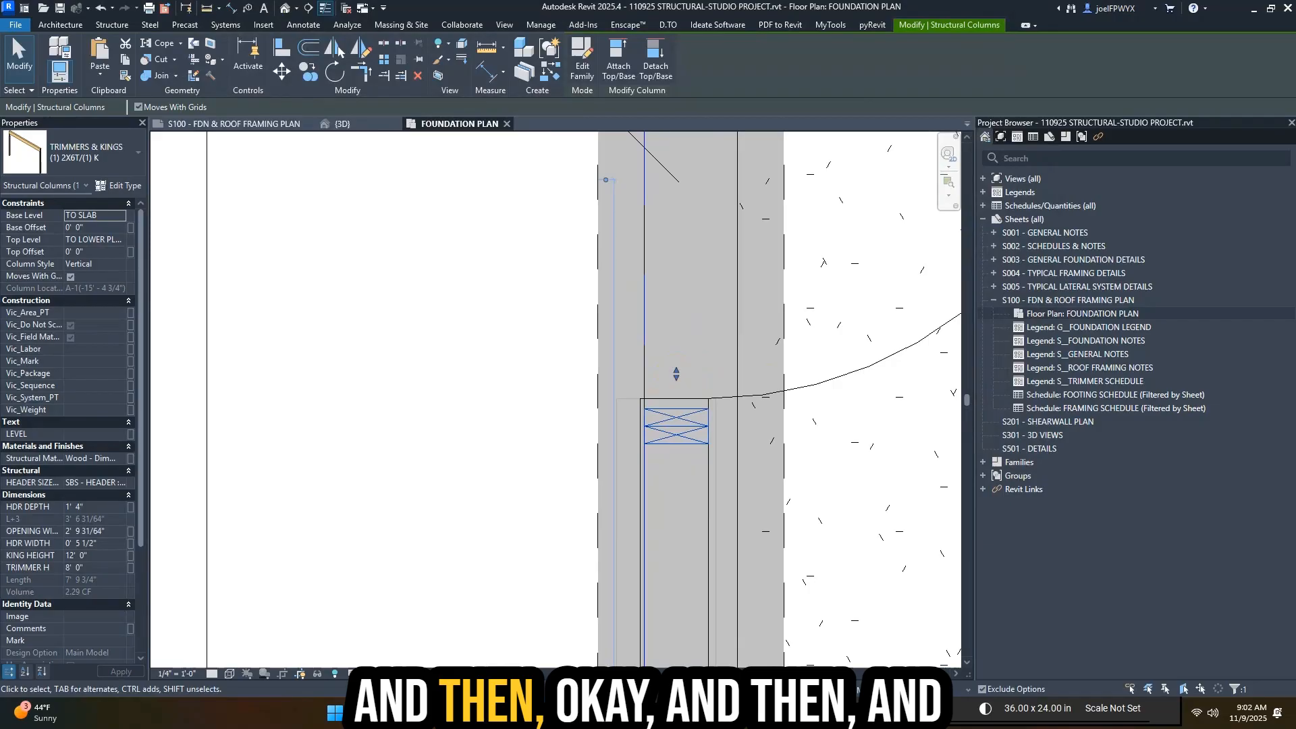
scroll(876, 446, "down", 4)
scroll(755, 202, "up", 3)
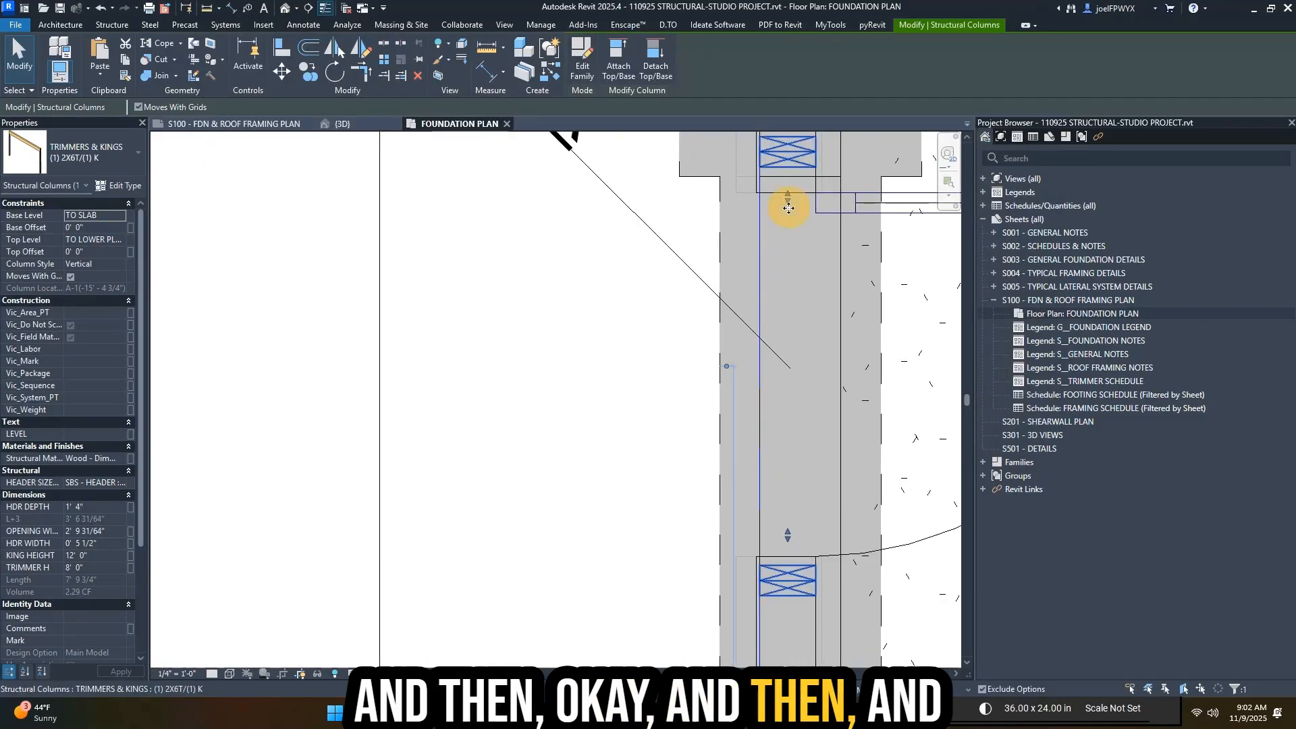
left_click_drag(788, 197, 787, 211)
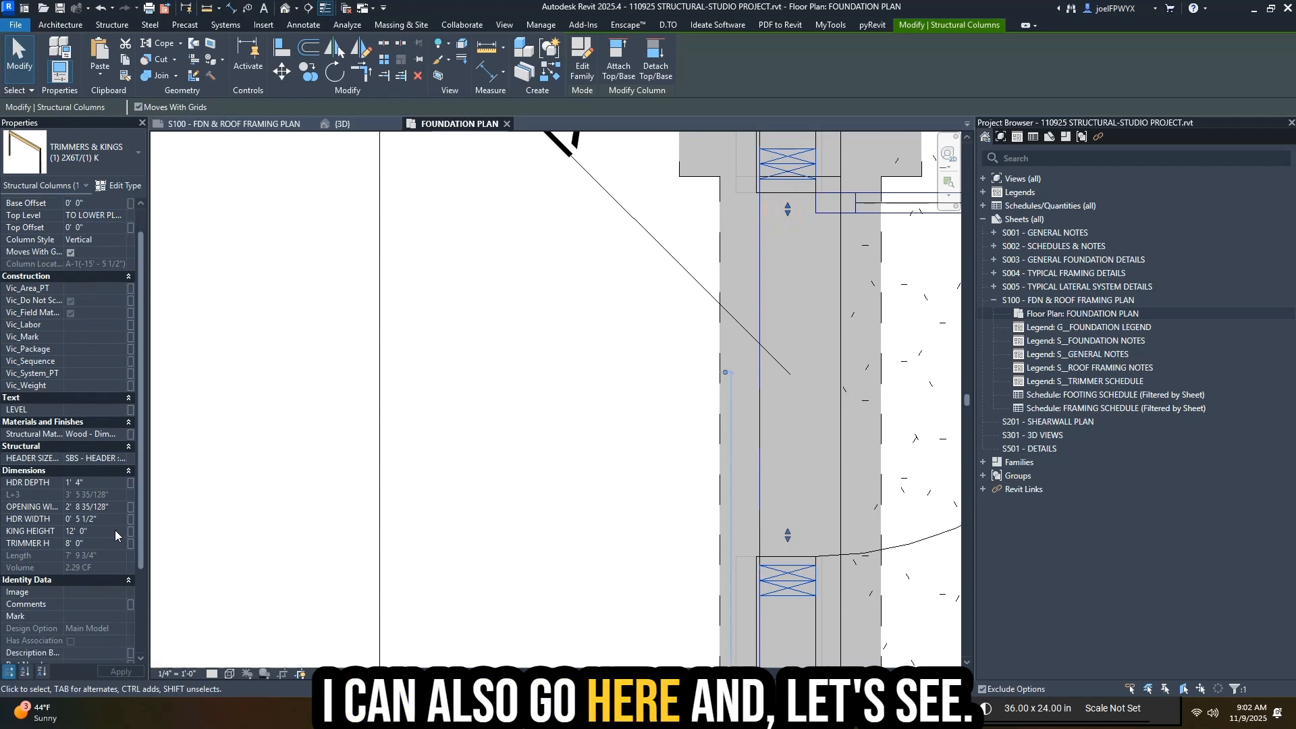
scroll(871, 548, "down", 2)
key("Escape")
key("Escape")
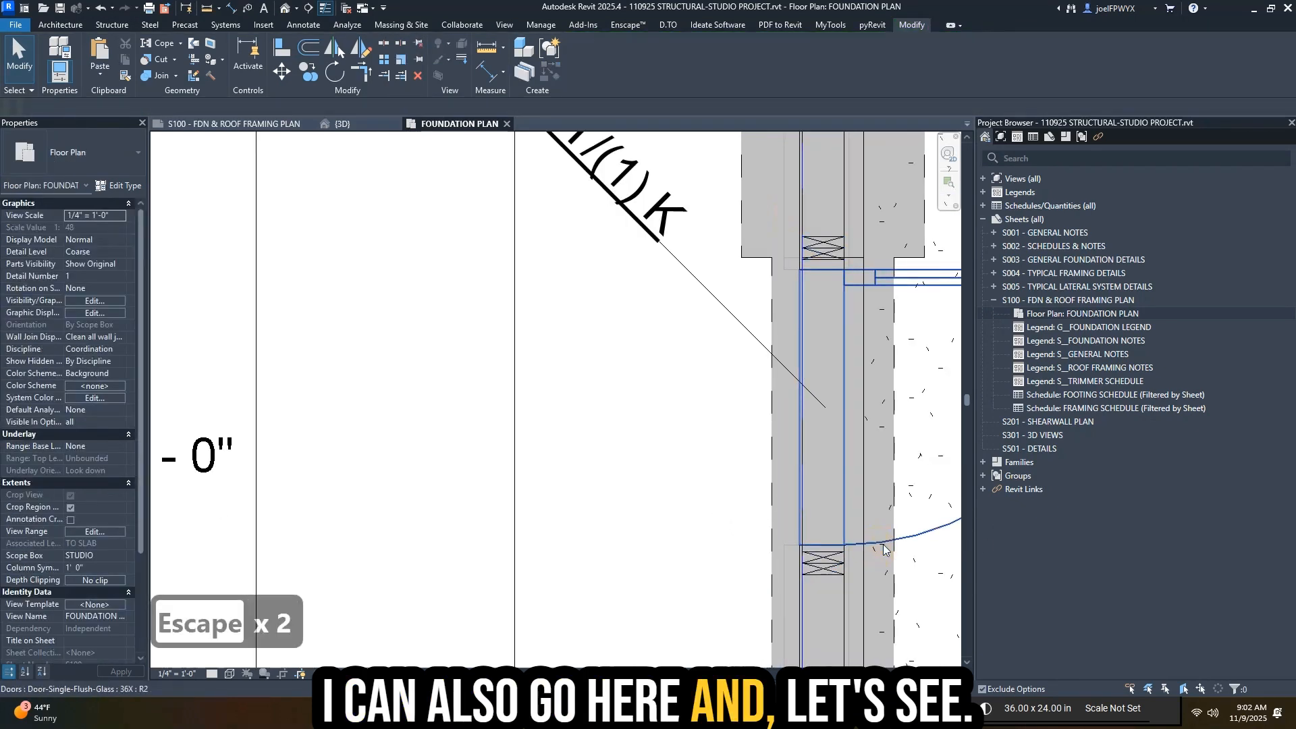
- Check the properties of the door in this opening
left_click(880, 547)
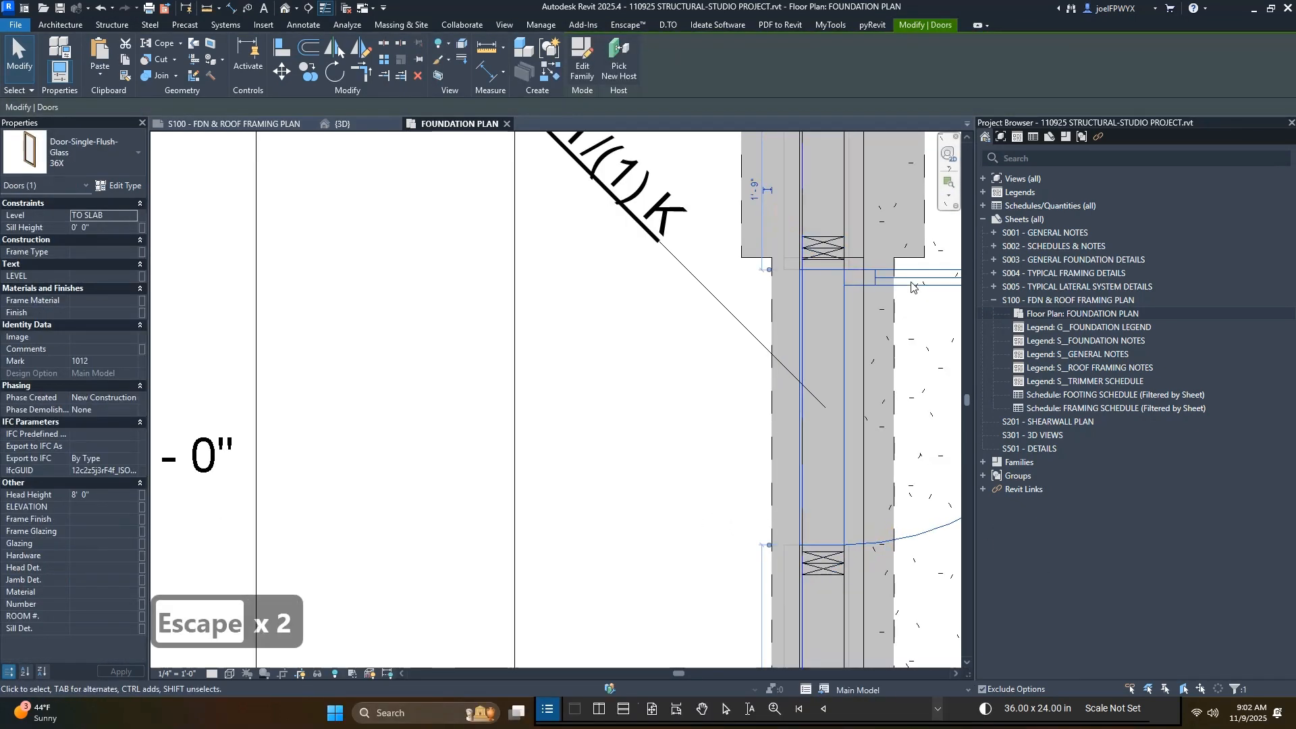
key("Escape")
key("Escape")
- Fine-tune the upper stud pack against the door opening, with an opening width of about 2' 8 3/8"
scroll(813, 270, "up", 3)
left_click(812, 269)
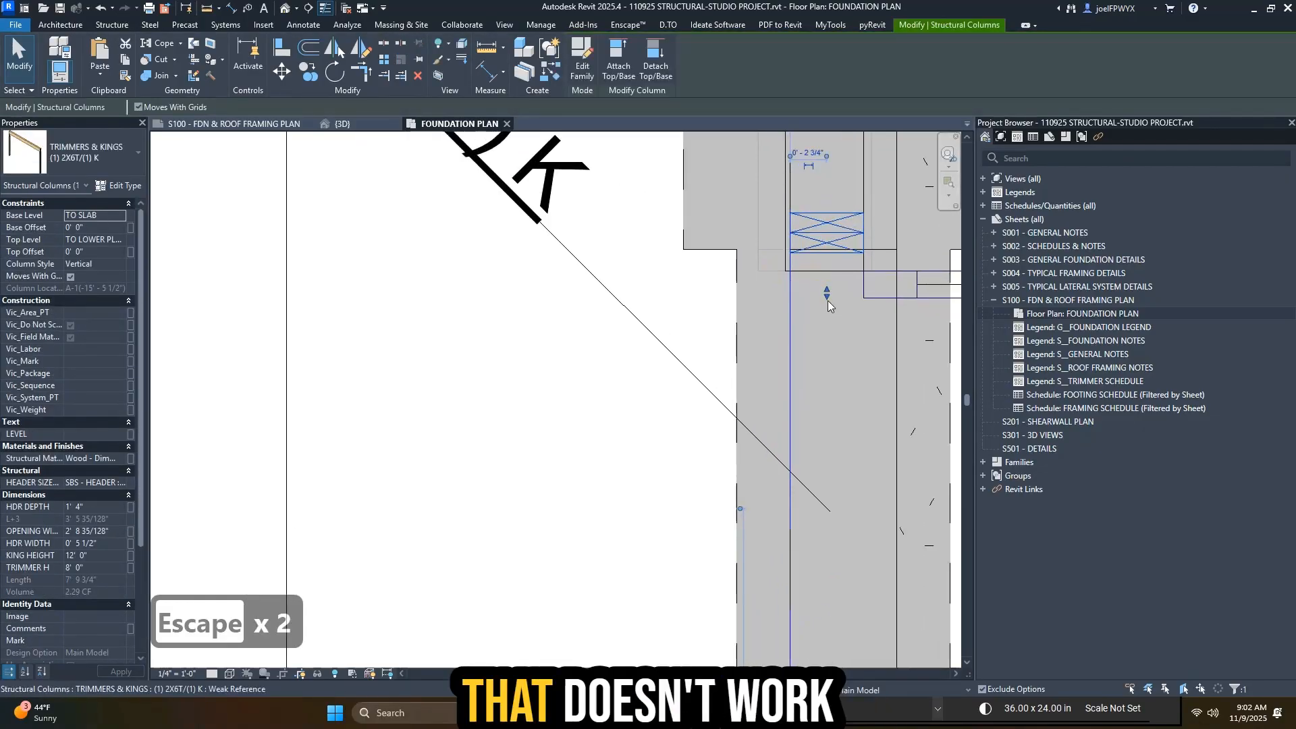
left_click_drag(828, 301, 837, 303)
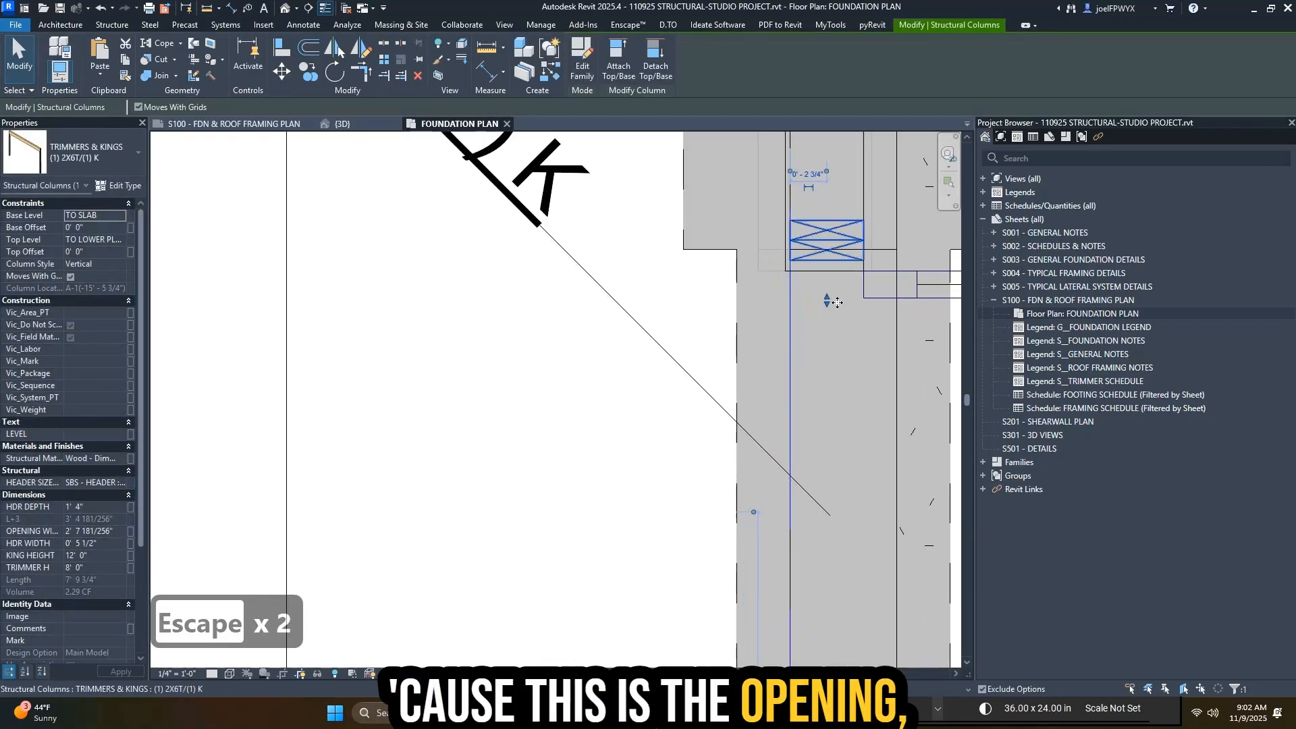
scroll(836, 302, "up", 2)
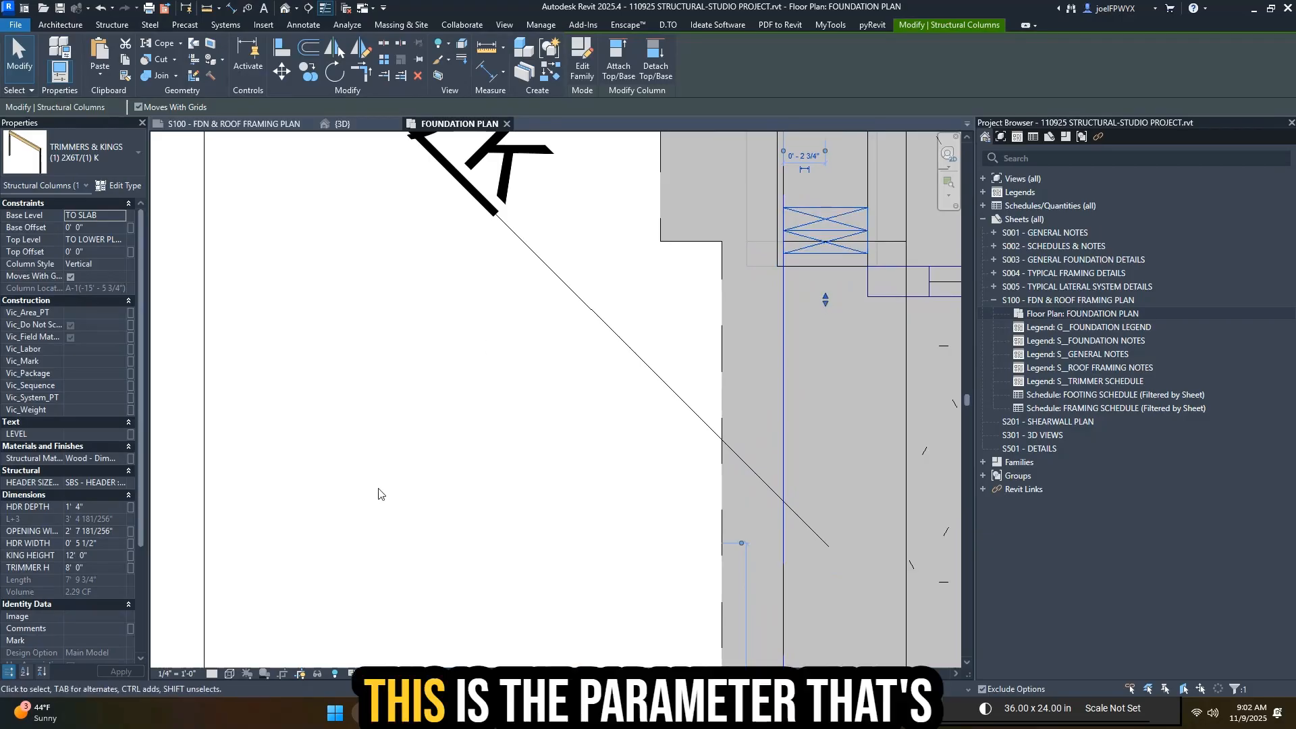
left_click_drag(826, 299, 824, 293)
left_click(825, 300)
scroll(831, 293, "down", 3)
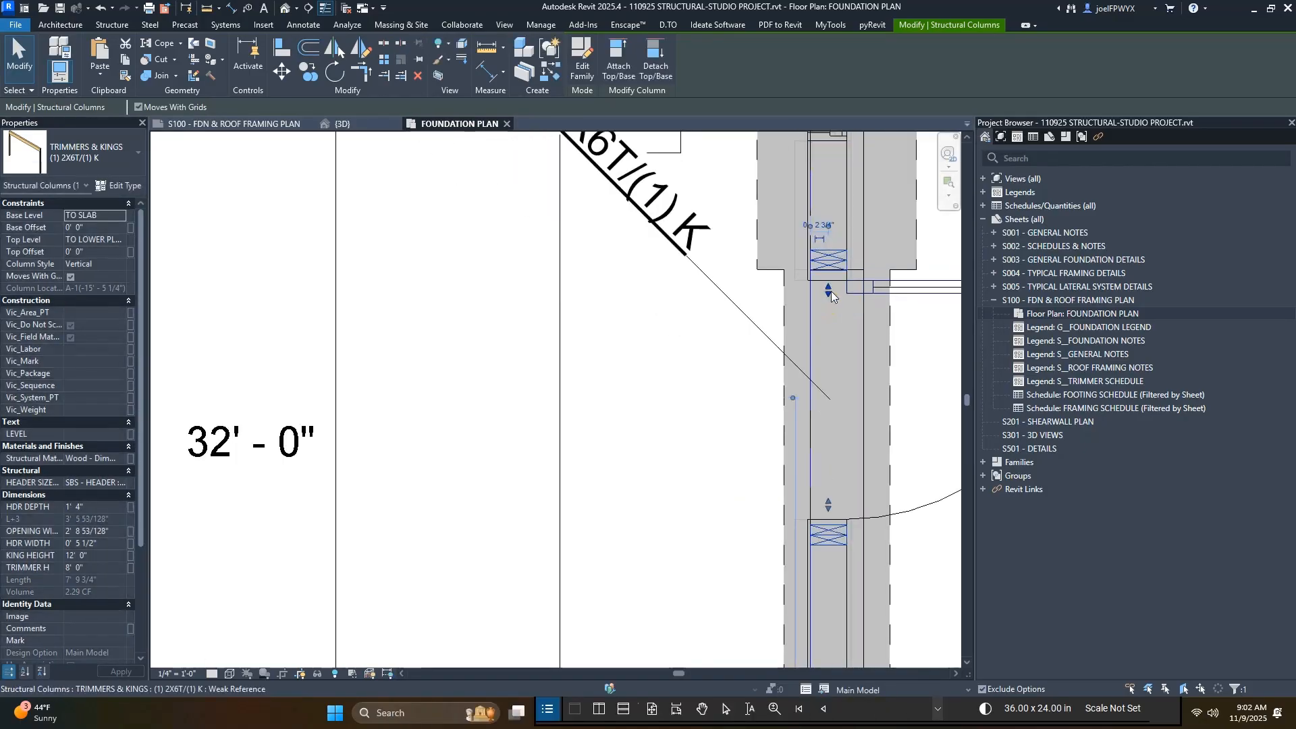
scroll(832, 290, "down", 2)
scroll(832, 373, "up", 4)
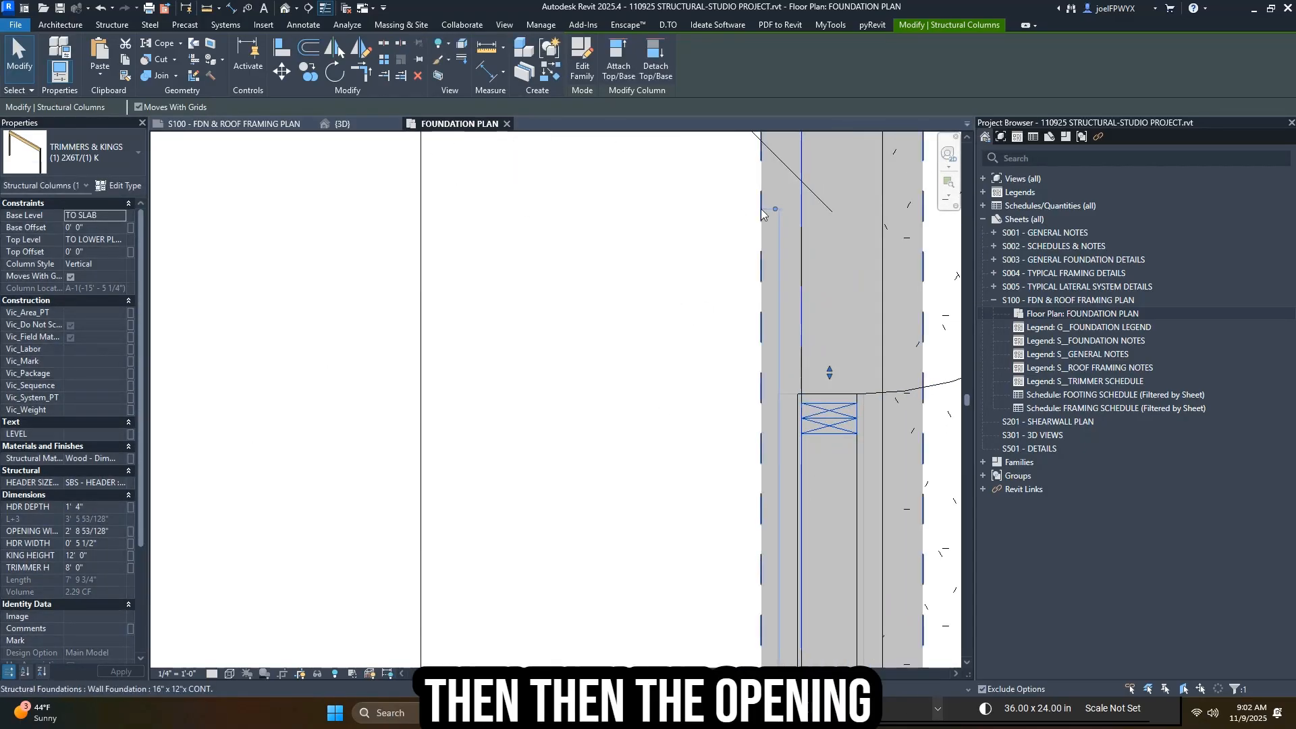
- Try turning on EXTRA KING and toggling T1 in the (1) 2X6T/(1) K type
left_click(118, 185)
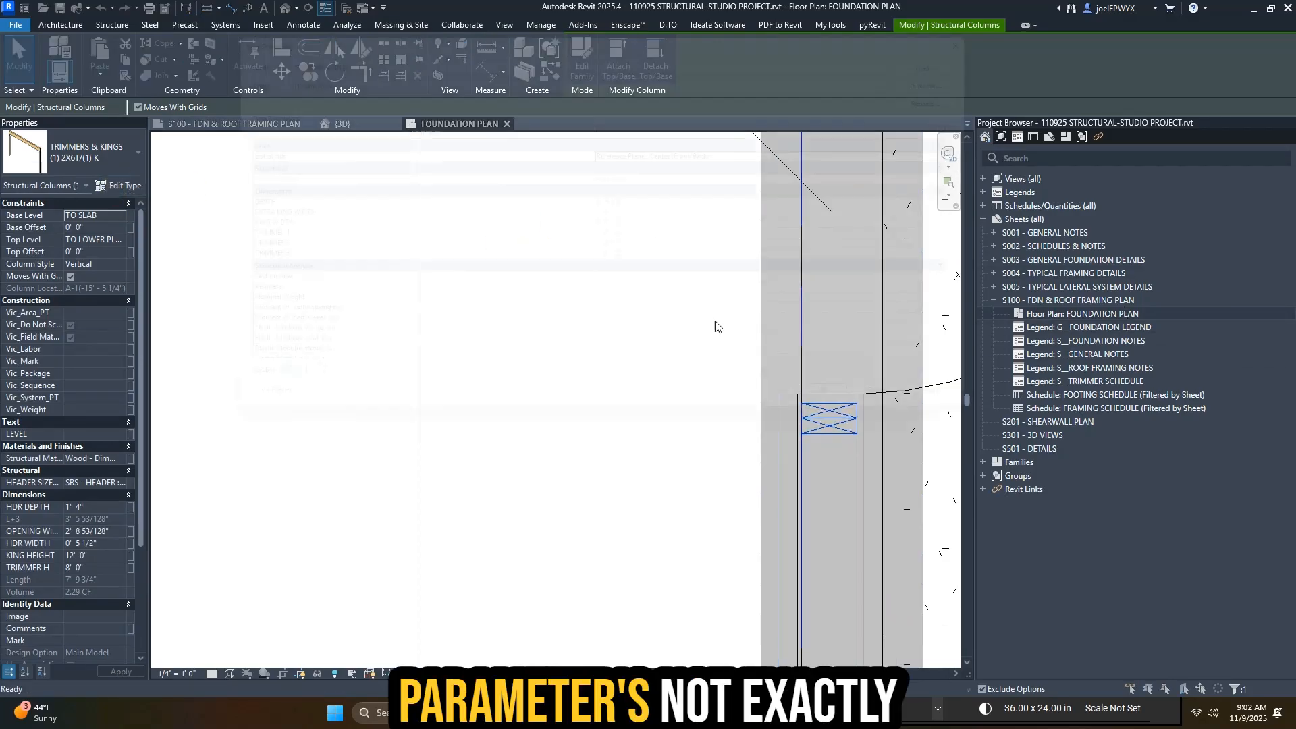
scroll(741, 292, "down", 5)
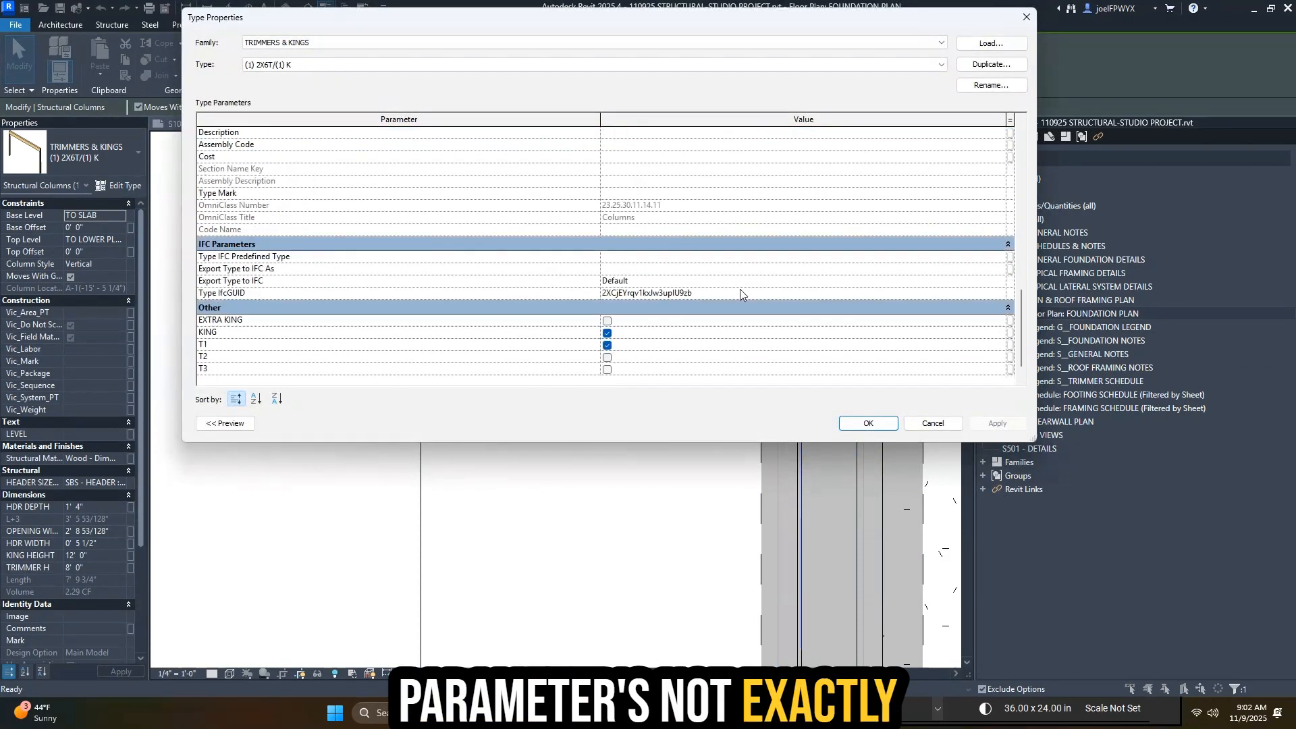
left_click(607, 345)
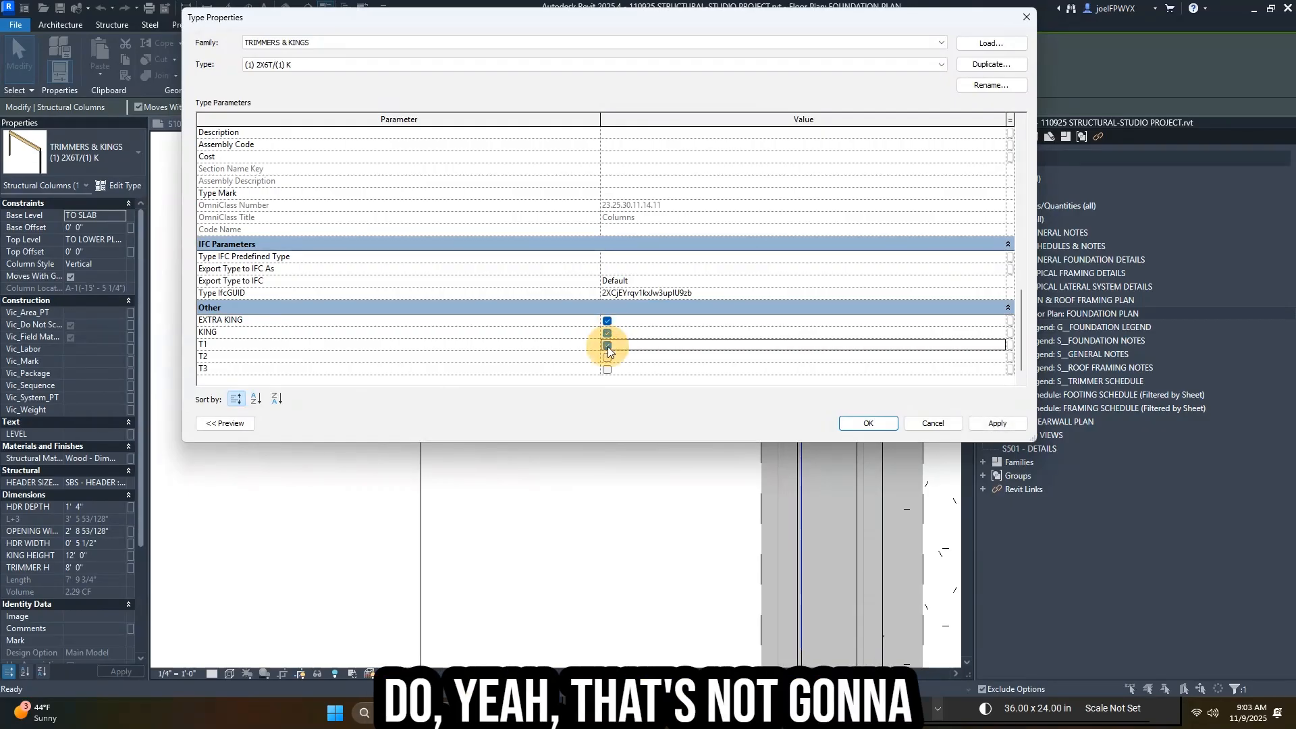
left_click(869, 423)
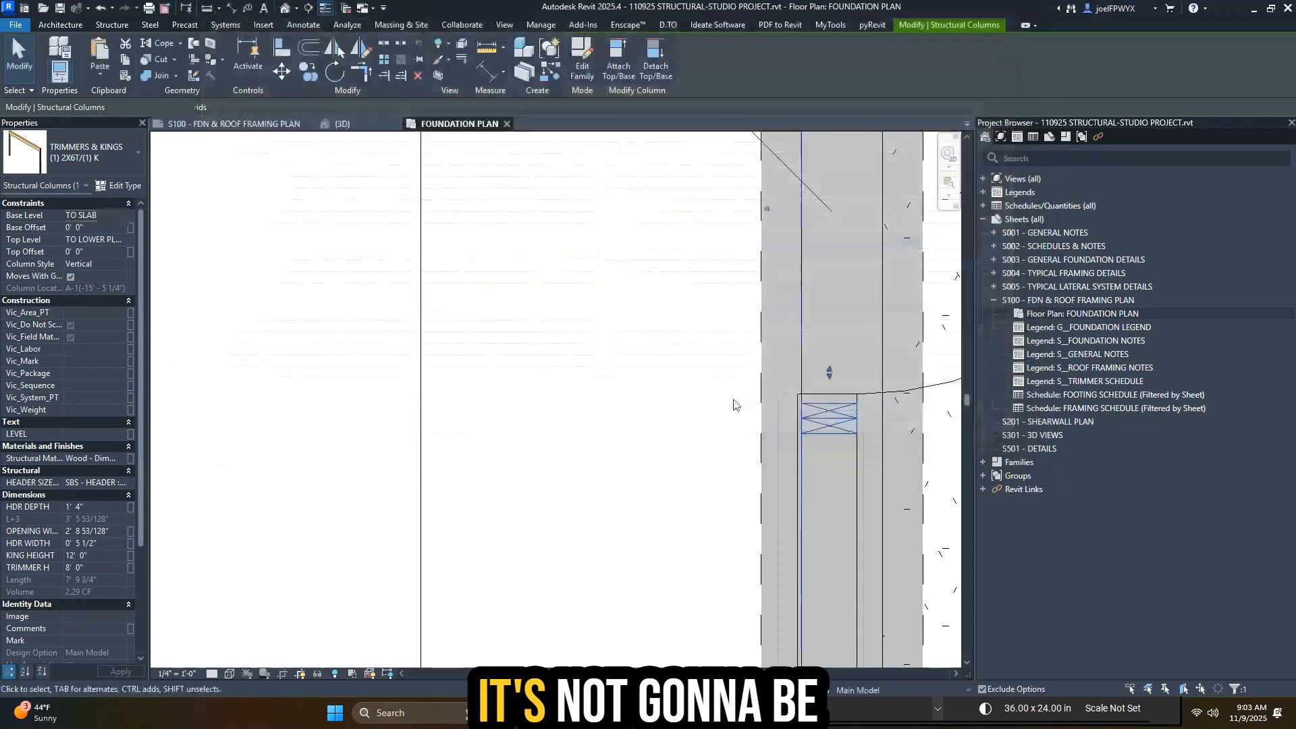
- Readjust the lower and upper stud packs close to the door opening's edges, with an opening width of about 2' 8 1/4"
key("Escape")
left_click(829, 406)
scroll(828, 406, "up", 2)
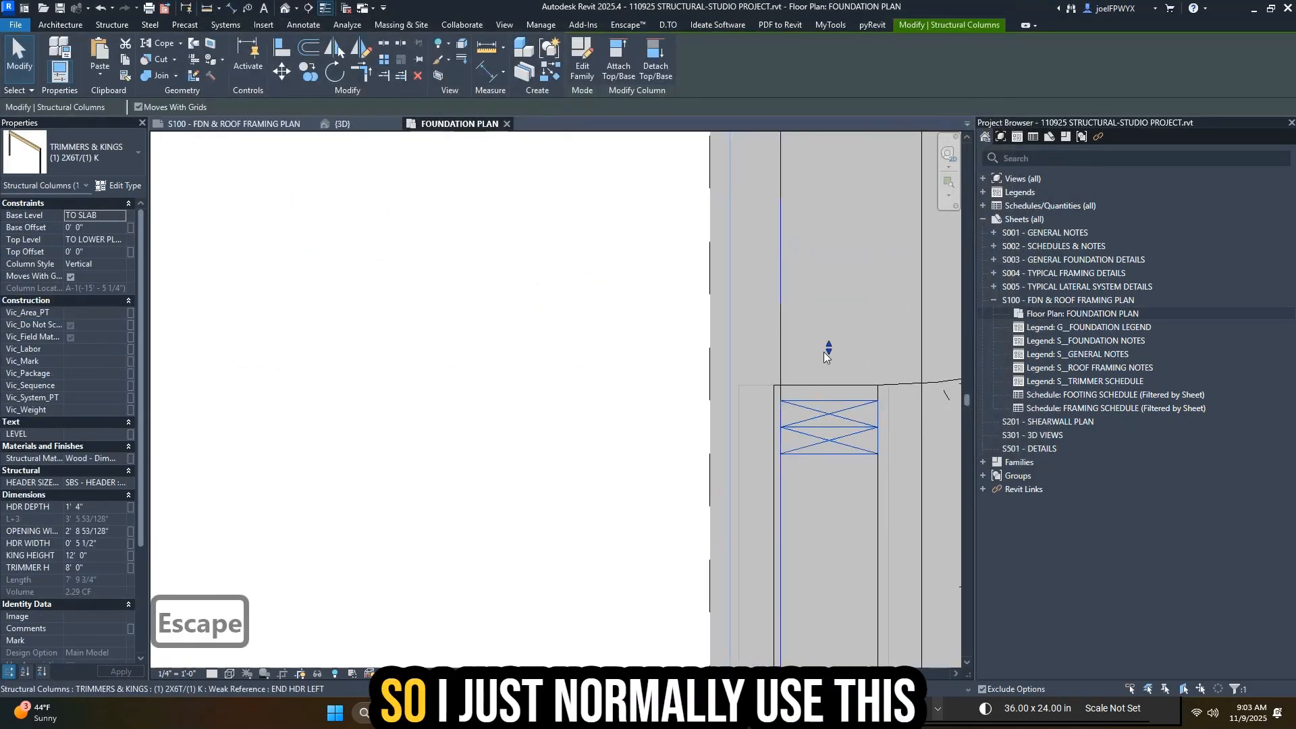
left_click(827, 346)
left_click_drag(828, 346, 828, 344)
scroll(753, 382, "down", 6)
scroll(761, 309, "up", 4)
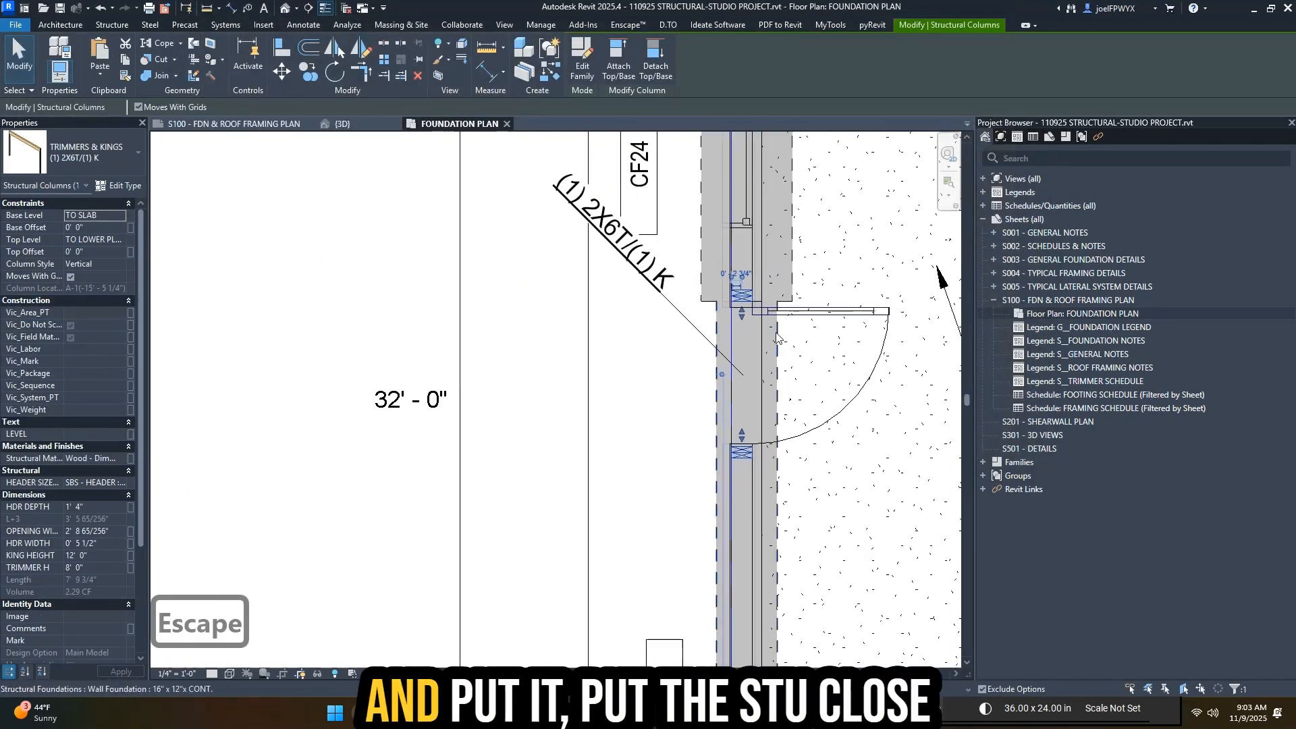
scroll(722, 297, "down", 2)
key("Escape")
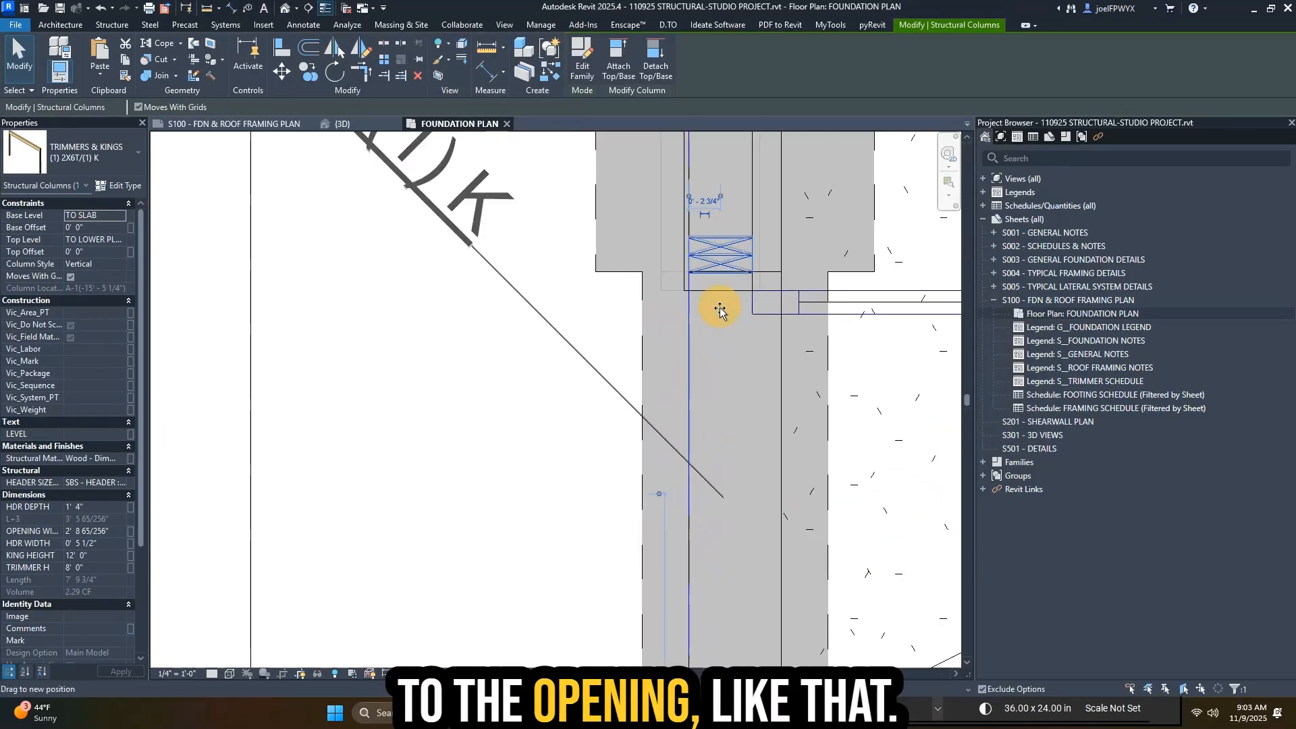
key("Escape")
key("Escape")
- Rotate the door opening's (1) 2X6T/(1) K tag to vertical orientation and shift it down beside the wall
left_click(616, 298)
scroll(615, 297, "up", 1)
middle_click_drag(615, 297, 622, 335)
key("space")
scroll(645, 461, "down", 3)
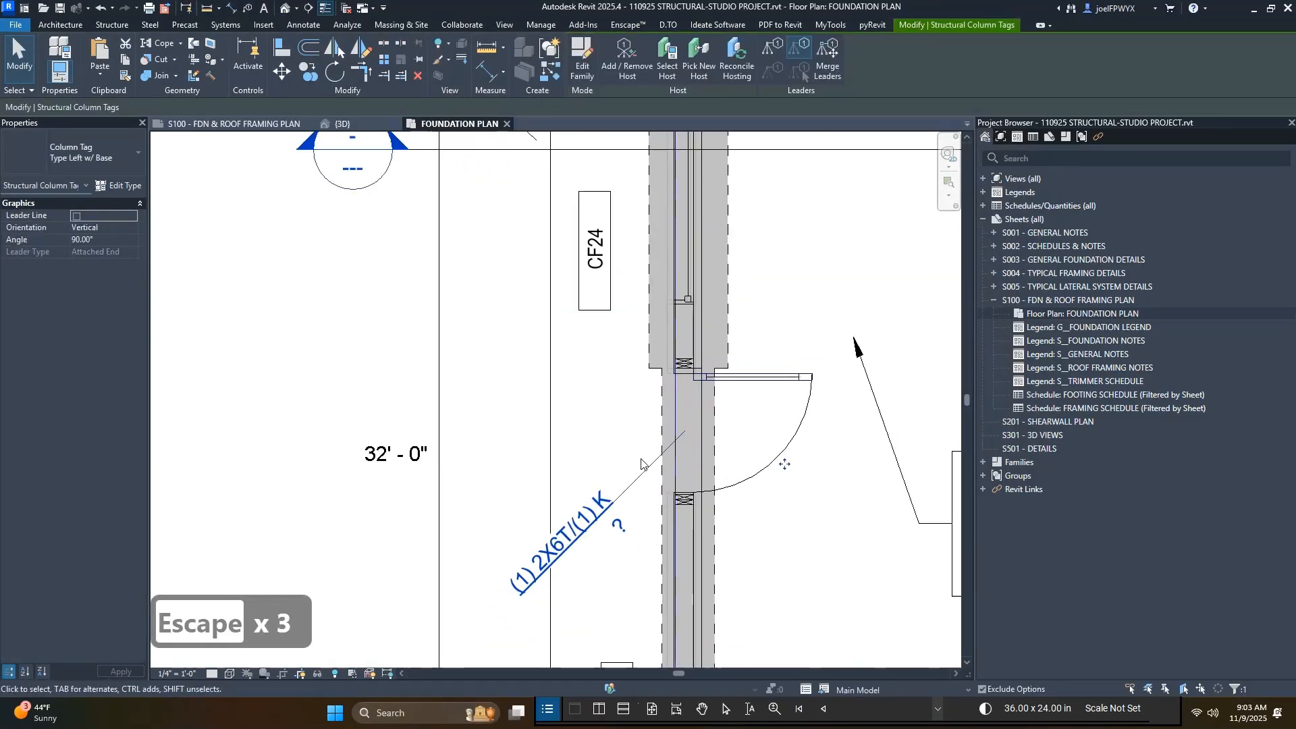
scroll(646, 469, "up", 2)
middle_click_drag(653, 475, 655, 314)
left_click_drag(658, 312, 652, 371)
- Delete the (1) 2X6T/(1) K tag beside the door opening
key("d")
key("e")
scroll(653, 328, "down", 2)
key("Escape")
middle_click_drag(663, 343, 542, 291)
key("Escape")
key("Escape")
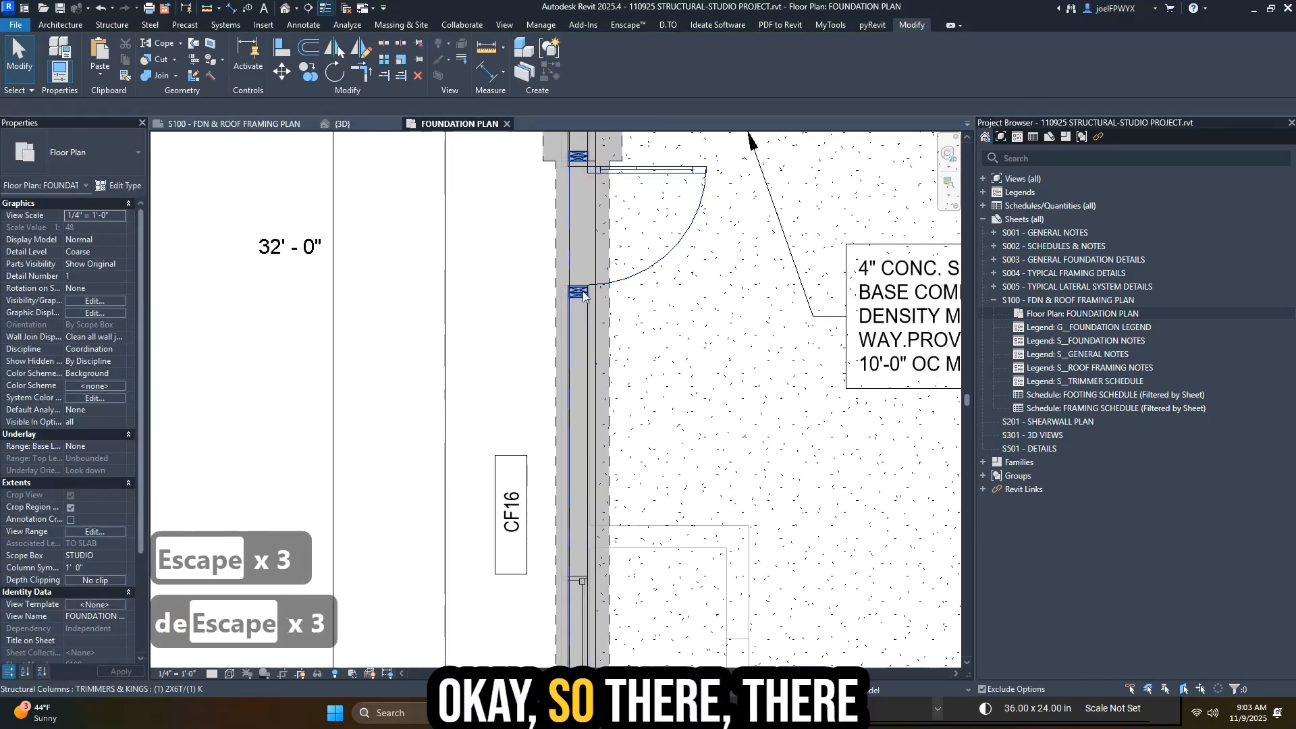
- Copy the door's (1) 2X6T/(1) K stud assembly down the same wall to the window opening beside the toilet
left_click(581, 292)
scroll(582, 292, "down", 2)
scroll(574, 318, "up", 2)
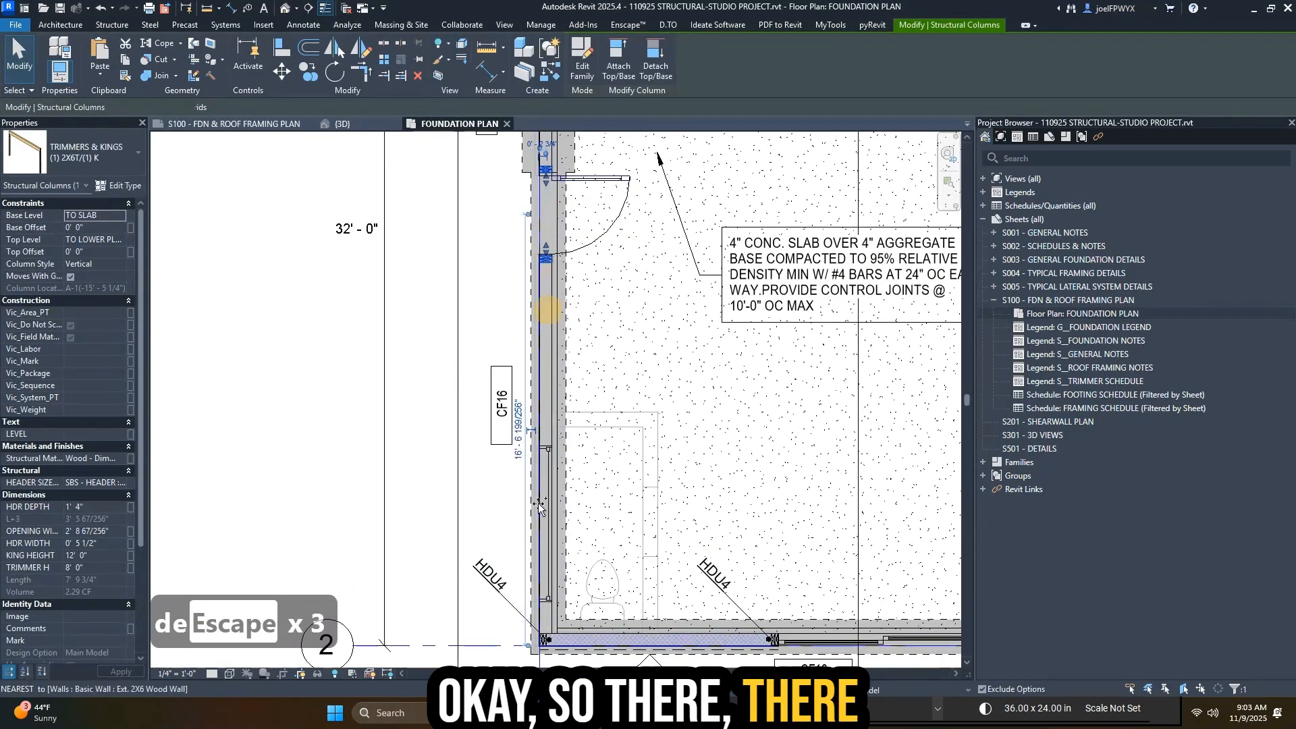
left_click_drag(538, 506, 540, 608)
- Stretch the (1) 2X6T/(1) K assembly's upper stud pack to the upper edge of the window opening beside the toilet, about 5' 6 3/8" wide
scroll(564, 599, "up", 2)
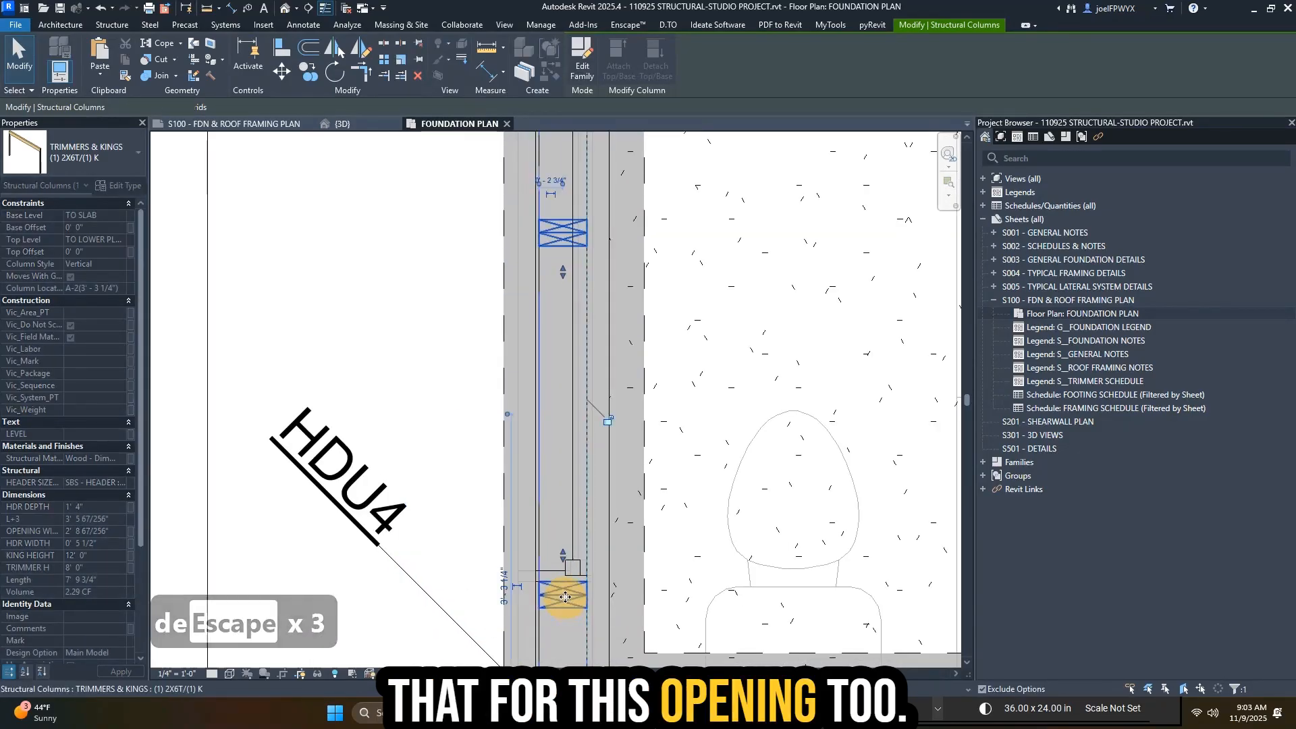
scroll(564, 594, "up", 2)
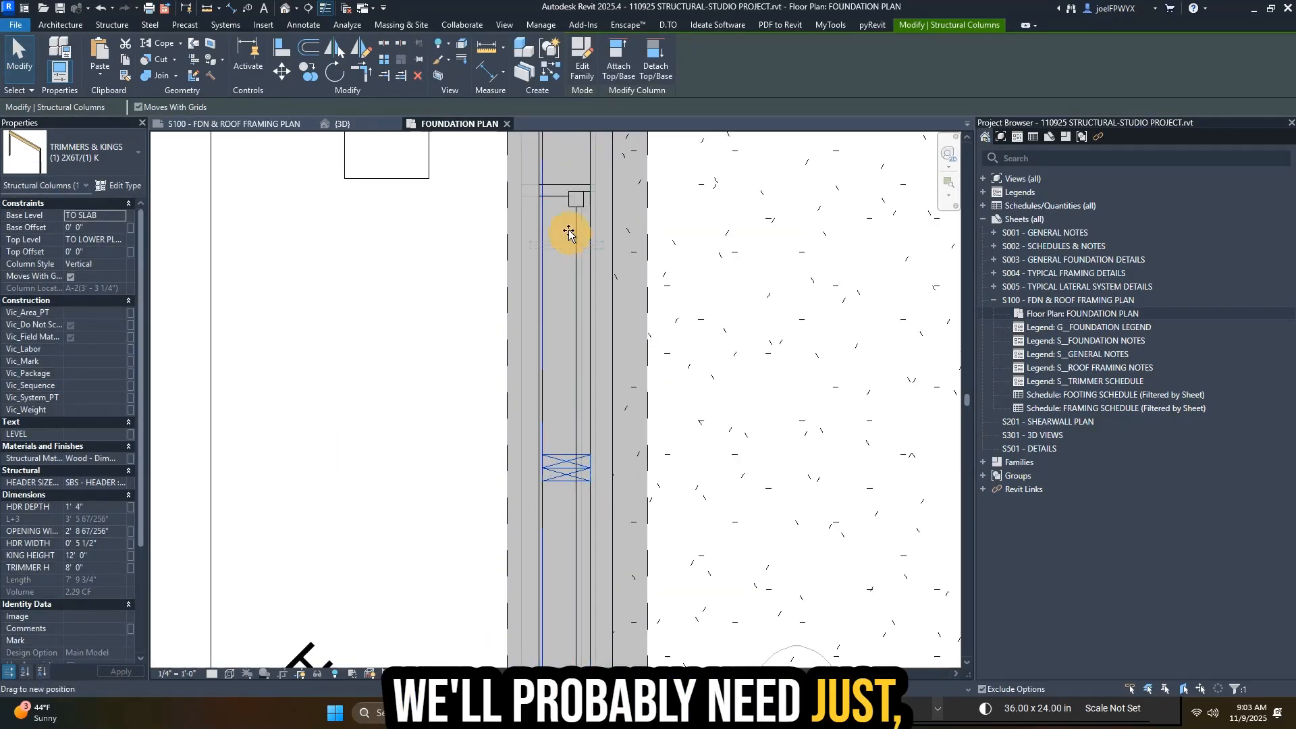
left_click_drag(568, 207, 568, 207)
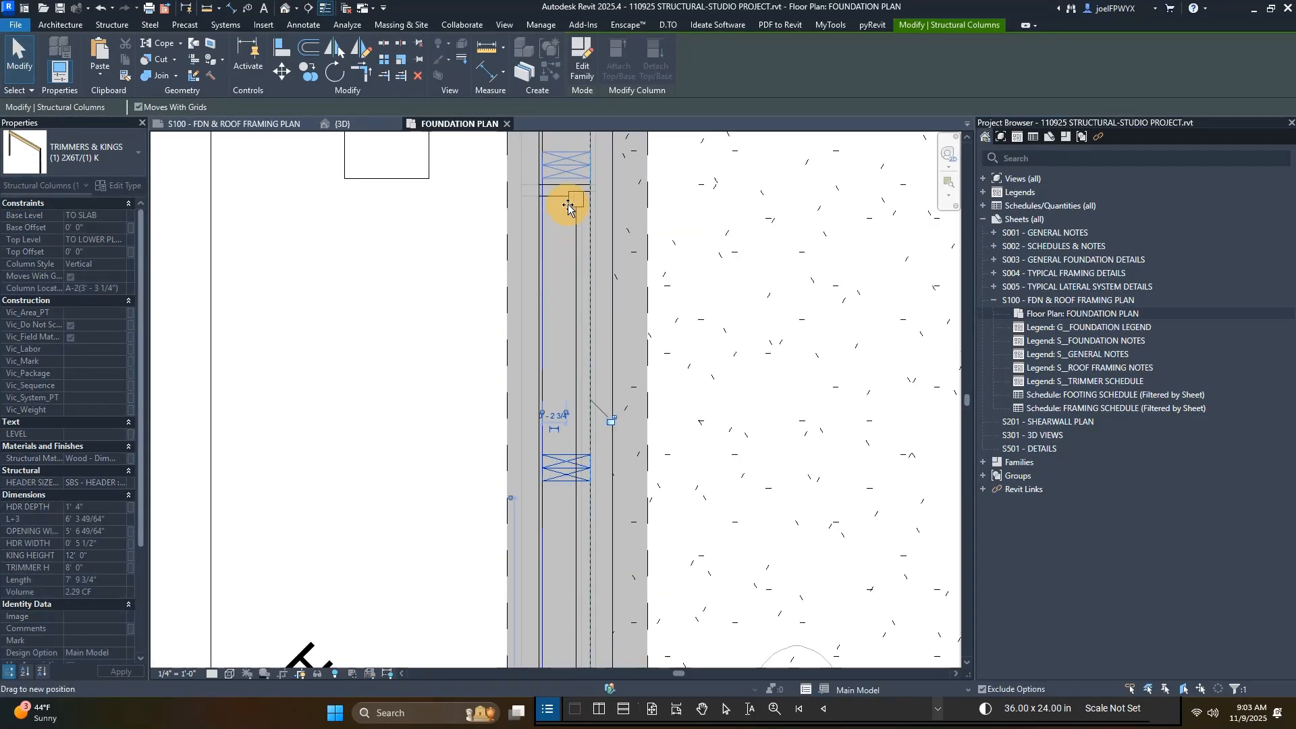
scroll(568, 208, "down", 4)
key("Escape")
scroll(553, 406, "up", 1)
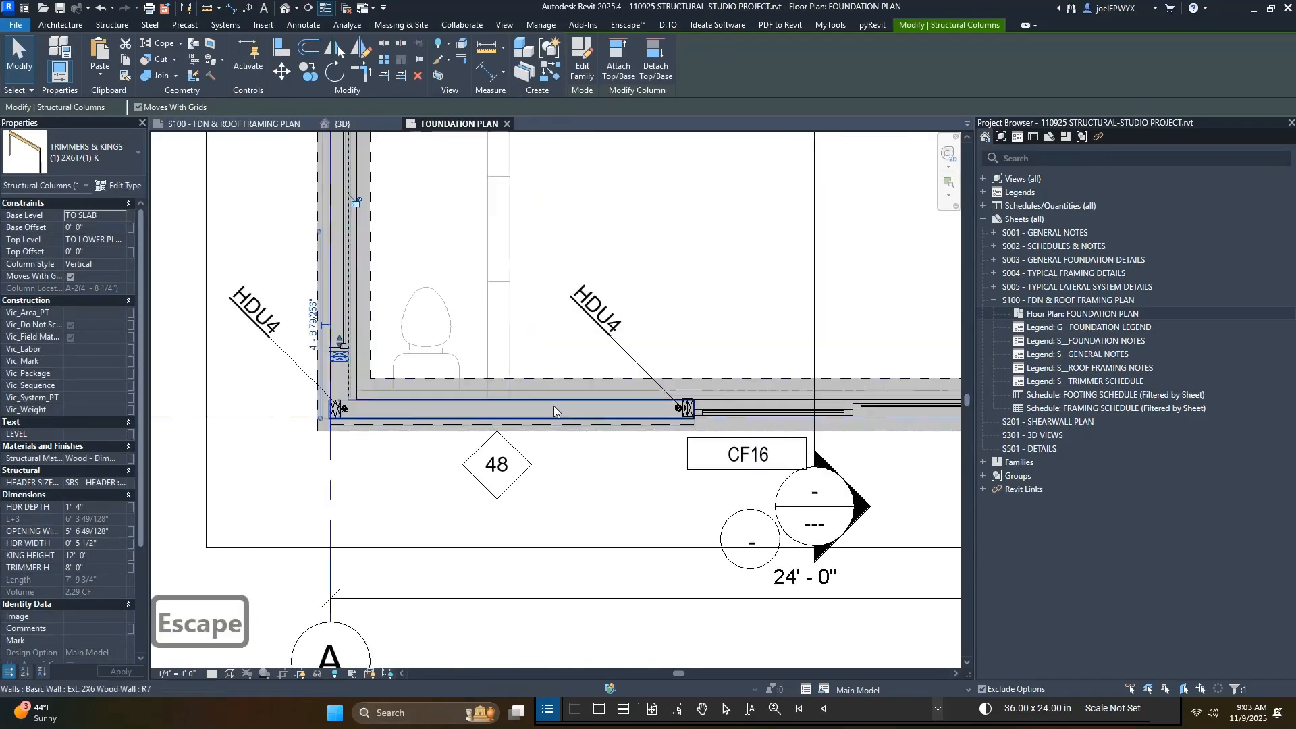
scroll(573, 426, "down", 2)
scroll(591, 446, "up", 4)
key("Escape")
- Copy the (1) 2X6T/(1) K assembly to the long opening on the grid 2 wall, turn it horizontal and place it at the grid B end
scroll(584, 406, "down", 3)
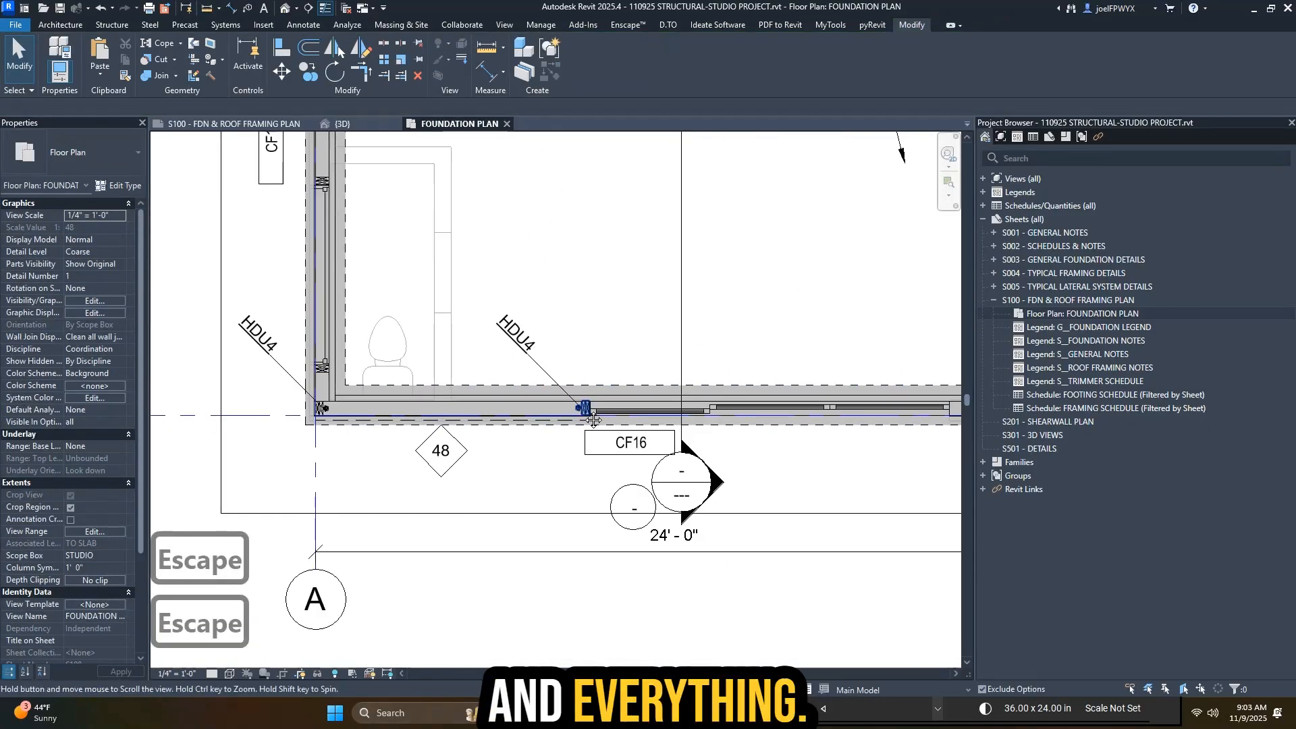
middle_click_drag(658, 432, 550, 434)
scroll(537, 426, "down", 1)
key("Escape")
key("Escape")
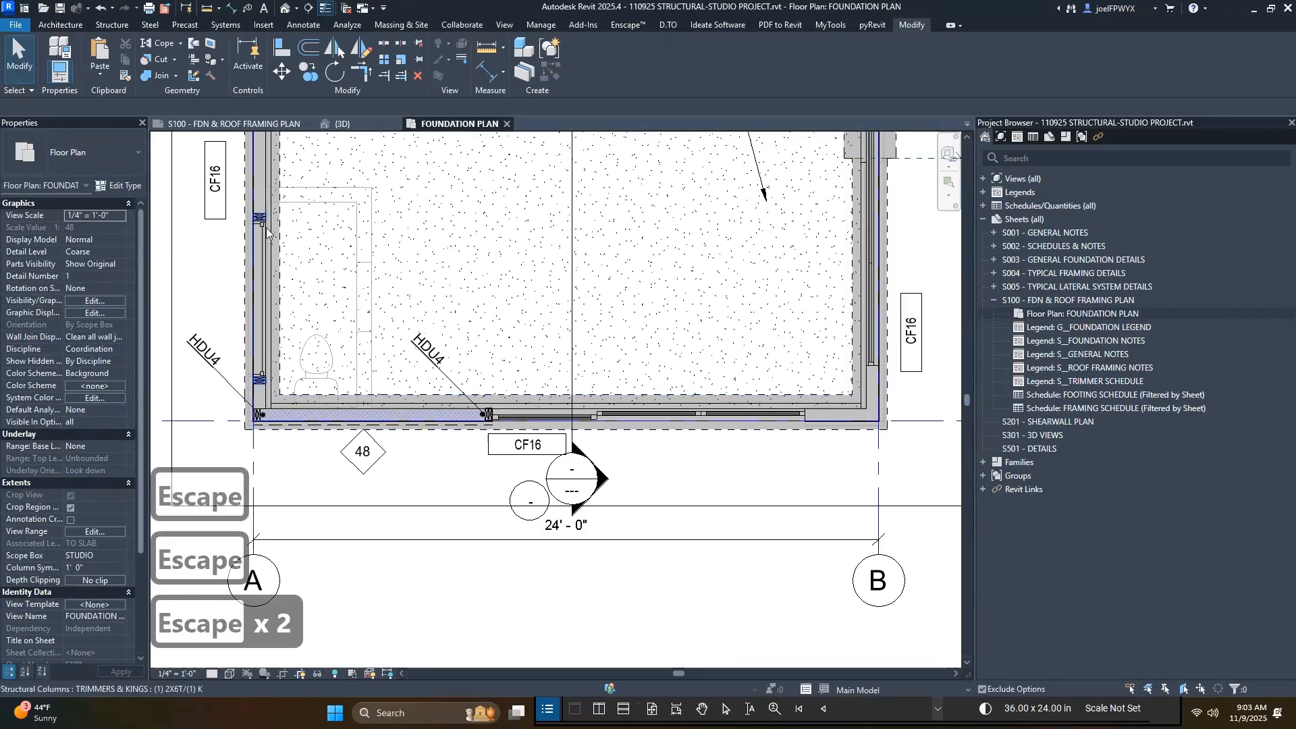
left_click(264, 221)
left_click_drag(264, 221, 554, 413, "ctrl")
scroll(560, 418, "up", 2)
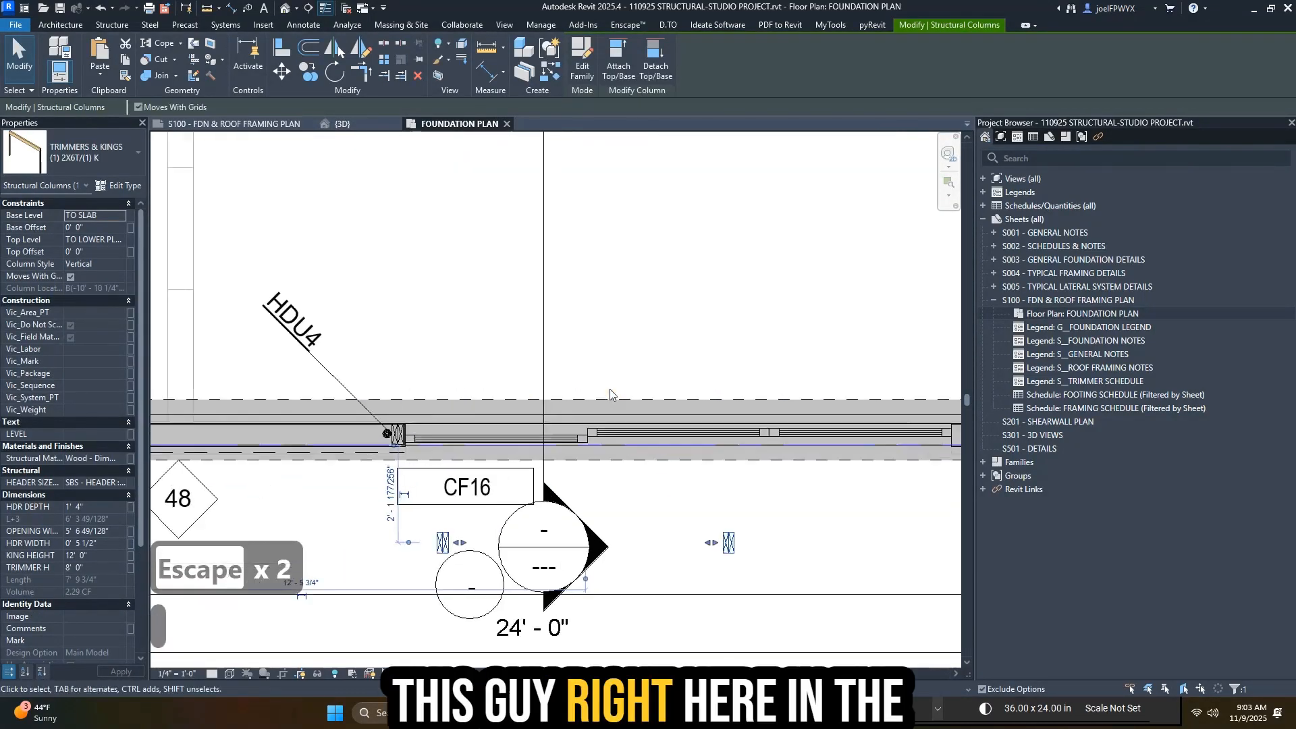
scroll(594, 432, "down", 3)
scroll(662, 469, "up", 2)
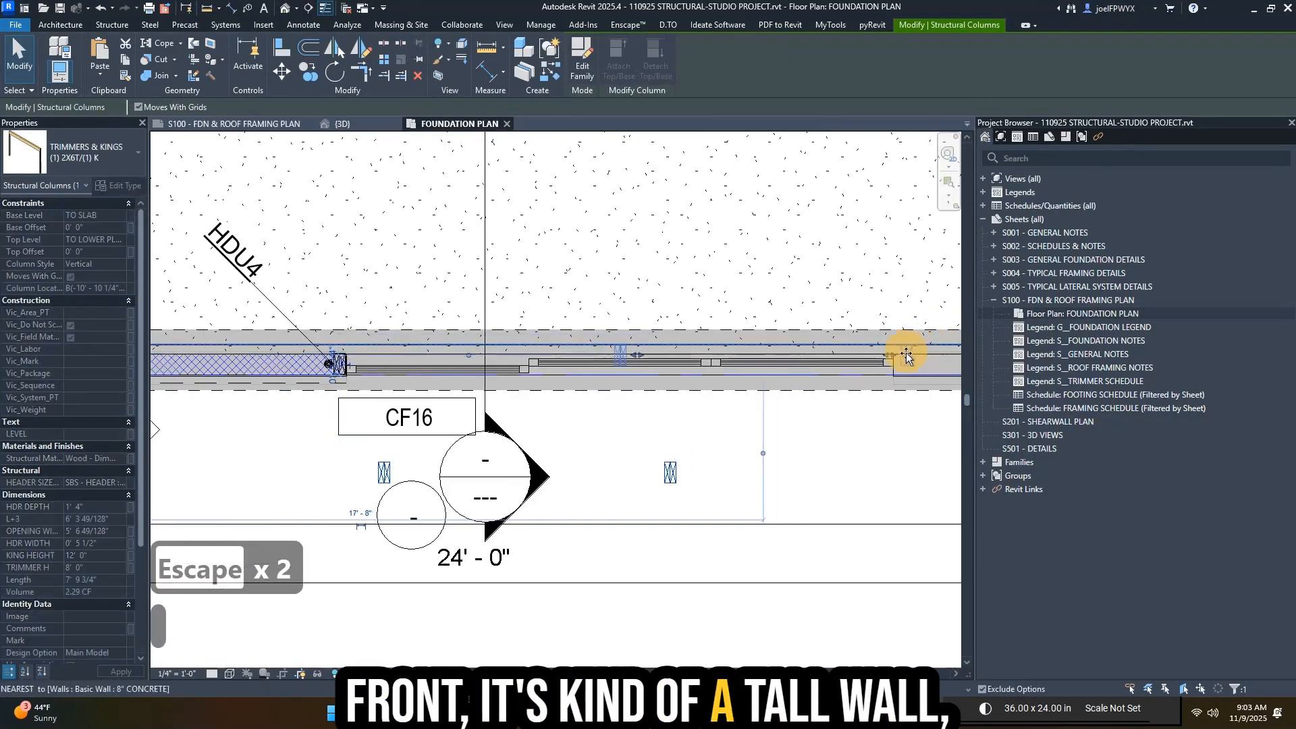
scroll(908, 355, "up", 4)
left_click_drag(883, 383, 869, 412)
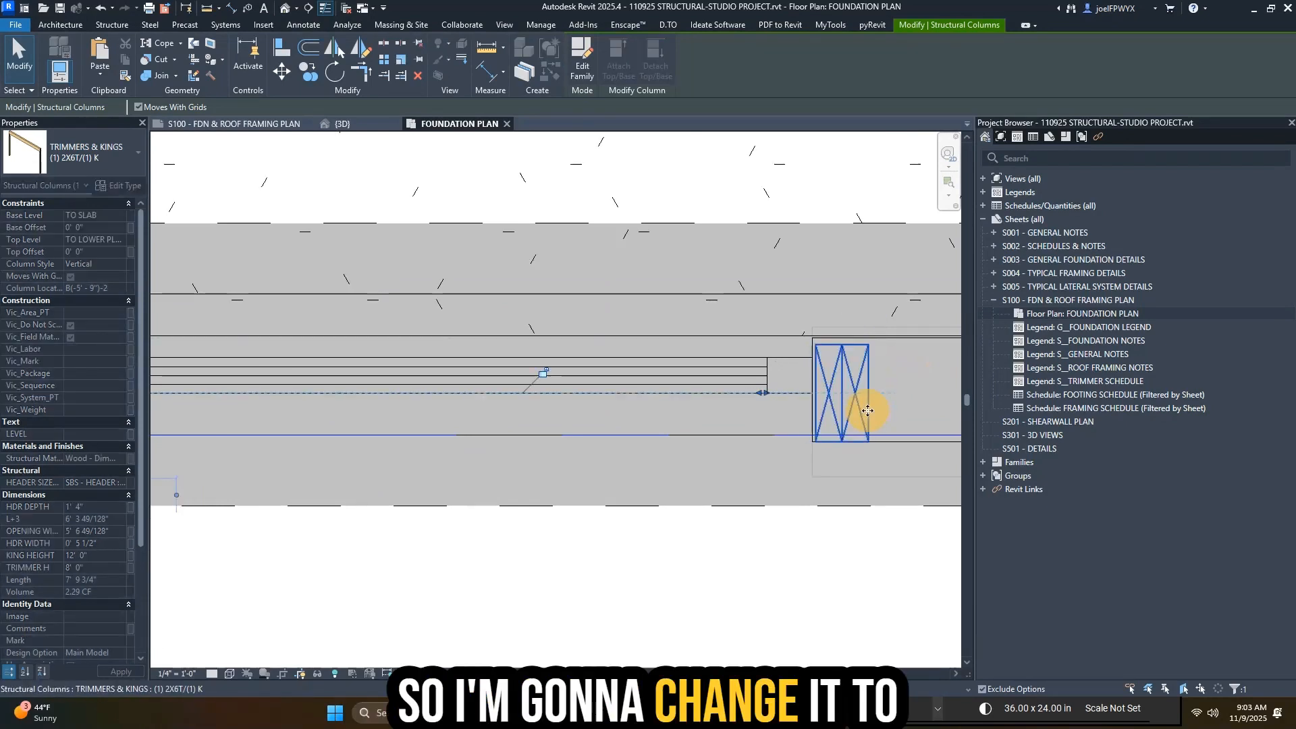
- Change the grid 2 wall assembly to type (2) 2X6T/(2) K and fit its stud pack against the opening's grid B edge
left_click(105, 170)
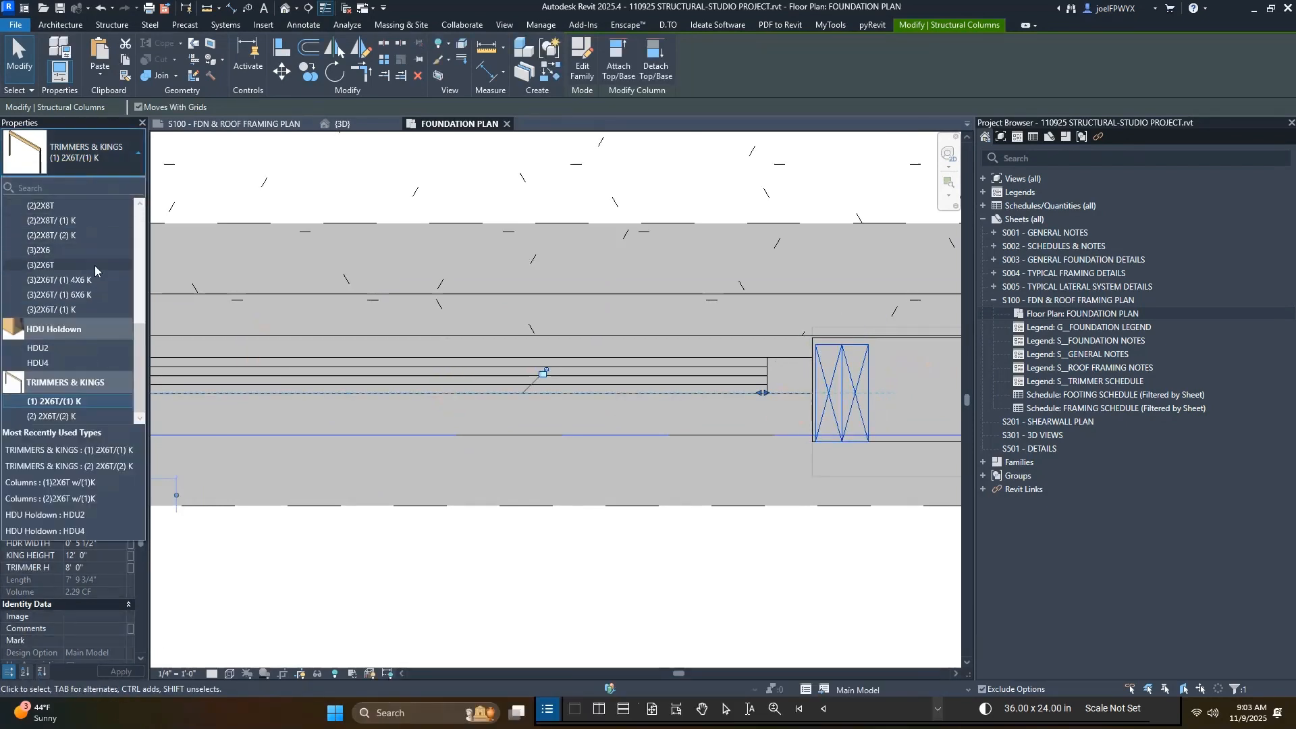
left_click(72, 419)
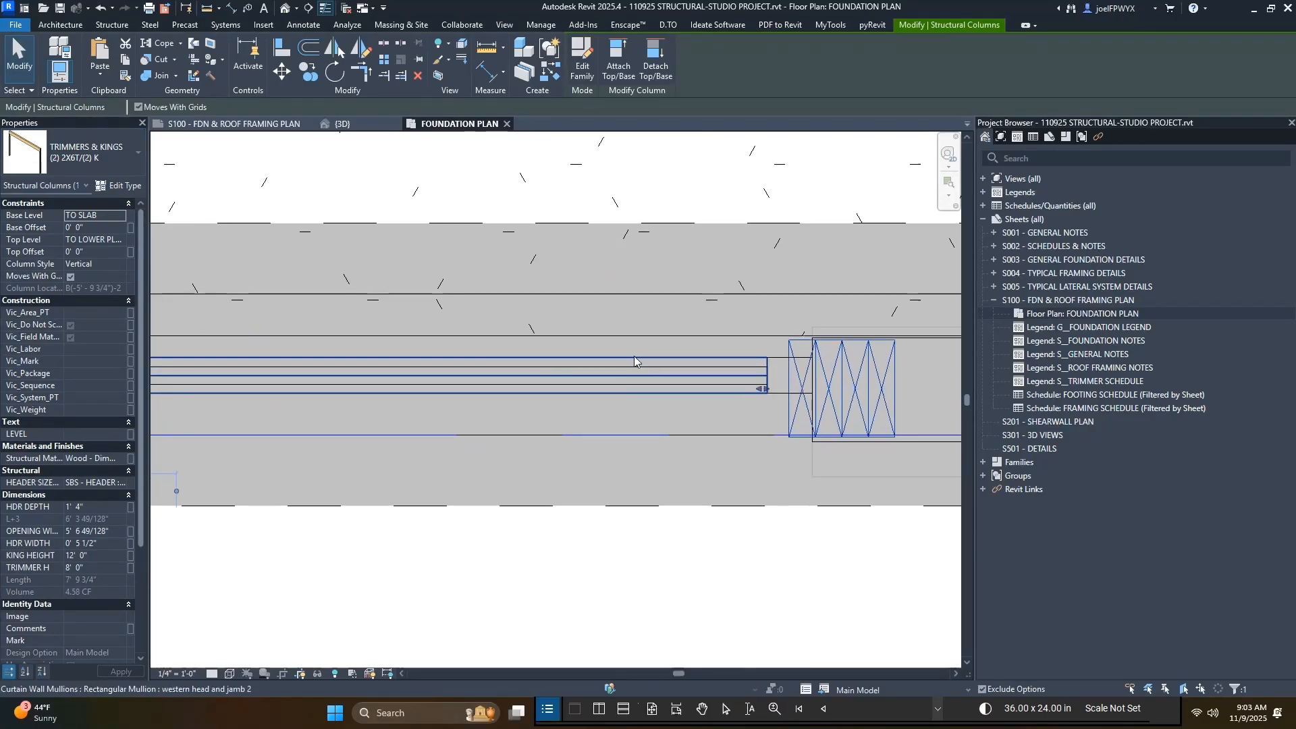
key("Up")
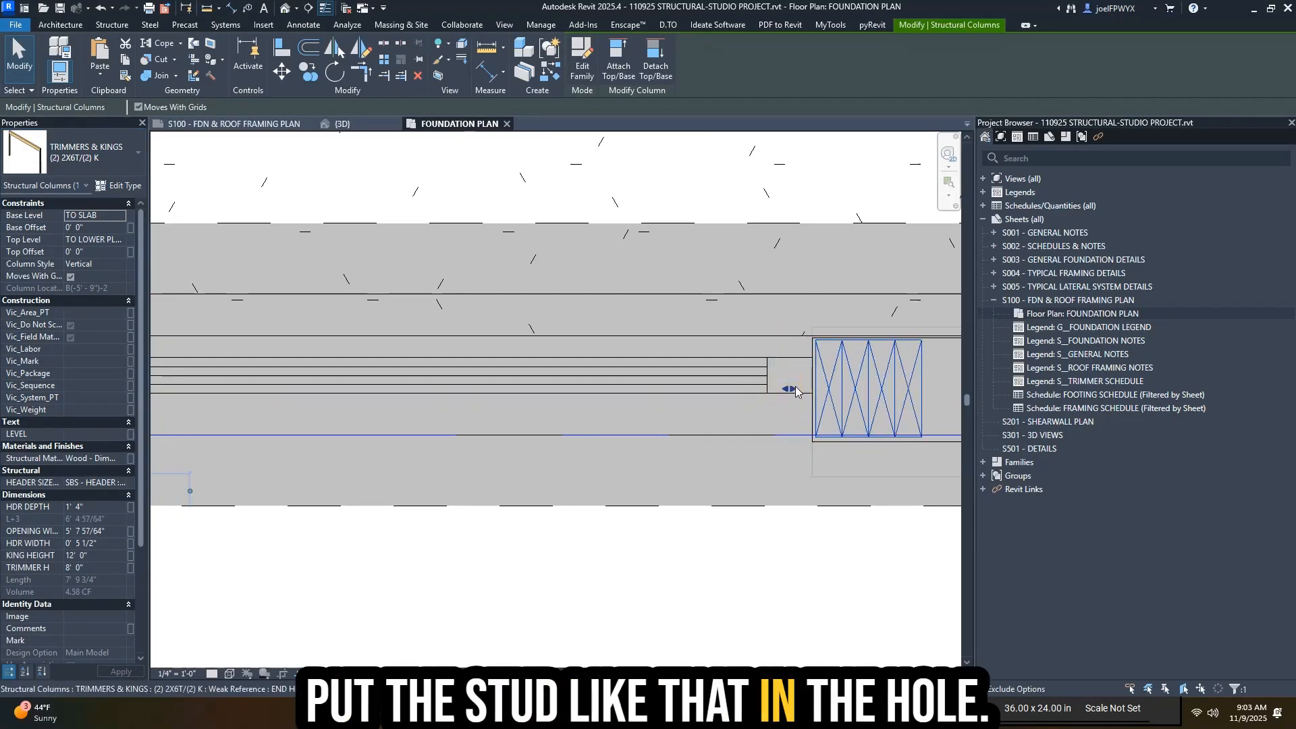
- Stretch the assembly's other stud pack toward the HDU4 holdown, giving an opening width of about 10' 11 7/8"
scroll(796, 390, "down", 3)
middle_click_drag(158, 410, 713, 391)
scroll(713, 391, "up", 1)
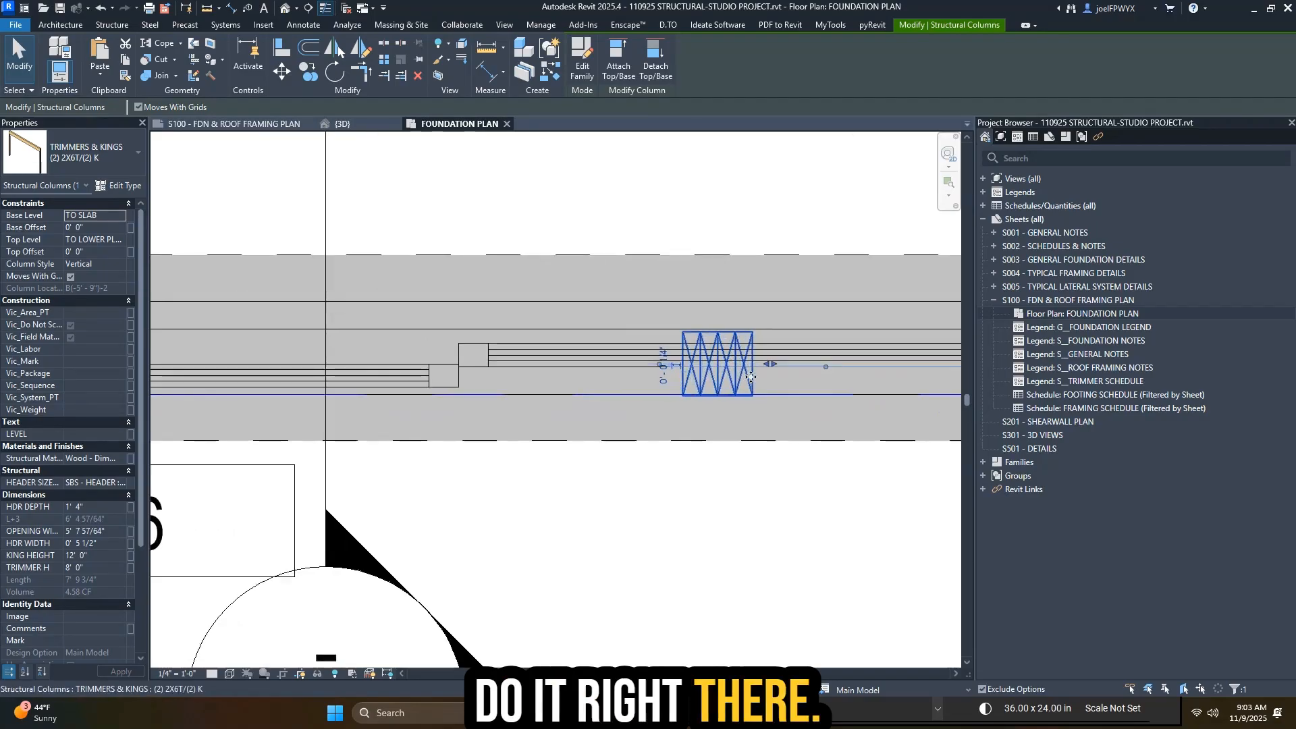
left_click_drag(770, 365, 325, 365)
middle_click_drag(386, 395, 838, 429)
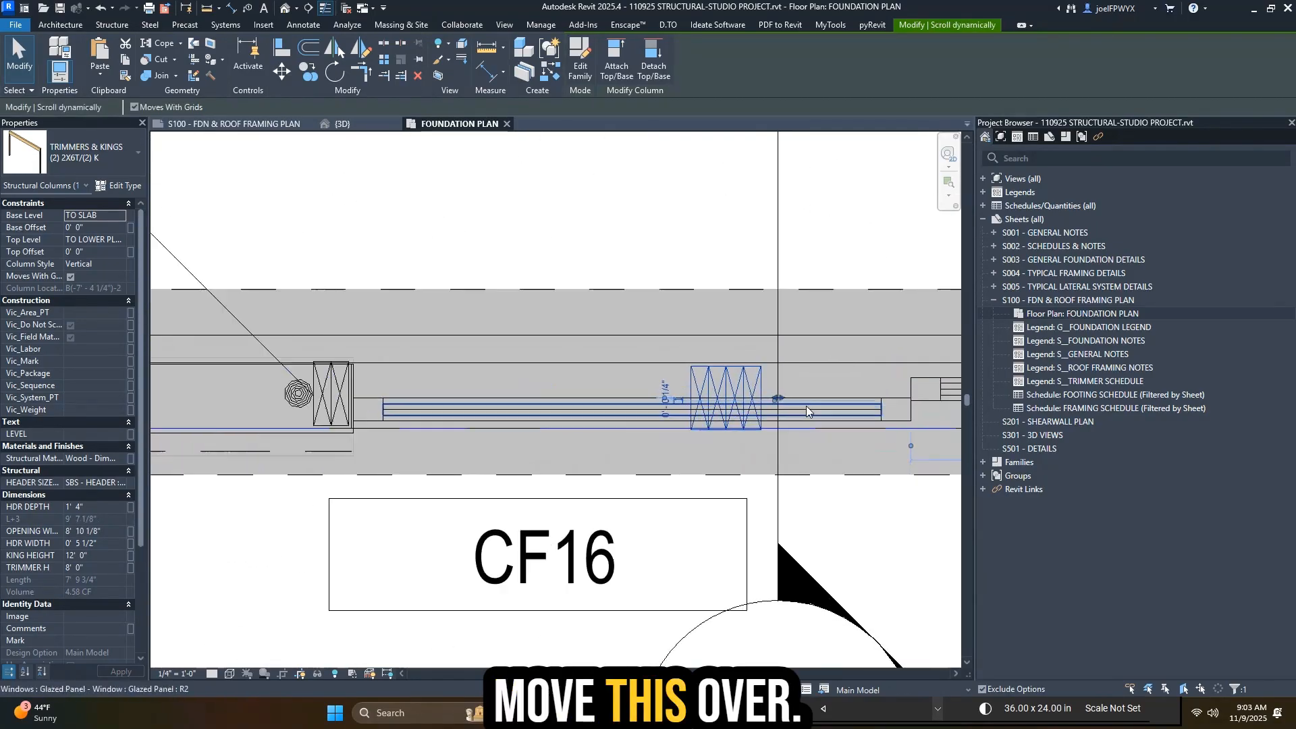
left_click_drag(480, 396, 479, 396)
middle_click_drag(480, 397, 768, 413)
scroll(768, 413, "up", 1)
key("Escape")
key("Escape")
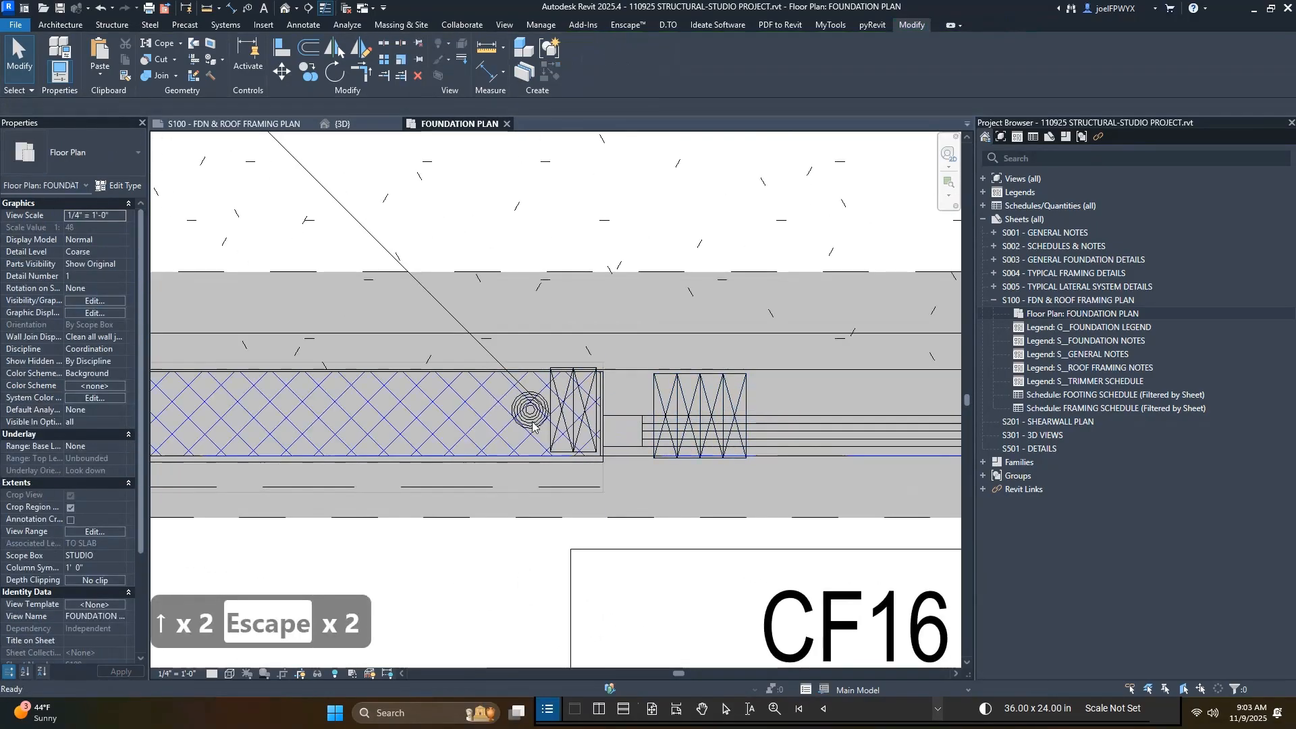
- Align the HDU4 holdown with the wall framing and shift it away from the opening edge toward grid A
left_click(532, 418)
key("Down")
key("Down")
key("shift+Left")
key("shift+Left")
key("shift+Left")
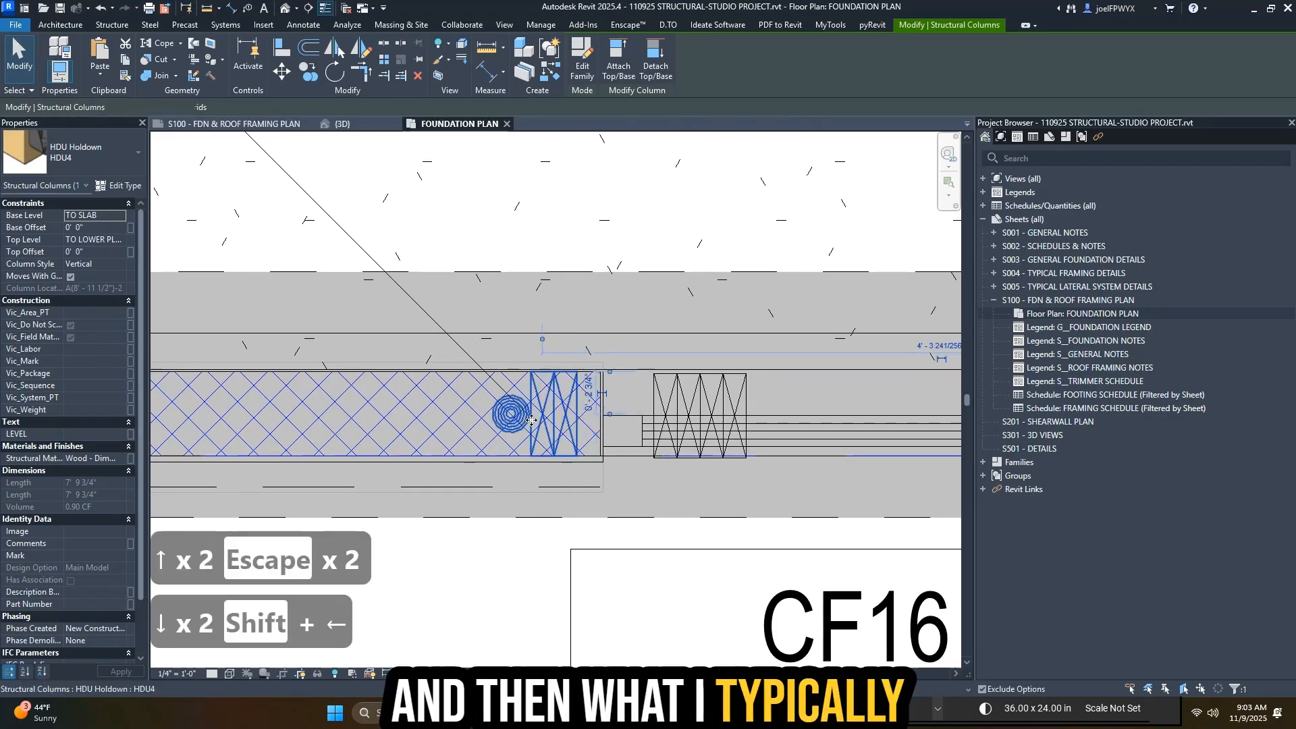
key("Escape")
key("Escape")
- Fit the assembly's stud pack into the wall end beside the HDU4 holdown, with an opening width of about 11' 10"
left_click(694, 397)
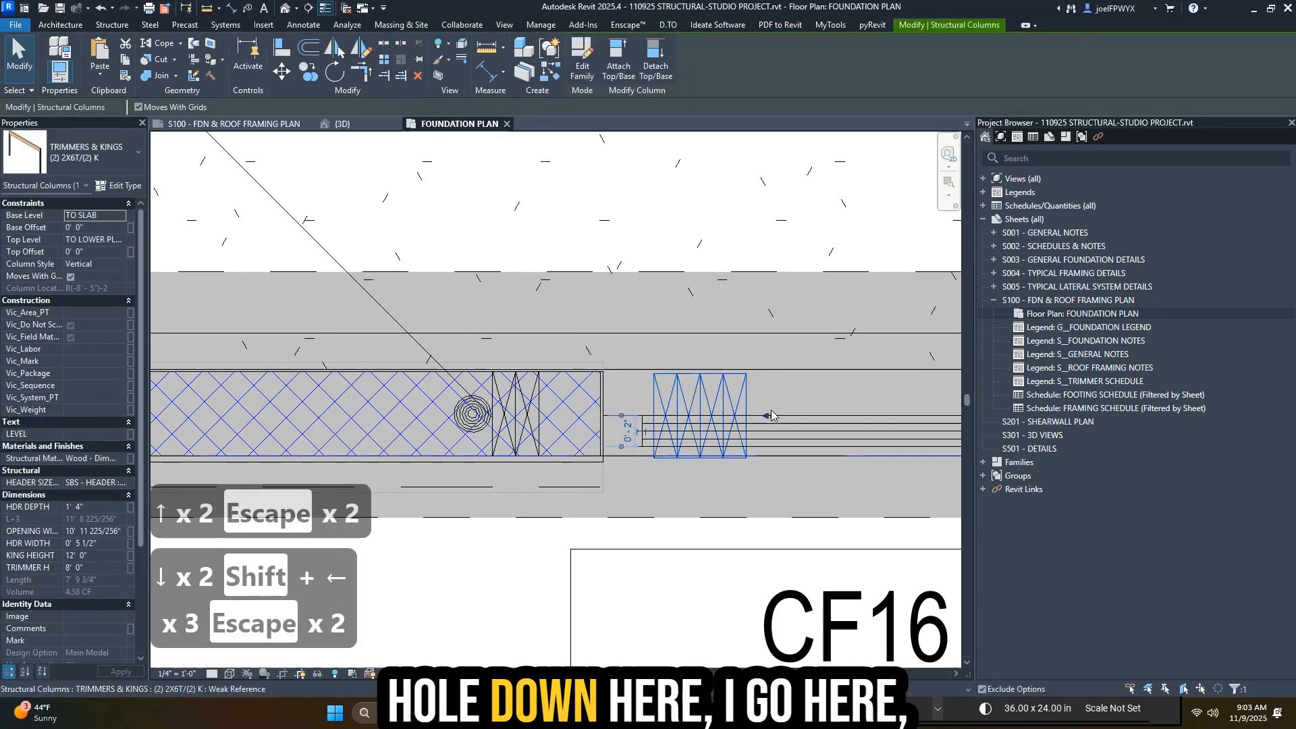
left_click_drag(660, 407, 626, 426)
scroll(604, 408, "up", 2)
key("Up")
key("Up")
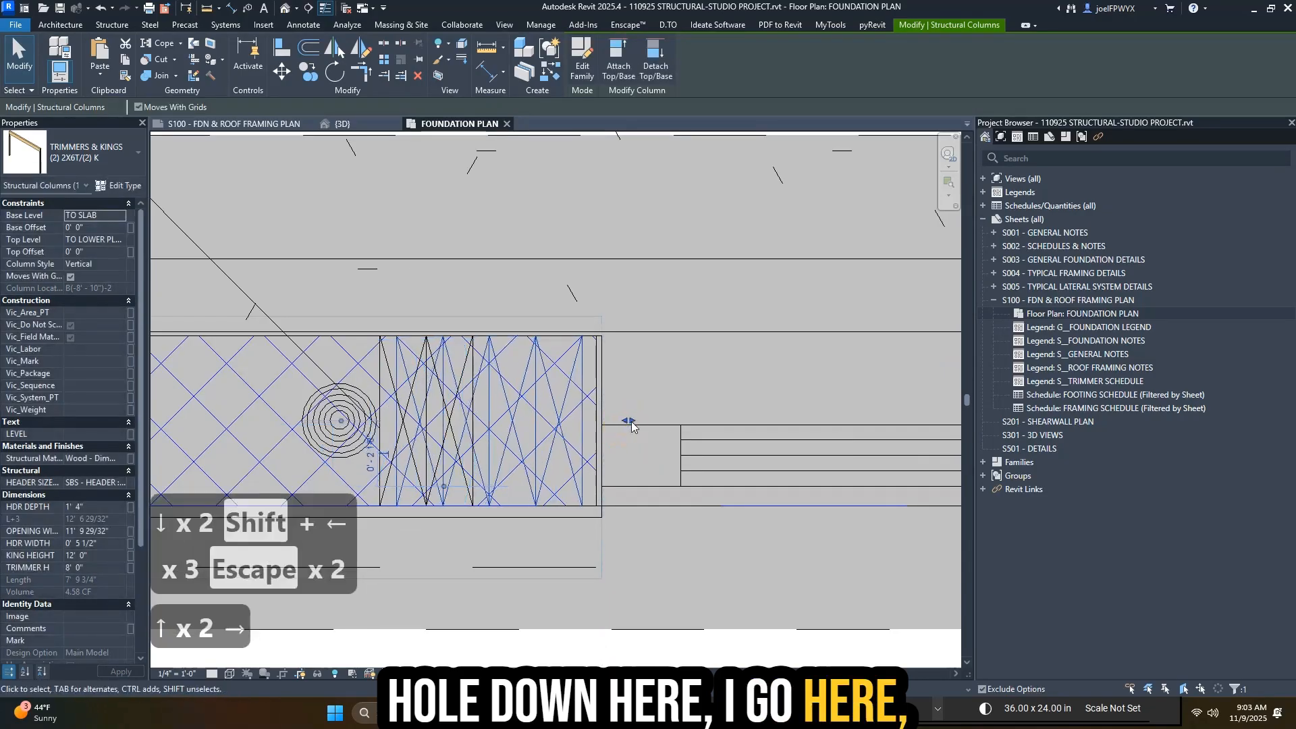
key("Right")
key("Right")
key("Right")
key("Right")
key("Right")
key("Right")
key("Escape")
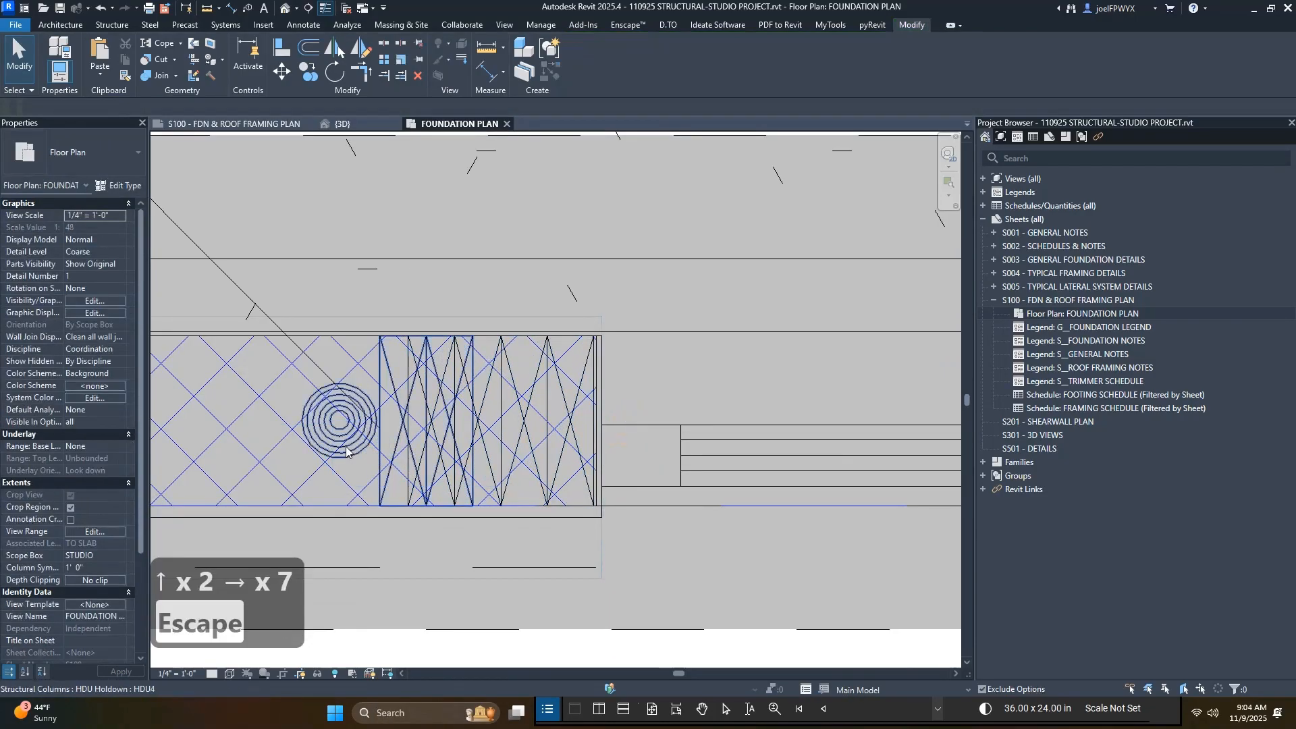
- Move the HDU4 holdown back toward the opening so its posts overlap the assembly's king studs
left_click(362, 444)
key("shift+Right")
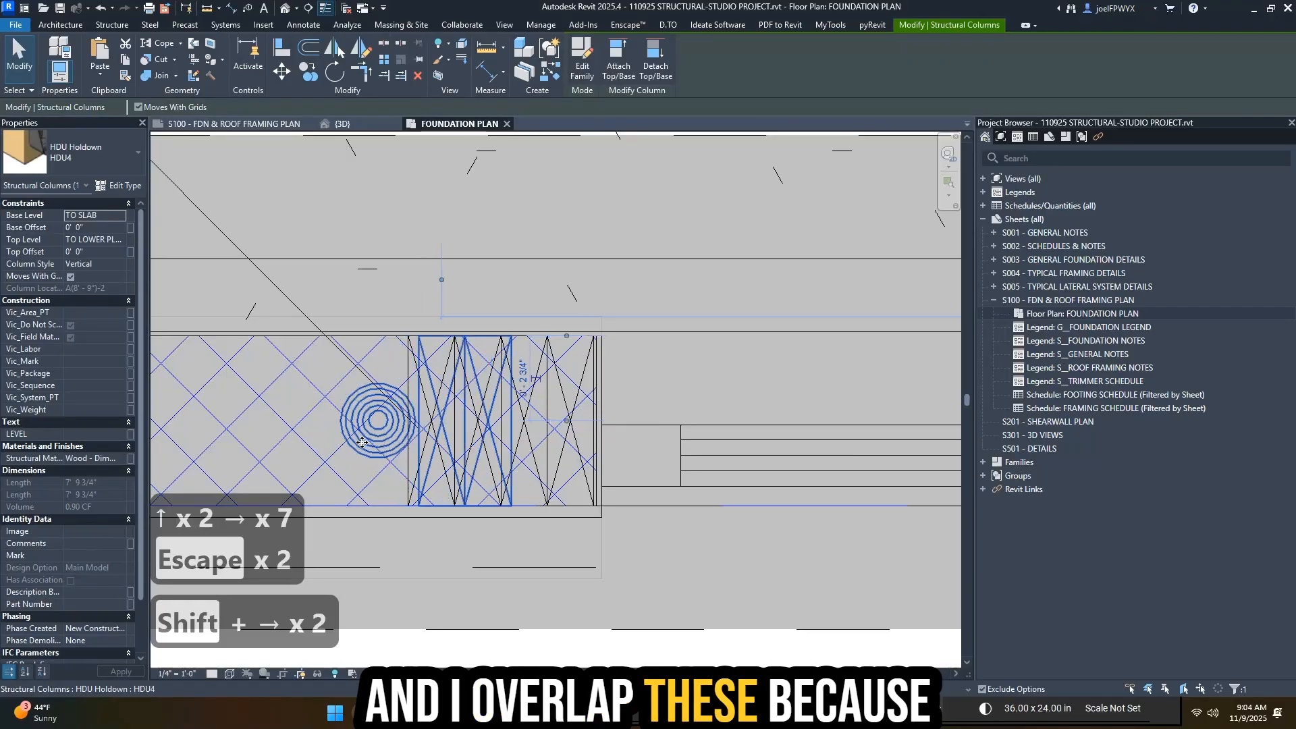
key("Left")
key("Left")
key("Left")
key("Left")
key("Left")
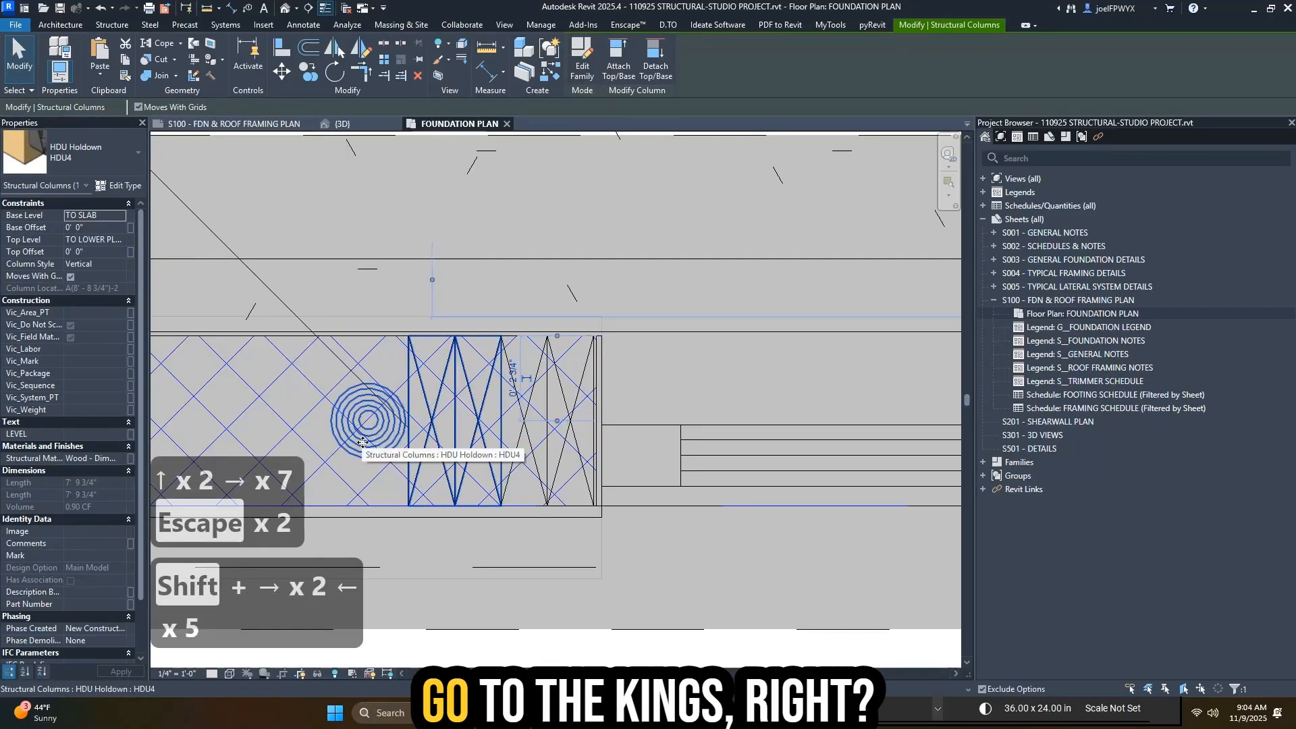
scroll(394, 443, "down", 4)
key("Escape")
key("Escape")
- Tag the grid 2 opening's (2) 2X6T/(2) K assembly at both stud packs, with one tag set horizontal above the wall
scroll(456, 435, "down", 3)
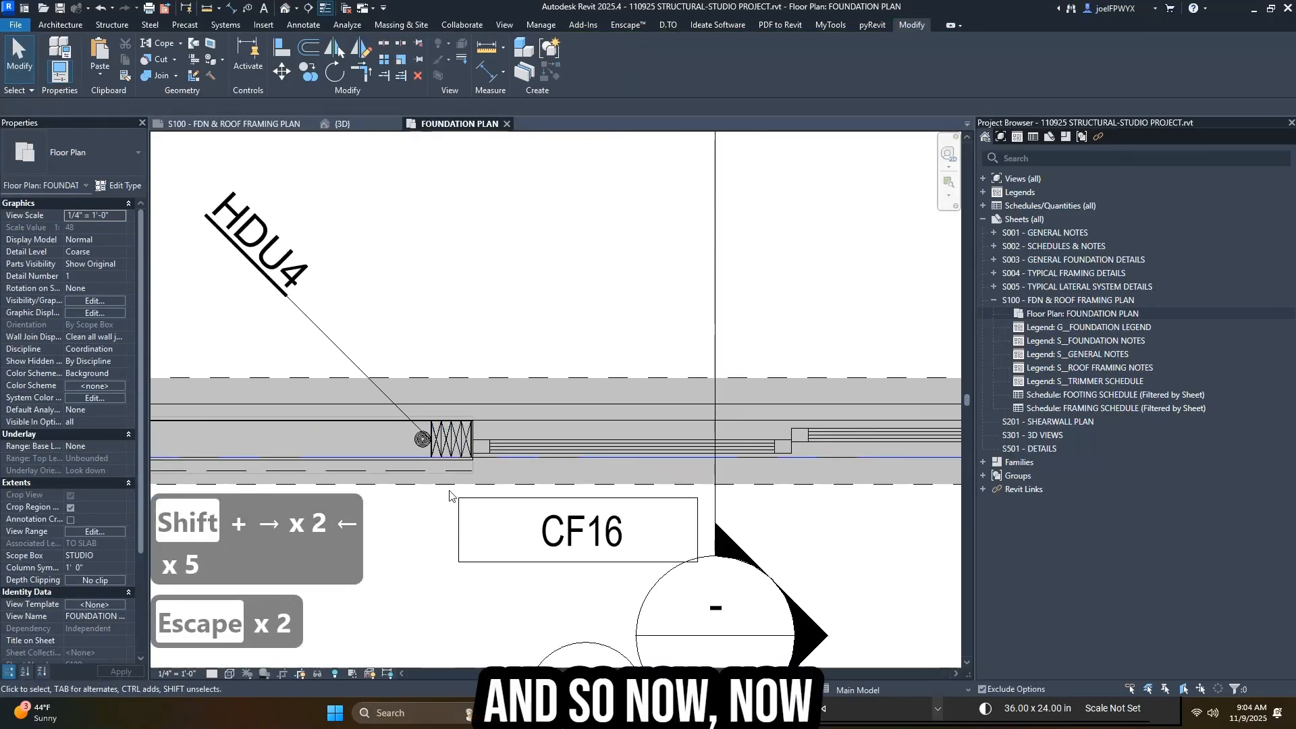
scroll(423, 427, "down", 3)
scroll(434, 440, "up", 6)
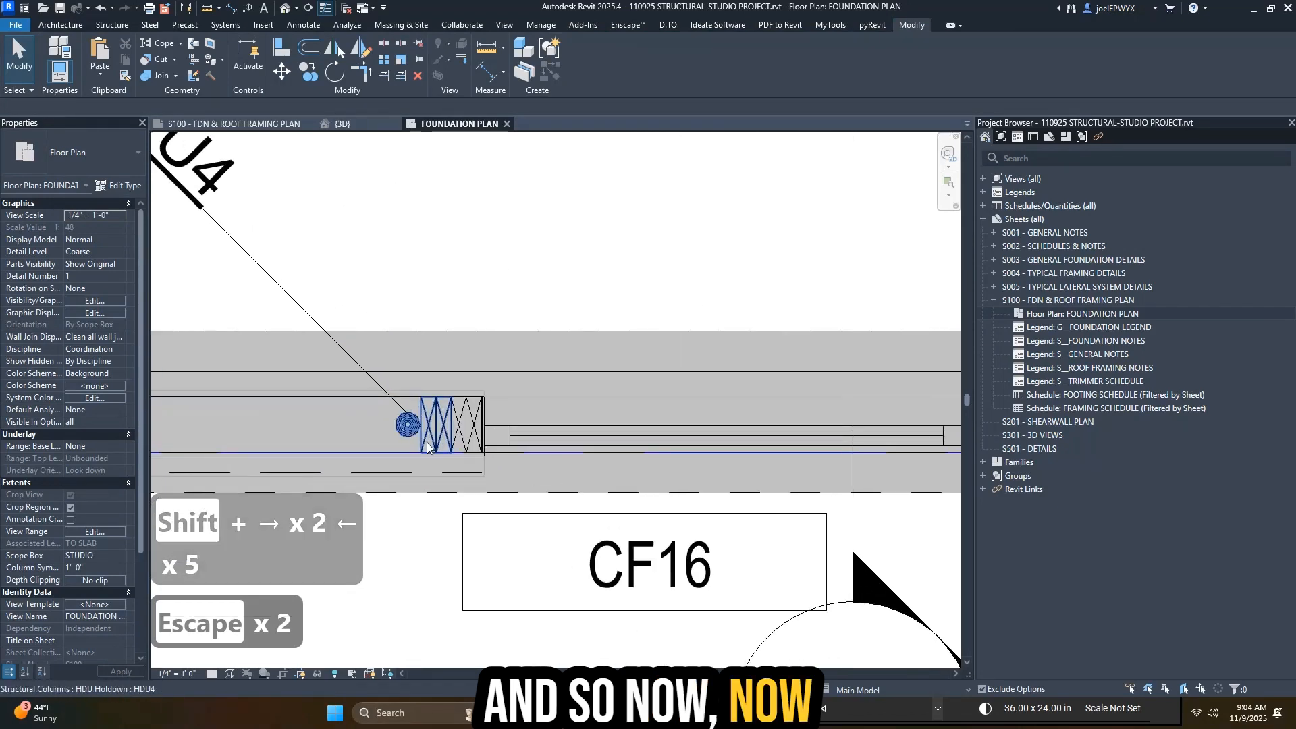
scroll(260, 425, "down", 6)
middle_click_drag(831, 460, 683, 426)
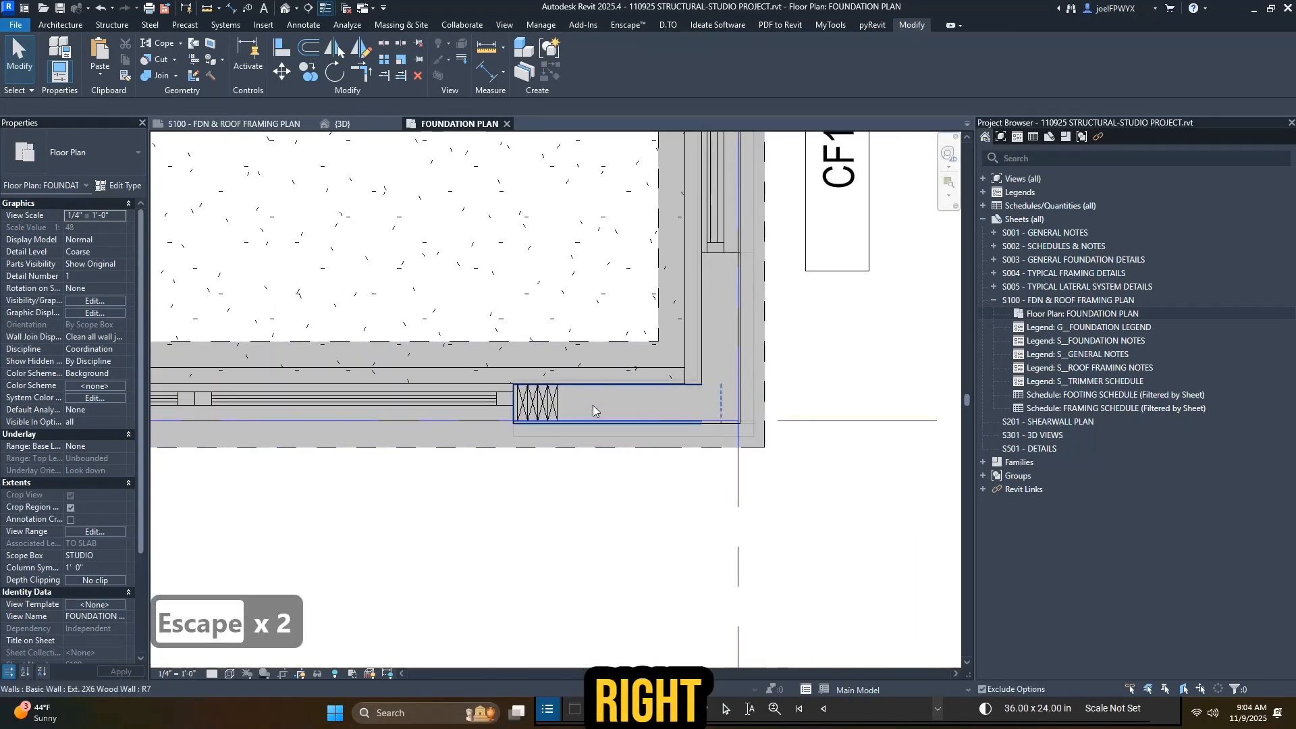
key("t")
key("g")
scroll(564, 403, "down", 3)
middle_click_drag(746, 416, 924, 414)
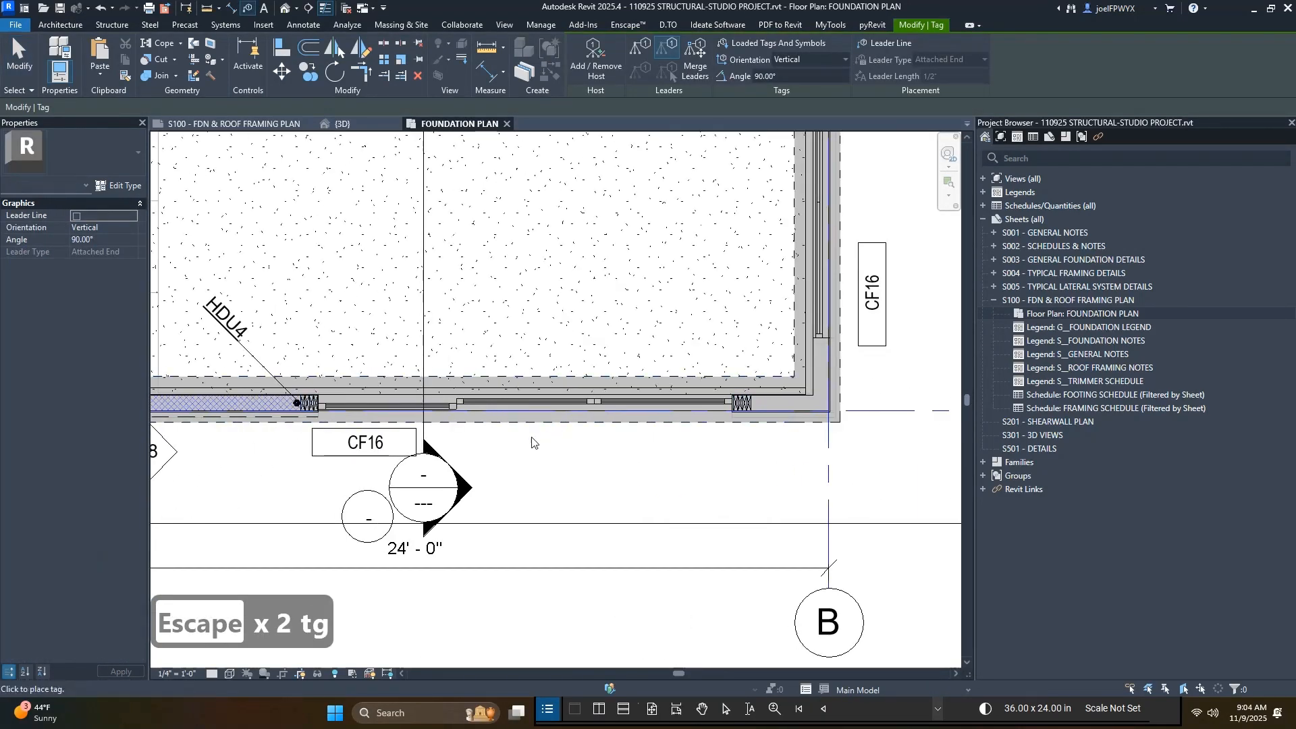
key("Escape")
key("Escape")
left_click_drag(504, 433, 710, 451)
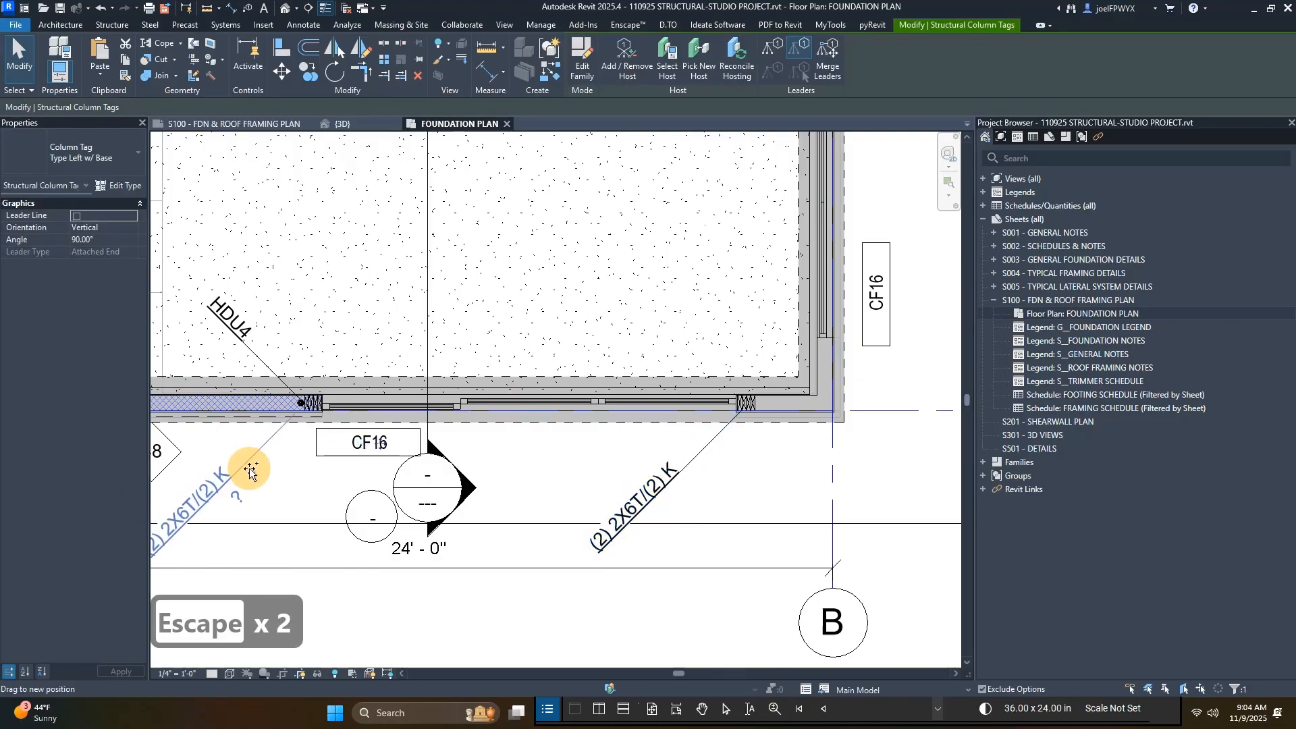
left_click_drag(257, 462, 263, 453)
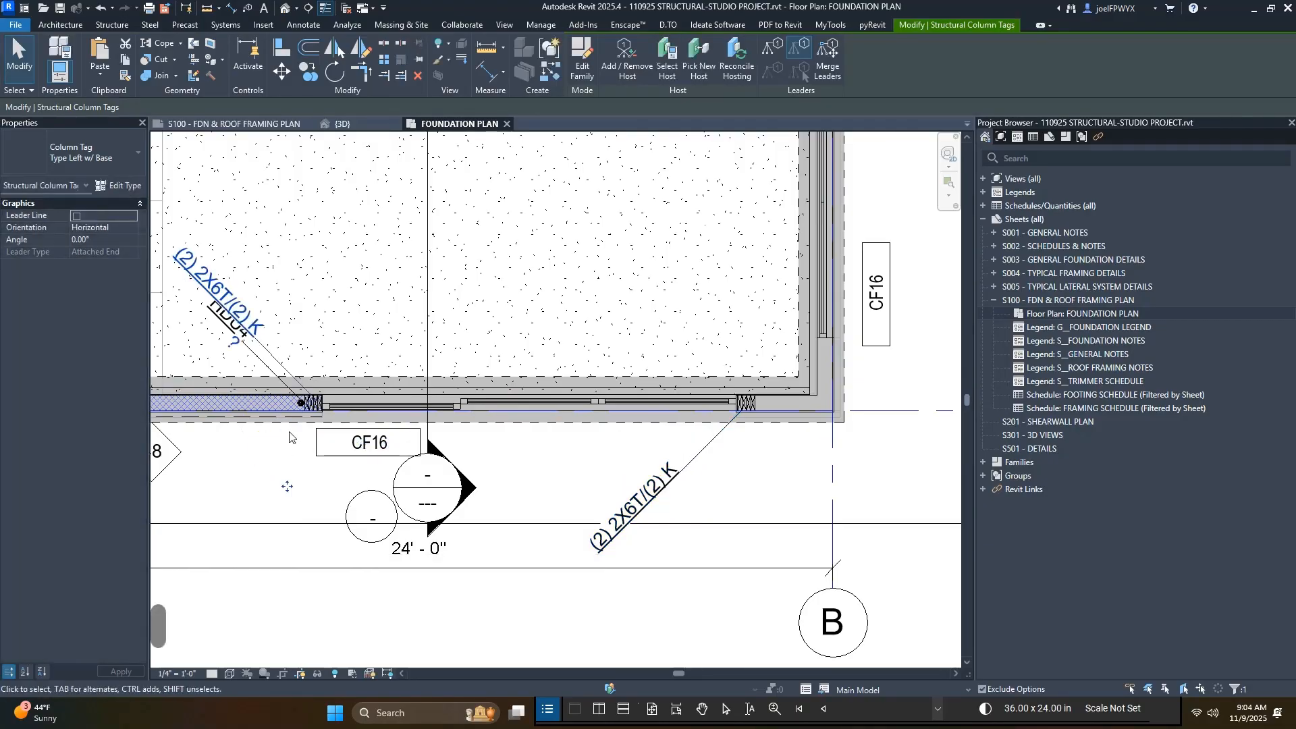
key("Escape")
key("Escape")
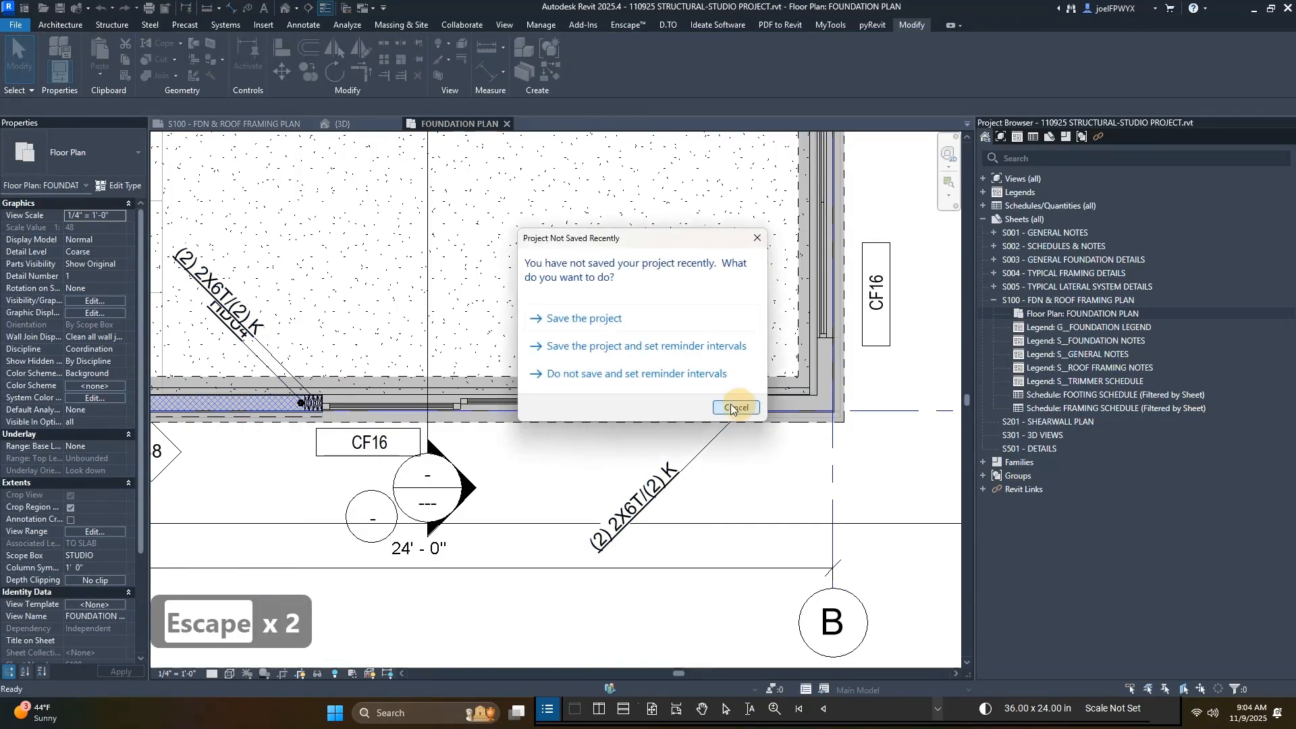
- Dismiss the save reminder and delete both (2) 2X6T/(2) K tags at the grid 2 opening
left_click(734, 409)
key("Escape")
key("Escape")
left_click(211, 275)
key("d")
key("e")
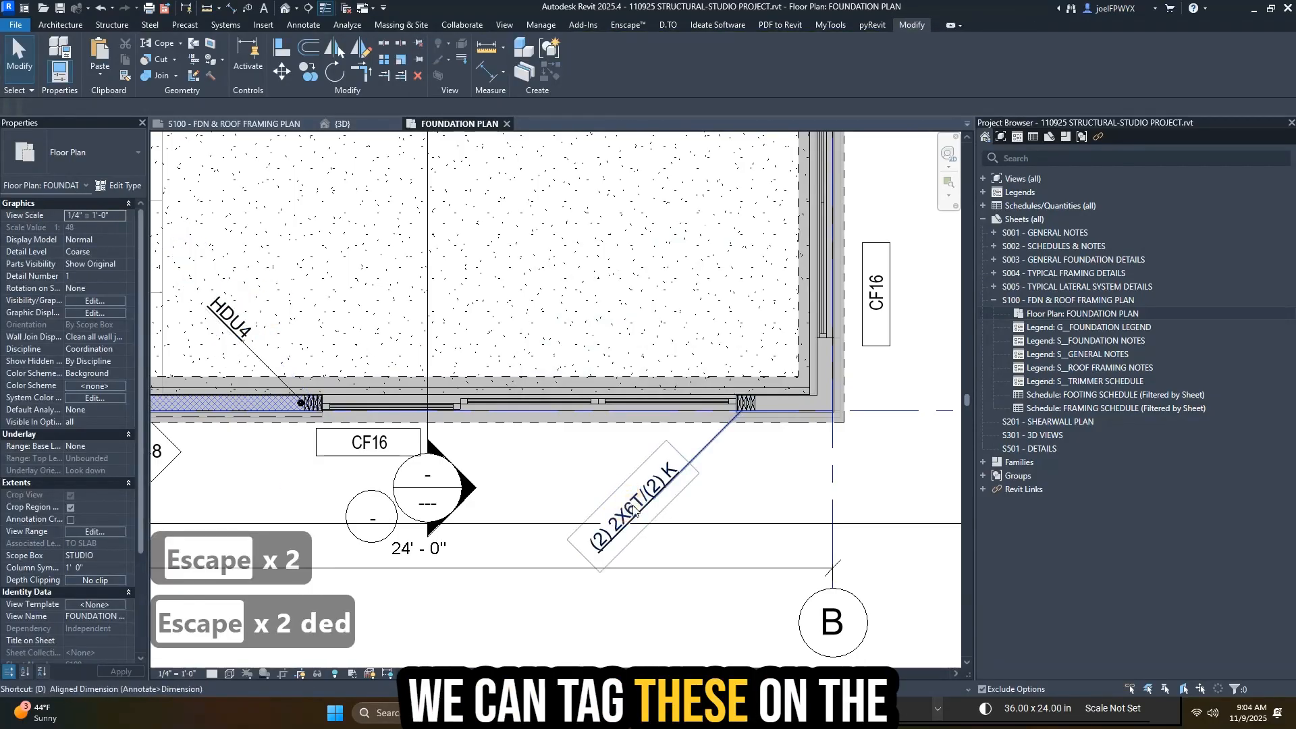
left_click(635, 511)
key("d")
key("e")
- Copy the (2) 2X6T/(2) K assembly to the grid B wall opening, turn it vertical and fit its lower stud pack at the opening's lower edge
scroll(633, 518, "down", 3)
key("Escape")
middle_click_drag(607, 505, 763, 528)
middle_click_drag(501, 257, 492, 402)
scroll(501, 322, "down", 1)
middle_click_drag(501, 320, 443, 468)
key("Escape")
scroll(443, 469, "down", 2)
middle_click_drag(595, 656, 579, 541)
scroll(605, 520, "up", 4)
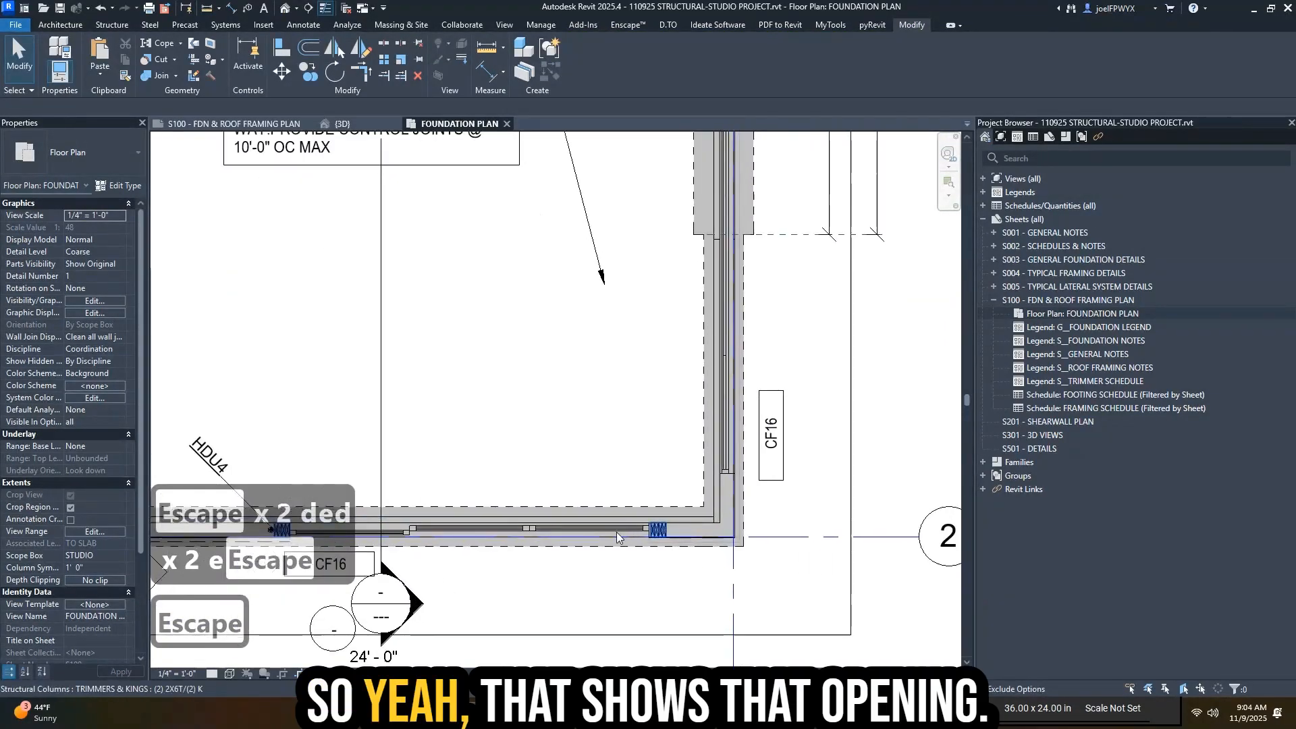
scroll(665, 529, "down", 1)
left_click(658, 529)
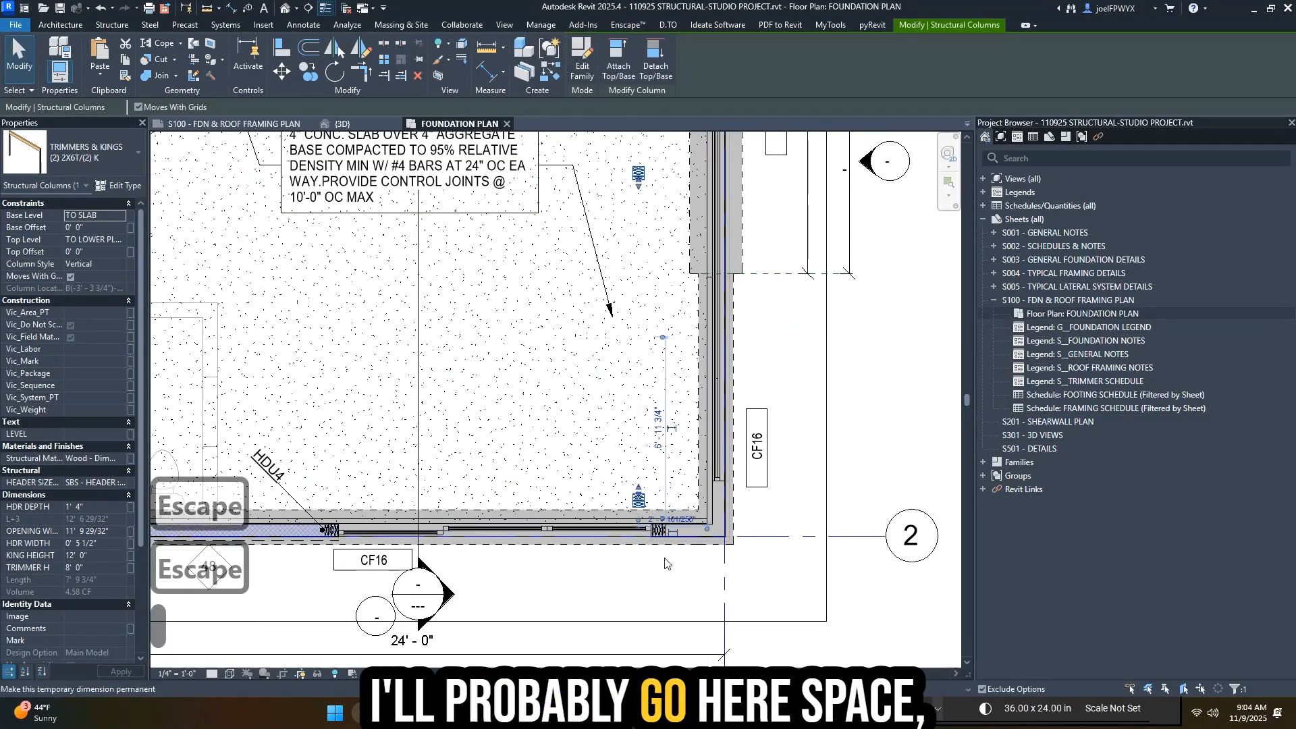
scroll(644, 530, "up", 2)
left_click_drag(682, 540, 826, 457)
scroll(827, 454, "up", 2)
key("Up")
key("Up")
key("Up")
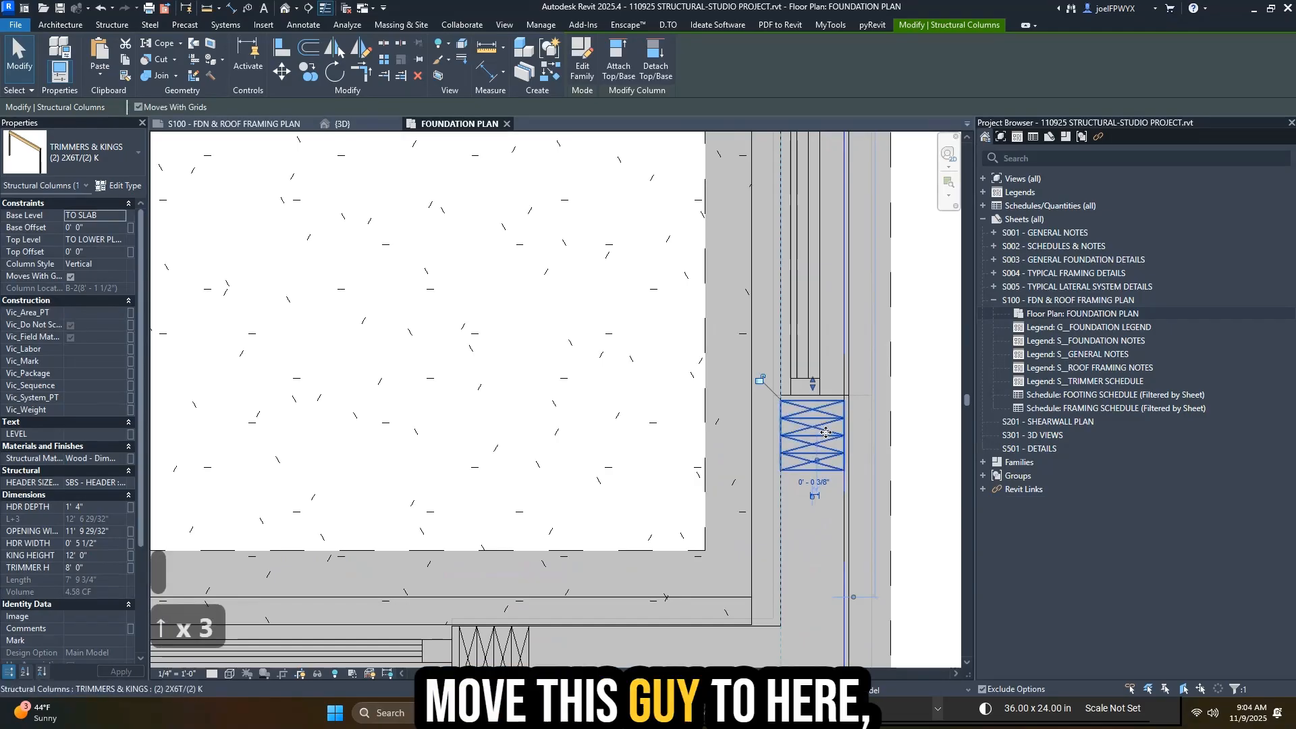
- Stretch the grid B assembly's upper stud pack to just below the HDU2 holdown, for an opening width of about 15' 1"
scroll(814, 432, "down", 4)
middle_click_drag(814, 189, 630, 523)
scroll(622, 484, "up", 1)
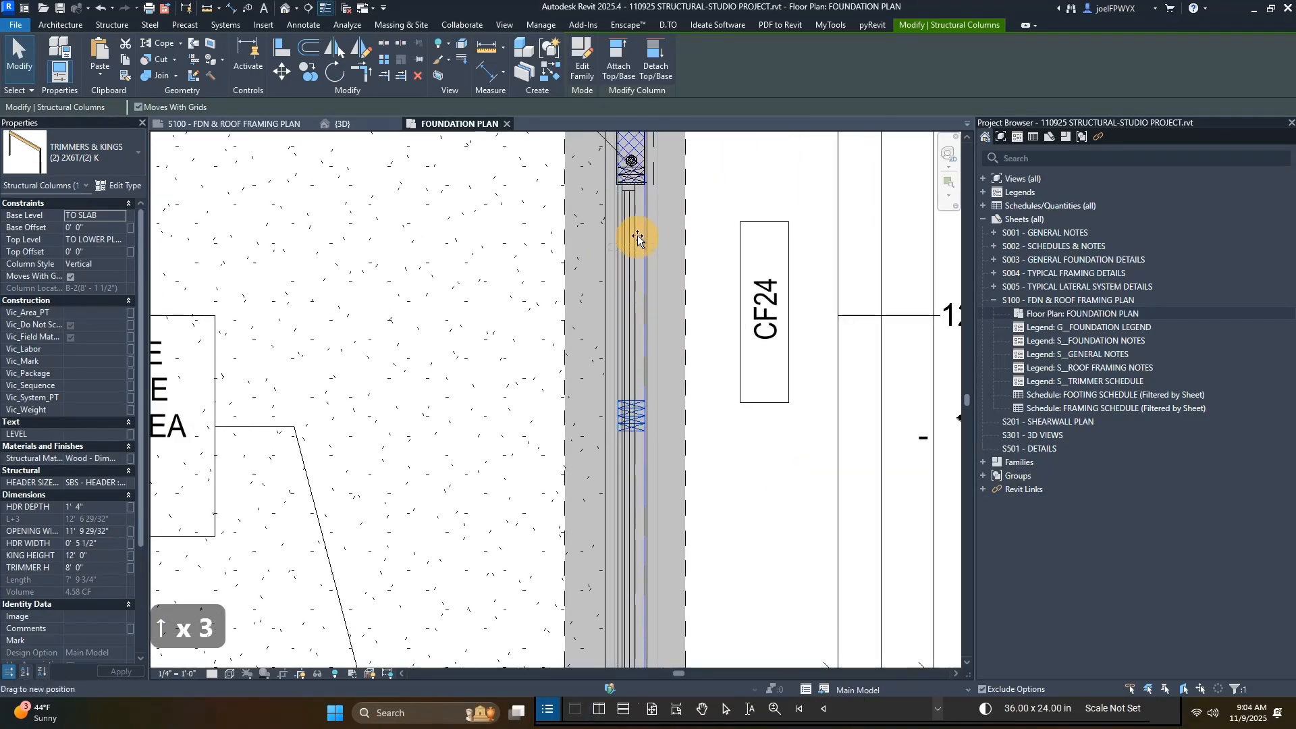
scroll(637, 235, "up", 2)
middle_click_drag(702, 433, 794, 549)
- Move the HDU2 holdown up the grid B wall, clear of the opening's upper edge
left_click(669, 337)
key("shift+Up")
key("shift+Up")
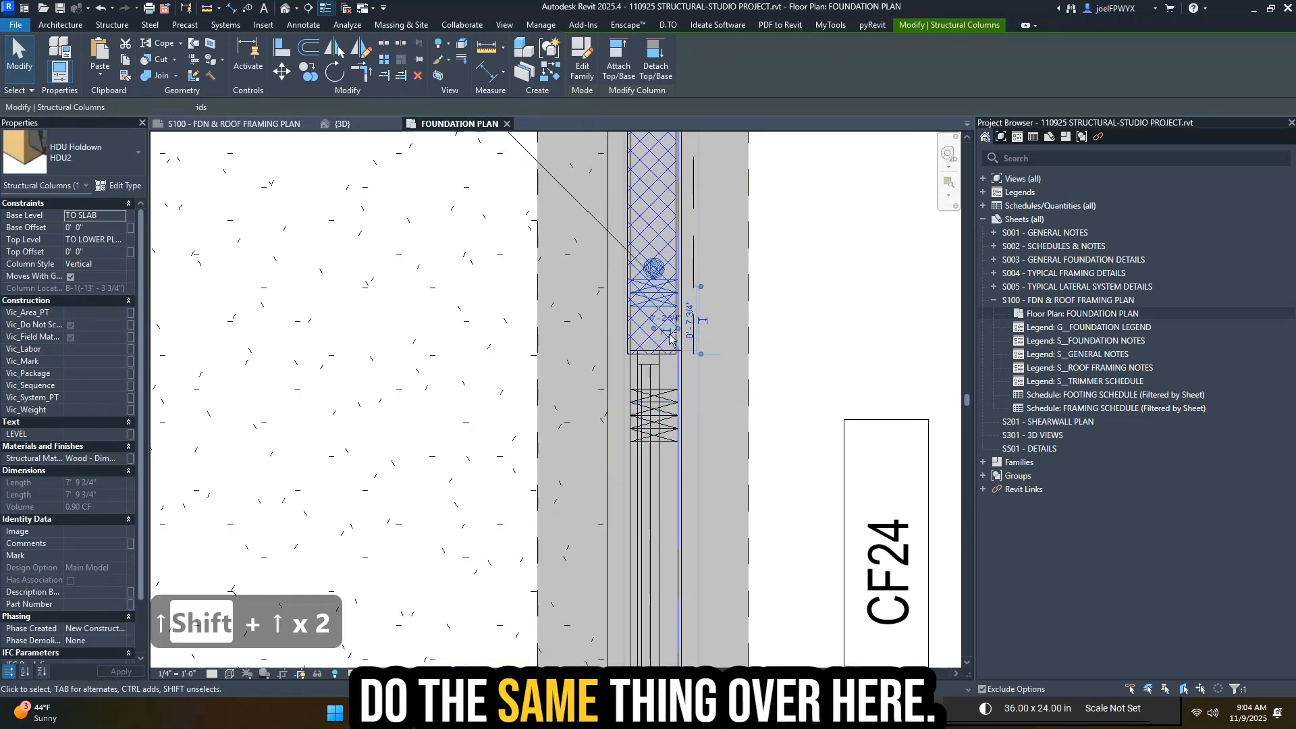
key("Escape")
- Fit the grid B assembly's upper stud pack to the opening's upper edge, clear of the HDU2 holdown
left_click(662, 410)
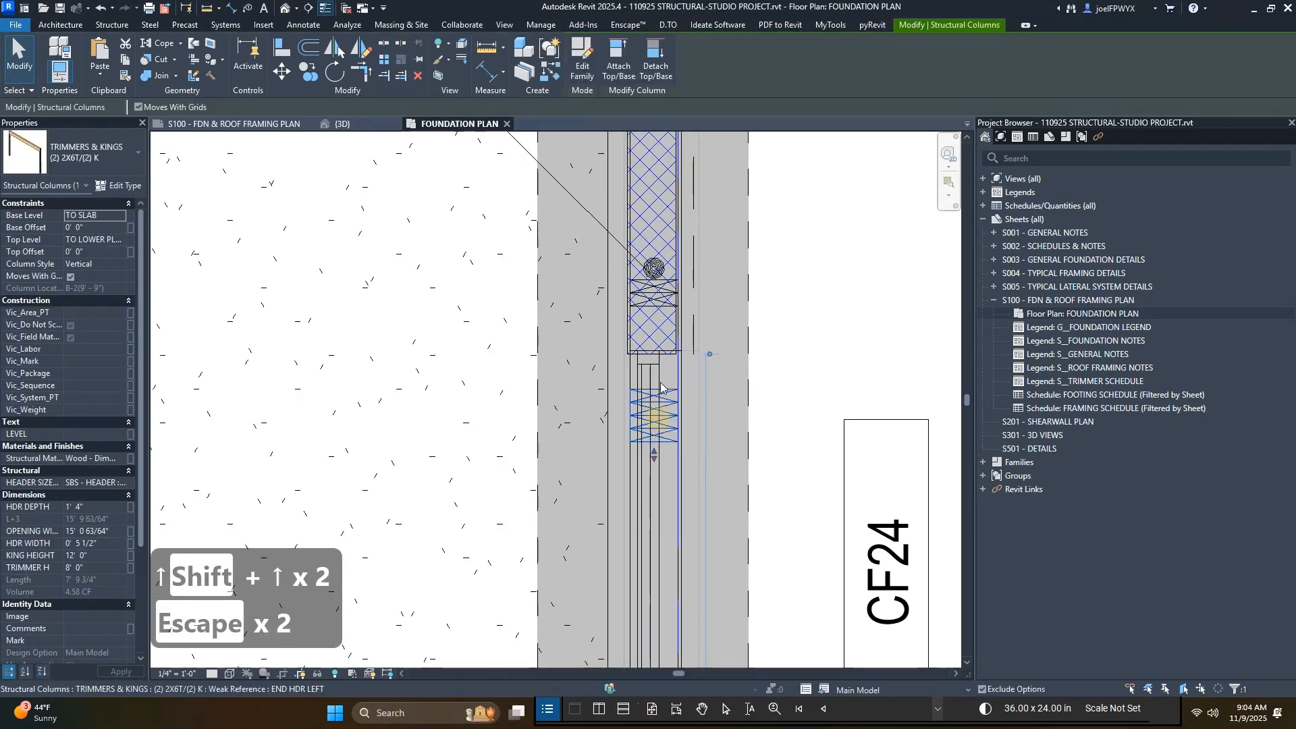
scroll(660, 368, "up", 2)
key("Escape")
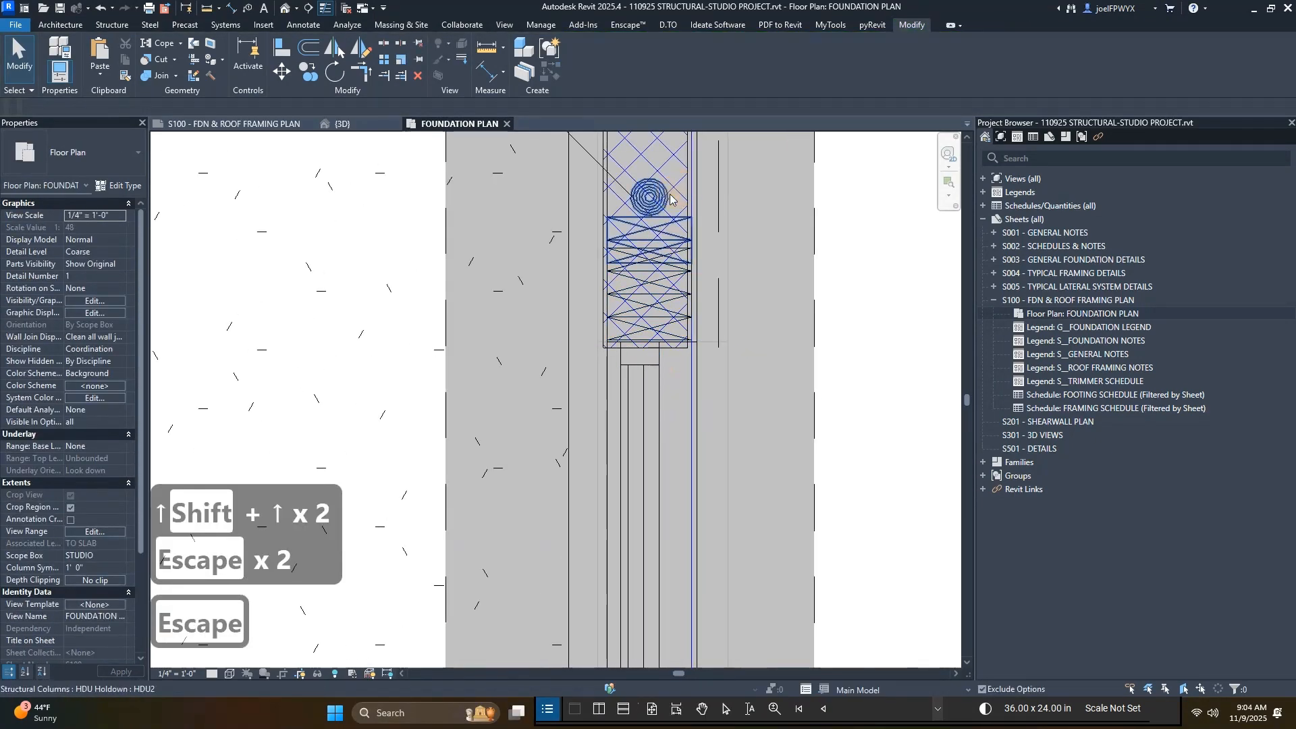
- Move the grid B wall's HDU2 holdown down so its posts overlap the assembly's upper stud pack
left_click(669, 199)
key("shift+Down")
key("shift+Down")
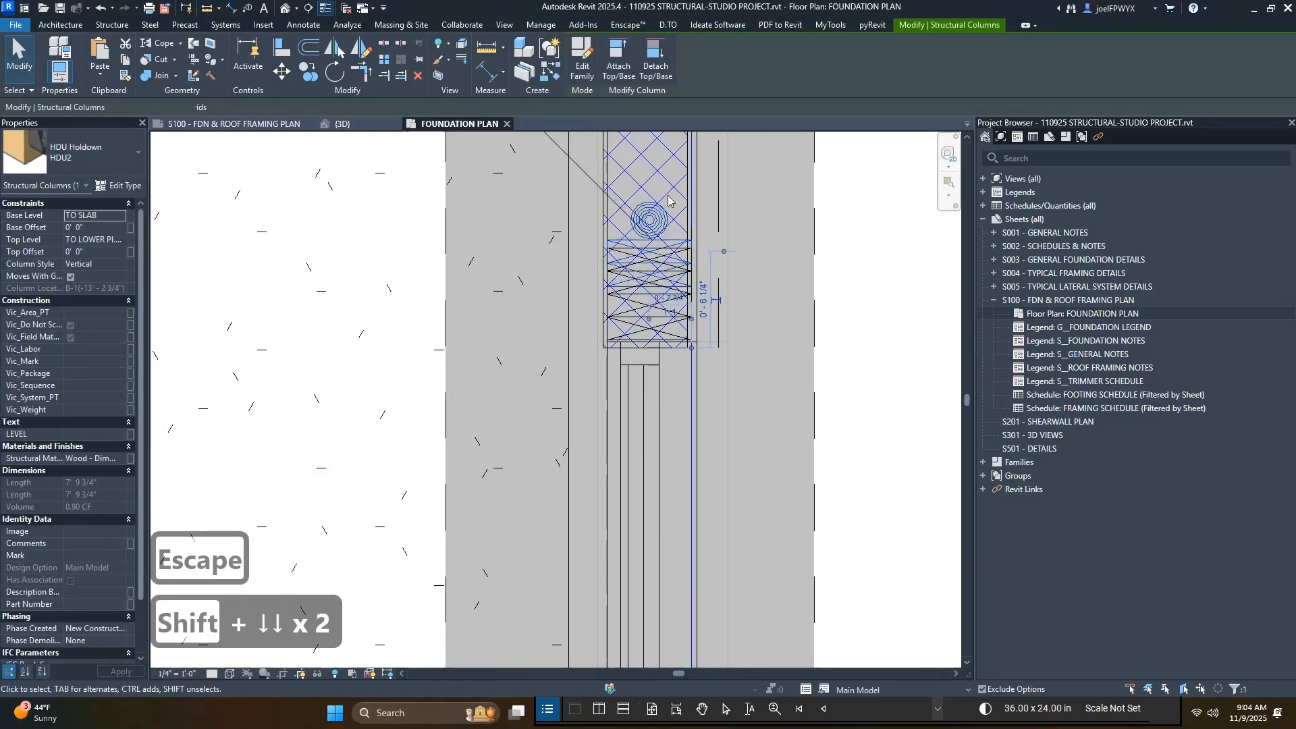
scroll(675, 297, "down", 6)
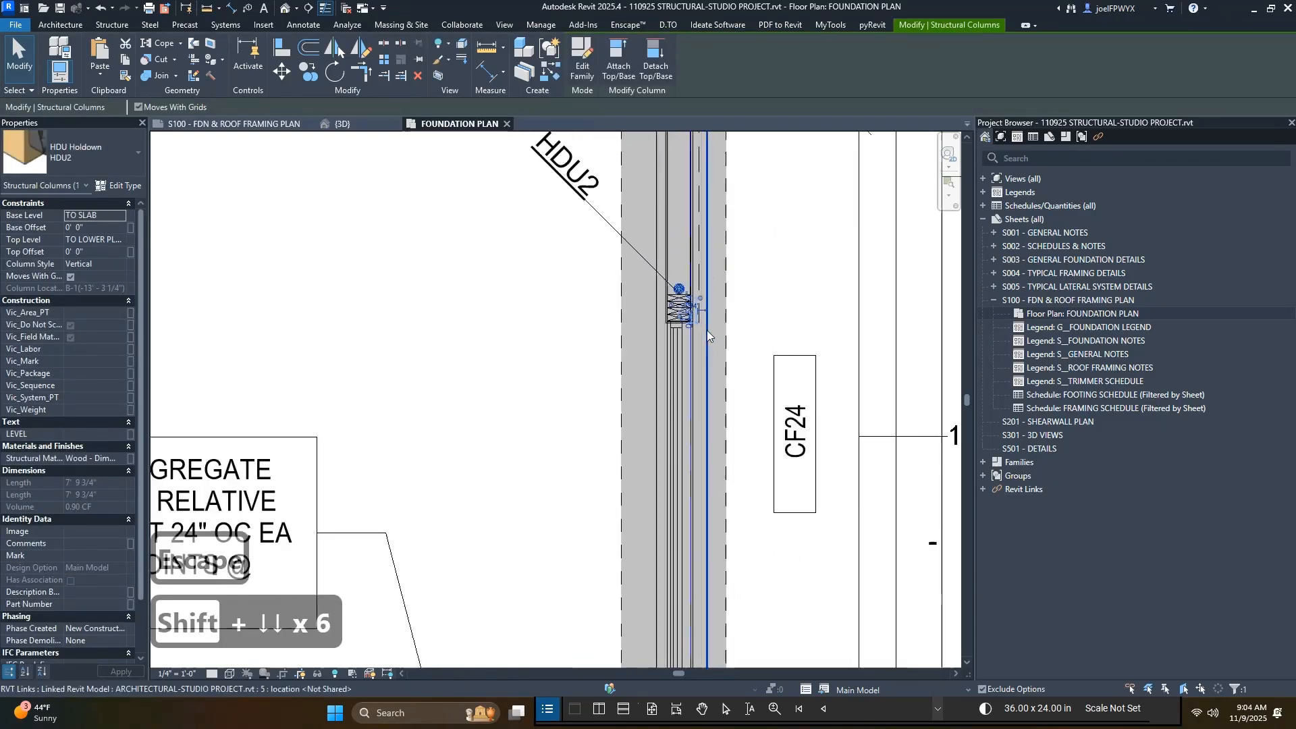
scroll(557, 424, "up", 5)
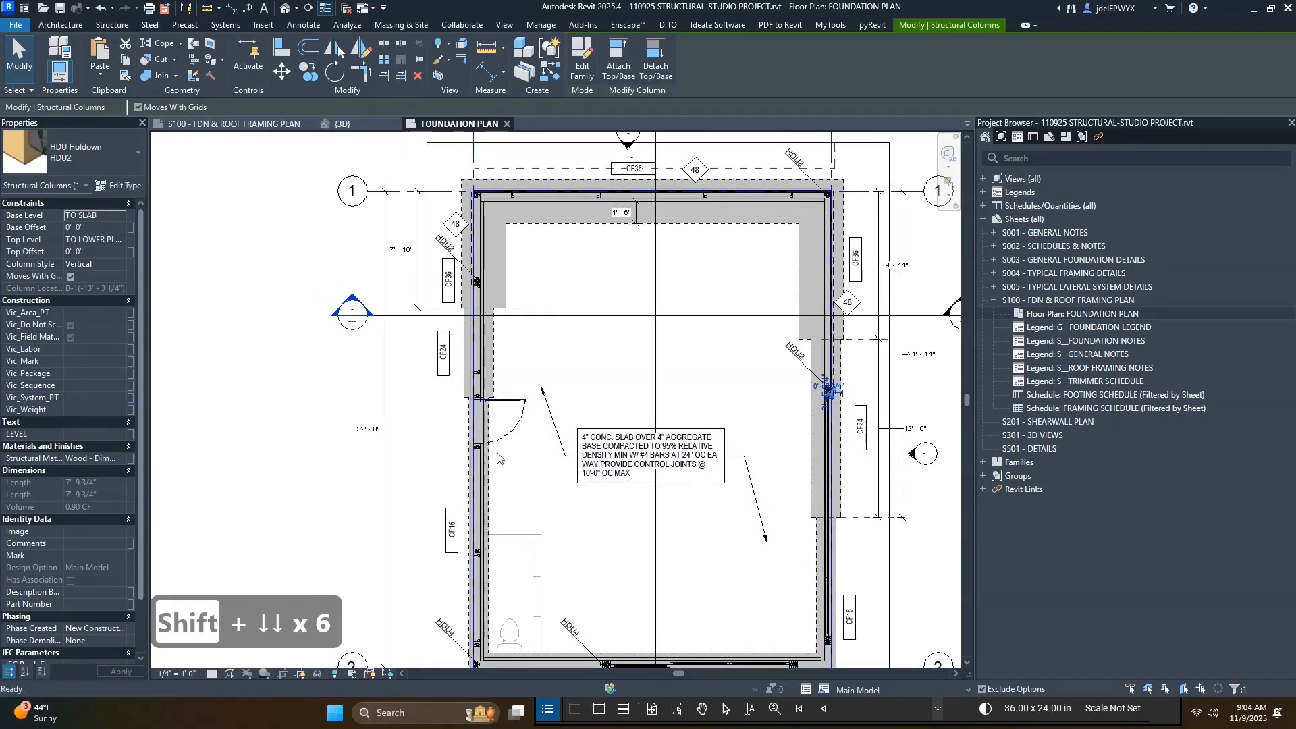
- Copy the door's (1) 2X6T/(1) K assembly up the grid A wall towards the window opening
key("Escape")
scroll(478, 451, "up", 4)
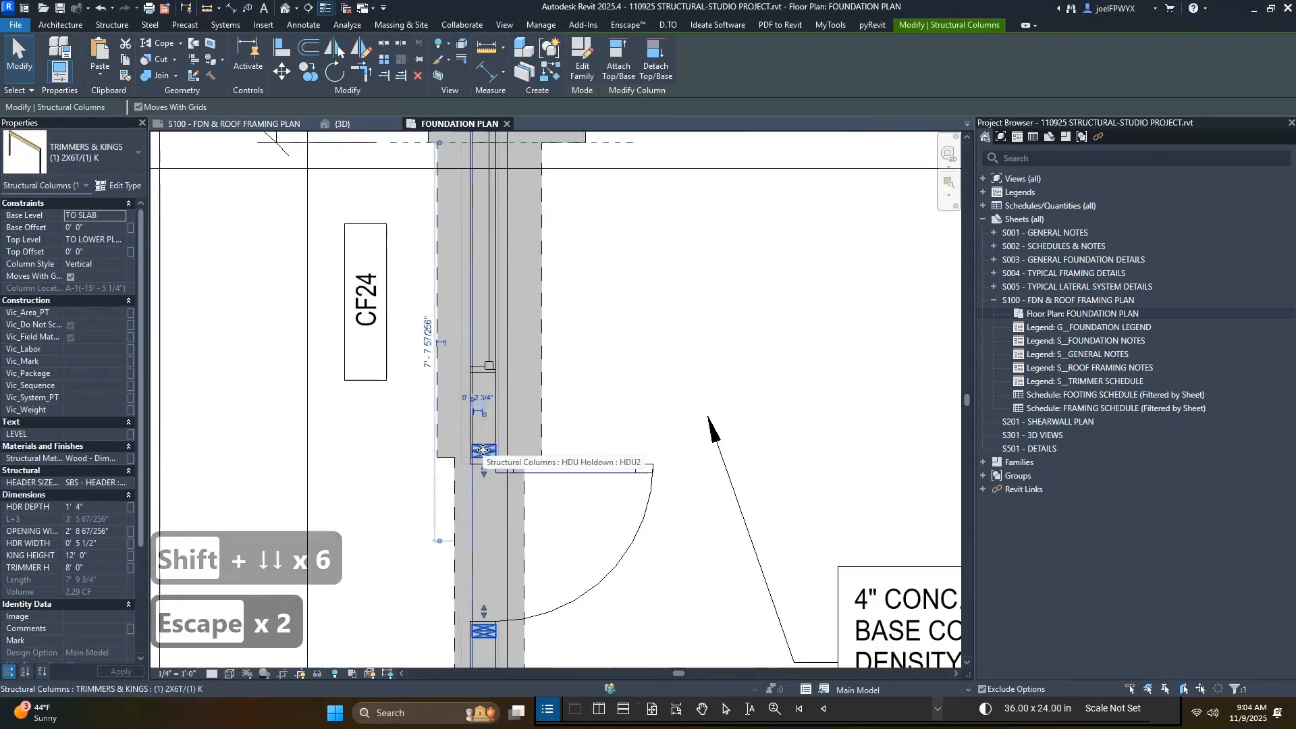
left_click_drag(480, 453, 491, 250, "ctrl")
scroll(500, 297, "up", 1)
key("shift+Up")
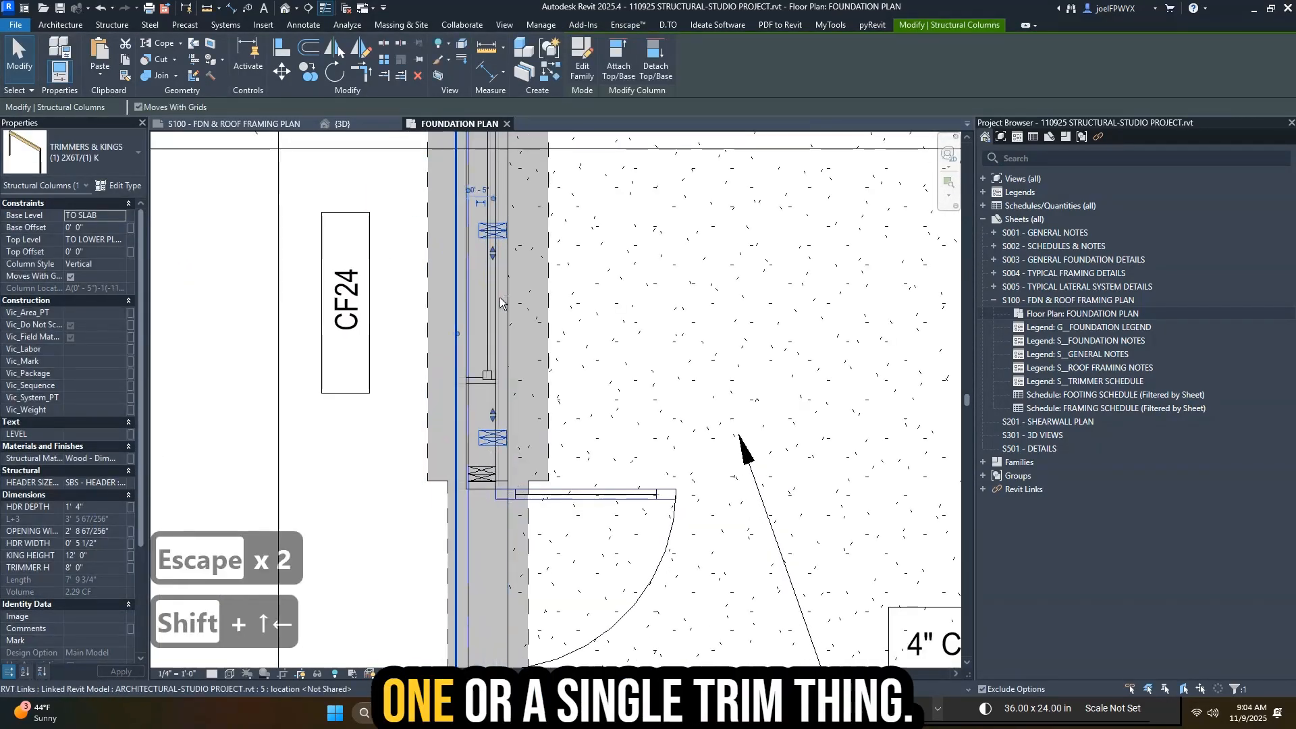
- Nudge the copied assembly into the grid A wall and fit its lower stud pack at the window opening's lower edge
key("Left")
key("shift+Up")
key("shift+Left")
key("Up")
key("Up")
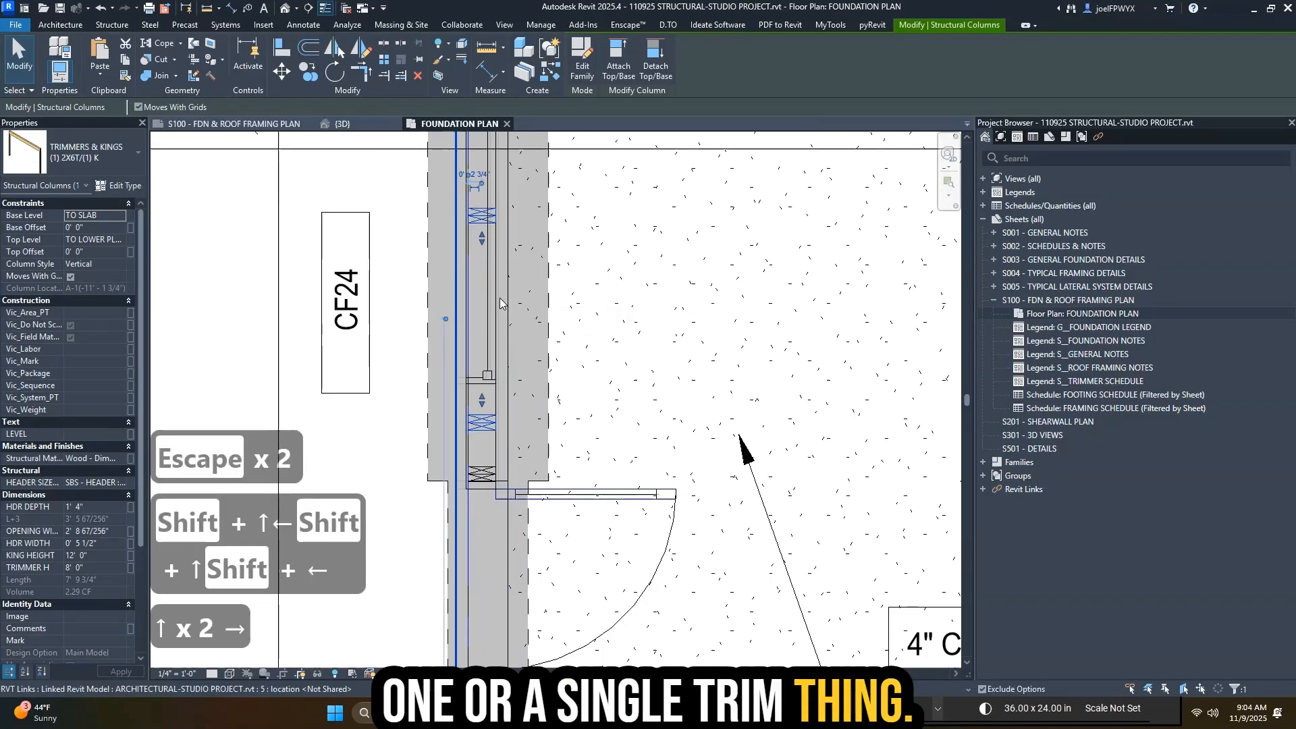
key("Right")
key("shift+Up")
key("shift+Up")
key("shift+Up")
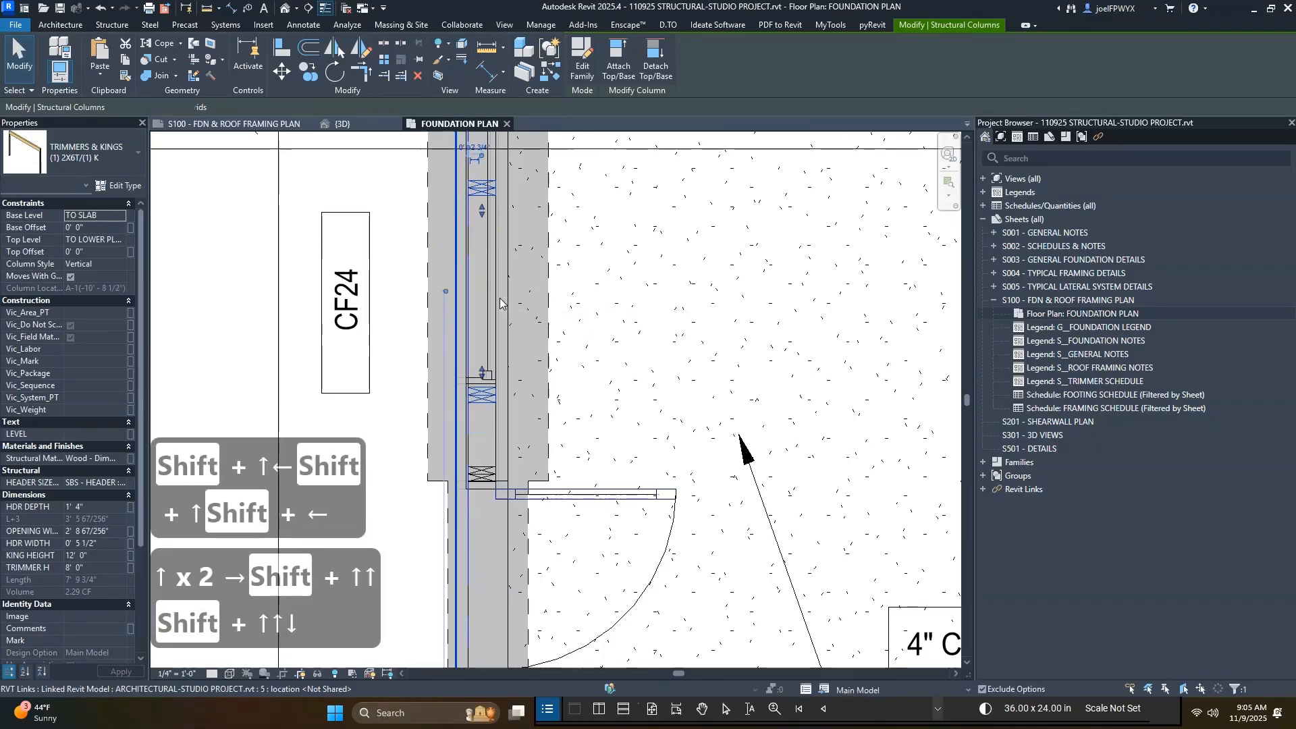
- Stretch the grid A window assembly's upper stud pack up to the HDU2 holdown, for an opening width of about 5' 5"
middle_click_drag(487, 230, 598, 707)
scroll(611, 552, "down", 1)
middle_click_drag(612, 552, 598, 490)
scroll(595, 491, "up", 1)
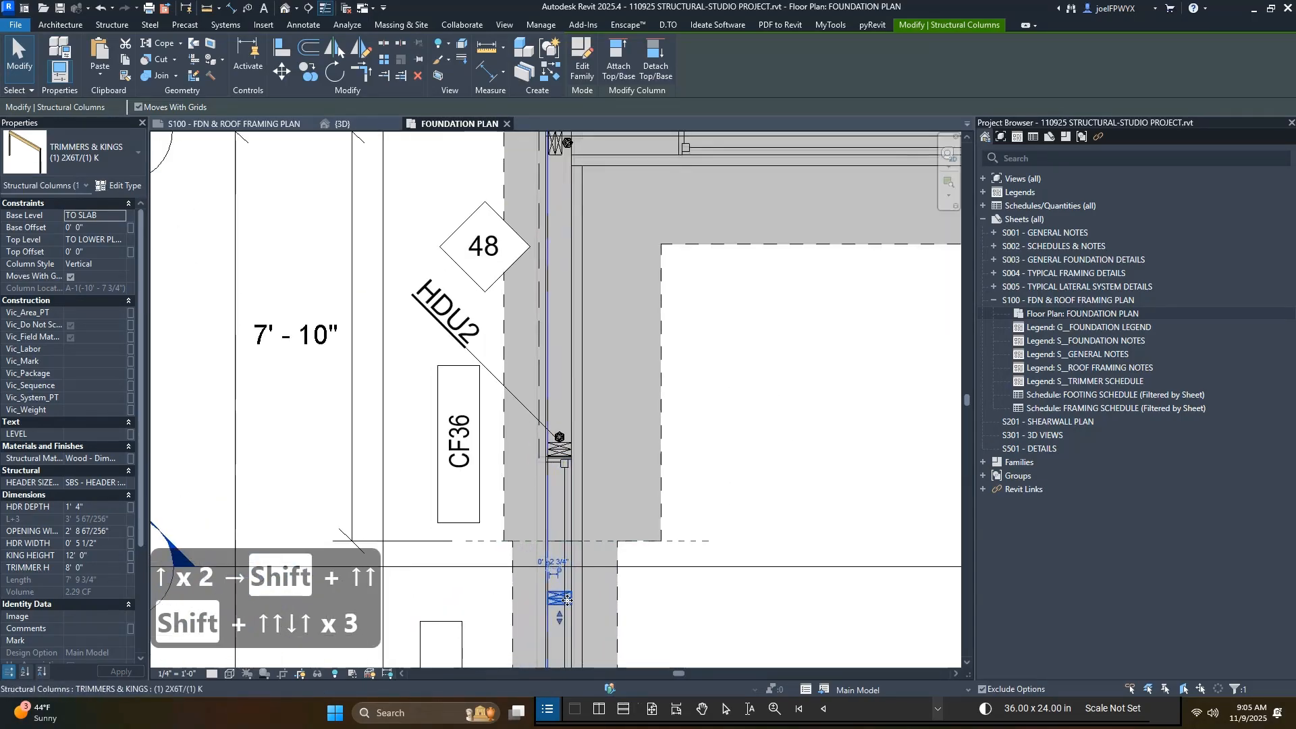
left_click(561, 481)
scroll(560, 477, "up", 2)
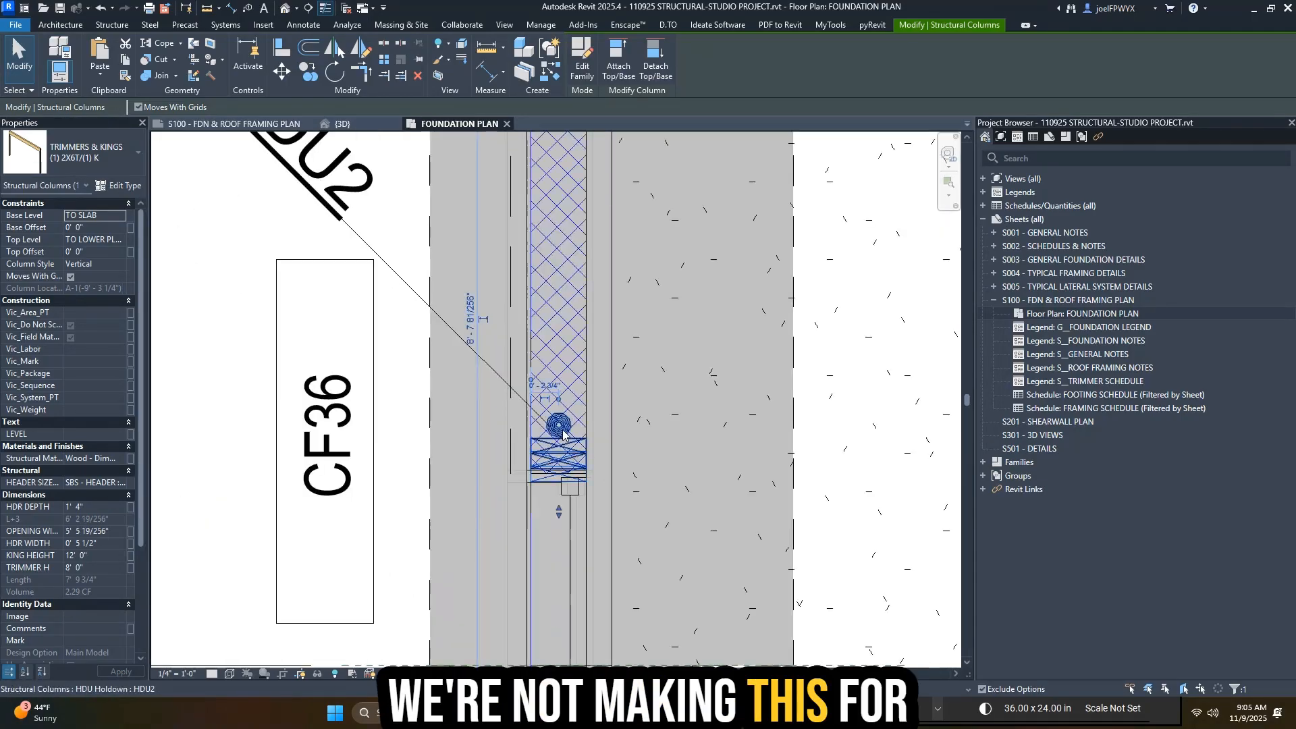
- Move the HDU2 holdown up the grid A wall, clear of the window assembly's upper stud pack
left_click(562, 429)
key("Escape")
key("Escape")
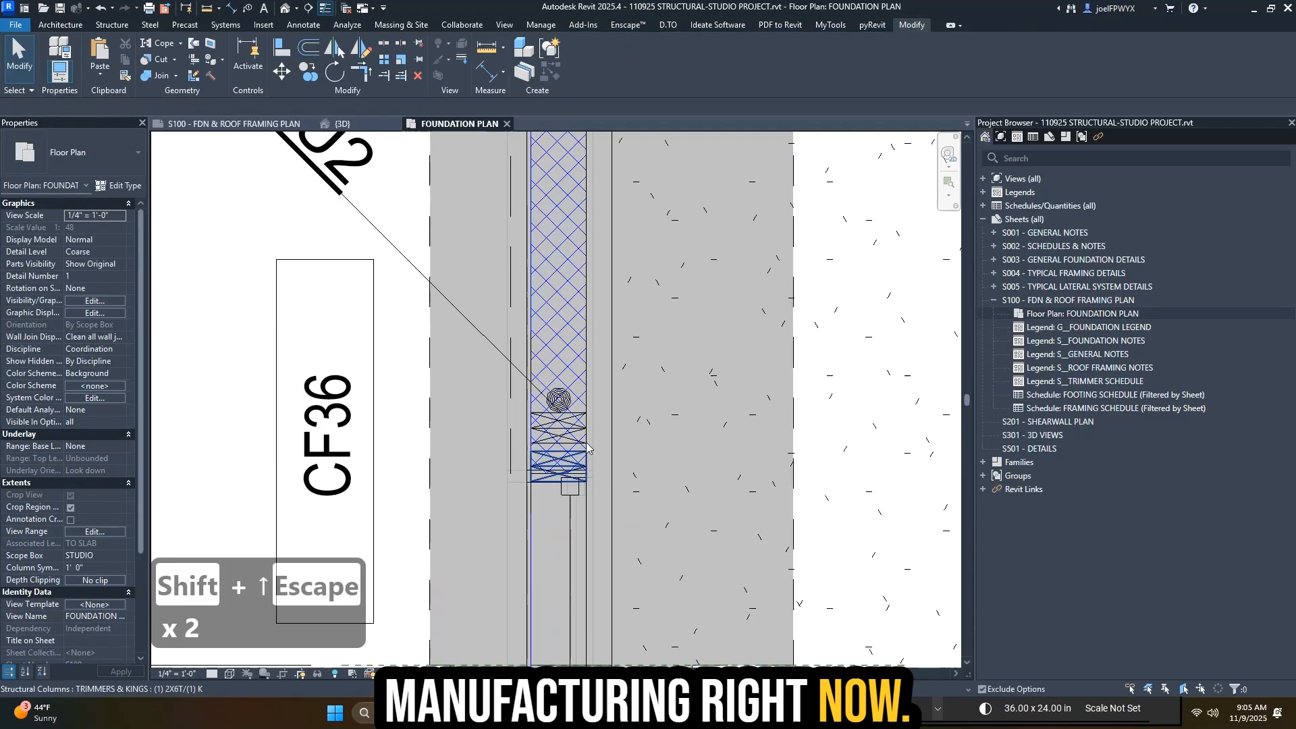
- Stretch the grid A assembly's upper stud pack to the window opening's upper edge, for an opening width of about 5' 6 1/2"
left_click(559, 469)
scroll(559, 469, "up", 2)
scroll(561, 523, "up", 2)
left_click_drag(562, 538, 564, 506)
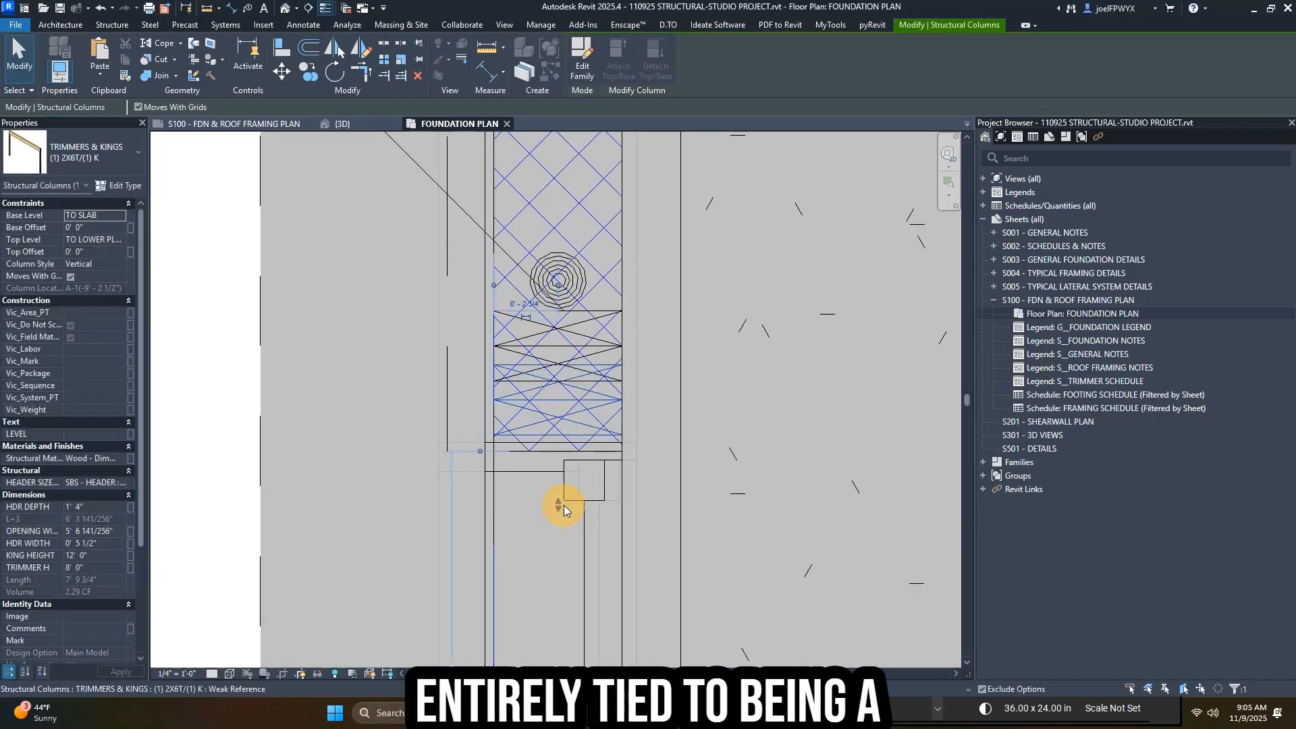
scroll(582, 377, "down", 2)
key("Escape")
key("Escape")
- Nudge the grid A wall's HDU2 holdown down until its posts overlap the assembly's trimmer and king studs
left_click(580, 365)
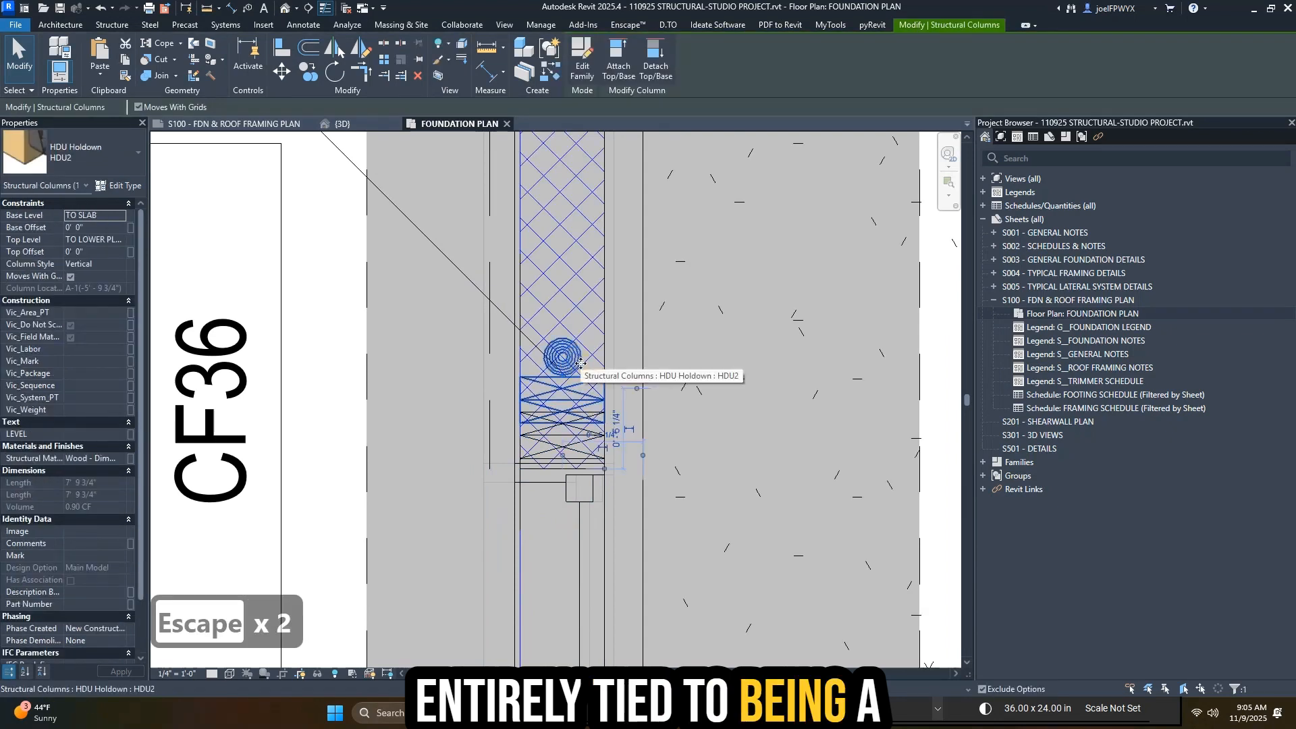
key("Up")
key("Up")
key("shift+Down")
key("shift+Down")
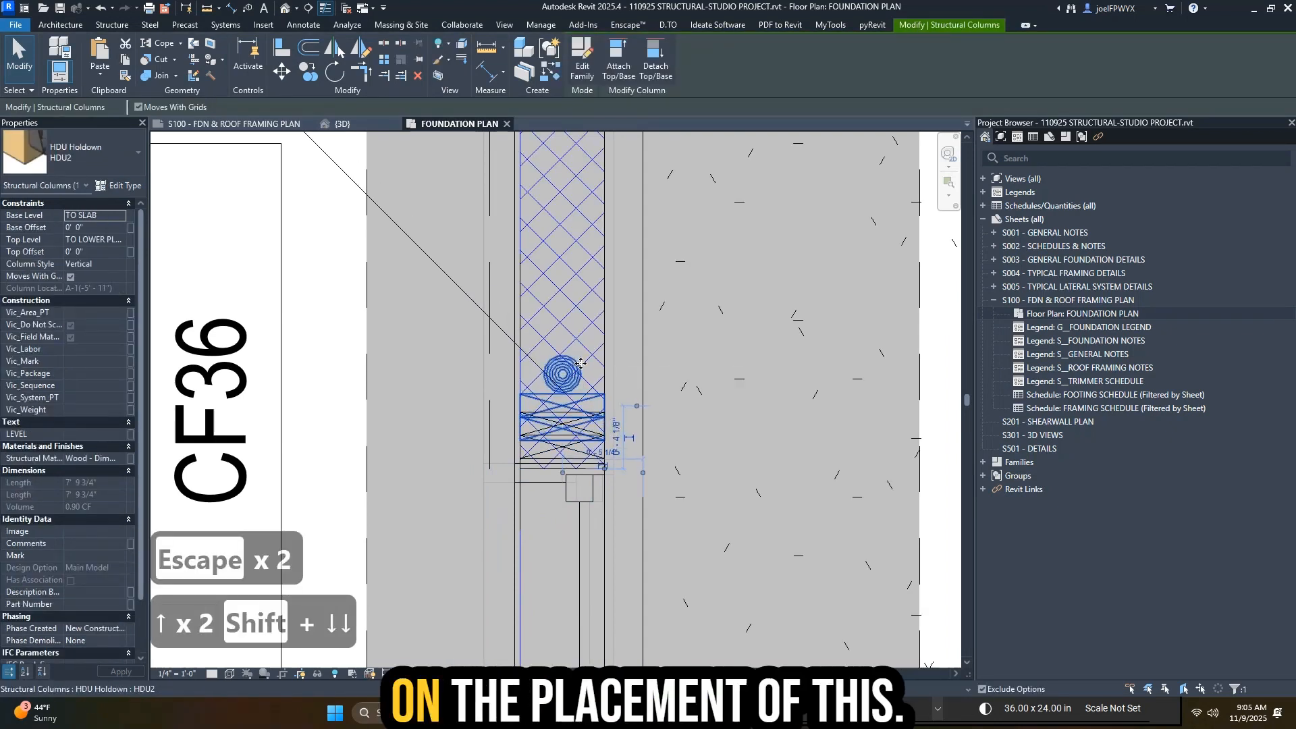
key("Down")
key("Down")
key("Down")
key("Down")
key("Down")
key("Down")
key("Down")
key("Down")
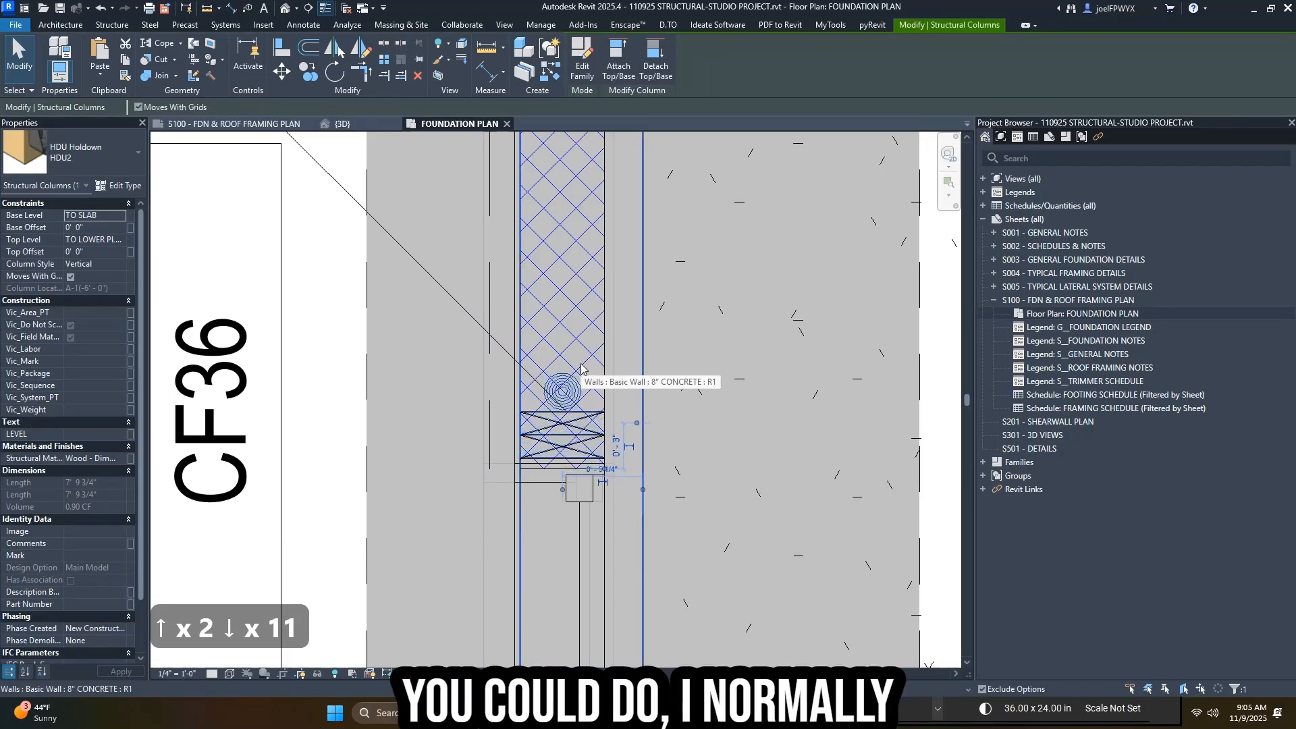
- Shift the HDU2 holdown slightly back up the grid A wall to line it up with the assembly's single stud
key("shift+Up")
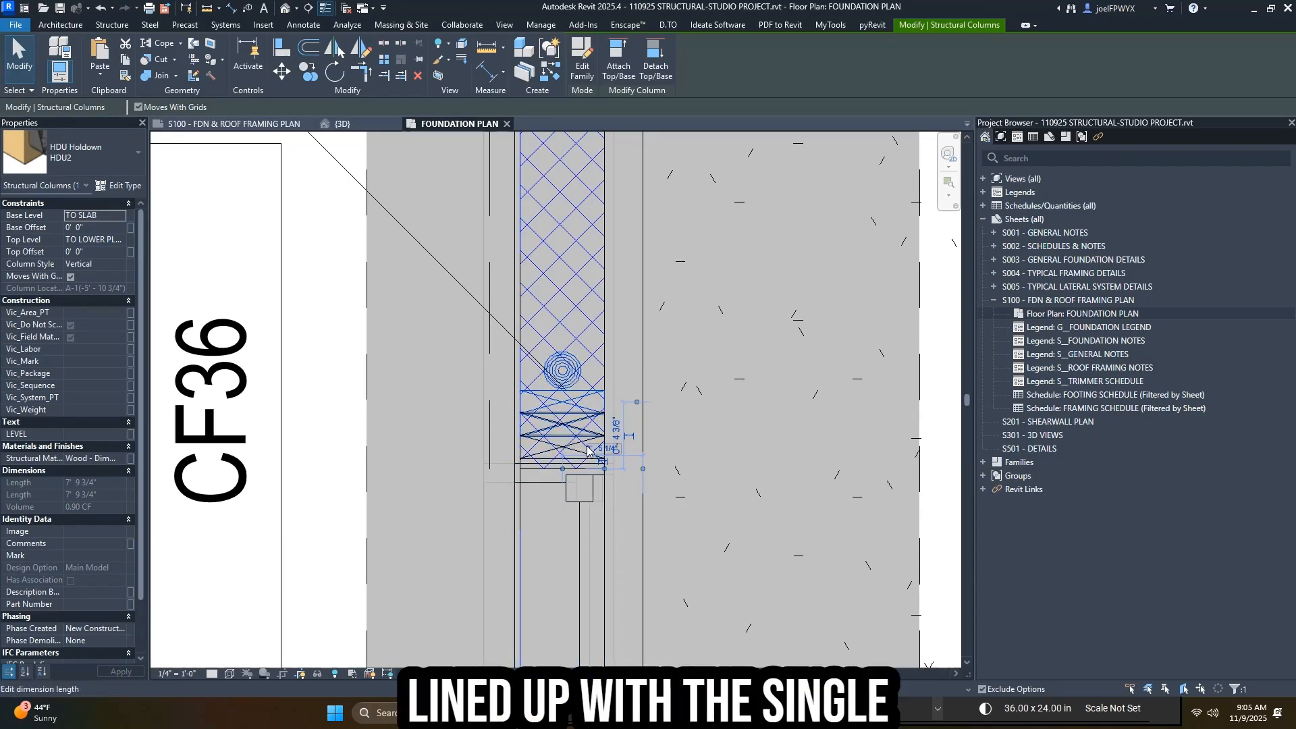
scroll(585, 414, "down", 2)
scroll(584, 415, "up", 2)
key("Escape")
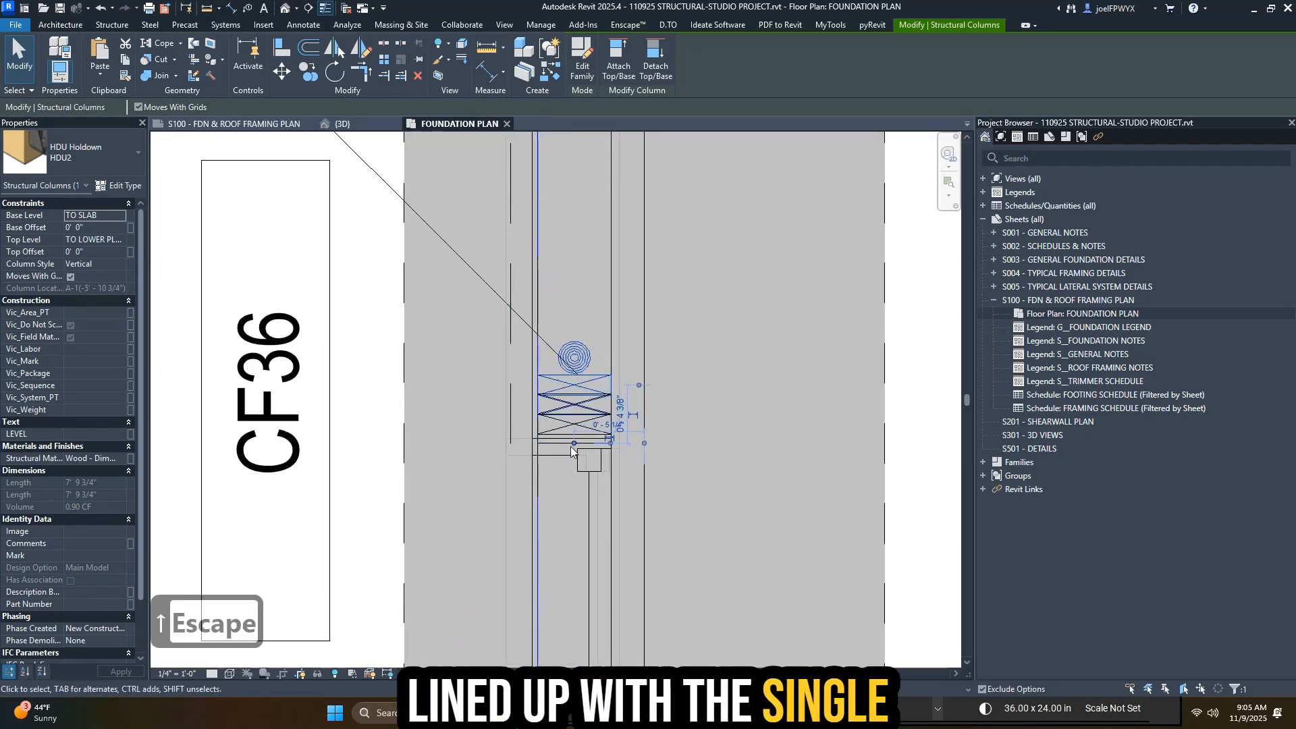
key("Escape")
left_click(571, 425)
key("Escape")
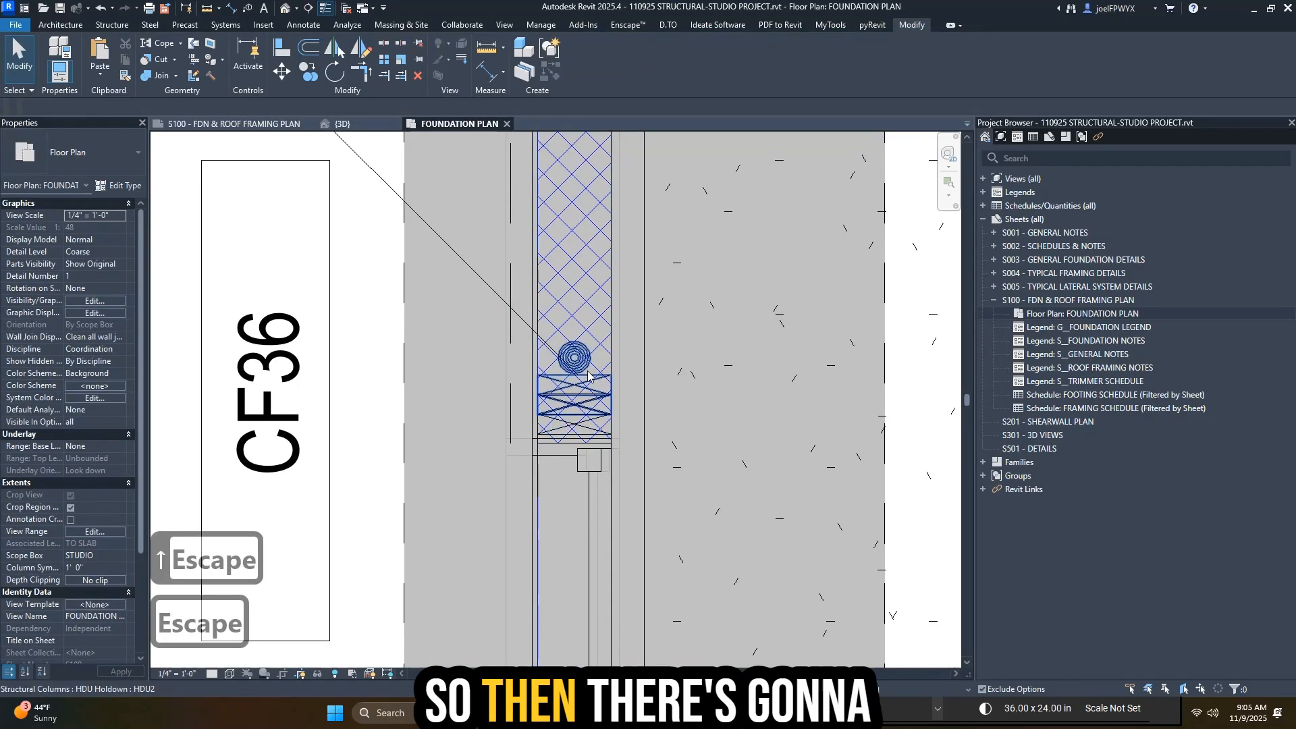
scroll(585, 390, "down", 4)
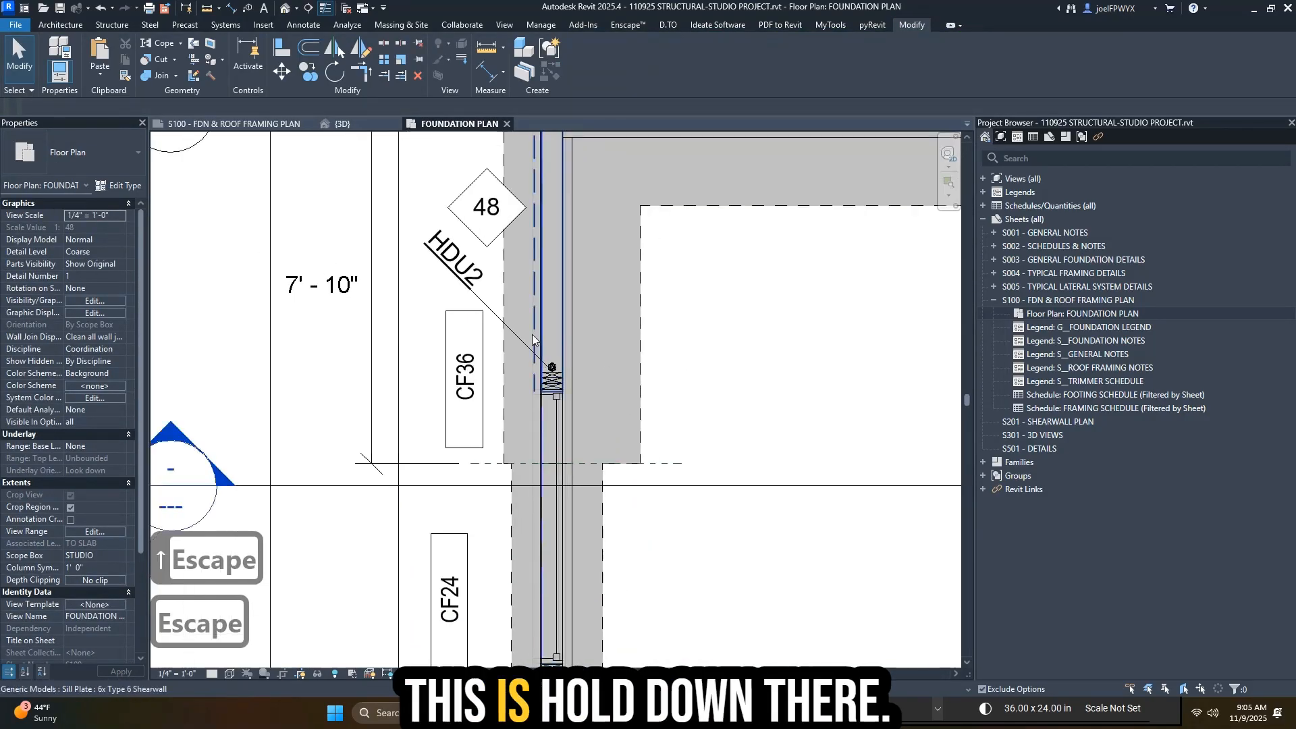
scroll(526, 342, "down", 4)
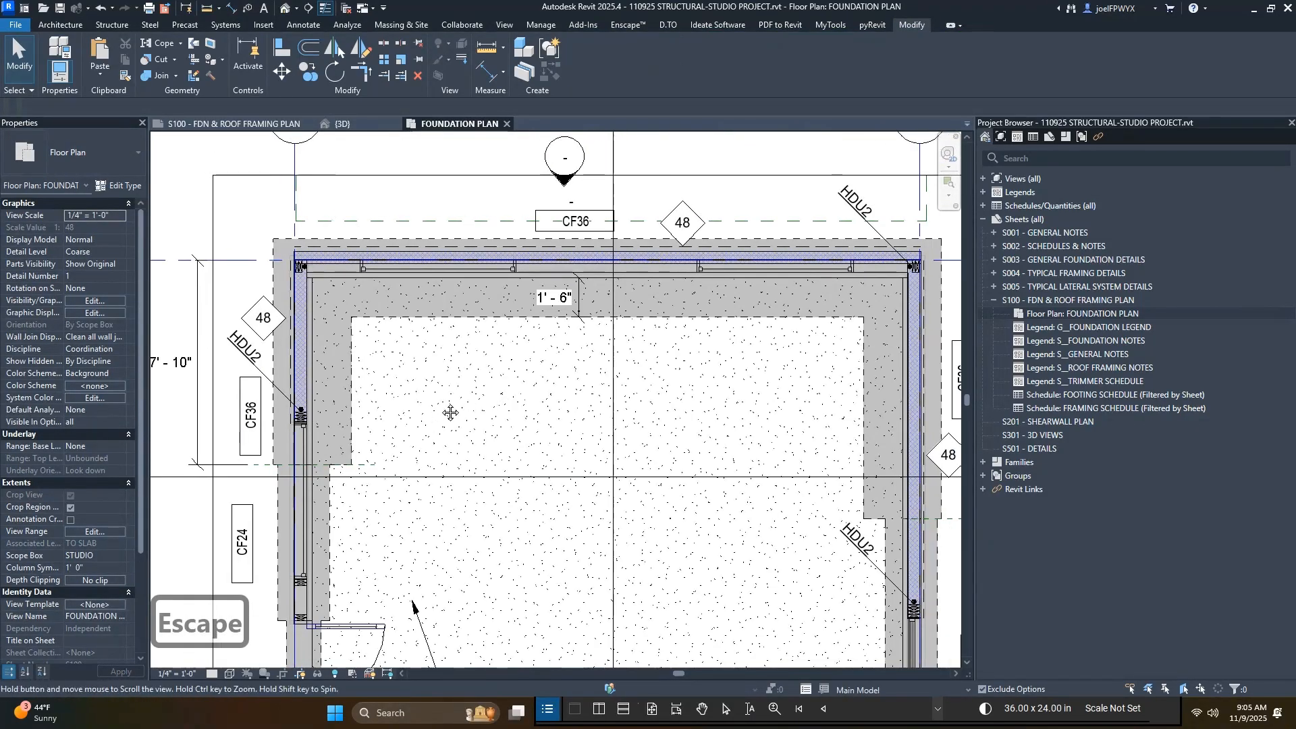
- Copy the grid A window's (1) 2X6T/(1) K assembly to below the grid 1 wall and turn it horizontal
scroll(423, 459, "up", 3)
scroll(454, 446, "up", 2)
key("Escape")
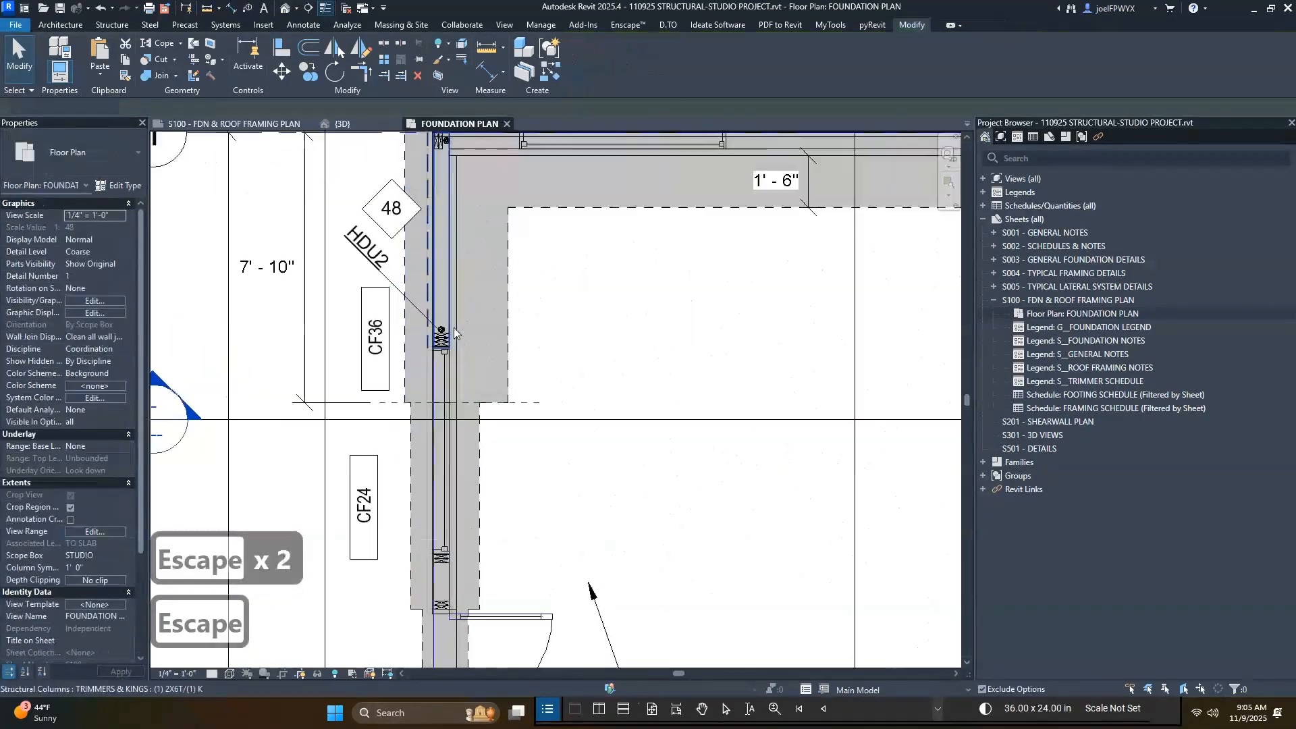
left_click(442, 343)
left_click_drag(591, 230, 592, 227, "ctrl")
middle_click_drag(592, 227, 592, 341)
key("space")
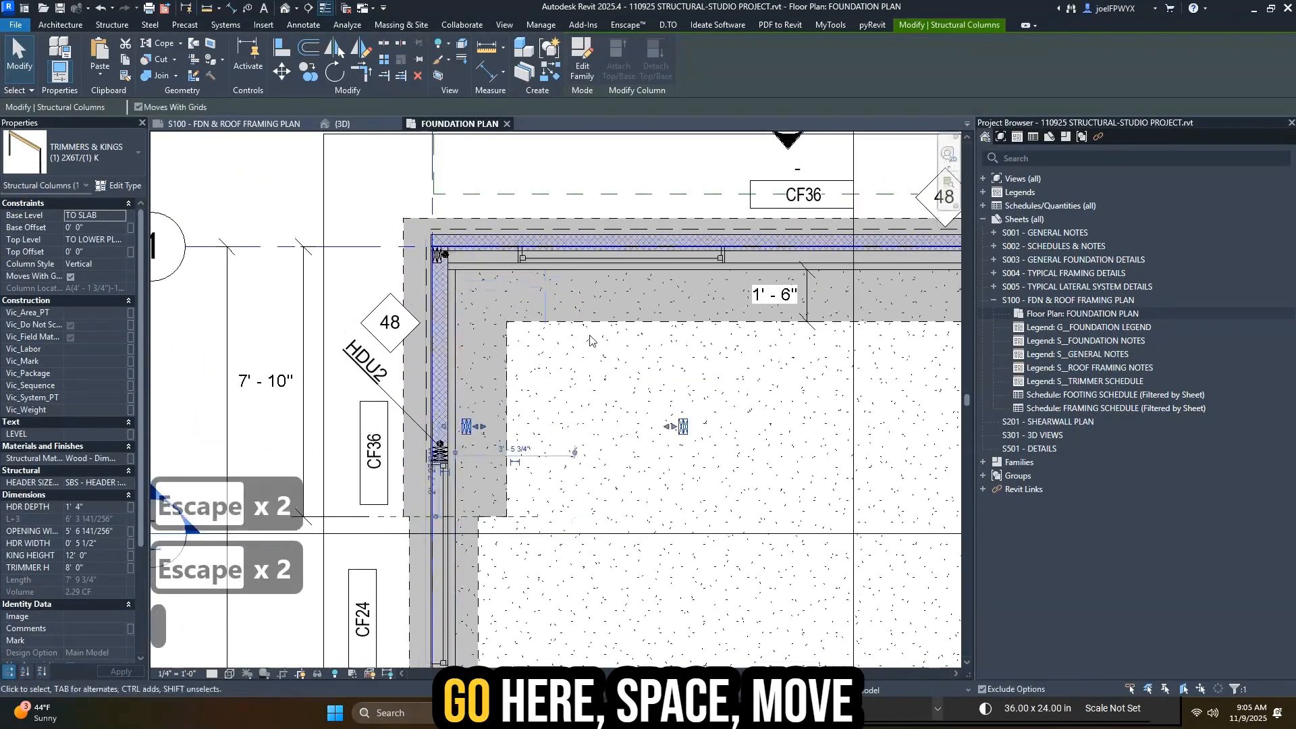
- Move the horizontal assembly up to the grid 1 window opening nearest grid A
scroll(589, 341, "up", 4)
scroll(630, 384, "down", 3)
left_click_drag(732, 461, 781, 324)
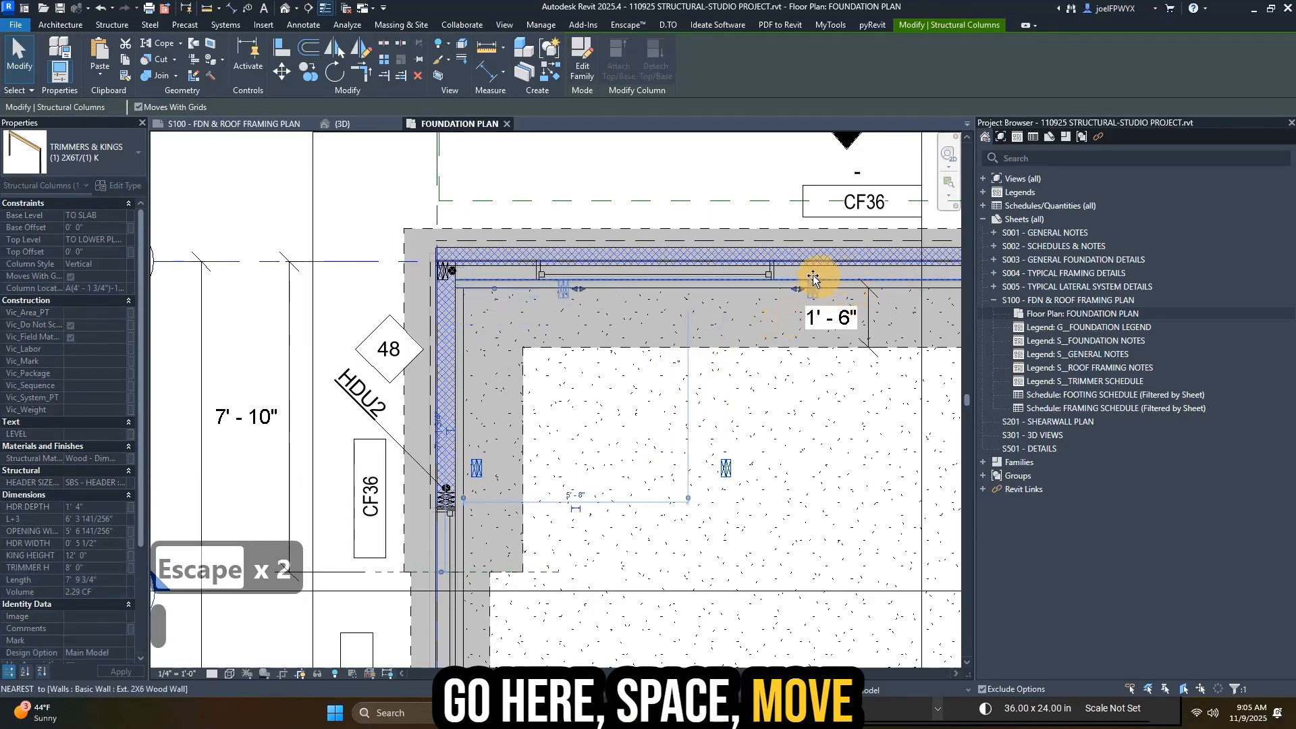
left_click_drag(814, 279, 785, 271)
scroll(785, 270, "up", 3)
scroll(807, 361, "down", 3)
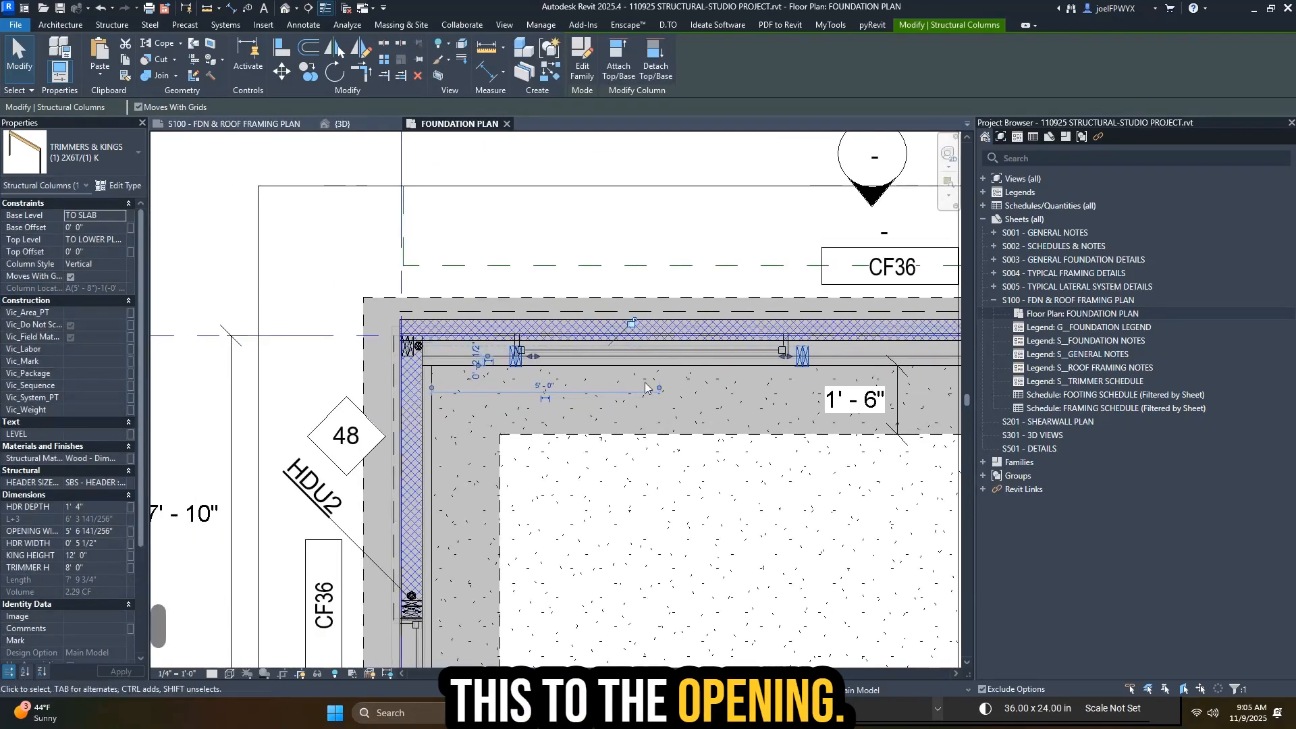
- Move the displaced 6x Type 6 Shearwall sill plate back onto the grid 1 wall
key("Escape")
key("Escape")
scroll(401, 327, "up", 2)
left_click(561, 223)
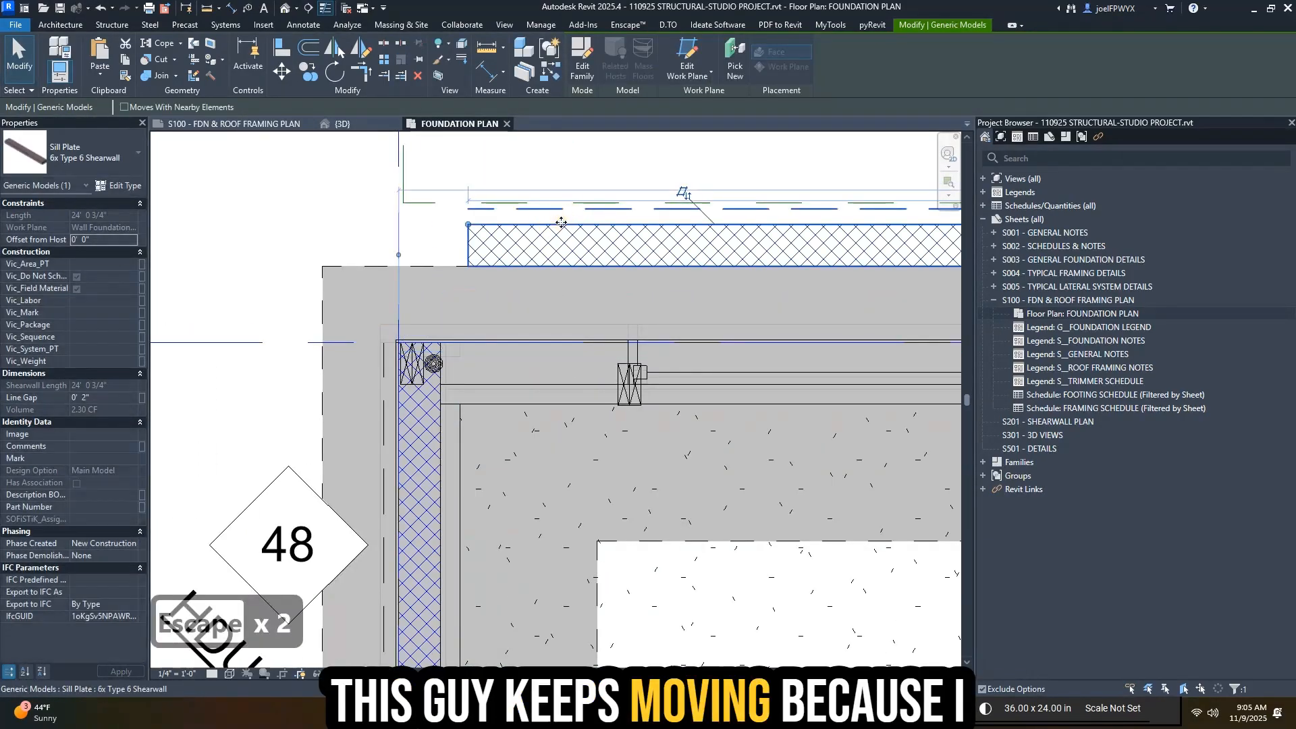
left_click_drag(560, 234, 493, 343)
scroll(493, 342, "down", 4)
scroll(696, 394, "up", 2)
scroll(781, 357, "up", 2)
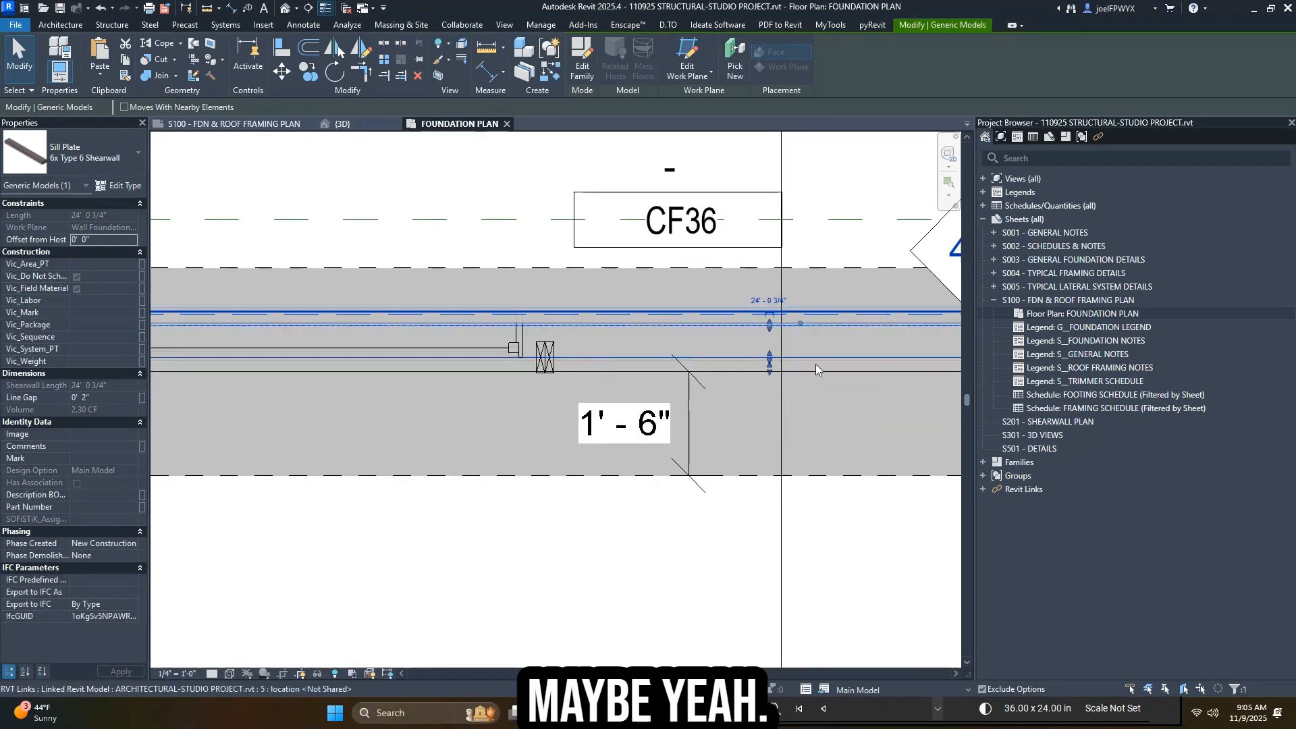
- Shift the horizontal trimmer assembly into the grid 1 wall, with its stud pack at the window opening's edge nearest grid A
scroll(815, 364, "down", 5)
scroll(574, 324, "up", 4)
key("Escape")
key("Escape")
scroll(768, 463, "up", 2)
left_click(774, 467)
left_click_drag(774, 467, 766, 443)
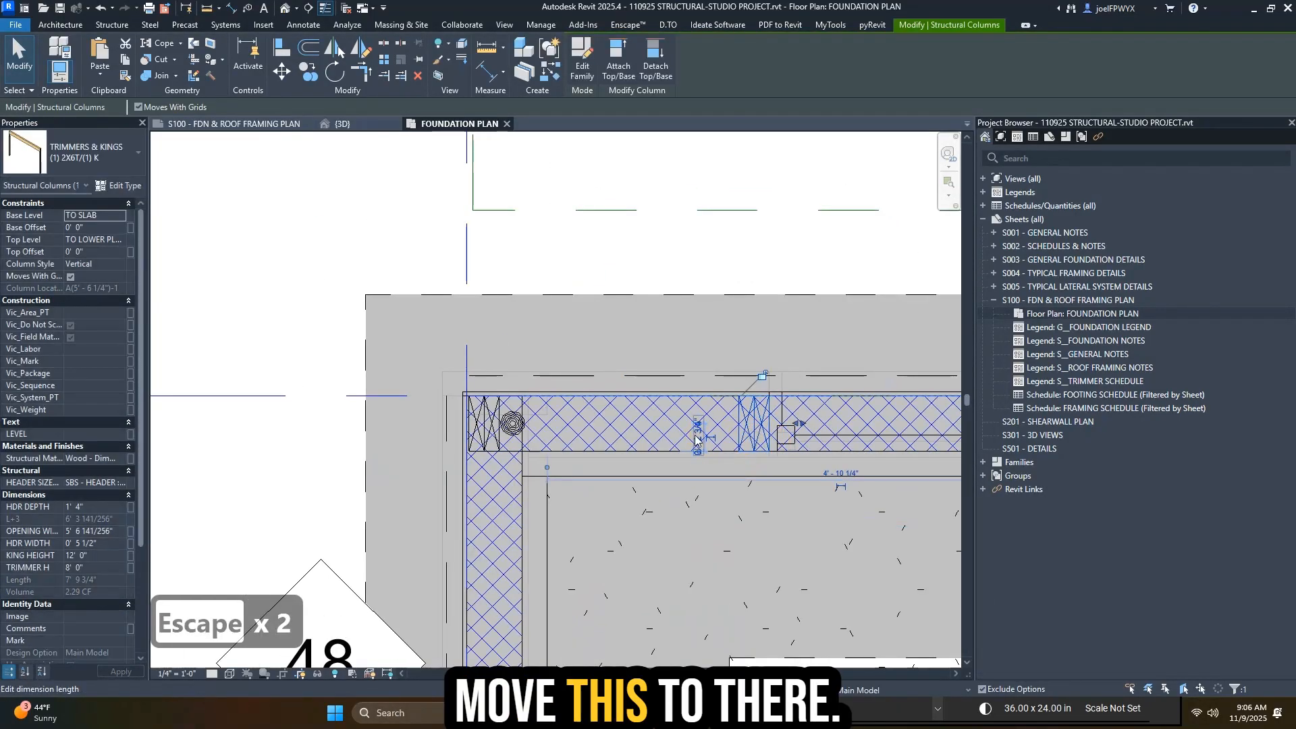
- Copy the fitted (1) 2X6T/(1) K assembly along the grid 1 wall to the second window opening, towards grid B
scroll(695, 435, "down", 2)
middle_click_drag(790, 459, 253, 422)
scroll(615, 399, "up", 2)
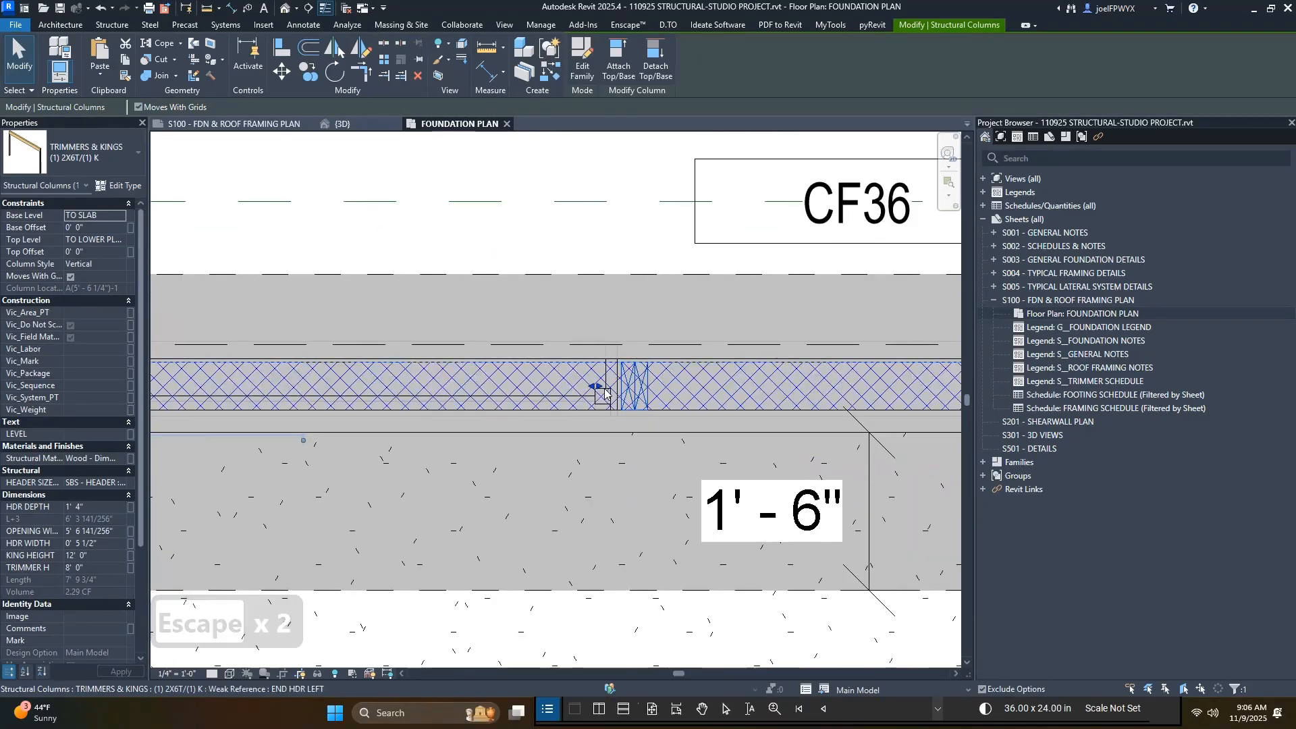
scroll(605, 393, "down", 6)
mouse_move(617, 418)
middle_mouse_down()
mouse_move(627, 425)
mouse_move(490, 430)
middle_mouse_up()
scroll(491, 429, "up", 1)
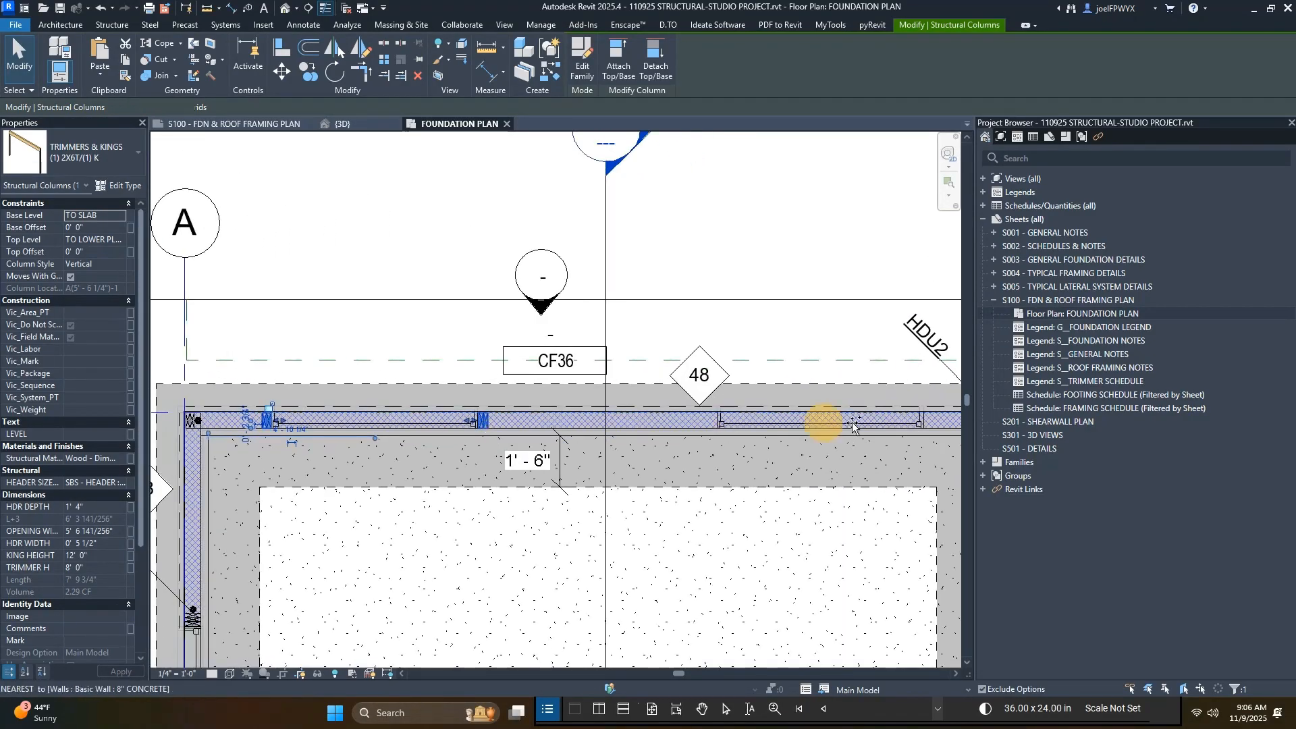
- Nudge the second grid 1 assembly along the wall until its stud pack meets the window opening's left edge
scroll(677, 431, "up", 5)
key("shift+Right")
key("shift+Right")
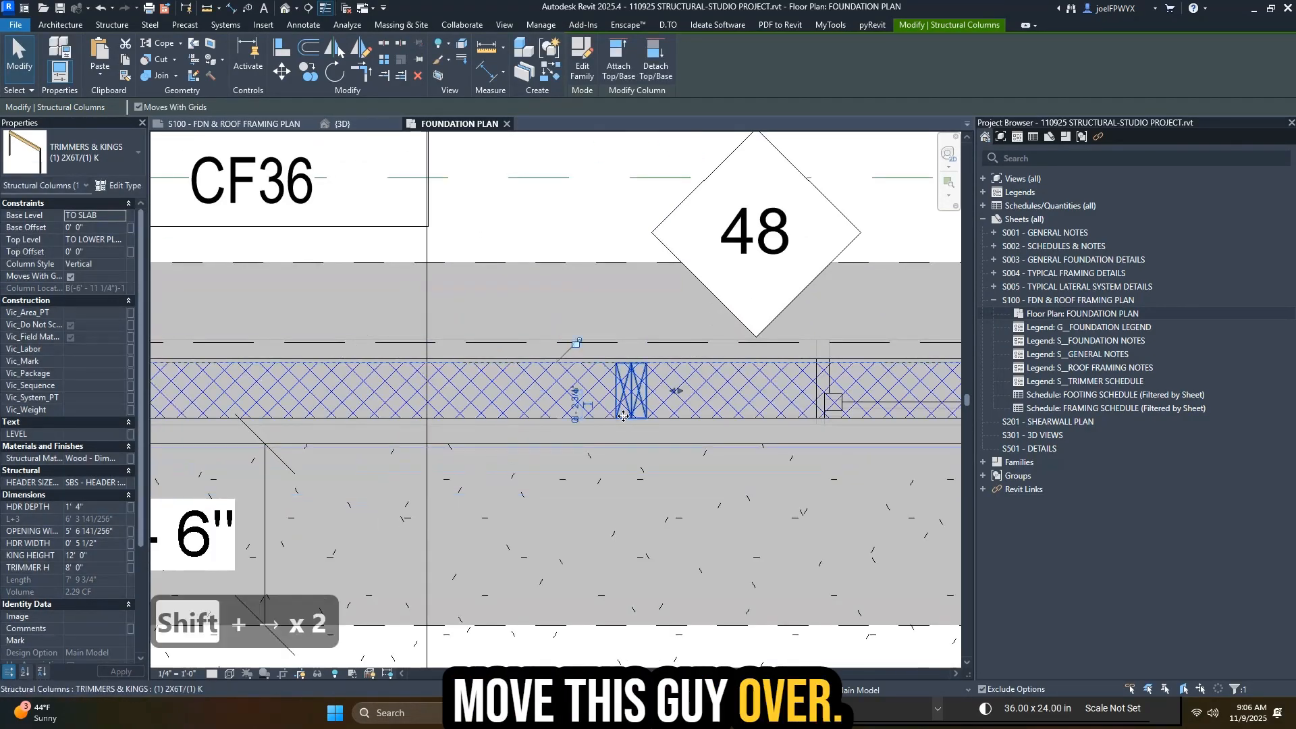
key("shift+Right")
key("shift+Right")
key("shift+Right")
key("Left")
key("Left")
key("Left")
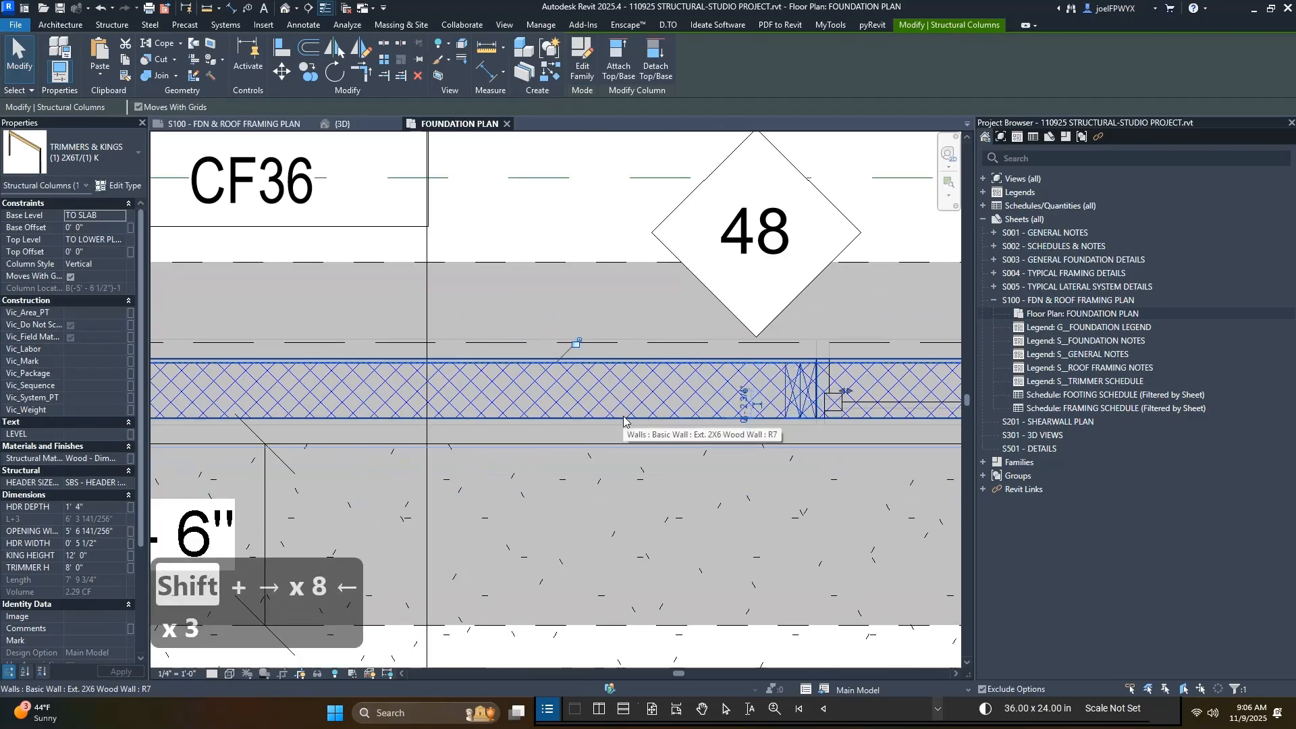
- Review the stud packs around the openings on the foundation plan and open the 3D view
key("Escape")
scroll(624, 422, "down", 3)
middle_click_drag(623, 422, 241, 424)
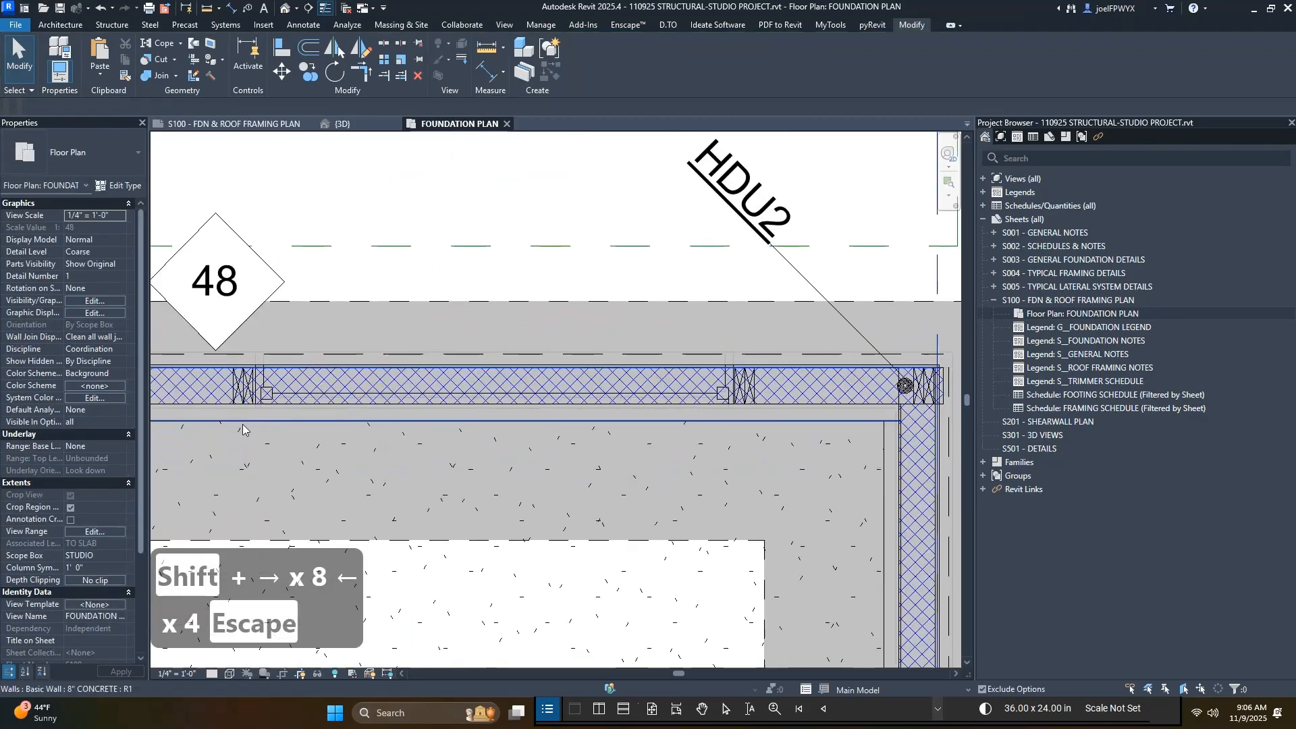
scroll(691, 407, "up", 2)
scroll(803, 381, "up", 2)
scroll(738, 378, "down", 3)
scroll(695, 273, "down", 1)
middle_click_drag(738, 415, 746, 255)
scroll(746, 337, "down", 2)
middle_click_drag(831, 405, 872, 406)
scroll(871, 406, "down", 1)
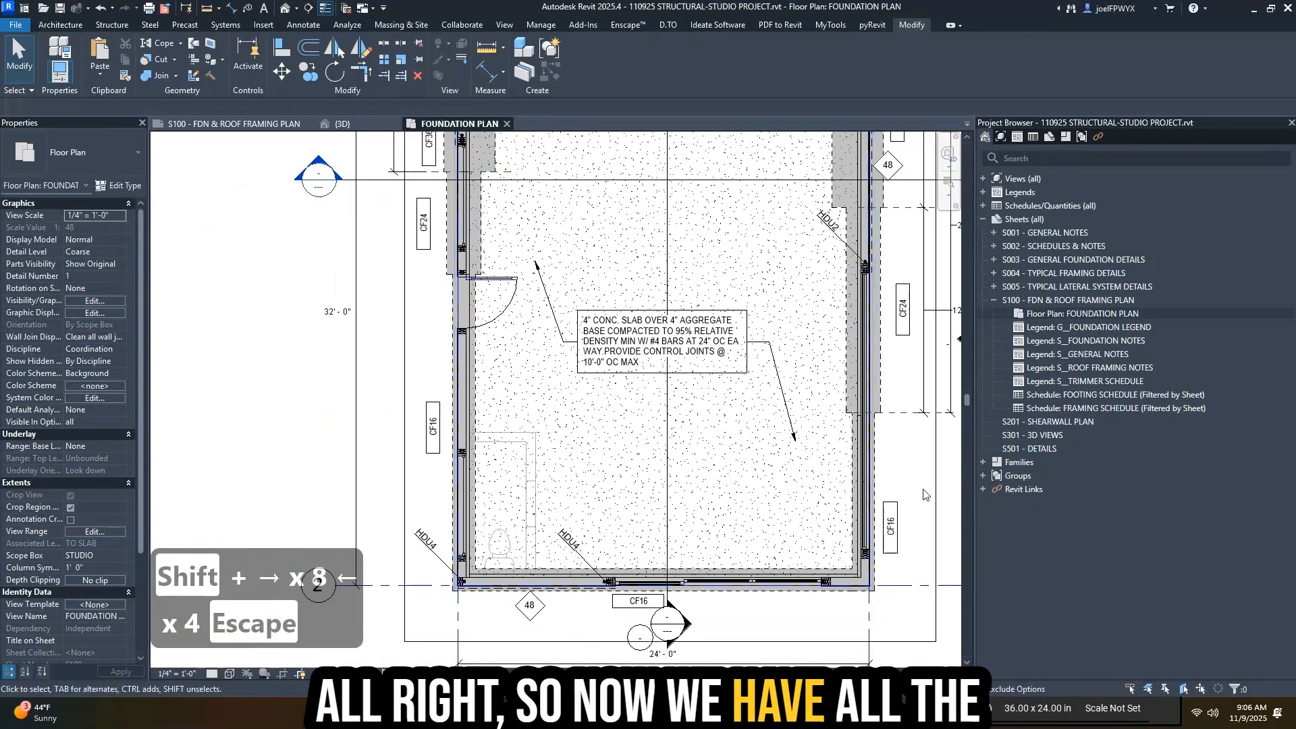
left_click(344, 124)
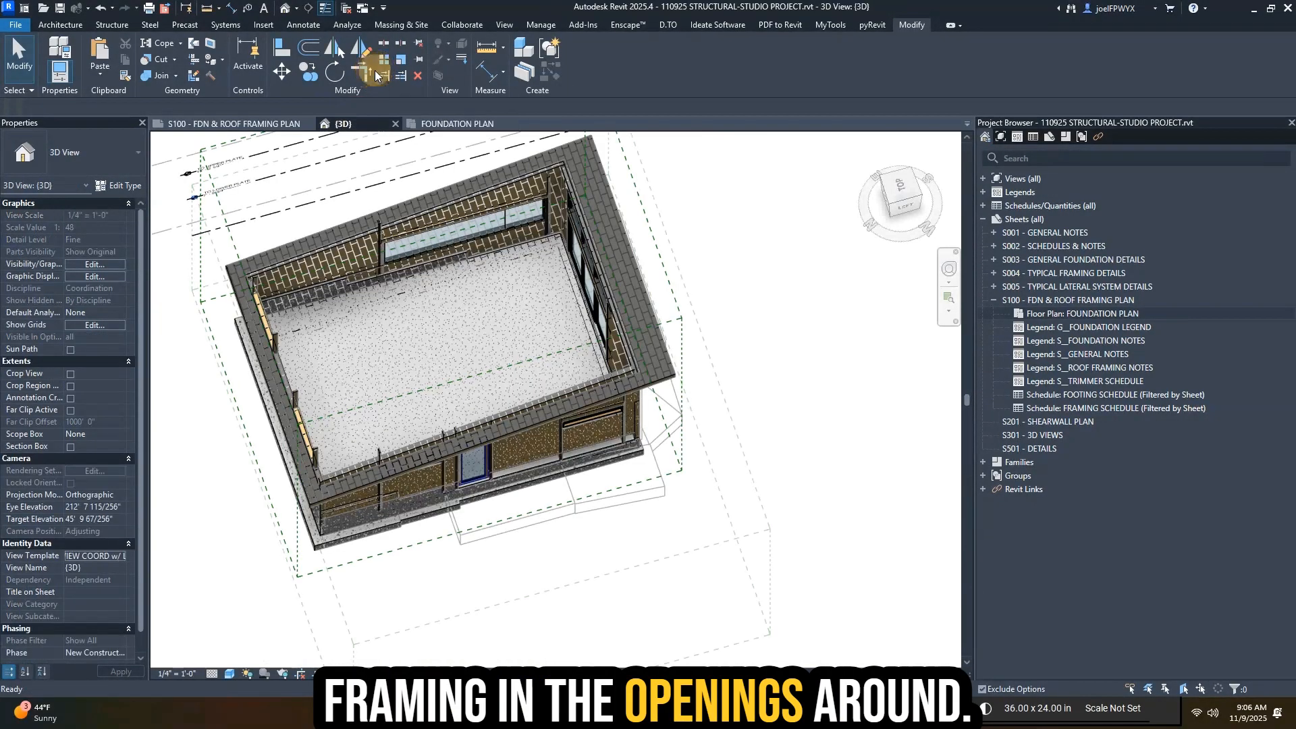
- Examine the stud packs and headers at the wall openings from several angles in the 3D view
middle_click_drag(569, 509, 586, 409, "shift")
scroll(588, 410, "up", 3)
middle_click_drag(638, 456, 772, 228)
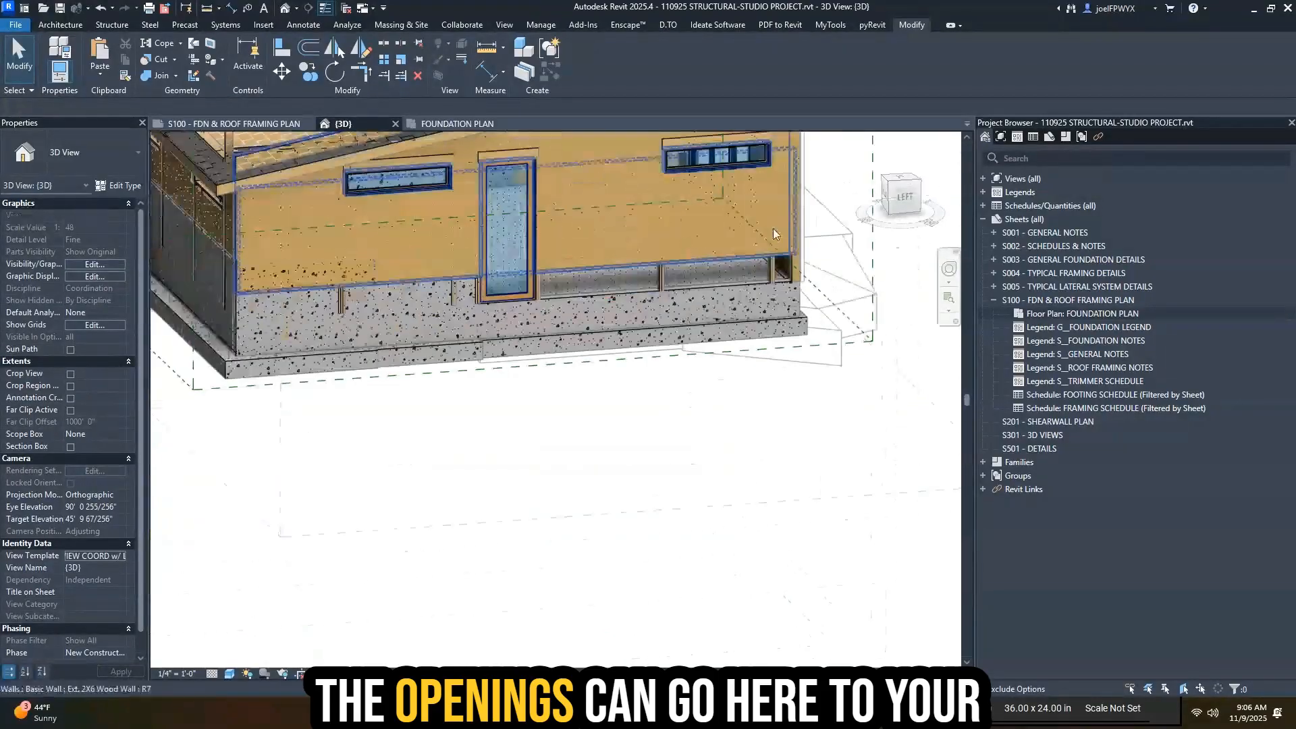
middle_click_drag(755, 352, 766, 417, "shift")
key("Escape")
scroll(737, 324, "up", 3)
middle_click_drag(787, 506, 829, 377)
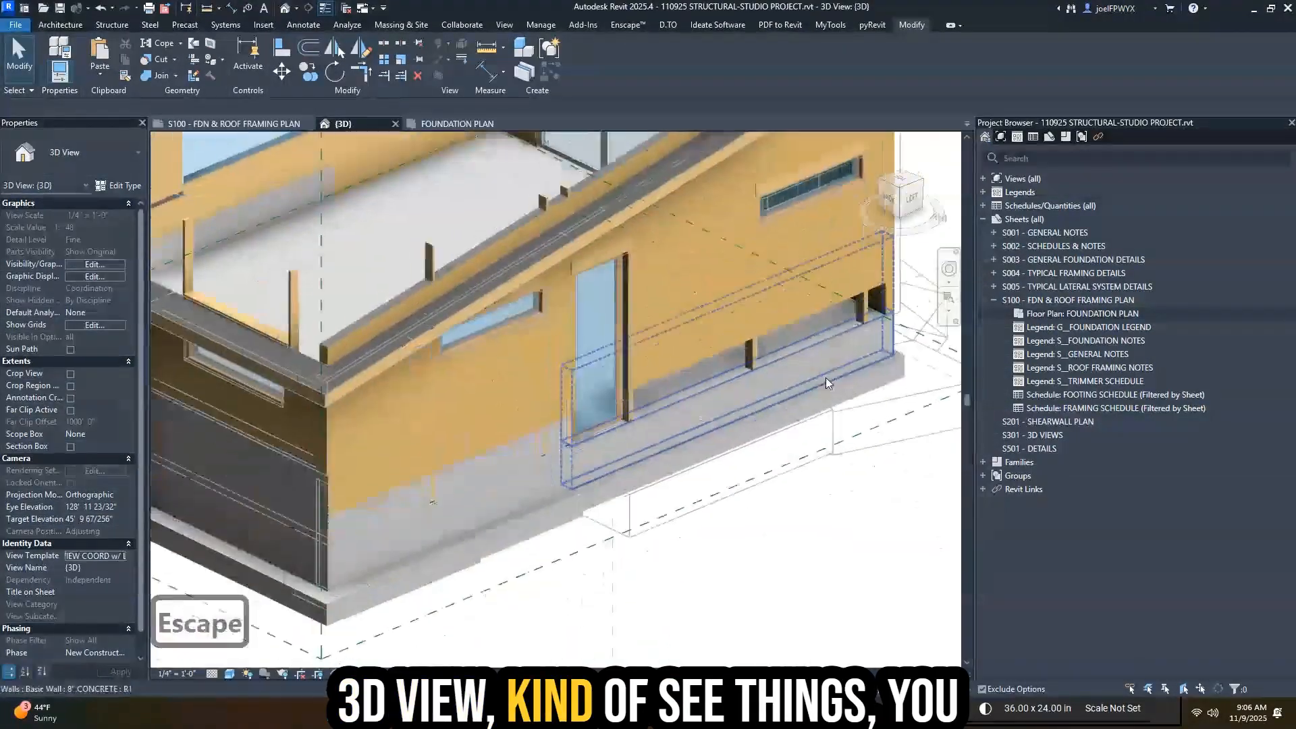
scroll(829, 379, "down", 3)
key("Escape")
key("Escape")
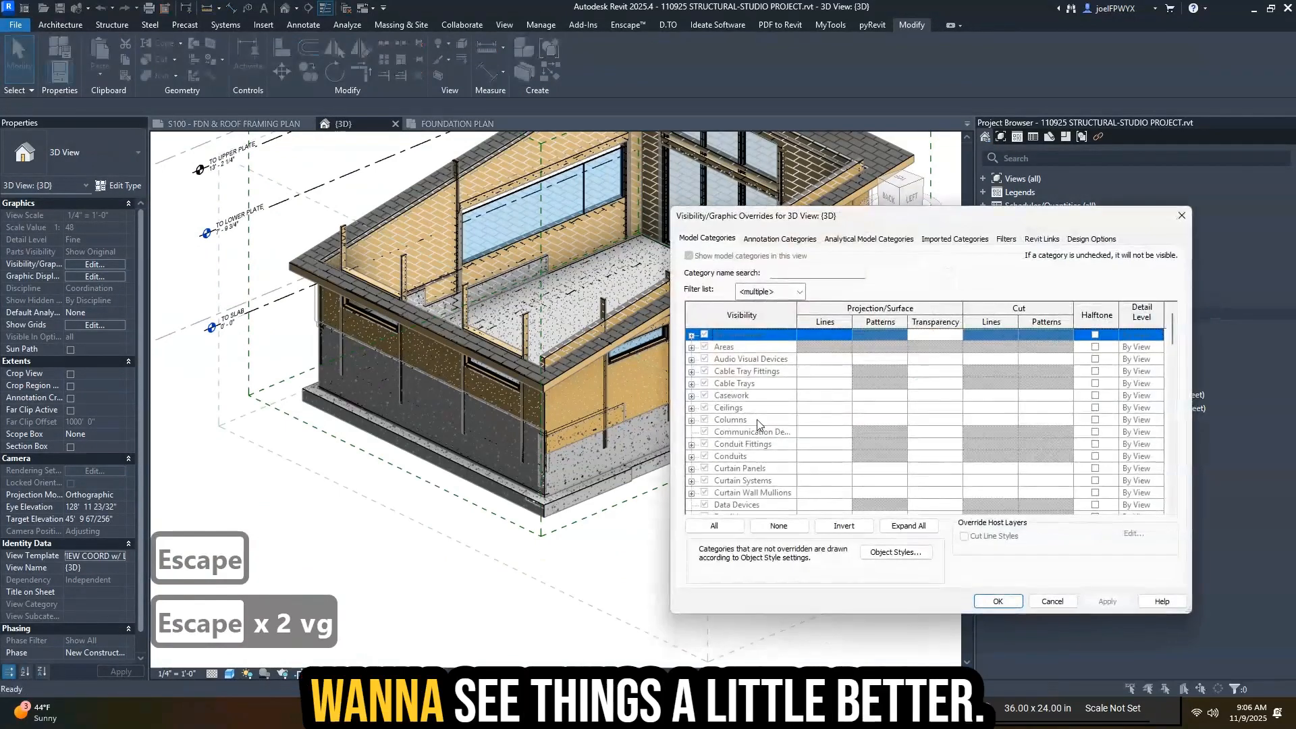
key("Escape")
key("Escape")
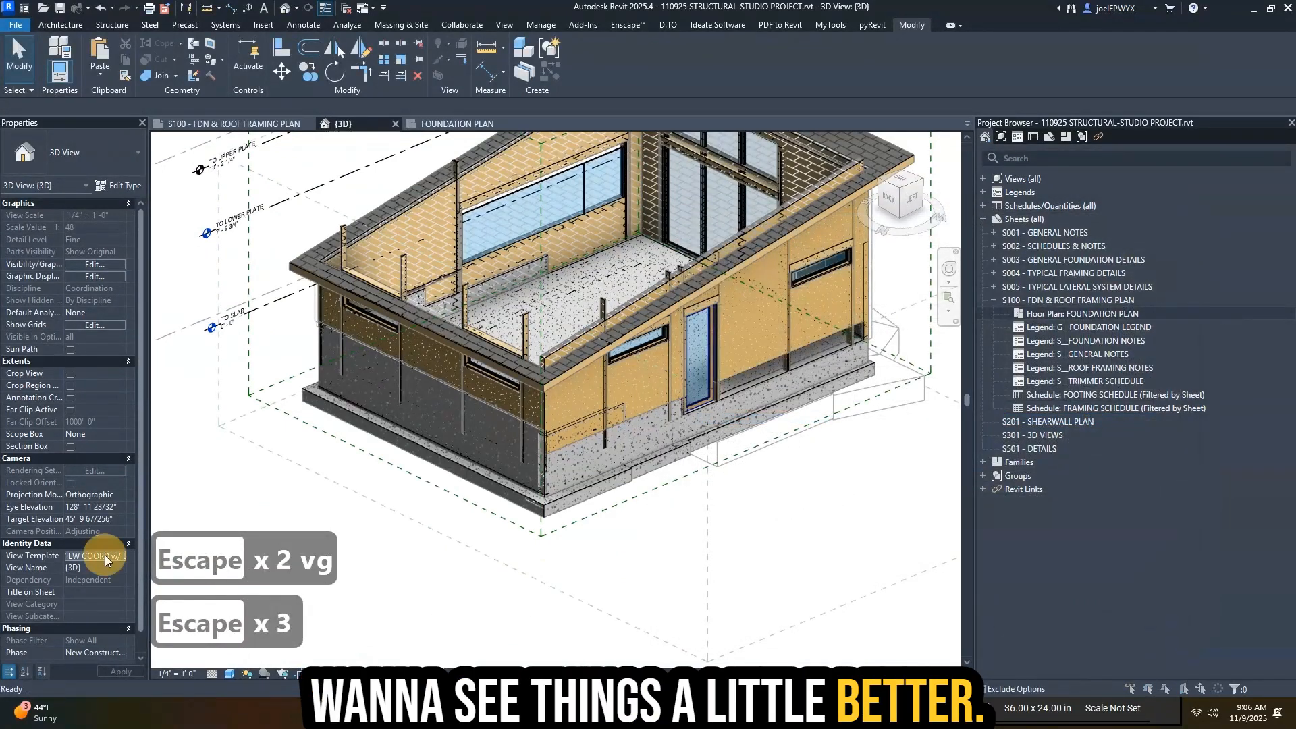
key("Escape")
key("Escape")
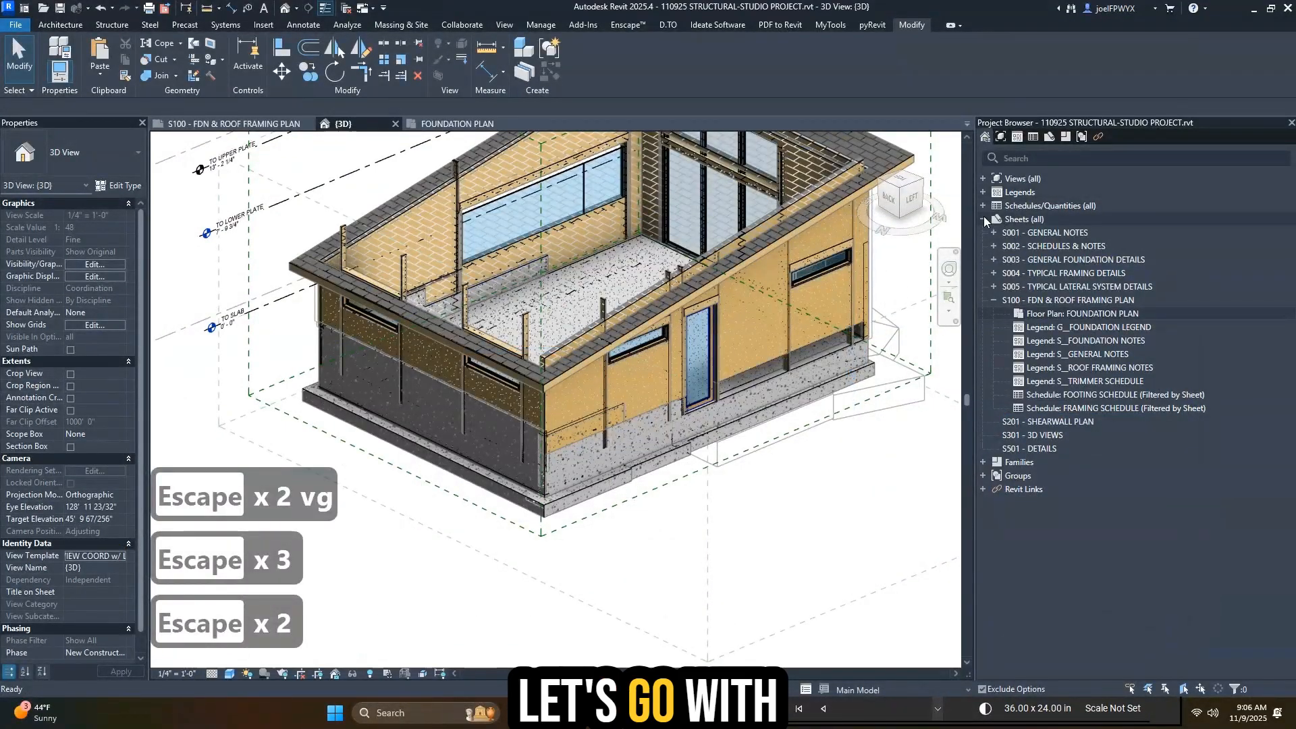
- Open the 3D STRUCTURAL ONLY view and turn the model to show the grid A wall and the glazed front
left_click(984, 206)
left_click(984, 192)
left_click(984, 180)
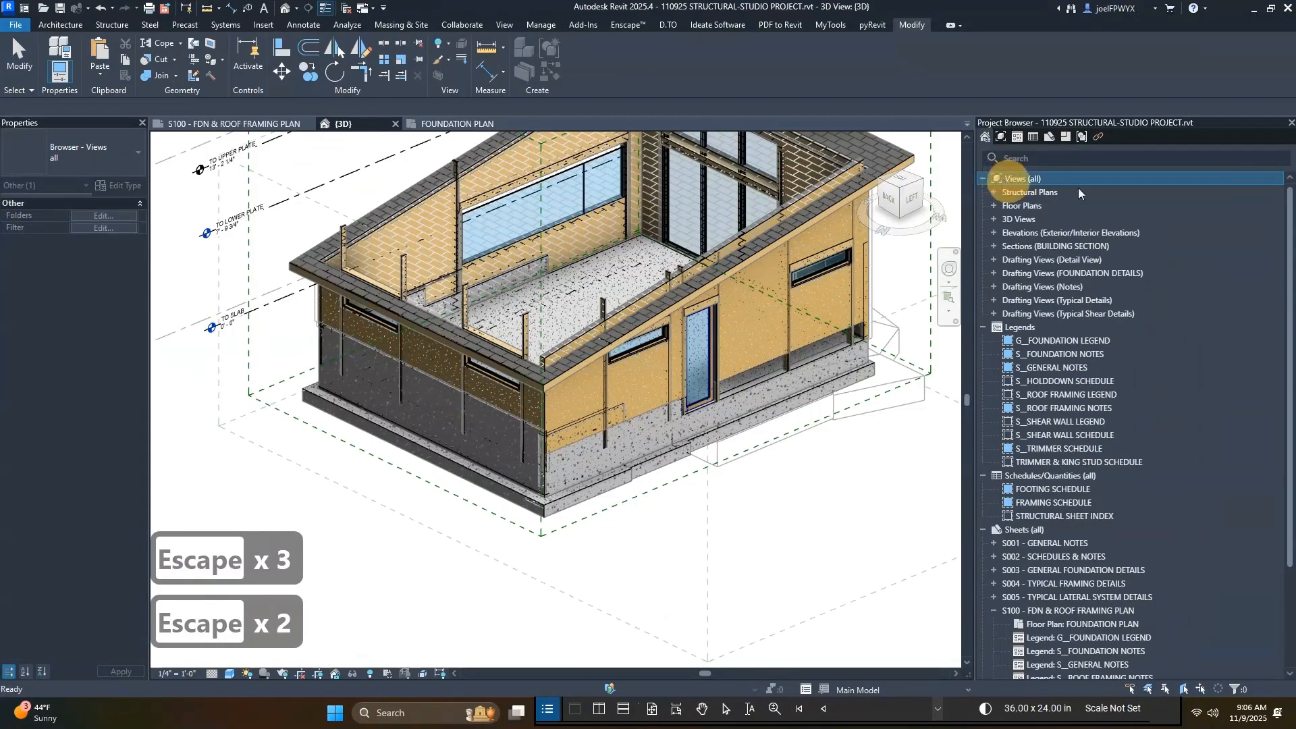
double_click(1042, 219)
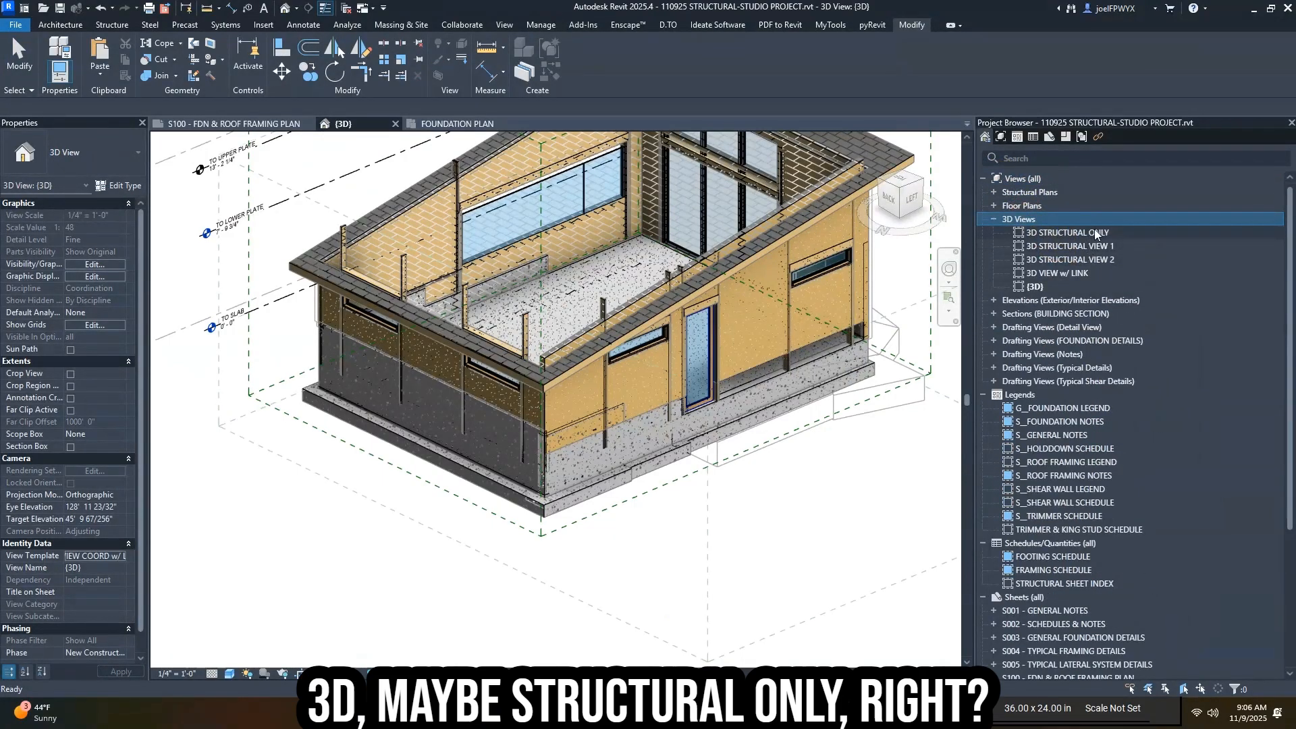
scroll(771, 441, "up", 3)
scroll(762, 429, "down", 3)
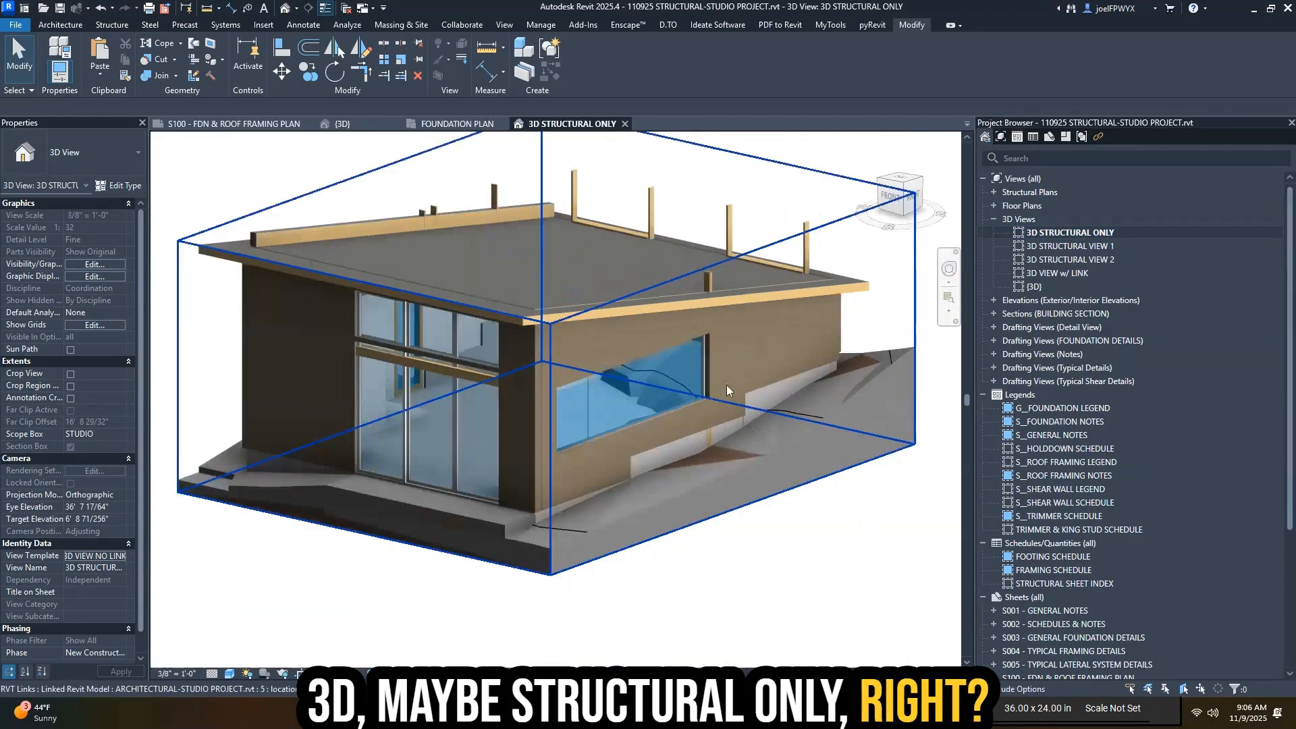
left_click(577, 475)
middle_click_drag(578, 476, 675, 469, "shift")
key("Escape")
key("Escape")
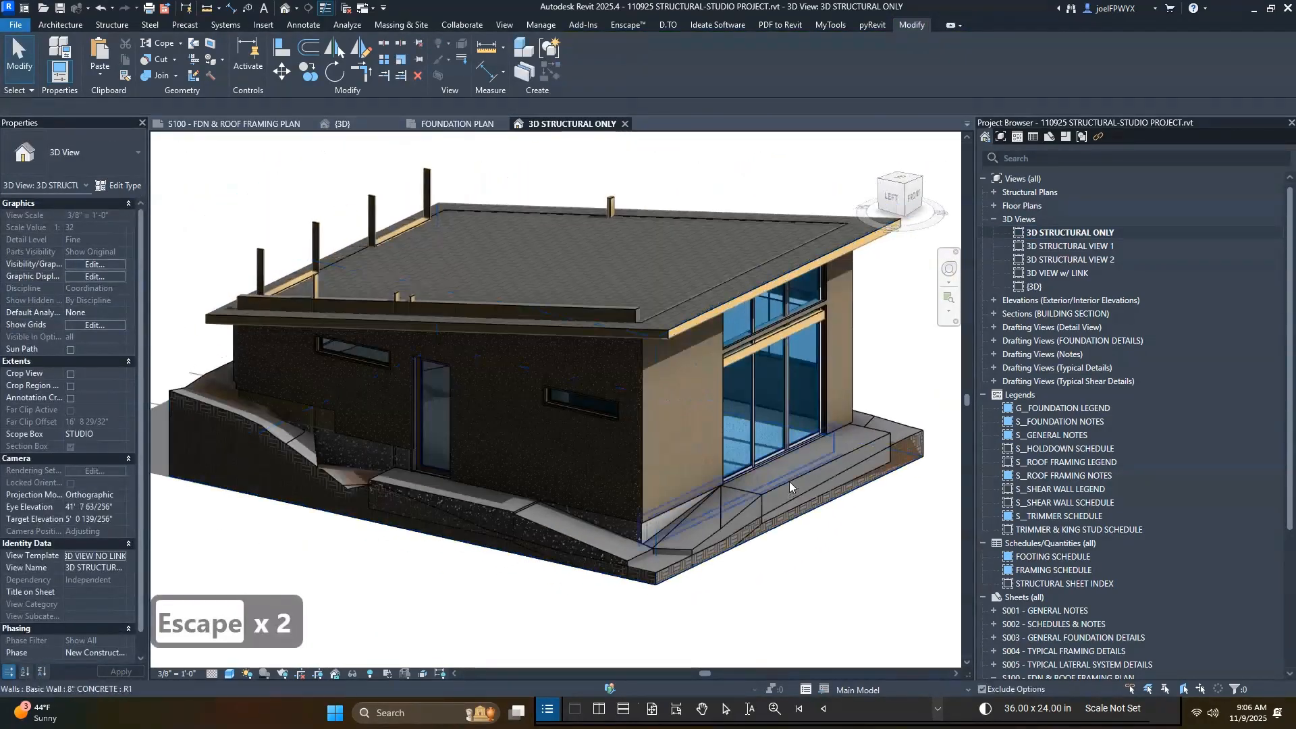
key("v")
key("g")
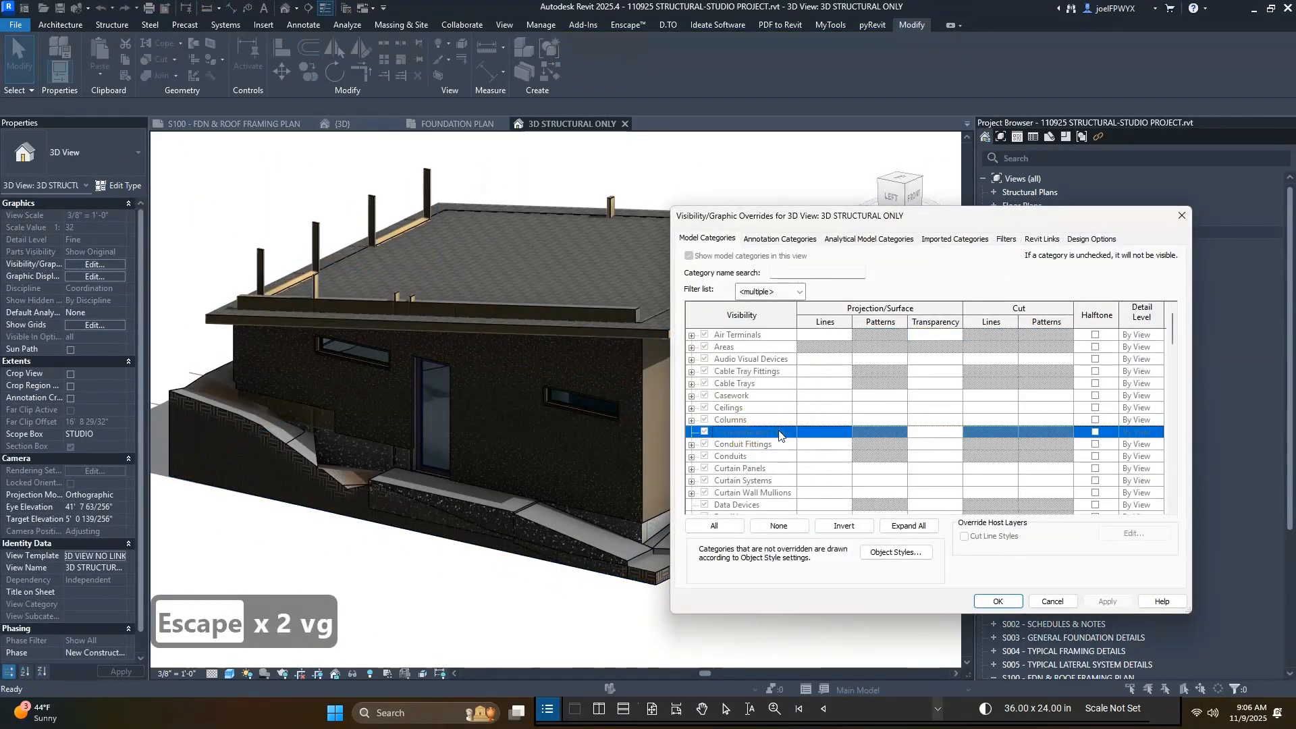
key("Escape")
- Set the view template of 3D STRUCTURAL ONLY to <None> and override the Walls category's surface transparency to 40%
left_click(106, 556)
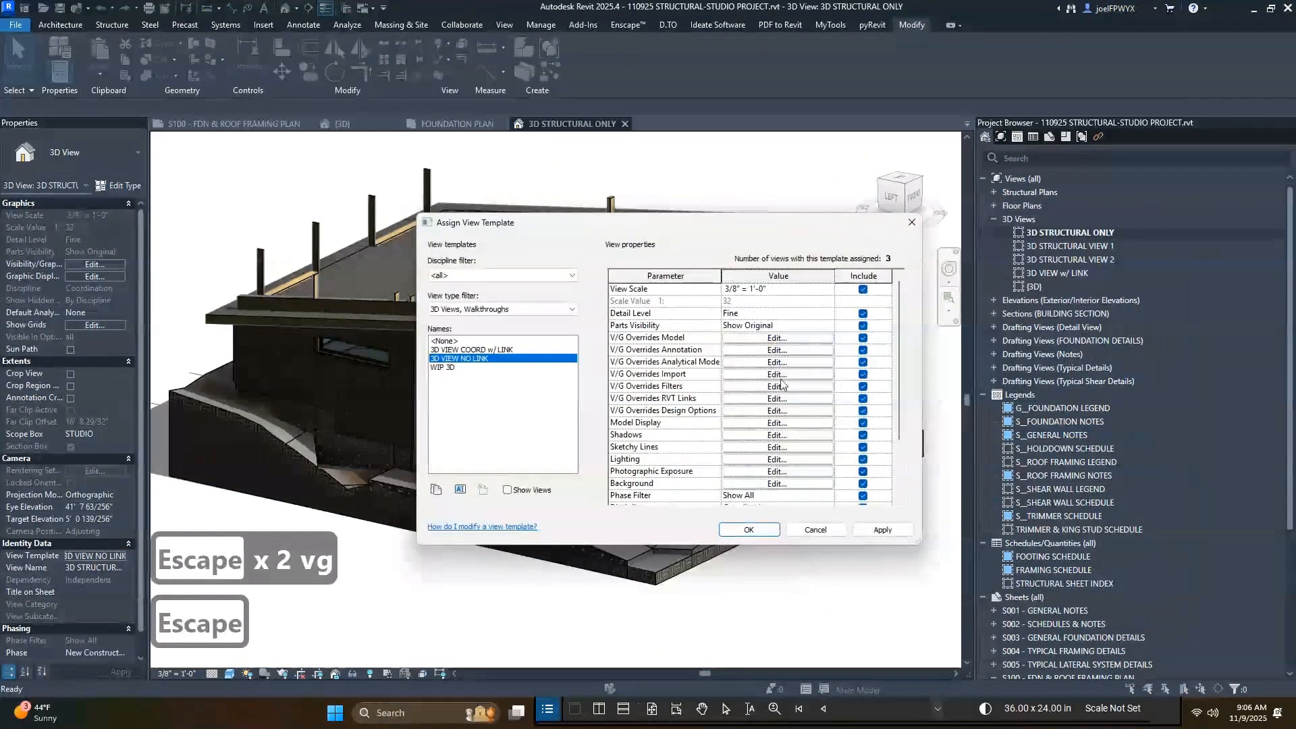
left_click(770, 528)
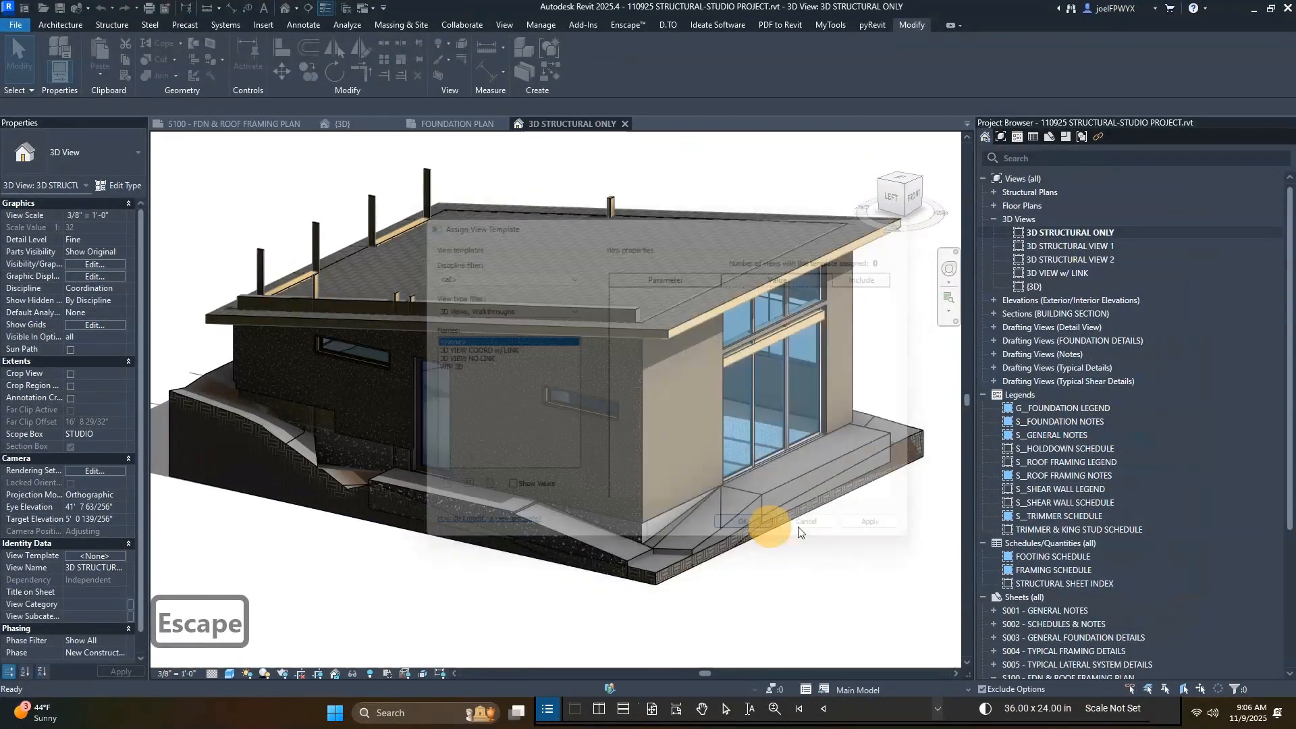
key("v")
key("g")
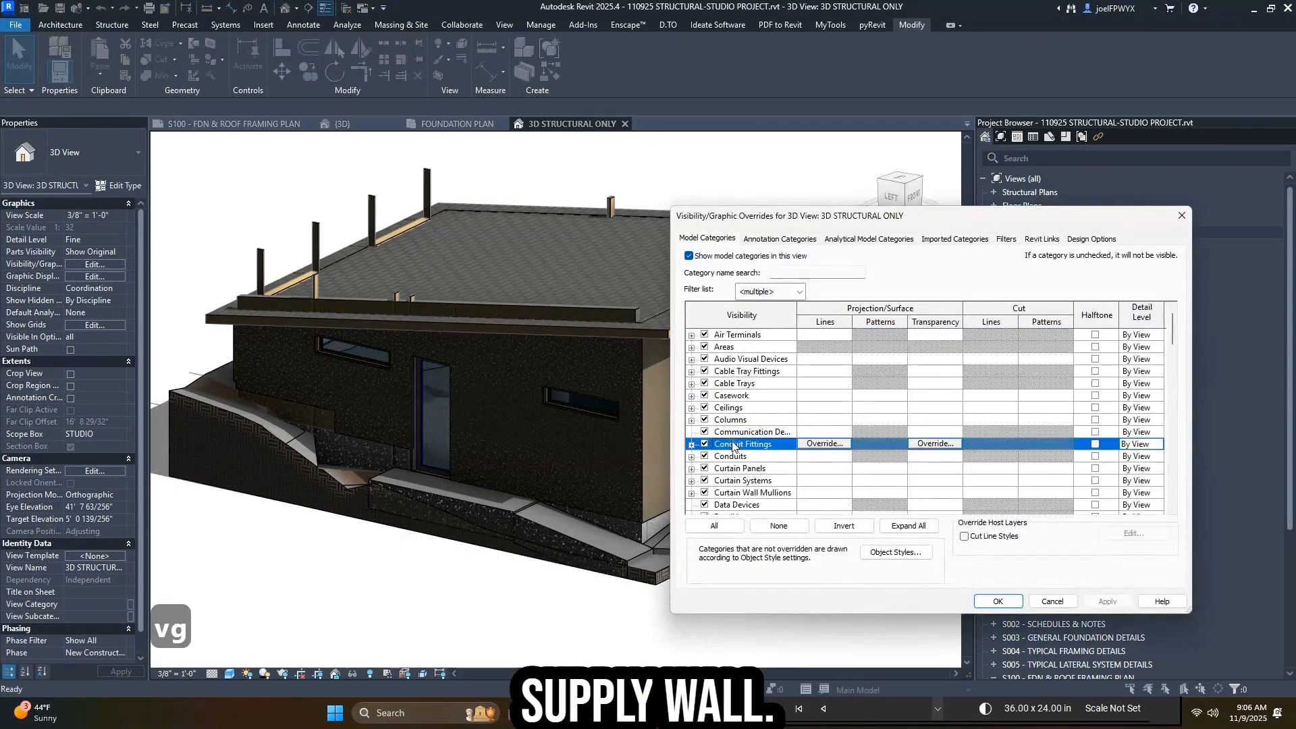
key("w")
left_click(934, 481)
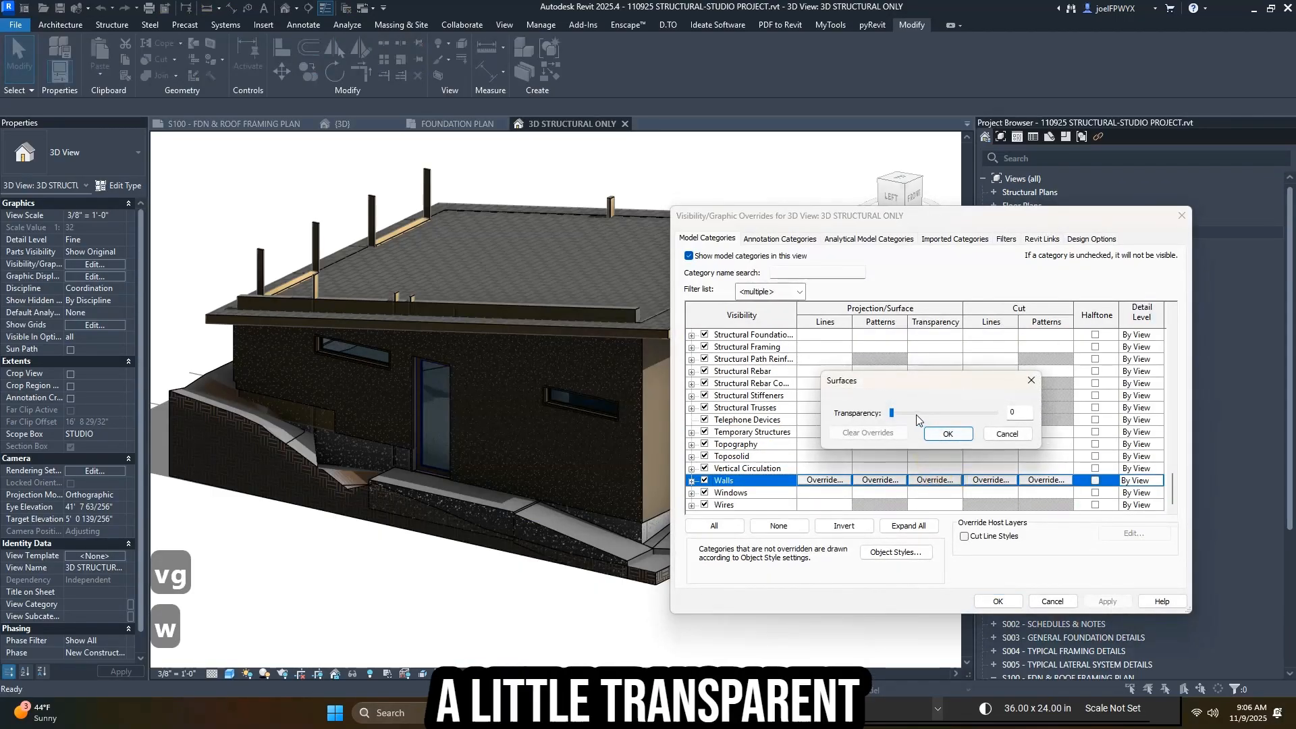
left_click(945, 433)
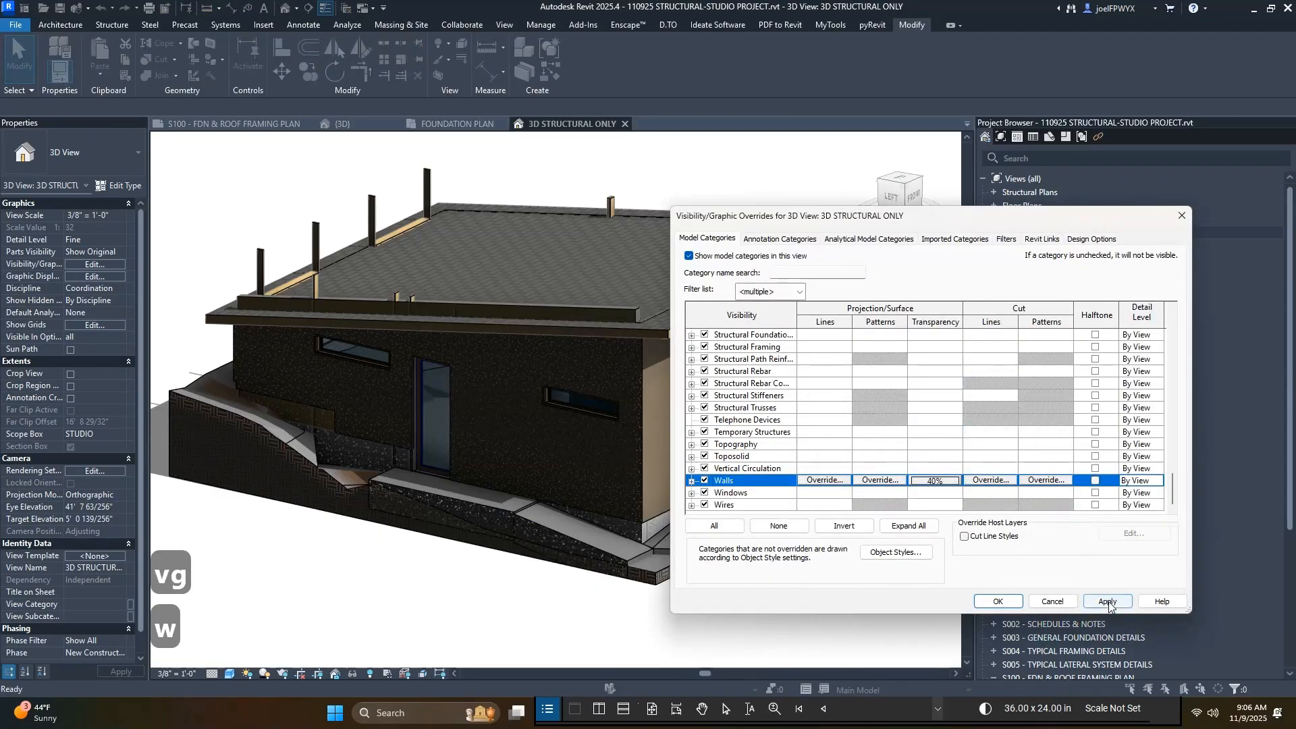
left_click(1107, 601)
left_click(998, 601)
- Set the king height of the trimmer assembly at the large glazed front opening to 13'
scroll(613, 474, "up", 4)
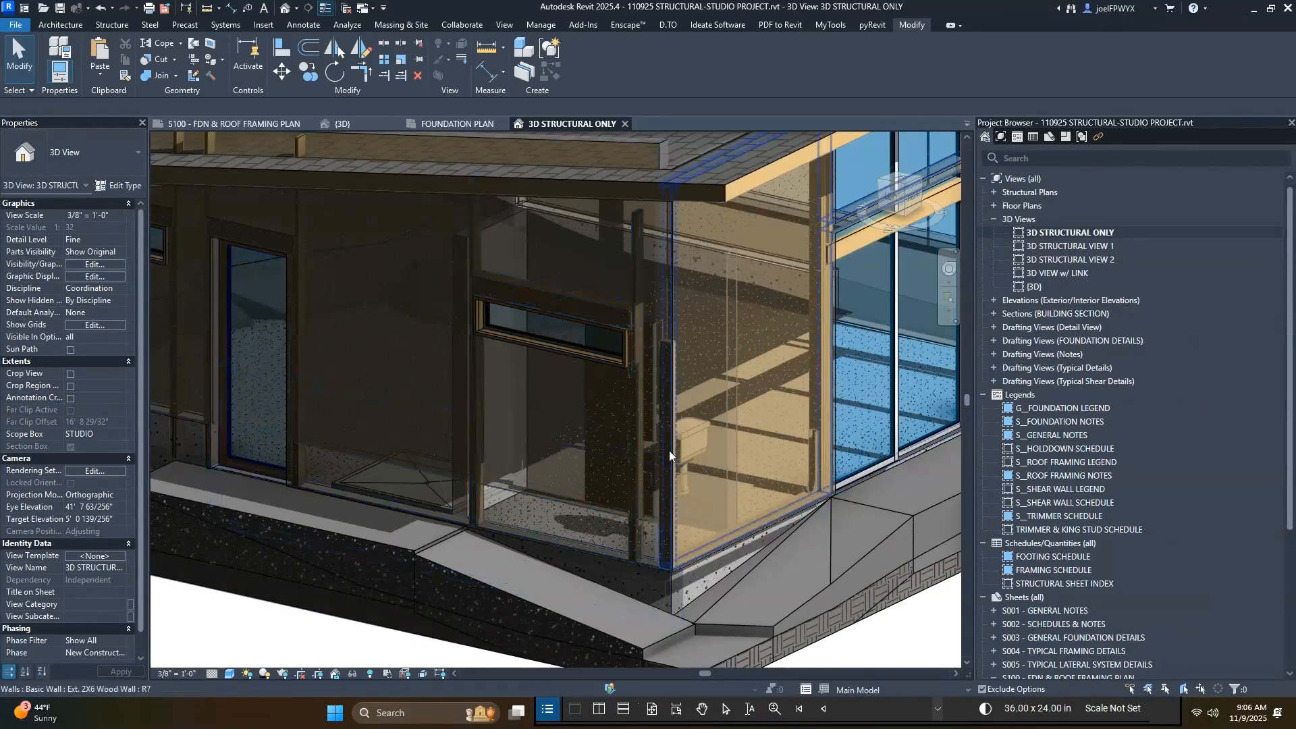
scroll(677, 454, "down", 3)
middle_click_drag(727, 471, 678, 488, "shift")
middle_click_drag(874, 450, 743, 404, "shift")
key("Escape")
scroll(687, 365, "up", 2)
left_click(687, 361)
middle_click_drag(687, 361, 459, 419, "shift")
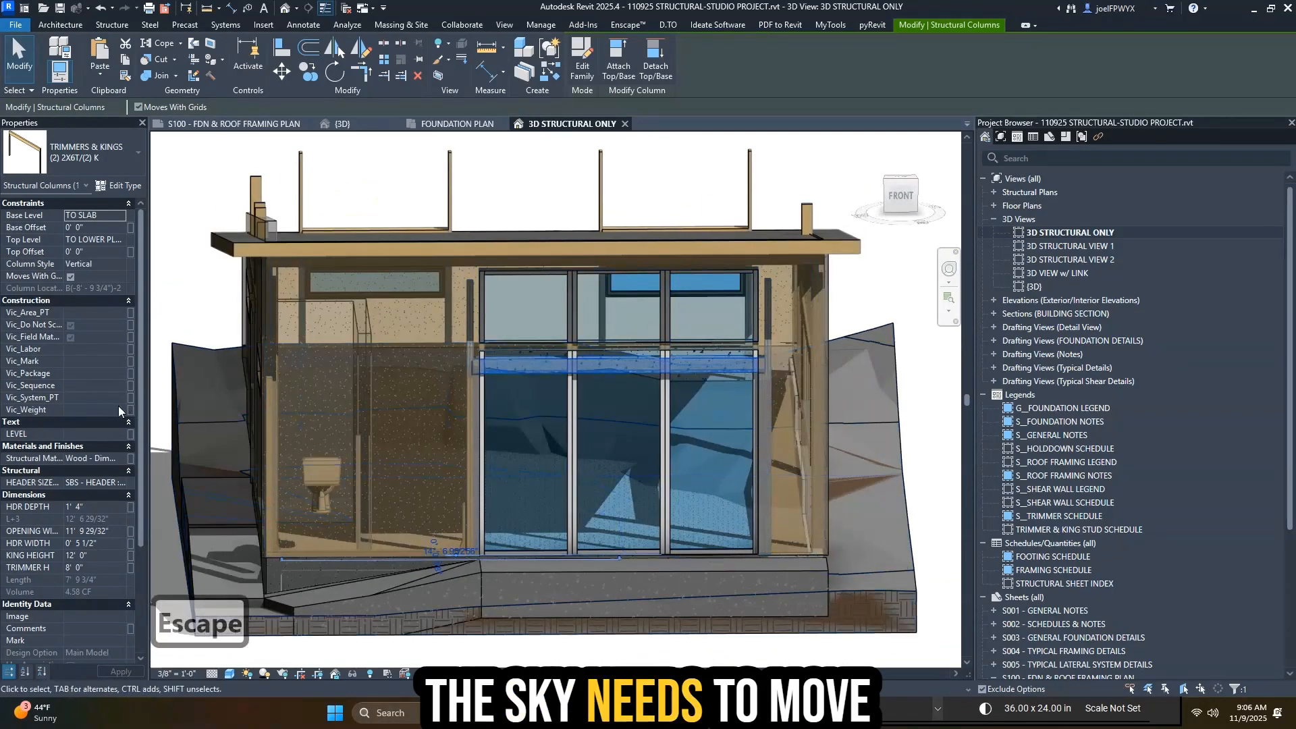
scroll(749, 393, "down", 3)
middle_click_drag(749, 393, 353, 382, "shift")
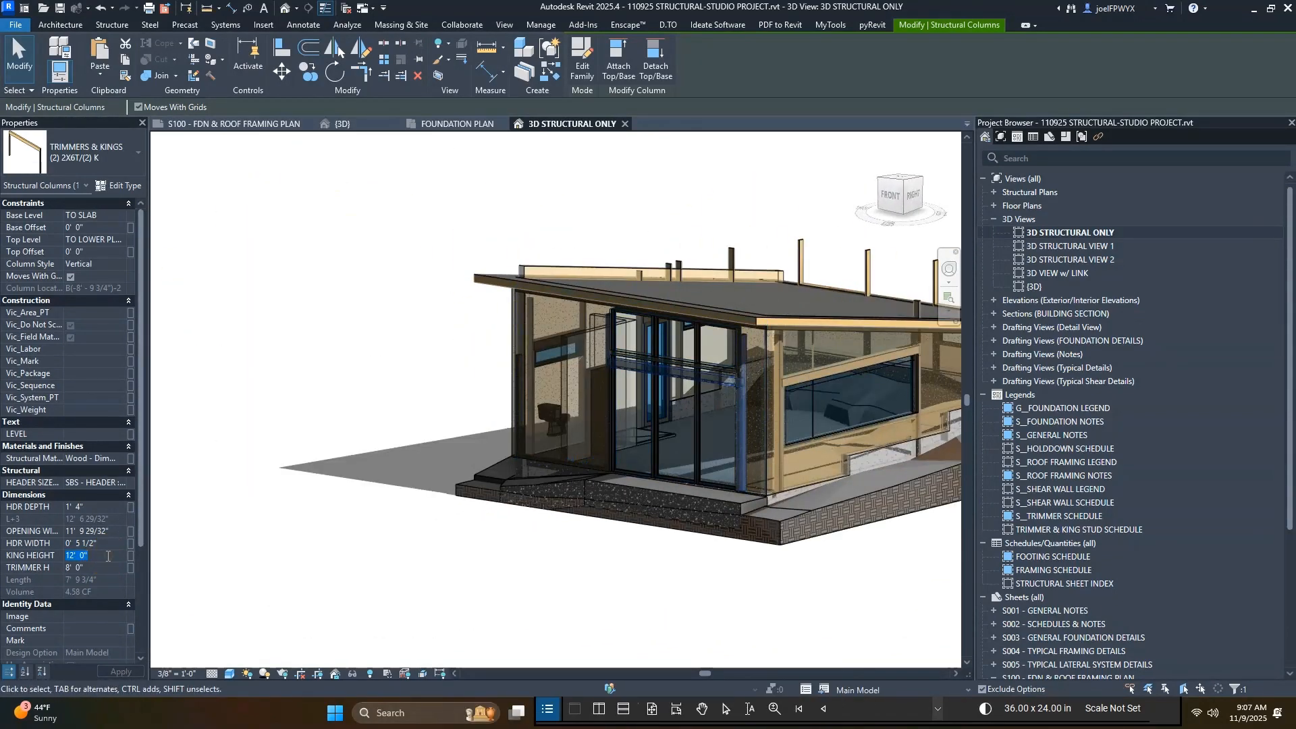
scroll(645, 305, "up", 3)
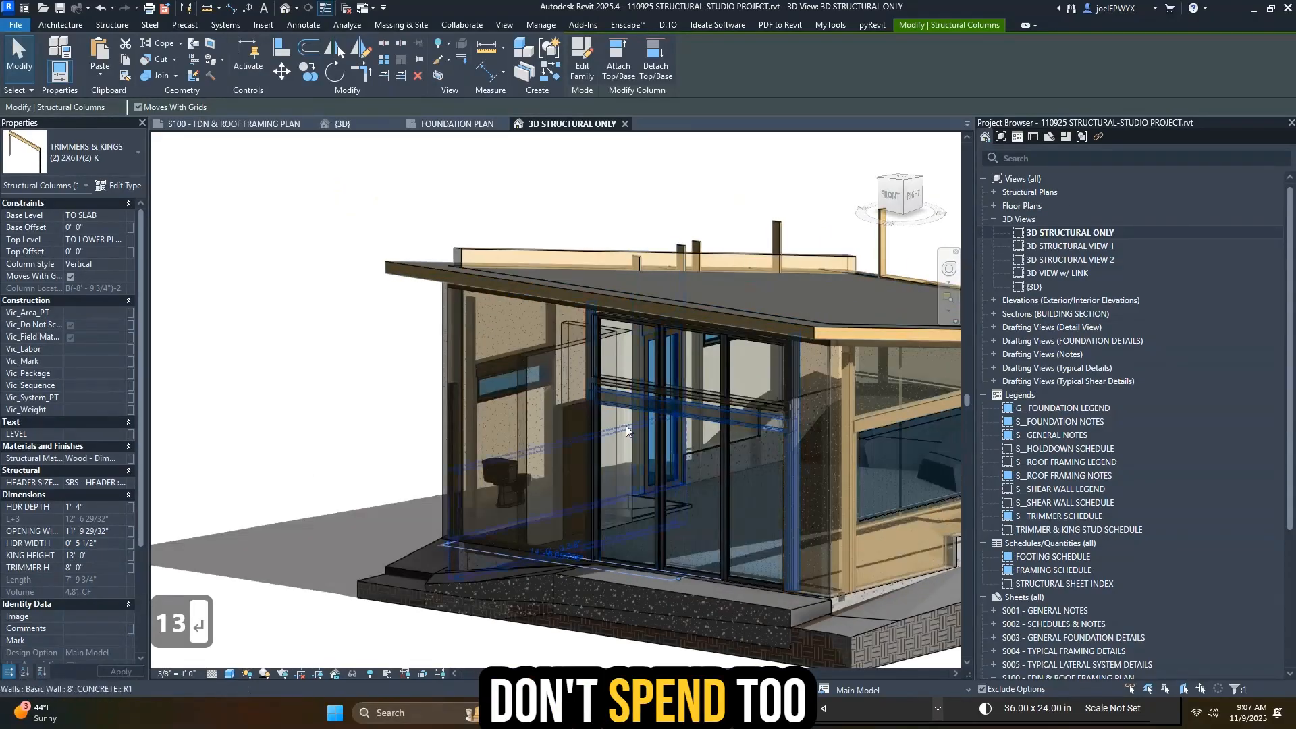
- Set the trimmer height of the glazed front opening's assembly to 12' and inspect its header against the opening
left_click(108, 567)
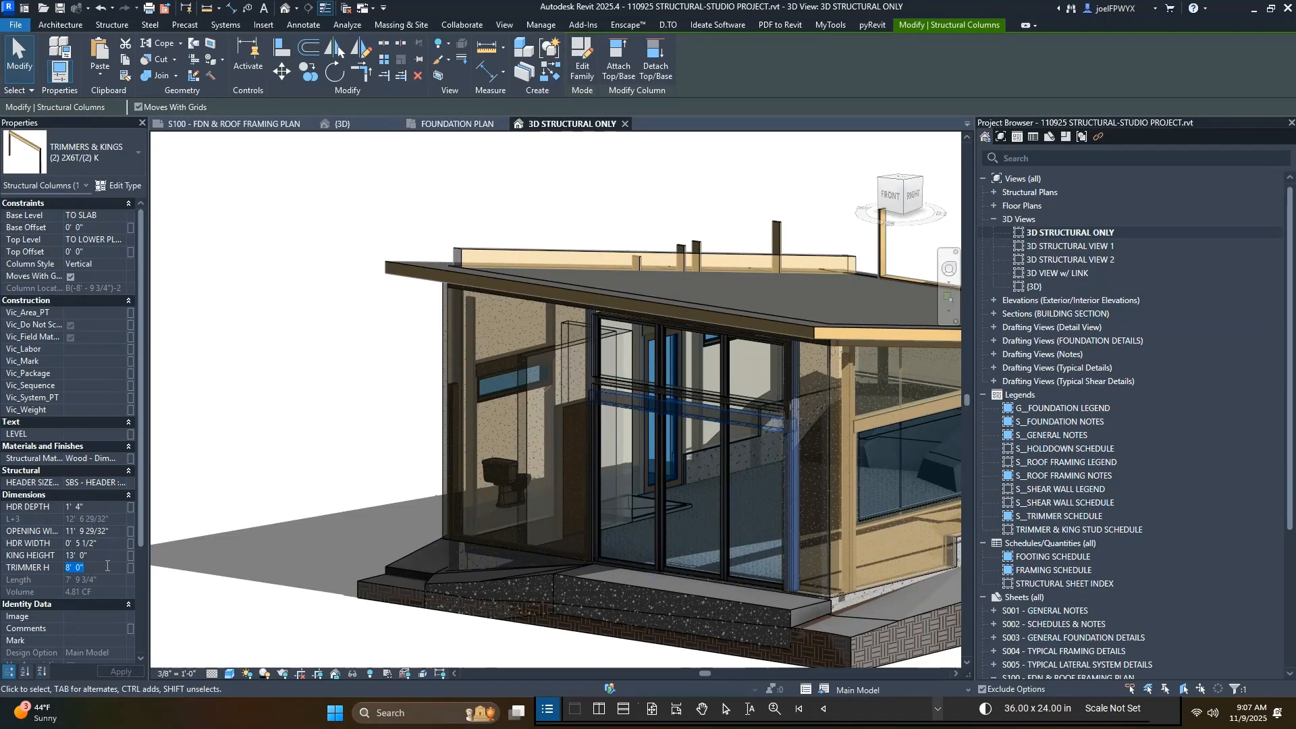
key("Return")
middle_click_drag(763, 364, 859, 362, "shift")
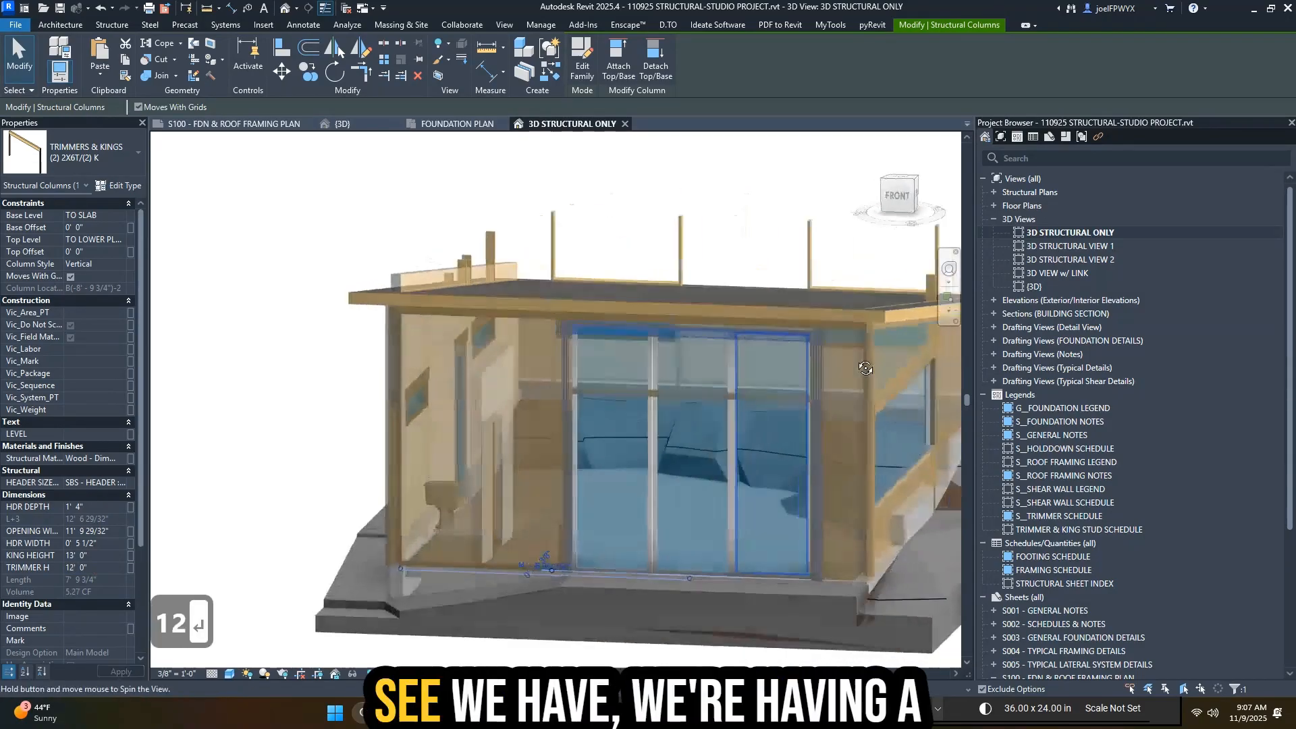
scroll(858, 361, "up", 3)
middle_click_drag(754, 393, 808, 376, "shift")
key("Escape")
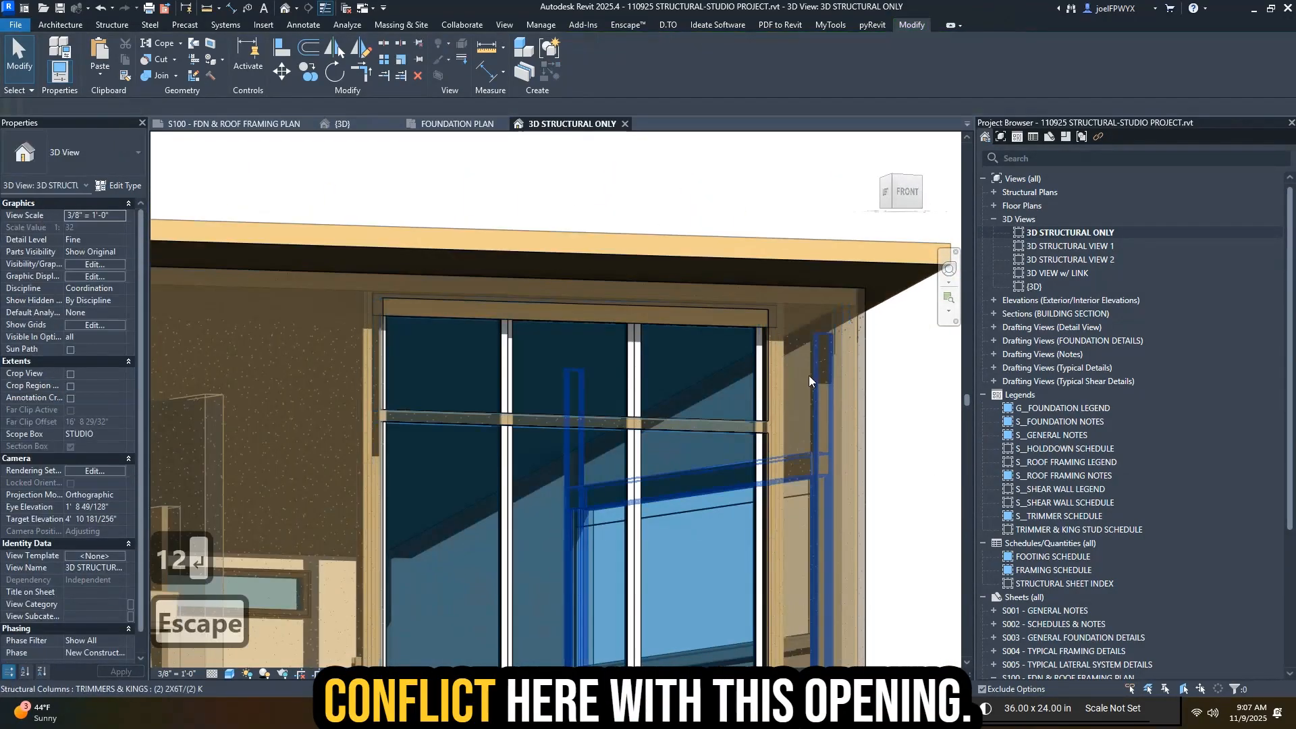
- Check the header of the glazed front opening's assembly and set its trimmer height to 13'
left_click(719, 330)
middle_click_drag(719, 330, 602, 368, "shift")
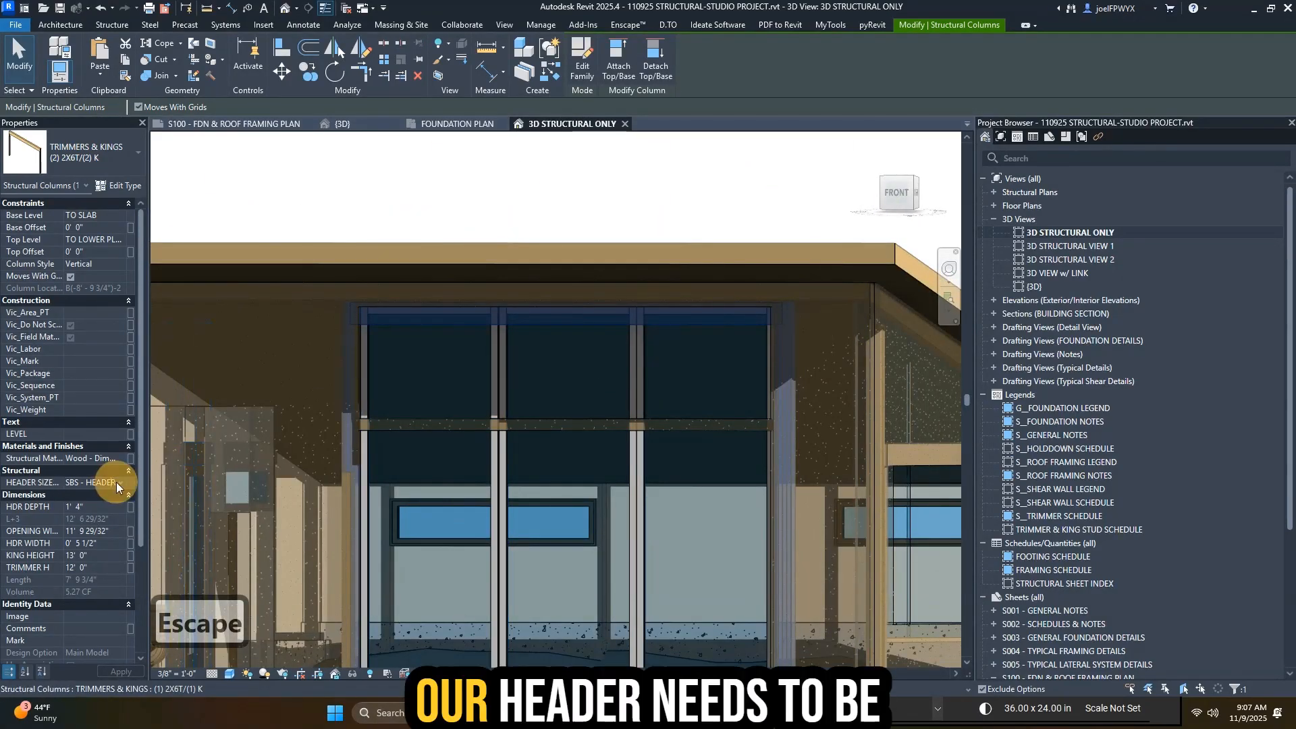
key("Escape")
scroll(727, 302, "down", 5)
key("Escape")
middle_click_drag(744, 383, 674, 311, "shift")
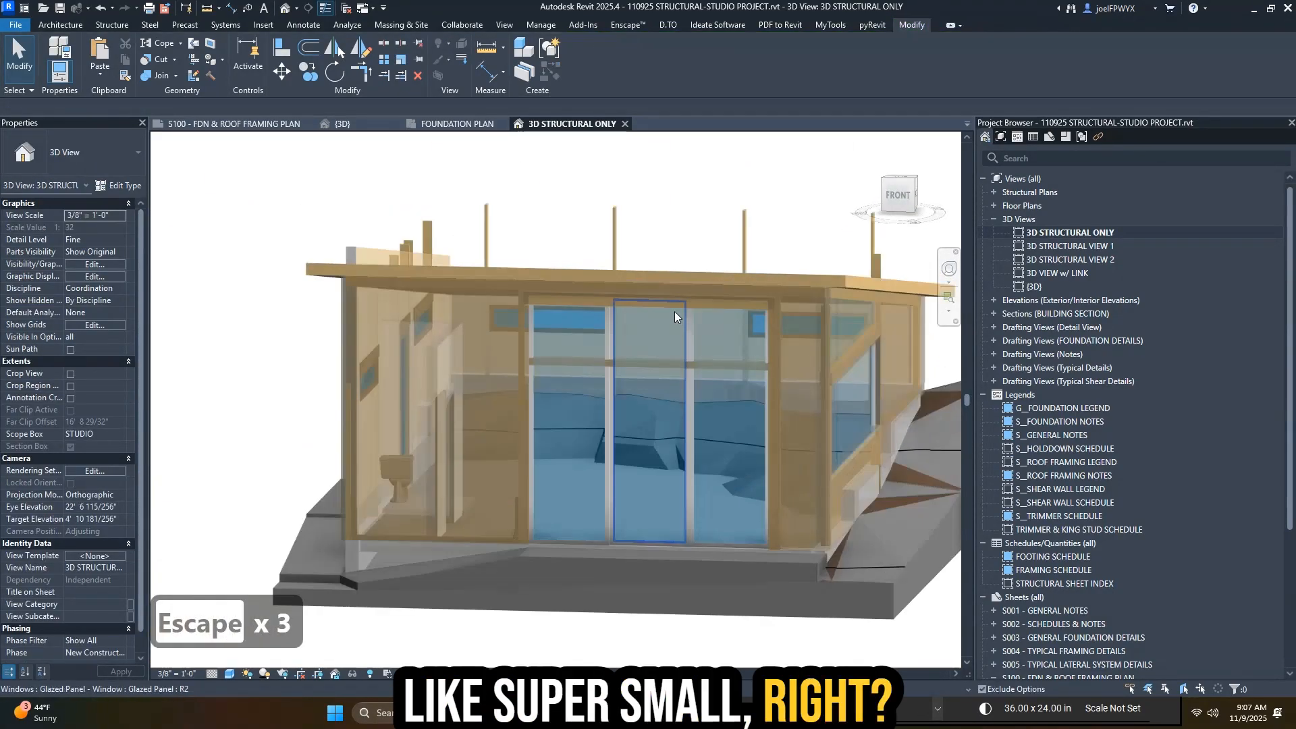
left_click(676, 303)
left_click(118, 563)
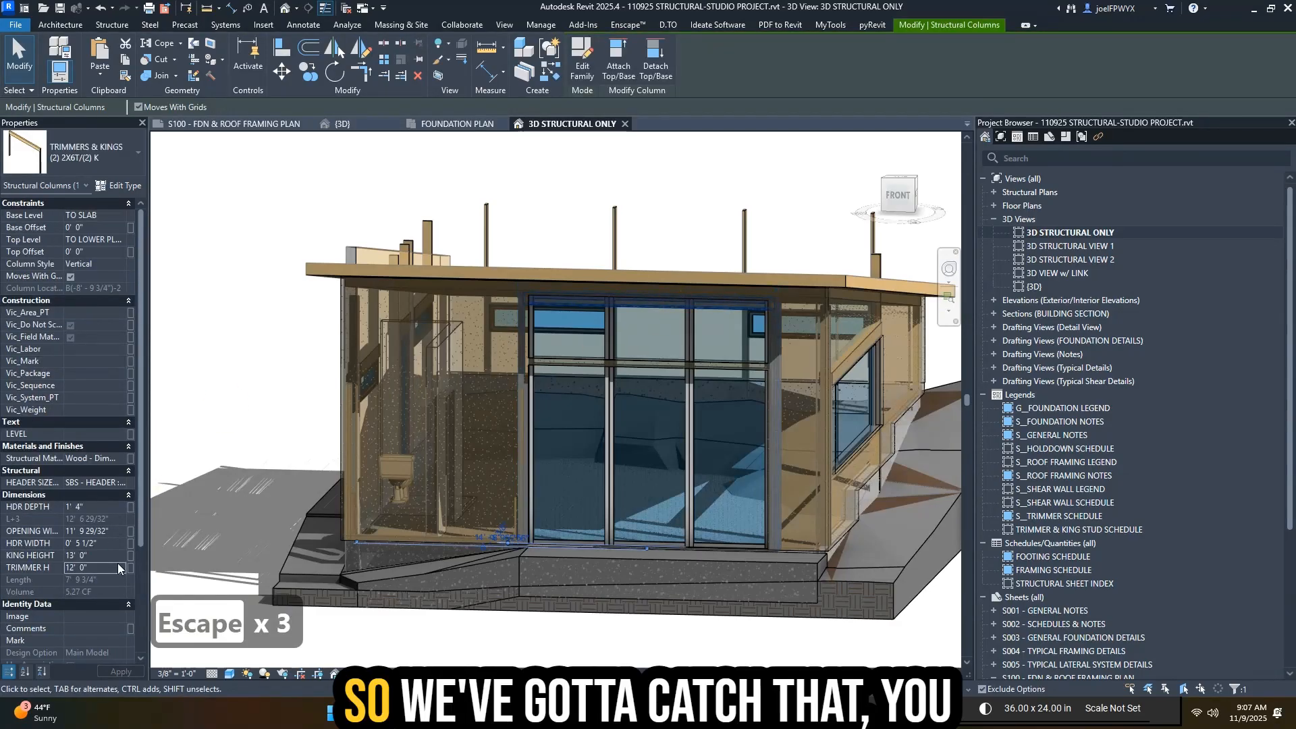
type("13")
key("Return")
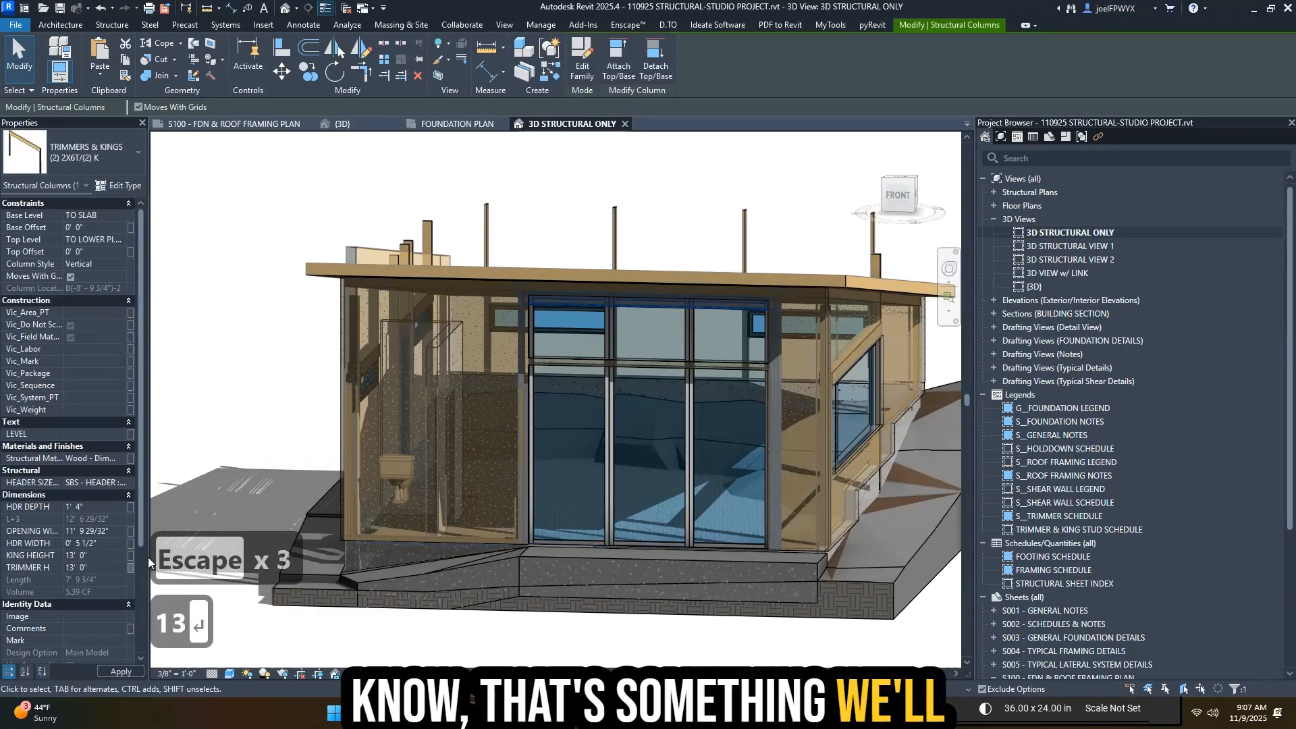
- Examine the grid A wall window nearest the glazed front and its trimmer assembly, comparing head height and trimmer height
key("Escape")
middle_click_drag(610, 336, 731, 315, "shift")
scroll(689, 297, "up", 3)
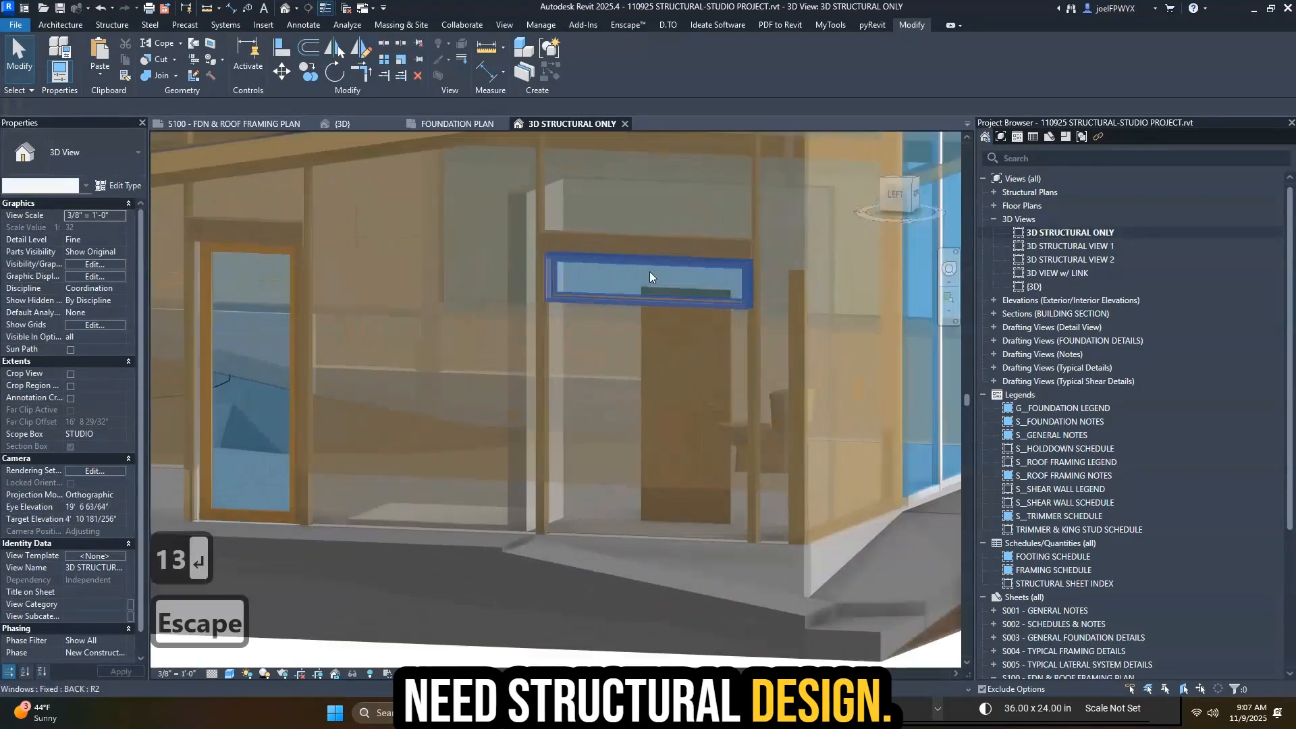
key("Escape")
key("Escape")
left_click(674, 286)
key("Escape")
key("Escape")
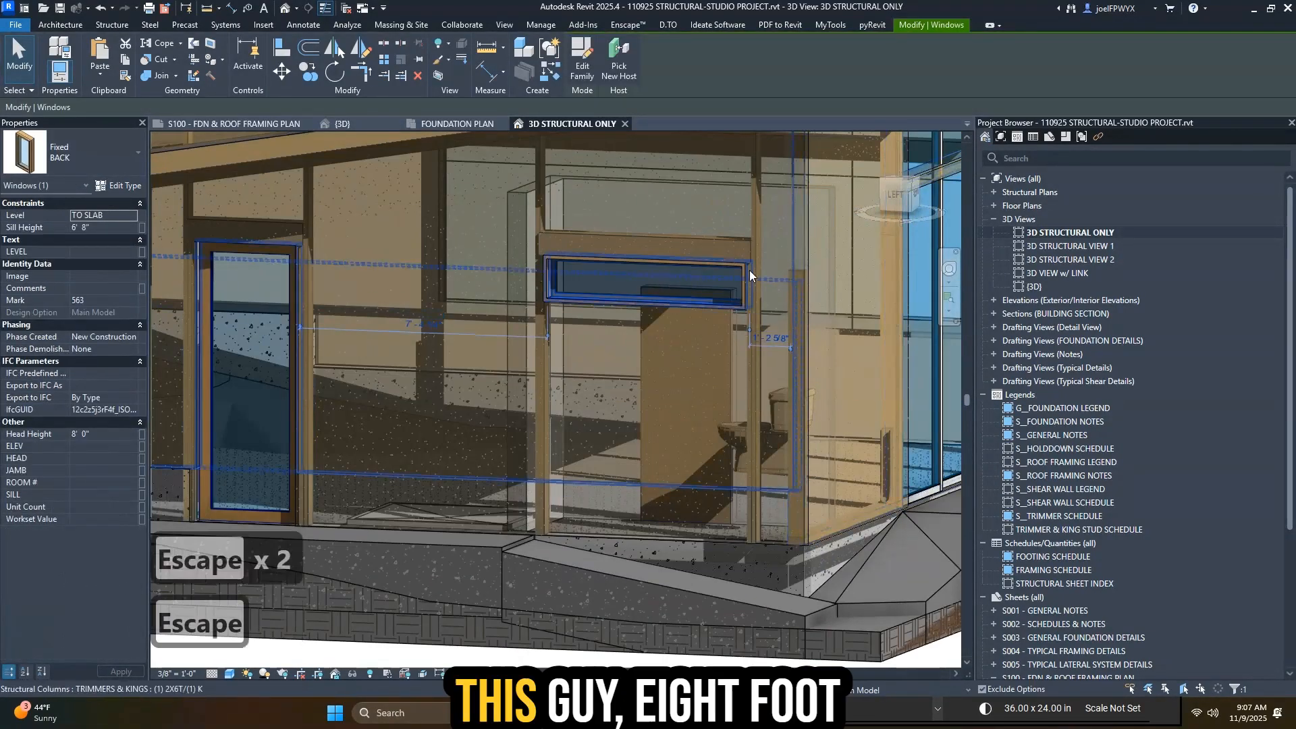
left_click(686, 247)
scroll(560, 291, "down", 2)
scroll(425, 415, "down", 2)
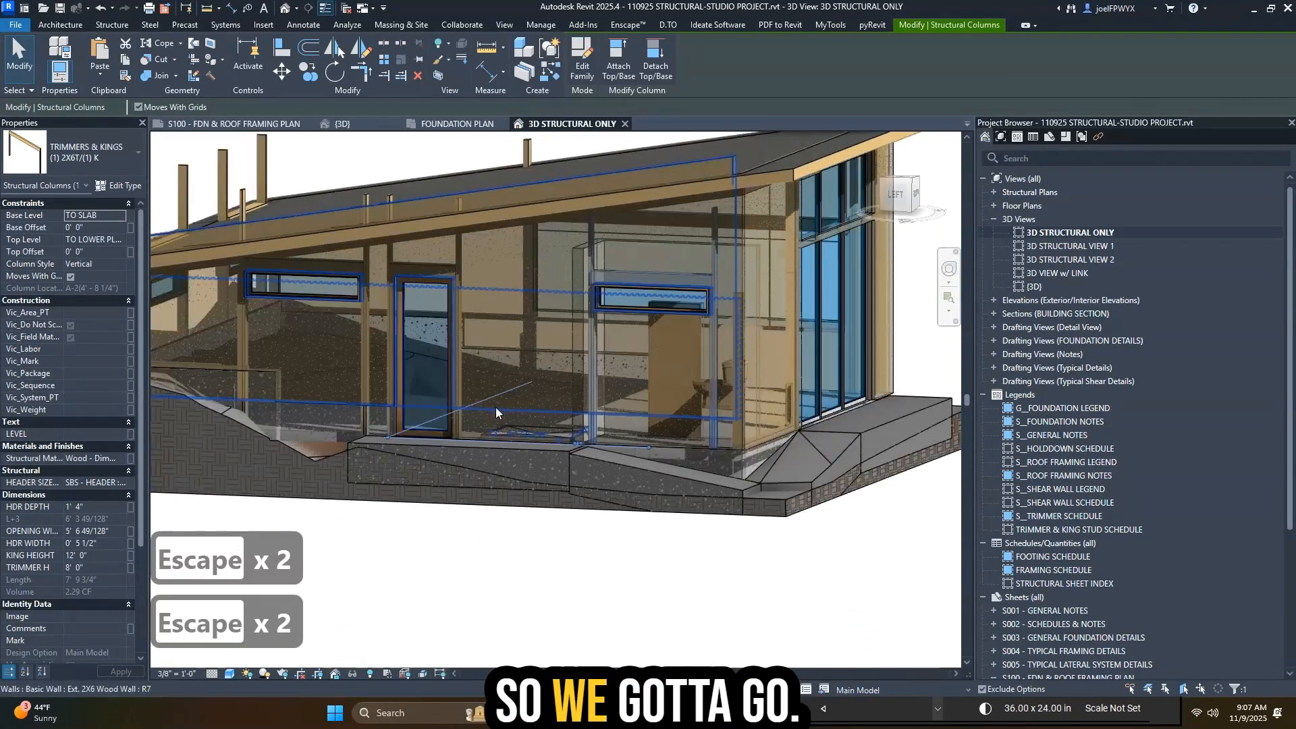
key("Escape")
scroll(574, 383, "up", 4)
scroll(574, 390, "down", 4)
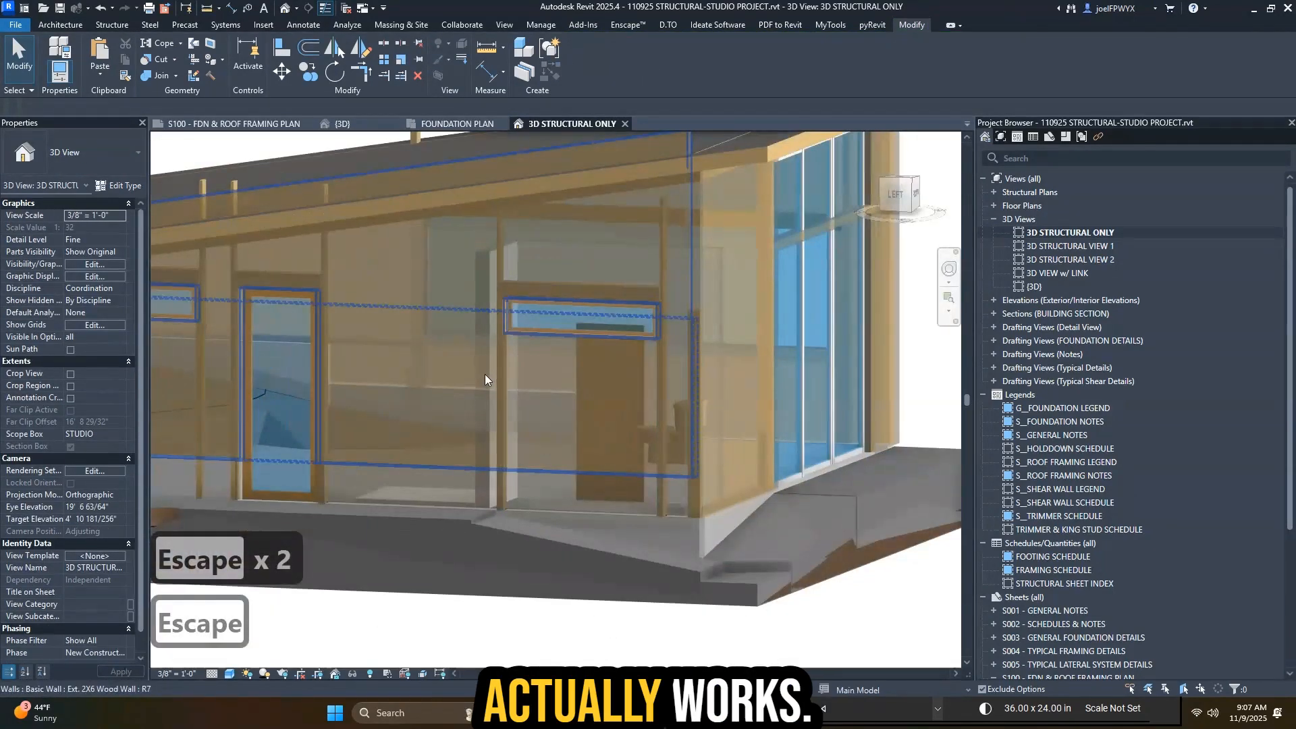
- Set the king height to 10' for both the door assembly and the adjacent low-side window assembly in the grid A wall
left_click(430, 318)
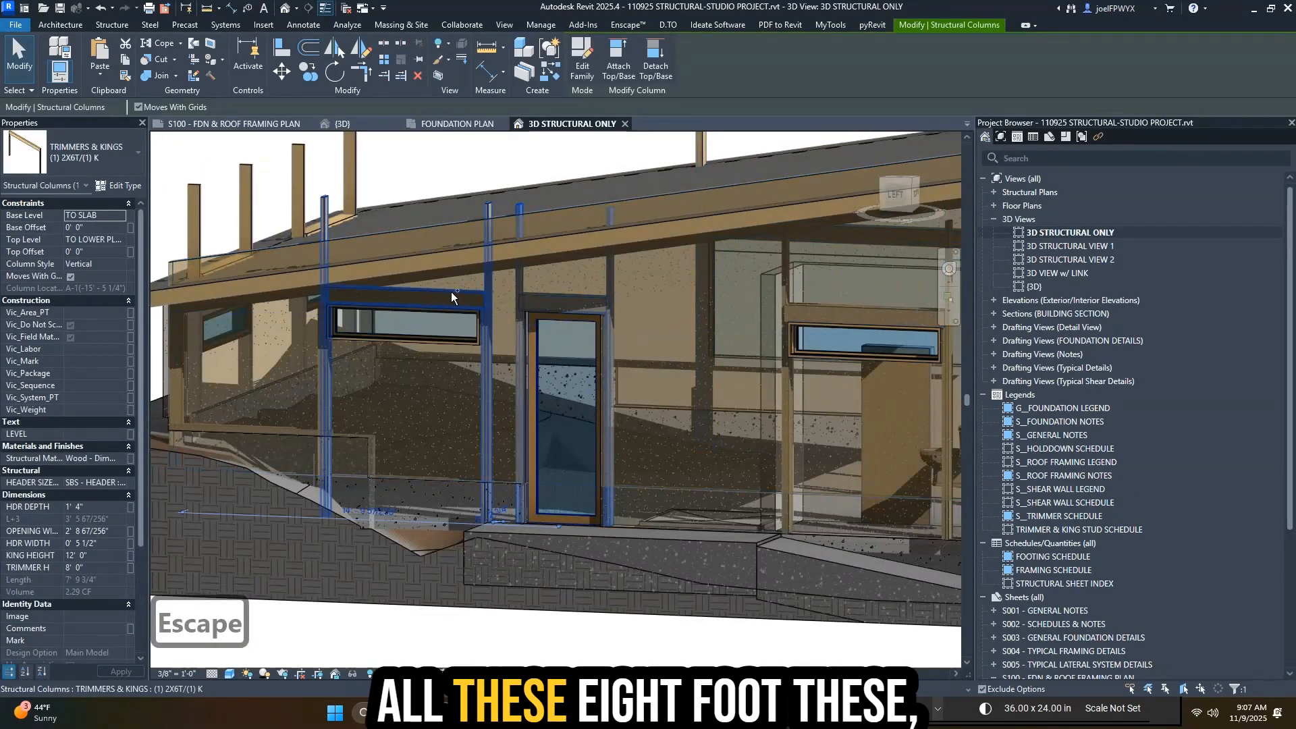
left_click(451, 292, "ctrl")
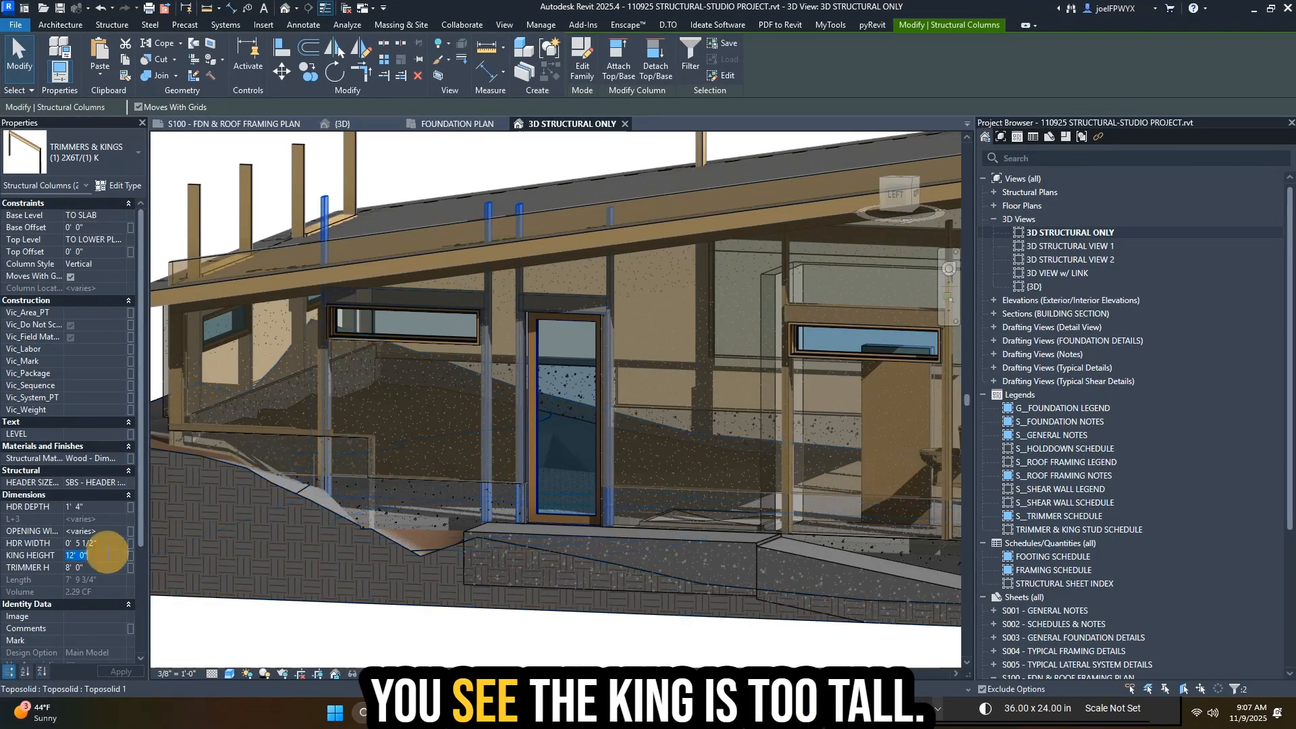
left_click(109, 554)
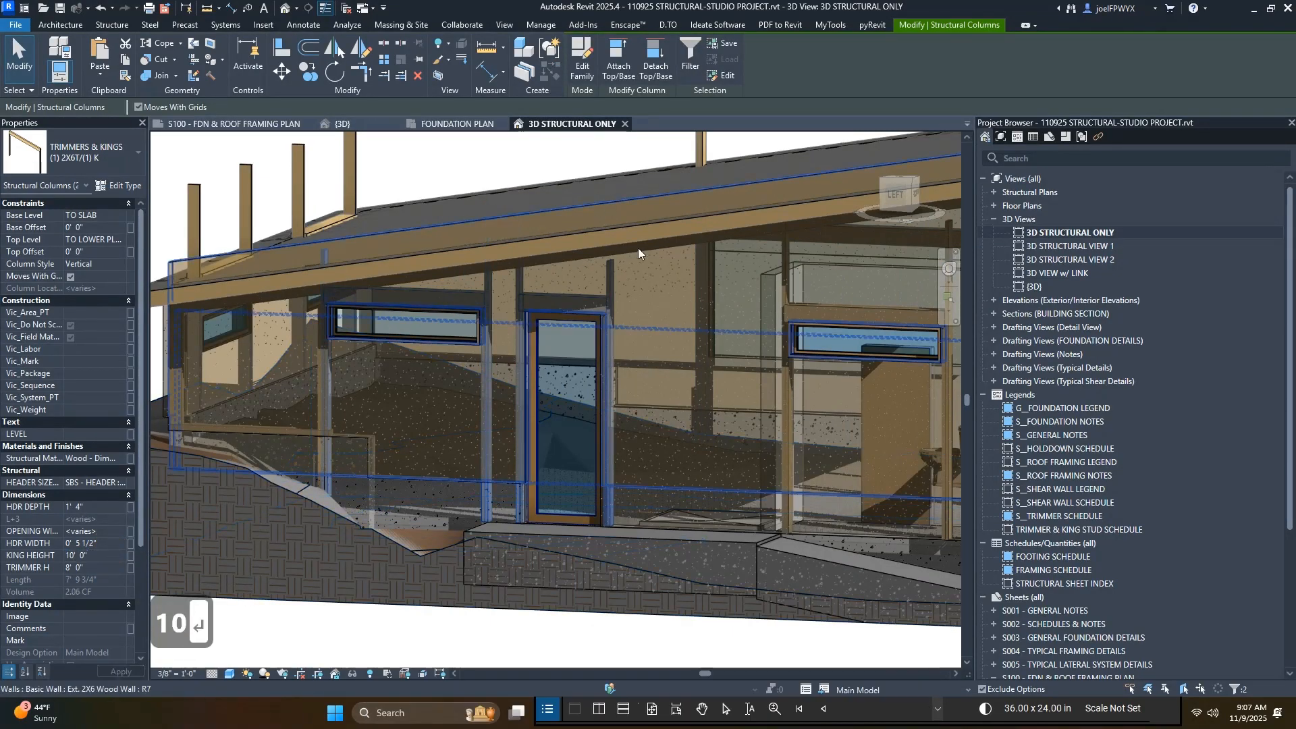
key("Escape")
key("Escape")
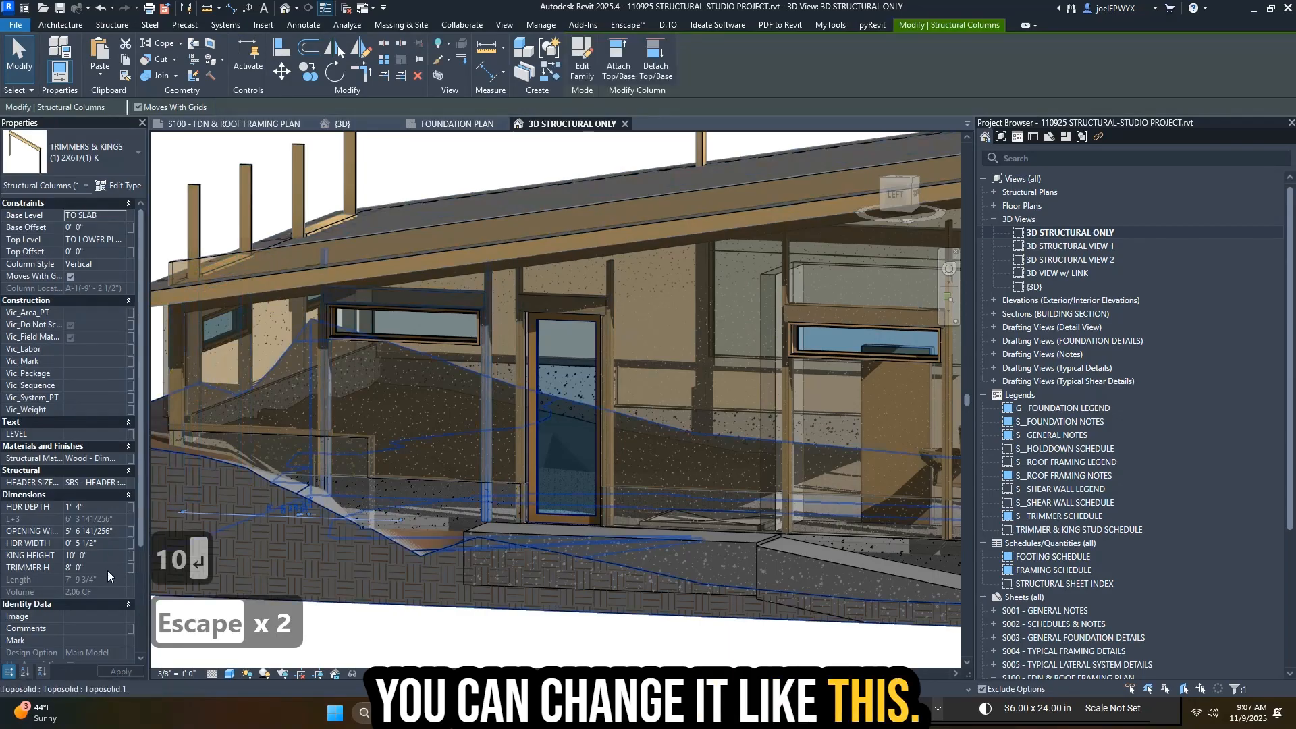
- Set the king height of the low-side window's trimmer assembly in the grid A wall to 9.5'
type("9.5")
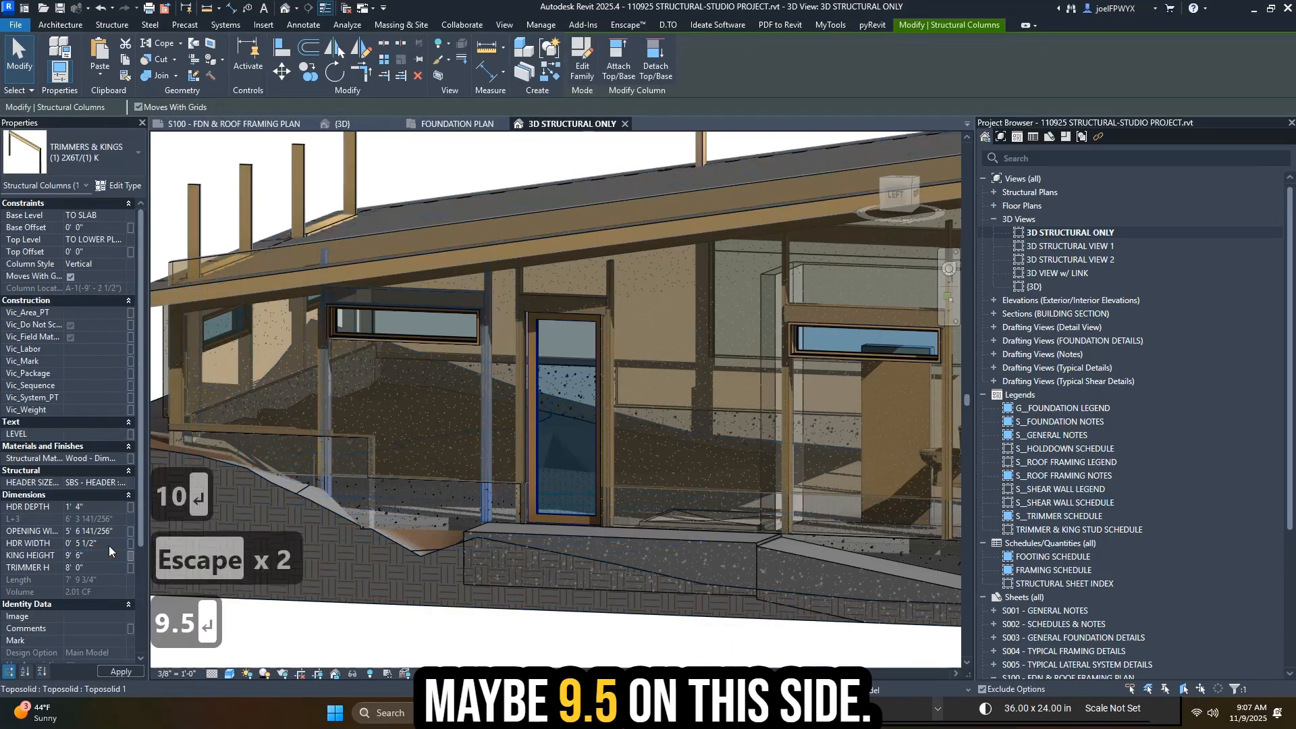
- Examine the low-side window assemblies around the building corner for king studs projecting through the roof
key("Return")
middle_click_drag(298, 218, 552, 326, "shift")
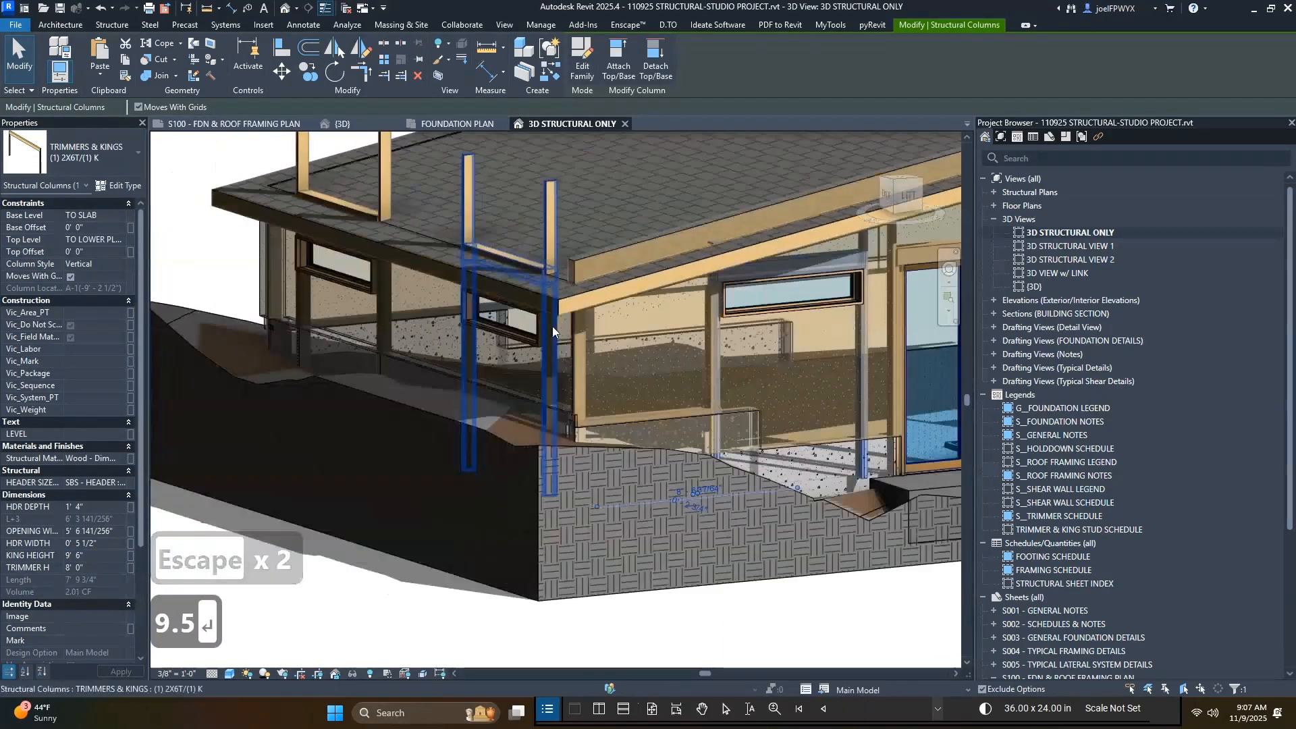
key("Escape")
key("Escape")
left_click(557, 216)
middle_click_drag(699, 309, 678, 329, "shift")
key("Escape")
key("Escape")
key("Escape")
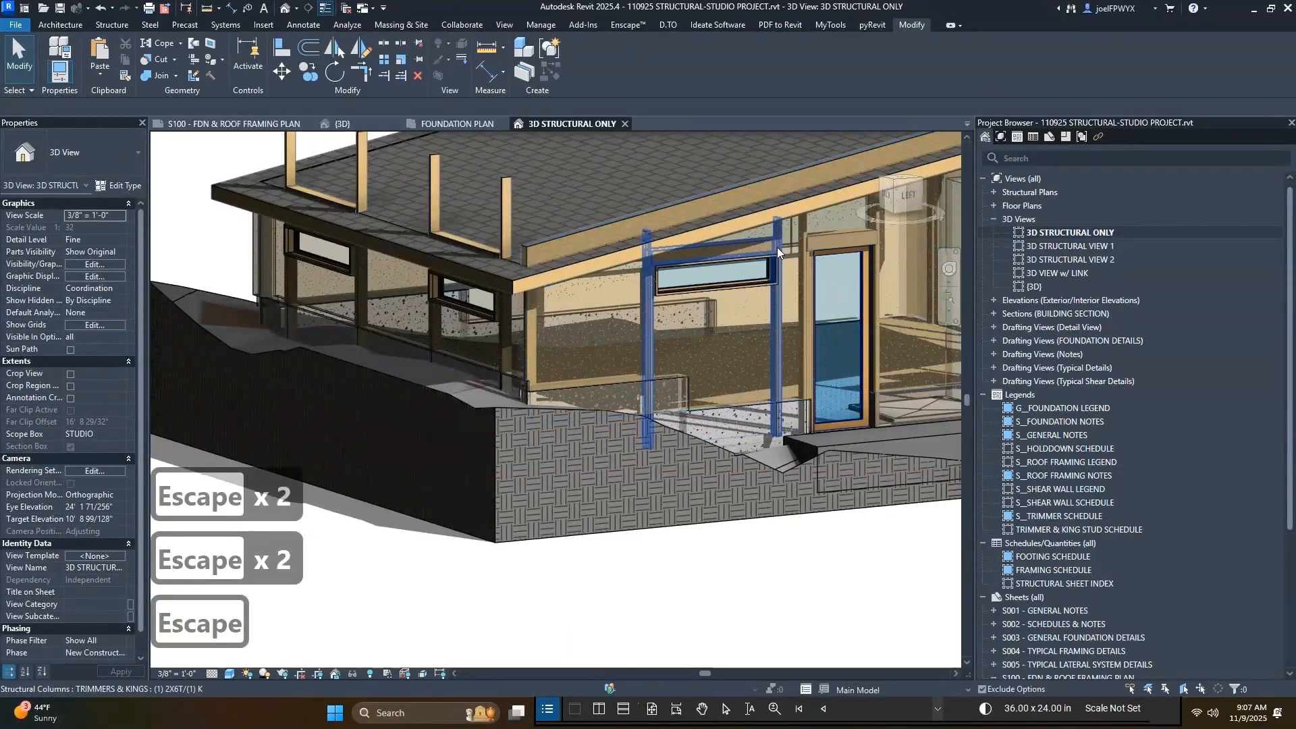
- Try base offsets of 2', 3' and 1' for the low-side window's trimmer assembly in the grid A wall
middle_click_drag(806, 336, 682, 347, "shift")
scroll(743, 398, "up", 4)
middle_click_drag(742, 412, 799, 469, "shift")
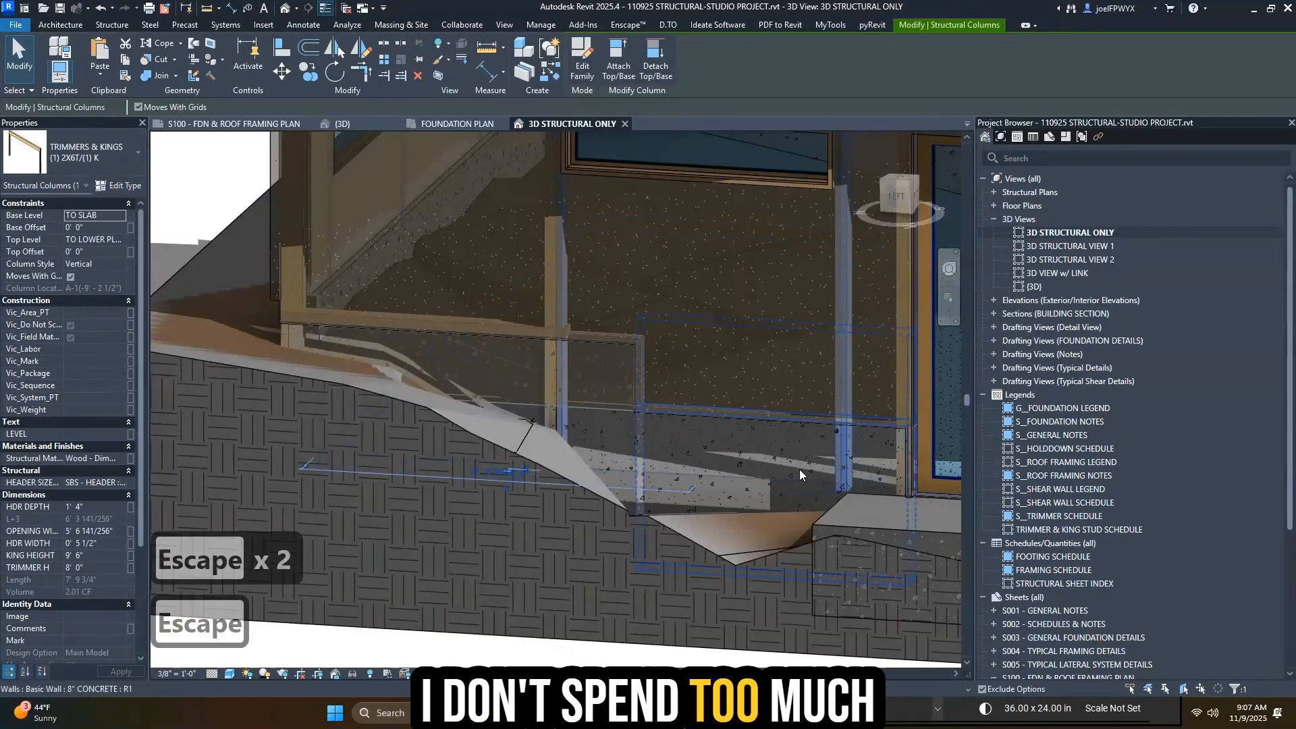
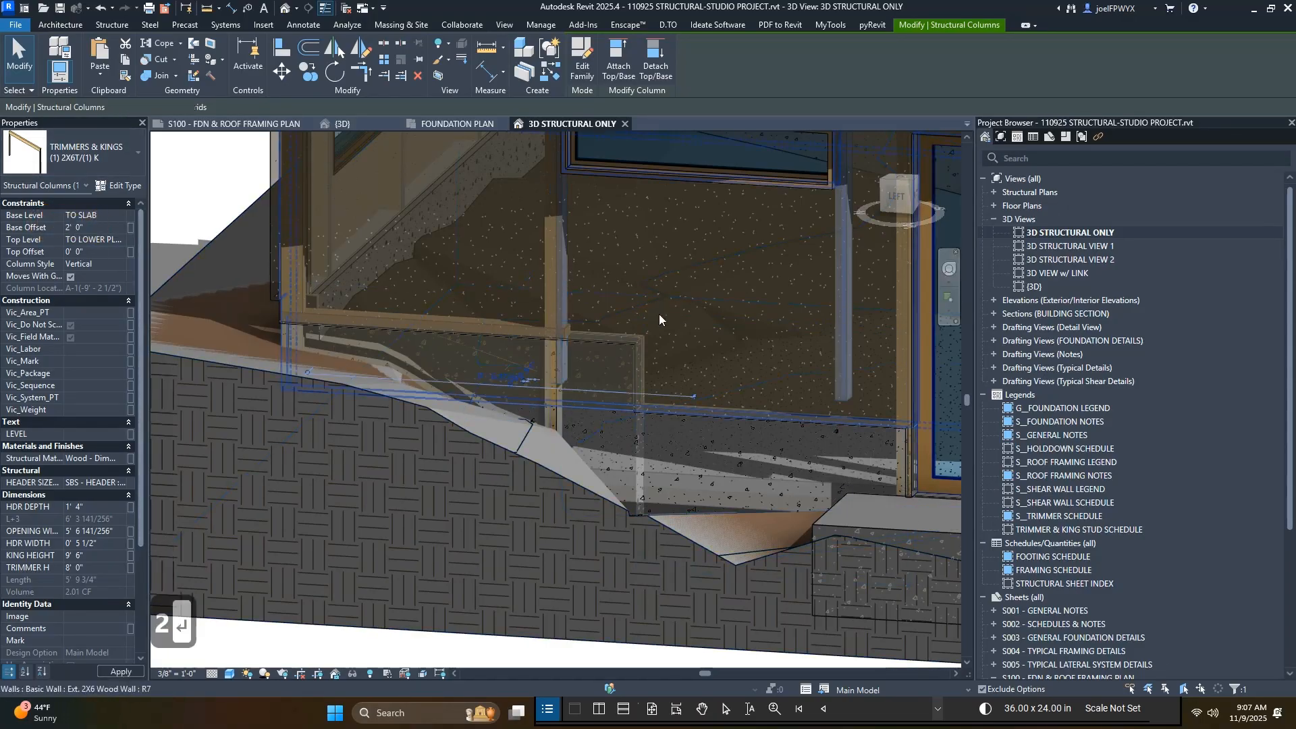
scroll(615, 365, "down", 5)
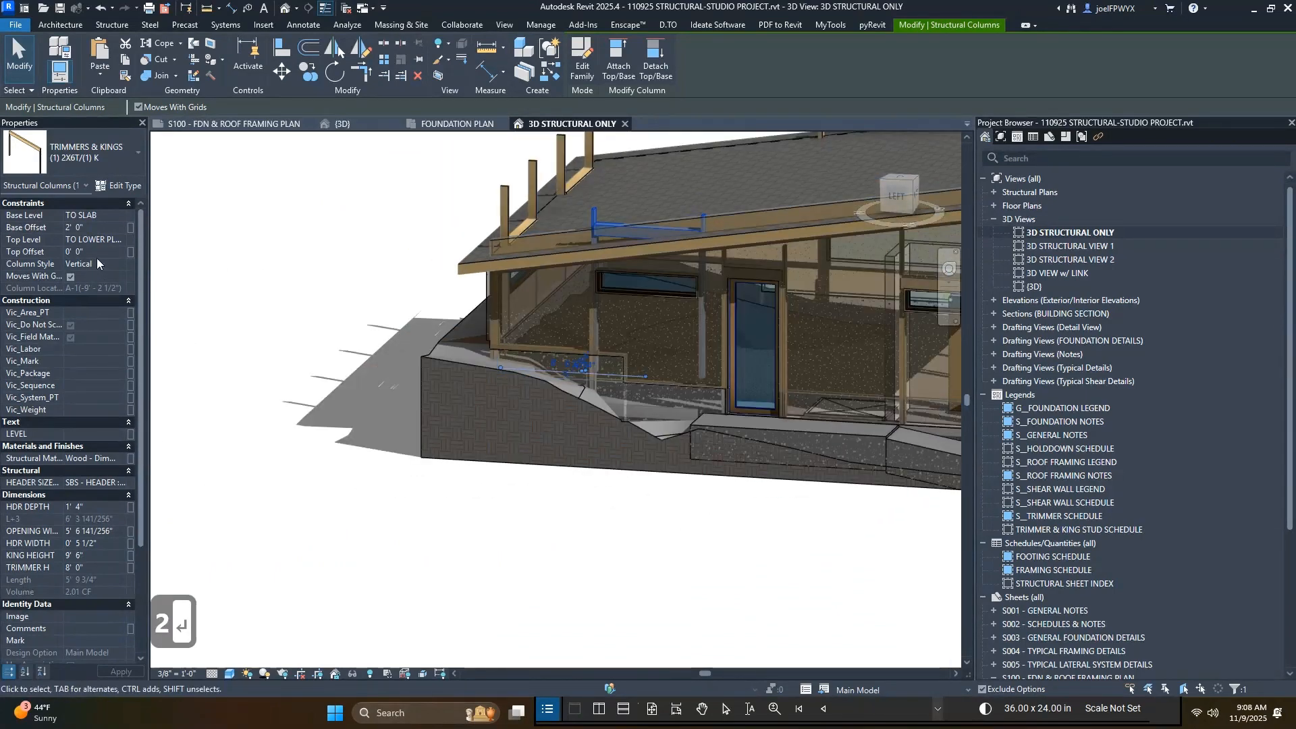
type("3")
key("Return")
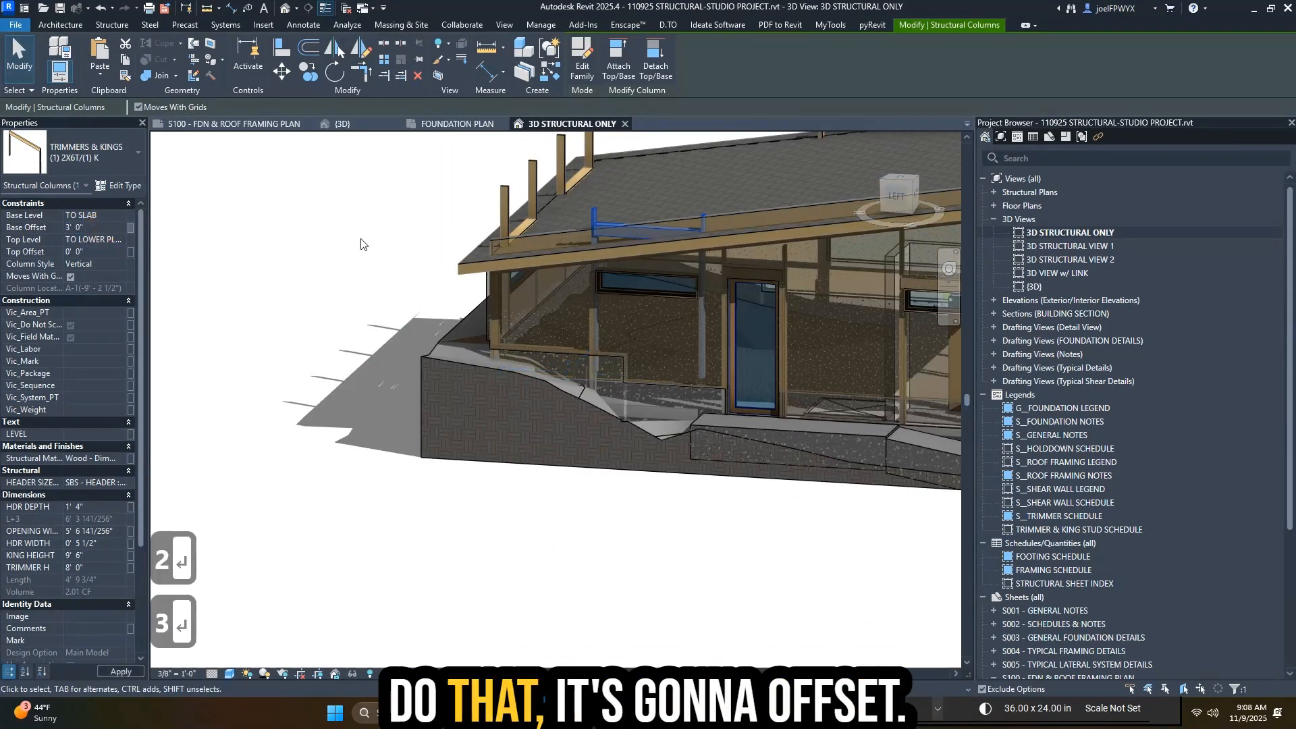
scroll(710, 355, "up", 3)
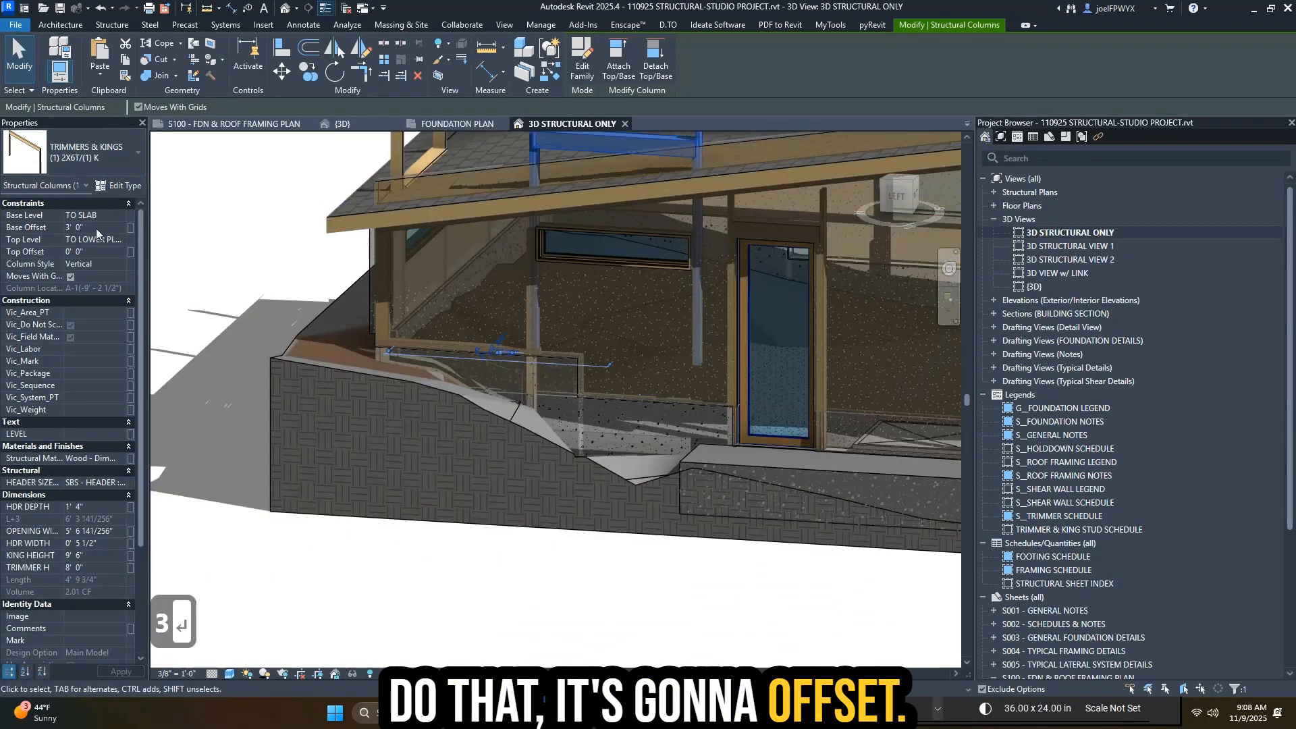
left_click(95, 228)
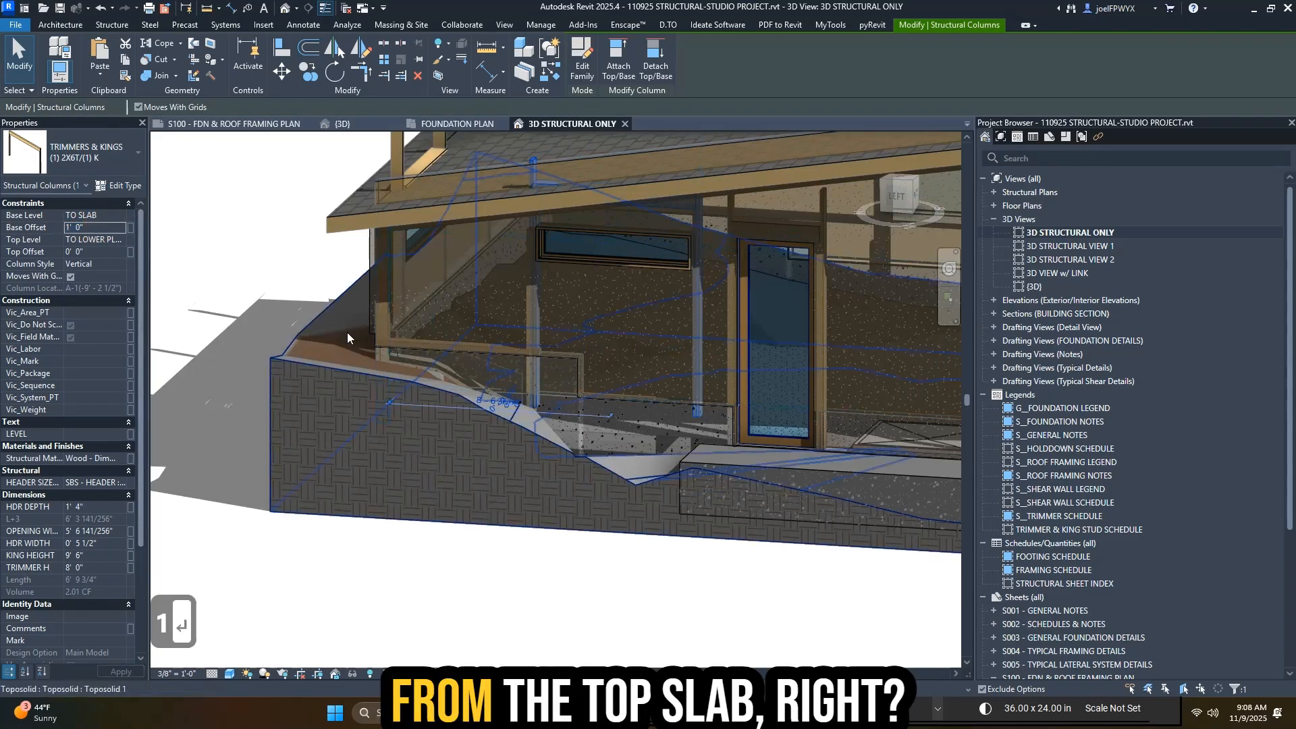
key("Escape")
key("Escape")
- Set the base offset of the low-side window's trimmer assembly in the grid A wall to 1' 4"
scroll(742, 397, "up", 5)
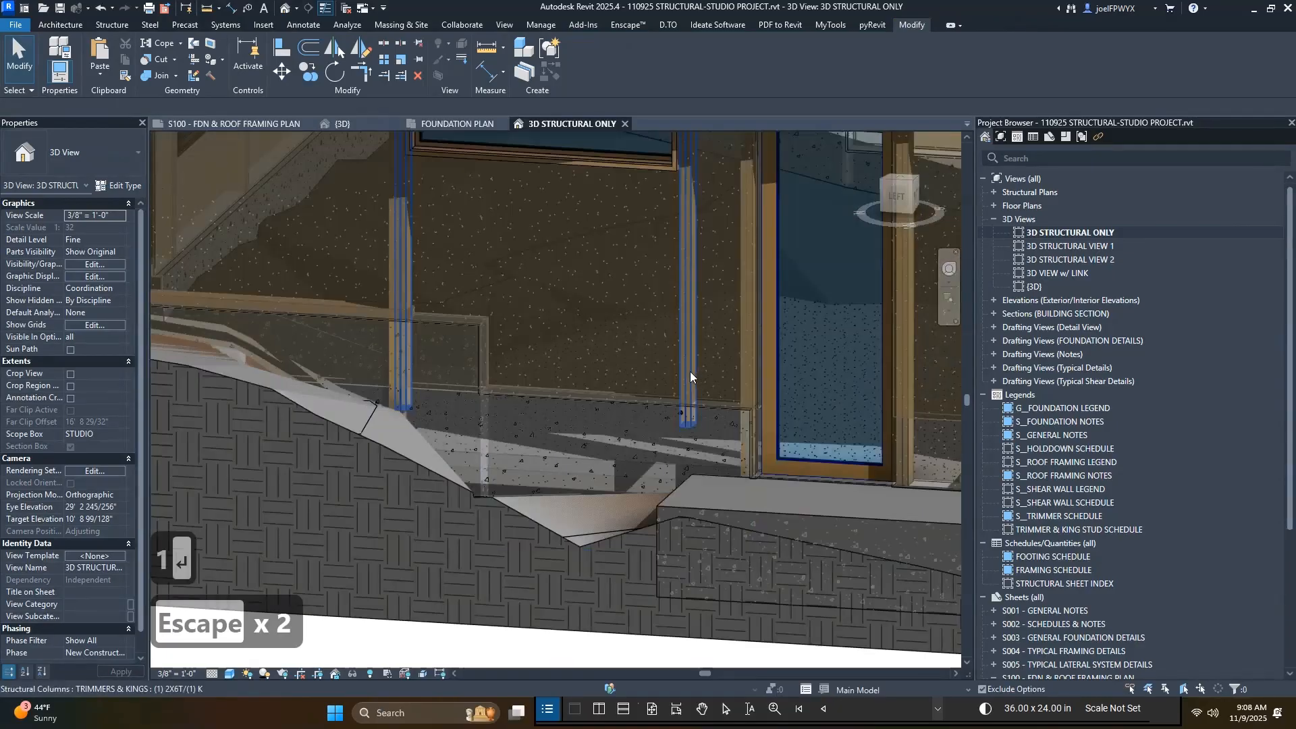
left_click(690, 374)
middle_click_drag(706, 393, 466, 378, "shift")
key("Escape")
scroll(653, 400, "down", 4)
key("Escape")
left_click(455, 382)
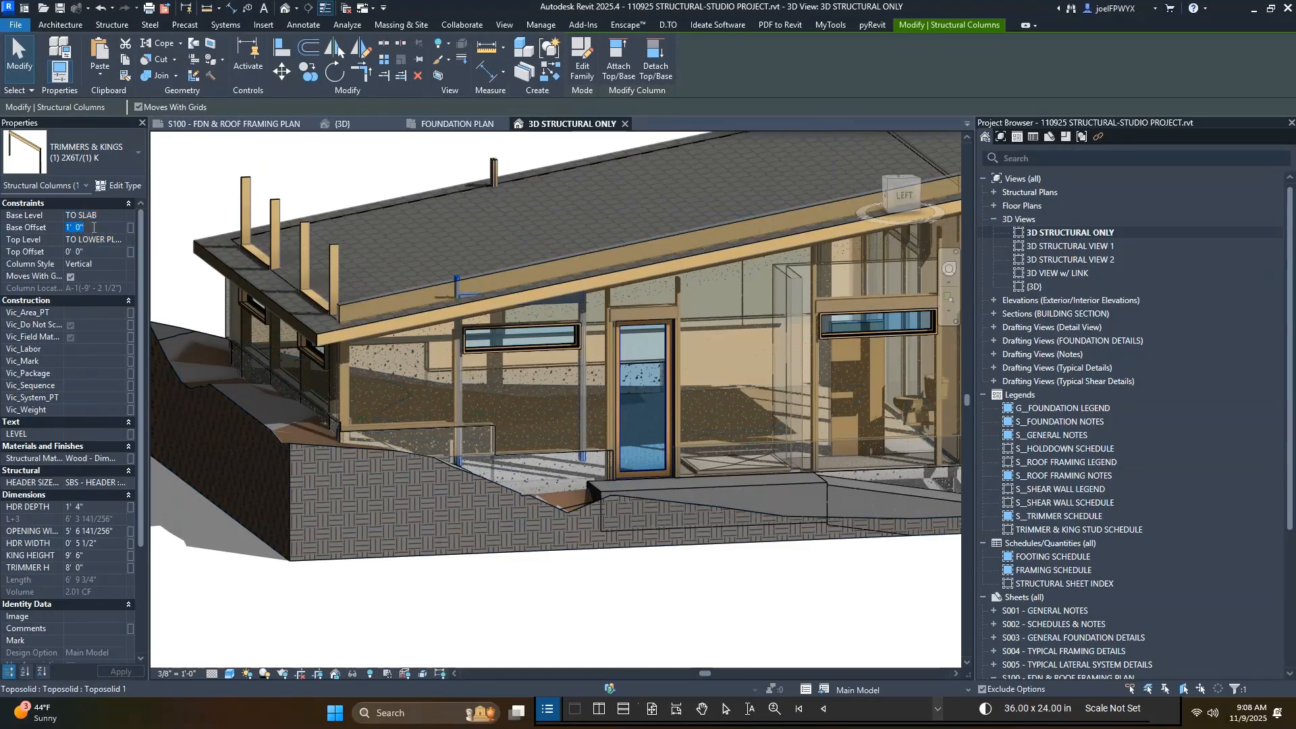
key("BackSpace")
key("BackSpace")
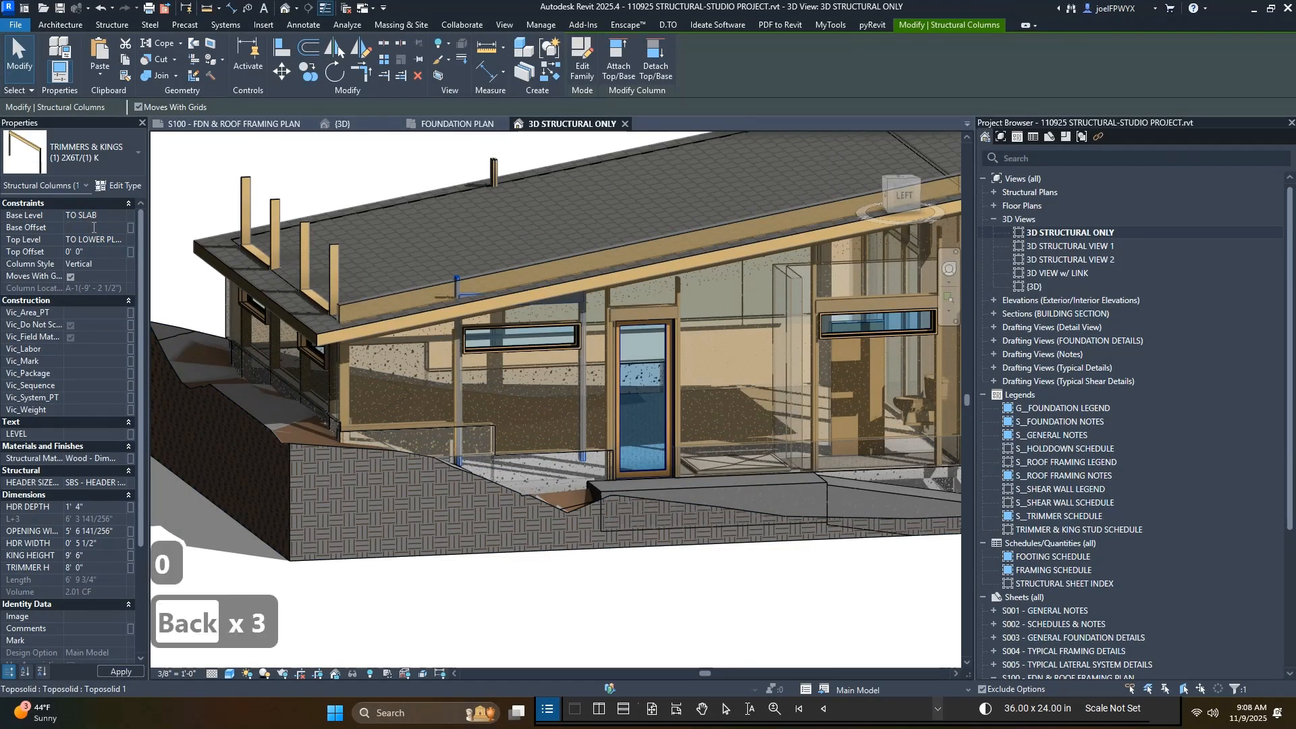
scroll(516, 391, "up", 3)
key("Escape")
key("Escape")
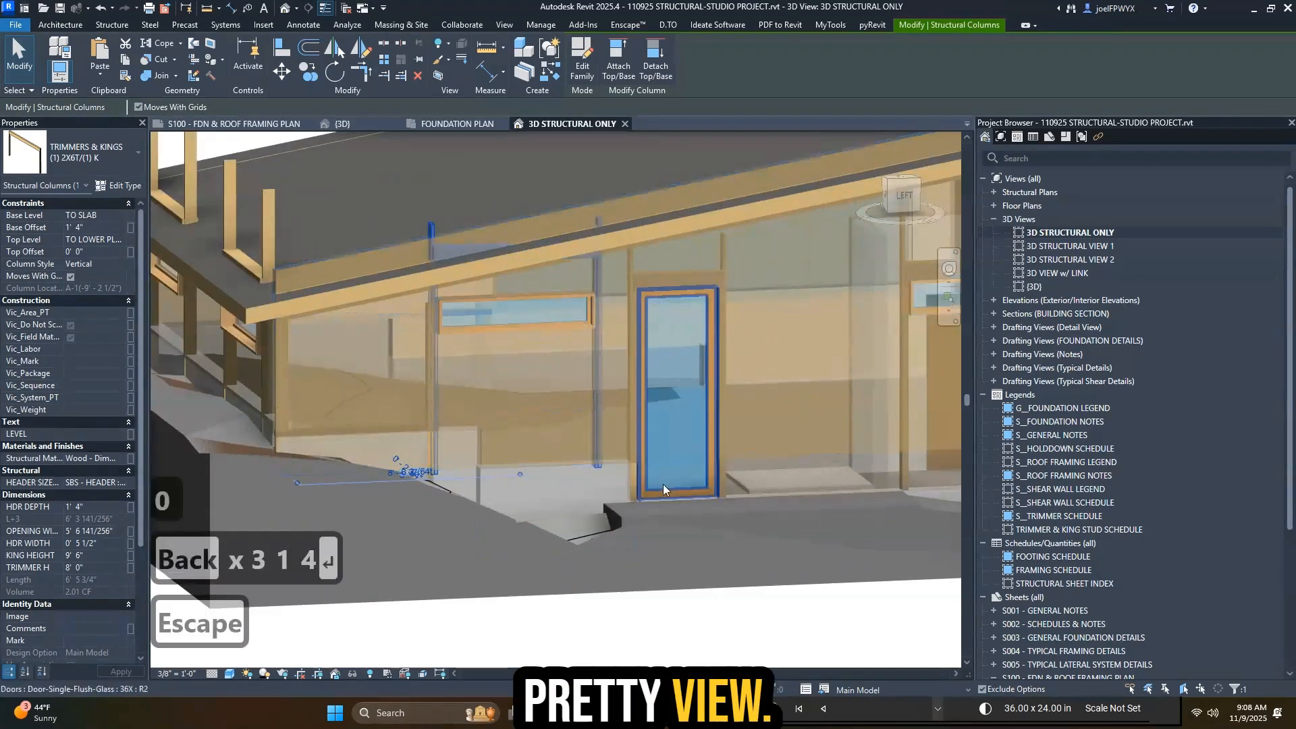
- Set the trimmer height to 7' and the king height to 9' for the low-side window's assembly in the grid A wall
left_click(442, 250)
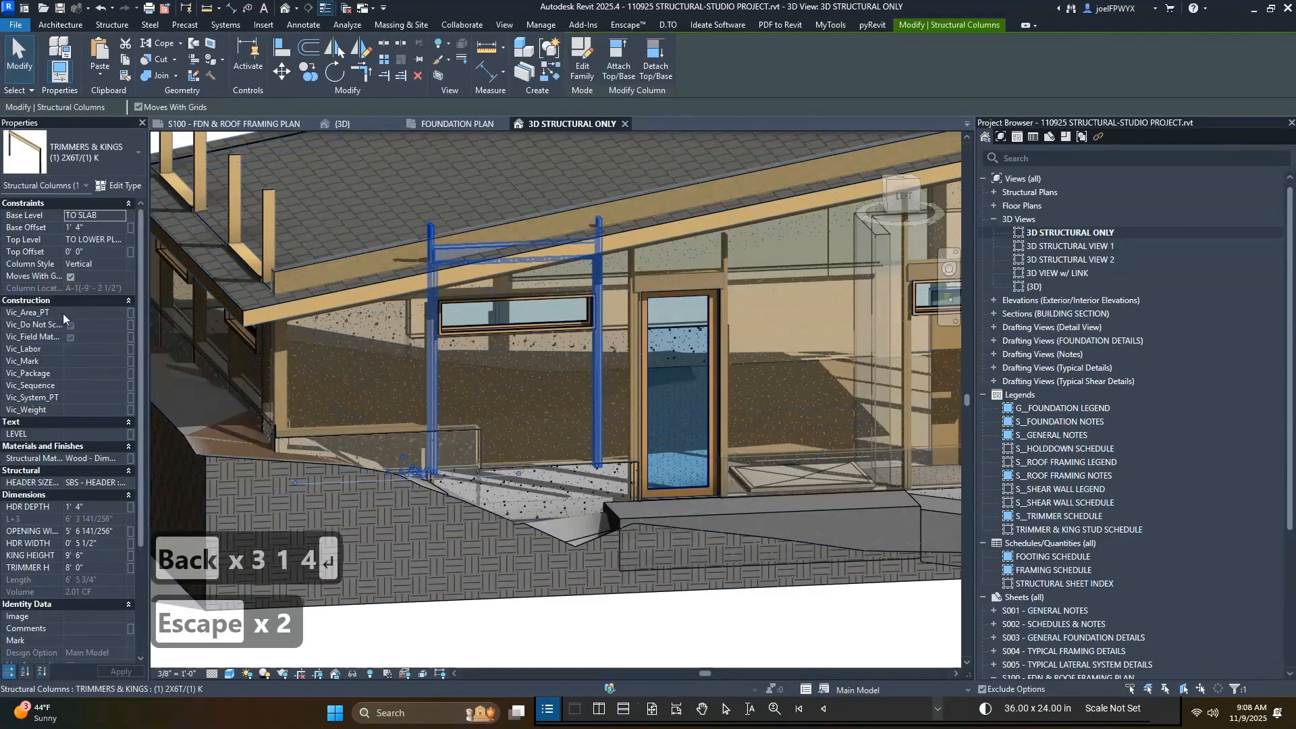
left_click(104, 567)
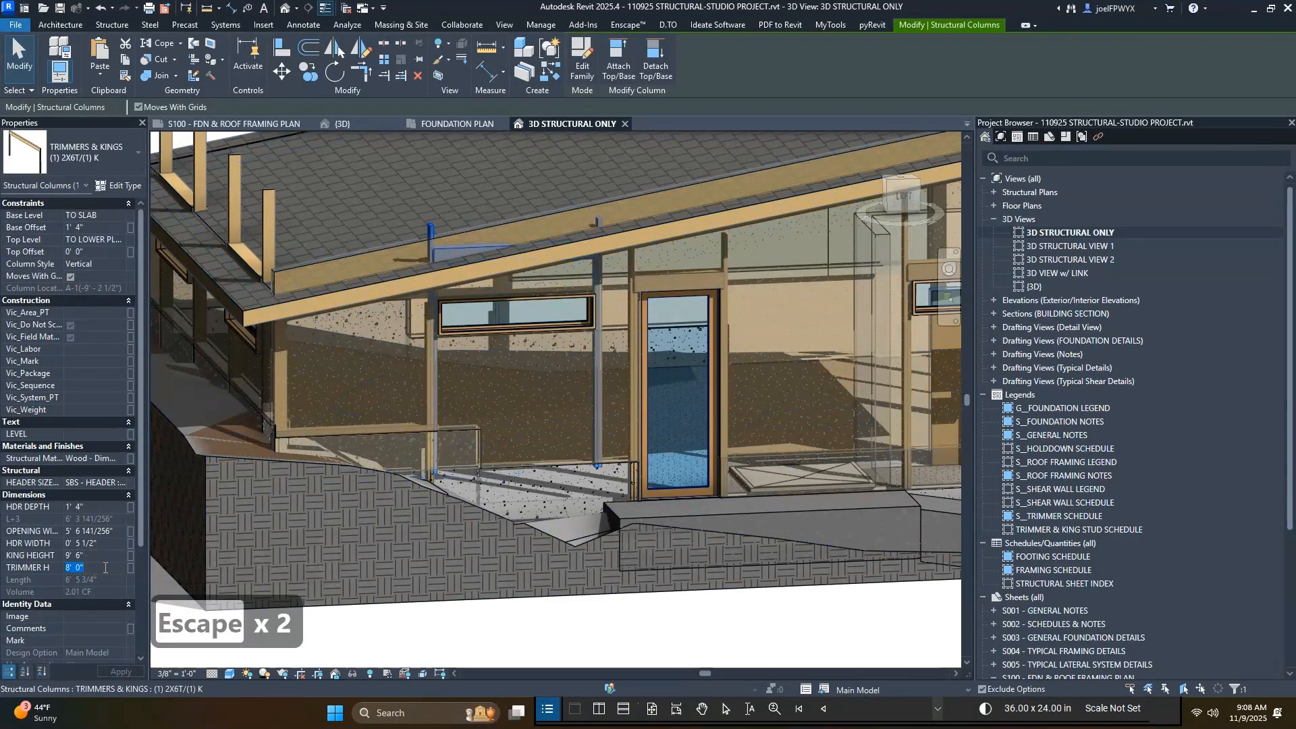
type("7")
key("Return")
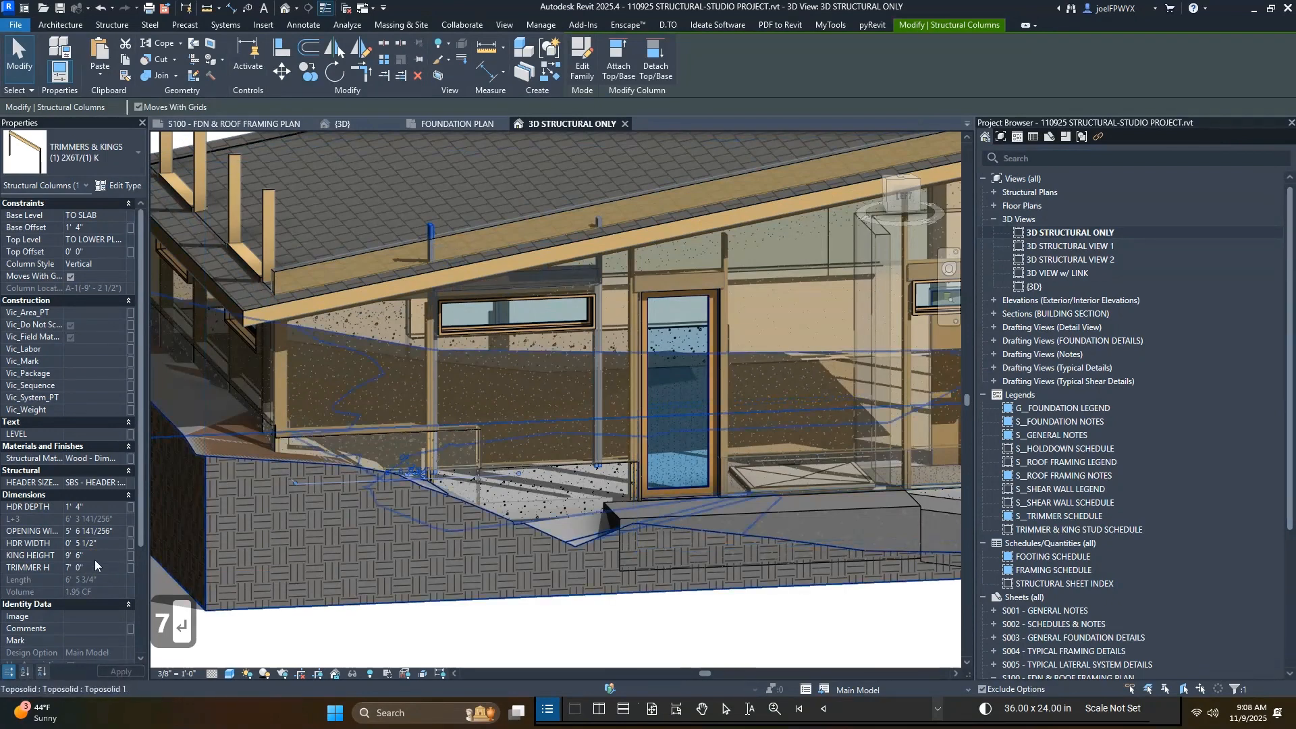
left_click(97, 555)
type("9")
key("Return")
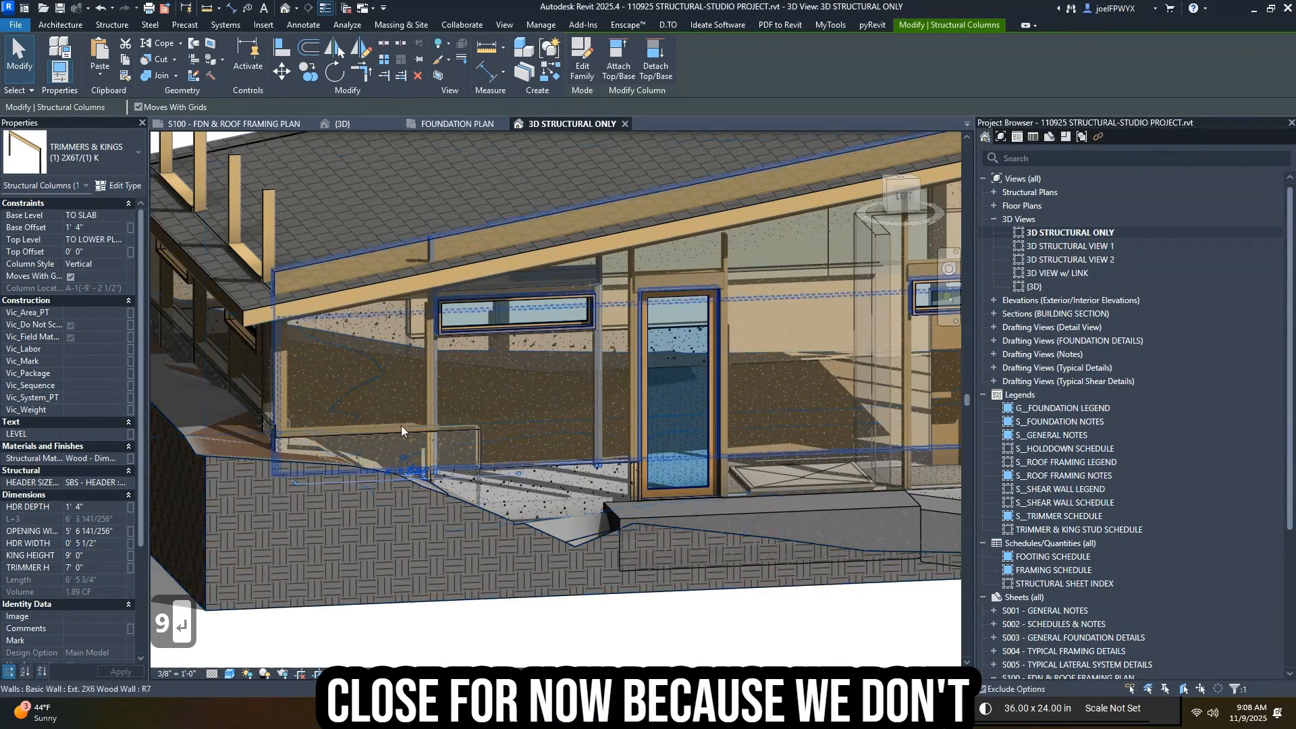
key("Escape")
- Set the trimmer height of both window assemblies in the low back wall to 7'
scroll(418, 419, "down", 3)
scroll(223, 324, "up", 2)
middle_click_drag(223, 324, 404, 341, "shift")
key("Escape")
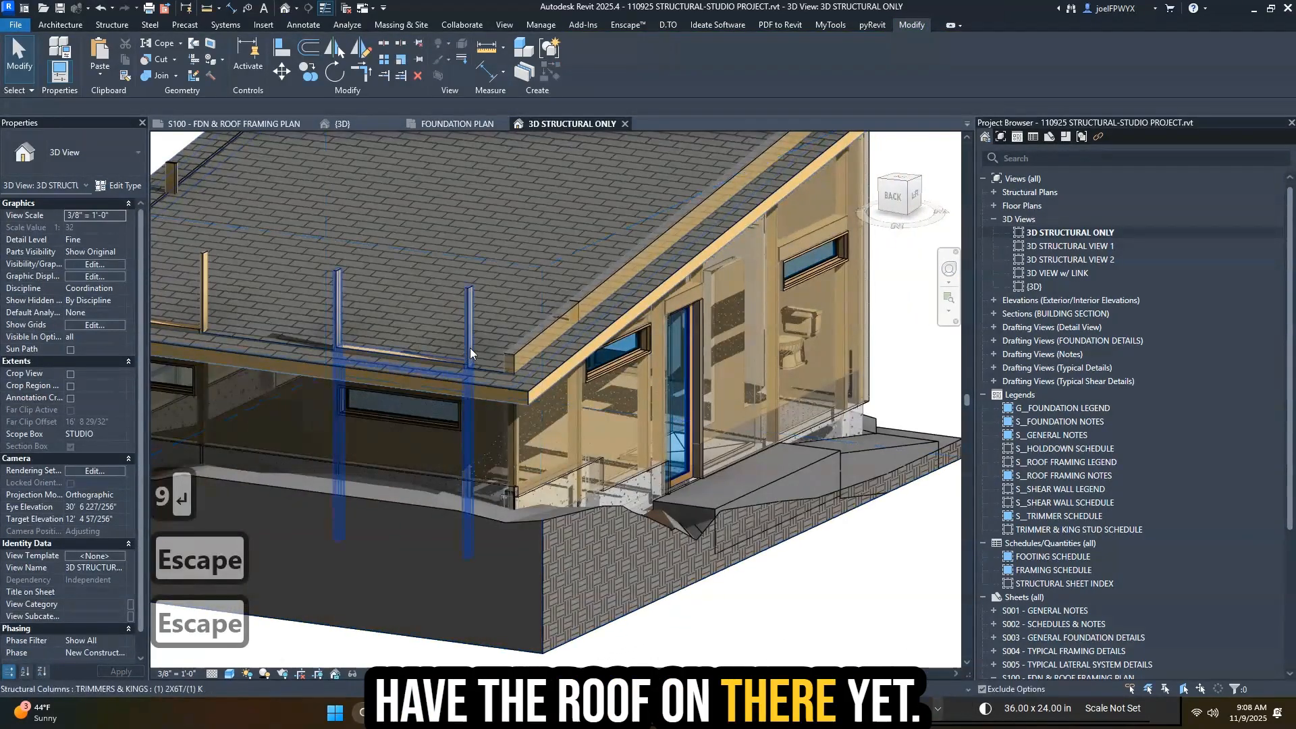
scroll(460, 354, "down", 4)
middle_click_drag(497, 382, 478, 304, "shift")
scroll(438, 297, "up", 5)
left_click(460, 291)
scroll(407, 364, "down", 2)
left_click(256, 301, "ctrl")
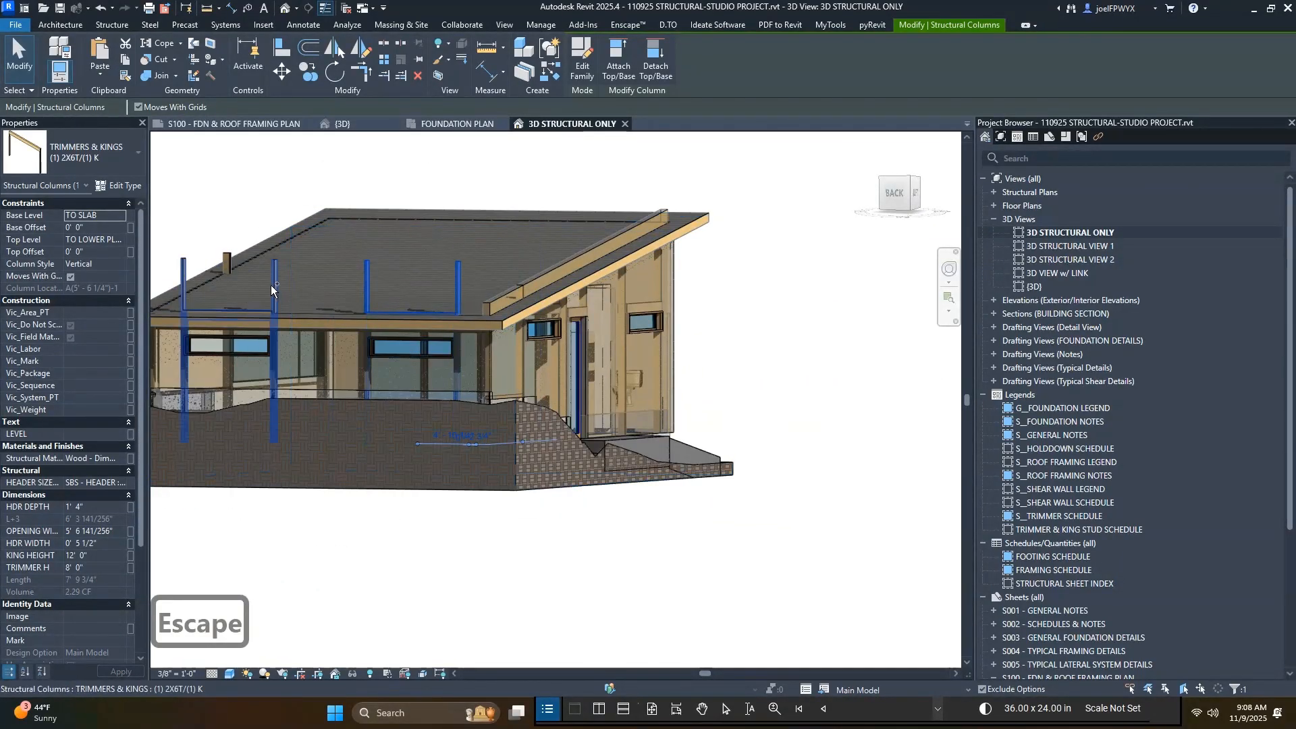
scroll(249, 347, "up", 2)
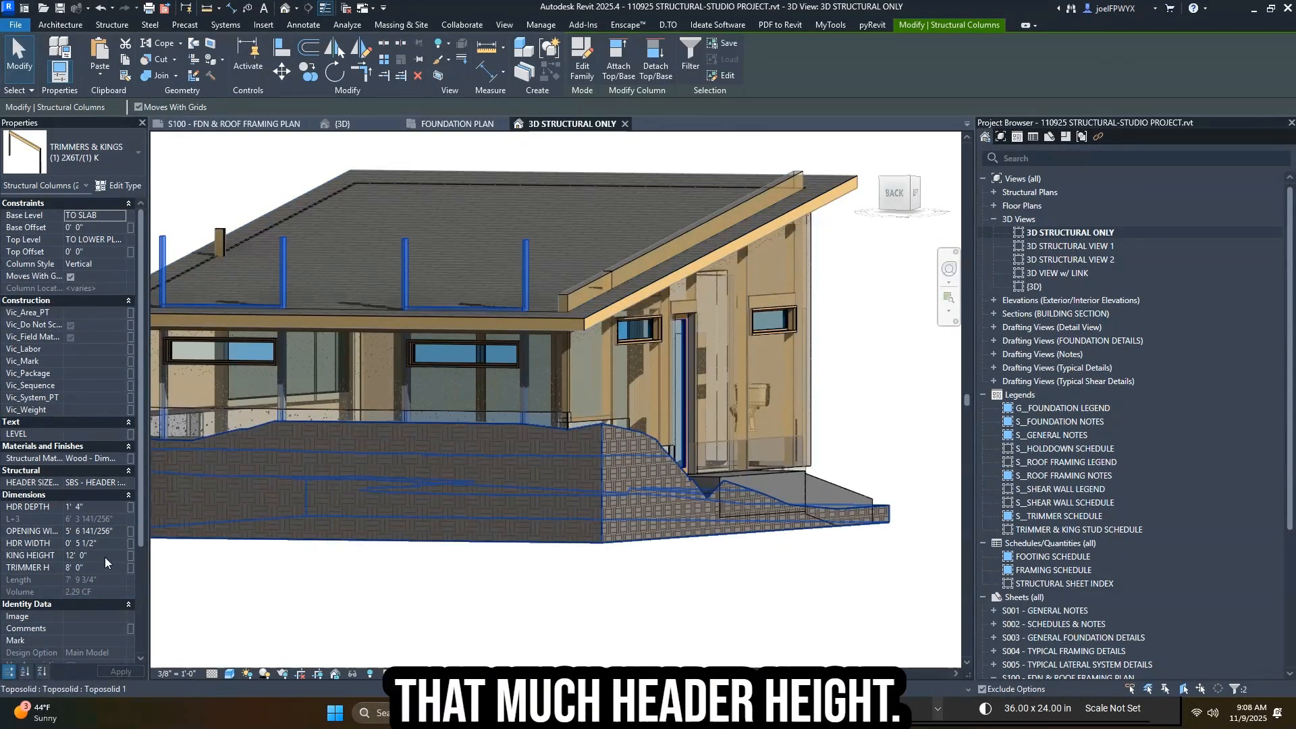
scroll(112, 570, "down", 4)
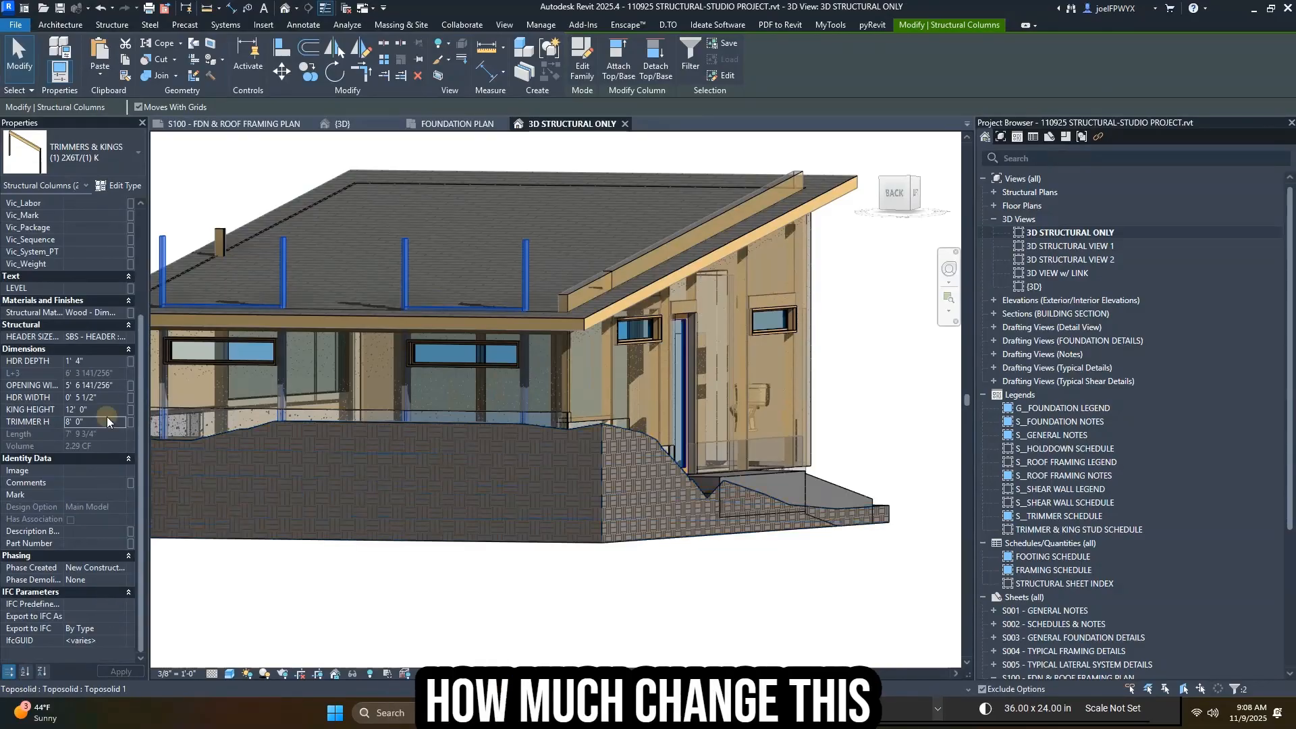
type("7")
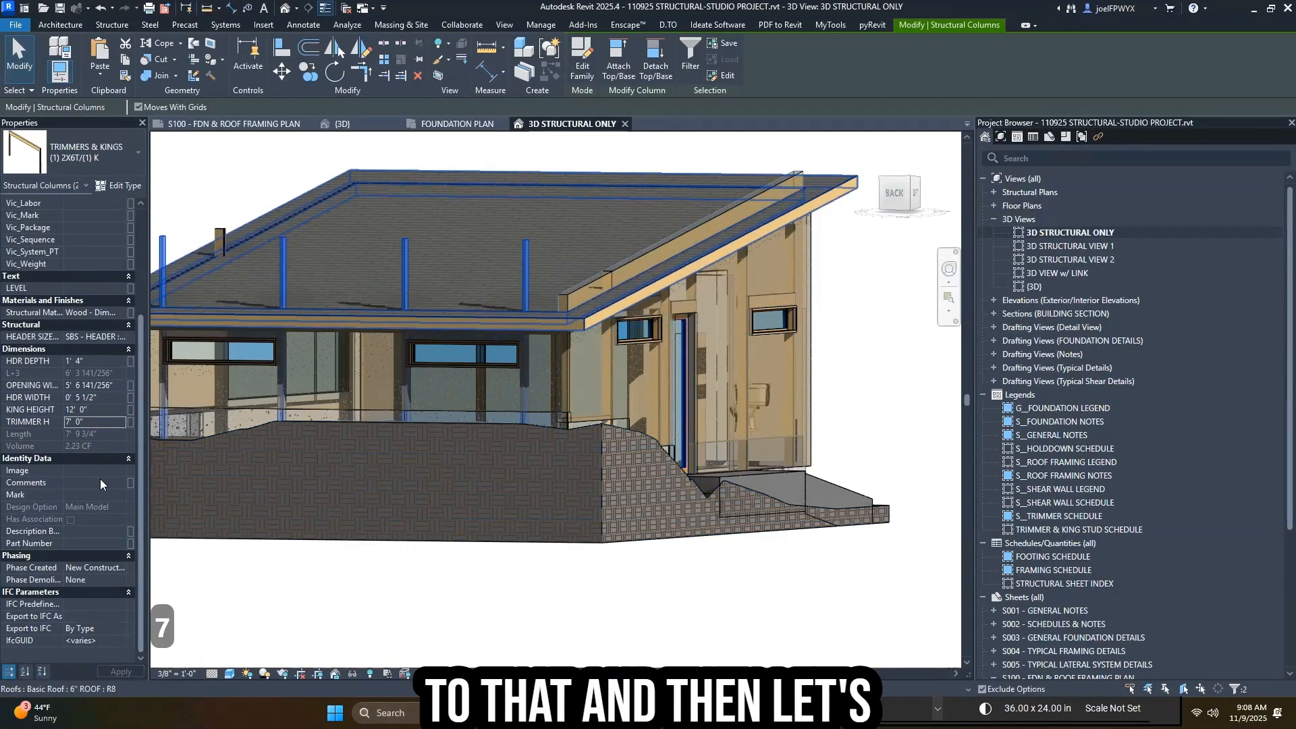
- Try a 9' king height for both window assemblies in the low back wall
left_click(93, 408)
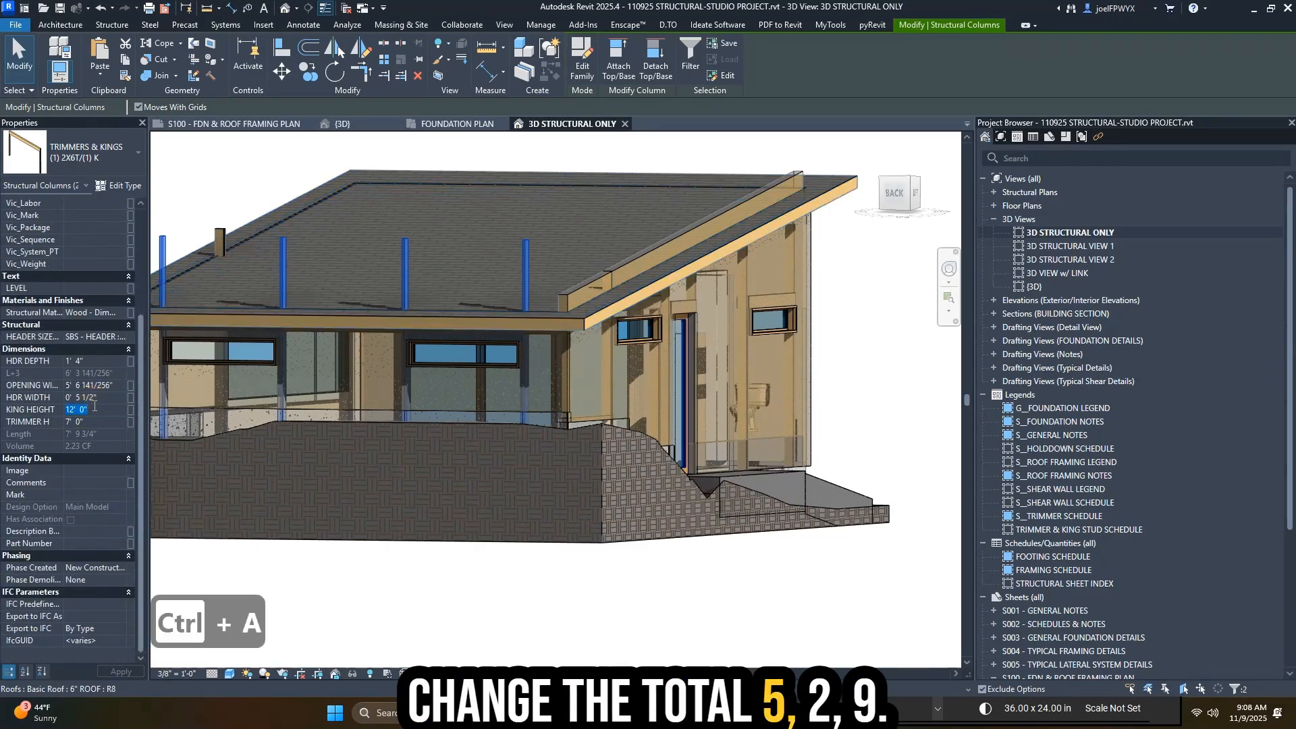
type("9")
key("Return")
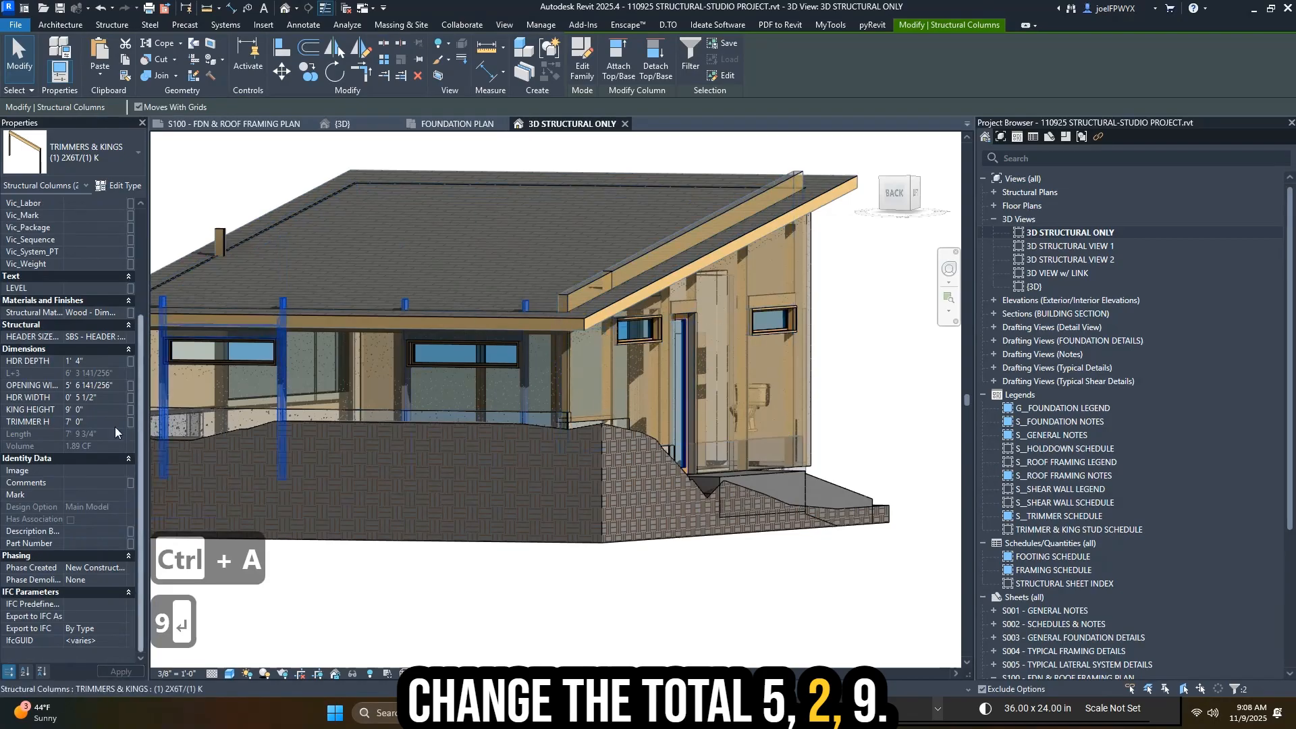
- Set the king height of both window assemblies in the low back wall to 8'
left_click(85, 407)
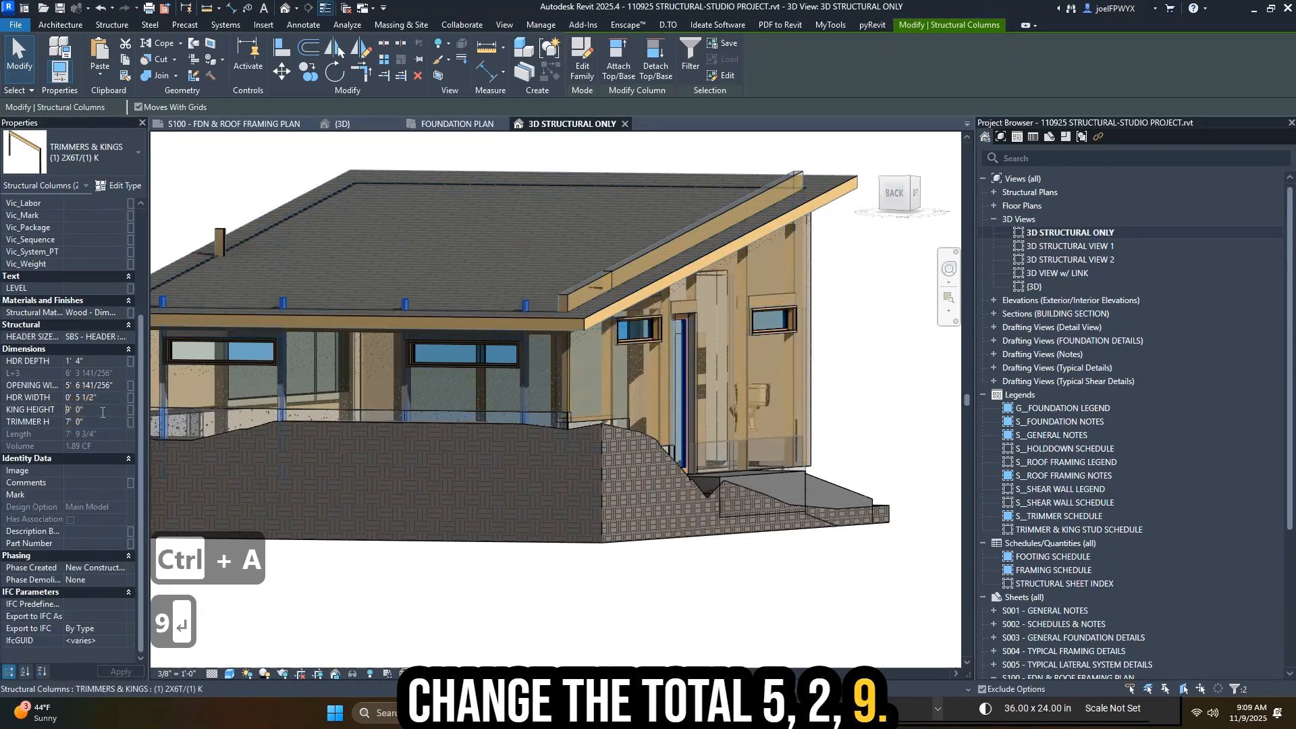
type("8")
key("Return")
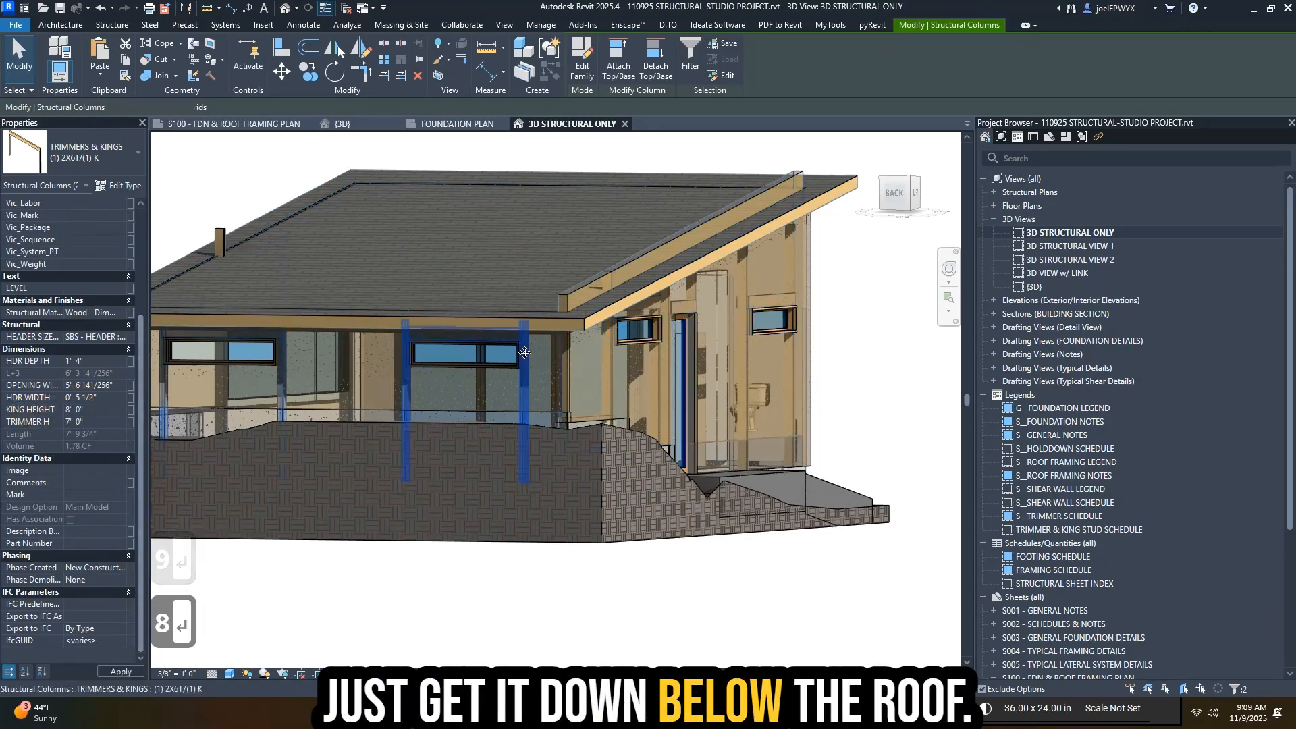
key("Escape")
- Examine the trimmer assembly of the large glazed window in the grid B wall, comparing its king studs with the roof
middle_click_drag(478, 406, 570, 437, "shift")
middle_click_drag(192, 466, 407, 463)
scroll(407, 463, "down", 3)
key("Escape")
key("Escape")
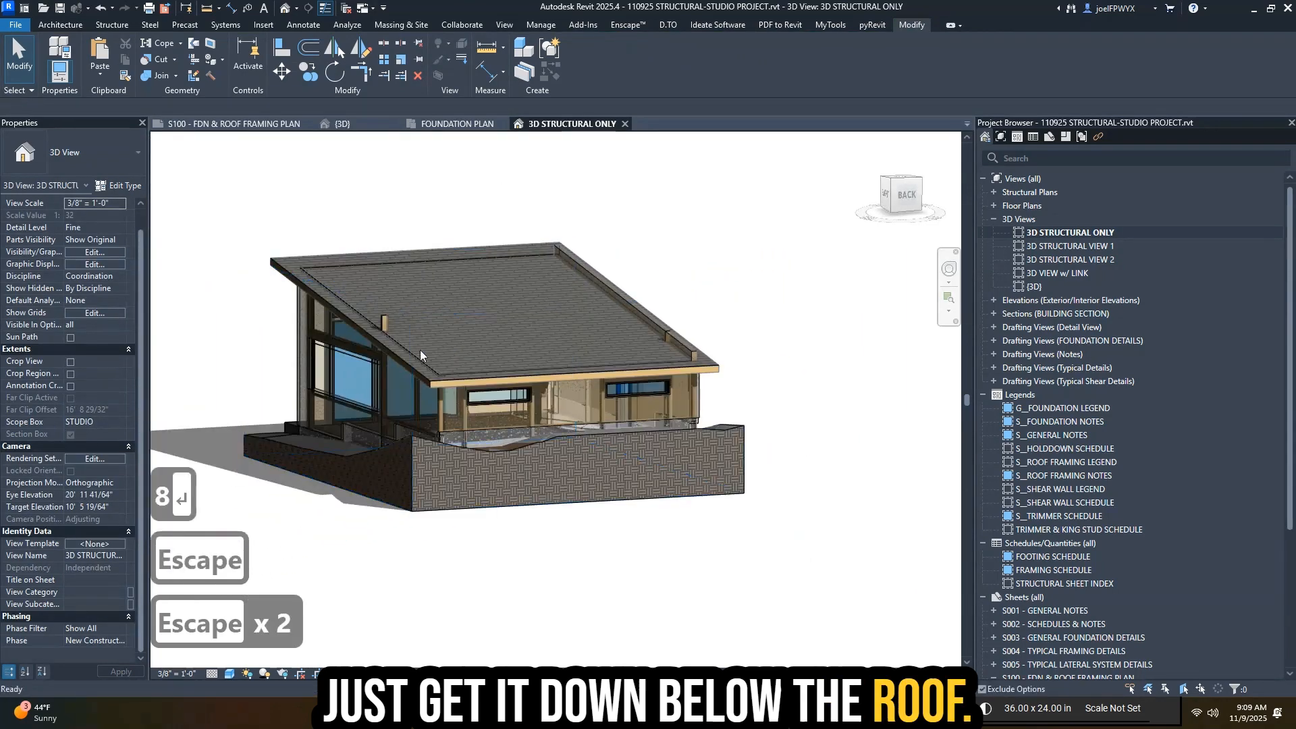
left_click(387, 325)
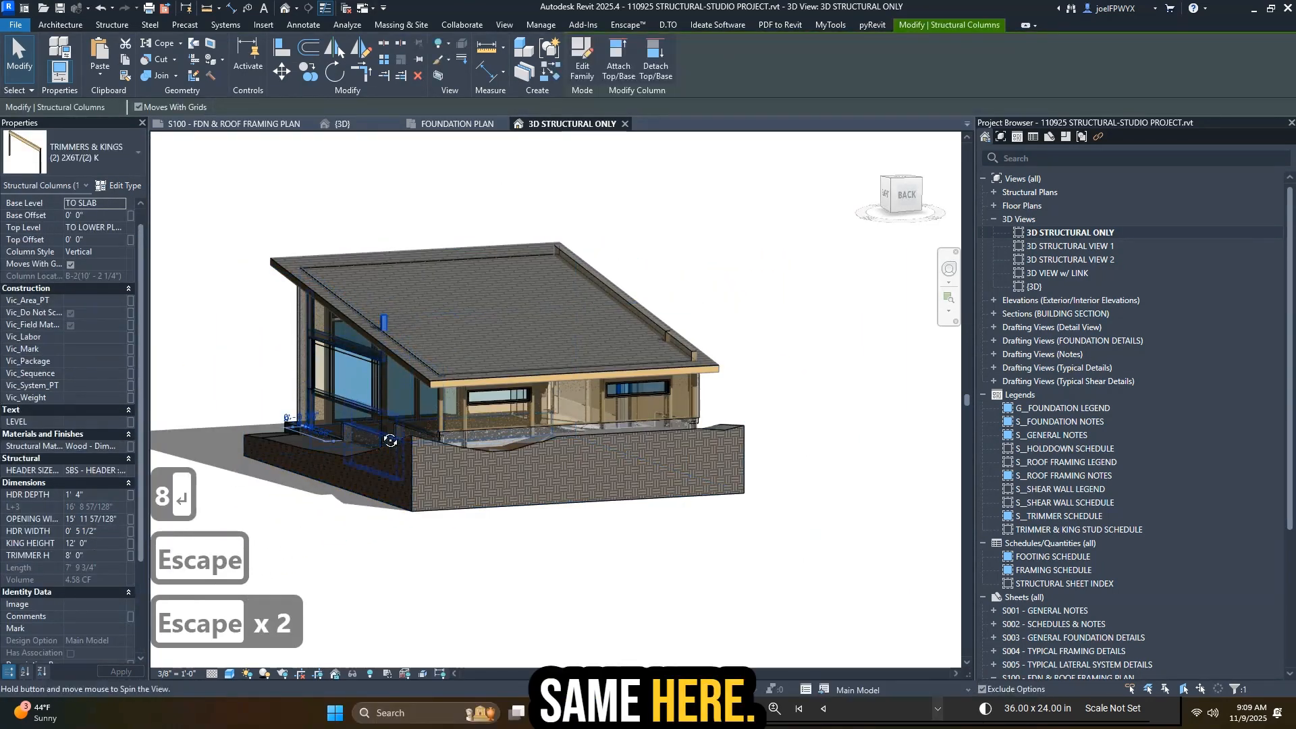
middle_click_drag(390, 440, 532, 431, "shift")
scroll(486, 558, "up", 5)
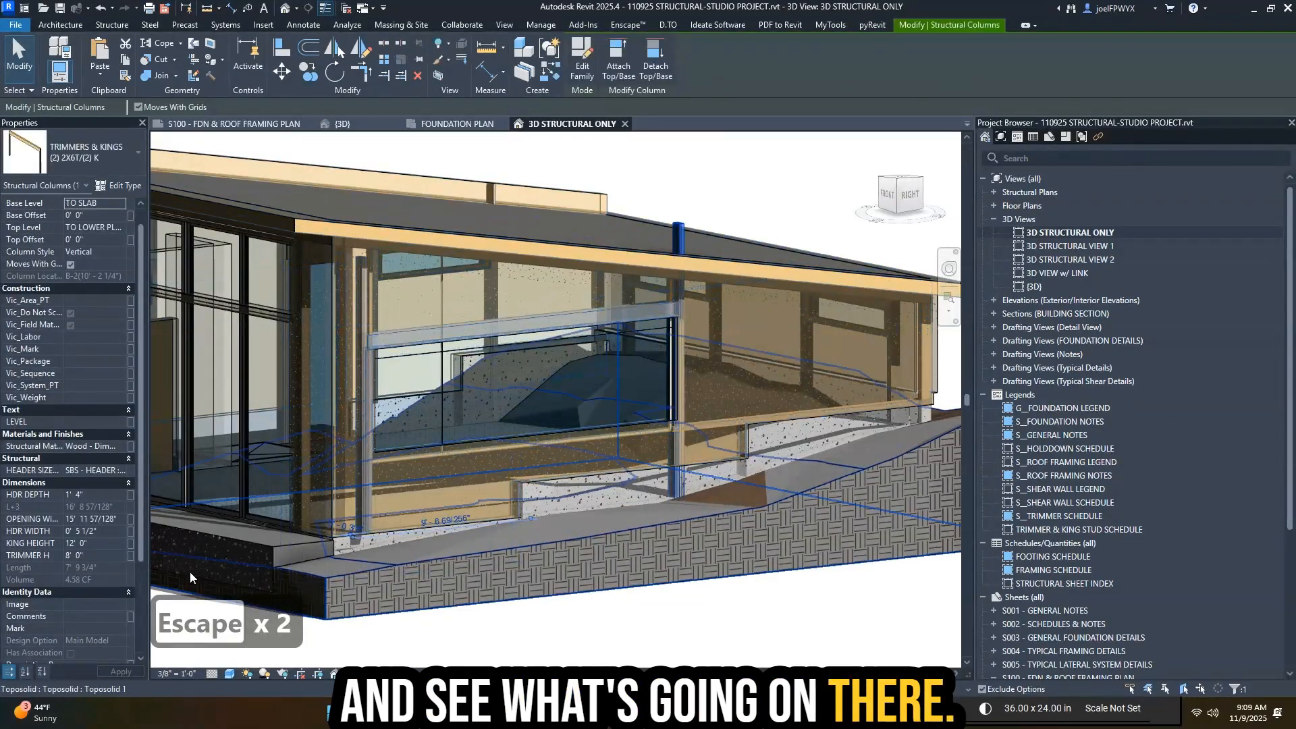
key("Escape")
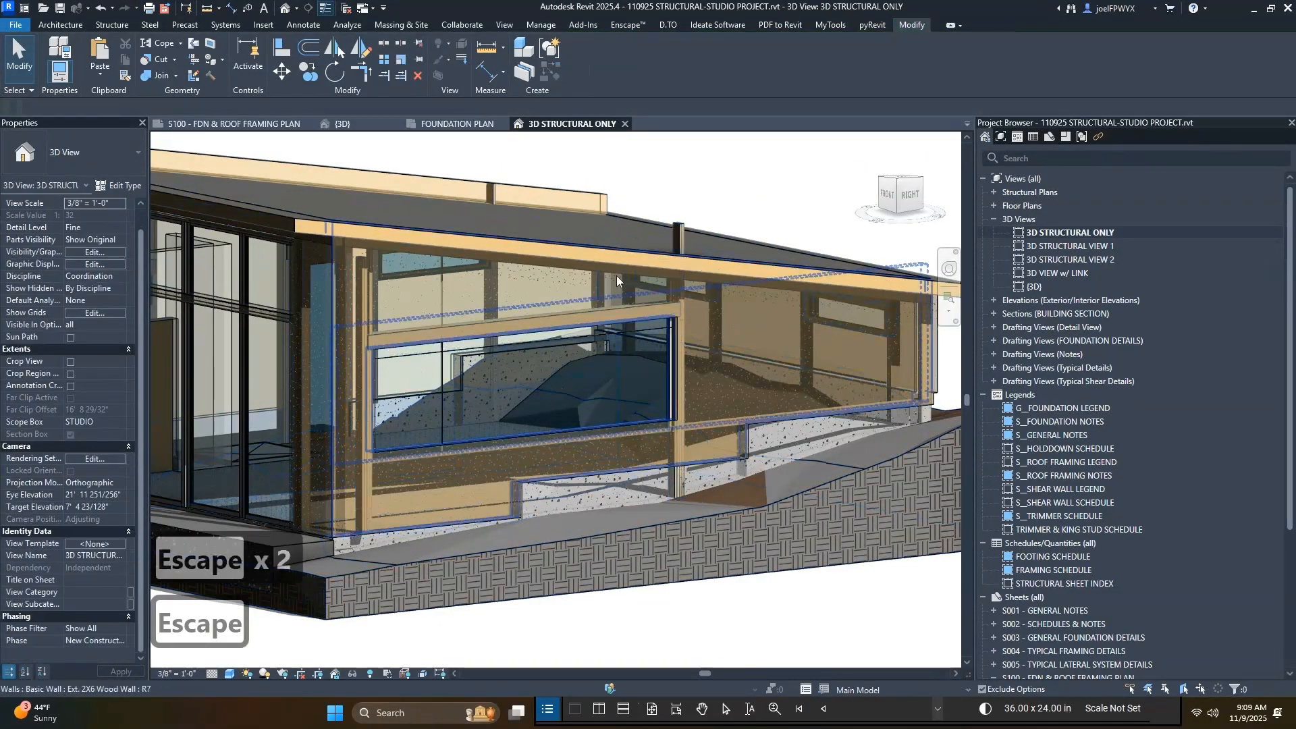
key("Escape")
key("Escape")
- Try a 9' king height for the large glazed window's assembly in the grid B wall, and return it to 12'
left_click(681, 278)
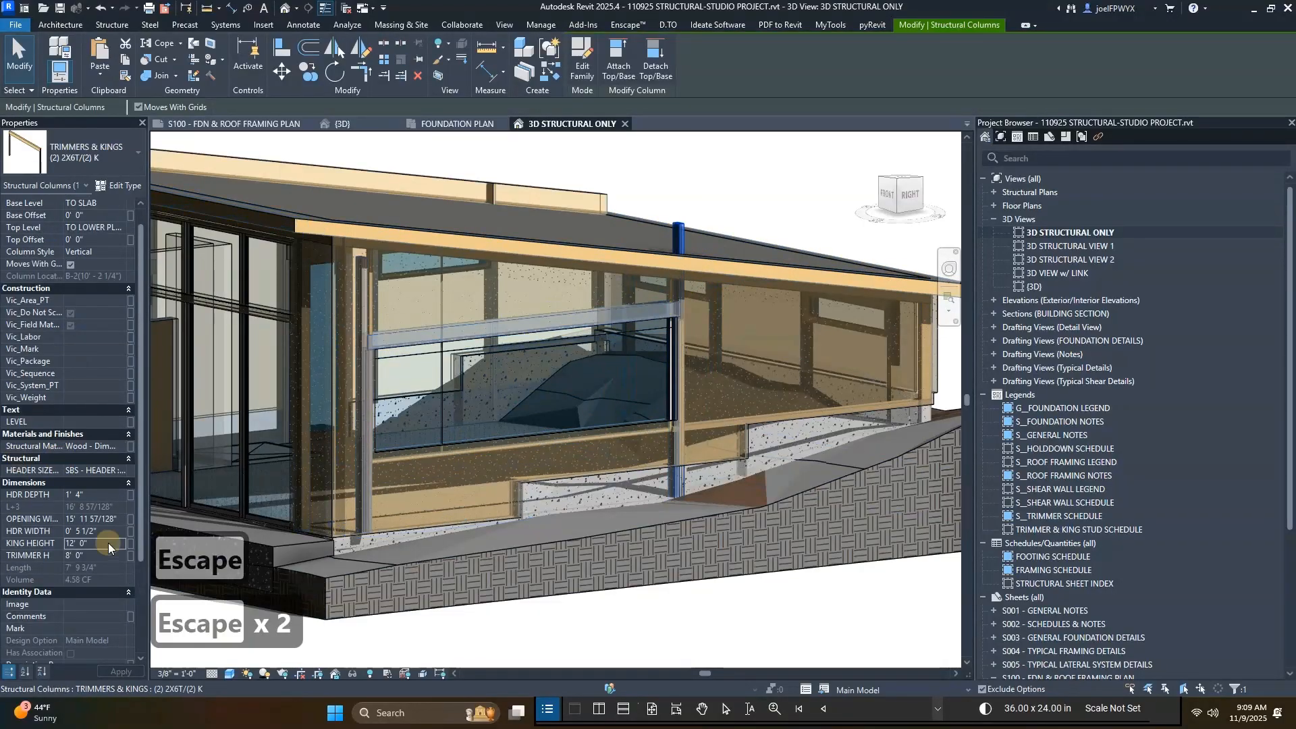
left_click(108, 543)
type("9")
key("Escape")
key("Escape")
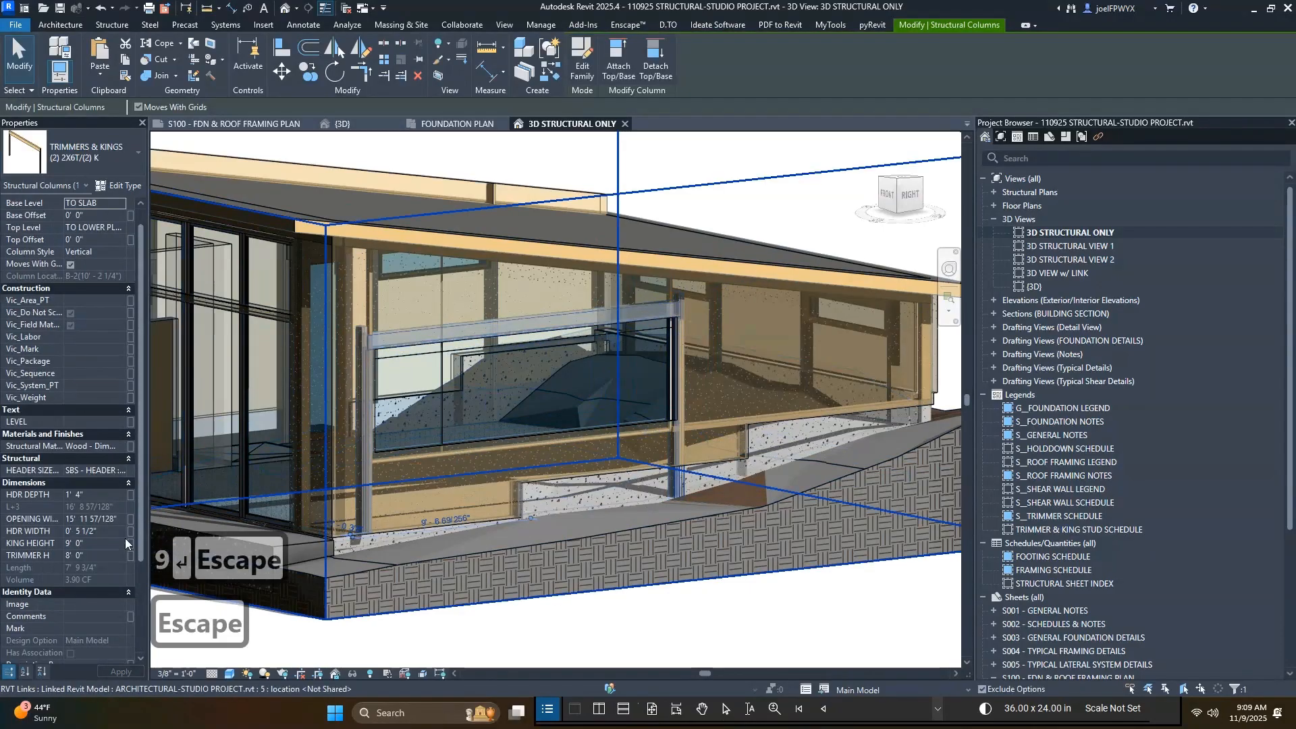
left_click(114, 542)
type("12")
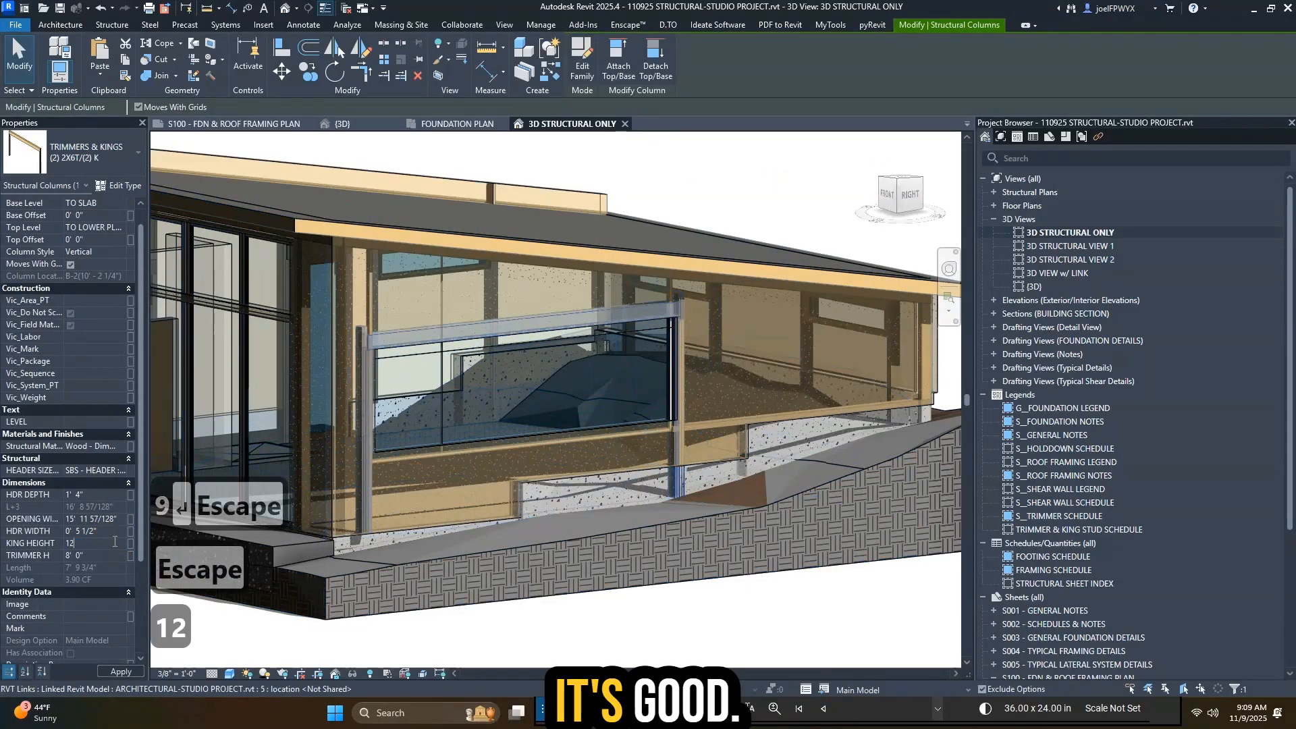
key("Return")
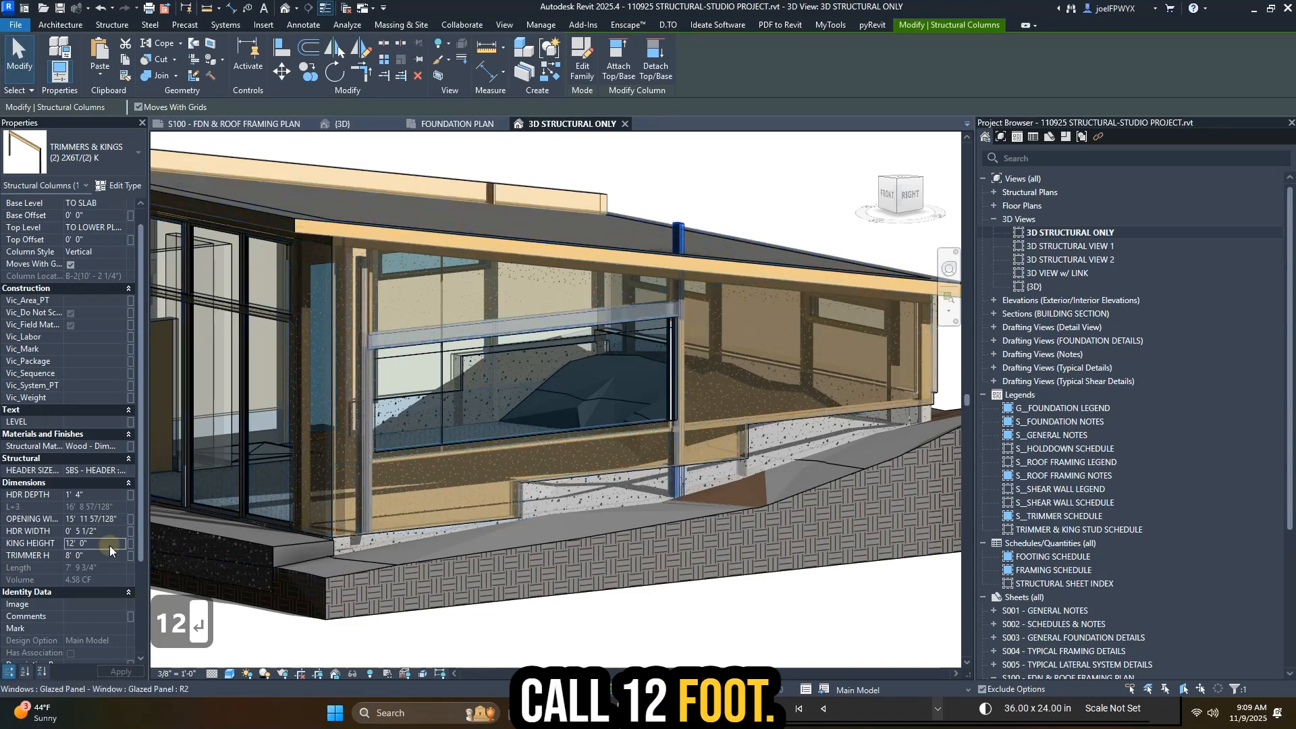
- Lower the king height of the large glazed window's assembly in the grid B wall to 10' 9"
type("11")
key("Return")
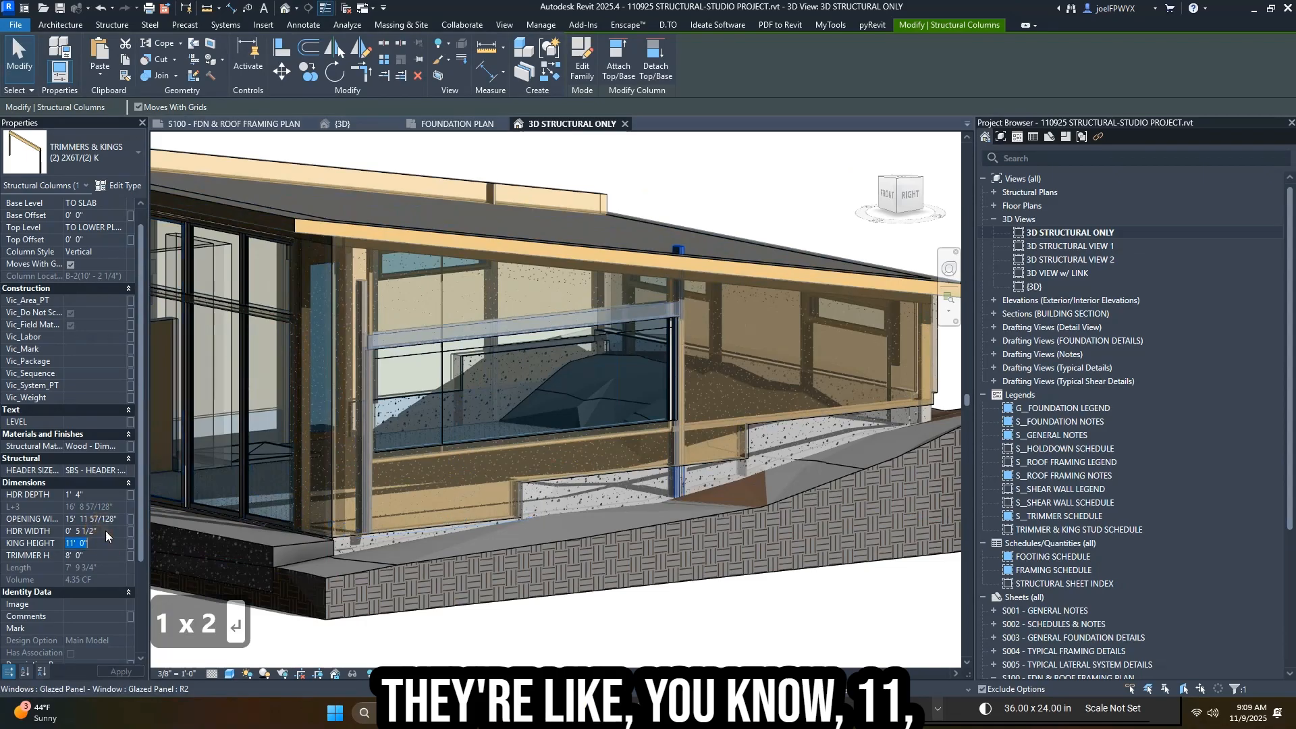
type("10 9")
key("Return")
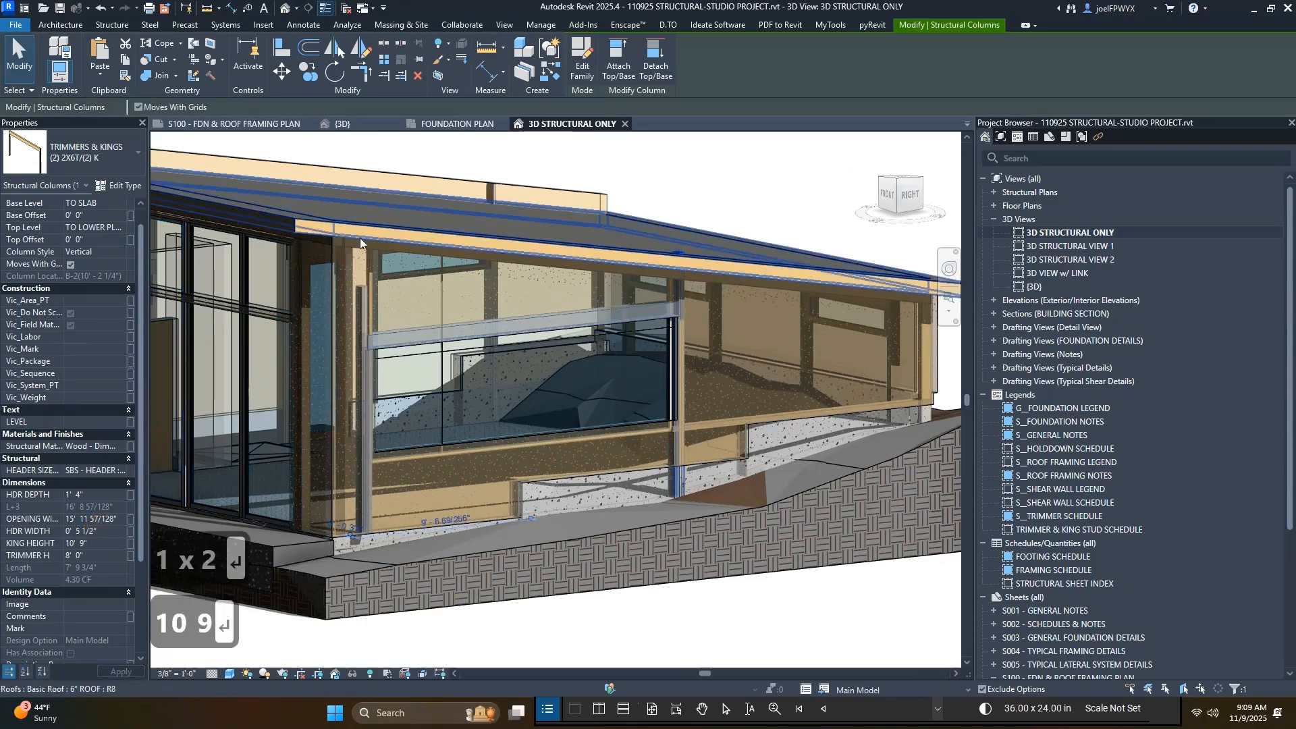
- Set the king height of the large glazed window's assembly in the grid B wall to 10' 8"
key("Escape")
key("Escape")
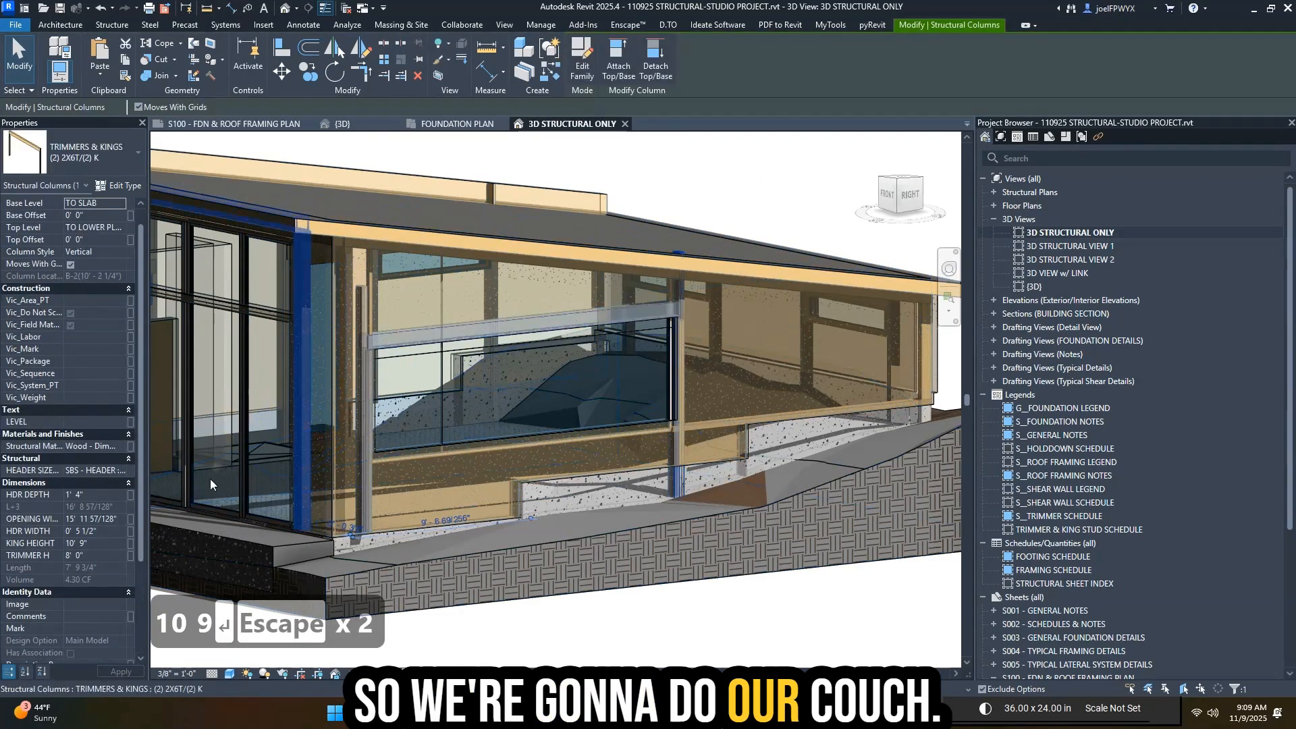
left_click(106, 544)
type("1")
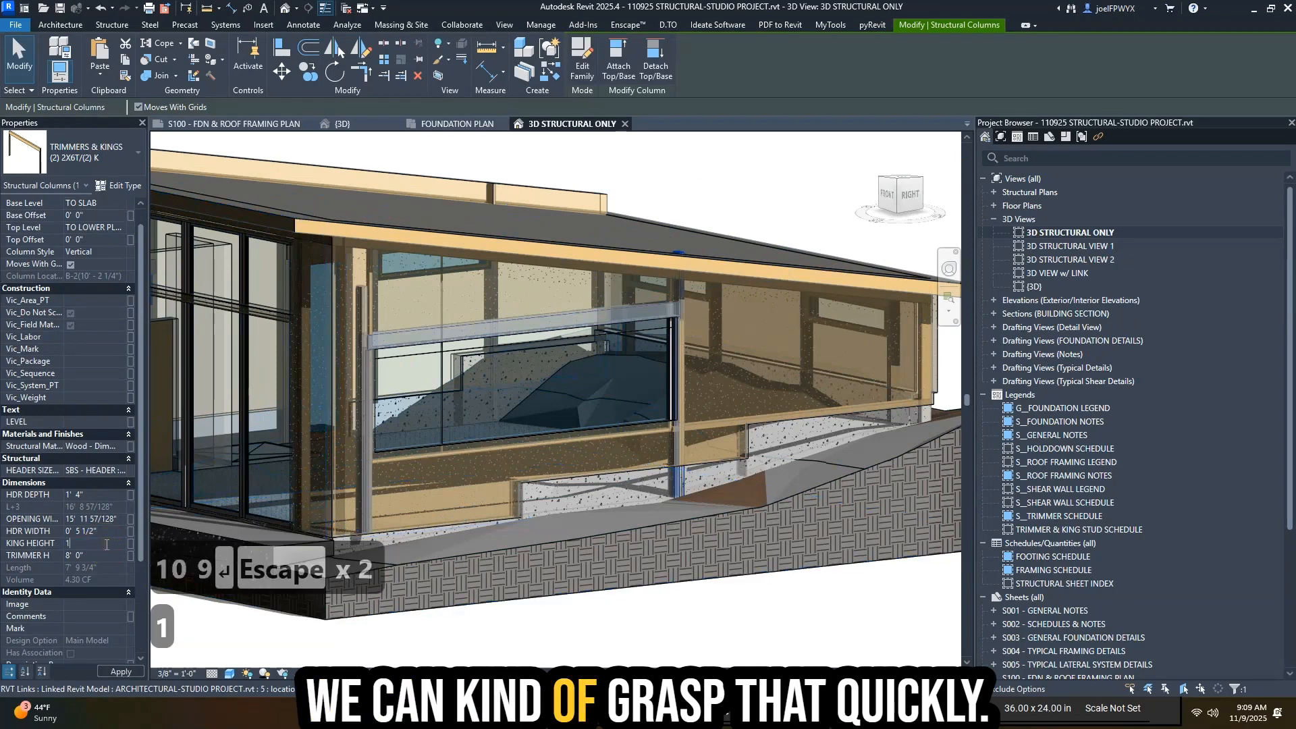
type("0 8")
key("Return")
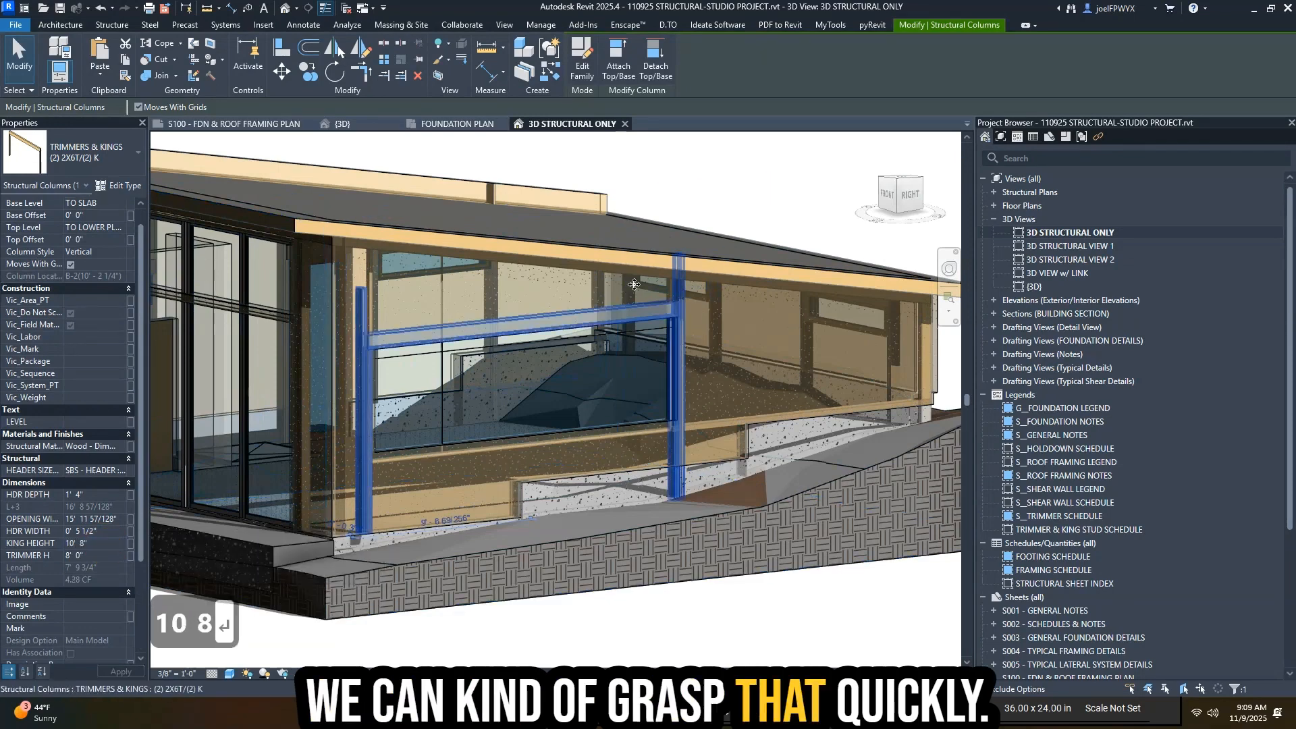
key("Escape")
key("Escape")
- Examine how the studio's walls and opening frames meet the sloped roof, from the side and from the front corner
middle_click_drag(559, 269, 723, 309, "shift")
key("Escape")
key("Escape")
left_click(569, 269)
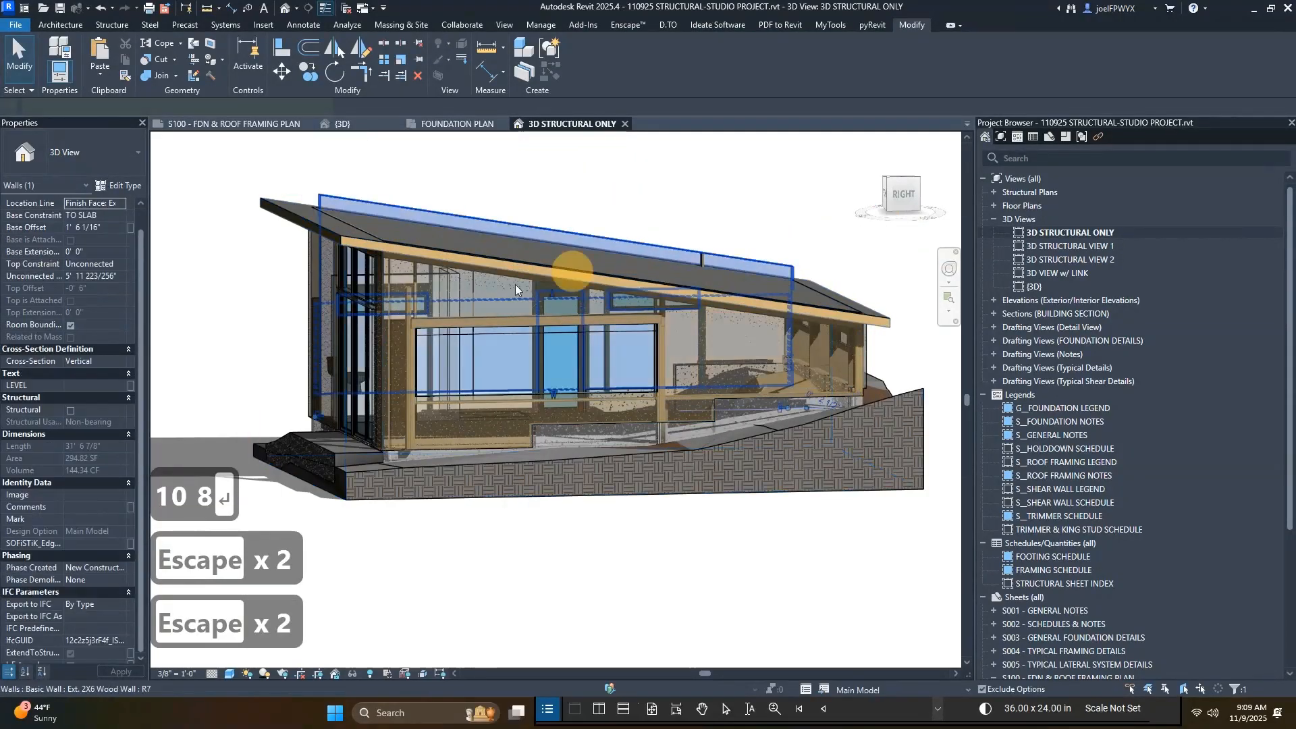
middle_click_drag(516, 285, 562, 382, "shift")
key("Escape")
scroll(562, 382, "down", 2)
scroll(607, 395, "up", 5)
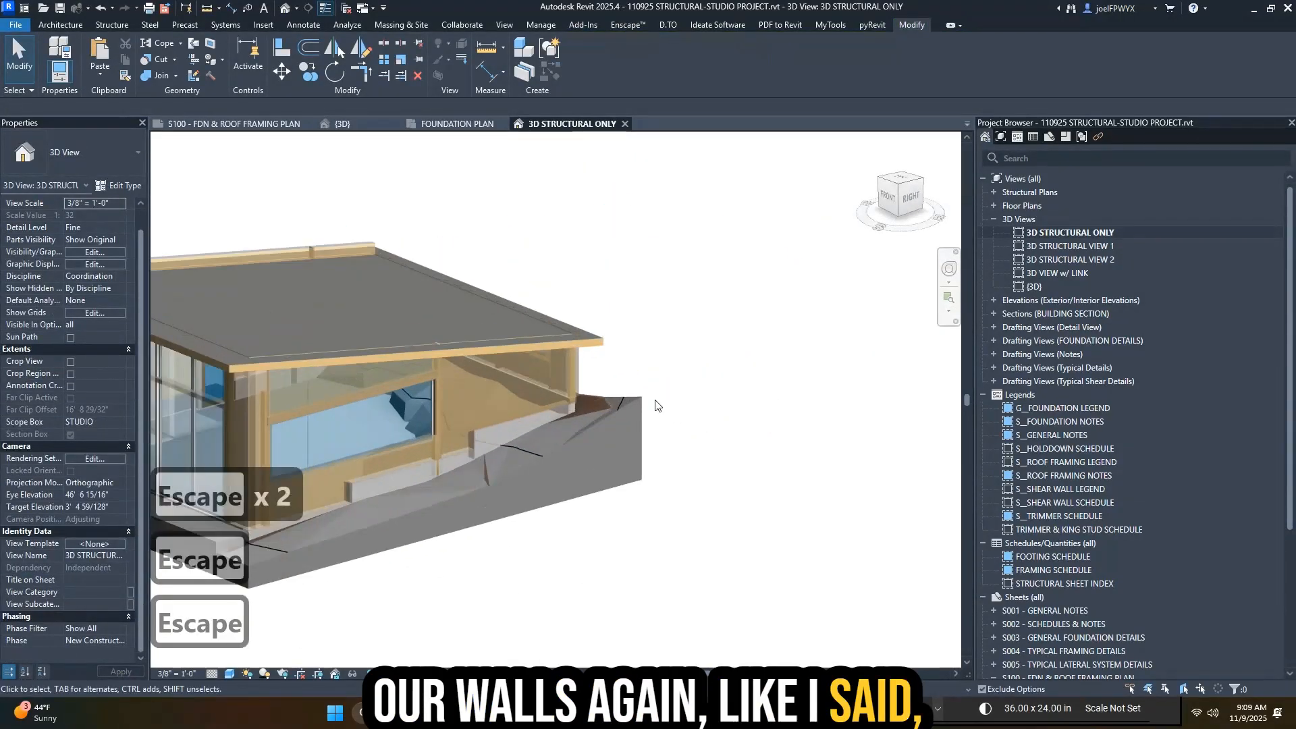
scroll(633, 343, "down", 2)
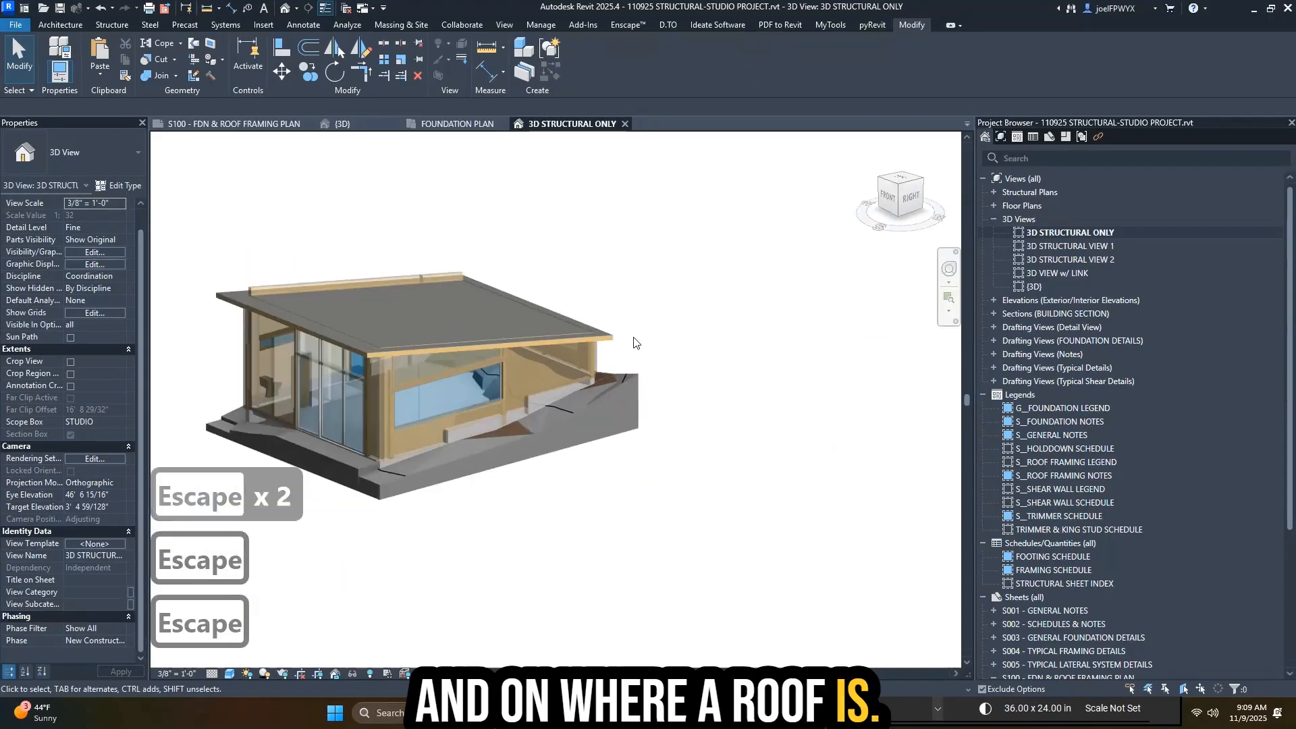
- Examine the grid B wall's large window framing and stepped foundation against the terrain from several angles
scroll(405, 438, "up", 4)
left_click(383, 485)
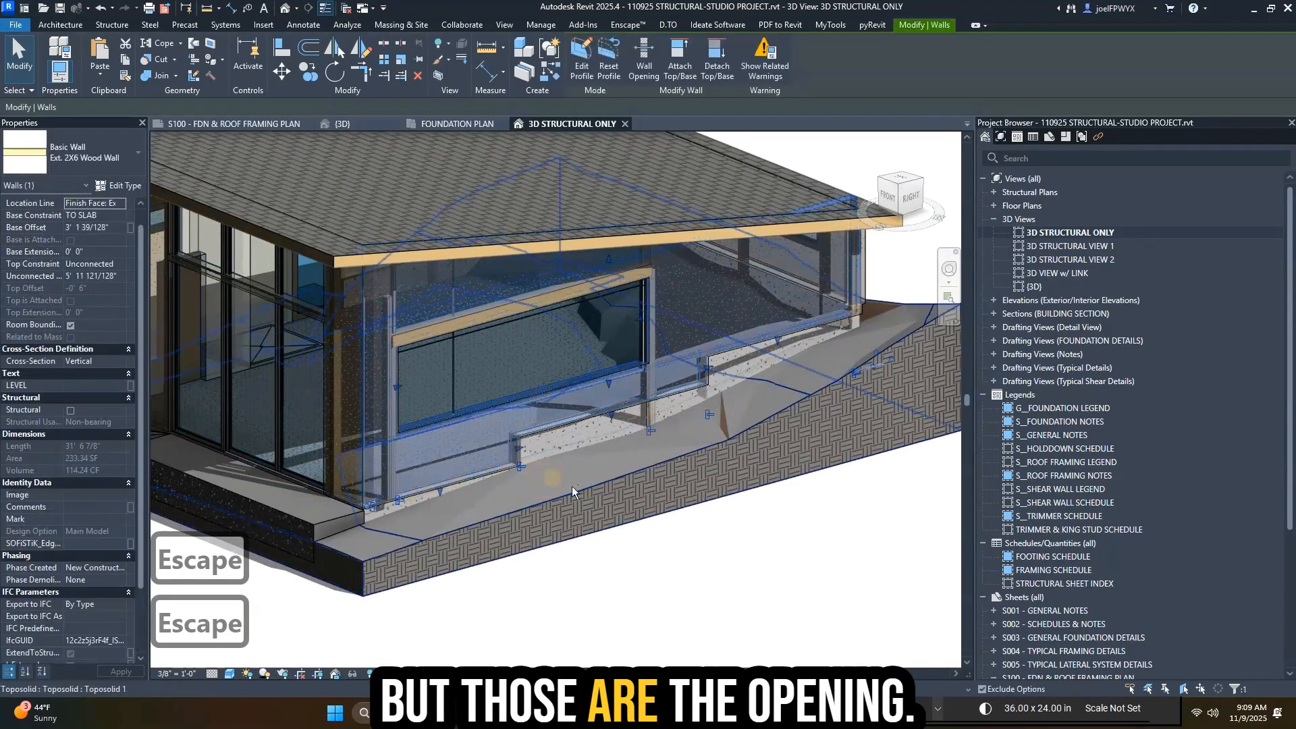
middle_click_drag(654, 559, 622, 545, "shift")
left_click(624, 544)
mouse_move(698, 482)
middle_mouse_down()
mouse_move(655, 475)
mouse_move(718, 497)
middle_mouse_up()
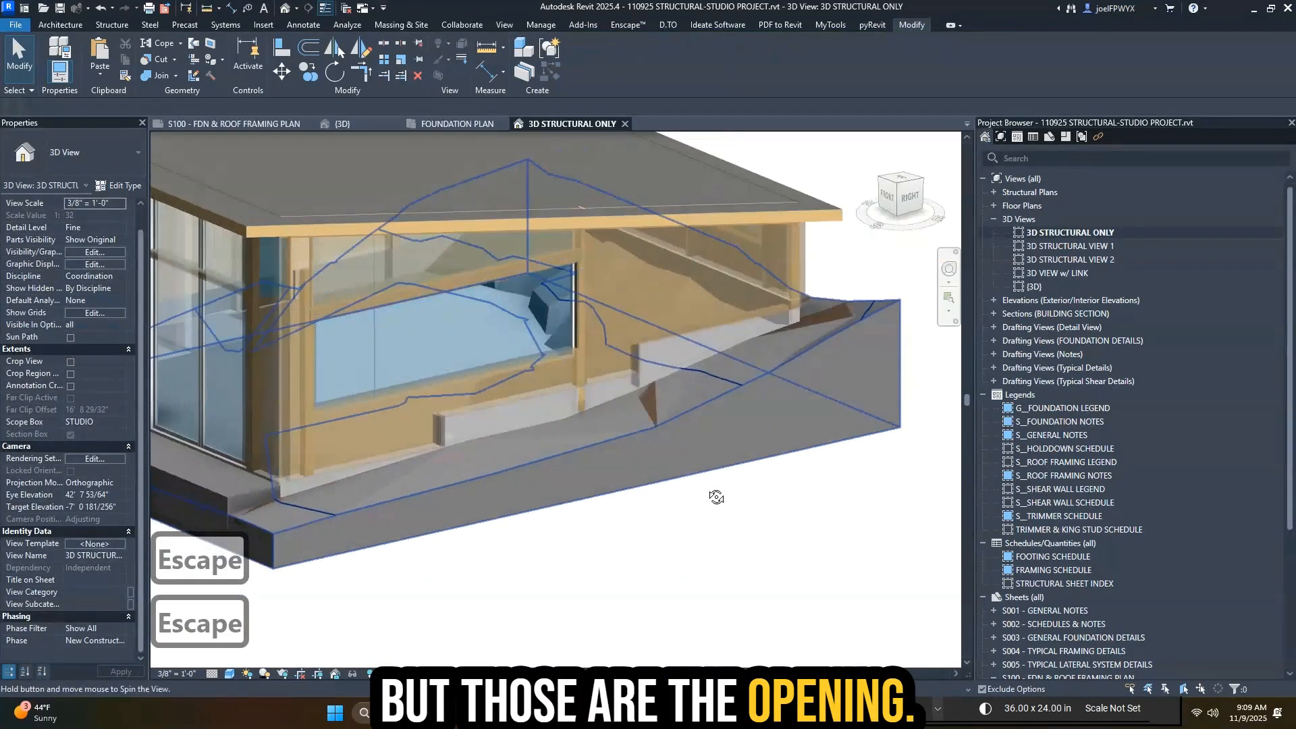
key("Escape")
scroll(597, 390, "up", 3)
left_click(638, 379)
scroll(640, 381, "down", 3)
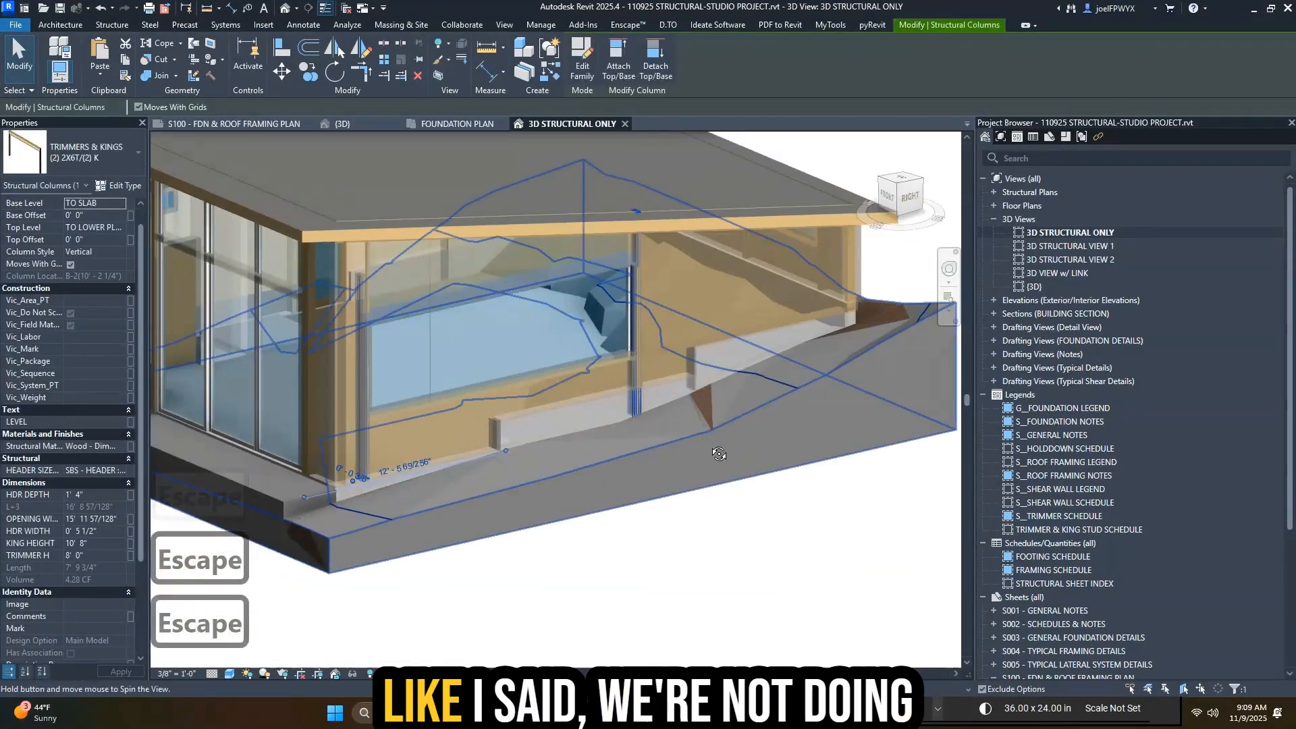
middle_click_drag(717, 451, 488, 414, "shift")
scroll(587, 396, "up", 2)
middle_click_drag(641, 409, 601, 405, "shift")
scroll(602, 389, "down", 3)
middle_click_drag(672, 440, 695, 462, "shift")
scroll(696, 463, "down", 4)
middle_click_drag(682, 518, 661, 428, "shift")
key("Escape")
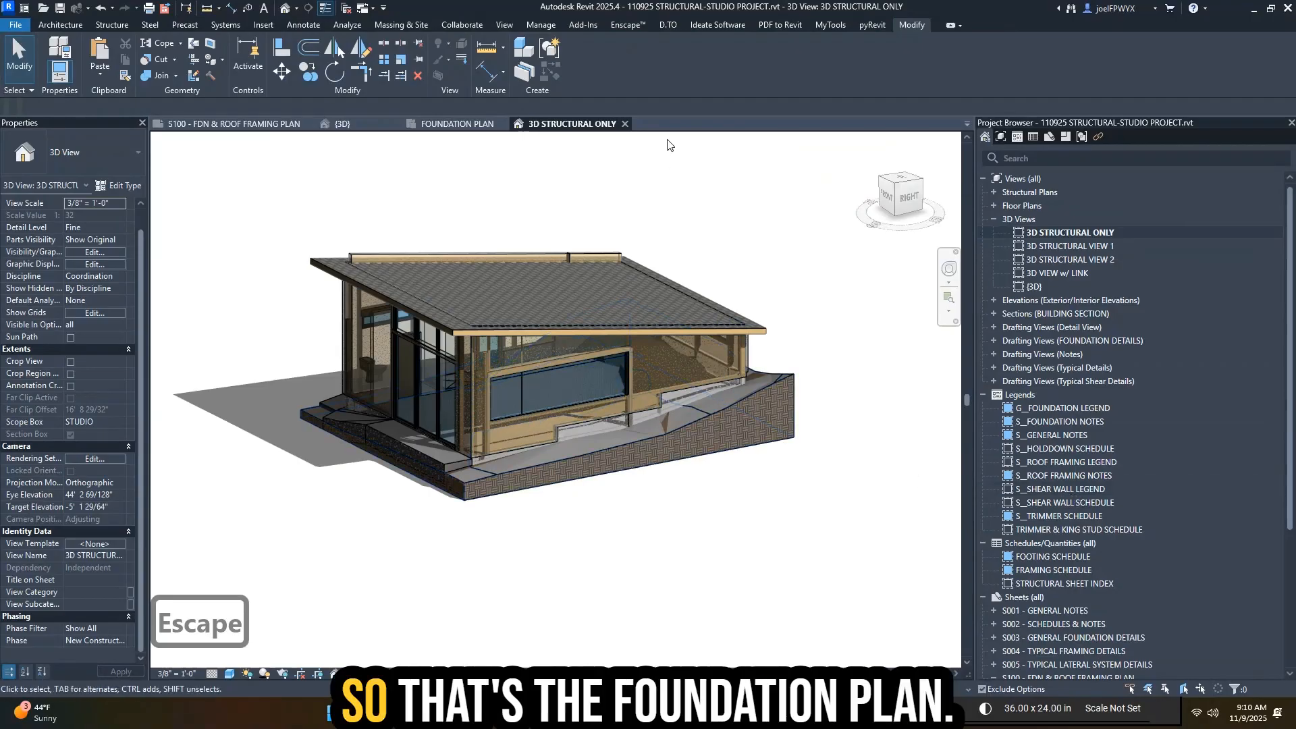
- Switch to sheet S100 - FDN & ROOF FRAMING PLAN and fit the whole sheet in view
left_click(583, 189)
left_click(427, 127)
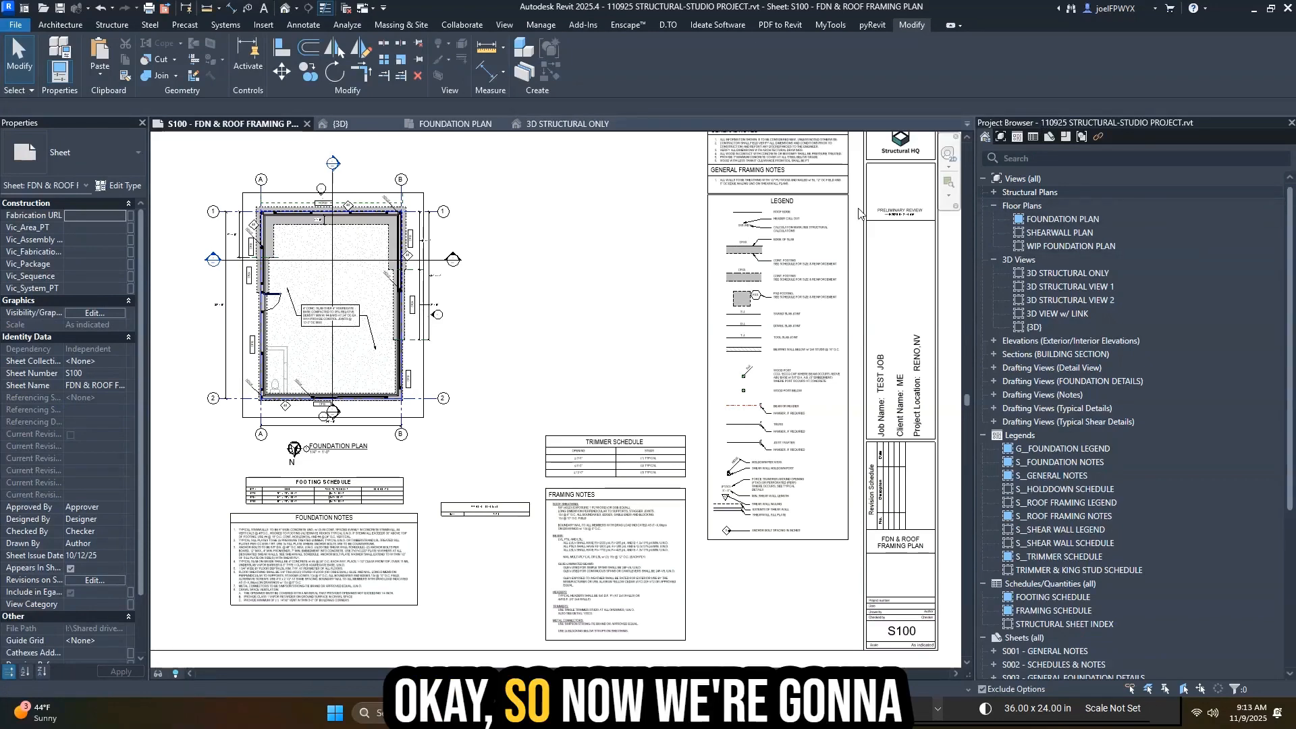
key("z")
key("f")
- Expand the structural plans and open the ROOF FRAMING PLAN view
left_click(994, 193)
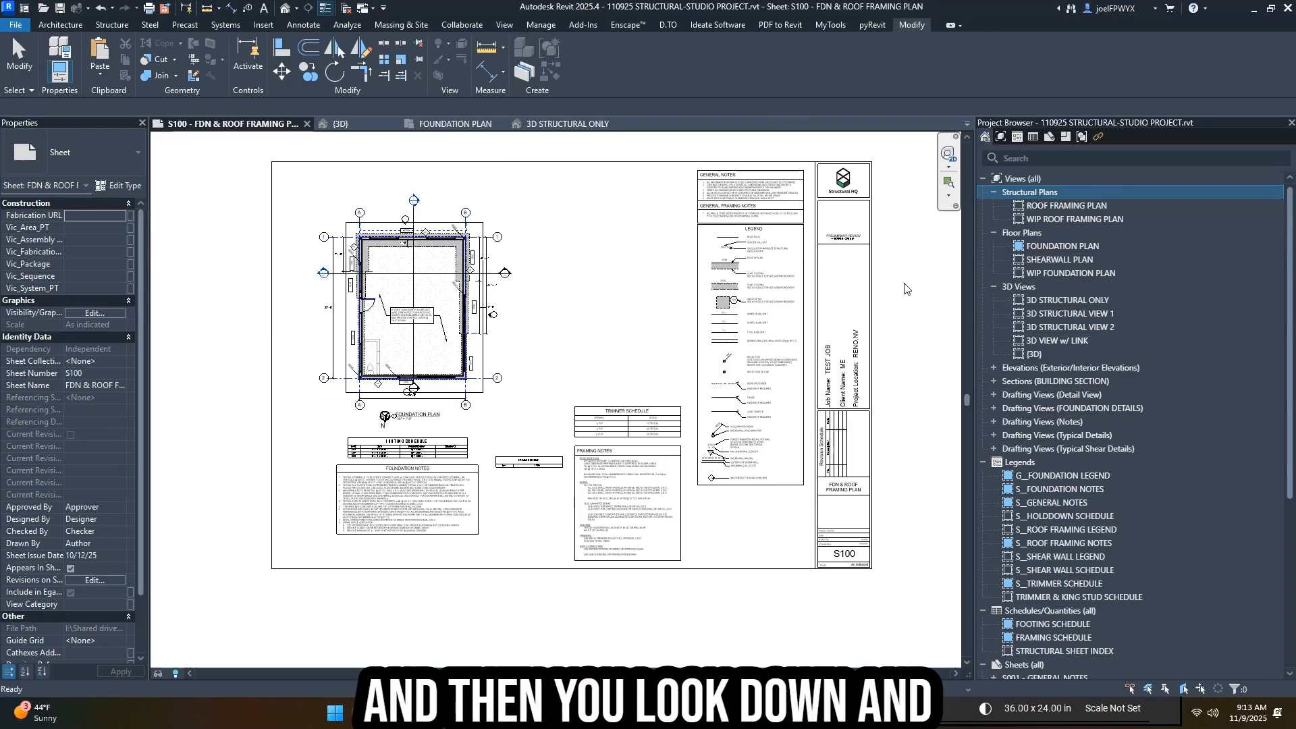
scroll(743, 337, "down", 2)
scroll(724, 403, "up", 3)
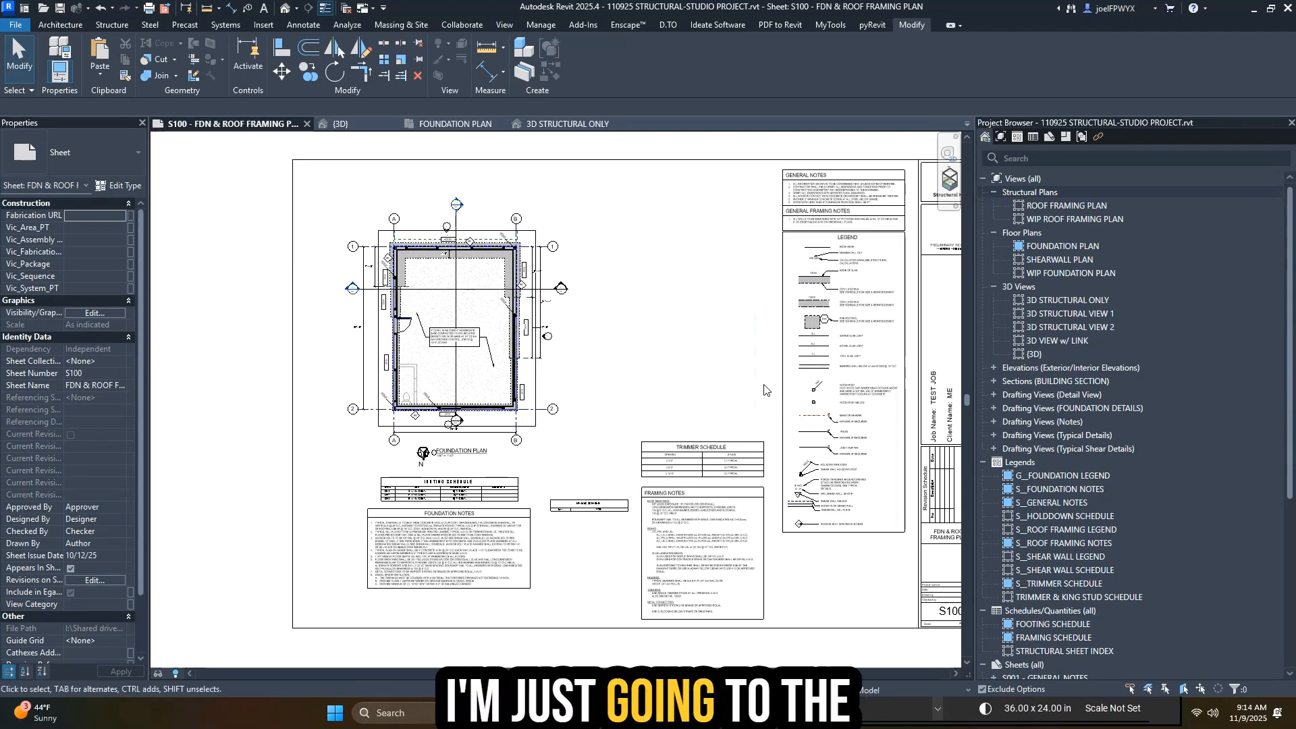
scroll(680, 379, "down", 1)
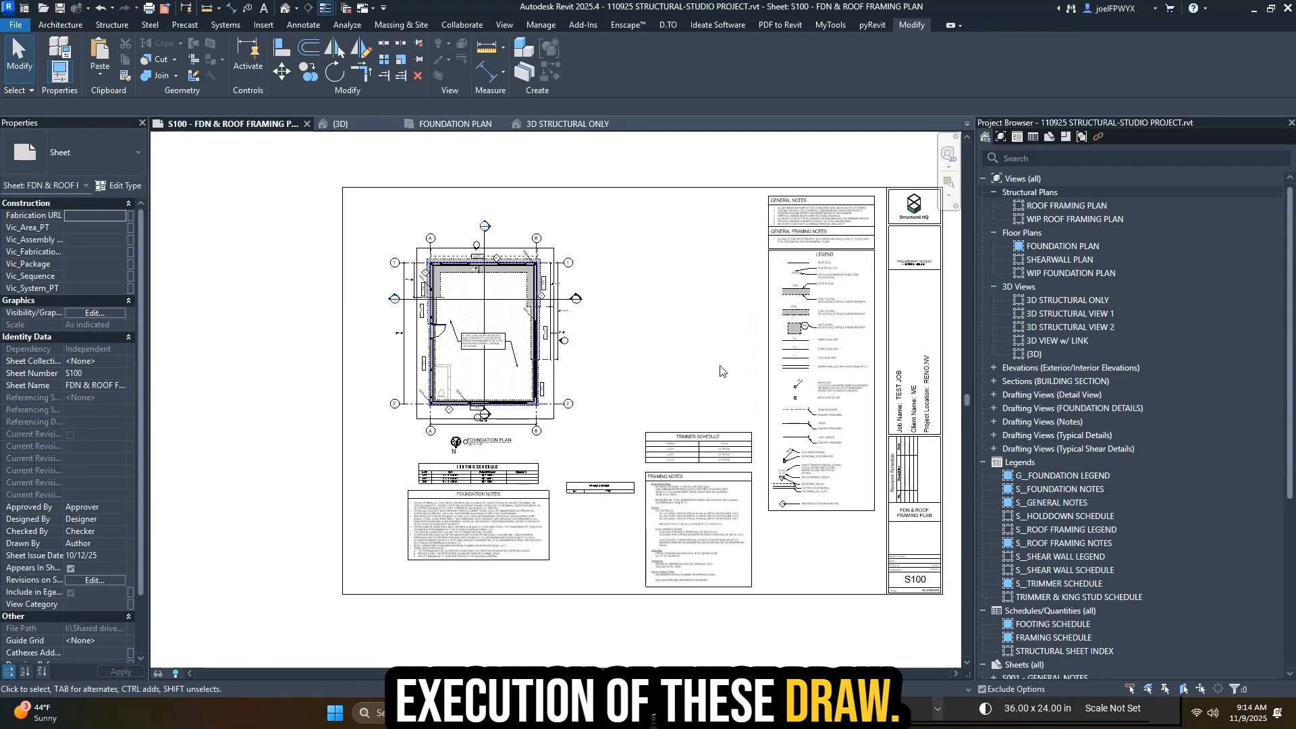
scroll(707, 407, "up", 1)
scroll(706, 408, "up", 1)
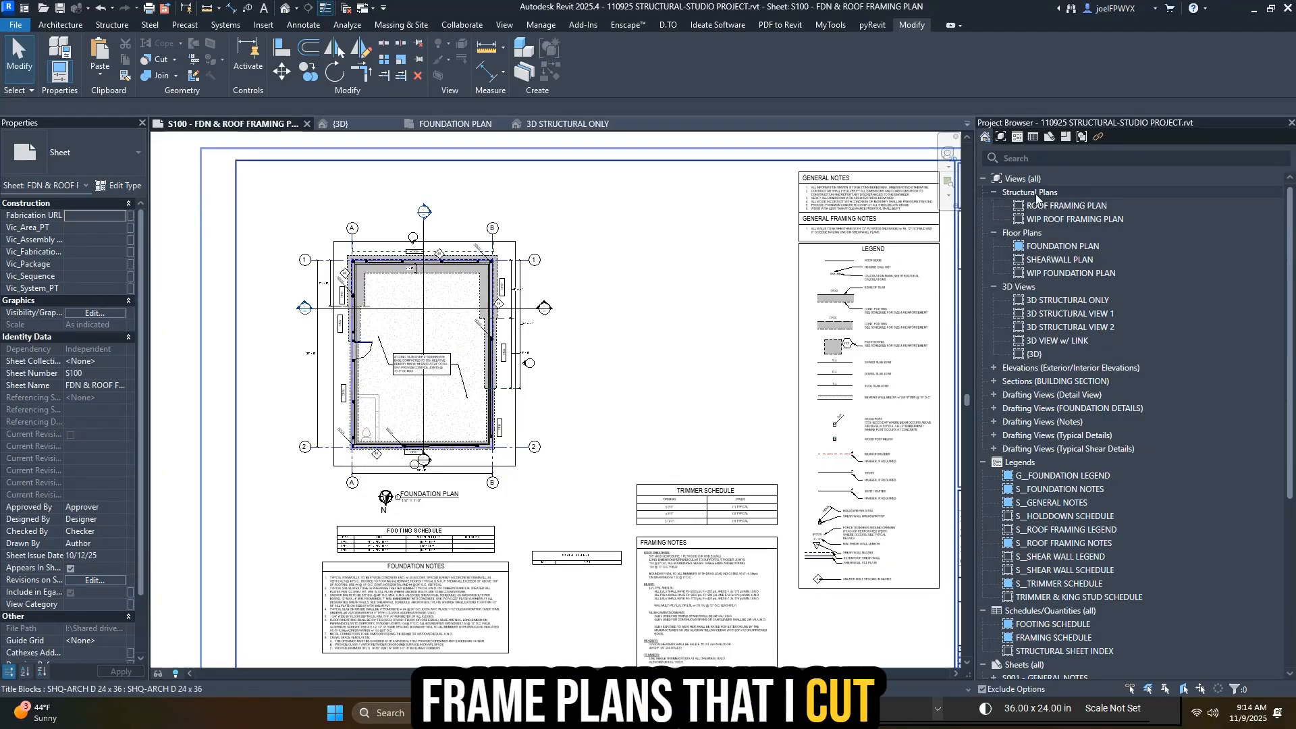
double_click(1065, 205)
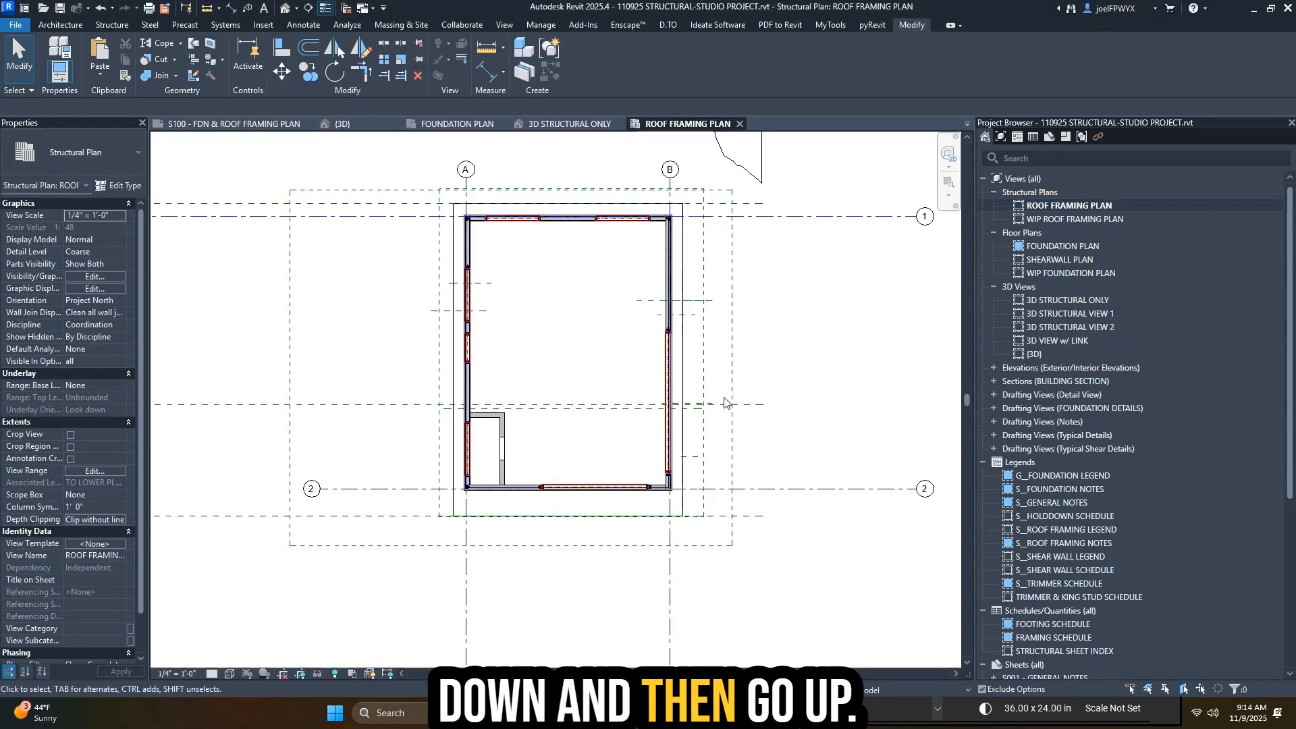
scroll(603, 410, "down", 2)
key("Escape")
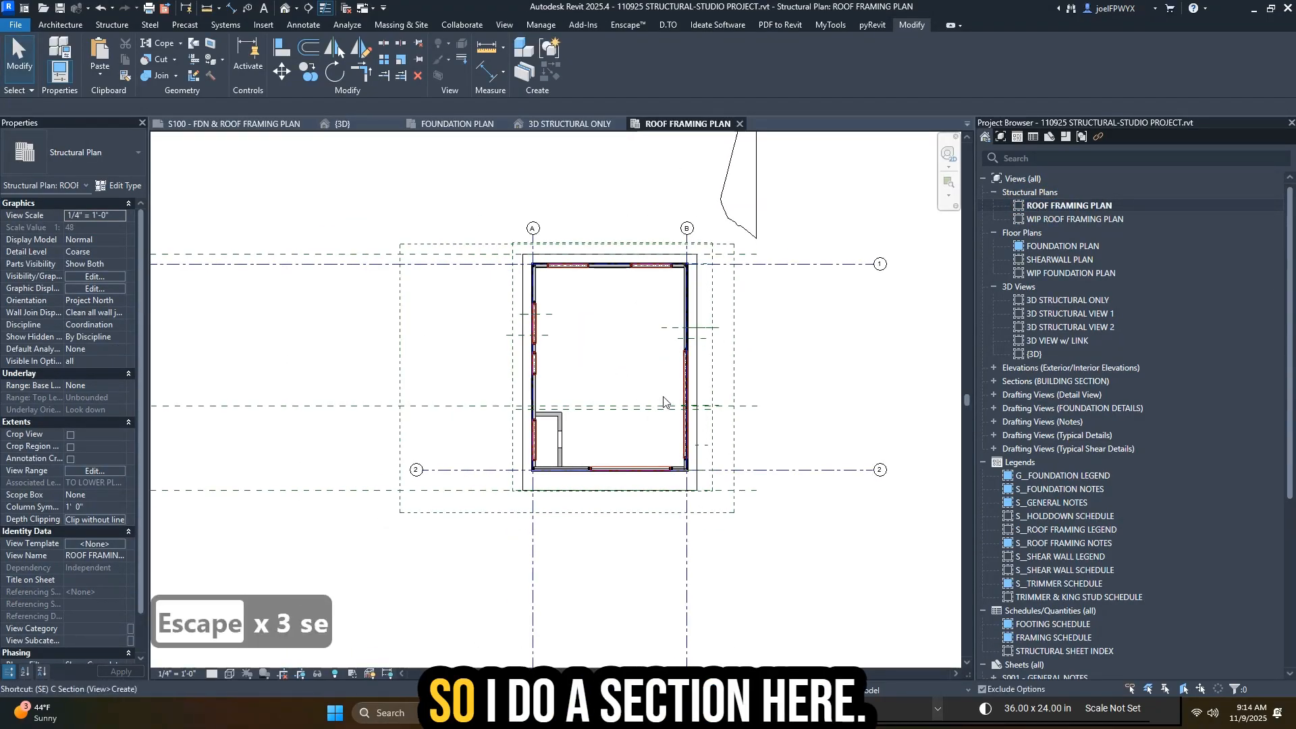
key("c")
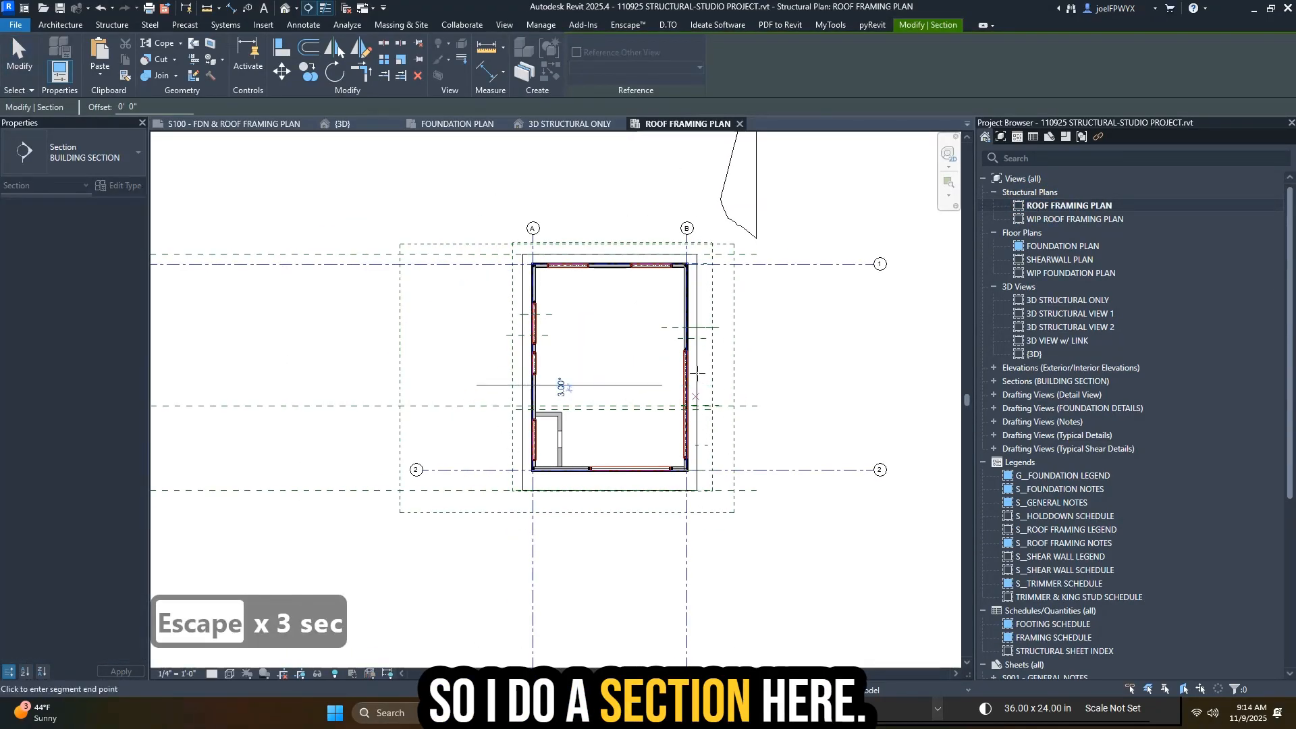
scroll(494, 385, "up", 2)
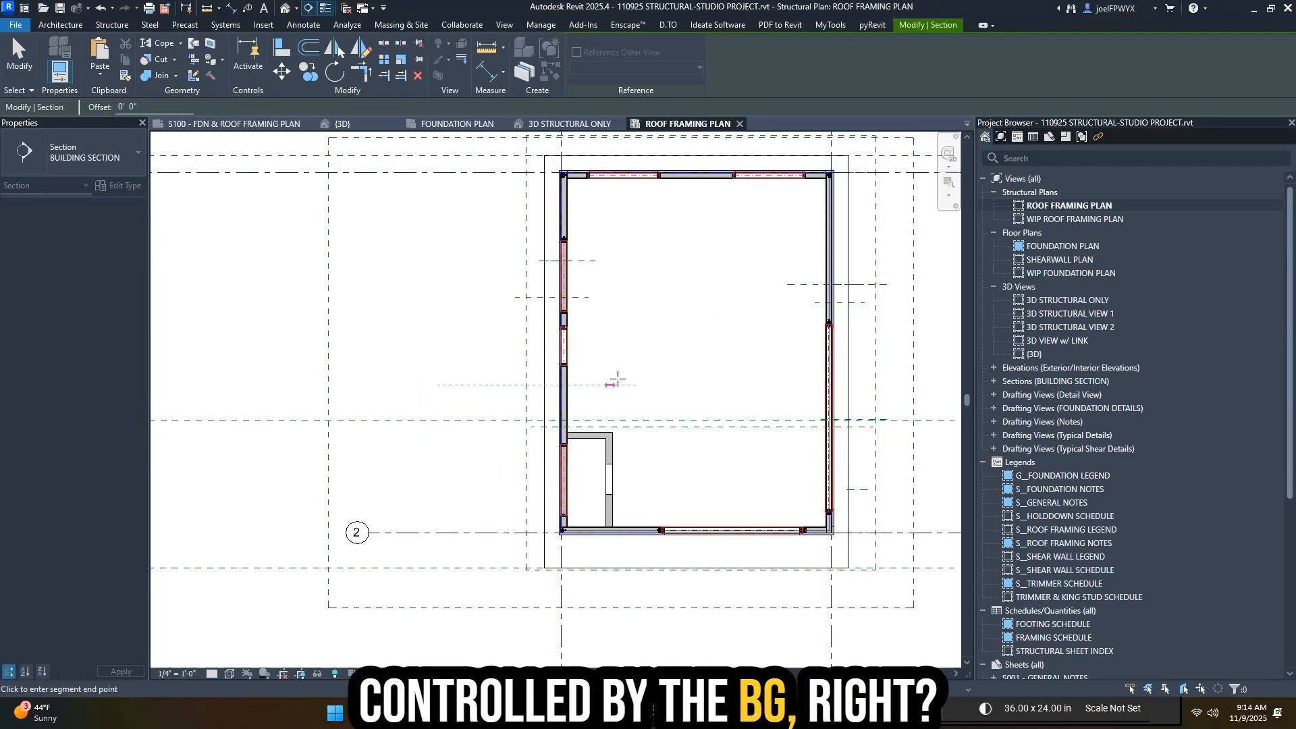
key("Escape")
key("Escape")
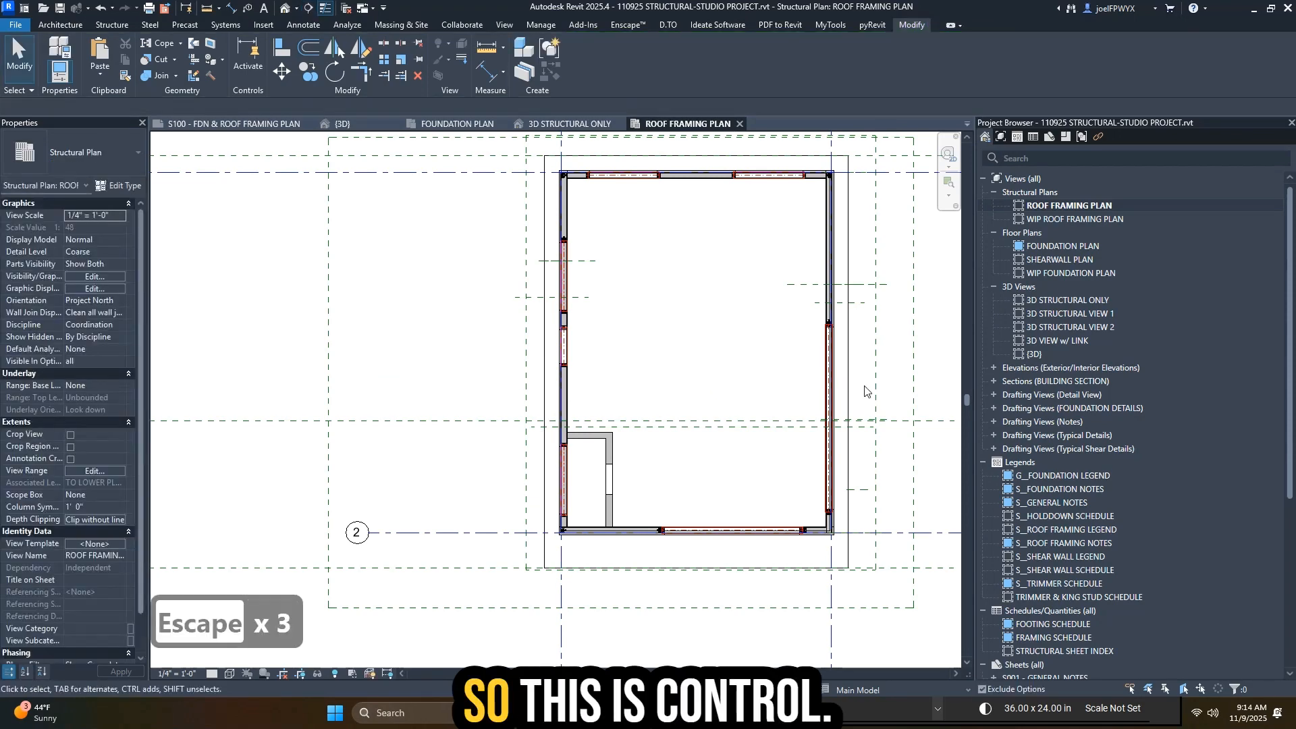
- Make the elements of the NOT USED VIEWS filter visible in the roof framing plan's visibility/graphic overrides
key("v")
key("g")
left_click(1082, 238)
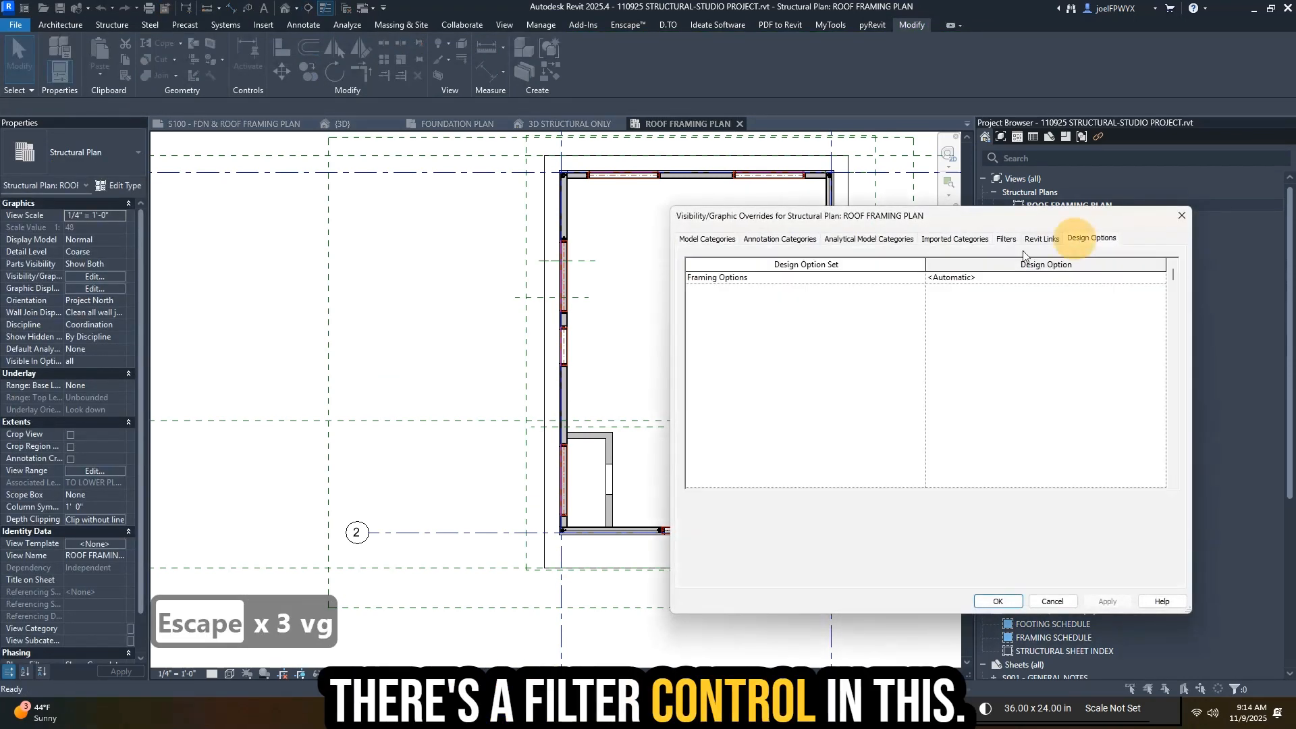
left_click(1009, 240)
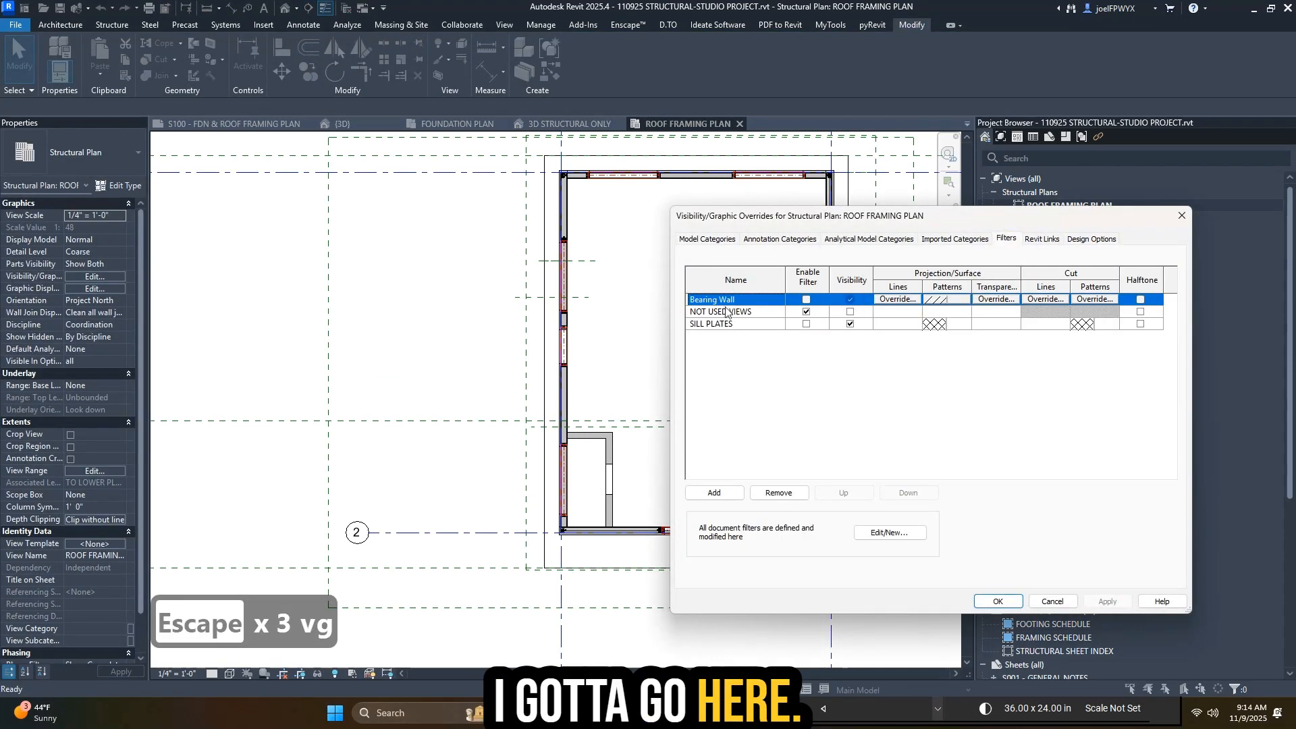
left_click(851, 312)
left_click(1106, 605)
left_click(1000, 602)
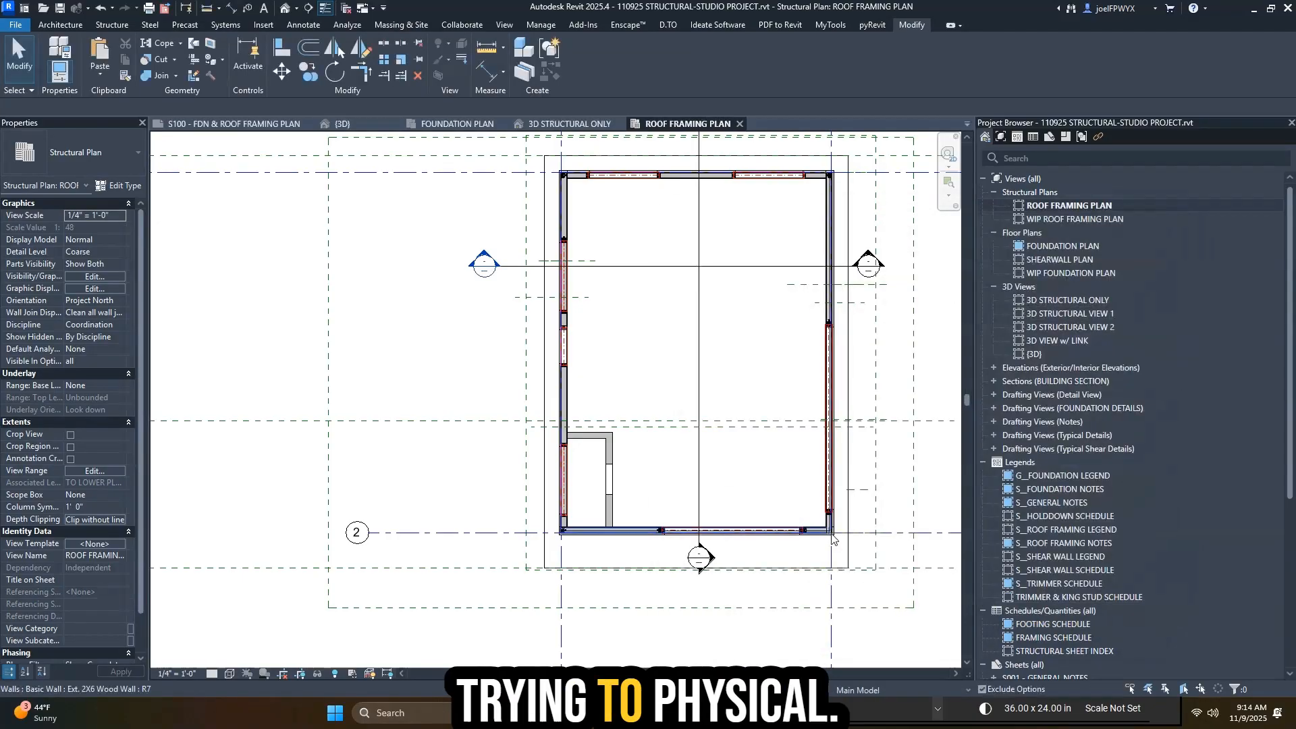
- Turn off Thin Lines so the roof framing plan displays its true line weights
scroll(800, 233, "up", 1)
middle_click_drag(729, 282, 575, 329)
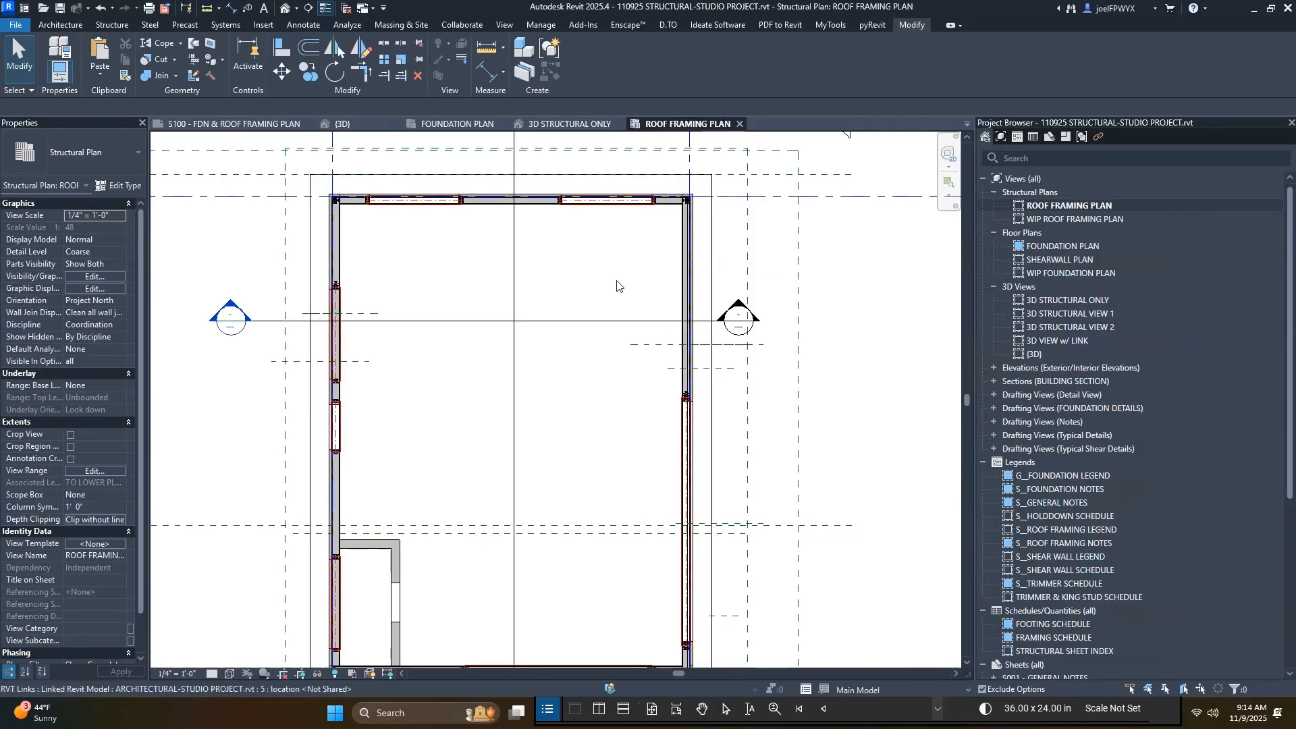
middle_click_drag(616, 285, 627, 312)
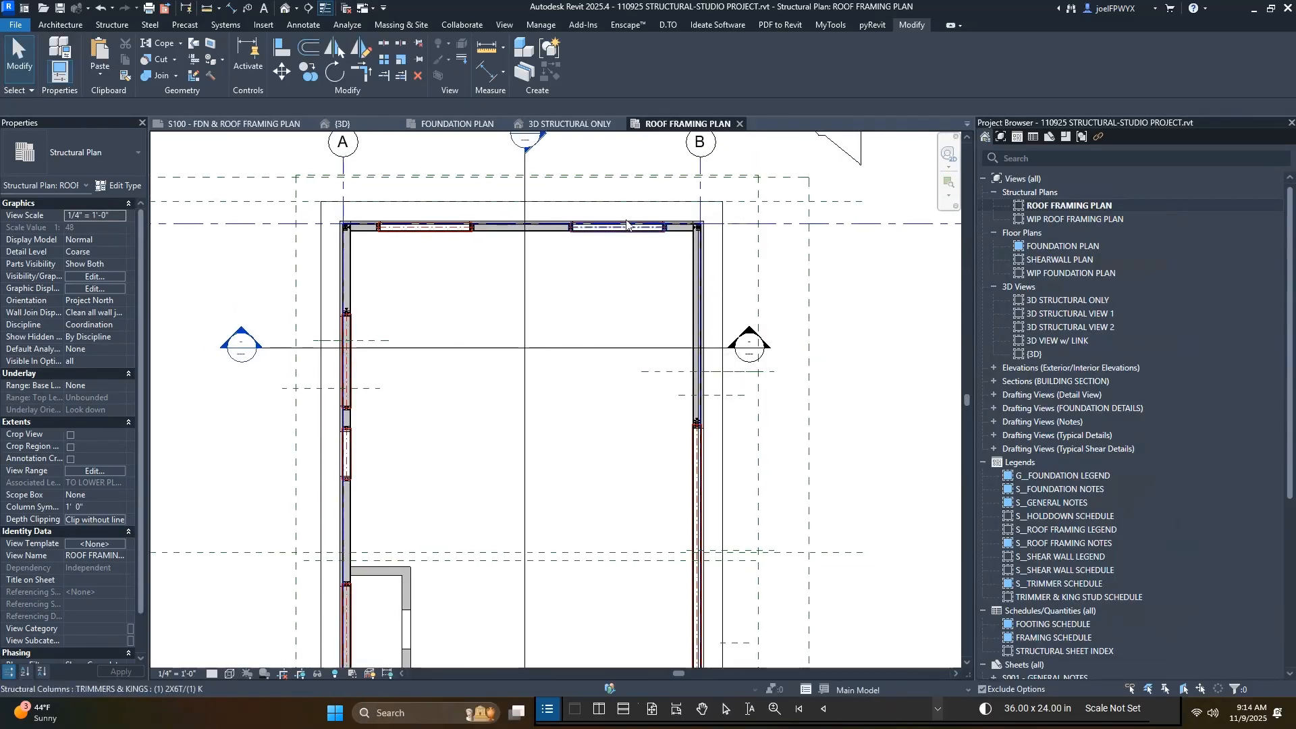
middle_click_drag(620, 453, 674, 439)
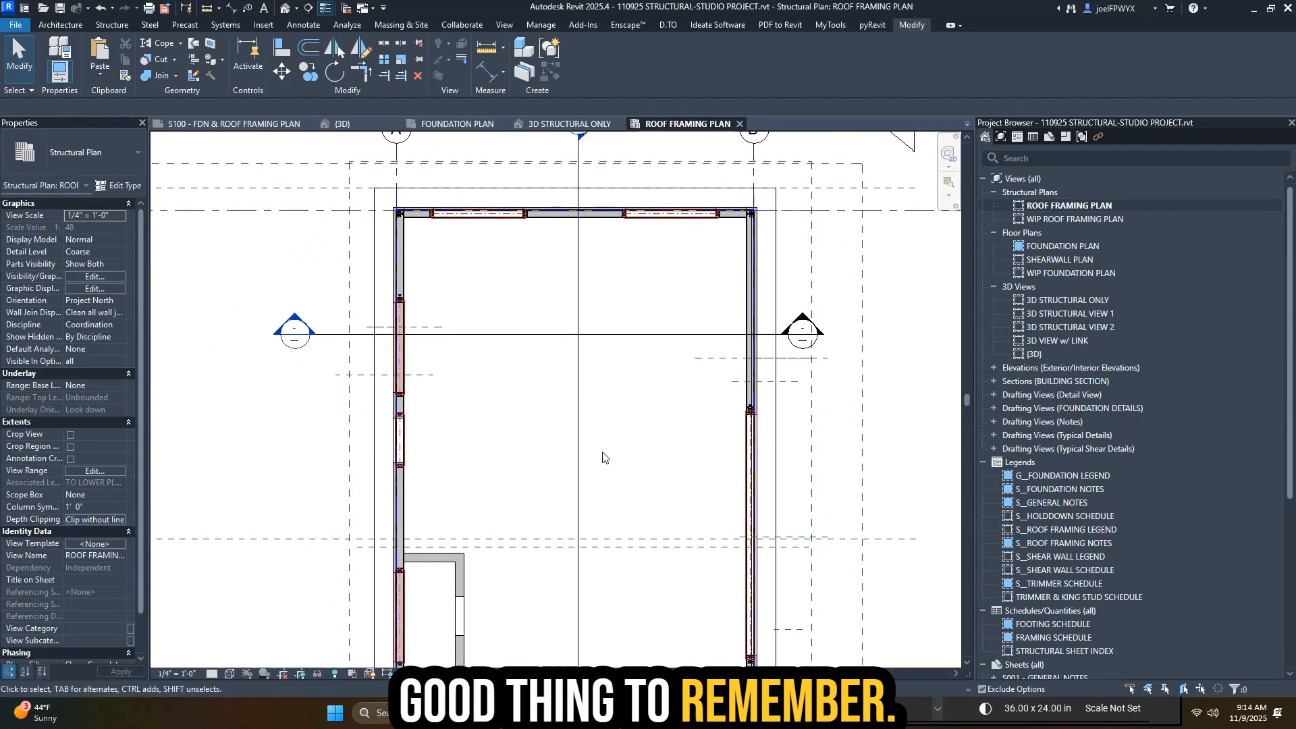
scroll(695, 356, "down", 3)
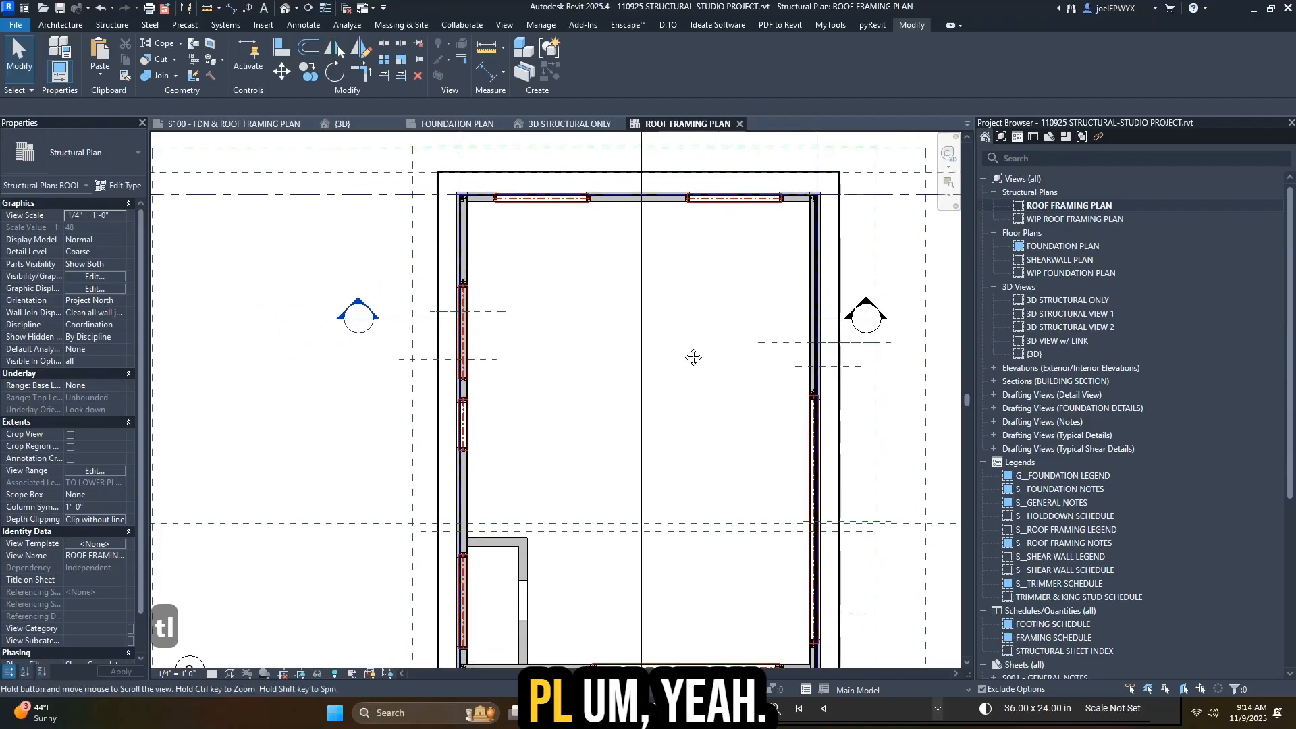
key("Escape")
- Select the roof and examine its outline against the walls and grids in the roof framing plan
left_click(724, 459)
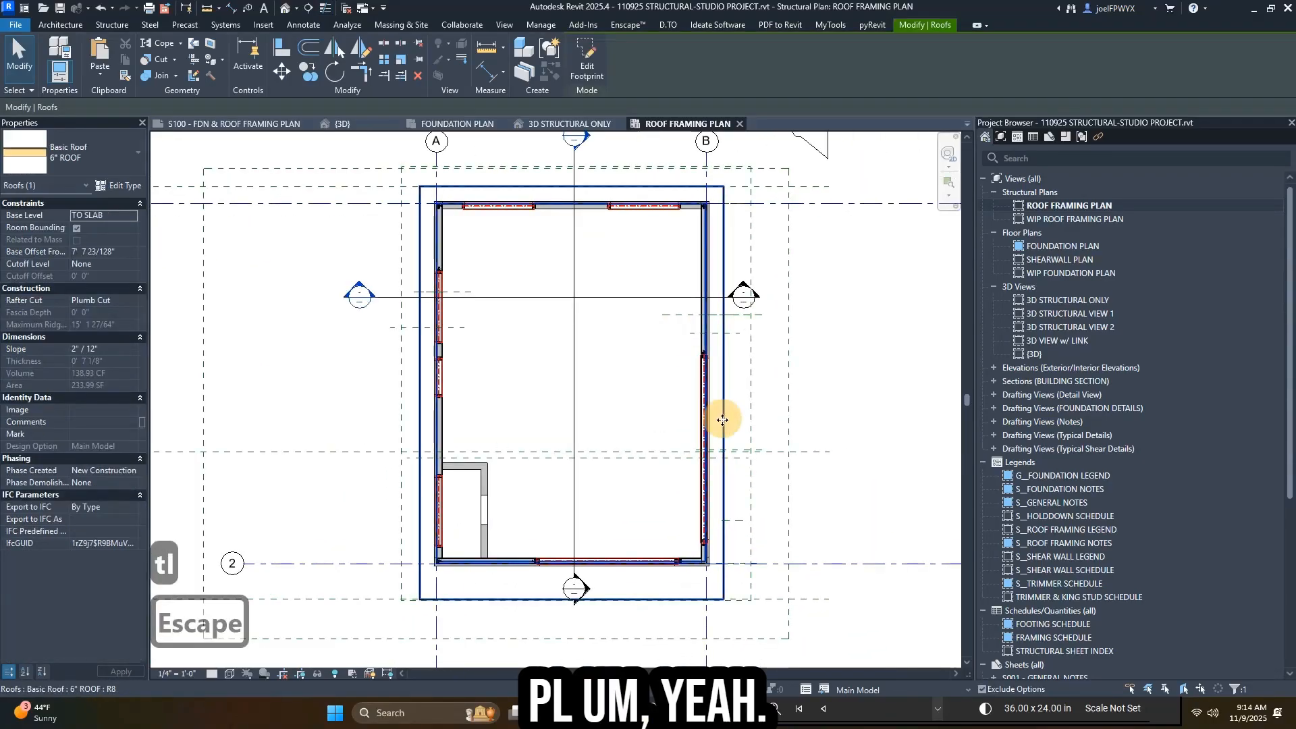
scroll(735, 432, "up", 2)
scroll(749, 435, "down", 1)
scroll(749, 435, "down", 2)
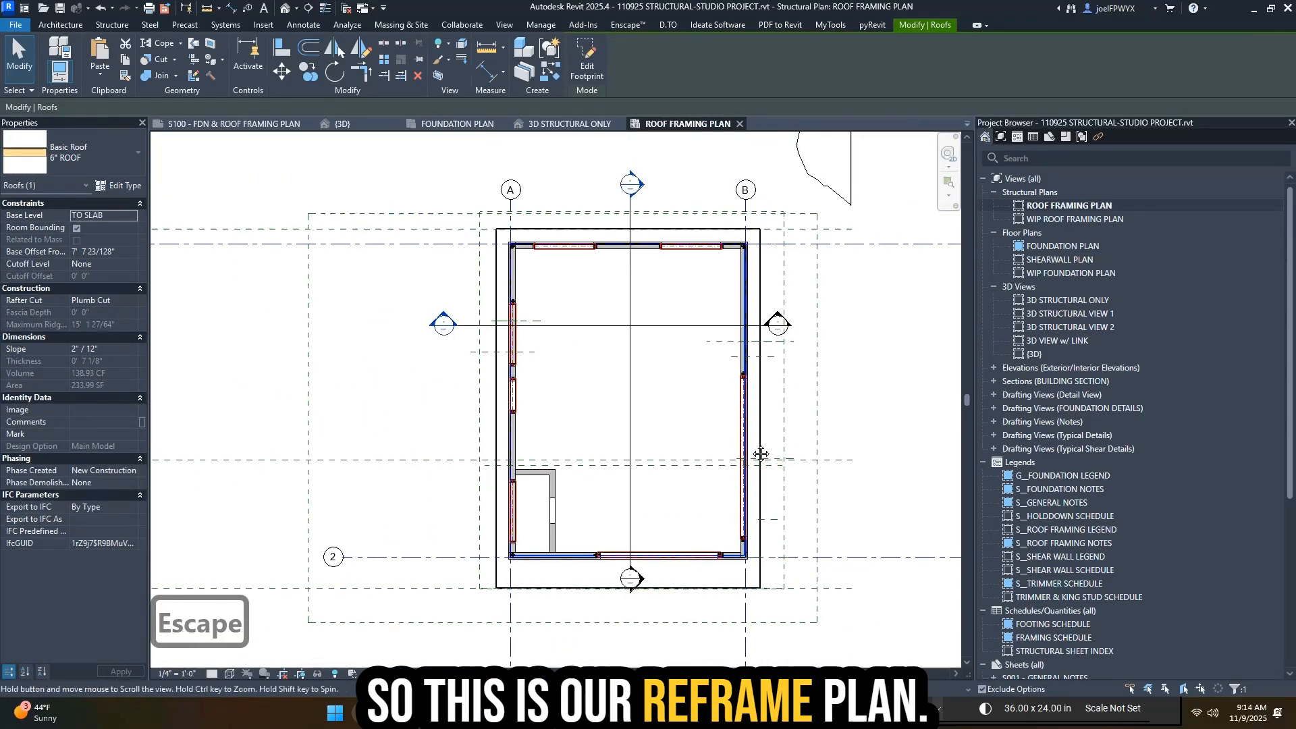
scroll(742, 378, "up", 2)
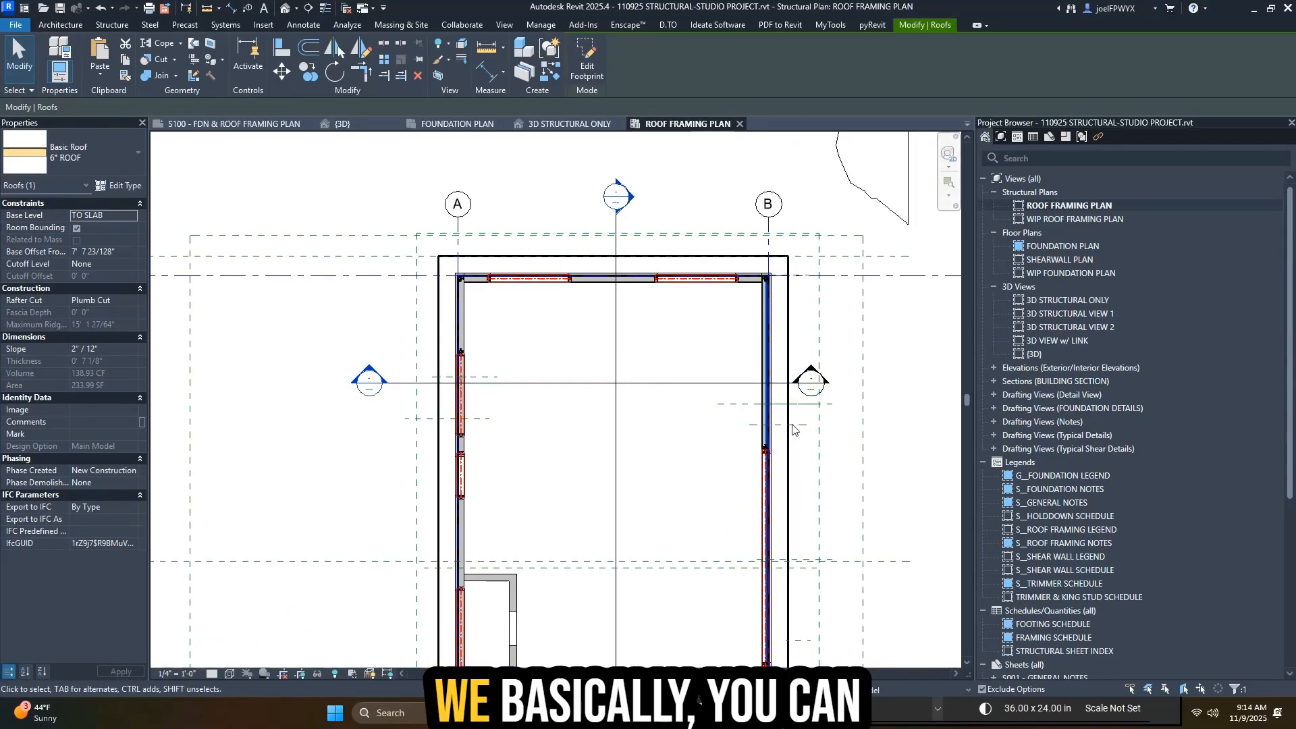
scroll(753, 405, "up", 2)
scroll(904, 270, "up", 2)
key("Escape")
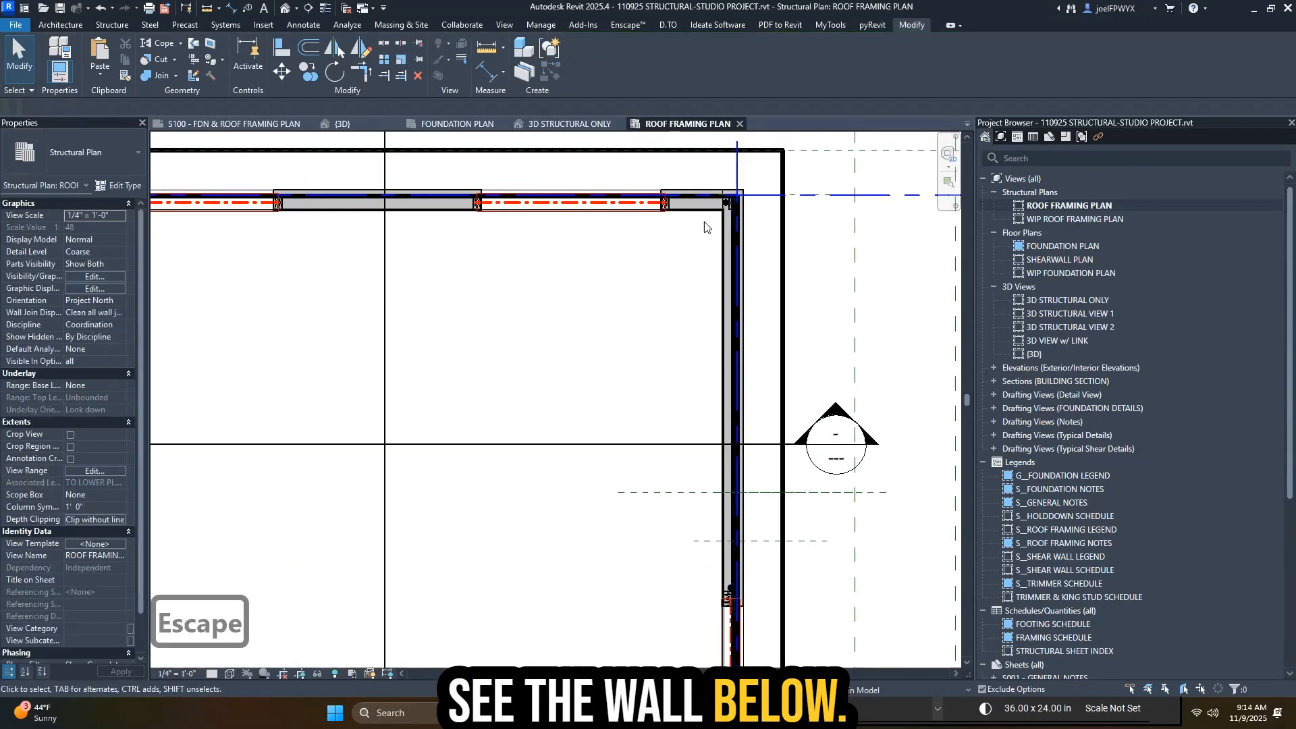
- Examine how the grid B wall, the grid 1 wall corners and the window headers display beneath the roof, checking the roof's selection too
left_click(731, 251)
scroll(727, 244, "down", 4)
scroll(323, 233, "up", 5)
scroll(439, 290, "down", 1)
middle_click_drag(483, 301, 515, 318)
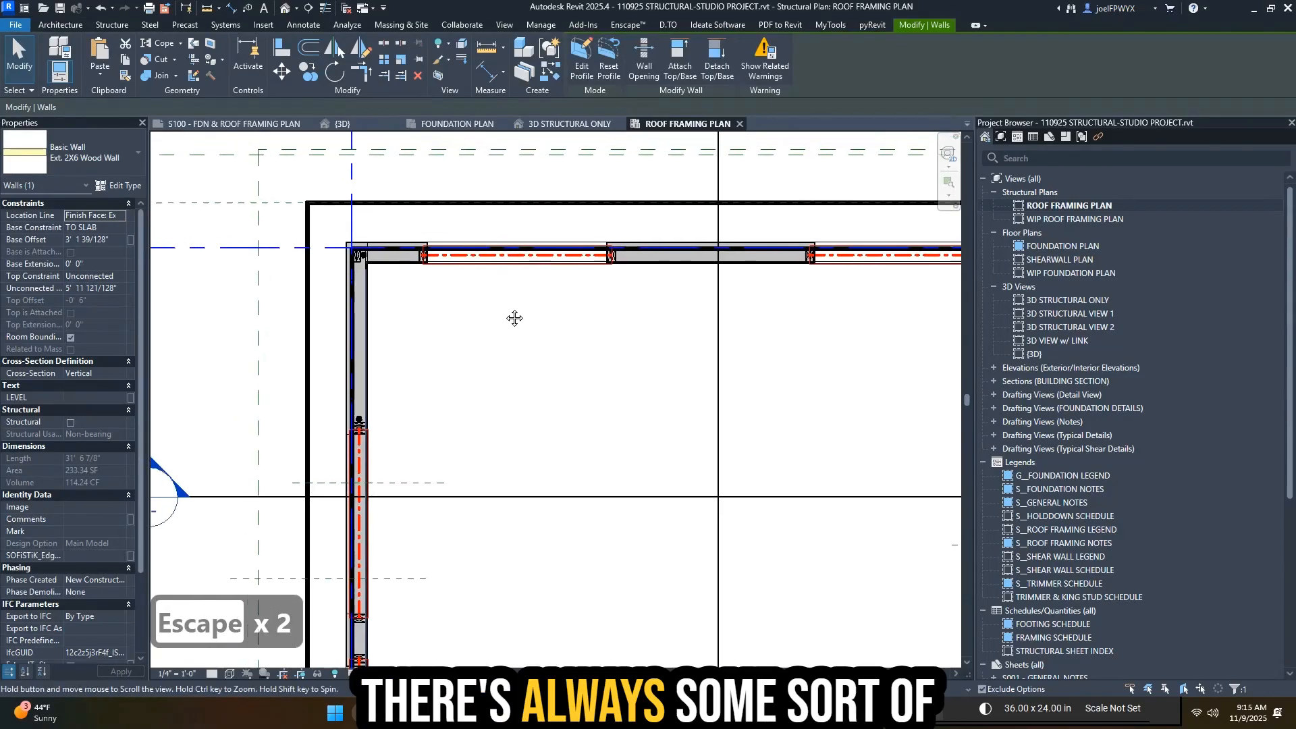
scroll(473, 294, "up", 2)
scroll(365, 243, "up", 3)
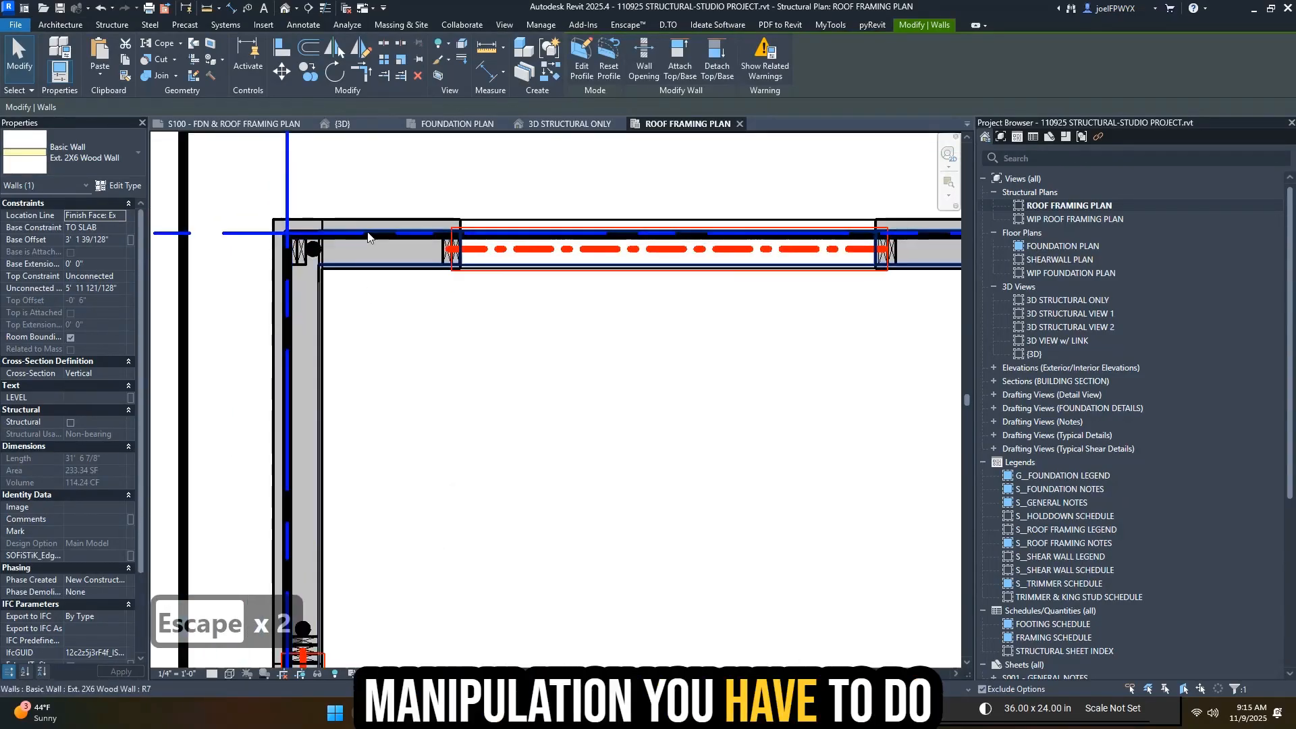
scroll(367, 241, "down", 4)
middle_click_drag(426, 313, 481, 280)
scroll(486, 284, "down", 2)
middle_click_drag(925, 347, 703, 352)
scroll(704, 352, "down", 1)
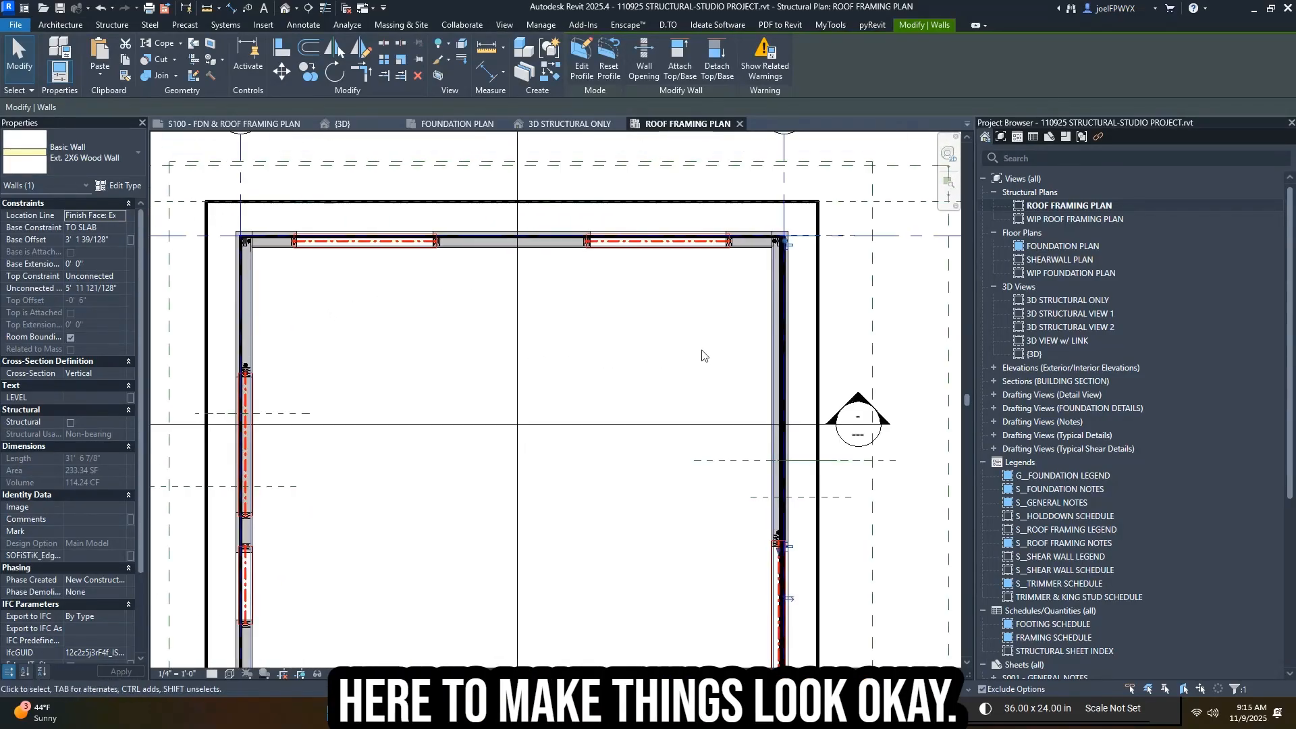
scroll(818, 359, "up", 1)
scroll(818, 357, "down", 1)
left_click(816, 349)
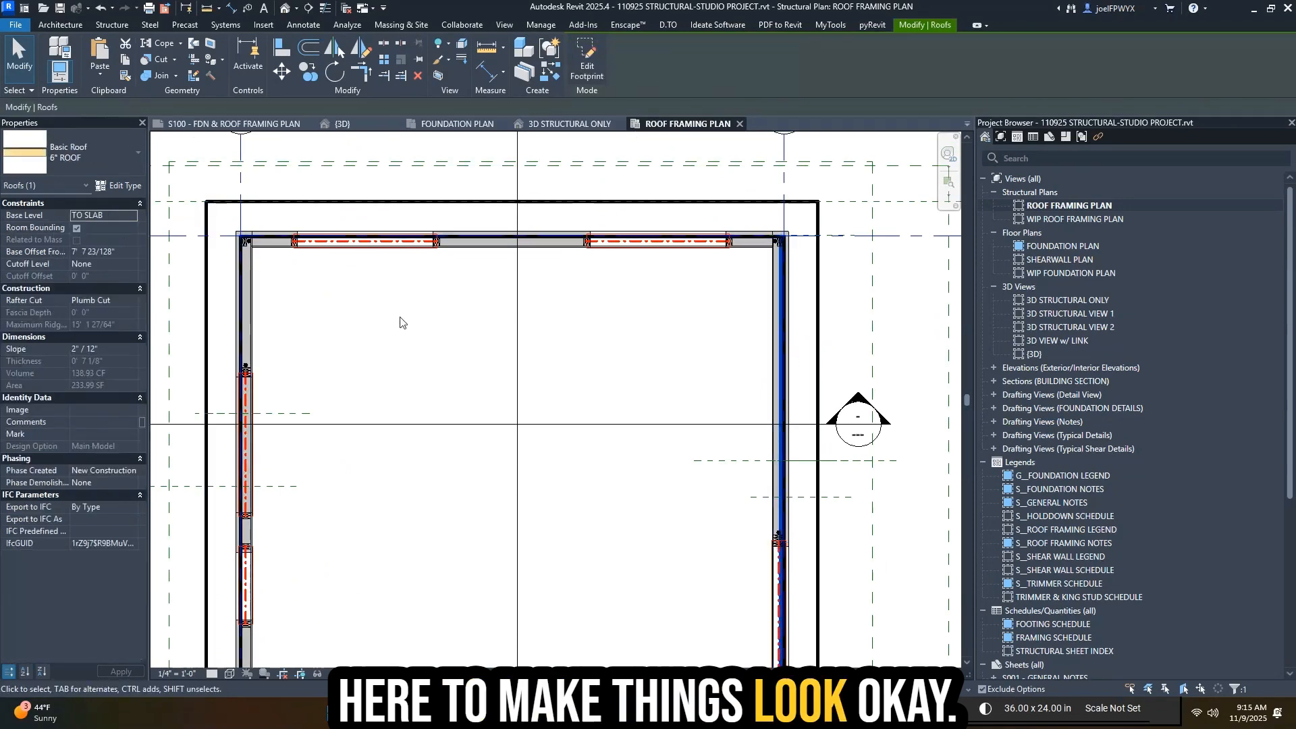
- Examine the roof edge and the wall corner near grid A in the roof framing plan
middle_click_drag(295, 354, 334, 365)
key("Escape")
key("Escape")
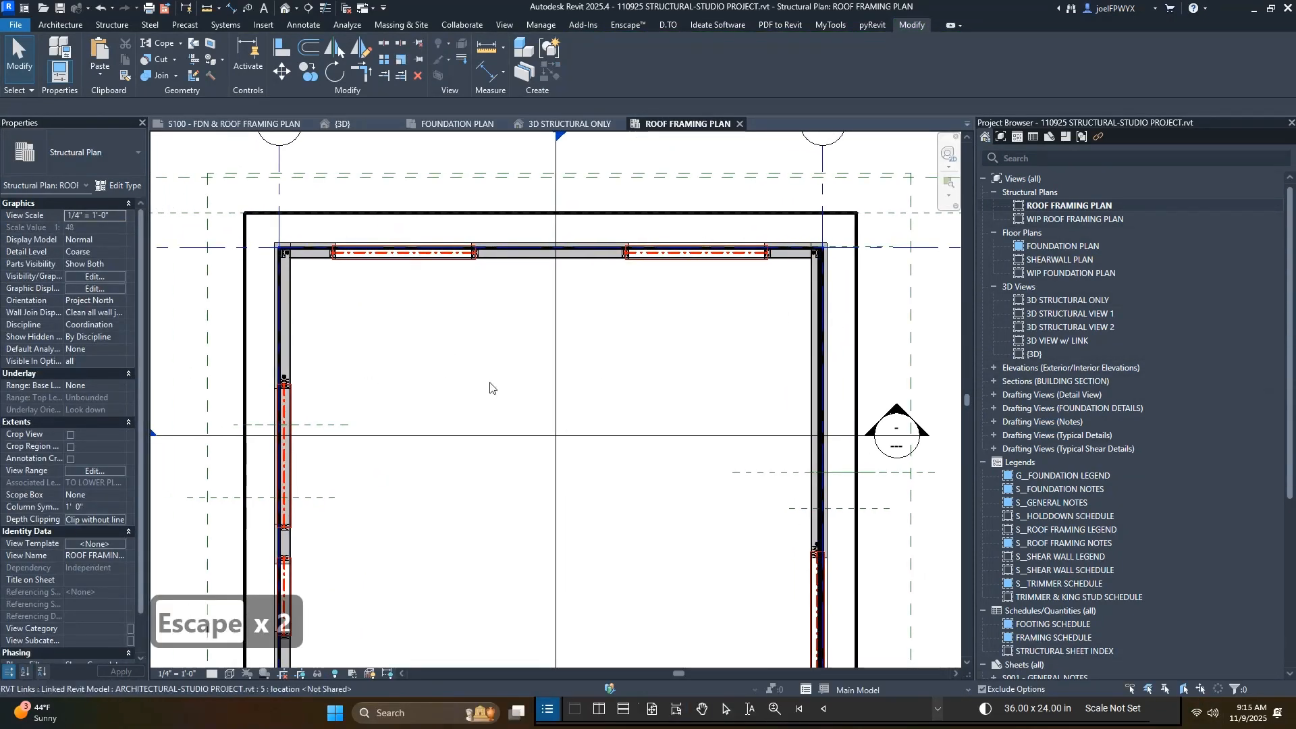
scroll(238, 261, "up", 5)
key("Escape")
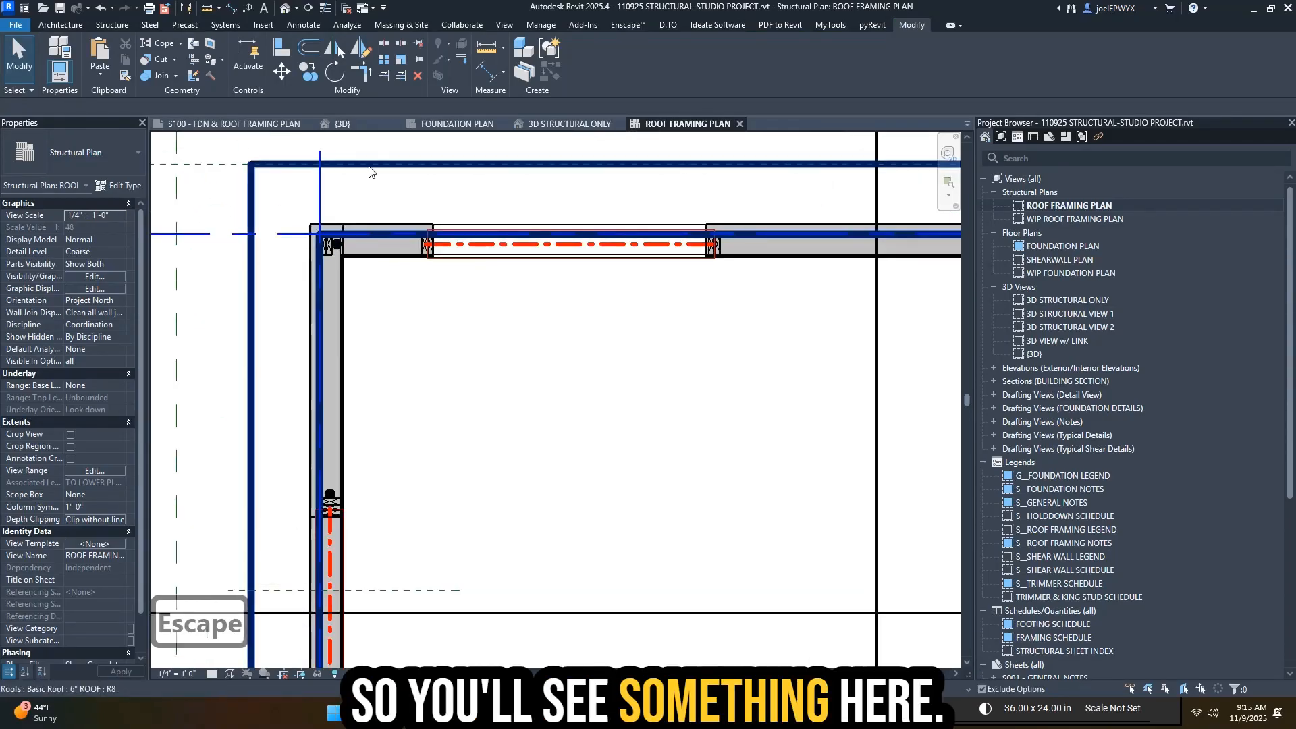
left_click(368, 167)
scroll(447, 290, "down", 4)
key("Escape")
scroll(476, 321, "down", 2)
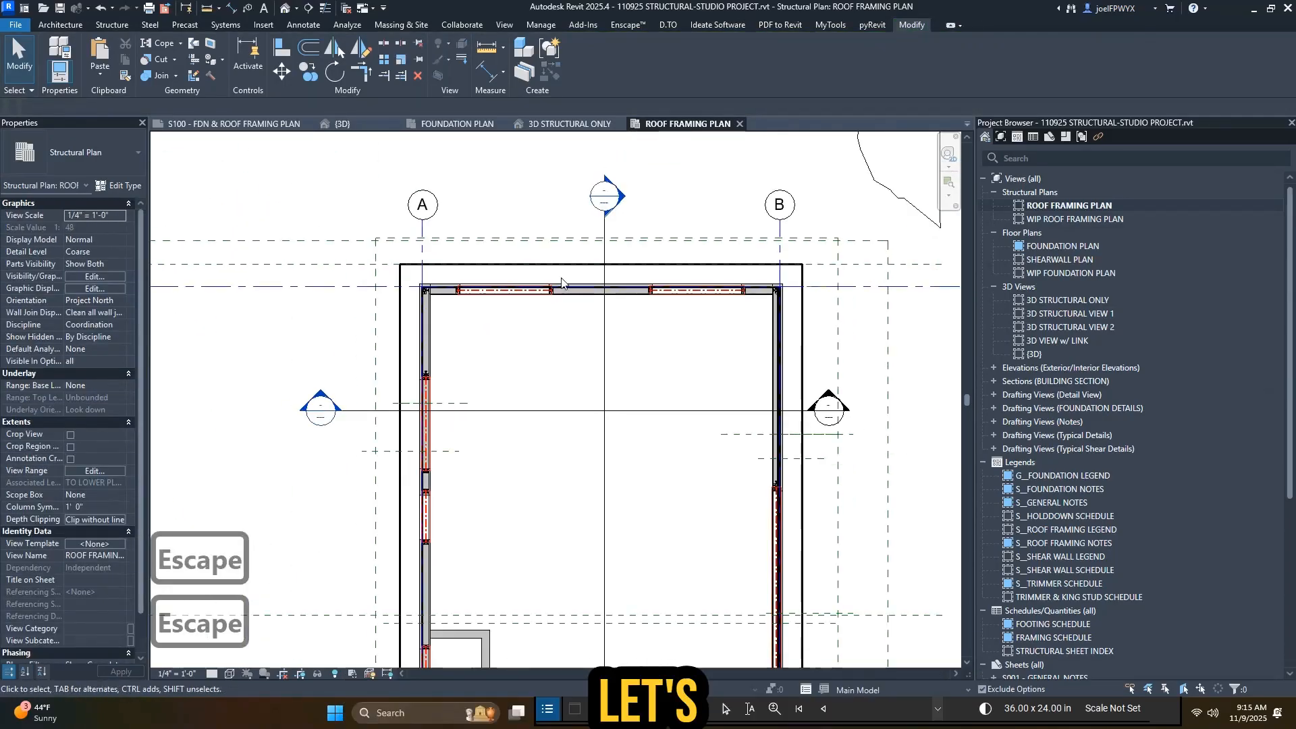
- Open the Section 1 building section from its marker between grids A and B and inspect the lower eave
double_click(603, 195)
scroll(377, 361, "up", 5)
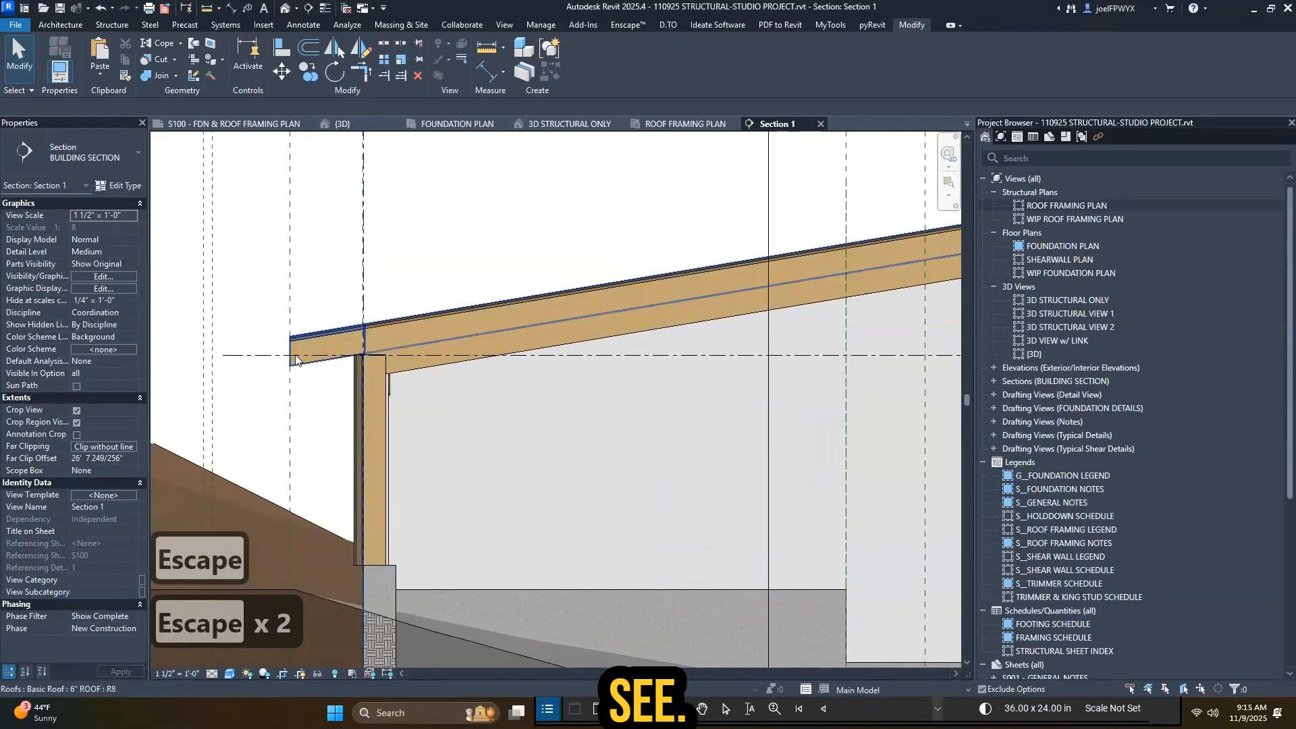
left_click(386, 368)
key("Escape")
key("Escape")
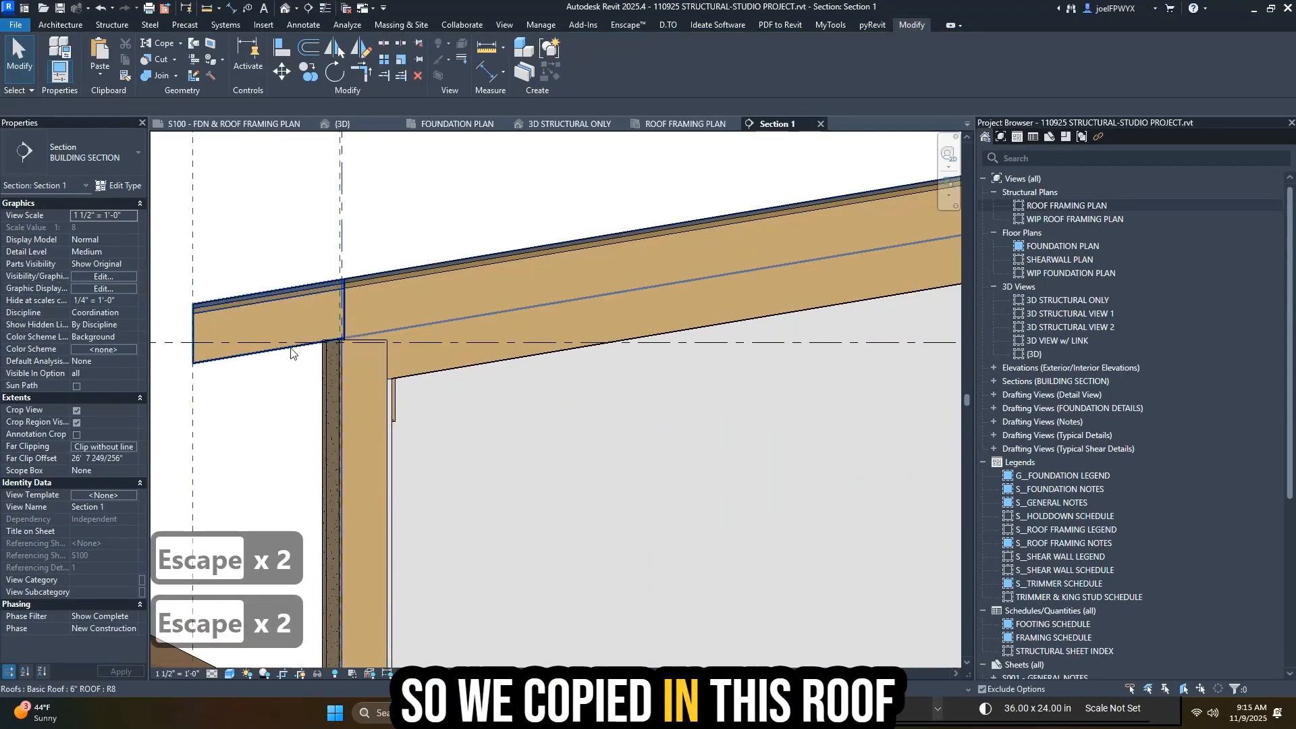
key("Escape")
- Compare the linked architectural model's 12" ROOF with the copied 6" ROOF at the lower eave by selecting each
left_click(424, 371)
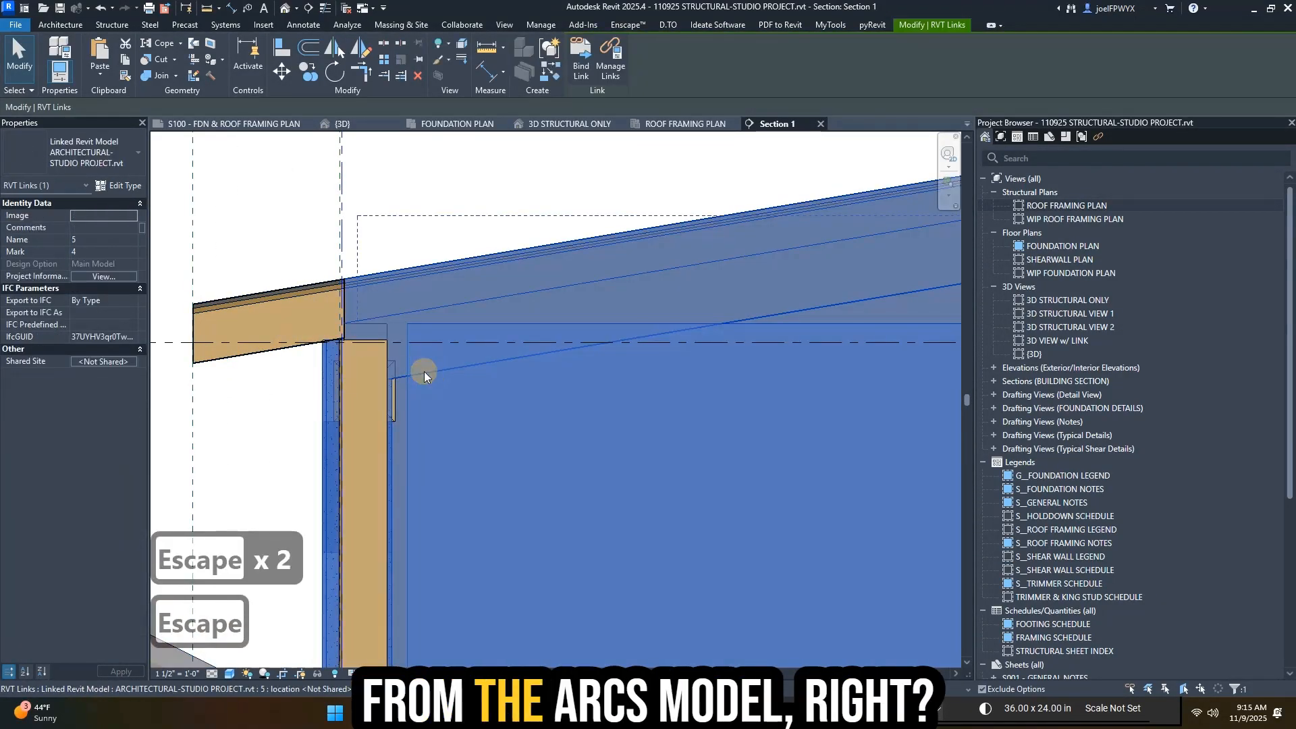
key("Escape")
key("Tab")
key("Escape")
left_click(403, 276)
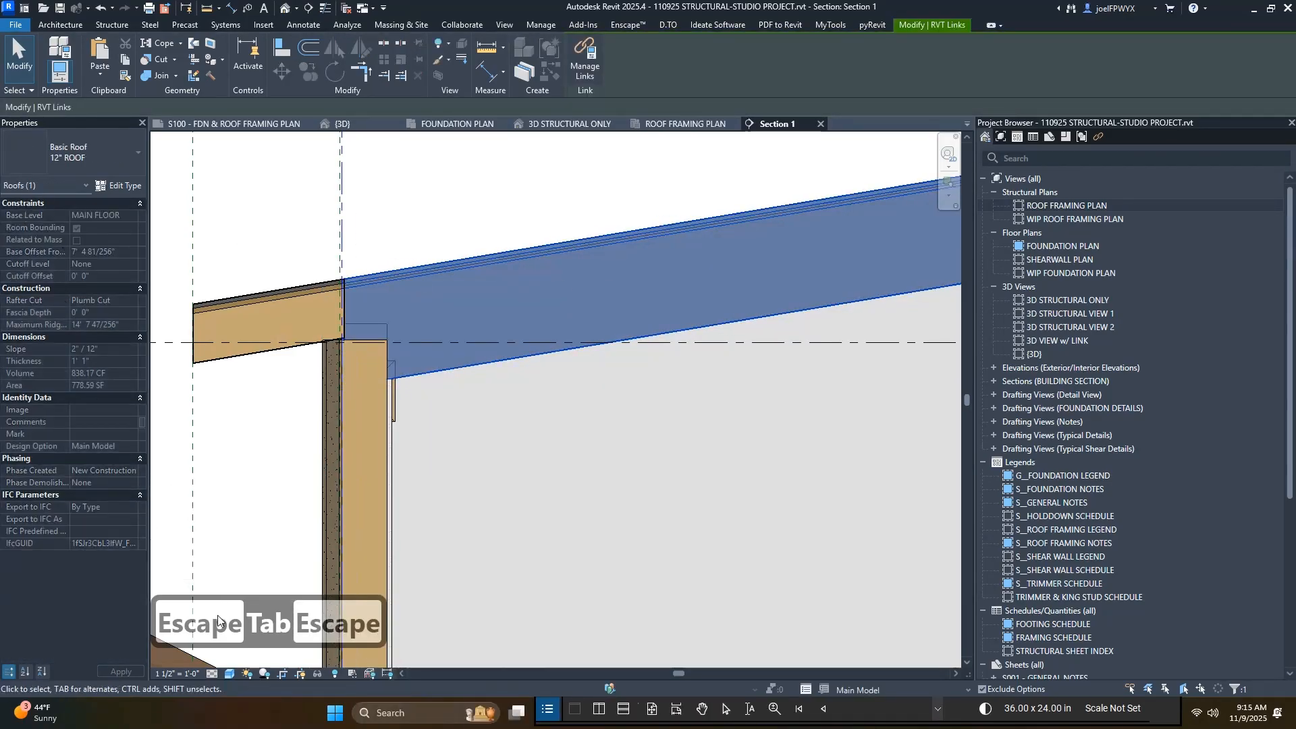
key("Escape")
left_click(301, 334)
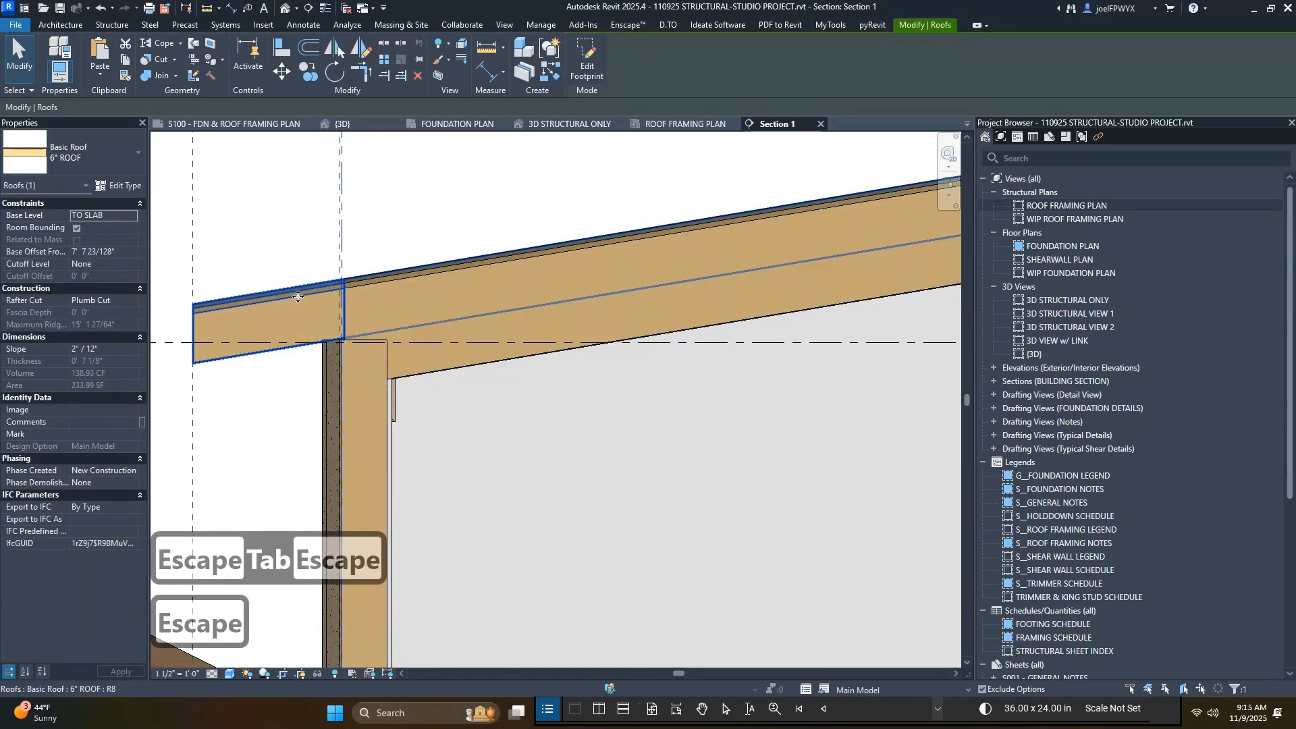
key("Escape")
left_click(425, 266)
key("Escape")
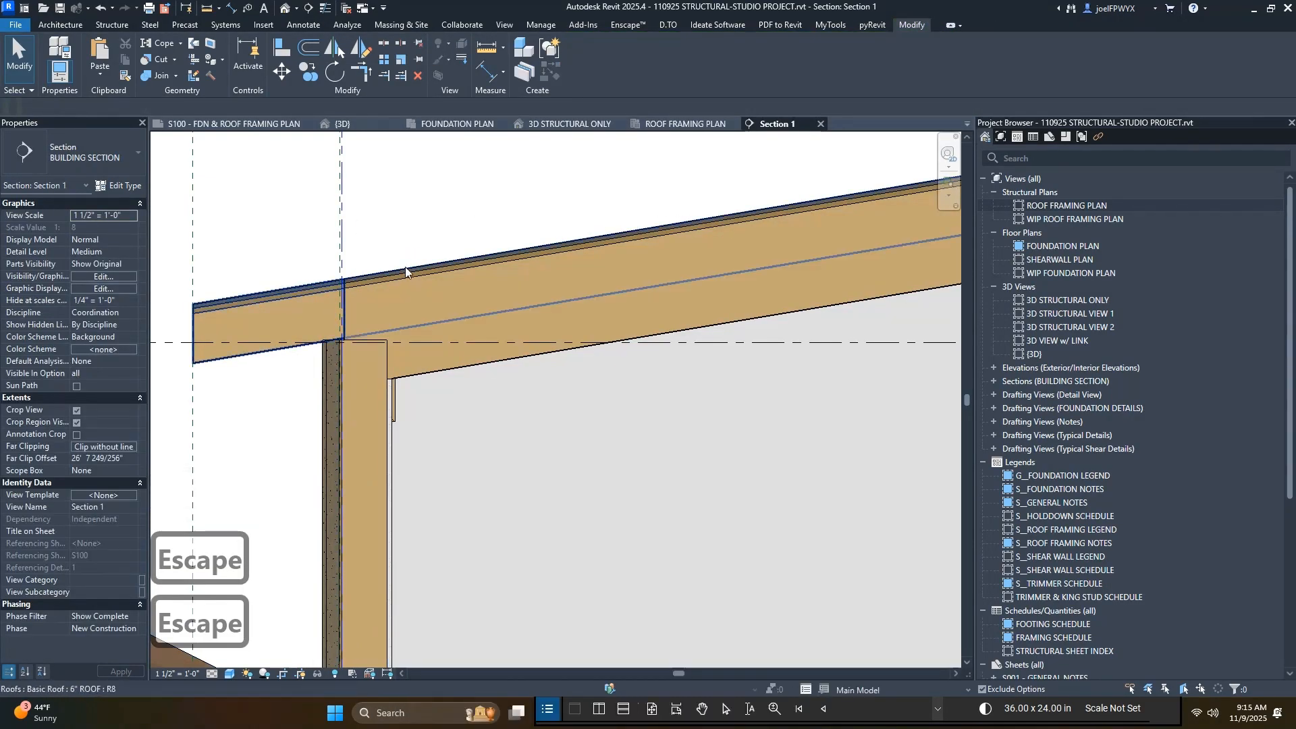
- Copy the 12" ROOF from the linked architectural model and paste it into the structural model at the same place
key("Tab")
key("Tab")
left_click(405, 268)
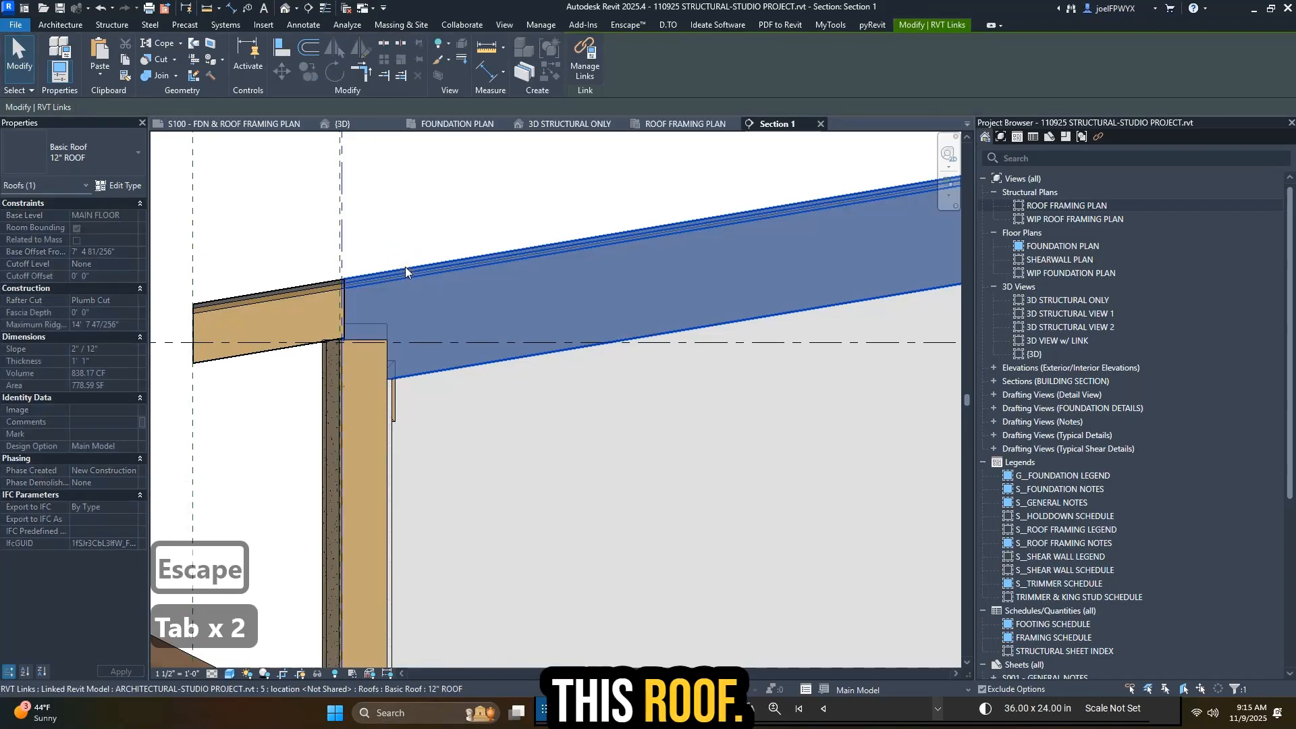
left_click(99, 79)
left_click(131, 206)
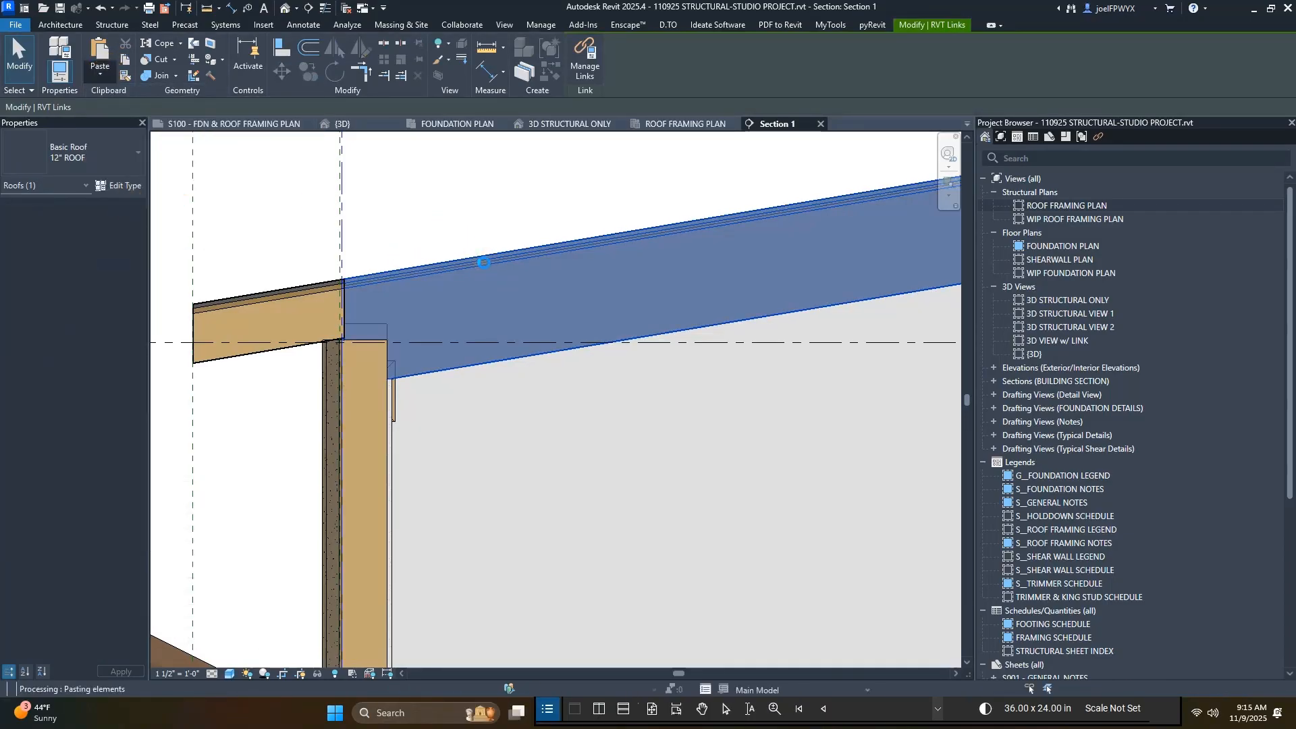
left_click(680, 413)
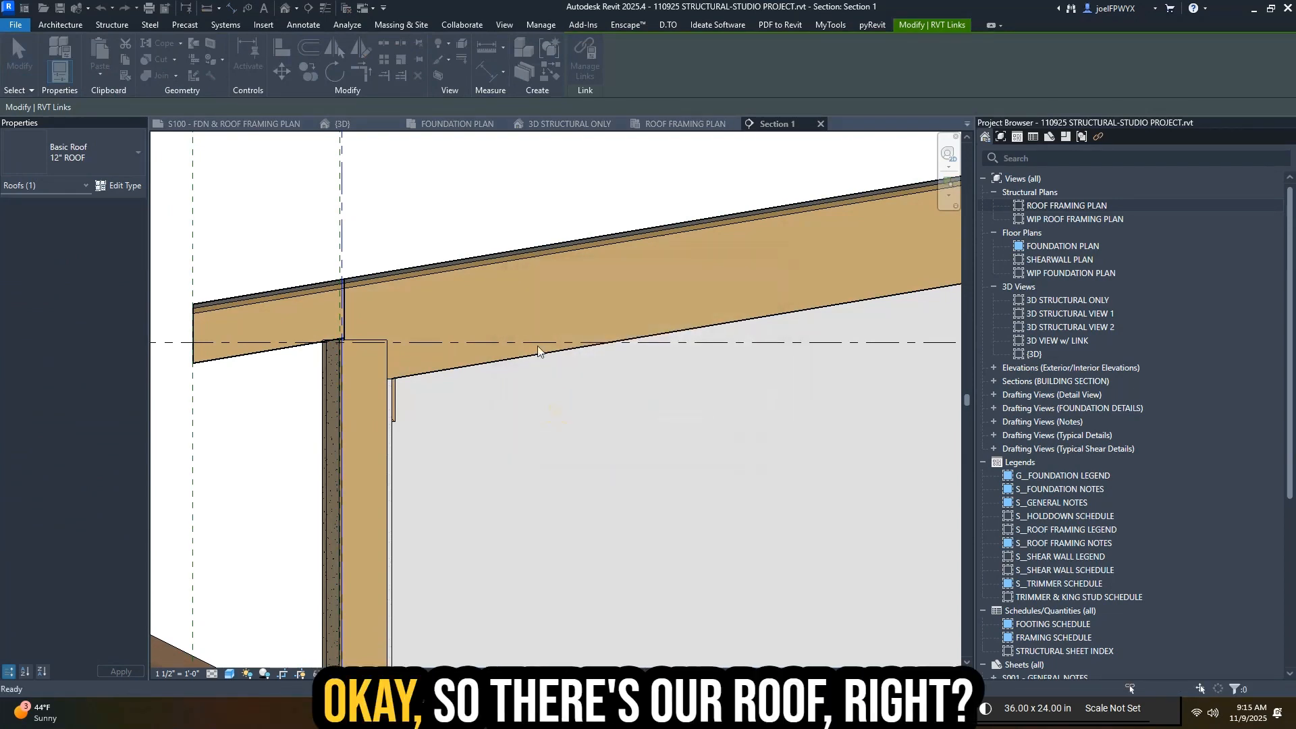
scroll(597, 527, "down", 2)
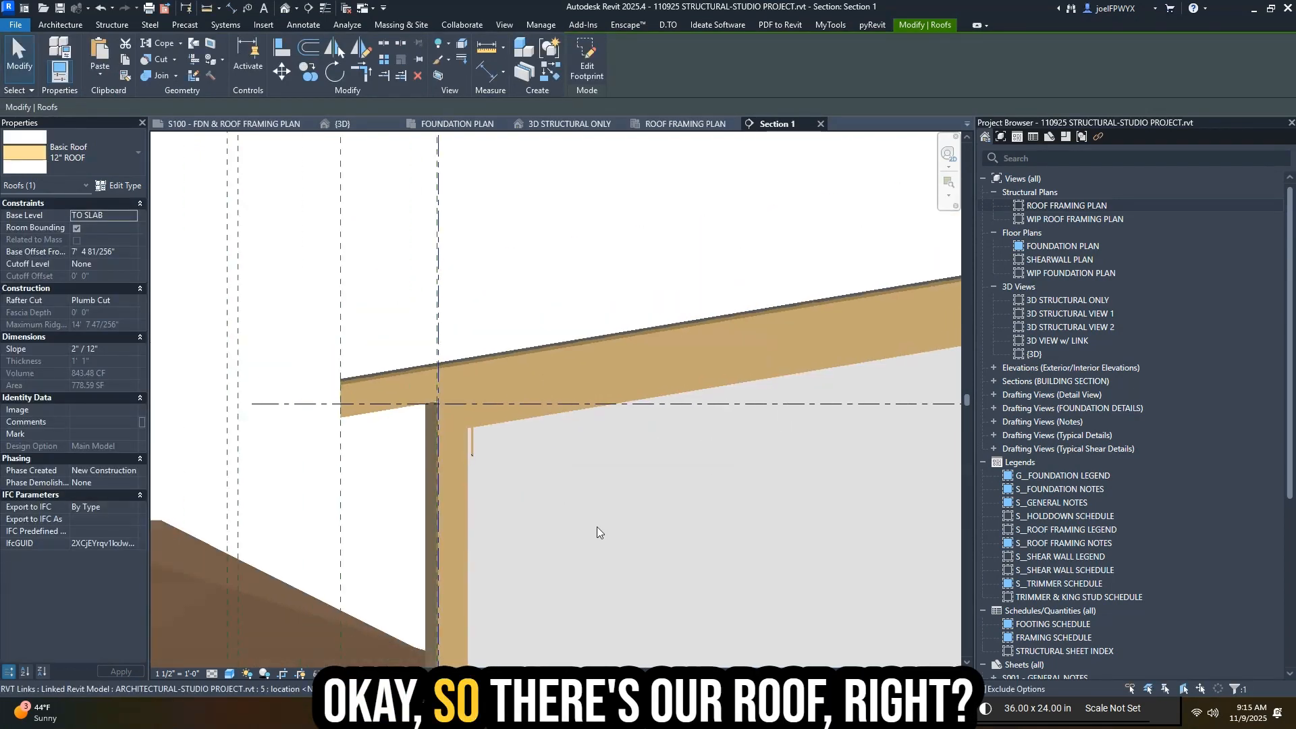
scroll(747, 415, "down", 2)
scroll(776, 425, "up", 6)
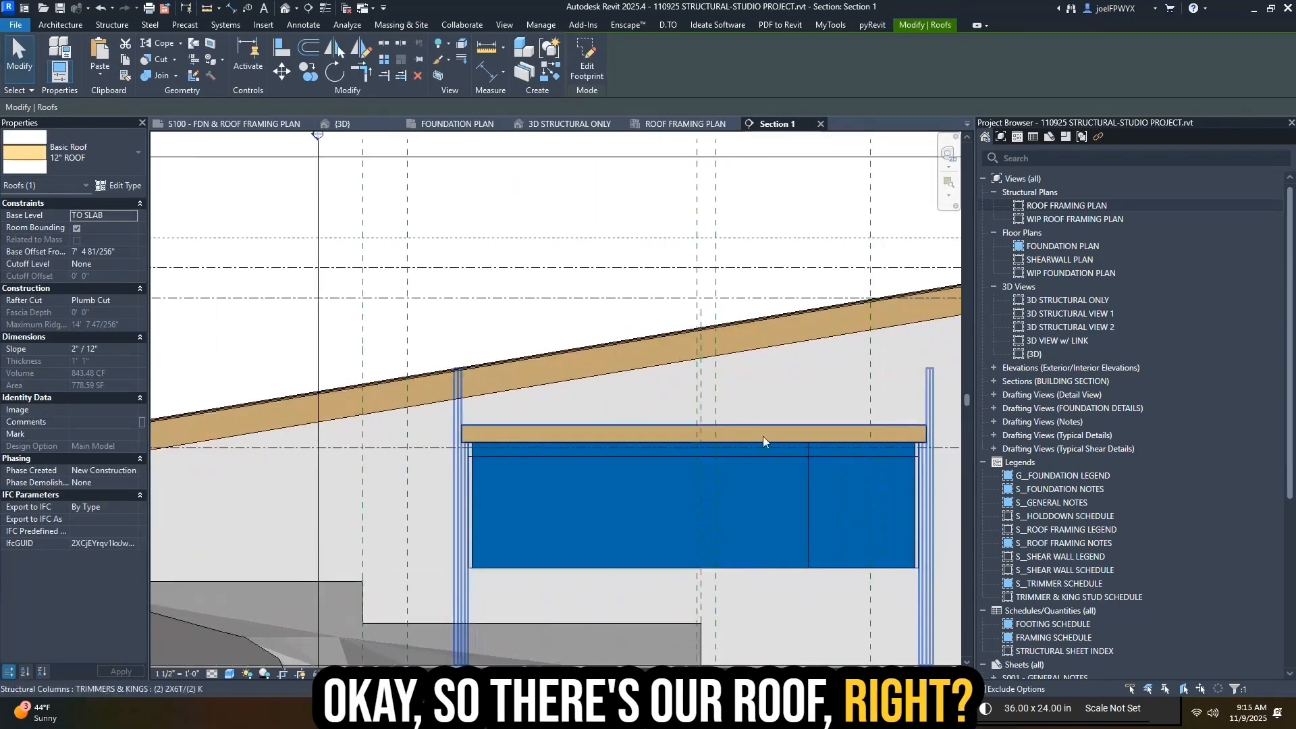
key("Escape")
key("Escape")
left_click(802, 296)
scroll(732, 324, "up", 2)
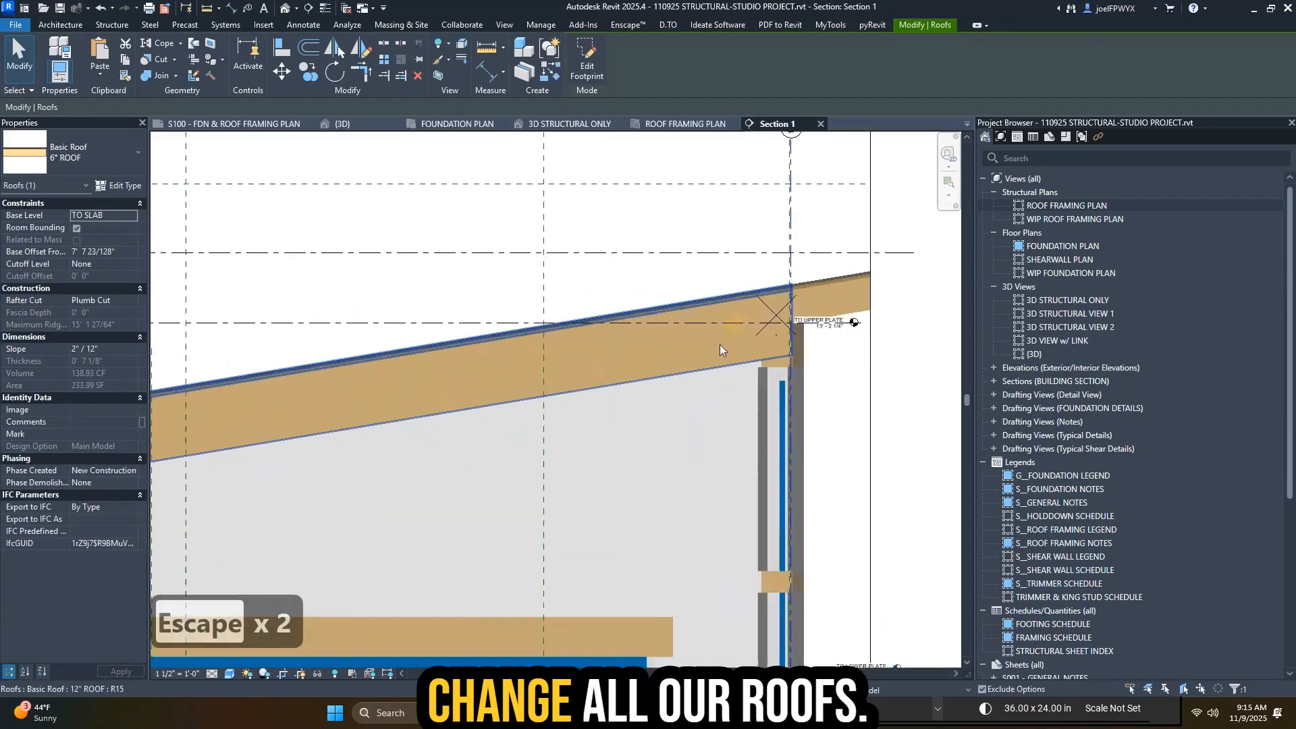
left_click(714, 338, "ctrl")
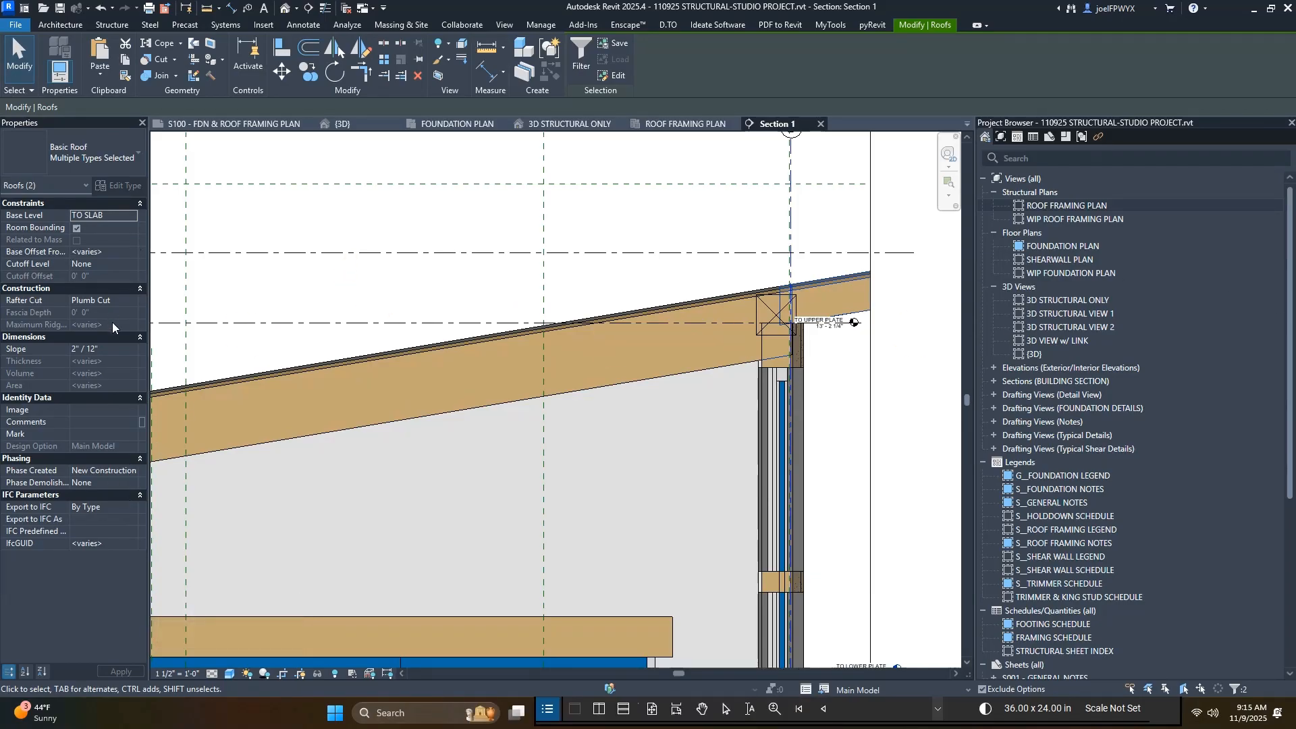
key("Escape")
key("Escape")
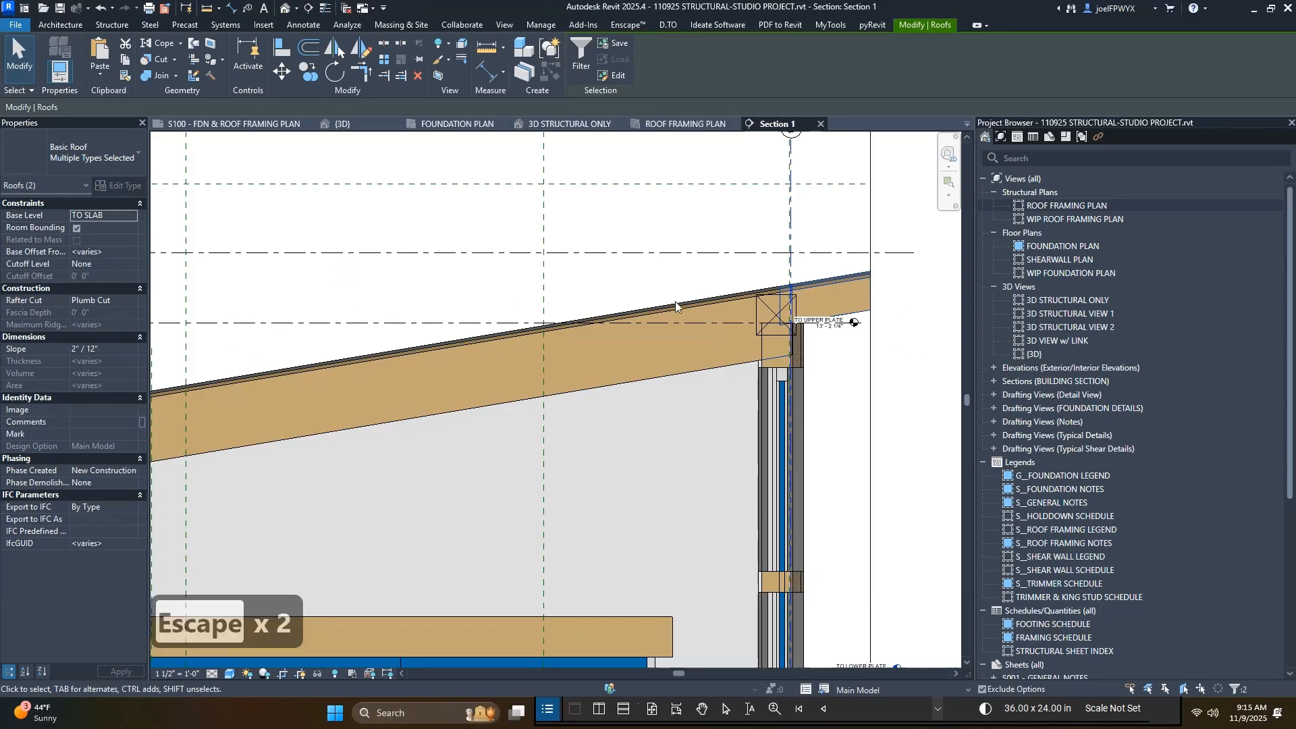
- Change the pasted 12" main roof to the 5/8" PLYWOOD roof type
left_click(771, 289)
left_click(108, 166)
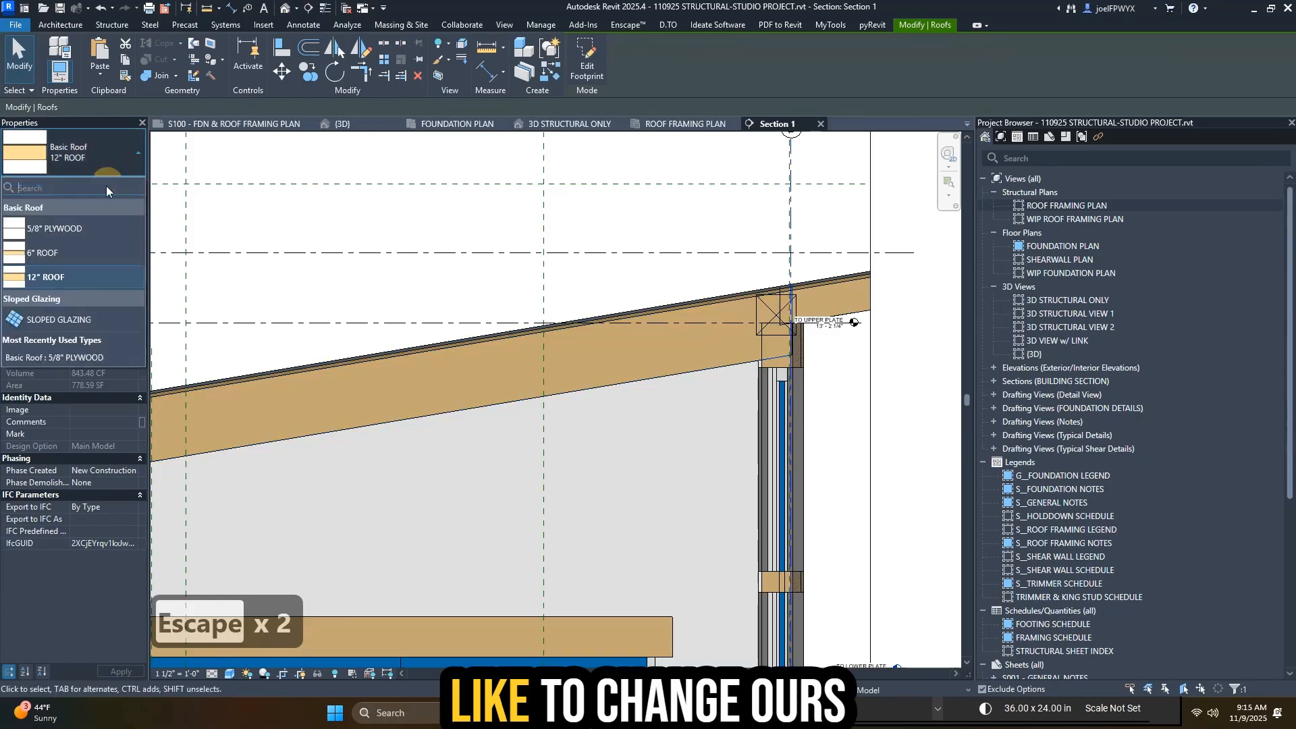
scroll(833, 281, "up", 3)
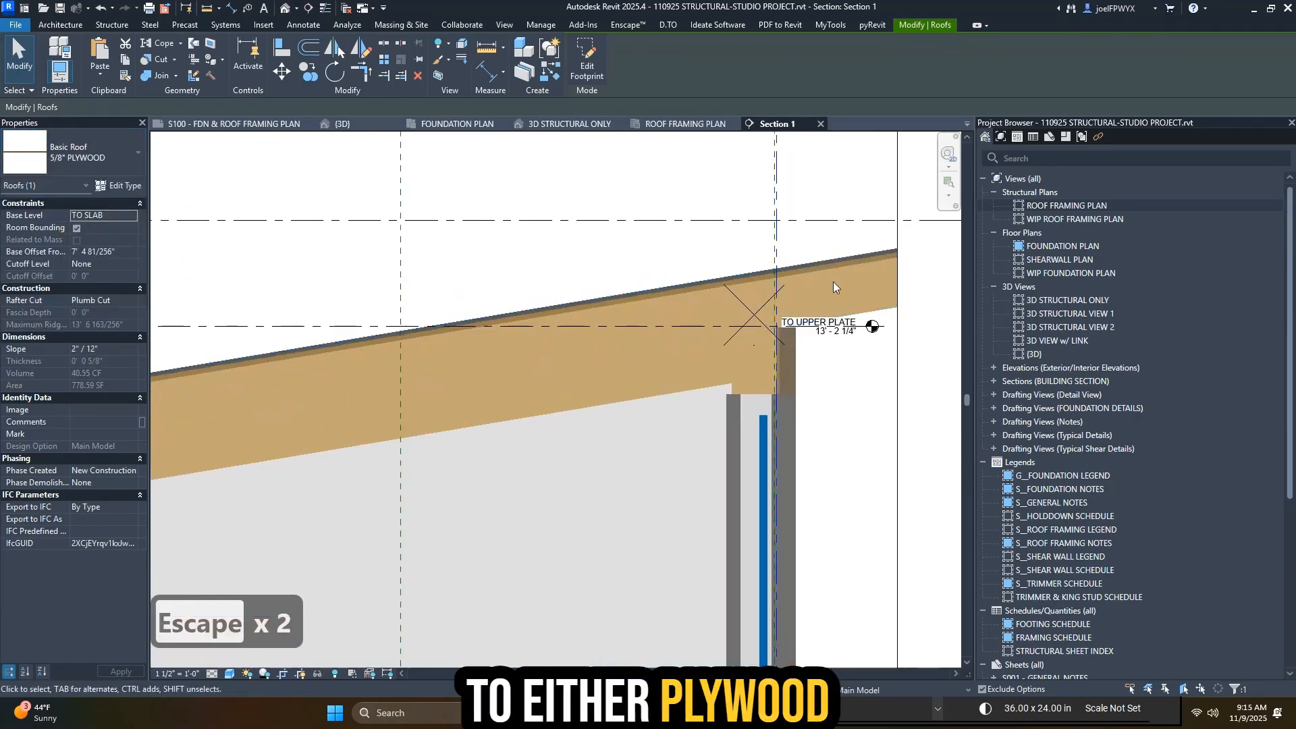
key("Escape")
- Change the 6" eave roof beyond grid 2 to the 5/8" PLYWOOD roof type
left_click(851, 278)
left_click(81, 165)
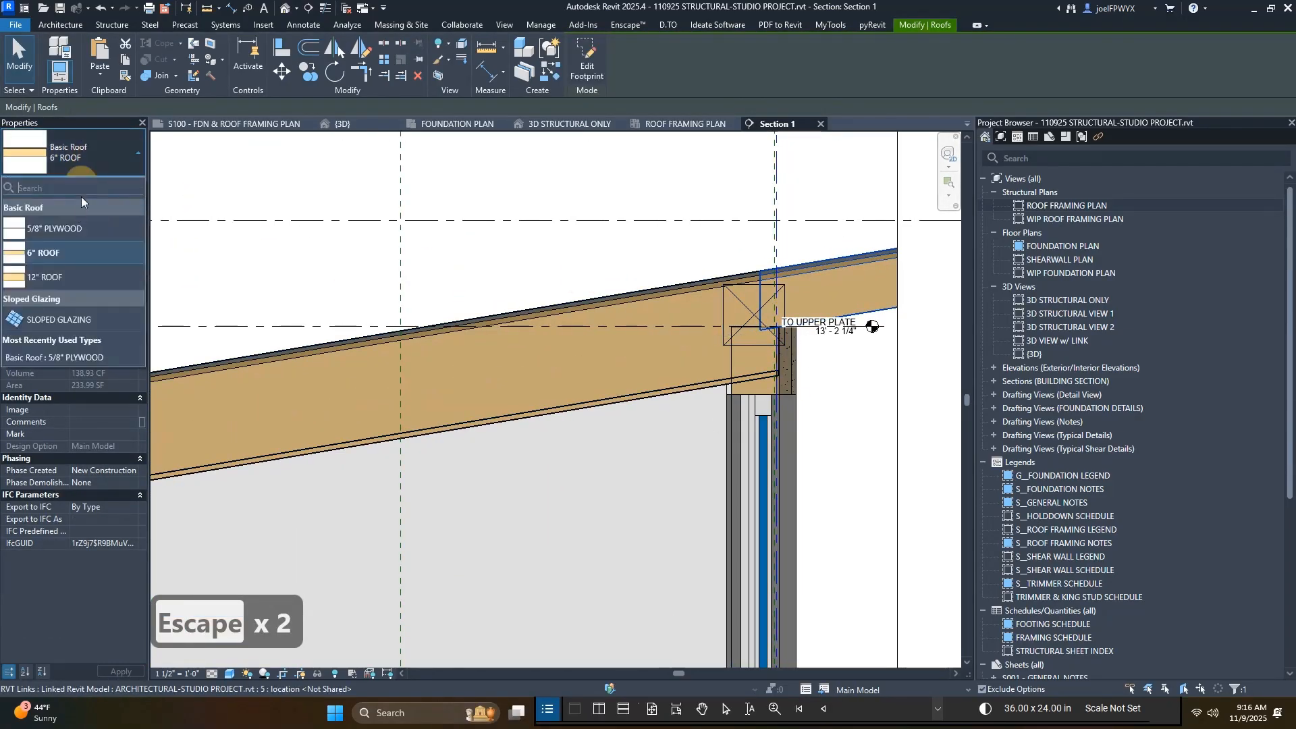
key("Escape")
key("Escape")
scroll(598, 450, "down", 2)
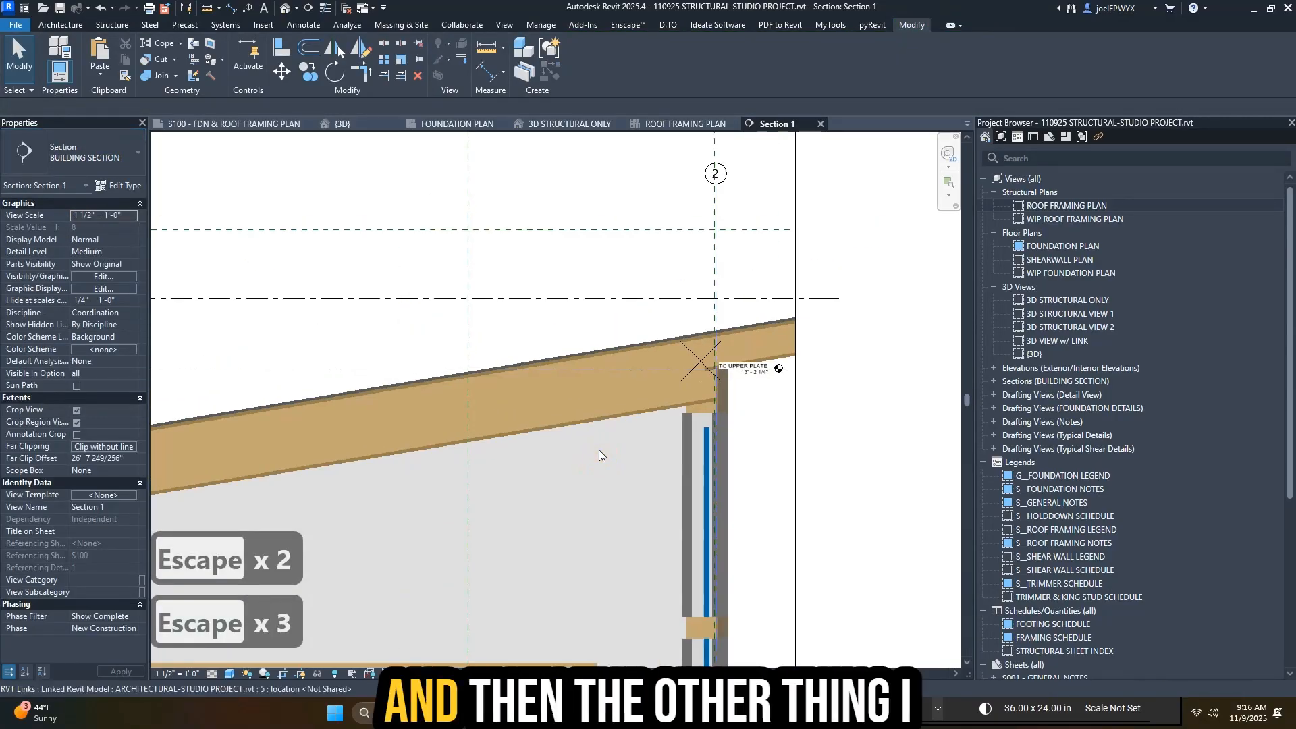
key("Escape")
key("Escape")
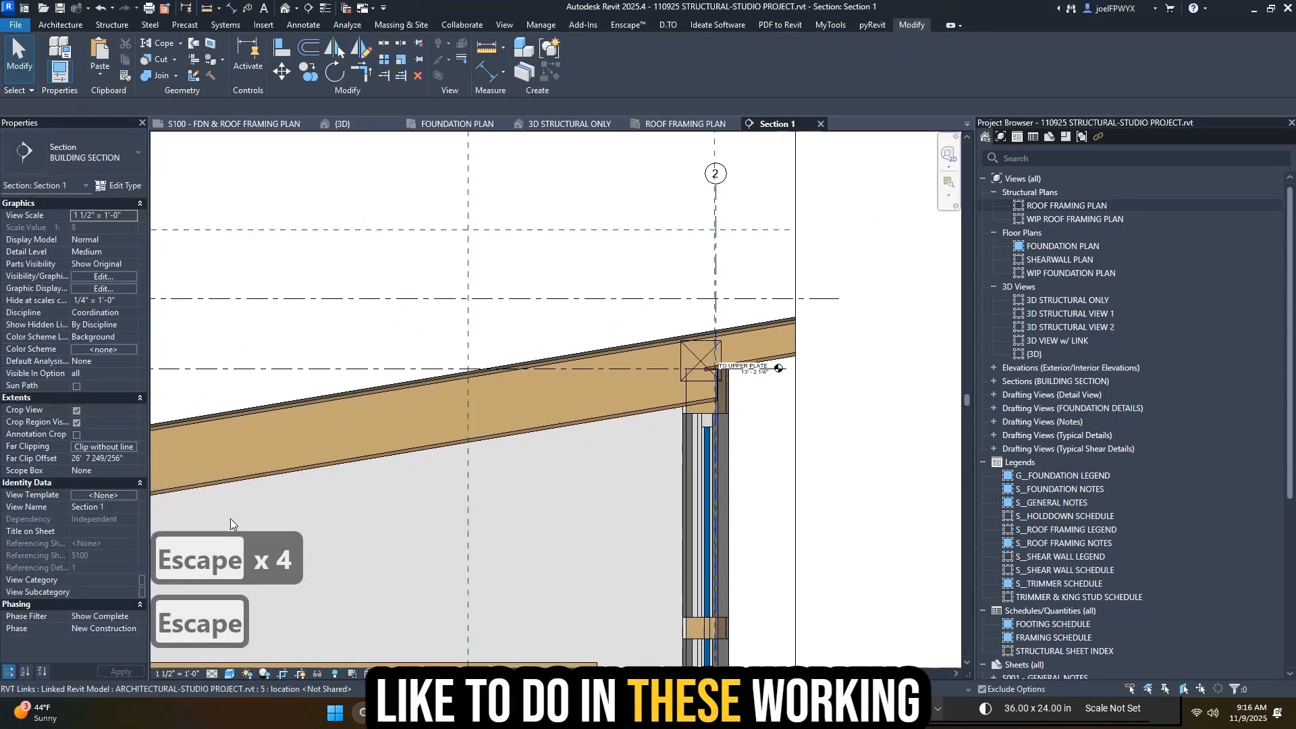
key("v")
key("g")
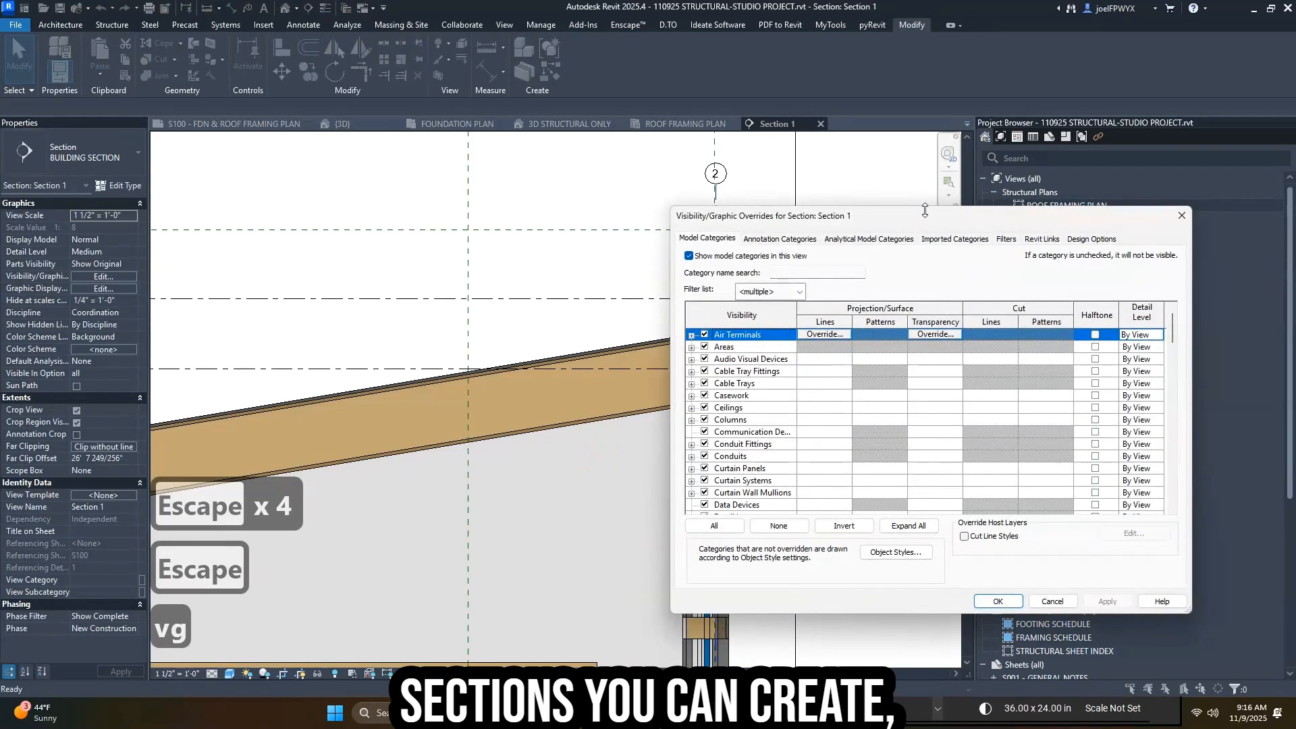
key("Escape")
- Assign the WIP section view template to Section 1
left_click(103, 494)
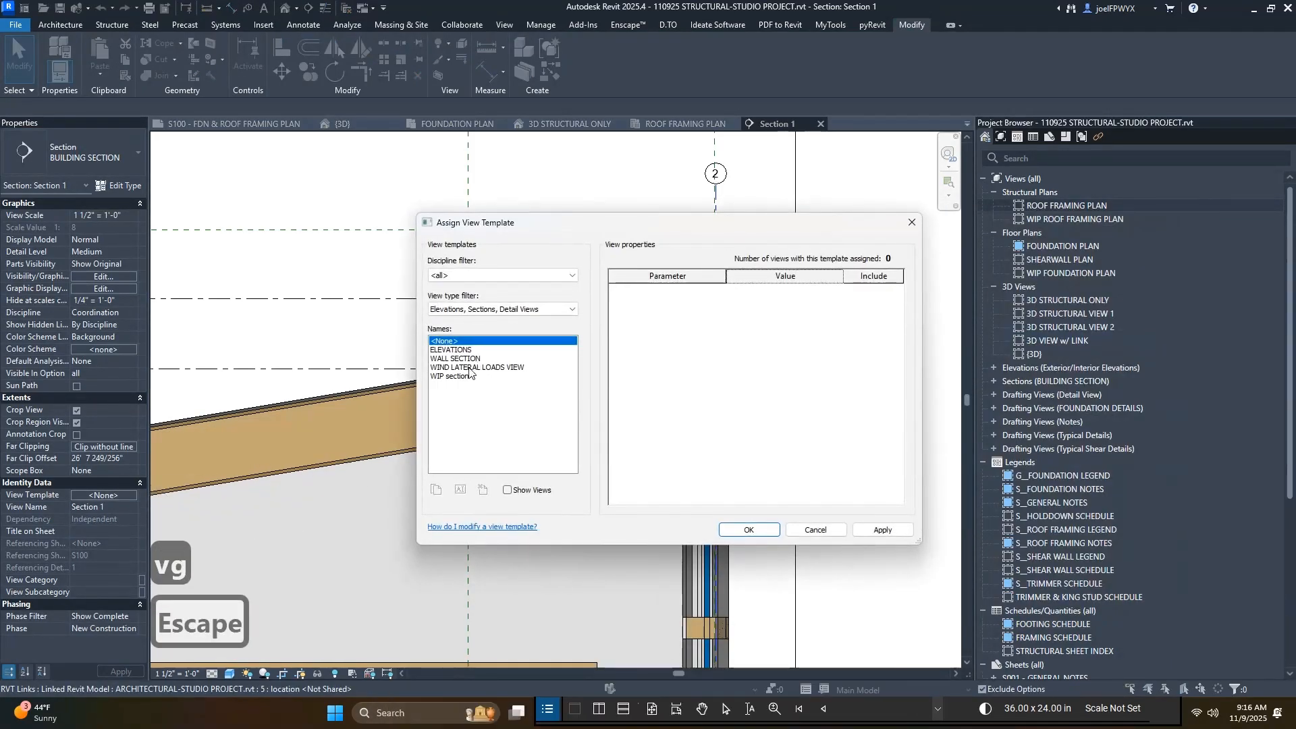
left_click(477, 376)
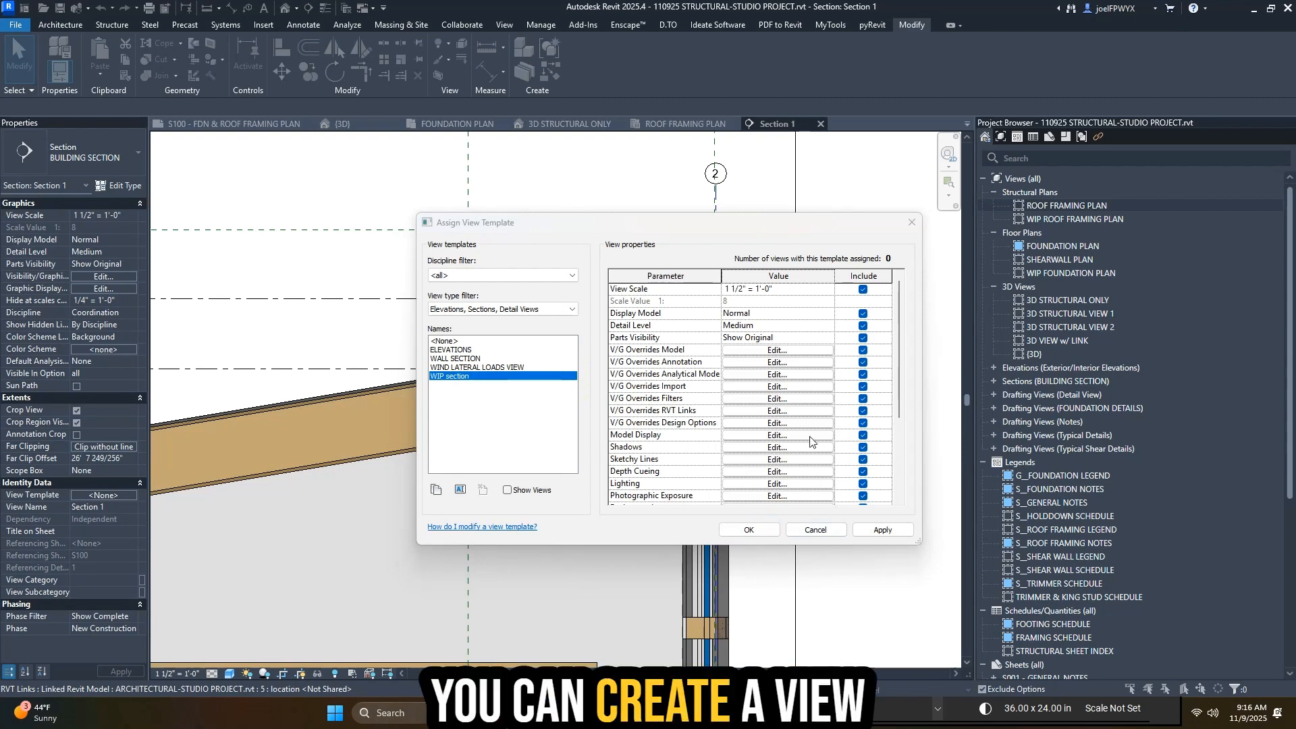
left_click(747, 531)
left_click(743, 530)
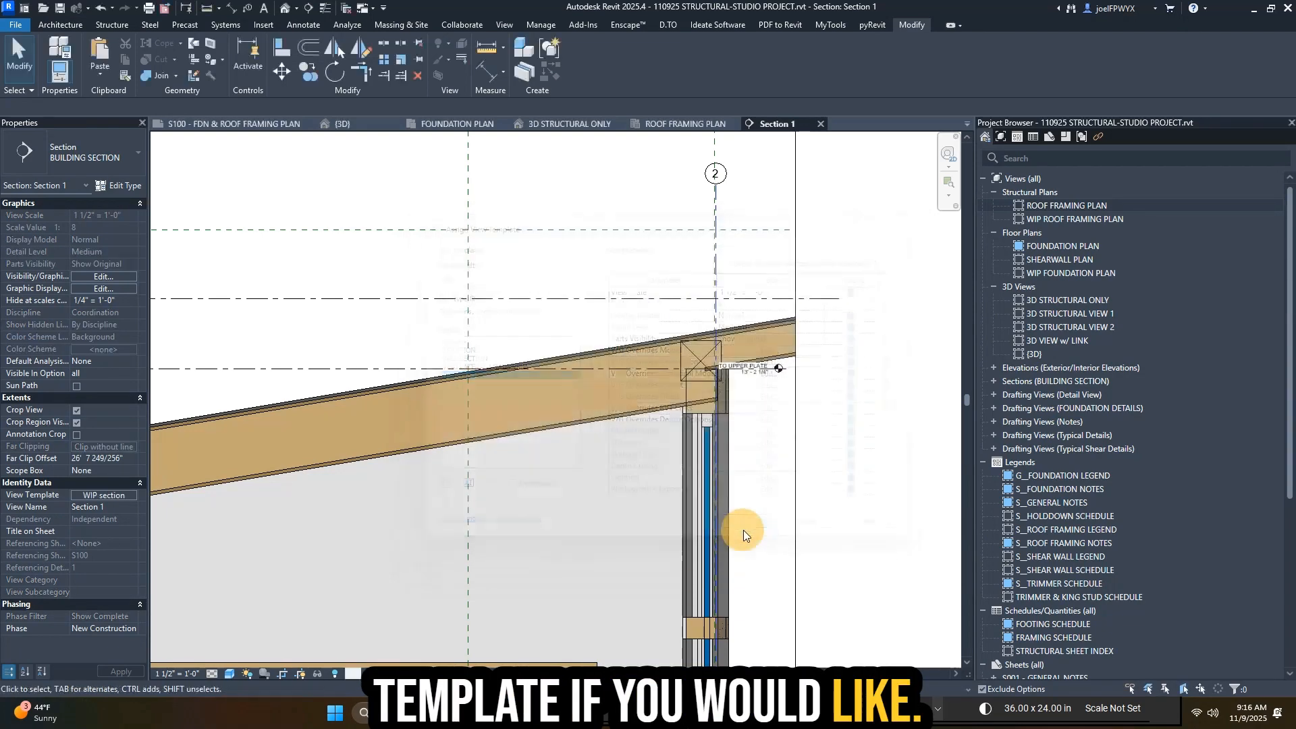
scroll(597, 395, "up", 3)
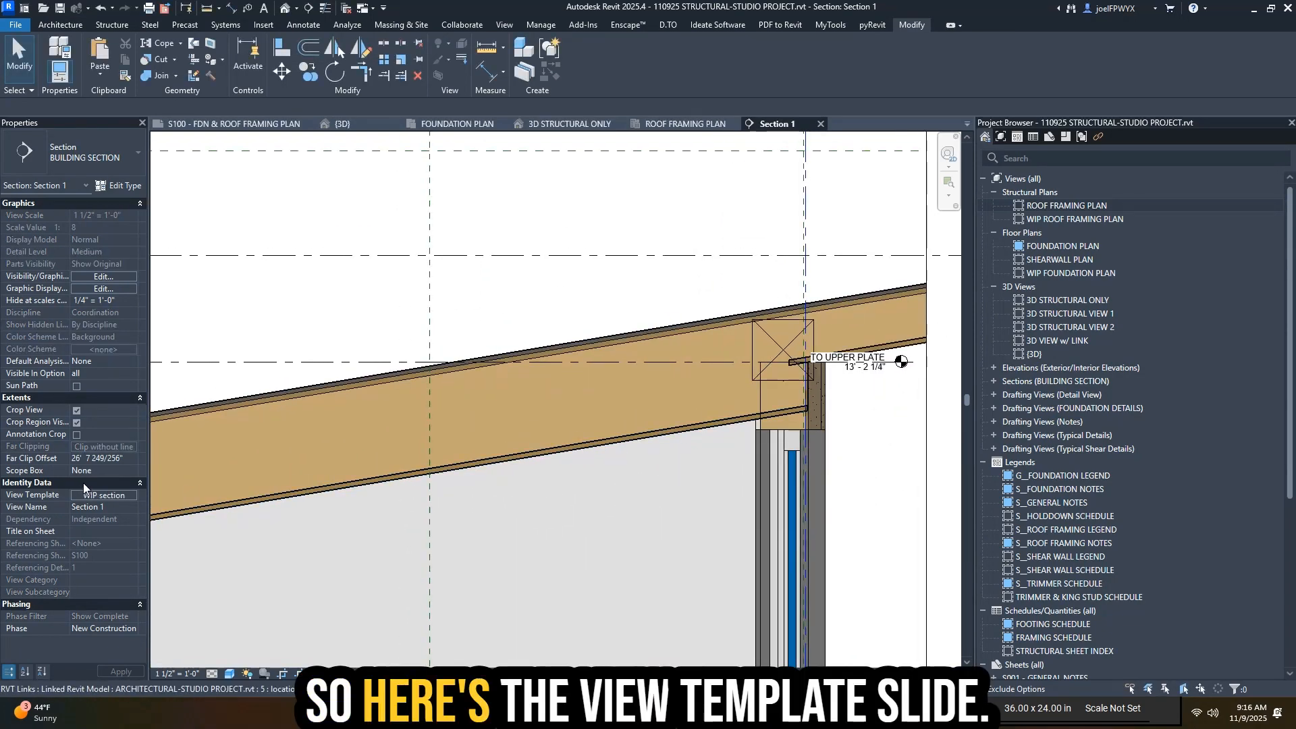
- Set the ARCHITECTURAL-STUDIO PROJECT.rvt link to display as an underlay in the WIP section view template
left_click(129, 494)
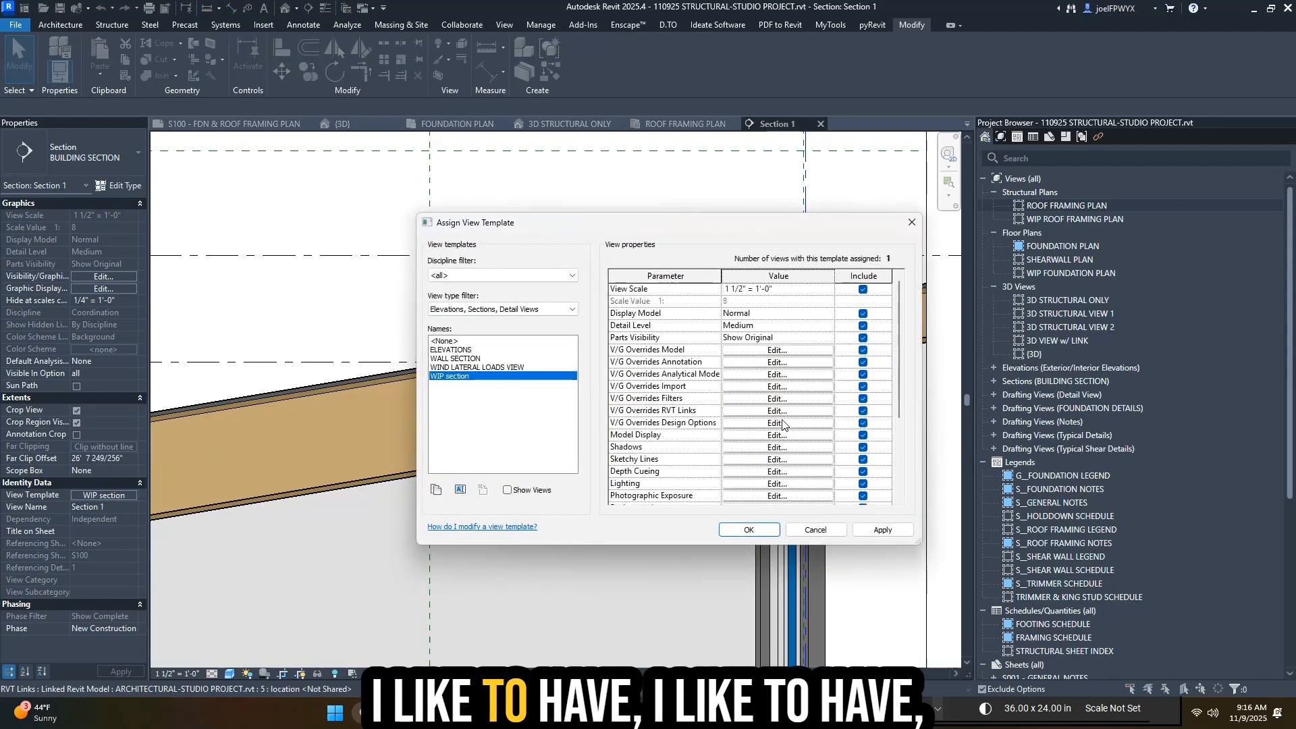
left_click(799, 352)
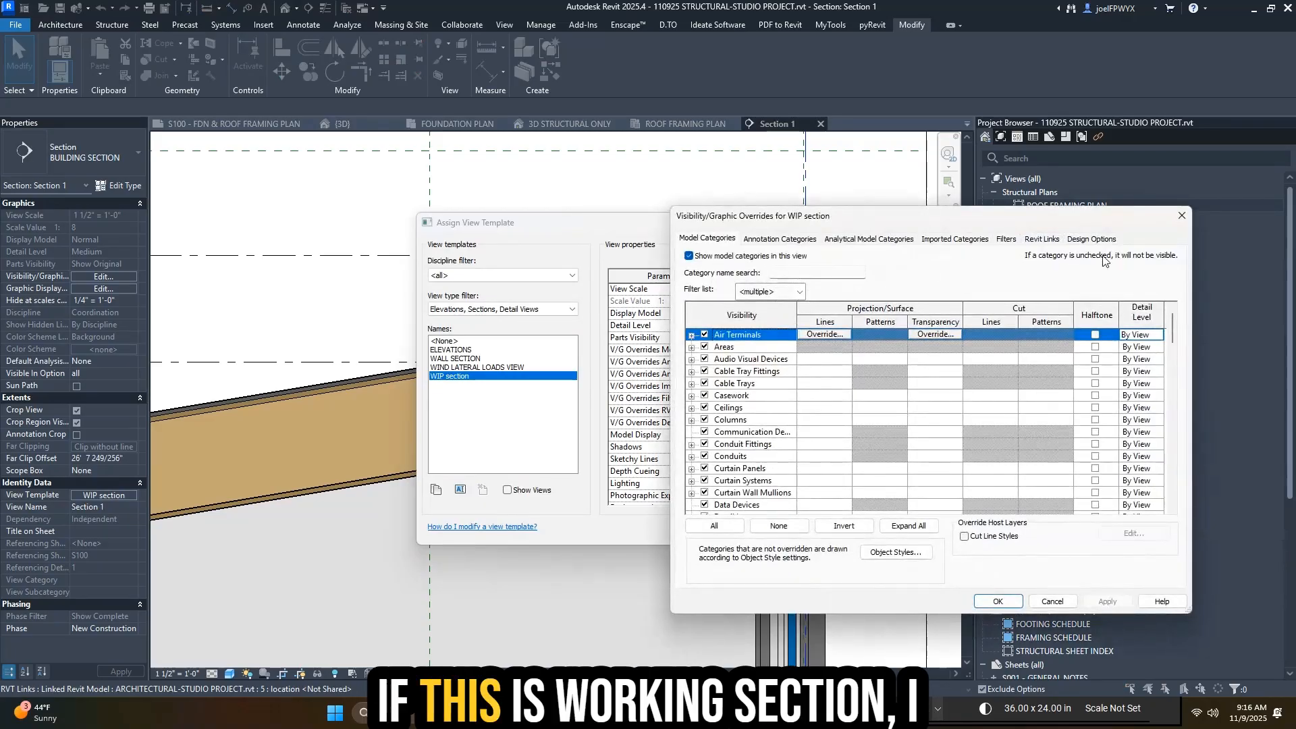
left_click(1086, 238)
left_click(1040, 239)
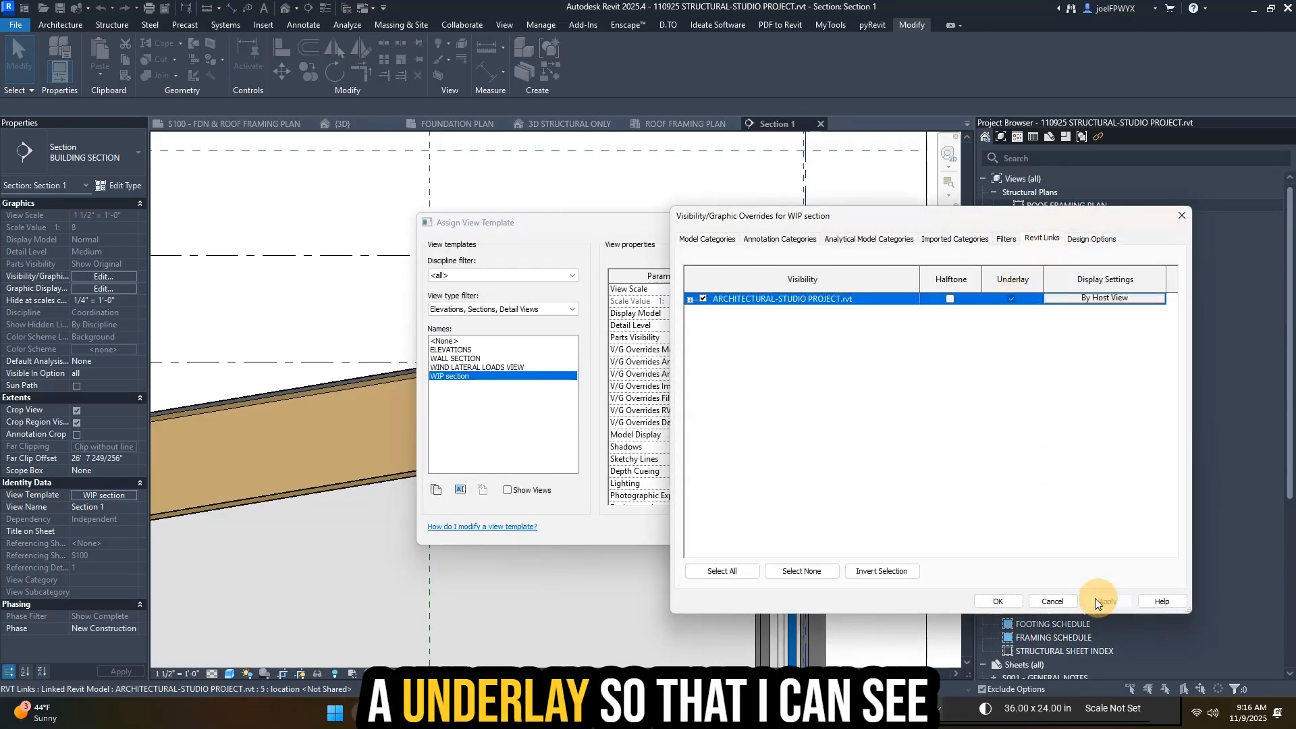
left_click(997, 601)
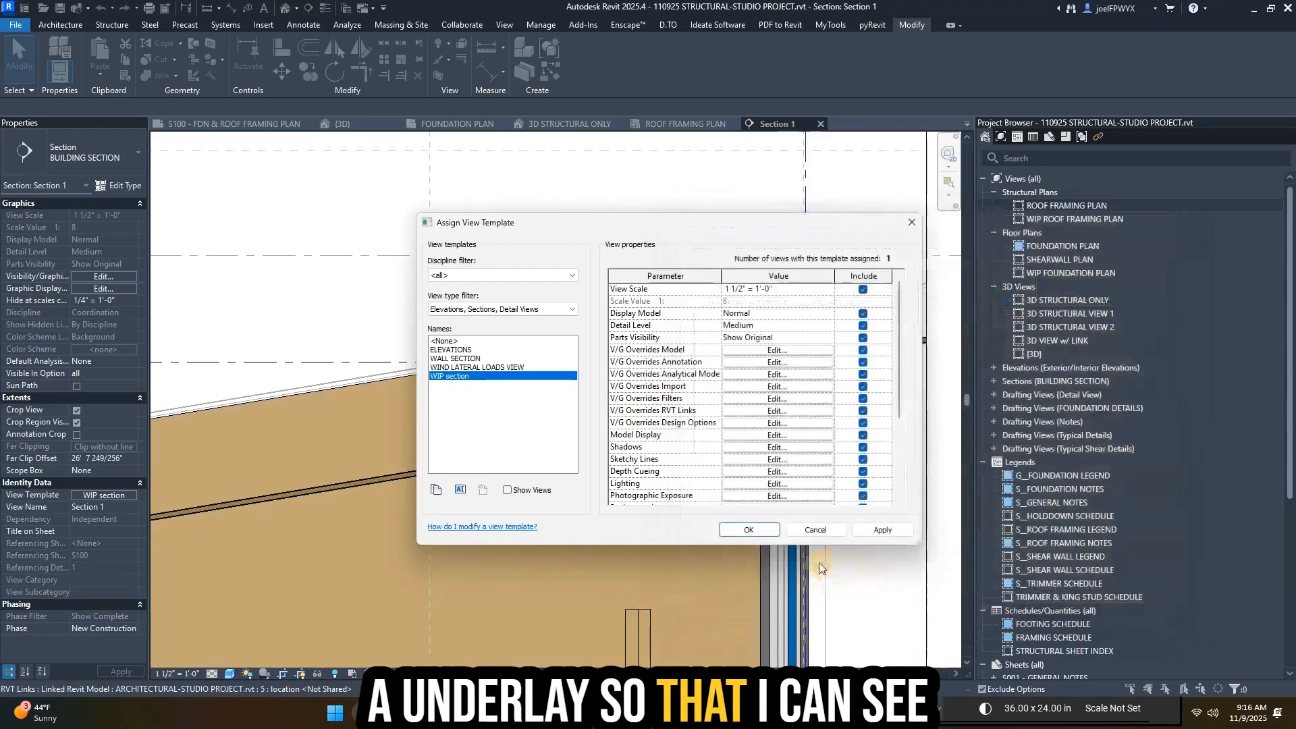
left_click(729, 530)
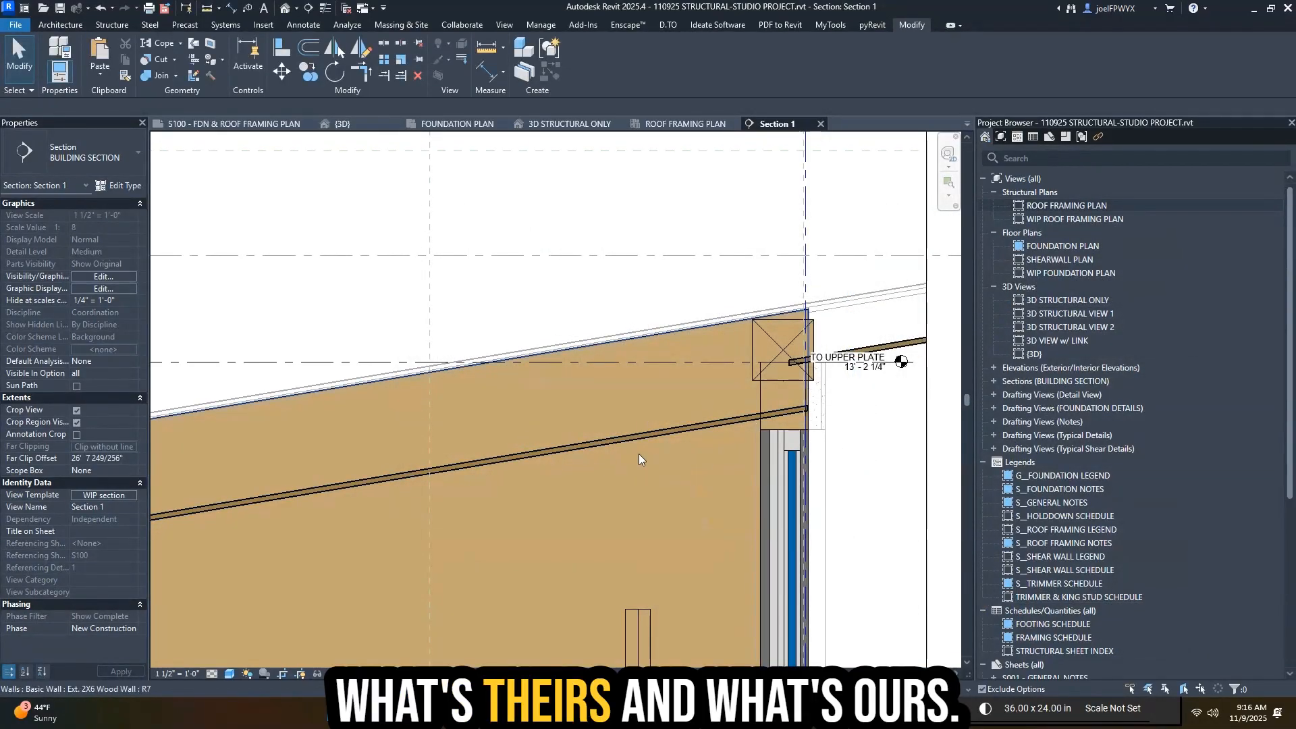
- Set the far clip offset of Section 1 to 3' 0"
middle_click_drag(403, 494, 484, 493)
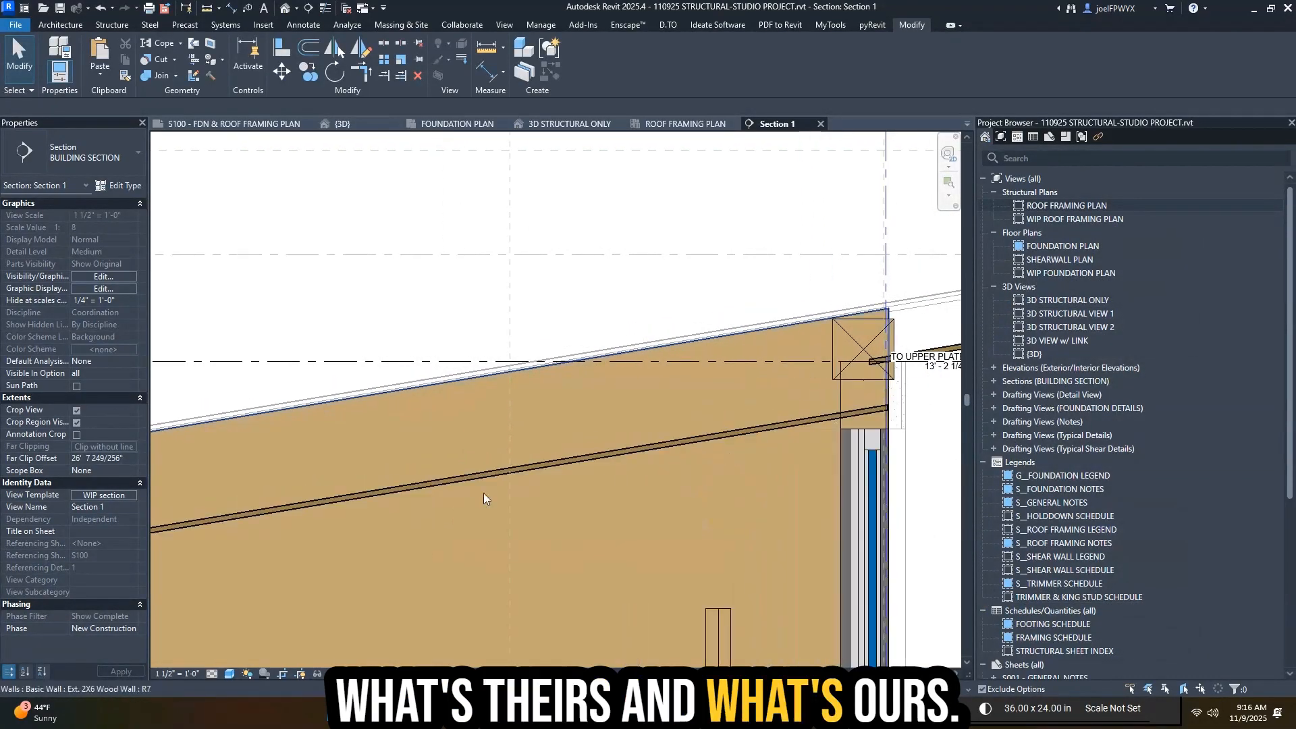
left_click(127, 457)
type("3")
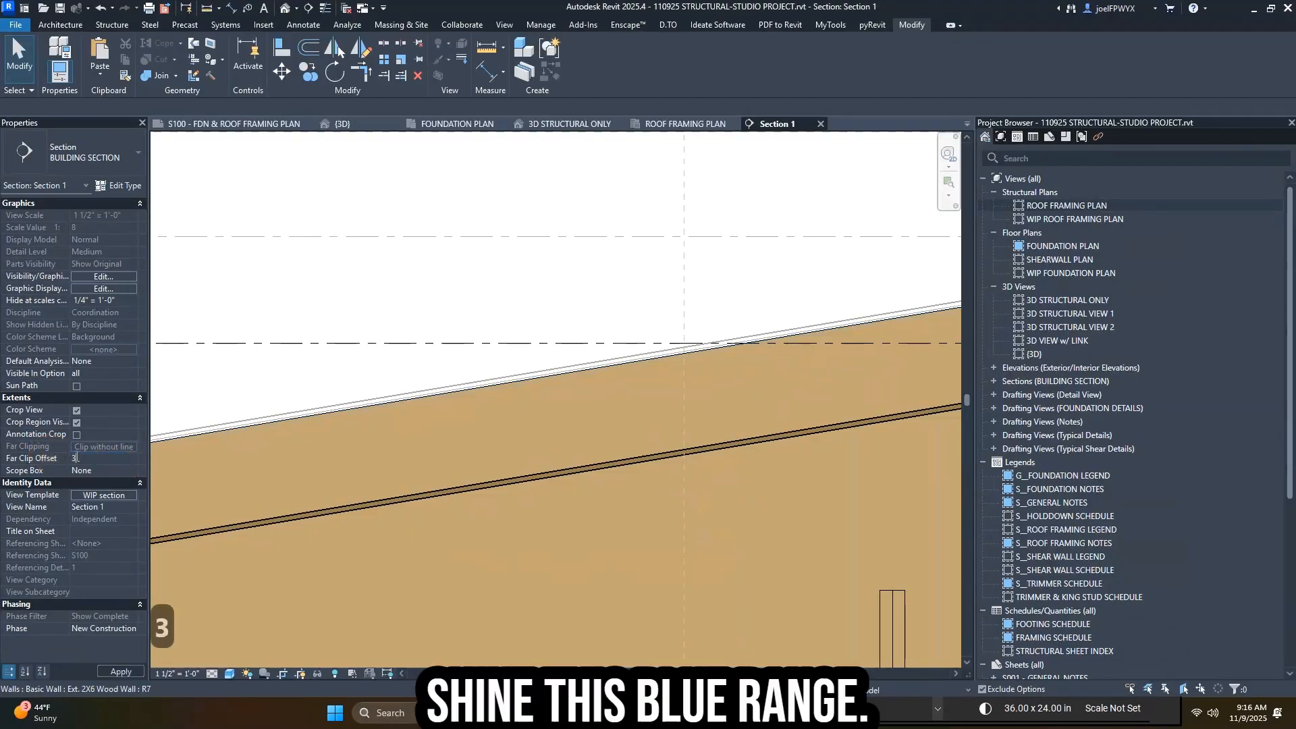
key("Escape")
key("Escape")
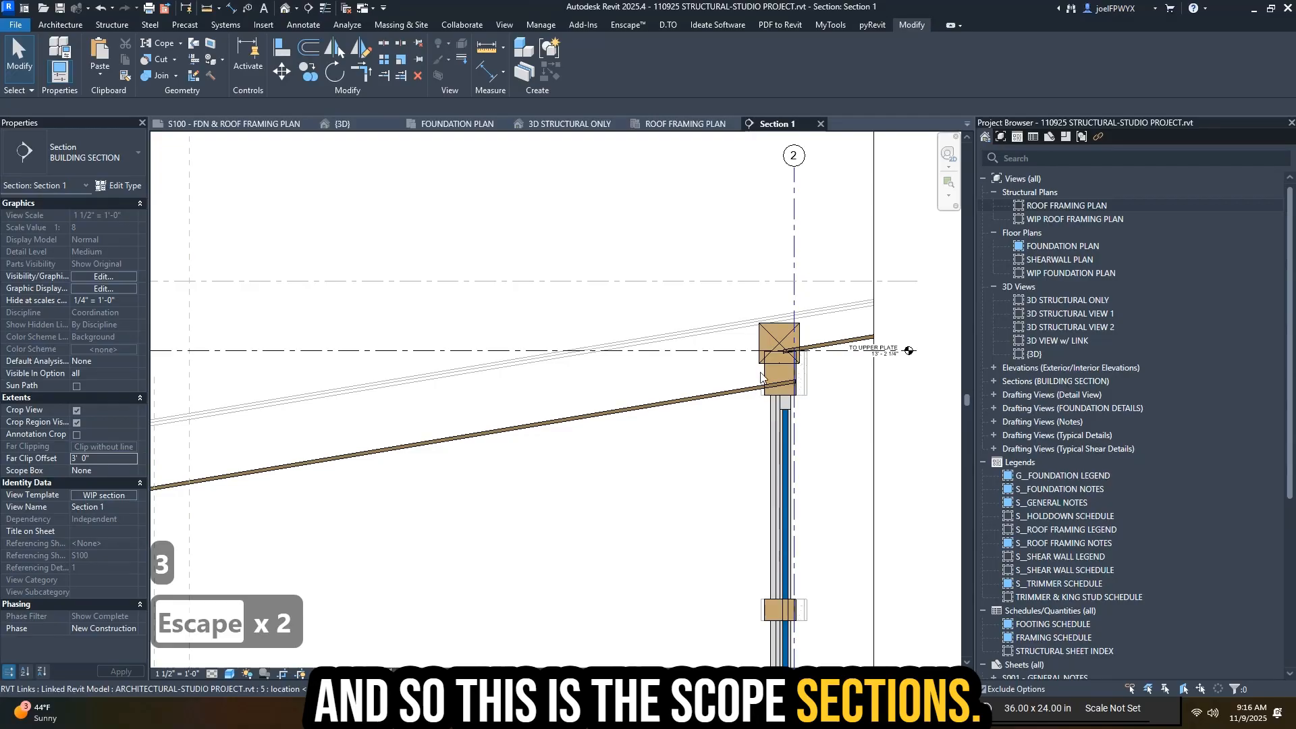
- Widen Section 1's crop region outward past the roof eave beyond grid 2
scroll(827, 356, "down", 1)
middle_click_drag(807, 446, 675, 427)
key("Escape")
key("Escape")
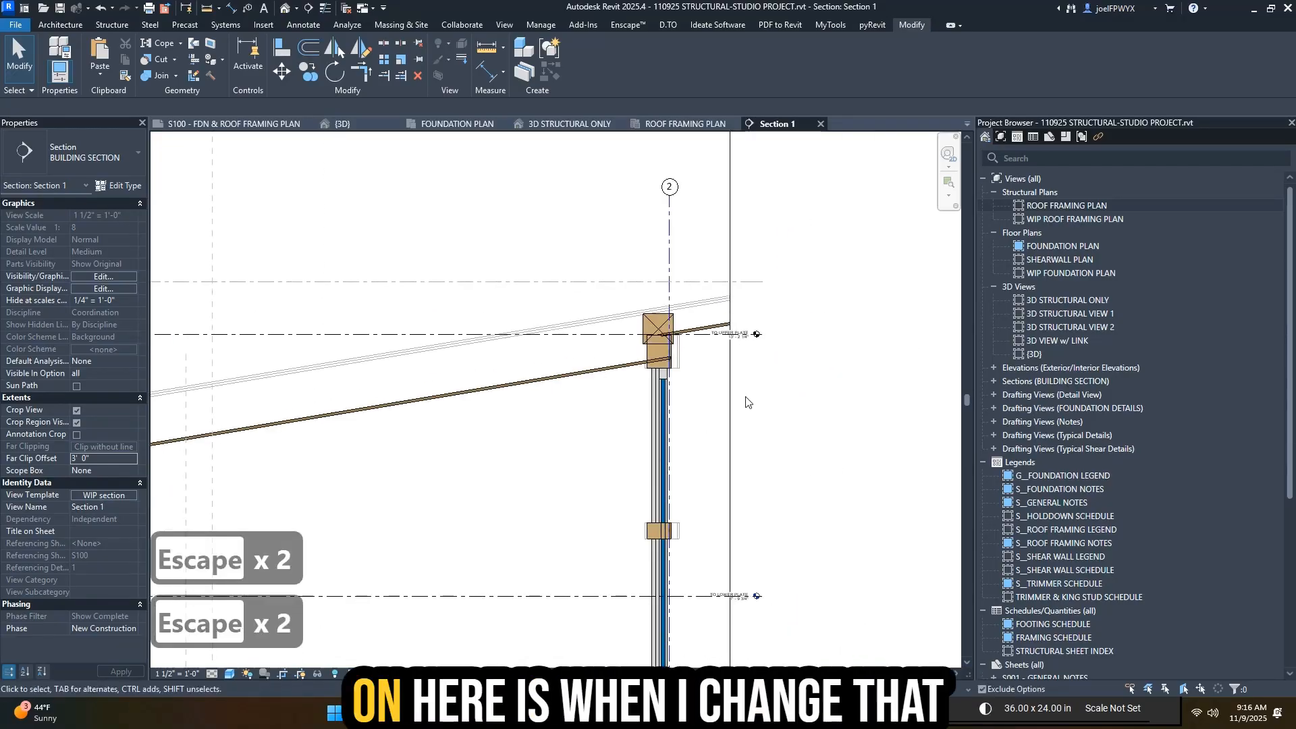
left_click(729, 413)
scroll(746, 443, "down", 3)
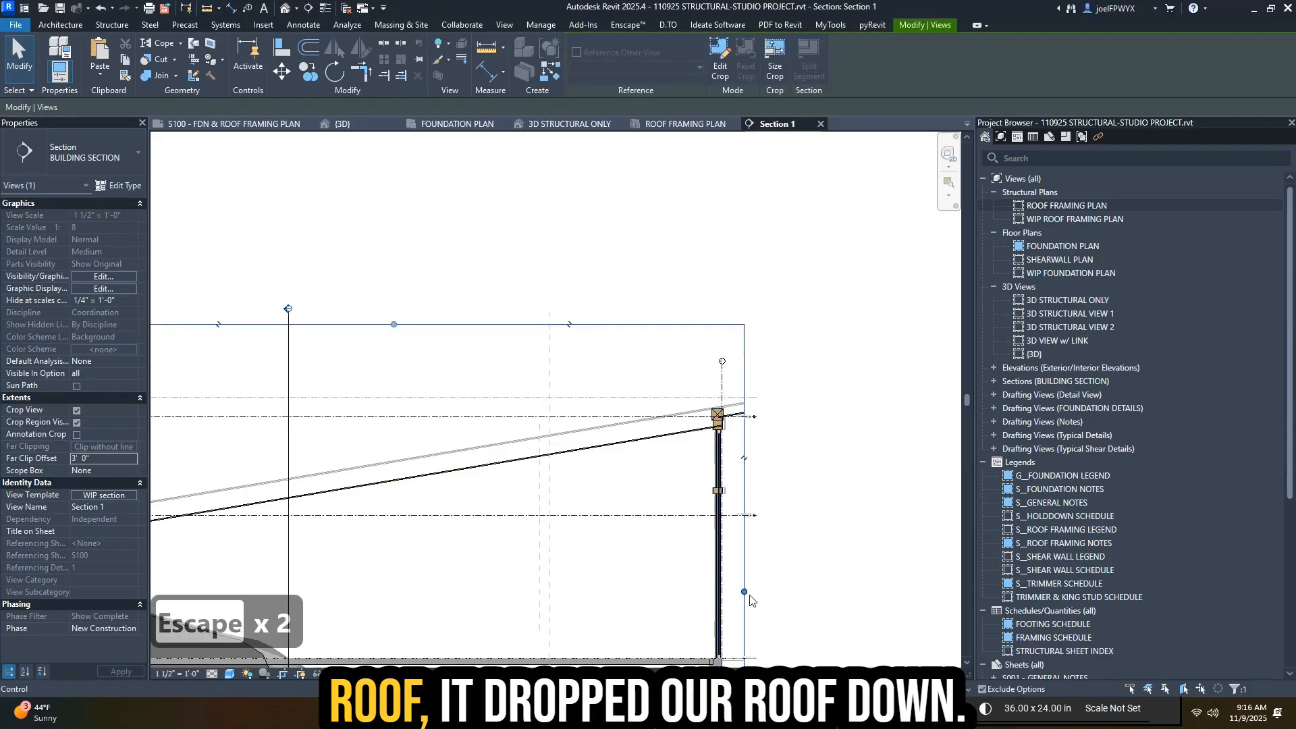
left_click_drag(744, 592, 815, 587)
- Nudge the 5/8" PLYWOOD eave roof beyond grid 2 up to the linked architectural roof, at a base offset of 8' 1 23/128"
scroll(806, 414, "up", 5)
left_click(829, 488)
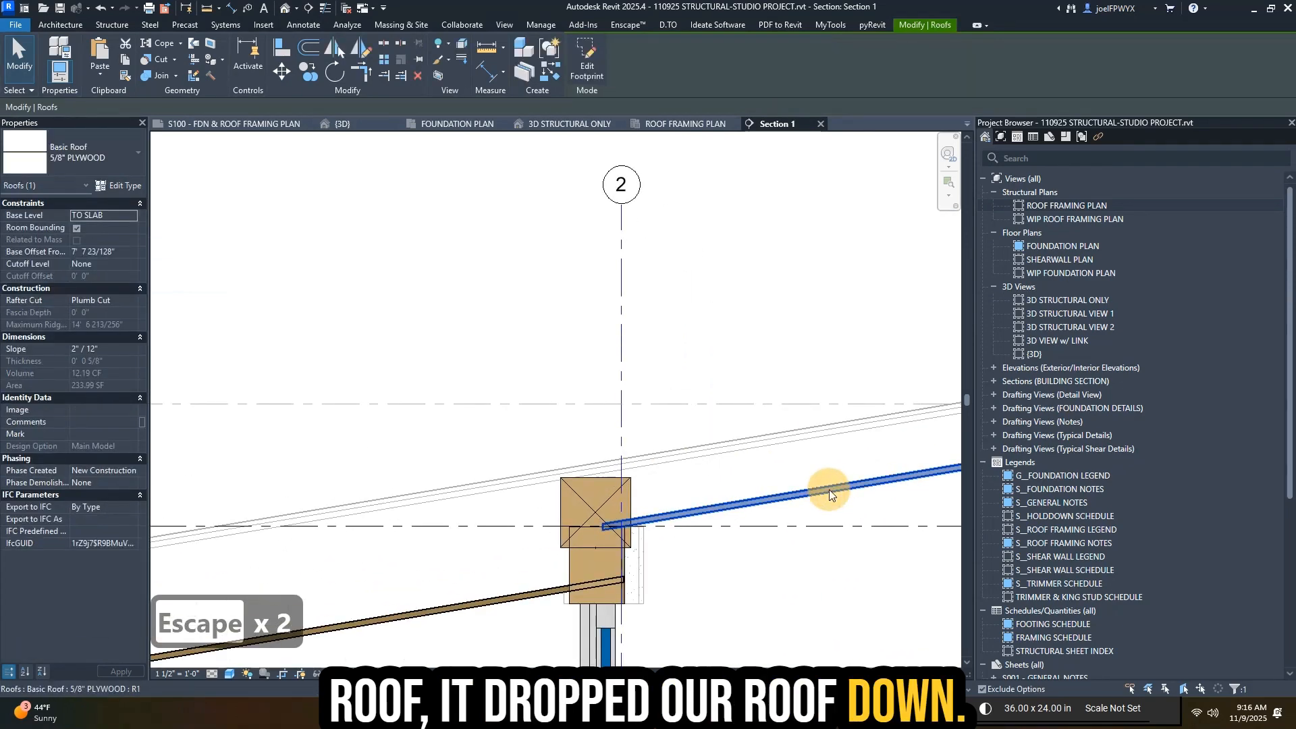
key("shift+Up")
key("shift+Up")
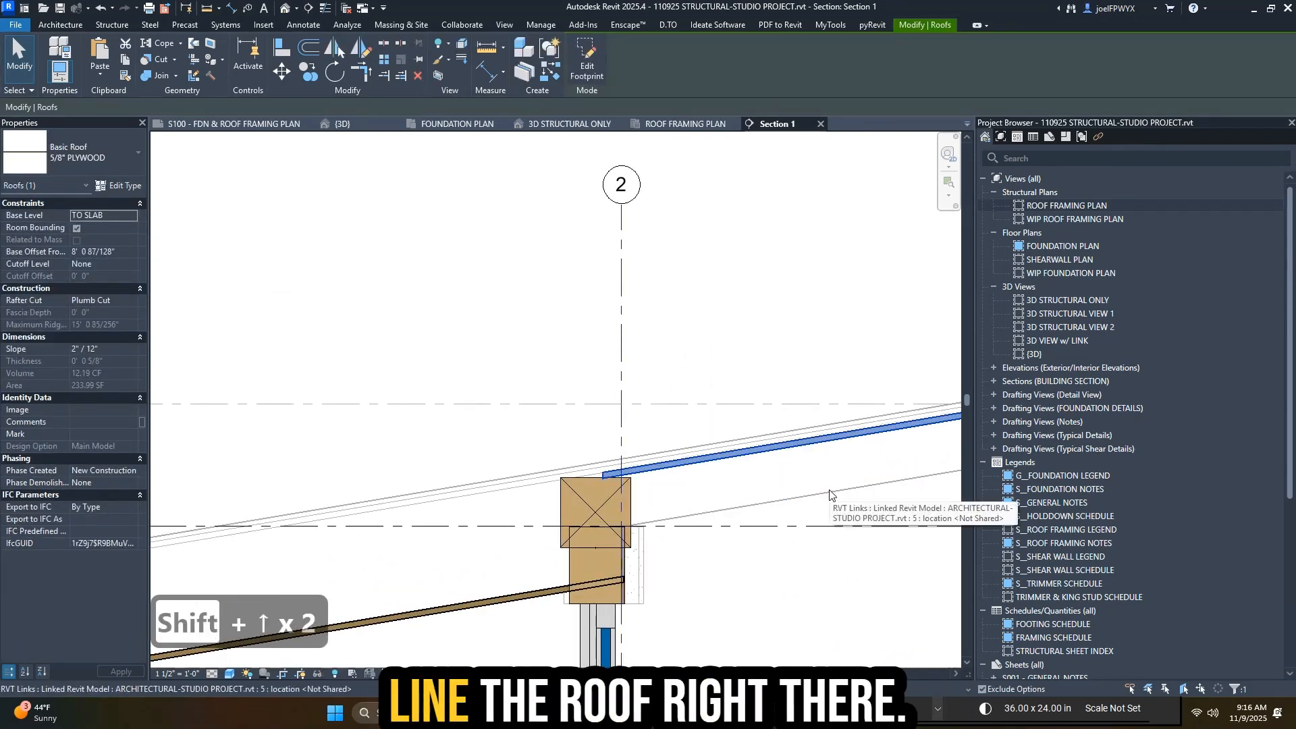
key("Up")
key("Up")
key("Up")
middle_click_drag(550, 573, 894, 553)
key("Escape")
key("Escape")
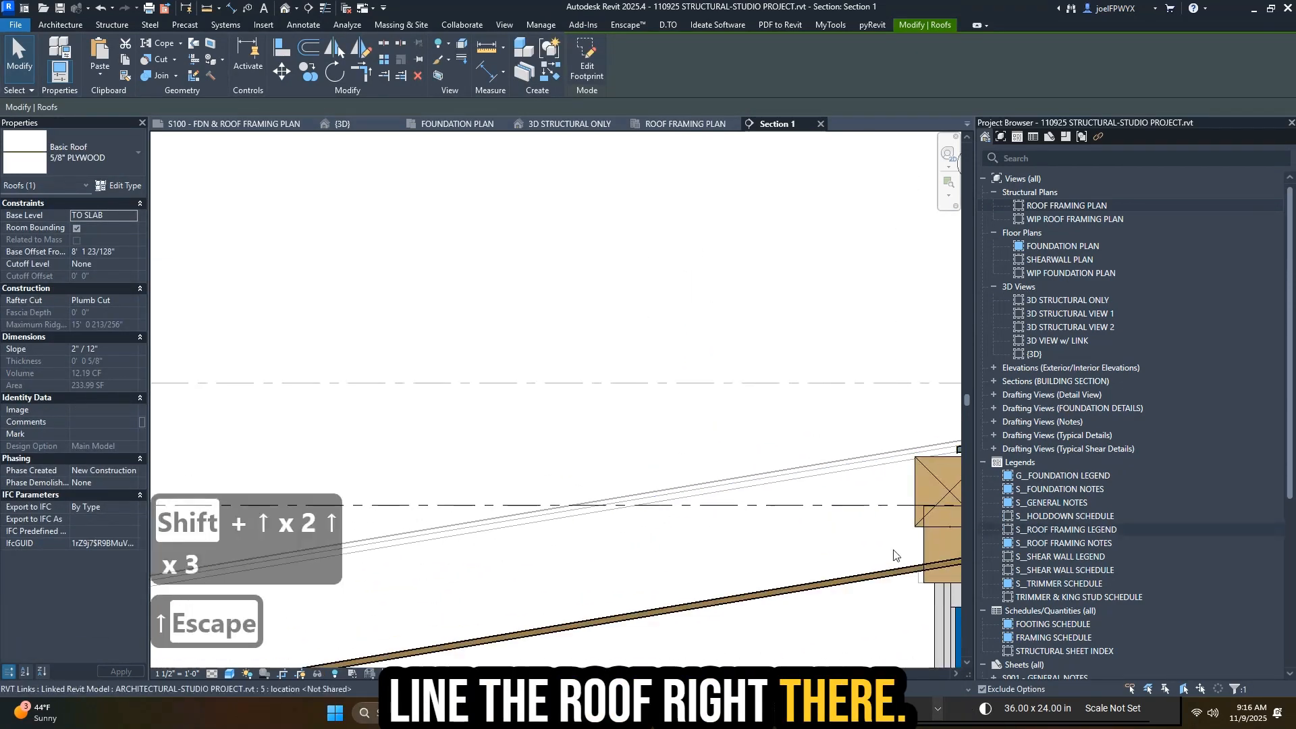
- Nudge the main 5/8" PLYWOOD roof up in line with the eave roof beyond grid 2 and the linked roof's profile
left_click(842, 581)
key("shift+Up")
key("shift+Up")
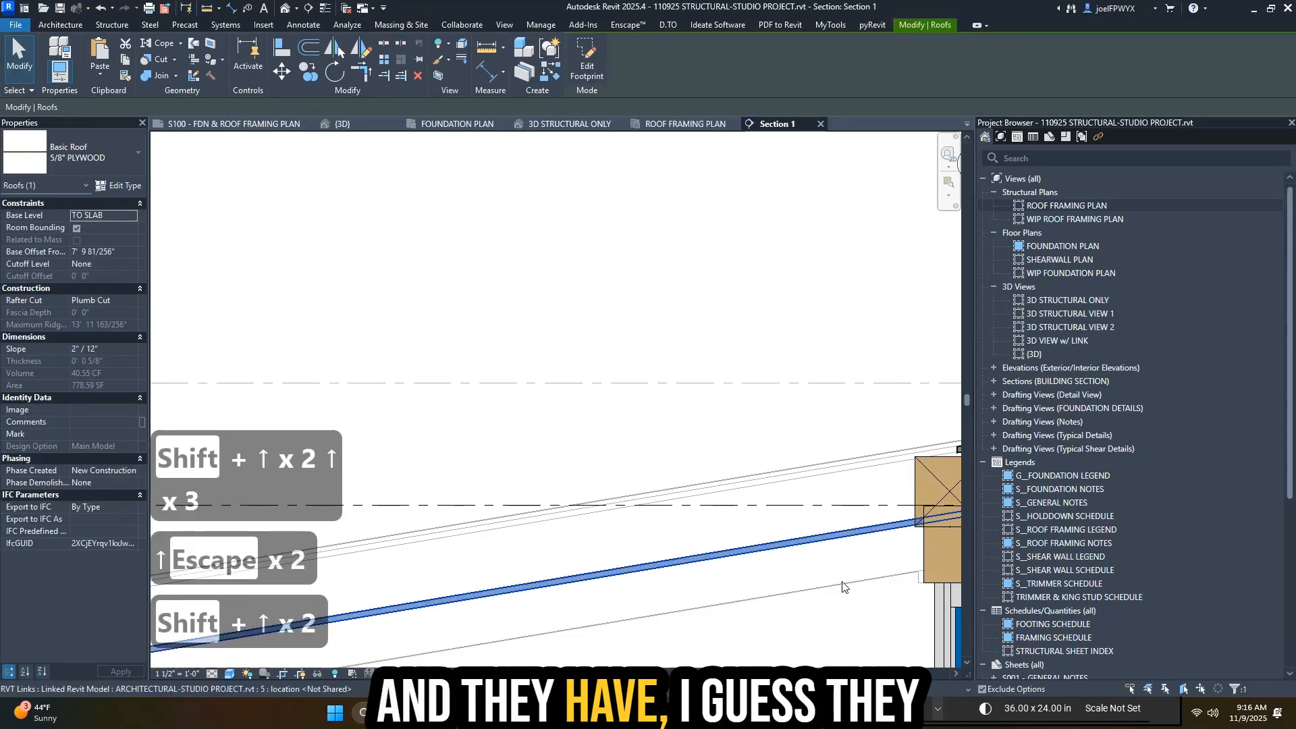
middle_click_drag(844, 588, 643, 617)
scroll(717, 536, "up", 1)
key("shift+Up")
key("shift+Up")
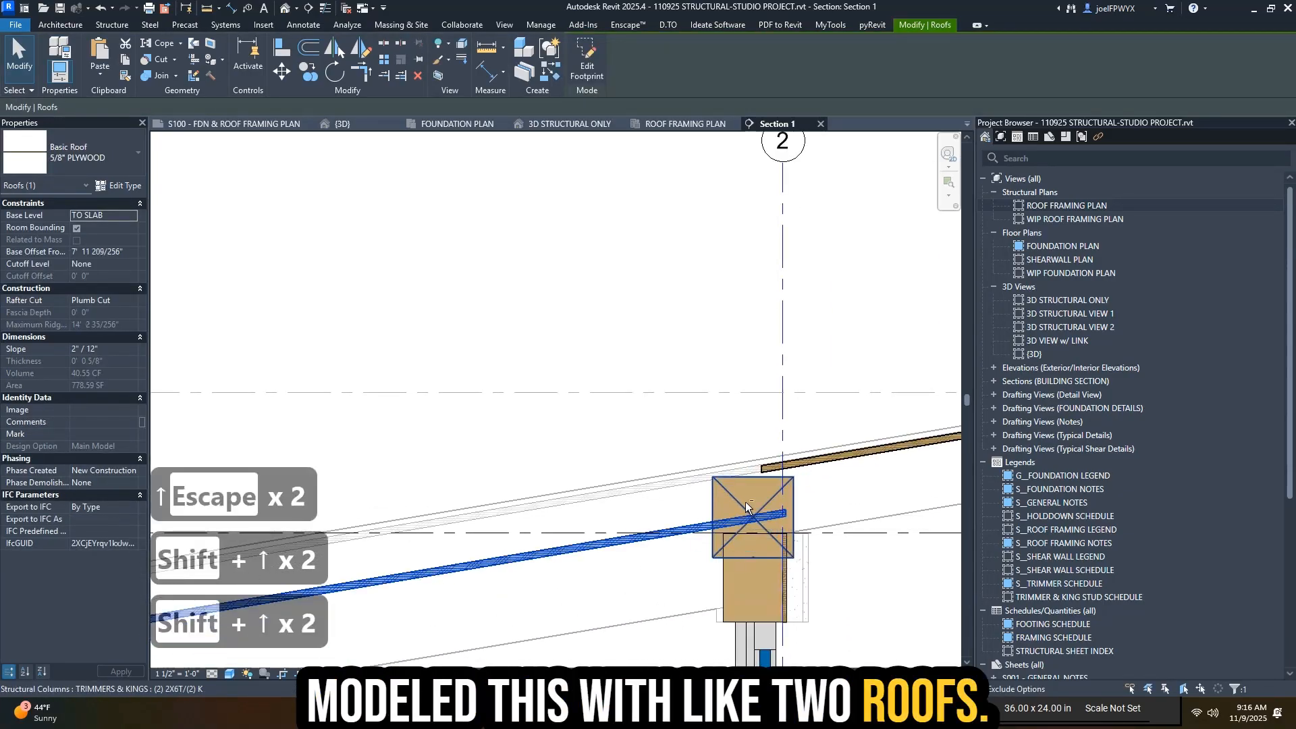
key("Up")
key("shift+Up")
key("shift+Up")
key("shift+Up")
key("Up")
key("Up")
key("Up")
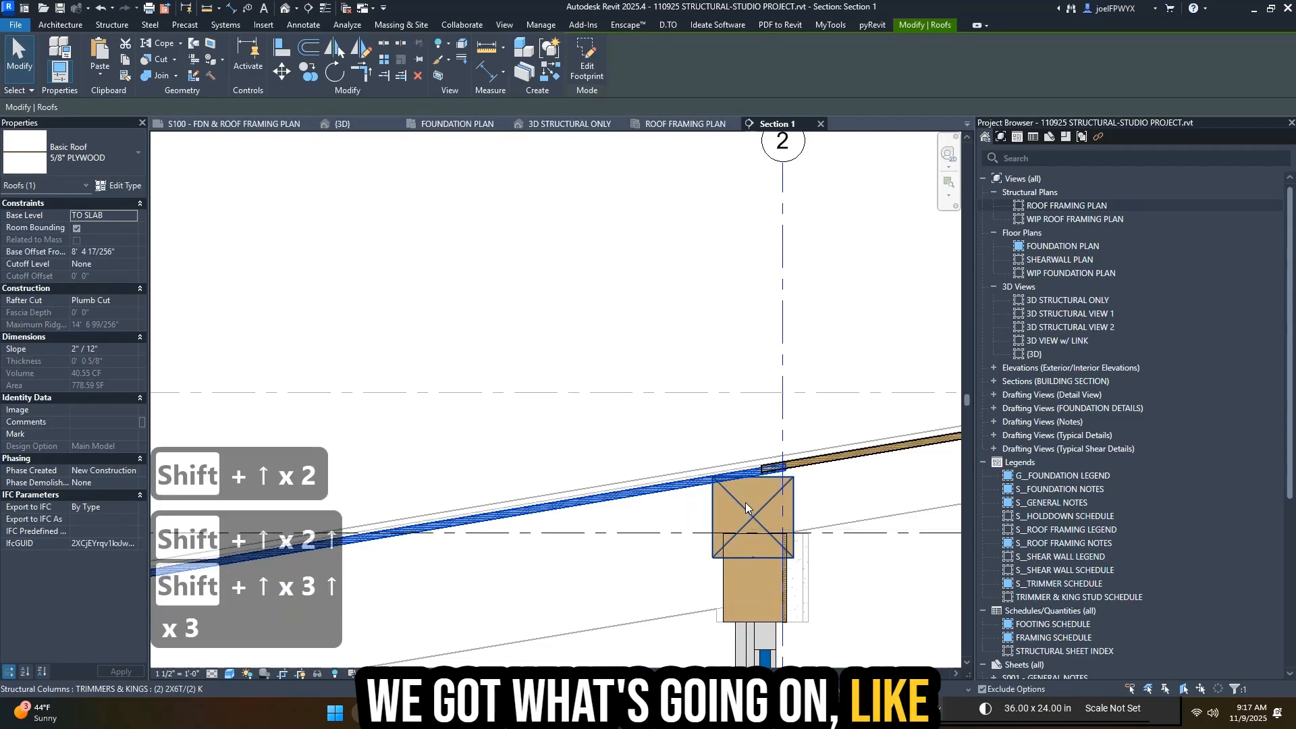
key("Up")
key("Up")
key("Escape")
key("Escape")
scroll(839, 428, "down", 2)
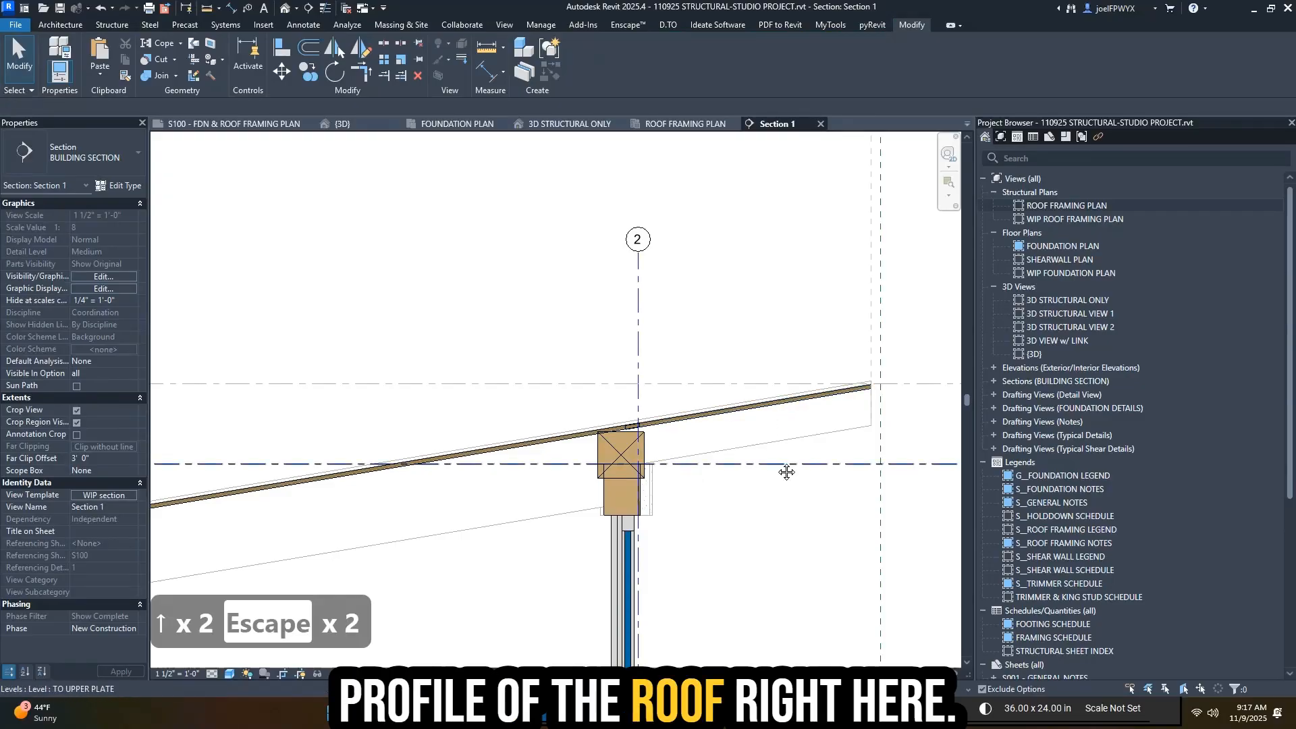
- Check the plywood roofs against the linked roof profile along the section from grid 2 to grid 1
middle_click_drag(786, 472, 867, 434)
key("Escape")
key("Tab")
left_click(593, 479)
key("Escape")
key("Escape")
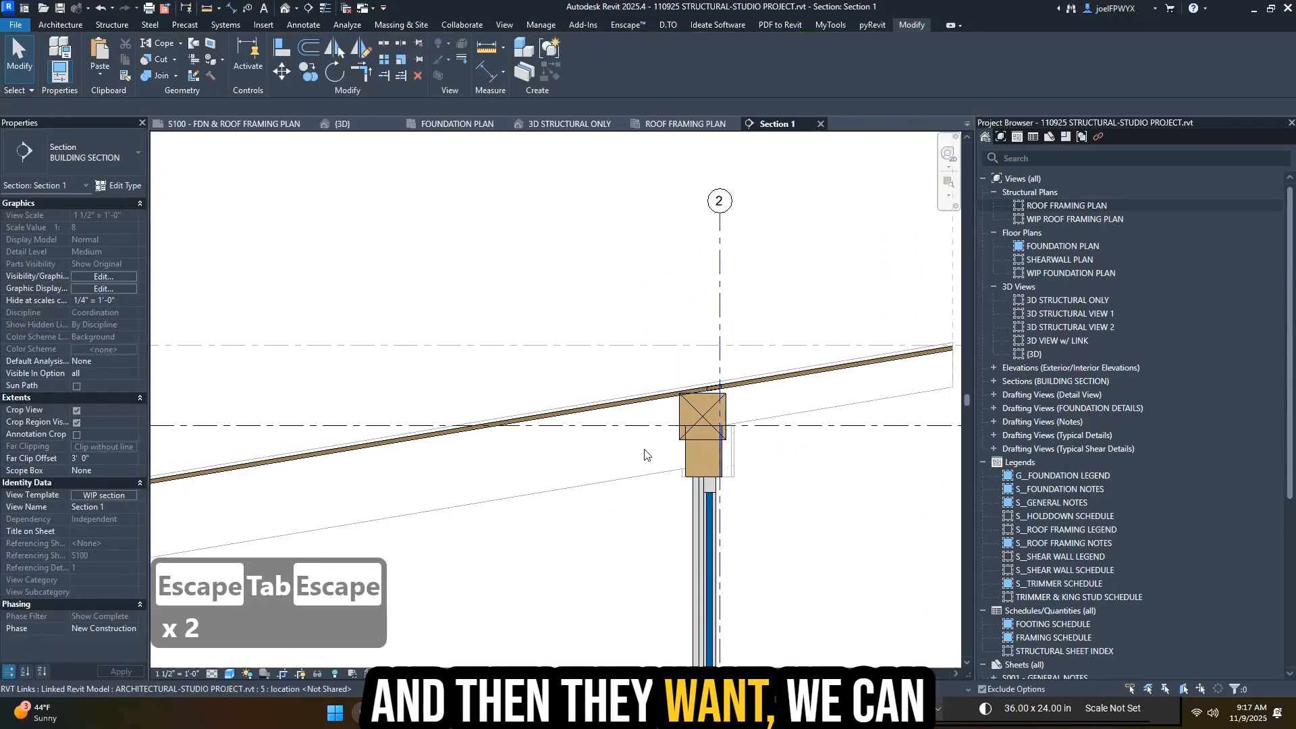
scroll(644, 450, "down", 2)
middle_click_drag(562, 462, 673, 426)
scroll(769, 419, "up", 3)
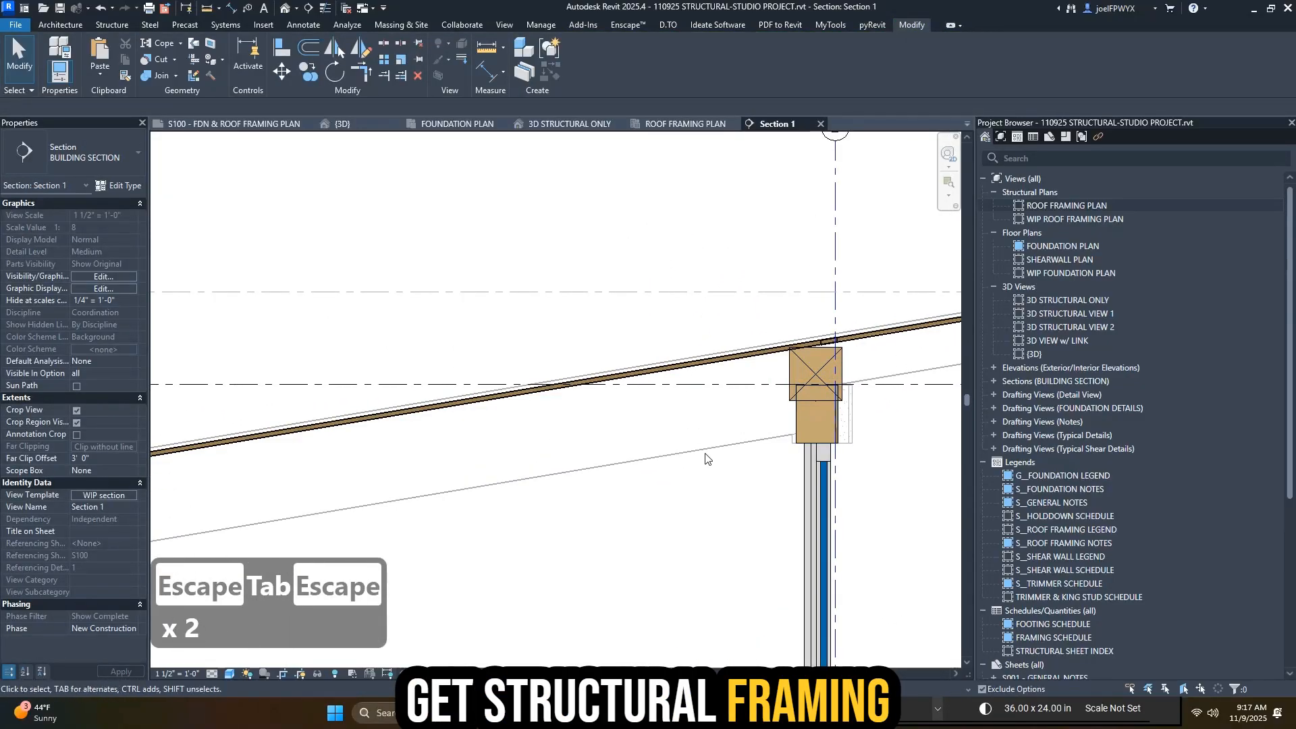
key("Escape")
key("Escape")
middle_click_drag(857, 430, 668, 448)
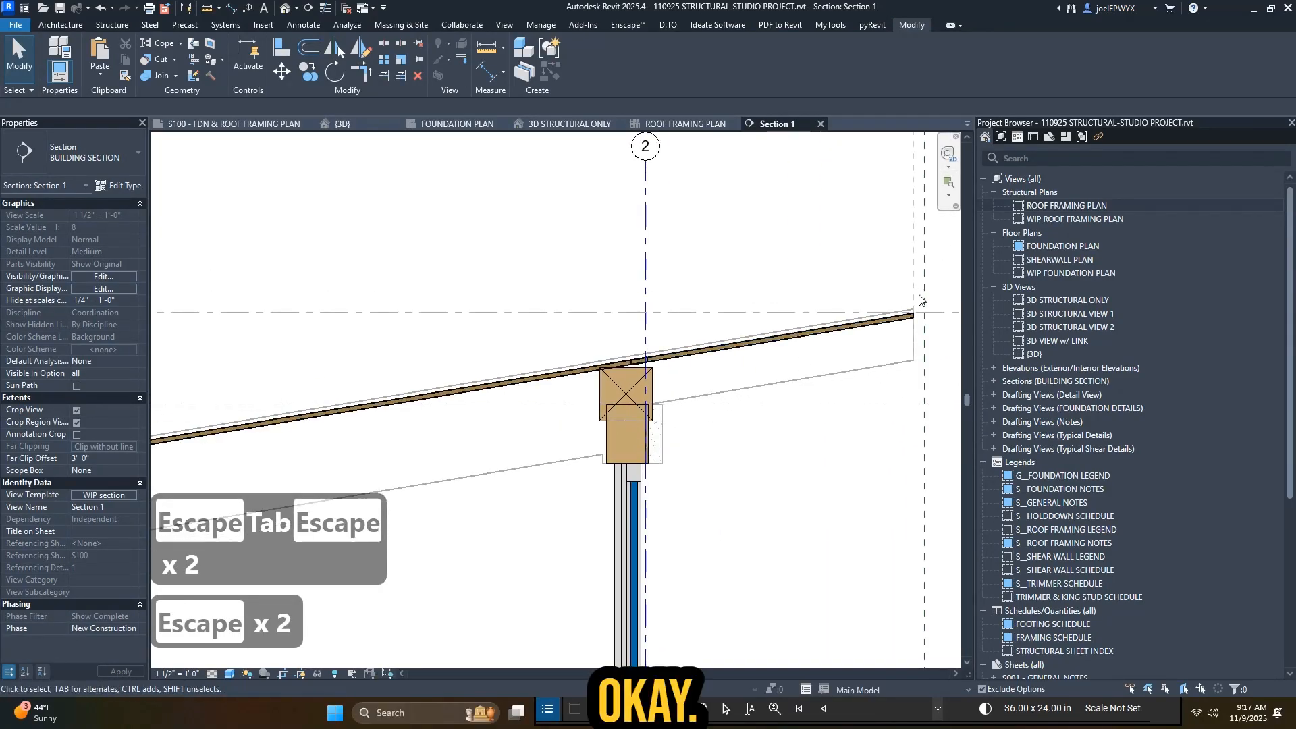
scroll(914, 307, "up", 2)
scroll(749, 363, "down", 5)
middle_click_drag(235, 488, 891, 398)
middle_click_drag(256, 505, 565, 469)
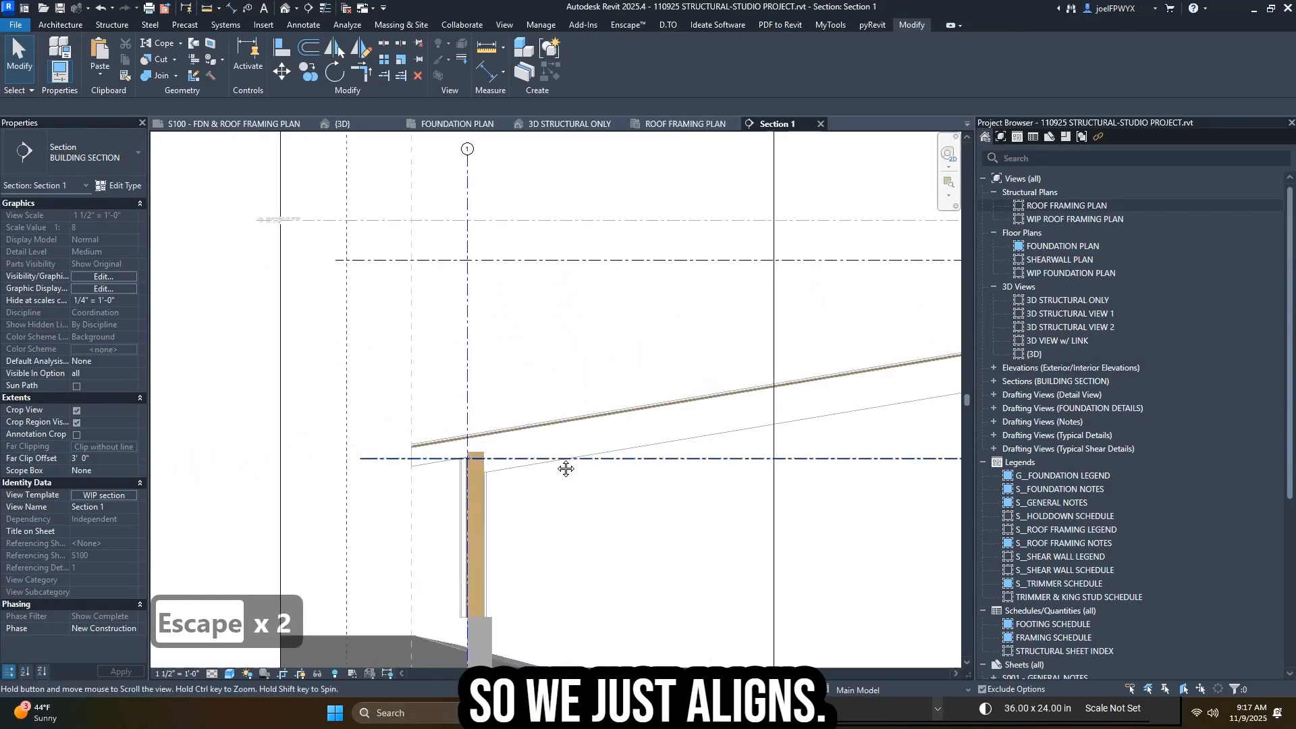
scroll(419, 448, "up", 2)
middle_click_drag(471, 494, 501, 517)
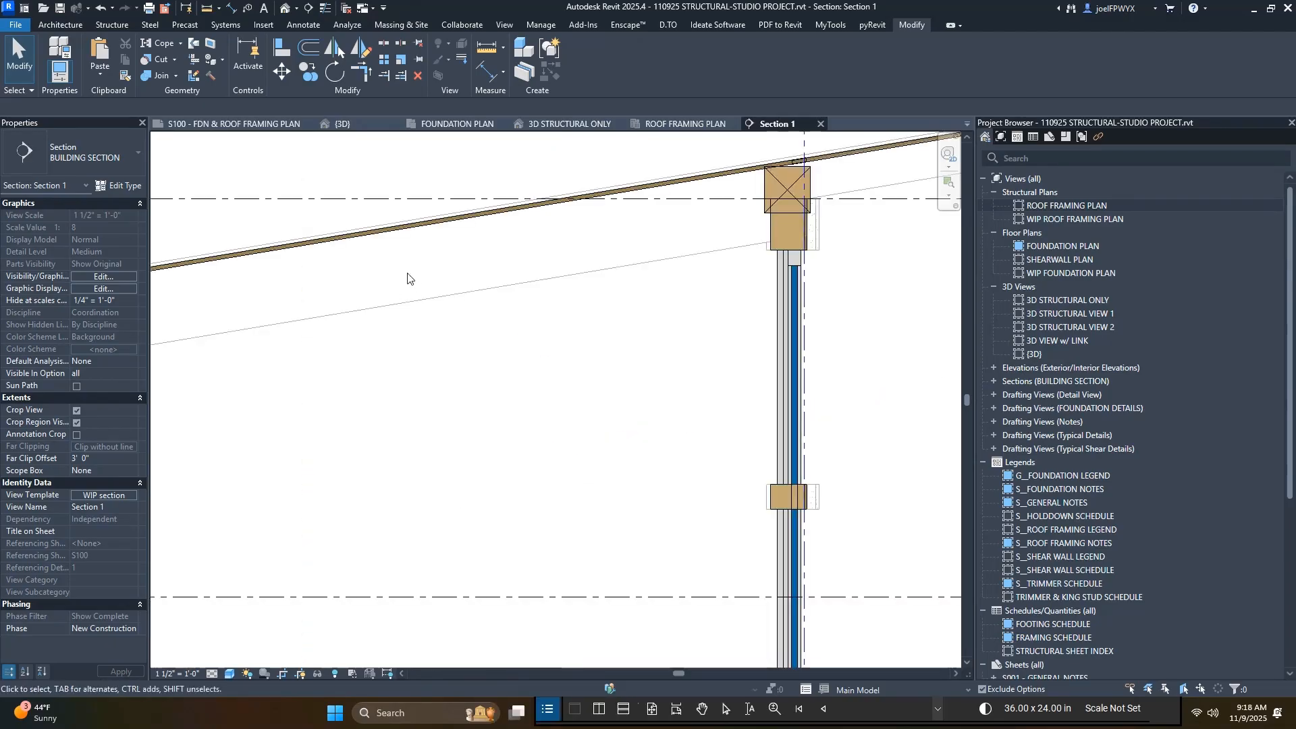
- Inspect the linked stucco wall at grid 2 and how the structural wall fits inside it
scroll(657, 305, "down", 2)
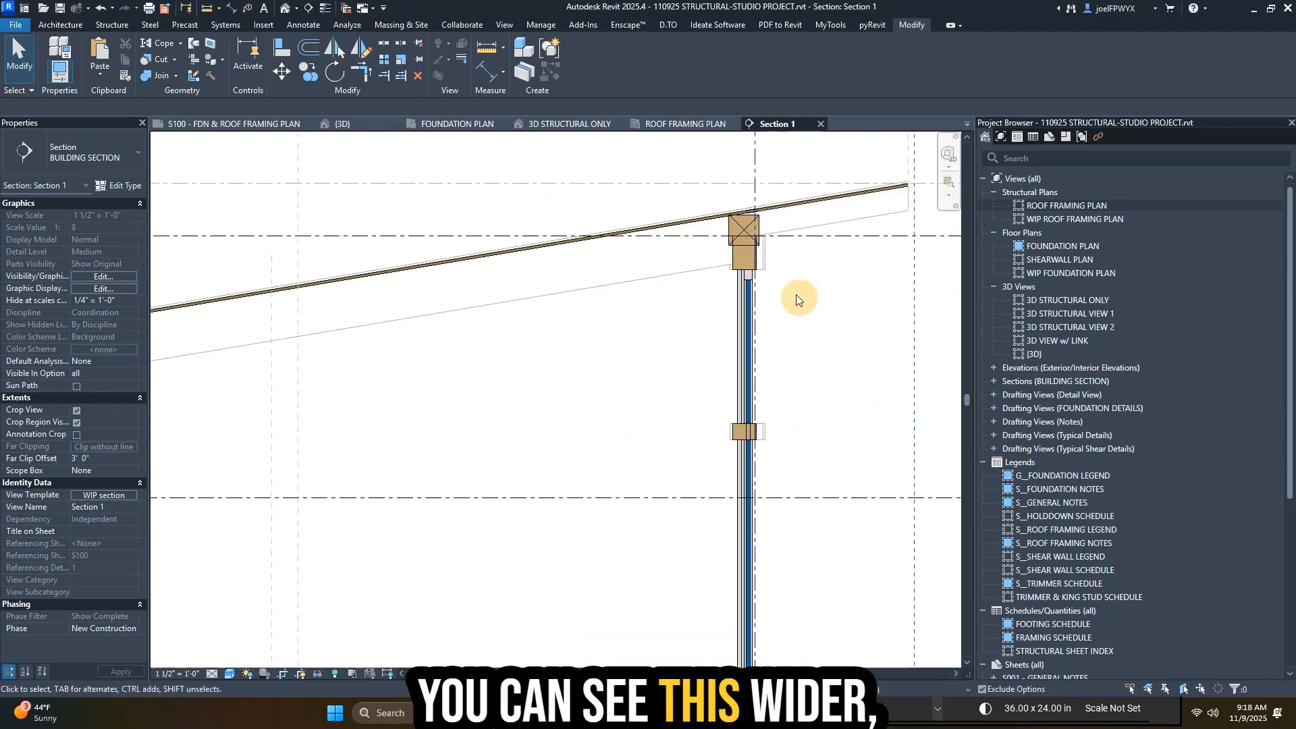
scroll(772, 277, "up", 4)
key("Escape")
key("Escape")
key("Tab")
left_click(755, 238)
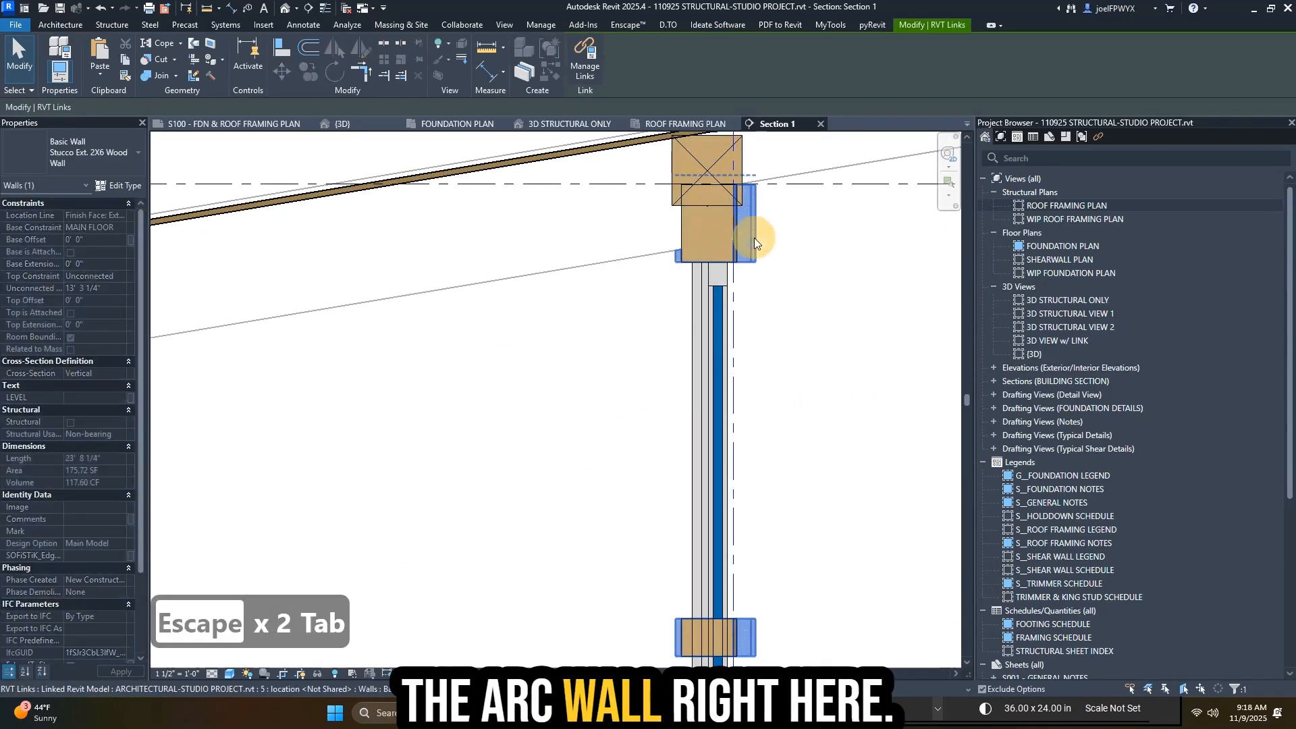
key("Escape")
key("Escape")
scroll(848, 306, "down", 3)
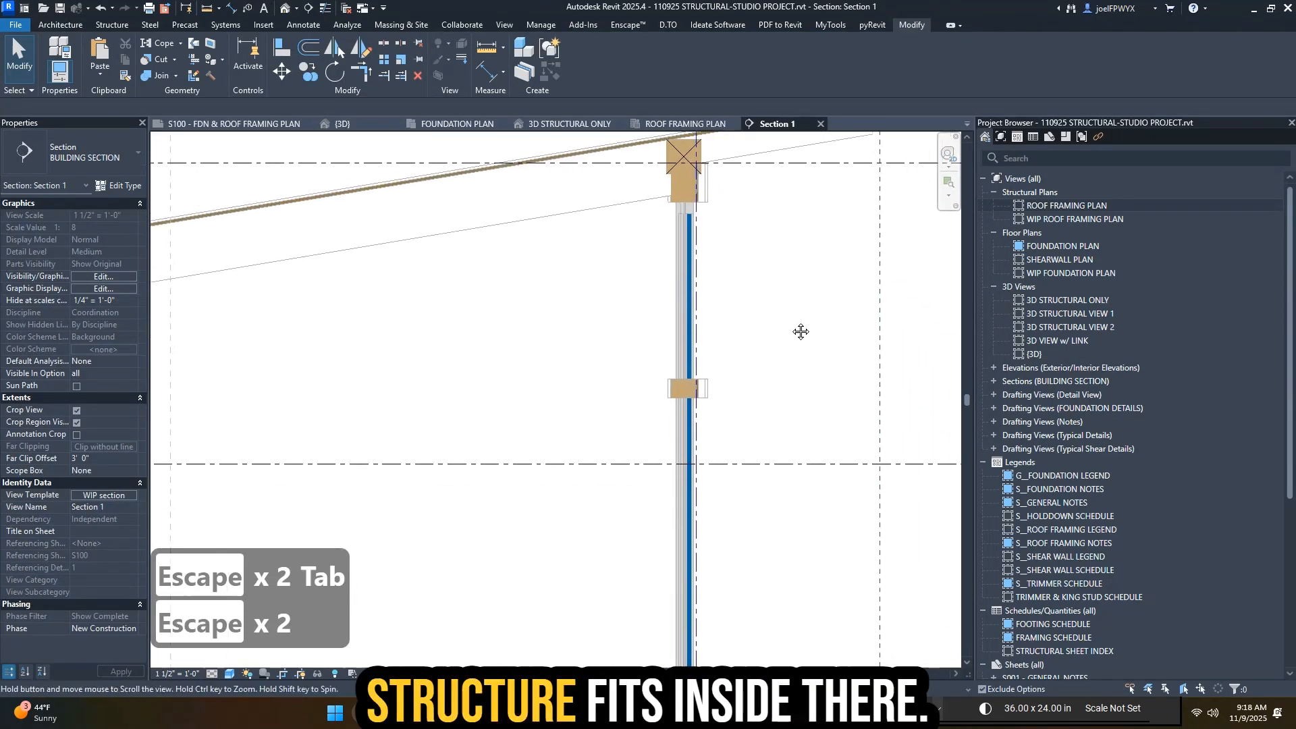
- Examine the foundation below grid 2 and the gap between the wall framing and the roof at grid 1
scroll(732, 443, "down", 3)
middle_click_drag(779, 362, 877, 176)
scroll(870, 192, "down", 1)
scroll(832, 503, "up", 6)
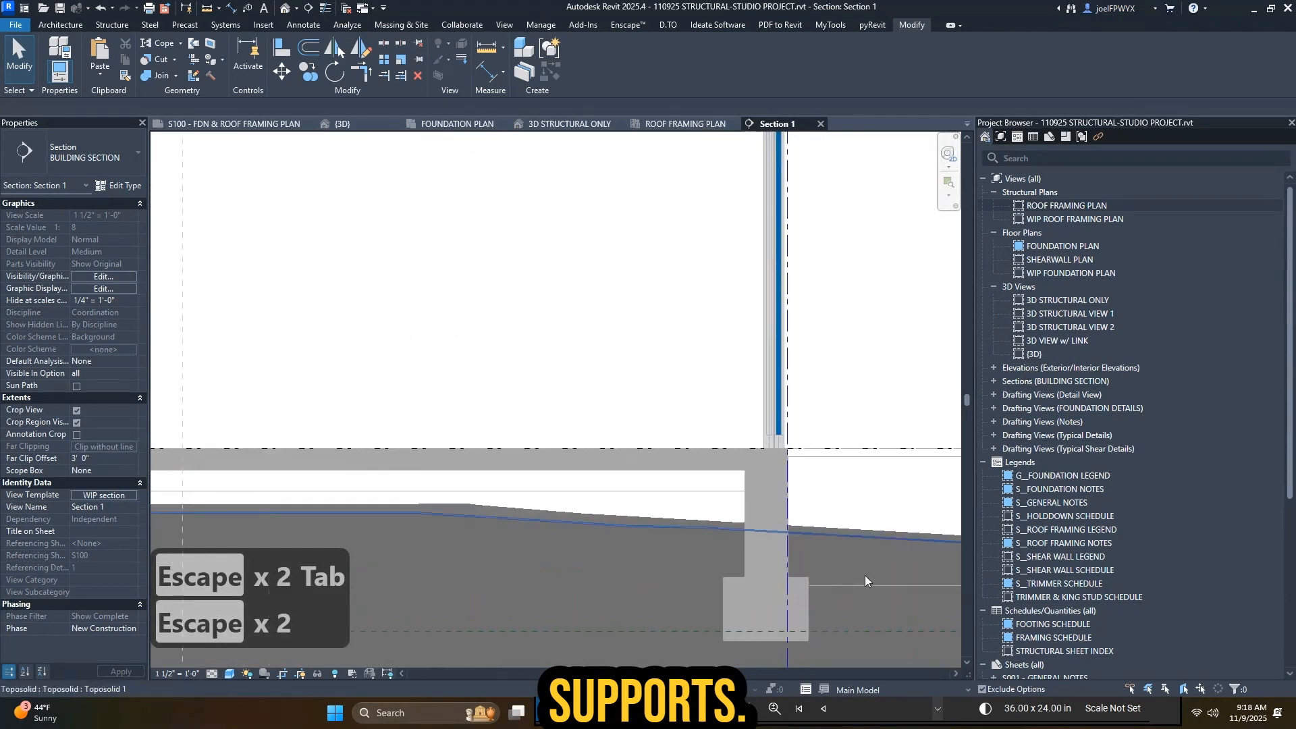
scroll(712, 458, "down", 3)
middle_click_drag(617, 378, 865, 518)
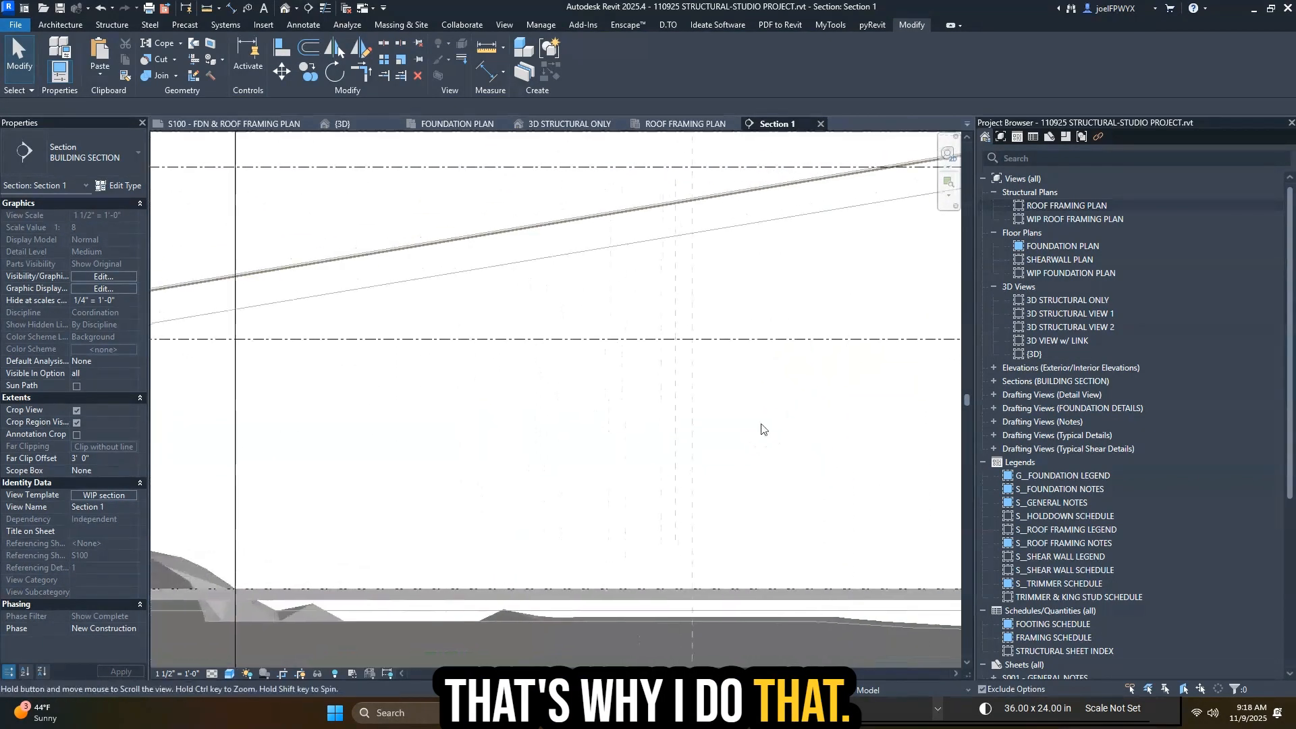
middle_click_drag(297, 365, 791, 272)
scroll(503, 267, "up", 2)
scroll(521, 297, "up", 2)
middle_click_drag(522, 297, 551, 375)
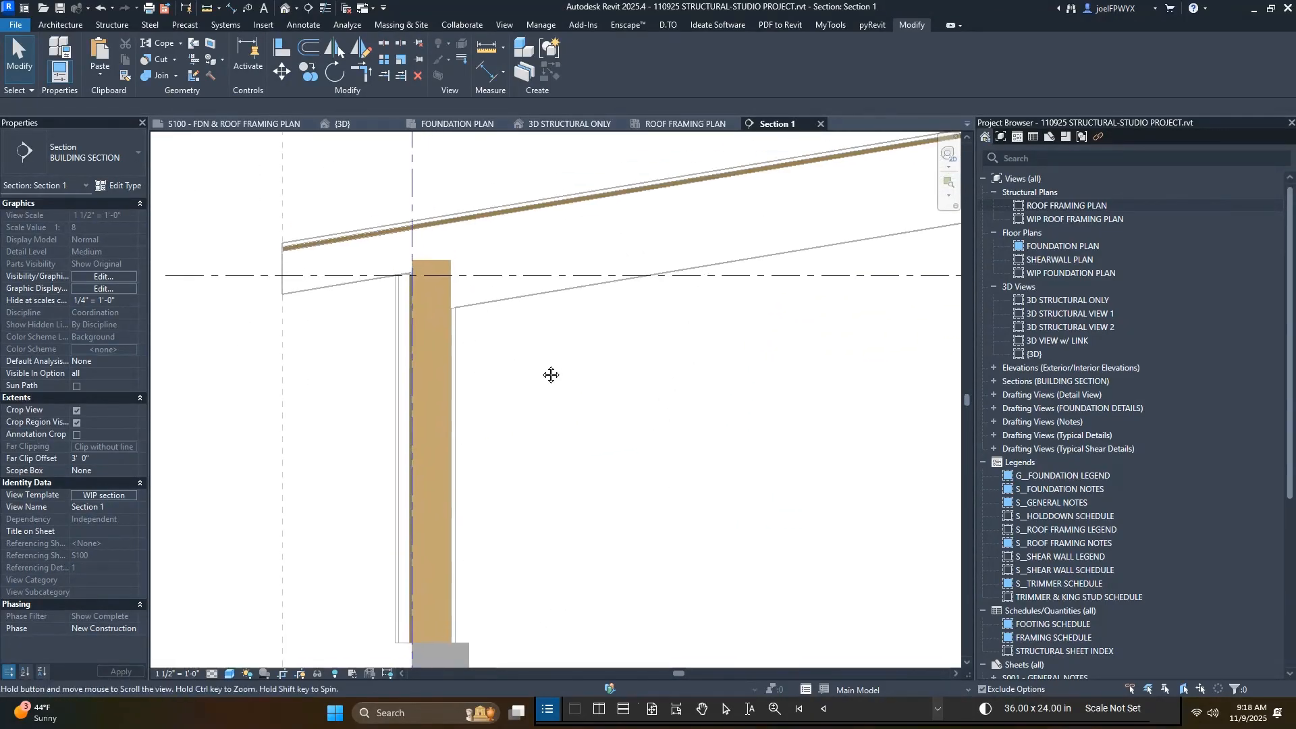
scroll(327, 294, "down", 1)
scroll(460, 241, "up", 2)
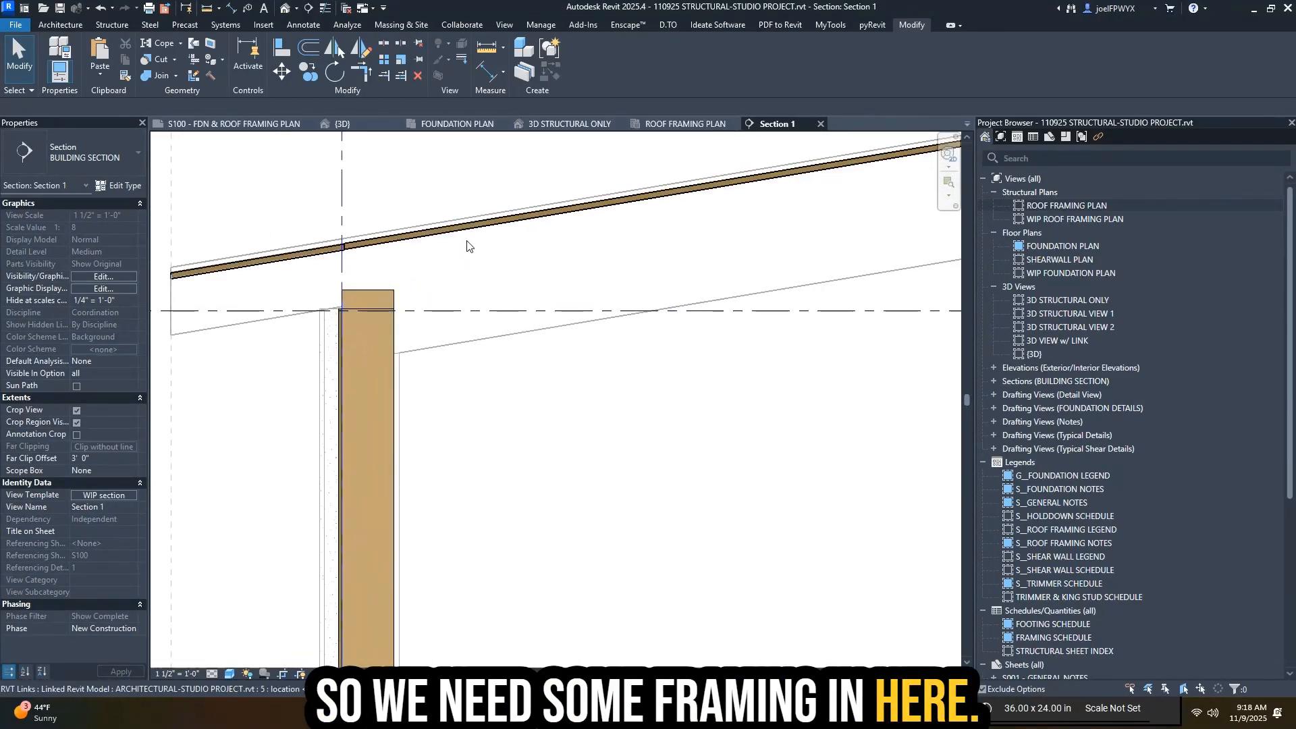
- Lower the top of the (1) 2X6T/(1) K trimmer-and-king column at grid 1 to the lower plate level
left_click(366, 299)
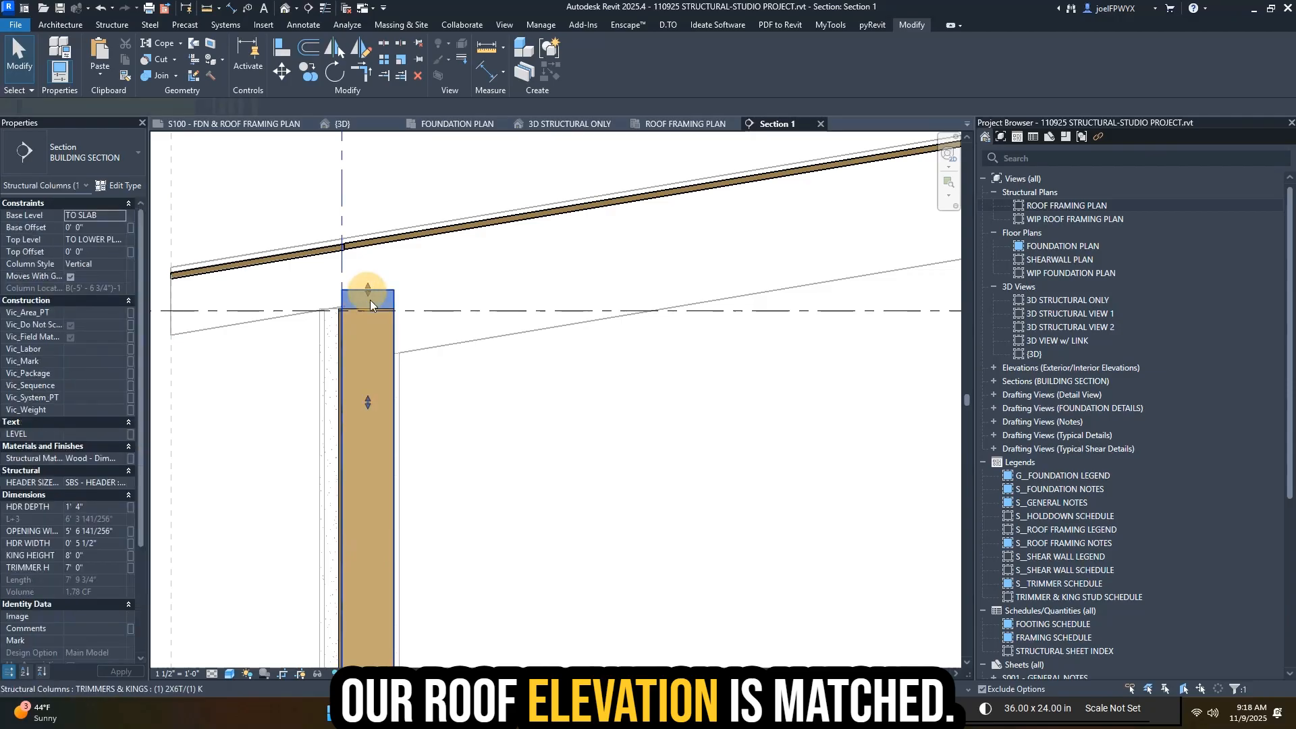
scroll(370, 299, "up", 1)
left_click_drag(366, 278, 367, 315)
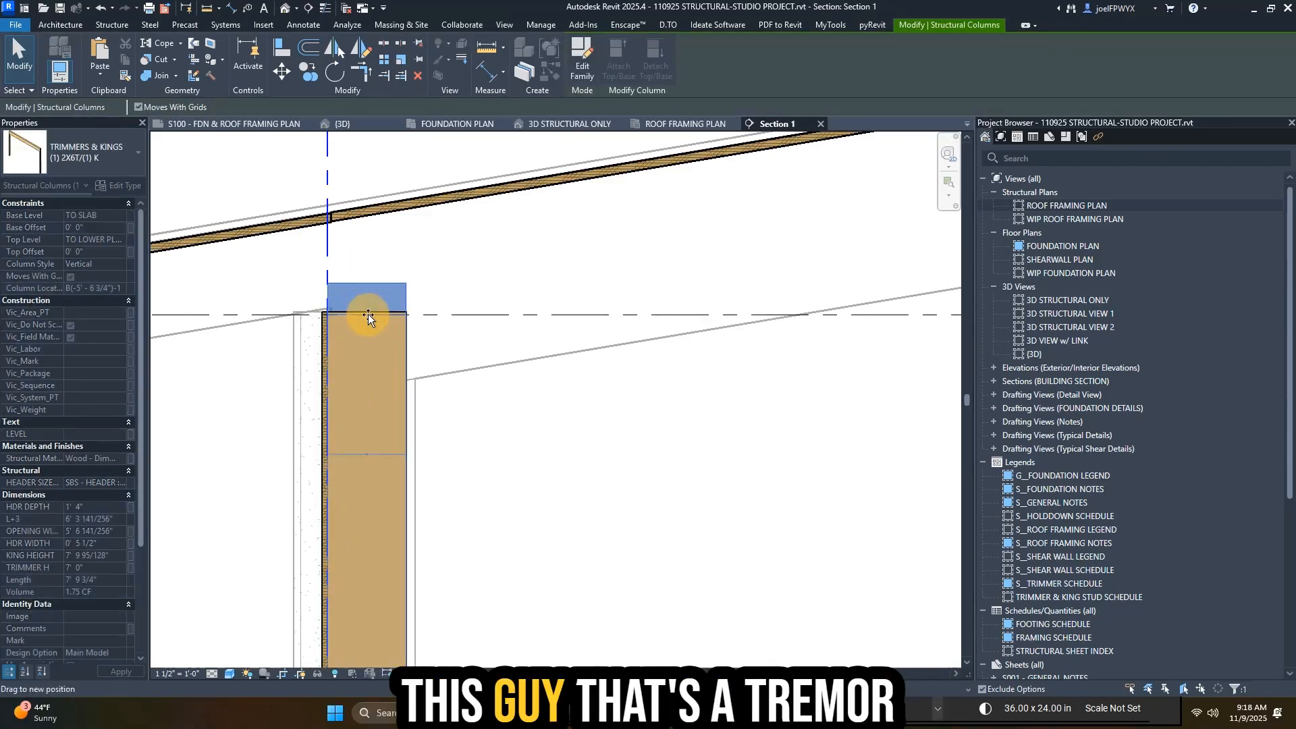
scroll(458, 337, "down", 2)
key("Escape")
scroll(551, 354, "down", 2)
key("Escape")
scroll(631, 372, "down", 3)
middle_click_drag(737, 414, 162, 402)
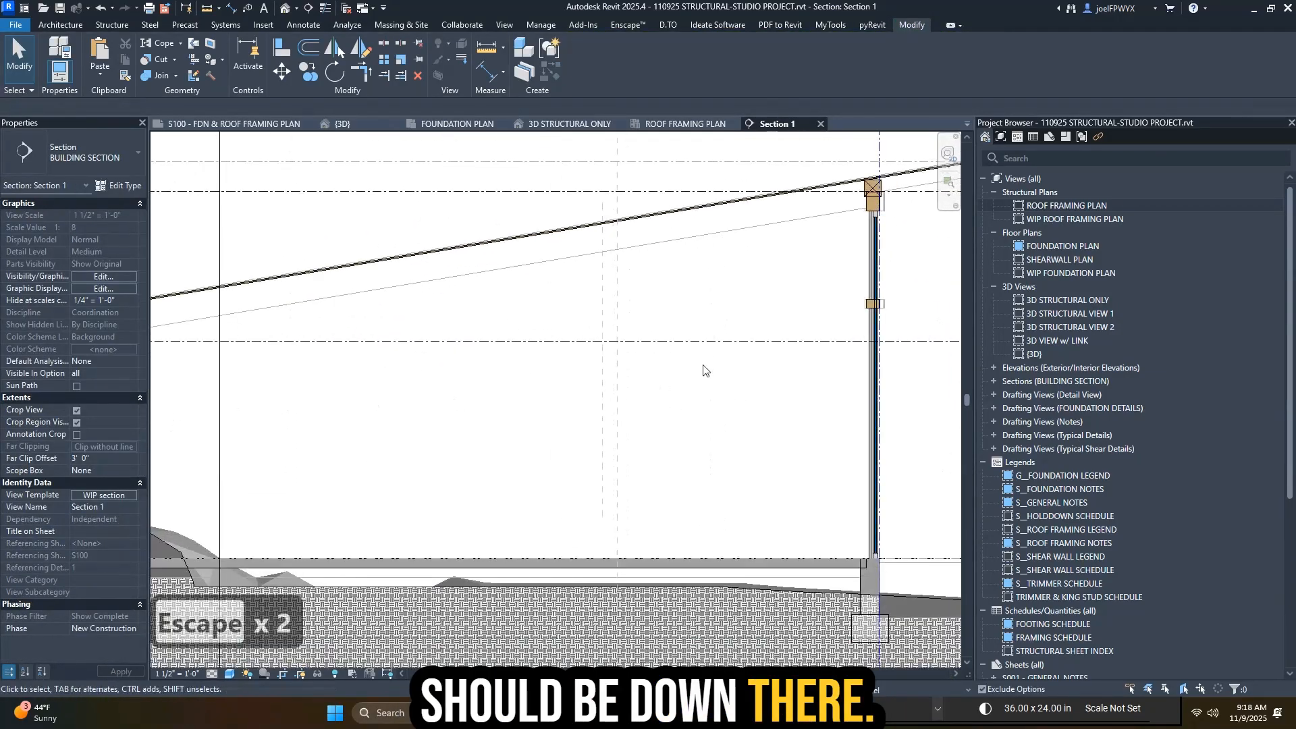
- Lower the header of the (2) 2X6T/(2) K column at grid 2 to a trimmer height of about 12' 6"
scroll(928, 261, "up", 1)
middle_click_drag(928, 261, 743, 377)
key("Escape")
scroll(744, 377, "up", 1)
left_click(598, 292)
scroll(600, 293, "up", 2)
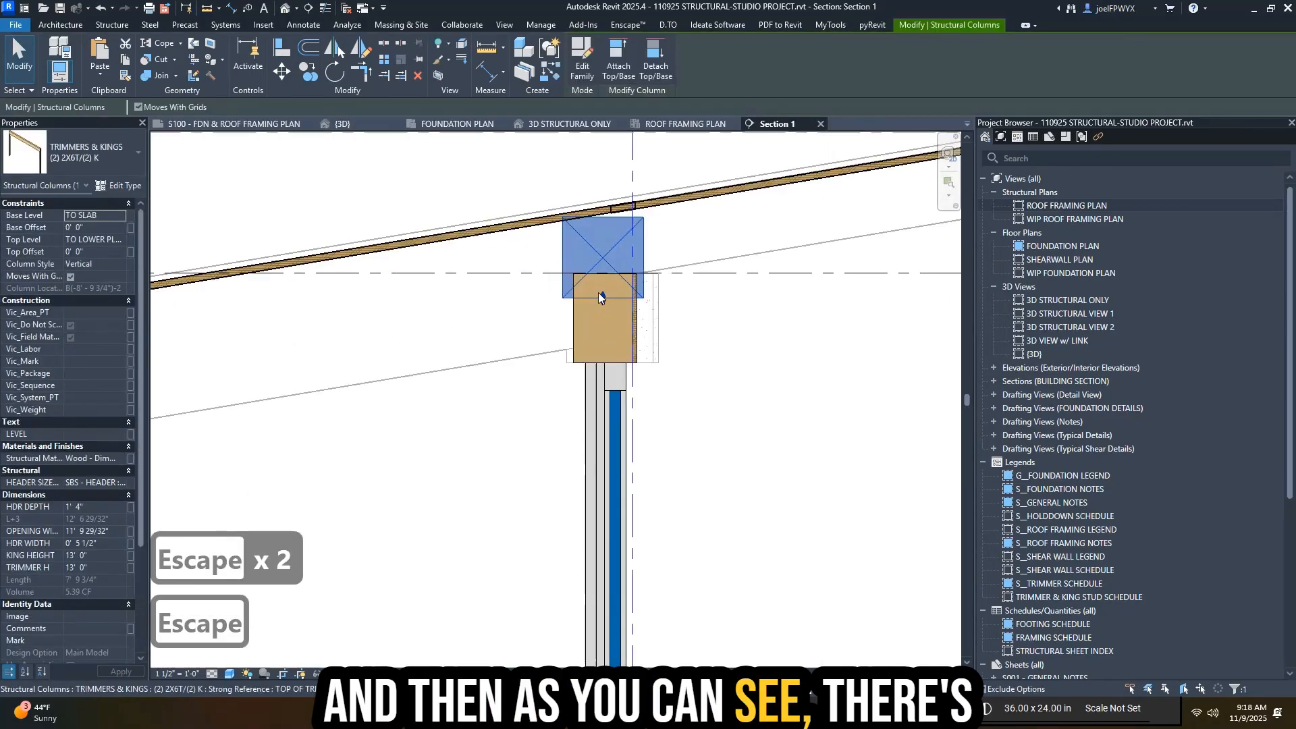
left_click_drag(601, 364, 601, 364)
scroll(601, 360, "up", 2)
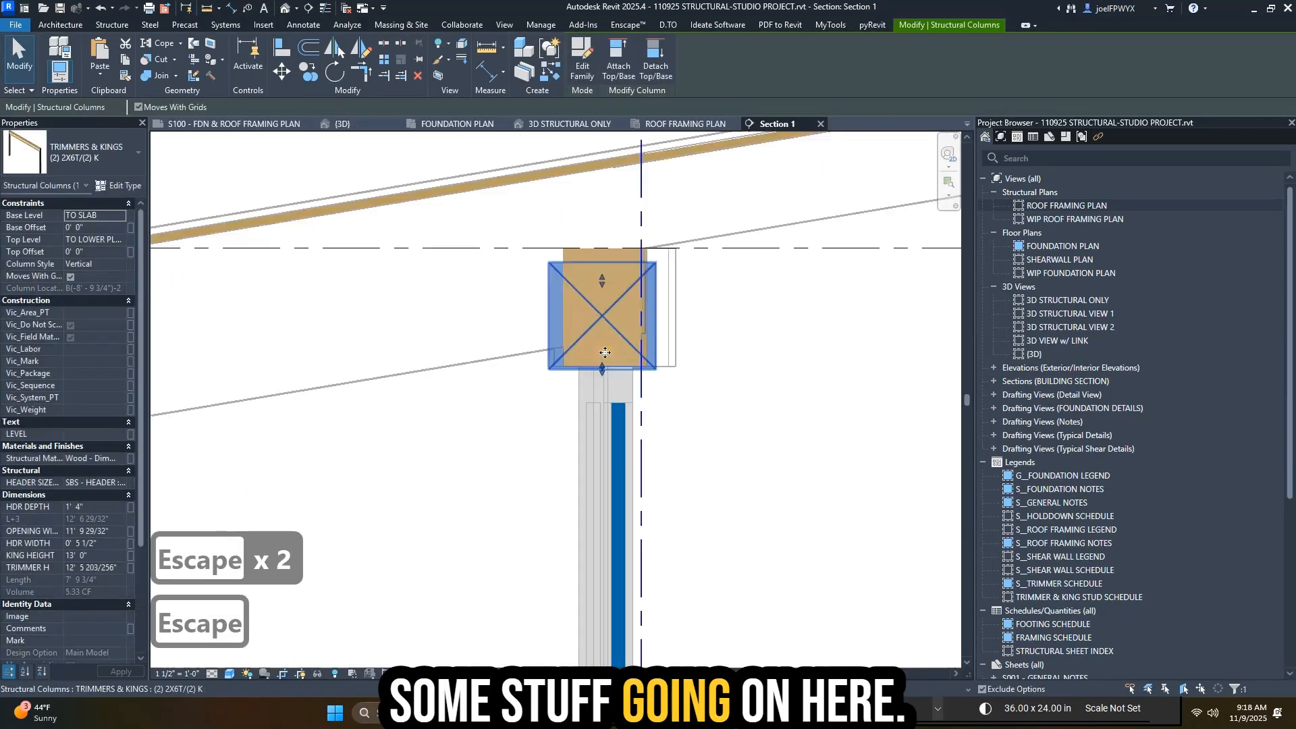
scroll(601, 365, "down", 3)
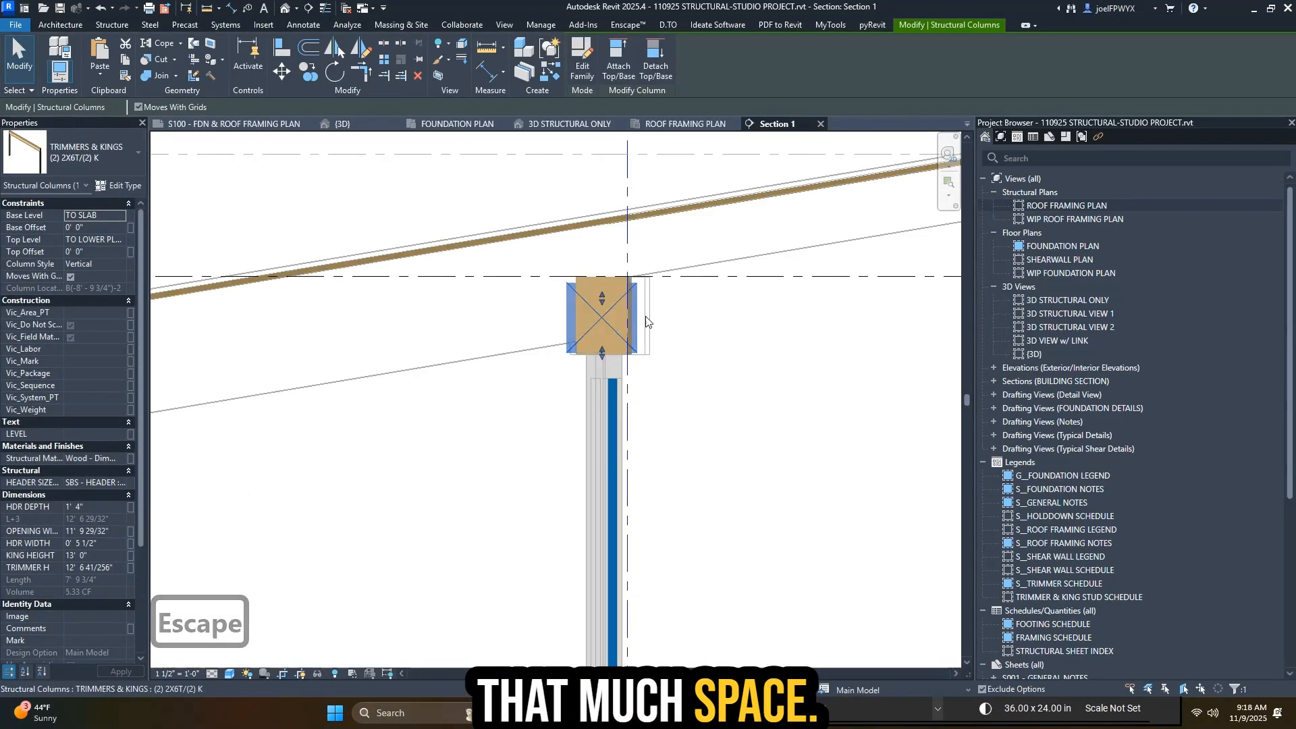
key("Escape")
- Examine the grid 2 curtain wall framing, including the top header, the mid-height member and the span down to the foundation
middle_click_drag(557, 326, 587, 250)
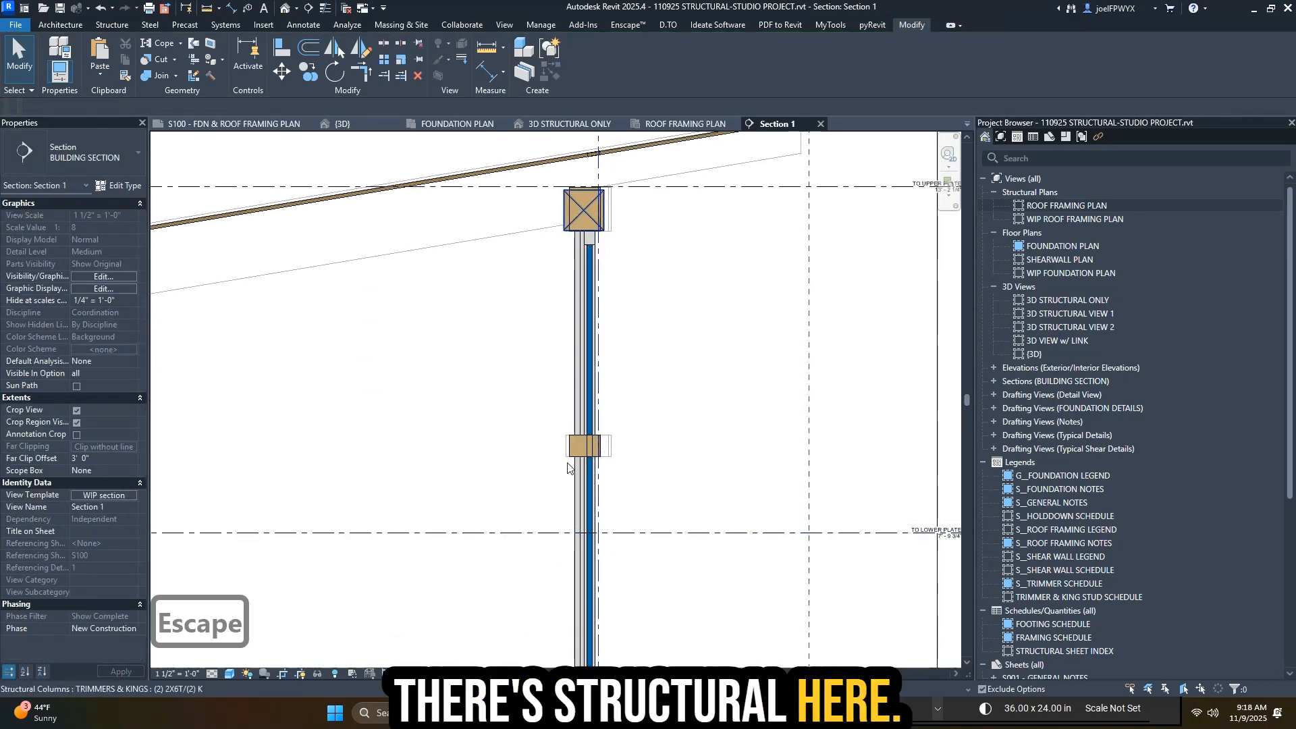
scroll(567, 466, "up", 2)
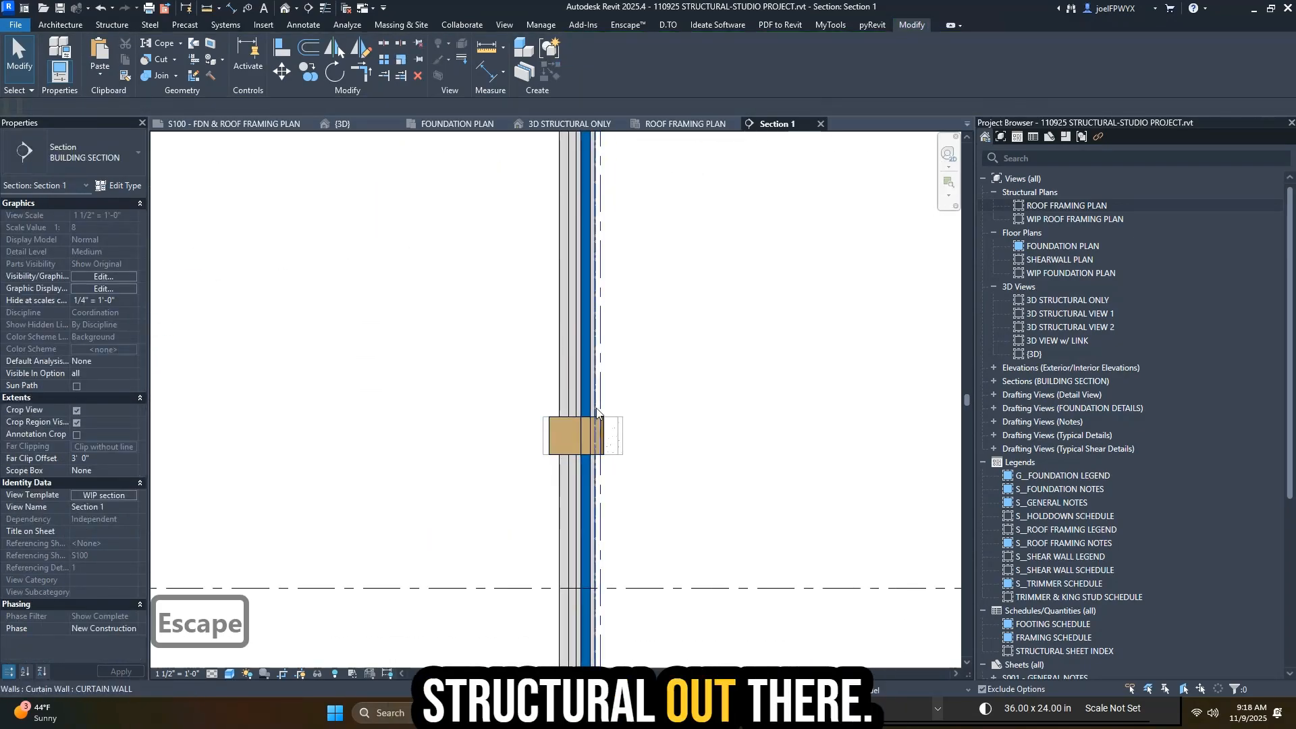
scroll(727, 381, "down", 2)
middle_click_drag(607, 421, 767, 405)
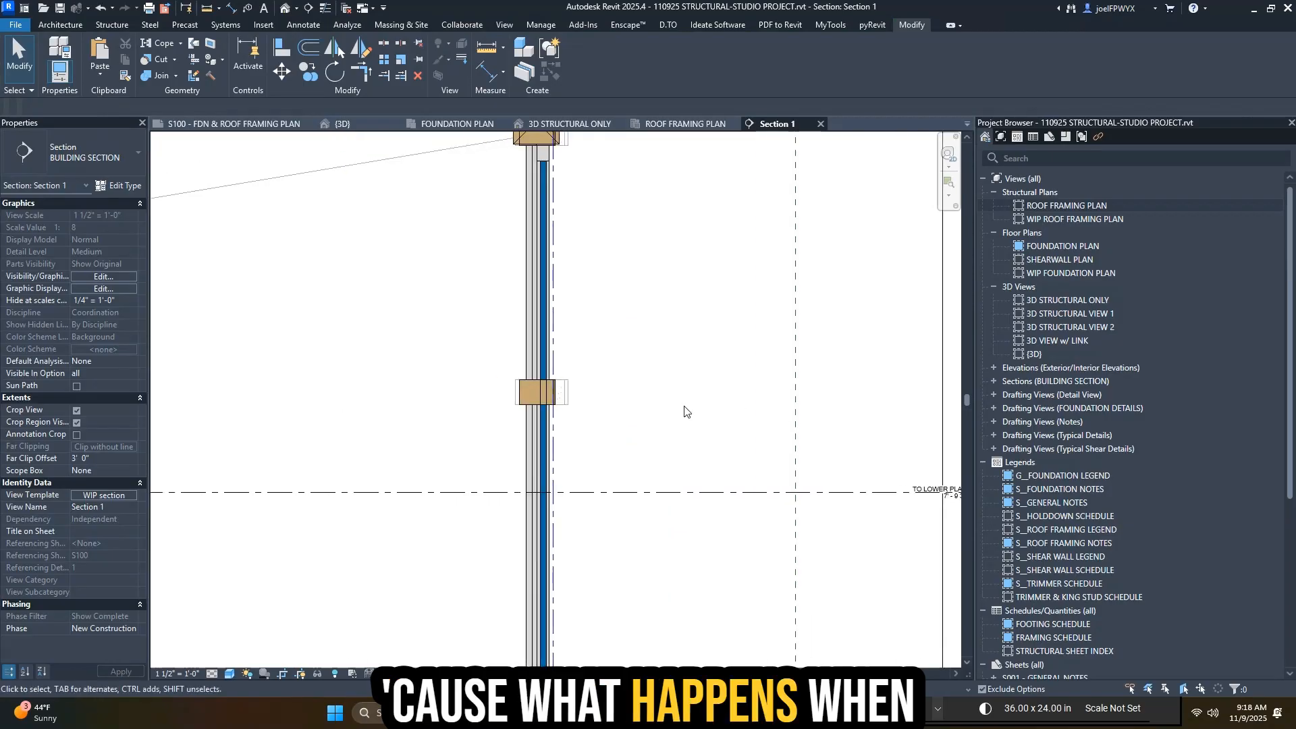
scroll(743, 399, "down", 2)
scroll(616, 418, "up", 1)
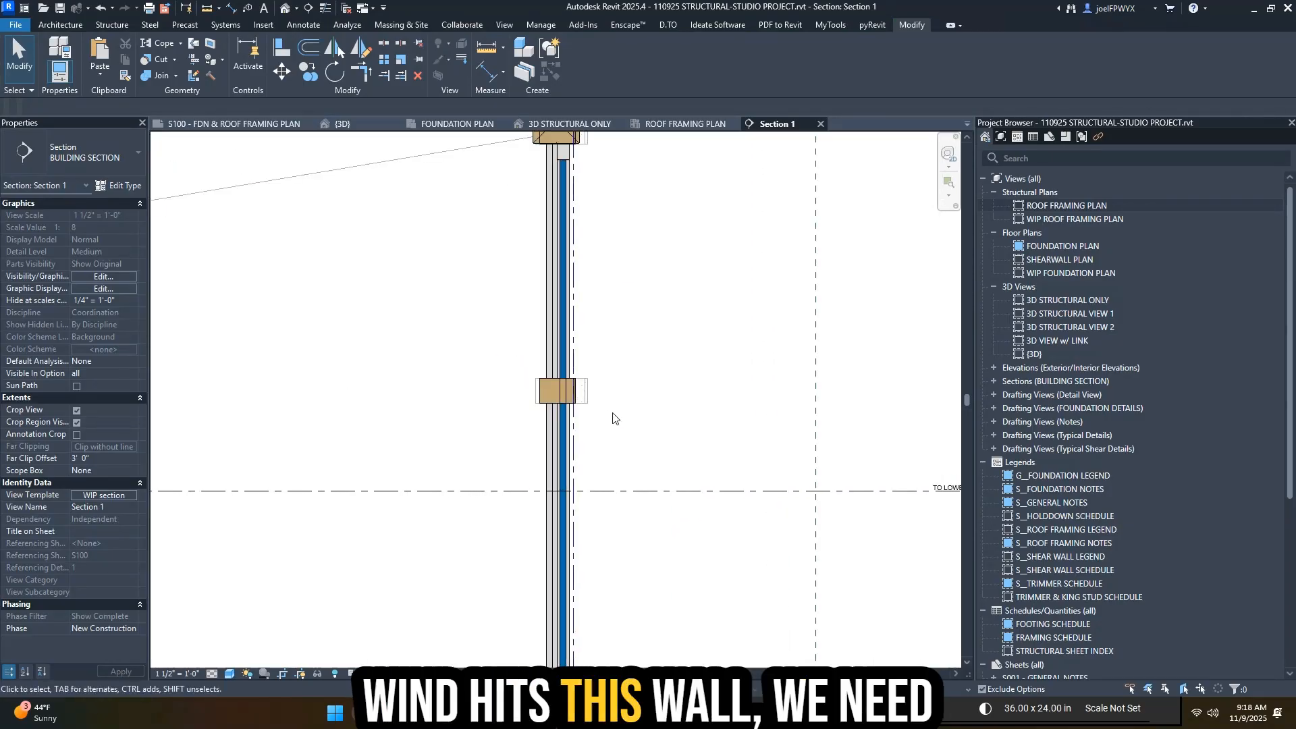
scroll(598, 404, "down", 1)
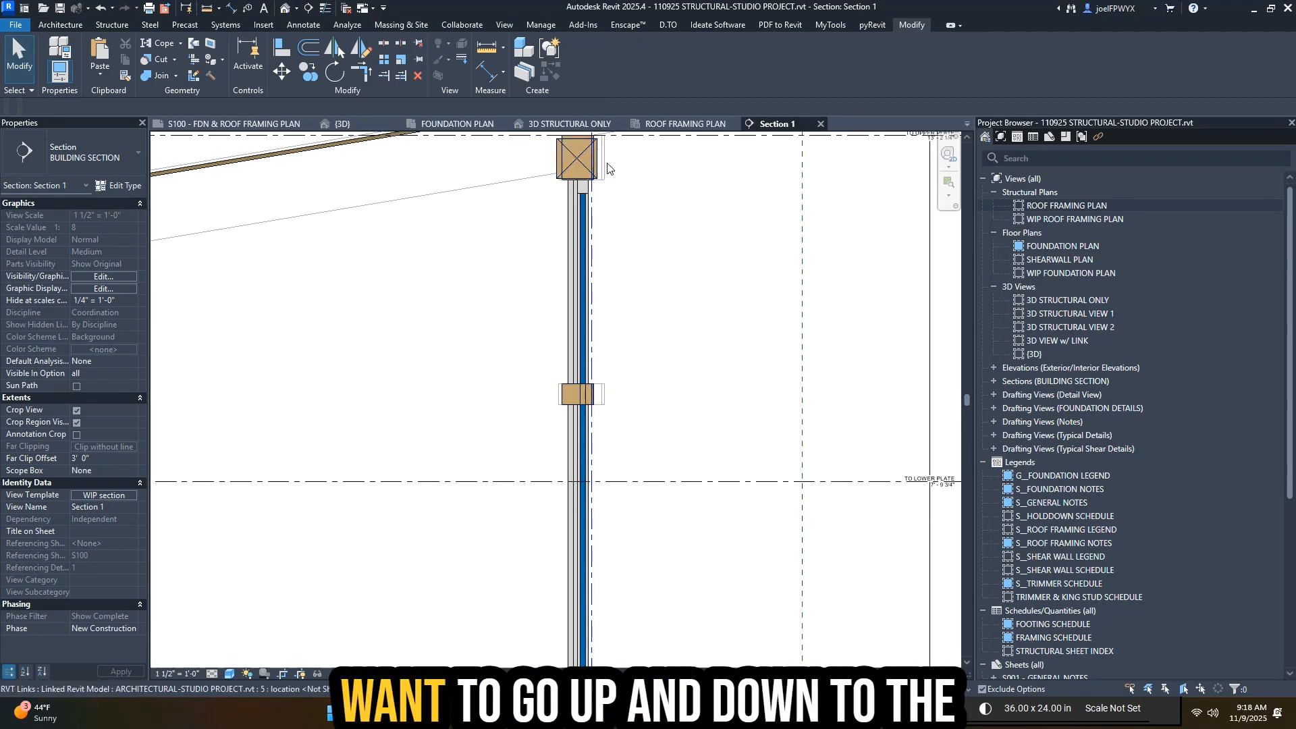
scroll(624, 265, "down", 3)
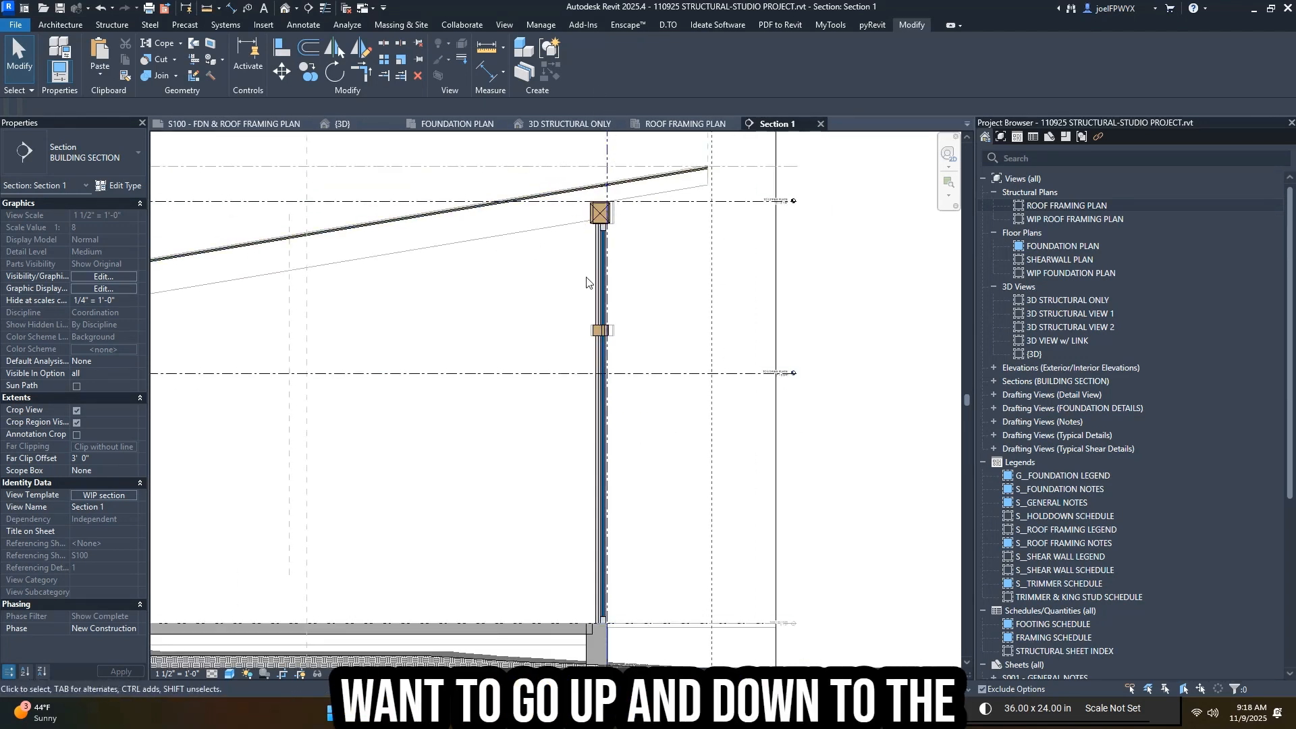
scroll(587, 280, "down", 1)
middle_click_drag(618, 325, 882, 295)
middle_click_drag(656, 347, 574, 339)
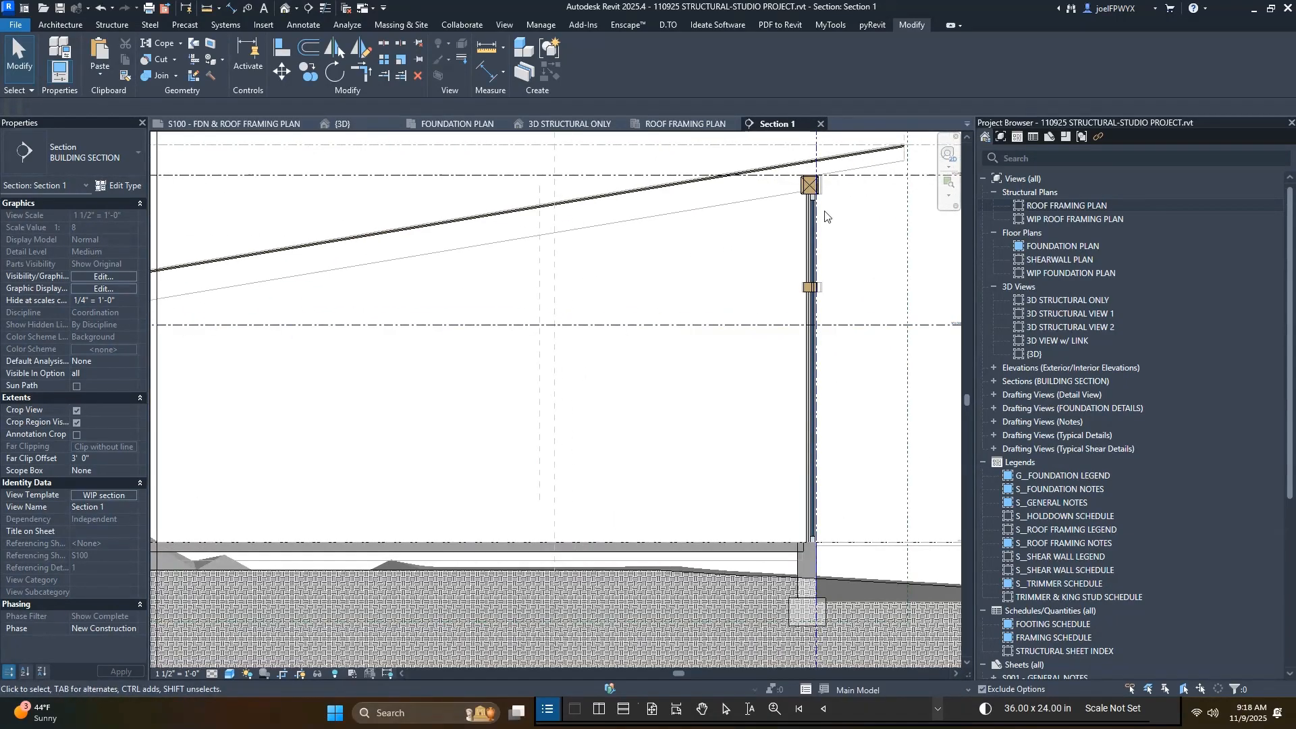
- Check the trimmer-and-king column and the Ext. 2X6 Wood Wall at the grid 2 header in Section 1
scroll(809, 196, "up", 4)
left_click(788, 205)
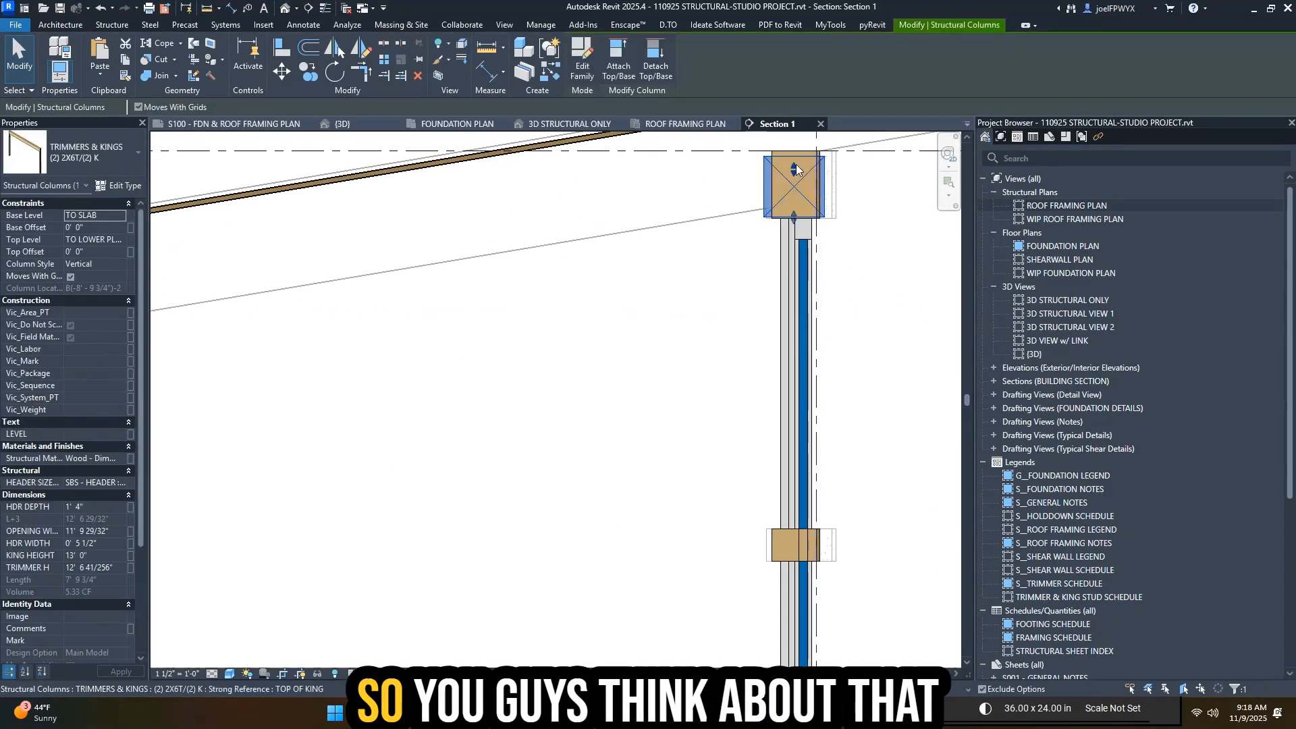
key("Escape")
key("Escape")
left_click(772, 181)
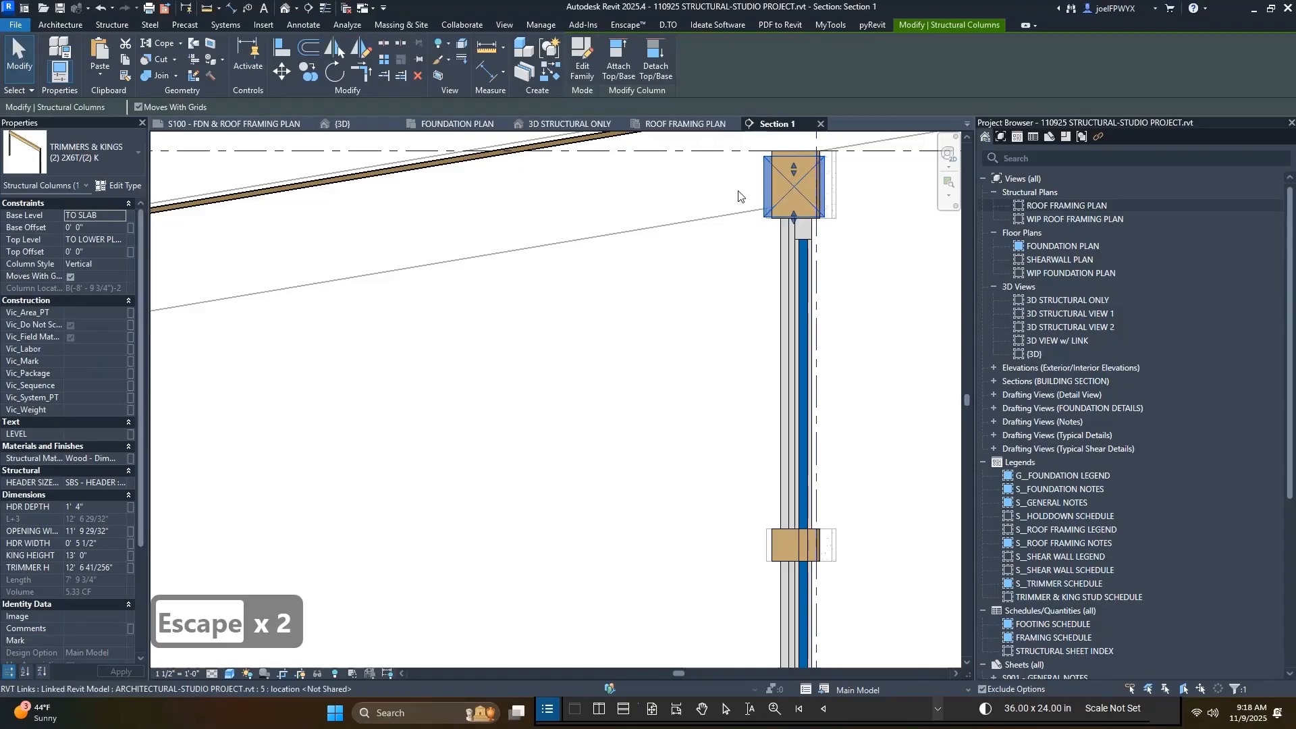
key("Escape")
key("Escape")
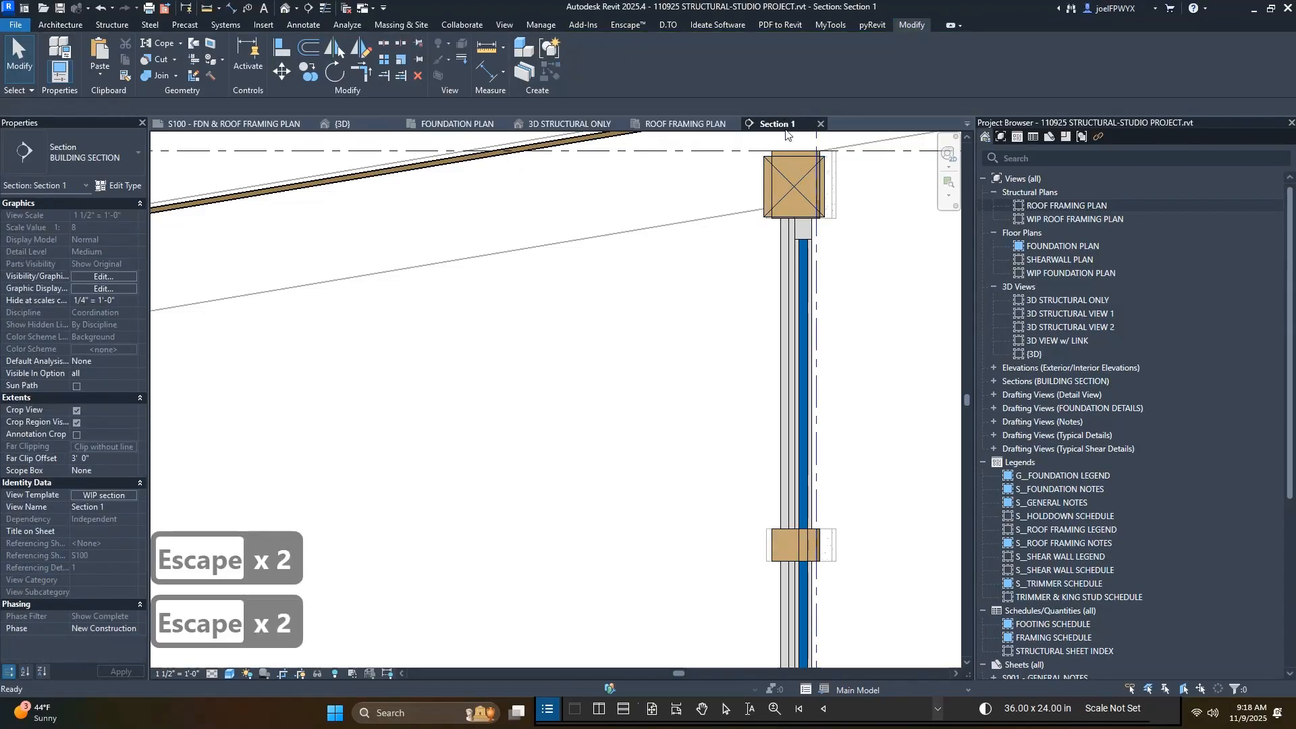
key("Tab")
key("Tab")
left_click(774, 191)
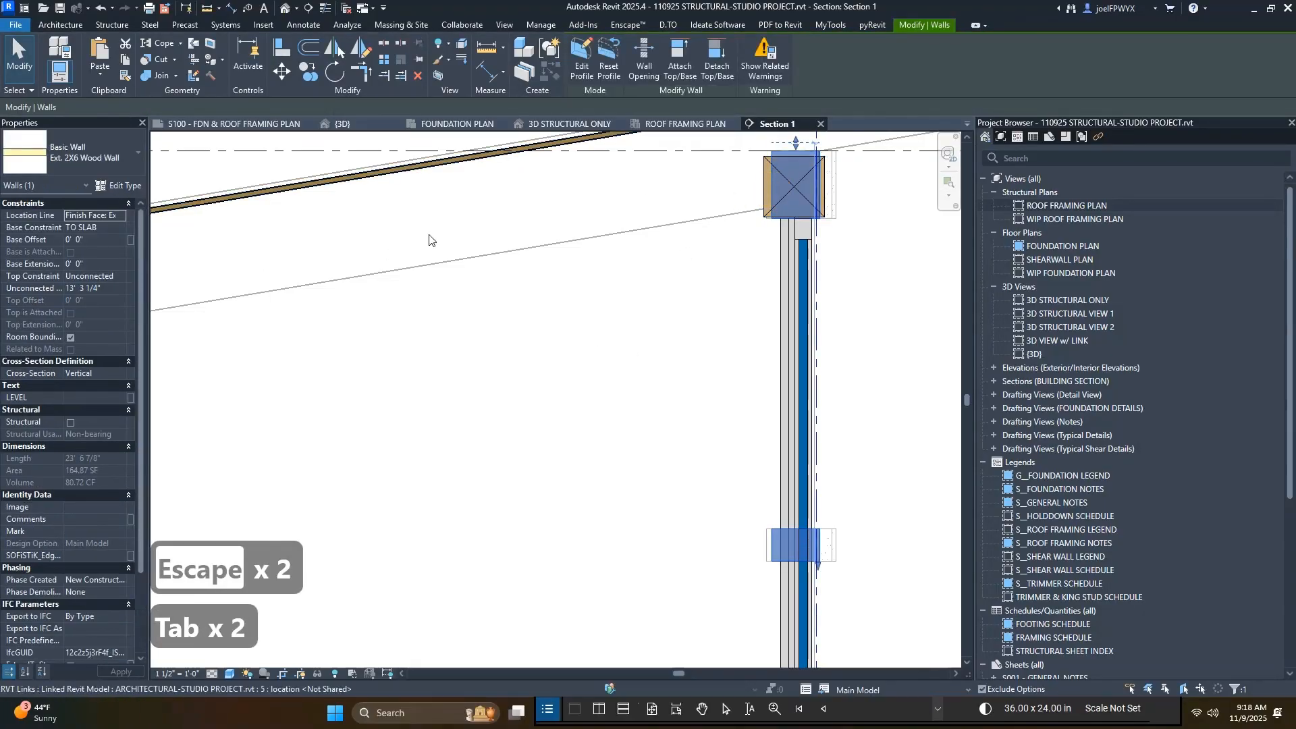
key("Escape")
key("Escape")
- Set the header size of the (2) 2X6T/(2) K column at grid 2 to 6X8
left_click(763, 194)
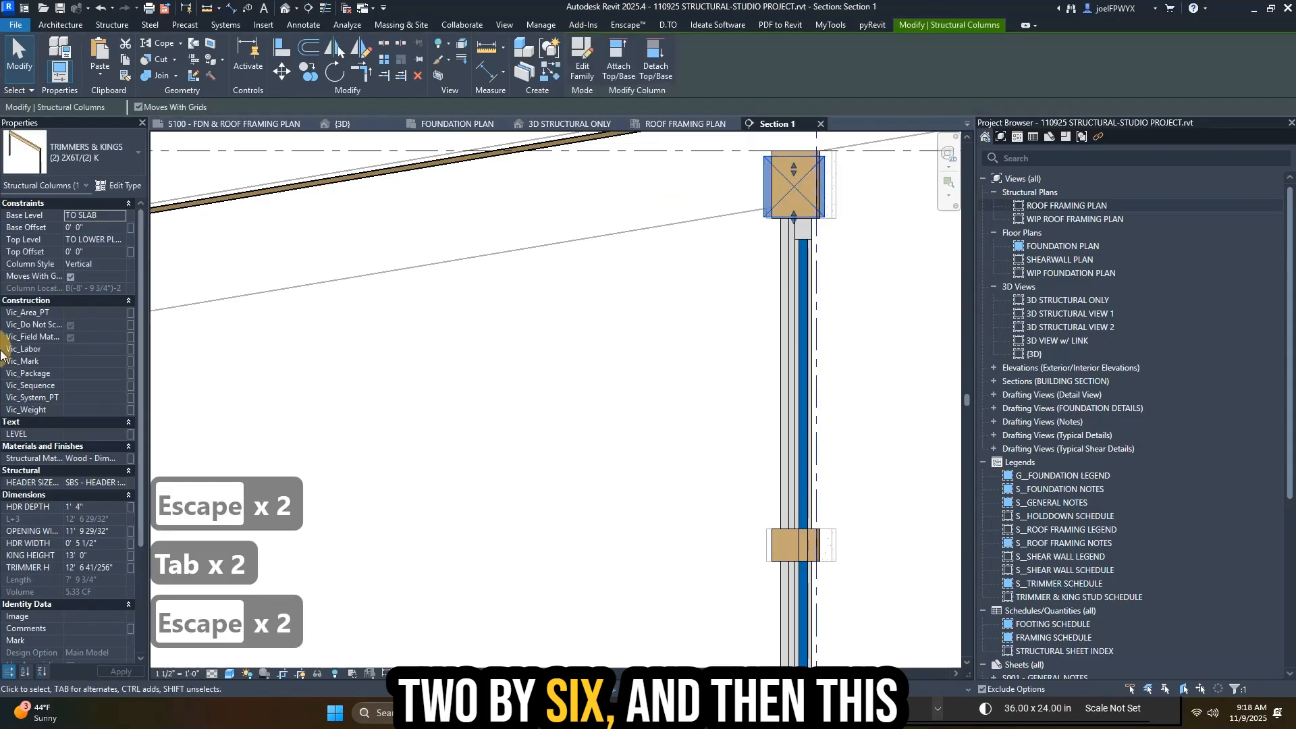
left_click(119, 481)
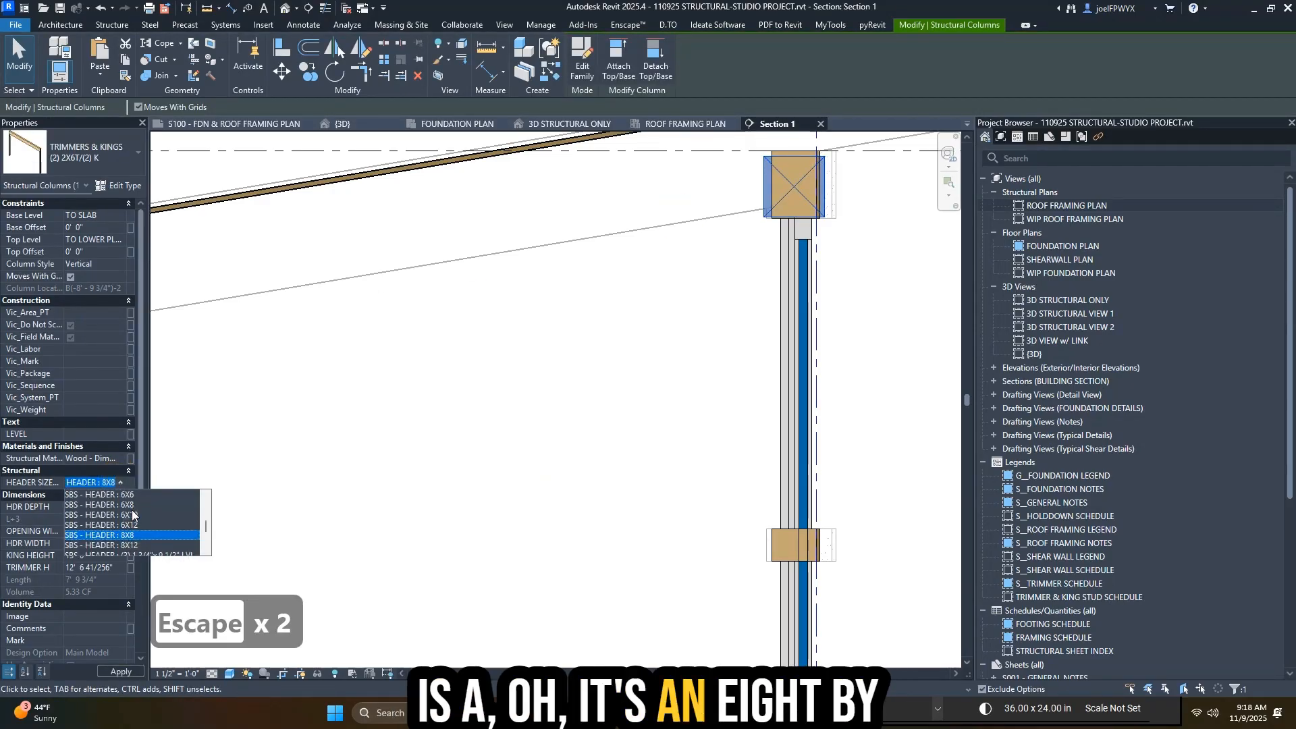
left_click(133, 525)
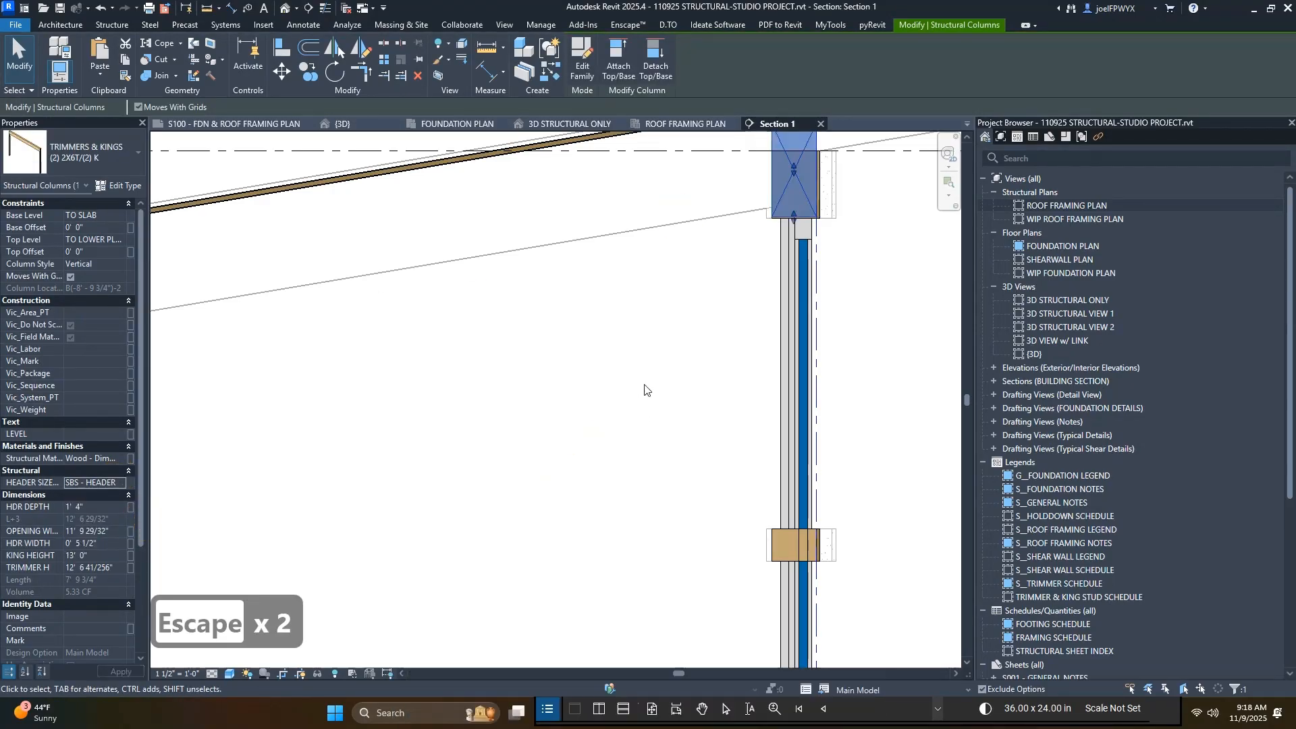
left_click(119, 483)
left_click(135, 516)
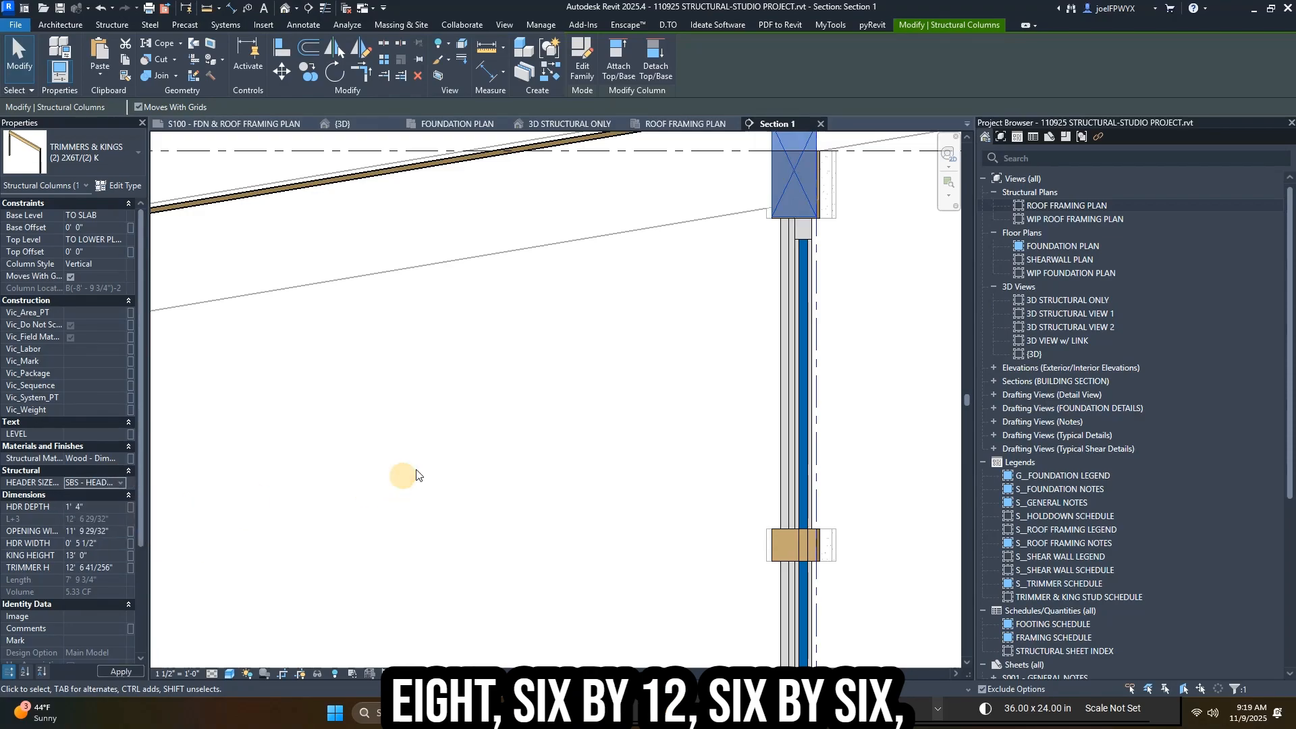
left_click(122, 483)
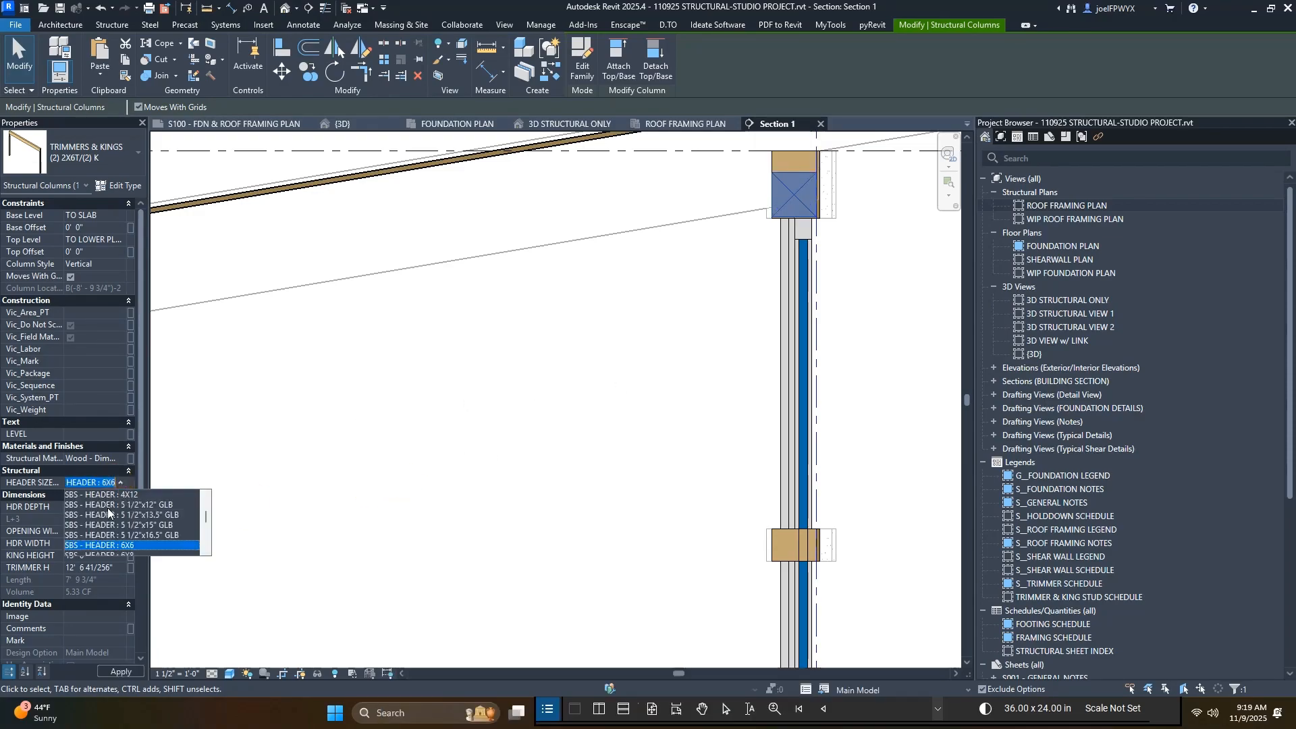
scroll(130, 506, "down", 1)
left_click(136, 523)
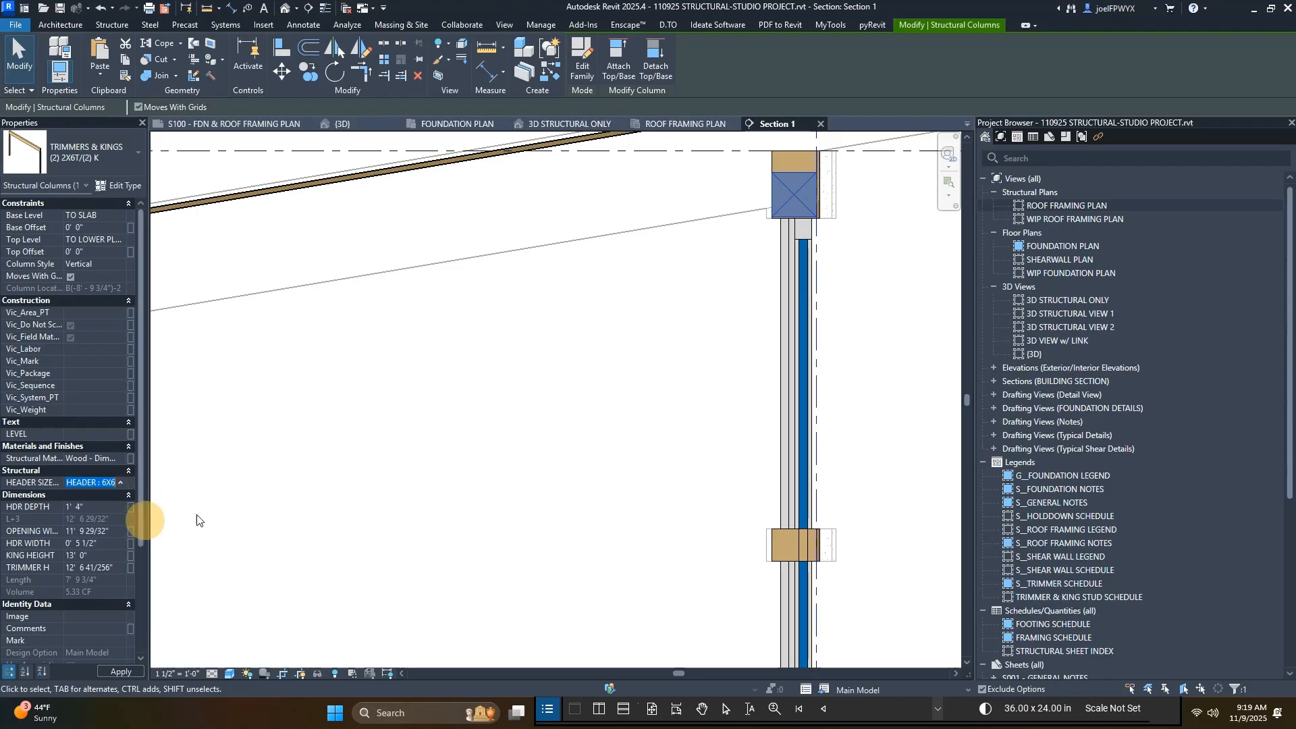
scroll(799, 269, "down", 2)
scroll(763, 328, "up", 2)
key("Escape")
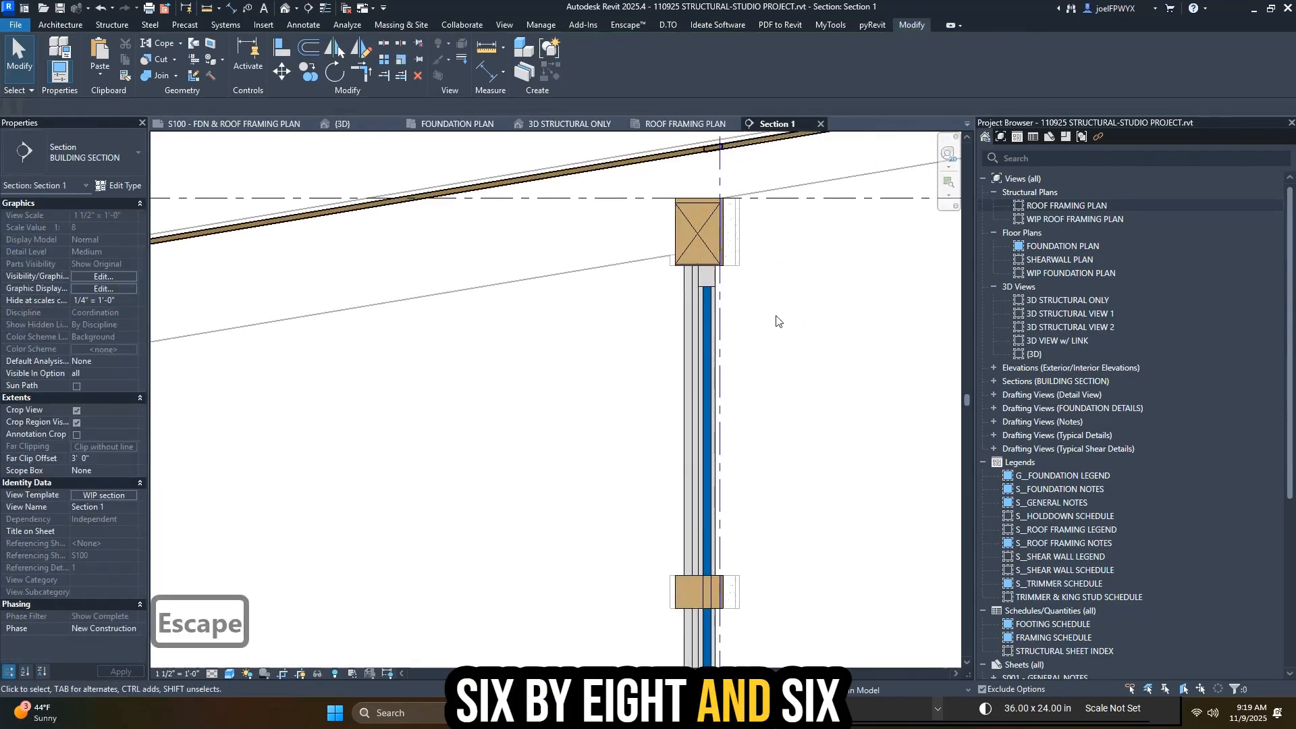
- Examine how the grid 2 header fits below the sloped roof and above the curtain wall framing
scroll(776, 300, "down", 1)
middle_click_drag(721, 291, 686, 369)
scroll(686, 369, "up", 1)
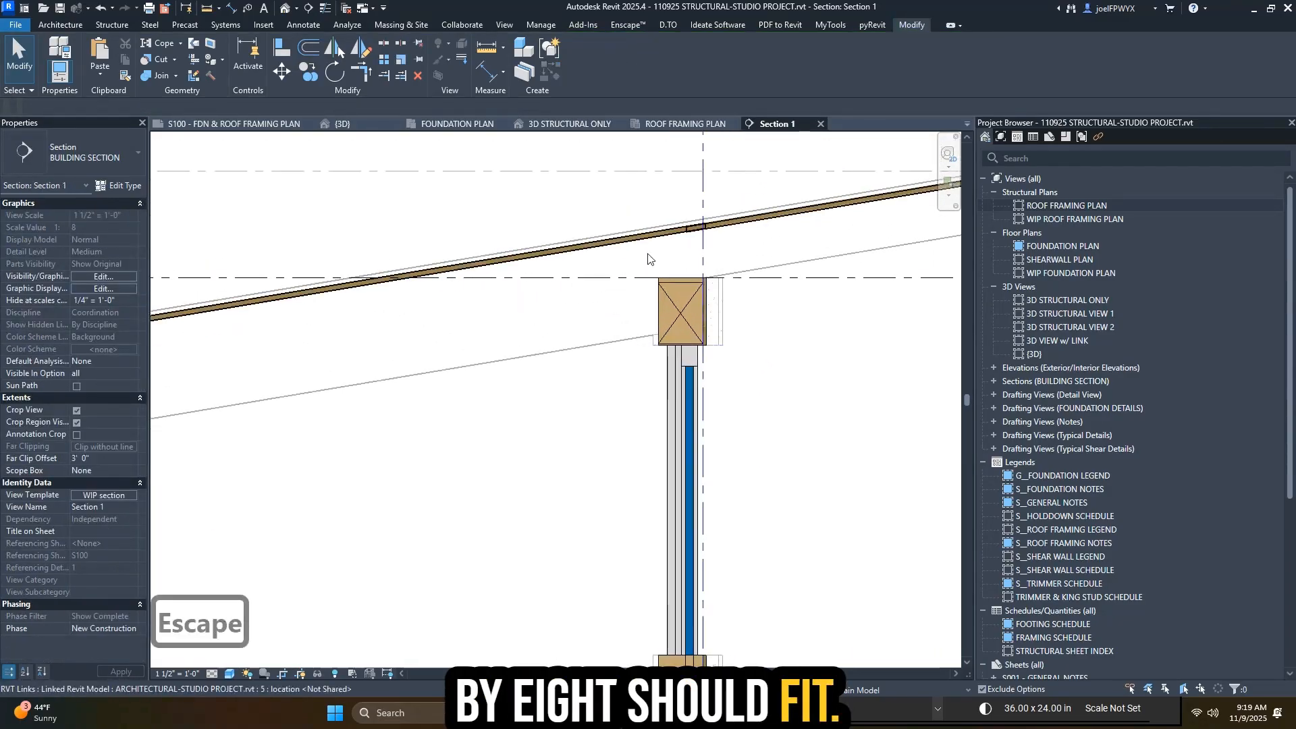
scroll(672, 296, "up", 2)
scroll(683, 322, "down", 2)
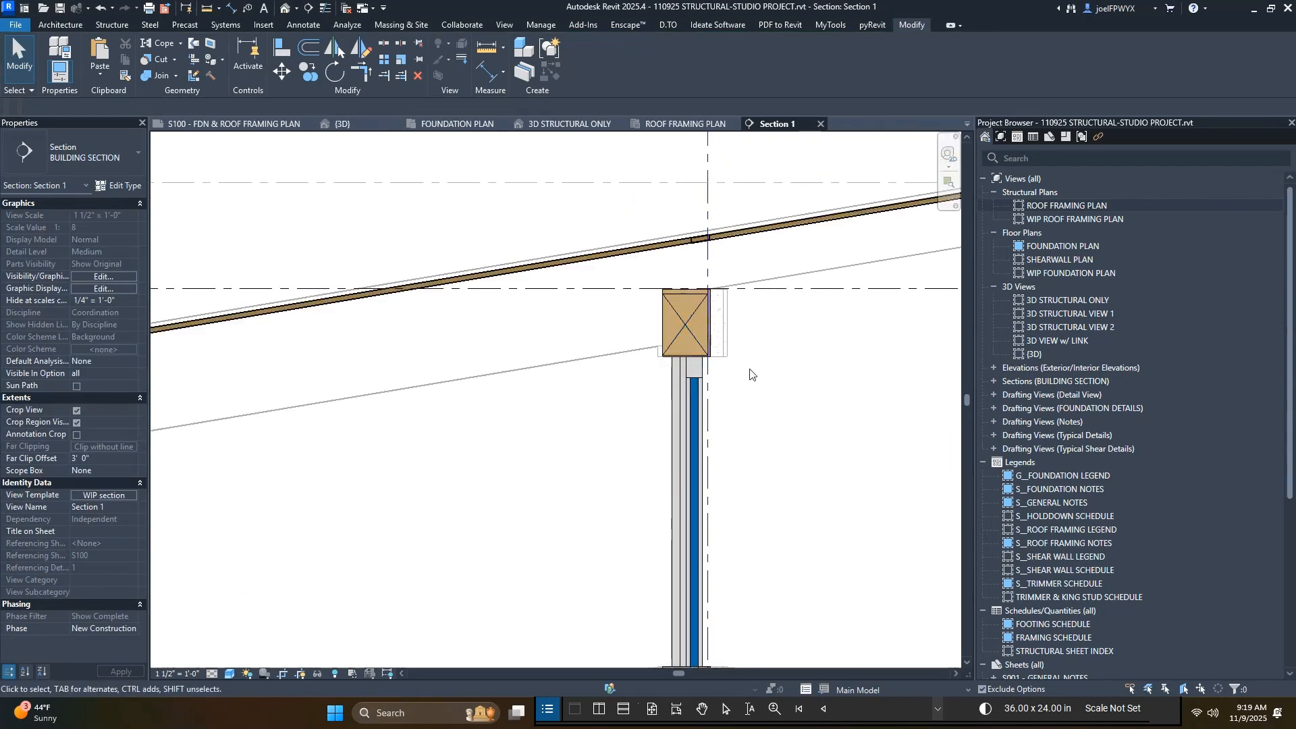
middle_click_drag(758, 378, 776, 335)
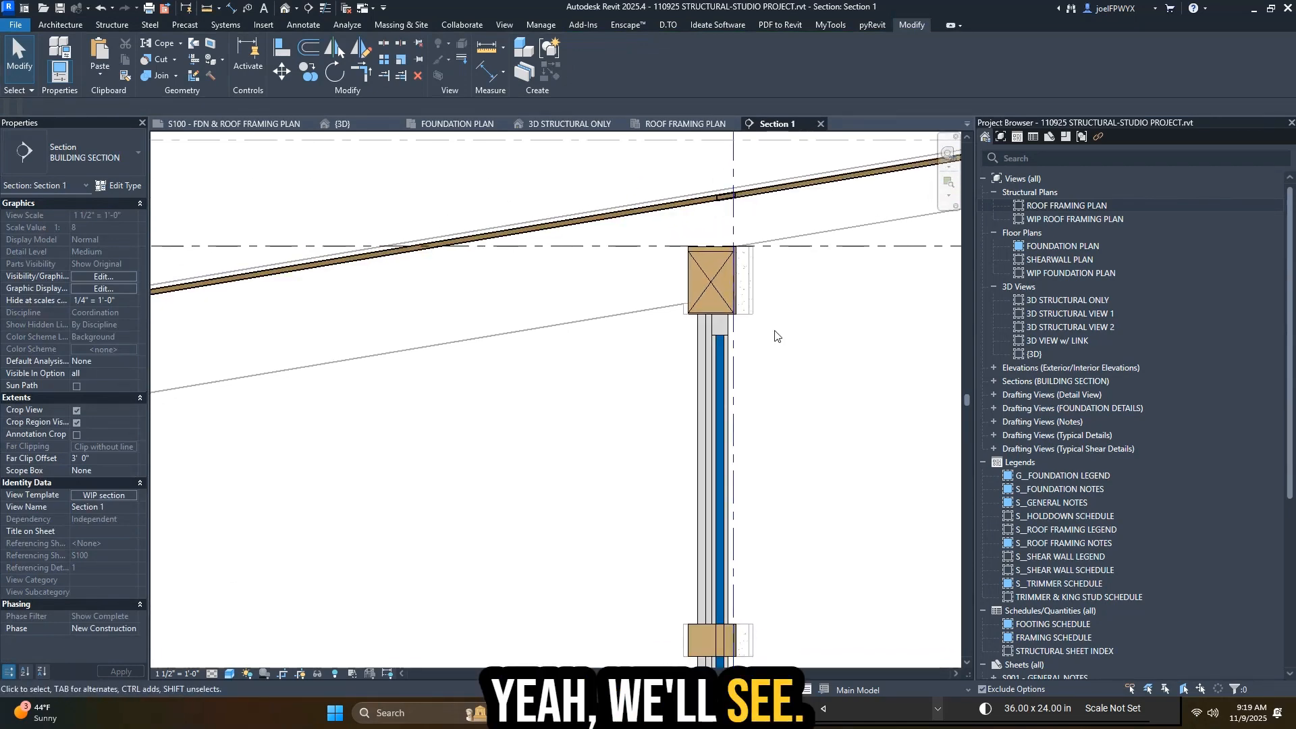
scroll(780, 324, "down", 2)
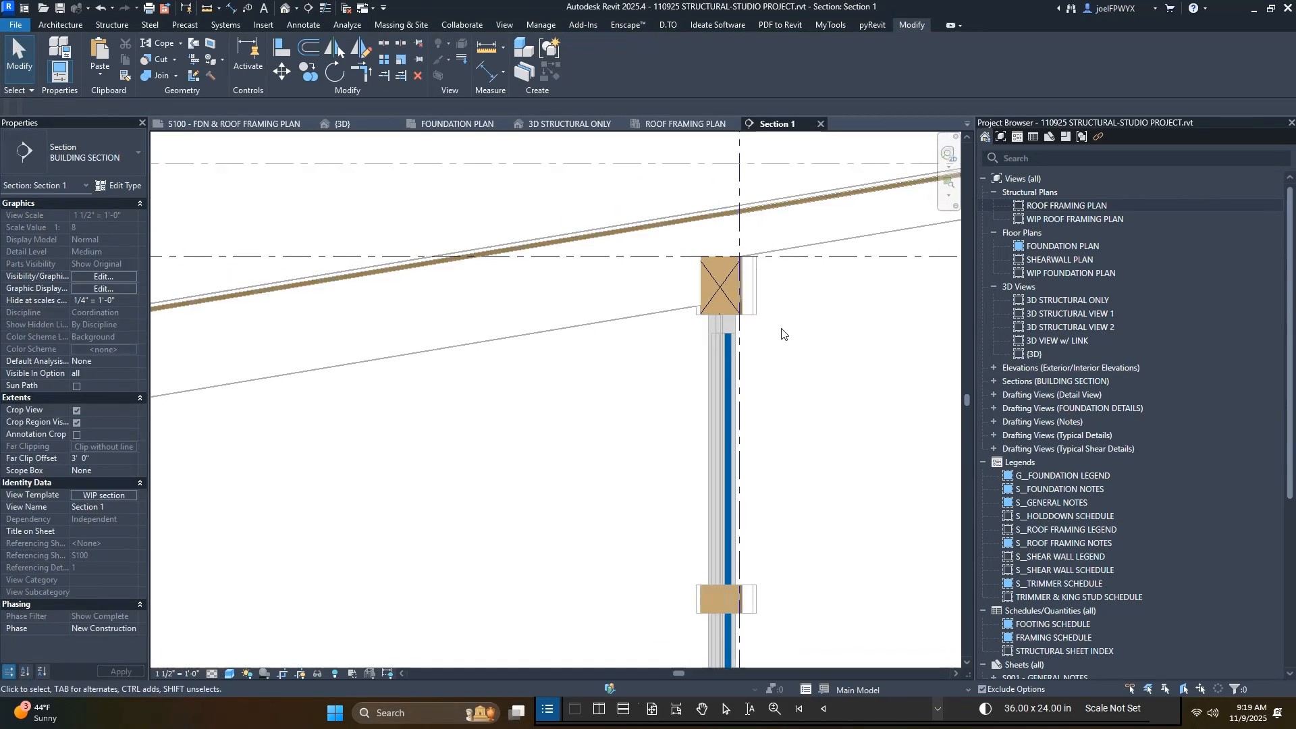
key("Escape")
key("Escape")
middle_click_drag(795, 296, 691, 322)
scroll(693, 320, "up", 2)
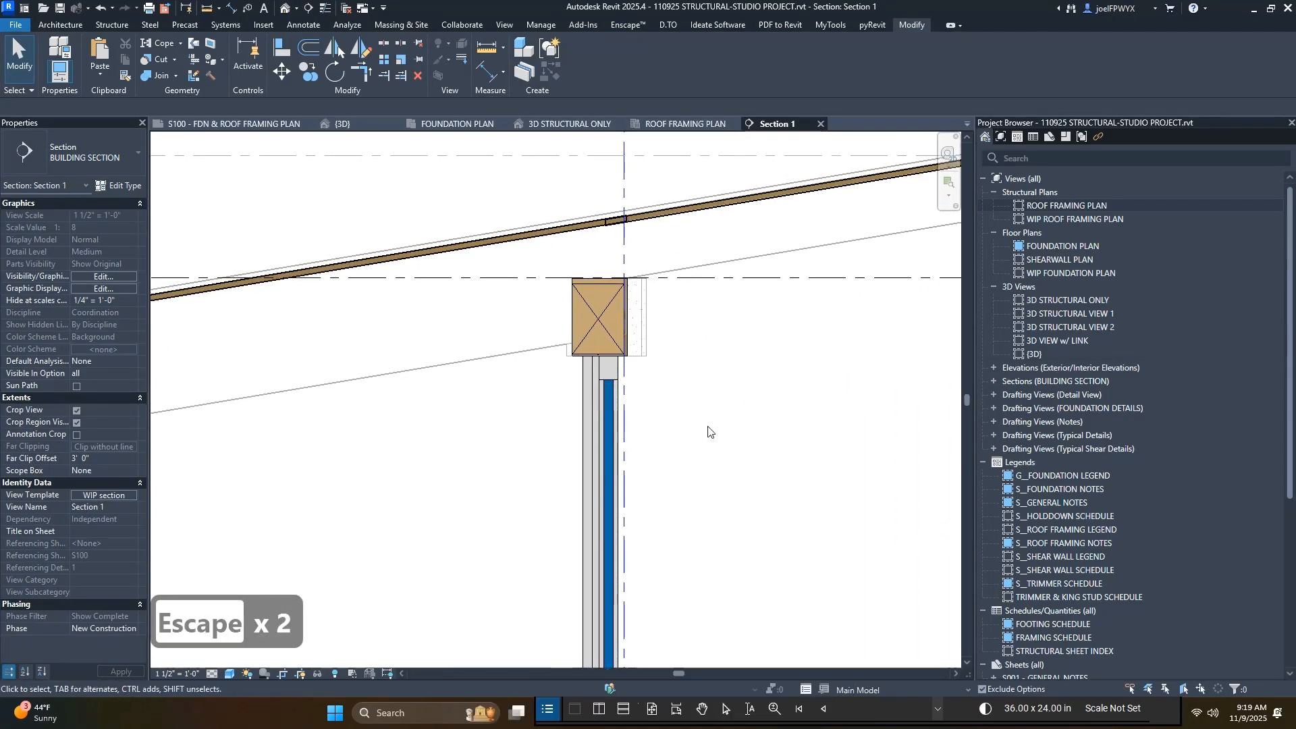
key("Escape")
scroll(601, 364, "down", 2)
middle_click_drag(632, 396, 731, 318)
scroll(746, 308, "down", 1)
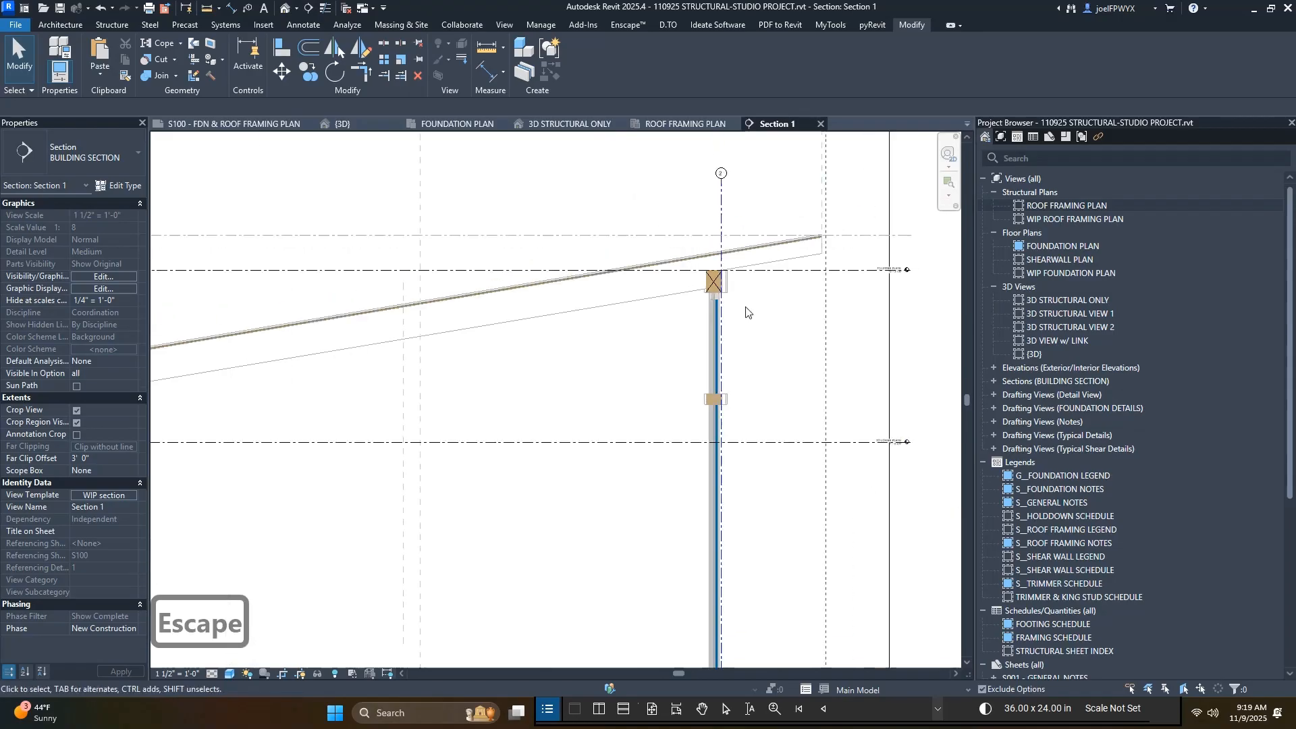
scroll(787, 385, "down", 1)
middle_click_drag(770, 382, 959, 341)
key("Escape")
key("Escape")
left_click(599, 242)
key("Escape")
key("Escape")
- Open the roof framing plan and examine the overlapping roof and wall lines along the wall between grids A and B
left_click(685, 124)
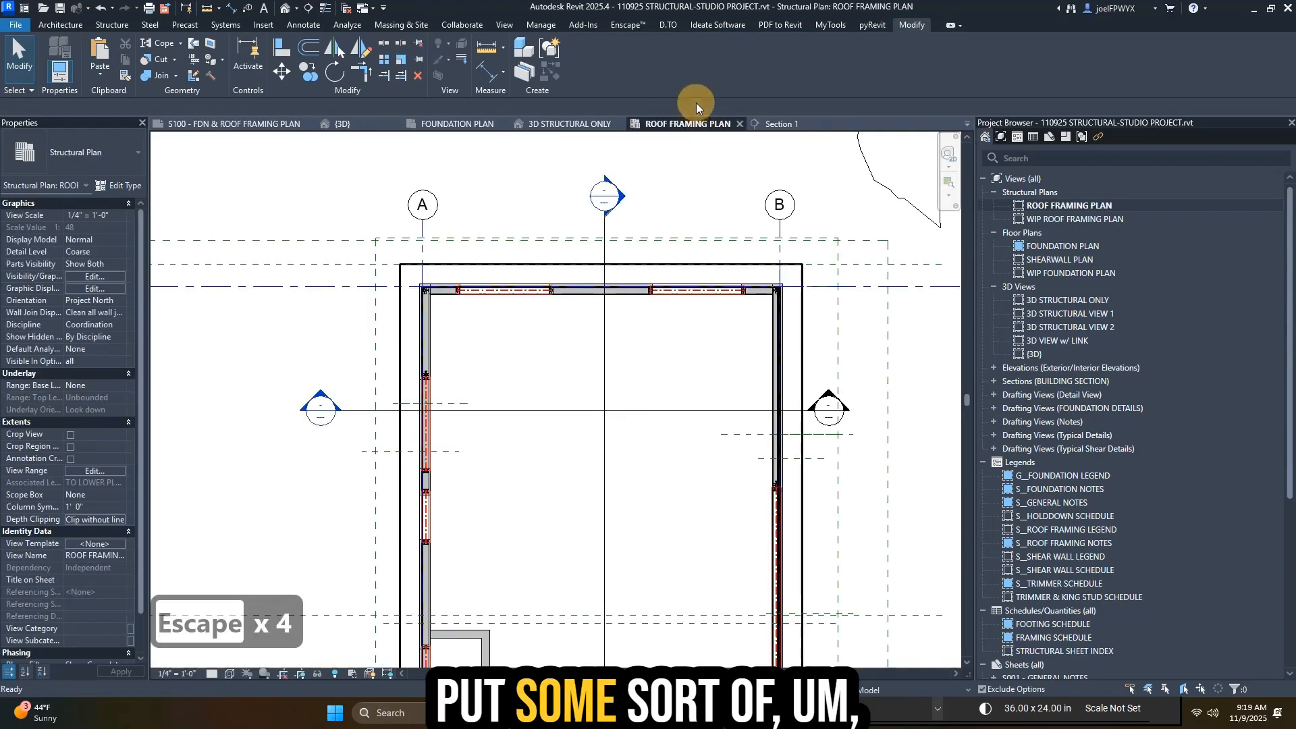
scroll(758, 334, "up", 3)
middle_click_drag(758, 334, 765, 407)
key("Escape")
key("Escape")
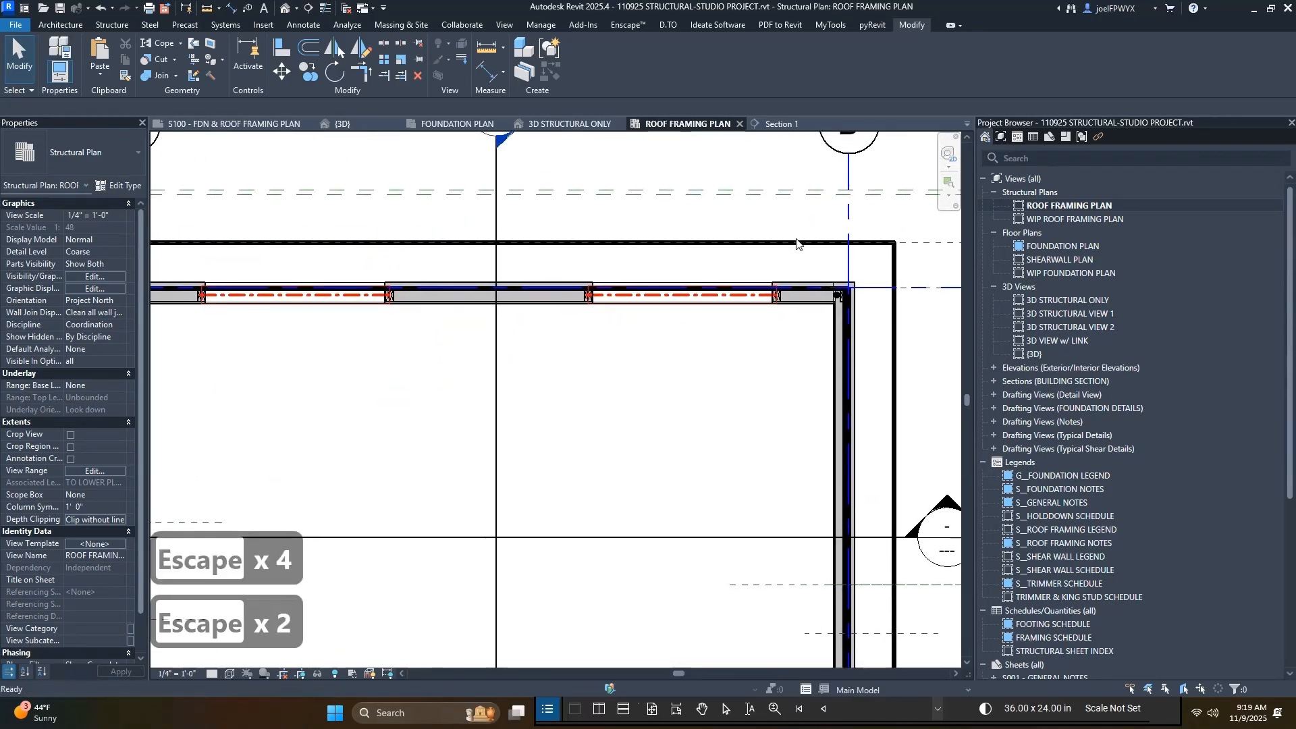
key("Escape")
scroll(799, 259, "down", 5)
scroll(772, 277, "up", 6)
key("Escape")
key("Escape")
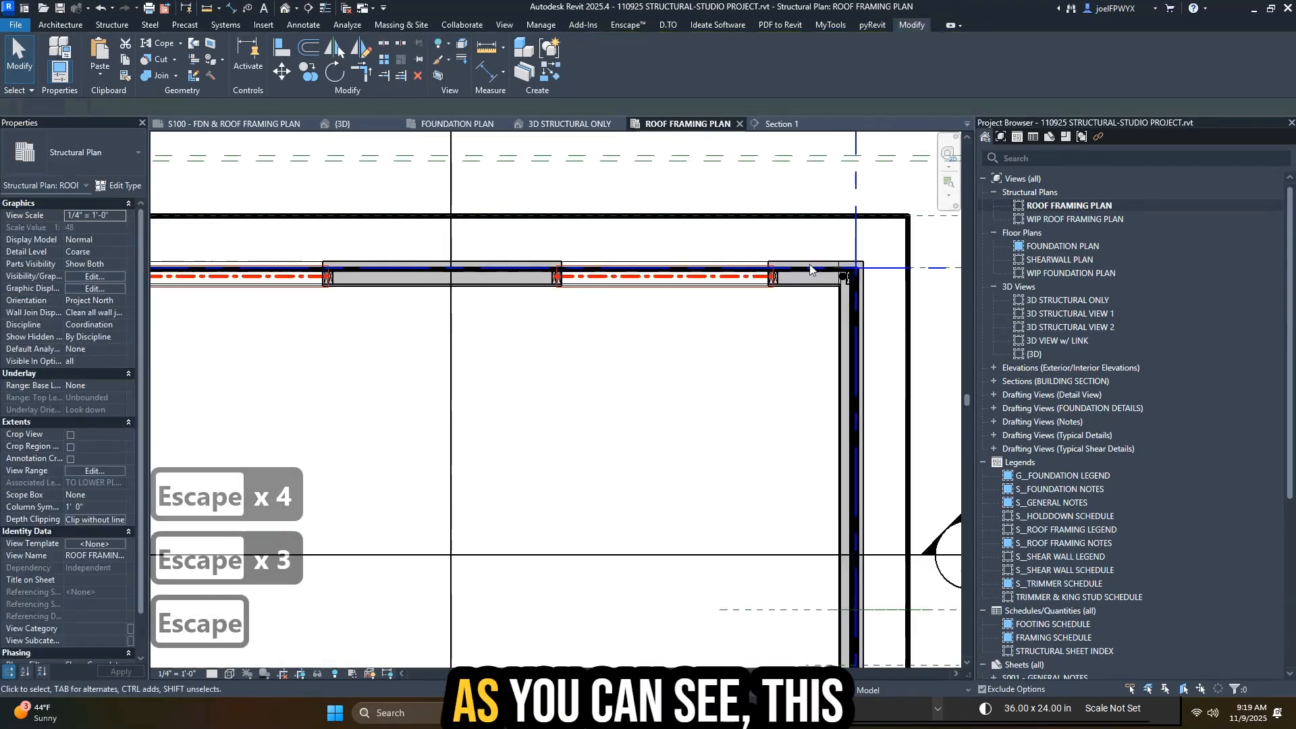
left_click(801, 283)
key("Escape")
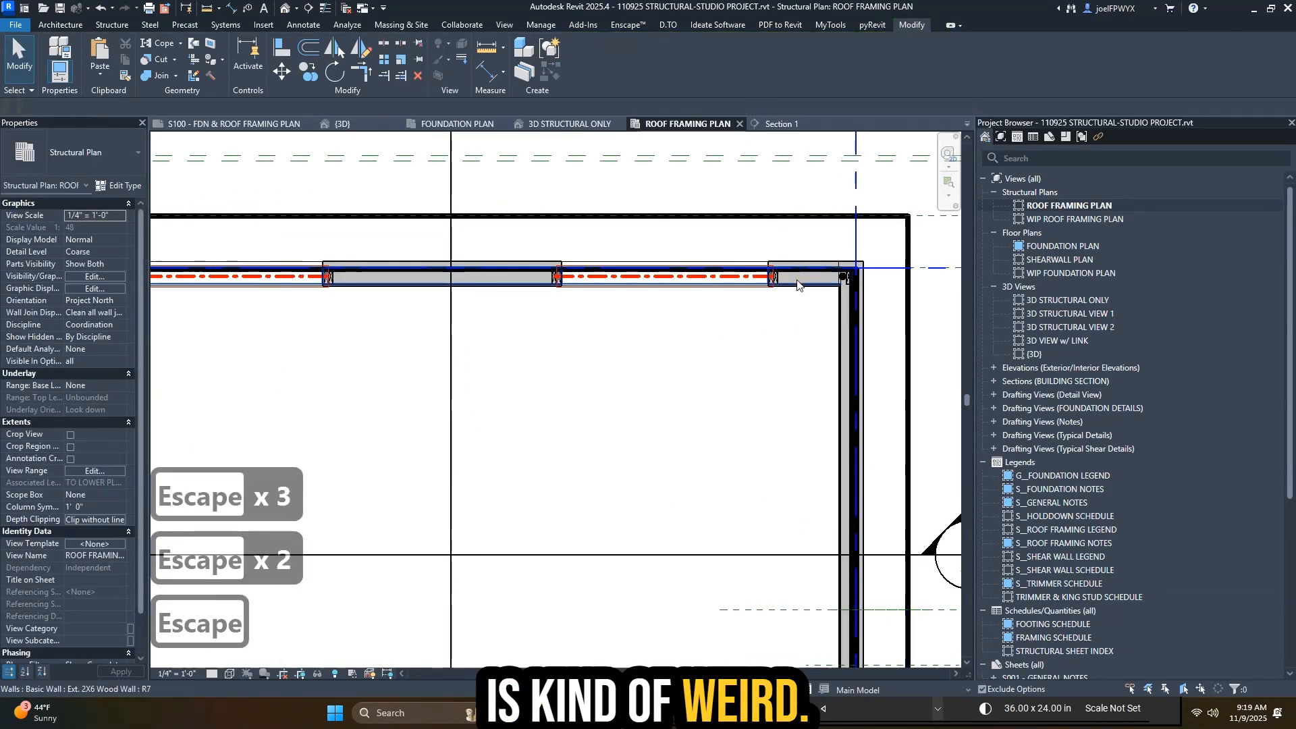
scroll(795, 284, "down", 3)
key("Escape")
key("Escape")
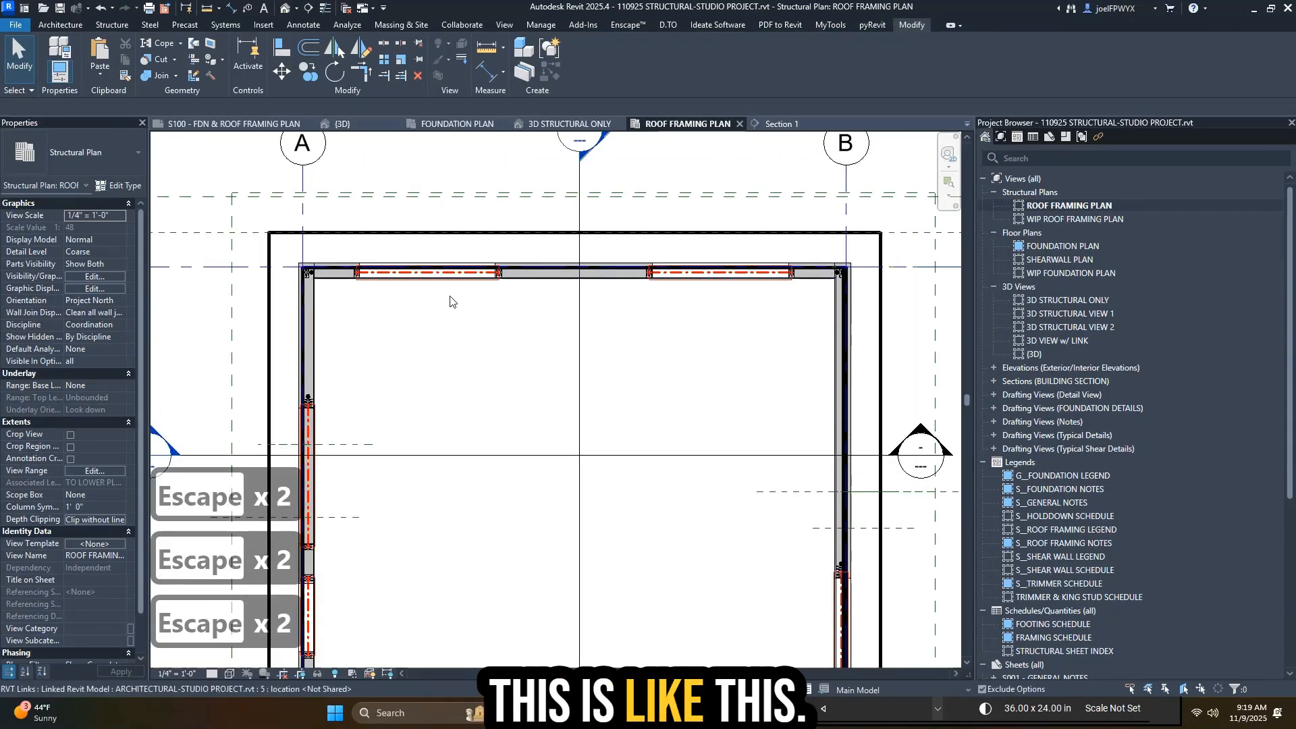
key("w")
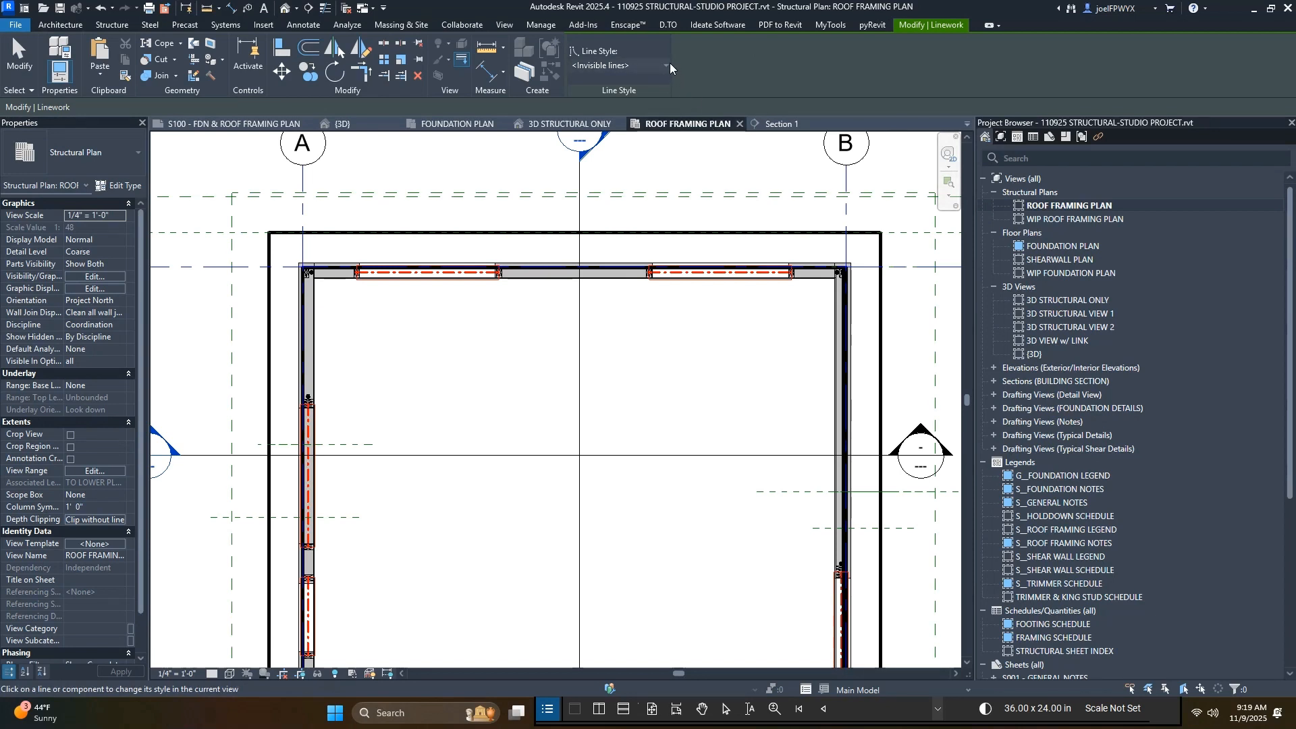
left_click(624, 67)
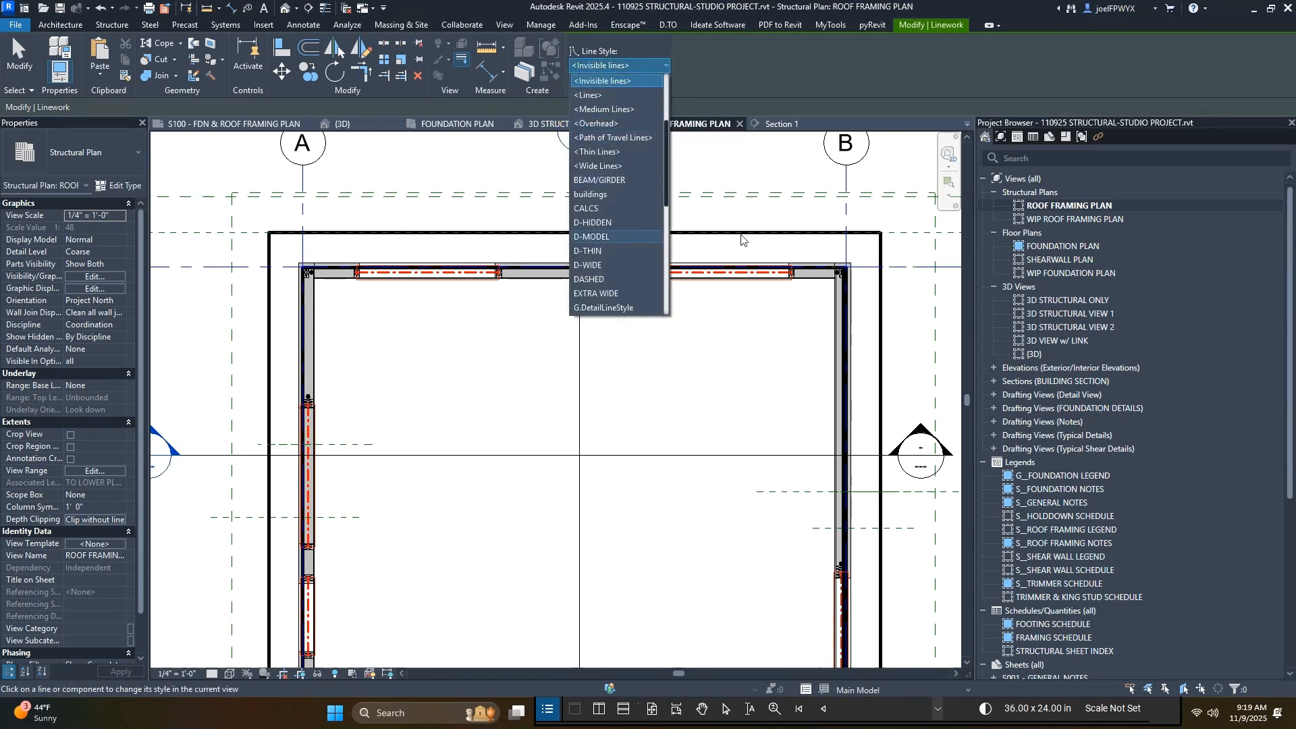
key("Escape")
key("Escape")
key("Escape")
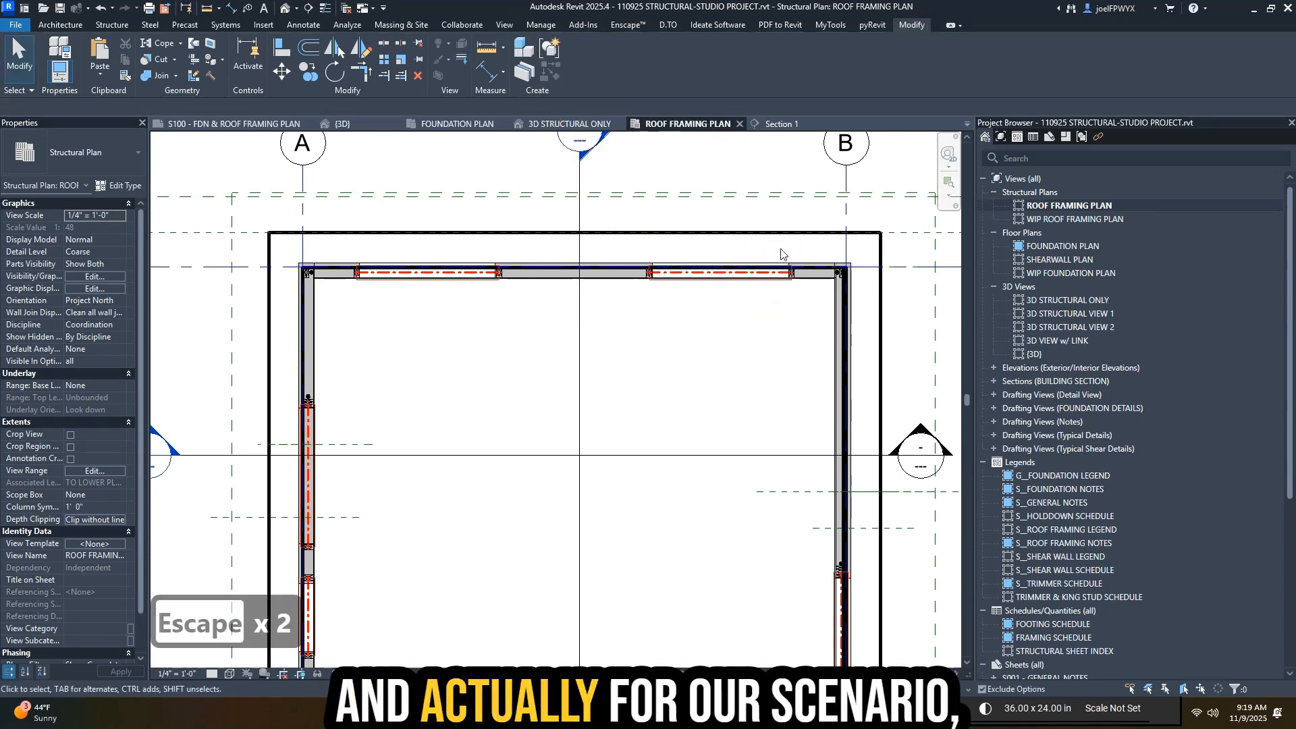
- Inspect the 5/8" plywood roof and its outline over the wall between grids A and B
left_click(813, 267)
scroll(587, 294, "down", 3)
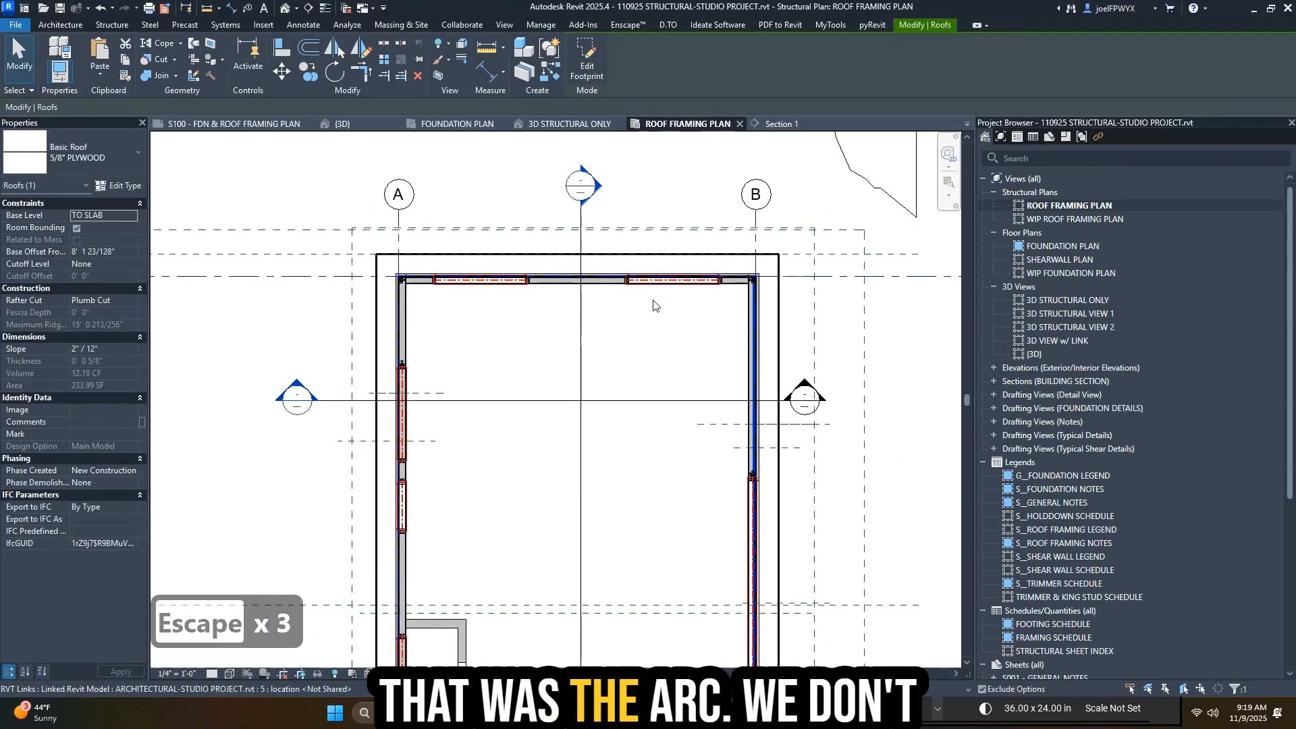
middle_click_drag(654, 305, 737, 251)
key("Escape")
scroll(658, 181, "down", 1)
middle_click_drag(657, 181, 654, 231)
key("Escape")
key("Escape")
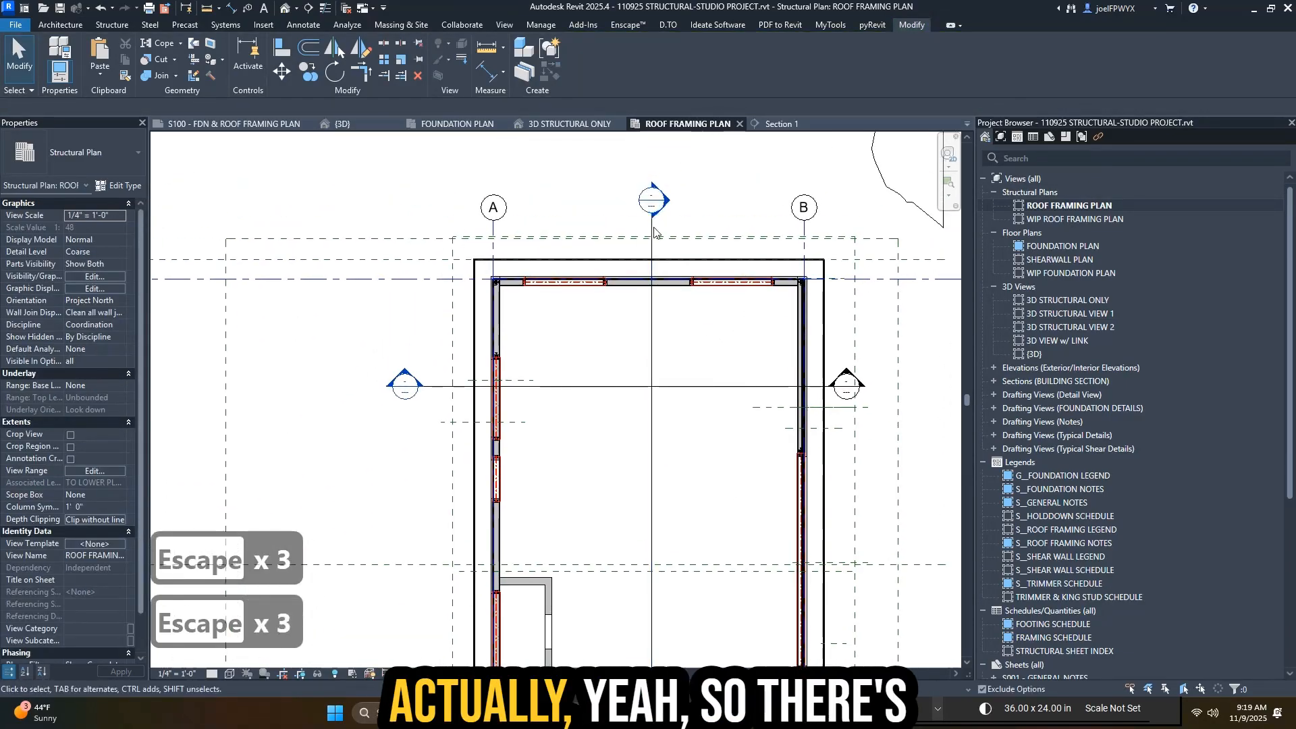
- Try the Linework tool with invisible lines on the 5/8" plywood roof edges over the wall between grids A and B
scroll(722, 275, "up", 2)
key("Escape")
key("l")
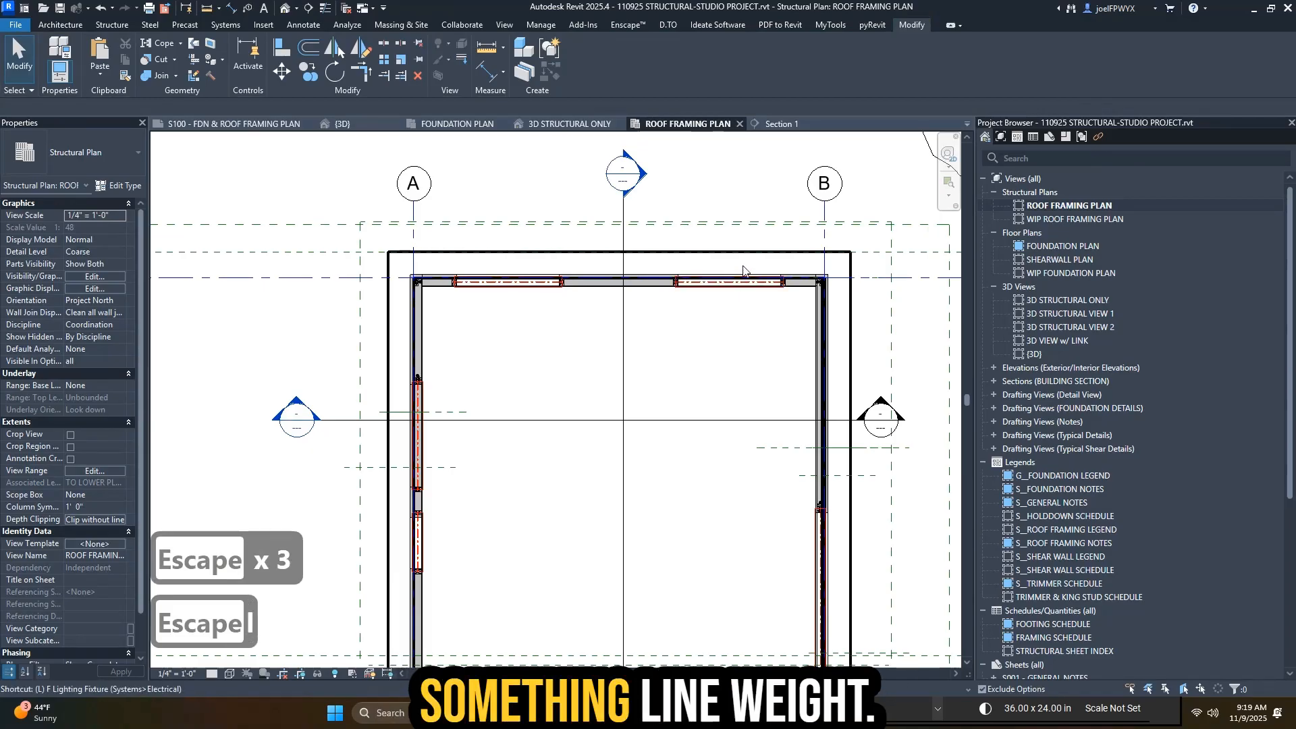
key("w")
scroll(810, 270, "up", 3)
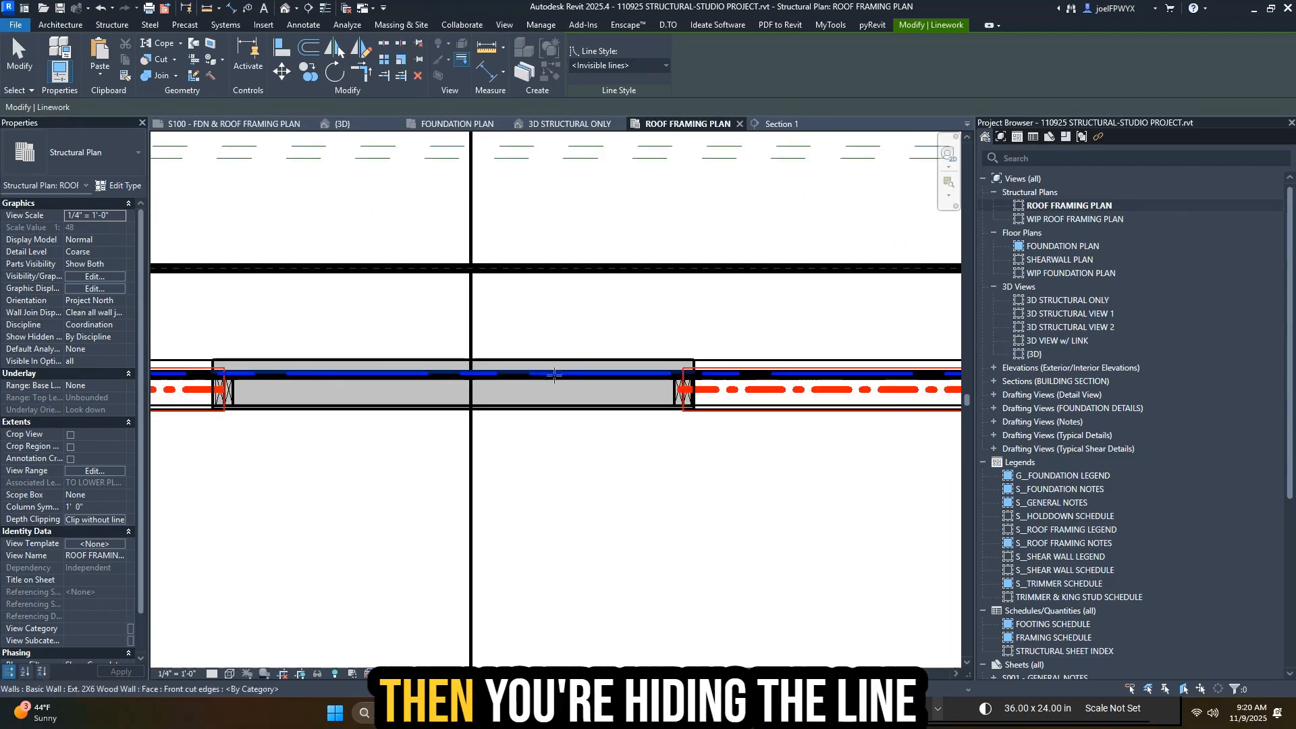
left_click(553, 382)
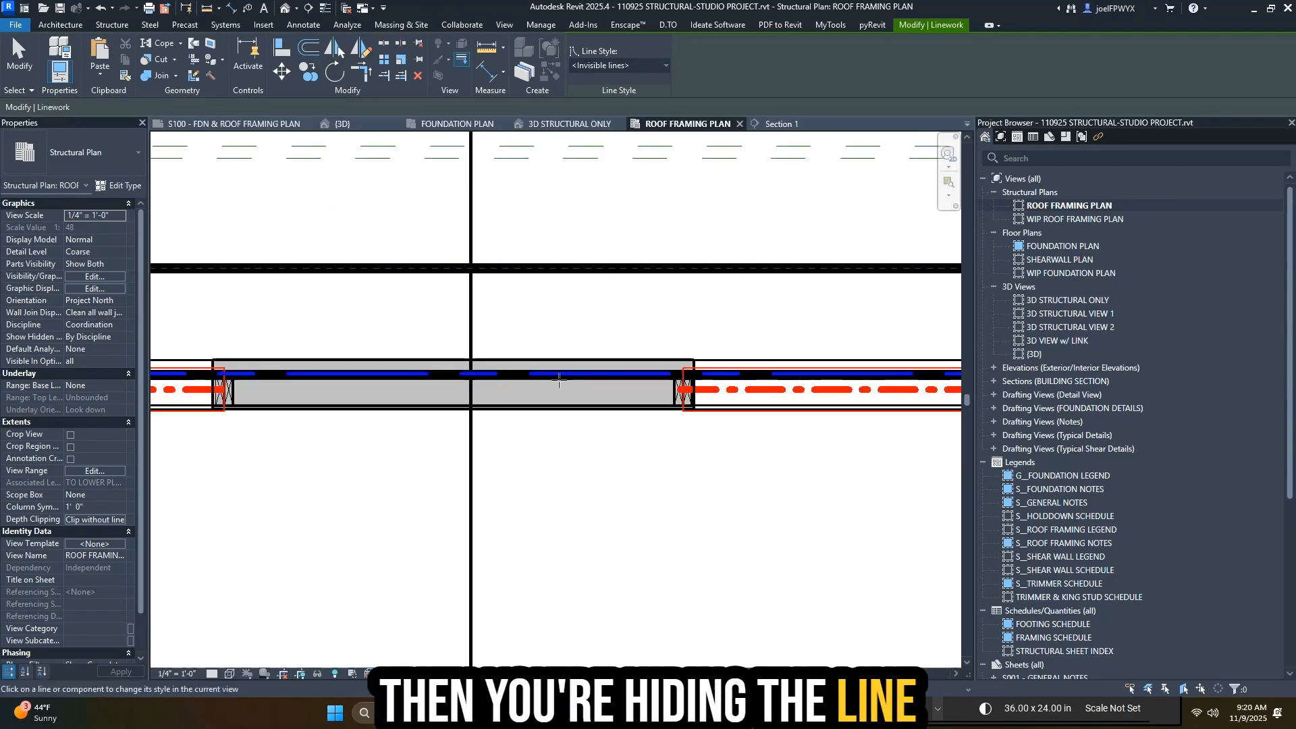
left_click(575, 377)
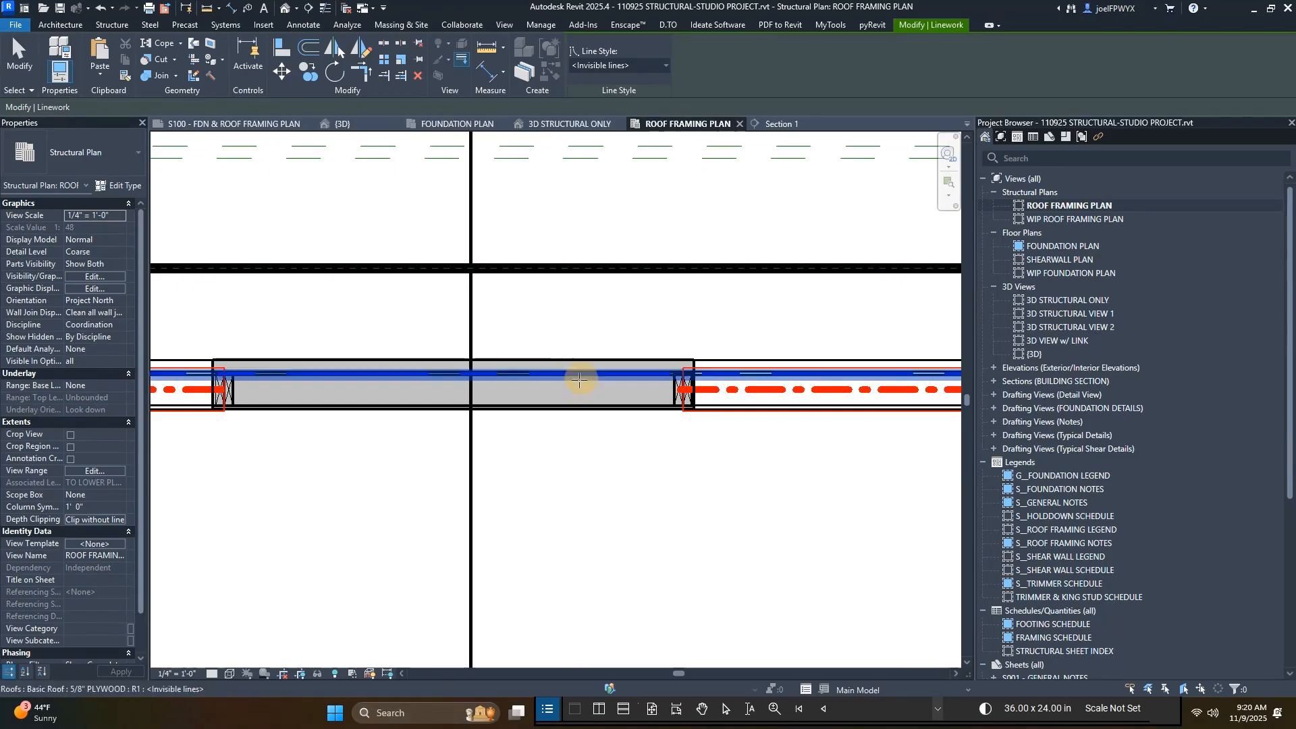
left_click(570, 385)
scroll(569, 386, "down", 4)
middle_click_drag(295, 416, 671, 391)
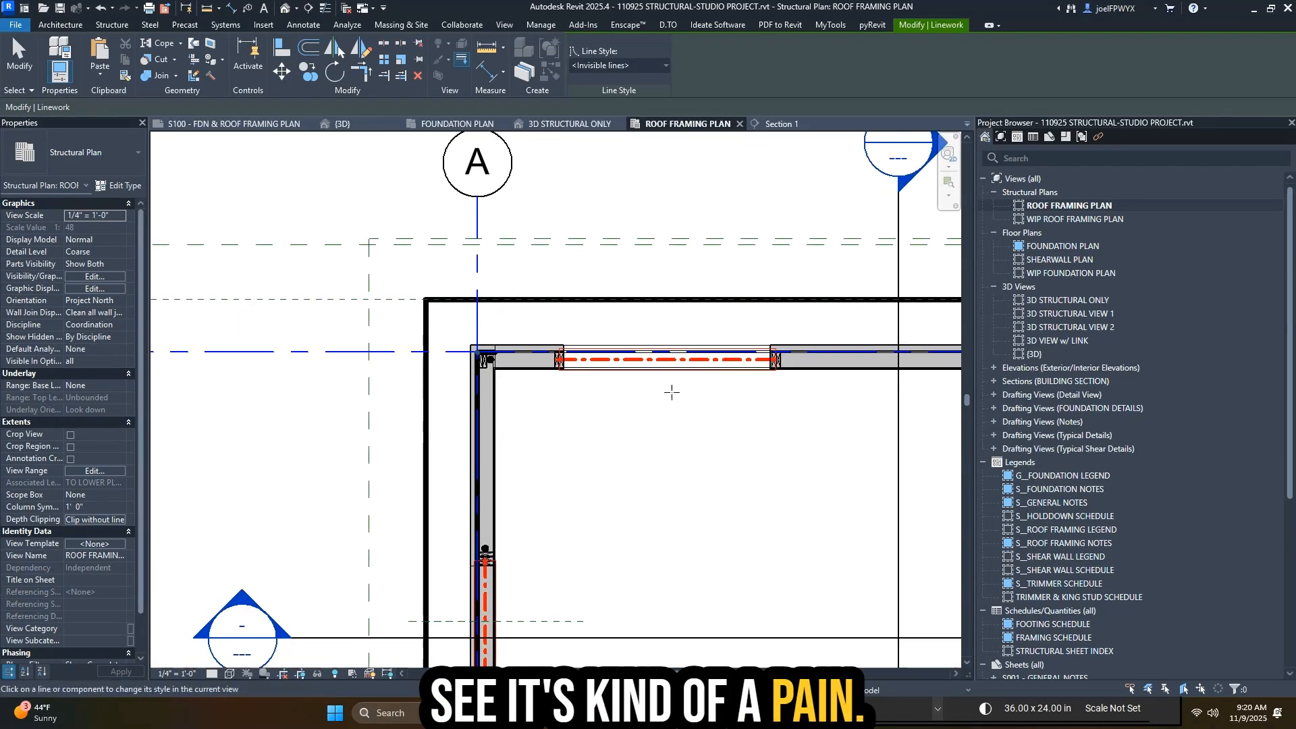
scroll(631, 405, "down", 2)
key("Escape")
key("Escape")
- Undo the invisible linework overrides on the plywood roof edges
key("ctrl+z")
key("ctrl+z")
key("ctrl+z")
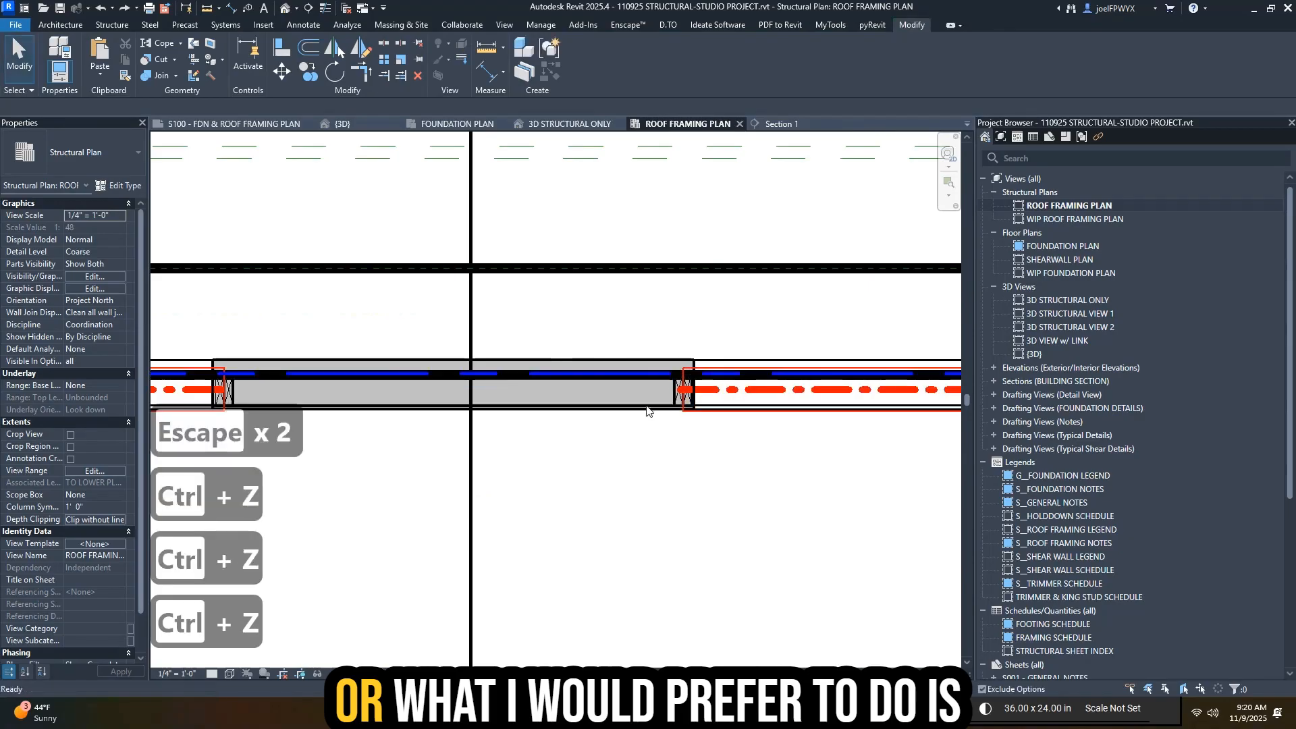
- Examine the plywood roof outline and the wall lines around the building corner at grid B
scroll(700, 428, "down", 1)
middle_click_drag(701, 429, 416, 338)
key("Escape")
key("Escape")
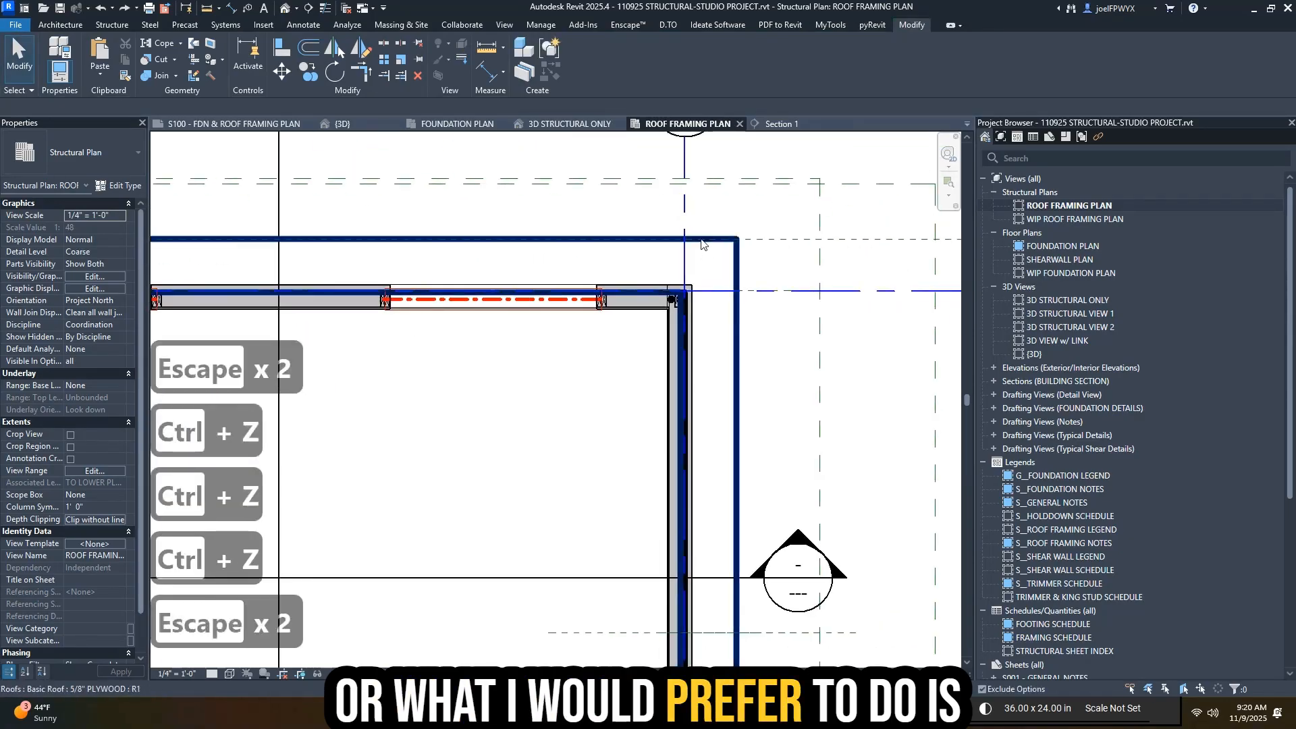
scroll(734, 264, "down", 5)
left_click(733, 265)
key("Escape")
scroll(729, 270, "down", 3)
key("Escape")
key("Escape")
key("Escape")
scroll(720, 279, "up", 6)
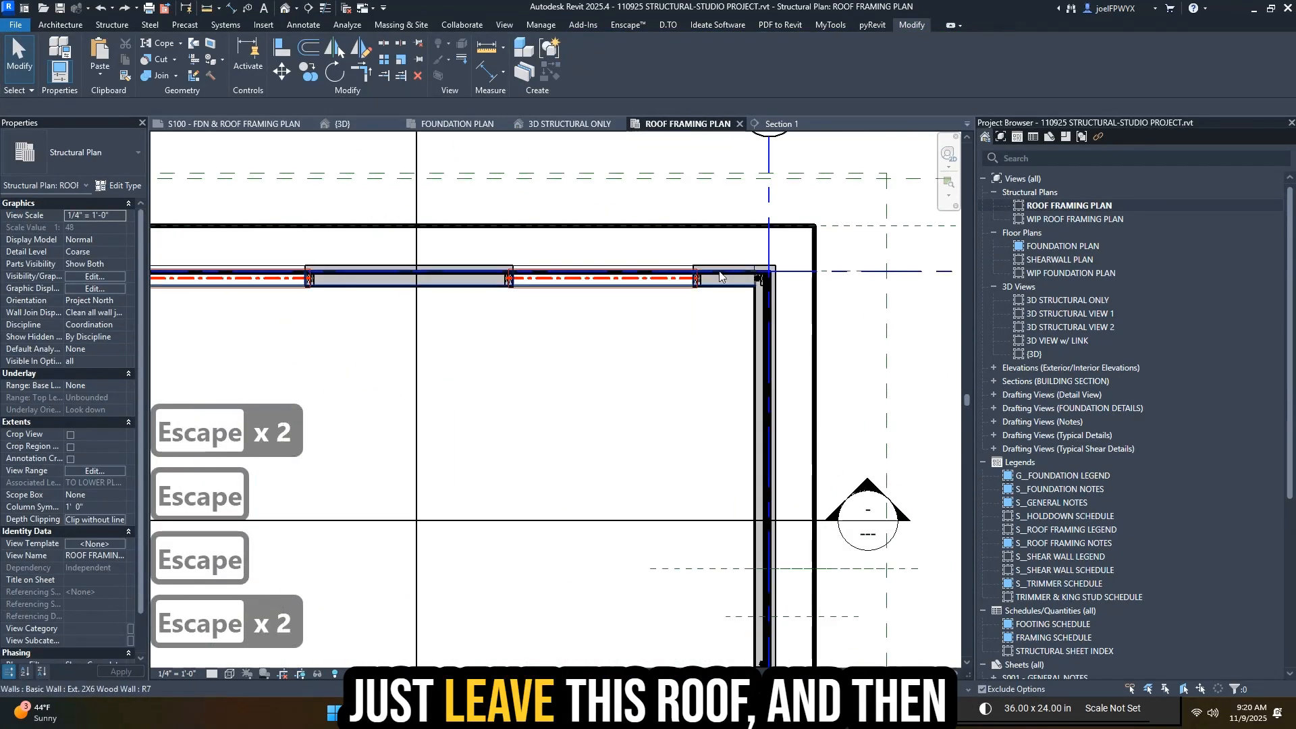
- Examine the 5/8" plywood roof, the walls and the linked model lines around the building corners at grids A and B
key("Escape")
key("Tab")
key("Tab")
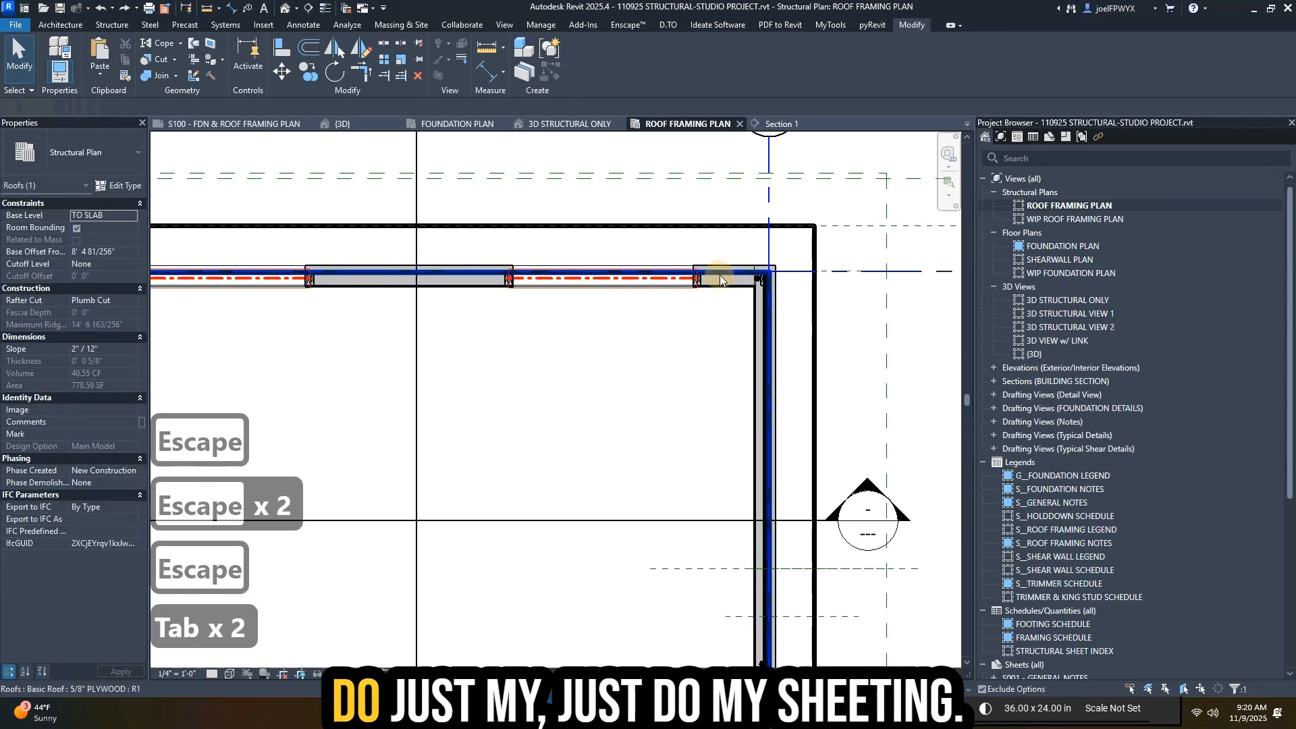
left_click(720, 275)
scroll(719, 276, "down", 4)
scroll(503, 323, "up", 4)
key("Escape")
key("Escape")
key("Escape")
left_click(444, 312)
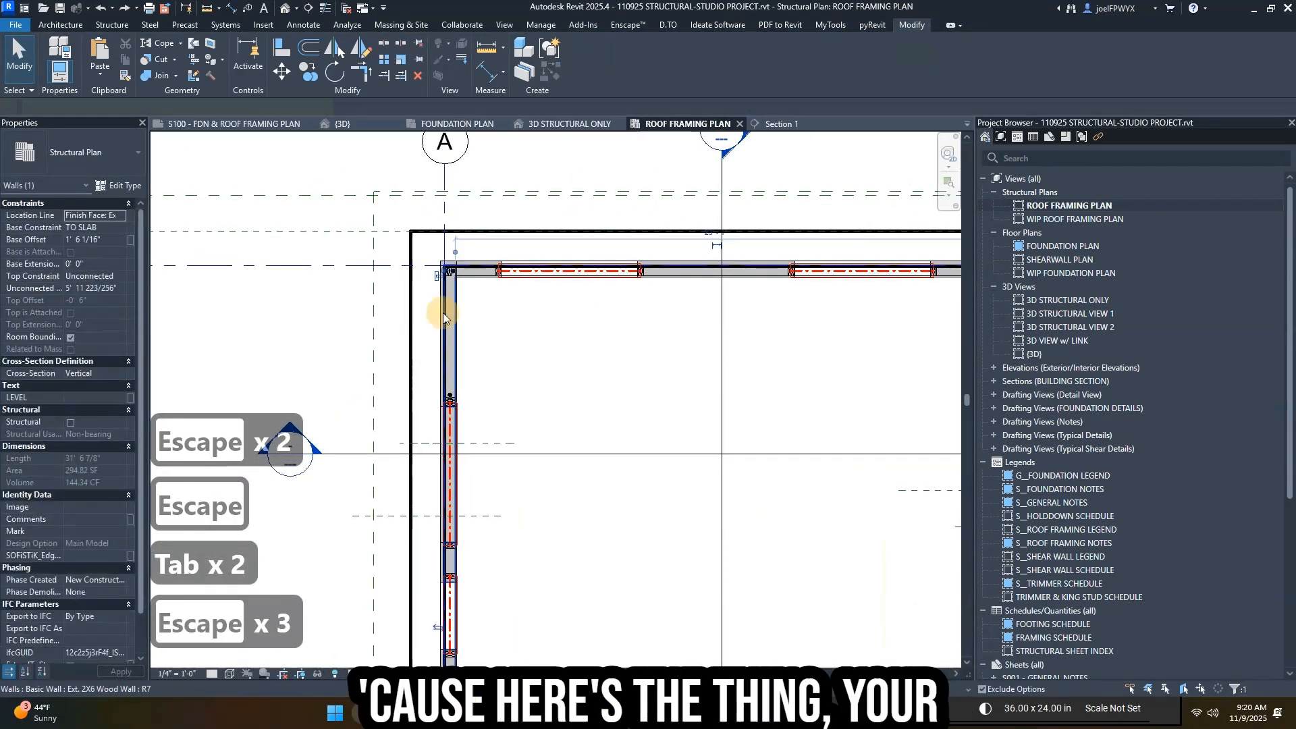
key("Escape")
scroll(462, 307, "up", 2)
key("Escape")
scroll(692, 273, "down", 3)
key("Escape")
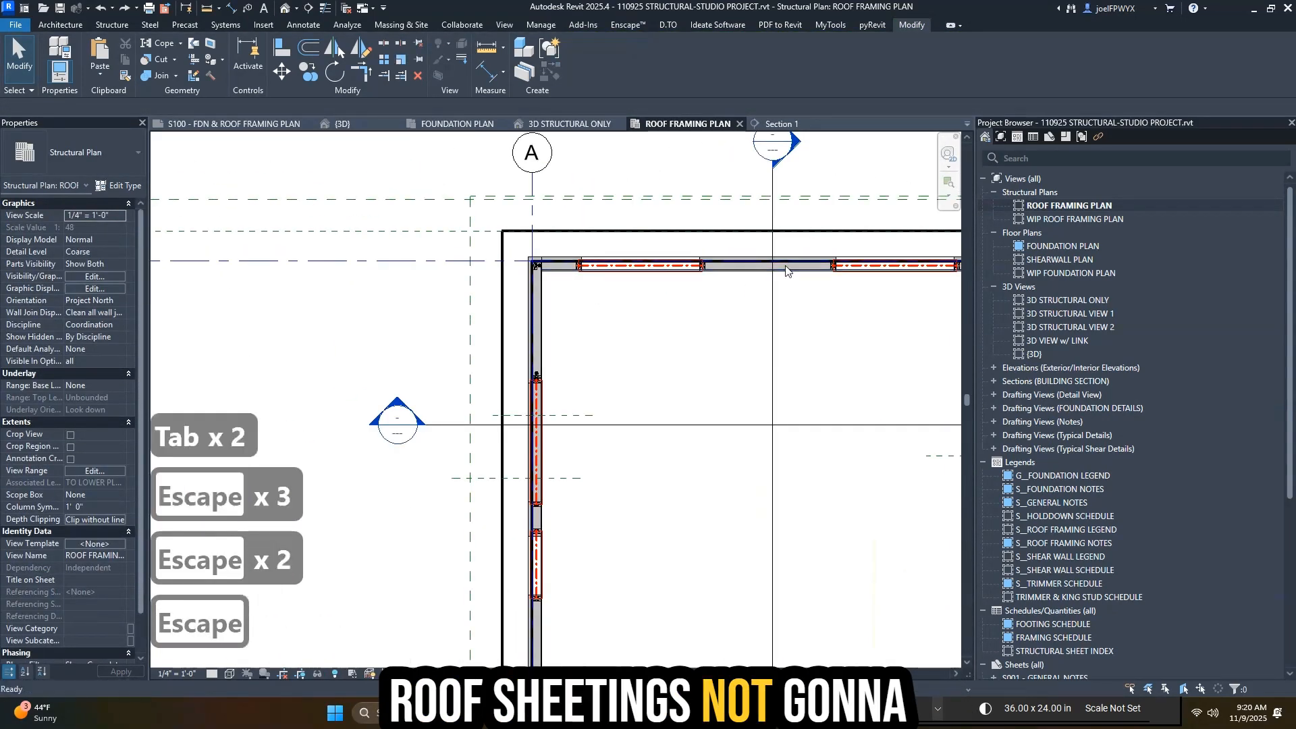
left_click(785, 264)
key("Escape")
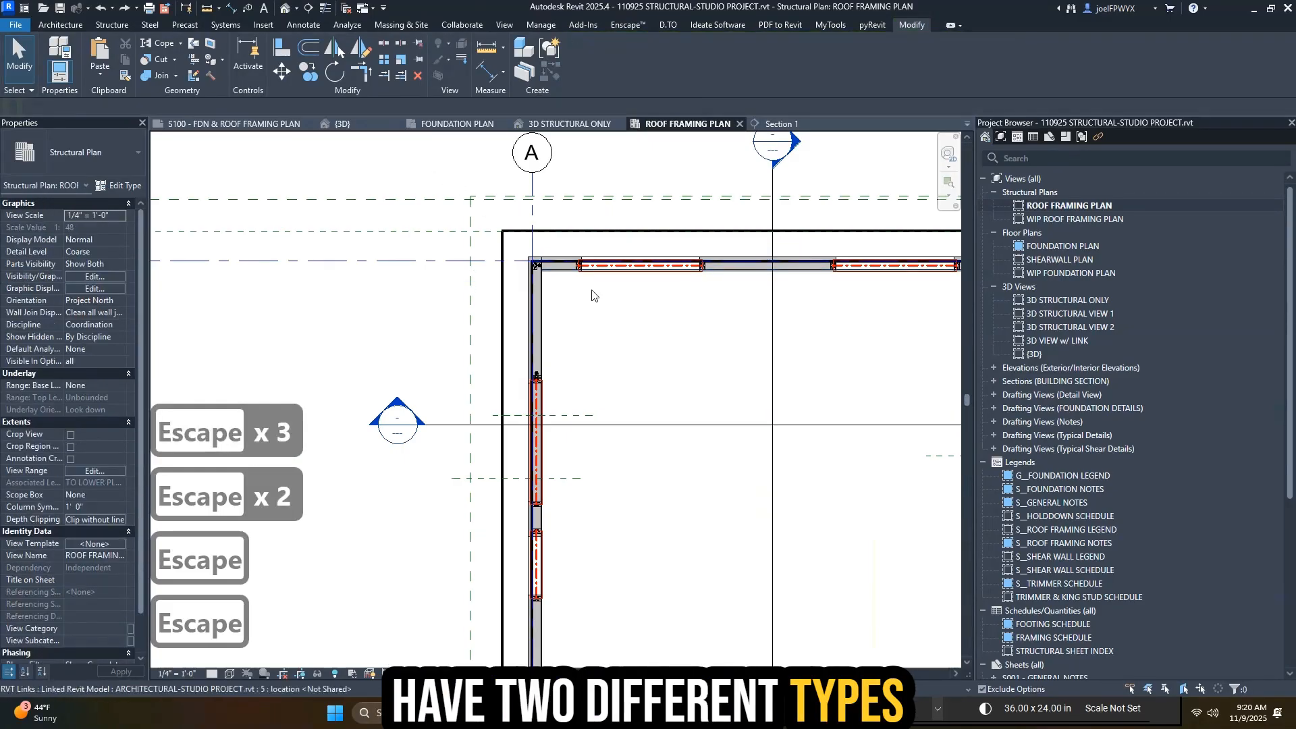
- Open the footprint sketch of the 5/8" plywood roof that follows the wall line for editing
key("Escape")
key("Escape")
scroll(567, 287, "up", 4)
key("Escape")
key("Escape")
key("Tab")
key("Tab")
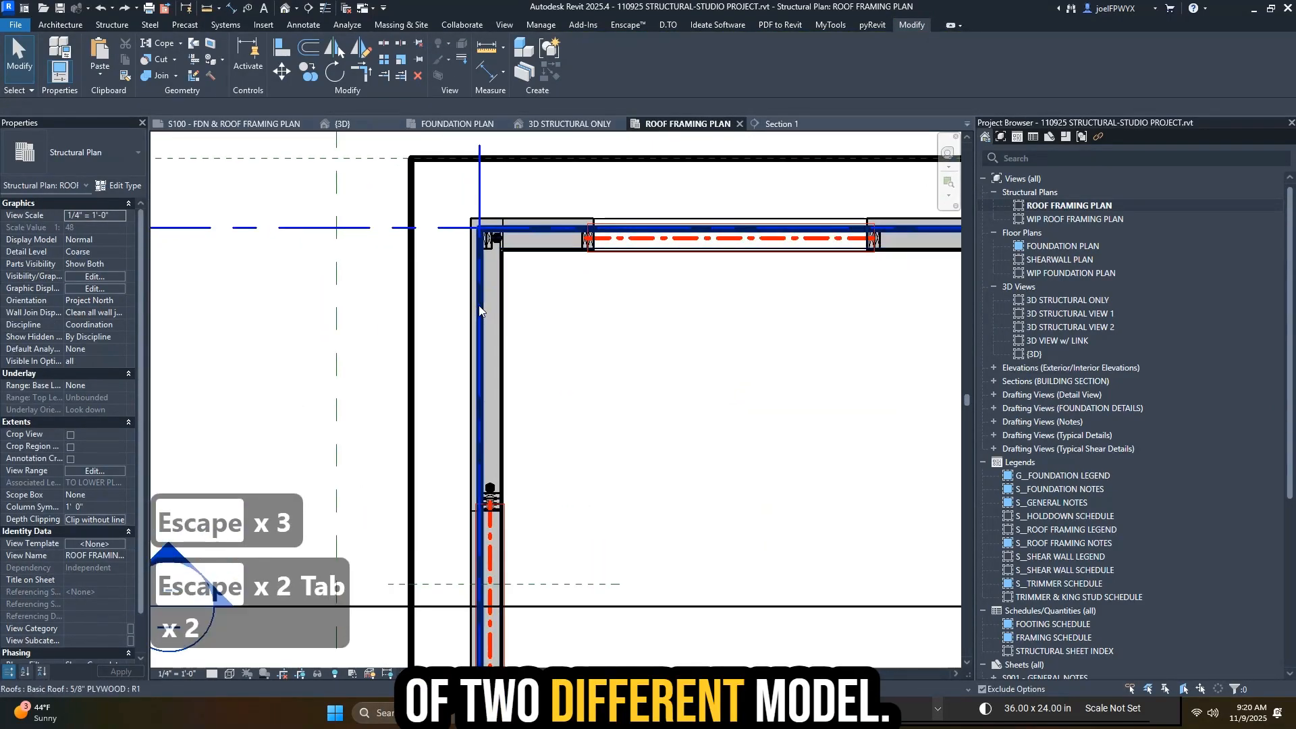
left_click(479, 305)
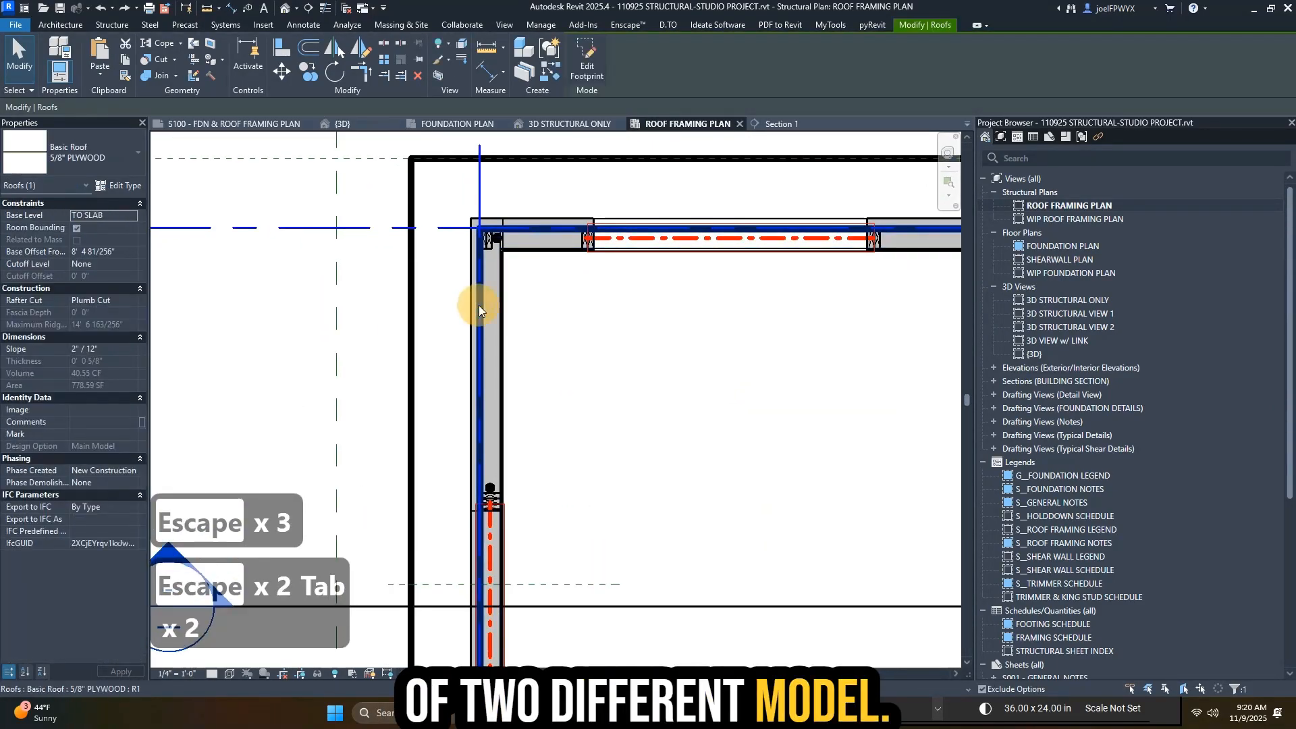
double_click(520, 310)
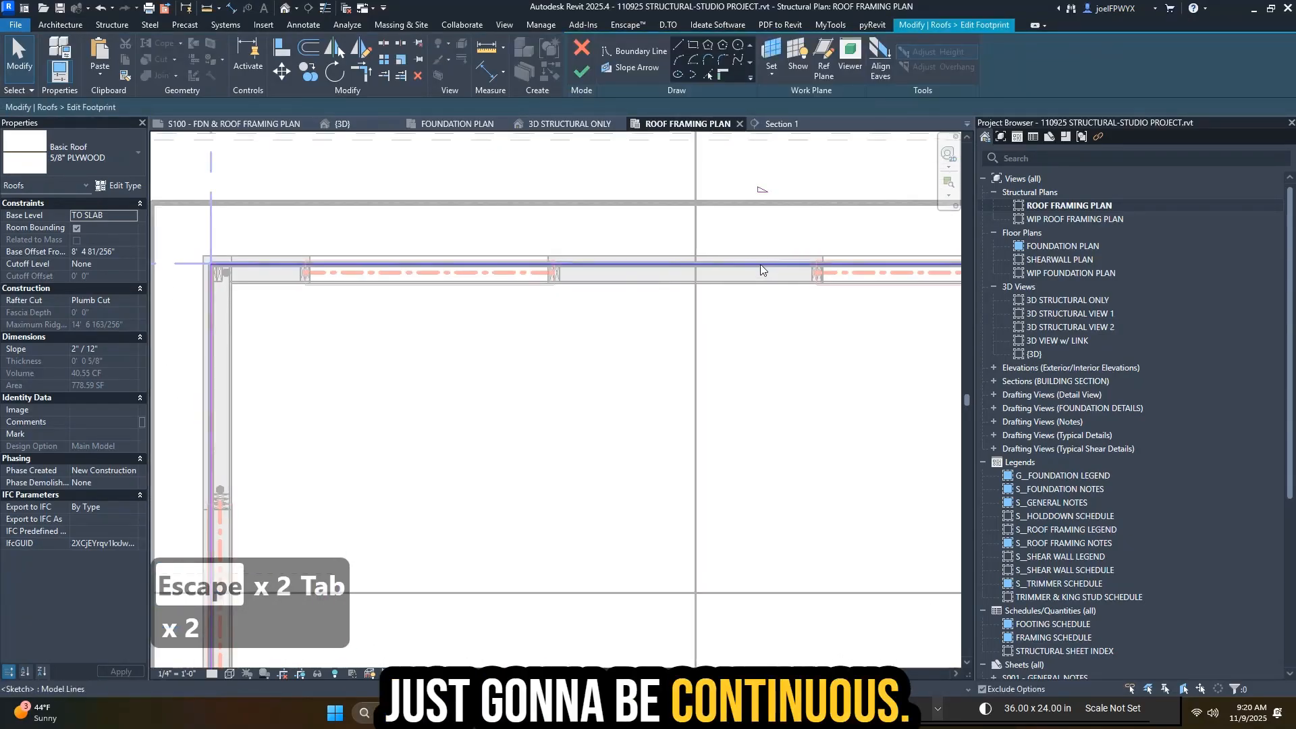
- Move the roof footprint's boundary lines along grids 1 and B outward to the outer eave edge
left_click_drag(760, 263, 763, 204)
scroll(837, 263, "down", 2)
middle_click_drag(837, 263, 471, 194)
left_click_drag(650, 241, 684, 243)
- Move the footprint lines along grids 2 and A out to the eave edge and finish the roof sketch
scroll(684, 257, "down", 3)
middle_click_drag(679, 598, 875, 392)
scroll(875, 392, "up", 2)
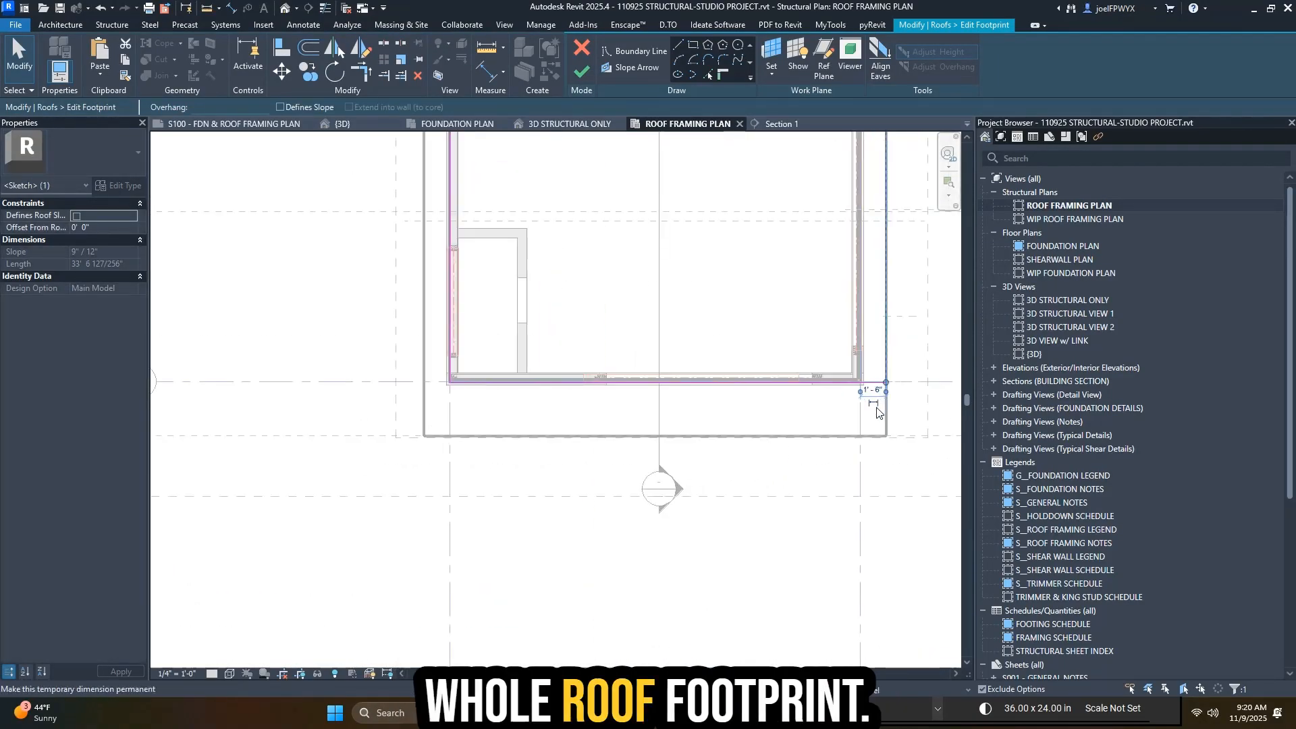
left_click_drag(836, 383, 828, 433)
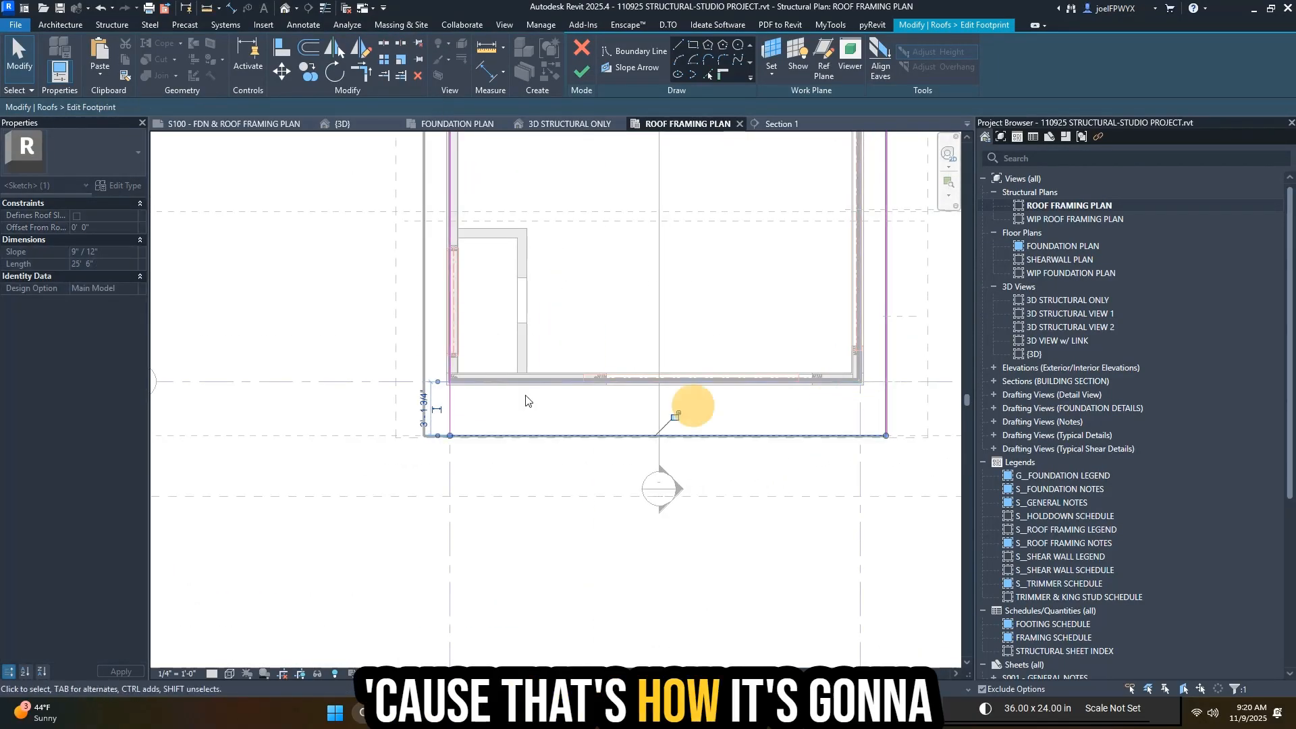
scroll(411, 375, "up", 2)
left_click_drag(472, 431, 432, 425)
scroll(463, 345, "down", 3)
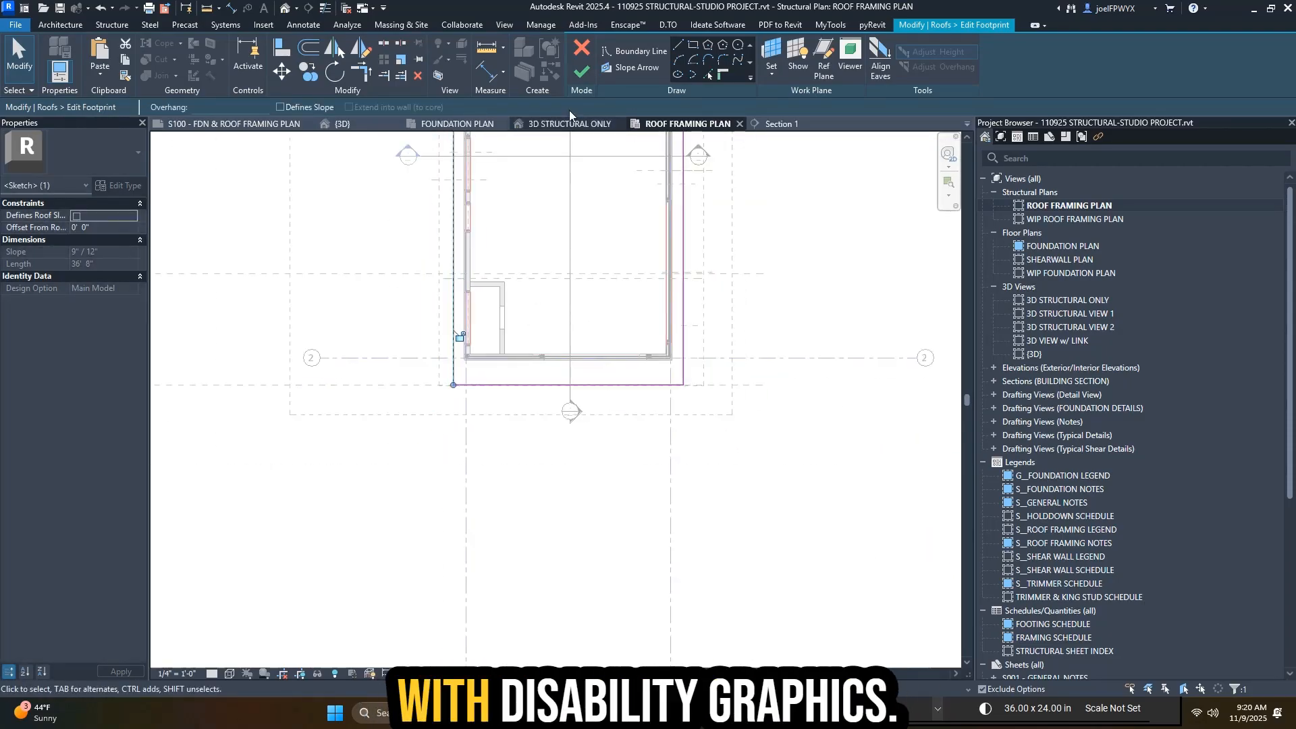
left_click(583, 72)
- Try to delete the redundant 5/8" plywood roof at the eave edge near grid B
middle_click_drag(612, 203, 608, 439)
scroll(591, 364, "up", 3)
key("Escape")
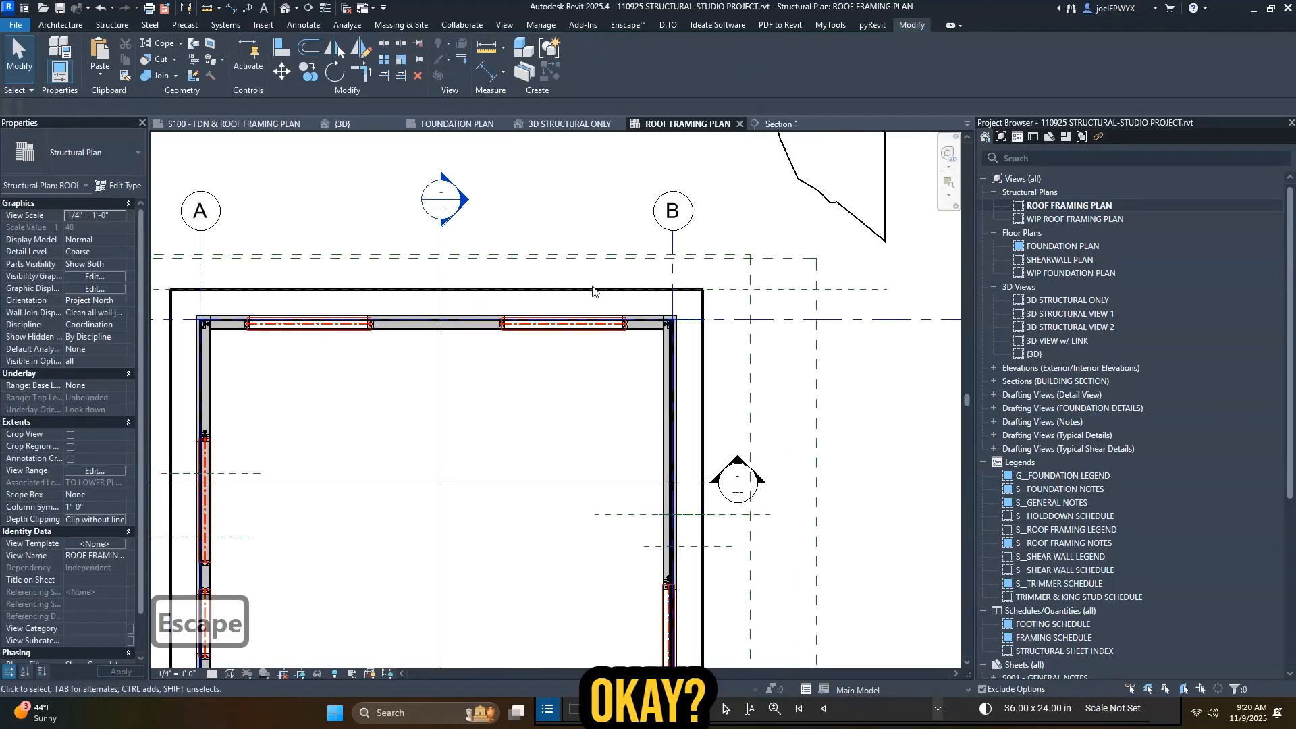
key("Tab")
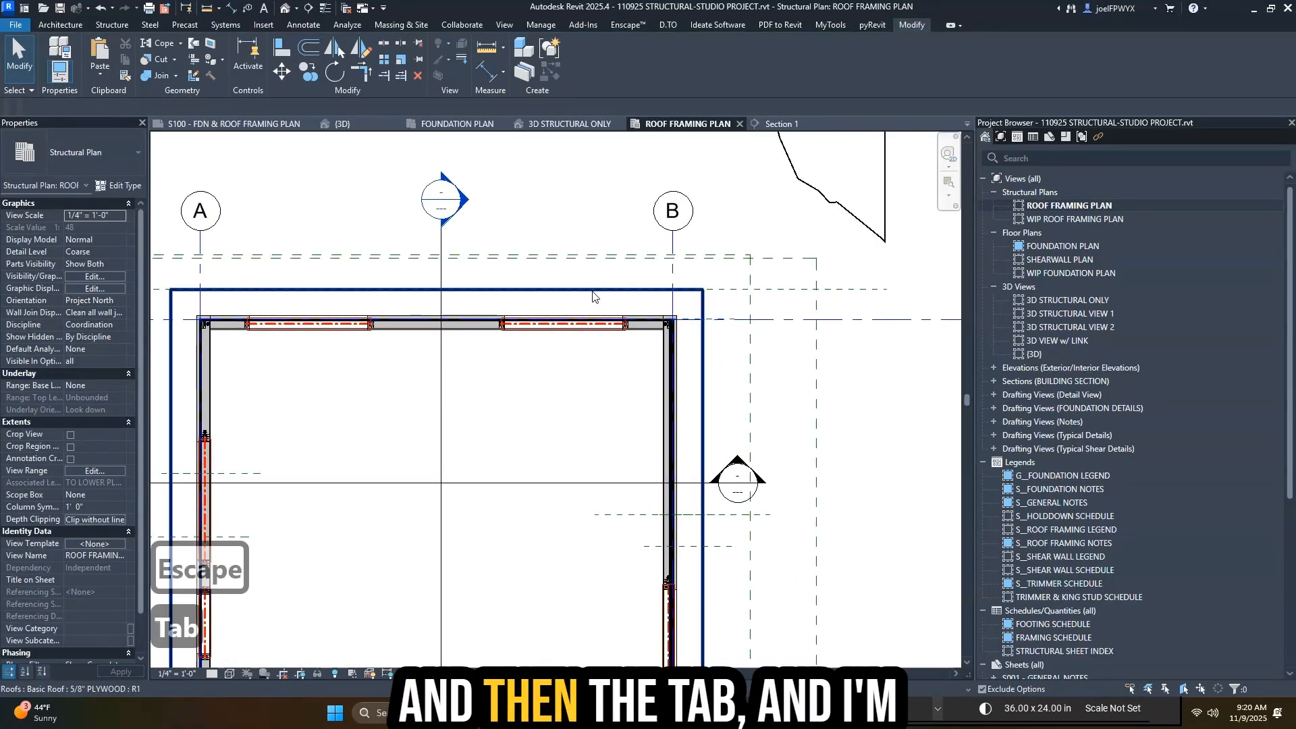
left_click(592, 294)
key("Delete")
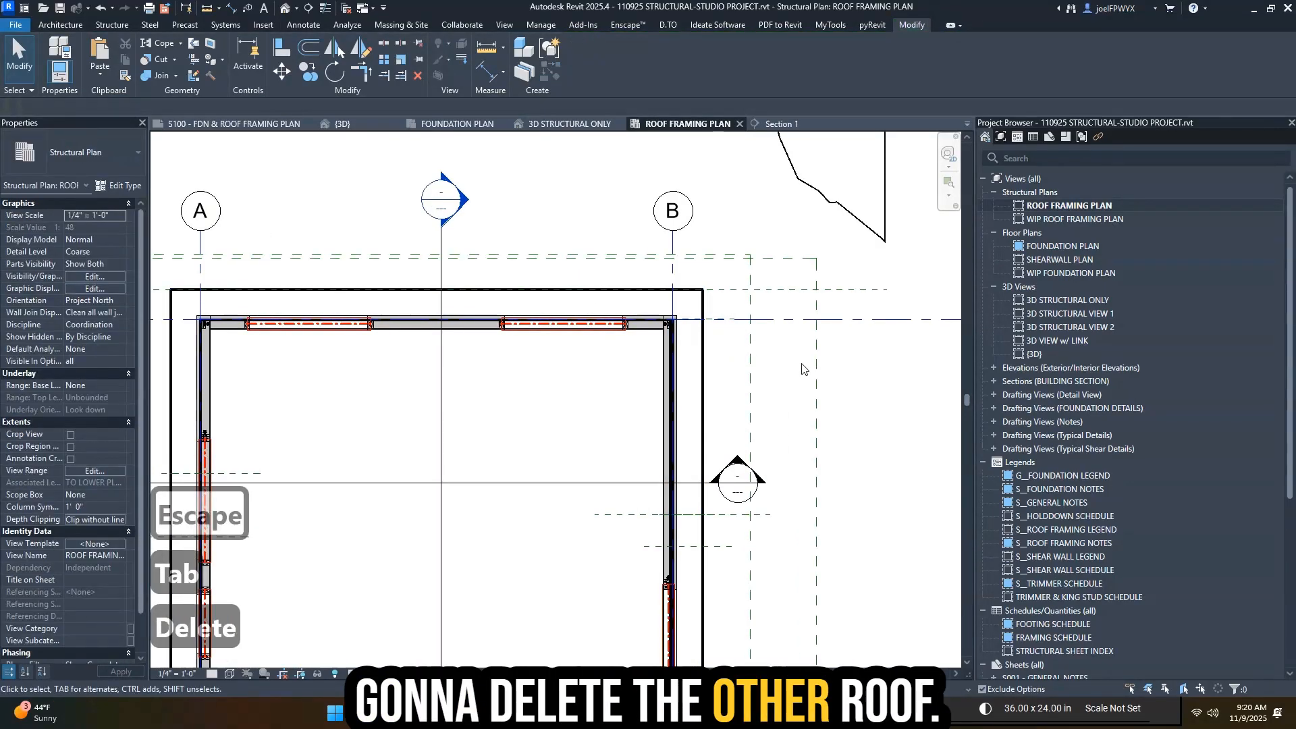
- Open Section 1 from its marker between grids A and B and undo the last roof deletion
key("Escape")
double_click(455, 209)
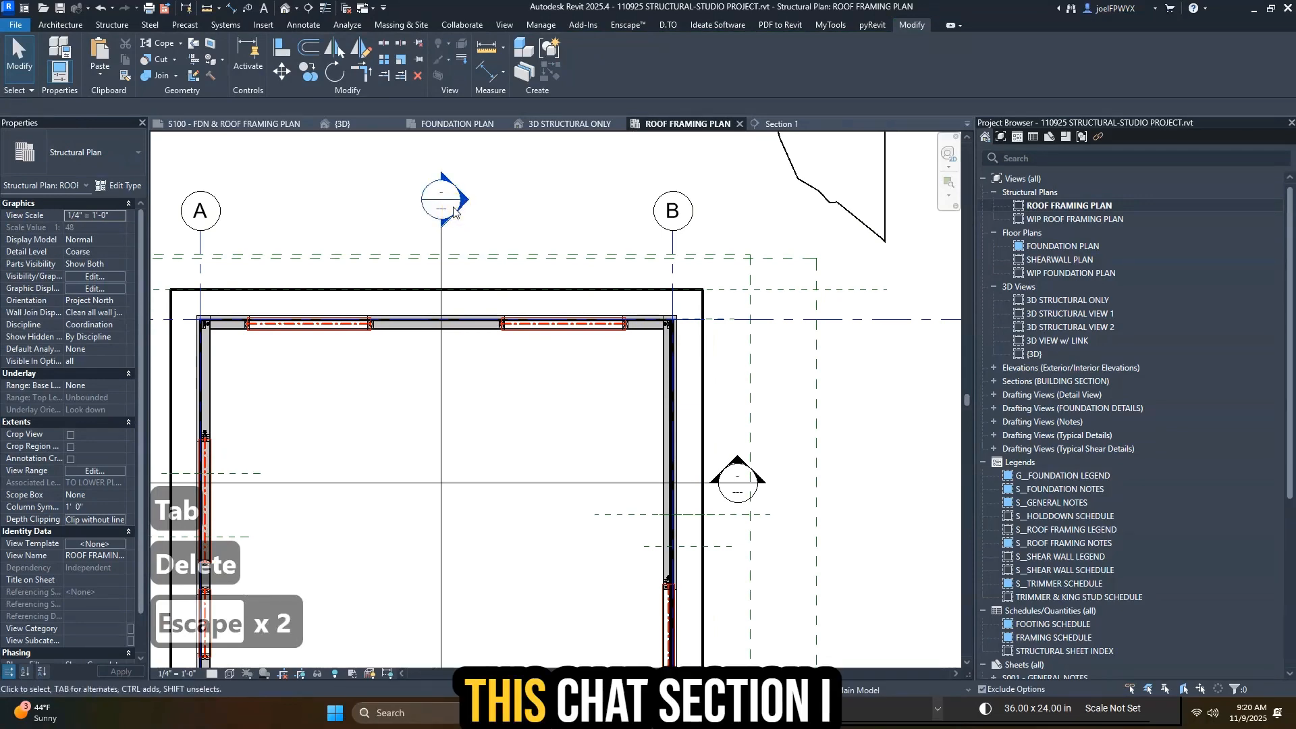
scroll(741, 384, "down", 2)
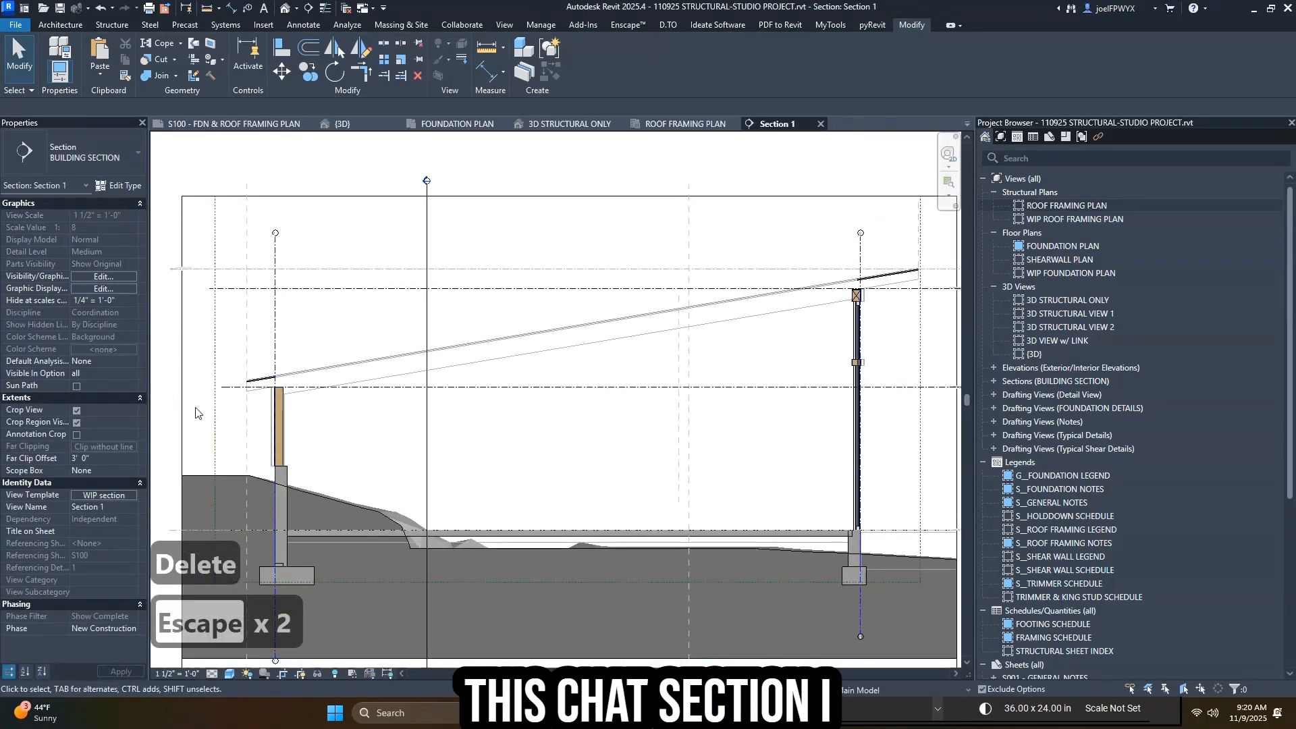
scroll(338, 412, "up", 6)
key("ctrl+z")
- Delete the separate 5/8" plywood overhang roof below the continuous roof at the low eave
key("Escape")
key("Escape")
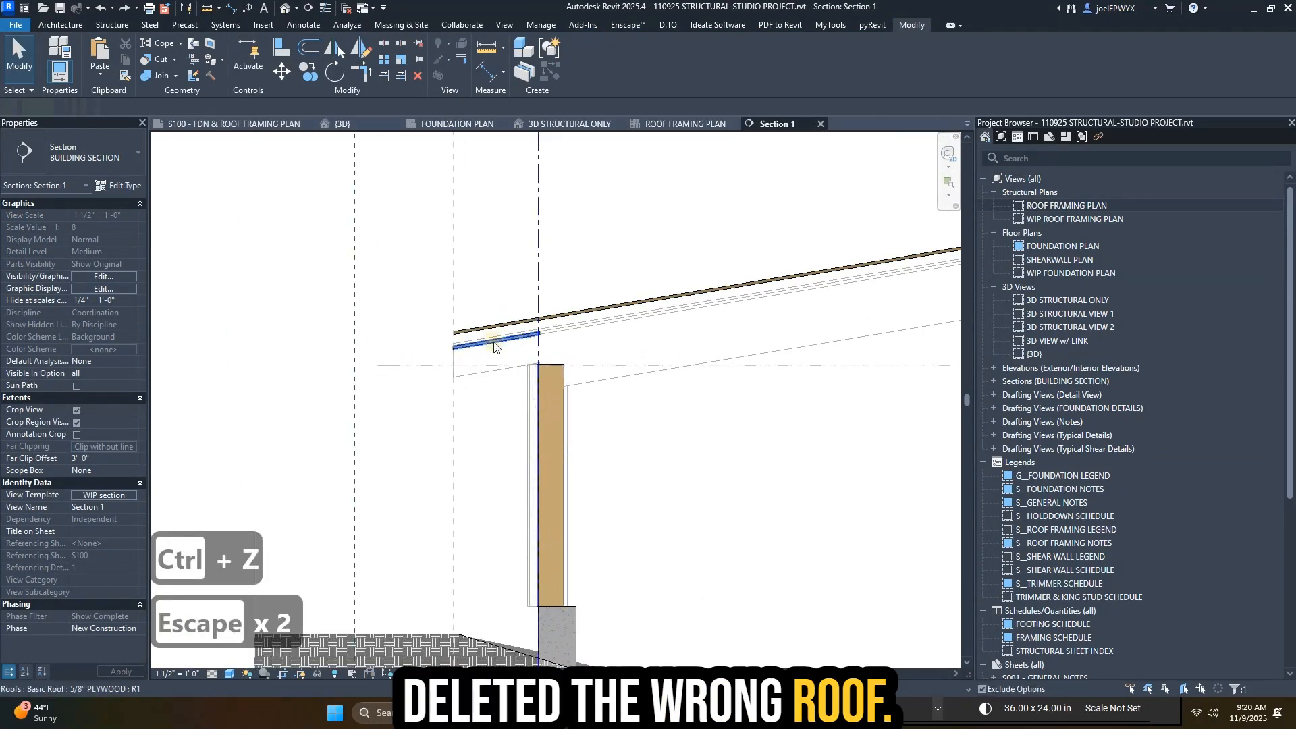
scroll(493, 347, "up", 2)
key("Escape")
- Nudge the continuous 5/8" plywood roof down in small increments to line up with the linked architectural roof outline
left_click(509, 325)
key("shift+Down")
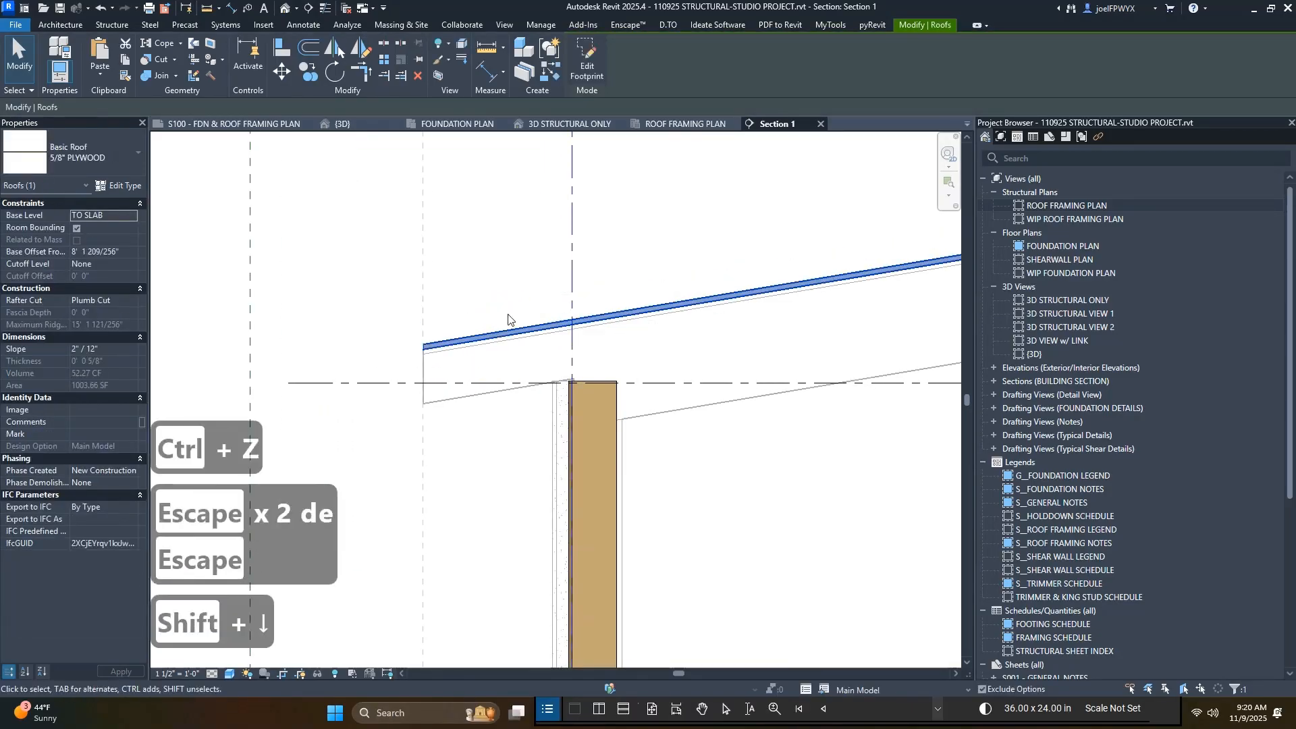
key("shift+Down")
key("shift+Down")
key("shift+Down")
key("shift+Up")
key("Escape")
key("Escape")
scroll(550, 488, "down", 1)
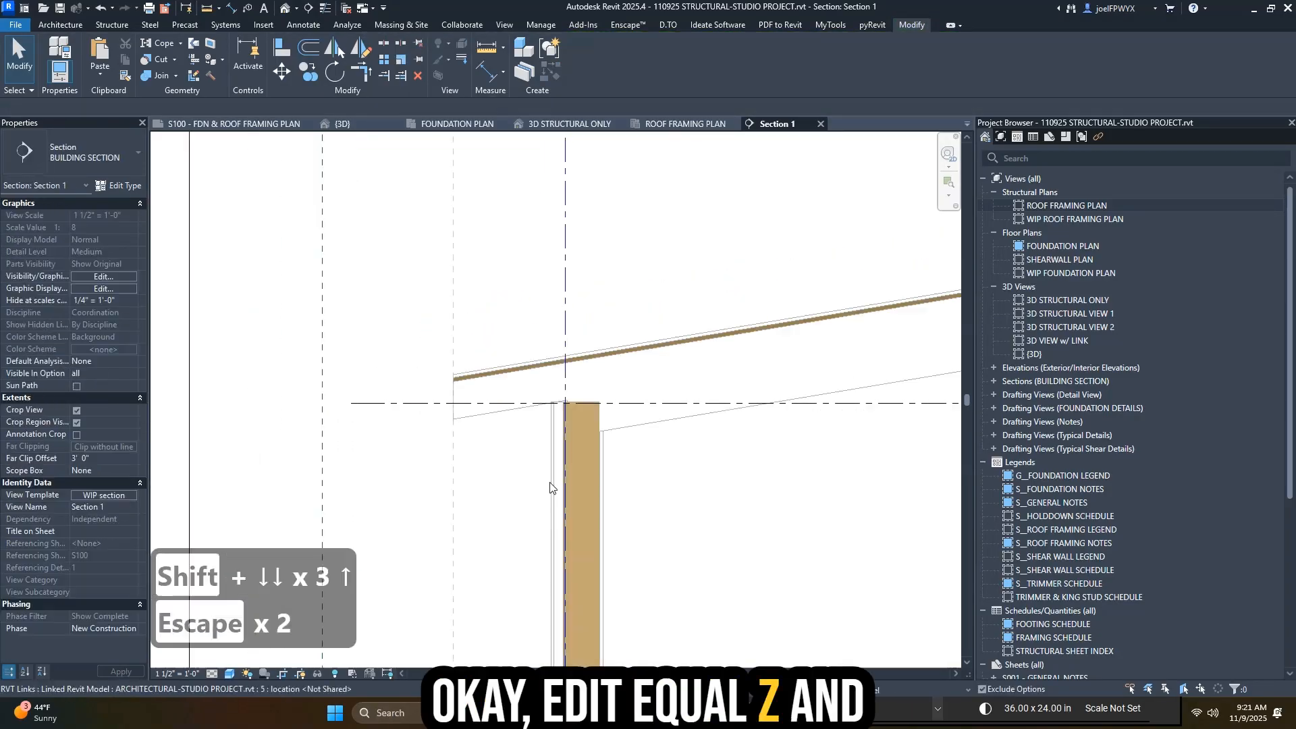
middle_click_drag(712, 441, 393, 353)
scroll(410, 335, "down", 2)
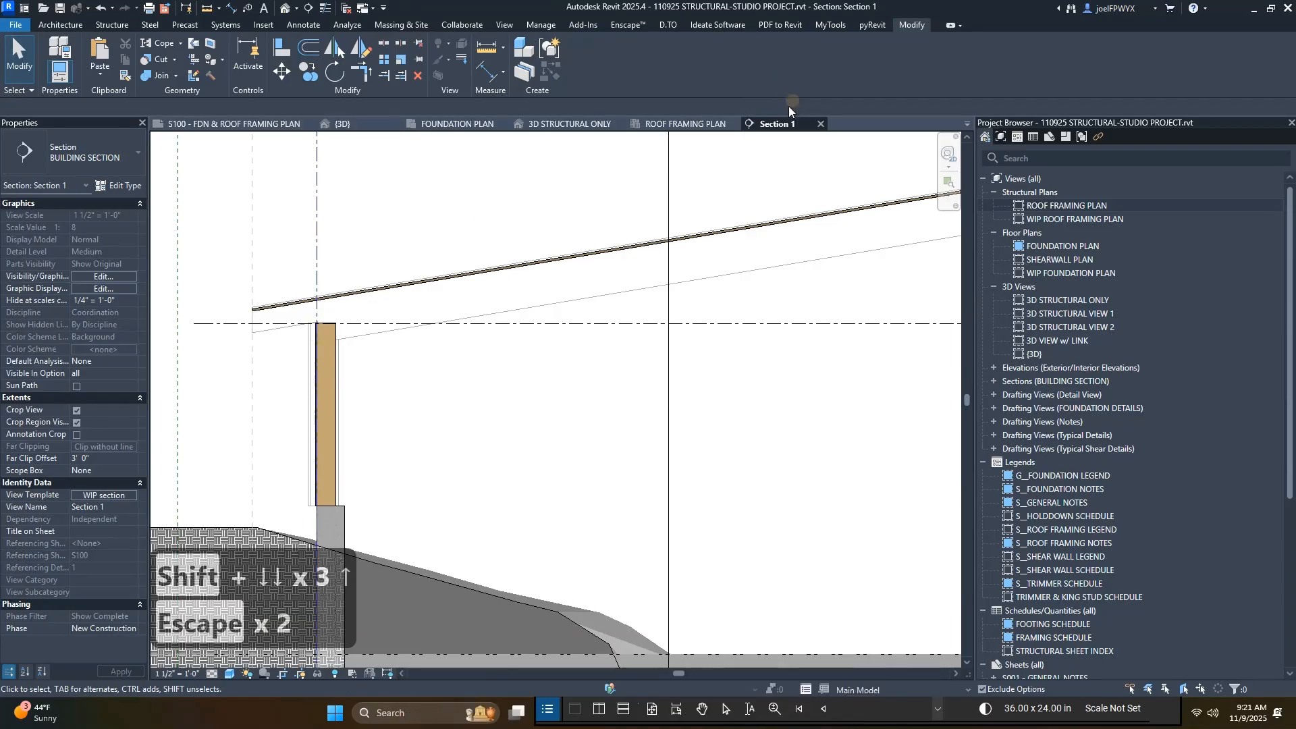
- Return to the ROOF FRAMING PLAN and examine the continuous roof outline around the whole building
left_click(663, 123)
scroll(690, 422, "down", 2)
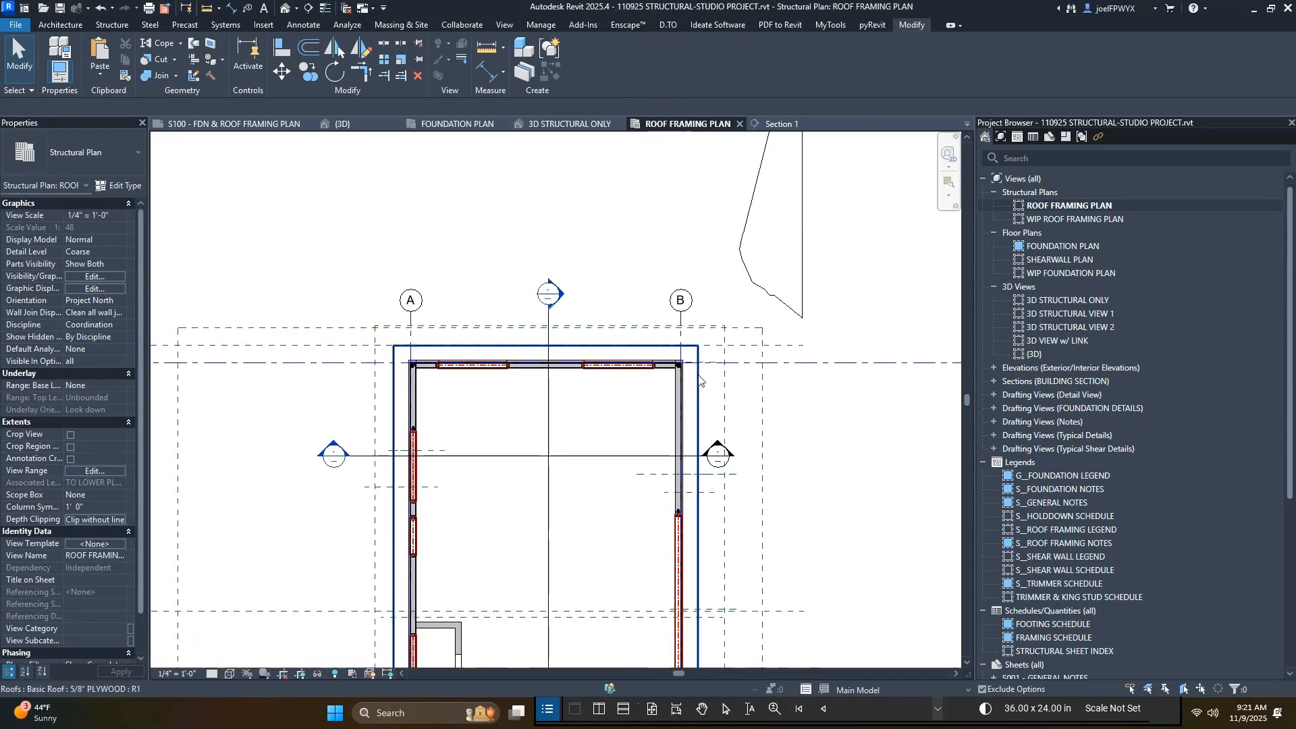
middle_click_drag(690, 421, 917, 319)
middle_click_drag(1086, 355, 788, 387)
scroll(789, 387, "down", 1)
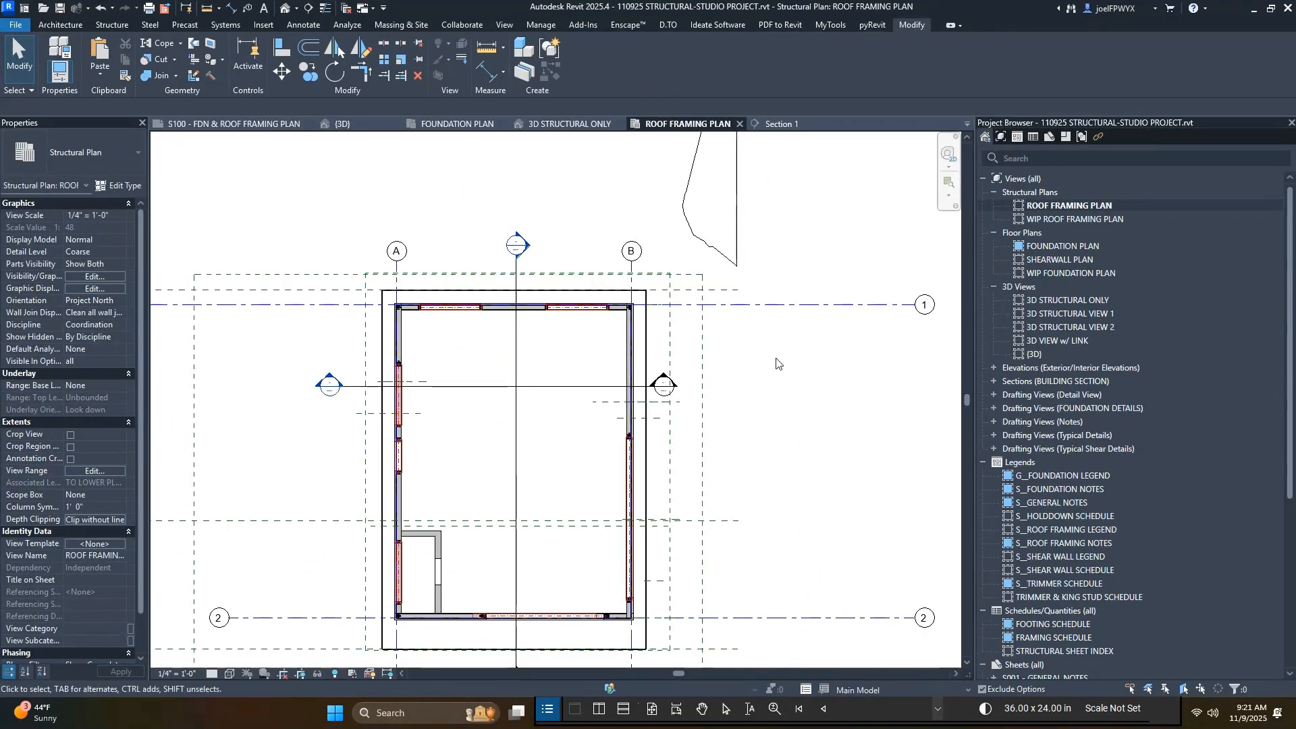
scroll(722, 297, "up", 2)
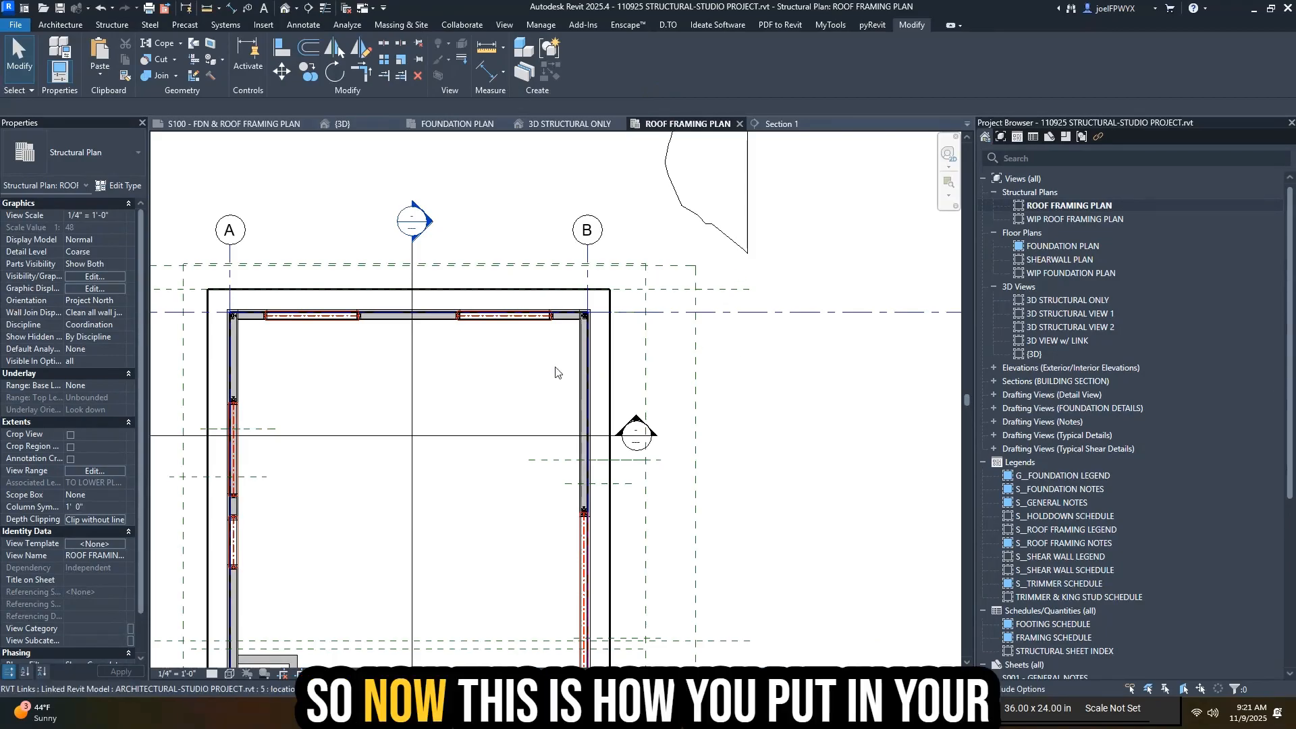
key("Escape")
middle_click_drag(555, 372, 601, 341)
scroll(602, 342, "up", 1)
key("Escape")
key("Escape")
key("b")
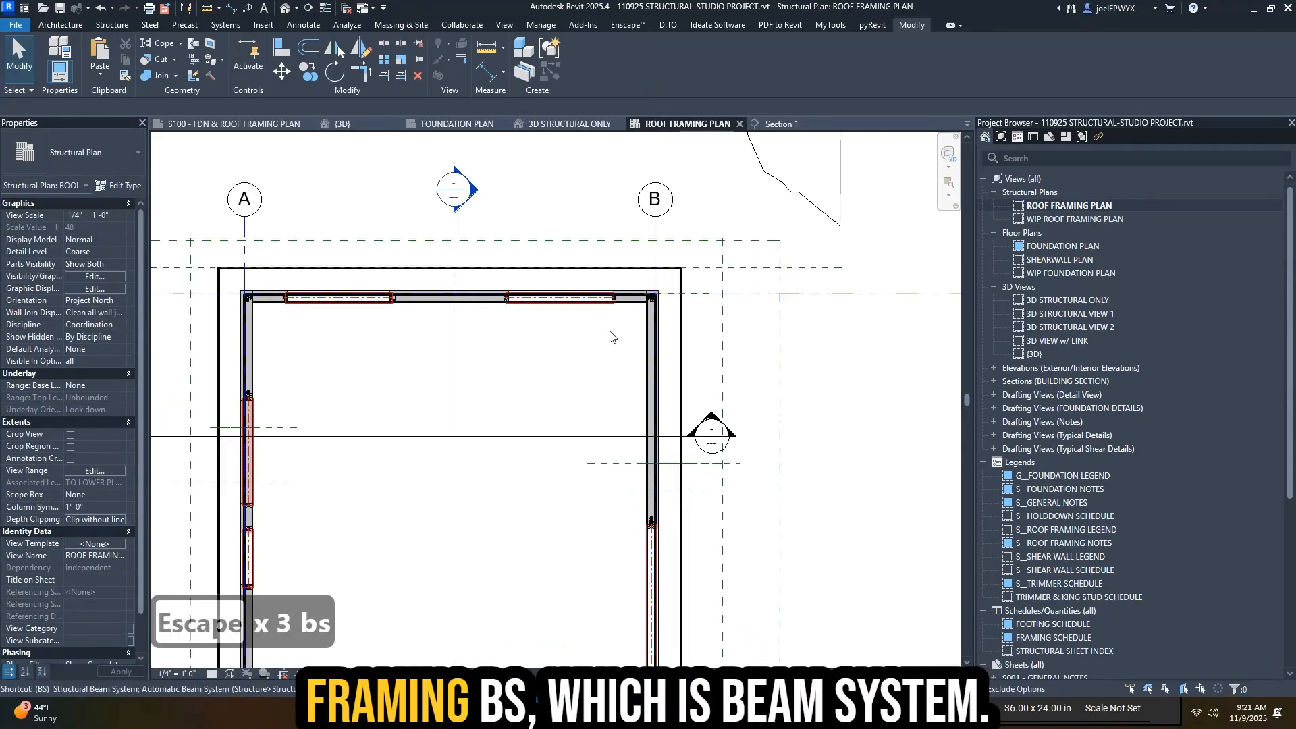
left_click(746, 392)
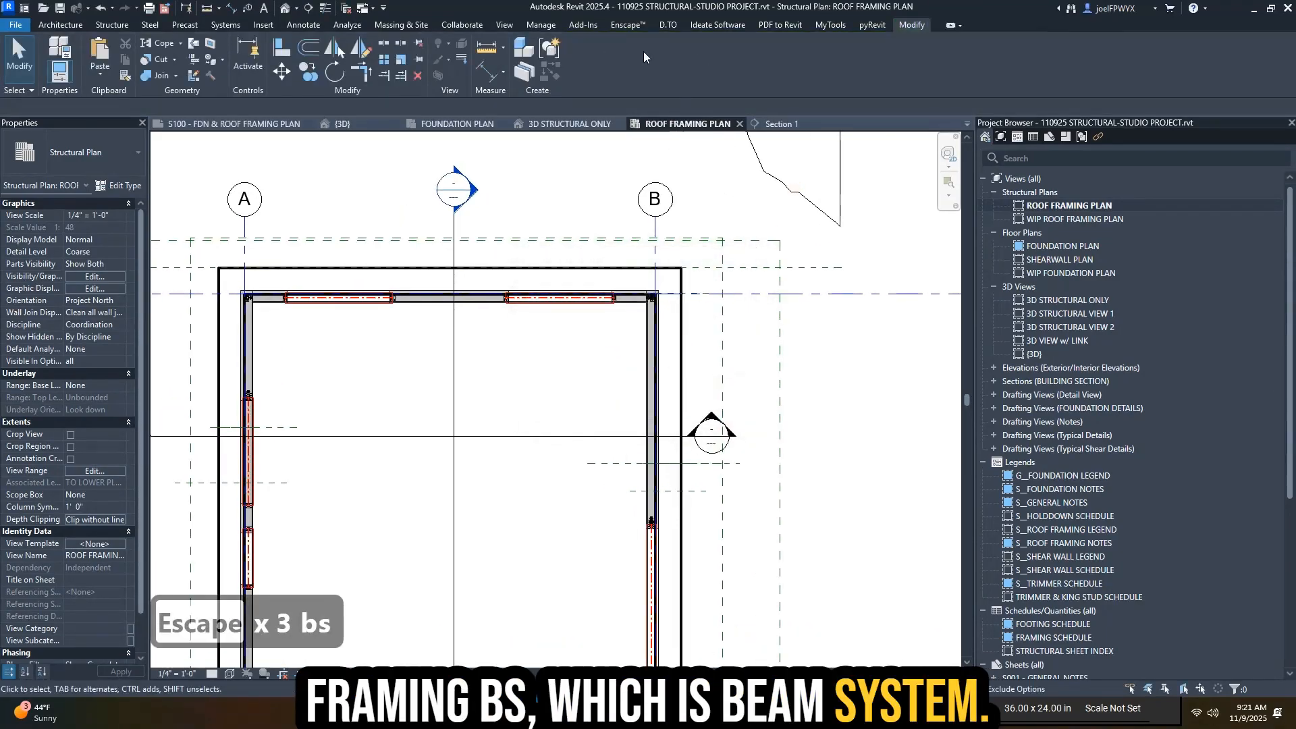
- Set the plan's work plane with the Pick a plane option, choosing the sloped roof plane at the eave edge near grid B
left_click(49, 25)
key("Escape")
key("Escape")
key("Escape")
left_click(1034, 71)
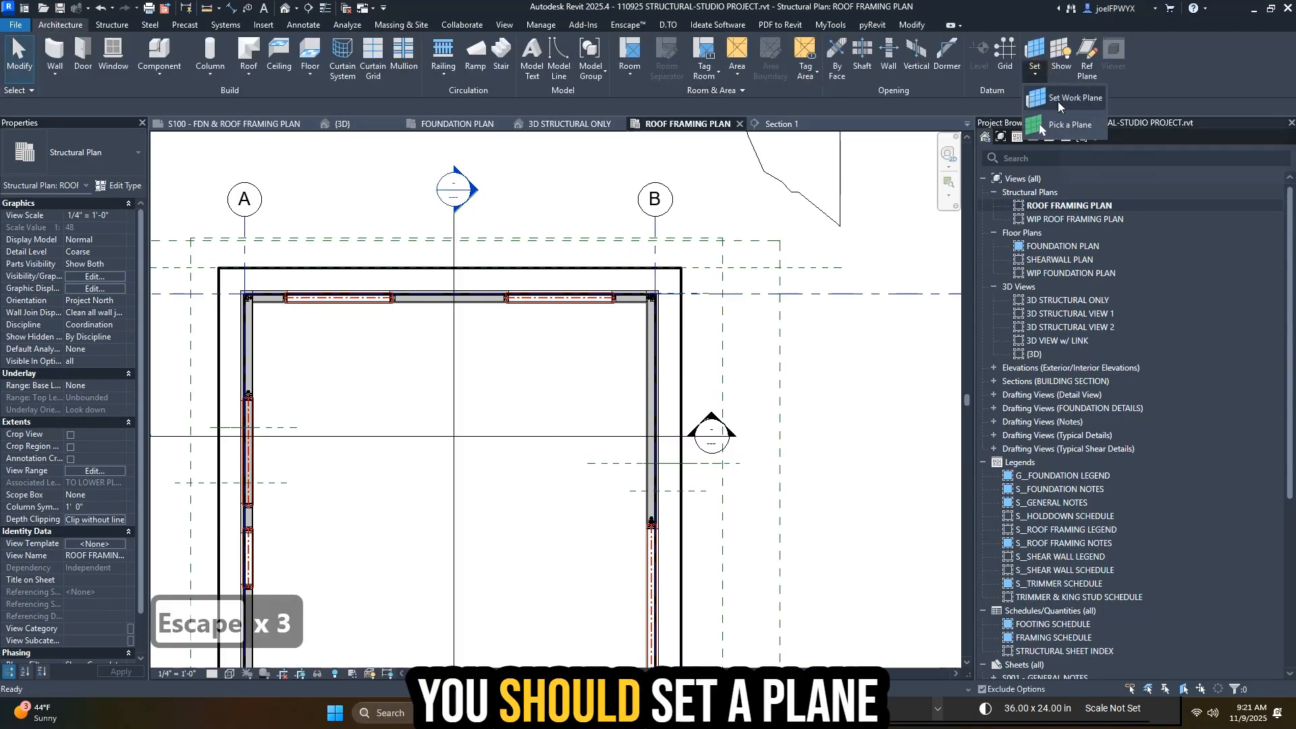
left_click(1058, 100)
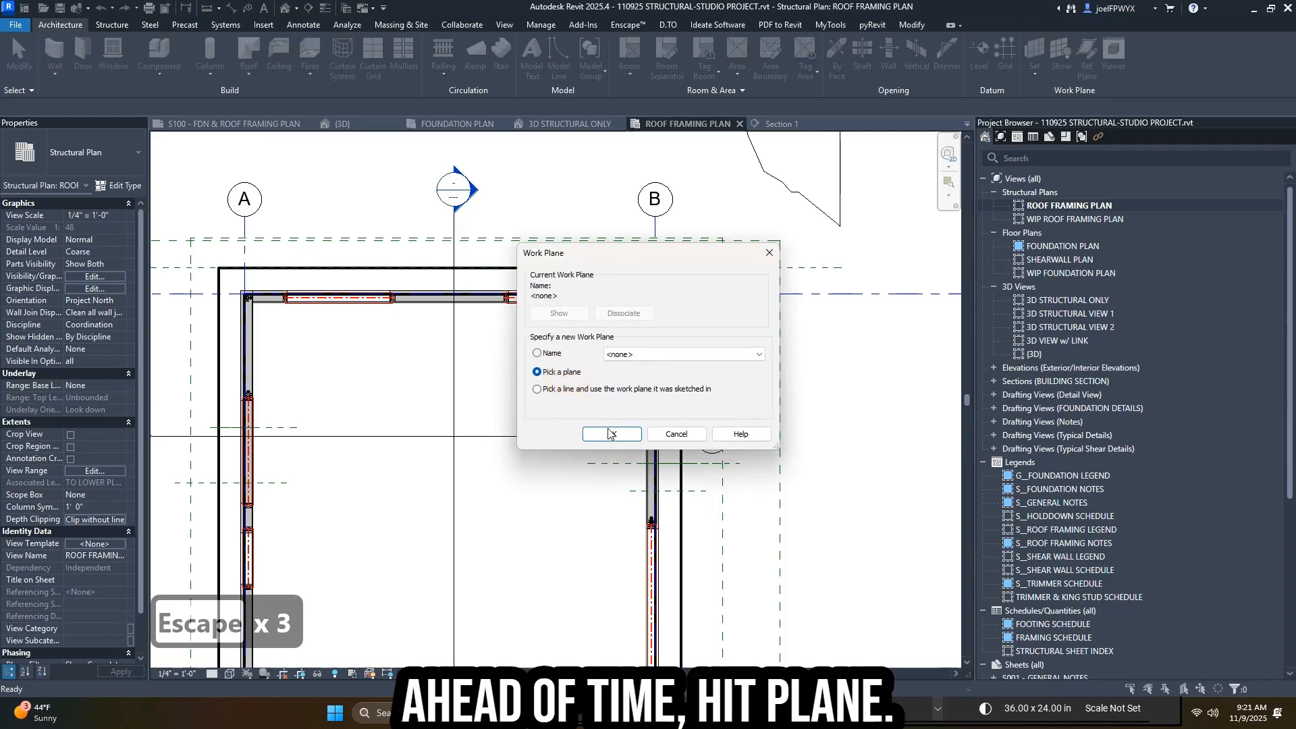
left_click(609, 434)
scroll(634, 267, "up", 1)
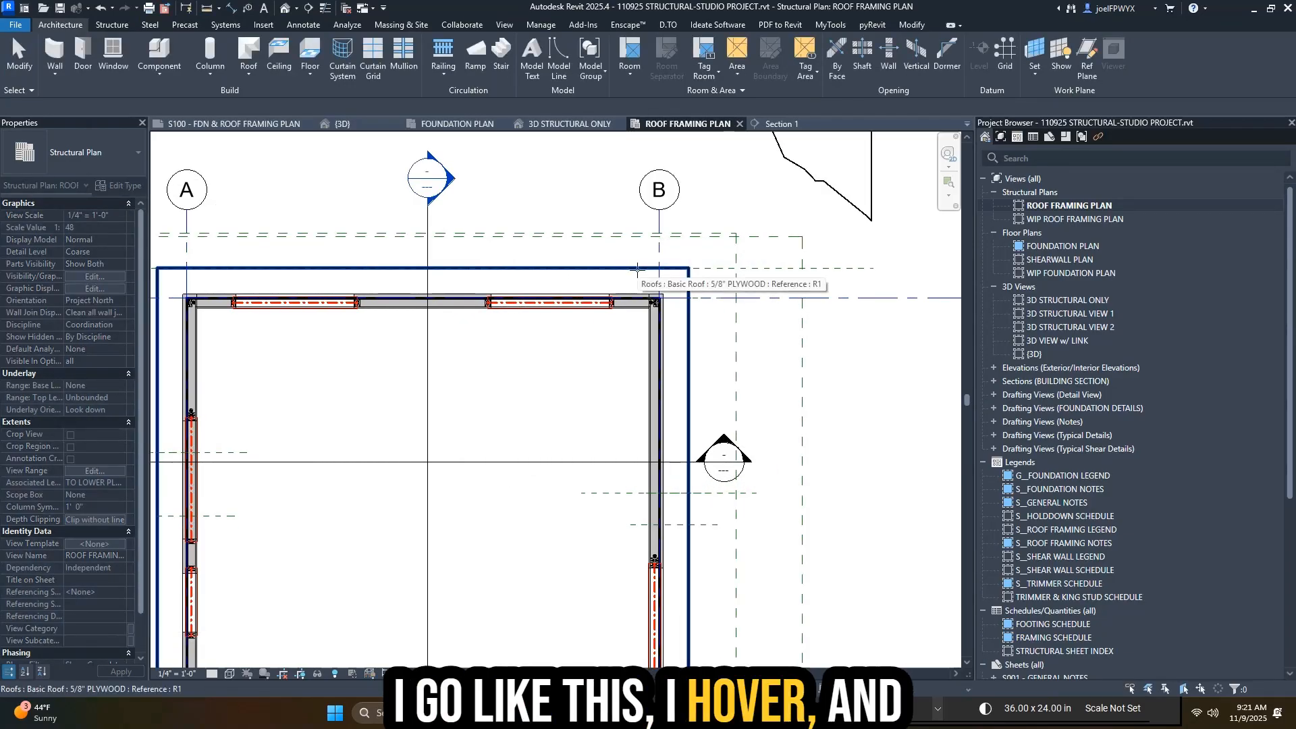
key("Tab")
key("Tab")
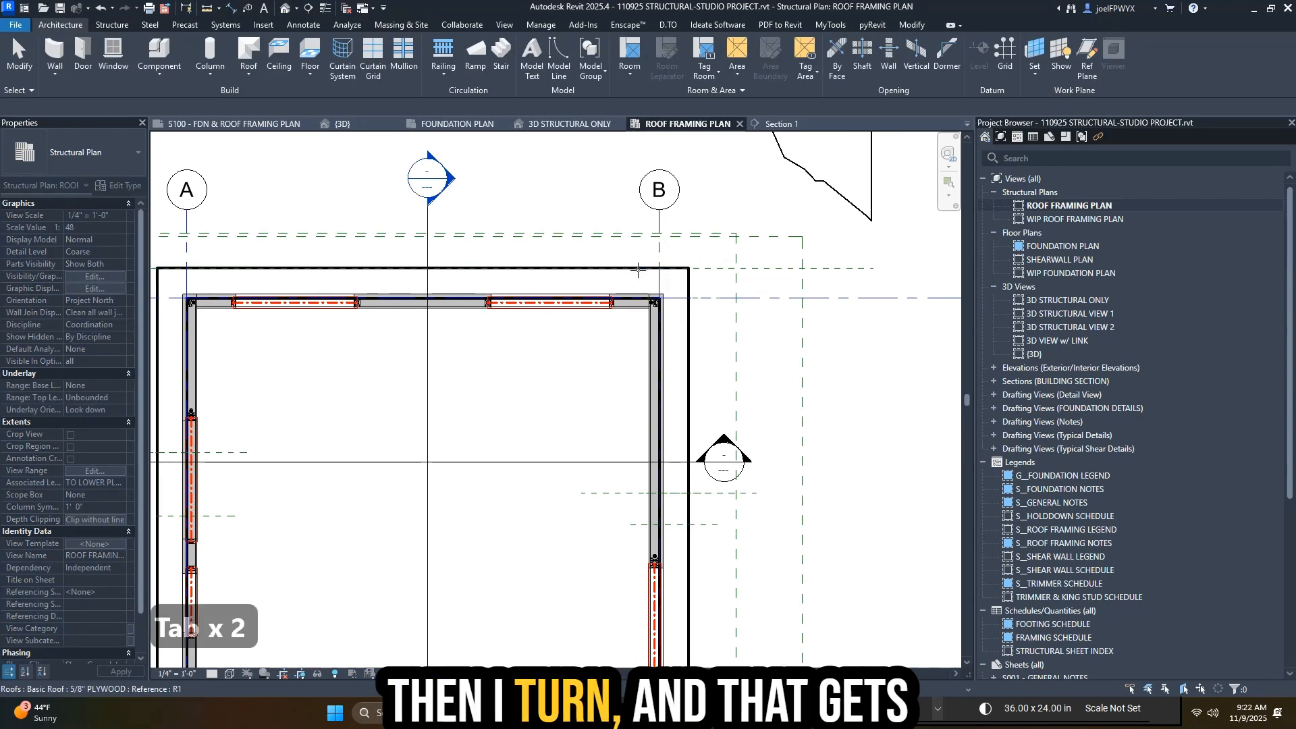
left_click(638, 270)
scroll(638, 270, "down", 3)
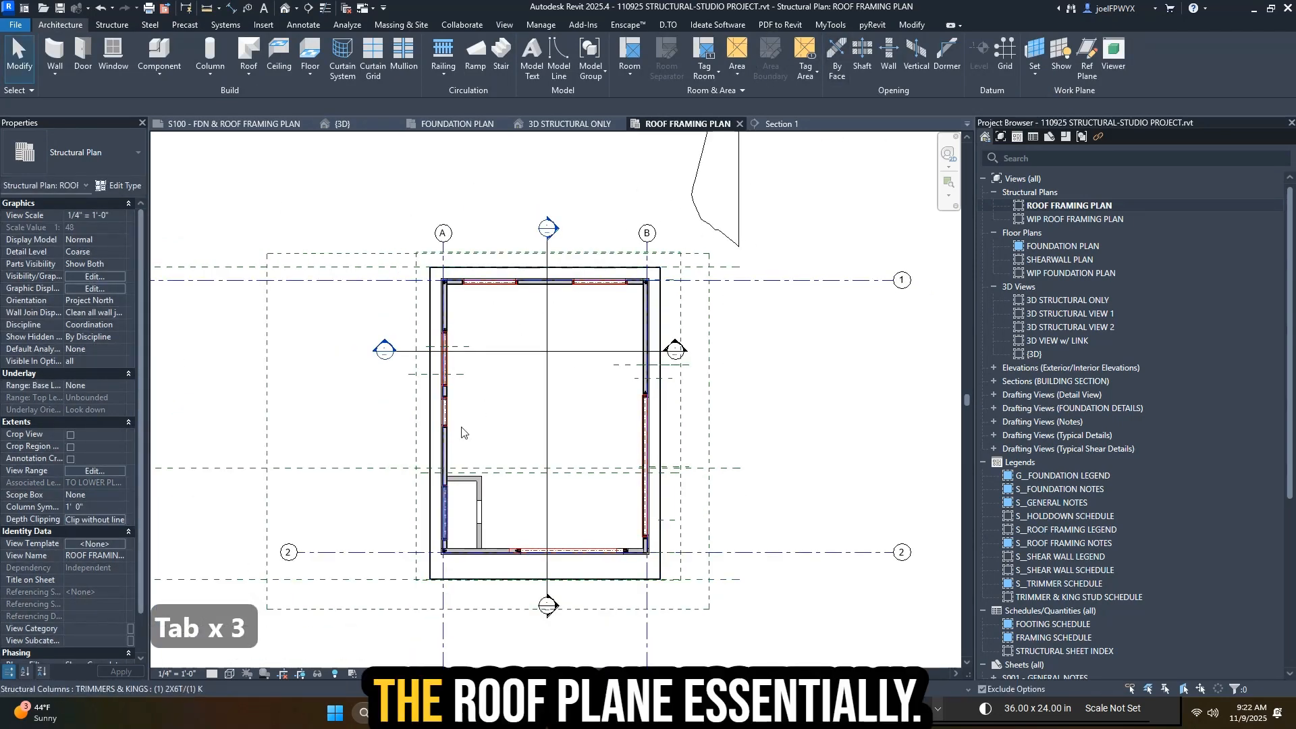
- Start a structural beam system and sketch a rectangular boundary between opposite corners of the roof's outer eave outline
key("b")
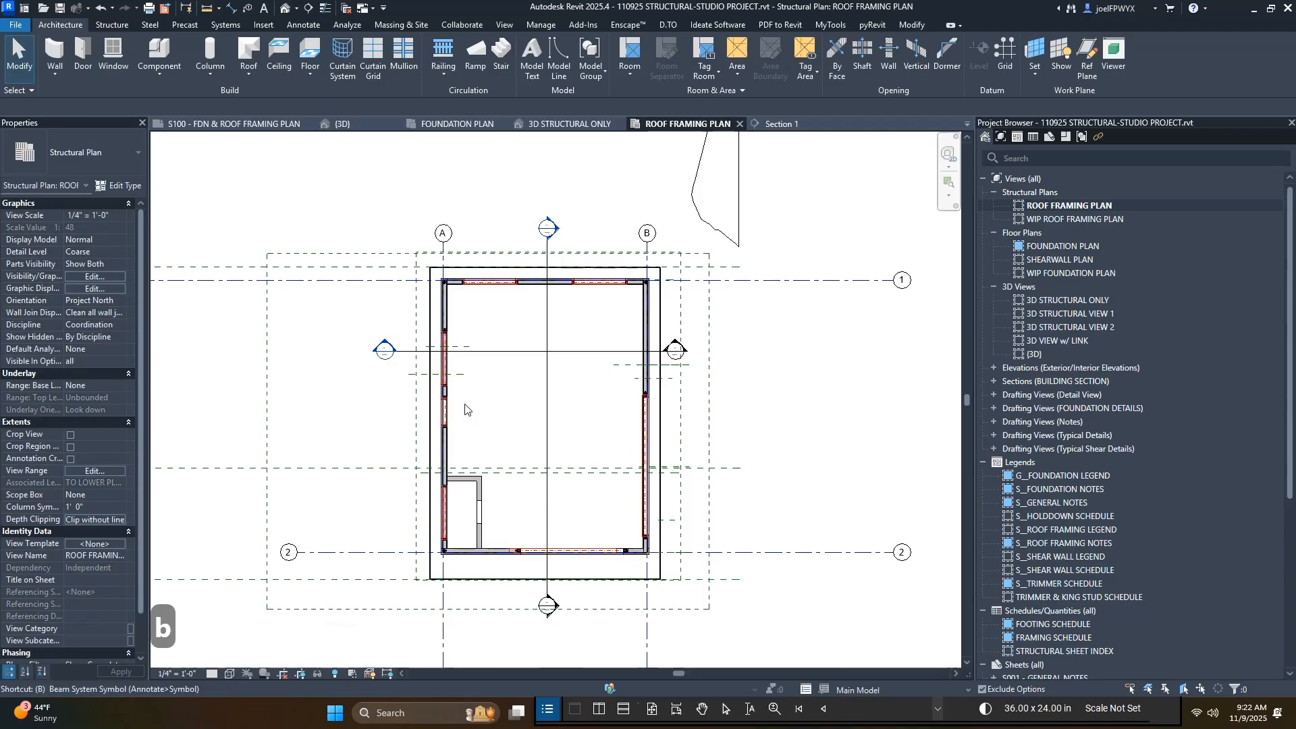
key("s")
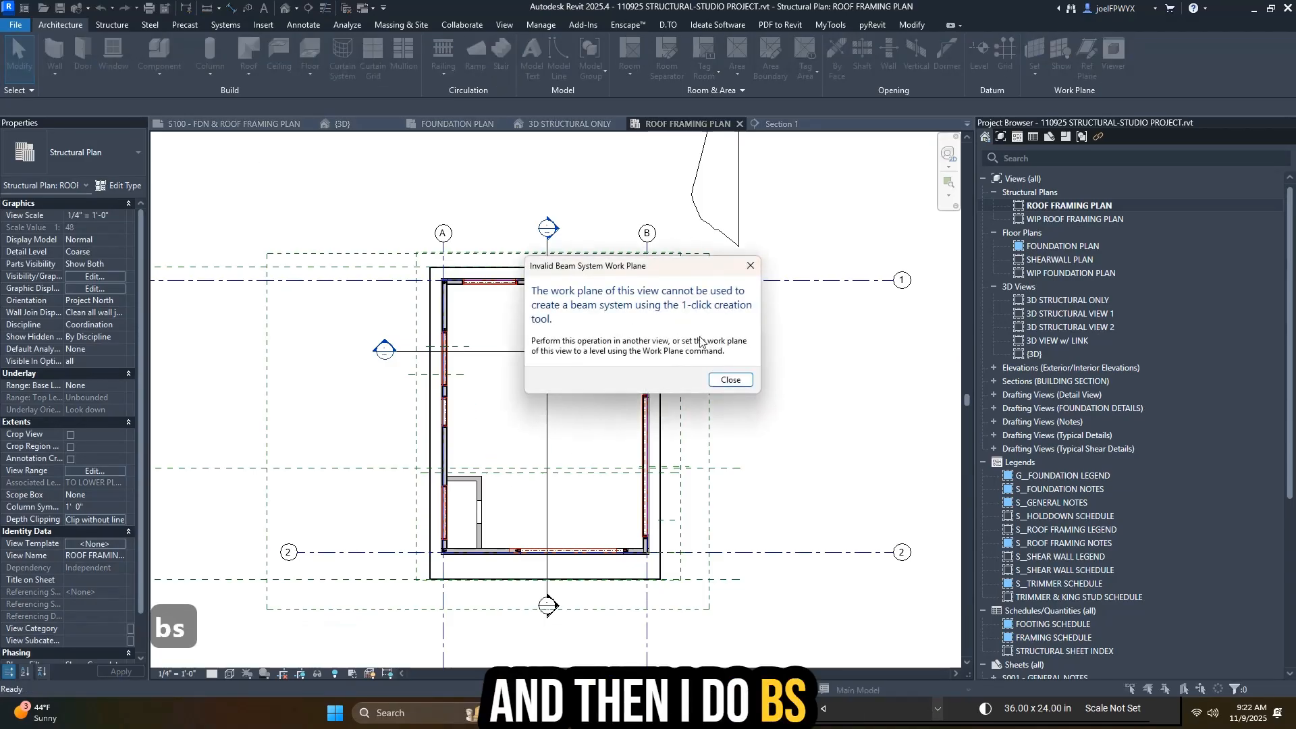
left_click(735, 382)
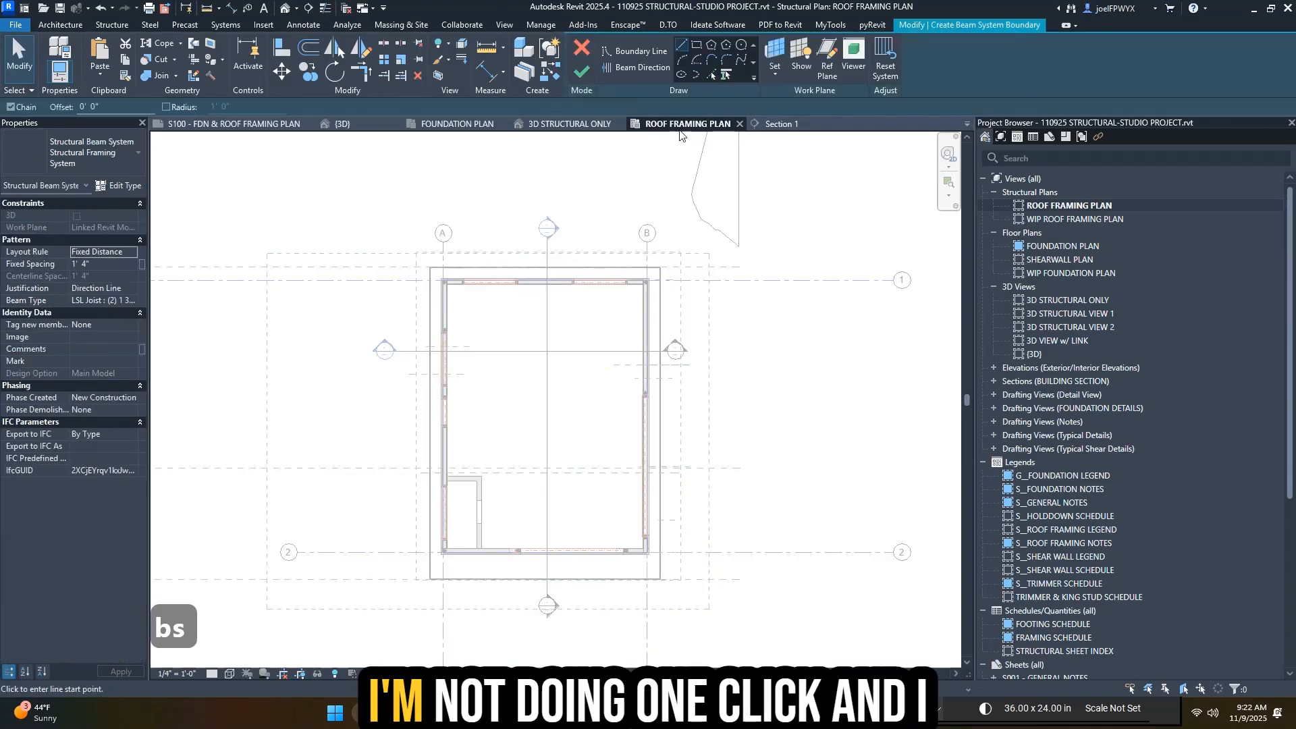
left_click(698, 46)
scroll(428, 273, "up", 2)
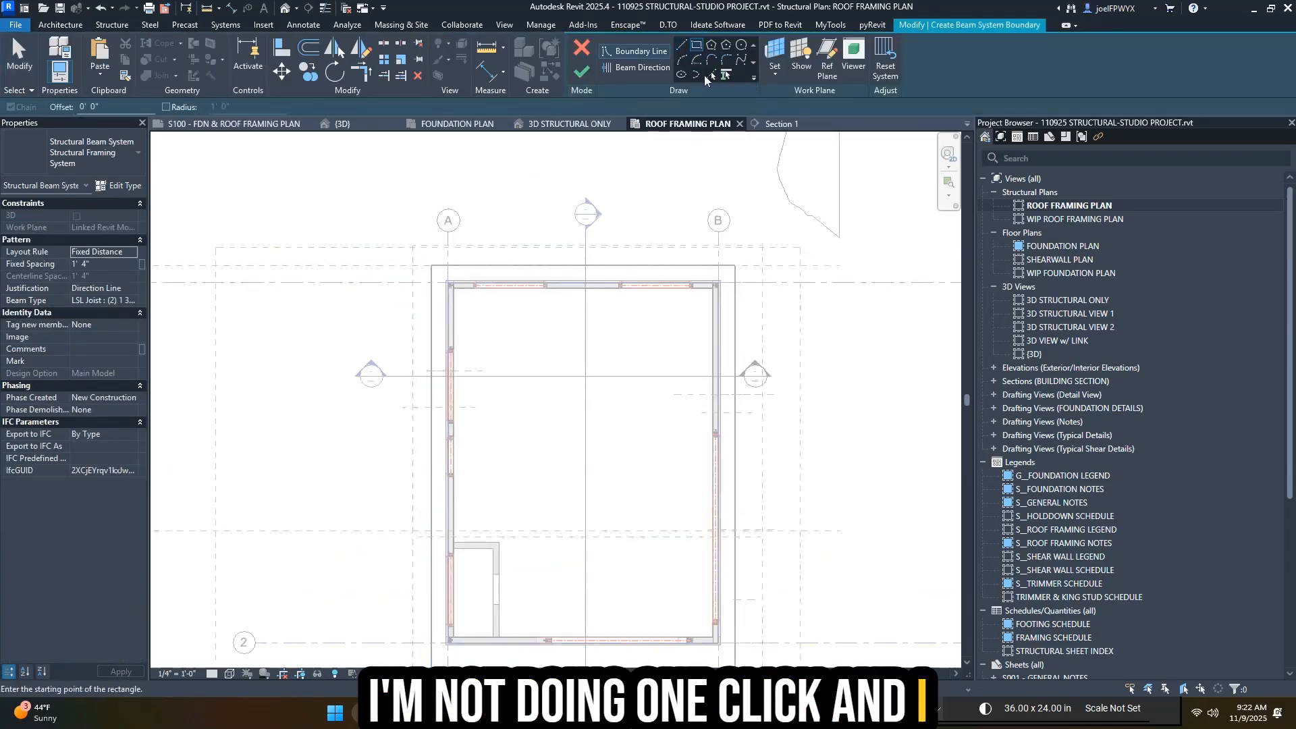
left_click(434, 265)
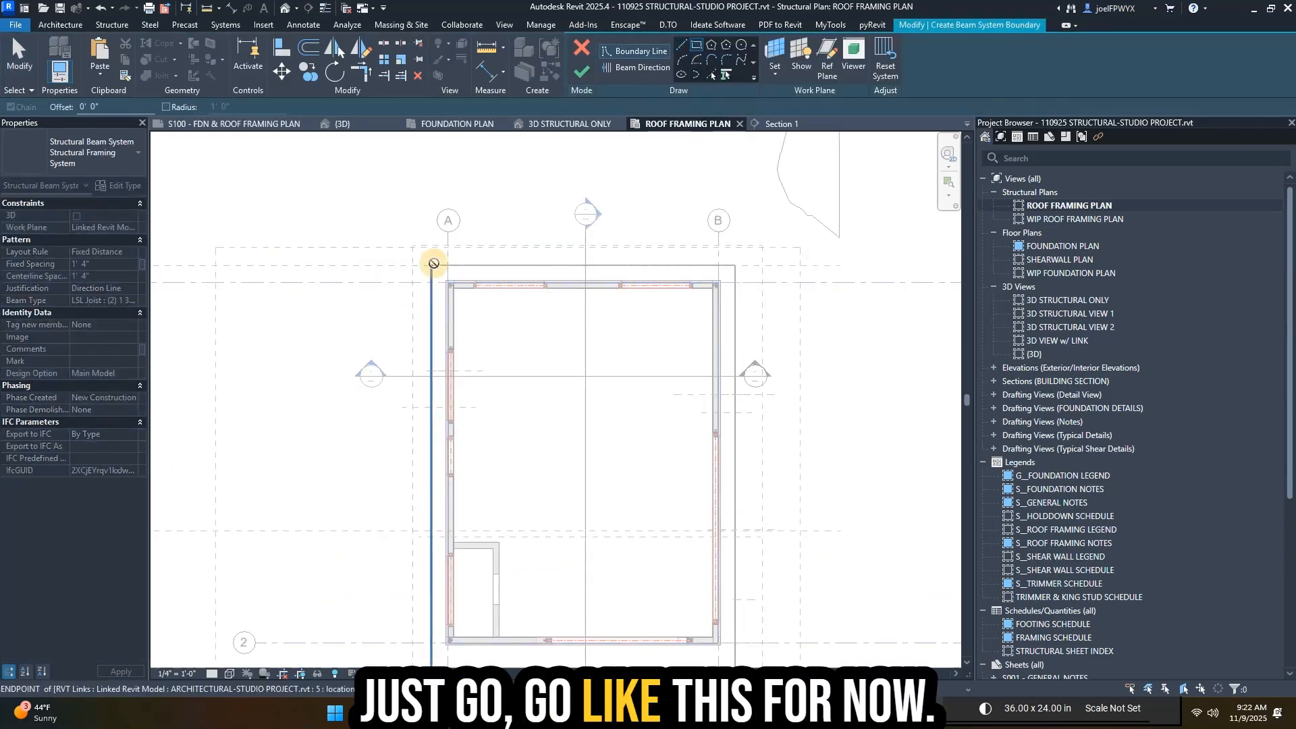
scroll(693, 554, "up", 3)
left_click(712, 557)
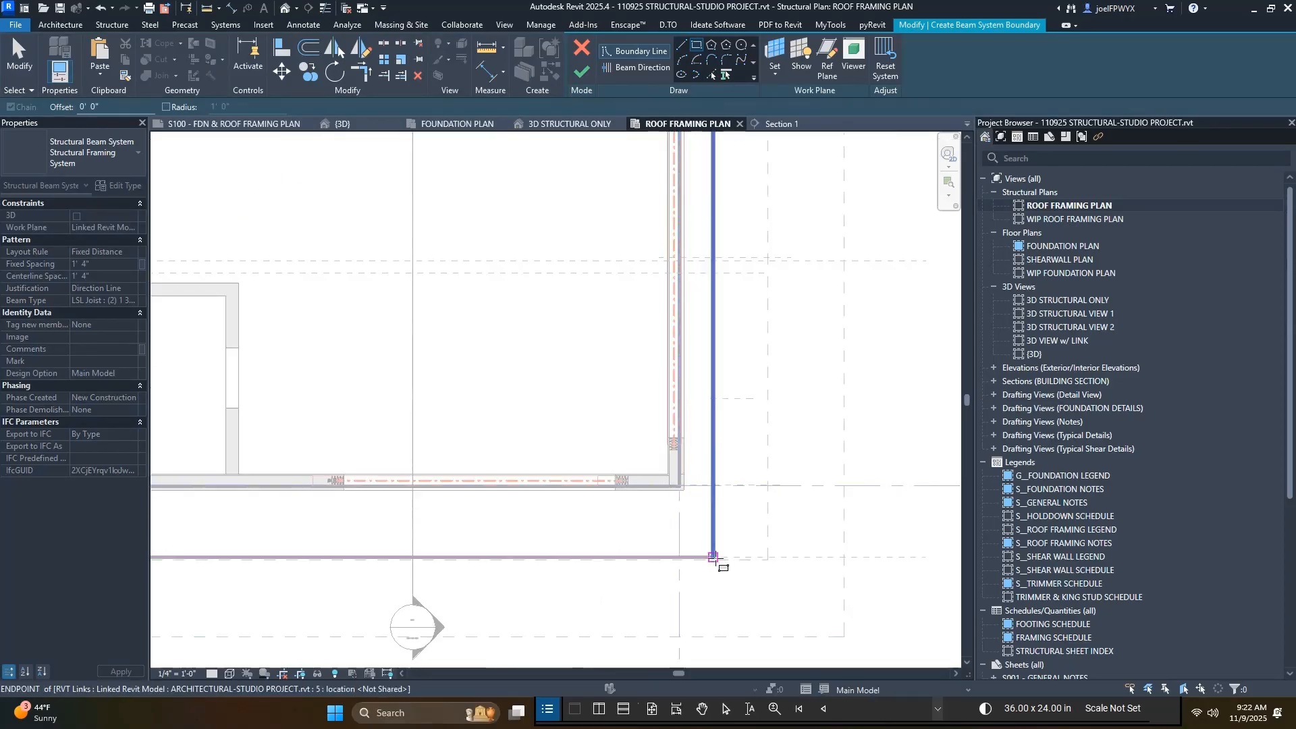
- Set the beam system's beam type to LSL Joist : (1) 1 3/4"x11 7/8" LVL and finish the boundary sketch
scroll(714, 558, "down", 4)
key("Escape")
key("Escape")
key("Escape")
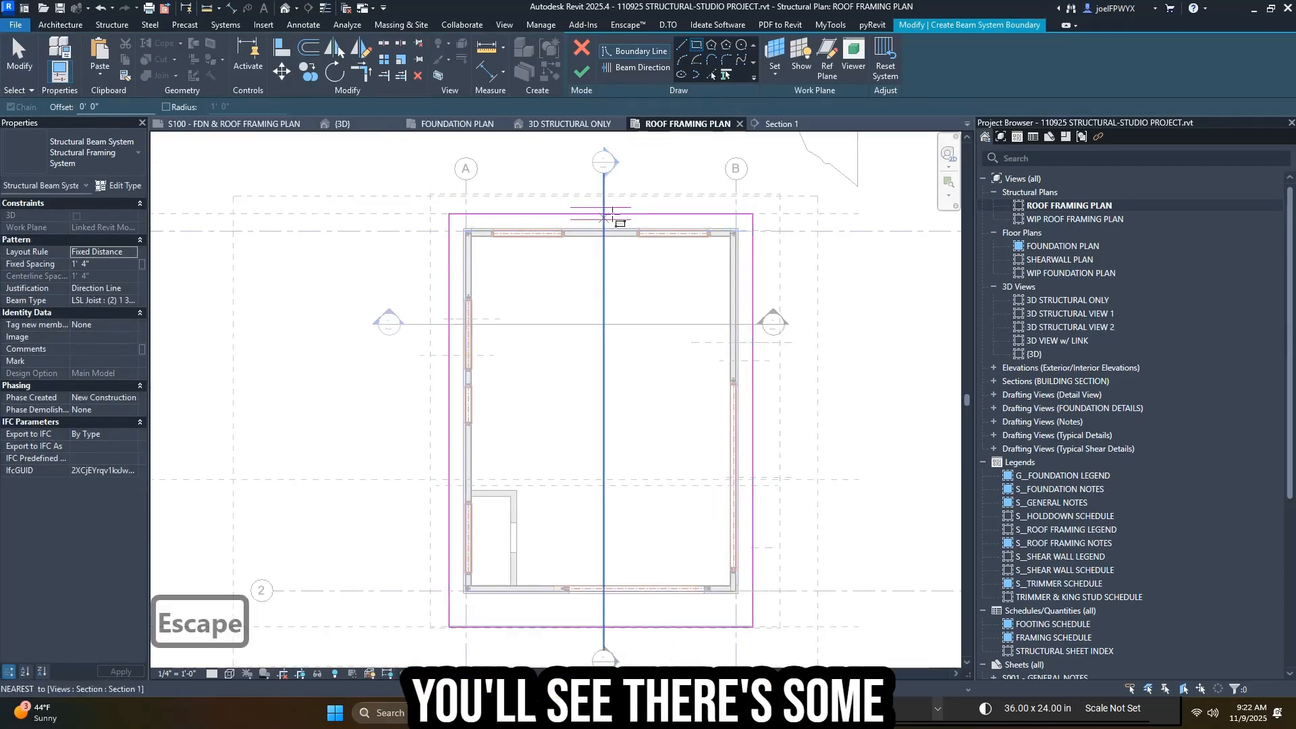
scroll(618, 218, "up", 2)
left_click(641, 214)
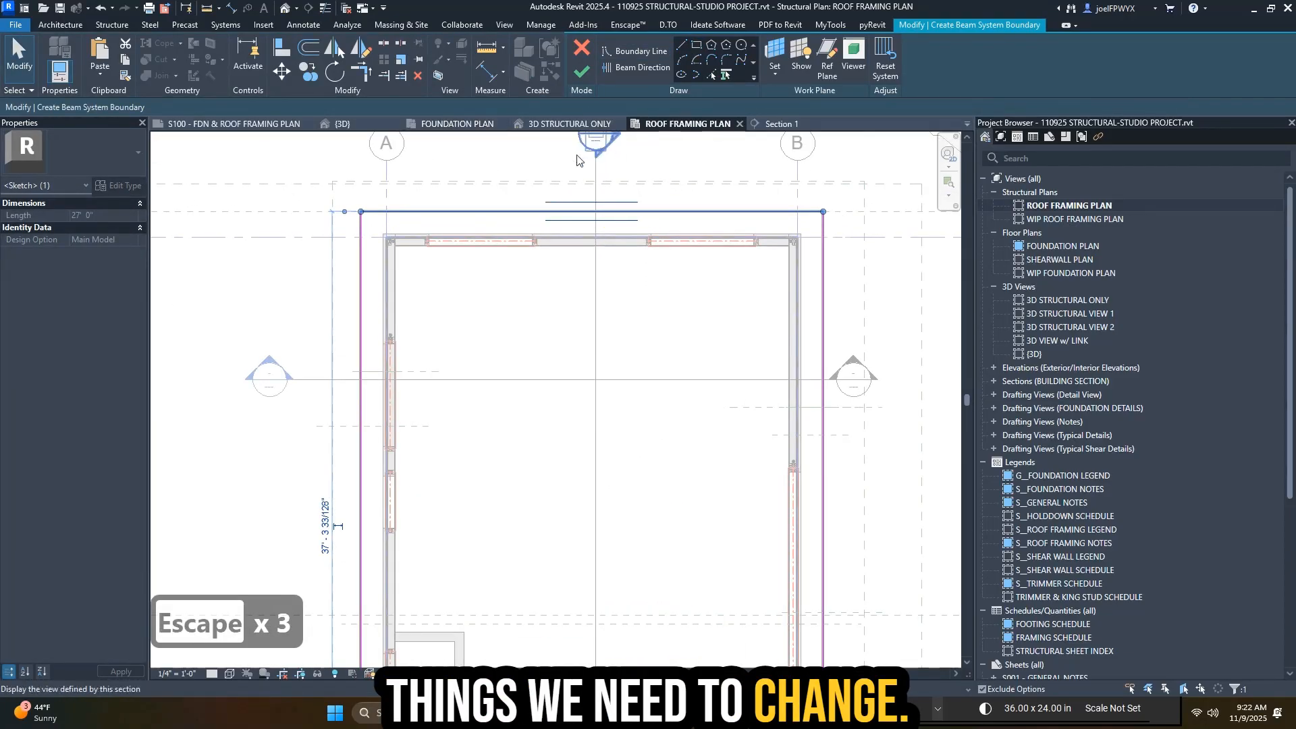
key("Escape")
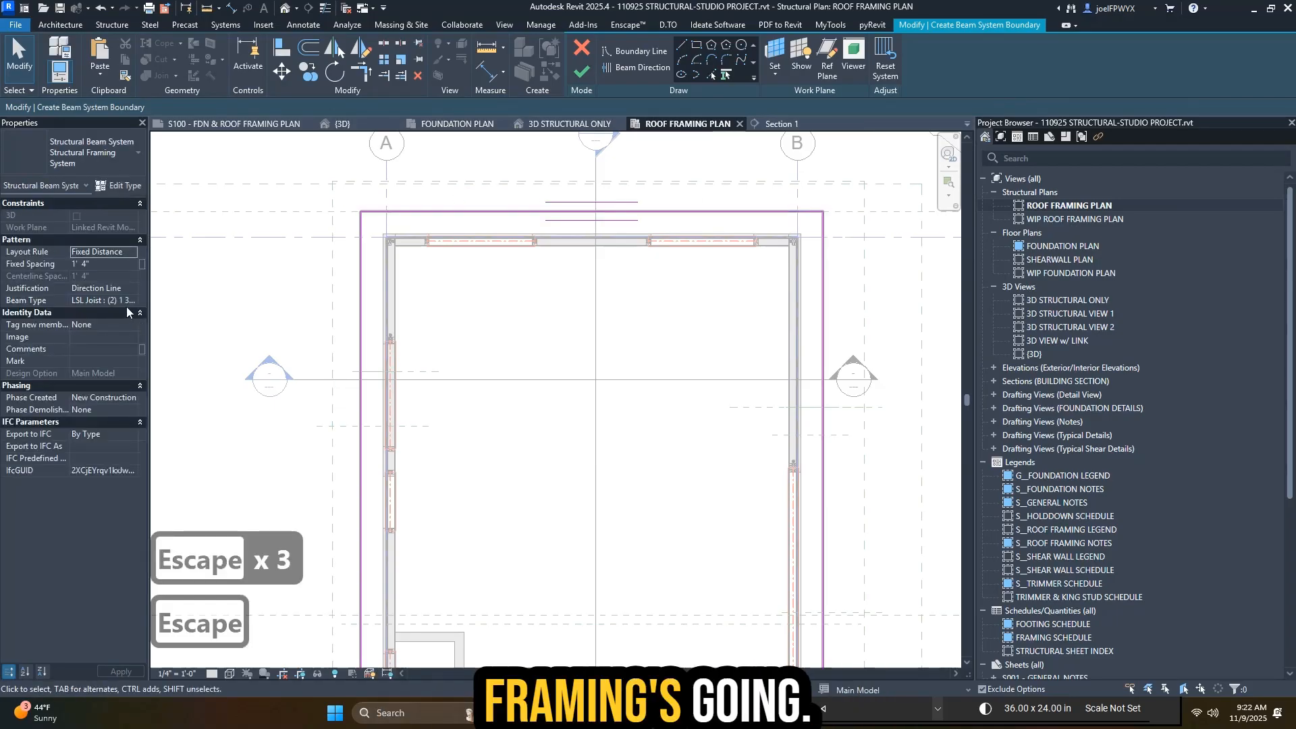
left_click(135, 301)
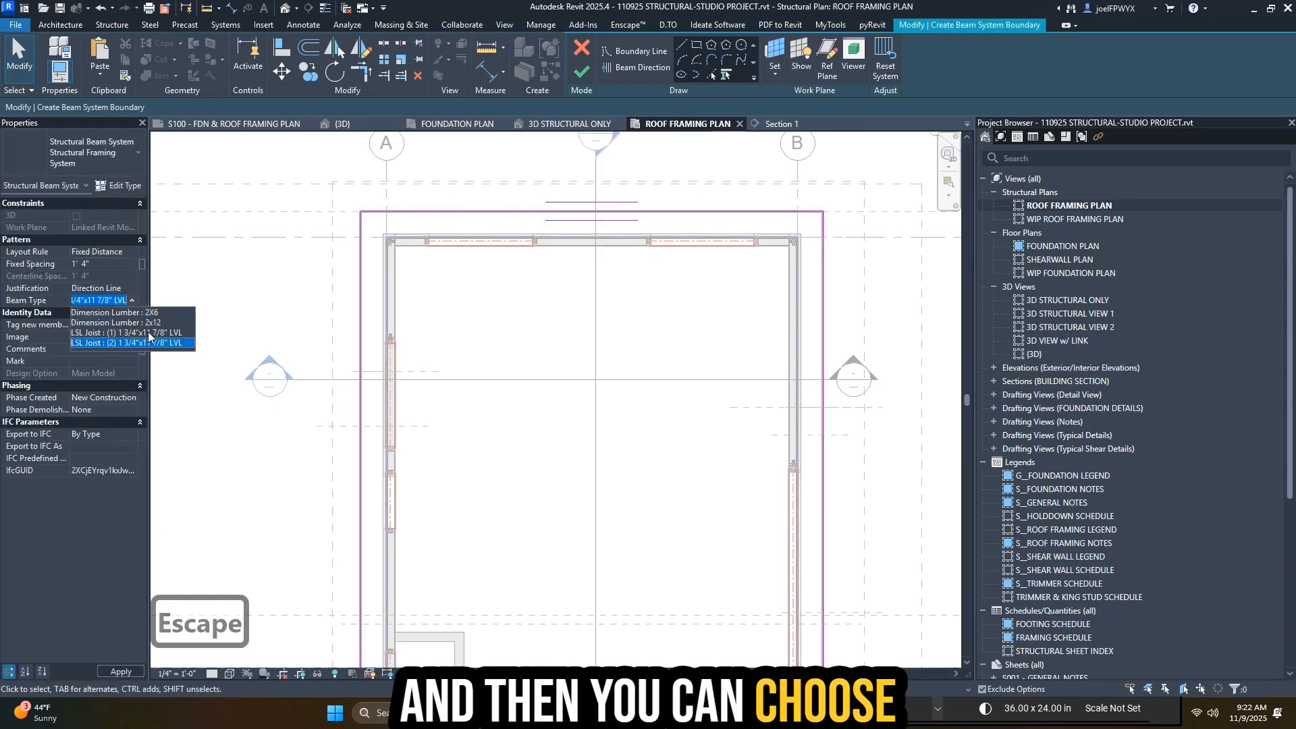
left_click(169, 323)
left_click(443, 322)
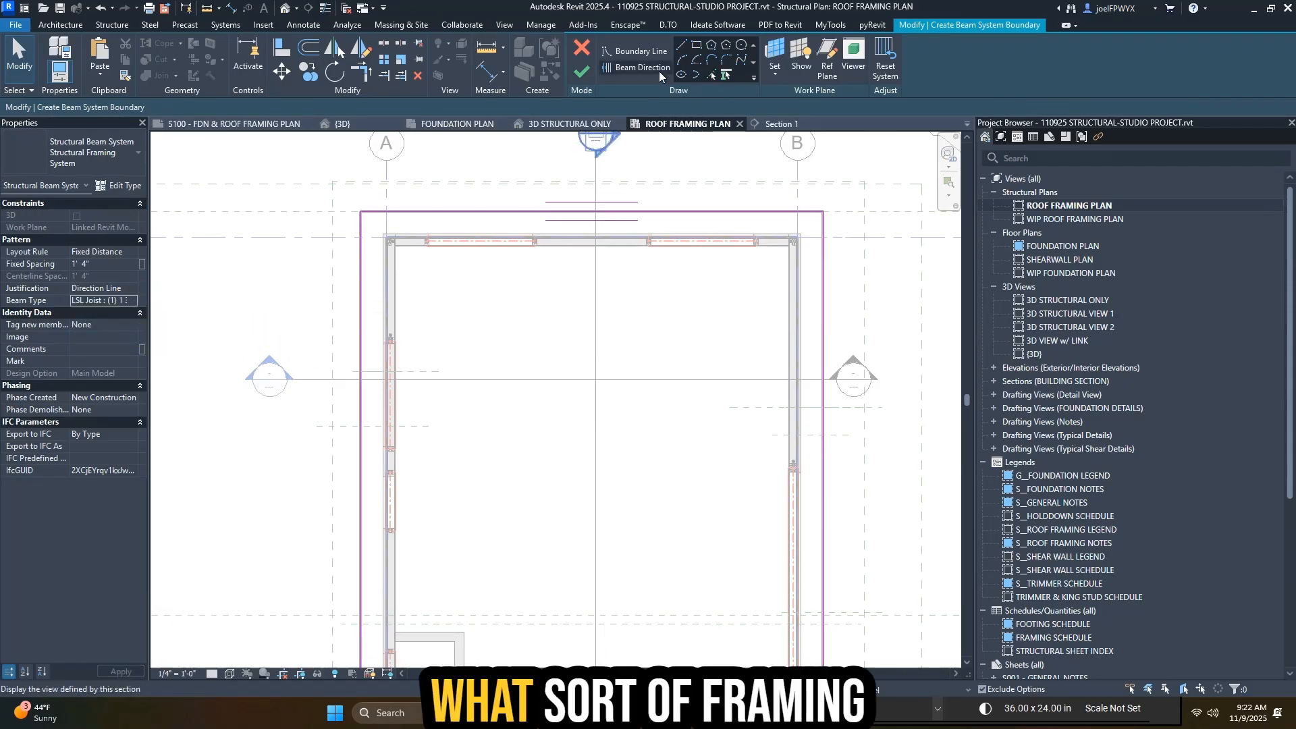
left_click(581, 70)
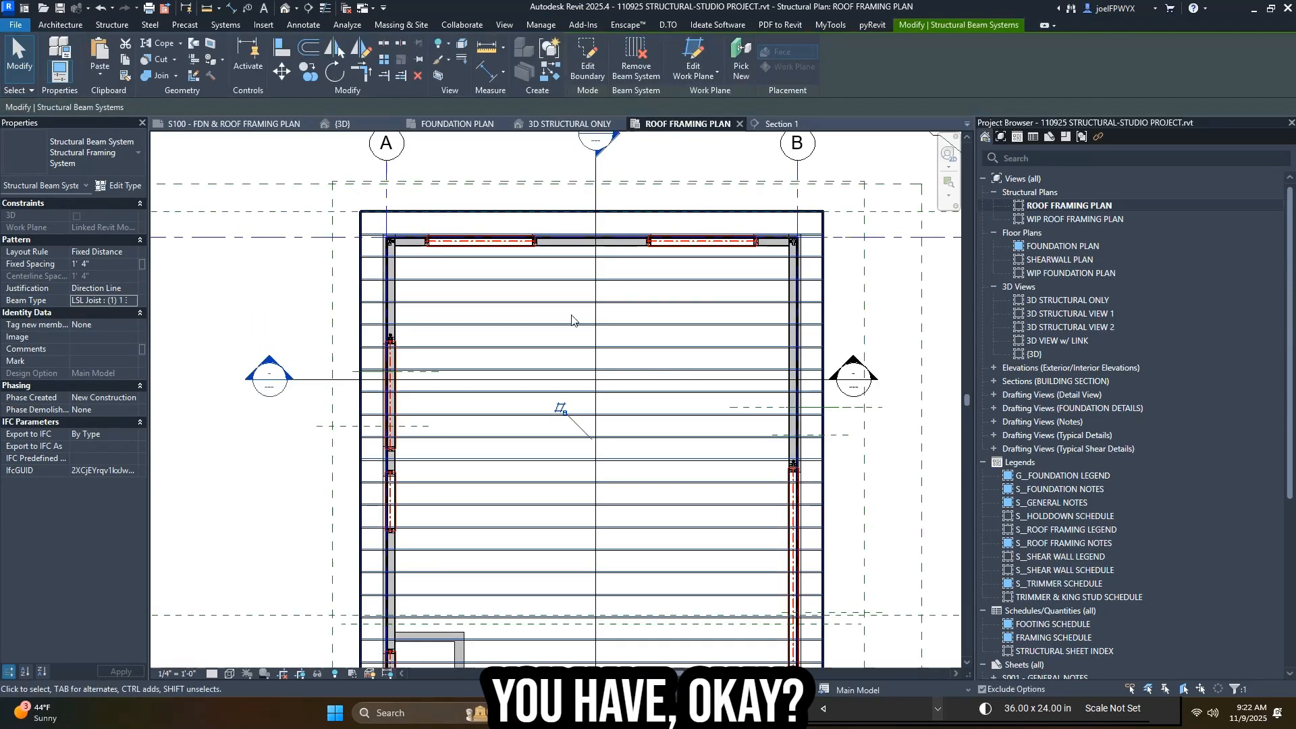
- Tag the roof joist beam system with a vertical beam system tag in the middle of the roof
scroll(572, 320, "up", 3)
key("Escape")
scroll(599, 384, "down", 4)
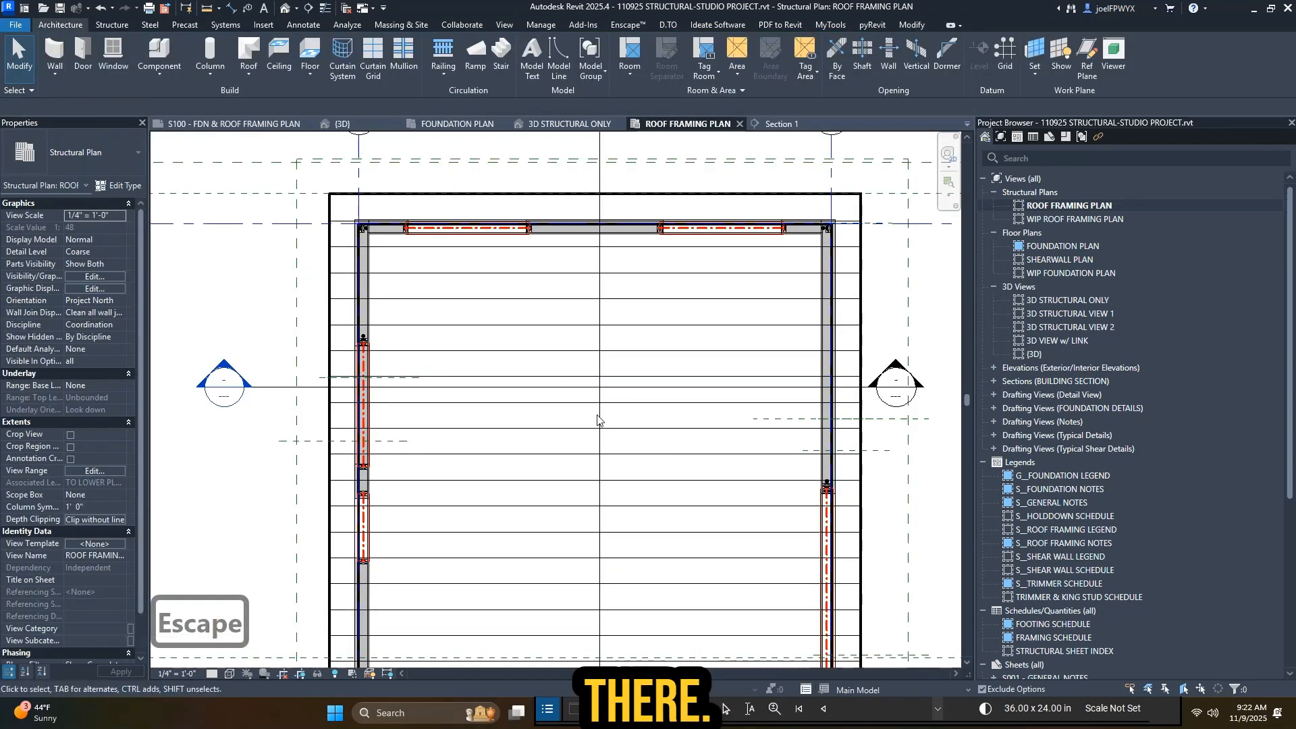
key("Escape")
key("Escape")
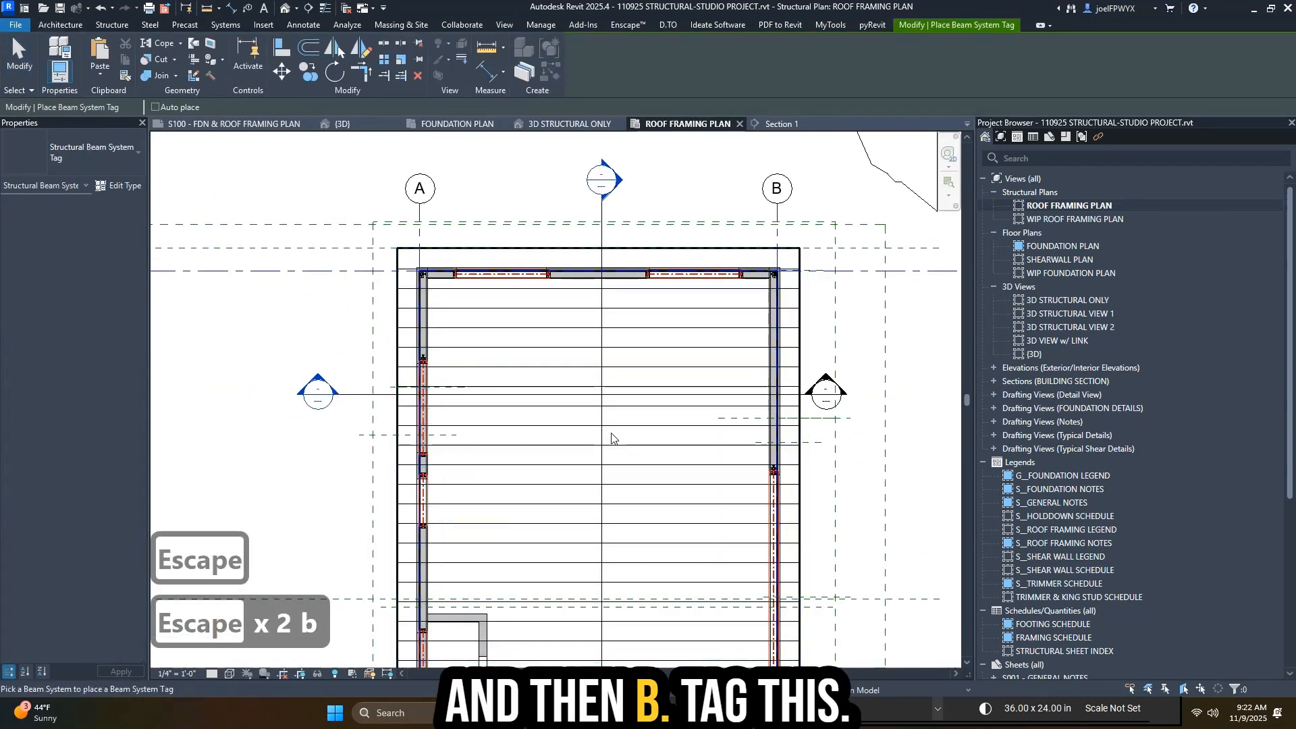
left_click(617, 430)
left_click(560, 496)
scroll(583, 454, "down", 4)
key("Escape")
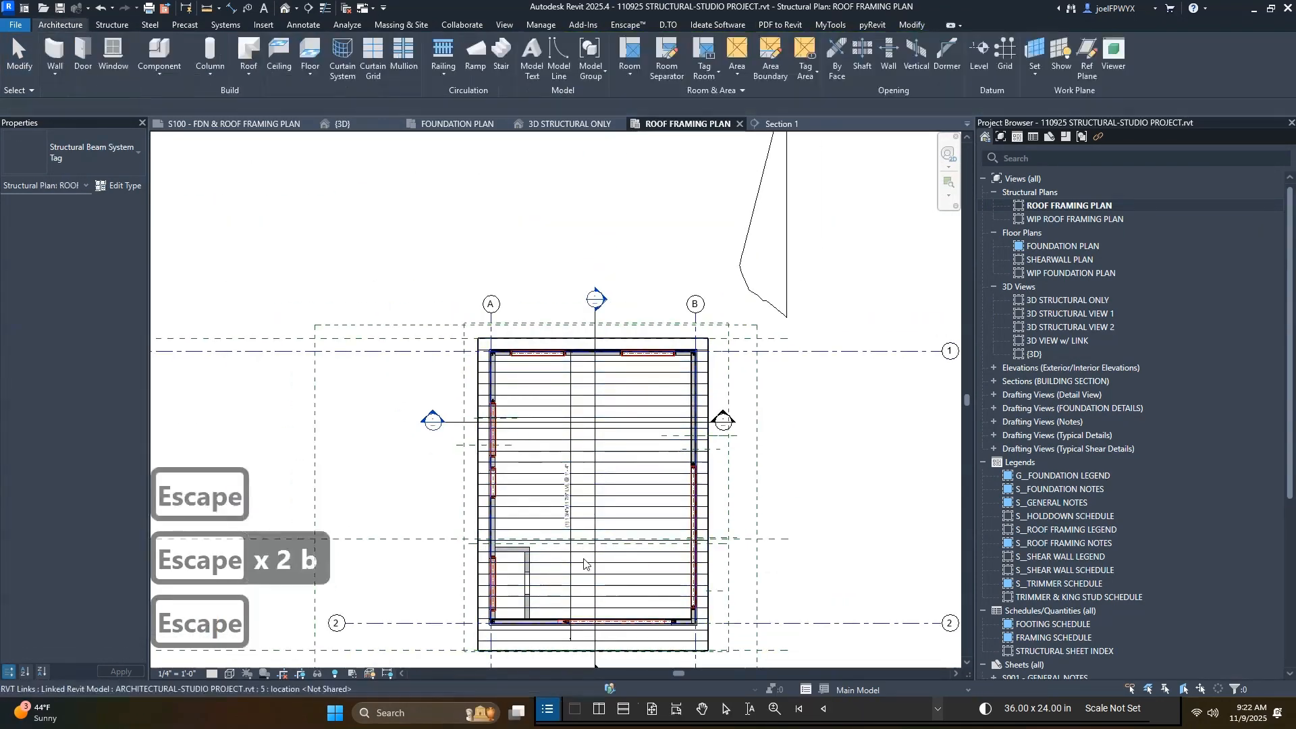
key("Escape")
scroll(583, 570, "up", 5)
left_click(558, 435)
scroll(587, 393, "down", 3)
key("Escape")
key("Escape")
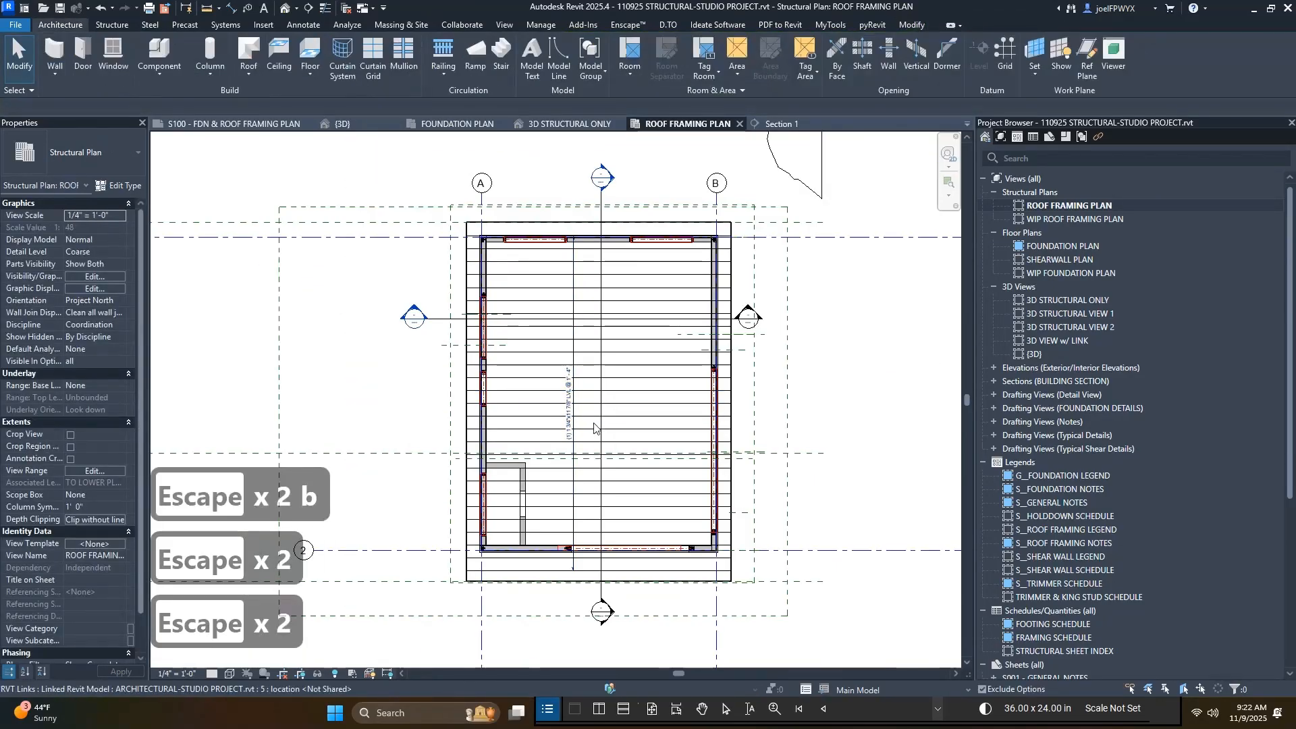
- Examine how the headers and trimmer columns display beneath the roof joists along the grid 1 wall
scroll(594, 427, "up", 1)
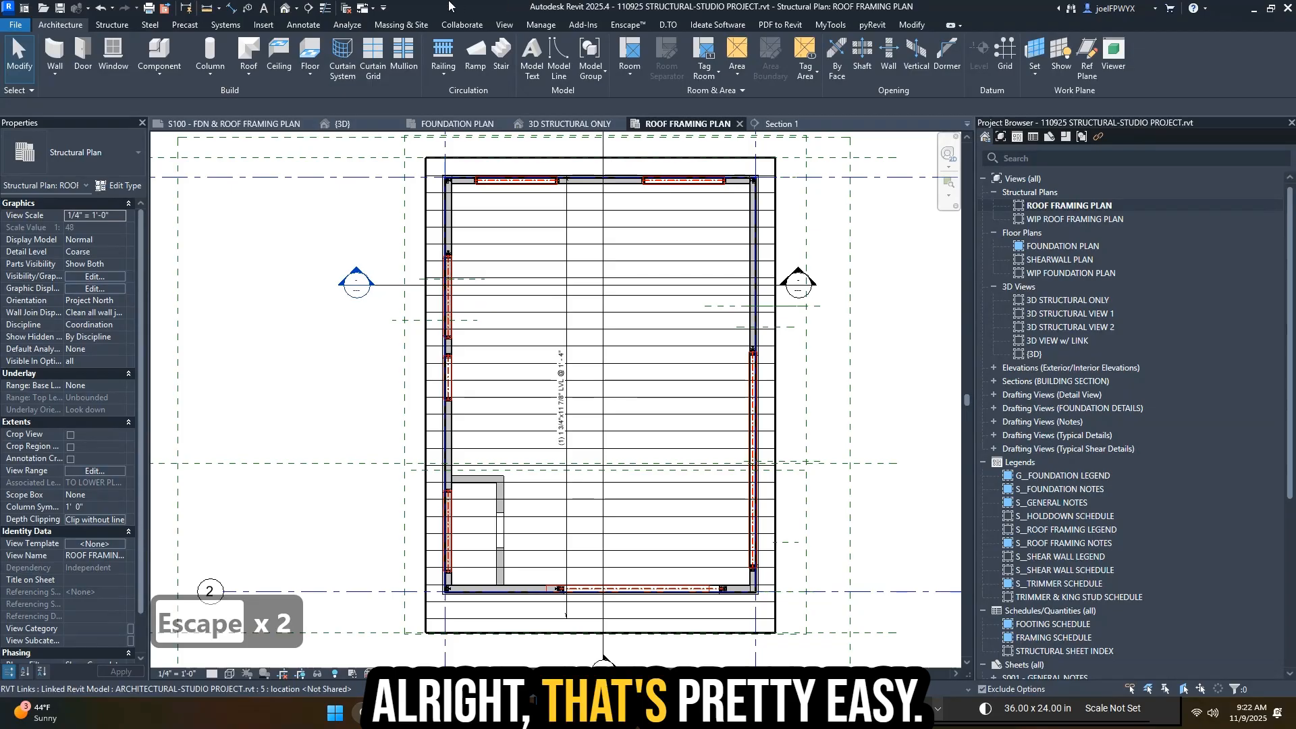
scroll(530, 314, "up", 2)
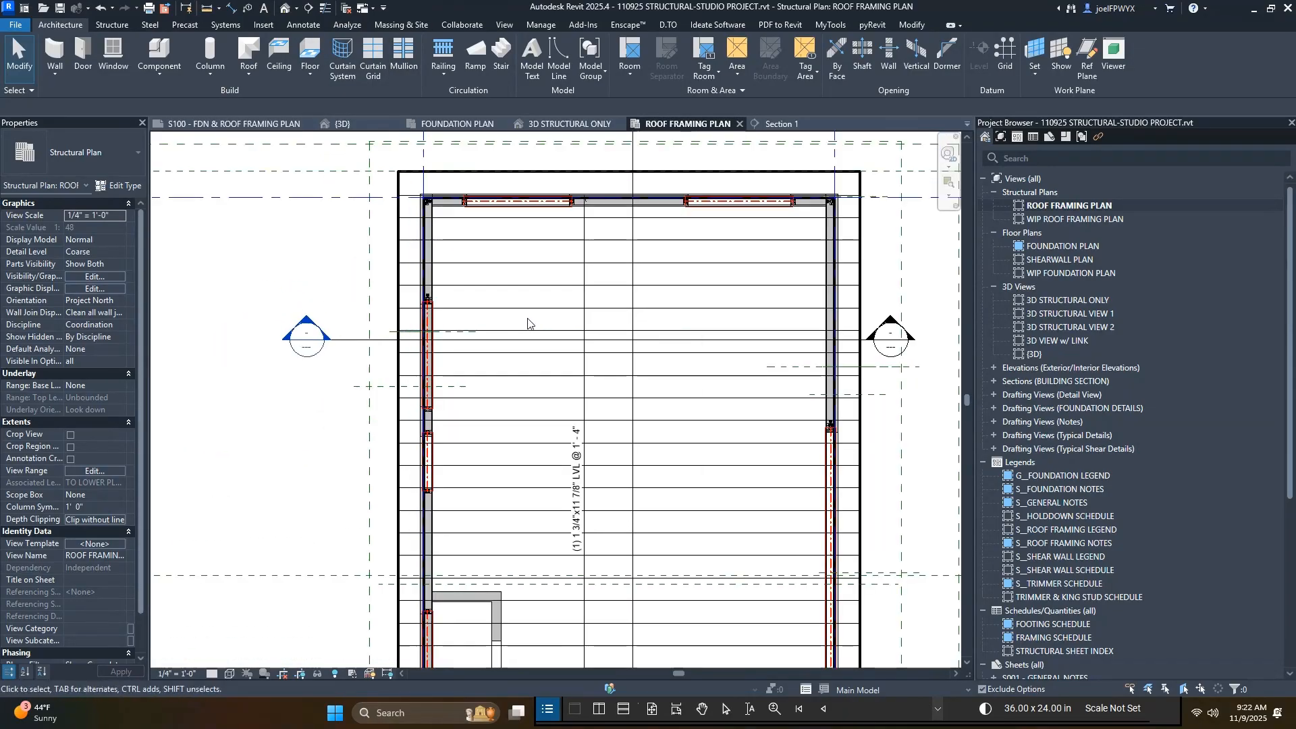
scroll(528, 323, "up", 2)
scroll(799, 327, "up", 2)
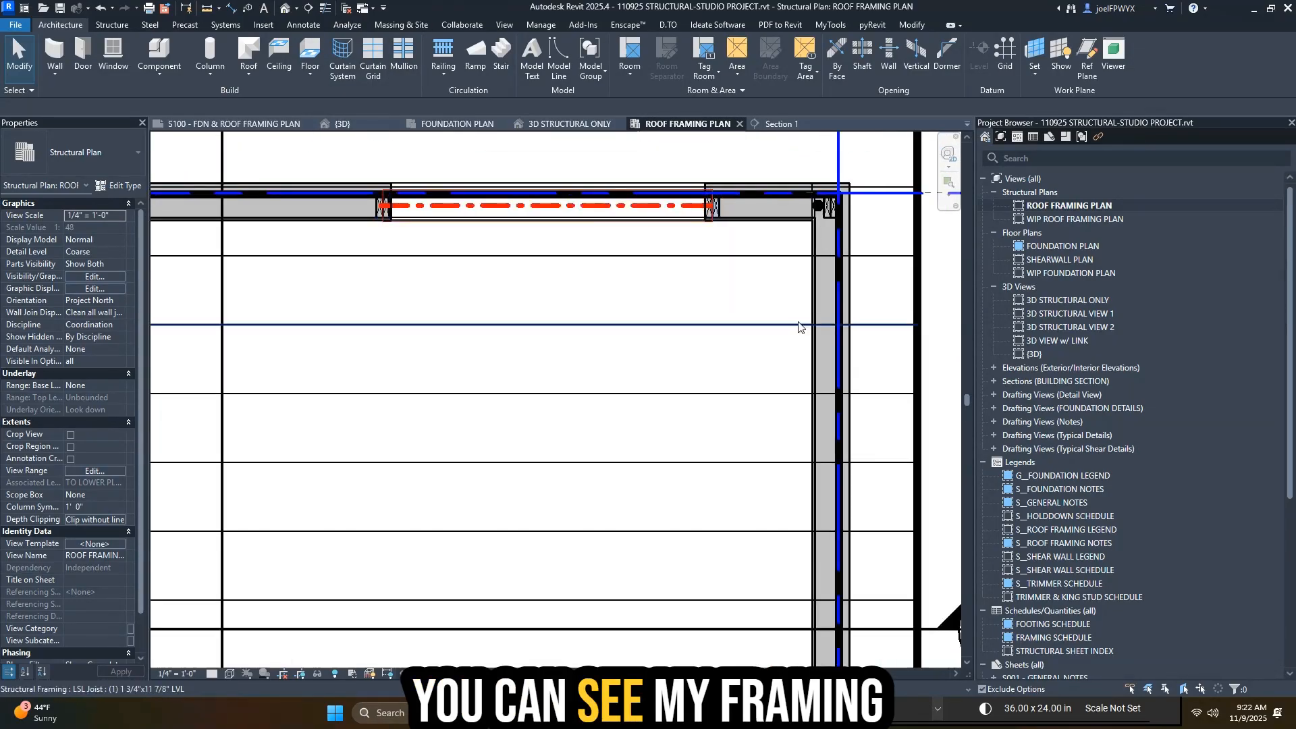
key("Escape")
left_click(770, 182)
key("Escape")
key("Escape")
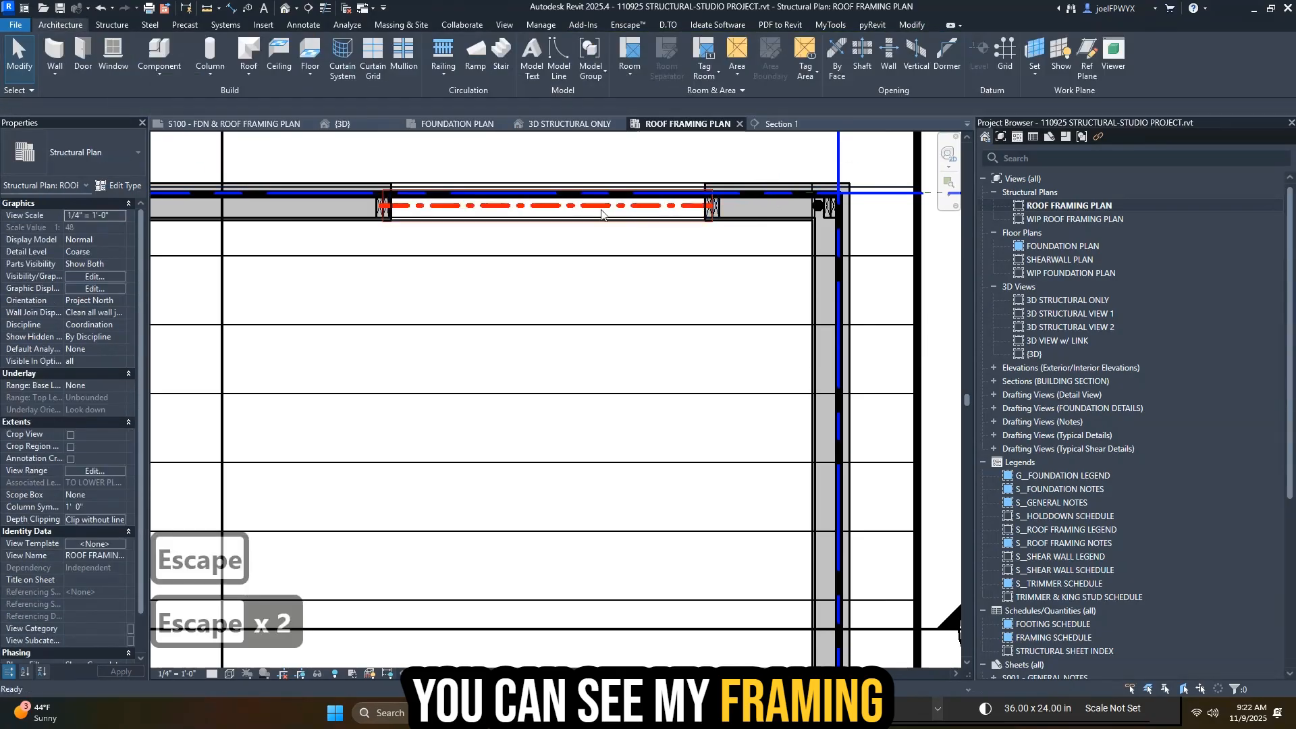
scroll(602, 212, "down", 1)
middle_click_drag(602, 212, 699, 214)
left_click(547, 211)
scroll(268, 250, "down", 1)
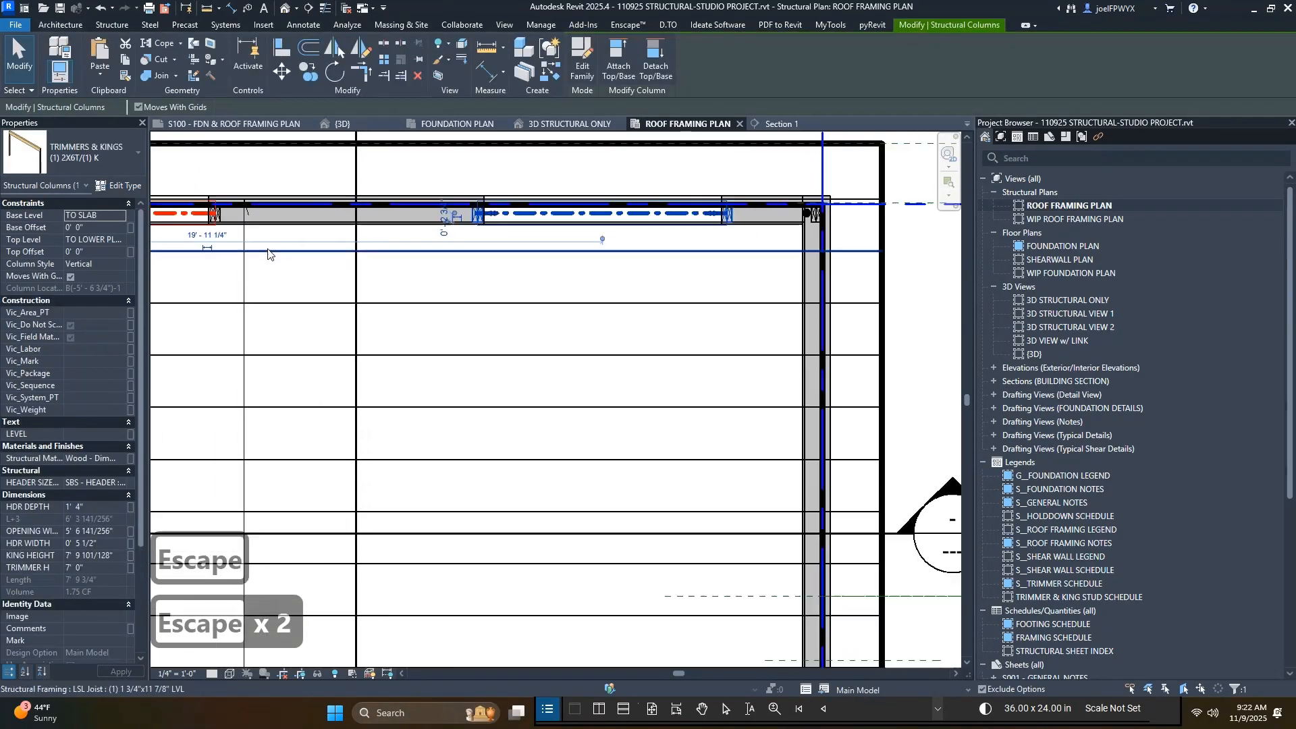
scroll(268, 251, "down", 2)
middle_click_drag(268, 251, 528, 262)
scroll(332, 253, "up", 2)
middle_click_drag(332, 253, 278, 254)
scroll(338, 297, "up", 1)
middle_click_drag(337, 297, 378, 320)
scroll(283, 229, "up", 2)
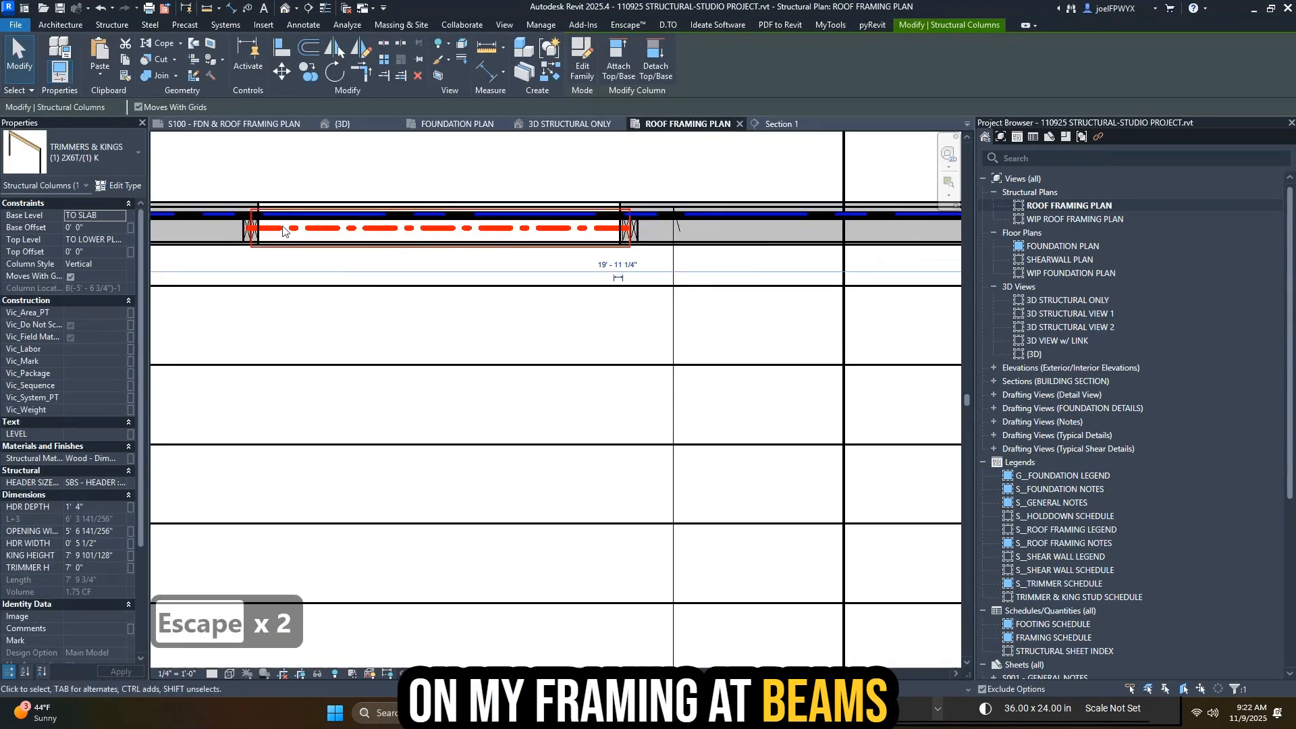
key("Escape")
key("Escape")
- Change the header size of the trimmer-and-king column nearest grid A on the grid 1 wall
left_click(313, 245)
middle_click_drag(314, 244, 409, 282)
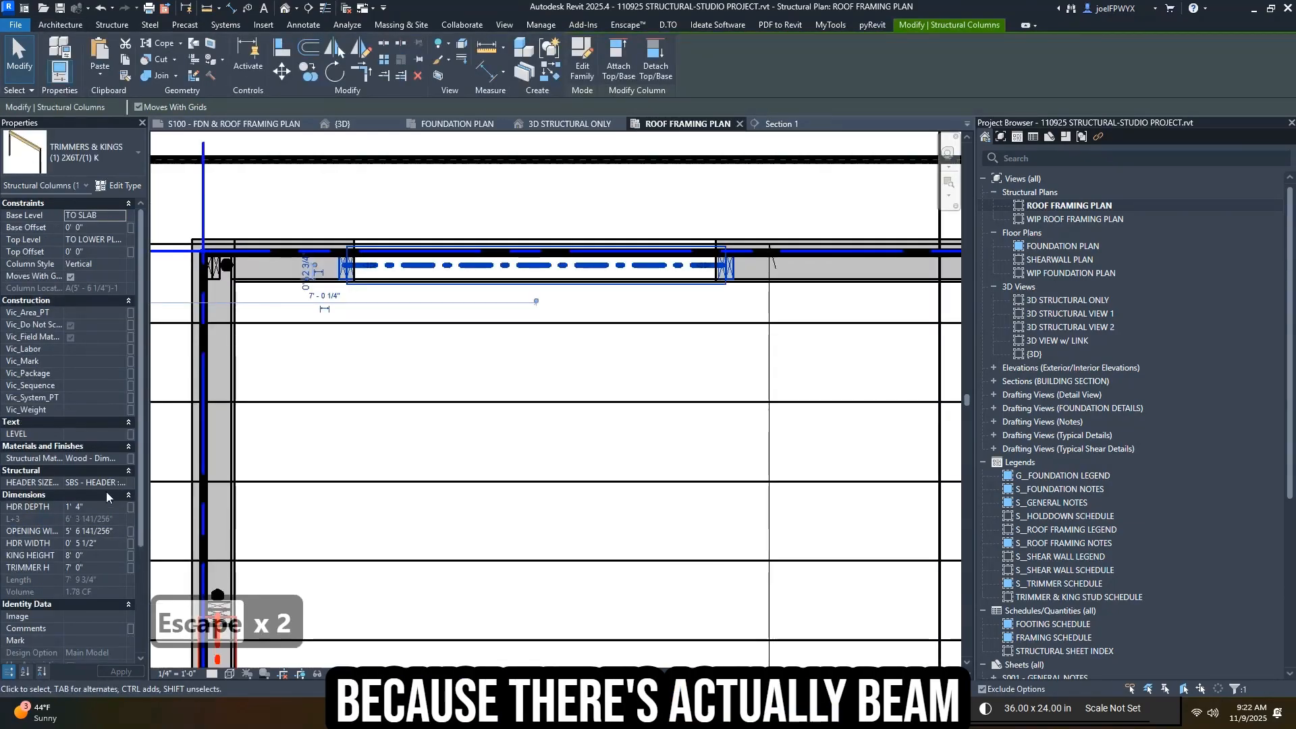
left_click(122, 482)
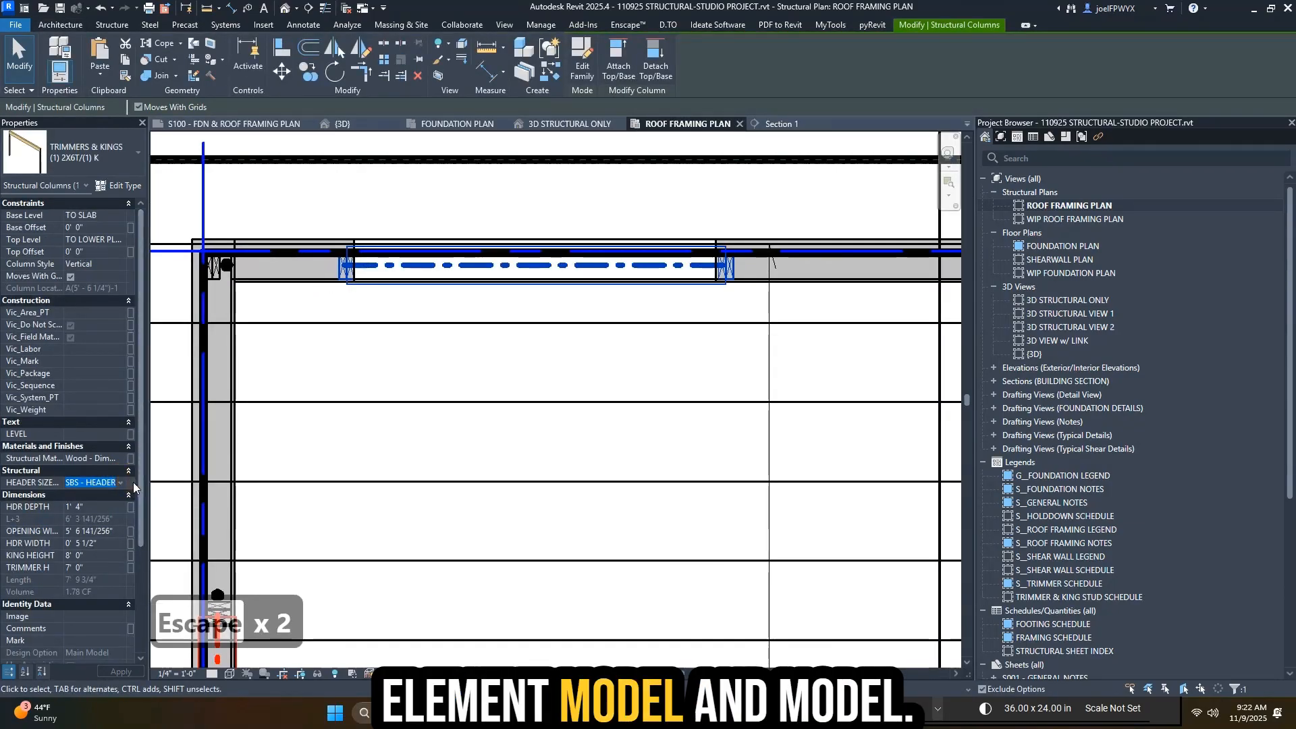
left_click(122, 484)
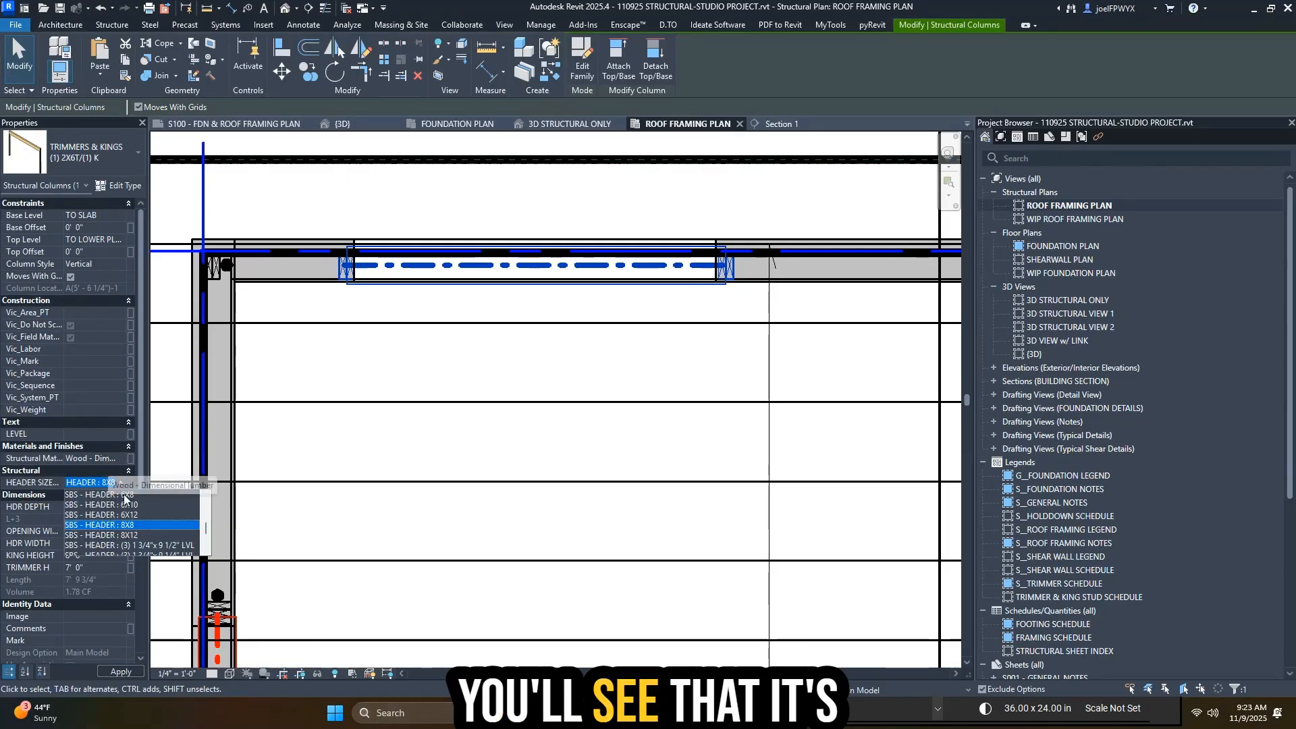
key("Escape")
scroll(477, 293, "down", 2)
middle_click_drag(786, 353, 634, 359)
key("Escape")
key("Escape")
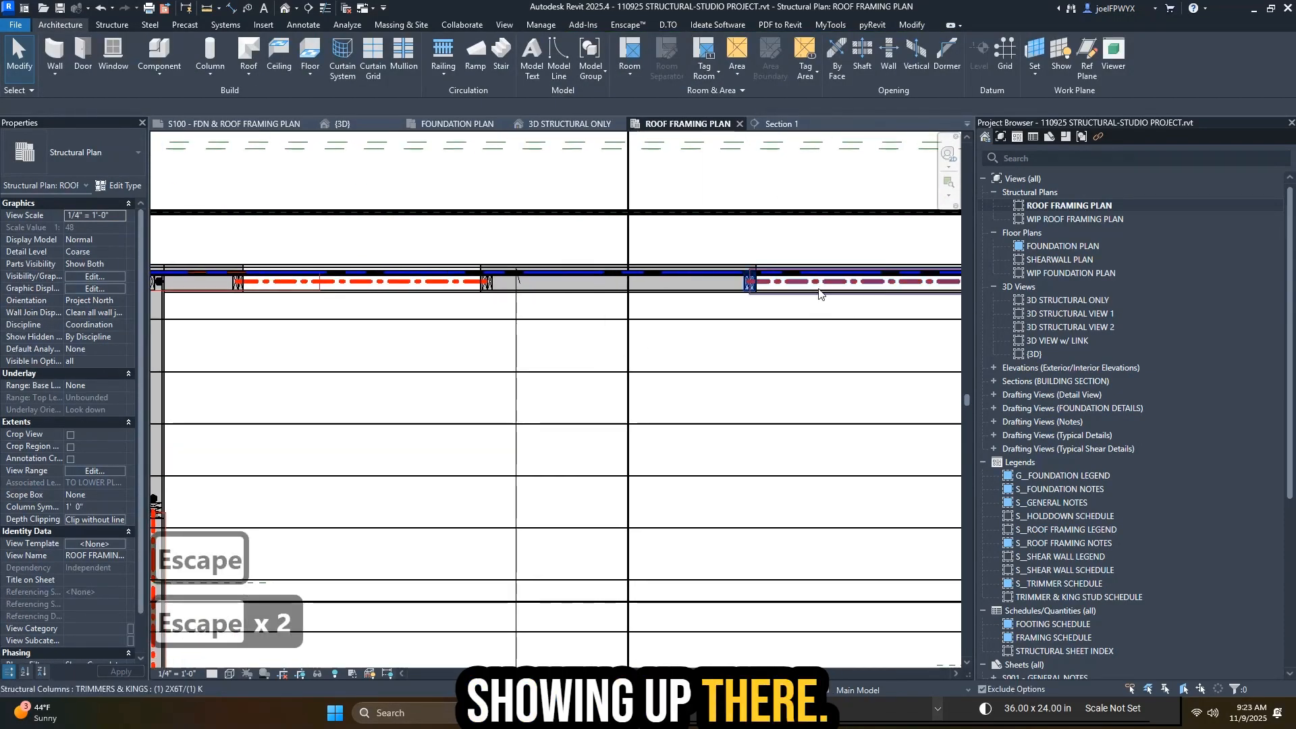
- Set the header size of the grid 1 wall's trimmer-and-king column nearest grid B to SBS - HEADER : 6X12
left_click(821, 290)
left_click(101, 482)
left_click(122, 482)
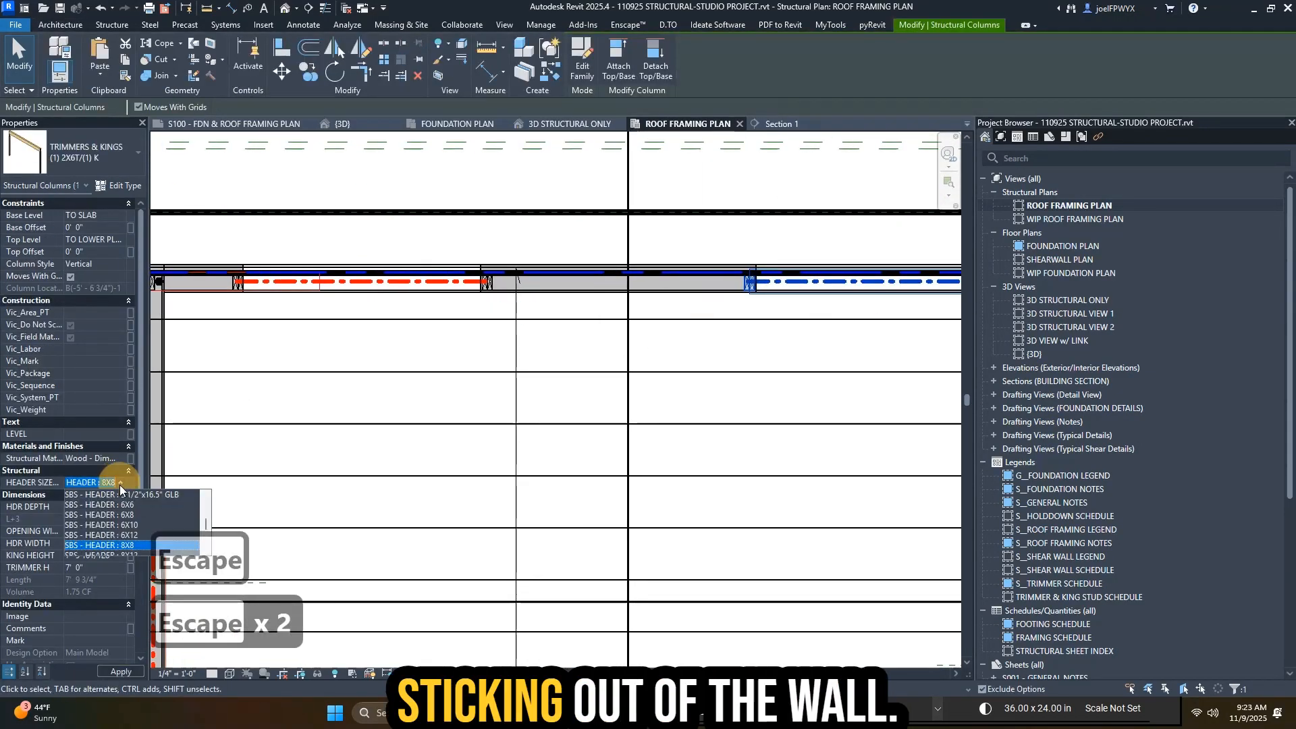
left_click(126, 536)
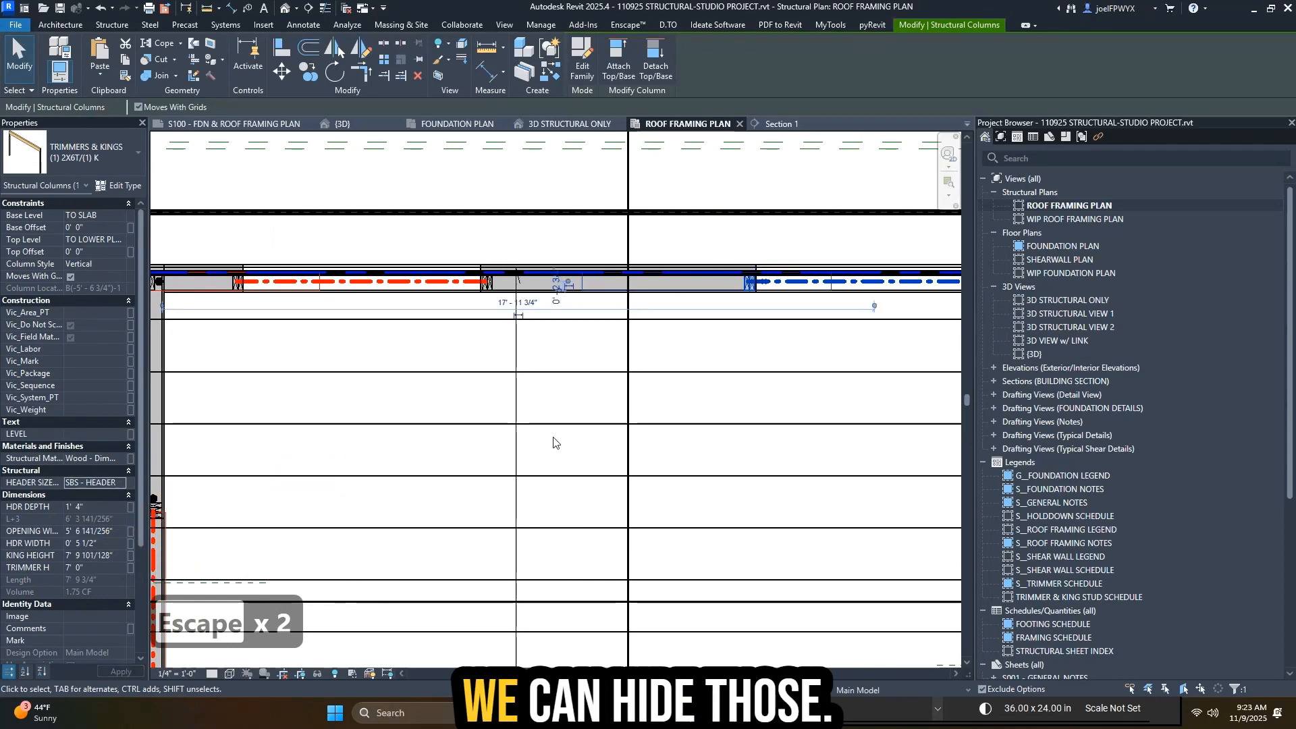
scroll(556, 443, "down", 3)
middle_click_drag(556, 442, 634, 270)
scroll(633, 269, "up", 1)
scroll(357, 440, "up", 1)
key("Escape")
key("Escape")
- Select all (1) 2X6T/(1) K trimmer-and-king columns and set one SBS - HEADER size that fits within the wall
left_click(376, 439)
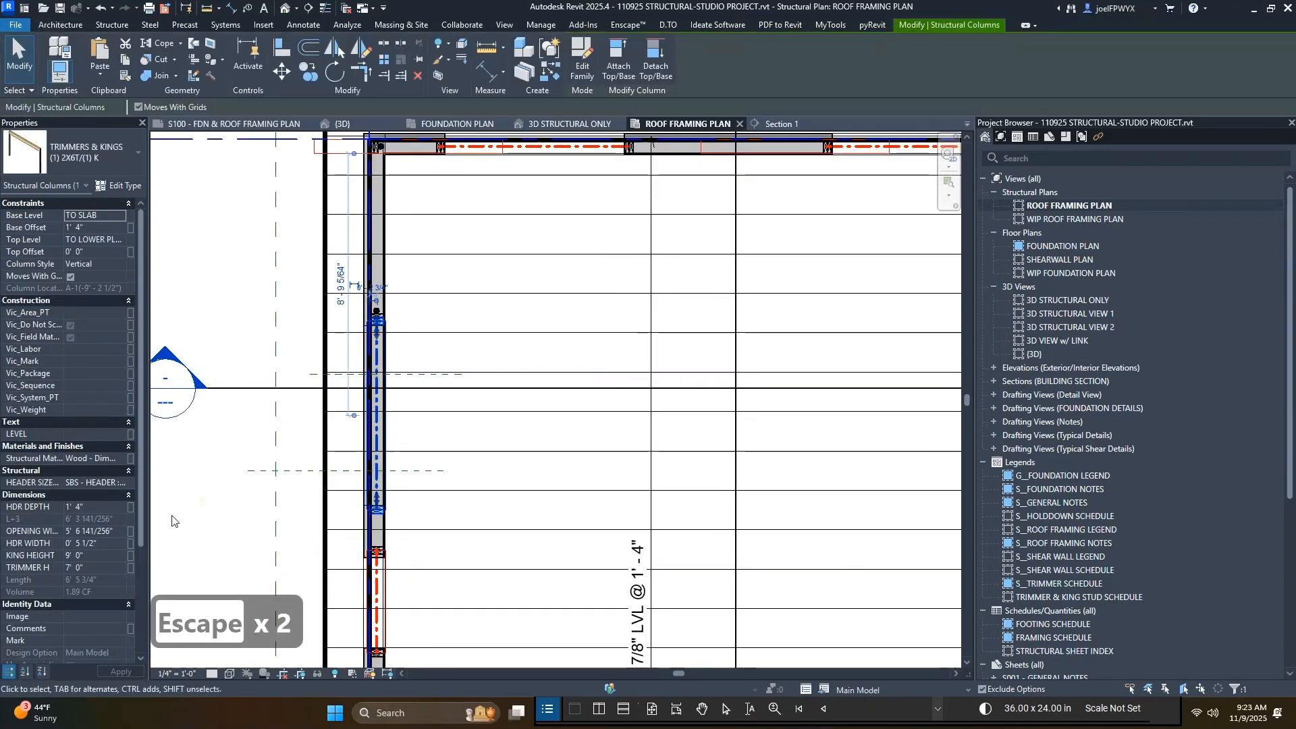
key("s")
key("a")
scroll(226, 483, "down", 2)
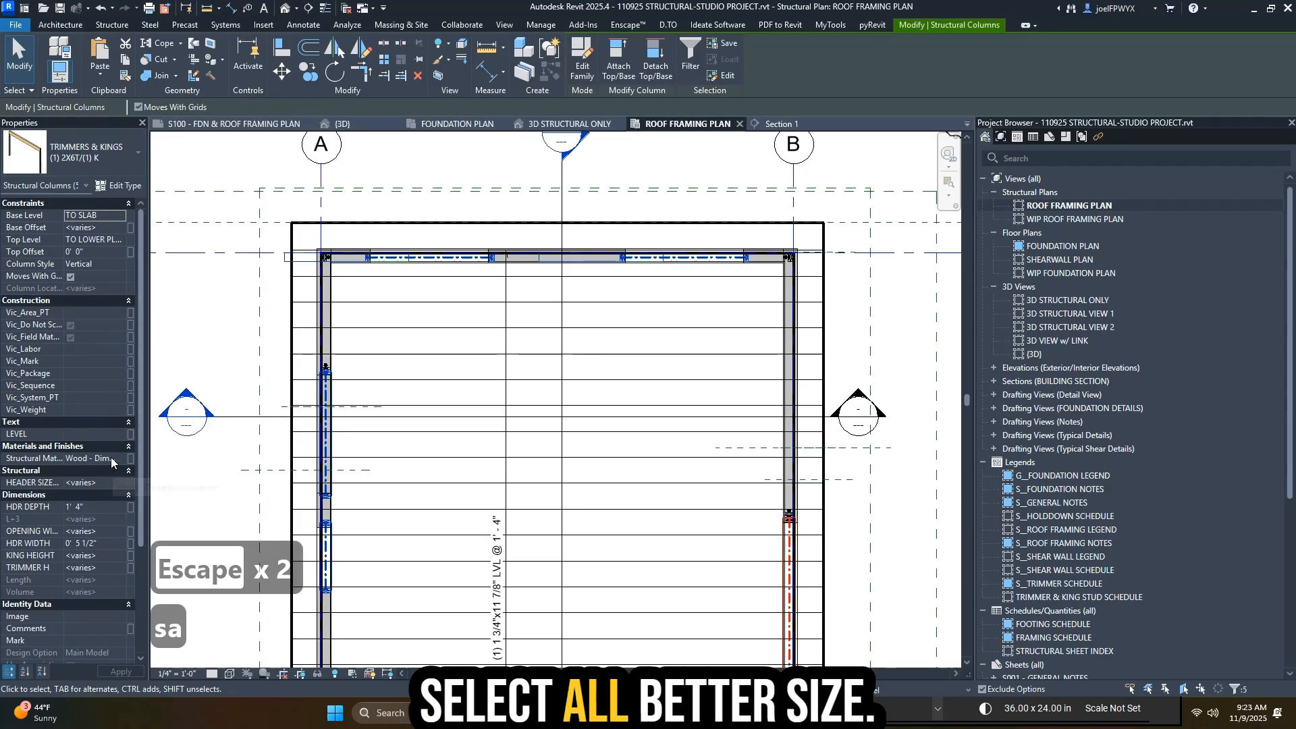
left_click(118, 487)
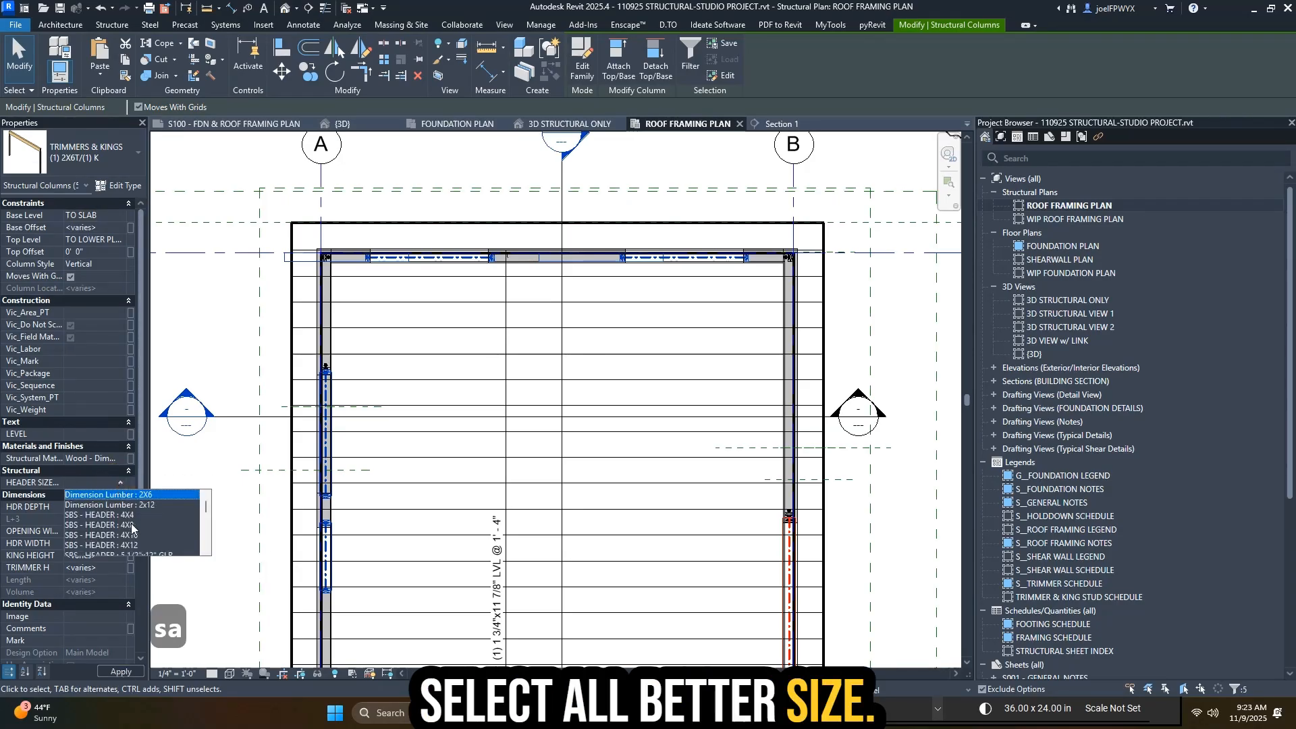
scroll(132, 528, "down", 2)
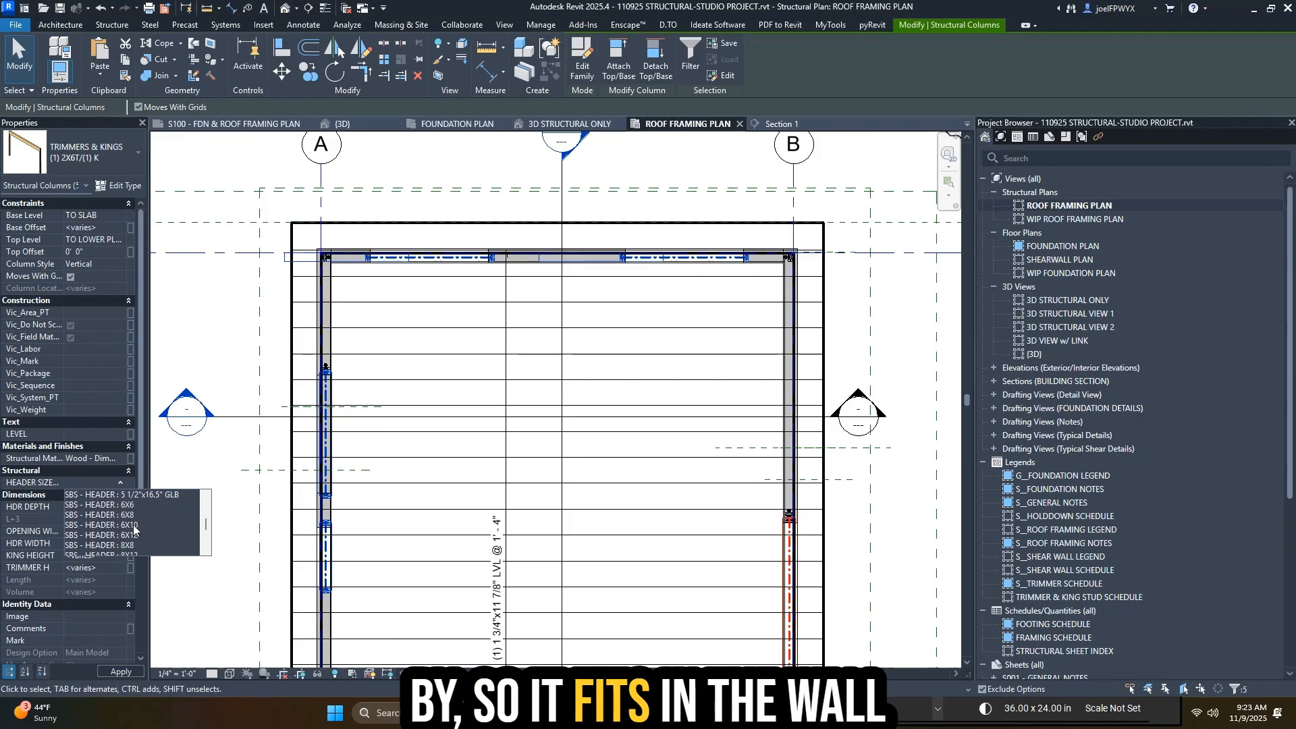
left_click(719, 390)
scroll(806, 535, "up", 4)
key("Escape")
key("Escape")
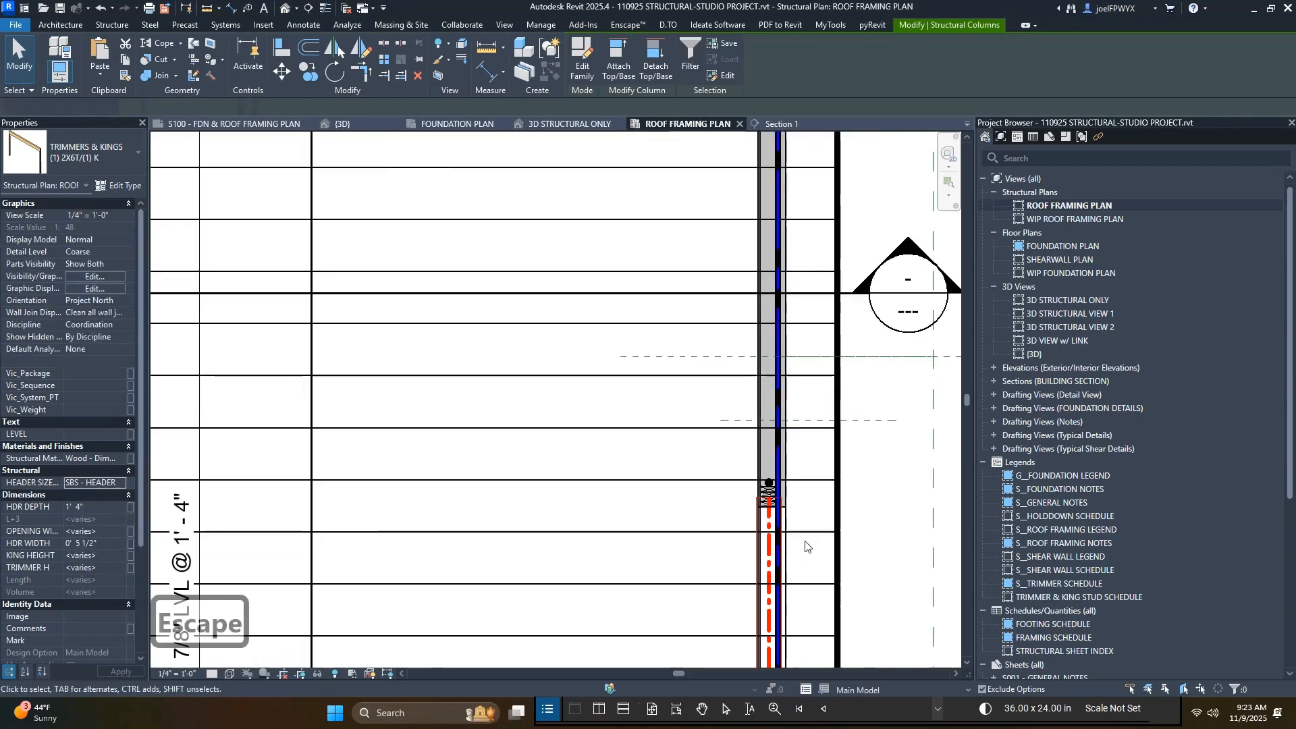
- Select all (2) 2X6T/(2) K trimmer-and-king columns and set one SBS - HEADER size that fits within the wall
left_click(780, 538)
key("s")
key("a")
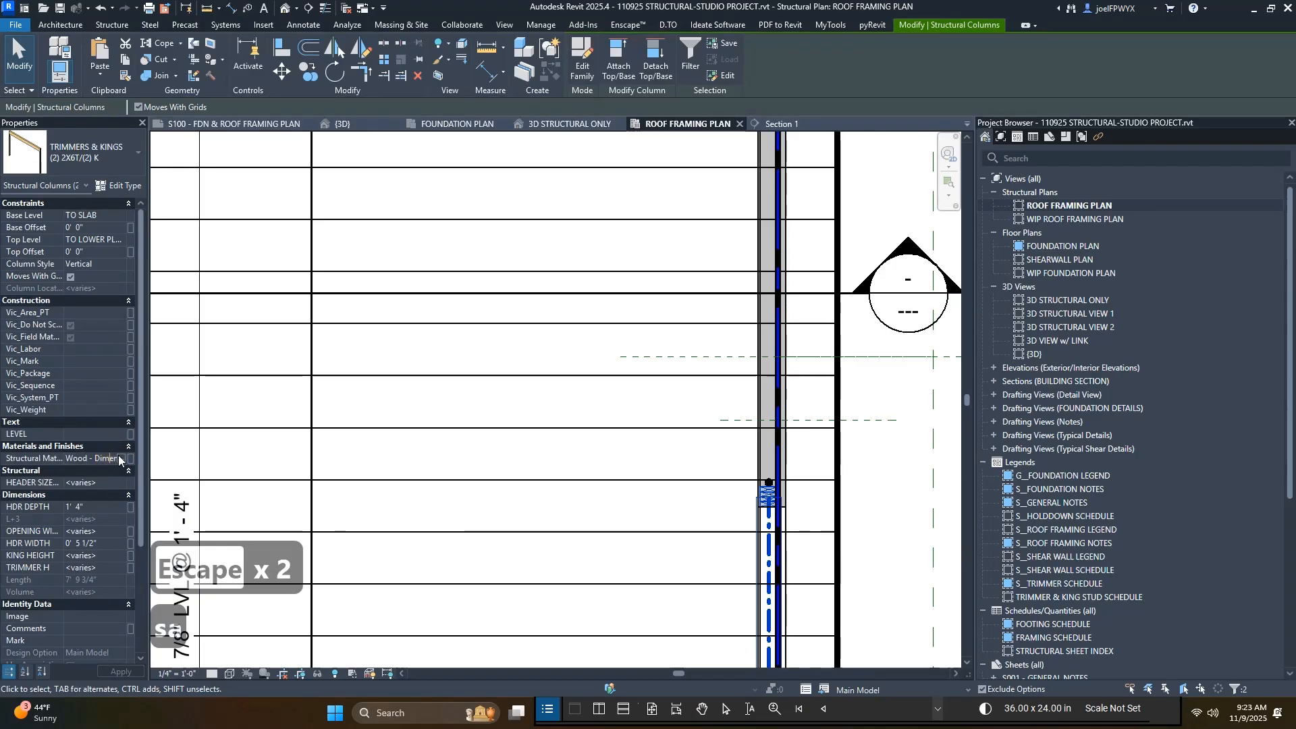
left_click(118, 482)
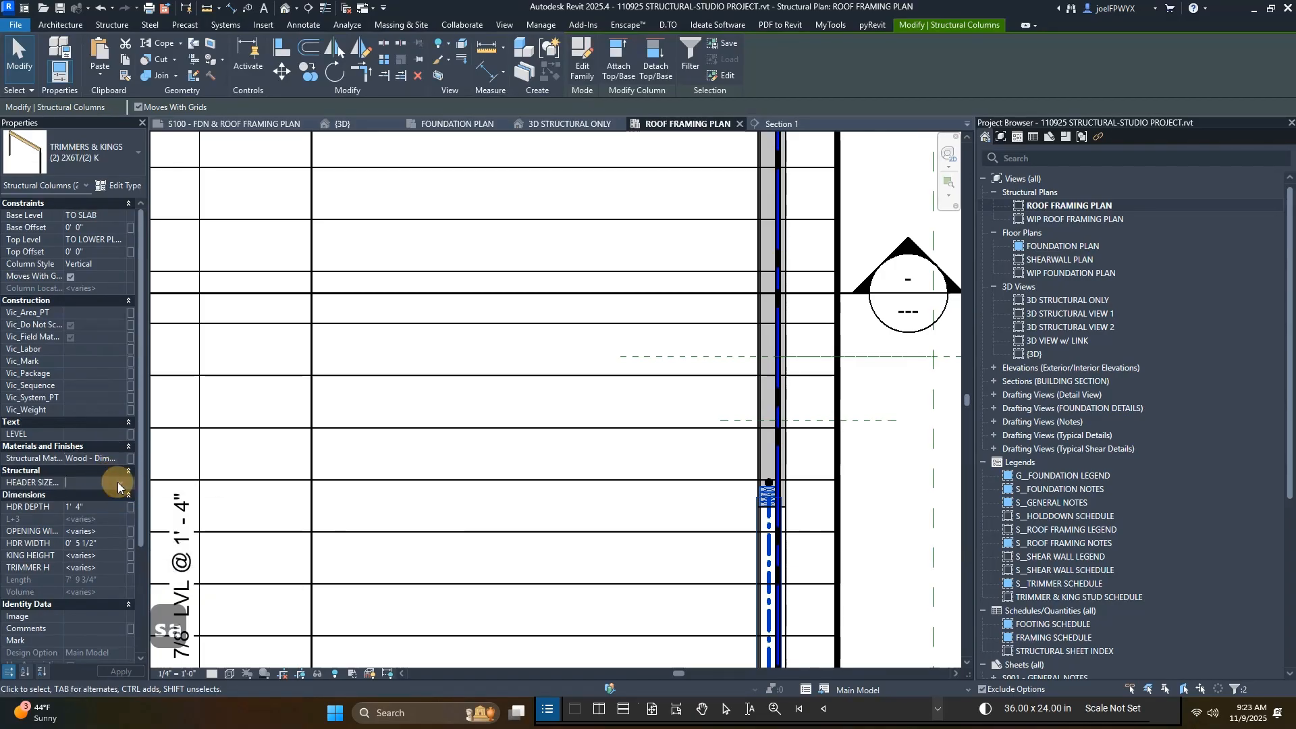
left_click(119, 481)
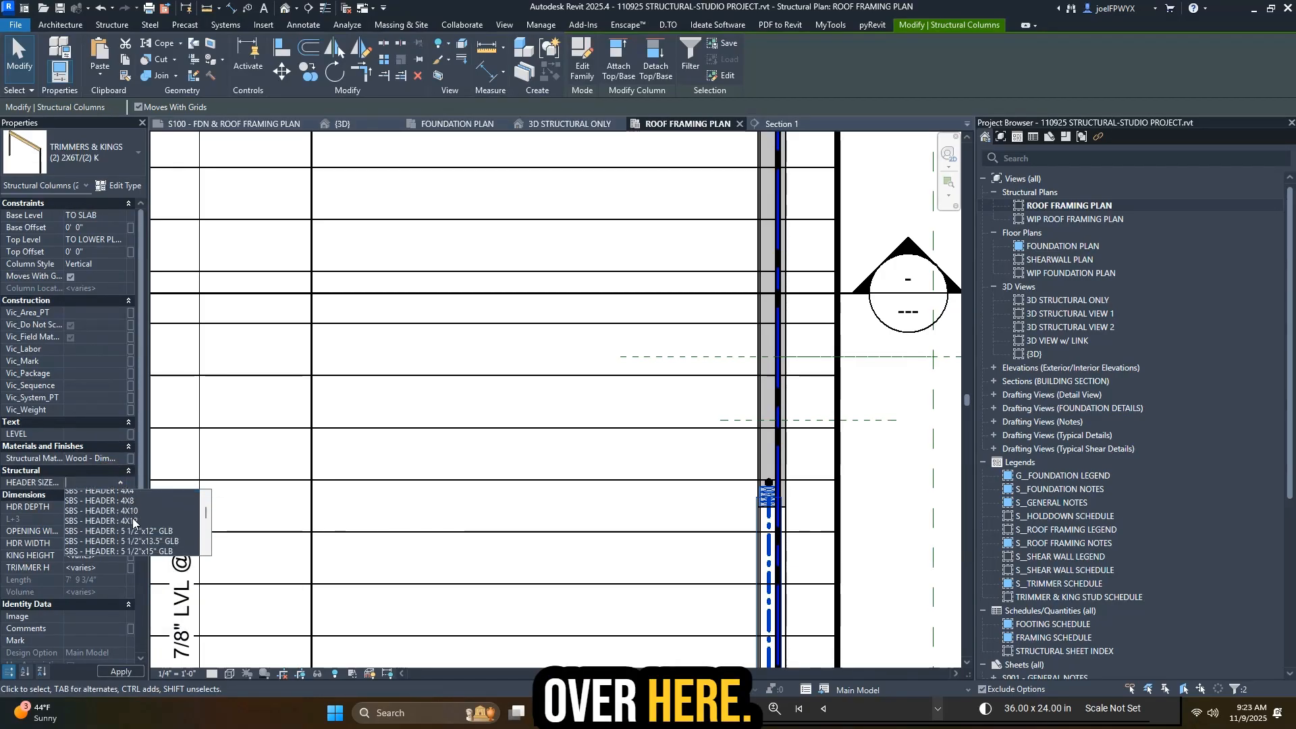
left_click(132, 518)
scroll(790, 463, "down", 3)
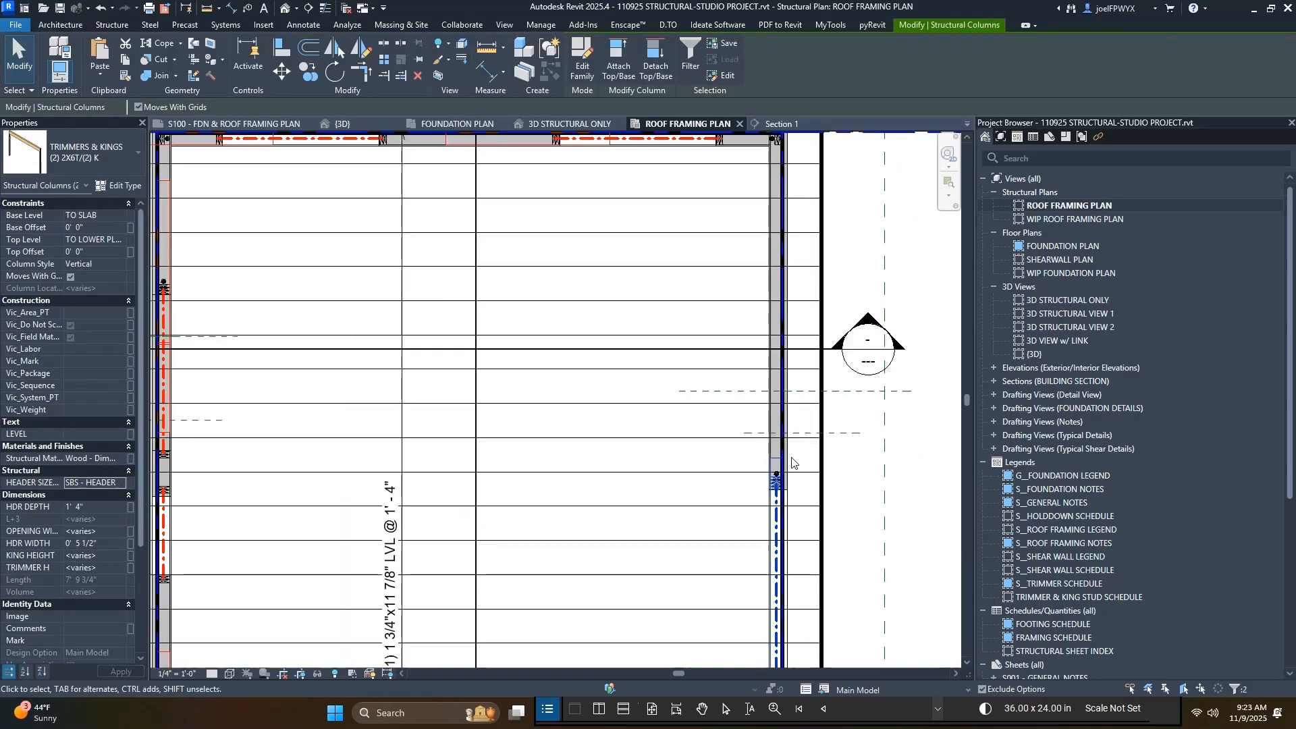
key("Escape")
key("Escape")
- Examine the header linework beyond the trimmers on the grid B wall and across the whole plan
scroll(790, 529, "up", 3)
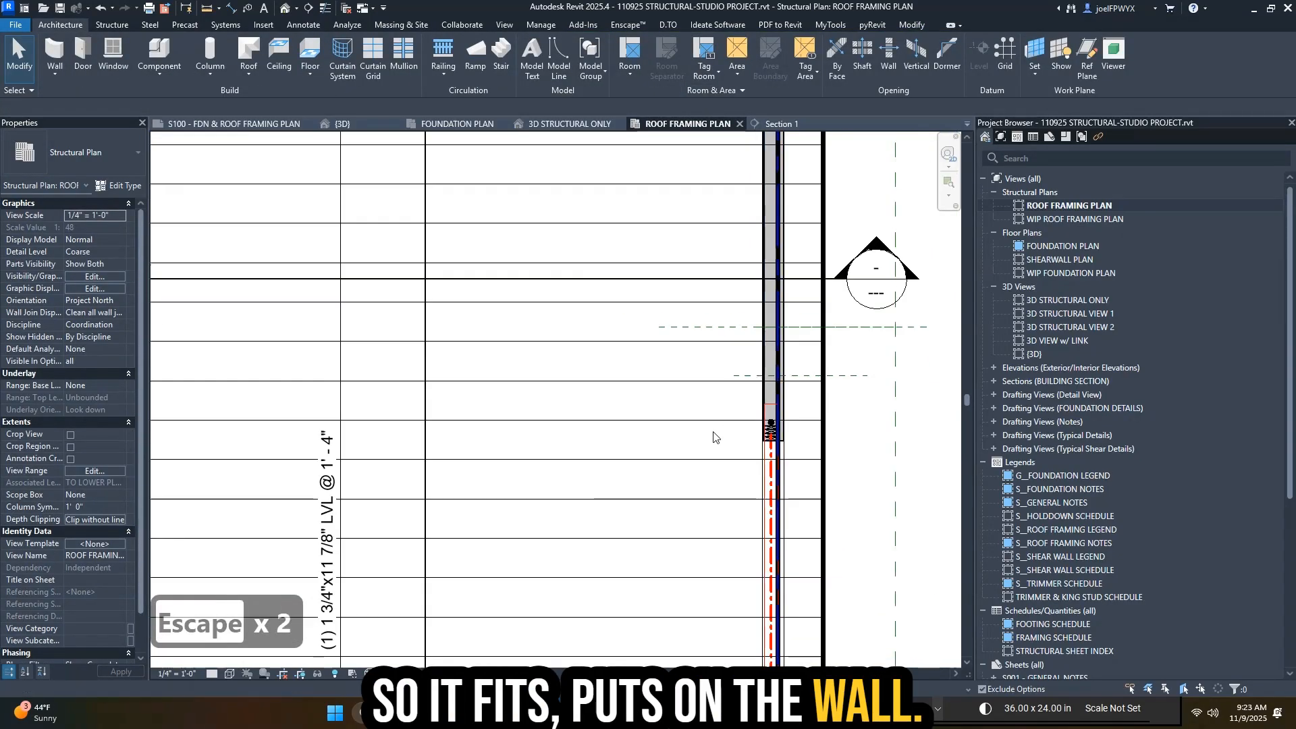
scroll(712, 437, "down", 3)
scroll(711, 437, "up", 3)
key("Escape")
key("Escape")
left_click(742, 432)
key("Escape")
key("Escape")
scroll(759, 342, "up", 1)
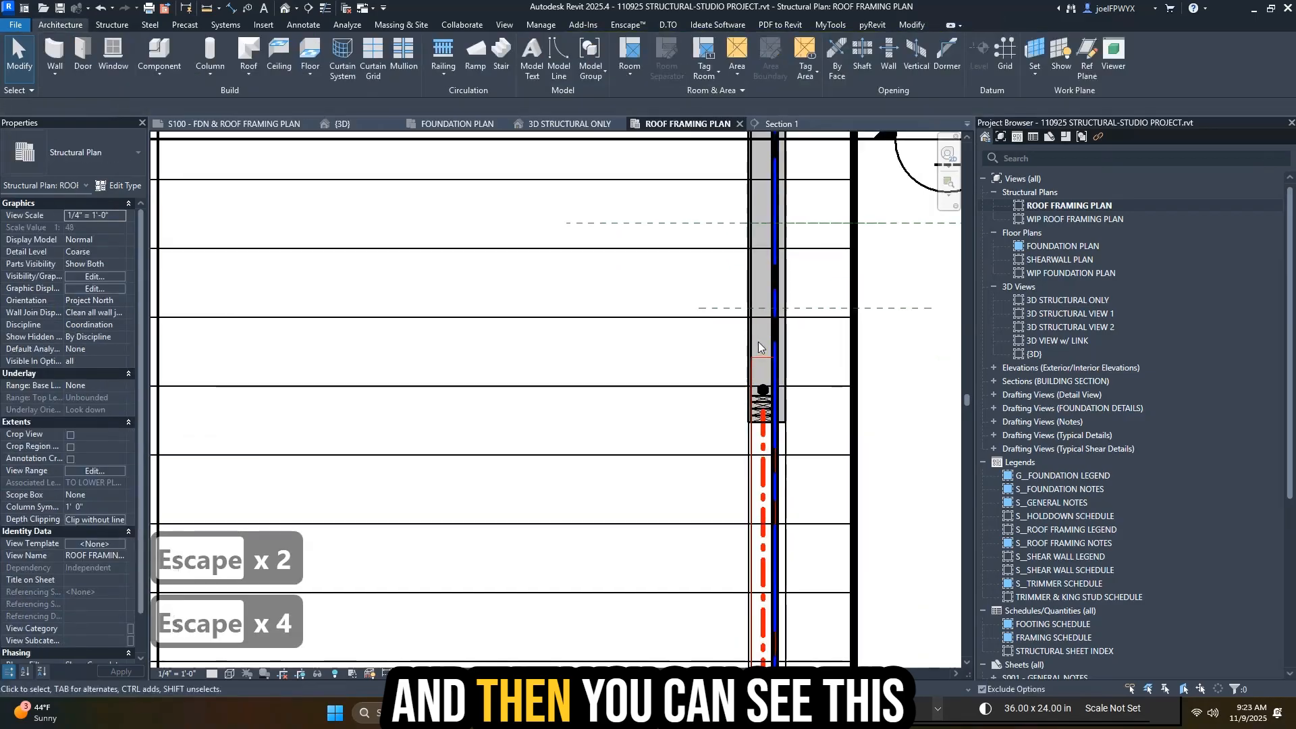
left_click(760, 359)
key("Escape")
key("Escape")
key("Tab")
key("Tab")
key("Tab")
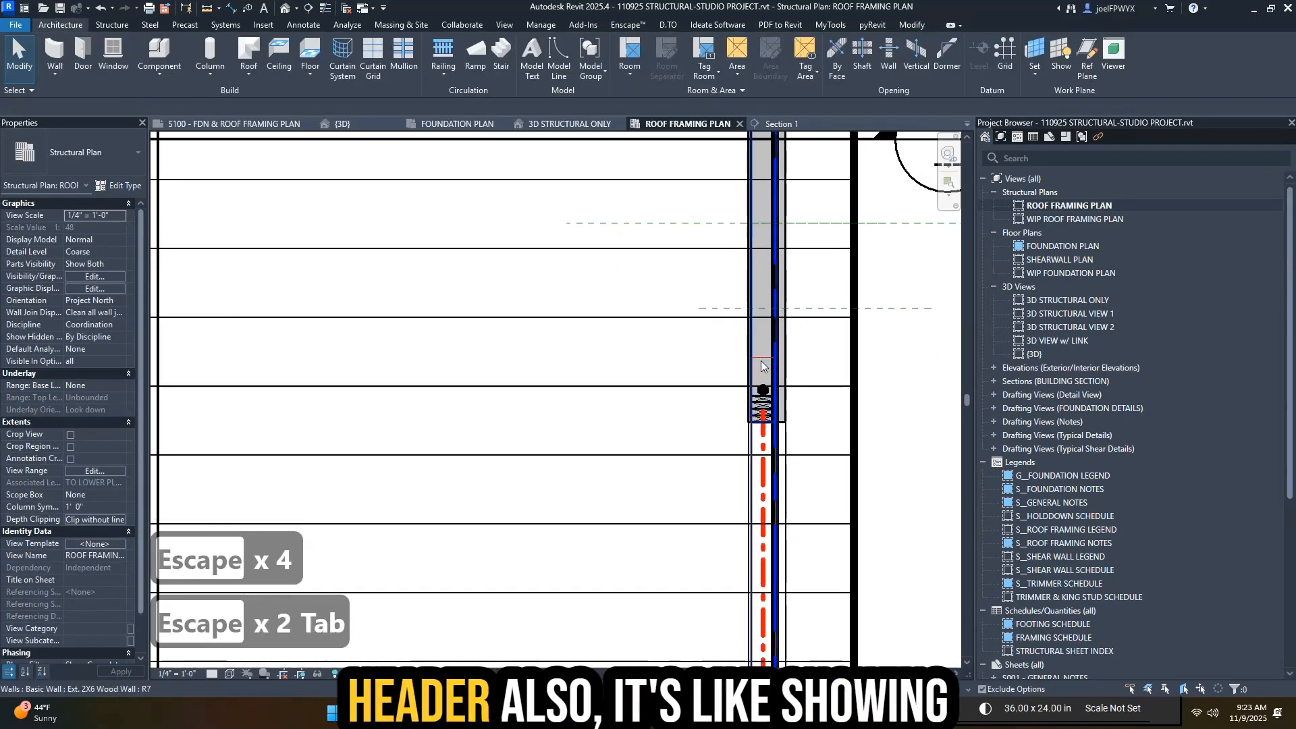
key("Escape")
left_click(697, 386)
scroll(697, 387, "down", 4)
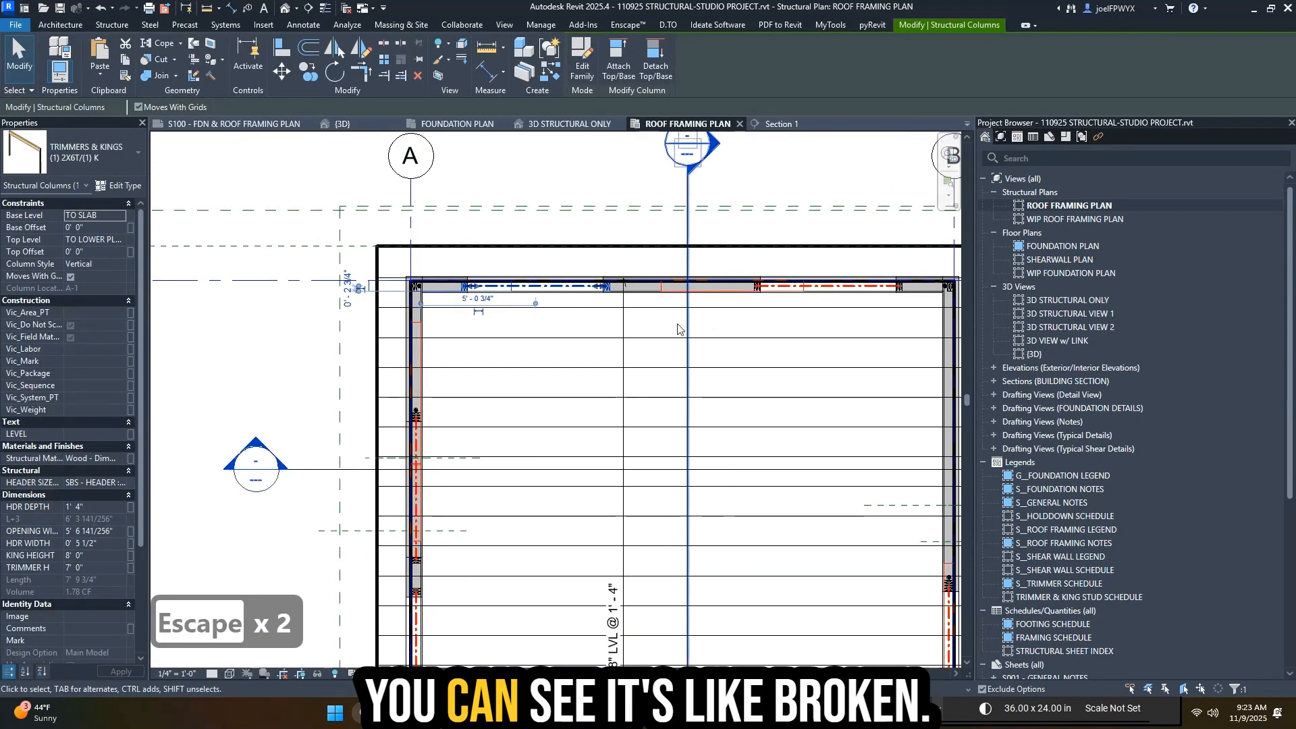
- Examine the headers and the joist layout along each wall of the roof framing plan
scroll(807, 318, "up", 1)
key("Escape")
key("Escape")
key("Escape")
middle_click_drag(842, 330, 675, 280)
scroll(783, 319, "down", 4)
scroll(635, 318, "up", 1)
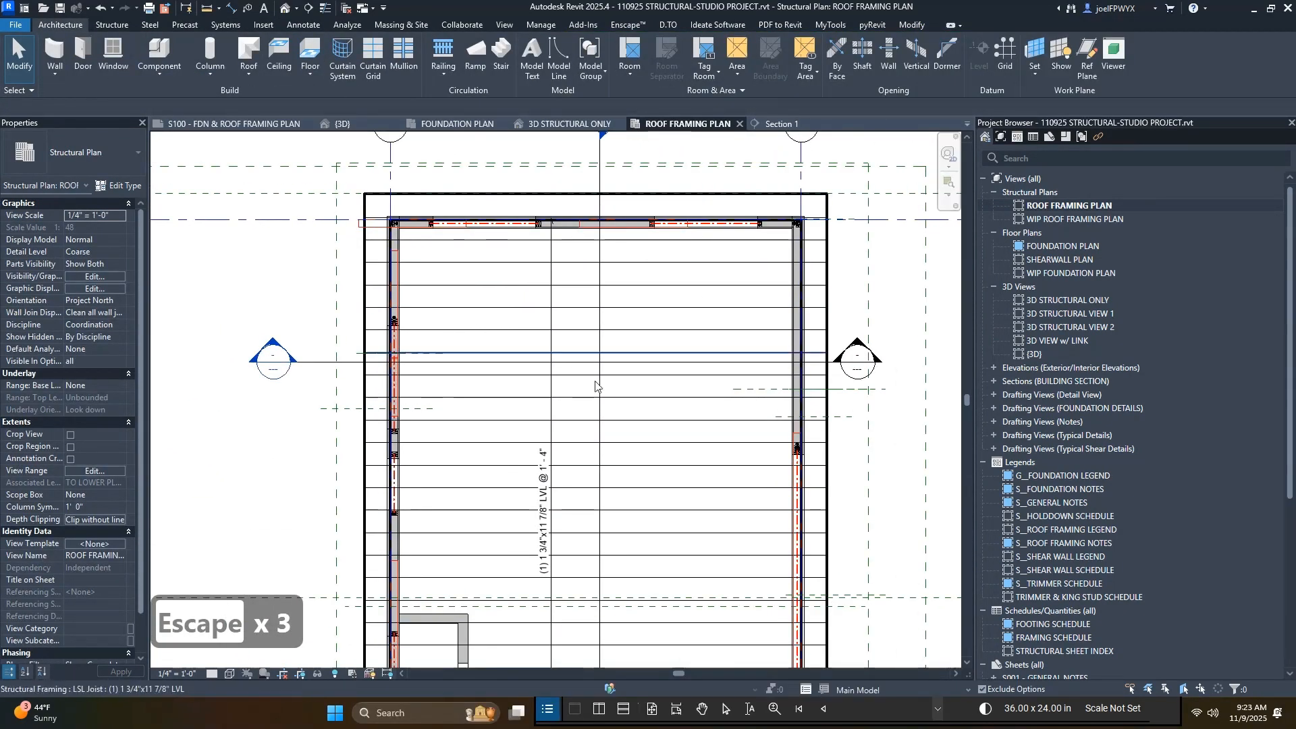
scroll(445, 413, "down", 1)
middle_click_drag(443, 414, 522, 257)
middle_click_drag(601, 371, 575, 321)
key("Escape")
key("Escape")
scroll(622, 472, "up", 4)
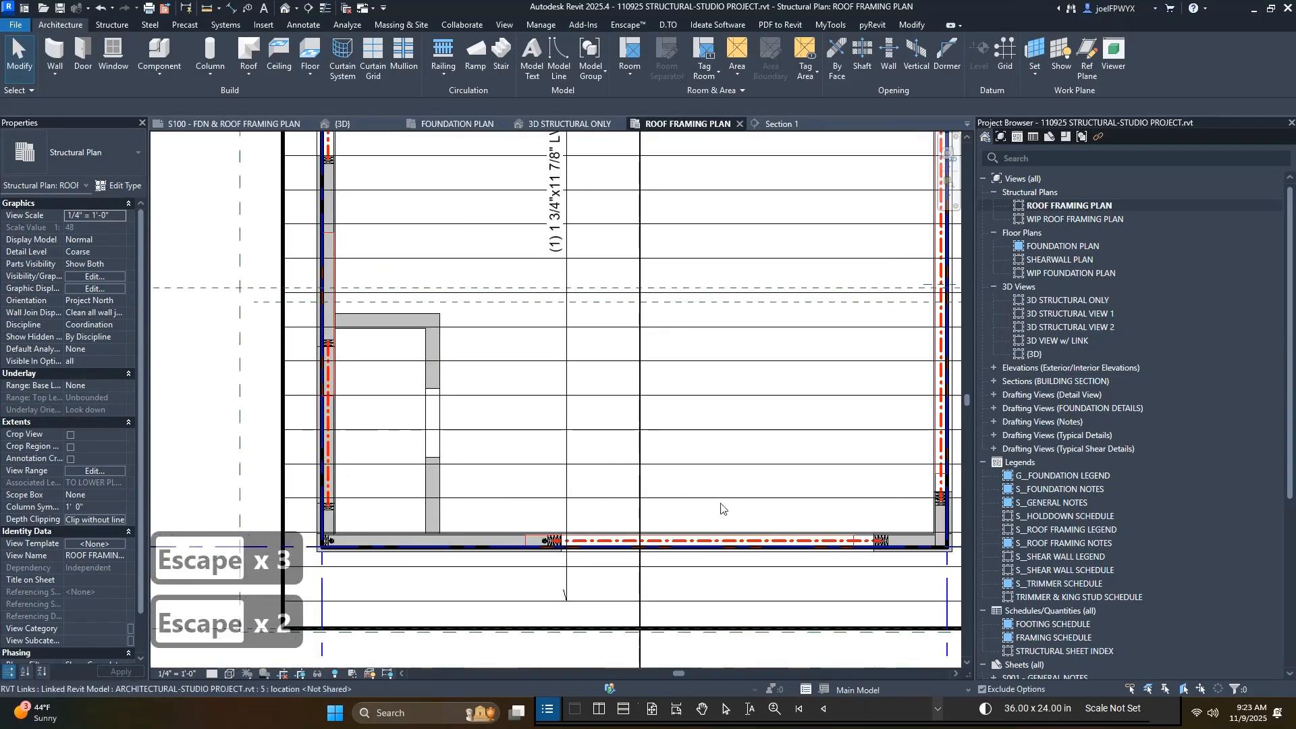
scroll(721, 505, "down", 2)
middle_click_drag(720, 504, 543, 450)
middle_click_drag(241, 367, 317, 480)
scroll(334, 383, "down", 3)
middle_click_drag(362, 404, 362, 462)
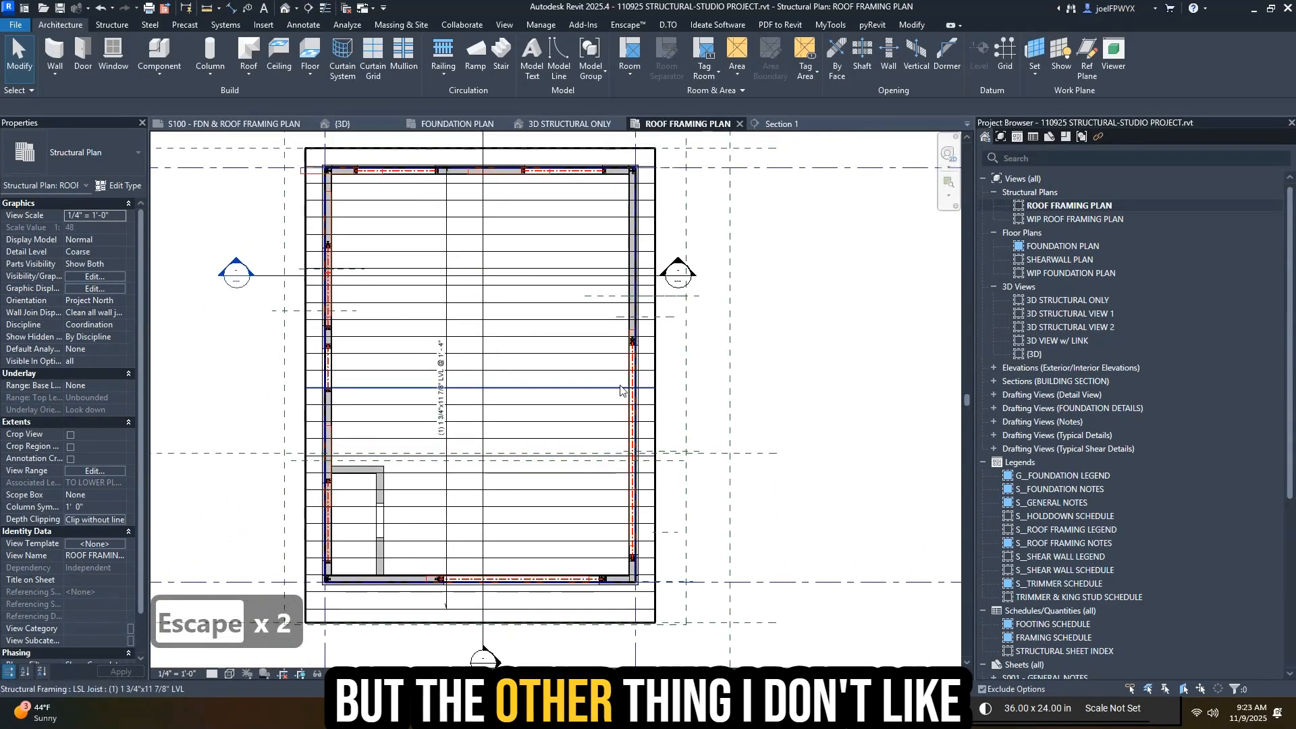
- Set the cut plane offset in the roof framing plan's view range to -3'
scroll(313, 257, "up", 2)
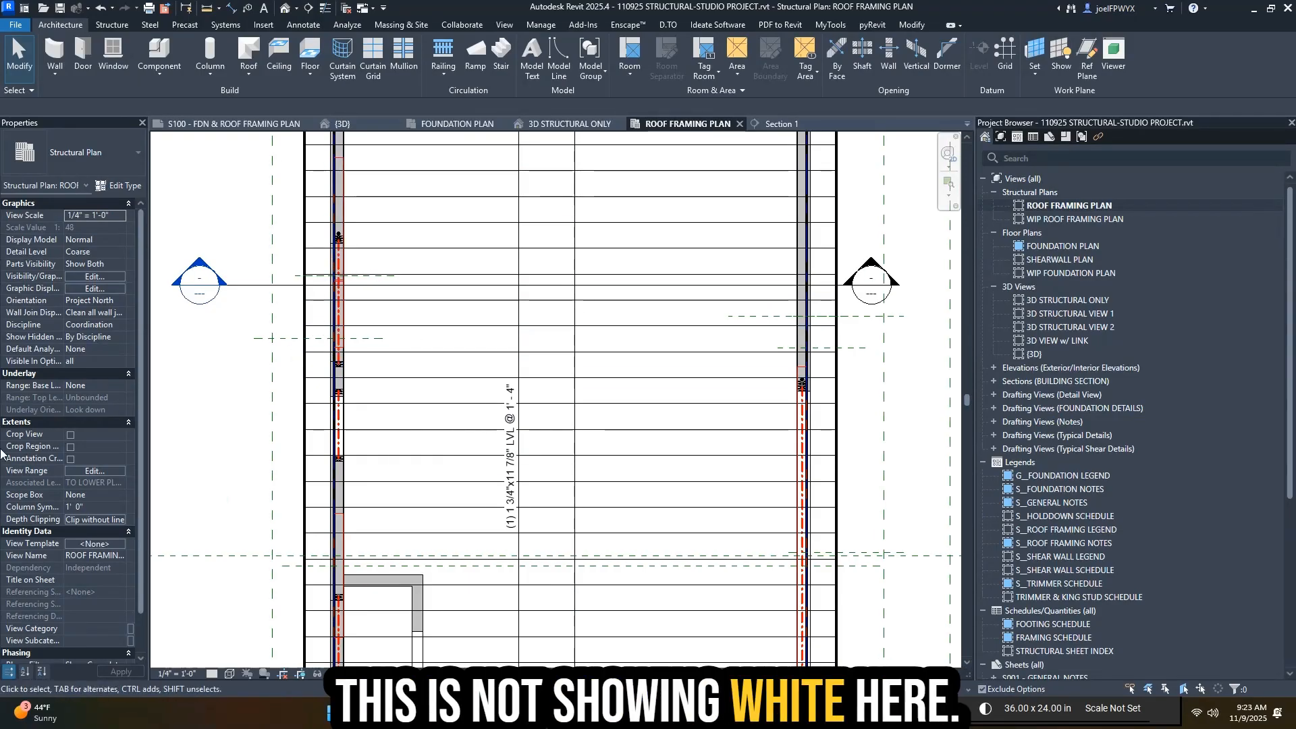
left_click(109, 470)
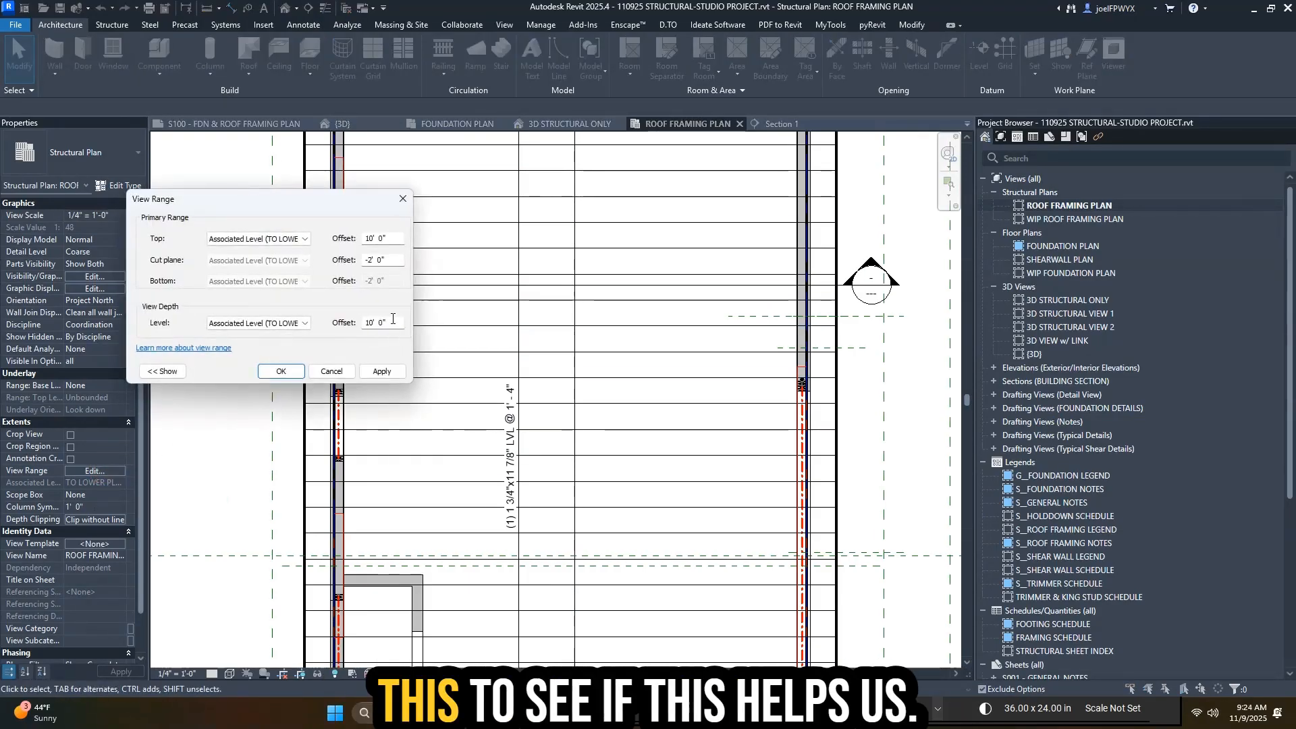
type("-5")
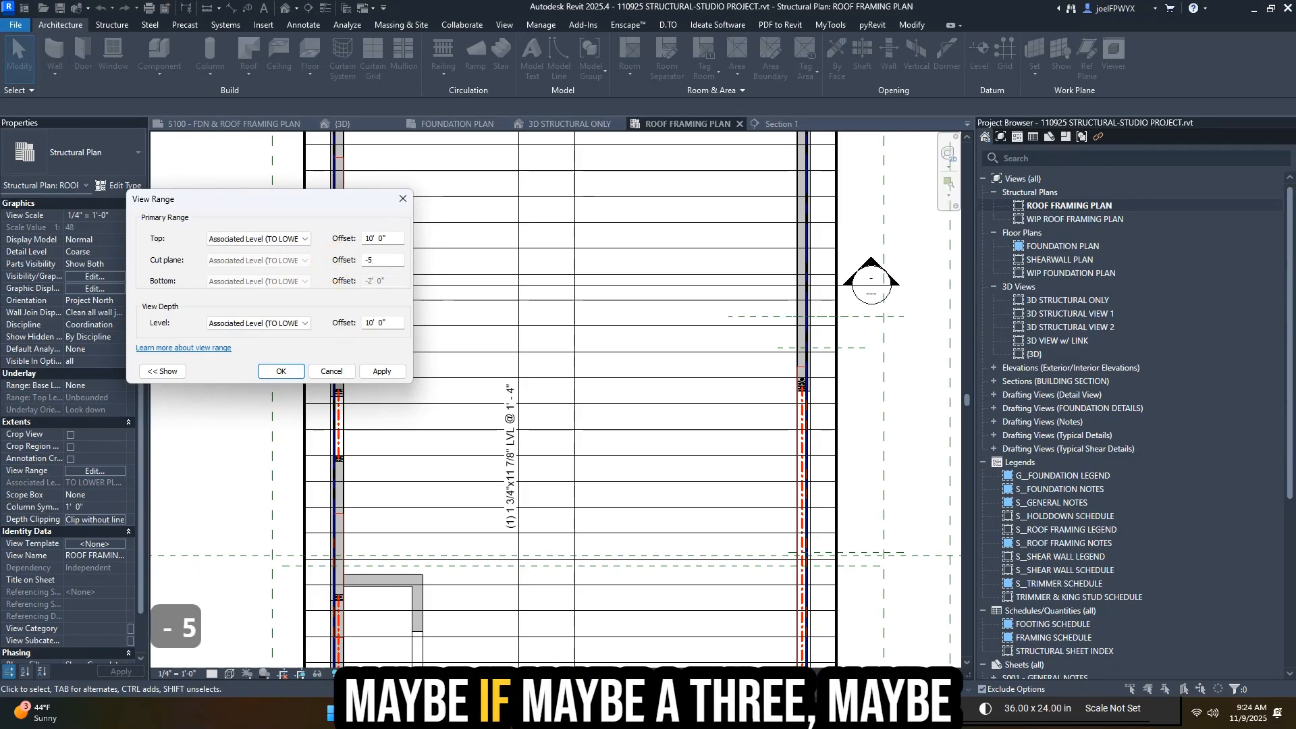
key("BackSpace")
type("3")
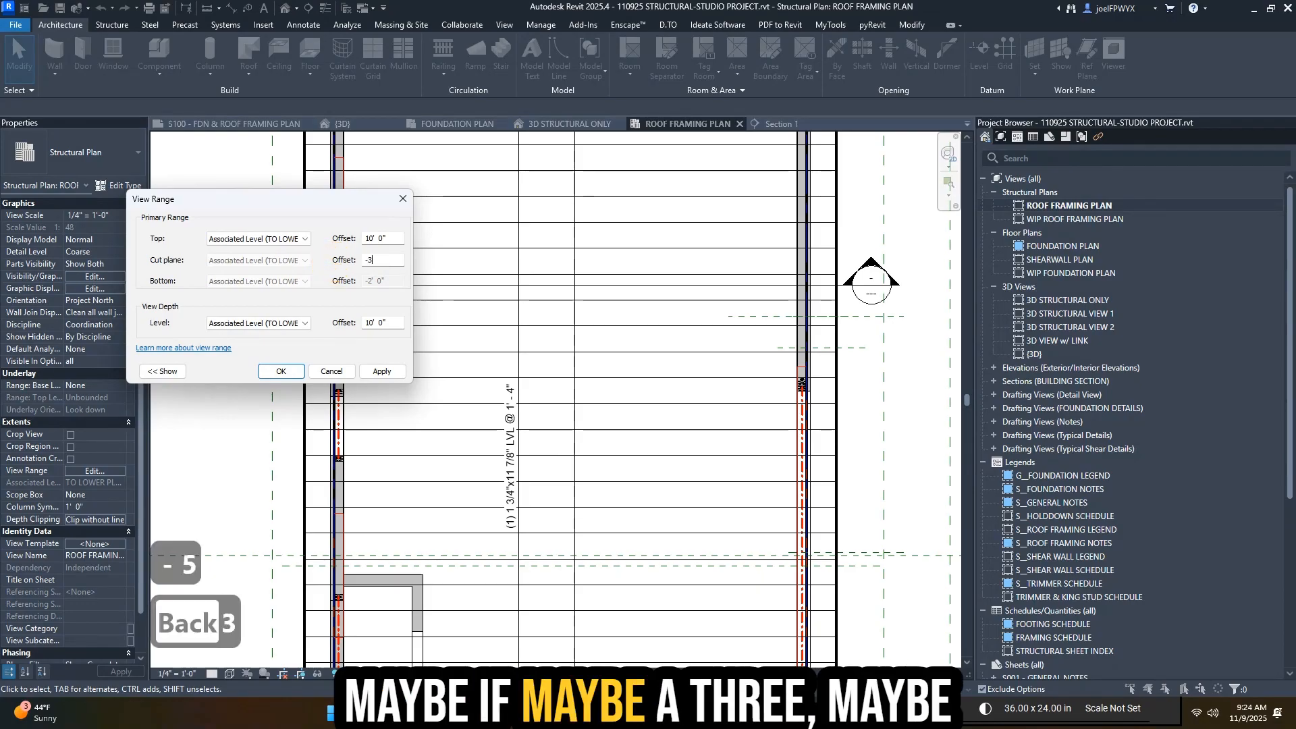
left_click(403, 370)
left_click_drag(367, 225, 901, 342)
left_click(815, 490)
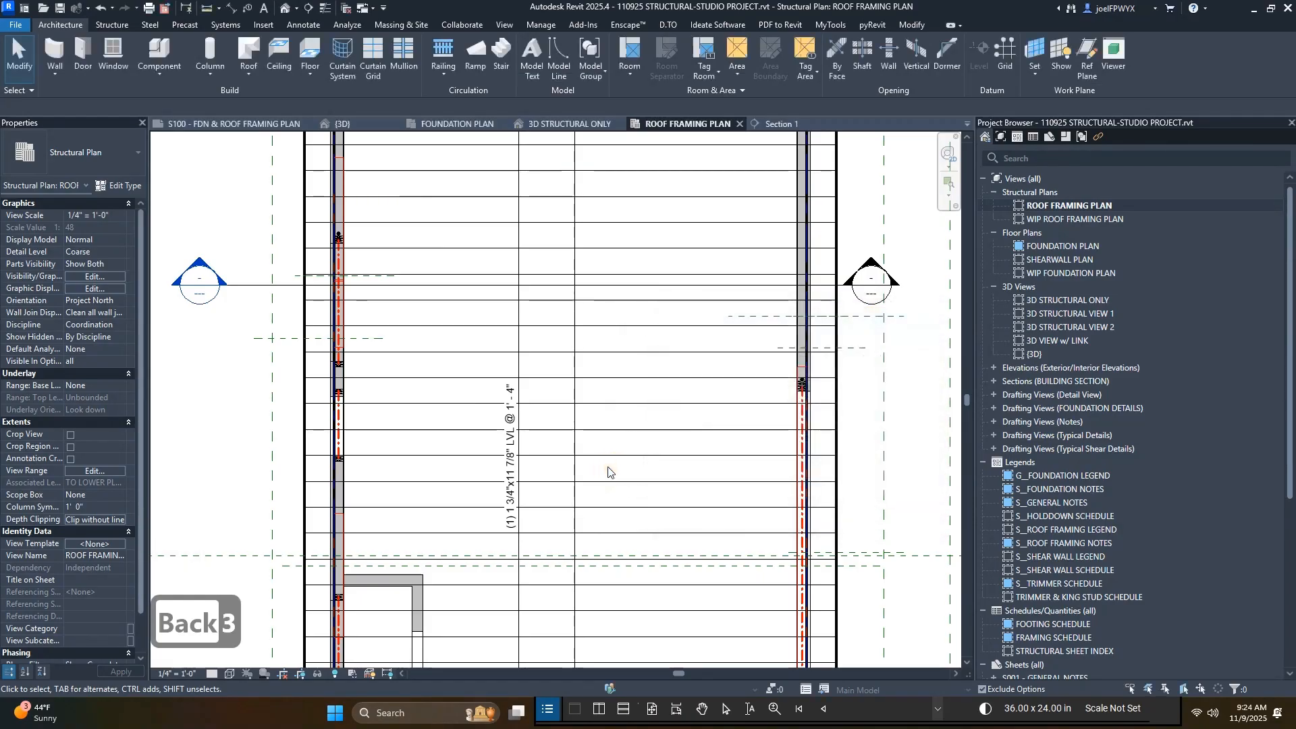
- Open Section 1 from its marker in the roof framing plan and examine the roof joists against the roof and wall
scroll(608, 472, "down", 3)
scroll(540, 341, "up", 1)
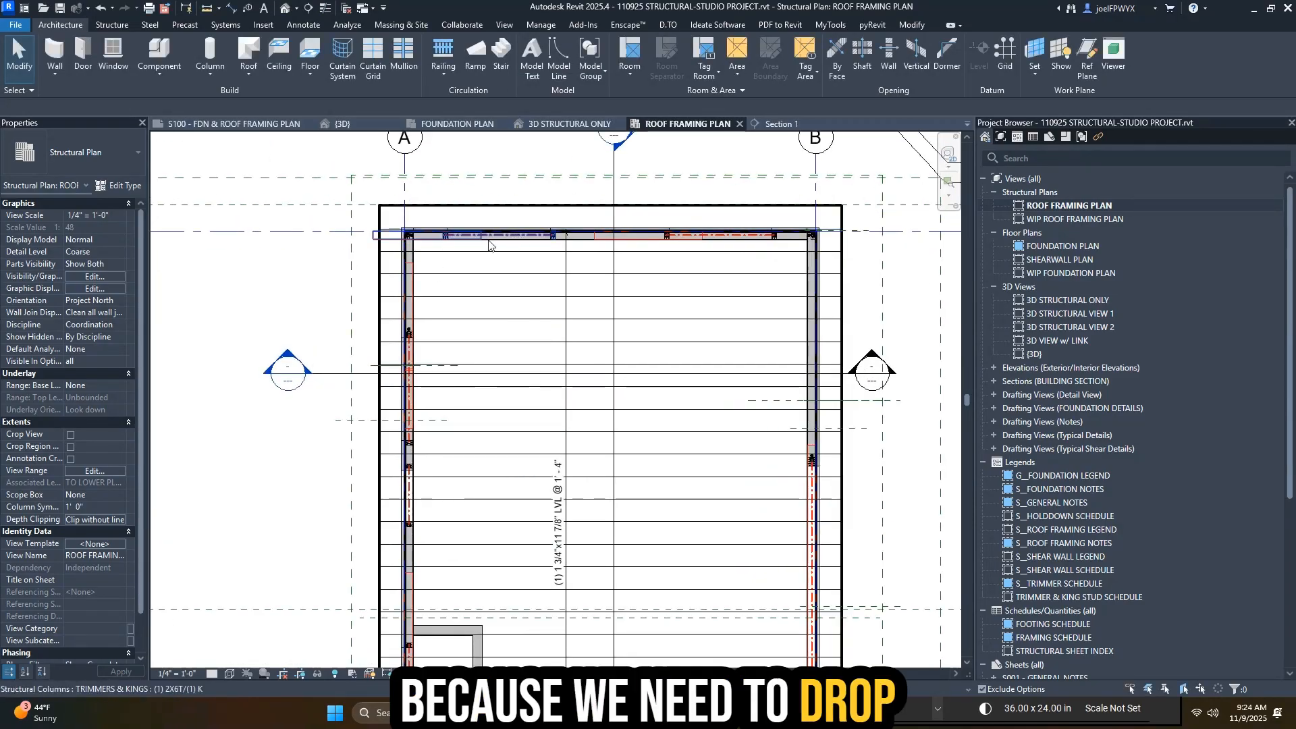
scroll(172, 374, "down", 1)
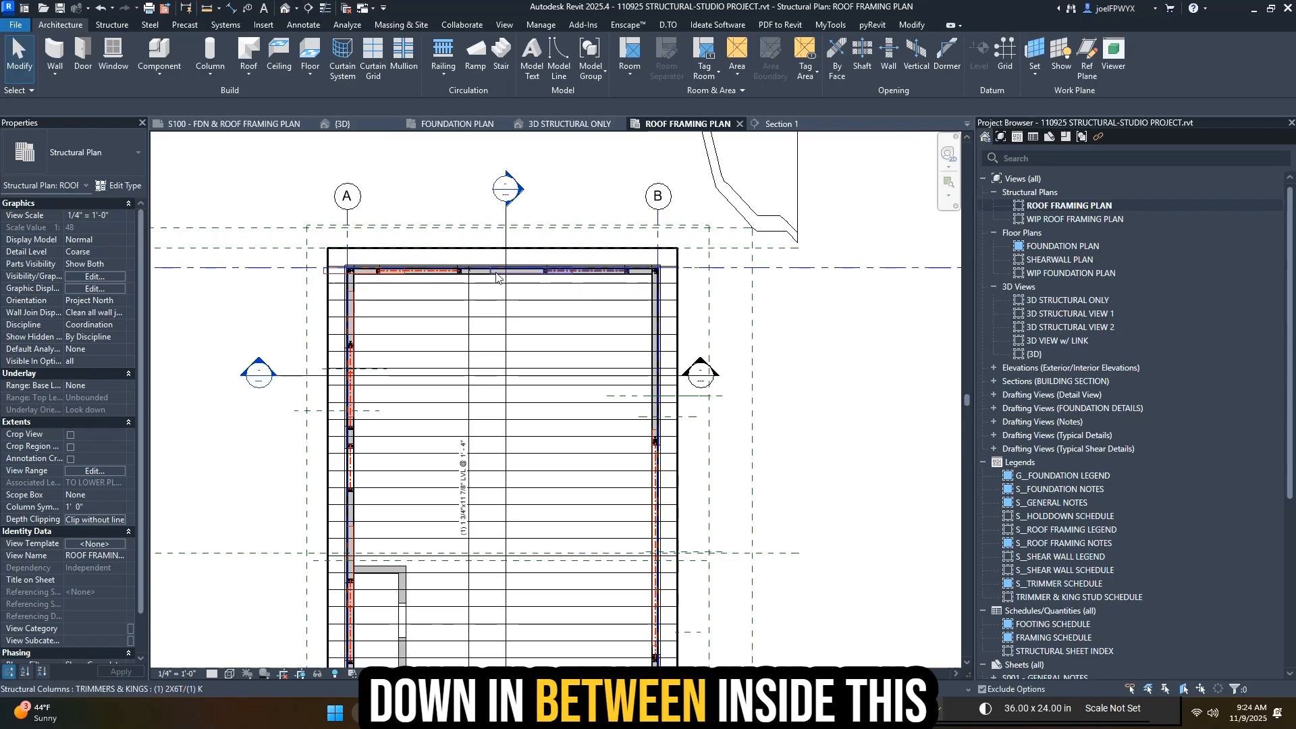
scroll(639, 327, "down", 2)
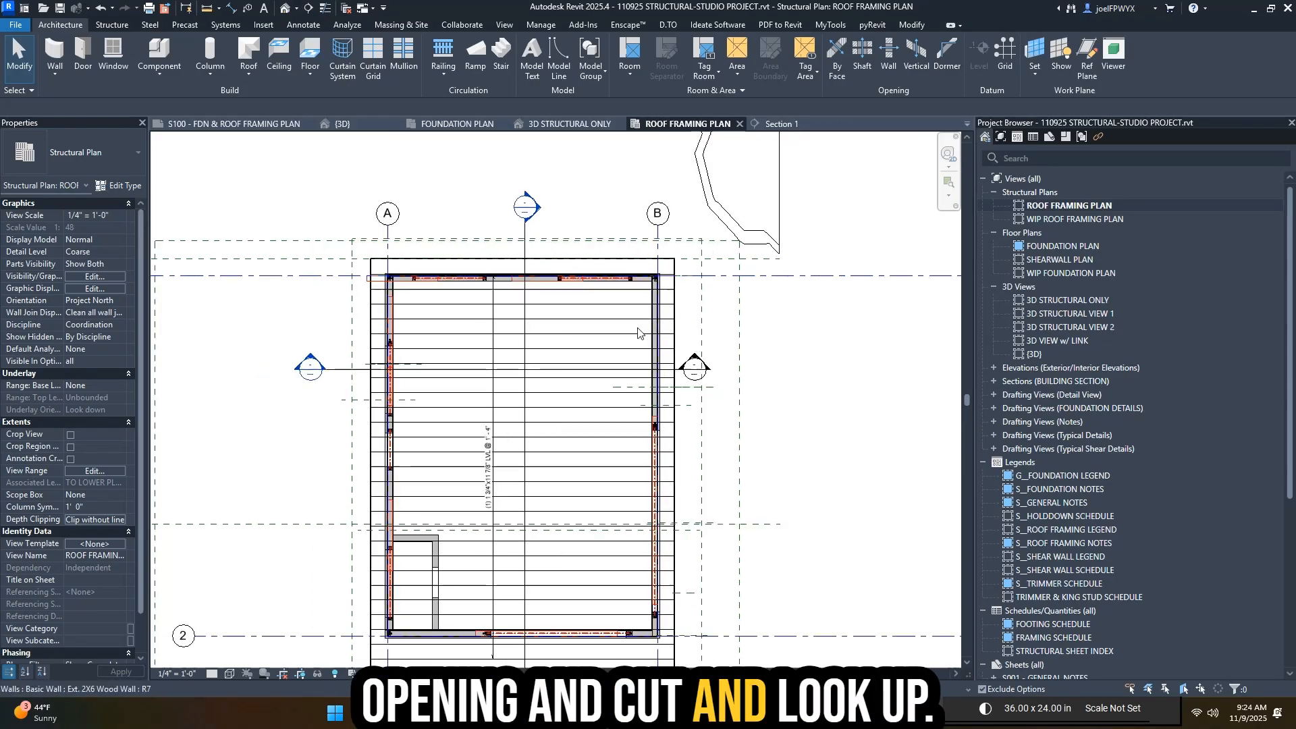
key("Escape")
double_click(540, 223)
scroll(534, 435, "down", 2)
scroll(536, 425, "down", 1)
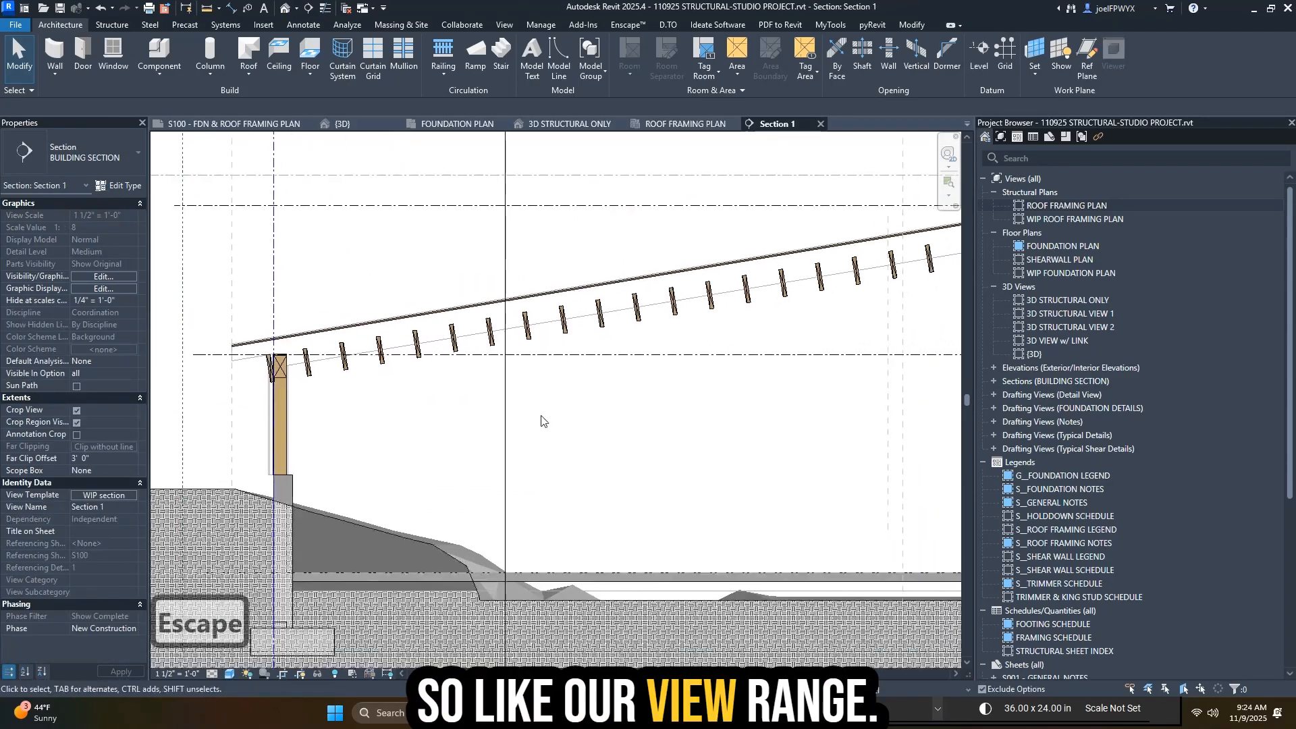
key("Escape")
key("Escape")
key("Escape")
key("Escape")
scroll(520, 378, "up", 3)
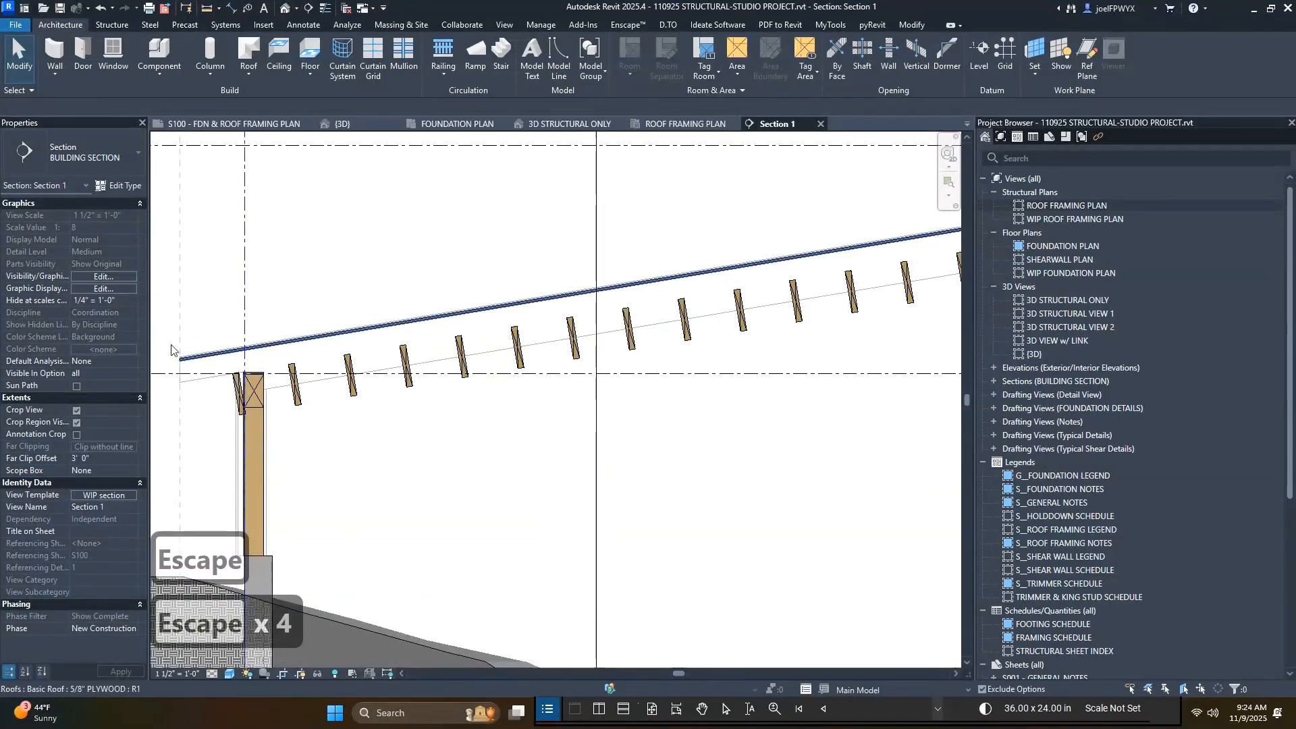
- Reassign the roof joist beam system's work plane in Section 1 to the underside of the 5/8" plywood roof
scroll(512, 367, "down", 2)
key("Escape")
key("Tab")
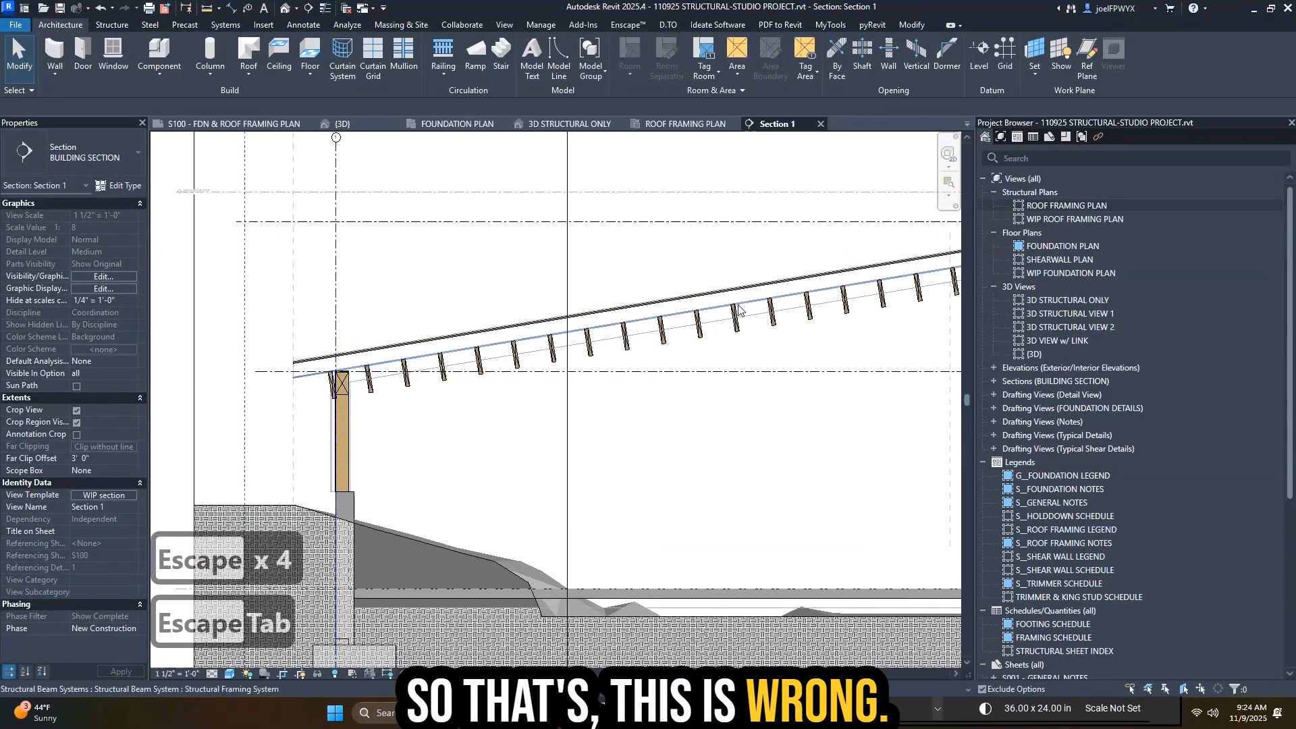
left_click(738, 309)
scroll(493, 333, "up", 2)
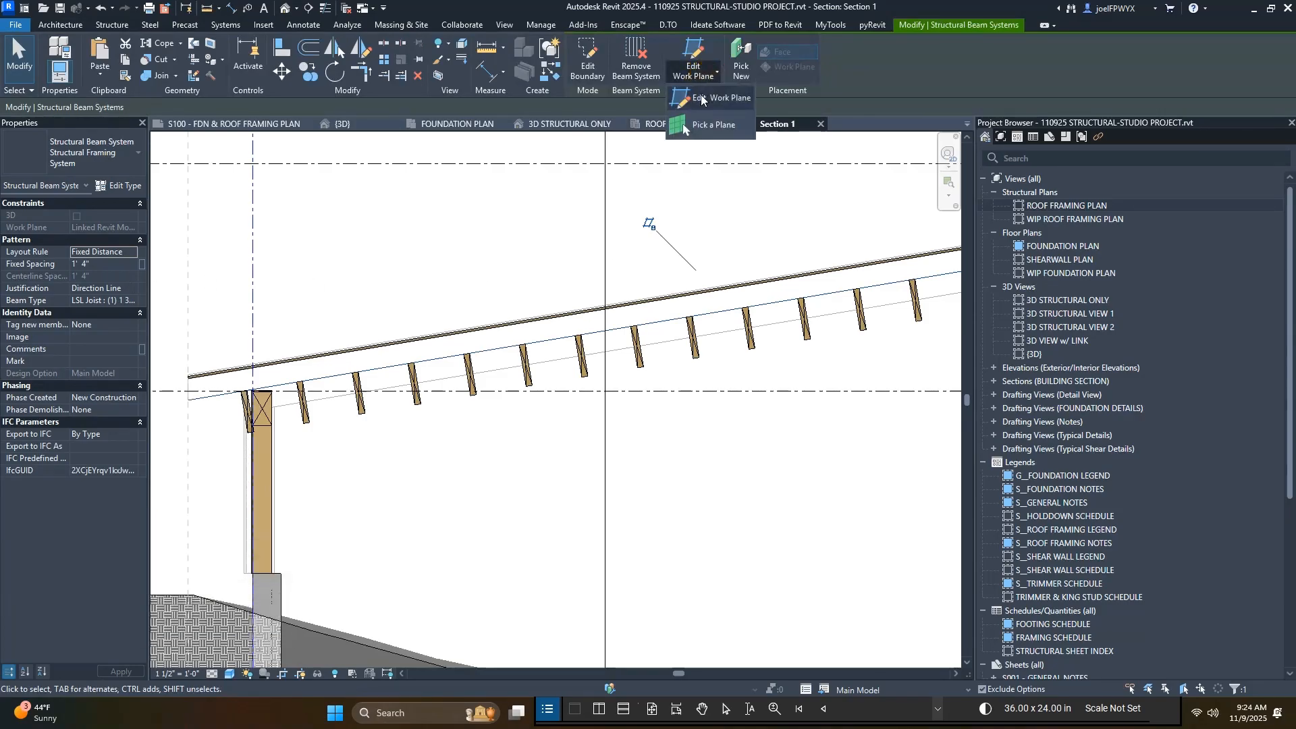
left_click(701, 100)
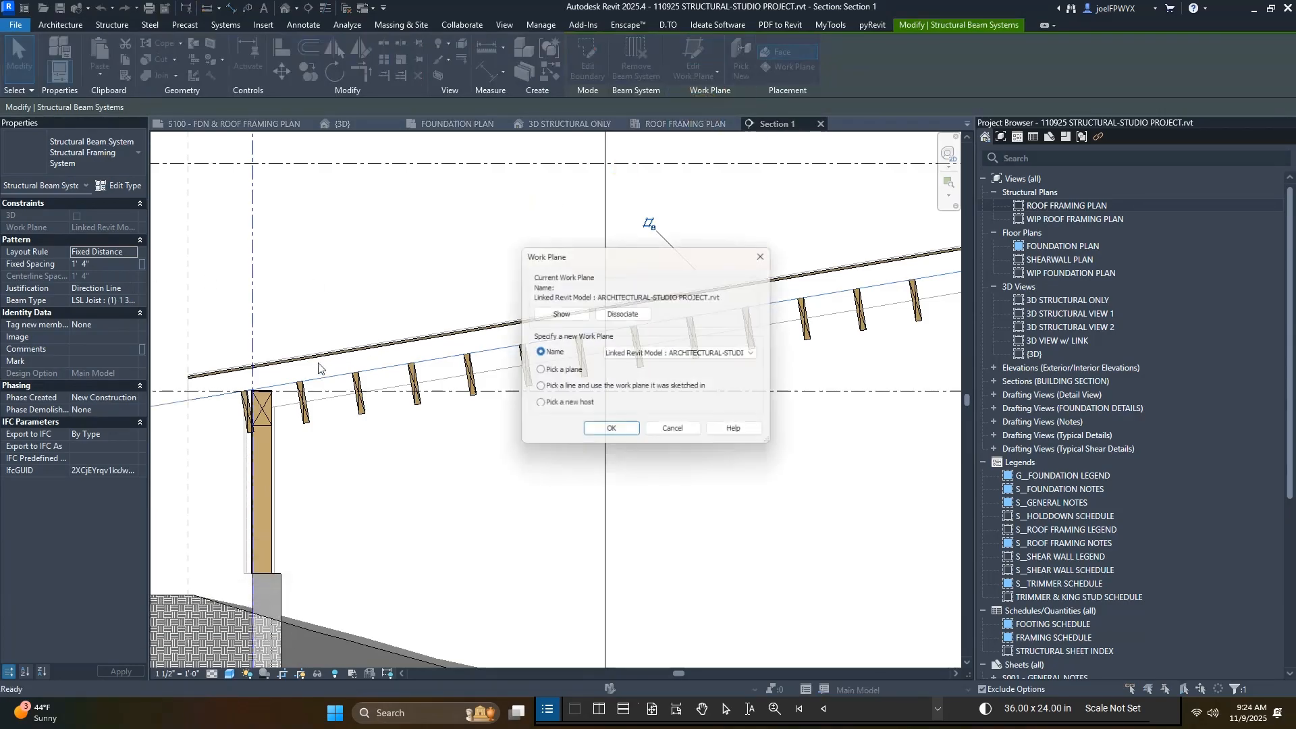
left_click(598, 436)
scroll(230, 363, "up", 4)
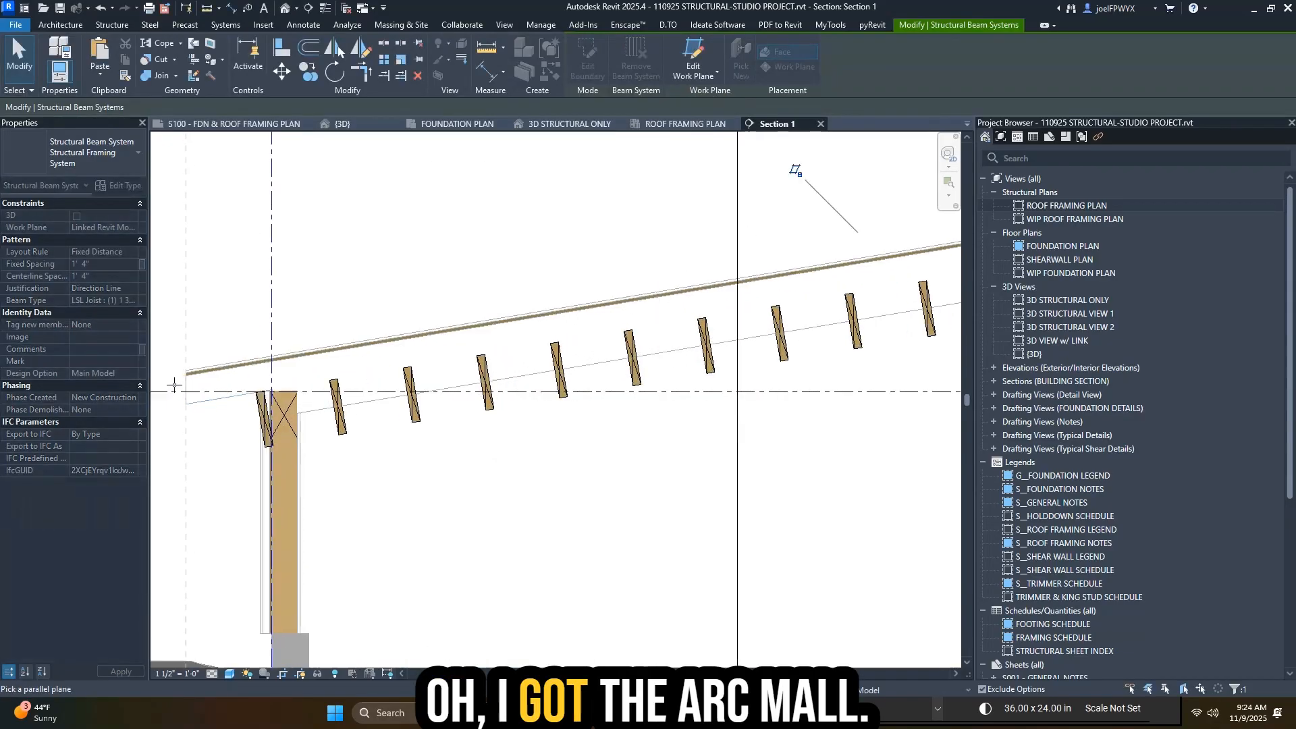
left_click(231, 363)
scroll(448, 413, "down", 2)
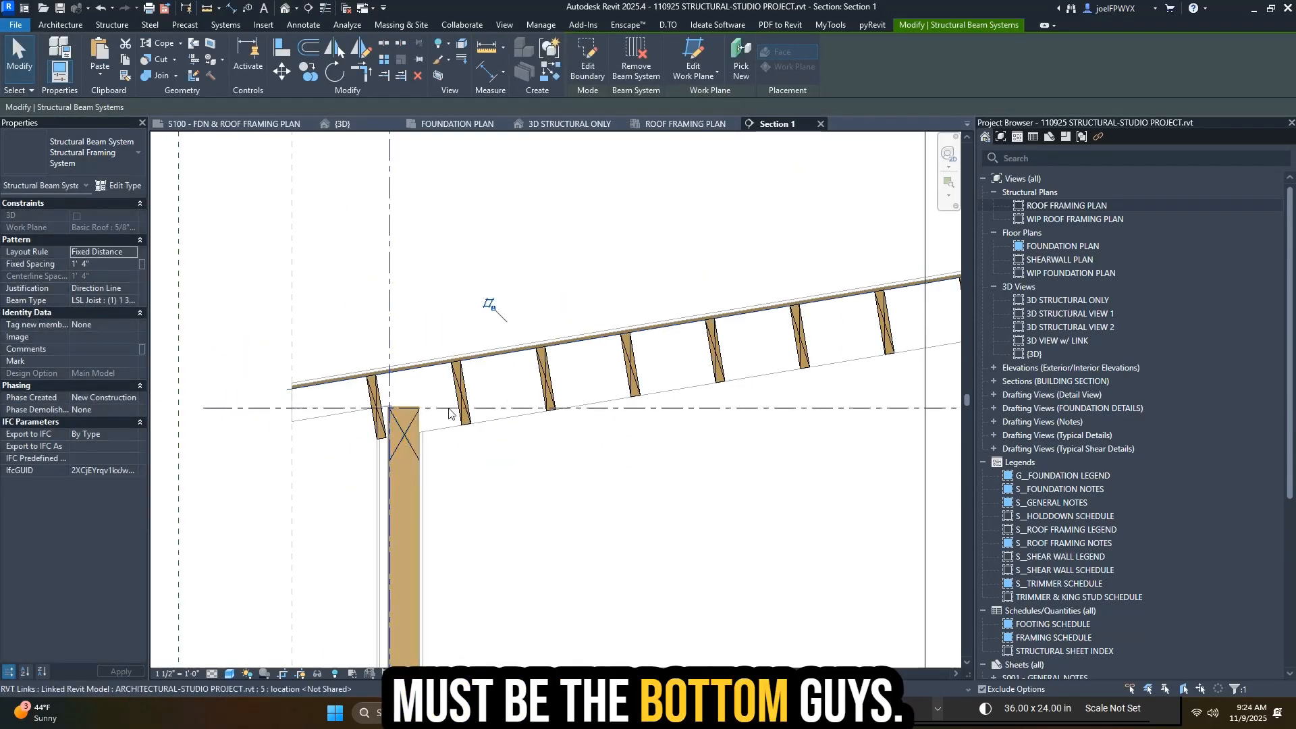
- Examine the joists beneath the plywood roof in Section 1, from the low wall up to the grid 2 header
key("Escape")
key("Escape")
scroll(457, 439, "down", 3)
middle_click_drag(645, 434, 578, 447)
scroll(587, 442, "down", 1)
scroll(820, 324, "up", 6)
key("Escape")
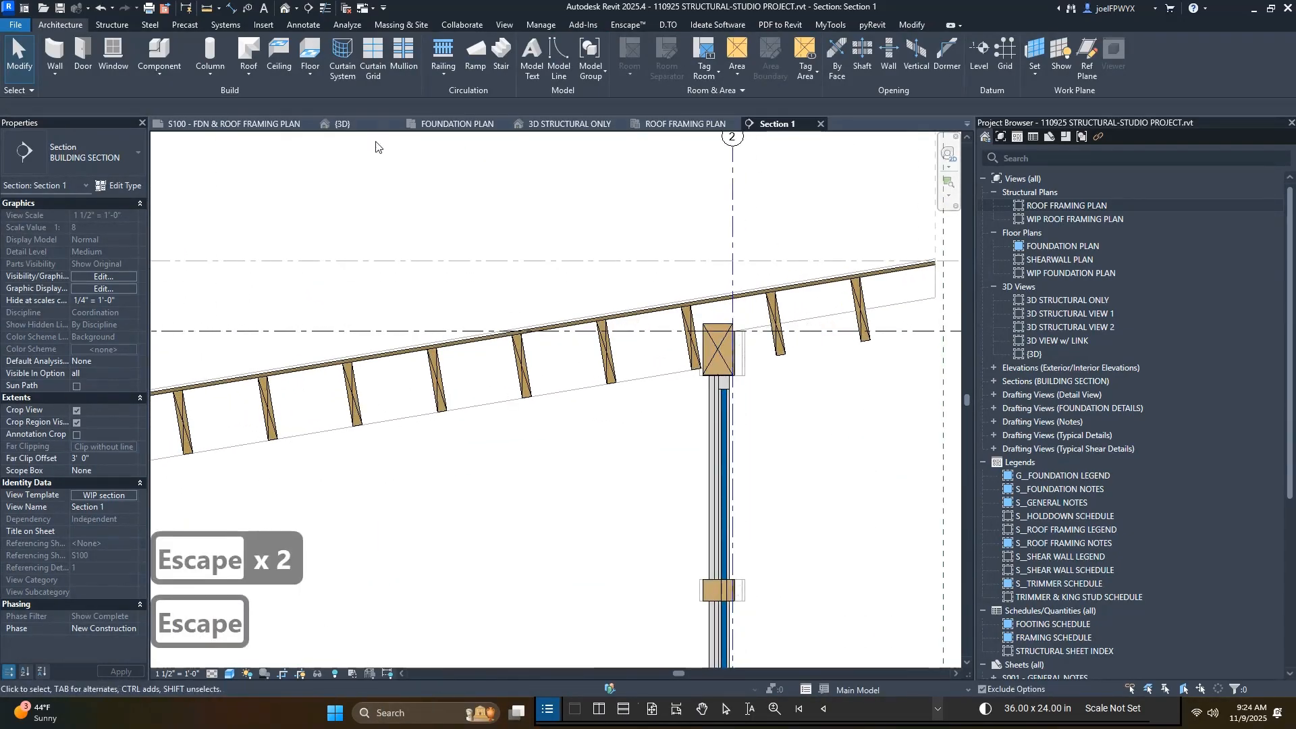
- Examine the roof joists, supporting walls and footings along the building in Section 1
scroll(466, 260, "down", 3)
middle_click_drag(283, 330, 571, 306)
scroll(572, 307, "up", 3)
middle_click_drag(303, 332, 550, 317)
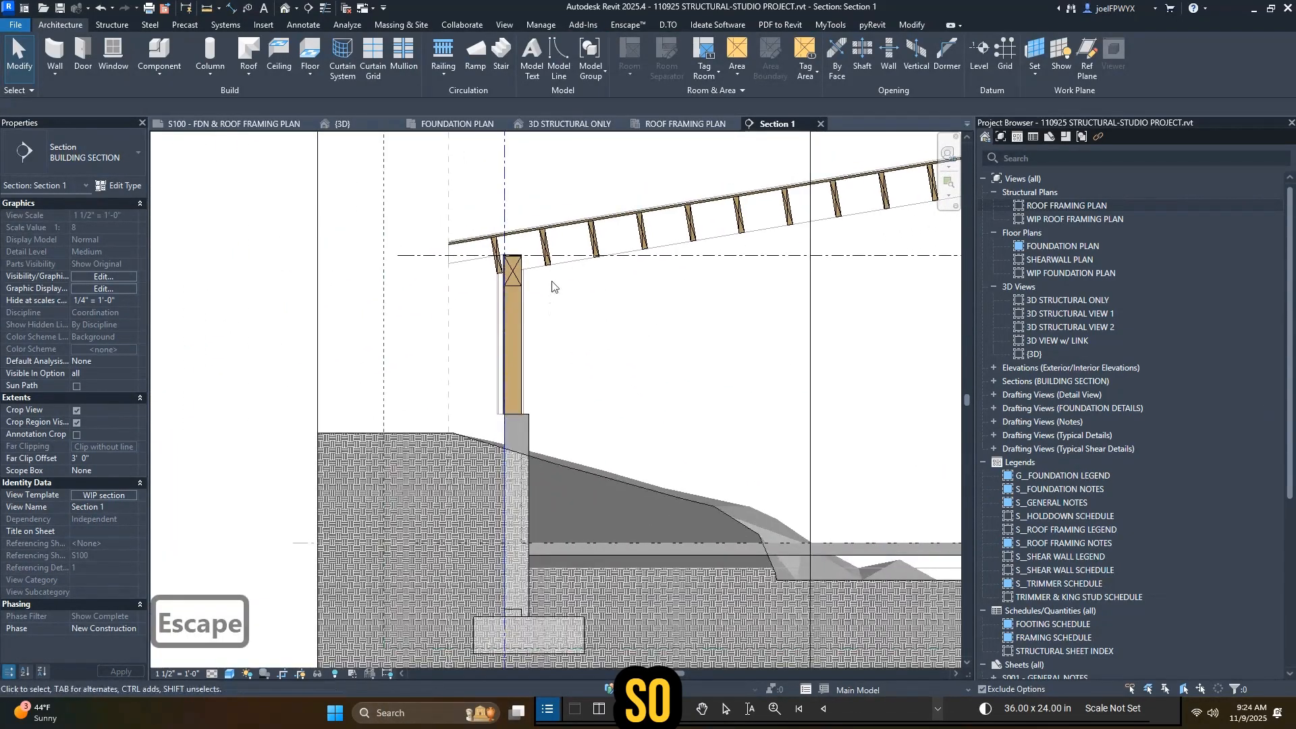
scroll(552, 290, "up", 1)
middle_click_drag(737, 384, 652, 374)
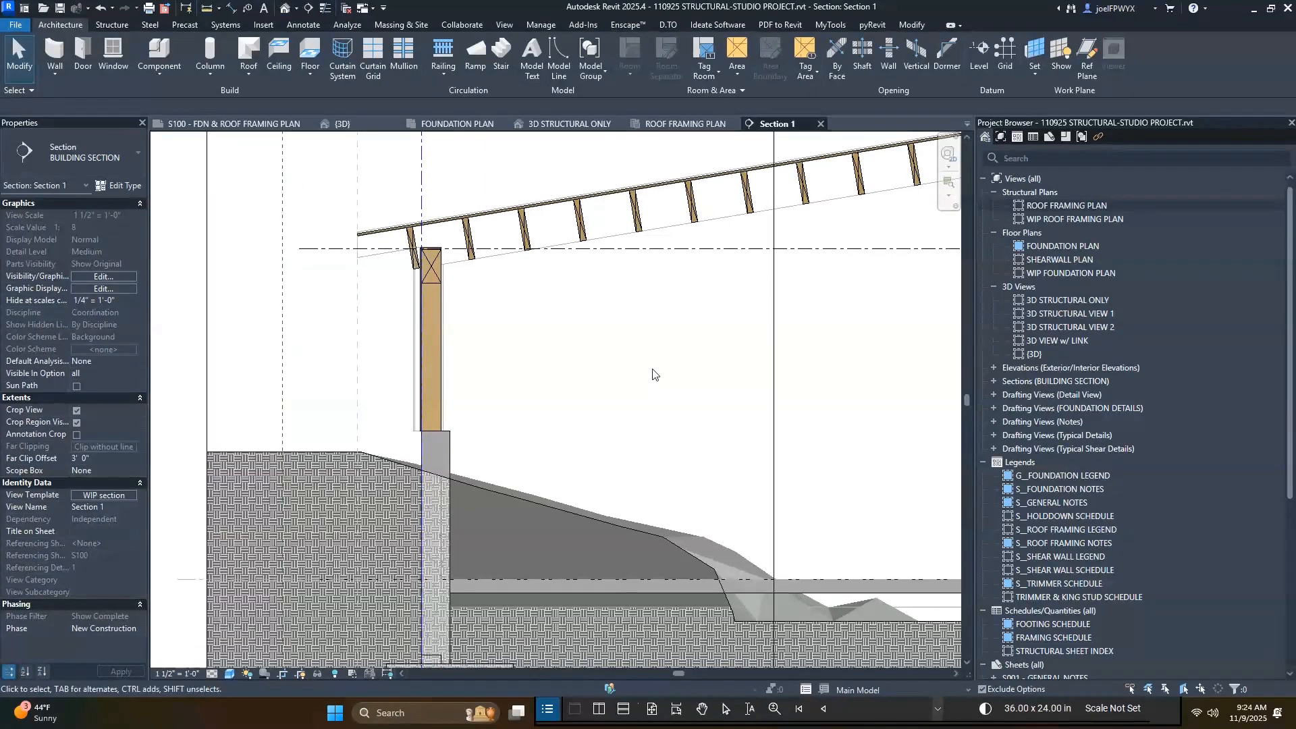
left_click(693, 125)
left_click(781, 124)
scroll(478, 347, "up", 2)
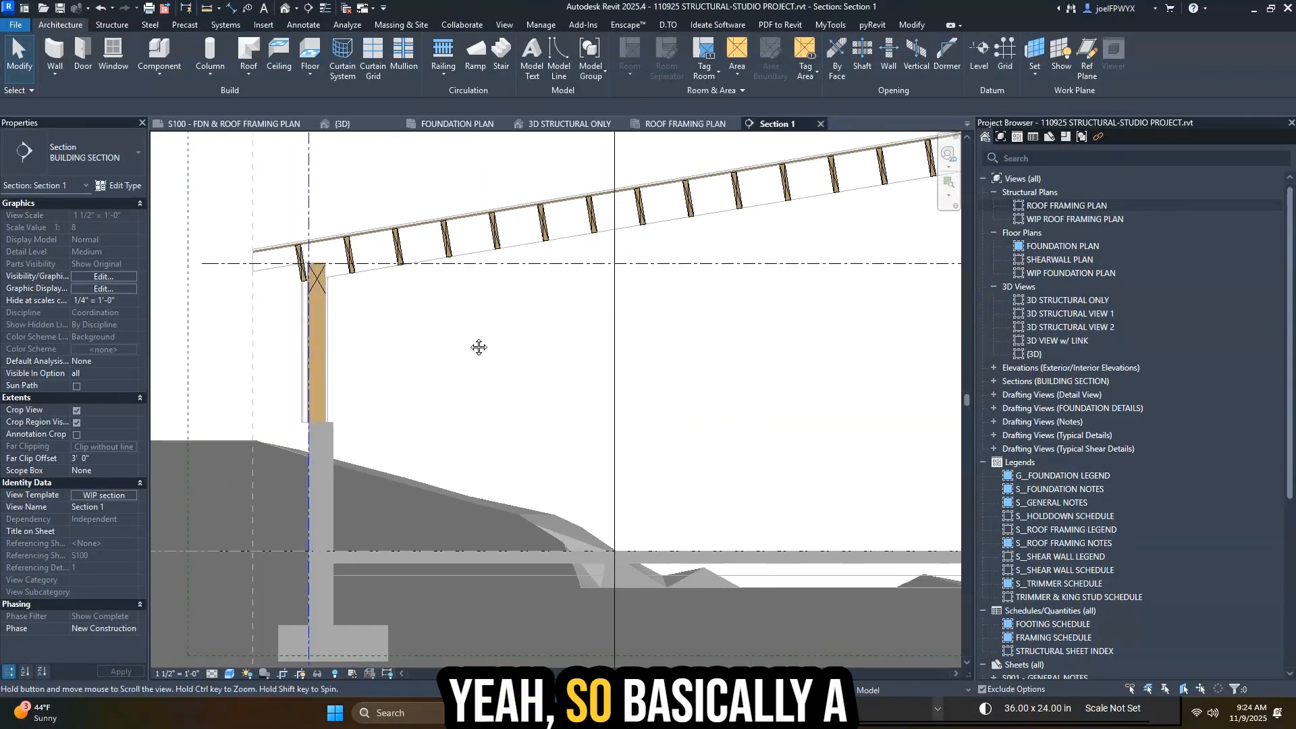
- Draw a horizontal HIDDEN detail line across Section 1, below the roof framing and past both exterior walls
key("Escape")
key("Escape")
key("d")
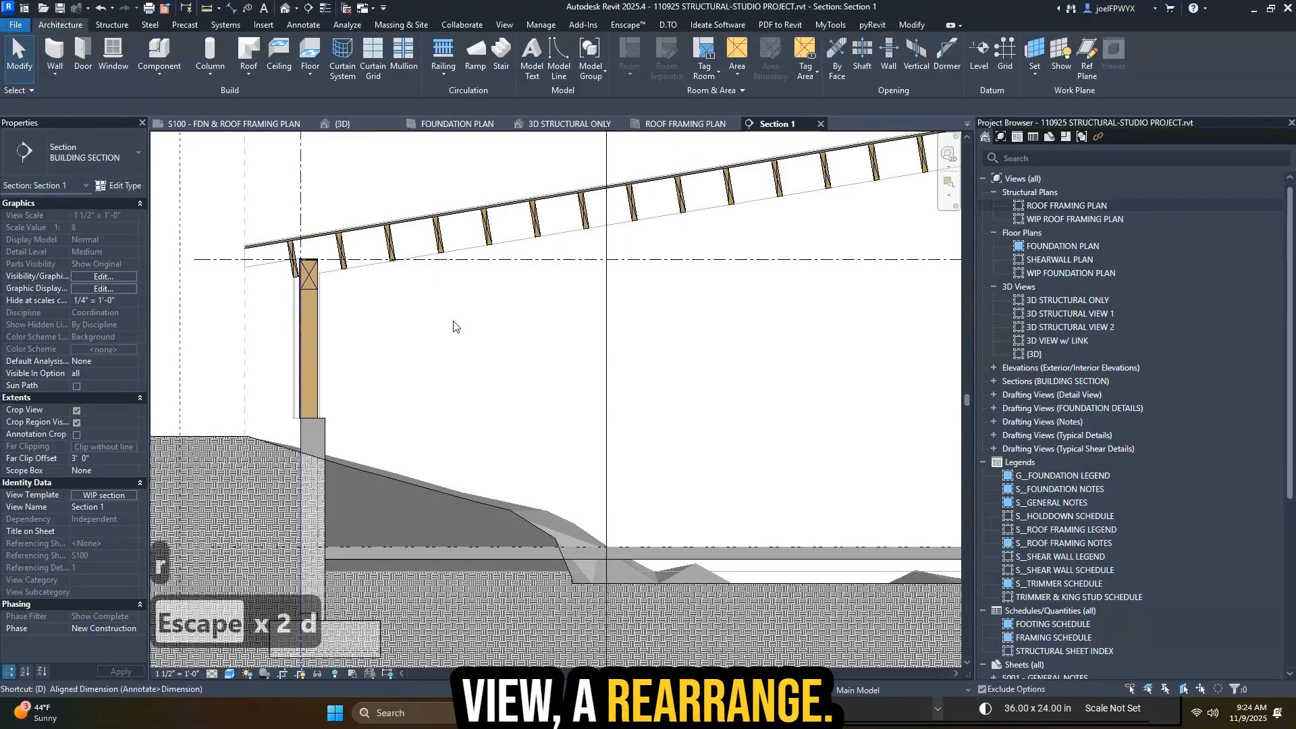
scroll(409, 322, "down", 2)
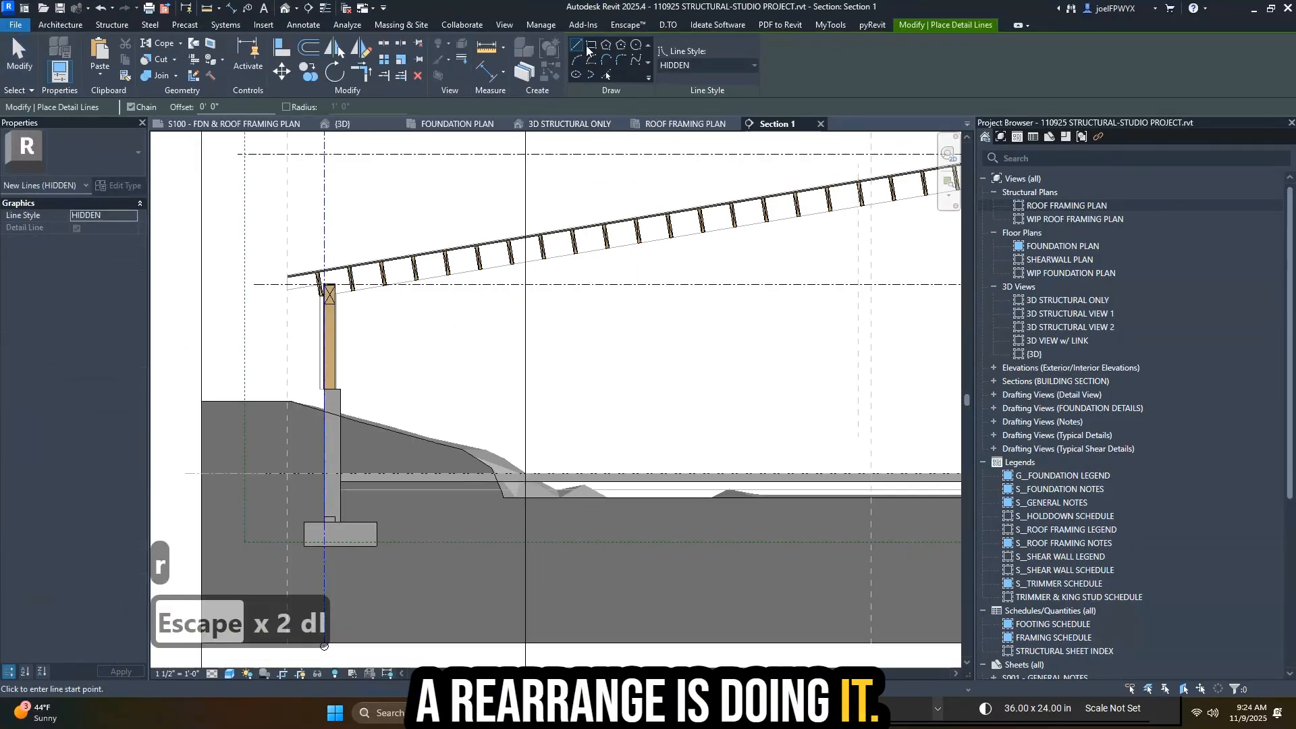
scroll(335, 256, "down", 2)
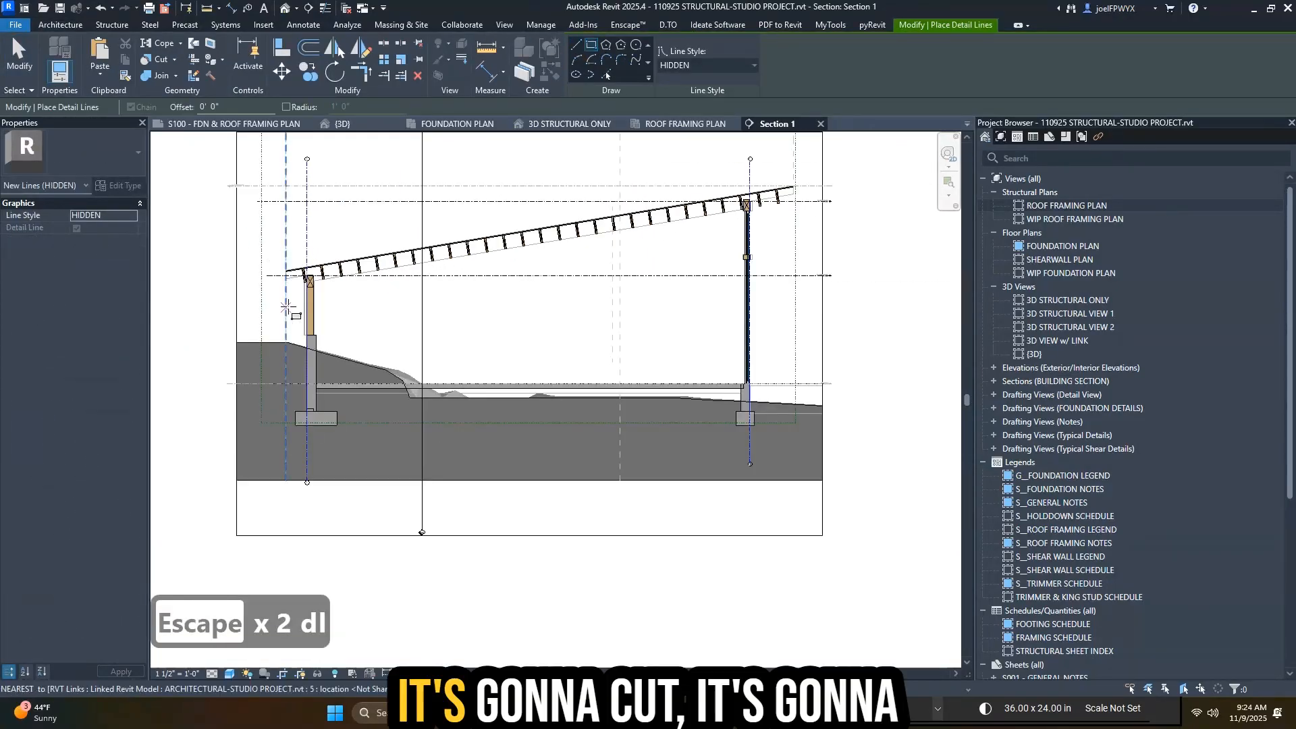
left_click(575, 44)
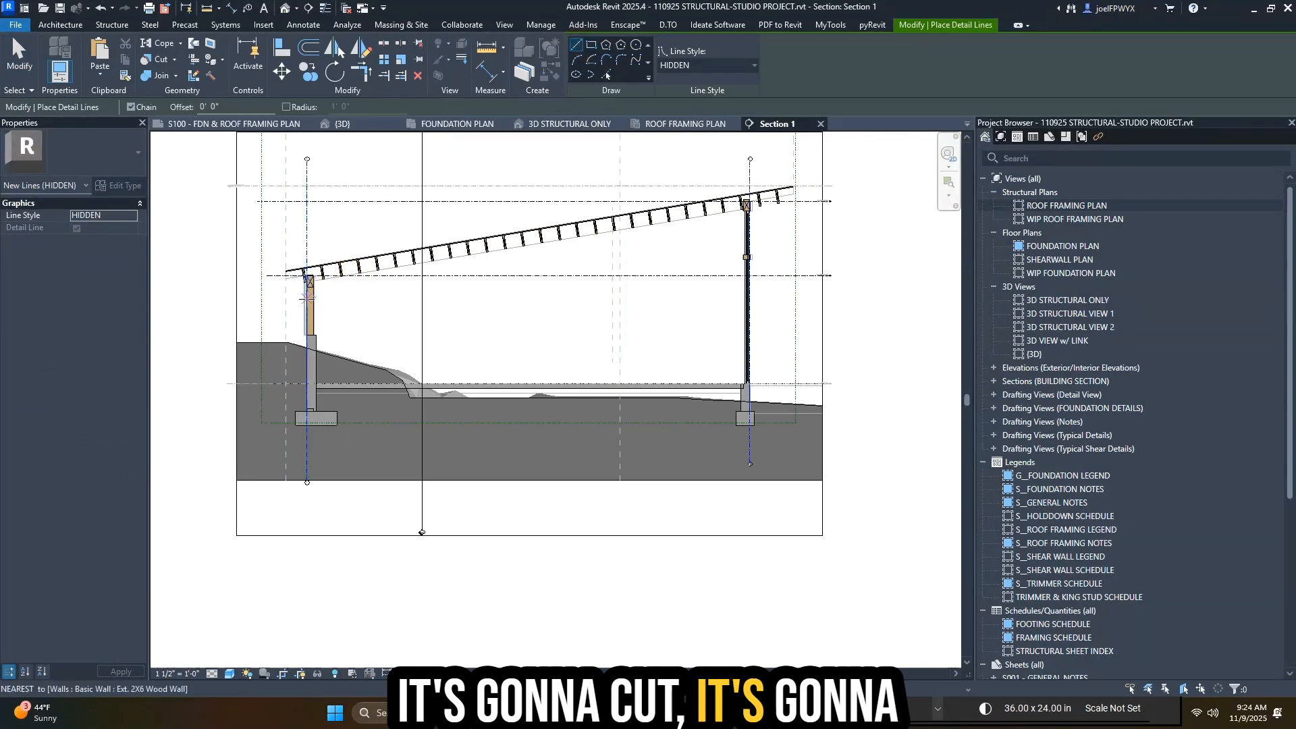
left_click(268, 304)
left_click(766, 305)
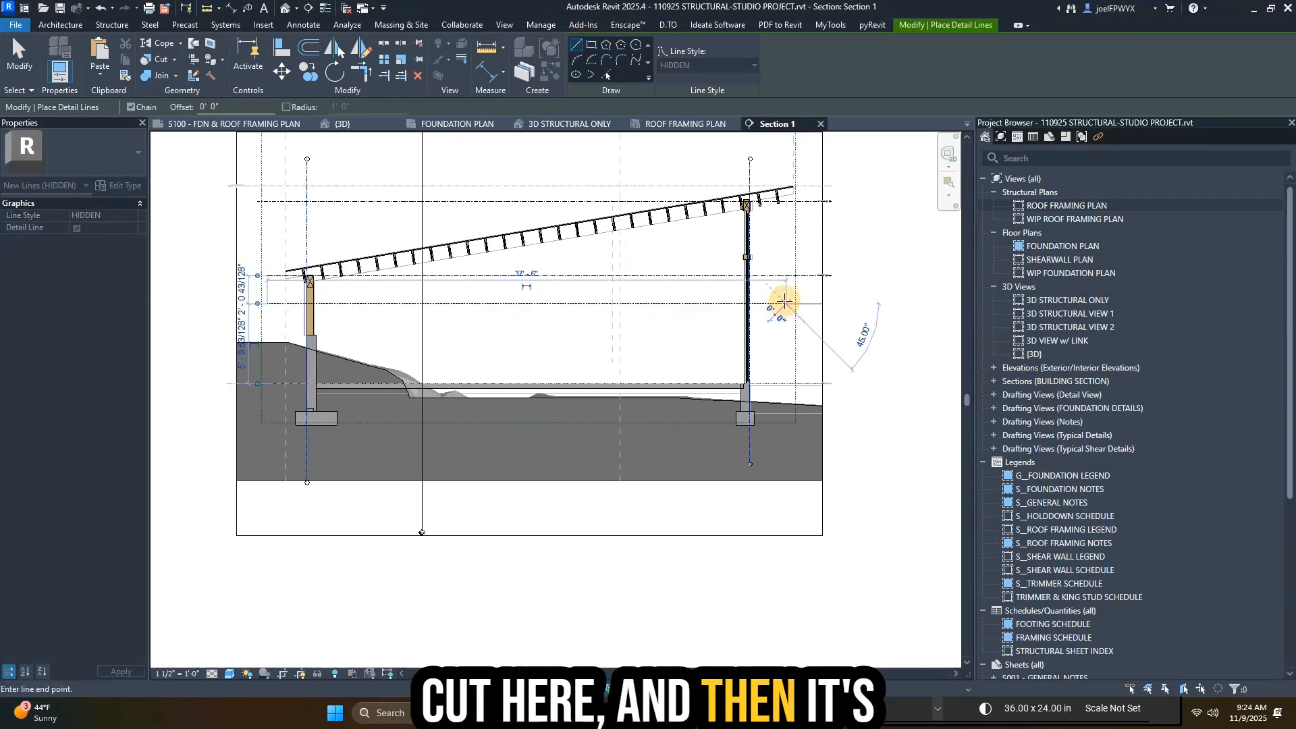
- Continue the HIDDEN detail line about 9'-1" up past the roof's high end, back above the roof, and close the outline
scroll(786, 219, "up", 2)
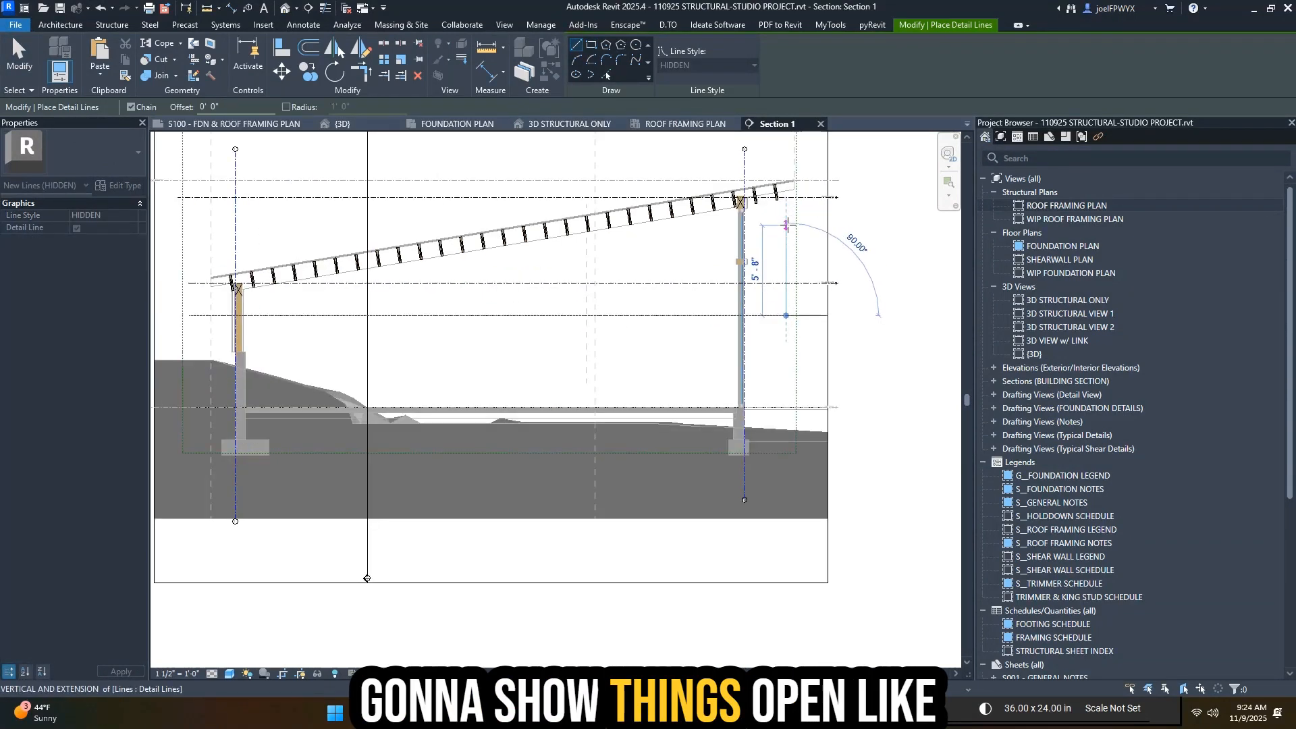
scroll(789, 223, "down", 2)
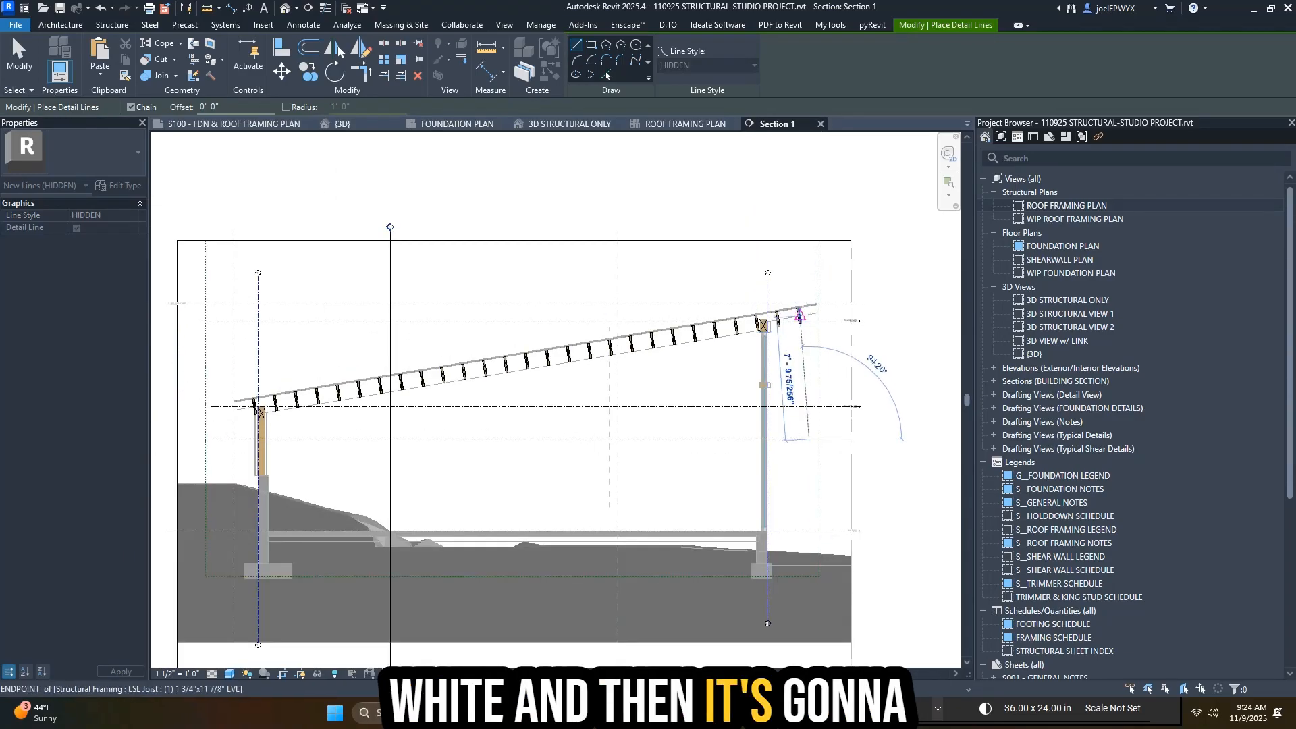
left_click(788, 162)
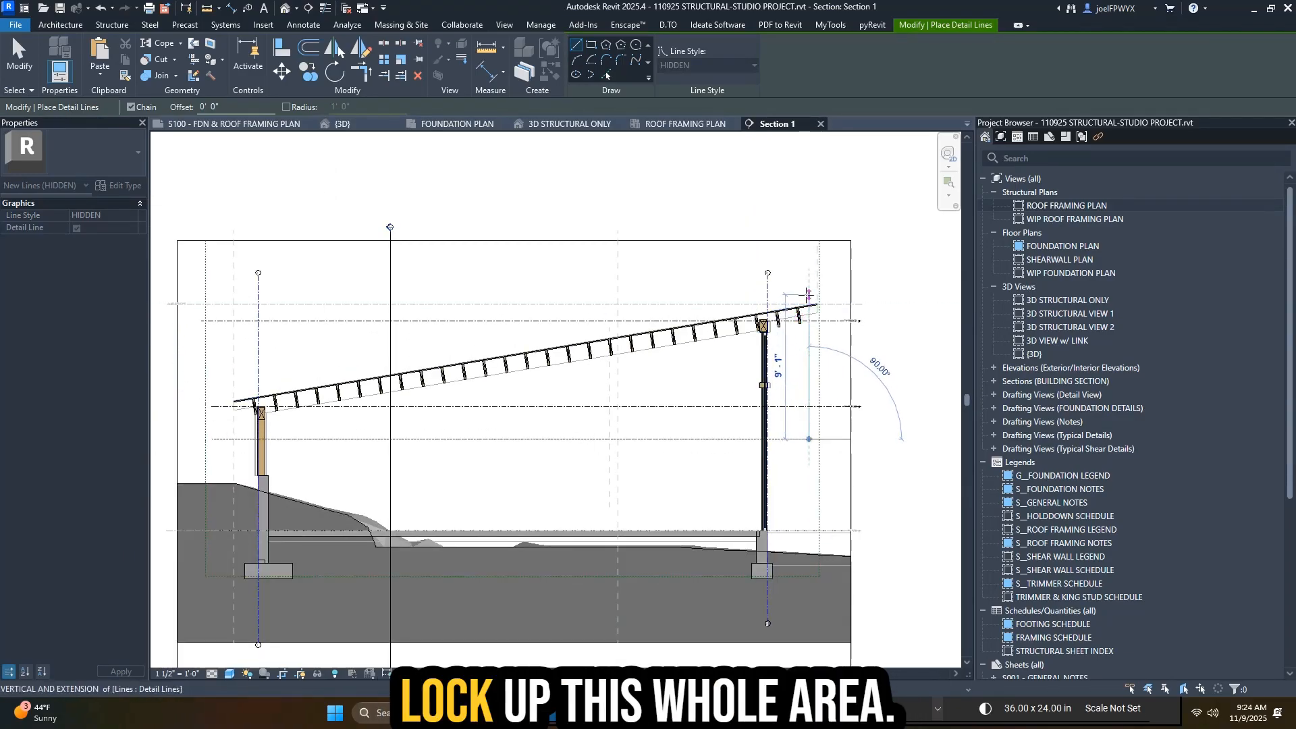
left_click(239, 295)
key("Escape")
key("Escape")
key("Escape")
key("Escape")
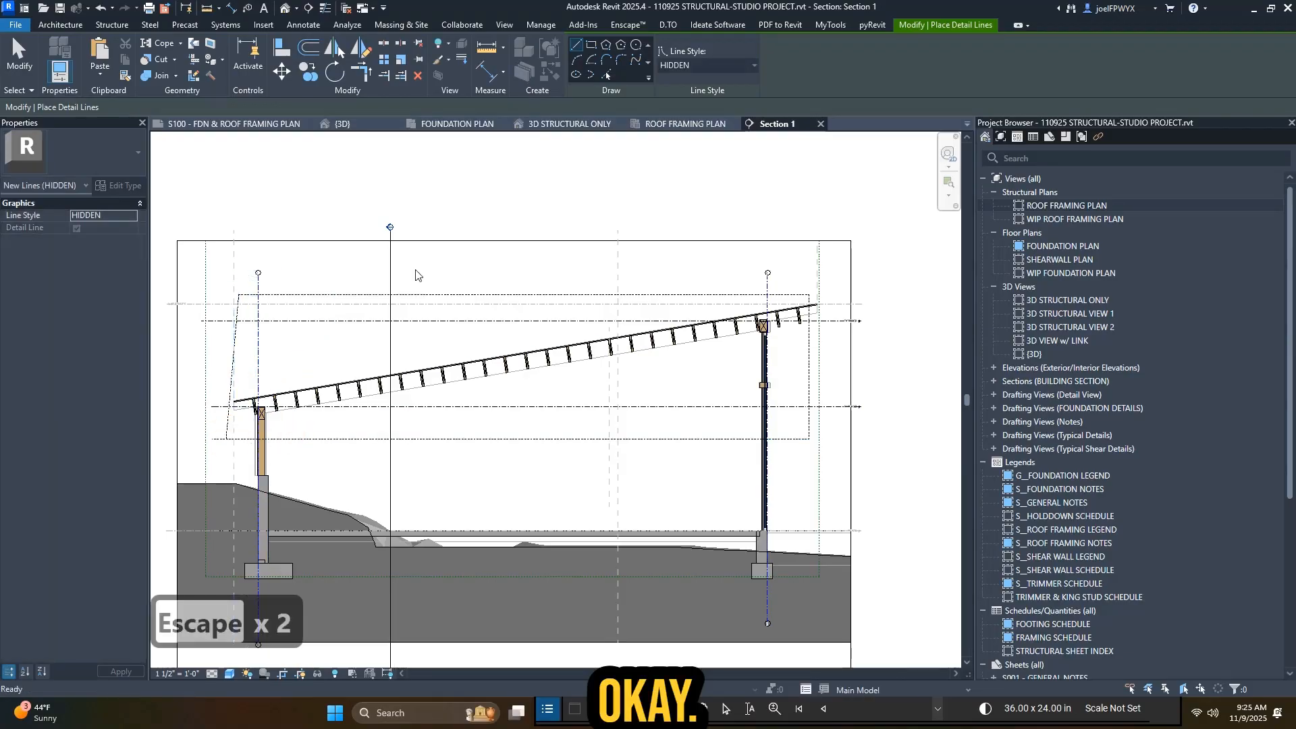
- Set the cut plane offset in the ROOF FRAMING PLAN's view range to -1' 0"
left_click(685, 124)
key("Escape")
key("Escape")
key("Escape")
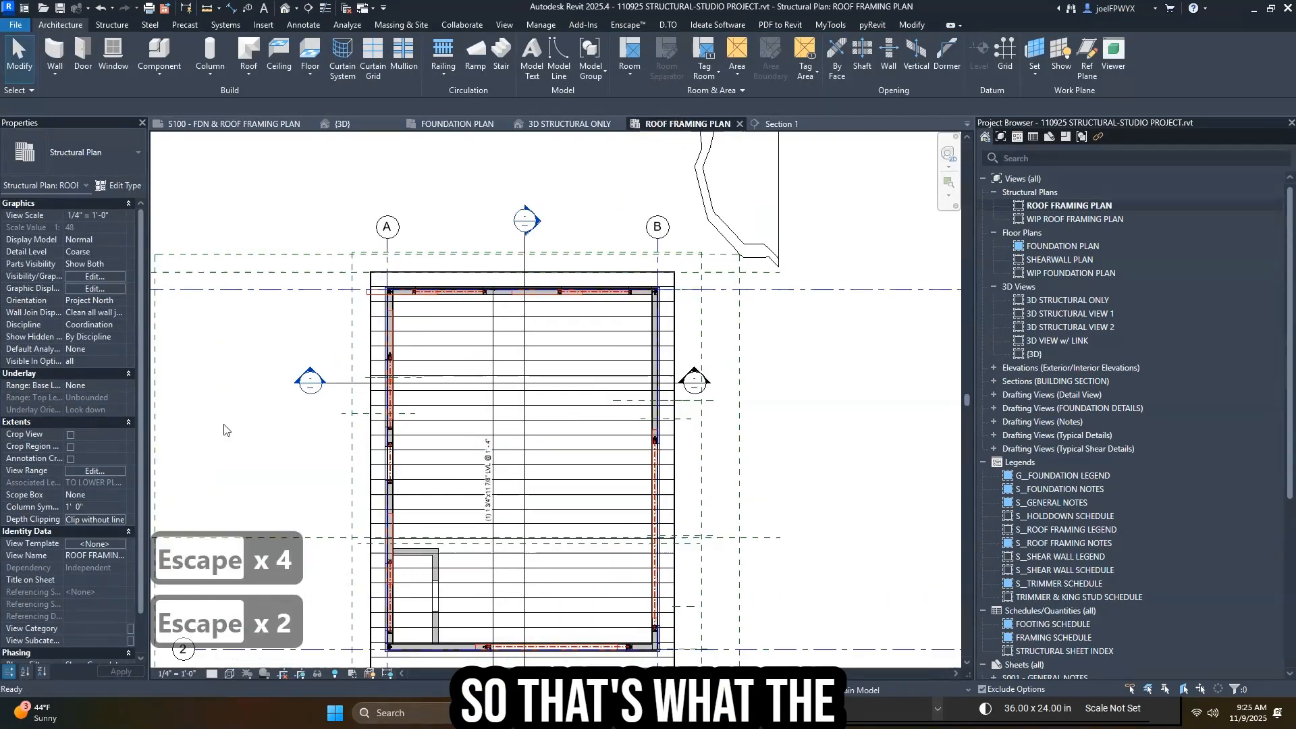
scroll(466, 344, "up", 3)
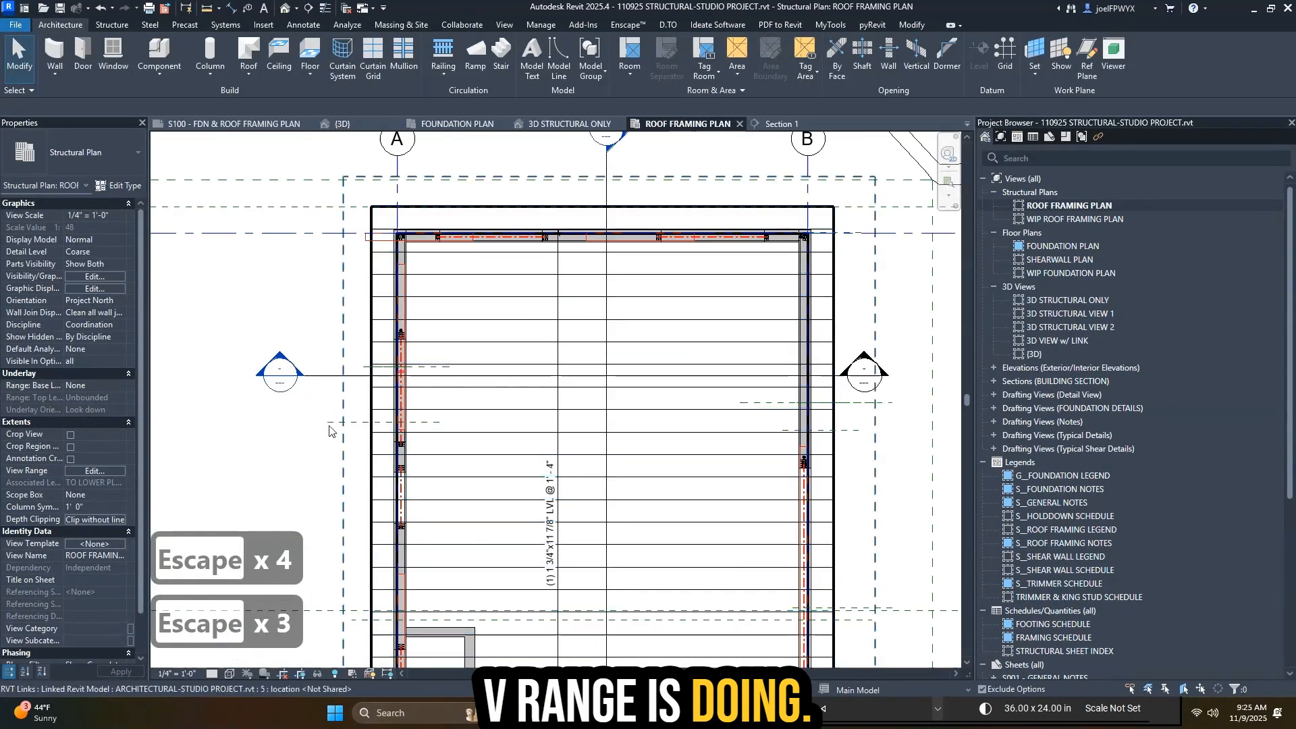
left_click(95, 470)
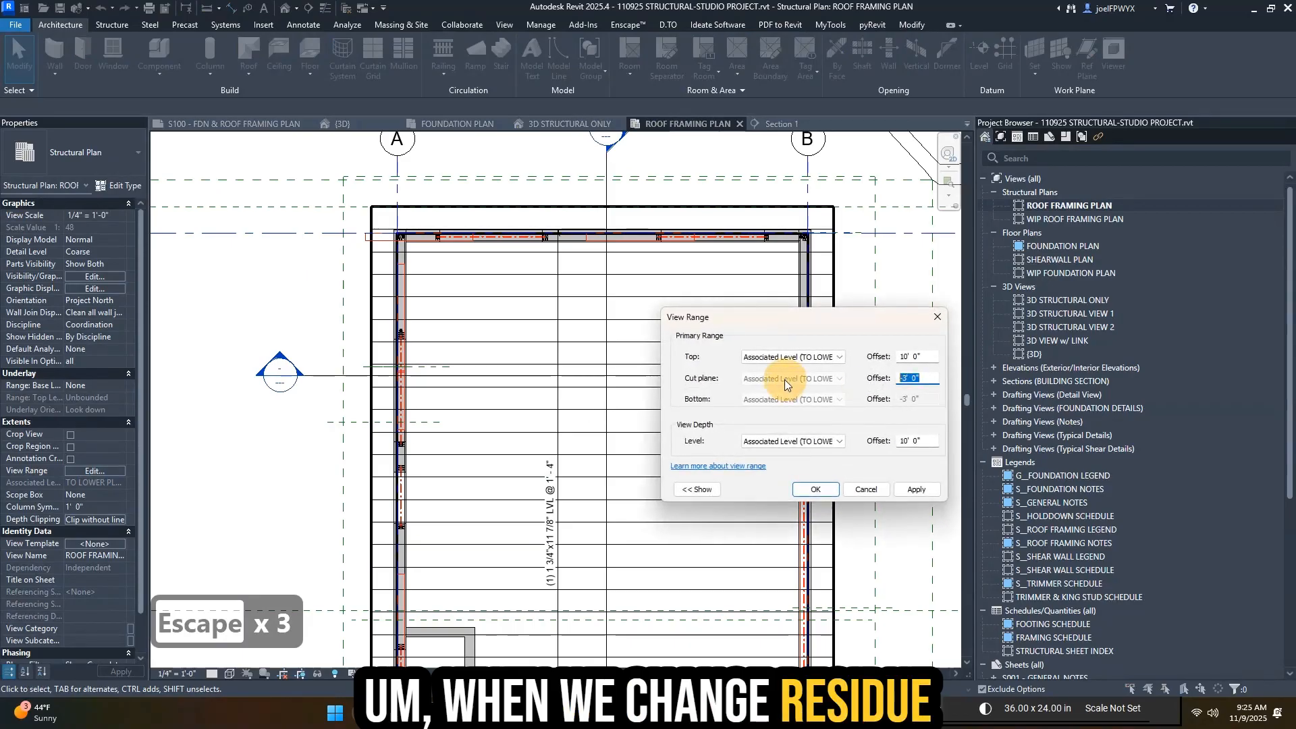
type("-4")
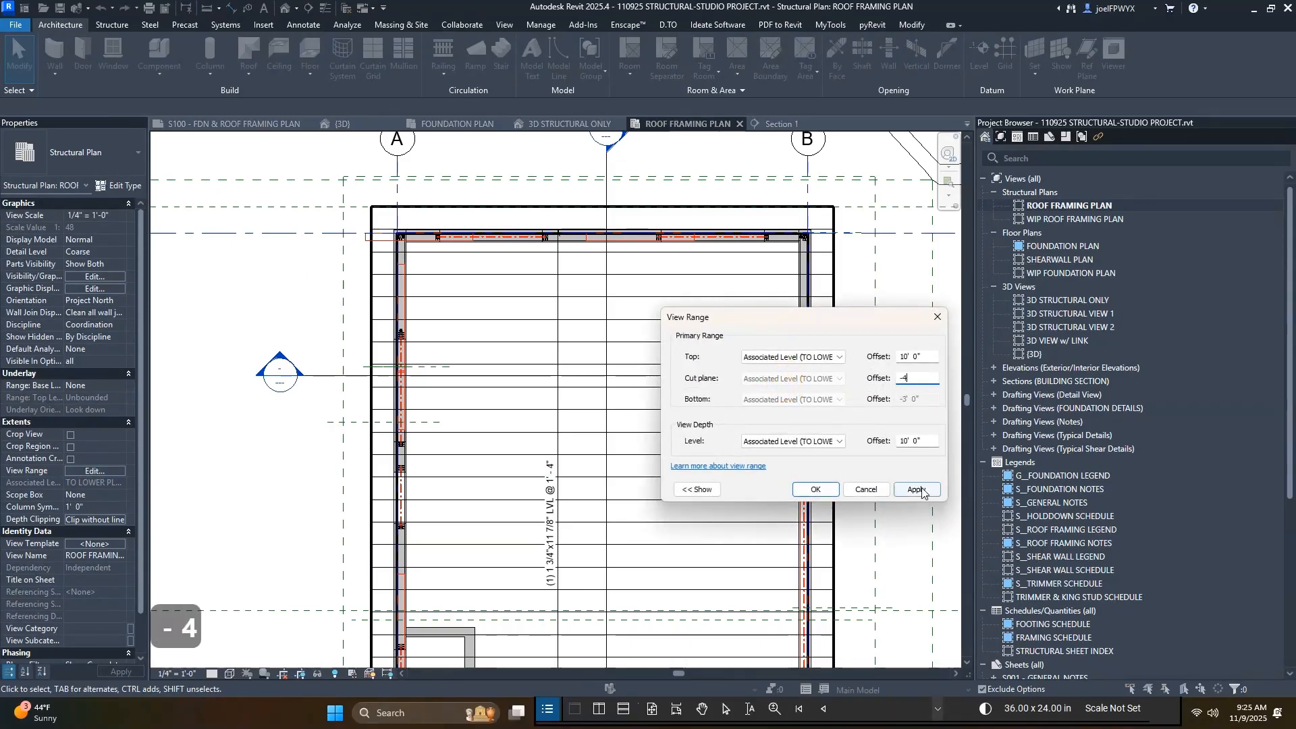
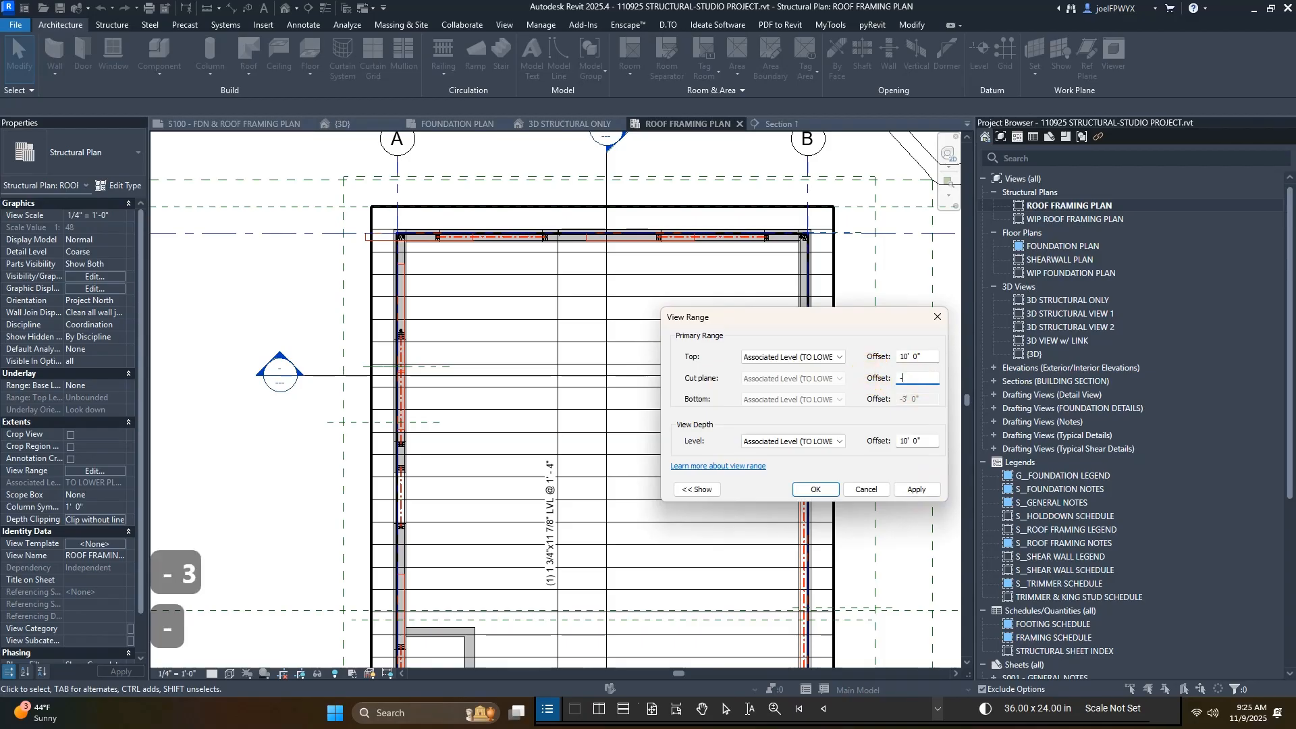
type("1")
left_click(915, 490)
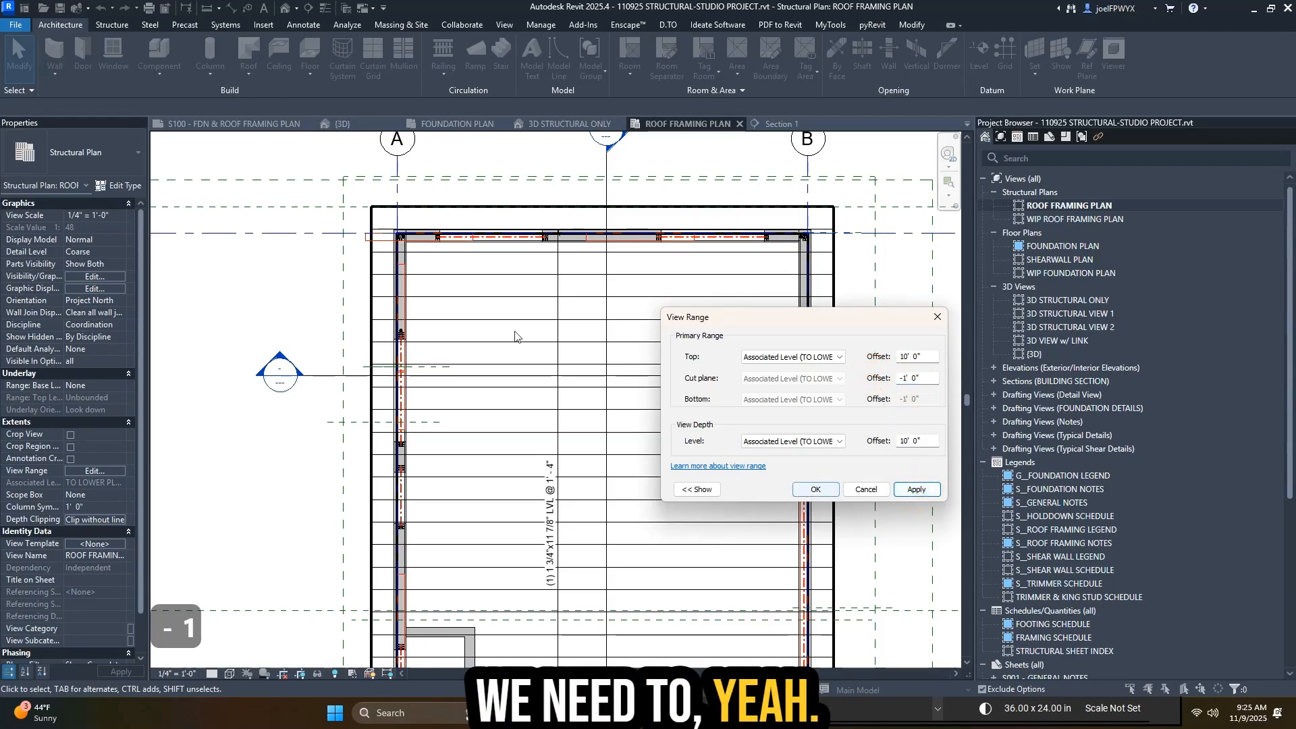
key("Return")
- Examine the walls, headers, and trimmer and king studs around the ROOF FRAMING PLAN's perimeter
scroll(633, 356, "down", 3)
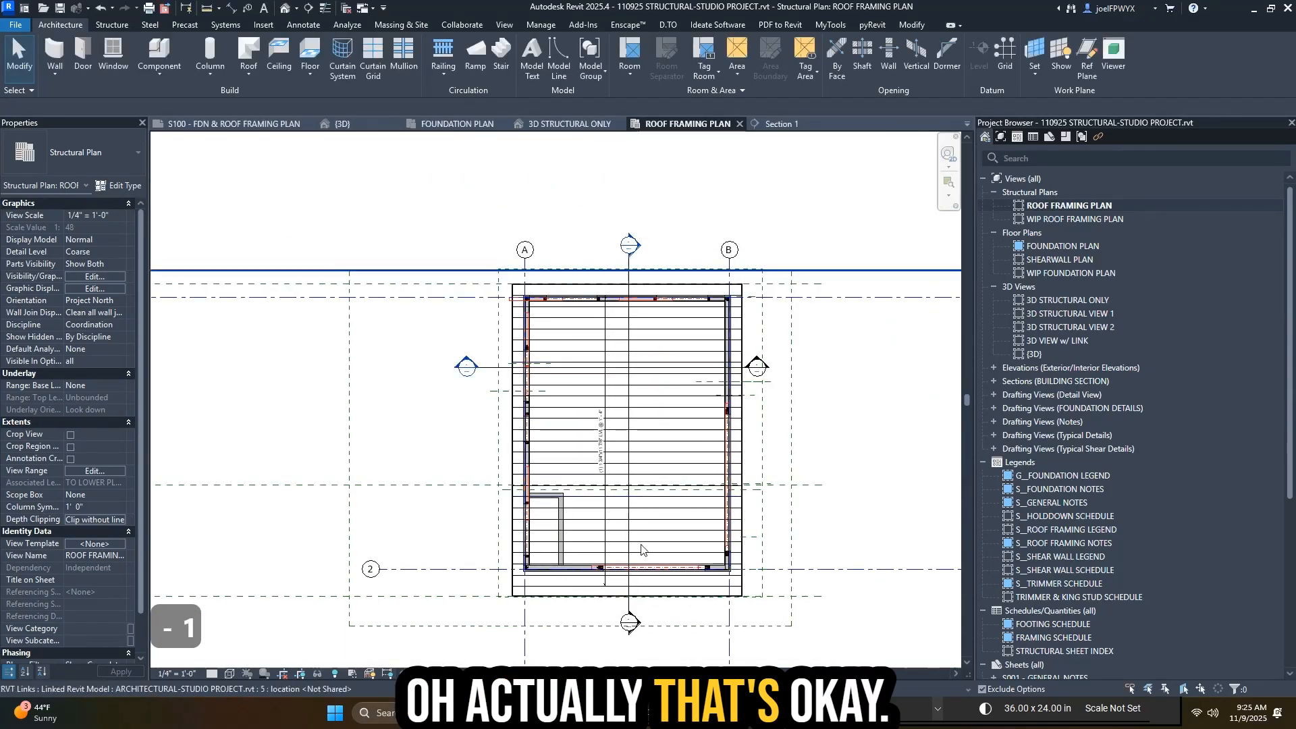
scroll(599, 586, "up", 3)
scroll(607, 468, "down", 3)
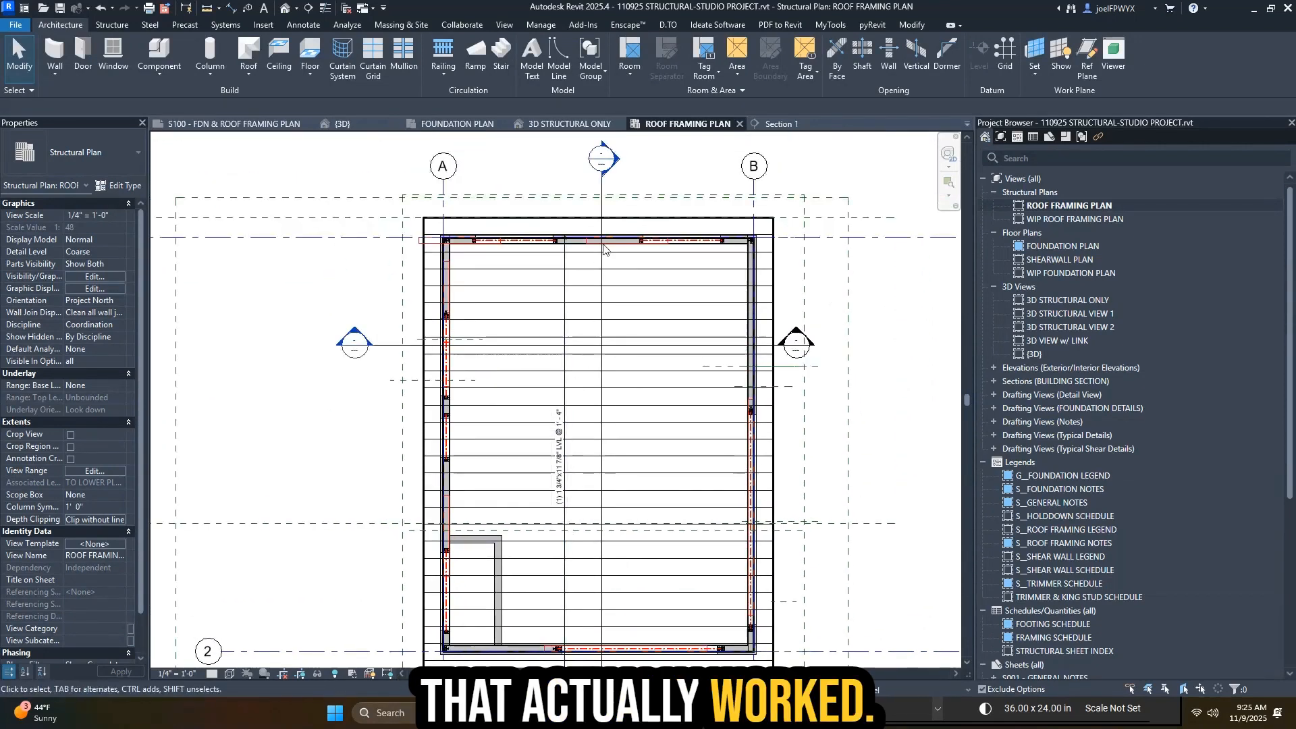
scroll(607, 216, "up", 3)
scroll(608, 216, "up", 1)
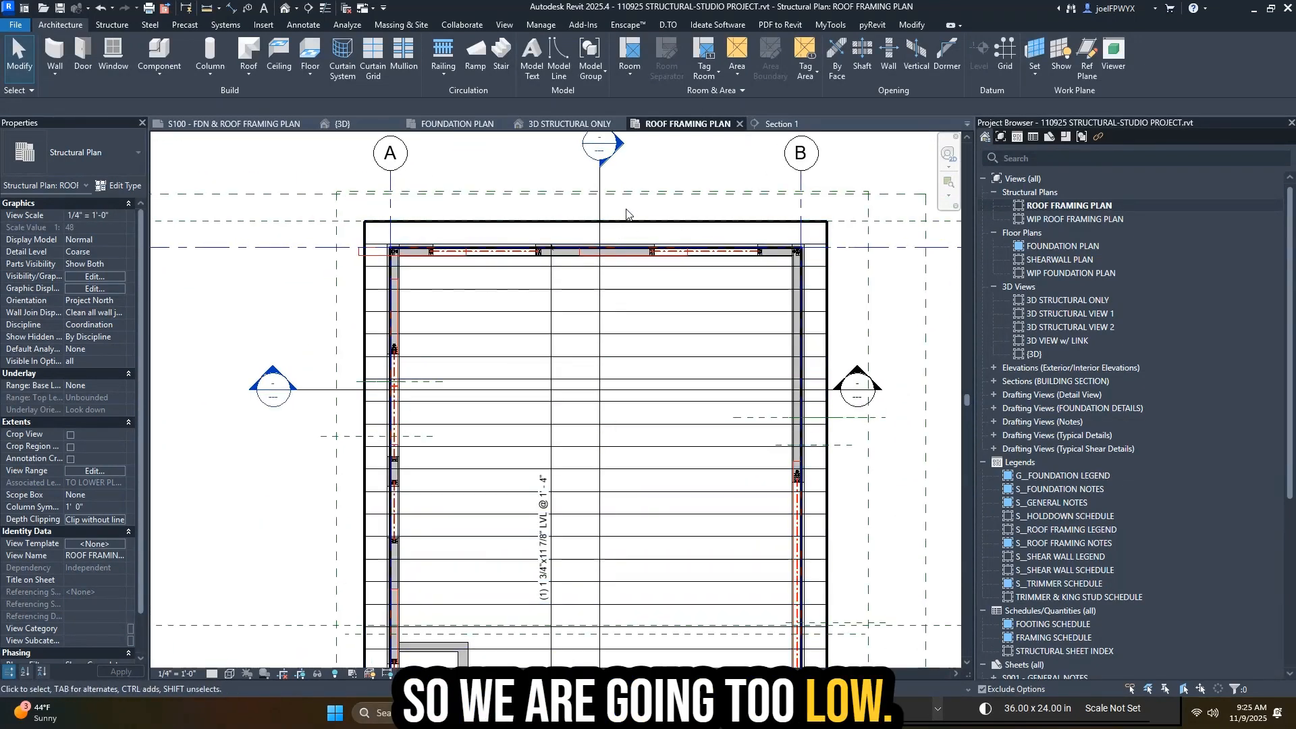
scroll(523, 257, "up", 1)
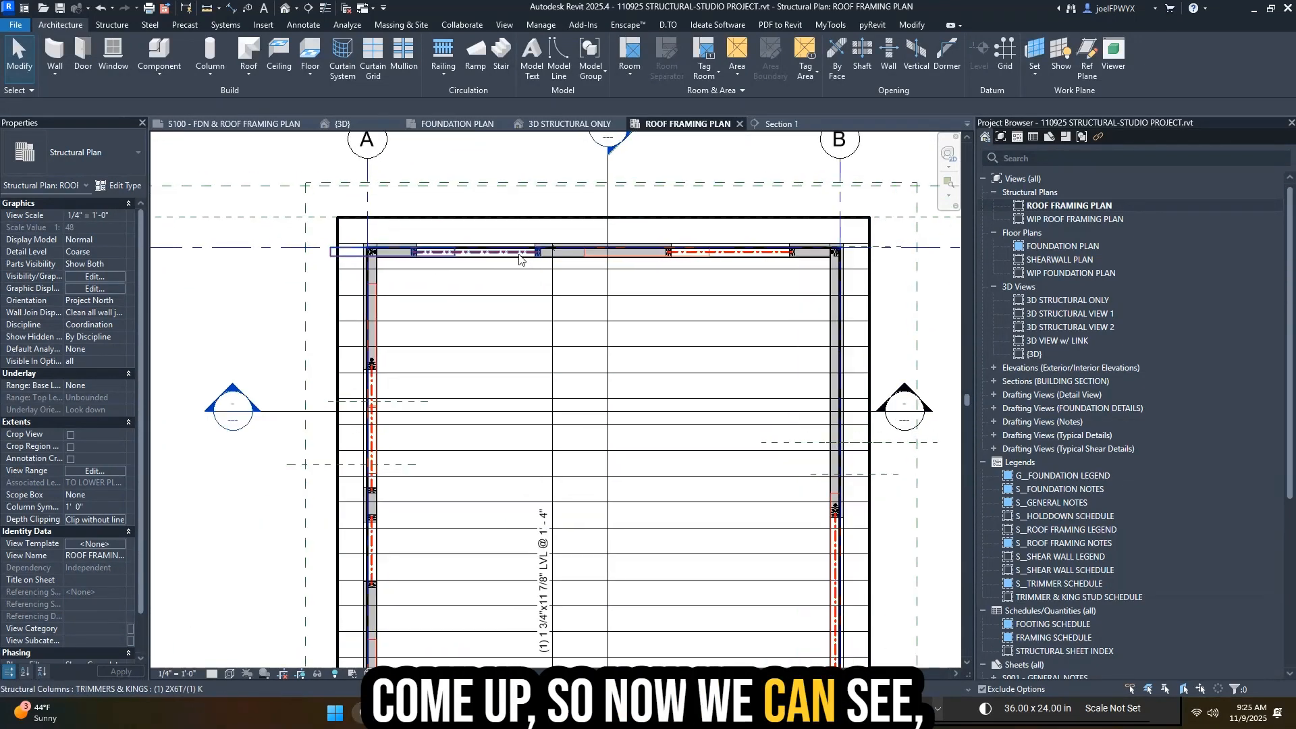
scroll(578, 255, "up", 1)
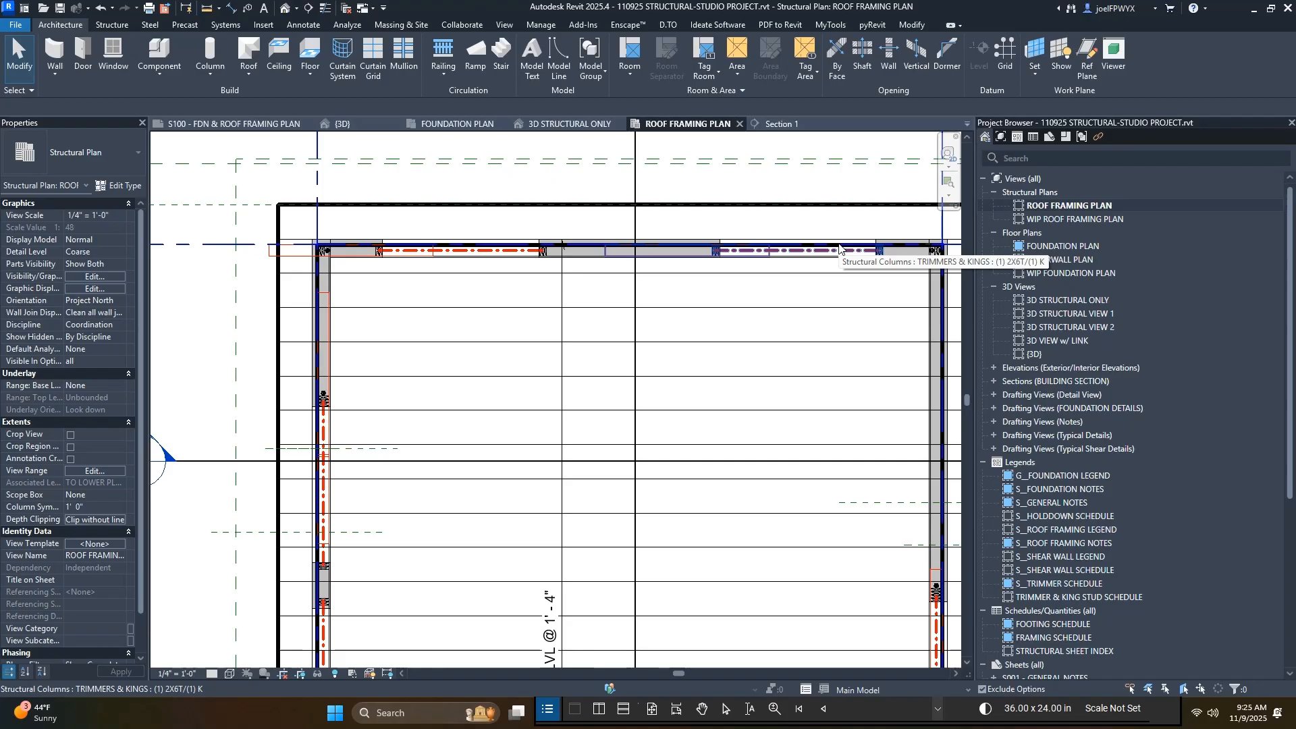
scroll(432, 364, "down", 2)
key("Escape")
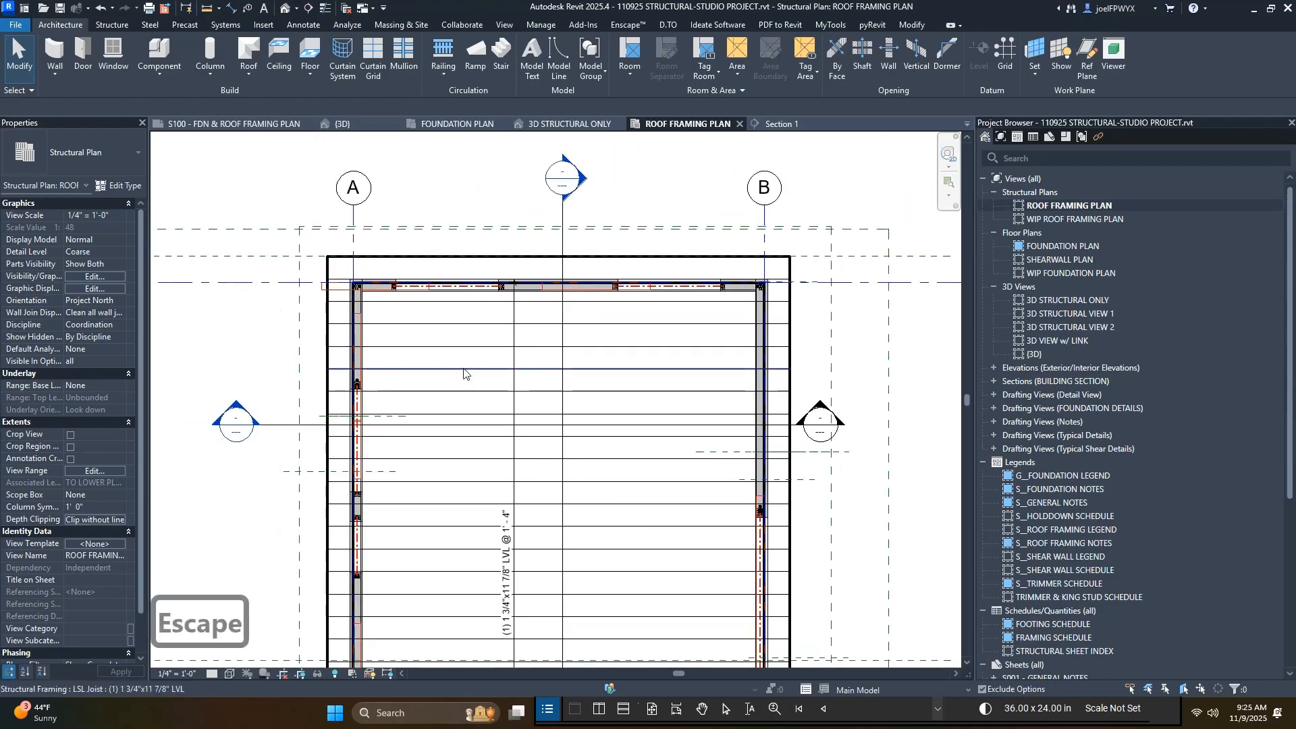
scroll(709, 374, "up", 2)
key("Escape")
scroll(787, 248, "up", 2)
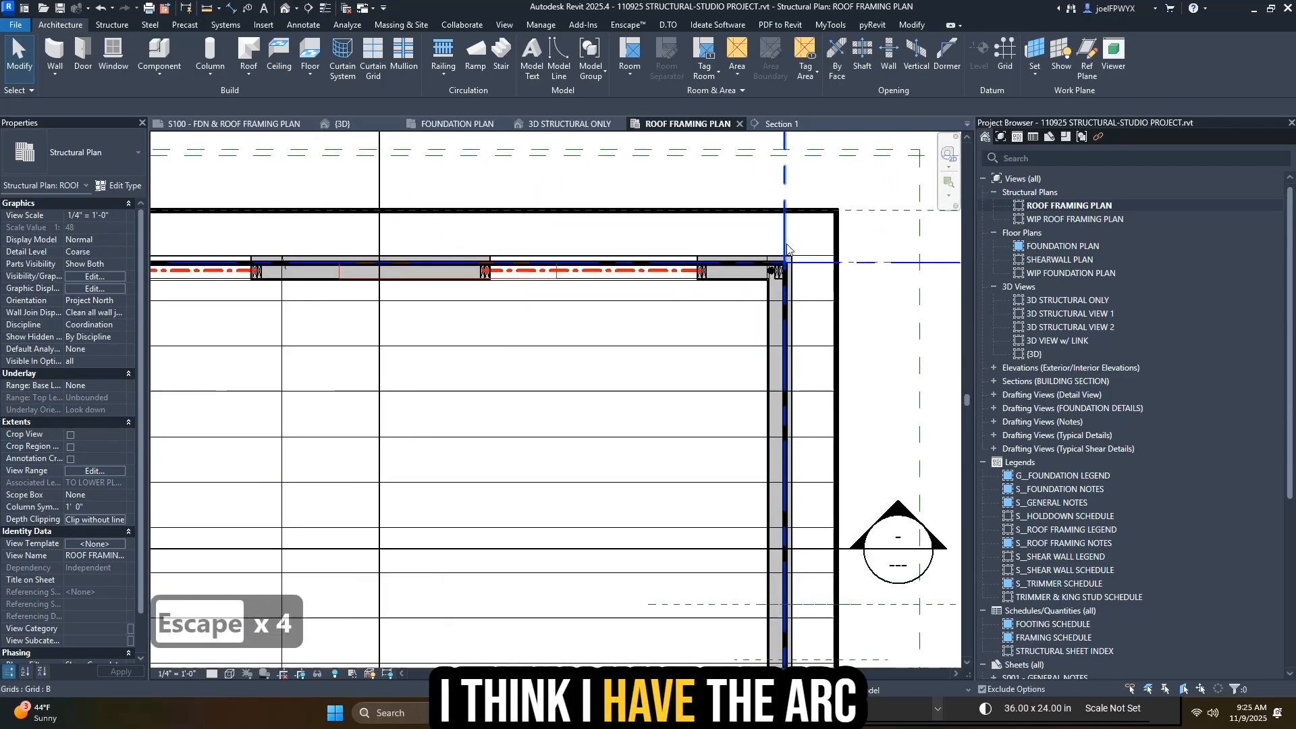
scroll(808, 250, "down", 3)
key("Escape")
key("v")
key("g")
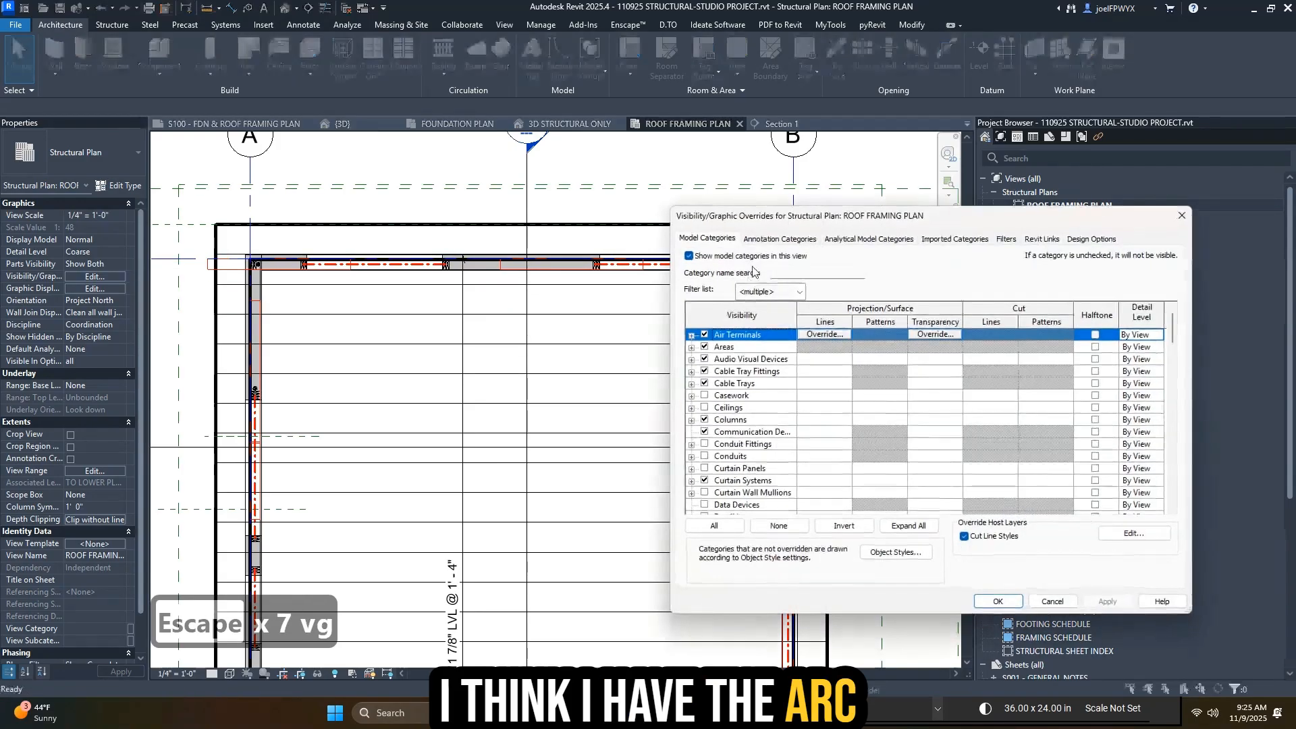
left_click(1078, 239)
key("Escape")
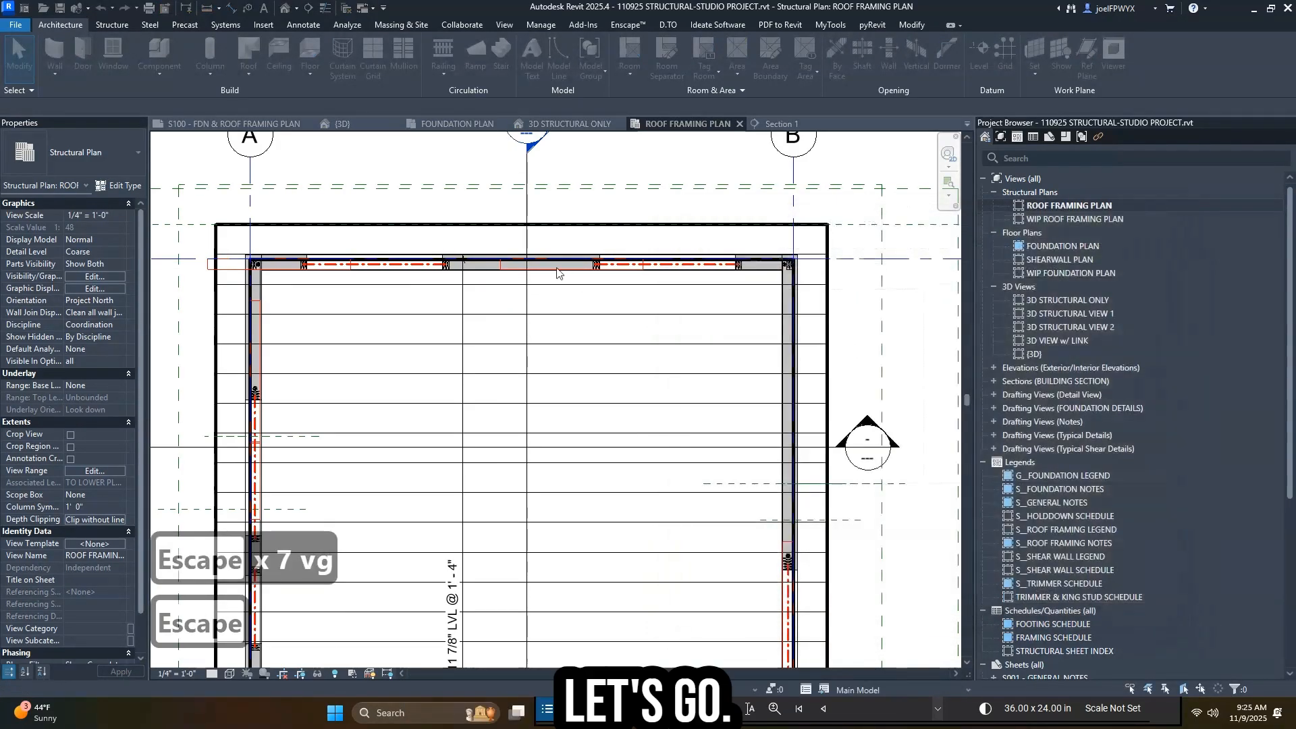
- Check whether the interior partition walls in the plan's lower corner belong to the linked architectural model
scroll(626, 398, "down", 4)
scroll(626, 397, "up", 5)
key("Escape")
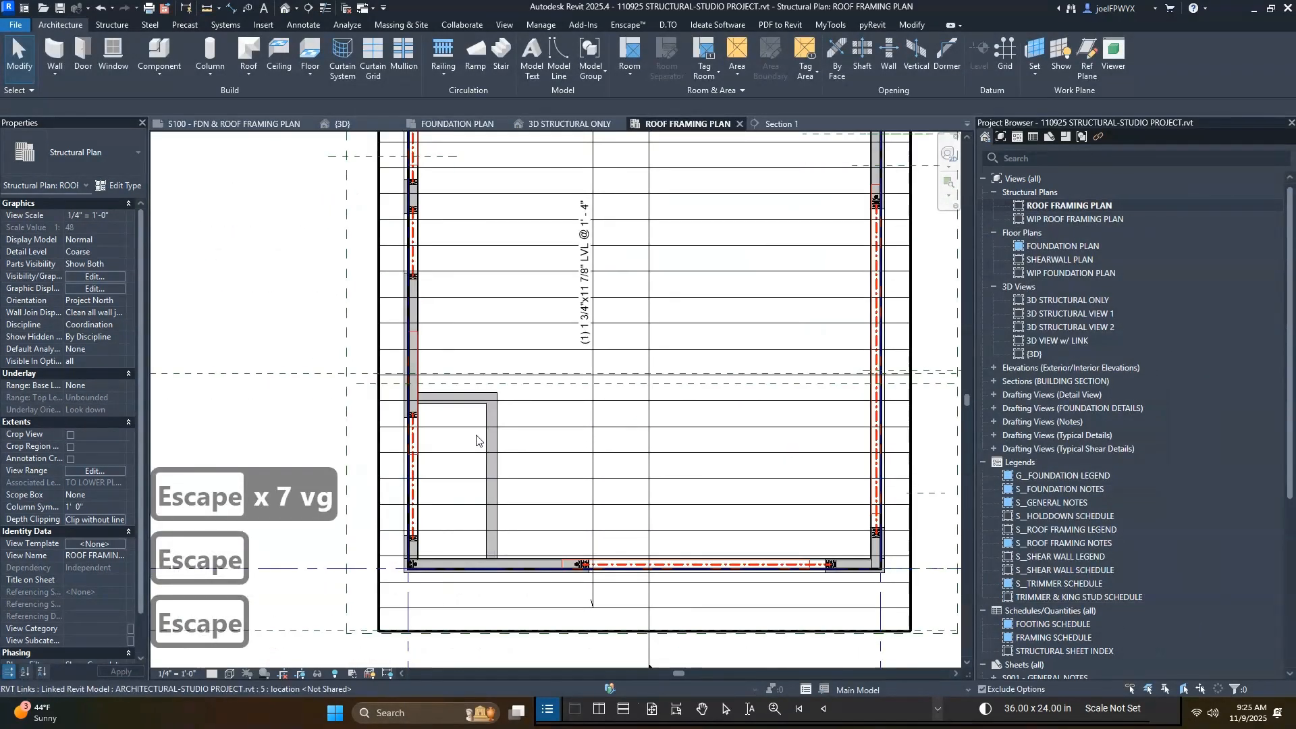
left_click(487, 442)
key("Escape")
key("Tab")
key("Escape")
key("Escape")
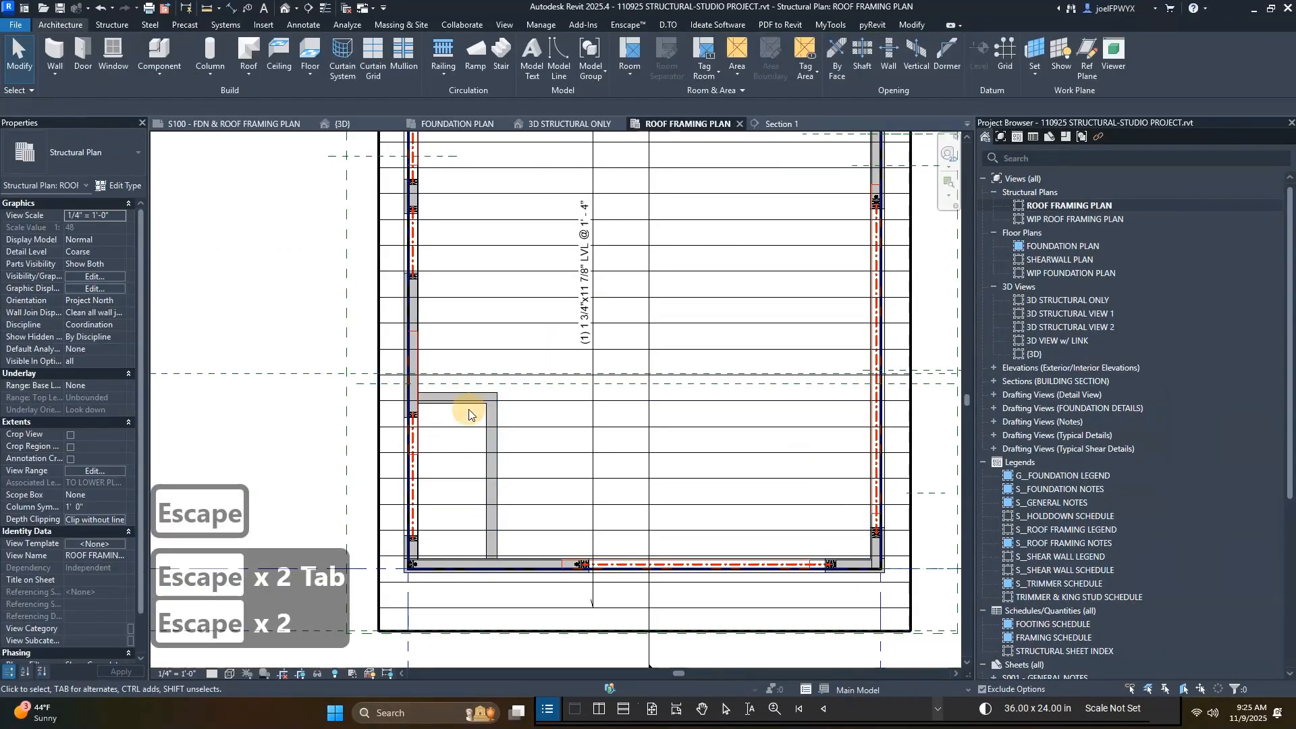
left_click(469, 411)
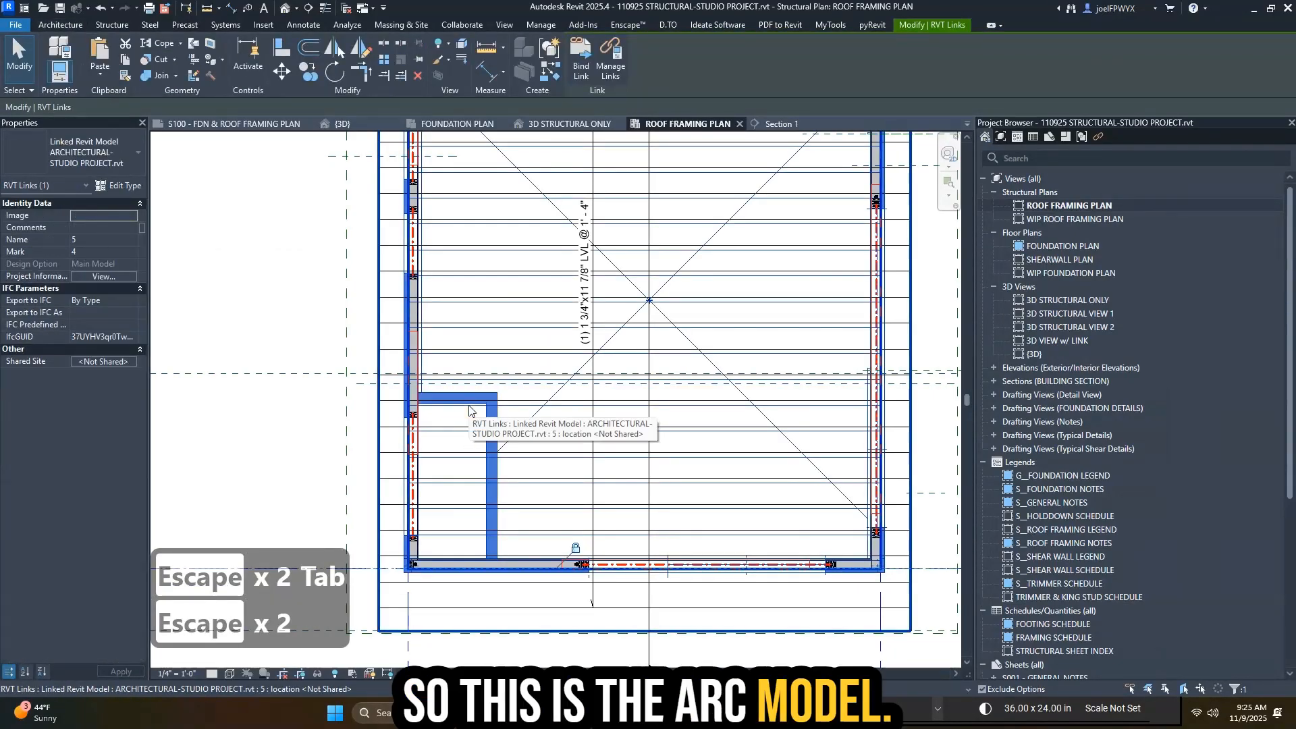
scroll(712, 442, "down", 3)
key("Escape")
key("Escape")
key("Escape")
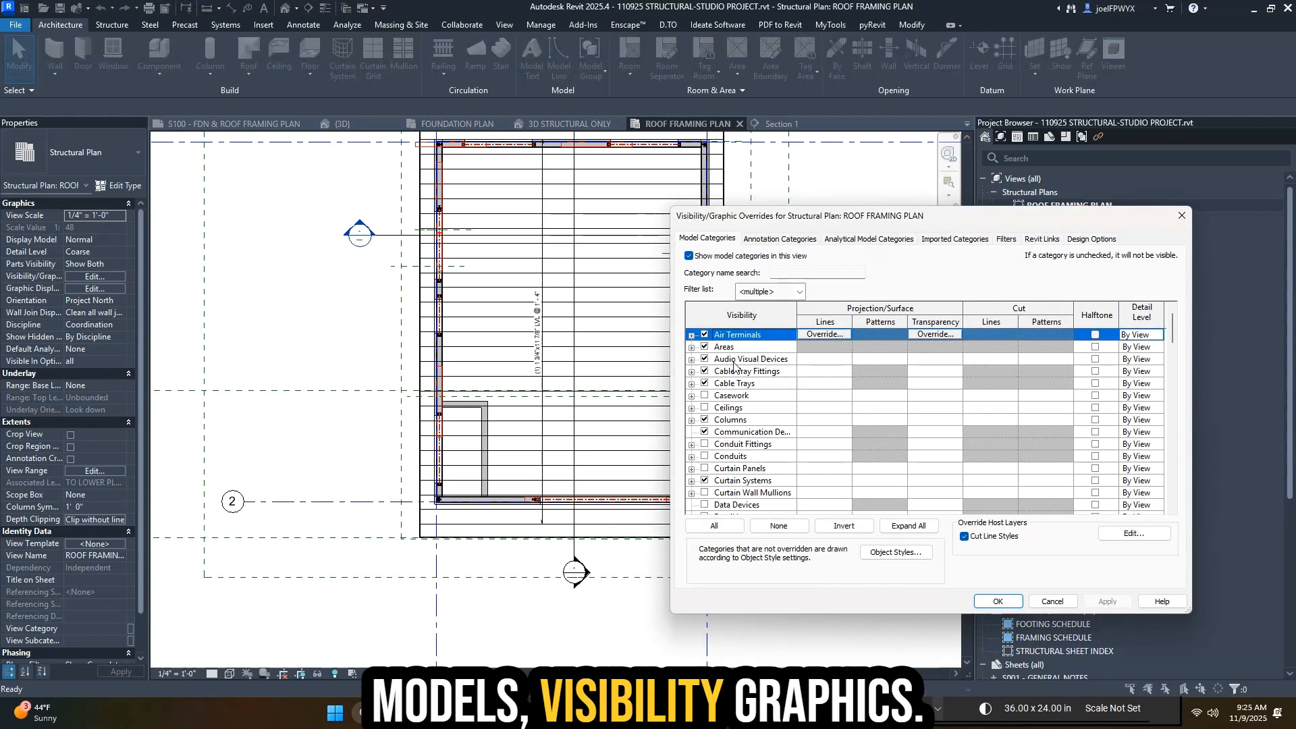
- In the view's visibility overrides, set the ARCHITECTURAL-STUDIO PROJECT.rvt link's display and its model categories to Custom
left_click(1080, 239)
left_click(1040, 240)
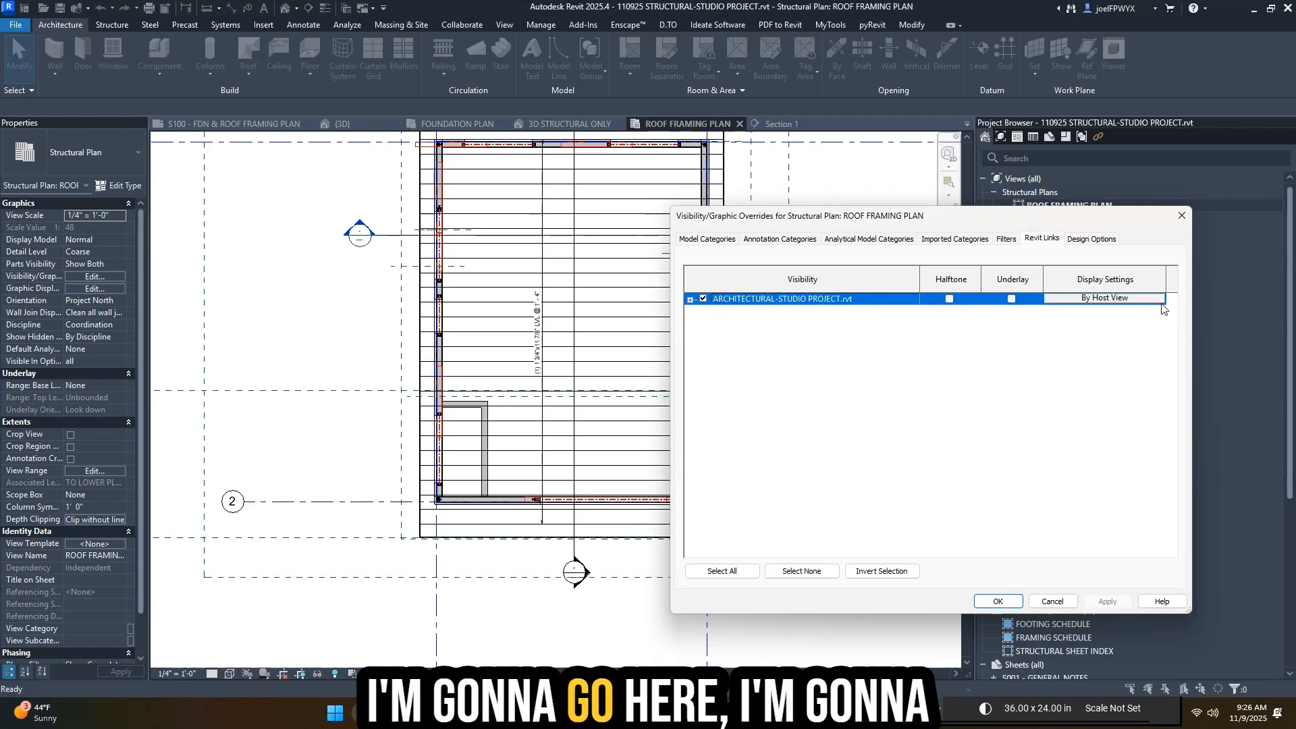
left_click(1107, 297)
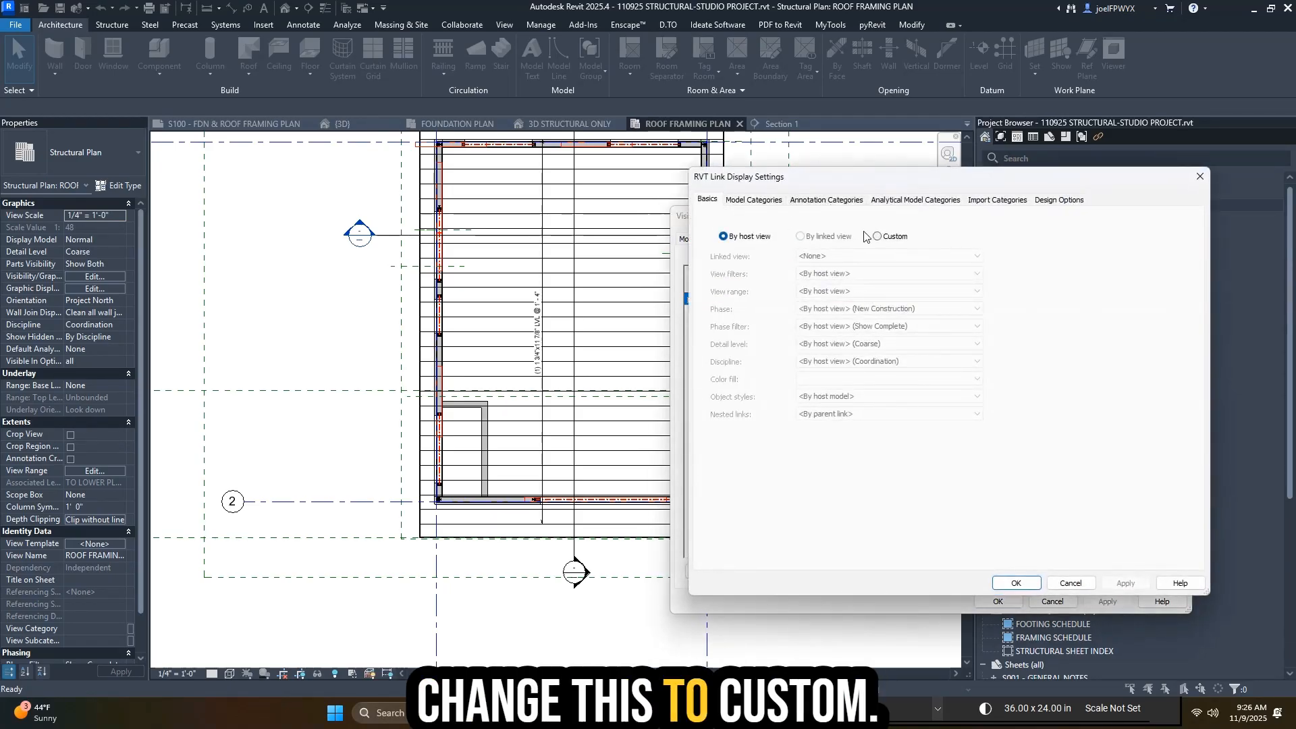
left_click(756, 198)
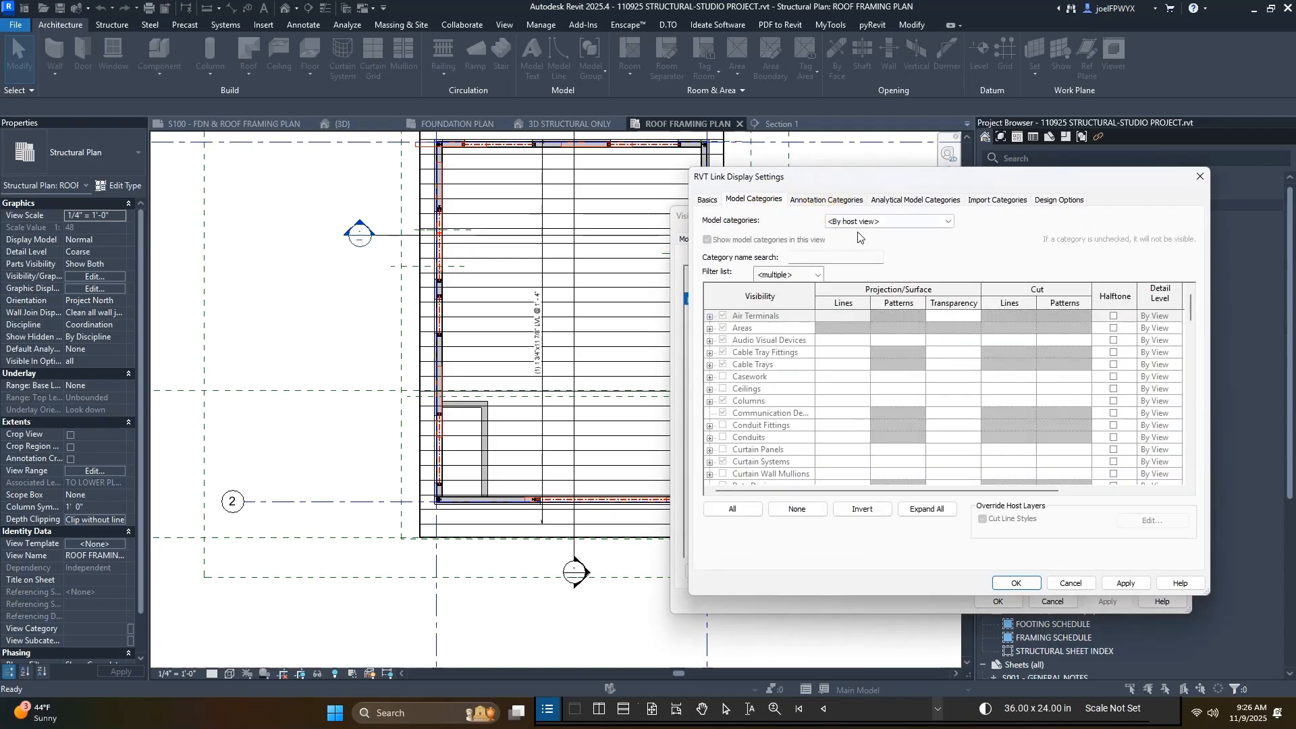
left_click(876, 222)
left_click(842, 243)
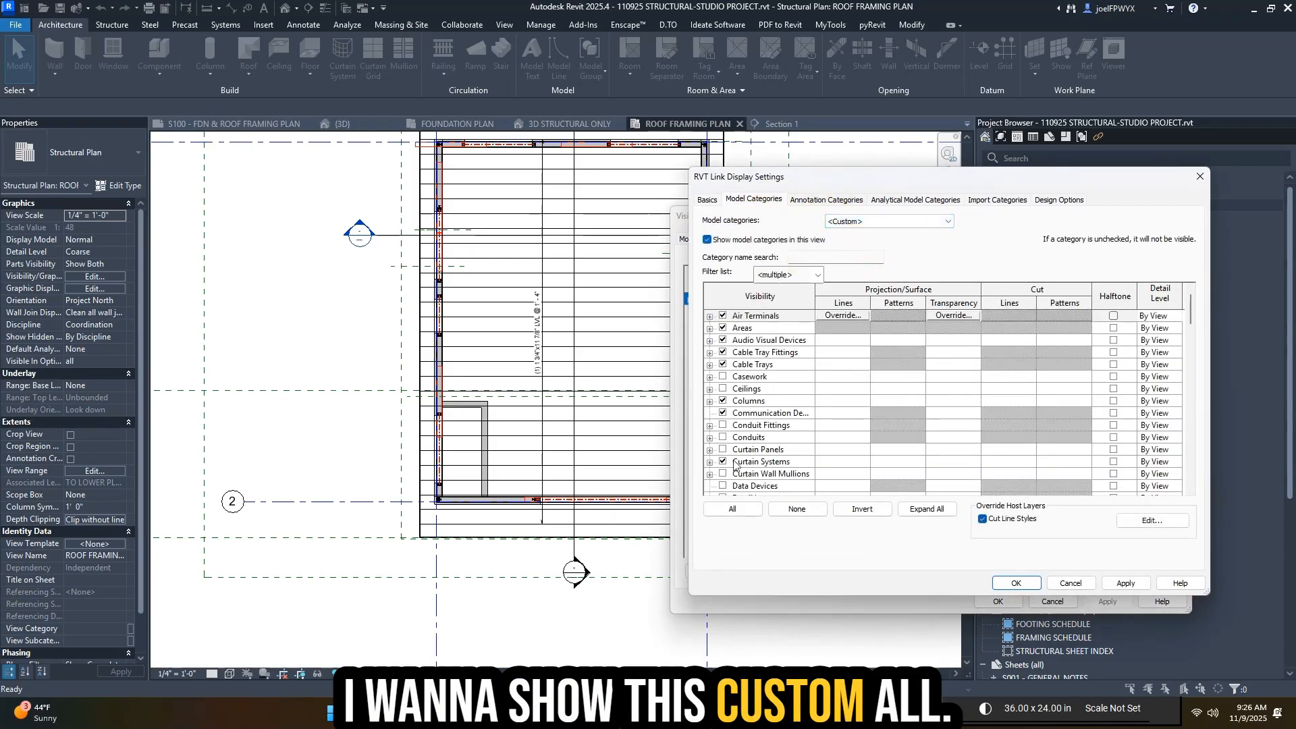
- Hide every model category of the linked architectural model except Walls, and accept the link display settings
left_click(733, 510)
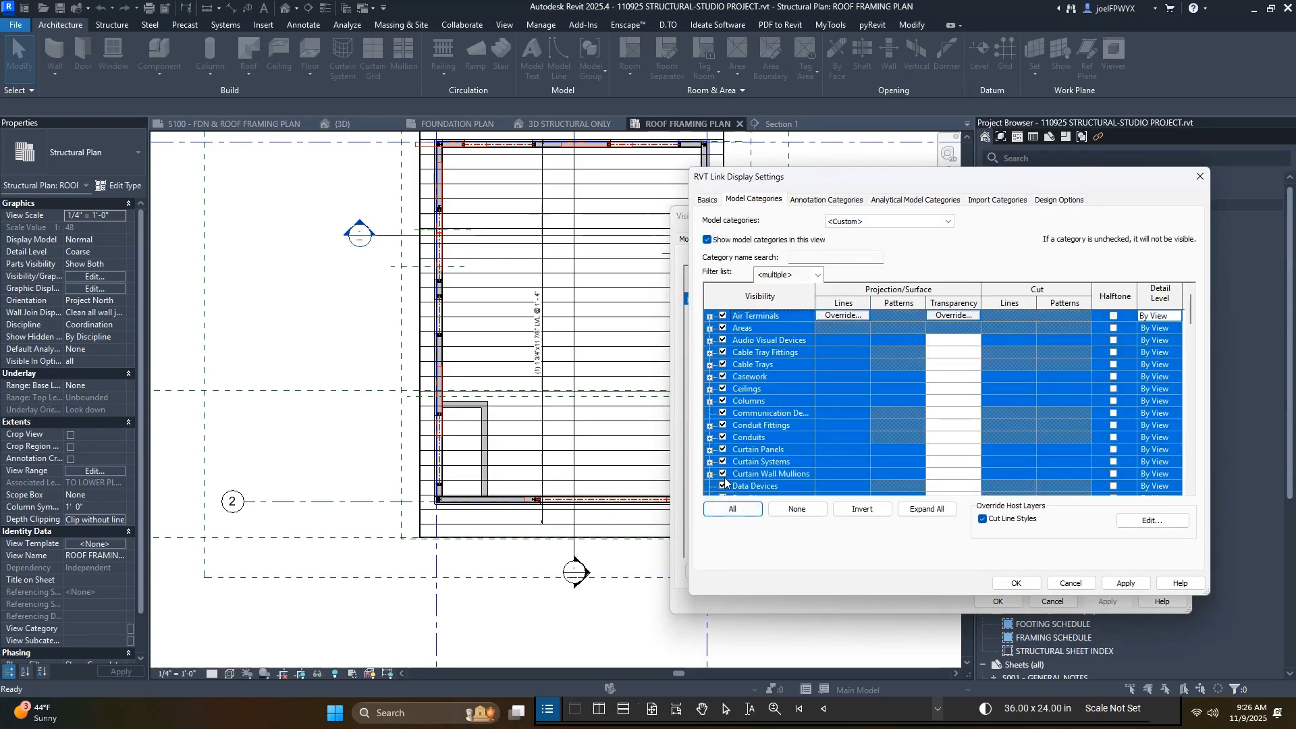
left_click(723, 437)
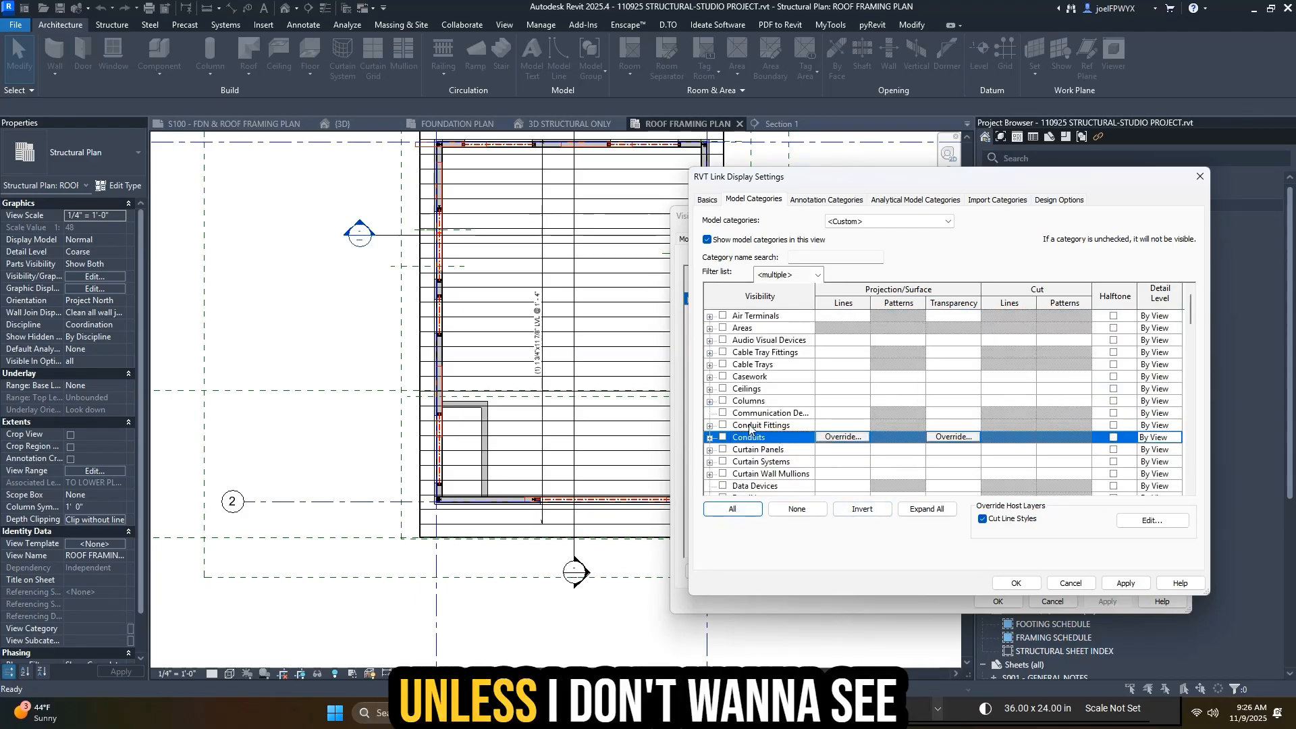
key("w")
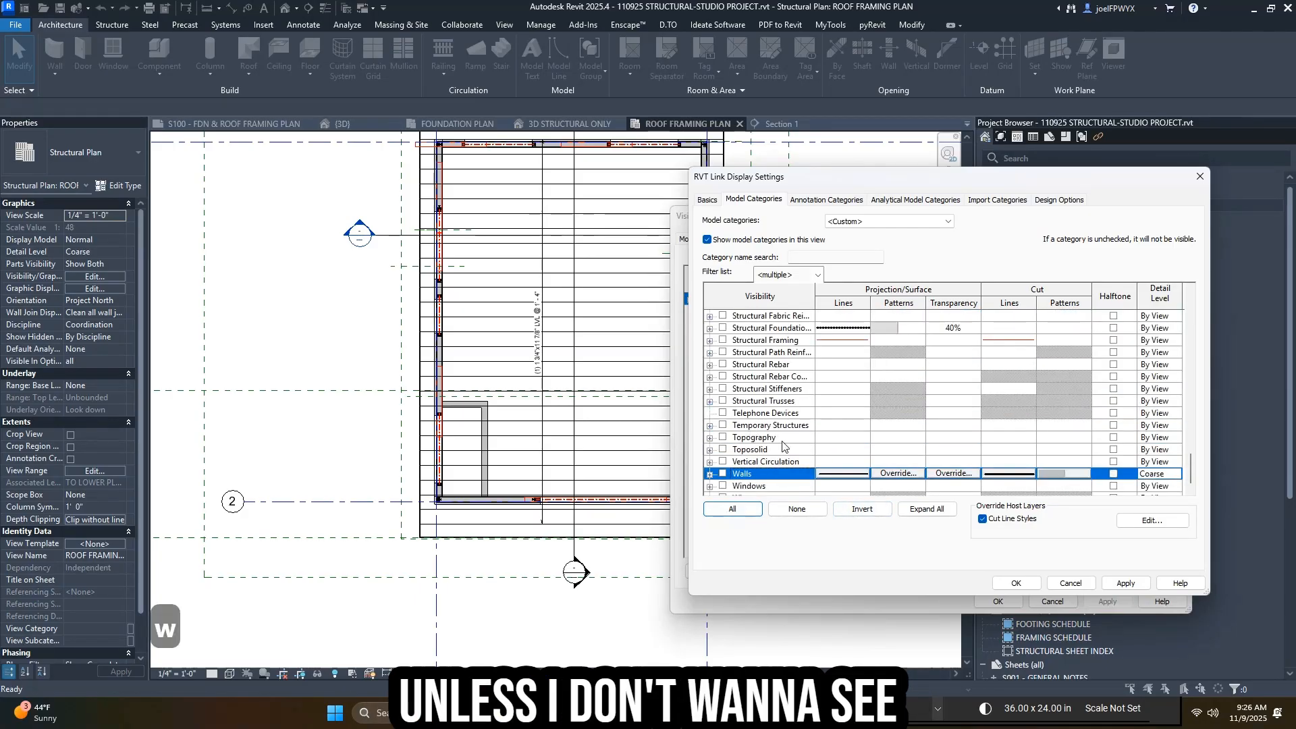
left_click(723, 474)
left_click(1125, 585)
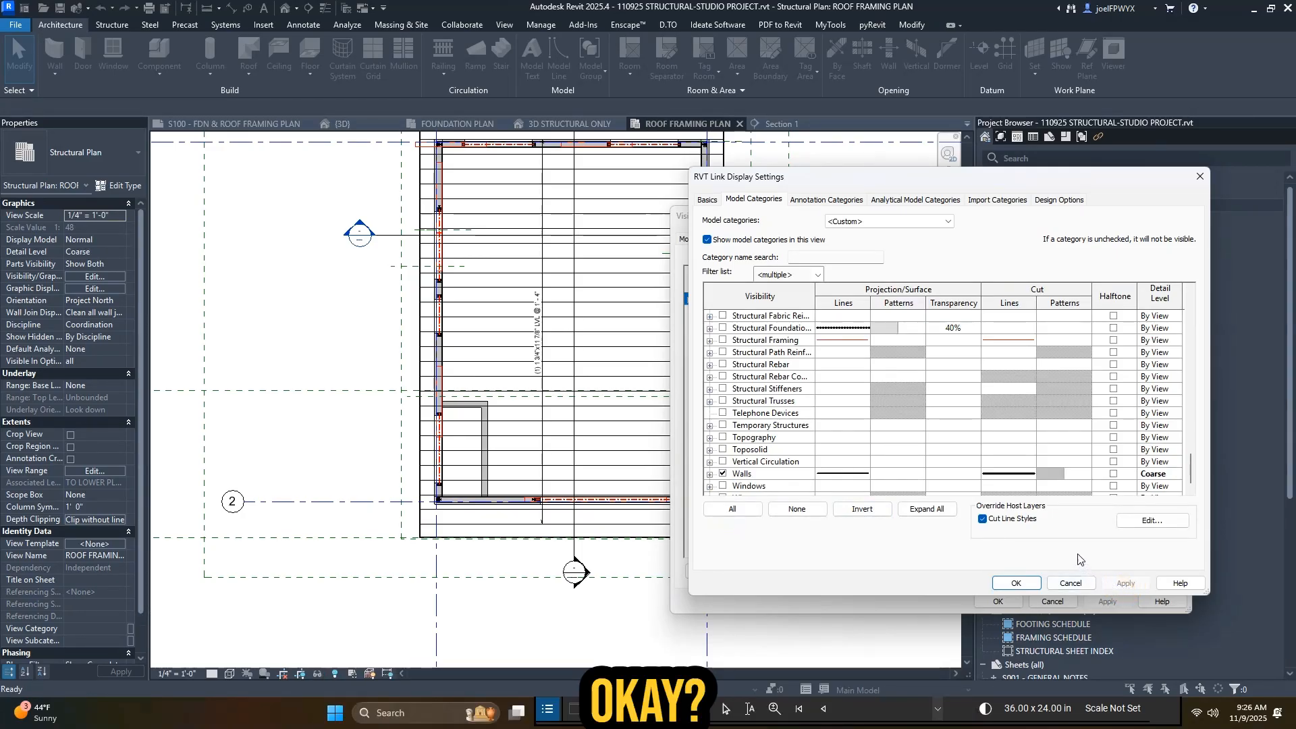
left_click(1016, 583)
- In the architectural link's custom model categories, clear the cut pattern override of the Walls category
left_click(1141, 297)
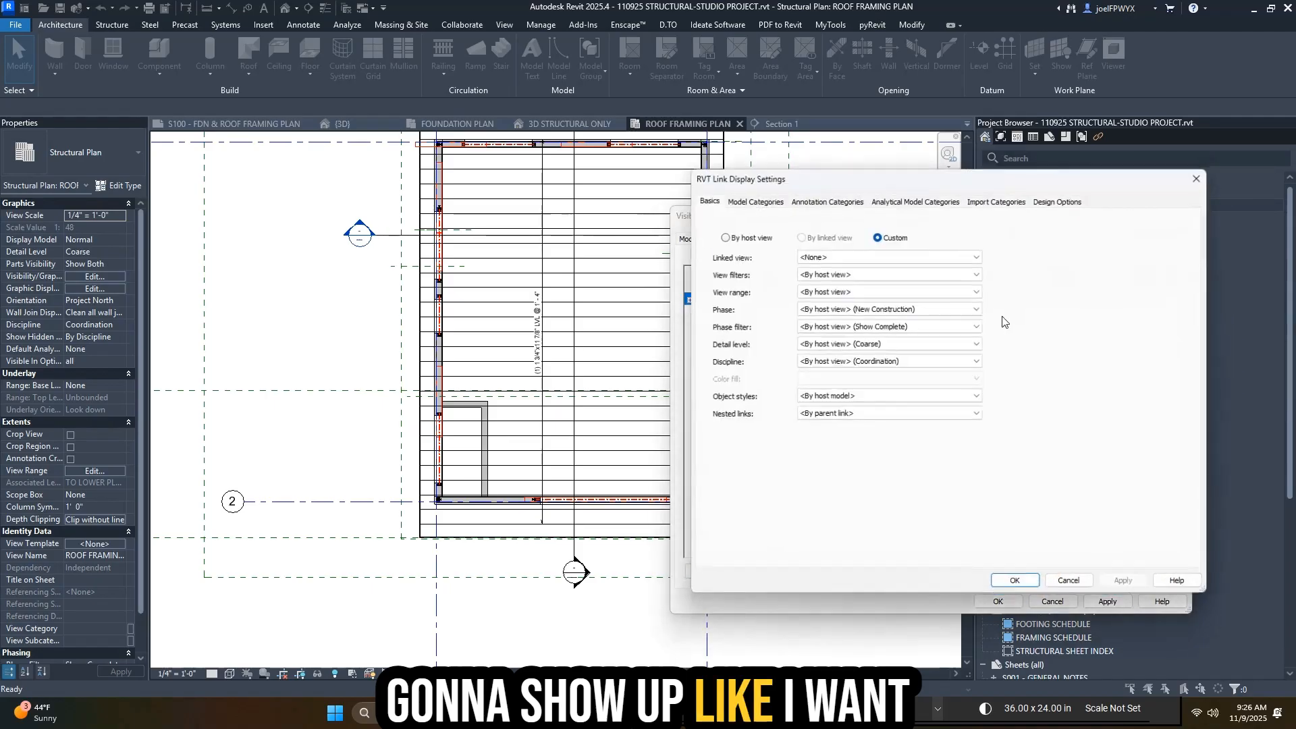
left_click(751, 201)
left_click(779, 413)
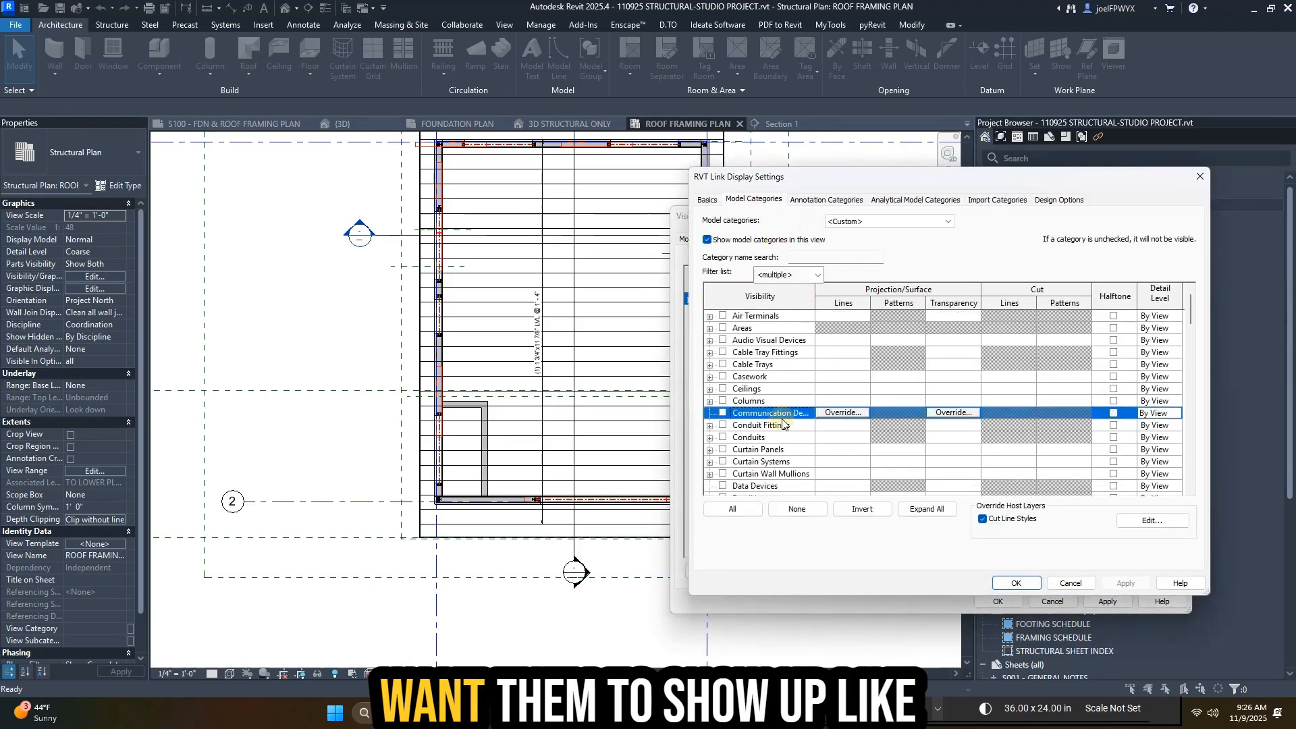
scroll(781, 407, "down", 2)
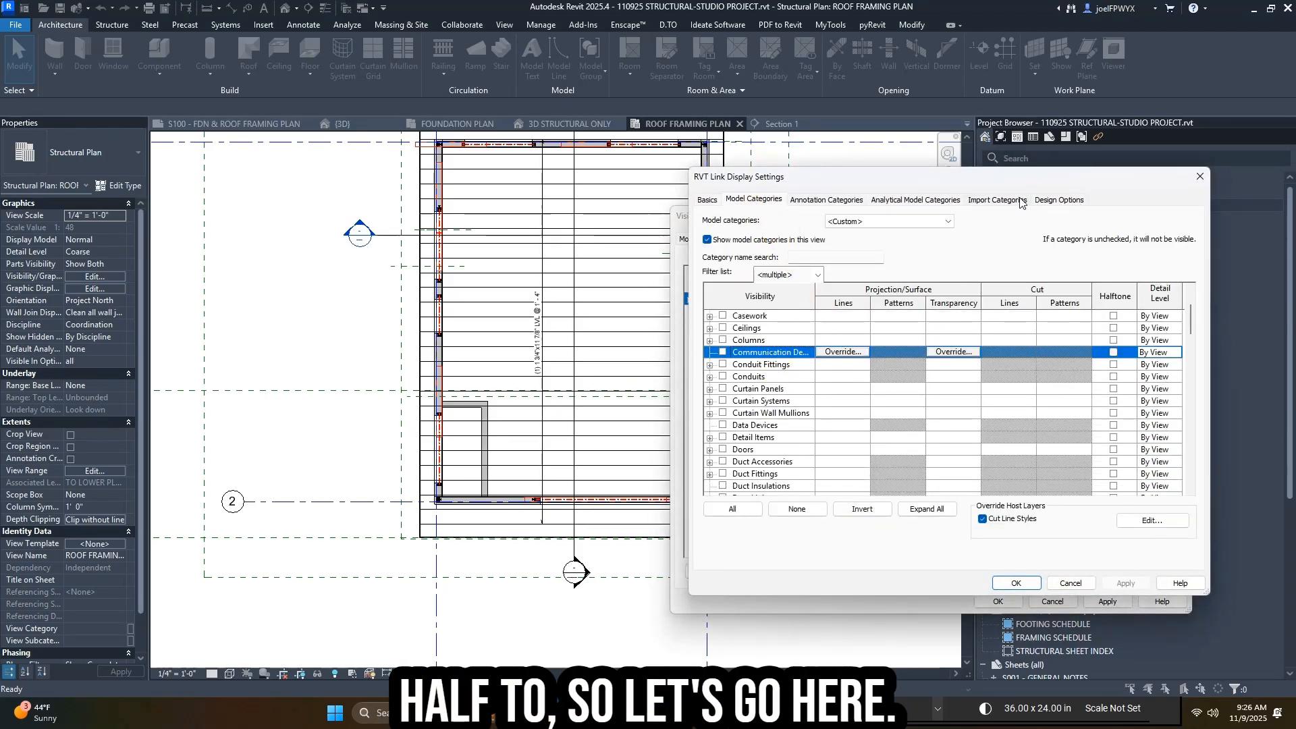
left_click(996, 201)
left_click(705, 202)
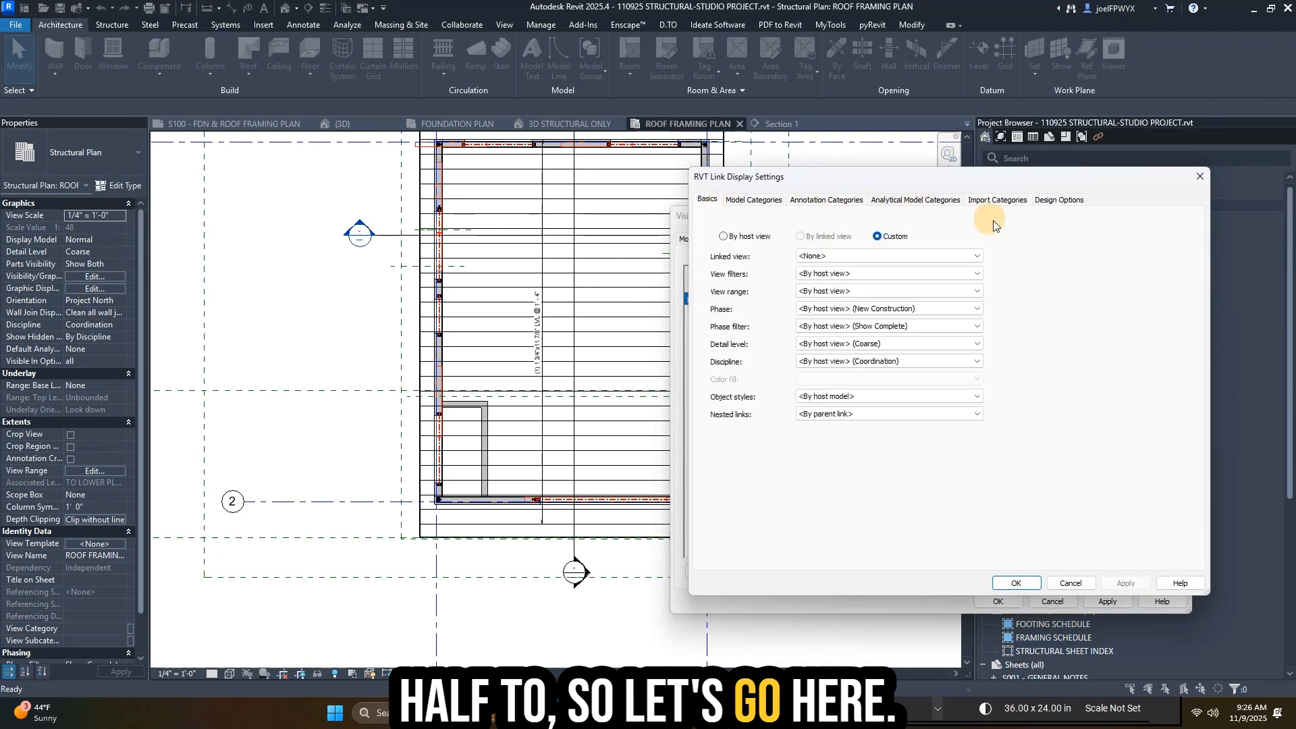
left_click(996, 200)
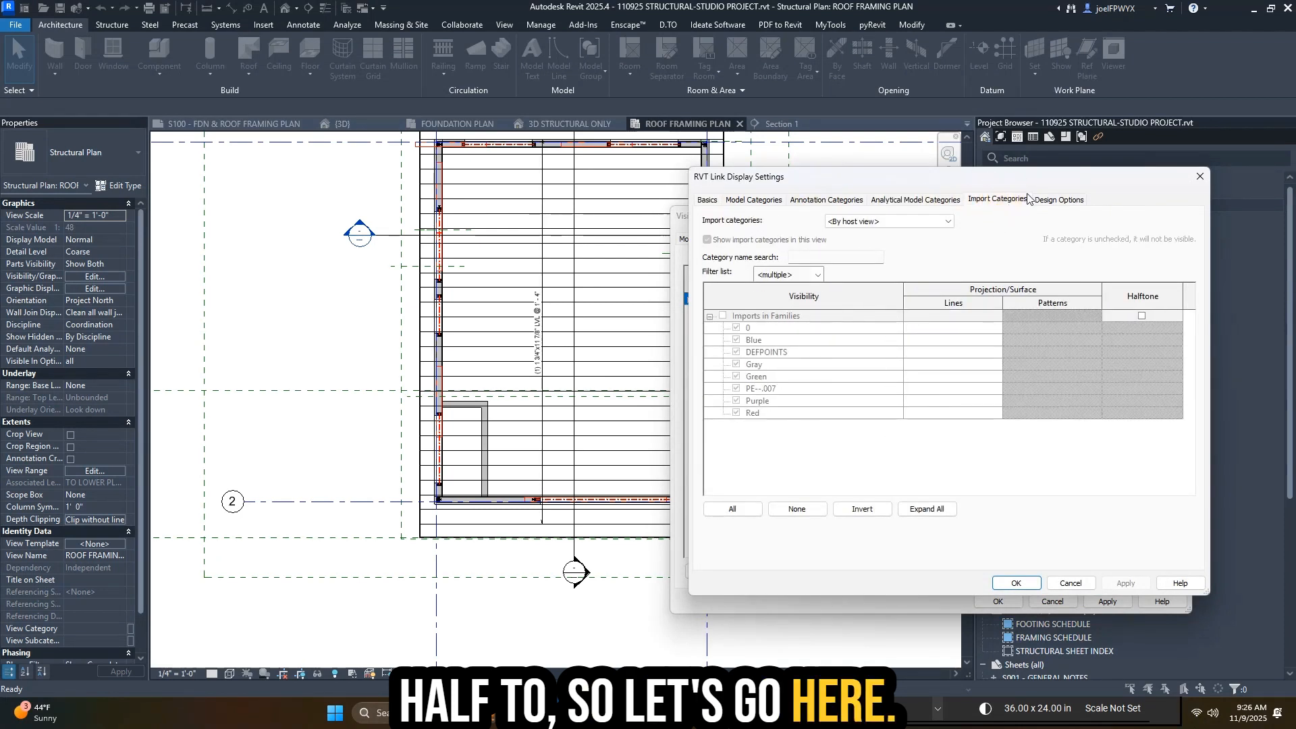
left_click(754, 200)
left_click(775, 407)
key("w")
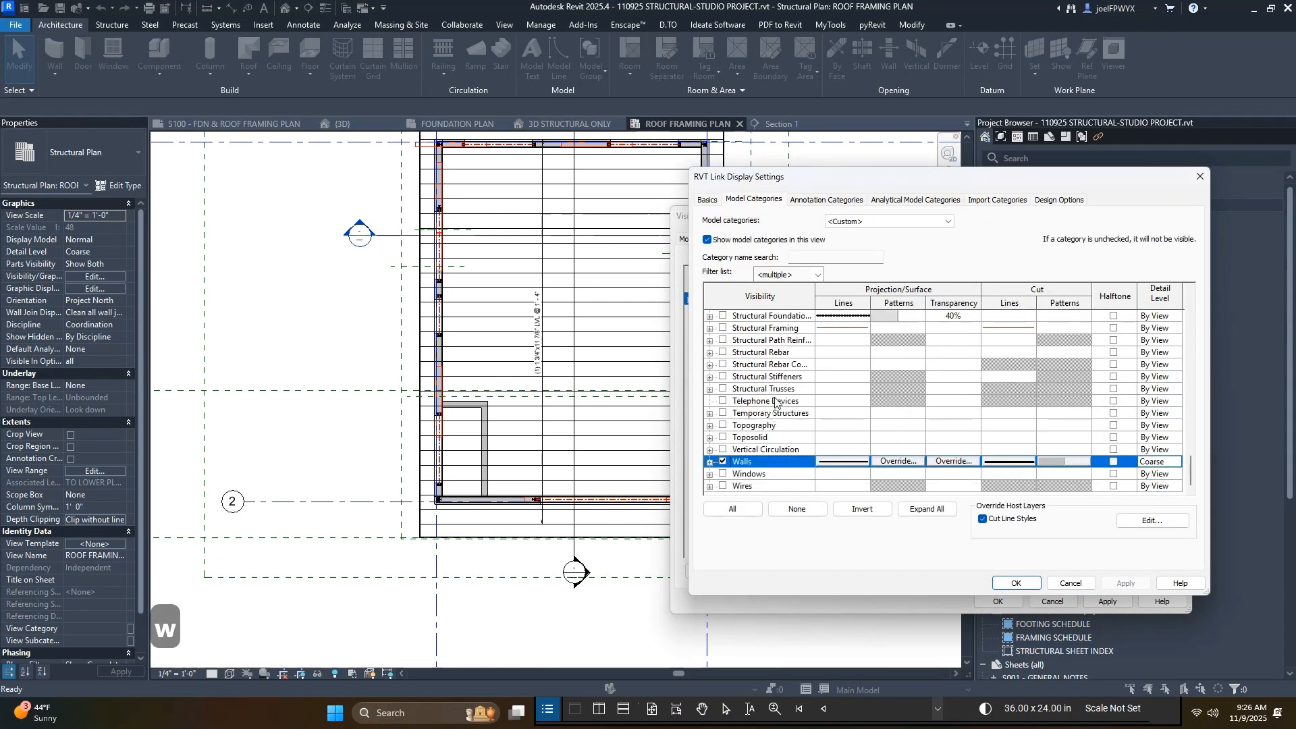
left_click(1076, 463)
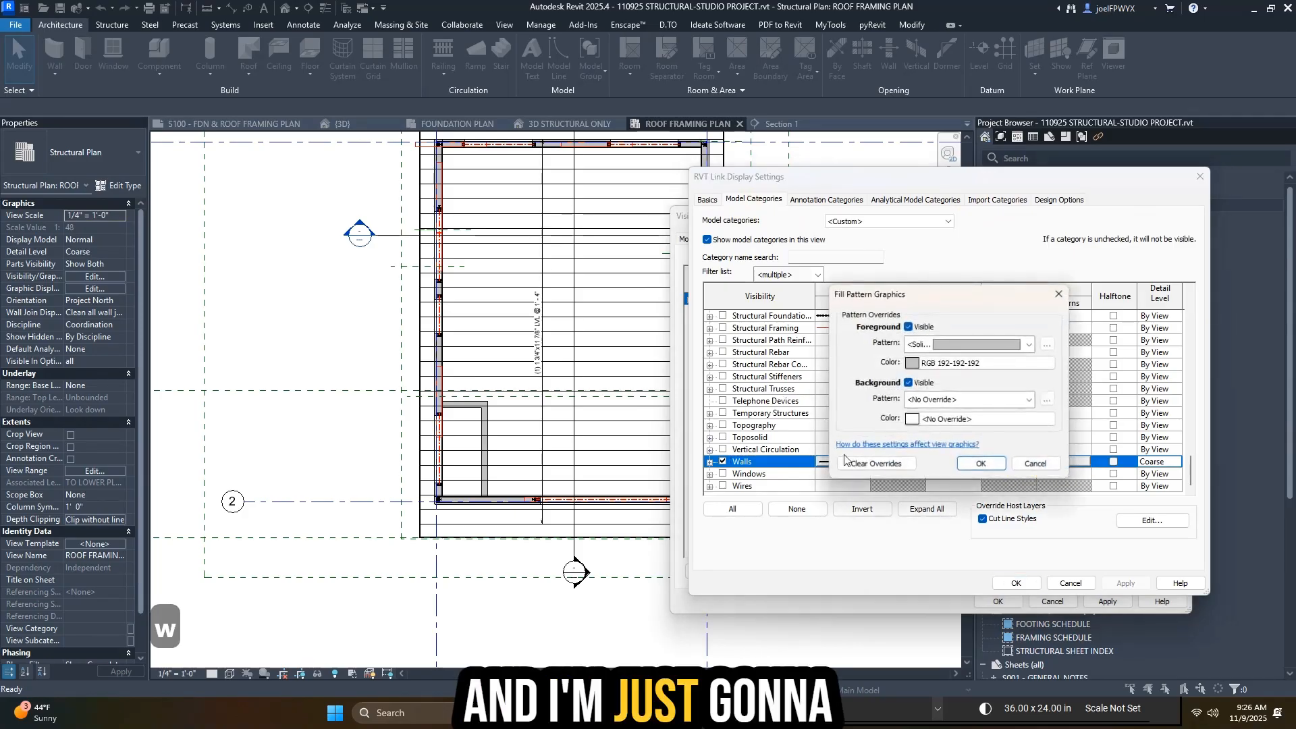
left_click(878, 463)
left_click(975, 463)
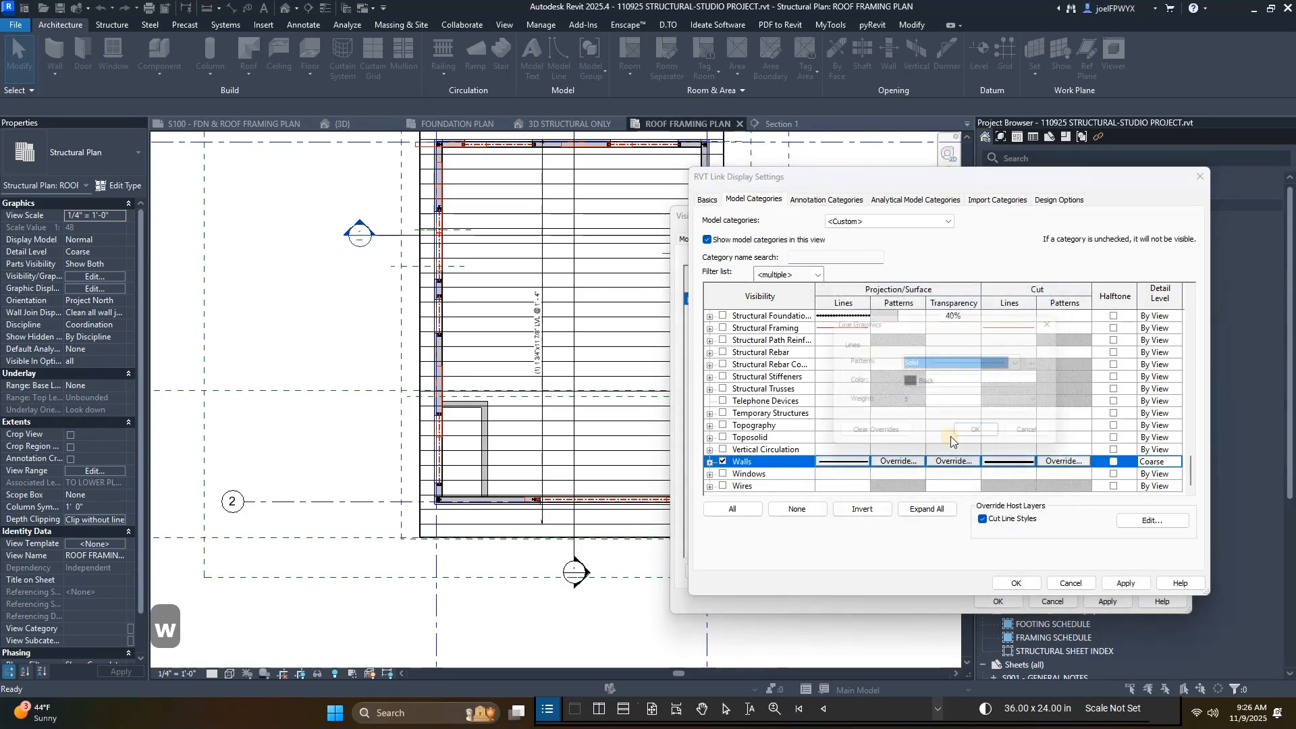
- Clear the cut line and projection line overrides of the link's Walls category, and accept the link display settings
left_click(1009, 463)
left_click(888, 431)
left_click(983, 432)
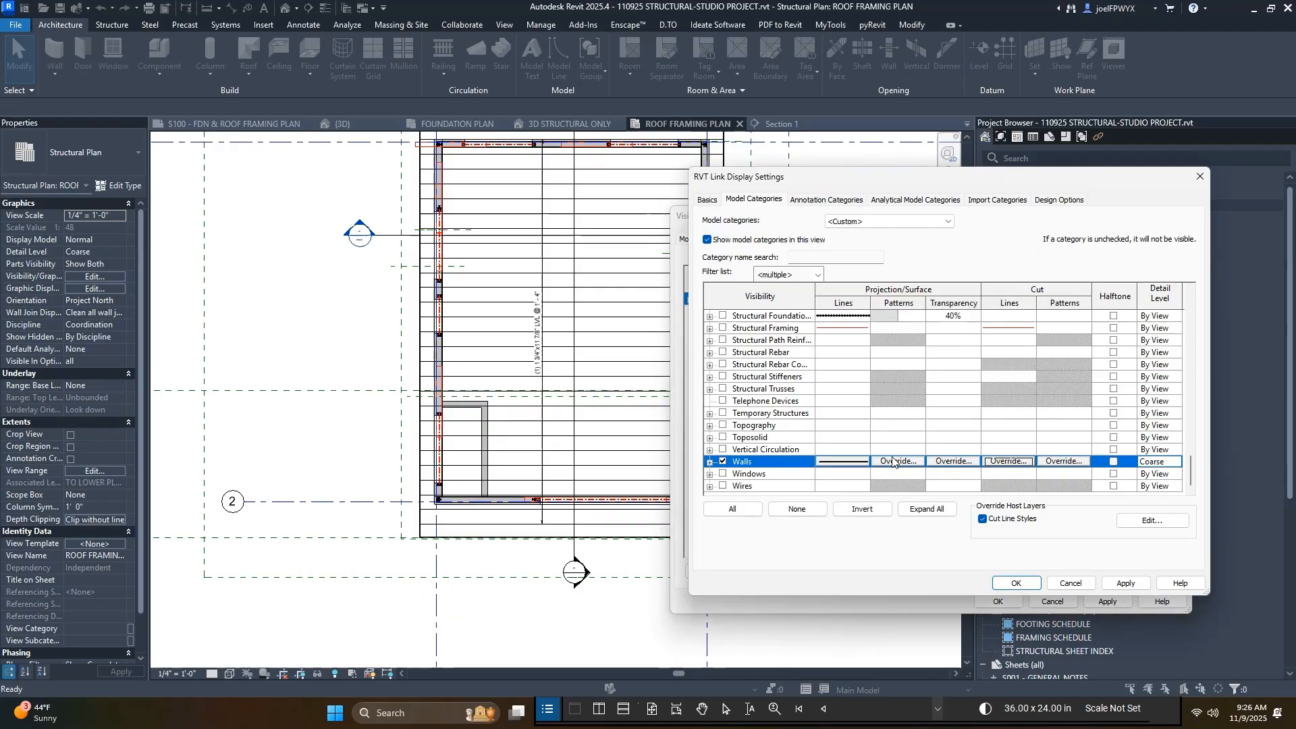
left_click(839, 448)
left_click(841, 460)
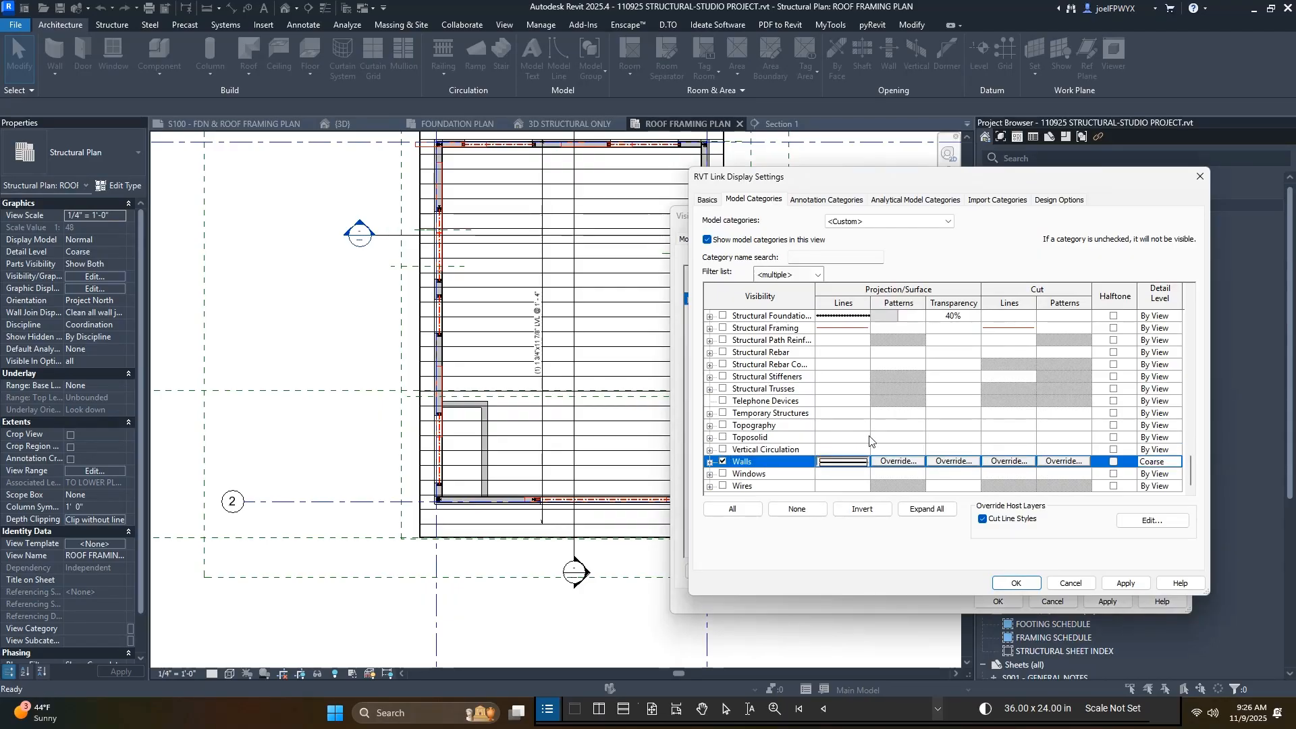
left_click(994, 439)
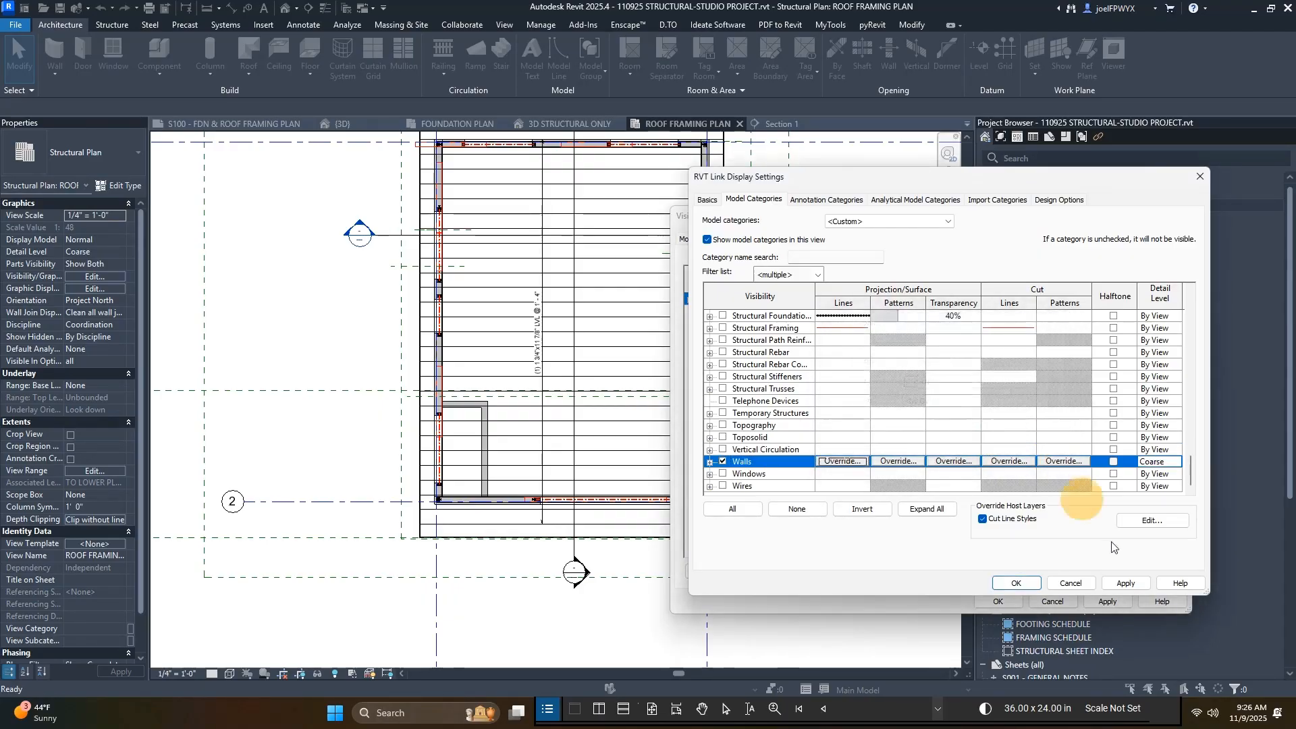
left_click(1133, 584)
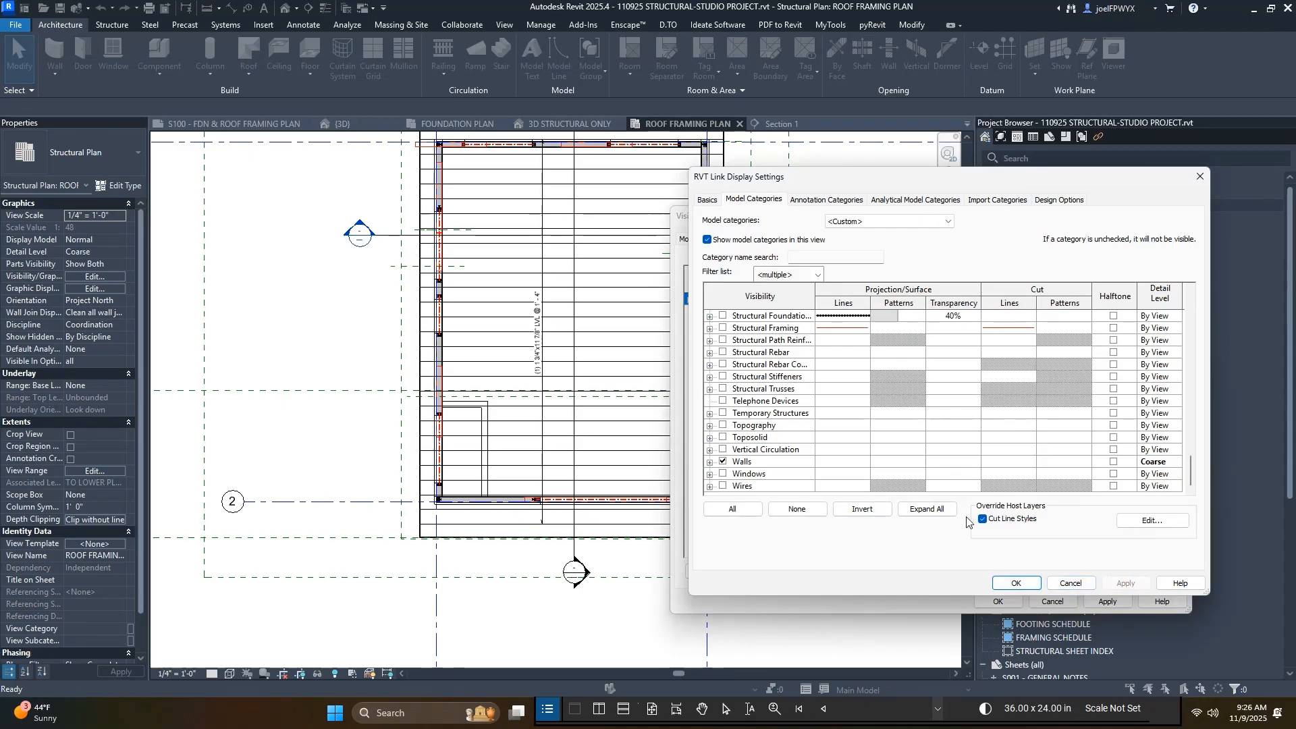
left_click(1015, 582)
- Display the ARCHITECTURAL-STUDIO PROJECT.rvt link as an underlay and accept the visibility overrides
left_click(1011, 299)
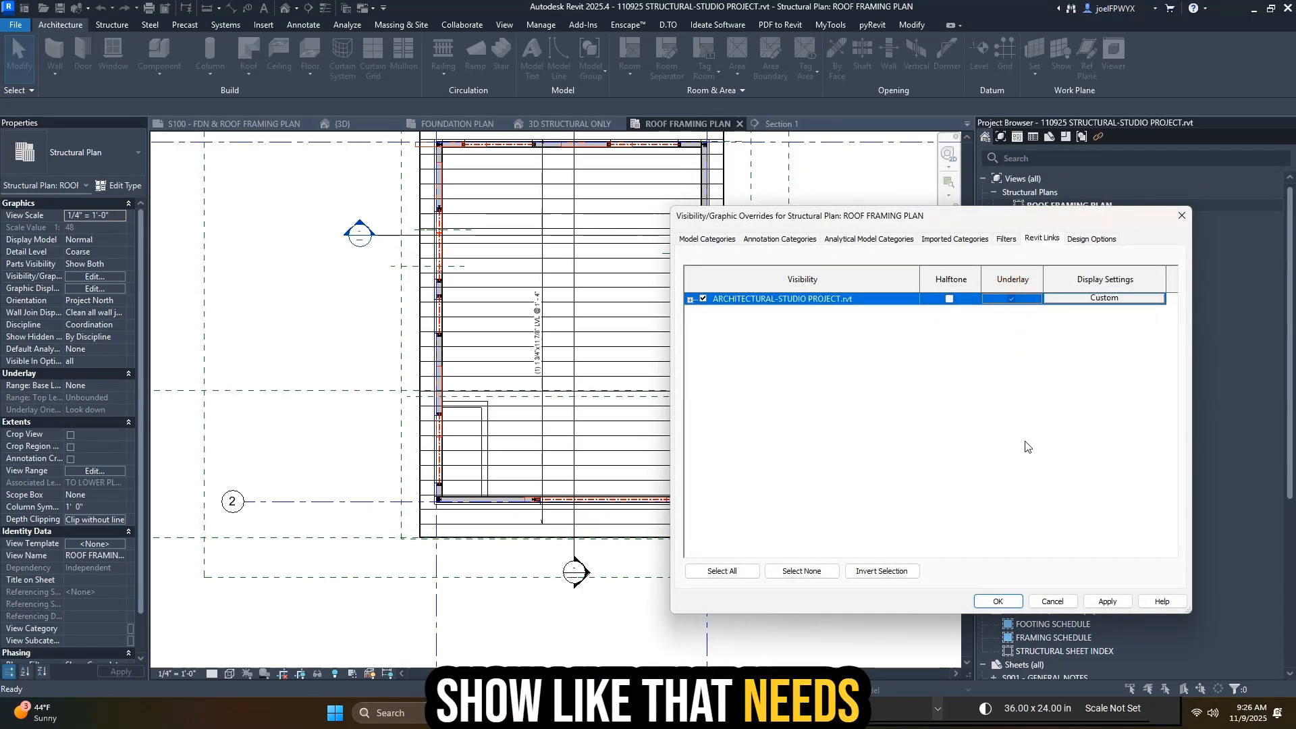
left_click(1107, 600)
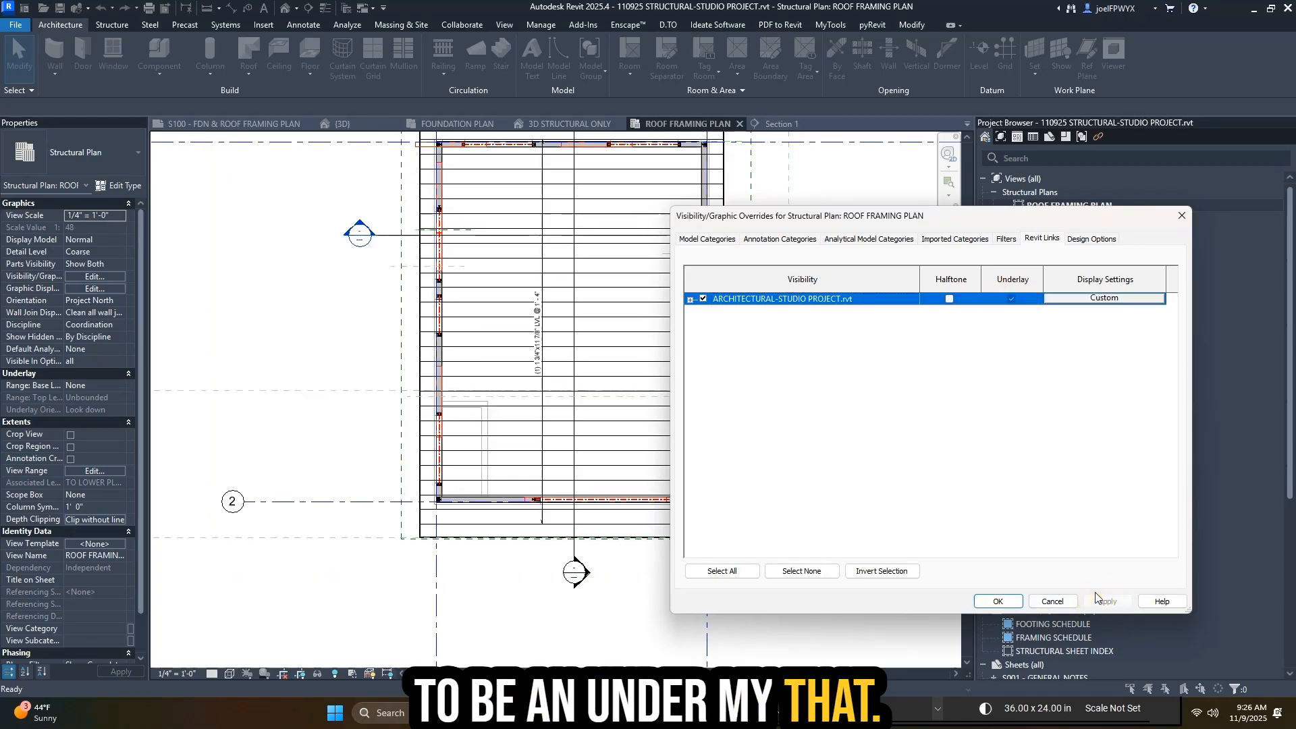
left_click(998, 601)
- Examine how the linked walls and the structural framing display across the ROOF FRAMING PLAN
scroll(680, 341, "up", 3)
scroll(764, 317, "down", 4)
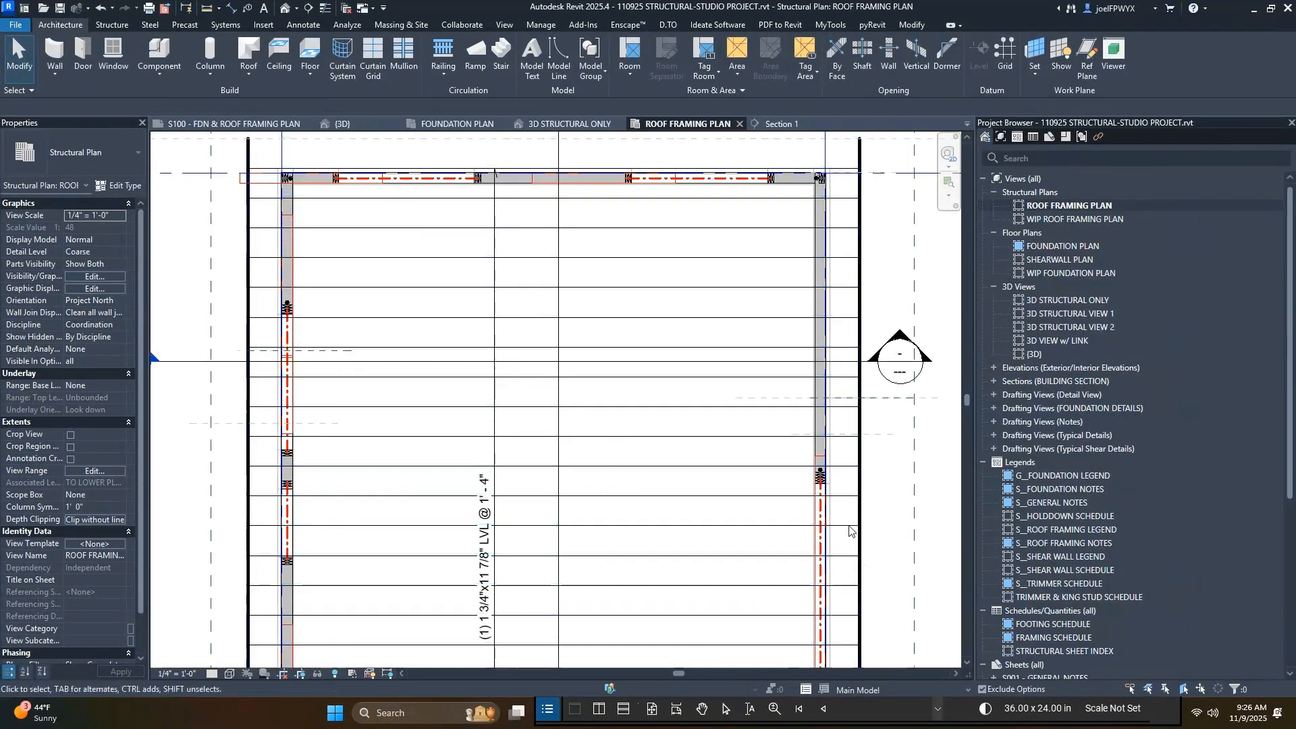
scroll(850, 226, "up", 2)
scroll(609, 301, "down", 2)
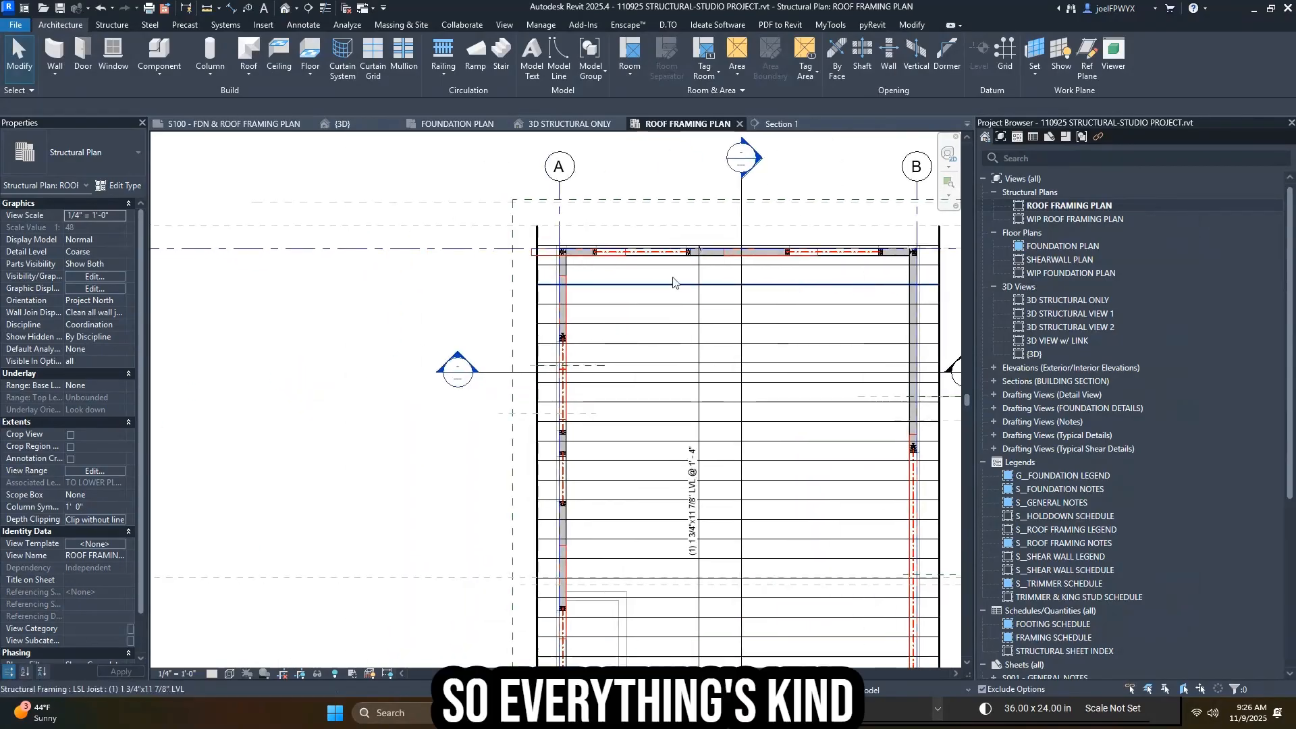
scroll(567, 290, "up", 1)
scroll(606, 288, "down", 3)
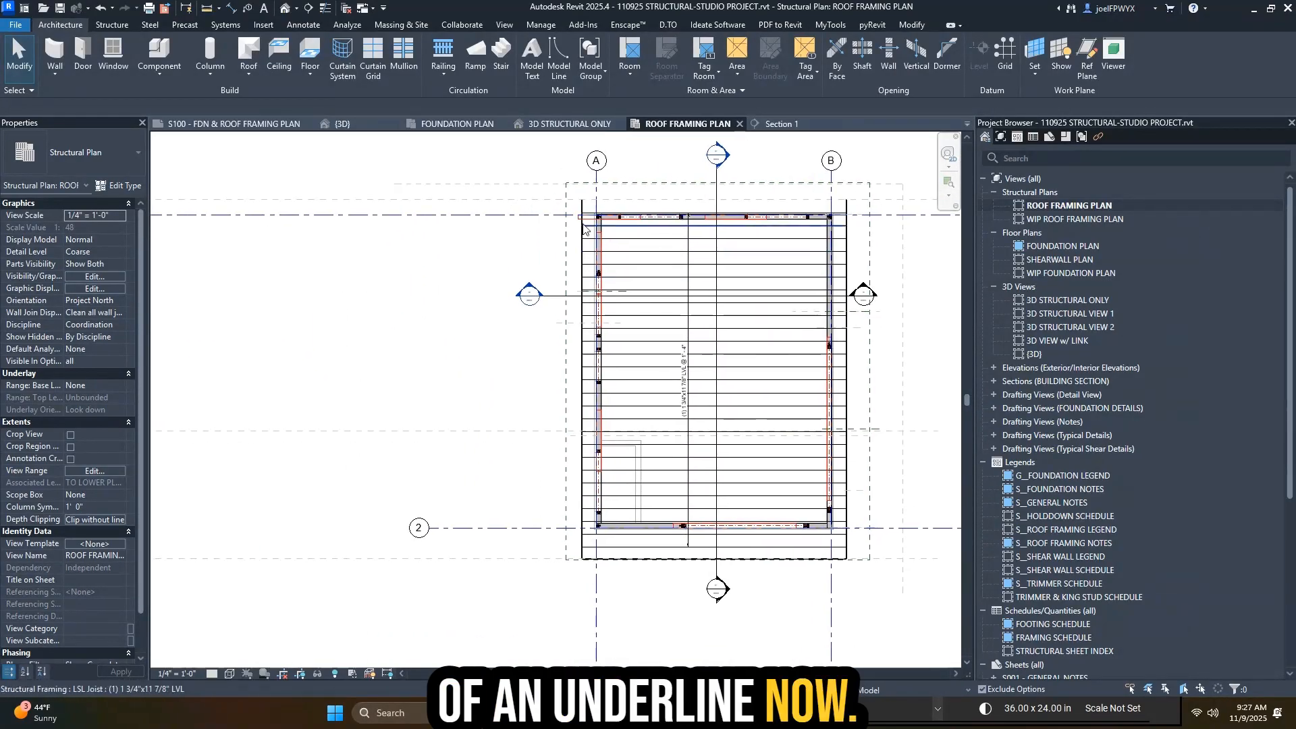
scroll(616, 208, "up", 1)
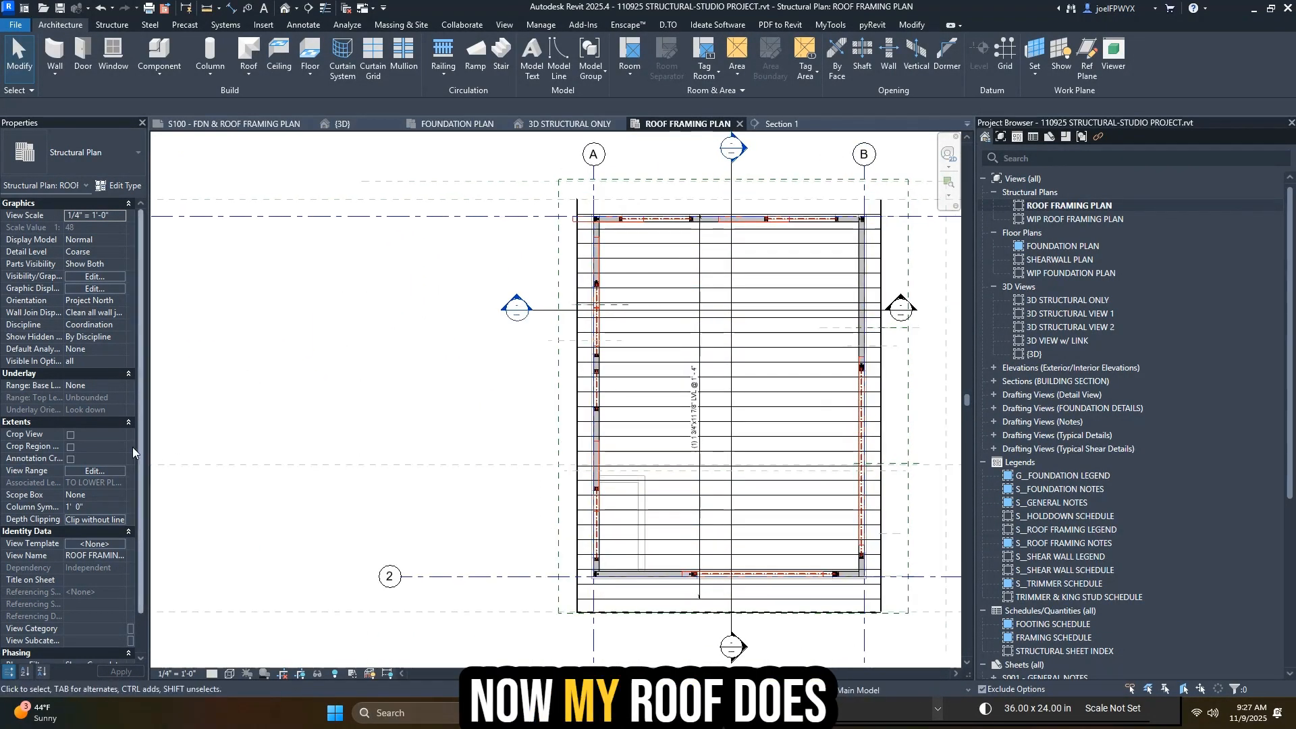
- Try cut plane offsets of -1' 6" and 2' 0" in the ROOF FRAMING PLAN's view range
left_click(107, 470)
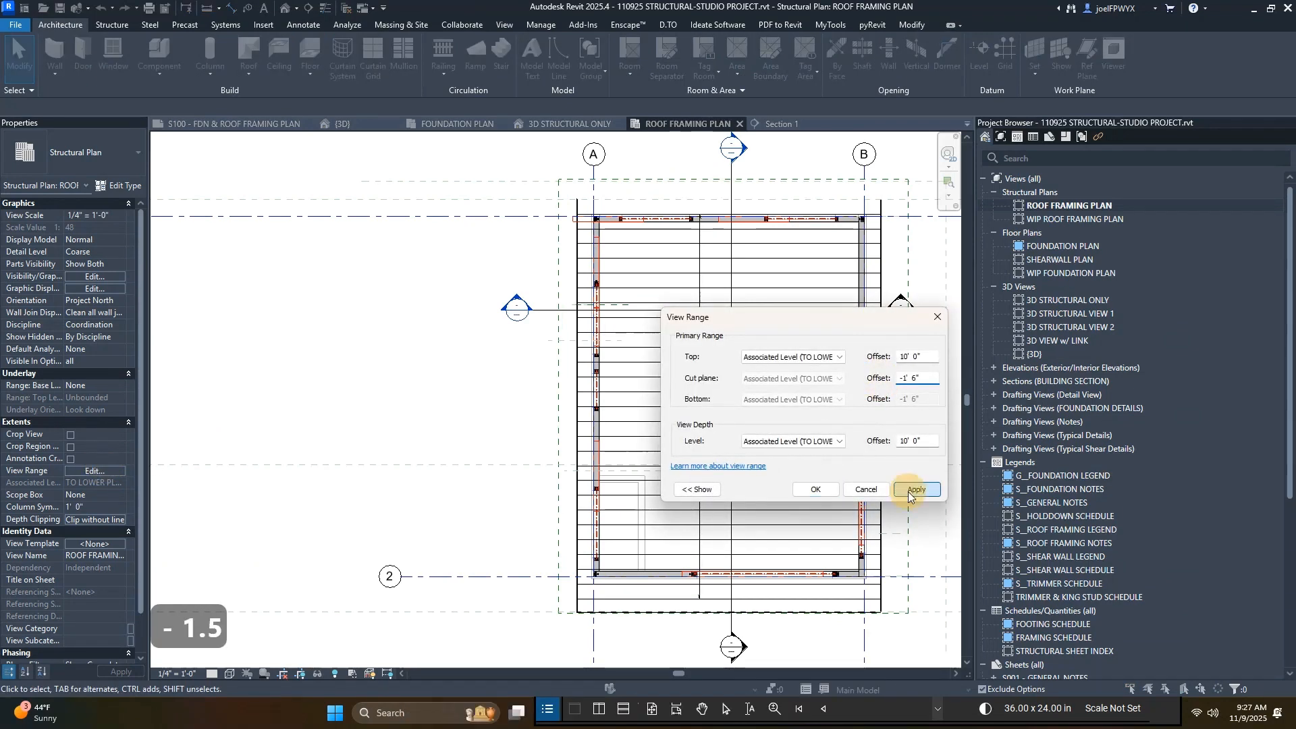
double_click(918, 378)
type("-1")
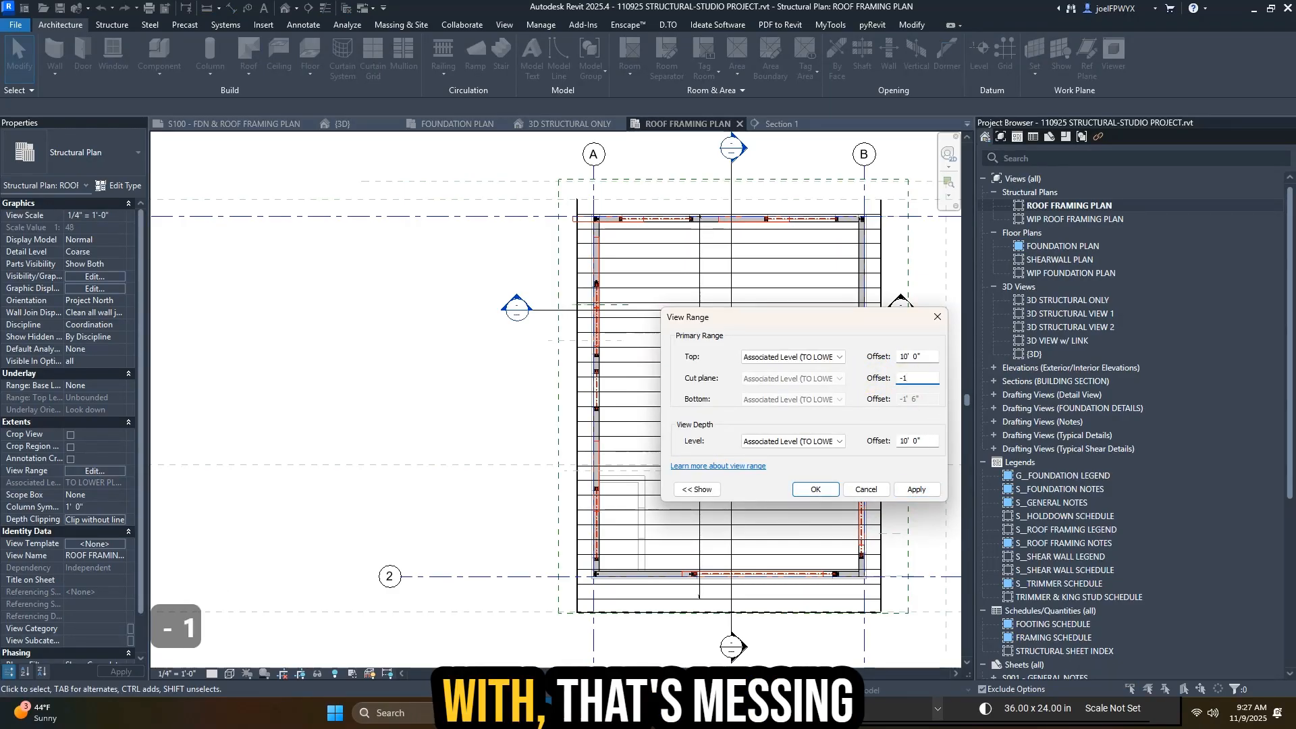
key("BackSpace")
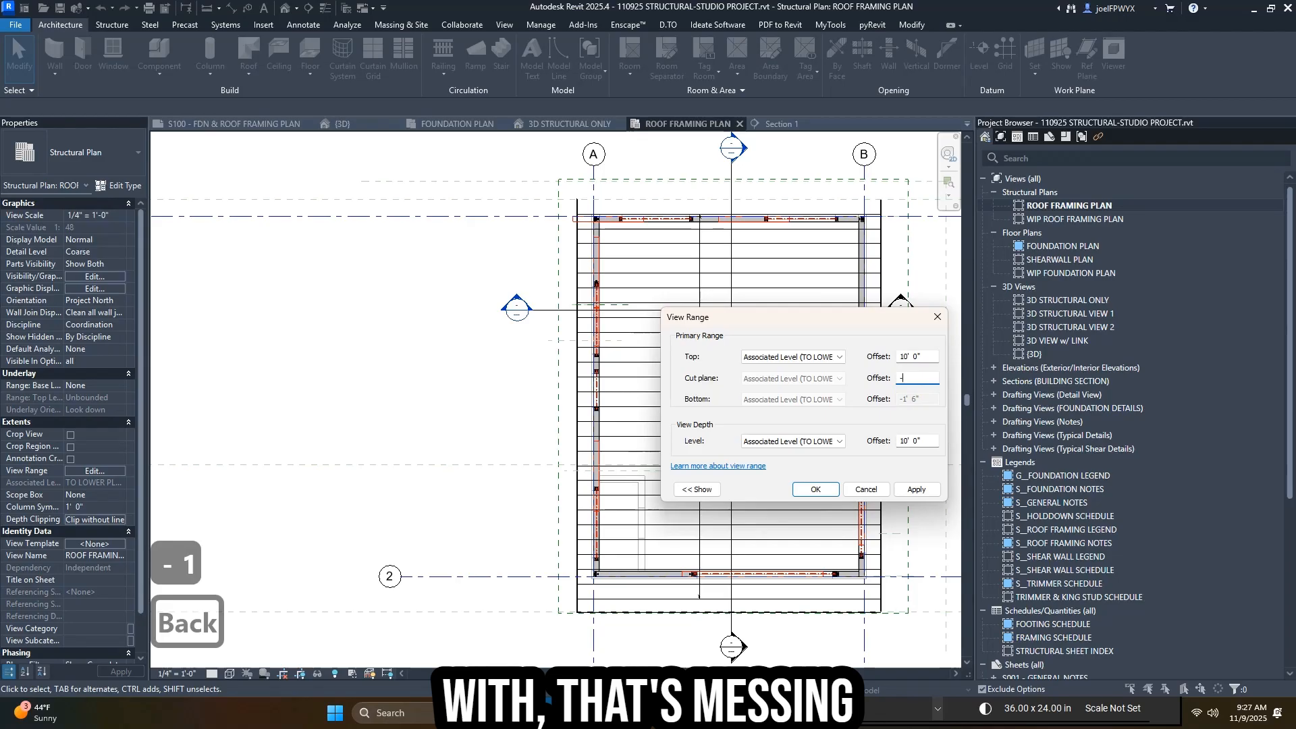
key("BackSpace")
type("2")
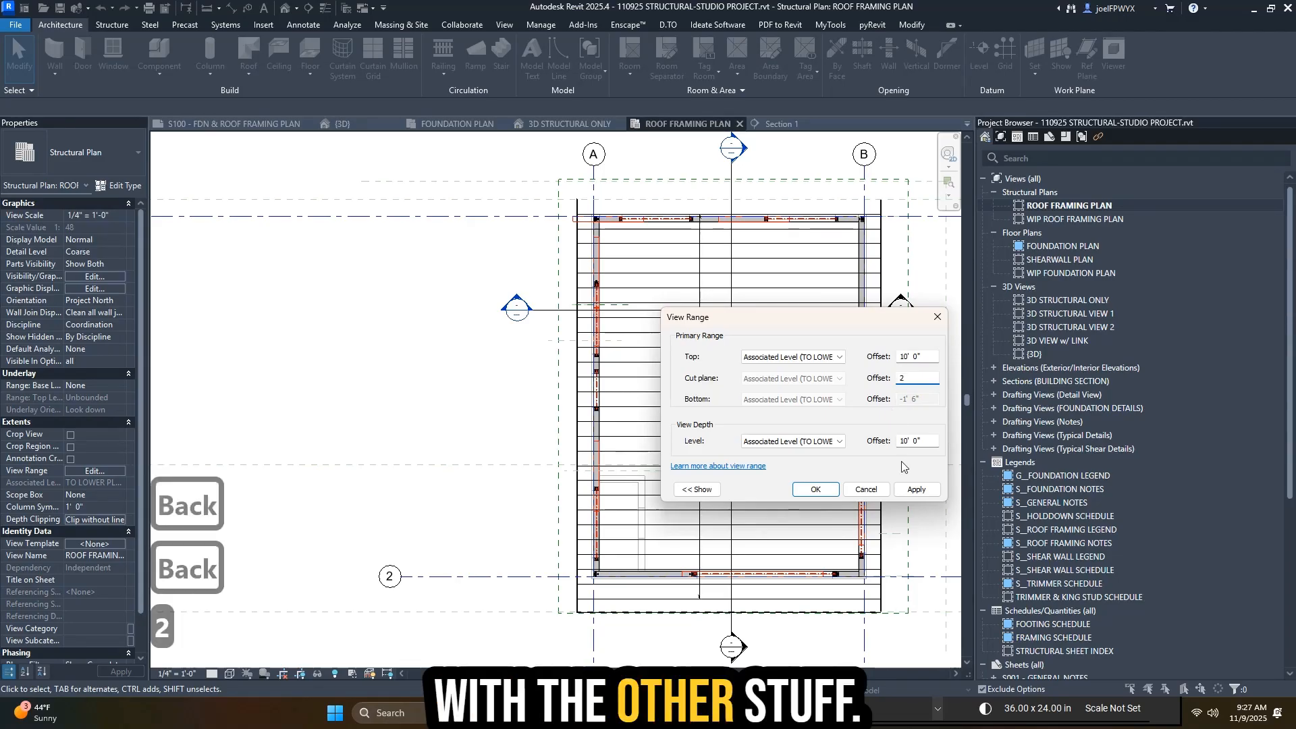
left_click(916, 488)
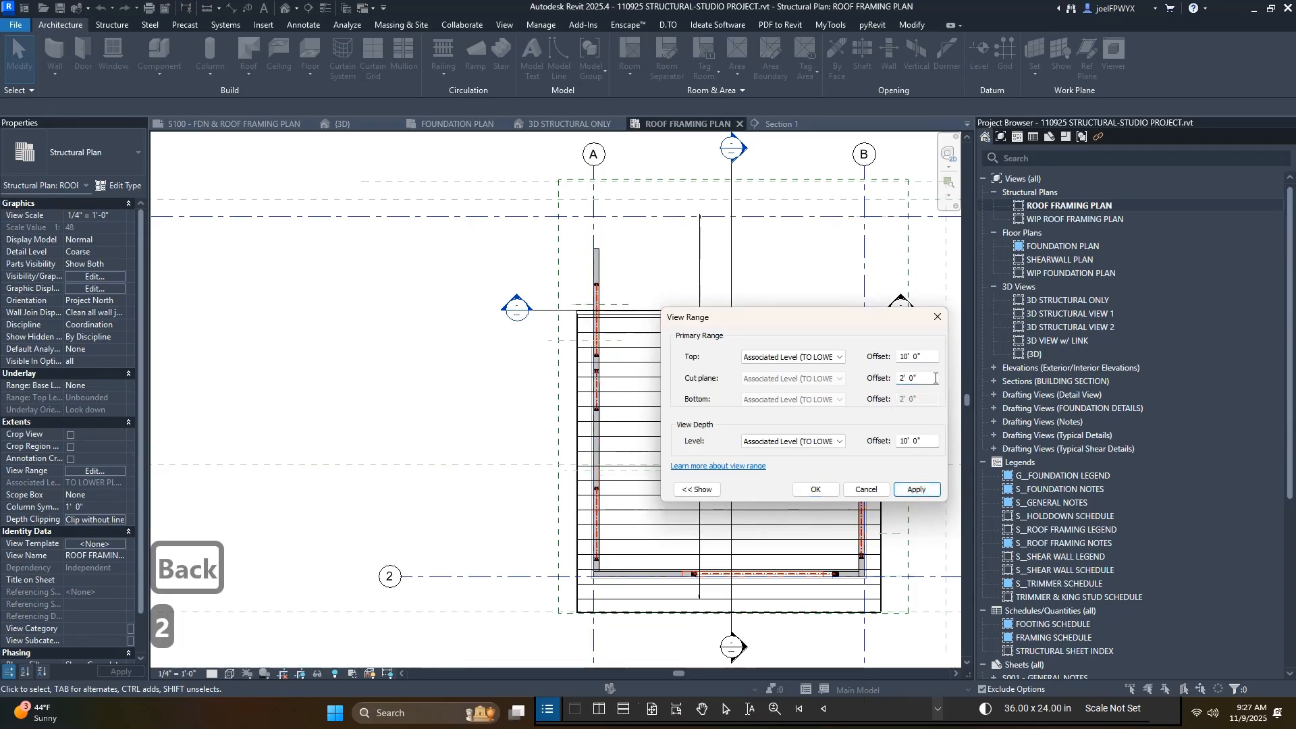
- Set the view range's cut plane offset to -1' 0", trying -3 as well, and accept the view range
type("-1")
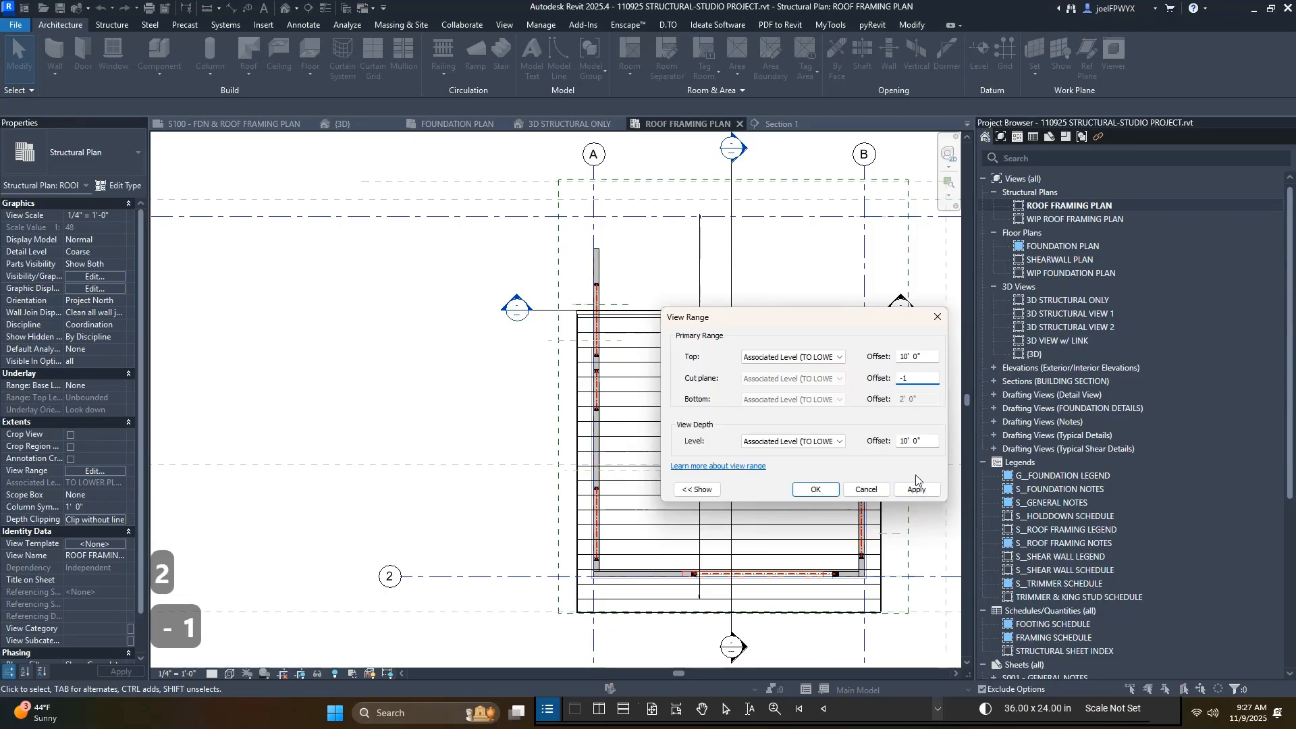
left_click(922, 488)
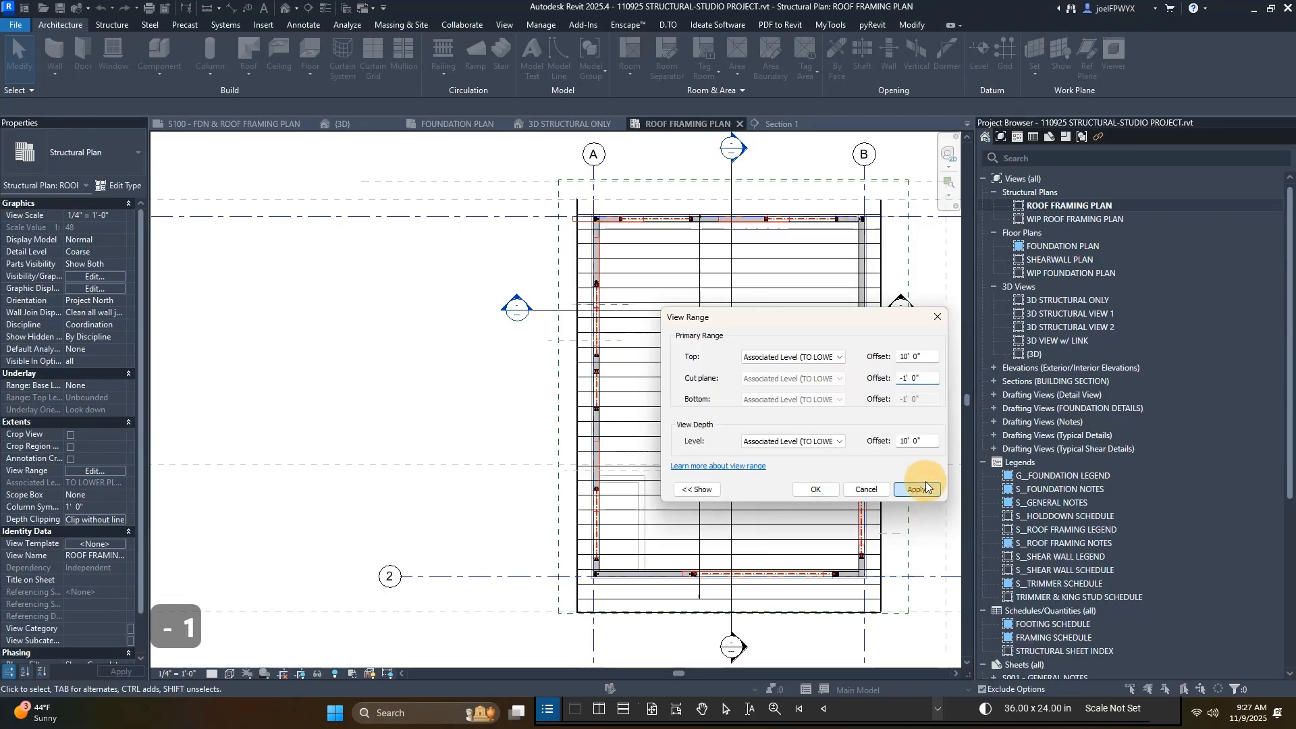
left_click(905, 379)
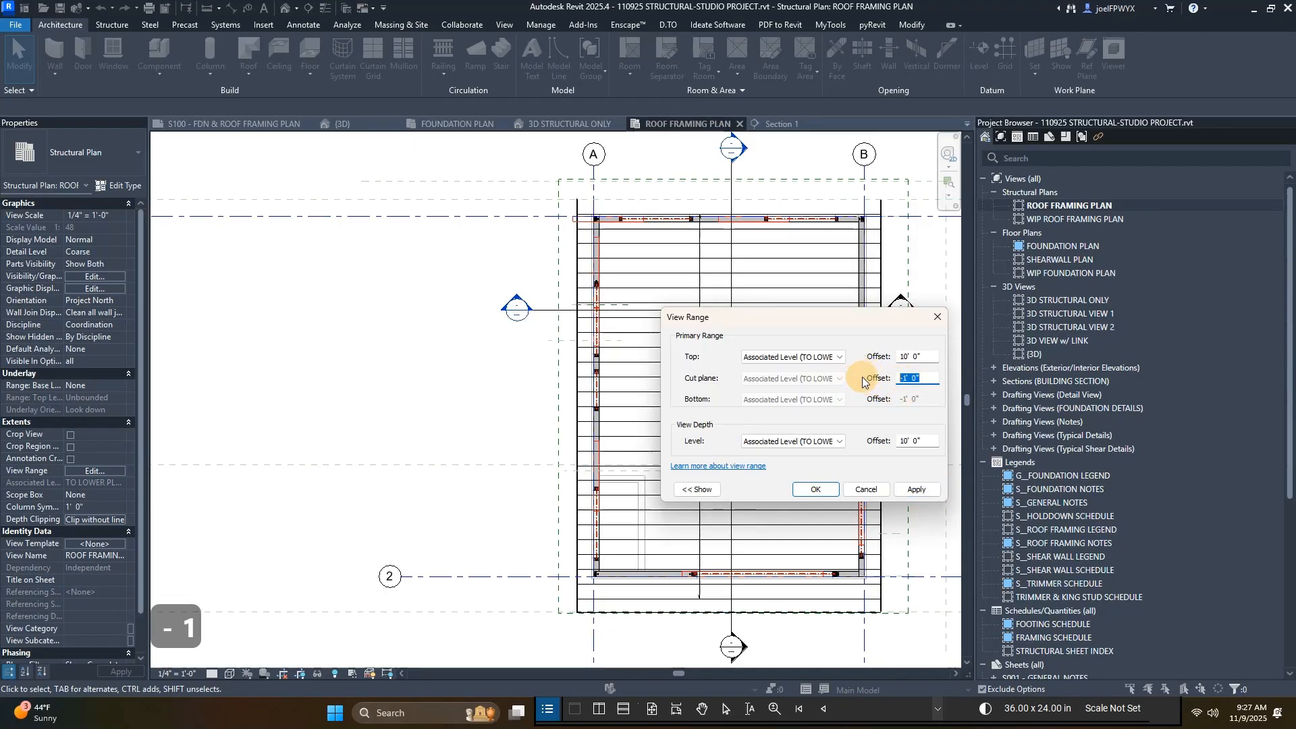
type("-")
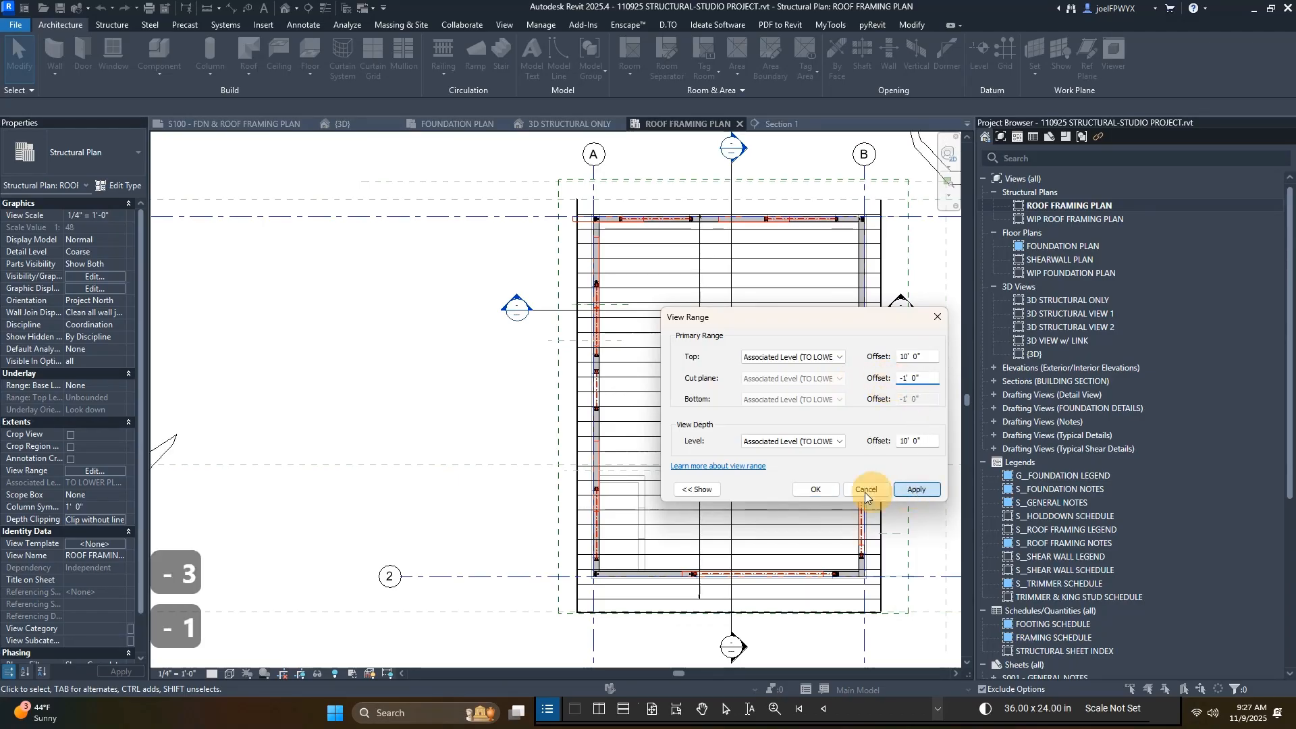
left_click(824, 495)
- Restore the roof's edge line beyond grid line 1 to the <By Category> line style with Linework, and save the project
scroll(594, 233, "up", 5)
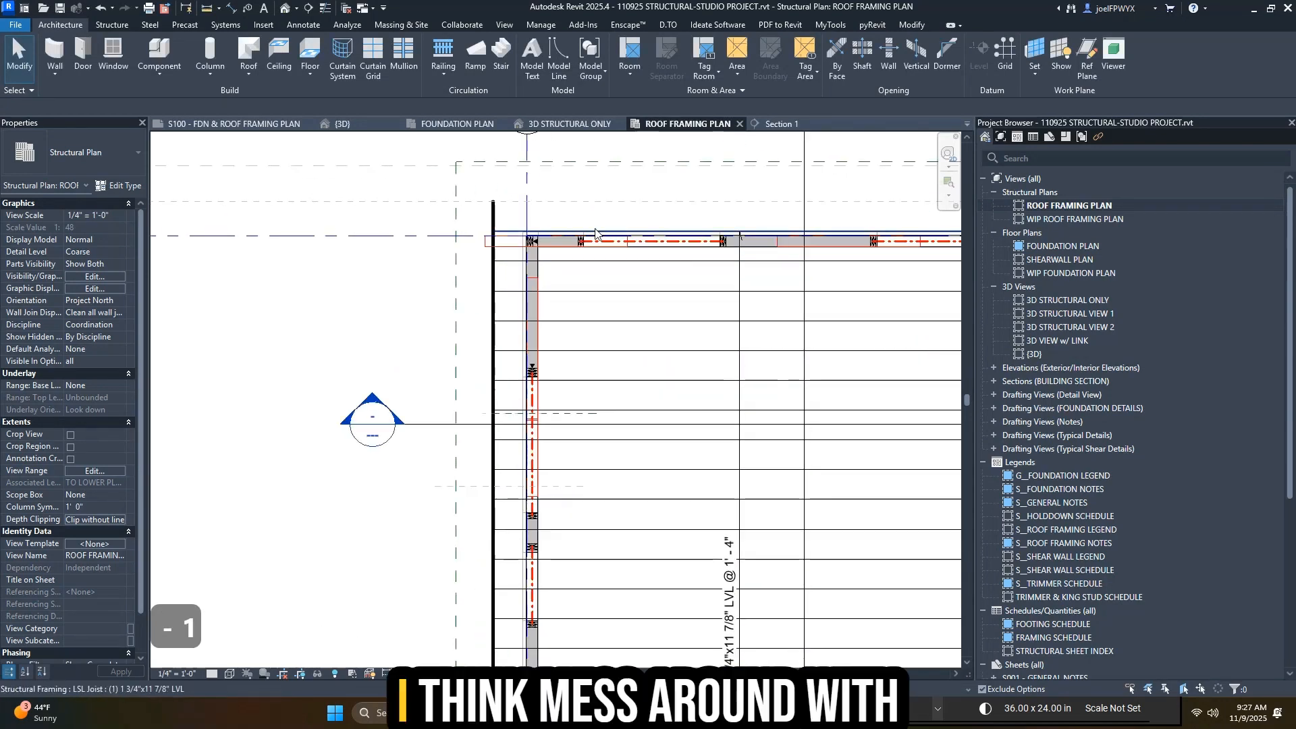
scroll(665, 289, "down", 3)
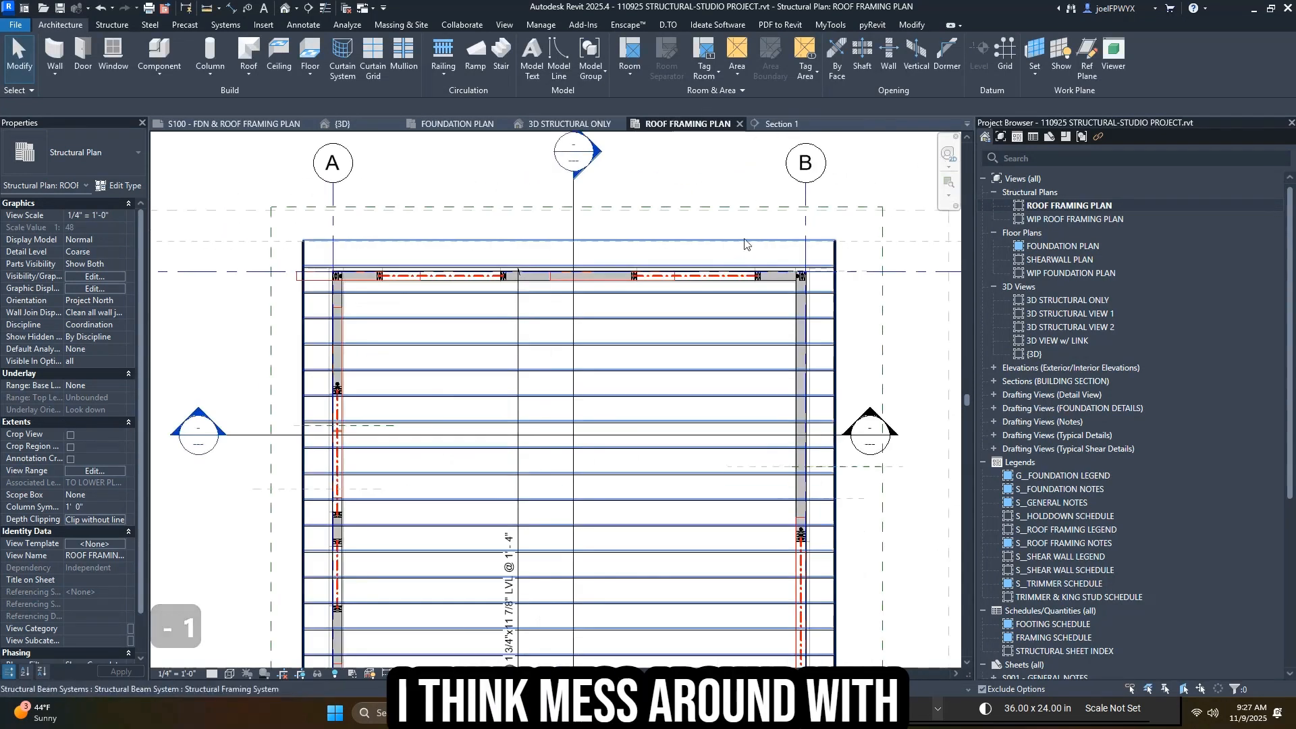
key("Escape")
key("Escape")
key("l")
key("w")
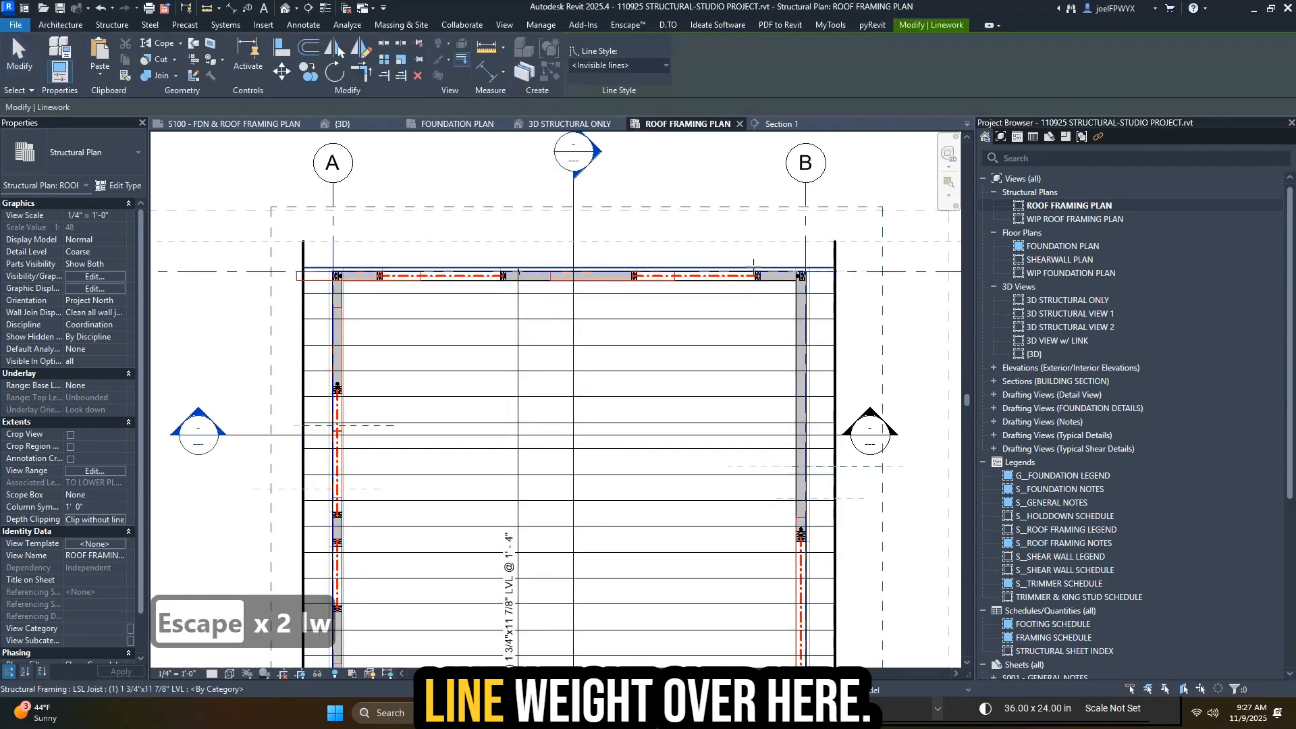
left_click(620, 65)
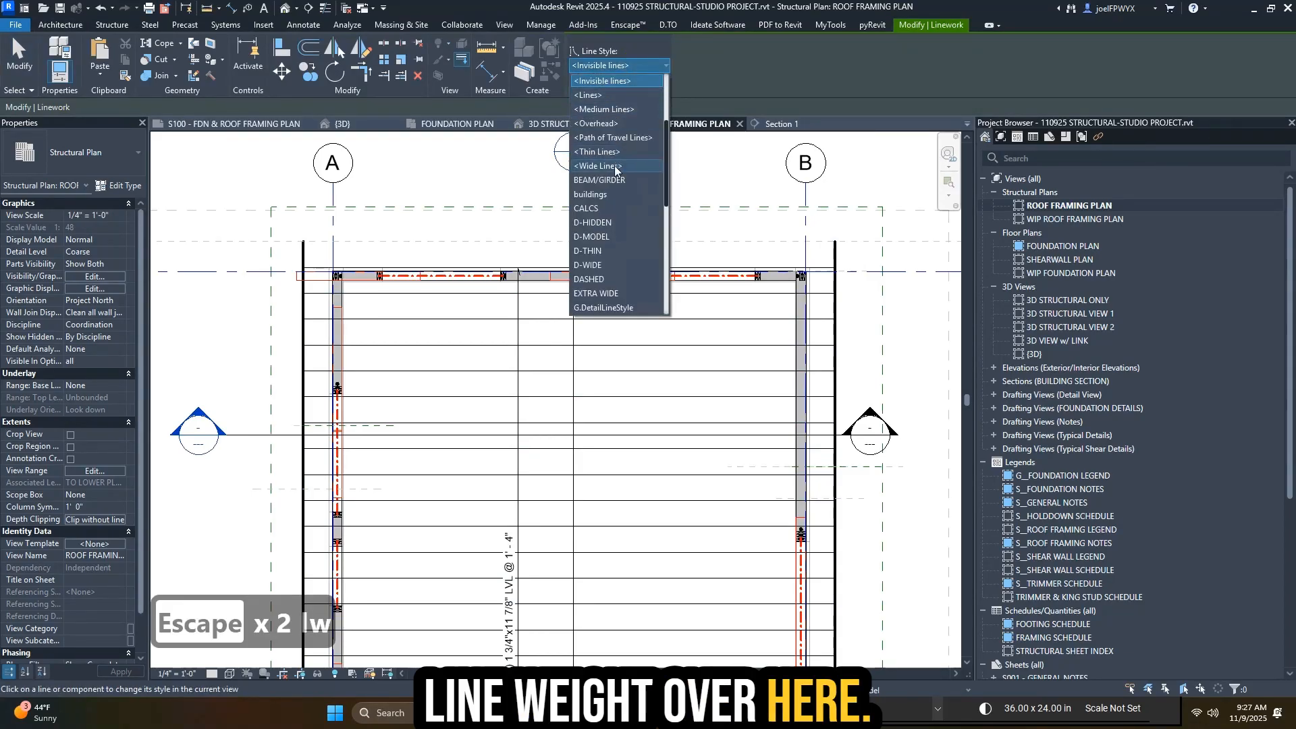
scroll(632, 186, "up", 3)
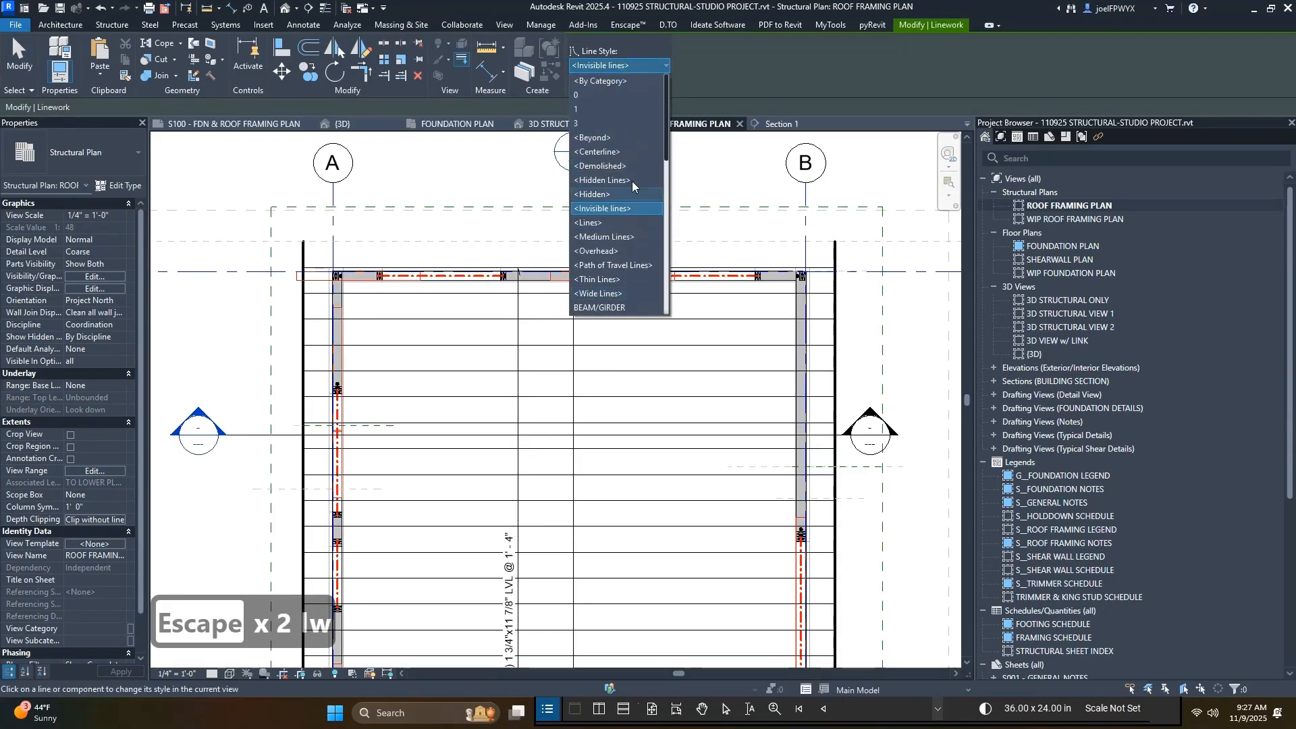
left_click(621, 81)
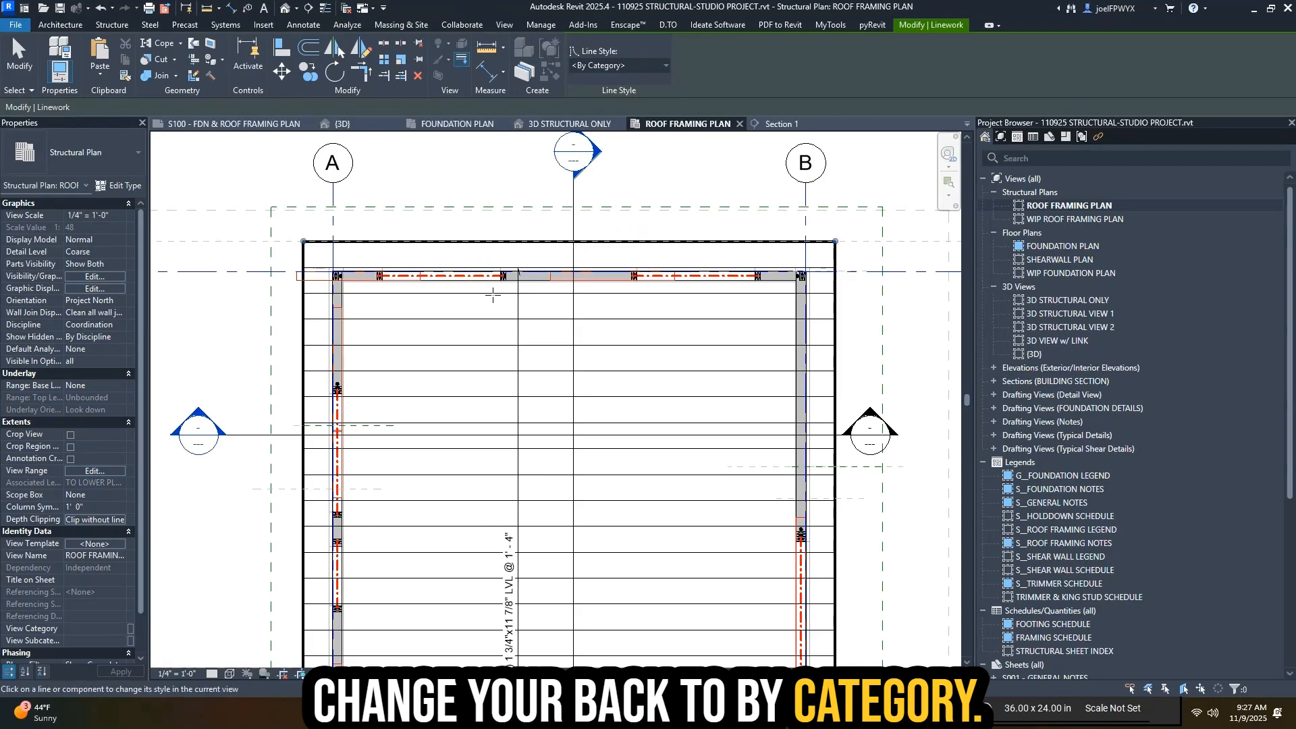
key("Escape")
key("Escape")
scroll(573, 283, "down", 2)
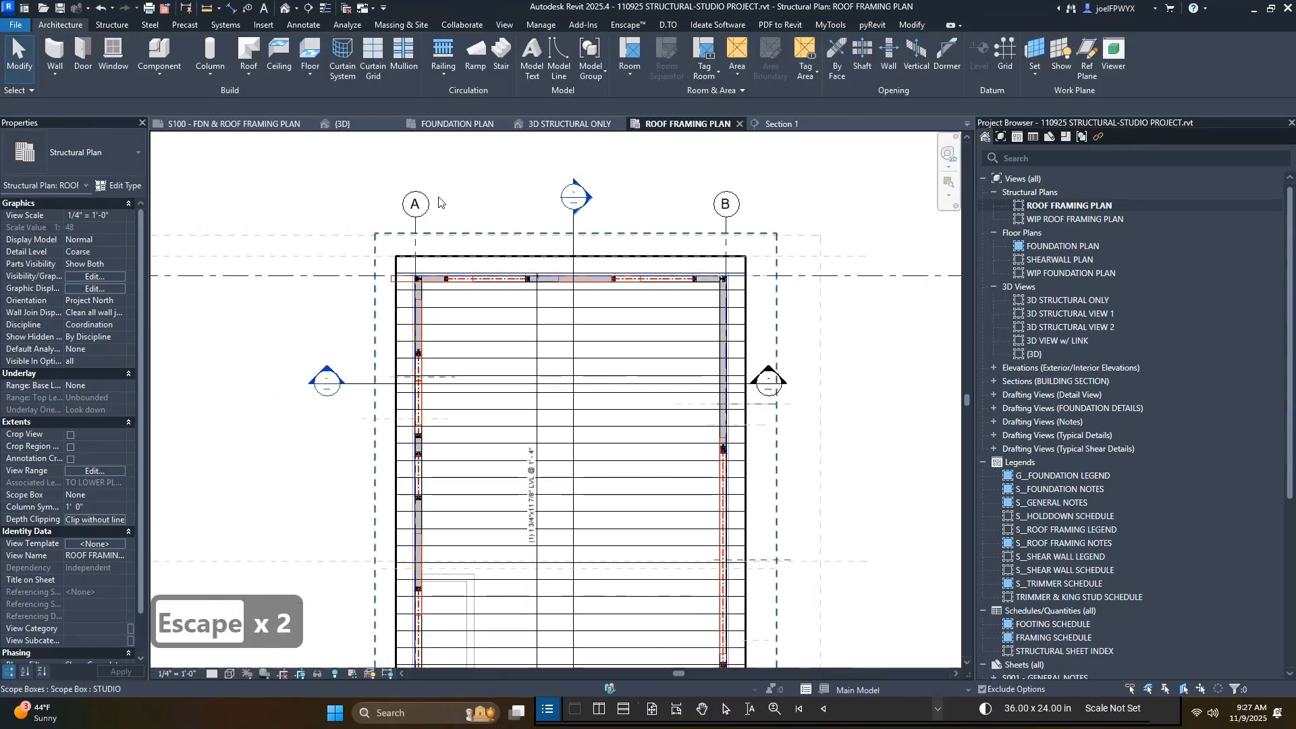
key("ctrl+s")
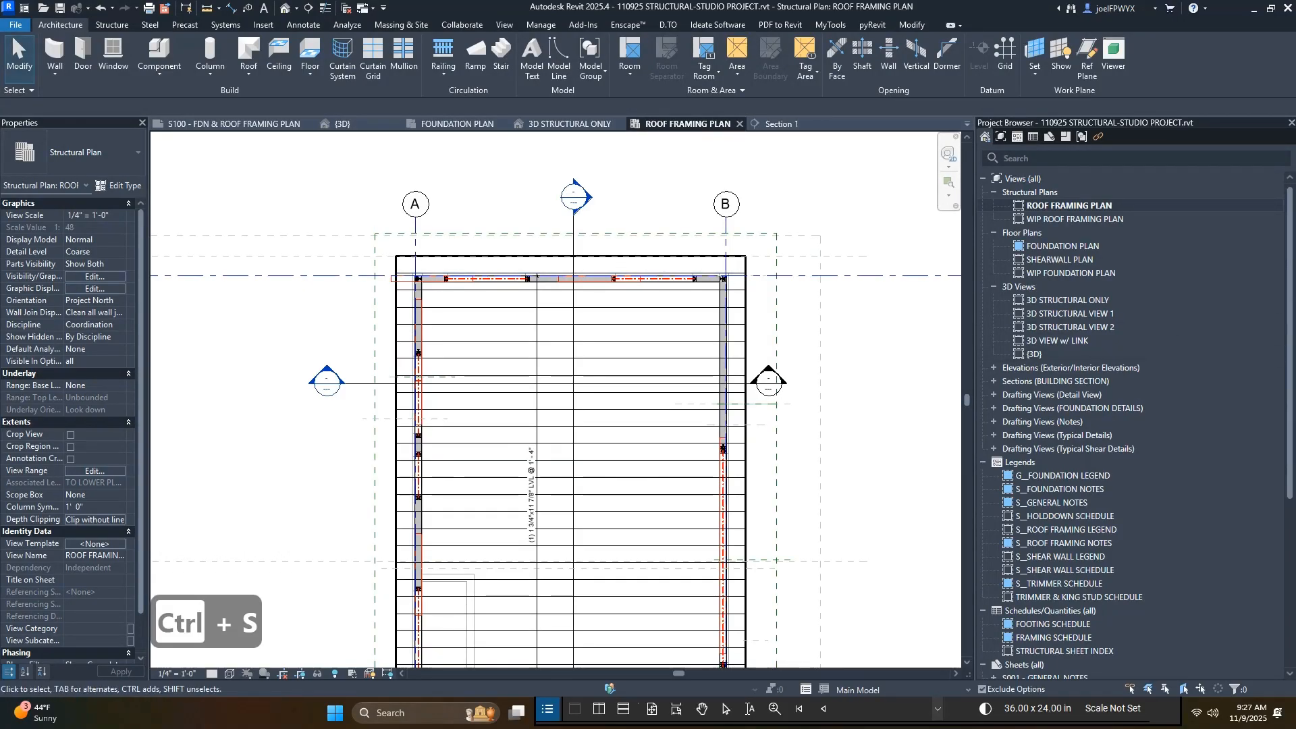
scroll(891, 445, "down", 1)
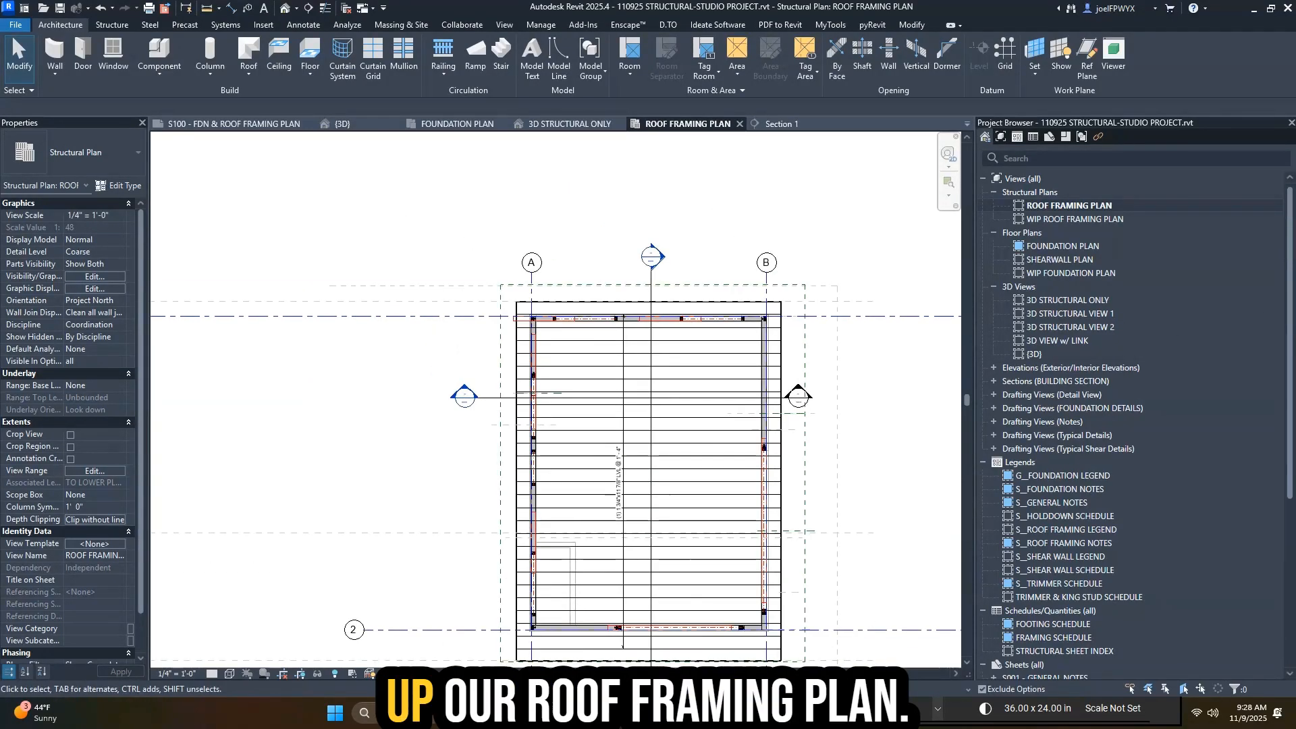
- Switch to the FINAL PDF-STRUCTURAL-STUDIO PROJECT in Bluebeam Revu and examine the roof framing plan's beam system tags, stud callouts, hangers and dimensions
key("alt+Tab")
left_click(1135, 37)
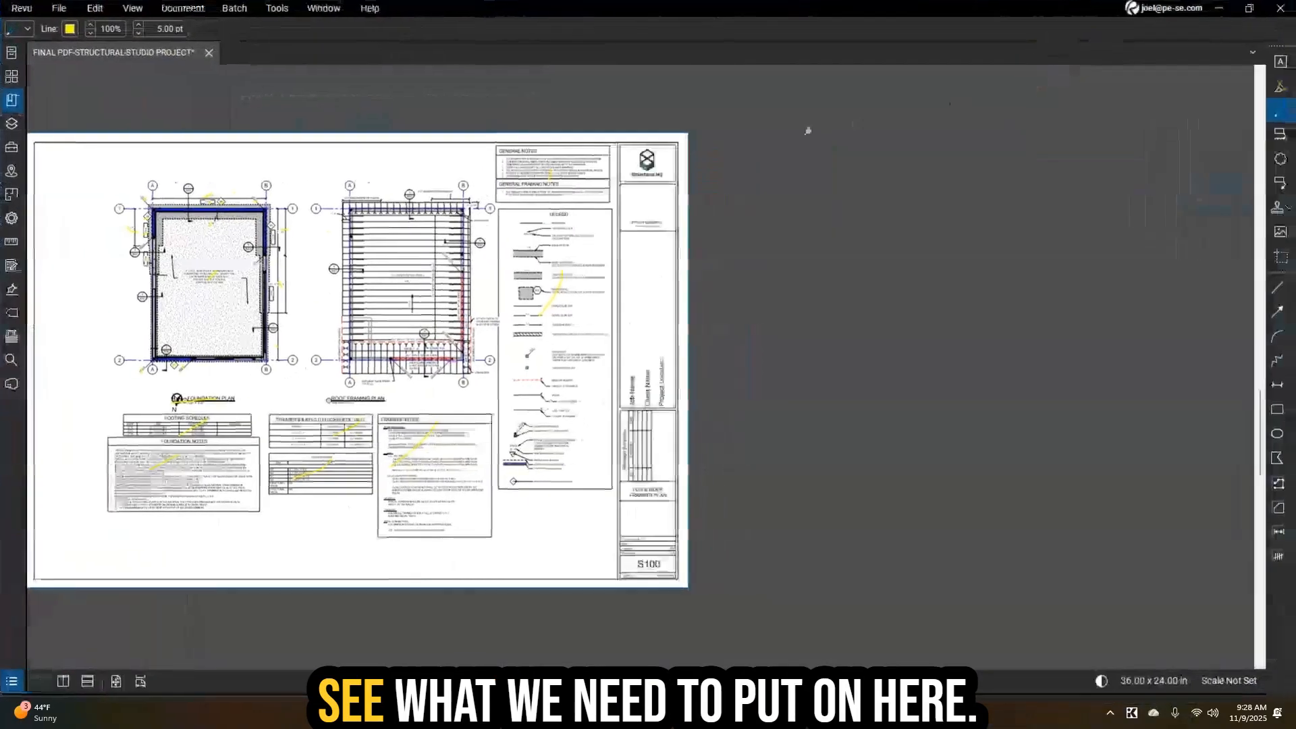
scroll(801, 257, "up", 5)
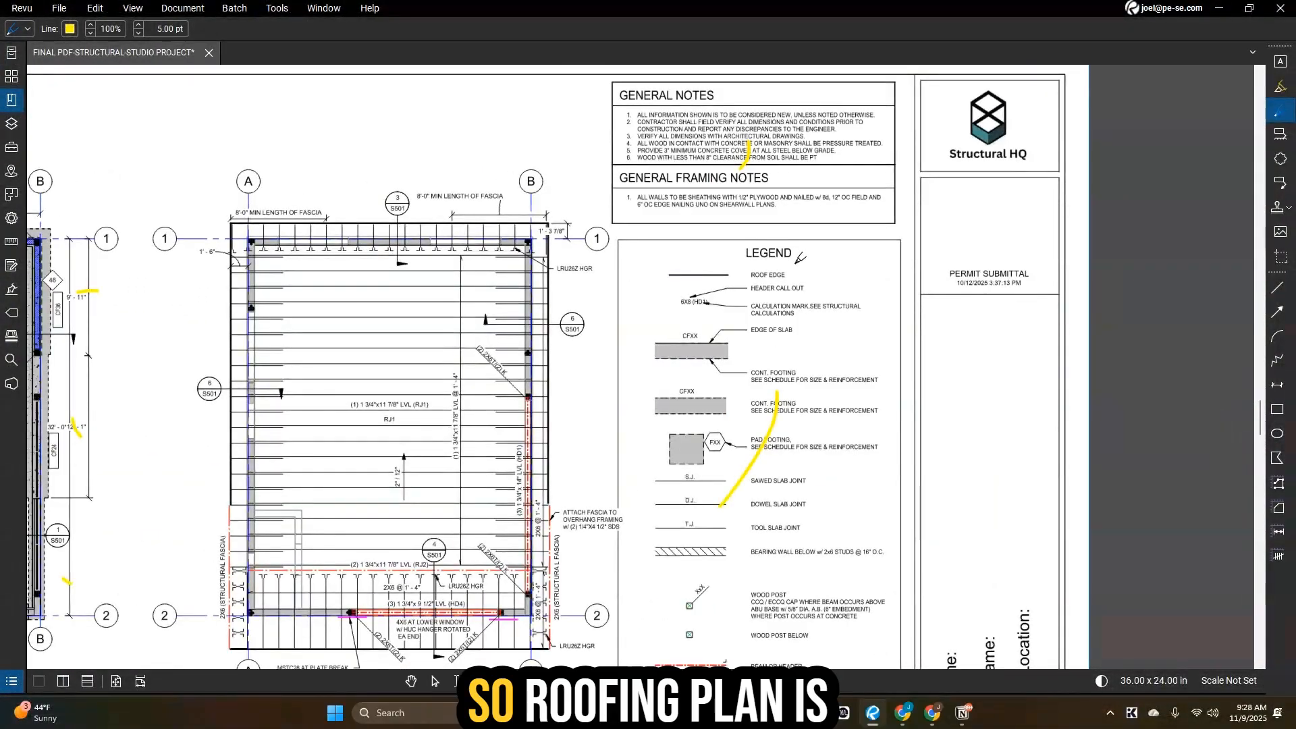
scroll(801, 257, "down", 1)
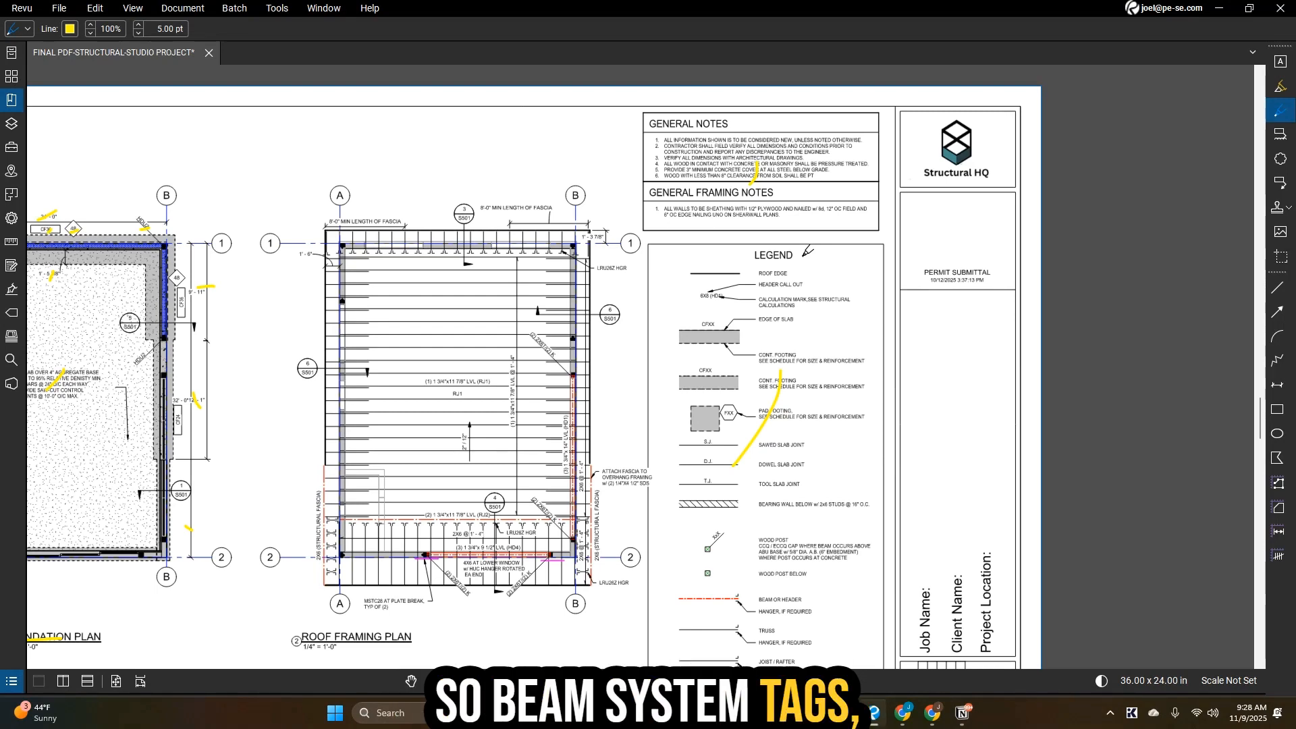
scroll(450, 408, "up", 5)
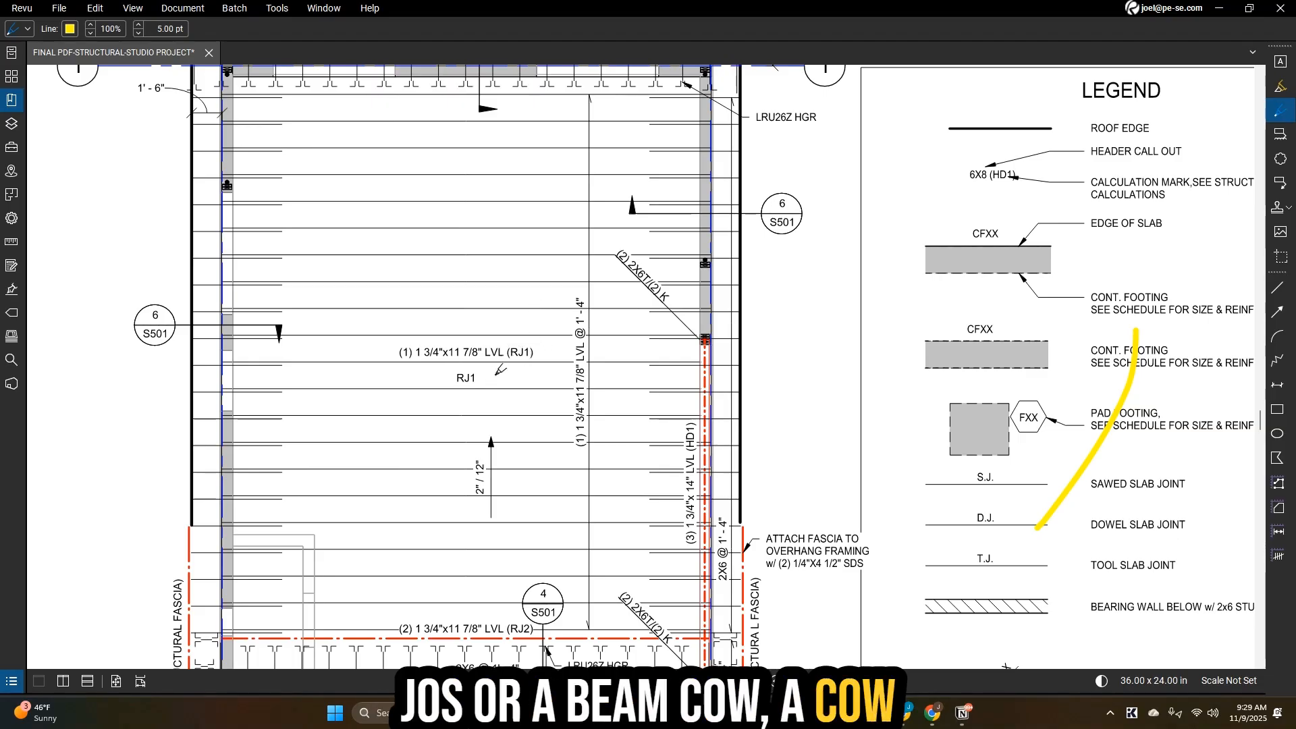
scroll(501, 369, "down", 3)
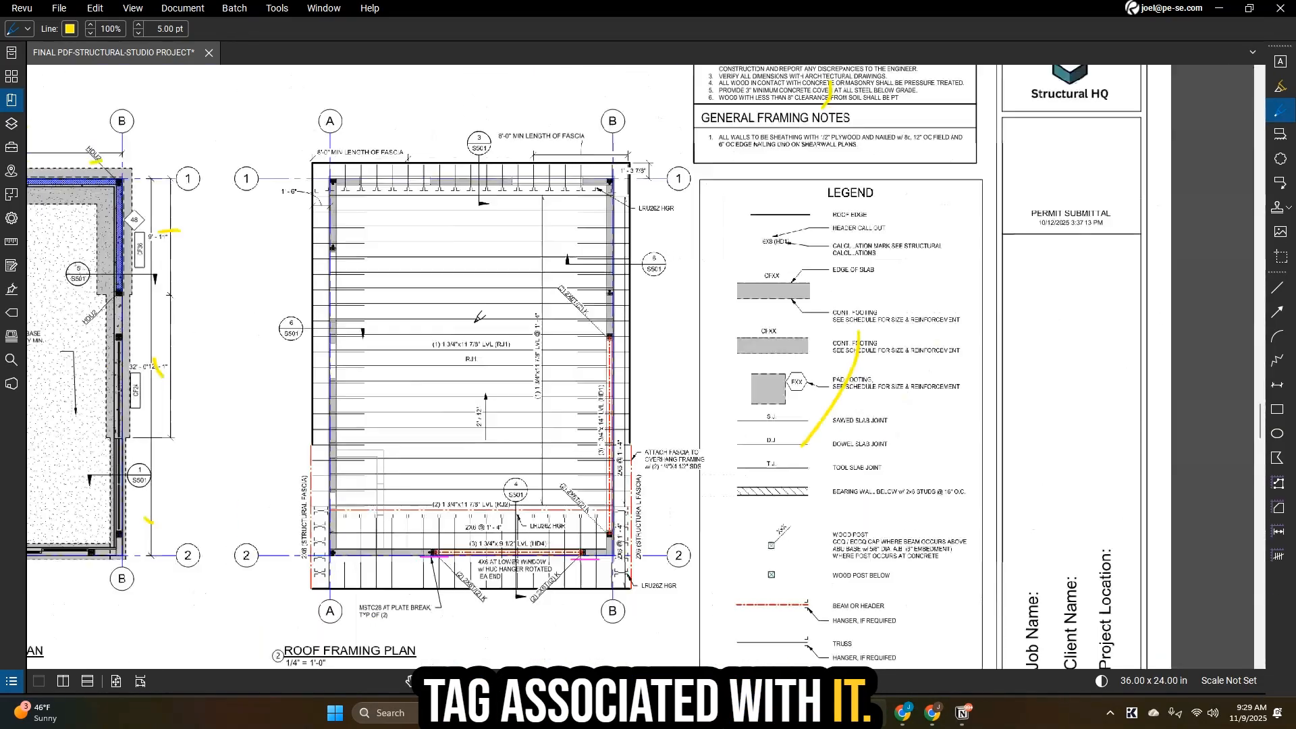
scroll(607, 324, "up", 2)
scroll(624, 327, "down", 1)
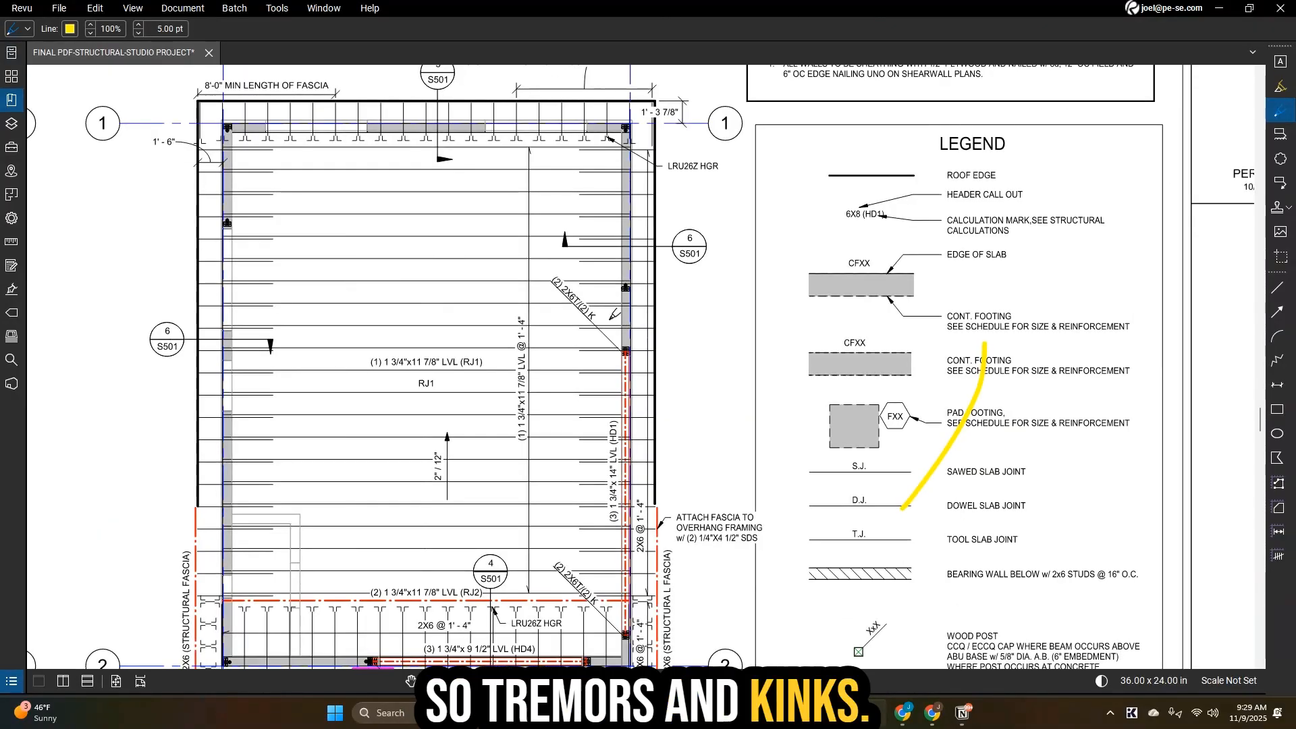
scroll(613, 315, "down", 4)
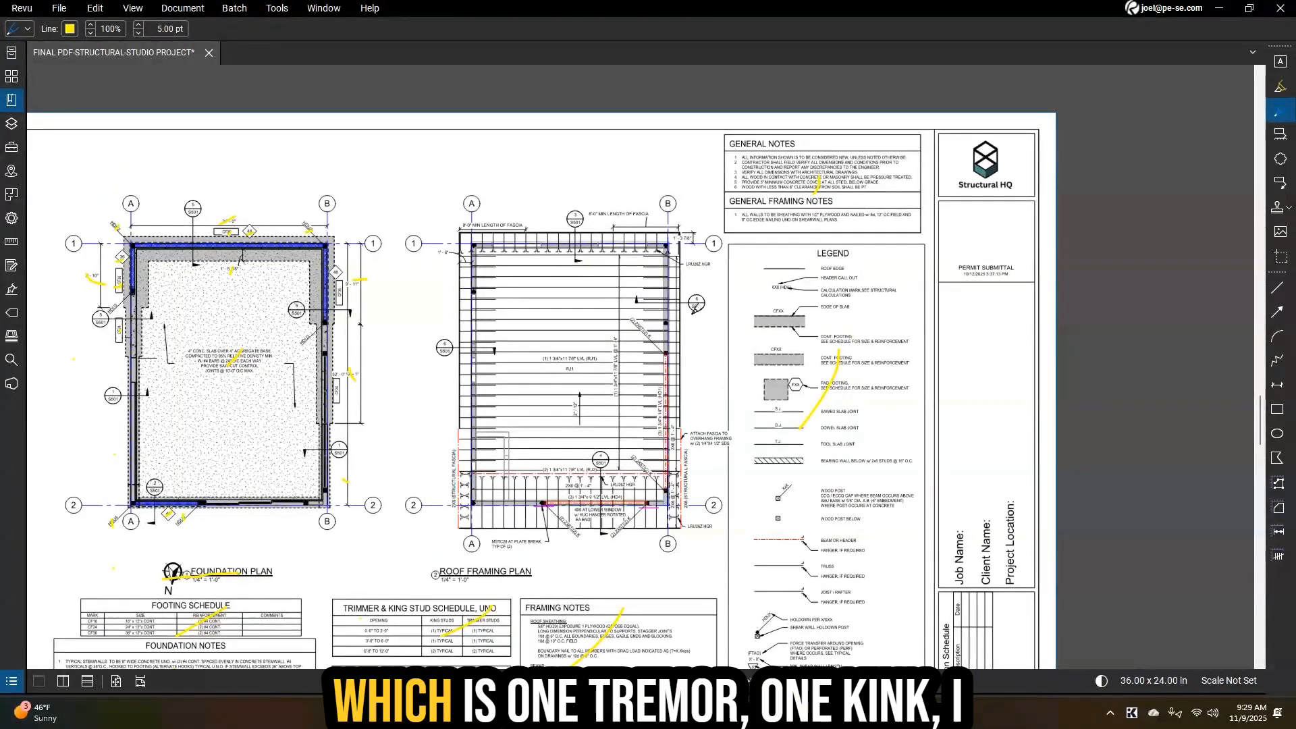
scroll(697, 361, "up", 2)
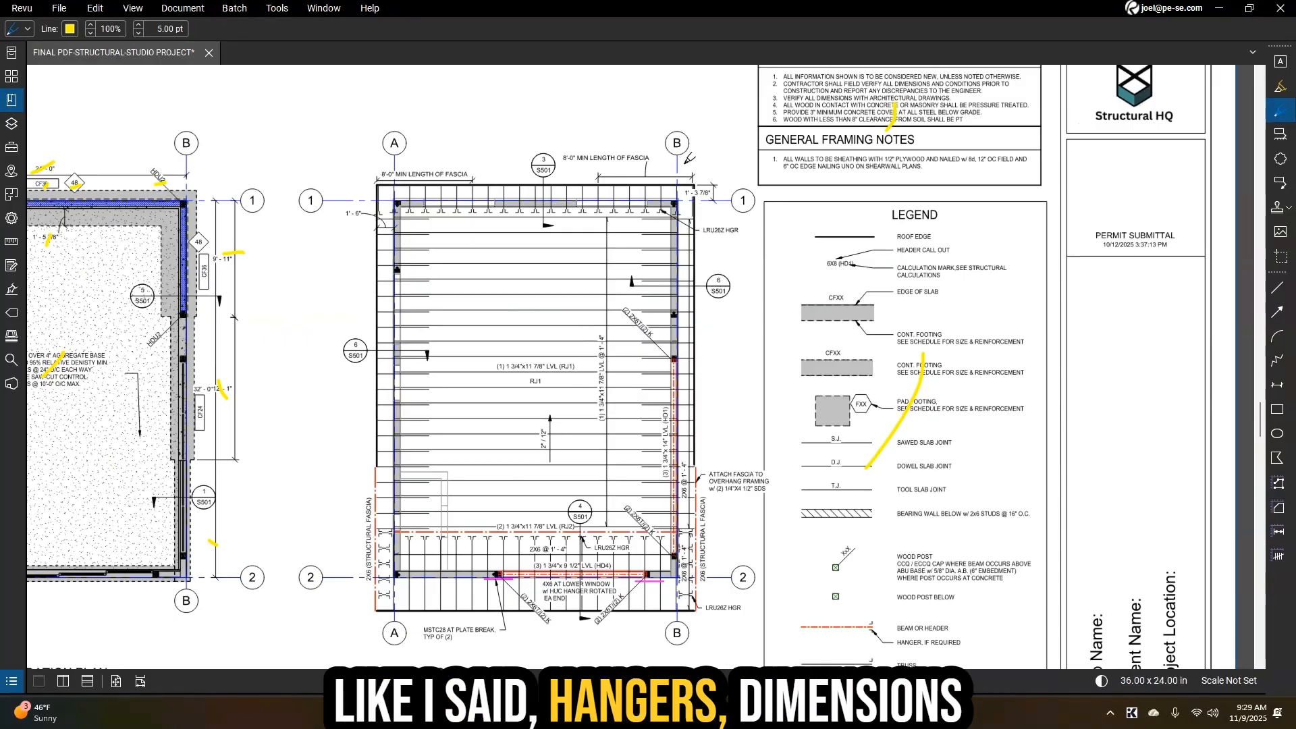
scroll(540, 270, "down", 4)
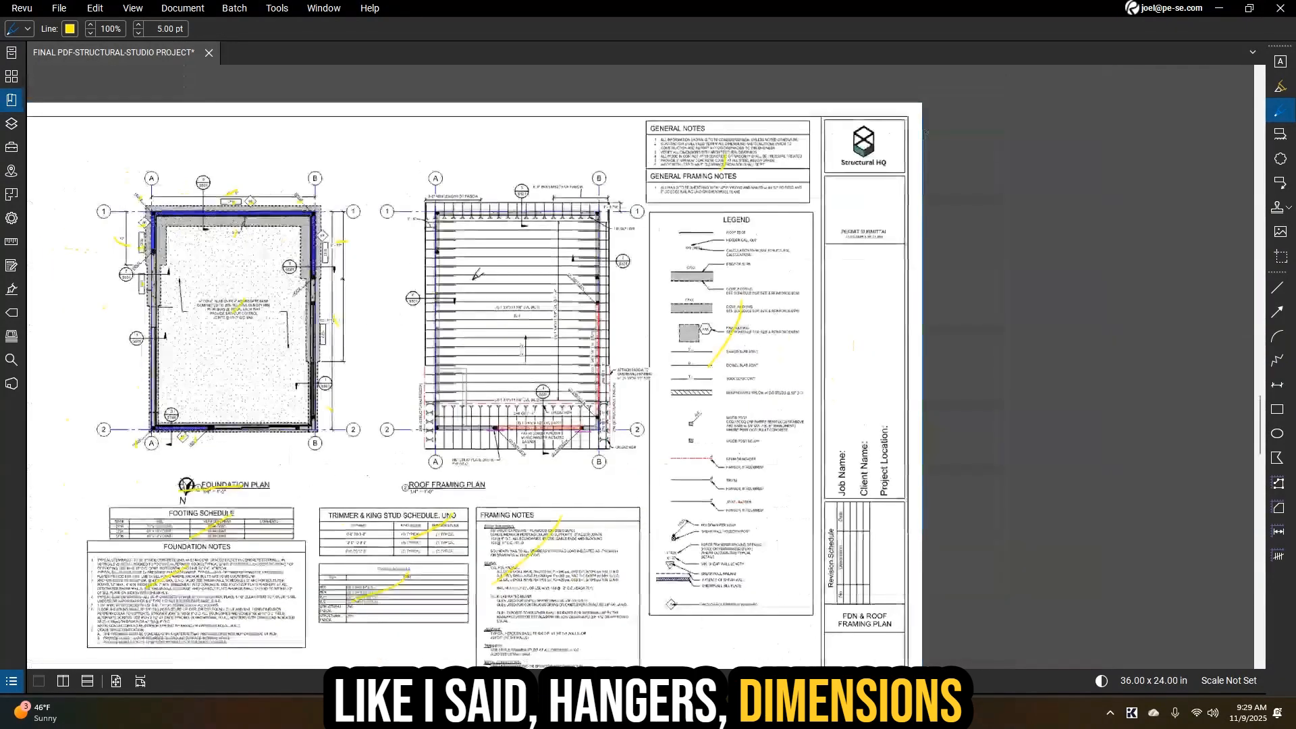
- Examine the header, hanger and strap callouts along grid line 2 of the PDF's roof framing plan
scroll(389, 310, "up", 5)
scroll(388, 311, "down", 2)
scroll(590, 481, "up", 2)
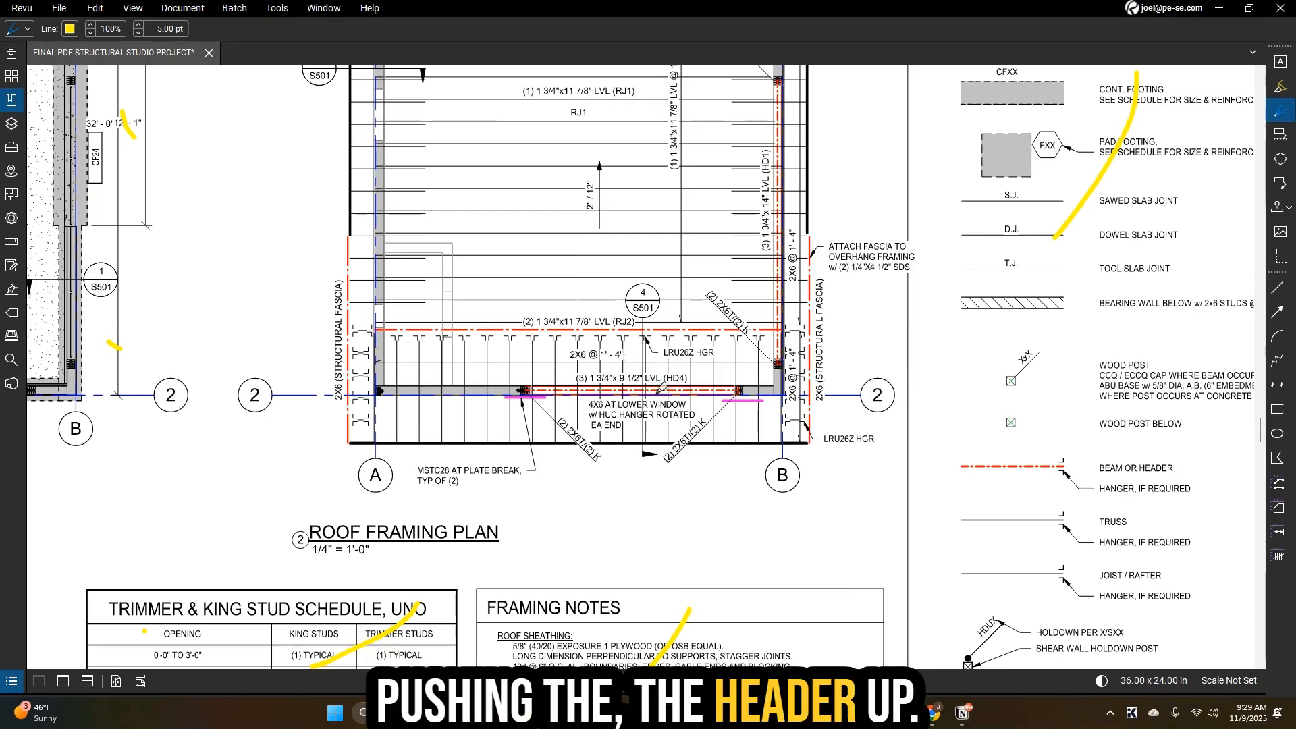
scroll(696, 413, "down", 1)
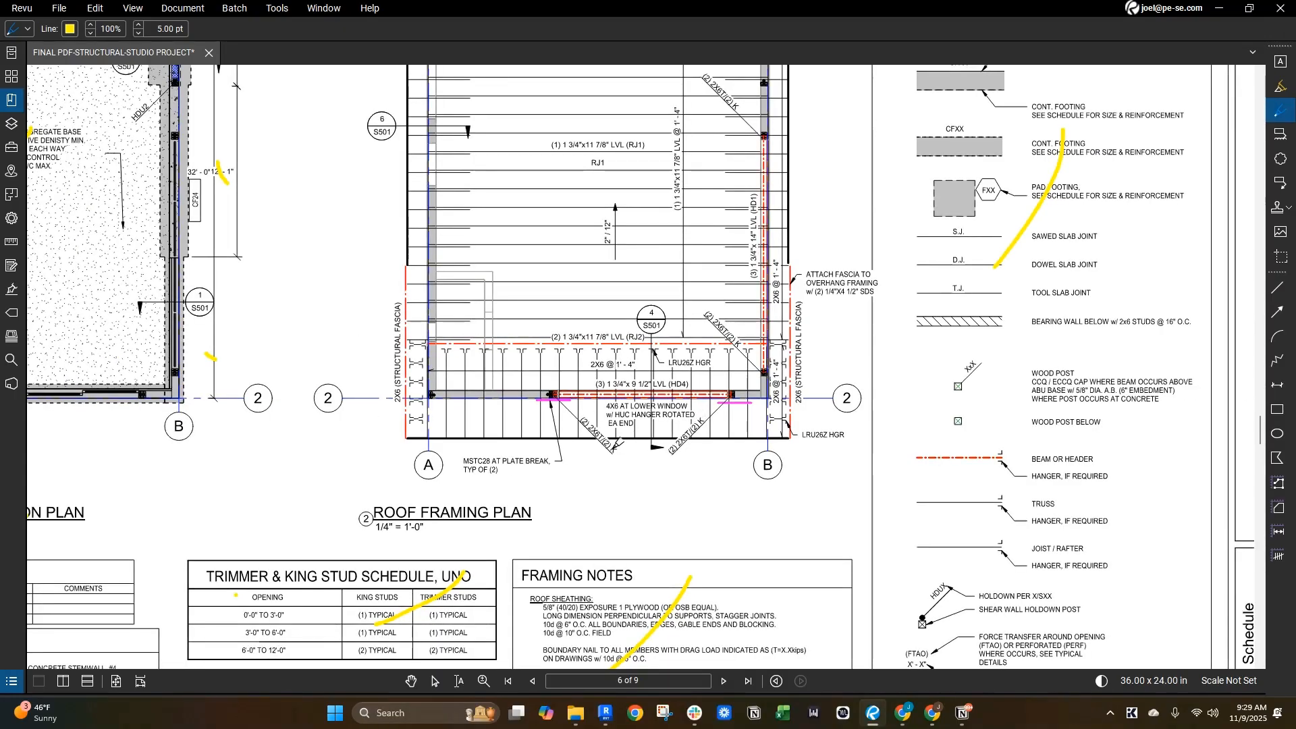
scroll(840, 346, "up", 1)
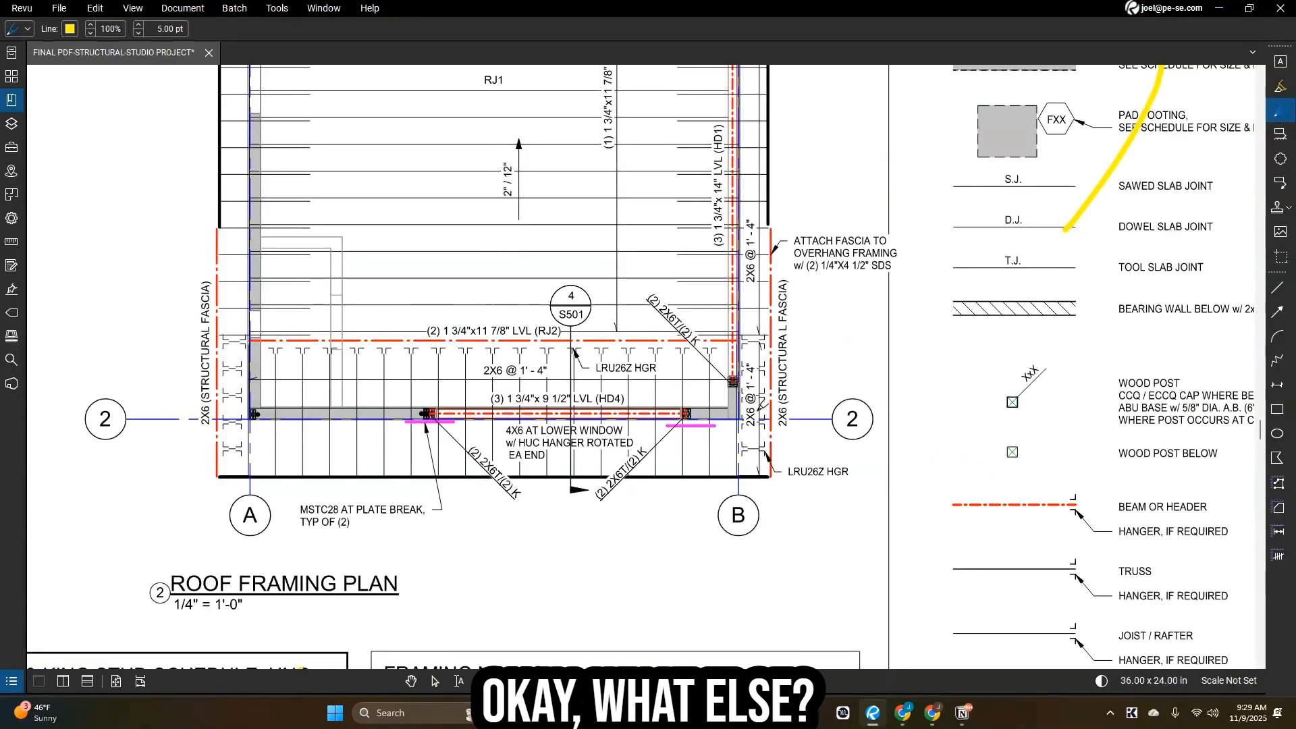
scroll(755, 439, "down", 1)
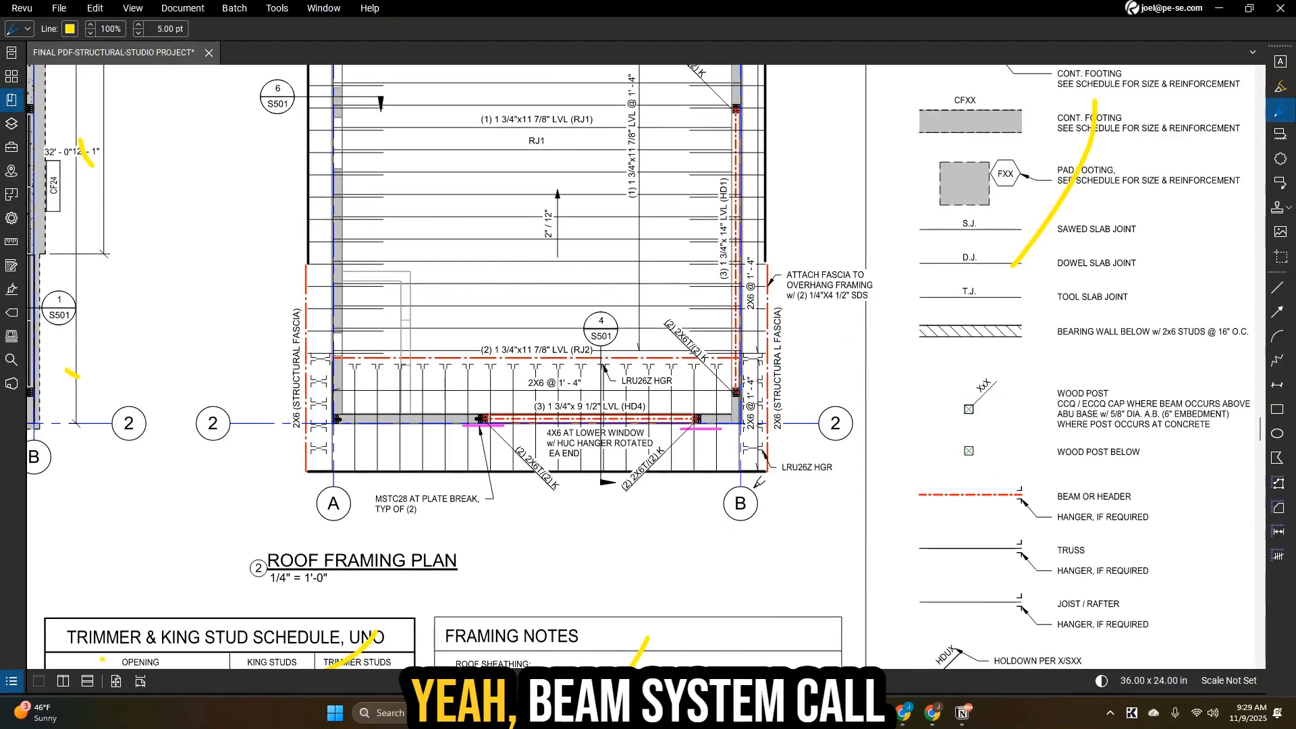
scroll(759, 482, "down", 1)
scroll(756, 439, "down", 1)
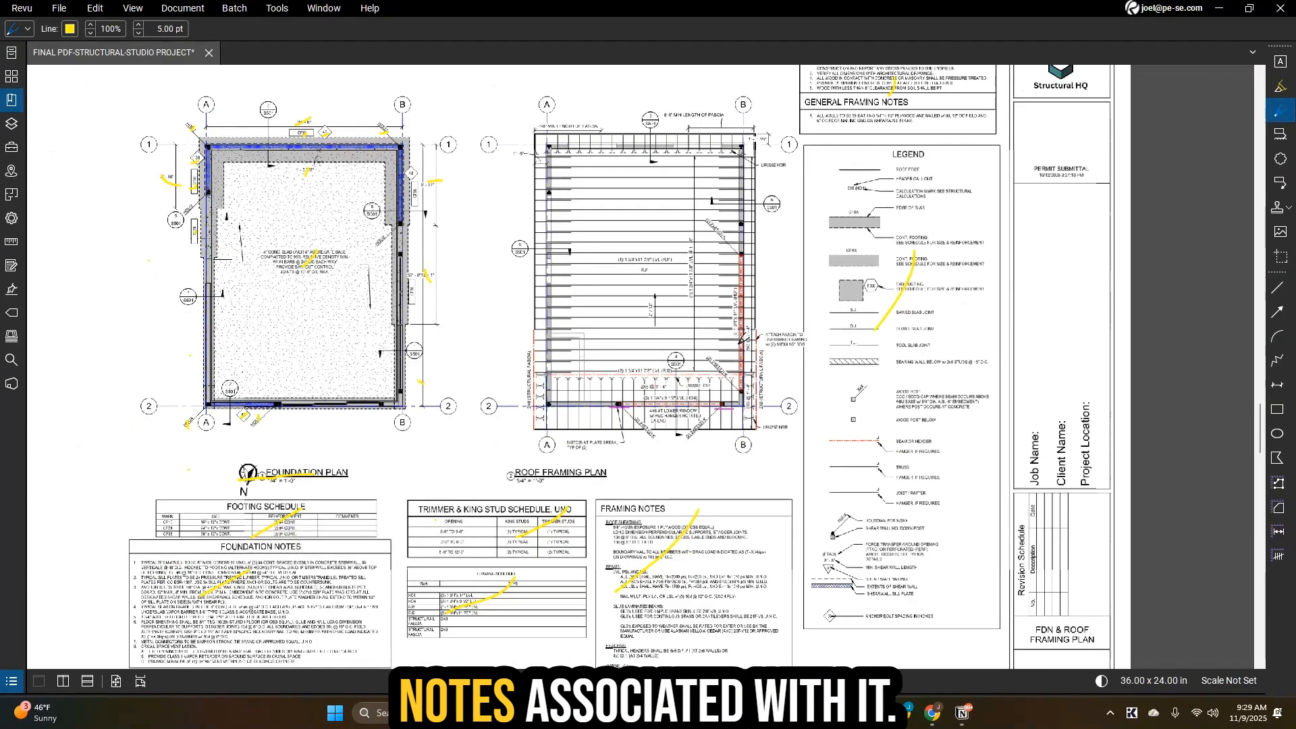
scroll(716, 277, "down", 1)
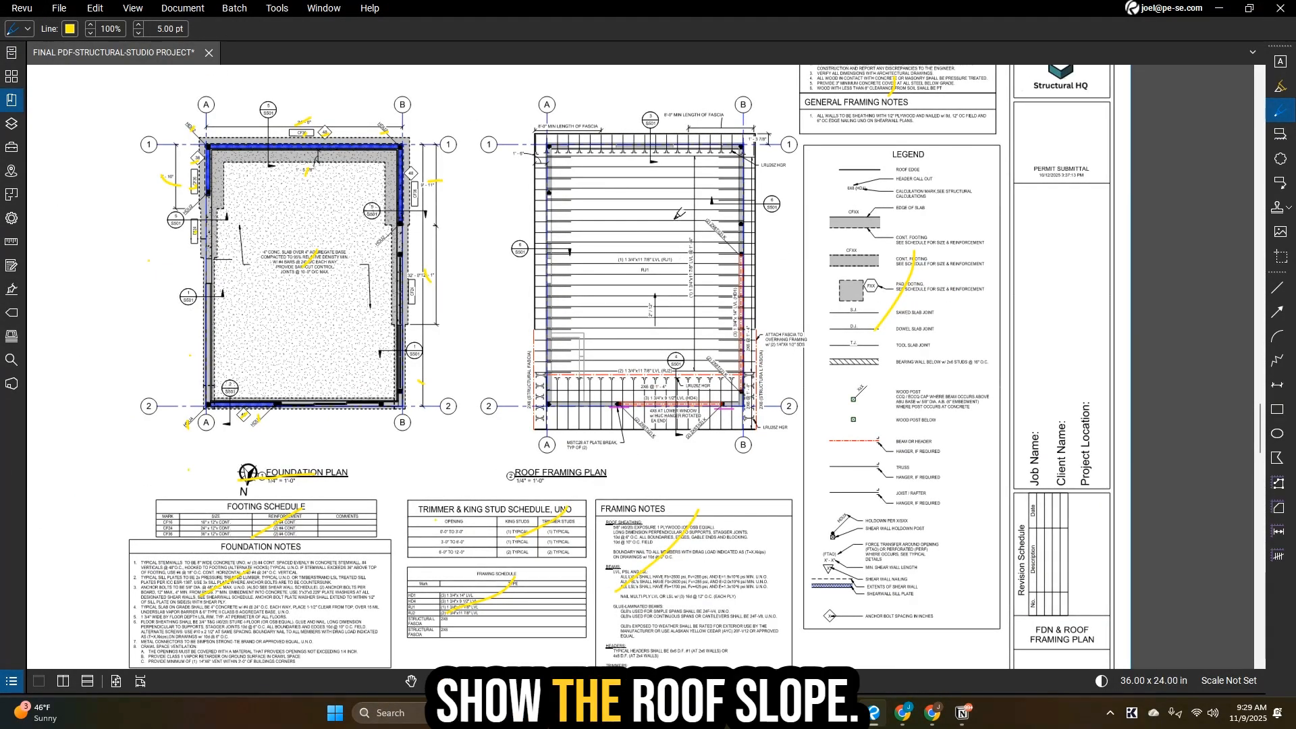
- Review the PDF roof framing plan's fascia notes, roof slope arrow and section marks, plus the framing schedule and framing notes below it
scroll(537, 124, "up", 2)
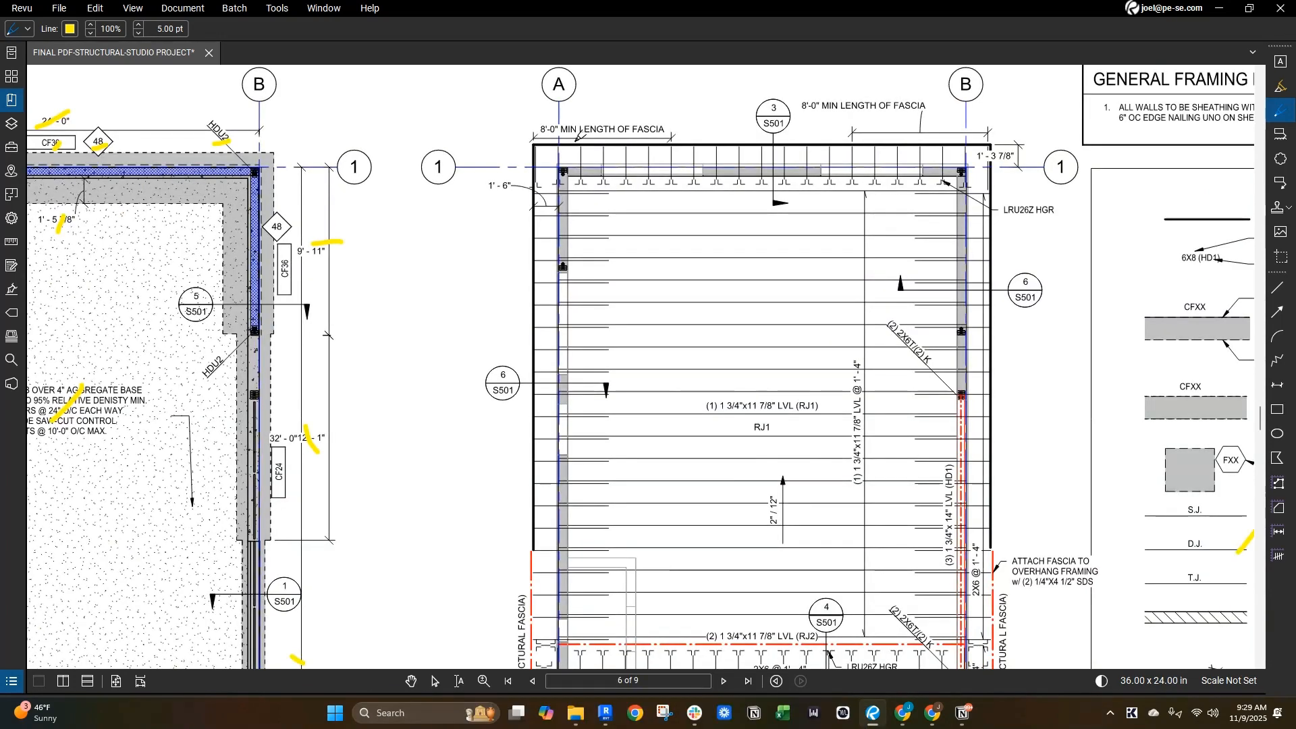
scroll(577, 138, "down", 2)
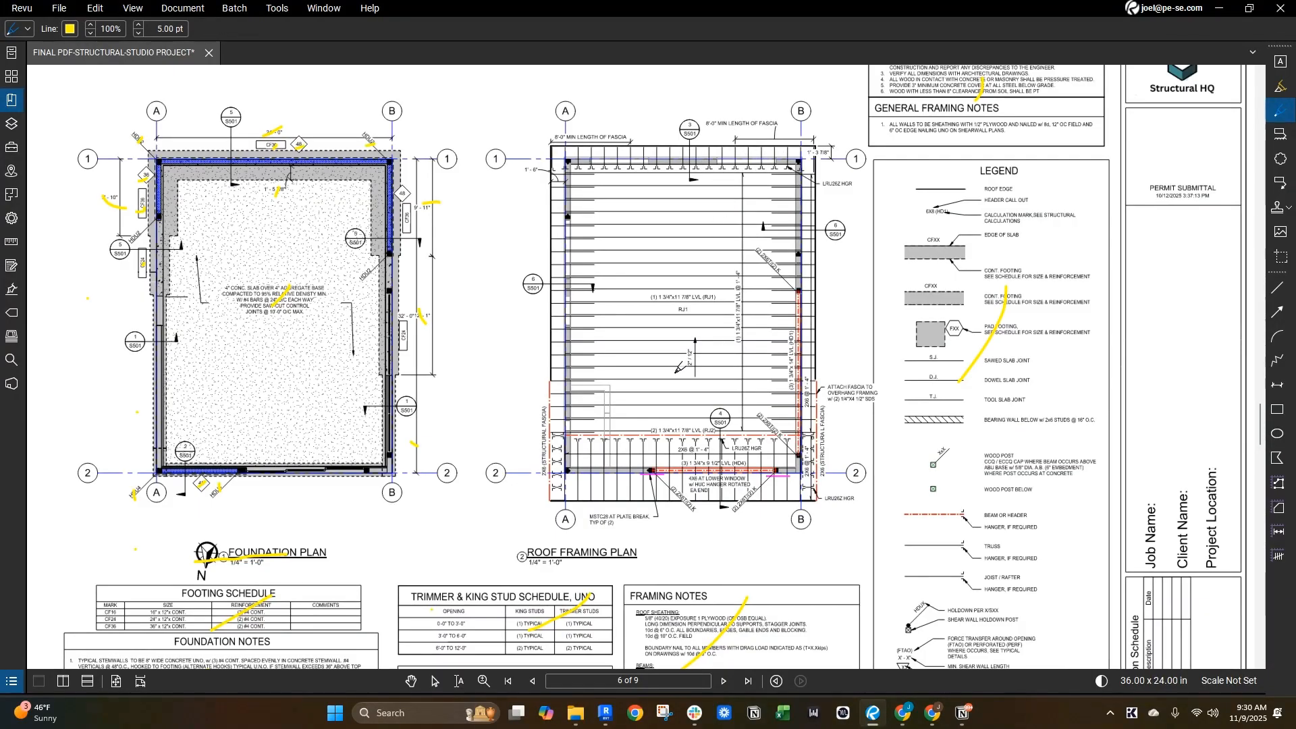
scroll(679, 369, "down", 3)
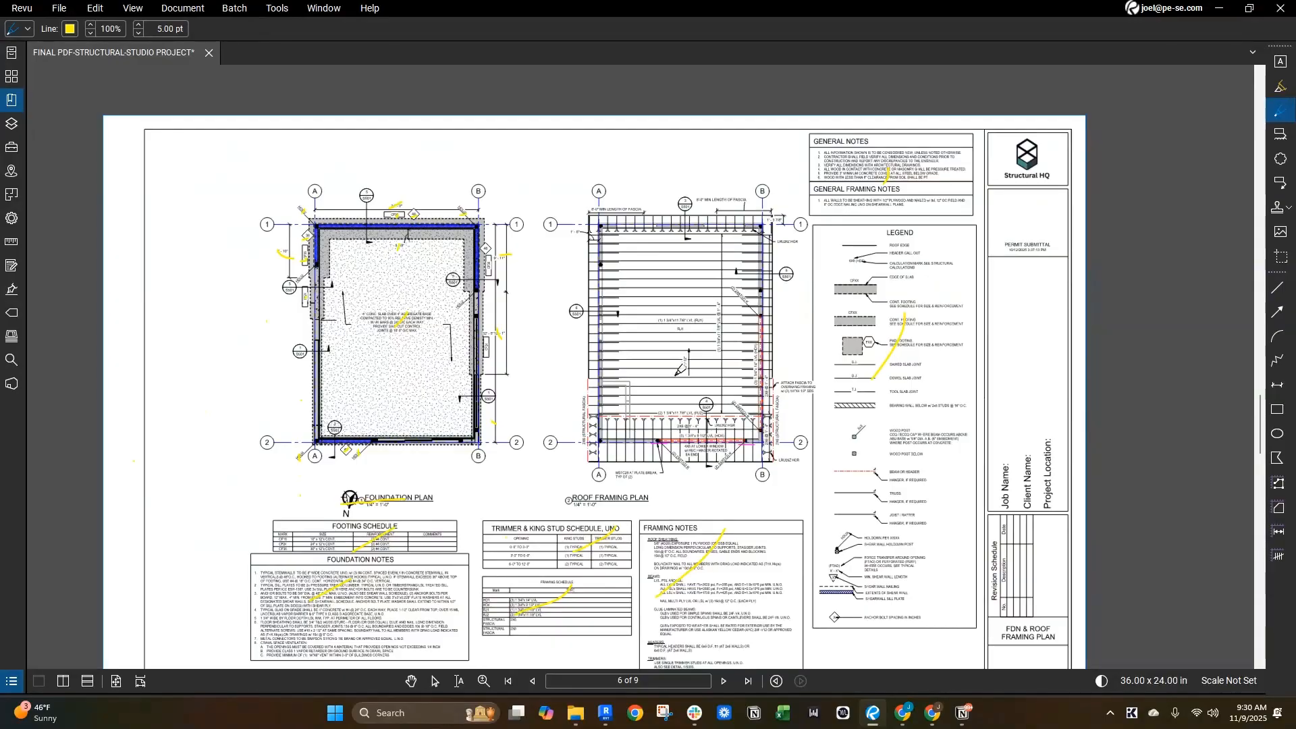
scroll(776, 338, "up", 2)
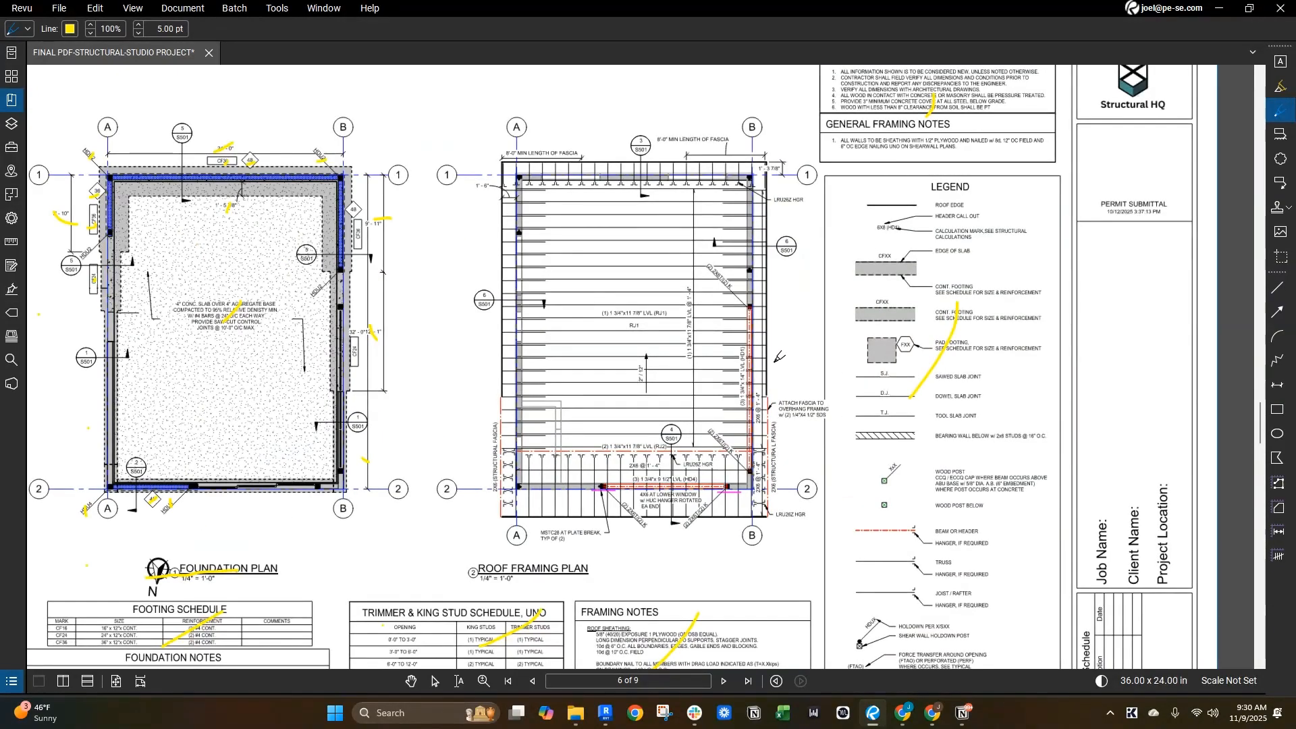
scroll(780, 356, "down", 2)
scroll(658, 618, "up", 3)
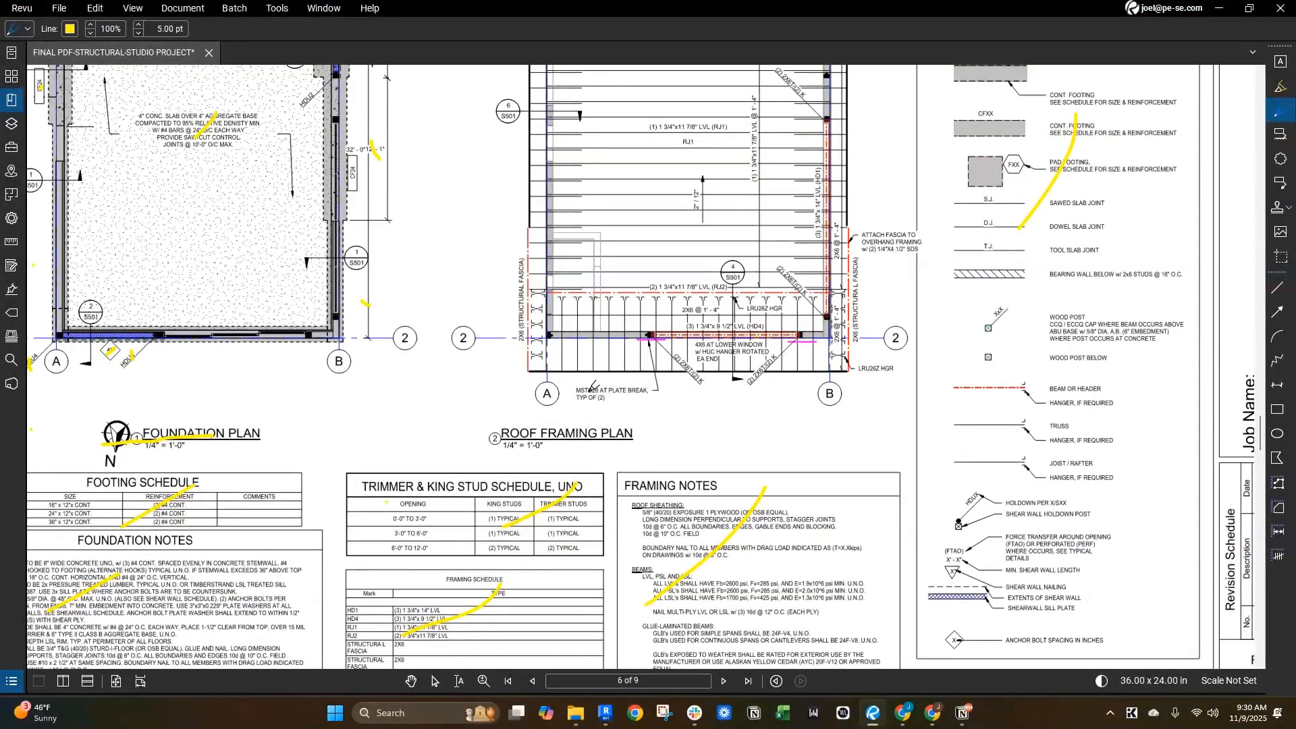
scroll(606, 386, "down", 2)
scroll(473, 599, "up", 1)
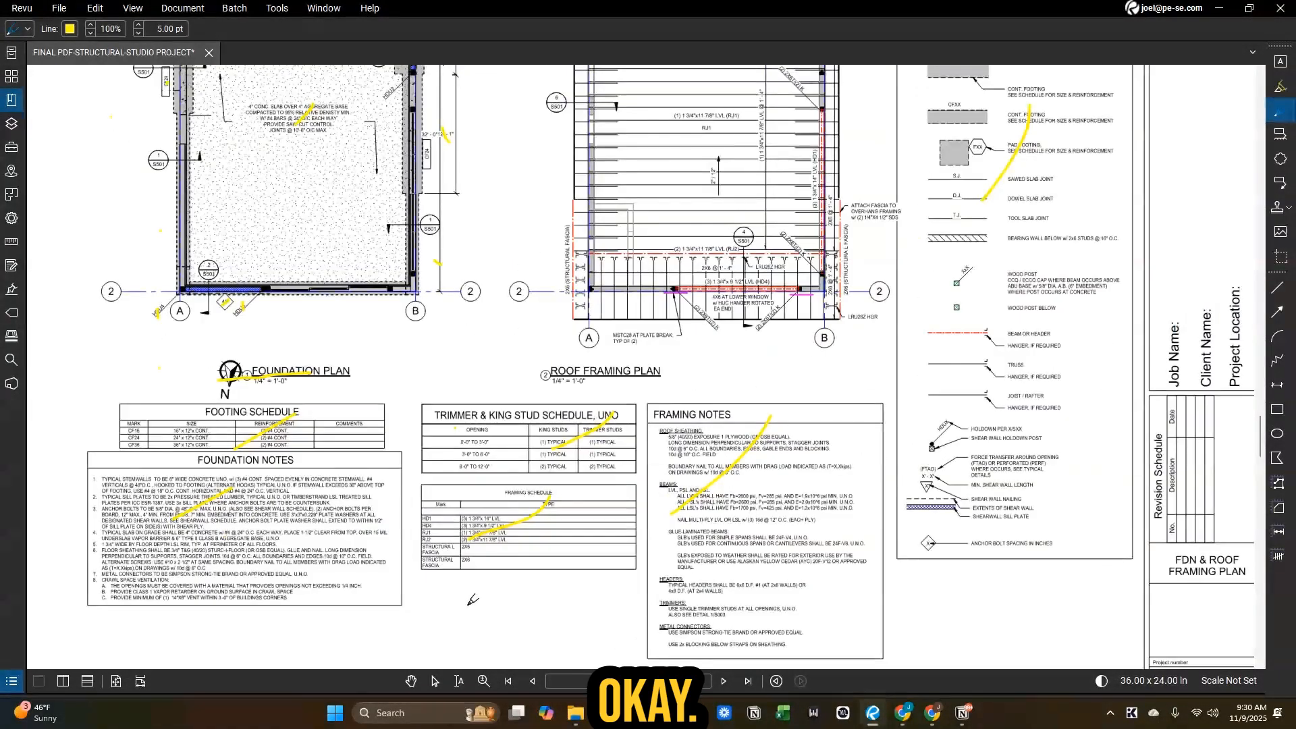
scroll(472, 599, "up", 2)
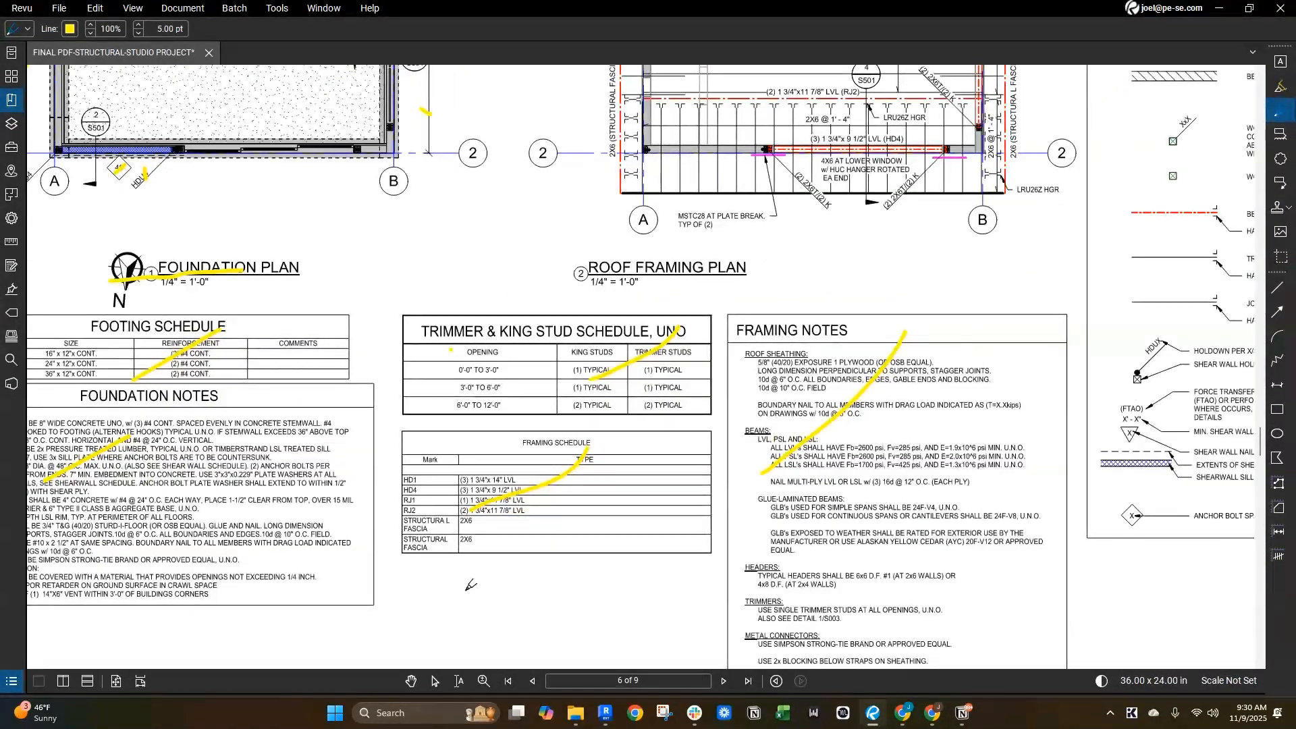
scroll(471, 581, "down", 1)
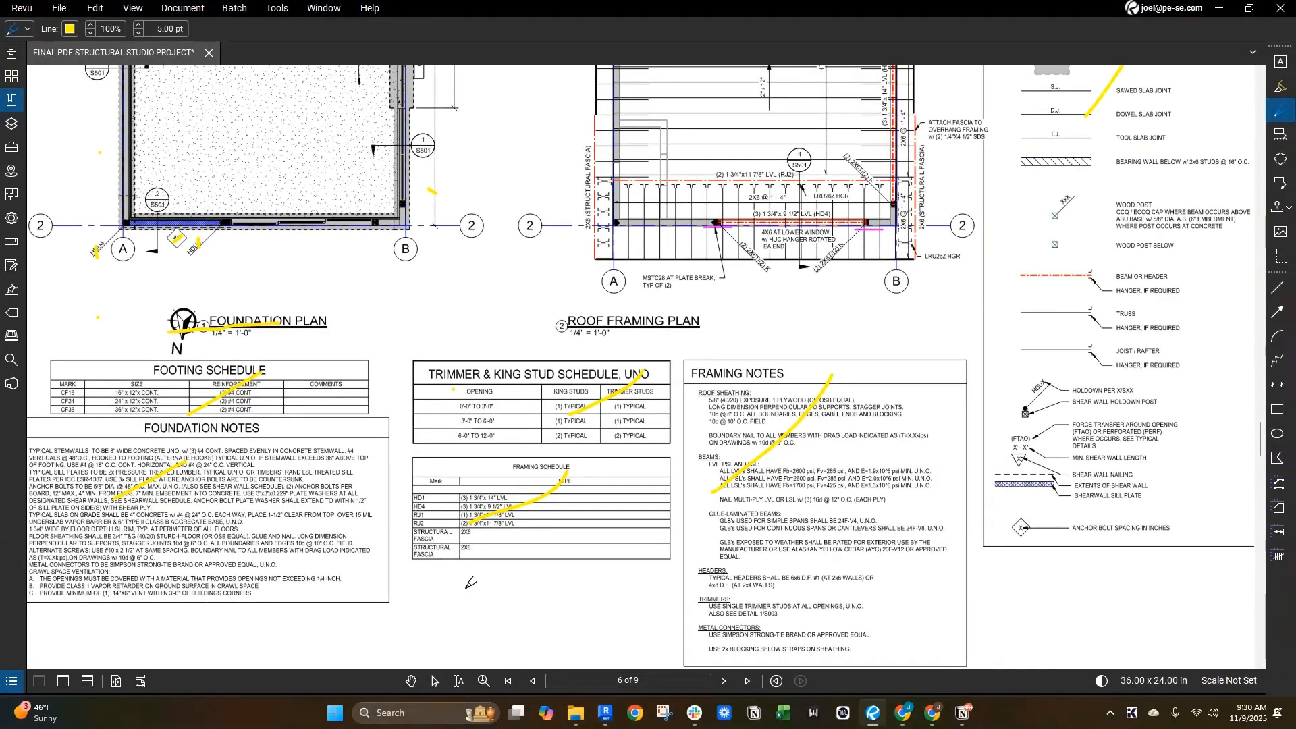
scroll(471, 581, "down", 1)
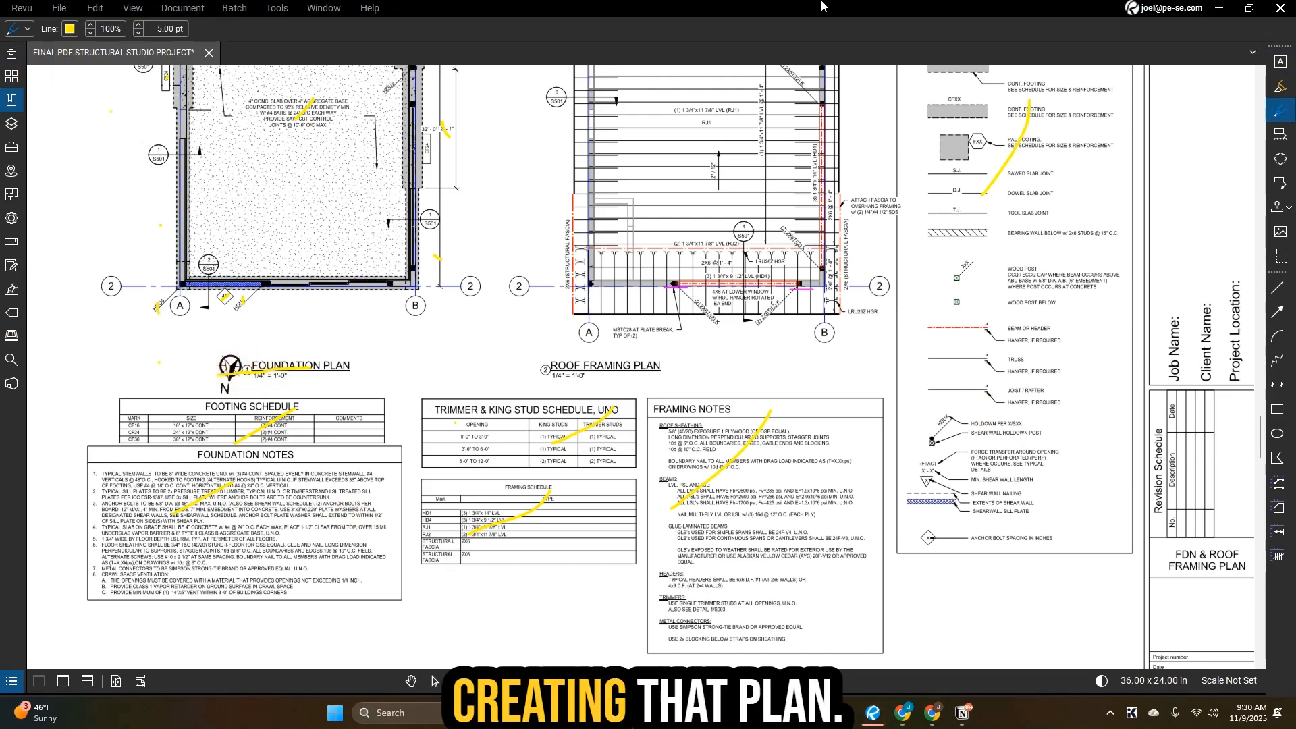
- Recheck the final PDF's roof framing plan around the overhang corner at grid lines B and 2, including its fascia and hanger notes
left_click(1219, 8)
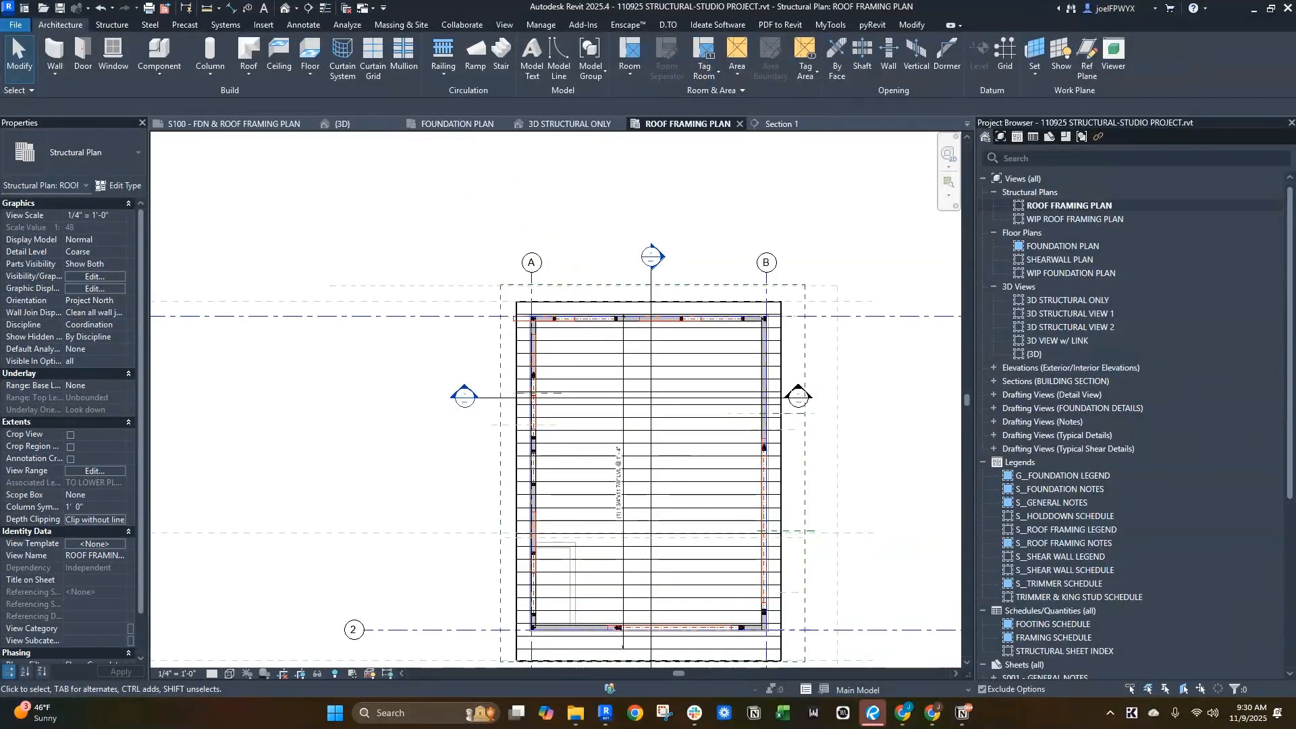
left_click(872, 714)
scroll(600, 283, "up", 3)
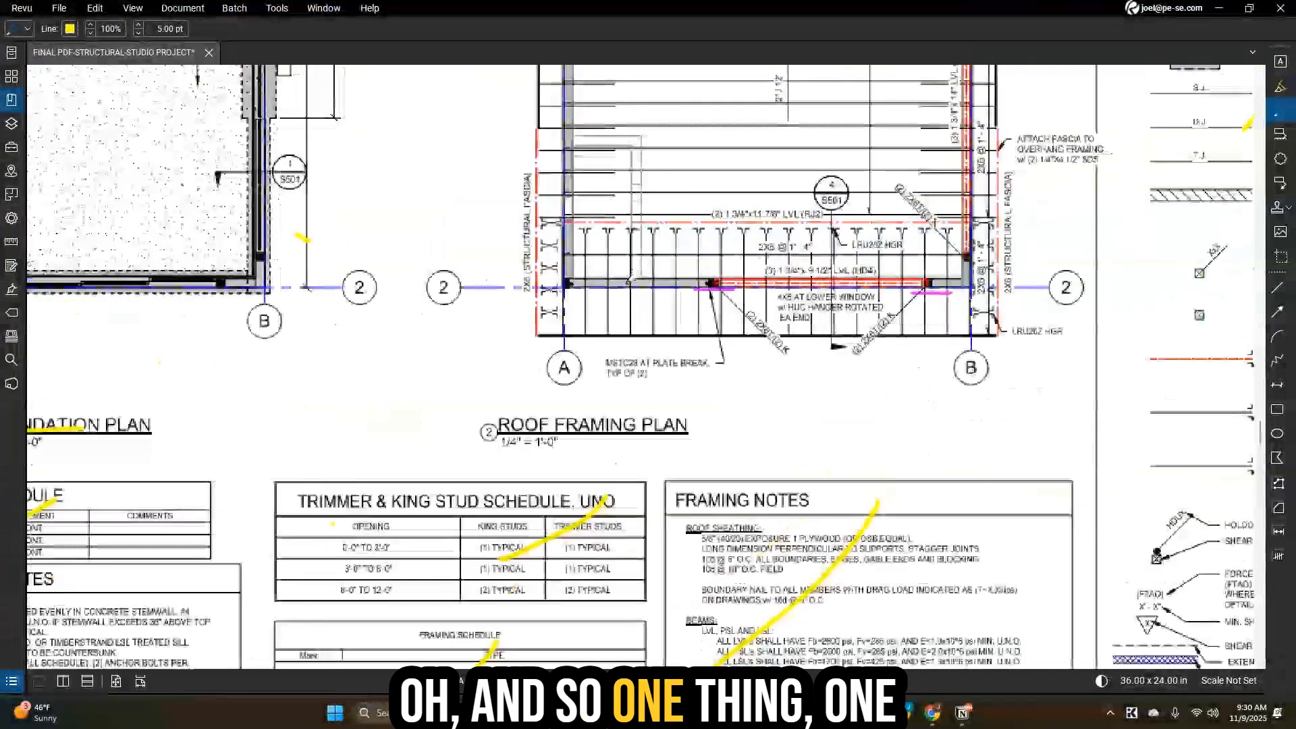
middle_click_drag(598, 409, 451, 519)
scroll(451, 518, "down", 1)
scroll(451, 517, "down", 1)
scroll(619, 447, "up", 3)
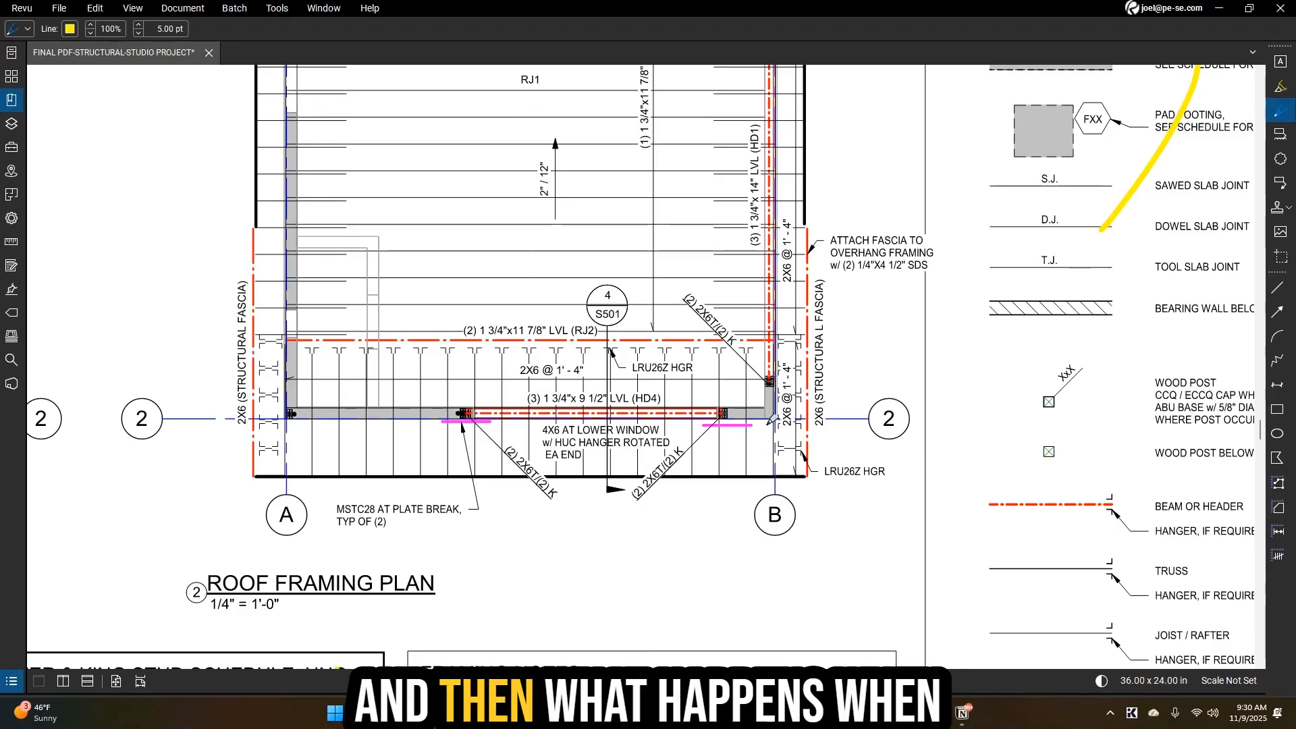
- Highlight the structural fascia beside grid B, its corner with the roof edge, and part of the roof edge below grid line 2
left_click(803, 472)
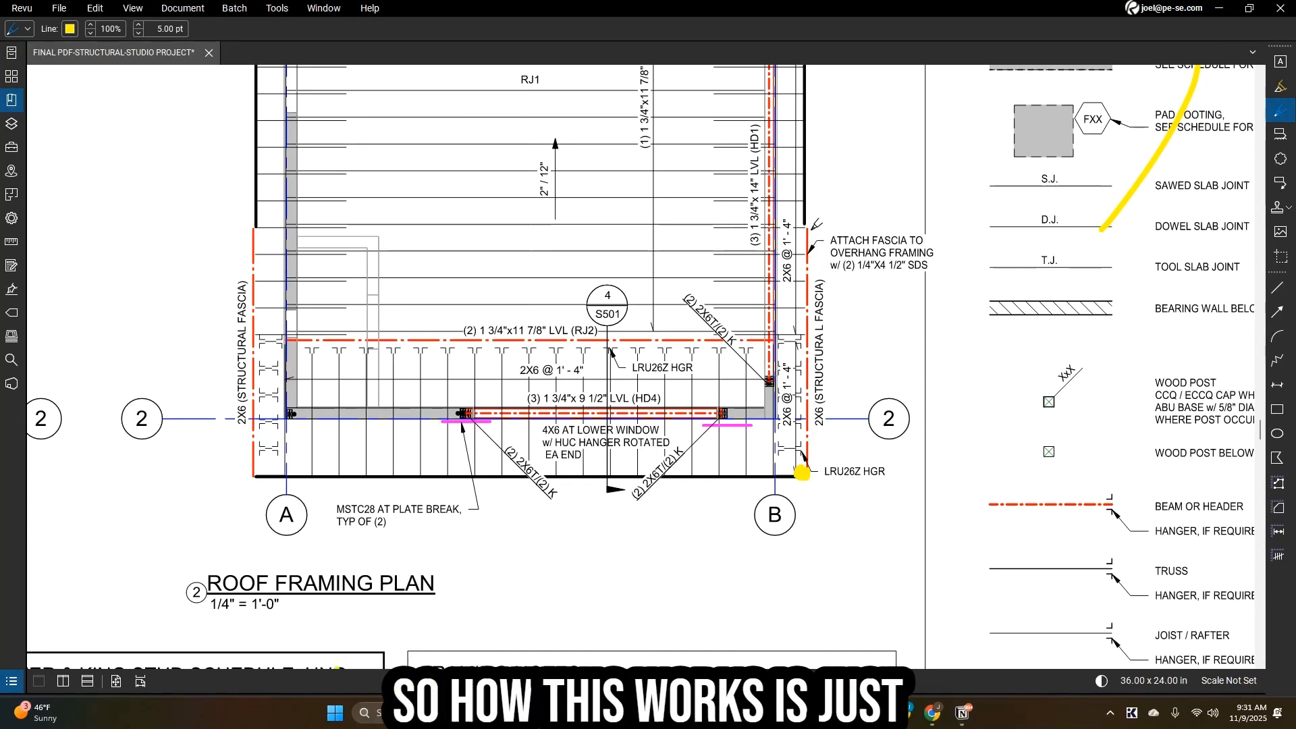
left_click_drag(807, 230, 808, 393)
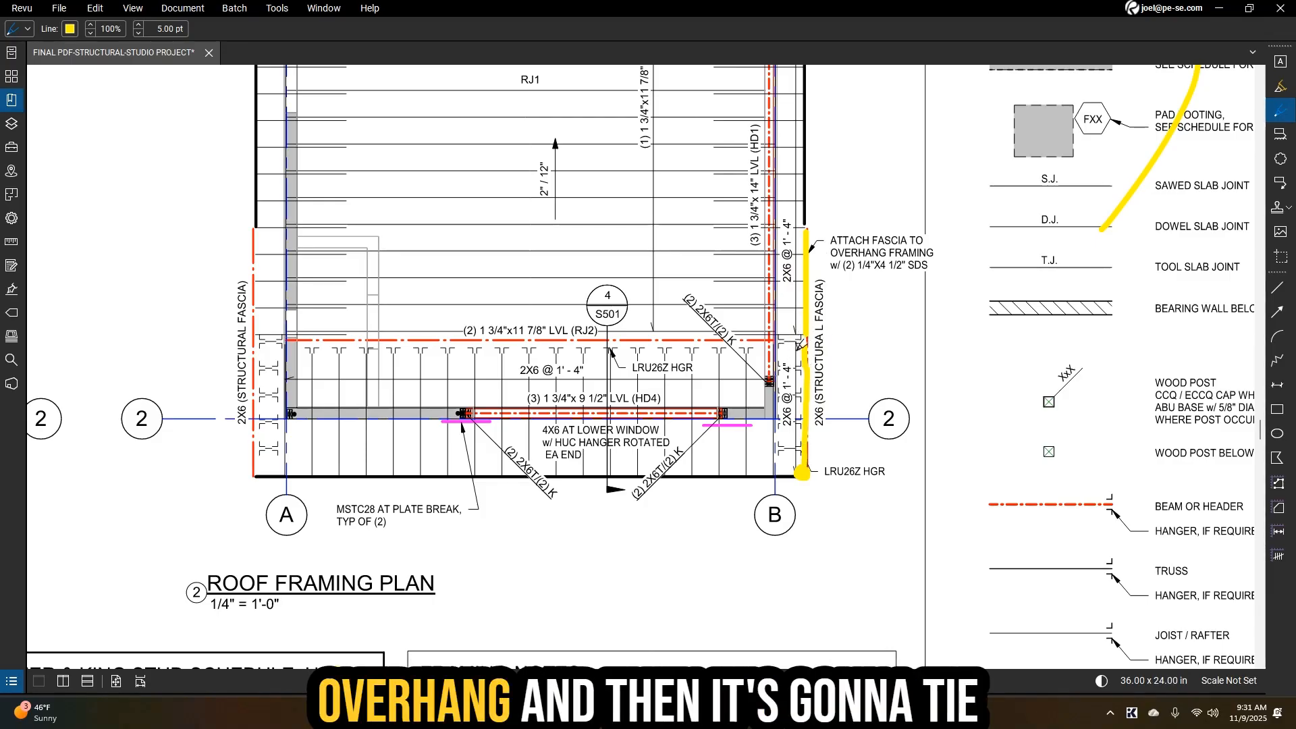
left_click_drag(802, 475, 692, 478)
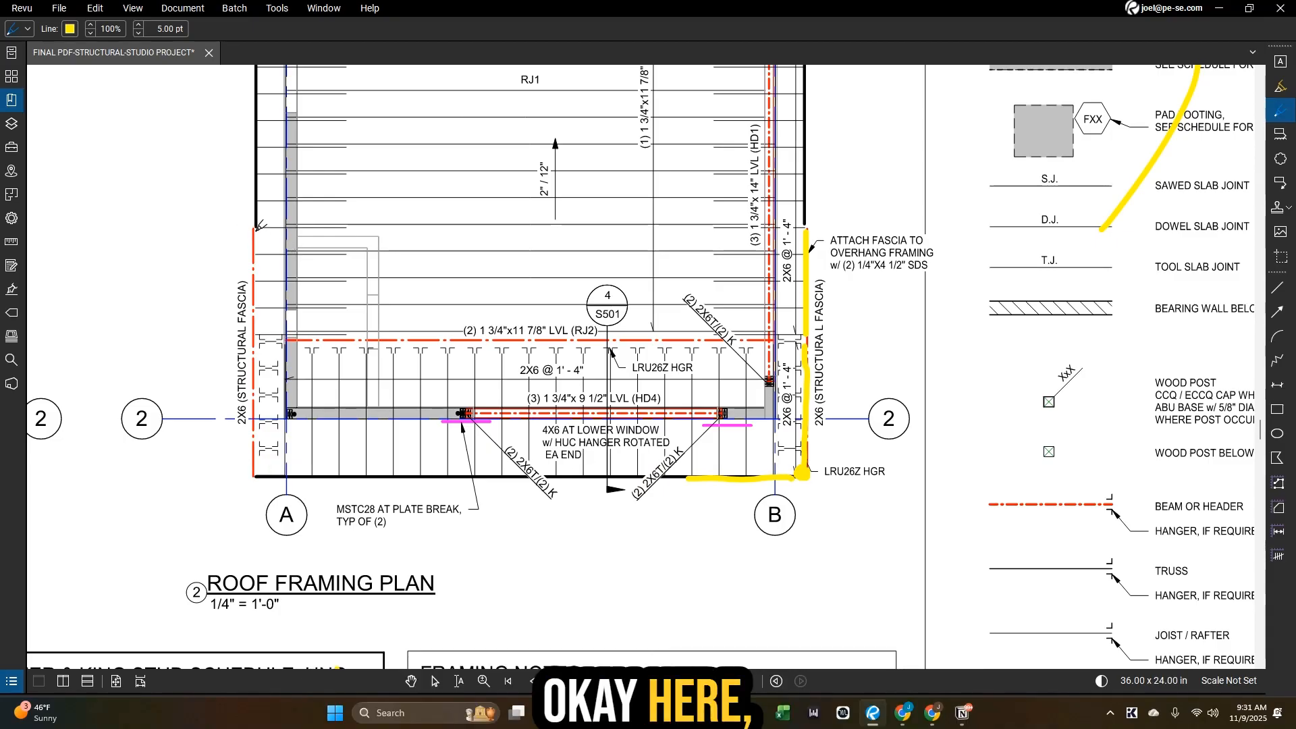
- Examine the PDF roof framing plan's overhang framing along grid lines 1 and 2, with the PDF placed beside the Revit plan
scroll(594, 371, "down", 3)
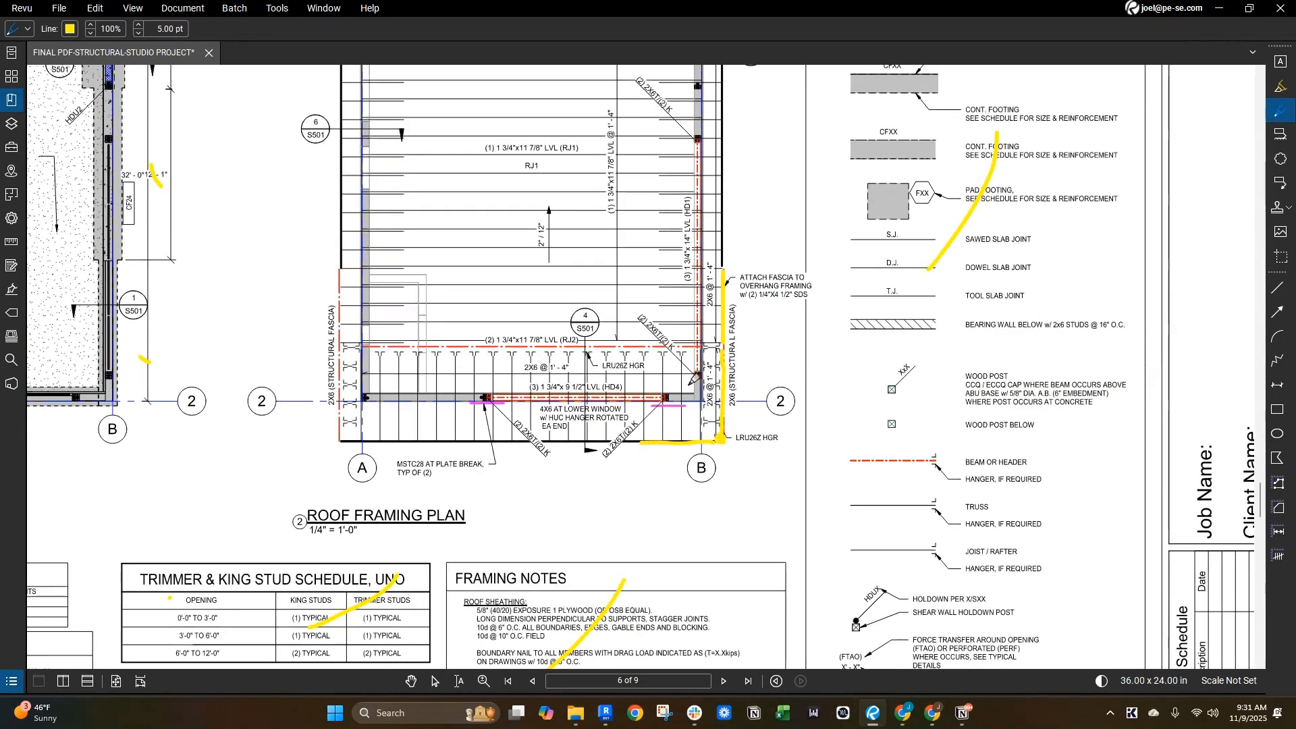
scroll(383, 339, "up", 3)
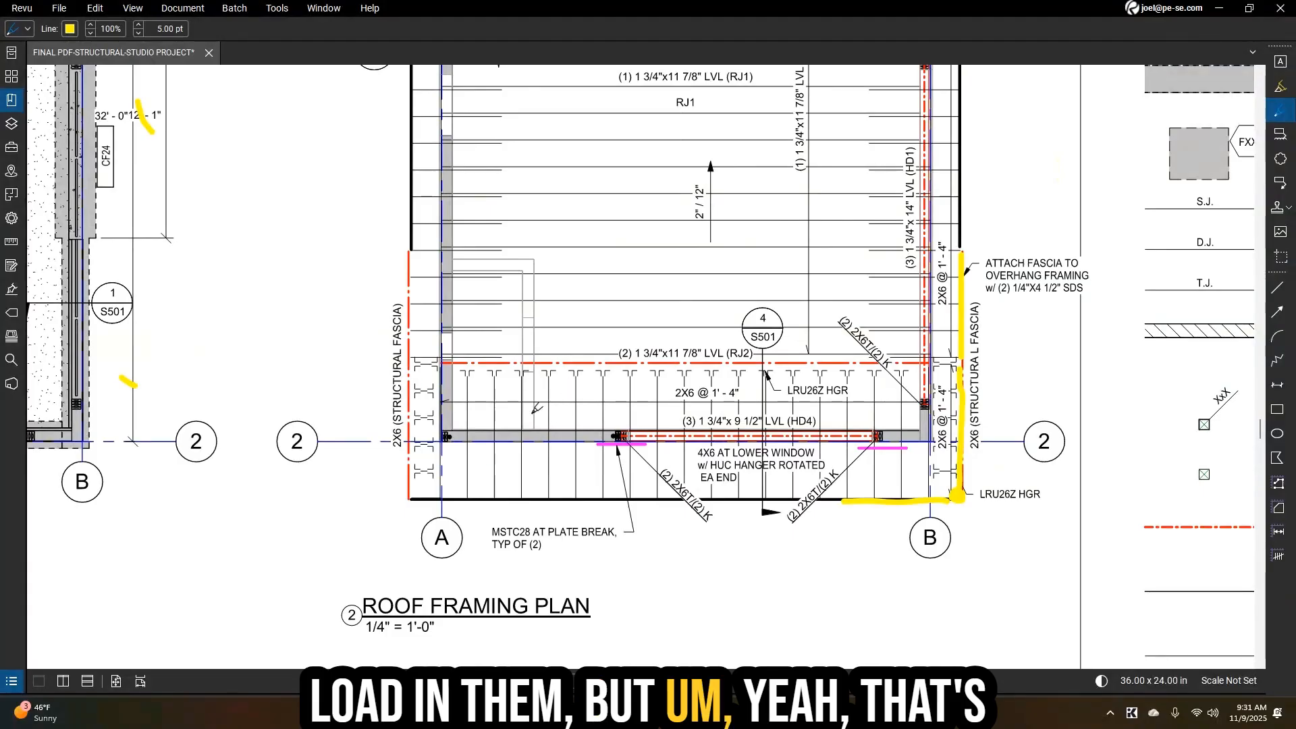
scroll(610, 440, "down", 2)
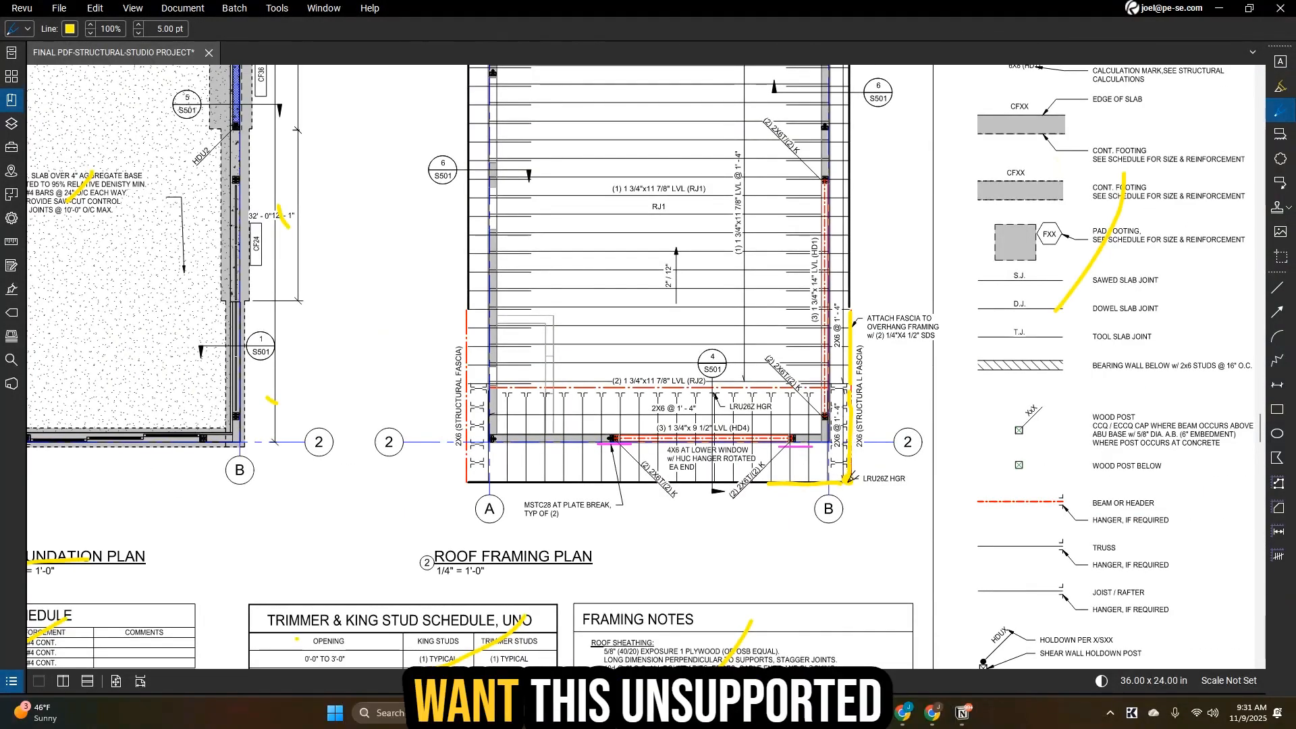
scroll(849, 480, "down", 2)
scroll(880, 332, "up", 1)
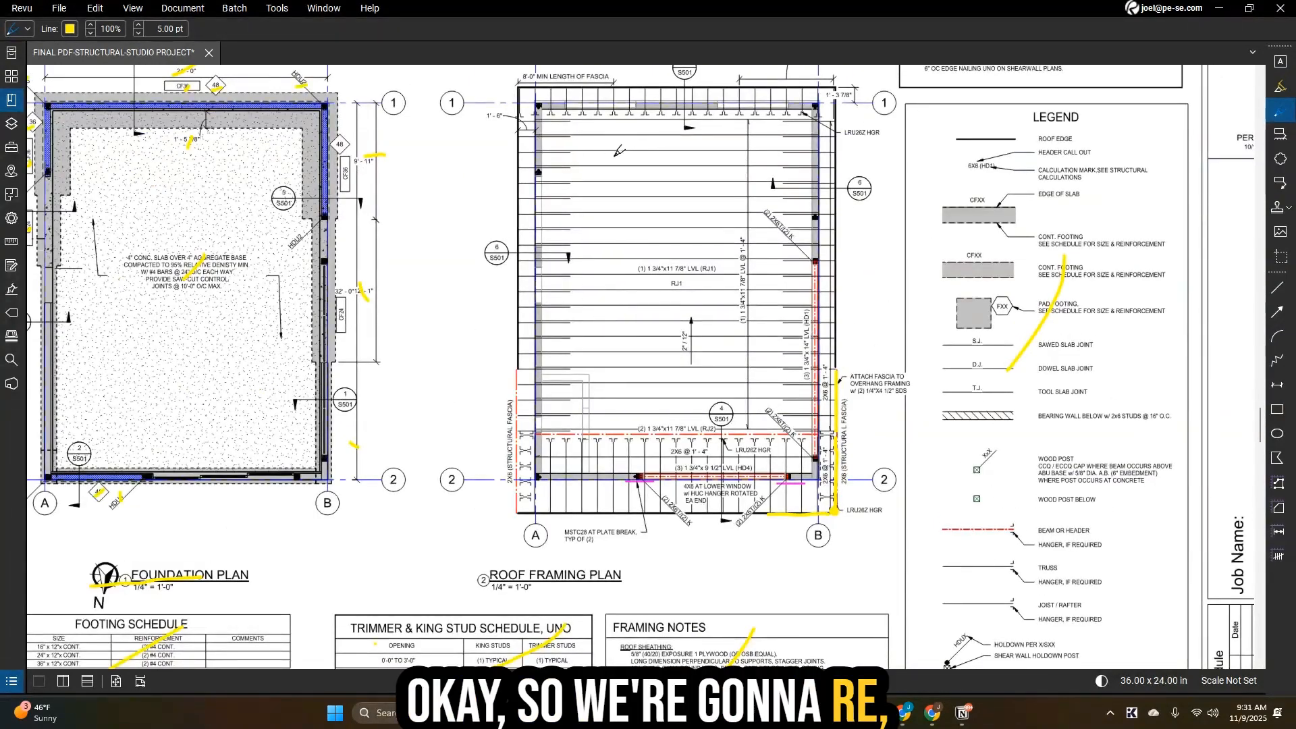
scroll(616, 152, "down", 1)
scroll(764, 112, "up", 1)
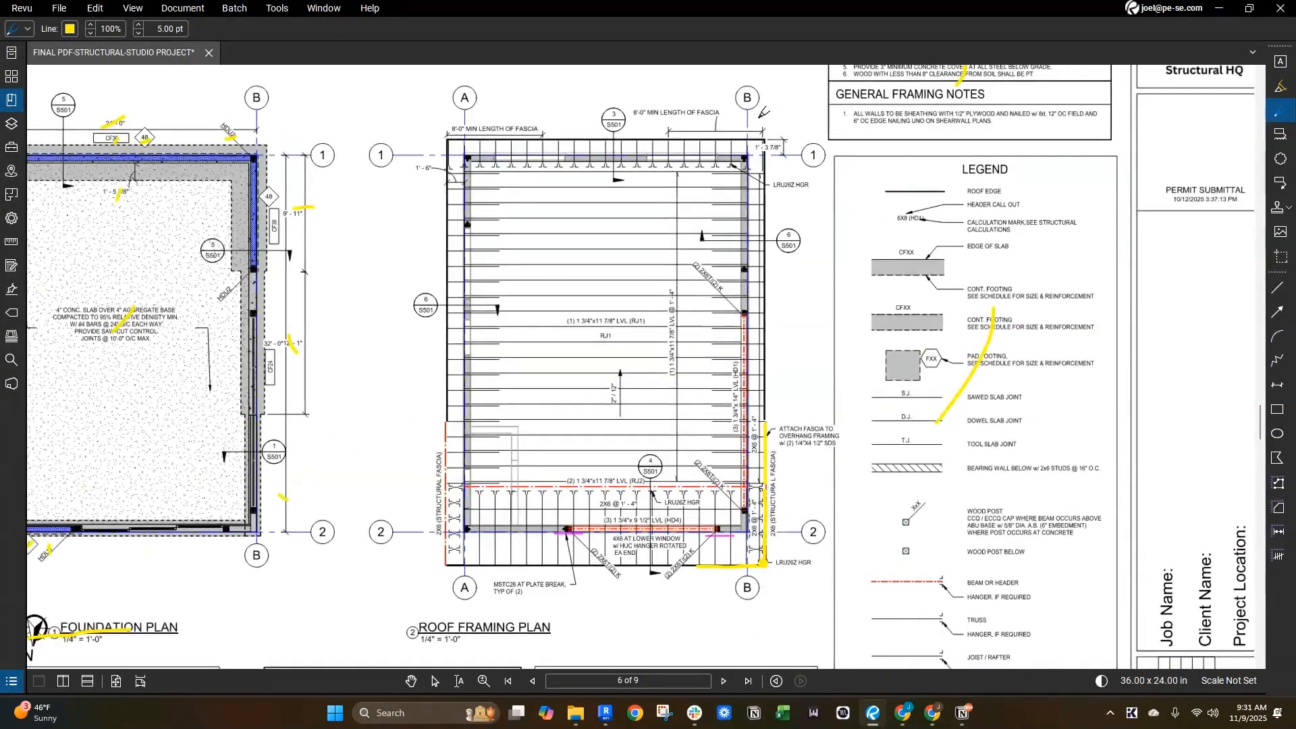
scroll(780, 150, "up", 1)
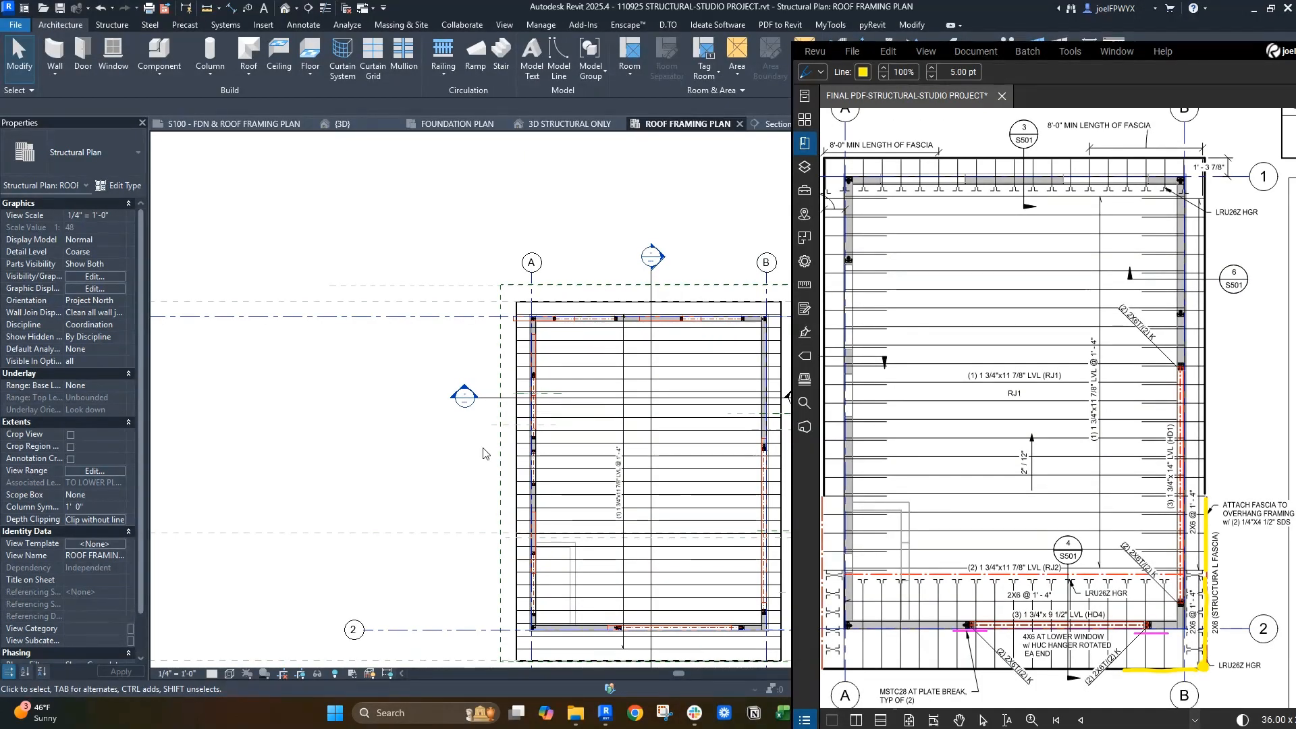
- Select the roof joist beam system in the Revit roof framing plan and copy it a short distance past grid line 1
scroll(684, 330, "up", 2)
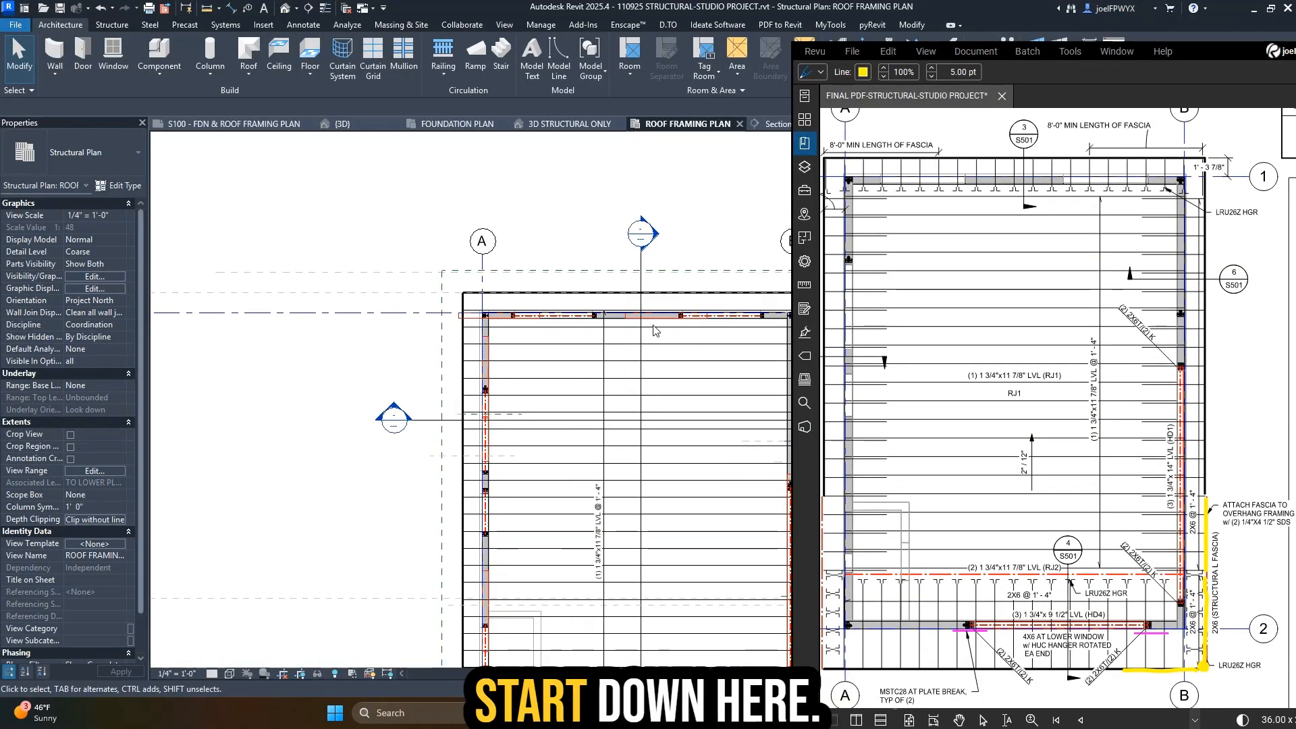
left_click(653, 328)
scroll(654, 329, "up", 3)
middle_click_drag(663, 329, 606, 361)
key("Escape")
key("Escape")
key("Tab")
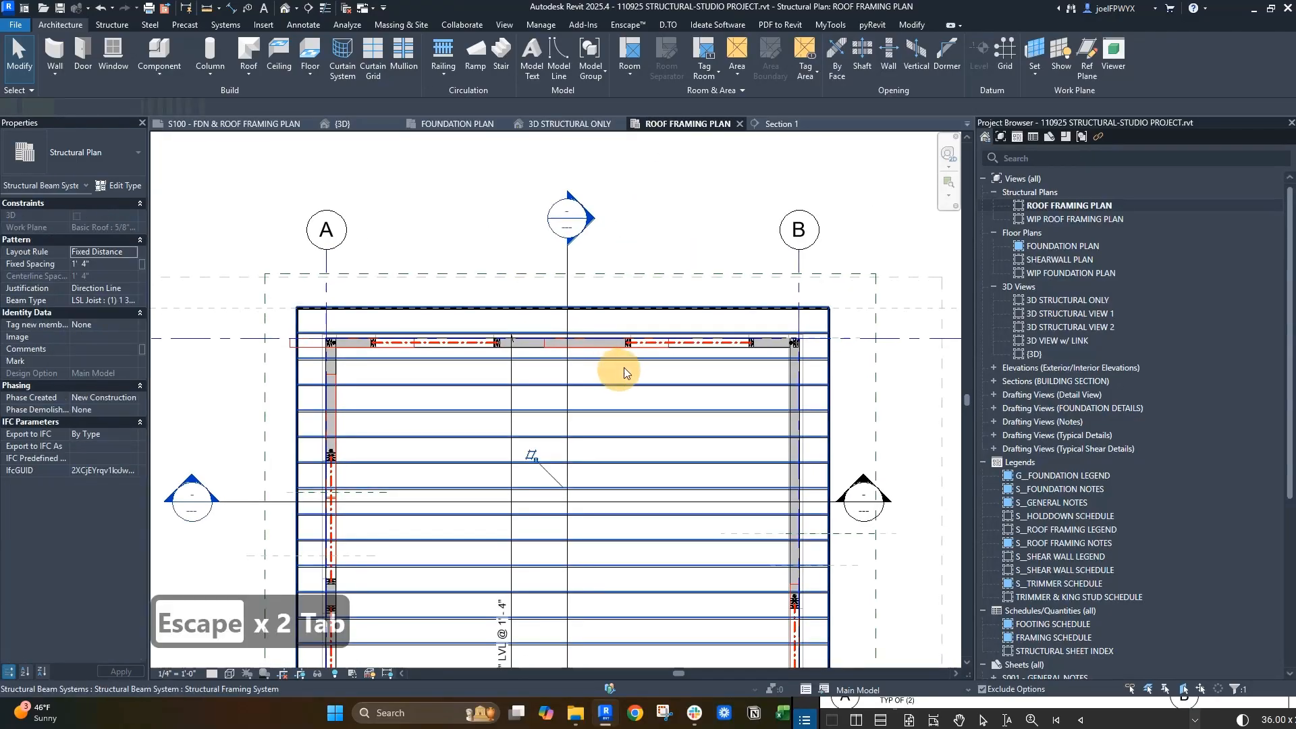
left_click(624, 367)
left_click_drag(631, 353, 632, 345, "ctrl")
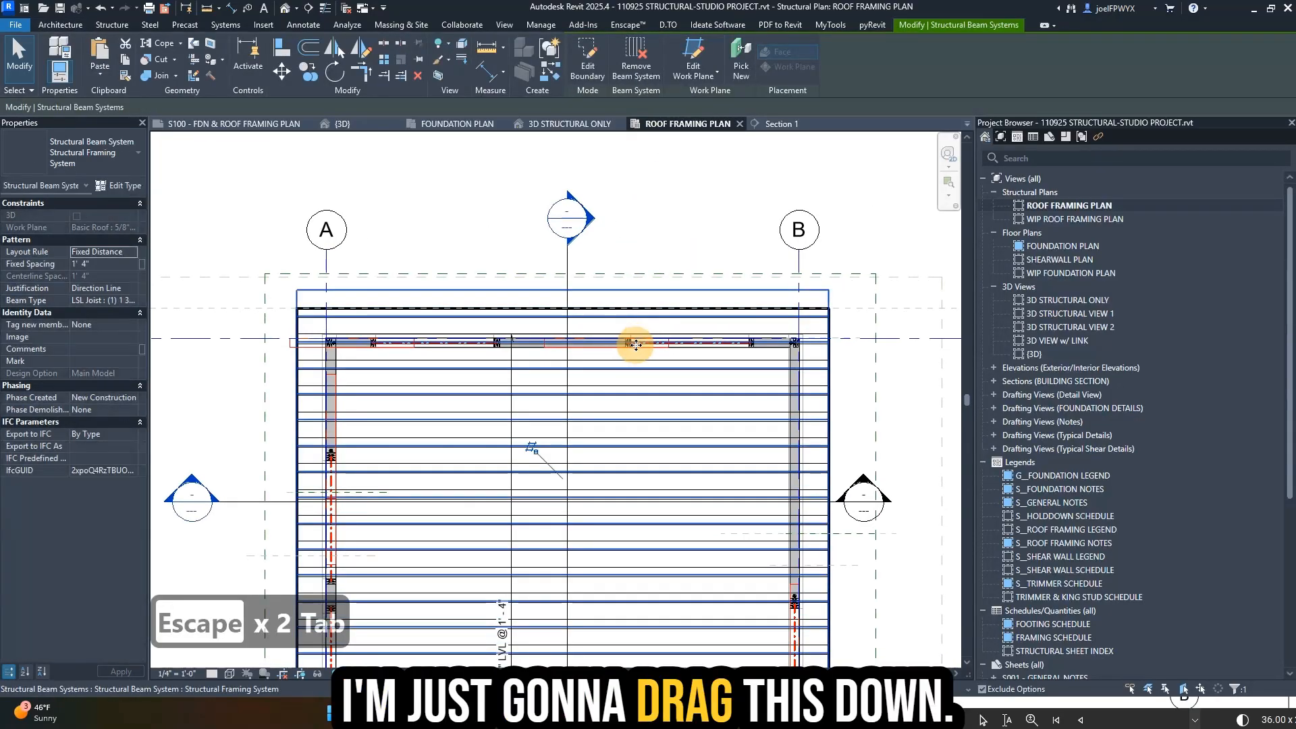
- Replace the copied beam system's boundary with a rectangle about 2' 8" deep along grid line 1, spanning the roof's full width
scroll(645, 278, "down", 3)
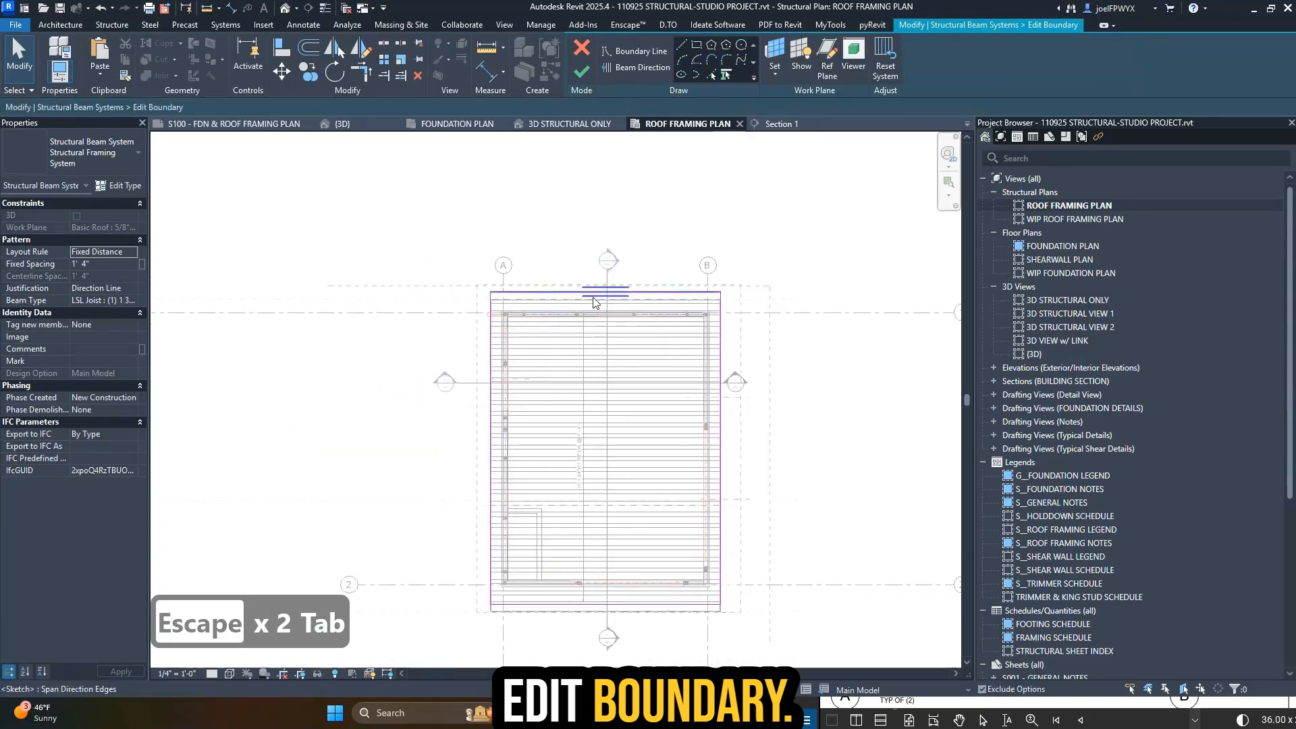
key("Tab")
left_click(594, 297)
key("d")
key("e")
left_click(697, 45)
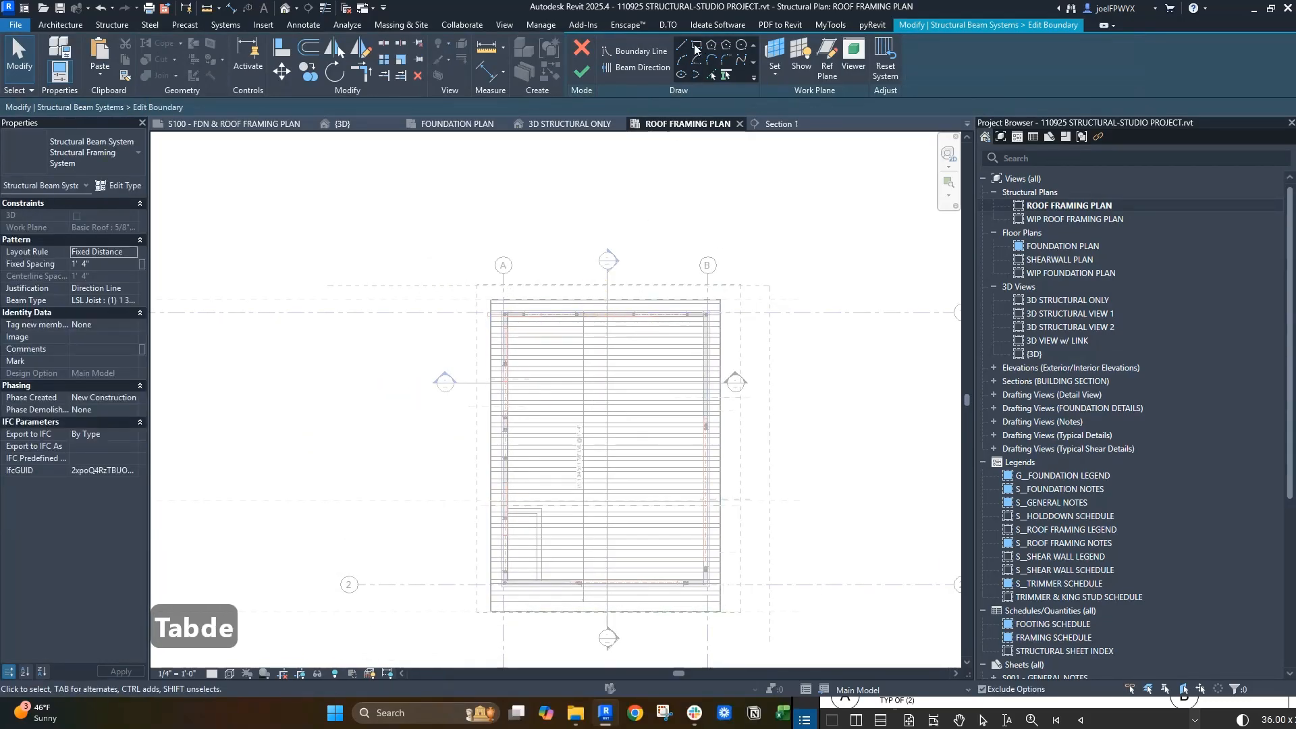
scroll(509, 305, "up", 5)
left_click(460, 292)
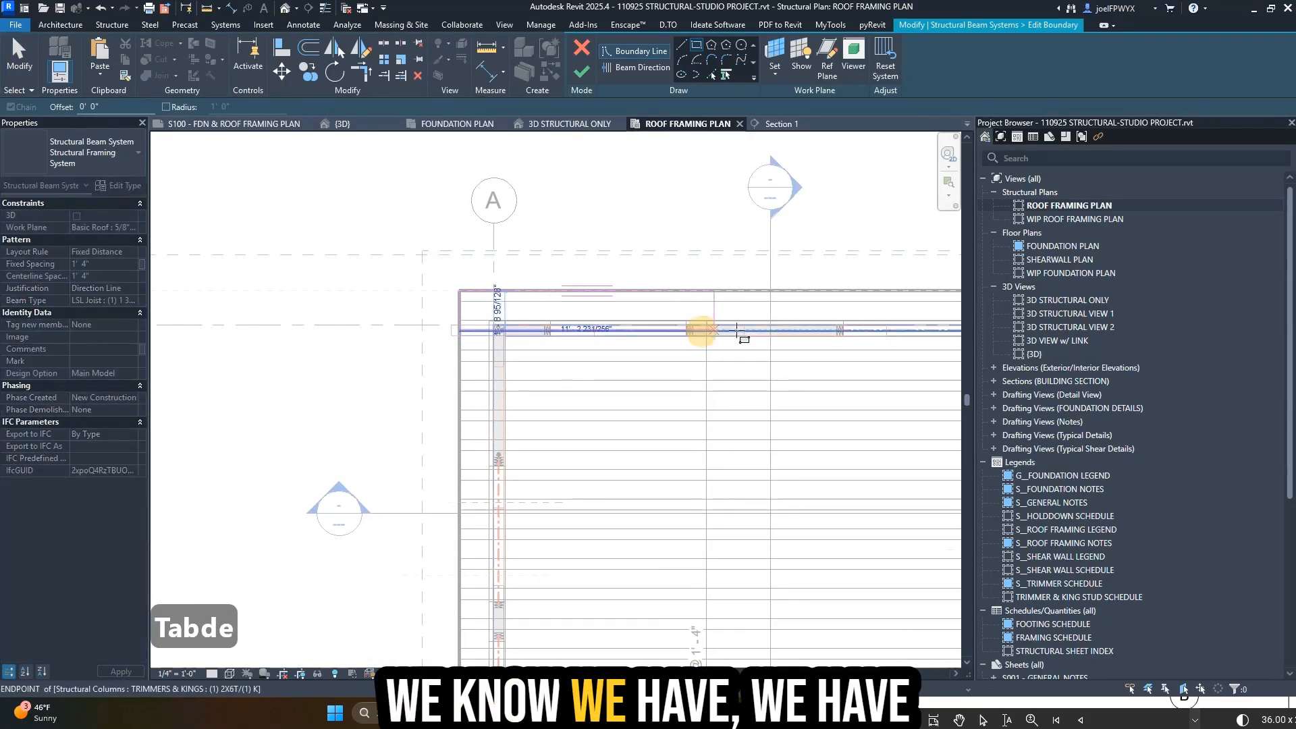
scroll(675, 368, "up", 3)
left_click(733, 366)
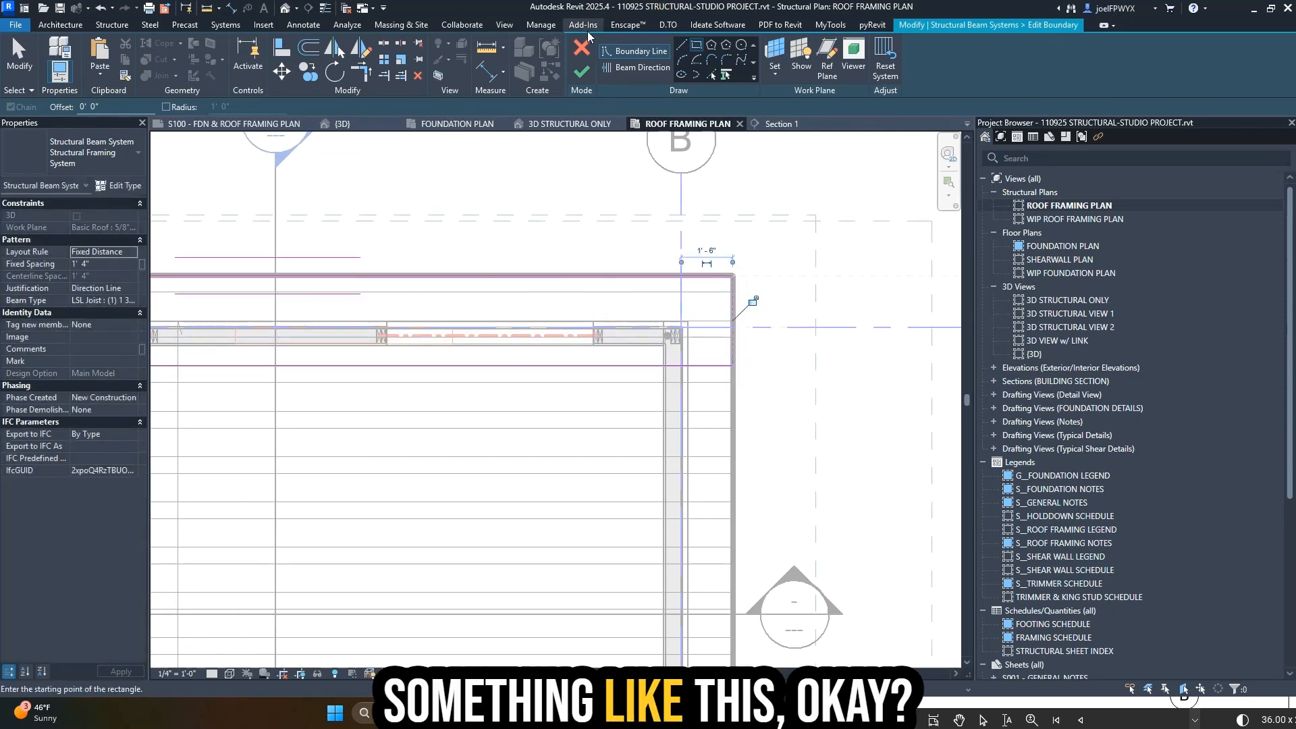
- Examine the overhang beam system's direction edge at the roof's grid B side and its justification options
left_click(638, 68)
scroll(735, 325, "down", 3)
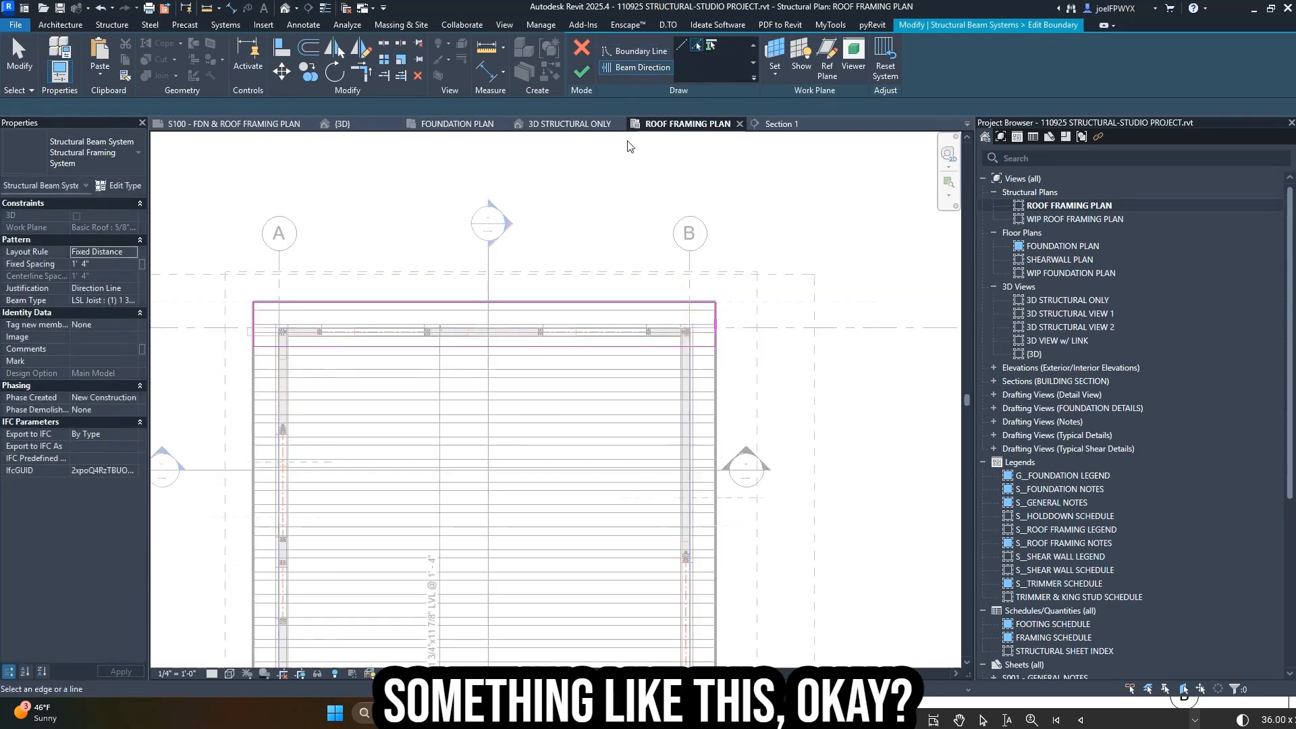
scroll(631, 321, "up", 4)
key("Escape")
key("Escape")
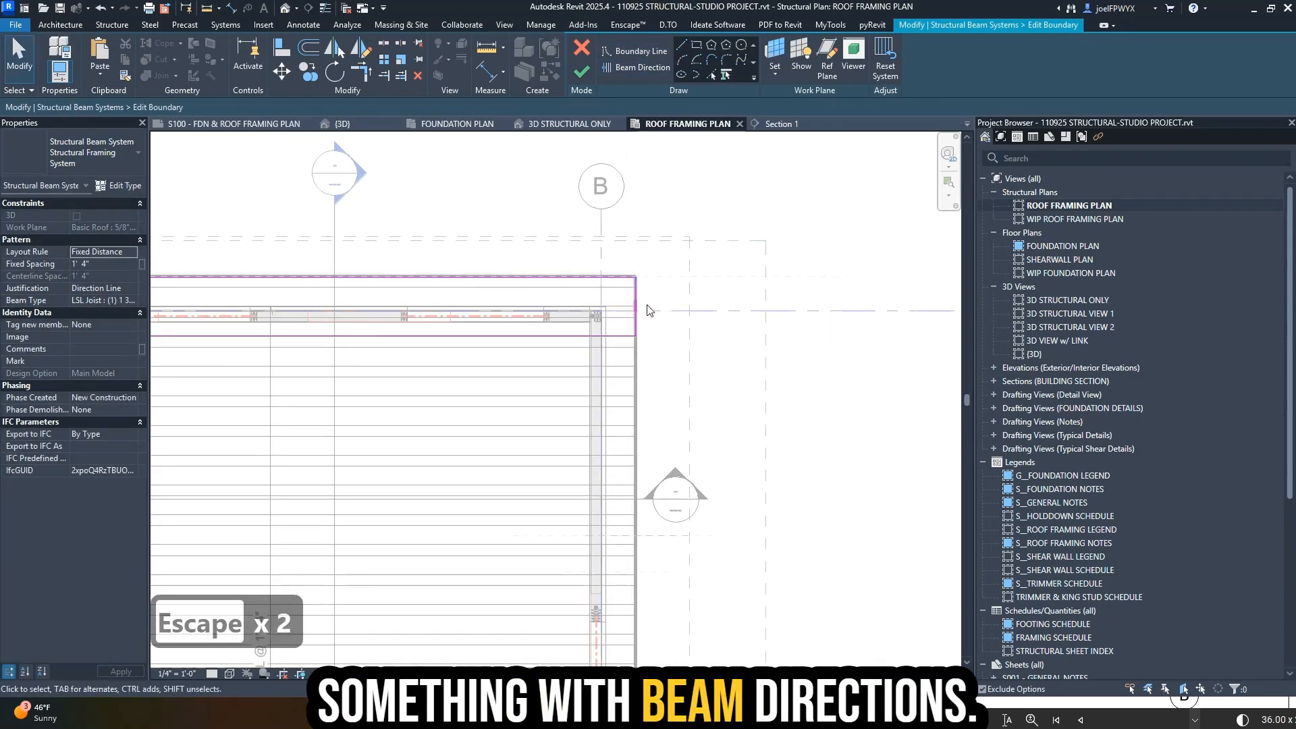
left_click(635, 312)
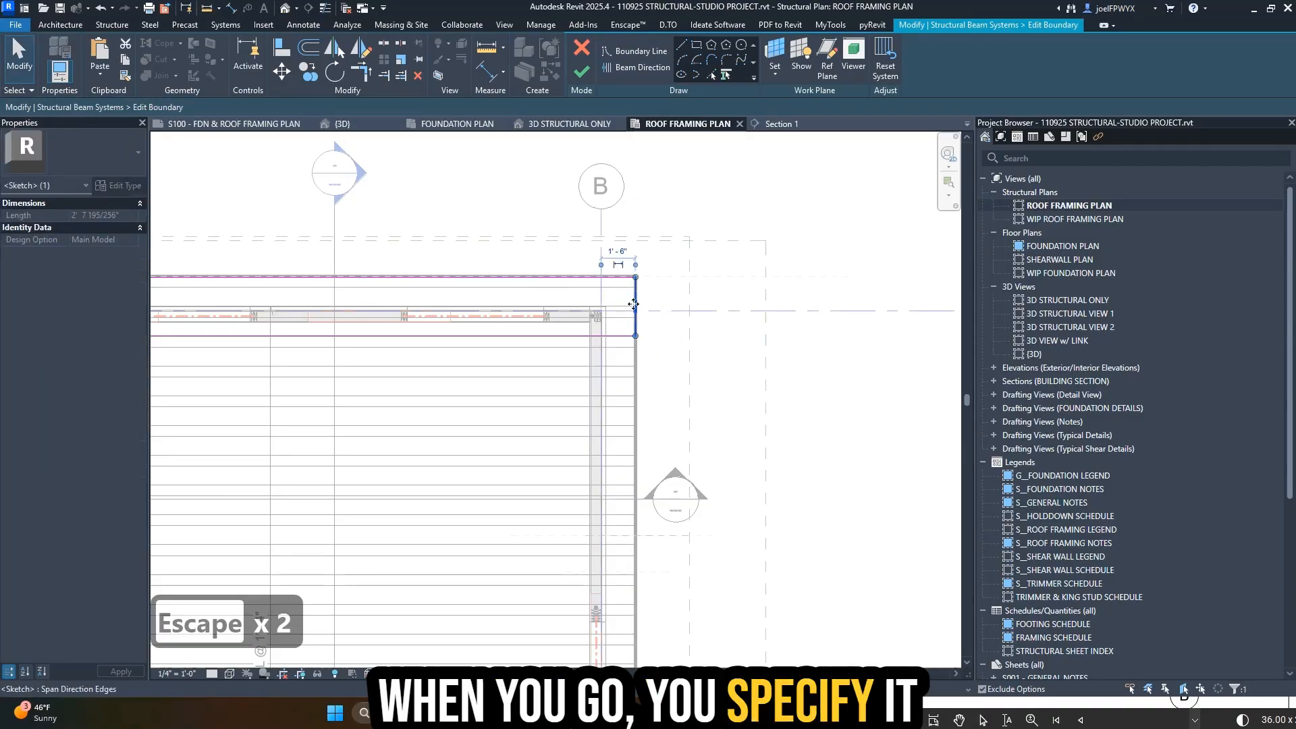
key("Escape")
key("Escape")
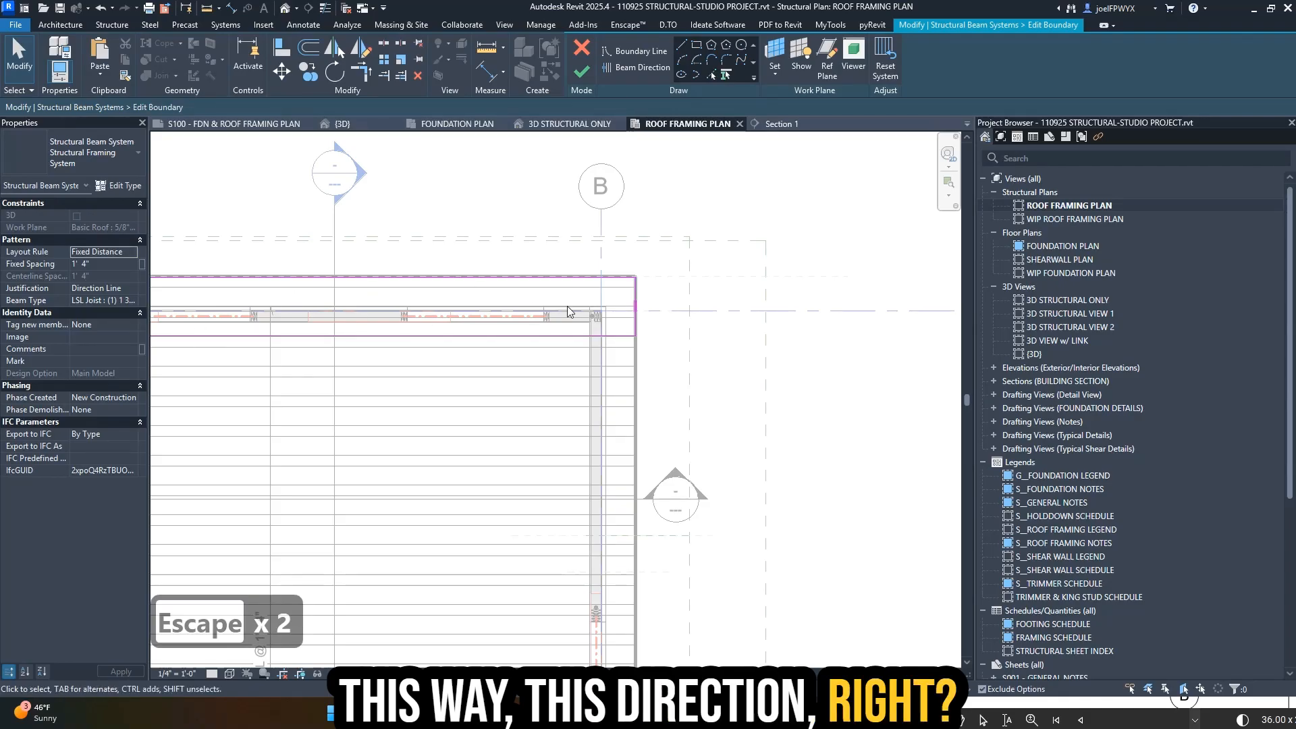
middle_click_drag(255, 342, 325, 342)
scroll(326, 341, "up", 1)
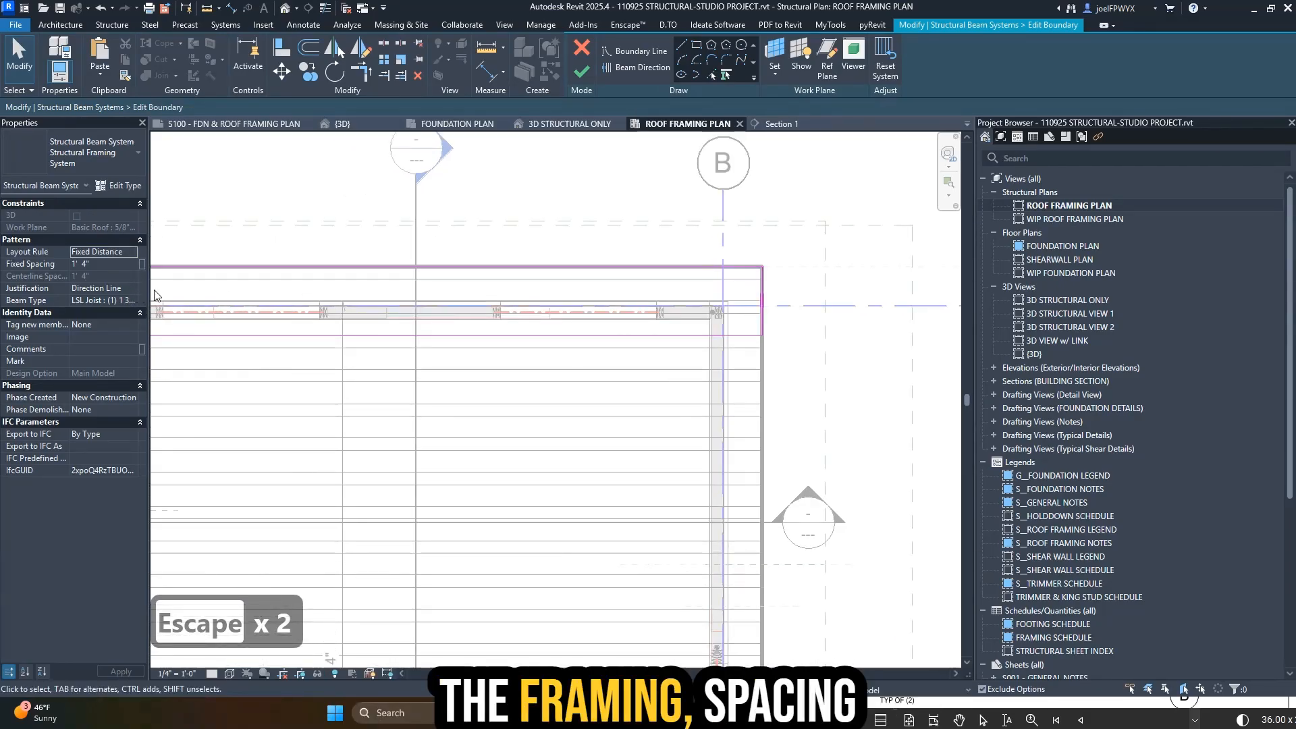
scroll(762, 303, "up", 1)
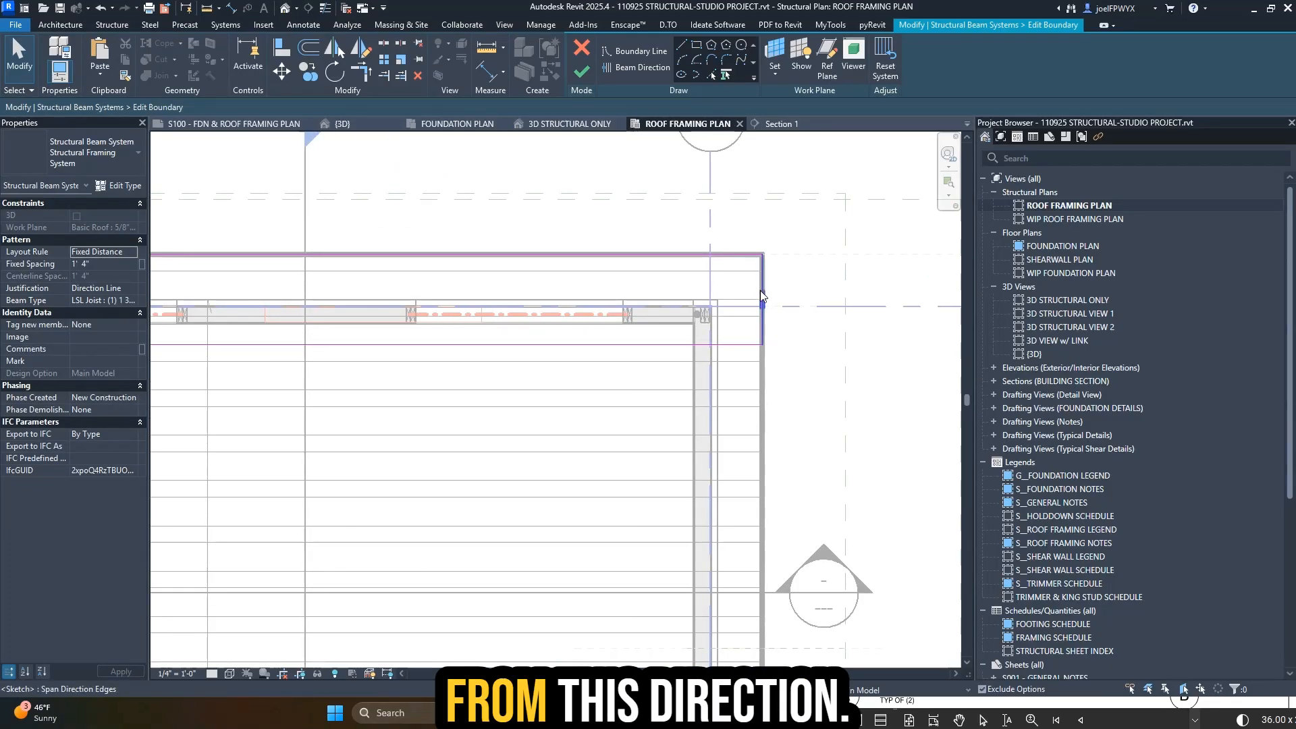
left_click(118, 289)
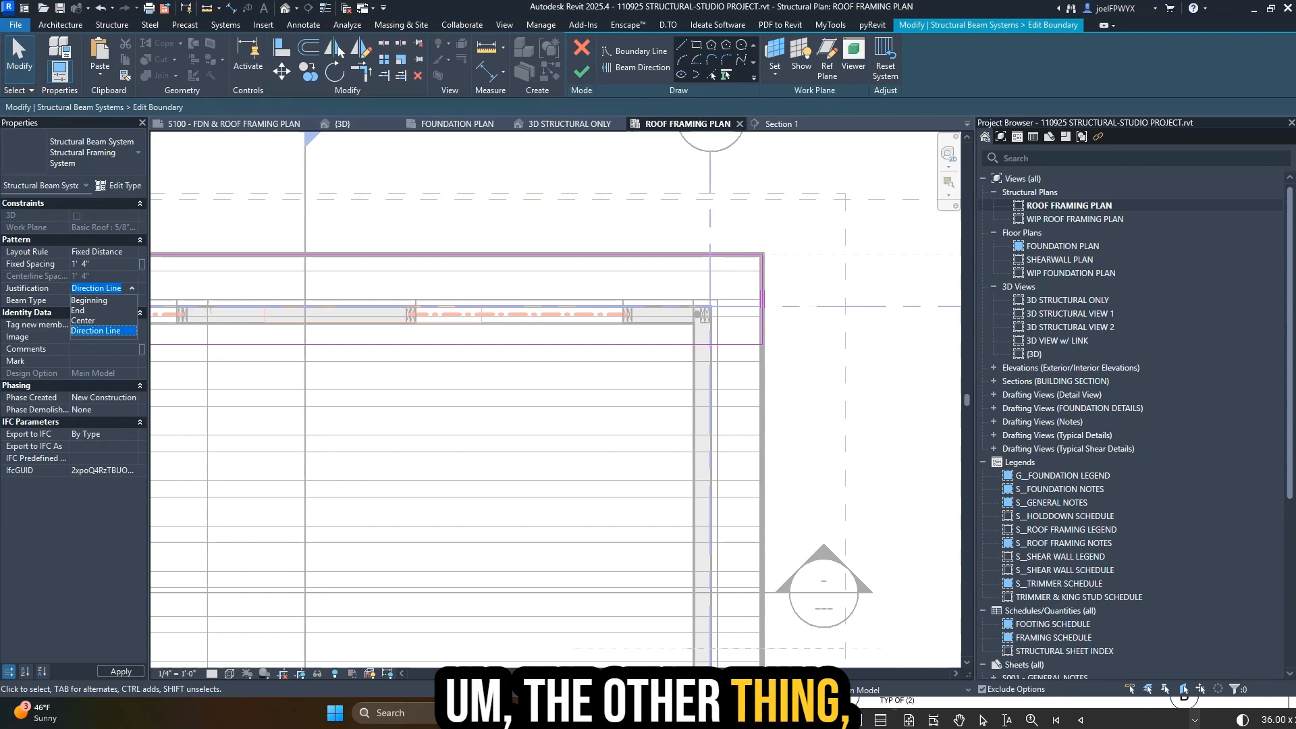
- Check the PDF roof framing plan for the overhang framing's member size and spacing
left_click(1074, 703)
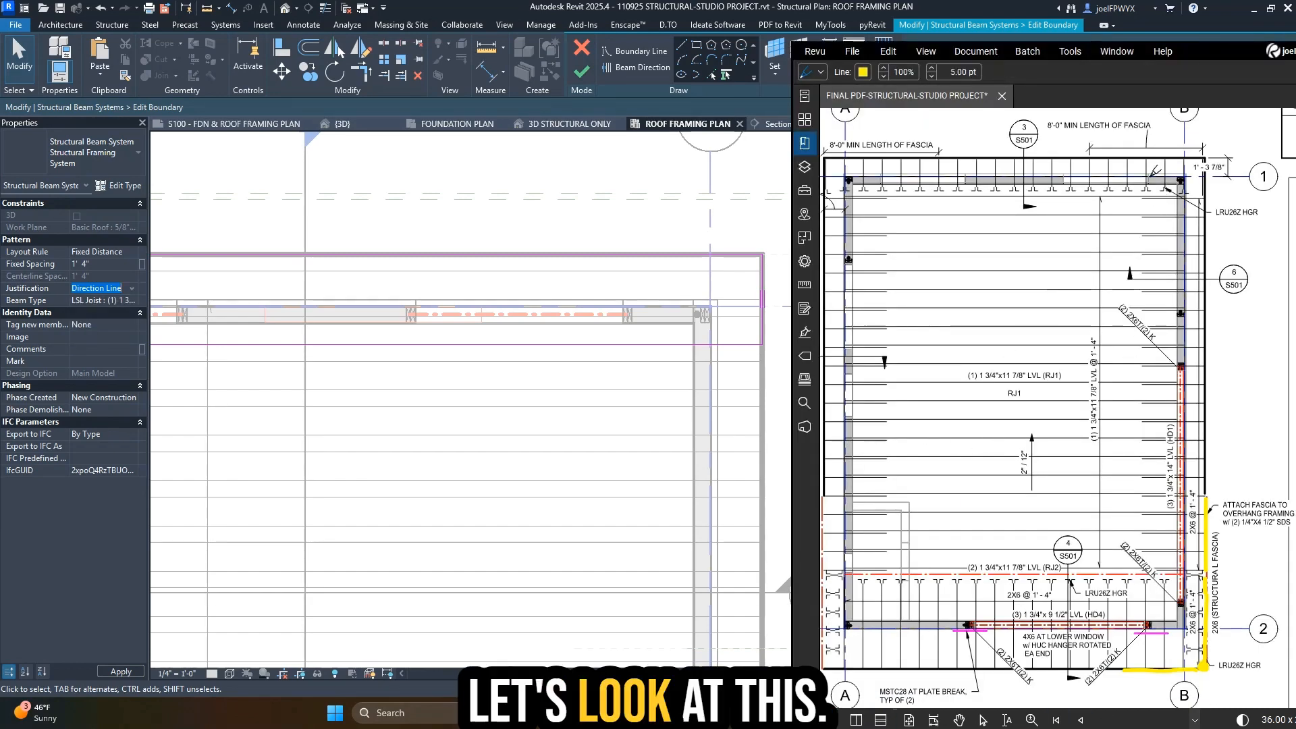
scroll(1172, 214, "down", 1)
scroll(1072, 195, "down", 1)
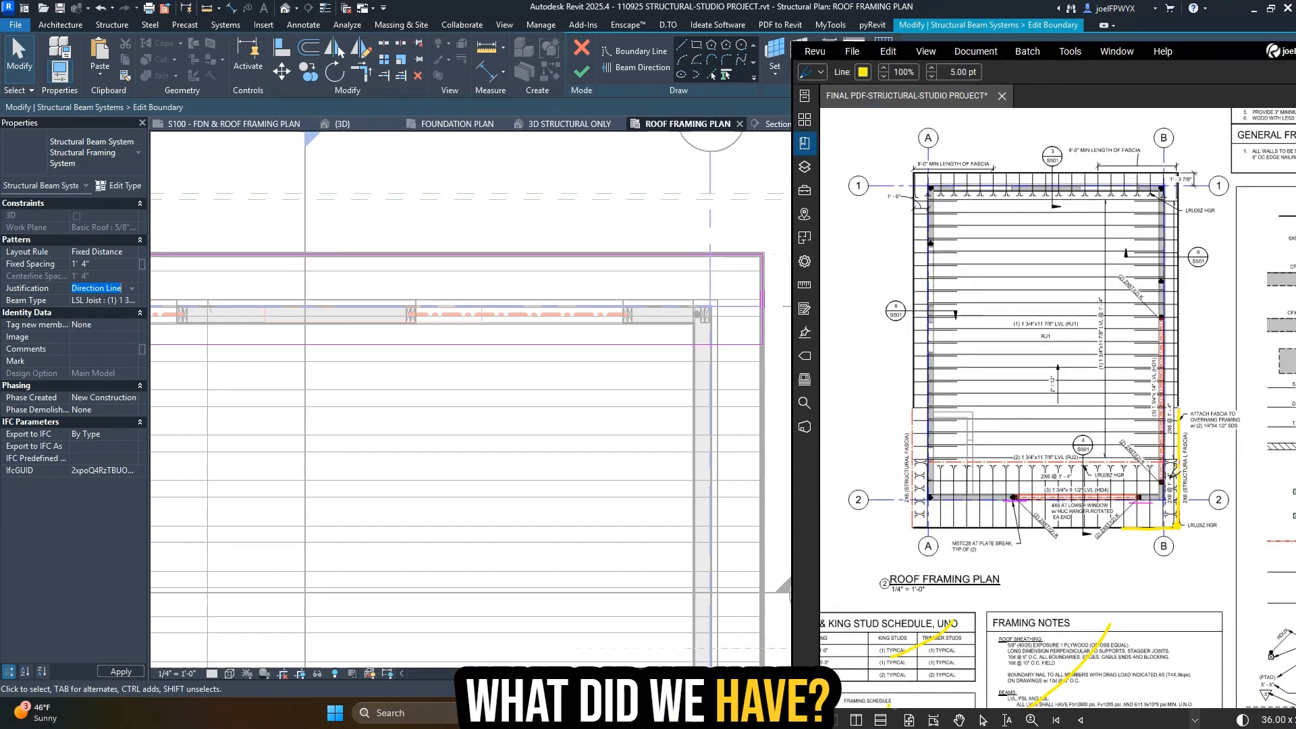
scroll(1163, 412, "up", 1)
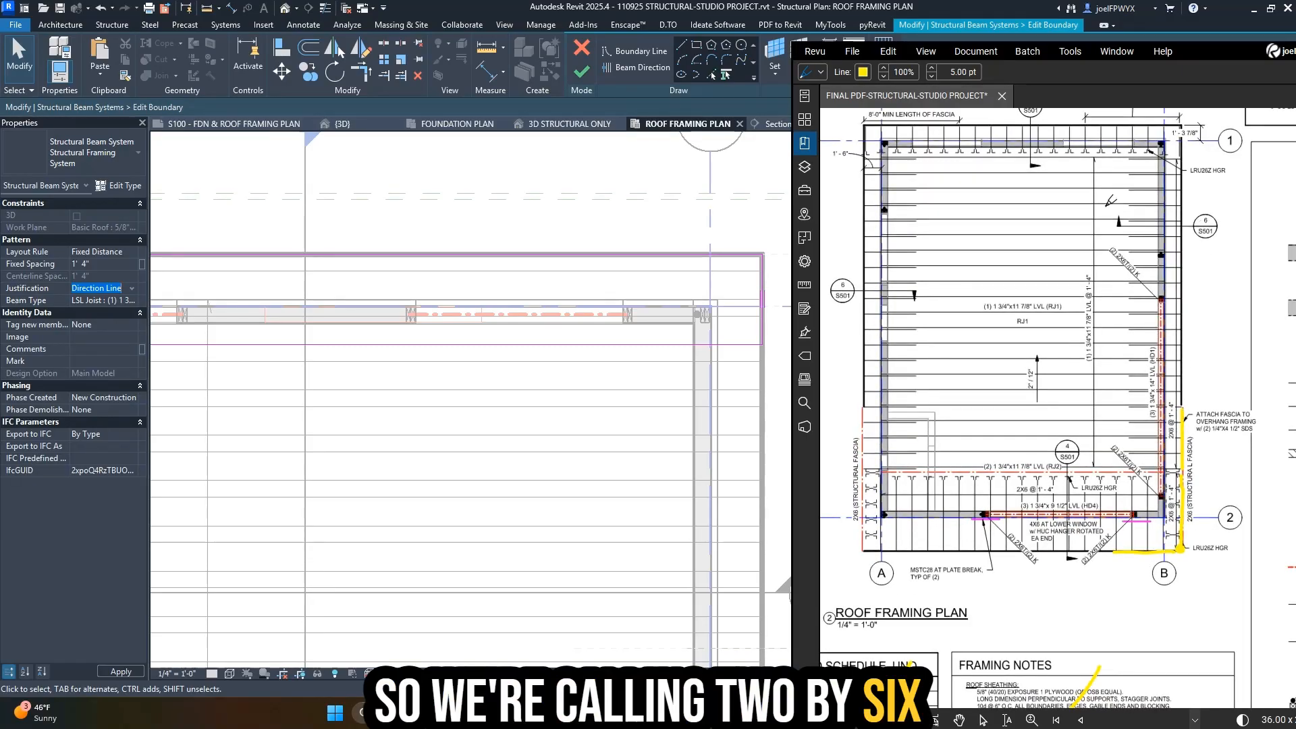
scroll(1196, 347, "down", 2)
scroll(1193, 413, "up", 3)
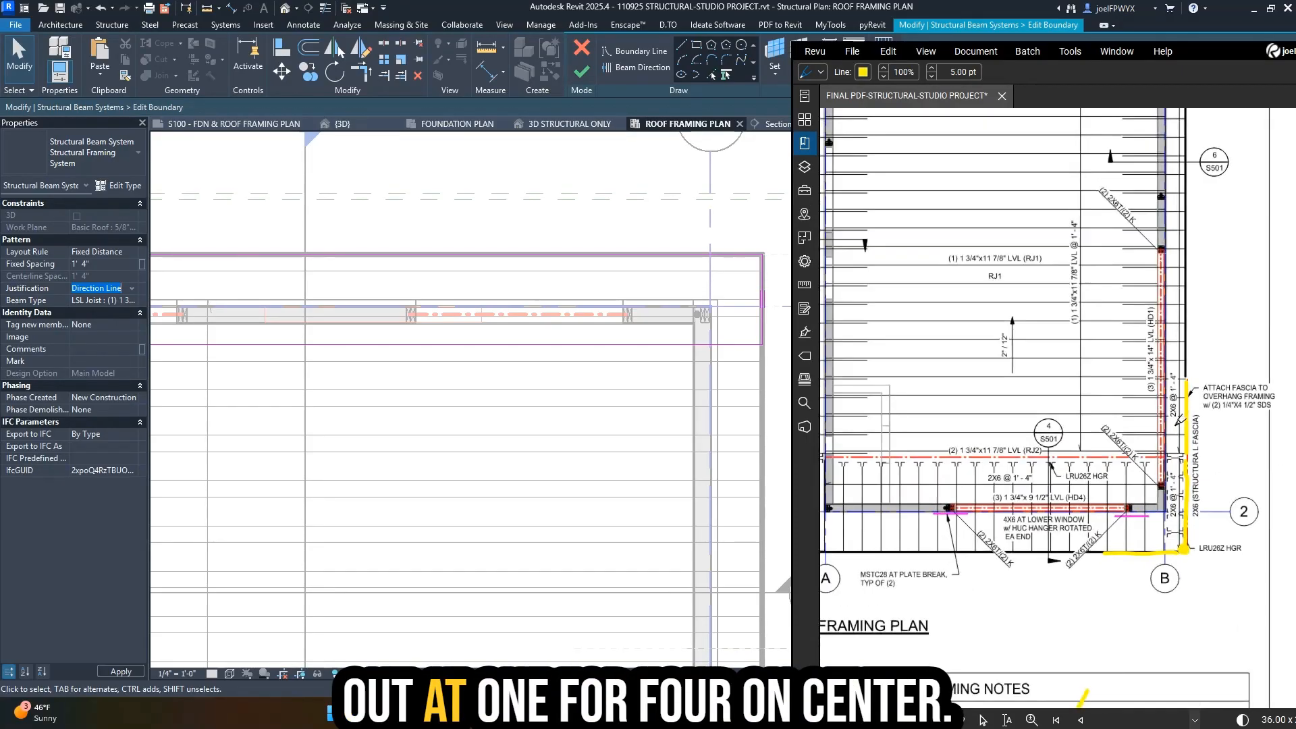
scroll(1214, 472, "down", 2)
- Set the overhang beam system's beam type to Dimension Lumber : 2X6 and finish its boundary edit
left_click(644, 289)
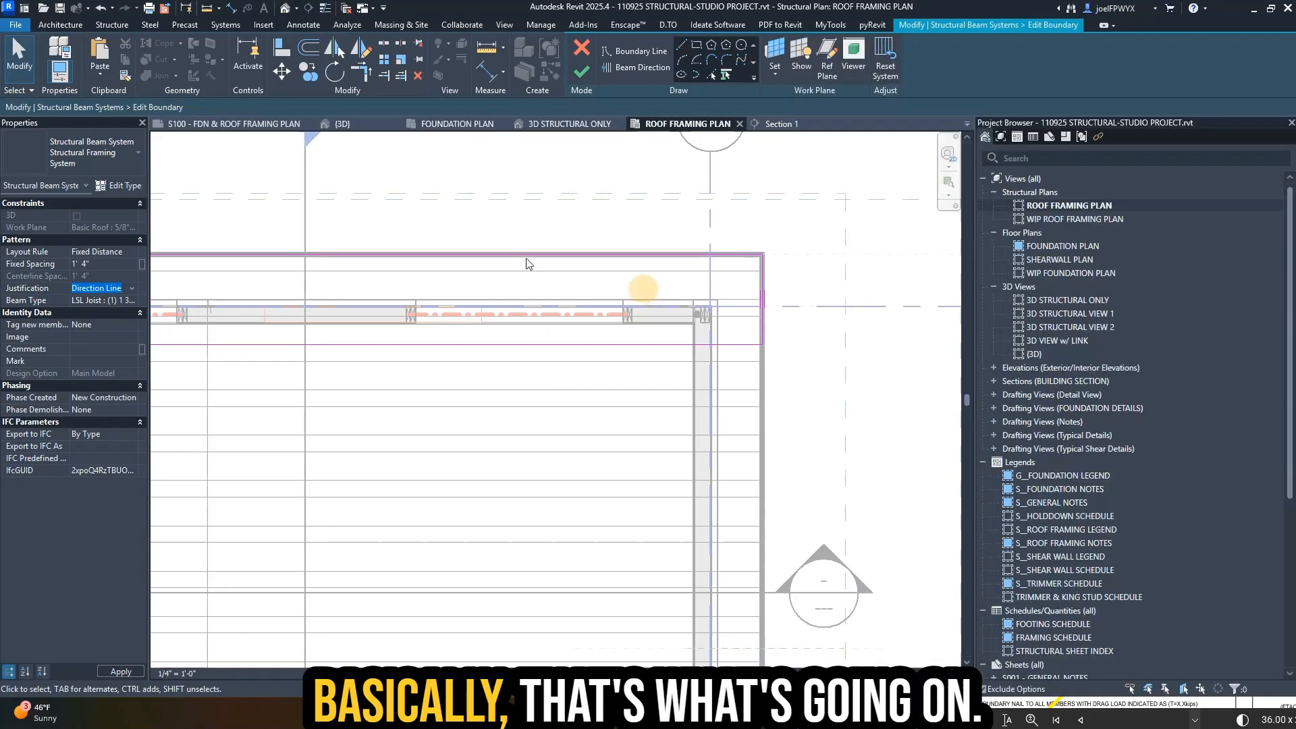
left_click(132, 300)
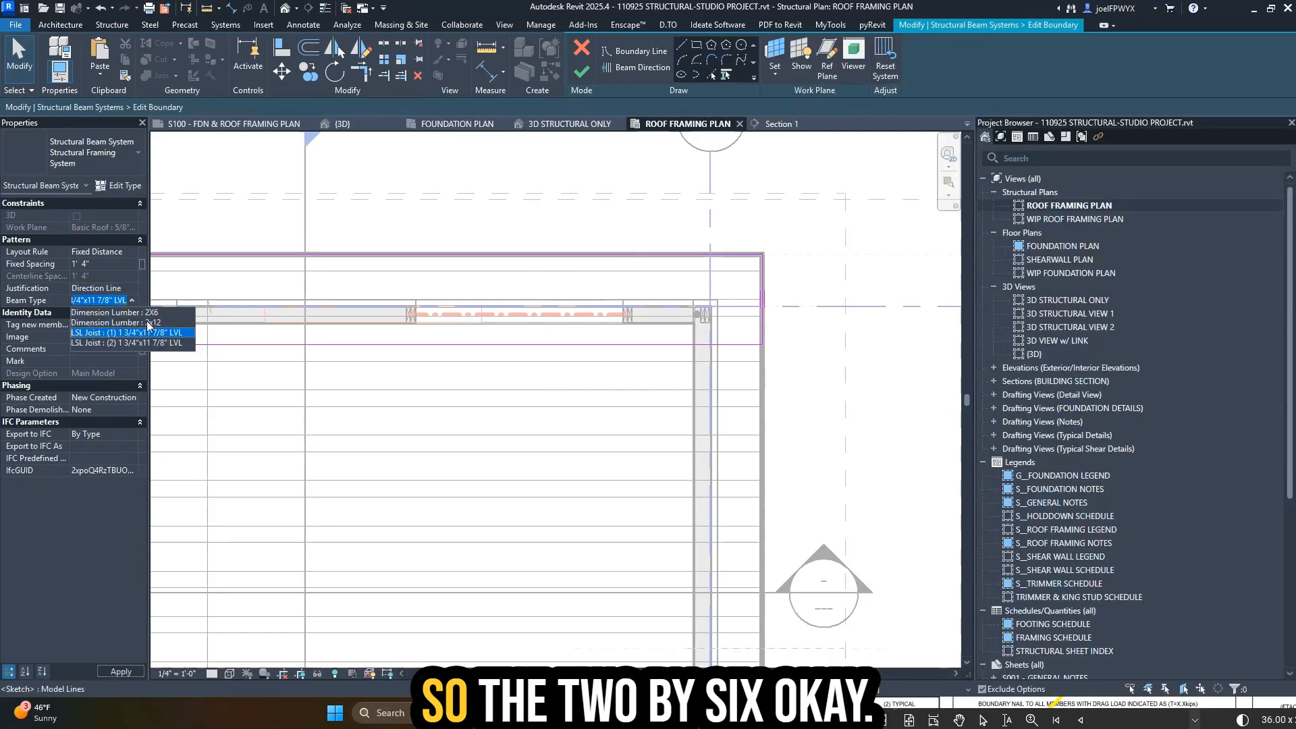
left_click(157, 314)
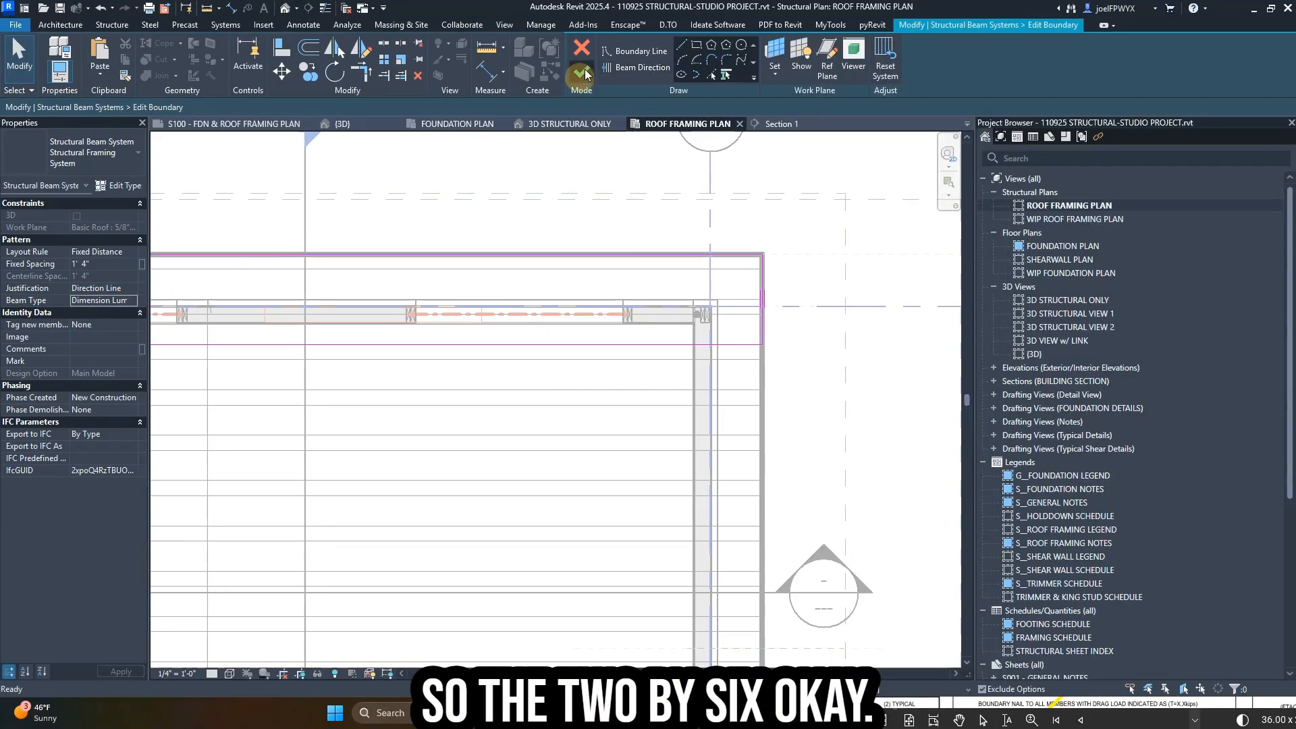
left_click(582, 72)
scroll(653, 330, "down", 3)
key("Escape")
key("Escape")
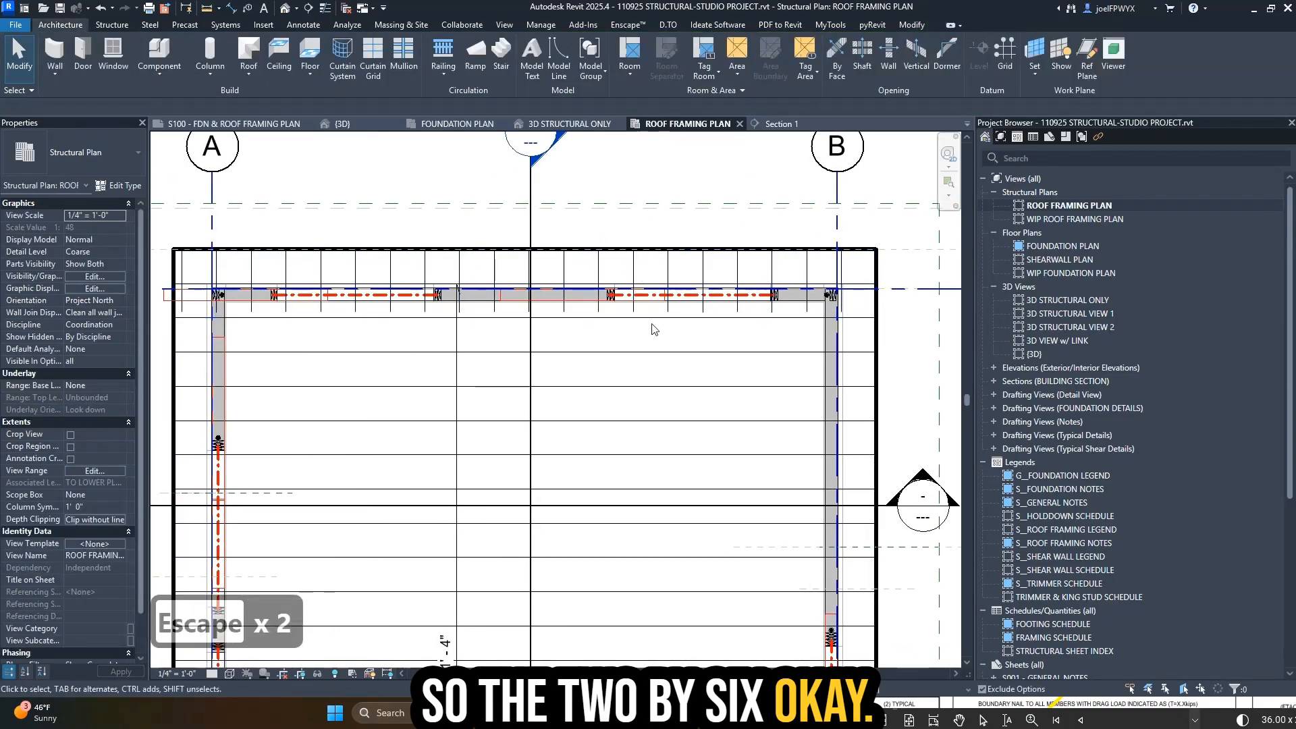
- Tag the overhang beam system along grid line 1 with a structural beam system tag
key("b")
left_click(497, 280)
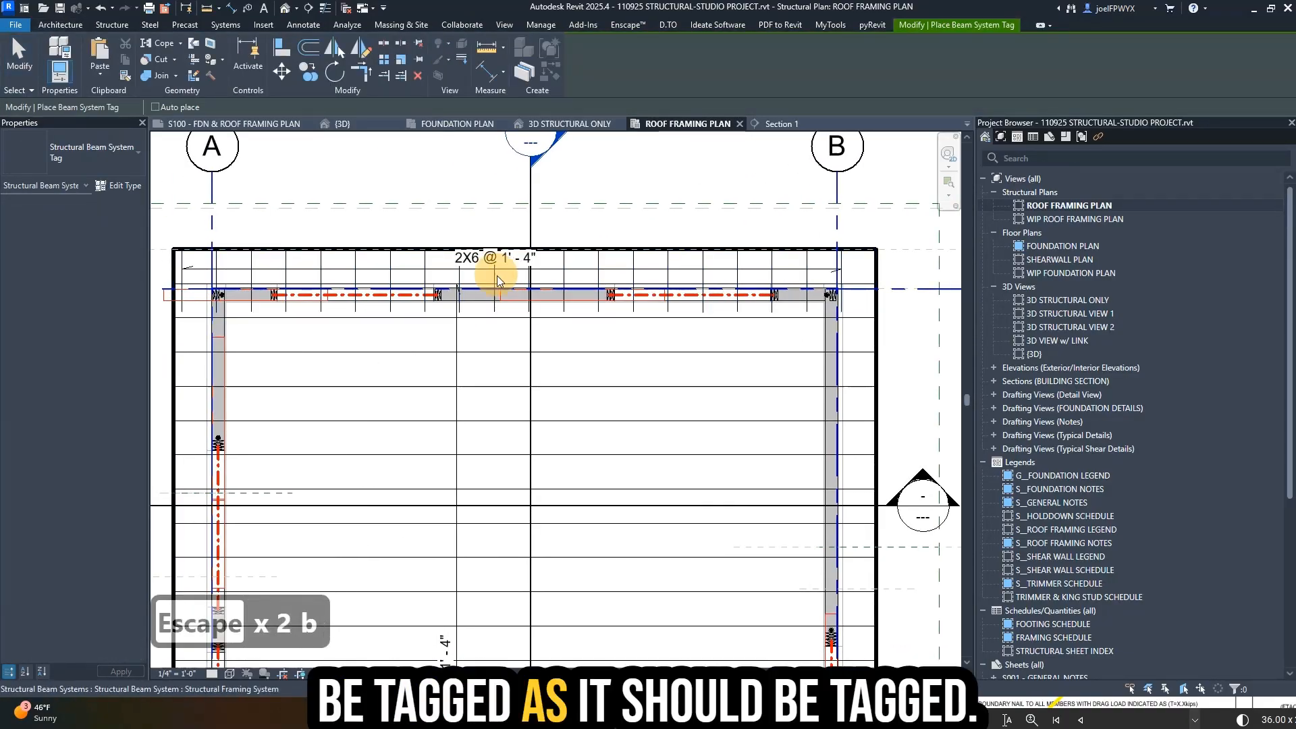
- Nudge the overhang's beam system tag along grid line 1 closer to the section line and end the tagging command
key("Escape")
key("Escape")
left_click_drag(498, 279, 511, 282)
key("Escape")
scroll(624, 307, "up", 1)
key("Escape")
key("Escape")
- Tag the header over the opening nearest grid B on the grid line 1 wall with a structural framing tag
middle_click_drag(726, 334, 657, 310)
key("t")
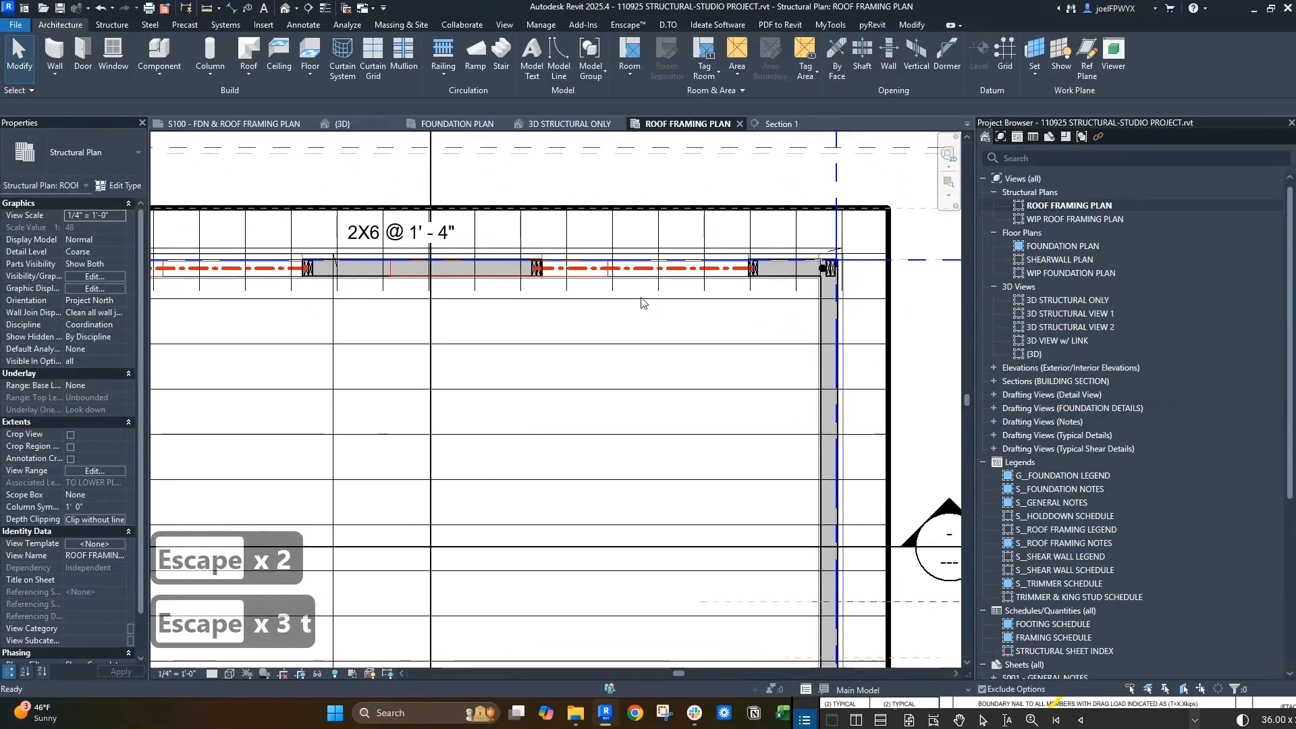
key("g")
key("Tab")
key("Tab")
key("Tab")
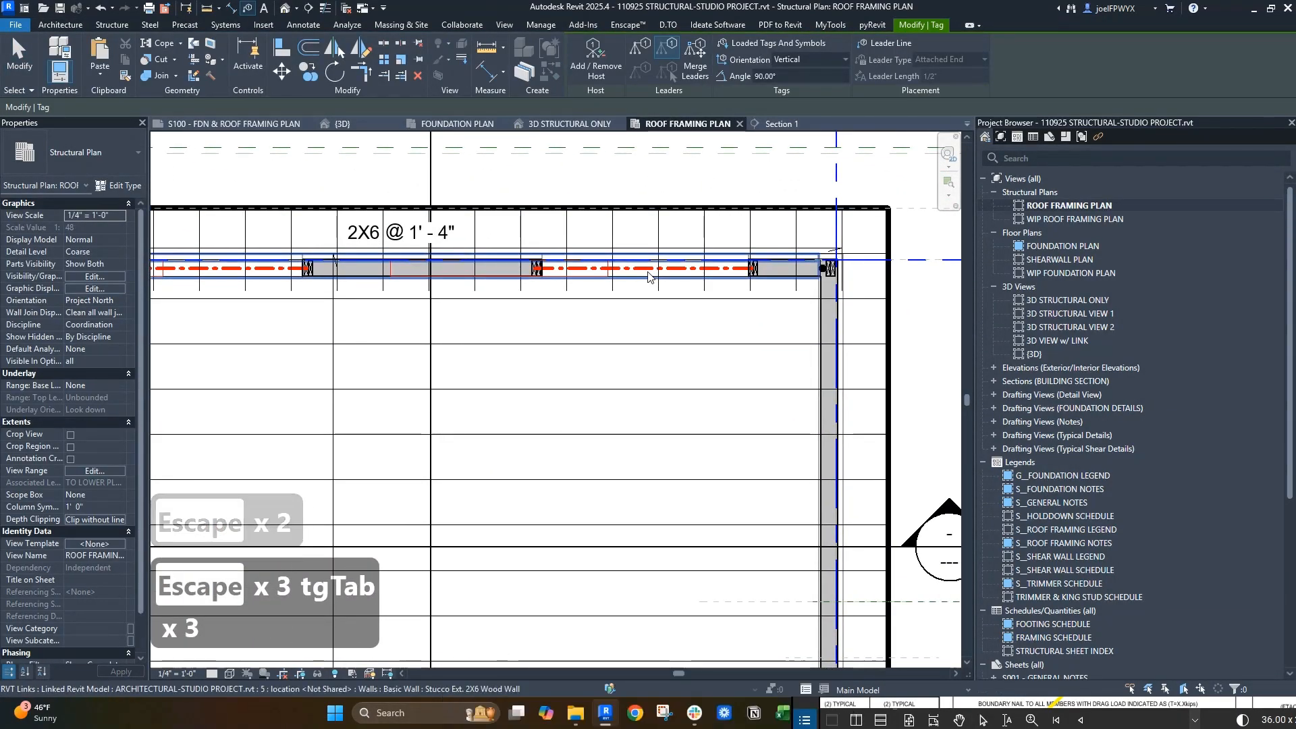
key("Tab")
left_click(594, 283)
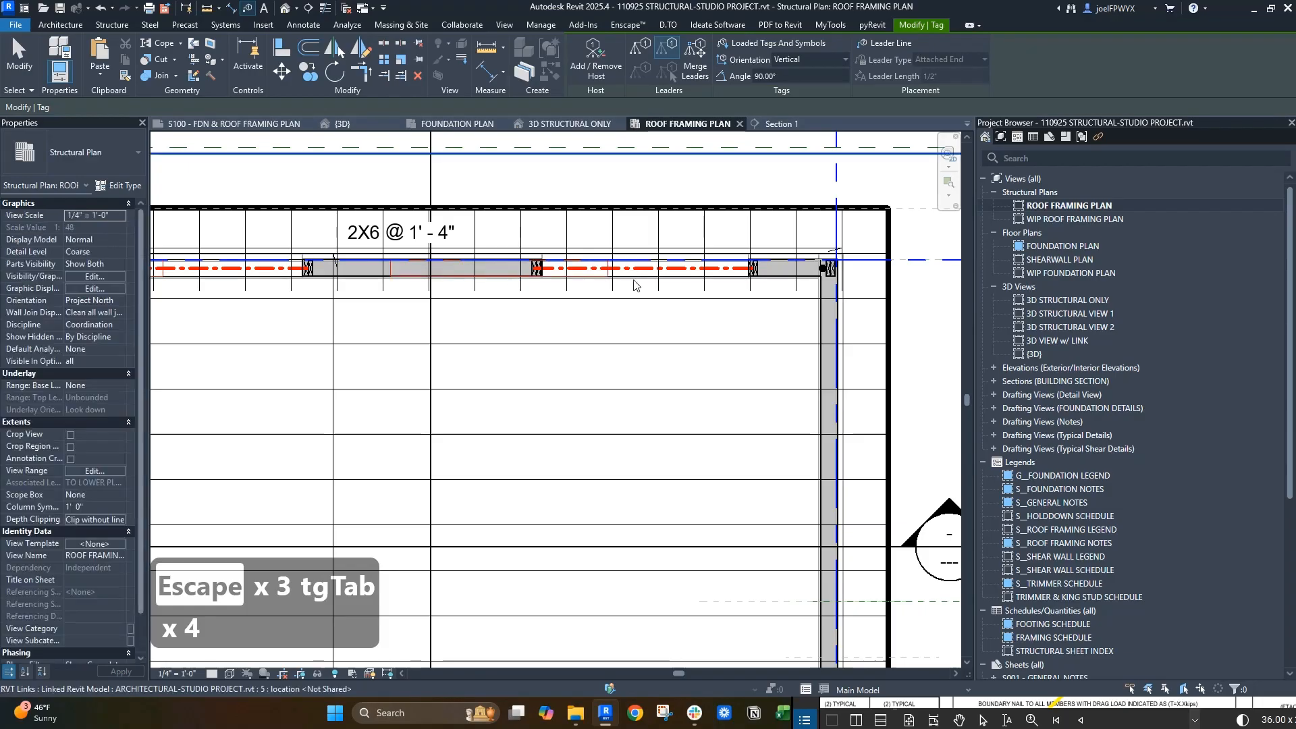
key("Escape")
key("Escape")
key("Escape")
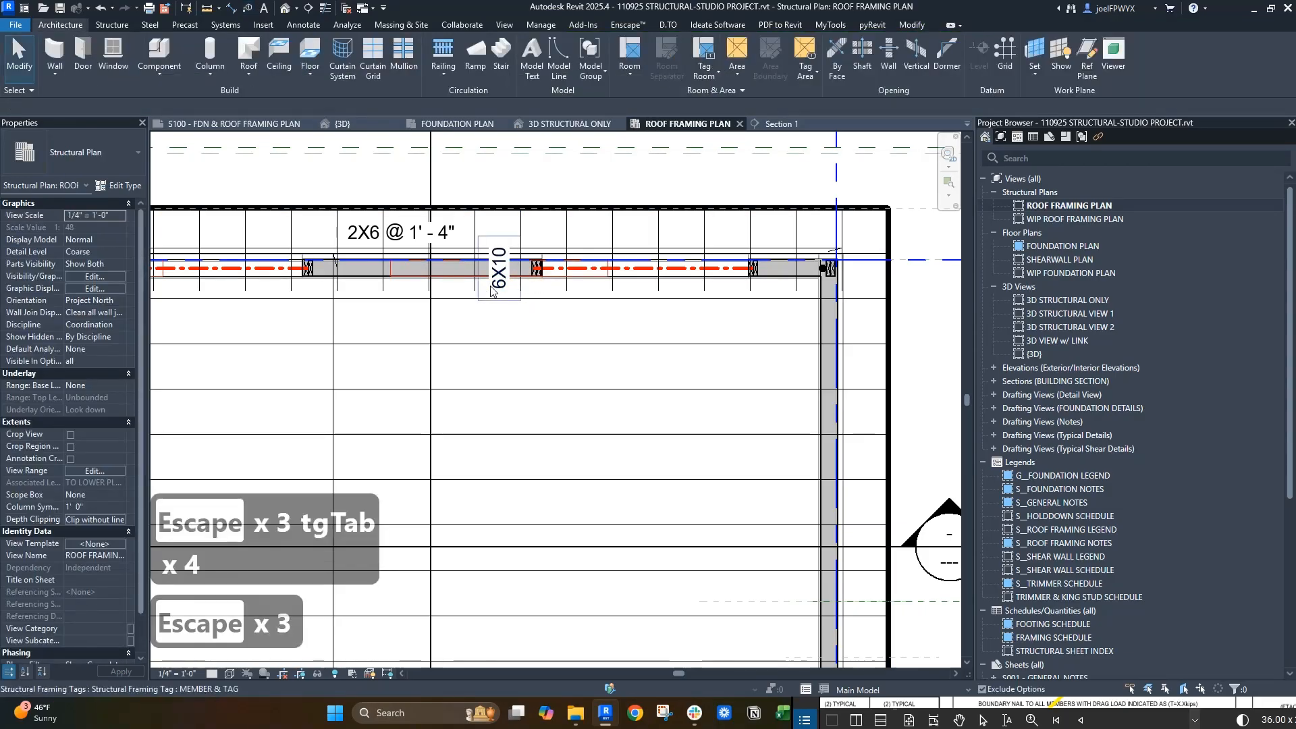
- Make the new header tag horizontal and move it just below the opening's header, inside the wall
left_click(513, 279)
left_click_drag(550, 303, 630, 303)
key("Escape")
key("Escape")
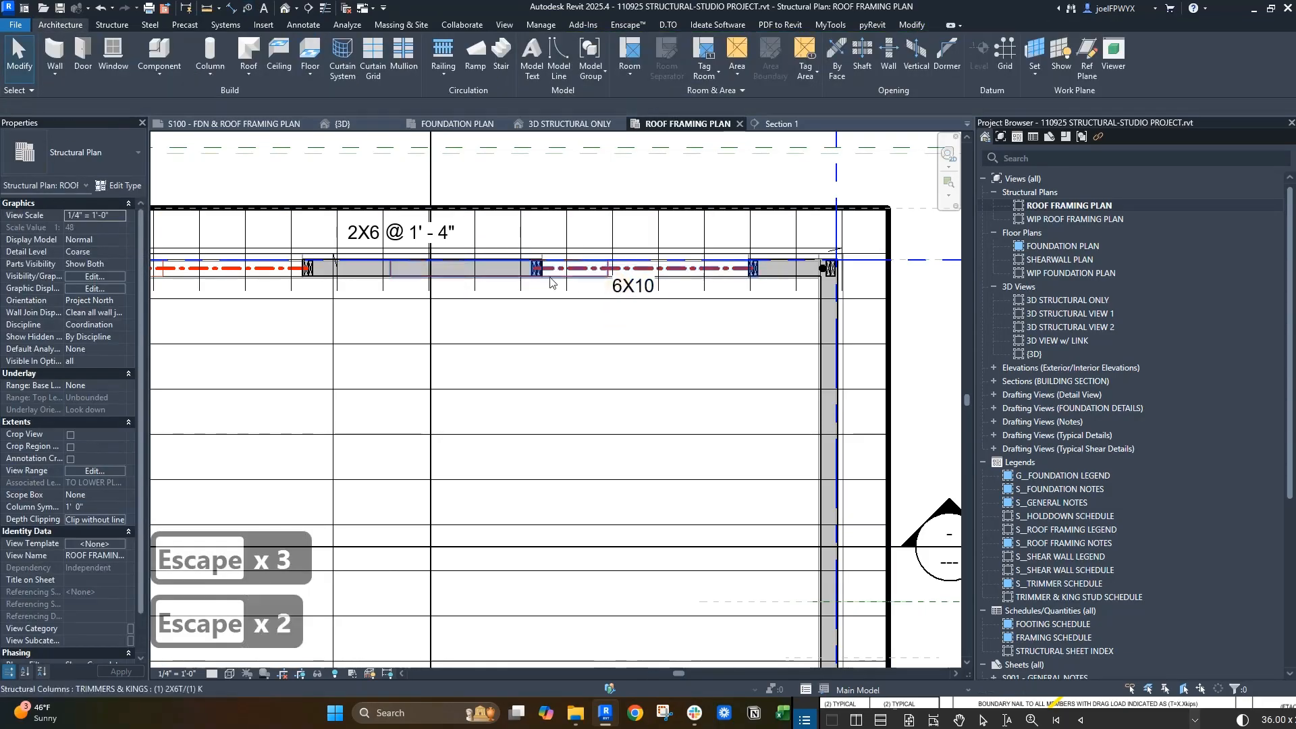
- Inspect the tagged opening's trimmer and king assembly and compare it with the roof framing plan in the final PDF
left_click(567, 282)
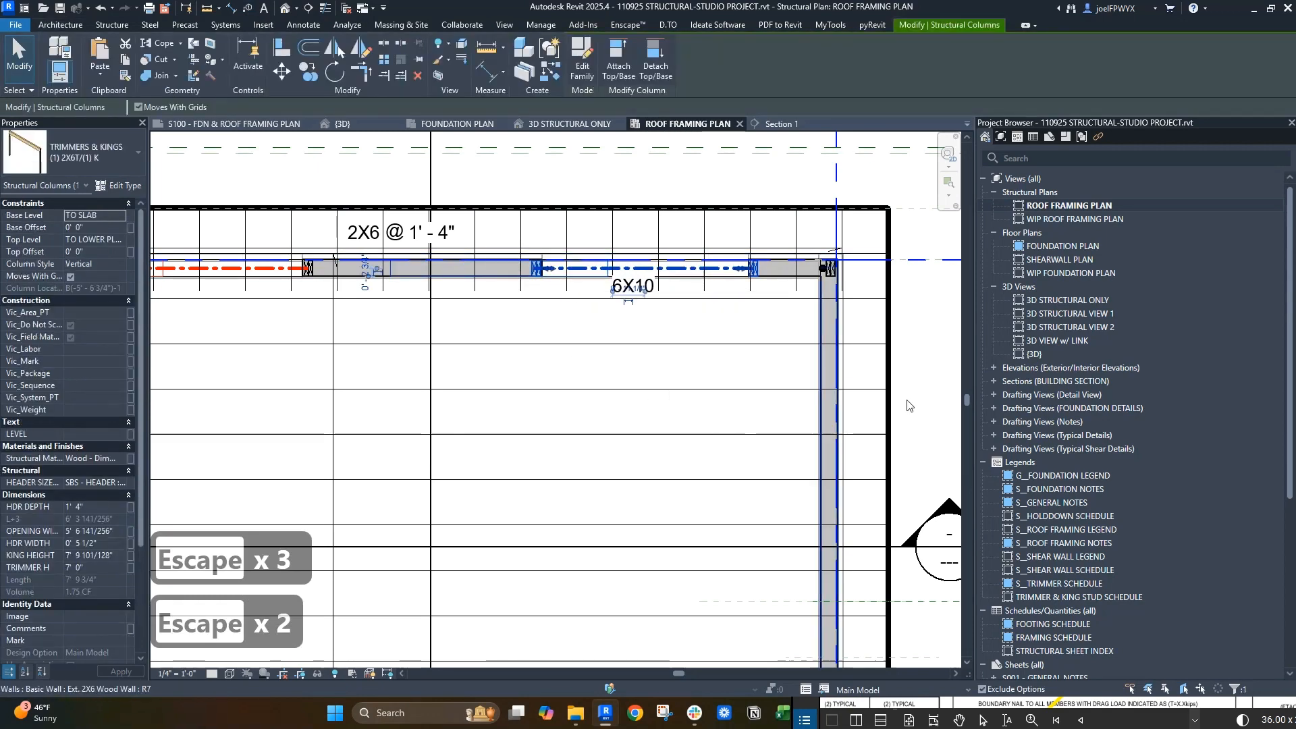
left_click(1254, 10)
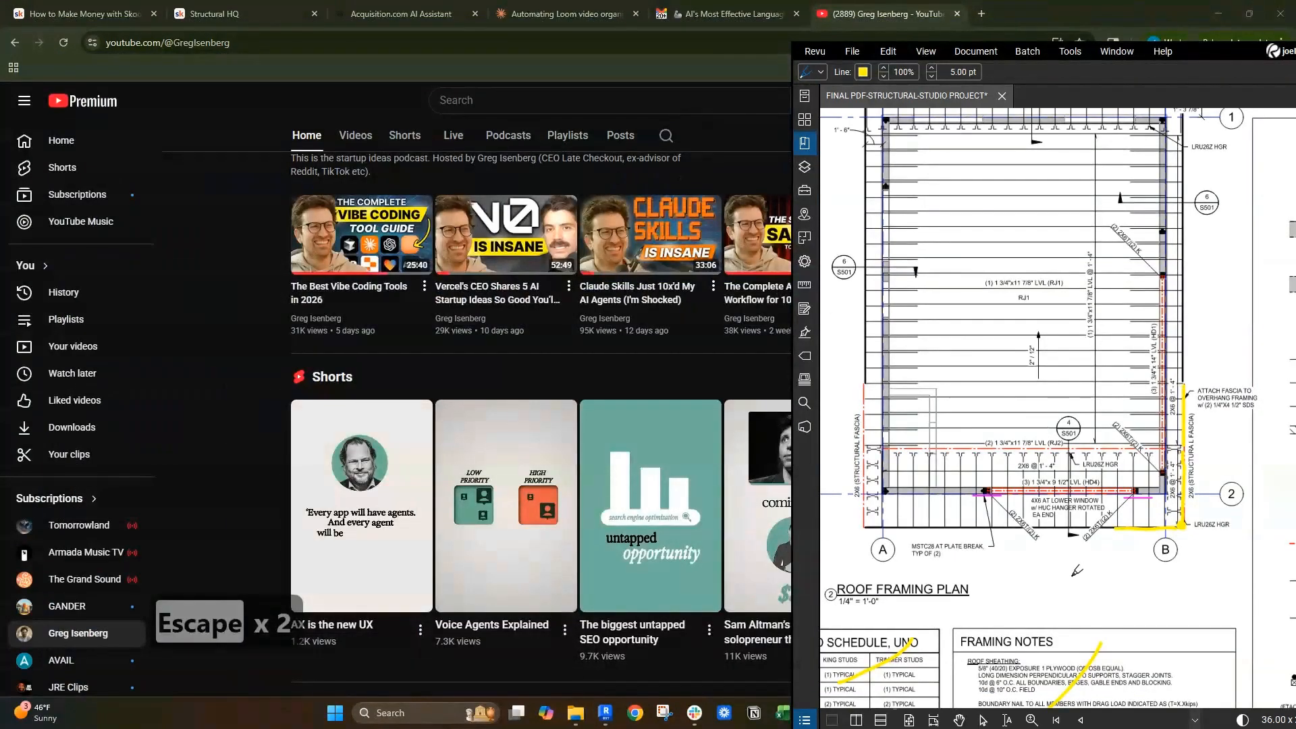
scroll(1106, 501, "down", 4)
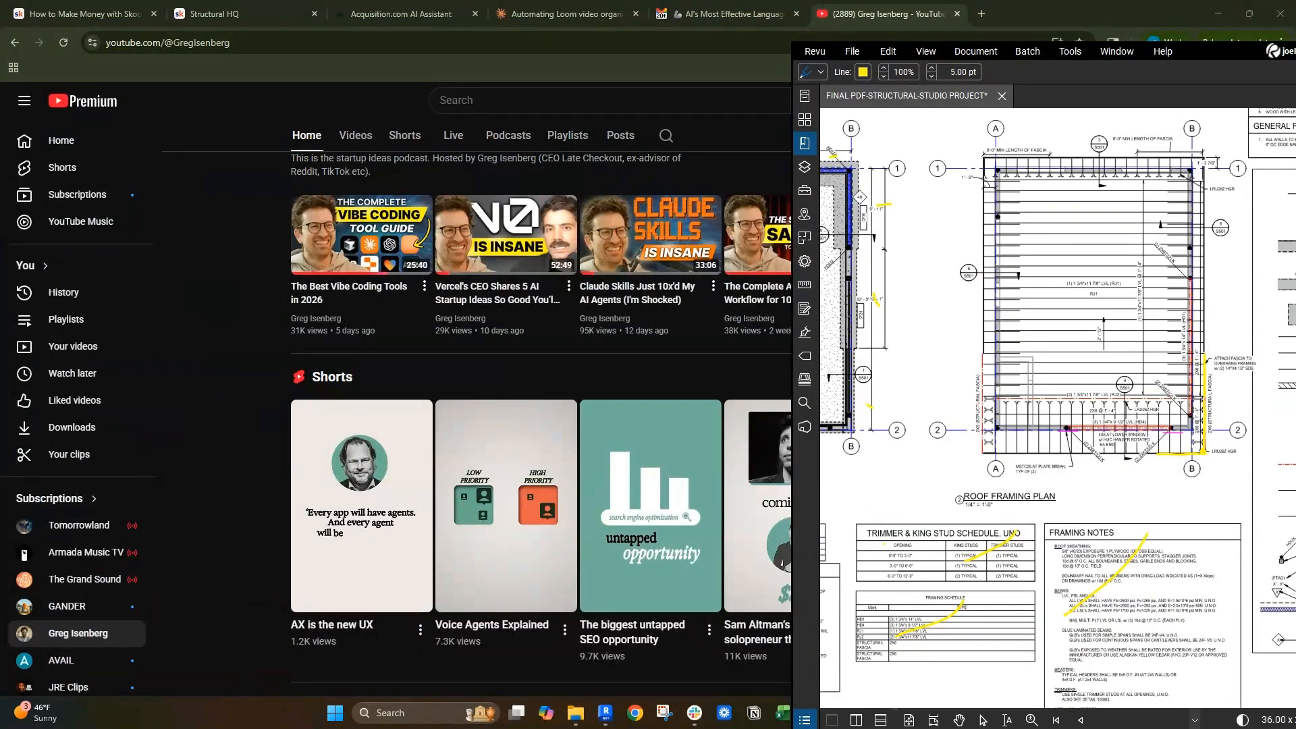
scroll(894, 226, "down", 4)
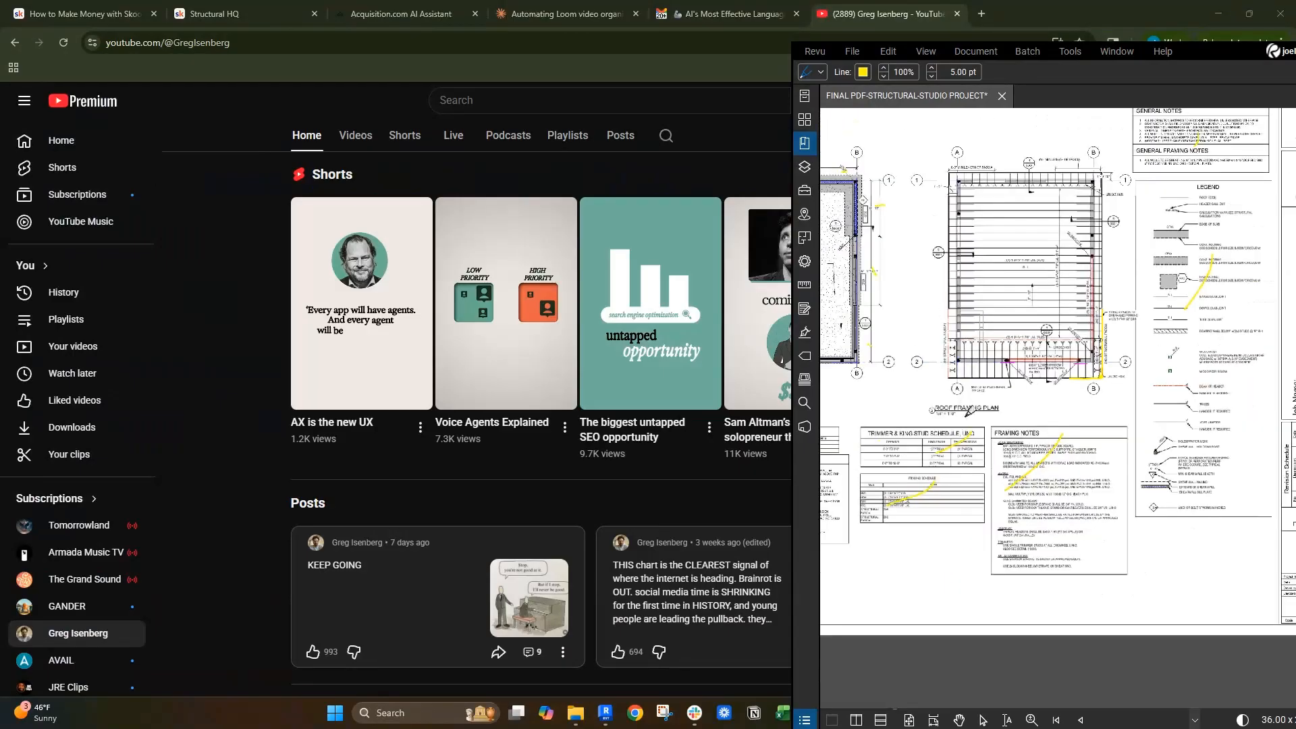
scroll(982, 199, "up", 4)
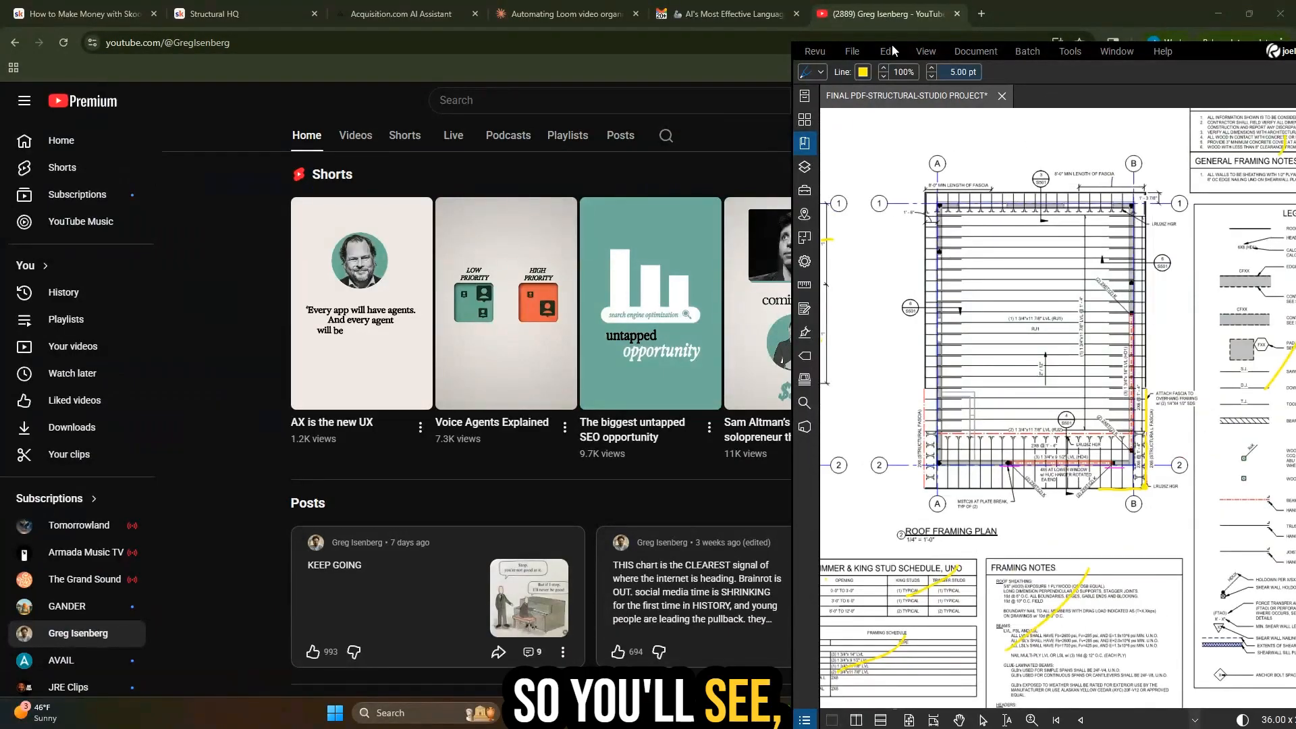
left_click(1220, 18)
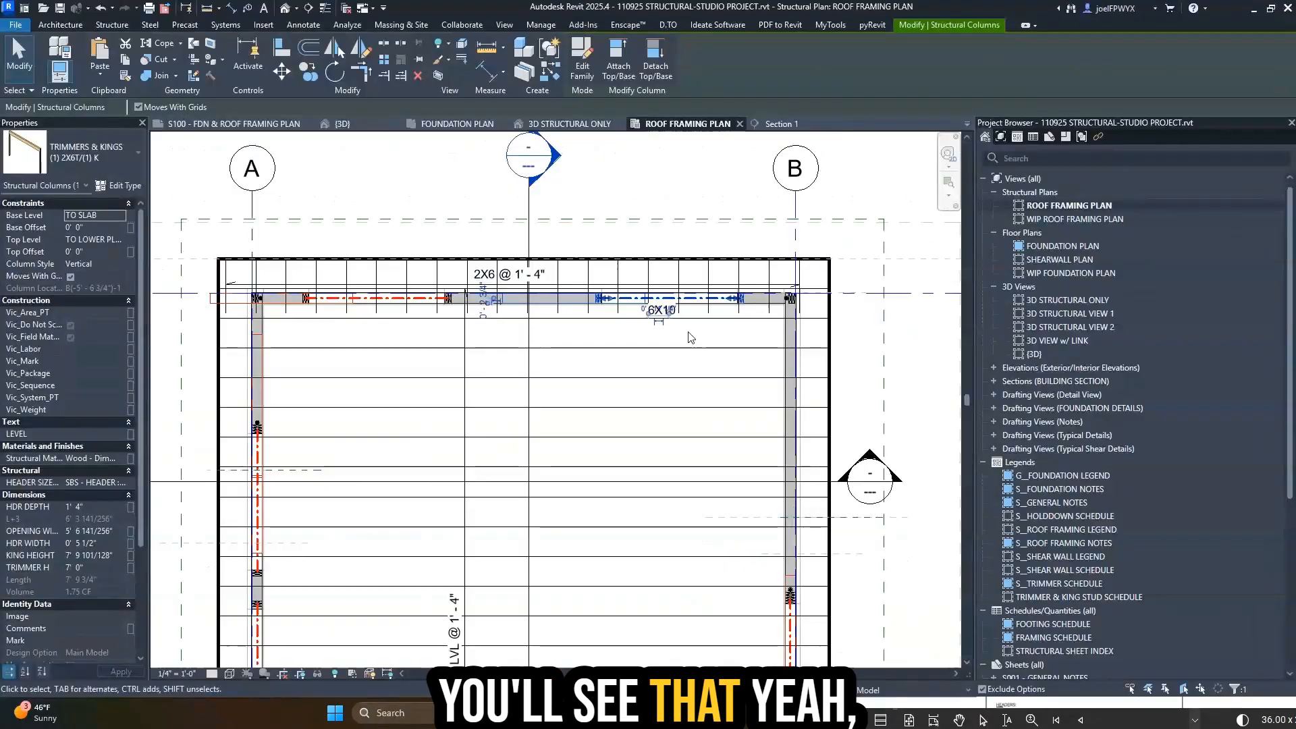
- Move the header tag near grid B to the overhang side of the grid line 1 wall
scroll(652, 303, "up", 5)
key("Escape")
key("Escape")
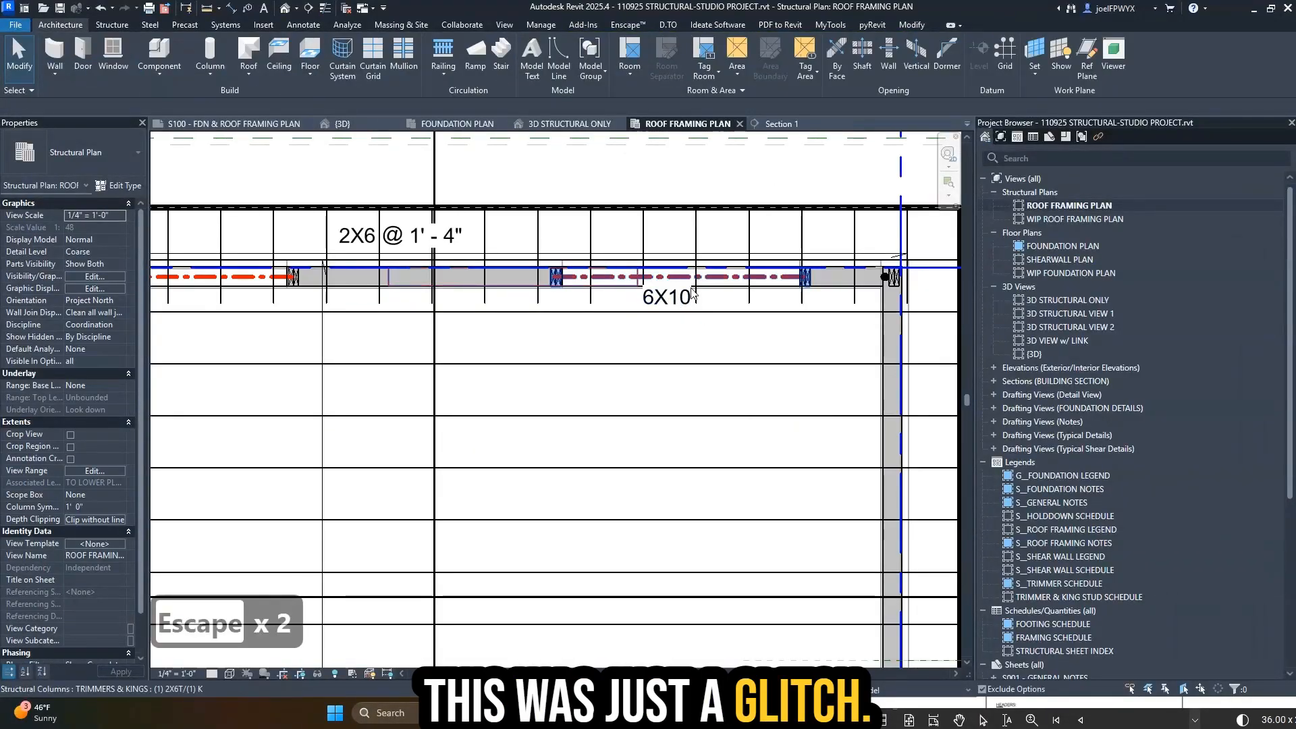
left_click(668, 299)
left_click_drag(666, 297, 668, 227)
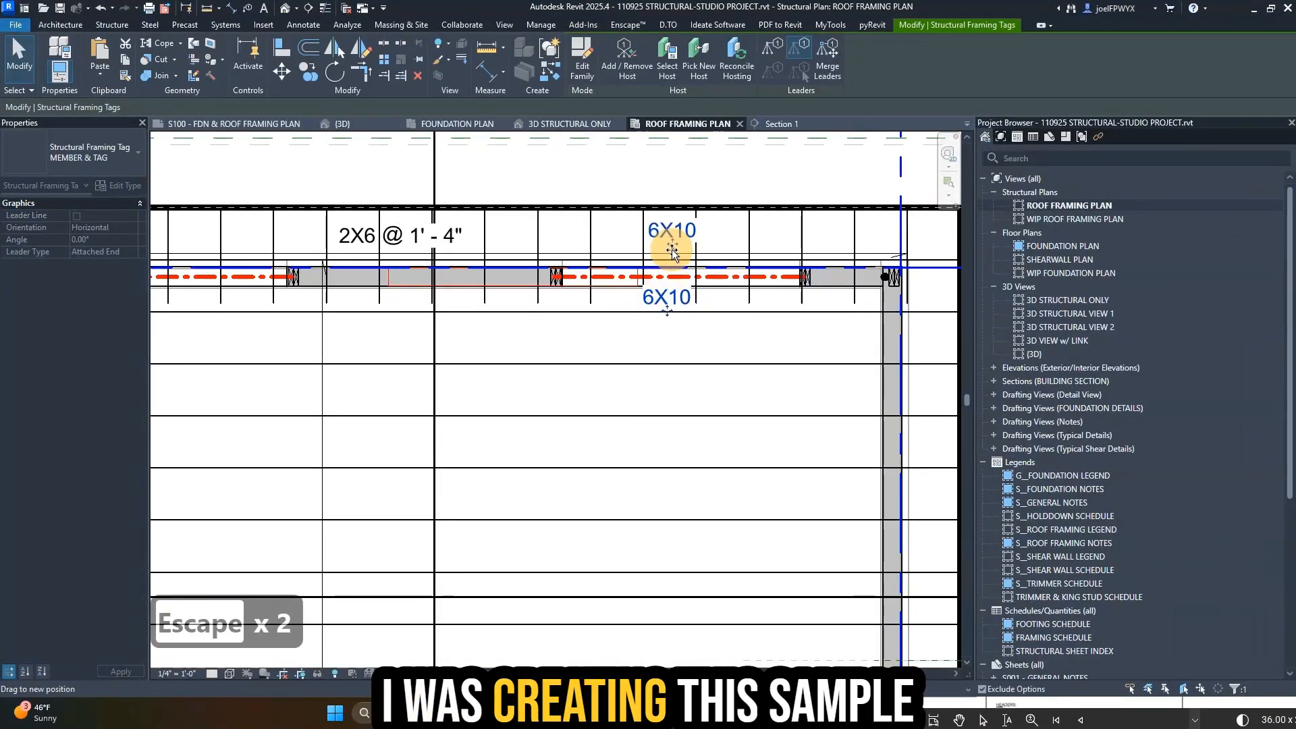
key("Escape")
key("Escape")
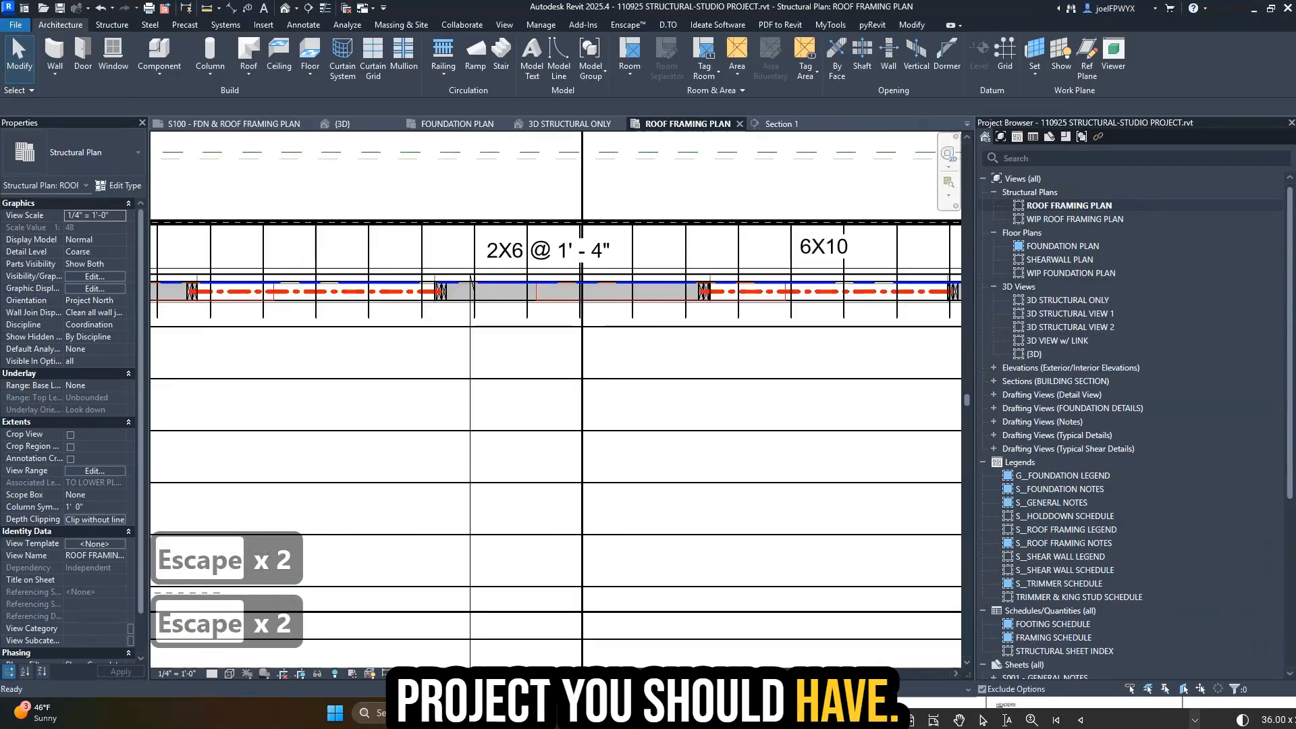
- Check the final PDF's roof framing plan for callouts at the openings along grid line 1
left_click(1100, 702)
scroll(1123, 215, "up", 3)
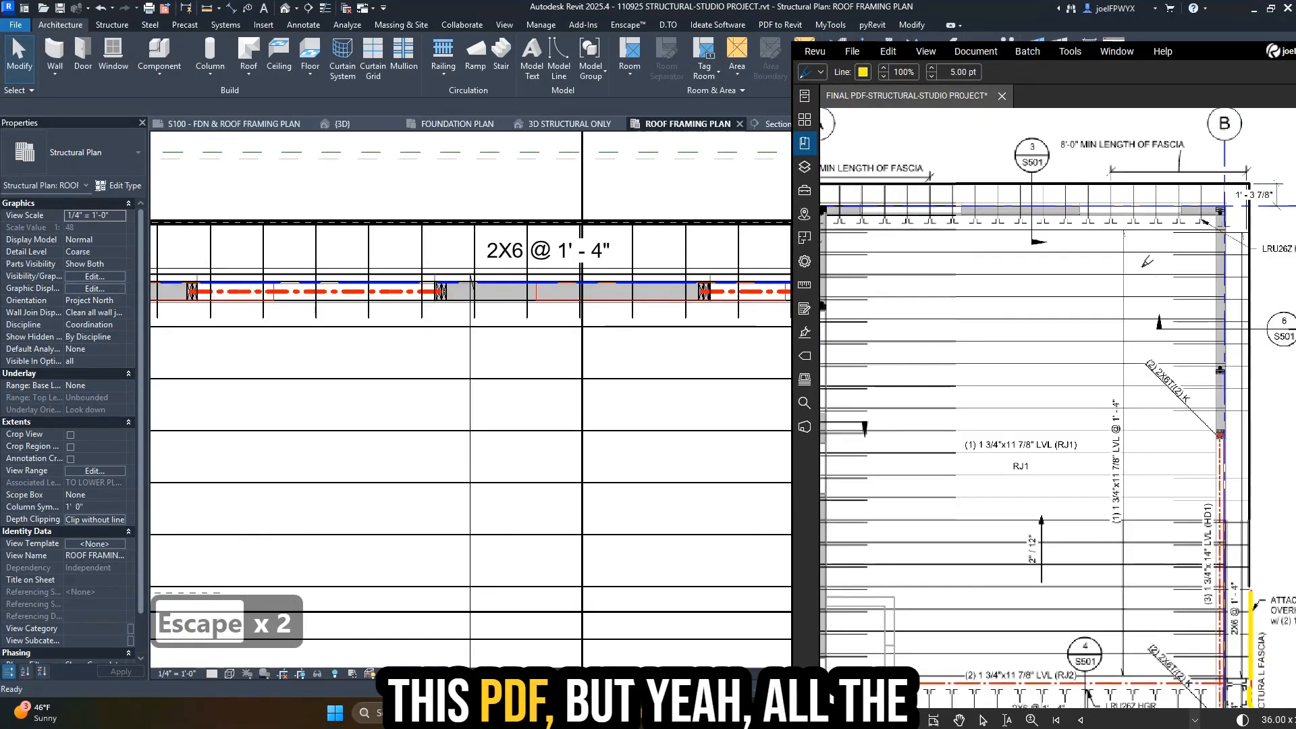
scroll(648, 404, "down", 3)
key("Escape")
key("Escape")
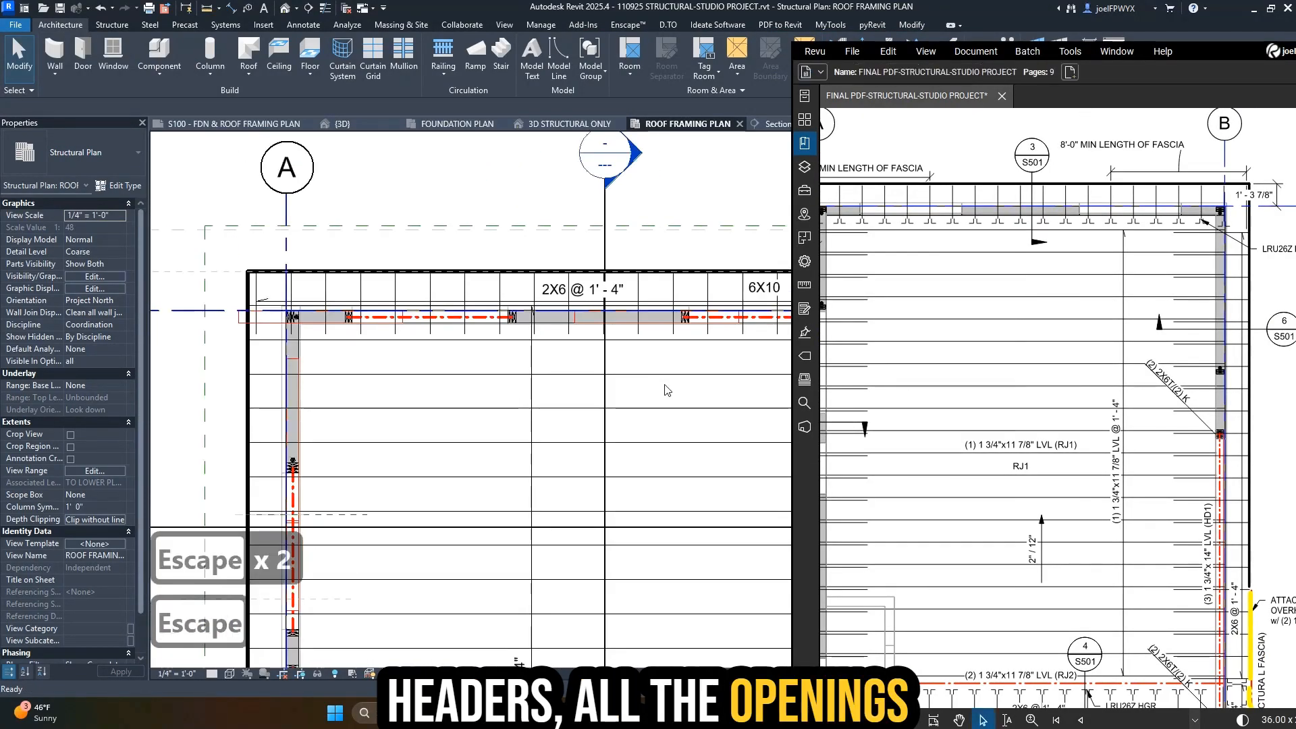
- Copy the header tag across the grid line 1 wall to the opening nearest grid A
left_click(698, 328)
scroll(715, 314, "up", 2)
key("Escape")
left_click(772, 297)
middle_click_drag(845, 374, 940, 405)
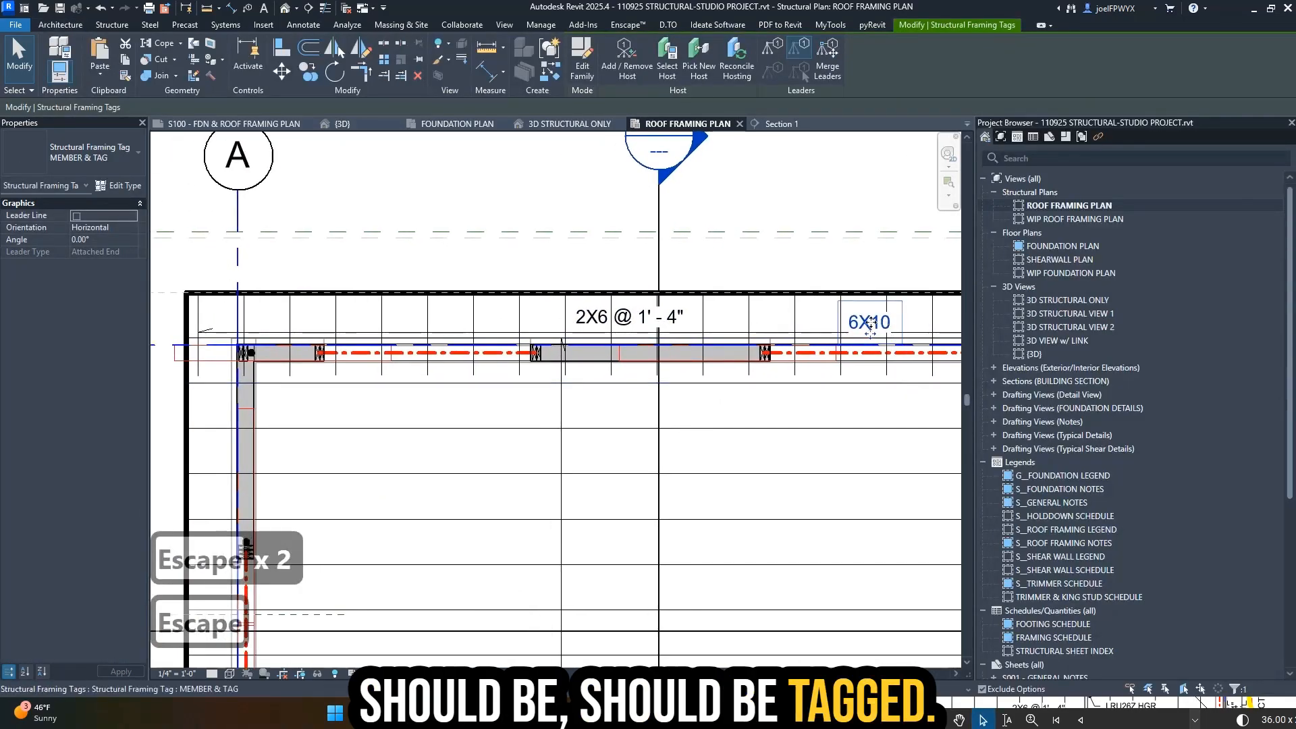
left_click_drag(870, 336, 416, 336, "ctrl")
key("Escape")
key("Escape")
key("Escape")
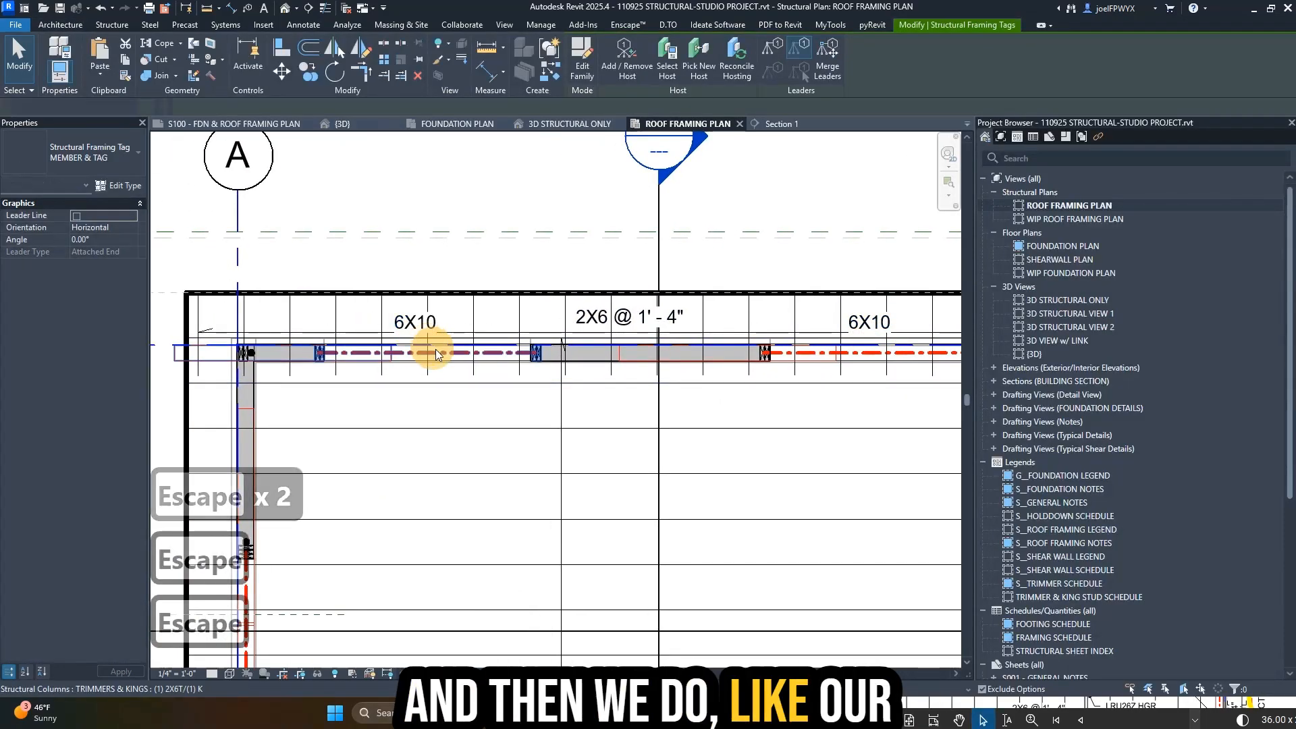
- Select all (1) 2X6T/(1) K trimmer and king assemblies and set their header size to SBS - HEADER : 6X8
left_click(439, 354)
key("s")
key("a")
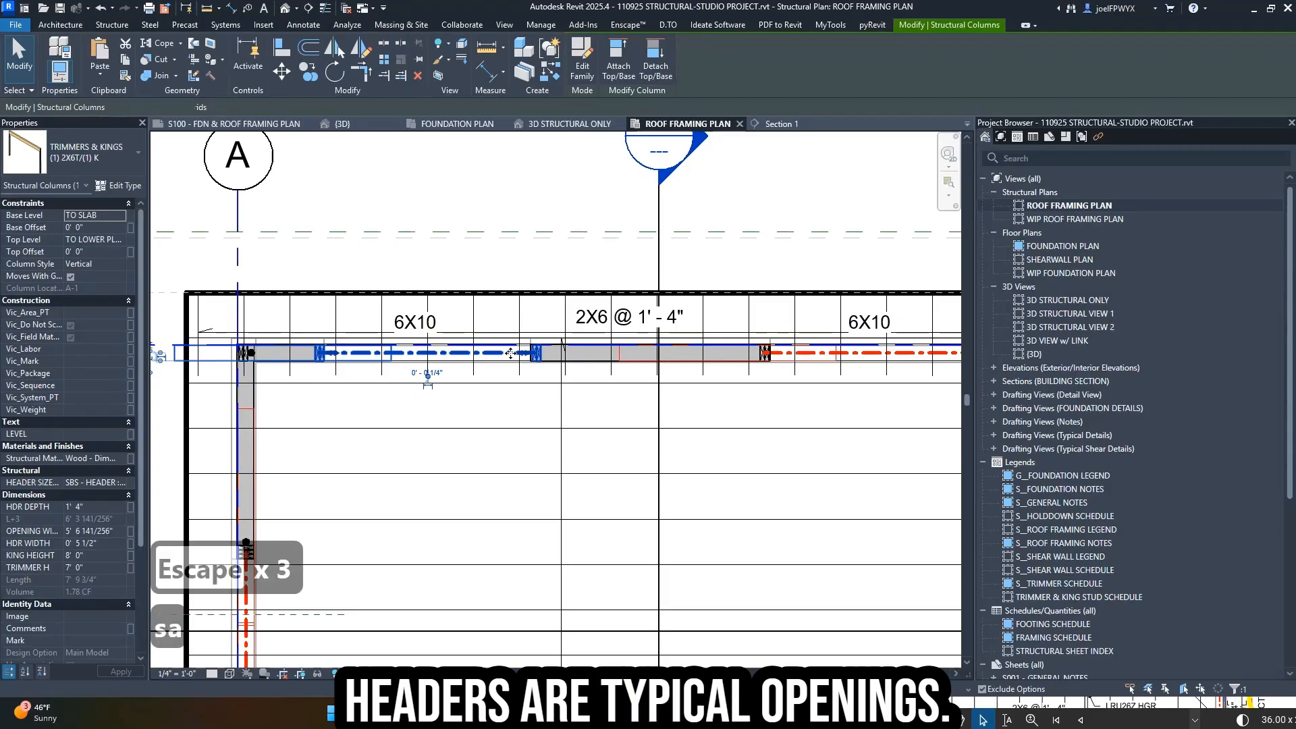
left_click(103, 484)
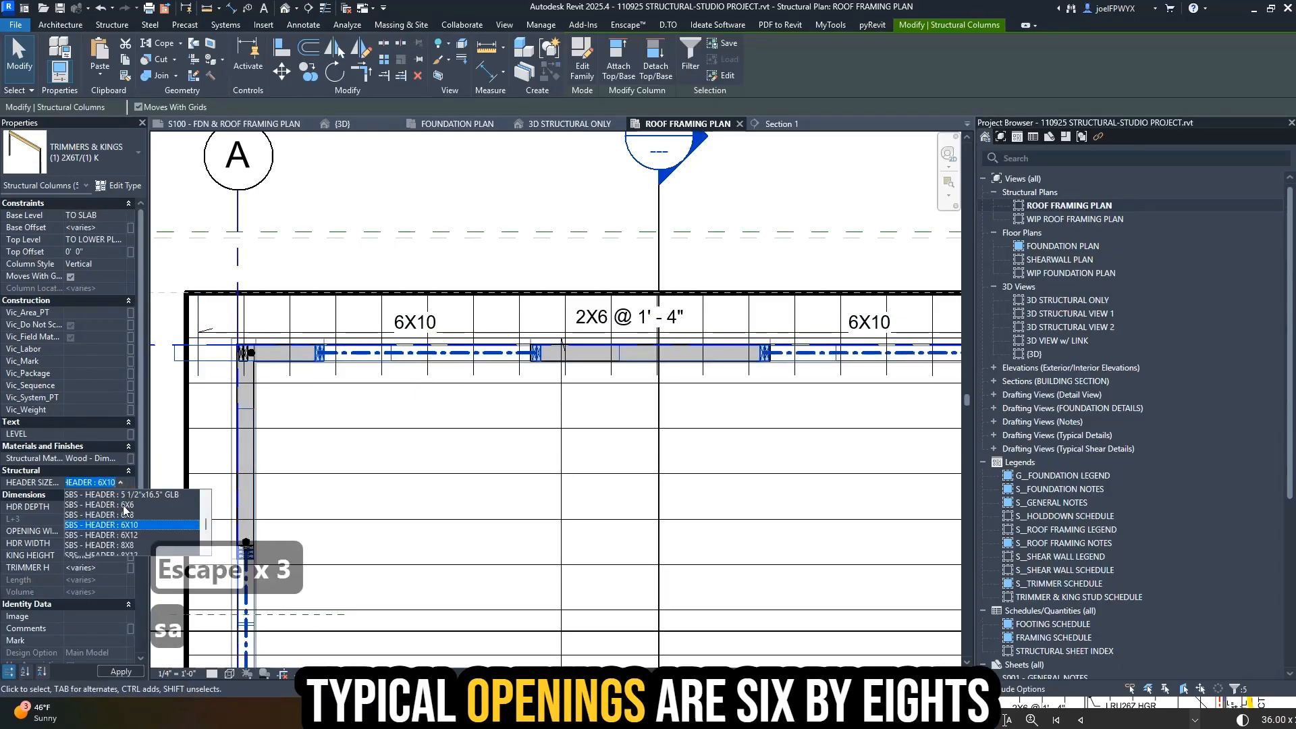
left_click(125, 499)
left_click(120, 484)
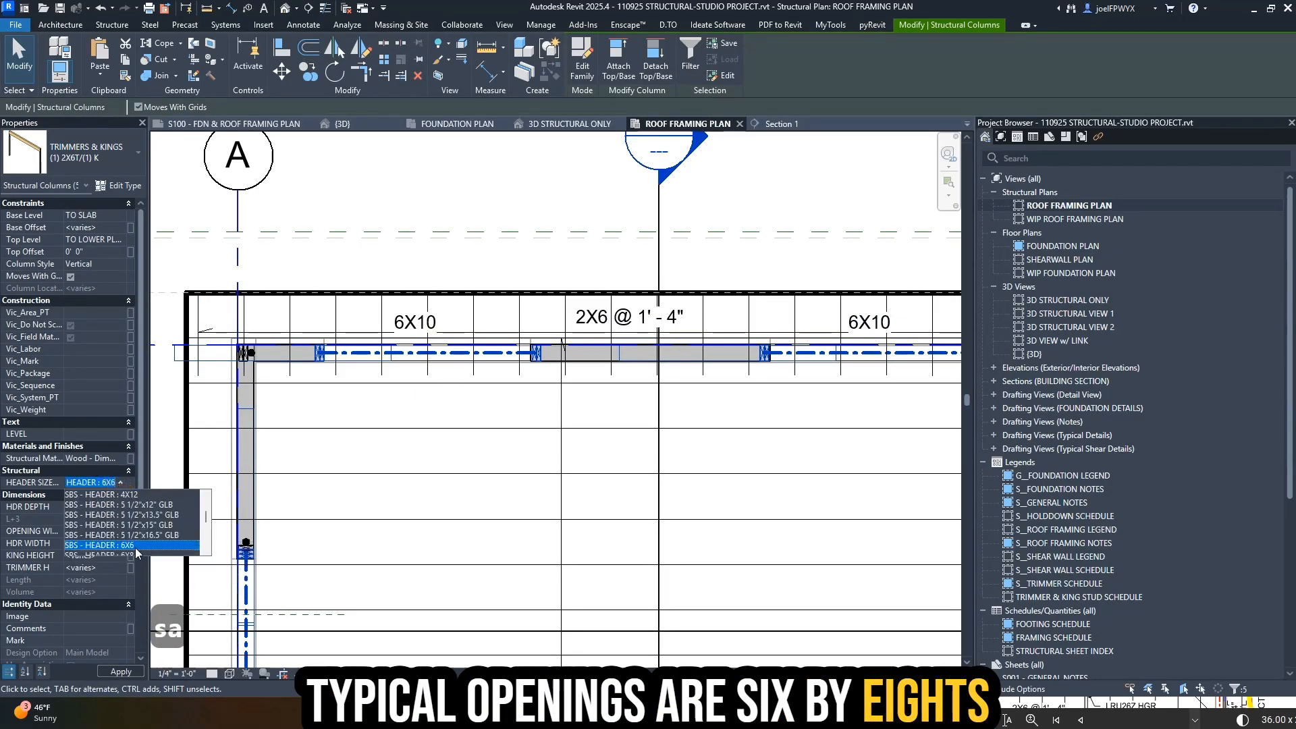
left_click(135, 525)
scroll(608, 368, "down", 2)
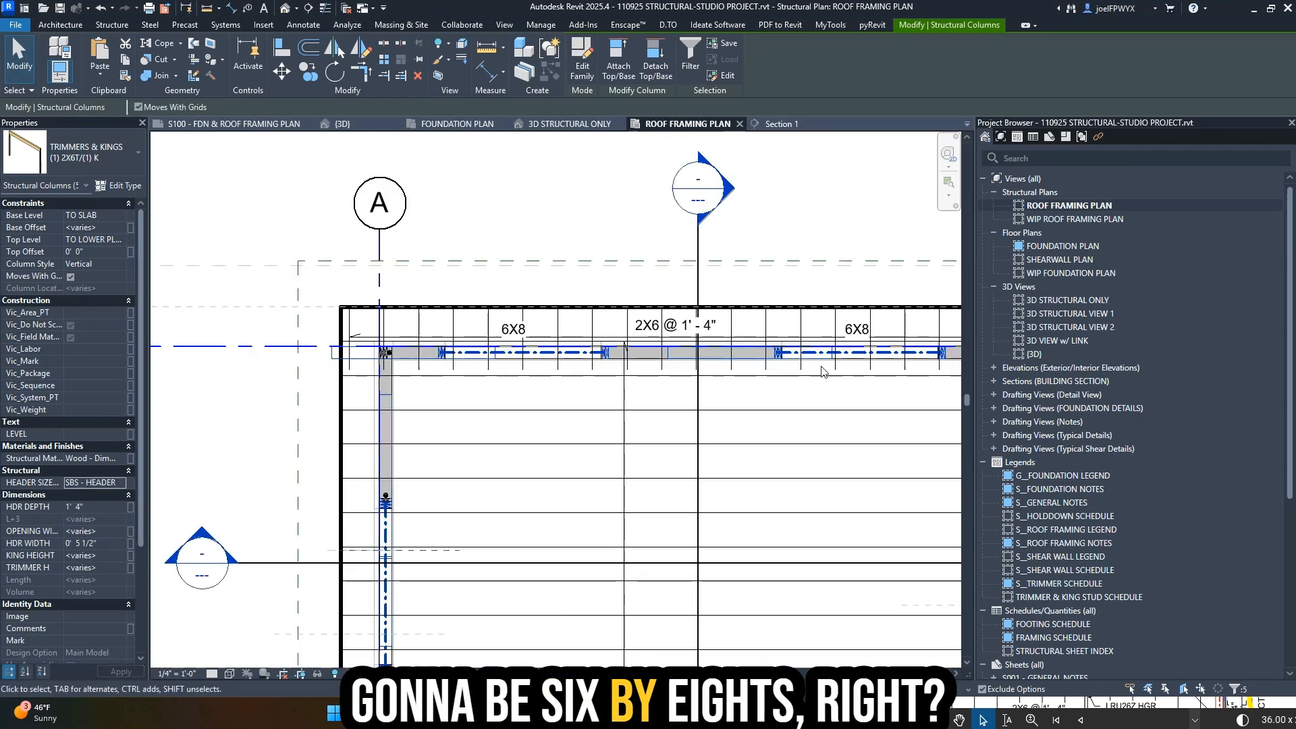
- Examine the header tags along grid line 1 and the remaining openings around the roof framing plan
scroll(500, 376, "up", 2)
key("Escape")
scroll(516, 361, "down", 2)
scroll(503, 353, "up", 2)
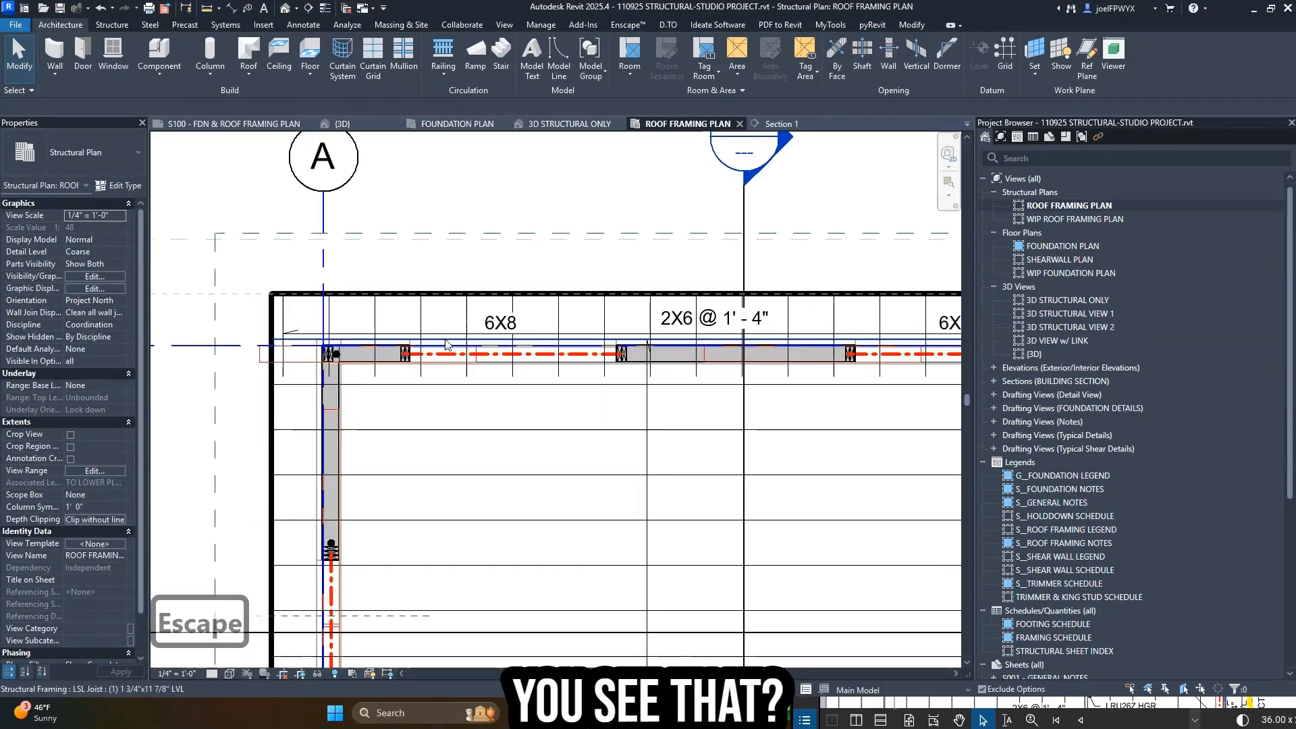
scroll(504, 353, "down", 2)
key("Escape")
scroll(709, 422, "down", 3)
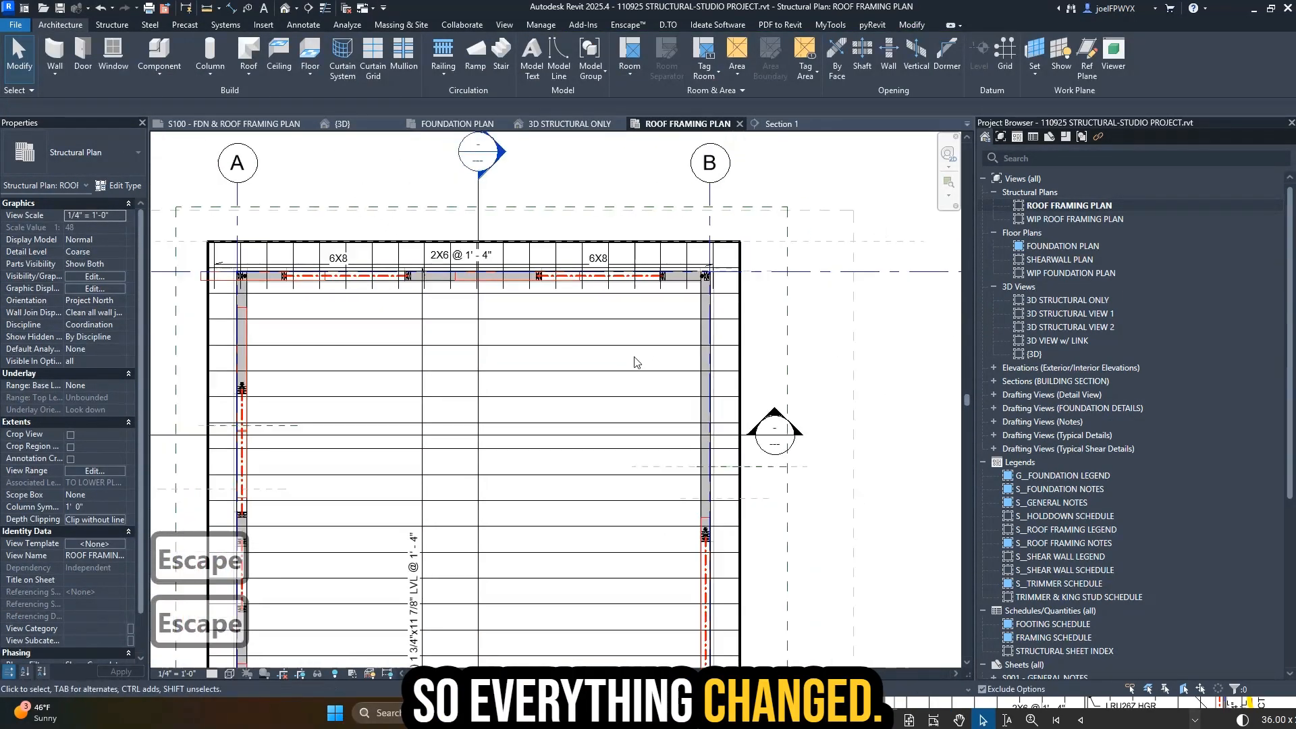
scroll(714, 378, "down", 1)
middle_click_drag(713, 413, 709, 364)
scroll(627, 391, "down", 1)
middle_click_drag(622, 392, 674, 322)
key("Escape")
key("Escape")
key("Escape")
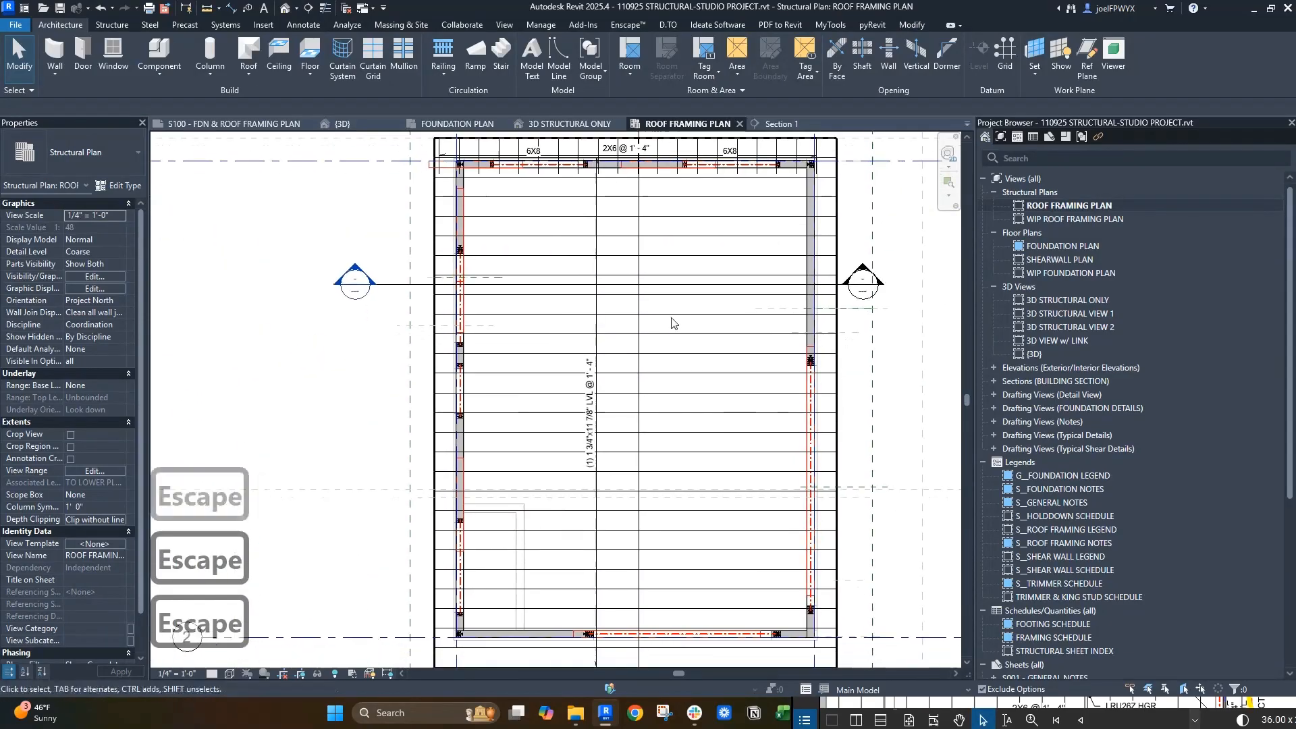
- Tag the long opening's header on the grid B wall with a matching framing tag, set vertically just outside the wall
left_click(733, 156)
key("c")
key("s")
scroll(808, 510, "up", 1)
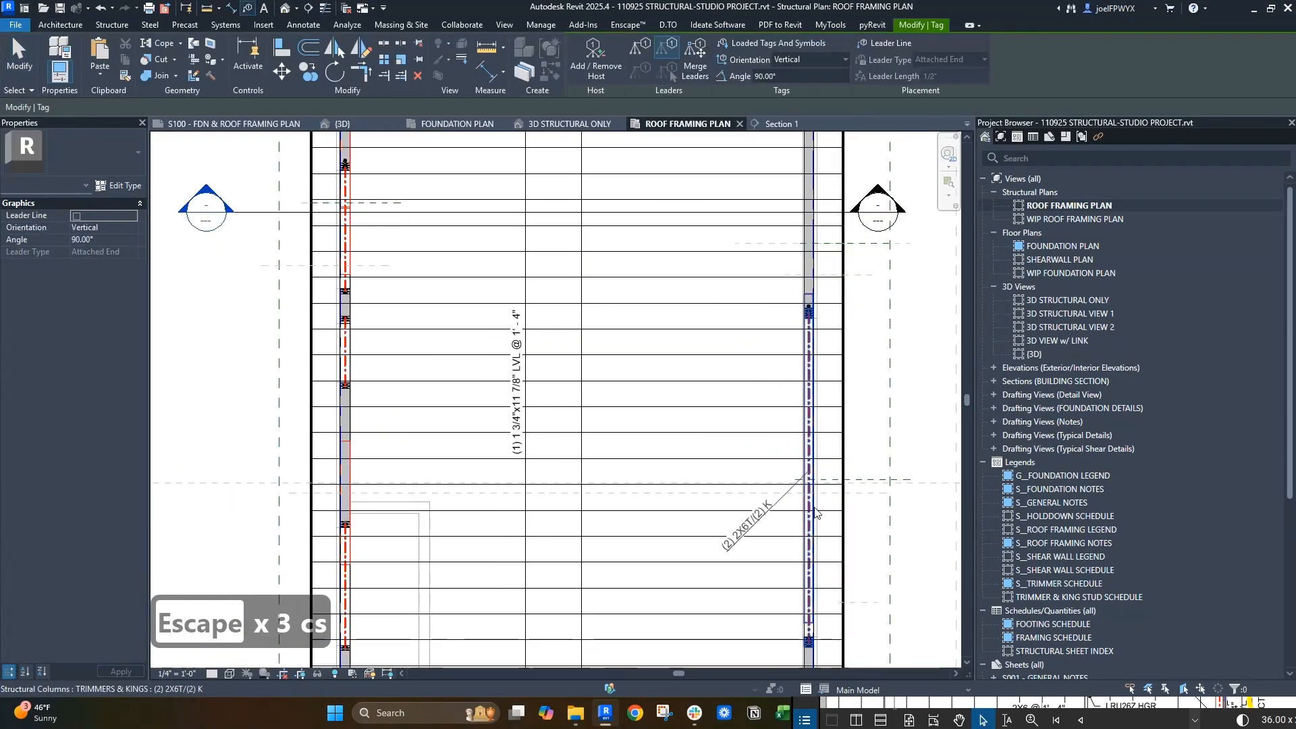
key("Tab")
key("Tab")
key("Tab")
key("Tab")
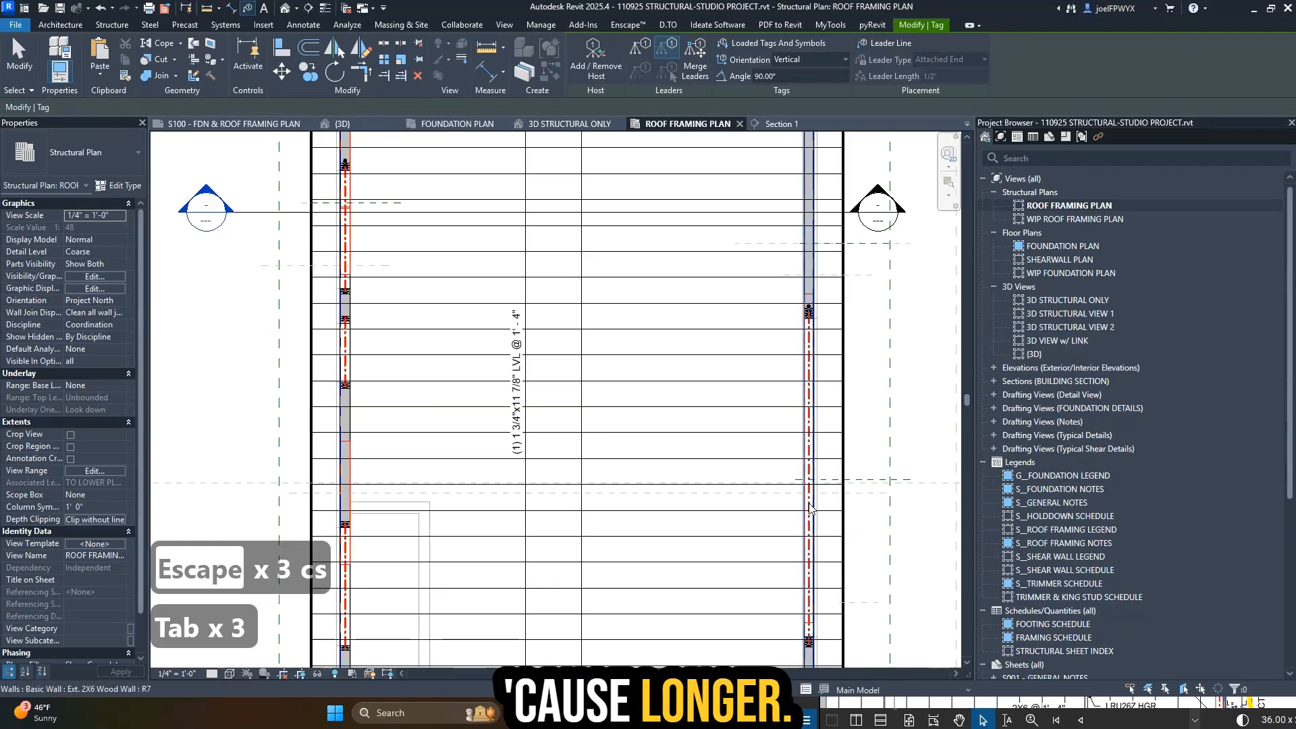
key("Escape")
key("Escape")
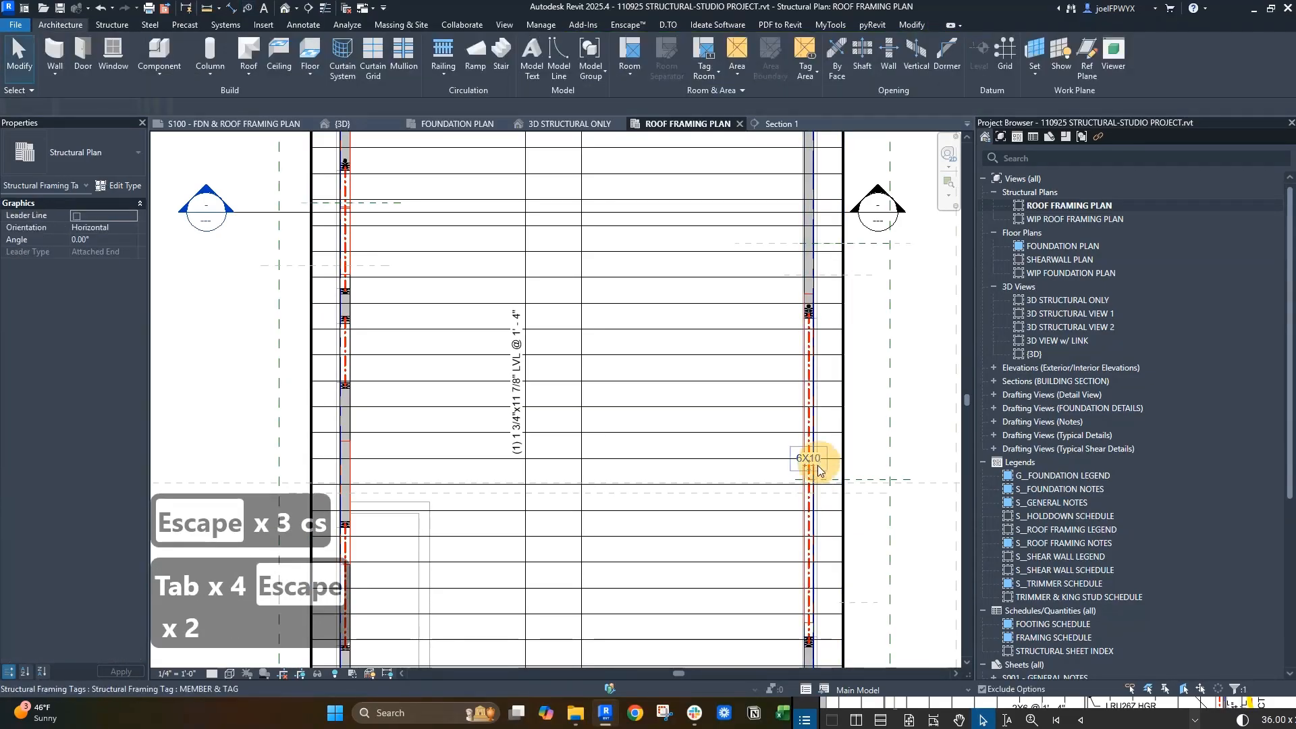
scroll(830, 457, "down", 2)
key("Escape")
scroll(626, 262, "up", 1)
middle_click_drag(699, 371, 578, 379)
key("Escape")
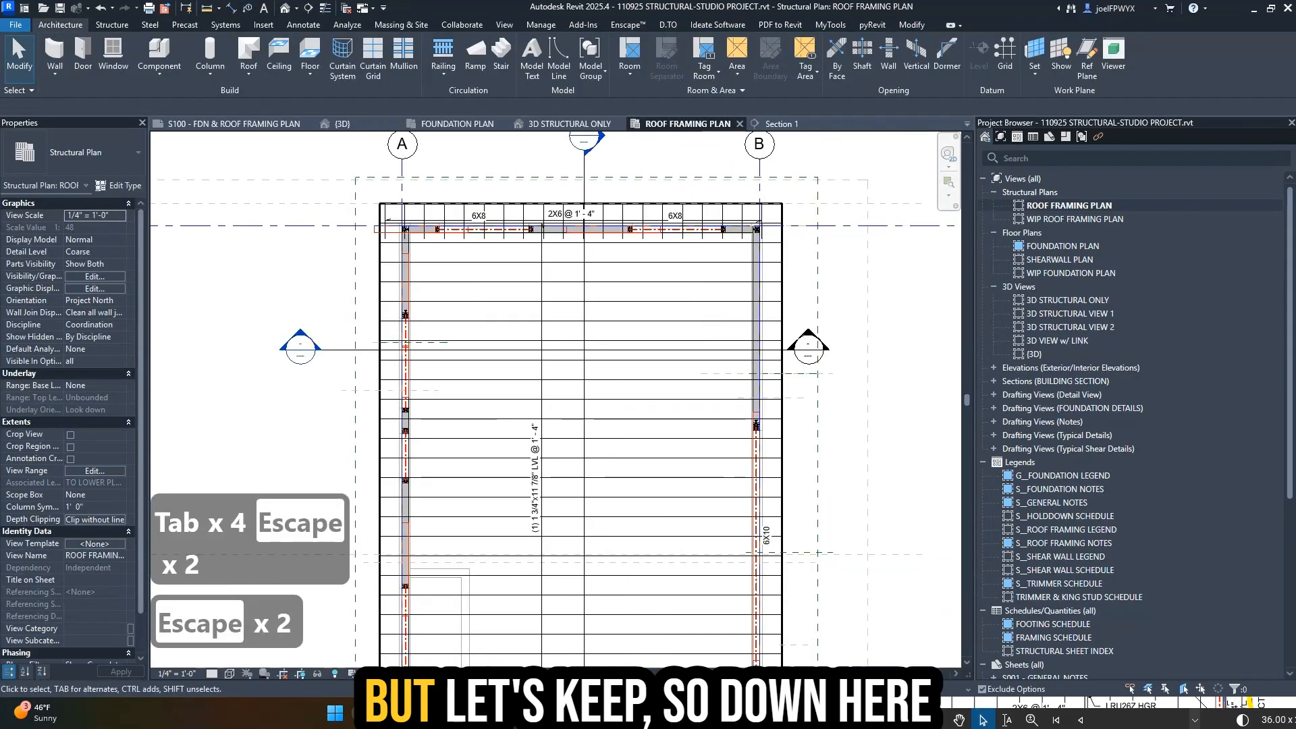
- Check the final PDF for the fascia length dimensions and compare the roof's grid line 1 edge in the model
left_click(944, 705)
scroll(747, 348, "down", 1)
scroll(1026, 239, "down", 4)
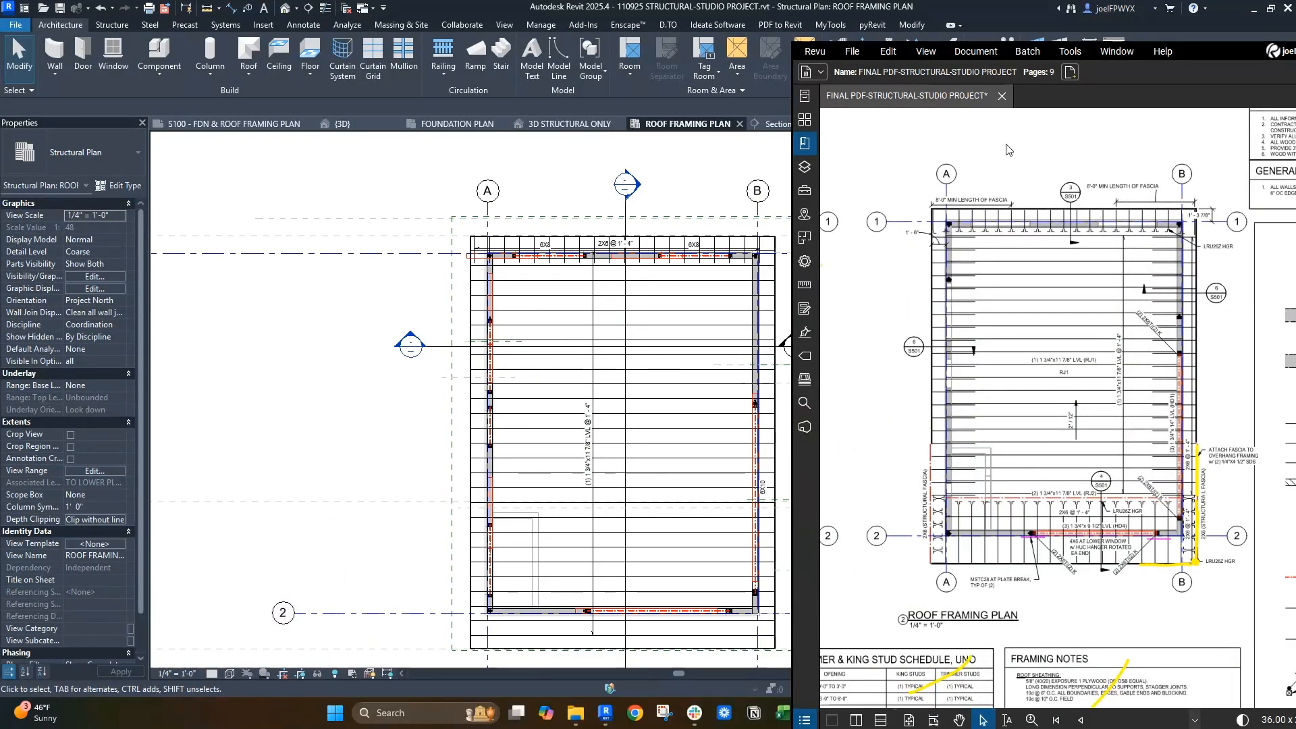
scroll(575, 263, "up", 2)
left_click(579, 189)
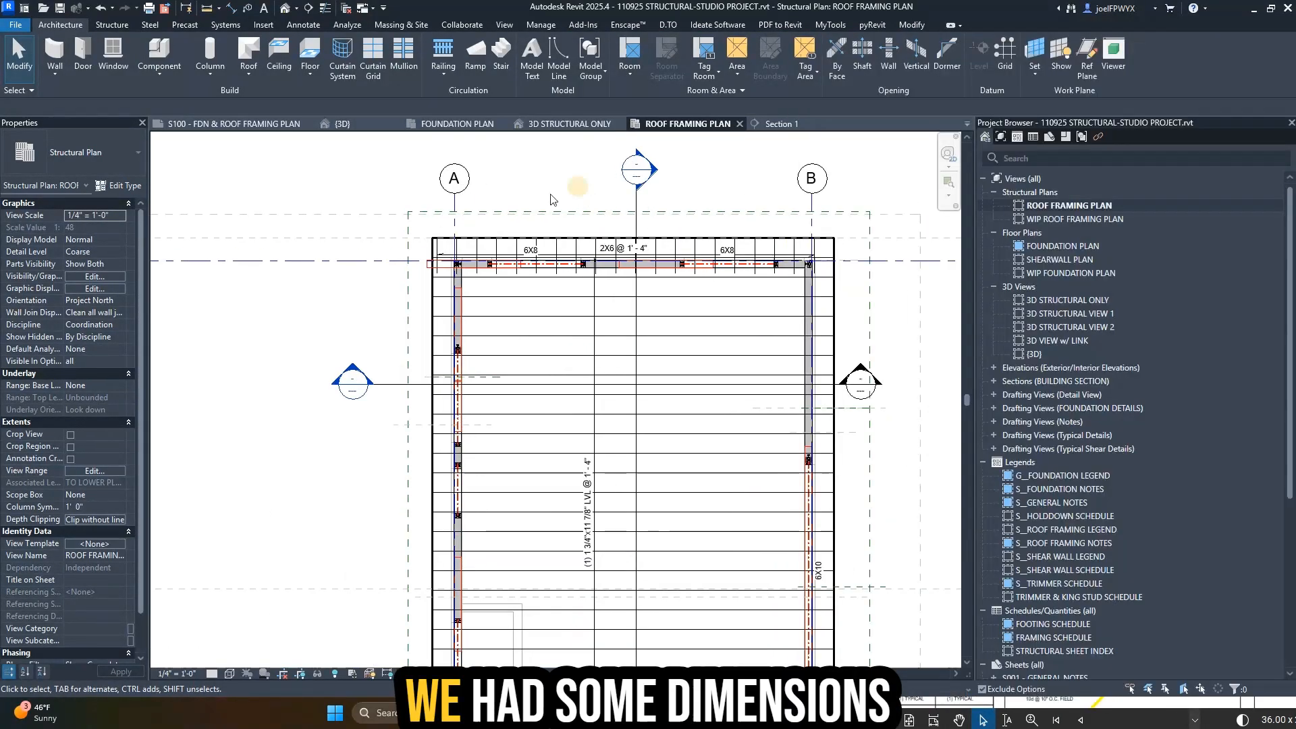
scroll(388, 219, "up", 4)
scroll(645, 280, "down", 3)
scroll(644, 280, "down", 3)
key("Escape")
key("Escape")
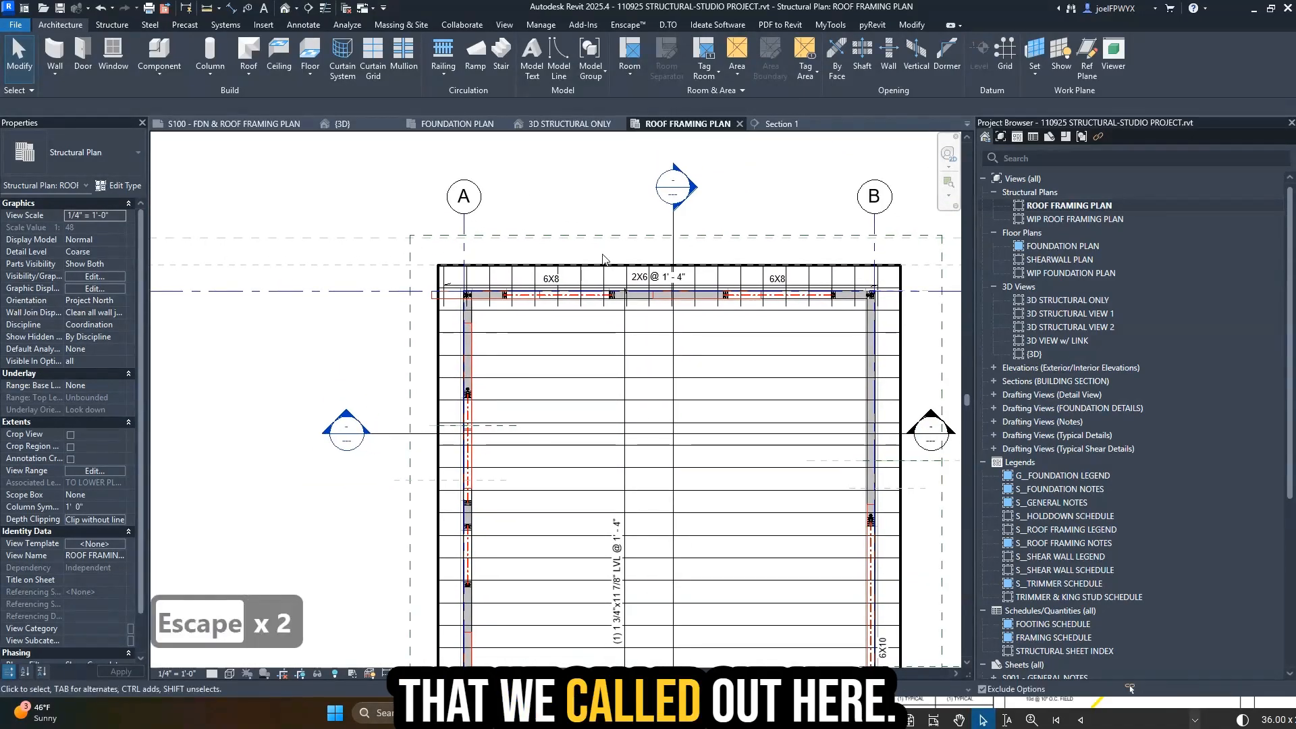
- Place two vertical reference planes offset 8' inward from the roof's grid A and grid B side edges
key("r")
key("p")
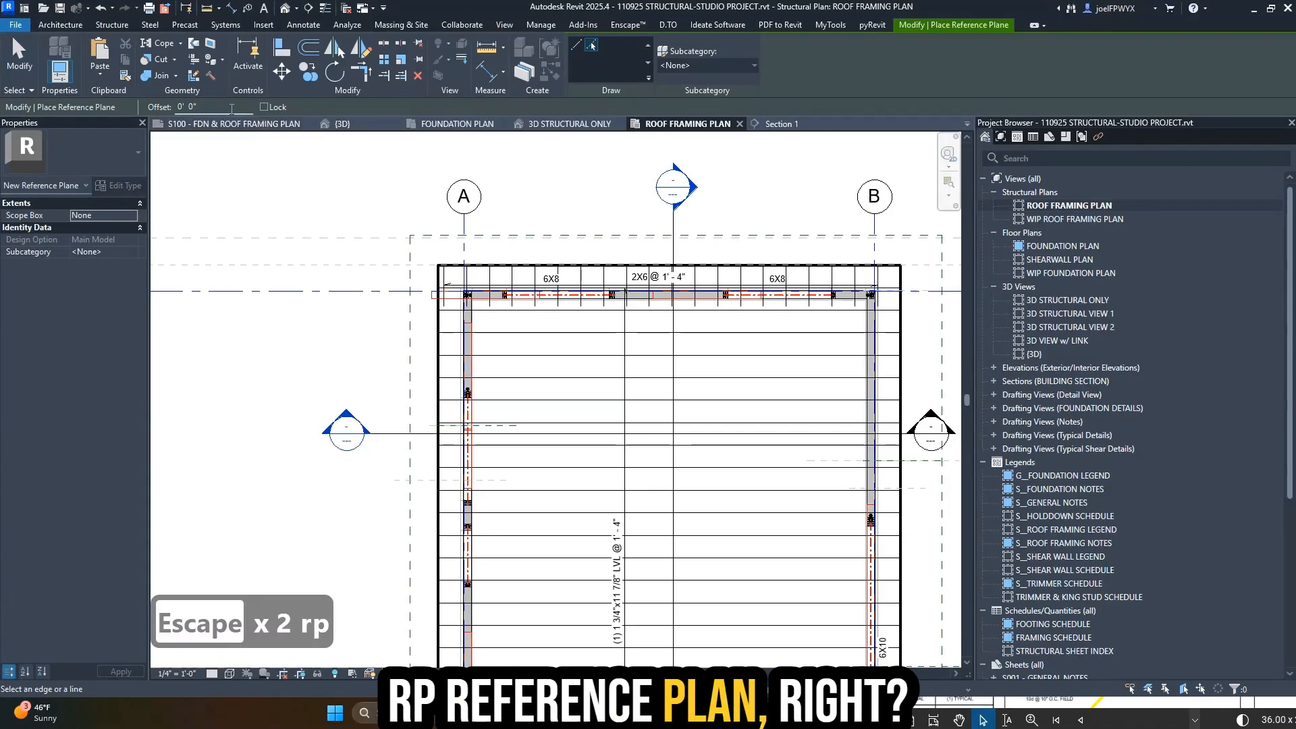
left_click_drag(210, 108, 144, 106)
type("8")
key("Return")
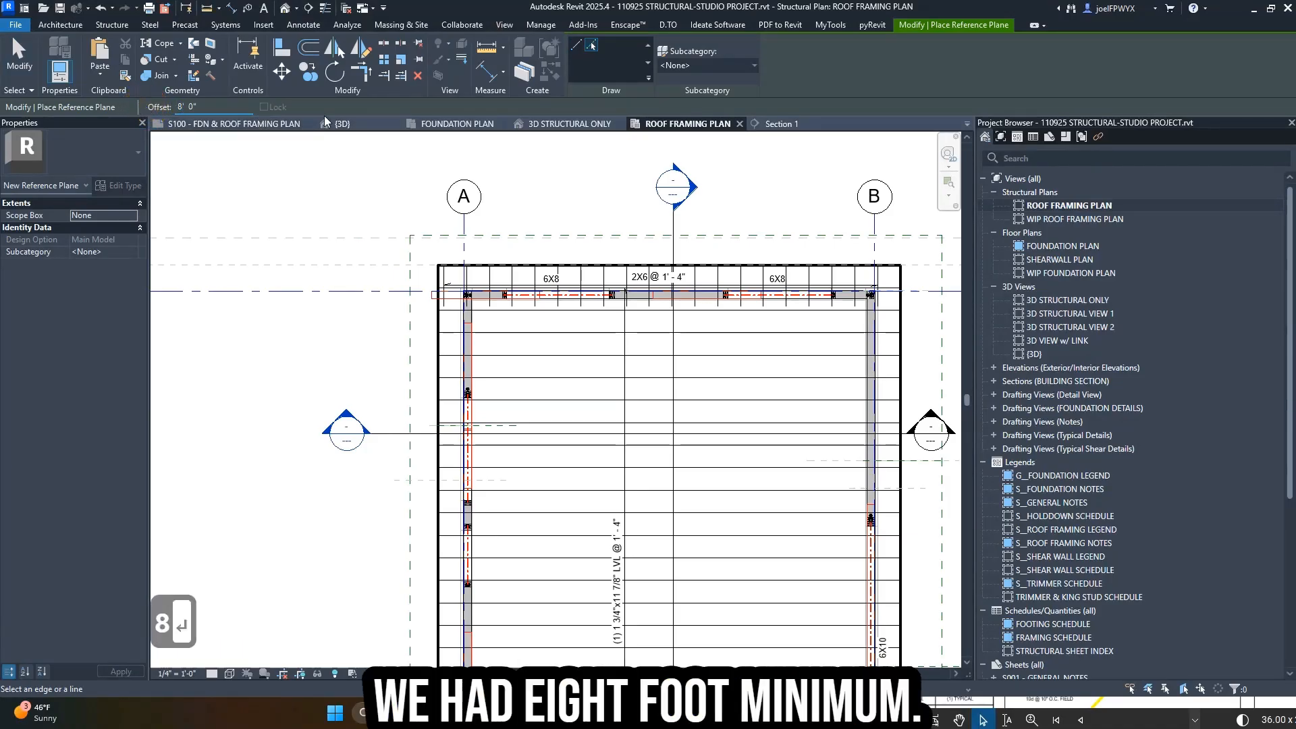
scroll(441, 257, "up", 2)
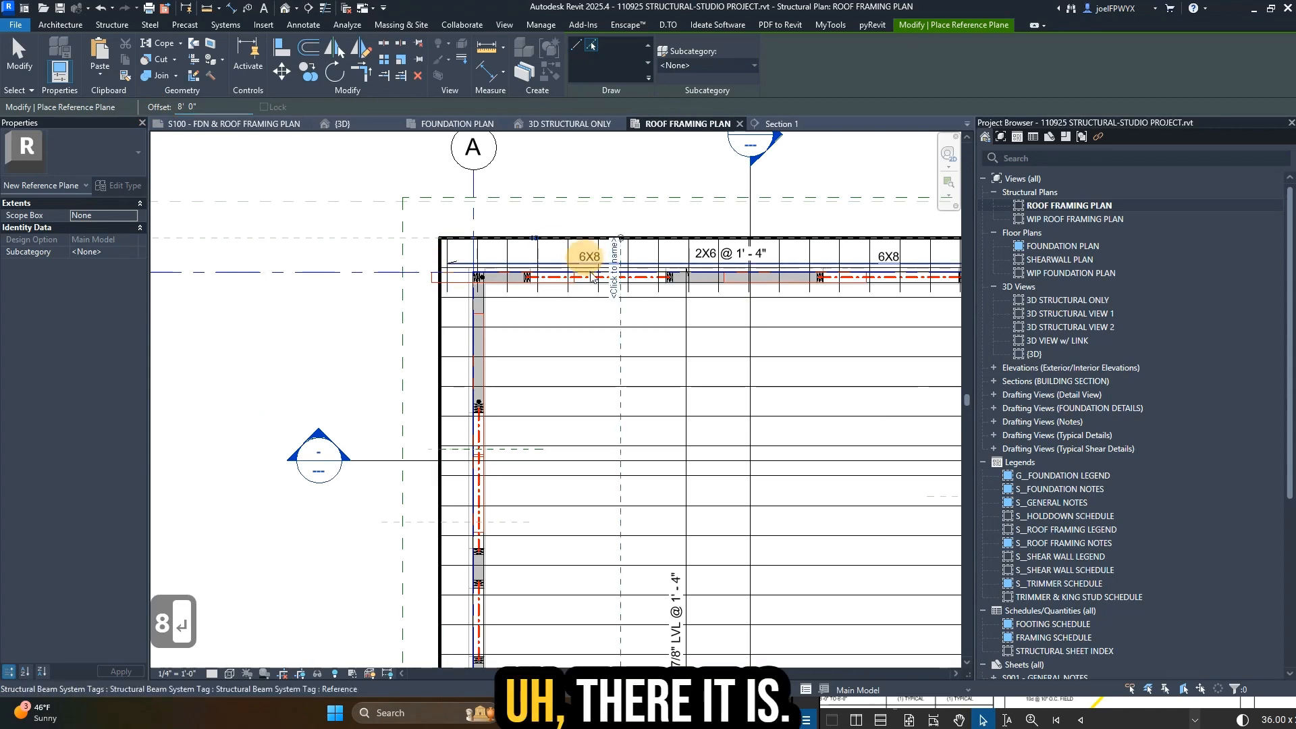
scroll(628, 280, "down", 3)
scroll(737, 272, "up", 3)
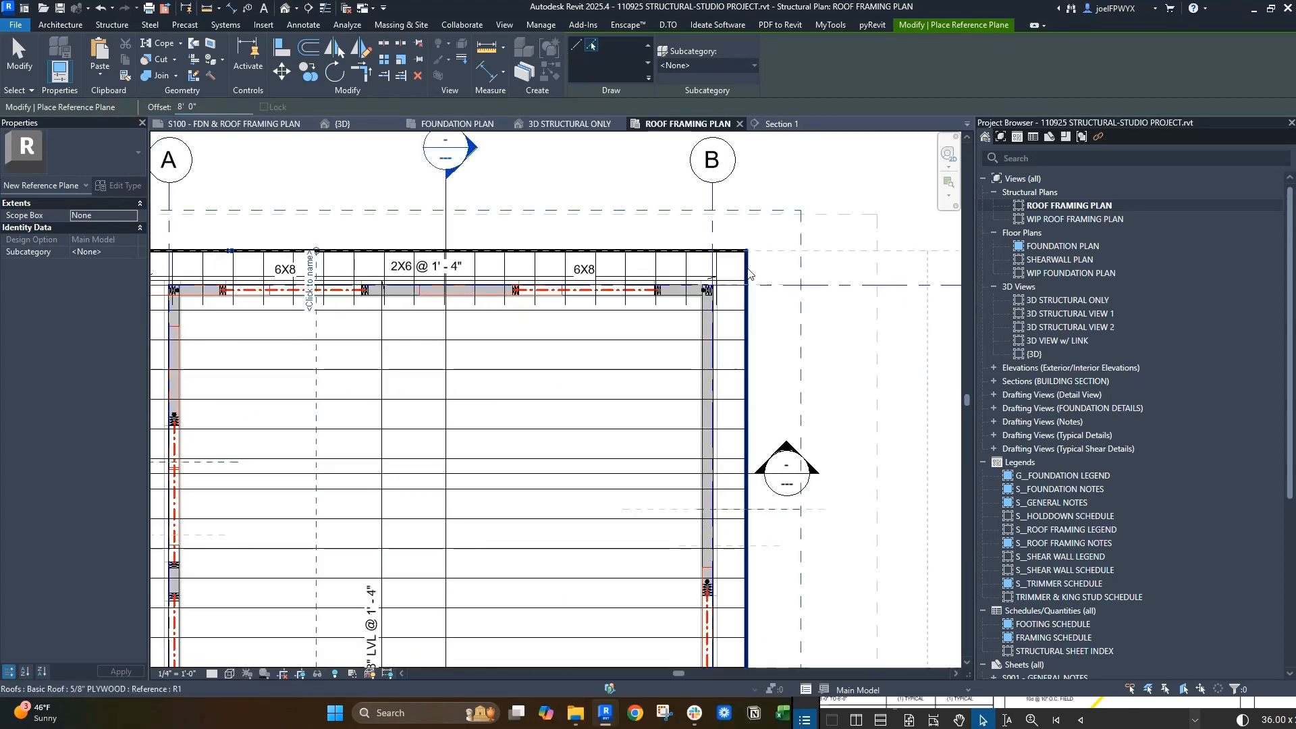
key("Escape")
key("Escape")
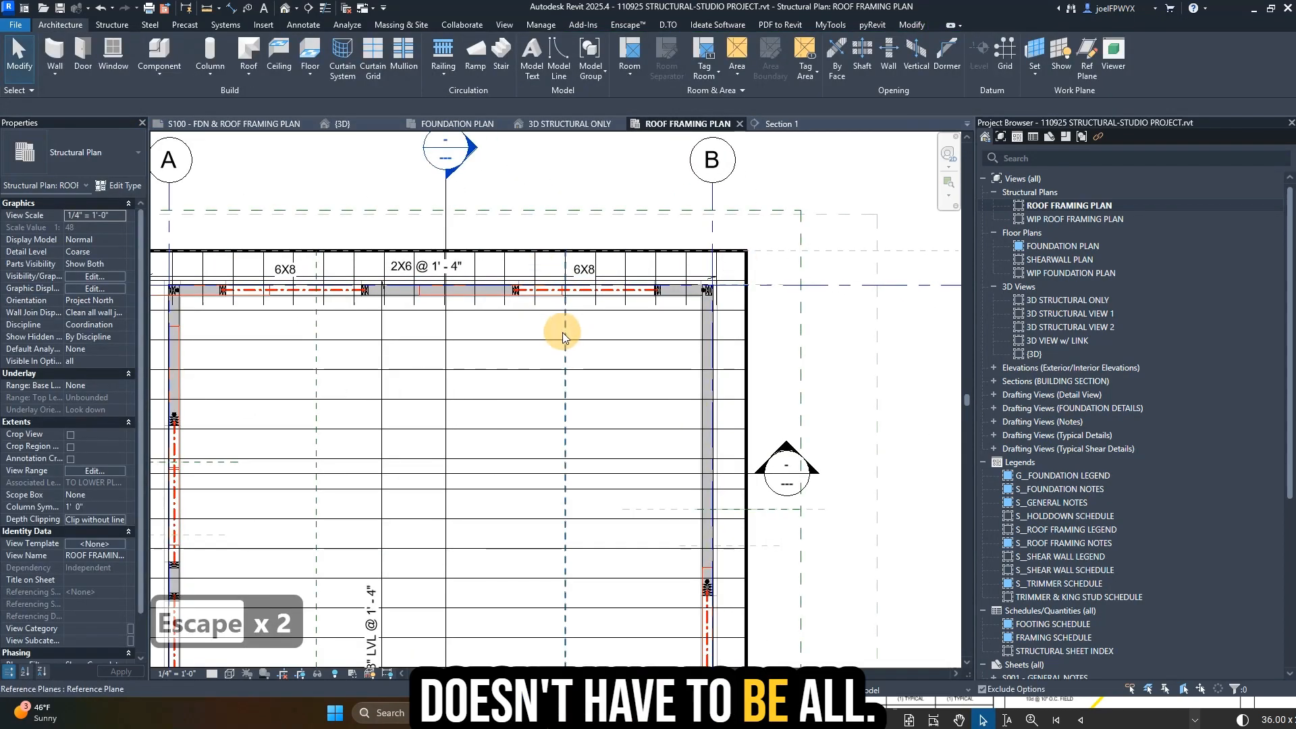
- Extend the grid B side reference plane past the roof edge along grid line 1
left_click(562, 333)
left_click_drag(565, 251, 566, 210)
scroll(575, 206, "down", 3)
middle_click_drag(690, 237, 814, 238)
key("Escape")
key("Escape")
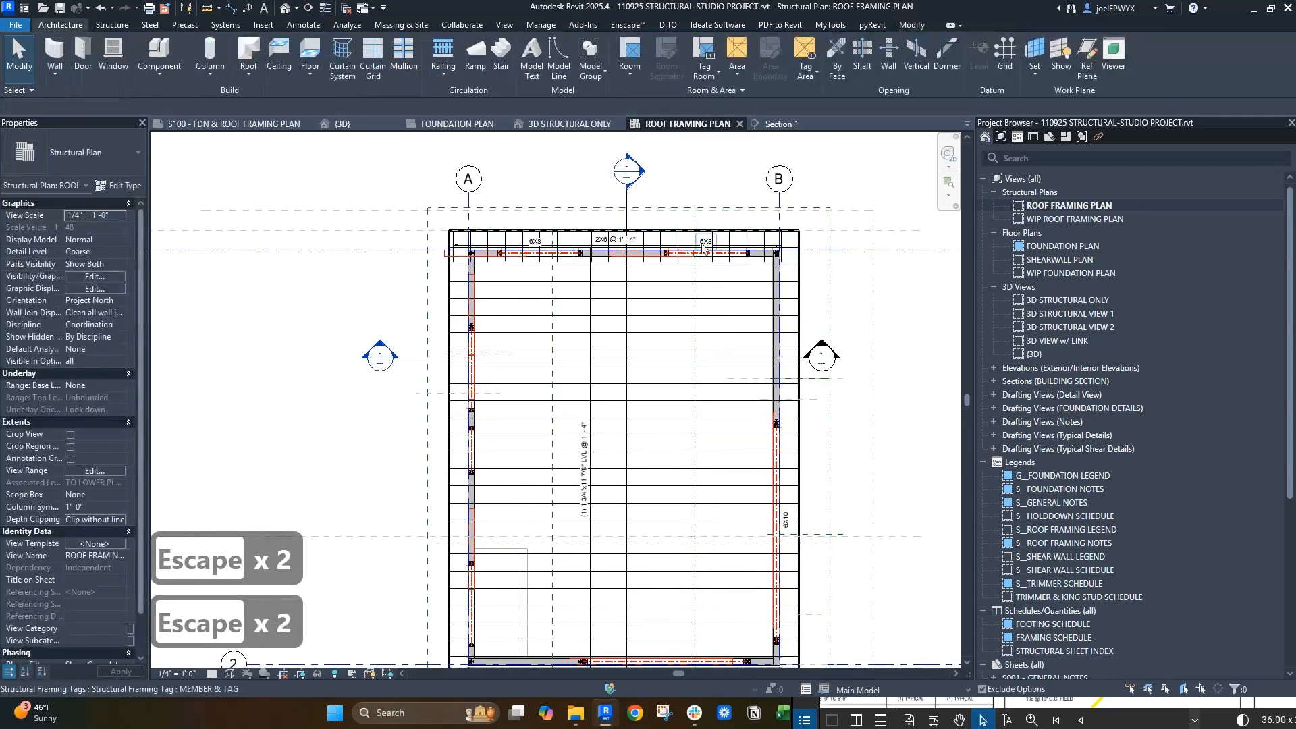
- Dimension from each reference plane to its nearest roof side edge, placing both dimensions just outside the grid line 1 roof edge
scroll(702, 246, "up", 2)
key("d")
left_click(691, 215)
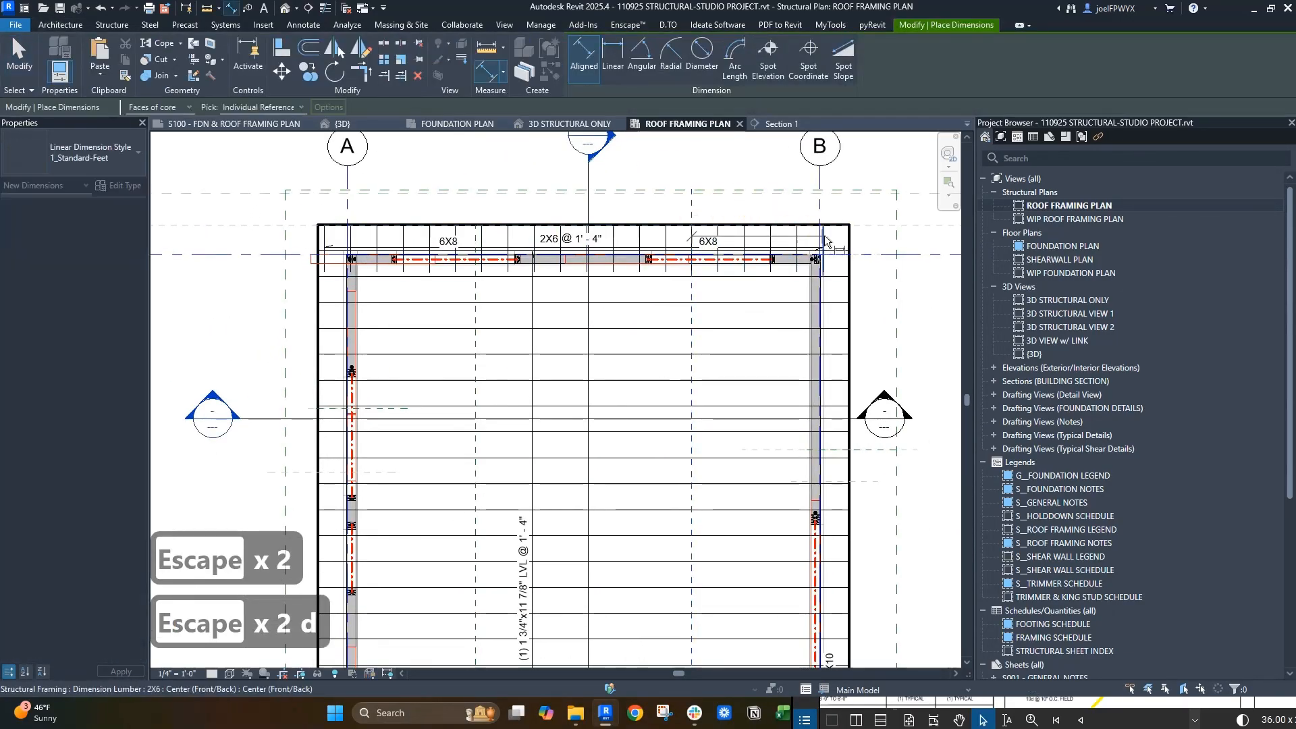
left_click(848, 215)
left_click(846, 208)
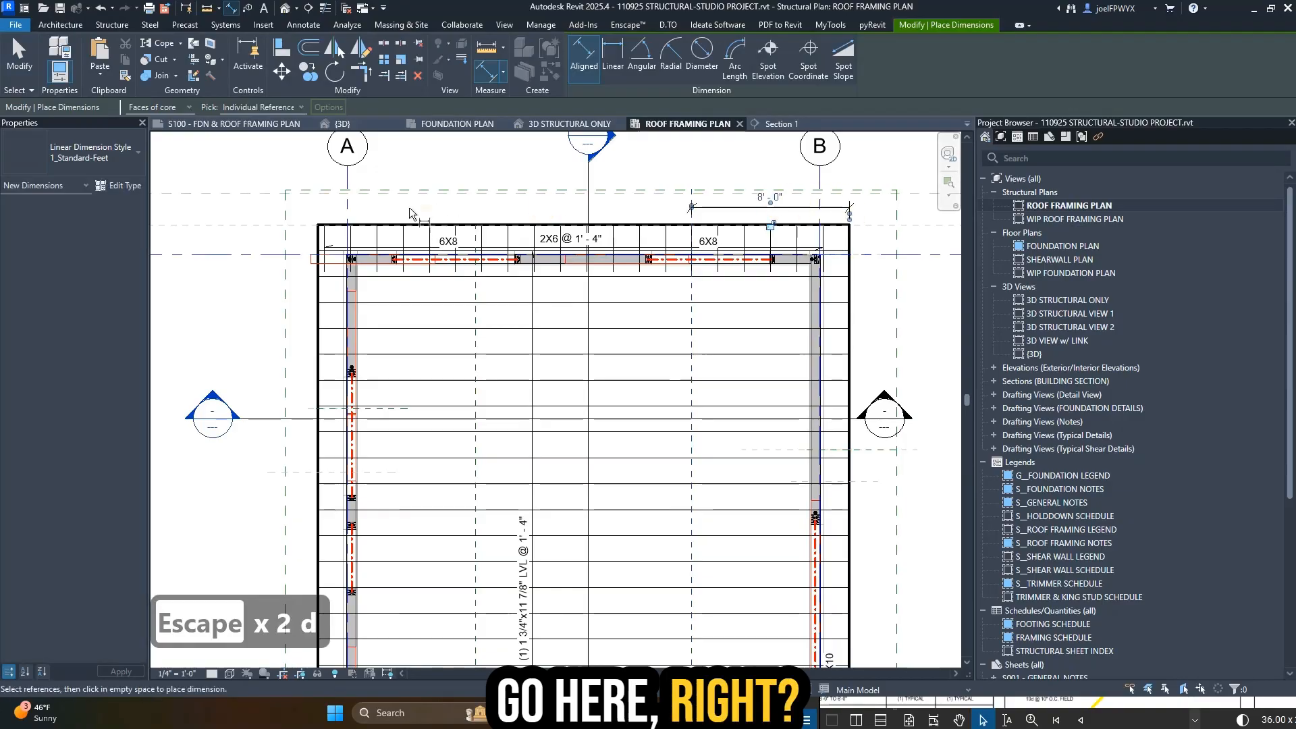
left_click(476, 277)
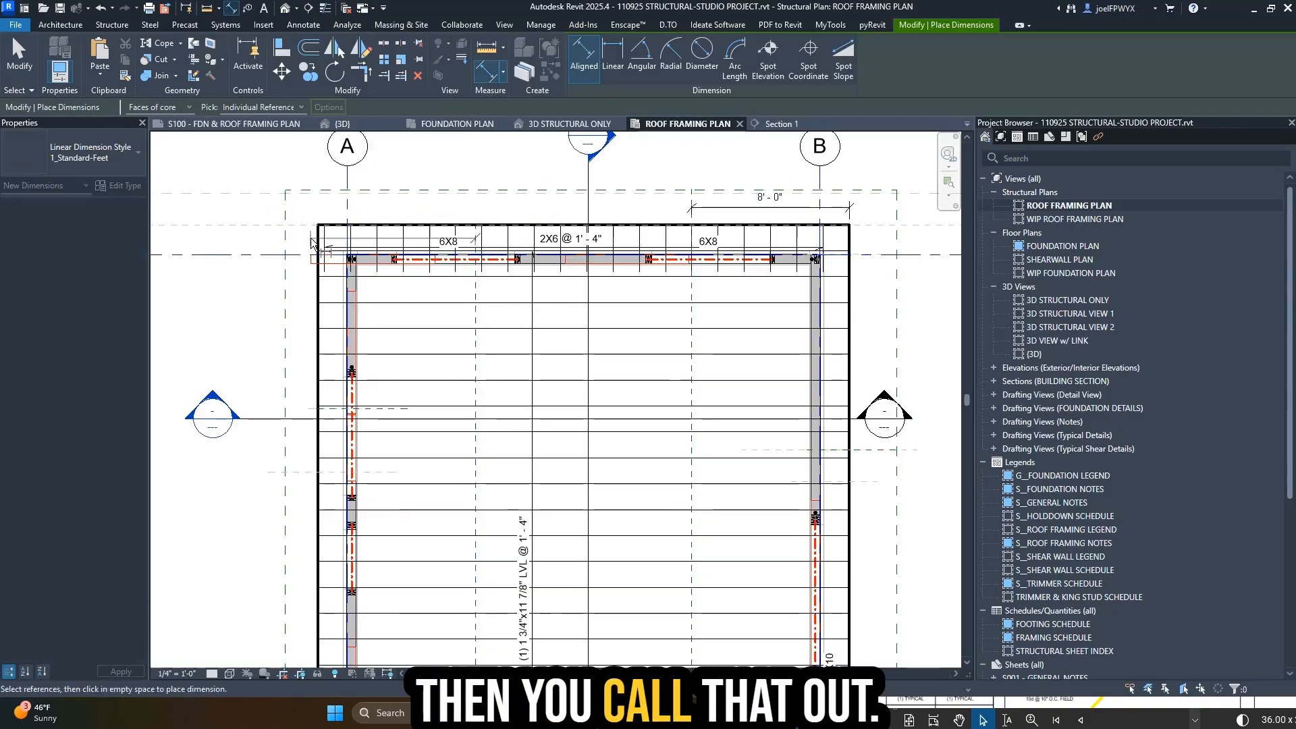
left_click(317, 240)
left_click(310, 213)
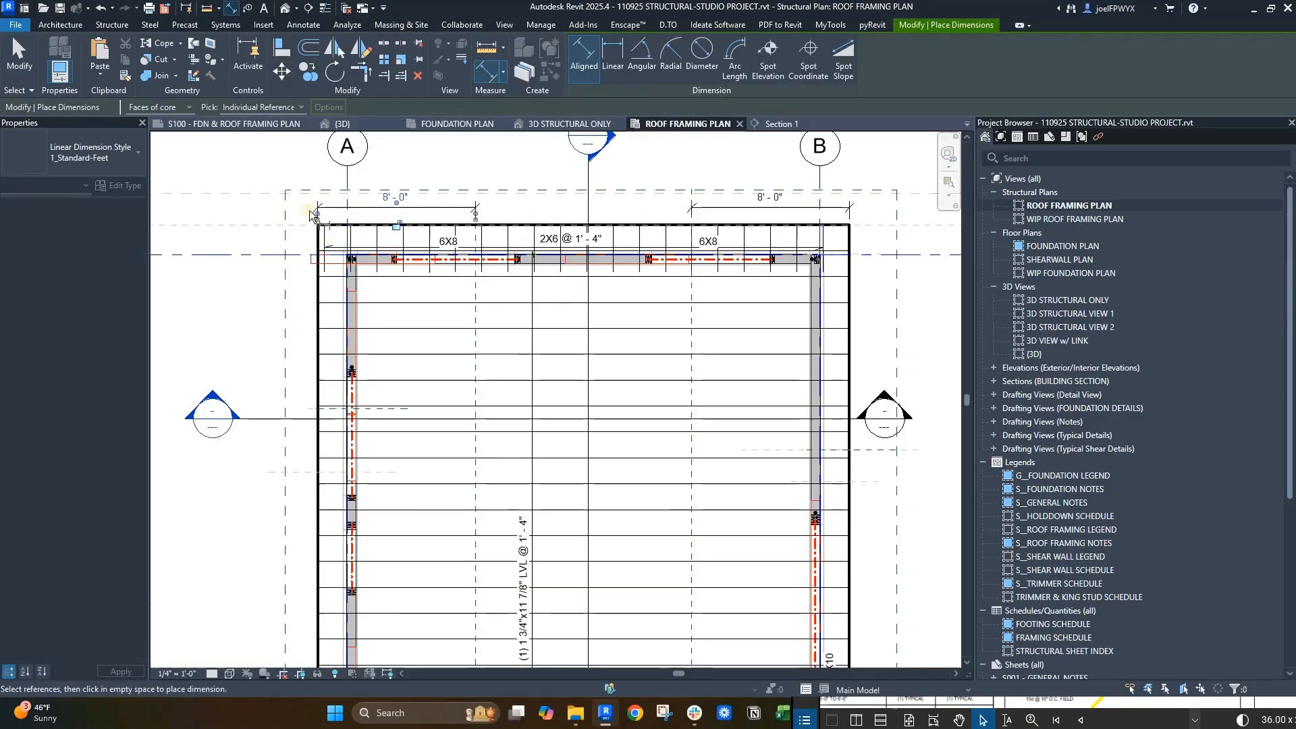
- Add the suffix MIN LENGTH OF FASCIA to the grid A side 8' dimension, as in the final PDF, and copy the suffix text
key("Escape")
key("Escape")
left_click(395, 203)
left_click(395, 197)
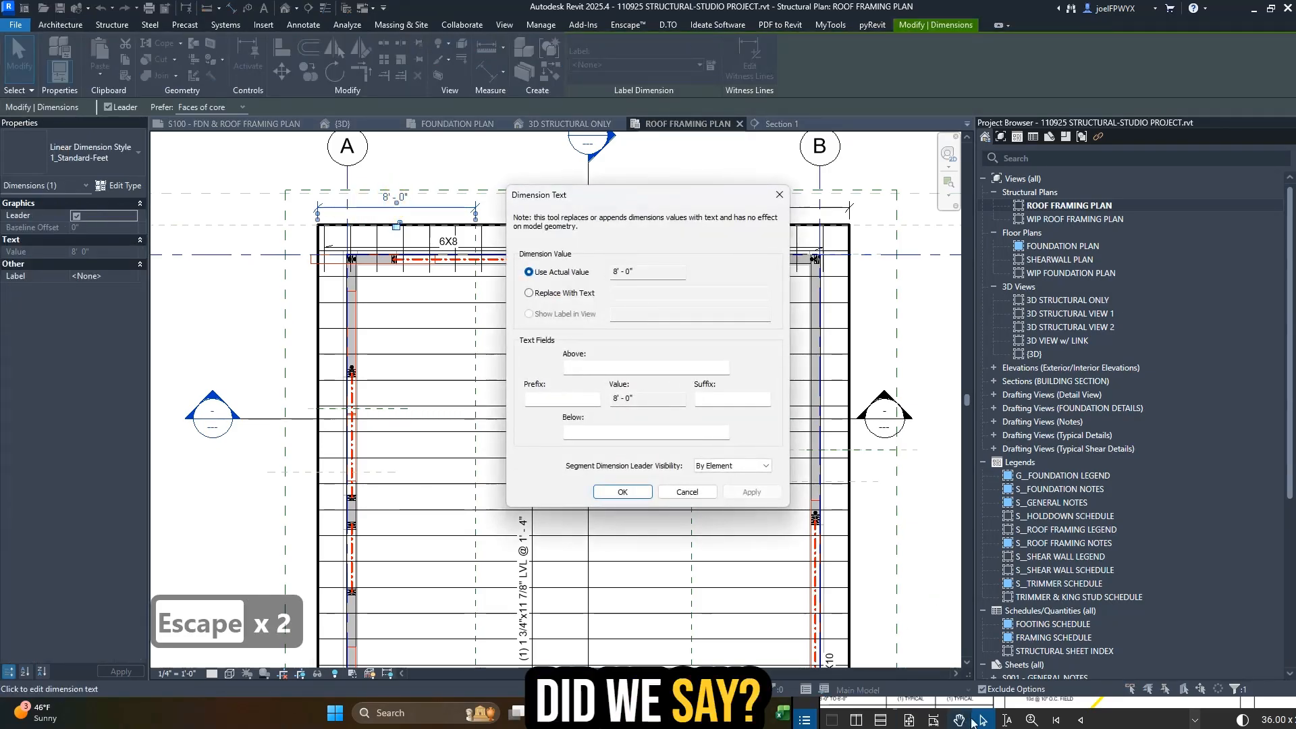
left_click(1075, 710)
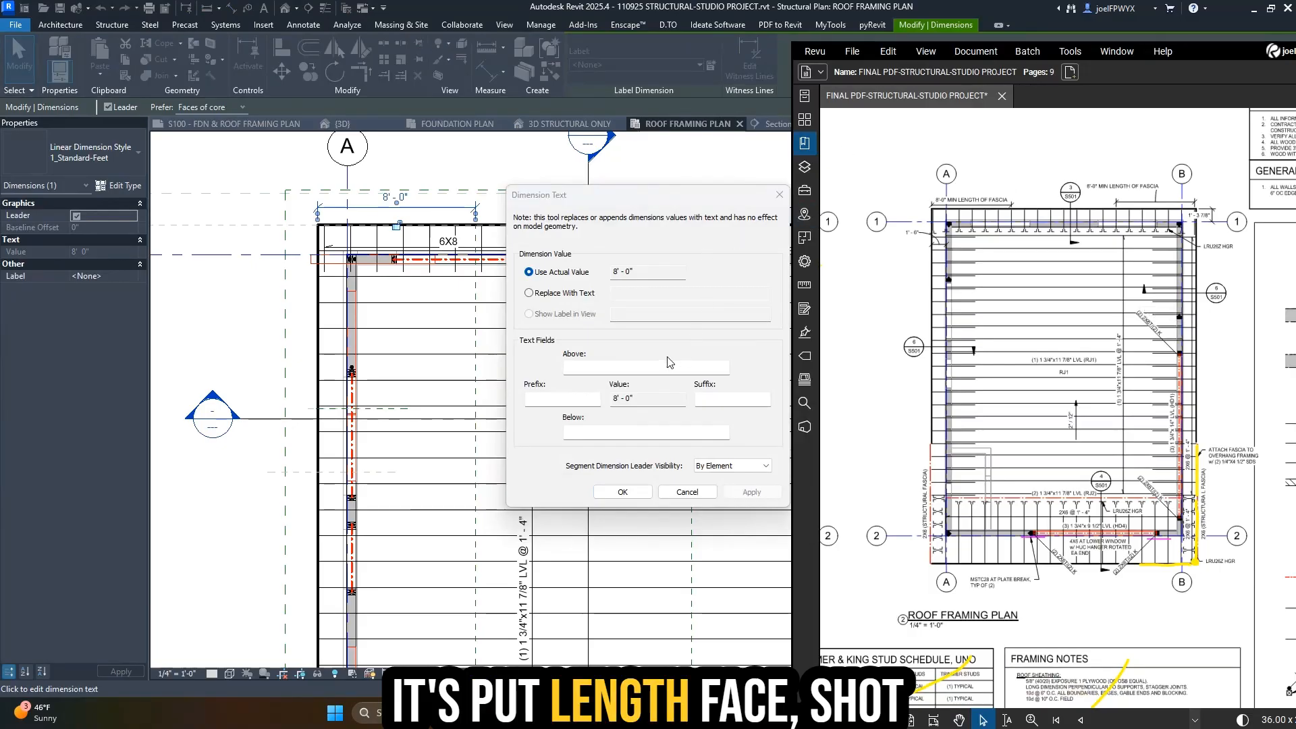
left_click(757, 403)
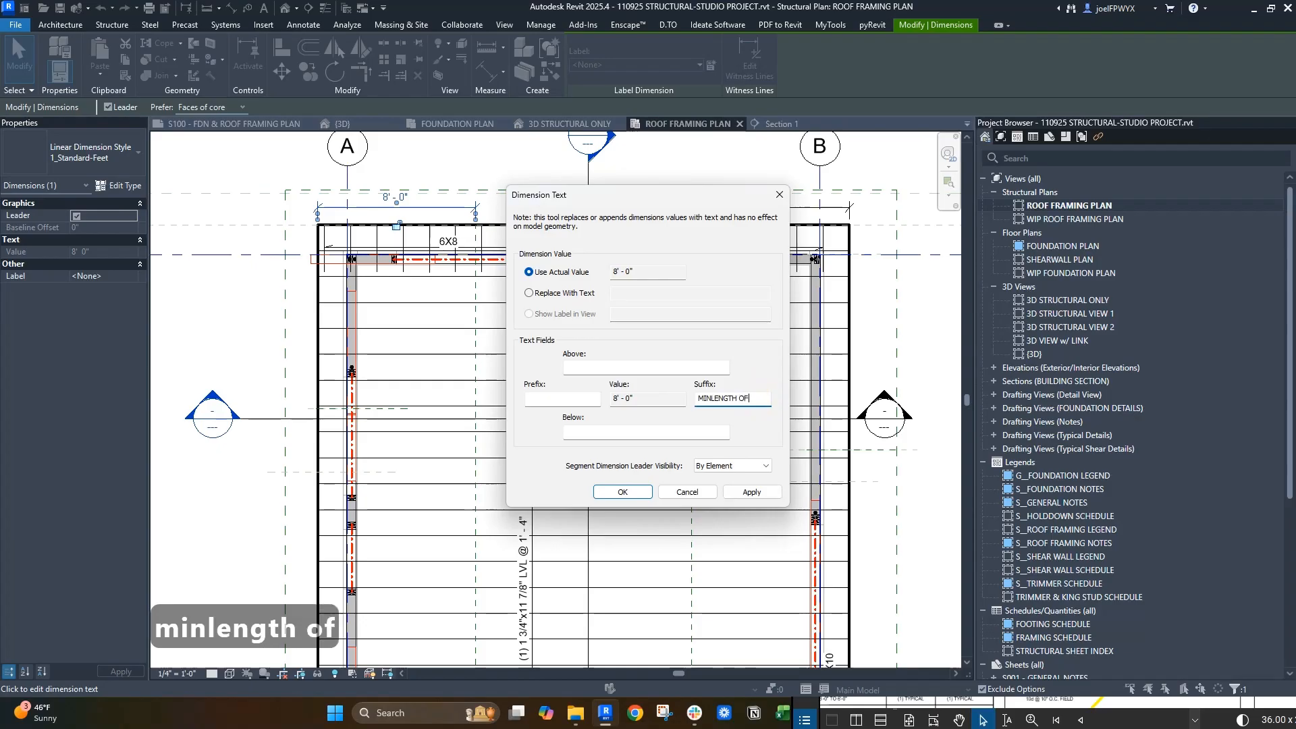
type("MINLENGTH OF FASCIA")
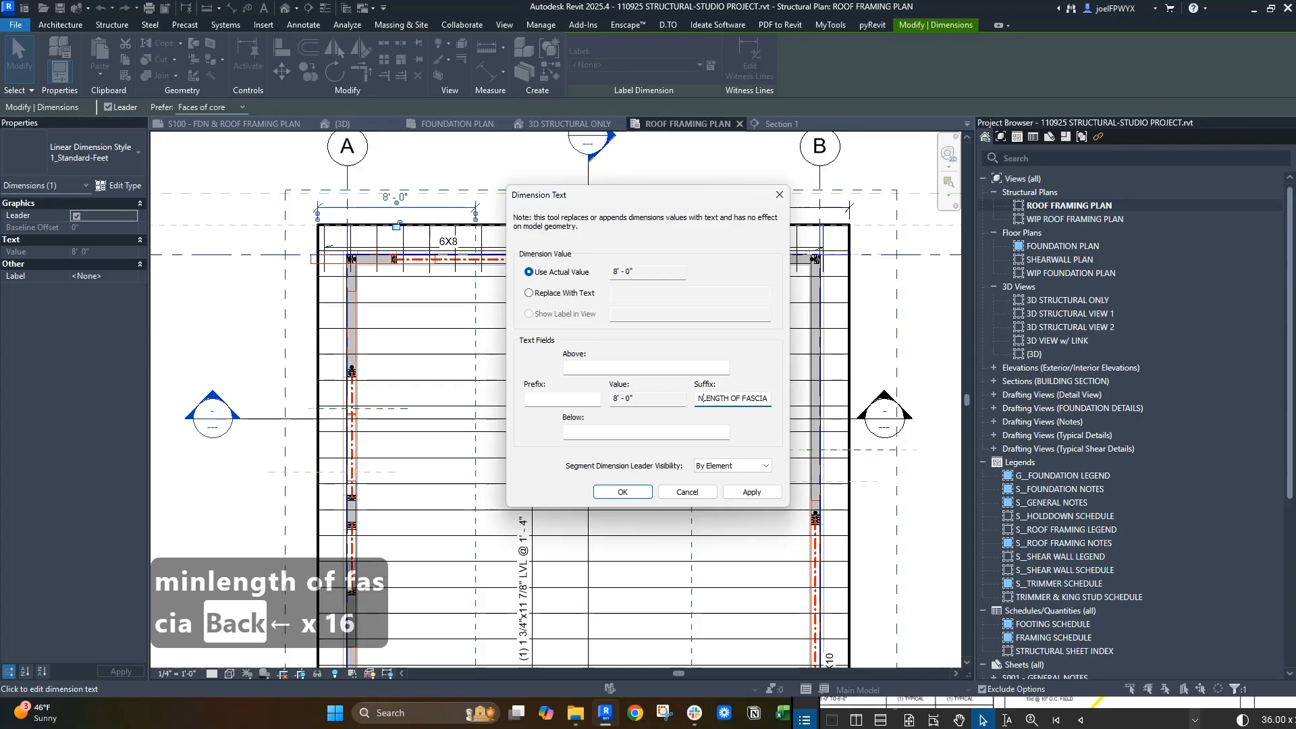
key("ctrl+a")
key("ctrl+c")
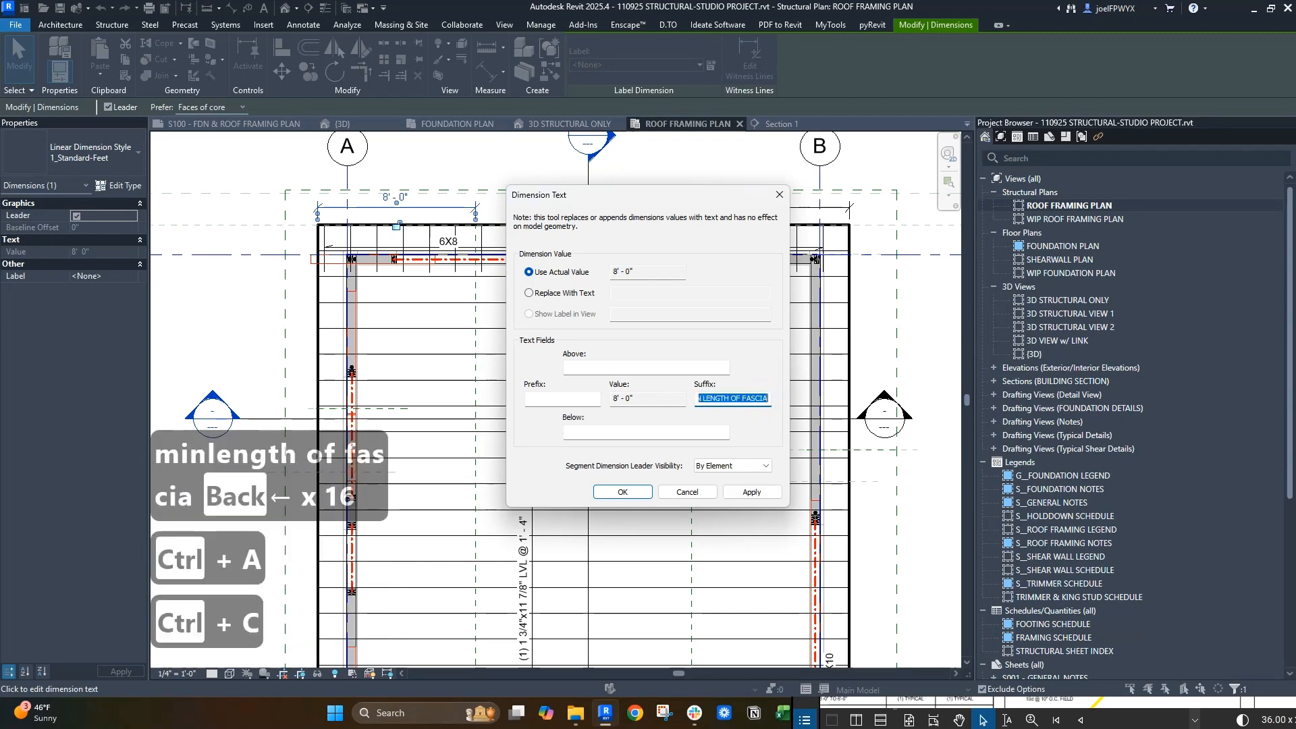
left_click(622, 493)
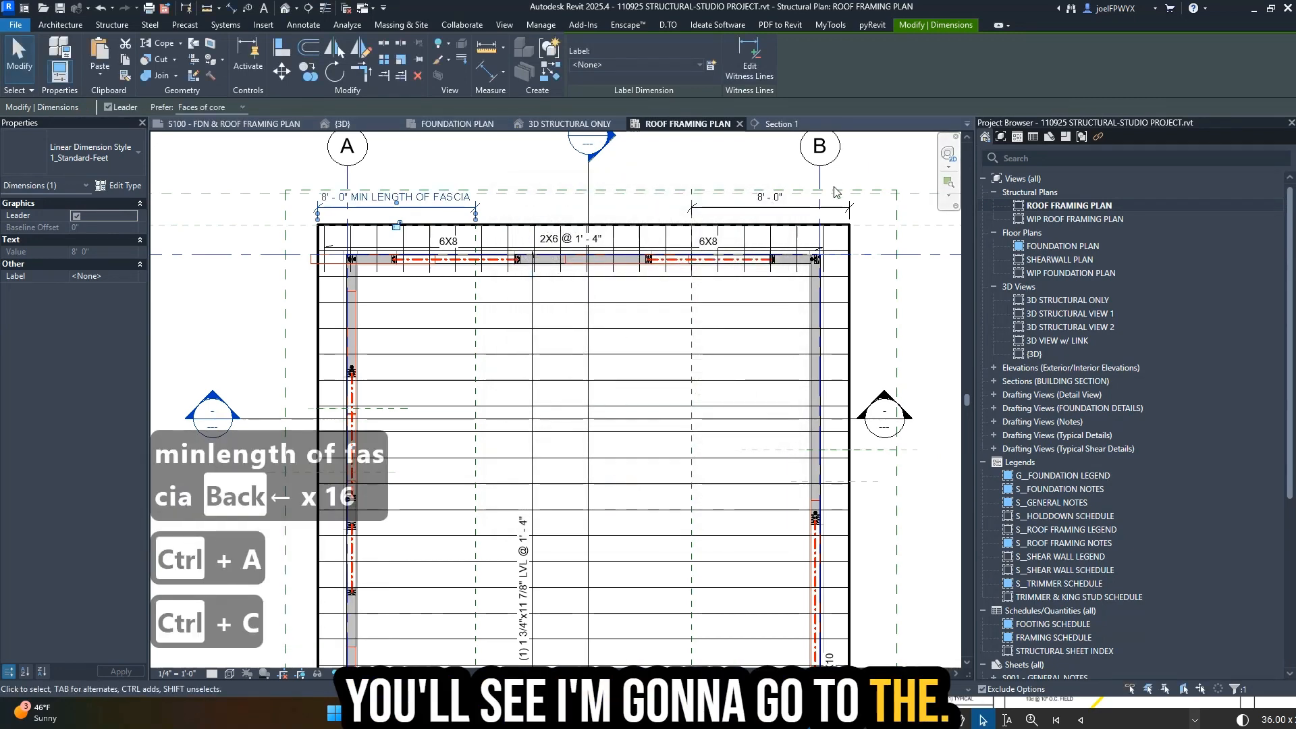
- Paste the suffix MIN LENGTH OF FASCIA into the grid B side 8' dimension
left_click(768, 196)
key("ctrl+z")
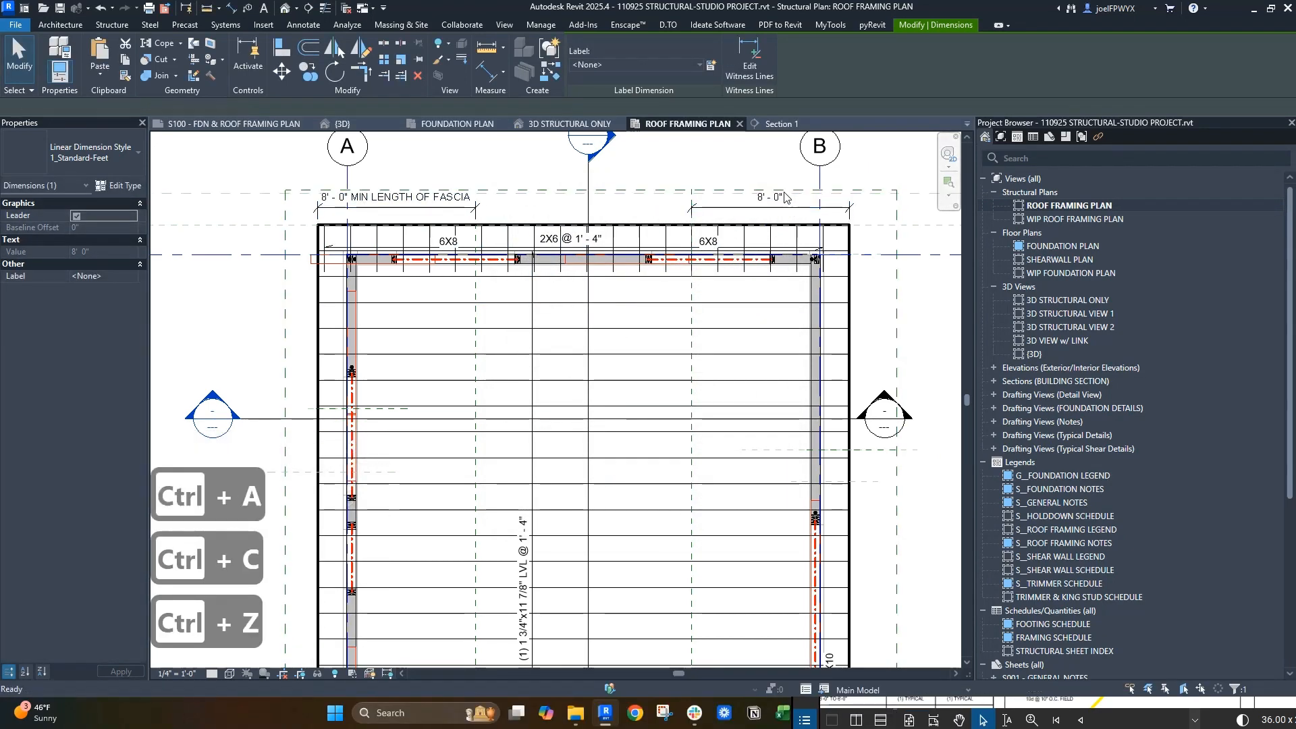
left_click(767, 197)
left_click(768, 197)
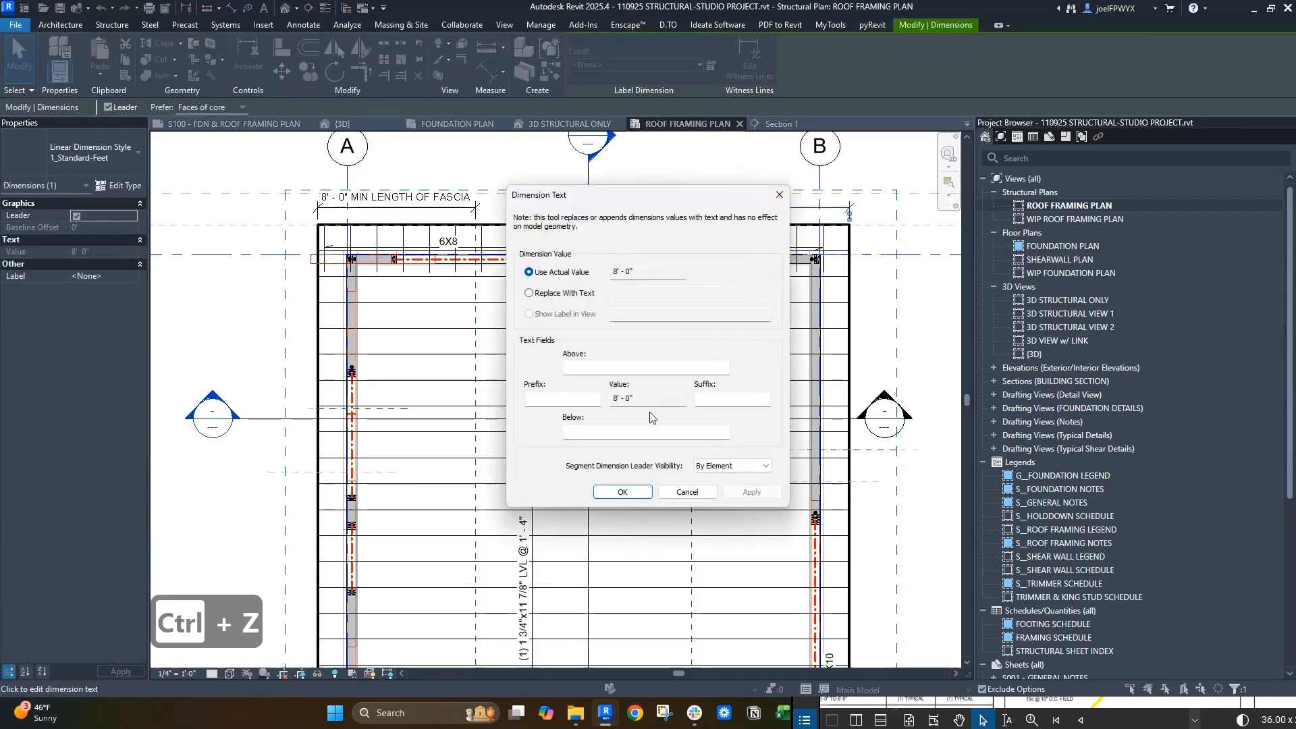
key("ctrl+v")
key("ctrl+Return")
key("Return")
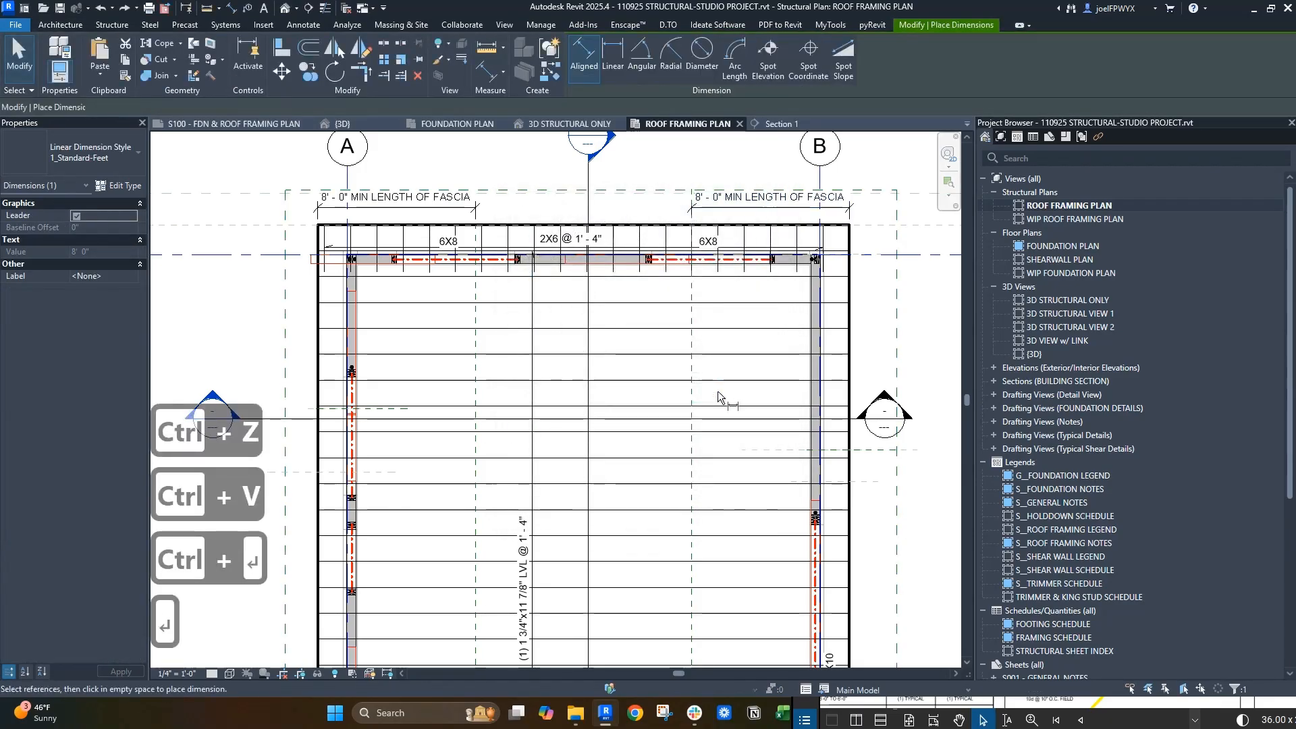
key("Escape")
key("Escape")
scroll(718, 391, "down", 3)
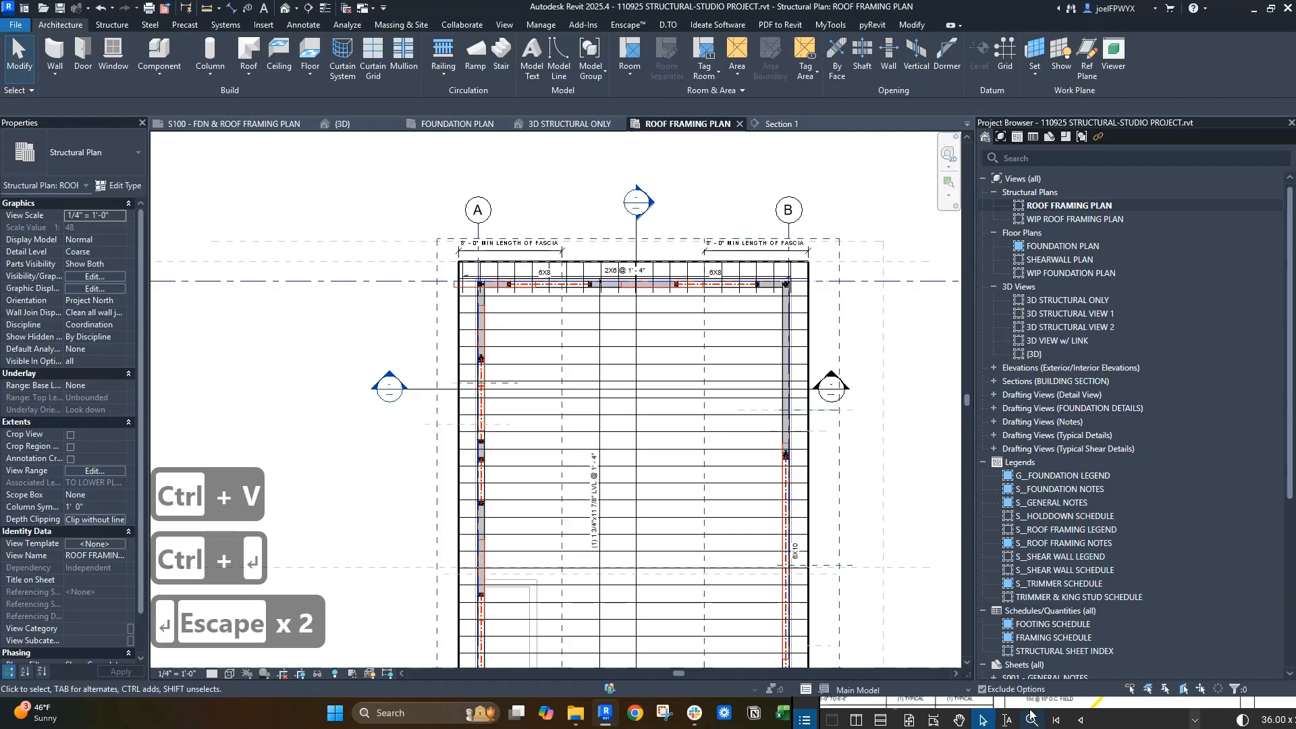
- Check the final PDF for remaining dimensions, and dimension the roof overhang from the grid A side edge to grid line A
left_click(1030, 714)
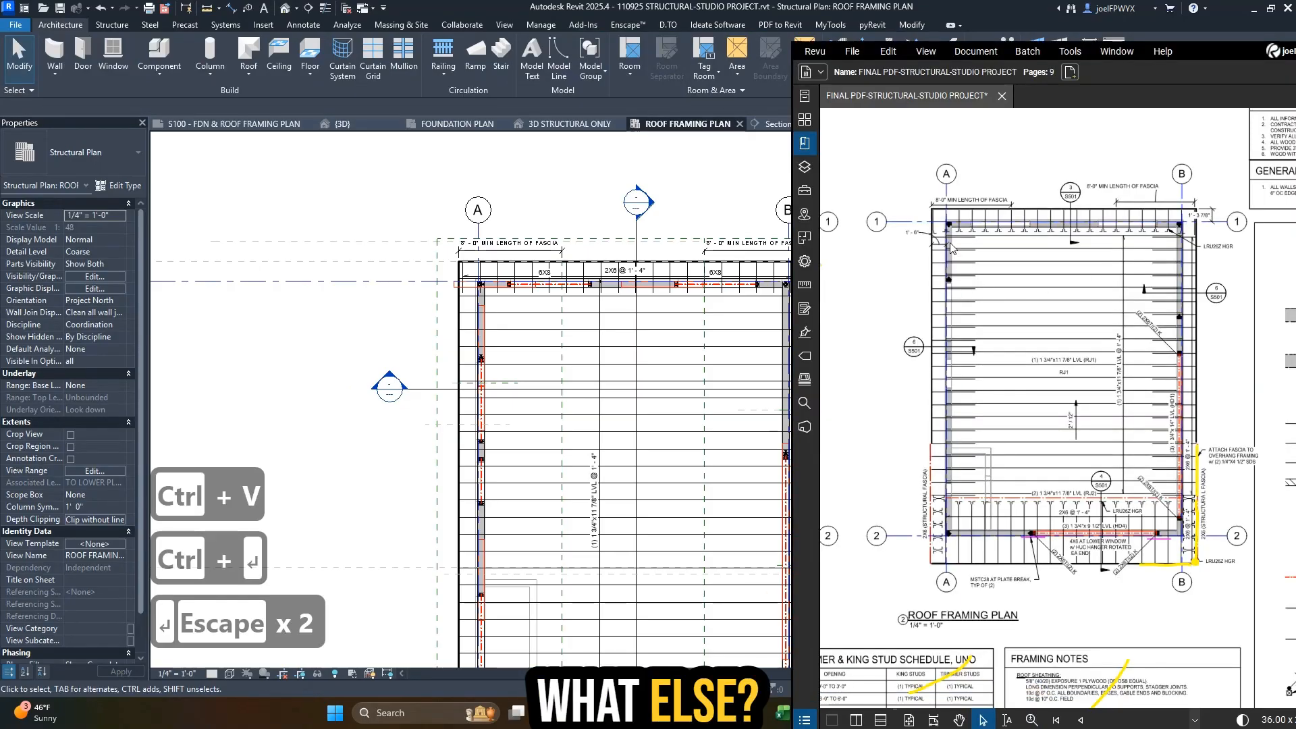
left_click(442, 322)
scroll(443, 321, "up", 2)
key("Escape")
key("d")
left_click(464, 323)
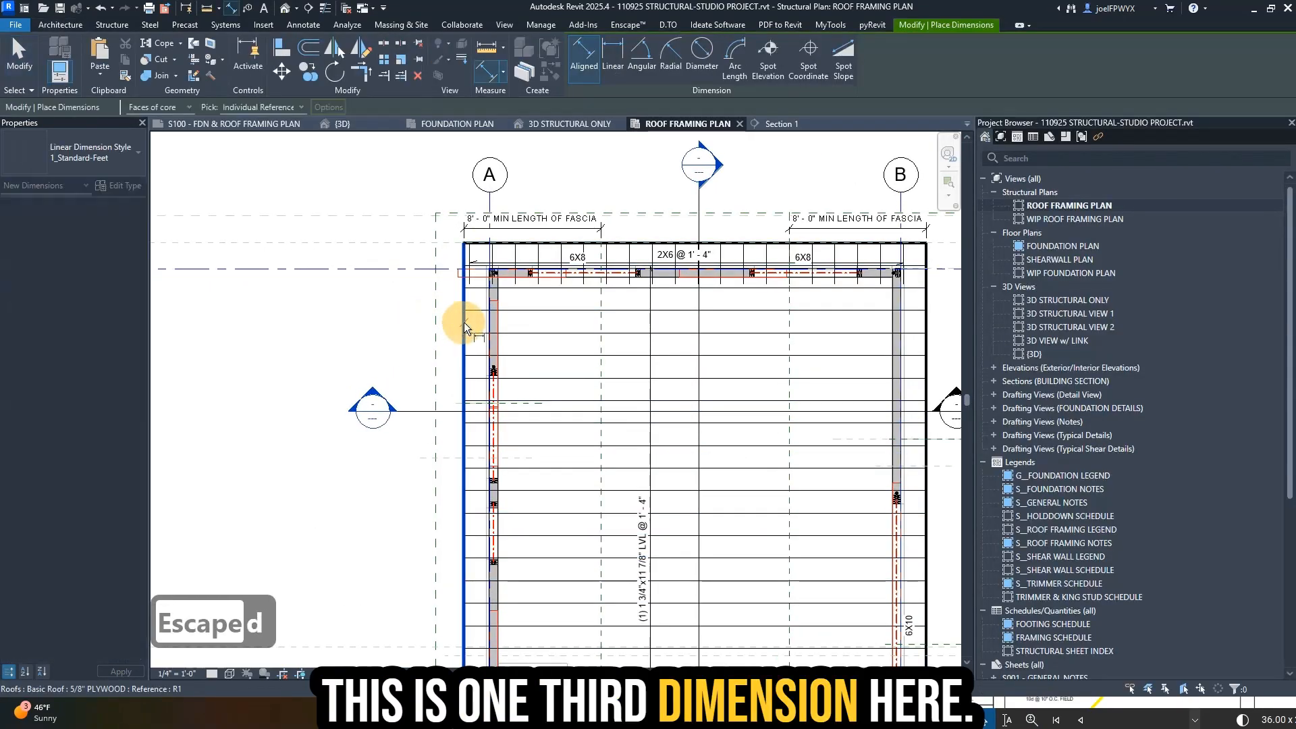
scroll(464, 325, "up", 2)
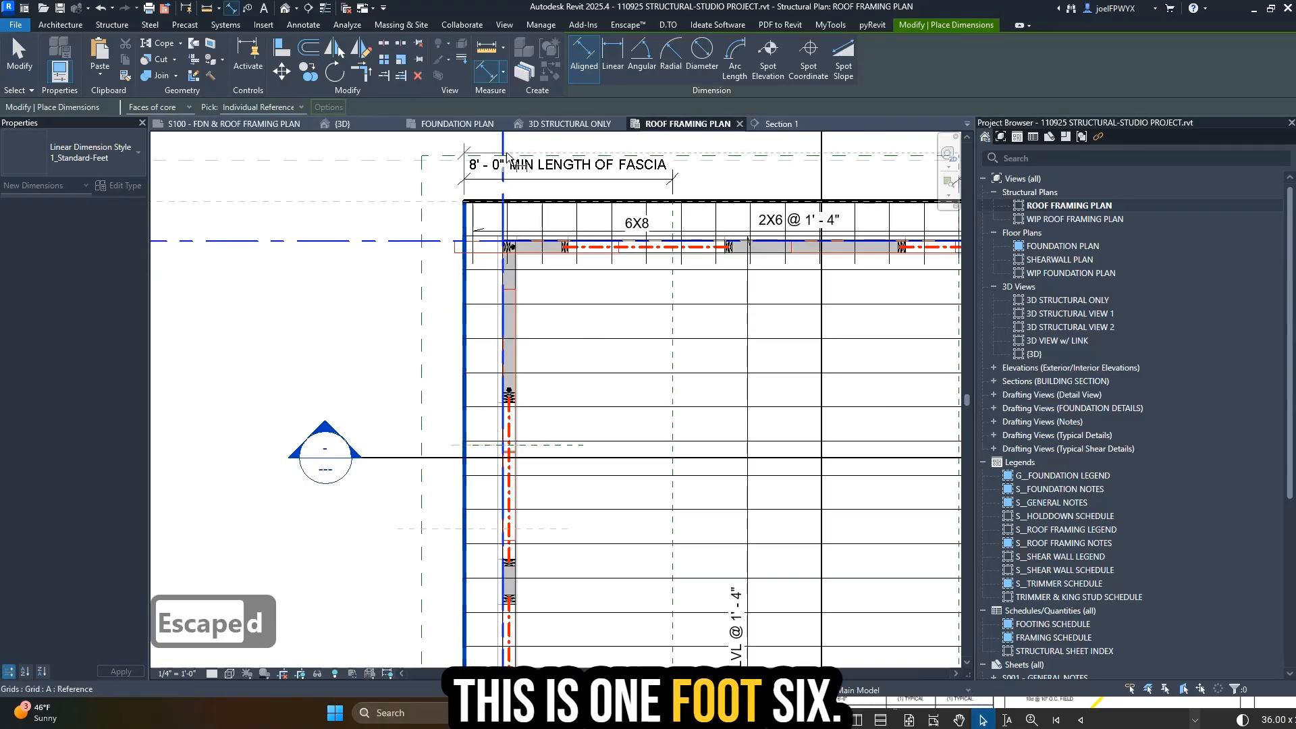
left_click(506, 154)
scroll(410, 329, "up", 1)
left_click(453, 333)
key("Escape")
key("Escape")
left_click(497, 335)
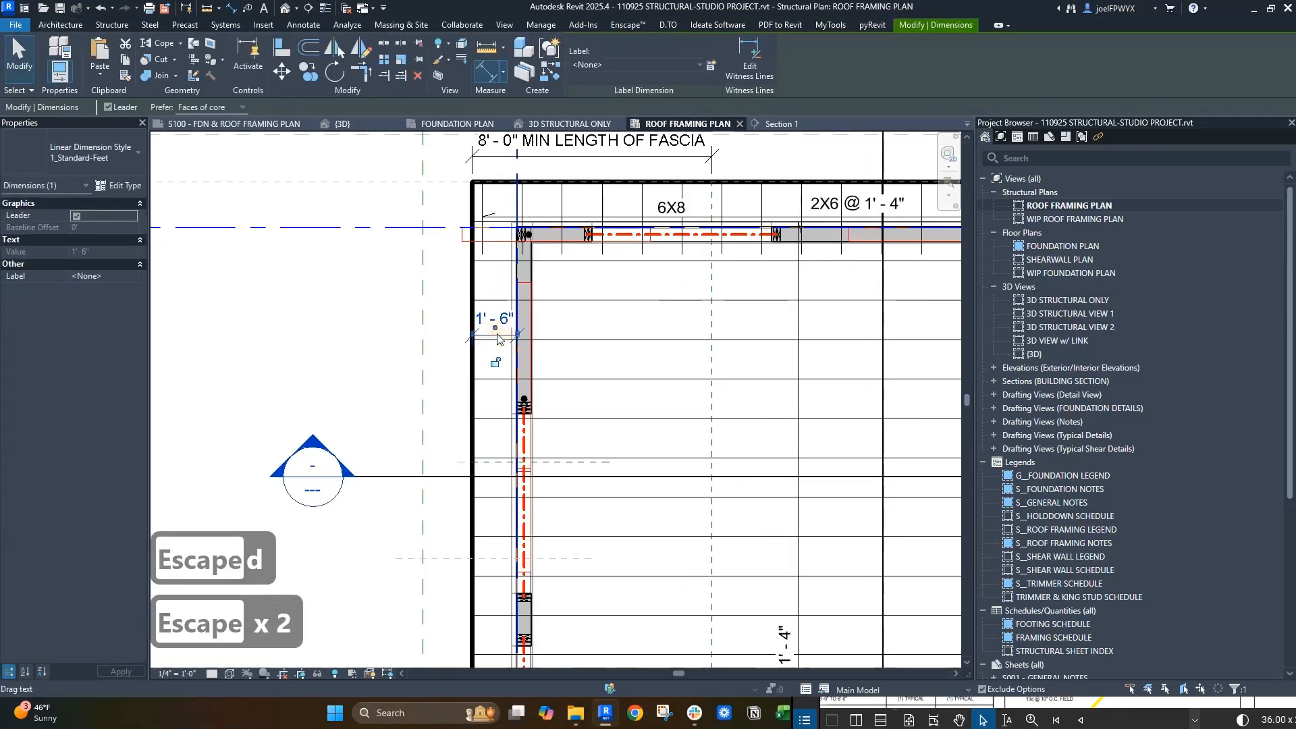
- Try dimensioning the roof overhang beyond grid line 1 near grid B, and delete that dimension
scroll(466, 324, "down", 3)
scroll(687, 351, "up", 3)
key("Escape")
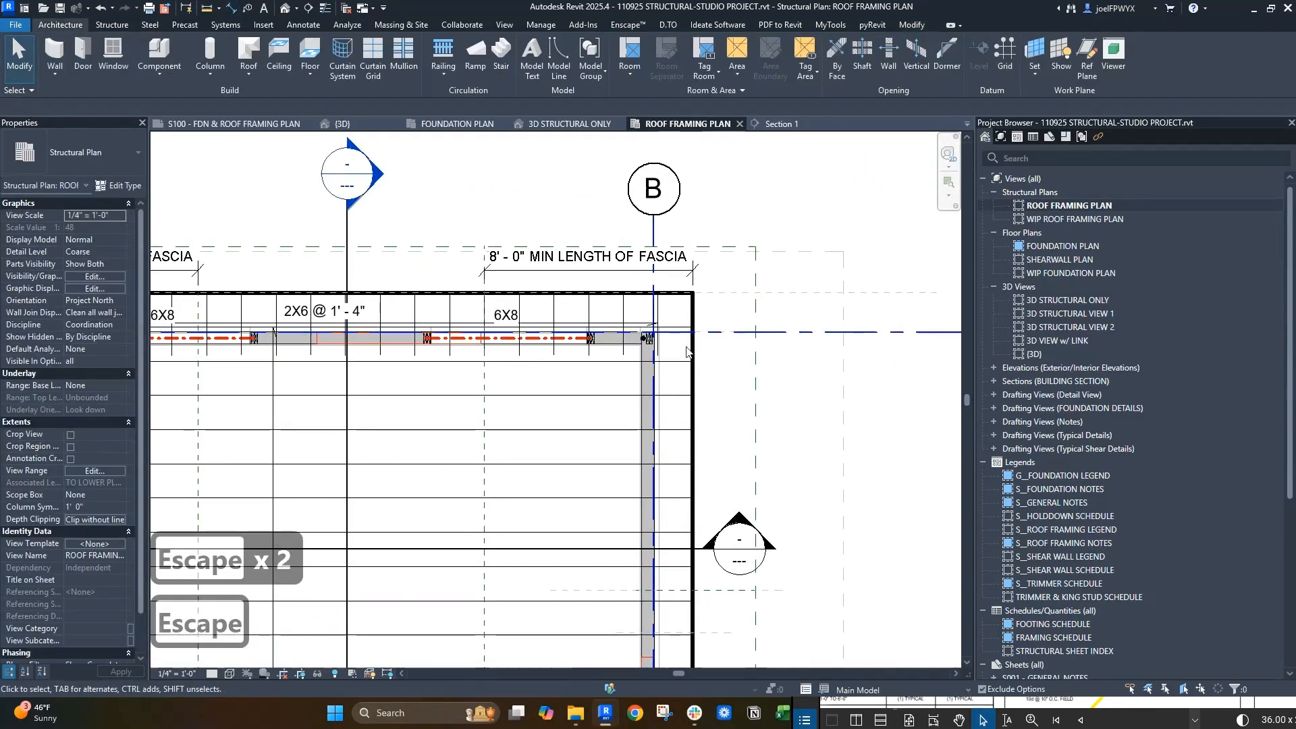
key("d")
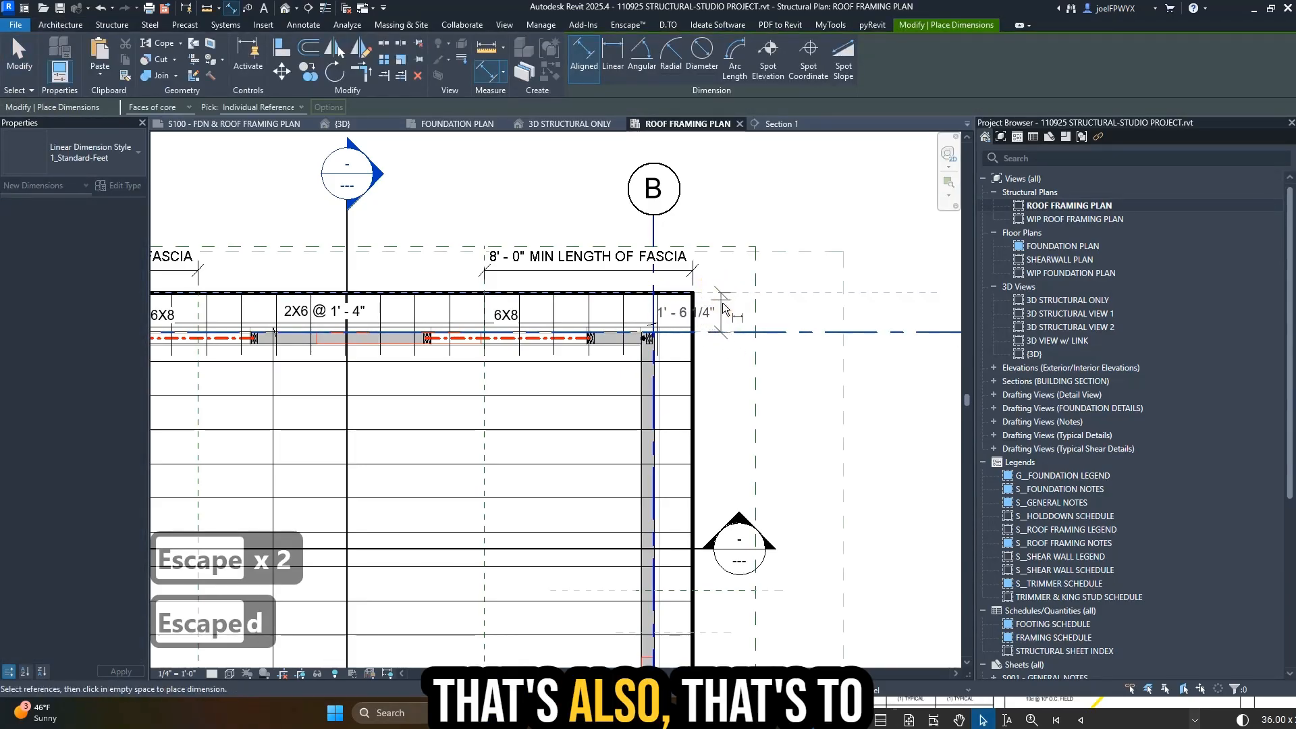
left_click(722, 308)
key("Escape")
key("Escape")
left_click(721, 322)
key("d")
key("e")
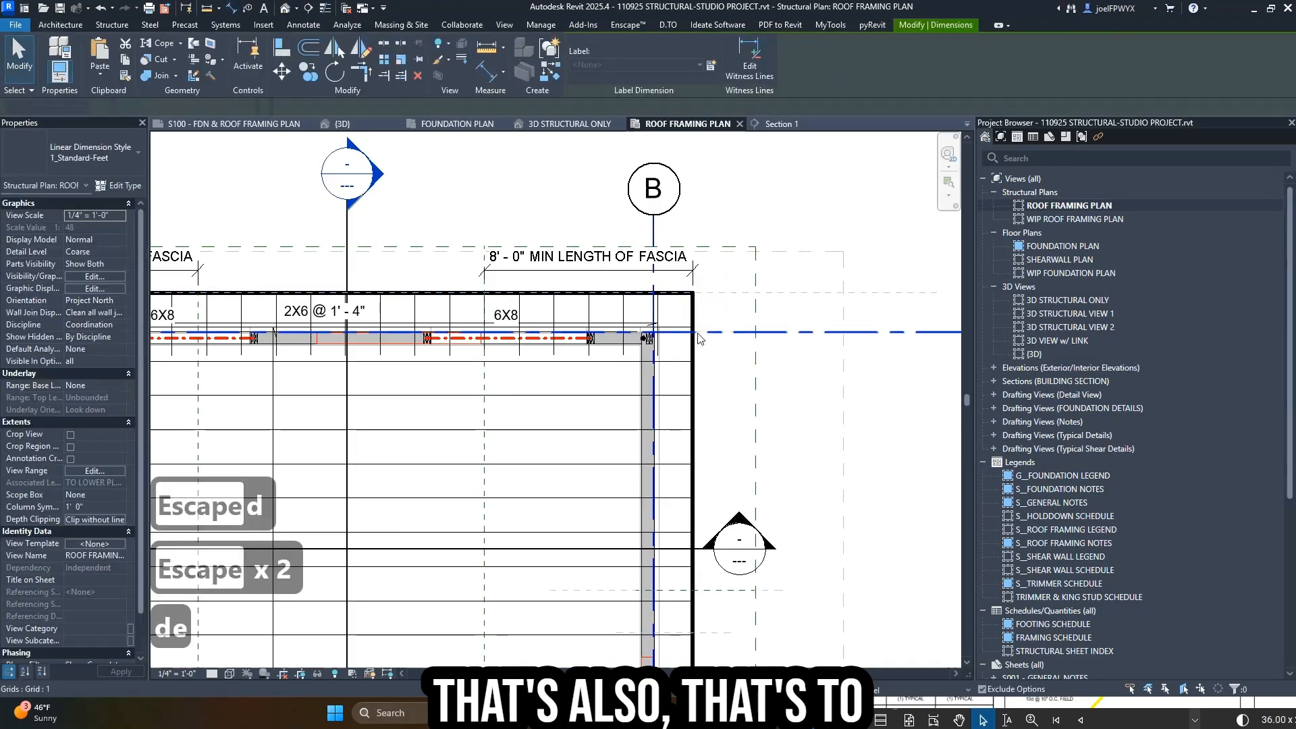
- Dimension from grid line 1 to the roof edge near grid B again, and move the dimension text clear of the roof
key("d")
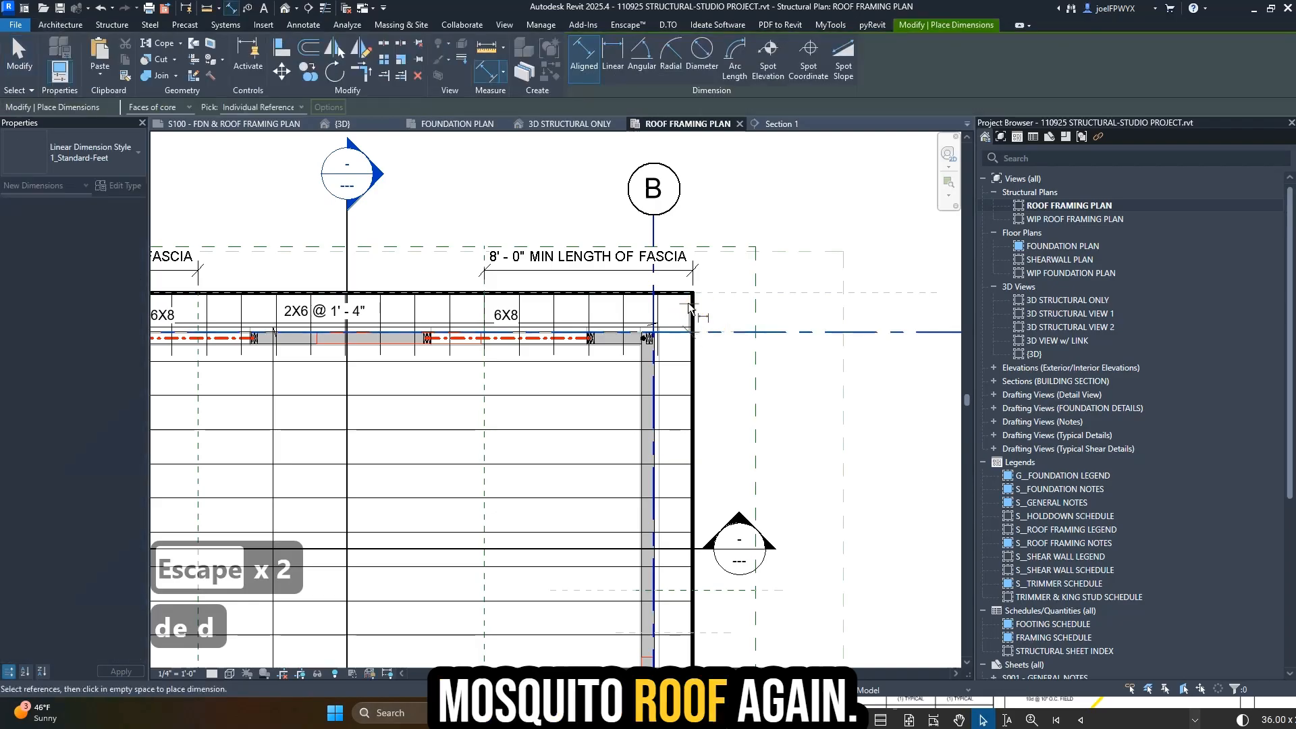
left_click(681, 297)
left_click(734, 308)
key("Escape")
key("Escape")
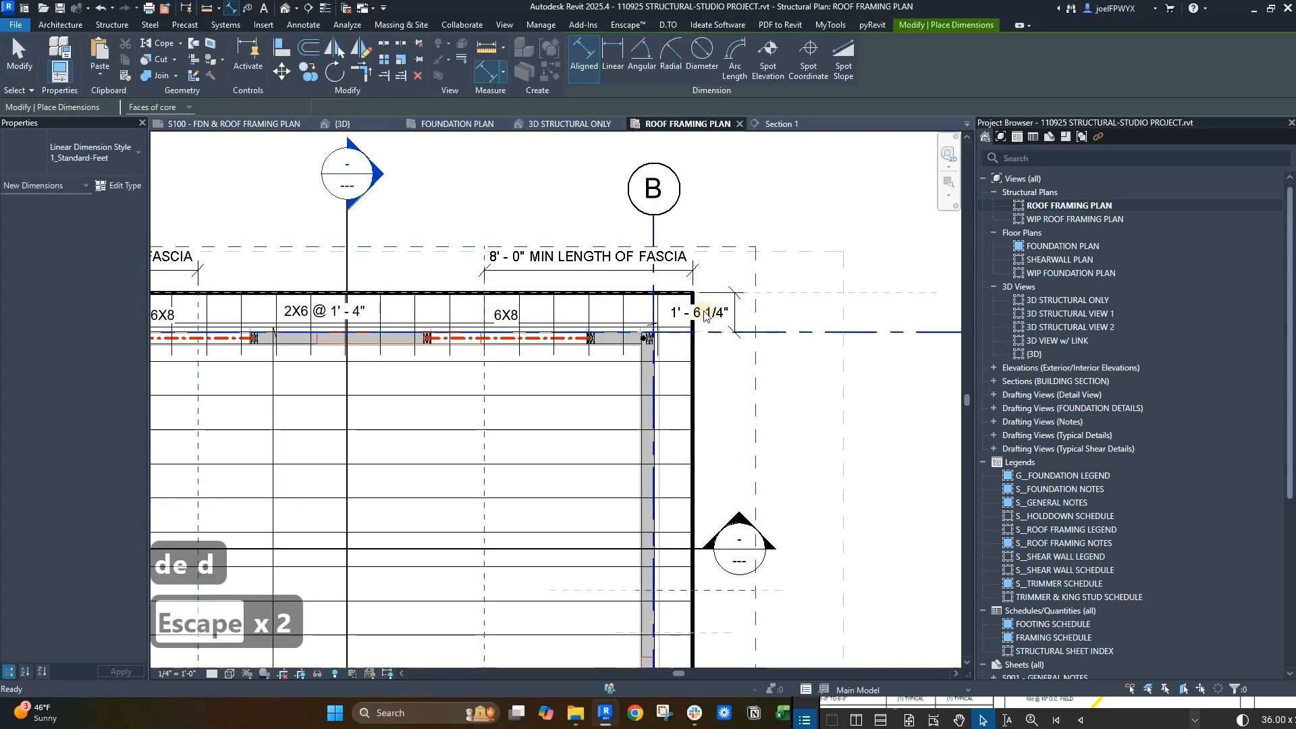
left_click(717, 312)
left_click_drag(729, 313, 835, 278)
key("Escape")
key("Escape")
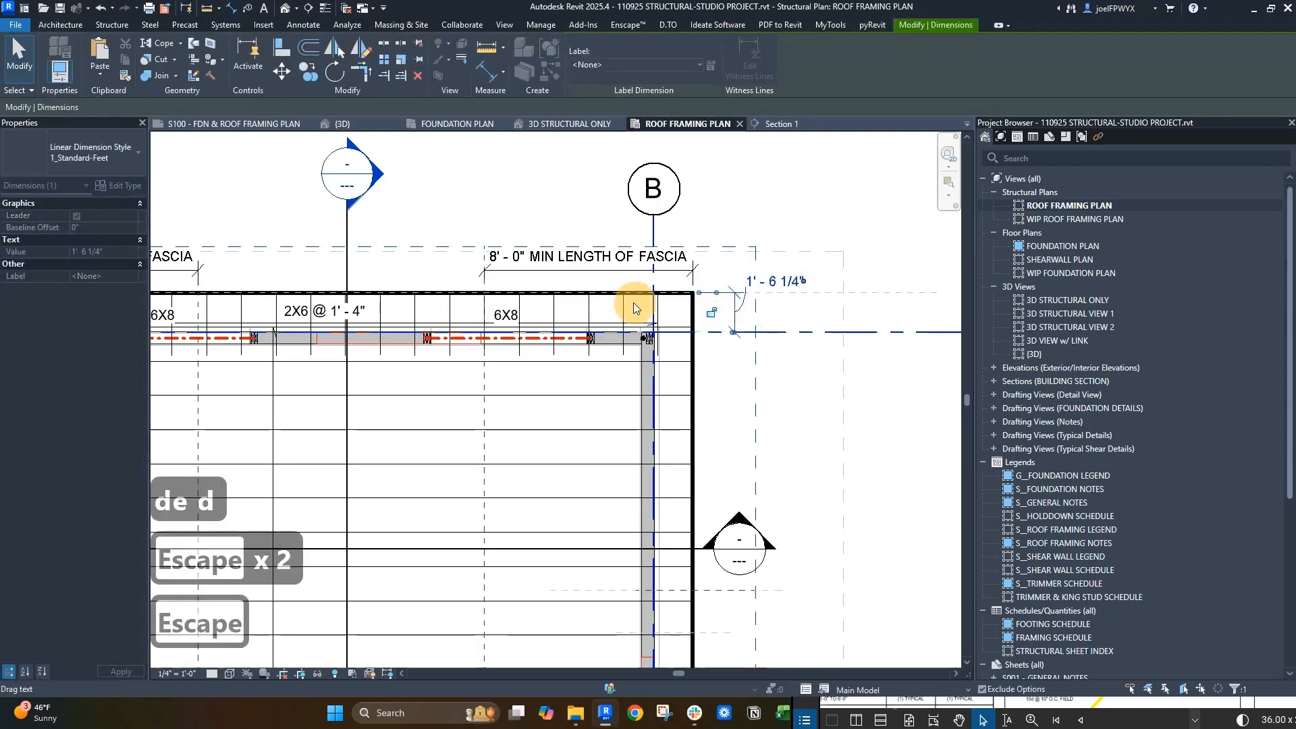
- Turn on thin lines and inspect the roof edge and beam system at the grid 1/B corner
scroll(669, 297, "up", 4)
key("Escape")
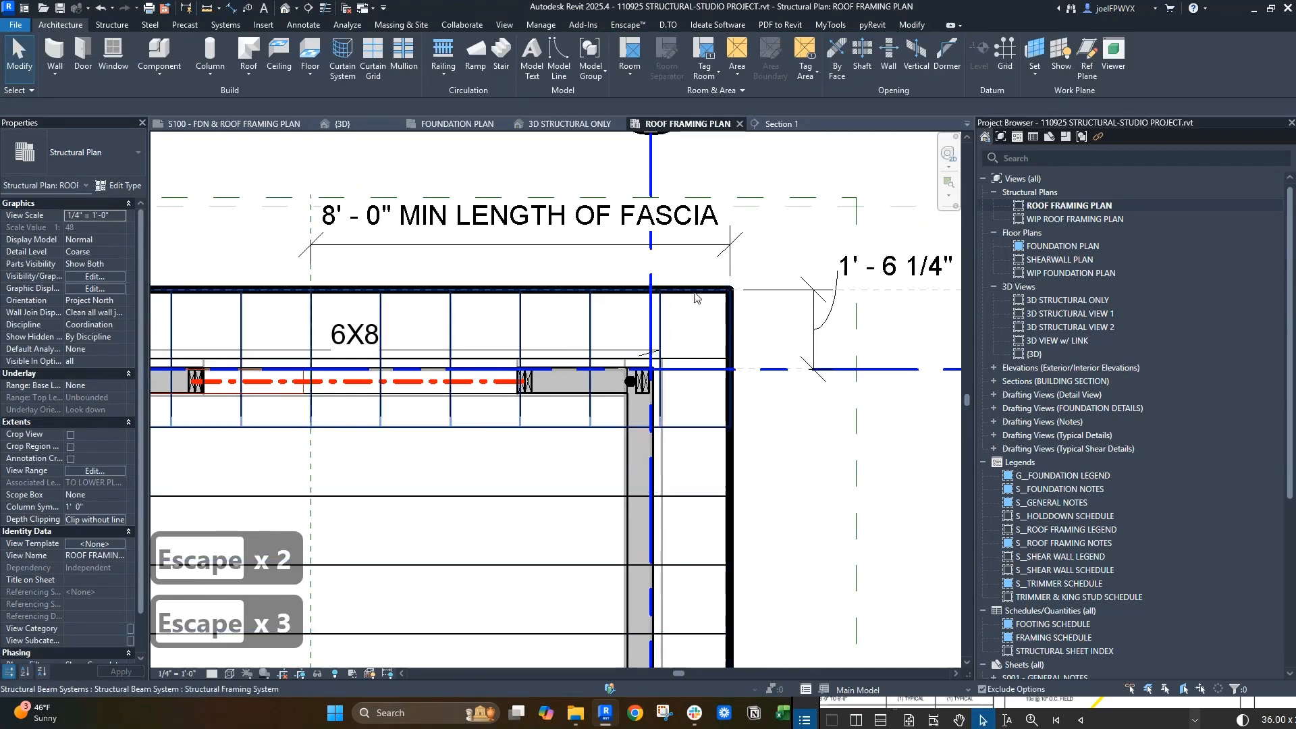
key("Escape")
key("Escape")
scroll(702, 300, "up", 2)
key("t")
key("l")
scroll(723, 305, "down", 2)
key("Escape")
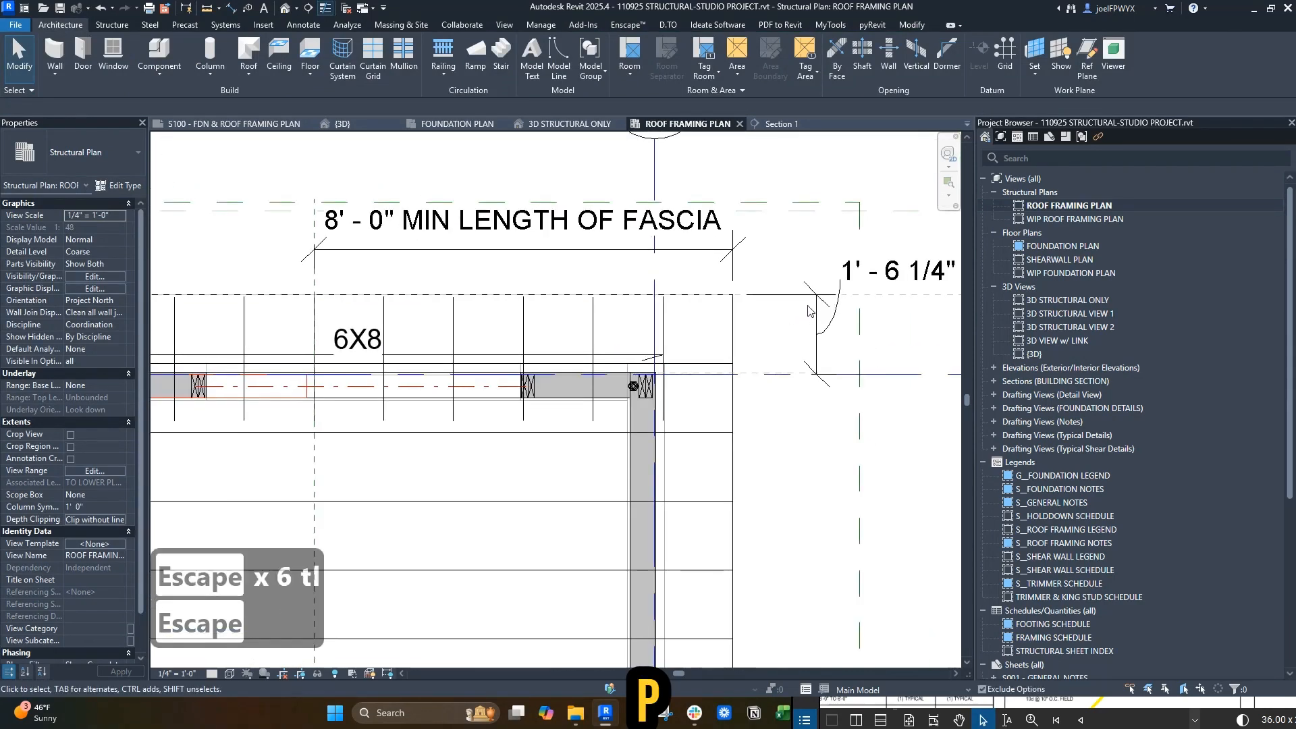
key("Escape")
scroll(762, 317, "up", 2)
left_click(853, 301)
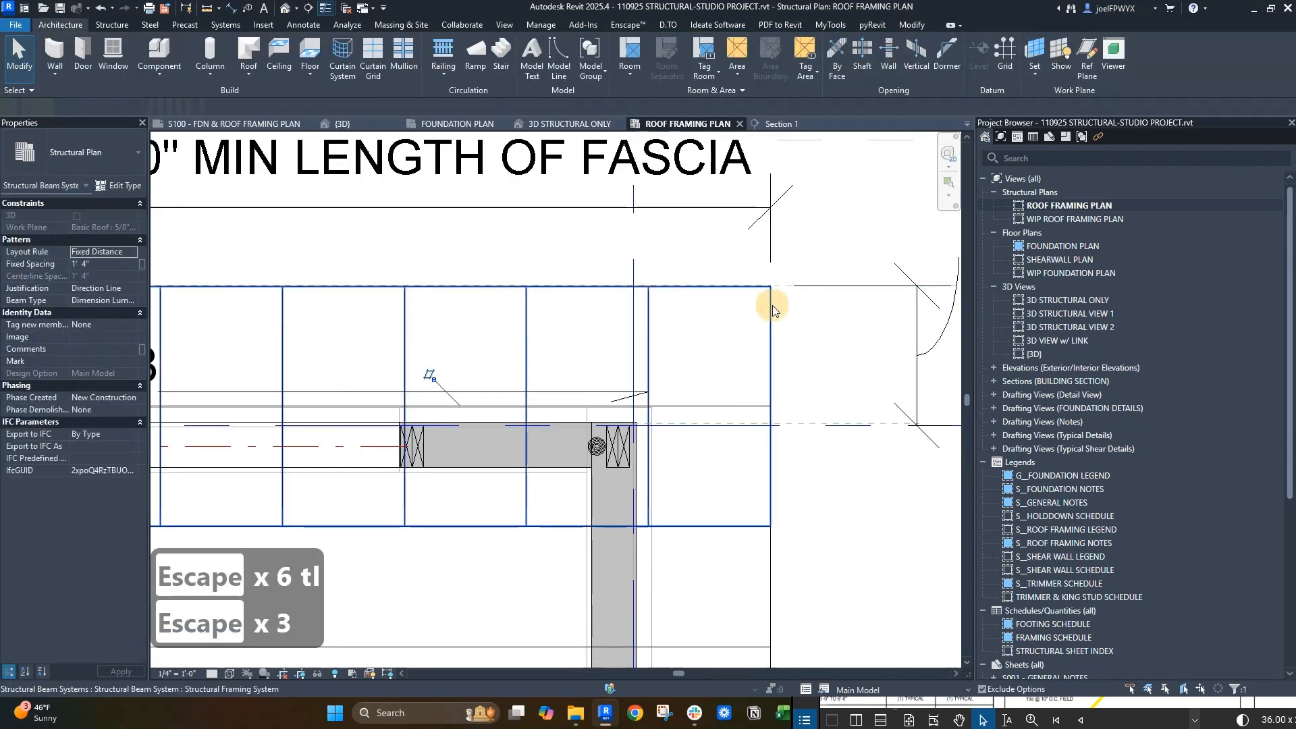
- Dimension the roof overhang from grid line 2 to the roof edge near grid B
scroll(742, 373, "down", 5)
key("Escape")
key("Escape")
scroll(743, 373, "up", 7)
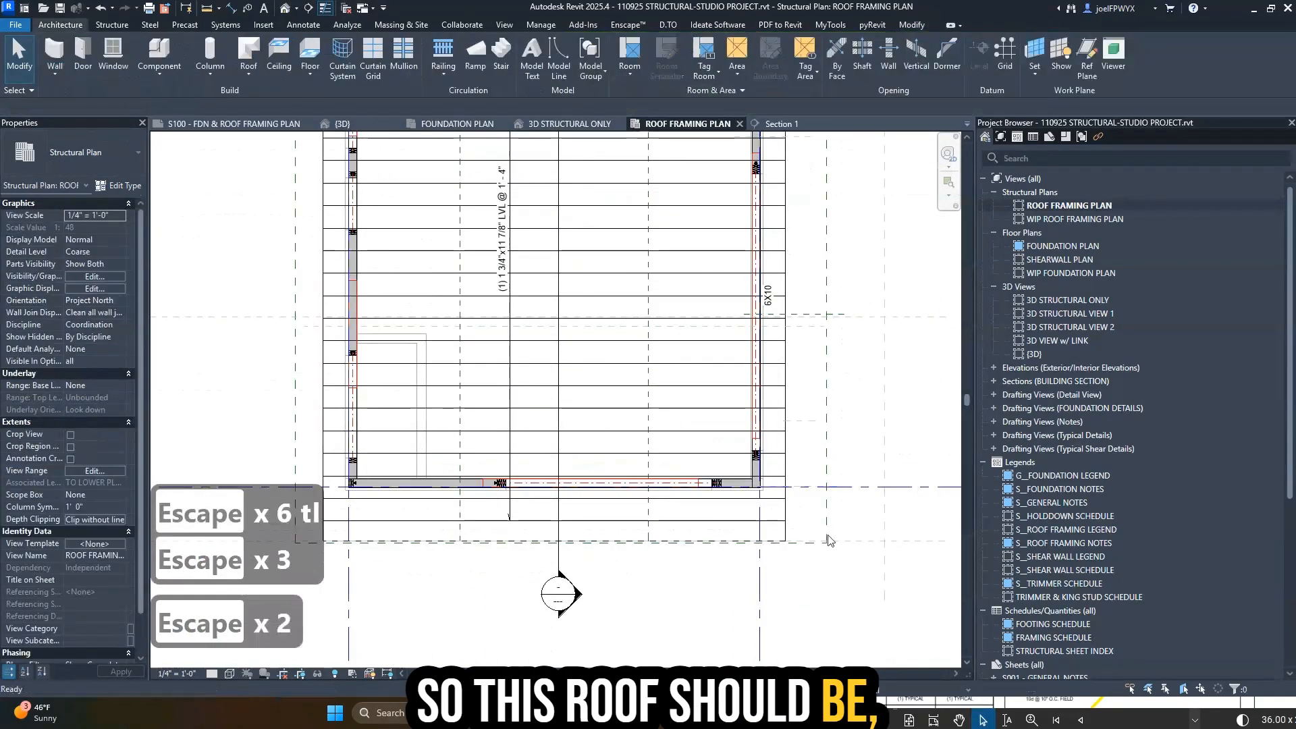
key("d")
key("i")
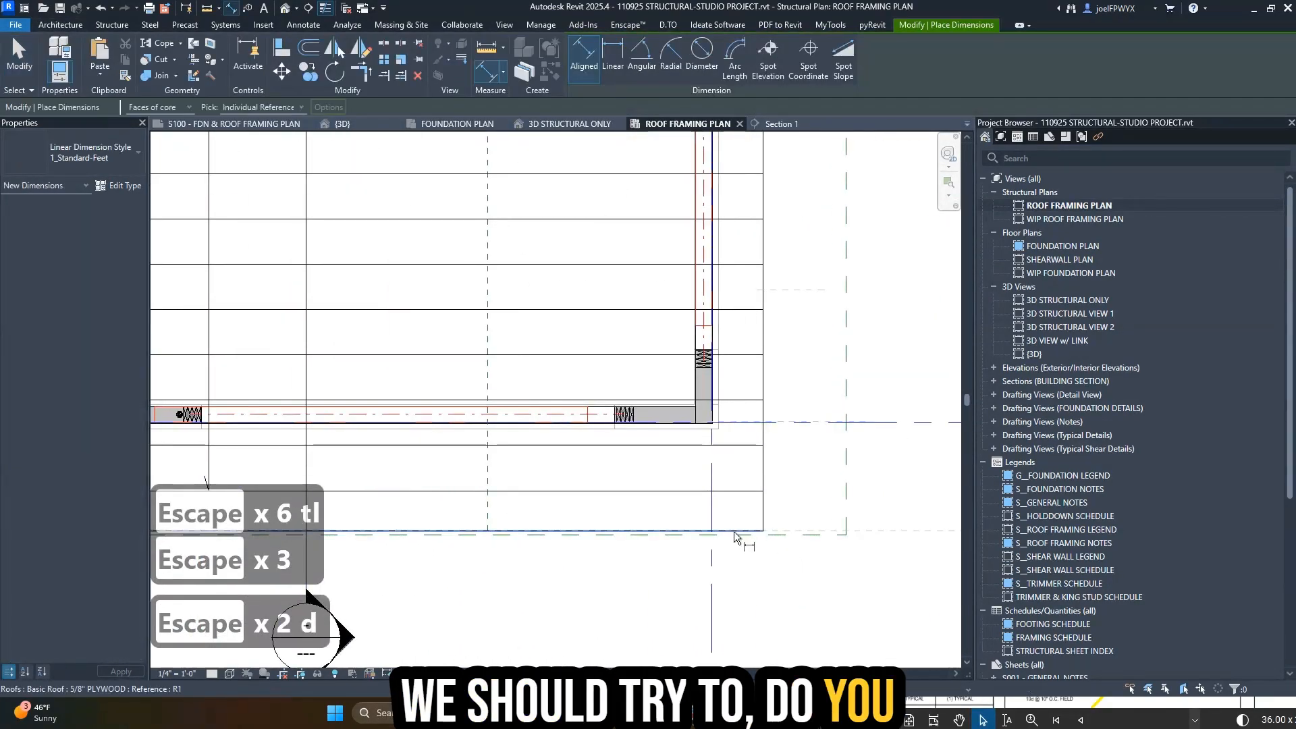
left_click(792, 424)
left_click(822, 495)
scroll(803, 508, "down", 3)
key("Escape")
key("Escape")
key("Escape")
scroll(796, 510, "up", 1)
key("Escape")
scroll(781, 520, "up", 1)
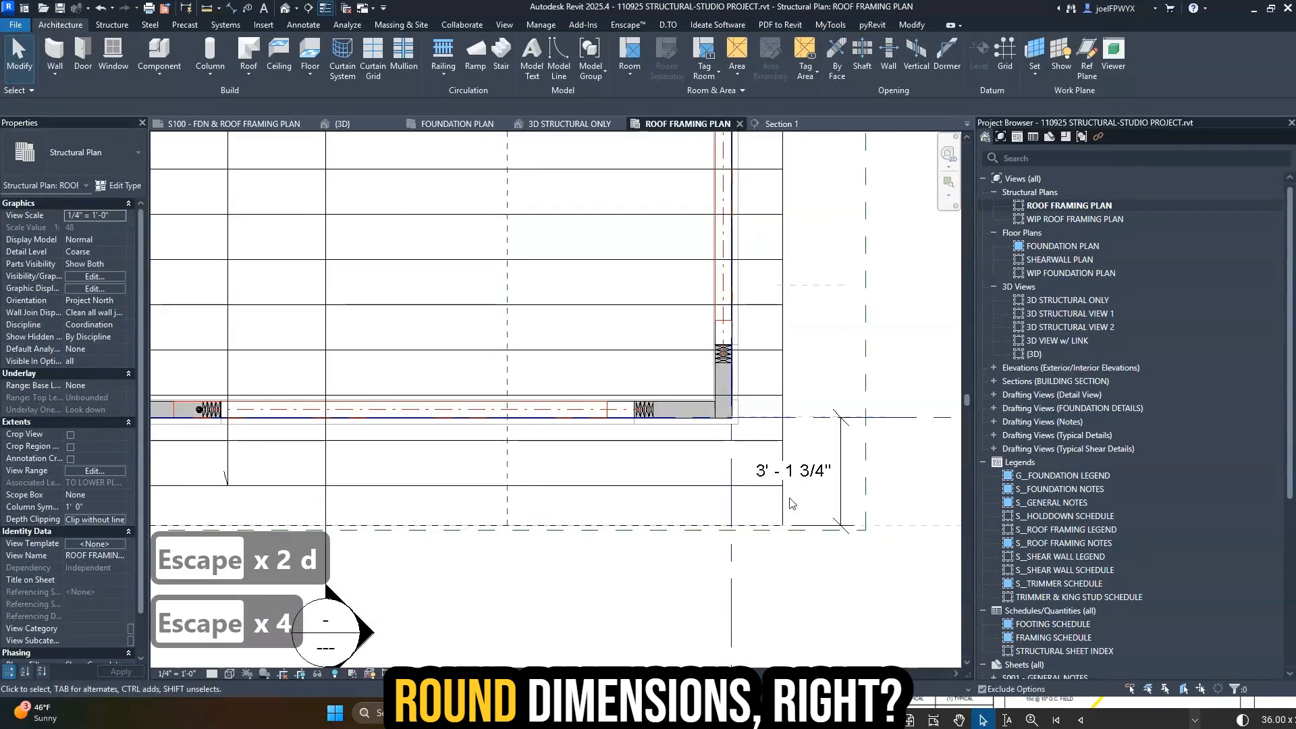
- Nudge the roof until its overhang beyond grid line 2 is 3' - 2"
key("Escape")
key("Tab")
left_click(782, 507)
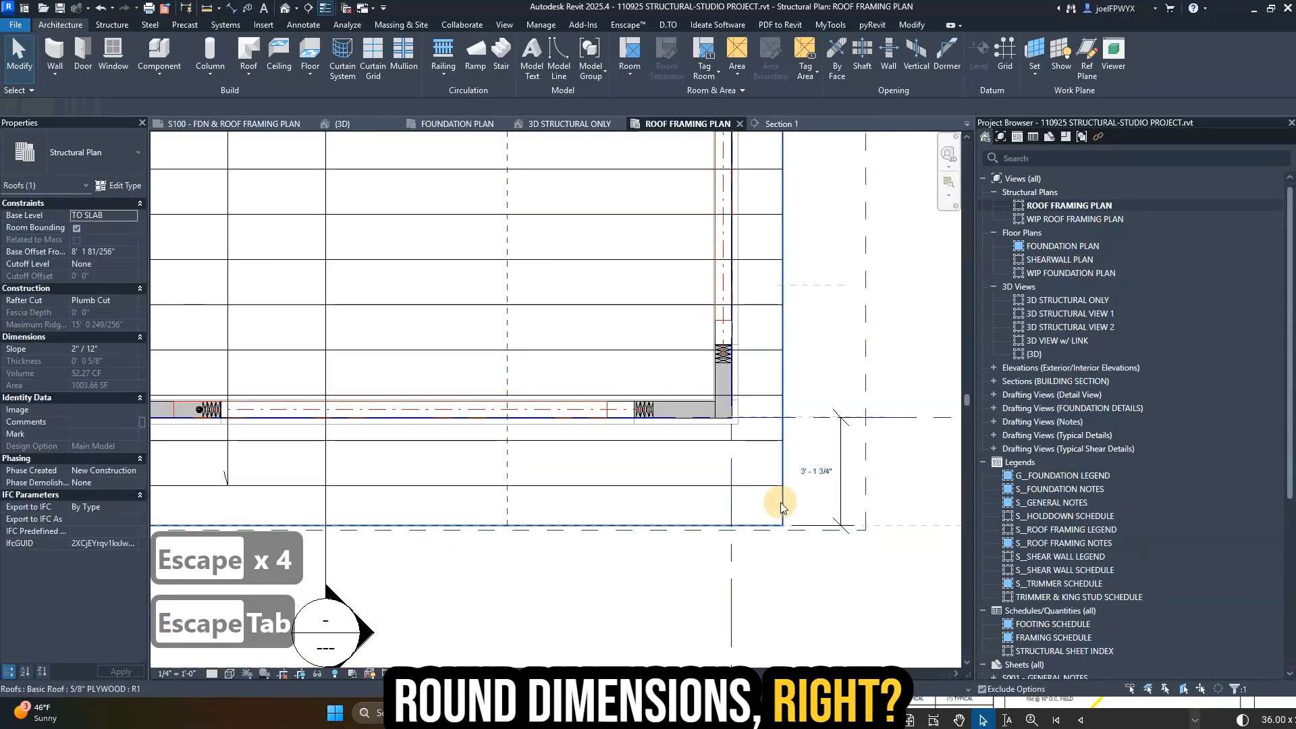
key("Down")
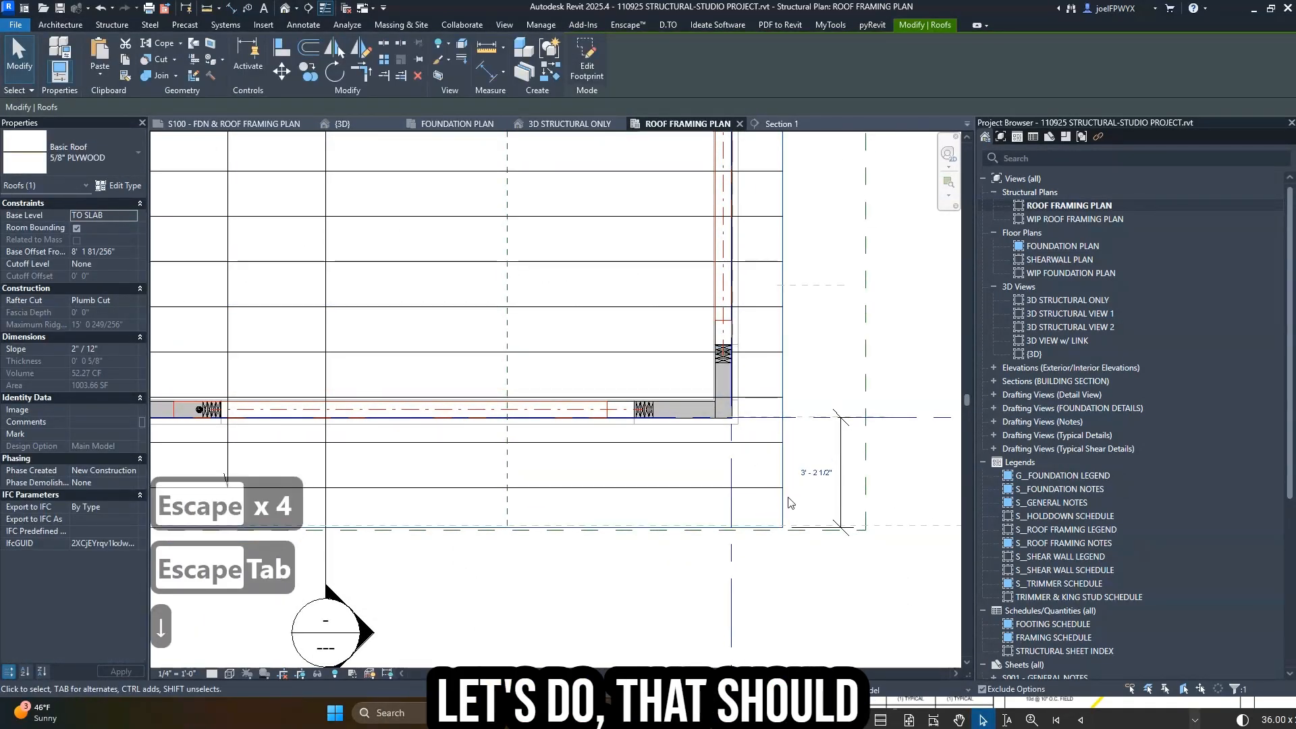
scroll(791, 503, "up", 5)
middle_click_drag(819, 491, 281, 454)
scroll(555, 464, "up", 2)
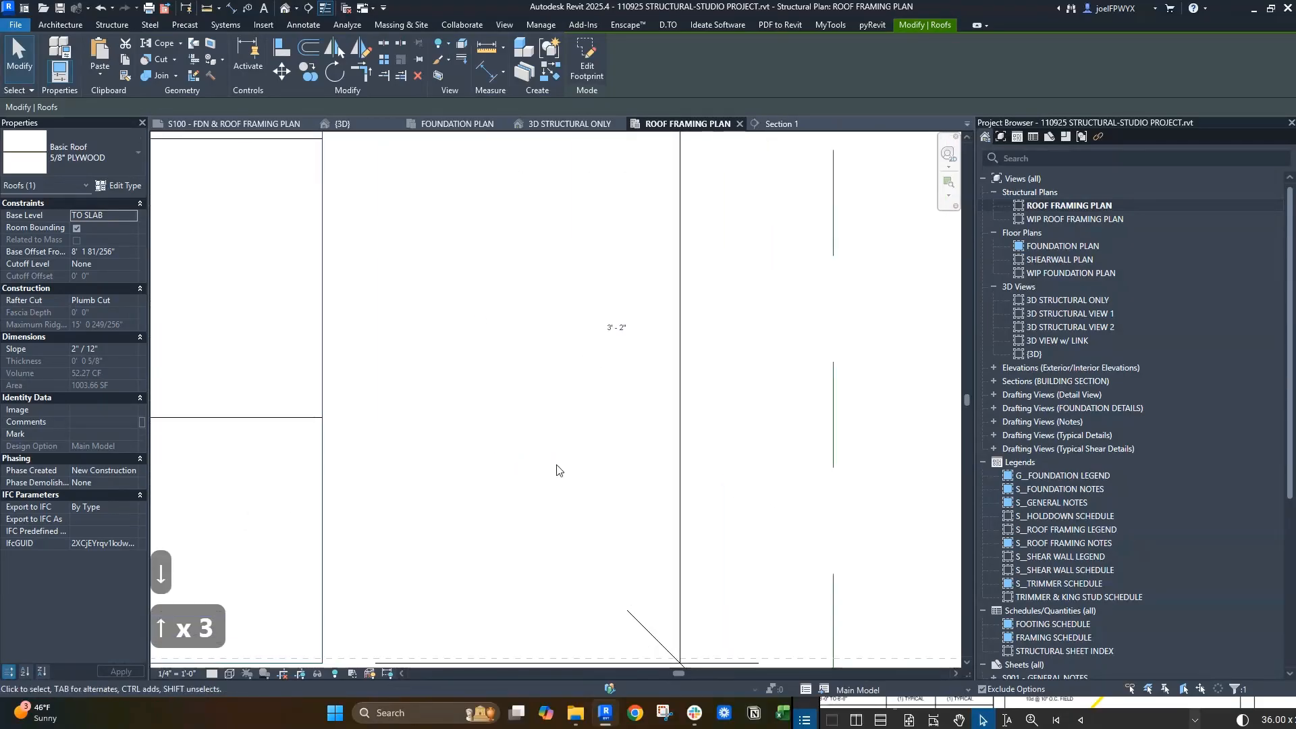
scroll(557, 470, "down", 6)
key("Escape")
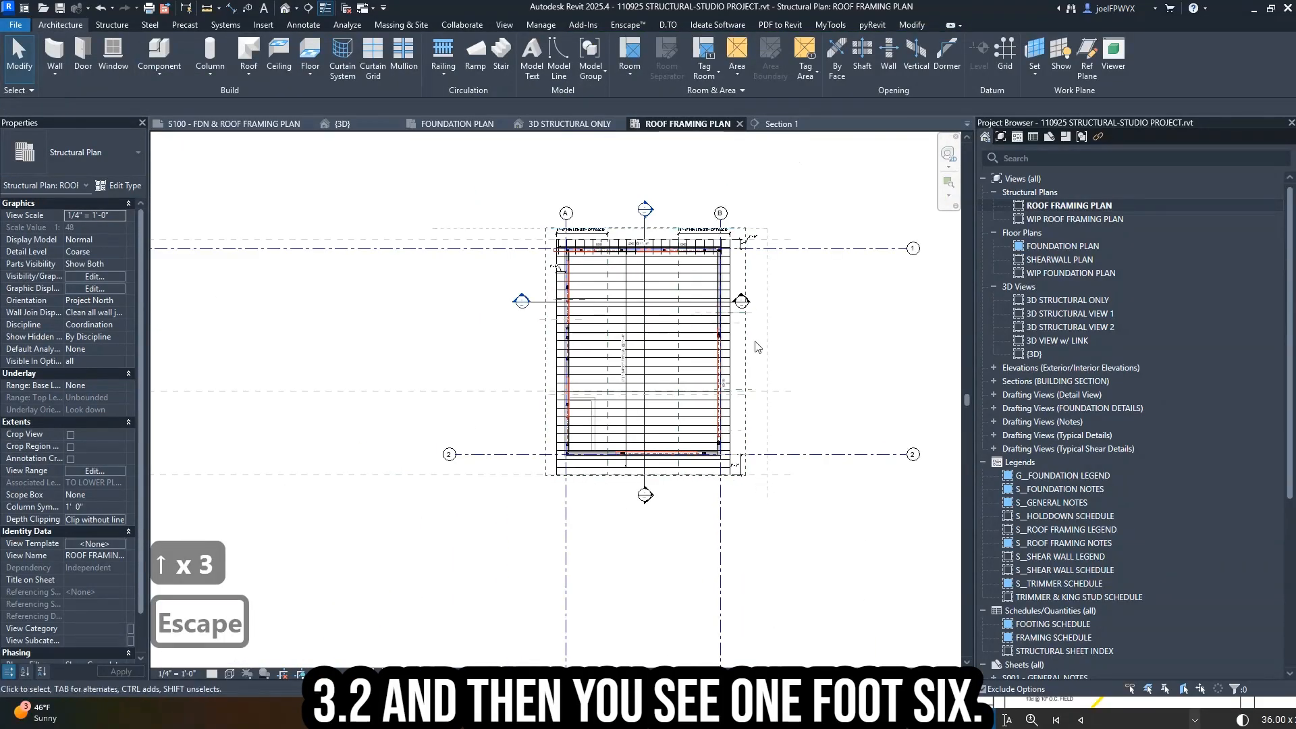
- Compare the roof overhang dimension at grid line 1 near grid B with the final PDF
scroll(755, 347, "up", 8)
key("Escape")
key("Escape")
scroll(637, 325, "down", 2)
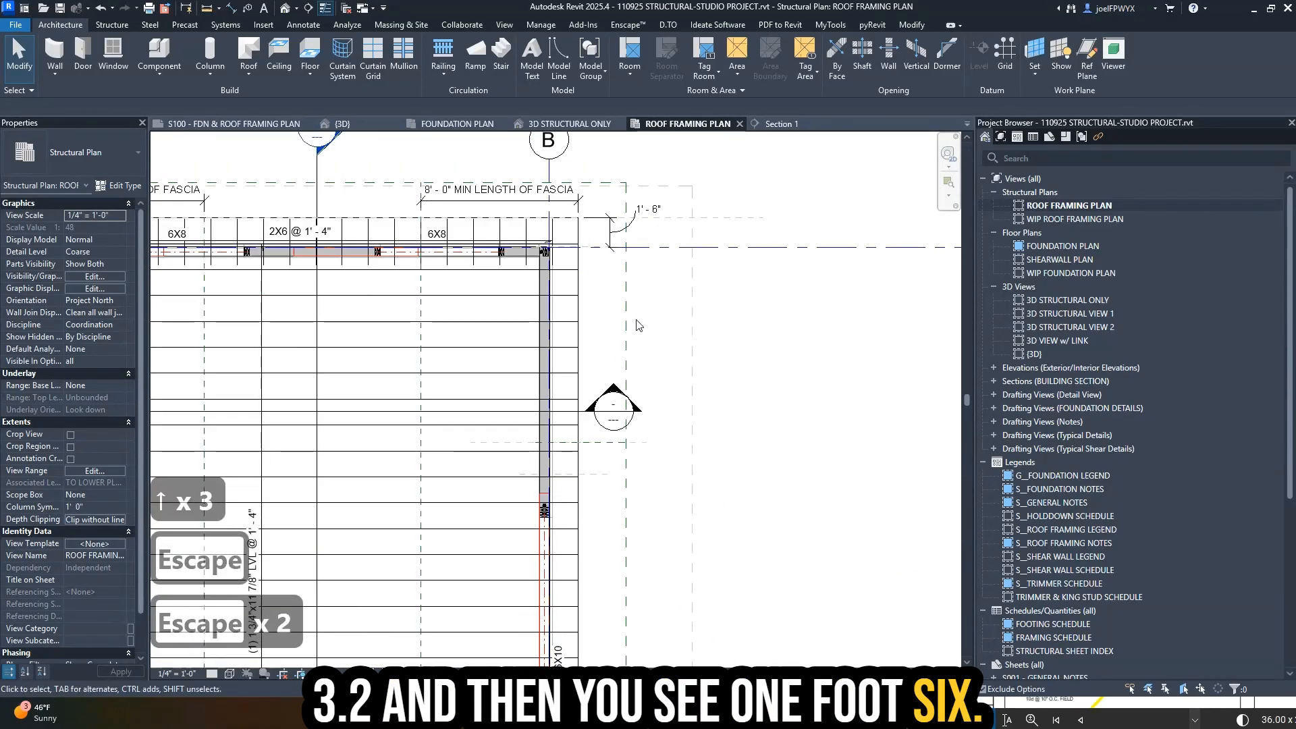
key("Escape")
left_click(1128, 703)
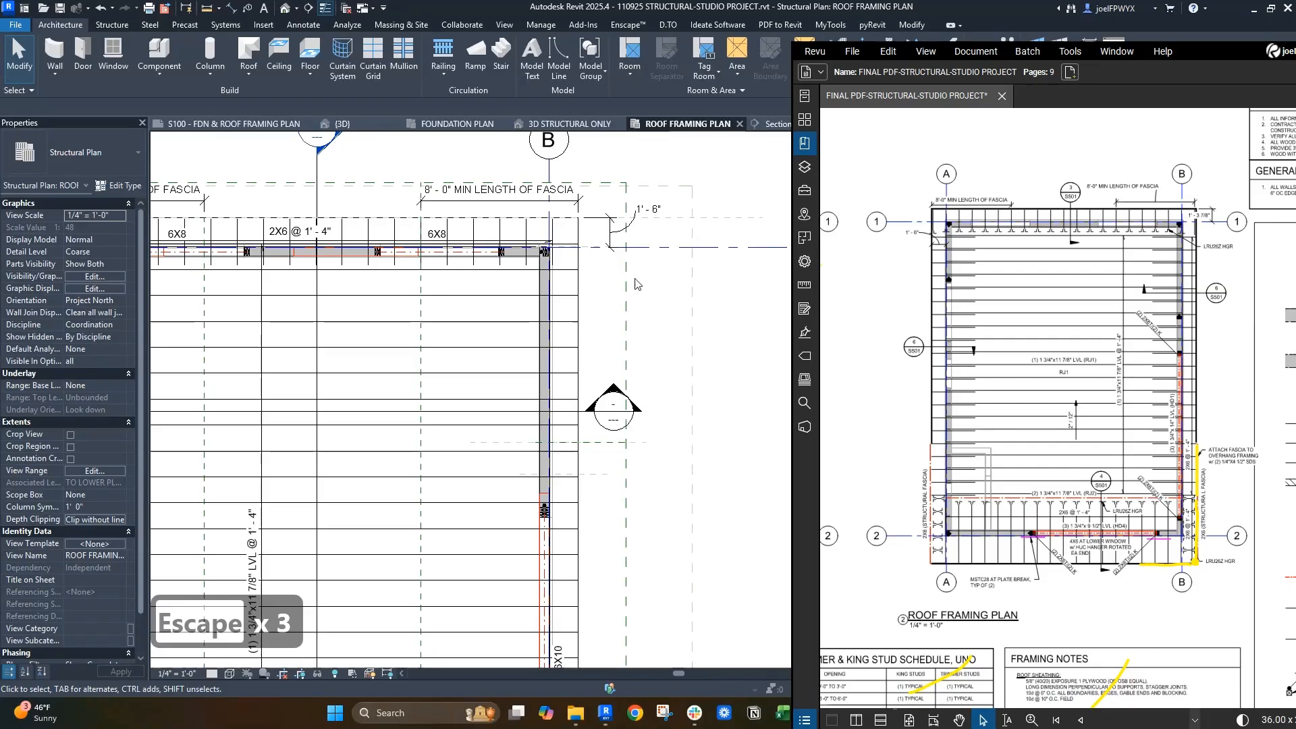
left_click(521, 338)
scroll(573, 249, "up", 2)
key("Escape")
key("Escape")
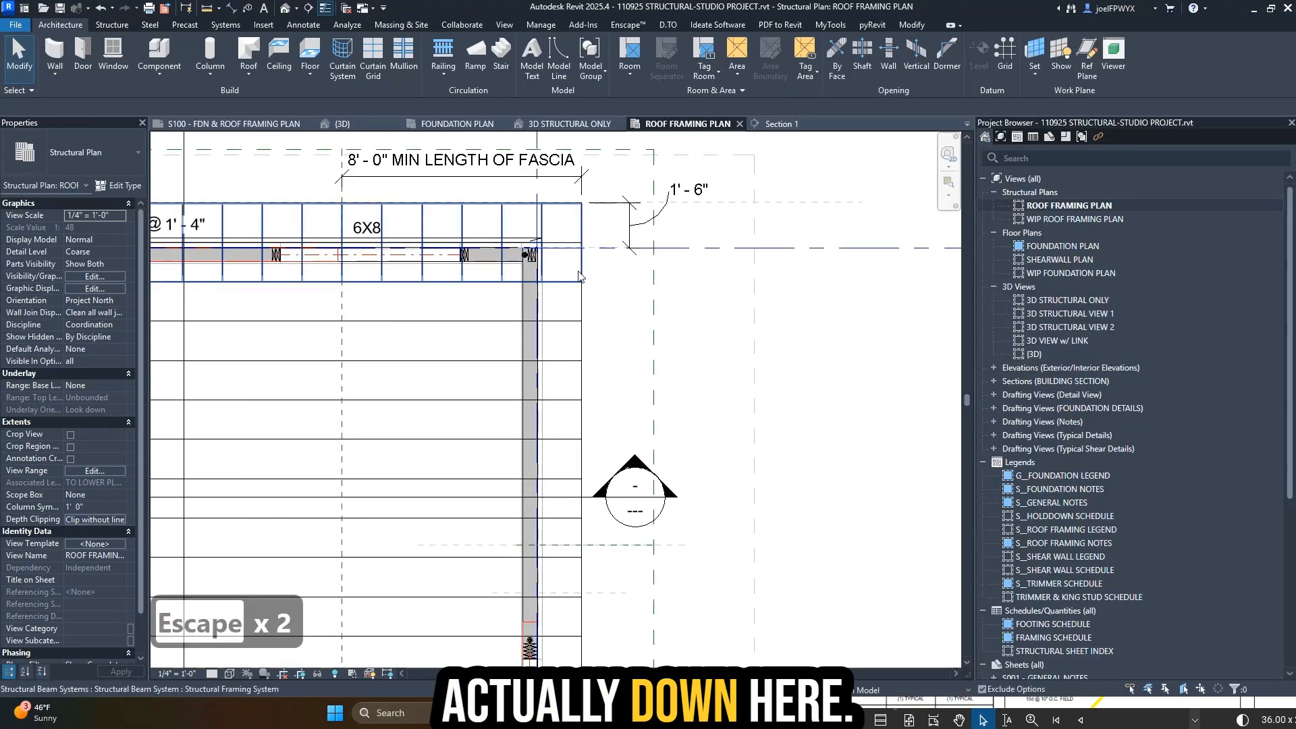
- Edit the roof footprint so its edge beyond grid line 1 is offset 1' - 4" from that grid, and finish the sketch
key("Escape")
key("Tab")
double_click(582, 307)
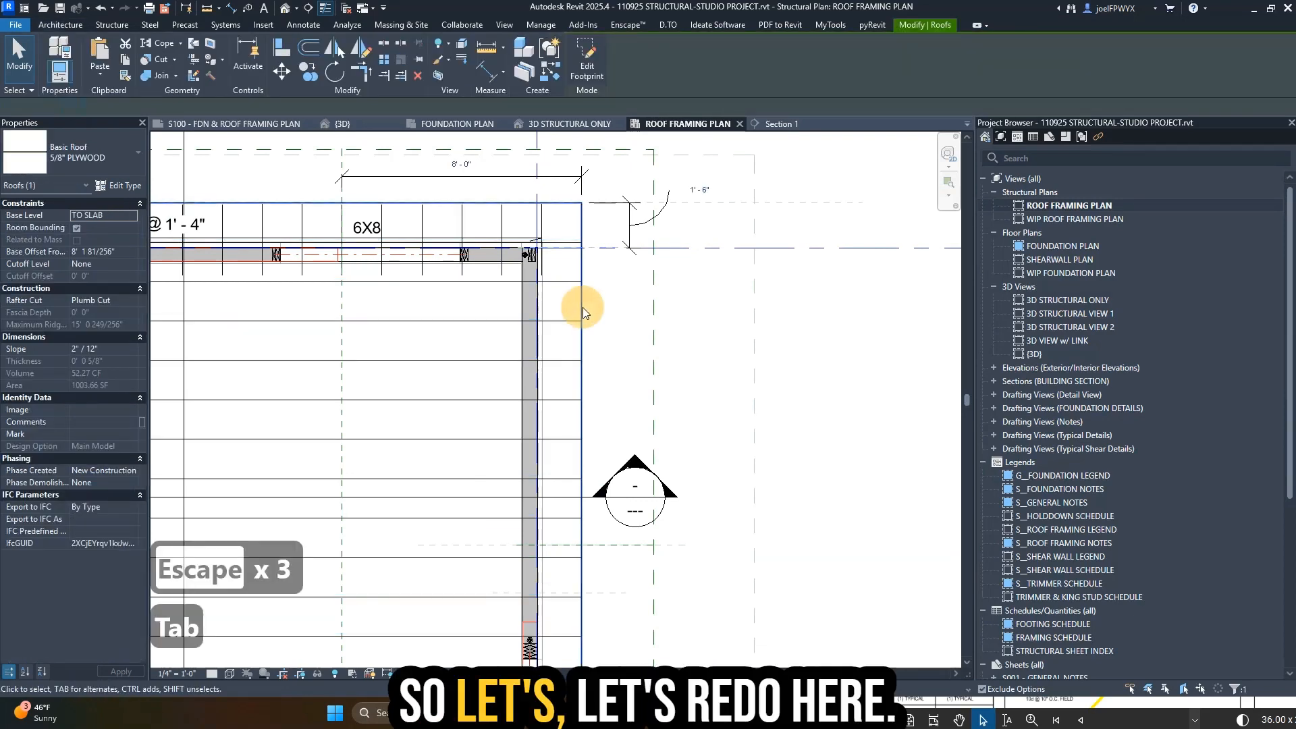
middle_click_drag(573, 242, 610, 262)
scroll(607, 260, "up", 2)
left_click(599, 217)
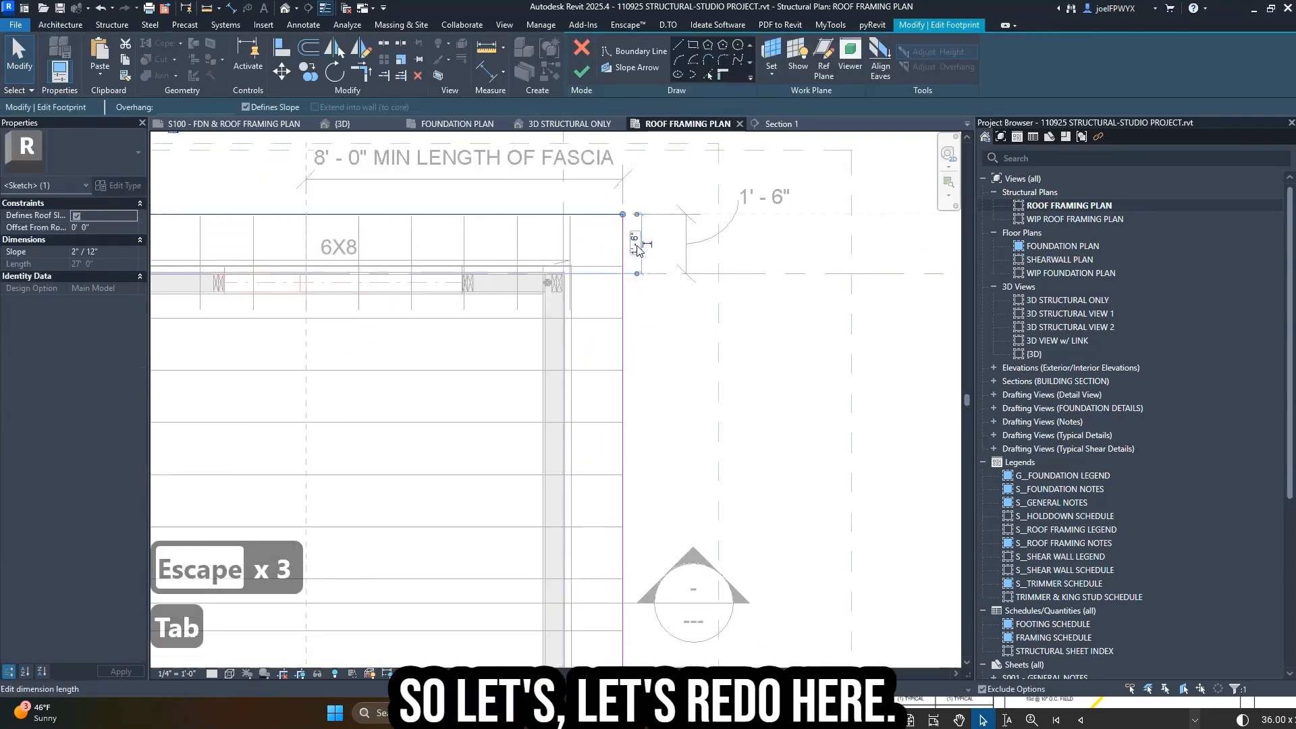
type("14")
key("Return")
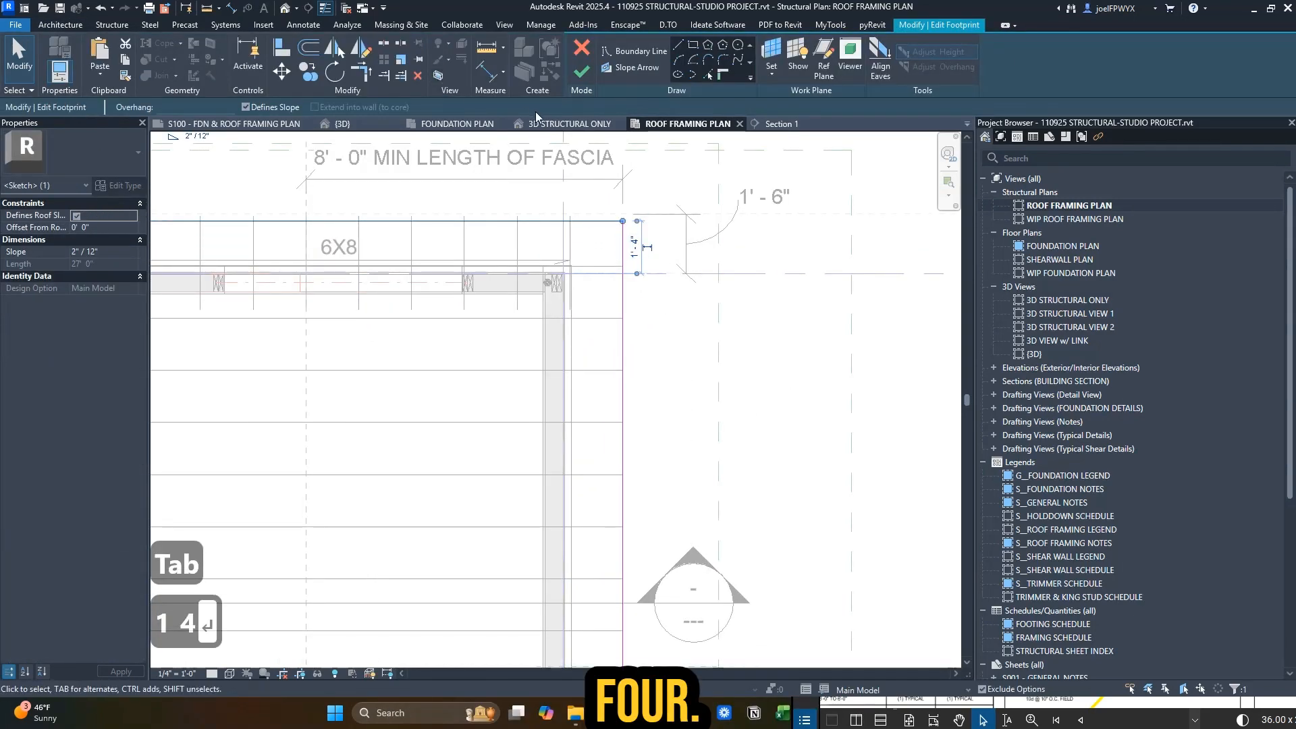
left_click(582, 71)
scroll(473, 256, "down", 2)
key("Escape")
key("Escape")
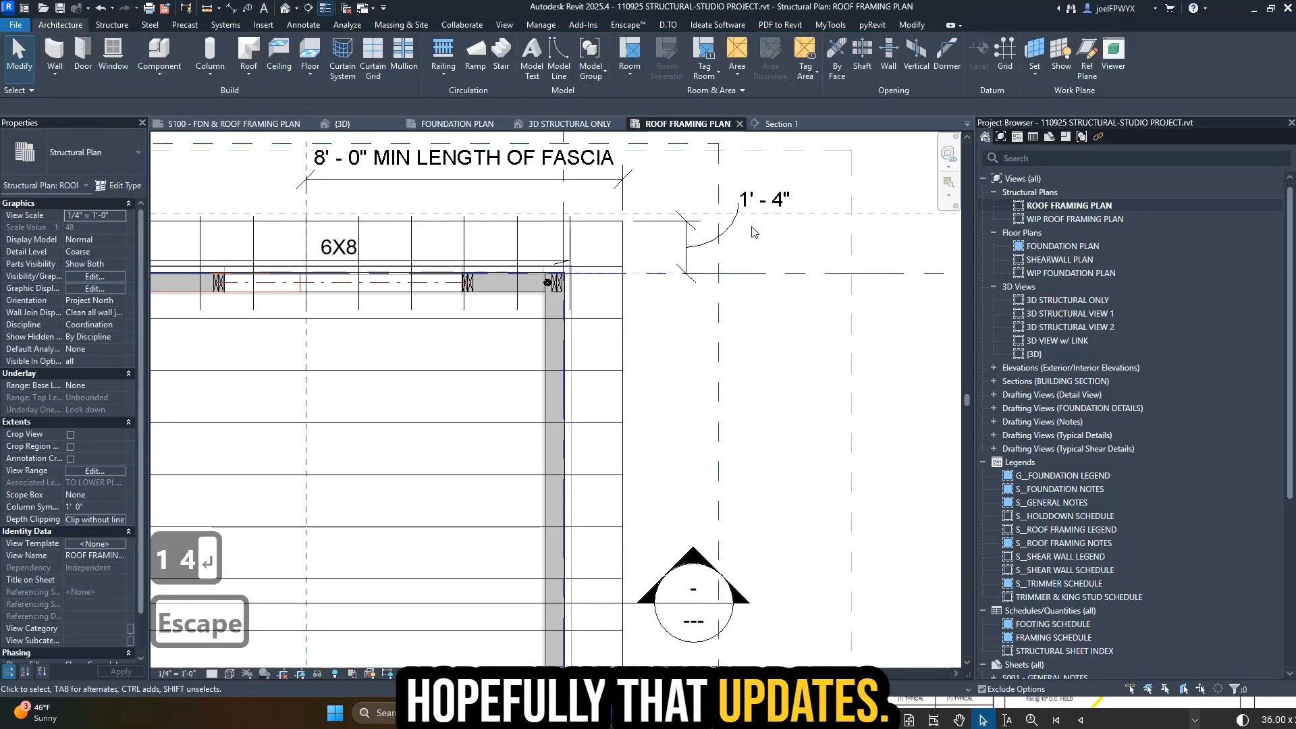
scroll(667, 261, "down", 3)
key("Escape")
key("Escape")
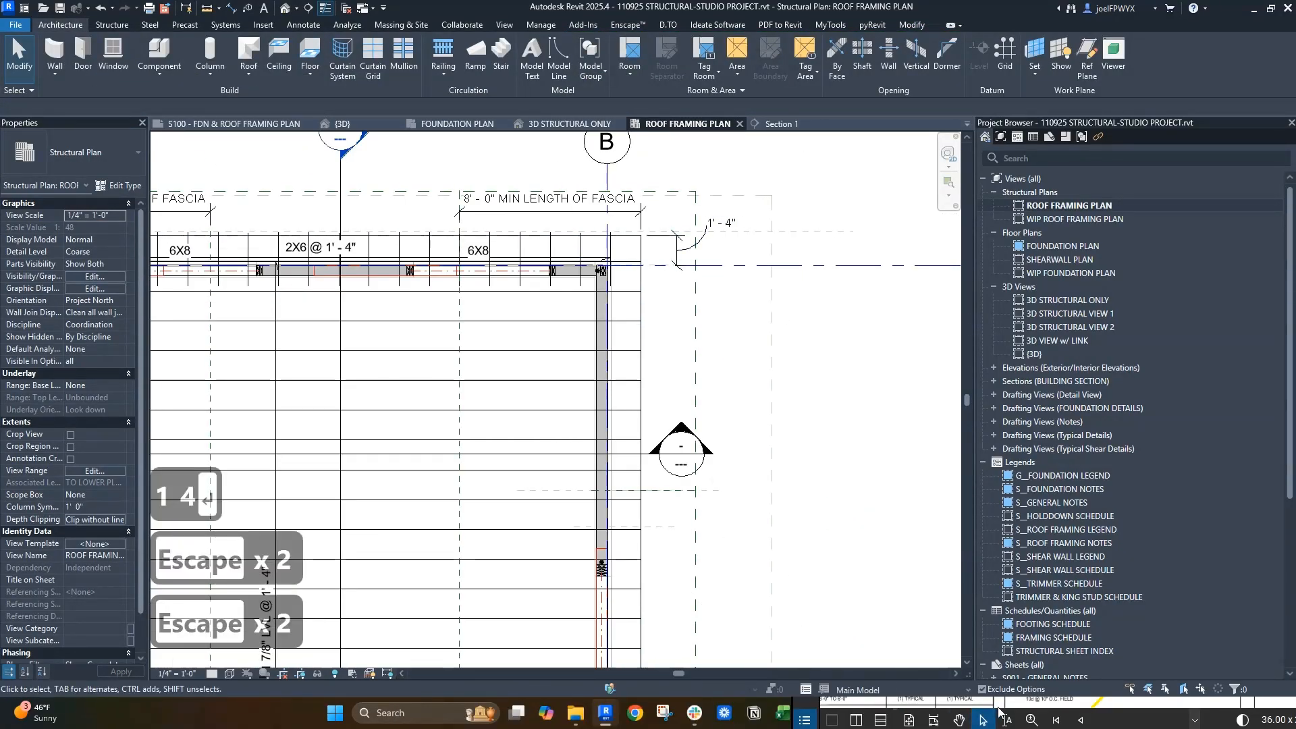
- Mark the completed fascia length and overhang dimensions with yellow pen strokes on the final PDF's roof framing plan
left_click(1000, 710)
left_click(890, 406)
scroll(1091, 220, "up", 1)
key("p")
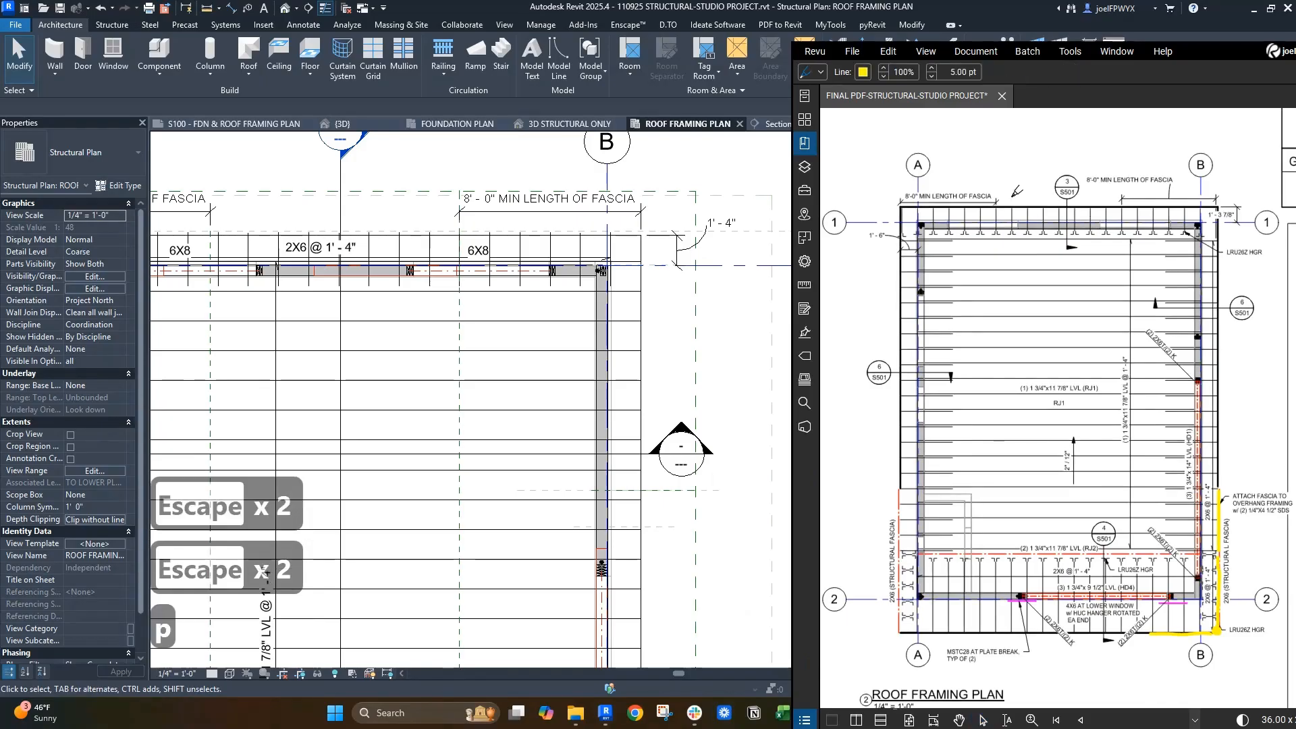
left_click_drag(916, 215, 975, 188)
left_click_drag(1113, 197, 1140, 181)
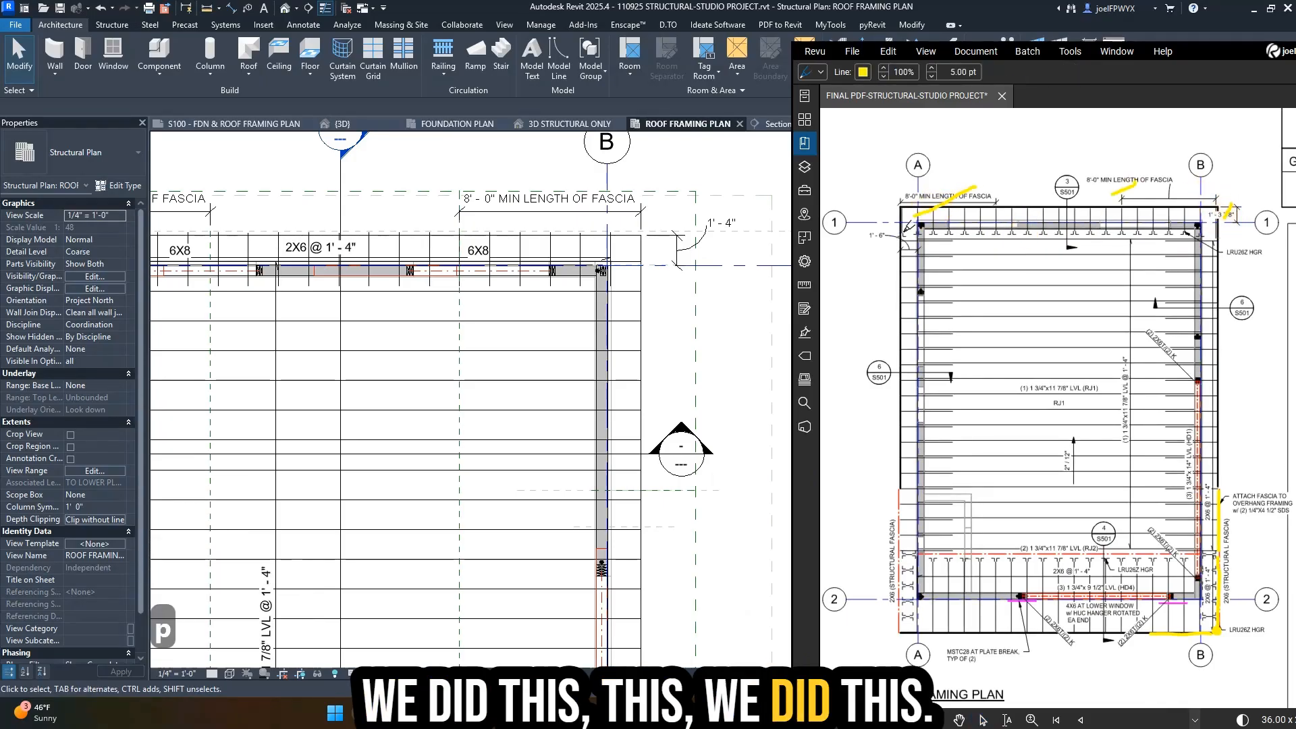
middle_click_drag(1247, 302, 1199, 293)
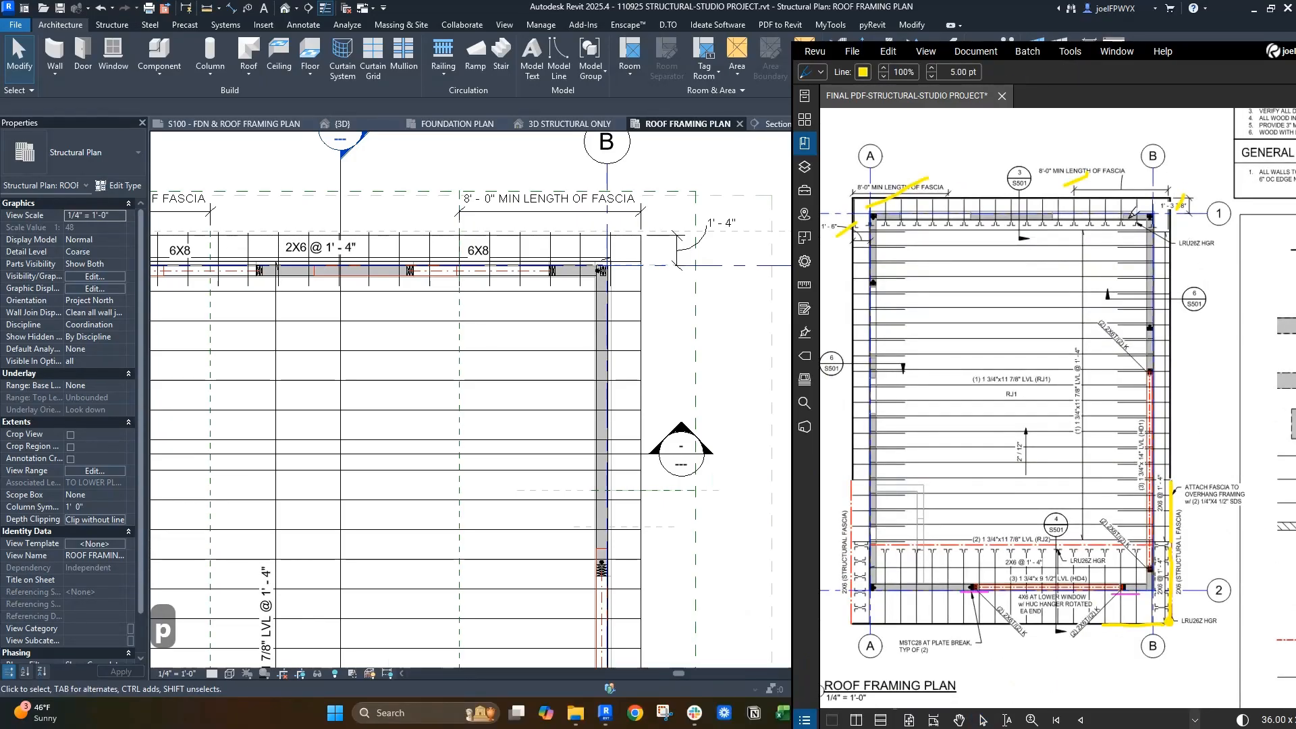
- Select all 2X6 framing members along grid line 1 and set their end connection to Hanger
key("Escape")
scroll(583, 310, "up", 3)
left_click(505, 290)
key("Escape")
key("Escape")
middle_click_drag(504, 290, 681, 305)
key("Escape")
key("Escape")
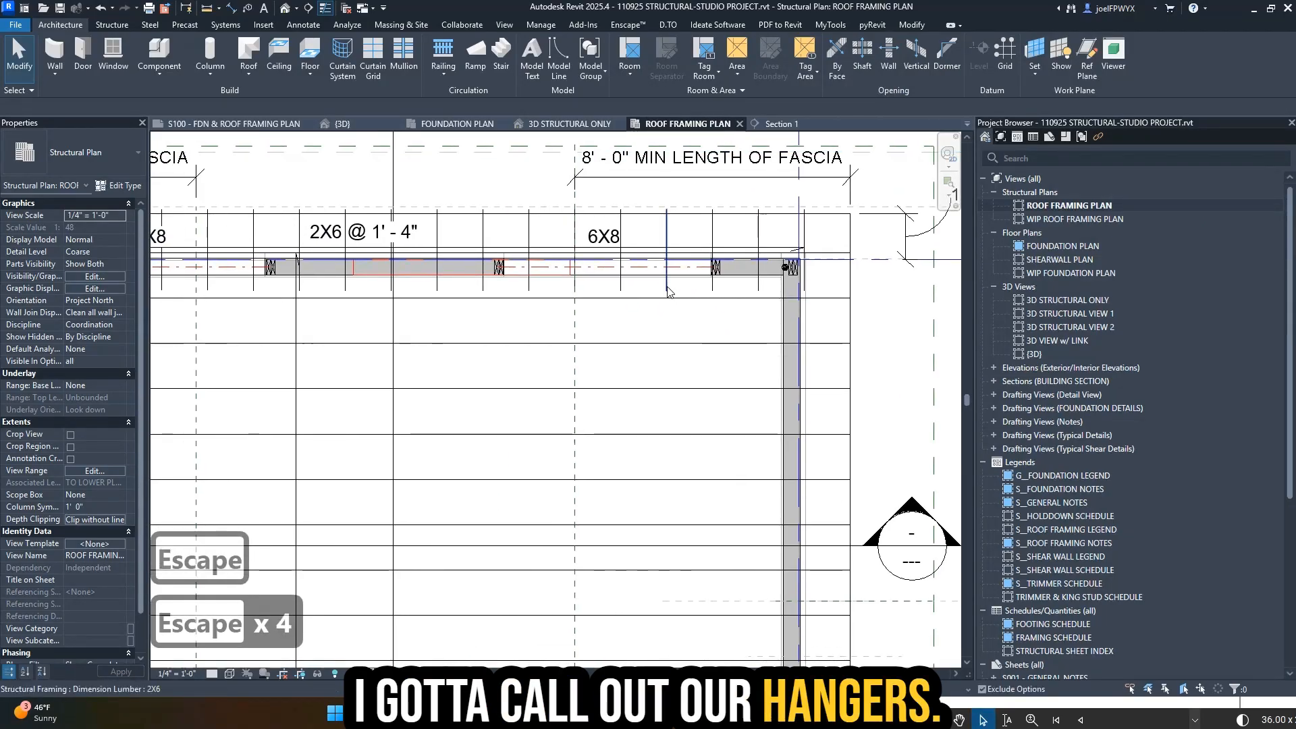
left_click(668, 290)
scroll(777, 326, "down", 4)
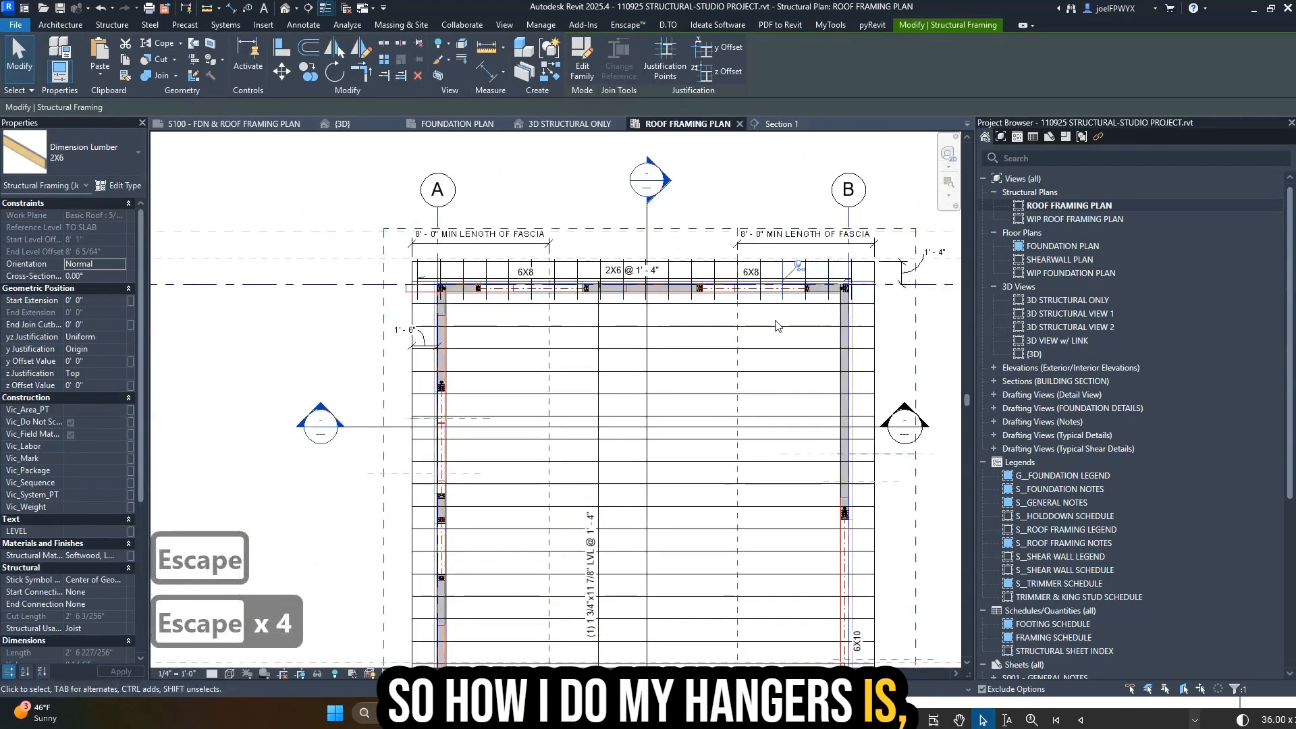
scroll(764, 318, "up", 2)
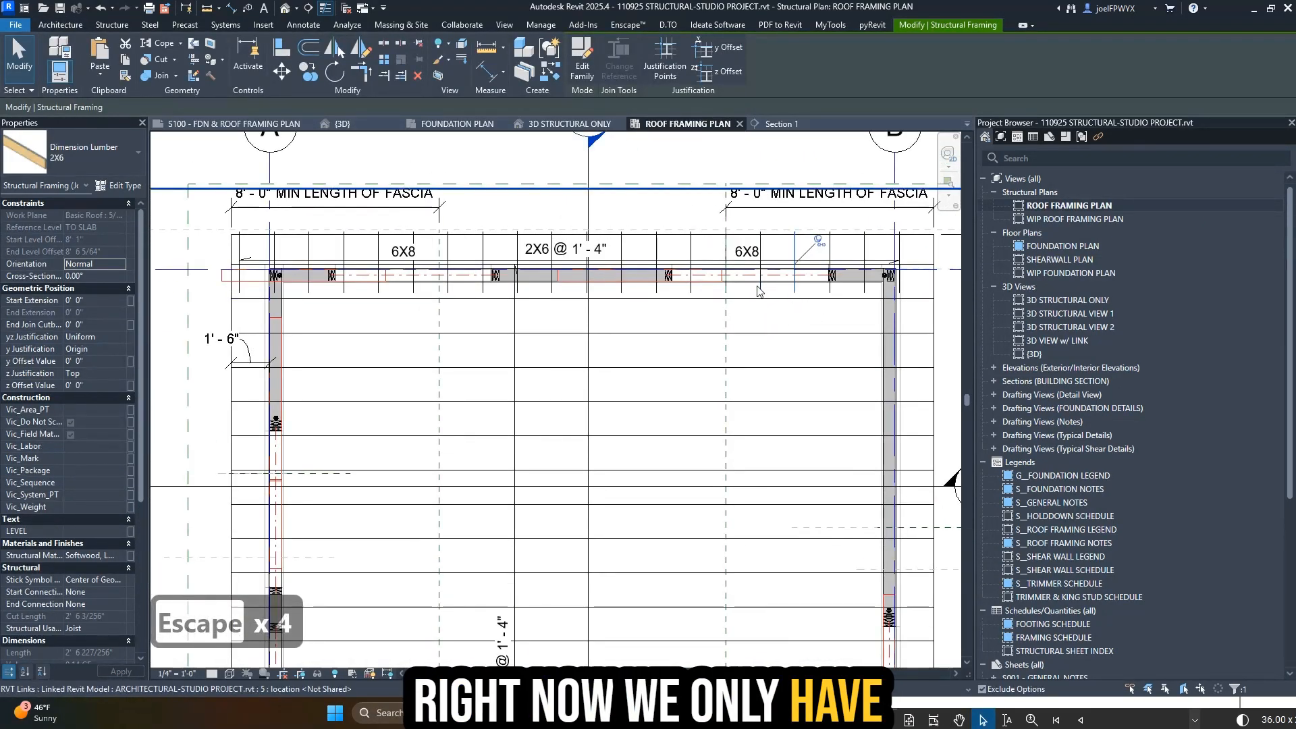
key("s")
key("a")
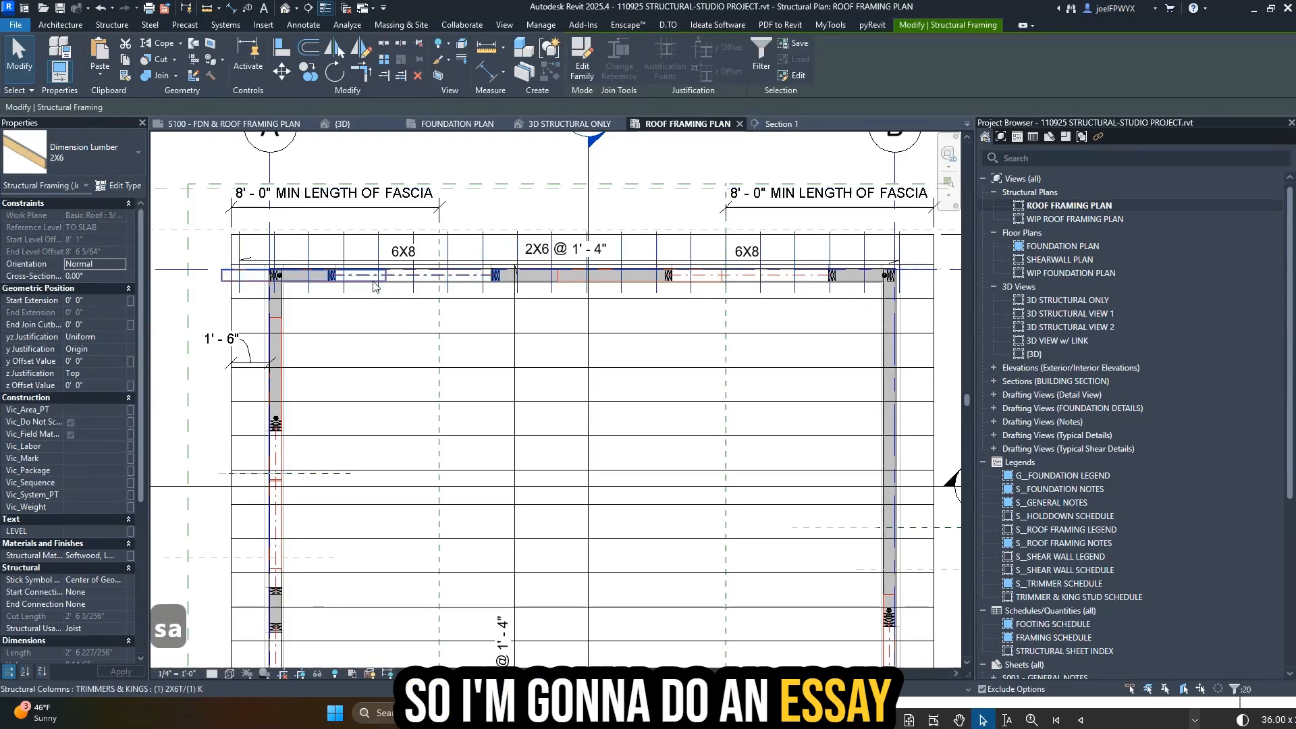
left_click(122, 602)
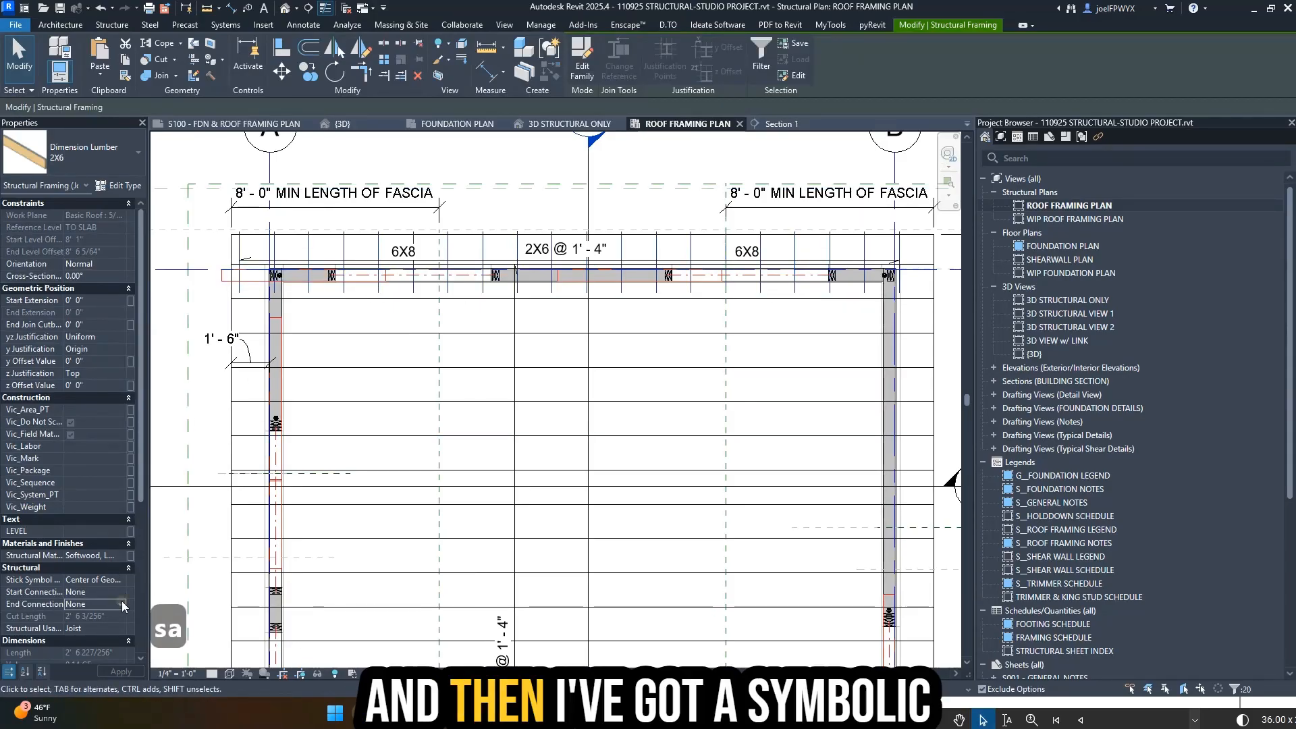
left_click(120, 603)
left_click(110, 637)
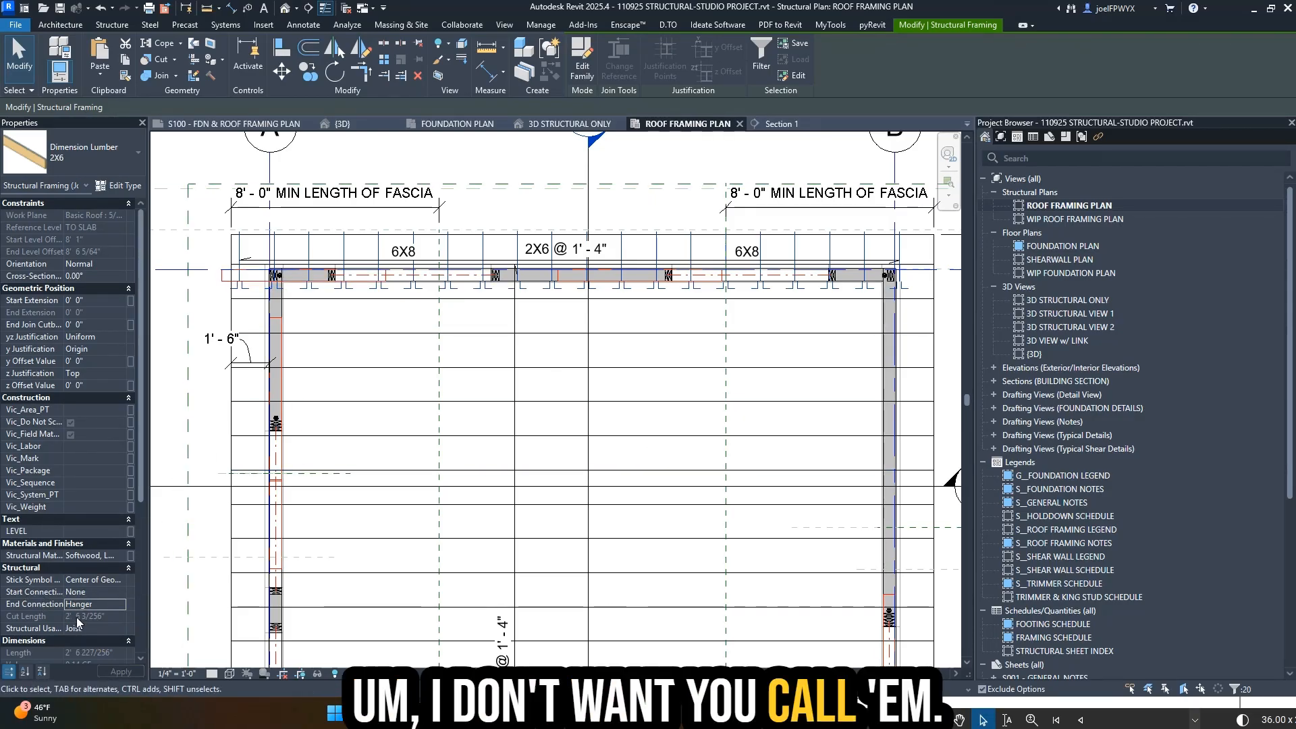
scroll(558, 293, "up", 1)
scroll(765, 268, "up", 2)
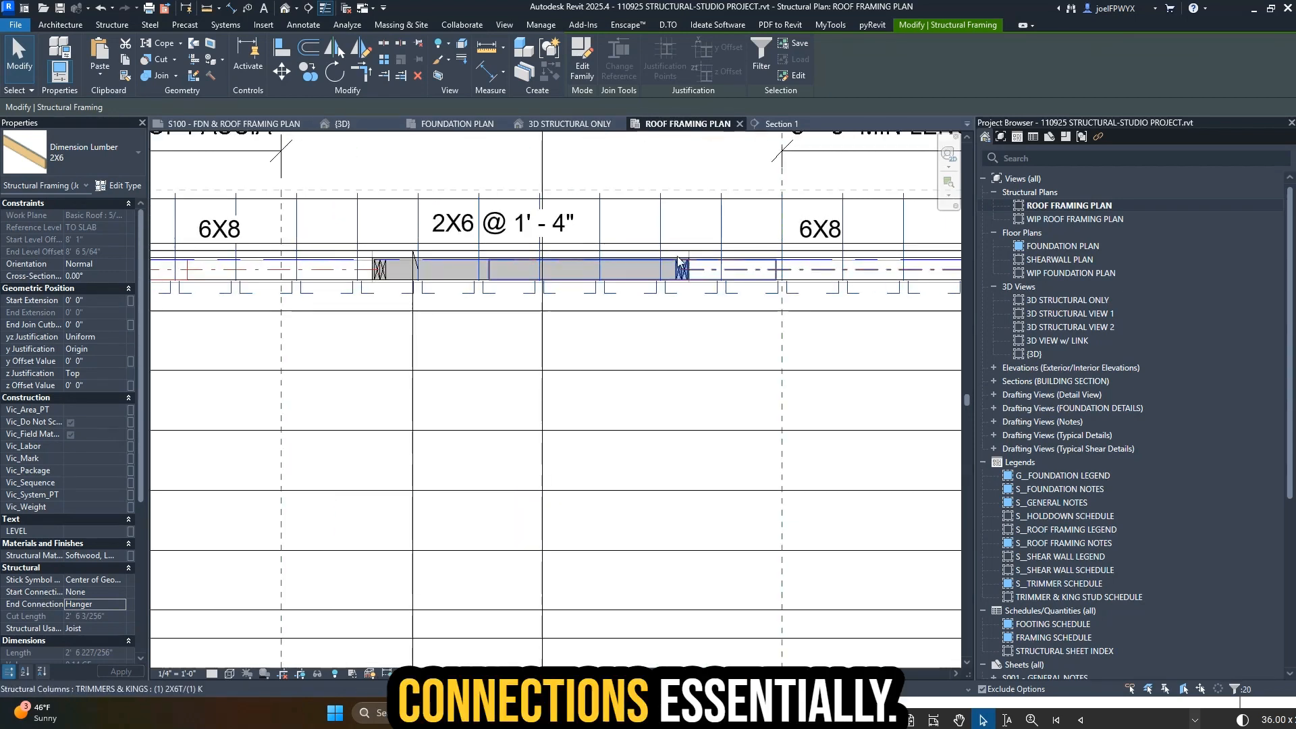
middle_click_drag(694, 241, 617, 231)
scroll(618, 230, "down", 2)
key("Escape")
key("Escape")
key("Escape")
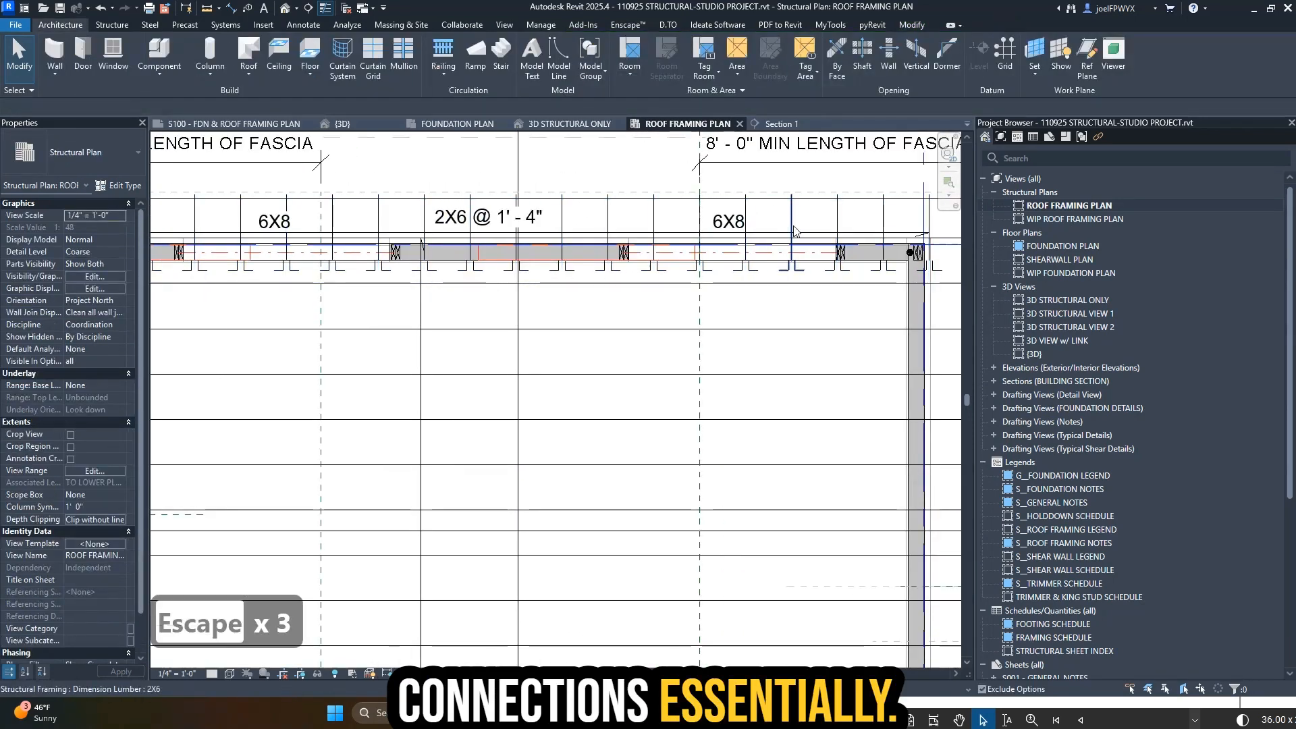
- Nudge the outer boundary line of the 2X6 beam system inward to the roof edge, and undo the extra nudge made after finishing the sketch
key("Tab")
left_click(794, 231)
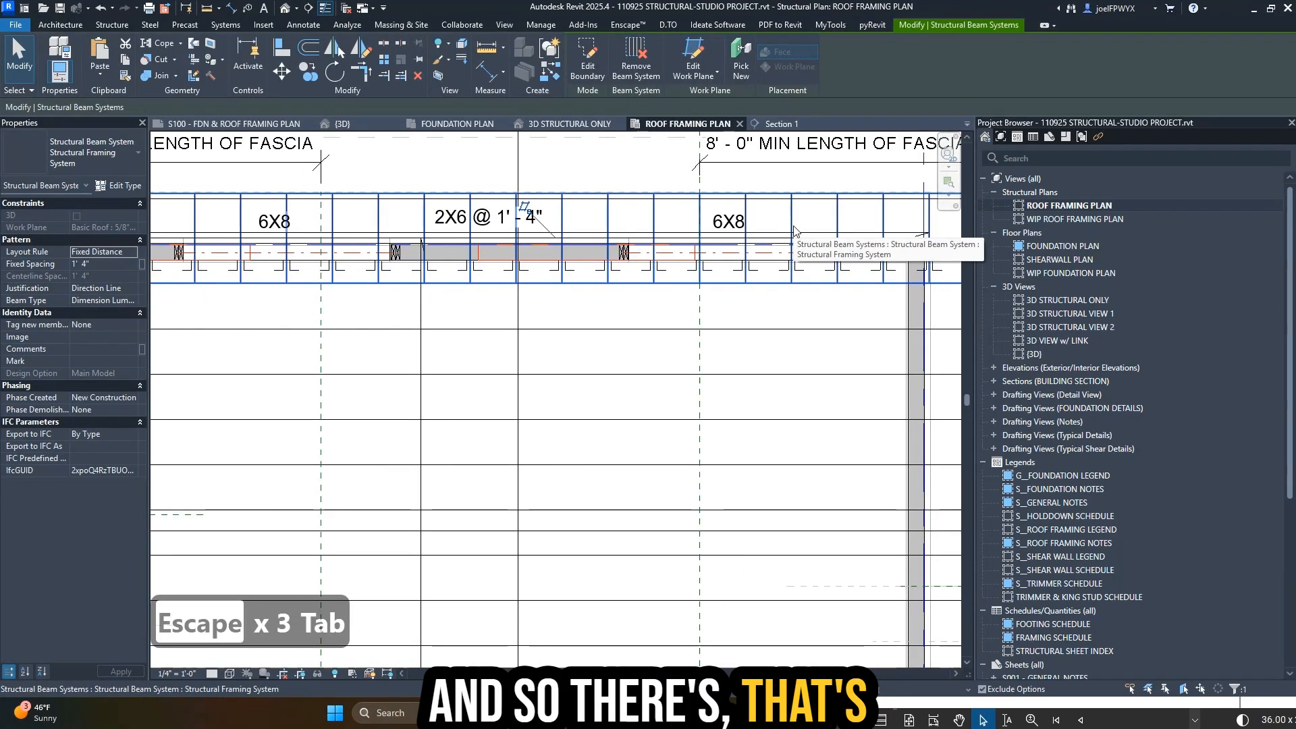
double_click(788, 222)
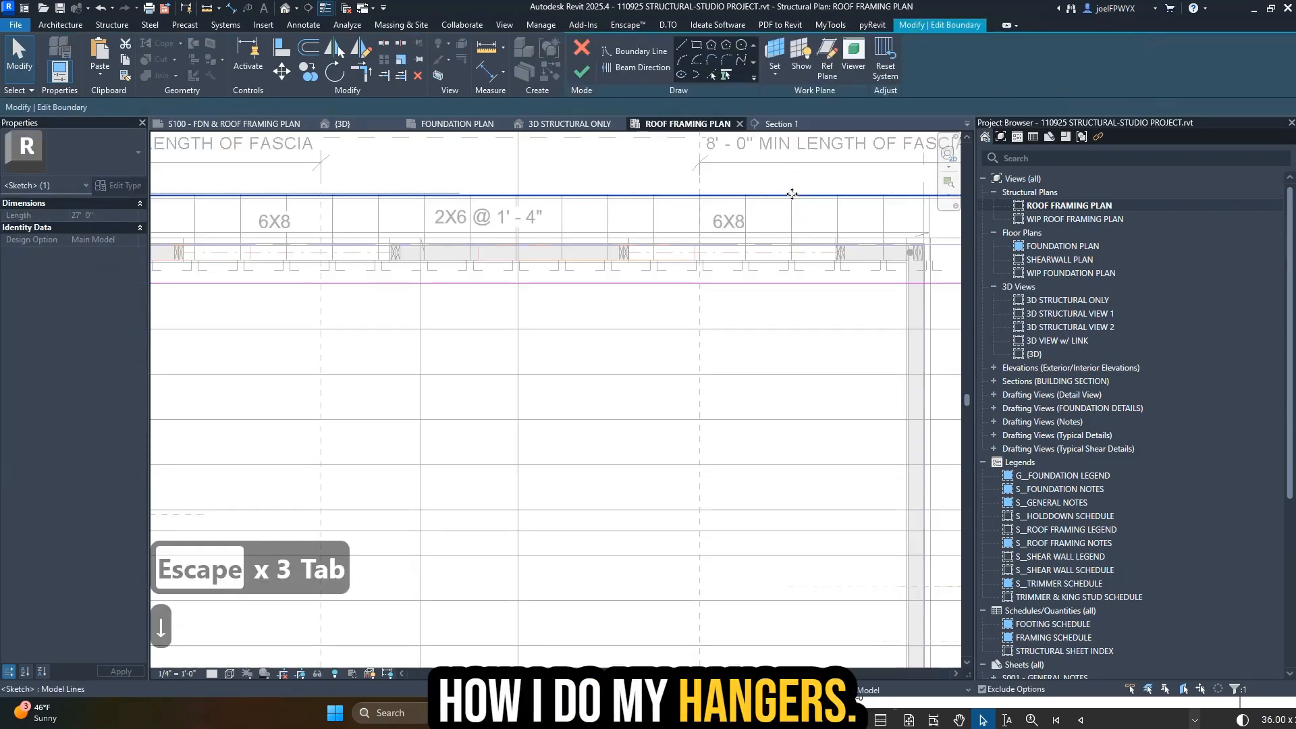
key("Down")
key("Down")
key("Down")
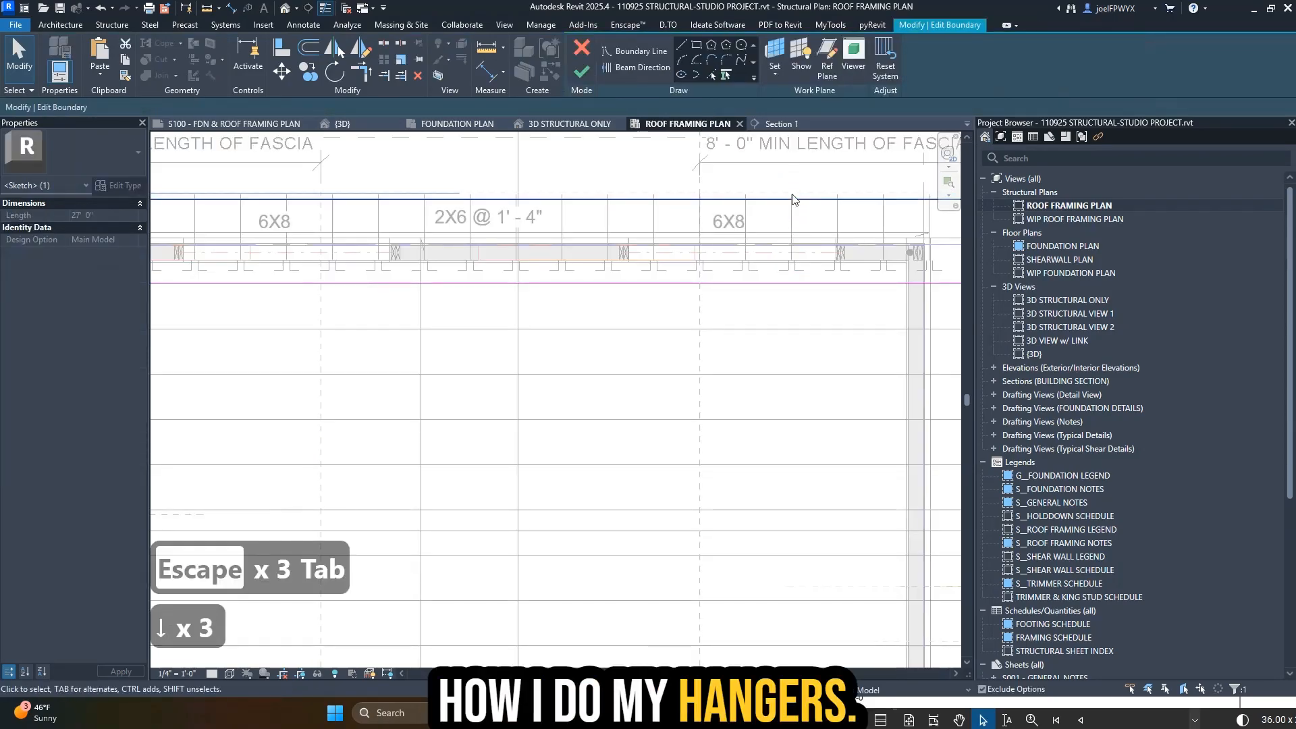
left_click(580, 70)
key("Down")
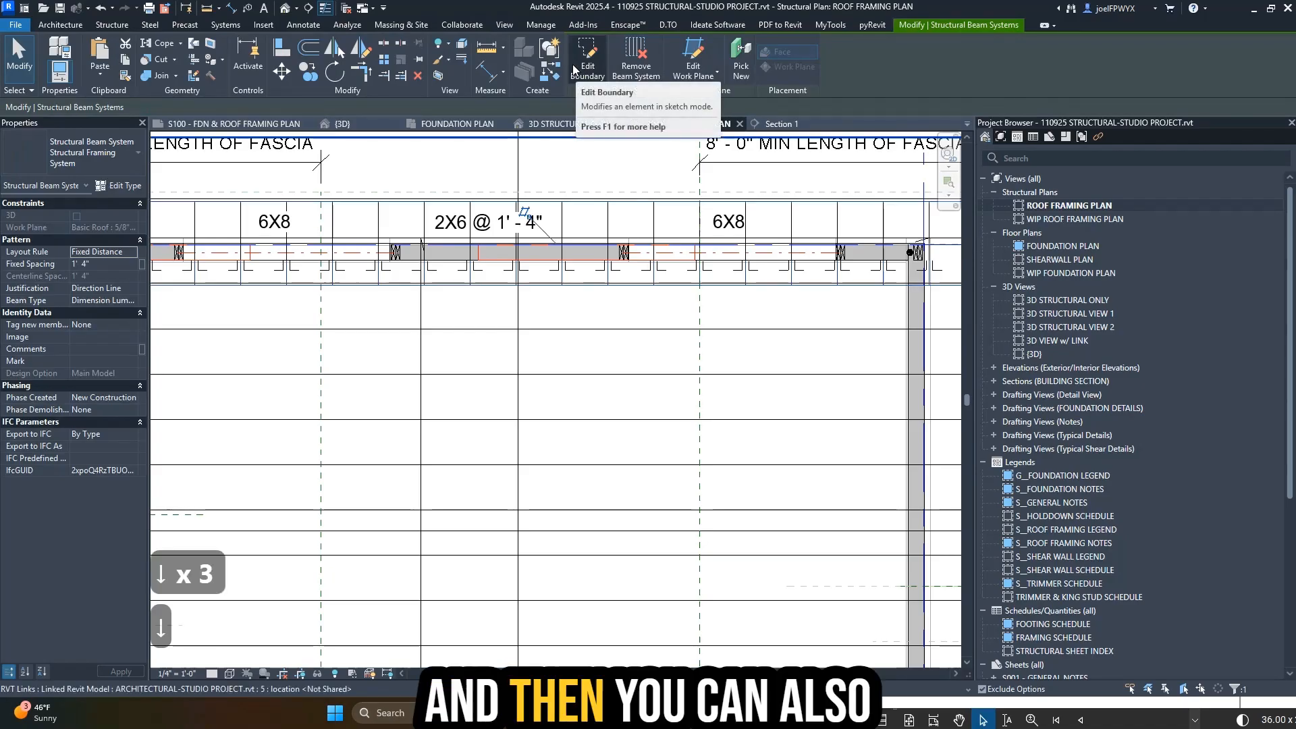
key("ctrl+z")
key("Escape")
key("Escape")
key("Escape")
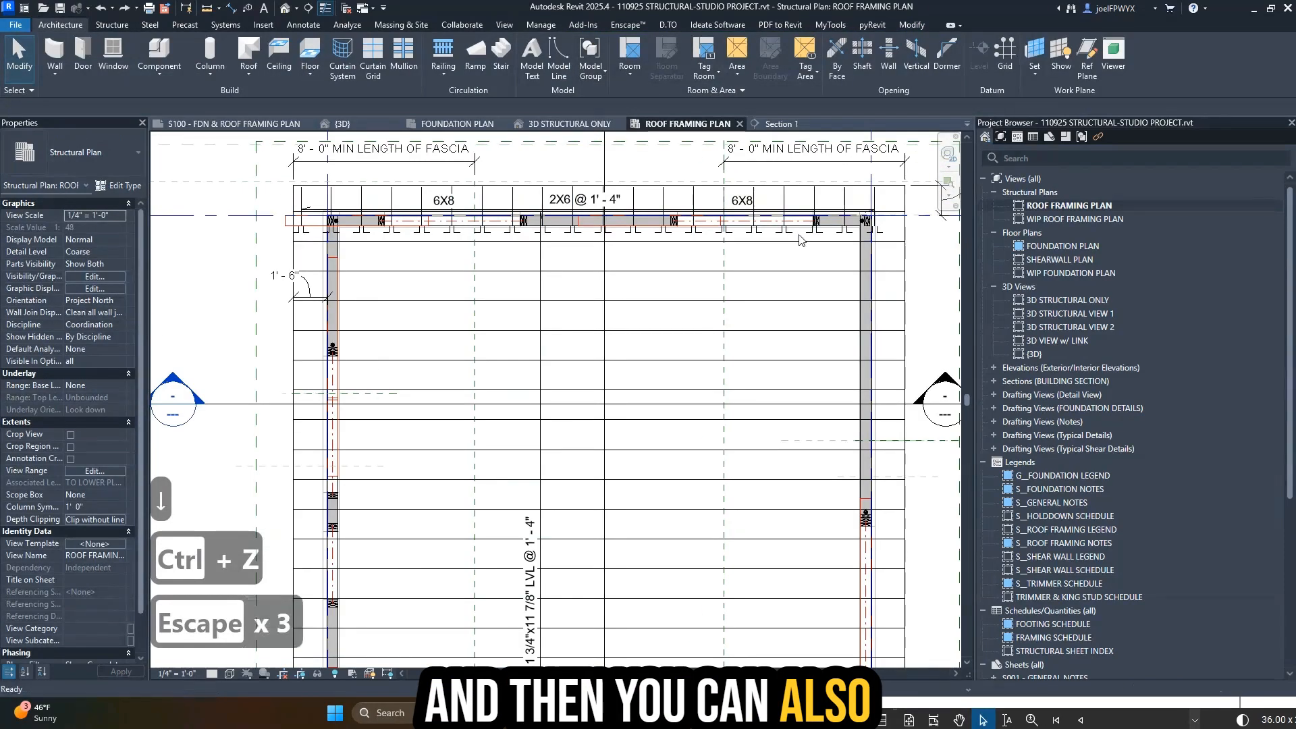
- Review the 2X6 beam system's boundary sketch again, and check the hanger callout in the final PDF
key("Tab")
double_click(783, 203)
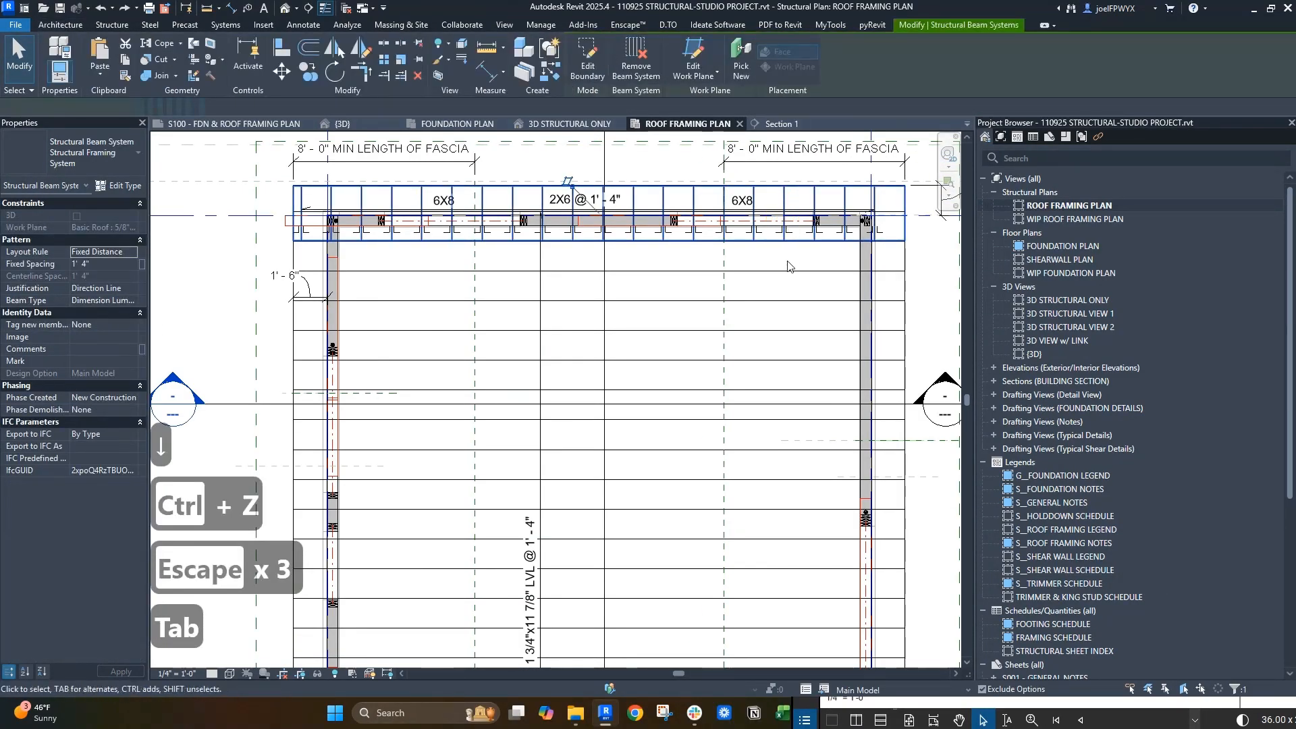
key("Escape")
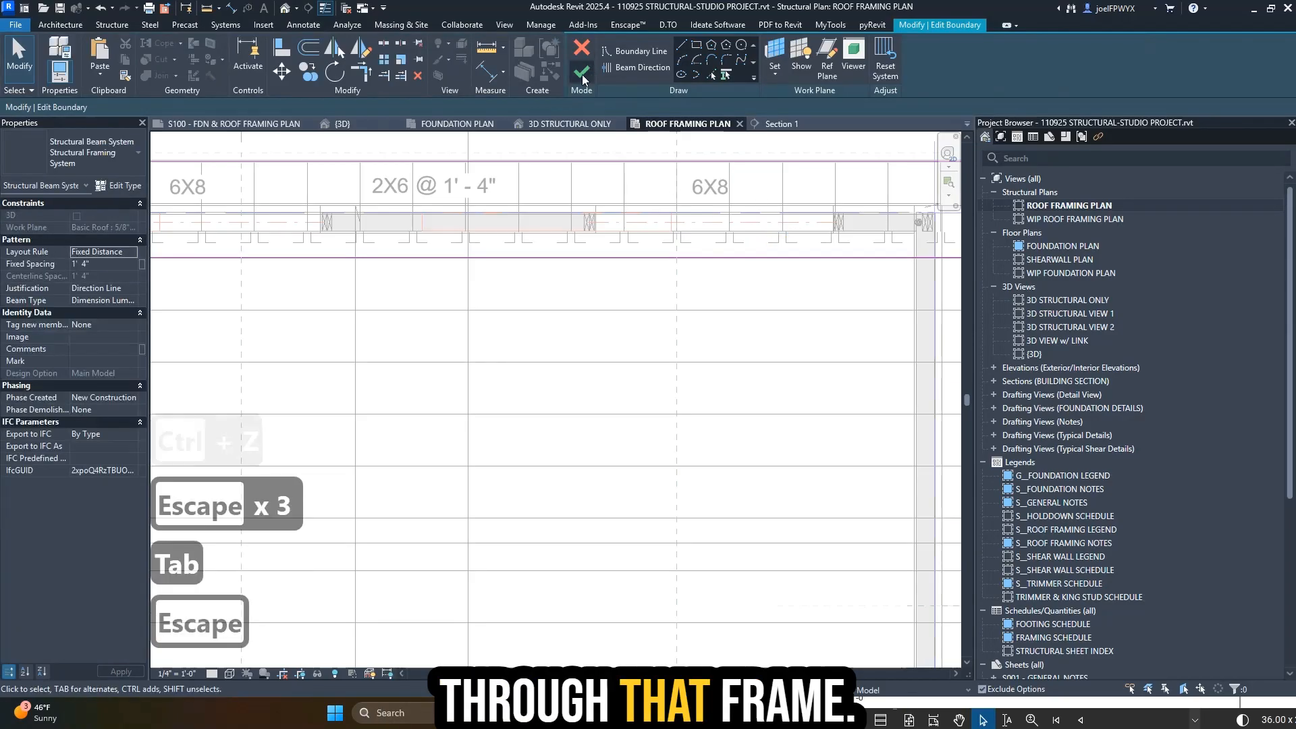
key("Escape")
key("Escape")
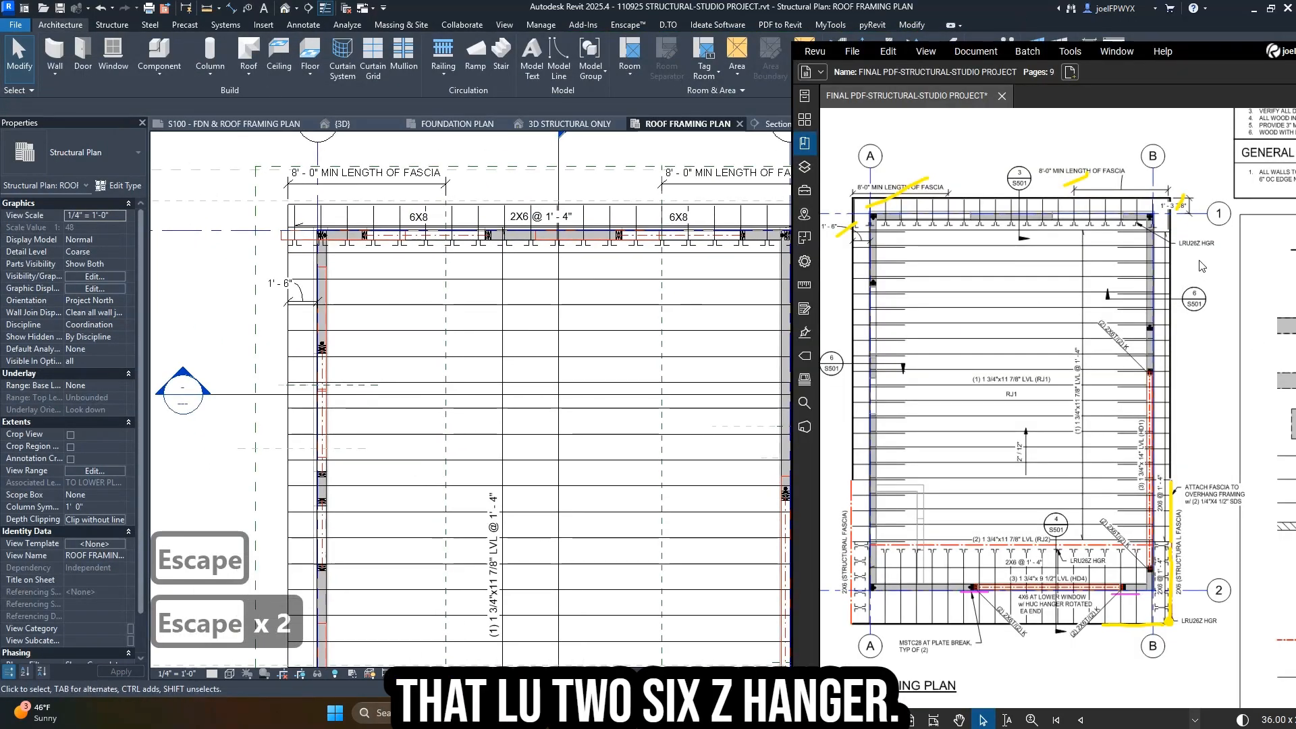
scroll(714, 327, "down", 2)
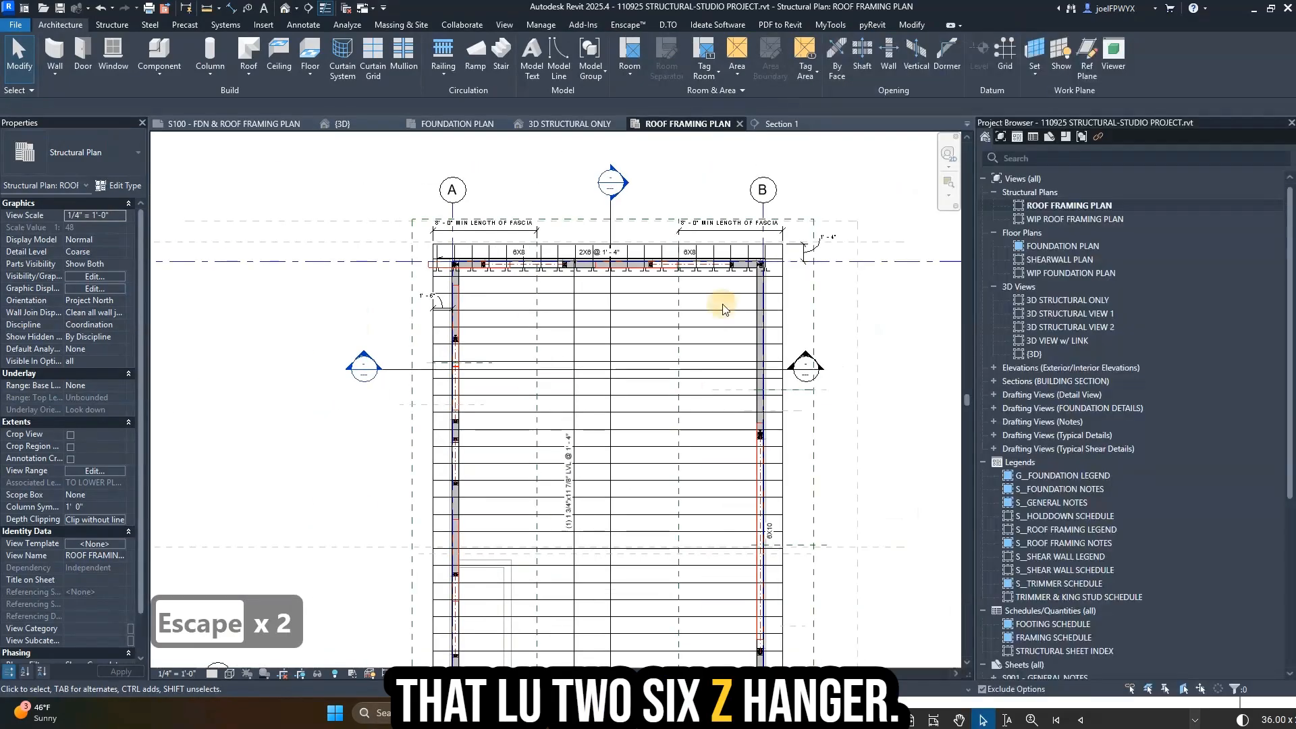
- Add a leader text note reading LRU26Z HANGER, TYP that points to the hangers along grid line 1 near grid B
scroll(714, 326, "up", 2)
key("Escape")
key("Escape")
key("t")
key("x")
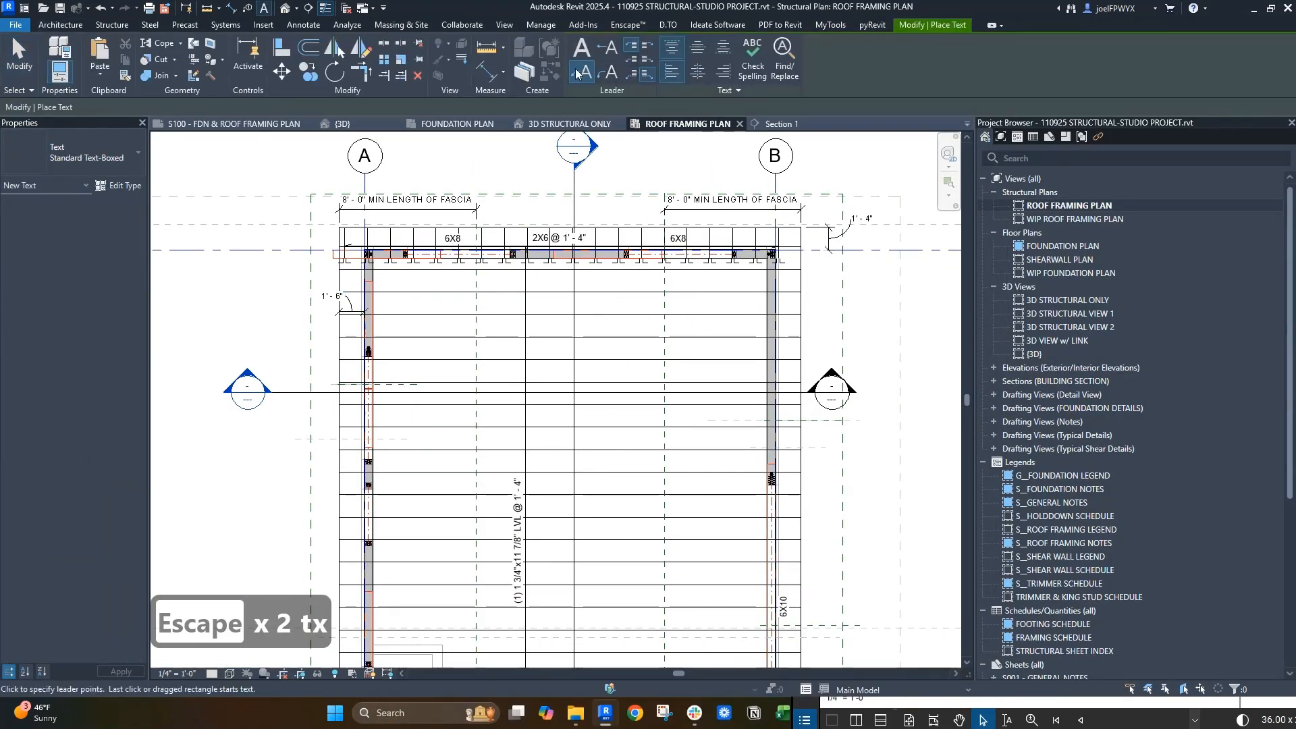
scroll(668, 277, "up", 4)
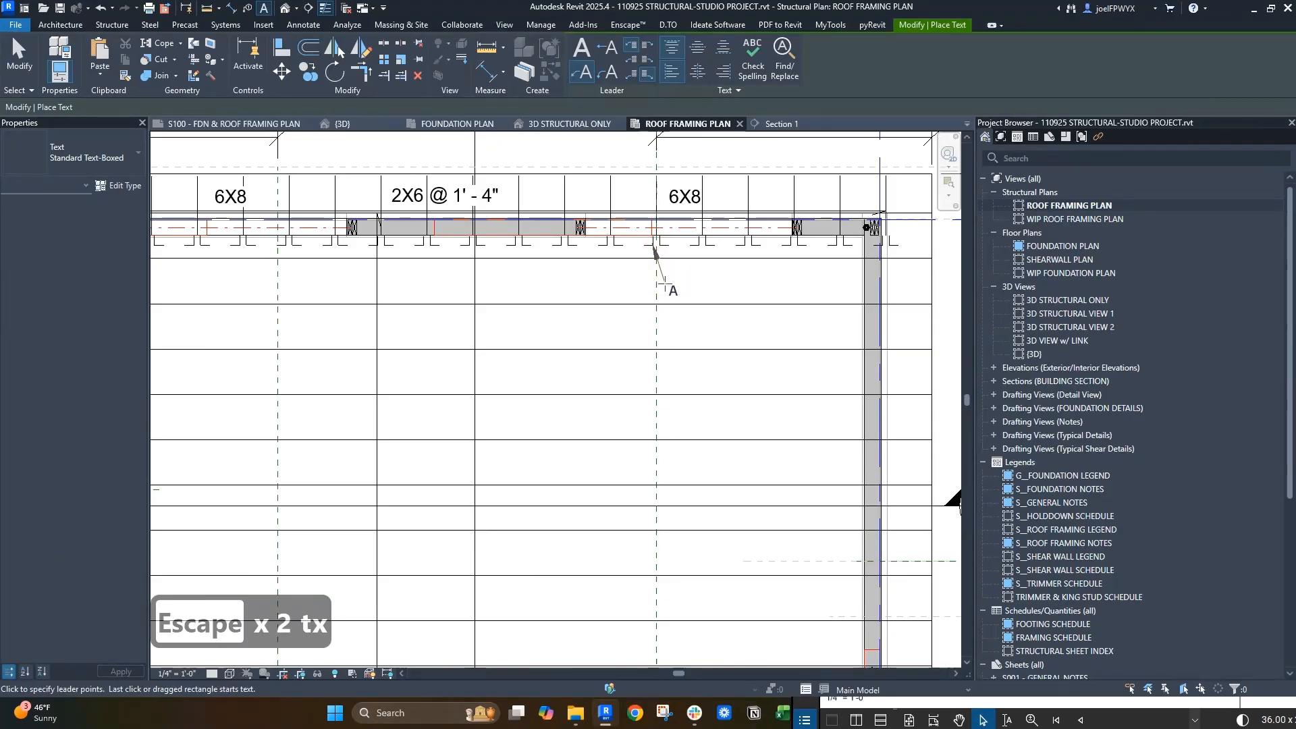
type("lru")
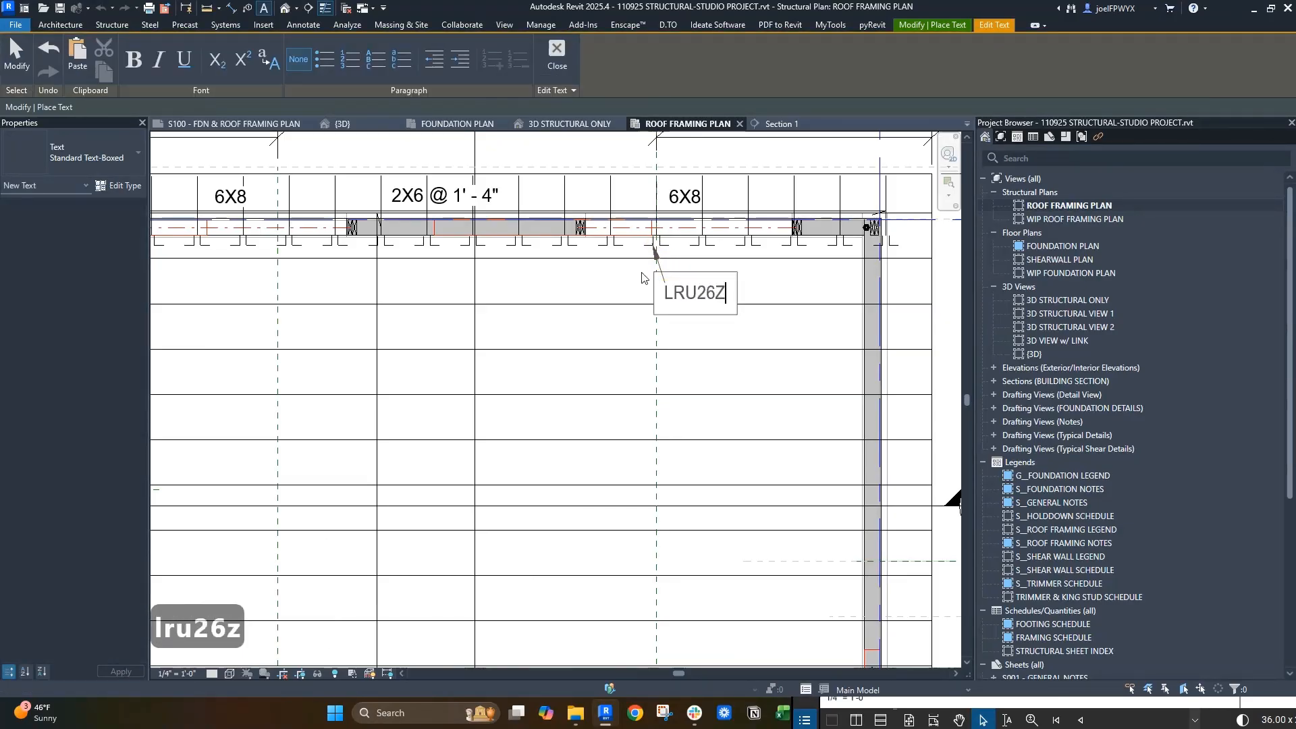
key("BackSpace")
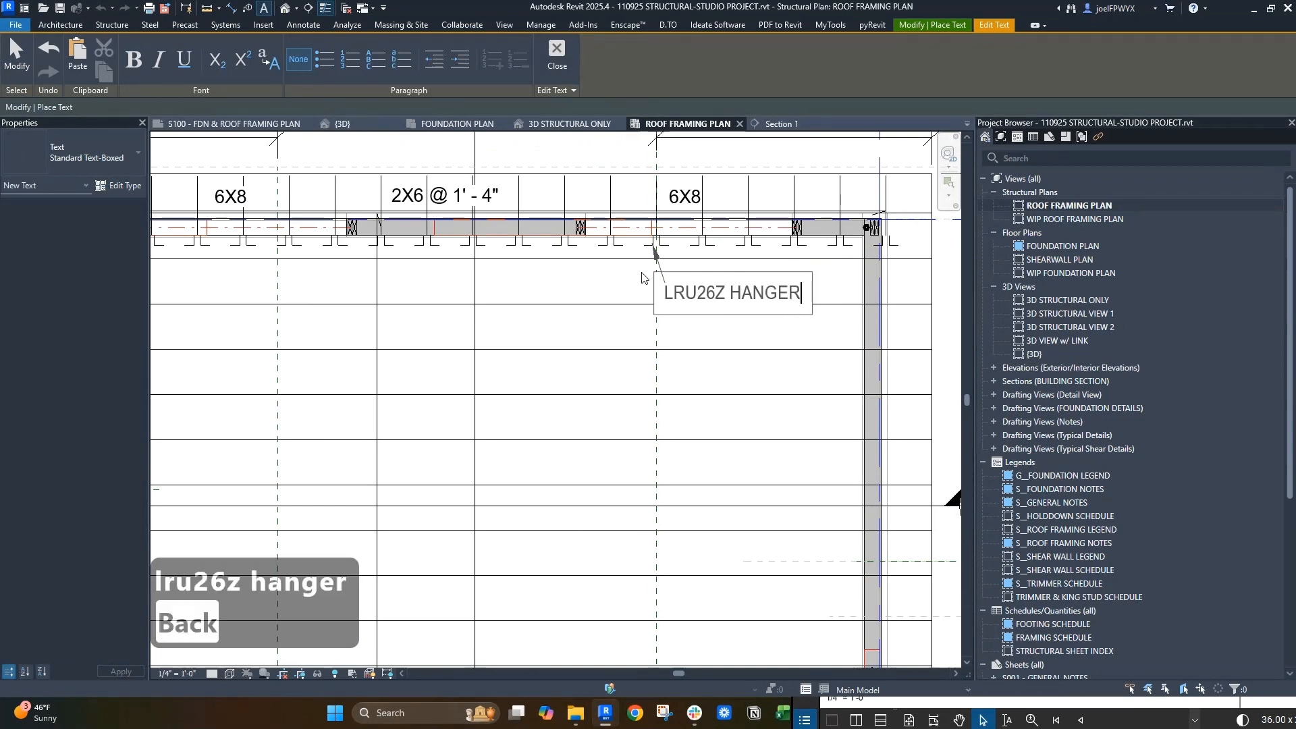
key("Escape")
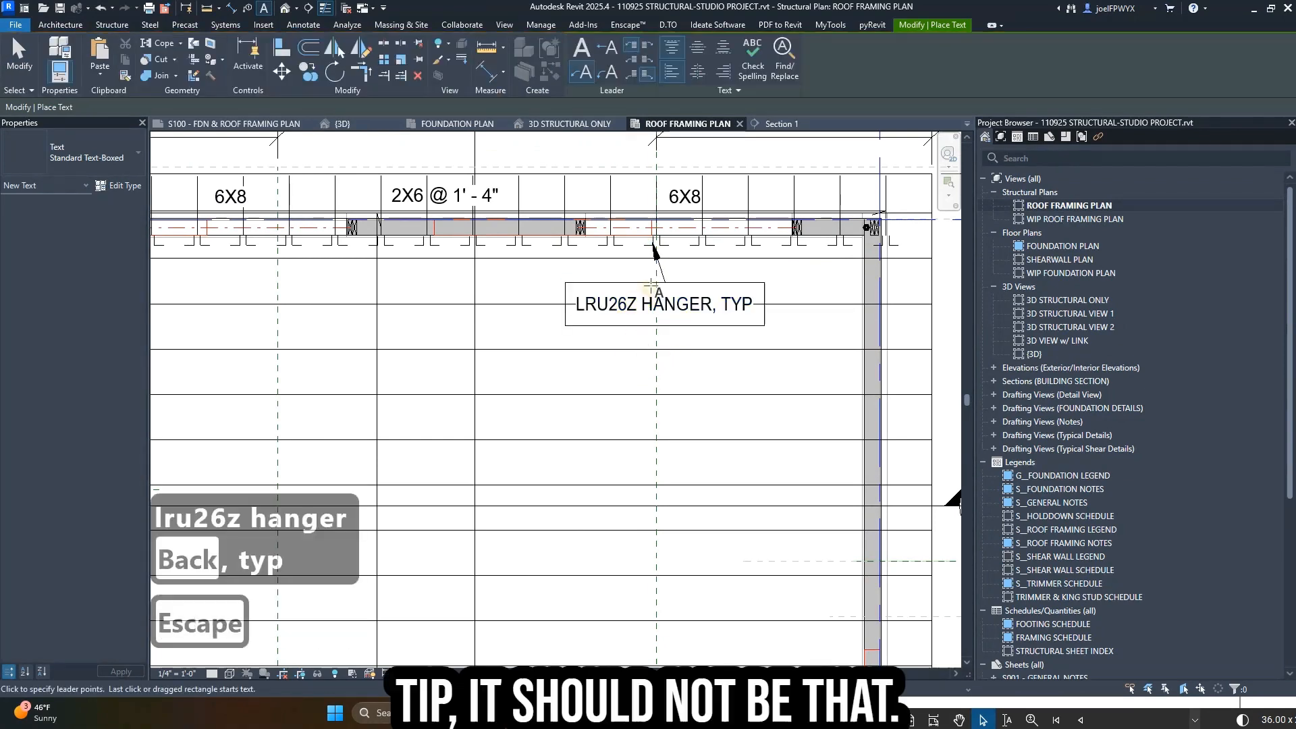
key("Escape")
- Change the hanger note's type to Standard Text and move the note to the right of its arrowhead
left_click(108, 161)
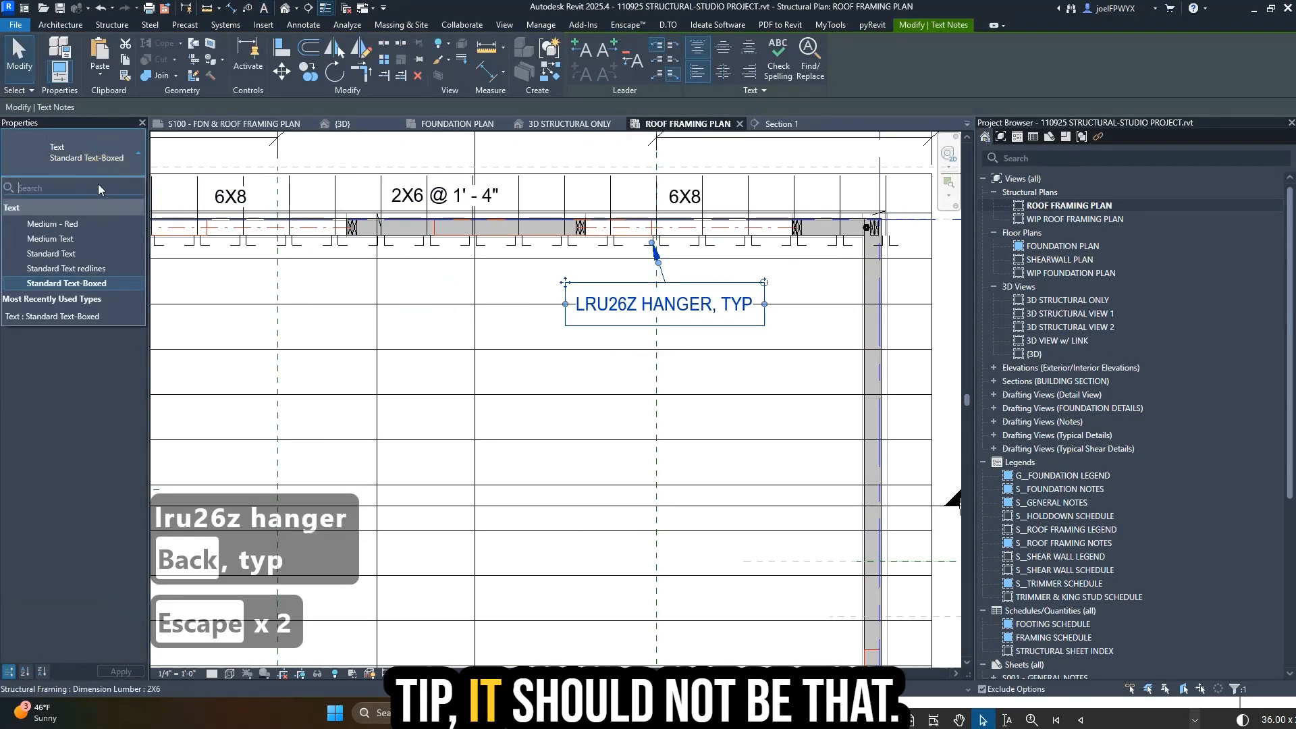
left_click(41, 202)
left_click_drag(566, 289, 698, 272)
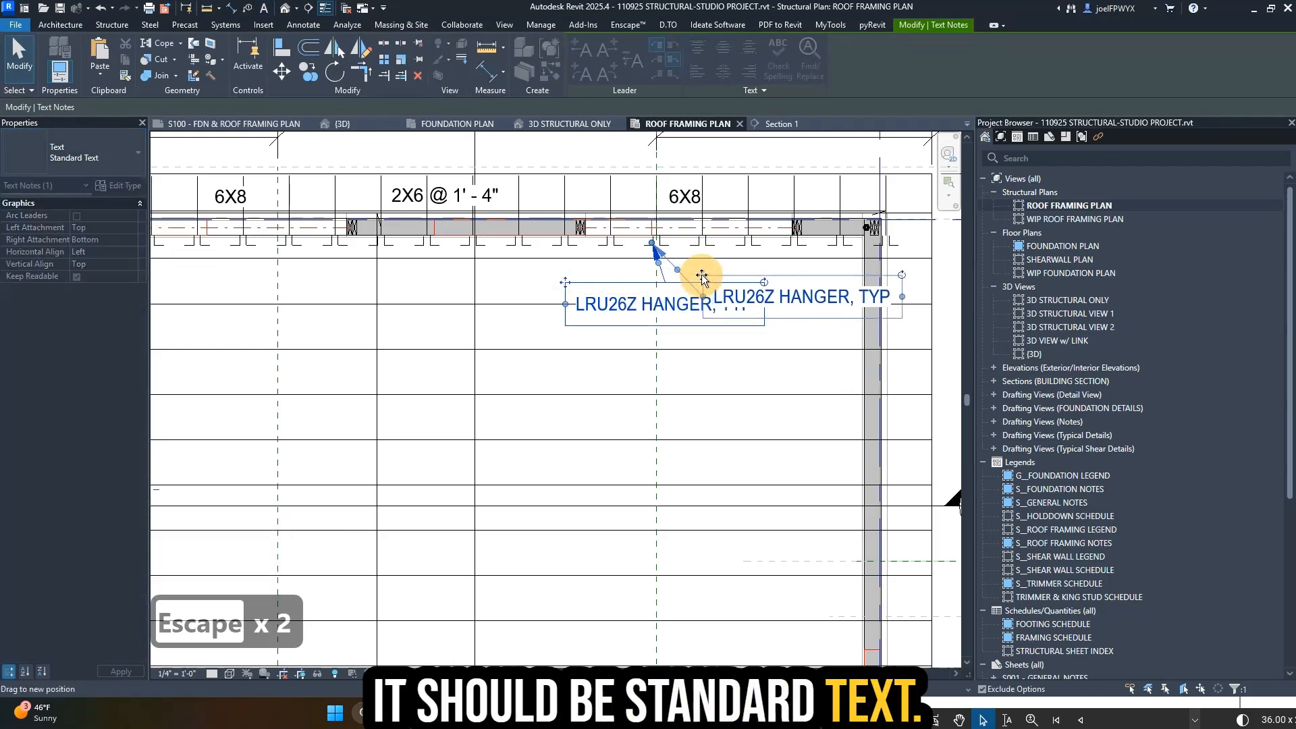
key("Escape")
key("Escape")
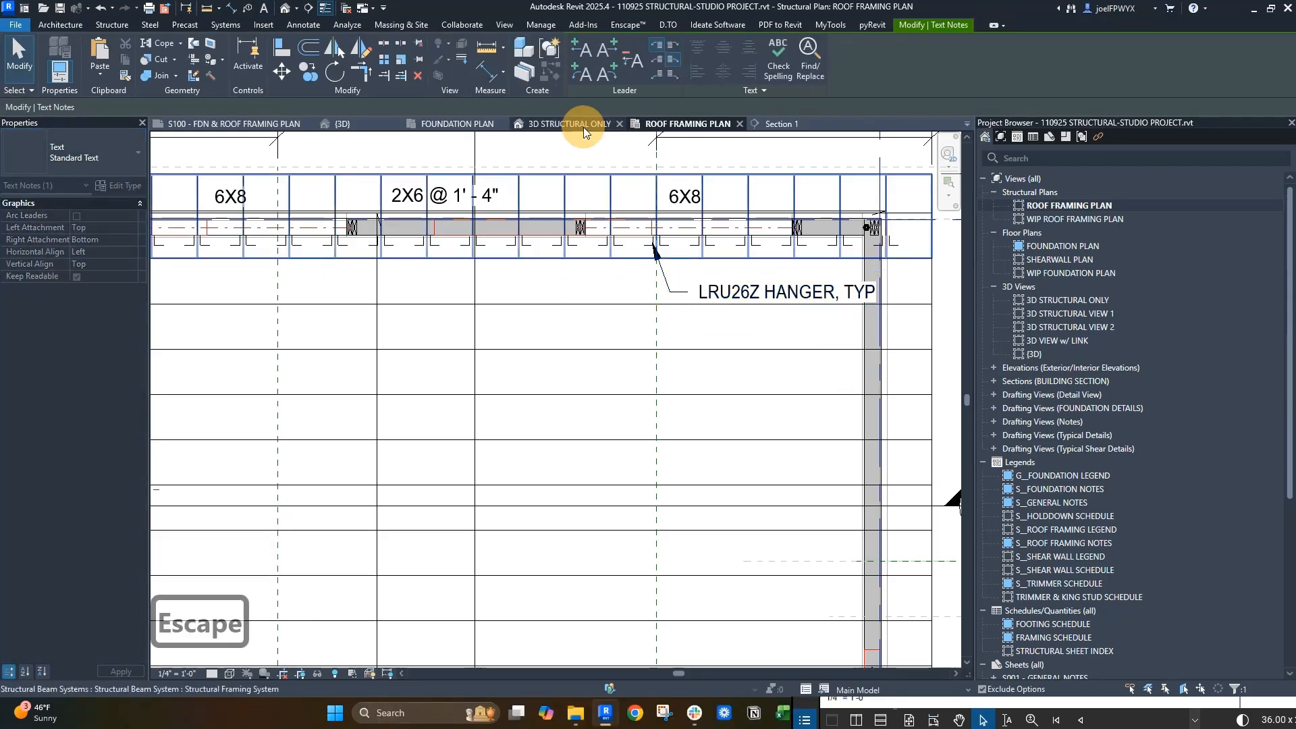
- Shift the hanger note slightly back toward its arrowhead so that the leader runs nearly vertical
scroll(862, 414, "down", 2)
left_click(804, 334)
scroll(675, 323, "up", 4)
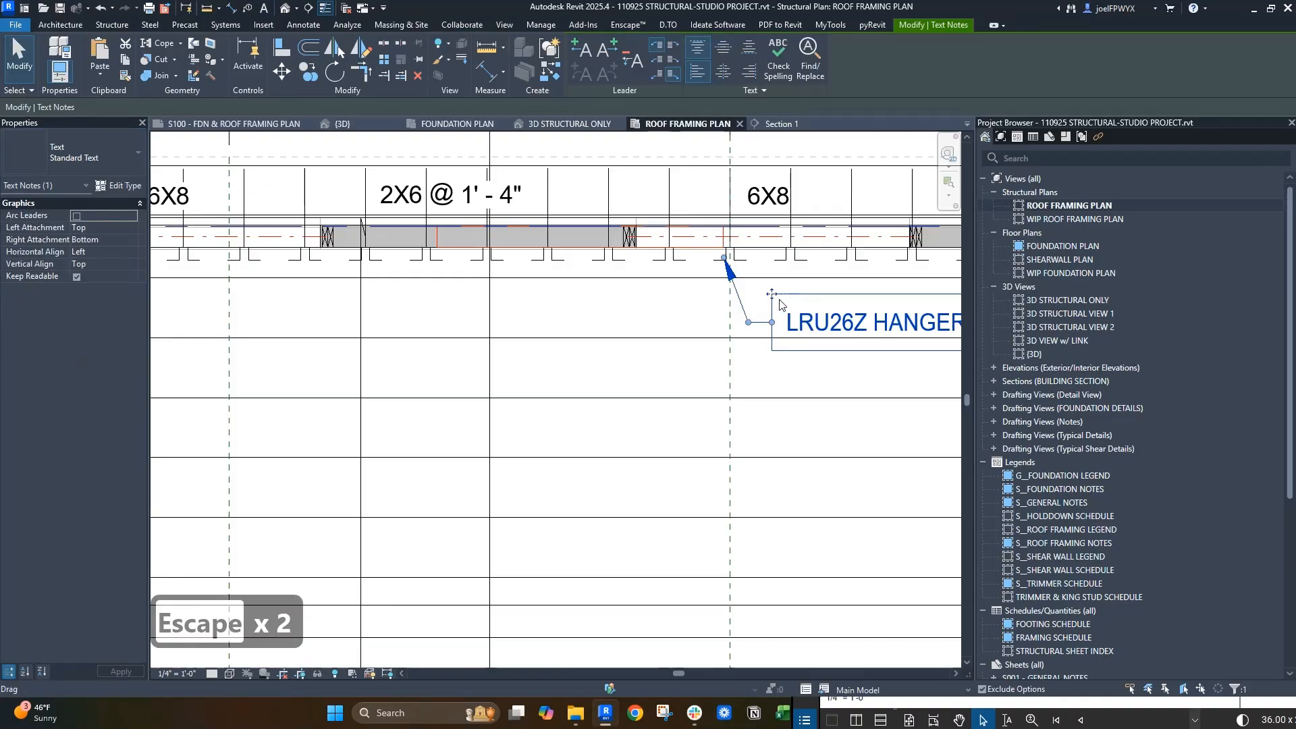
left_click_drag(772, 295, 747, 288)
scroll(747, 291, "down", 3)
key("Escape")
key("Escape")
middle_click_drag(796, 309, 586, 274)
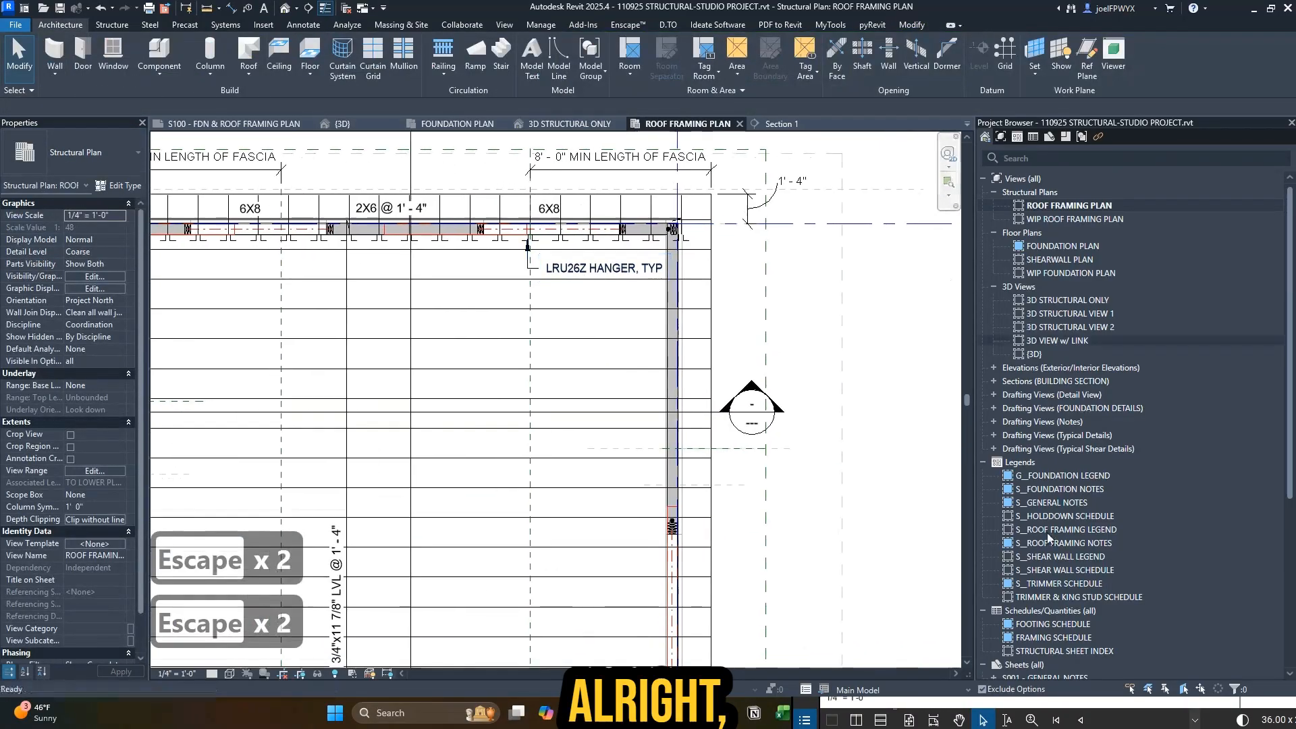
- Mark the LRU26Z HGR callout near grids 1 and B as completed with a yellow pen stroke on the final PDF
left_click(1033, 704)
scroll(1120, 217, "up", 3)
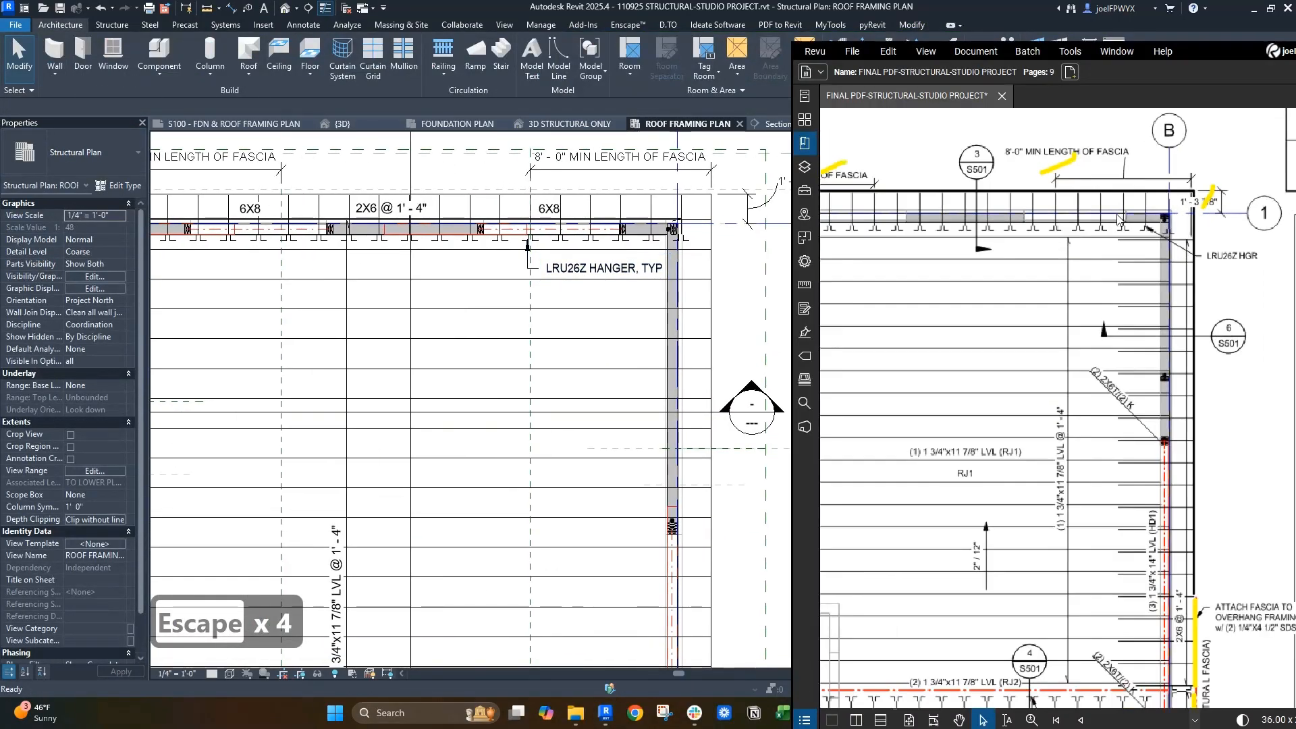
key("p")
scroll(1161, 259, "down", 5)
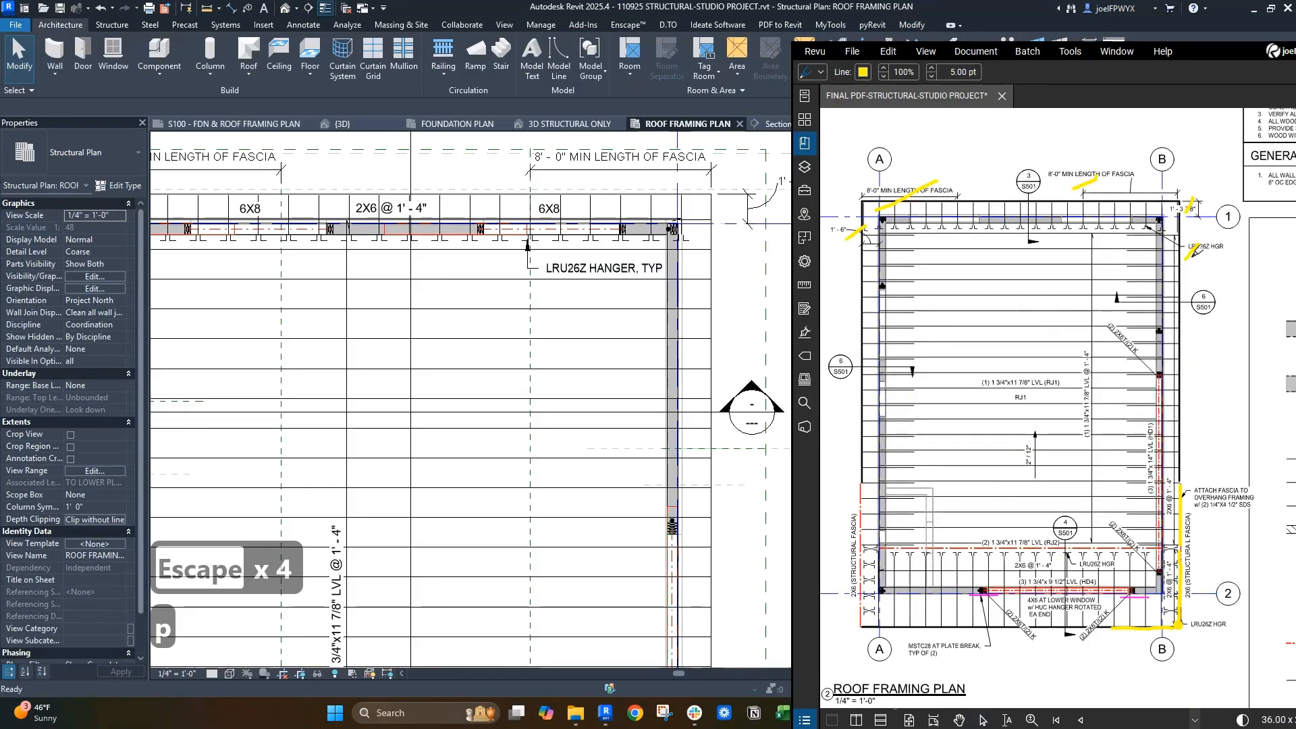
scroll(1012, 405, "up", 4)
scroll(421, 388, "down", 2)
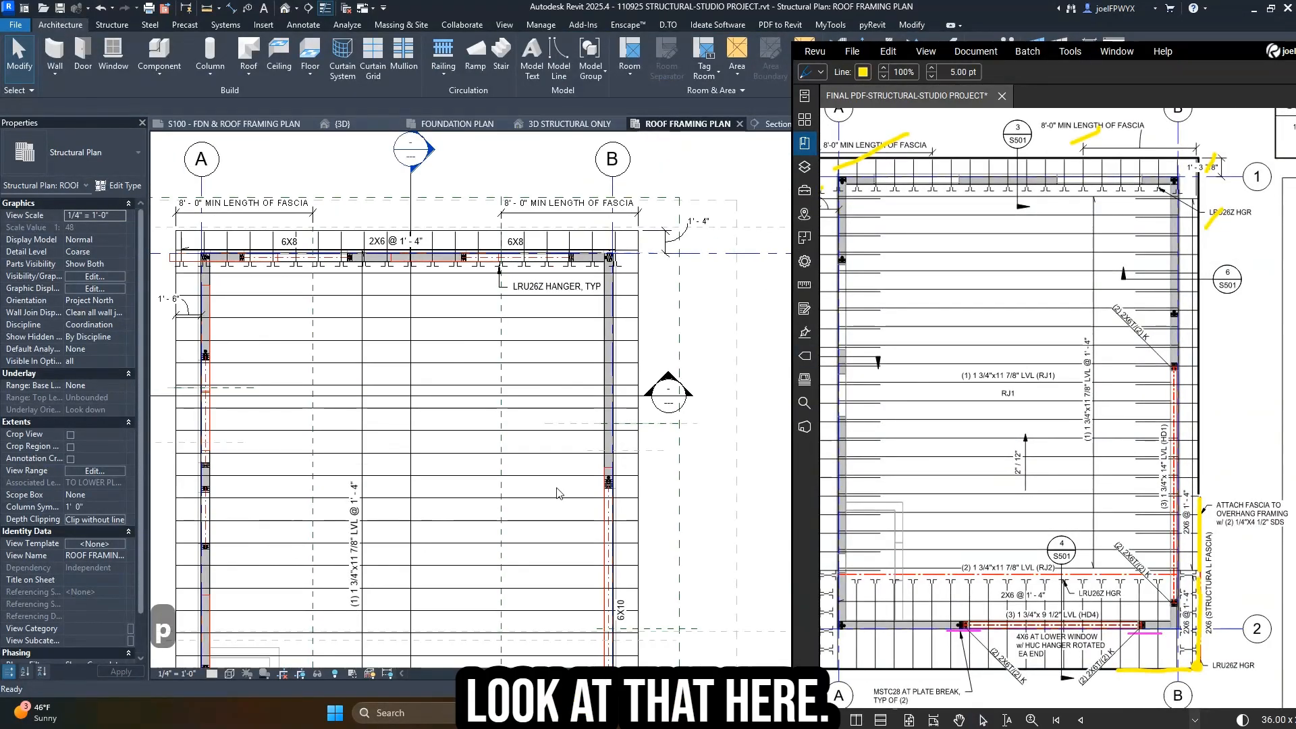
- Tag the (2) 2X6T/(2) K trimmers and kings of the header opening along grid line B
scroll(560, 491, "up", 1)
left_click(640, 499)
key("Escape")
scroll(645, 506, "up", 1)
key("t")
key("g")
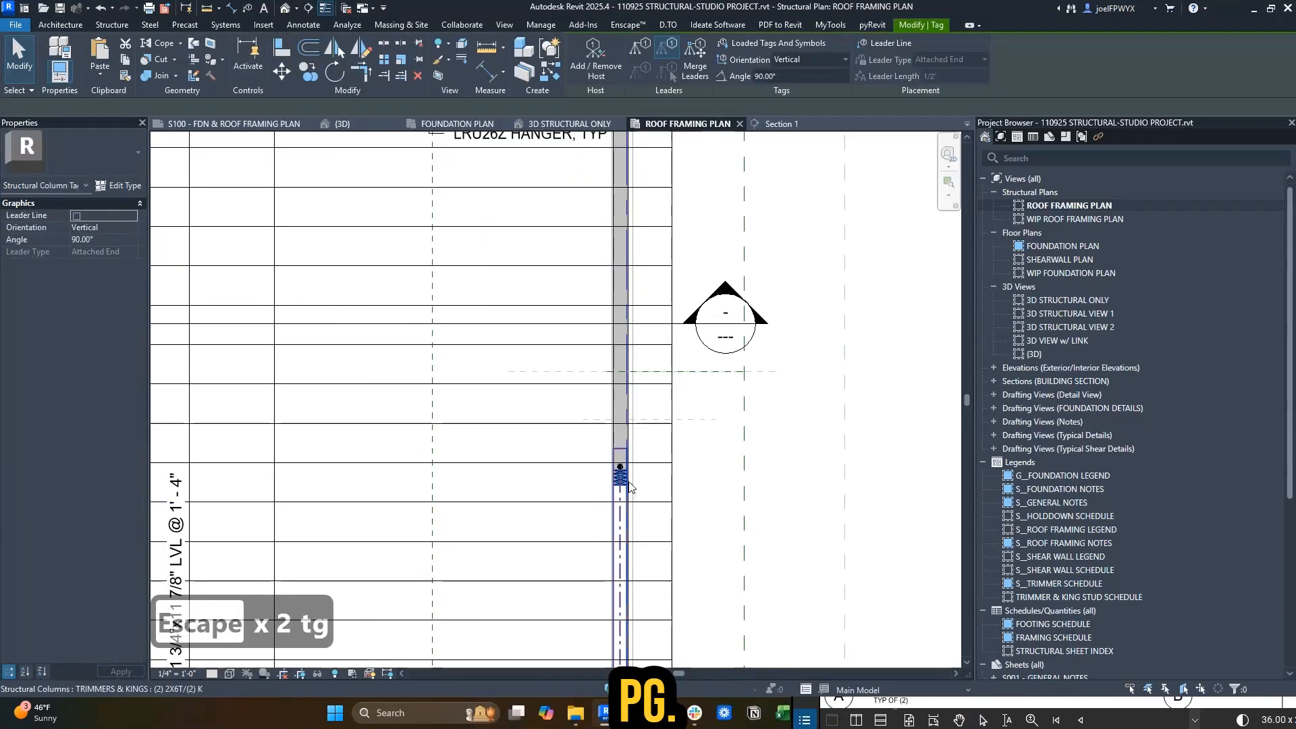
scroll(684, 305, "down", 2)
scroll(682, 313, "up", 1)
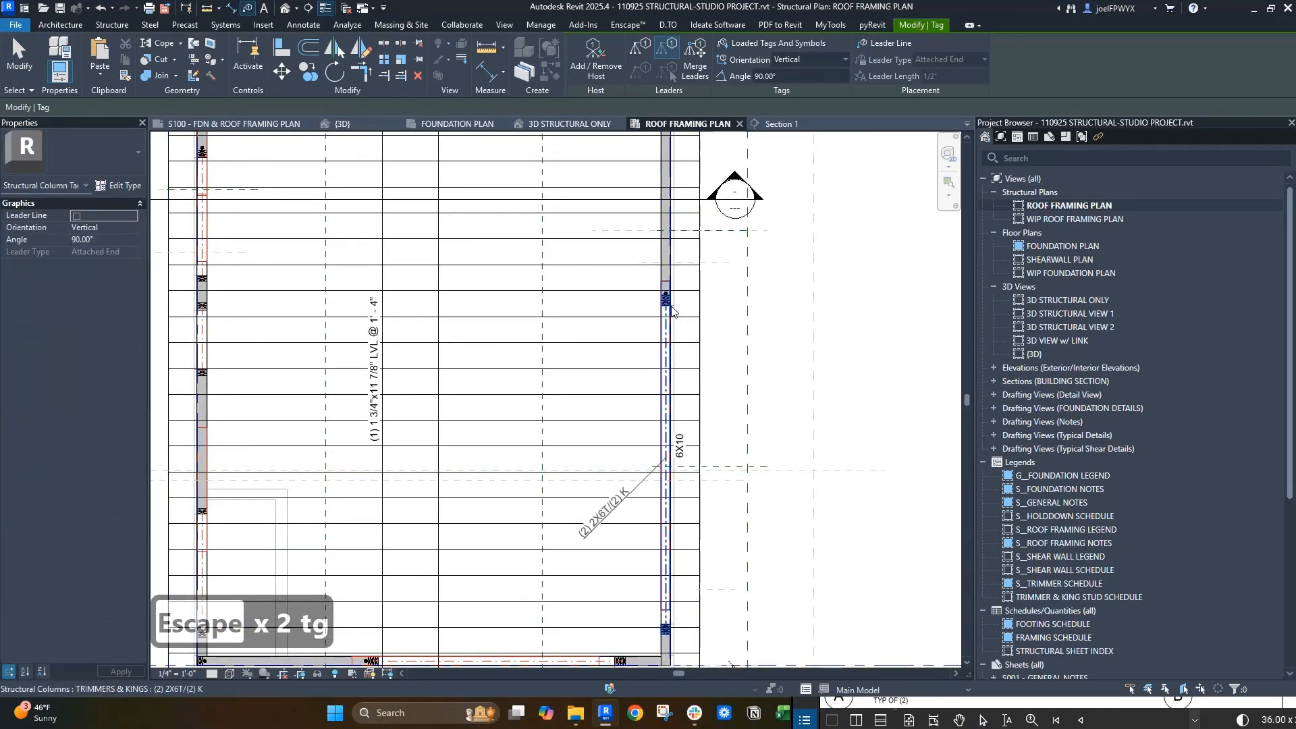
- Rotate the trimmer tag to slope up and away from the wall, and place one at each end of the grid B header
key("Escape")
key("Escape")
left_click(628, 489)
key("space")
key("space")
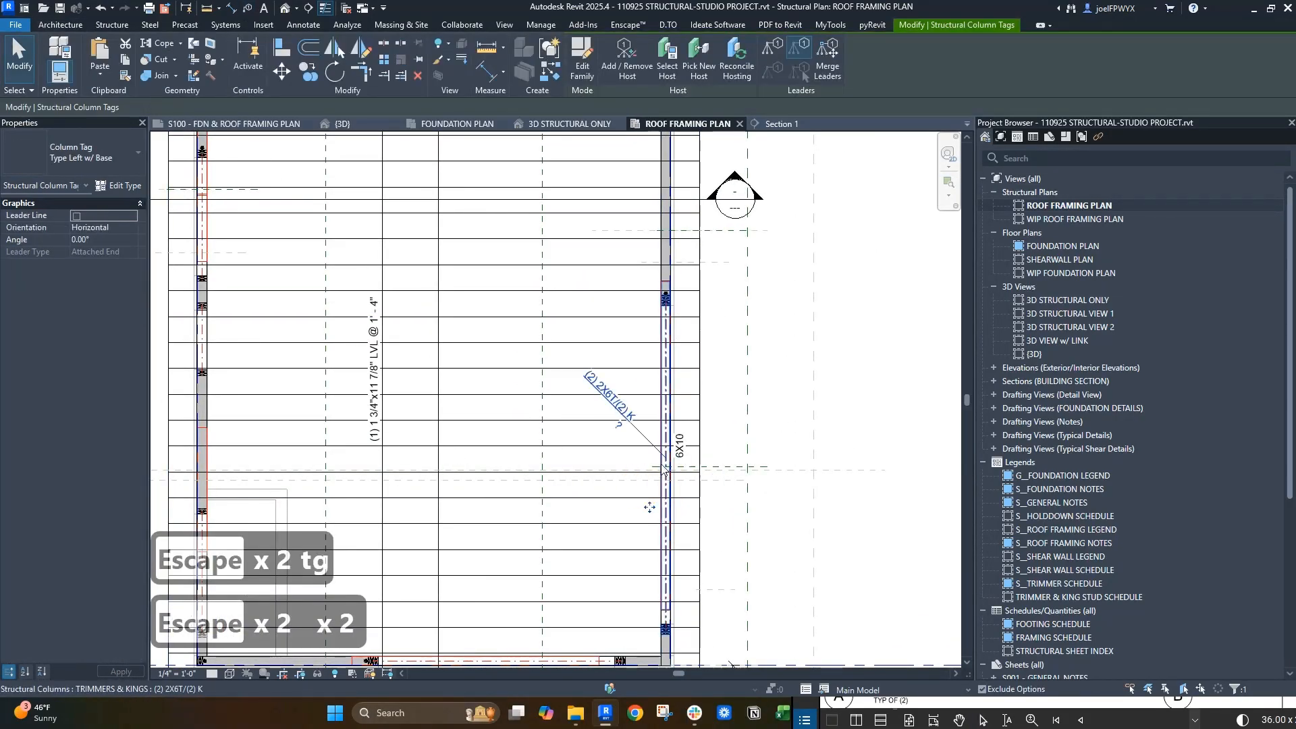
left_click_drag(658, 416, 642, 463)
scroll(665, 295, "down", 2)
- Mark both (2) 2X6T/(2) K callouts along grid line B with yellow strokes on the final PDF and check its header size
left_click(879, 706)
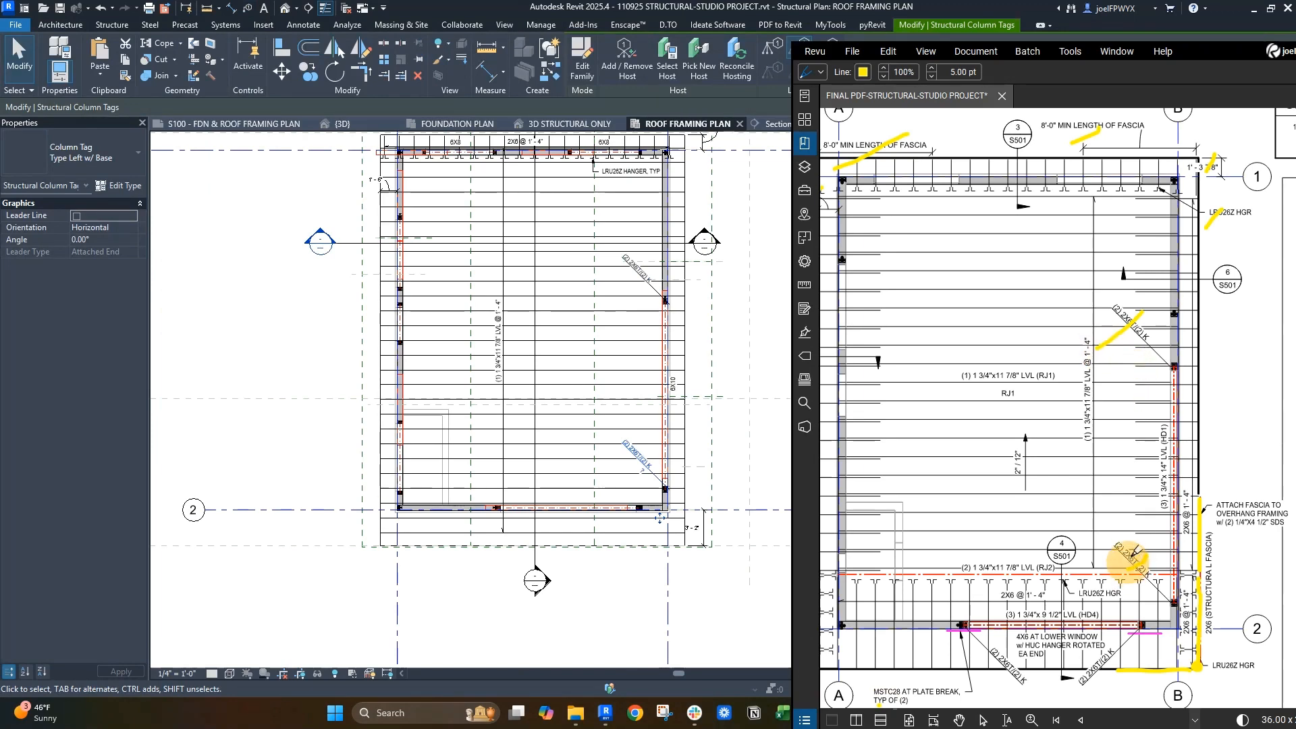
scroll(686, 426, "up", 1)
key("Escape")
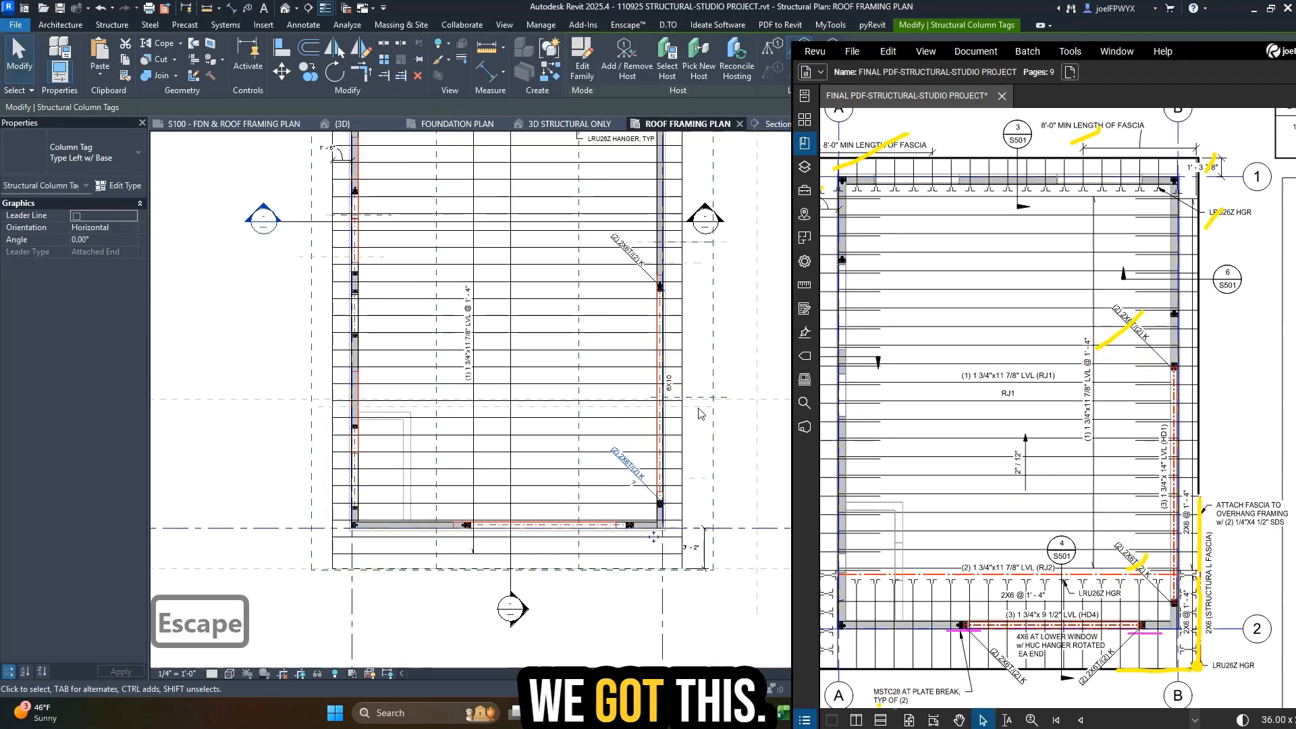
scroll(653, 536, "up", 1)
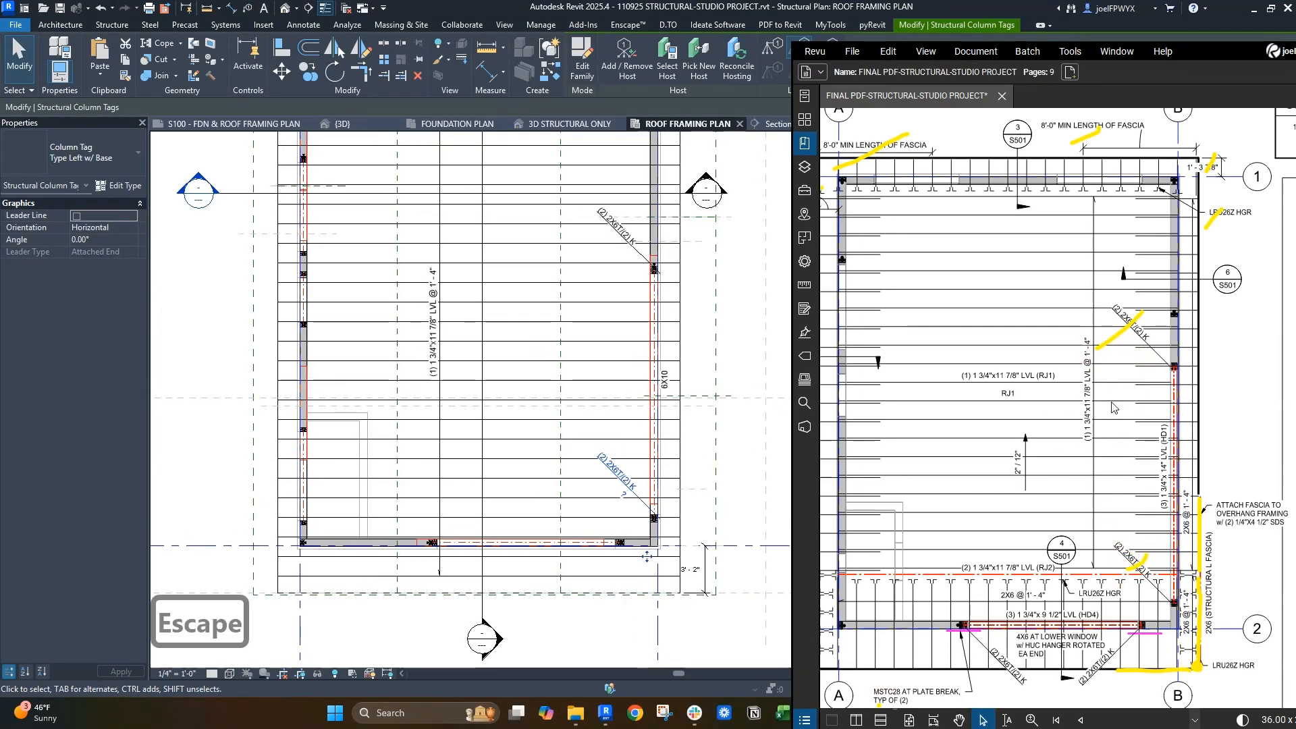
key("Escape")
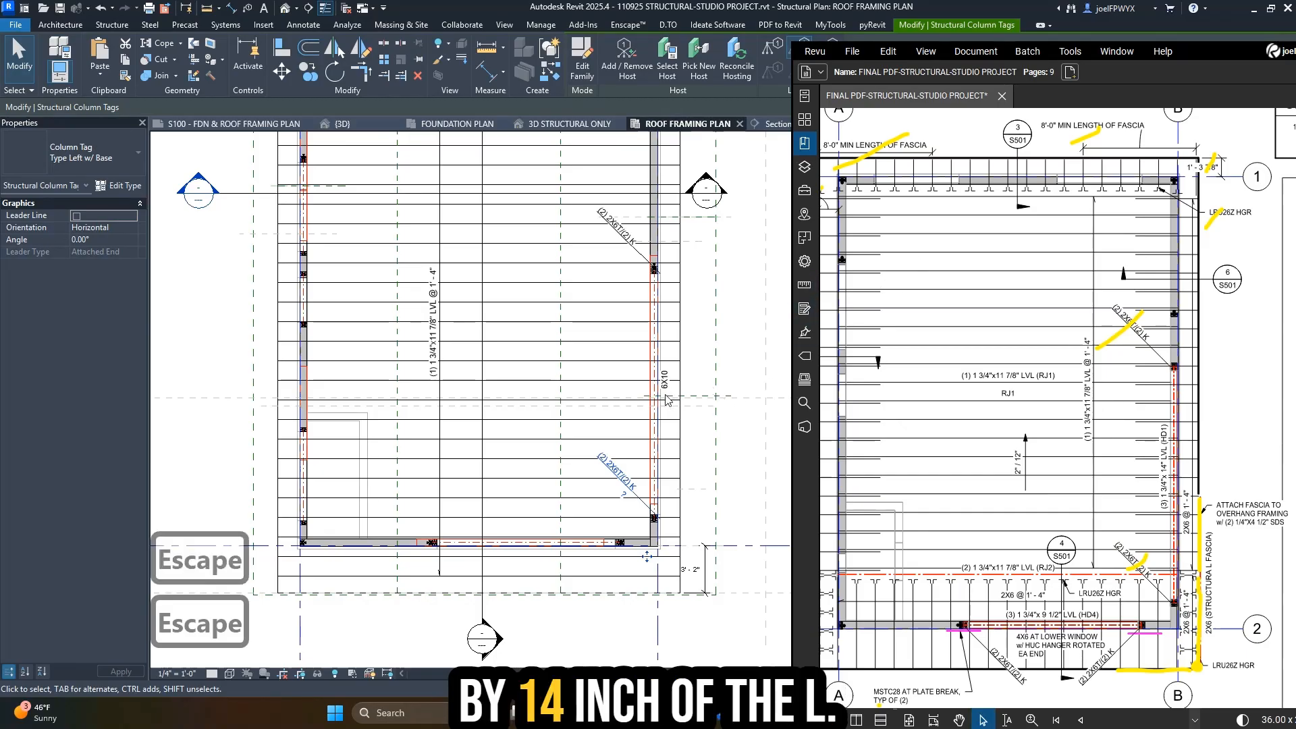
- Set the header size of the trimmers and kings along grid line B to (3) 1 3/4"x 14" LVL
left_click(711, 390)
key("Escape")
key("Escape")
scroll(660, 396, "up", 2)
left_click(648, 405)
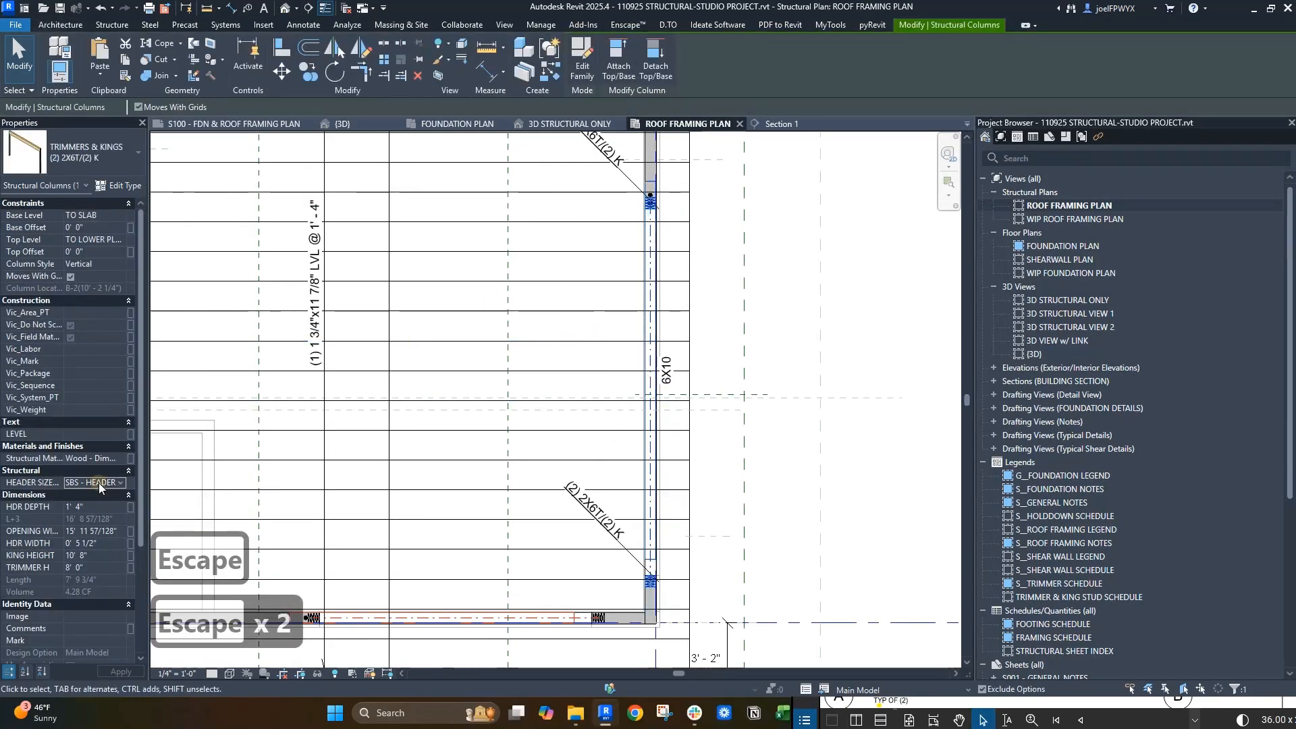
left_click(122, 483)
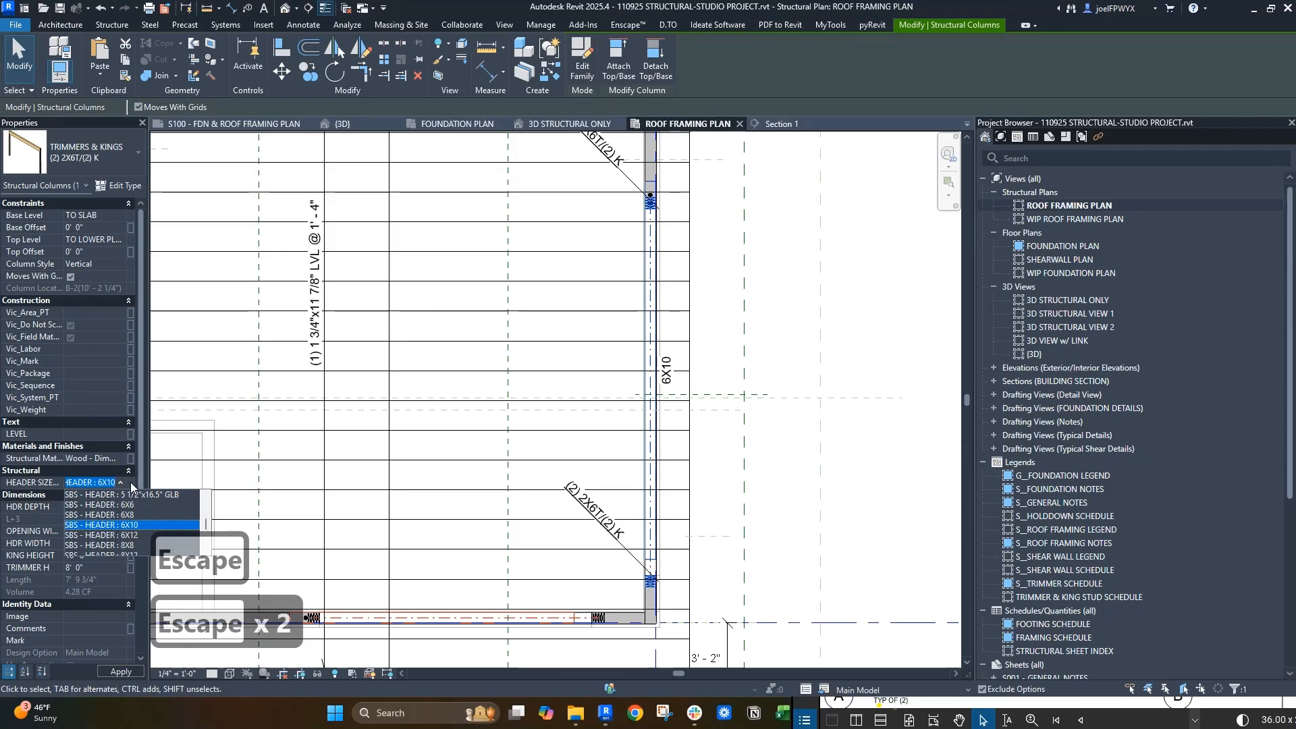
type("(3)")
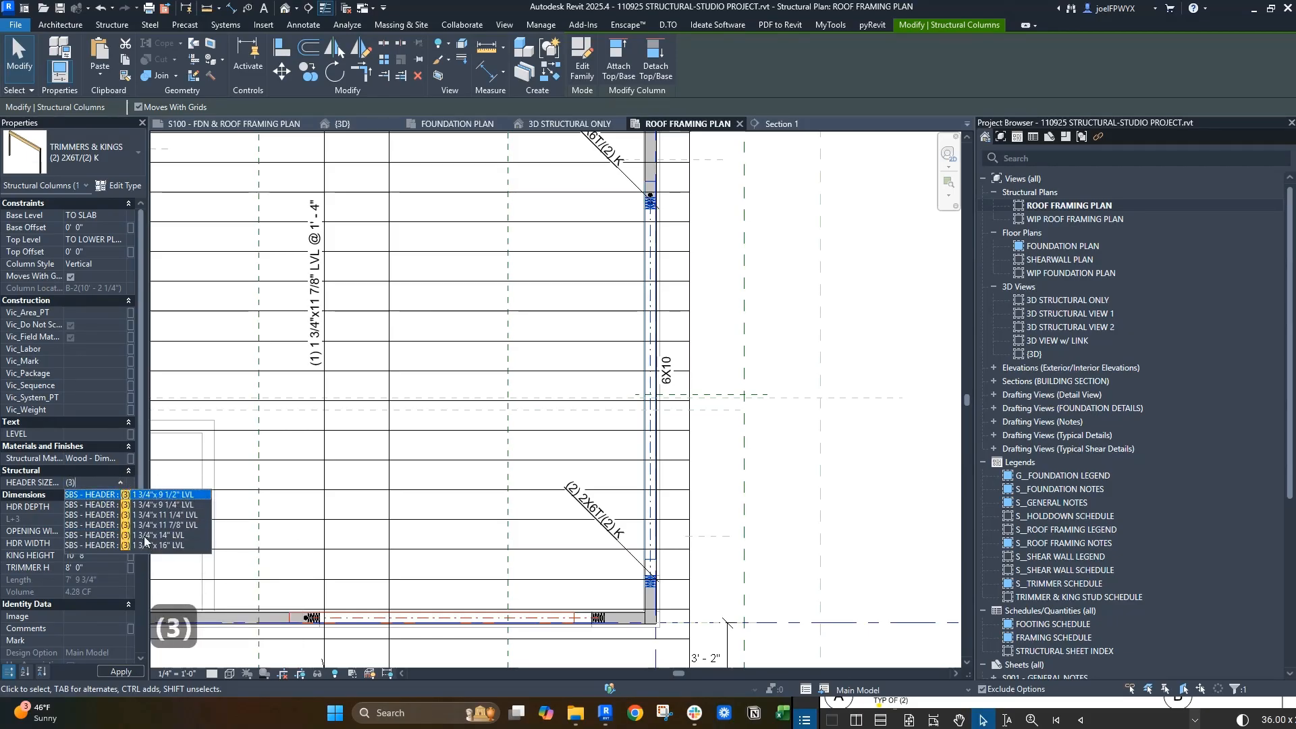
left_click(150, 535)
scroll(696, 415, "up", 1)
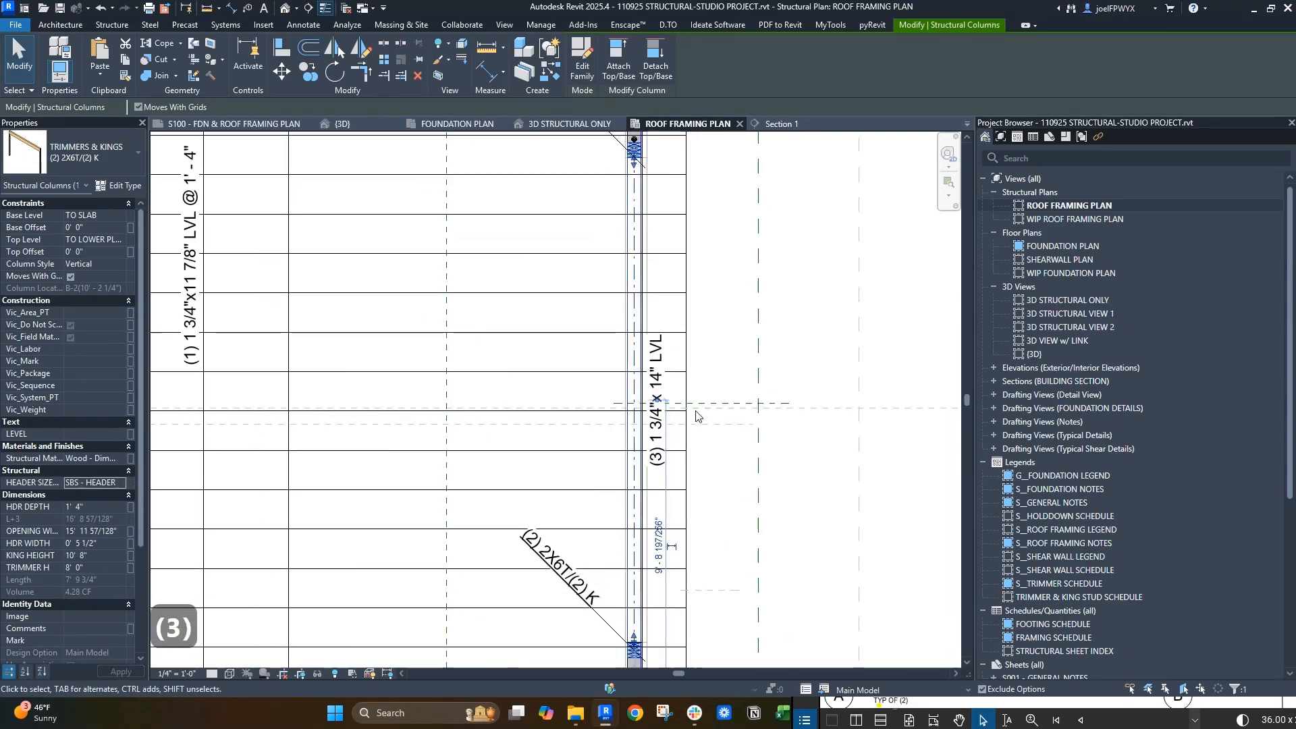
- Set the Mark value in the grid B header's tag to HD4
left_click(668, 375)
left_click(658, 348)
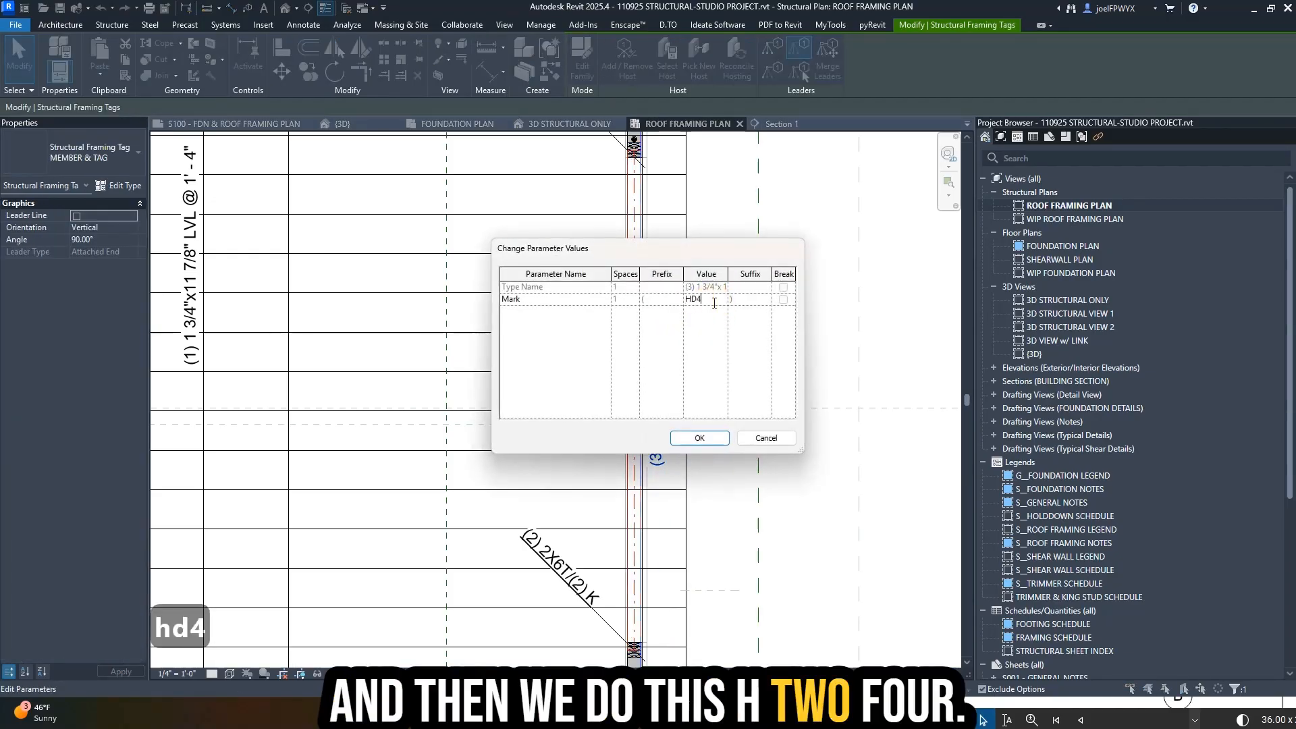
key("Return")
key("Escape")
key("Escape")
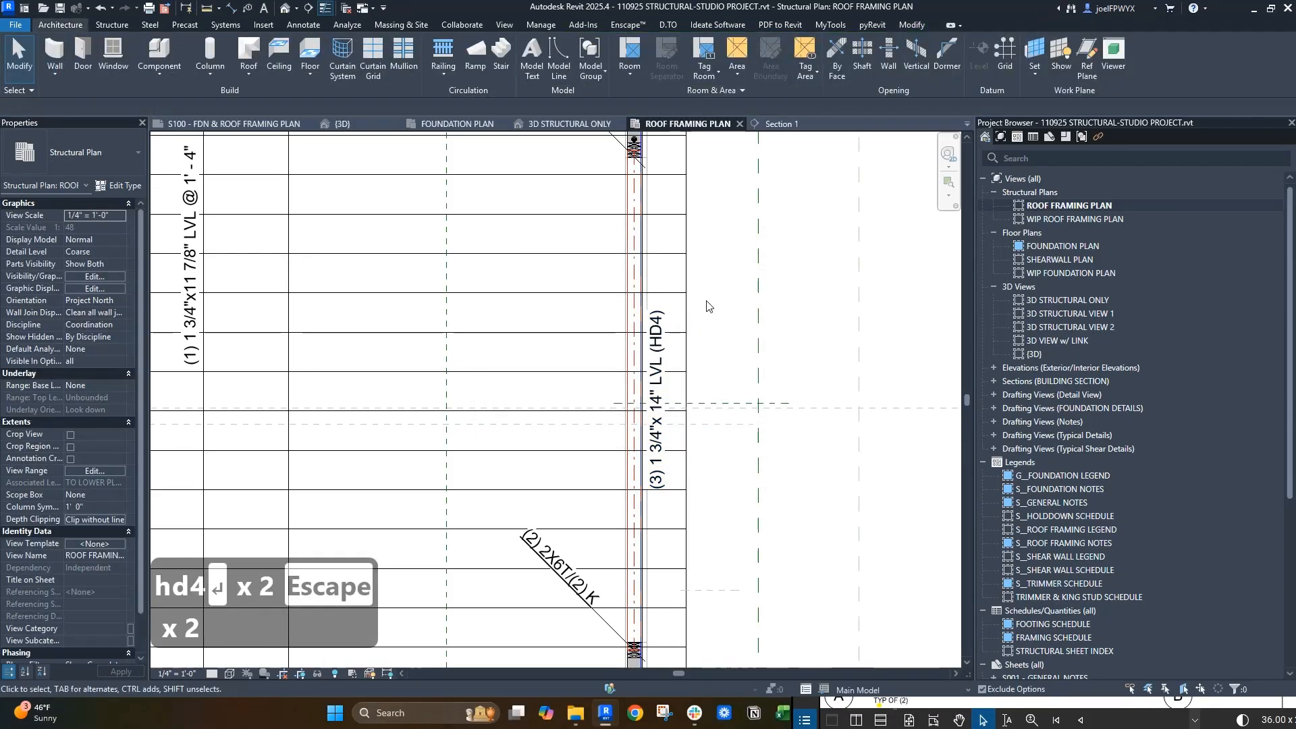
- Select all (1) 2X6T/(1) K trimmers and kings and change their header size to 6X6
scroll(654, 472, "down", 4)
scroll(653, 265, "up", 3)
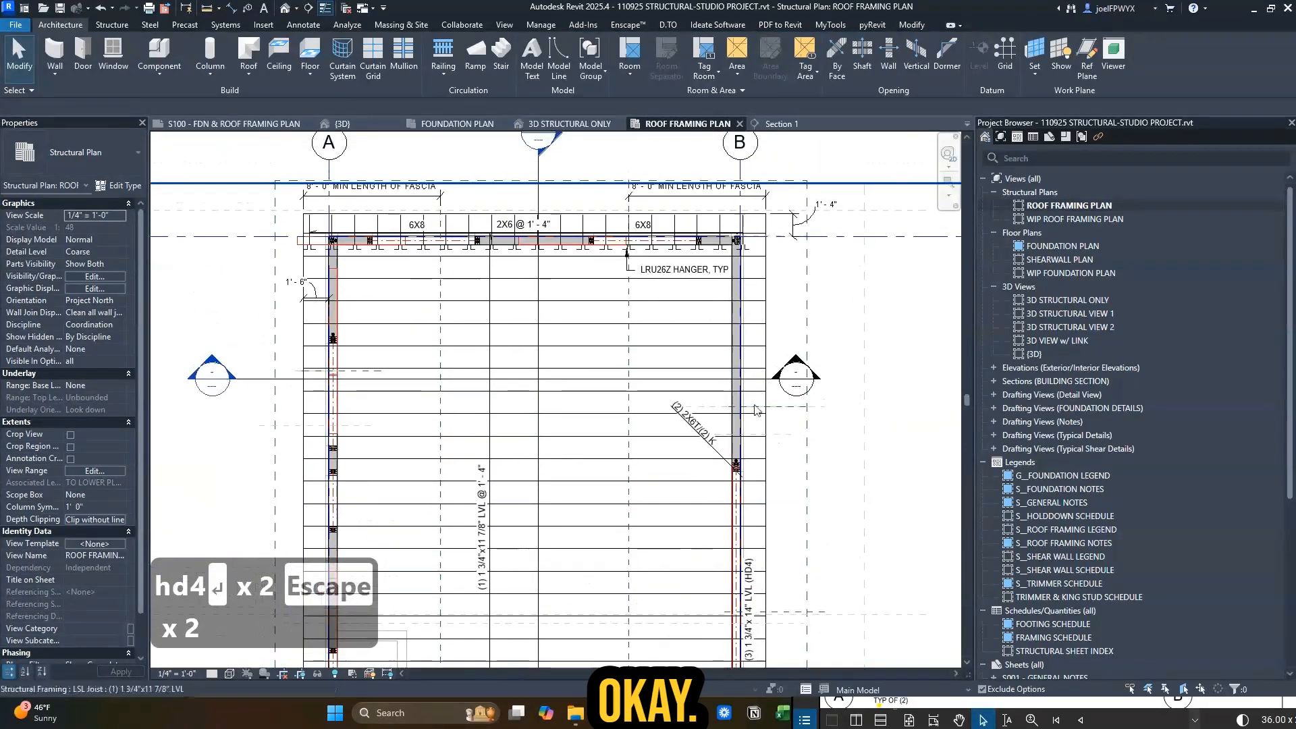
key("Escape")
key("Escape")
scroll(651, 265, "up", 3)
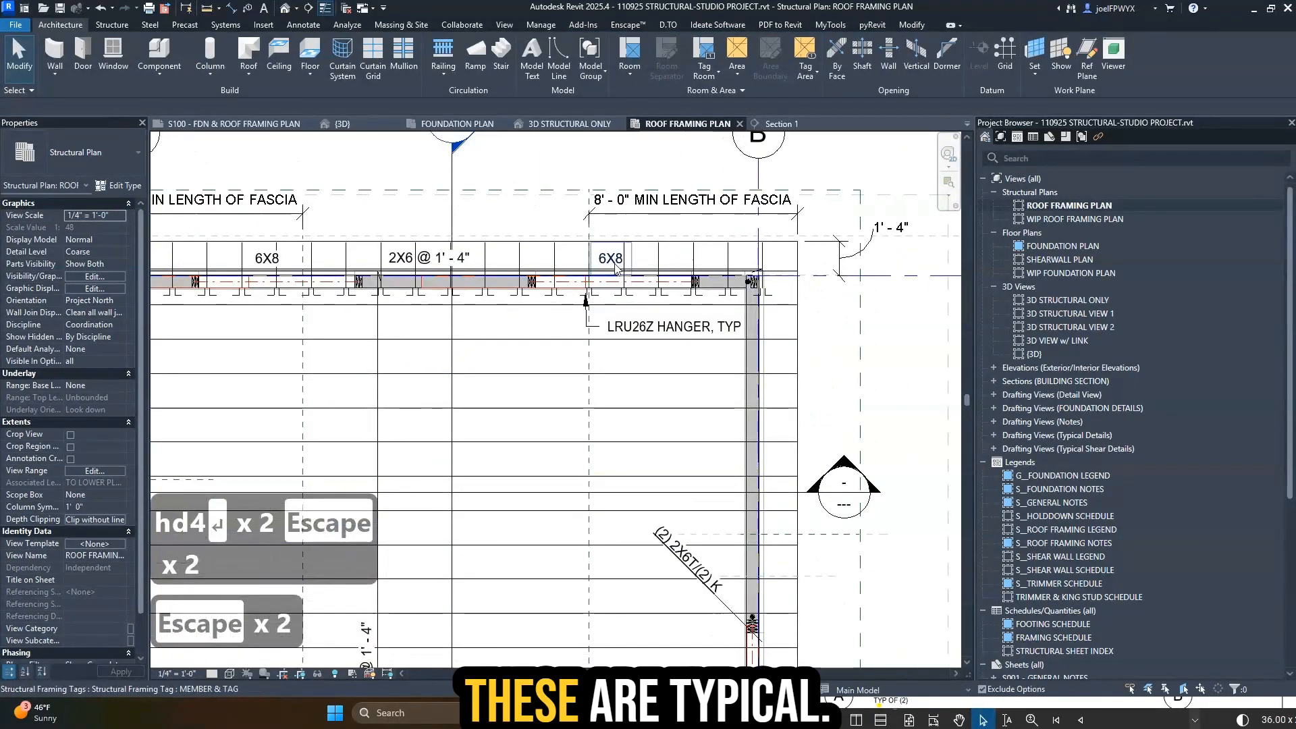
key("Escape")
left_click(608, 288)
key("s")
key("a")
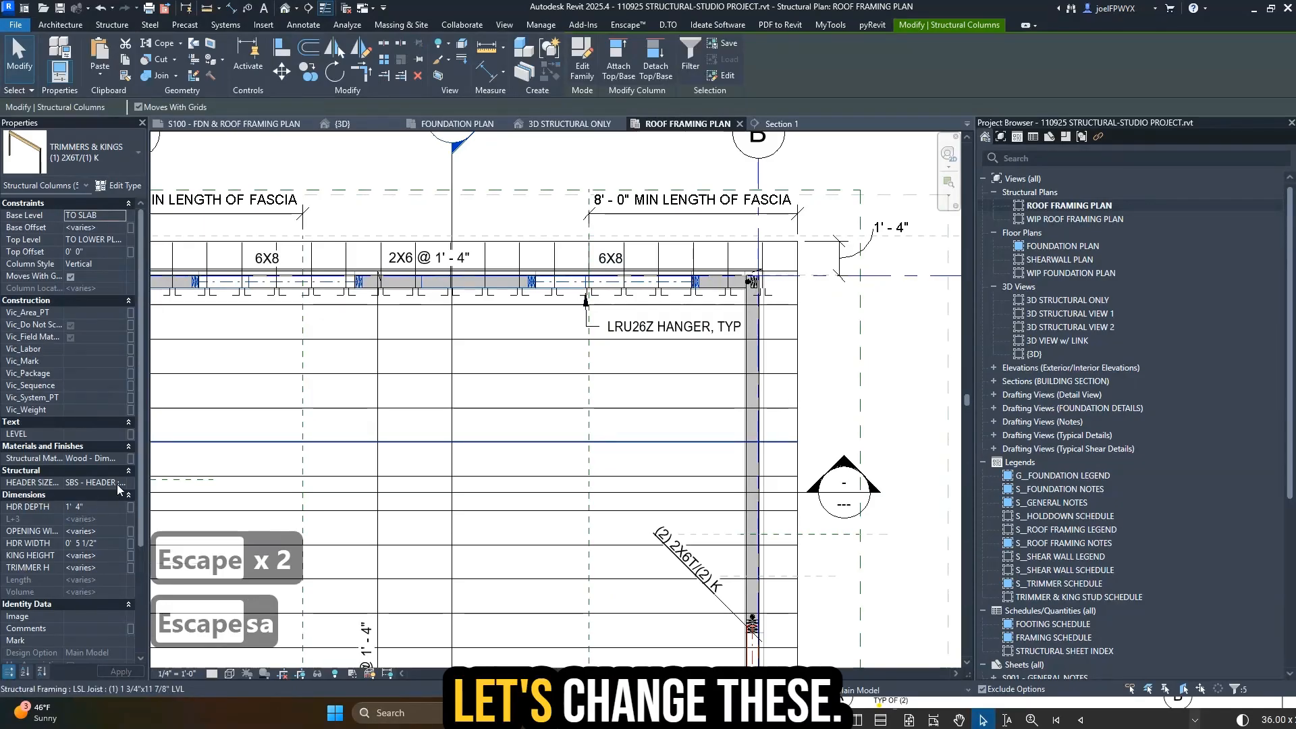
left_click(120, 482)
left_click(128, 534)
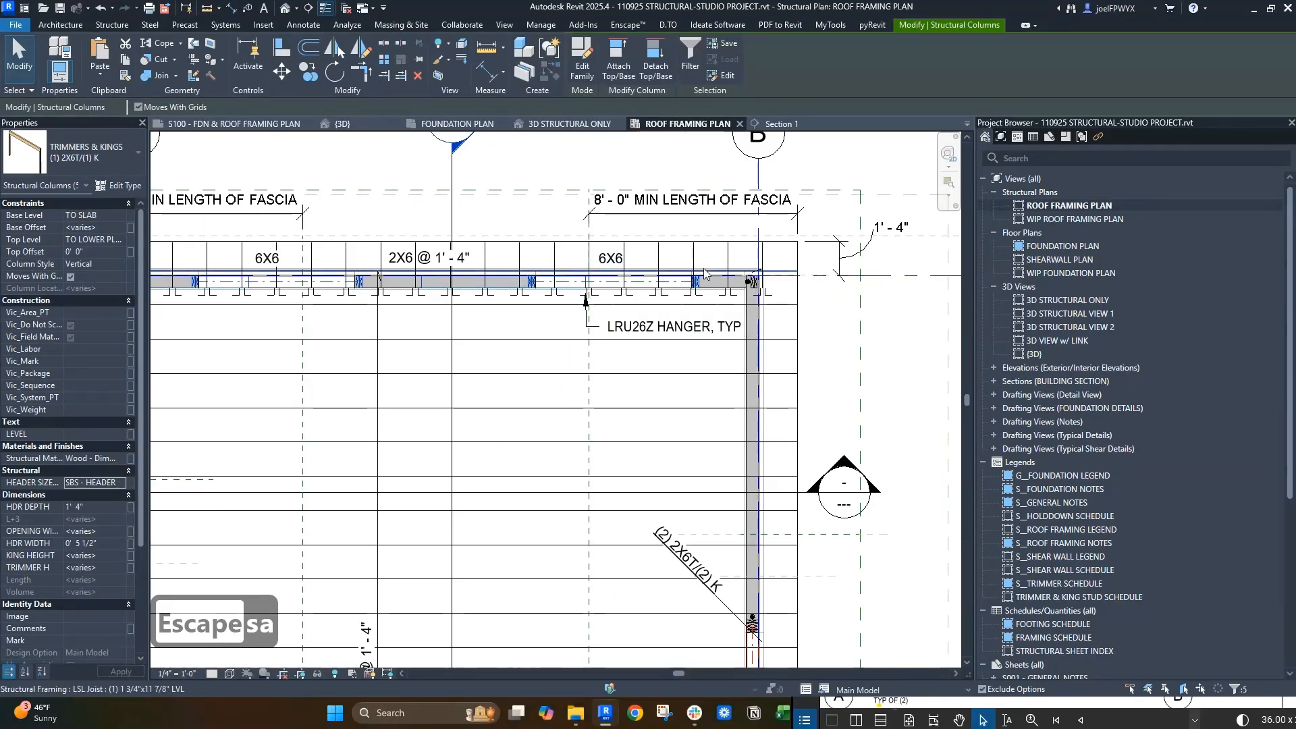
scroll(709, 332, "down", 3)
key("Escape")
key("Escape")
scroll(645, 302, "up", 2)
key("Escape")
key("Escape")
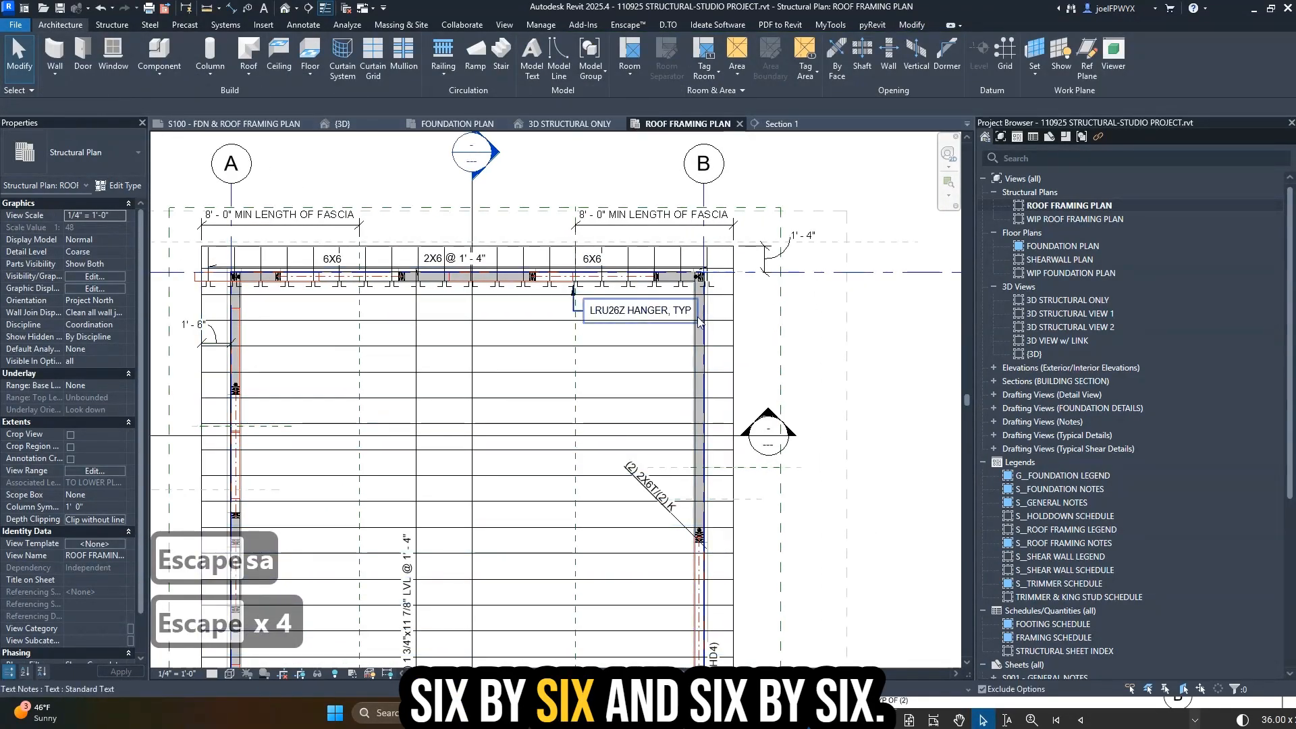
- Tag the header framing member of the upper opening along grid line A with its 6X6 size
scroll(530, 297, "up", 1)
scroll(541, 374, "down", 3)
middle_click_drag(540, 378, 698, 211)
scroll(682, 219, "up", 1)
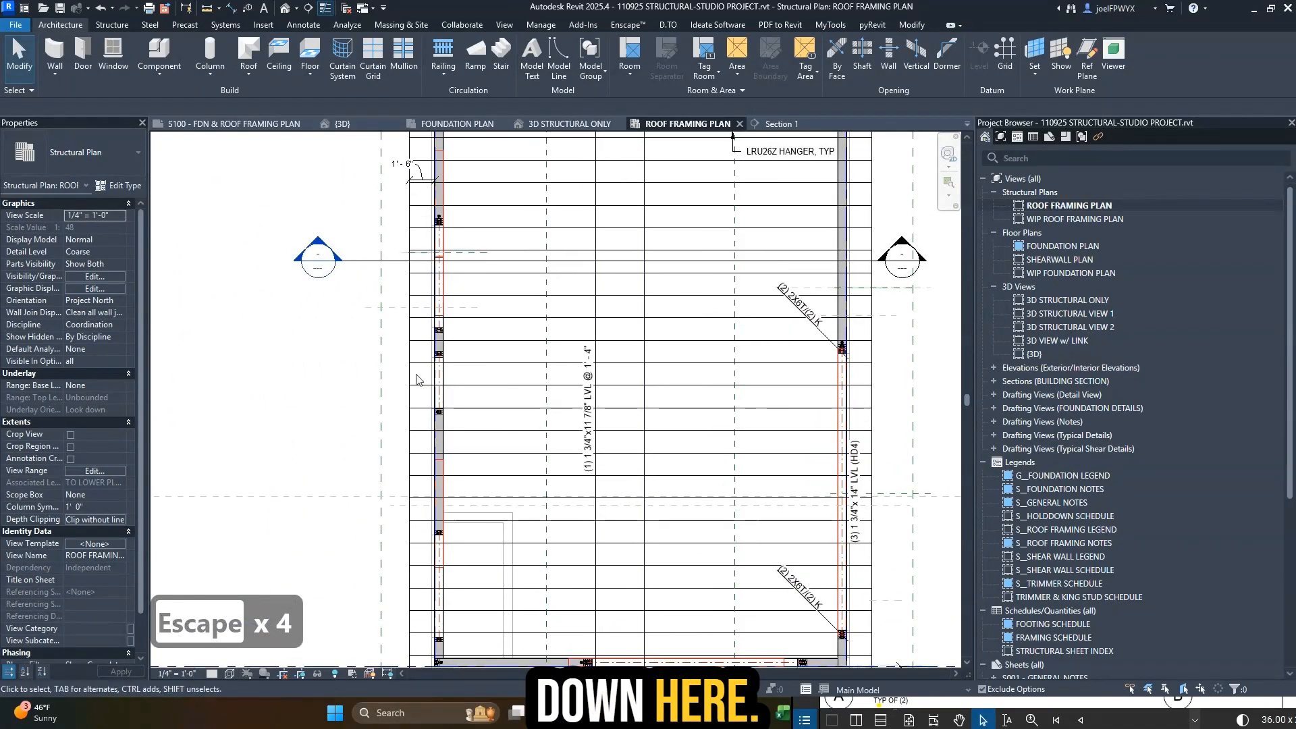
key("Escape")
key("Escape")
left_click(438, 309)
key("Escape")
key("Escape")
key("t")
key("g")
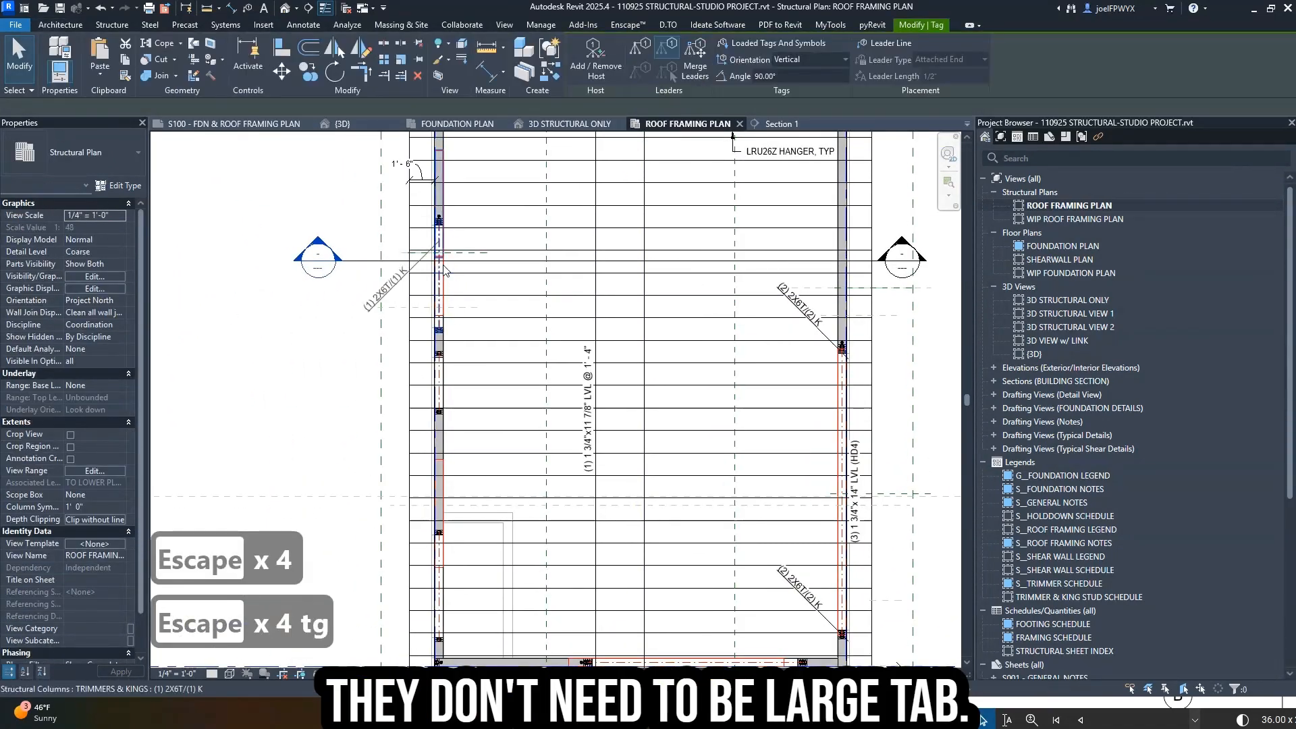
scroll(437, 291, "up", 1)
key("Tab")
key("Tab")
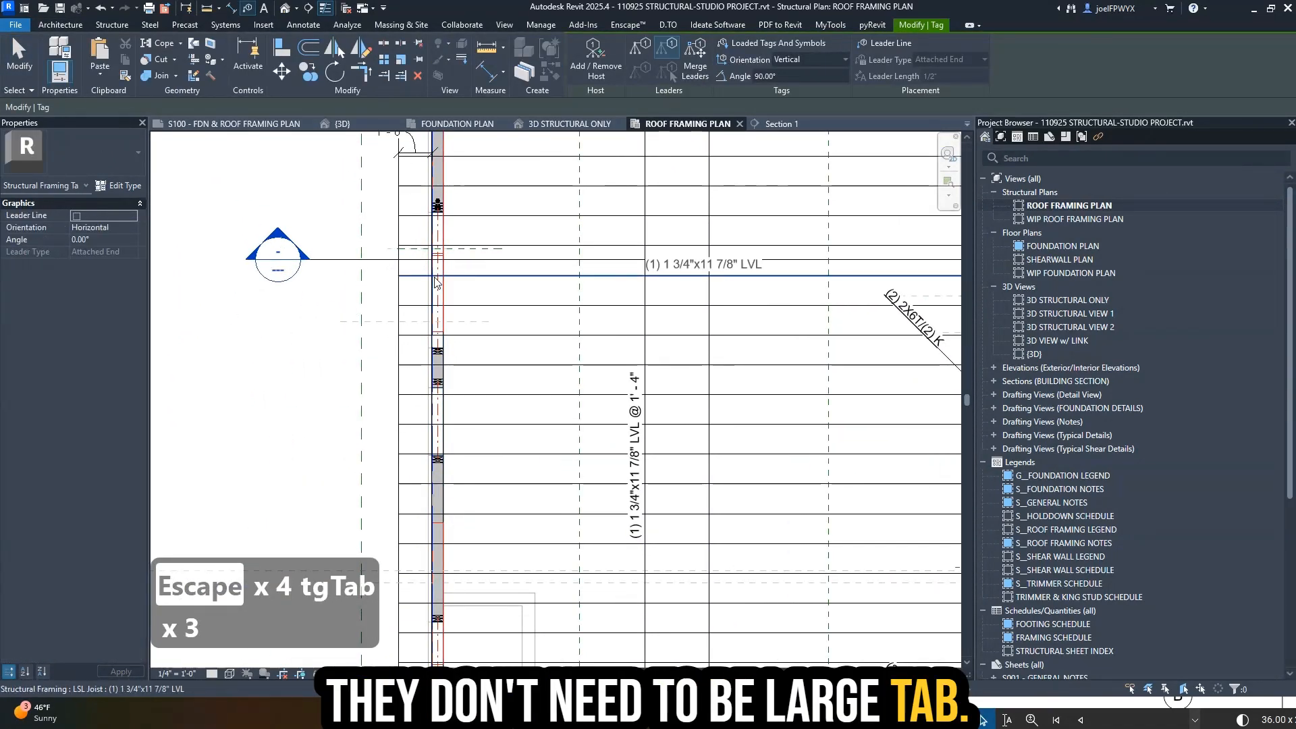
left_click(436, 289)
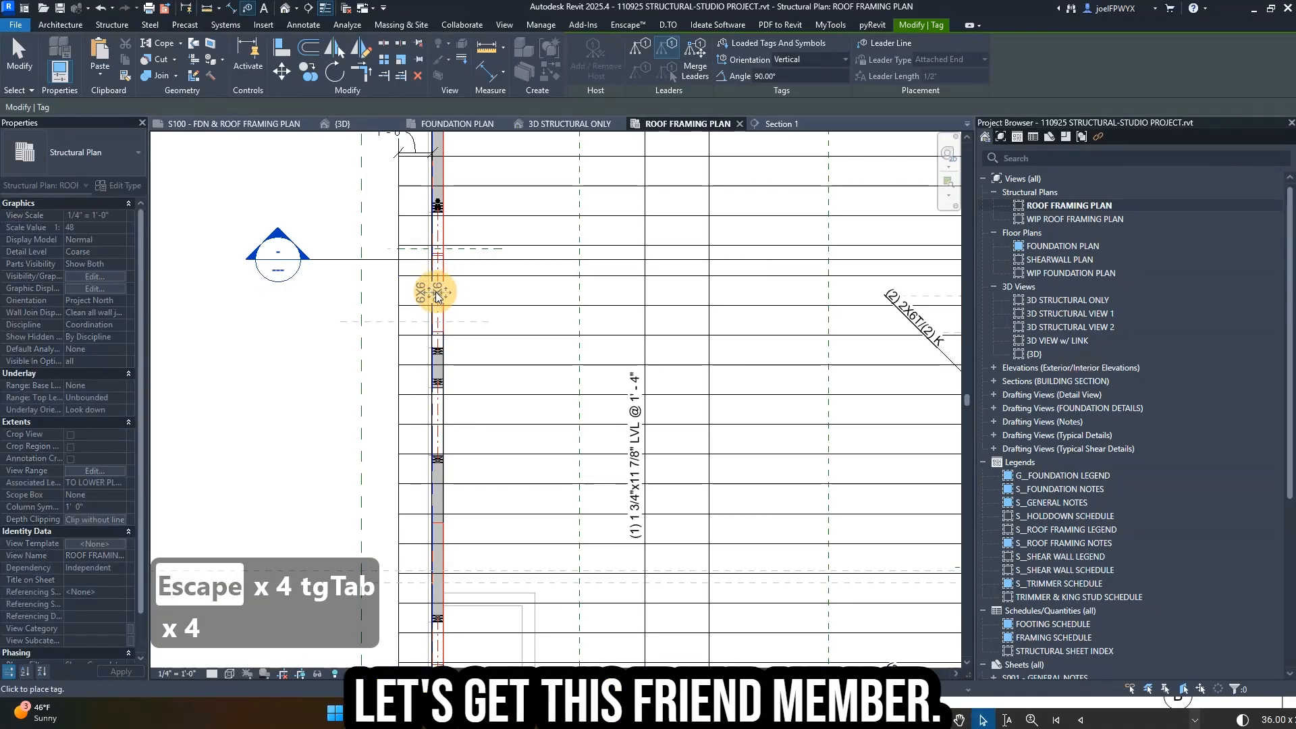
- Try to tag the header framing member of the middle opening along grid line A
key("Tab")
key("Escape")
key("Escape")
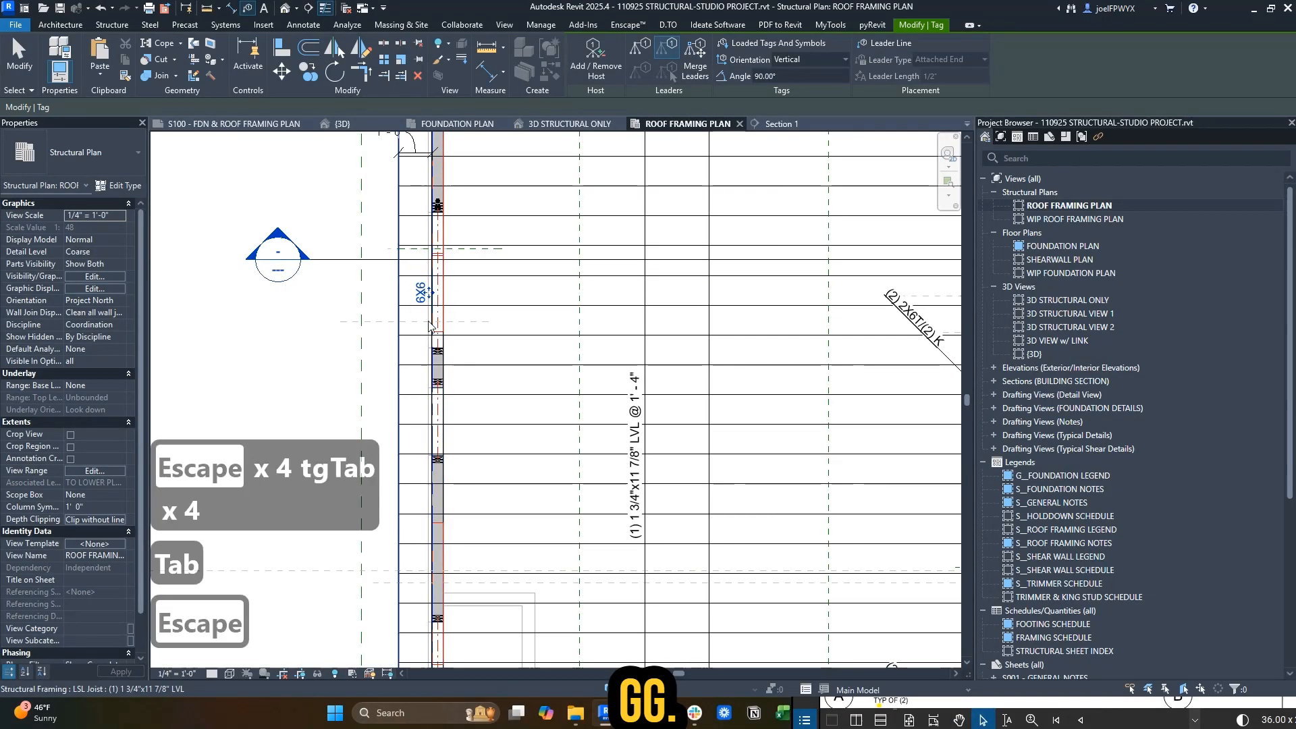
key("t")
key("g")
key("Tab")
key("Tab")
key("Tab")
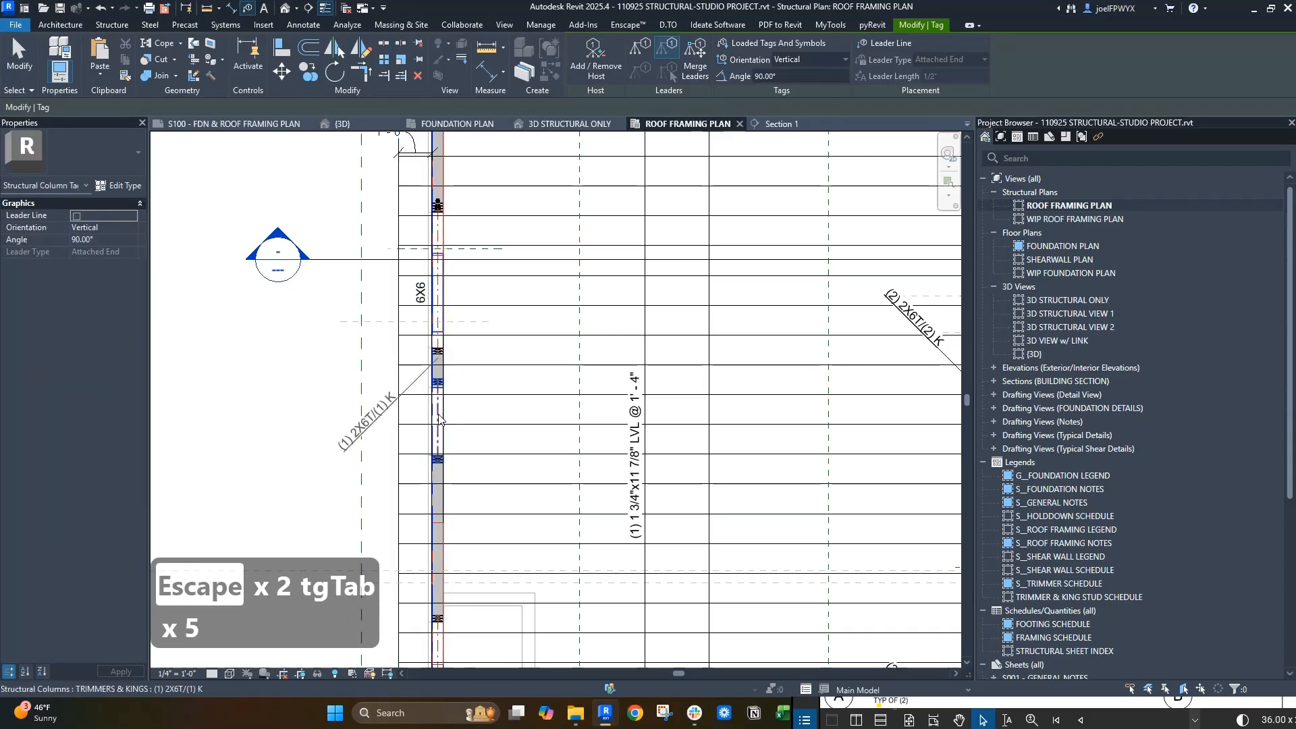
key("Tab")
scroll(438, 419, "up", 4)
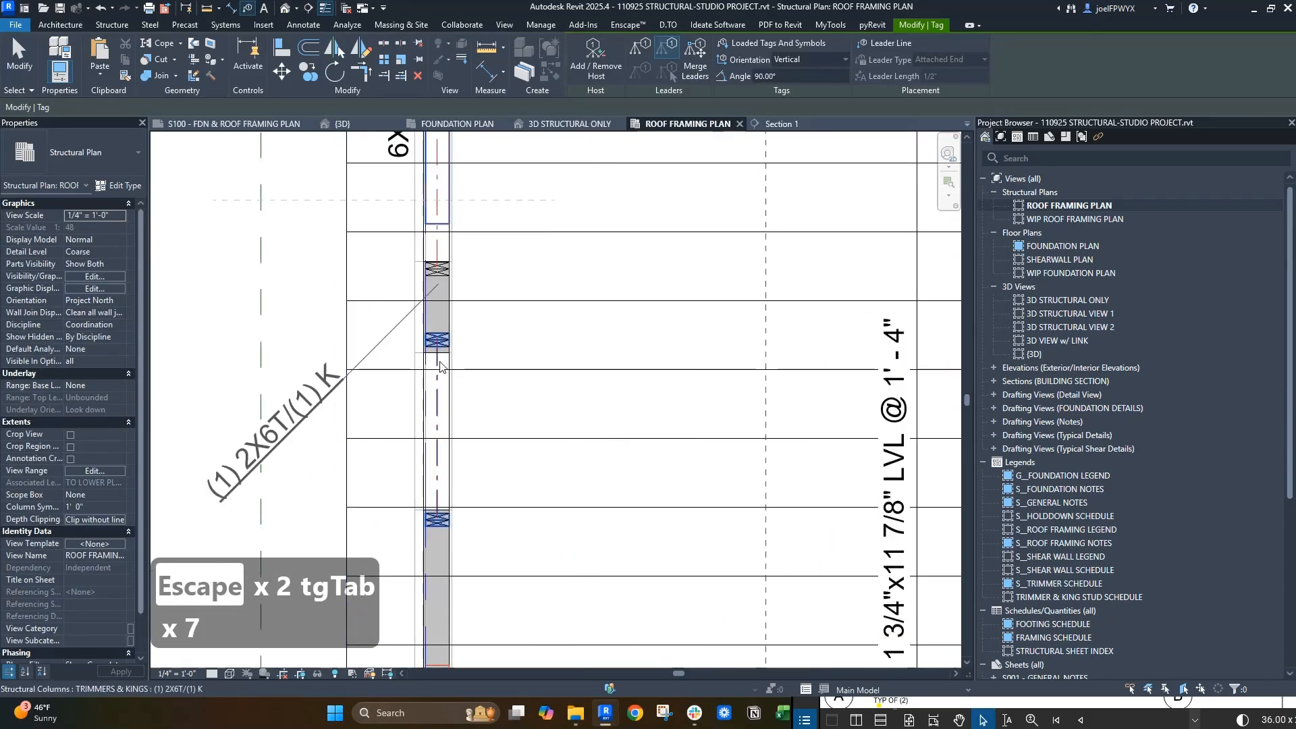
key("Escape")
key("Escape")
key("Escape")
- Turn off thin-line display in the roof framing plan
key("t")
key("l")
key("k")
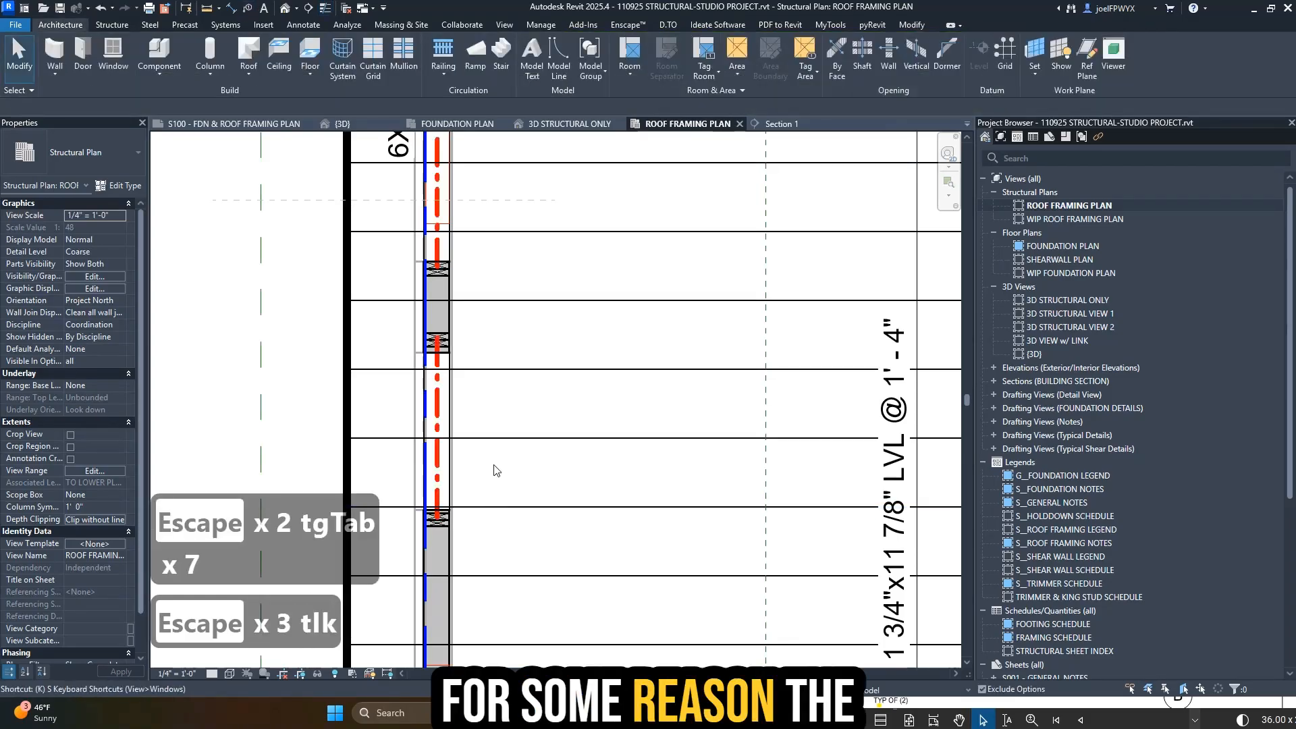
- Examine the upper and middle openings along grid line A to see which framing members their trimmers and kings contain
middle_click_drag(498, 448, 590, 445)
key("Escape")
key("Escape")
left_click(525, 411)
key("Escape")
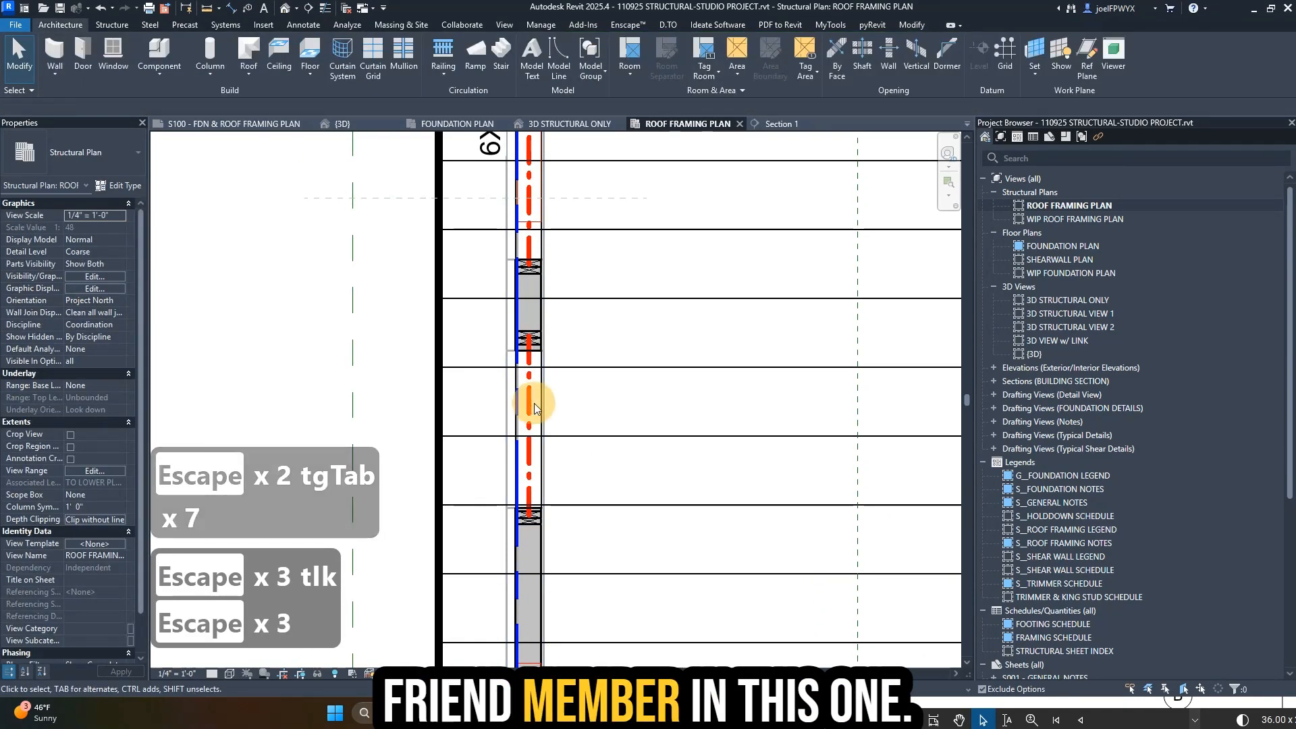
key("Escape")
left_click(530, 418)
scroll(544, 381, "down", 2)
key("Escape")
scroll(581, 417, "up", 1)
middle_click_drag(581, 379, 560, 439)
key("Escape")
scroll(534, 278, "up", 2)
key("Escape")
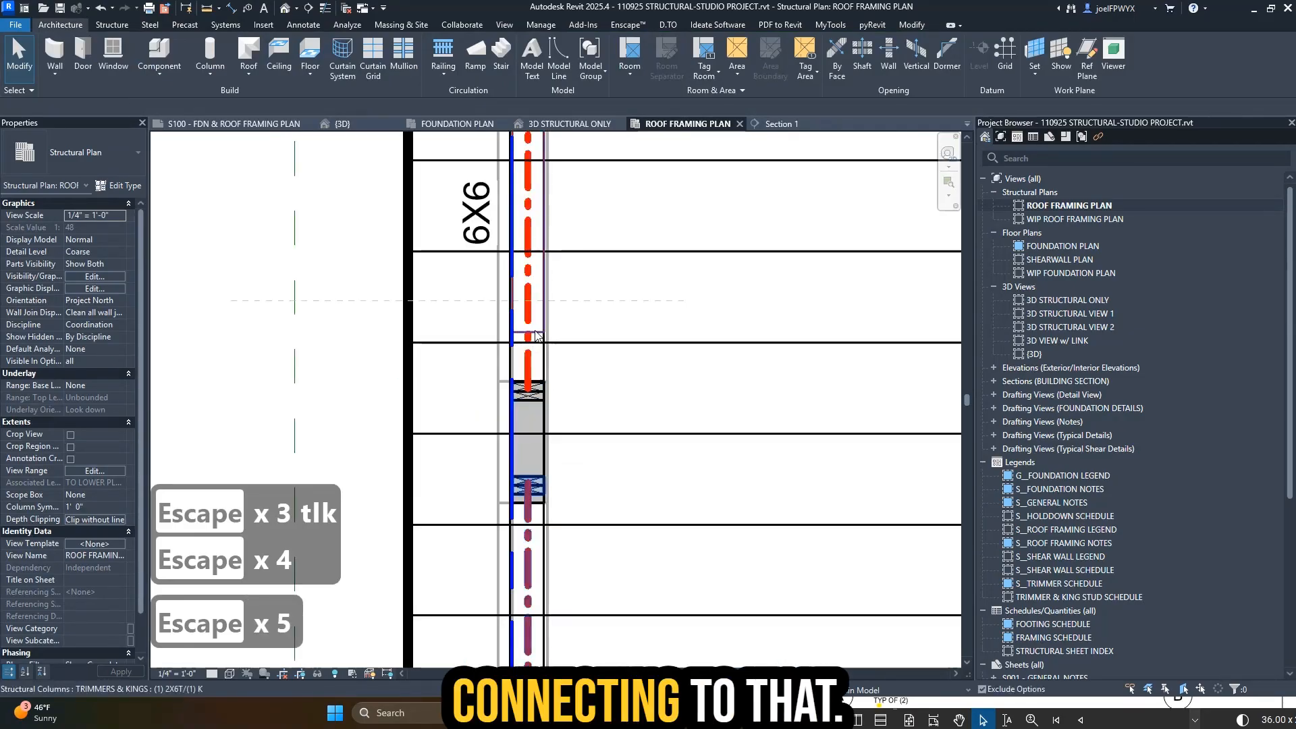
scroll(535, 336, "down", 4)
key("Escape")
key("Escape")
middle_click_drag(531, 474, 626, 398)
scroll(626, 398, "up", 1)
key("Escape")
scroll(621, 405, "up", 1)
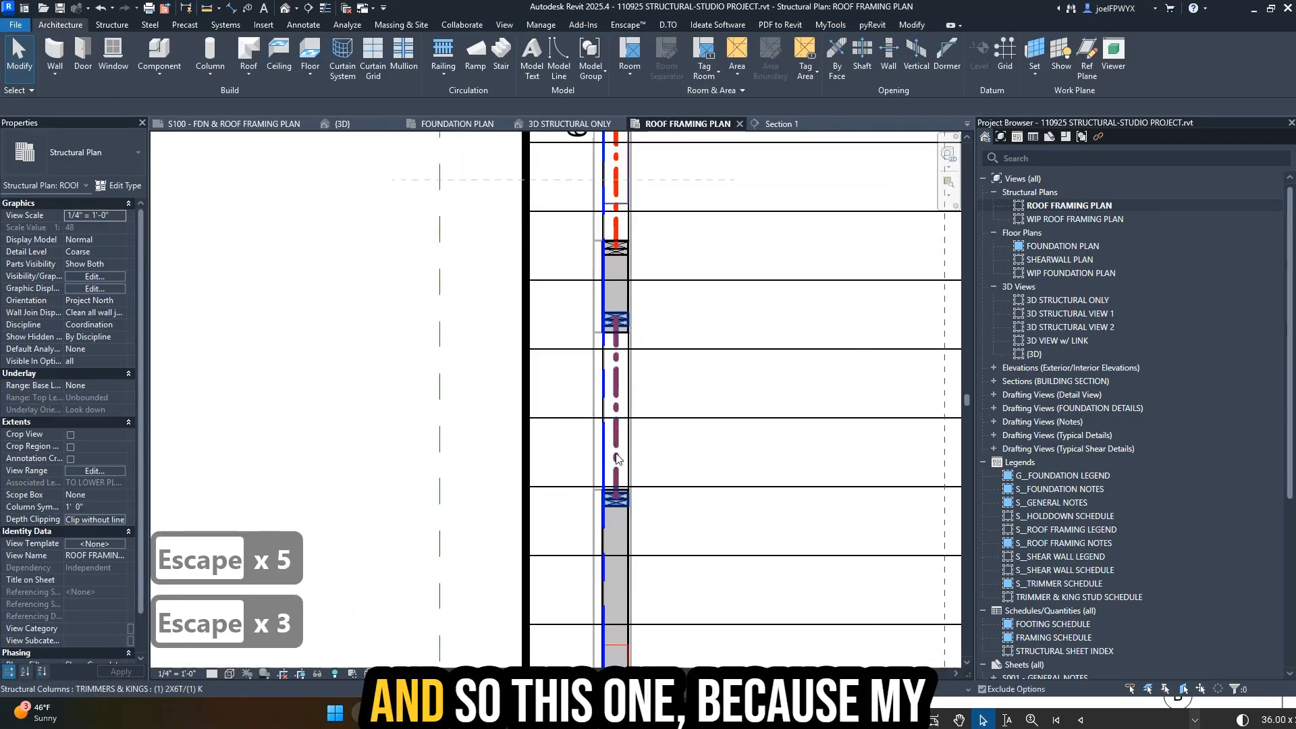
- Try once more to pick the middle opening's header on grid line A for tagging
key("t")
key("g")
key("Tab")
key("Tab")
key("Tab")
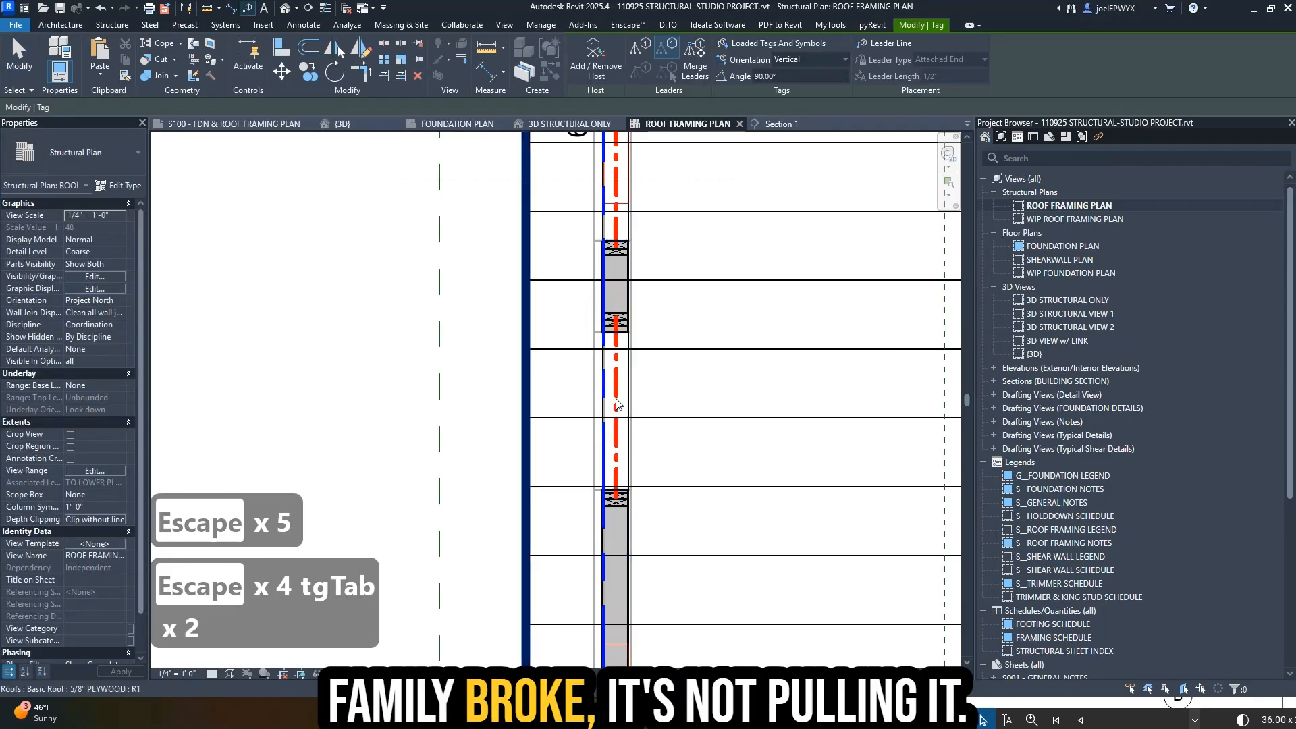
key("Tab")
key("Tab")
key("Tab")
key("Tab")
key("Tab")
key("Escape")
scroll(617, 405, "down", 6)
key("Escape")
middle_click_drag(709, 513, 647, 382)
key("Escape")
- Tag the 6X6 header of the lower opening along grid line A, placing the tag just outside the wall
scroll(601, 428, "up", 3)
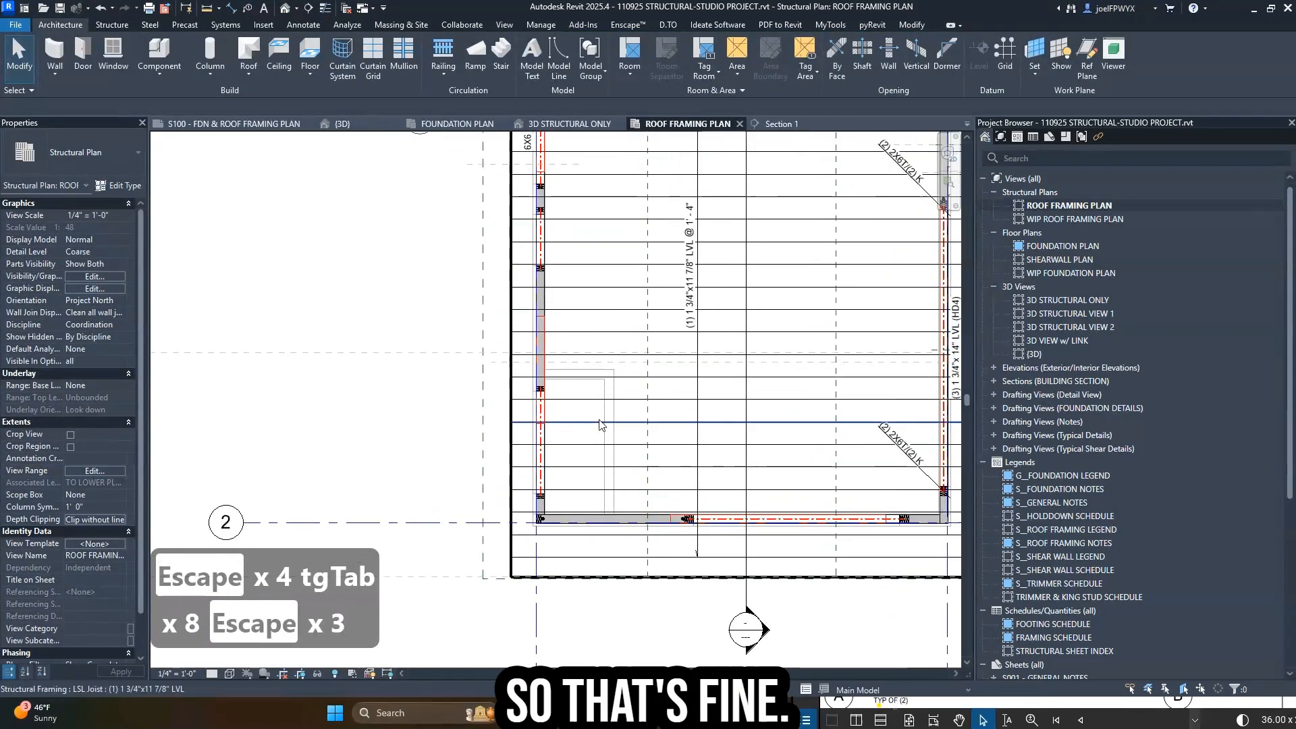
key("Escape")
key("Escape")
key("t")
key("g")
scroll(528, 452, "up", 1)
key("Tab")
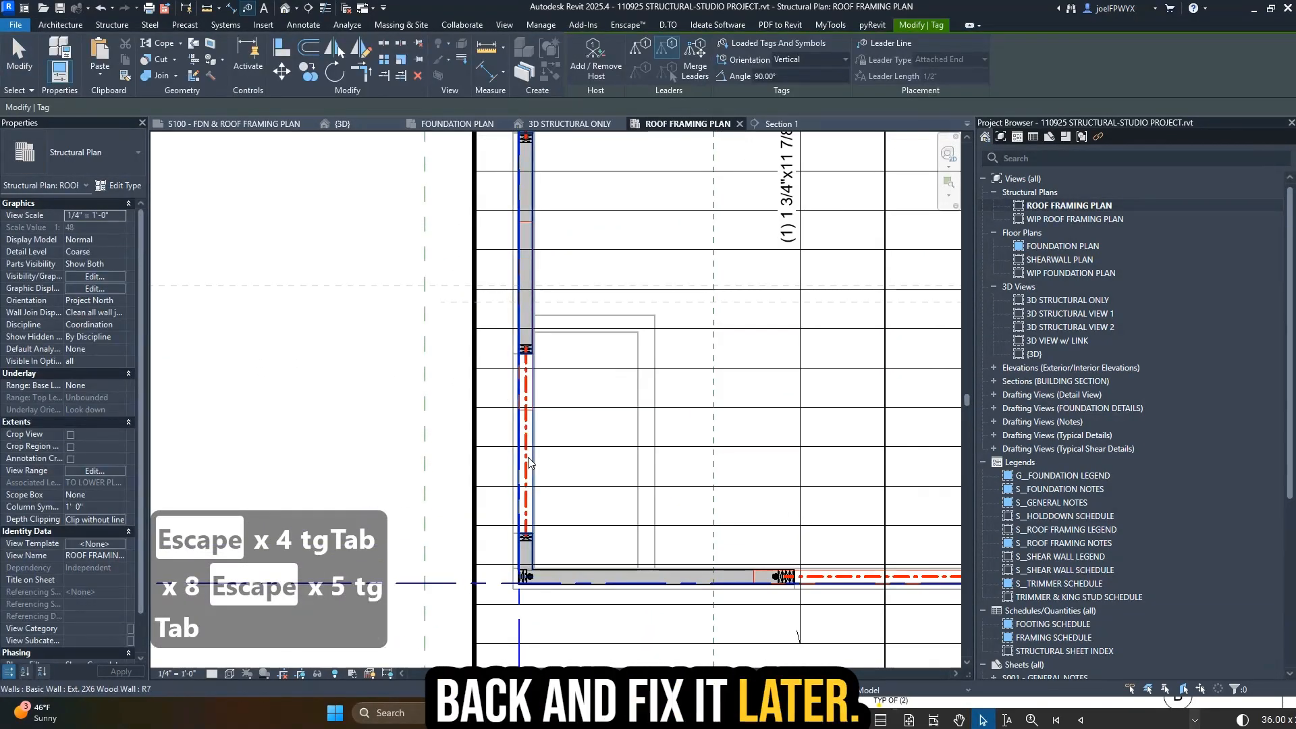
key("Tab")
key("Tab")
left_click(527, 405)
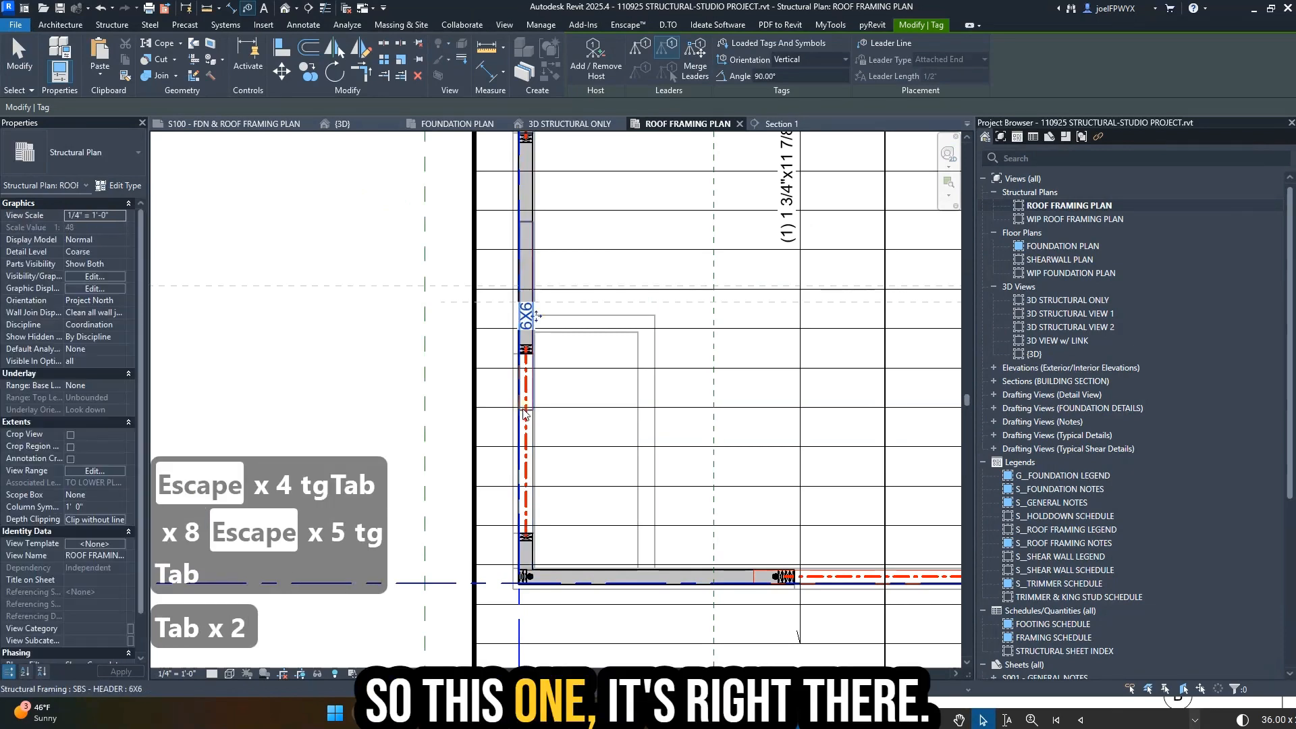
left_click(534, 319)
left_click(508, 385)
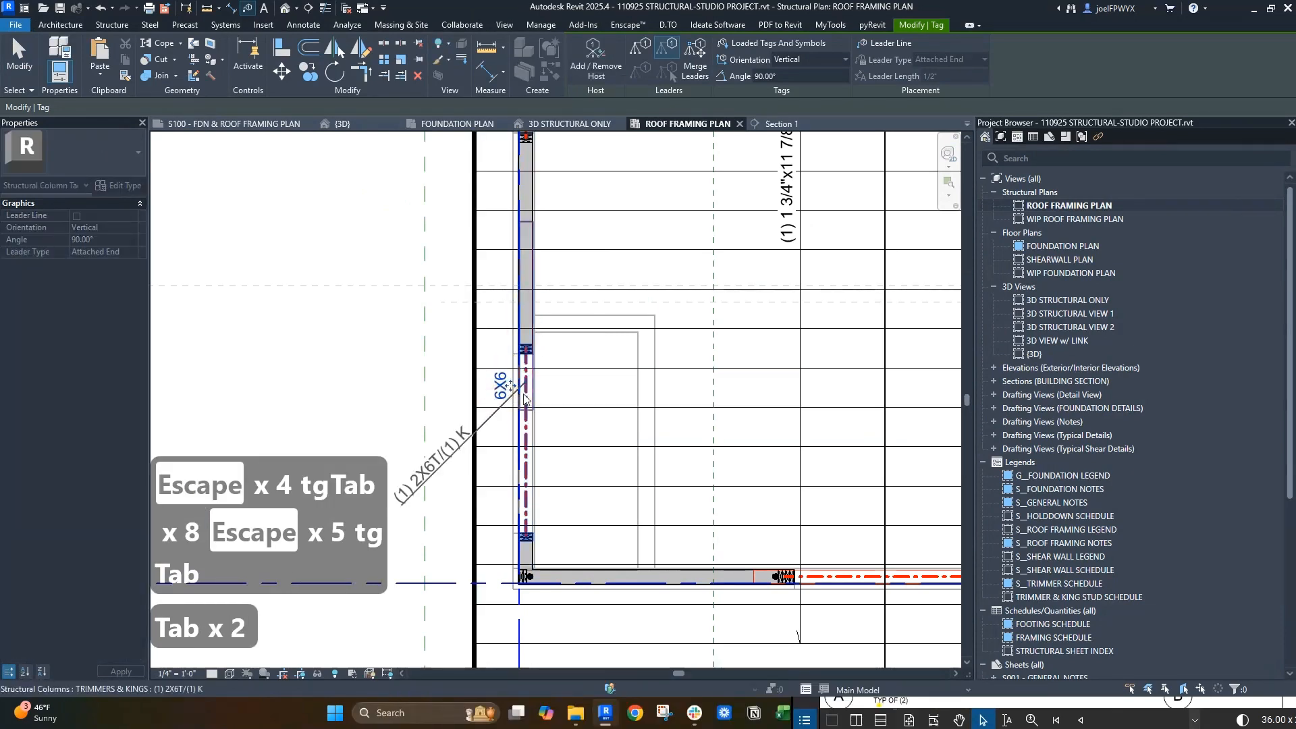
- Check the grid line A wall on the roof framing plan in the final PDF
scroll(547, 405, "down", 5)
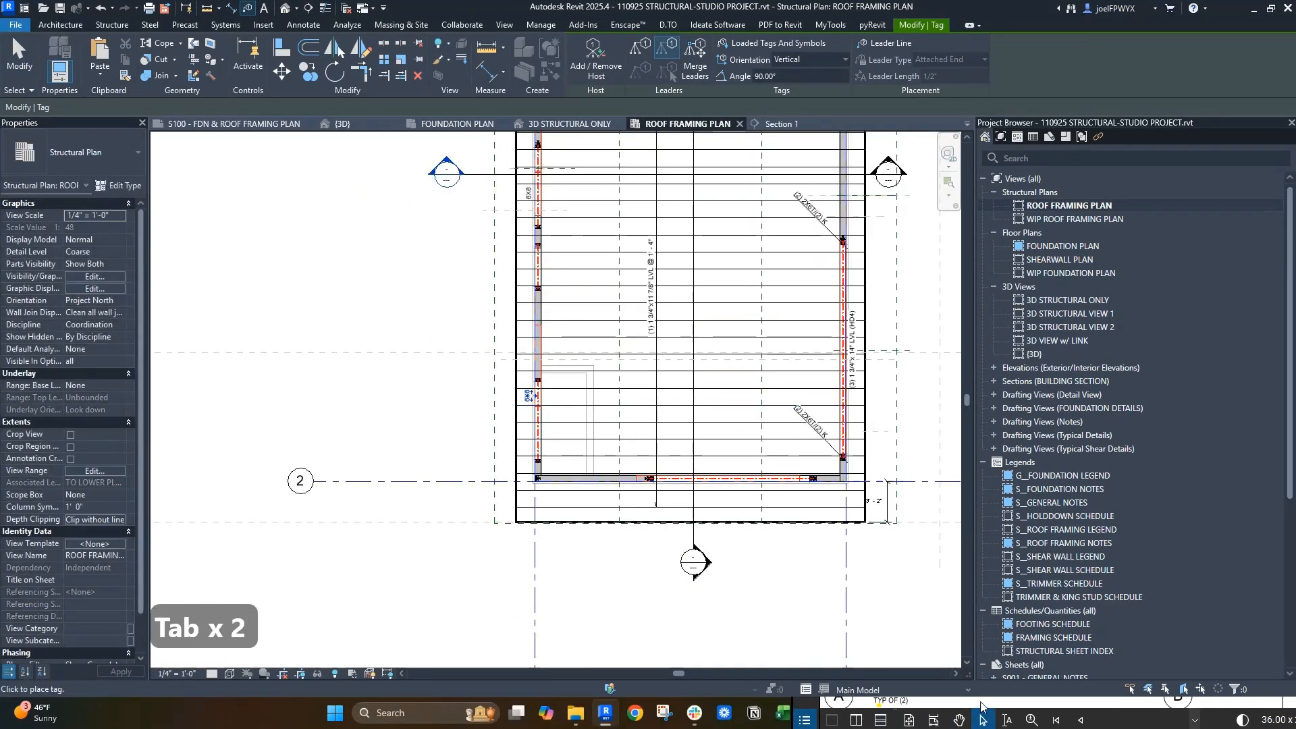
left_click(965, 704)
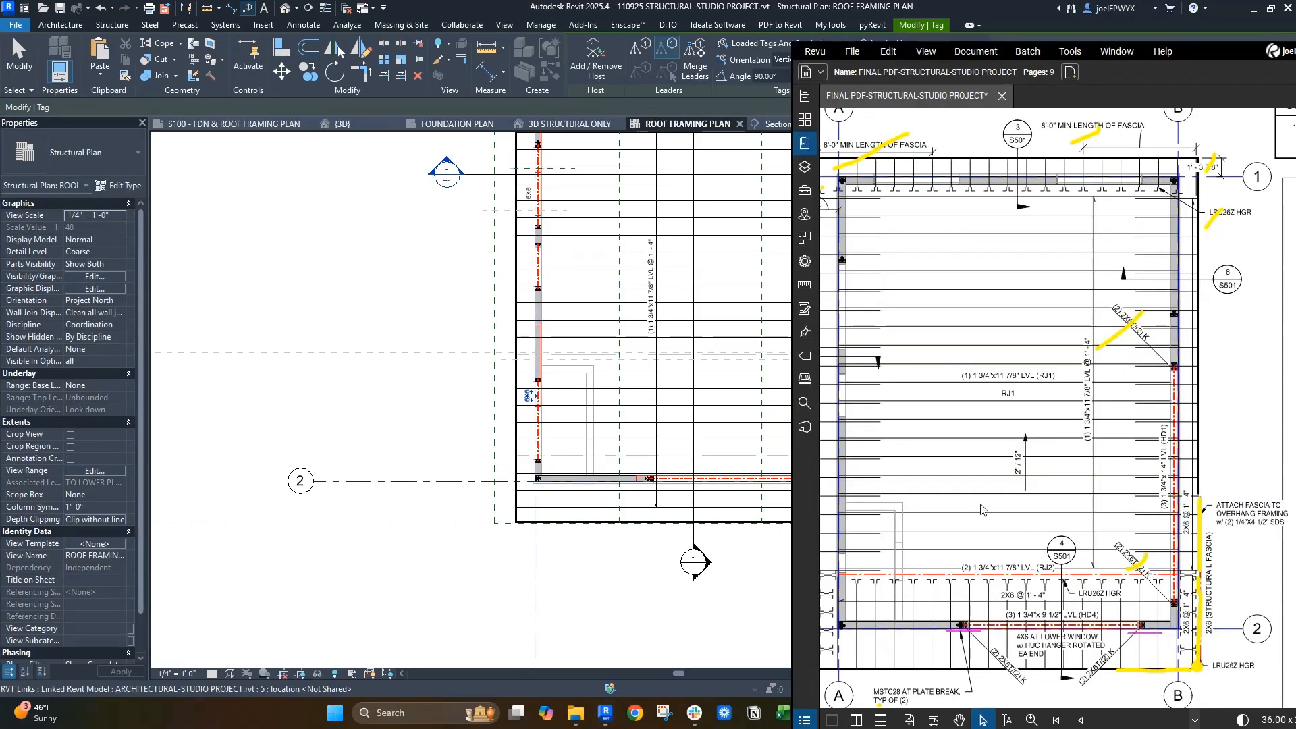
scroll(1135, 474, "down", 2)
scroll(920, 542, "up", 2)
middle_click_drag(919, 463, 915, 454)
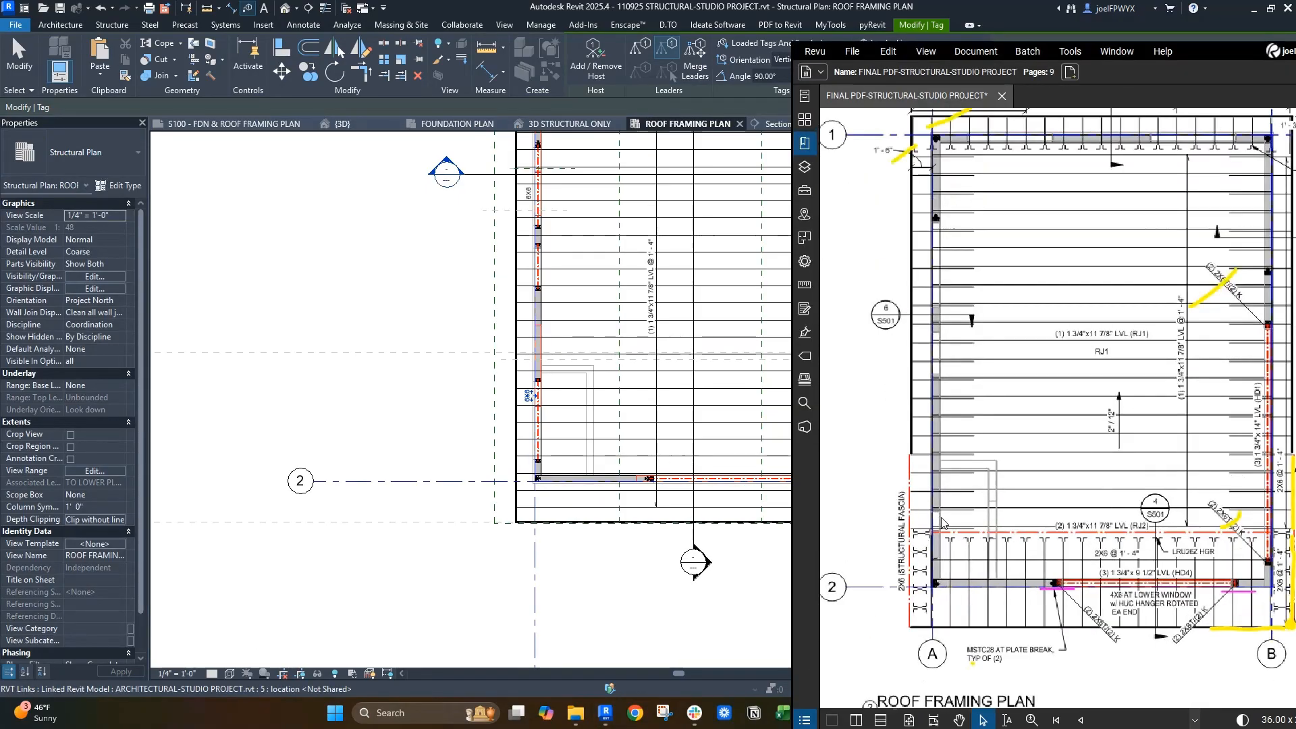
- In Revit, shift the lower opening's 6X6 header tag down so it sits beside the middle of the opening
scroll(548, 388, "up", 2)
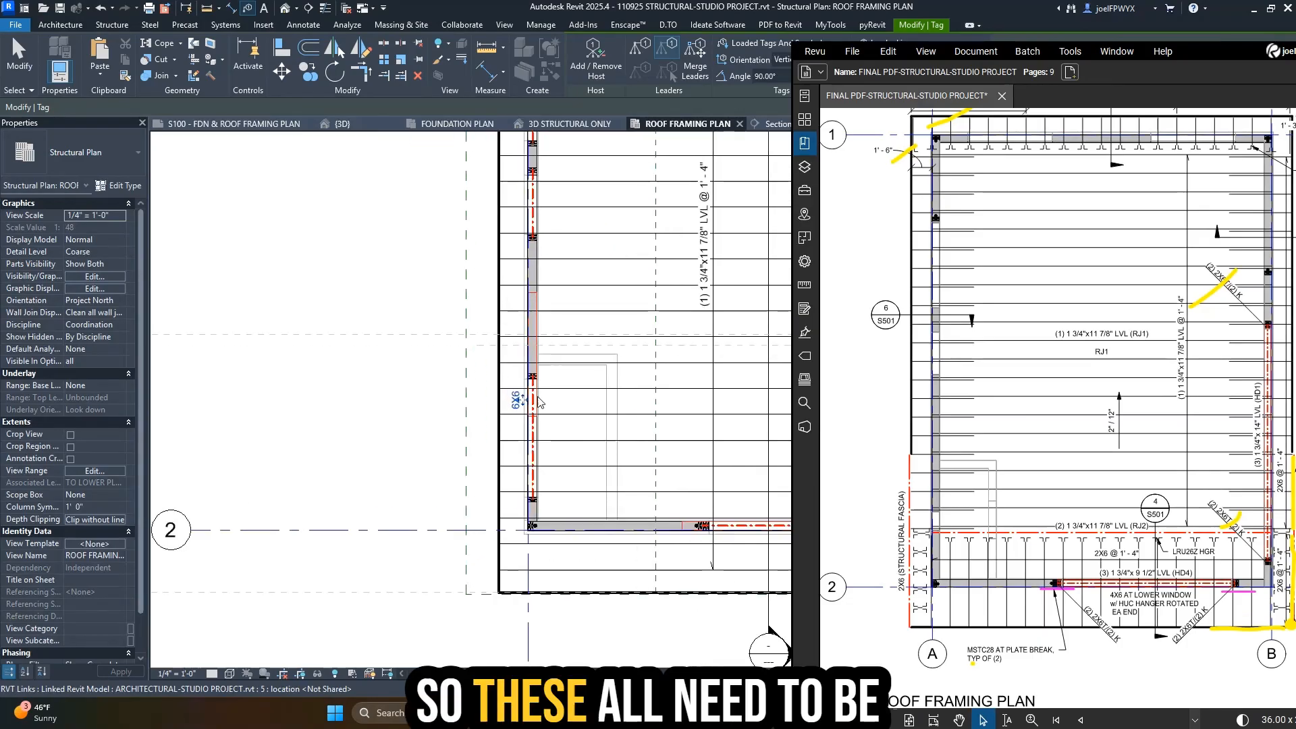
left_click(501, 405)
key("Escape")
key("Escape")
left_click(521, 401)
left_click_drag(521, 401, 533, 428)
- Change the header size of the lower opening's trimmers and kings on grid line A to 6X8
scroll(532, 428, "up", 2)
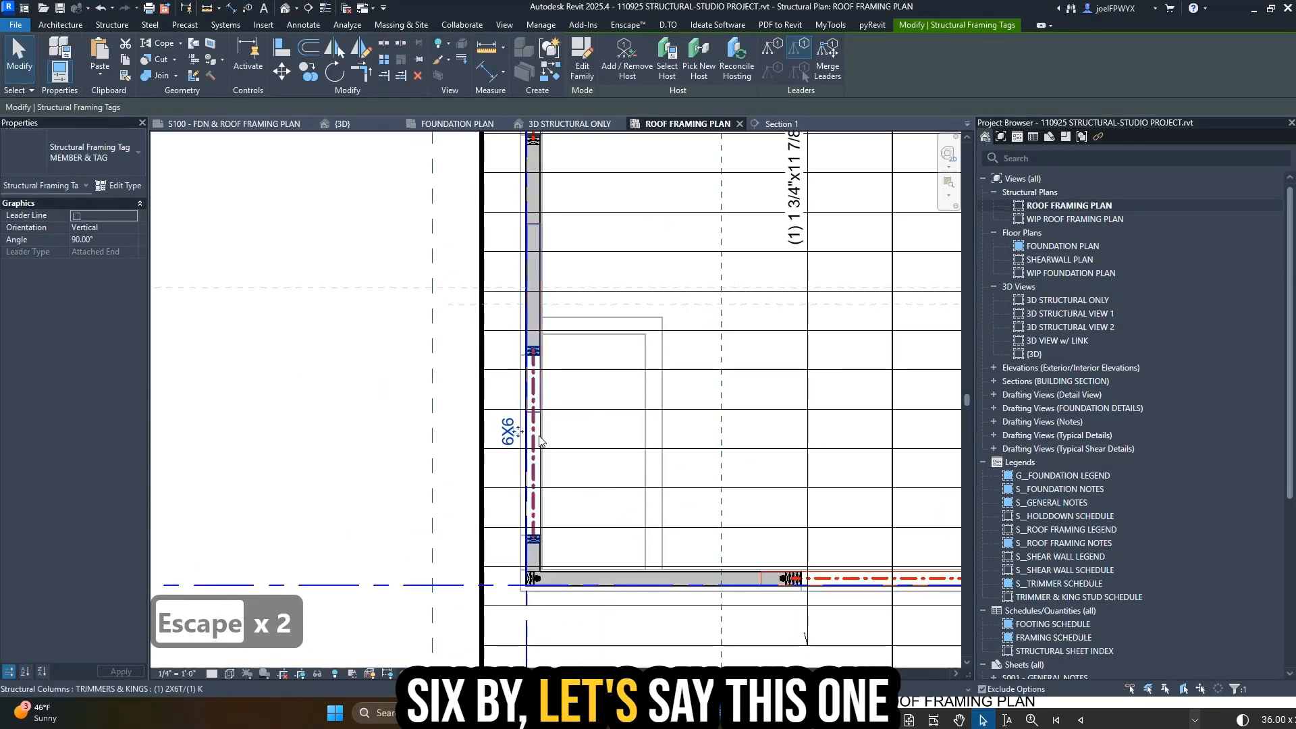
left_click(533, 428)
left_click(119, 482)
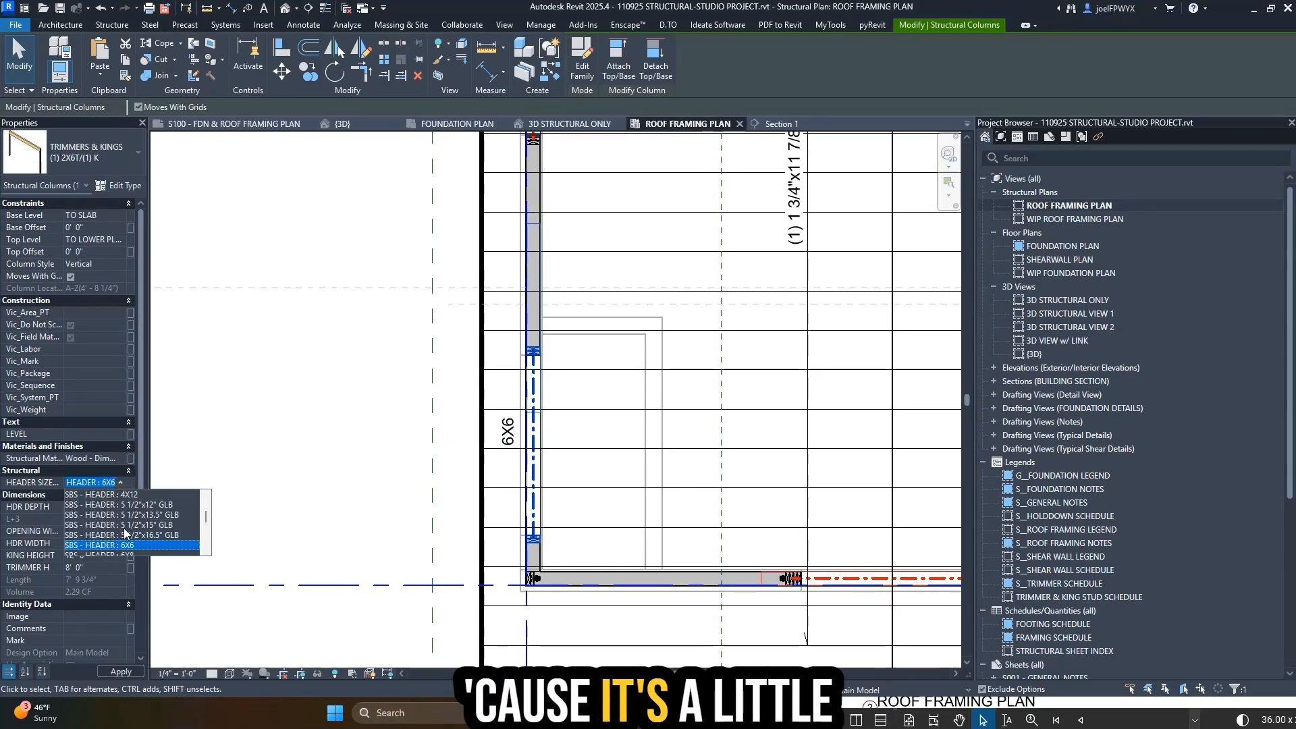
scroll(184, 538, "down", 1)
scroll(530, 426, "down", 1)
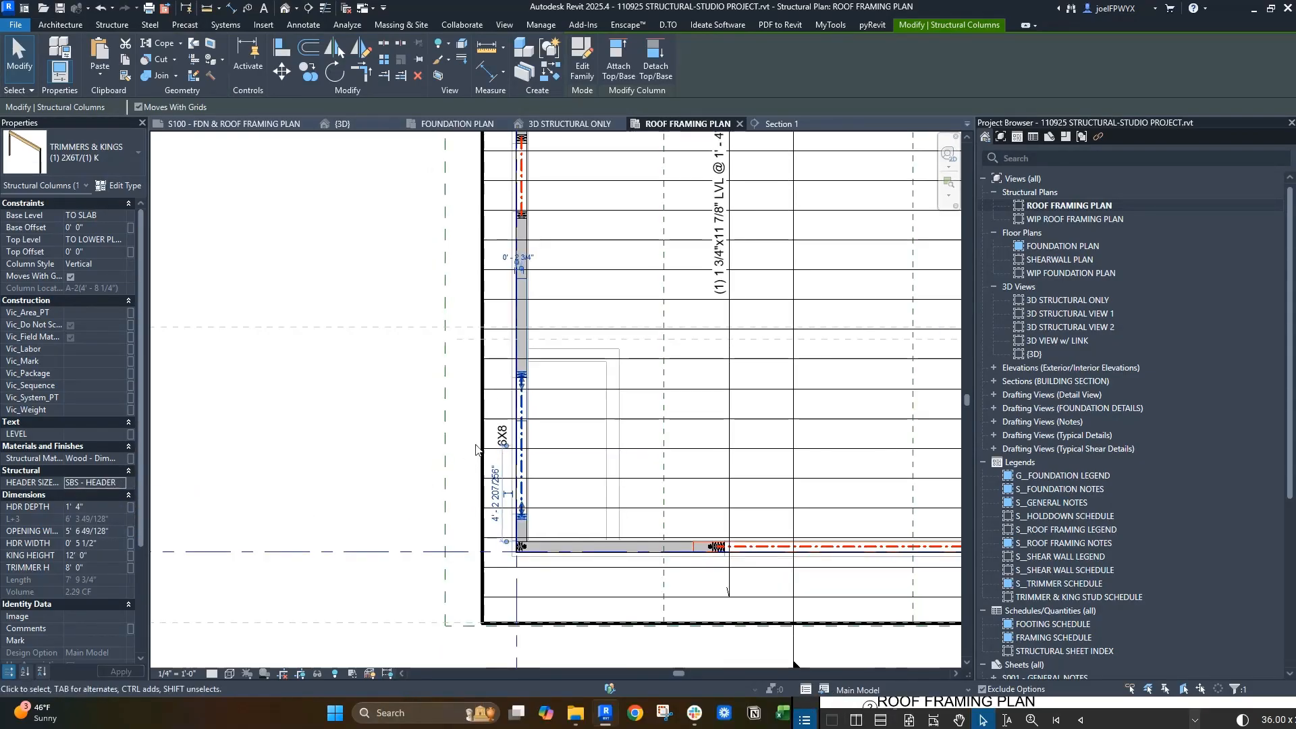
key("Escape")
key("Escape")
- Tag a single (1) 1 3/4"x11 7/8" LVL roof joist with a horizontal member tag near the middle of the plan
scroll(687, 397, "down", 2)
scroll(848, 349, "down", 2)
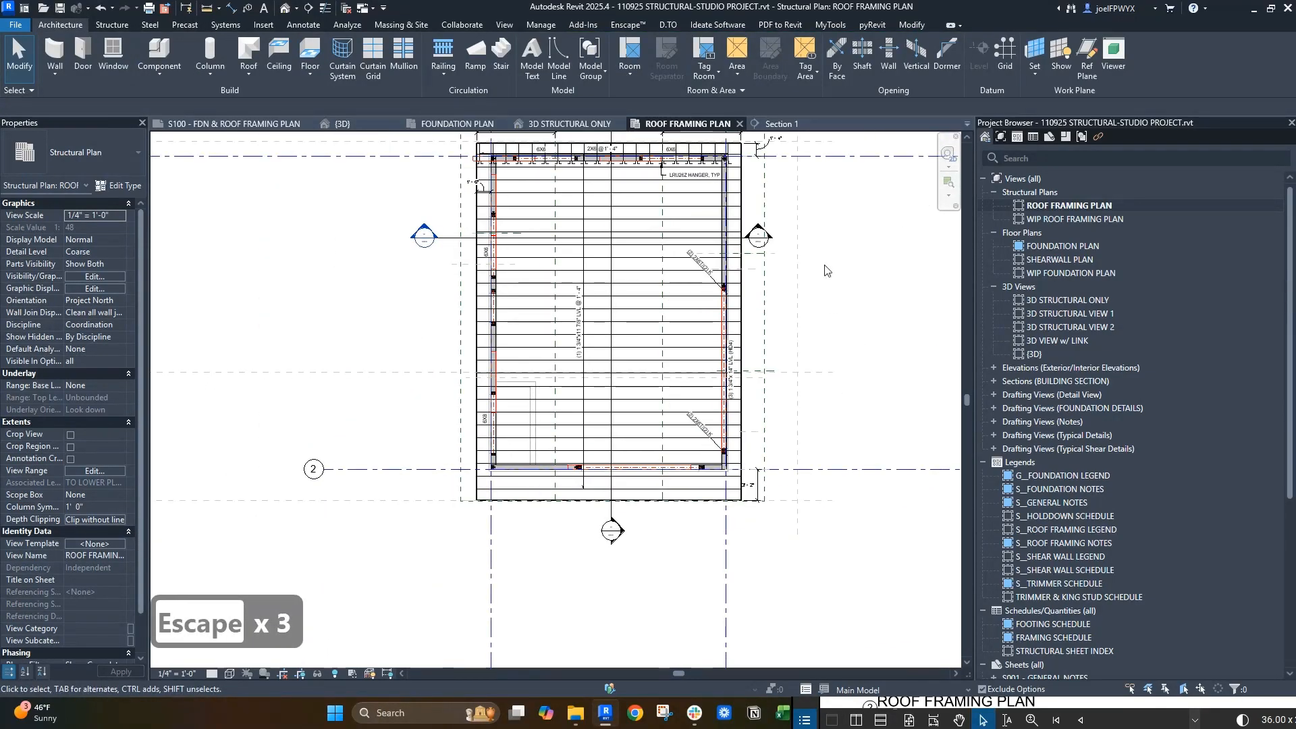
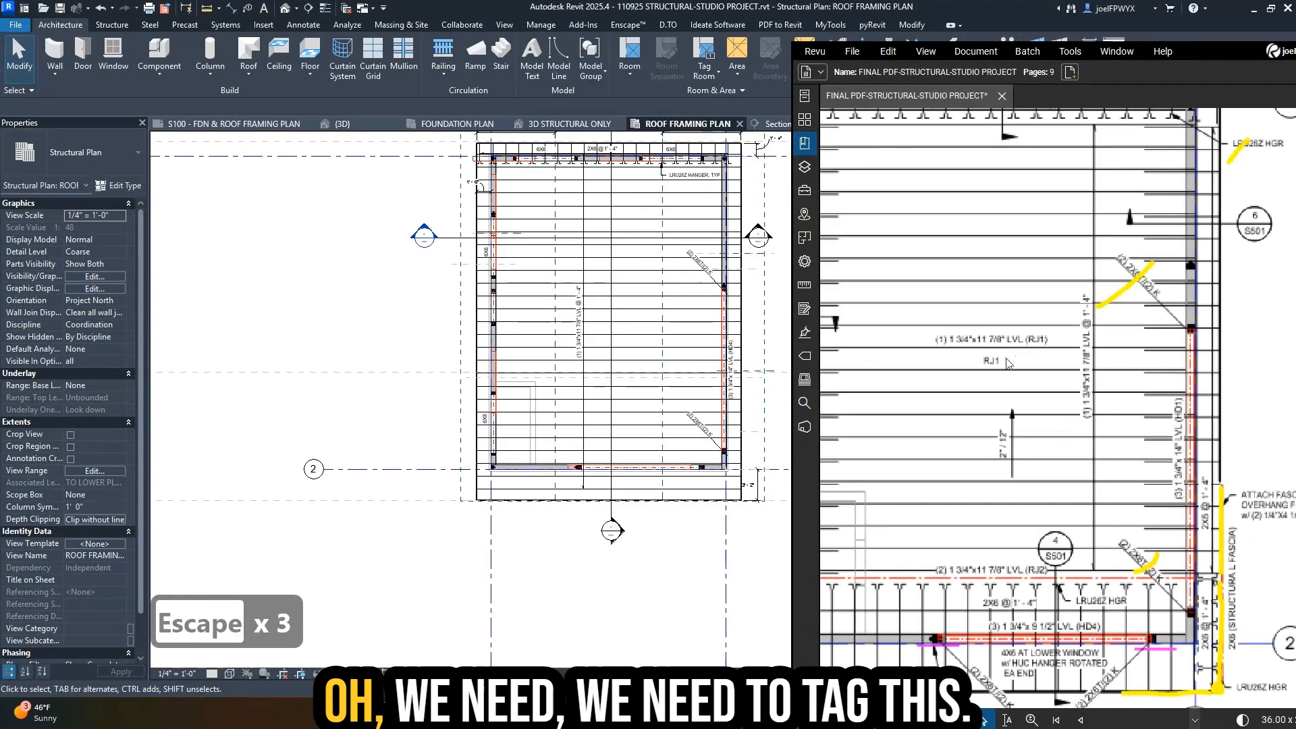
key("Escape")
key("Escape")
scroll(602, 330, "up", 2)
key("Escape")
key("t")
key("g")
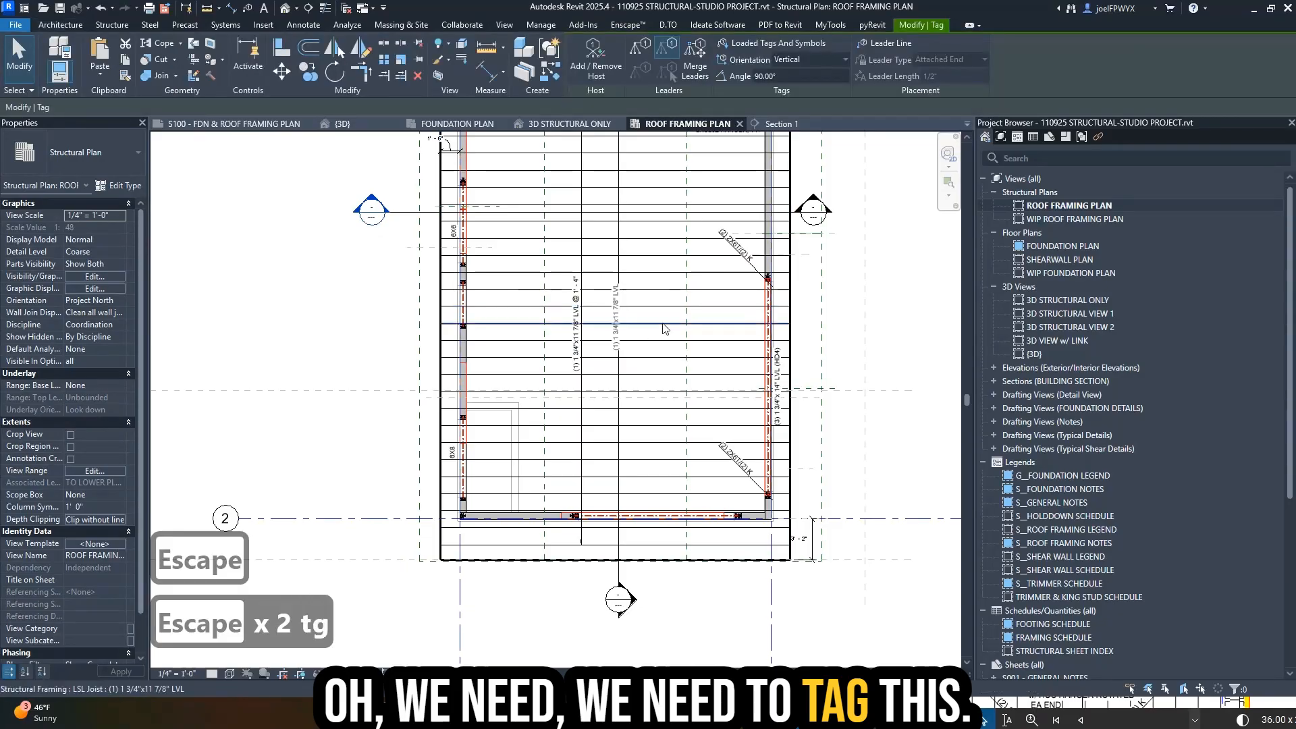
left_click(663, 324)
scroll(643, 324, "up", 3)
left_click(622, 313)
key("Escape")
key("Escape")
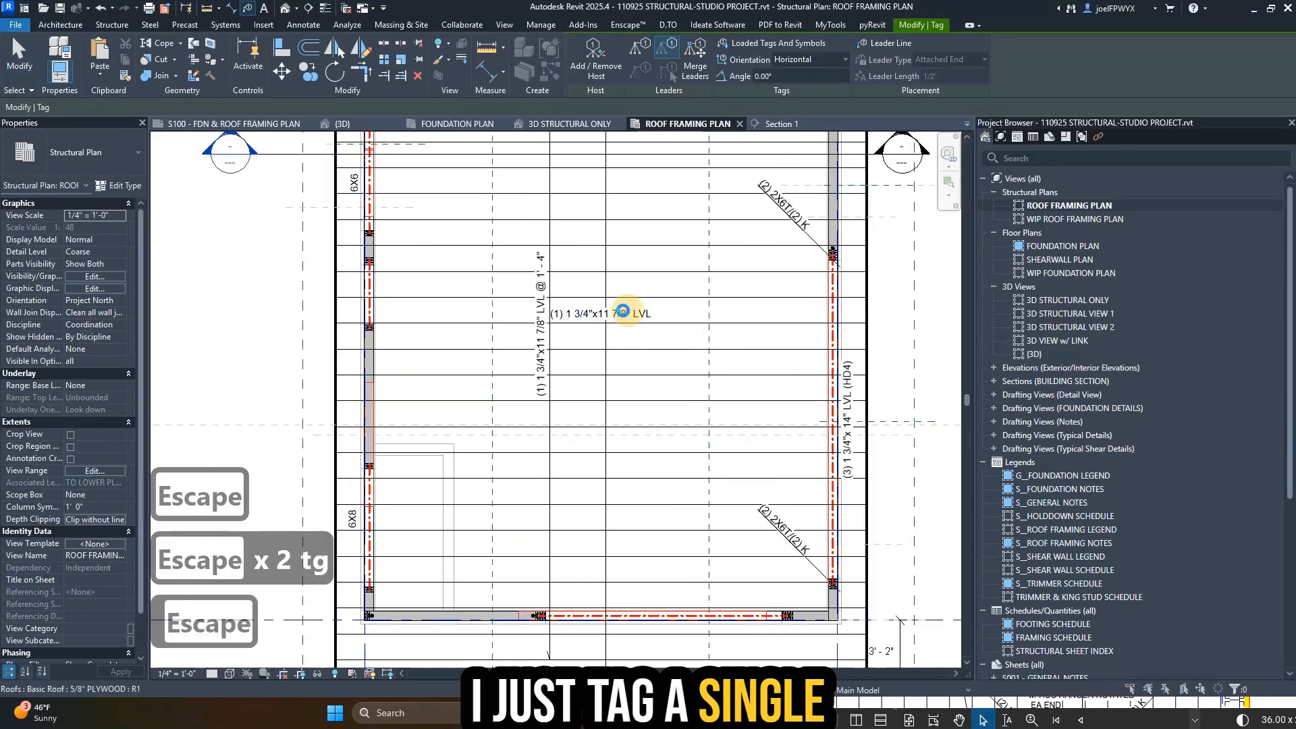
key("Escape")
key("Escape")
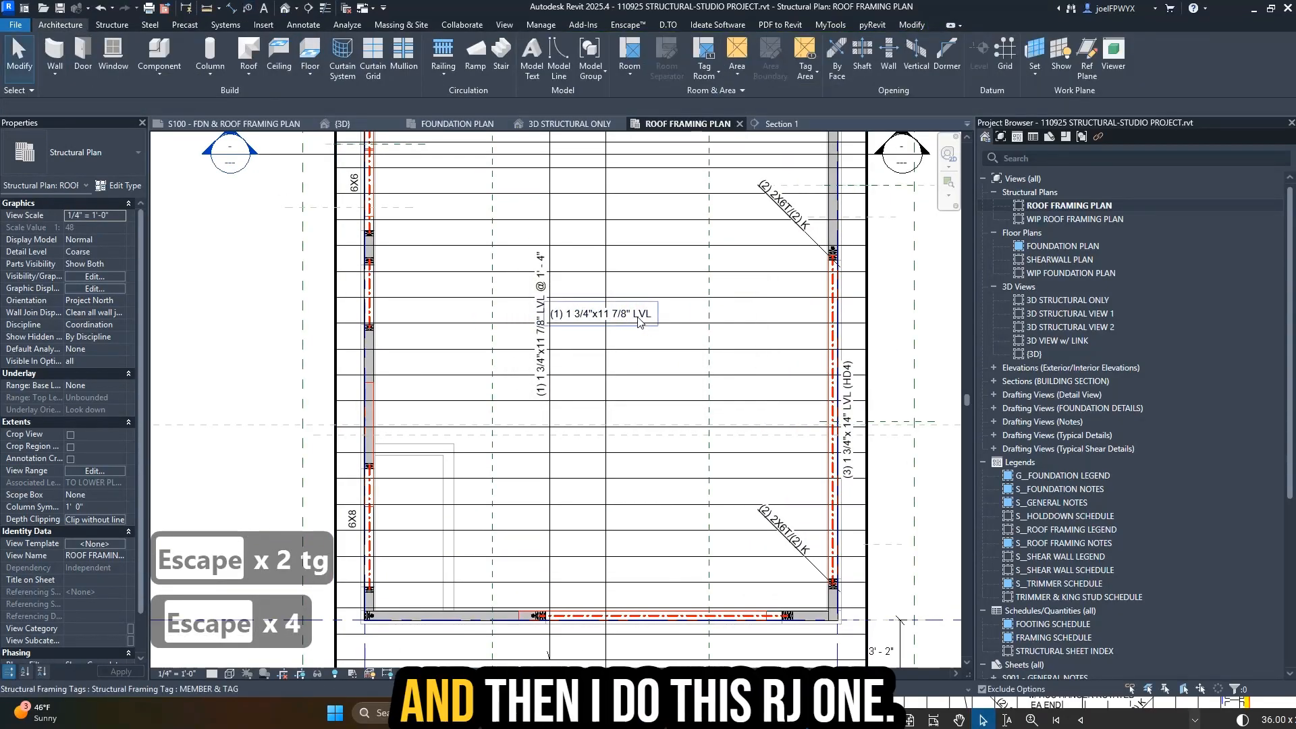
- Set the joist tag's Mark value to RJ1 and move the tag clear of the vertical joist spacing tag
double_click(641, 316)
left_click(689, 298)
type("R")
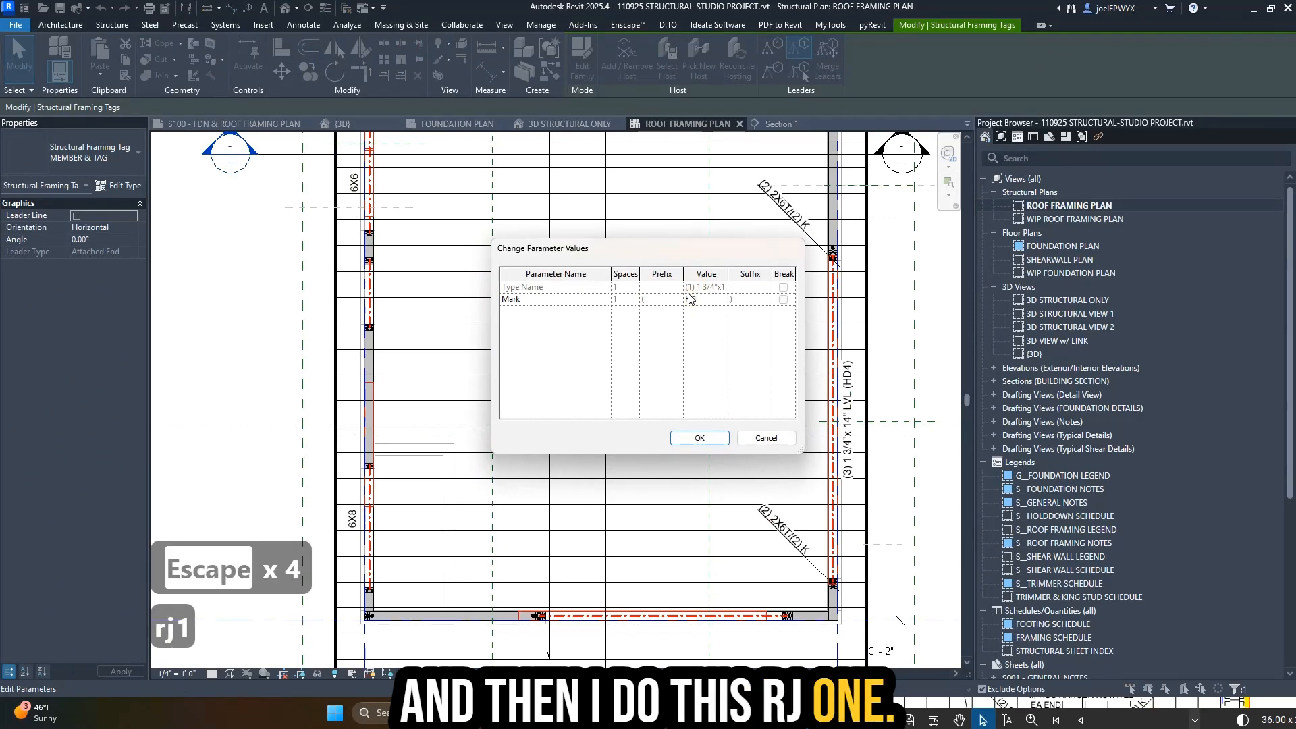
type("J1")
key("Return")
left_click(695, 438)
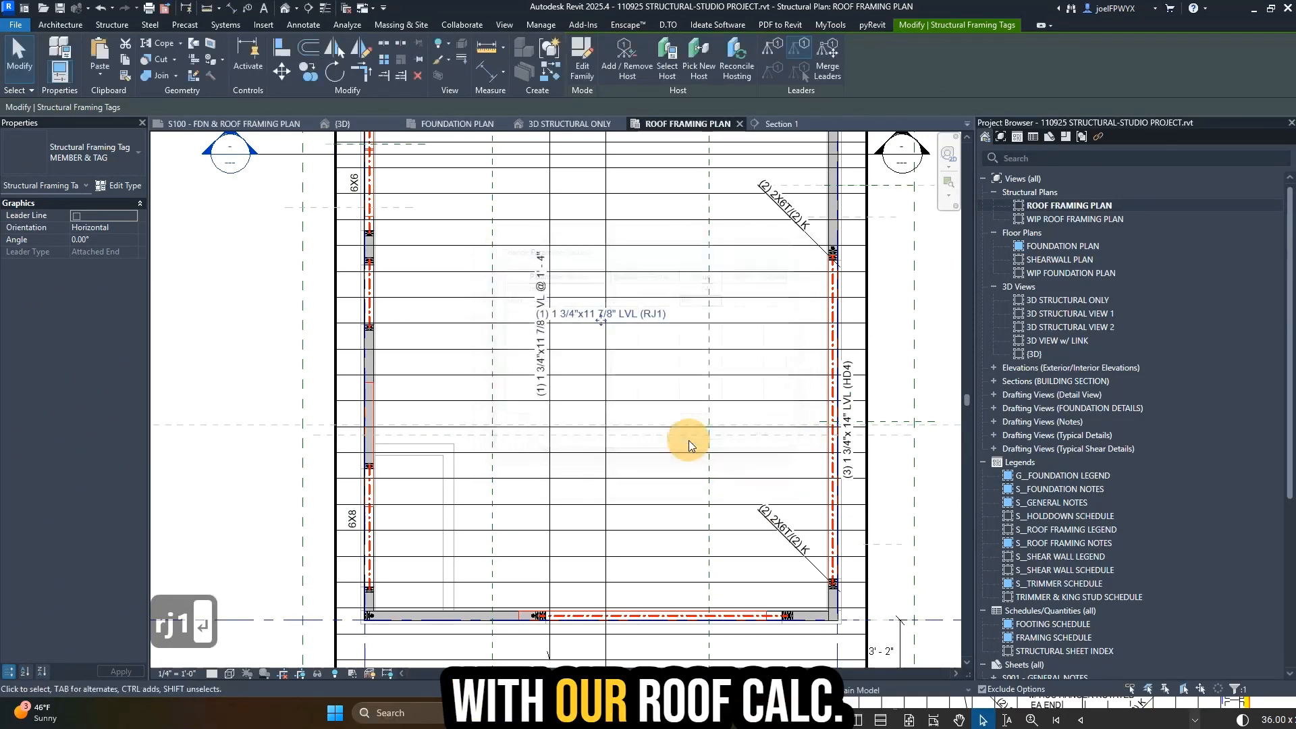
left_click_drag(602, 324, 634, 324)
key("Escape")
key("Escape")
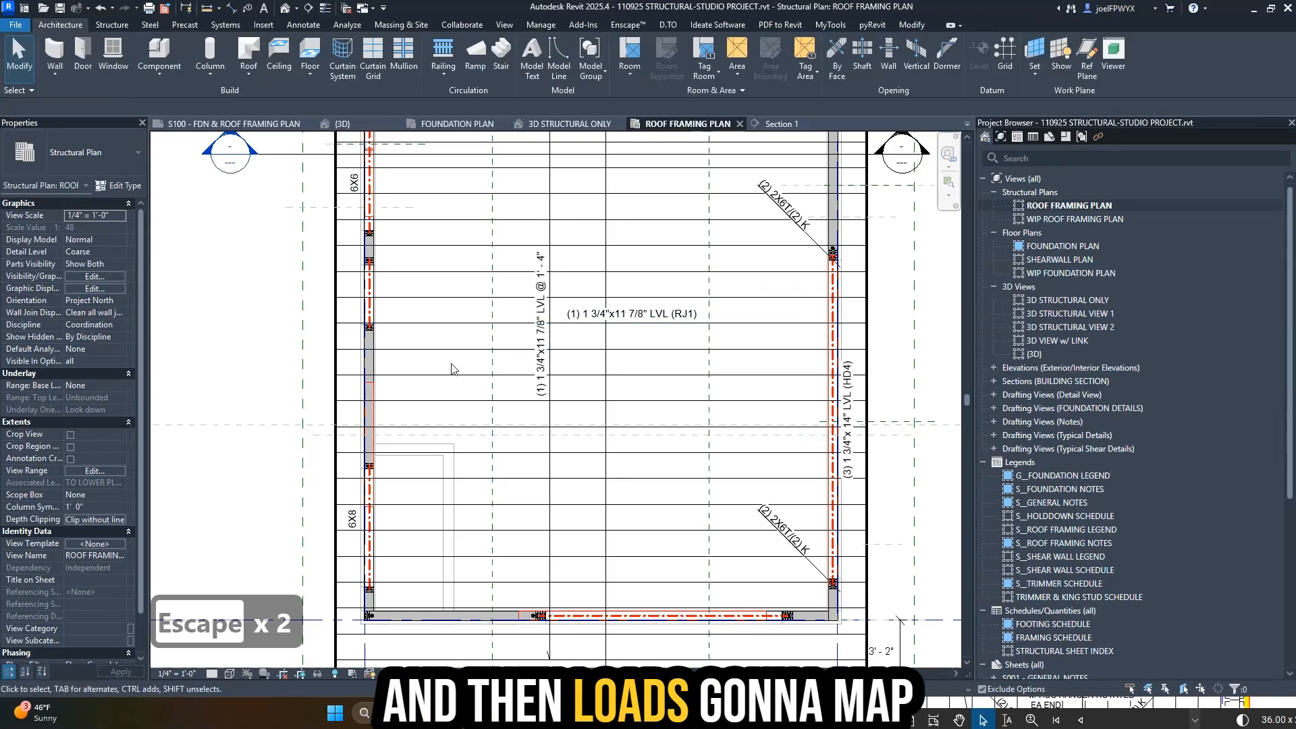
- Check the final PDF's roof framing plan for annotations still missing around the RJ1 joist
scroll(454, 367, "up", 1)
scroll(725, 316, "down", 4)
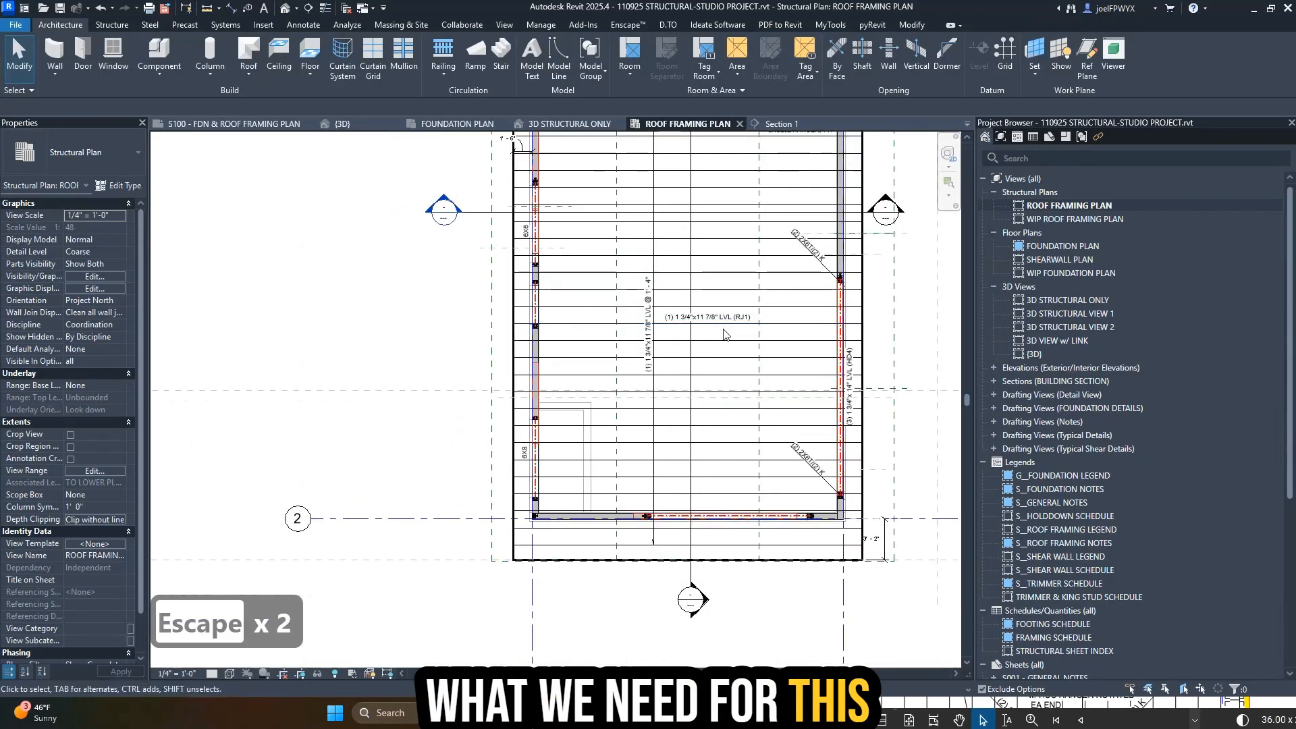
middle_click_drag(726, 330, 664, 336)
key("Escape")
key("Escape")
left_click(1142, 704)
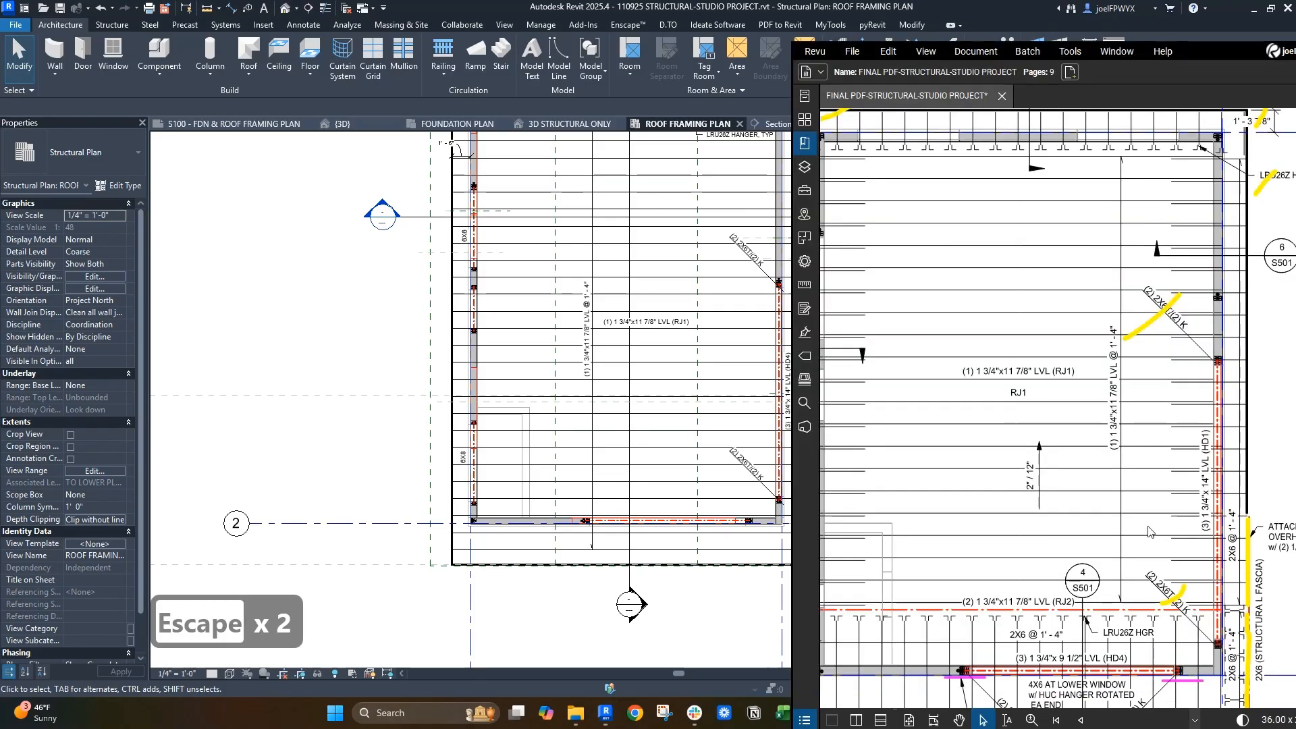
scroll(1057, 455, "down", 3)
- In Revit, place a 2" / 12" slope annotation with its arrow on the roof below the RJ1 joist tag
left_click(664, 447)
key("Escape")
key("Escape")
scroll(664, 447, "up", 2)
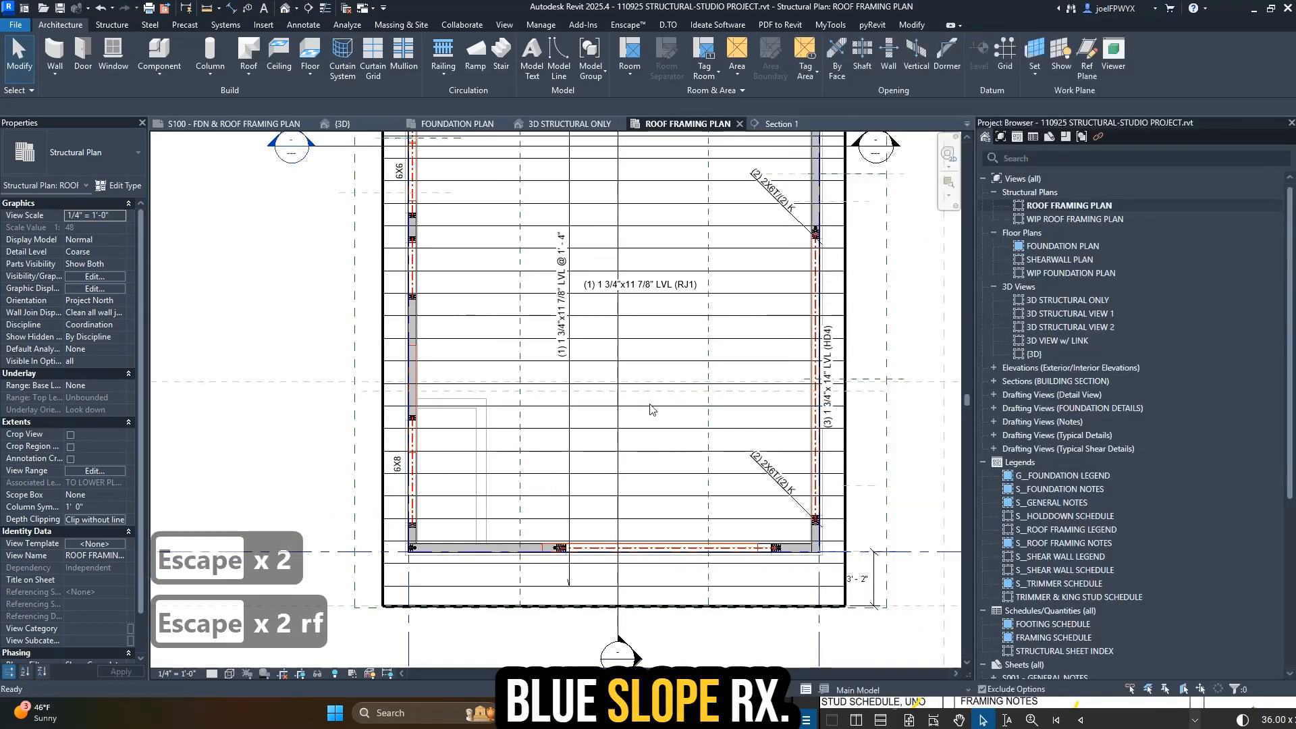
scroll(663, 398, "up", 2)
left_click(664, 396)
key("Escape")
key("Escape")
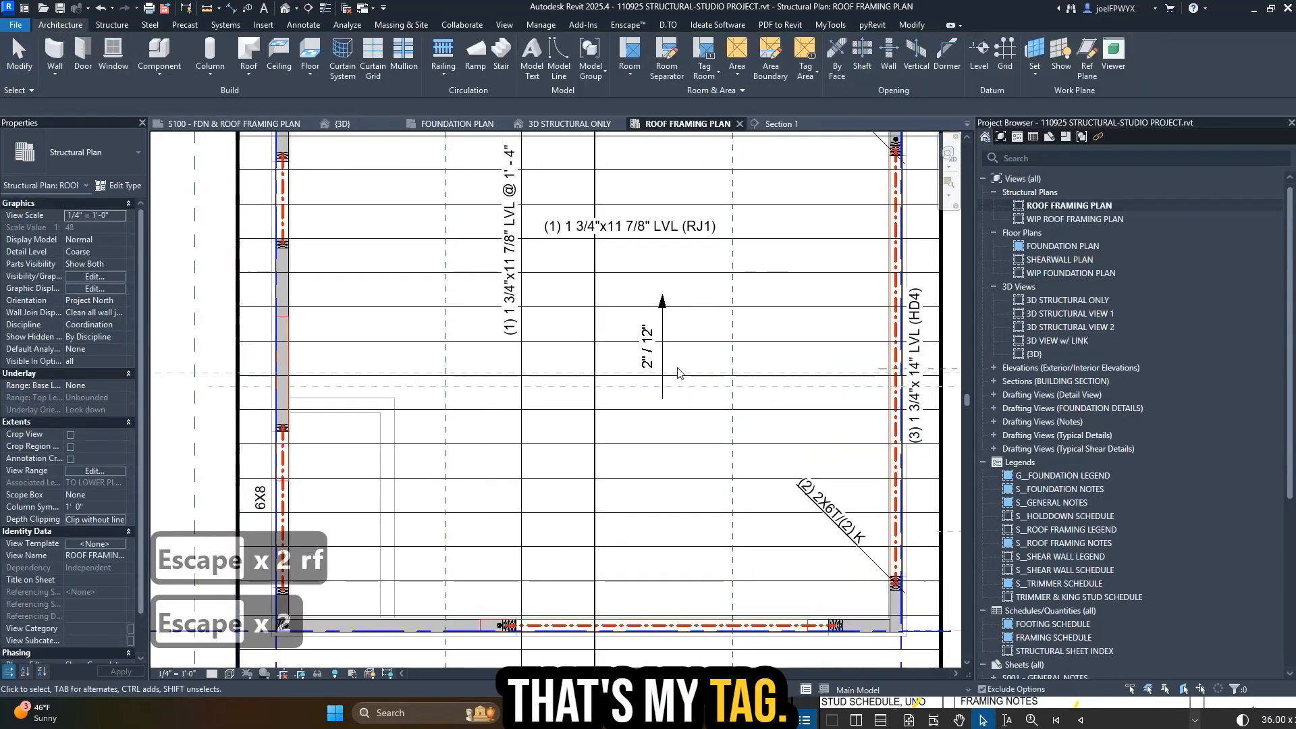
- Open the family of the lower (2) 2X6T/(2) K column tag on grid line B and return to the plan
left_click(833, 513)
scroll(883, 658, "up", 4)
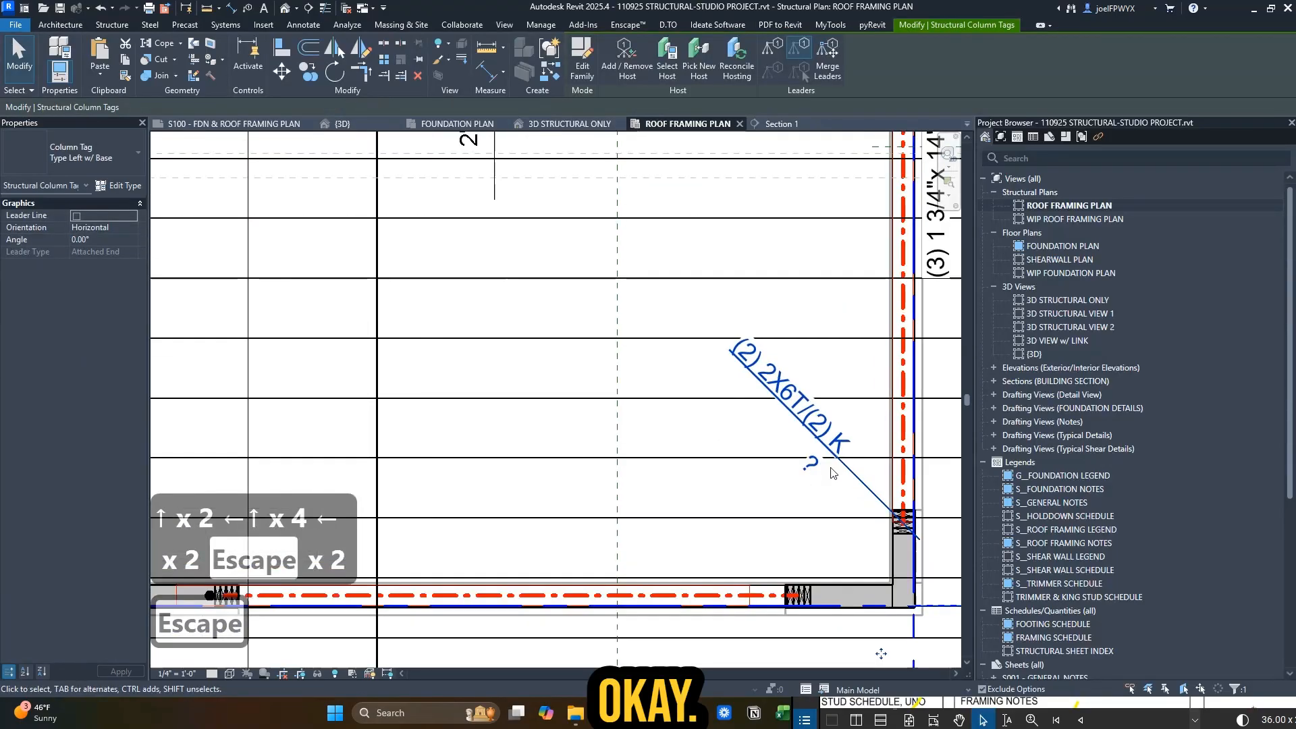
key("Escape")
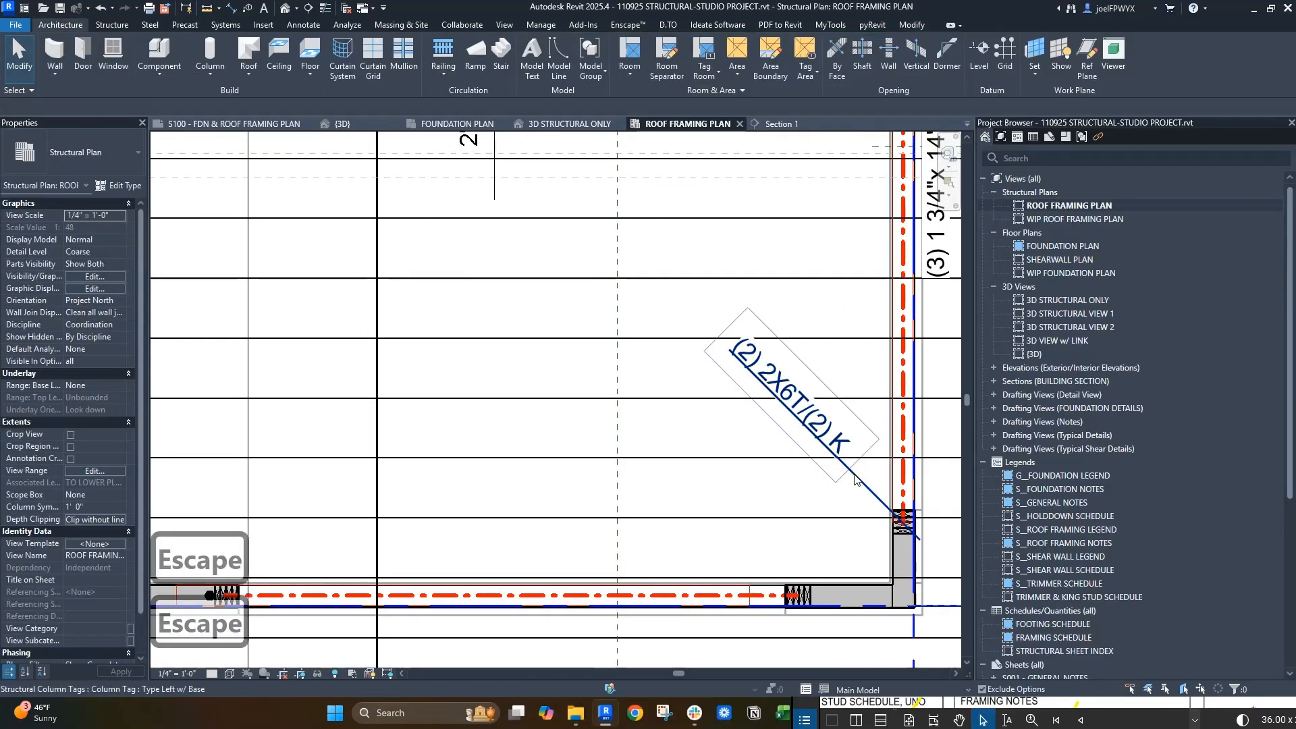
left_click(820, 459)
double_click(821, 459)
key("Escape")
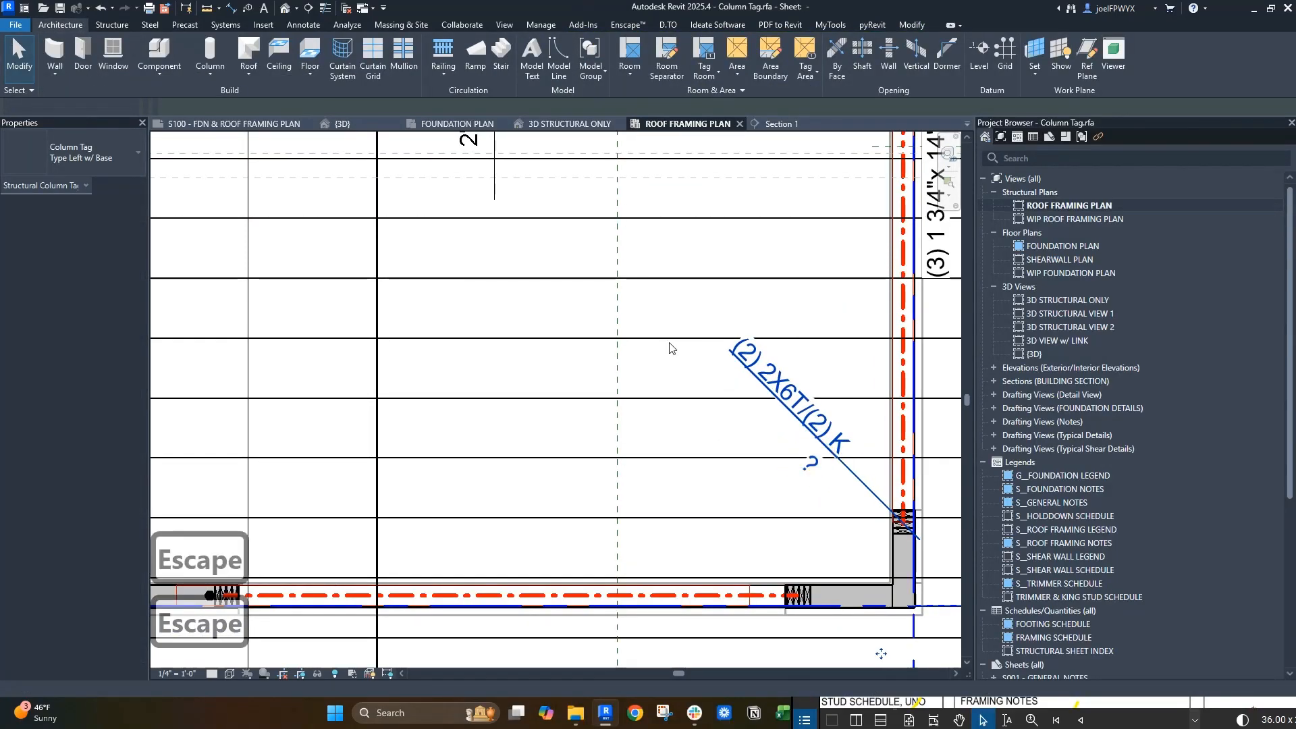
key("Escape")
key("Escape")
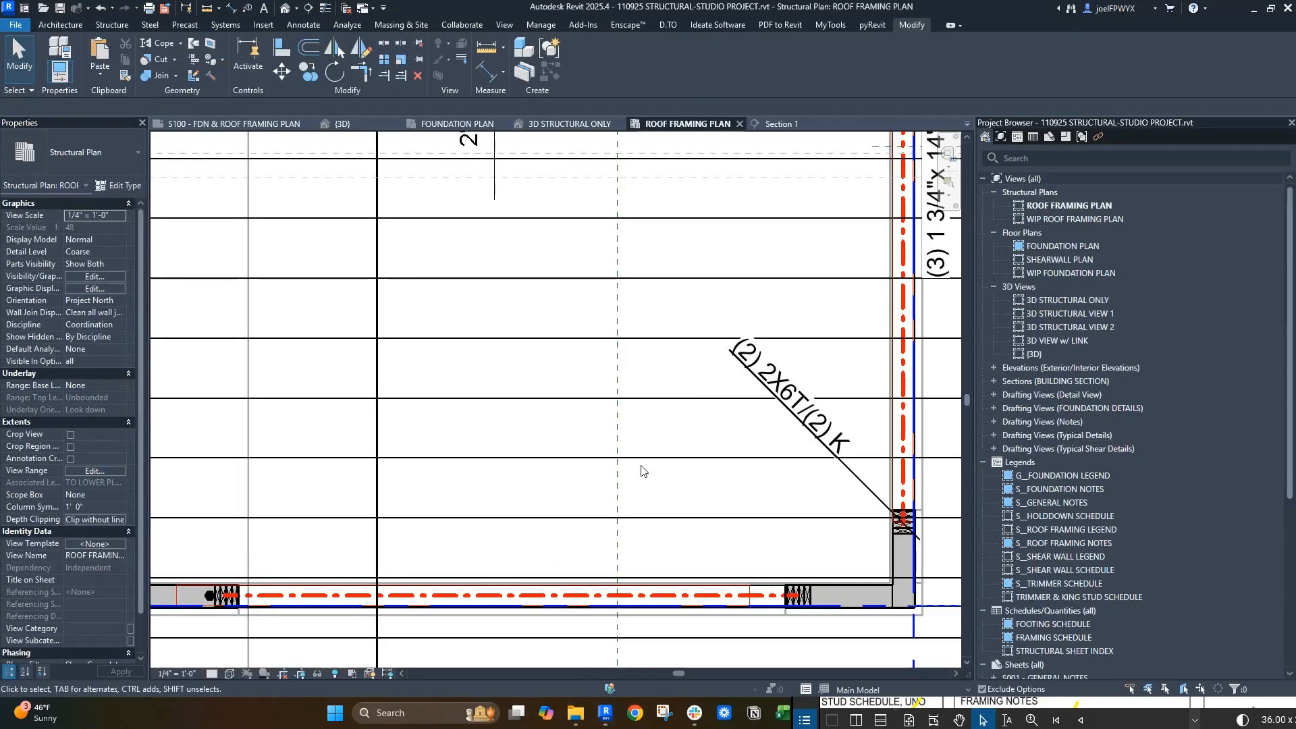
- Move the lower (2) 2X6T/(2) K tag on grid line B so its leader ends neatly at the trimmer studs
scroll(825, 443, "up", 2)
left_click(847, 414)
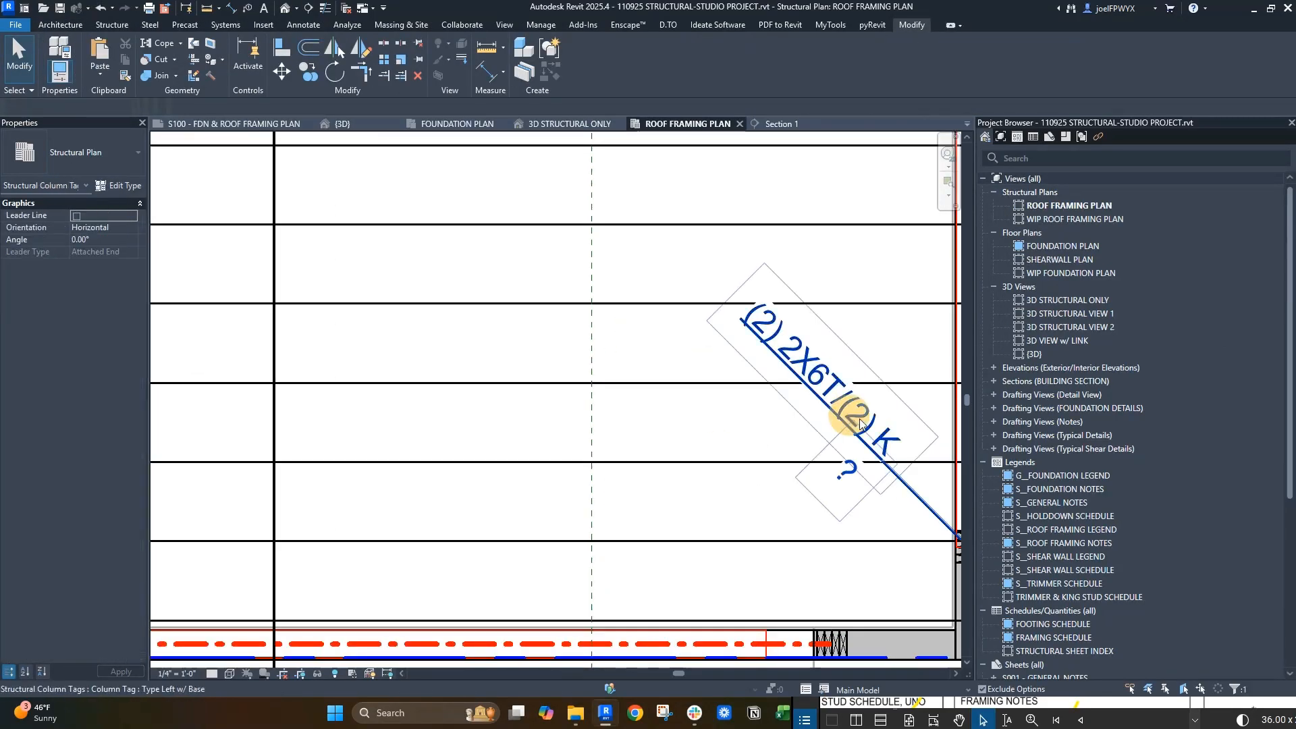
scroll(857, 432, "up", 2)
scroll(868, 469, "down", 4)
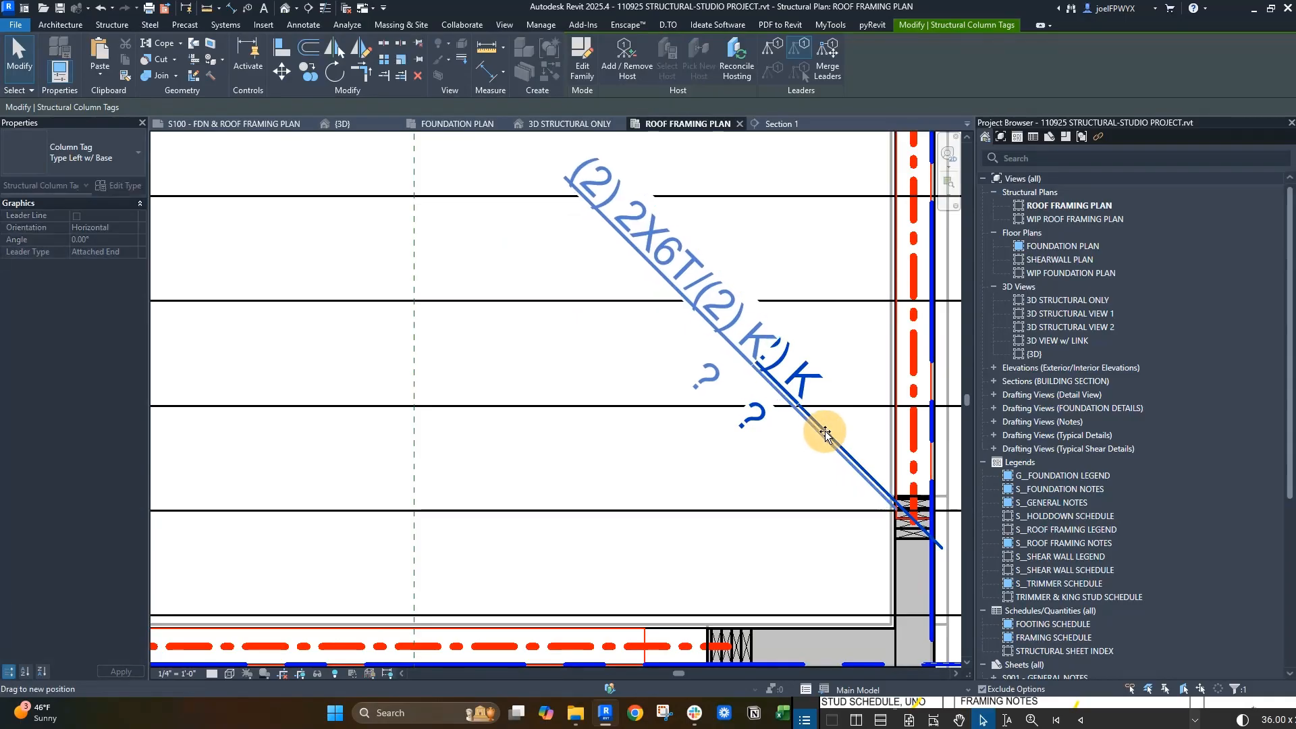
key("Escape")
scroll(854, 426, "up", 5)
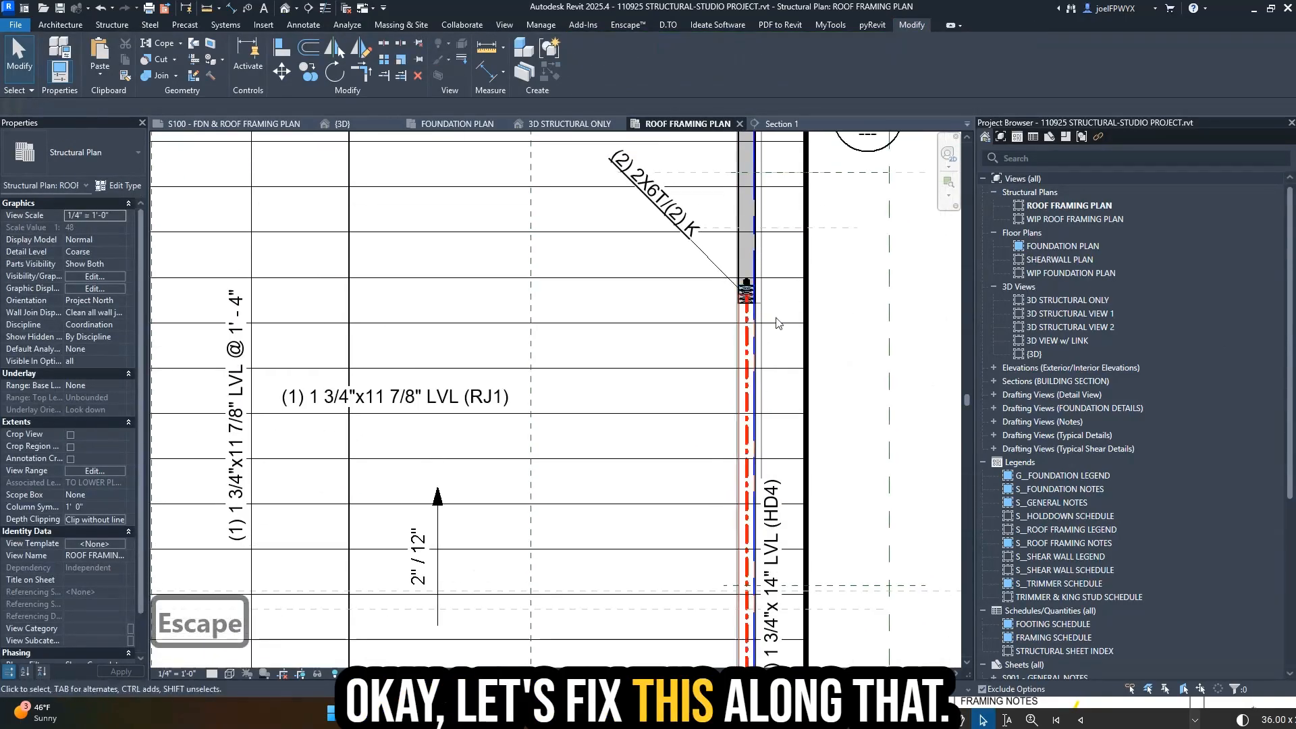
left_click(699, 266)
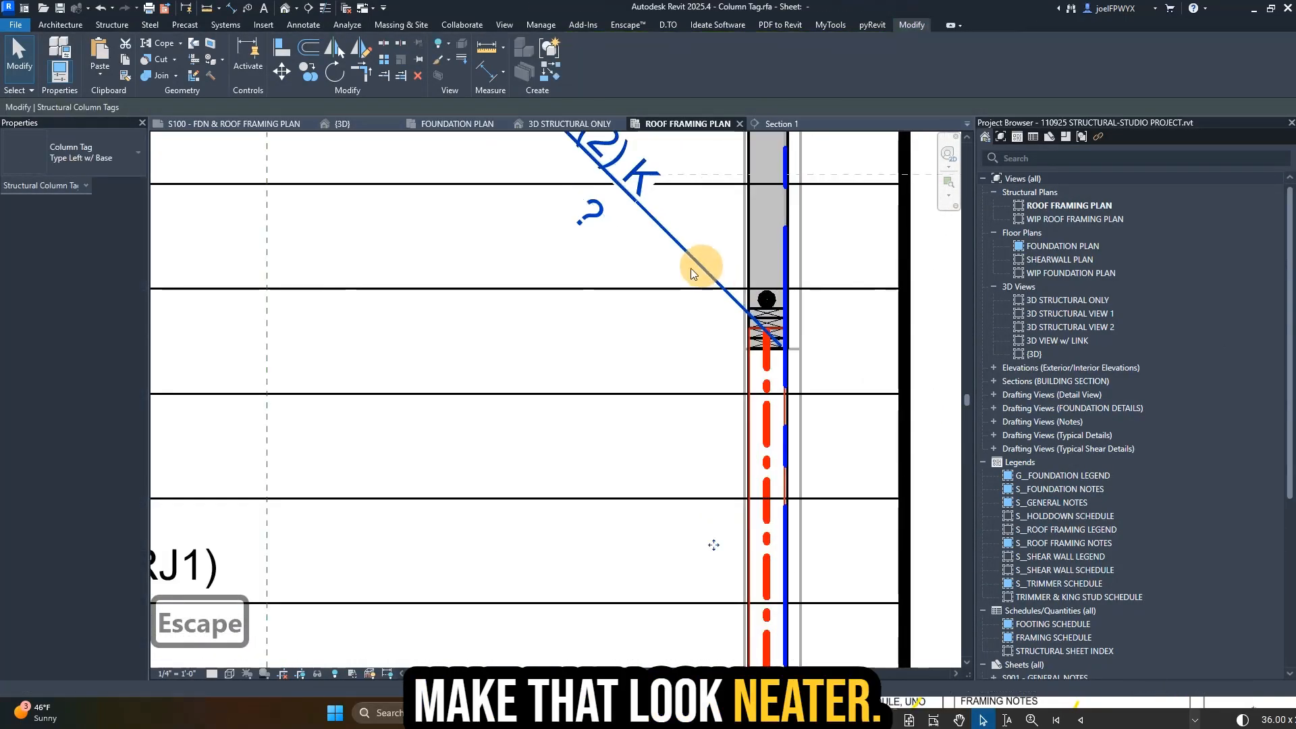
key("Escape")
key("Escape")
key("Escape")
key("Escape")
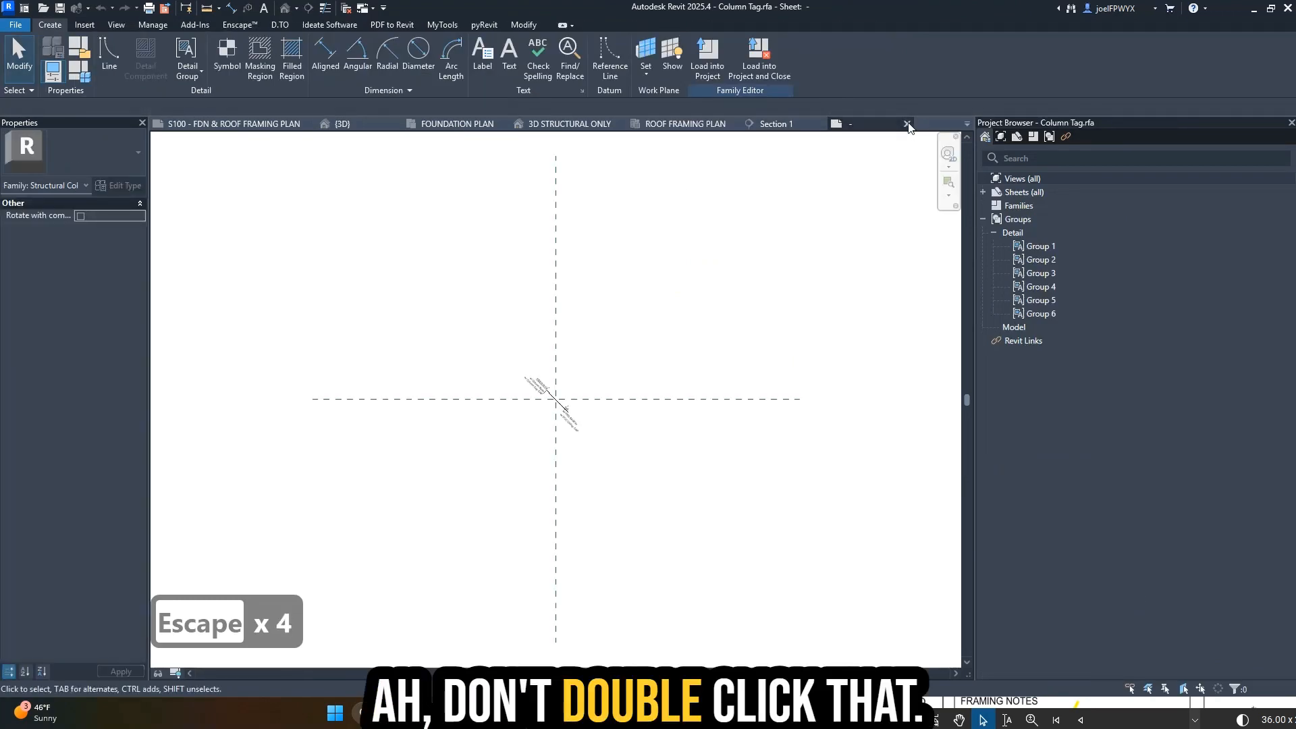
left_click(911, 124)
key("Escape")
key("Escape")
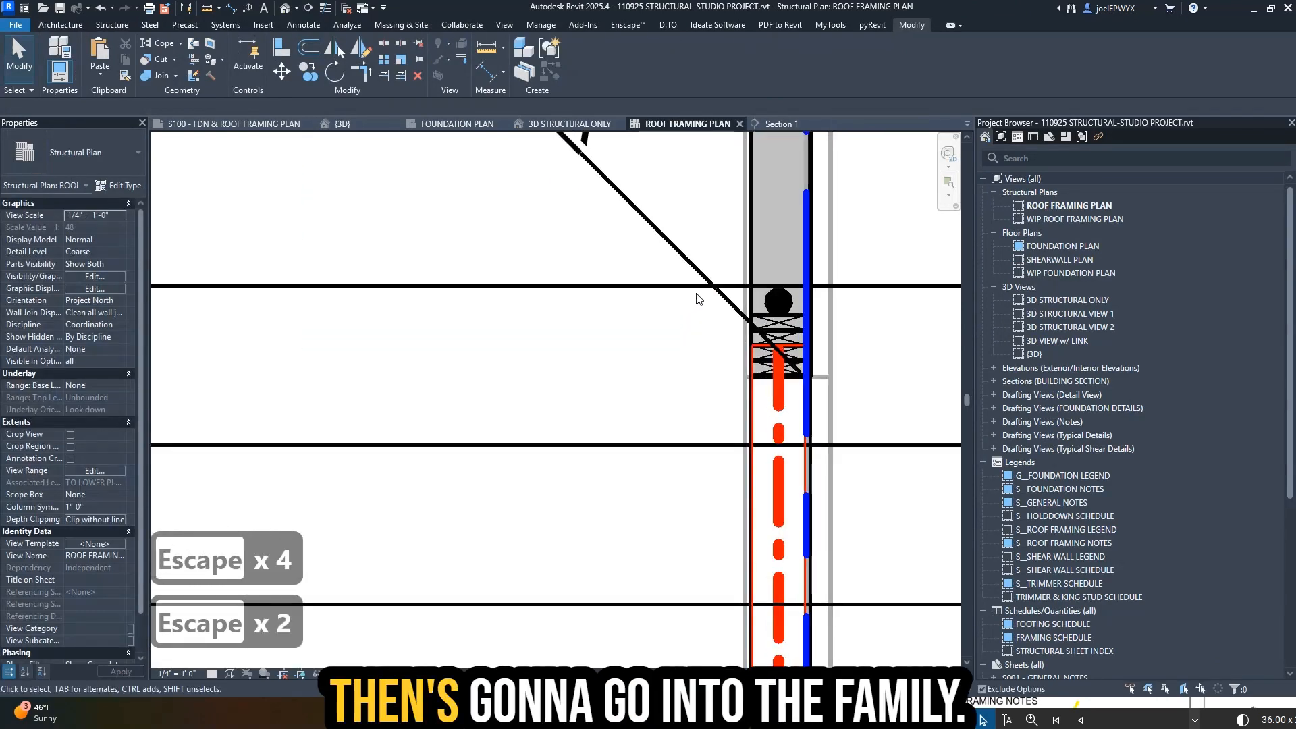
- Adjust the upper (2) 2X6T/(2) K tag so its leader meets the trimmer studs, and save the project
left_click(708, 309)
key("Escape")
key("Escape")
scroll(716, 304, "down", 5)
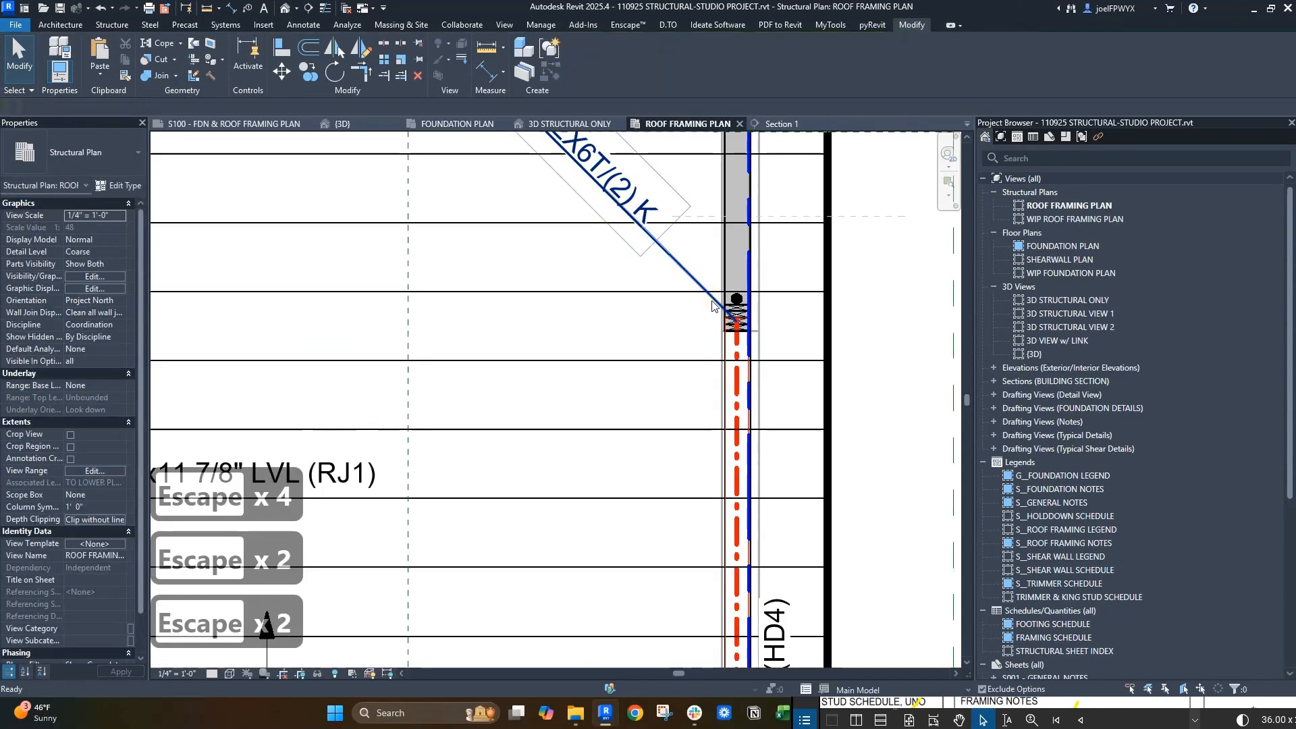
key("ctrl+s")
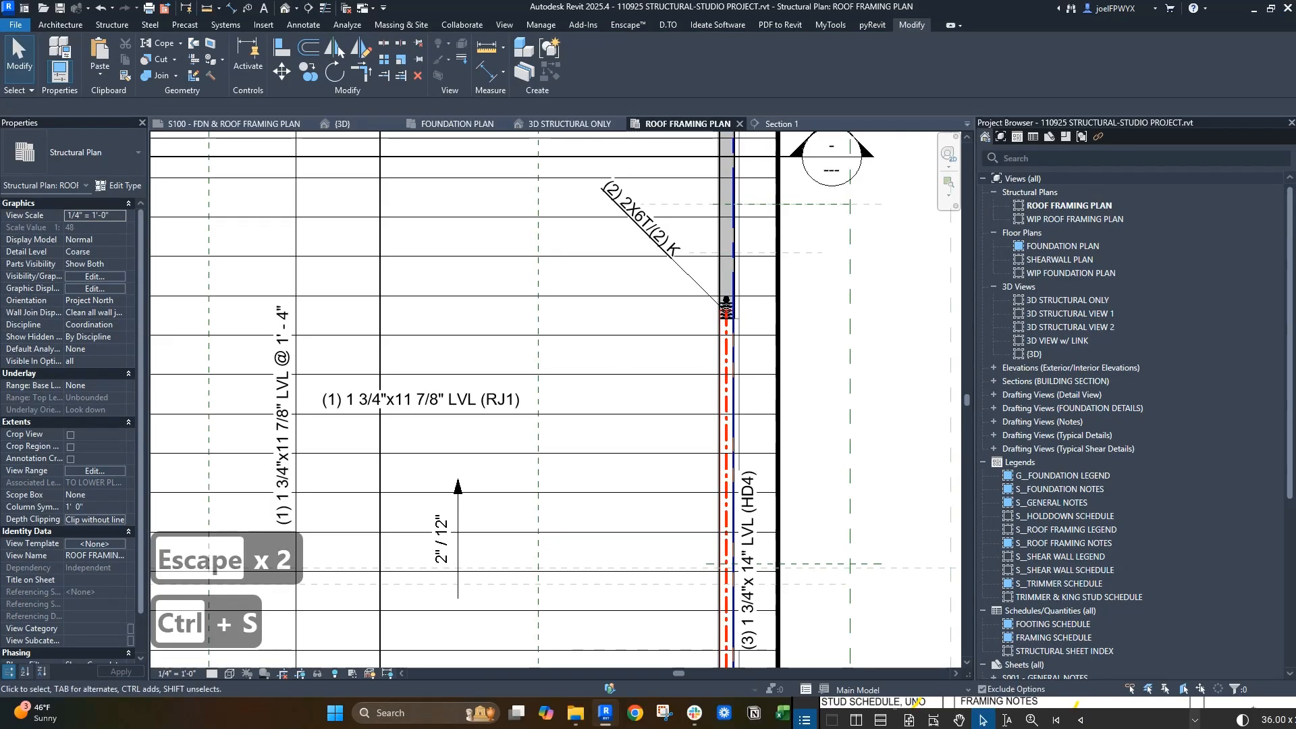
- Switch to the final PDF in Revu and mark the slope, RJ1 joist, joist spacing and HD1 header annotations in yellow as done
key("alt+Tab")
scroll(1043, 440, "up", 1)
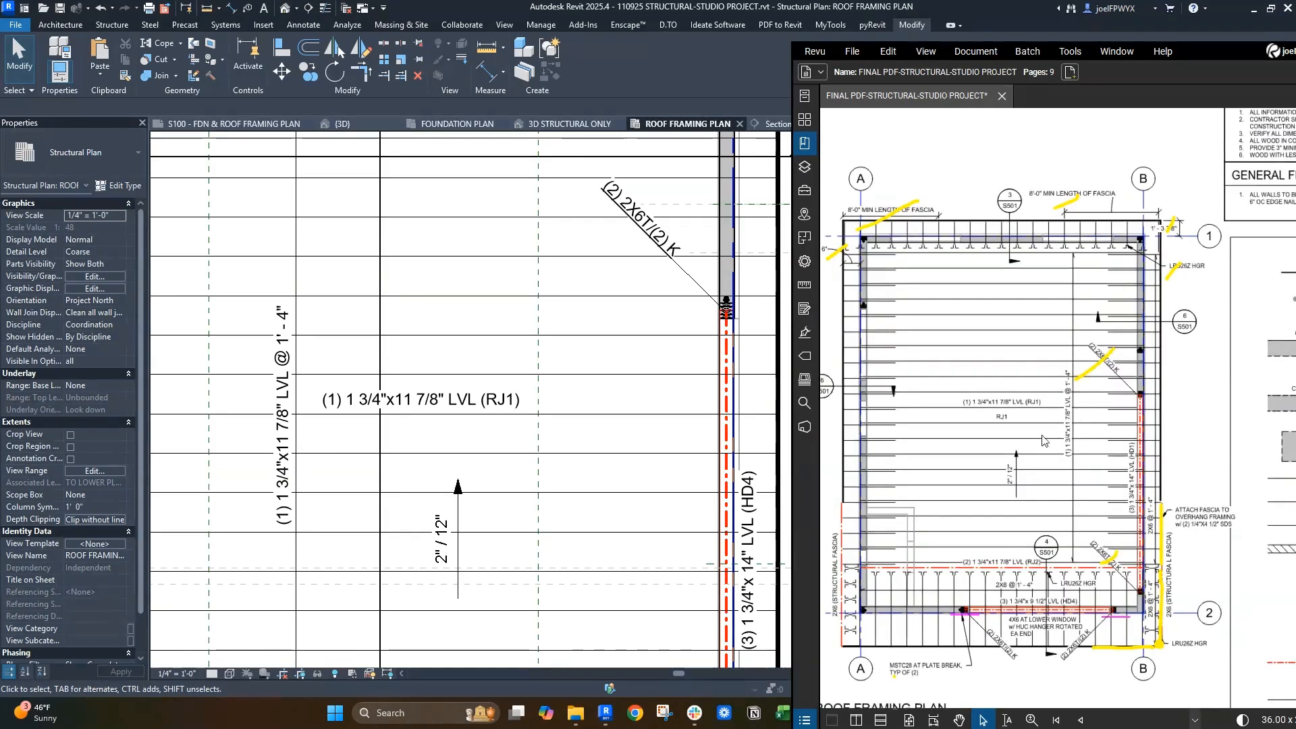
left_click_drag(1003, 474, 1015, 469)
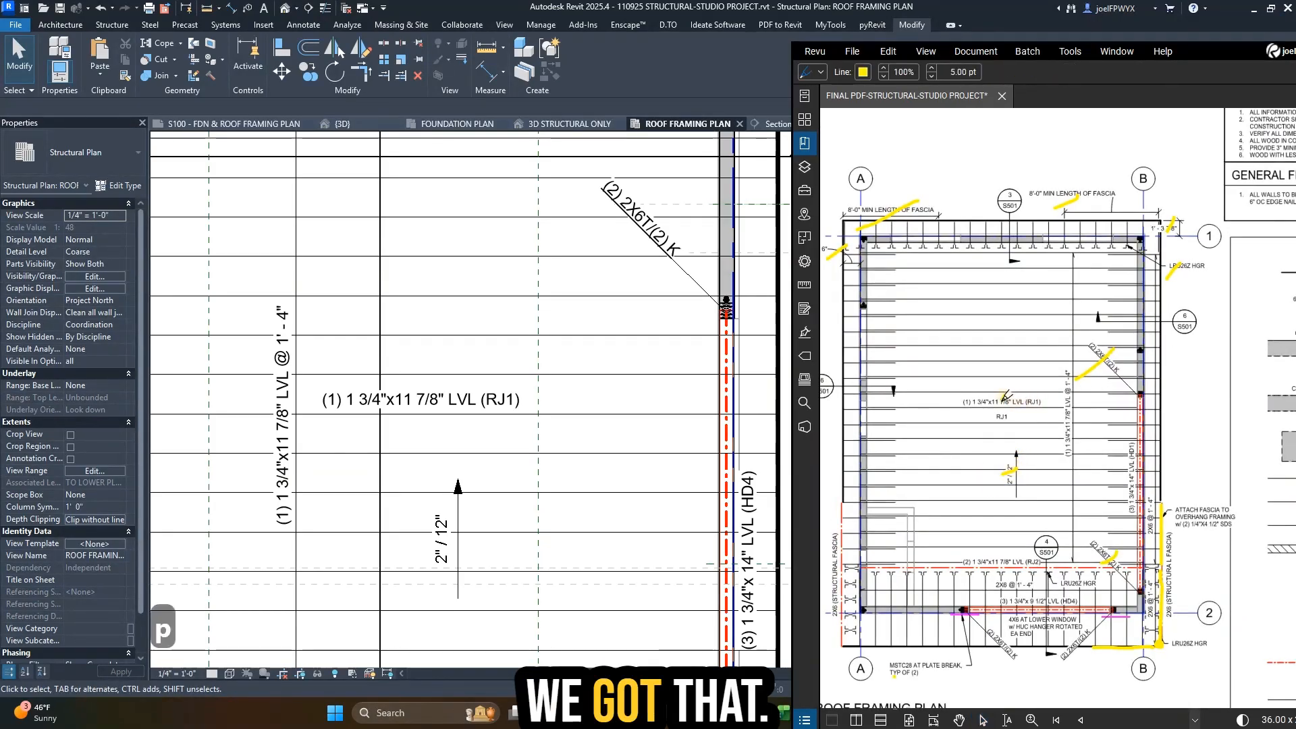
scroll(1039, 388, "down", 1)
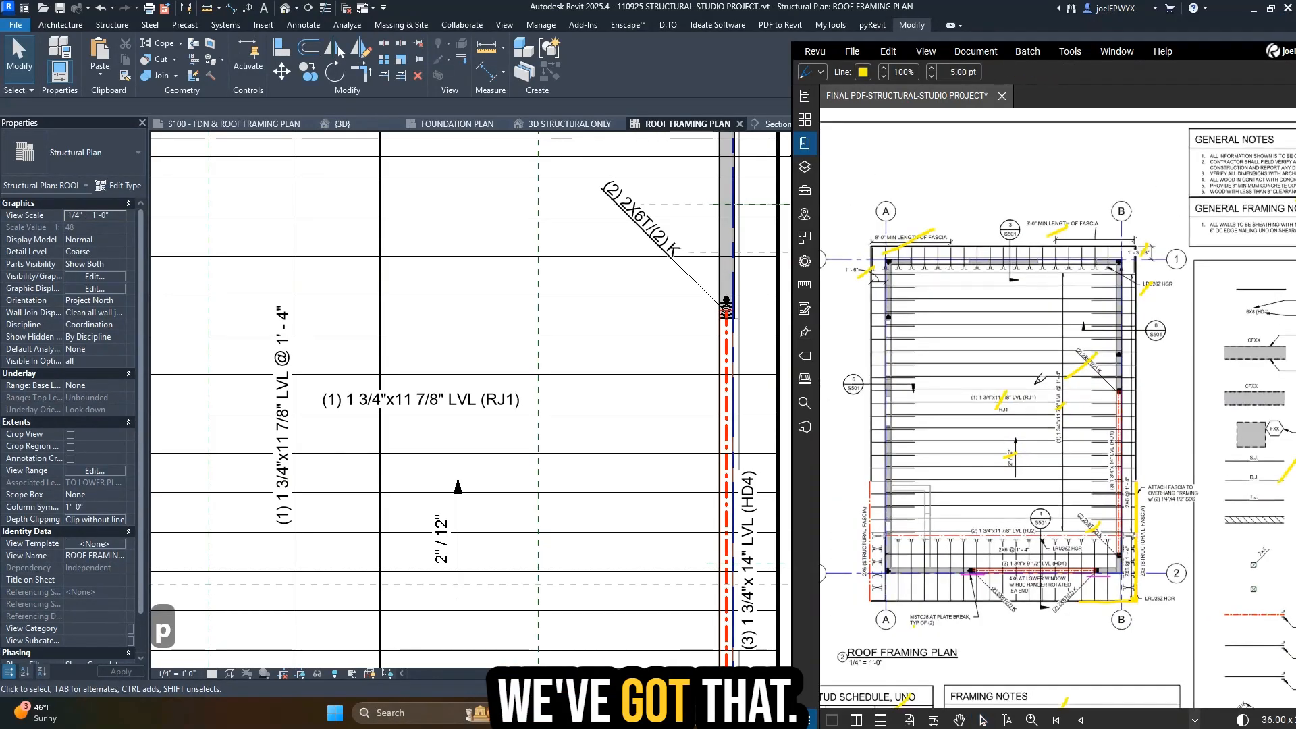
scroll(1108, 439, "up", 2)
scroll(1108, 439, "down", 2)
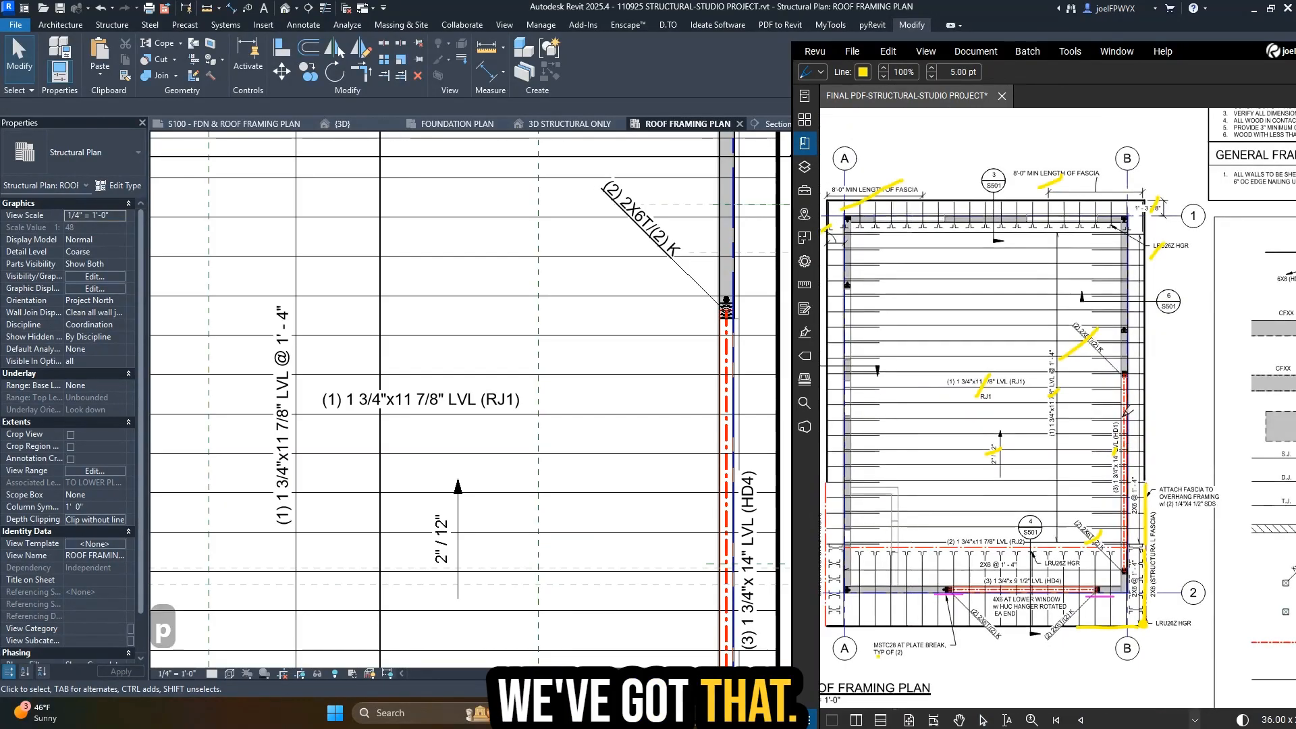
scroll(1108, 438, "up", 2)
scroll(649, 388, "down", 2)
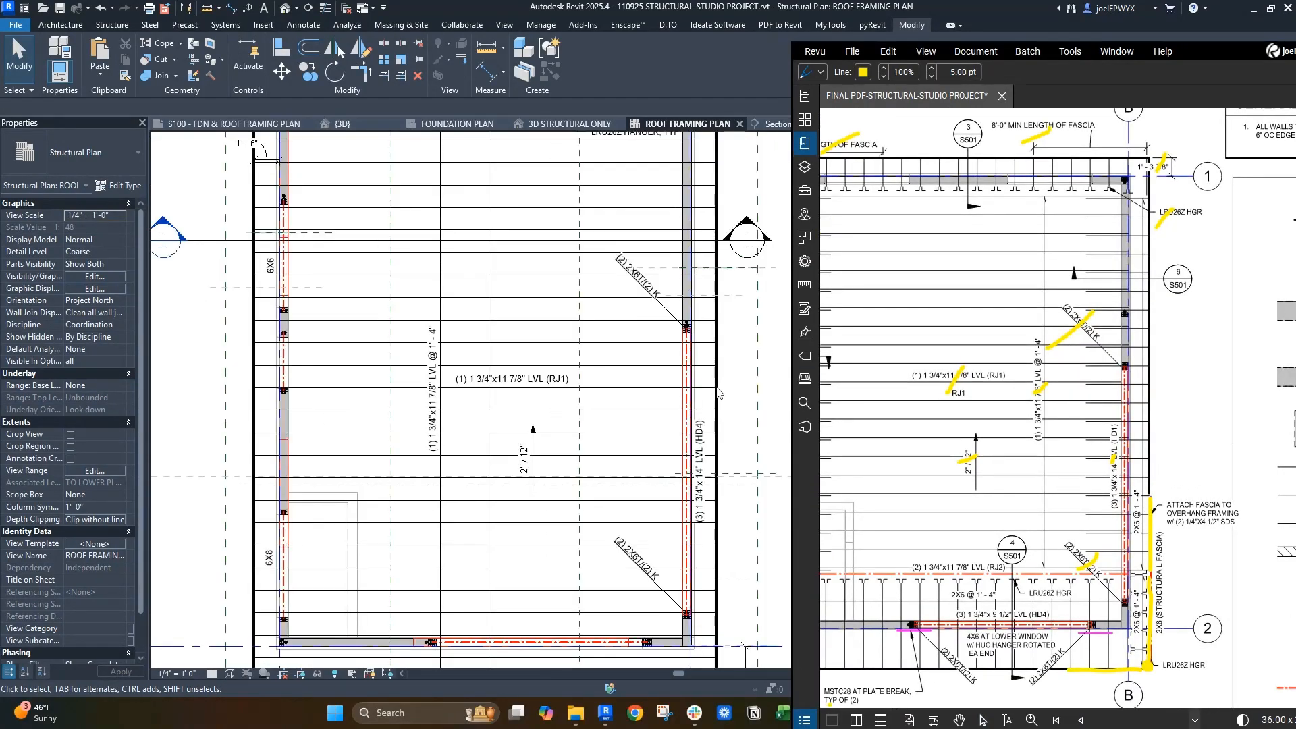
- Return to Revit and open Section 2 from the section mark that cuts across the roof framing plan
scroll(690, 392, "up", 1)
left_click(538, 393)
scroll(607, 411, "up", 1)
key("Escape")
key("Escape")
scroll(667, 405, "down", 3)
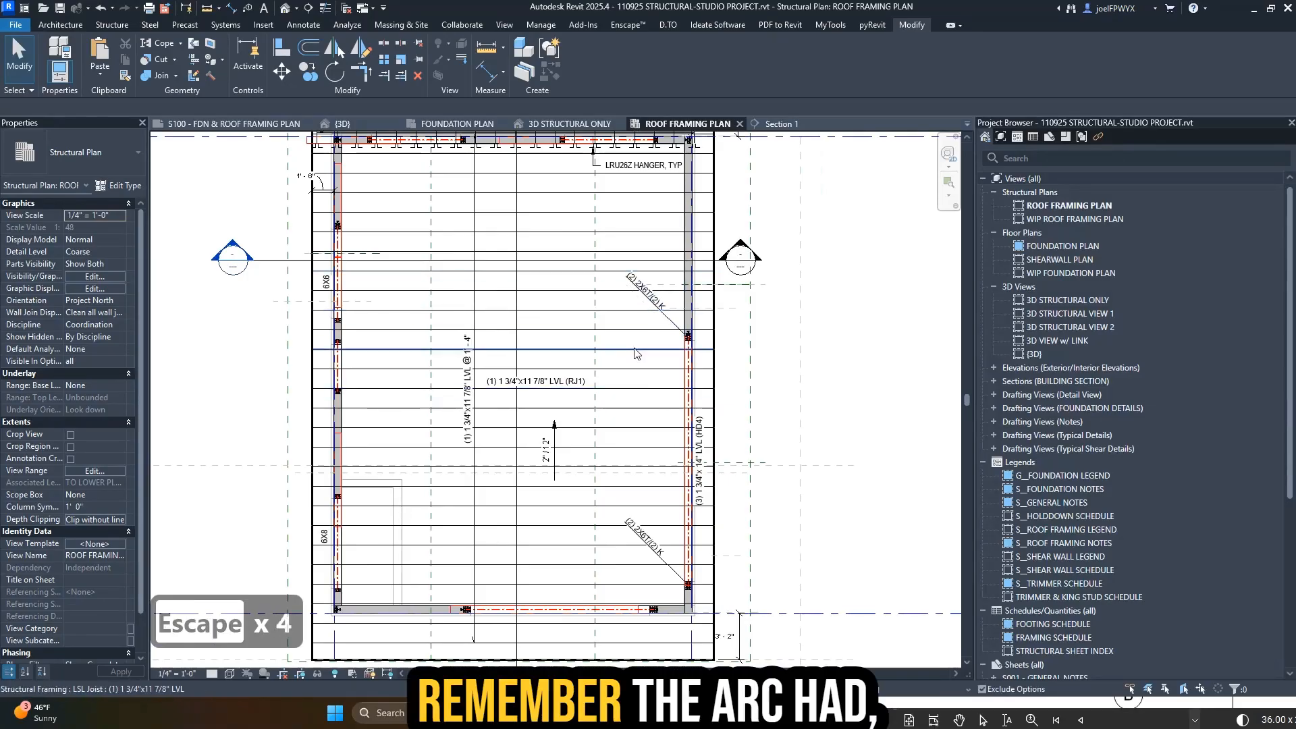
key("Escape")
key("Escape")
double_click(219, 275)
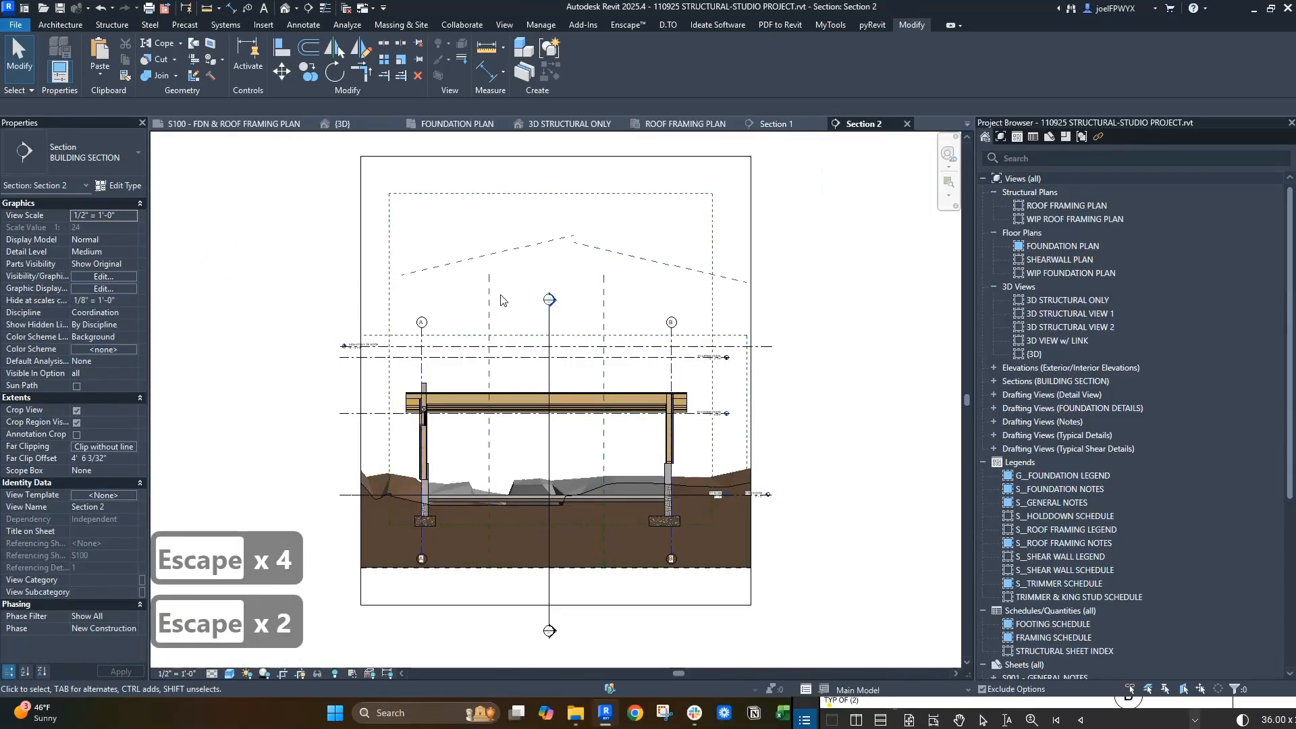
- Set Section 2's Far Clip Offset to 1' 0"
scroll(695, 410, "up", 2)
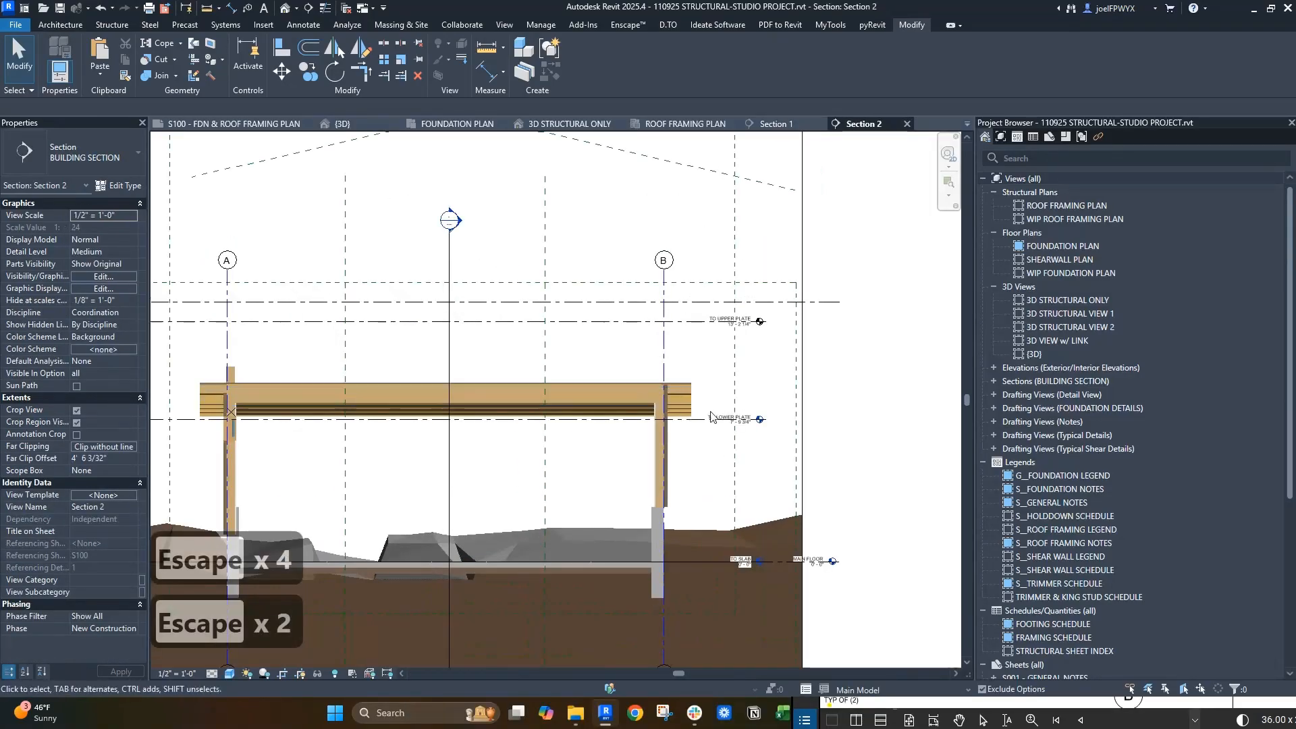
left_click(124, 460)
type("1'  0")
scroll(642, 414, "up", 2)
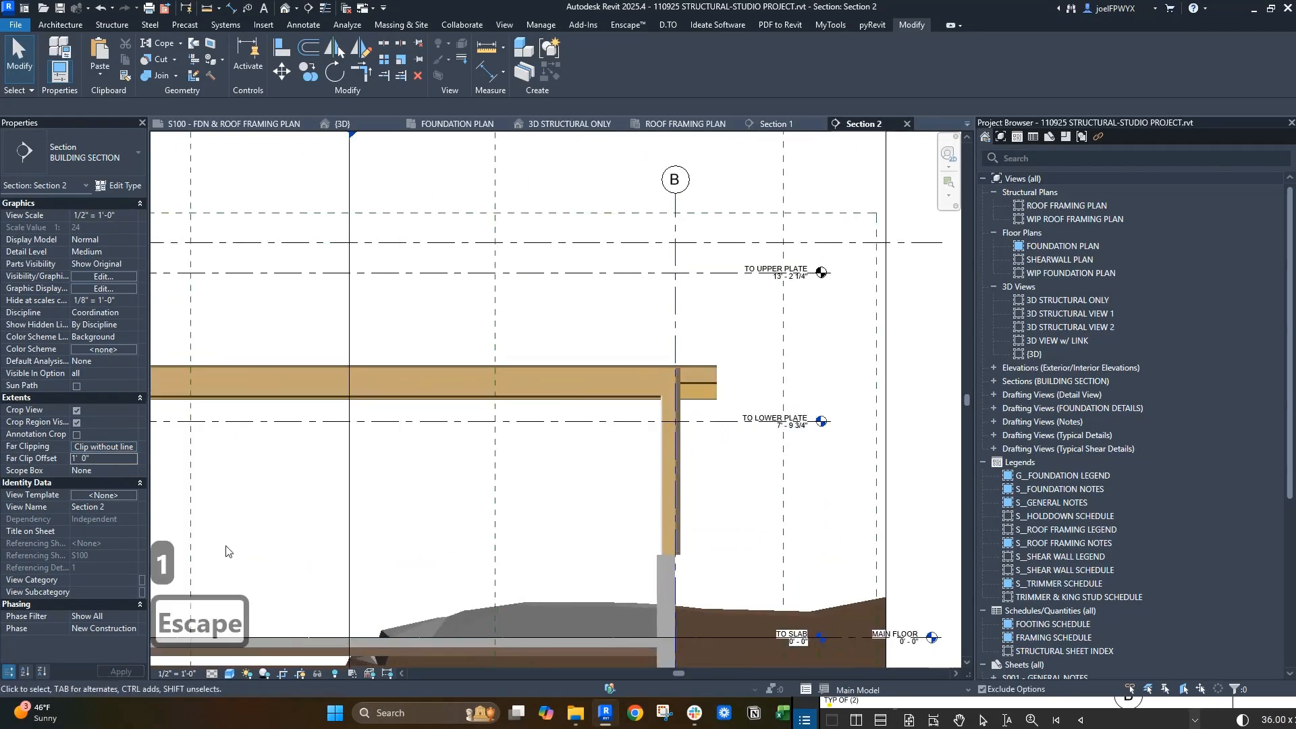
middle_click_drag(610, 415, 760, 395)
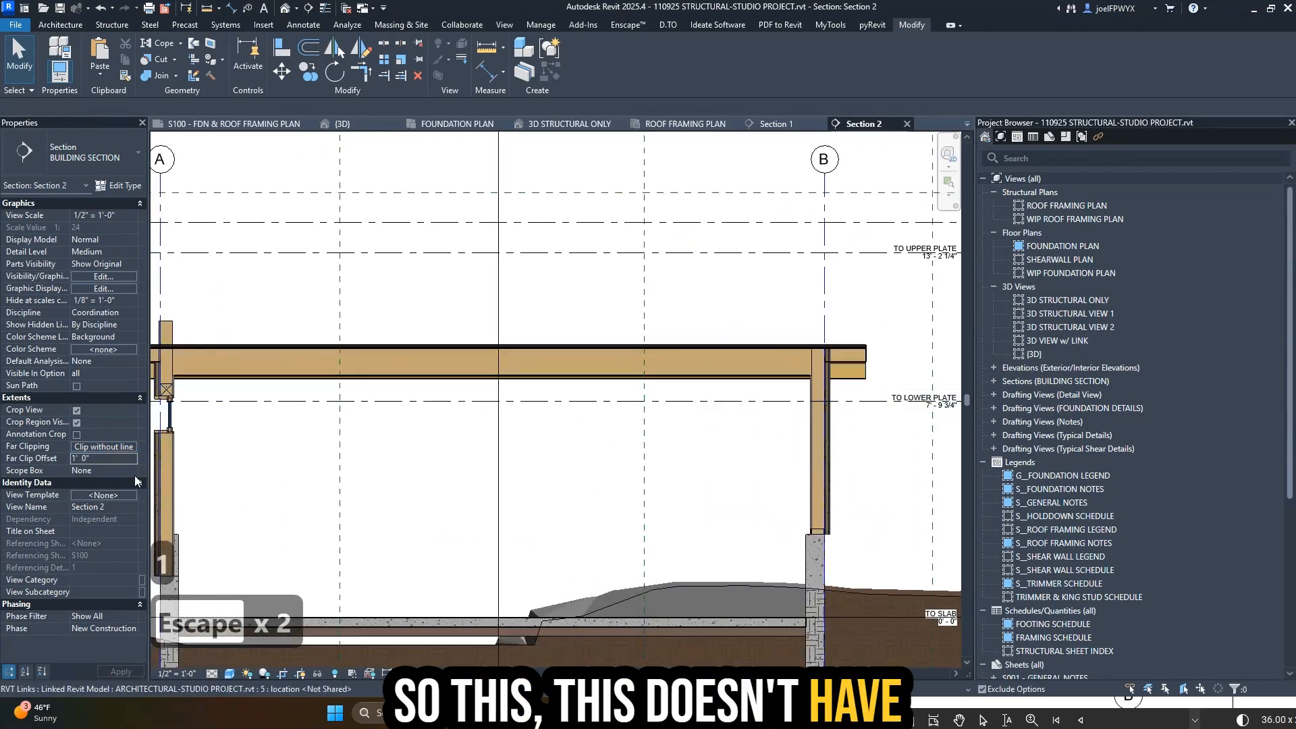
- Assign the WIP section view template to Section 2
left_click(131, 497)
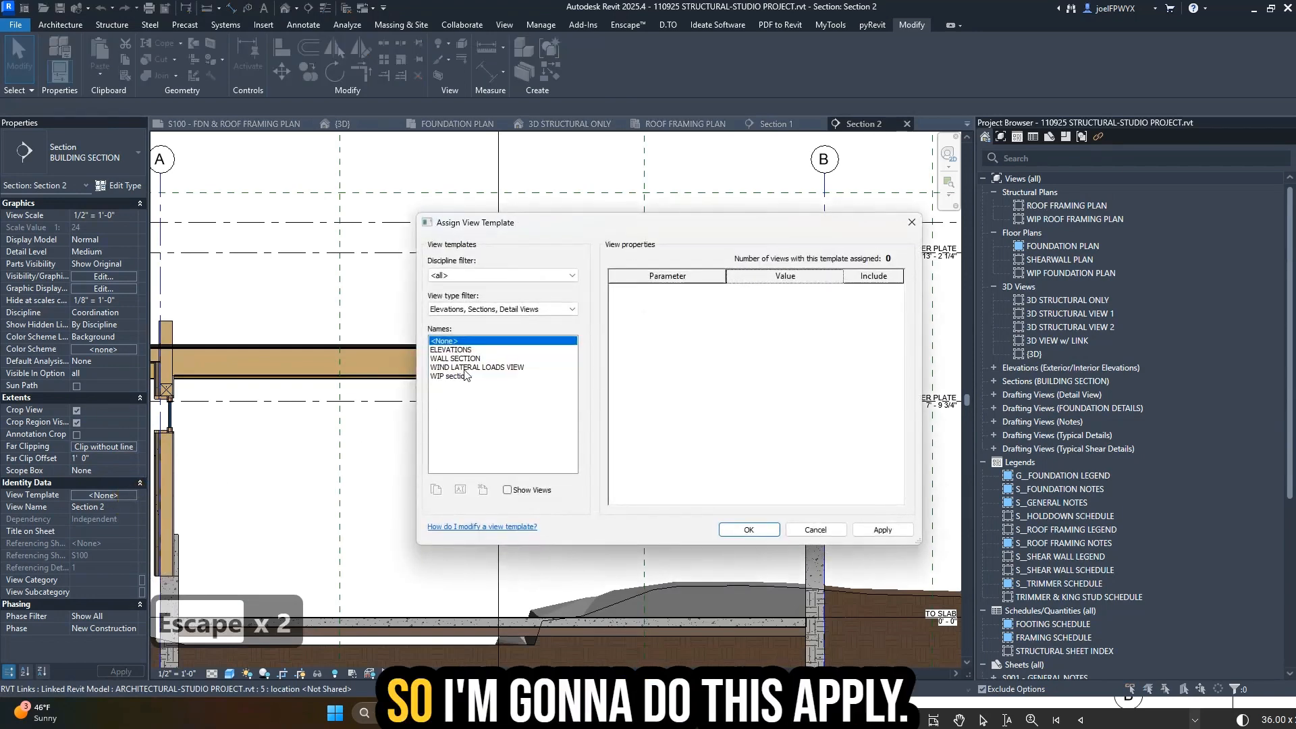
left_click(449, 376)
left_click(882, 530)
left_click(749, 530)
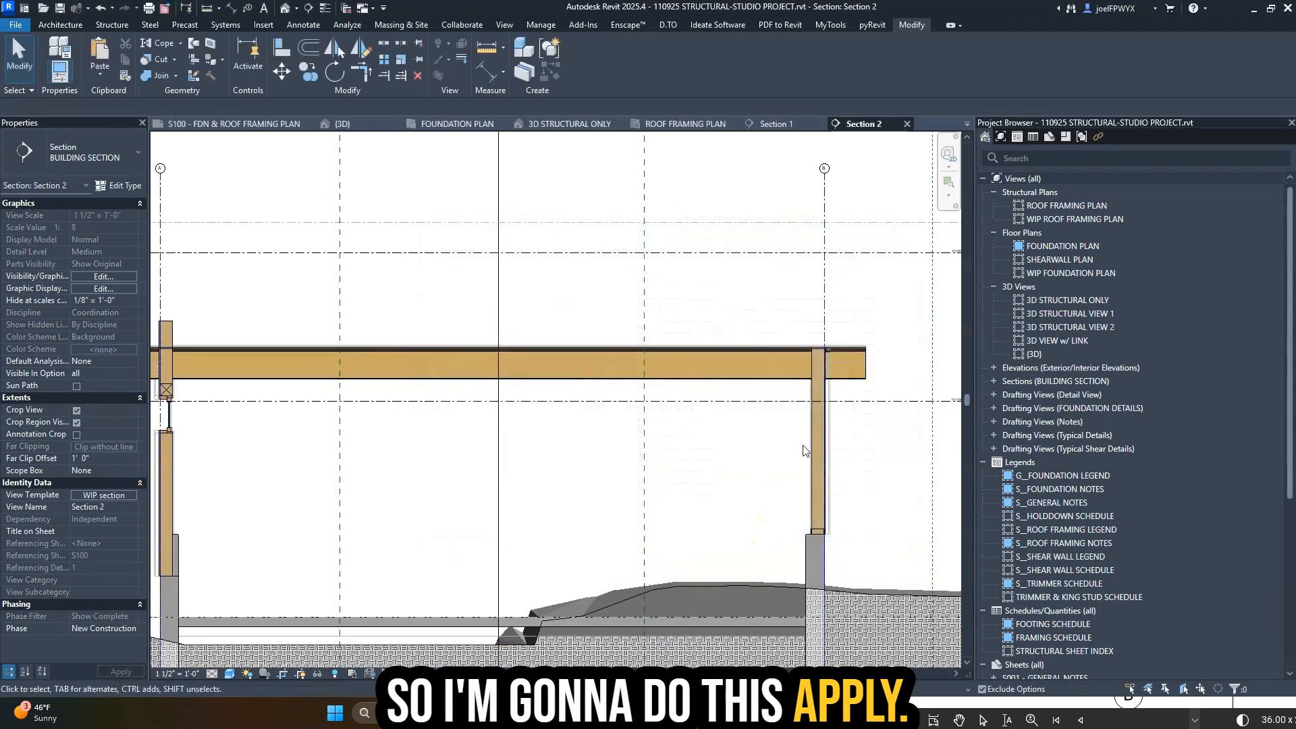
- Nudge the 5/8" plywood roof up two small increments toward the linked architectural roof at the grid B overhang
scroll(871, 392, "up", 4)
scroll(866, 388, "down", 2)
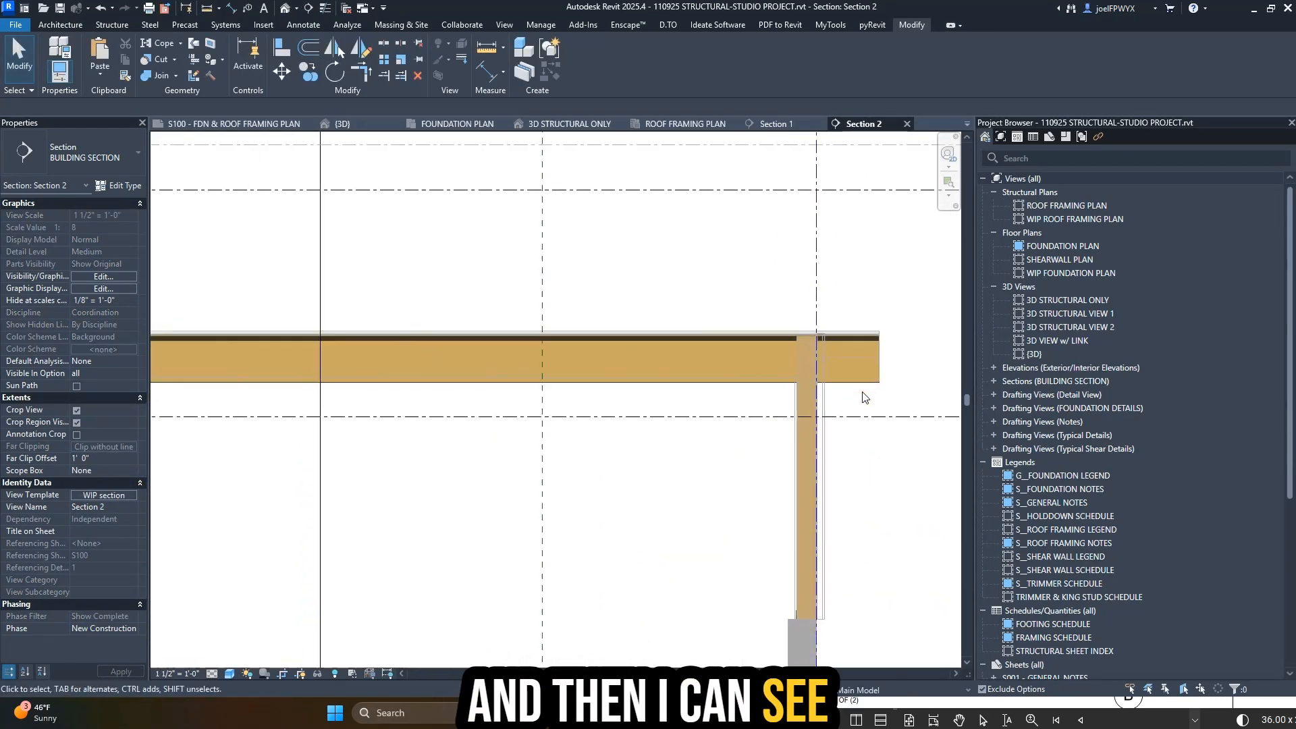
scroll(859, 388, "up", 3)
key("Escape")
key("Escape")
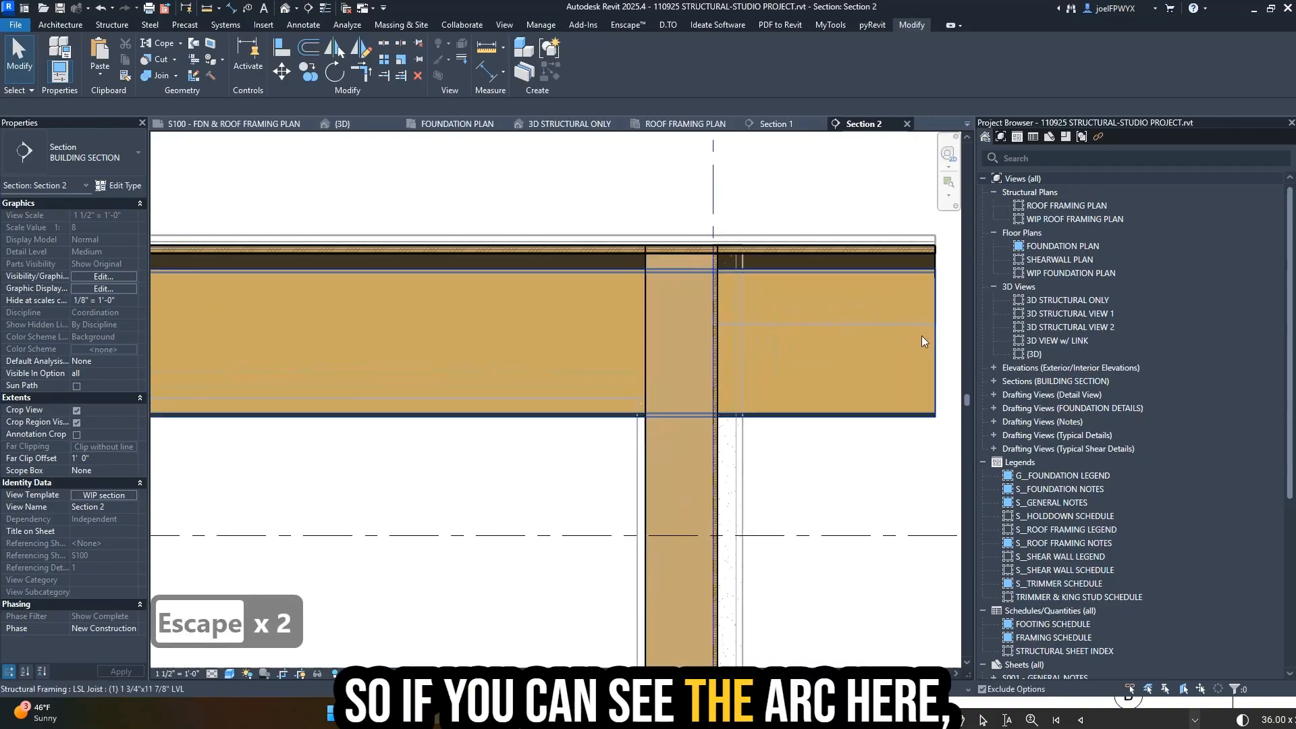
scroll(878, 327, "up", 4)
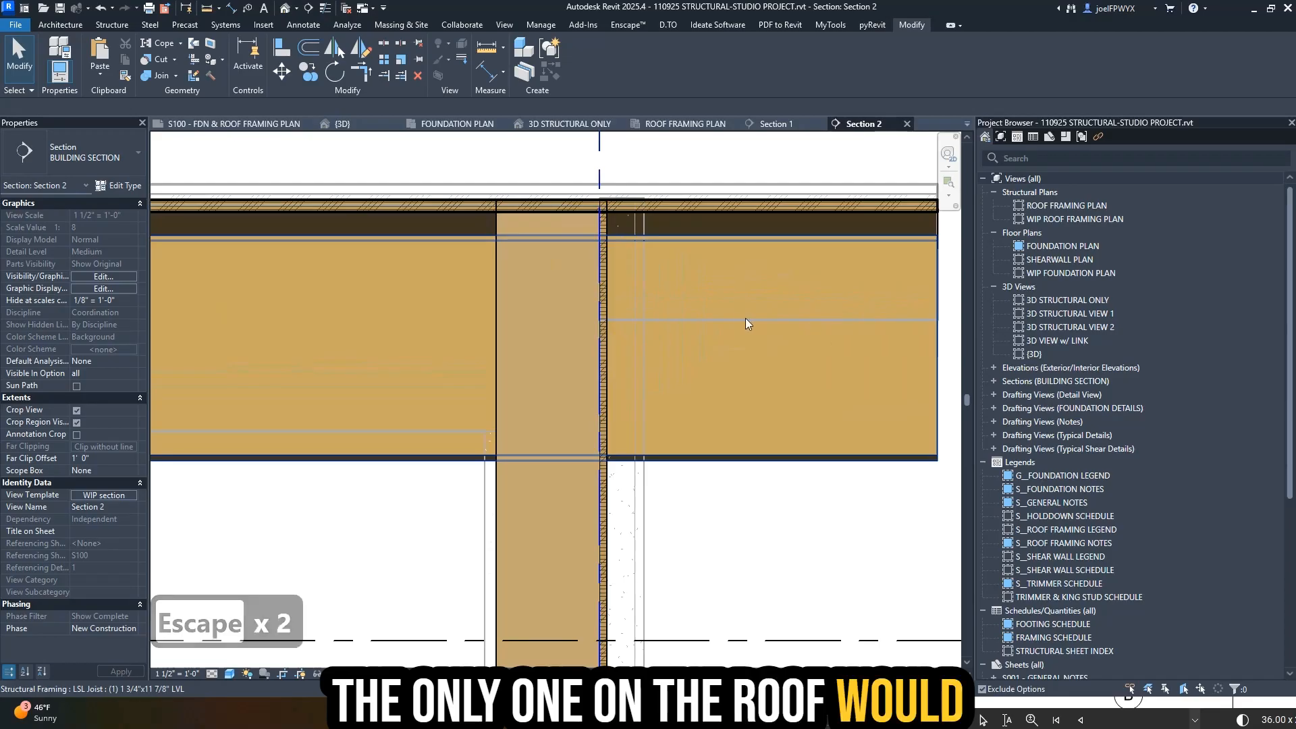
left_click(697, 216)
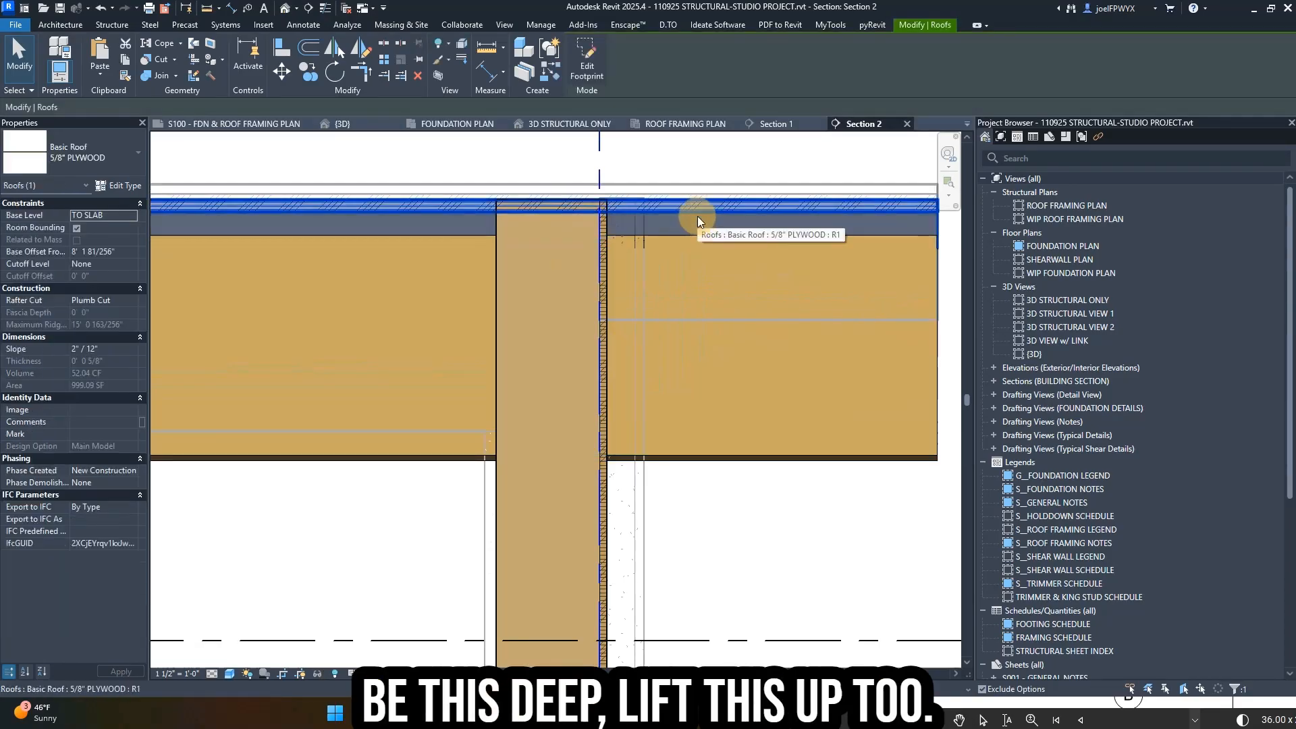
key("Up")
key("Up")
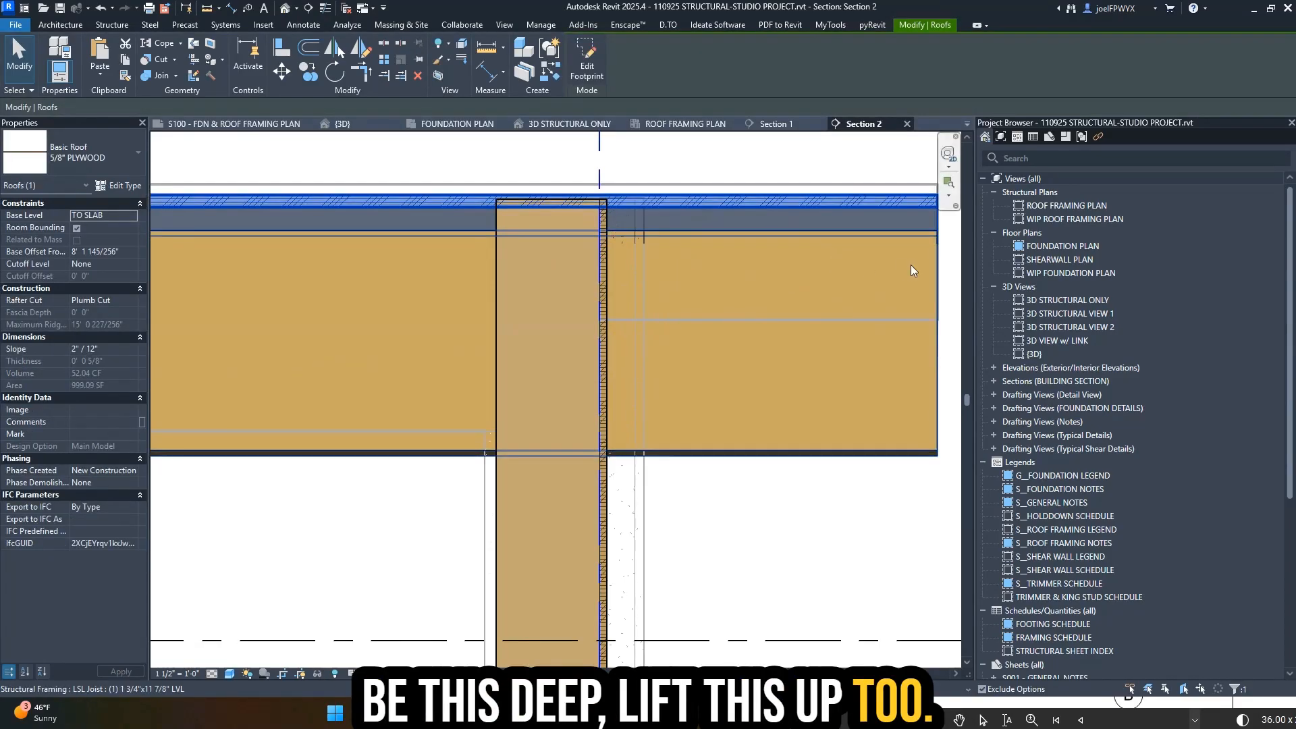
key("Escape")
key("Escape")
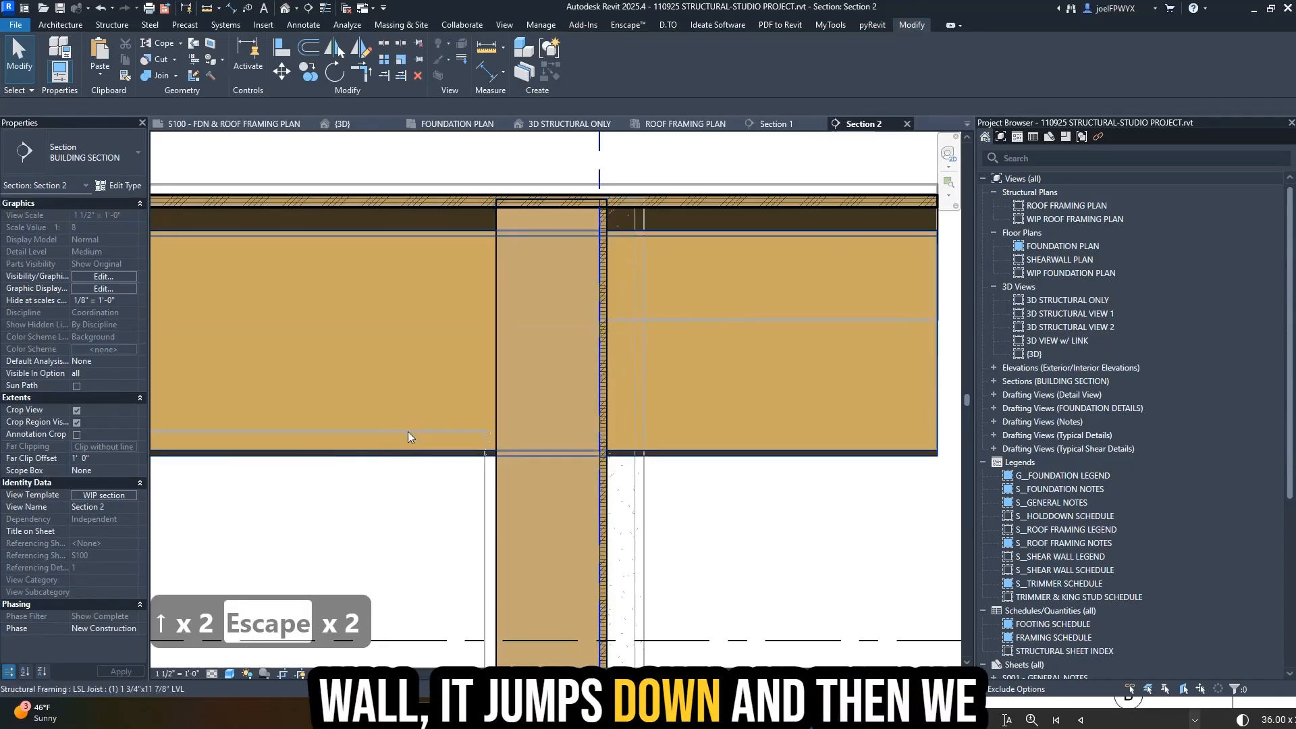
- Examine how the roof joist and overhang meet the grid B wall compared with the linked architectural outline
scroll(459, 419, "down", 2)
middle_click_drag(492, 407, 650, 399)
key("Escape")
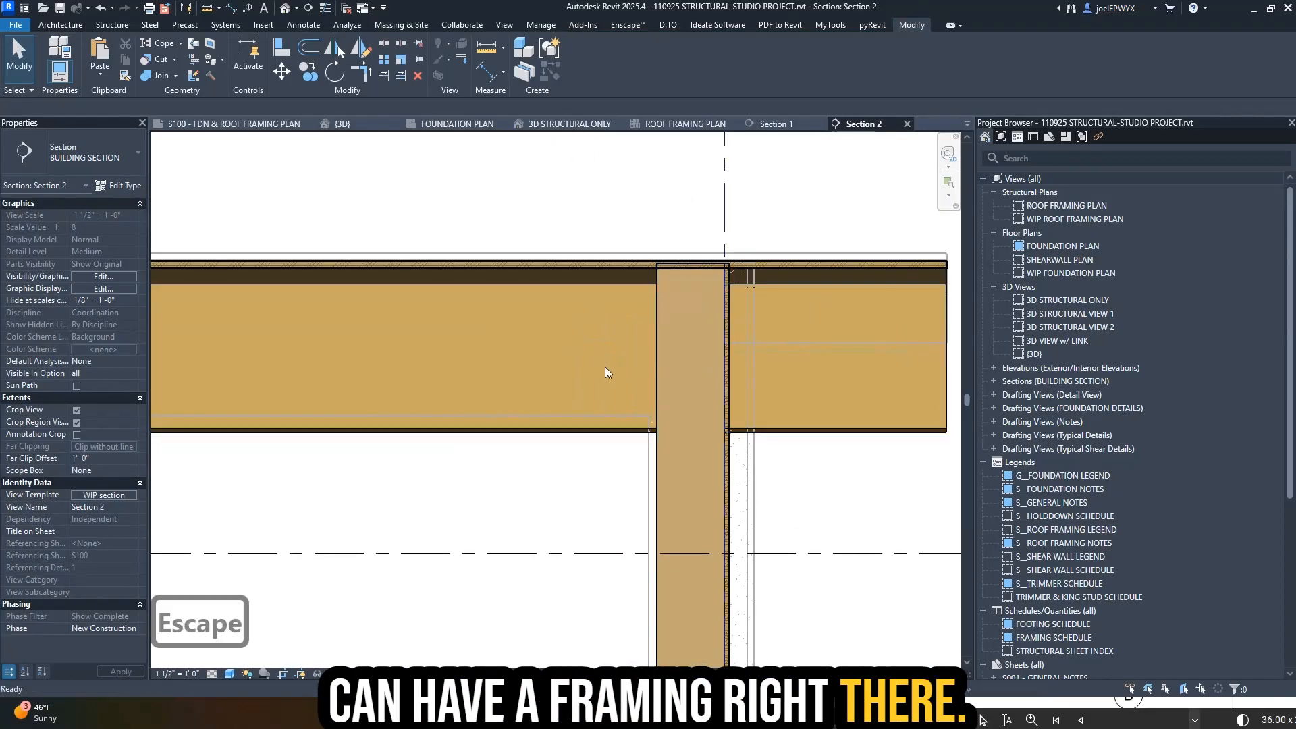
scroll(605, 366, "down", 1)
middle_click_drag(735, 381, 608, 367)
key("Escape")
key("Escape")
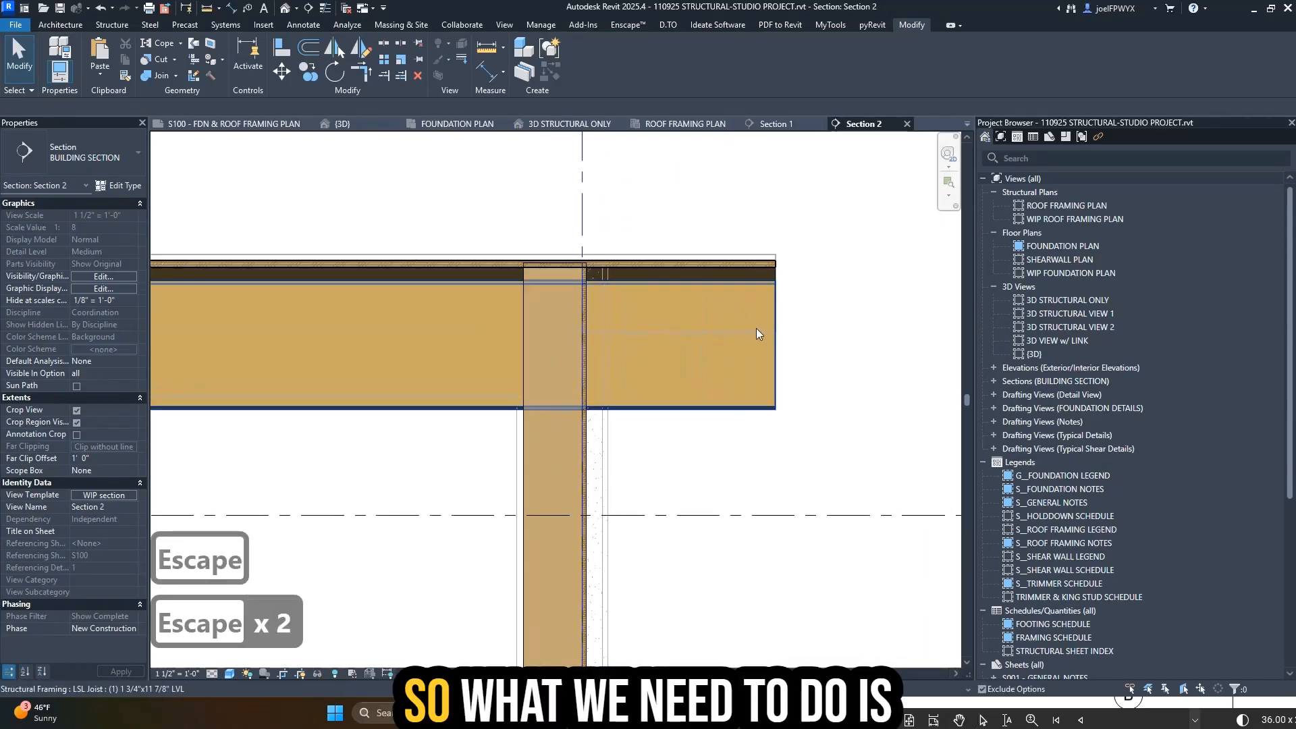
scroll(733, 270, "up", 2)
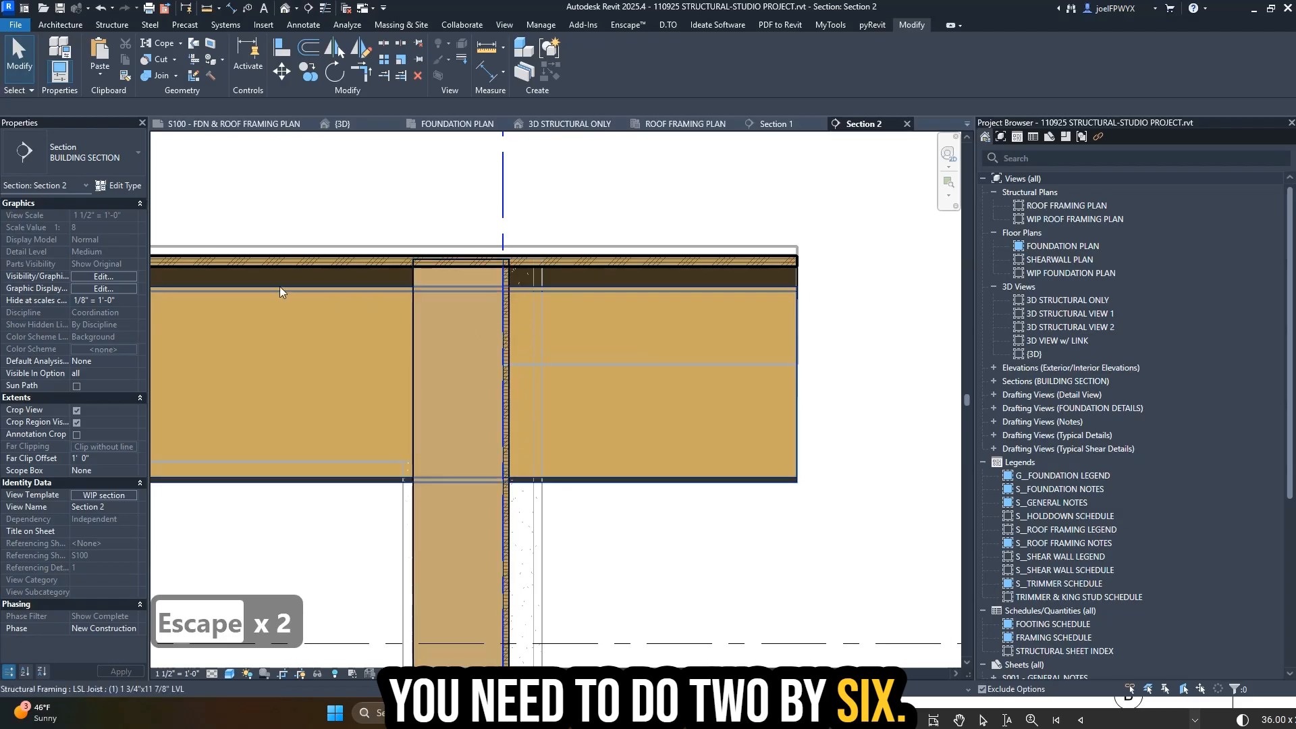
scroll(573, 295, "down", 2)
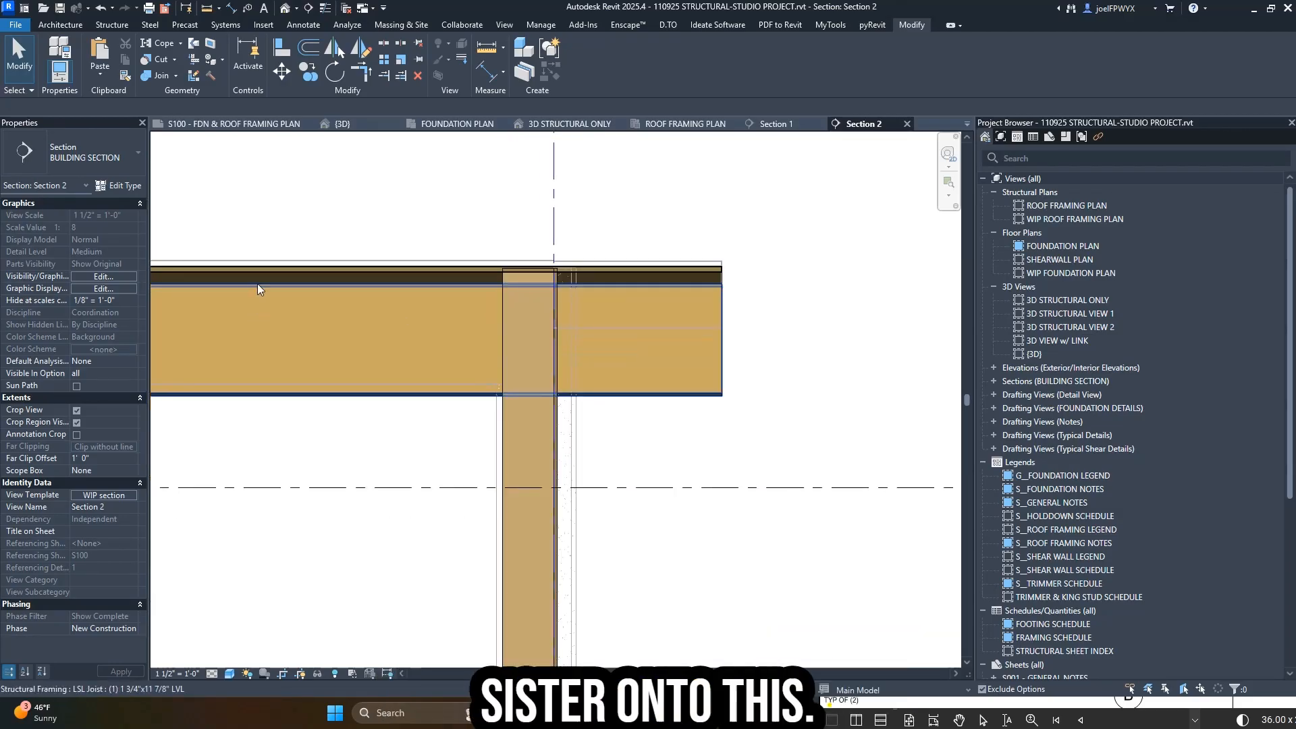
key("Escape")
key("l")
key("Escape")
key("Escape")
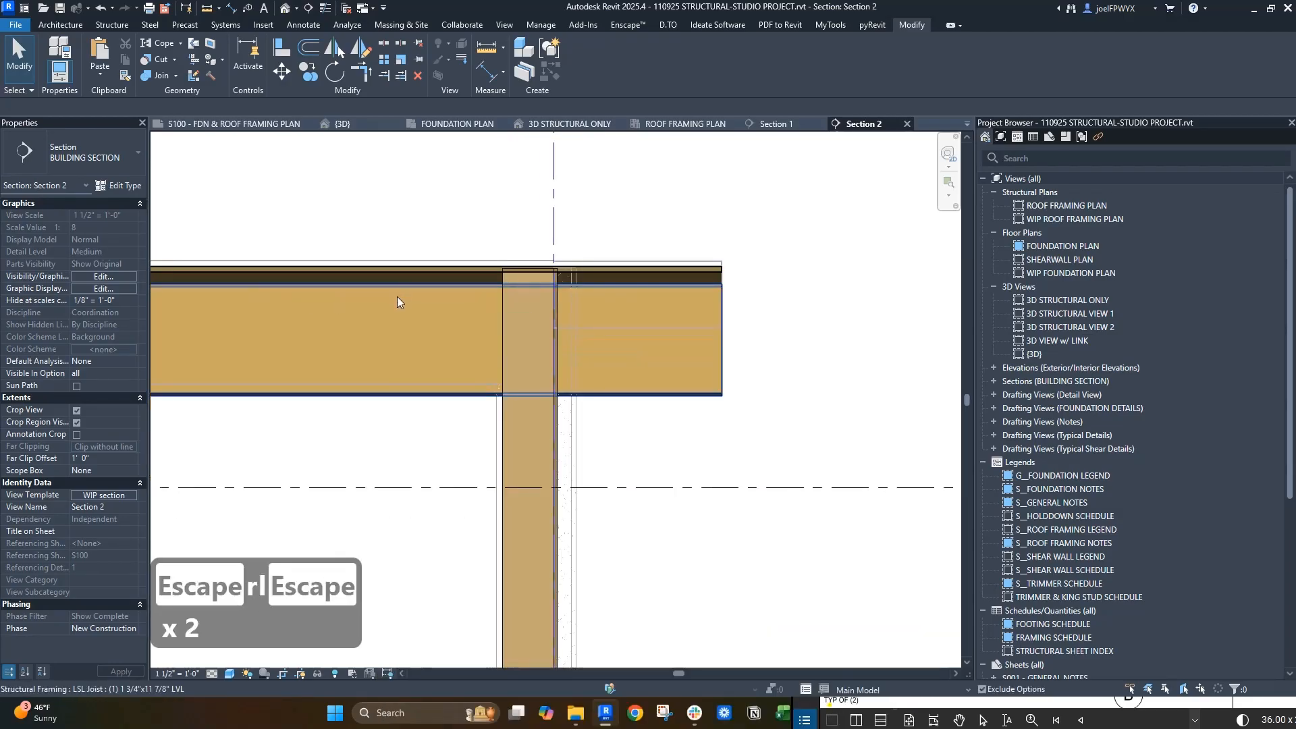
- Draw a HIDDEN-style detail-line rectangle about 4' 10 3/4" by 6 1/2" over the roof joist, ending at the overhang edge in Section 2
key("d")
key("l")
key("semicolon")
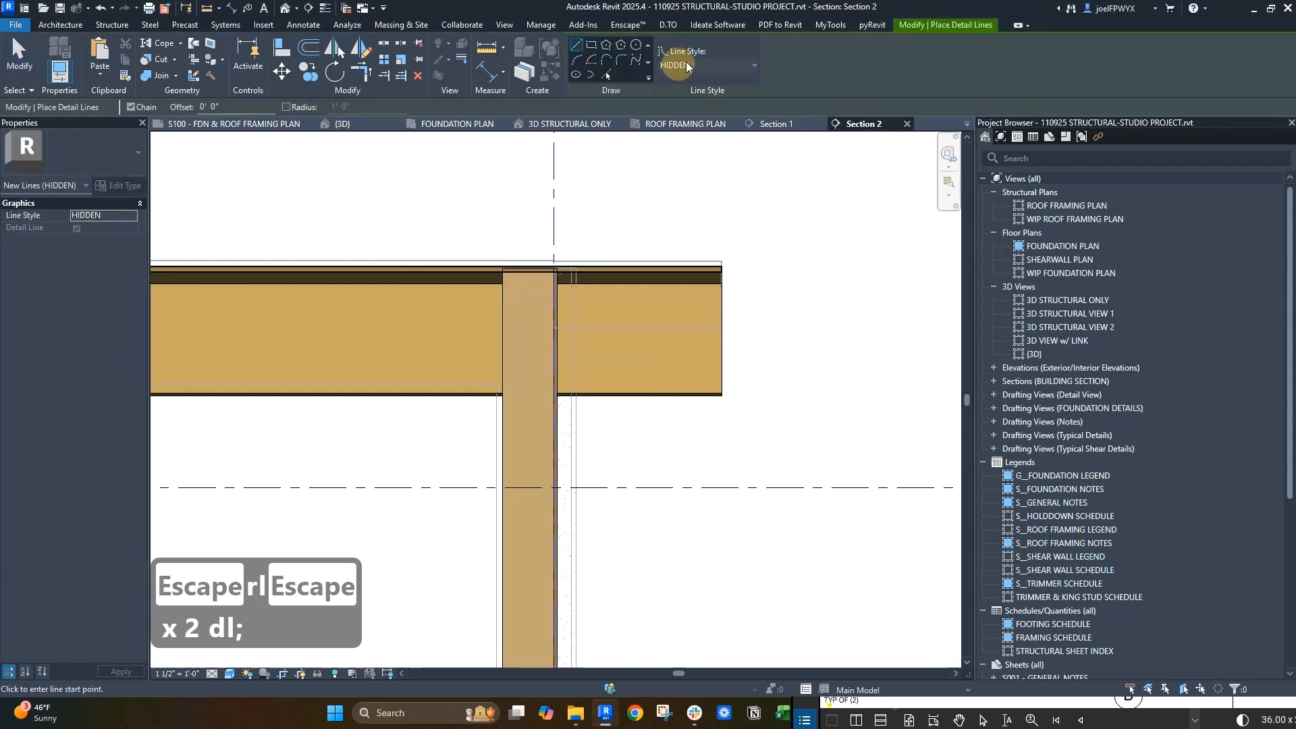
left_click(686, 62)
key("Escape")
left_click(257, 274)
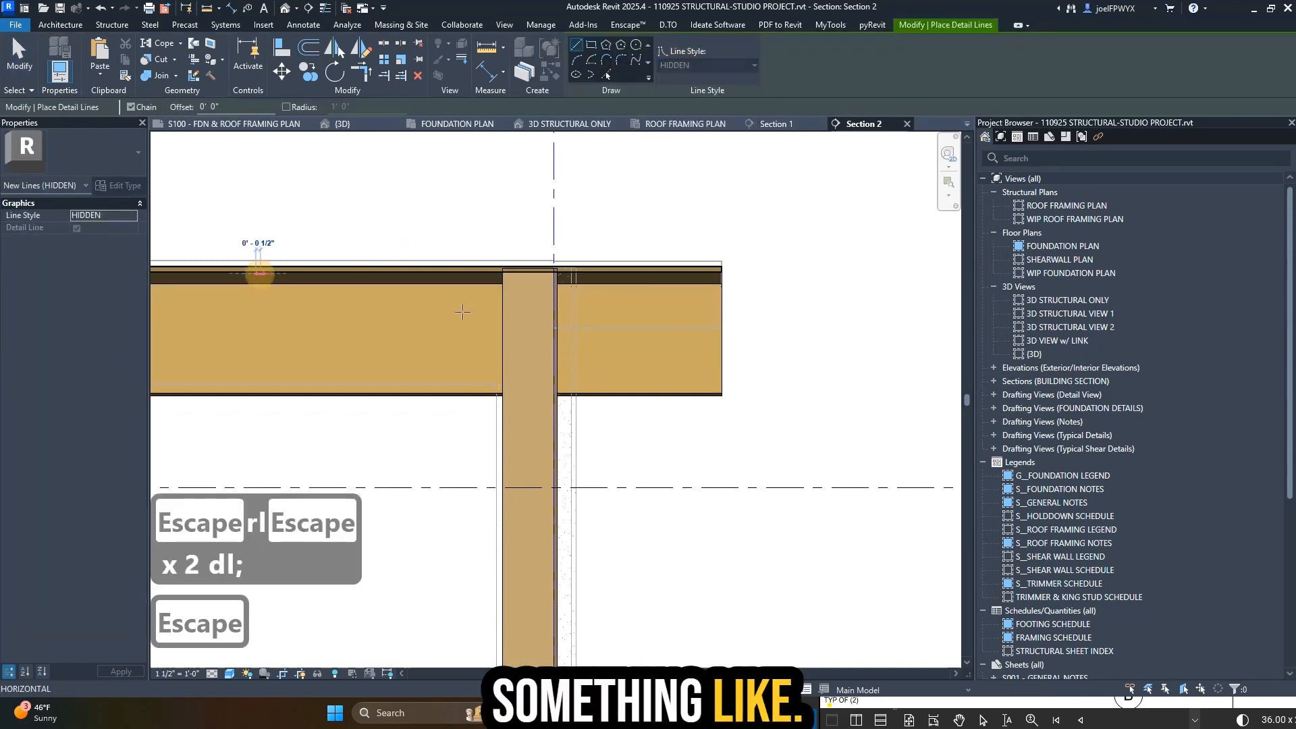
left_click(592, 45)
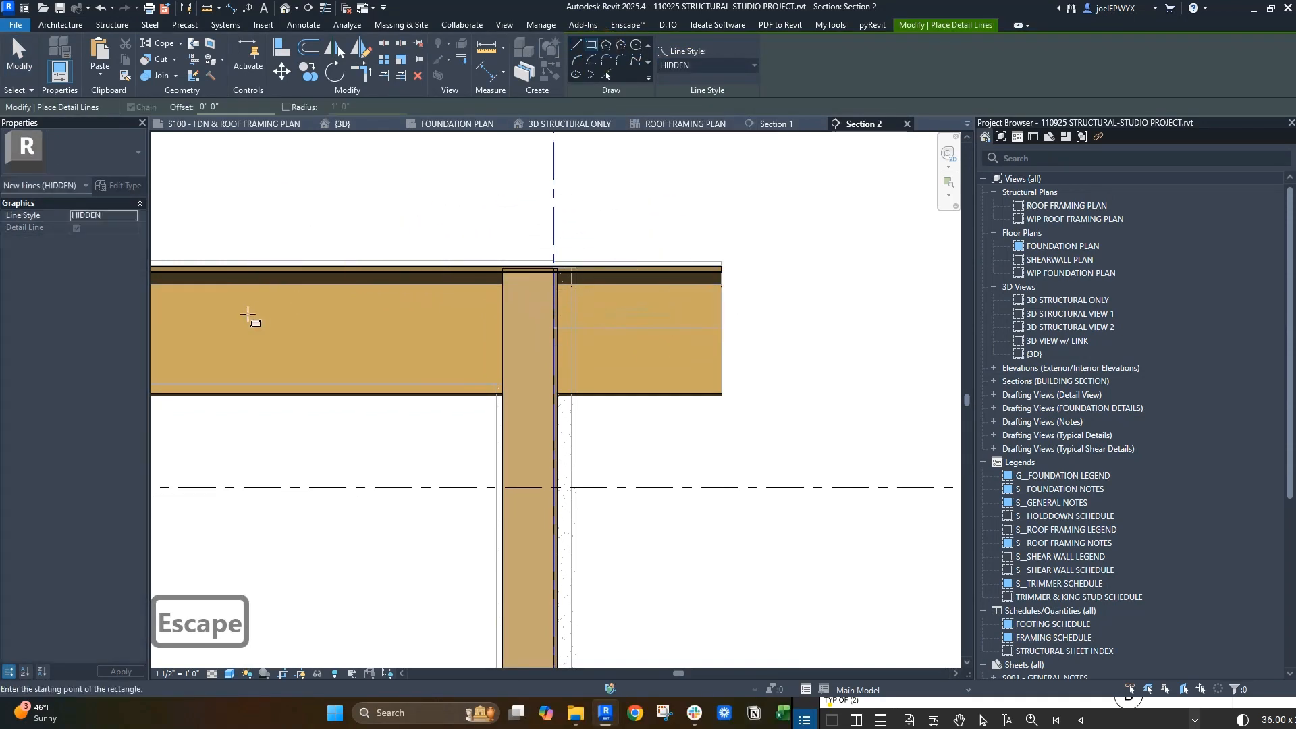
left_click(175, 270)
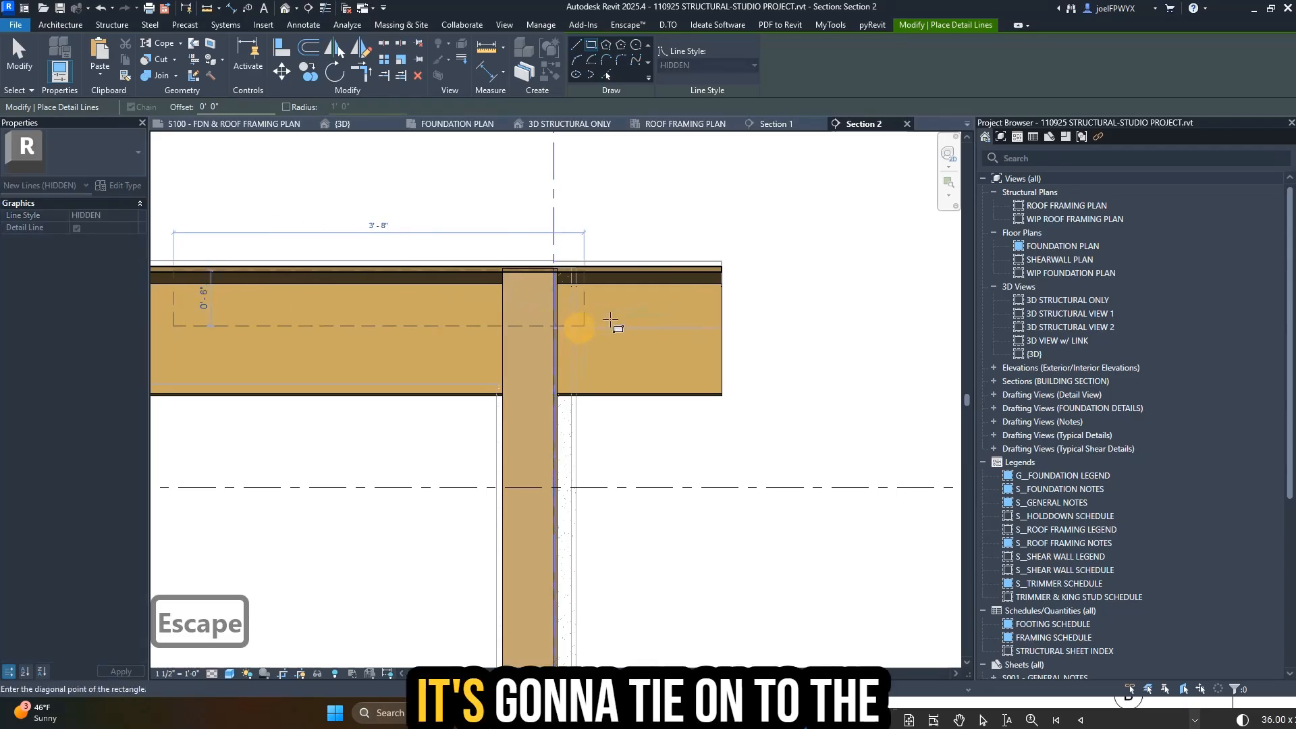
left_click(722, 331)
scroll(643, 374, "down", 1)
middle_click_drag(643, 376, 833, 395)
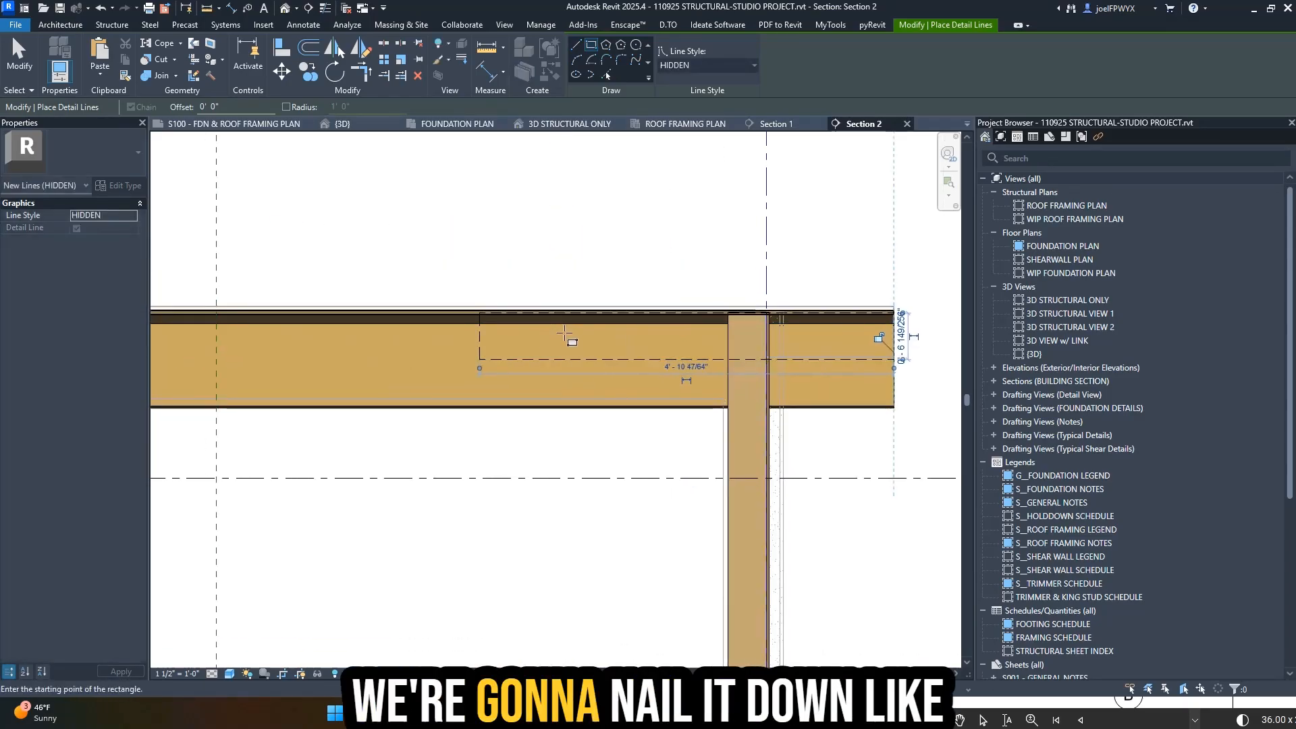
key("Escape")
key("Escape")
left_click(452, 402)
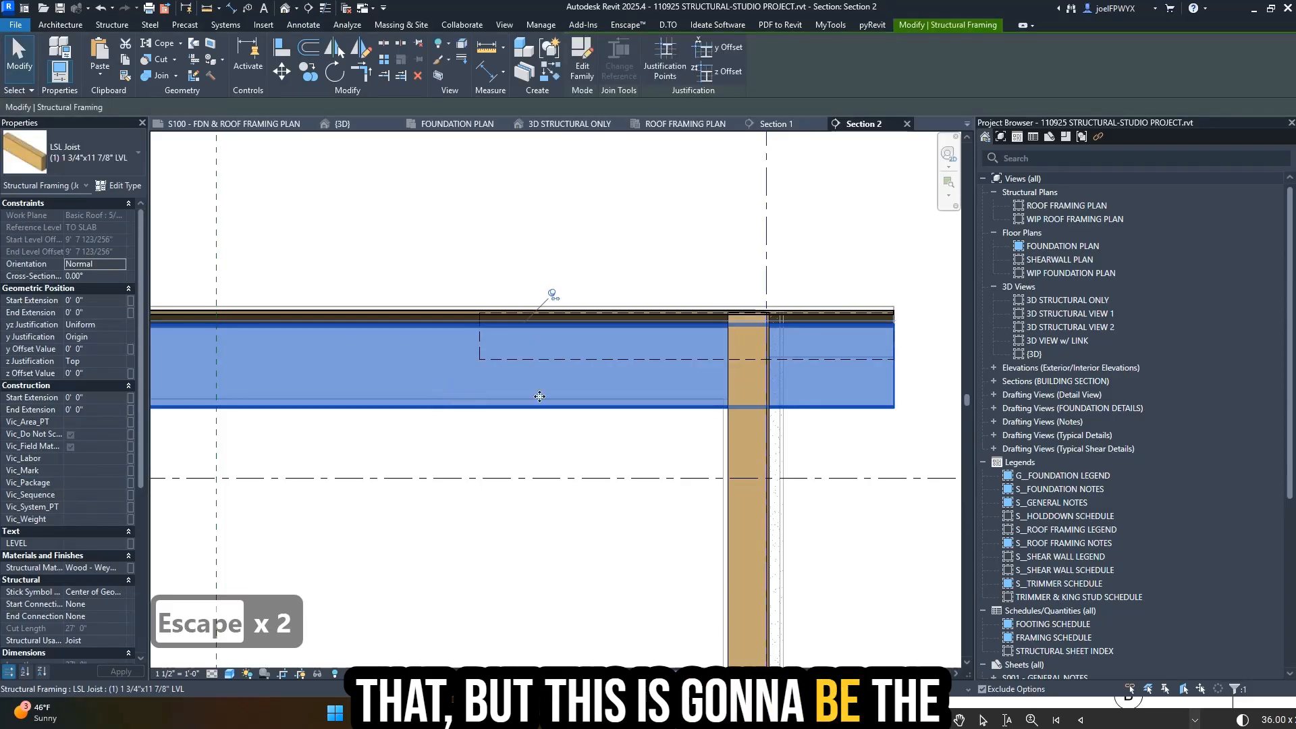
key("Escape")
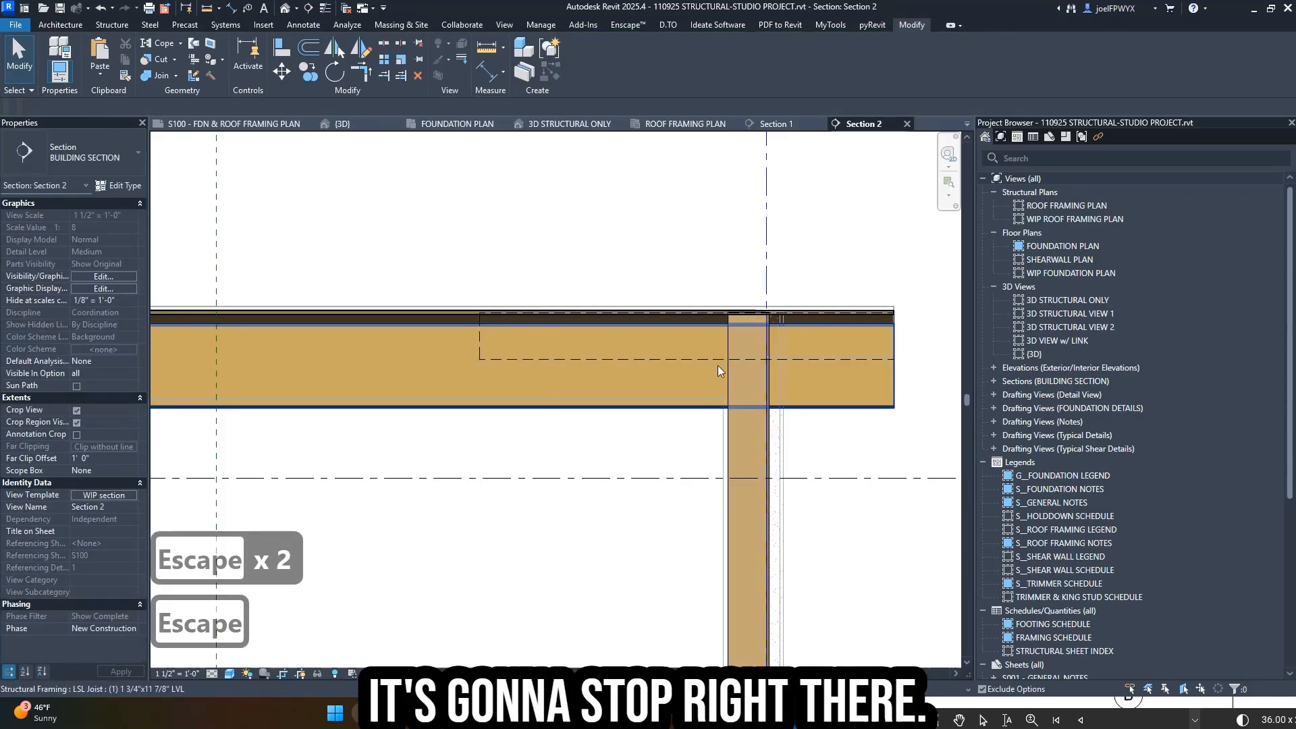
key("Escape")
- In the roof framing plan, pull the LVL joist system's long boundary edges back to the walls at grids A and B
left_click(685, 123)
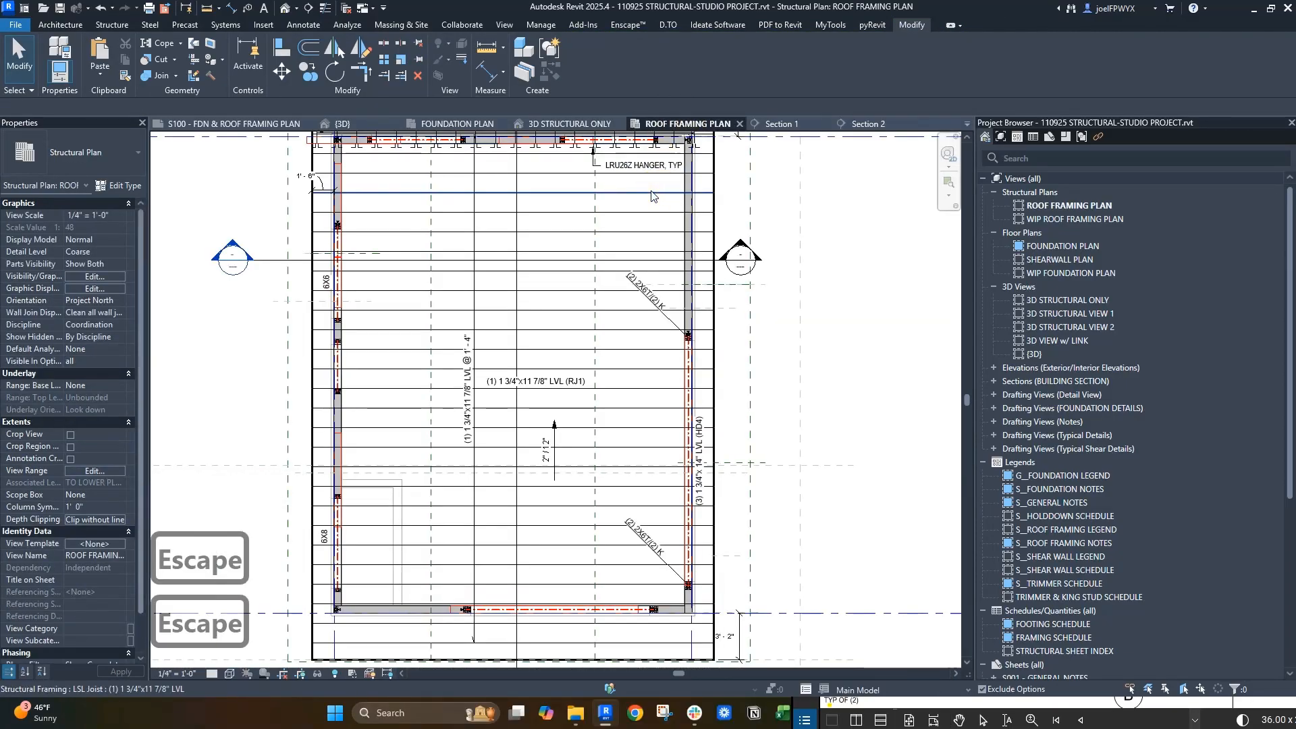
key("Escape")
key("Tab")
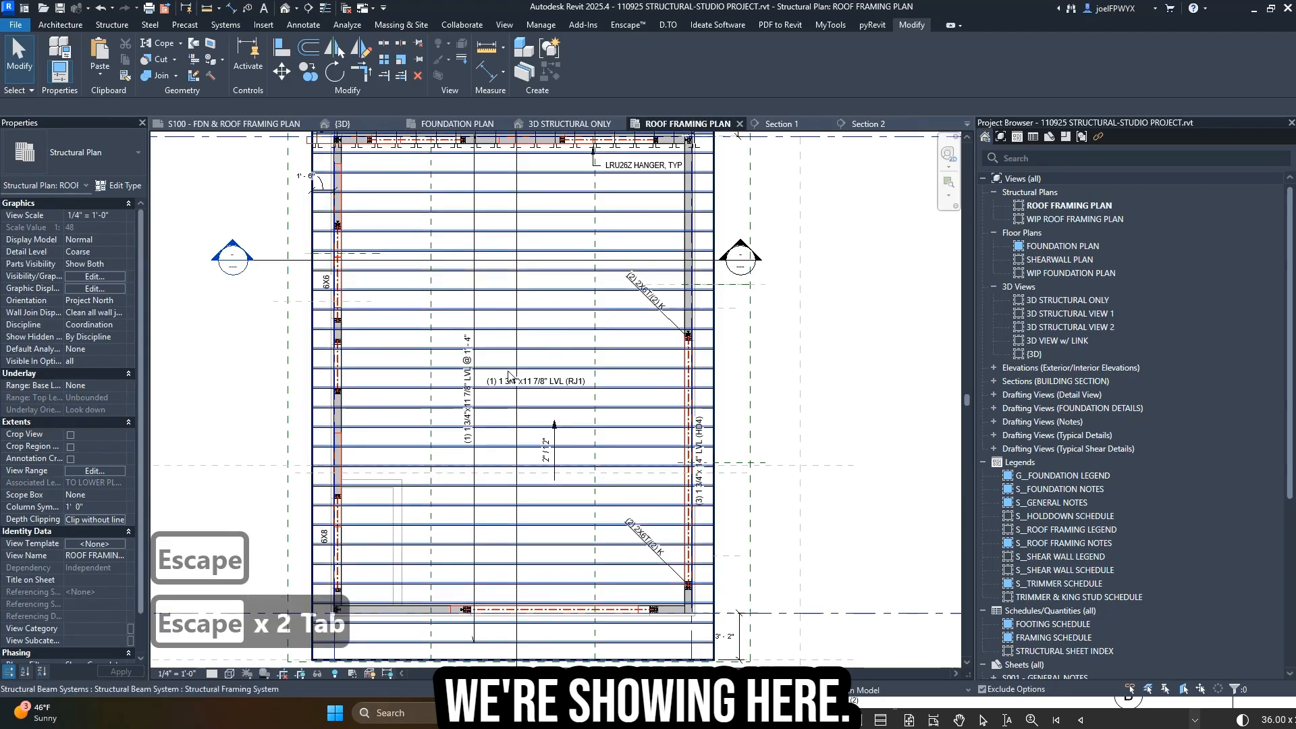
left_click(507, 369)
double_click(503, 362)
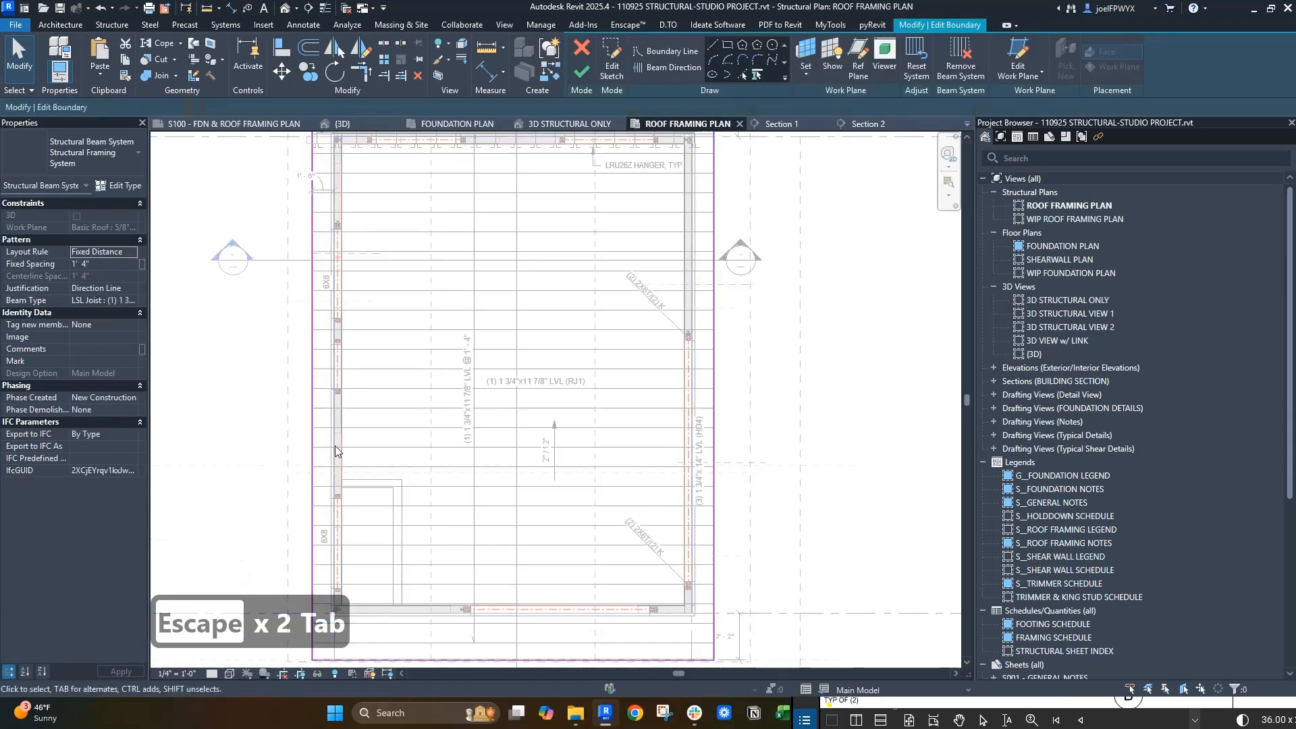
scroll(335, 446, "up", 1)
left_click_drag(328, 468, 332, 465)
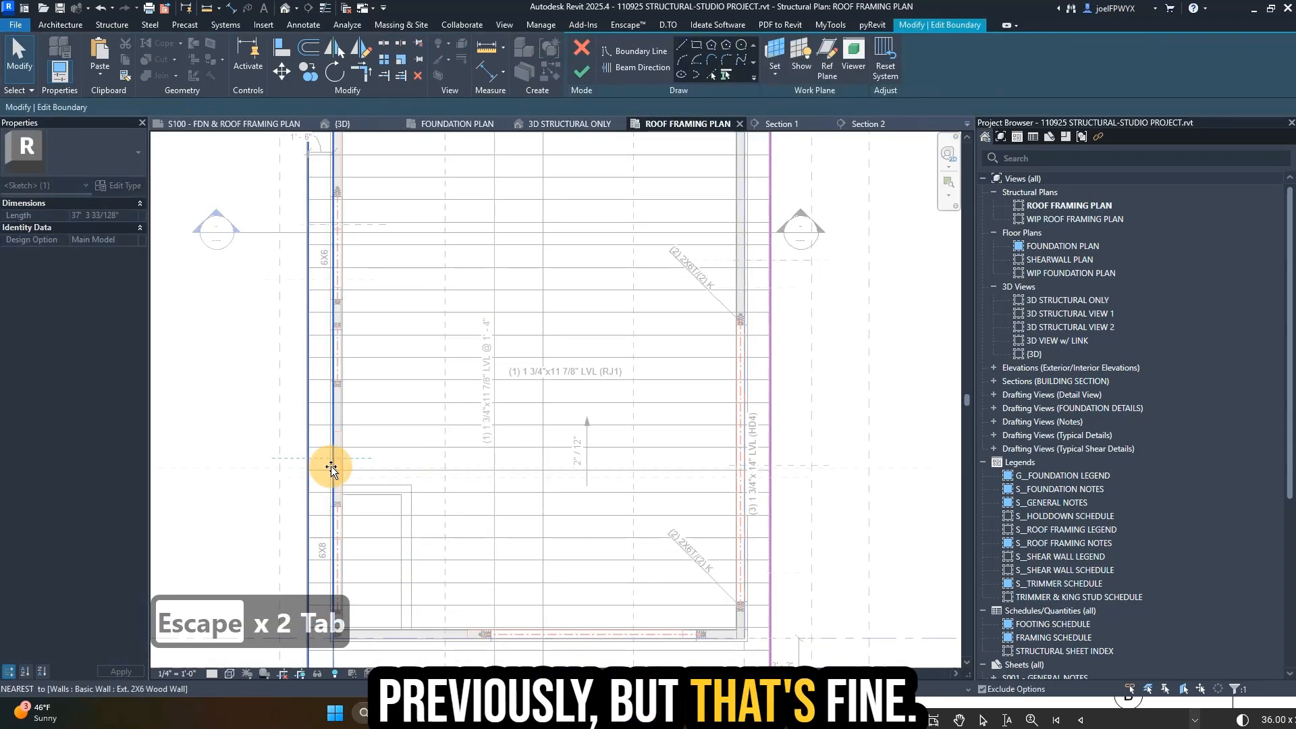
left_click_drag(770, 401, 746, 407)
scroll(749, 410, "down", 2)
scroll(715, 171, "up", 1)
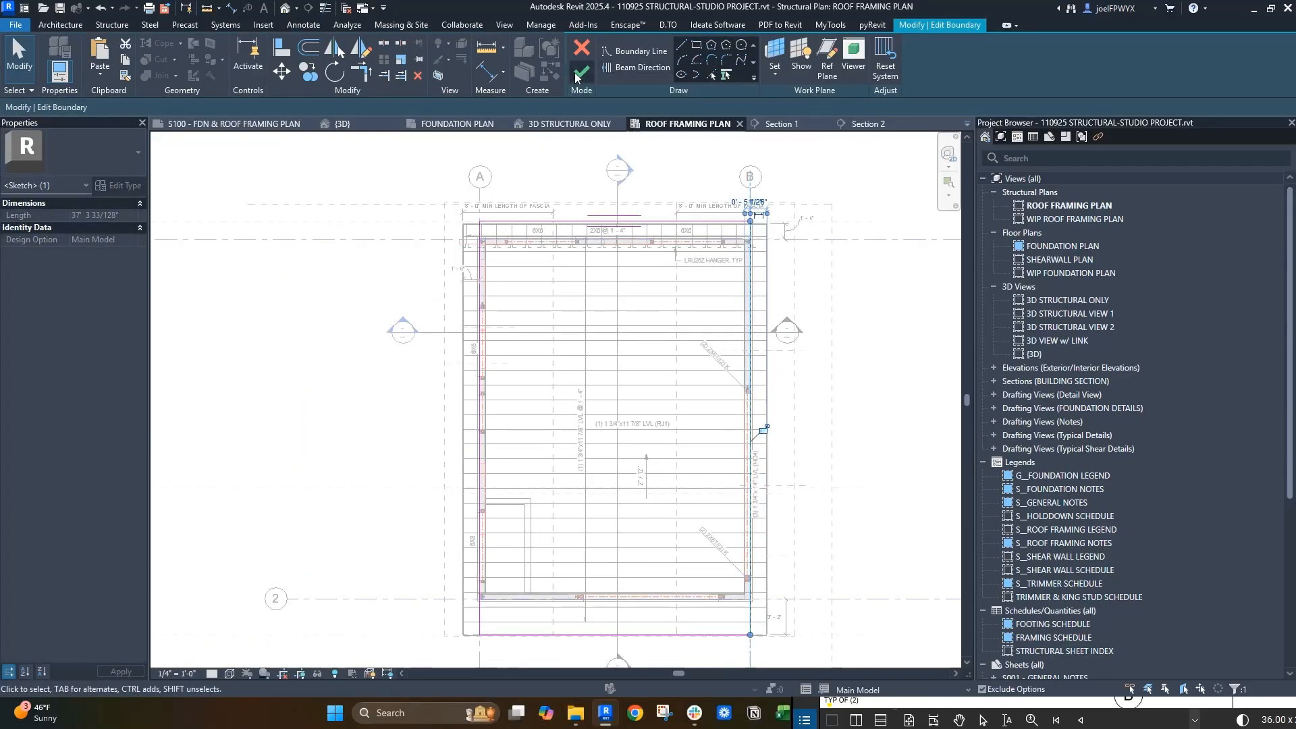
left_click(574, 75)
- Examine the 2x6 overhang framing along grid 1 and how it meets the LVL joists at the grid A and B corners
scroll(715, 259, "up", 5)
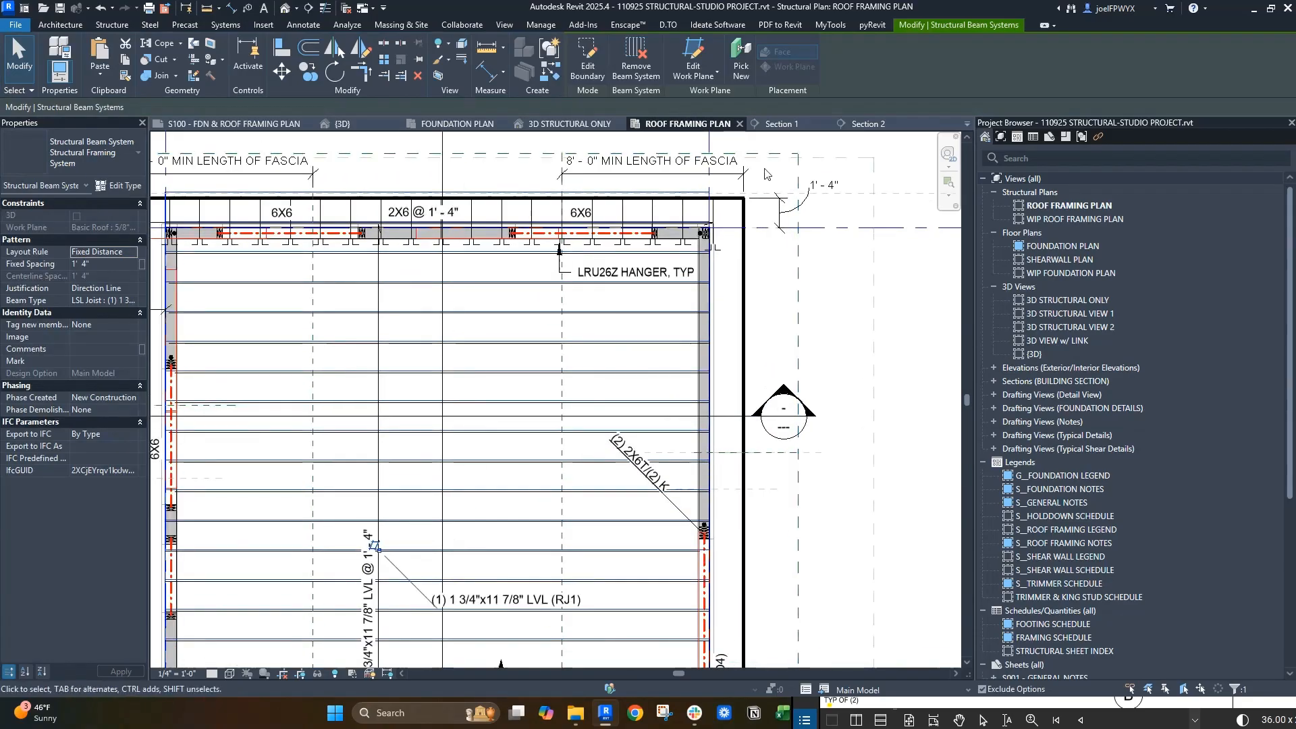
middle_click_drag(716, 259, 808, 264)
scroll(752, 256, "up", 2)
key("Escape")
key("Escape")
left_click(754, 255)
scroll(754, 255, "down", 3)
scroll(755, 255, "down", 1)
scroll(807, 265, "down", 2)
scroll(492, 280, "up", 3)
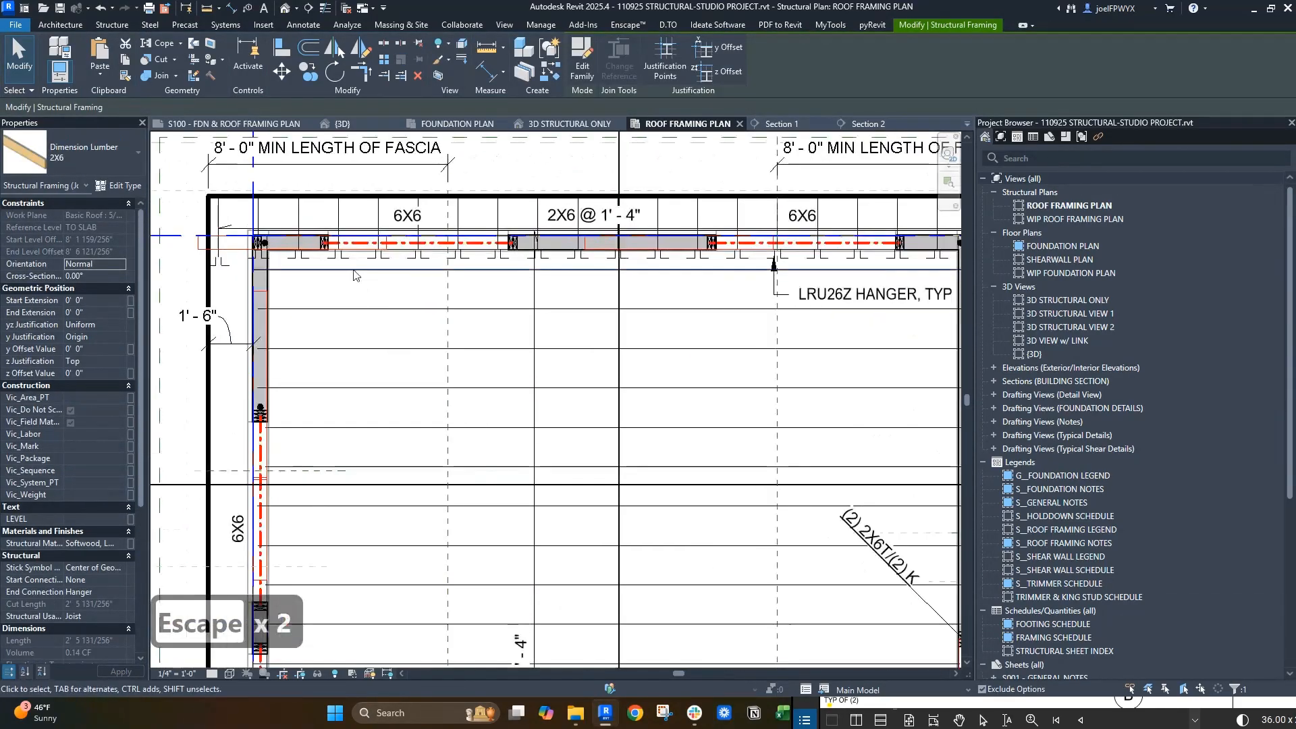
middle_click_drag(459, 315, 665, 357)
key("Escape")
key("Escape")
key("Tab")
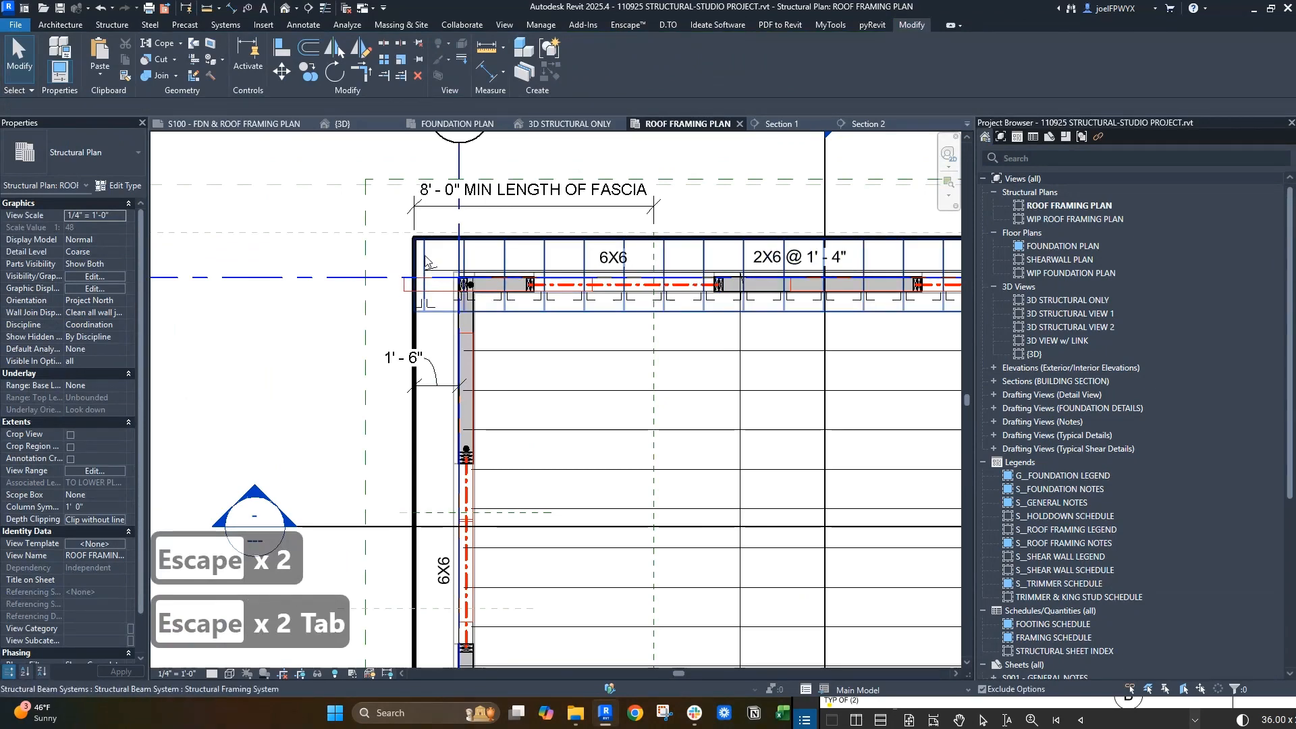
key("Escape")
key("Escape")
scroll(654, 331, "down", 3)
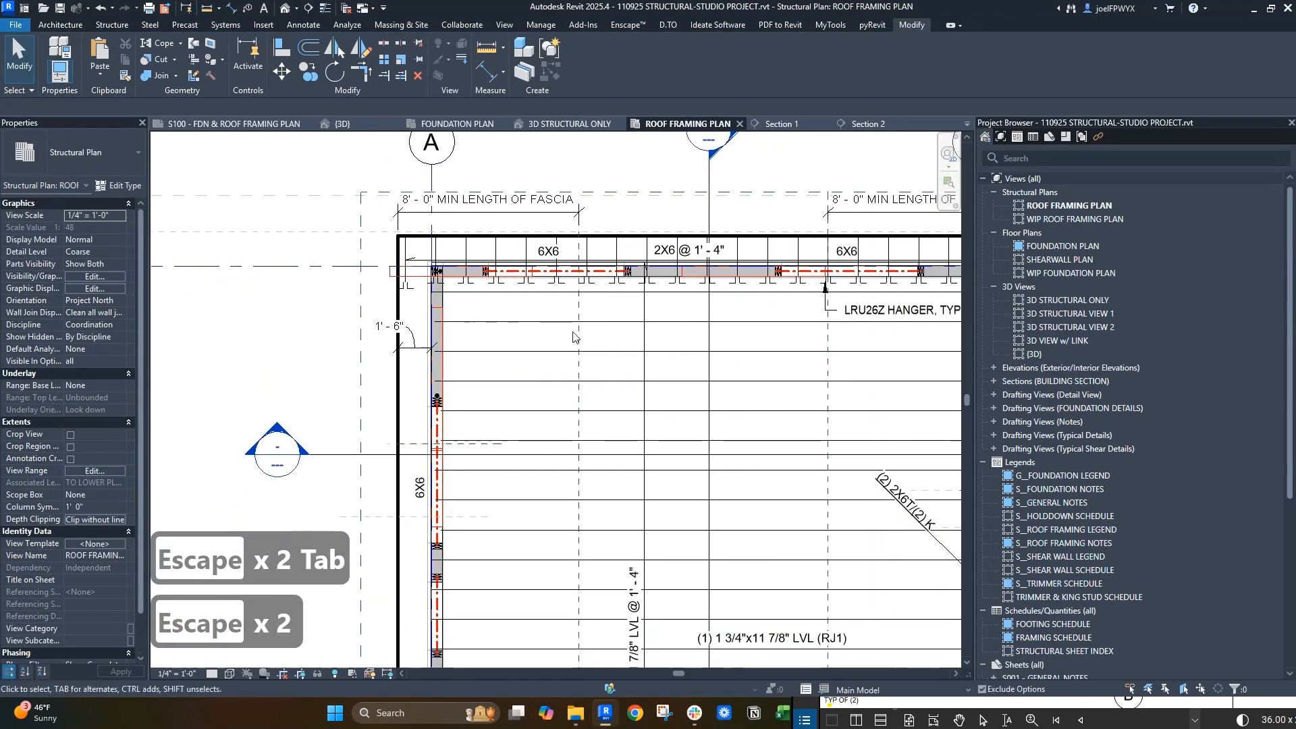
key("Escape")
scroll(624, 333, "up", 3)
scroll(638, 340, "down", 4)
scroll(814, 532, "up", 2)
- Copy the LVL joist beam system a short distance toward the grid B overhang
middle_click_drag(813, 532, 768, 457)
scroll(763, 443, "up", 1)
key("Escape")
key("Escape")
key("Tab")
left_click(728, 403)
scroll(728, 403, "up", 2)
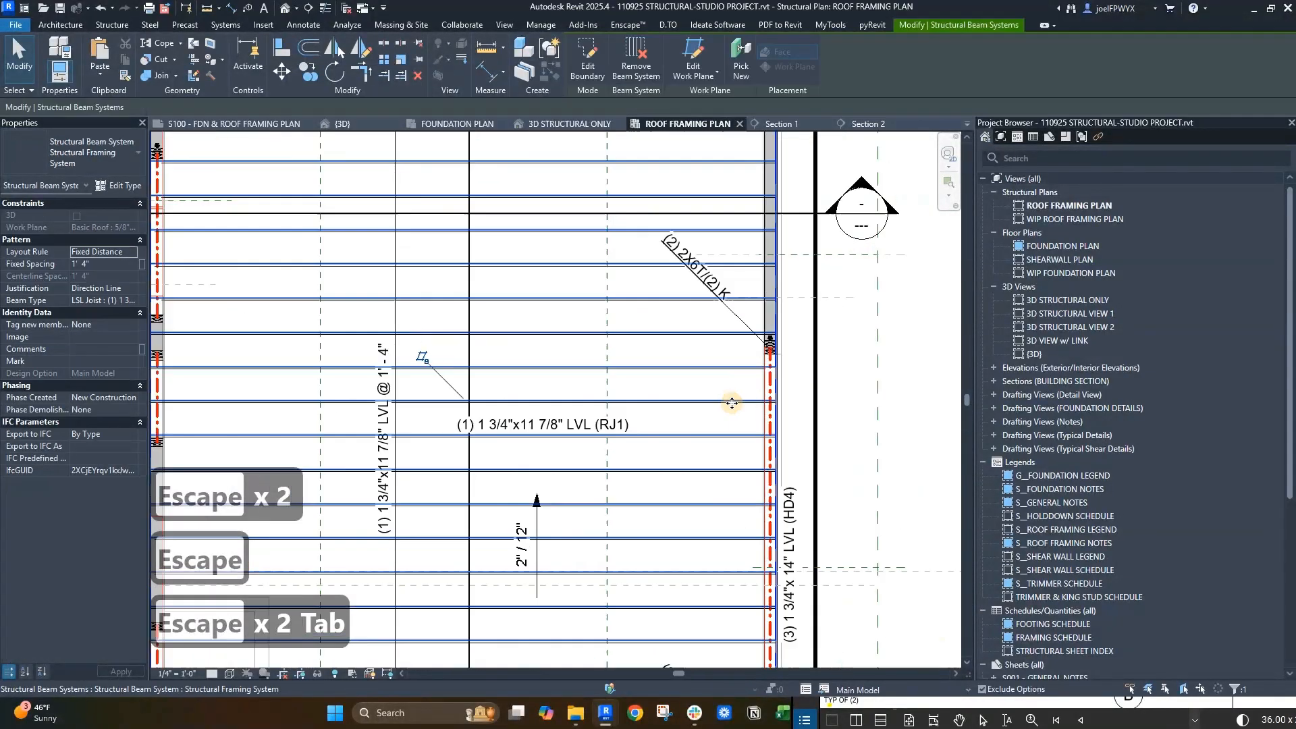
left_click_drag(729, 403, 753, 403, "ctrl")
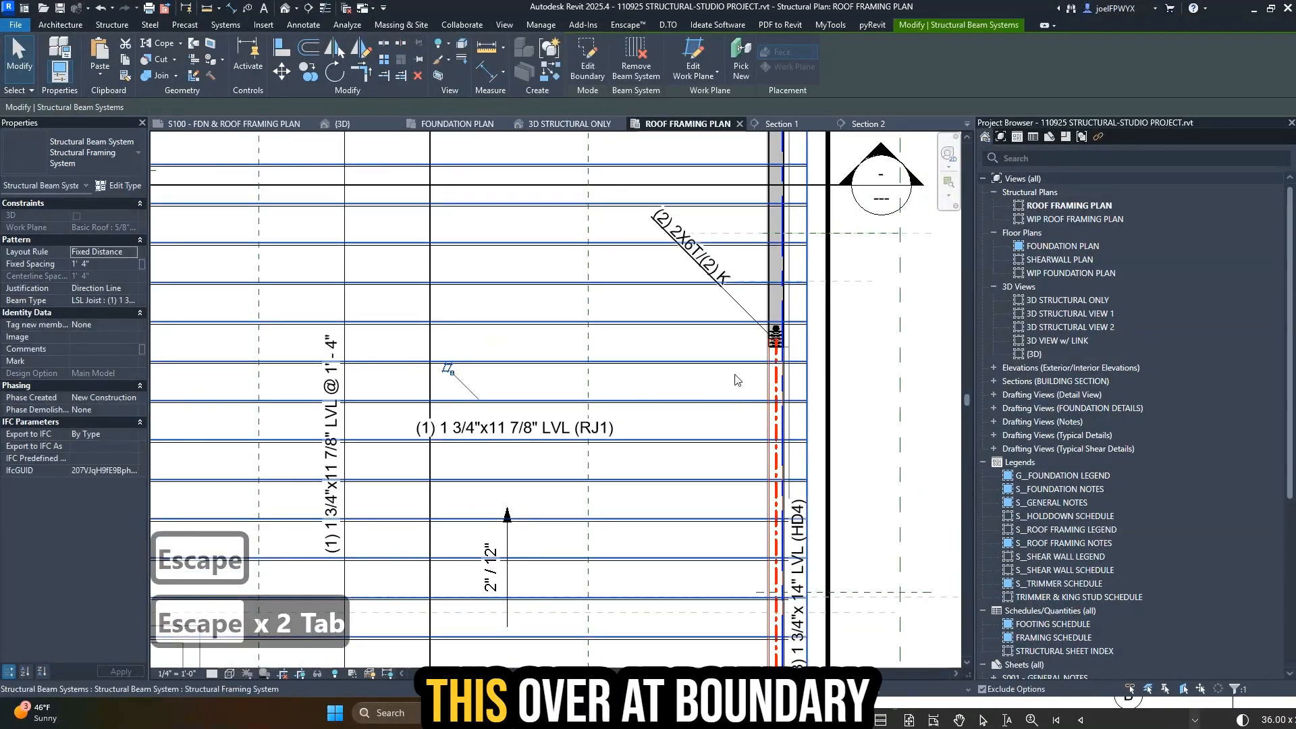
- Edit the copied beam system's boundary, moving its grid A side just inside the grid B wall and its other side to the roof edge
left_click(585, 67)
scroll(722, 392, "down", 4)
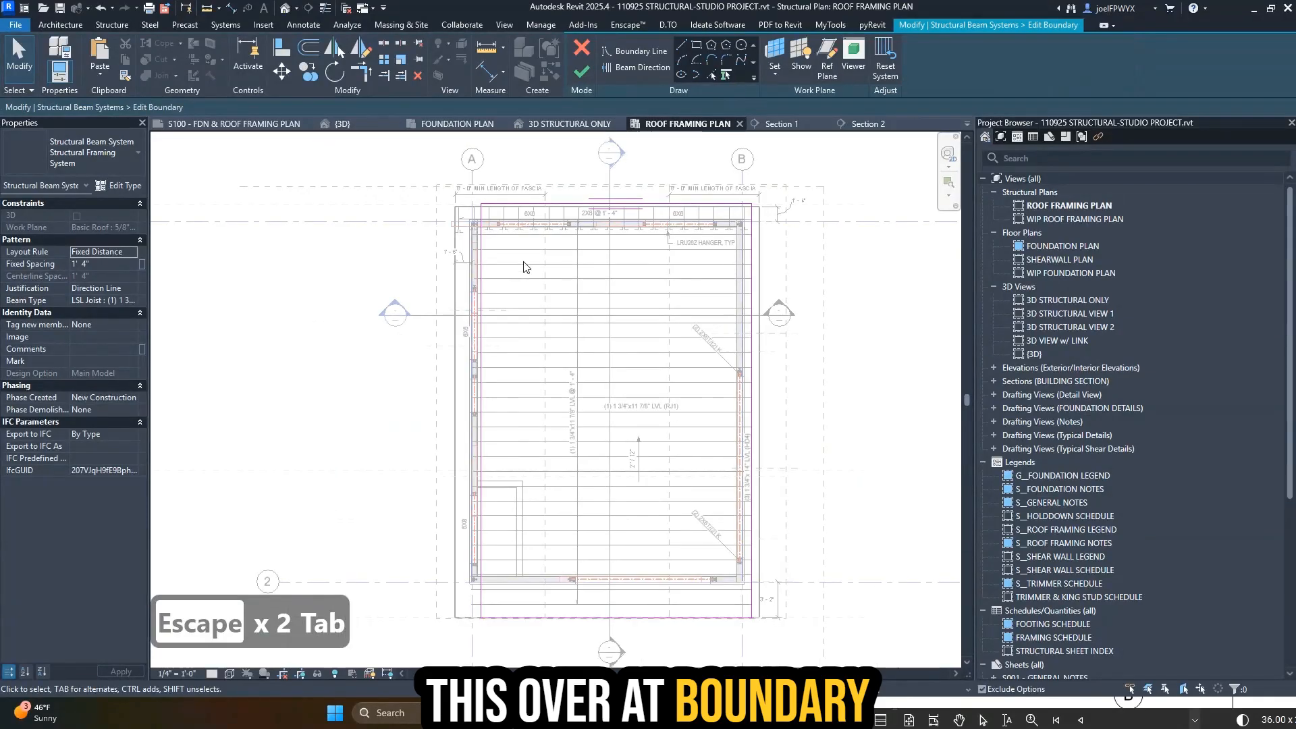
left_click_drag(482, 250, 715, 260)
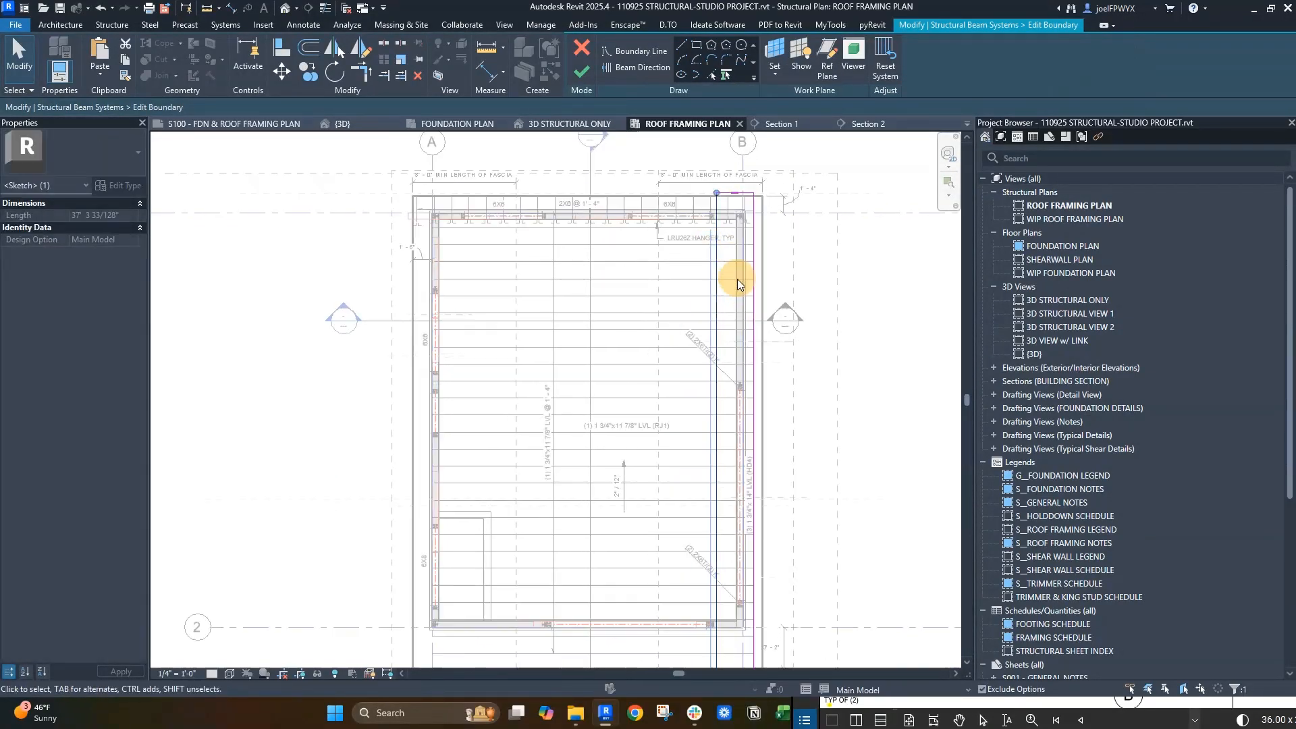
scroll(738, 277, "up", 2)
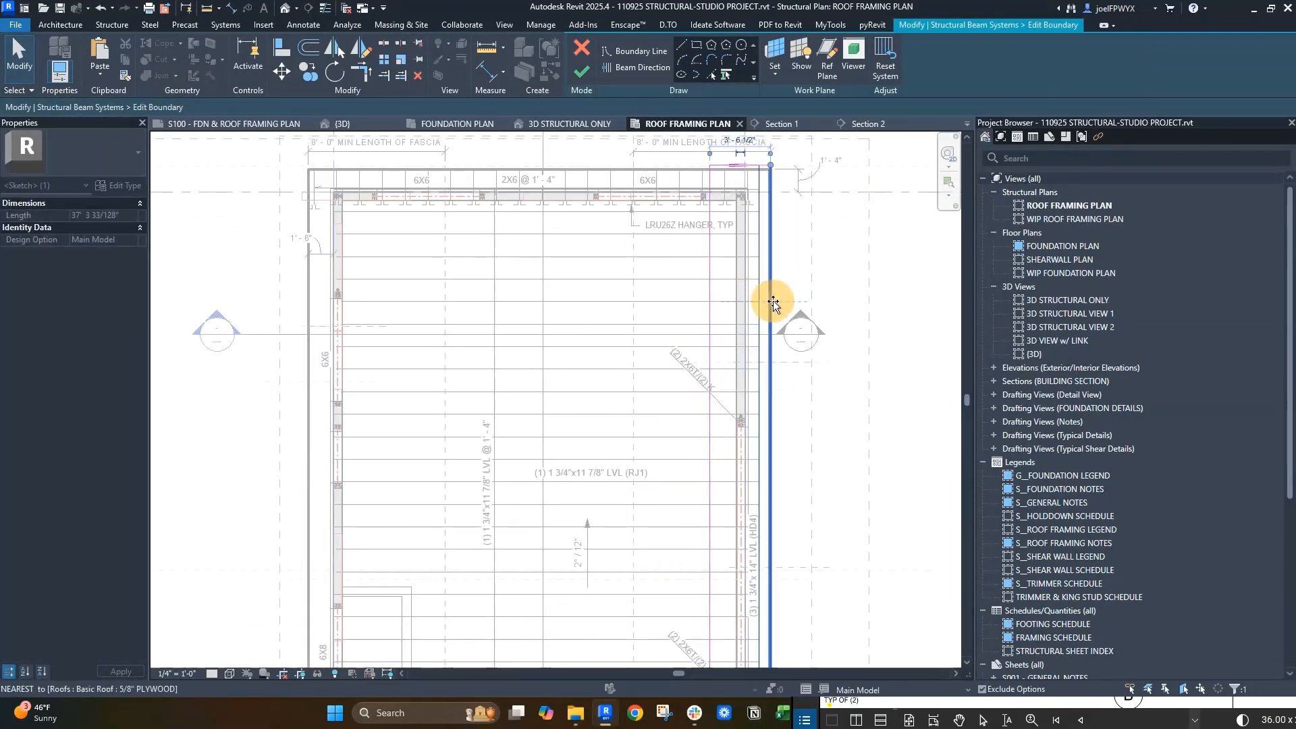
scroll(749, 204, "up", 3)
- Move the short boundary edge of the copied beam system down to the grid 1 wall
left_click_drag(755, 144, 755, 187)
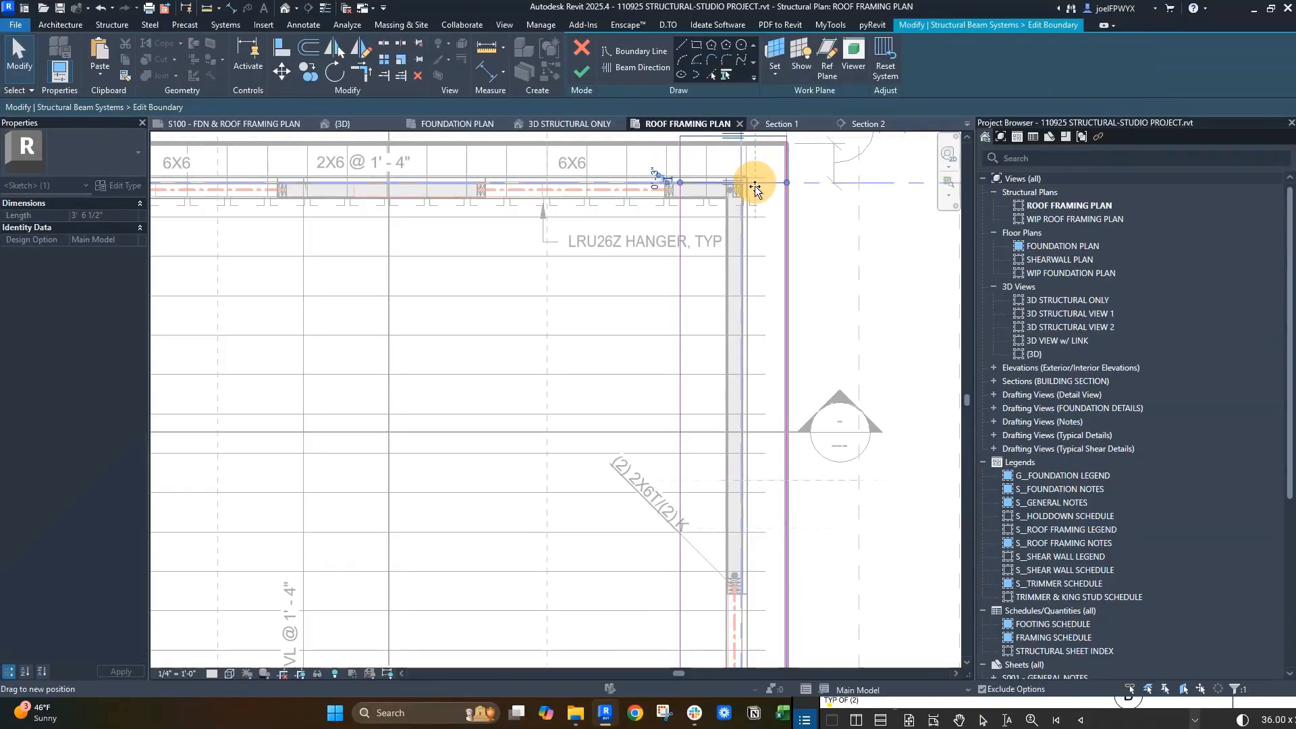
scroll(758, 184, "down", 5)
scroll(756, 198, "up", 6)
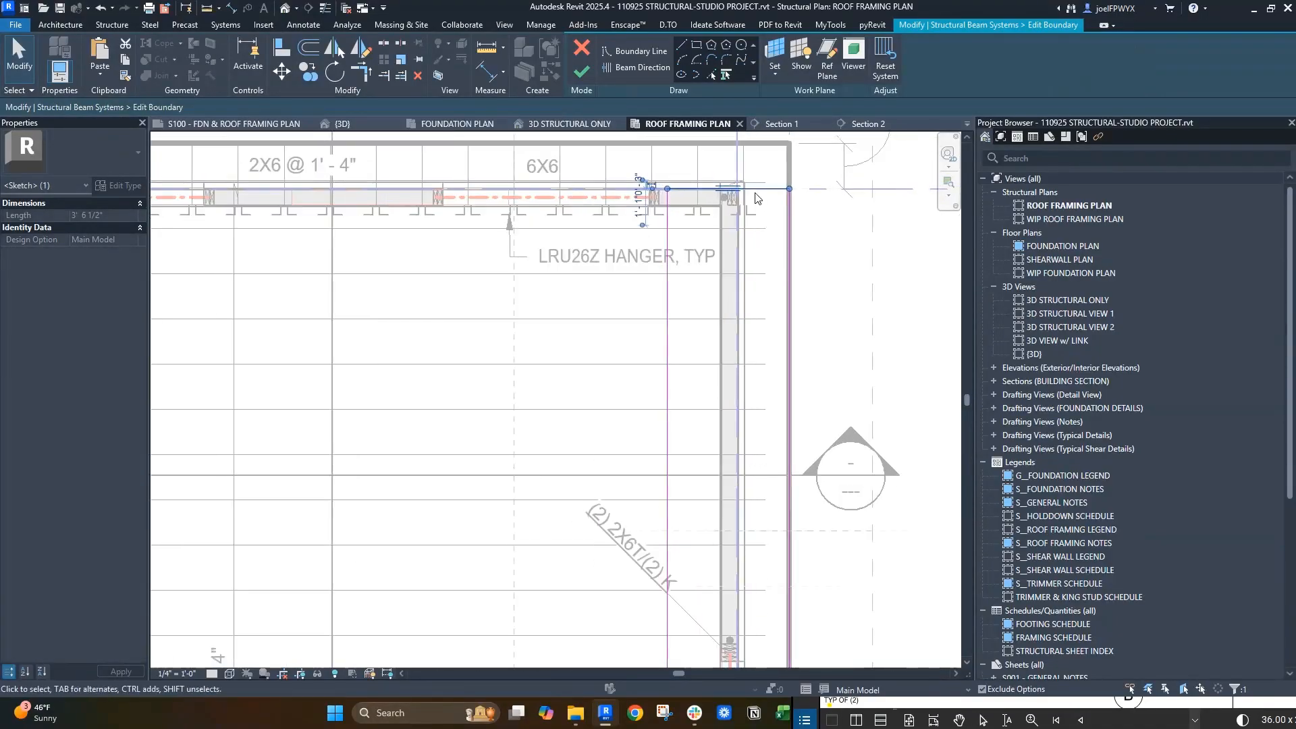
left_click_drag(747, 248, 750, 200)
scroll(749, 237, "down", 7)
scroll(755, 239, "up", 6)
scroll(751, 200, "down", 6)
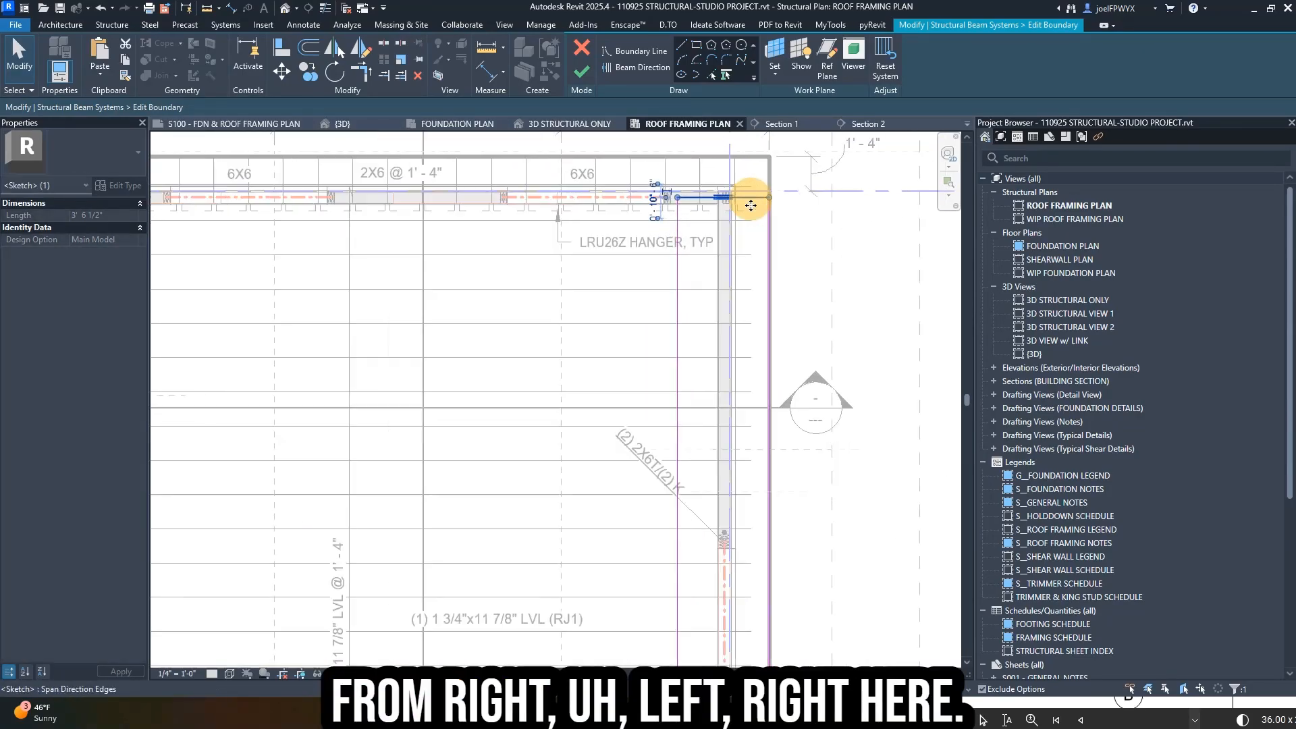
- Set the copied system's boundary width to 4' 0" with a dimension between its long edges, and delete that dimension
scroll(669, 522, "up", 4)
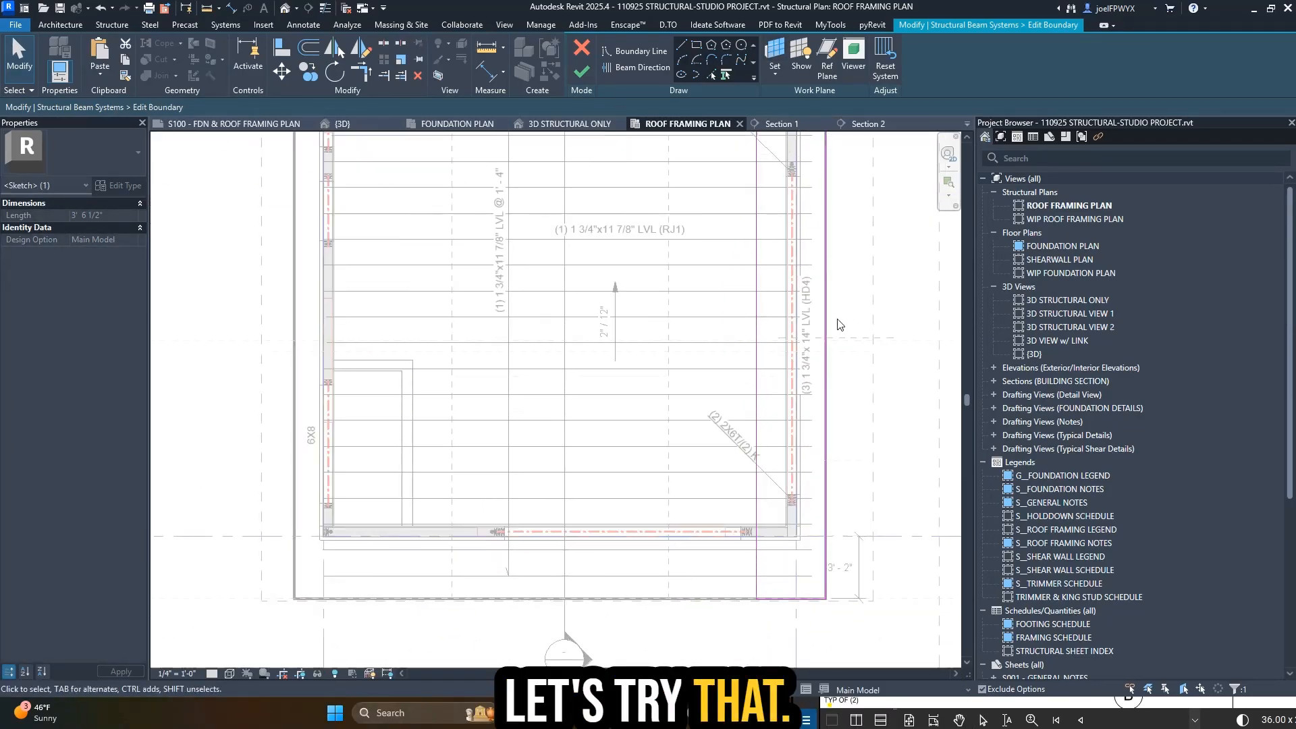
scroll(816, 317, "up", 2)
key("Escape")
key("Escape")
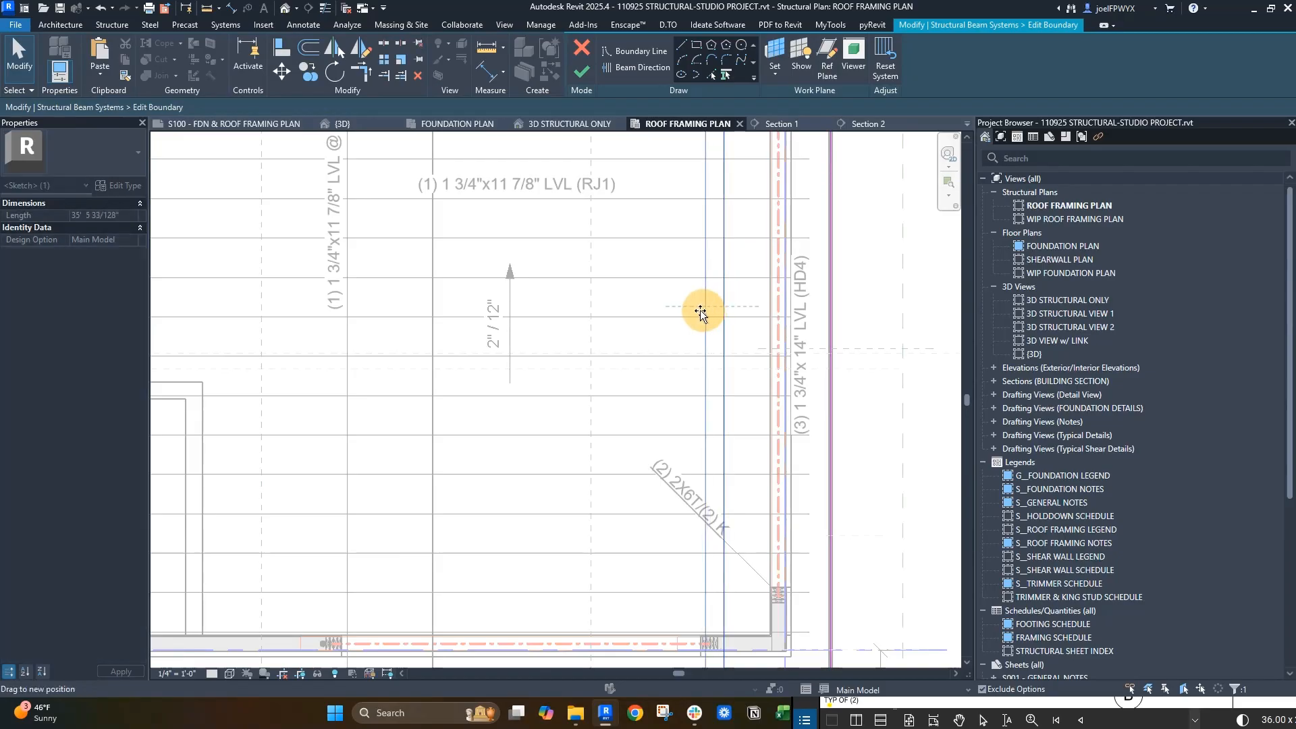
left_click(830, 305)
left_click(848, 300)
key("Escape")
key("Escape")
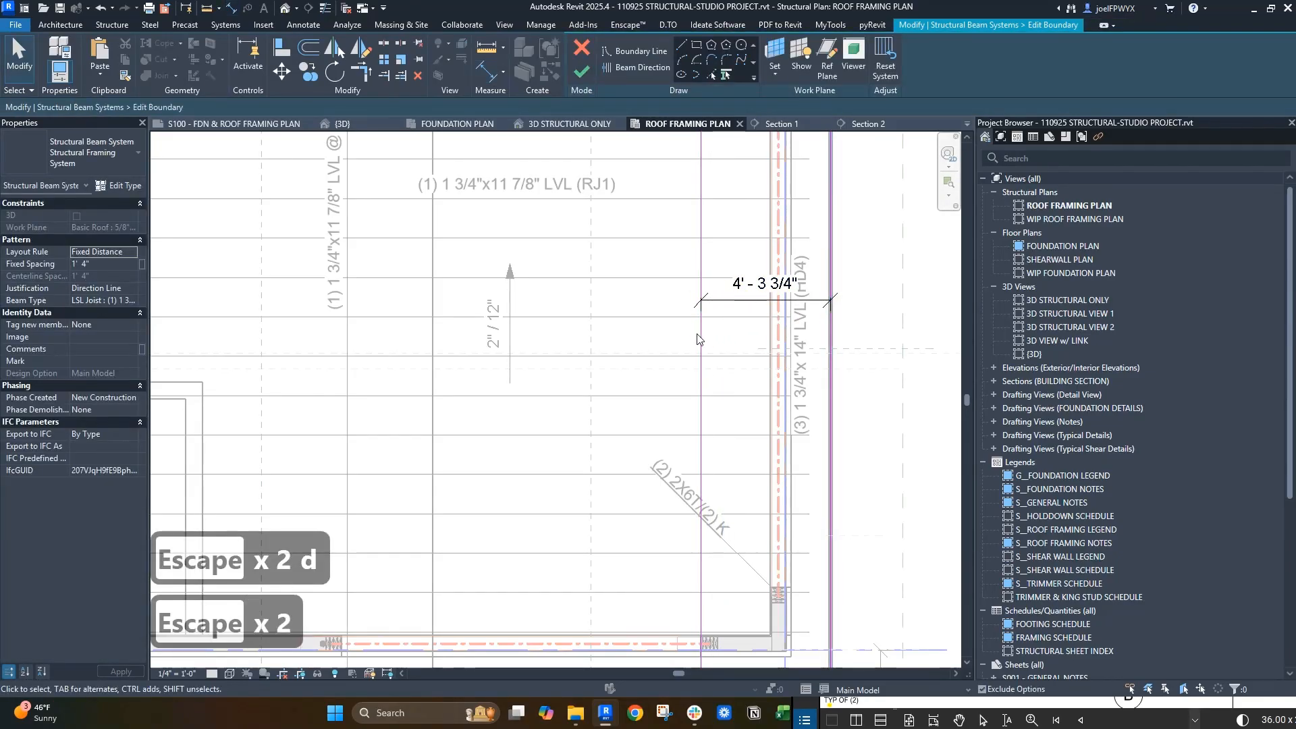
left_click(702, 339)
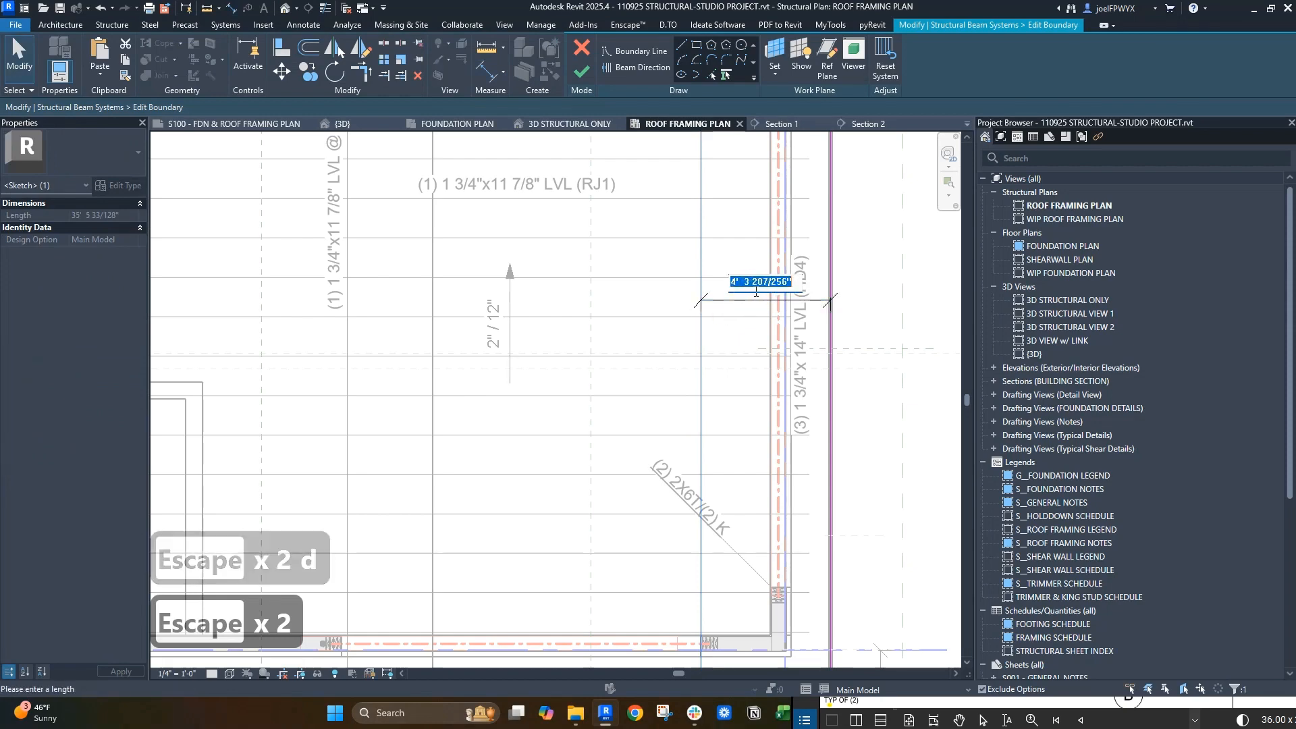
type("4")
key("Return")
key("Escape")
key("Escape")
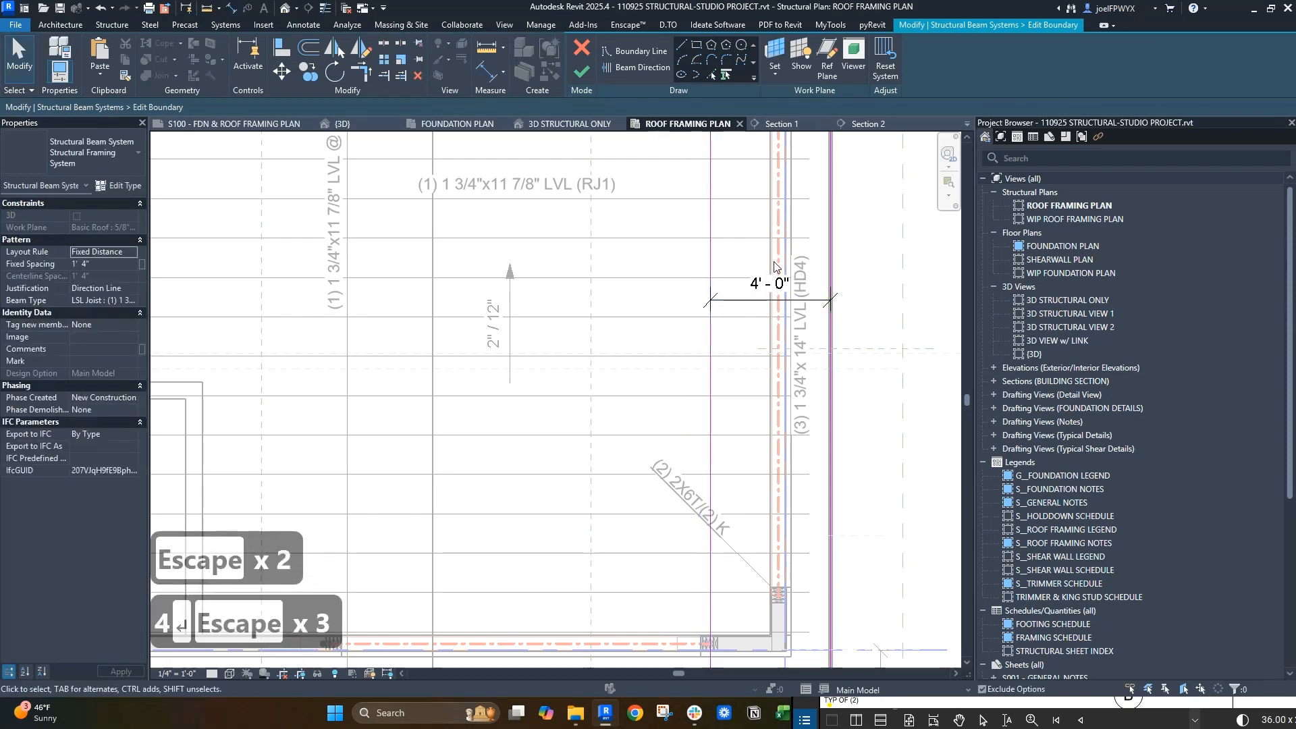
key("d")
key("e")
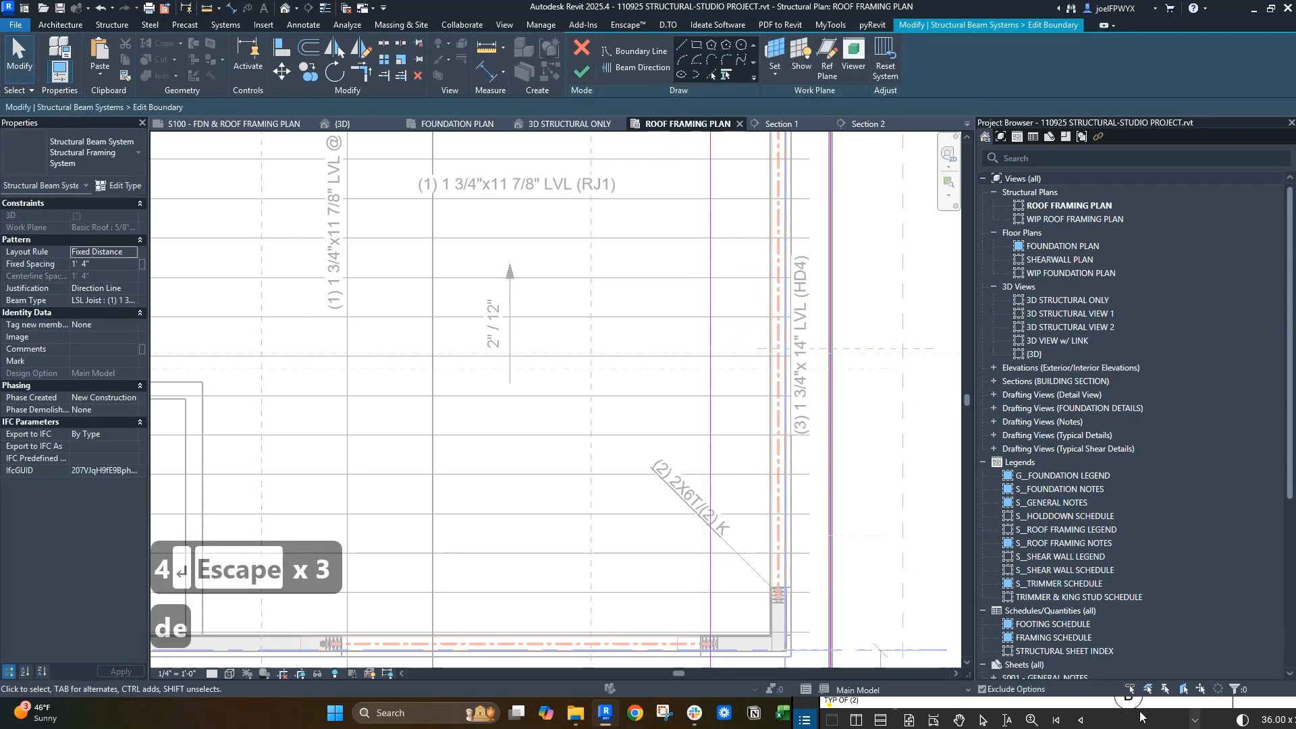
- Check the grid B overhang framing in the final PDF plan in Bluebeam Revu, and finish the copied beam system's boundary edit in Revit
left_click(1151, 701)
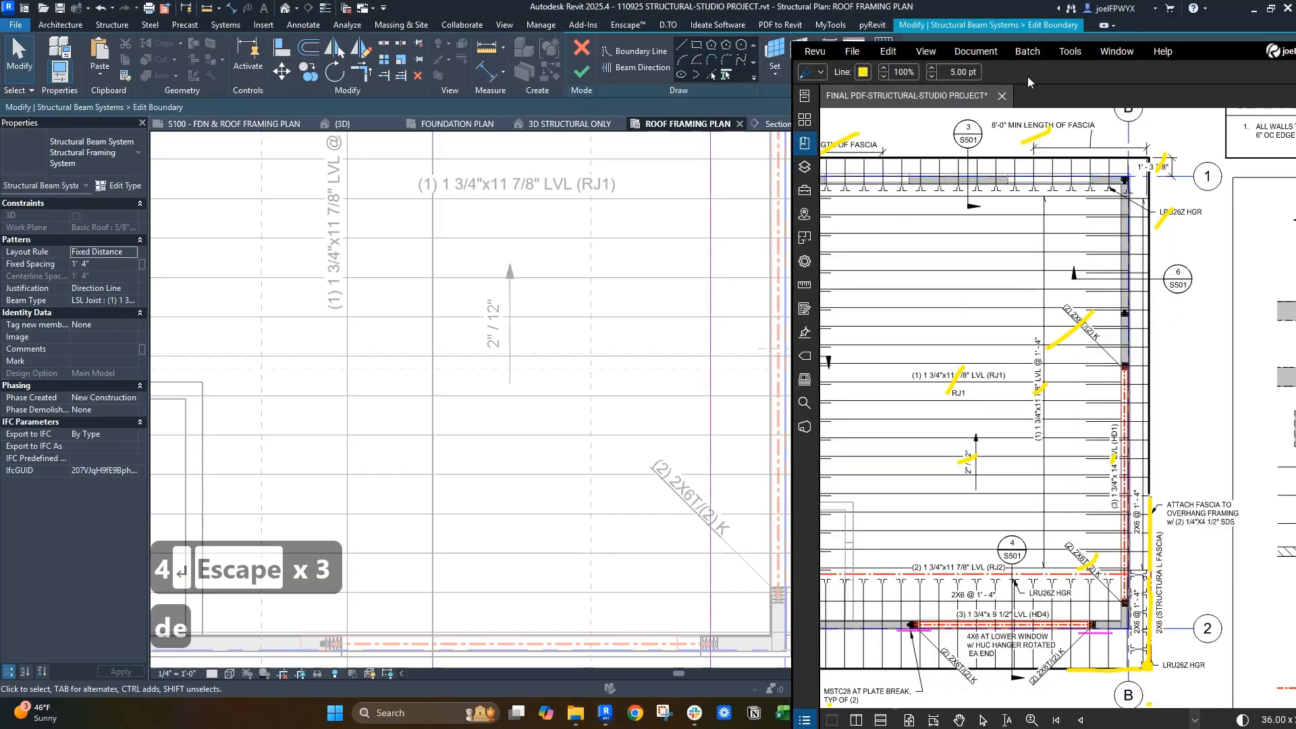
scroll(1129, 200, "up", 1)
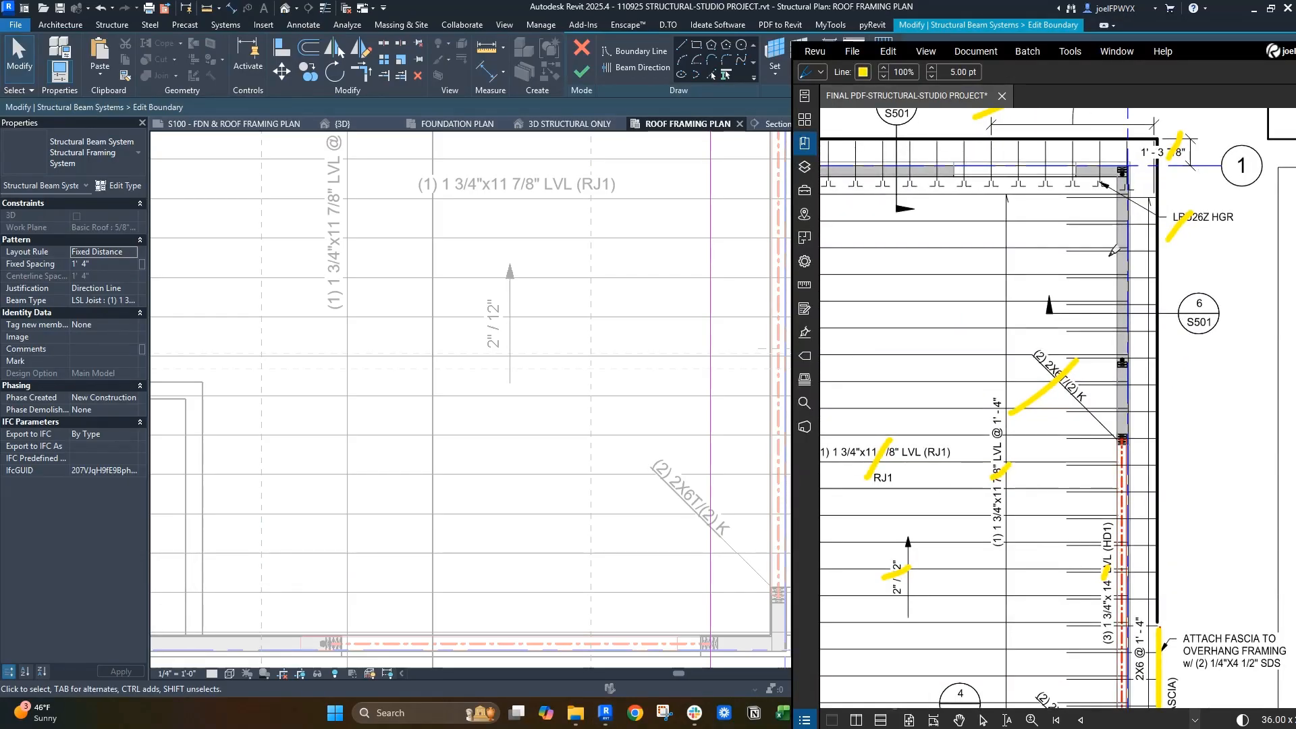
scroll(1112, 252, "down", 3)
scroll(1147, 439, "up", 3)
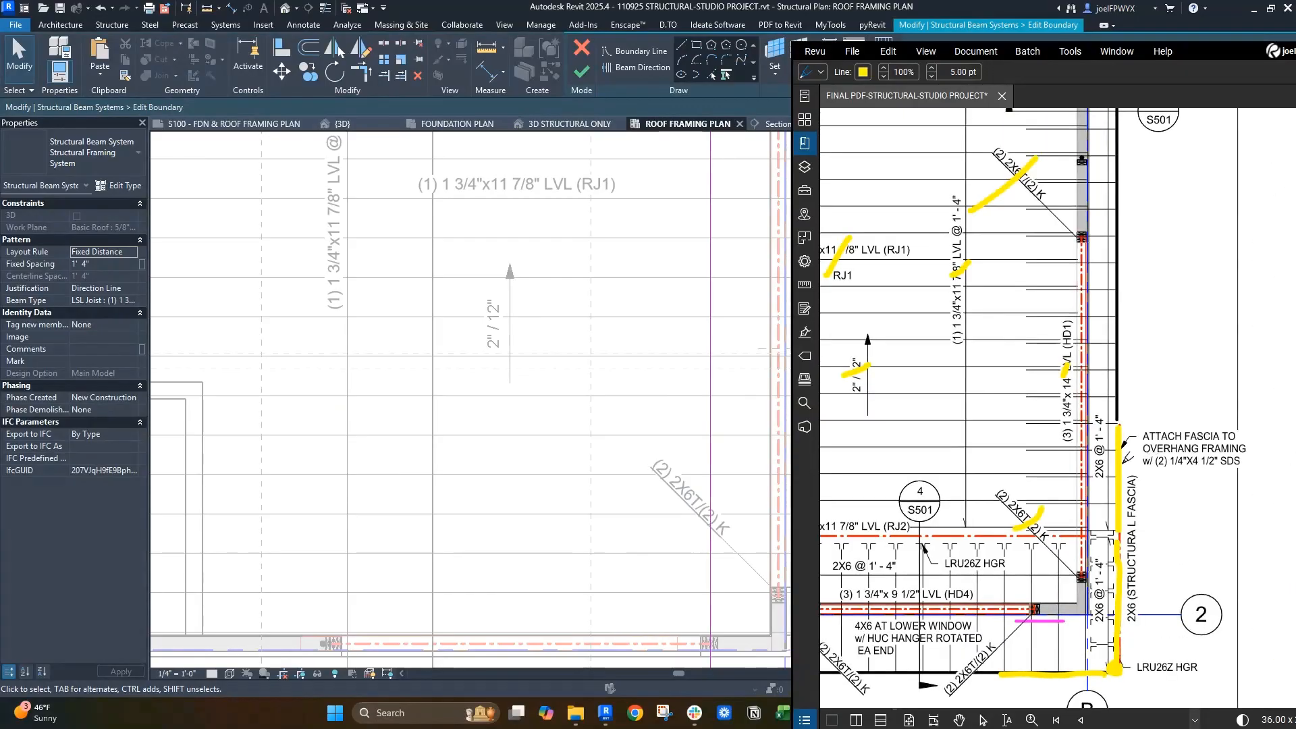
scroll(446, 315, "down", 2)
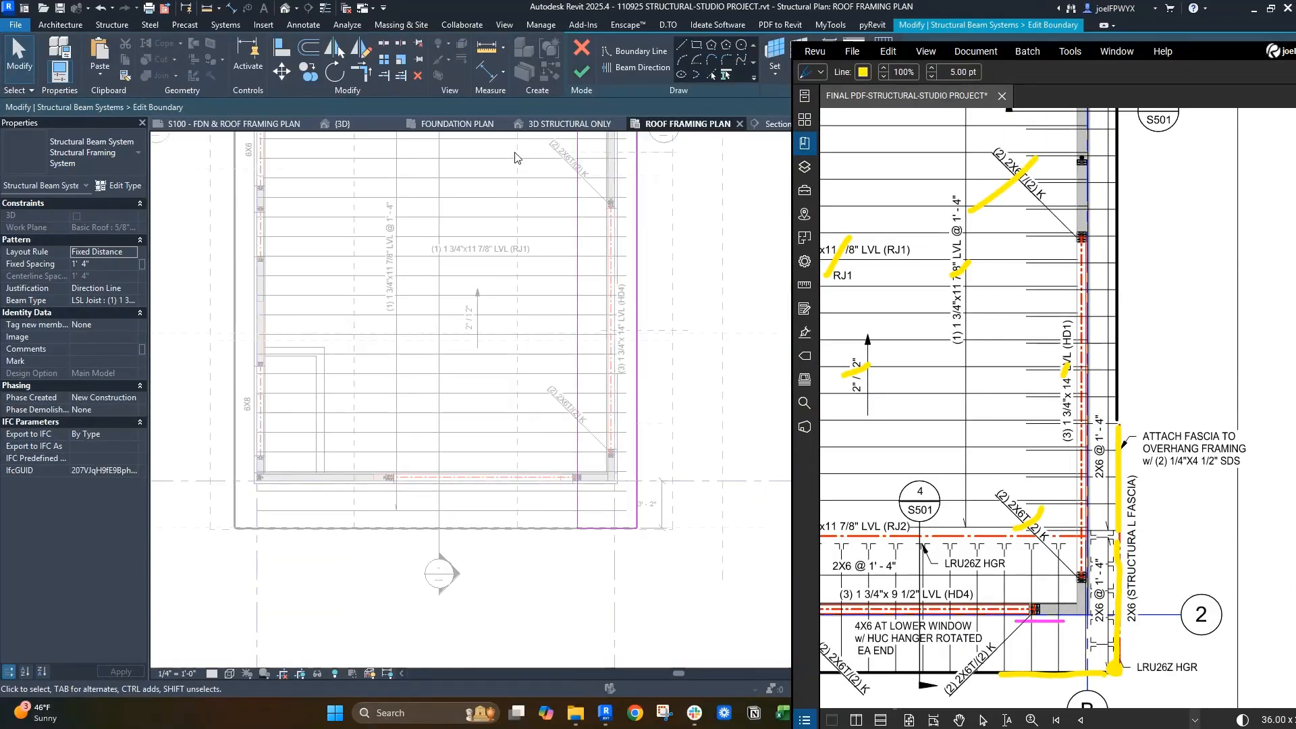
left_click(580, 72)
scroll(598, 315, "up", 3)
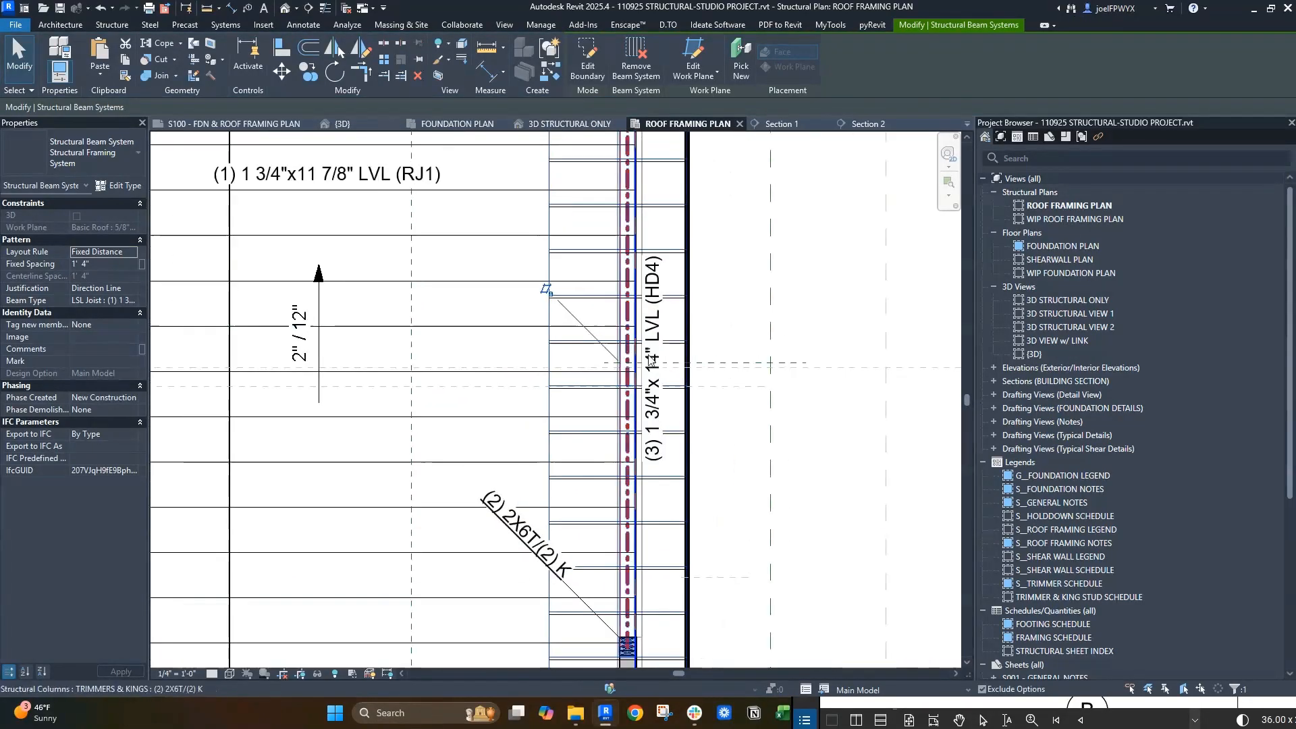
- Nudge the copied overhang beam system along grid B until its members sit right beside the main roof joists
key("shift+Up")
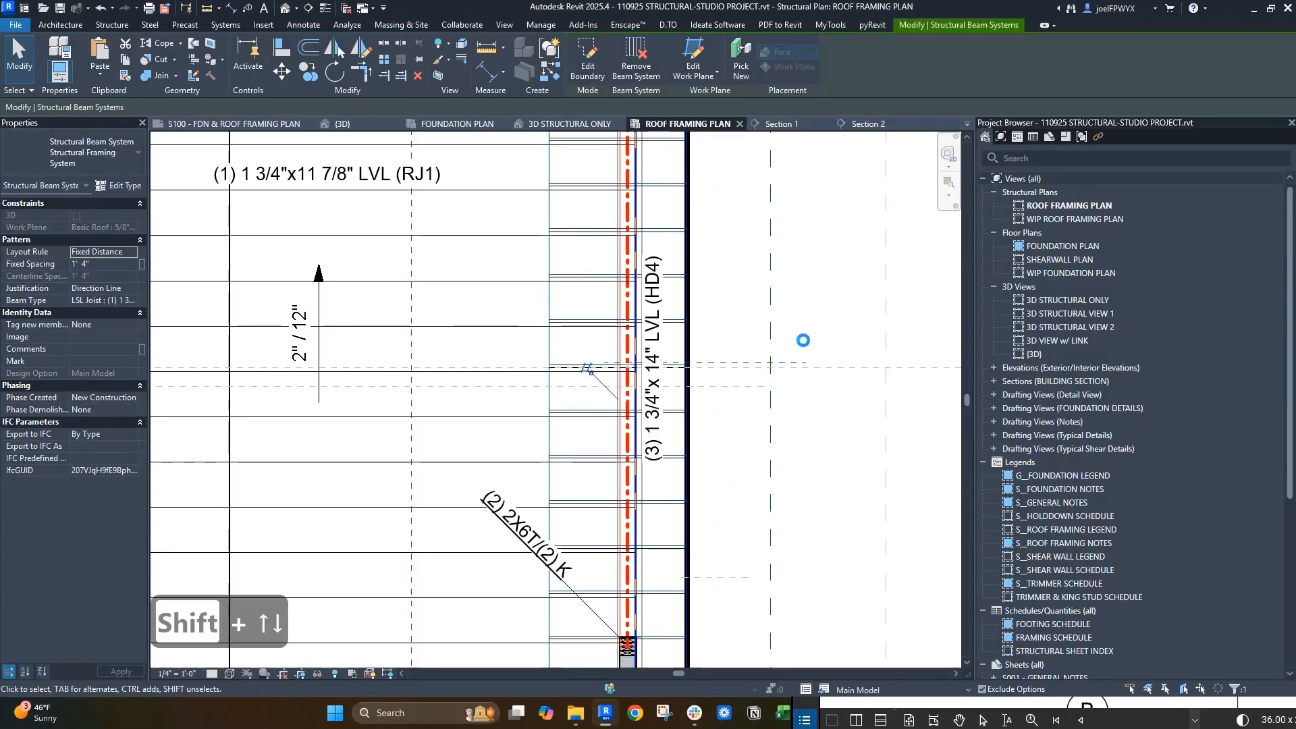
key("shift+Up")
key("shift+Up")
key("shift+Up")
key("Escape")
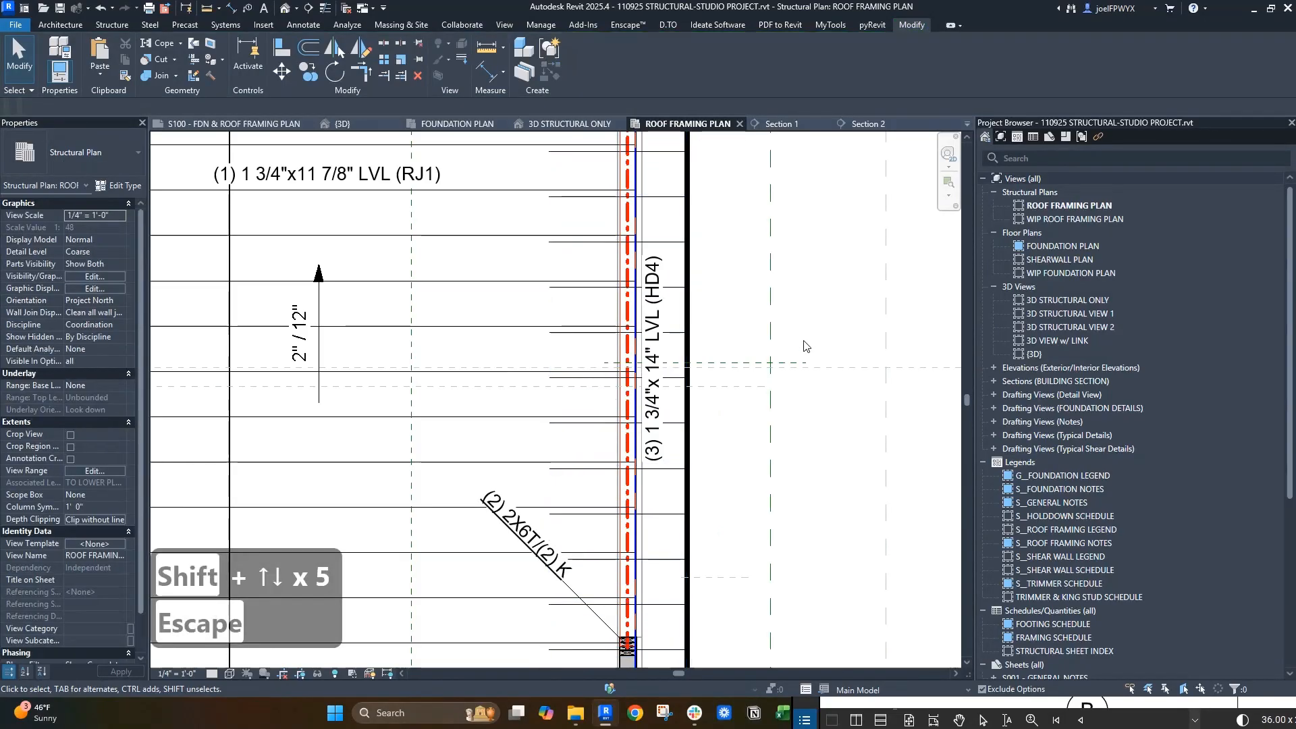
- Edit the main roof joist system's boundary, pulling its grid 2 edge back from the roof edge to inside the wall
scroll(688, 324, "down", 1)
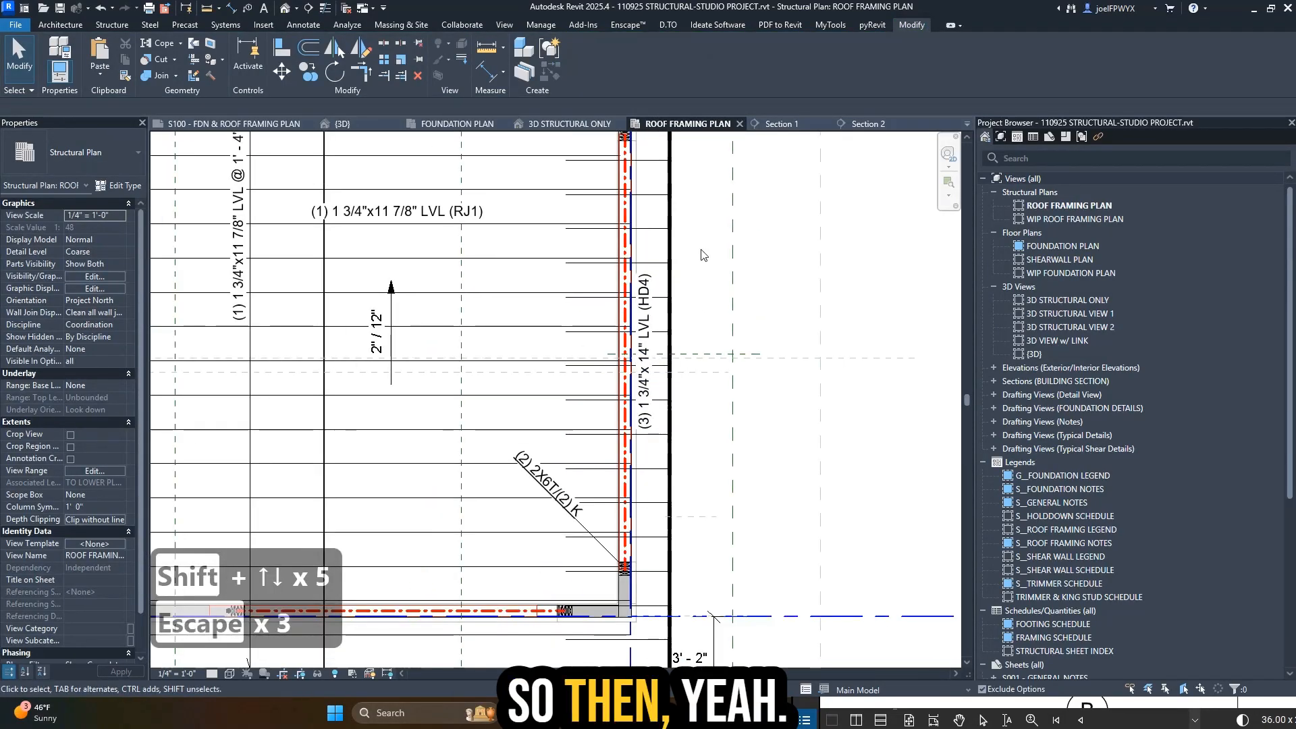
scroll(693, 274, "down", 1)
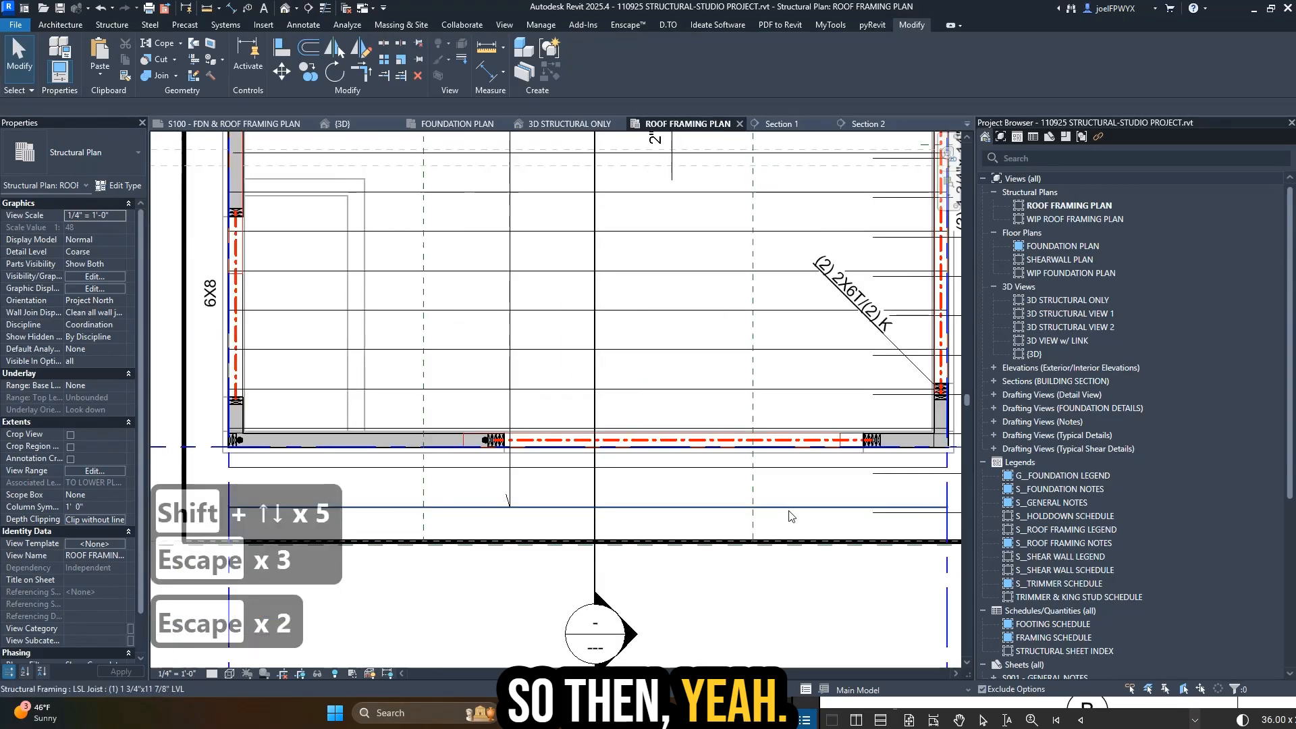
key("Tab")
key("Tab")
key("Tab")
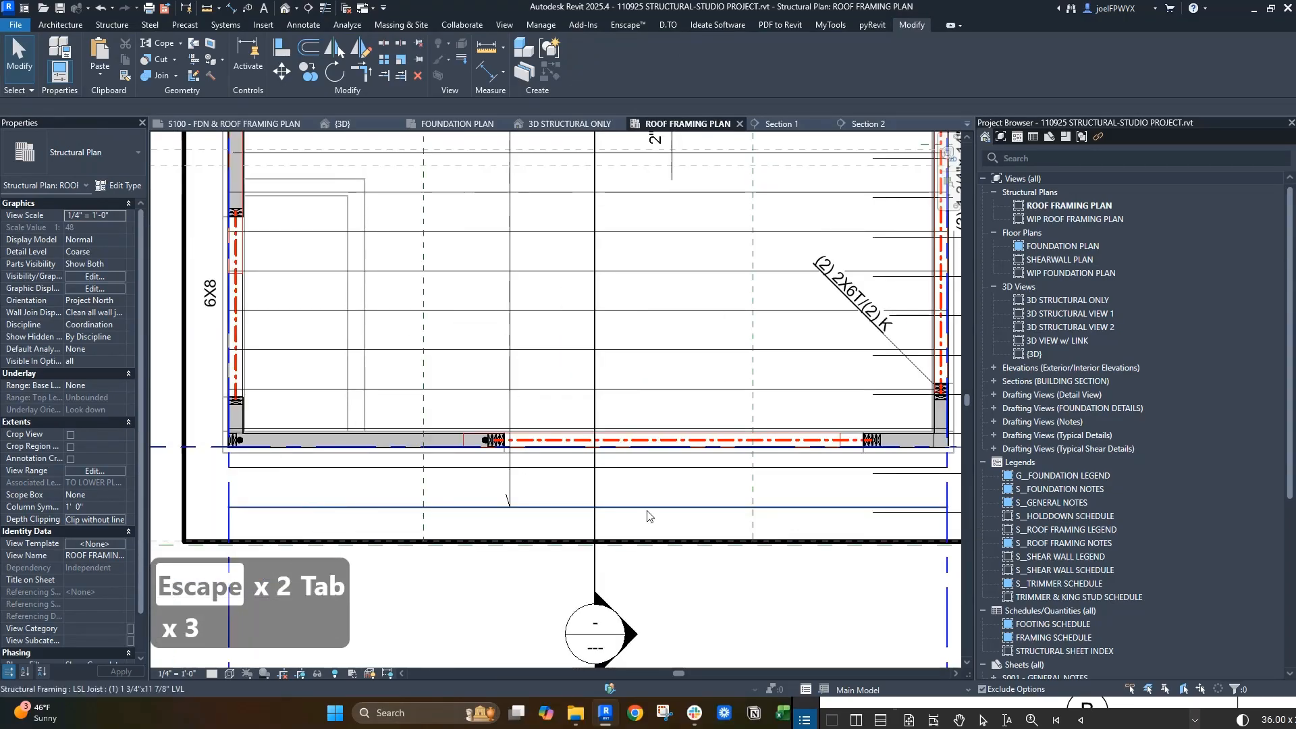
key("Escape")
middle_click_drag(446, 464, 578, 521)
key("Tab")
double_click(587, 449)
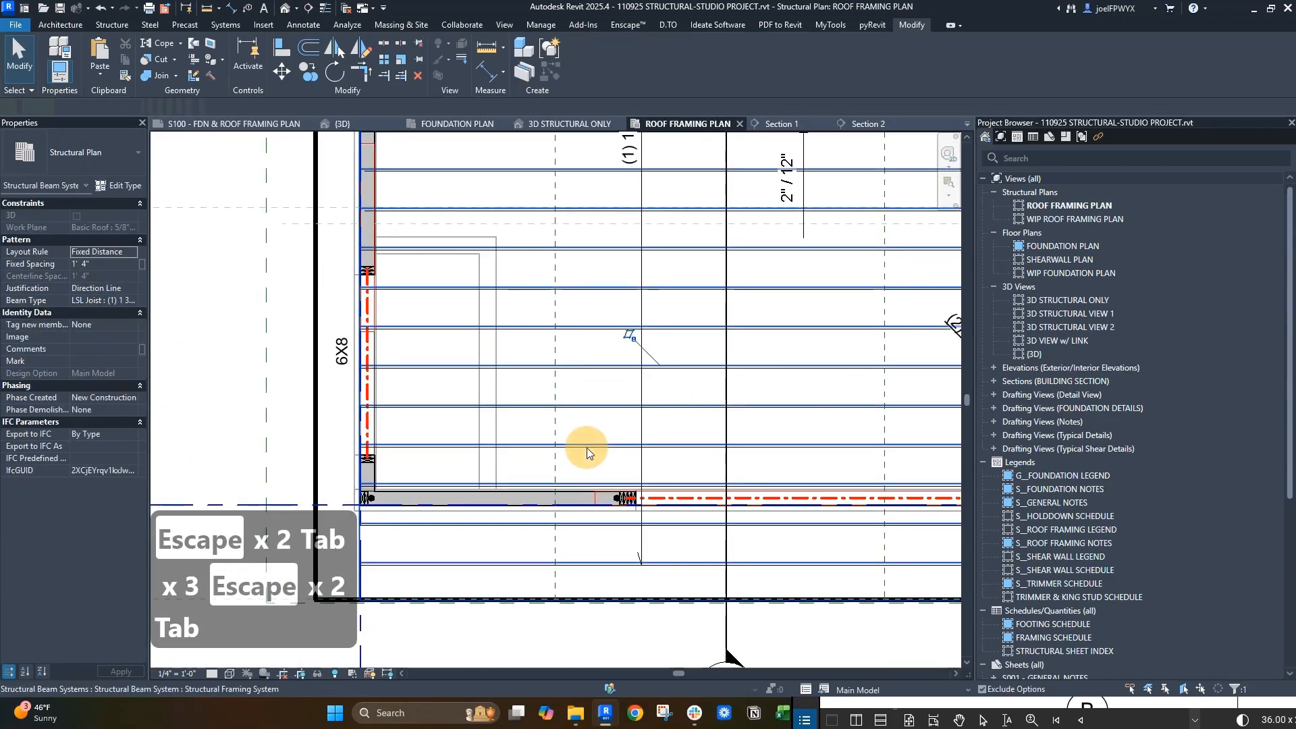
left_click_drag(624, 602, 619, 400)
left_click(585, 73)
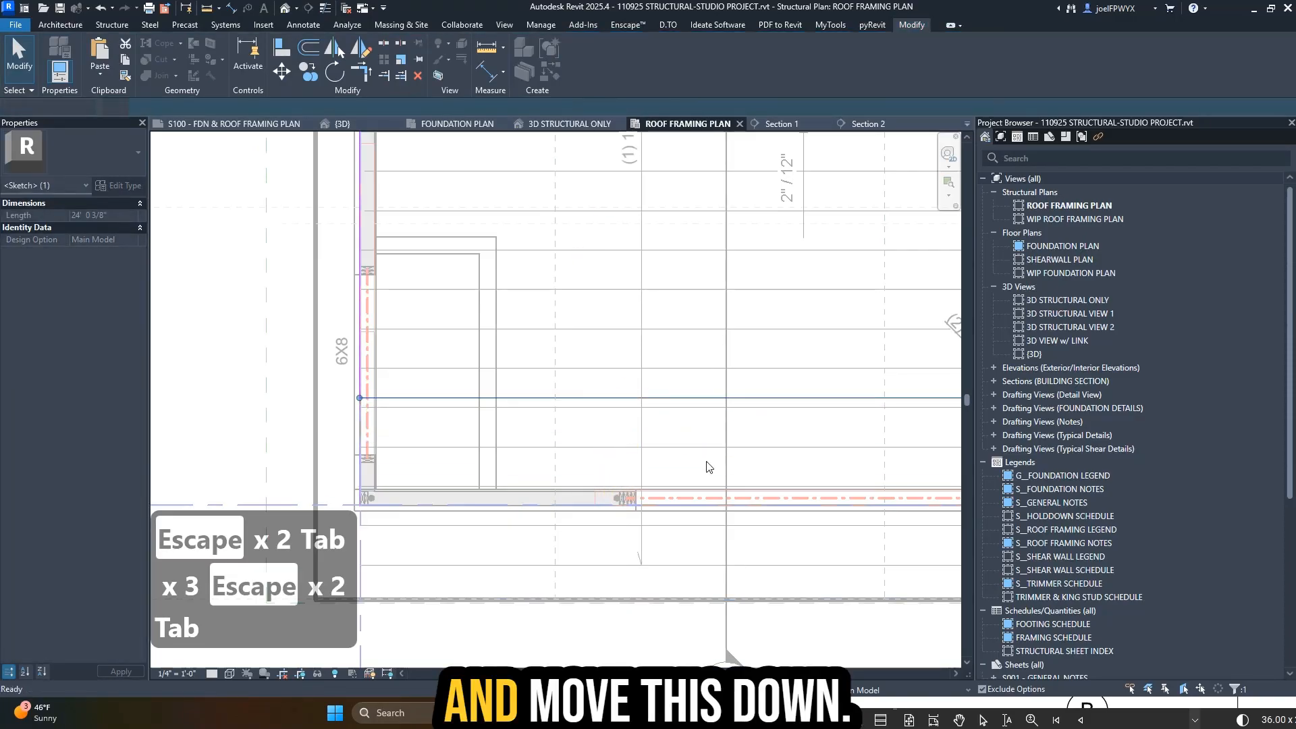
- Compare the overhang framing along grid B with the final PDF roof framing plan in Bluebeam Revu
scroll(705, 466, "down", 1)
scroll(709, 482, "down", 1)
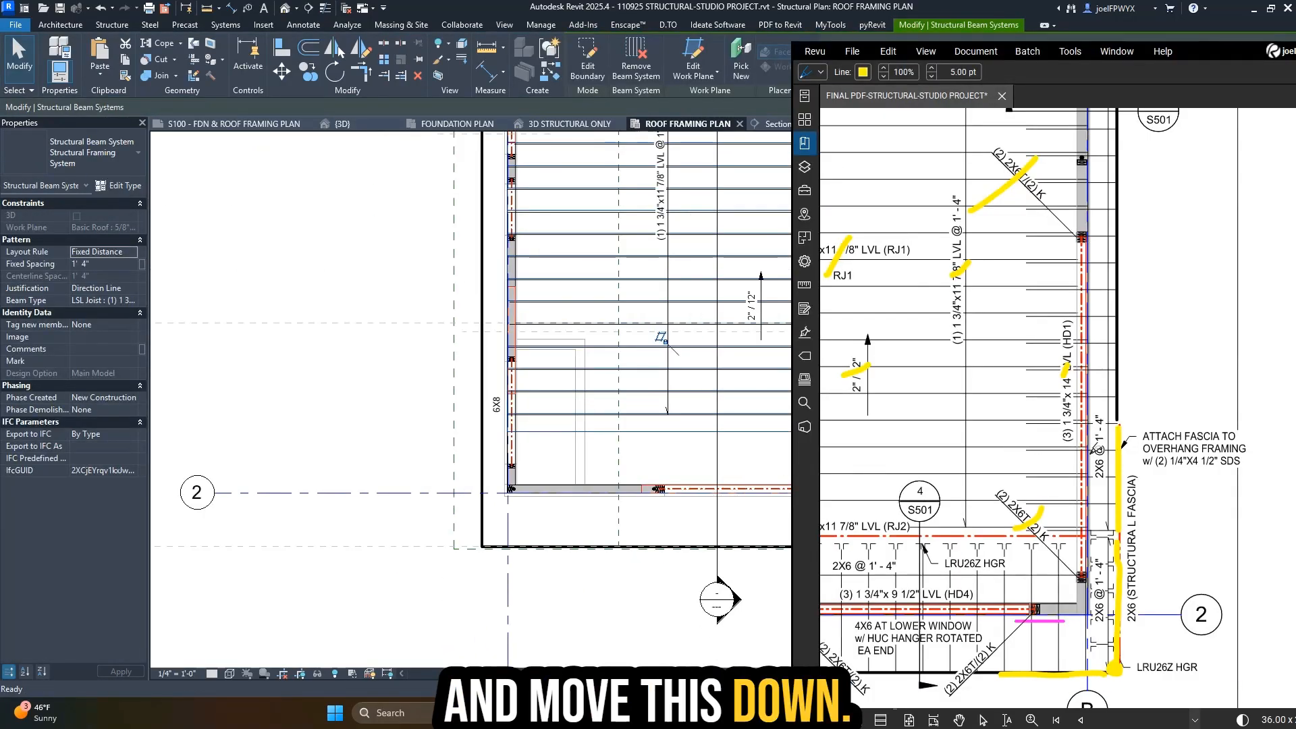
left_click_drag(1108, 427, 1104, 466)
scroll(894, 526, "down", 2)
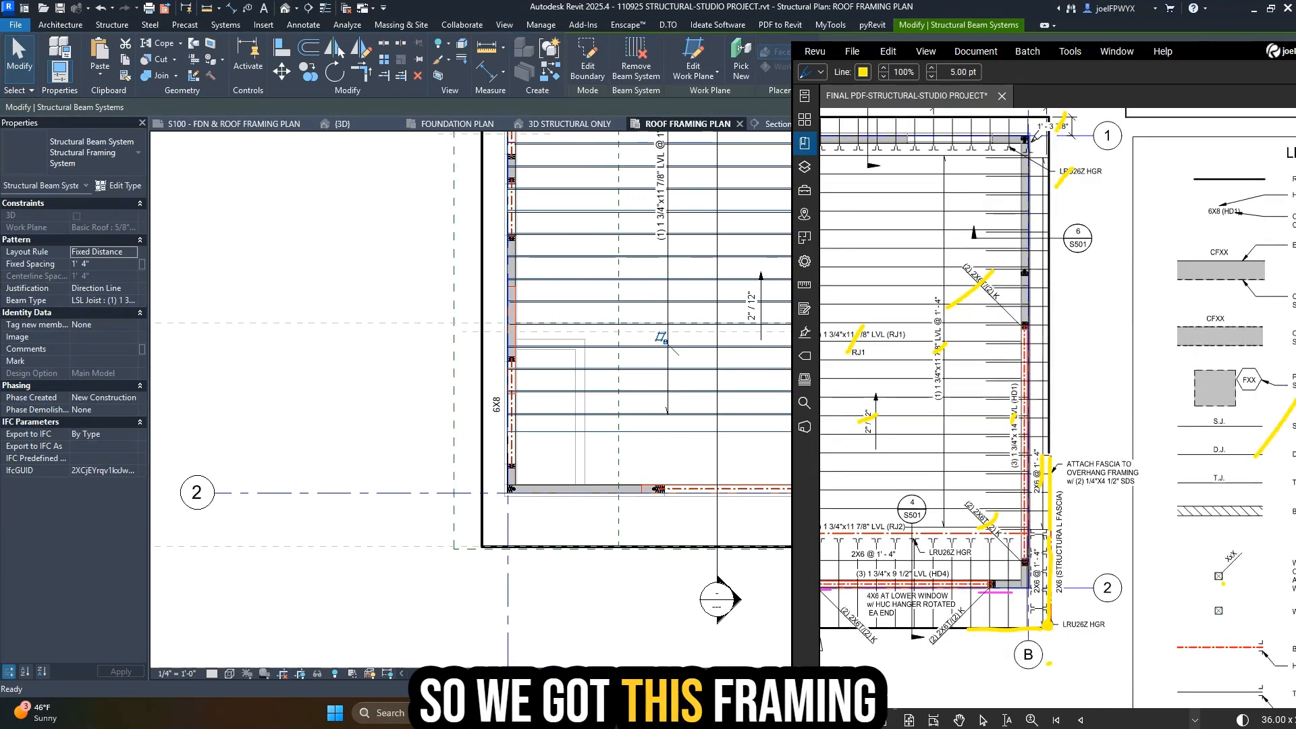
scroll(599, 426, "down", 8)
scroll(606, 332, "up", 5)
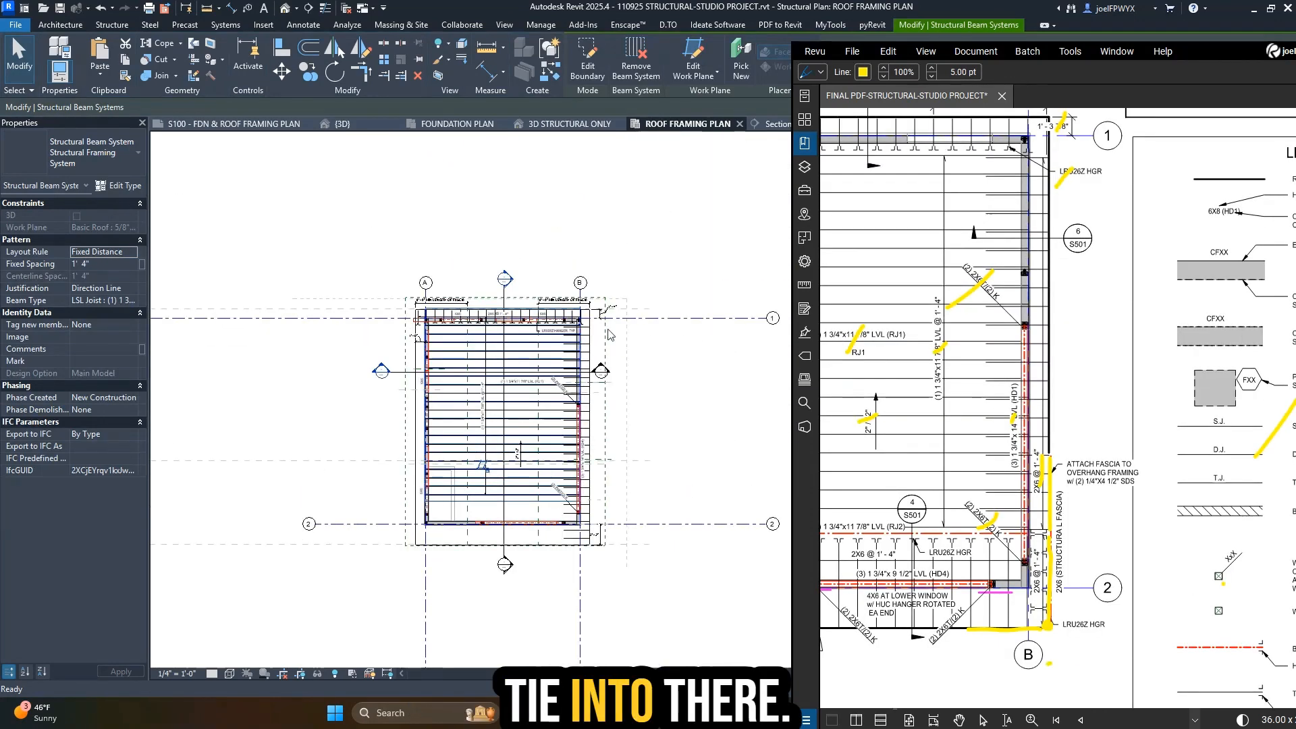
scroll(580, 324, "up", 5)
- Examine the hanger and the end of the overhang framing at the grid B and grid 1 corner in Revit
left_click(602, 336)
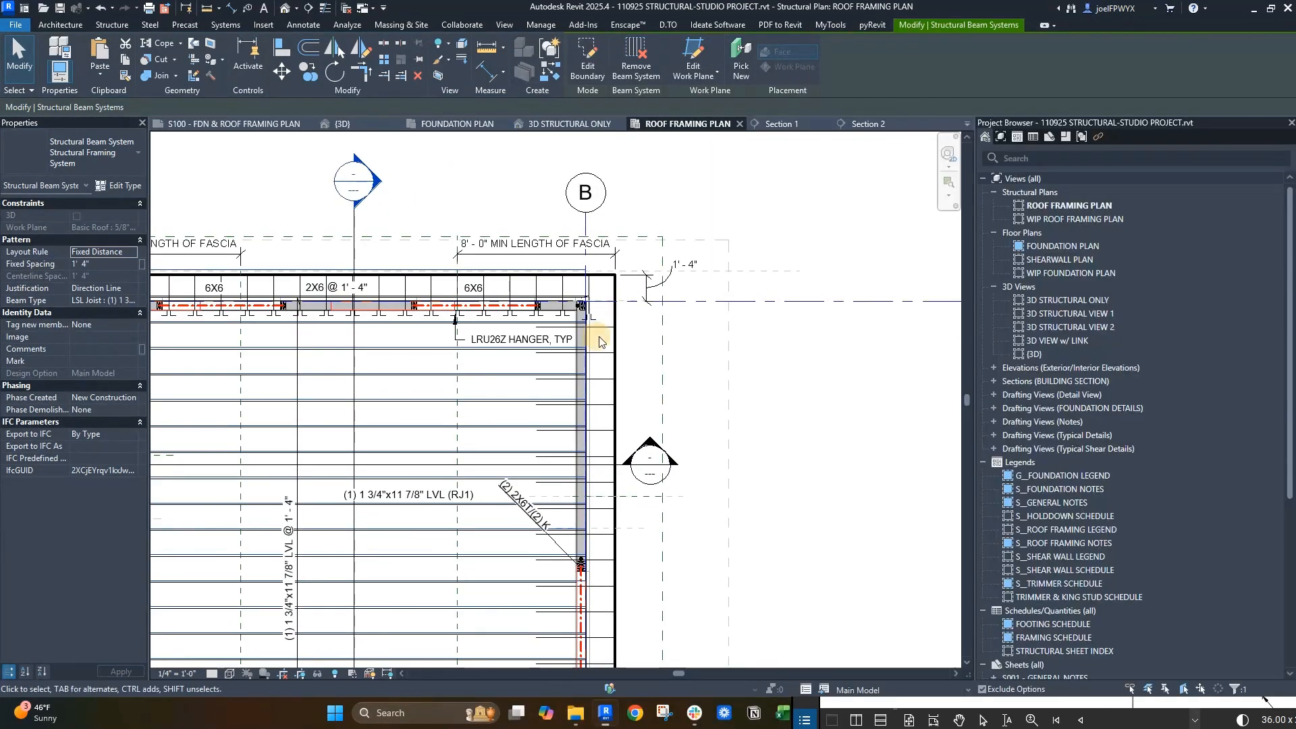
scroll(602, 336, "up", 2)
key("Escape")
key("Escape")
left_click(595, 312)
scroll(598, 312, "down", 1)
key("Escape")
key("Escape")
scroll(599, 315, "up", 3)
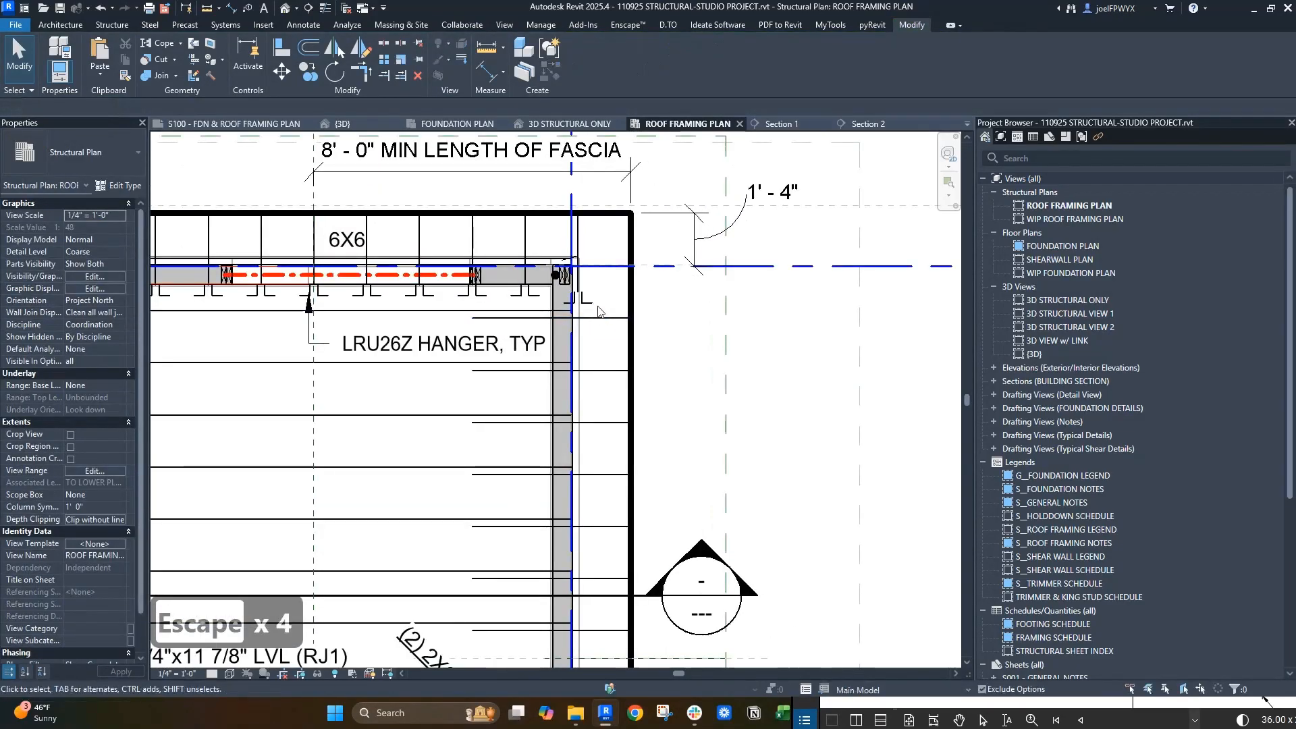
left_click(577, 307)
key("Escape")
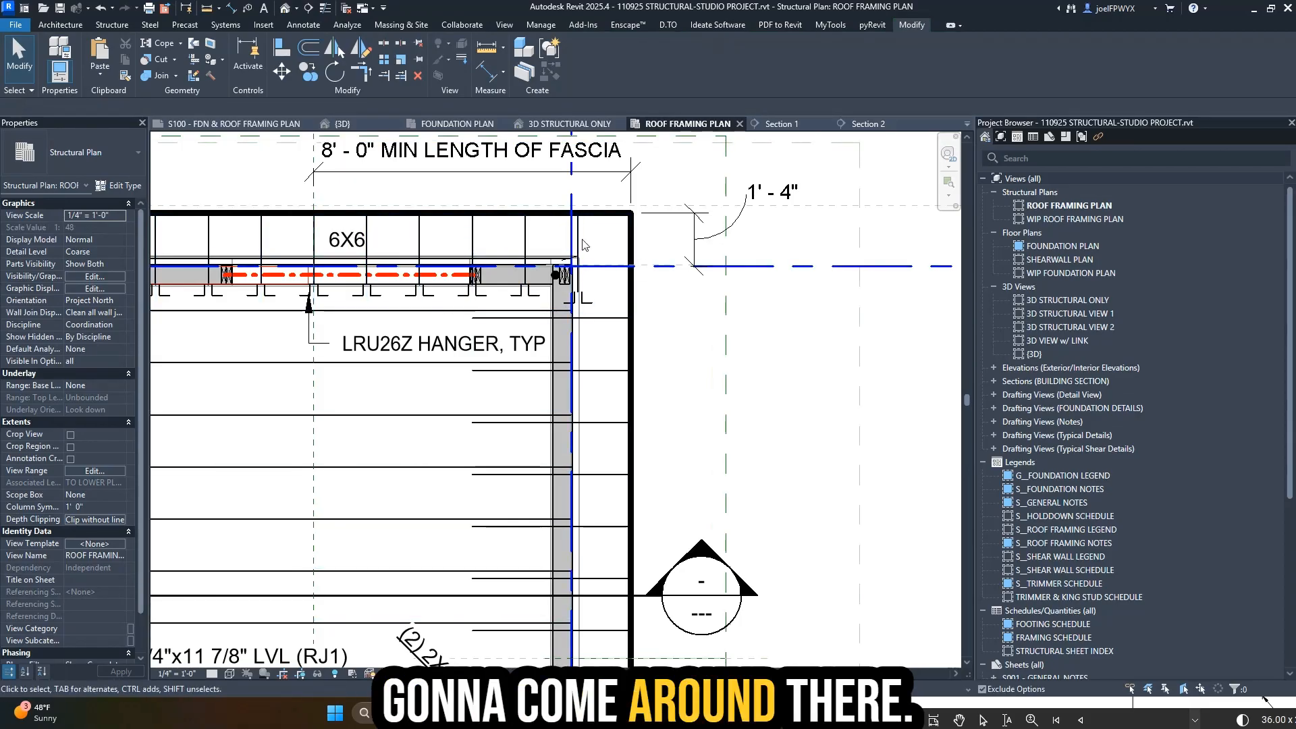
- Measure the distance from the last grid 1 overhang joist to the roof edge beyond grid B
scroll(584, 245, "up", 1)
key("d")
key("Escape")
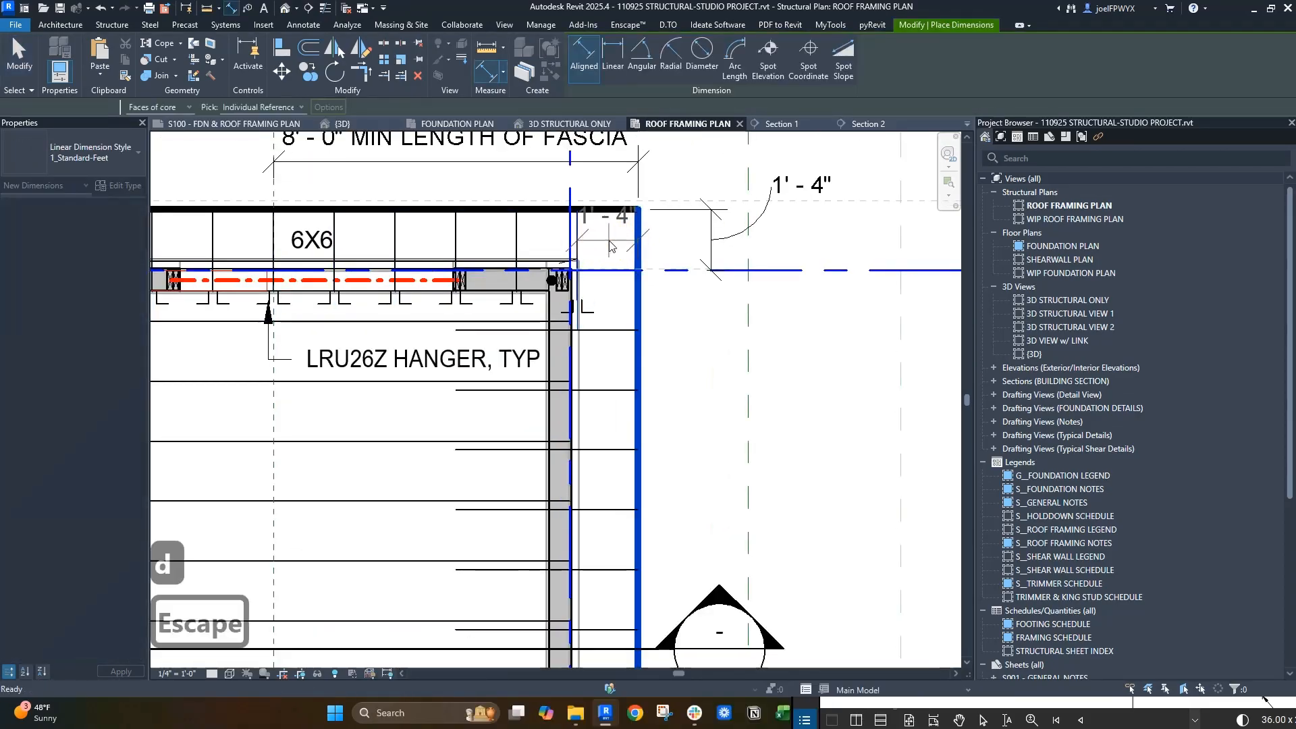
key("Escape")
scroll(614, 245, "down", 1)
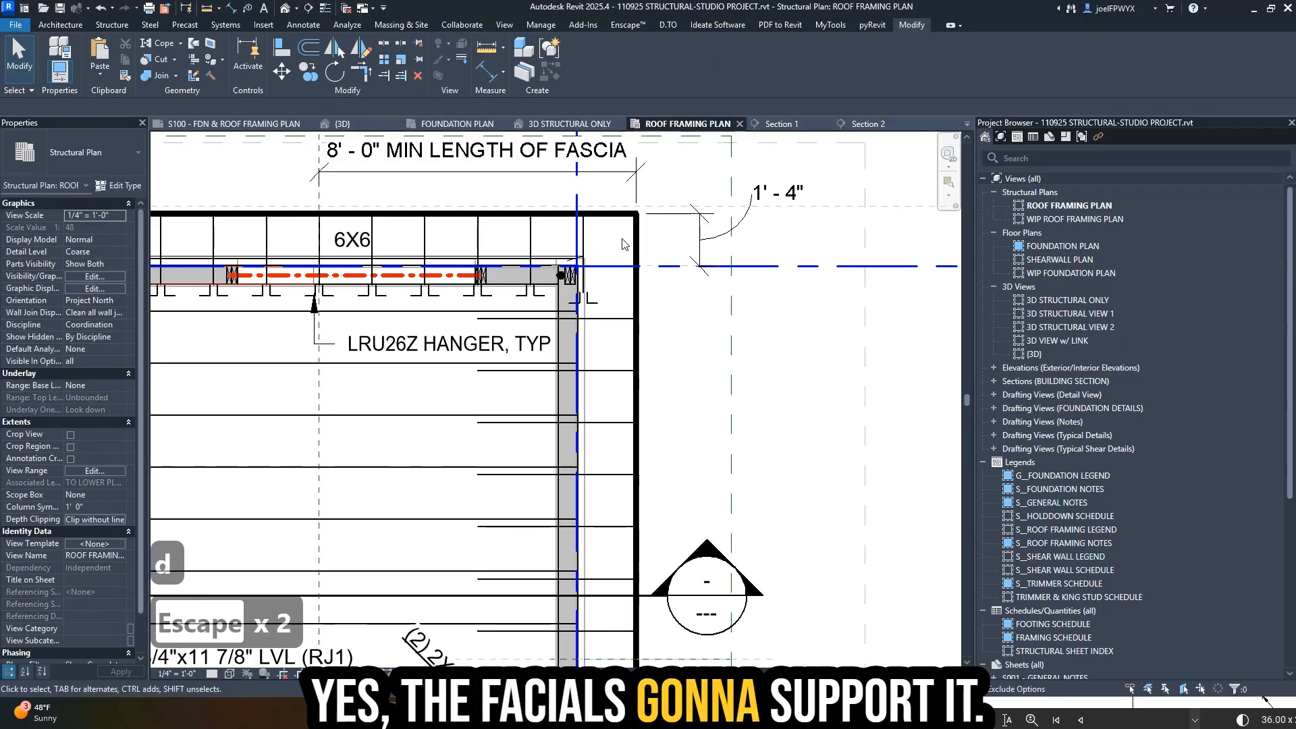
- Review the 2x6 overhang joists and hangers along grid 1 and how they meet the grid B overhang
scroll(623, 246, "down", 1)
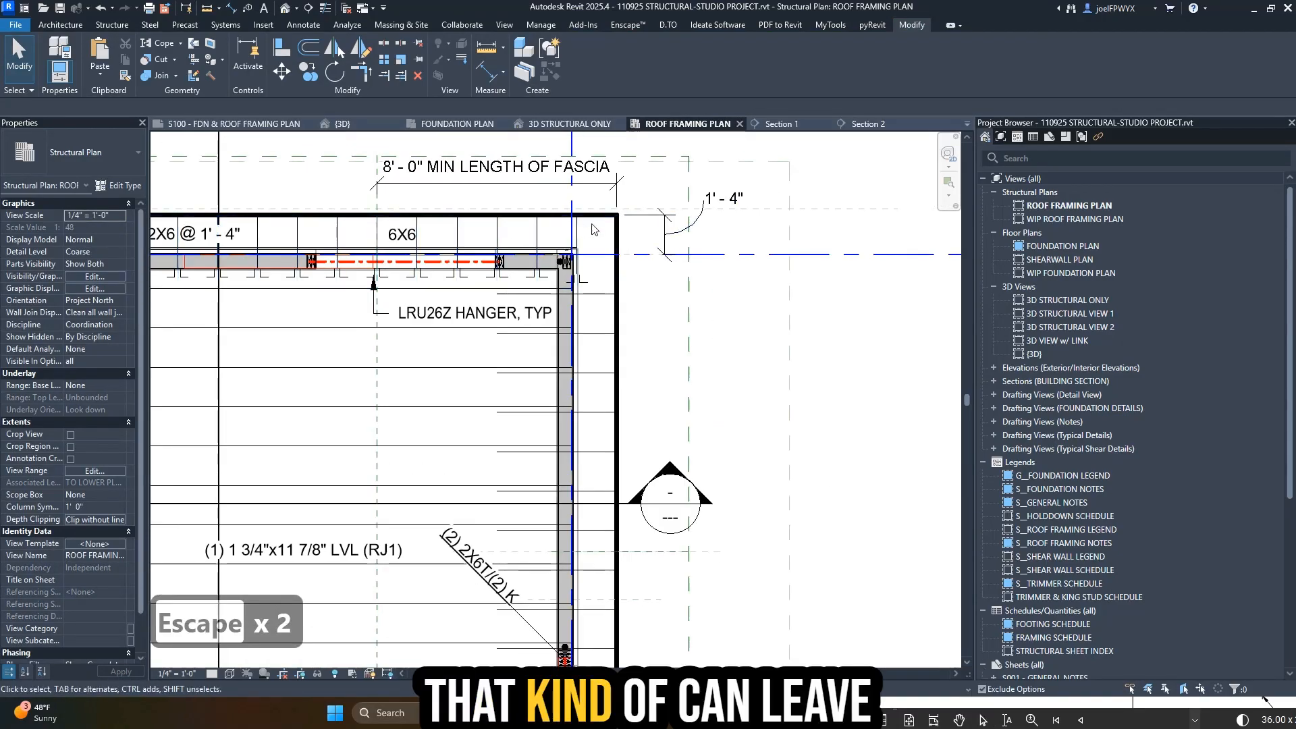
scroll(623, 253, "down", 2)
scroll(622, 255, "up", 2)
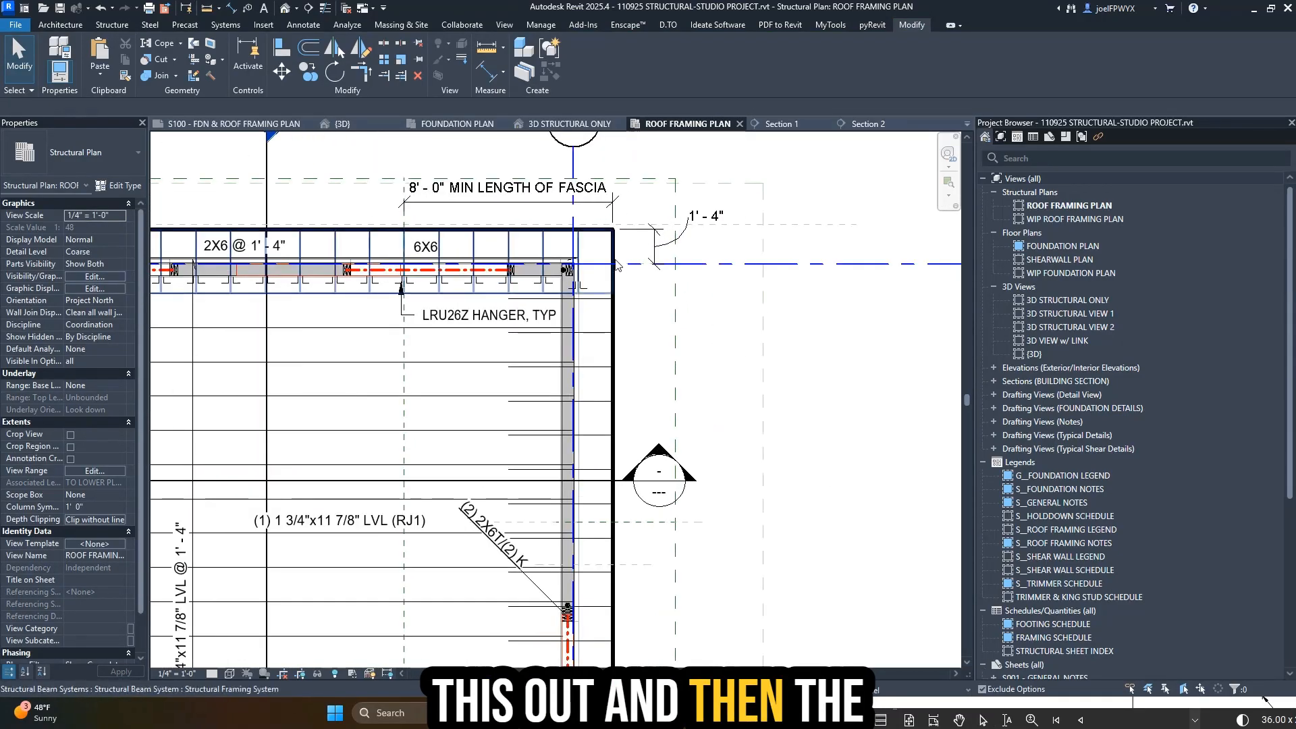
scroll(580, 293, "up", 1)
key("Escape")
scroll(570, 291, "down", 3)
middle_click_drag(515, 380, 746, 337)
middle_click_drag(527, 306, 654, 303)
scroll(706, 324, "down", 2)
scroll(661, 303, "up", 1)
key("Escape")
key("Escape")
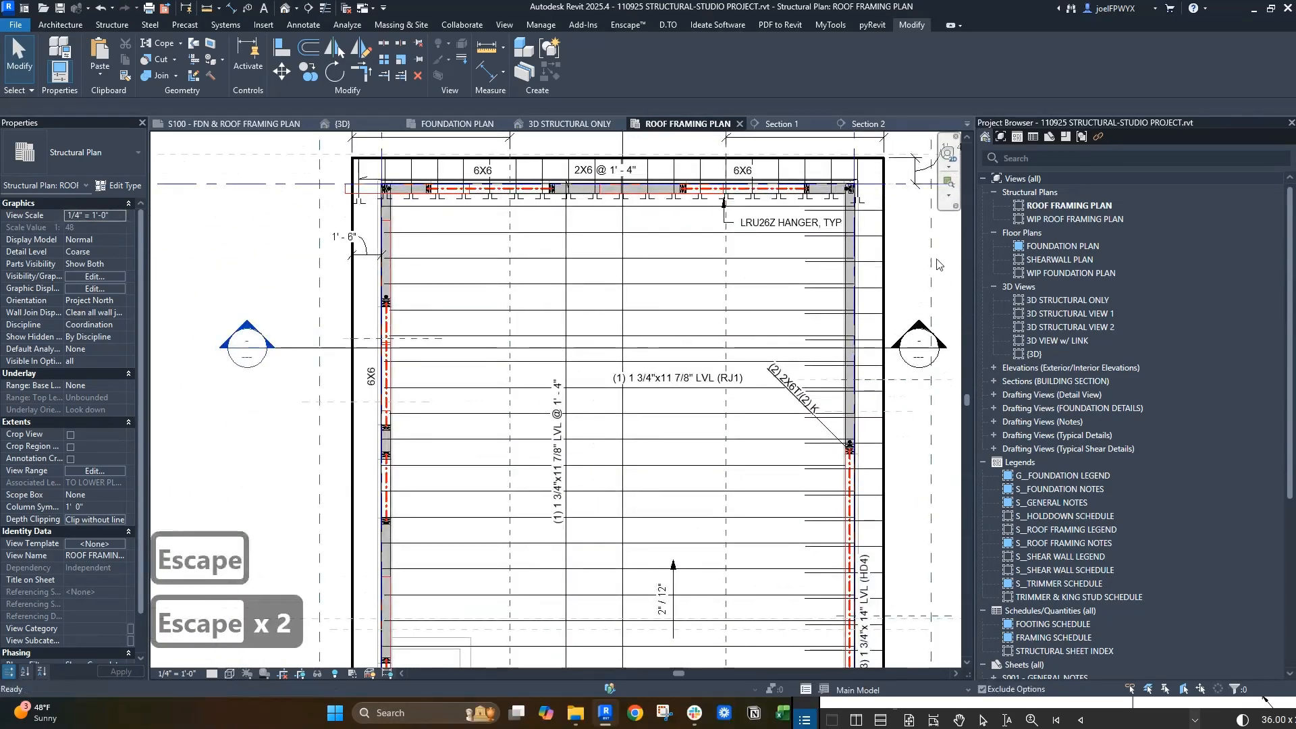
key("Tab")
left_click(874, 267)
left_click(601, 49)
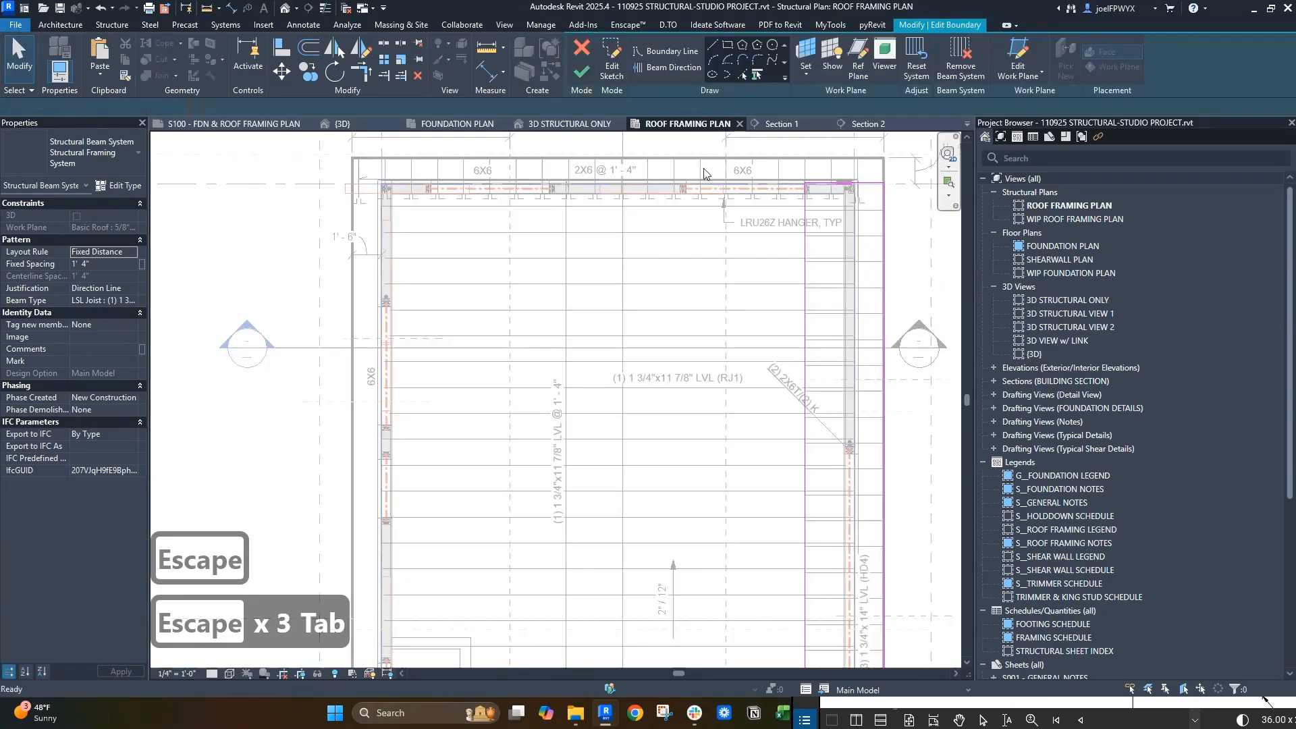
left_click(591, 49)
scroll(904, 247, "up", 2)
scroll(803, 312, "down", 1)
key("Escape")
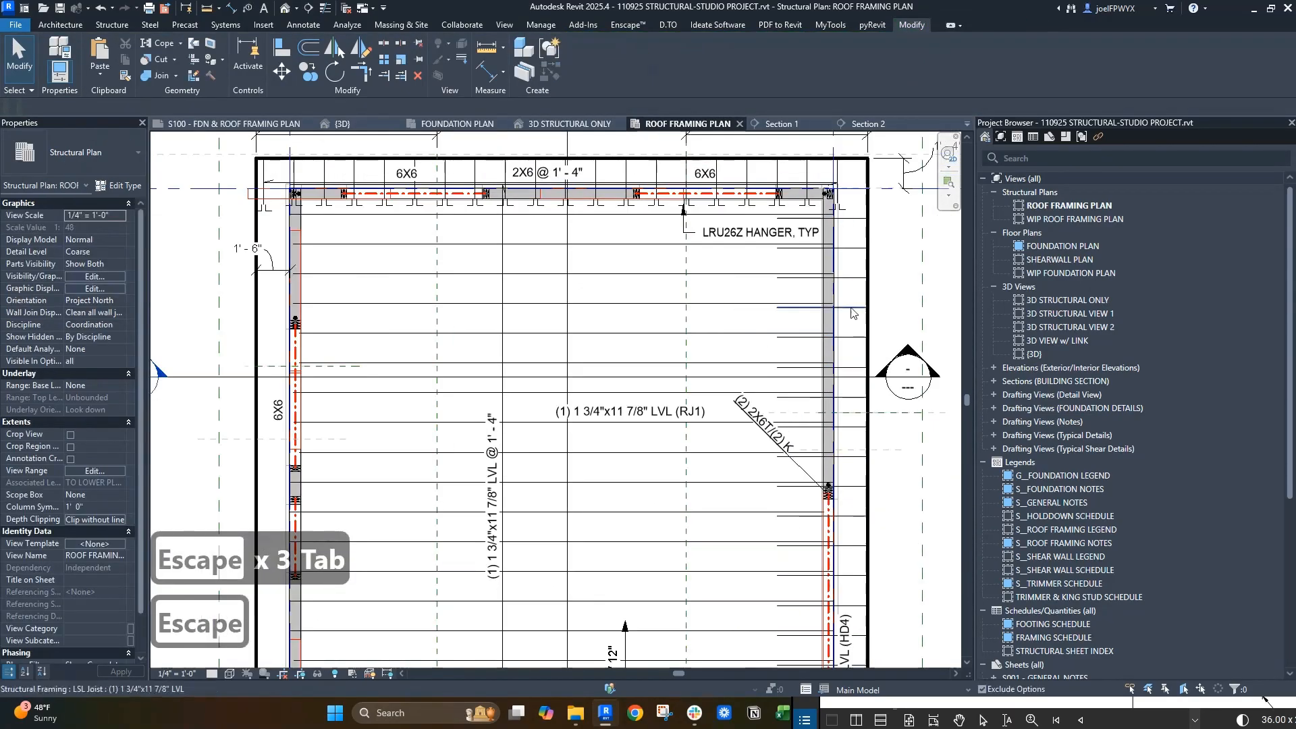
- Check the framing lap length in the Overhang at Raked Wall detail of the final PDF in Bluebeam Revu, and return to Revit
key("Escape")
middle_click_drag(680, 460, 579, 406)
key("Escape")
scroll(578, 410, "down", 2)
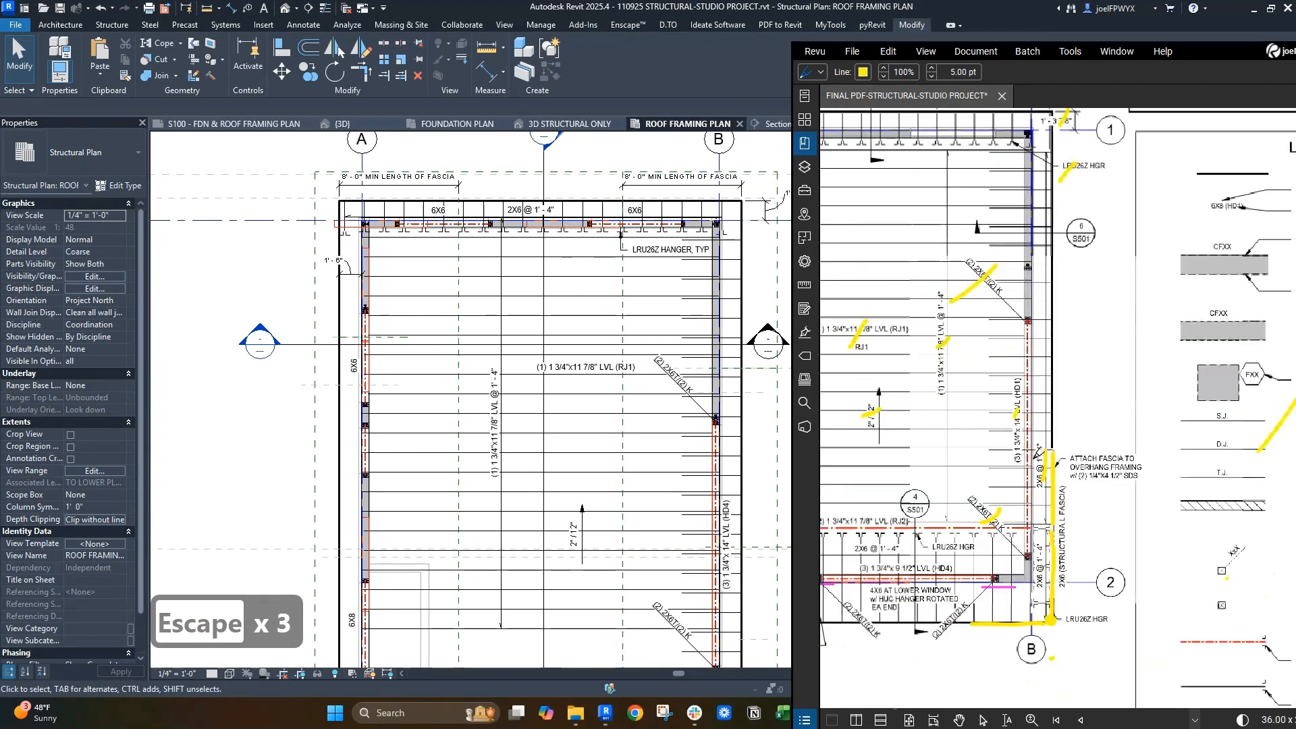
left_click(1071, 273)
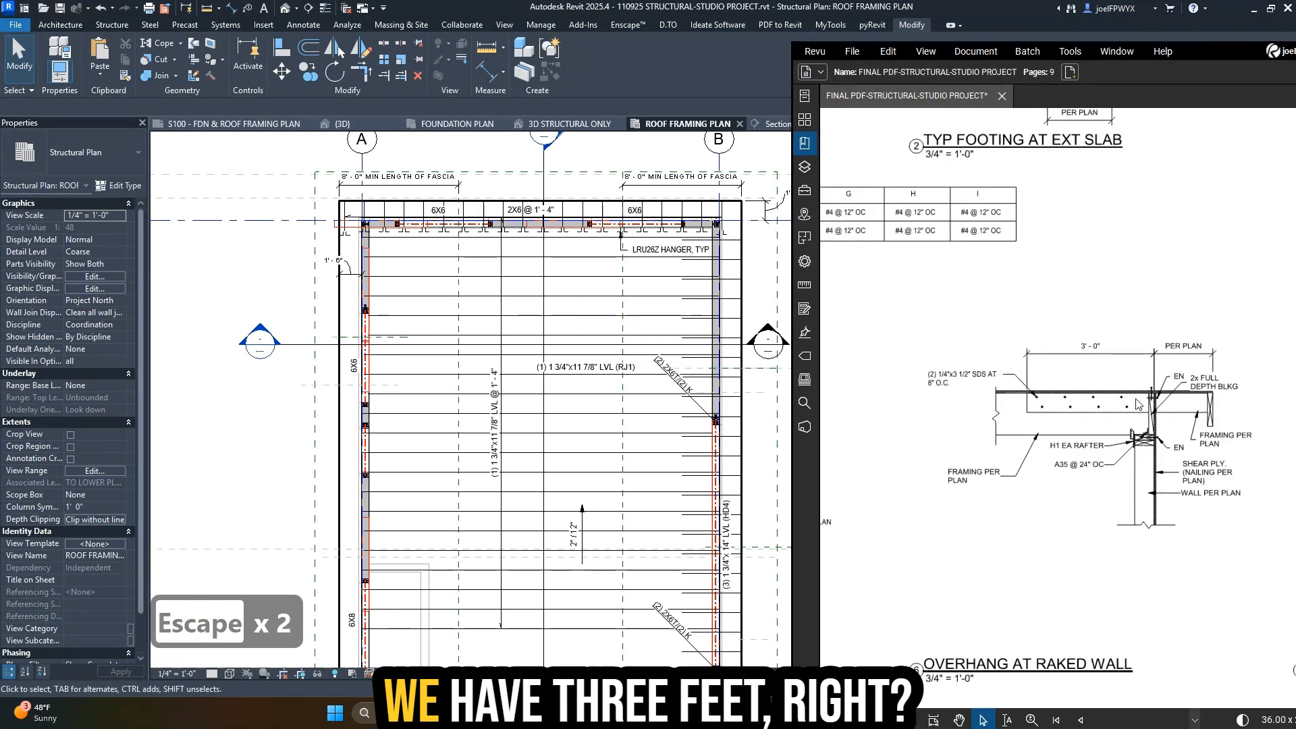
scroll(1122, 459, "down", 1)
scroll(1115, 385, "up", 3)
scroll(491, 368, "down", 2)
left_click(674, 390)
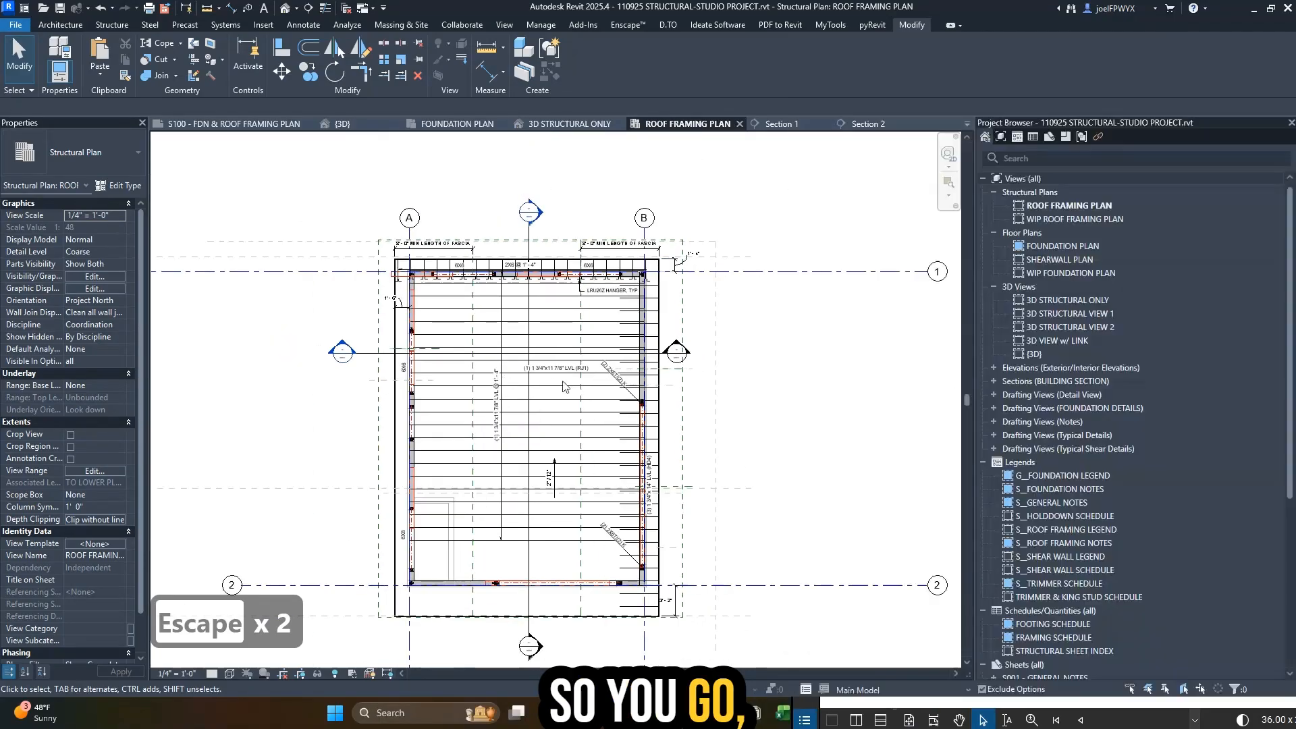
scroll(672, 393, "up", 6)
key("Escape")
key("Escape")
key("d")
key("i")
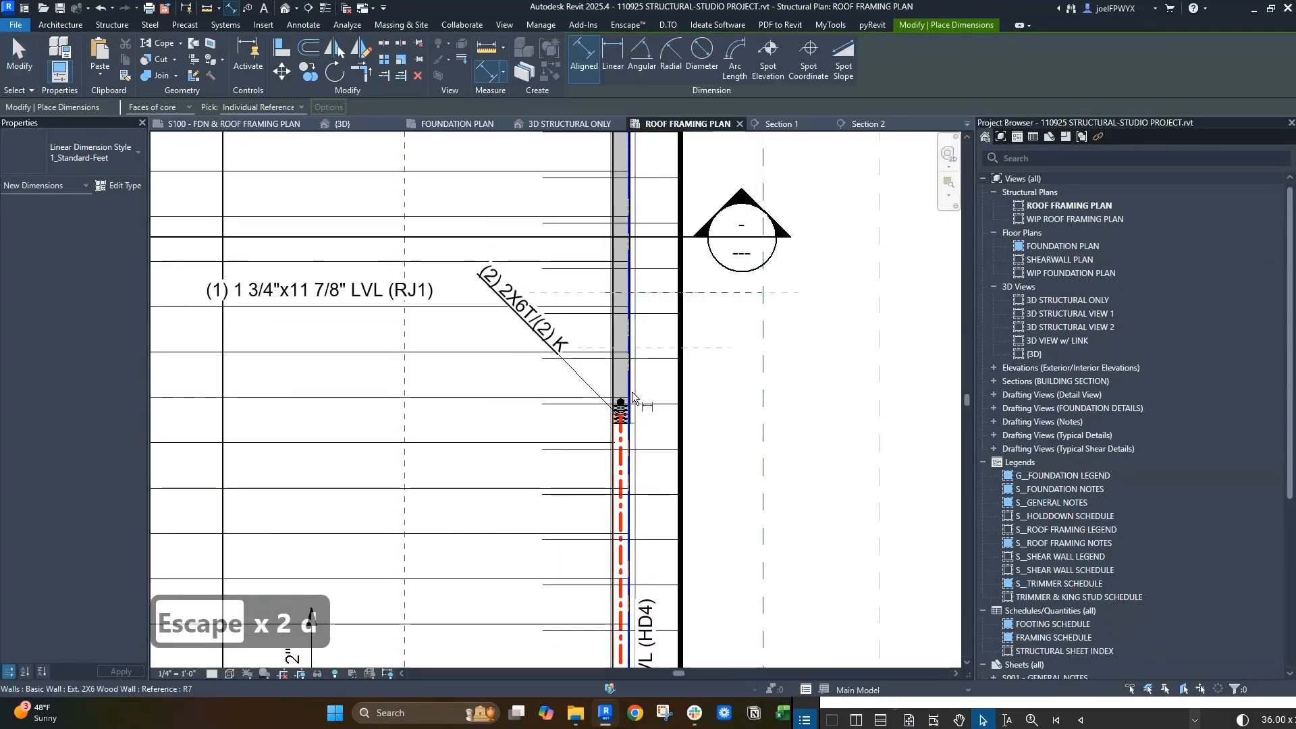
scroll(635, 404, "up", 2)
key("Escape")
key("Escape")
key("Escape")
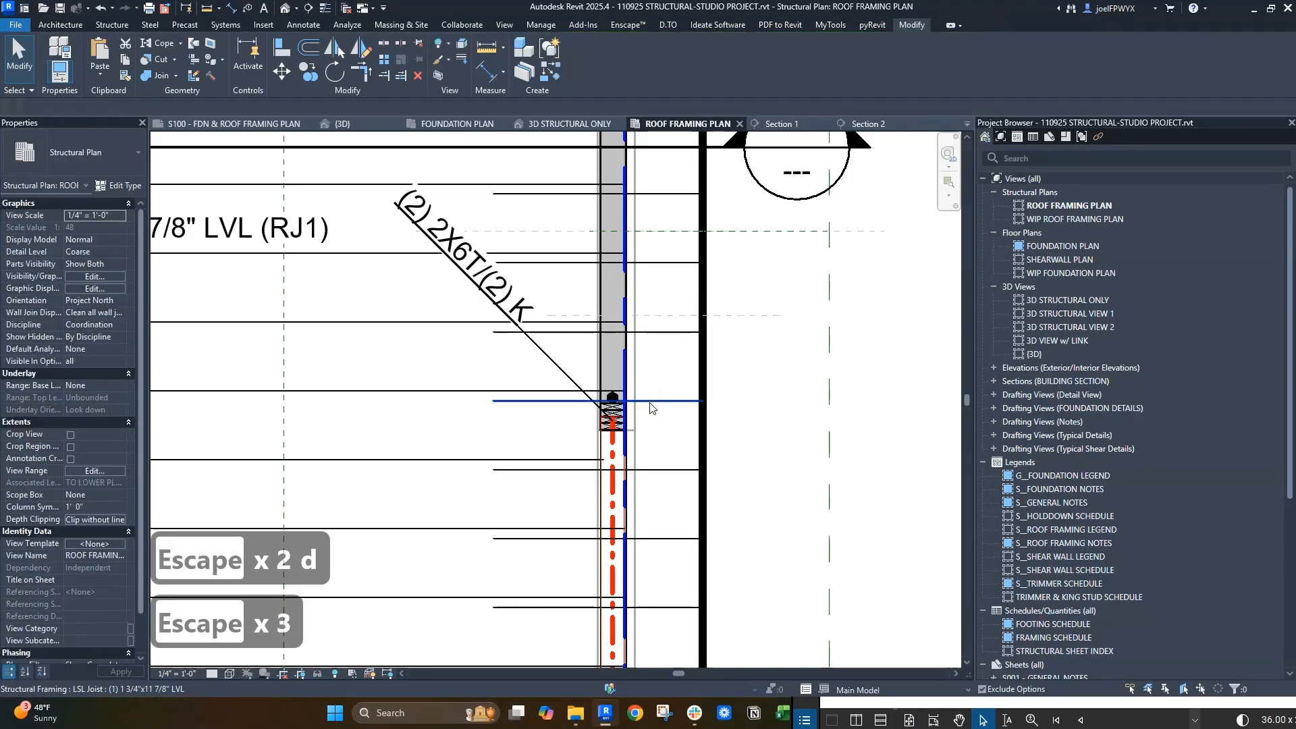
- Open the boundary of the grid B overhang beam system for editing
key("Tab")
key("Escape")
key("Escape")
key("Tab")
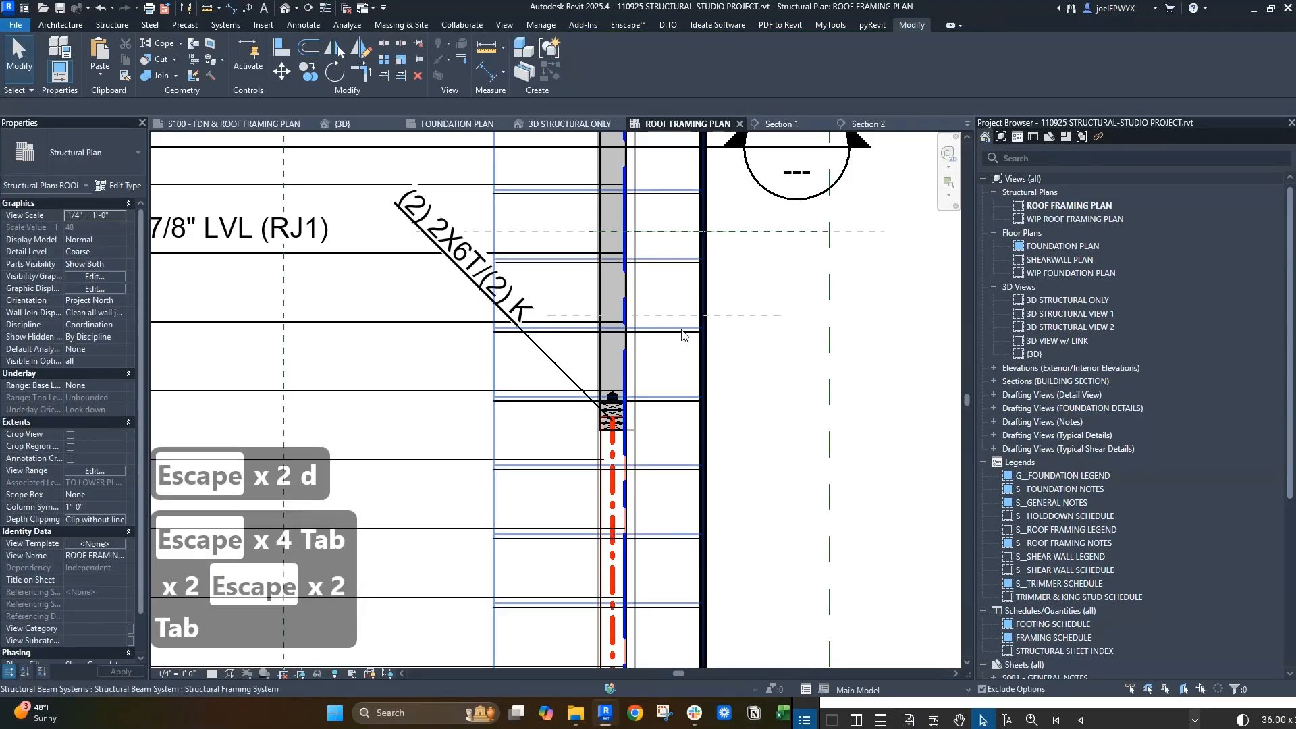
left_click(681, 334)
double_click(682, 330)
scroll(521, 345, "up", 2)
- Dimension from the overhang boundary's inner edge to the grid B line, and select that edge to adjust the distance
key("d")
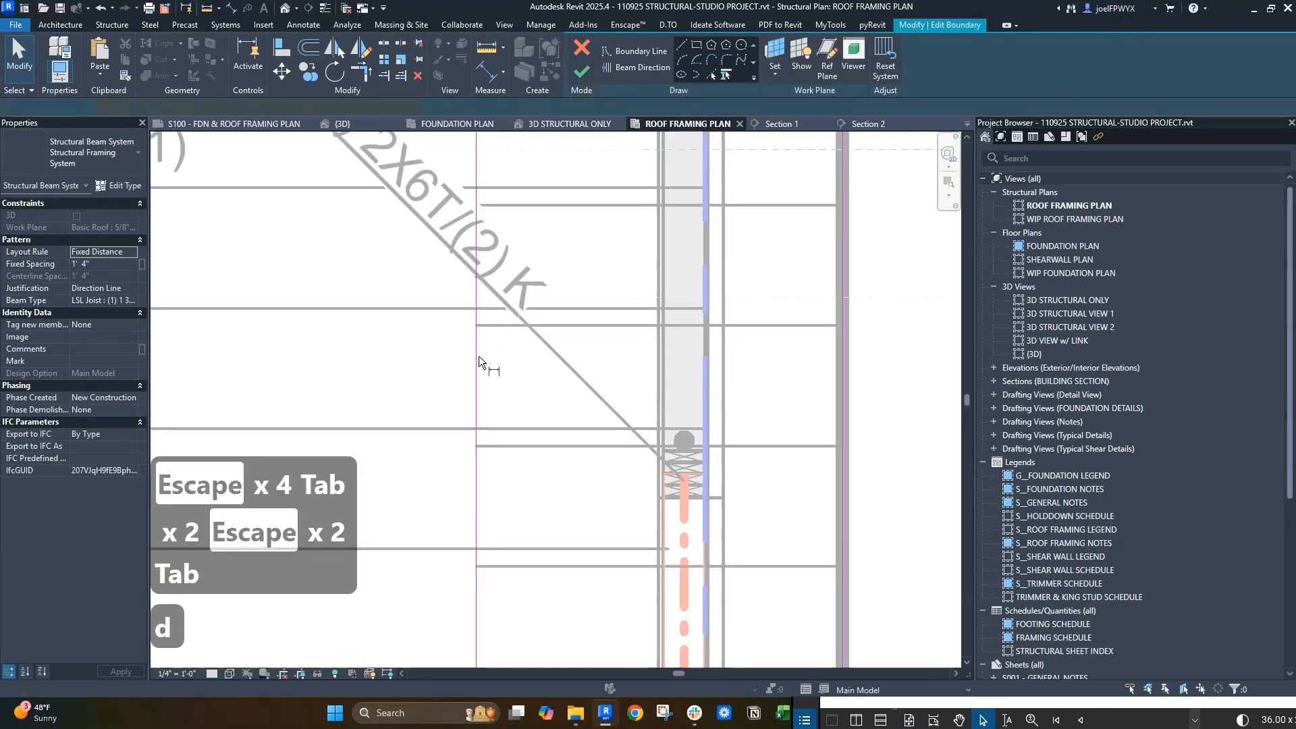
left_click(477, 366)
left_click(703, 348)
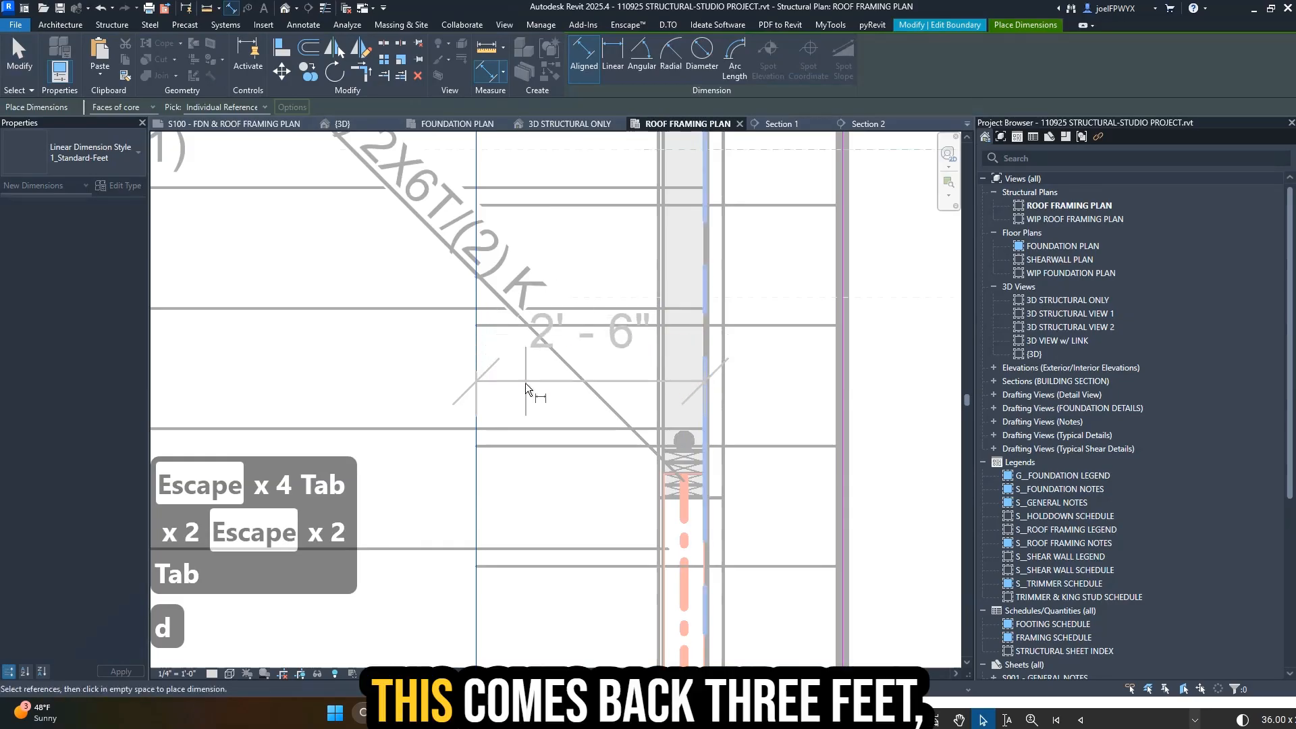
left_click(525, 384)
key("Escape")
key("Escape")
left_click(478, 460)
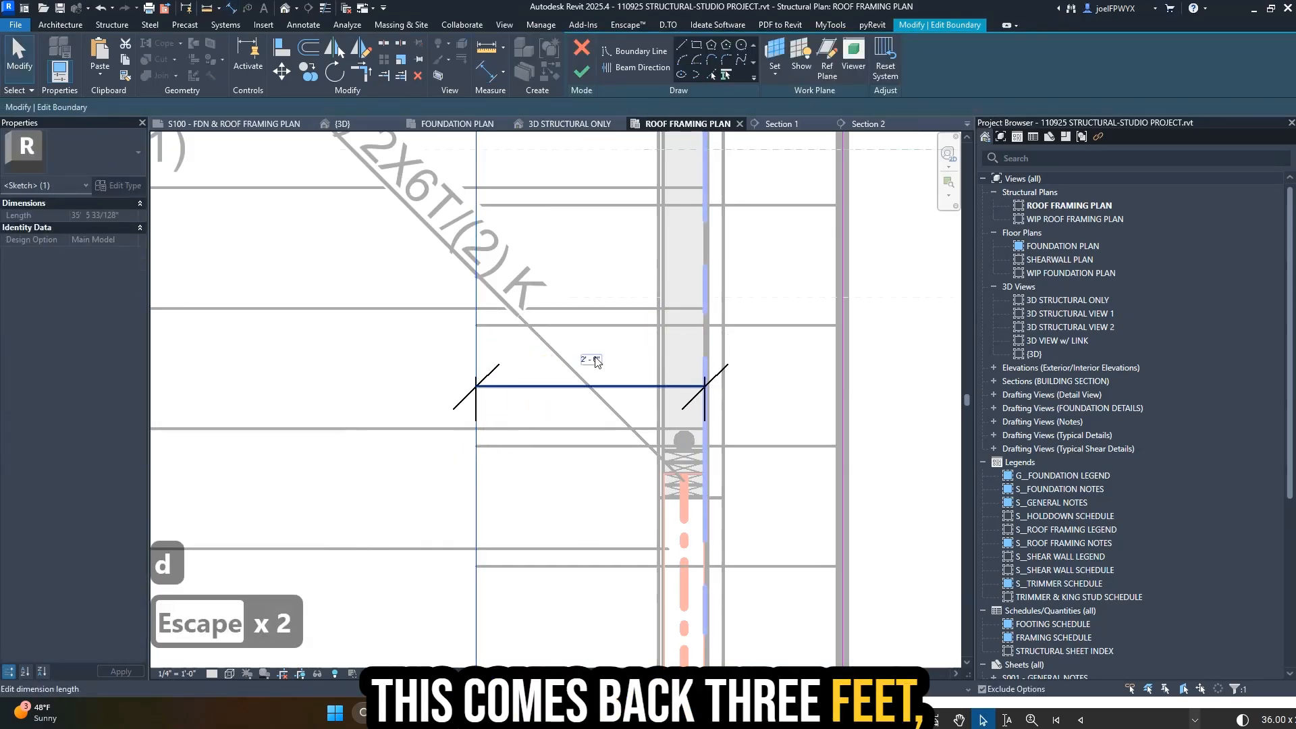
- Set the overhang beam system's boundary 3' - 0" from the wall line at grid B and finish the boundary edit
left_click(591, 359)
type("3")
key("Return")
key("Escape")
key("Escape")
left_click(596, 359)
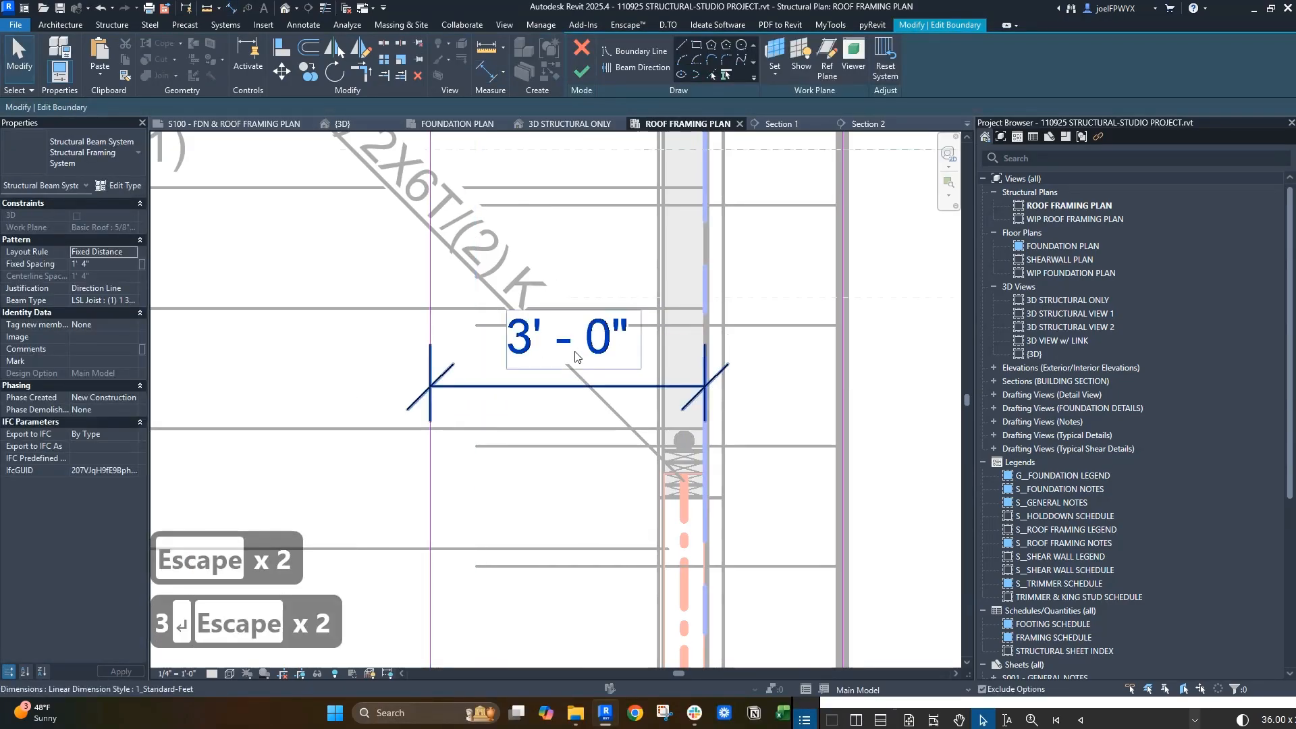
key("Escape")
key("Escape")
key("Escape")
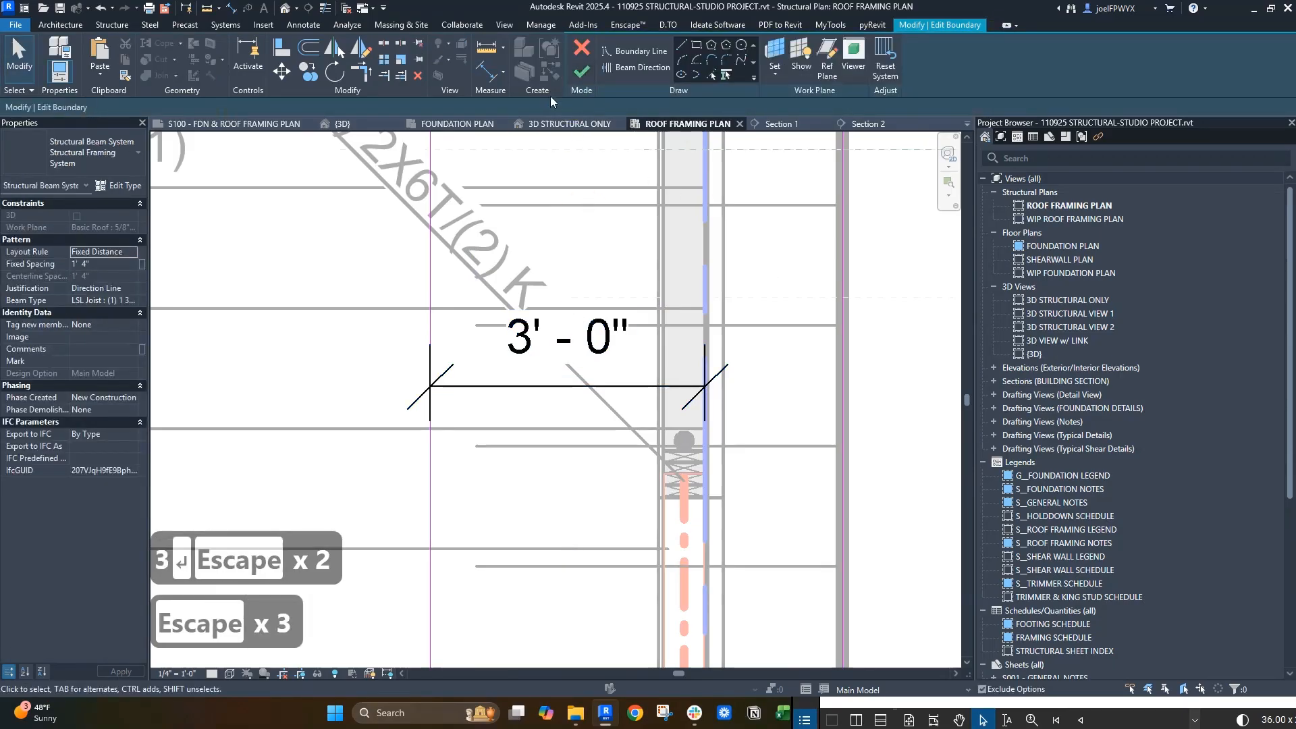
left_click(574, 75)
scroll(666, 298, "down", 4)
key("Escape")
key("Escape")
key("Escape")
key("Escape")
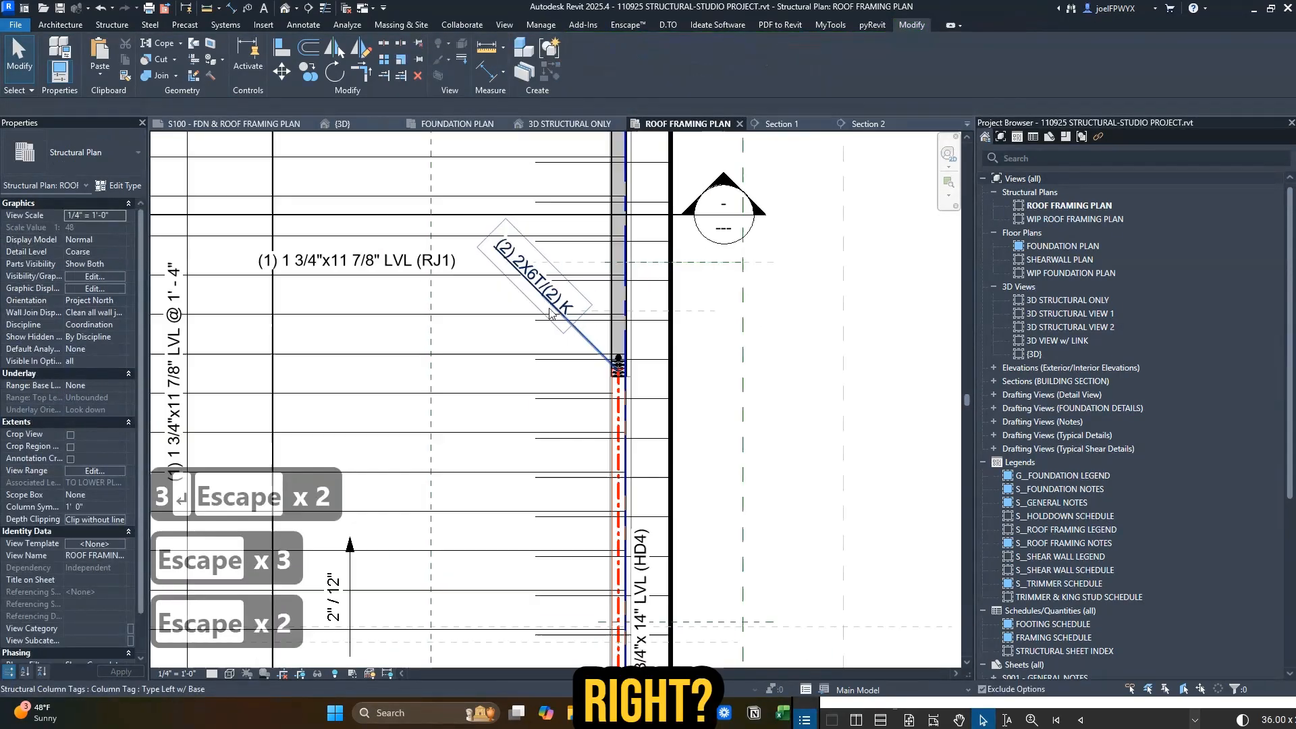
- Mirror the grid B overhang beam system to the grid A side about a vertical axis through the upper roof edge's midpoint
key("Tab")
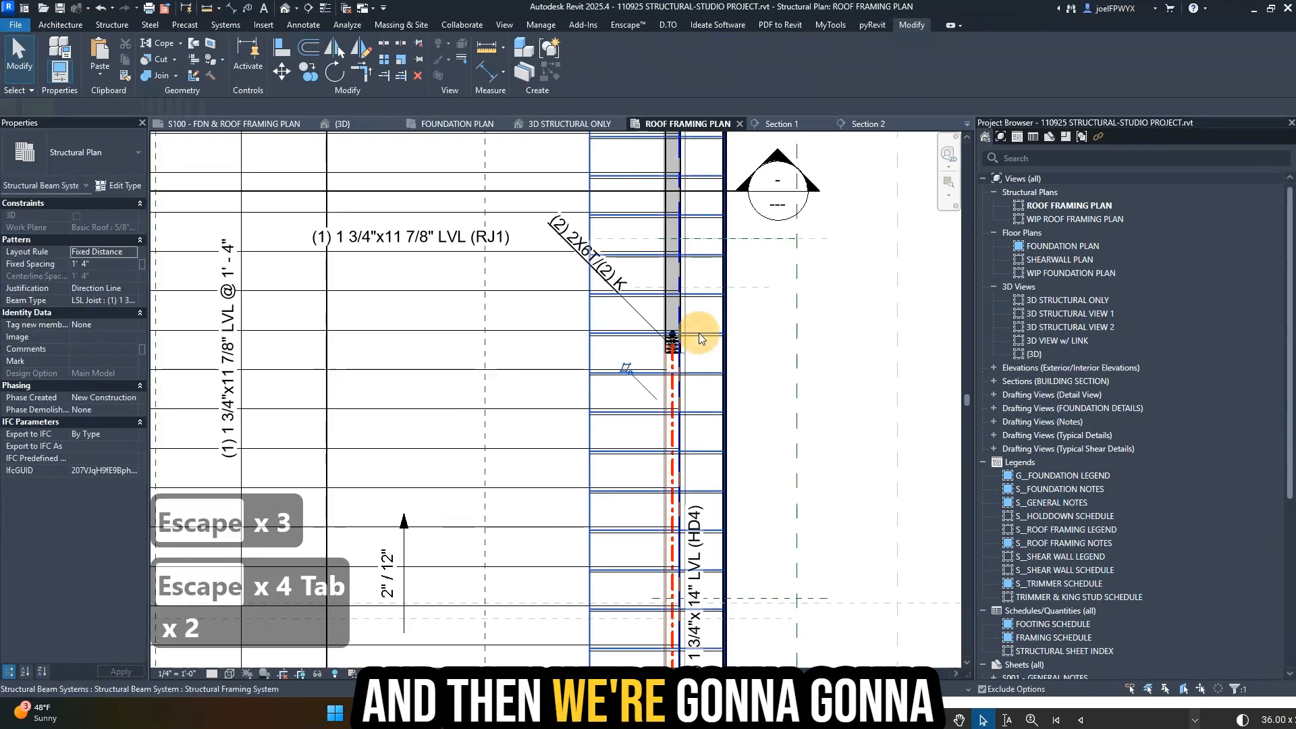
left_click(705, 340)
scroll(734, 337, "down", 2)
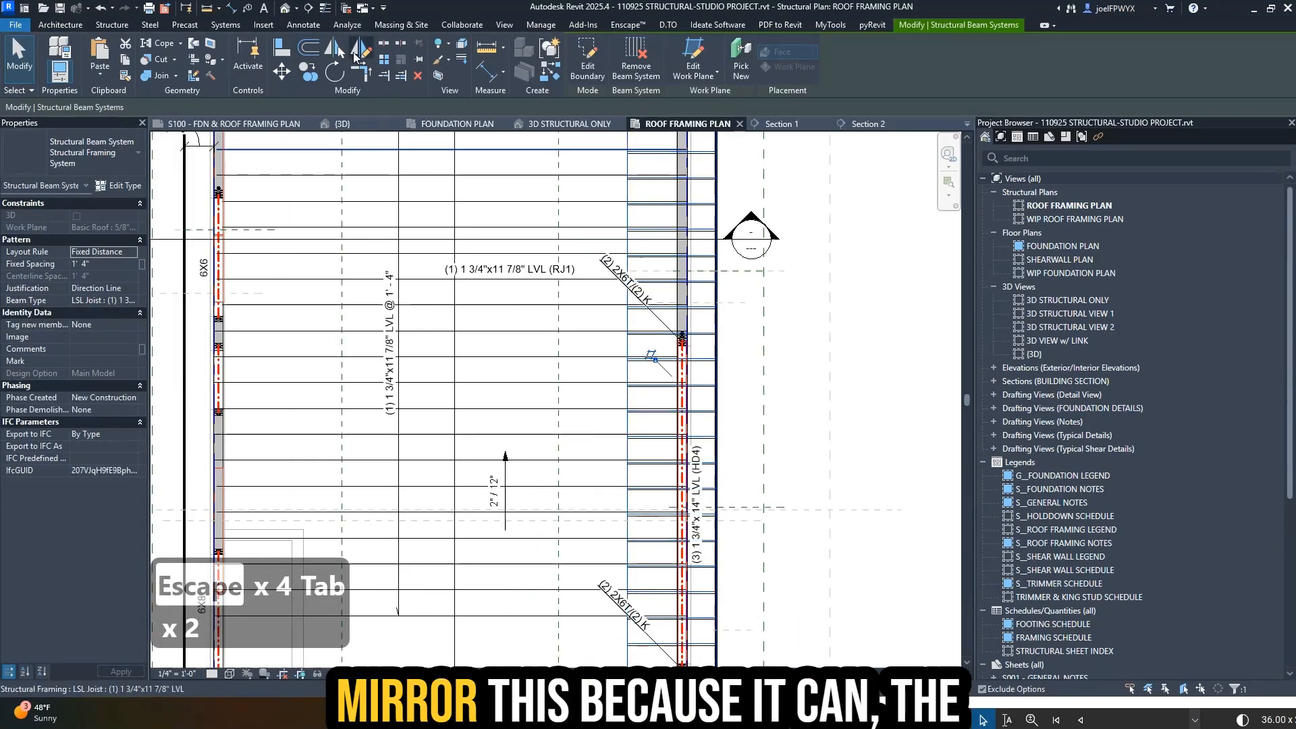
left_click(360, 48)
scroll(495, 436, "down", 5)
middle_click_drag(494, 436, 517, 399)
scroll(472, 562, "up", 4)
scroll(535, 516, "down", 4)
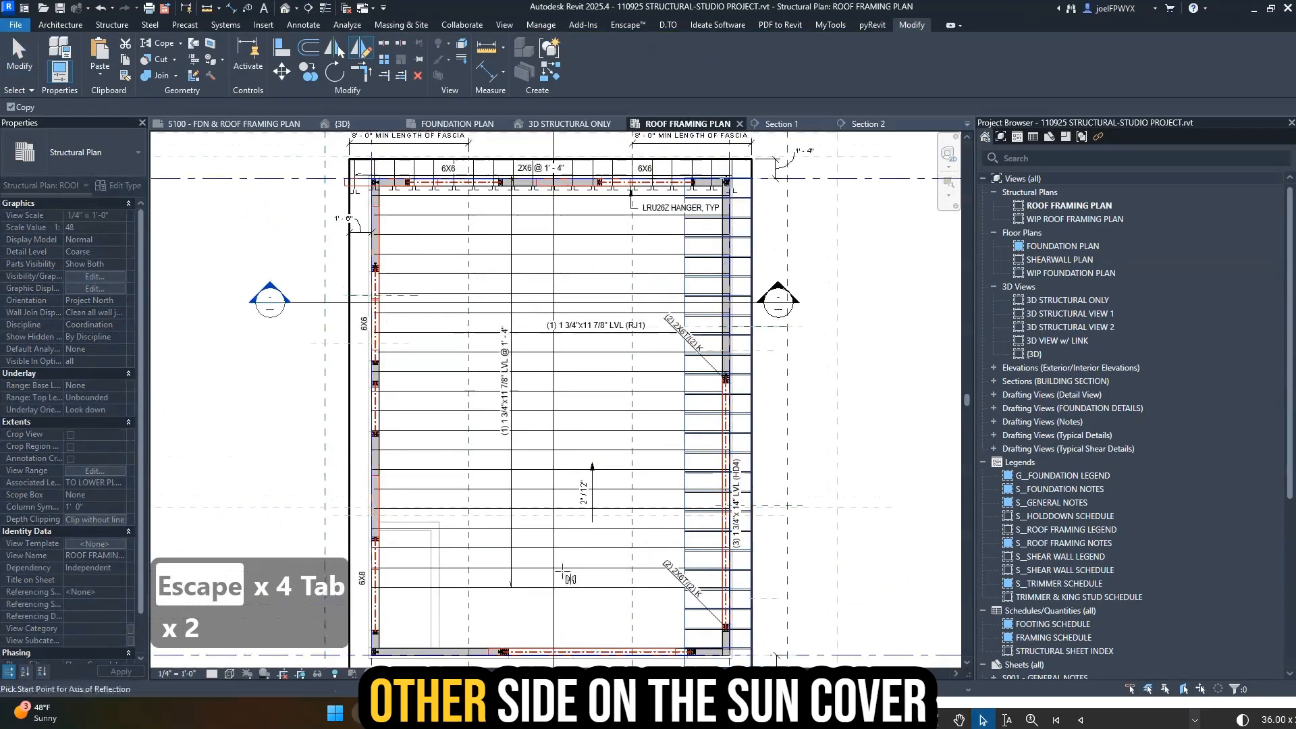
middle_click_drag(535, 517, 537, 587)
scroll(575, 243, "up", 3)
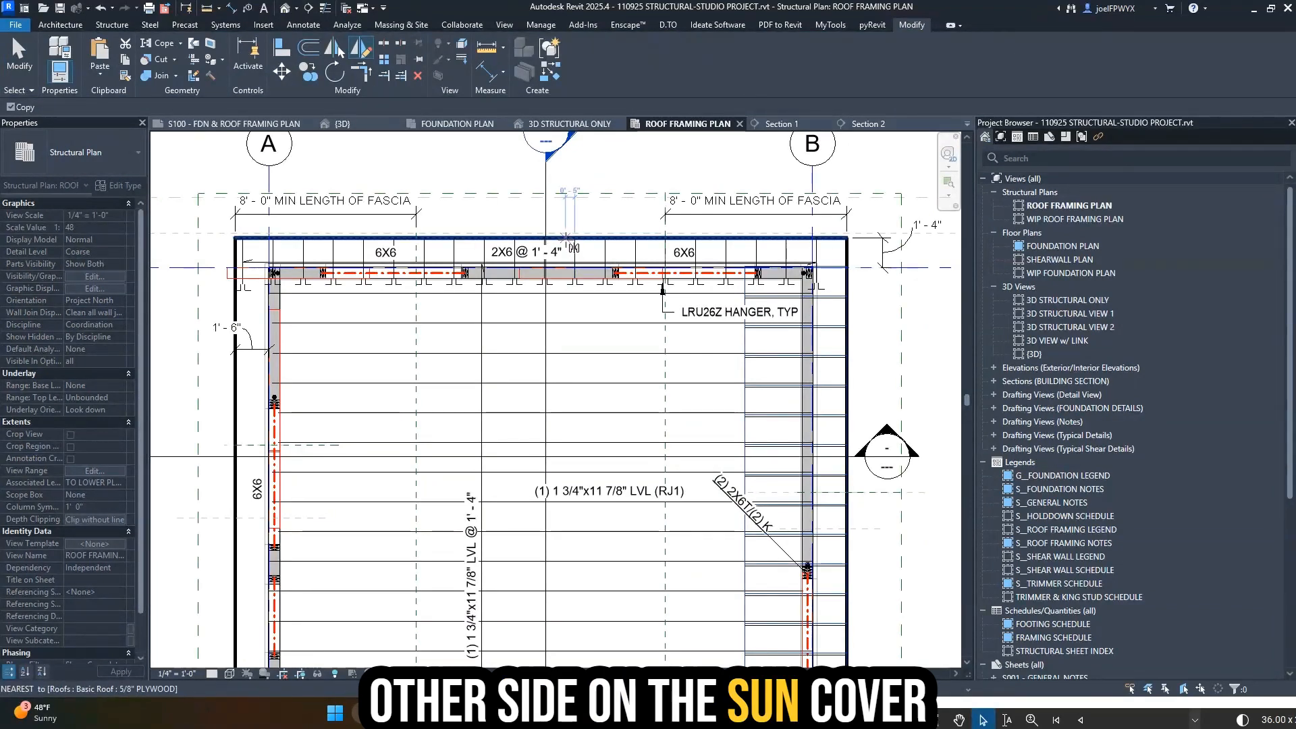
left_click(564, 238)
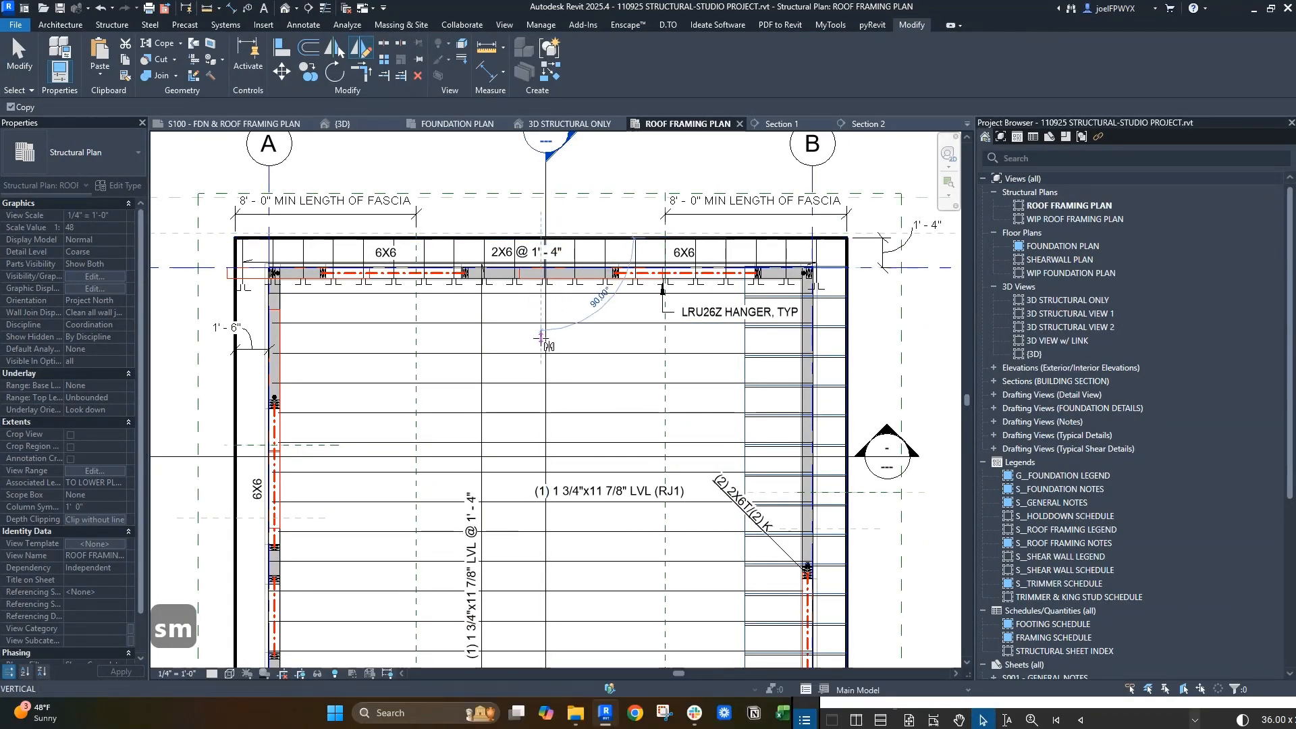
left_click(541, 339)
scroll(542, 342, "down", 3)
middle_click_drag(467, 341, 795, 321)
scroll(795, 321, "up", 2)
key("Escape")
key("Escape")
scroll(788, 324, "up", 1)
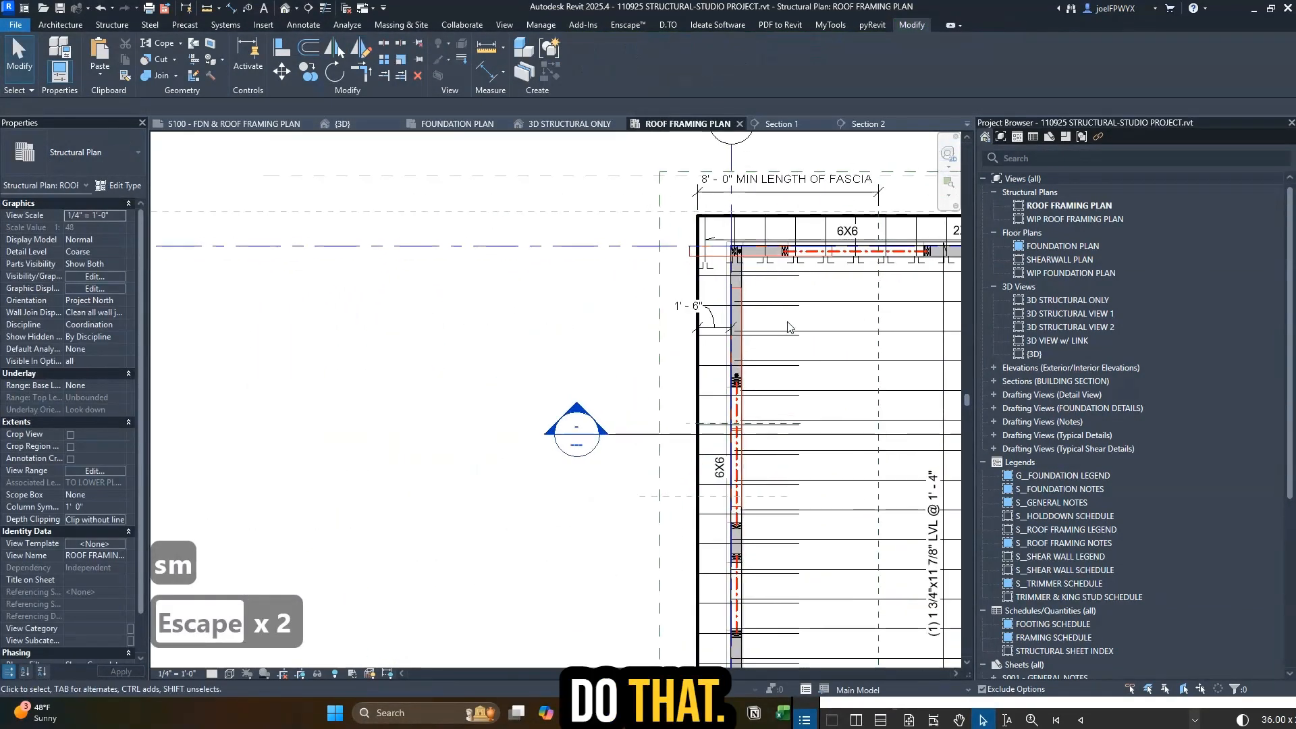
scroll(793, 330, "down", 3)
scroll(723, 303, "up", 1)
key("Escape")
key("Escape")
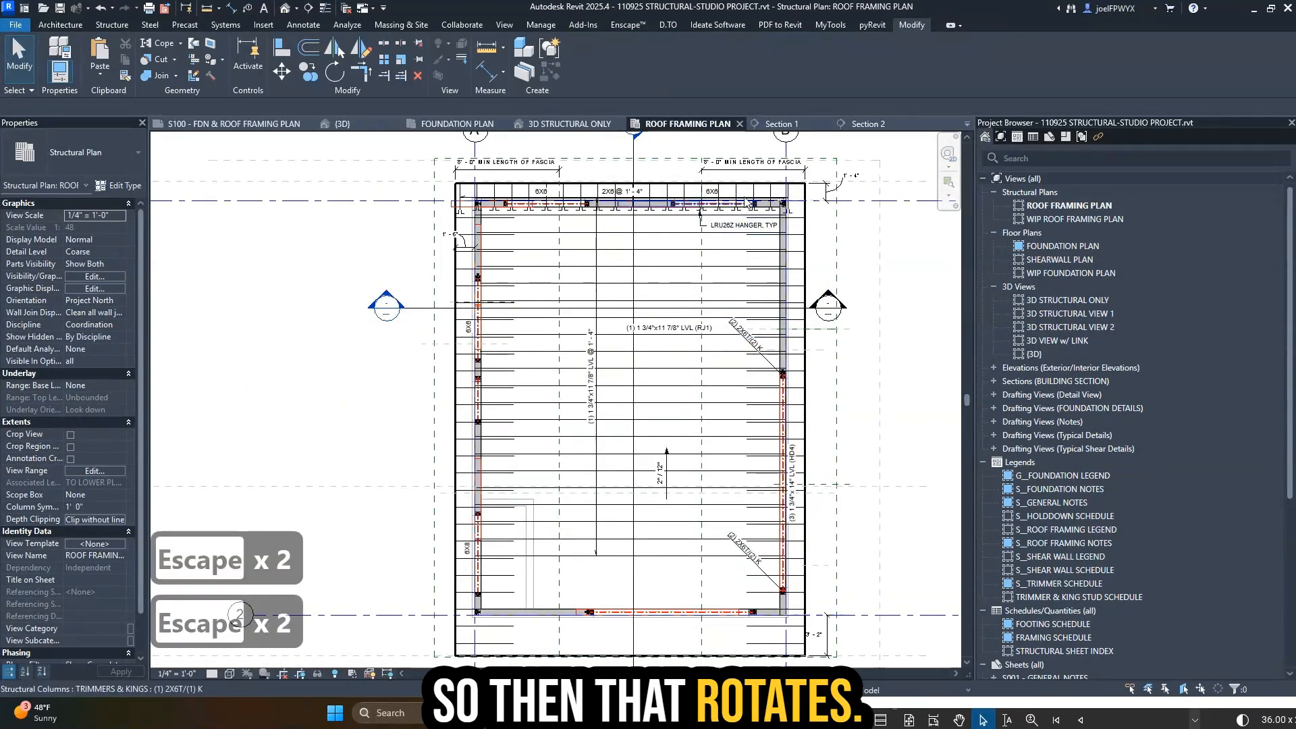
- Place beam system tags on the overhang beam systems along grid B and grid A
key("Escape")
key("c")
key("s")
scroll(768, 347, "up", 1)
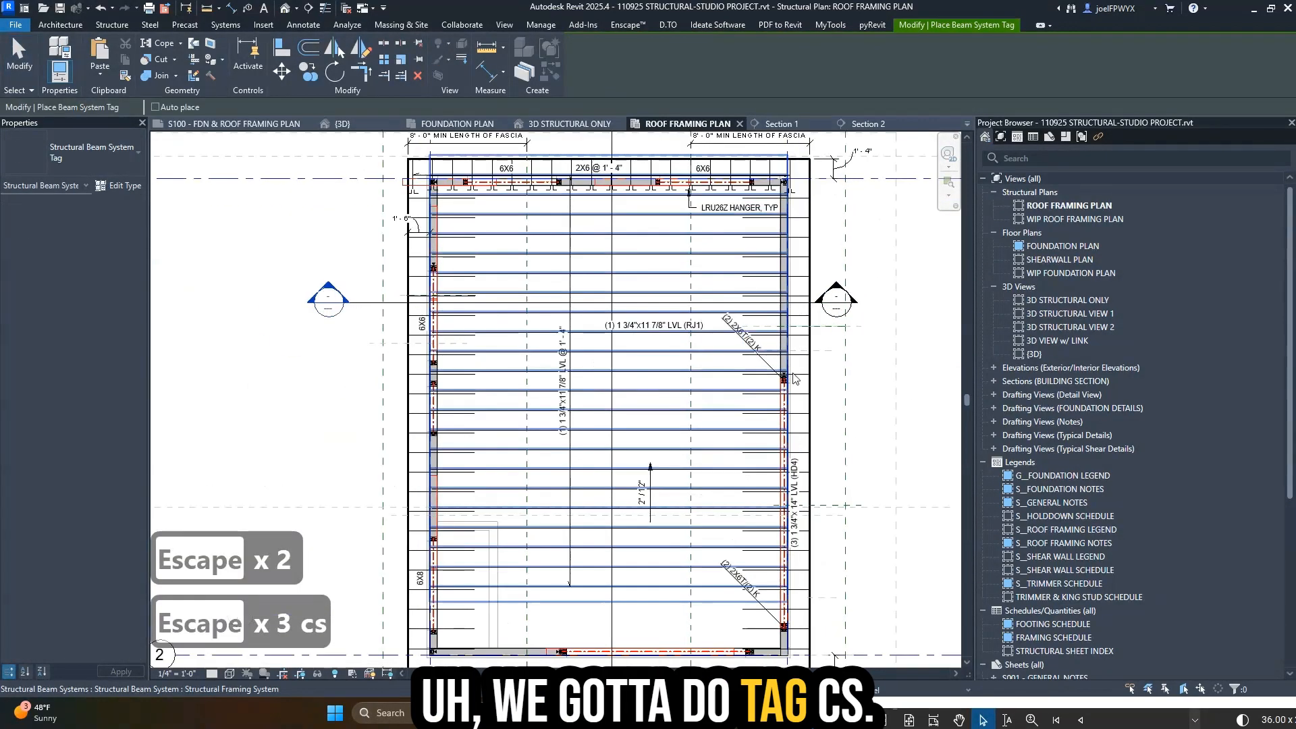
left_click(805, 382)
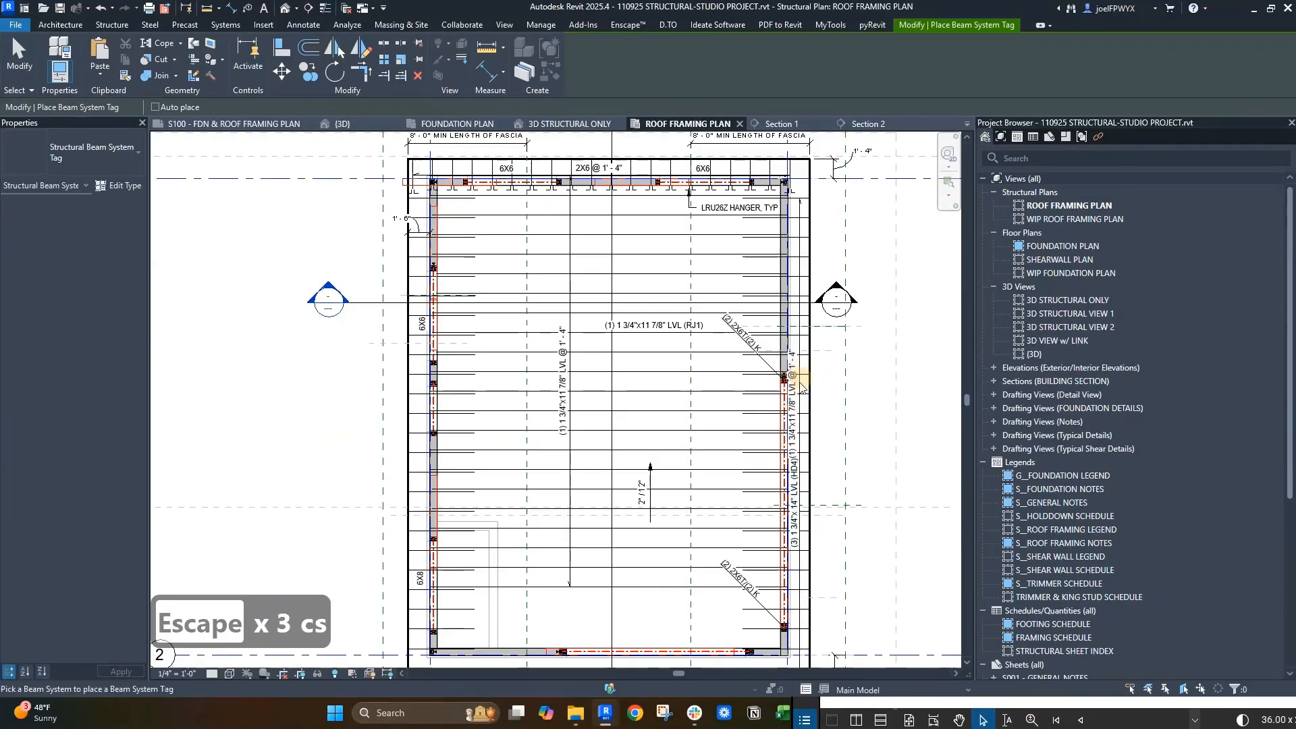
left_click(417, 414)
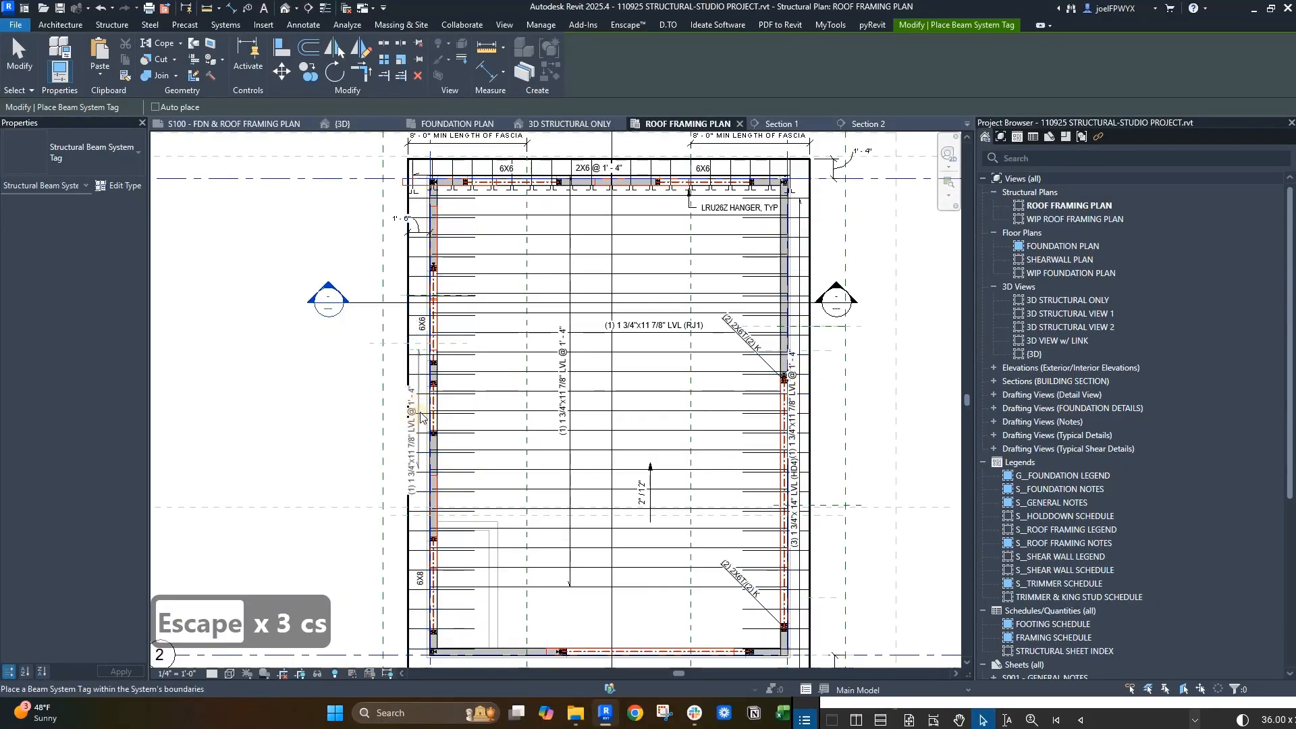
key("Escape")
key("Escape")
key("Escape")
- Nudge the 6X6 framing tag on the grid A side slightly closer to the wall
scroll(432, 317, "up", 3)
left_click(435, 315)
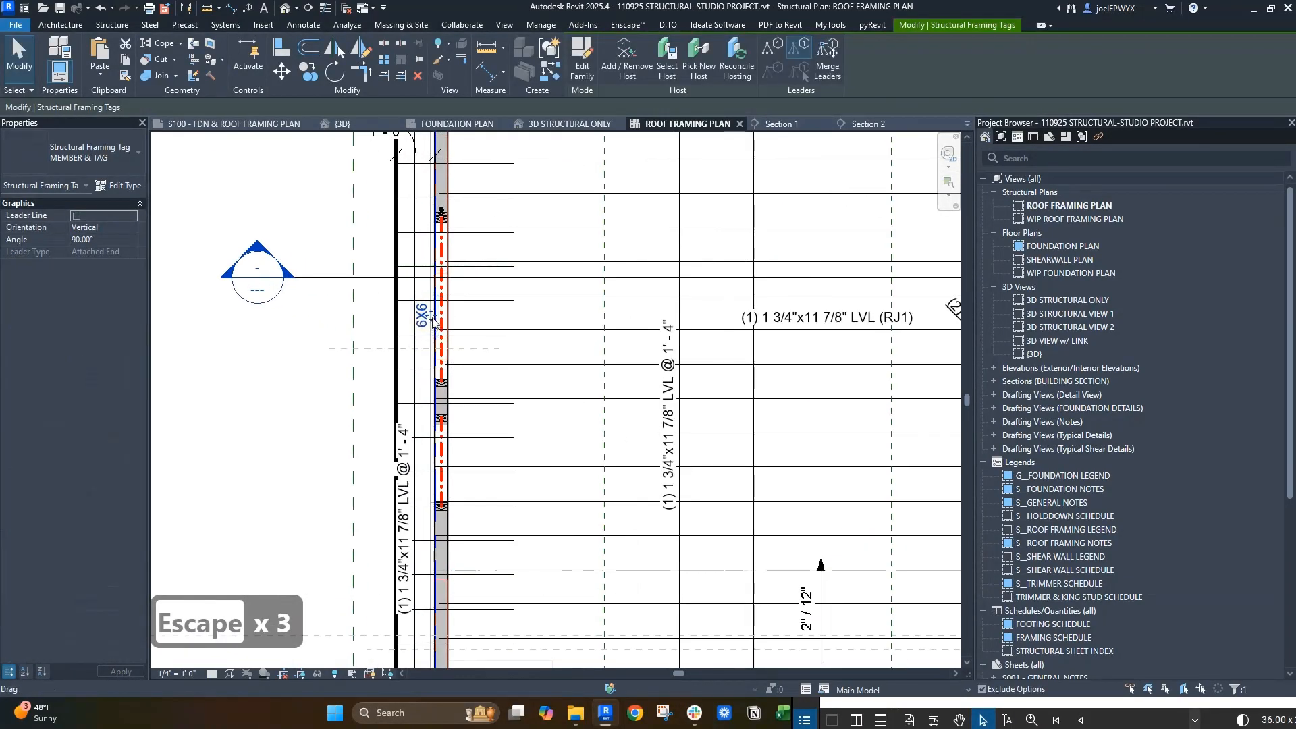
key("Escape")
scroll(437, 320, "down", 4)
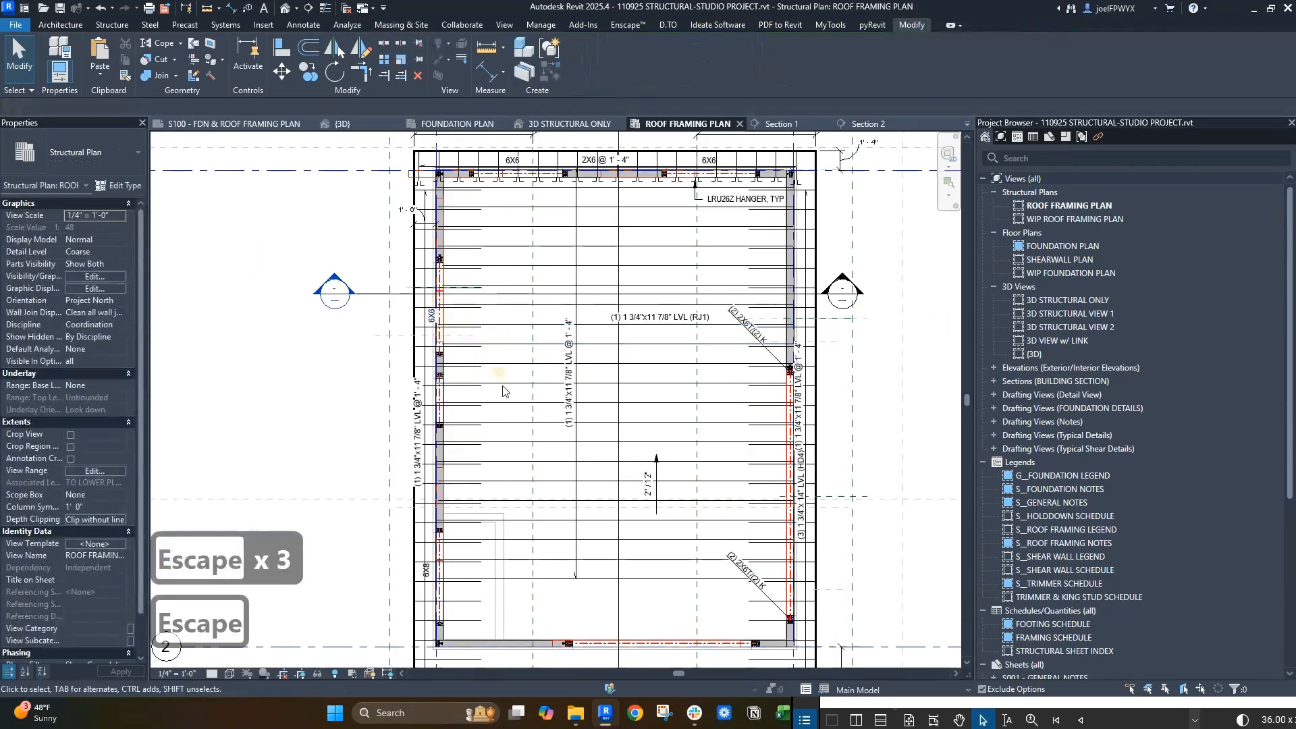
- Change the beam type of the grid B overhang beam system to Dimension Lumber 2X6
scroll(844, 422, "up", 4)
middle_click_drag(855, 410, 848, 420)
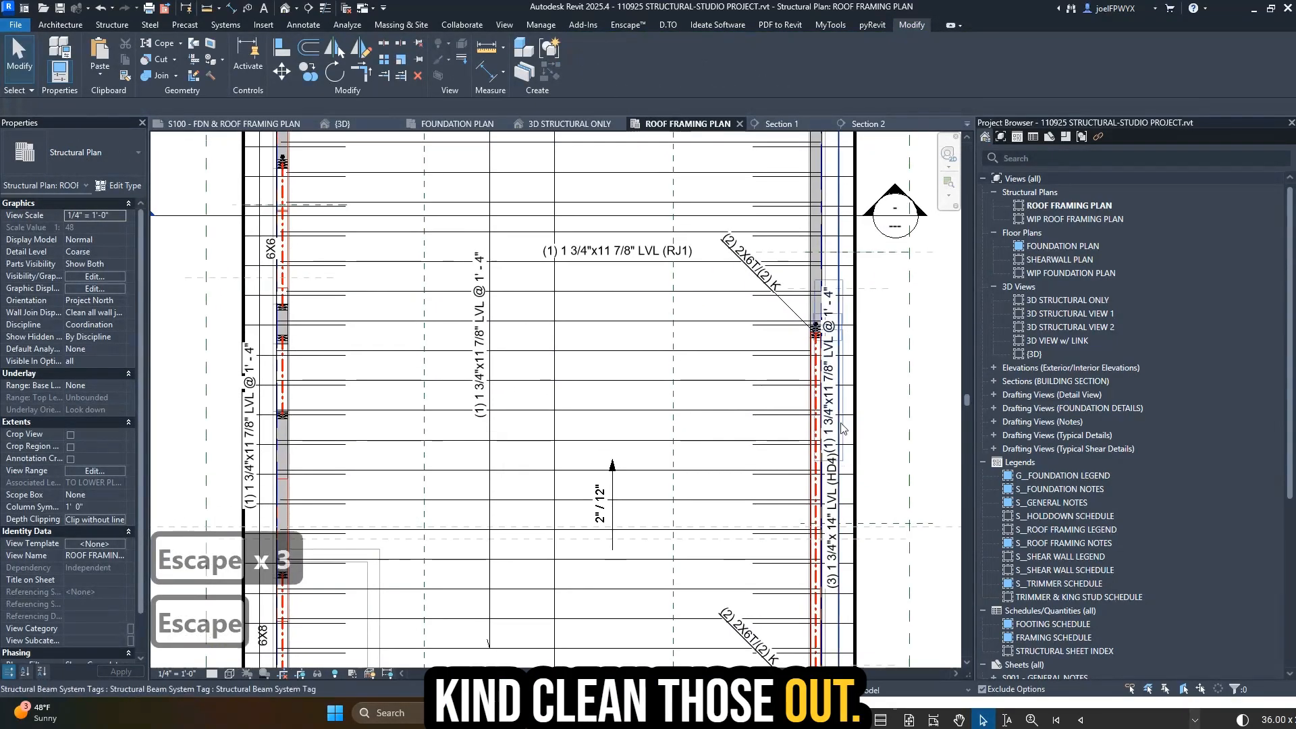
key("Escape")
key("Tab")
key("Tab")
left_click(843, 270)
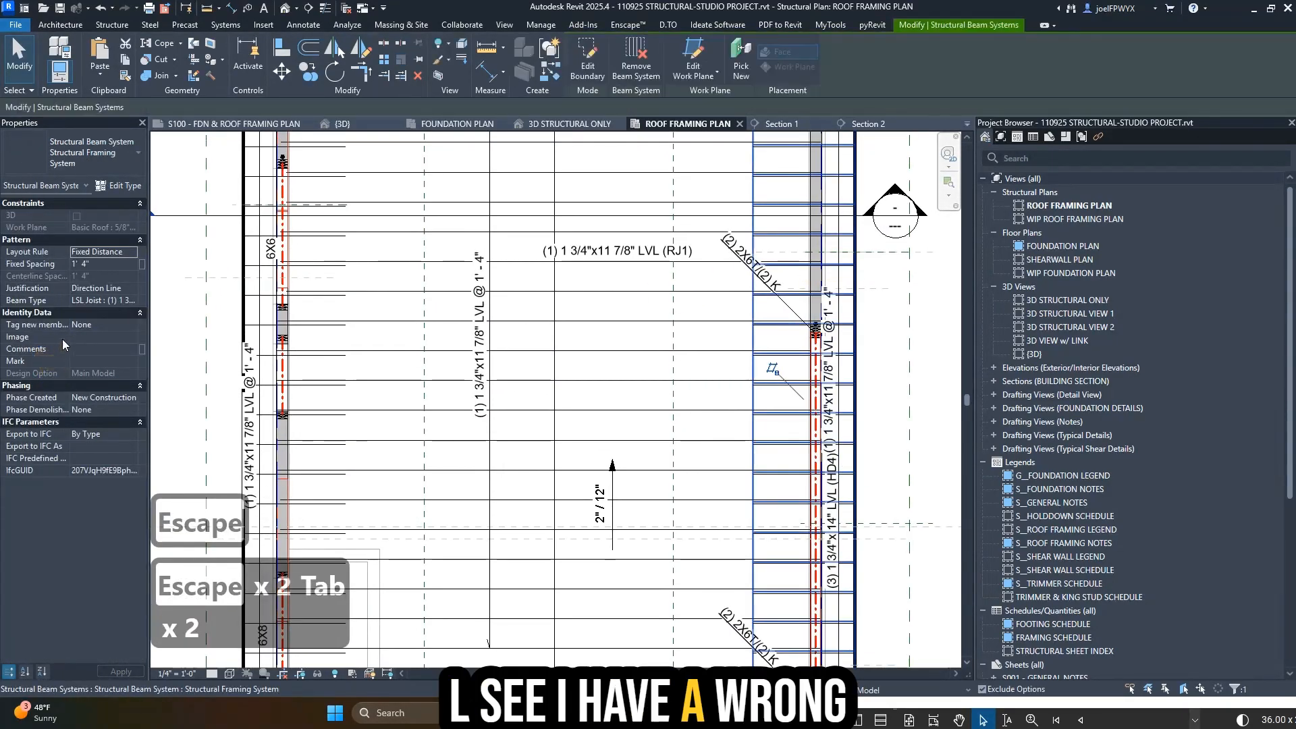
left_click(133, 303)
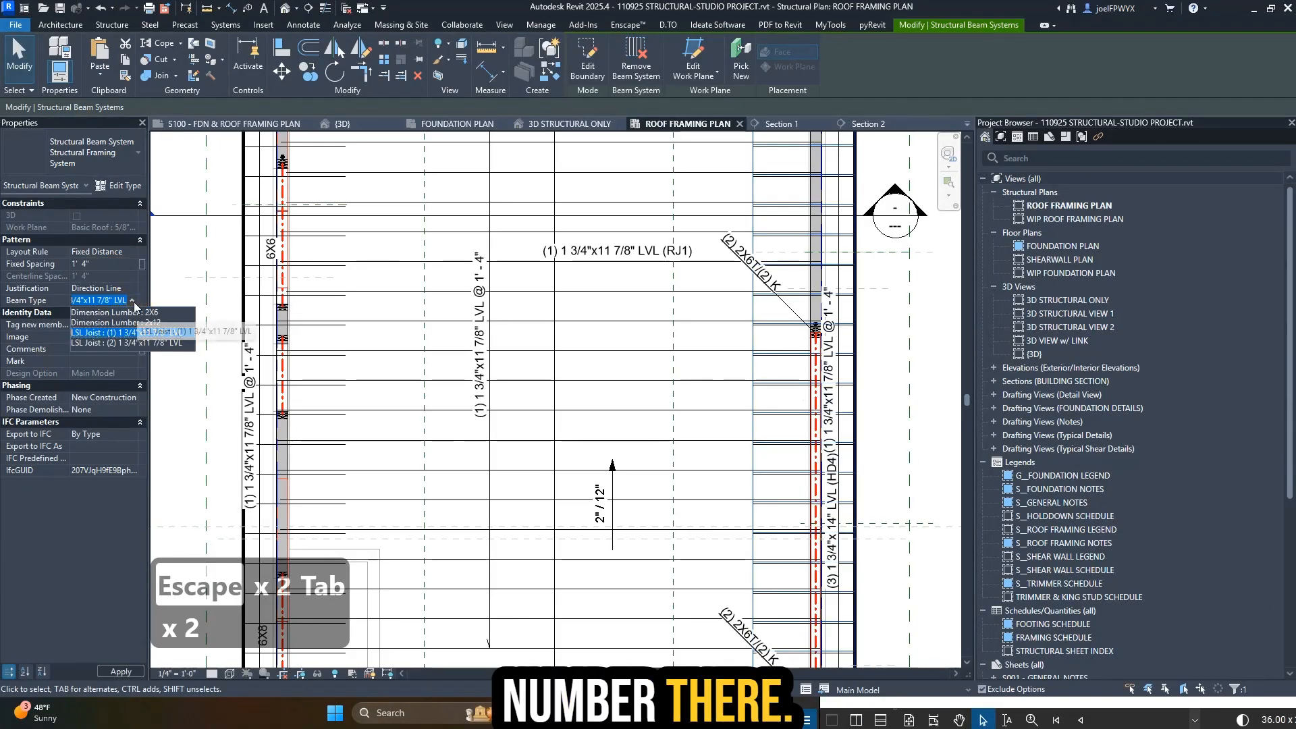
left_click(135, 312)
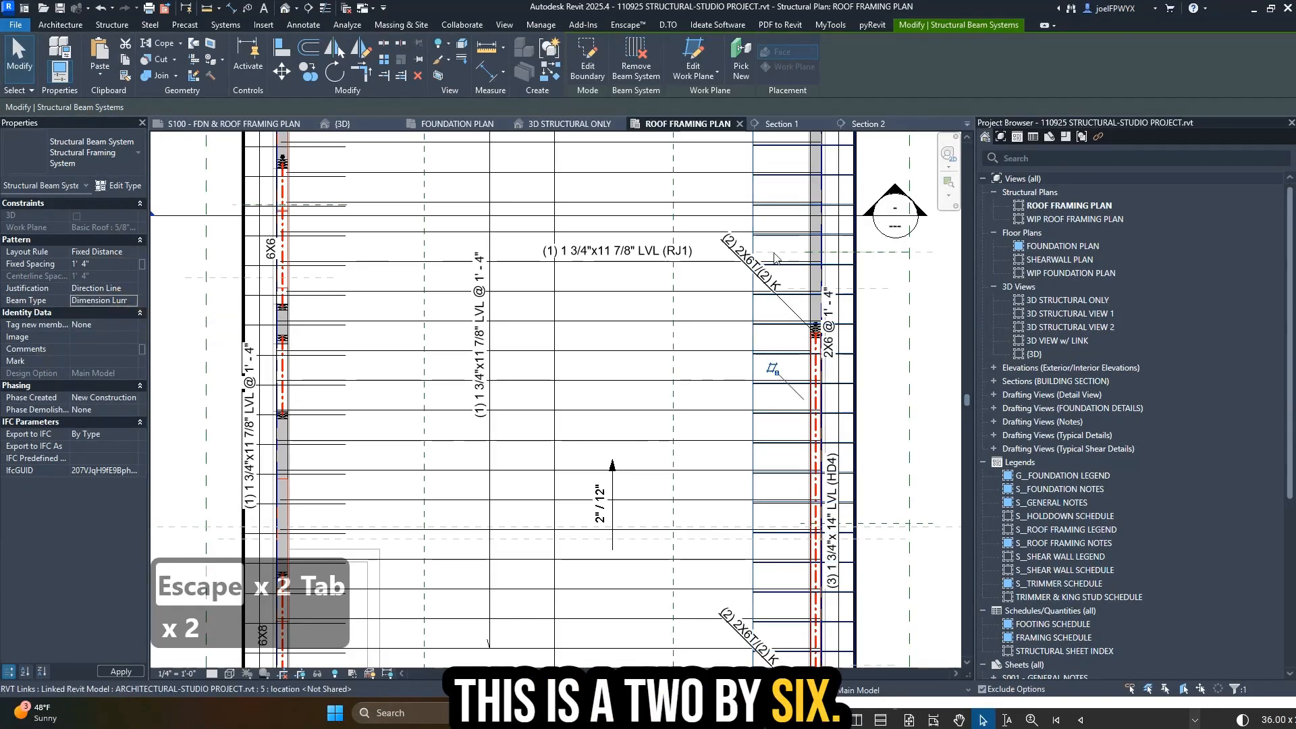
- Change the beam type of the grid A overhang beam system to Dimension Lumber 2X6
key("Tab")
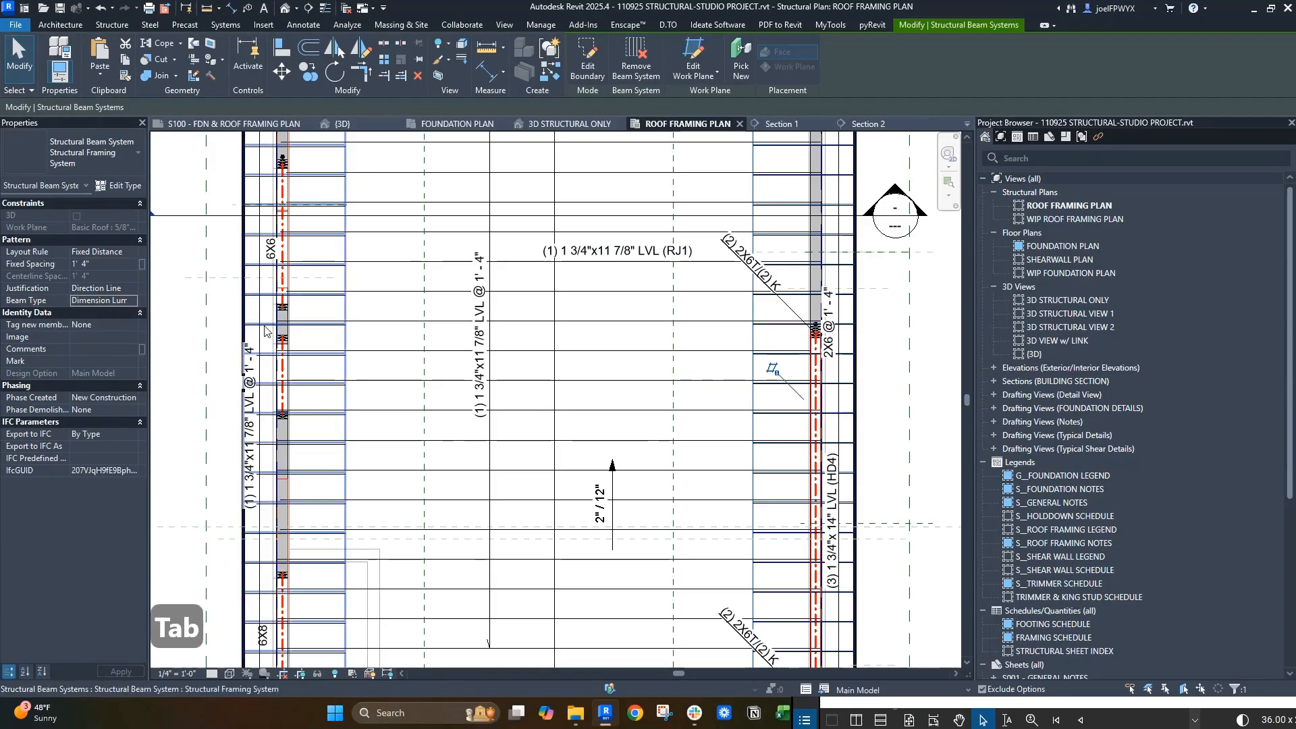
left_click(265, 331)
left_click(134, 301)
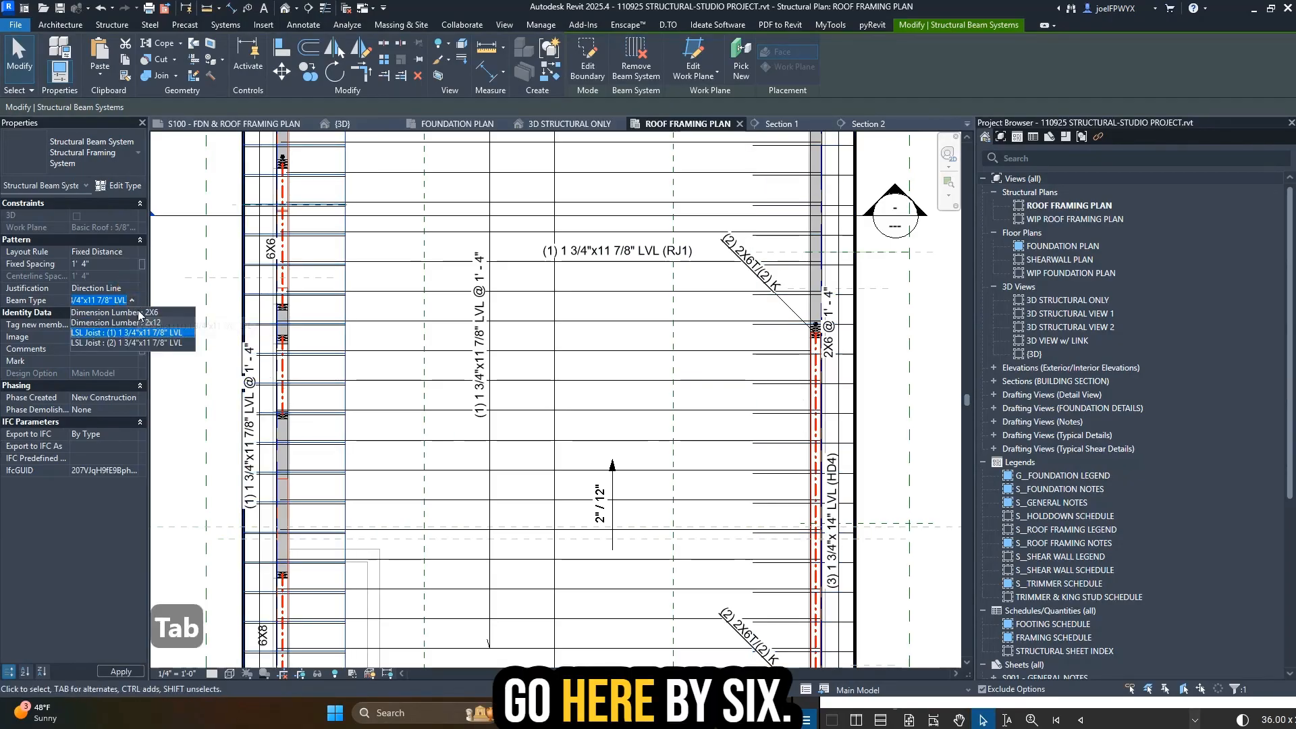
scroll(466, 394, "down", 3)
key("Escape")
key("Escape")
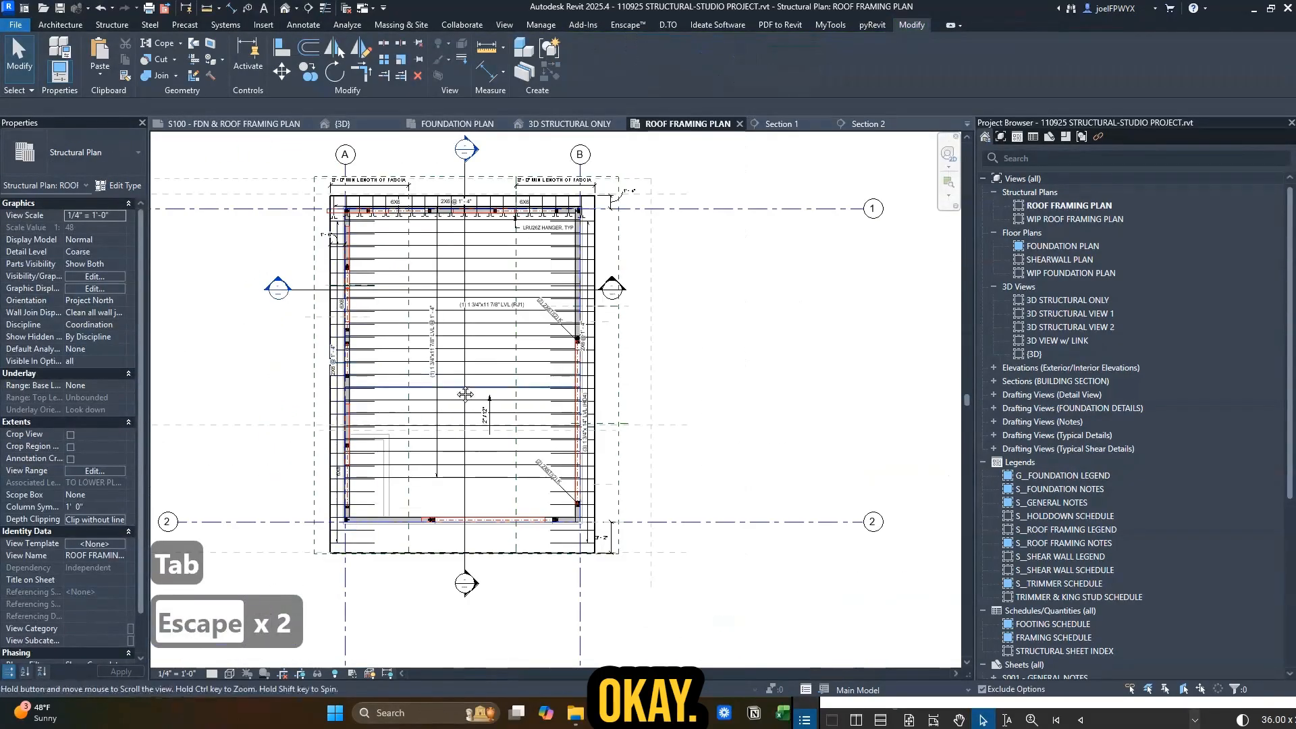
- Move the (3) 1 3/4"x 14" LVL (HD4) tag to the inner side of the grid B wall
scroll(465, 394, "up", 3)
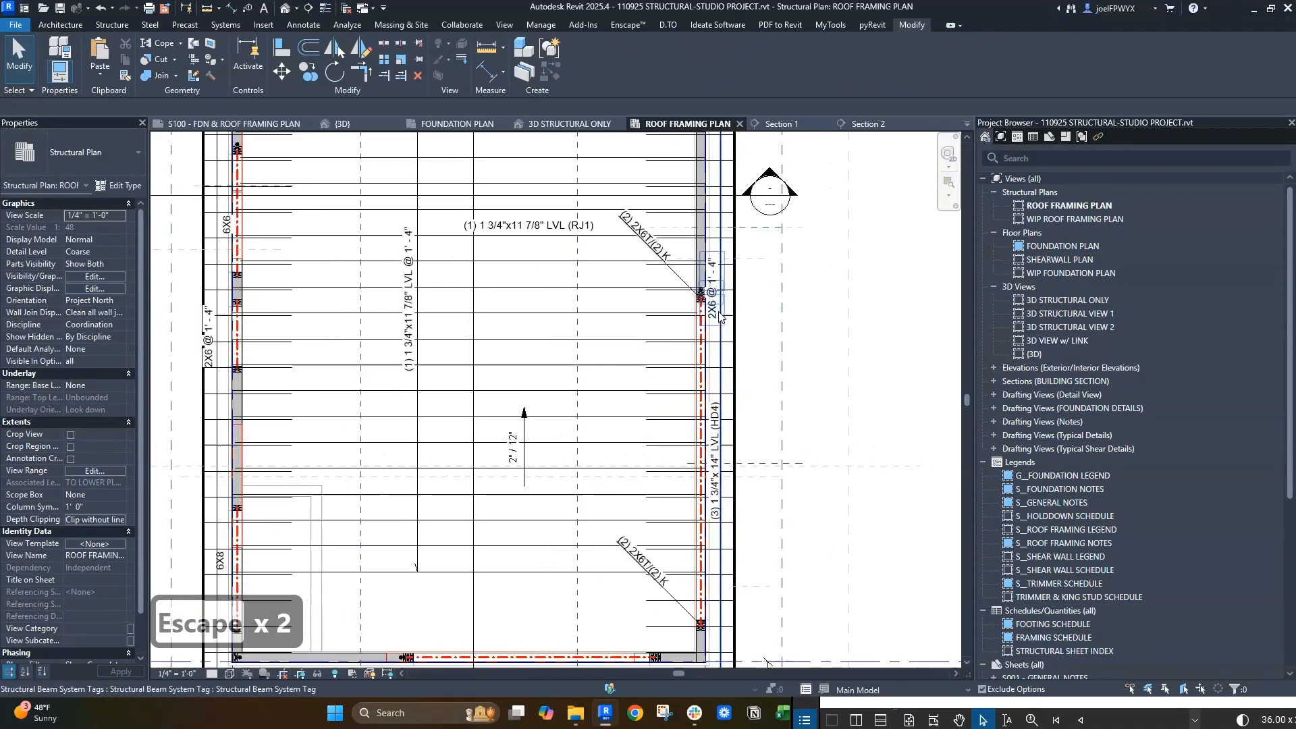
left_click(715, 456)
scroll(715, 456, "up", 2)
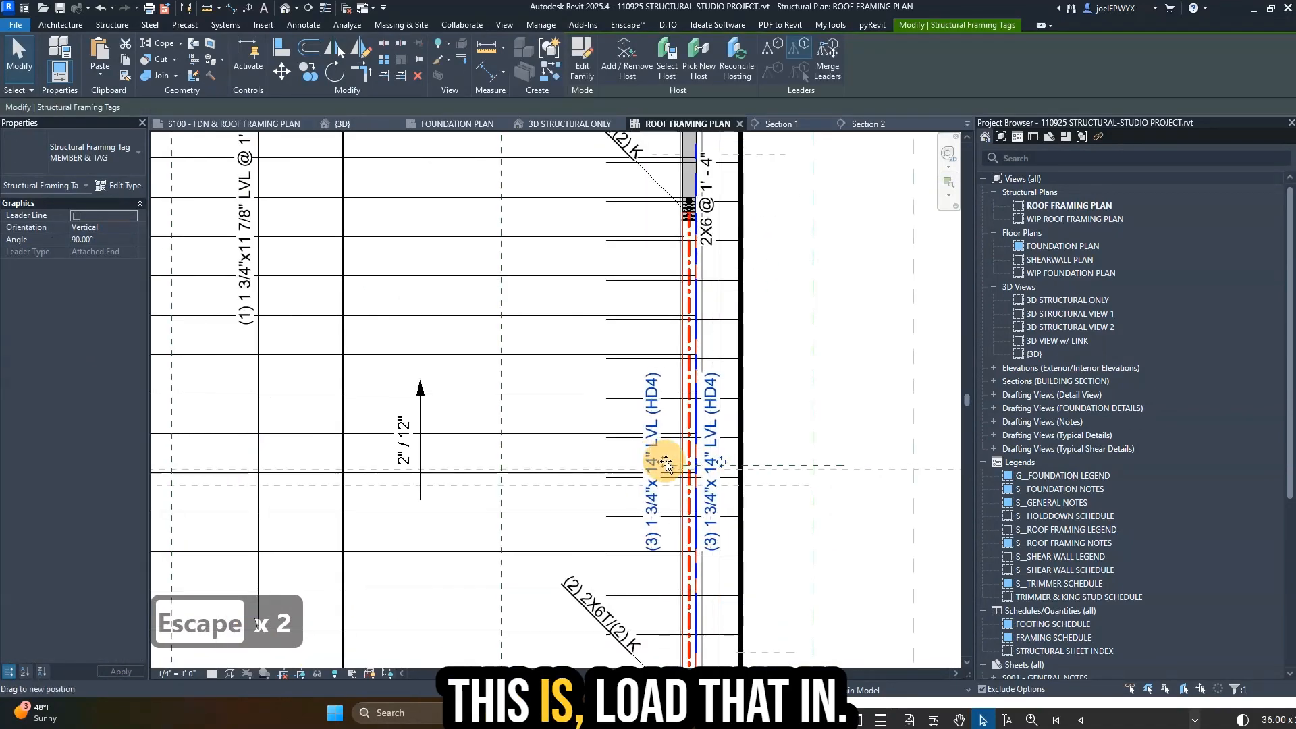
scroll(685, 465, "down", 3)
key("Escape")
key("Escape")
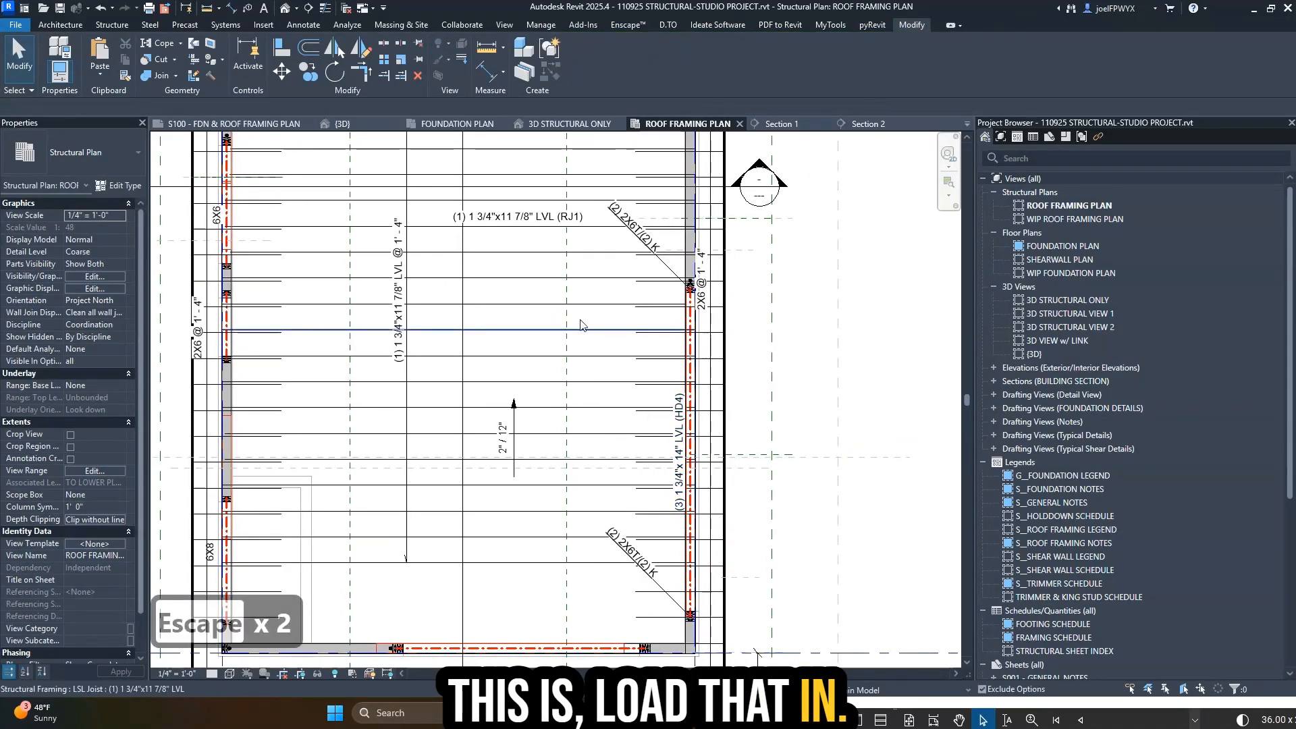
- Nudge the 2X6 @ 1' - 4" beam system tag at grid B outward, away from the wall
key("Escape")
scroll(714, 307, "up", 3)
left_click(723, 277)
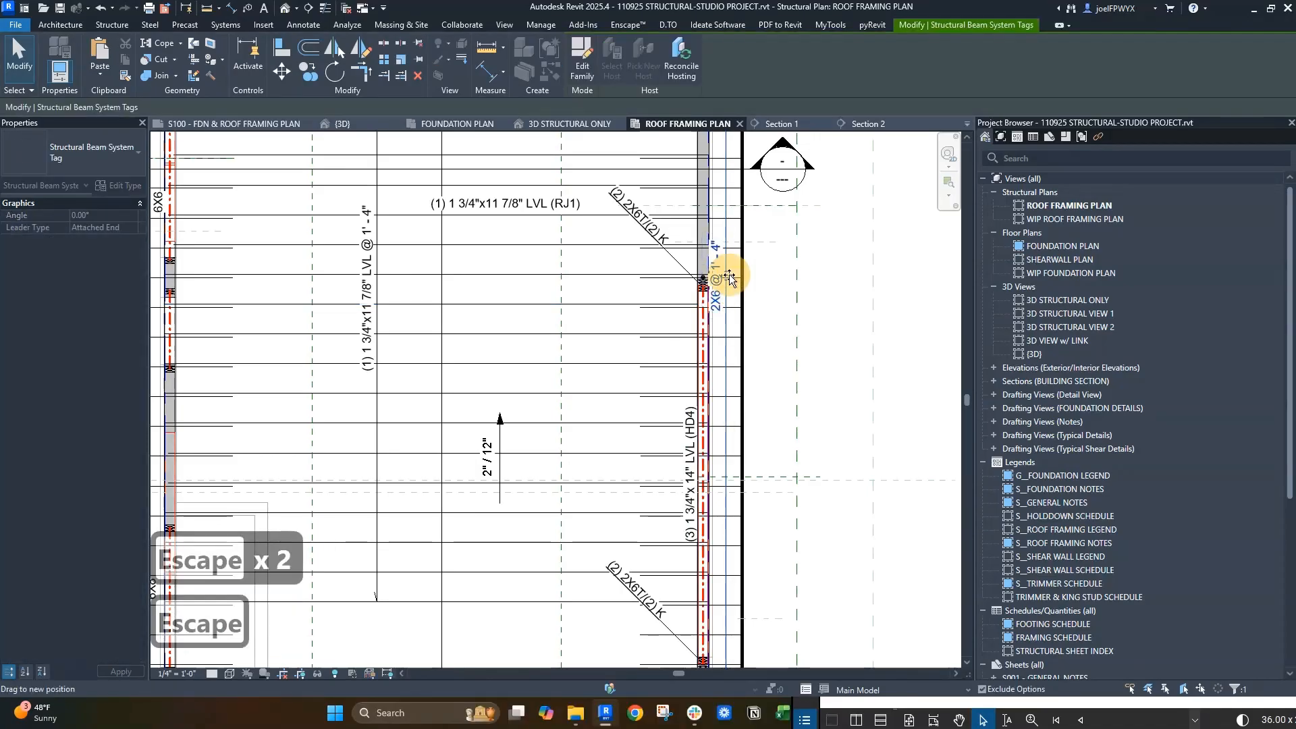
key("Escape")
key("Escape")
scroll(631, 324, "down", 3)
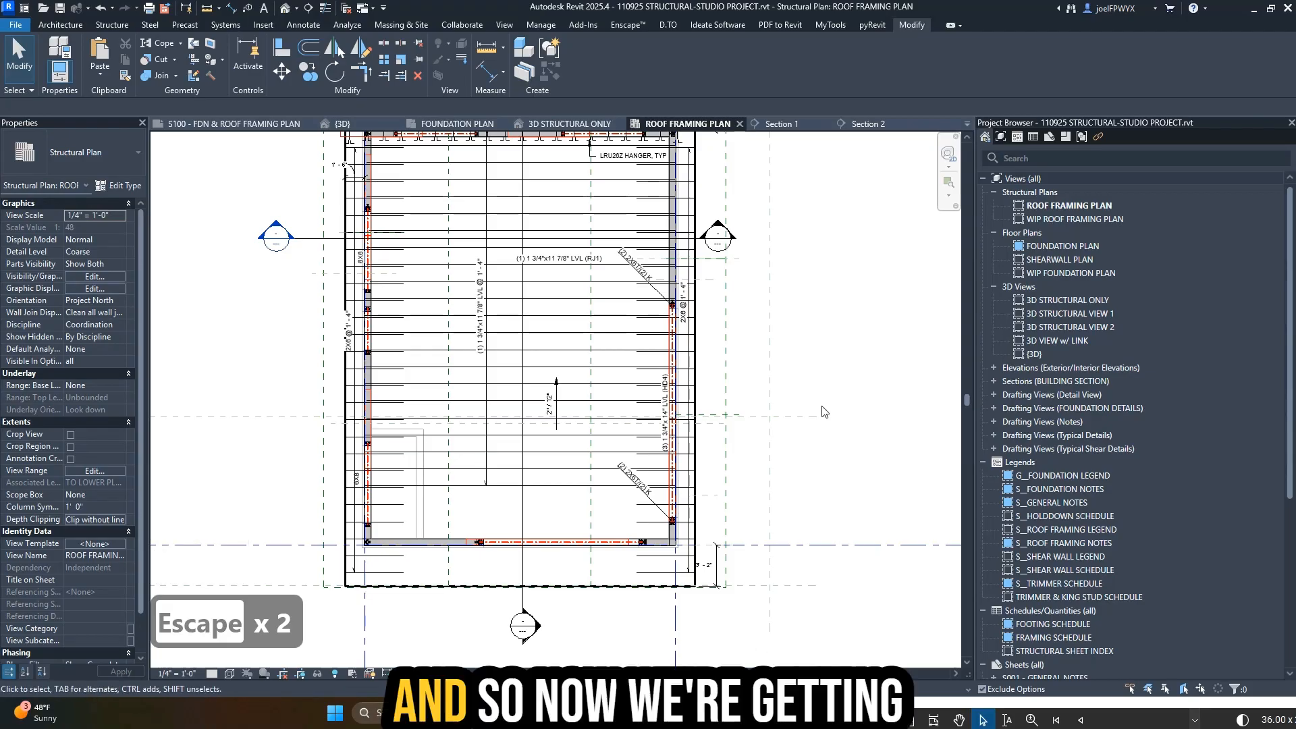
- Switch to the reference PDF in Bluebeam Revu and examine the roof framing plan's overhang framing near grids B and 2
scroll(536, 564, "up", 2)
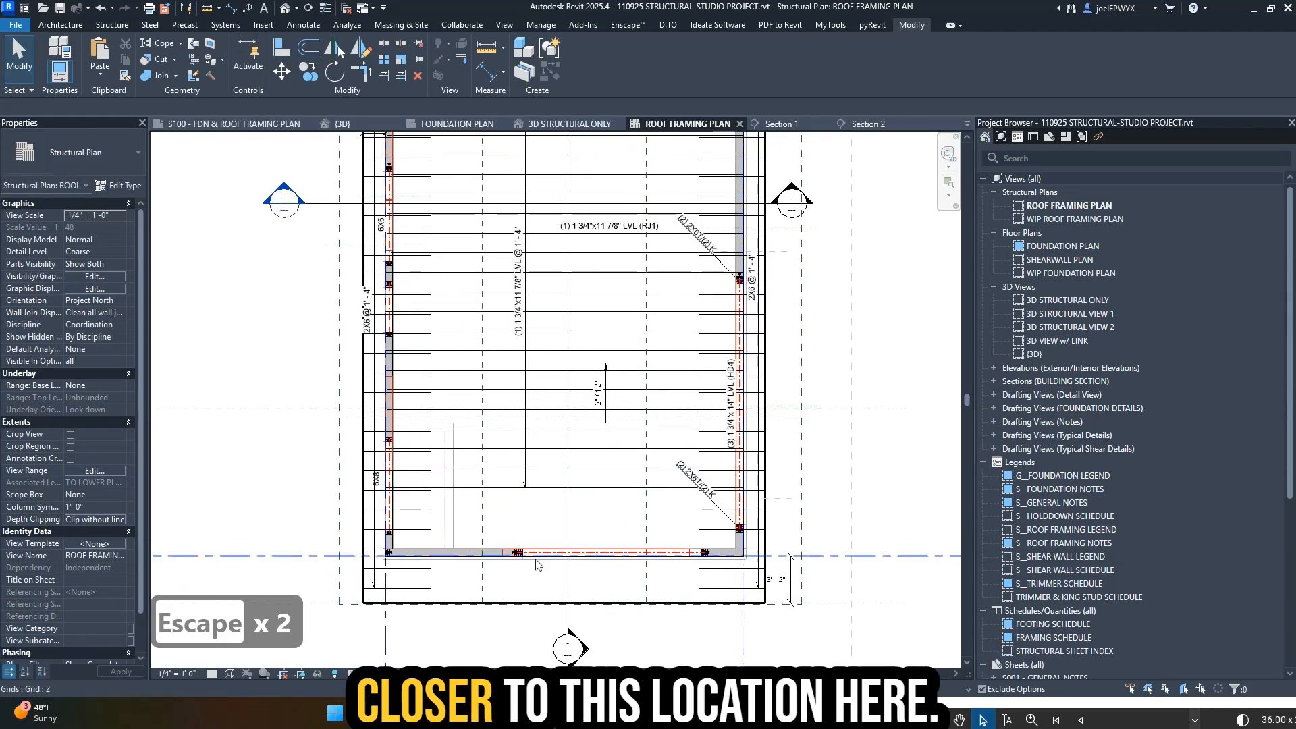
left_click(1045, 710)
scroll(965, 419, "down", 6)
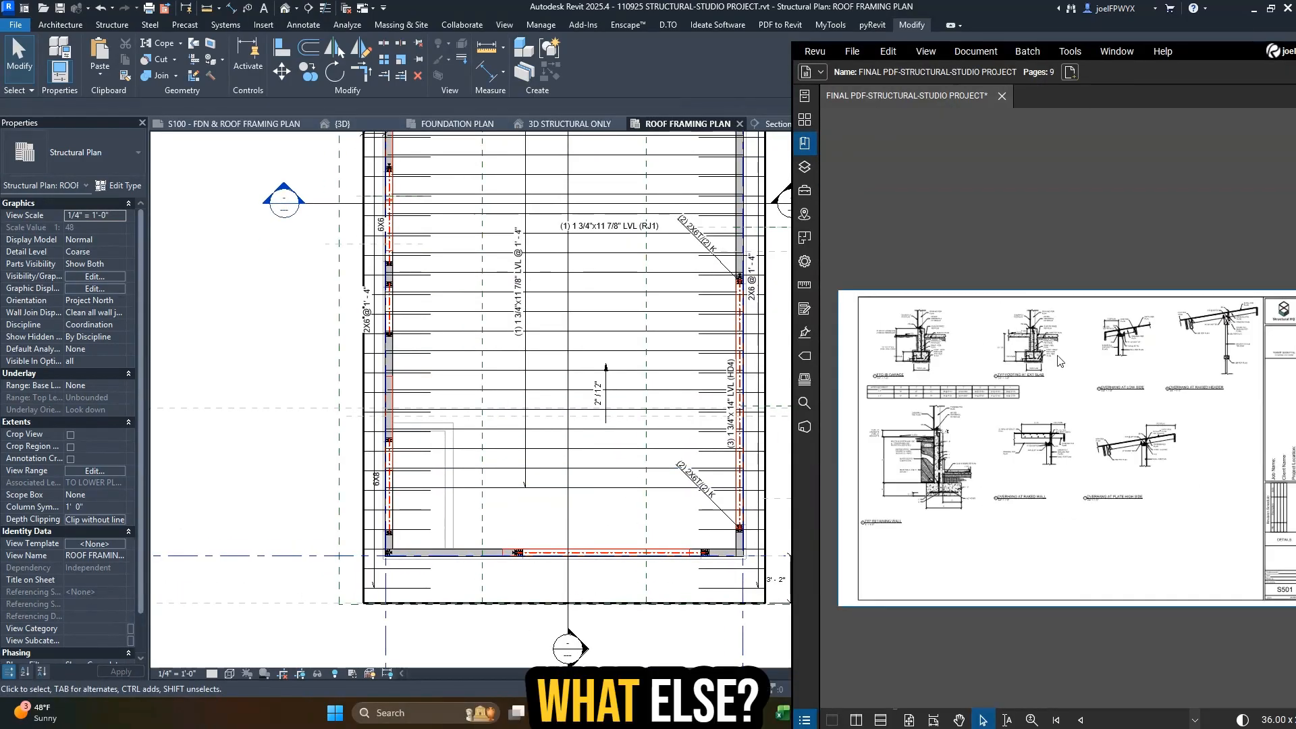
key("Page_Up")
key("Page_Up")
key("Page_Up")
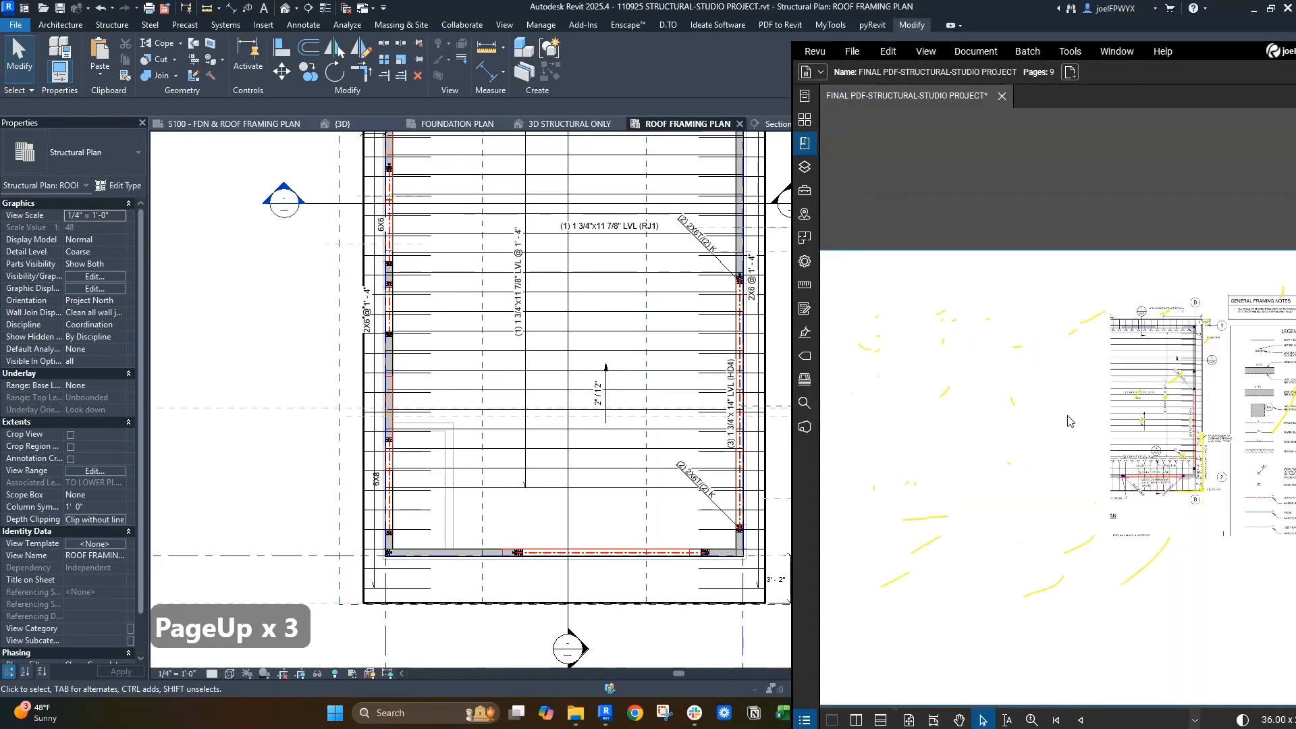
scroll(1227, 483, "up", 5)
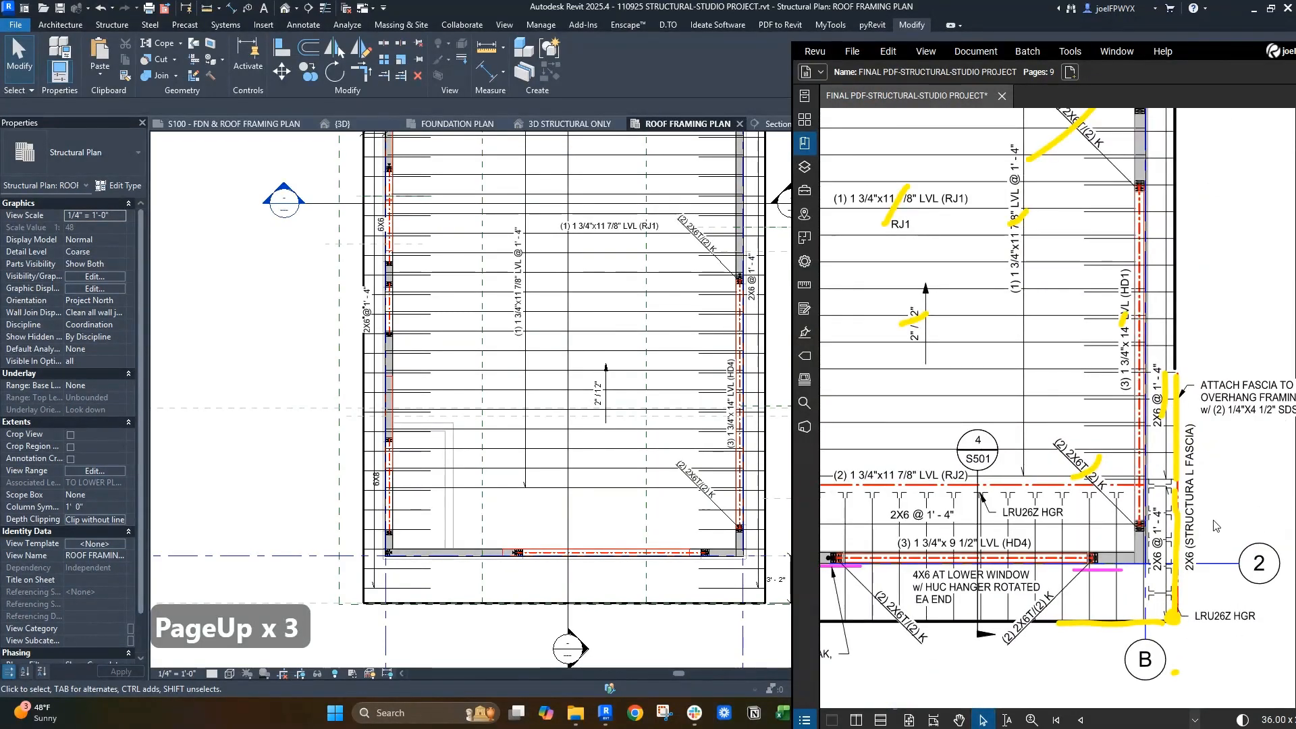
- Delete the yellow highlight marks over the 2X6 structural fascia near grid B in the PDF and return to Revit
key("Escape")
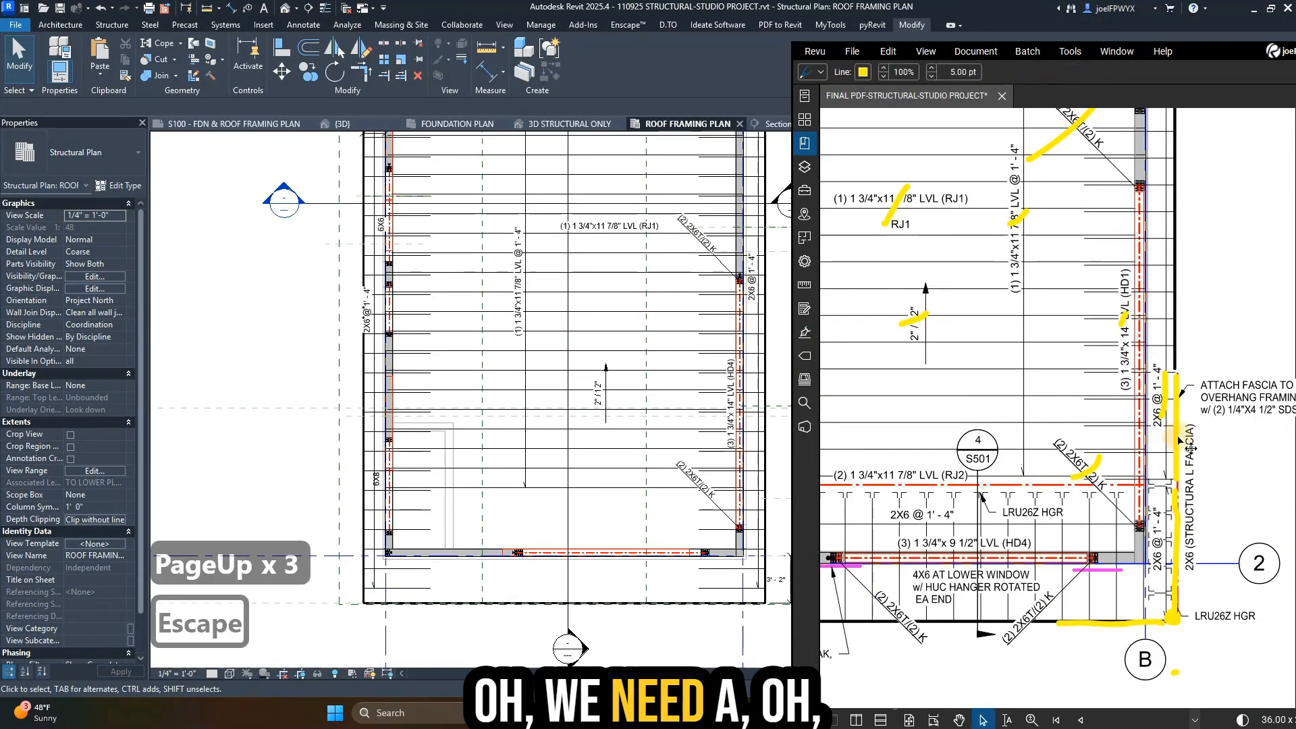
key("Delete")
scroll(1087, 405, "down", 2)
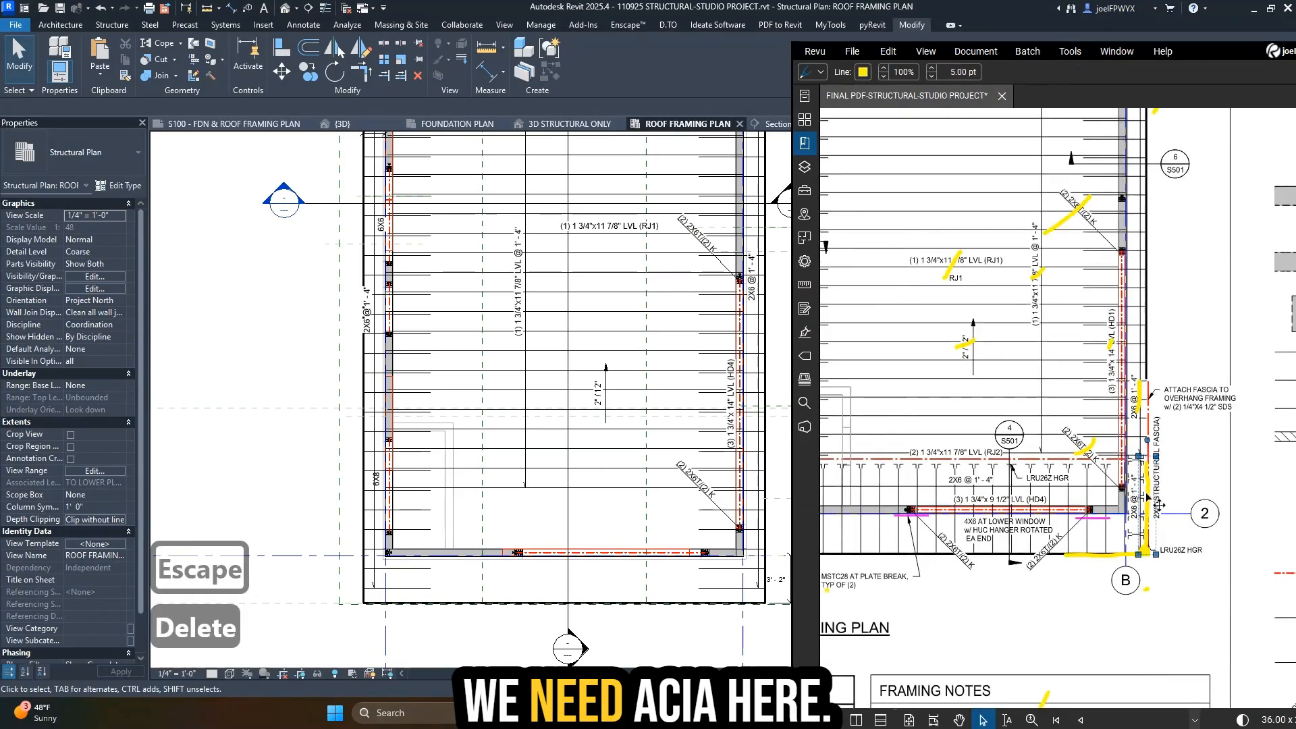
key("Delete")
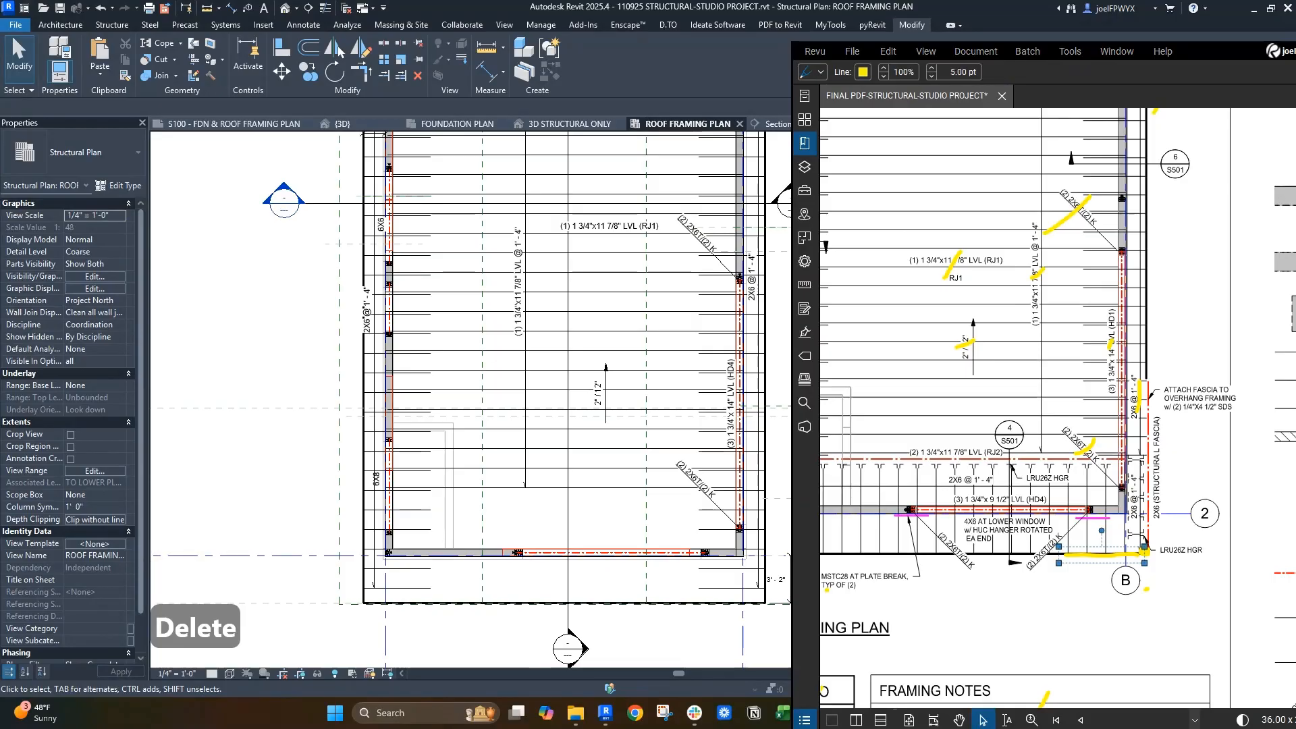
left_click(849, 31)
scroll(905, 429, "down", 1)
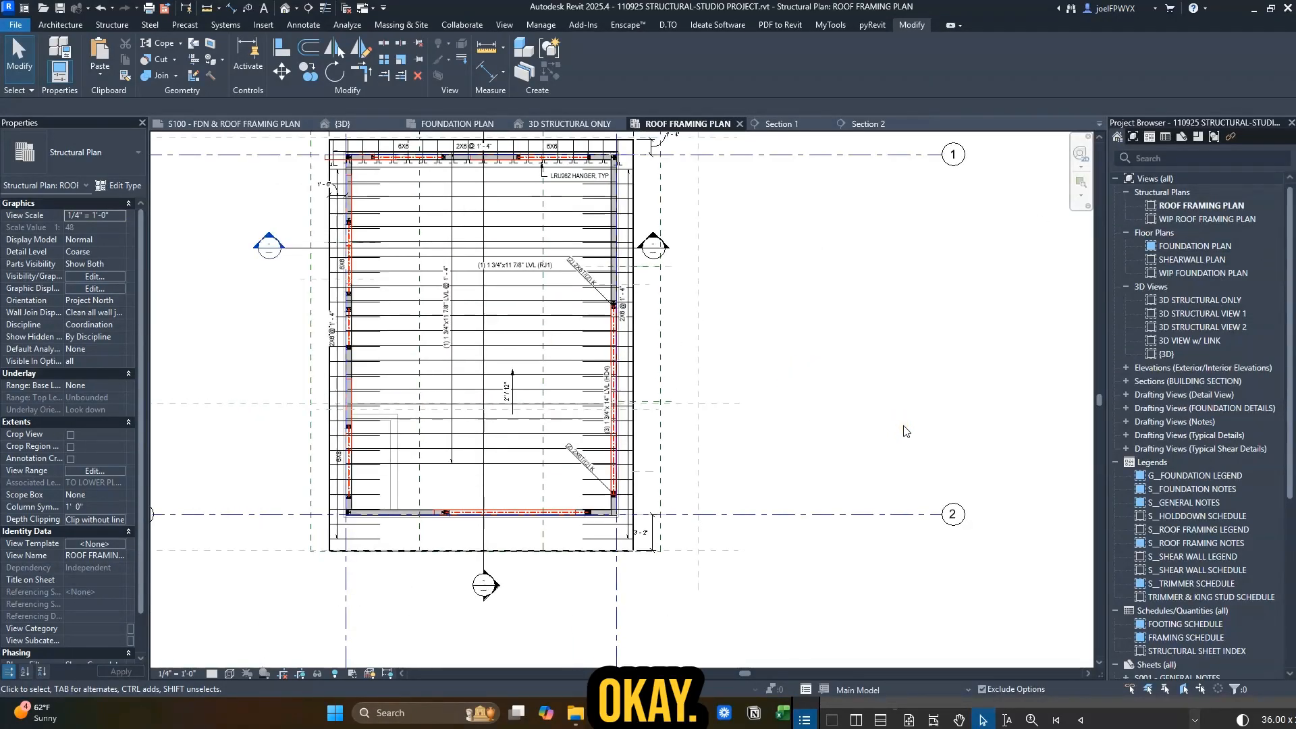
- Bring up the reference PDF in Bluebeam Revu and examine the roof plan's overhang framing around the corner of grids B and 2
scroll(642, 585, "up", 4)
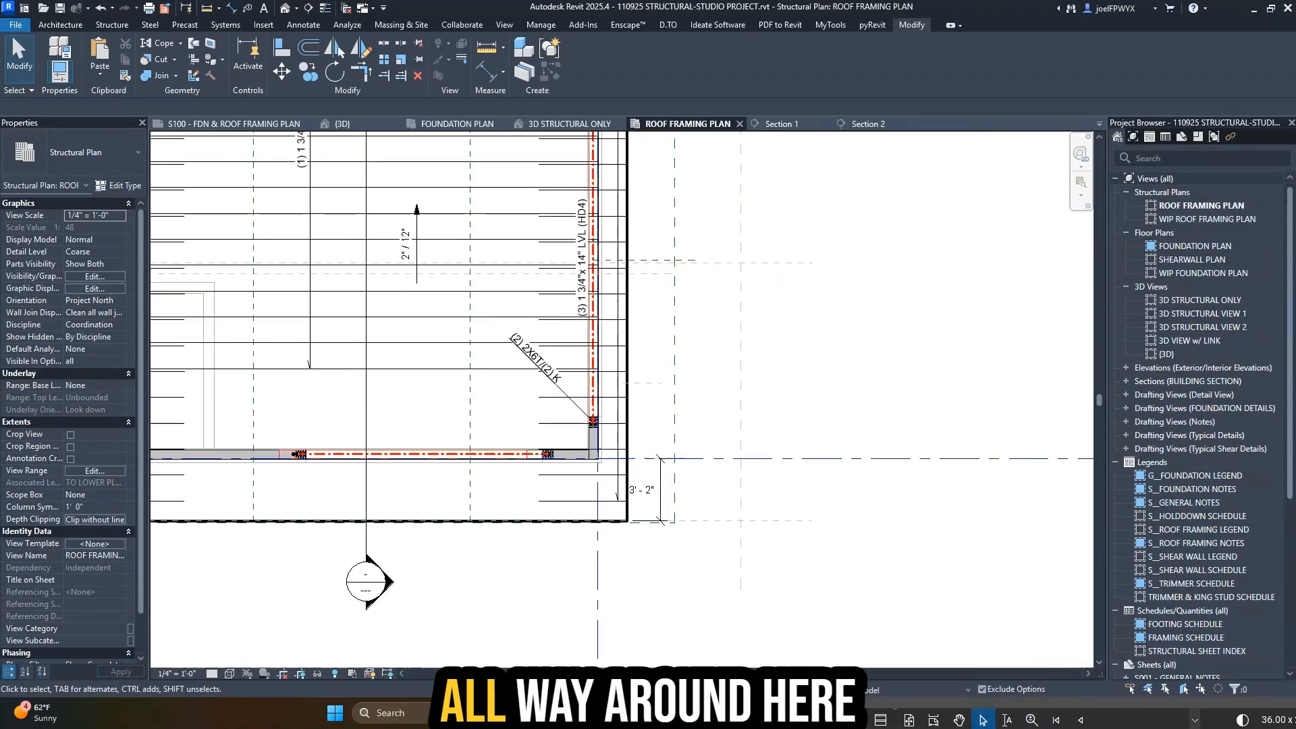
left_click(1233, 722)
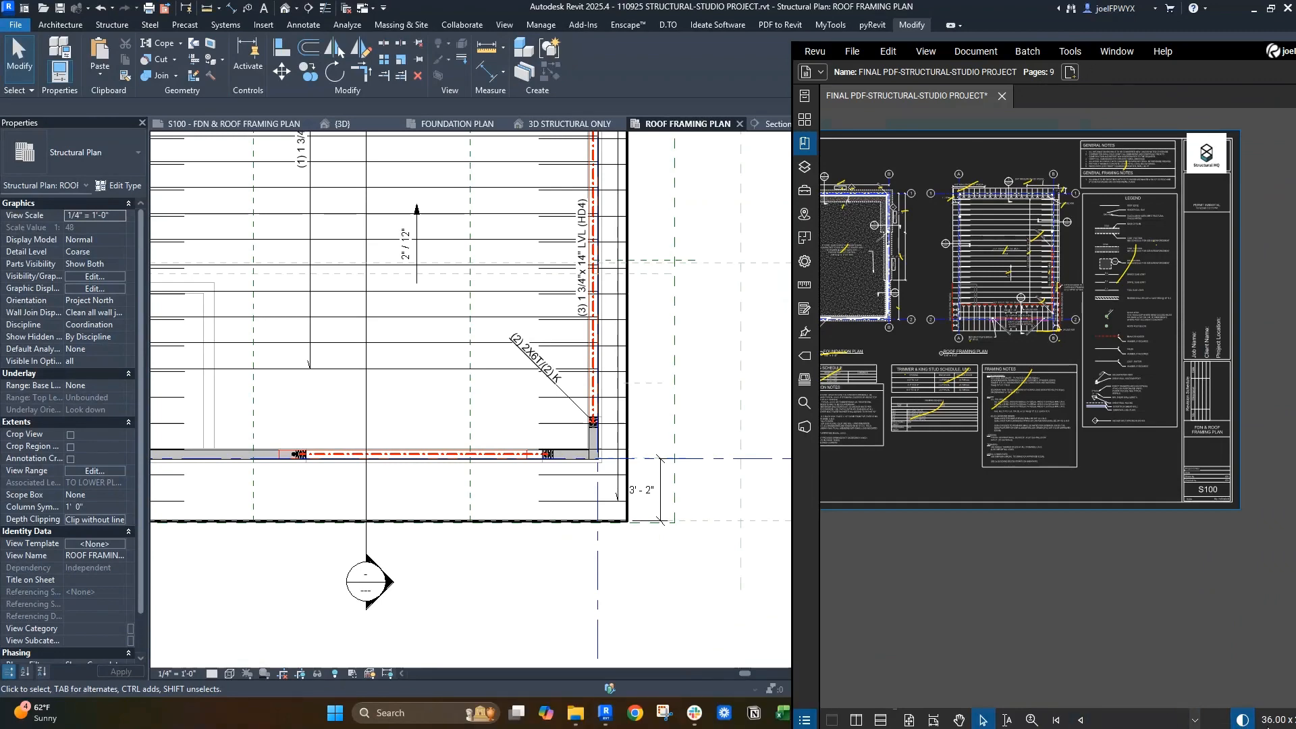
left_click(1245, 724)
scroll(1077, 309, "up", 5)
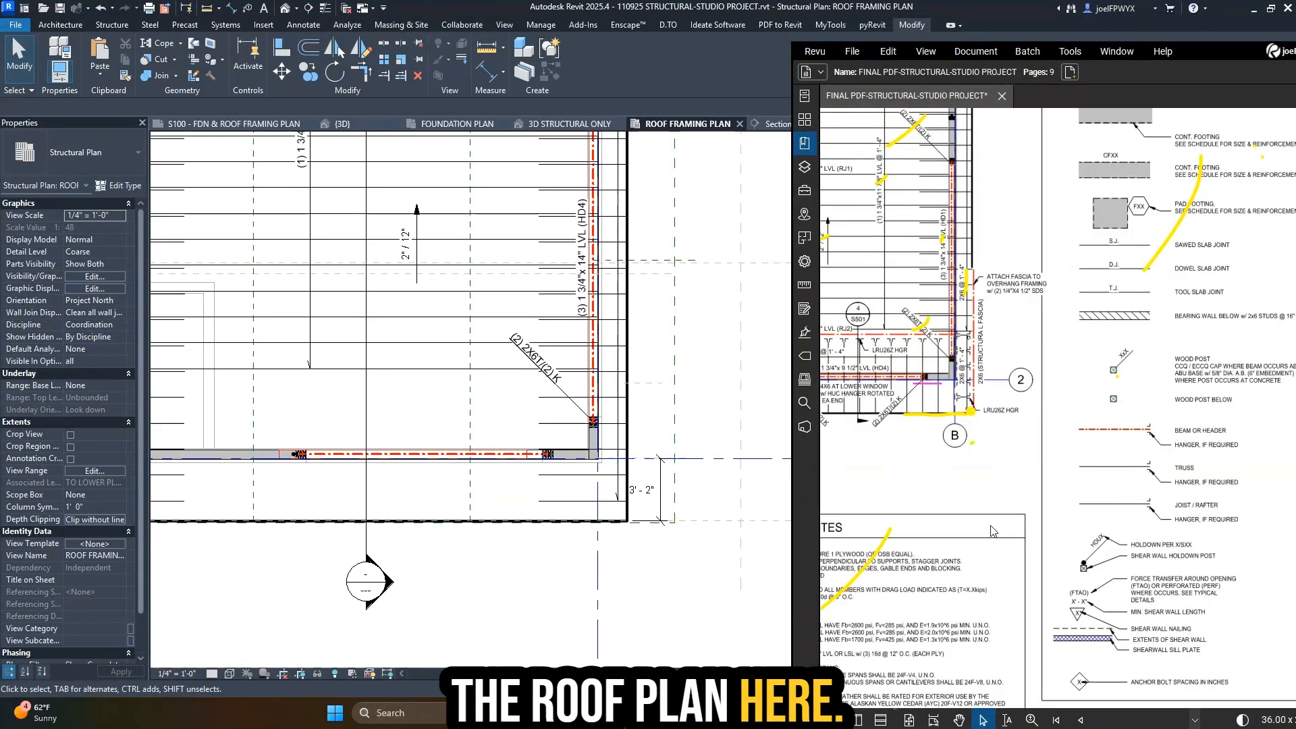
middle_click_drag(1037, 502, 1147, 536)
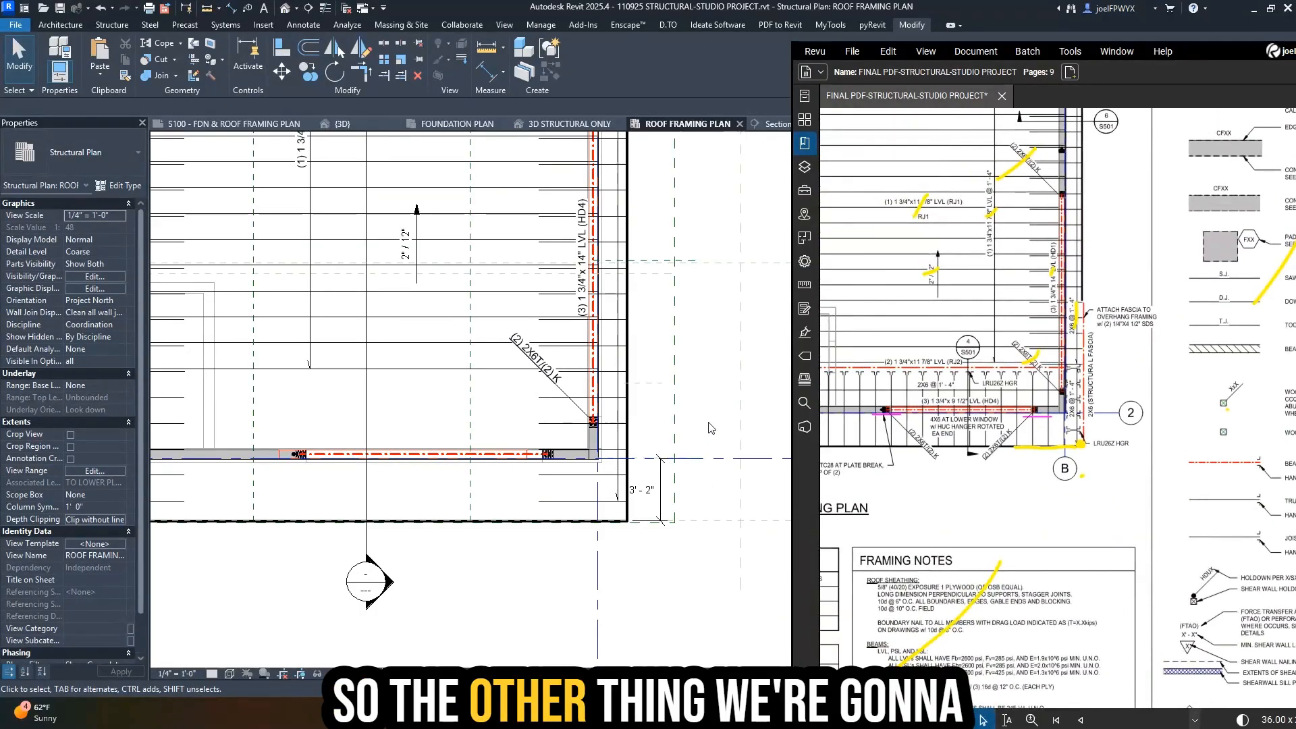
- Return to Revit, copy the main roof joist beam system toward grid 2, and stretch the copy's outer boundary line to the overhang edge
left_click(547, 492)
key("Escape")
key("Escape")
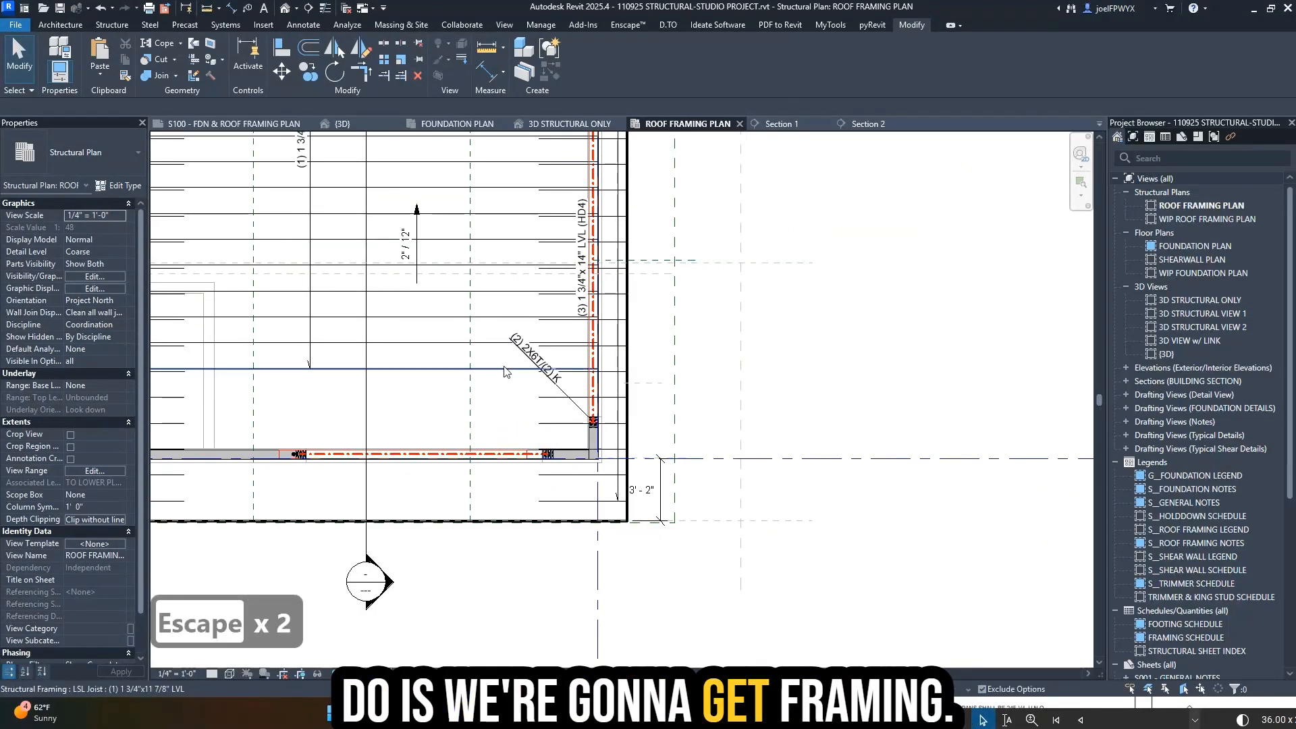
middle_click_drag(504, 371, 686, 366)
key("Escape")
key("Escape")
key("Tab")
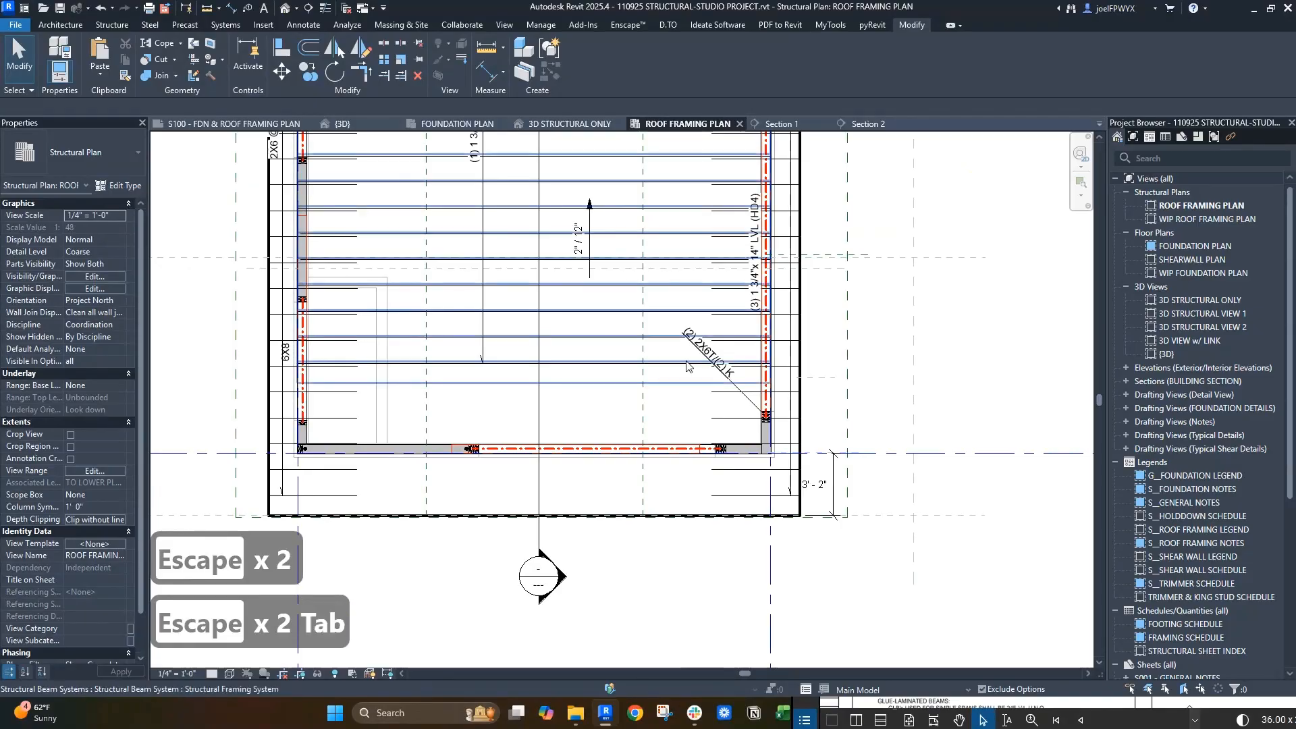
left_click(687, 367)
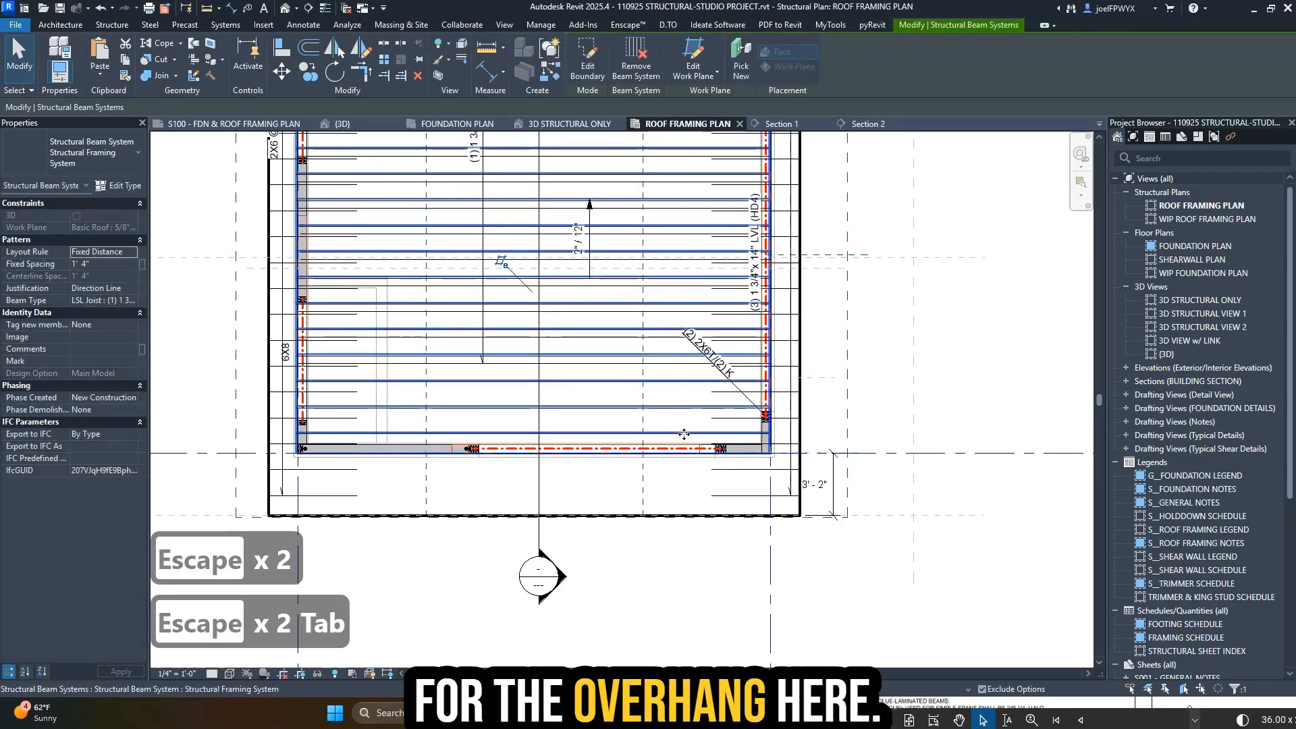
double_click(684, 434)
left_click_drag(685, 448, 684, 517)
scroll(683, 517, "down", 3)
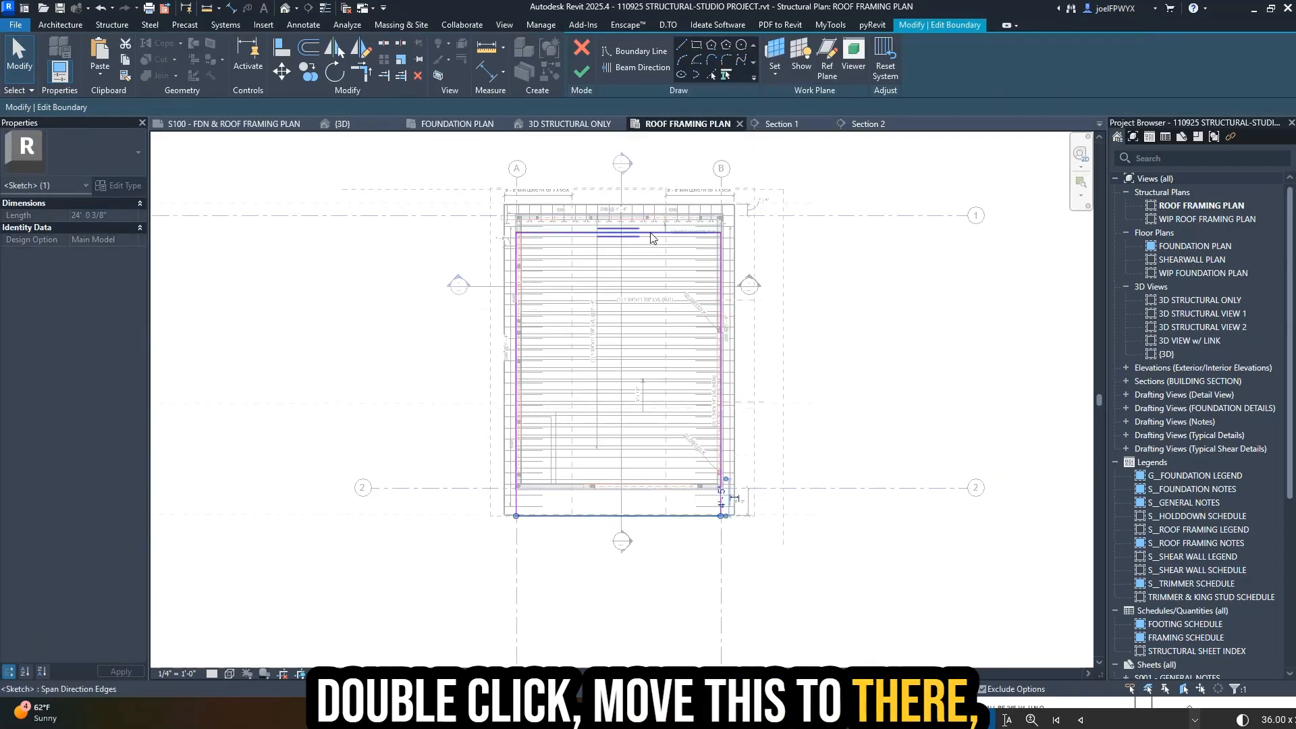
- Move the copied beam system's inner boundary line to just inside the grid 2 wall and adjust its side line to grid B
left_click(660, 483)
scroll(668, 481, "up", 5)
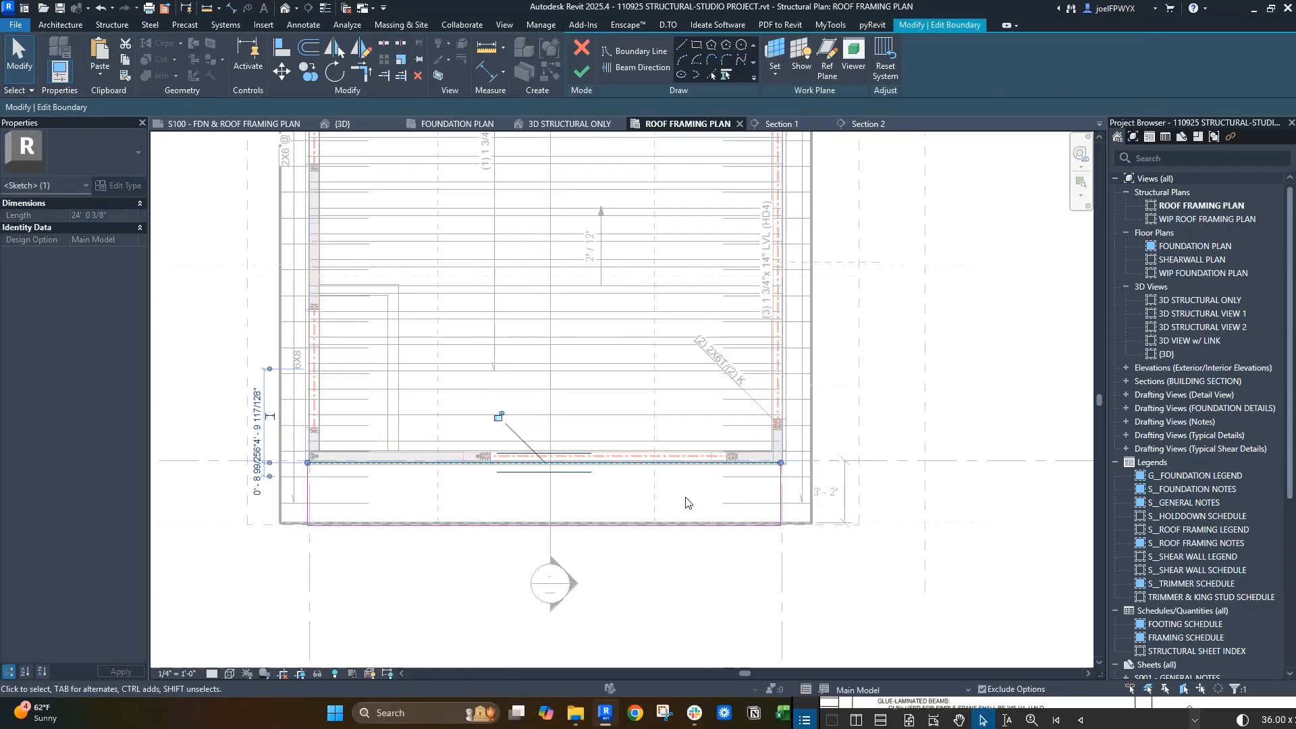
left_click_drag(687, 461, 693, 386)
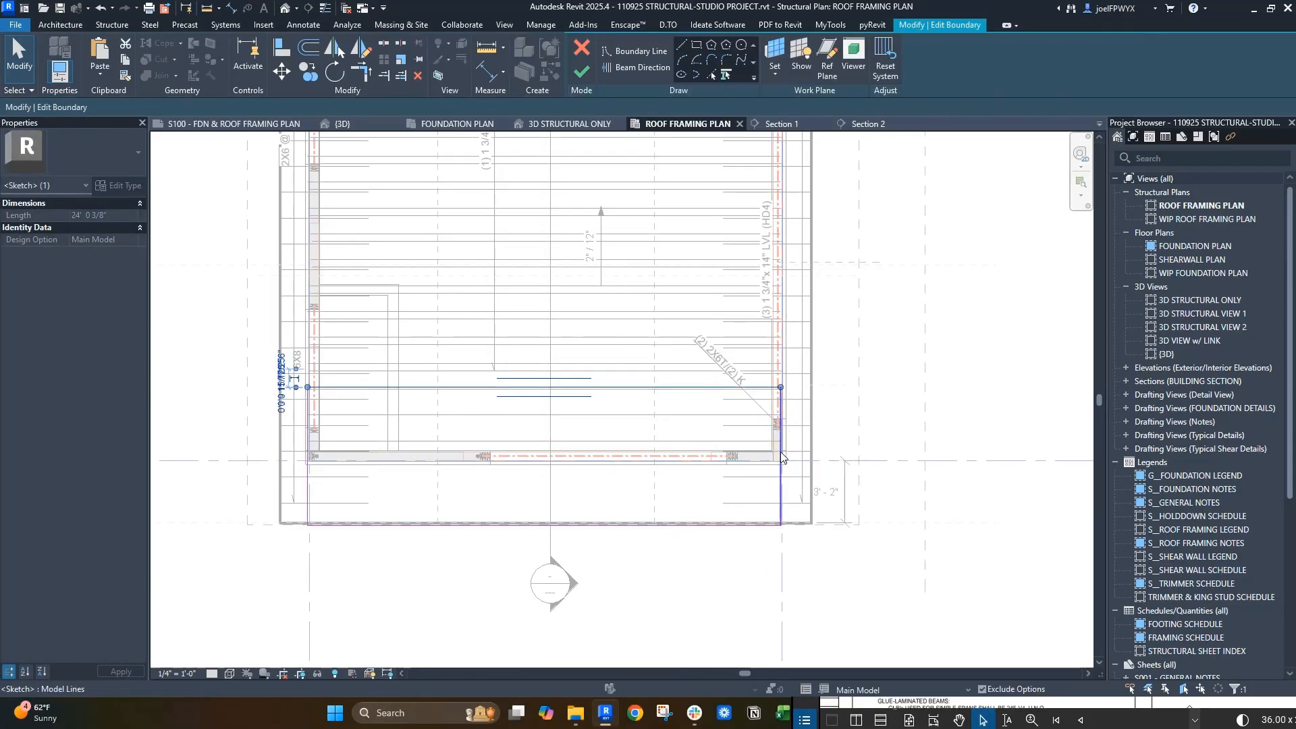
mouse_move(780, 451)
left_mouse_down()
mouse_move(801, 451)
mouse_move(770, 451)
mouse_move(781, 457)
left_mouse_up()
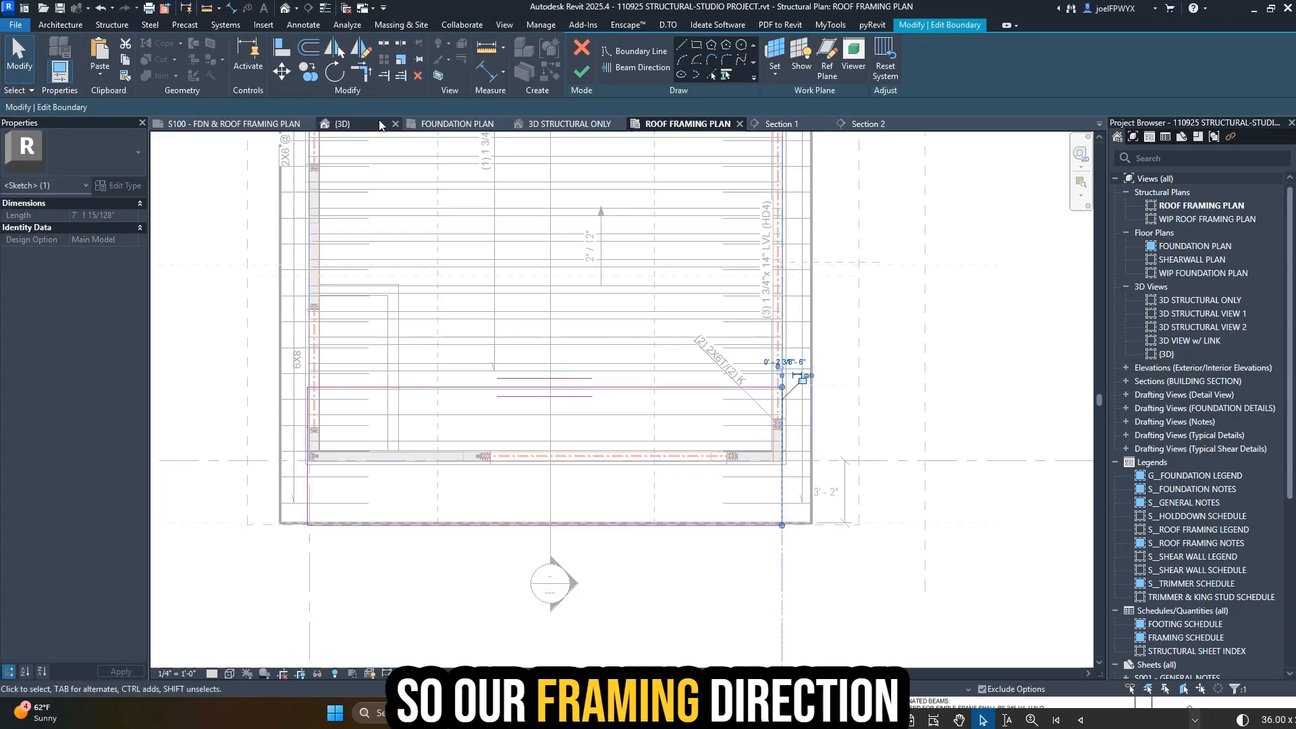
- Set the beam direction parallel to the grid B side line, change the beam type to Dimension Lumber 2X6, and finish the boundary edit
left_click(782, 501)
scroll(767, 486, "up", 3)
scroll(767, 486, "down", 3)
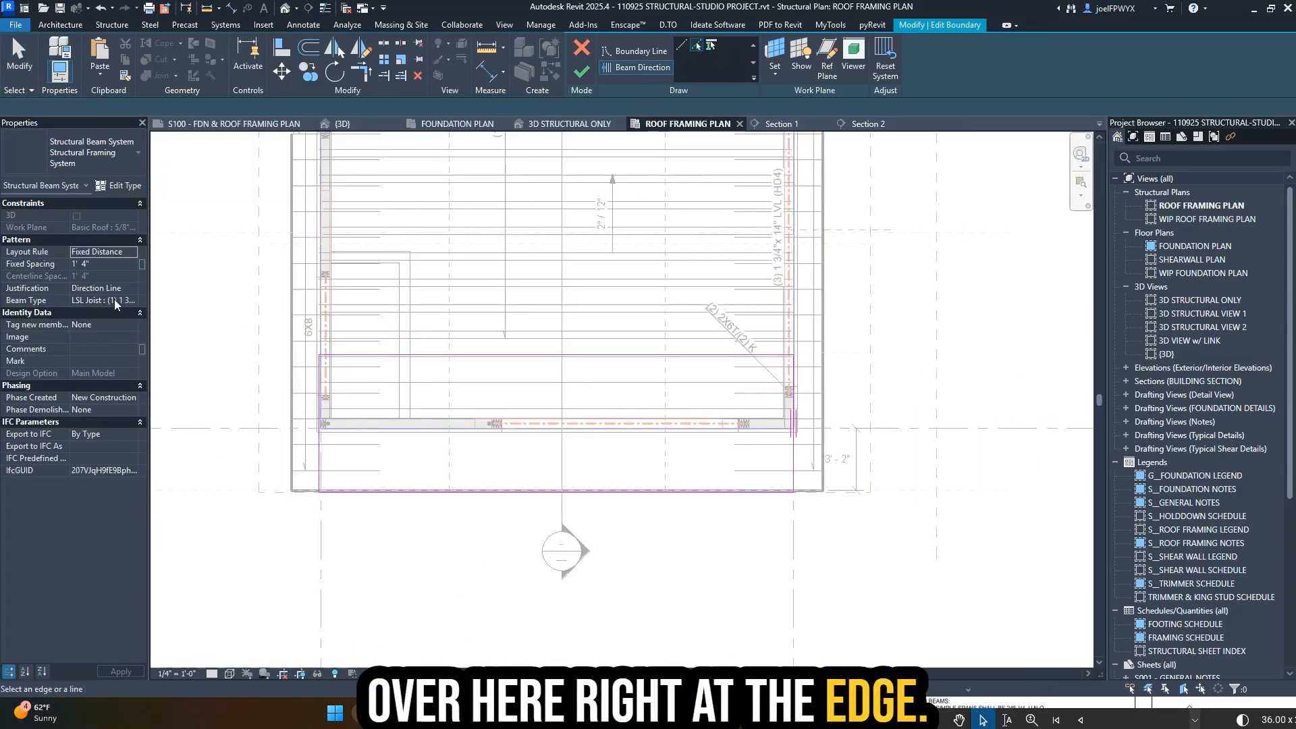
left_click(114, 298)
left_click(132, 301)
left_click(102, 334)
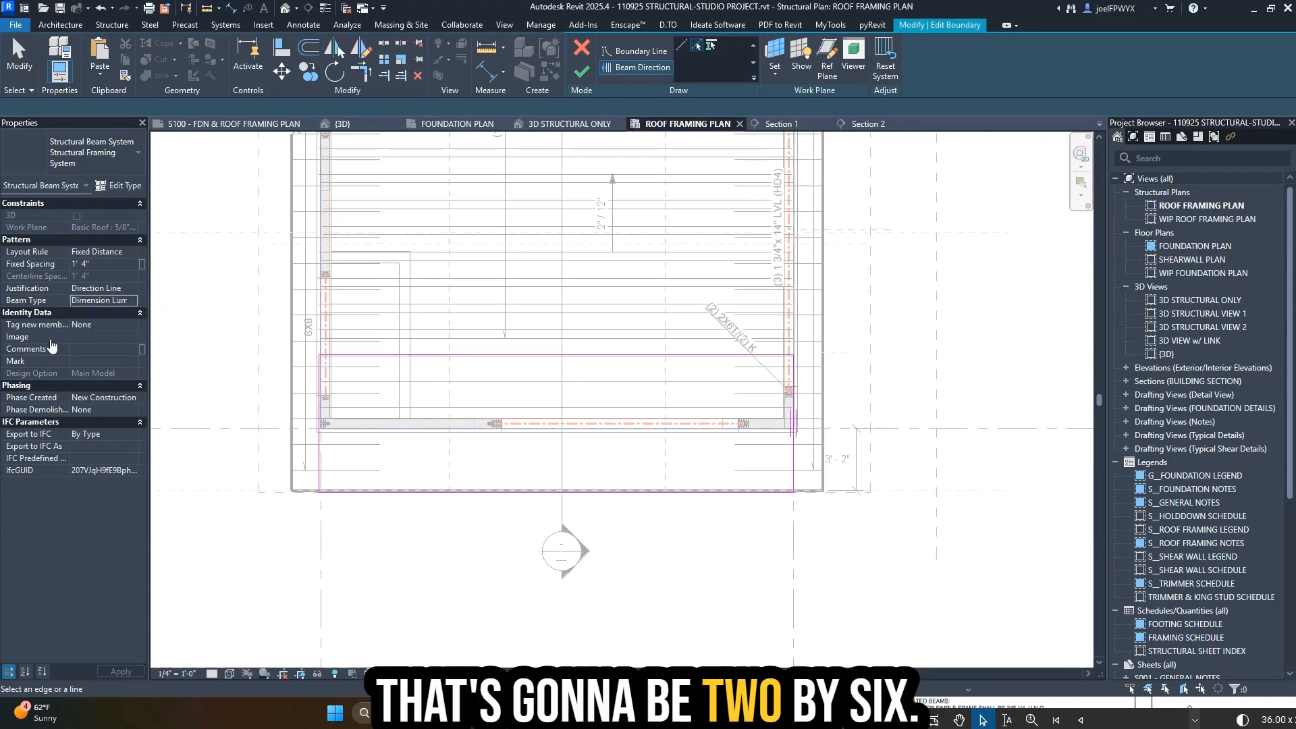
left_click(580, 73)
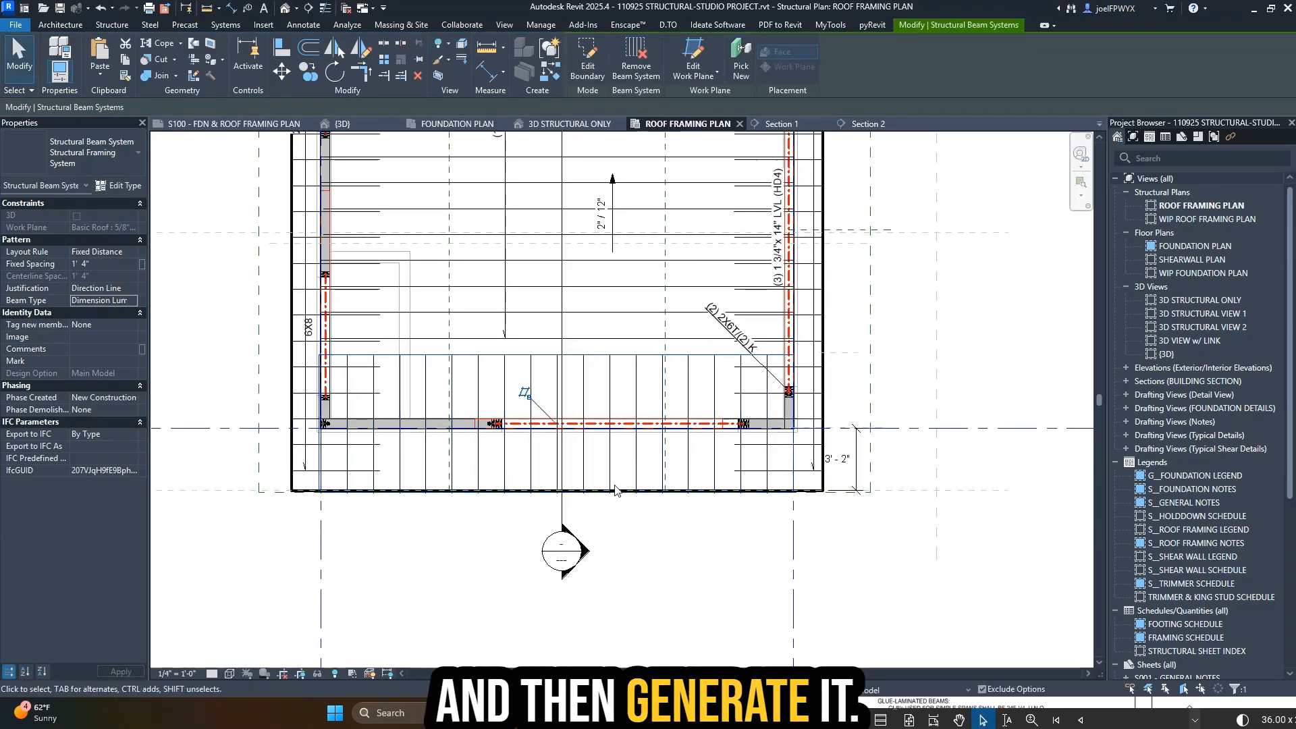
- Tag the grid 2 overhang beam system as 2X6 @ 1' - 4" between the wall and the roof edge
left_click(523, 392)
key("c")
key("s")
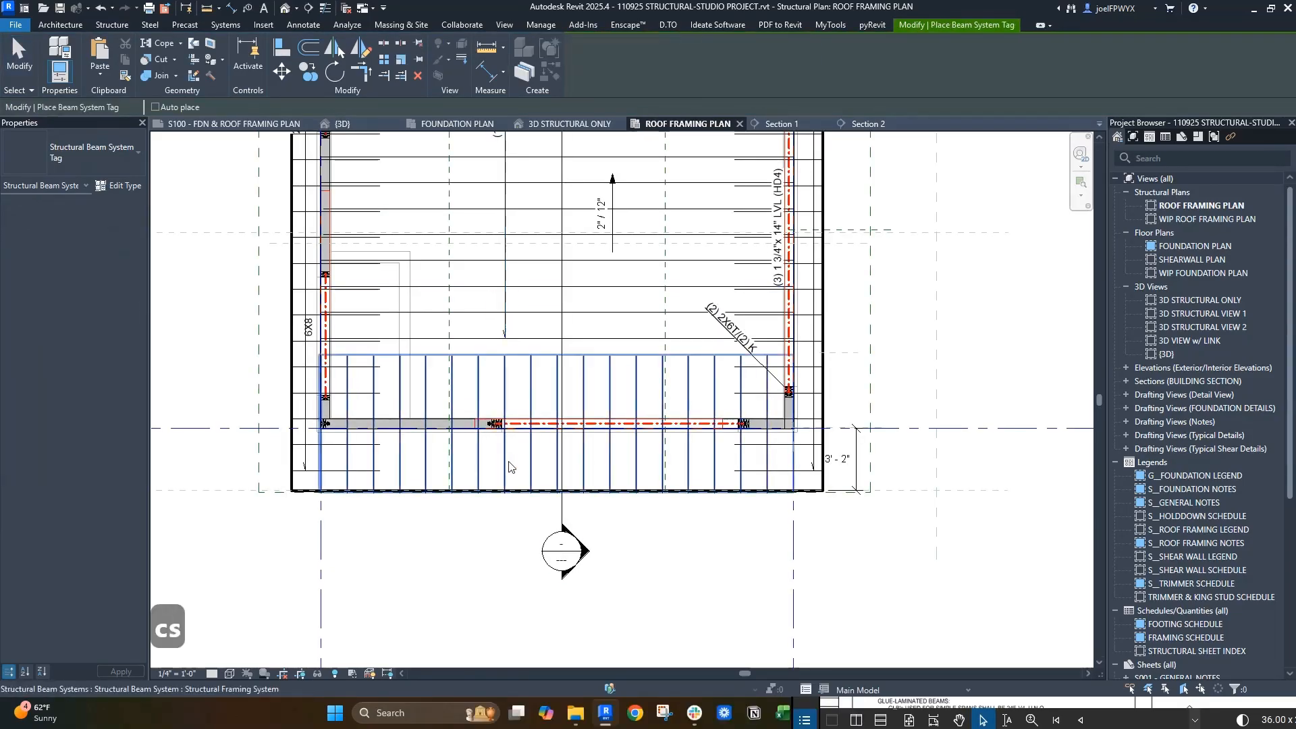
left_click(508, 469)
key("Escape")
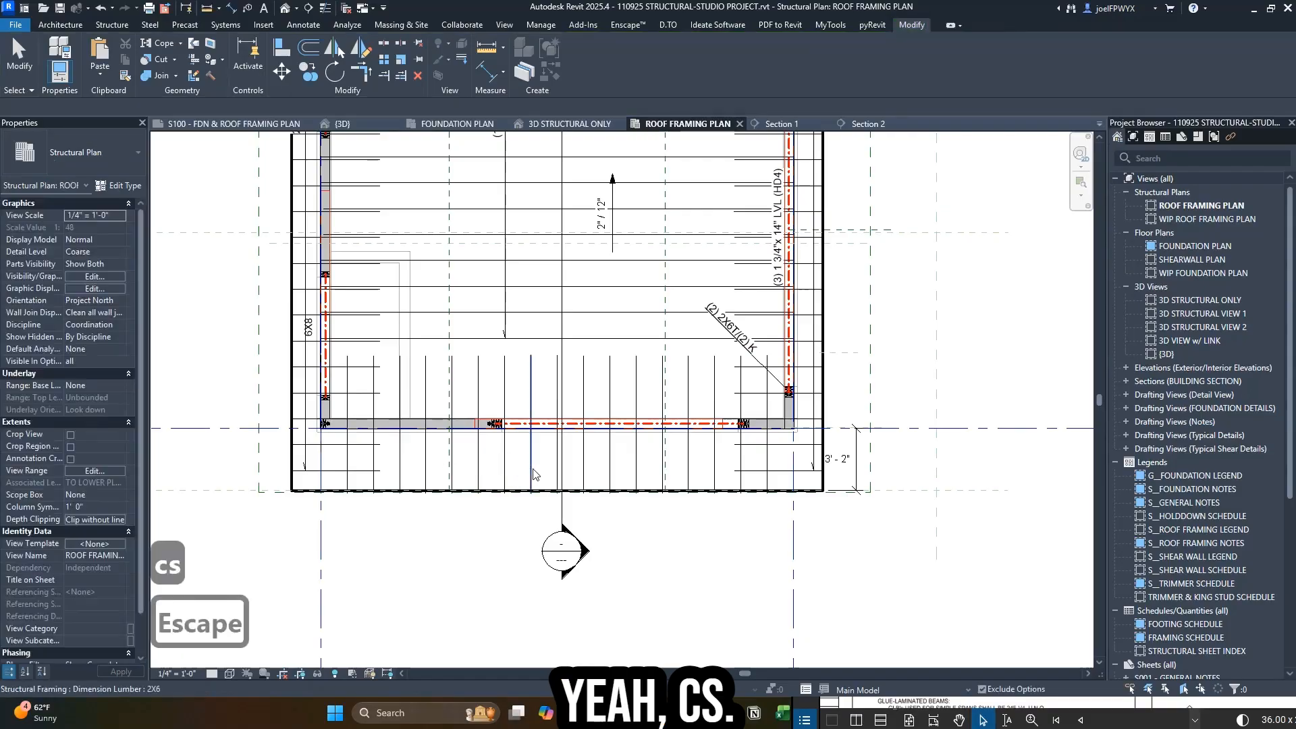
key("c")
key("s")
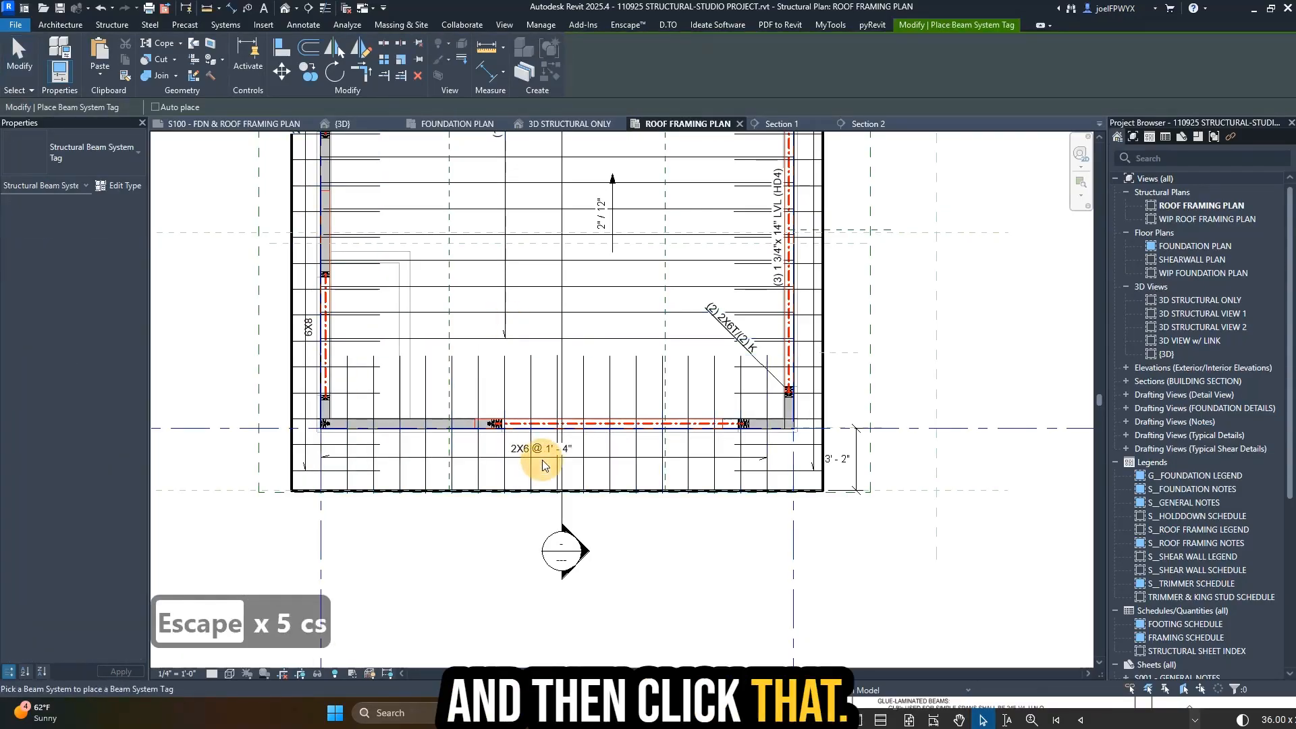
key("Escape")
key("Escape")
key("Escape")
key("Escape")
key("Escape")
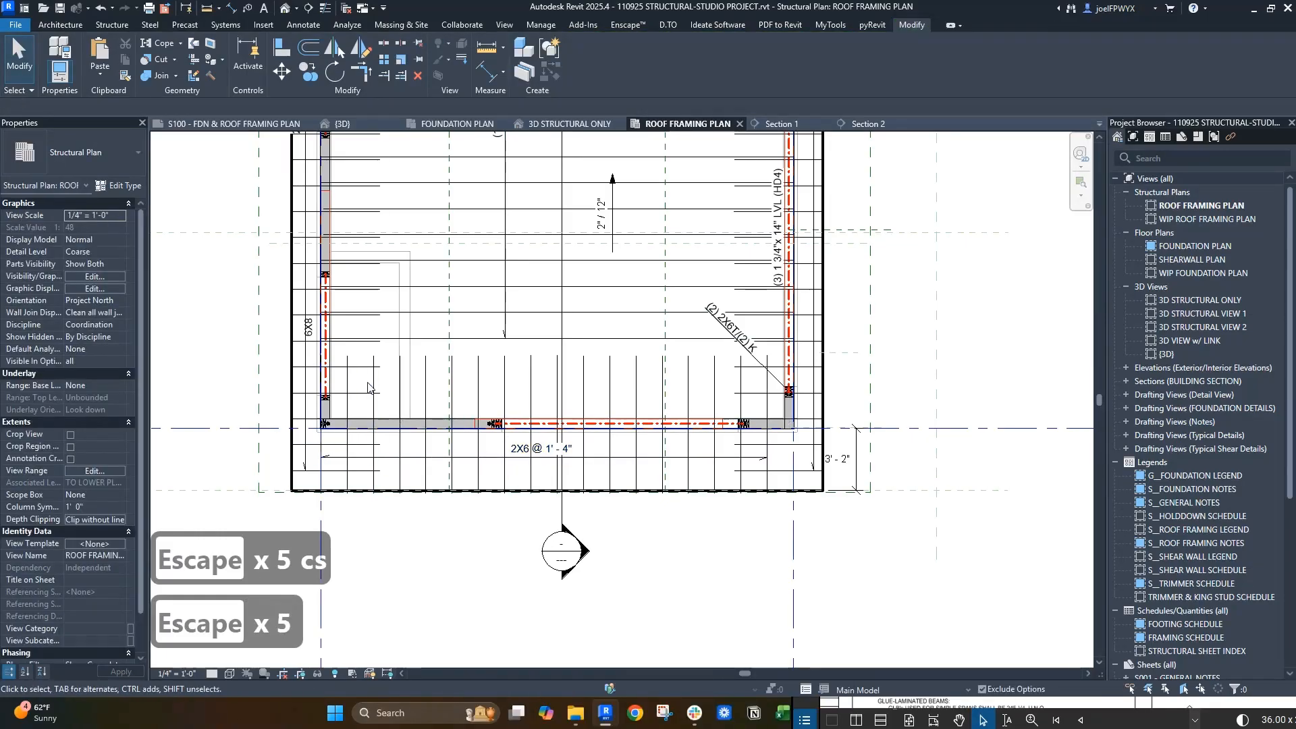
key("Escape")
middle_click_drag(389, 475, 411, 487)
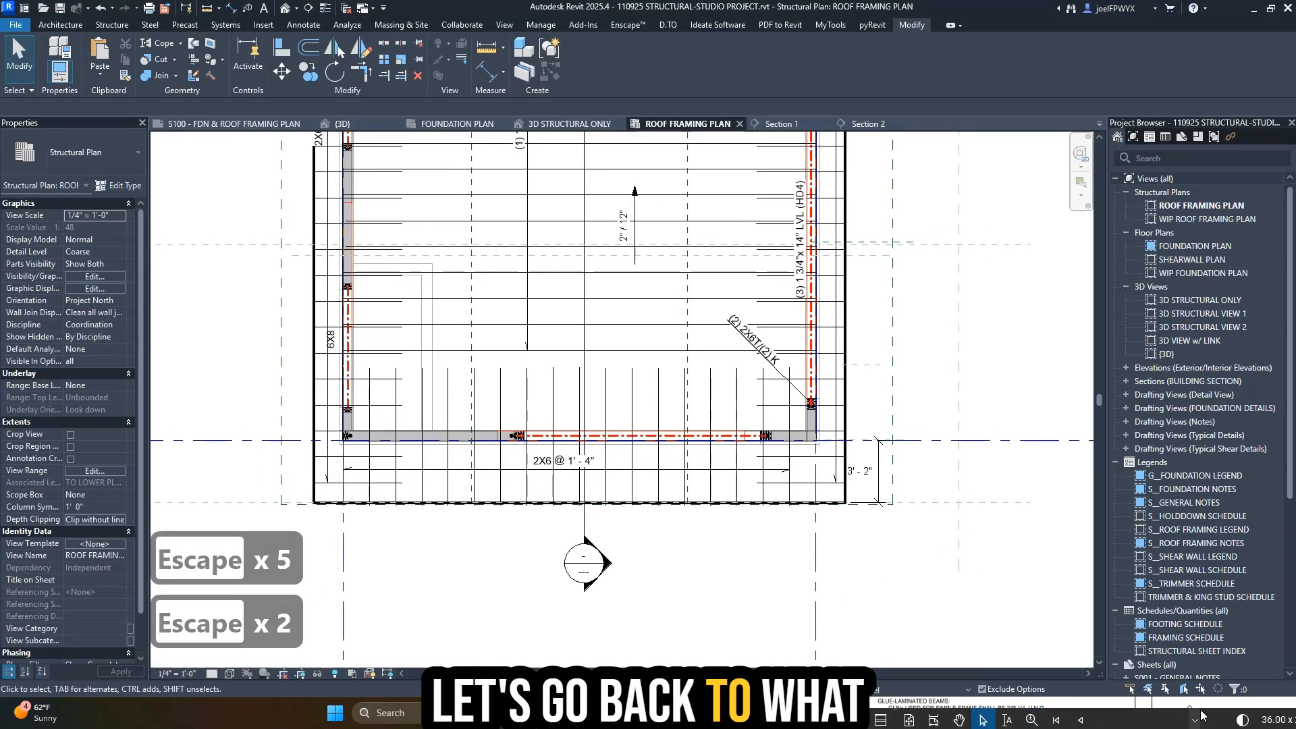
- Check in the reference PDF how the 2X6 overhang framing meets at the corner of grids B and 2
left_click(1165, 707)
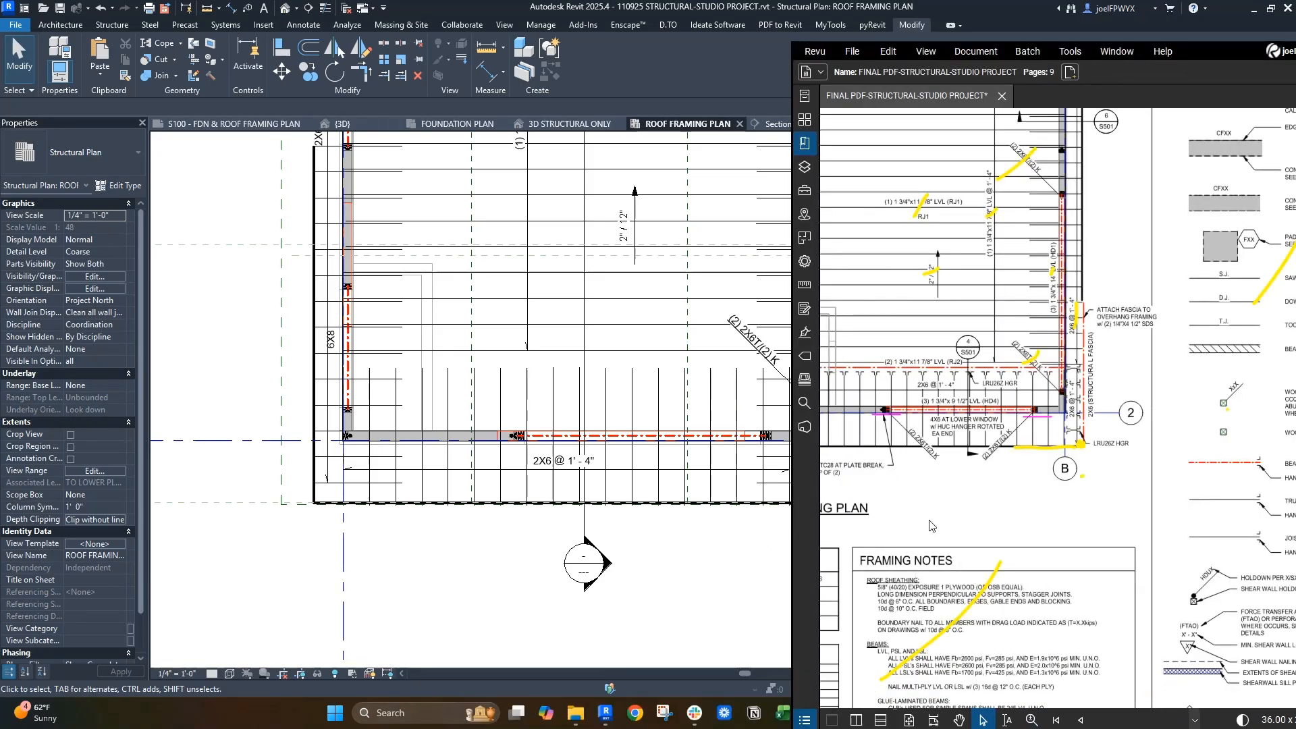
scroll(1137, 392, "up", 1)
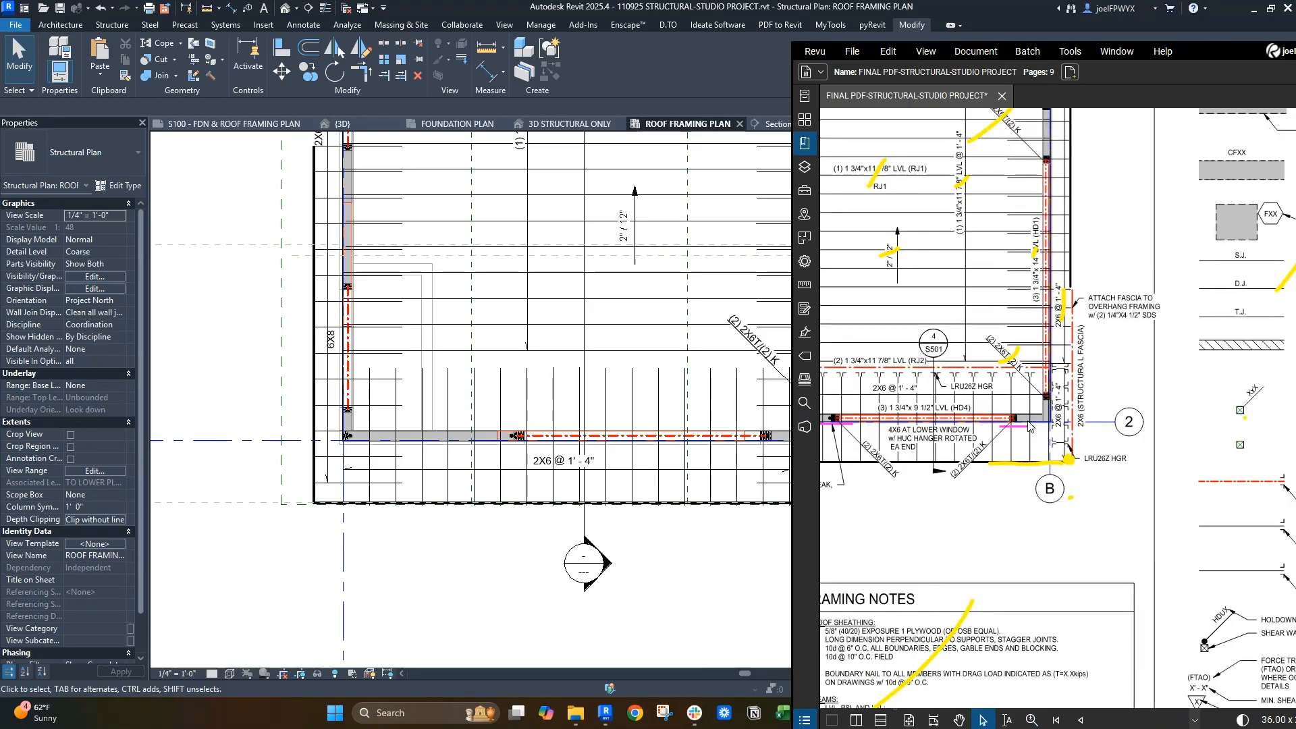
scroll(660, 562, "down", 3)
scroll(660, 561, "up", 4)
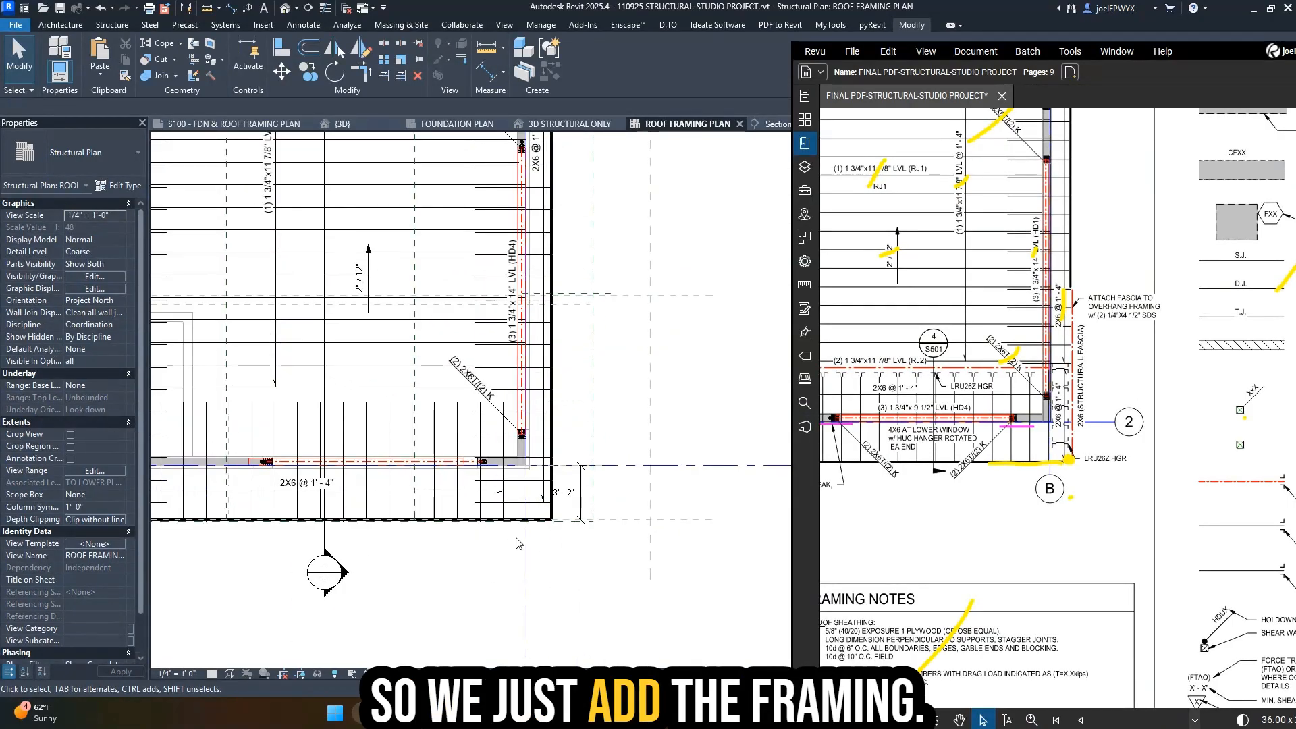
- In Revit, edit the grid B overhang beam system's boundary, drawing a line about 3' - 3" across to grid B and another down to the roof edge
left_click(565, 604)
key("Escape")
key("Escape")
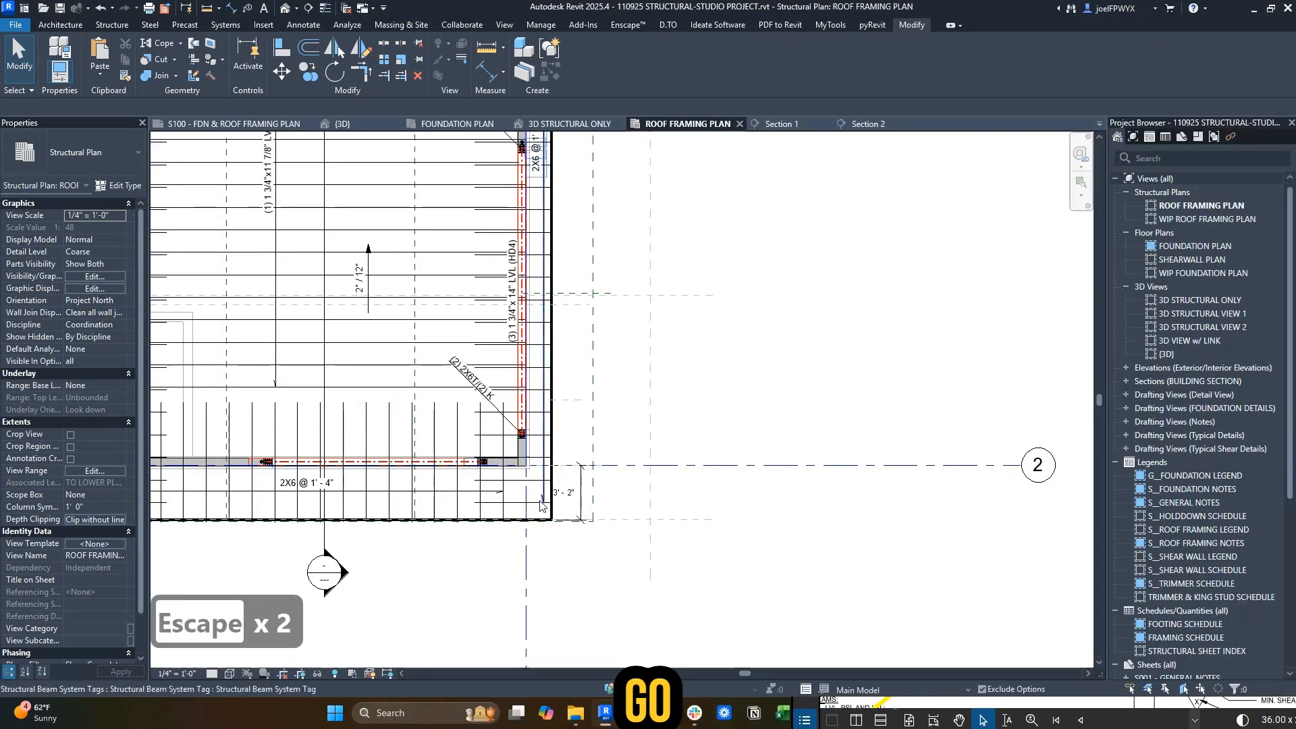
key("Tab")
double_click(532, 505)
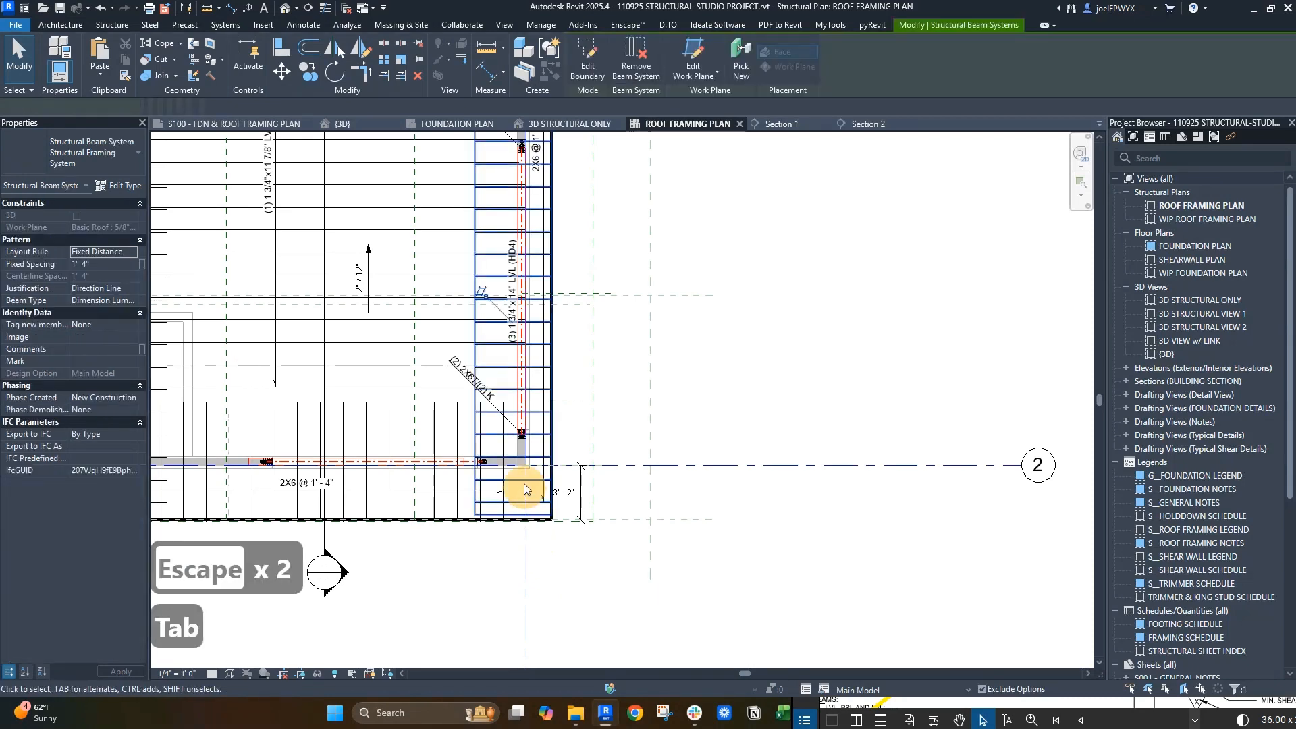
scroll(524, 447, "up", 1)
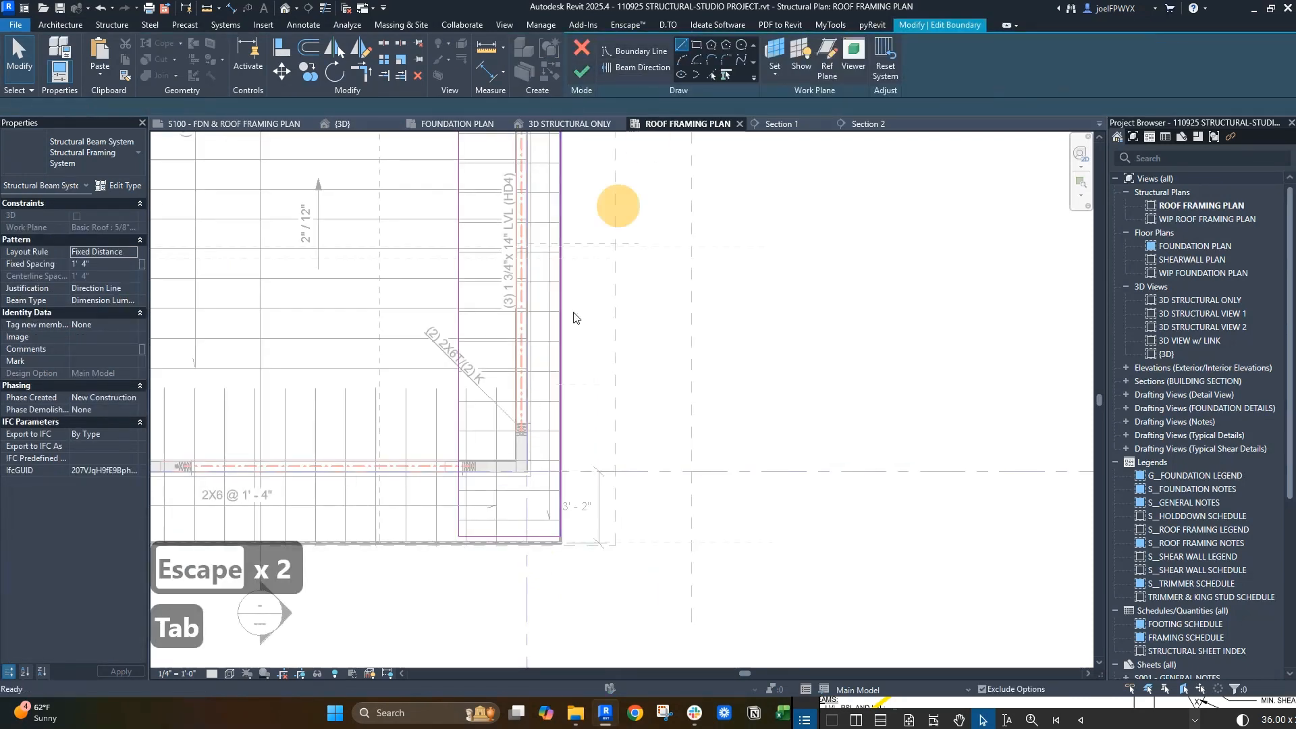
scroll(449, 391, "up", 2)
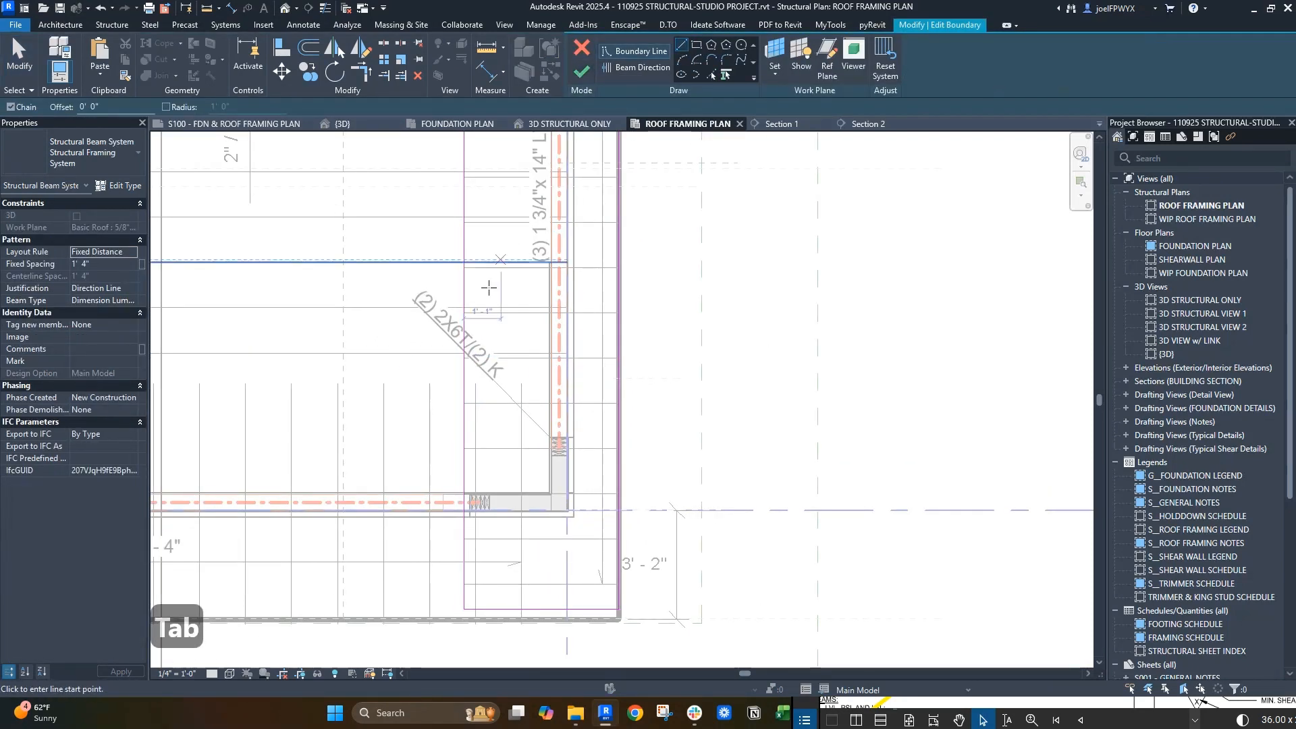
left_click(465, 356)
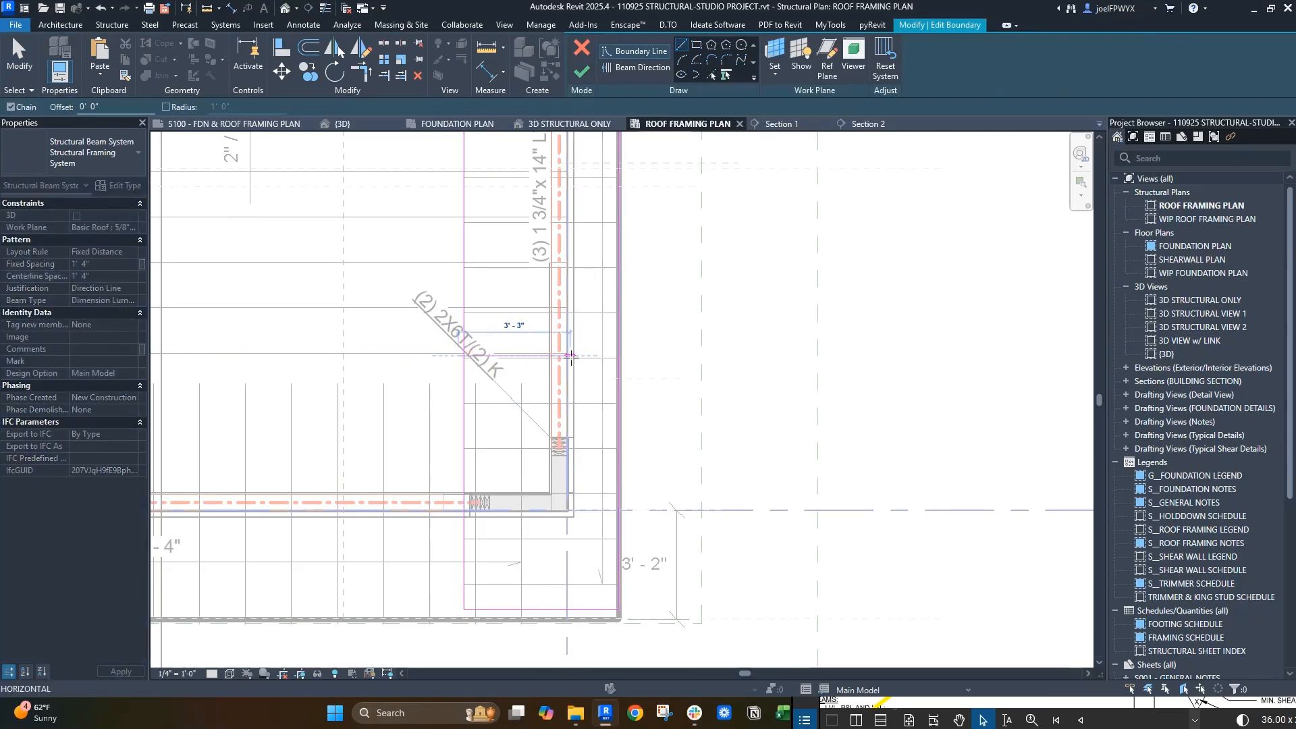
left_click(571, 356)
left_click(570, 609)
key("Escape")
key("Escape")
key("Escape")
key("Escape")
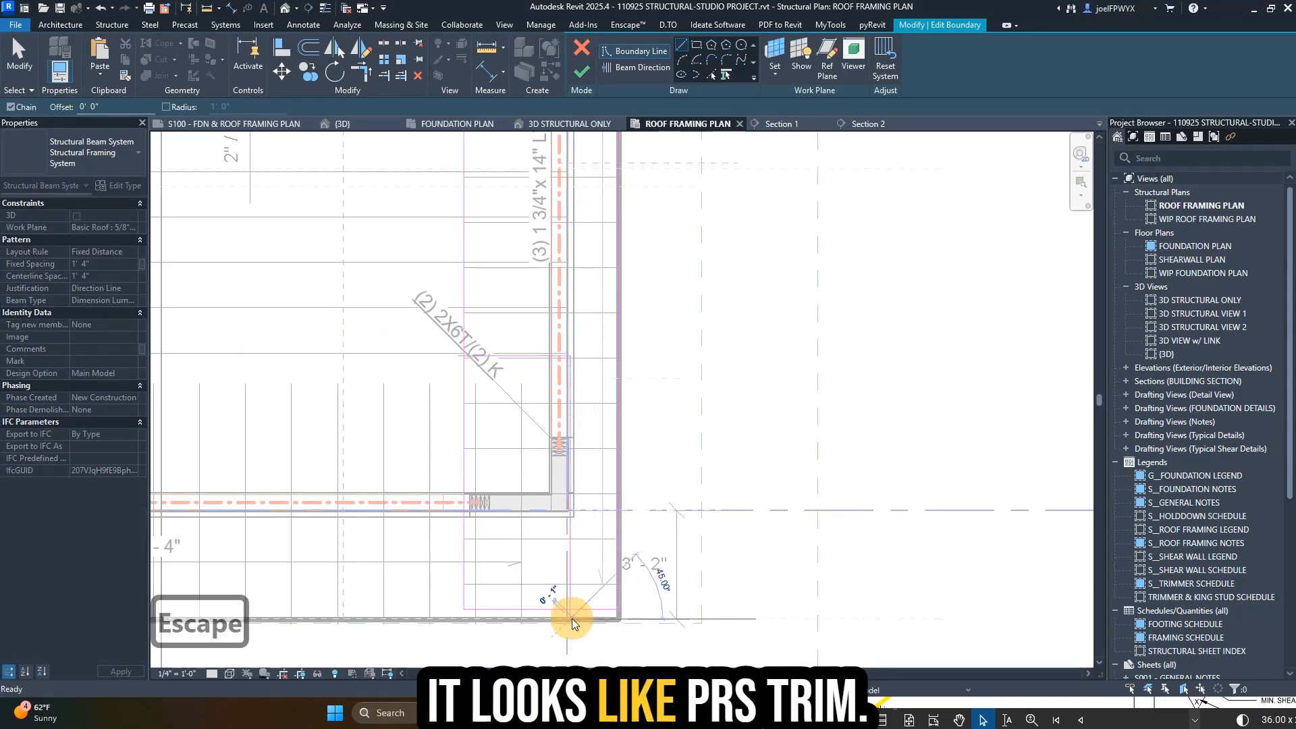
- Trim the grid B beam system's boundary lines into a closed stepped outline and finish the boundary edit
key("t")
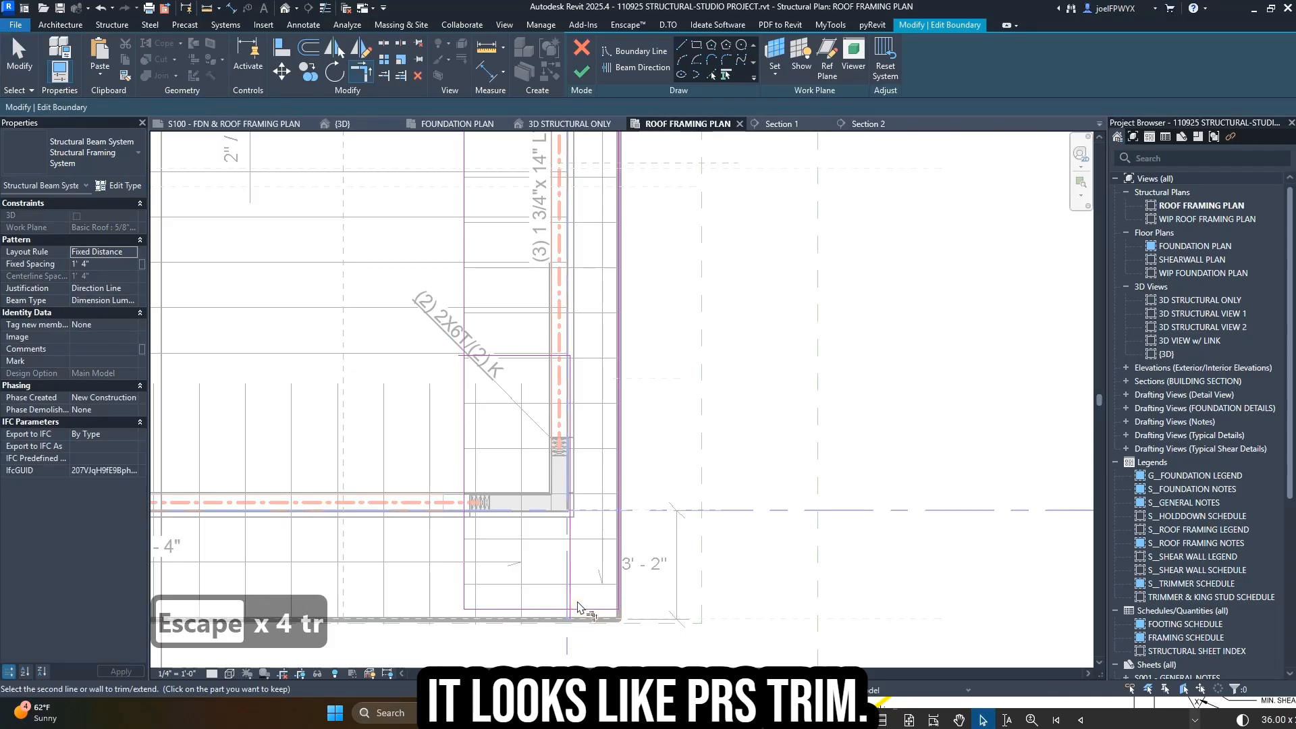
key("r")
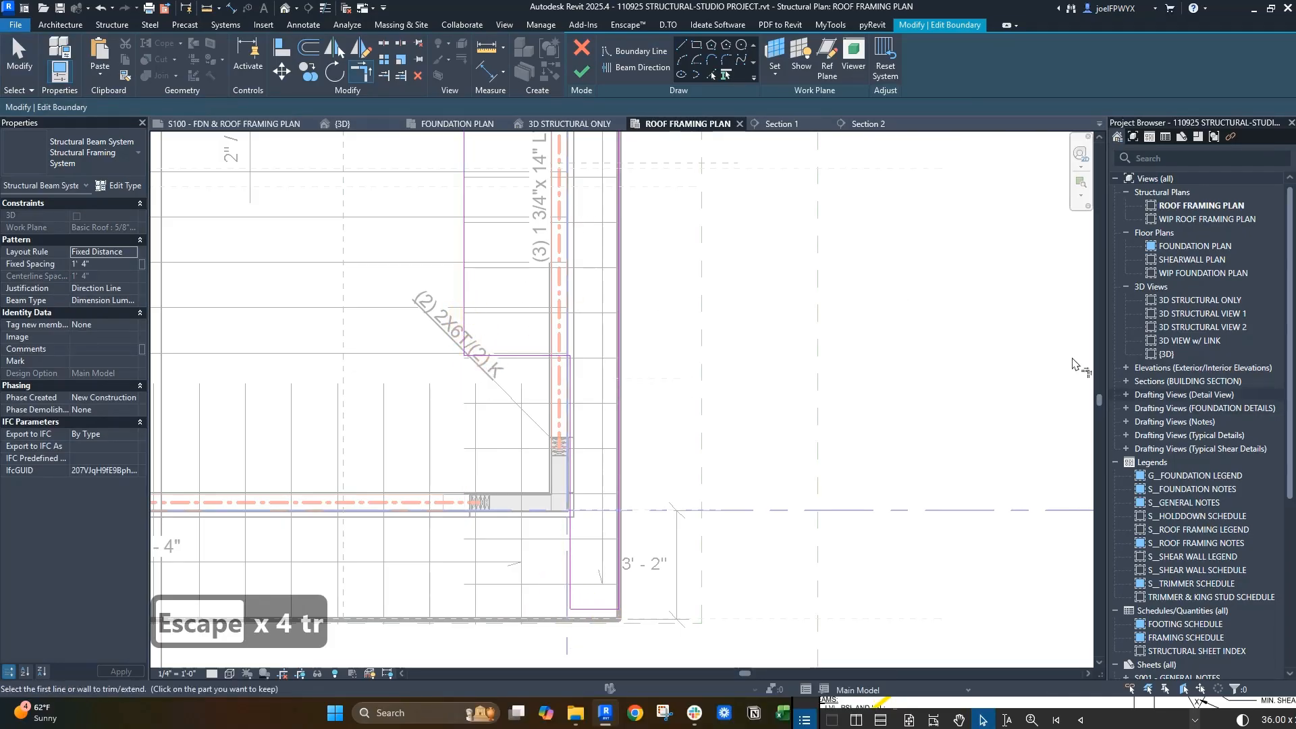
left_click(581, 73)
scroll(723, 577, "up", 5)
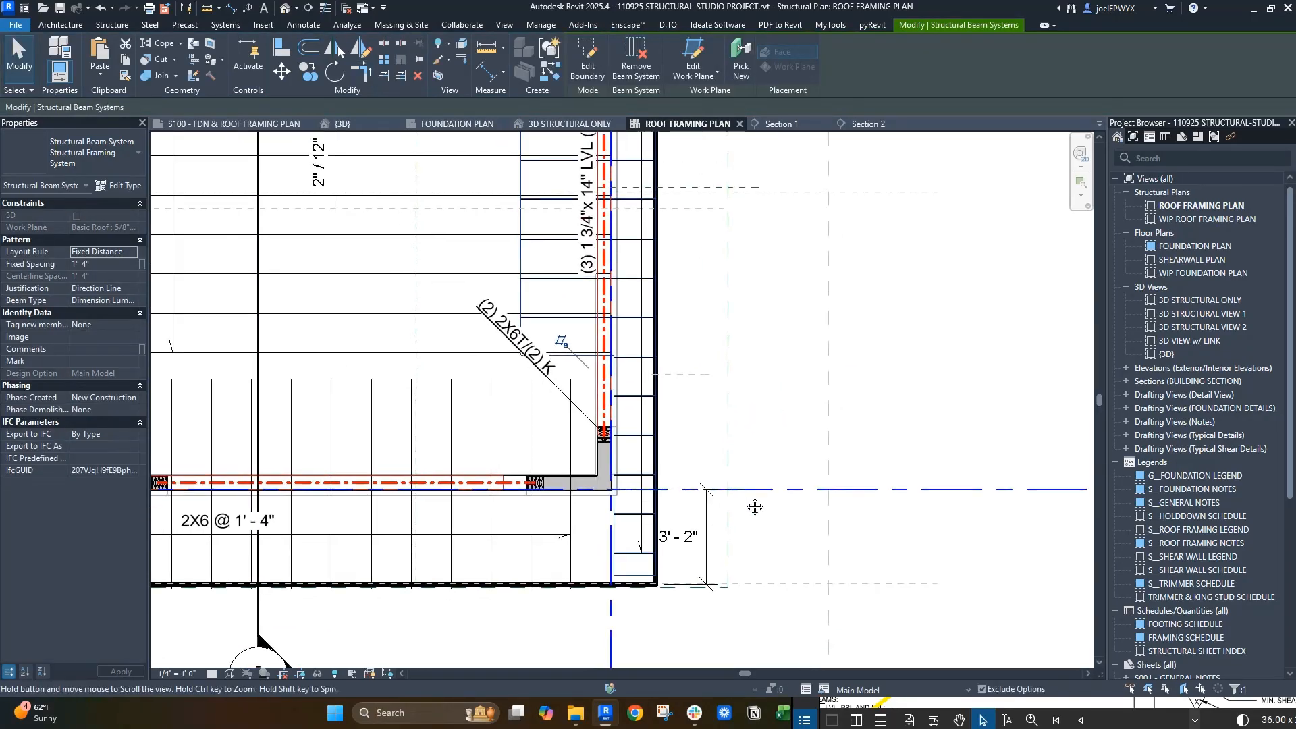
key("Escape")
key("Escape")
scroll(729, 553, "down", 2)
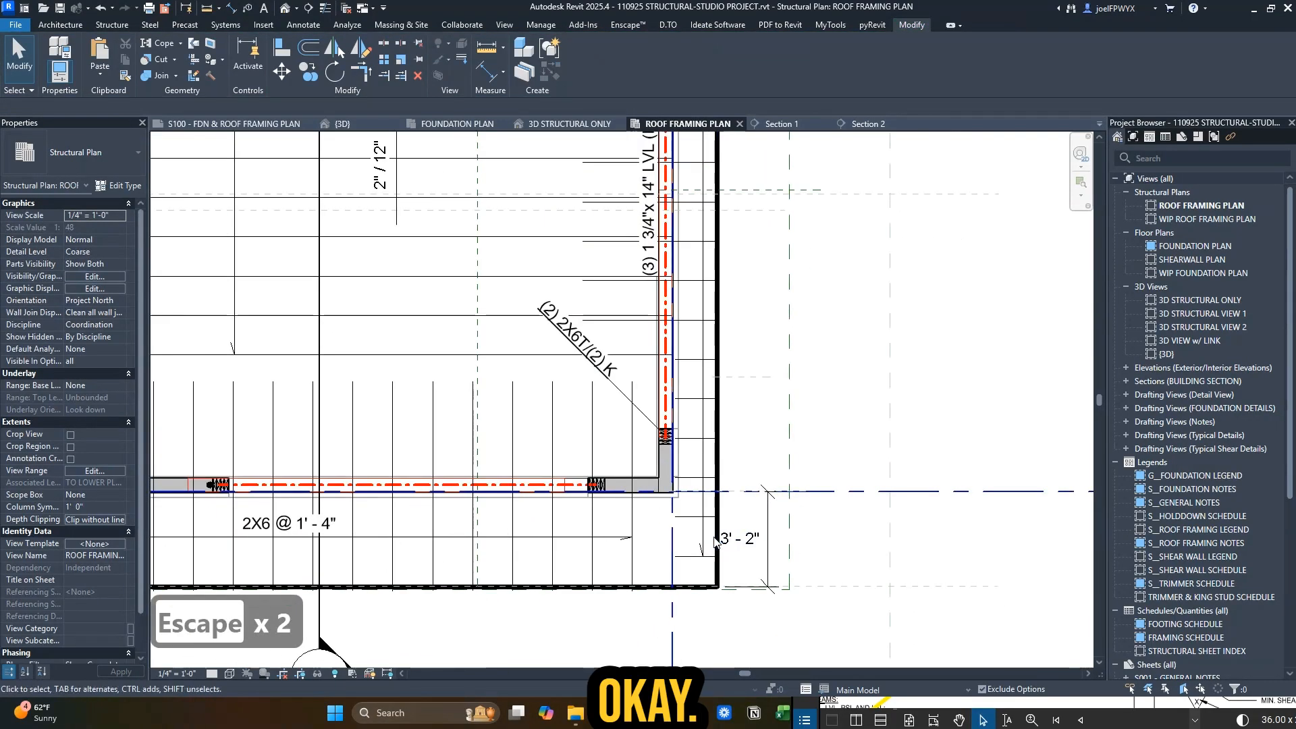
- Edit the grid 2 overhang beam system's boundary, moving its end line from grid B out to the roof edge, and finish the edit
key("Escape")
key("Escape")
key("Tab")
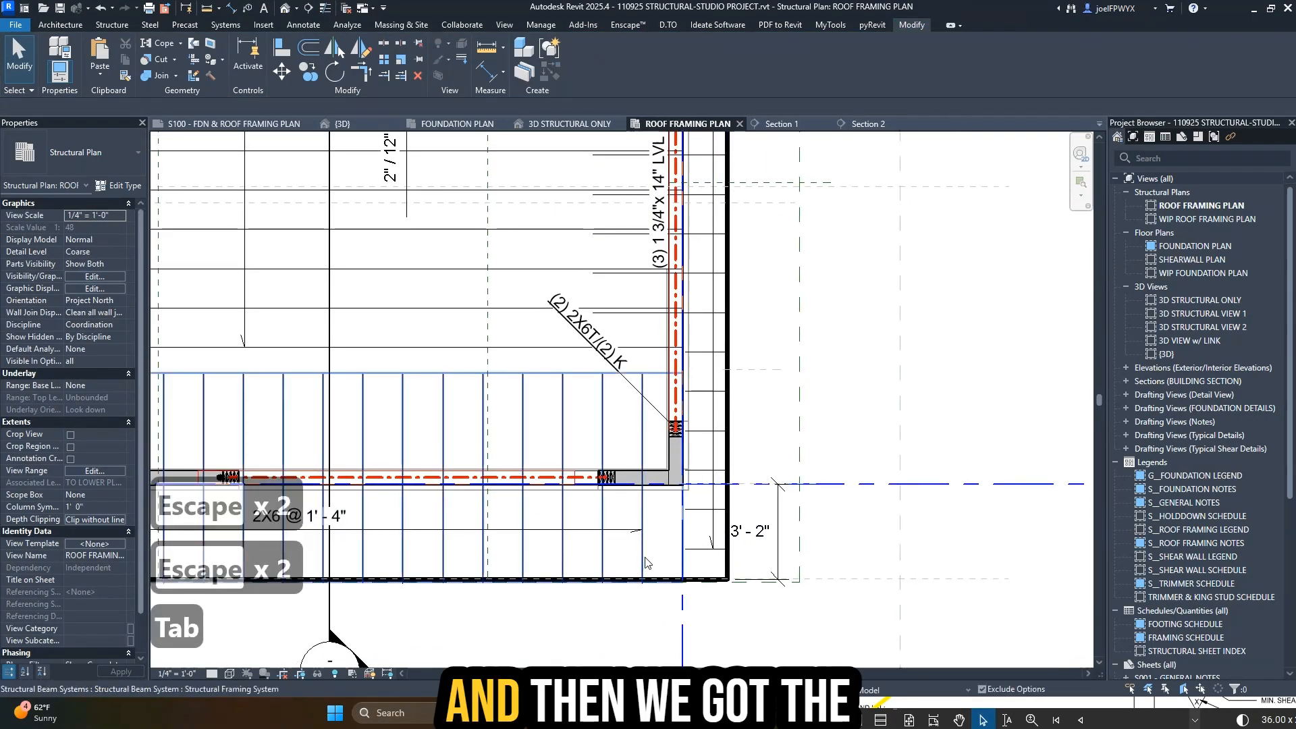
double_click(644, 555)
key("Escape")
scroll(684, 517, "up", 2)
left_click(681, 495)
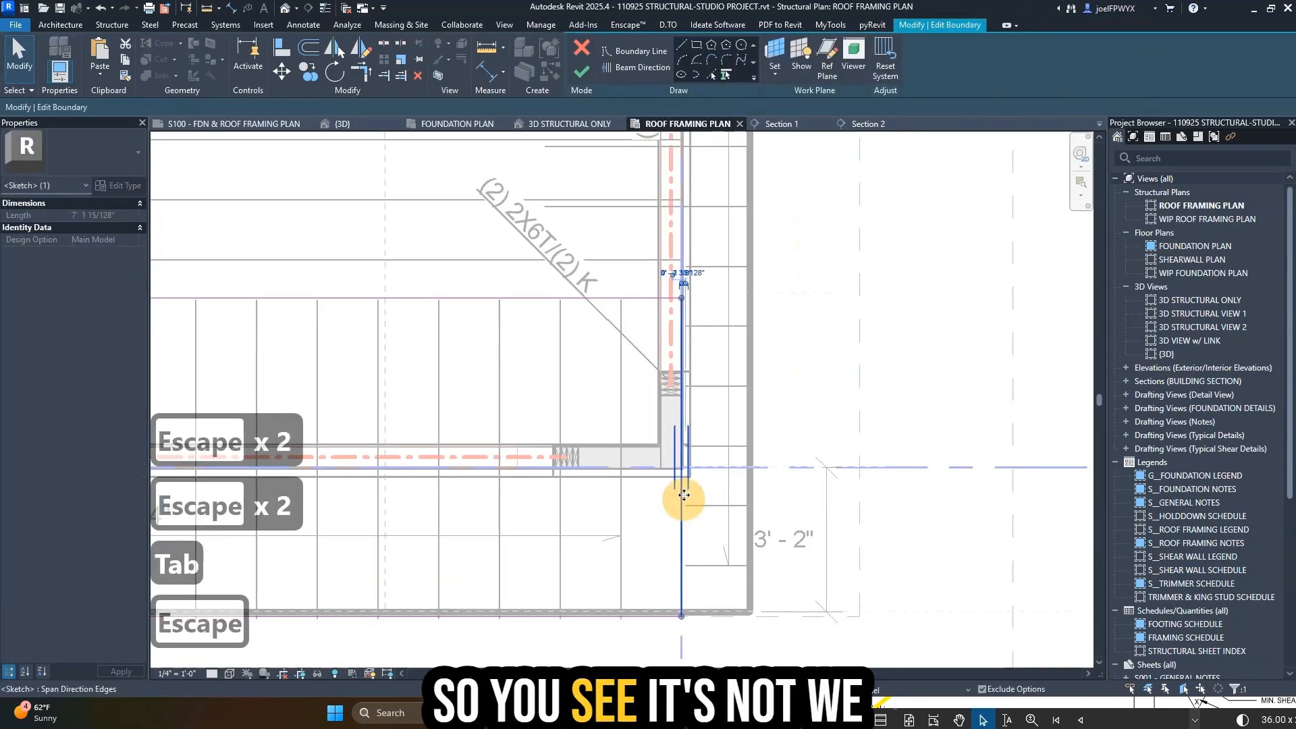
scroll(683, 495, "down", 1)
left_click_drag(682, 486, 738, 488)
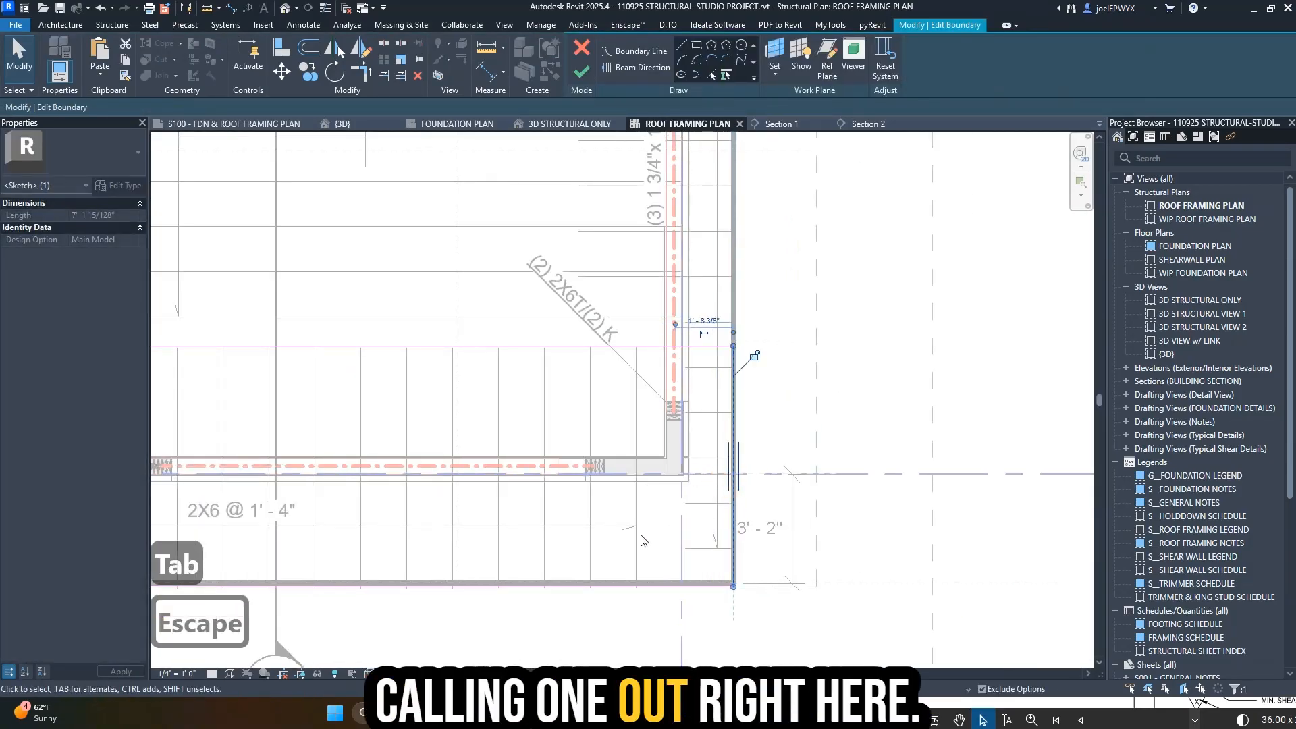
left_click(583, 74)
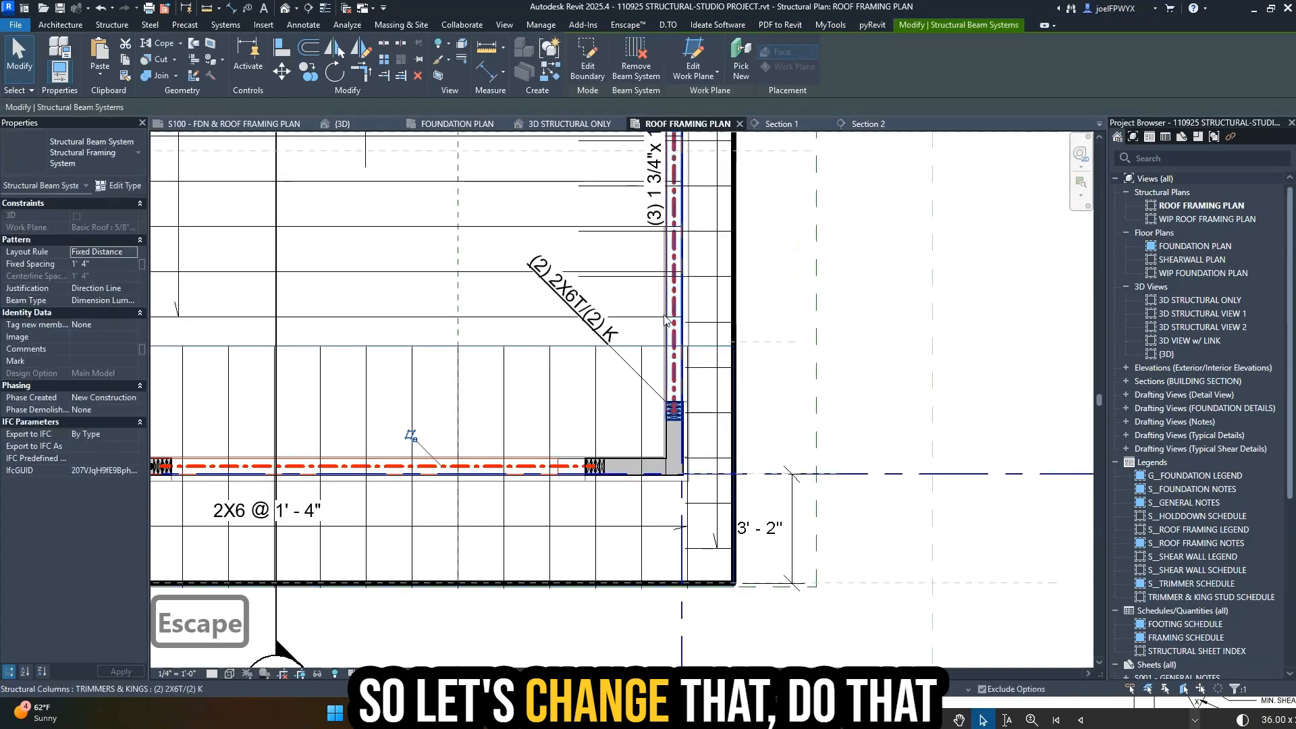
- Reopen the grid 2 overhang beam system's boundary for editing at the corner of grids B and 2
scroll(689, 507, "up", 1)
key("Escape")
key("Escape")
key("Tab")
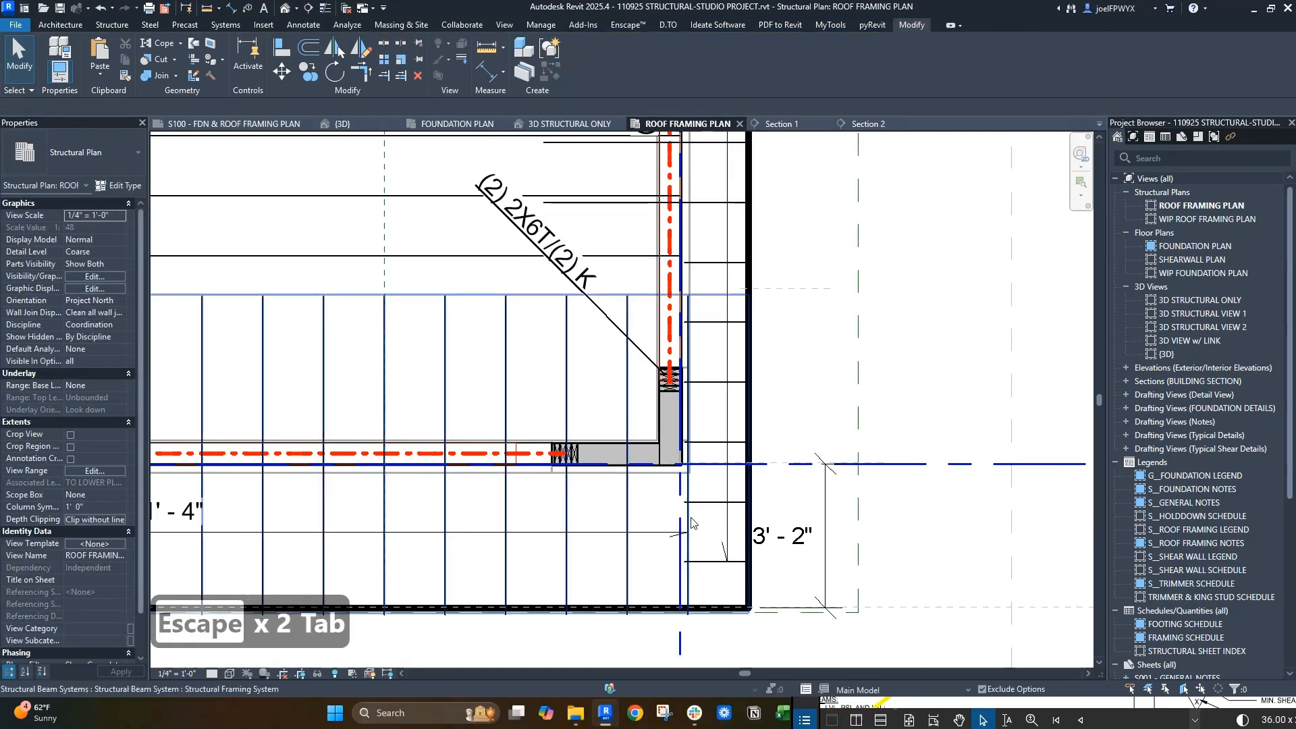
left_click(691, 521)
key("Escape")
key("Escape")
key("Tab")
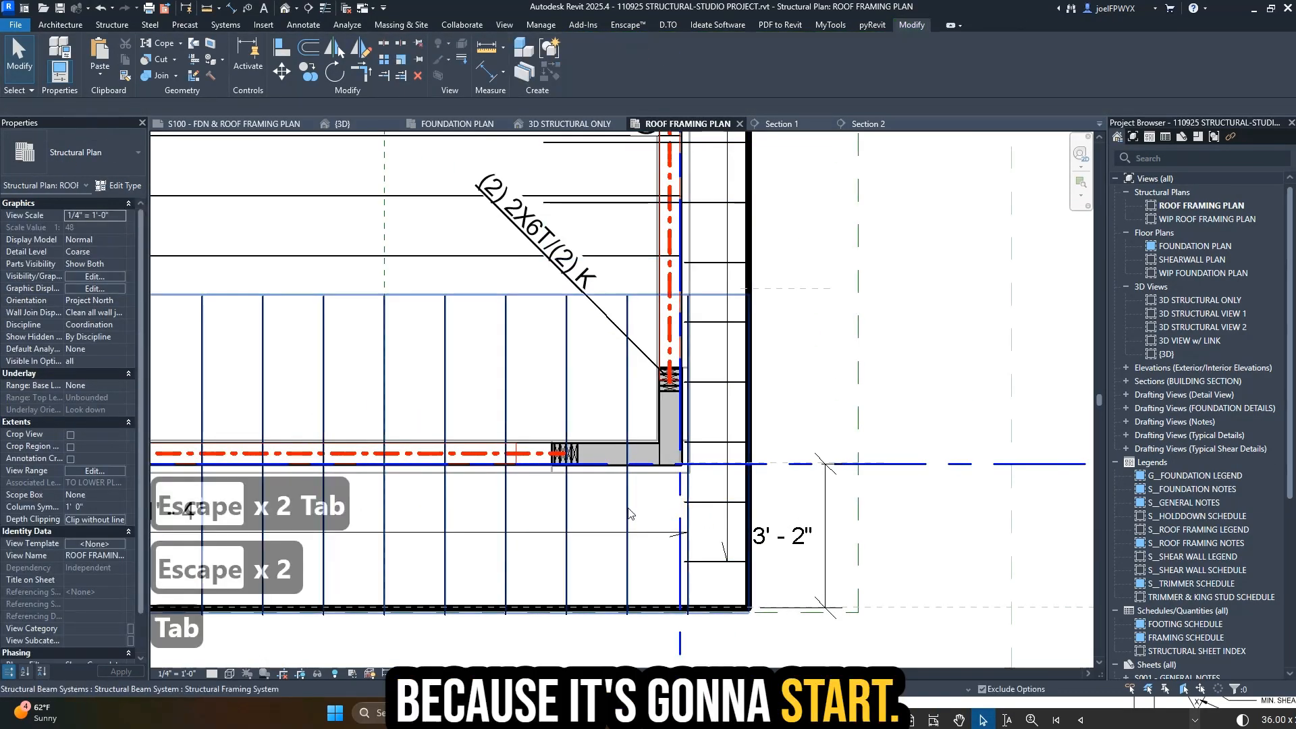
double_click(628, 508)
scroll(678, 507, "up", 3)
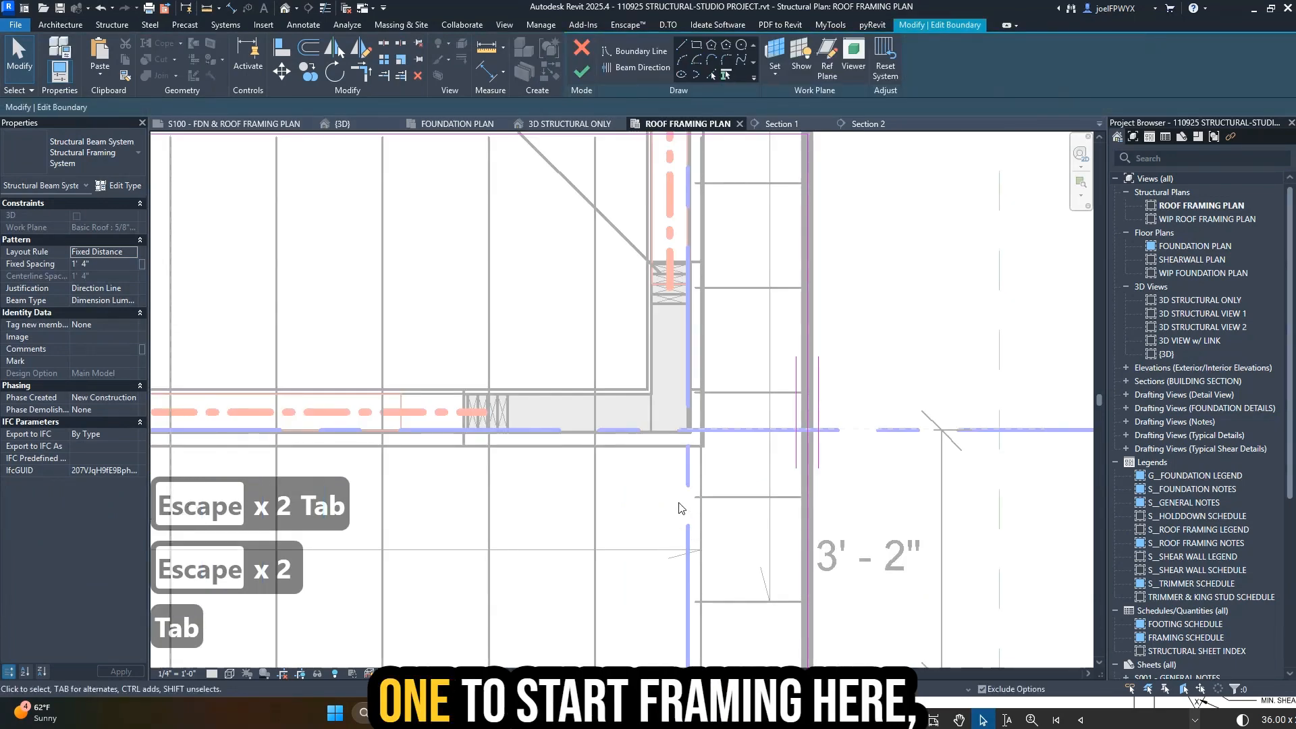
- Add an aligned dimension from grid B to the roof edge, placed just below the roof corner
scroll(681, 507, "down", 2)
key("d")
key("i")
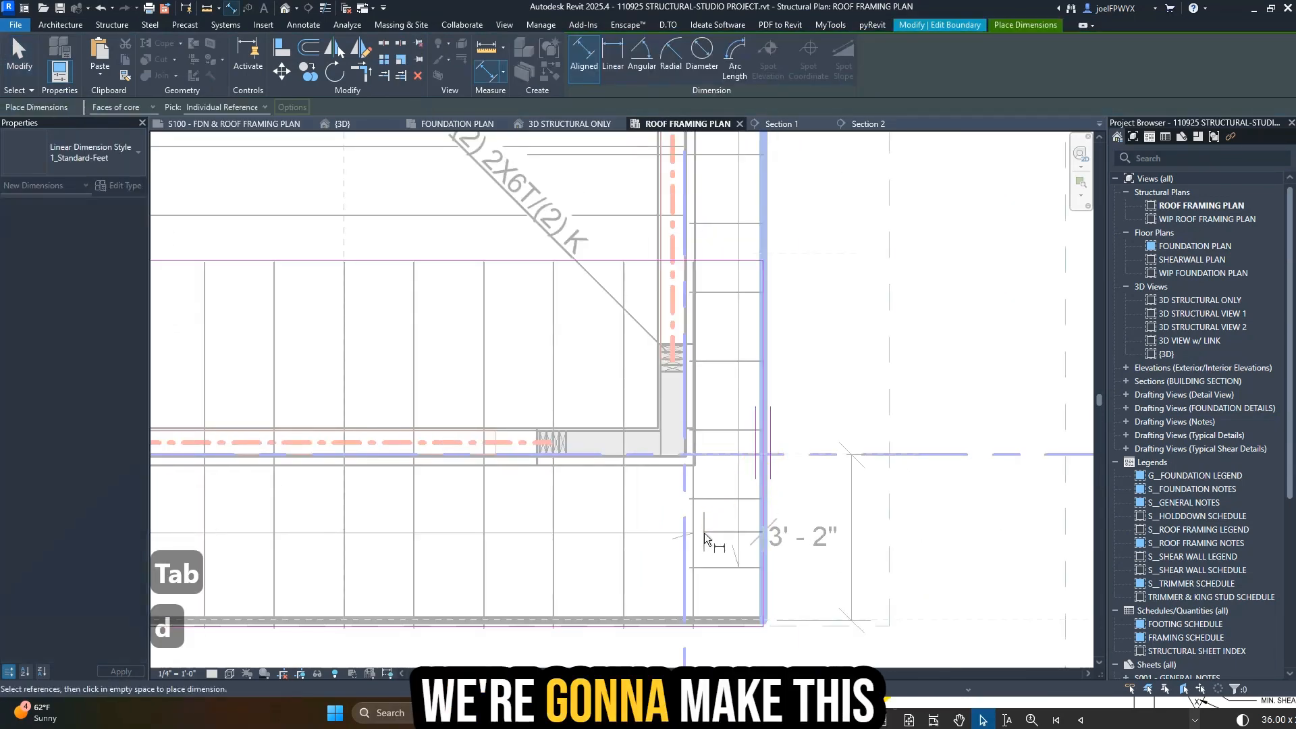
middle_click_drag(717, 561, 764, 455)
left_click(731, 550)
left_click(718, 557)
key("Escape")
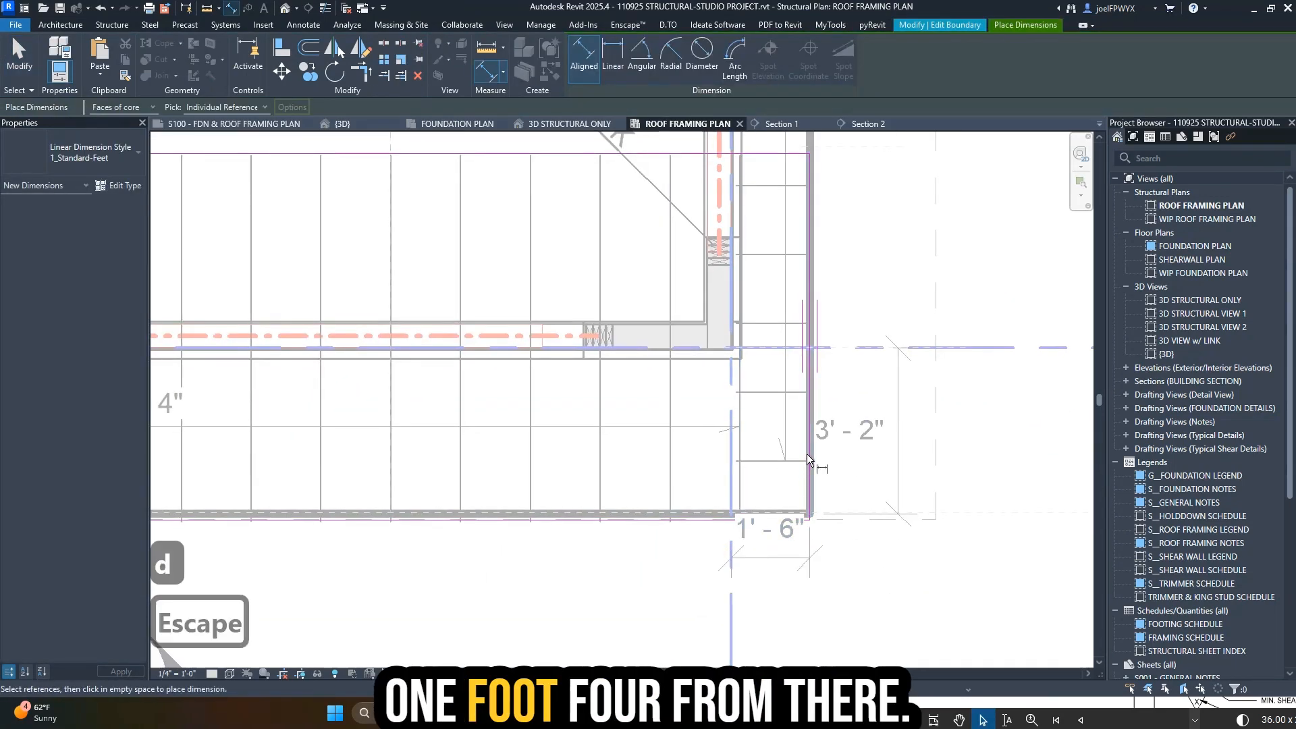
key("Escape")
- Nudge the boundary's end line five increments inward from the roof edge toward grid B
left_click(808, 440)
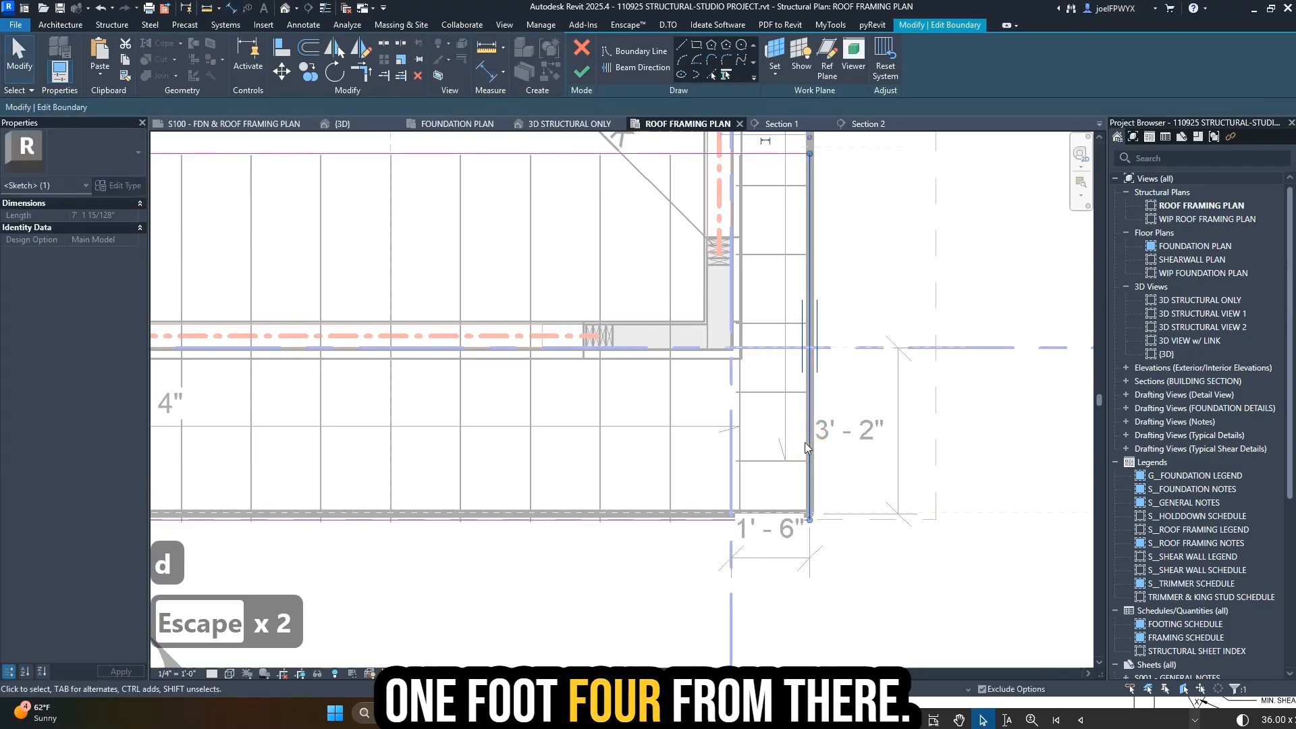
key("Left")
key("Left")
key("Left")
key("Left")
key("Left")
key("Escape")
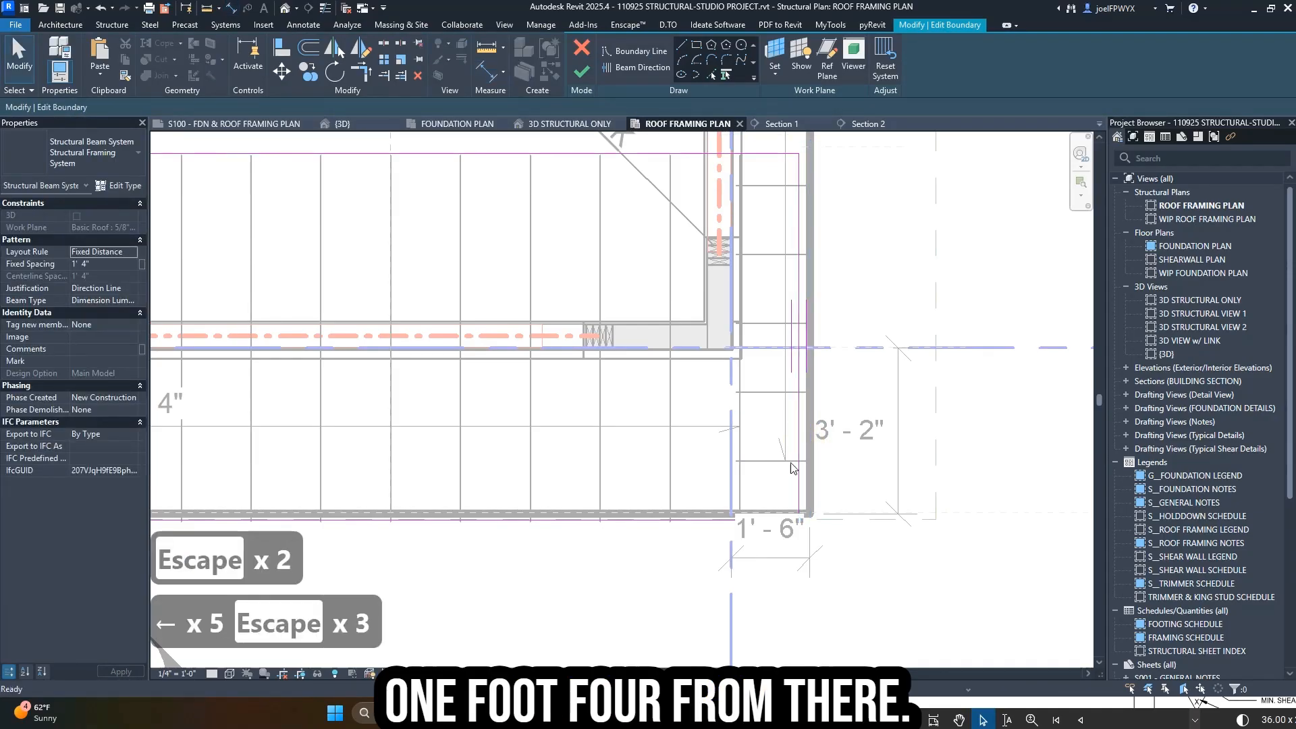
- Dimension the boundary's end line from grid B and set that distance to 1' - 4"
key("d")
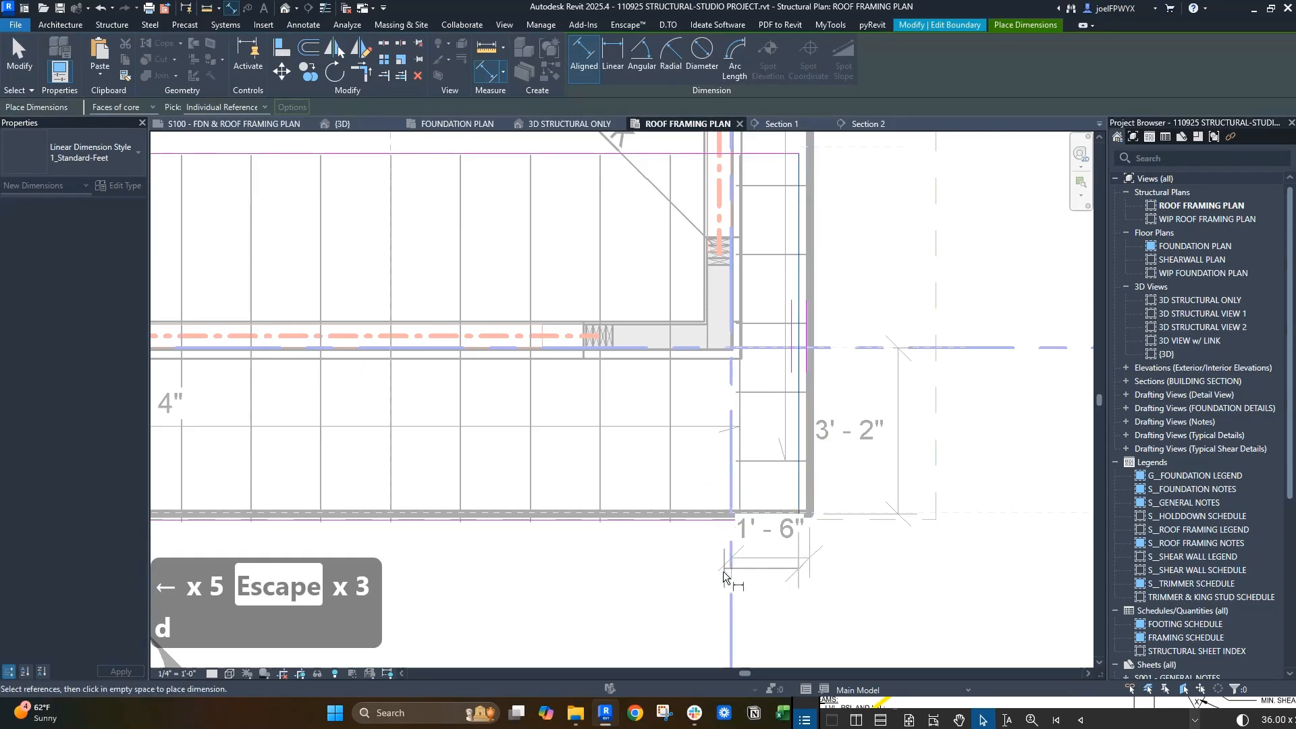
left_click(727, 585)
left_click(777, 591)
key("Escape")
key("Escape")
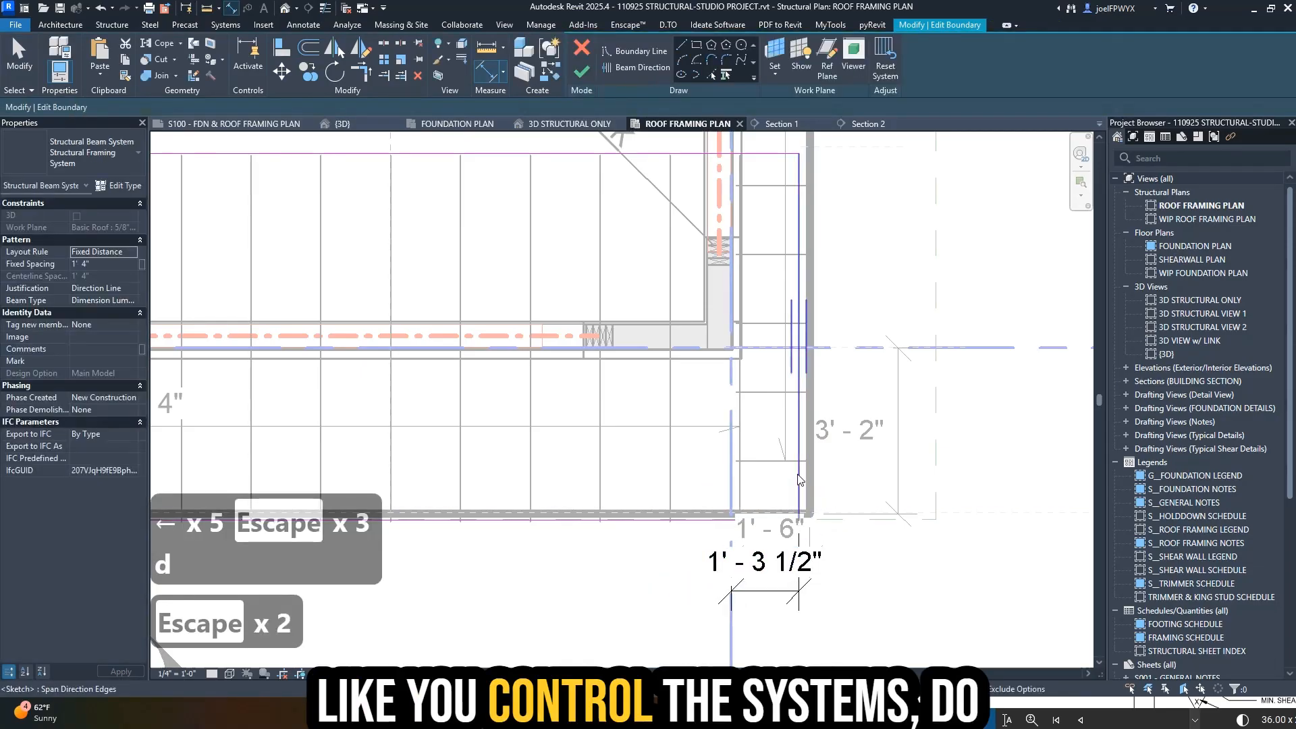
left_click(799, 479)
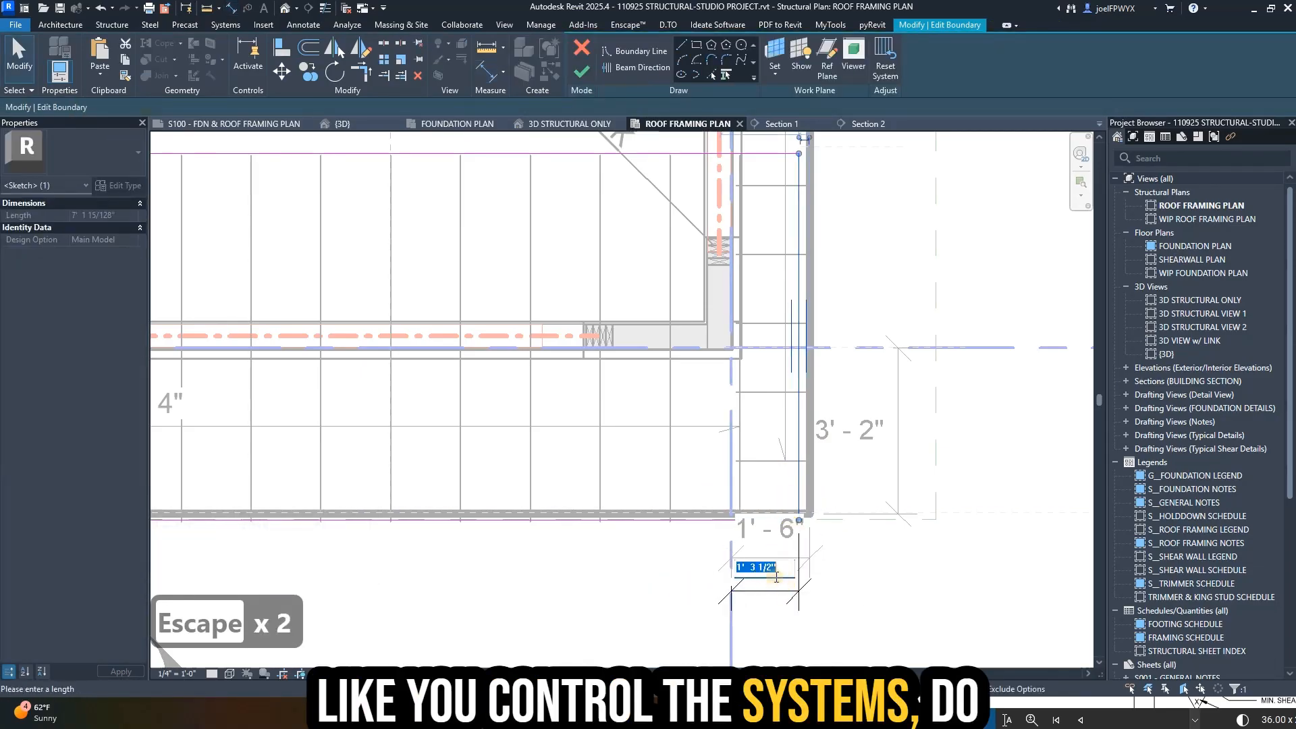
type("1 4")
key("Return")
key("Escape")
key("Escape")
key("Escape")
key("Escape")
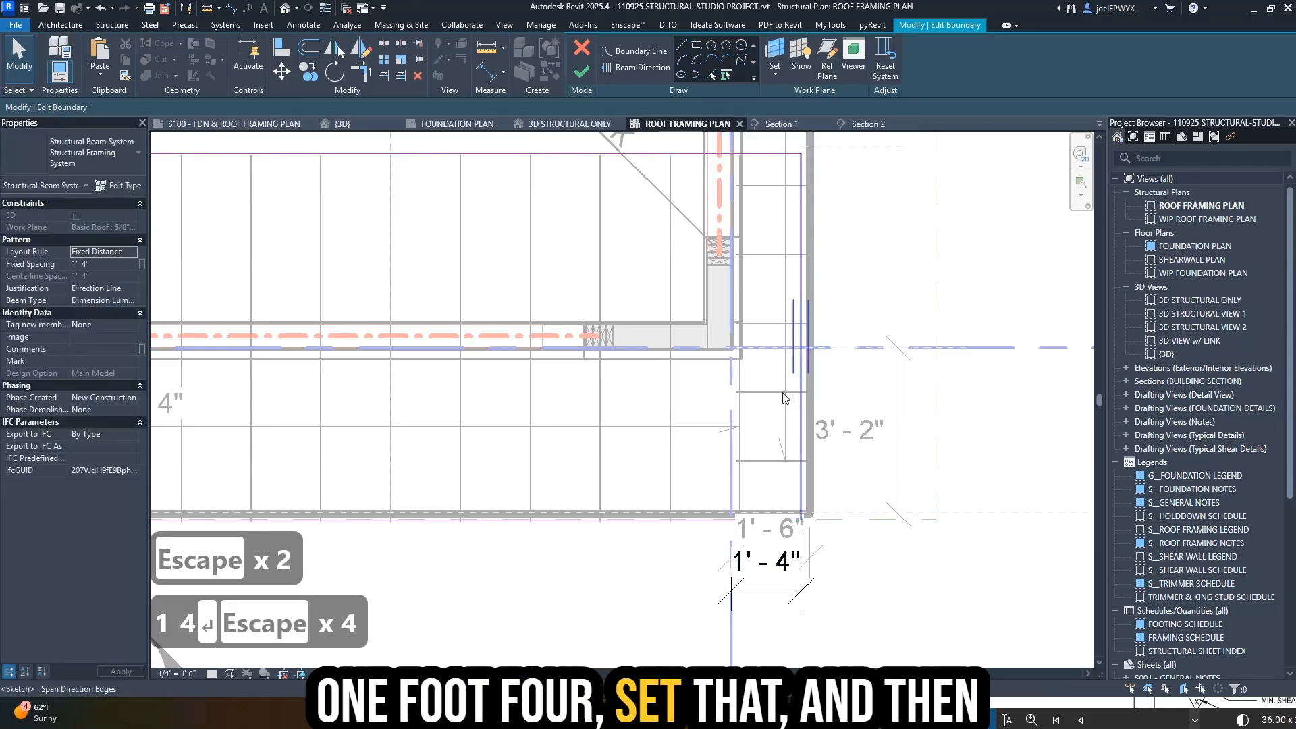
- Delete the 1' - 4" dimension and finish the grid 2 beam system's boundary edit
left_click(766, 561)
key("d")
key("e")
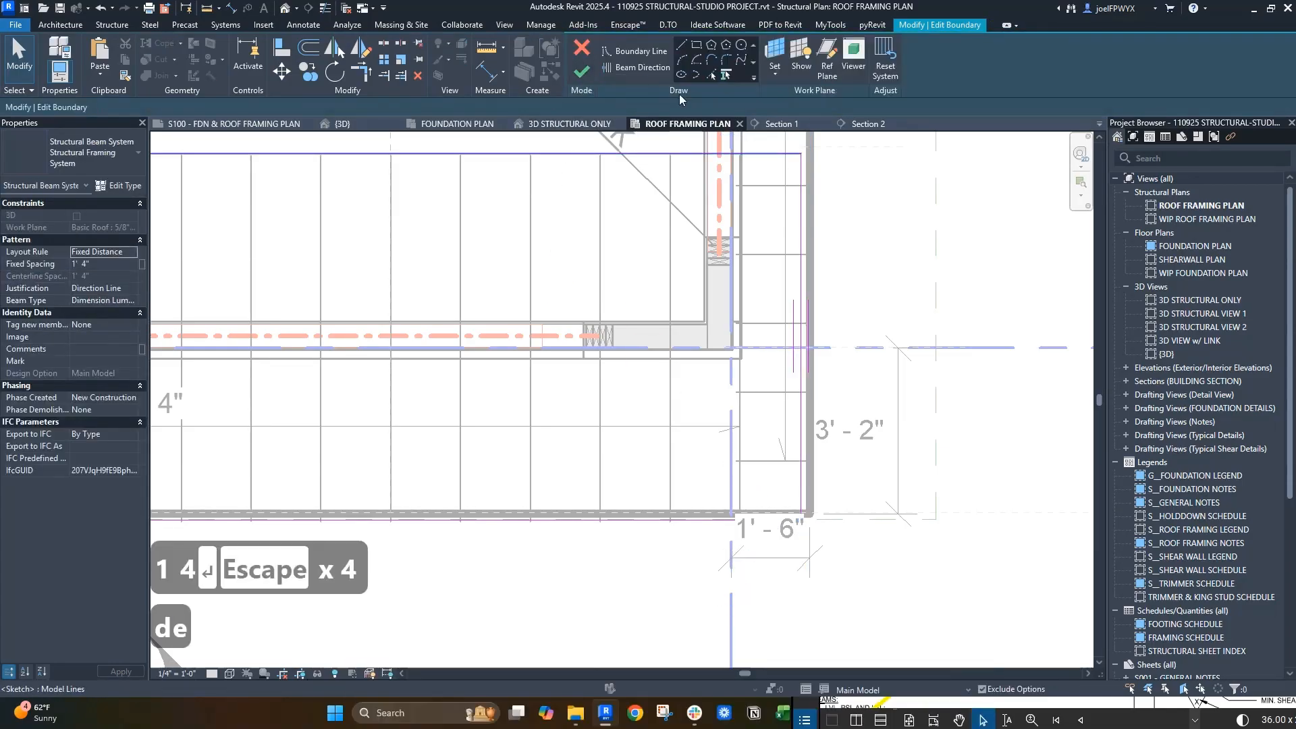
left_click(587, 80)
key("Escape")
key("Escape")
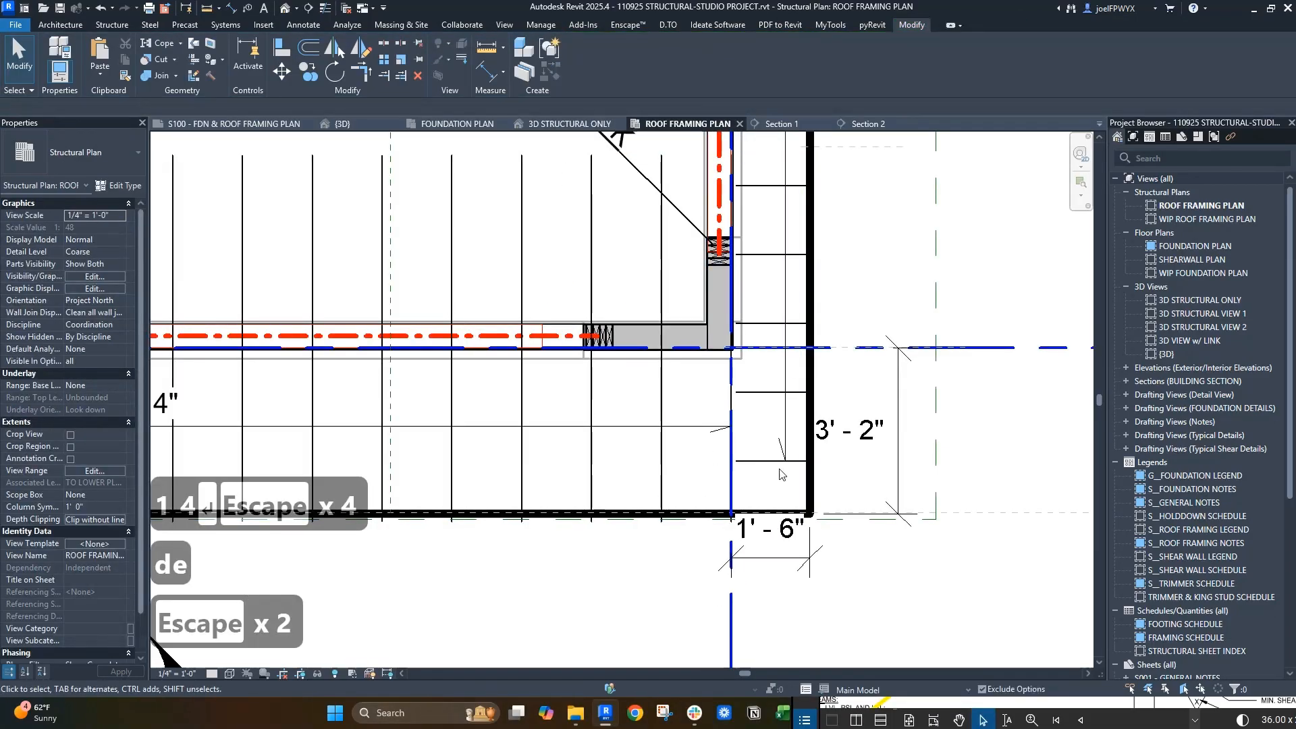
- Switch to the reference PDF in Revu and check the overhang framing and callouts around the corner of grids B and 2
scroll(770, 490, "down", 2)
scroll(769, 490, "down", 2)
key("Escape")
key("Escape")
key("Escape")
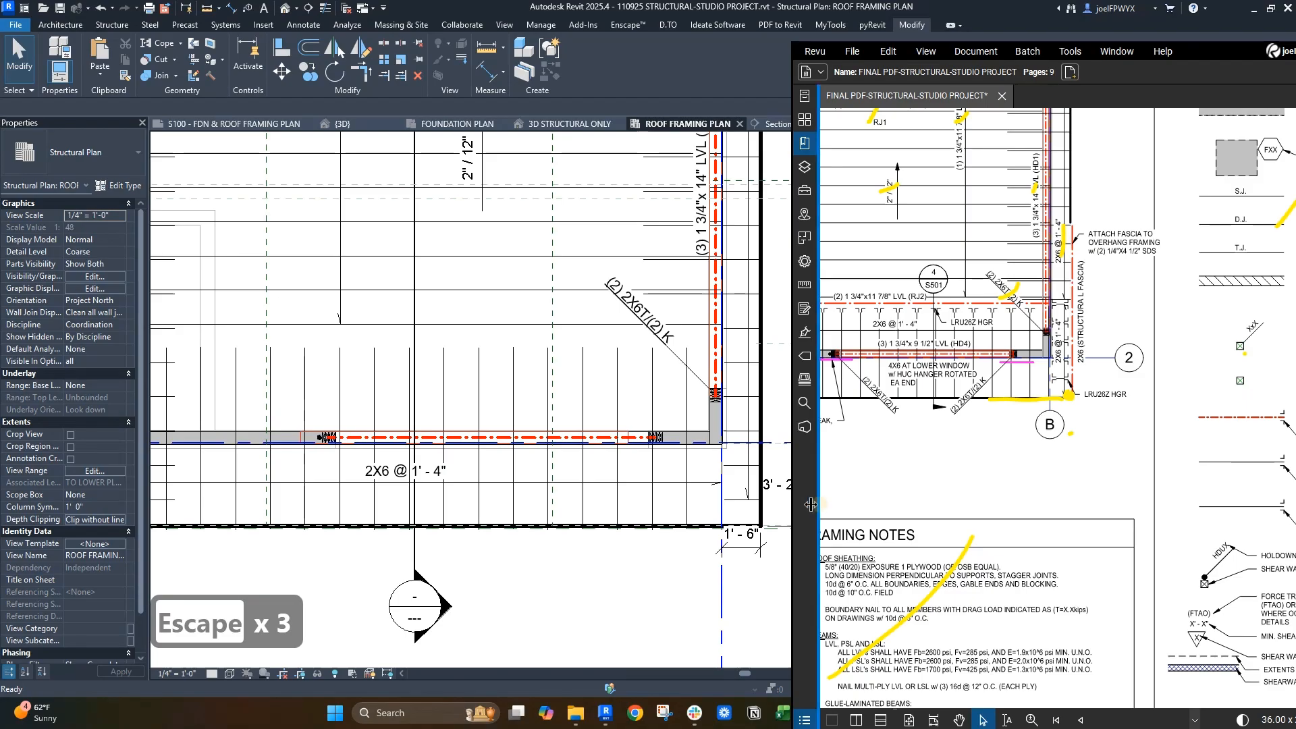
scroll(1060, 494, "down", 2)
scroll(1050, 391, "up", 4)
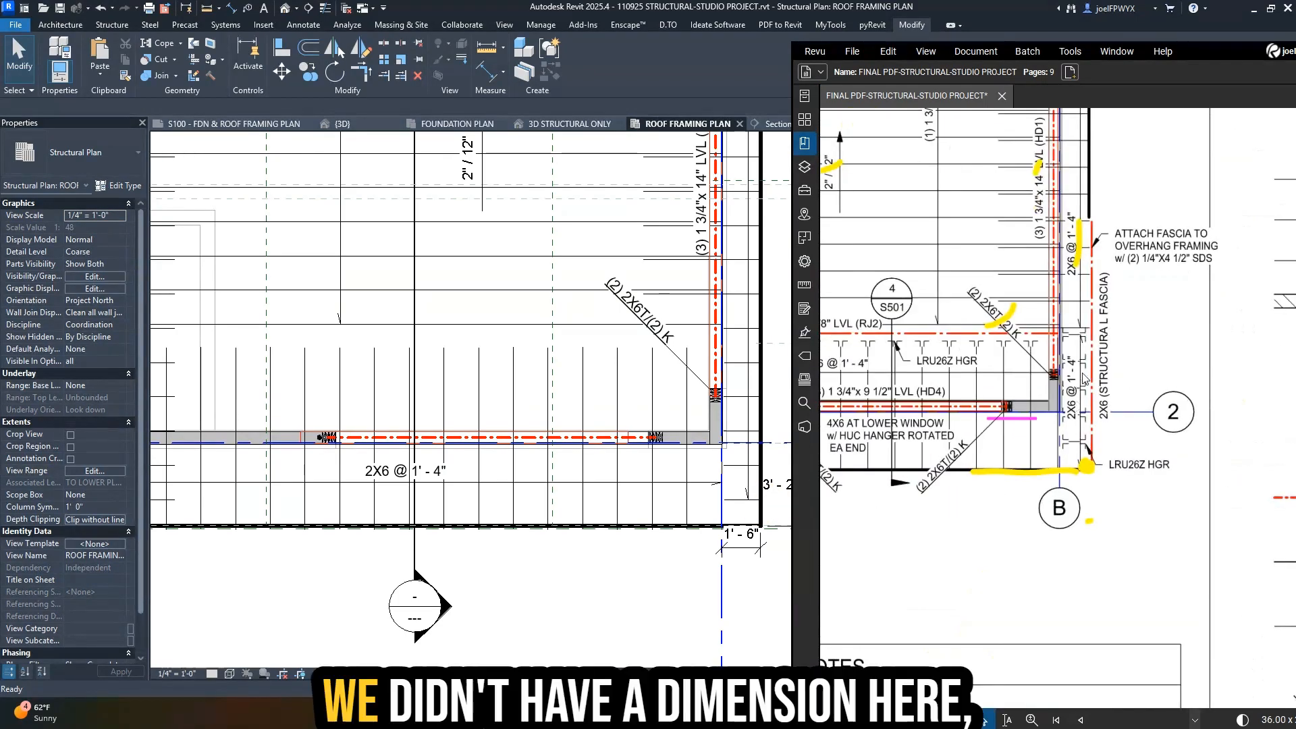
scroll(1090, 385, "down", 3)
scroll(995, 355, "up", 2)
- Follow the 4/S501 callout and examine the Overhang at Raised Header detail
left_click(969, 326)
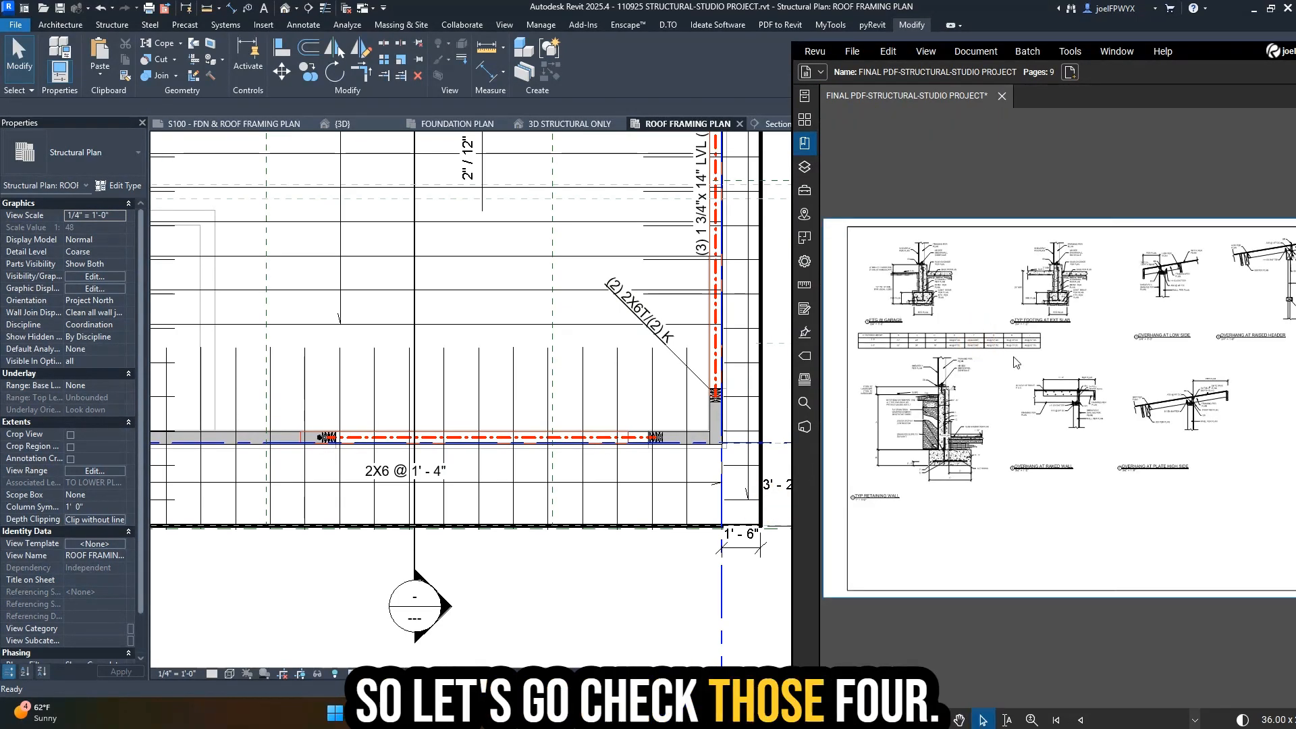
scroll(1088, 322, "down", 2)
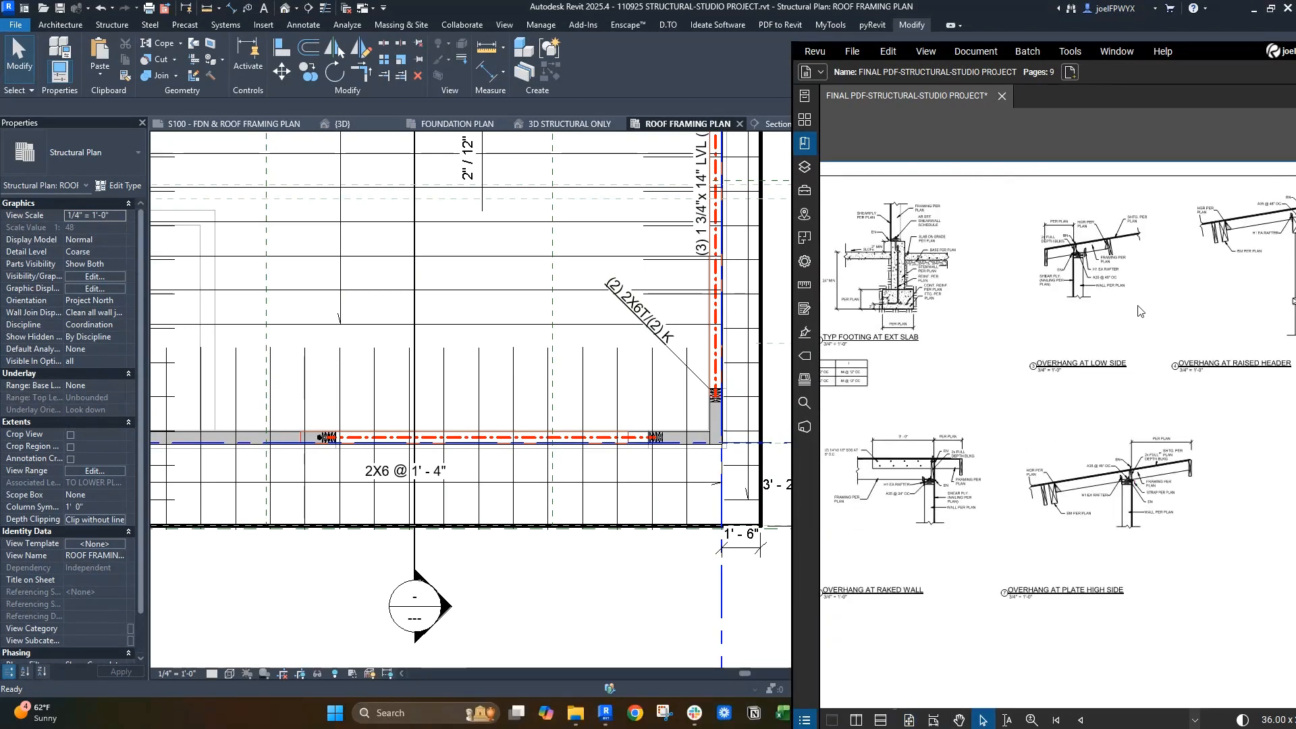
scroll(1114, 297, "down", 2)
scroll(1138, 273, "up", 3)
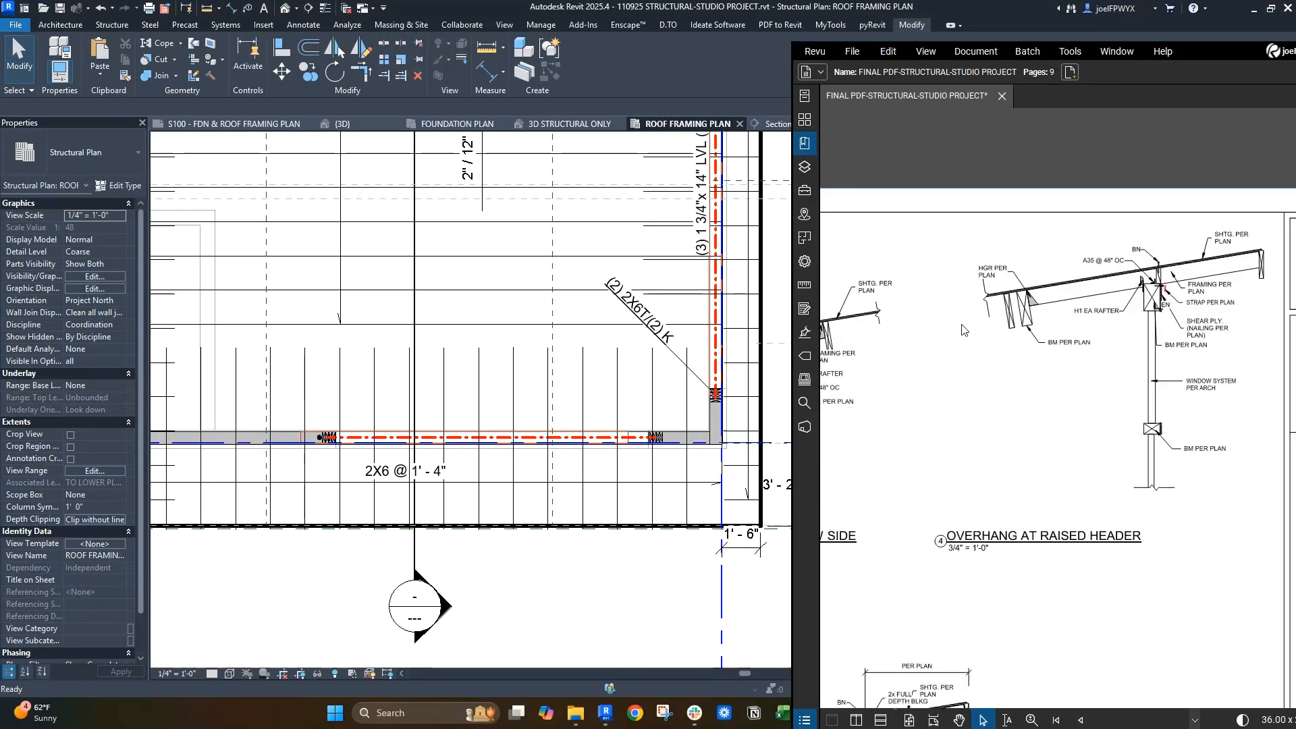
scroll(1012, 365, "down", 1)
scroll(1067, 384, "up", 2)
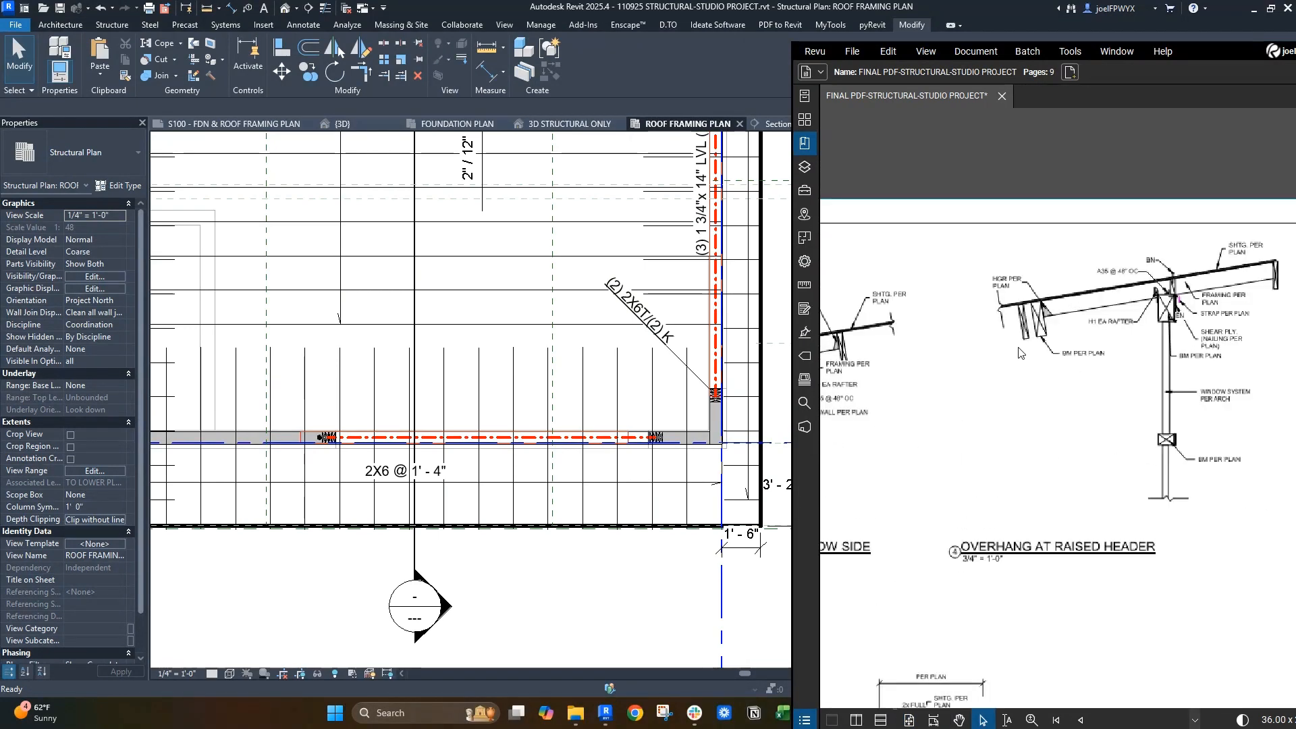
- Switch to Revit and try to dimension the grid 2 overhang framing from the roof edge to its back-span end
left_click(693, 395)
key("Escape")
key("Escape")
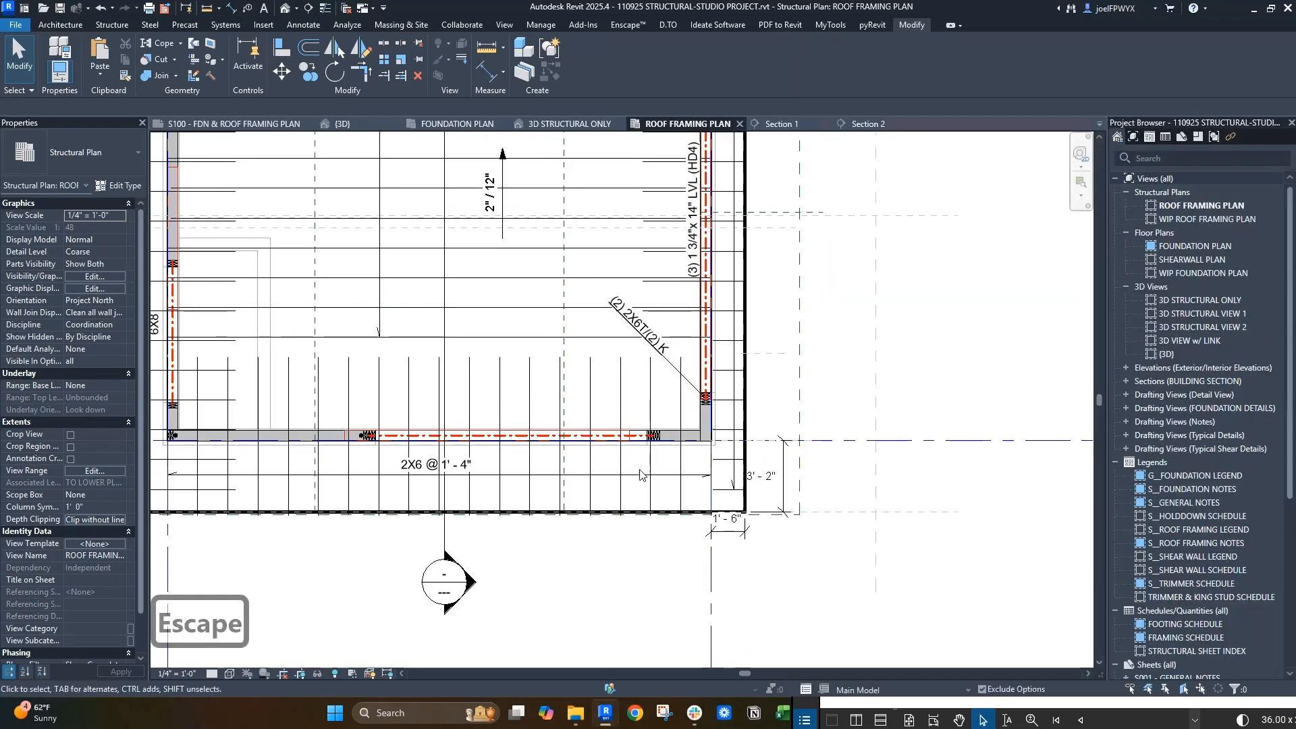
key("d")
key("i")
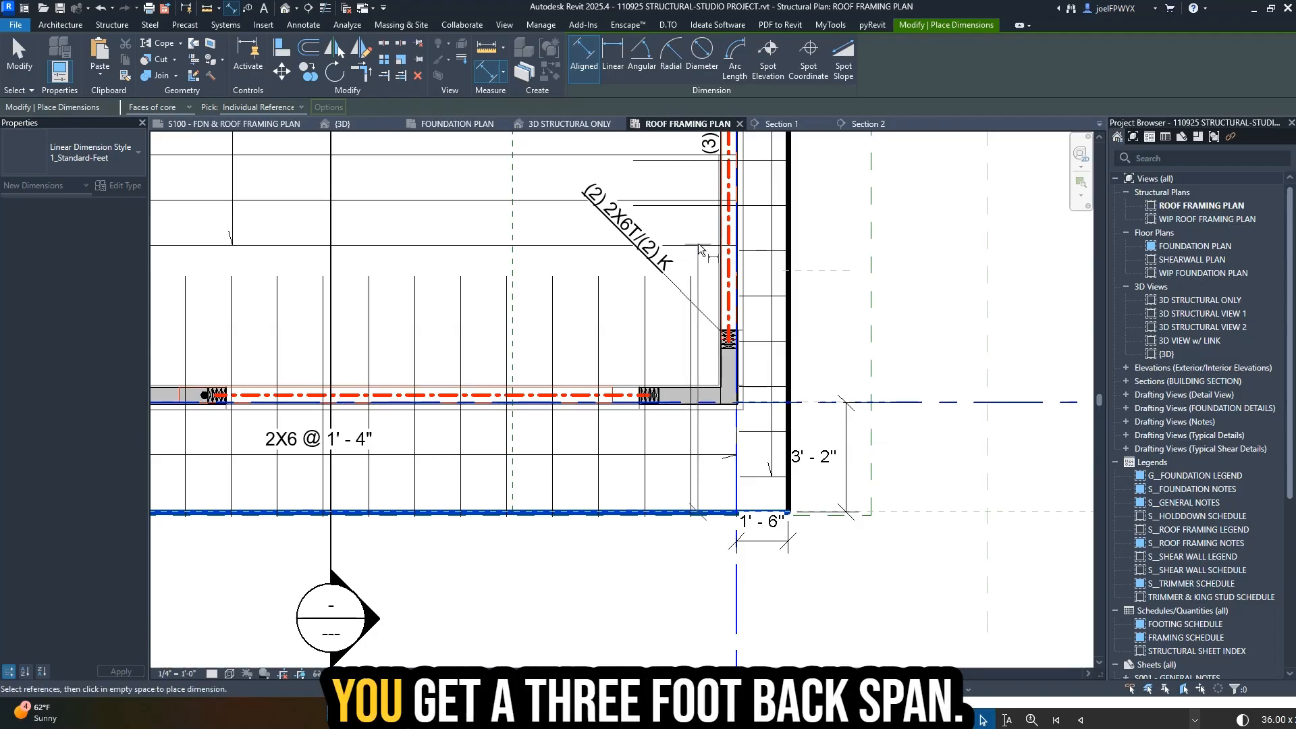
key("Escape")
key("Escape")
key("Escape")
key("Escape")
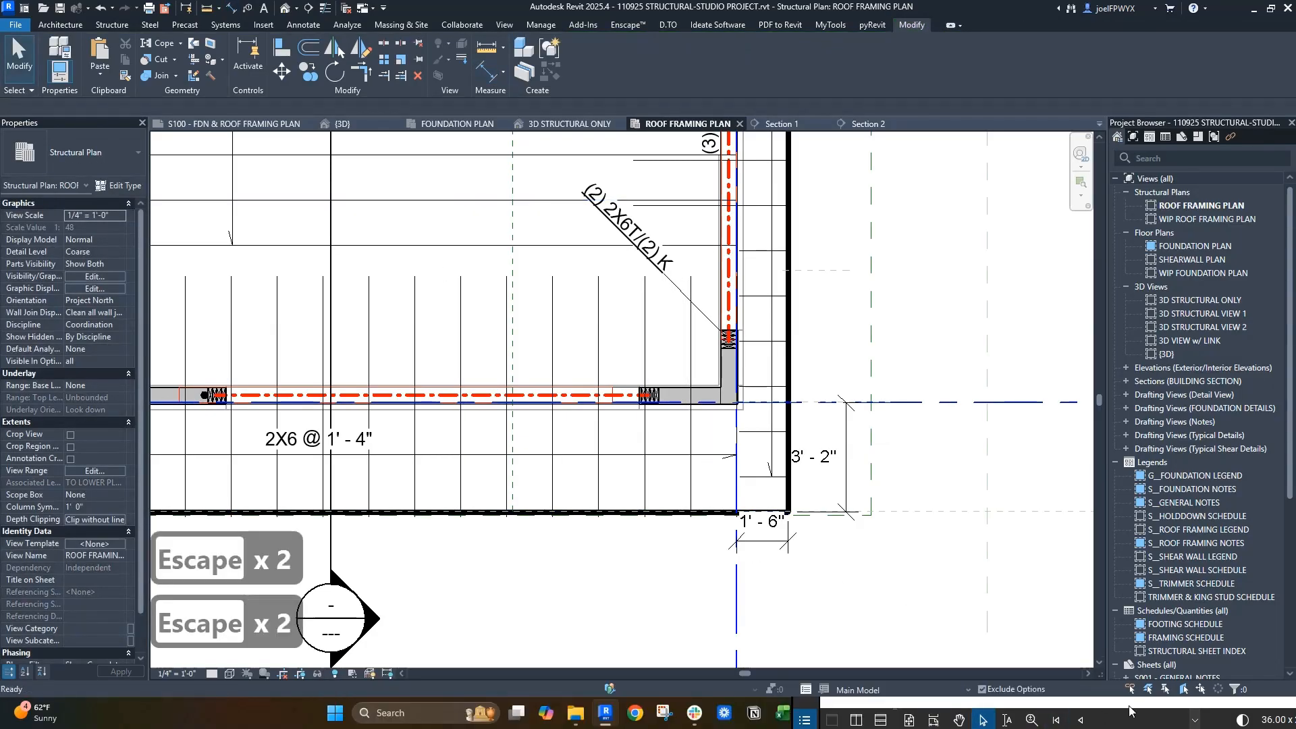
- Switch to Revu and go back to the roof framing plan page to examine the 2X6 overhang framing and RJ2 beam along grid 2
left_click(1143, 705)
left_click_drag(1211, 54, 737, 37)
left_click(729, 124)
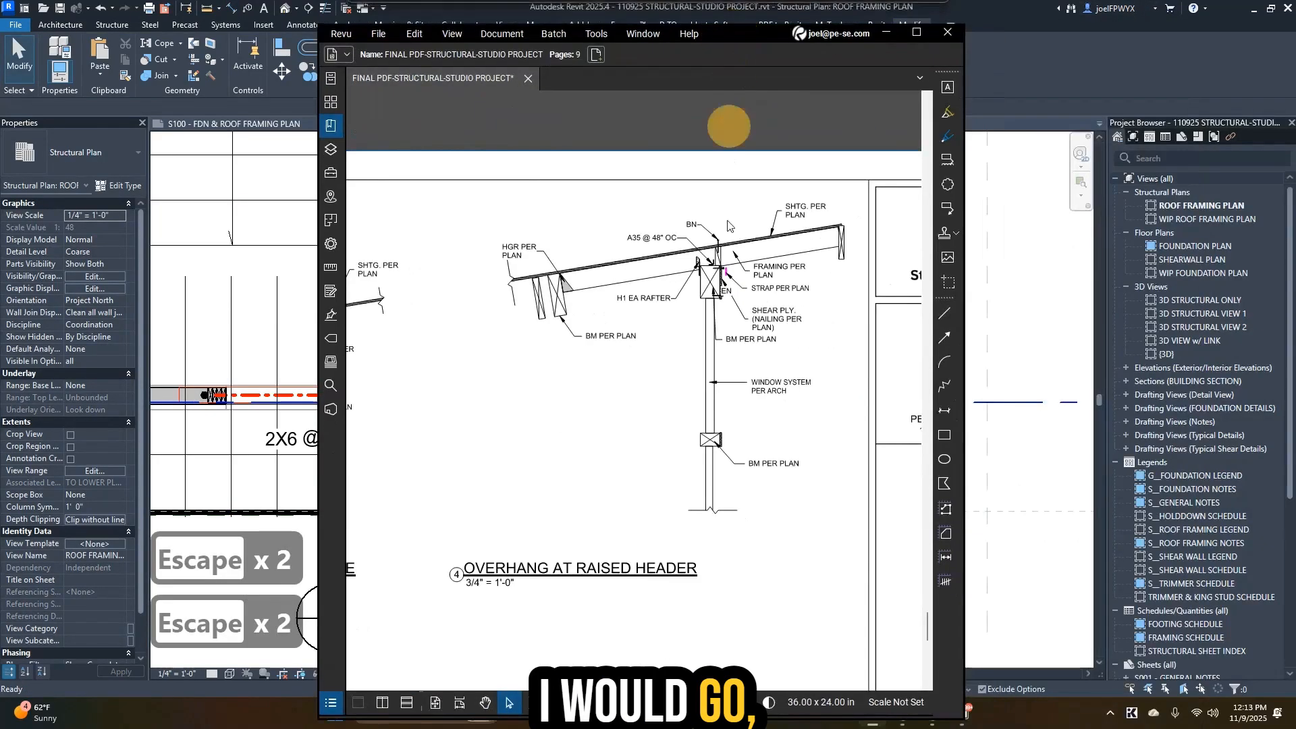
scroll(696, 324, "down", 8)
key("Page_Up")
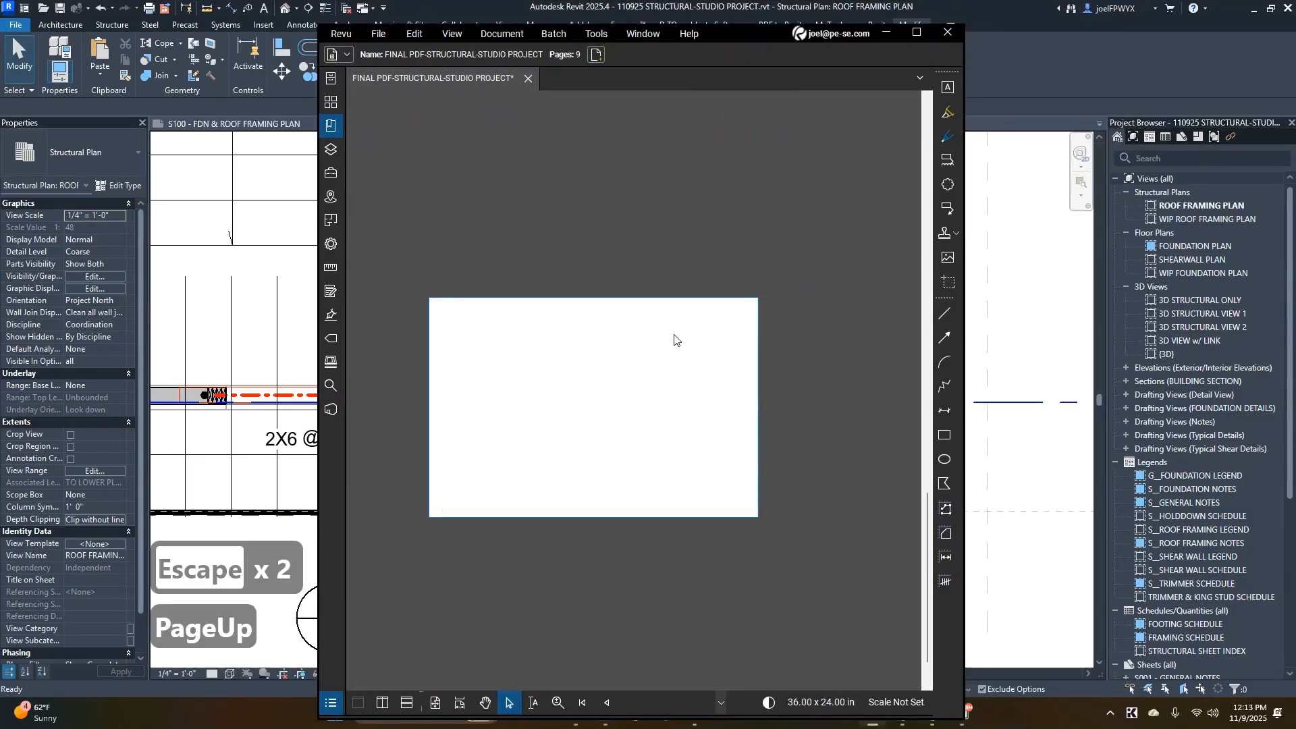
key("Page_Up")
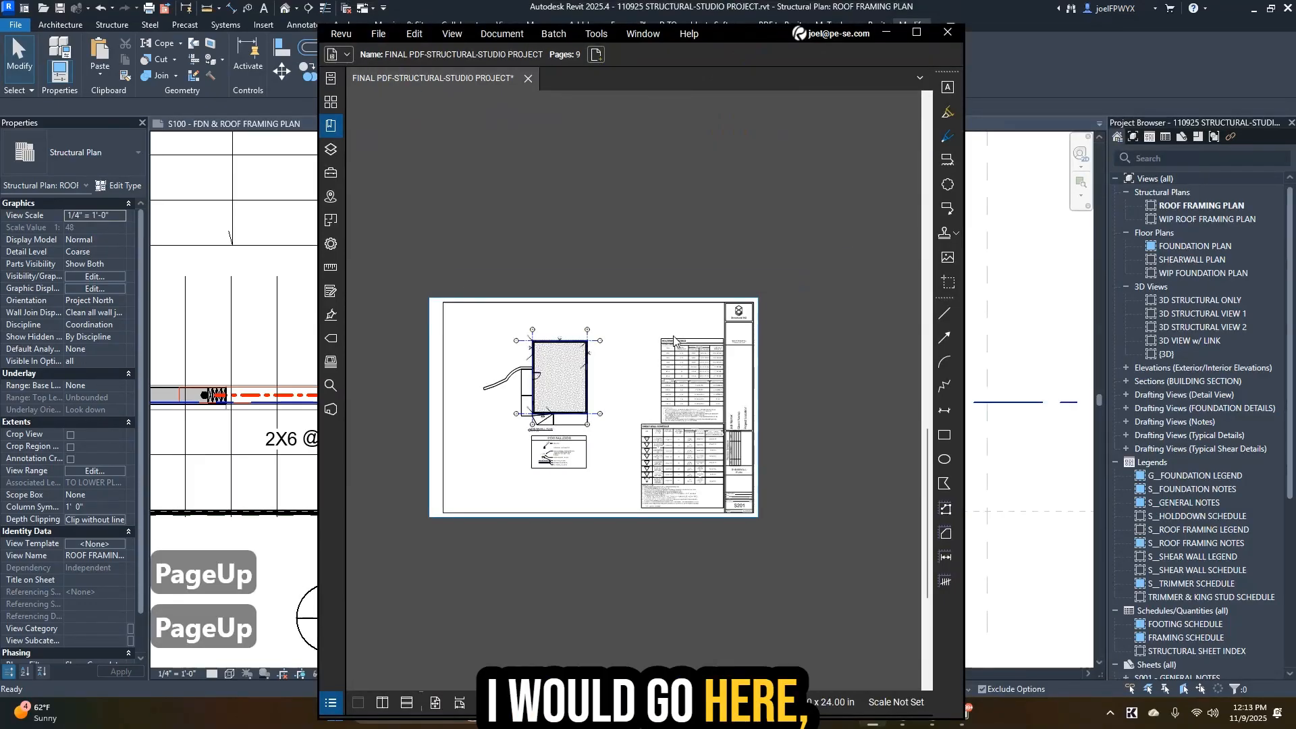
scroll(596, 432, "up", 2)
key("Page_Up")
scroll(712, 425, "up", 3)
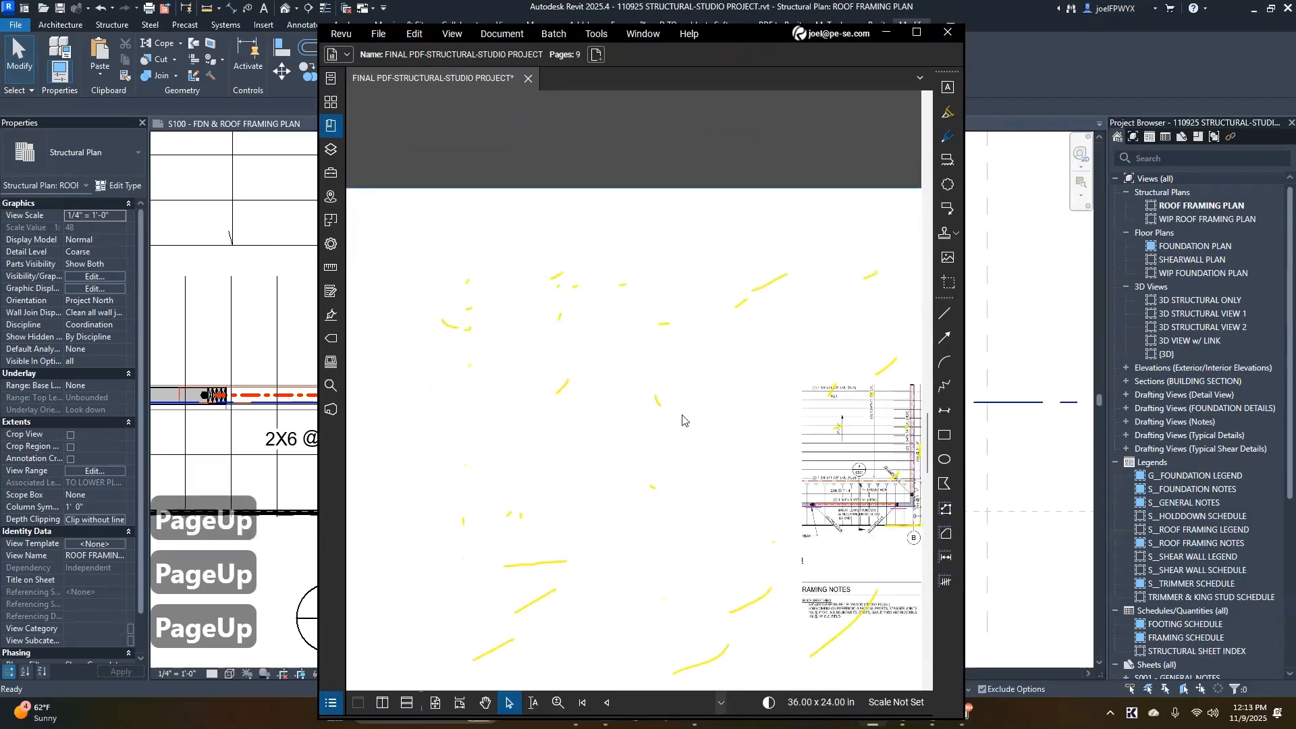
middle_click_drag(908, 482, 803, 462)
scroll(803, 462, "up", 3)
scroll(695, 516, "up", 3)
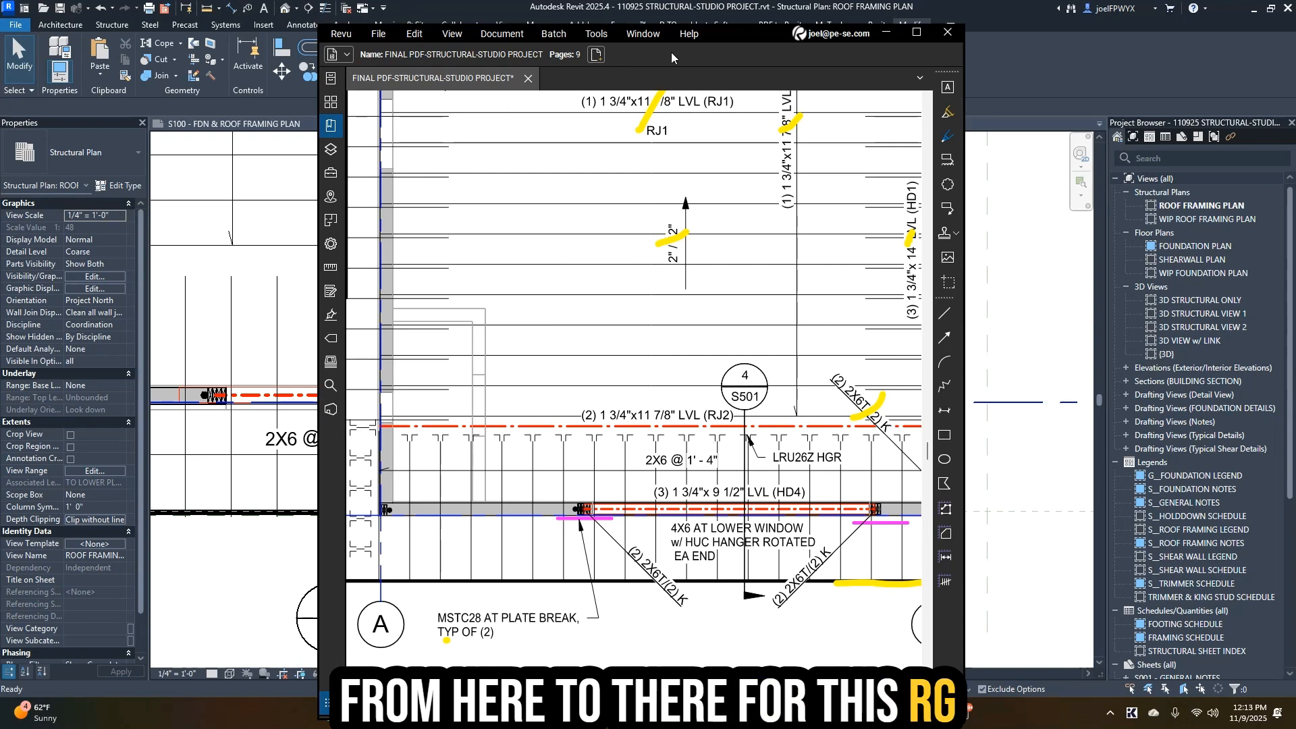
left_click(603, 37)
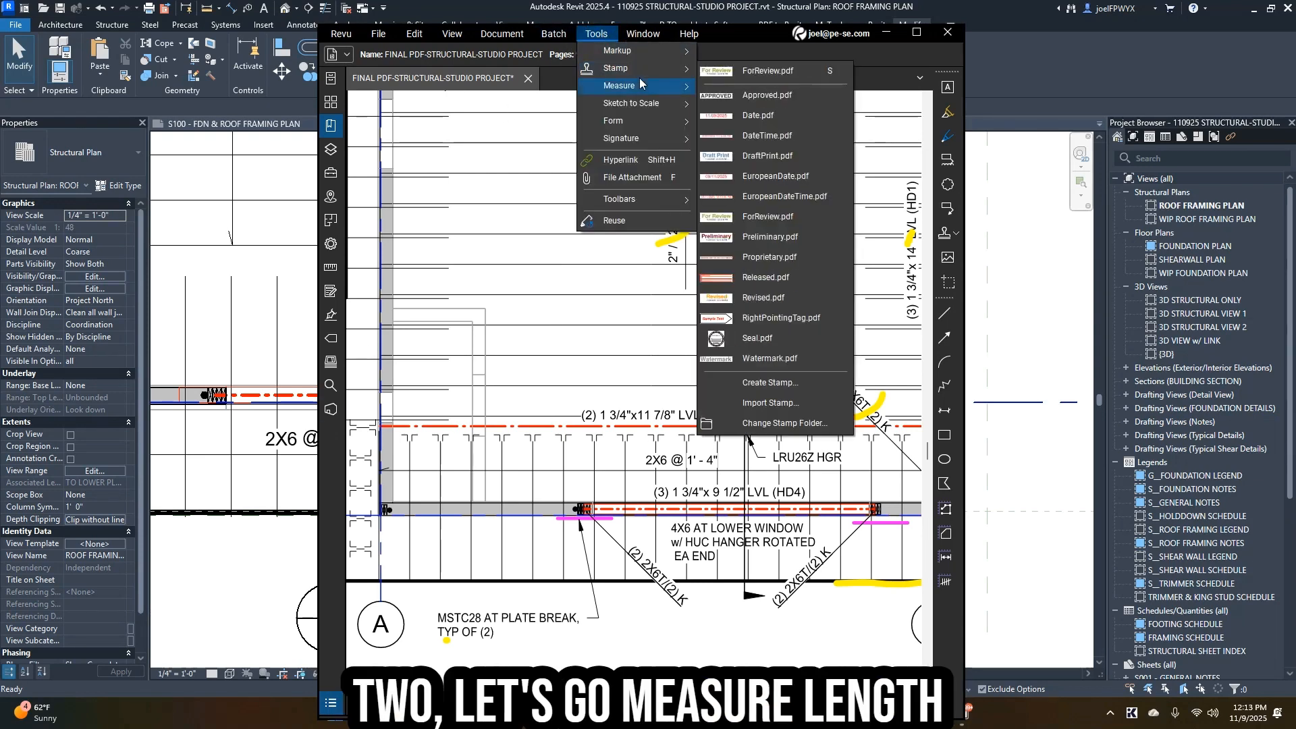
left_click(787, 113)
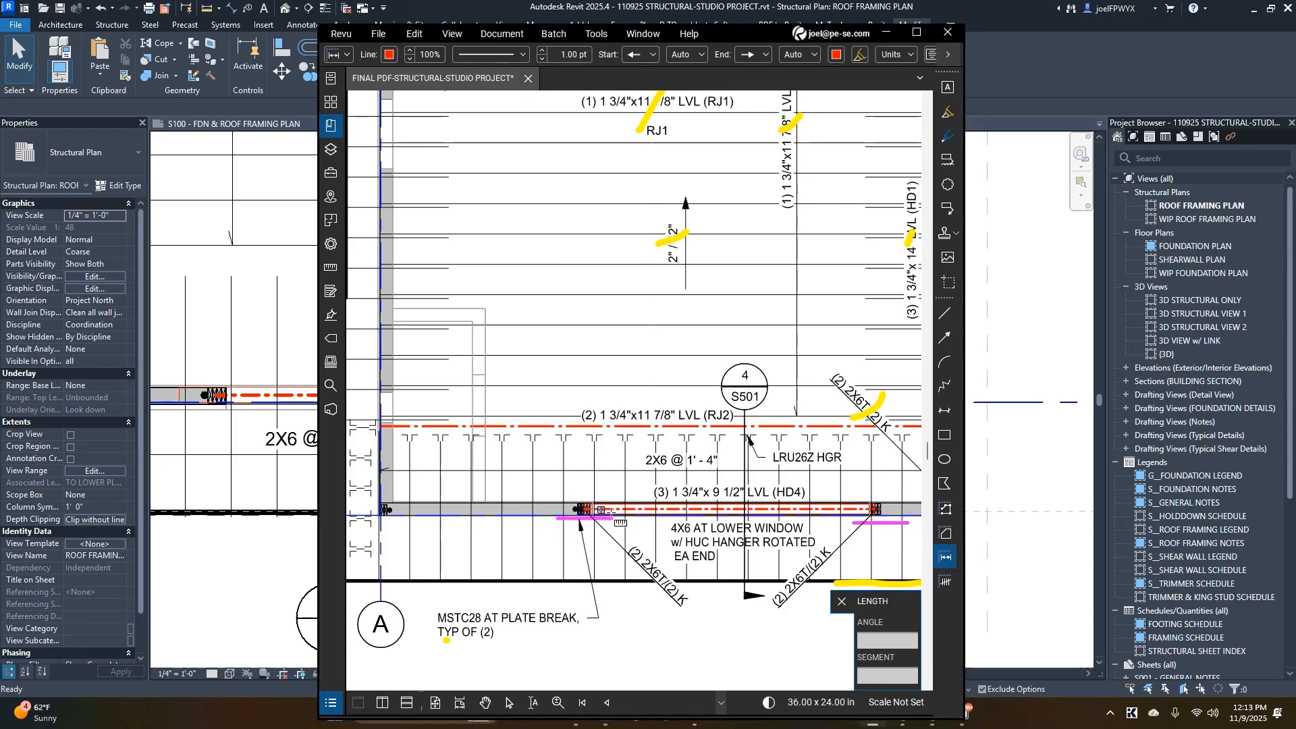
key("Escape")
- Apply the preset scale 1/4" = 1'-0" to the selected pages of the reference PDF
left_click(598, 35)
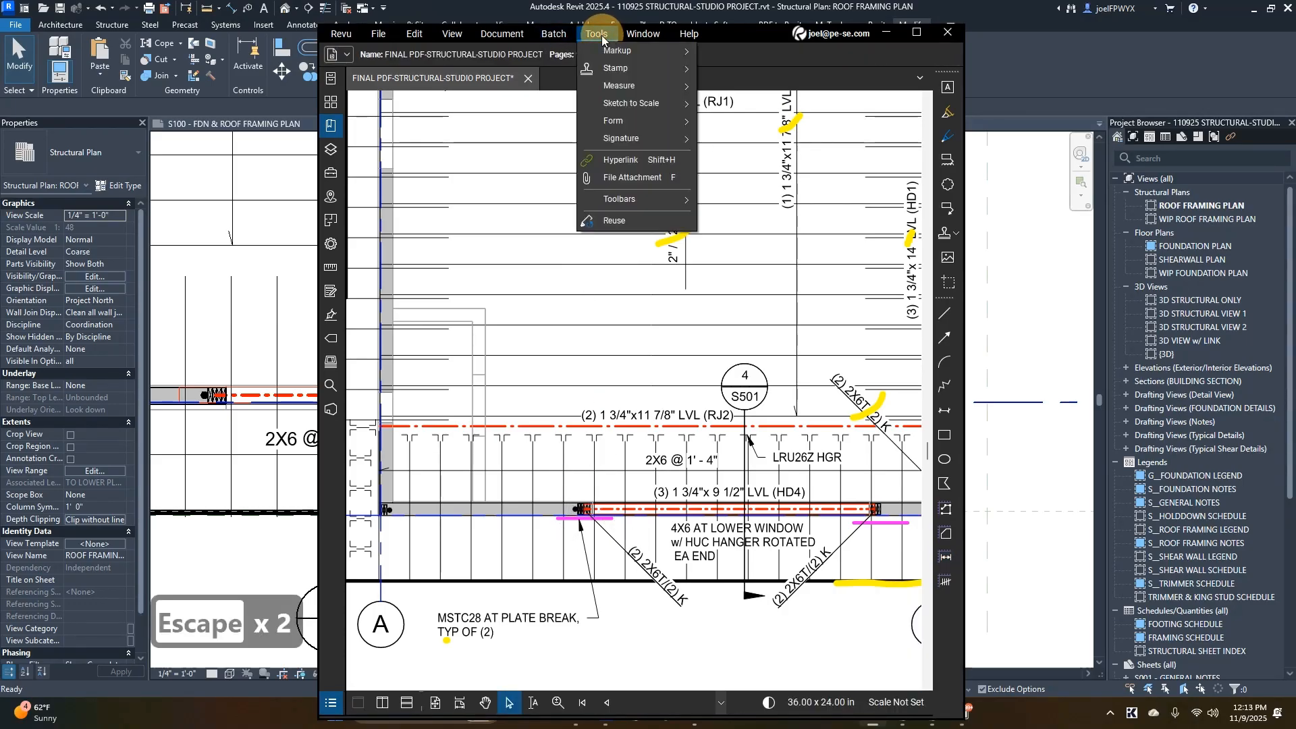
mouse_move(634, 88)
left_click(748, 91)
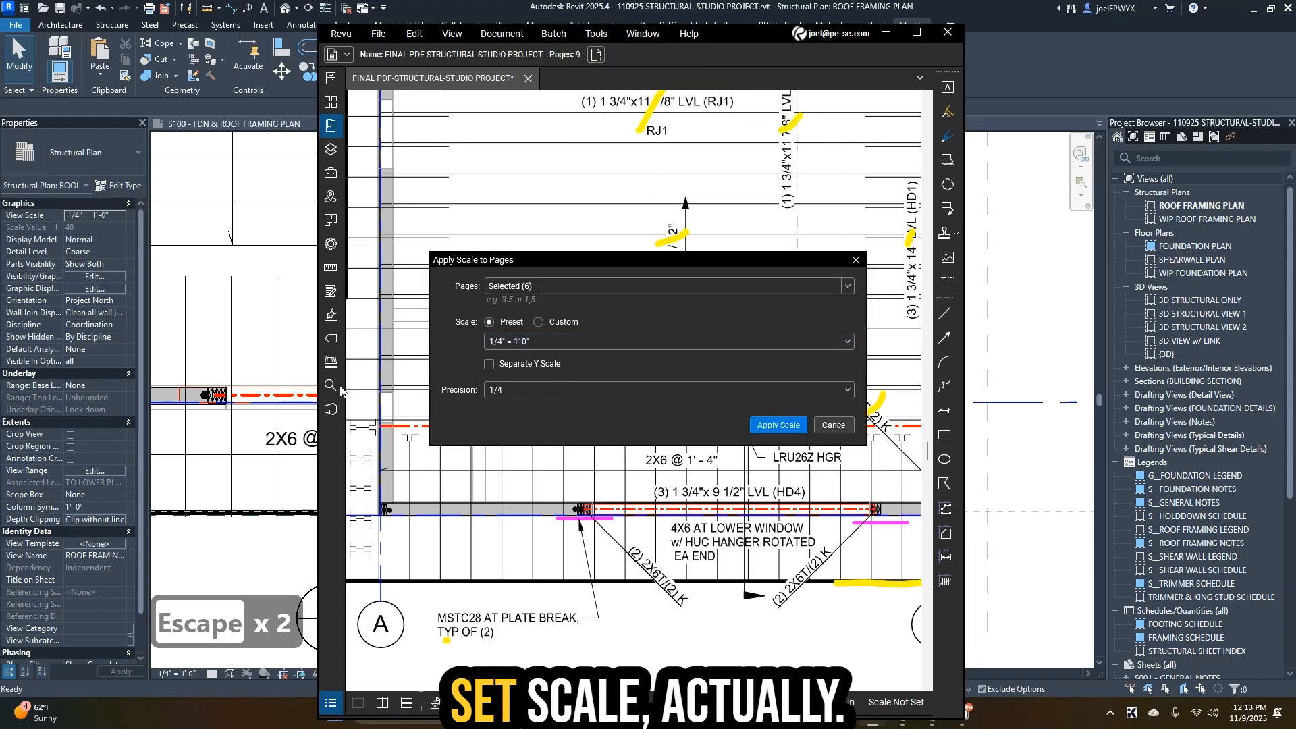
left_click(778, 425)
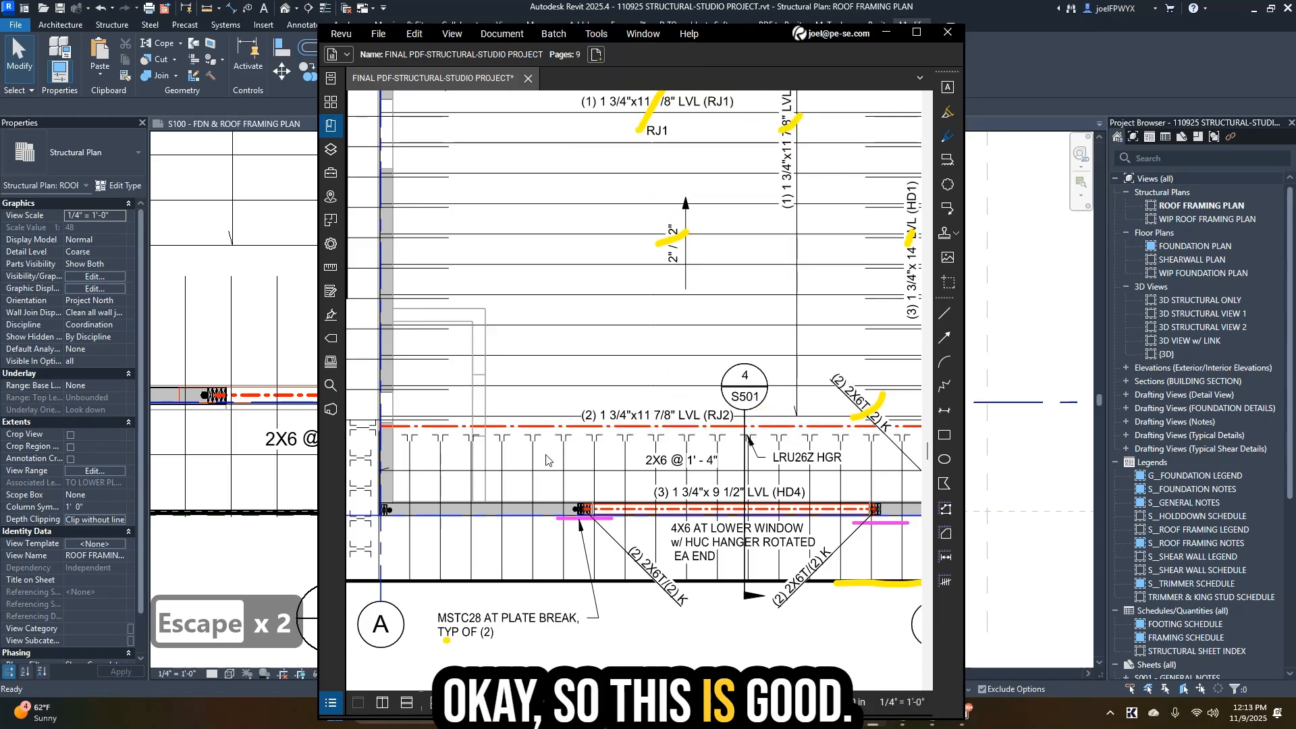
- Measure the length of the 2X6 back span from grid 2 to the centre of the RJ2 beam
left_click(597, 34)
mouse_move(634, 86)
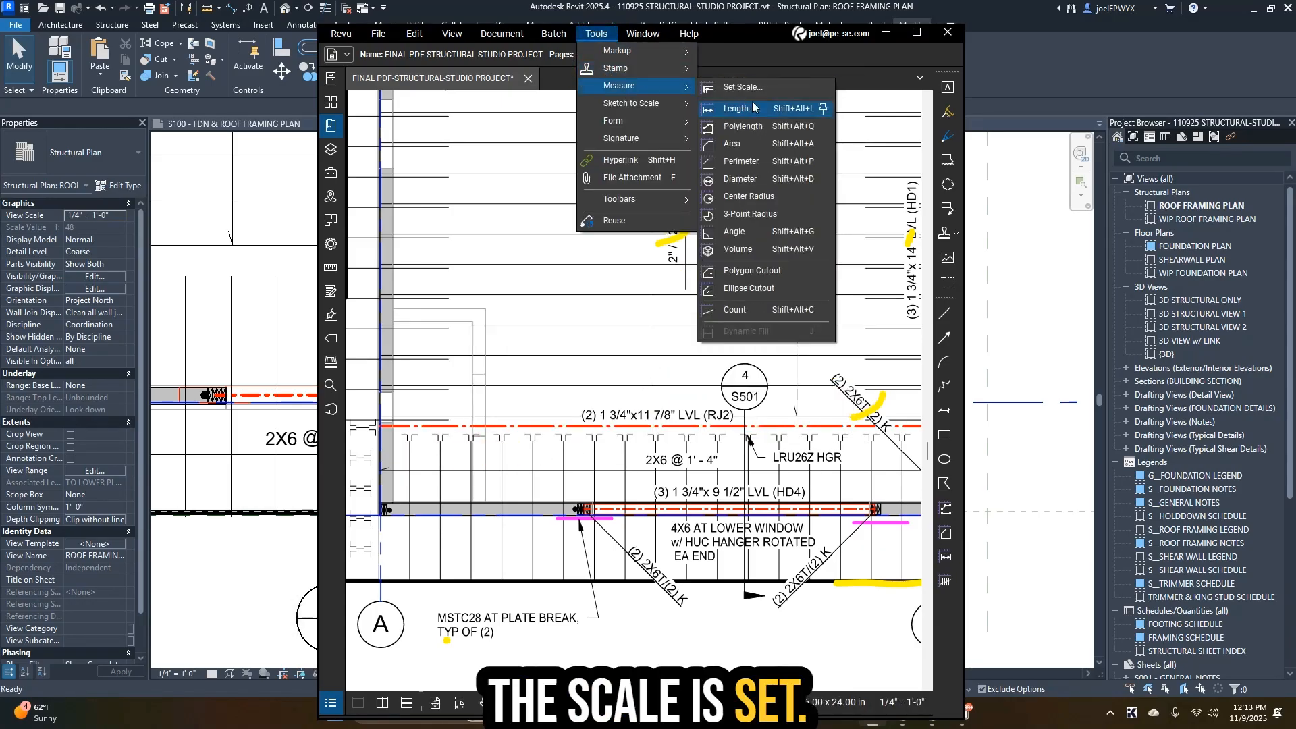
left_click(735, 108)
scroll(580, 478, "up", 3)
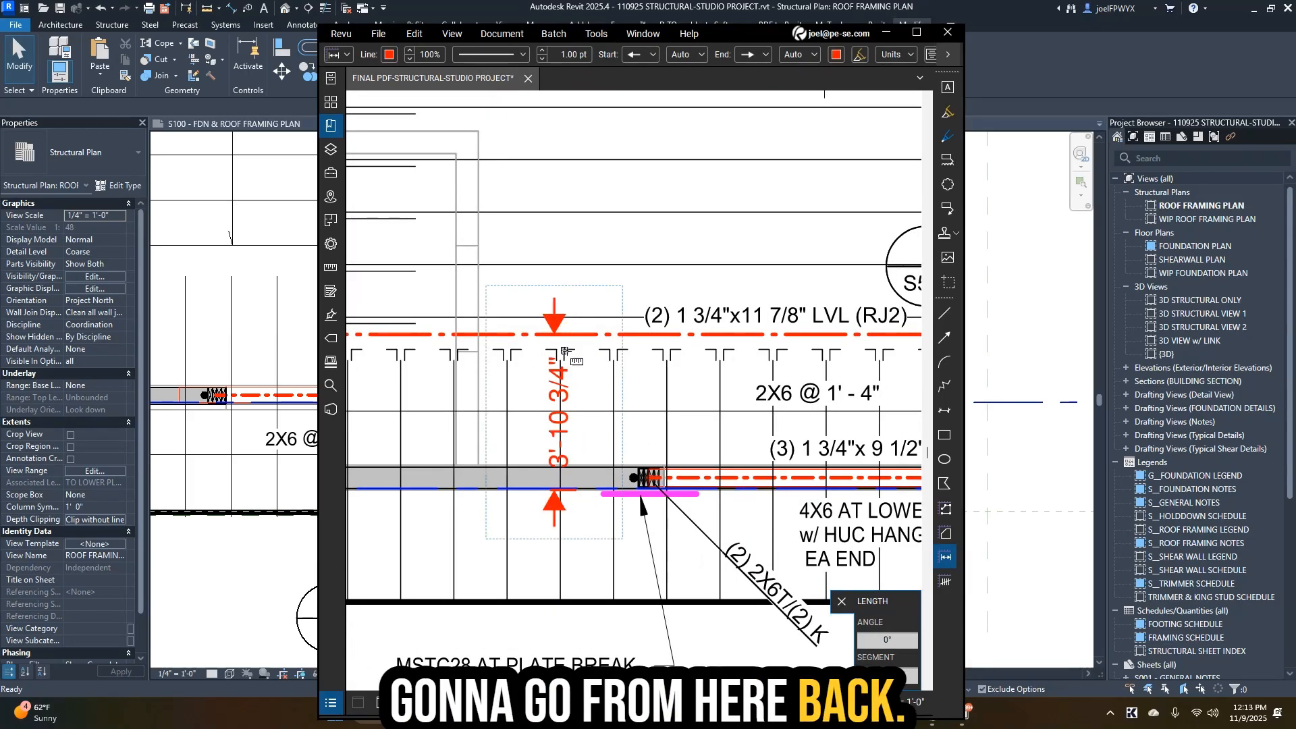
scroll(565, 352, "down", 2)
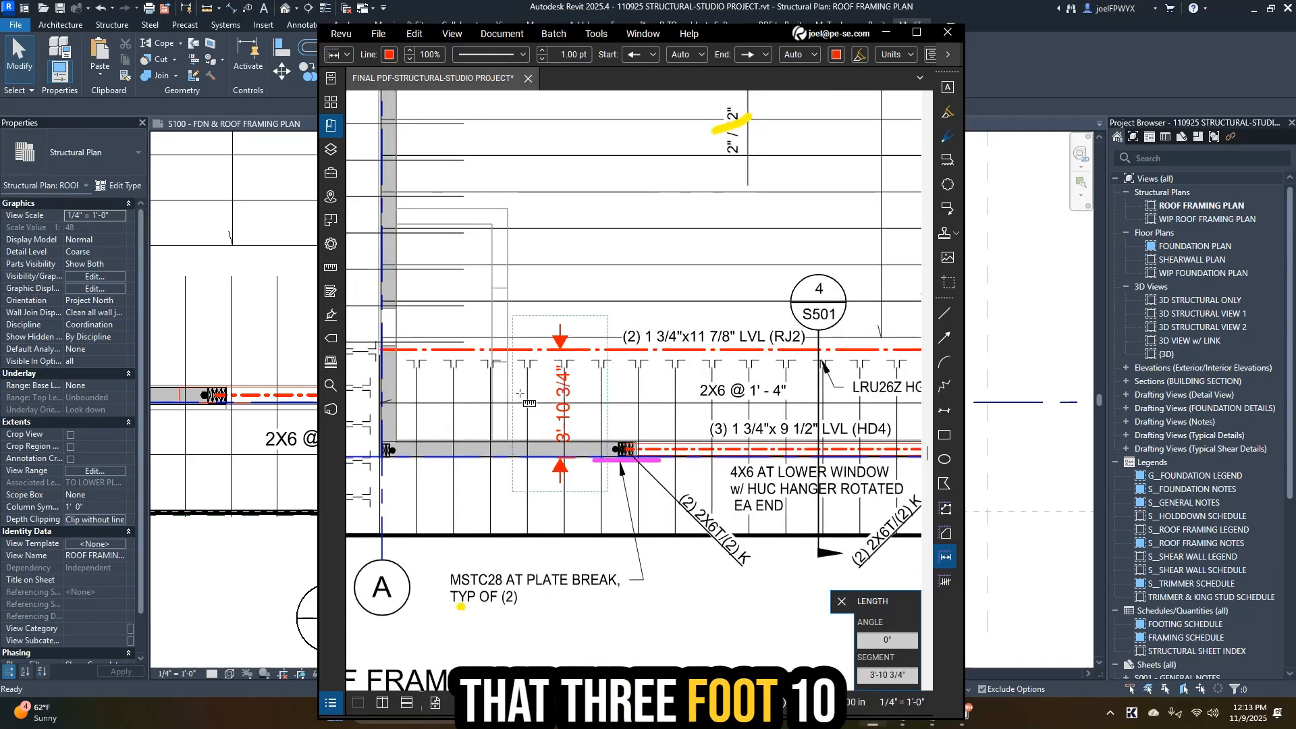
- Switch back to Revit and open the boundary of the grid 2 2X6 overhang beam system for editing
left_click(885, 33)
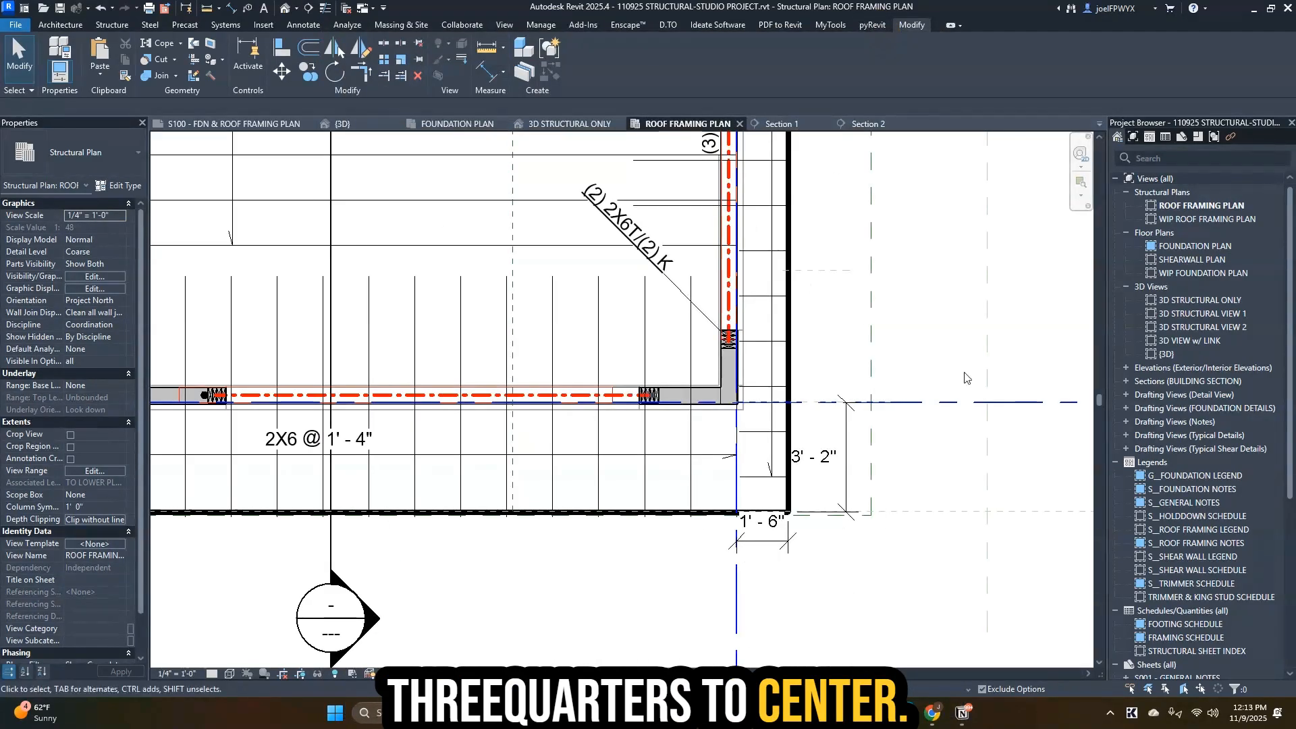
scroll(897, 392, "down", 1)
mouse_move(853, 445)
middle_mouse_down()
mouse_move(901, 459)
mouse_move(929, 494)
mouse_move(915, 496)
middle_mouse_up()
key("Escape")
key("Escape")
key("Escape")
key("Escape")
key("Escape")
middle_click_drag(829, 493, 755, 492)
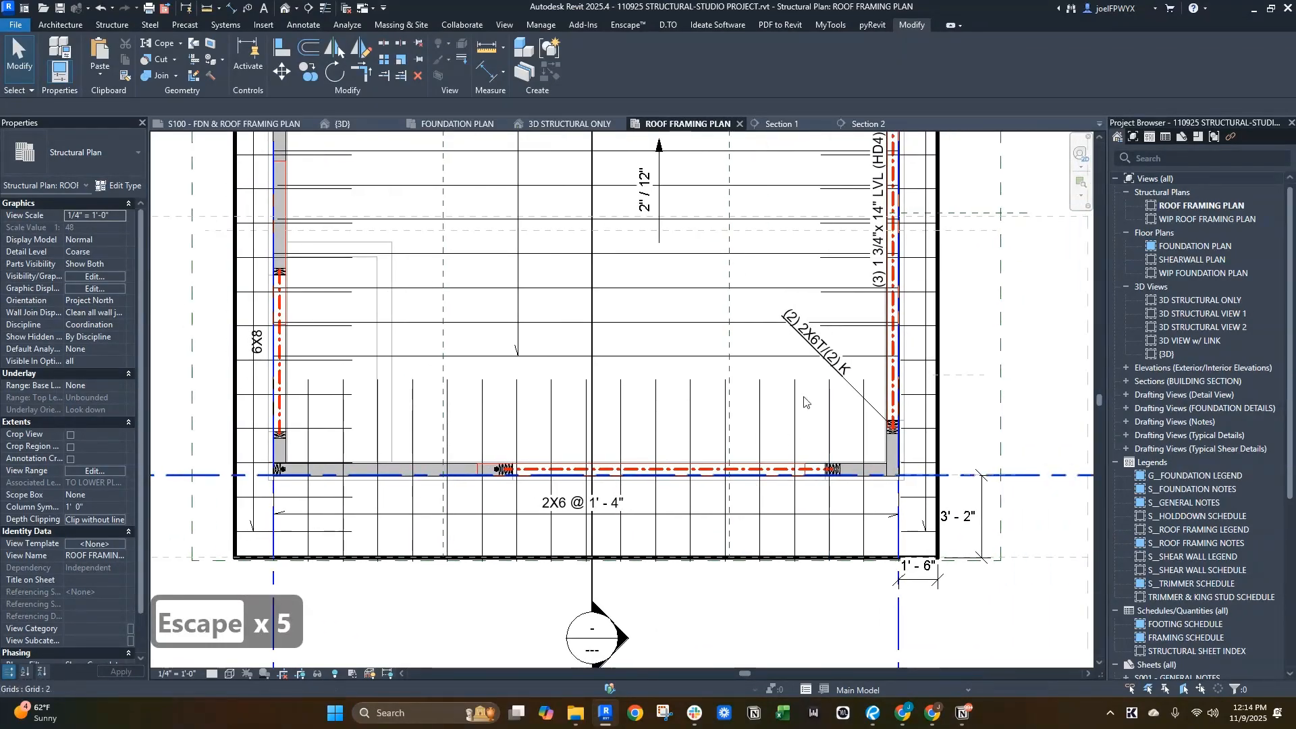
middle_click_drag(877, 429, 744, 429)
scroll(744, 428, "up", 1)
key("Escape")
key("Escape")
key("Tab")
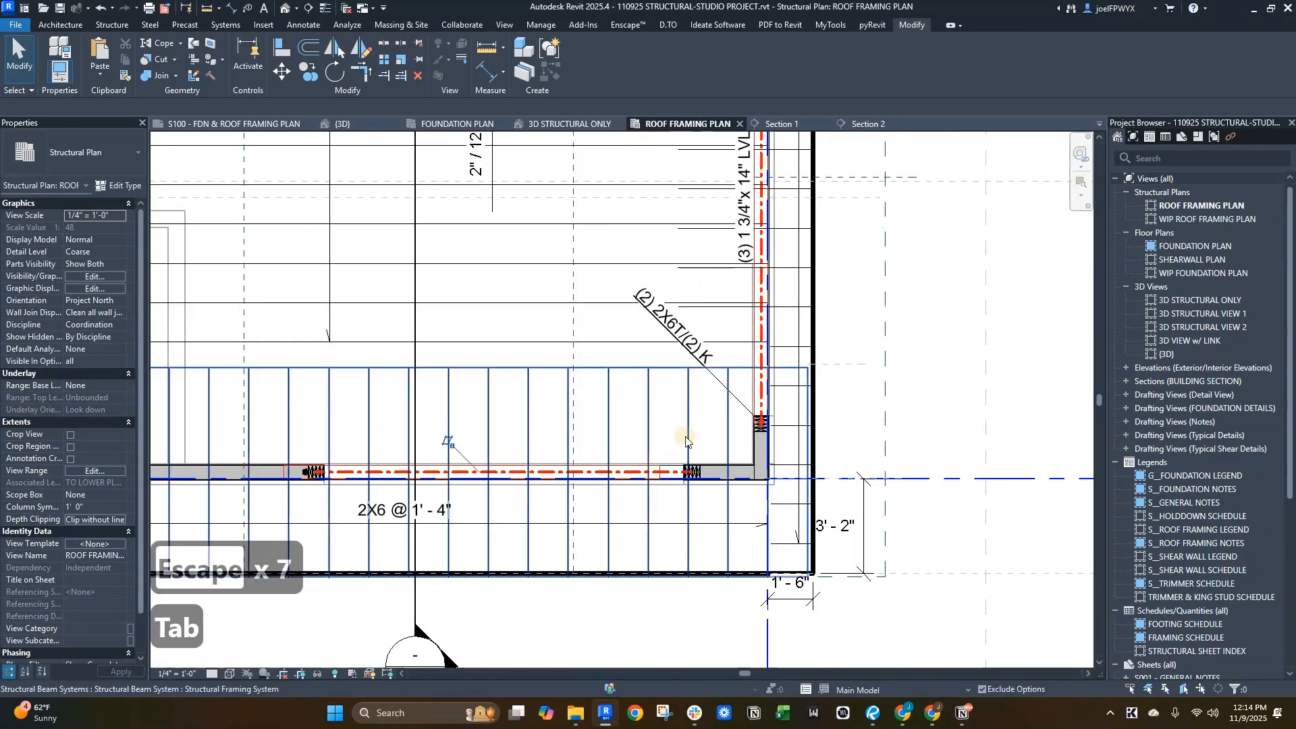
double_click(686, 440)
key("Escape")
- Dimension the beam system's back-span boundary line from grid 2
key("d")
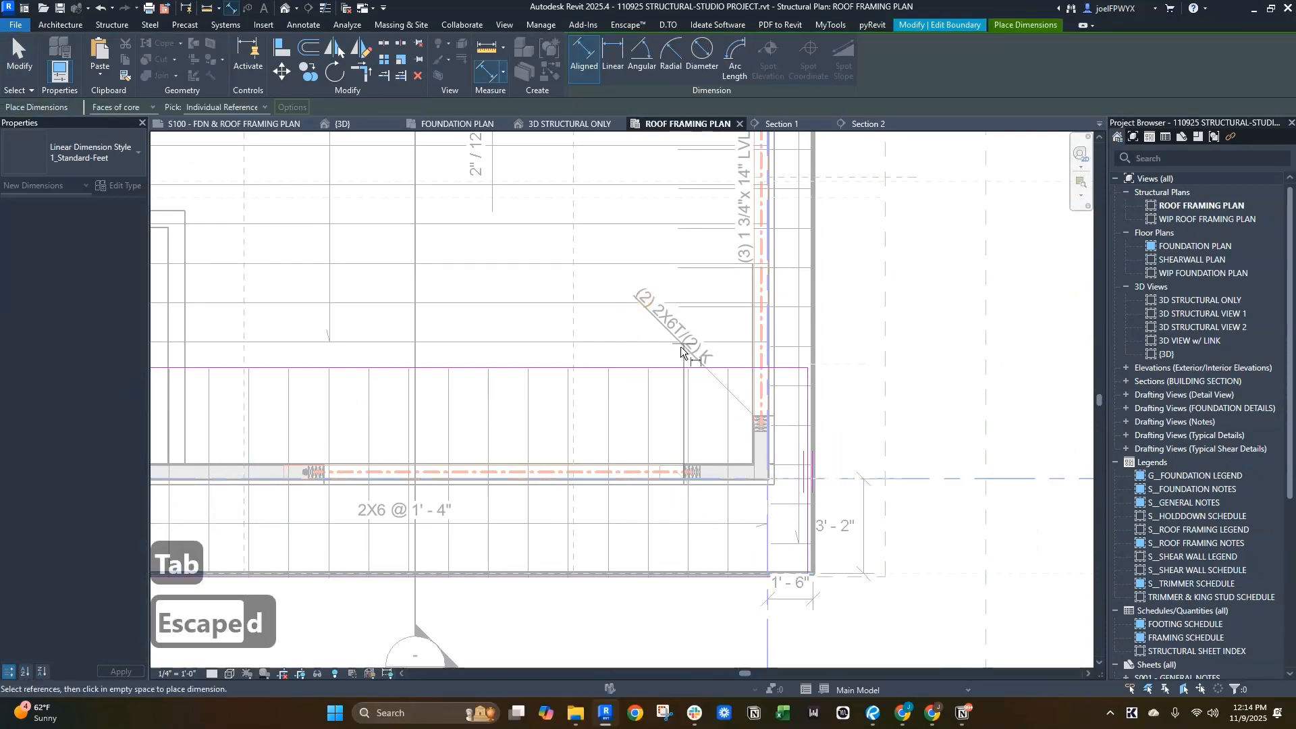
left_click(622, 351)
key("Escape")
key("Escape")
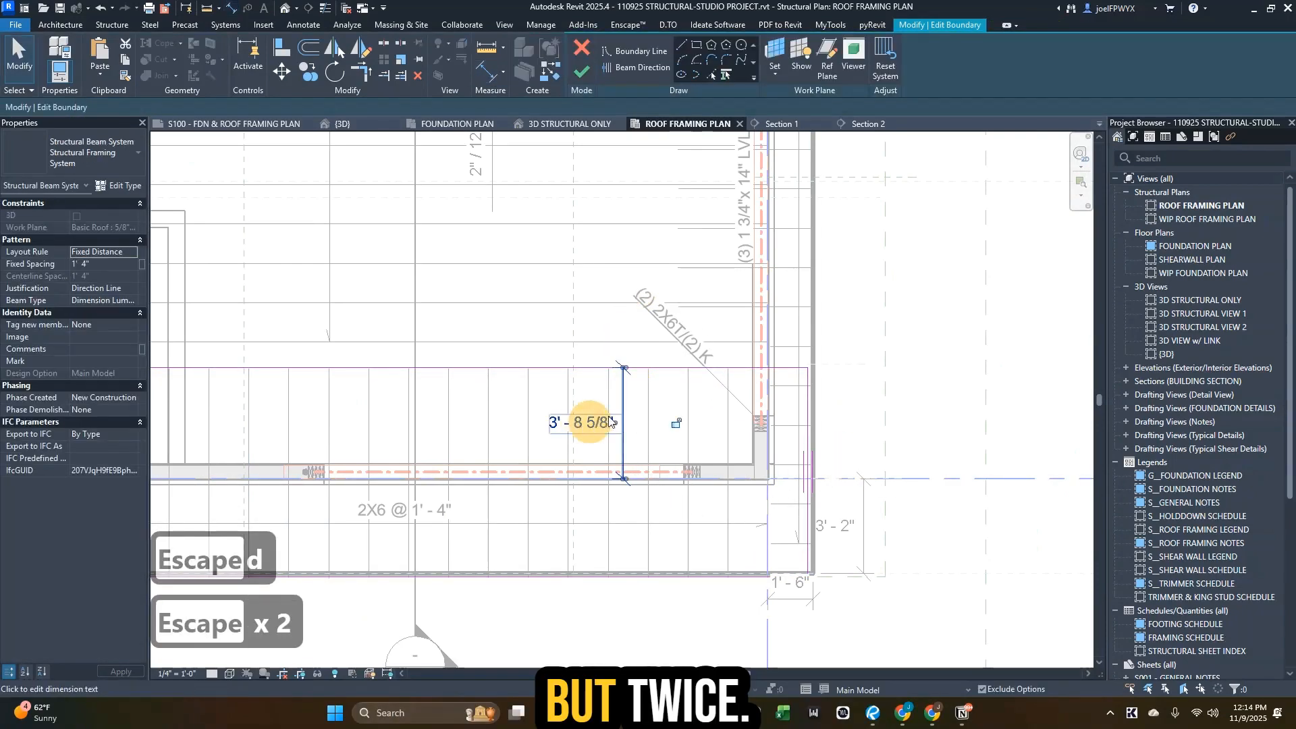
key("Escape")
key("Escape")
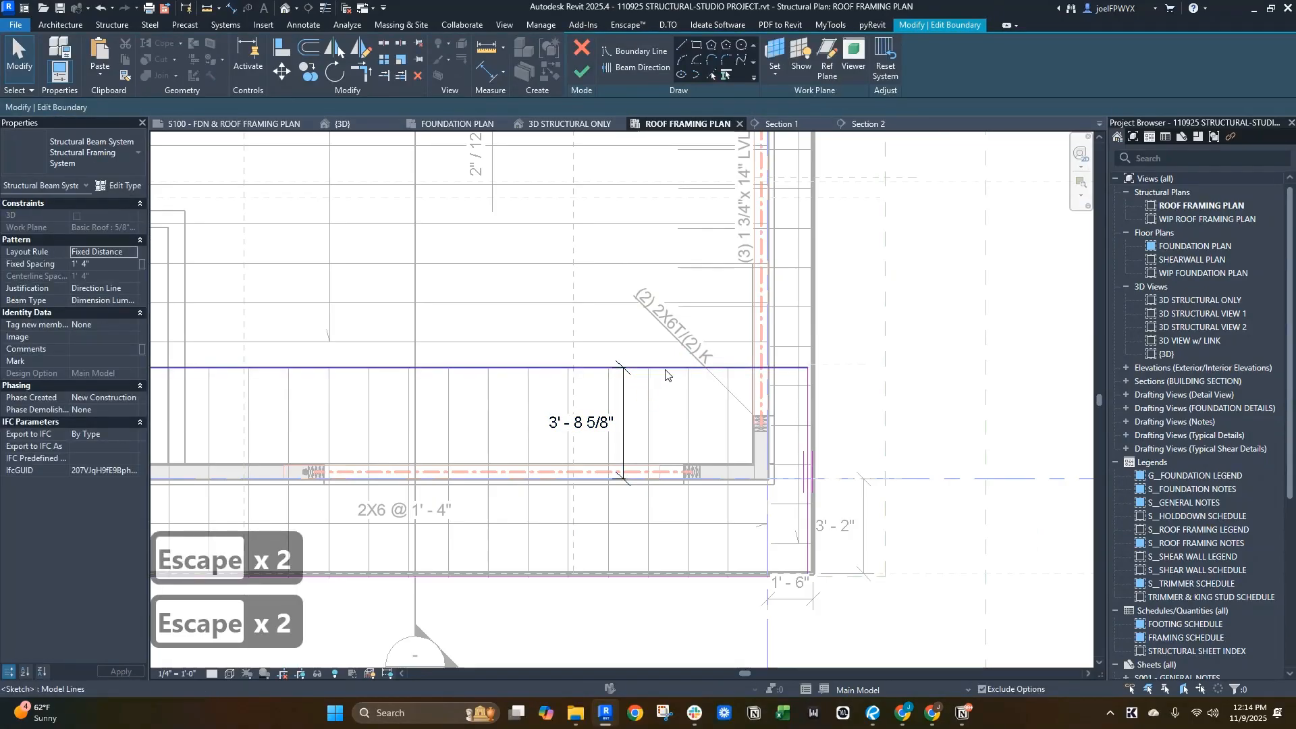
- Nudge the back-span boundary line to 4'-4" from grid 2 and delete the dimension between them
key("shift+Up")
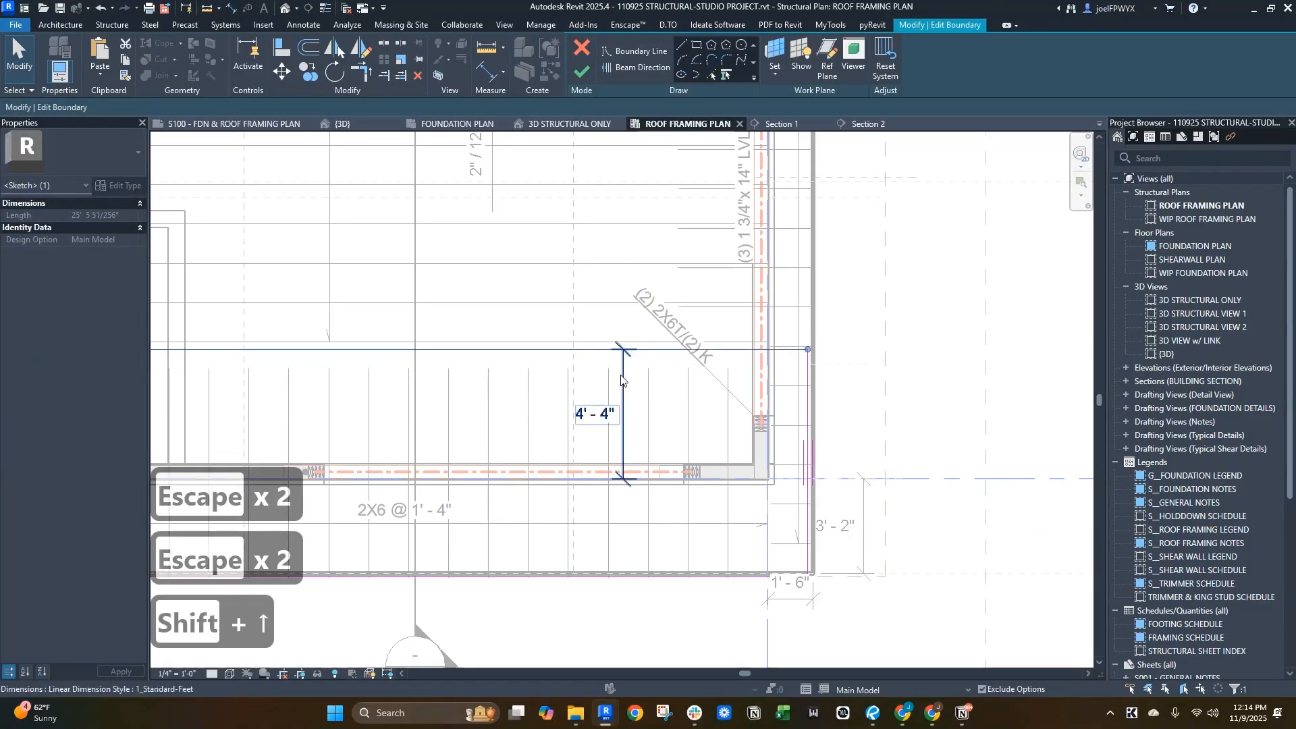
scroll(615, 386, "up", 1)
left_click(600, 425)
key("Escape")
key("Escape")
left_click(627, 419)
key("d")
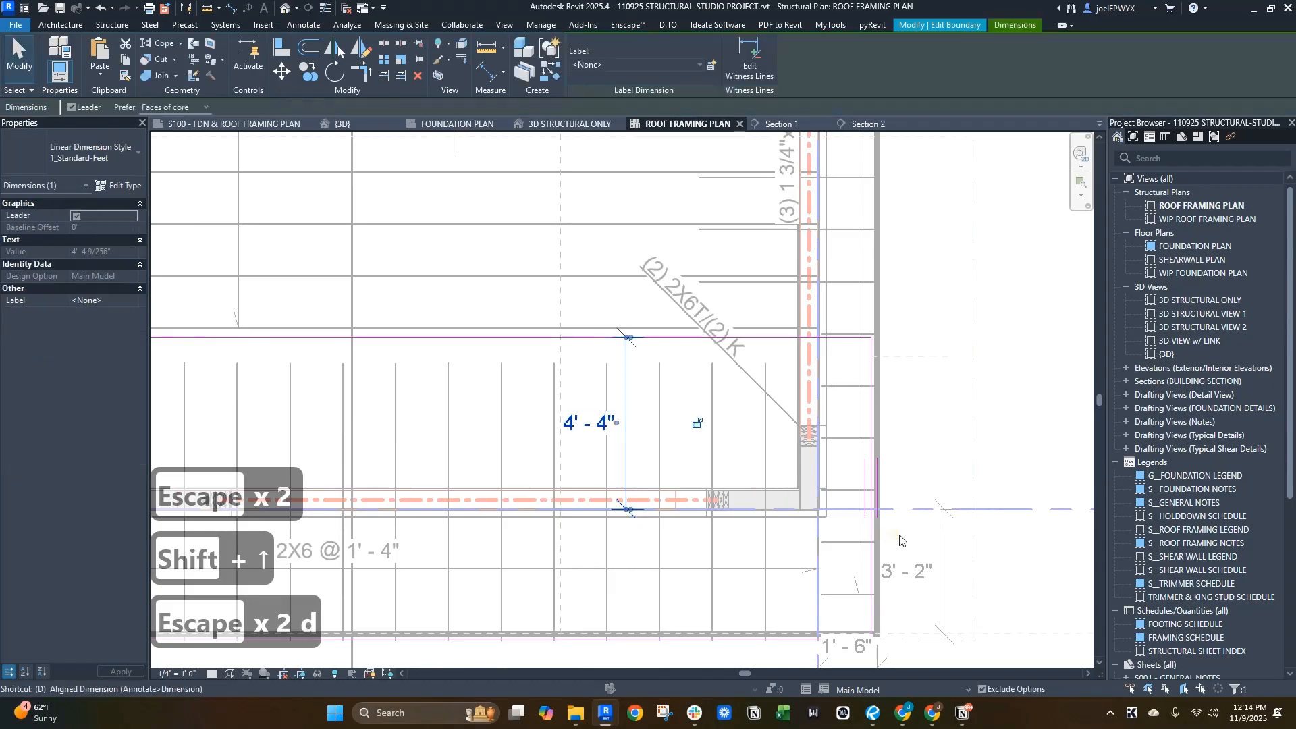
key("e")
key("Escape")
key("Escape")
- Dimension the back-span boundary line from grid 2 outside the roof edge and try to edit the dimension value
key("d")
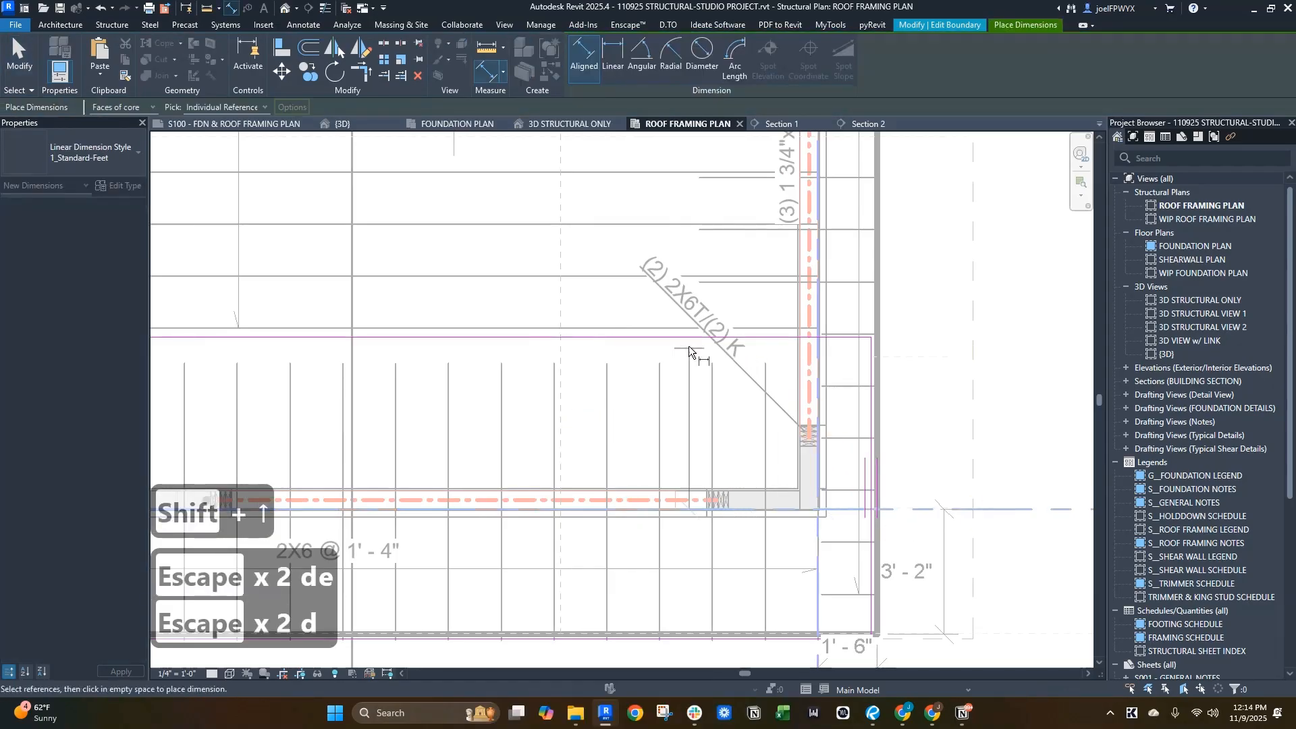
key("Escape")
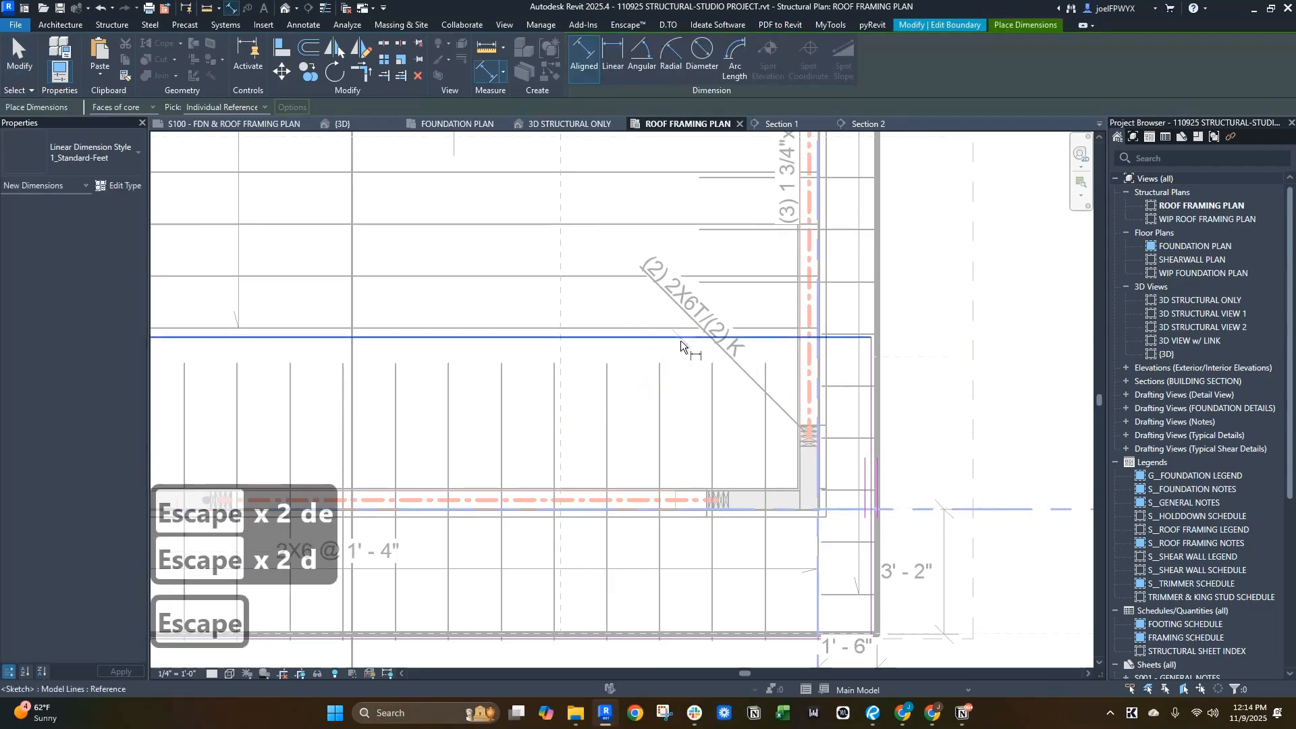
left_click(680, 340)
left_click(988, 507)
left_click(929, 459)
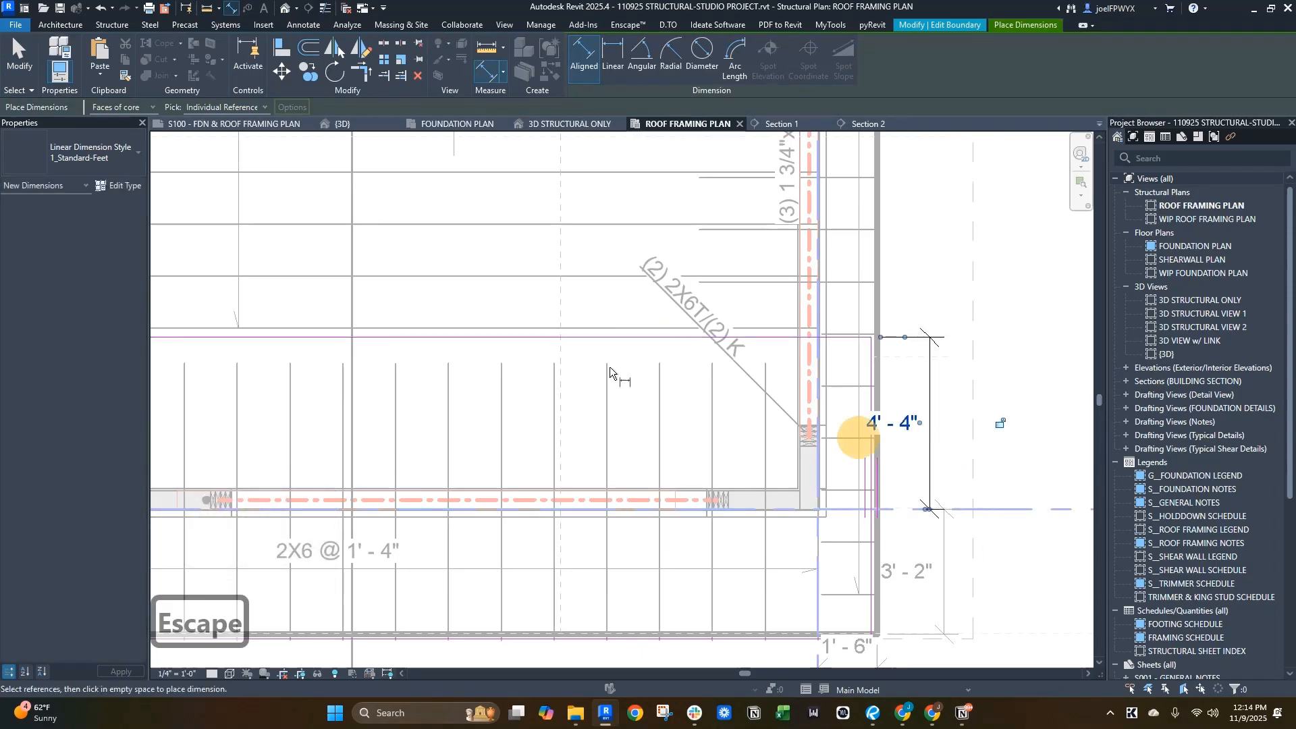
key("Escape")
key("Escape")
left_click(709, 341)
left_click(891, 433)
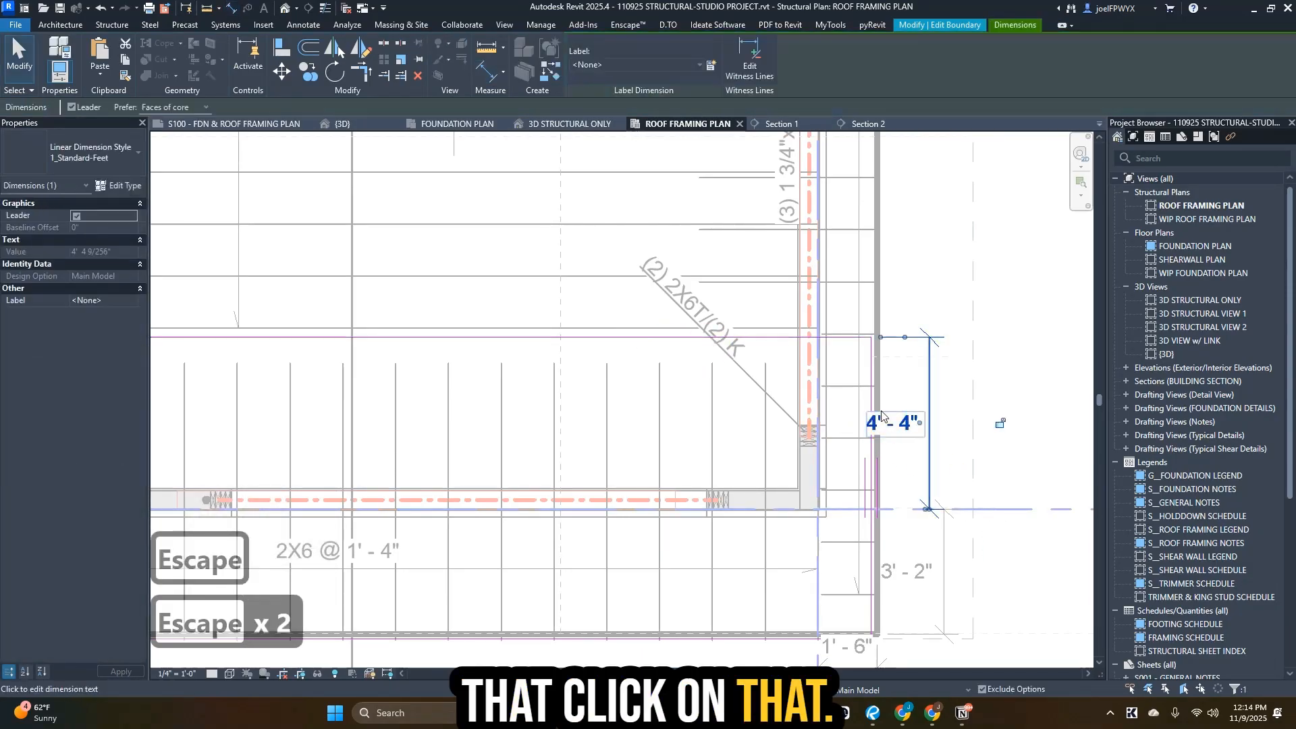
key("Escape")
key("Escape")
- Nudge the back-span boundary line toward grid 2 until it is 4'-0" away
left_click(778, 339)
key("Down")
key("Down")
key("Down")
key("Down")
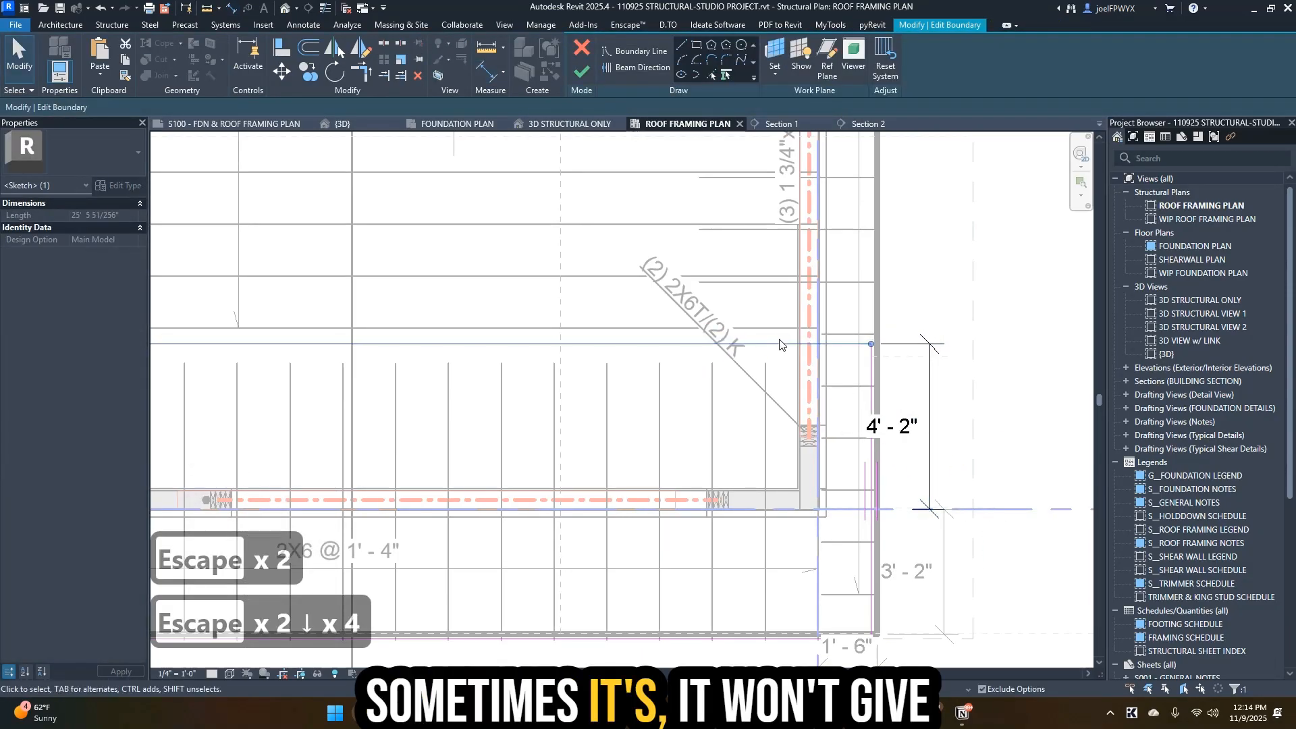
scroll(945, 405, "up", 2)
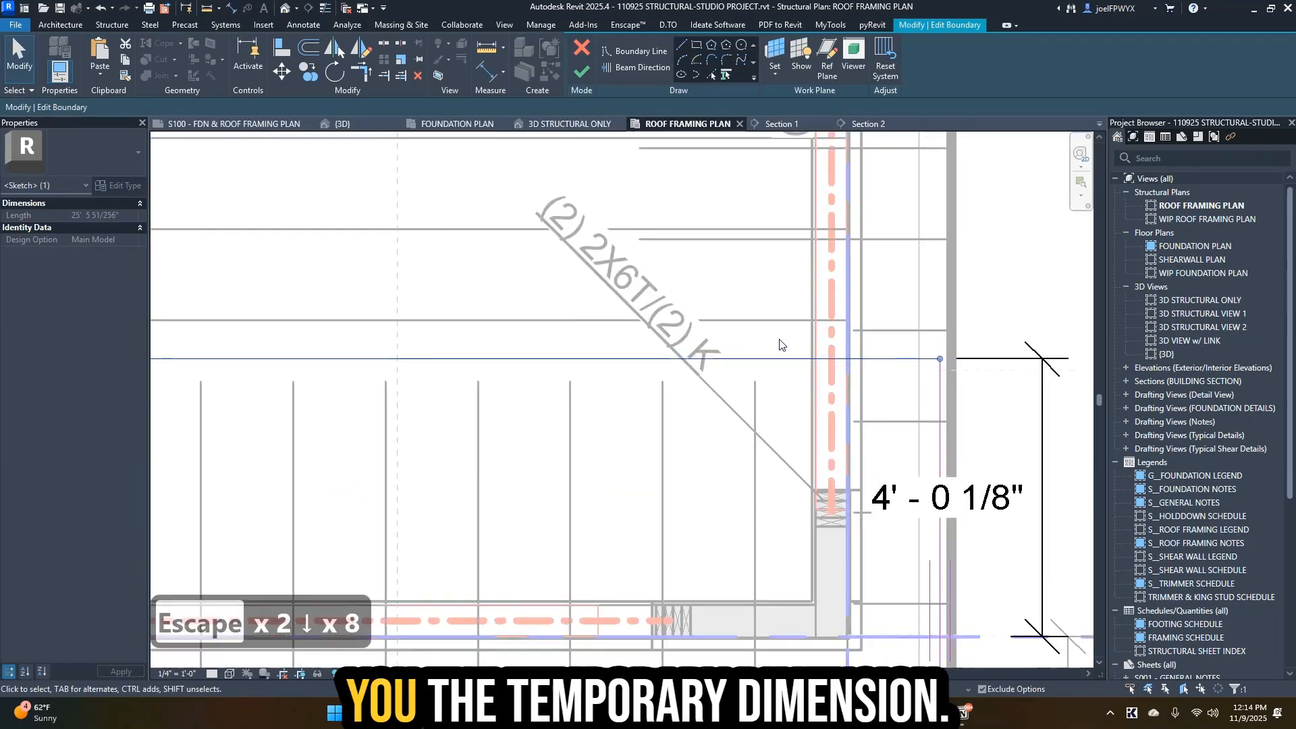
key("Down")
scroll(1004, 456, "up", 3)
scroll(722, 376, "up", 4)
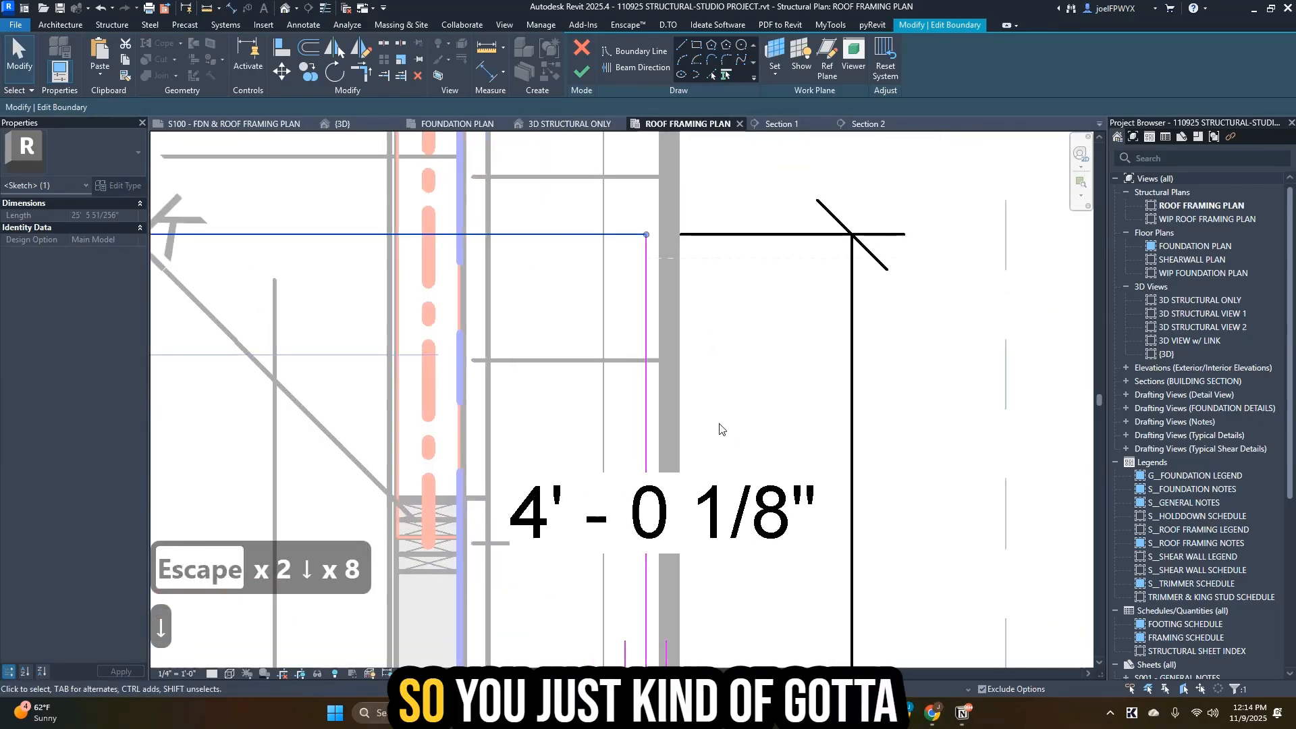
scroll(739, 440, "up", 2)
scroll(747, 443, "down", 4)
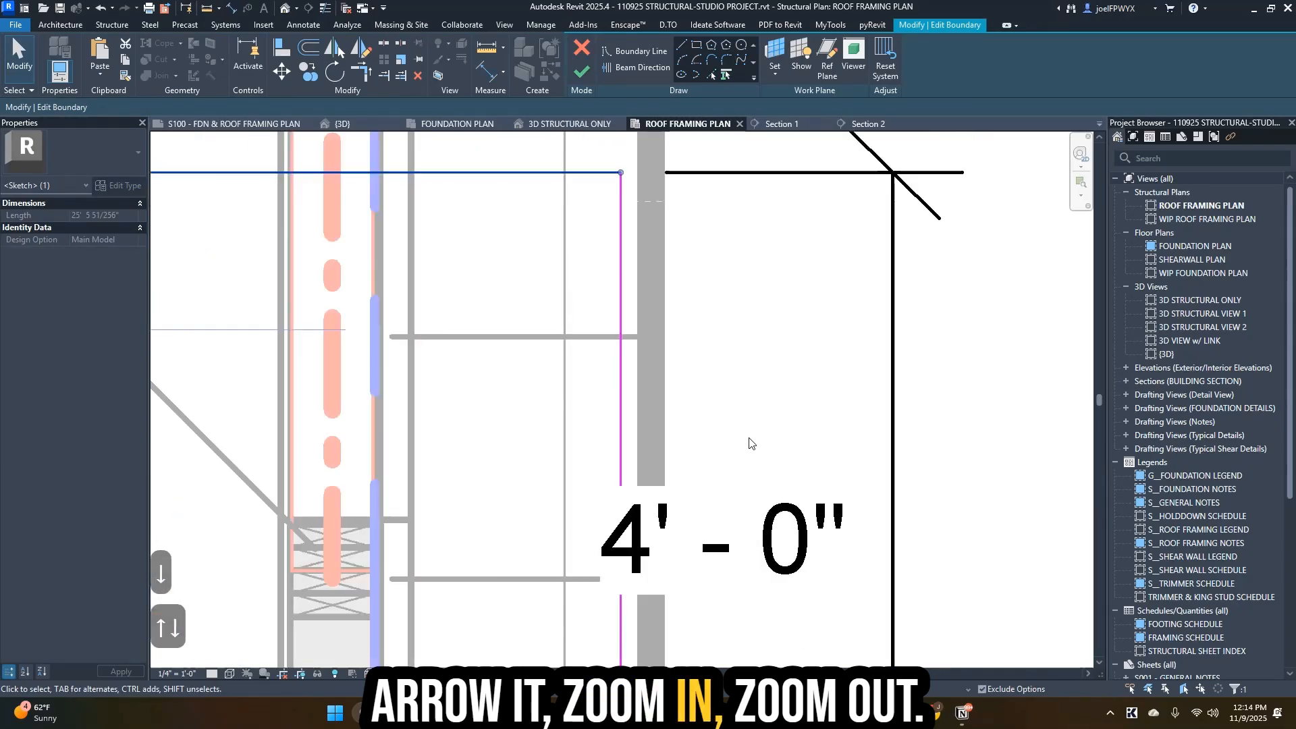
scroll(768, 491, "up", 4)
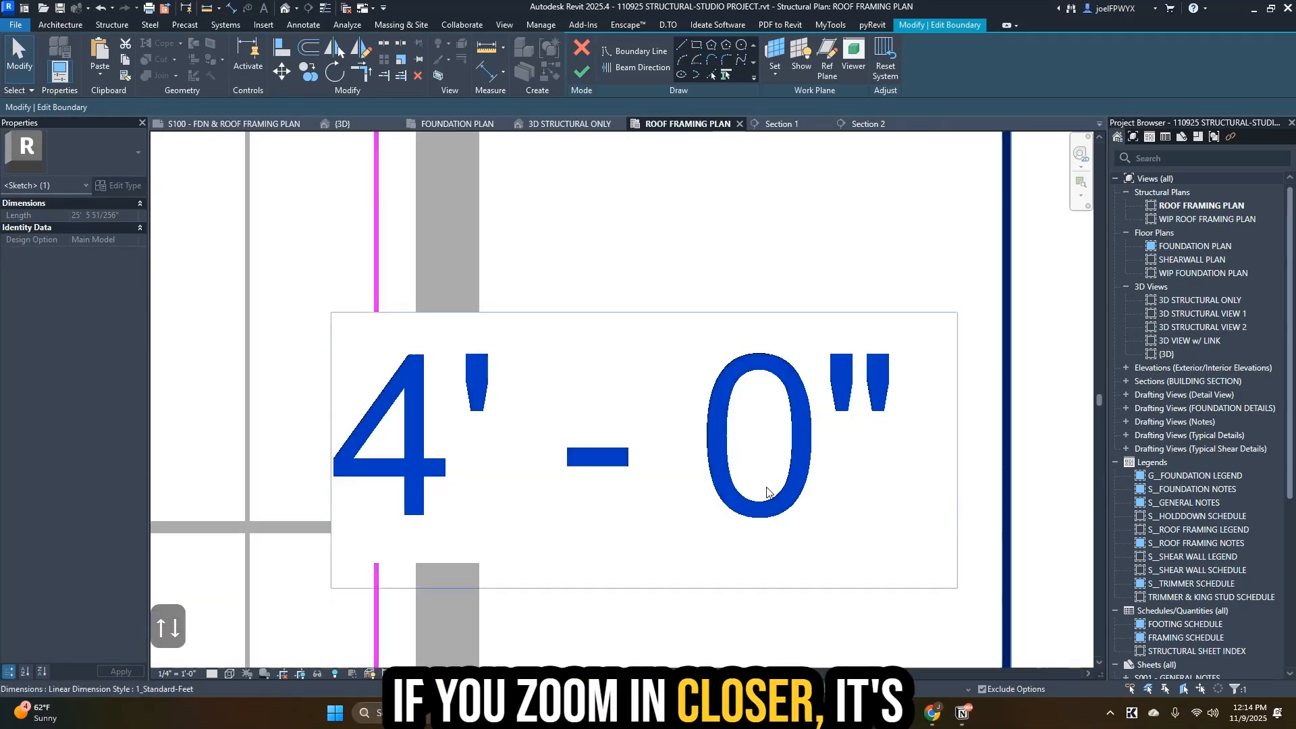
scroll(767, 491, "down", 6)
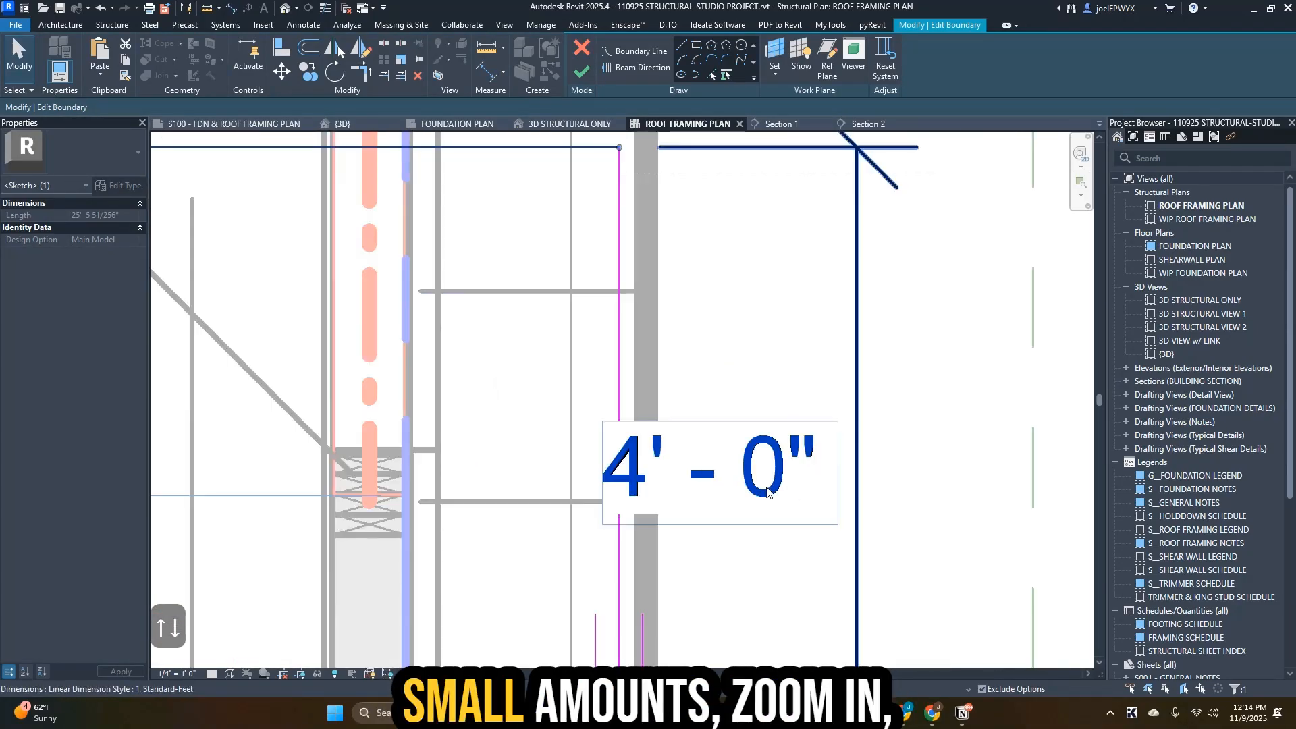
- Try coarse and fine nudges of the back-span boundary line toward and away from grid 2 at different zoom levels
key("Down")
scroll(772, 491, "down", 3)
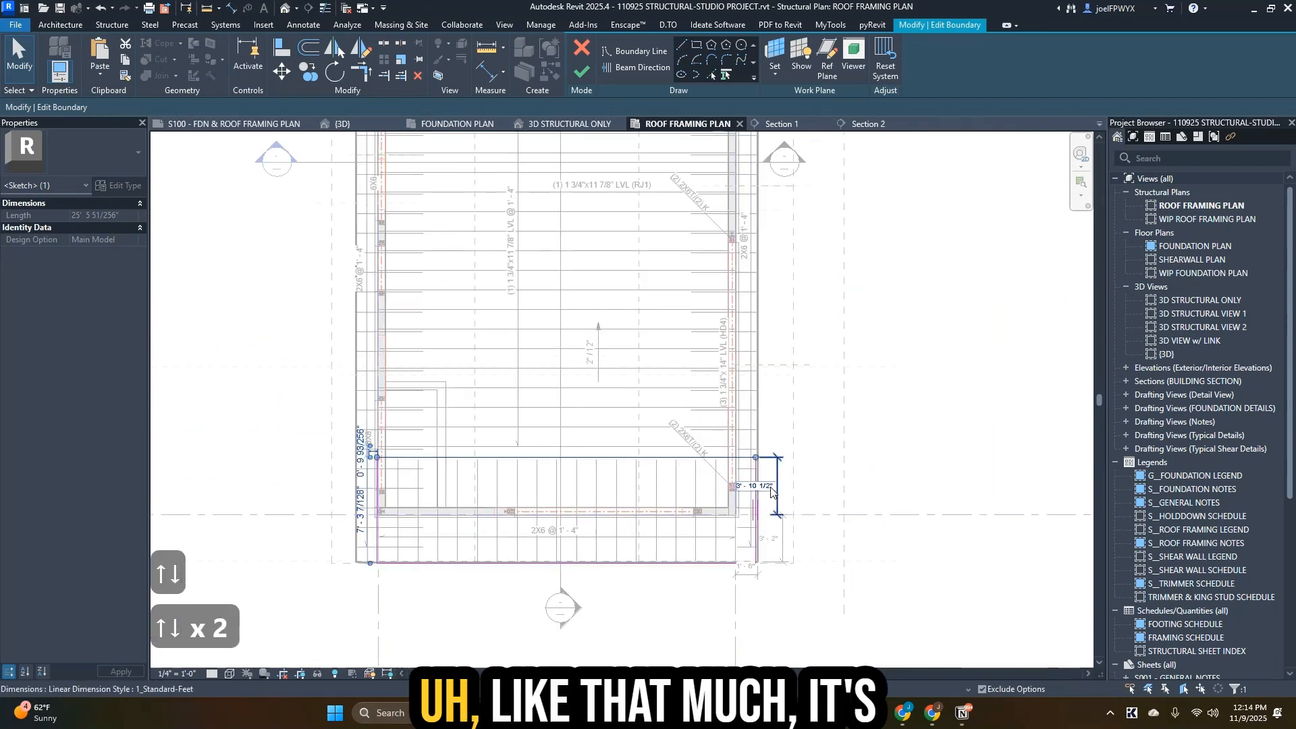
key("Down")
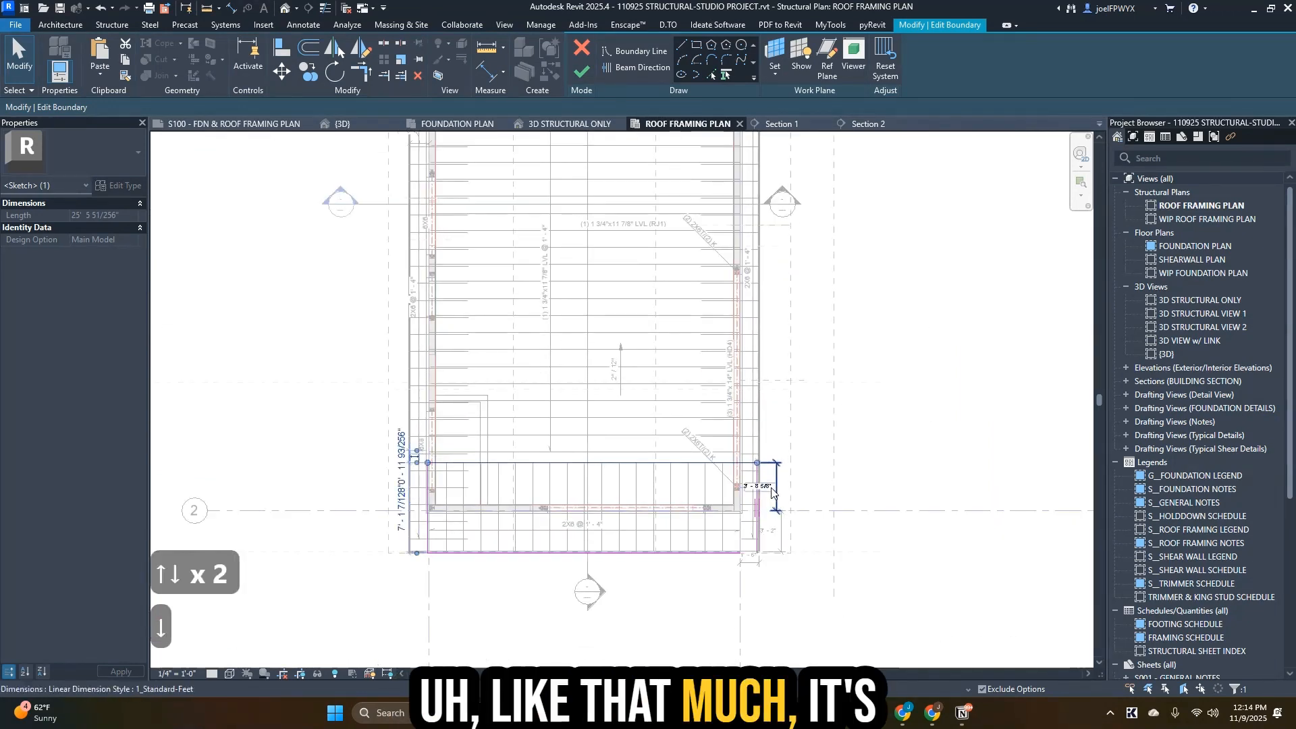
scroll(768, 493, "up", 4)
key("Up")
scroll(767, 494, "up", 3)
key("Up")
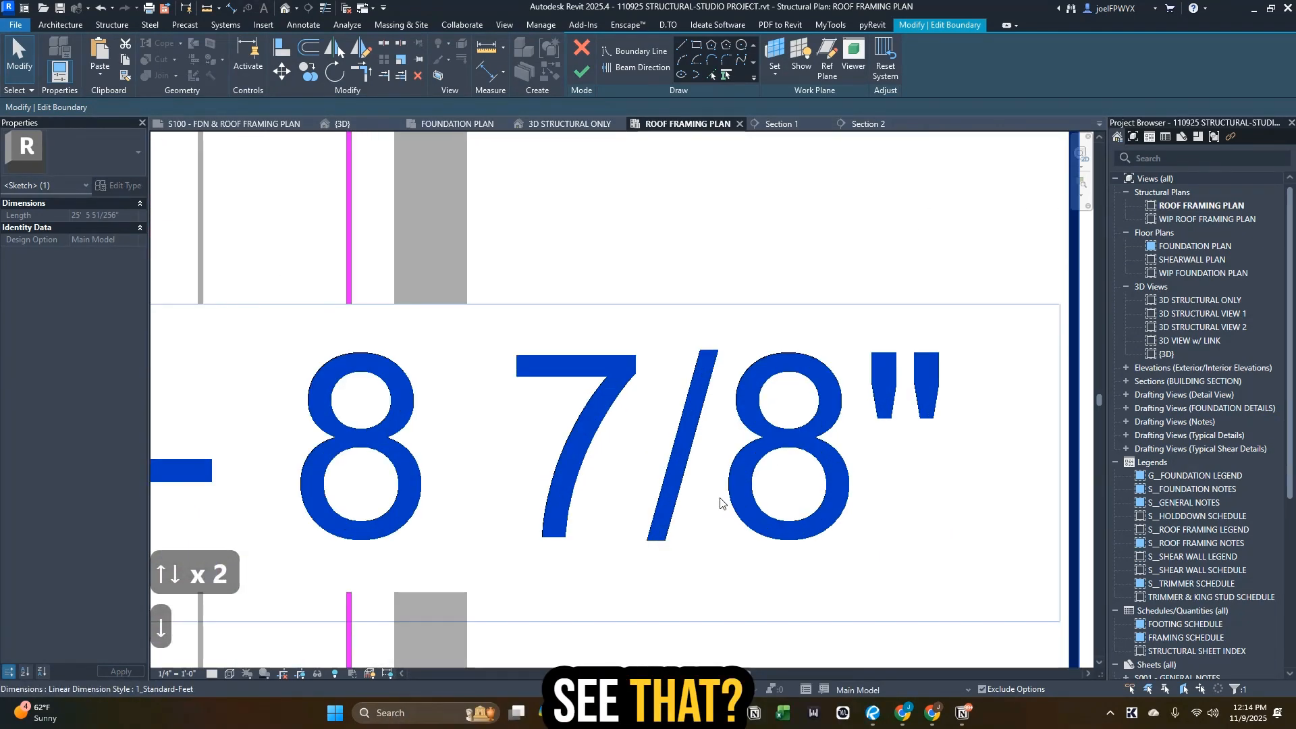
scroll(755, 499, "down", 5)
key("Up")
scroll(747, 507, "down", 2)
key("Up")
key("Up")
key("Up")
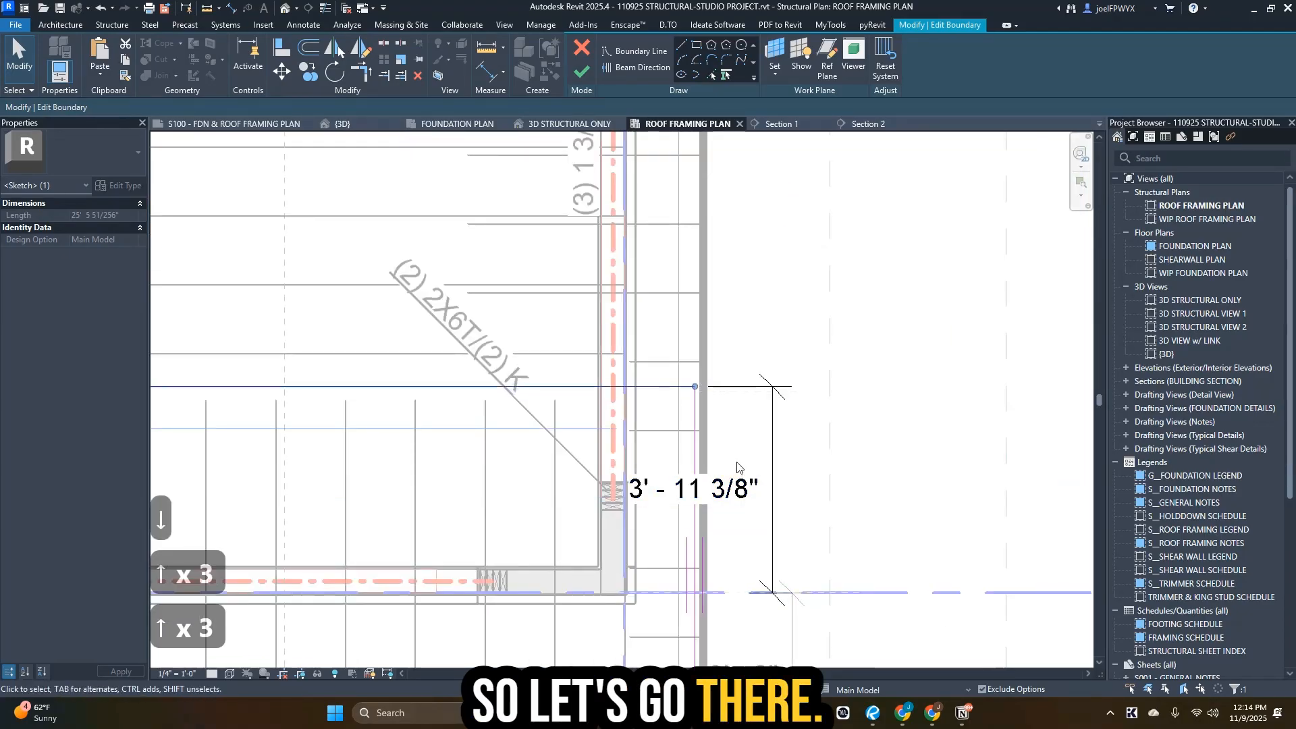
- Nudge the back-span boundary line in small increments to 4'-0" from grid 2
scroll(738, 464, "up", 3)
key("Up")
scroll(738, 464, "up", 1)
key("Up")
scroll(737, 465, "up", 2)
scroll(738, 465, "up", 2)
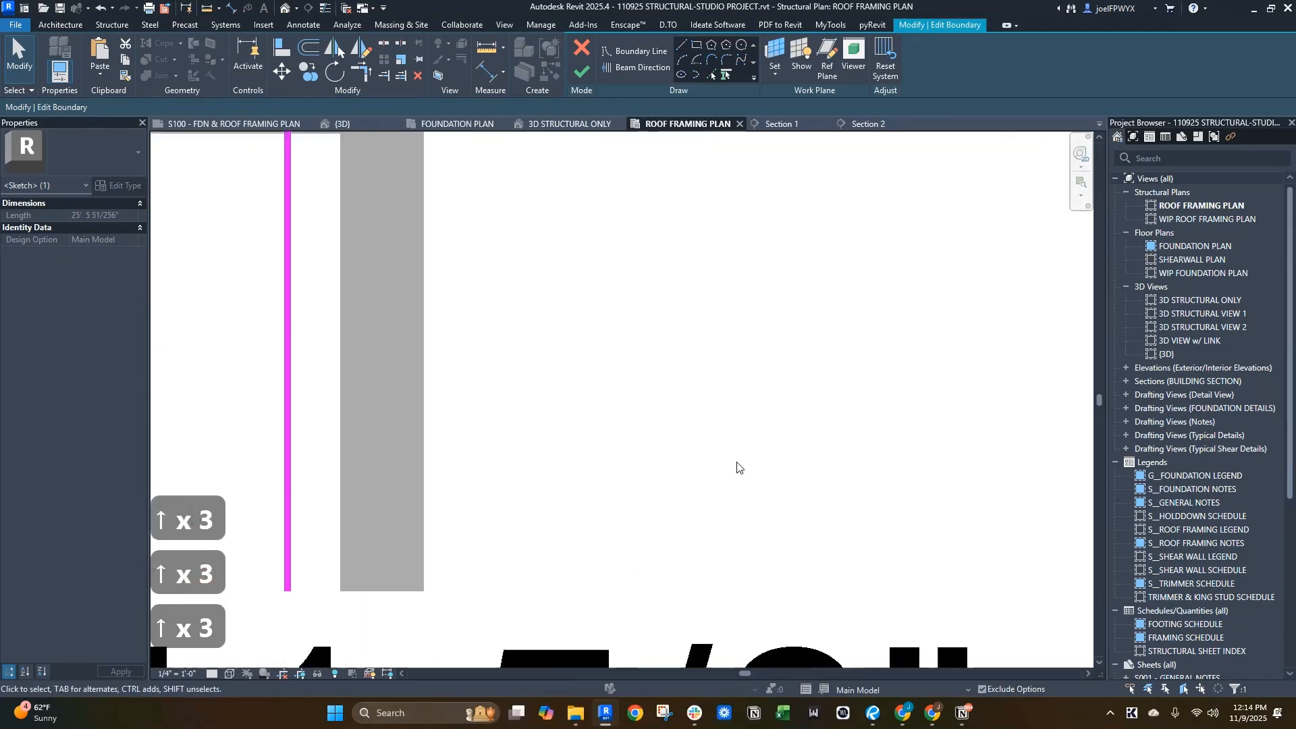
scroll(737, 466, "down", 3)
key("Up")
key("Up")
scroll(738, 468, "down", 4)
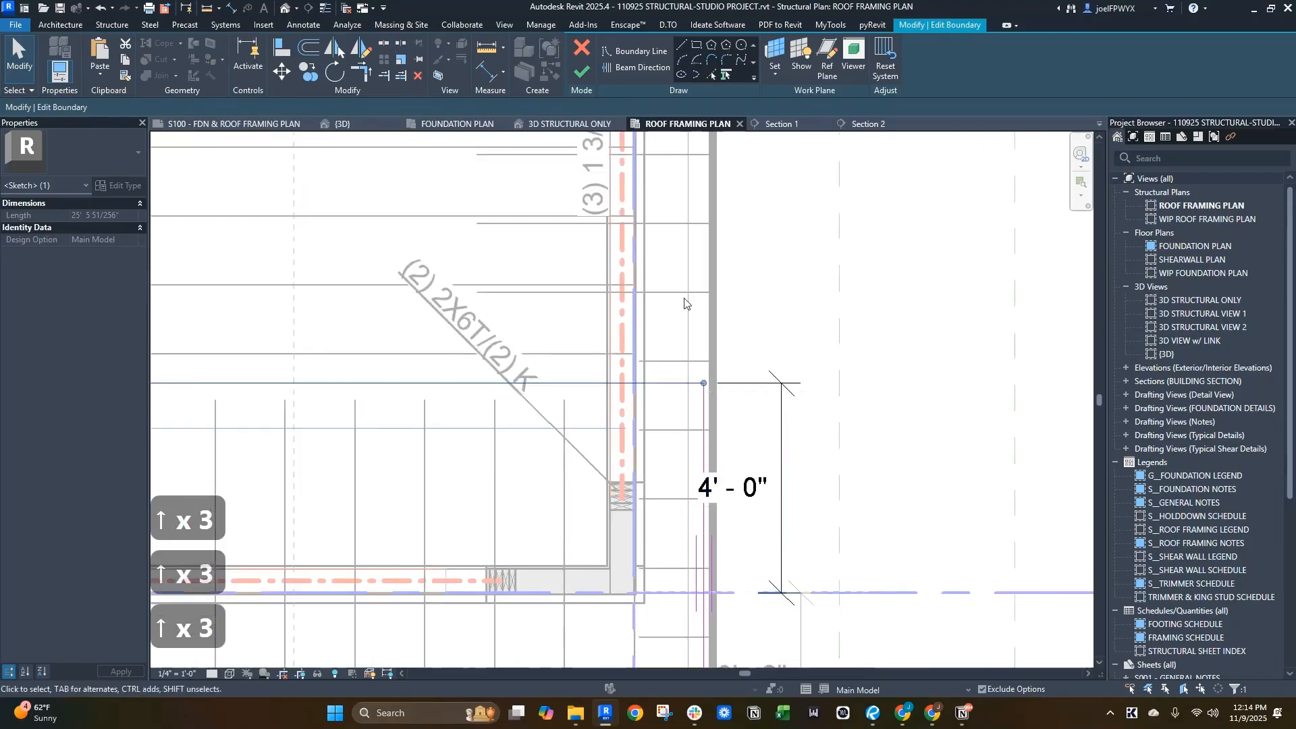
scroll(551, 360, "up", 2)
- Finish the boundary edit of the 2X6 overhang beam system and deselect it
left_click(579, 80)
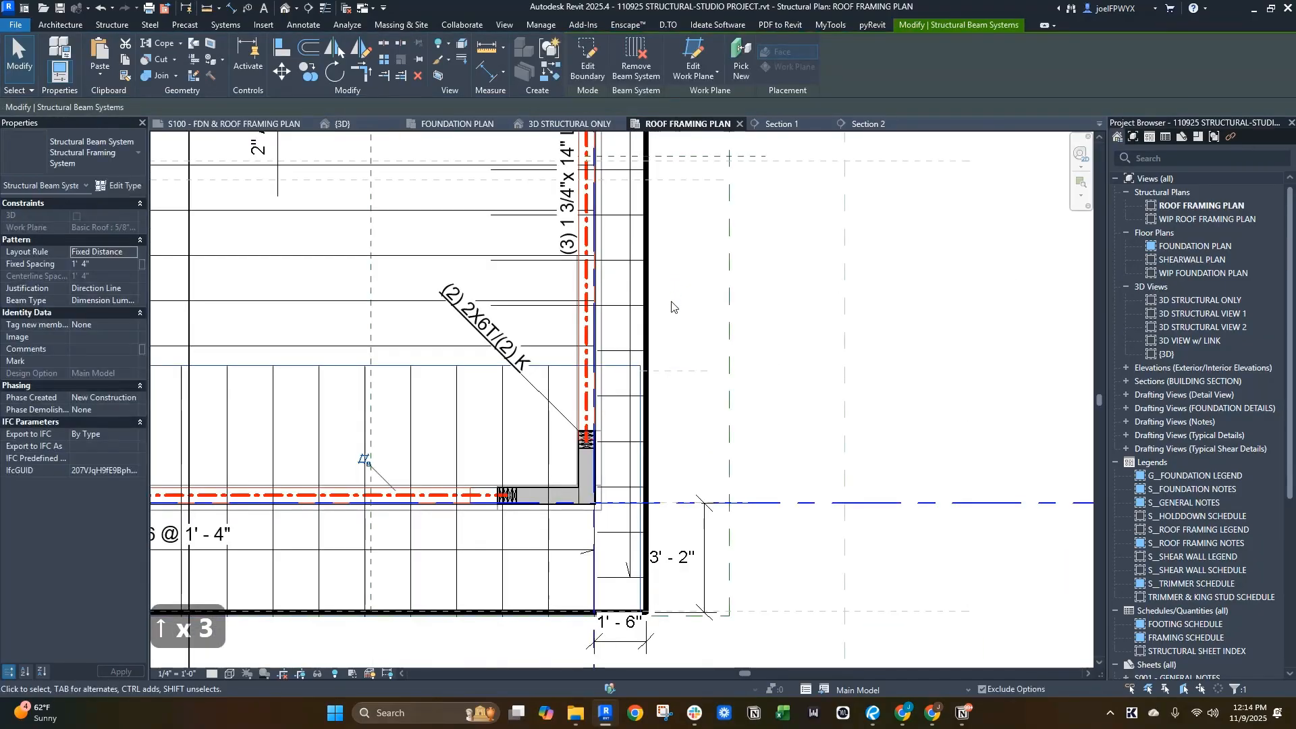
middle_click_drag(706, 369, 882, 373)
key("Escape")
key("Escape")
key("Escape")
- Move the last 1 3/4"x11 7/8" LVL roof joist toward grid 2, close to the 2X6 back-span ends
scroll(634, 406, "down", 2)
middle_click_drag(634, 407, 711, 422)
scroll(596, 419, "up", 1)
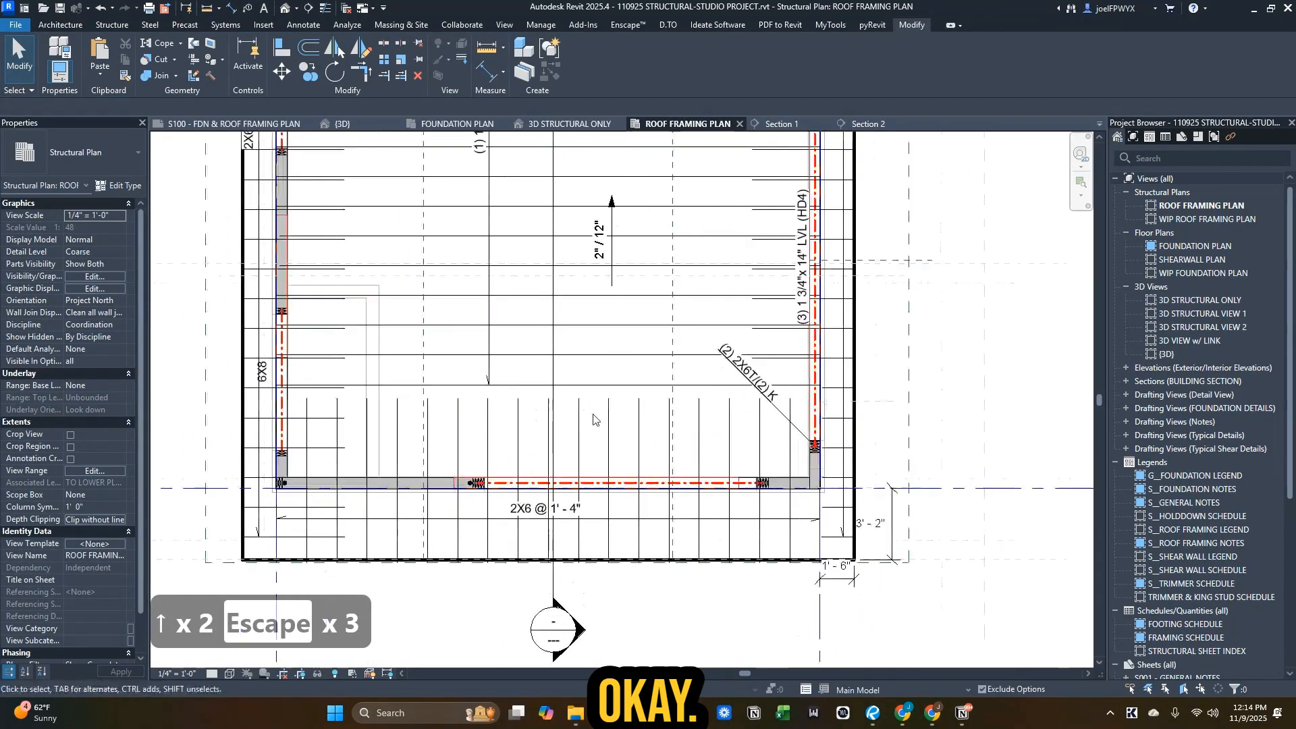
key("Escape")
key("Escape")
left_click(603, 384)
scroll(592, 385, "up", 4)
left_click_drag(573, 382, 575, 397)
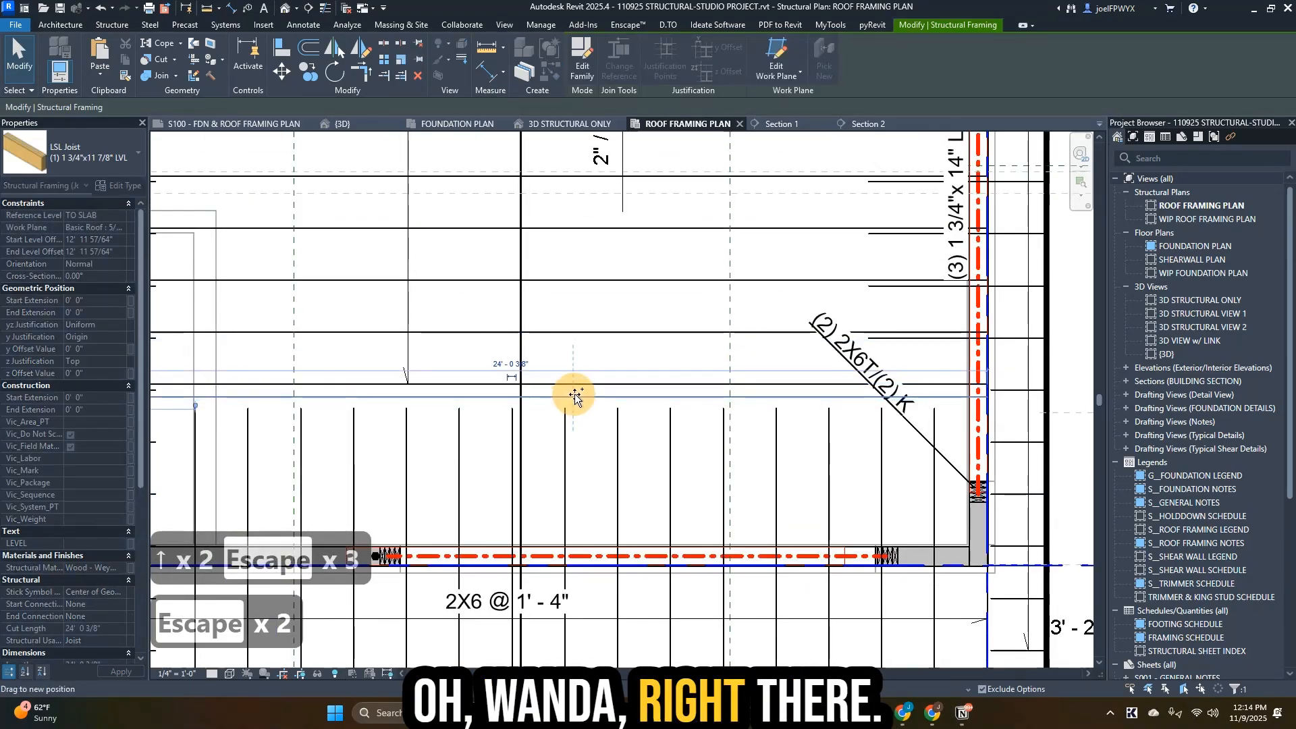
key("Escape")
- Set the Structural Usage of the moved 1 3/4"x11 7/8" LVL joist at the back-span ends to Girder
left_click(386, 384)
scroll(94, 535, "down", 3)
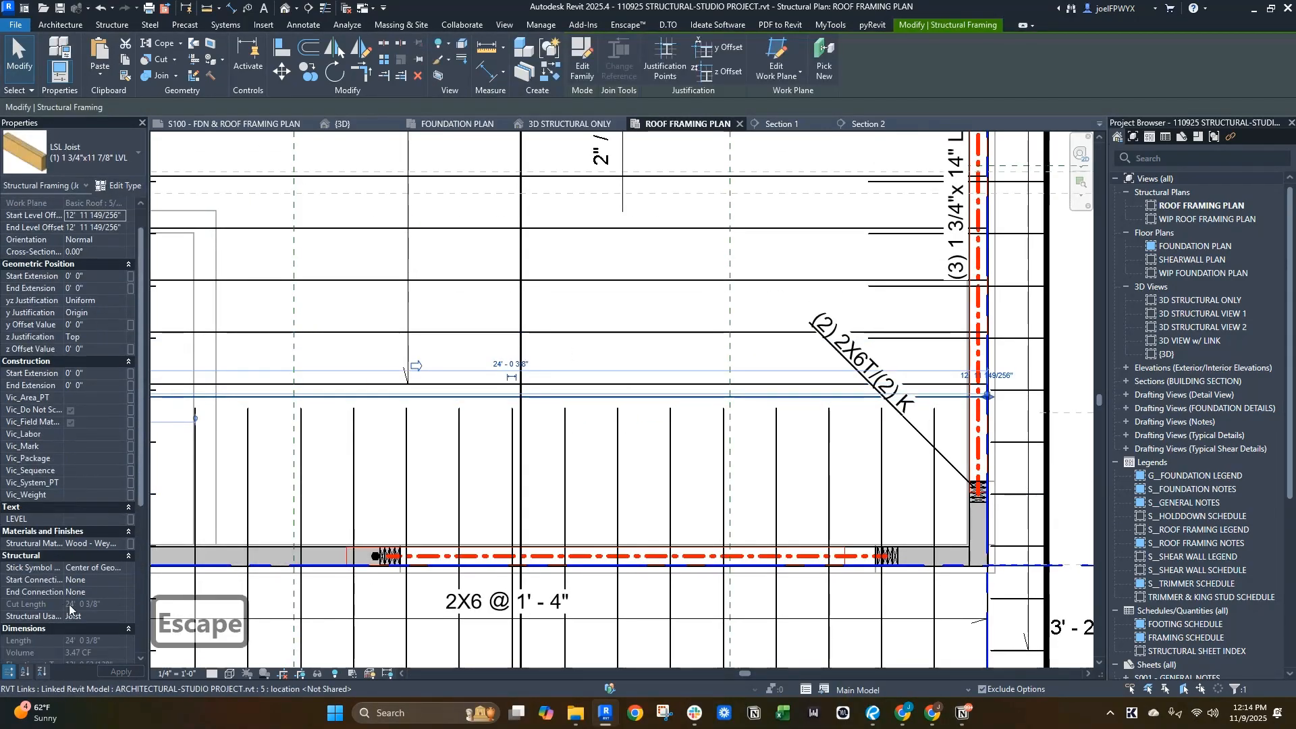
left_click(122, 580)
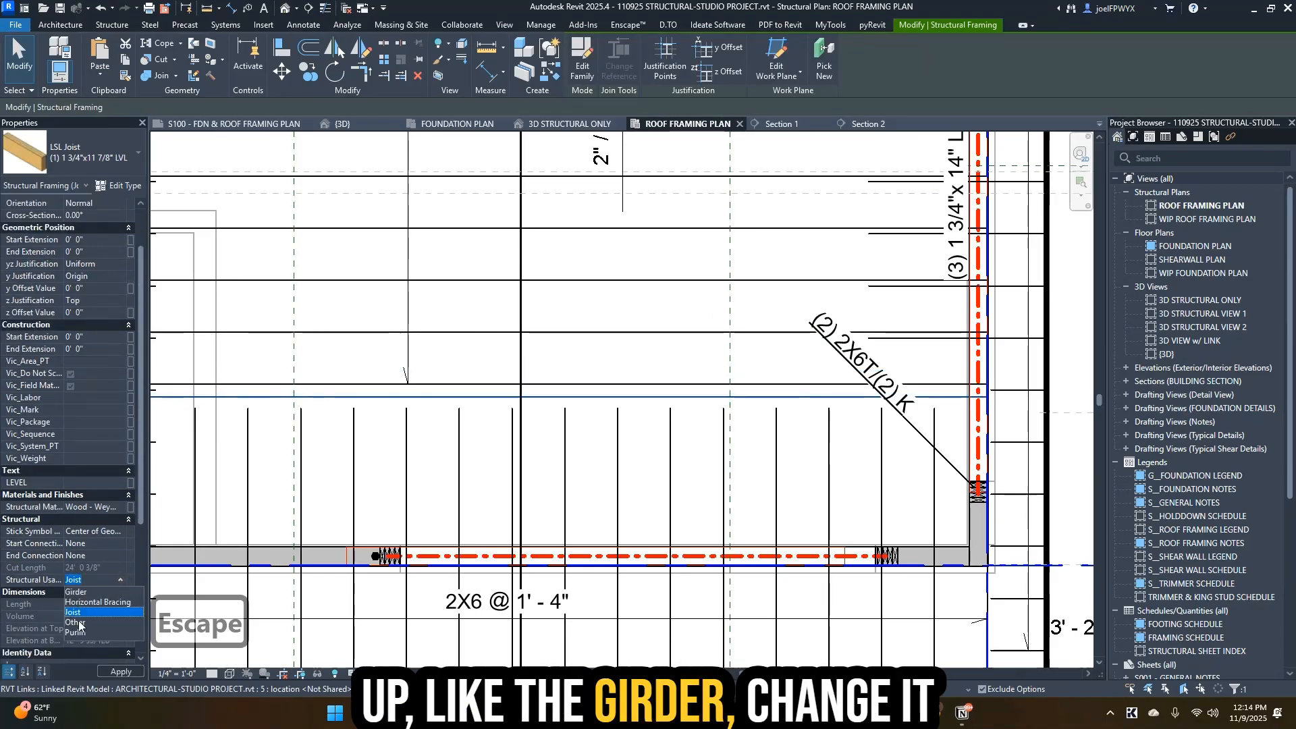
left_click(88, 593)
key("Escape")
key("Escape")
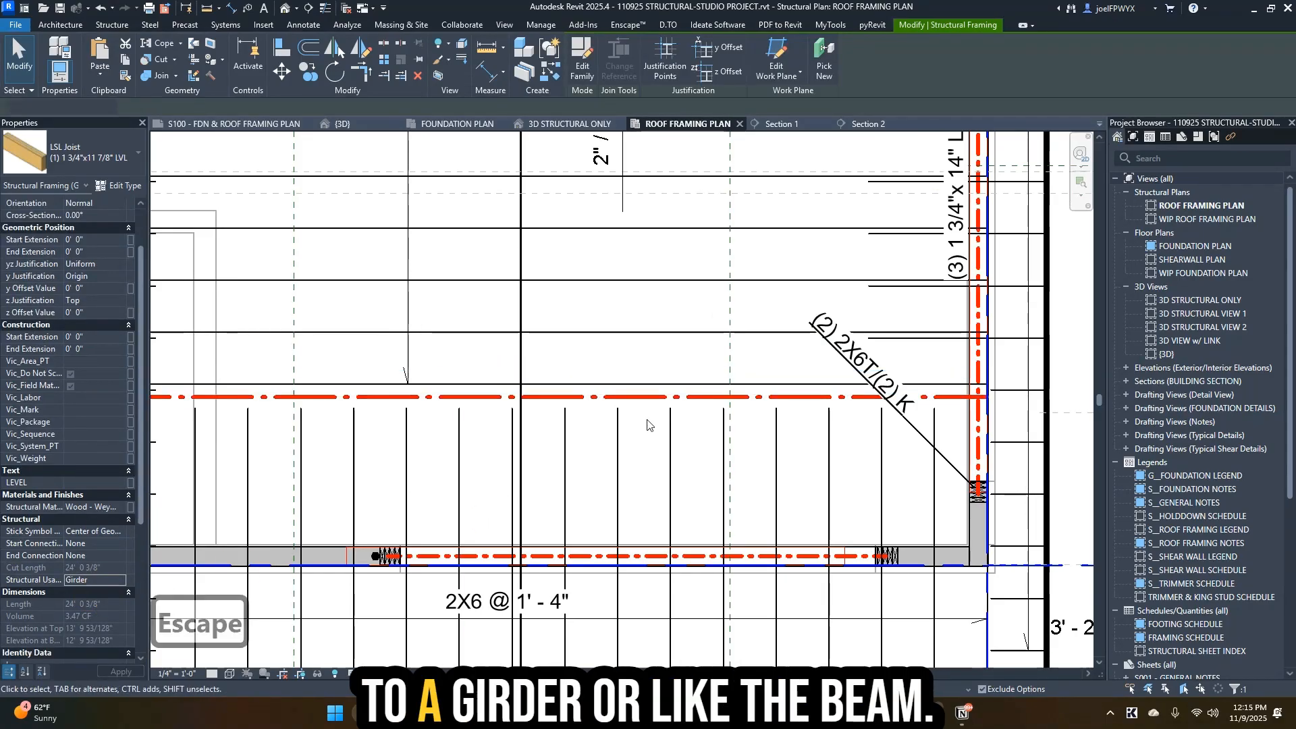
- Tag the new girder line at the 2X6 back-span ends with its member label, then leave the tag command
scroll(550, 442, "down", 1)
key("t")
key("g")
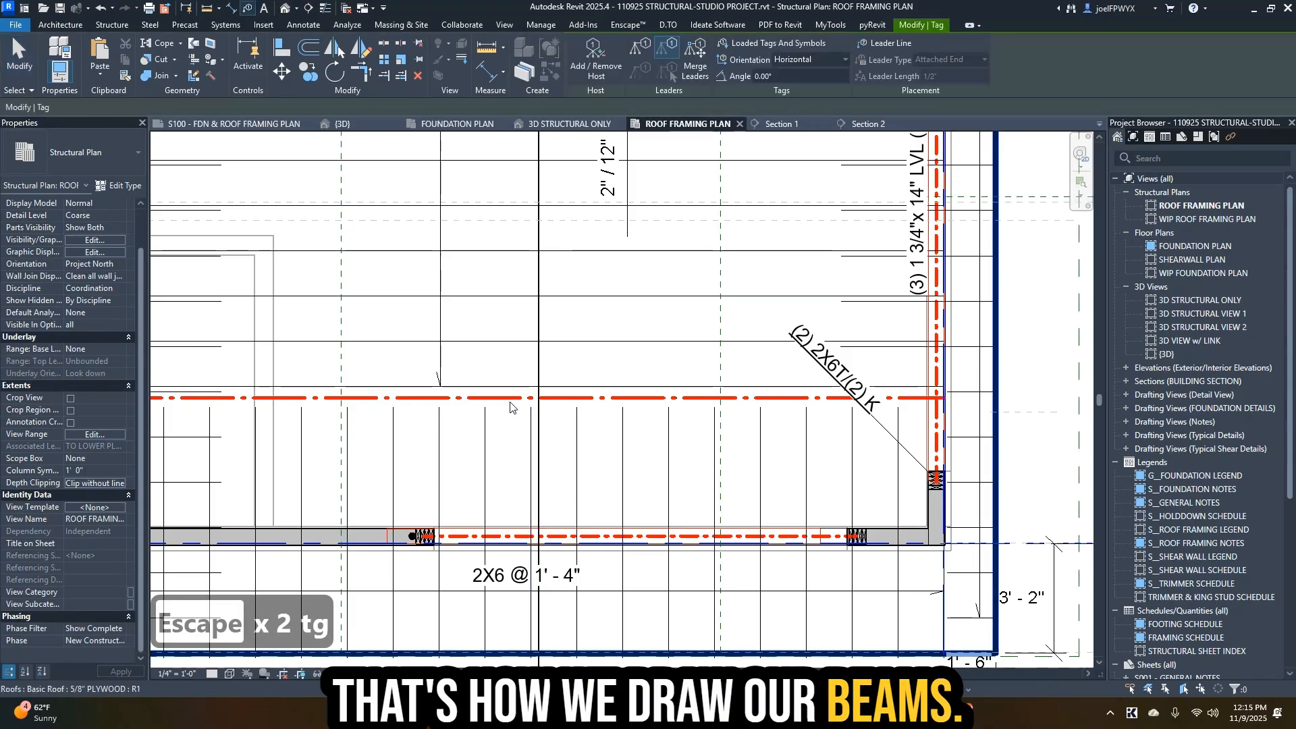
left_click(500, 403)
key("Escape")
key("Escape")
key("Escape")
key("Escape")
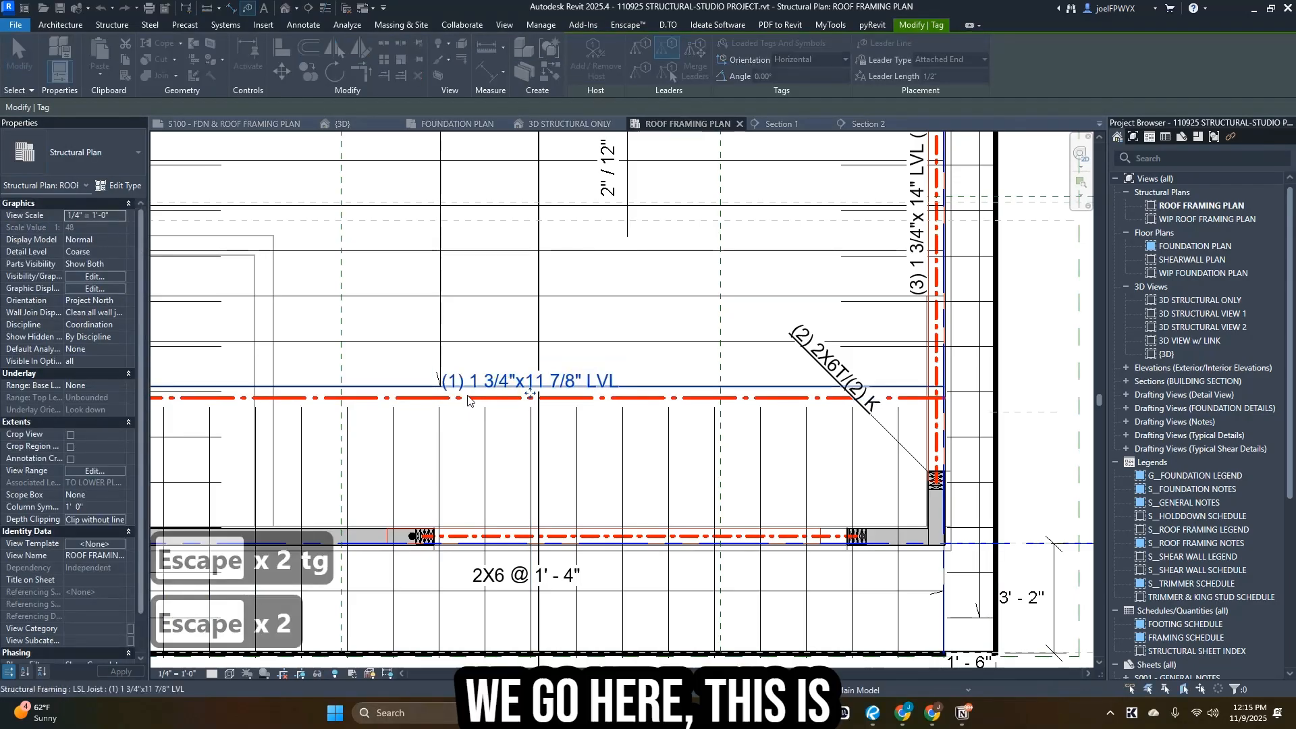
- Change the tagged beam to type (2) 1 3/4"x11 7/8" LVL and shift the roof joists' beam system tag clear of its label
left_click(518, 399)
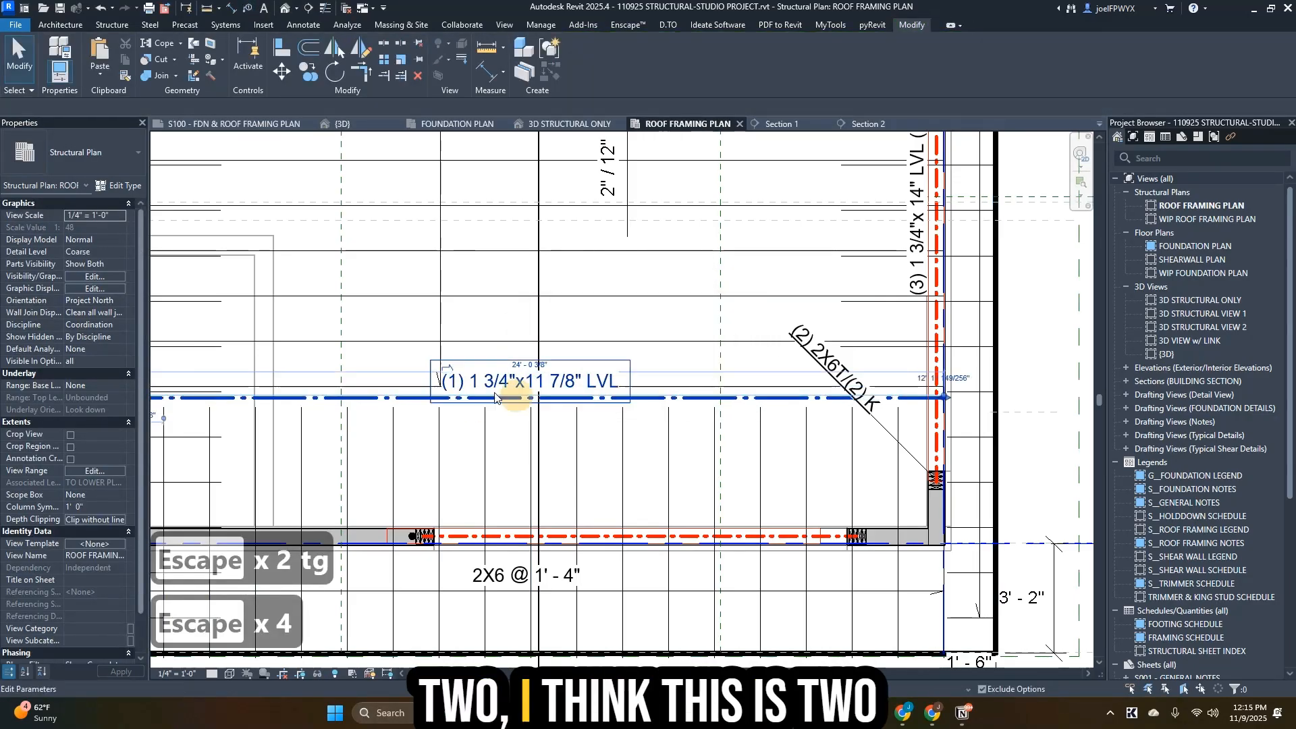
left_click(83, 160)
left_click(58, 244)
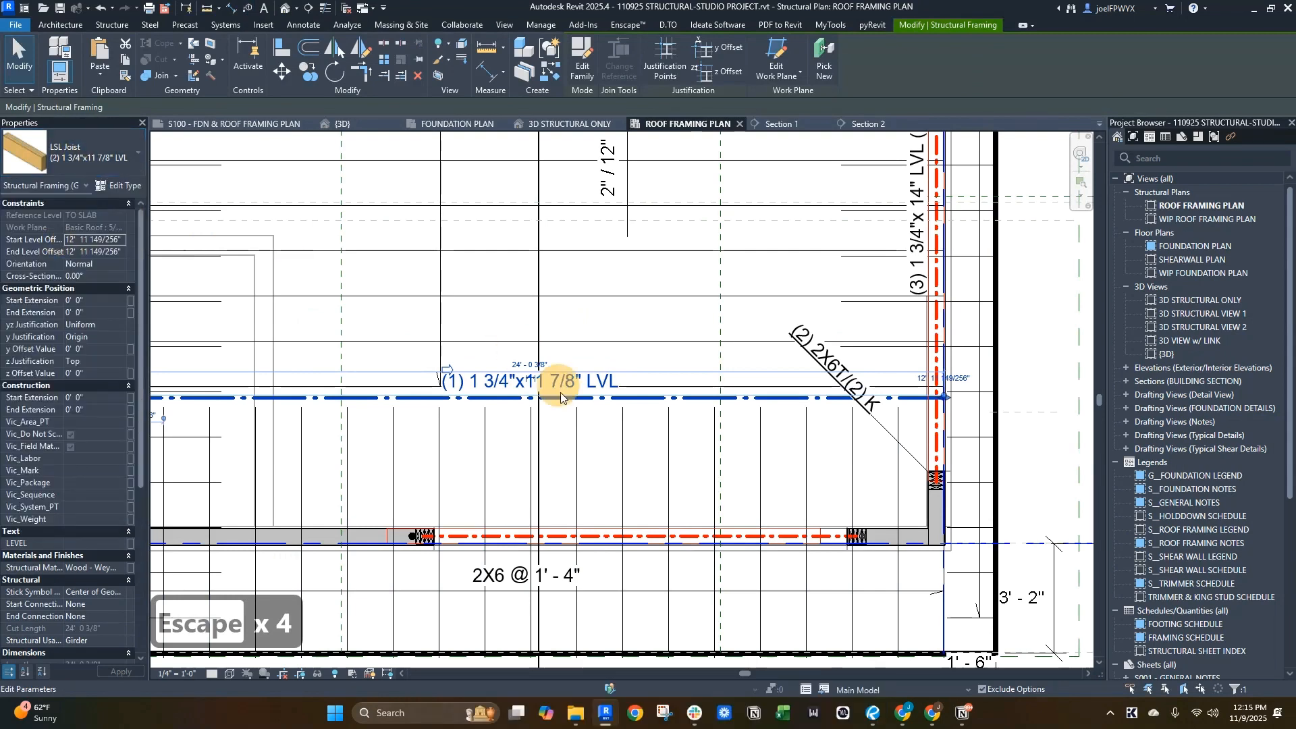
scroll(580, 419, "up", 2)
key("Escape")
key("Escape")
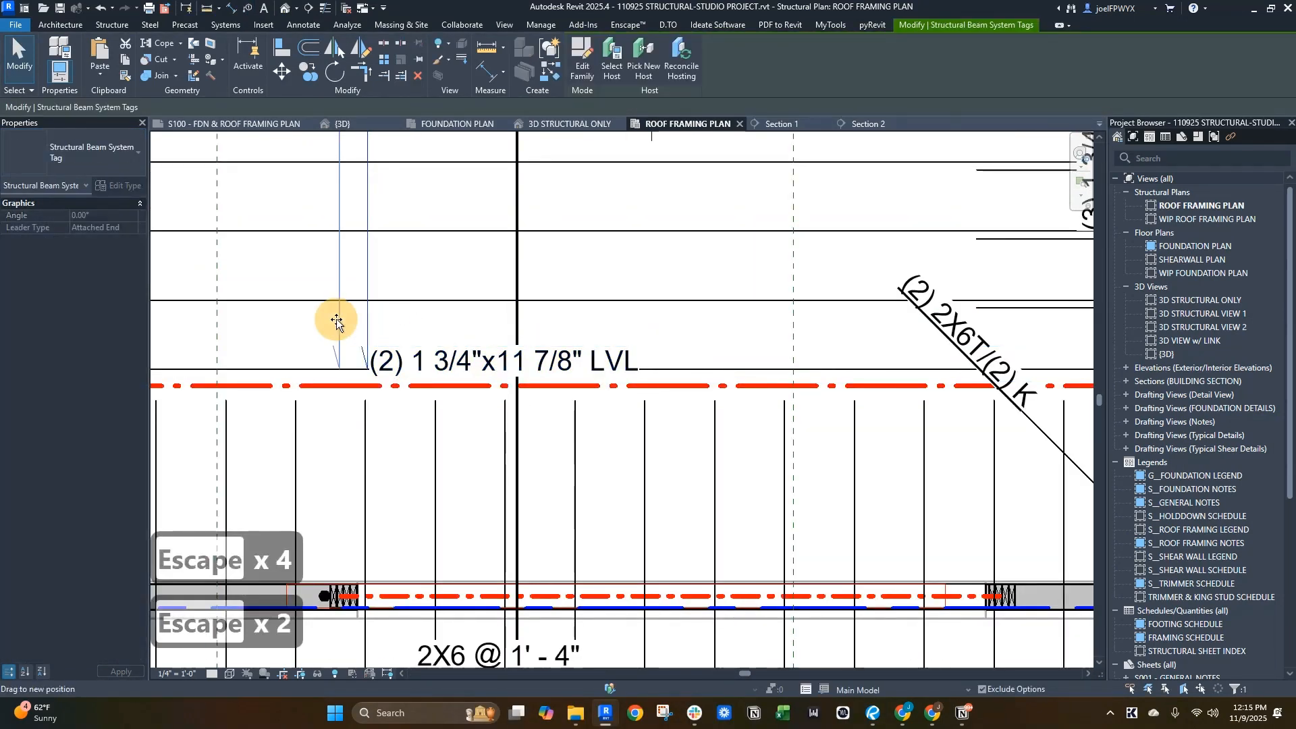
key("Escape")
key("Escape")
key("Escape")
scroll(439, 355, "down", 3)
- Set the Mark in the (2) 1 3/4"x11 7/8" LVL beam's tag to RJ2, following the reference PDF placed beside the plan in Bluebeam Revu
left_click(528, 361)
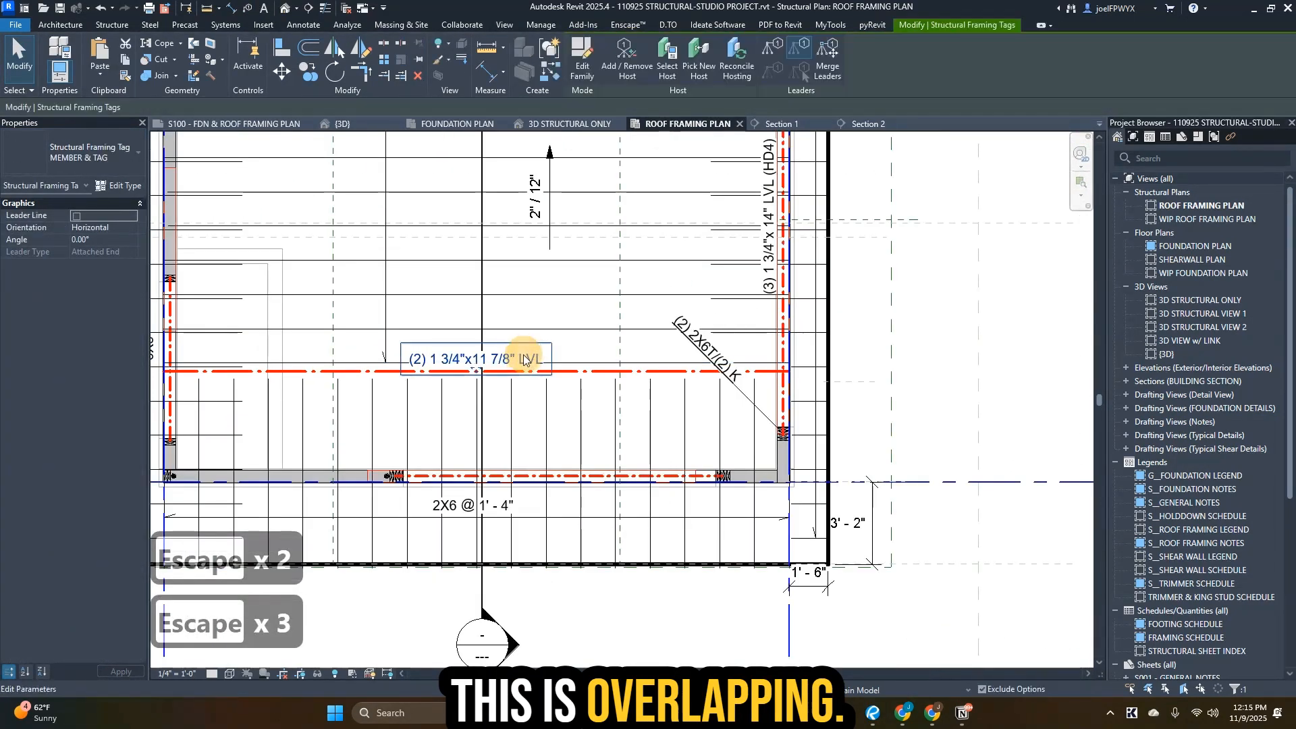
left_click(527, 361)
left_click(704, 299)
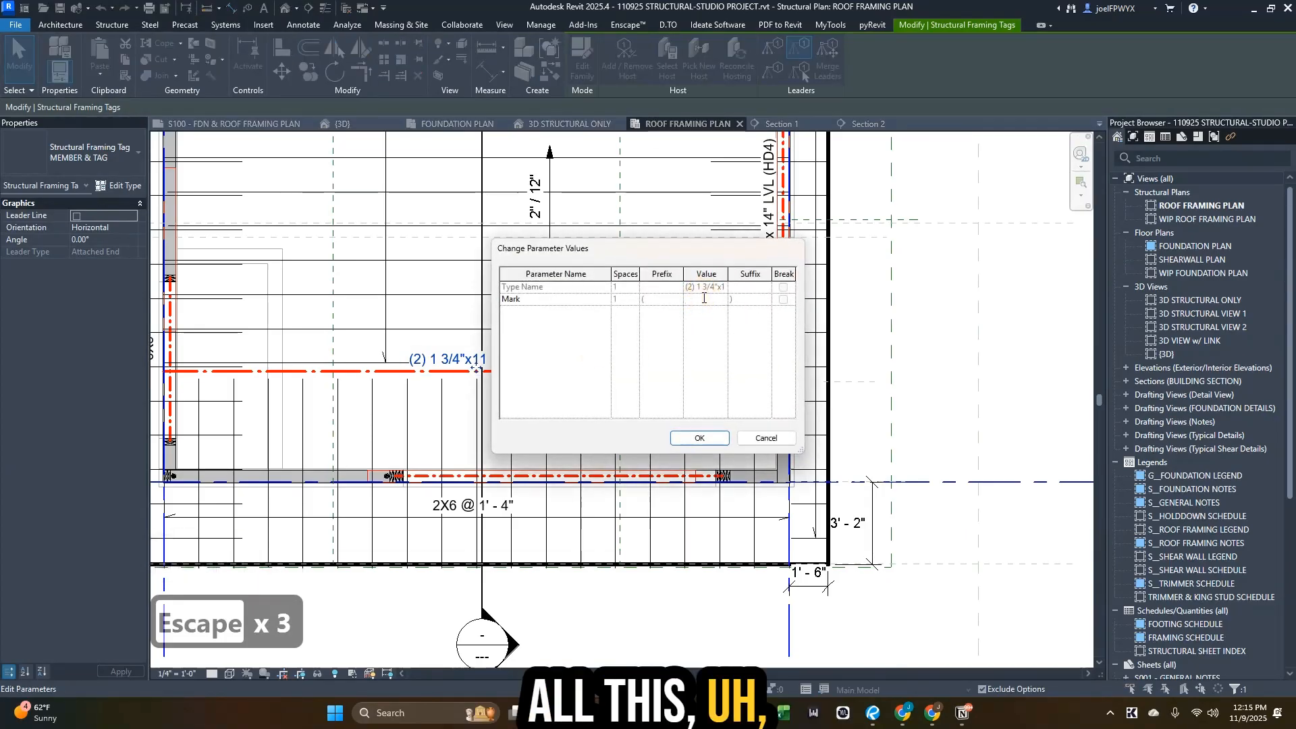
type("R")
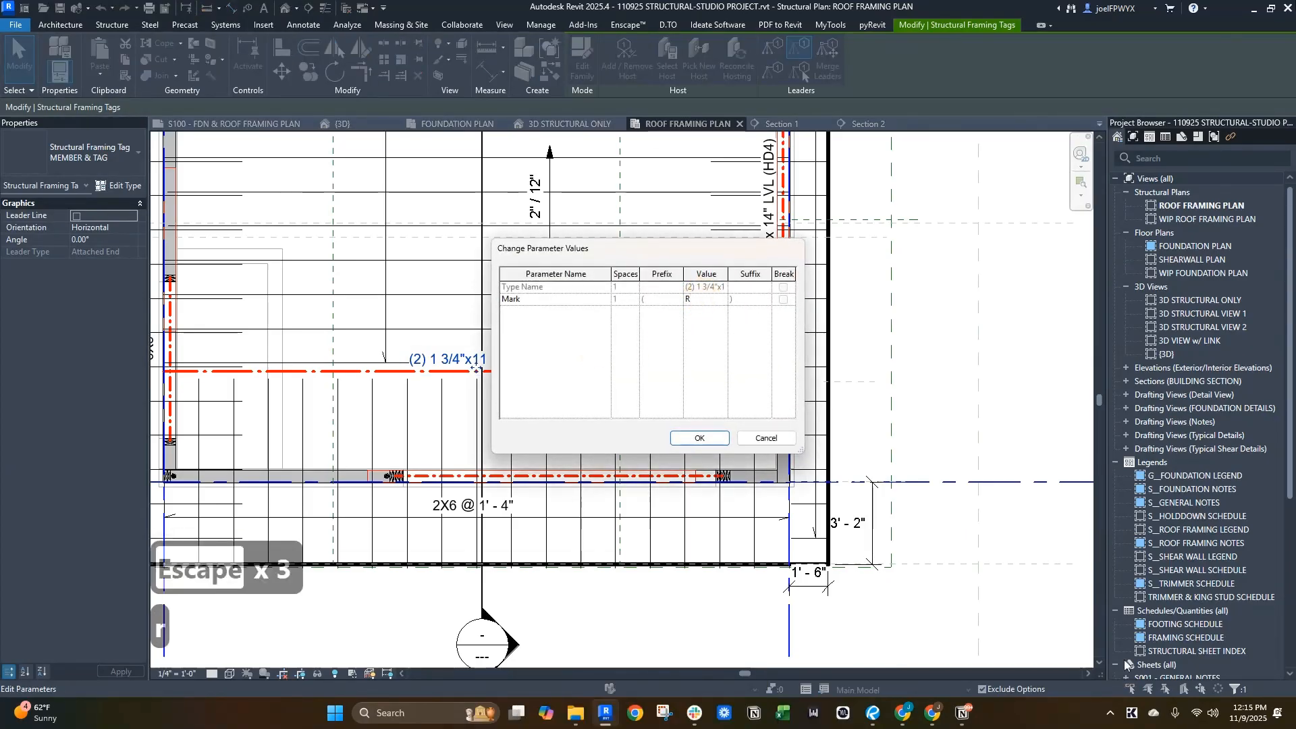
left_click(874, 714)
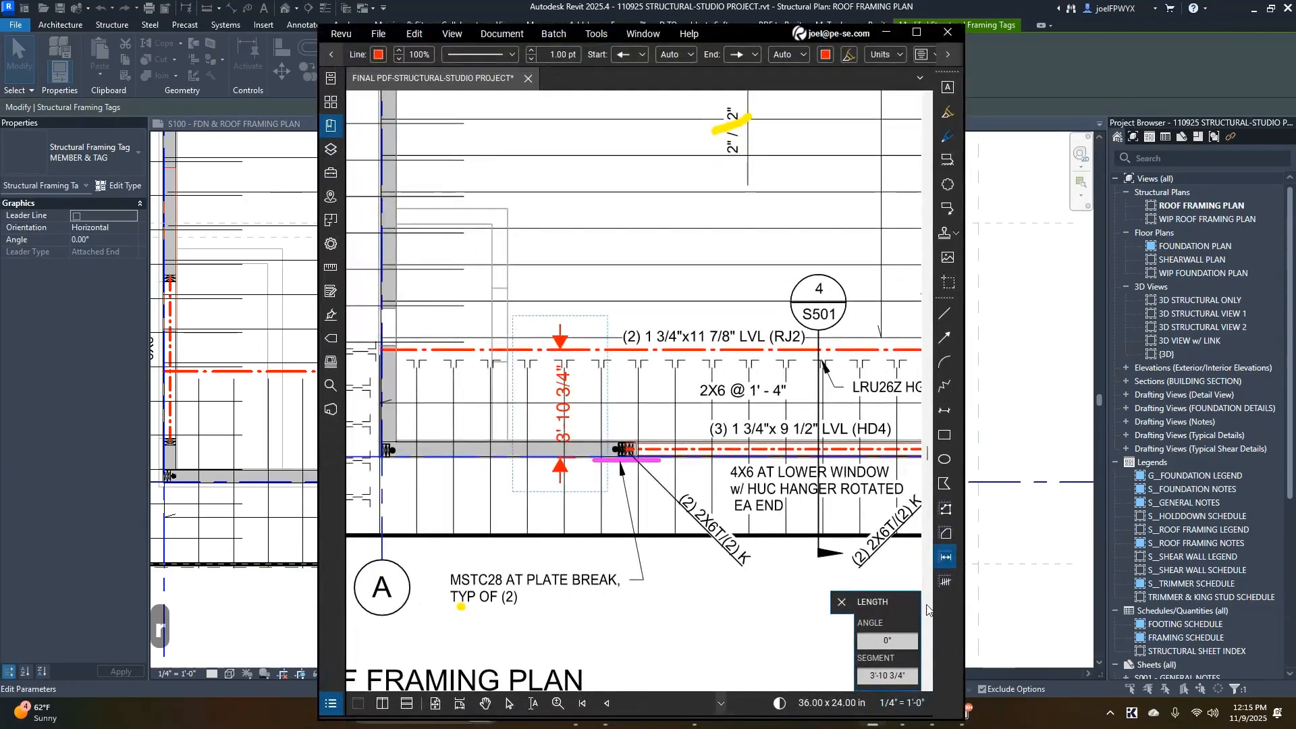
left_click_drag(741, 32, 1290, 34)
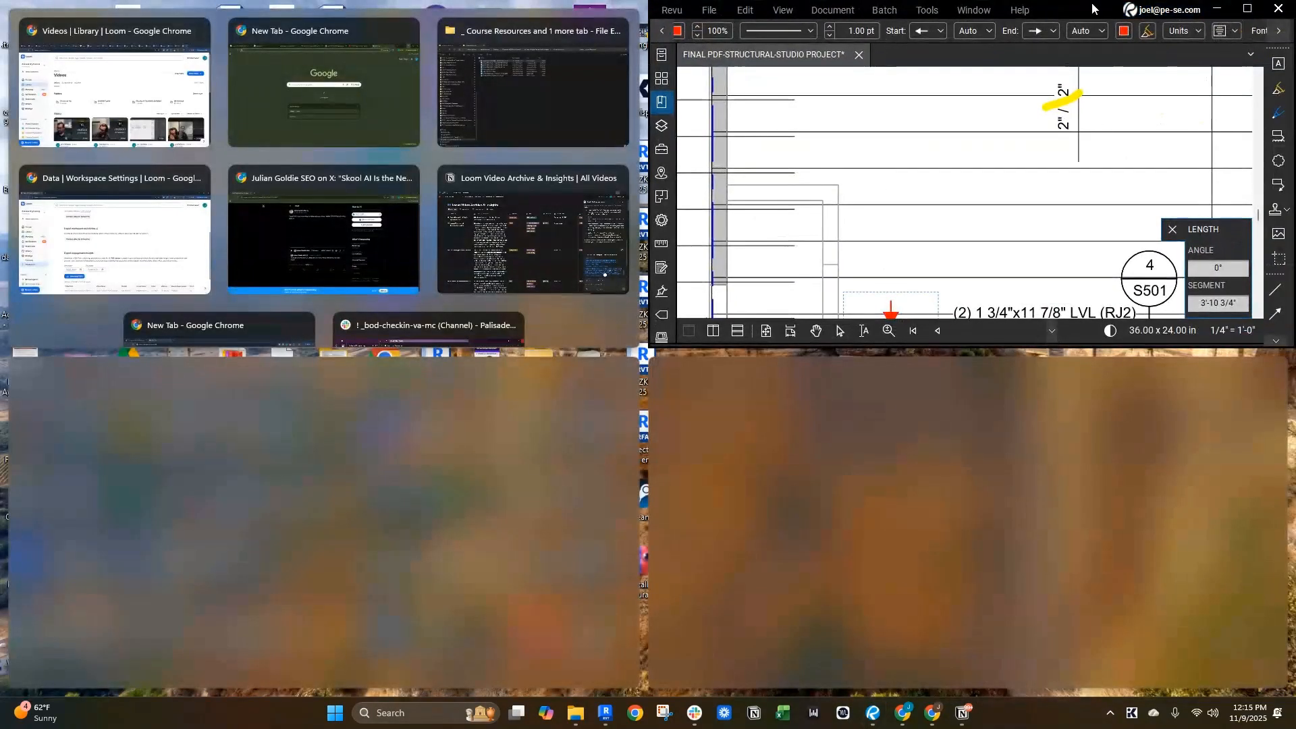
left_click_drag(1095, 8, 1180, 83)
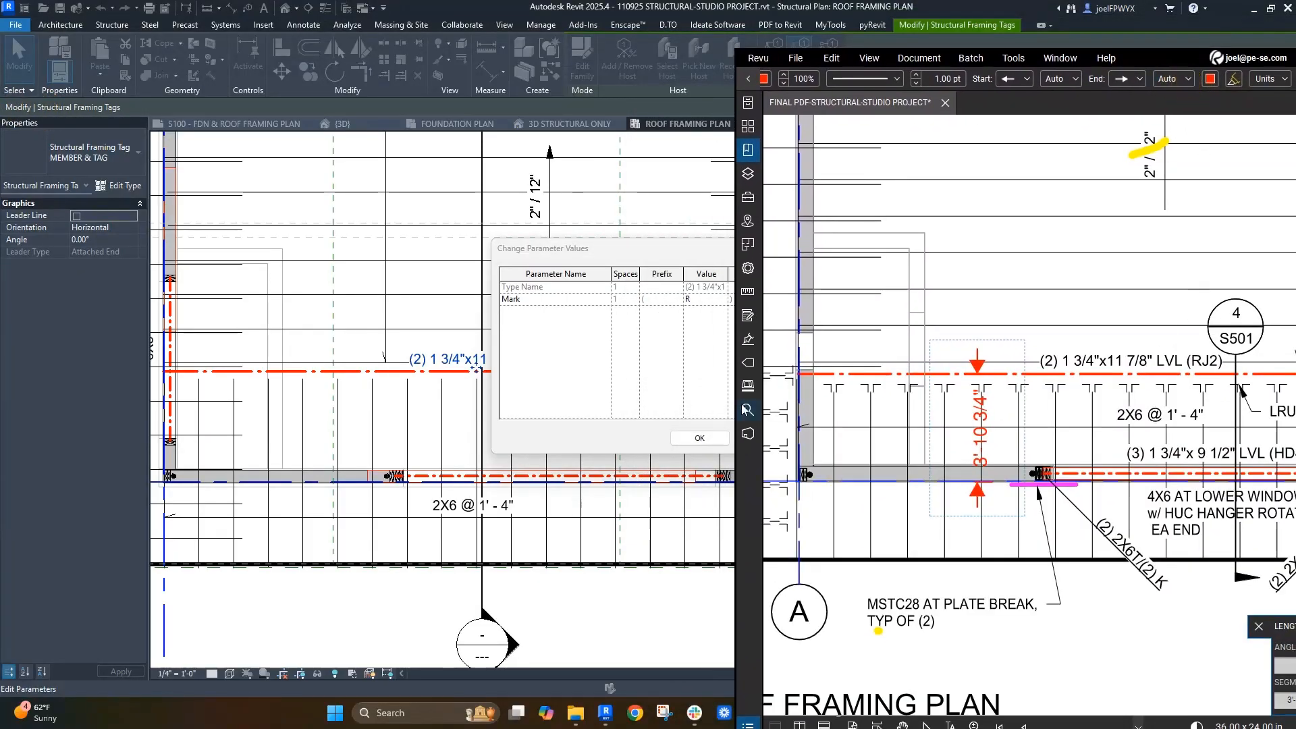
scroll(1204, 398, "down", 1)
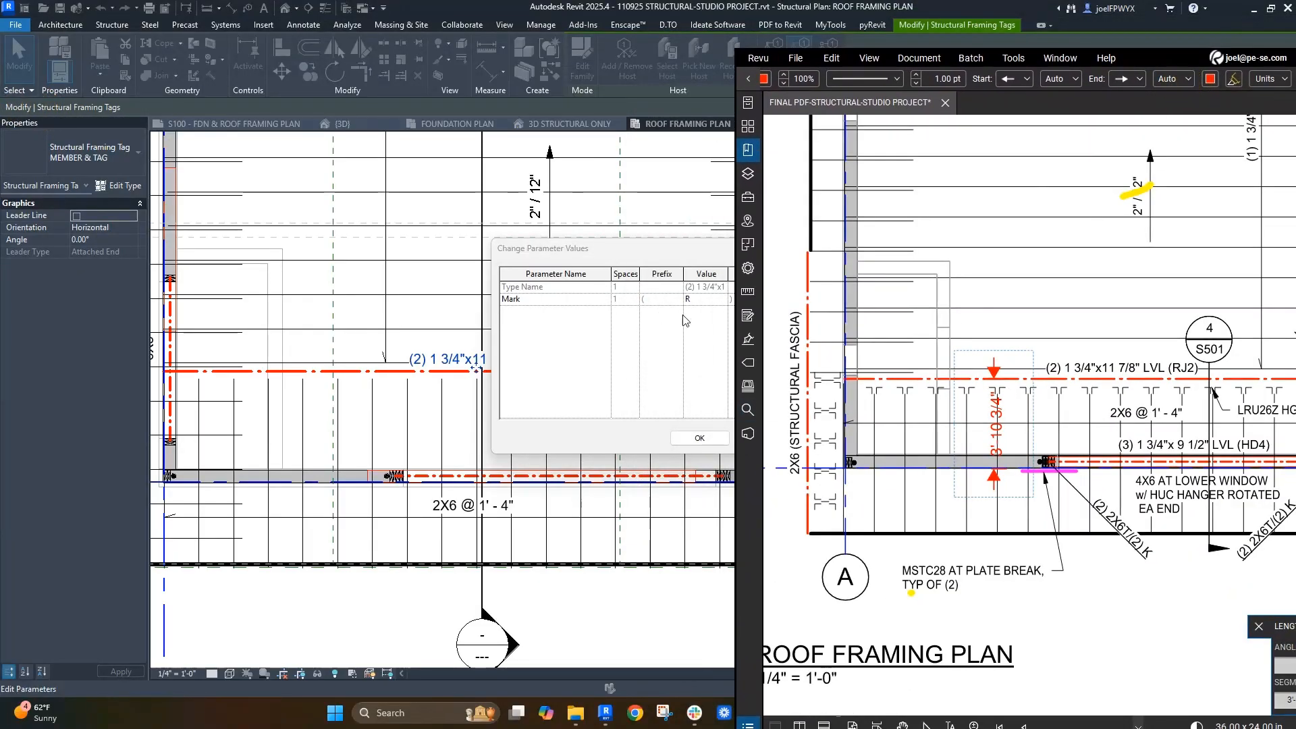
left_click(711, 300)
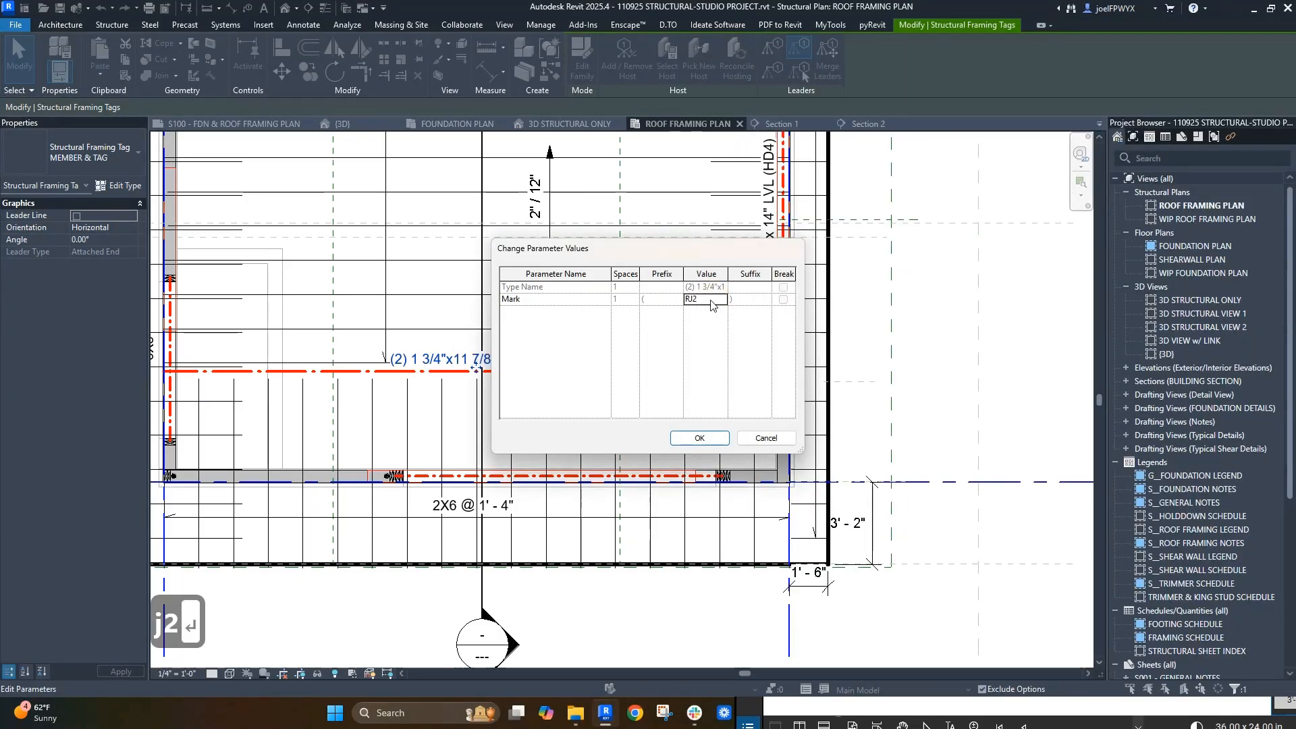
left_click(698, 439)
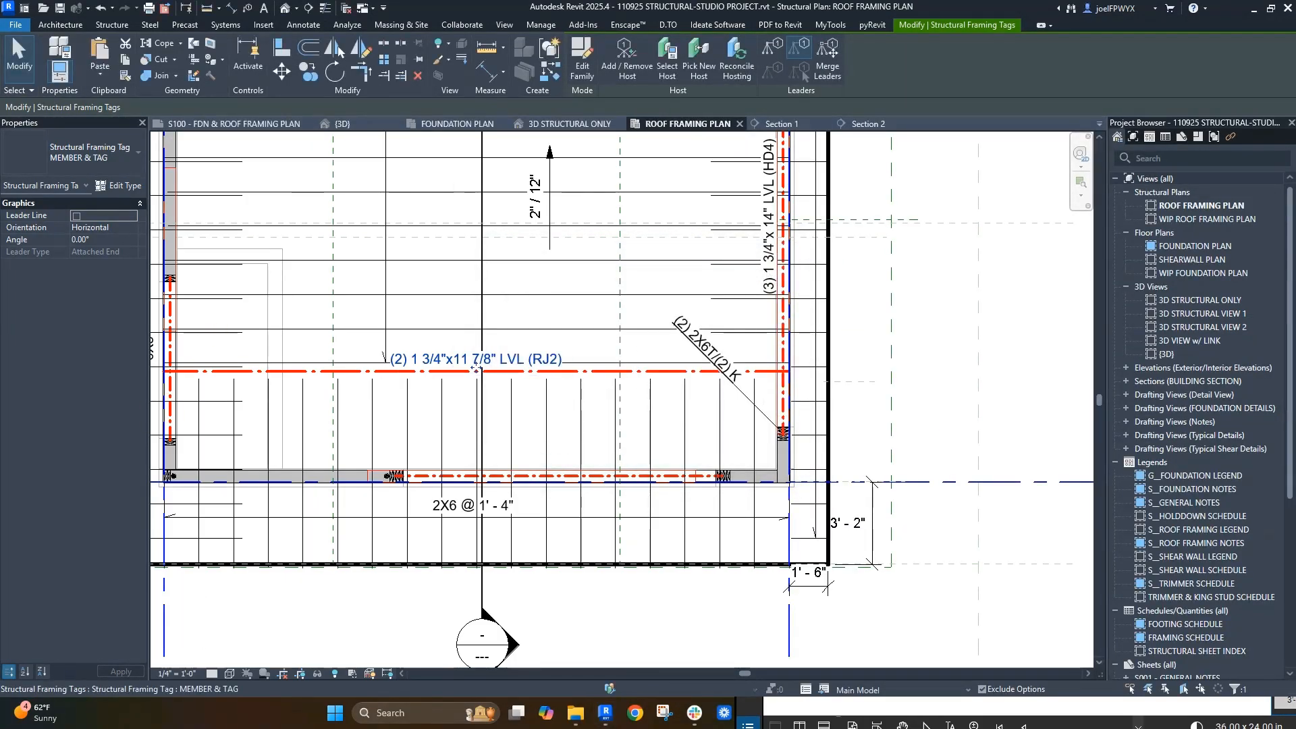
- Switch to the reference PDF in Bluebeam Revu and mark the (2) 1 3/4"x11 7/8" LVL (RJ2) label with a yellow stroke
left_click(864, 712)
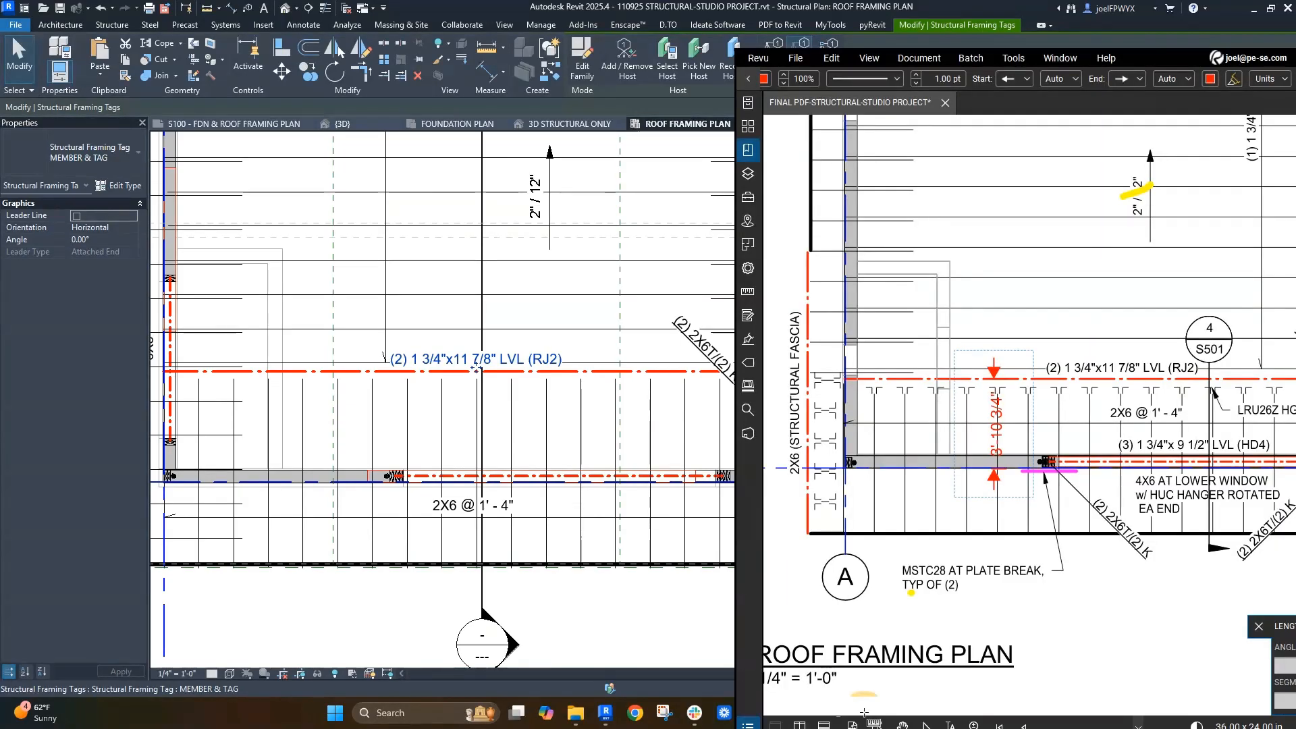
key("Escape")
key("Escape")
scroll(969, 436, "down", 5)
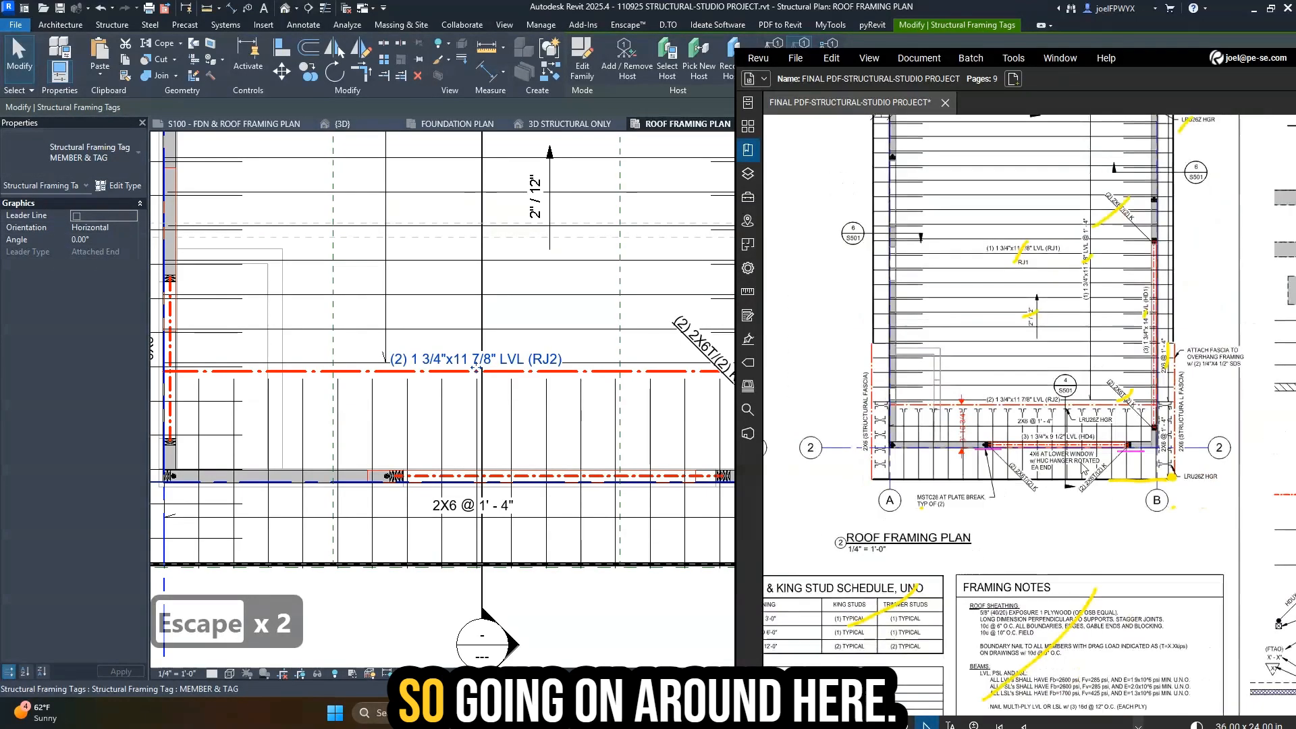
scroll(1100, 458, "up", 5)
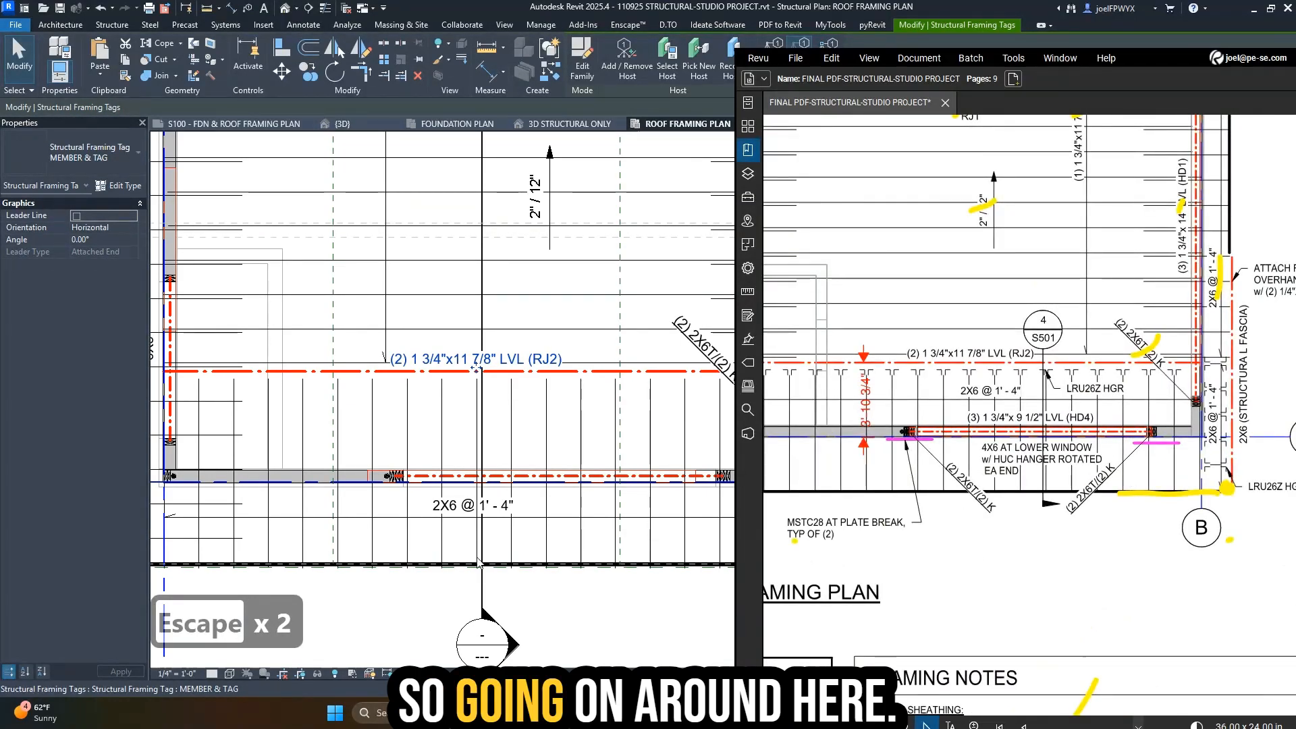
scroll(477, 562, "down", 5)
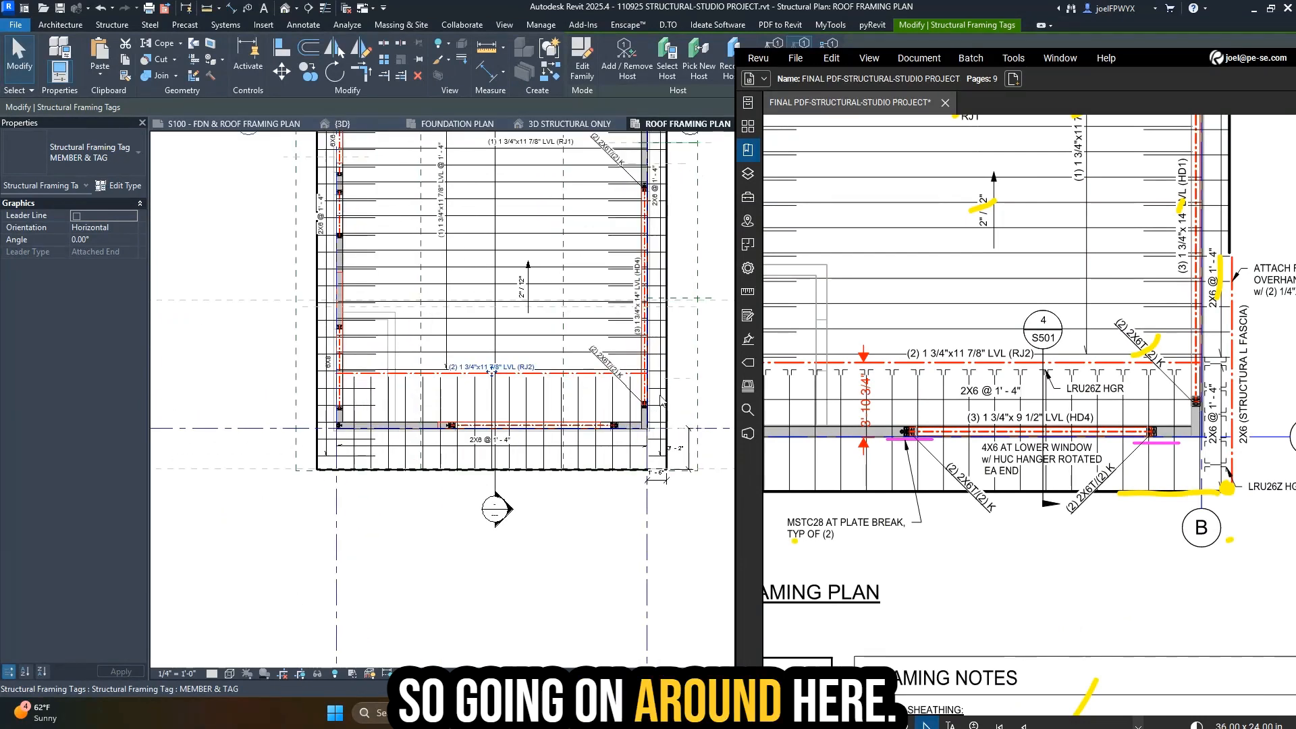
key("Escape")
key("Escape")
key("p")
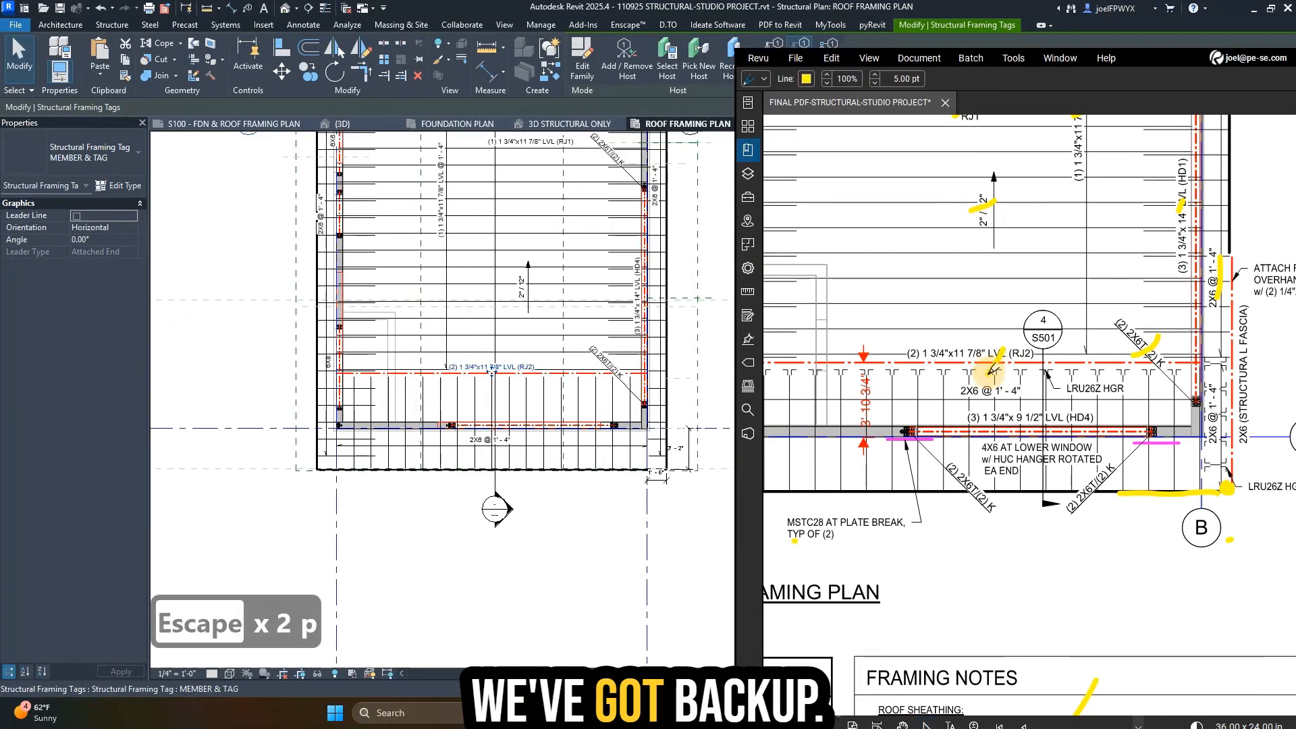
- Compare the hangers and 2X6 overhang framing around grids 2 and B in the reference PDF with the Revit roof framing plan
scroll(1147, 367, "up", 1)
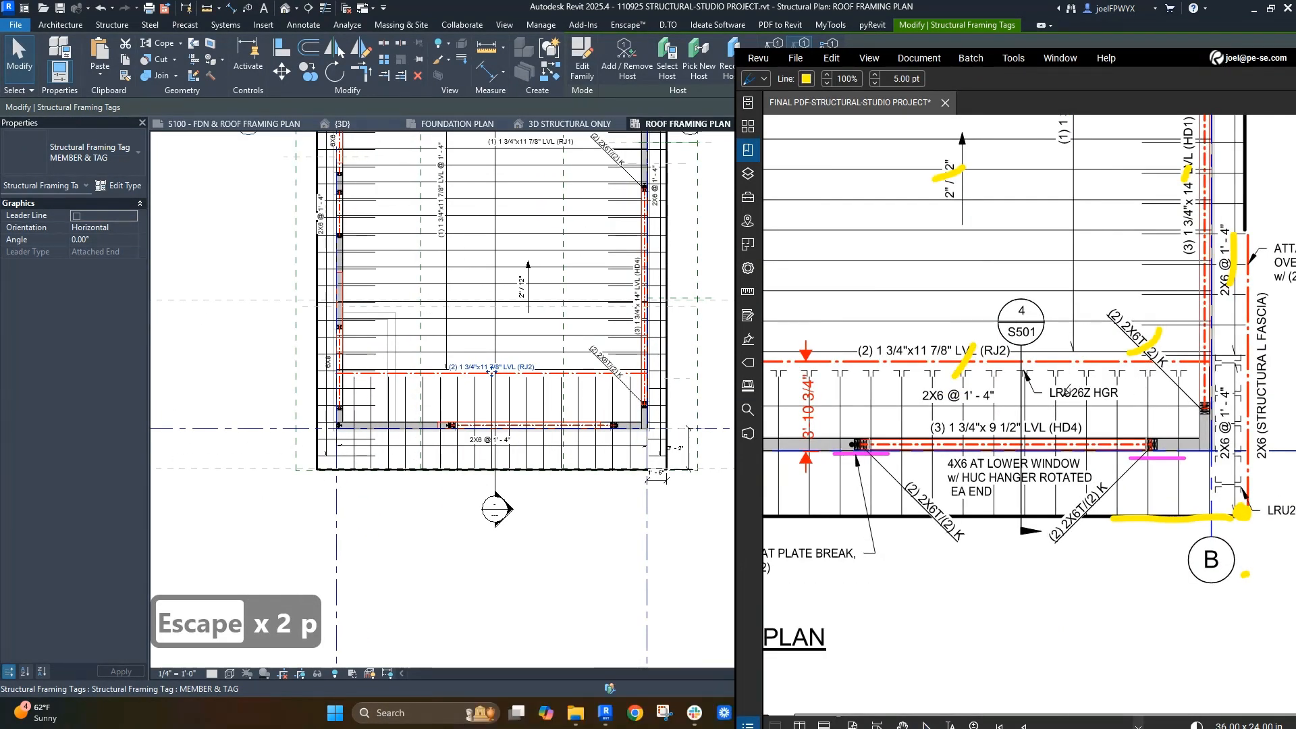
scroll(1074, 418, "down", 1)
scroll(701, 430, "up", 1)
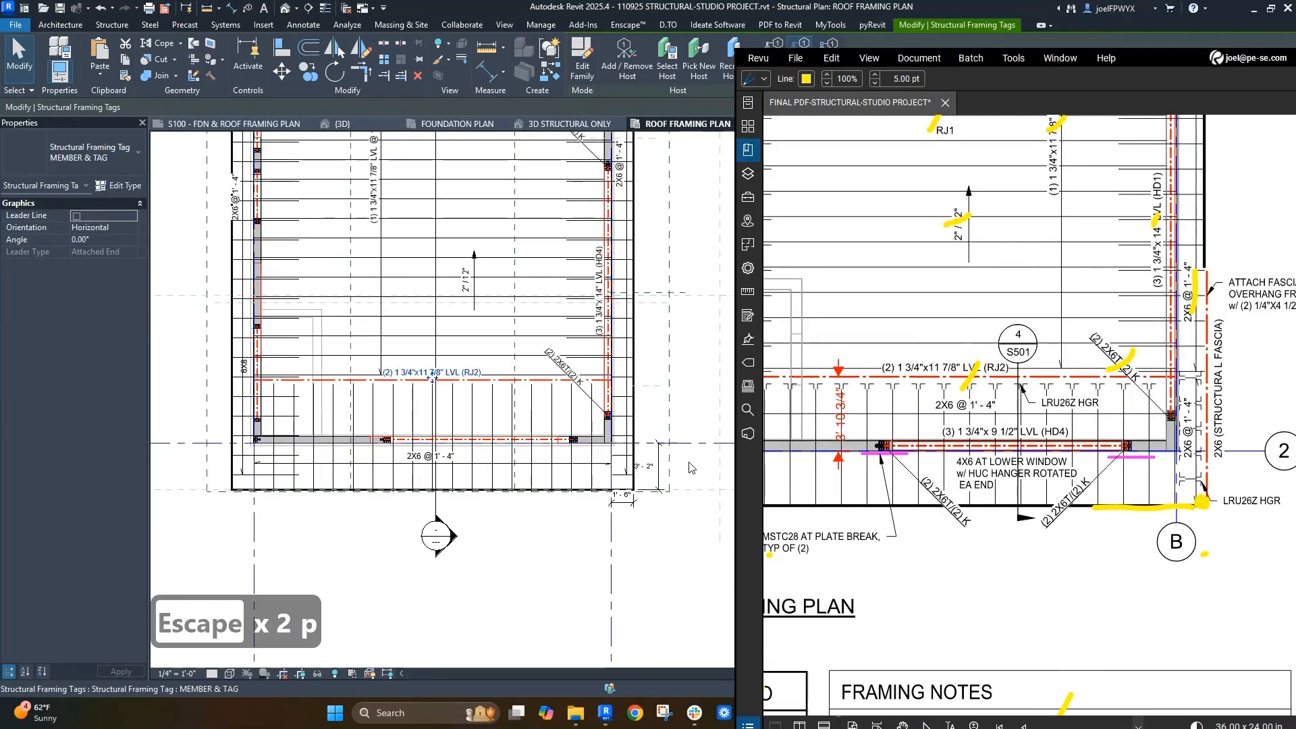
scroll(594, 471, "down", 1)
scroll(594, 466, "down", 1)
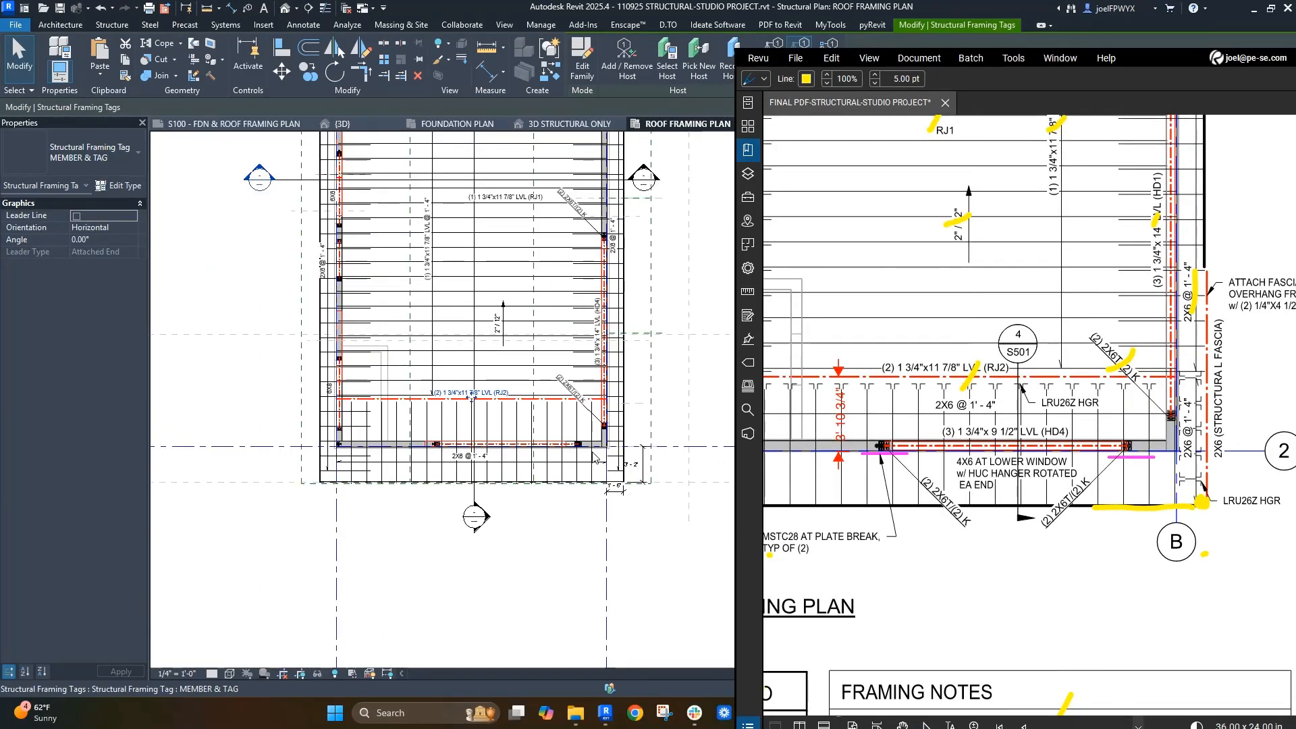
scroll(574, 439, "down", 1)
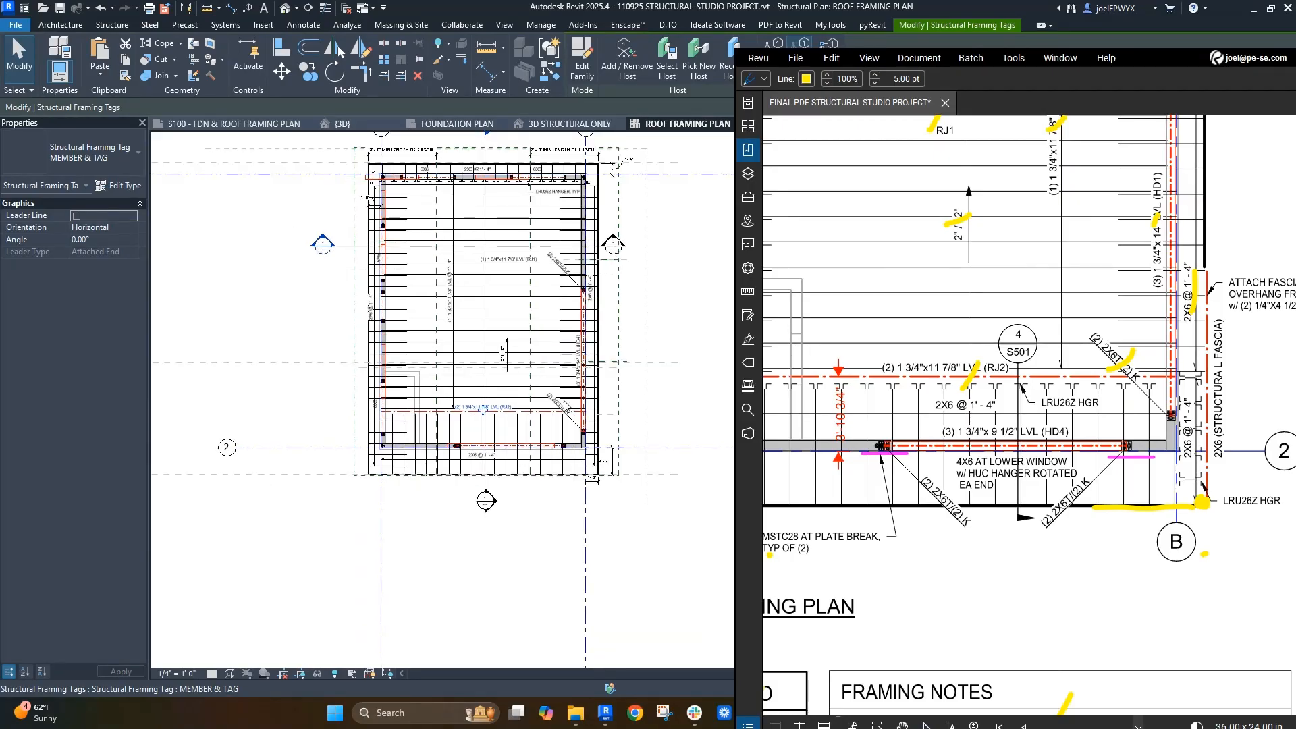
scroll(604, 407, "up", 5)
left_click(573, 467)
key("Escape")
key("Escape")
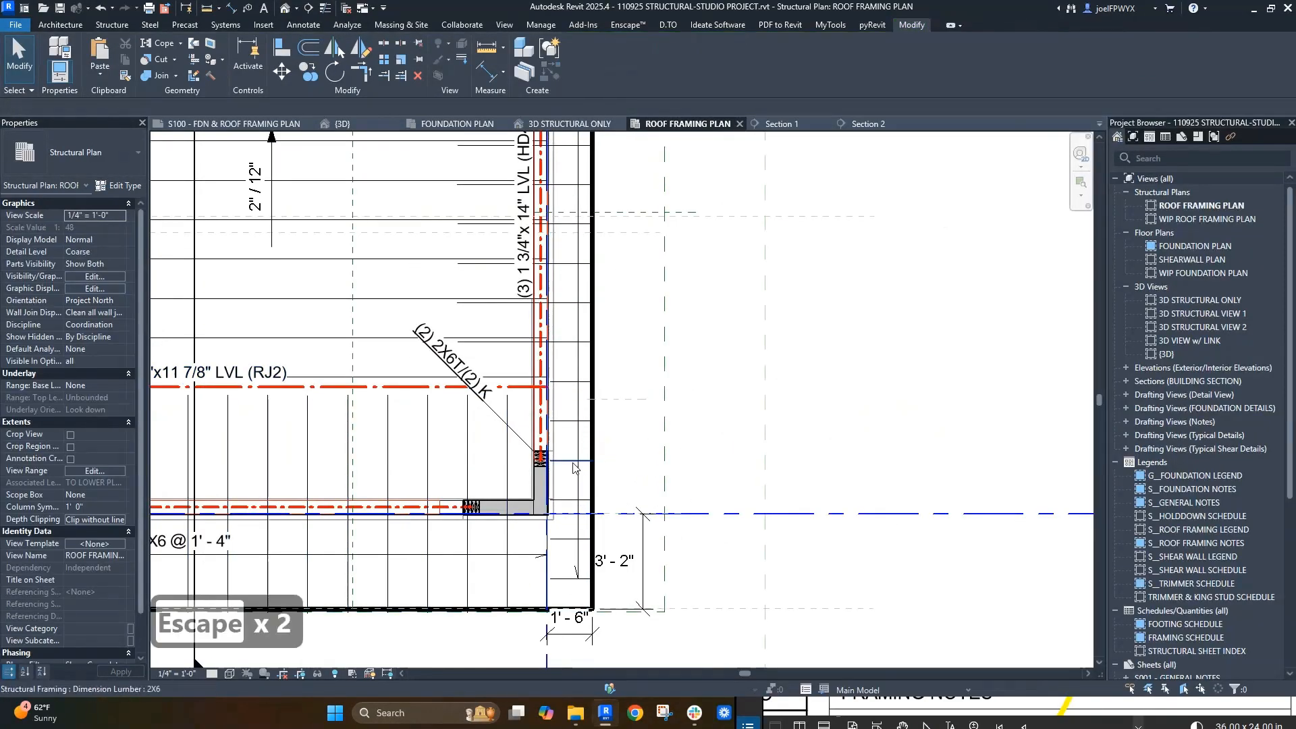
left_click(577, 459)
scroll(578, 483, "down", 1)
scroll(578, 520, "up", 2)
key("Escape")
key("Escape")
key("Escape")
left_click(561, 585)
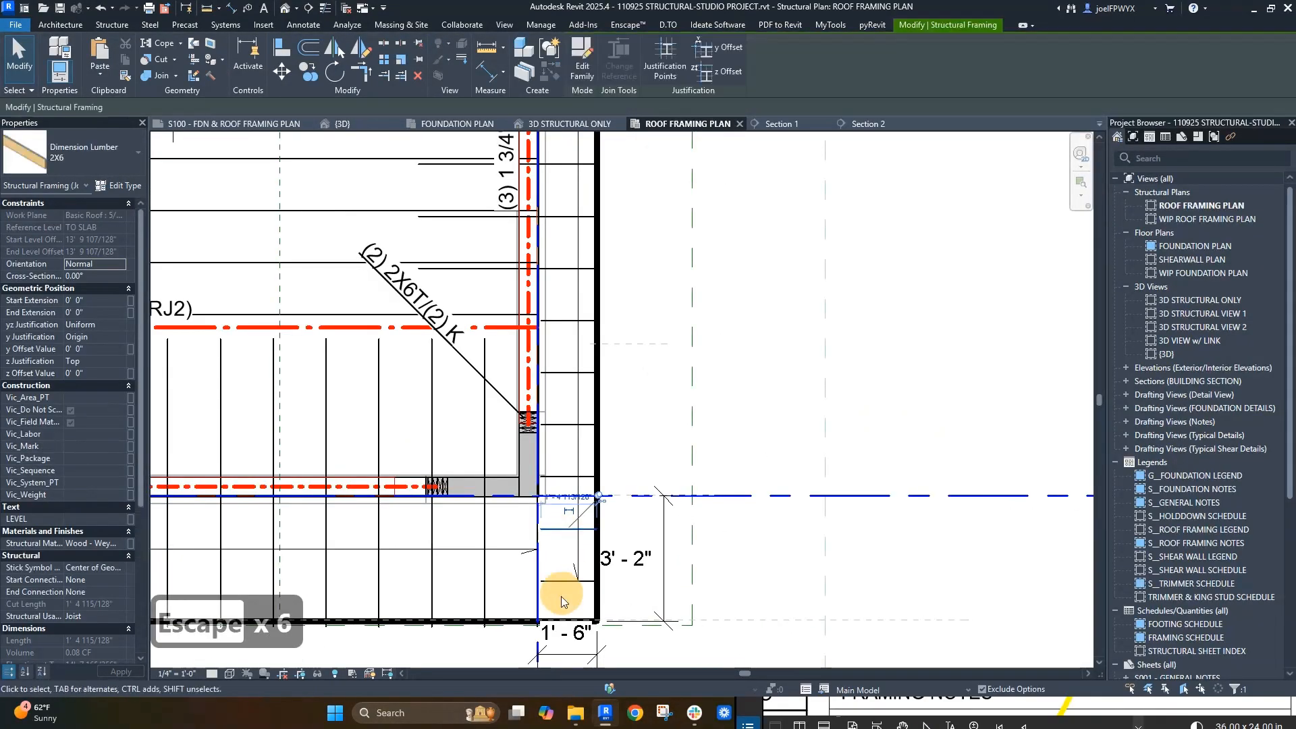
key("Escape")
left_click(552, 547)
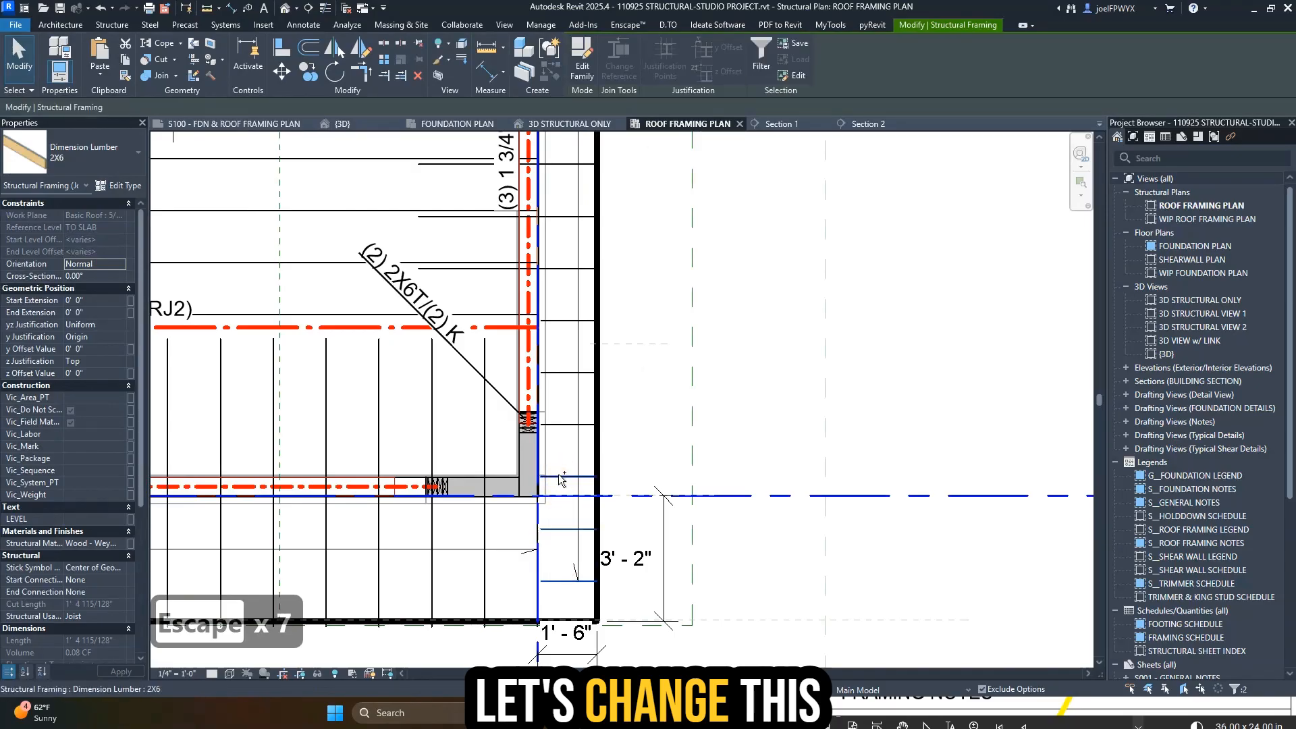
left_click(559, 372, "ctrl")
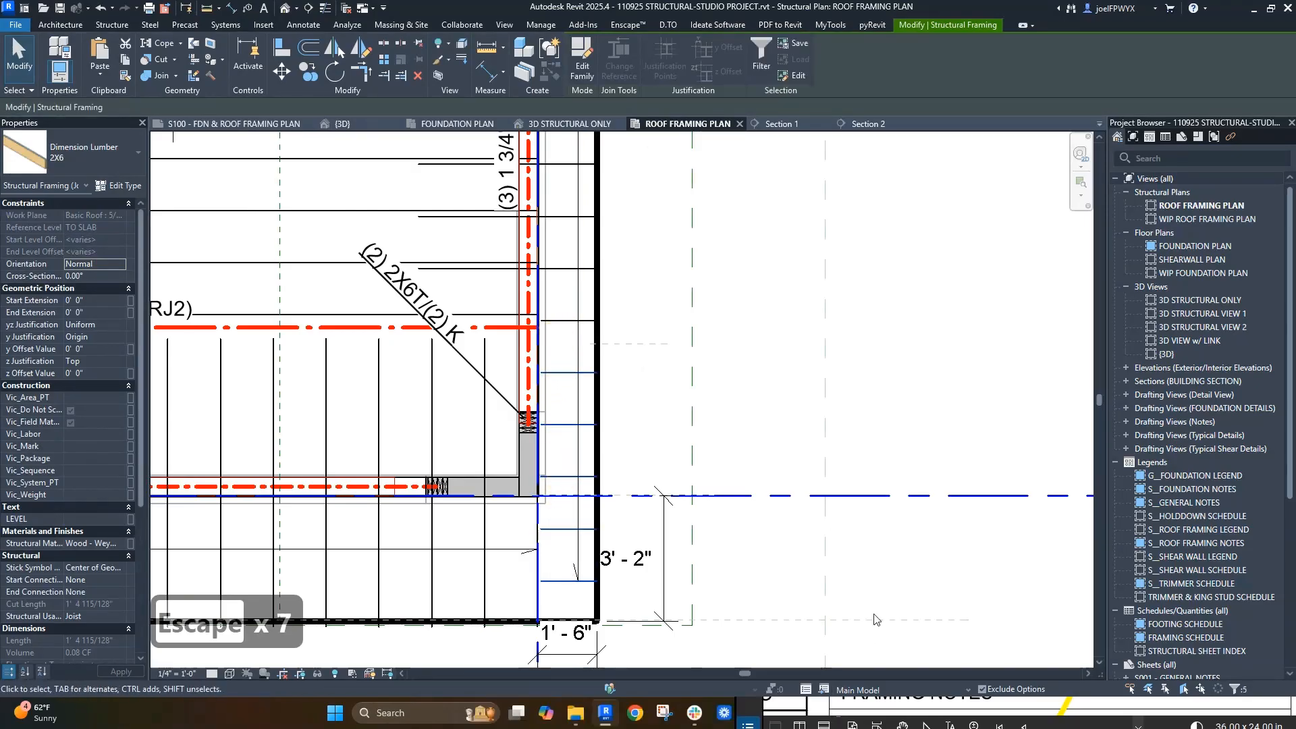
scroll(874, 619, "down", 1)
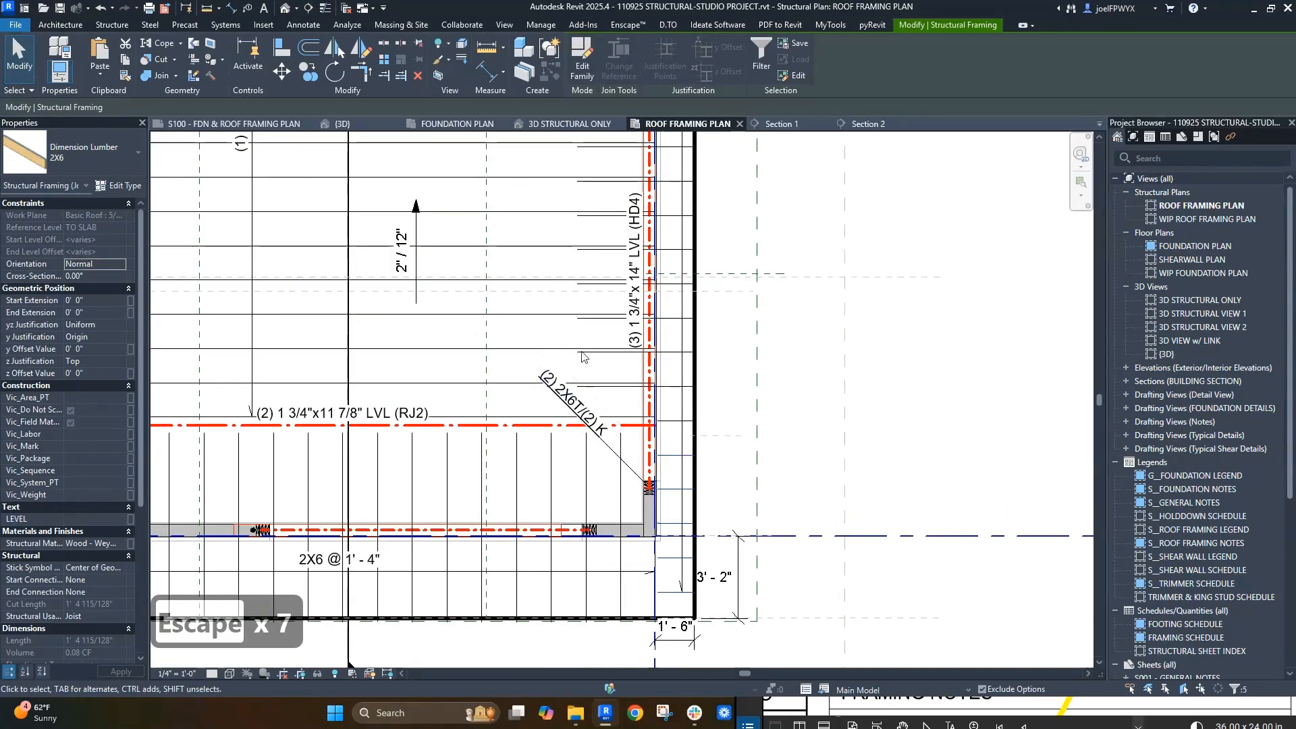
left_click(962, 708)
scroll(1205, 468, "up", 2)
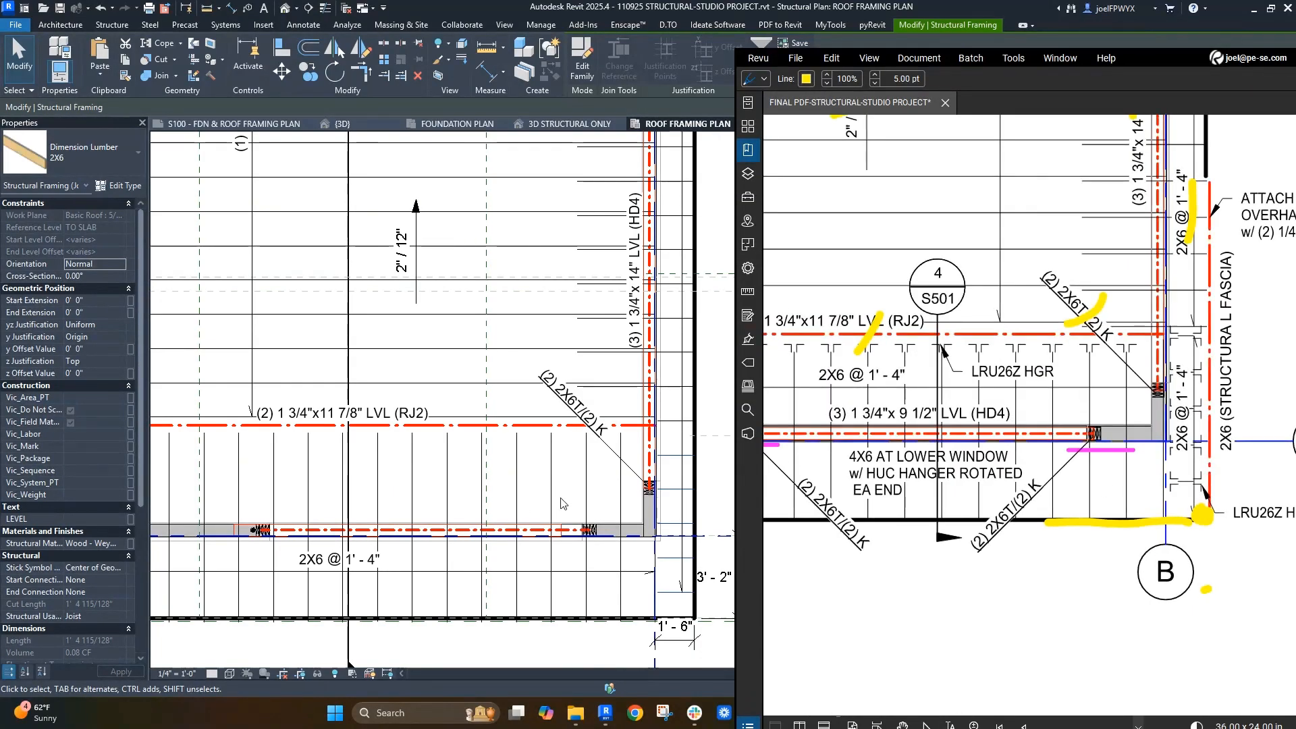
- Set the start and end connections of the five lower 2X6 overhang joists beside grid B to Hanger
scroll(672, 513, "up", 1)
key("Escape")
left_click(669, 612)
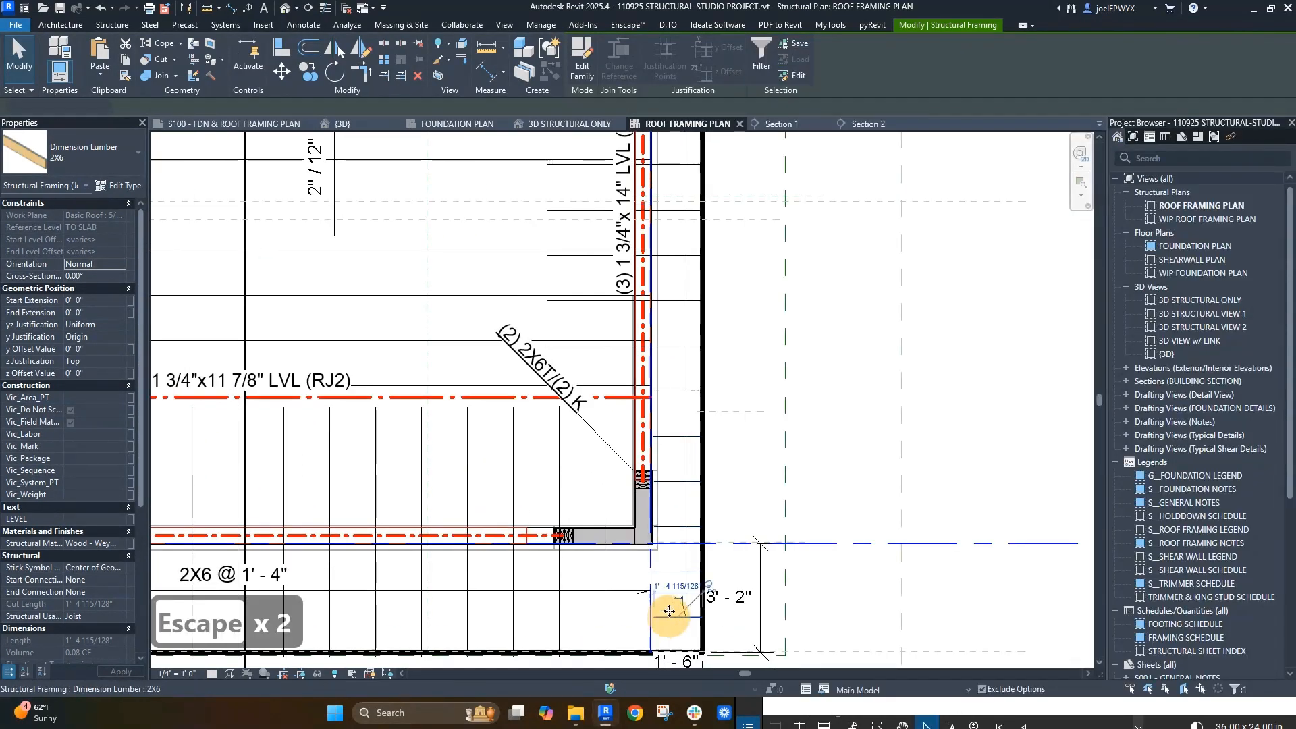
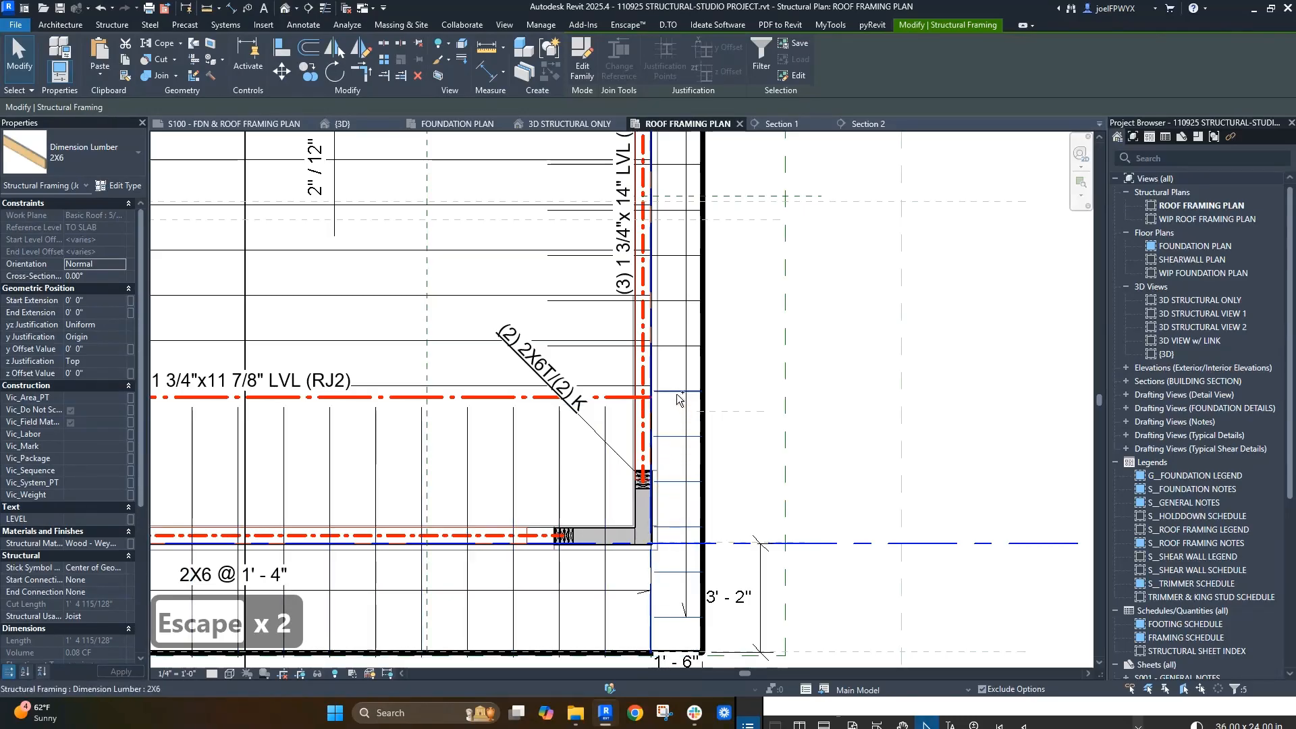
left_click(119, 593)
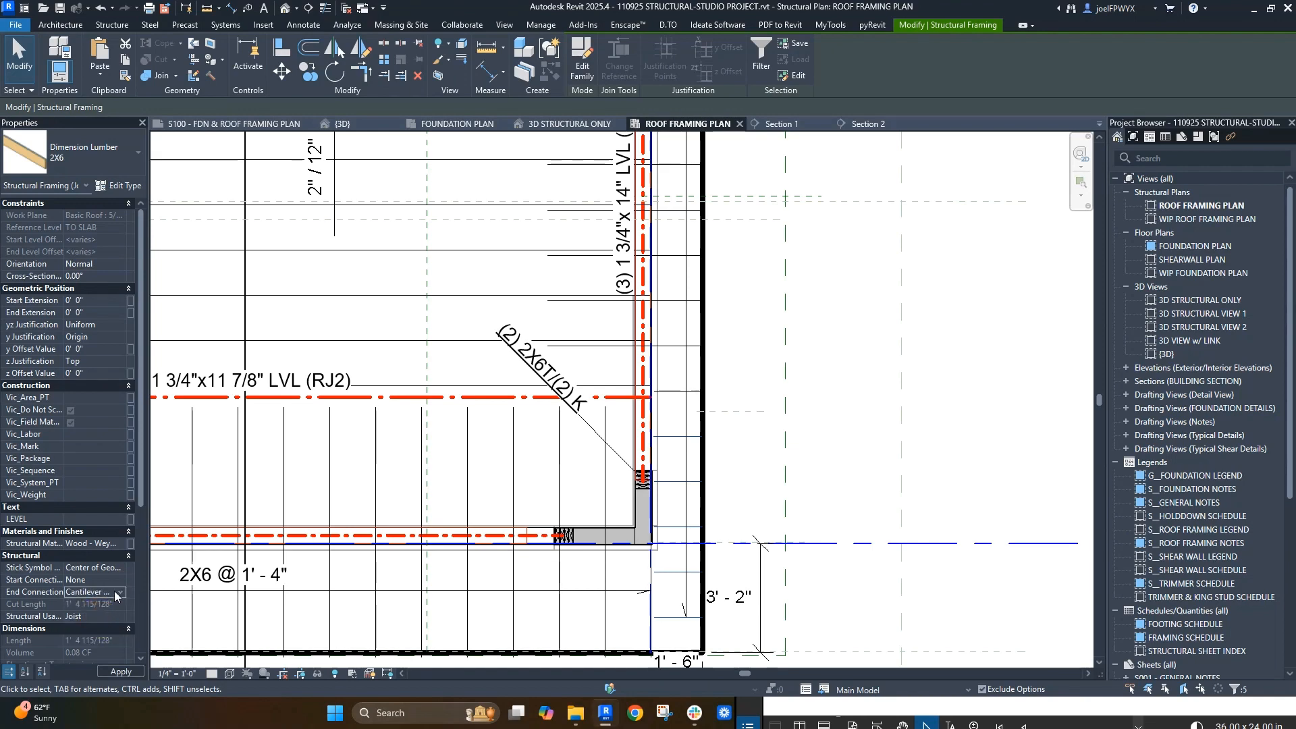
left_click(95, 592)
left_click(94, 580)
left_click(94, 579)
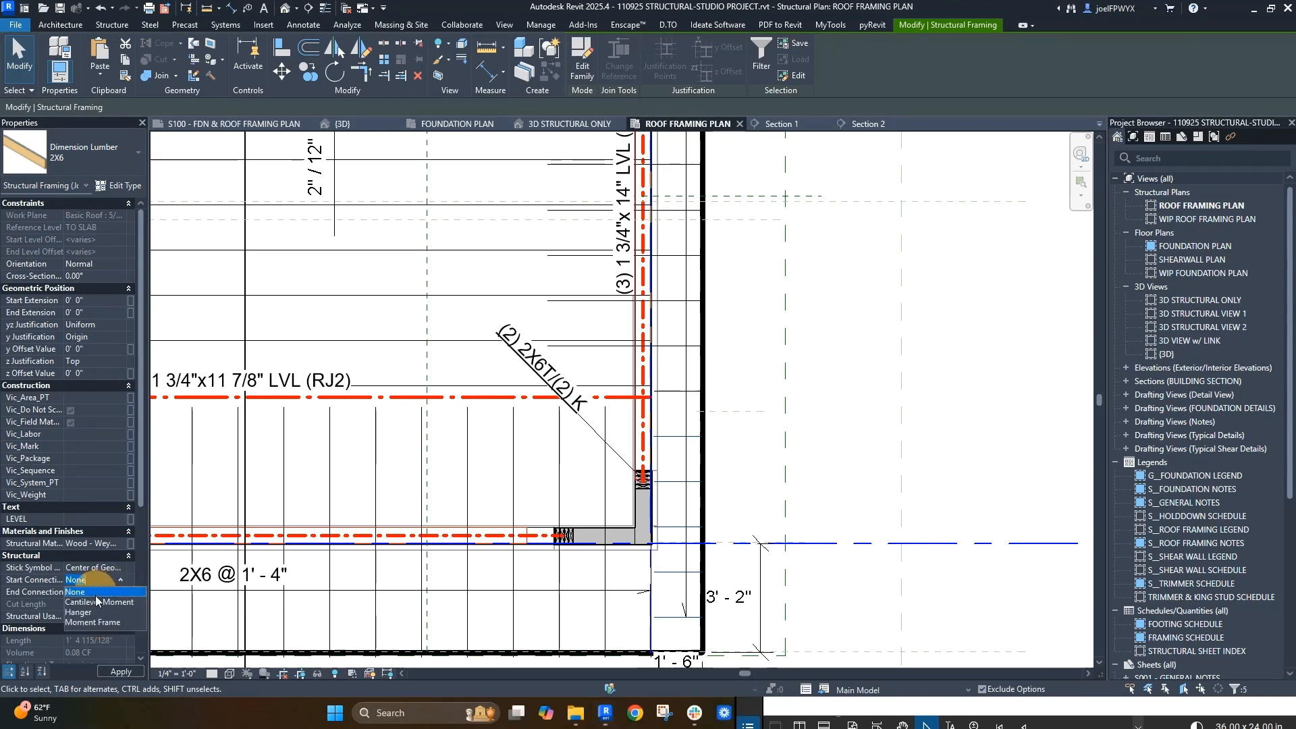
key("Escape")
key("Escape")
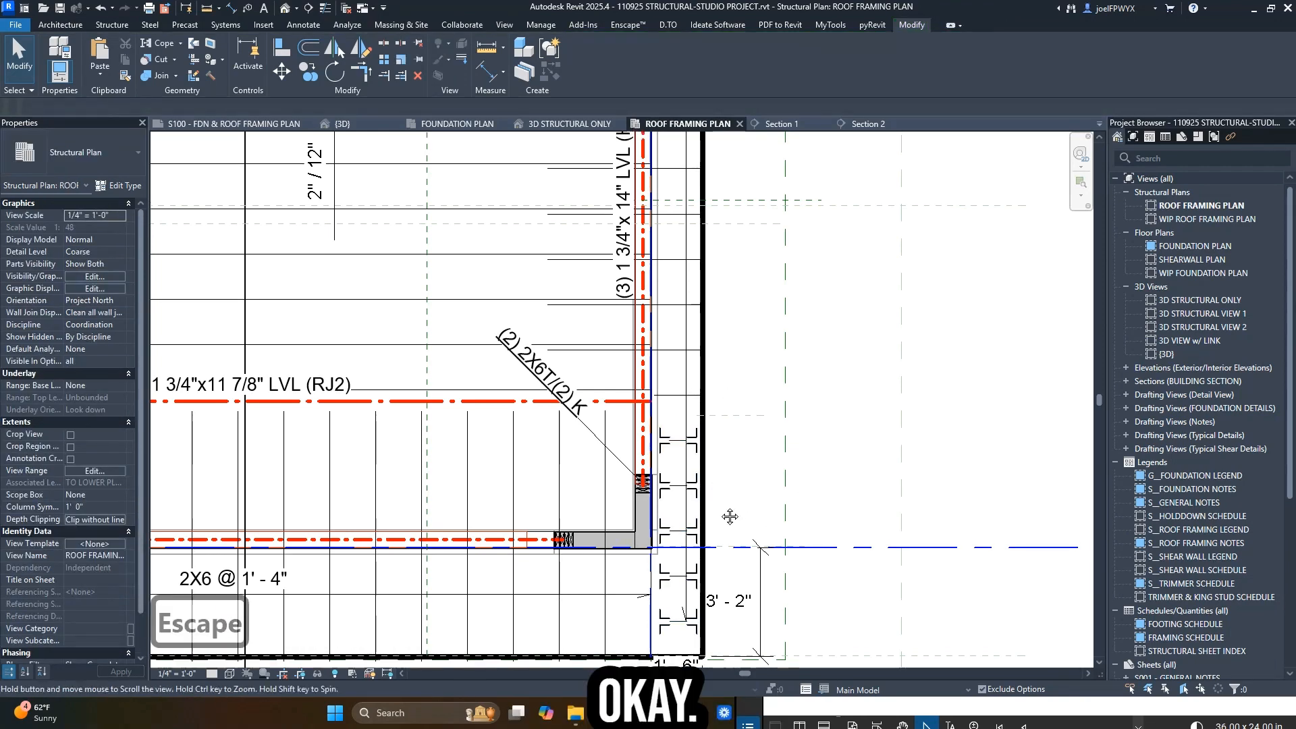
- Edit the boundary of the 2X6 overhang joist system beside grid B, adjusting its lower edge near the RJ2 beam, and finish the sketch
scroll(638, 405, "up", 1)
scroll(640, 436, "up", 1)
key("Escape")
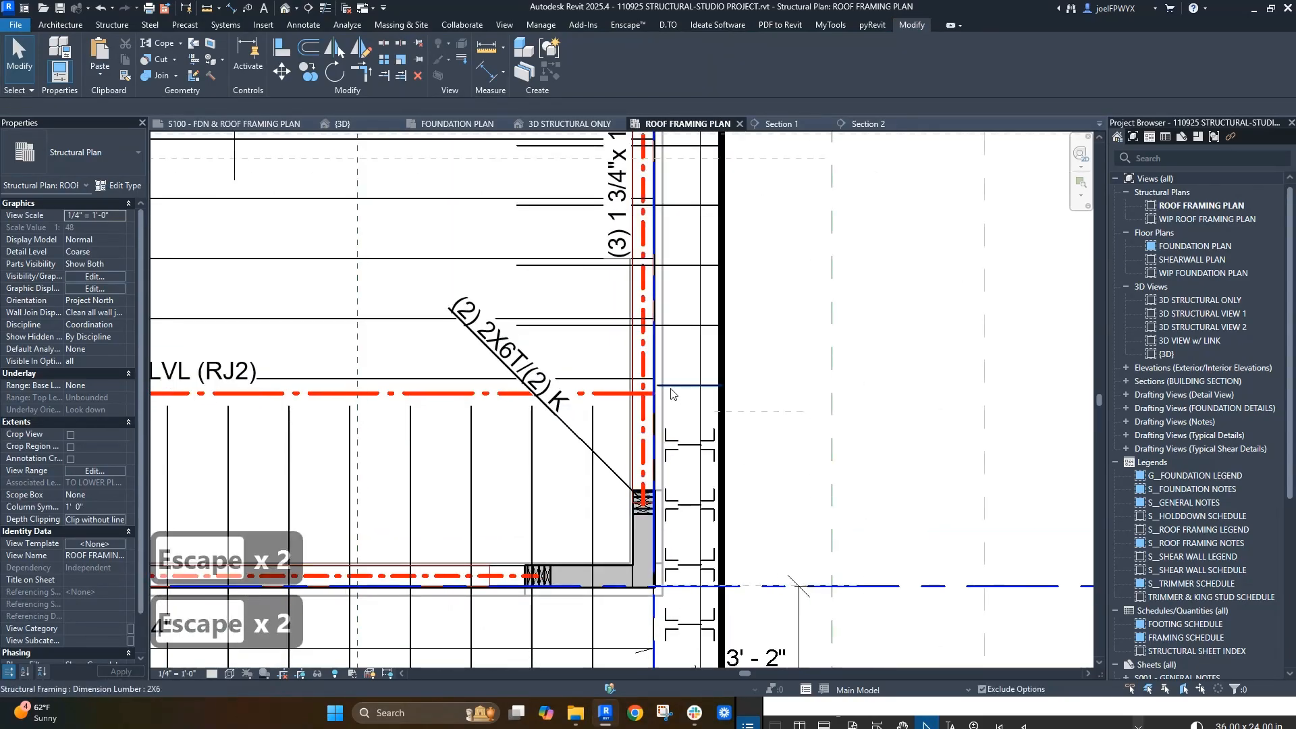
key("Escape")
key("Escape")
key("Tab")
left_click(671, 392)
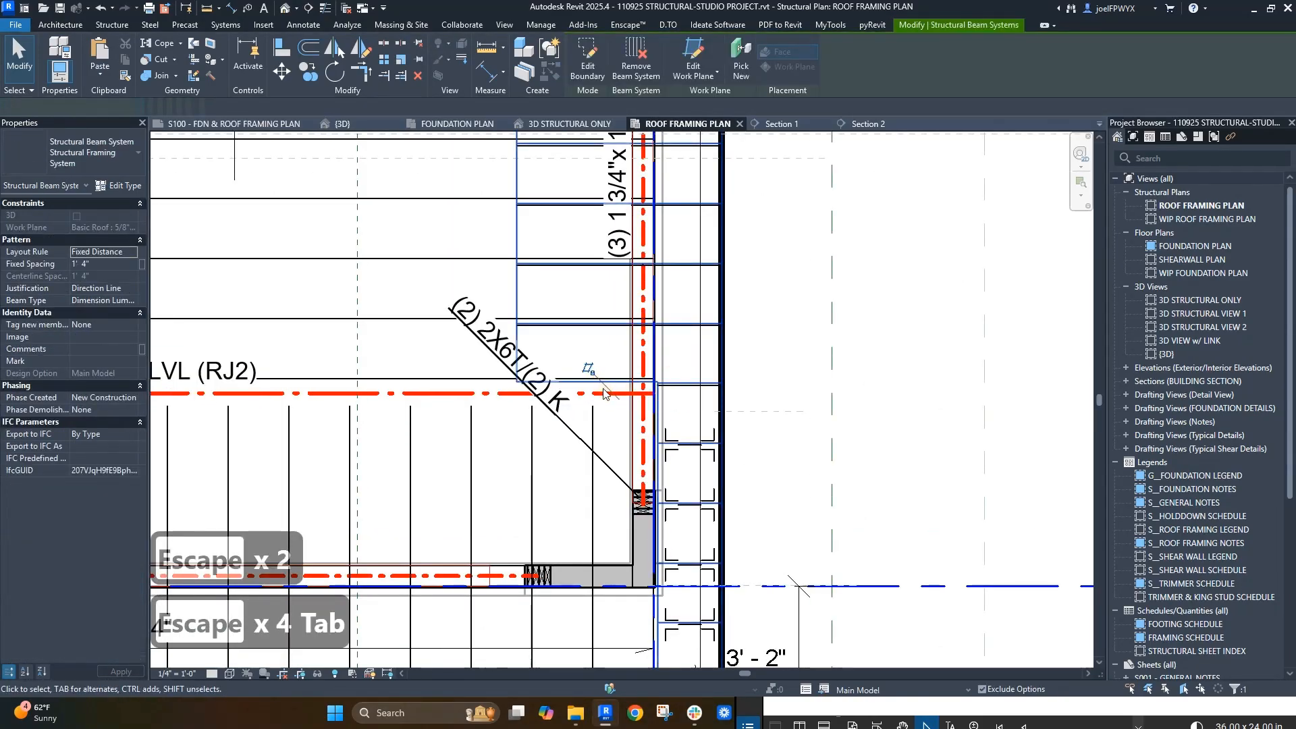
scroll(603, 386, "up", 2)
left_click(578, 390)
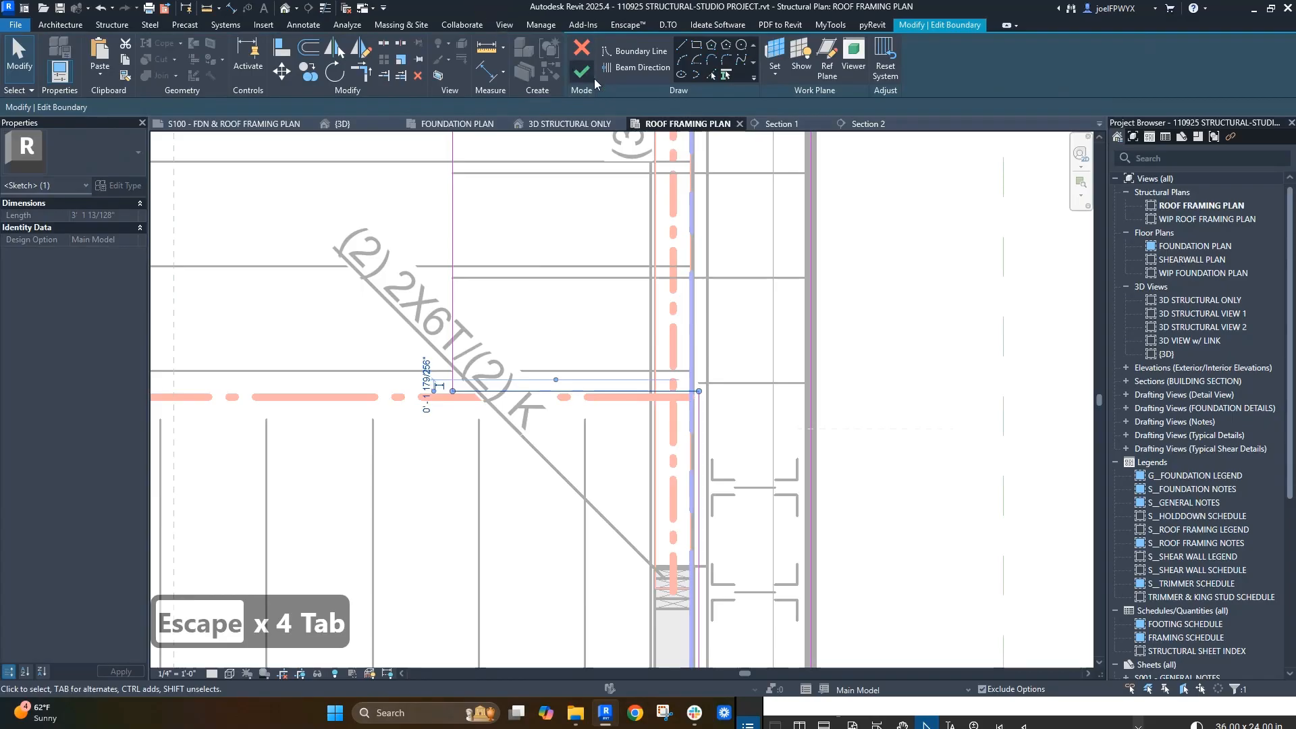
left_click(582, 71)
scroll(577, 365, "down", 3)
key("Escape")
key("Escape")
key("Escape")
- Check the LRU26Z hanger and structural fascia callouts near grid B in the reference PDF against the Revit overhang framing
left_click(578, 365)
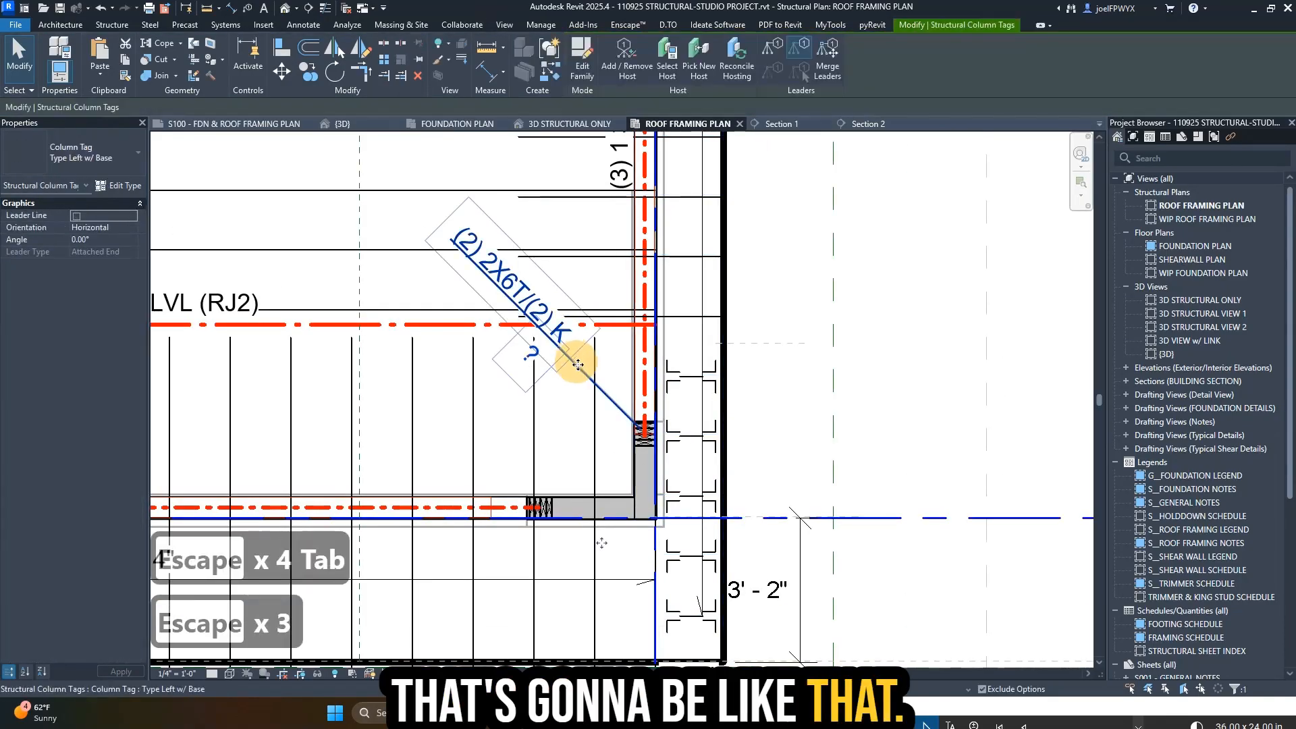
scroll(554, 425, "down", 3)
scroll(634, 375, "up", 1)
key("Escape")
key("Escape")
left_click(622, 361)
middle_click_drag(717, 407, 763, 409)
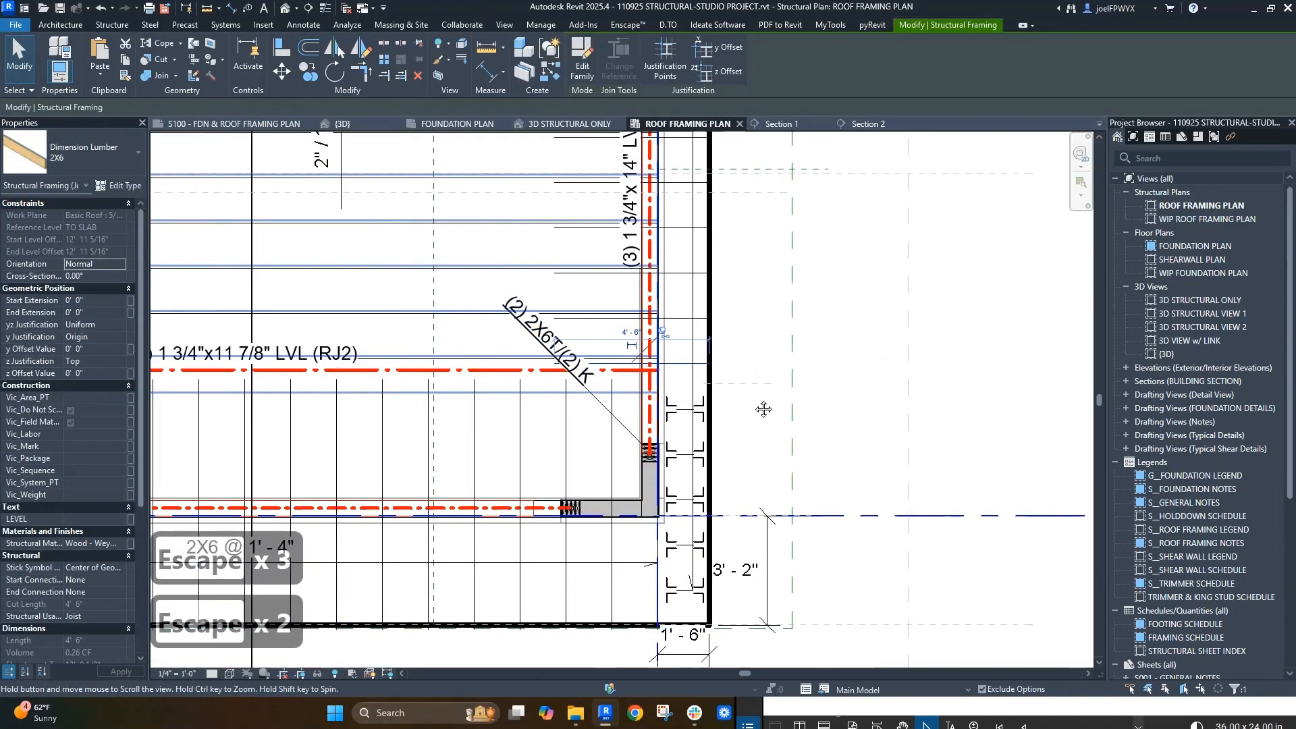
scroll(911, 439, "down", 3)
key("Escape")
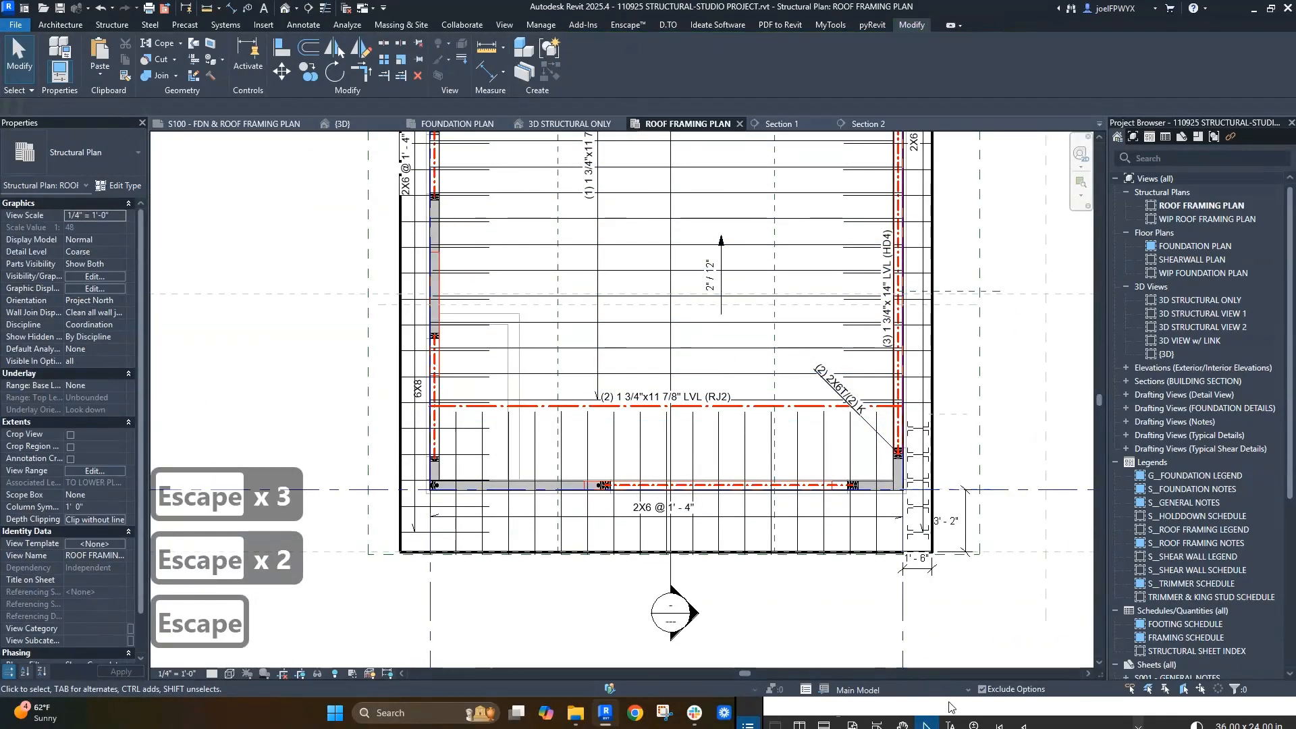
left_click(949, 707)
scroll(1181, 347, "up", 2)
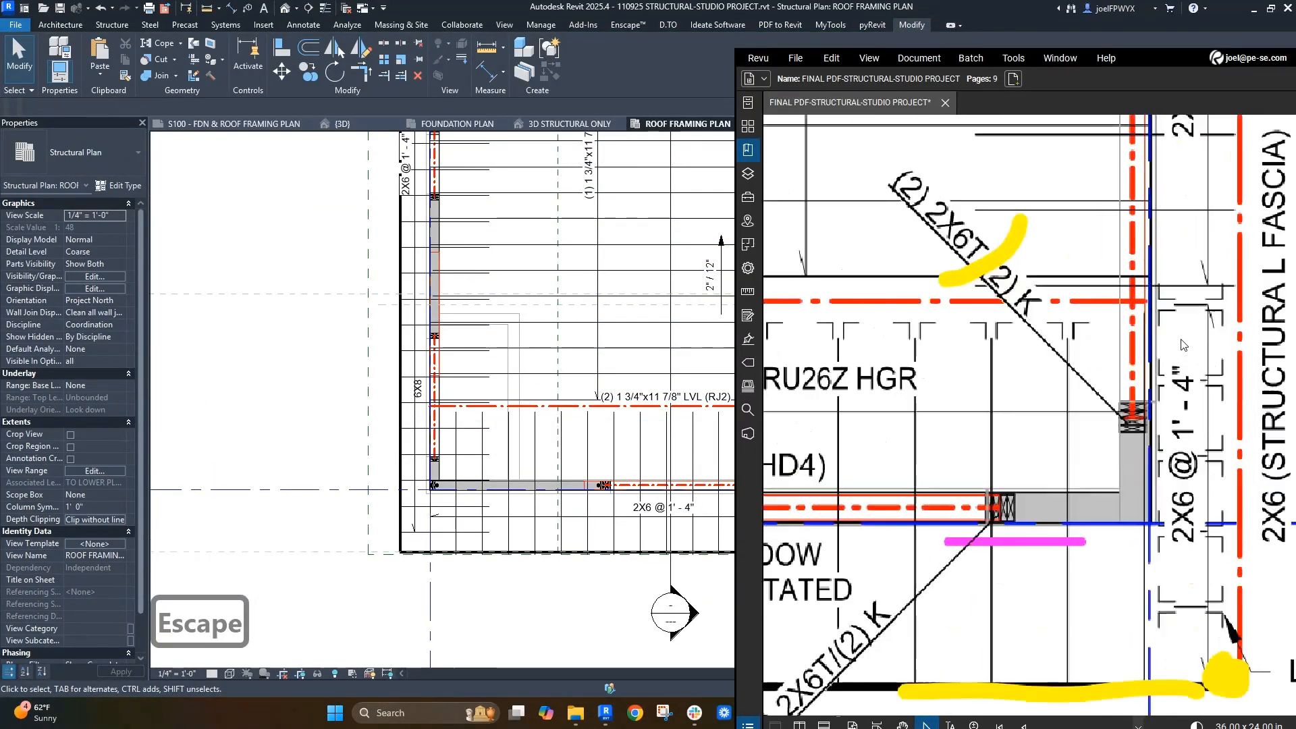
scroll(1168, 354, "down", 3)
scroll(1155, 362, "up", 1)
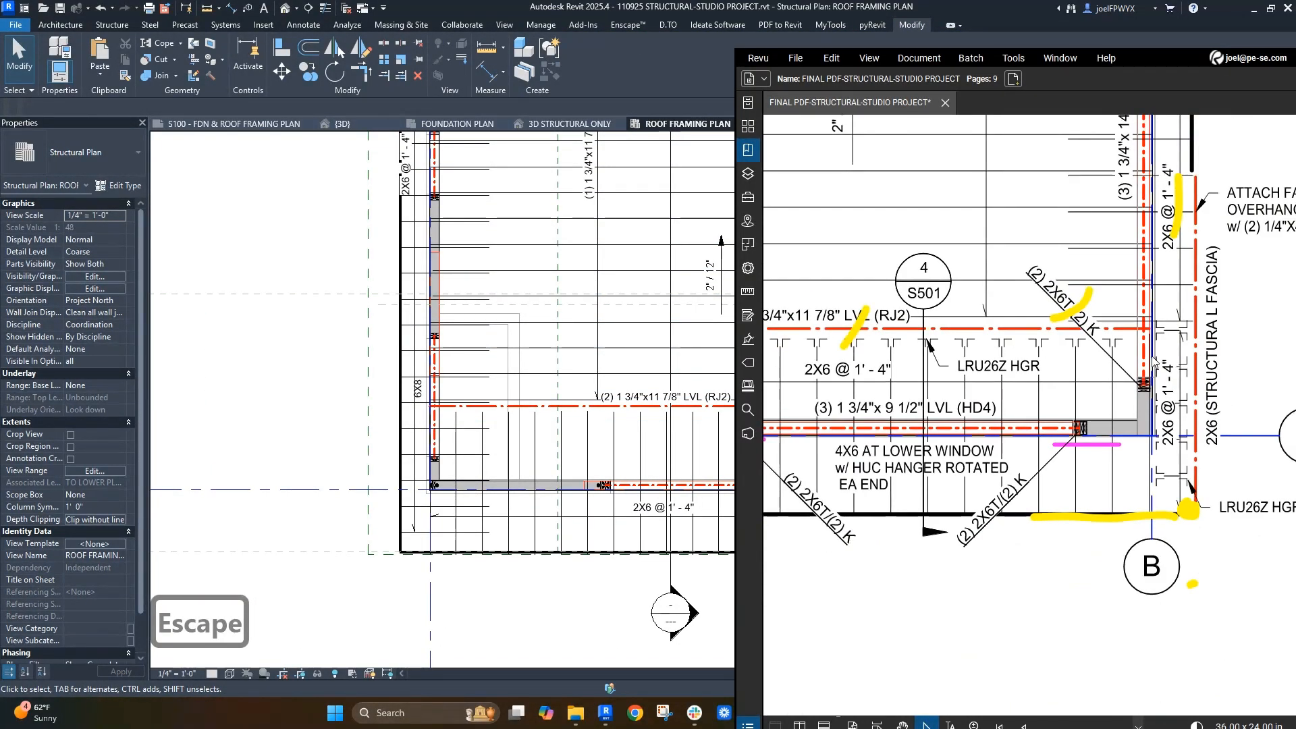
scroll(1154, 365, "down", 1)
scroll(1153, 361, "up", 1)
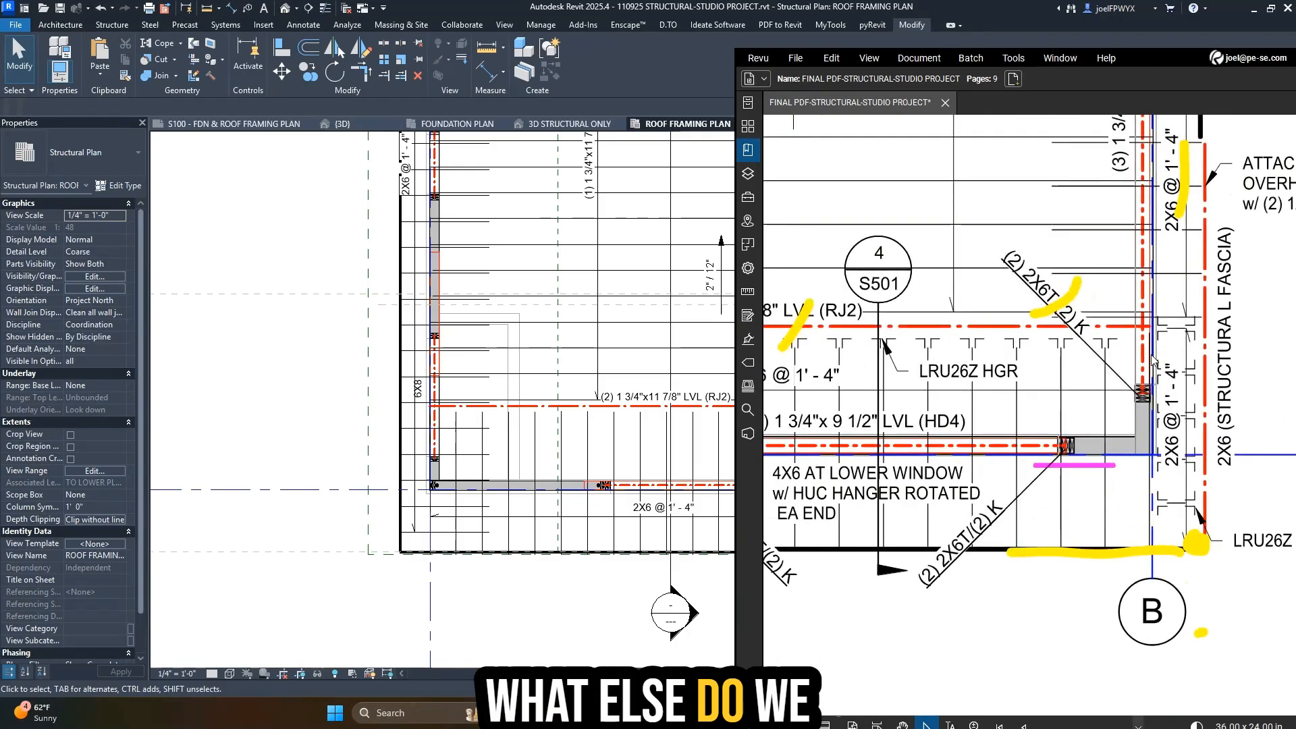
scroll(1168, 372, "down", 2)
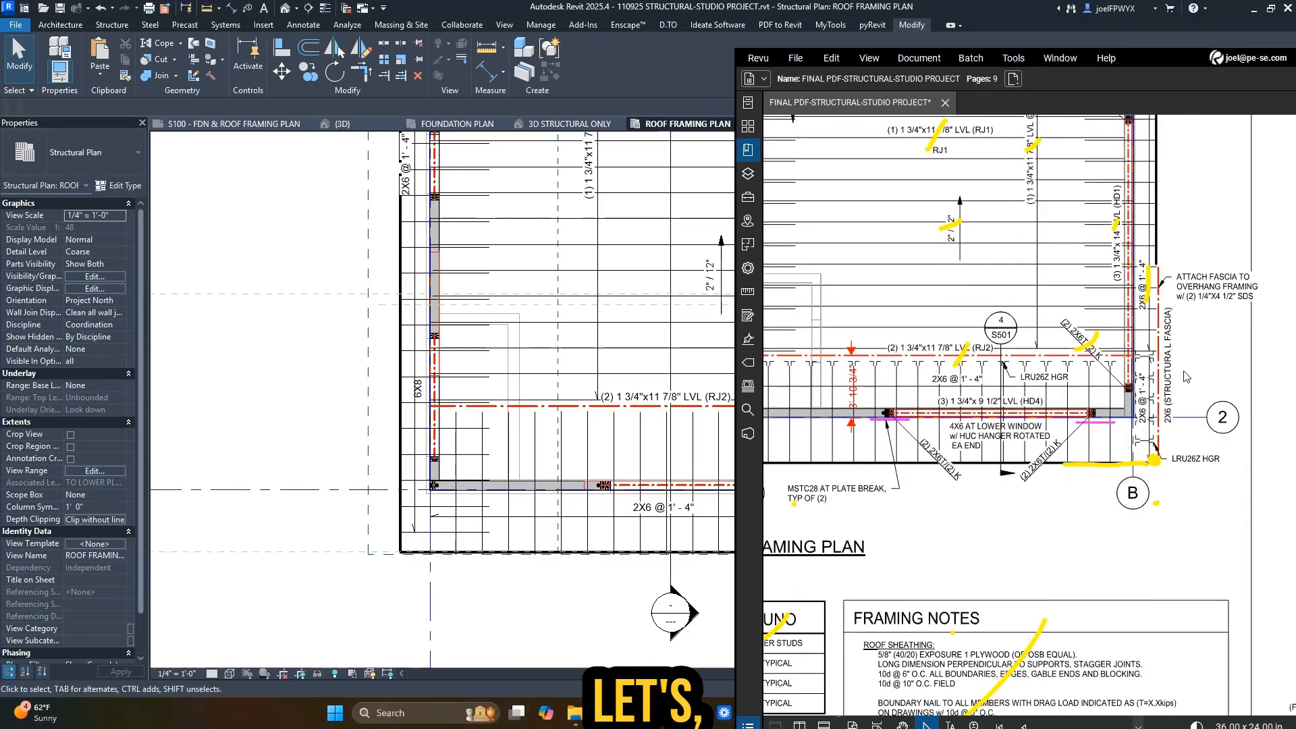
scroll(238, 480, "down", 3)
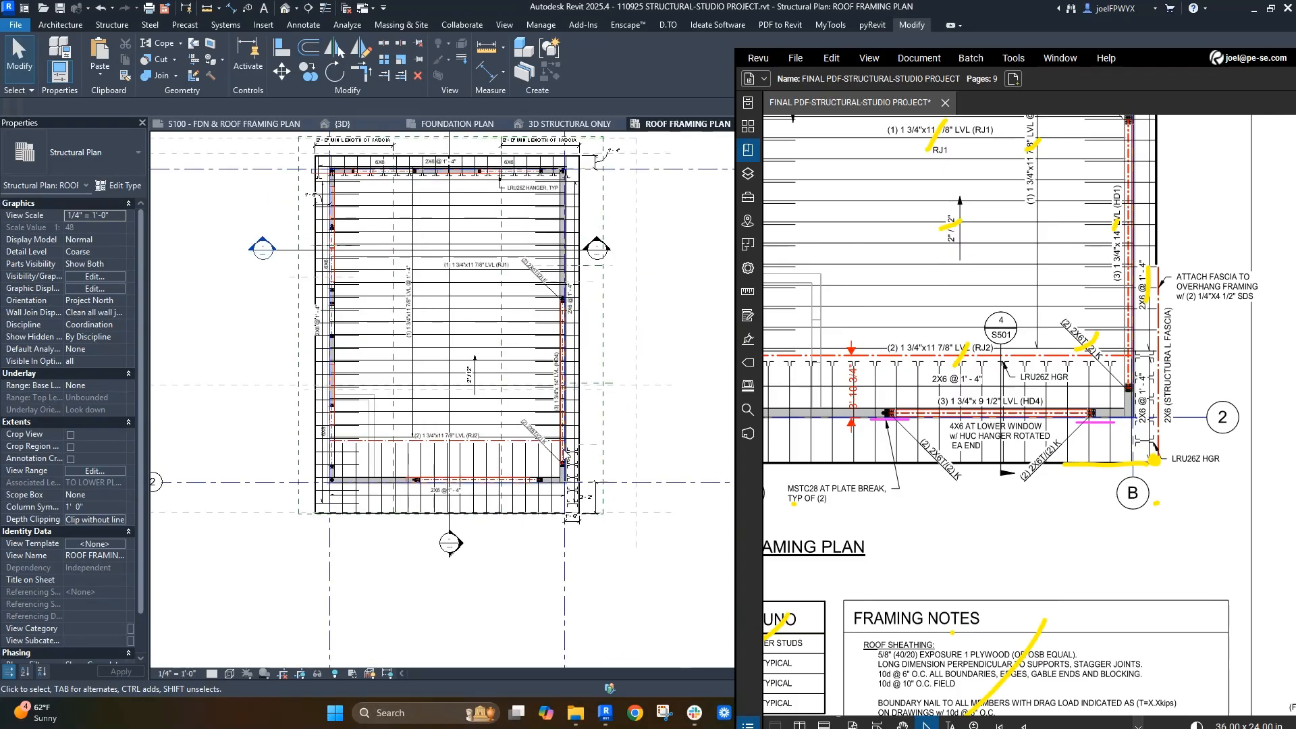
- Return to the Revit roof framing plan and inspect the hanger symbols on the overhang joists near the corner of grids 2 and B
left_click(619, 428)
scroll(619, 429, "up", 2)
key("Escape")
key("Escape")
scroll(527, 437, "up", 4)
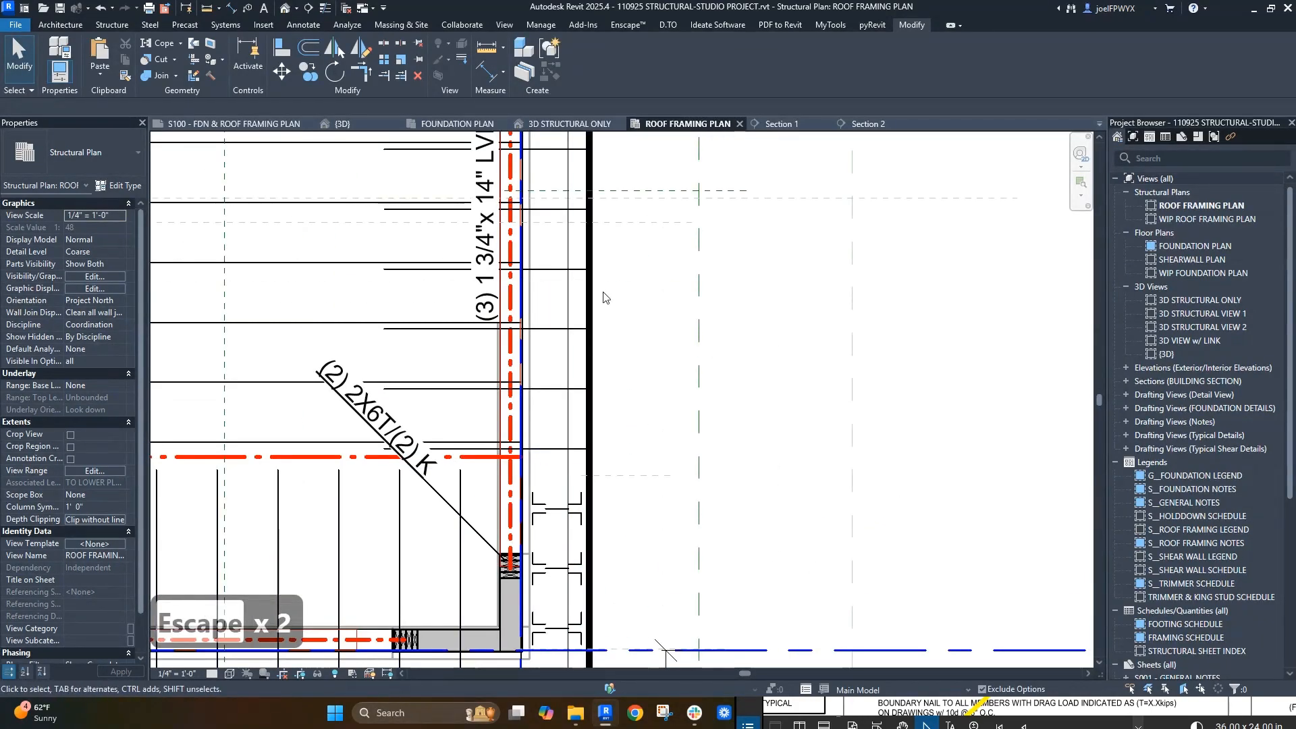
scroll(736, 452, "down", 1)
middle_click_drag(748, 460, 826, 424)
scroll(826, 427, "down", 1)
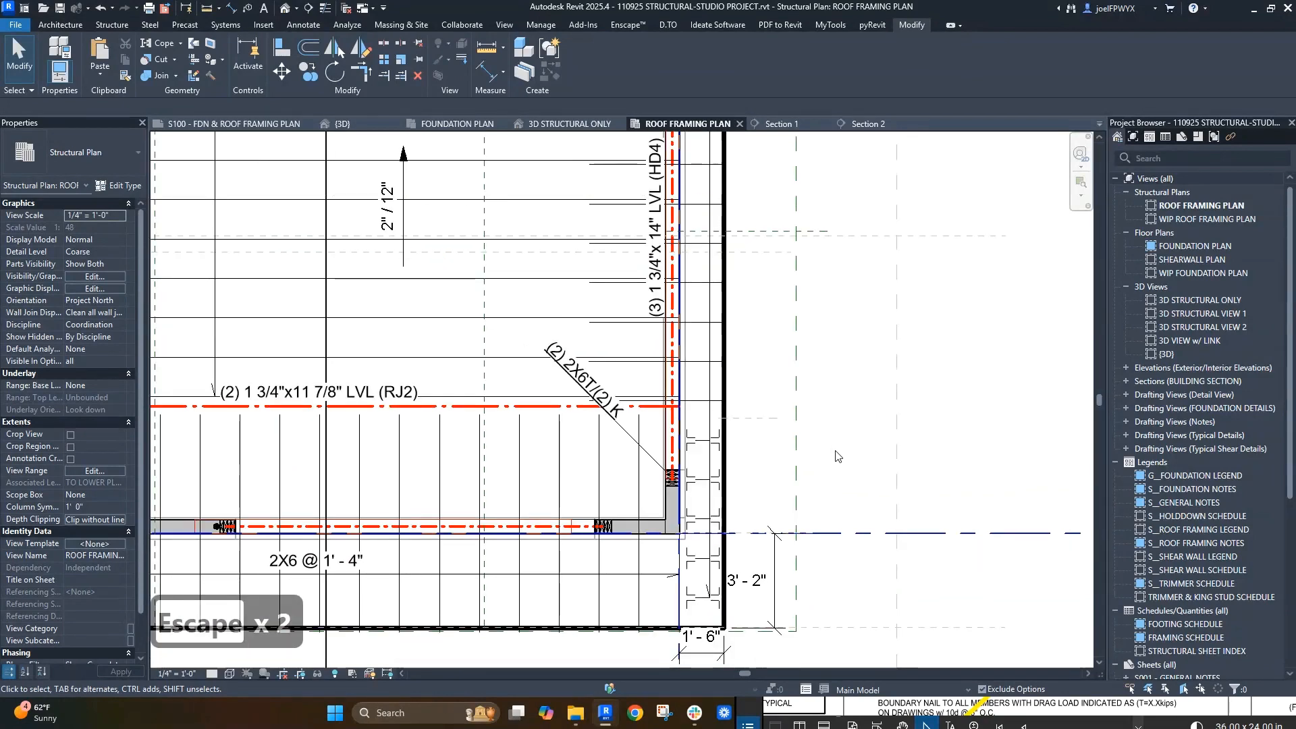
scroll(702, 554, "down", 1)
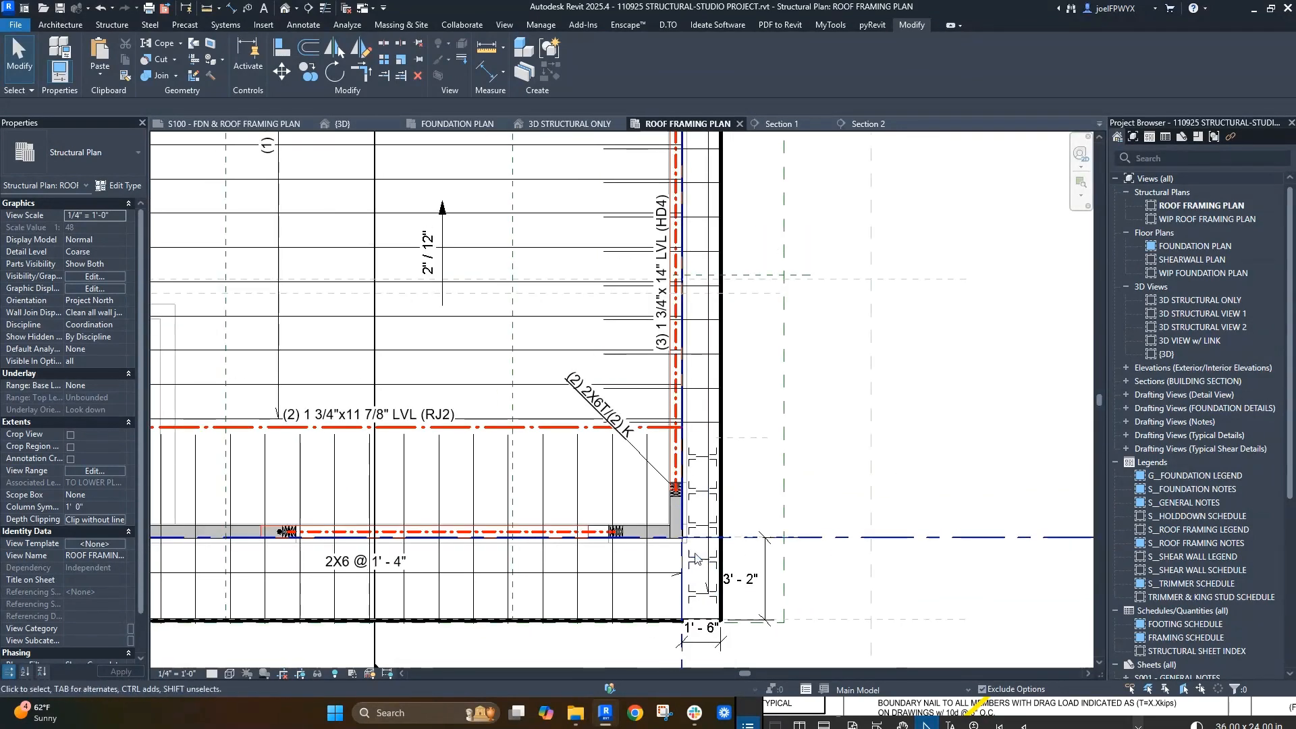
scroll(702, 553, "up", 1)
scroll(706, 422, "up", 1)
key("Escape")
key("Escape")
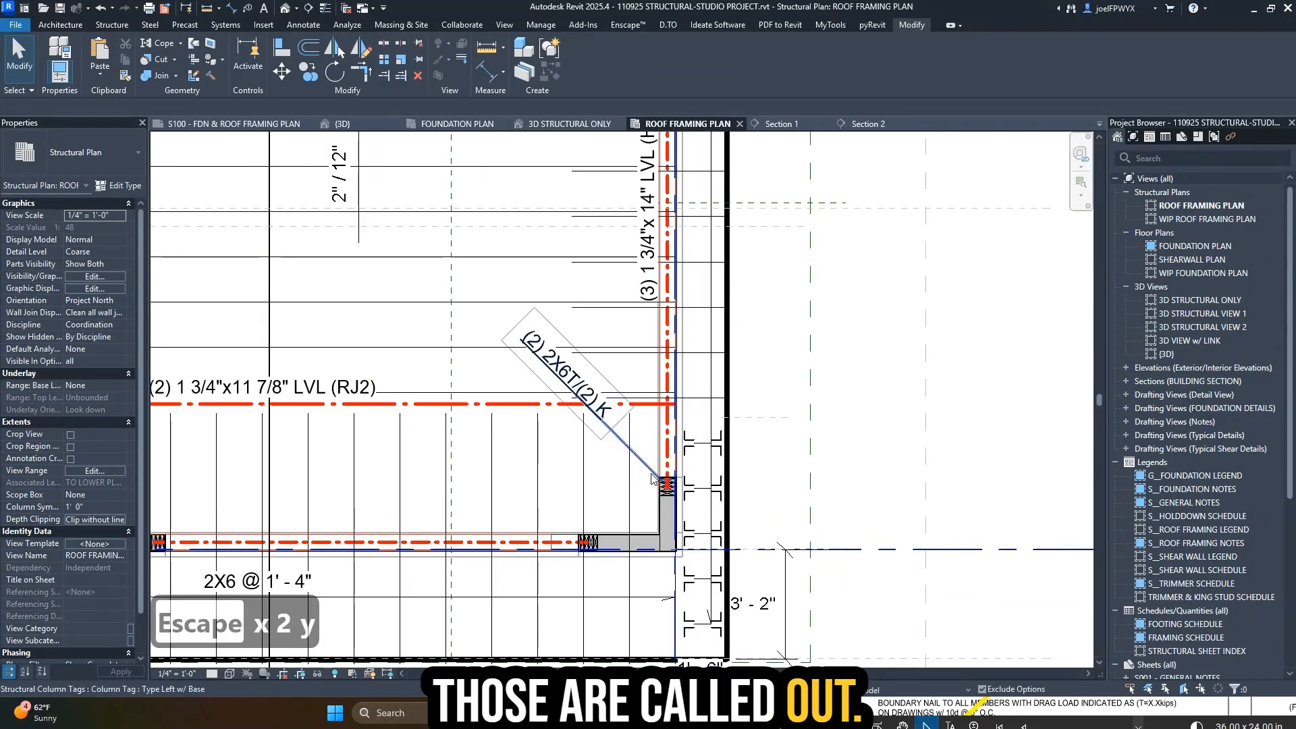
key("Escape")
key("Escape")
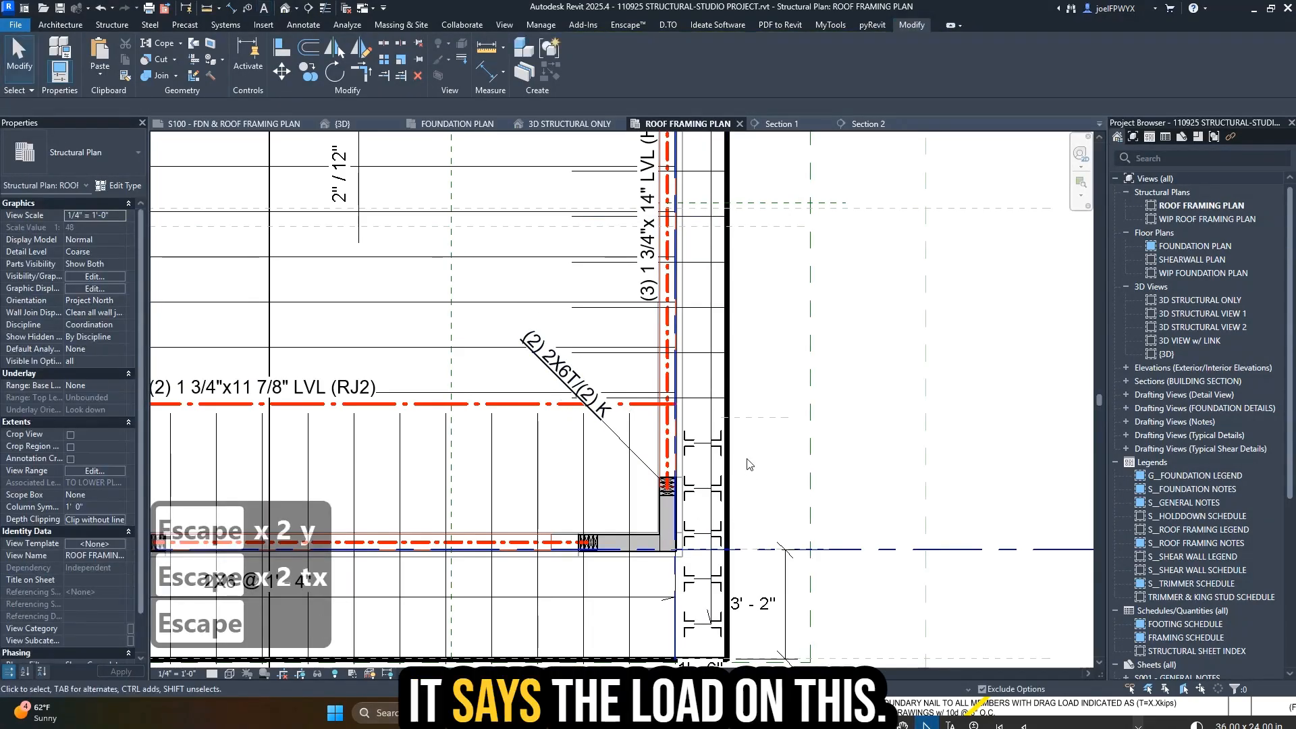
scroll(732, 466, "down", 1)
left_click(733, 466)
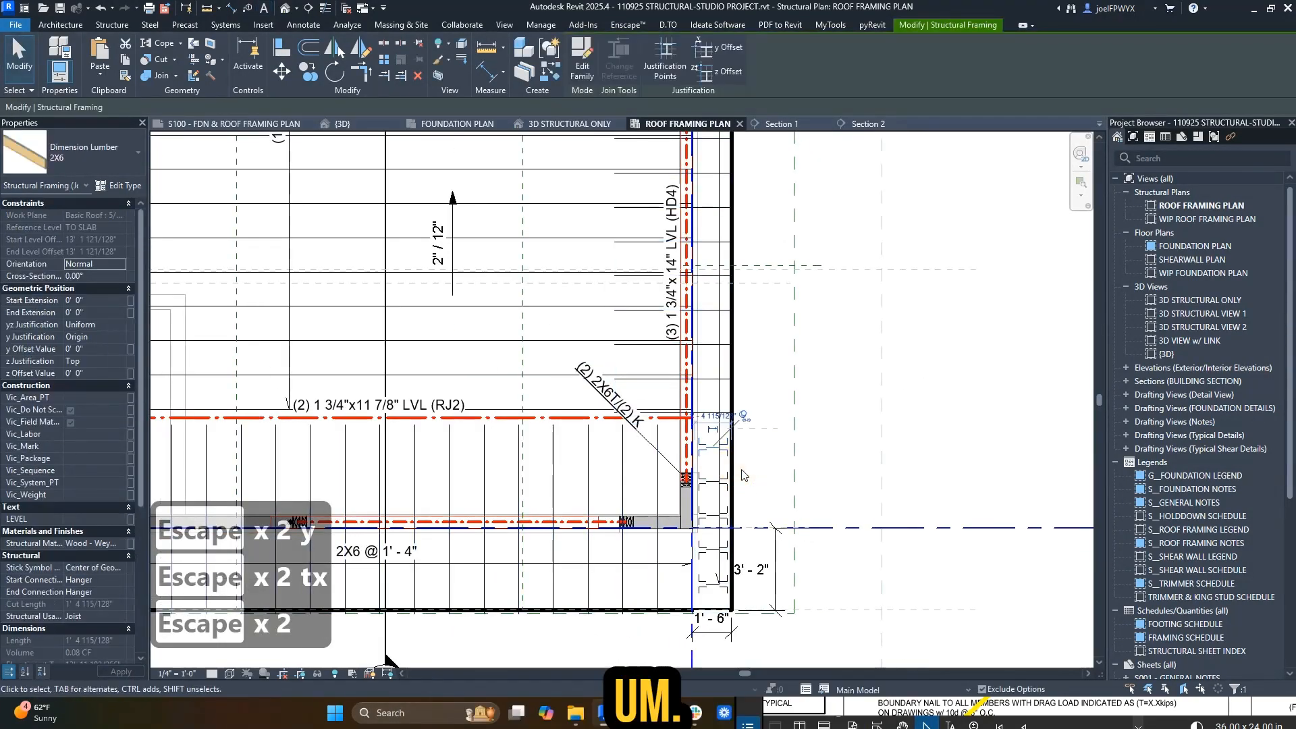
- Move the 1' - 6" overhang dimension farther below the roof edge at the grid B corner
middle_click_drag(680, 647, 685, 451)
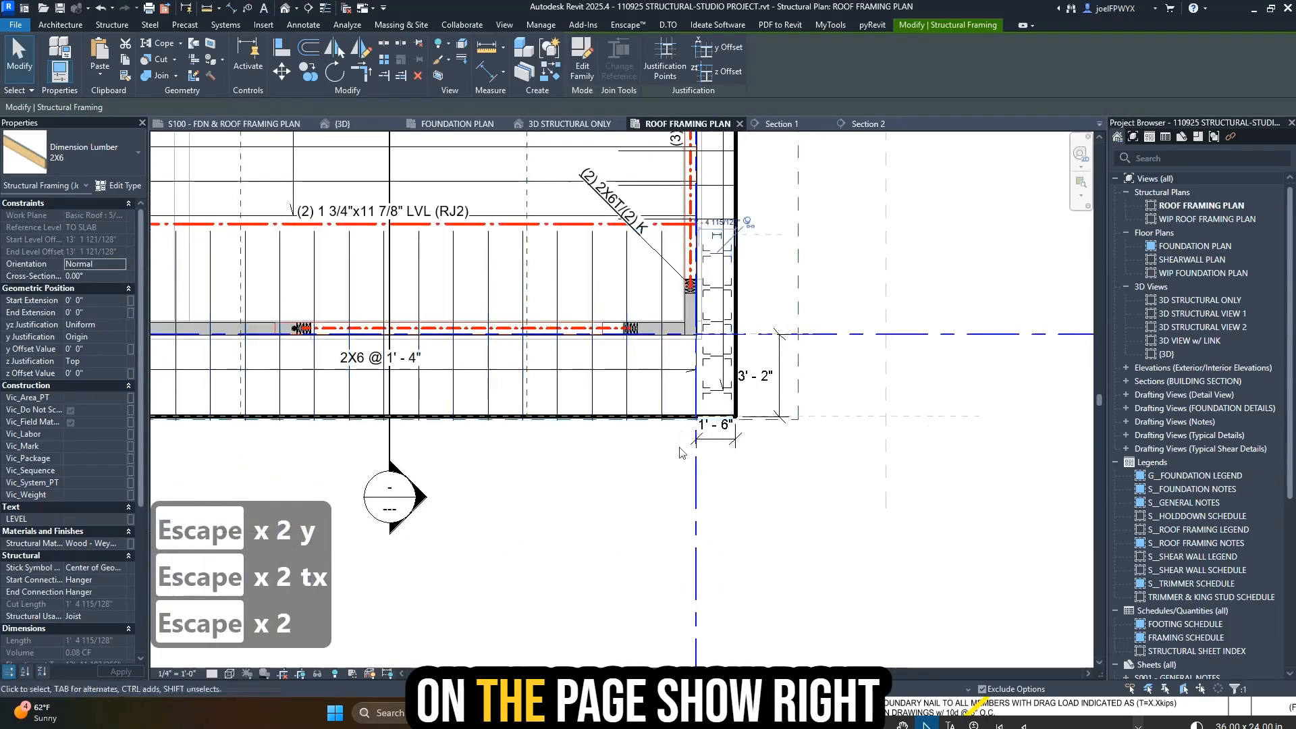
scroll(713, 422, "up", 1)
left_click(724, 439)
scroll(727, 438, "up", 2)
key("Escape")
key("Escape")
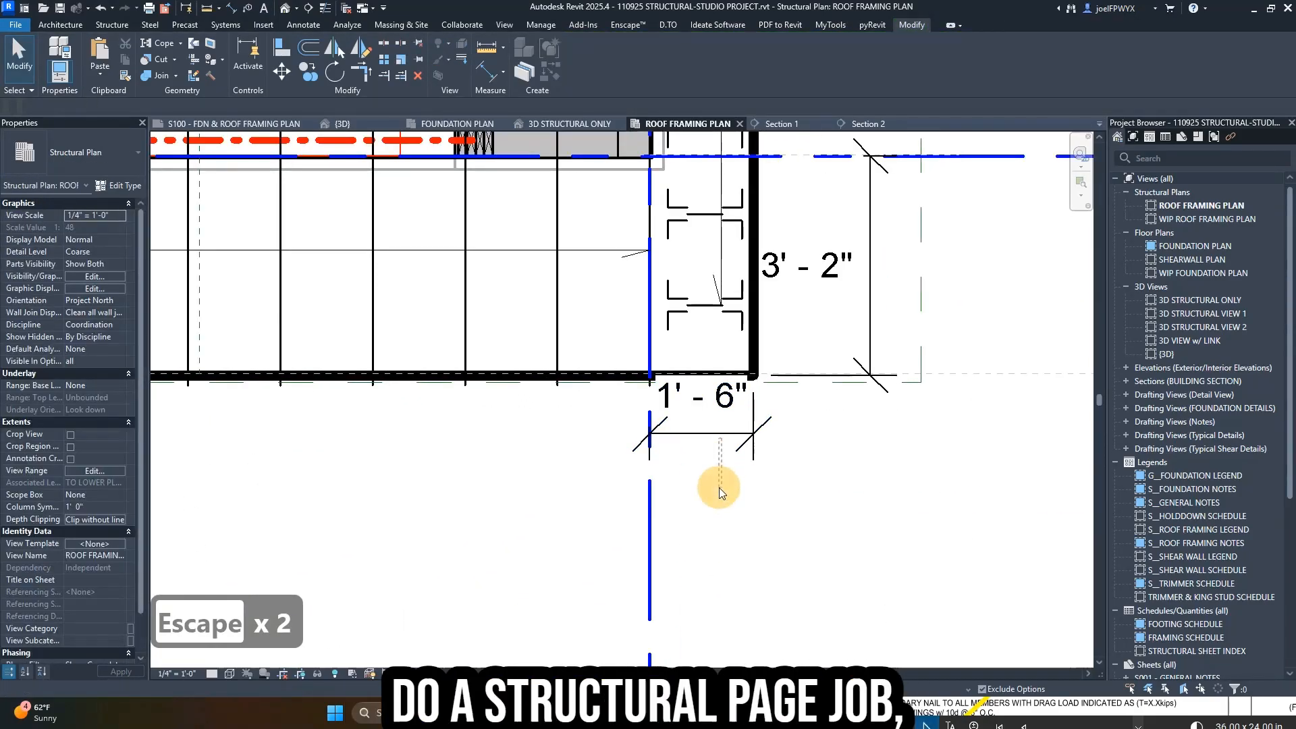
left_click(716, 435)
left_click_drag(716, 436, 715, 461)
middle_click_drag(794, 326, 680, 485)
scroll(691, 448, "down", 2)
key("Escape")
key("Escape")
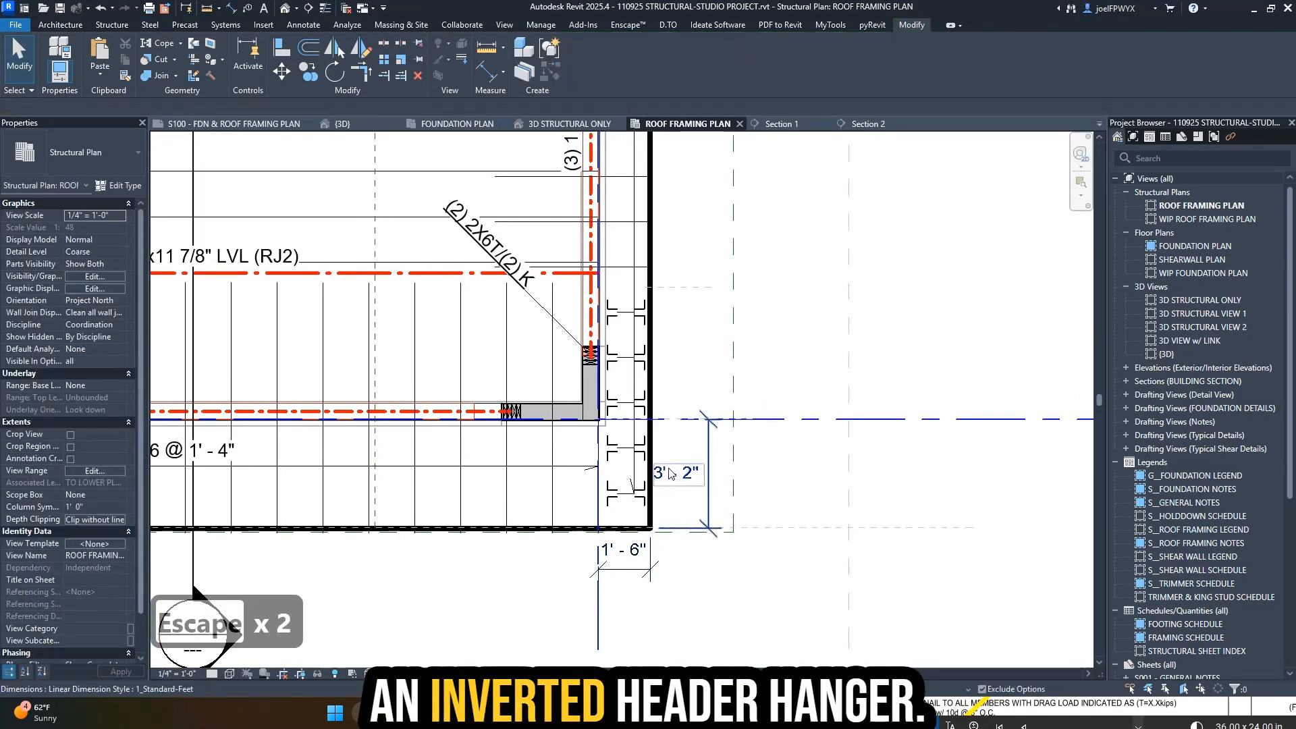
- Add a text note with a leader to the overhang joist hangers beside grid B, reading LRU26Z INVERTED
key("t")
key("x")
left_click(648, 348)
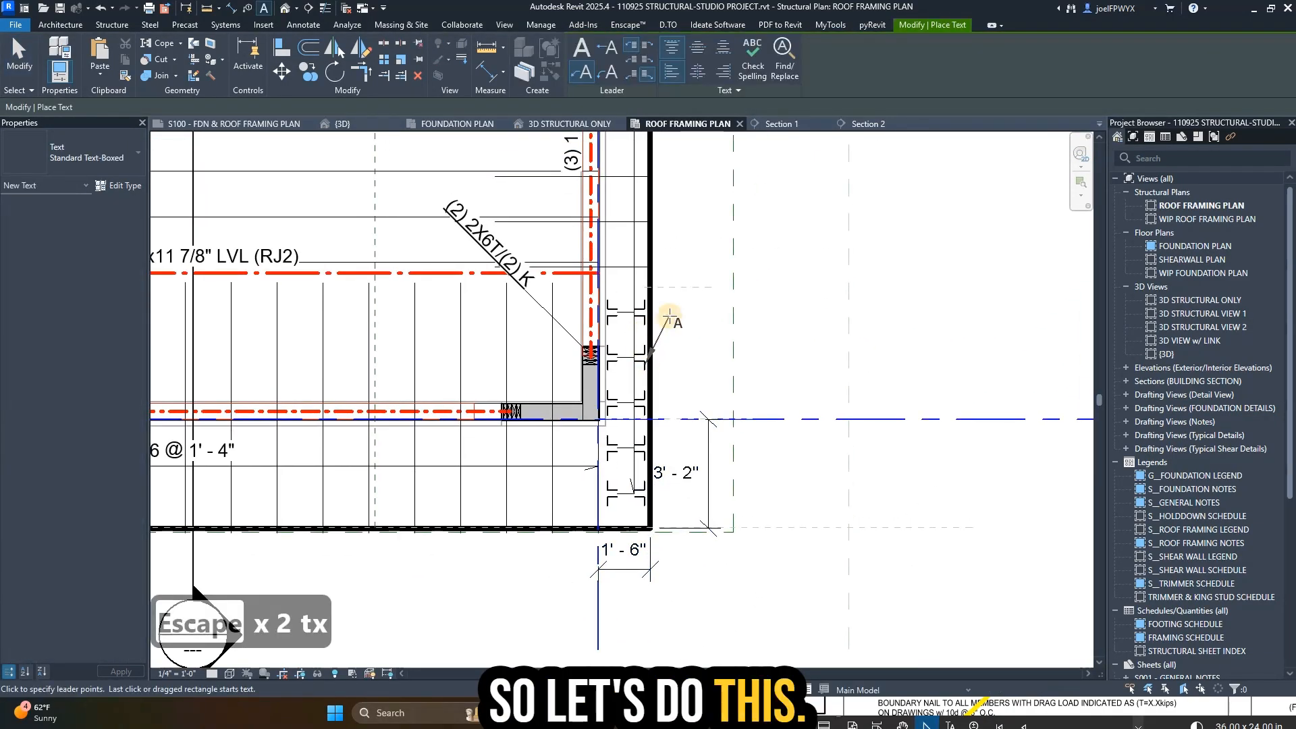
left_click(675, 313)
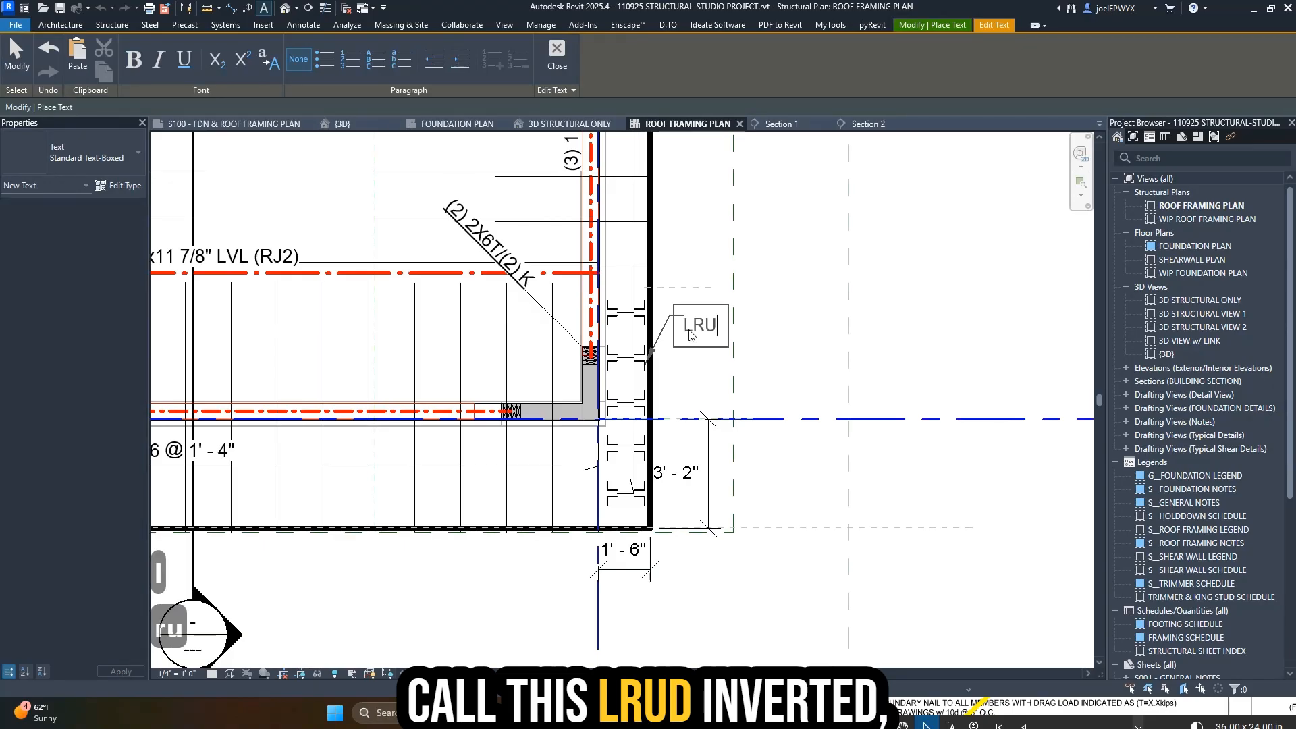
type("LRU26Z ")
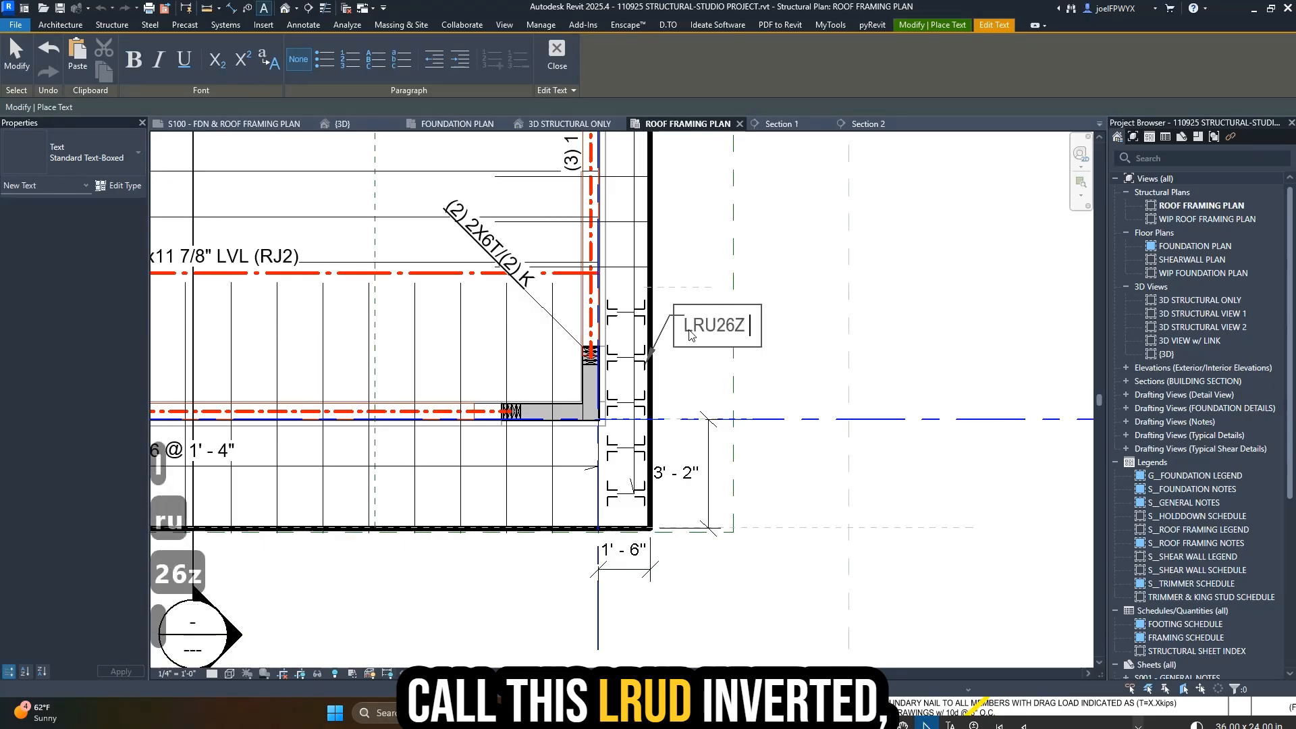
type("INVERTED")
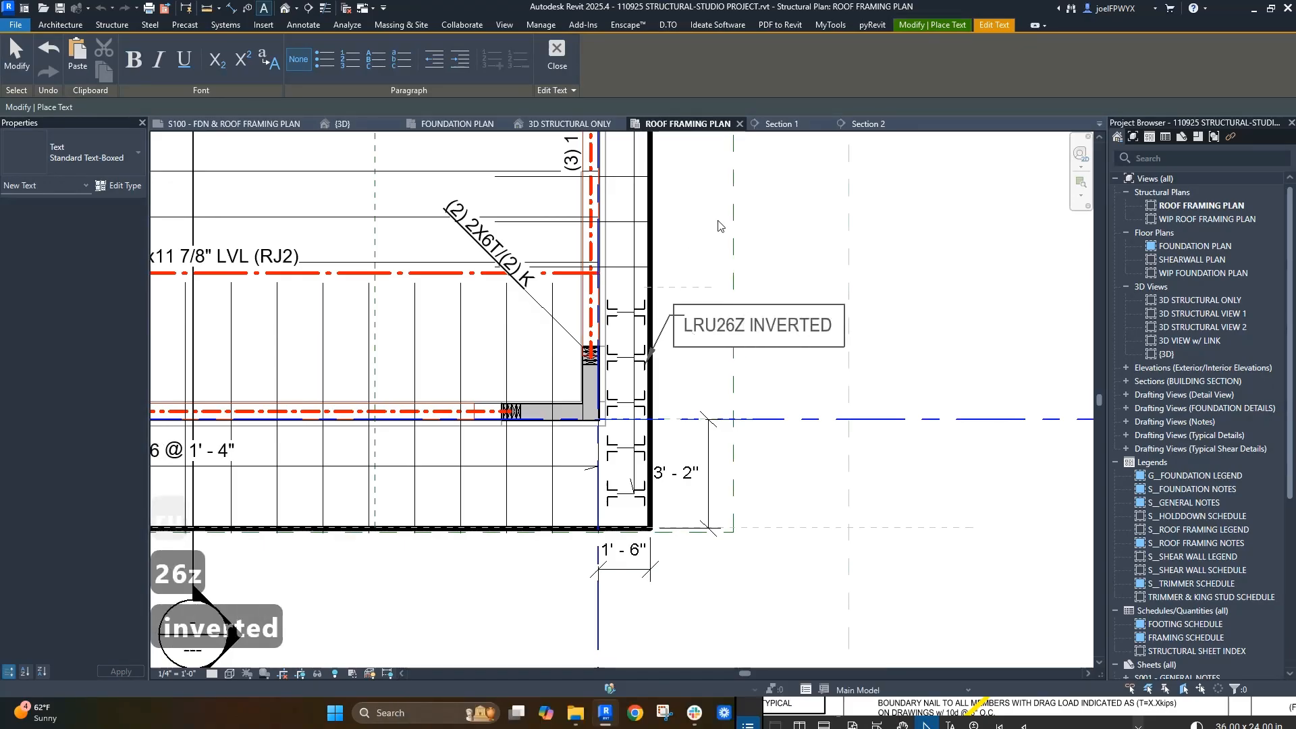
key("Escape")
scroll(749, 344, "up", 2)
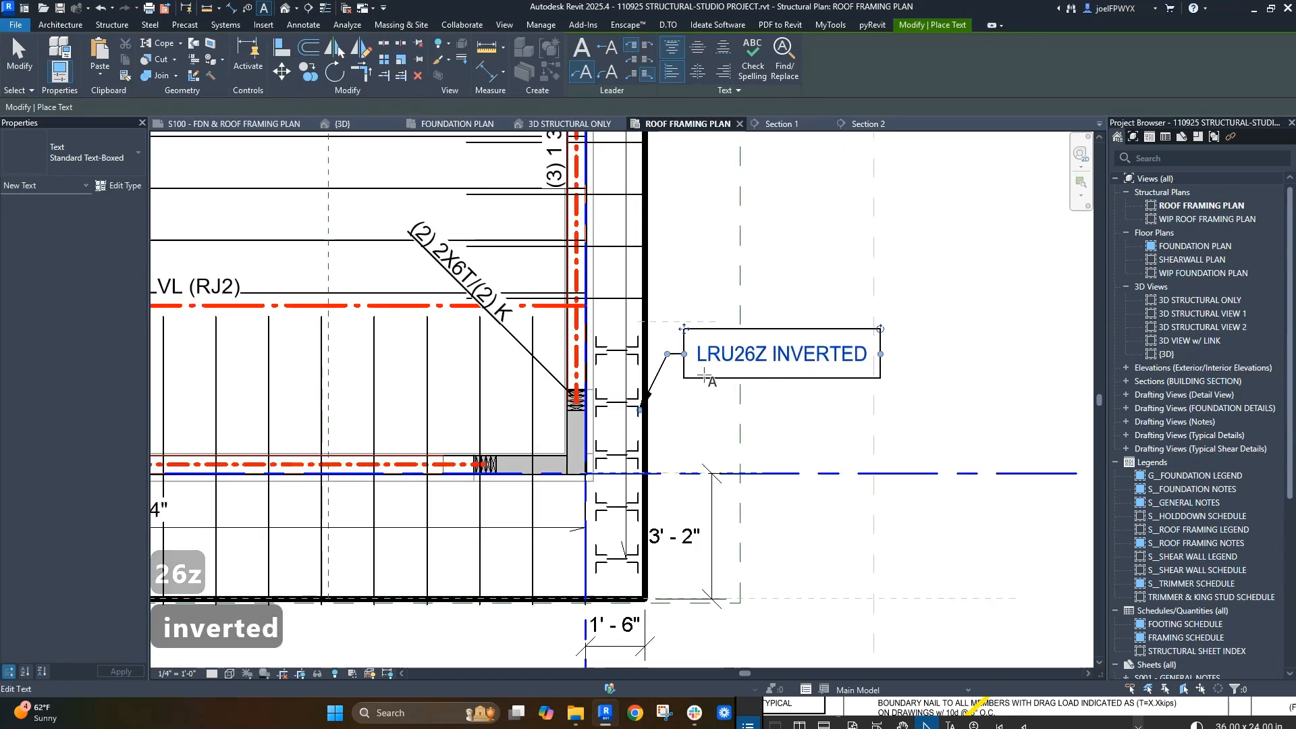
scroll(701, 369, "down", 2)
scroll(828, 394, "up", 2)
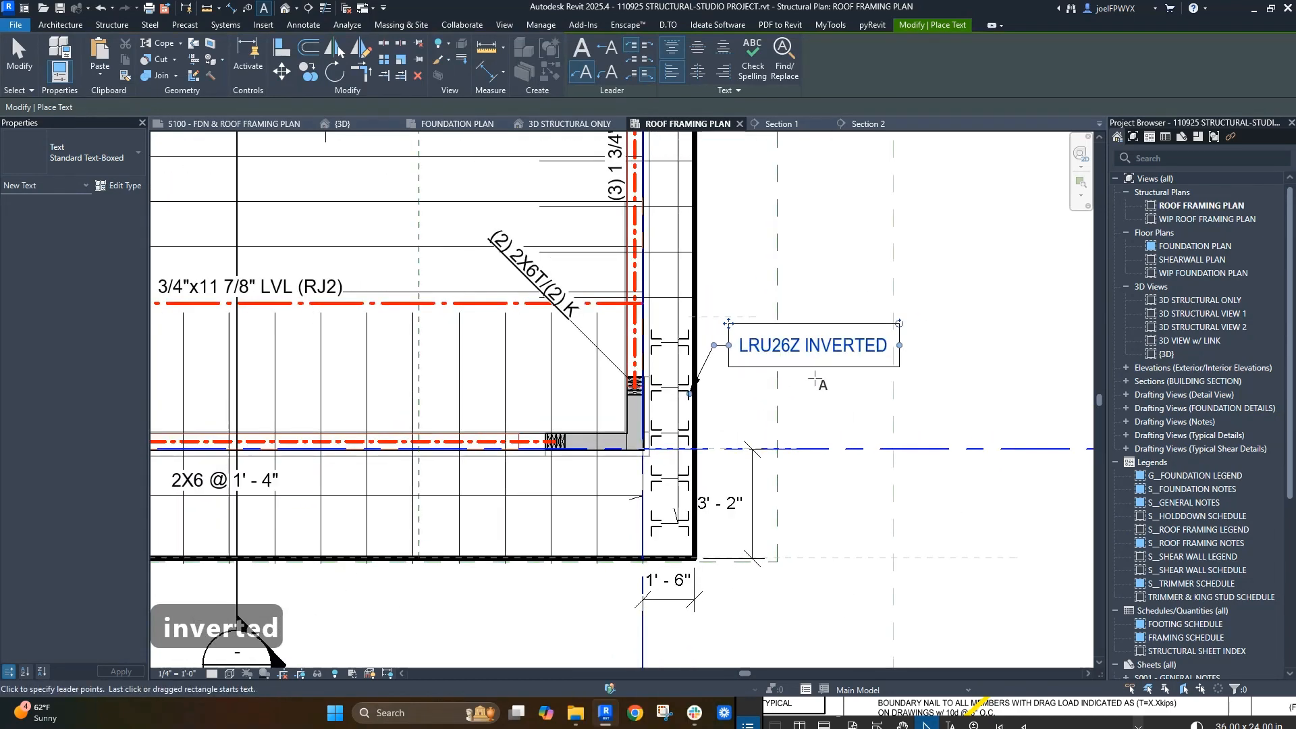
scroll(828, 394, "down", 1)
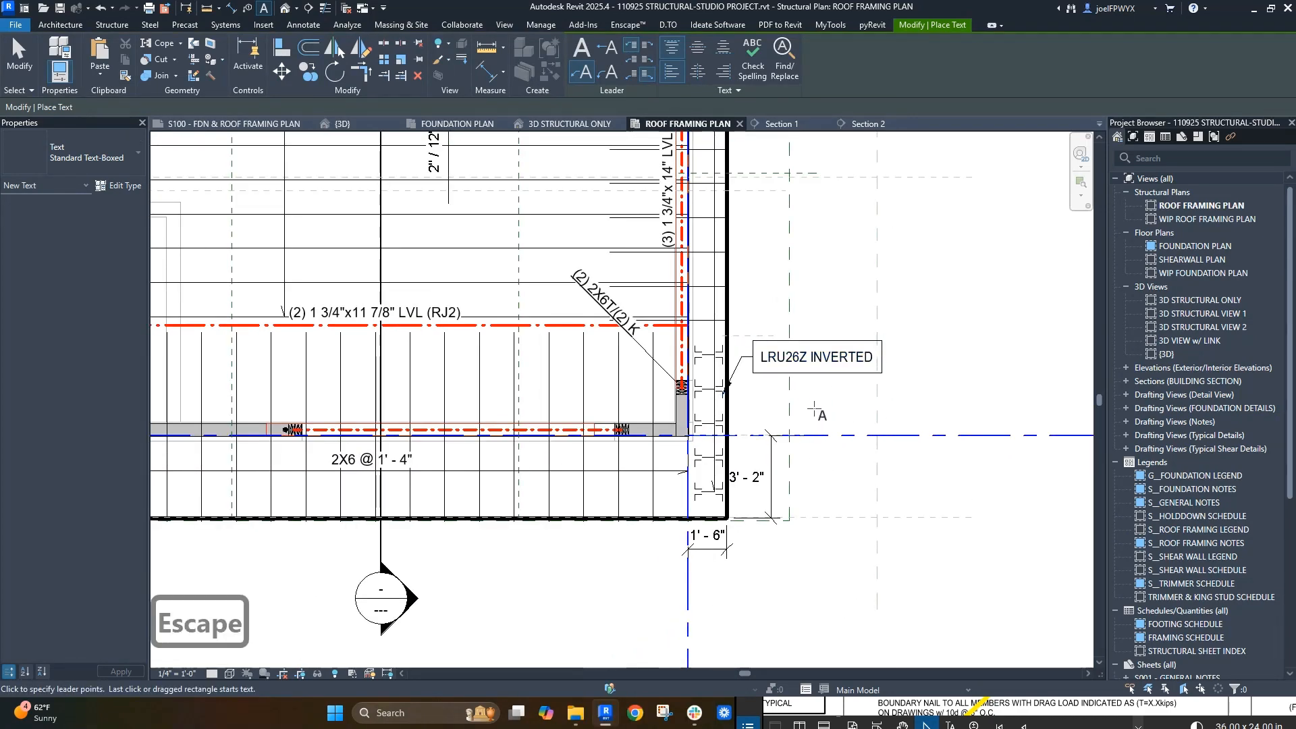
- Change the LRU26Z INVERTED note's type to Standard Text so it has no box
key("Escape")
key("Escape")
left_click(753, 367)
left_click(87, 153)
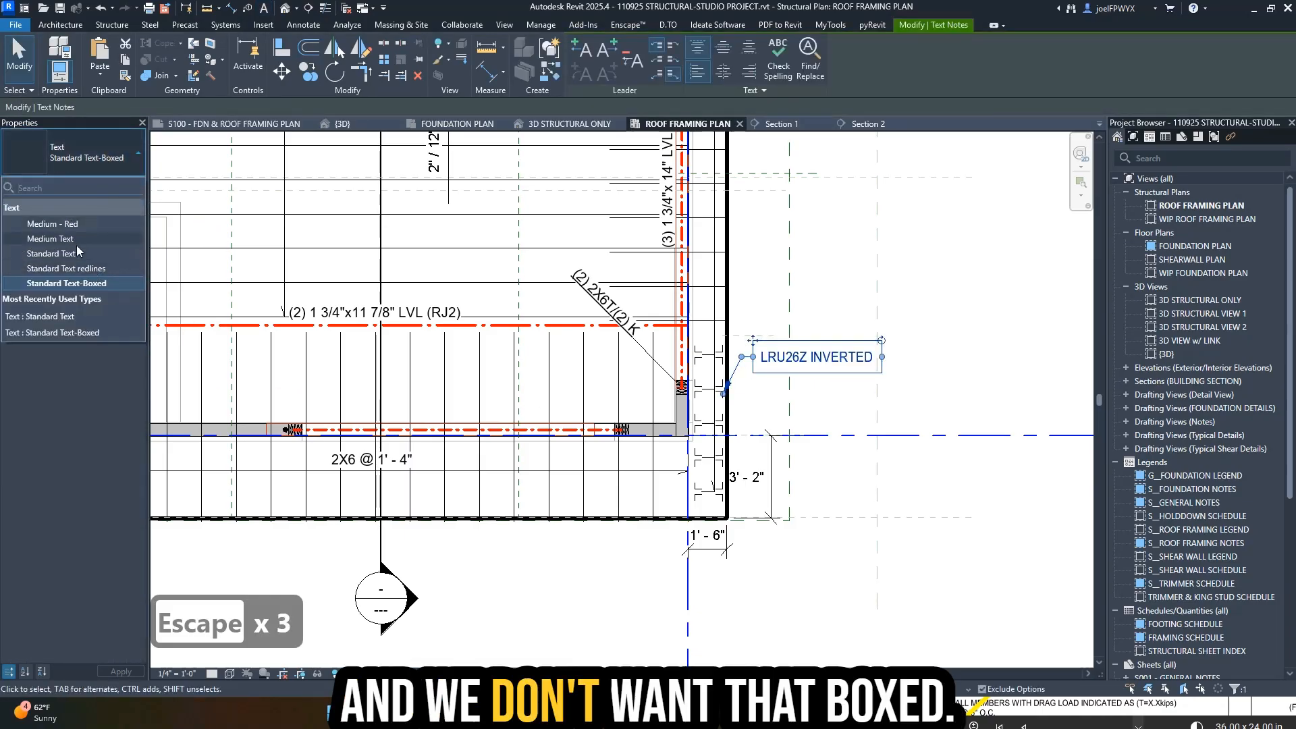
left_click(77, 253)
key("Escape")
scroll(833, 471, "down", 3)
scroll(832, 470, "up", 3)
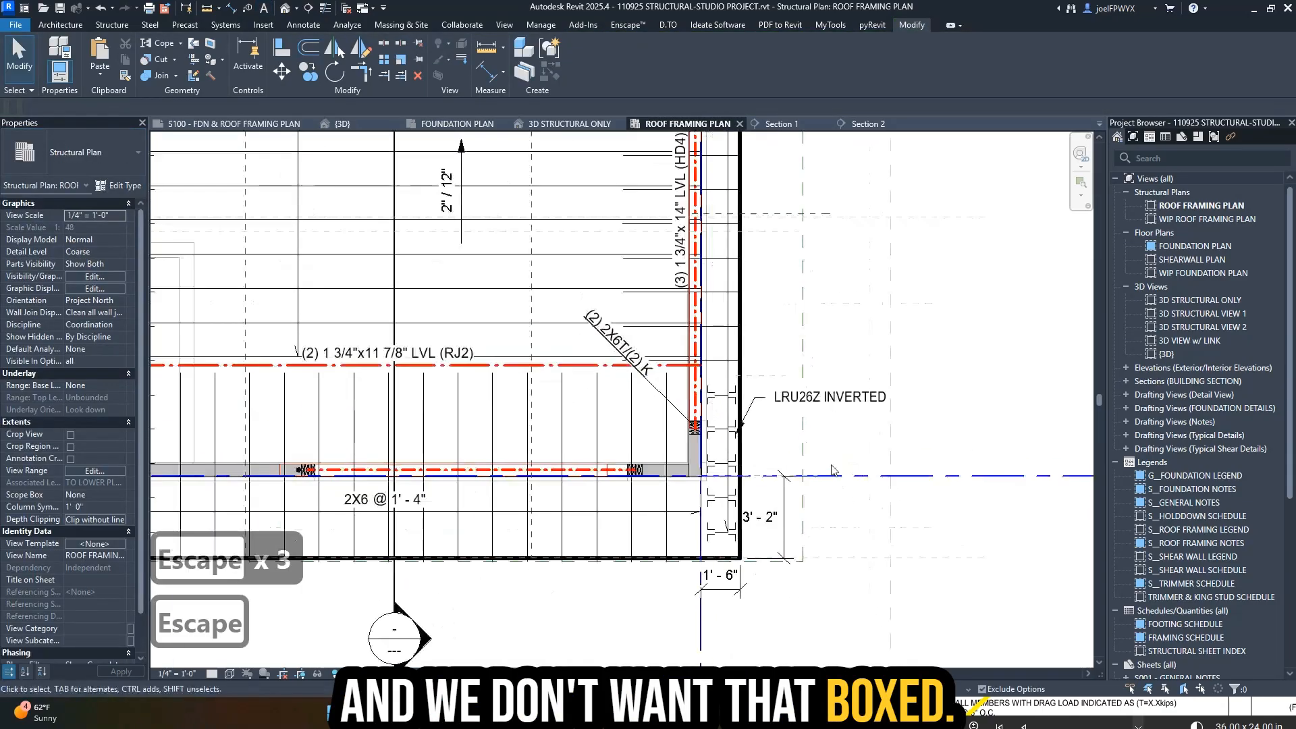
- Copy the LRU26Z INVERTED note from the grid B overhang to the joists below the (2) 1 3/4"x11 7/8" LVL (RJ2) beam
key("Escape")
key("Escape")
left_click(833, 413)
scroll(830, 405, "up", 1)
left_click(823, 404)
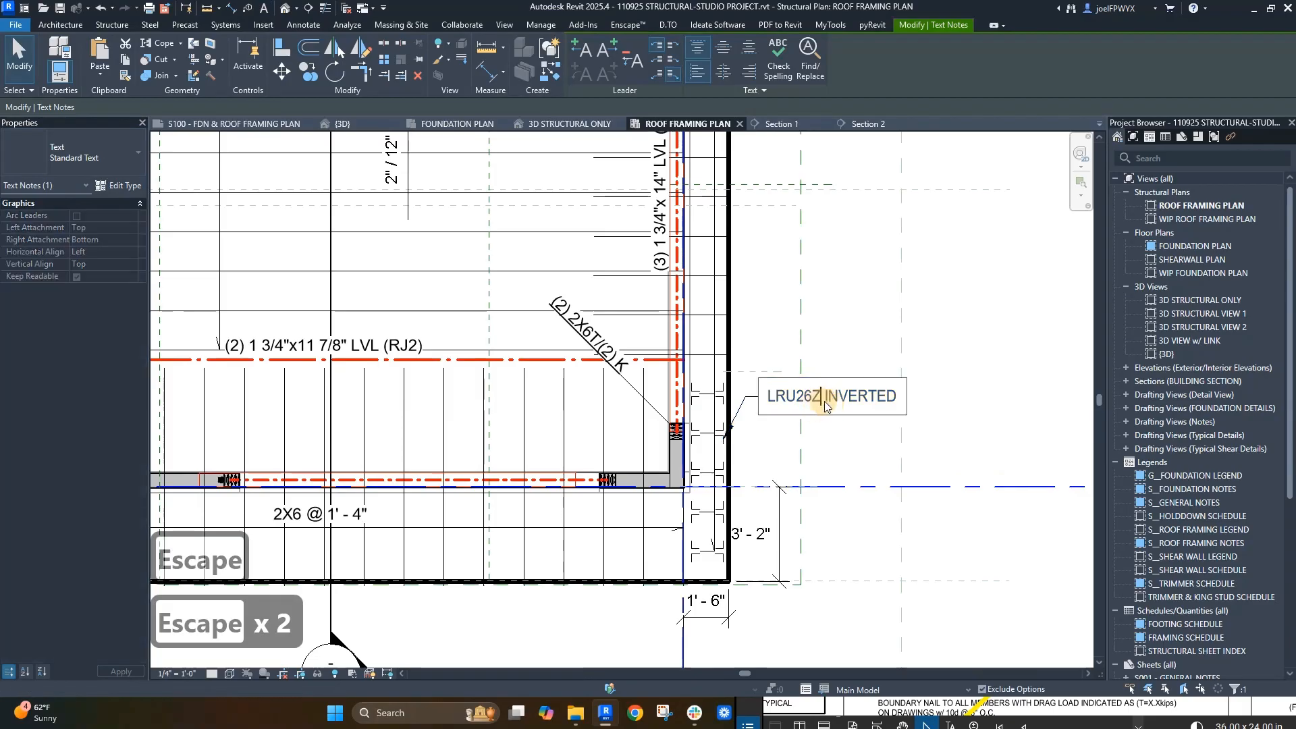
left_click(833, 440)
key("Escape")
left_click_drag(859, 393, 476, 410, "ctrl")
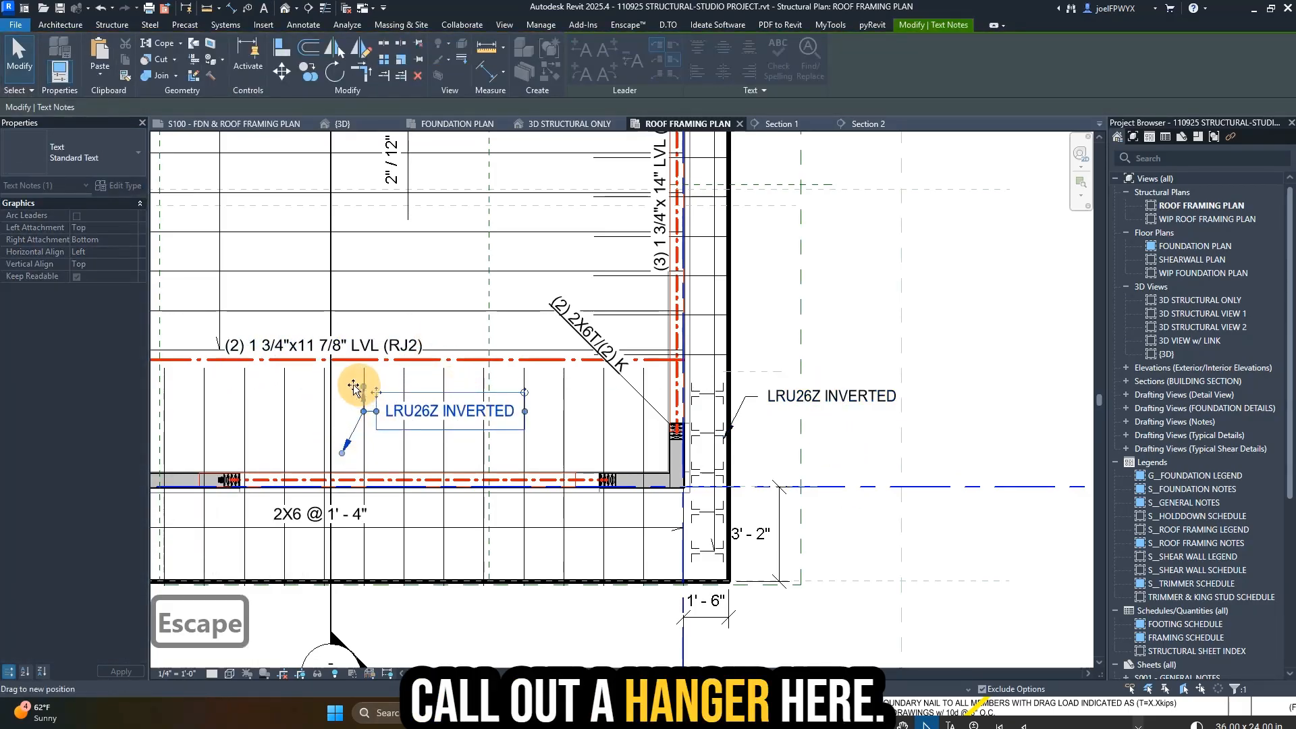
- Point the copied note's leader arrow at a joist end just below the RJ2 beam
left_click_drag(353, 388, 328, 374)
key("Escape")
key("Escape")
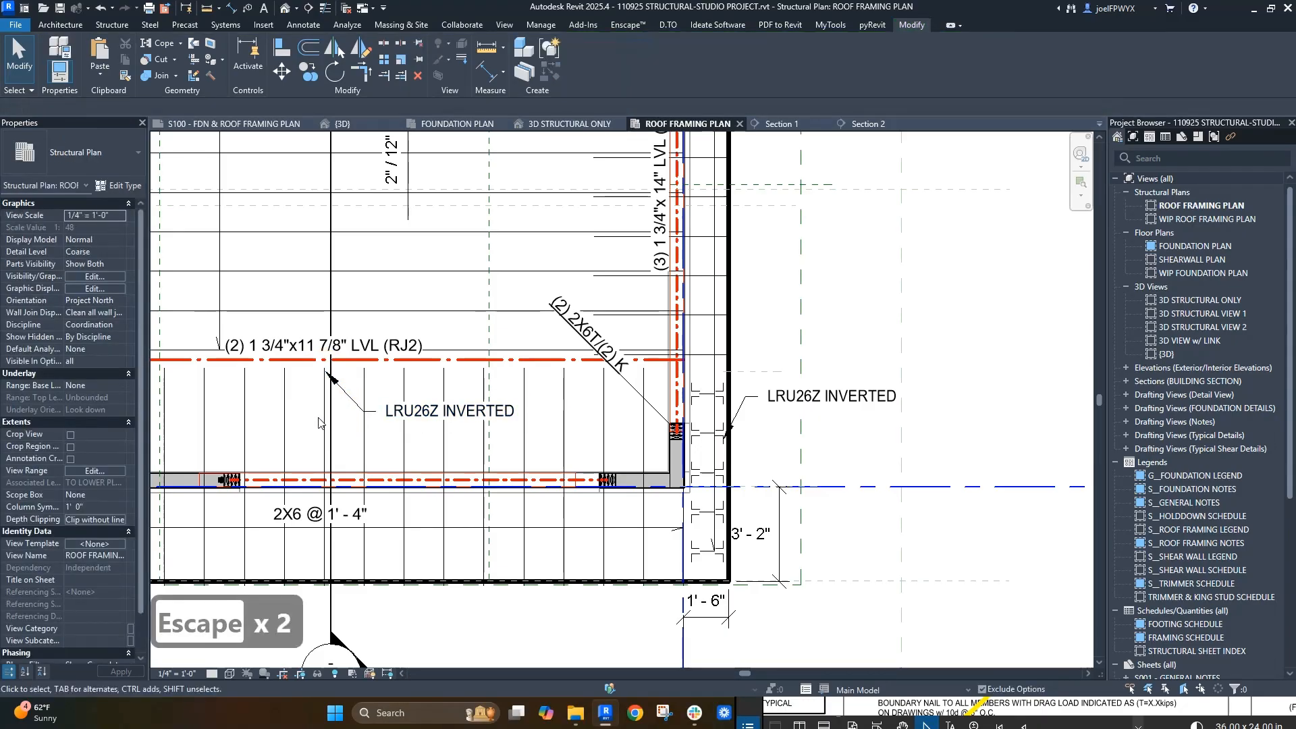
scroll(405, 426, "down", 1)
key("Escape")
middle_click_drag(432, 432, 625, 401)
scroll(857, 558, "down", 2)
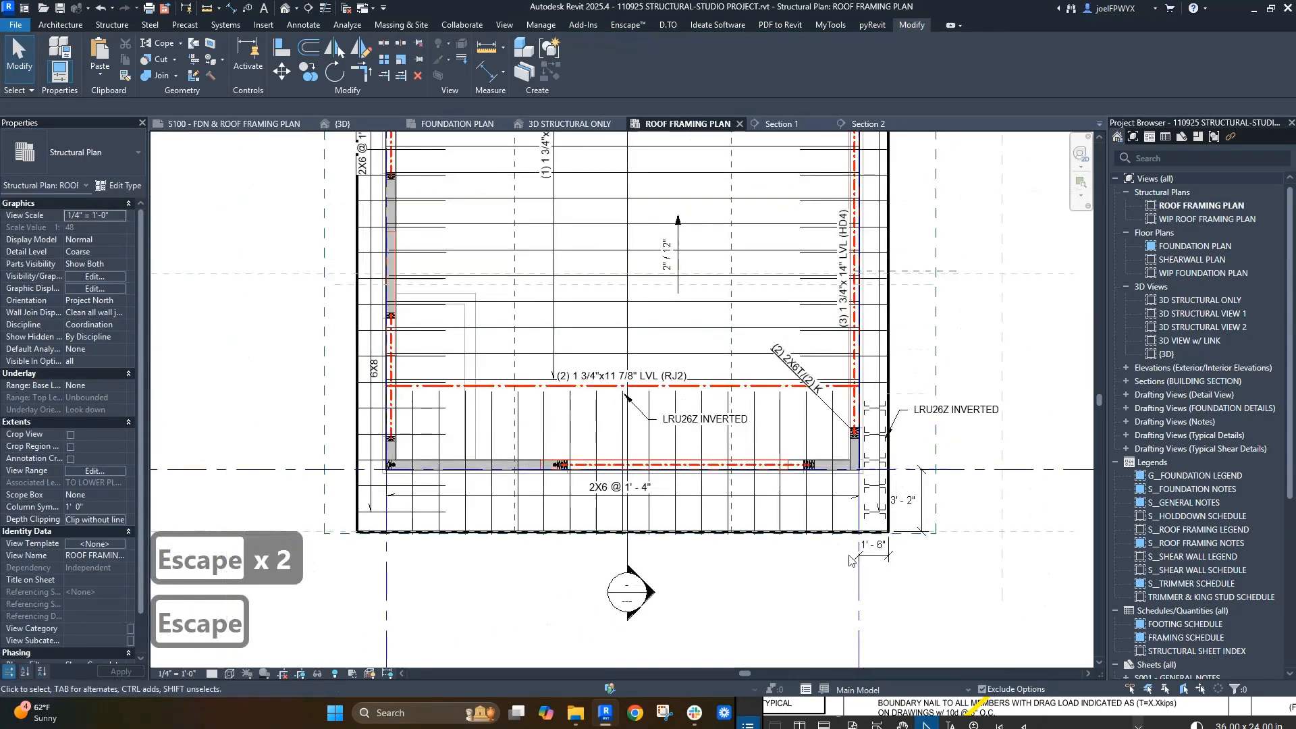
left_click_drag(853, 564, 712, 448)
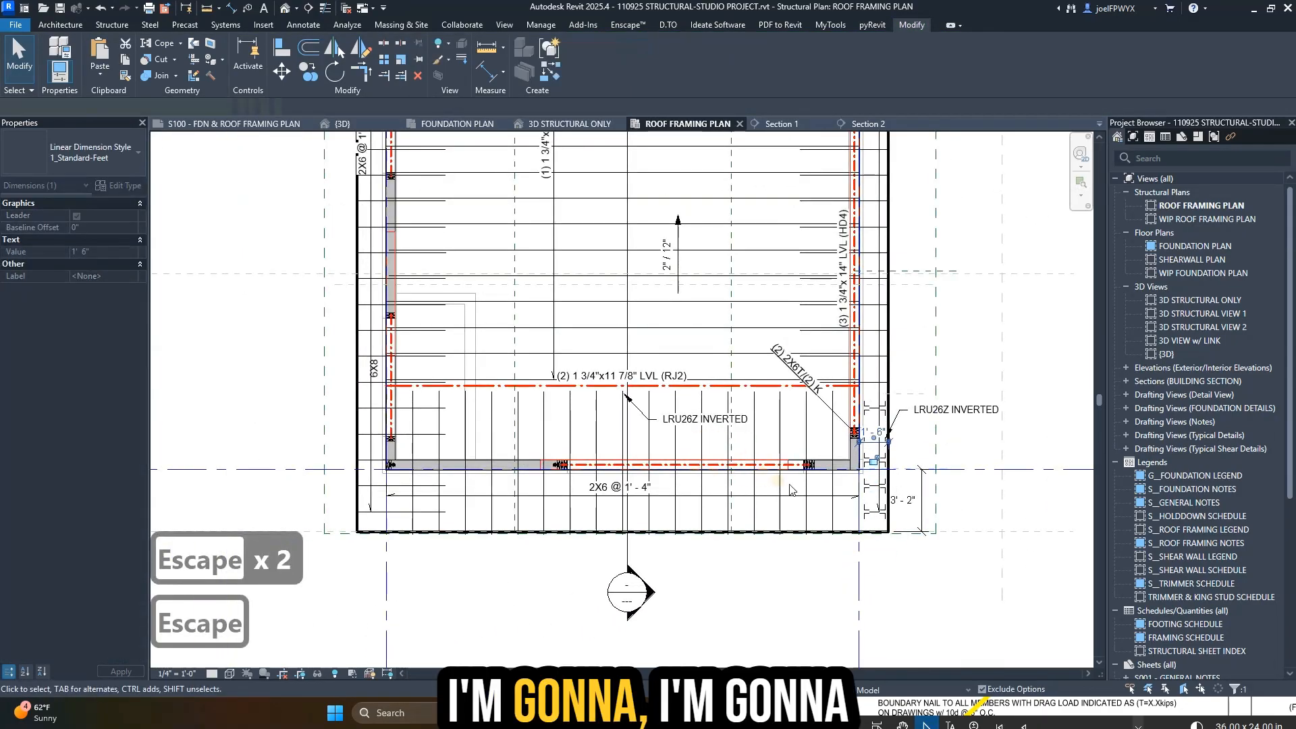
key("ctrl+z")
scroll(825, 527, "up", 1)
key("Escape")
- Select the 2X6 joists running from the RJ2 beam to the roof edge, excluding the side overhang framing, and filter to Structural Framing (Joist)
left_click_drag(850, 548, 275, 363)
middle_click_drag(315, 403, 662, 418)
left_click_drag(566, 588, 554, 457, "shift")
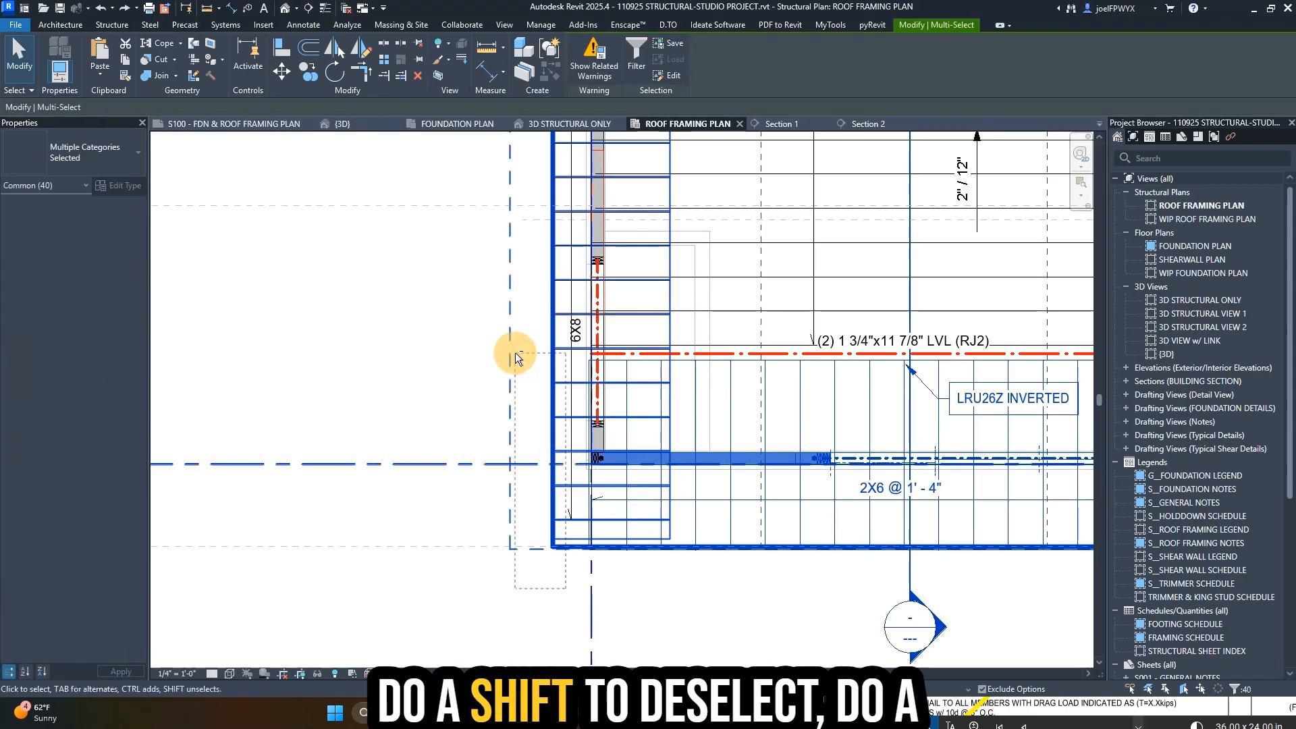
scroll(631, 516, "up", 1)
middle_click_drag(669, 574, 540, 541)
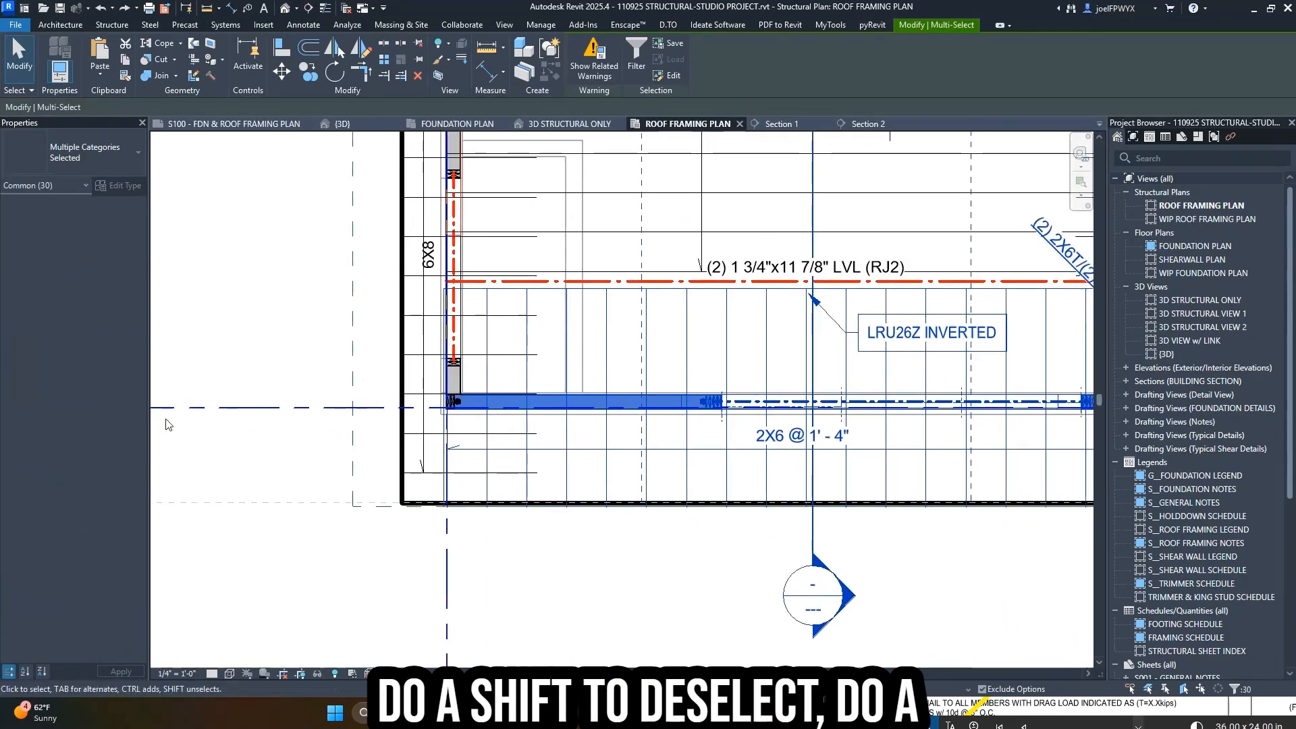
left_click(62, 183)
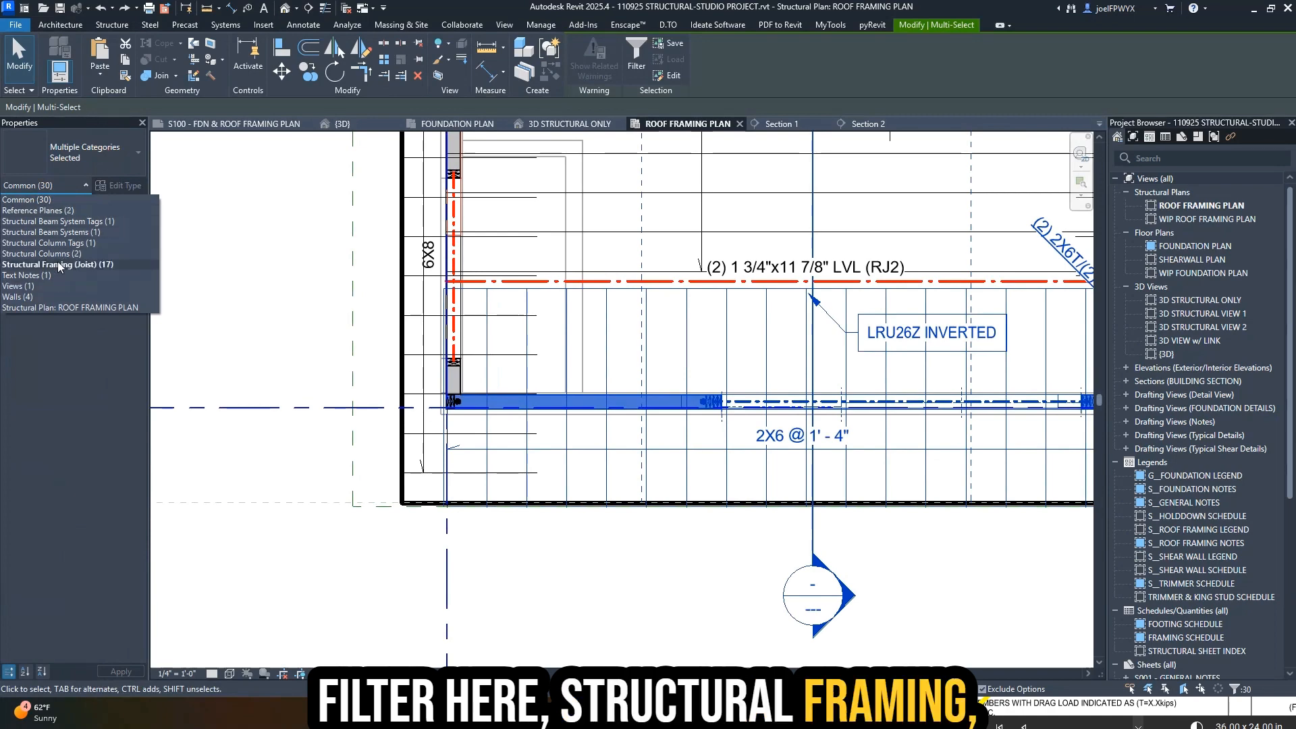
left_click(58, 264)
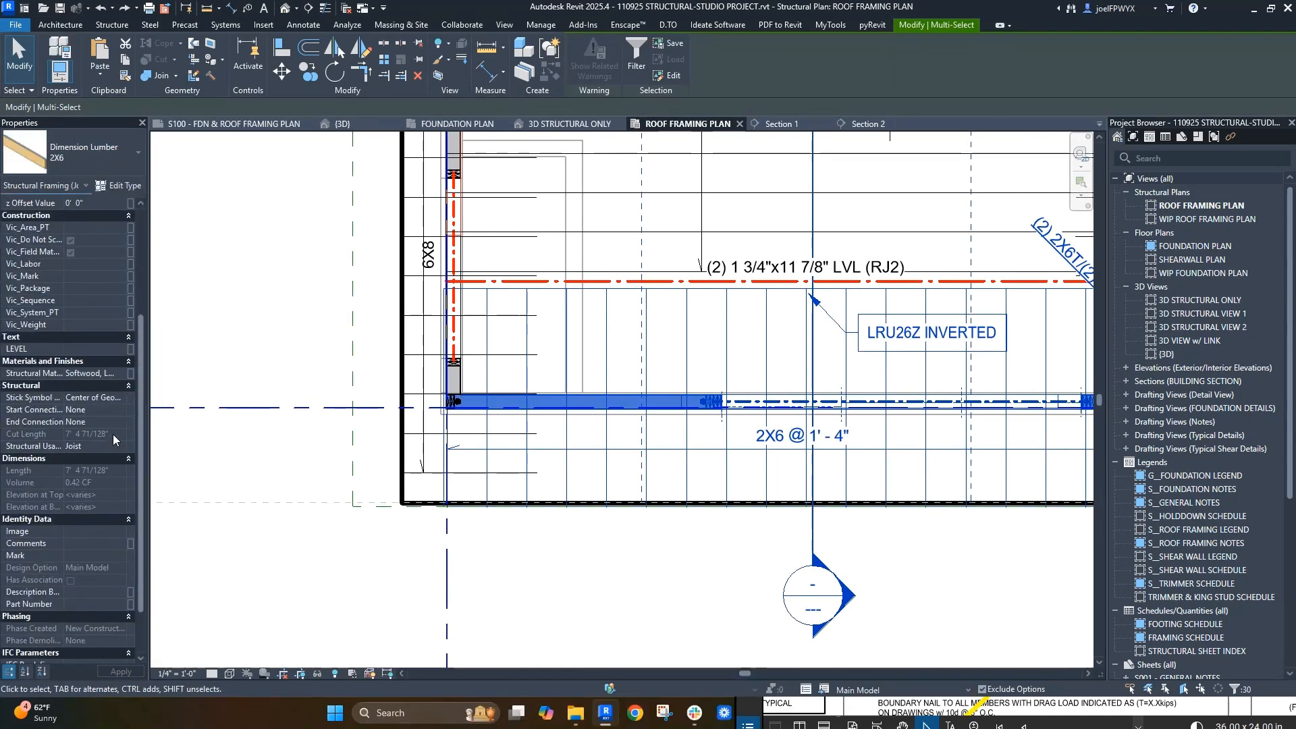
- Set the selected joists' start connection to Hanger and their end connection to None
left_click(94, 422)
left_click(95, 451)
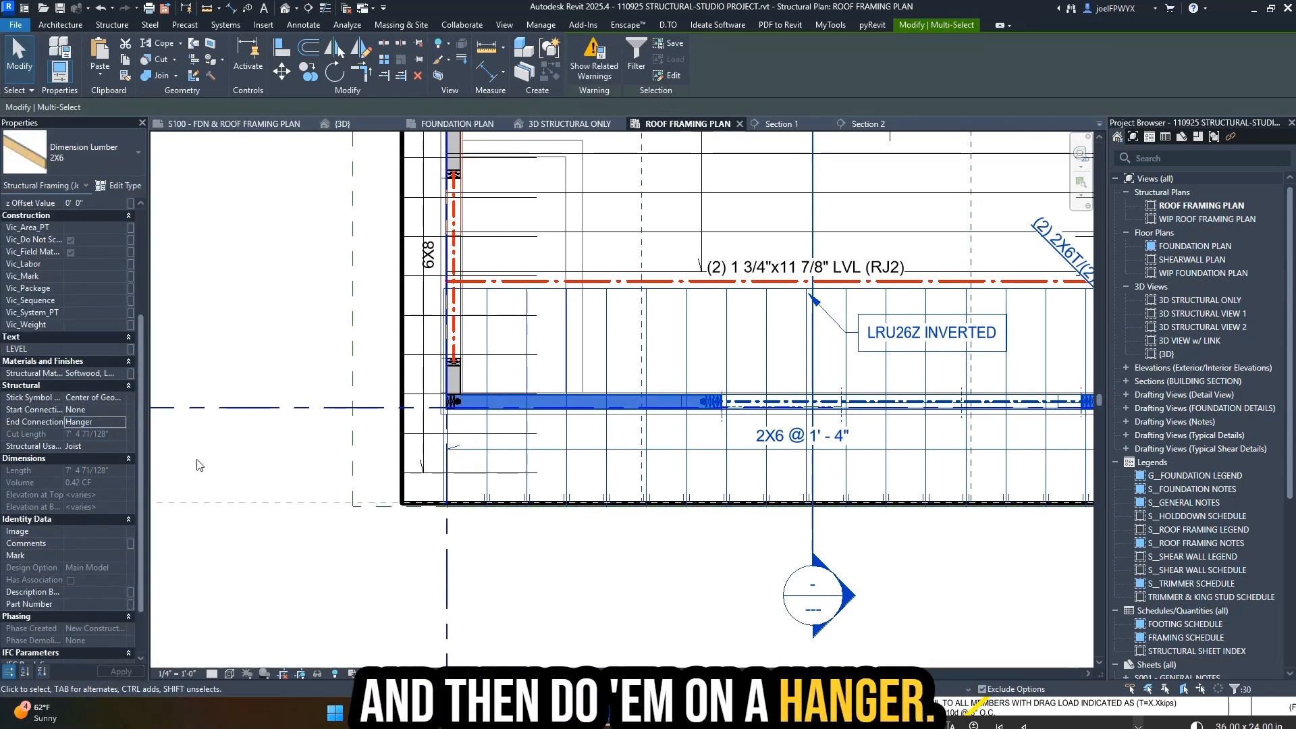
left_click(94, 410)
left_click(114, 432)
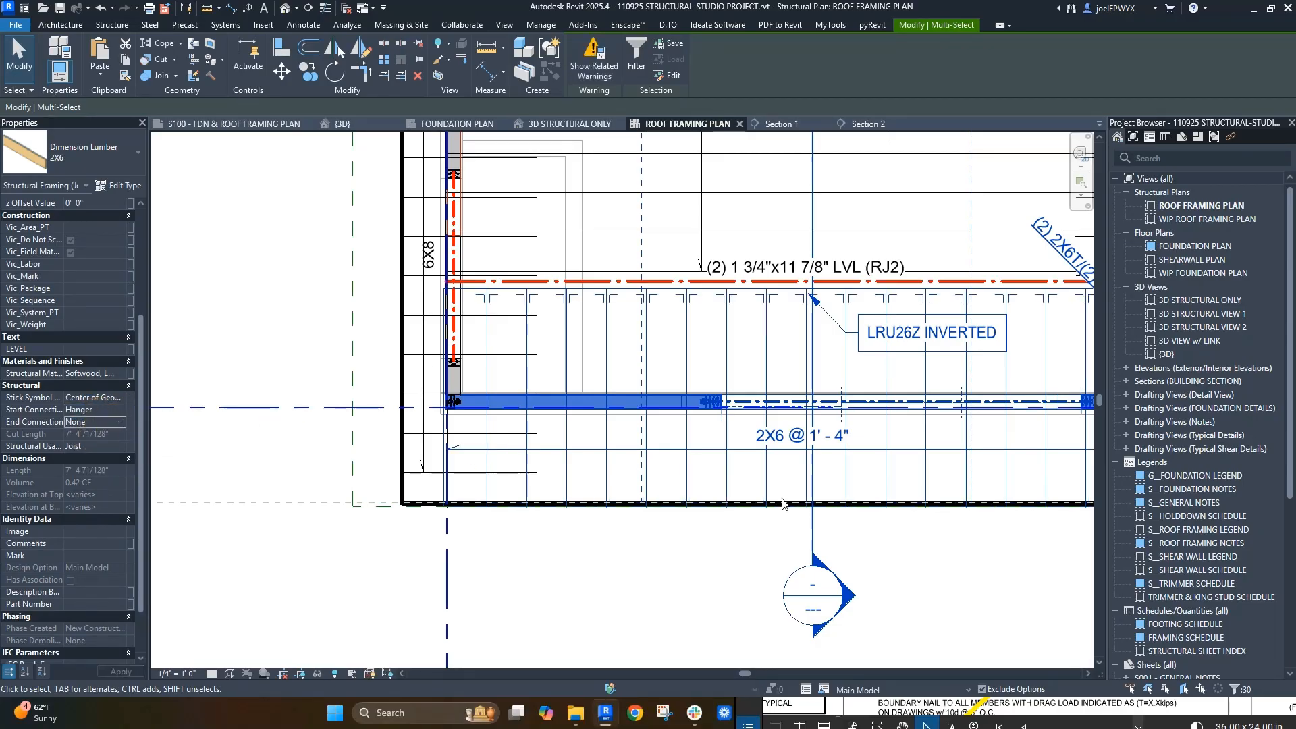
- Remove INVERTED from the hanger note below the RJ2 beam so it reads LRU26Z
scroll(945, 368, "up", 2)
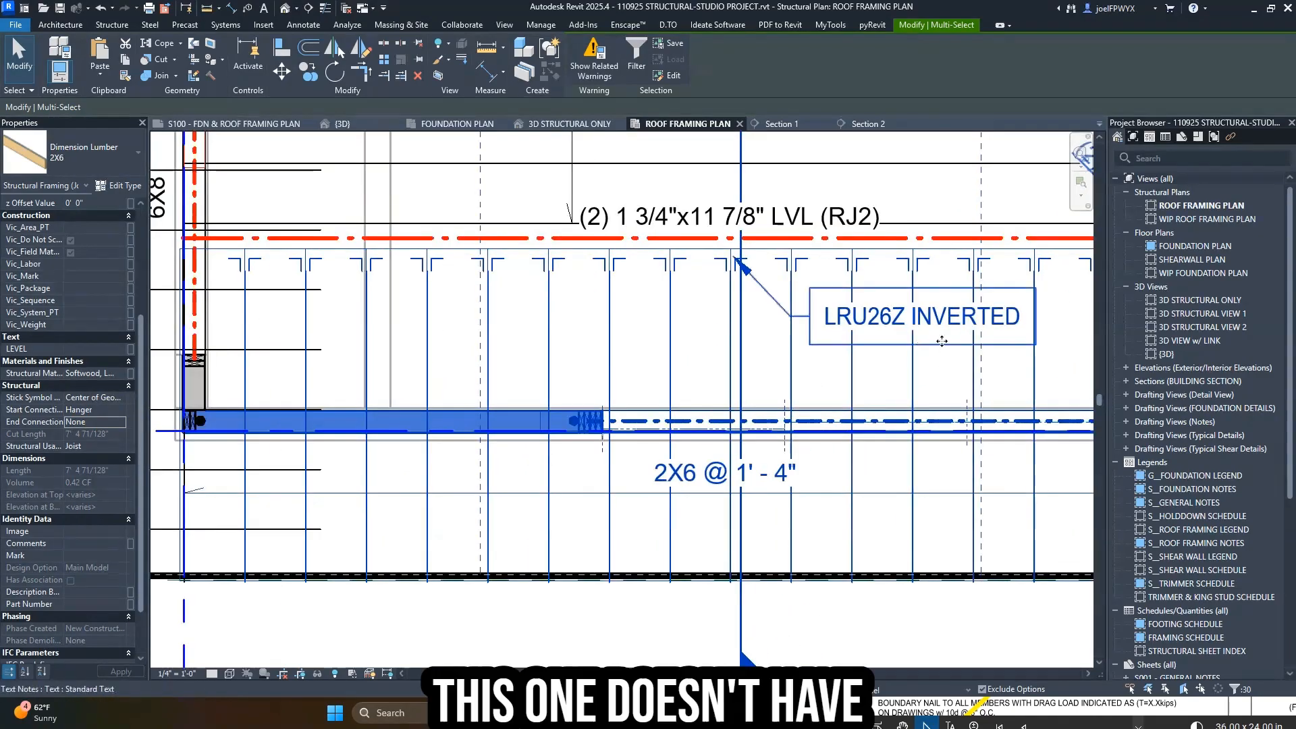
left_click(878, 338)
double_click(909, 326)
double_click(921, 318)
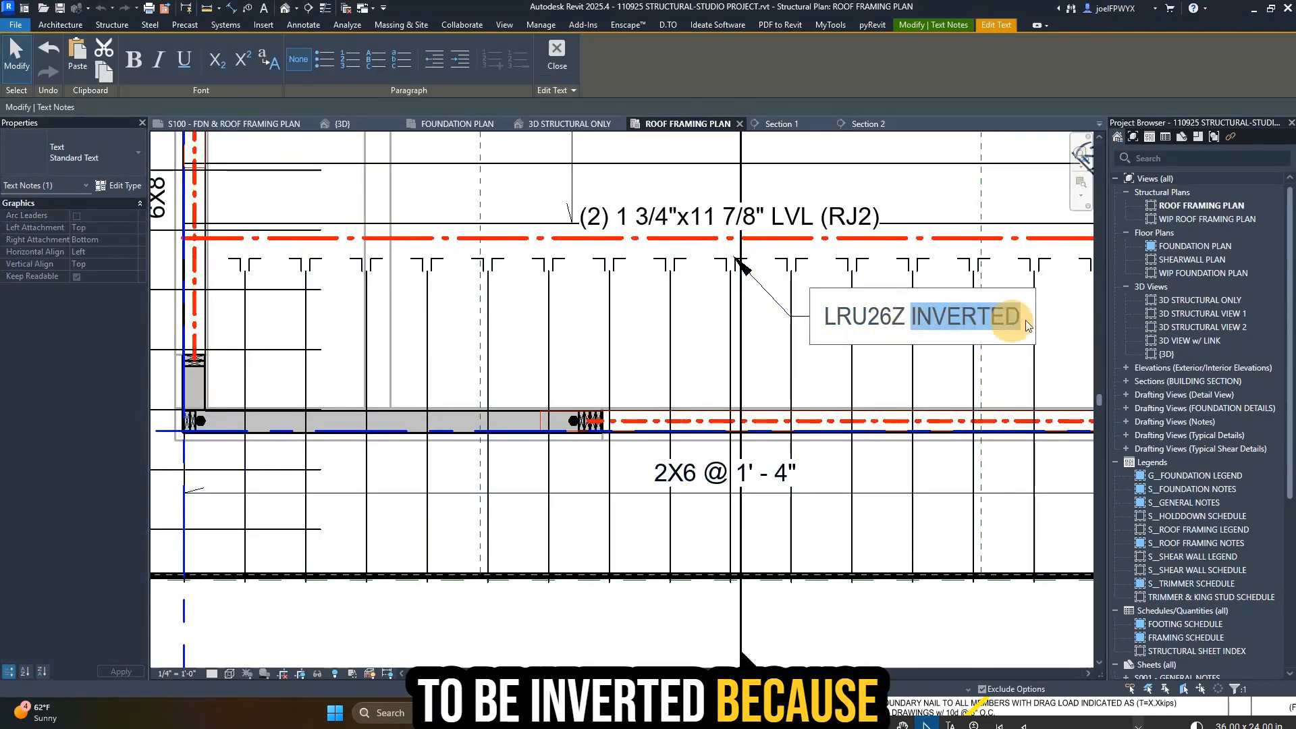
key("Delete")
left_click(903, 365)
key("Escape")
key("Escape")
- Move the LRU26Z note slightly closer to its leader arrowhead below the RJ2 beam
left_click(560, 326)
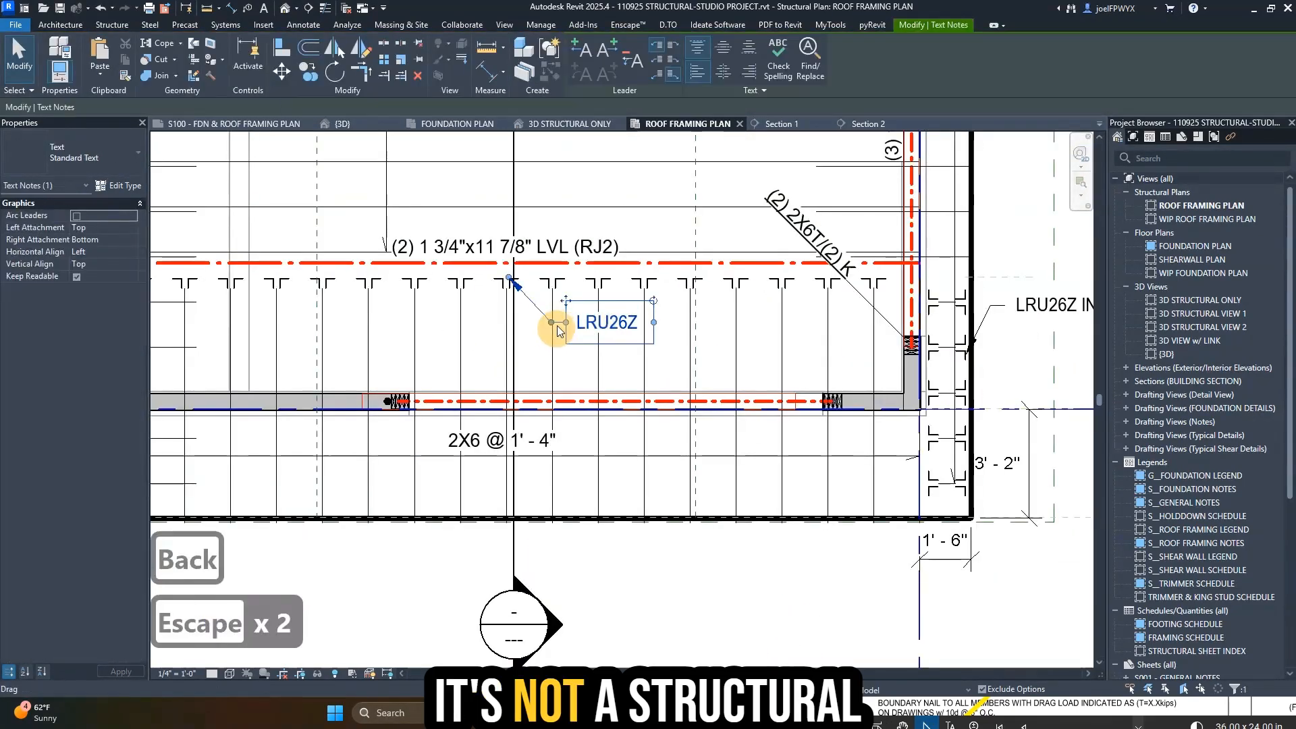
left_click_drag(569, 299, 551, 298)
key("Escape")
key("Escape")
scroll(556, 341, "down", 2)
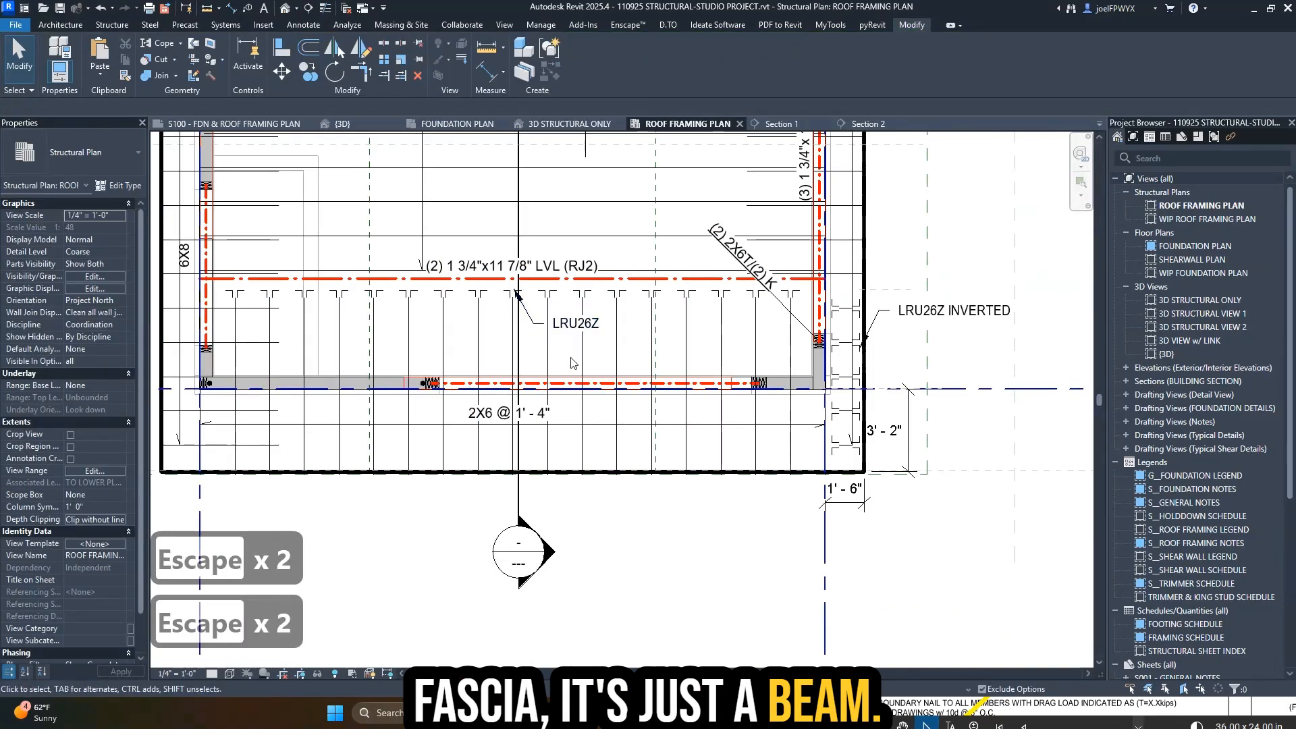
- Review the joist hanger symbols and hanger callouts along the RJ2 beam and the grid B overhang
scroll(508, 237, "up", 2)
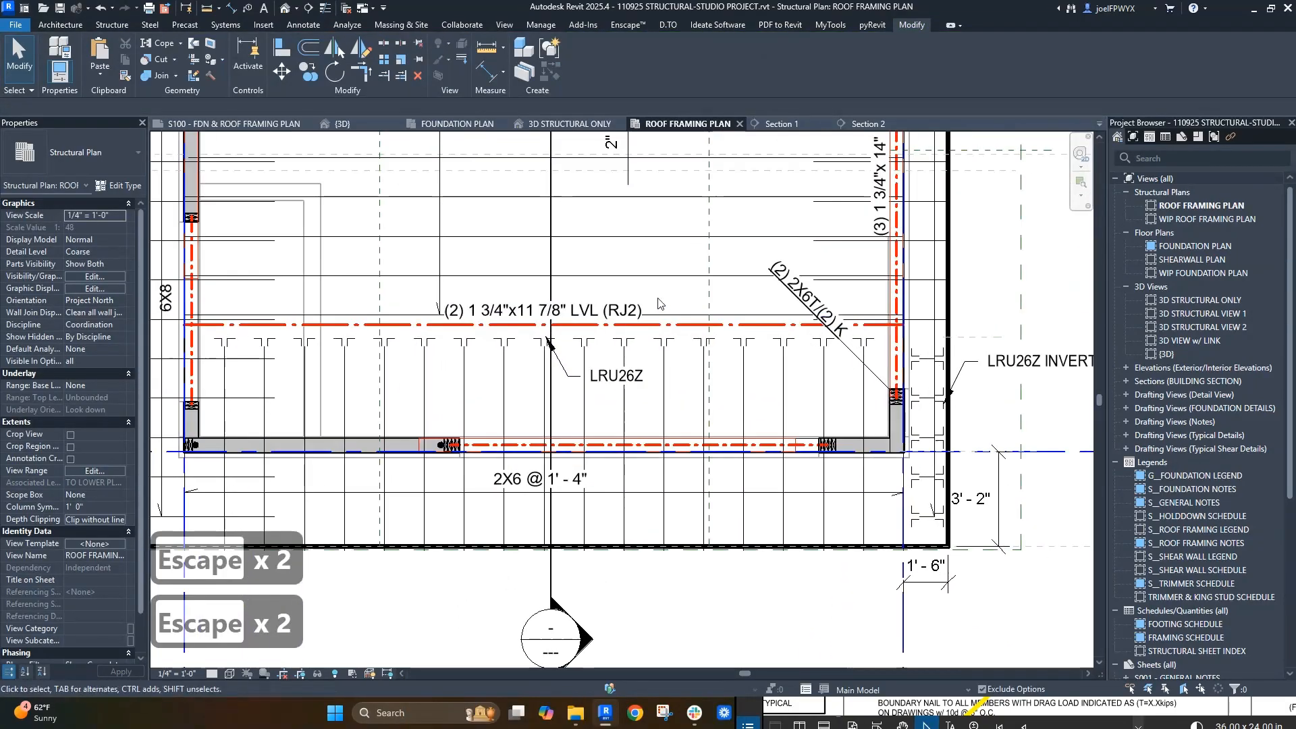
scroll(628, 391, "up", 3)
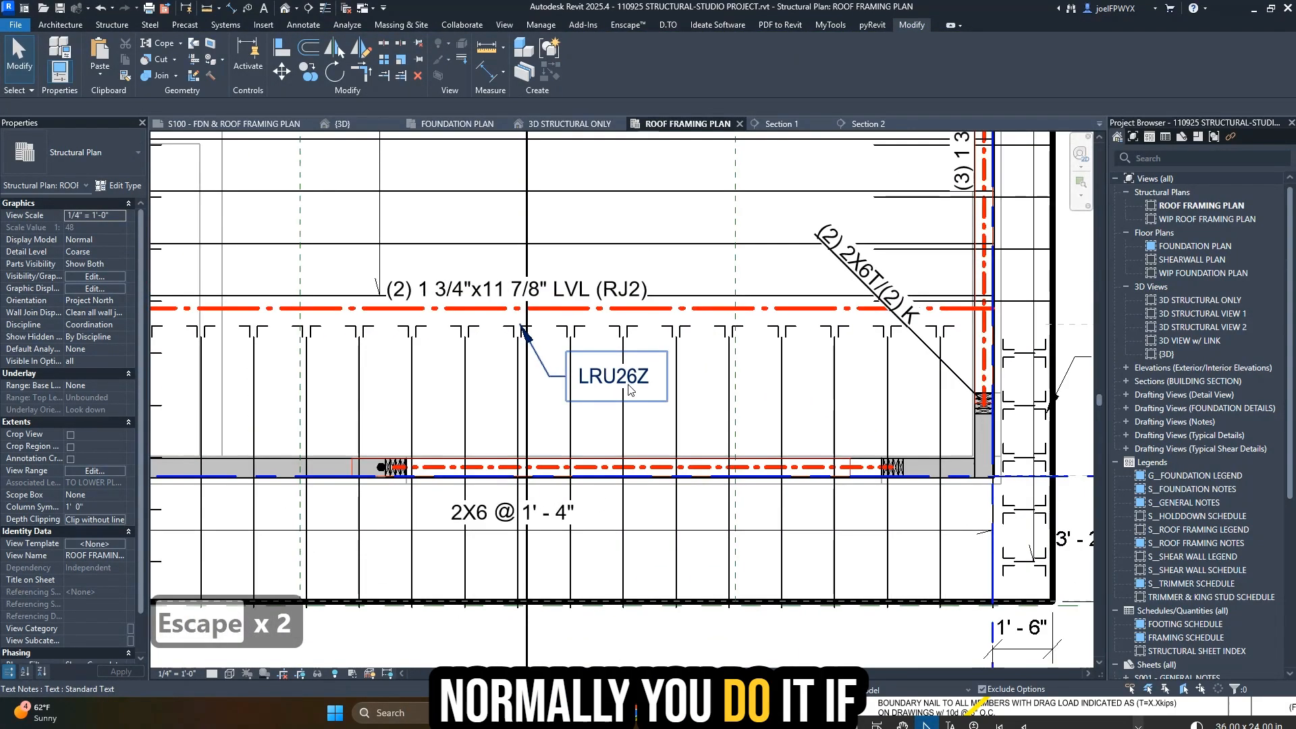
scroll(628, 365, "down", 2)
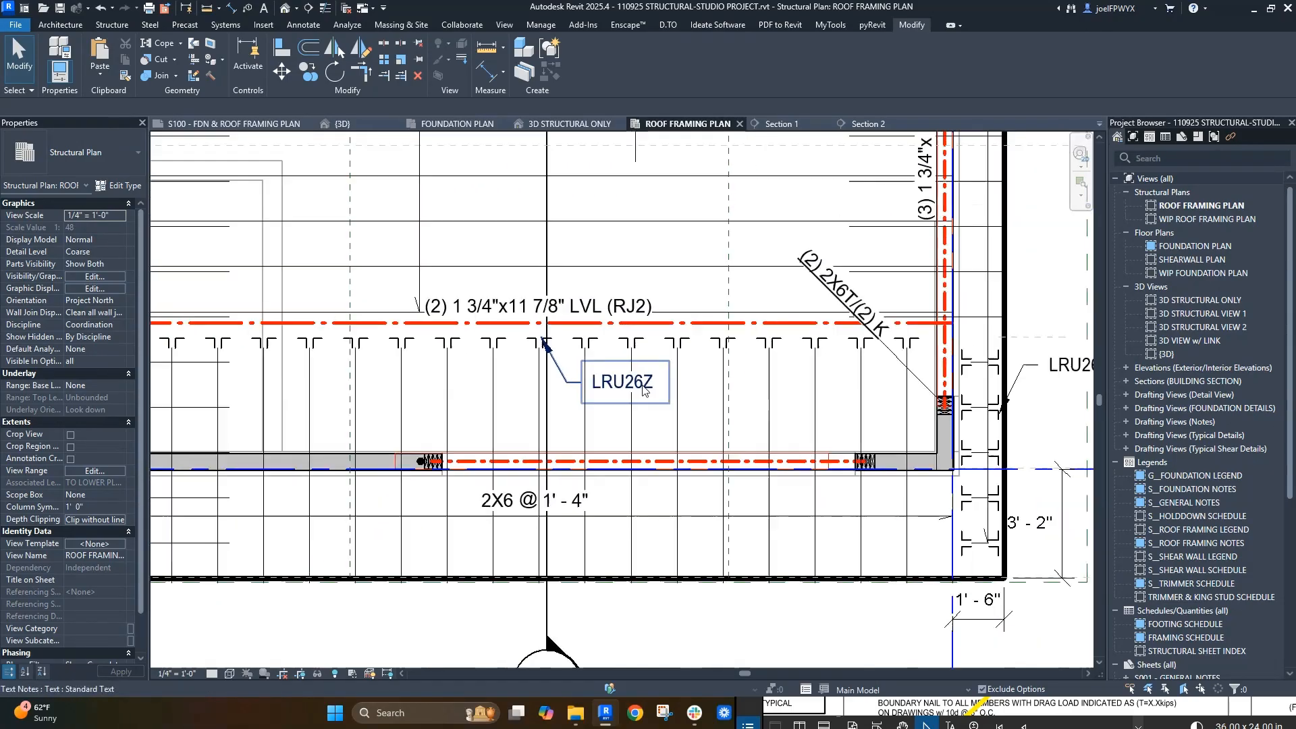
scroll(646, 360, "down", 1)
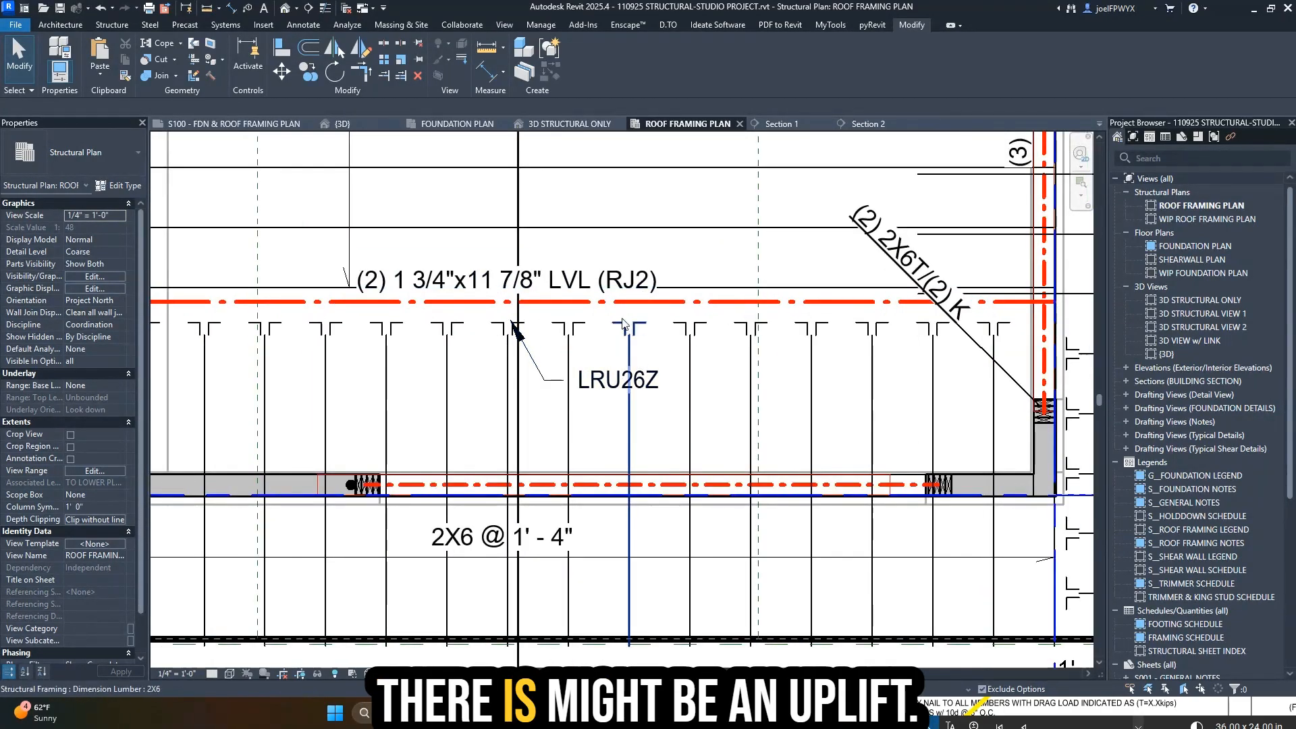
scroll(618, 387, "up", 1)
left_click(600, 361)
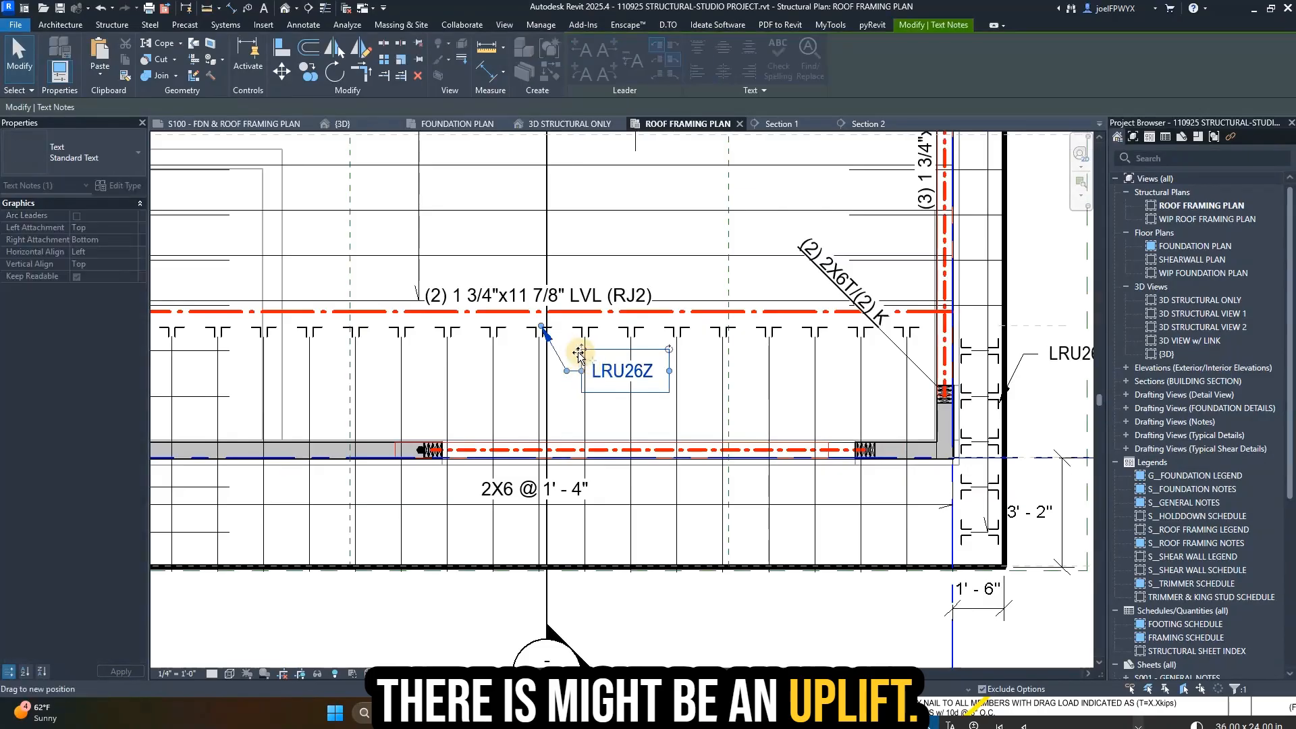
key("Escape")
key("Escape")
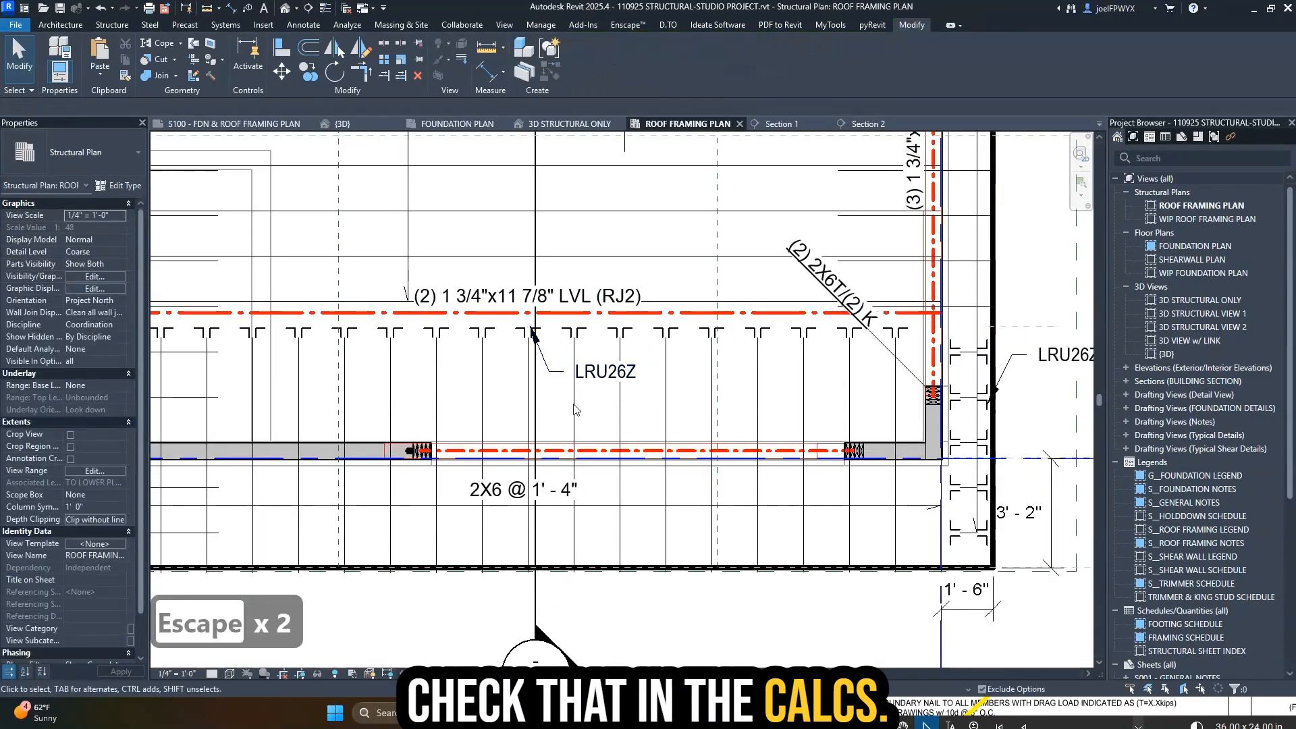
scroll(557, 408, "down", 1)
middle_click_drag(704, 382, 614, 385)
scroll(697, 405, "up", 1)
middle_click_drag(697, 405, 586, 453)
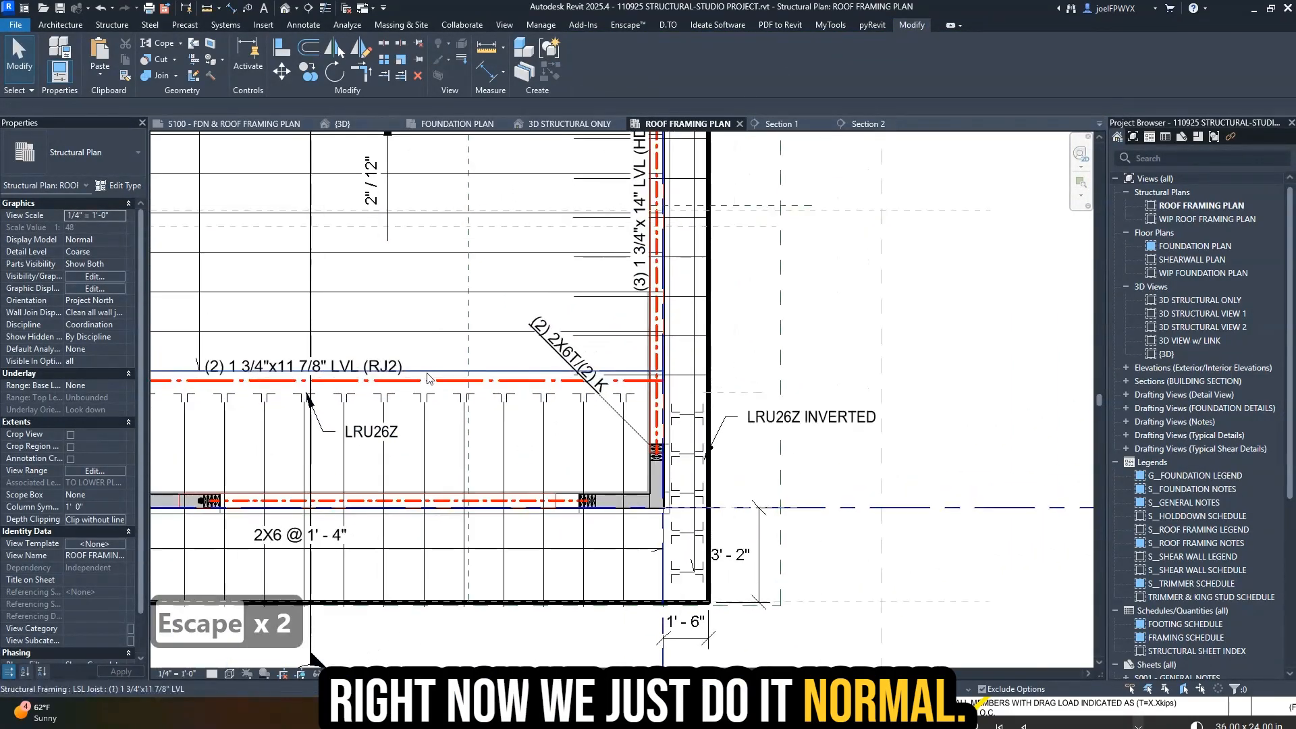
middle_click_drag(428, 395, 460, 374)
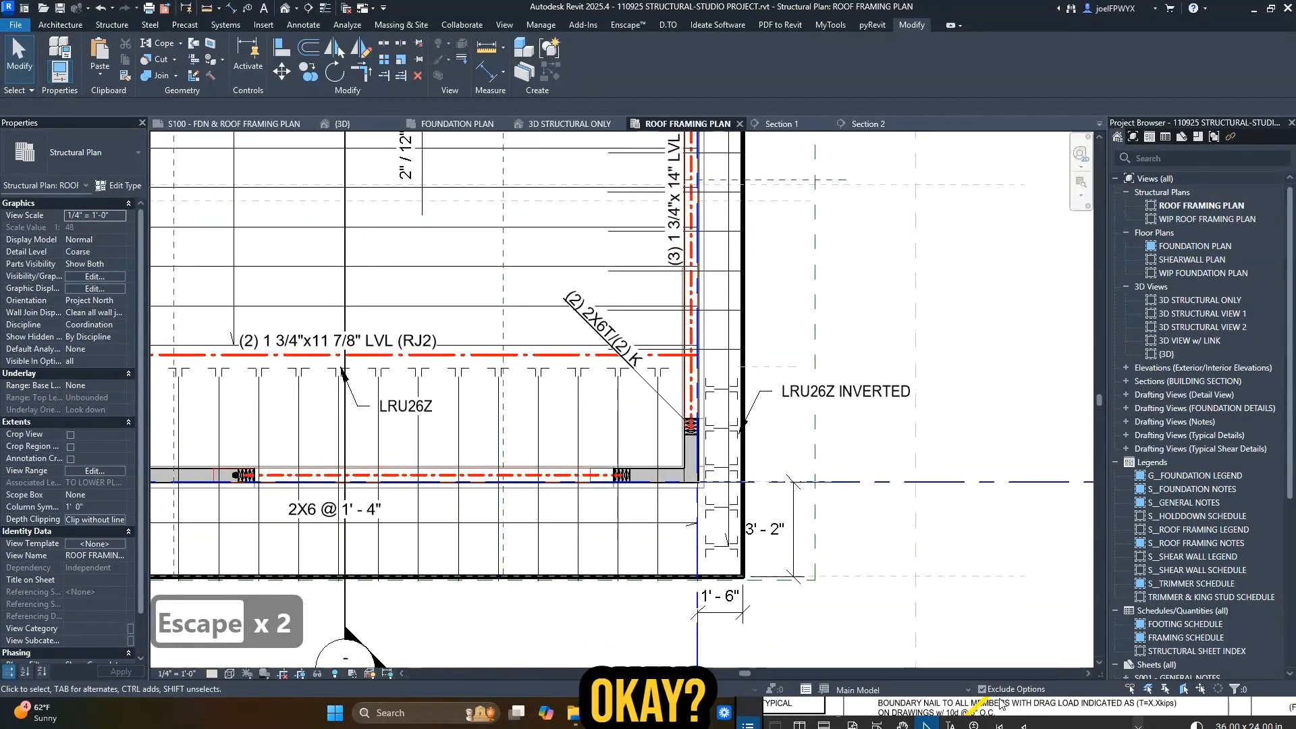
scroll(875, 440, "down", 2)
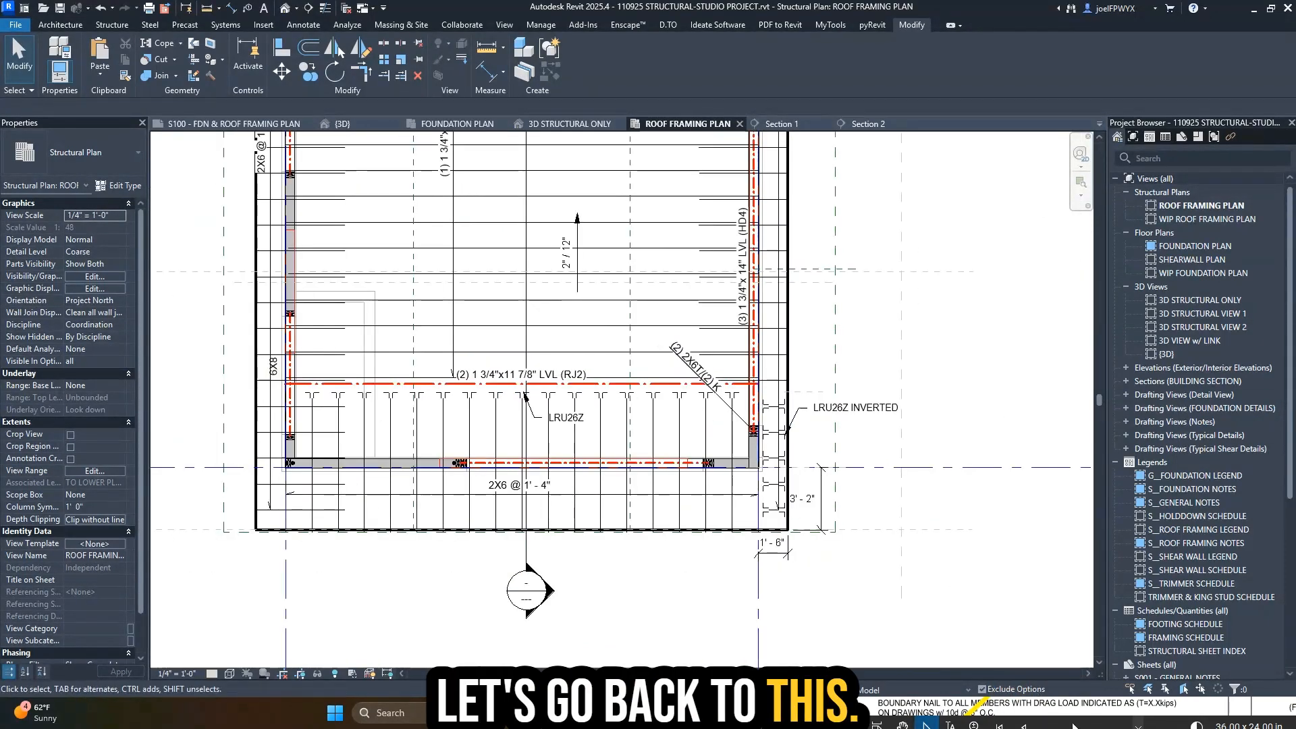
- Examine the structural fascia and overhang hangers near grid B in the reference PDF in Revu, and return to the Revit roof framing plan
left_click(1074, 715)
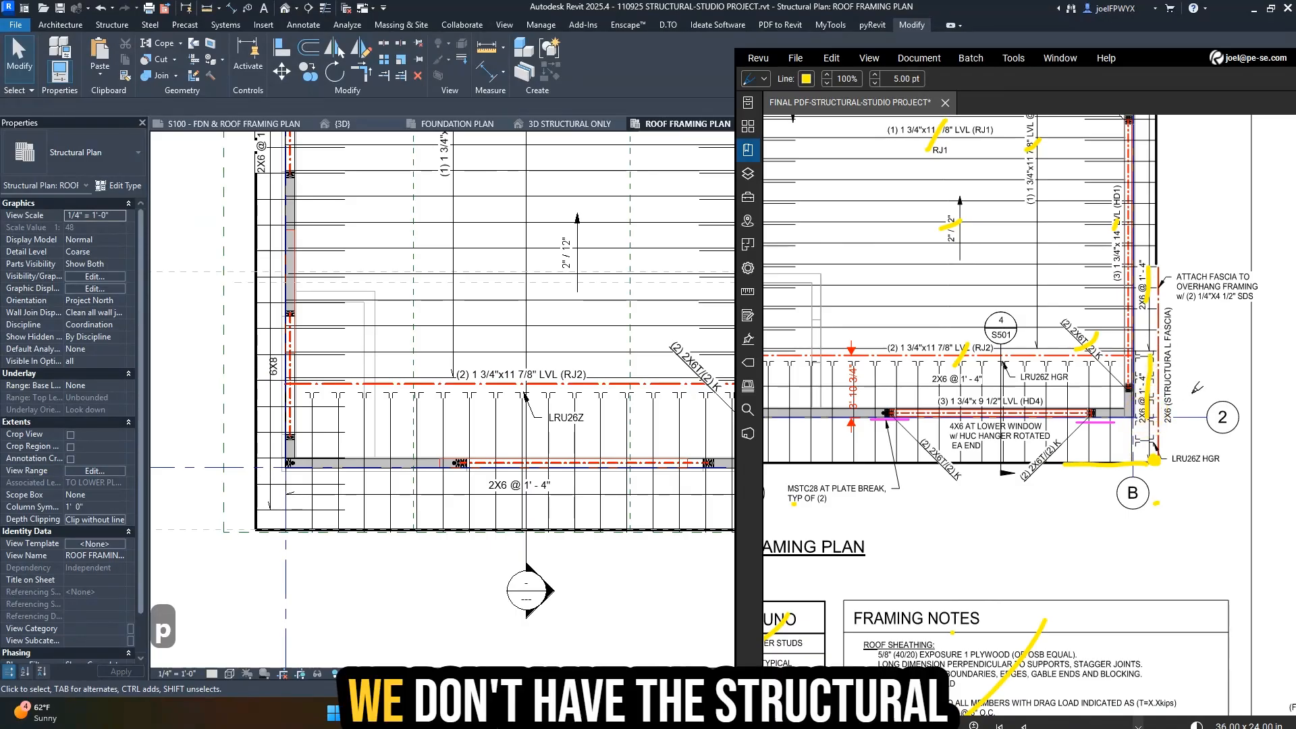
scroll(1149, 411, "down", 1)
scroll(1114, 341, "down", 1)
scroll(658, 398, "down", 1)
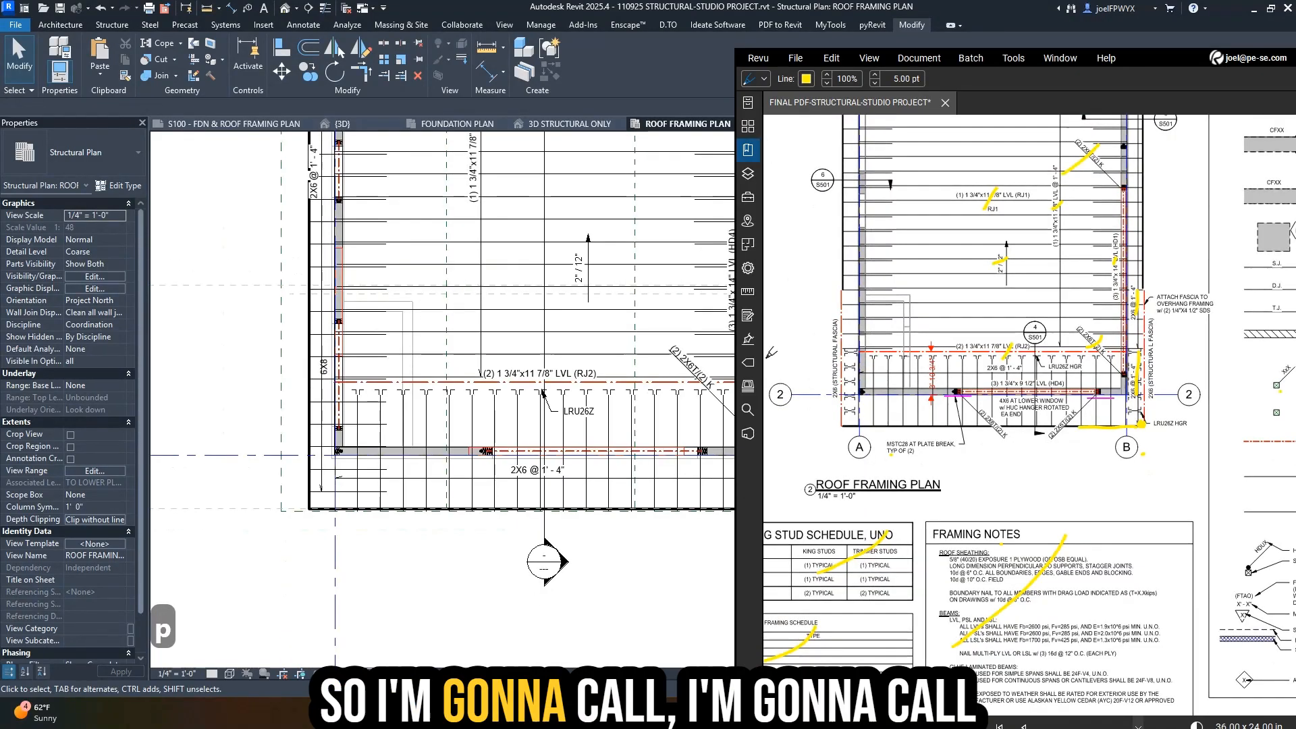
scroll(263, 494, "down", 2)
scroll(1131, 305, "up", 3)
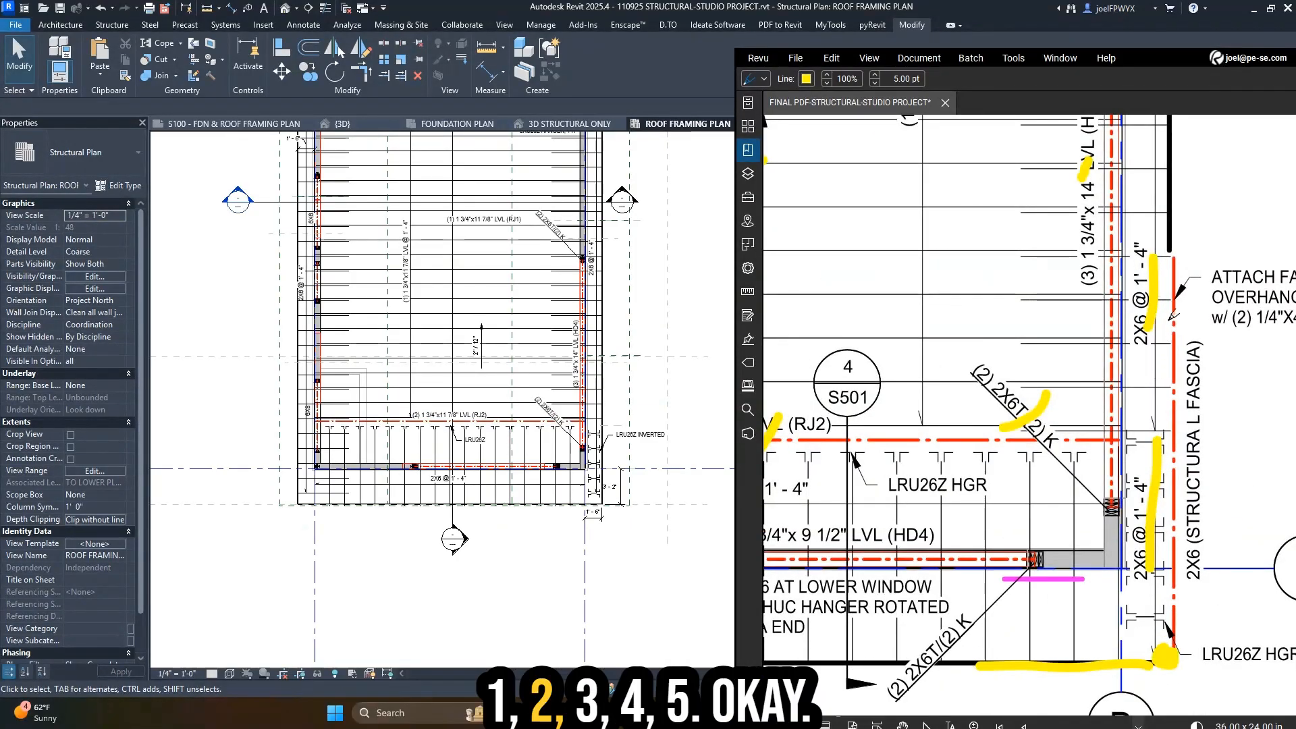
scroll(462, 327, "down", 3)
scroll(560, 352, "up", 2)
left_click(525, 368)
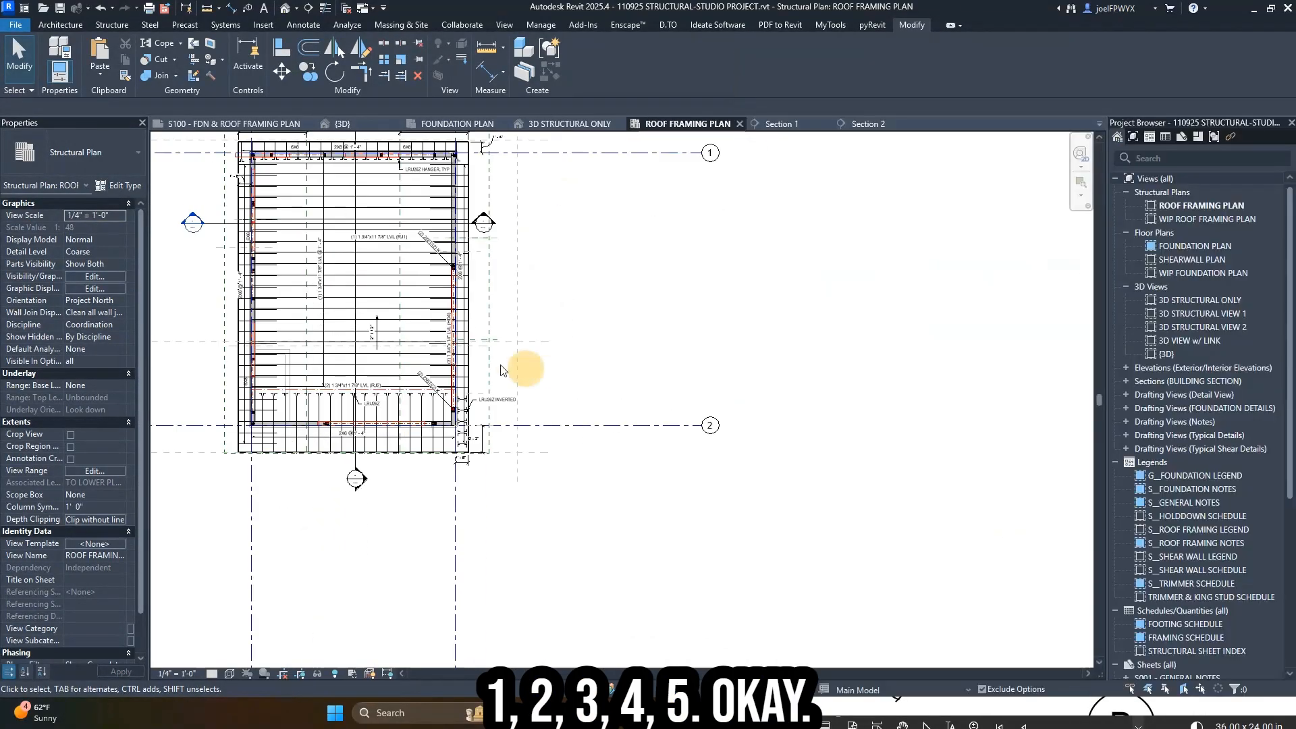
scroll(483, 360, "up", 3)
key("Escape")
key("Escape")
scroll(479, 410, "up", 2)
key("Escape")
key("Escape")
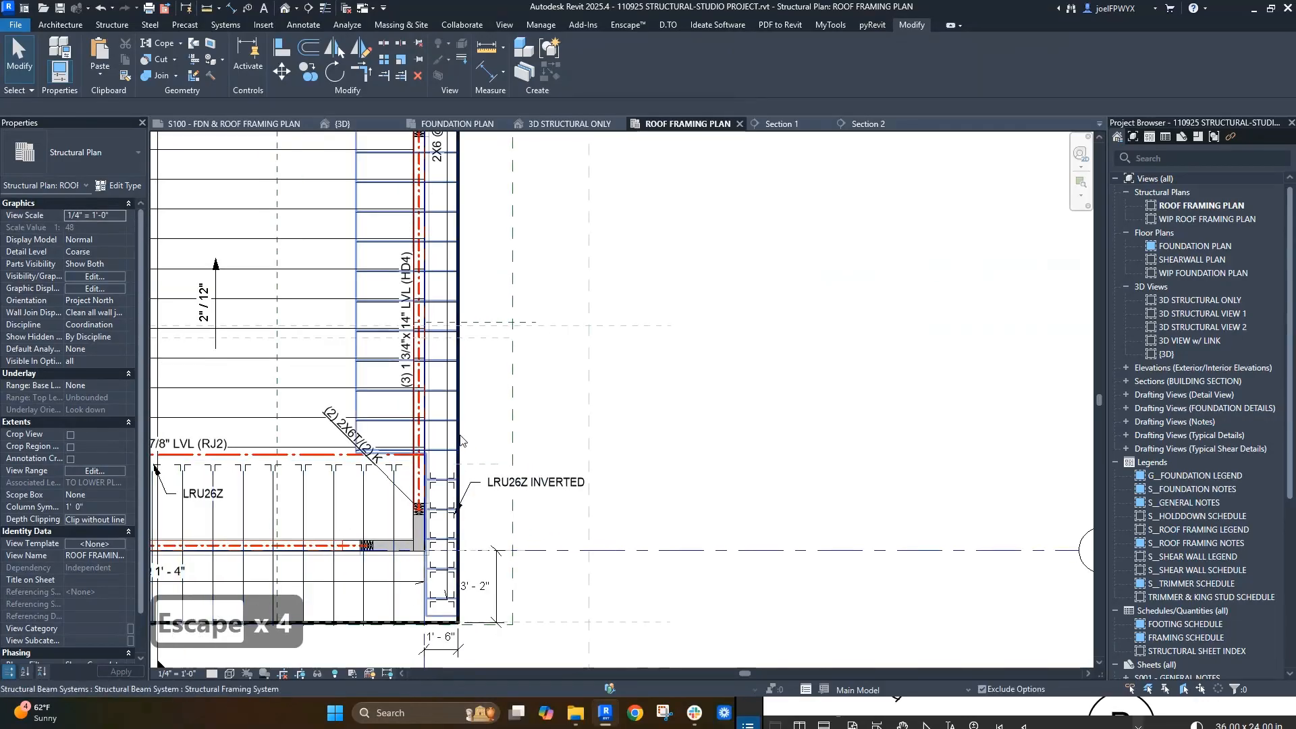
key("Escape")
left_click(459, 507)
key("Escape")
key("l")
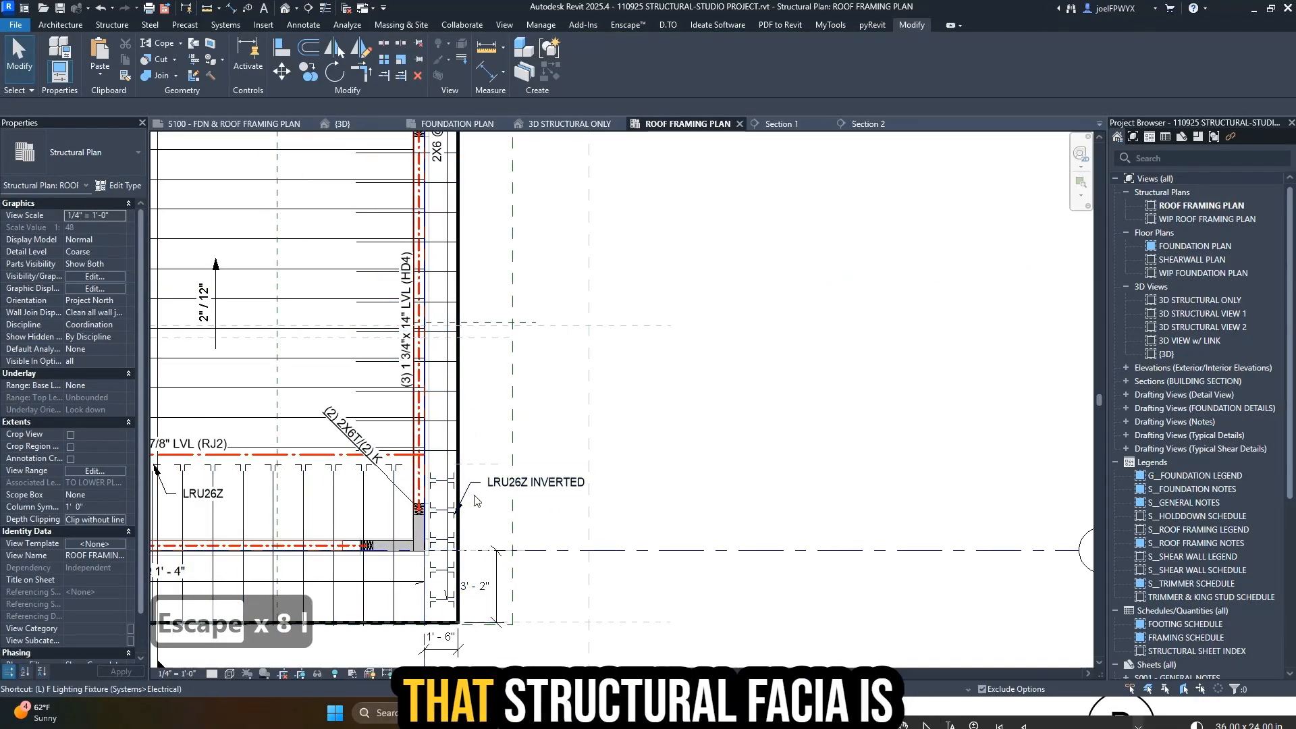
key("w")
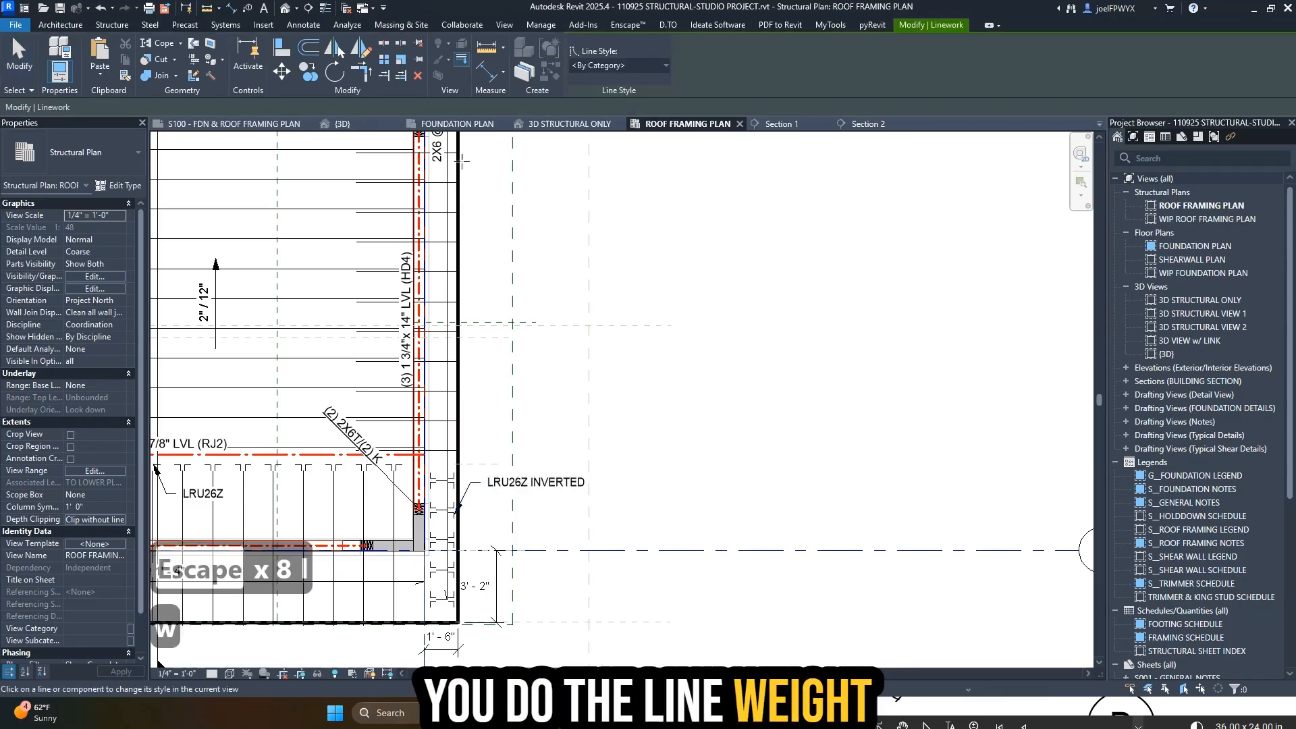
key("Escape")
key("Escape")
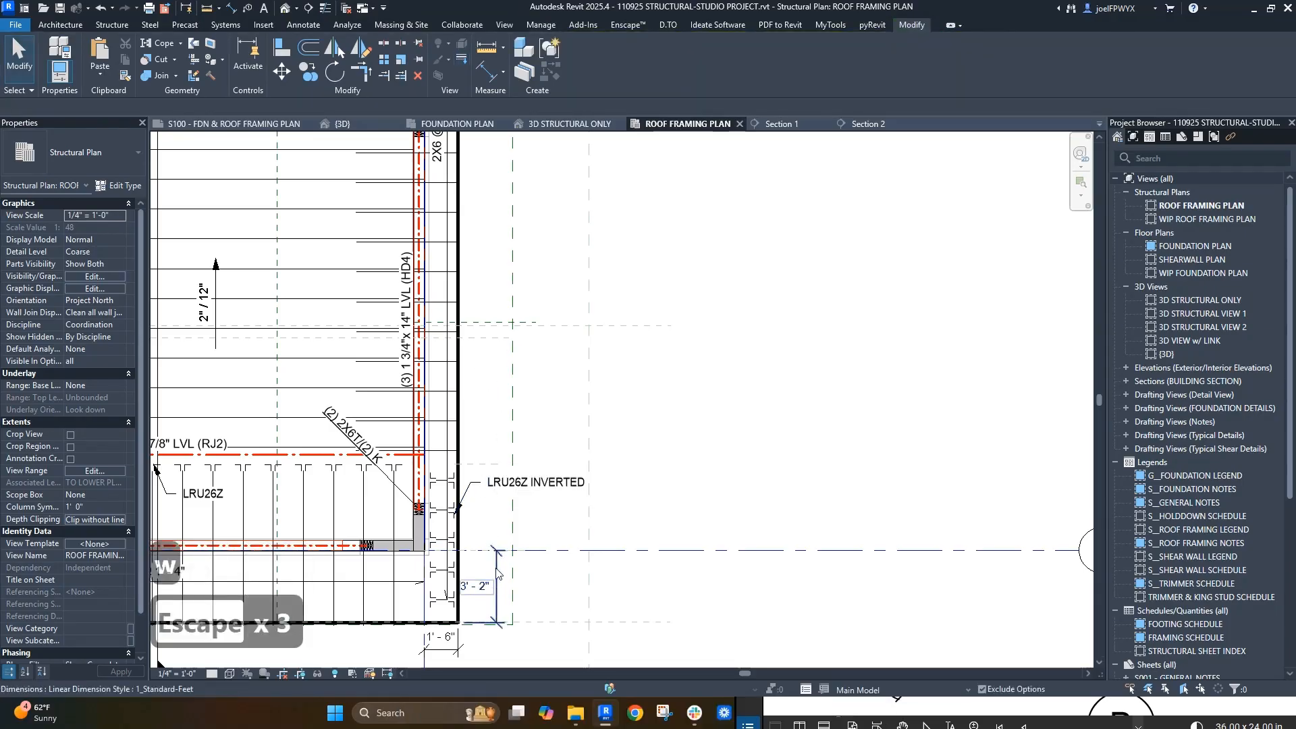
- Override the roof edge outside grid B with the BEAM/GIRDER line style using Linework
key("l")
scroll(510, 432, "down", 2)
key("Escape")
key("Escape")
key("l")
key("w")
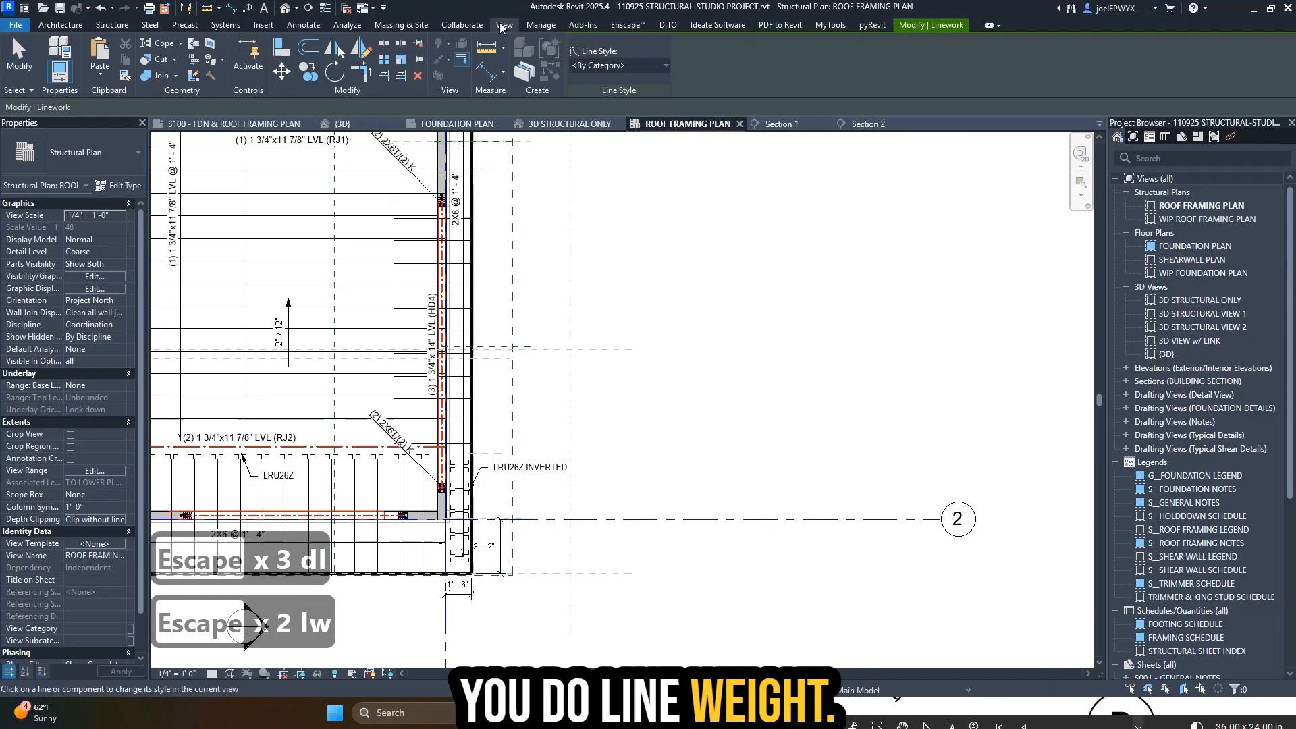
left_click(615, 65)
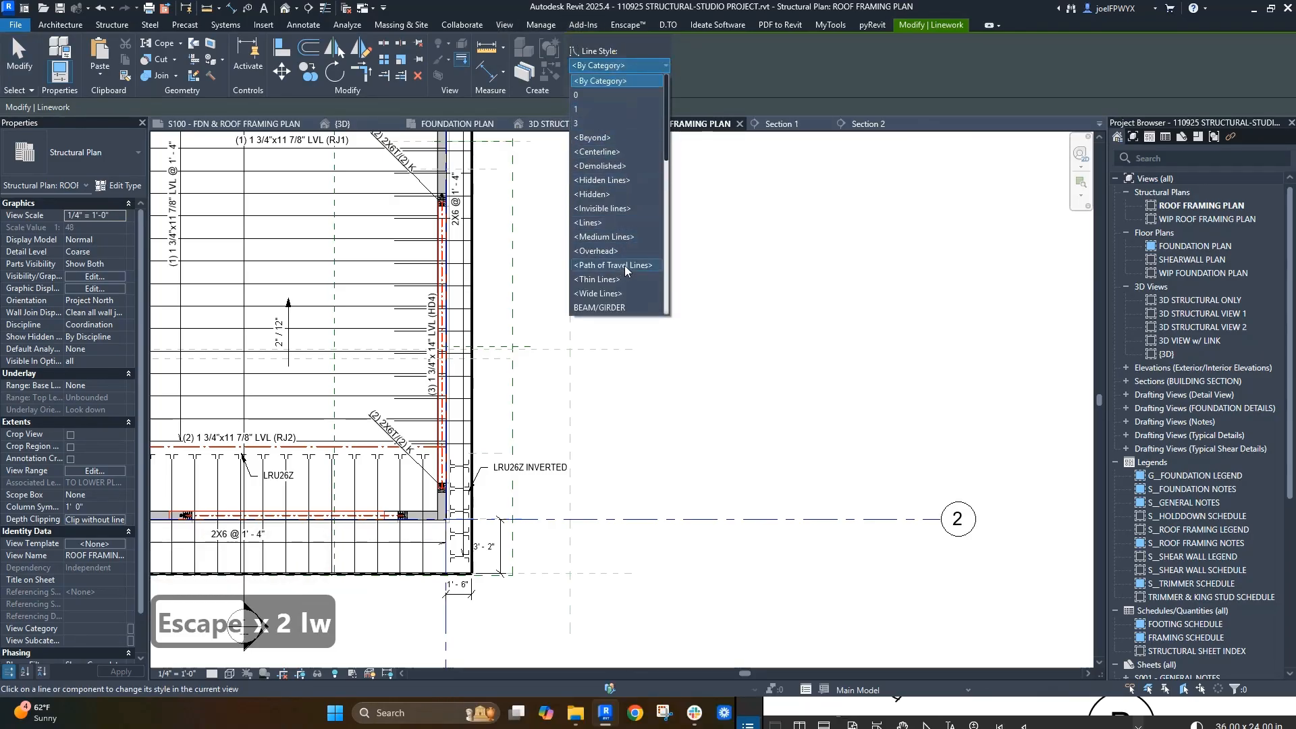
scroll(610, 252, "down", 3)
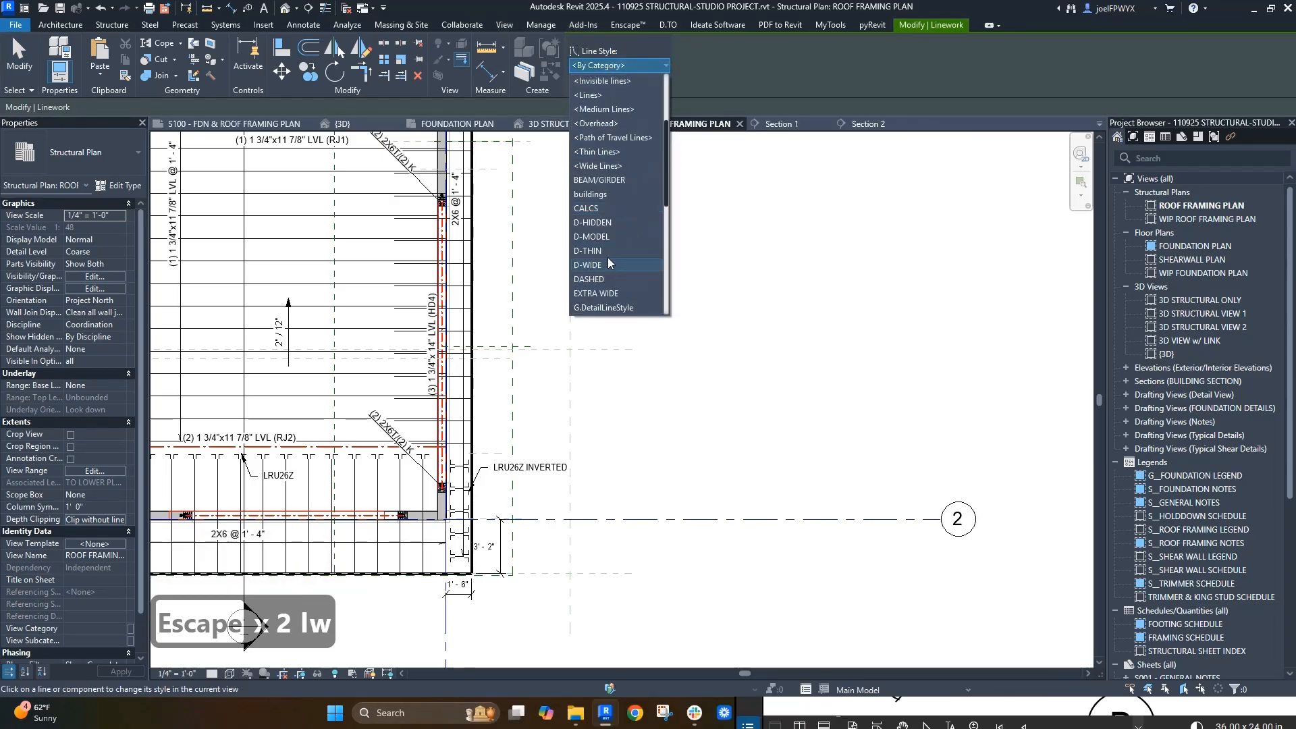
left_click(614, 185)
scroll(462, 521, "up", 2)
left_click(483, 520)
scroll(511, 517, "down", 4)
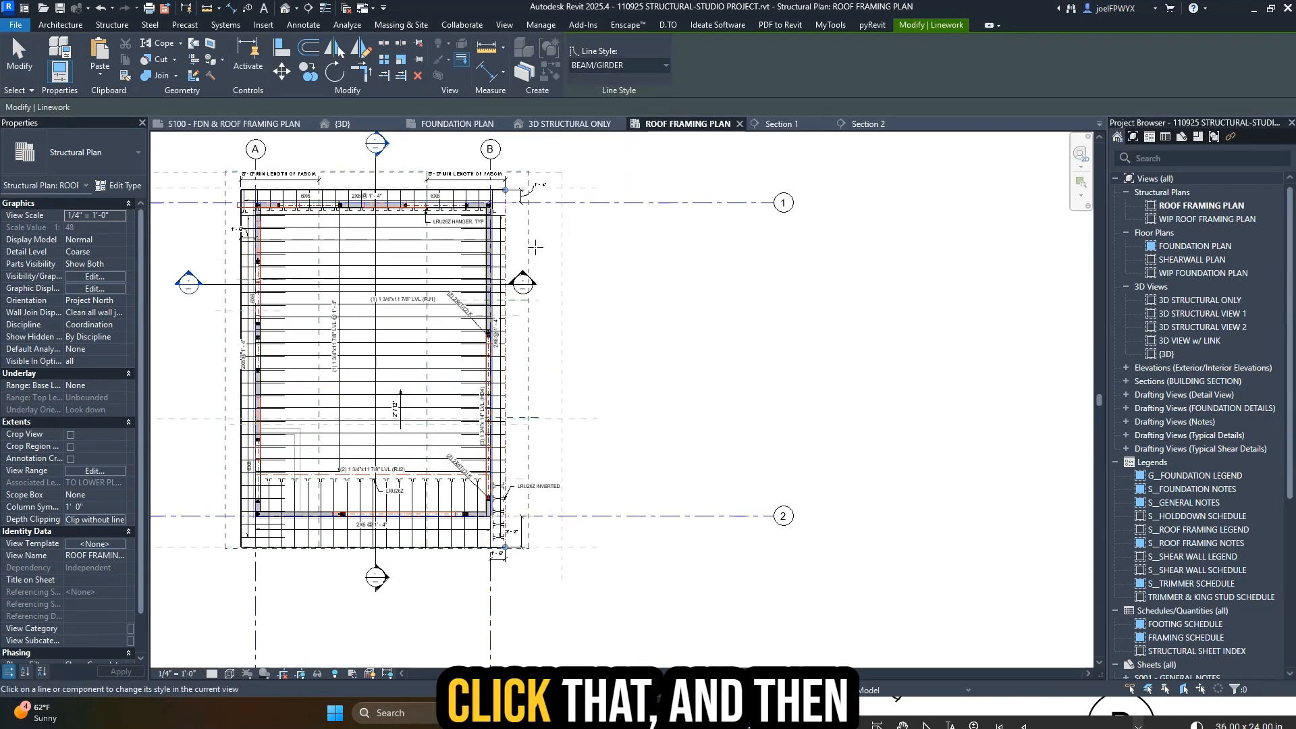
- Shorten the BEAM/GIRDER linework outside grid B by pulling its upper end down to the overhang joist near the middle of the HD4 beam
scroll(510, 193, "up", 3)
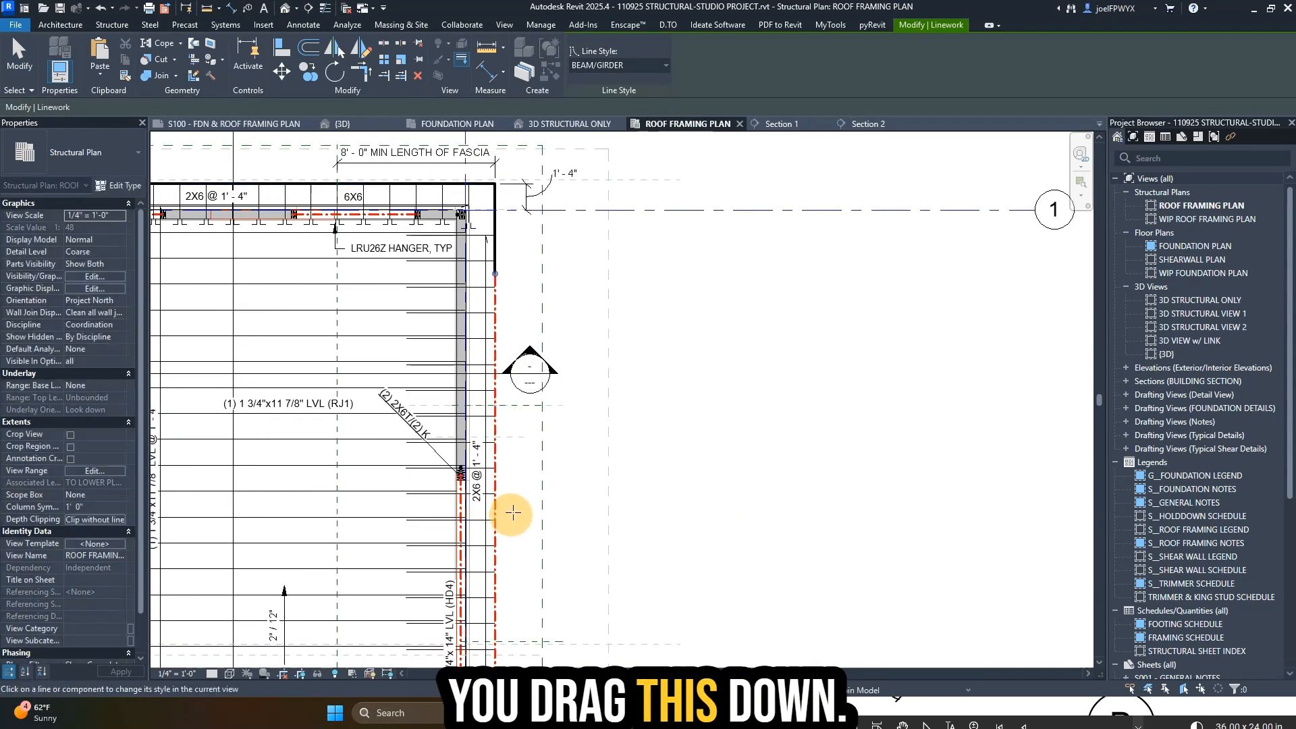
middle_click_drag(536, 505, 537, 400)
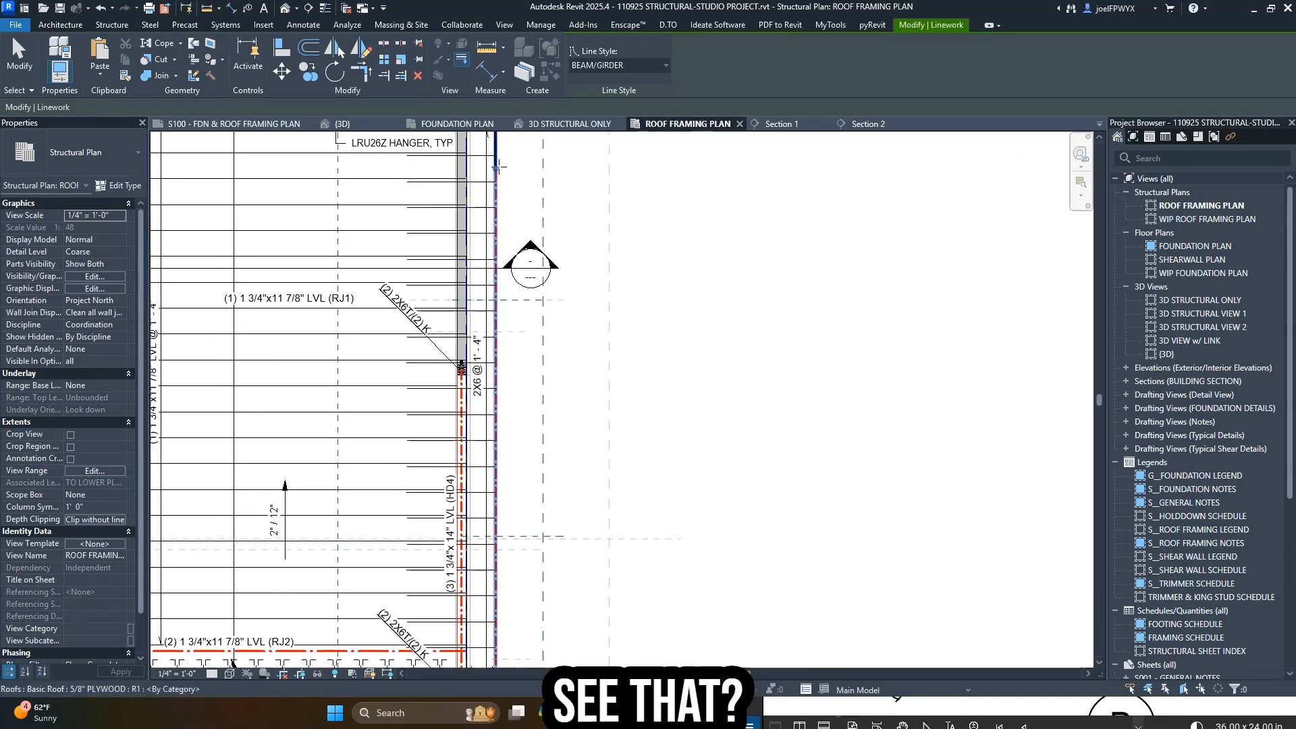
left_click_drag(496, 169, 519, 622)
middle_click_drag(533, 590, 547, 568)
scroll(561, 538, "down", 1)
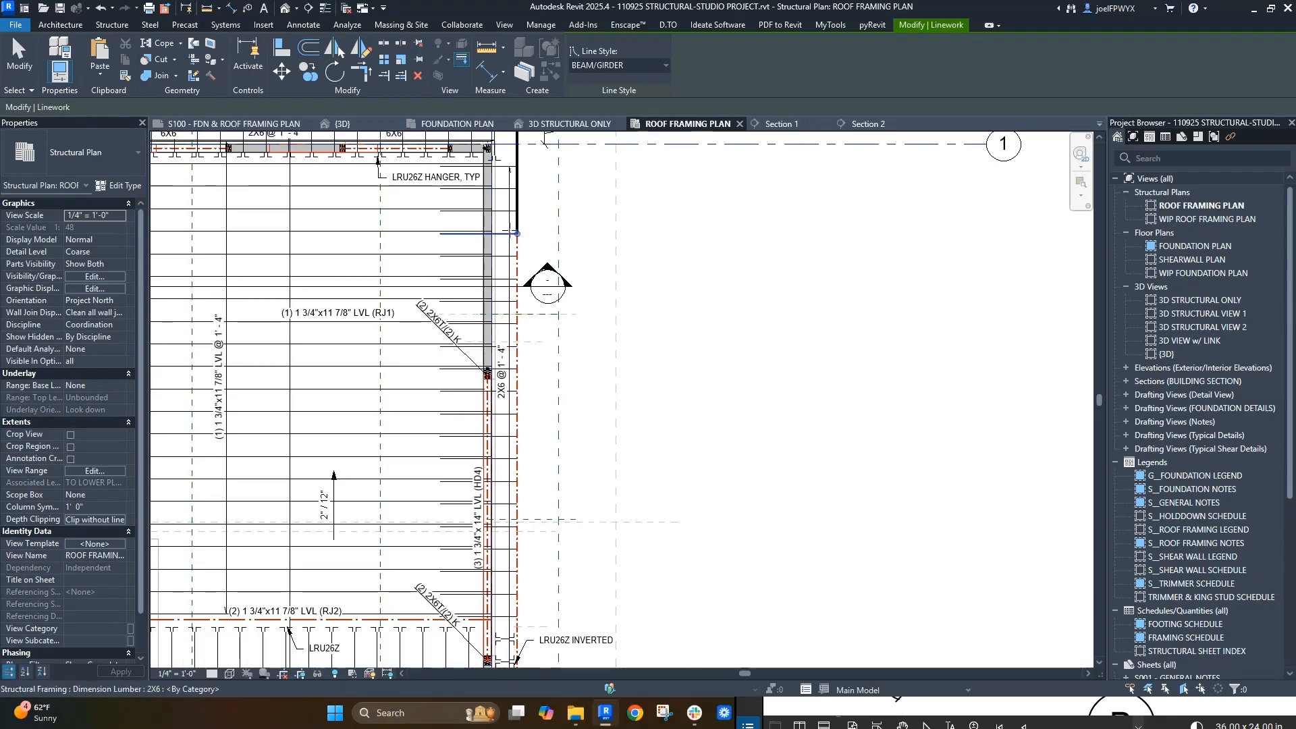
left_click_drag(517, 234, 517, 233)
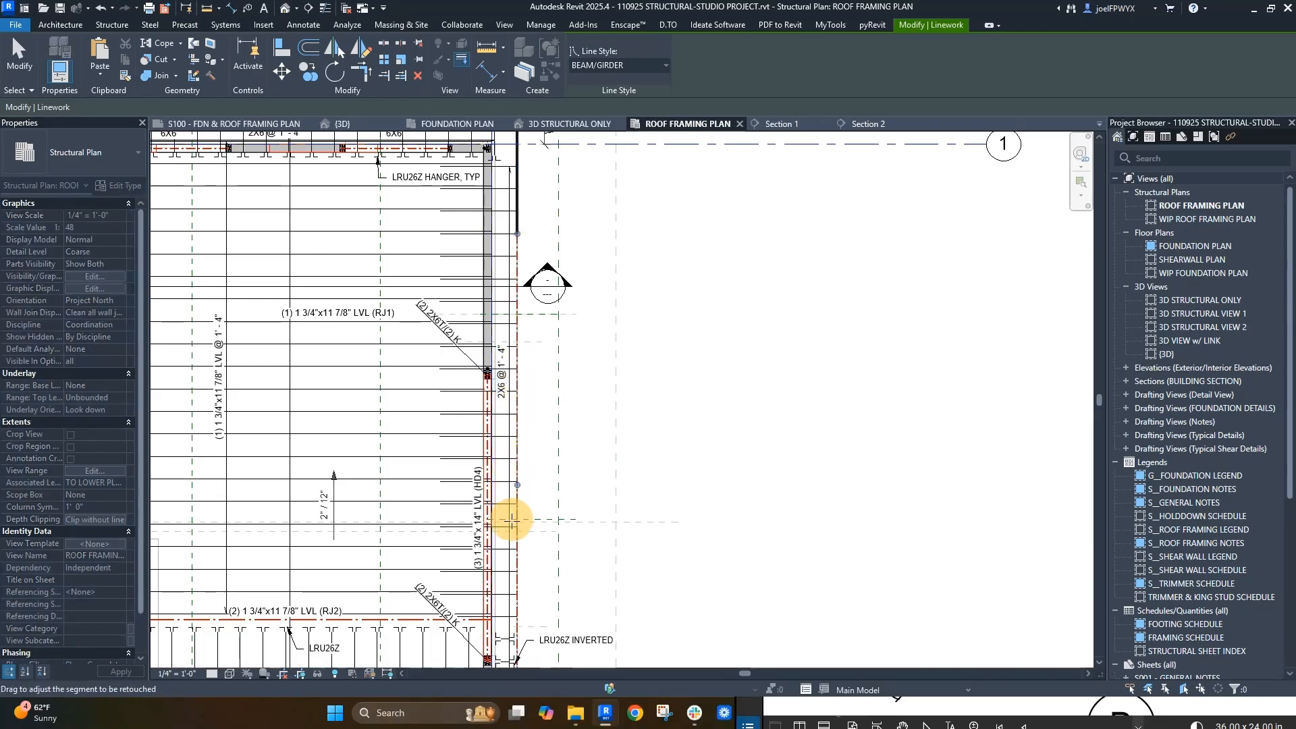
left_click_drag(511, 581, 513, 569)
middle_click_drag(547, 503, 642, 368)
scroll(621, 351, "up", 3)
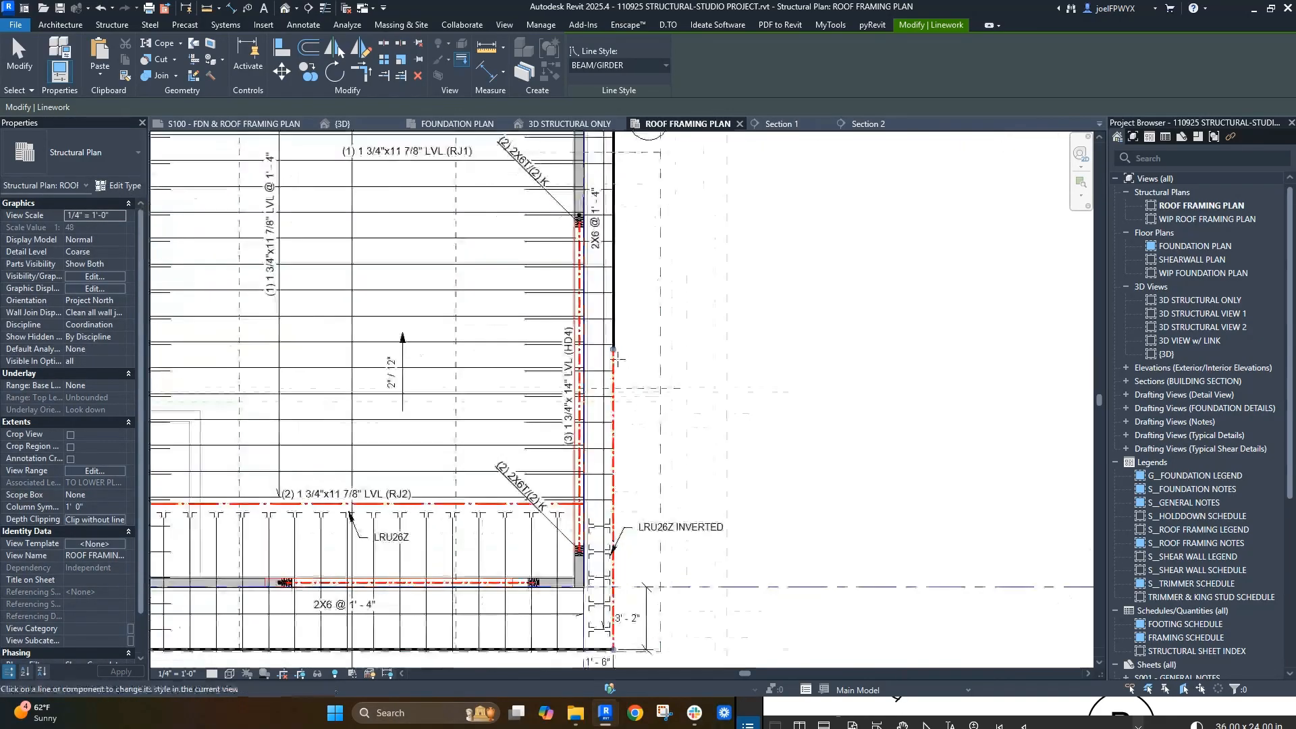
left_click_drag(607, 499, 614, 405)
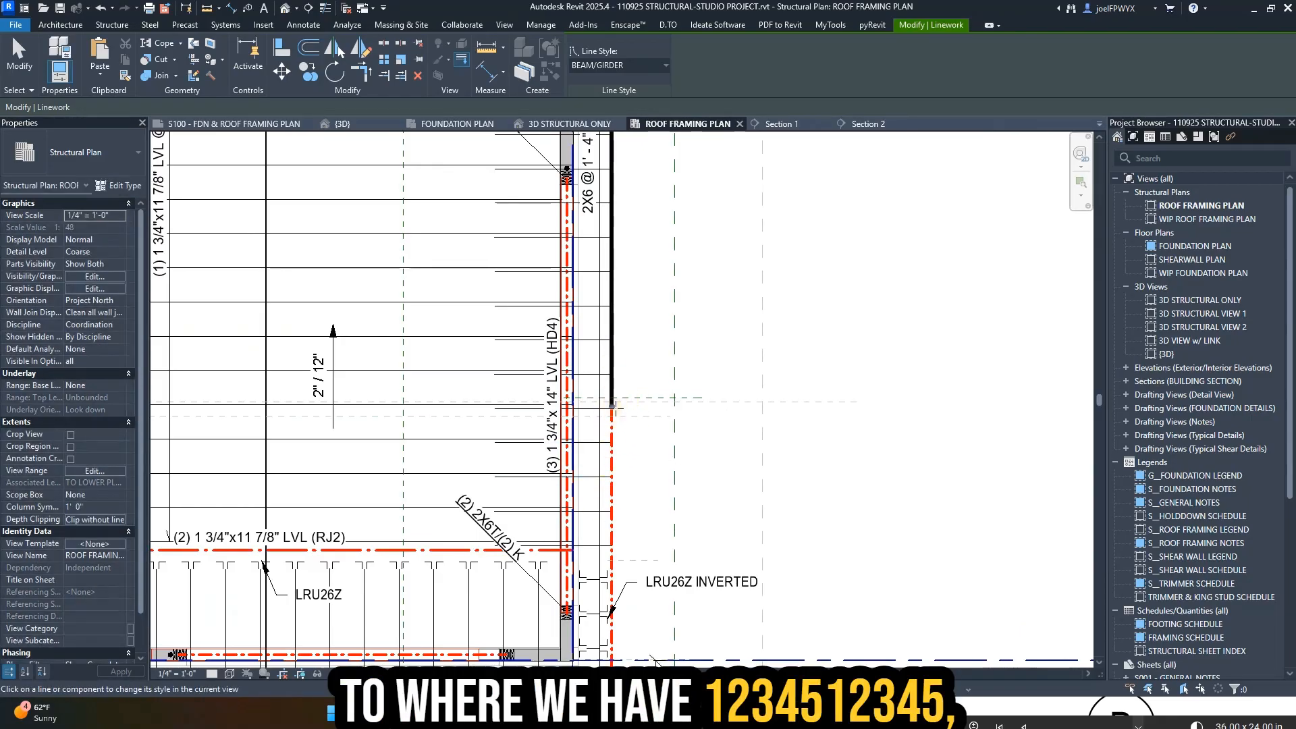
scroll(614, 405, "down", 2)
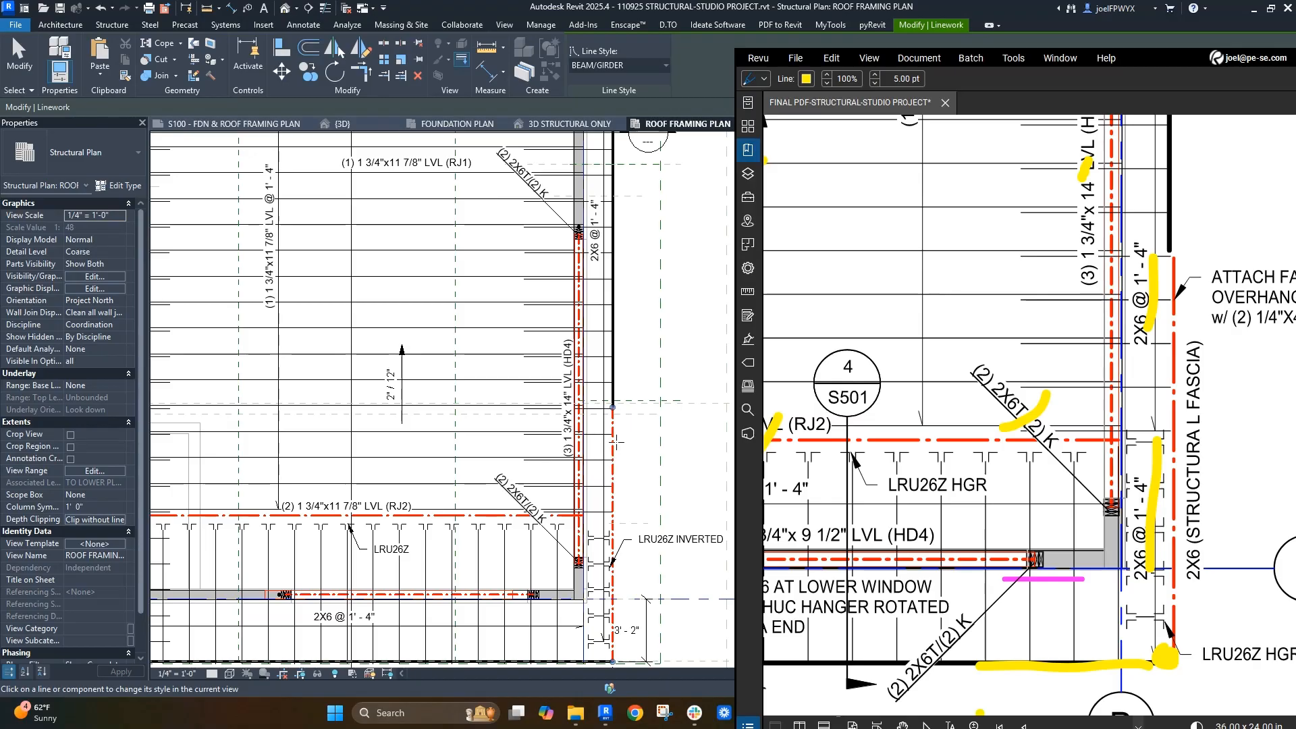
key("Escape")
key("Escape")
key("Escape")
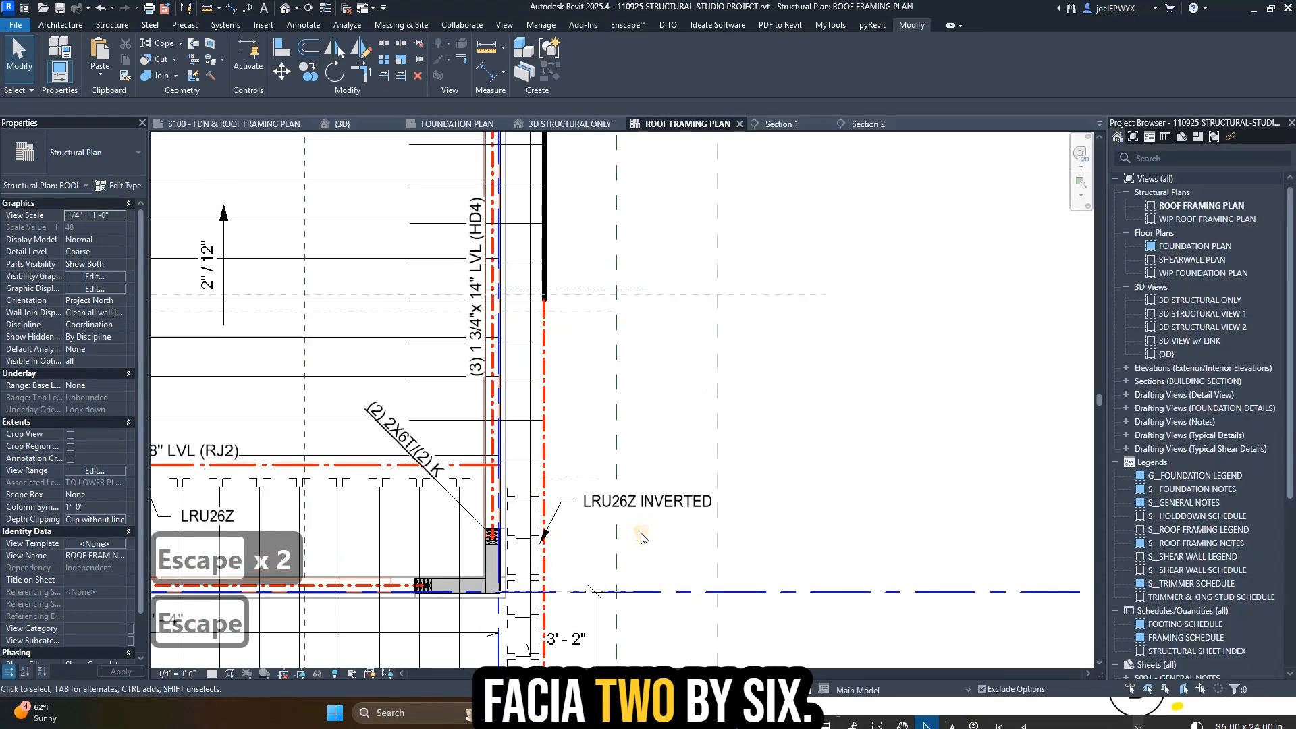
- Copy the LRU26Z INVERTED note without its leader, stand the copy vertically beside the fascia line, and move the original below it
left_click(626, 507)
left_click_drag(626, 506, 654, 449, "ctrl")
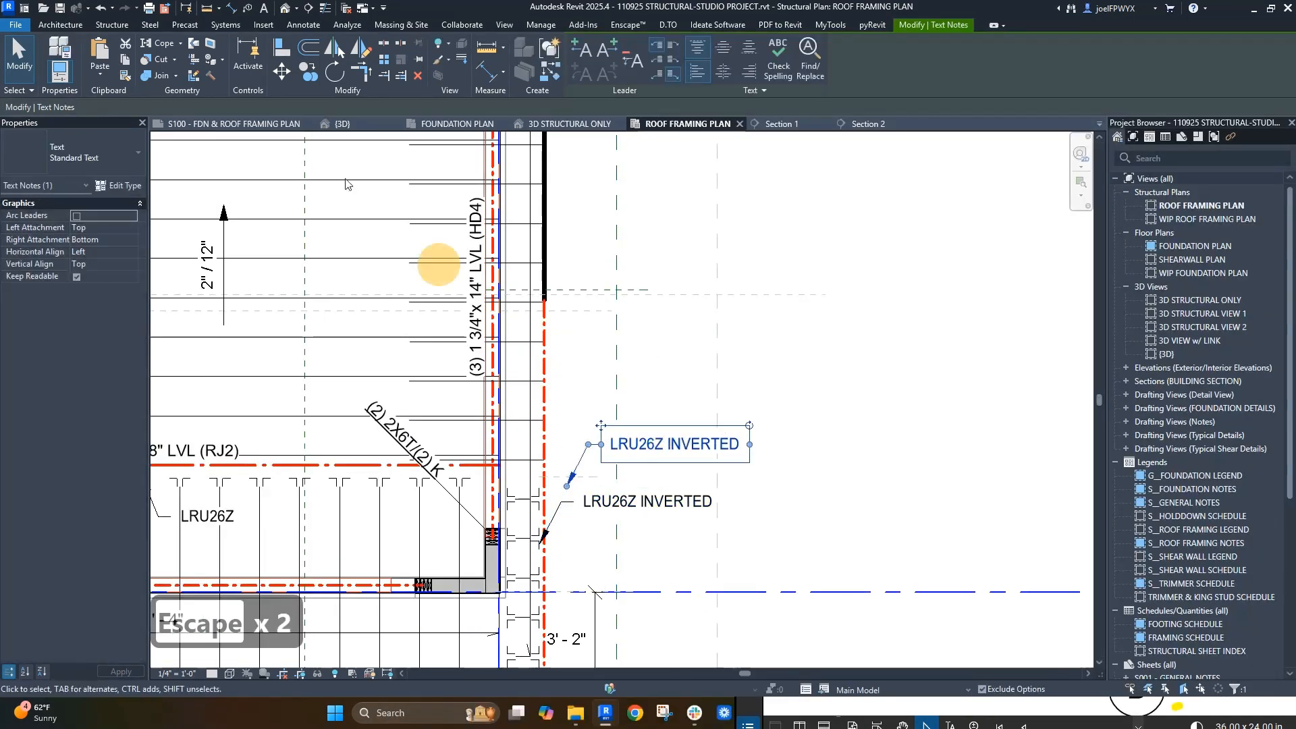
left_click(634, 58)
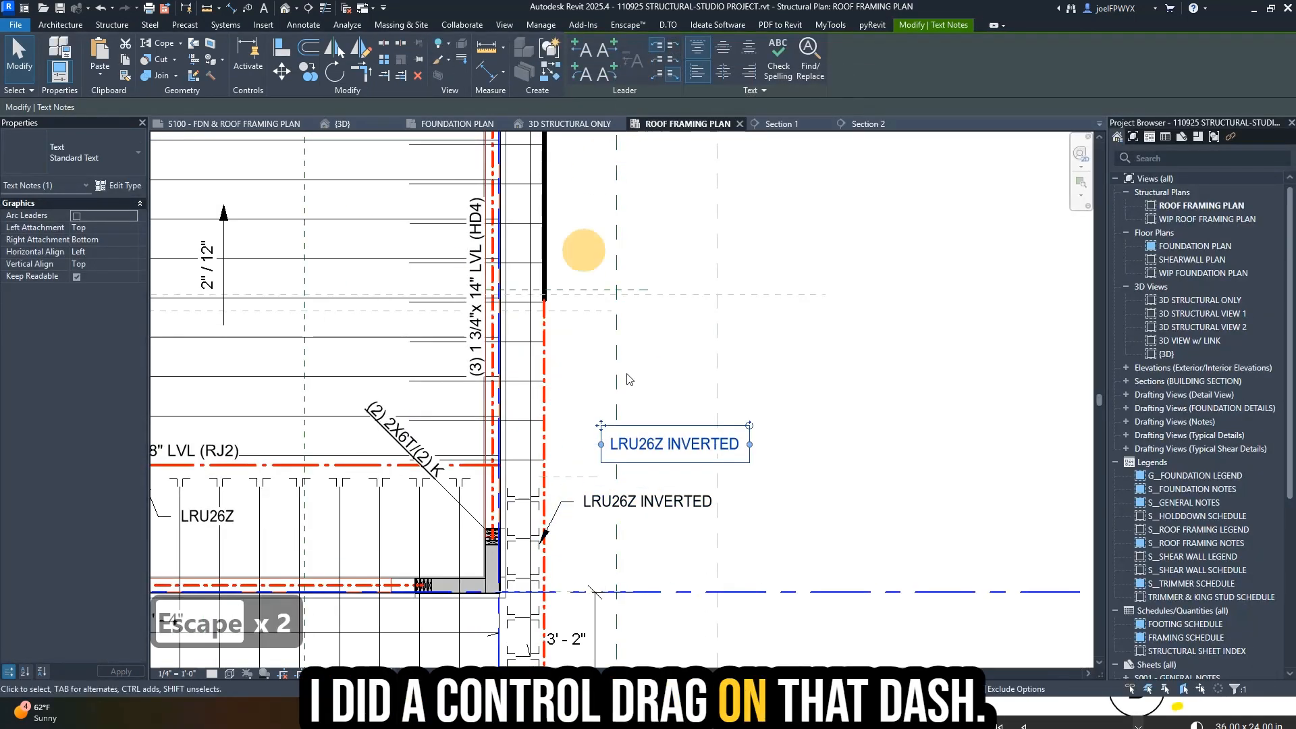
left_click_drag(749, 427, 662, 377)
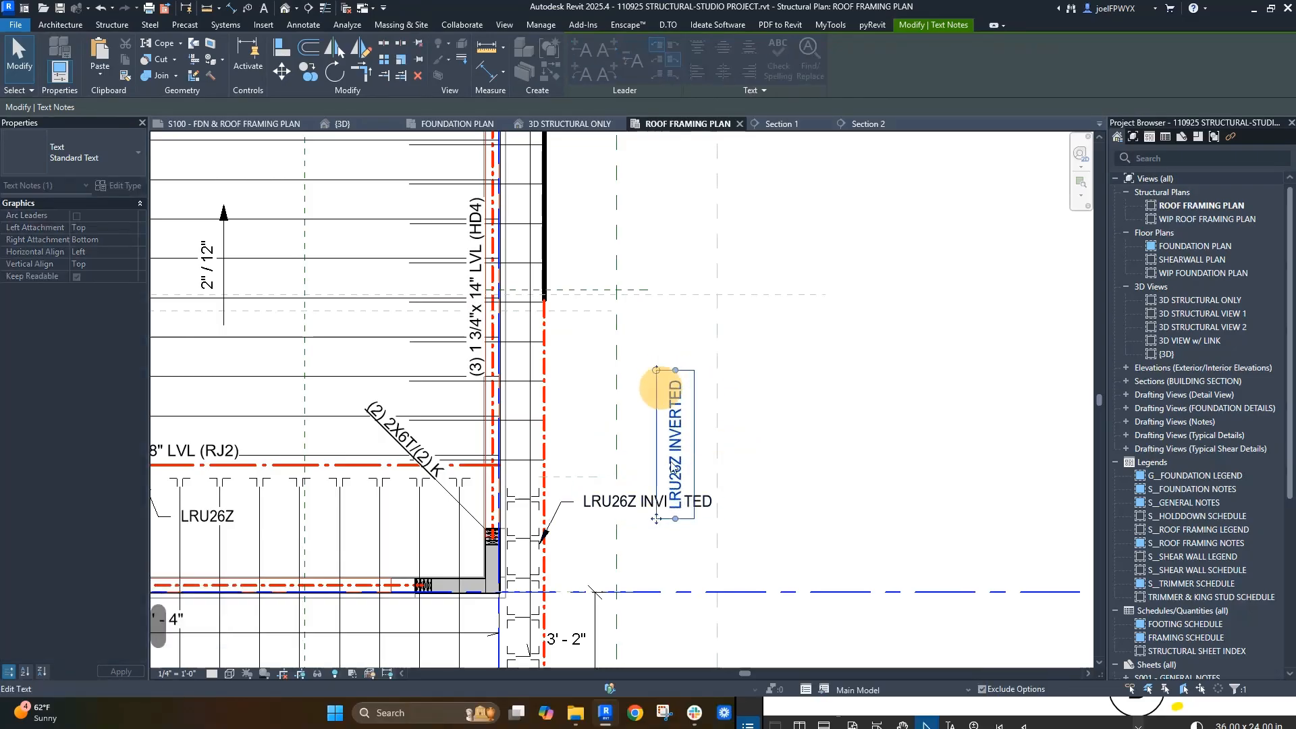
left_click_drag(657, 519, 549, 463)
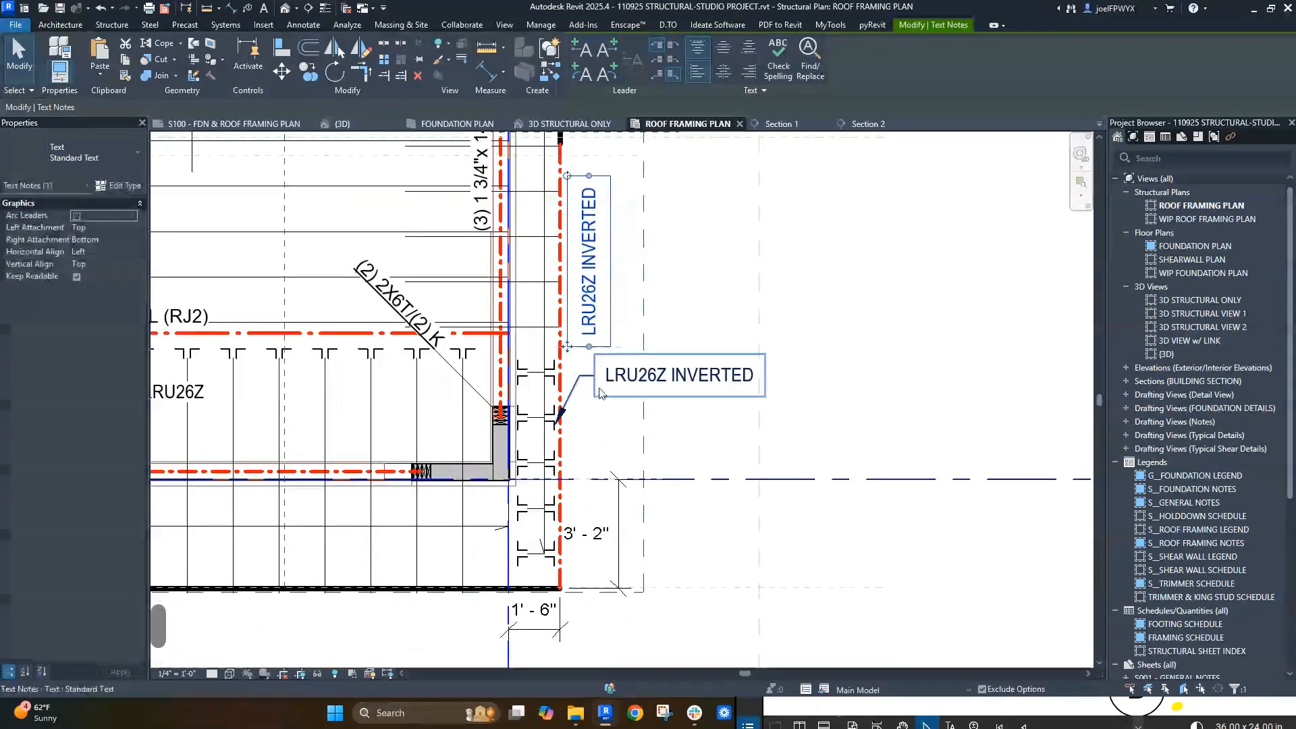
mouse_move(593, 454)
left_mouse_down()
mouse_move(597, 436)
mouse_move(597, 451)
left_mouse_up()
key("Escape")
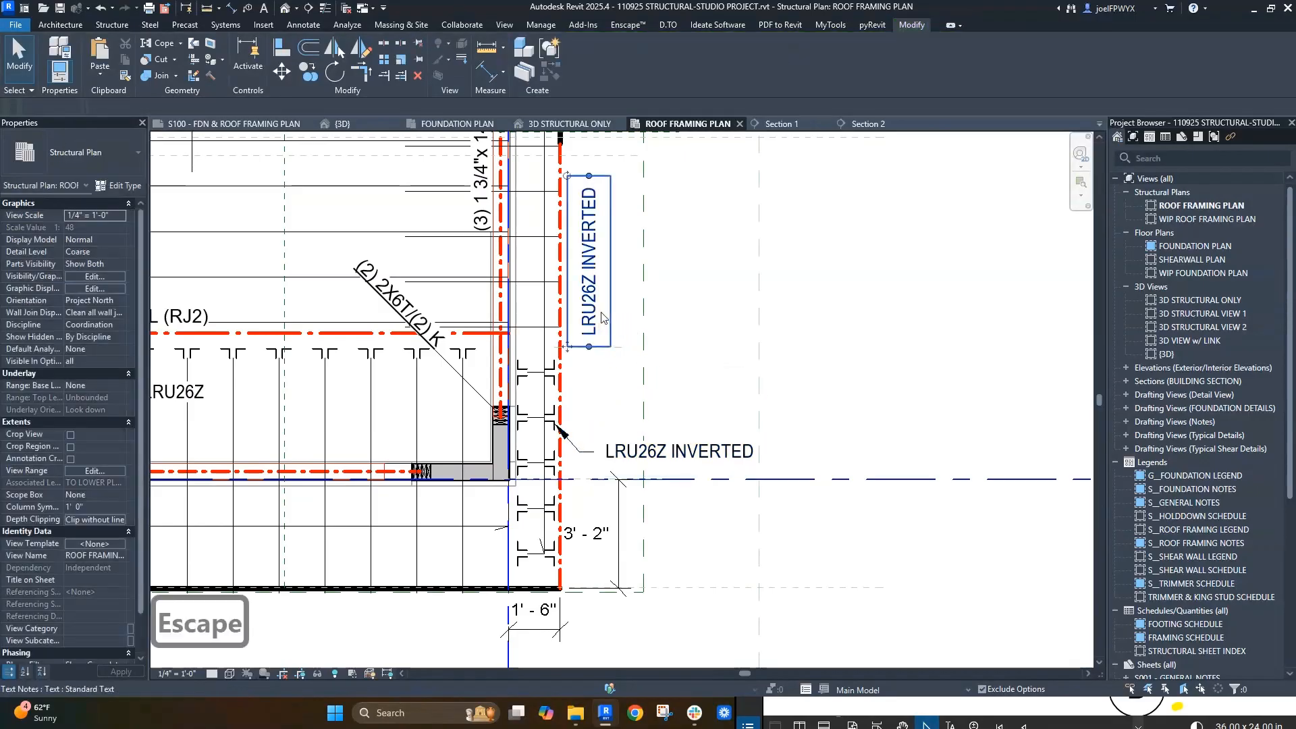
- Shift the vertical note closer to the fascia line and change its text to 2X6 STRUCTURAL FASCIA
left_click(574, 349)
double_click(576, 352)
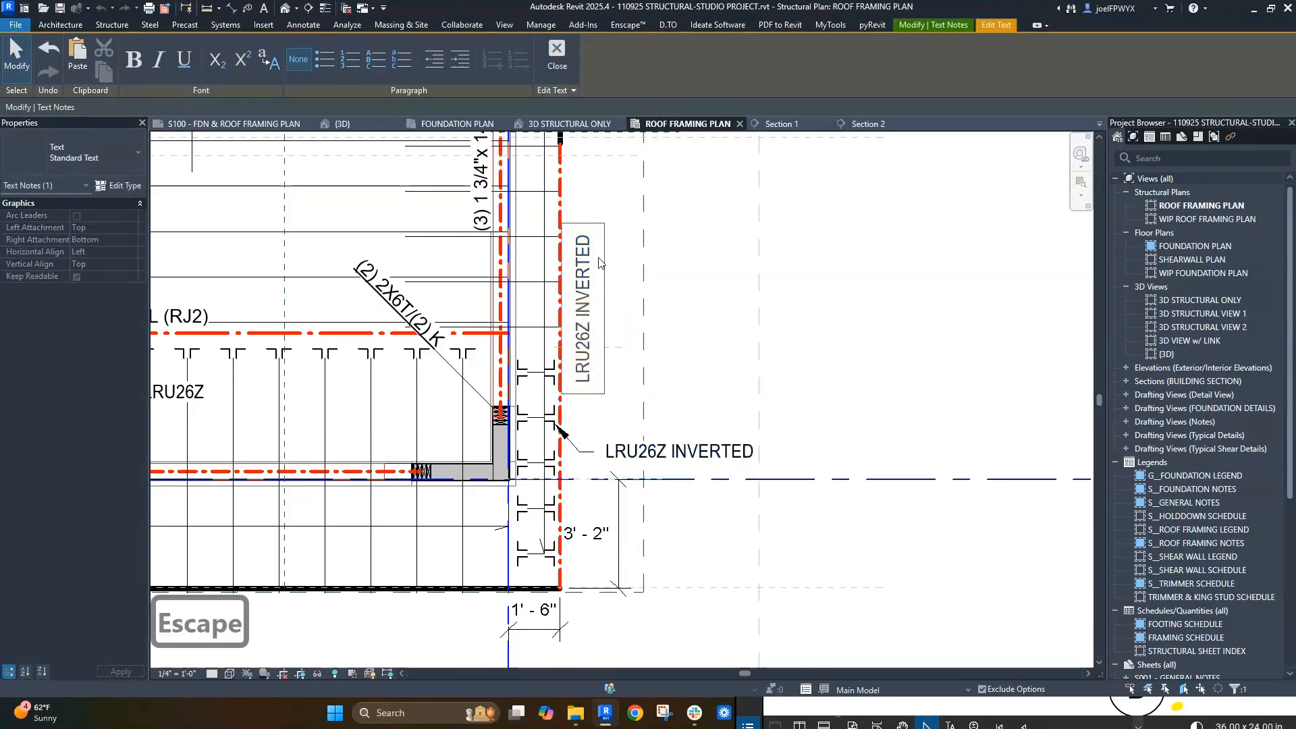
key("ctrl+a")
key("BackSpace")
key("BackSpace")
key("BackSpace")
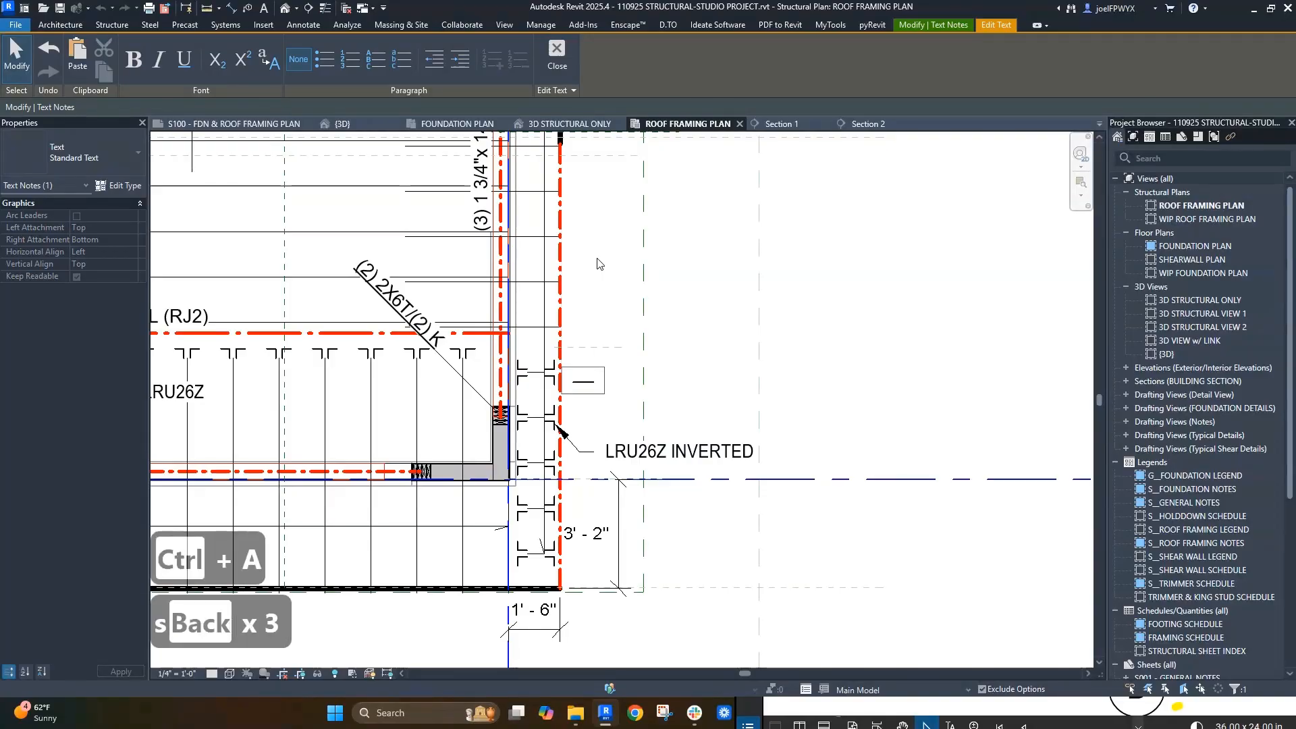
type("2x6")
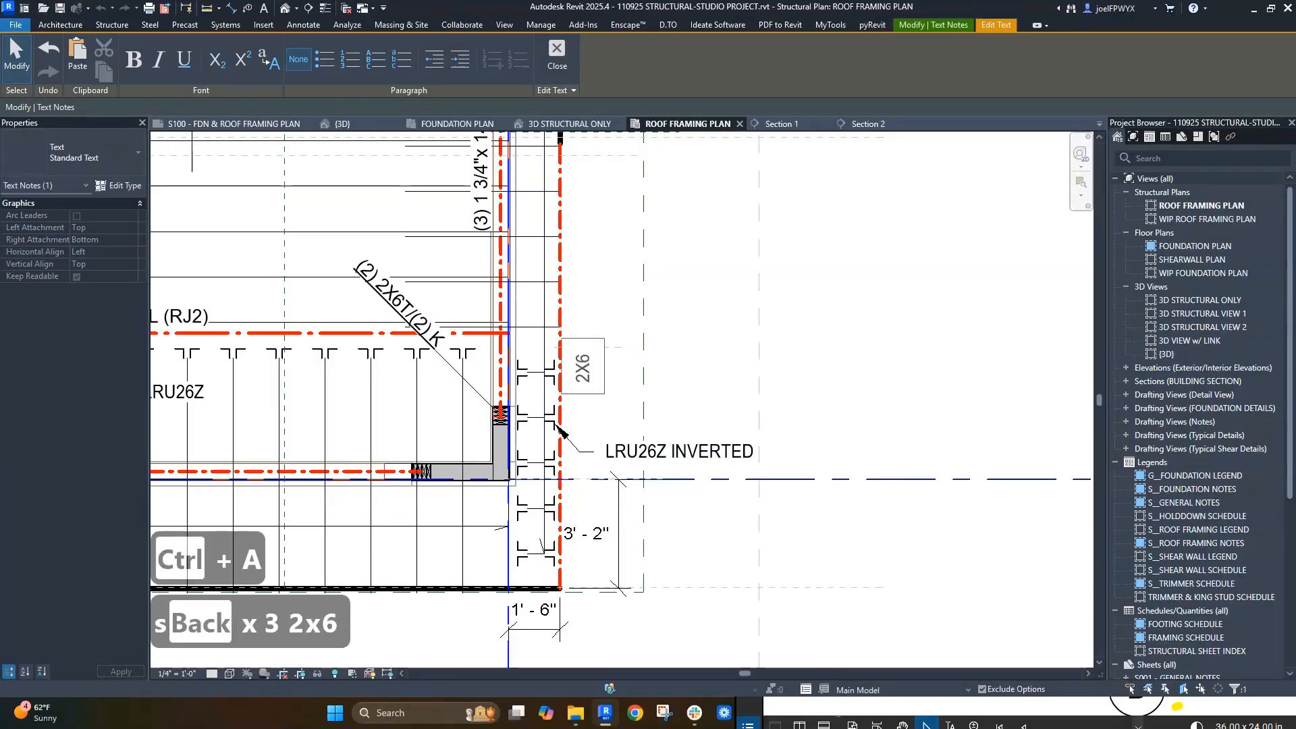
type(" s")
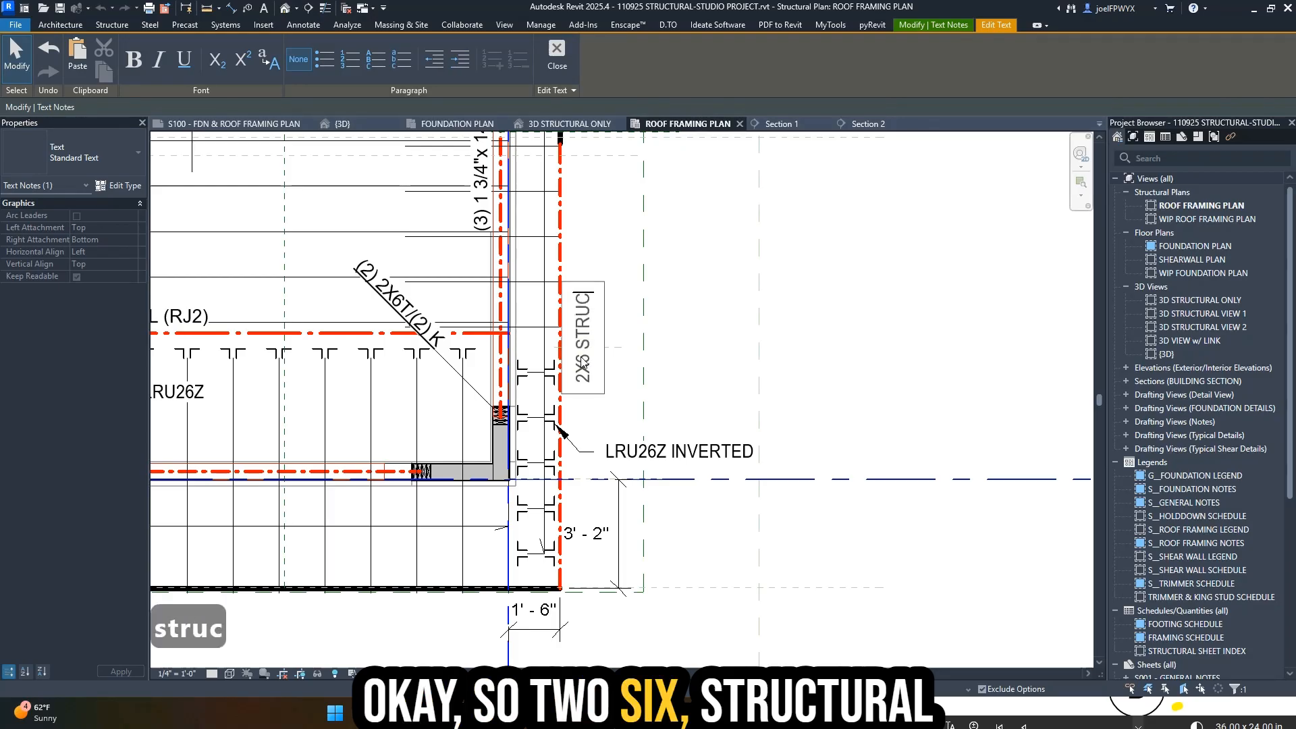
type("truct")
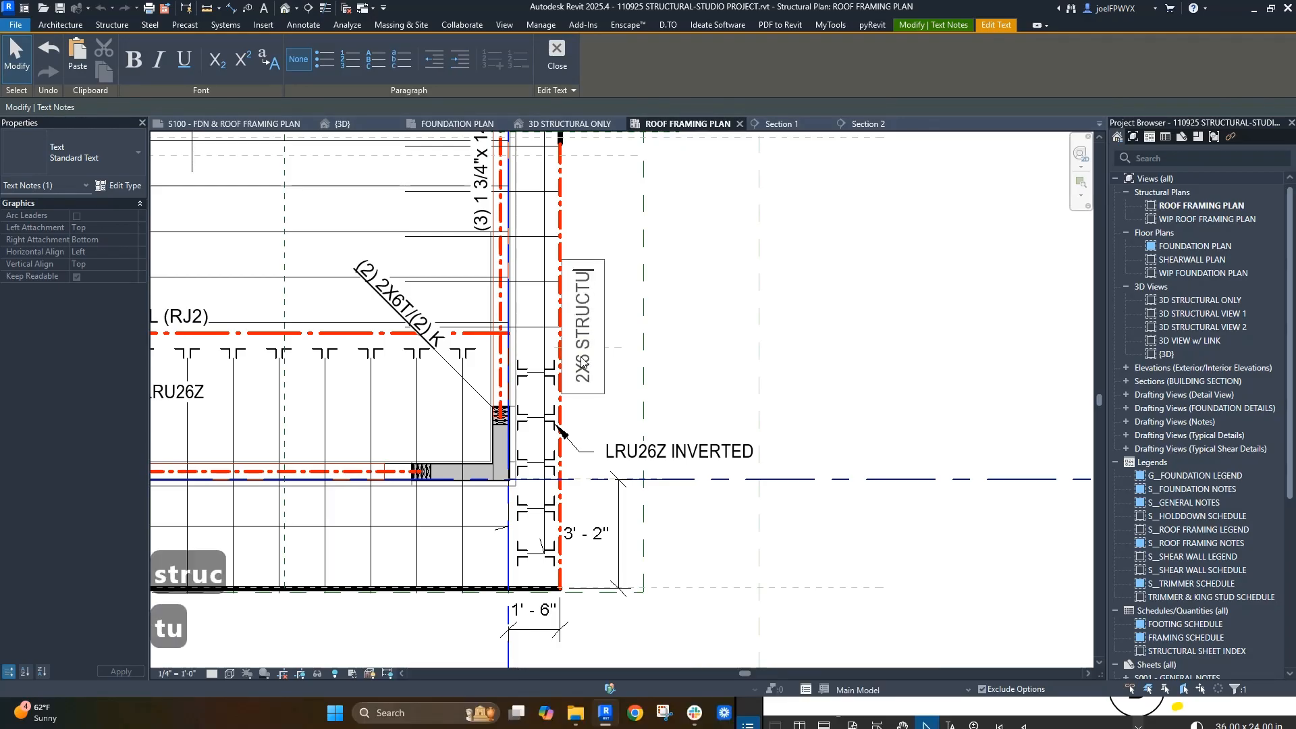
type("ur")
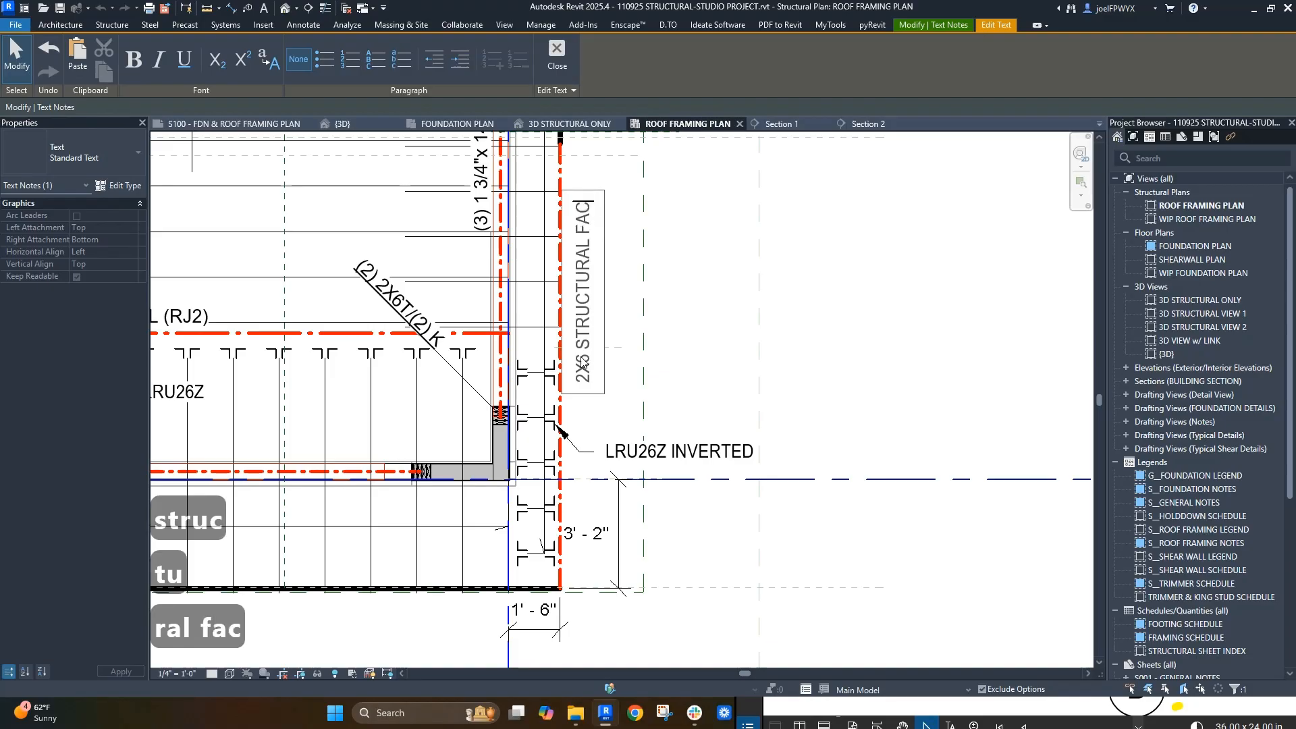
key("BackSpace")
type("scia")
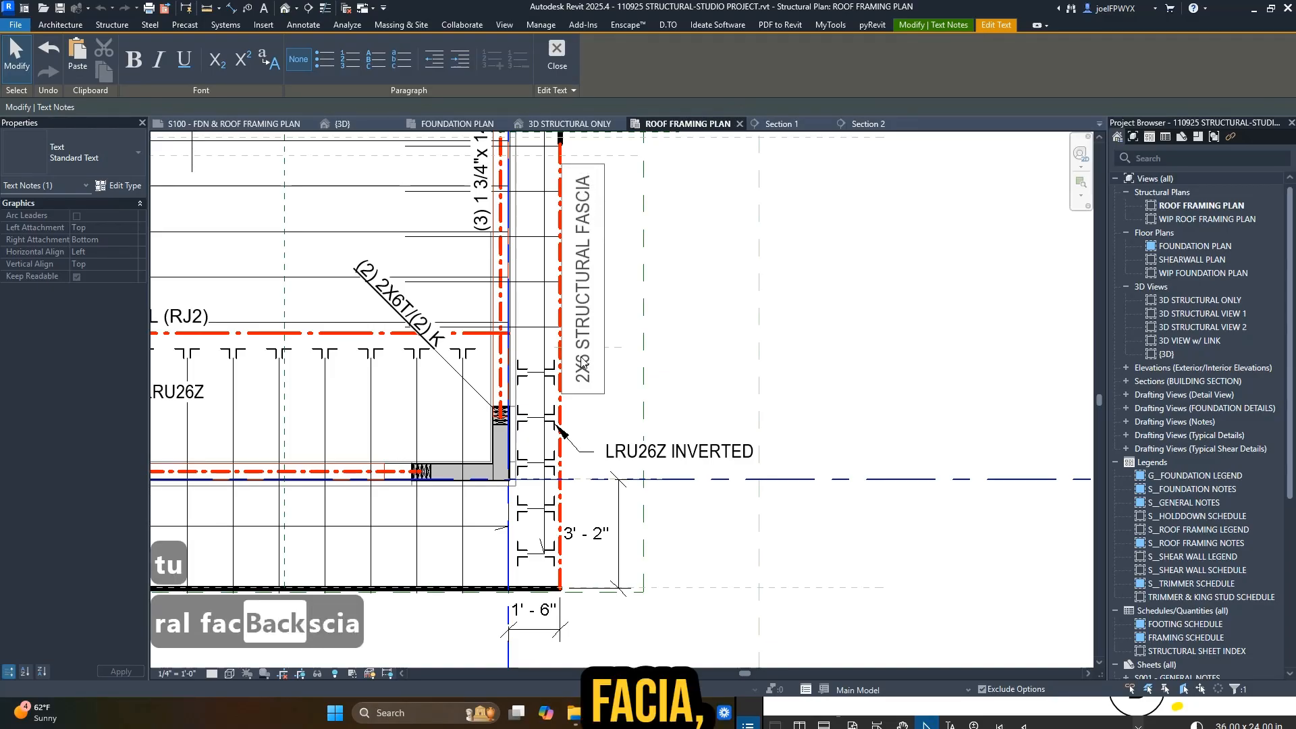
left_click(660, 340)
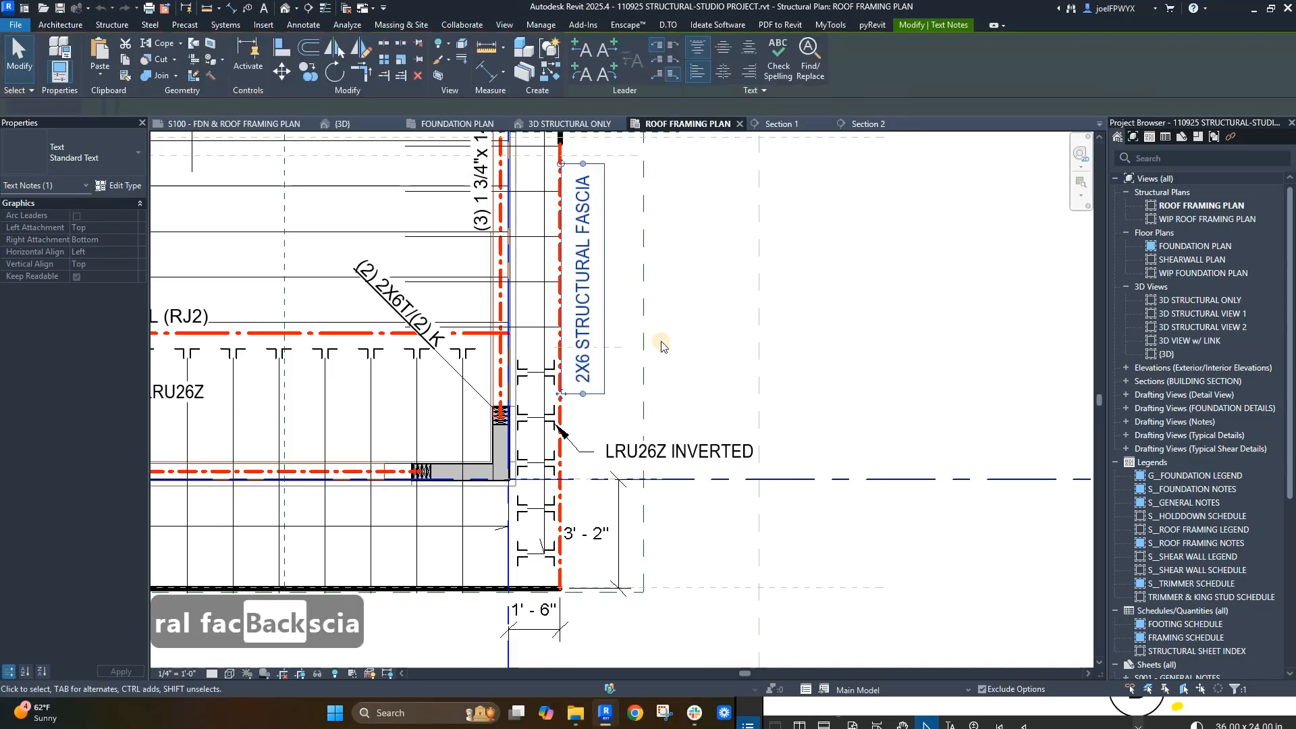
key("Escape")
key("Escape")
- Dimension the structural fascia's length from the upper end of its linework to the lower roof edge, placing the dimension outside the roof overhang
scroll(661, 339, "down", 2)
middle_click_drag(608, 274, 641, 352)
key("Escape")
key("Escape")
scroll(641, 348, "up", 1)
scroll(640, 345, "up", 1)
key("d")
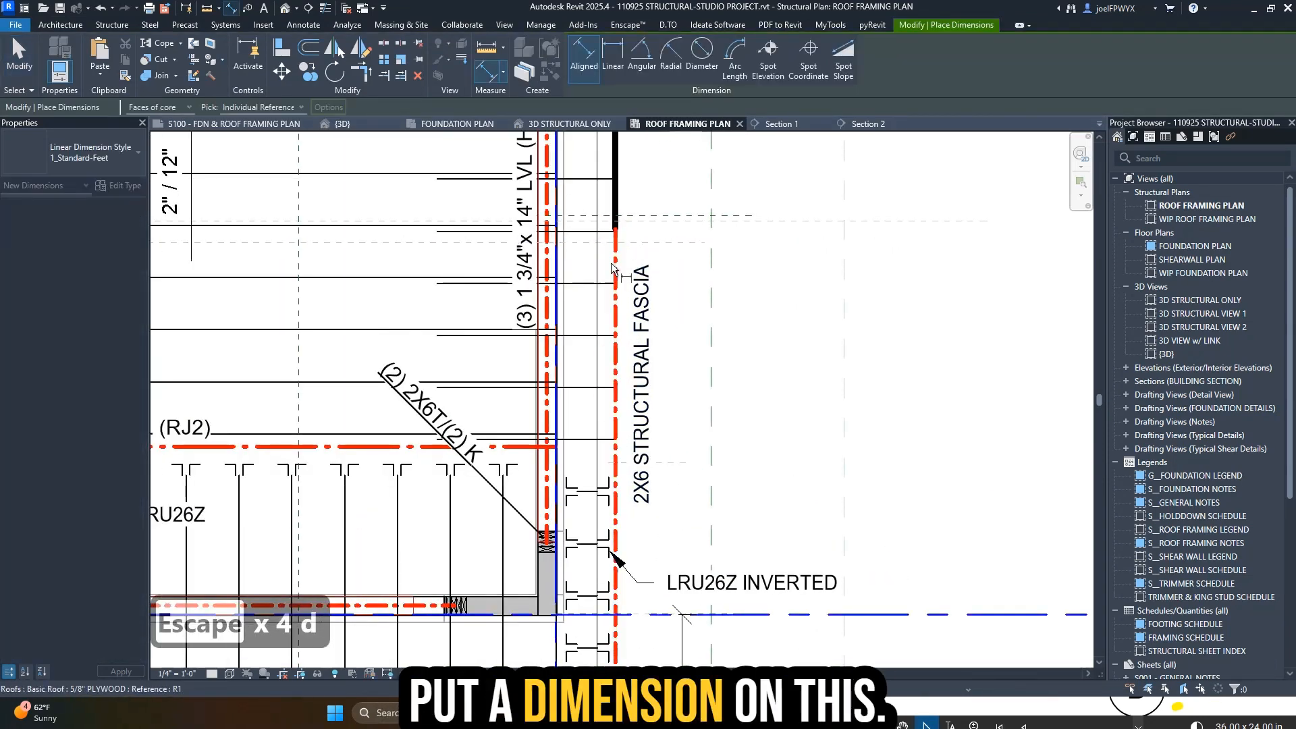
key("Escape")
key("Escape")
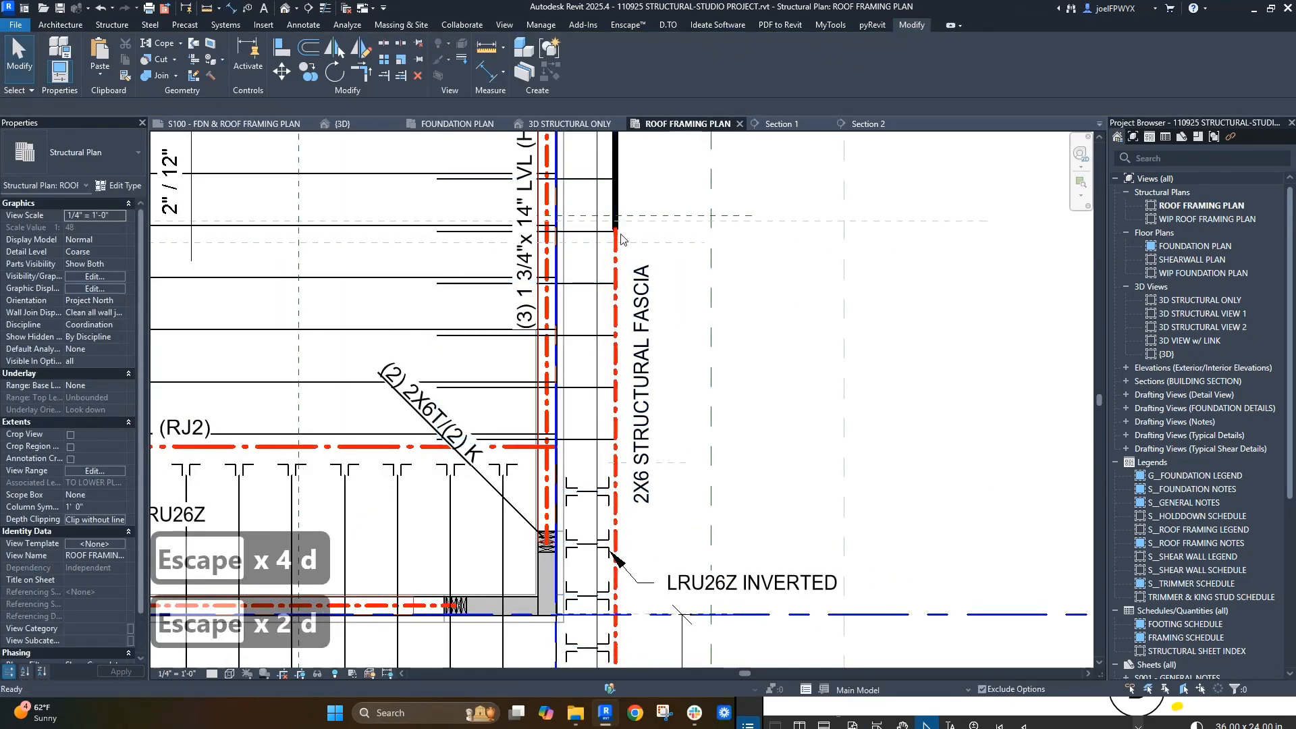
key("Tab")
key("Tab")
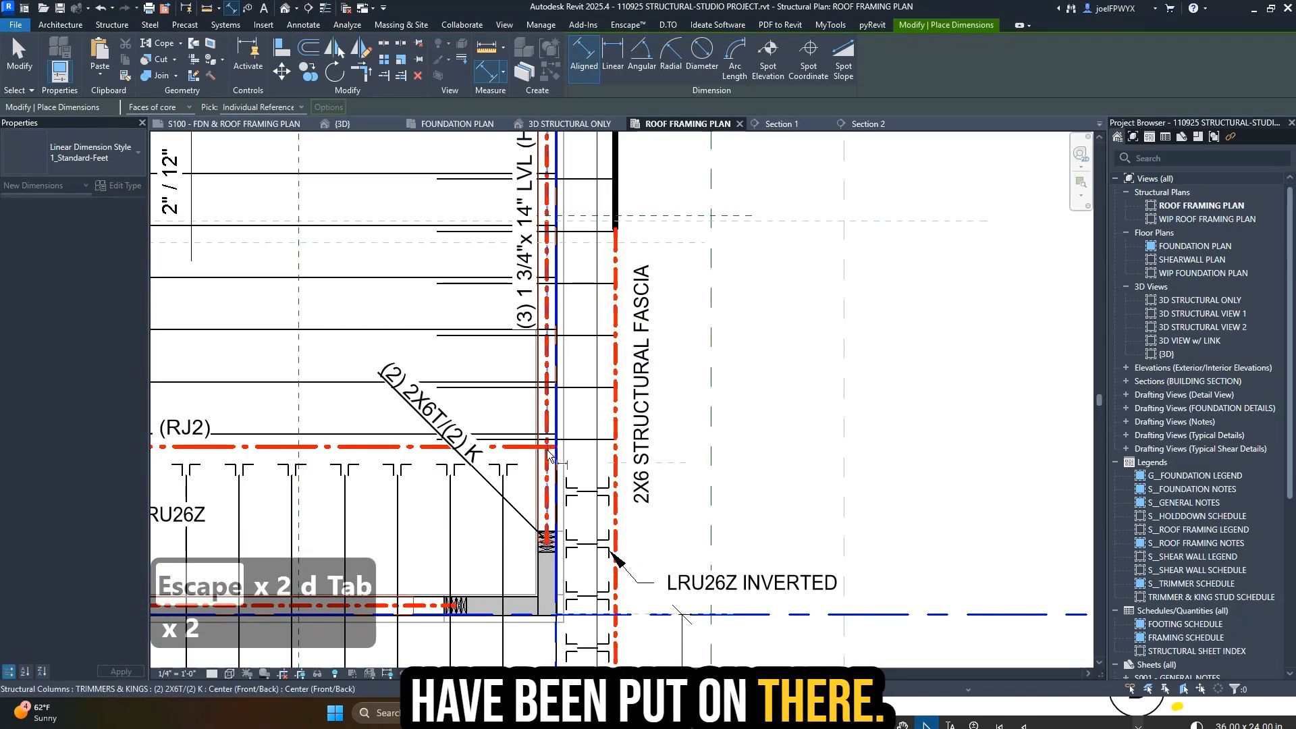
scroll(548, 457, "down", 2)
key("Tab")
key("Tab")
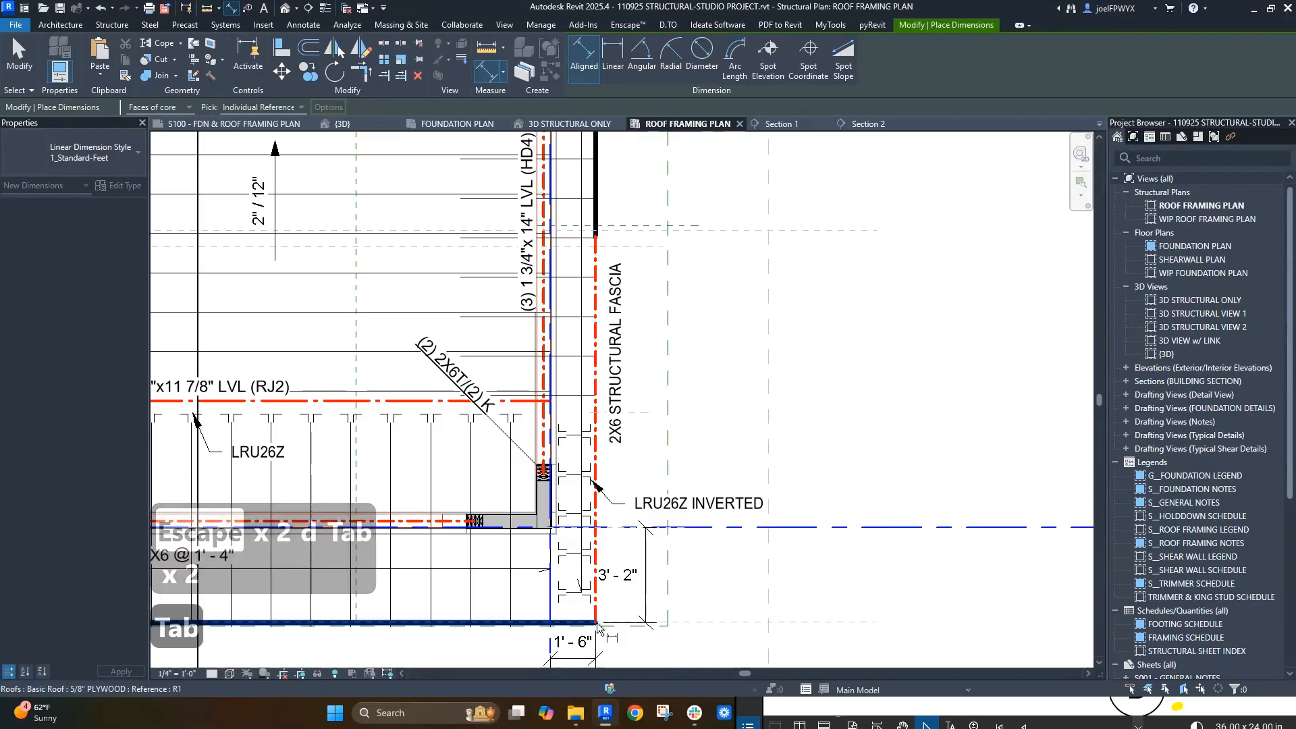
left_click(586, 629)
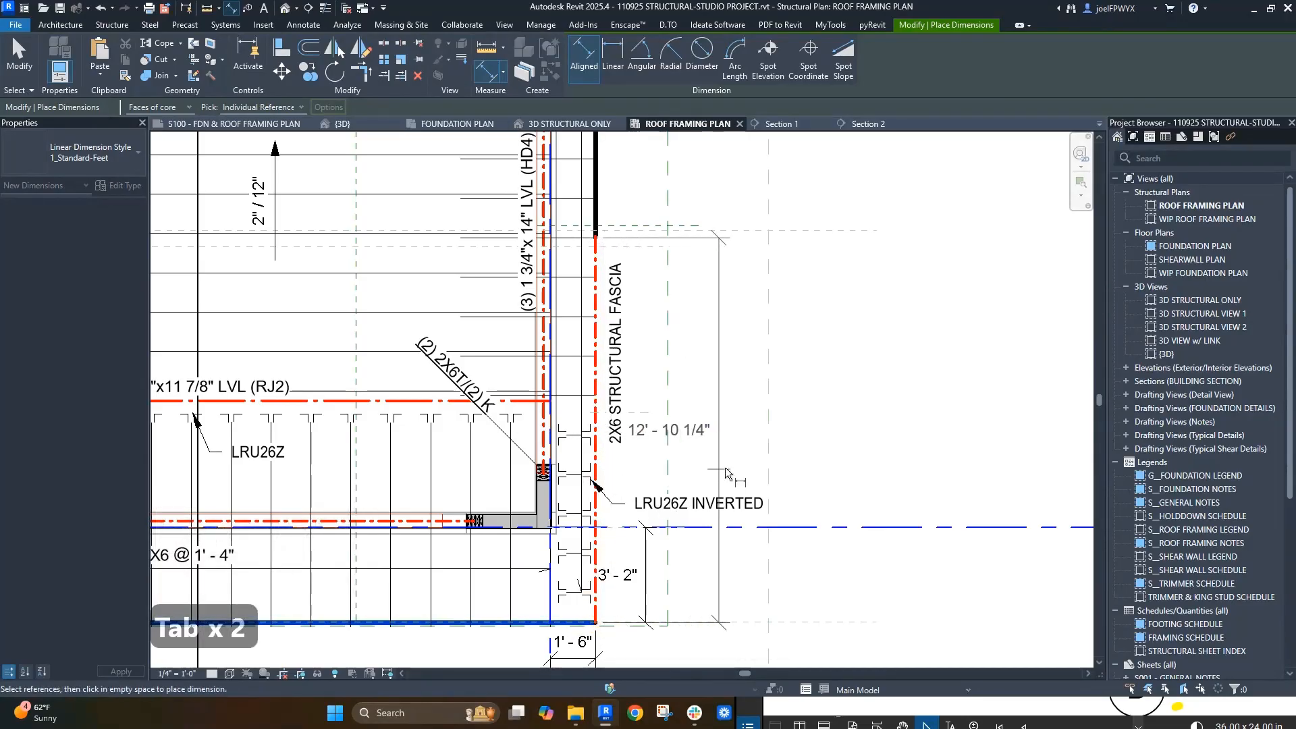
left_click(724, 466)
key("Escape")
key("Escape")
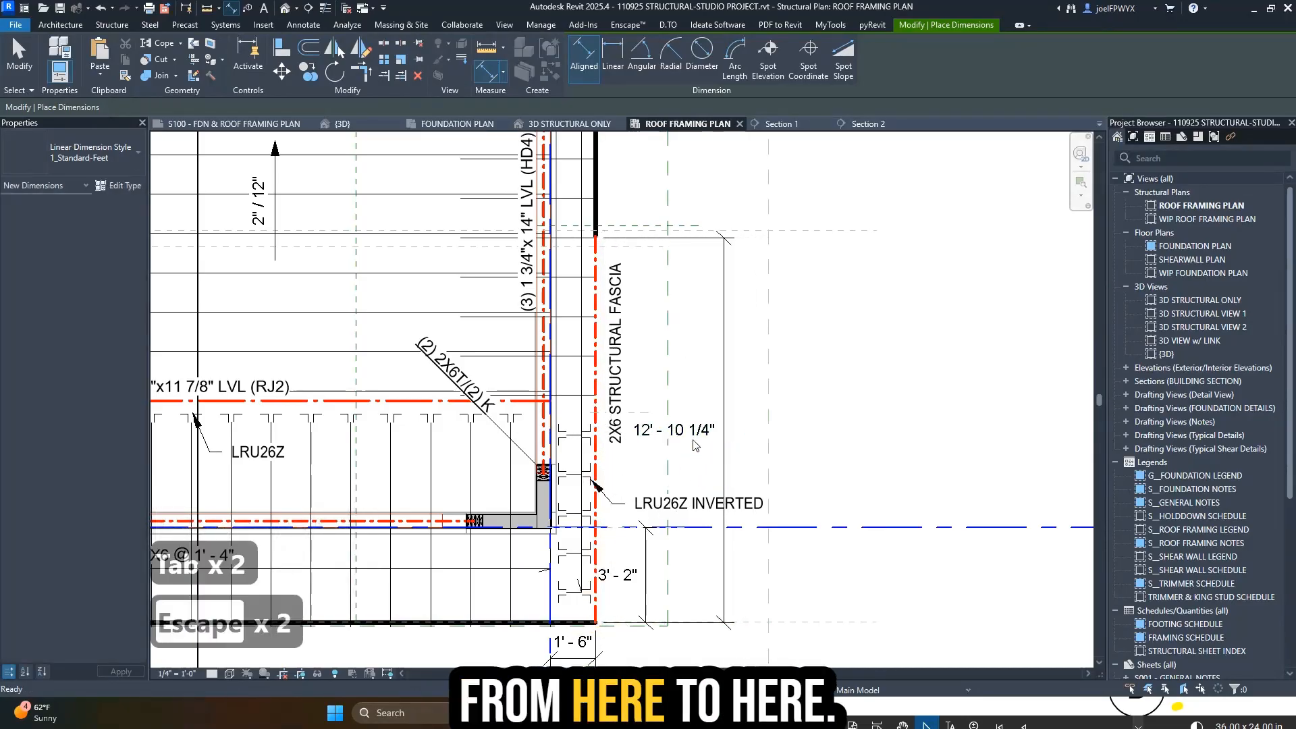
- Move the structural fascia's dimension text to the outer side of its dimension line
left_click(665, 433)
left_click_drag(698, 431, 819, 433)
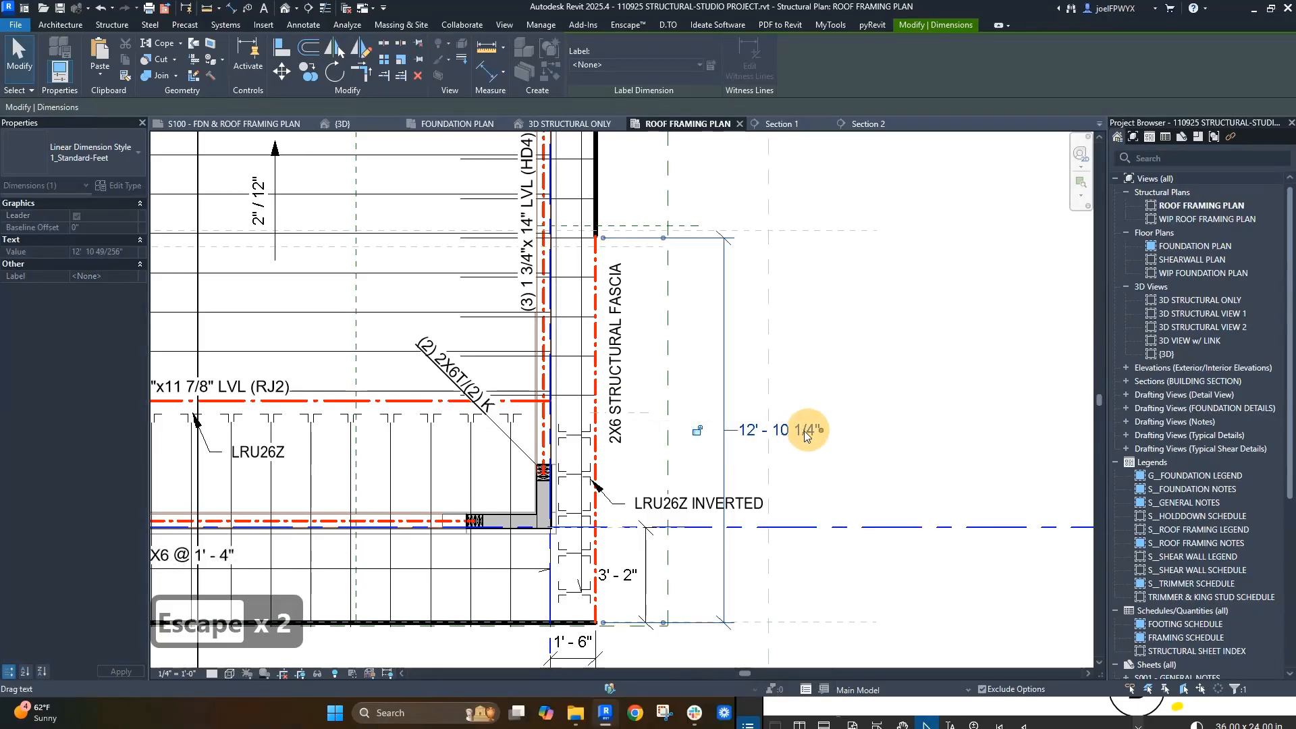
key("Escape")
key("Escape")
- Narrow the LRU26Z INVERTED note so it wraps onto two lines, and move it closer to the overhang hangers
left_click(693, 506)
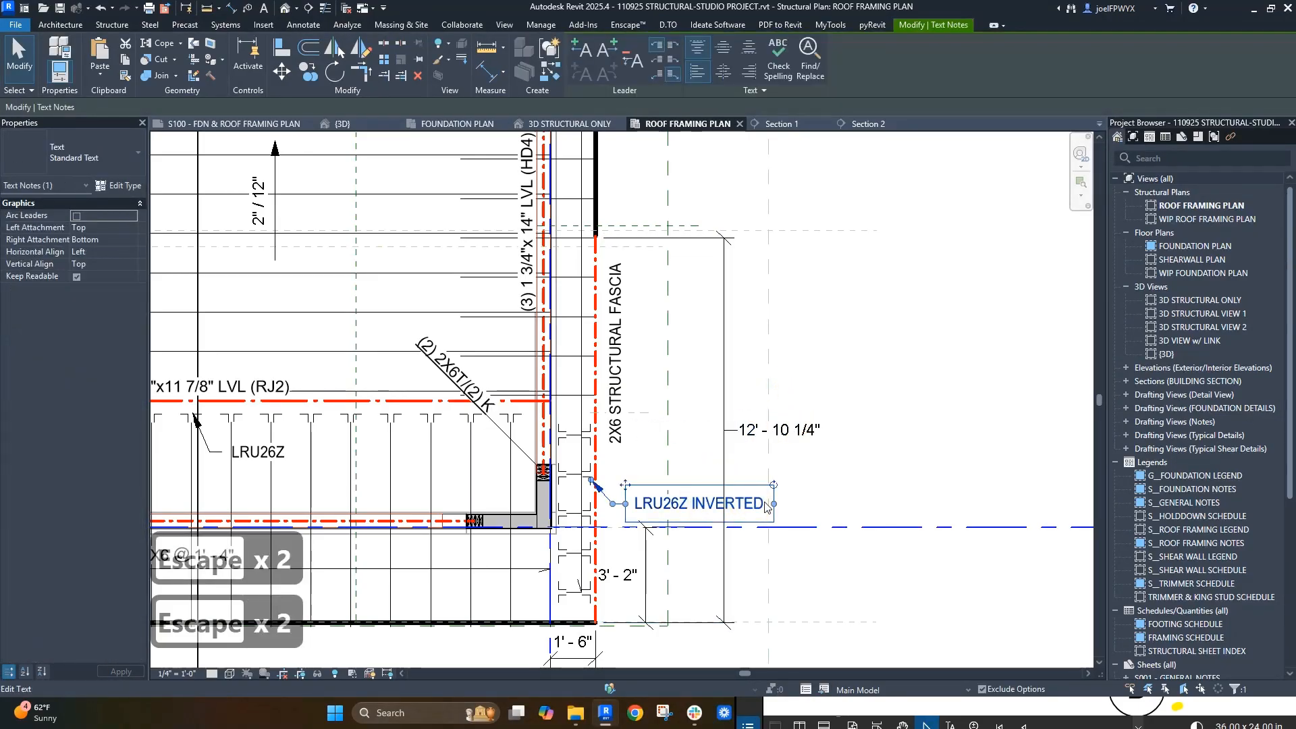
left_click_drag(773, 505, 739, 507)
left_click_drag(617, 463, 605, 448)
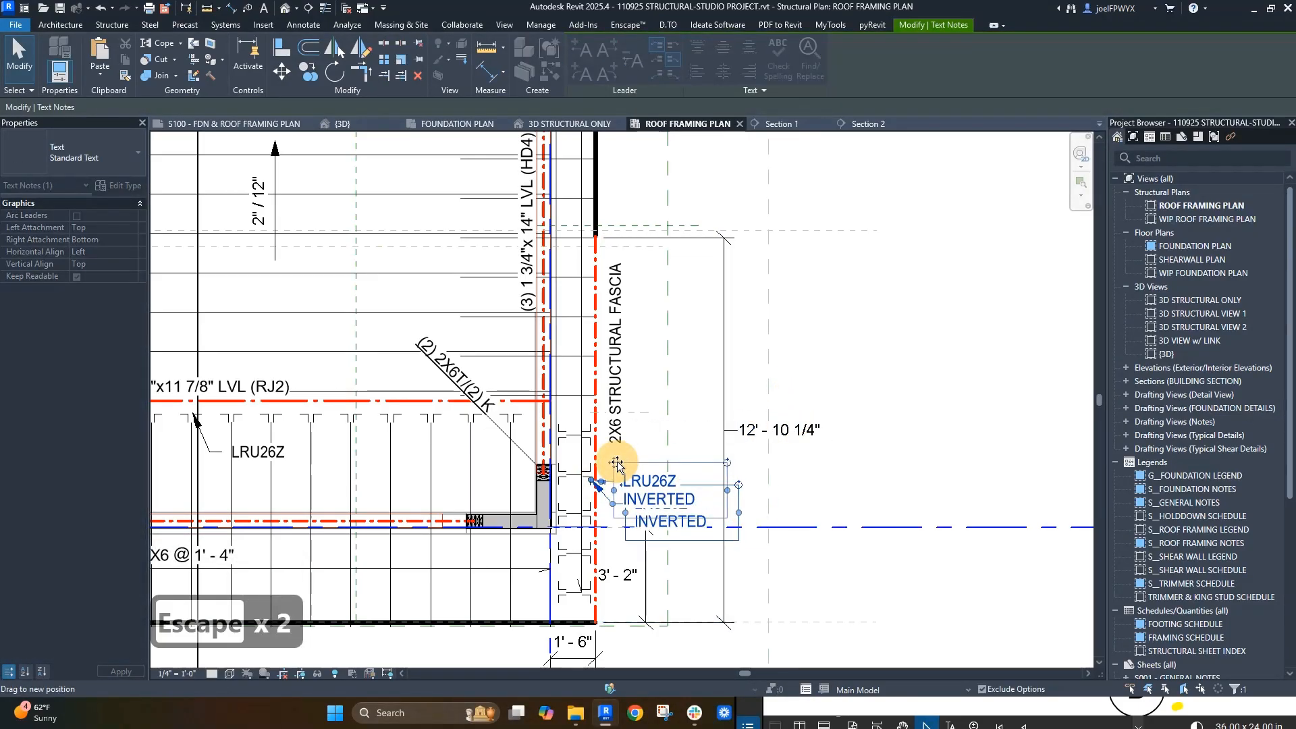
key("Escape")
key("Escape")
scroll(789, 569, "down", 1)
scroll(789, 569, "down", 1)
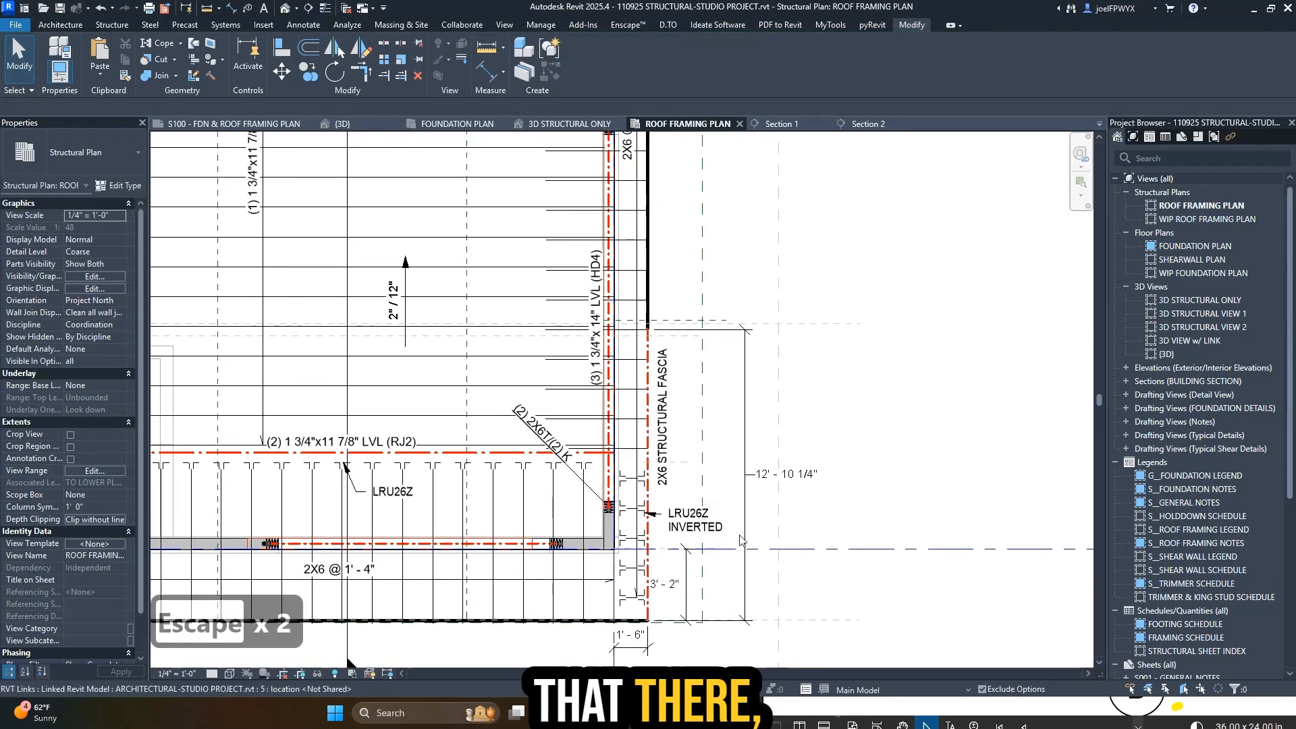
- Check which overhang framing member the structural fascia's length dimension references at its upper end
scroll(747, 618, "up", 3)
key("Escape")
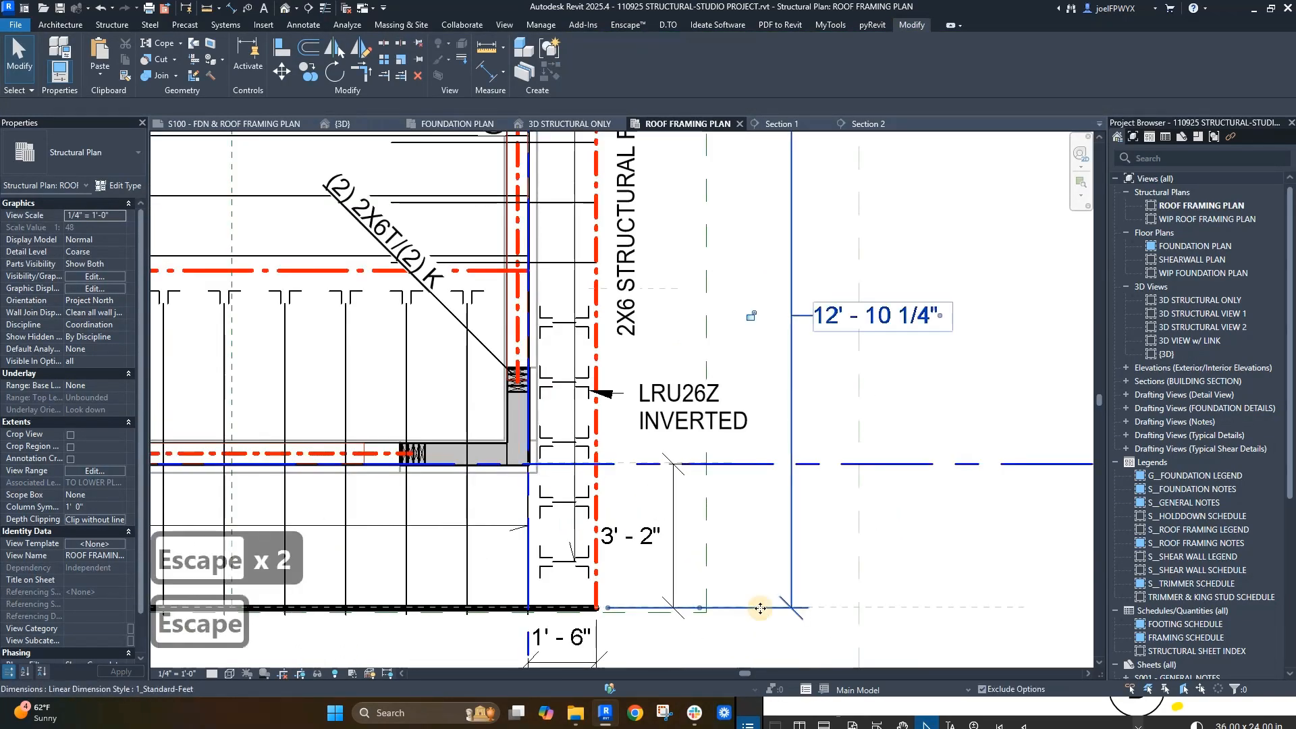
scroll(757, 624, "down", 2)
scroll(766, 277, "up", 1)
scroll(611, 302, "up", 1)
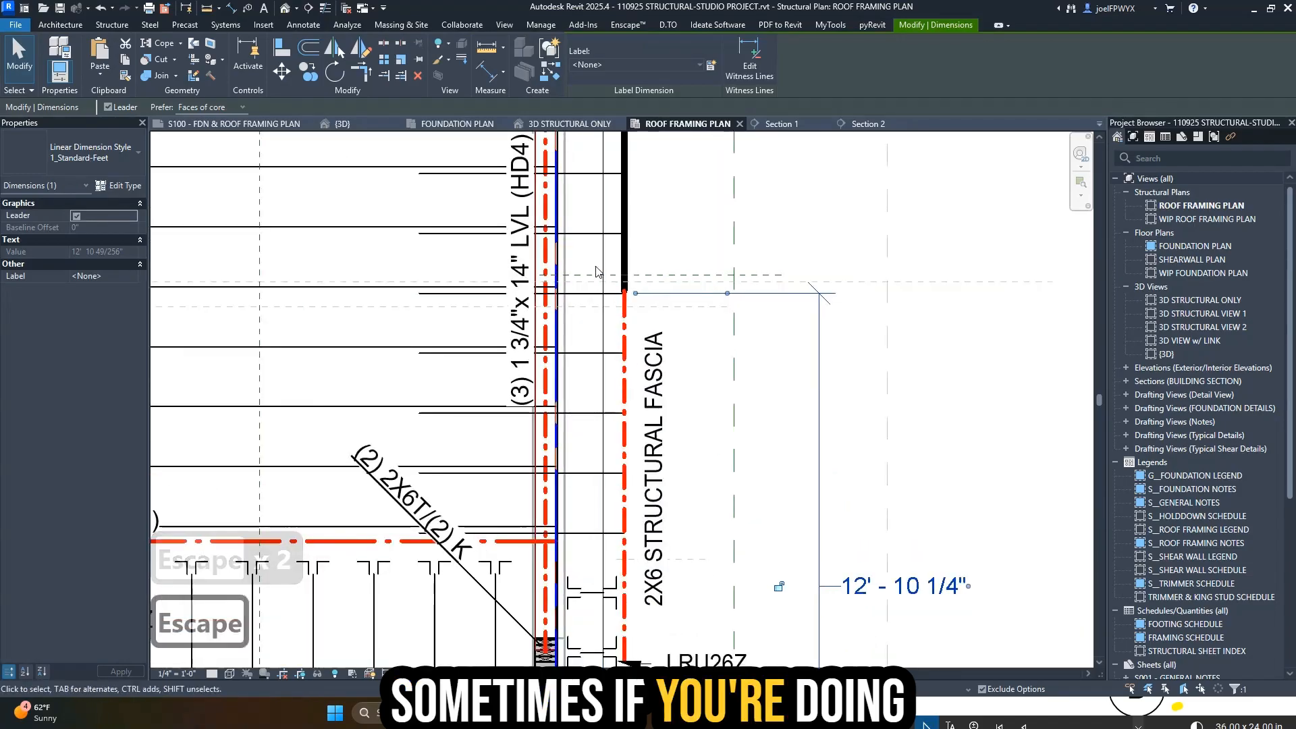
left_click(577, 302)
left_click(585, 293)
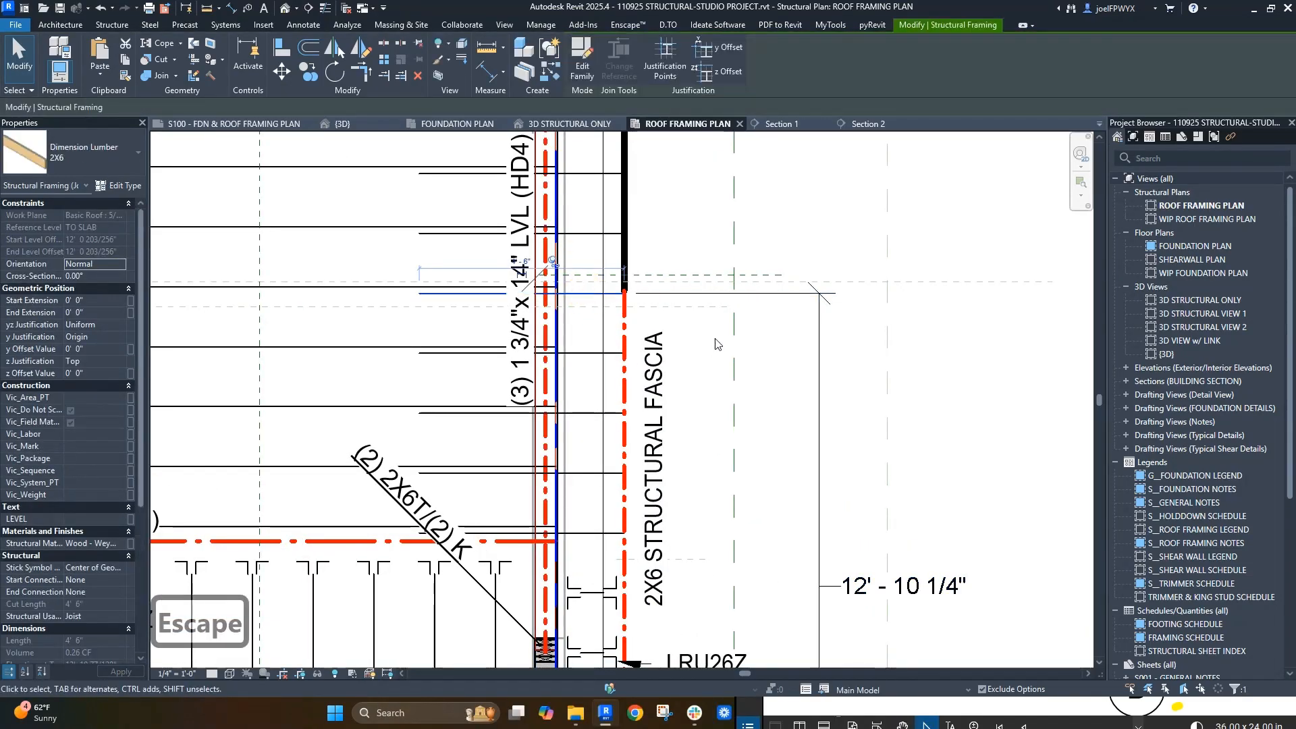
key("Escape")
key("Escape")
left_click(720, 294)
scroll(719, 301, "down", 2)
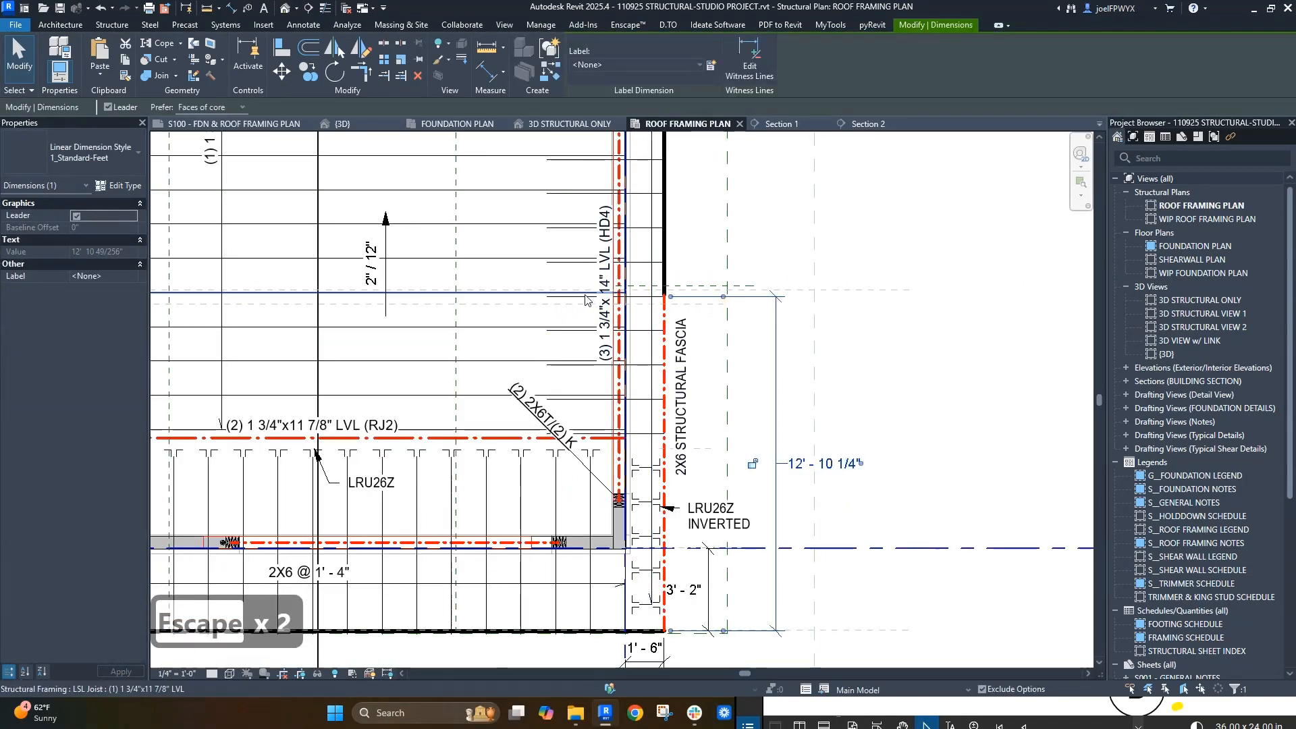
key("Escape")
key("Escape")
key("Escape")
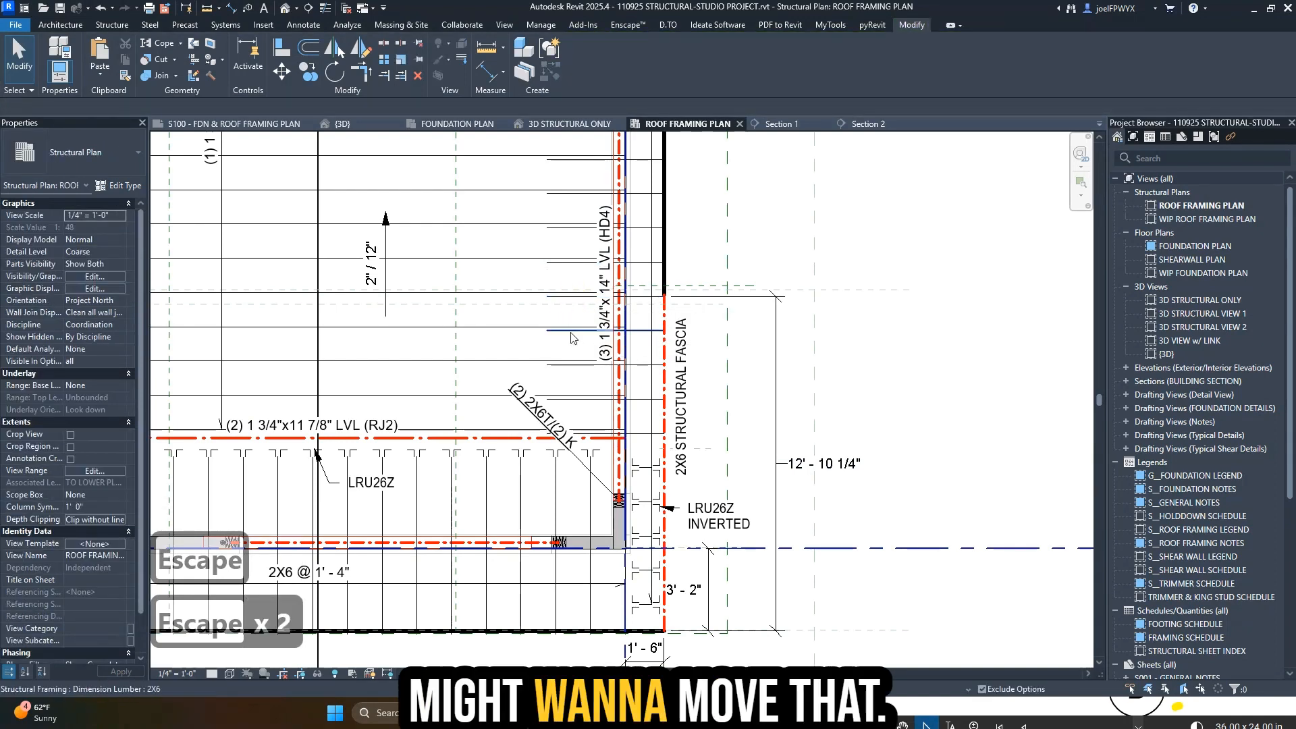
- Select the overhang beam system and nudge it slightly so the structural fascia dimension reads 12' - 10"
left_click(571, 336)
key("Tab")
left_click(571, 335)
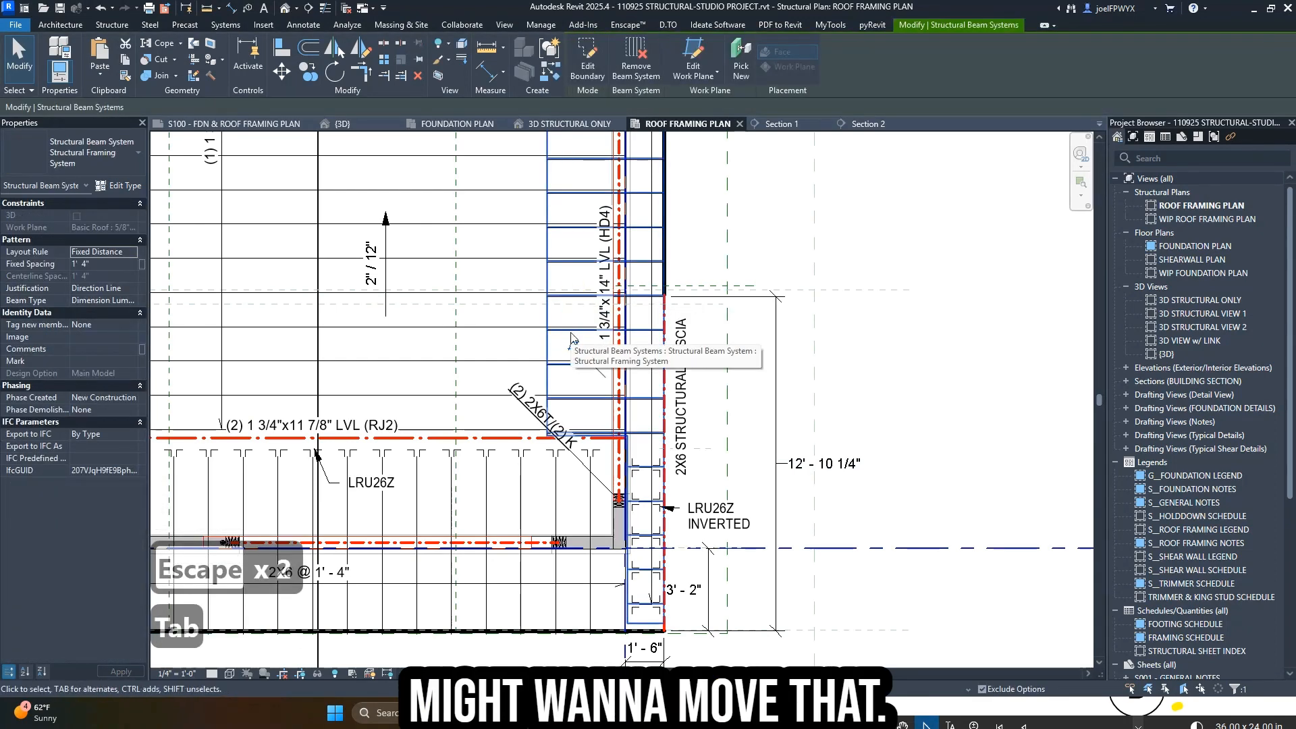
scroll(613, 355, "up", 3)
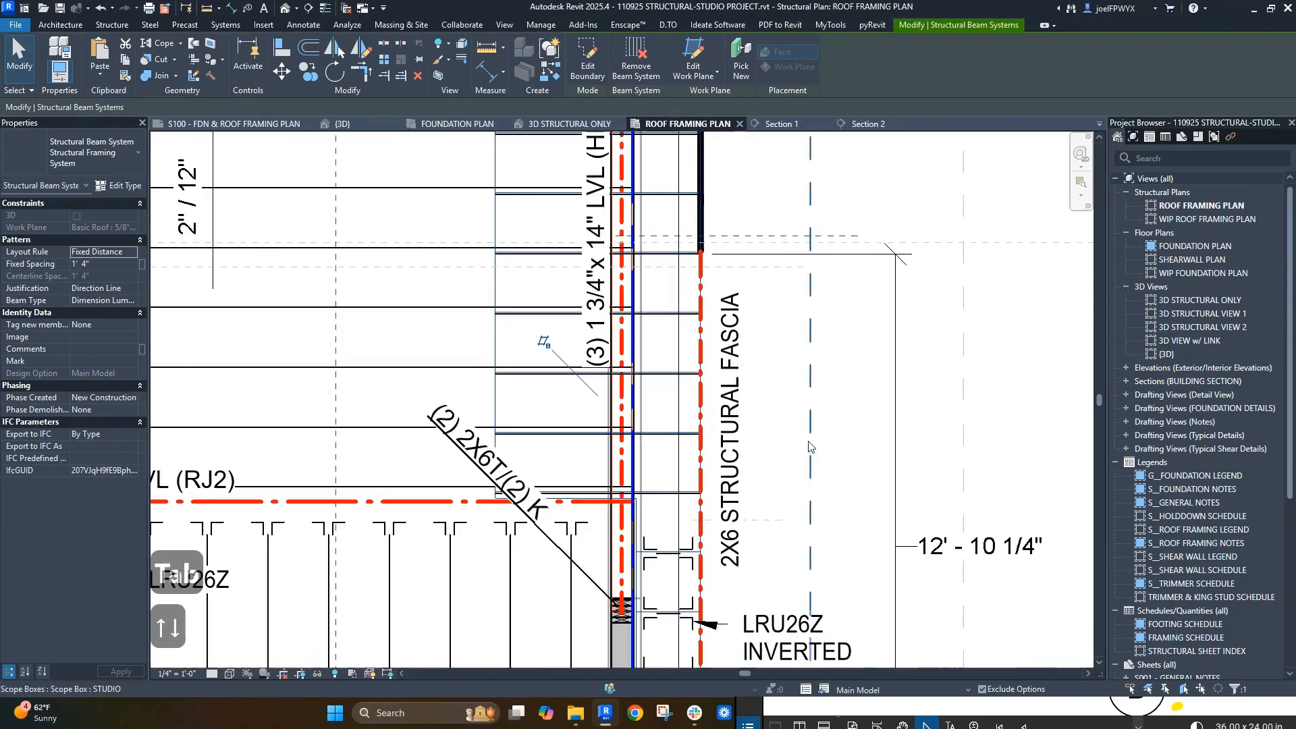
scroll(808, 445, "up", 3)
scroll(728, 381, "up", 2)
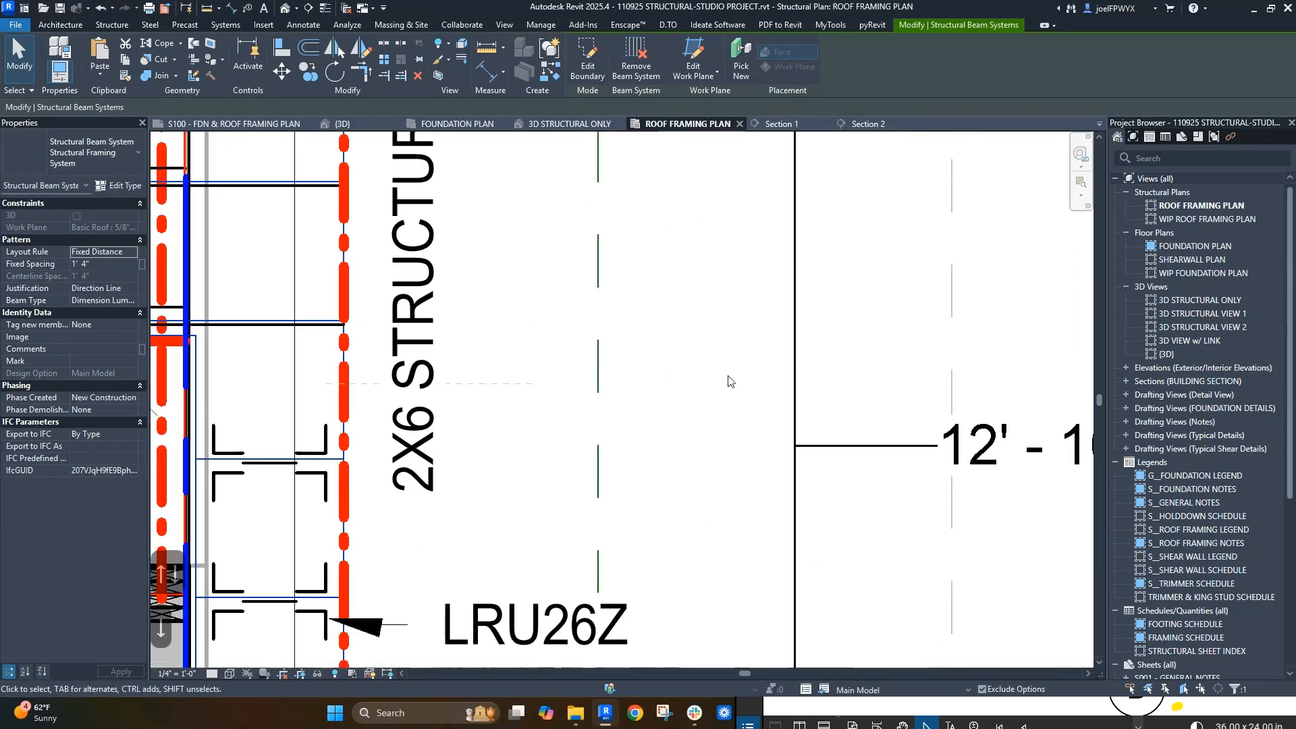
scroll(729, 381, "down", 3)
key("Escape")
key("Escape")
scroll(714, 327, "down", 2)
key("Escape")
key("Escape")
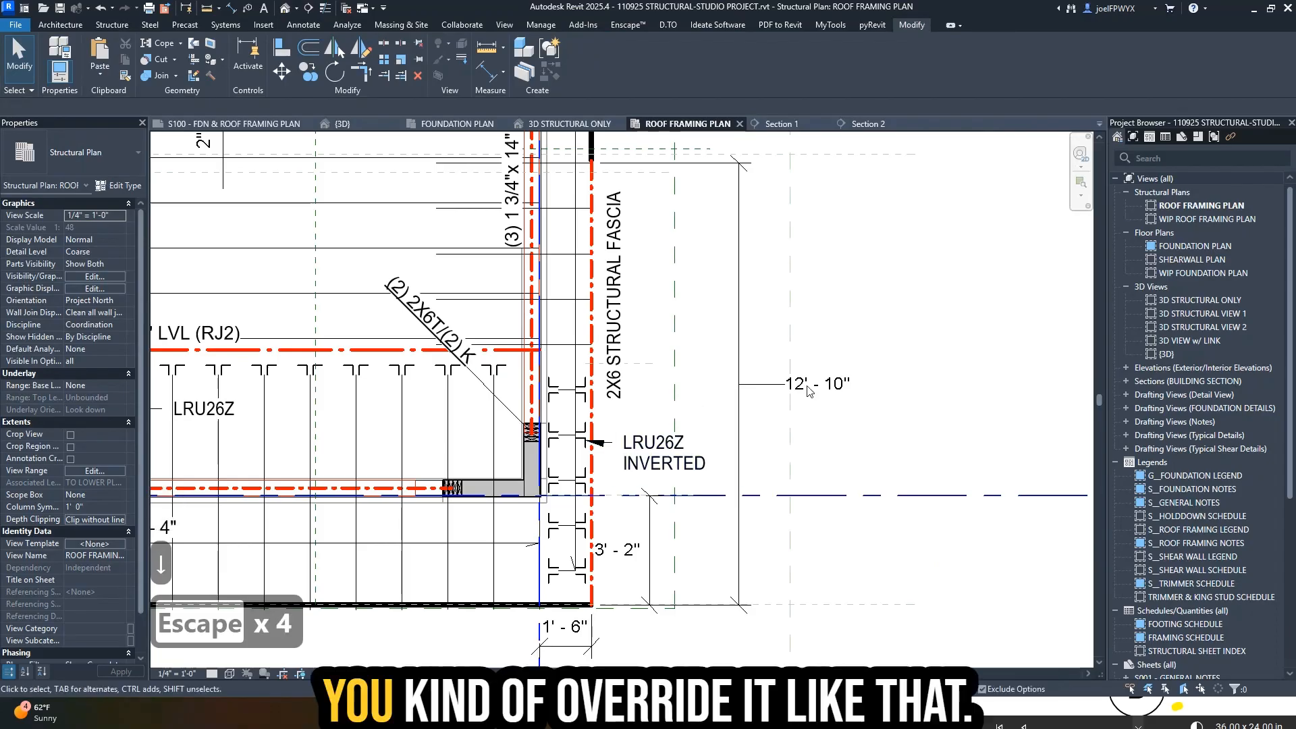
- Switch to the reference PDF in Revu and mark the structural fascia label as done with a yellow pen stroke
scroll(712, 455, "up", 1)
middle_click_drag(699, 446, 773, 428)
scroll(776, 431, "down", 1)
key("alt+Tab")
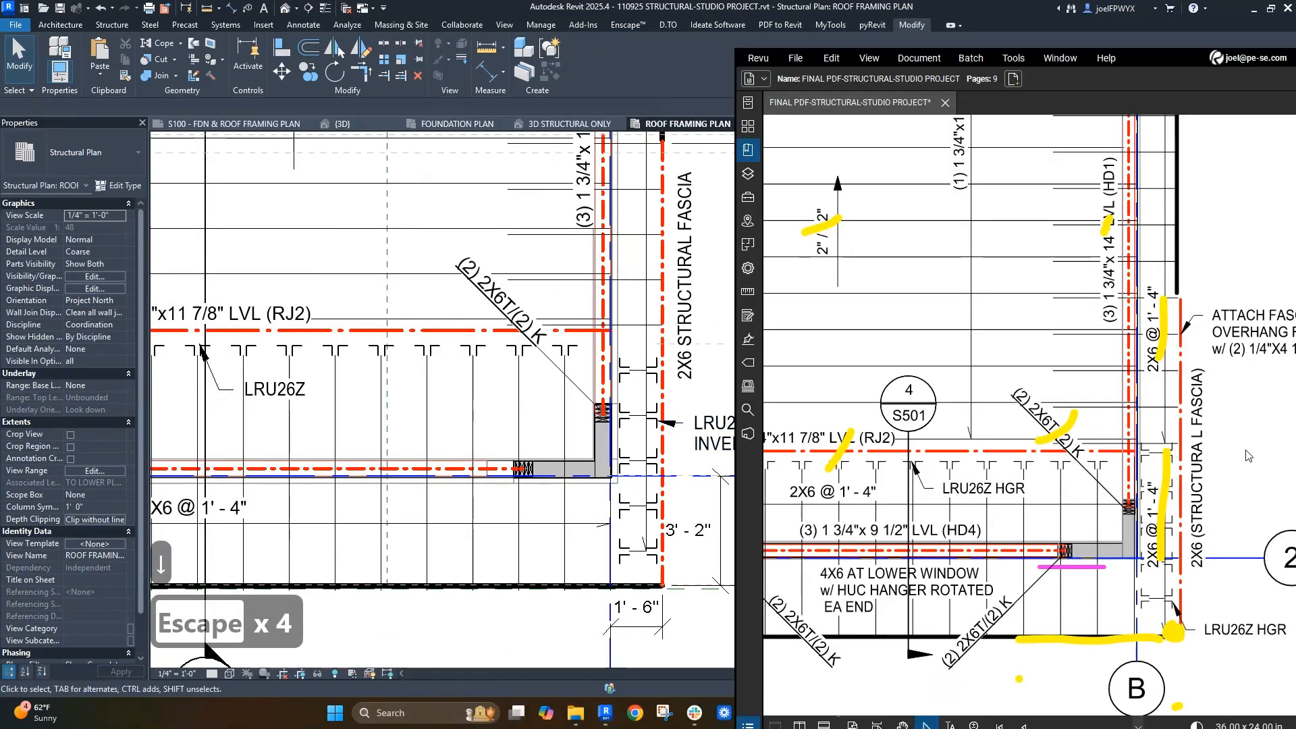
scroll(1113, 406, "down", 2)
scroll(1158, 404, "up", 2)
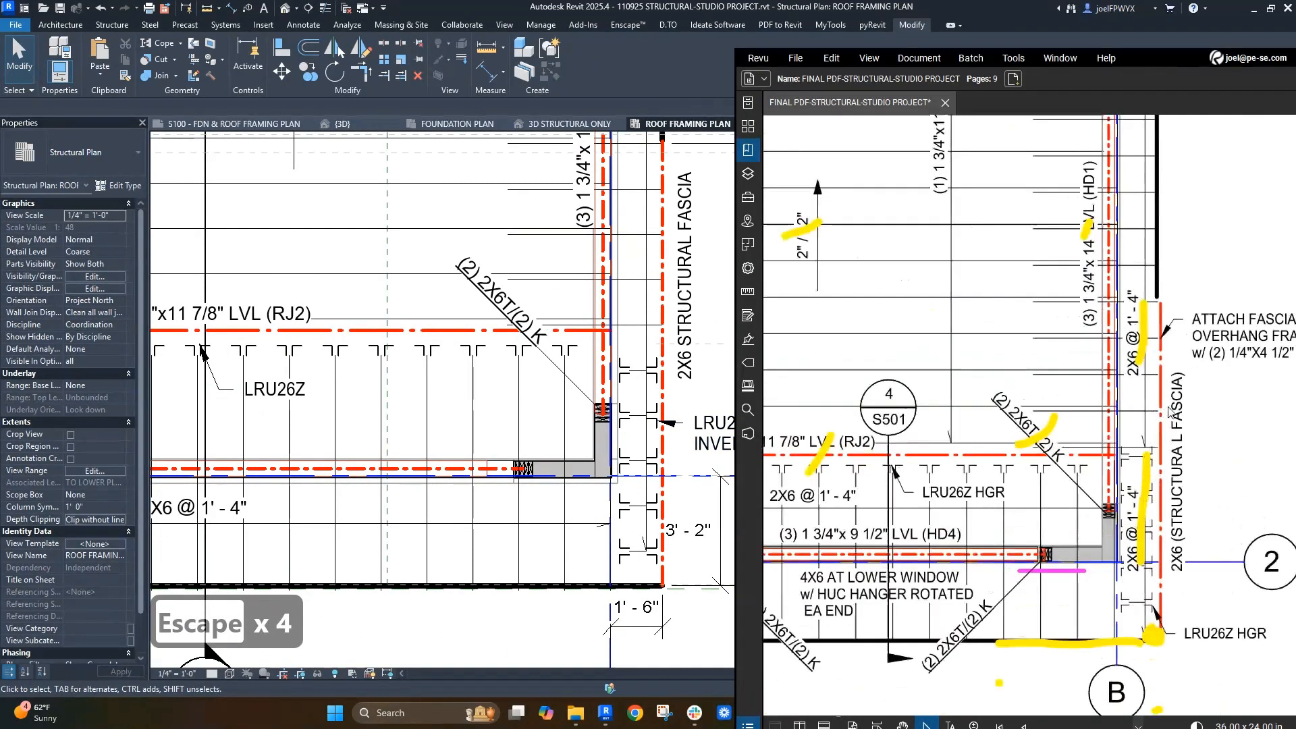
key("p")
left_click_drag(1187, 407, 1173, 437)
scroll(649, 455, "down", 4)
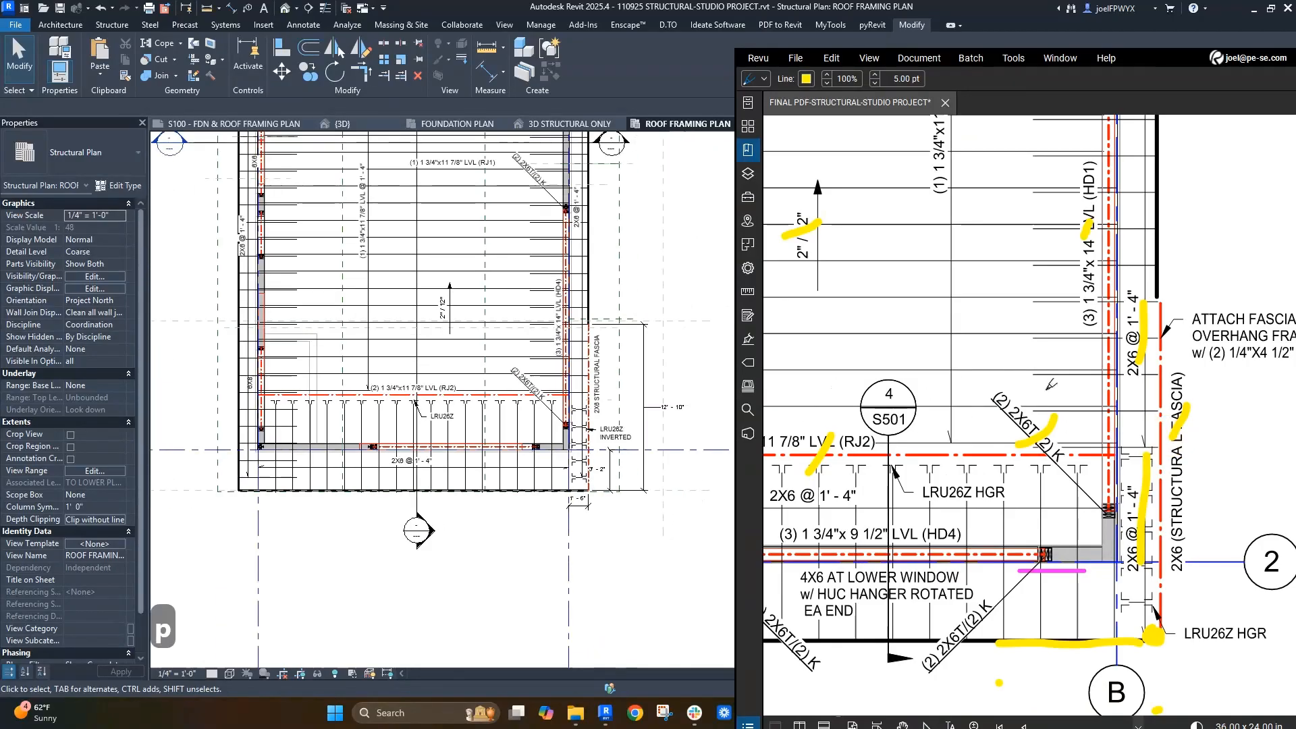
- Copy the note text ATTACH FASCIA TO OVERHANG FRAMING w/ (2) 1/4"X4 1/2" SDS from the reference PDF
scroll(919, 393, "down", 3)
scroll(919, 393, "up", 3)
key("Escape")
key("Escape")
scroll(917, 392, "up", 2)
left_click(943, 404)
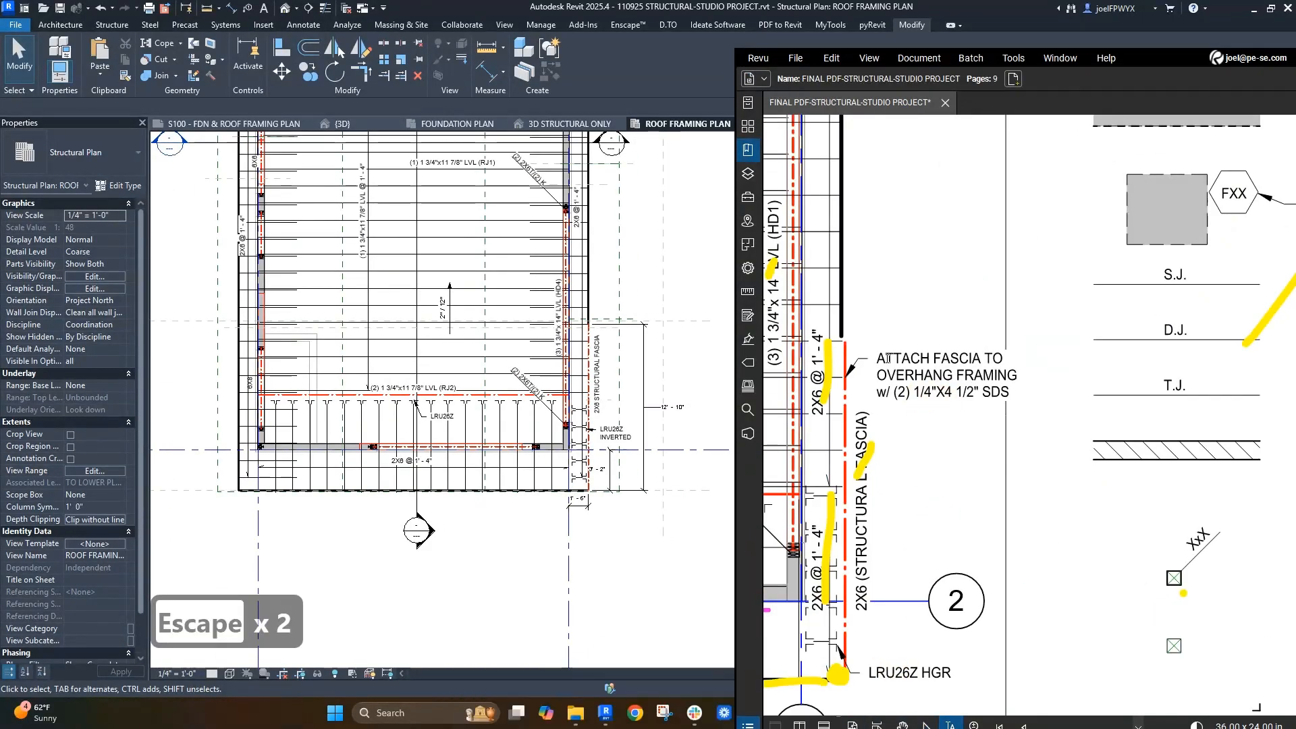
right_click(1012, 393)
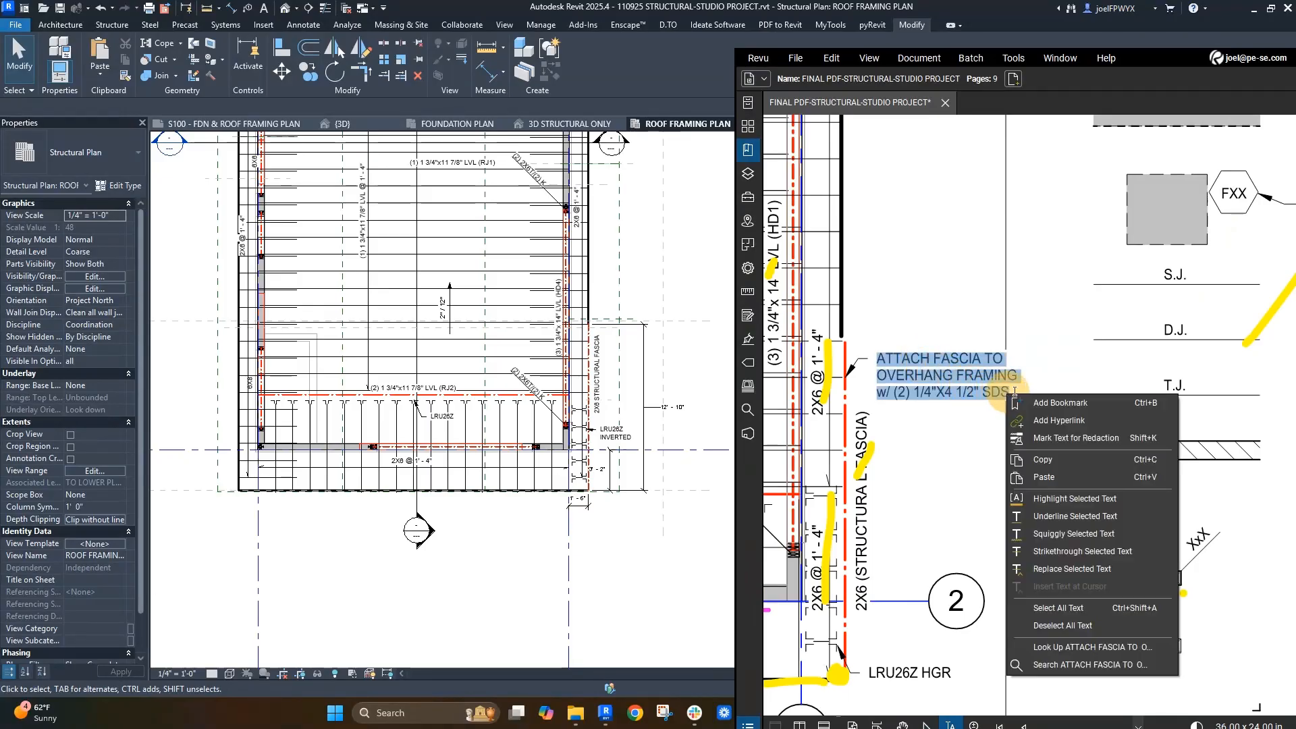
left_click(1041, 466)
- Compare the Revit roof overhang with the reference PDF to see where the fascia attachment note's leader points
left_click(675, 355)
scroll(660, 361, "up", 3)
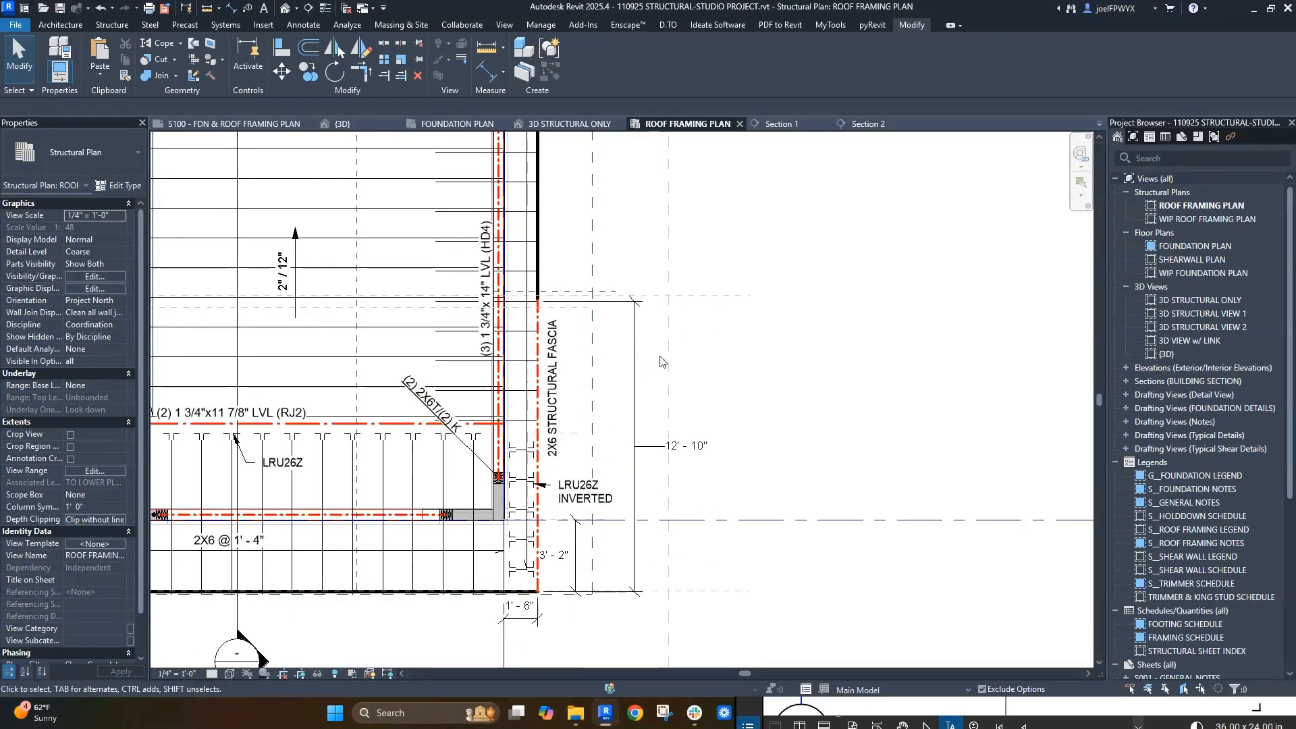
middle_click_drag(627, 336, 553, 382)
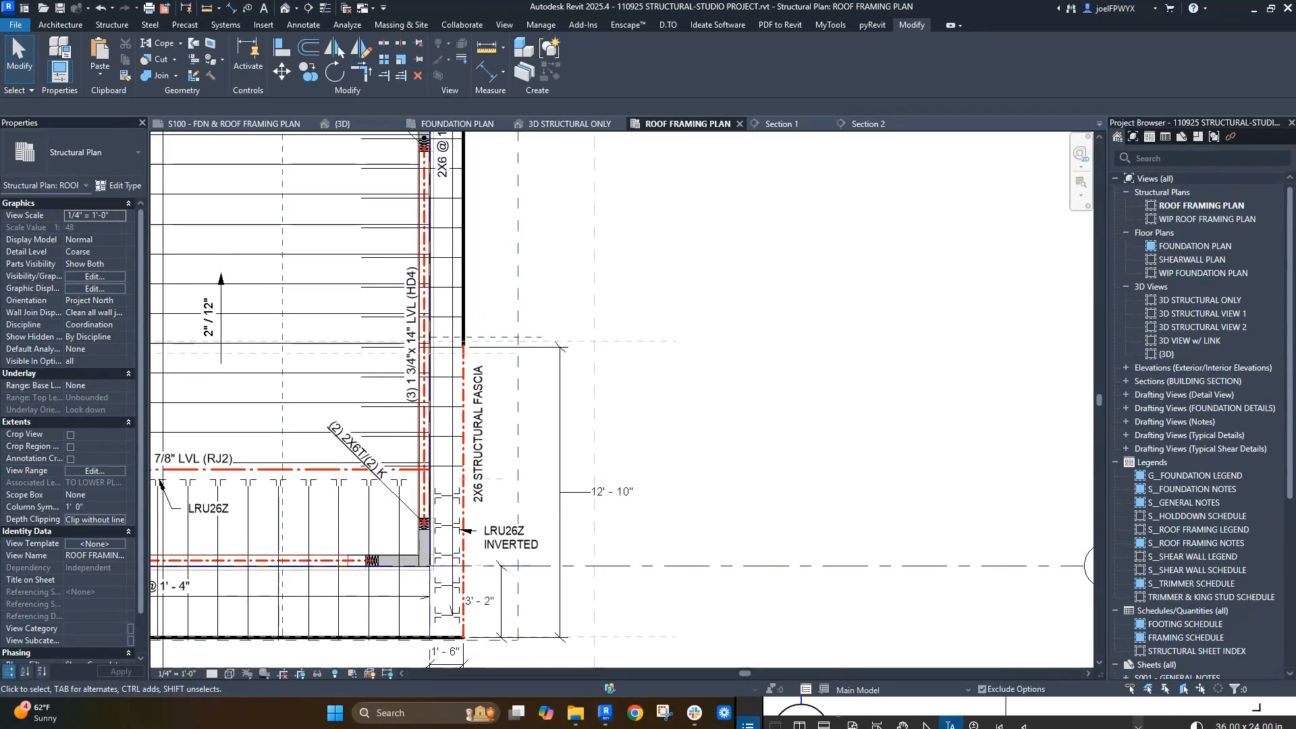
key("alt+Tab")
key("alt+Tab")
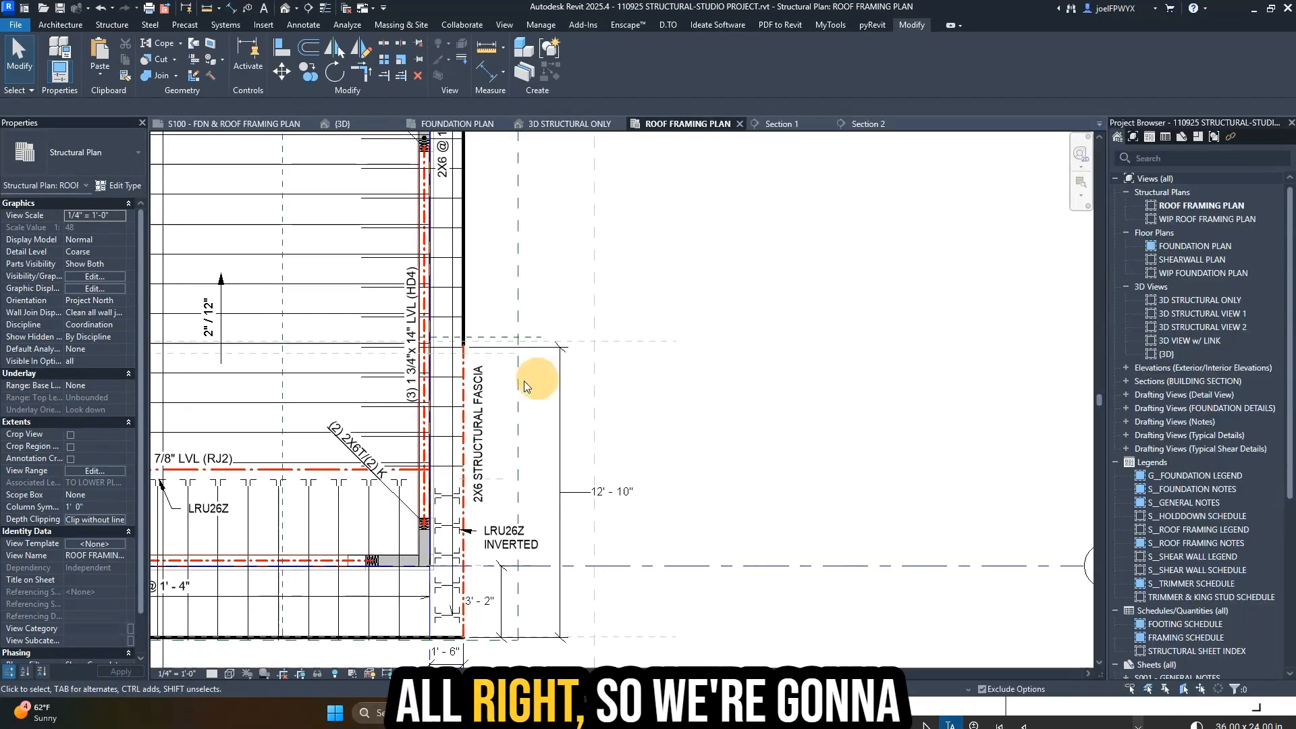
key("alt+Tab")
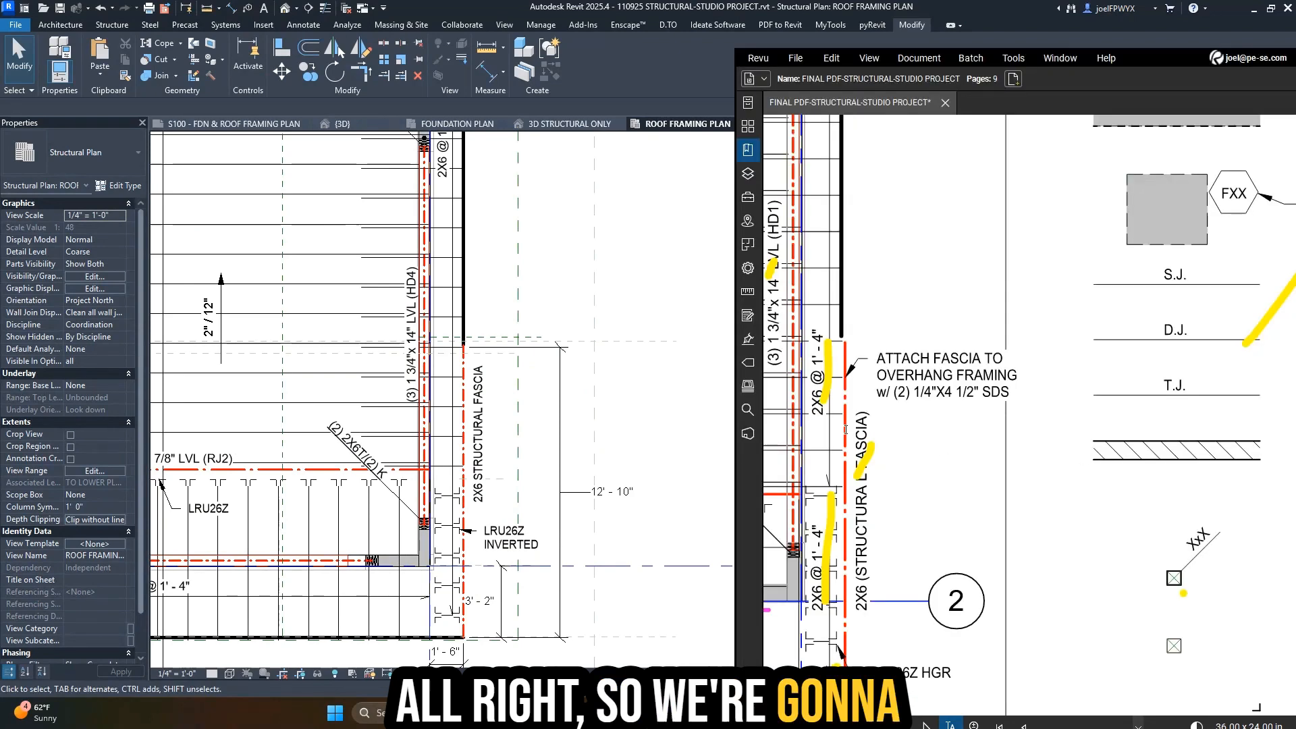
scroll(929, 392, "down", 3)
key("alt+Tab")
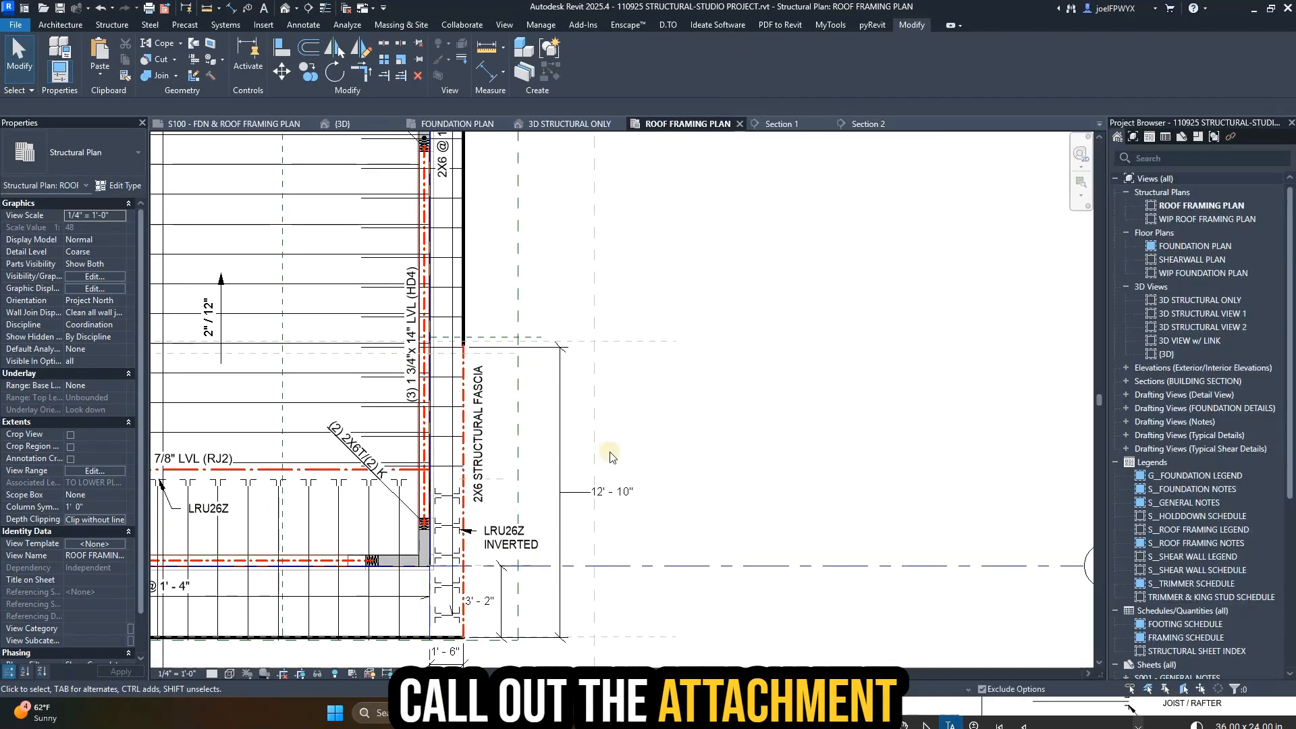
- Place a leader note on the structural fascia reading ATTACH FASCIA TO OVERHANG FRAMING w/ (2) 1/4"X4 1/2" SDS
scroll(519, 459, "up", 1)
key("Escape")
key("Escape")
key("t")
key("x")
scroll(472, 365, "up", 2)
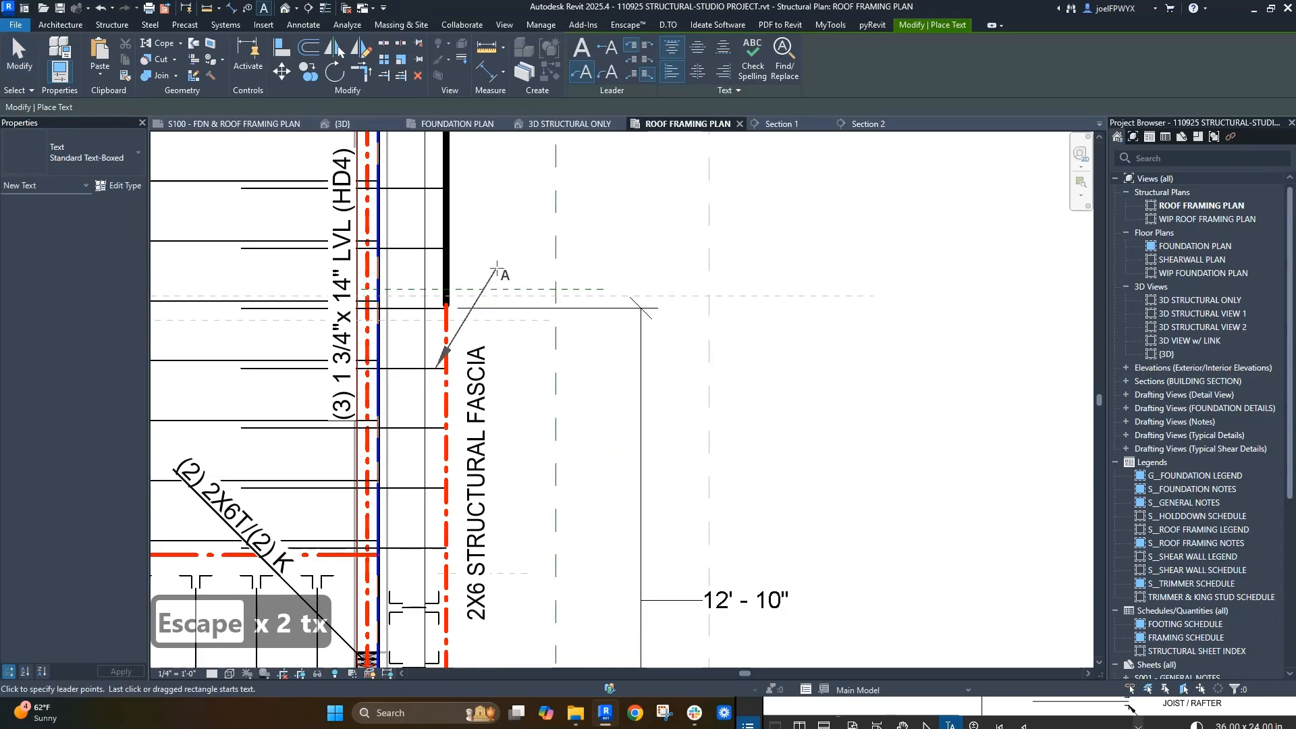
type("ATTACH FASCIA TO OVERHANG FRAMING w/ (2) 1/4\"X4 1/2\" SDS")
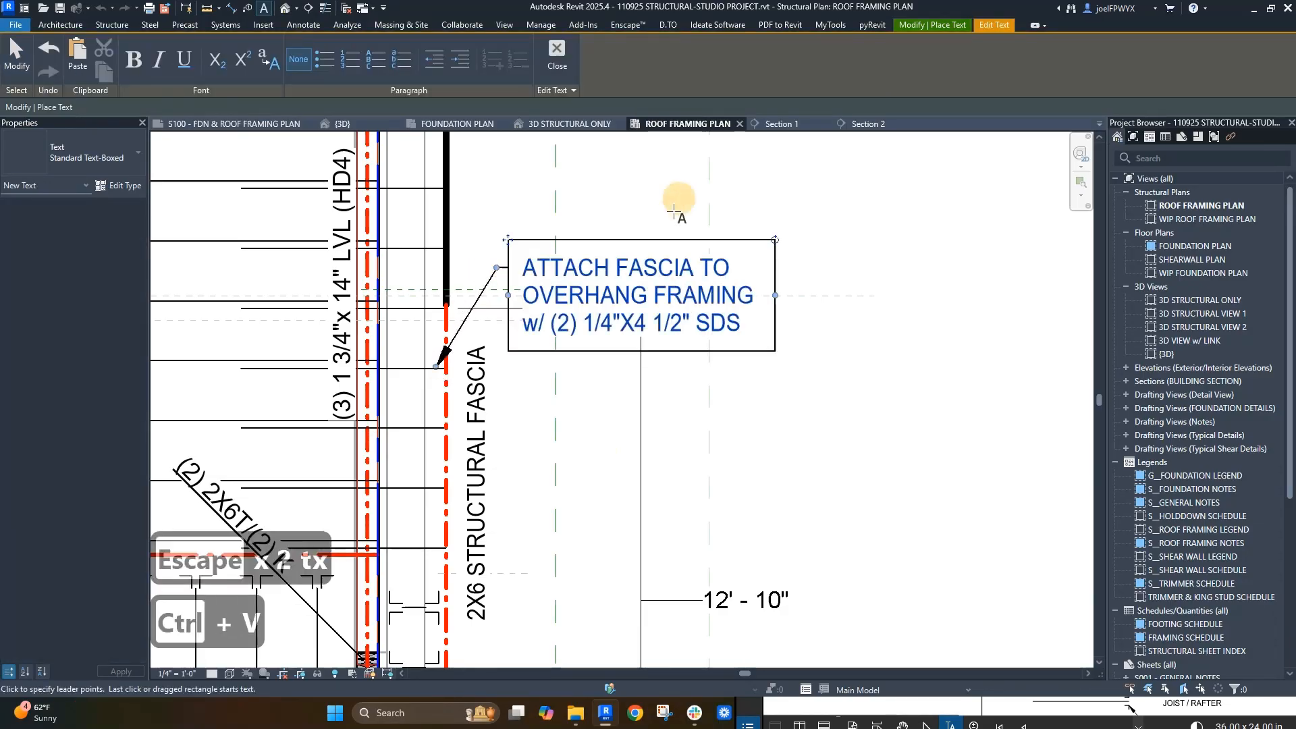
scroll(627, 335, "down", 2)
key("Escape")
key("Escape")
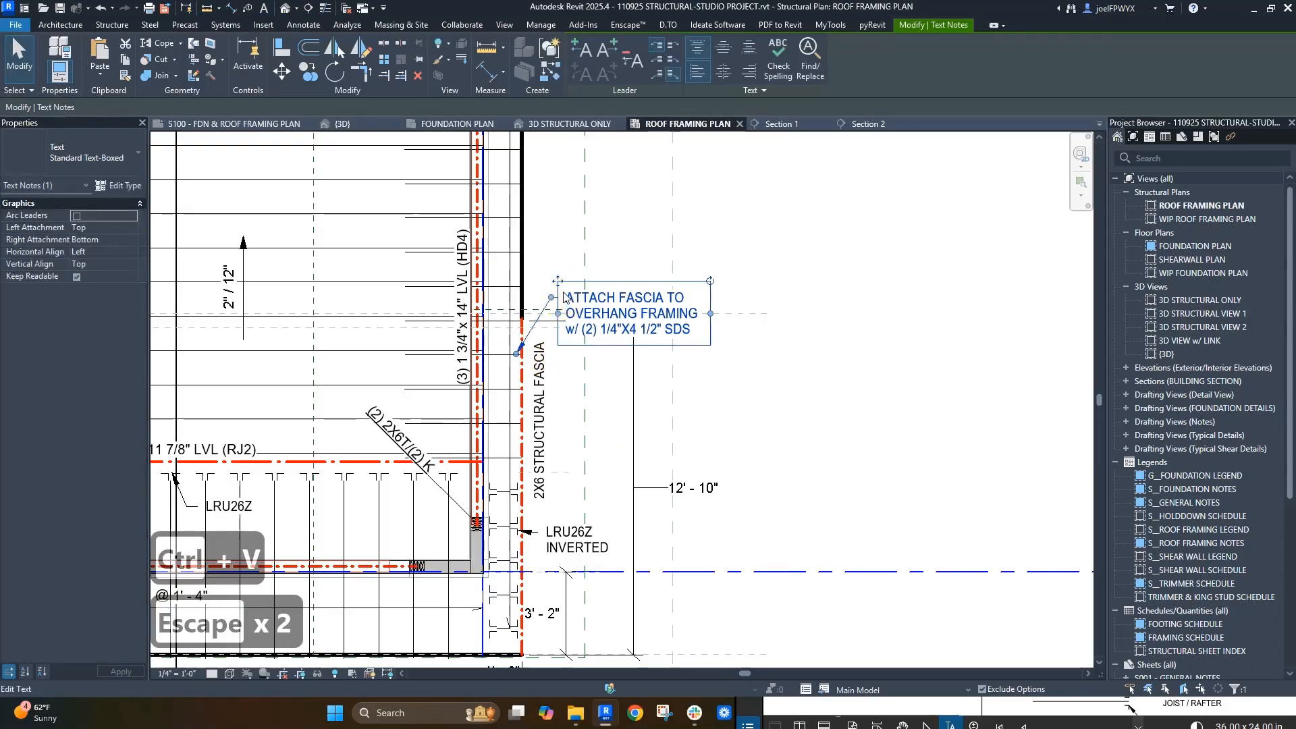
- Move the fascia attachment note up and outward so it clears the fascia's length dimension
left_click_drag(554, 294, 594, 242)
key("Escape")
key("Escape")
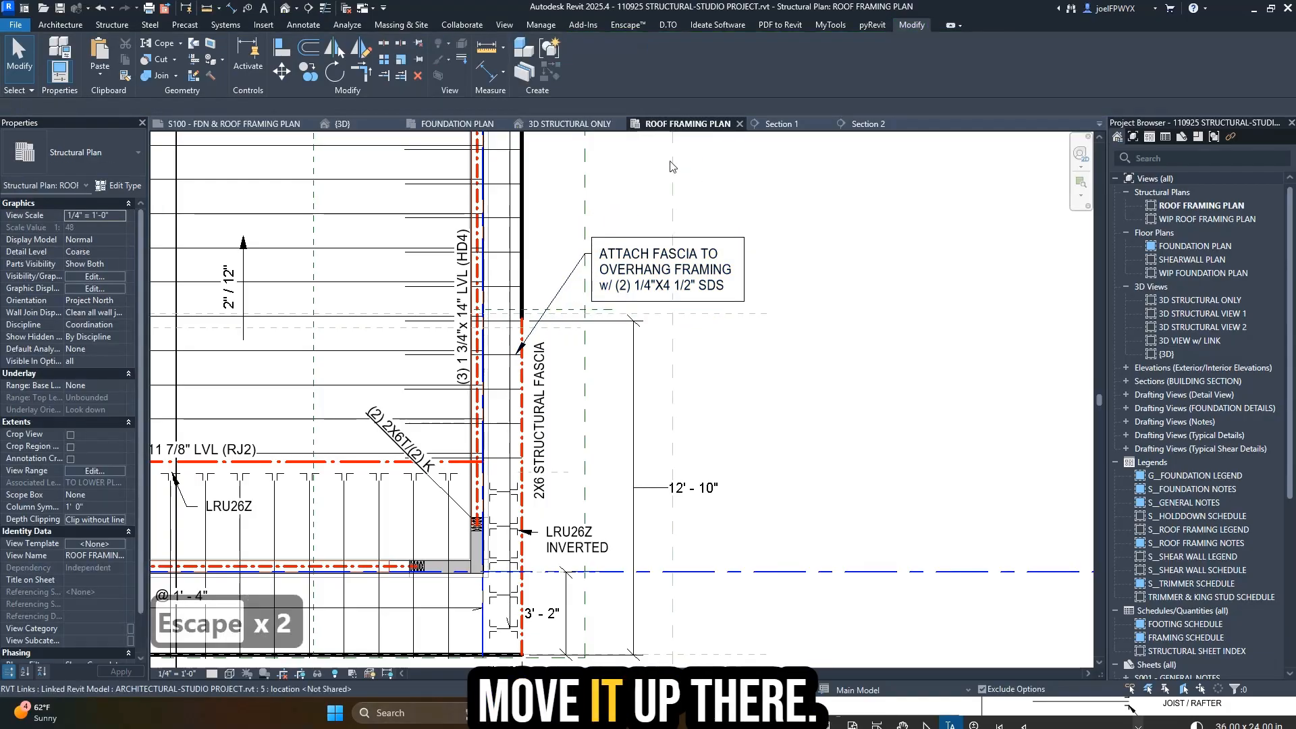
- Set the type for new text notes to Standard Text
key("Escape")
key("Escape")
key("t")
key("x")
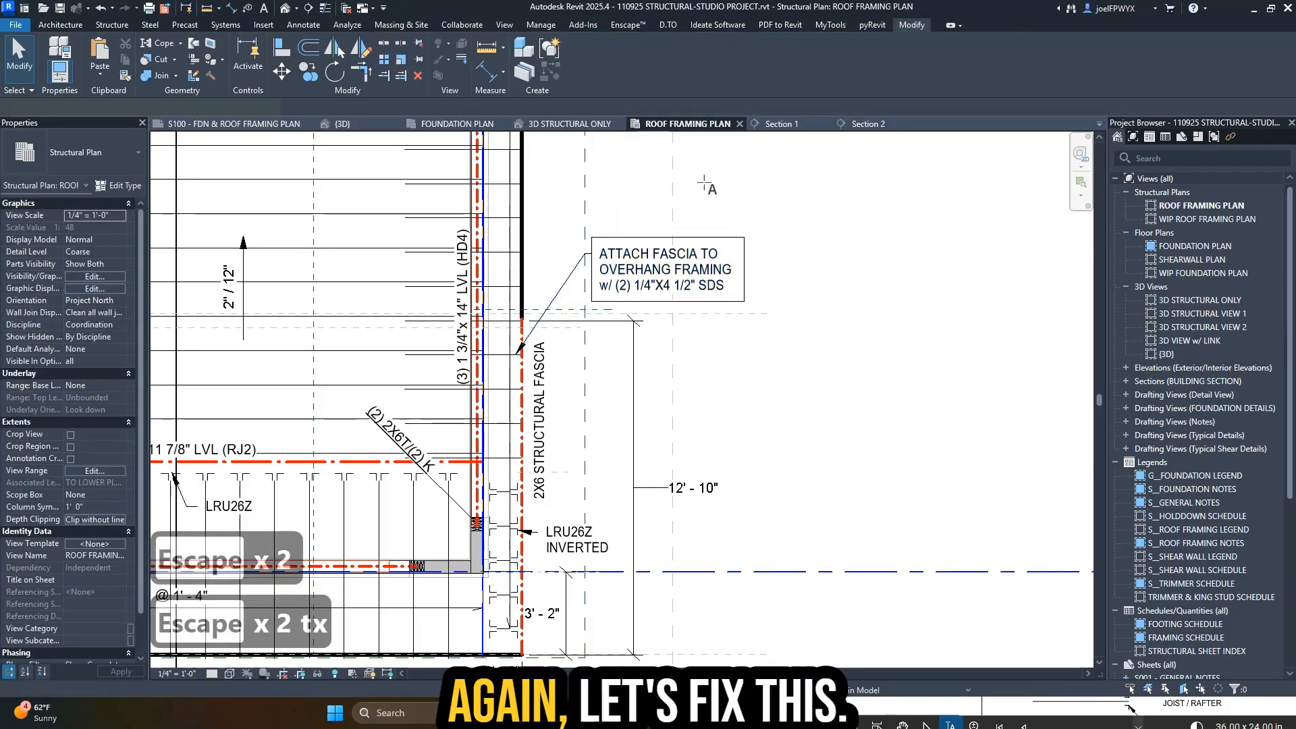
left_click(73, 160)
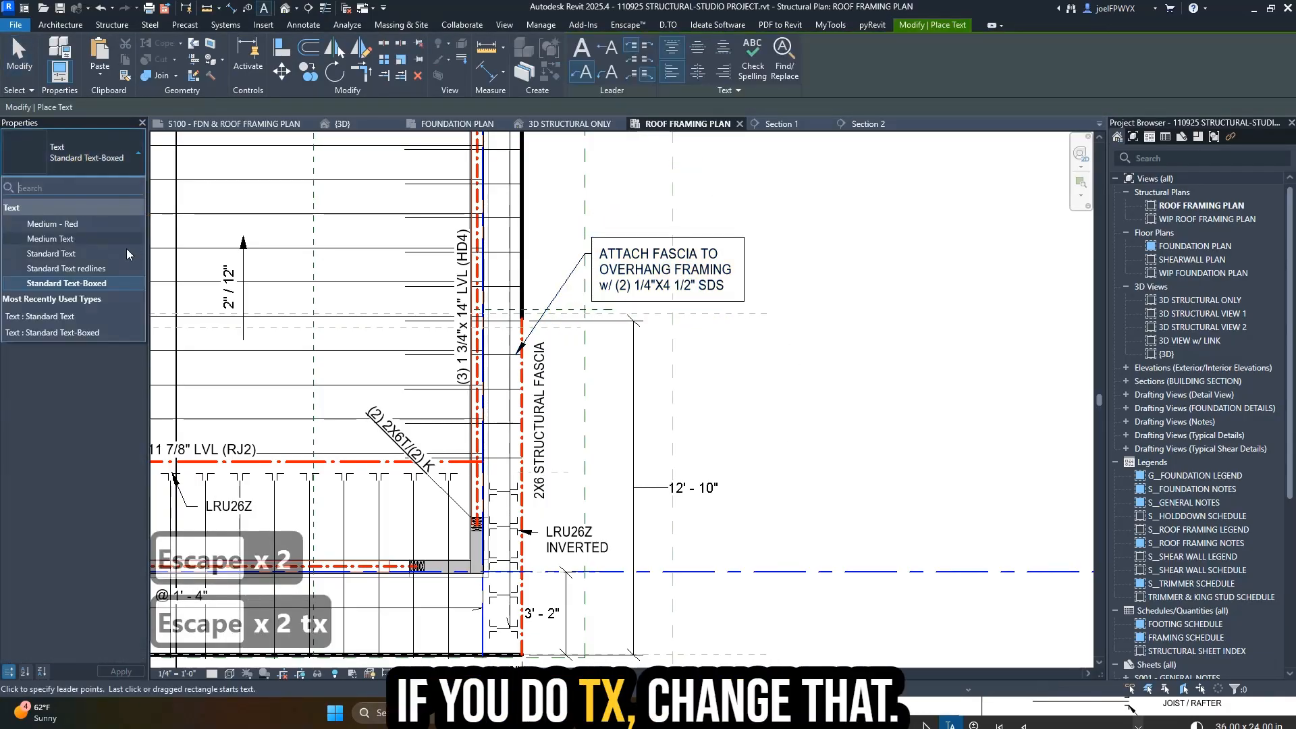
left_click(59, 255)
- Place a trial leader note reading DD outside the fascia dimension, and delete it
left_click(719, 392)
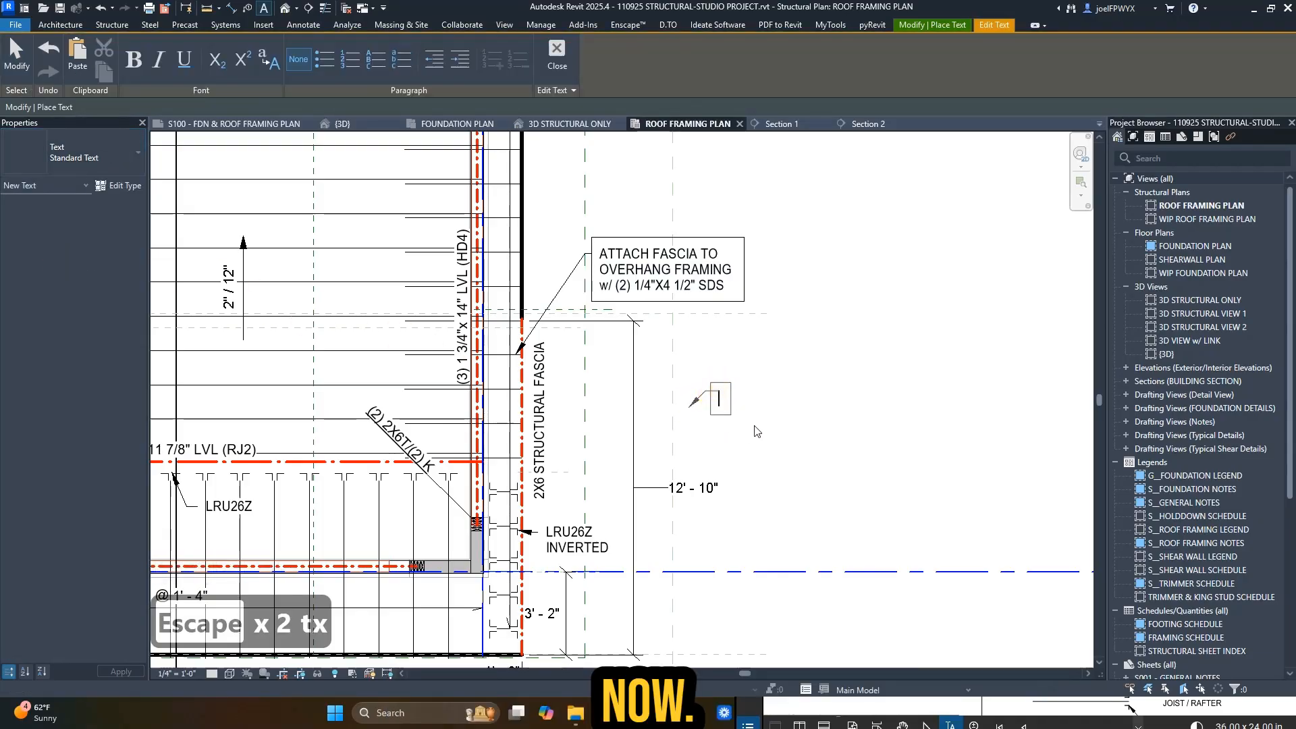
key("Escape")
left_click(730, 405)
left_click(747, 380)
left_click(767, 380)
type("dd")
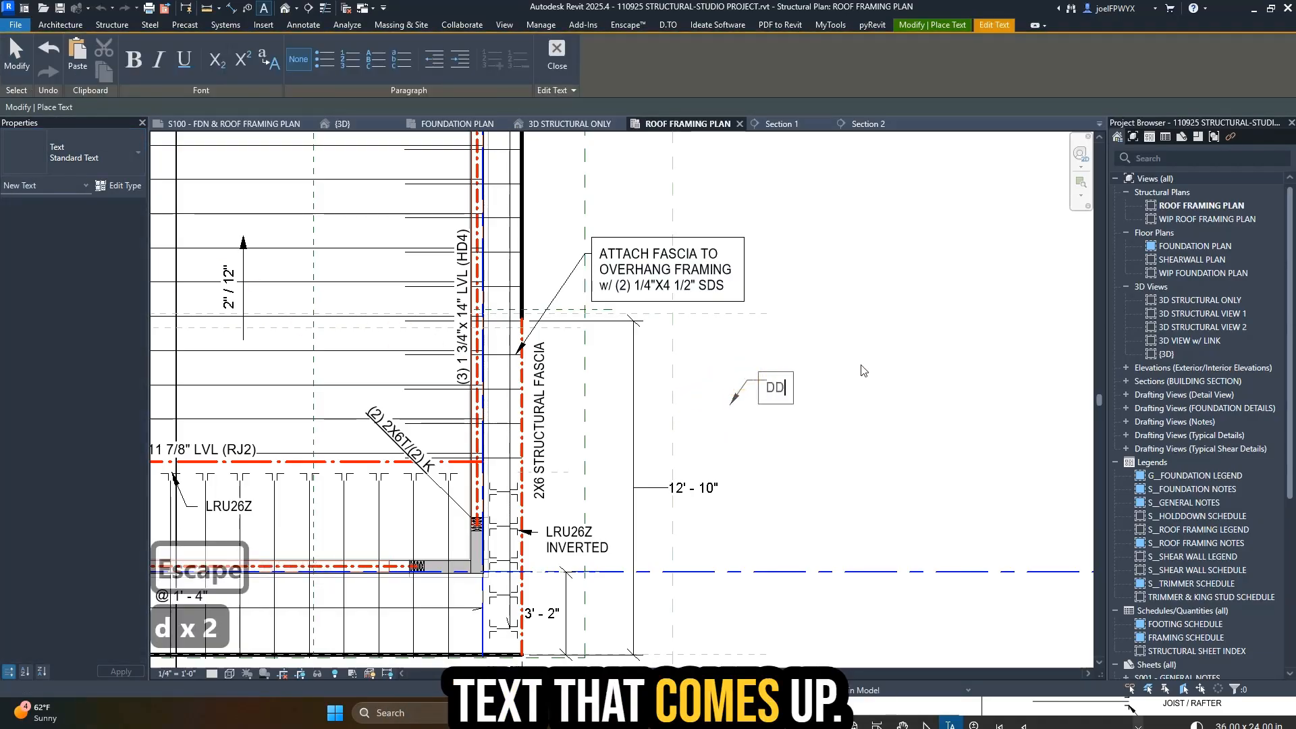
key("Escape")
key("Escape")
key("d")
key("e")
key("Escape")
- Change the fascia attachment note's type to Standard Text to remove its box
left_click(675, 273)
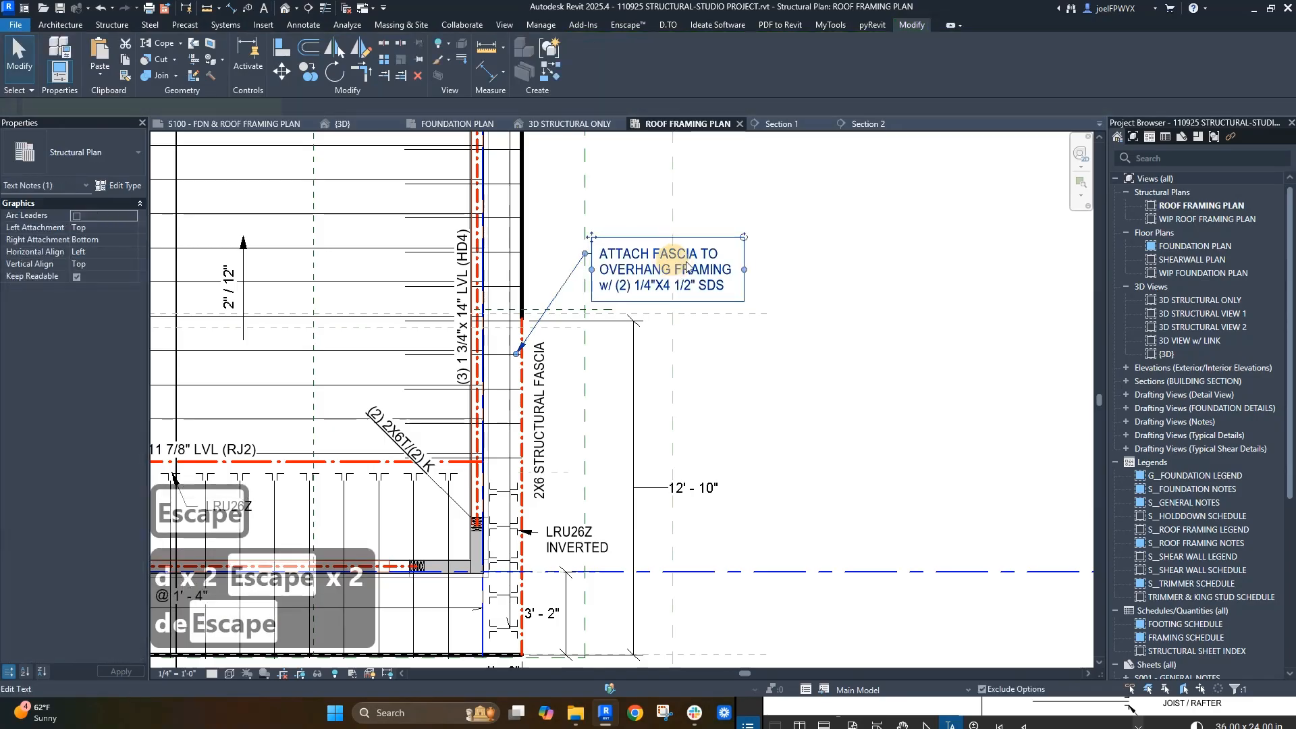
scroll(675, 273, "up", 2)
left_click(95, 154)
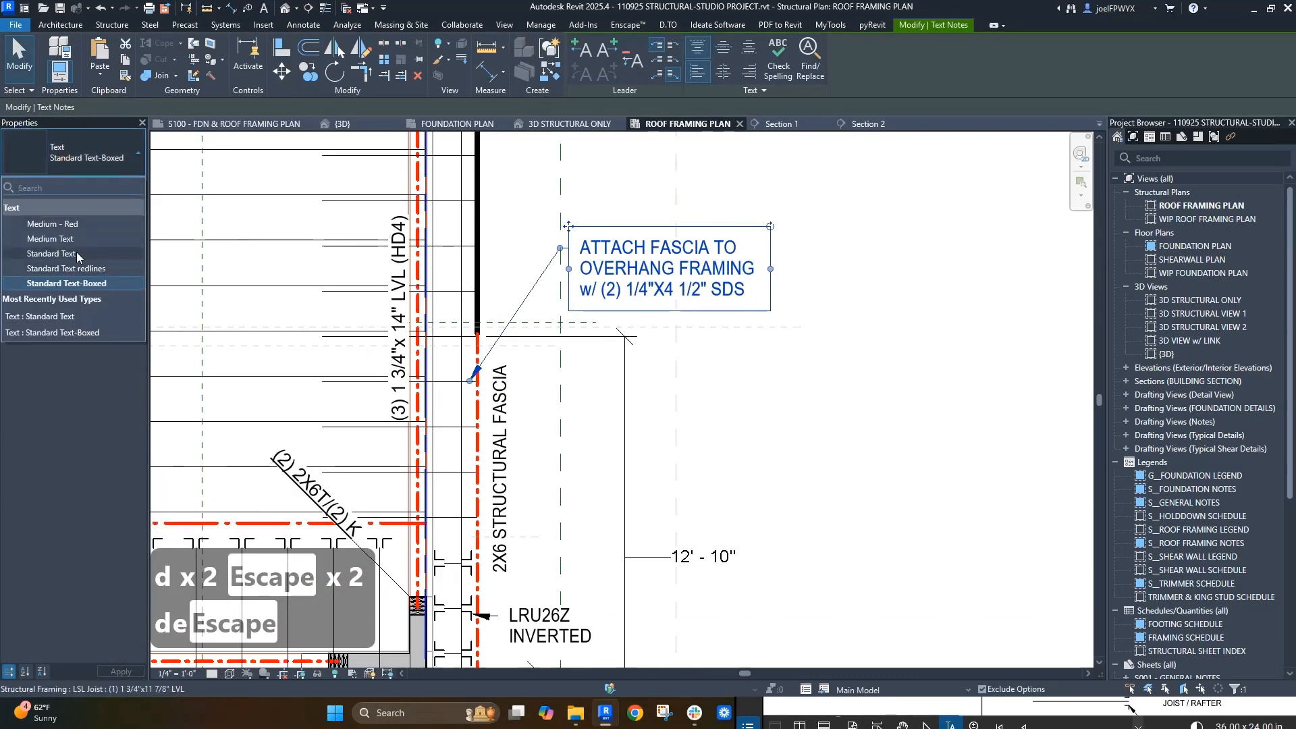
left_click(920, 433)
key("Escape")
key("Escape")
- Switch to the reference PDF in Revu and mark the fascia attachment note as done with a yellow pen stroke
left_click(1131, 707)
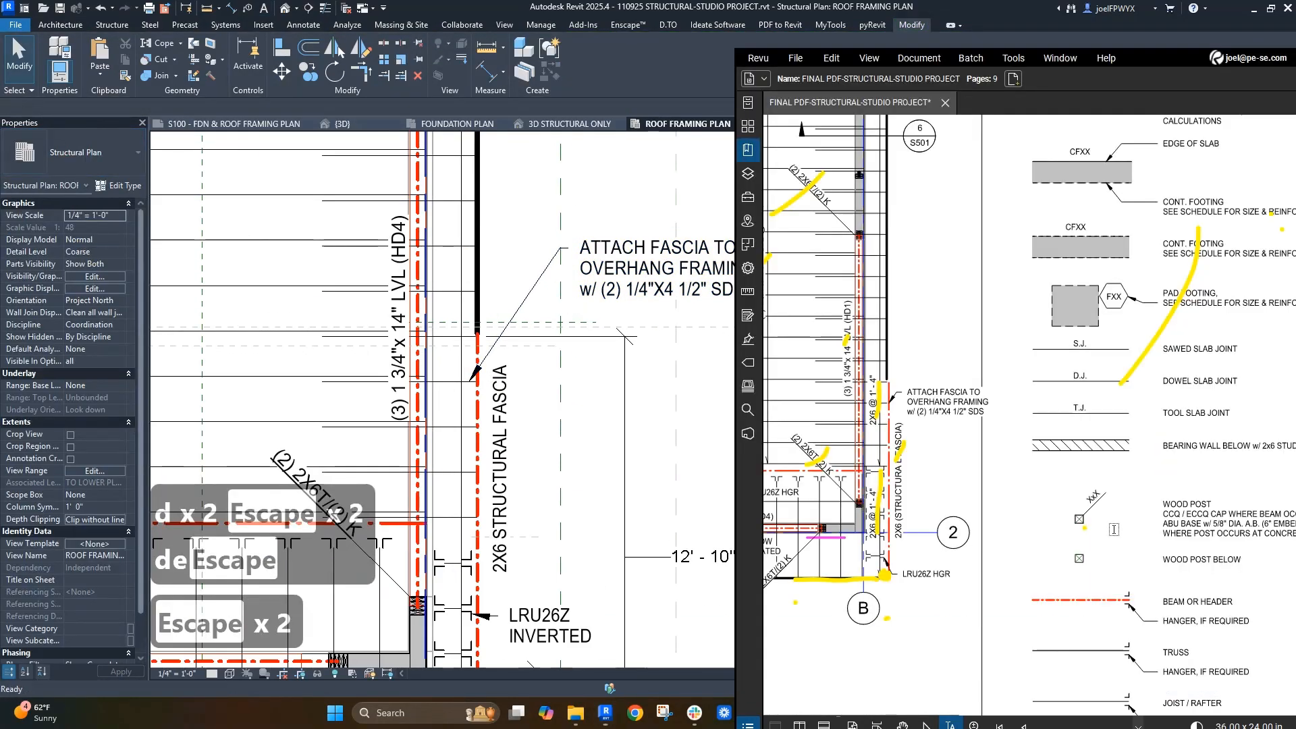
scroll(957, 532, "down", 1)
scroll(930, 451, "up", 1)
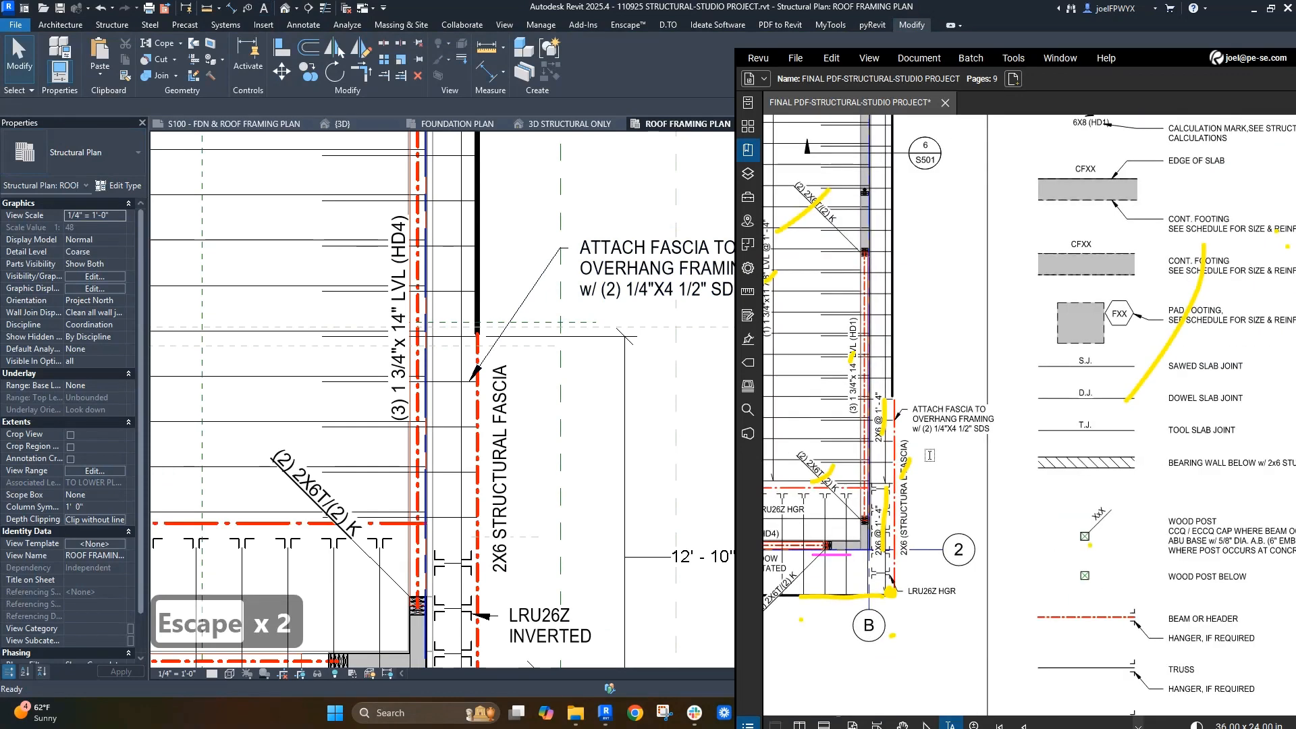
key("p")
scroll(948, 432, "down", 1)
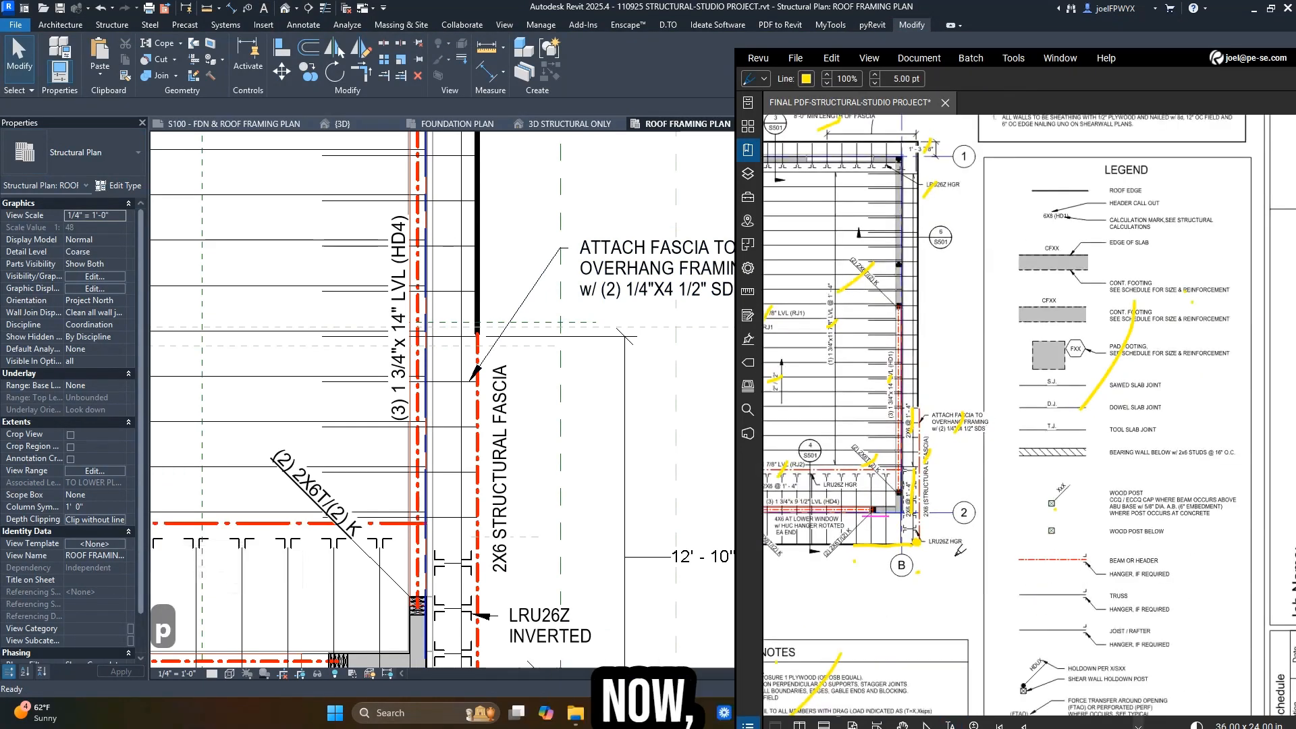
scroll(958, 548, "up", 1)
scroll(372, 481, "down", 1)
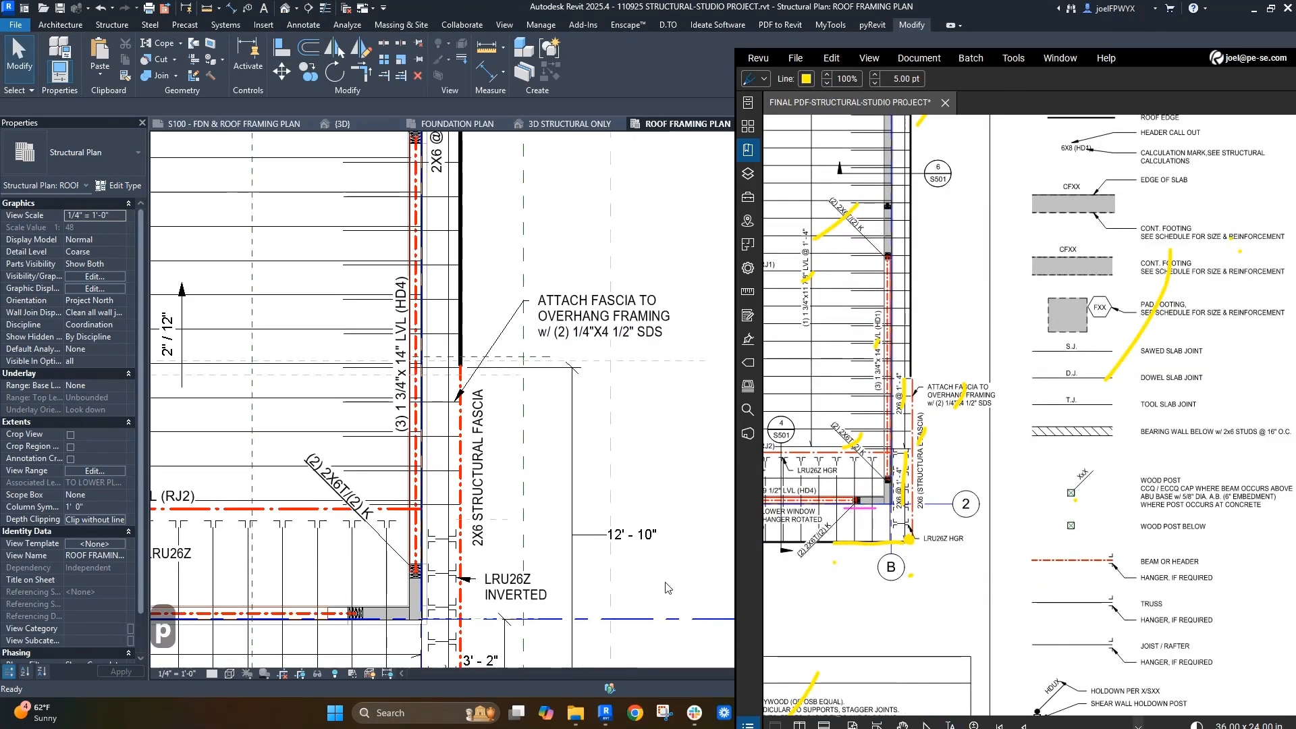
- Mark the LRU26Z HGR callout near grid B's lower corner as done on the reference PDF
scroll(958, 533, "down", 1)
scroll(962, 533, "up", 1)
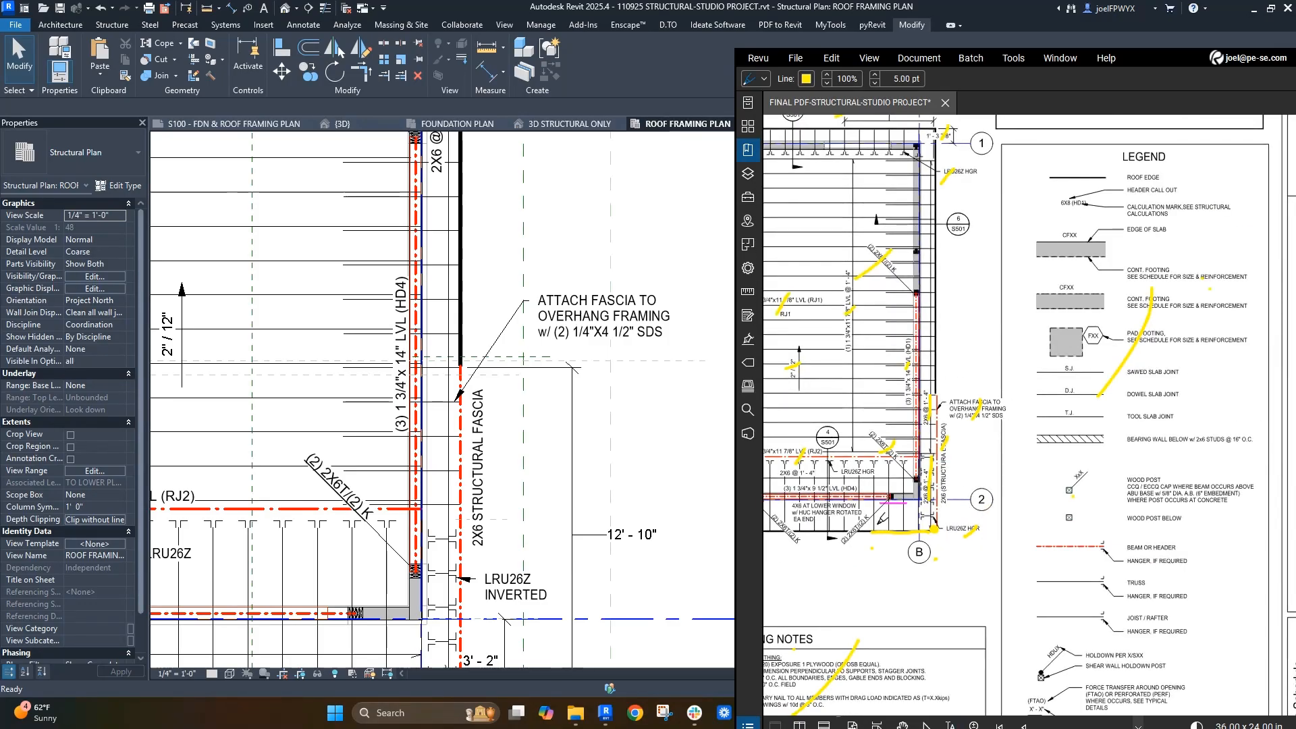
scroll(881, 520, "down", 1)
scroll(881, 520, "up", 2)
scroll(410, 584, "down", 1)
scroll(410, 584, "up", 2)
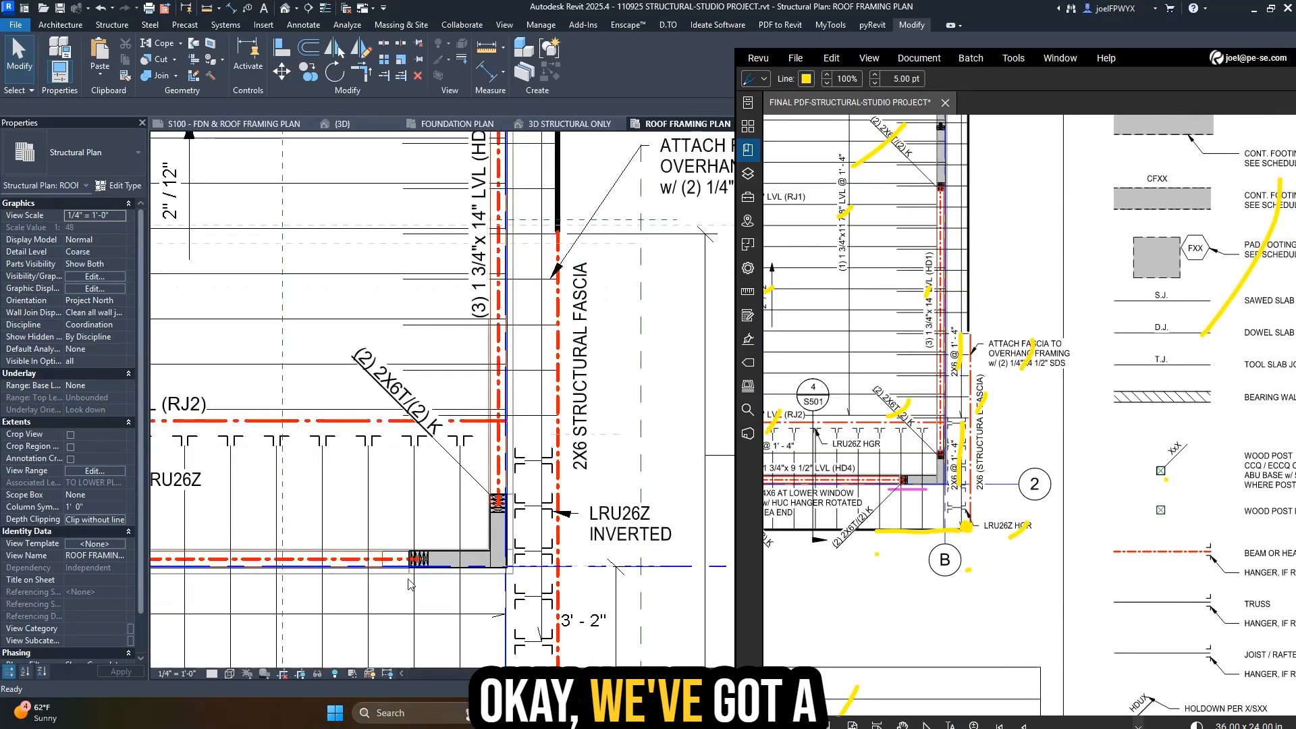
- Draw a 28" horizontal detail line in the Strap line style just below the bottom wall, at the left end of the header
scroll(898, 496, "up", 1)
scroll(901, 496, "down", 4)
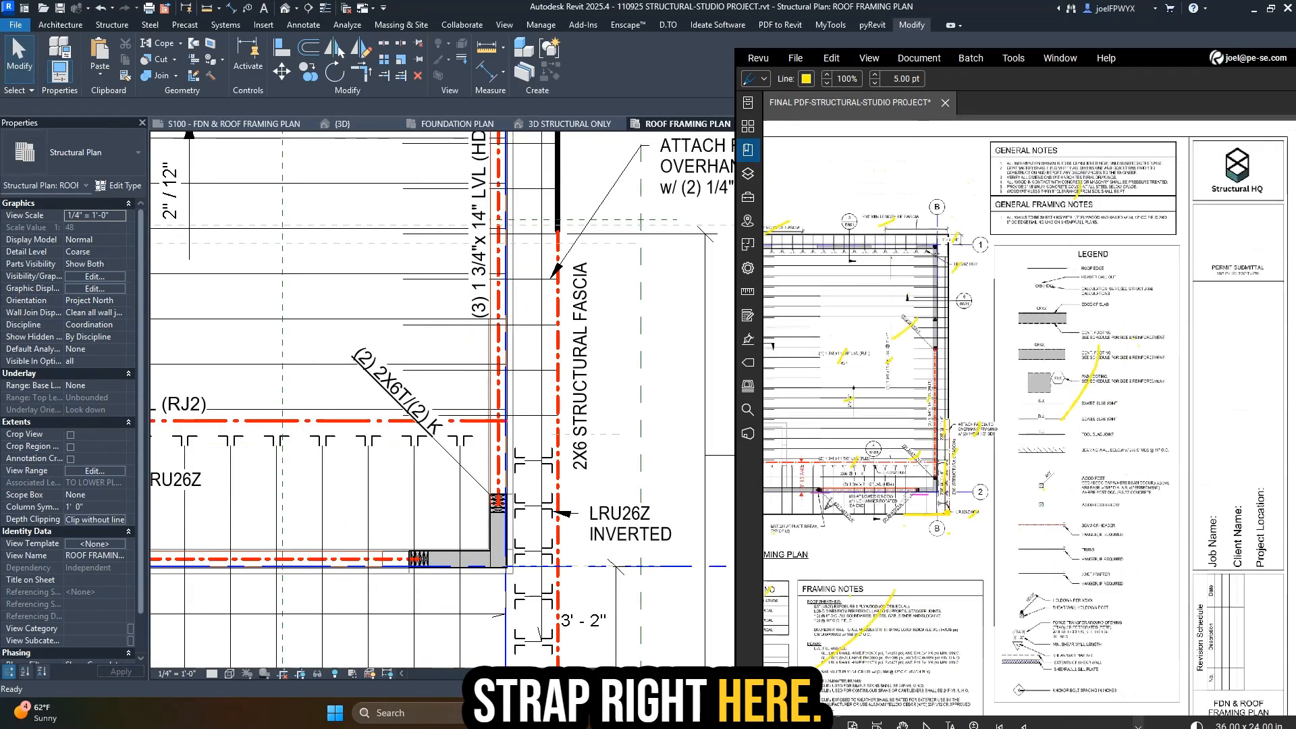
scroll(818, 499, "up", 3)
scroll(907, 540, "down", 2)
scroll(844, 543, "up", 1)
scroll(540, 575, "down", 1)
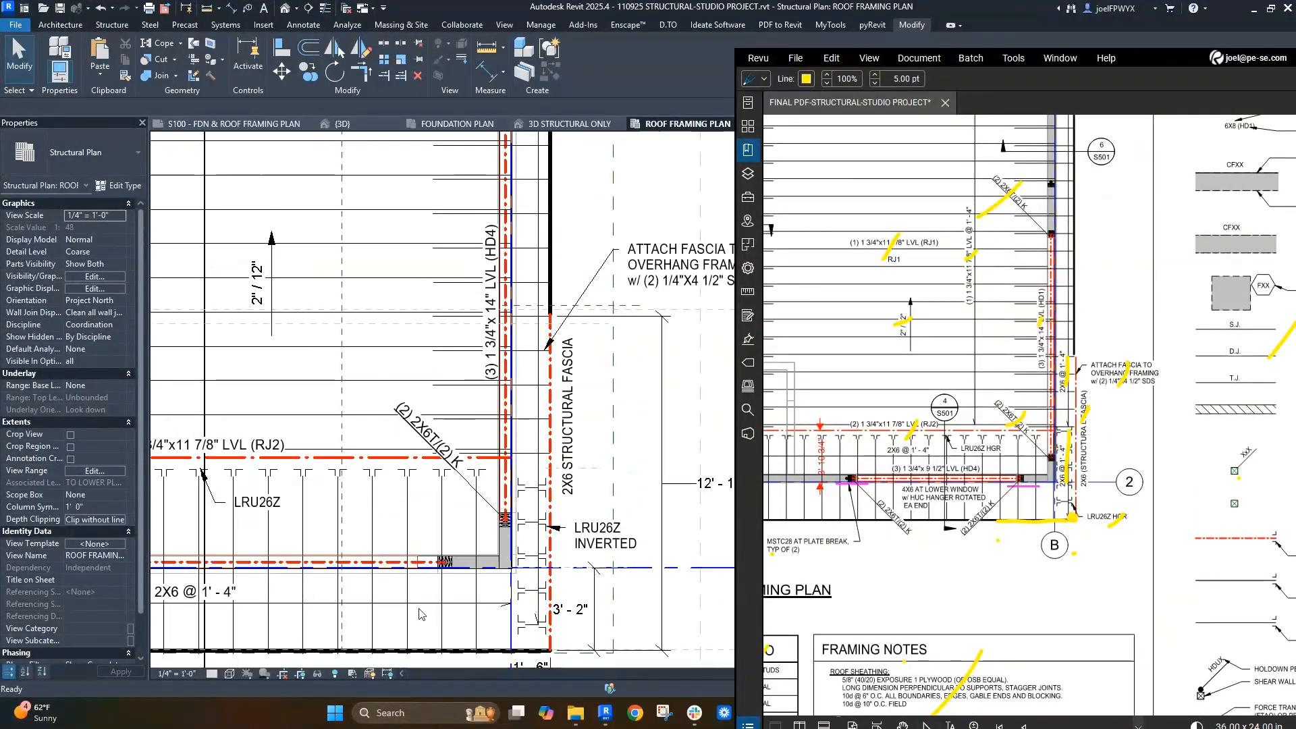
middle_click_drag(416, 606, 876, 506)
key("Escape")
key("Escape")
scroll(489, 551, "up", 1)
key("d")
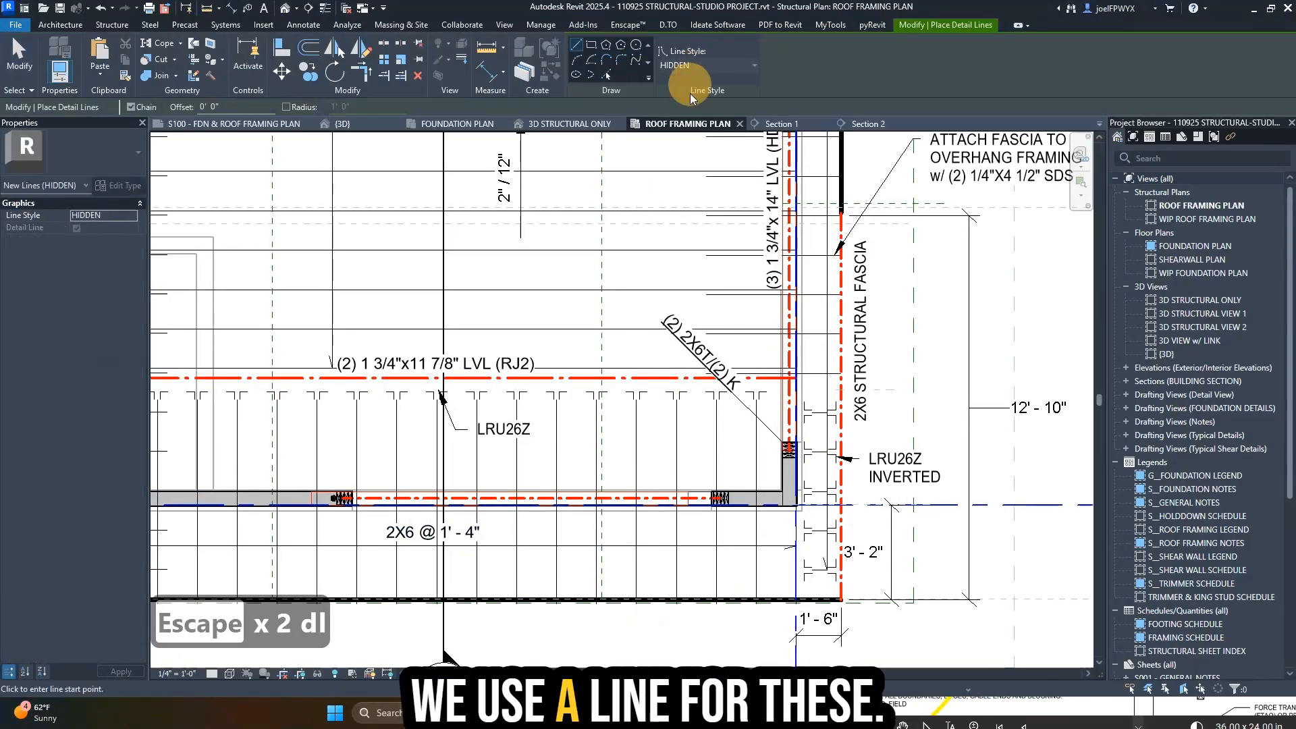
left_click(695, 66)
scroll(702, 128, "down", 2)
left_click(682, 308)
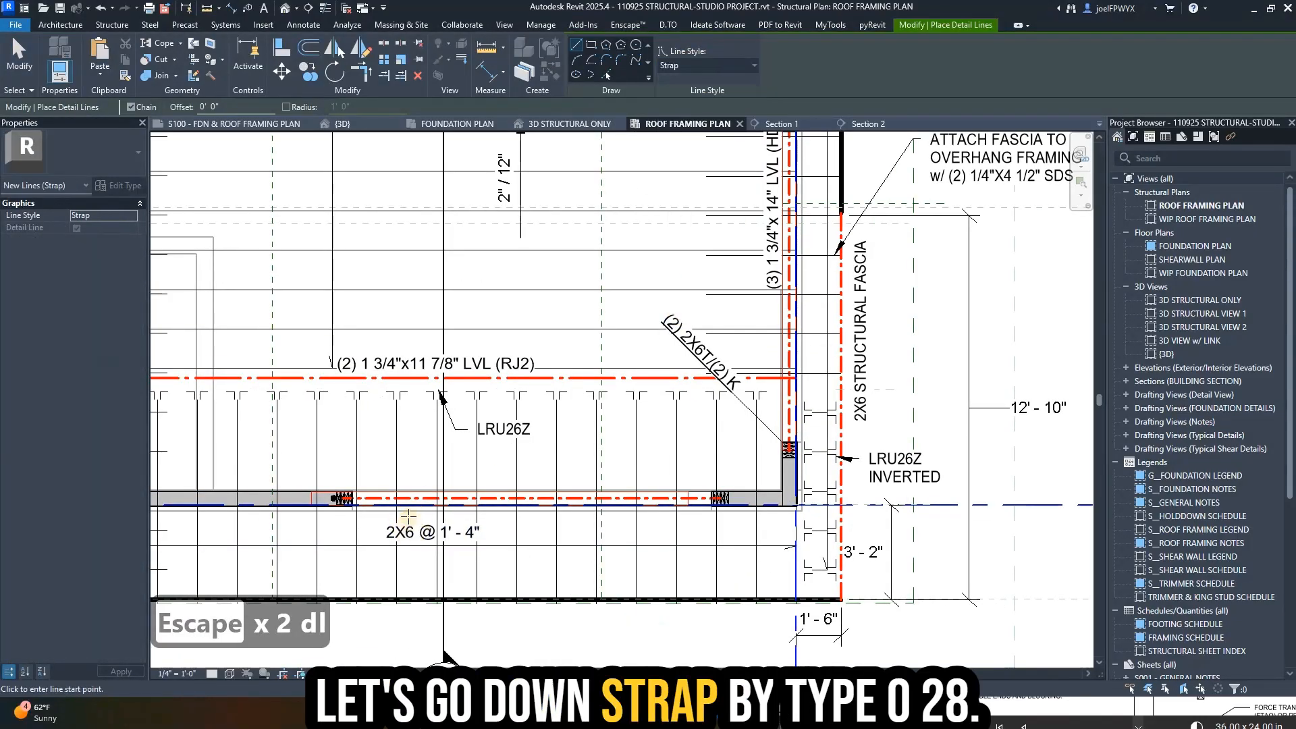
scroll(309, 521, "up", 1)
left_click(297, 516)
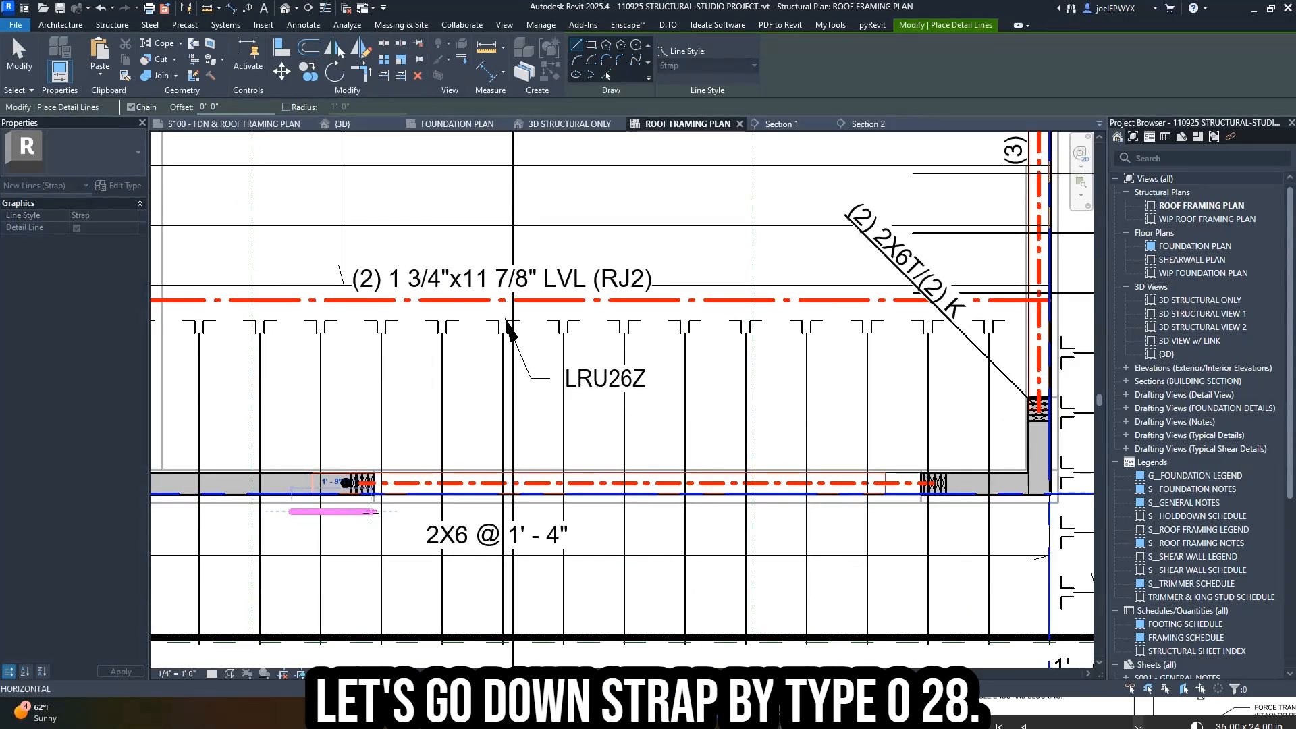
type("0")
key("Return")
key("Escape")
key("Escape")
key("Escape")
key("Escape")
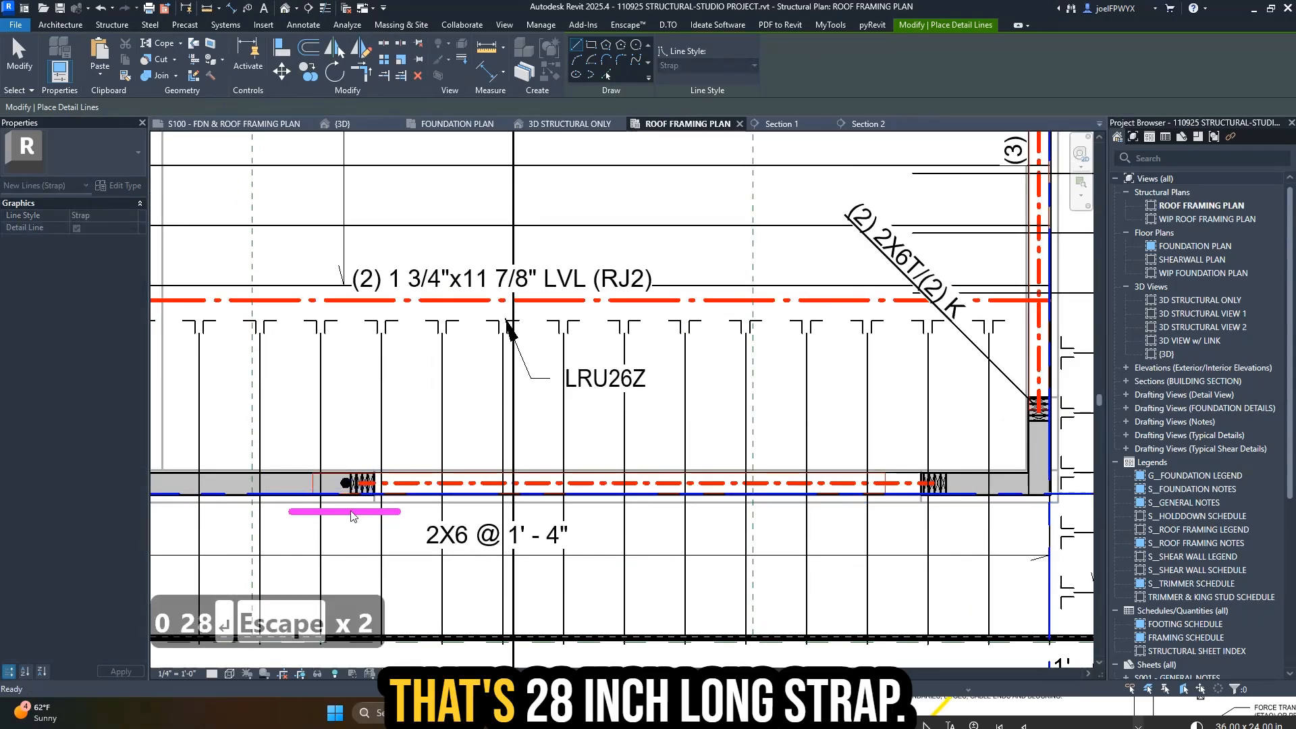
- Copy the text of the MSTC28 strap note from the reference PDF in Revu
scroll(344, 516, "down", 1)
middle_click_drag(350, 582, 340, 478)
key("t")
key("x")
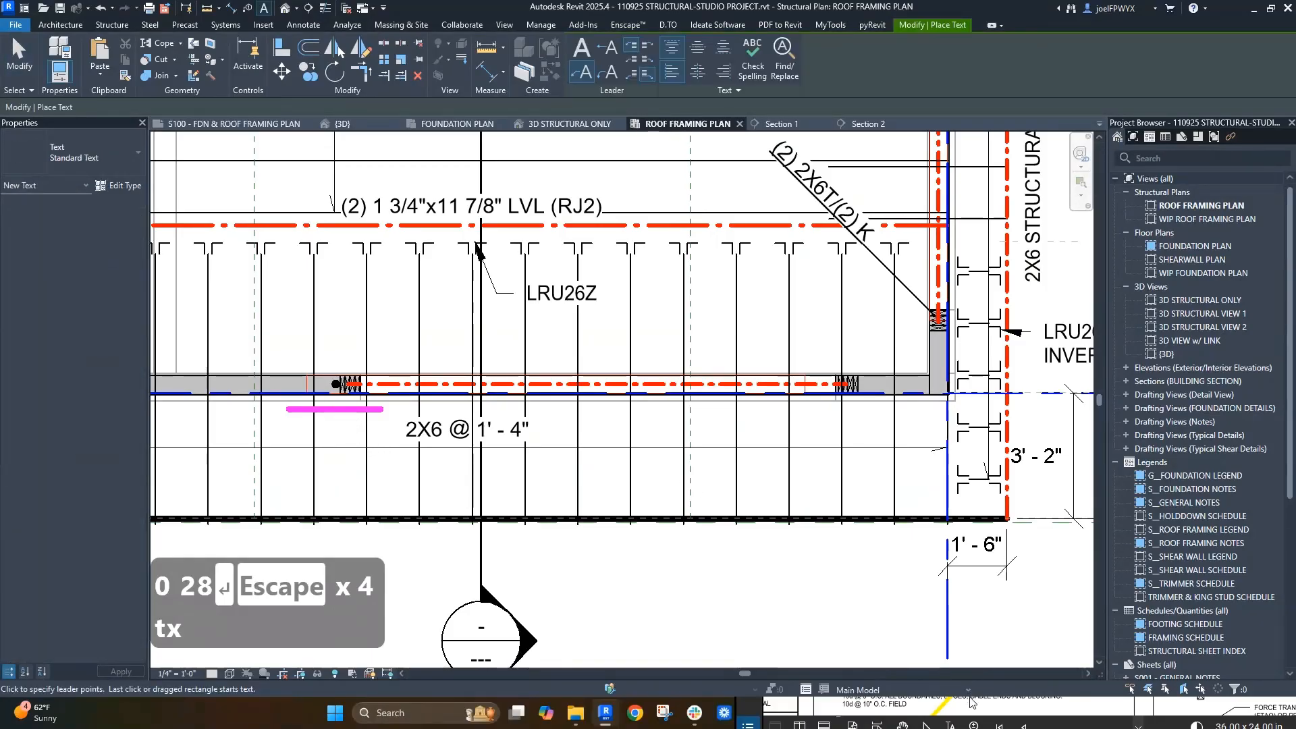
key("Escape")
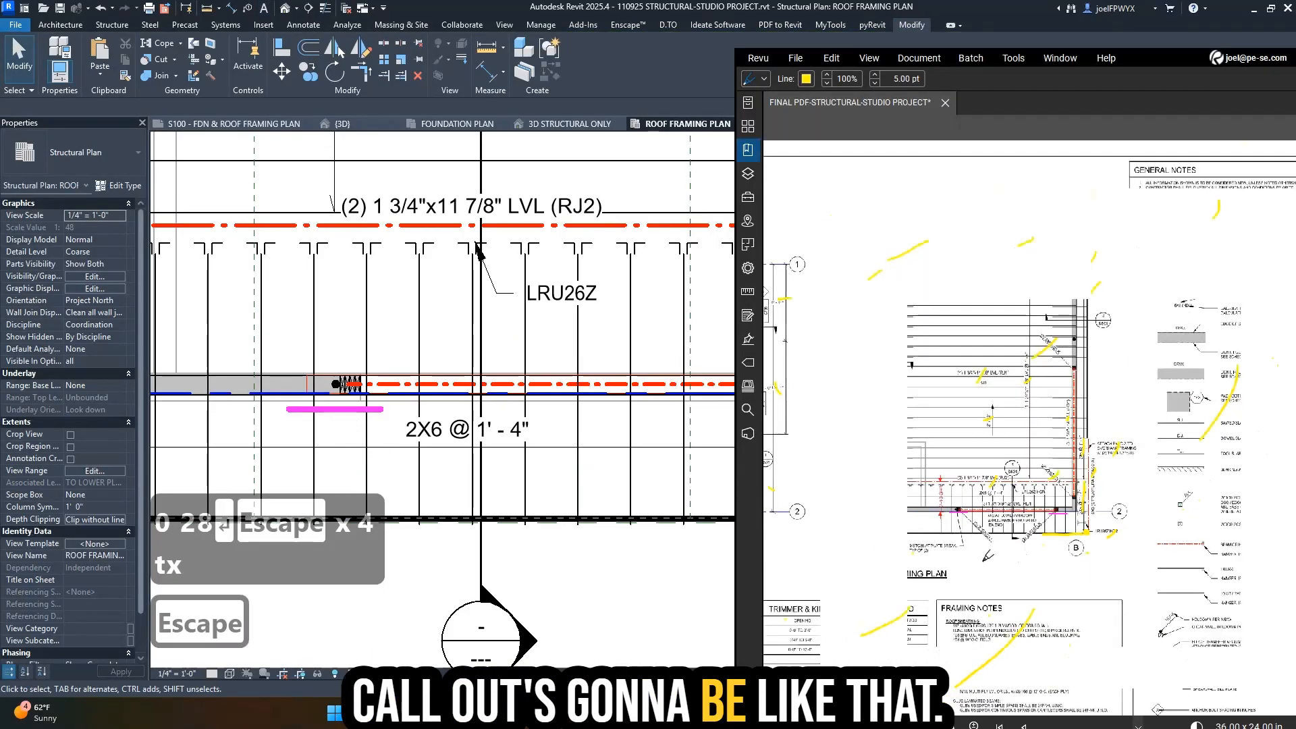
key("Escape")
key("Escape")
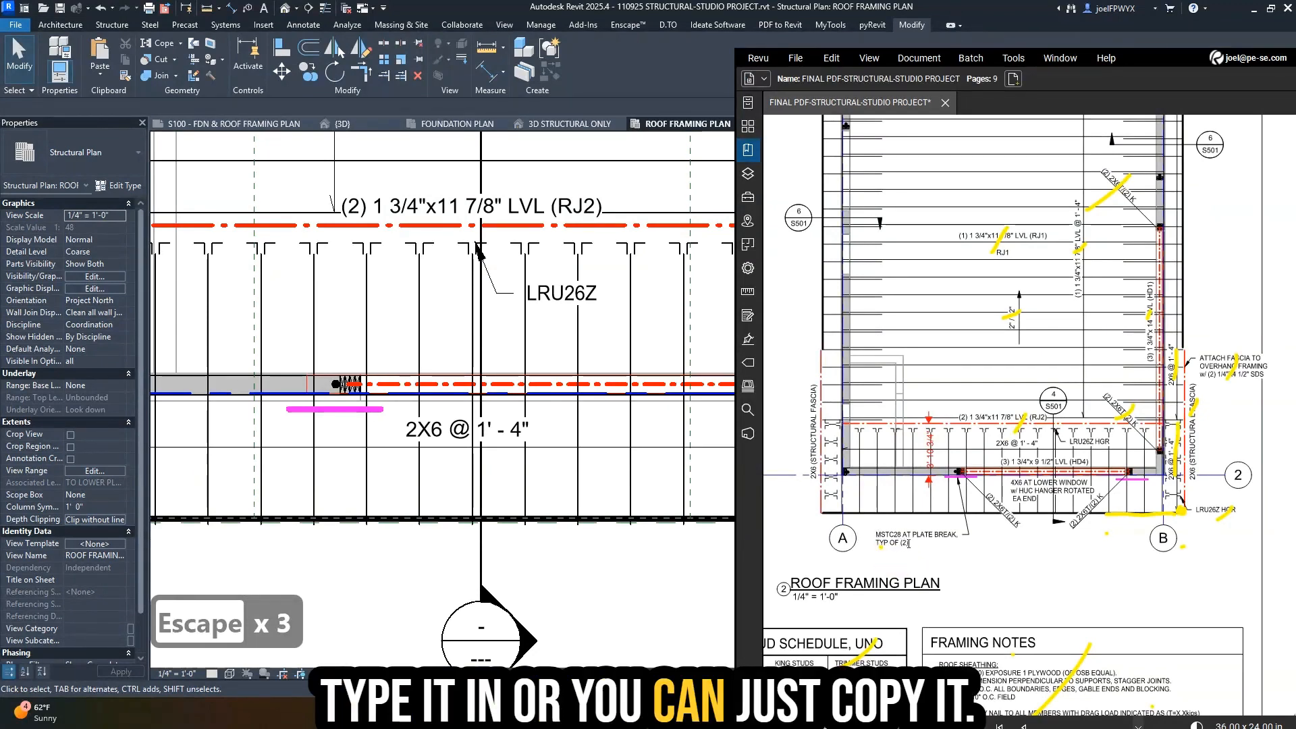
left_click_drag(910, 544, 872, 531)
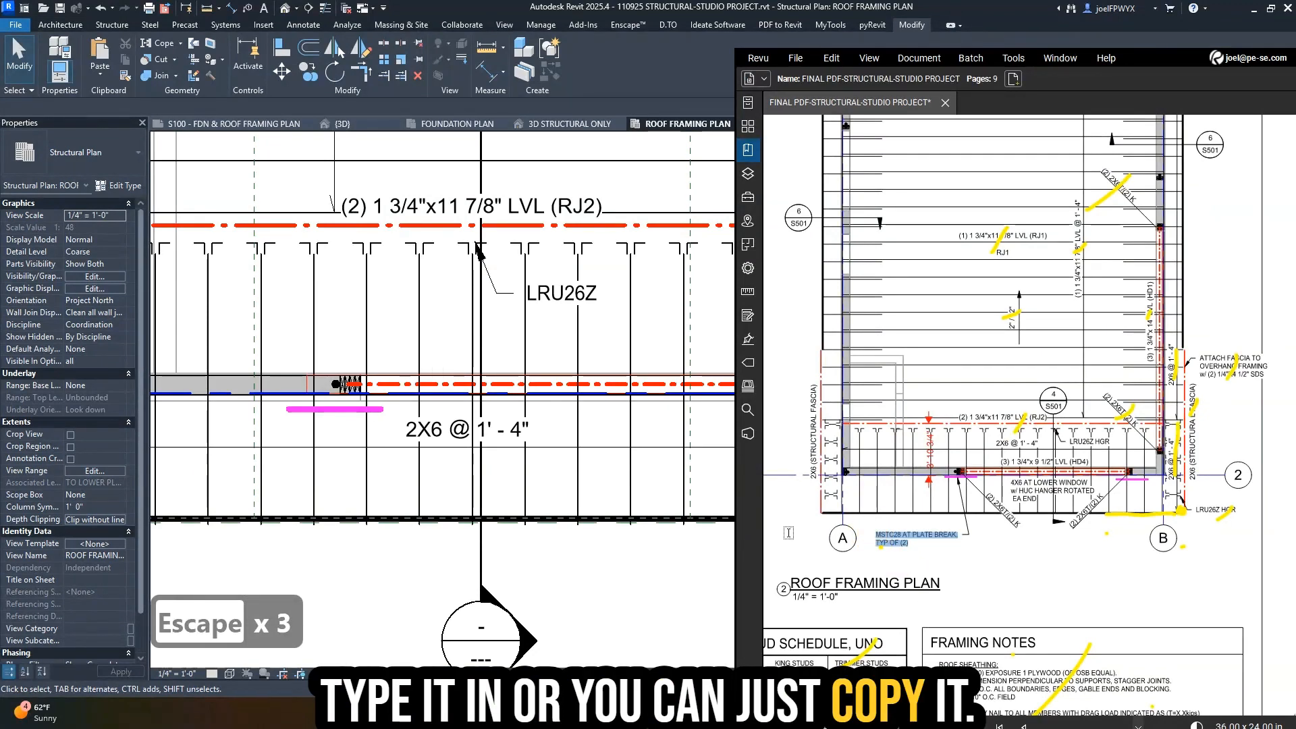
key("ctrl+c")
- Back in Revit, place a leader note pointing to the strap line, reading MSTC28 AT PLATE BREAK, TYP OF (2)
left_click(330, 432)
key("Escape")
key("t")
key("x")
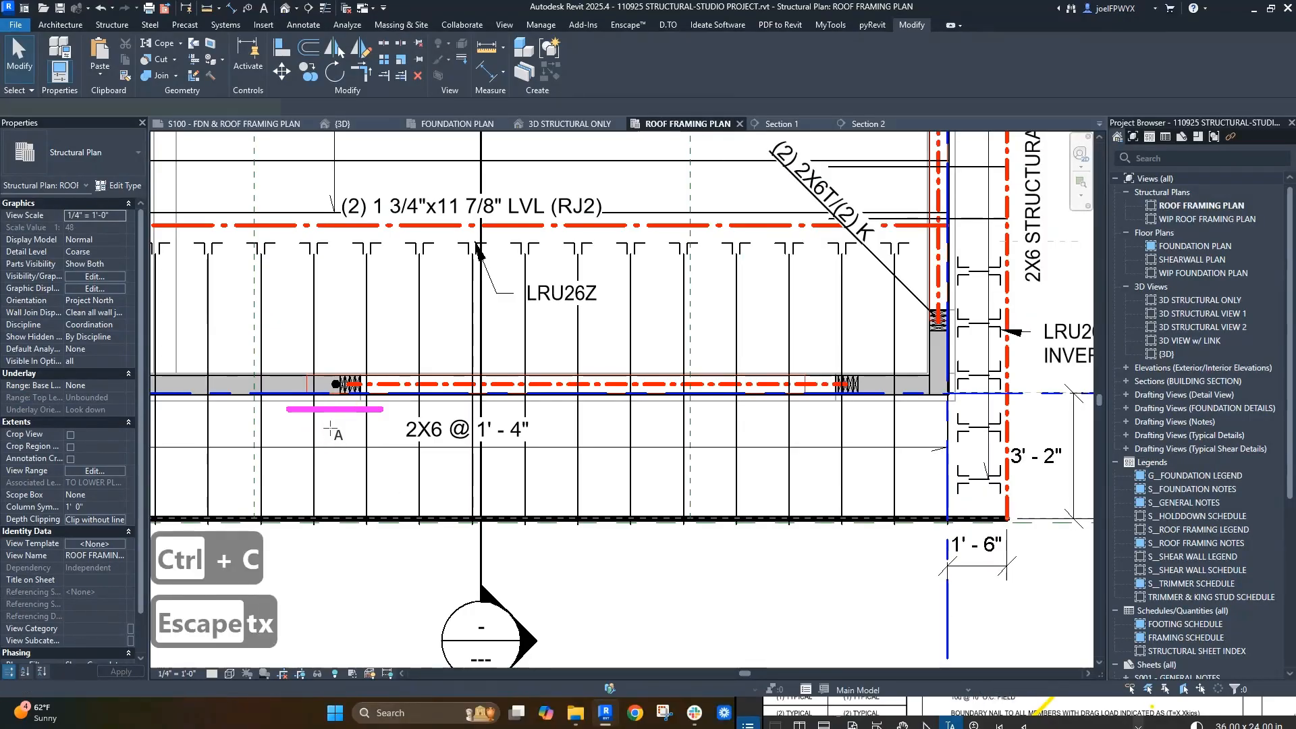
left_click(330, 417)
left_click(340, 479)
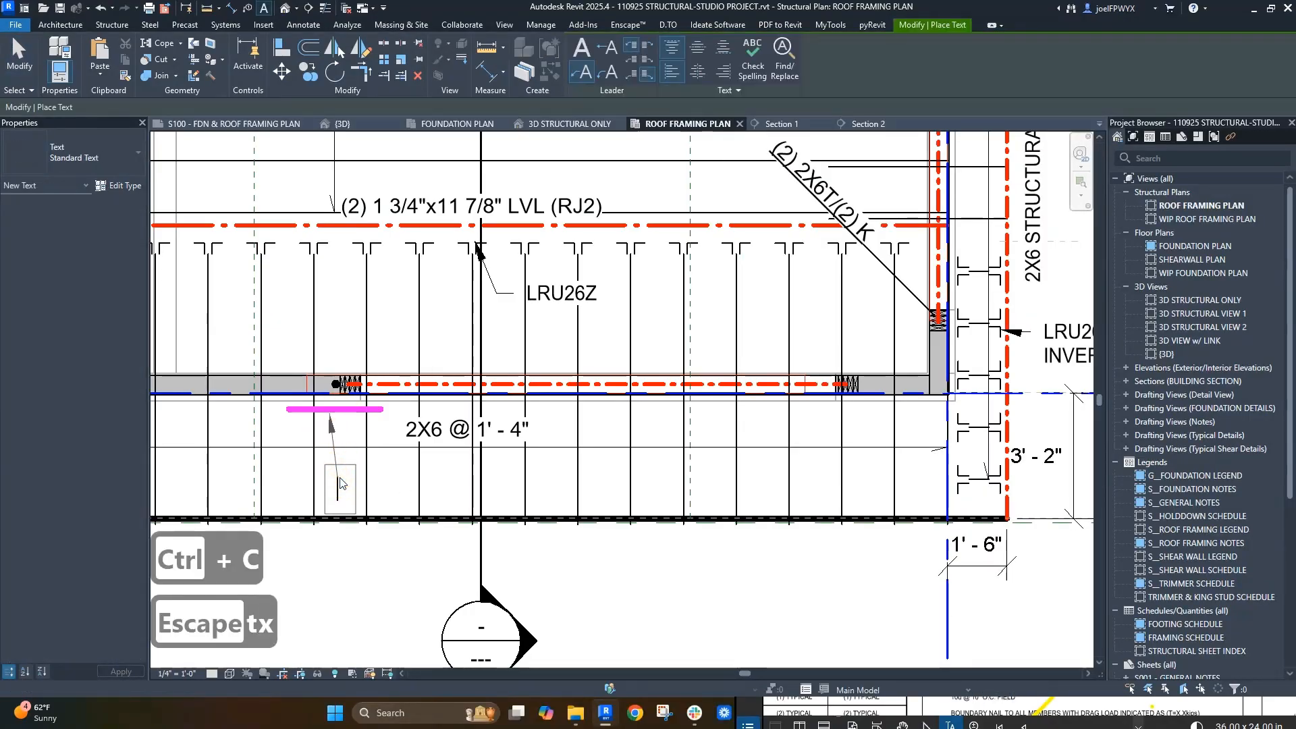
key("ctrl+v")
key("Escape")
key("Escape")
key("Escape")
scroll(402, 494, "down", 2)
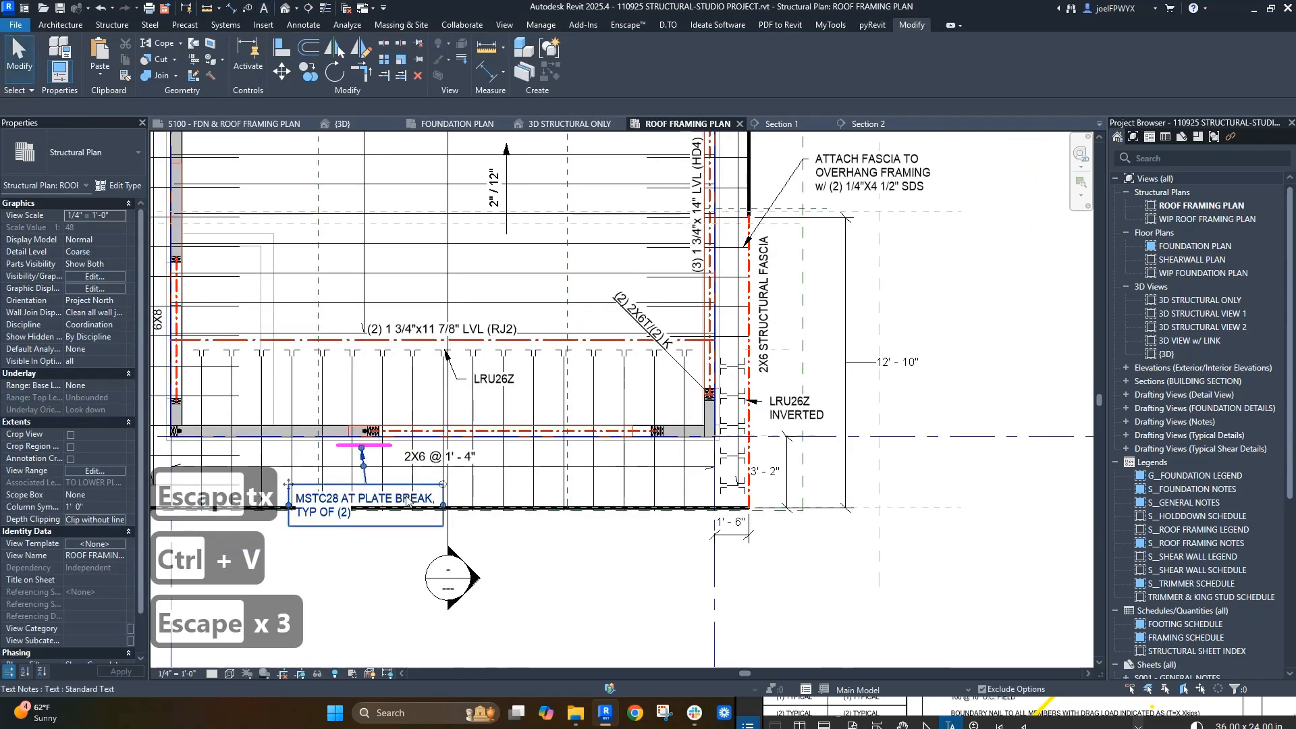
- Move the MSTC28 note below the roof edge, to the right of its leader
left_click(359, 498)
left_click_drag(289, 483, 354, 533)
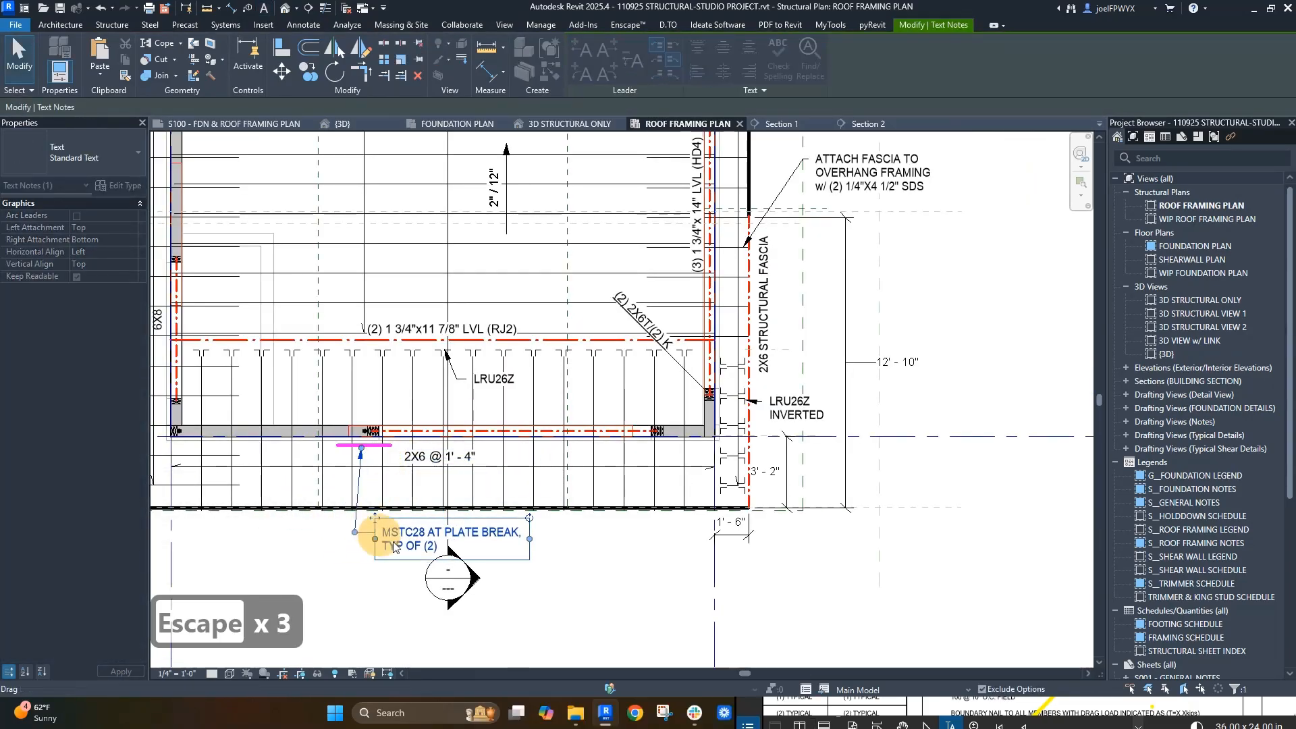
key("Escape")
key("Escape")
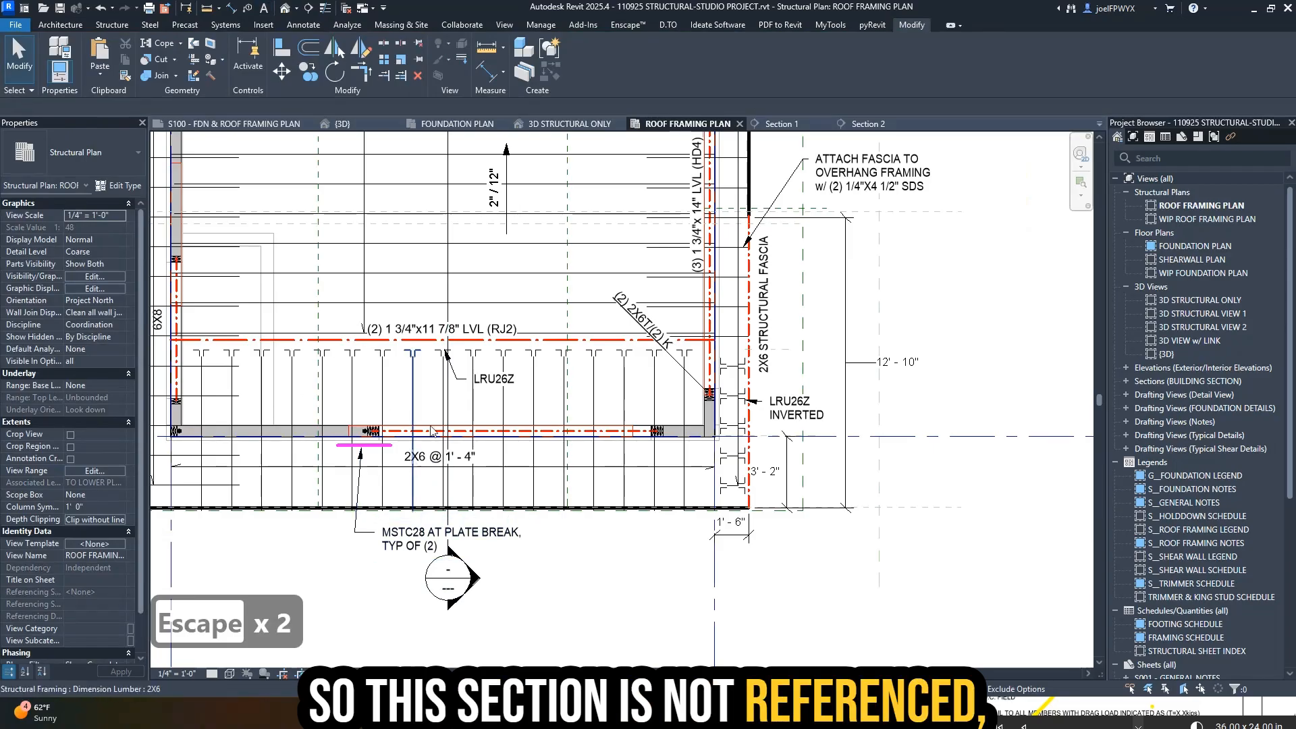
- Switch to the reference PDF in Revu and mark the MSTC28 note as done with a yellow pen stroke
left_click(945, 711)
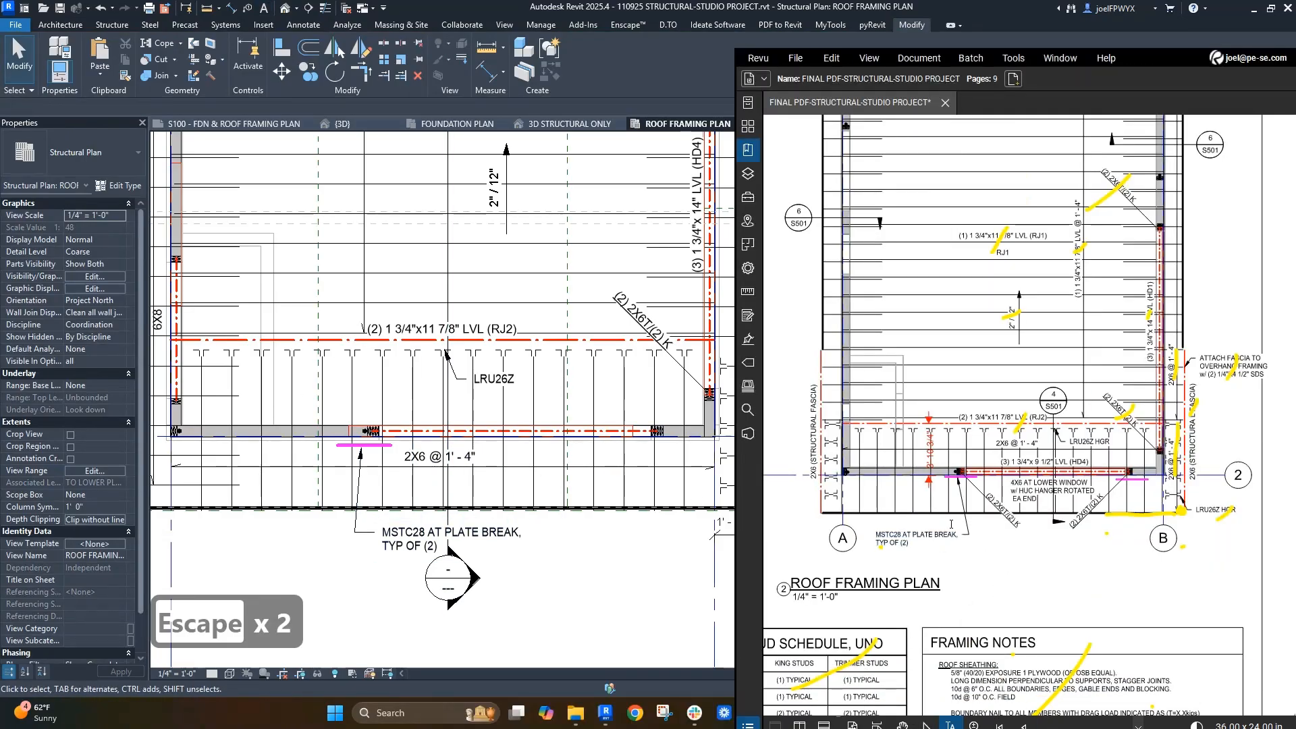
key("Escape")
scroll(463, 411, "down", 1)
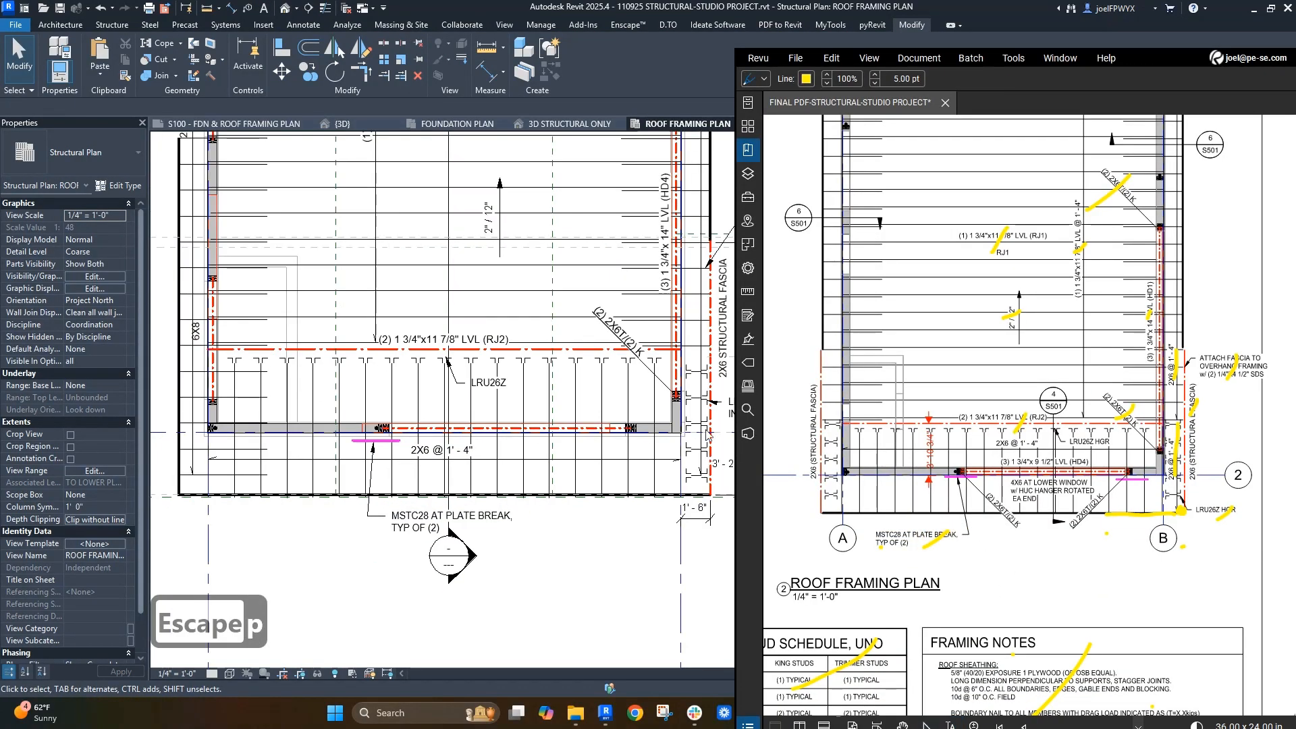
- In Revit, tag the trimmer and king studs at the bottom wall's header with a (2) 2X6T/(2) K column tag
left_click(645, 456)
key("Escape")
key("t")
key("g")
left_click(465, 429)
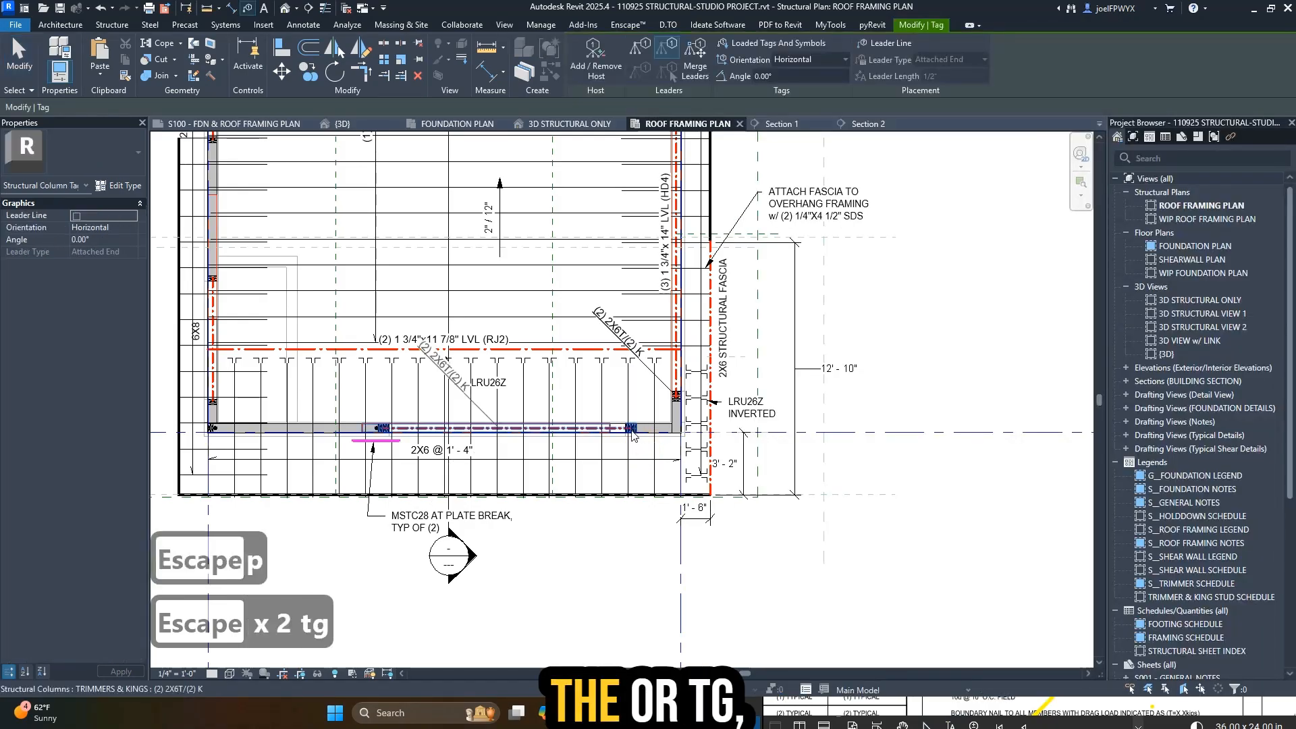
key("Escape")
key("Escape")
left_click(463, 394)
key("Escape")
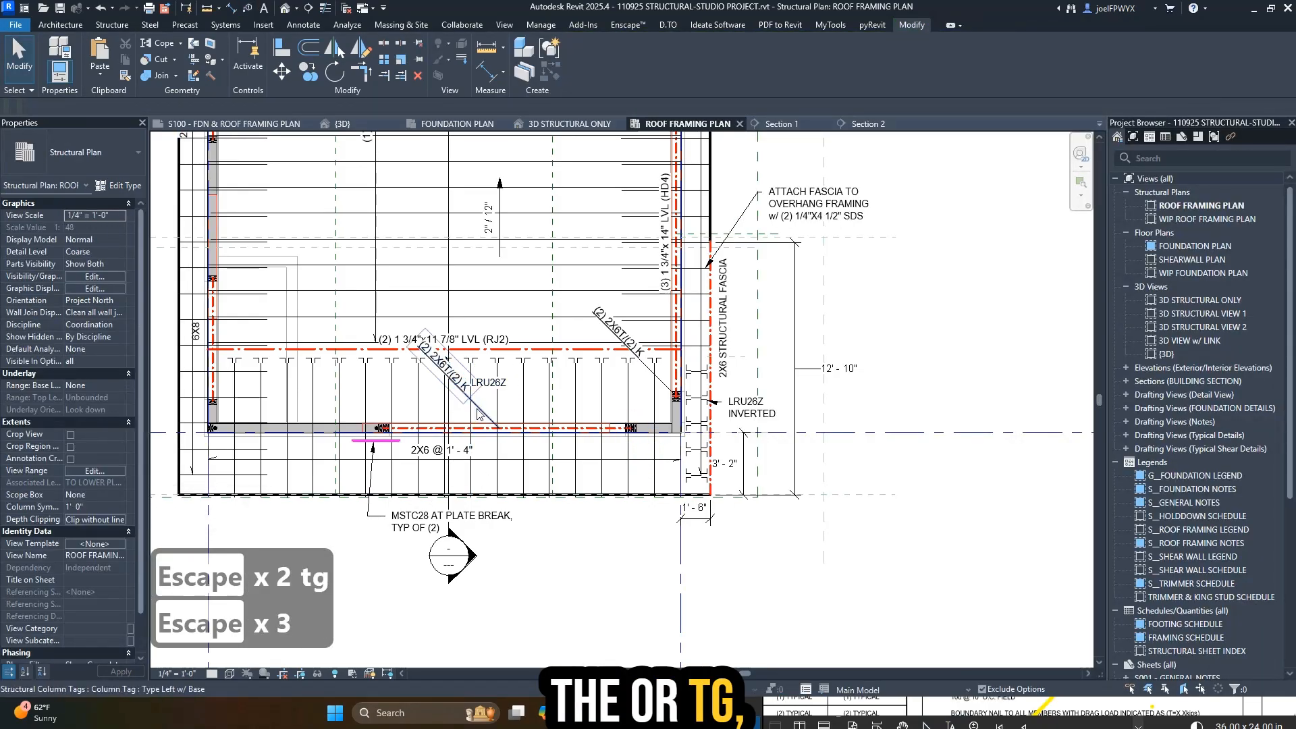
- Rotate the stud tag to sit below the header's right end and copy it to the studs at the left end
left_click(477, 409)
key("space")
scroll(474, 412, "up", 1)
left_click_drag(485, 458, 301, 492)
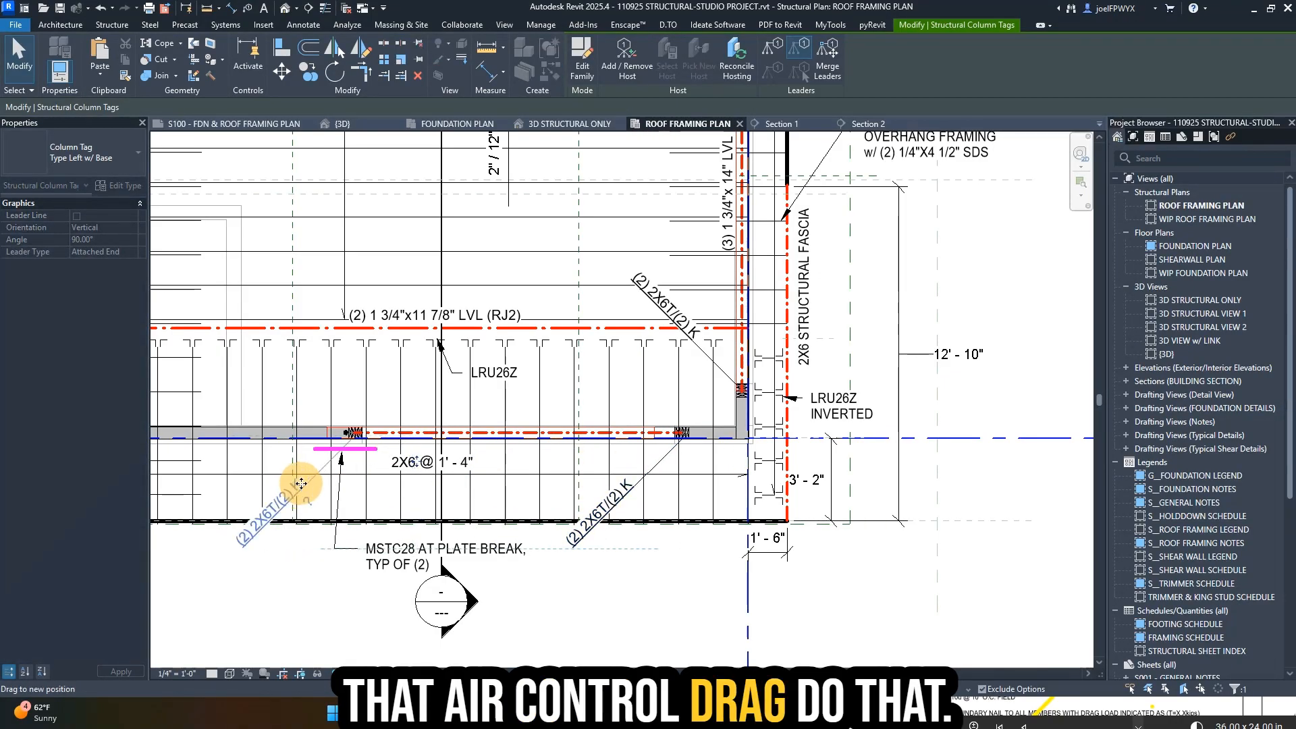
key("Escape")
- Place a text note below the header, copied from the reference PDF: 4X6 AT LOWER WINDOW w/ HUC HANGER ROTATED EA END
scroll(483, 512, "down", 1)
left_click(974, 702)
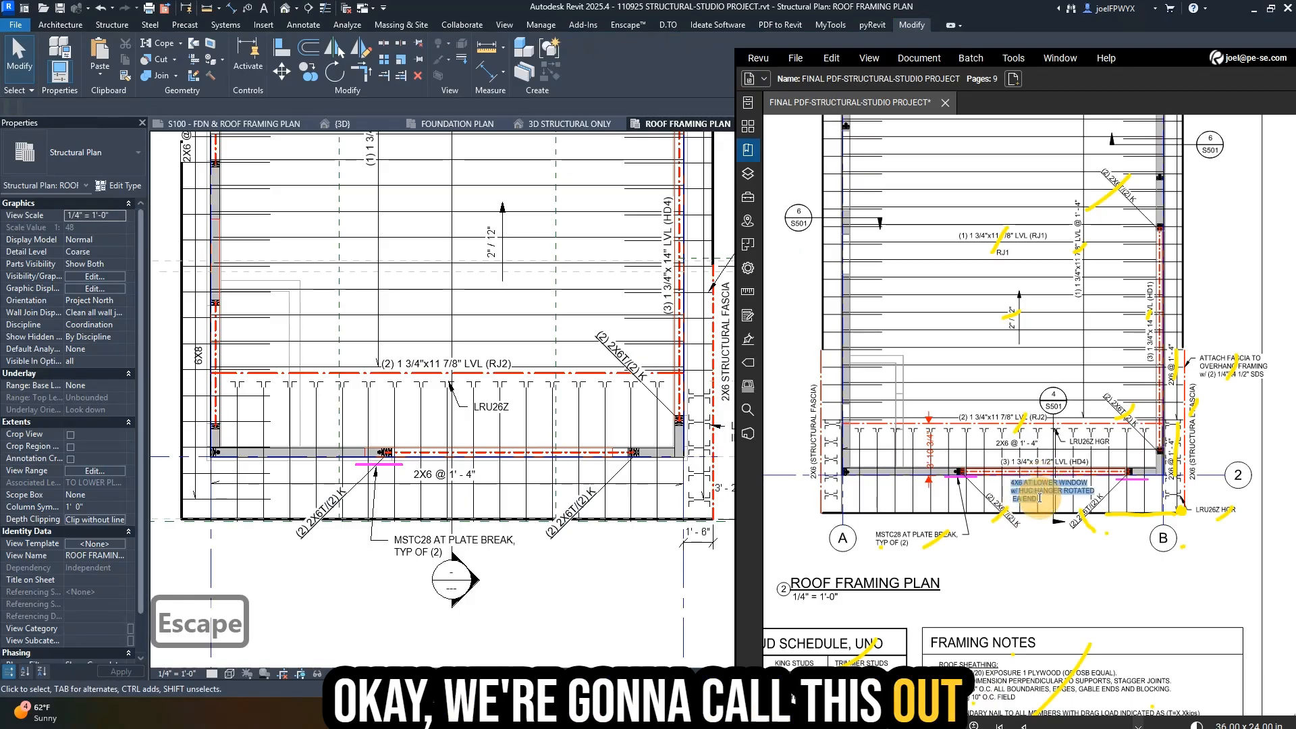
left_click(504, 515)
key("Escape")
key("Escape")
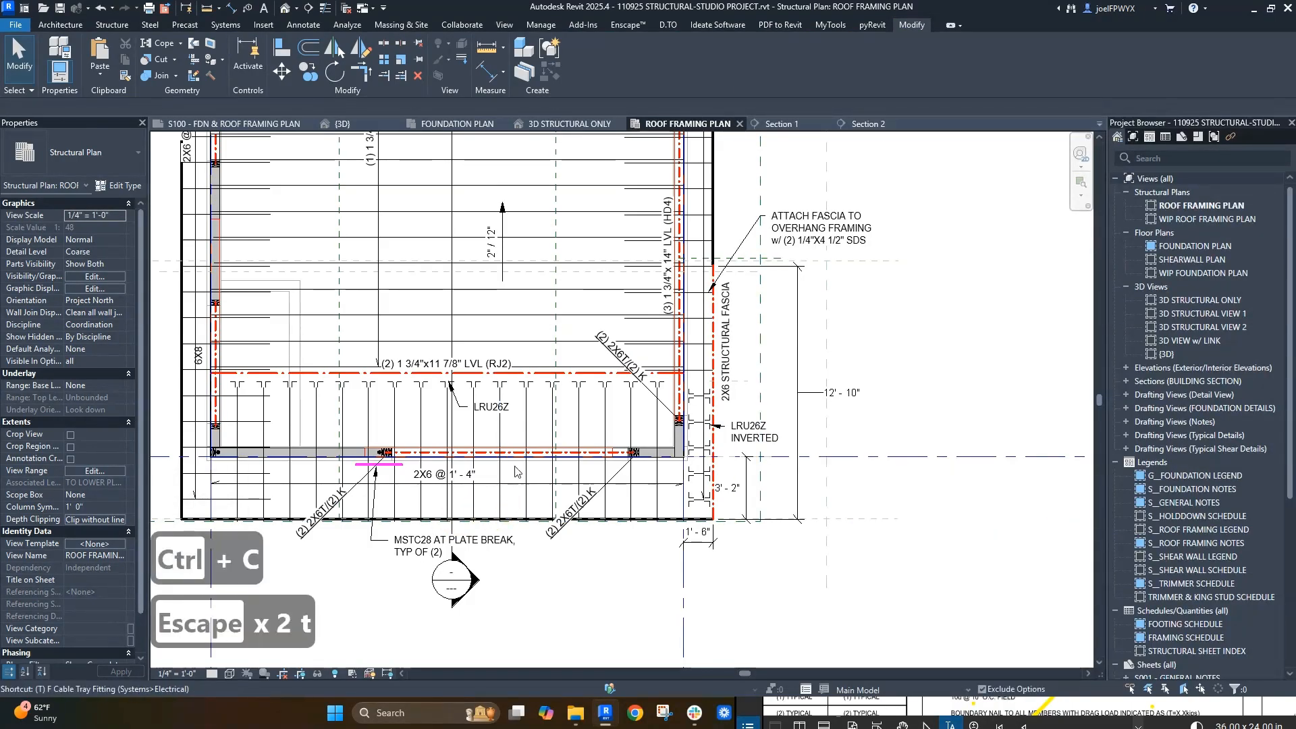
key("x")
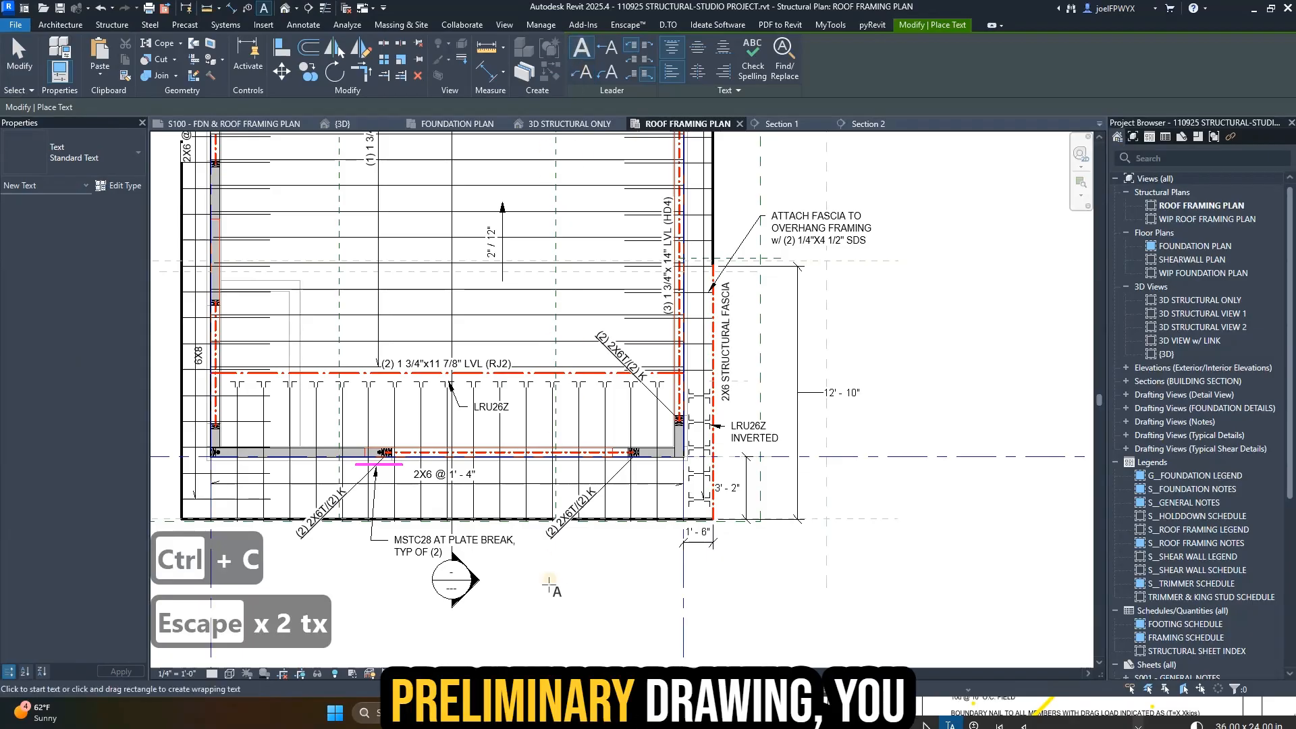
scroll(461, 495, "up", 2)
left_click(513, 456)
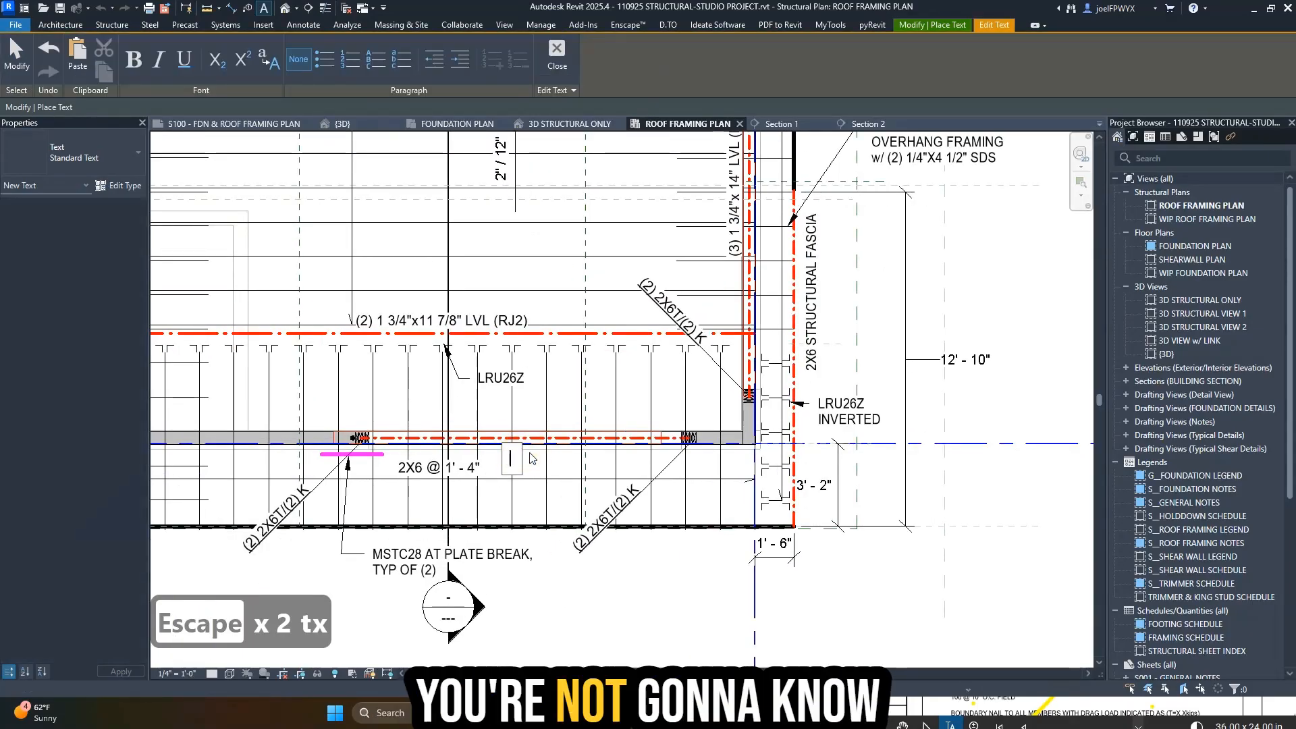
type("4X6 AT LOWER WINDOW w/ HUC HANGER ROTATED EA END")
key("Escape")
key("Escape")
key("Escape")
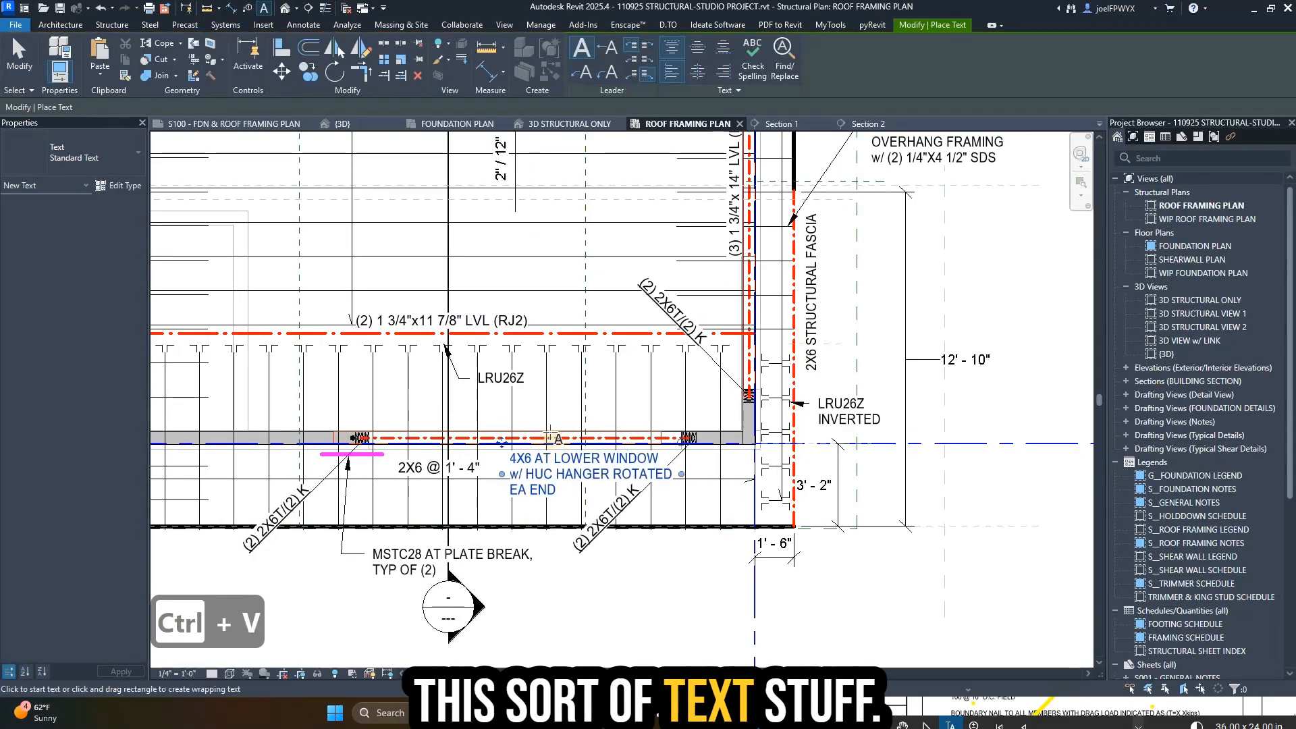
- Widen the 4X6 lower window note's text box slightly and shift the note left
left_click(538, 475)
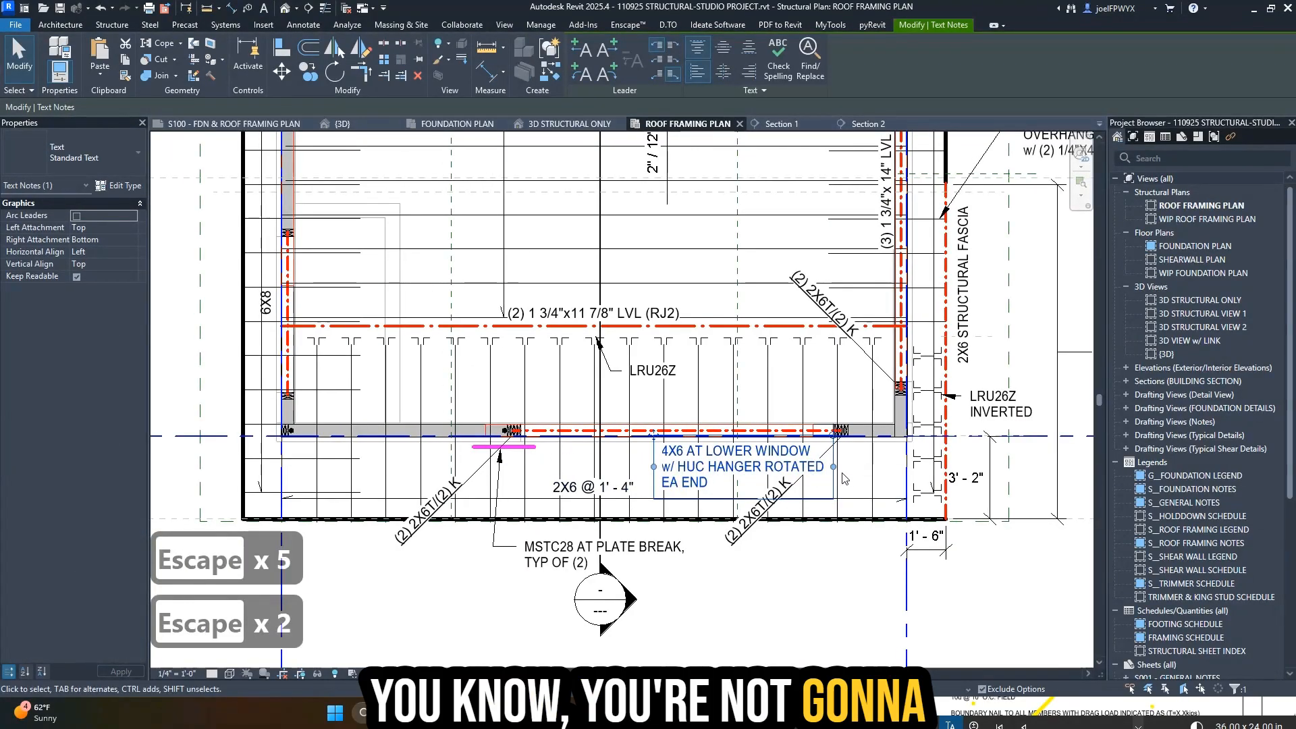
left_click_drag(833, 466, 857, 466)
left_click_drag(653, 436, 636, 441)
key("Escape")
key("Escape")
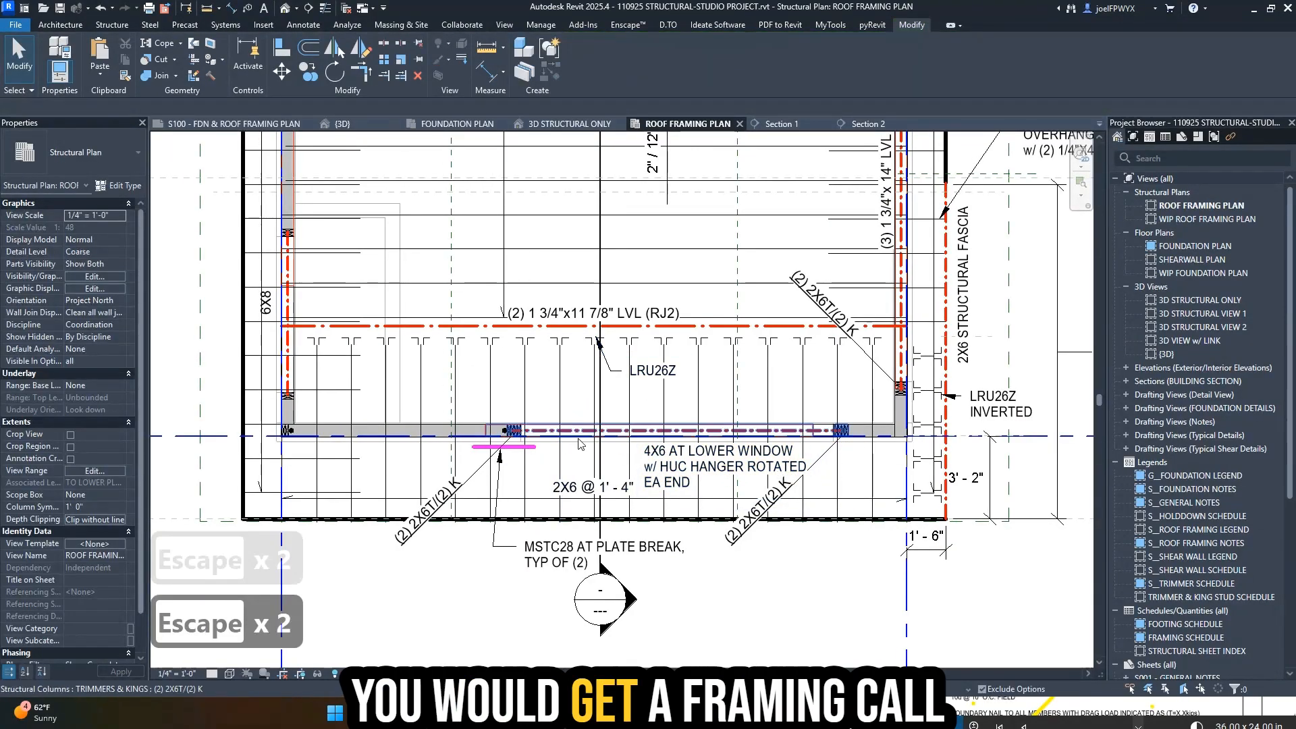
- Set the 4X6 lower window note's alignment to center and middle, and move it left under the header
left_click(668, 475)
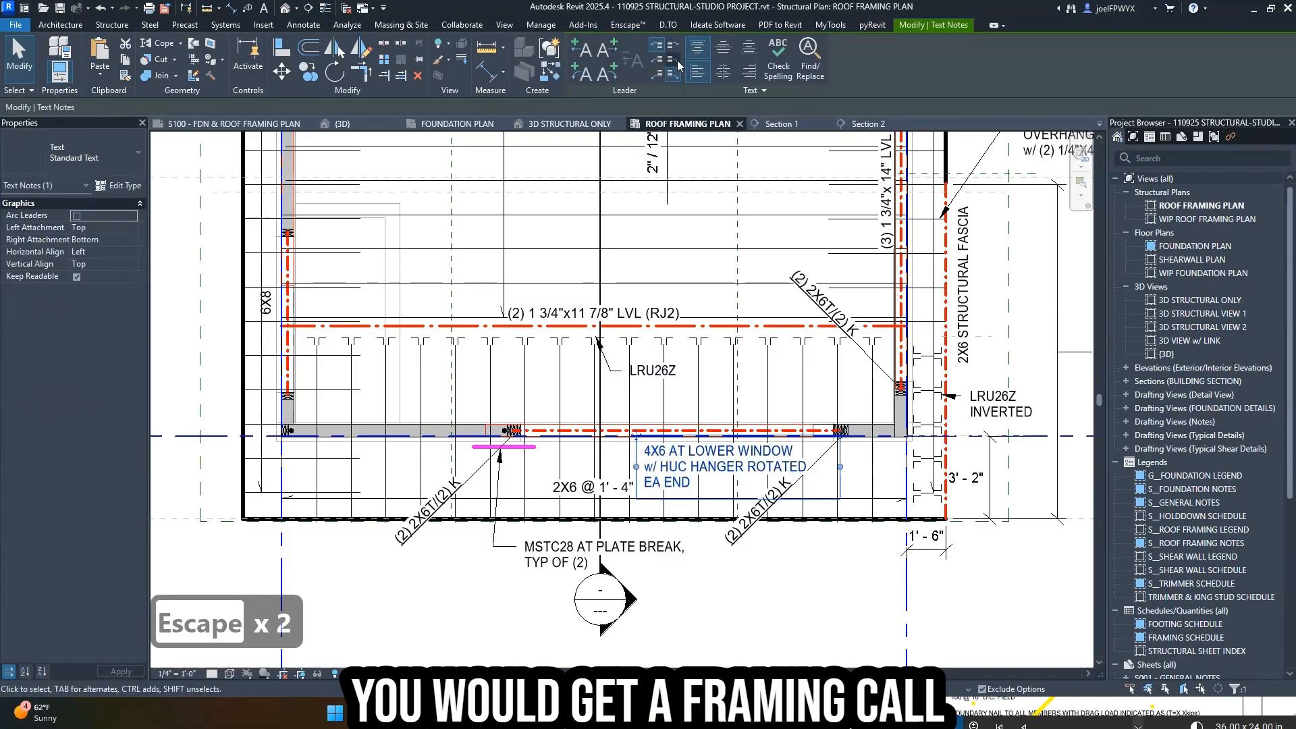
left_click(723, 46)
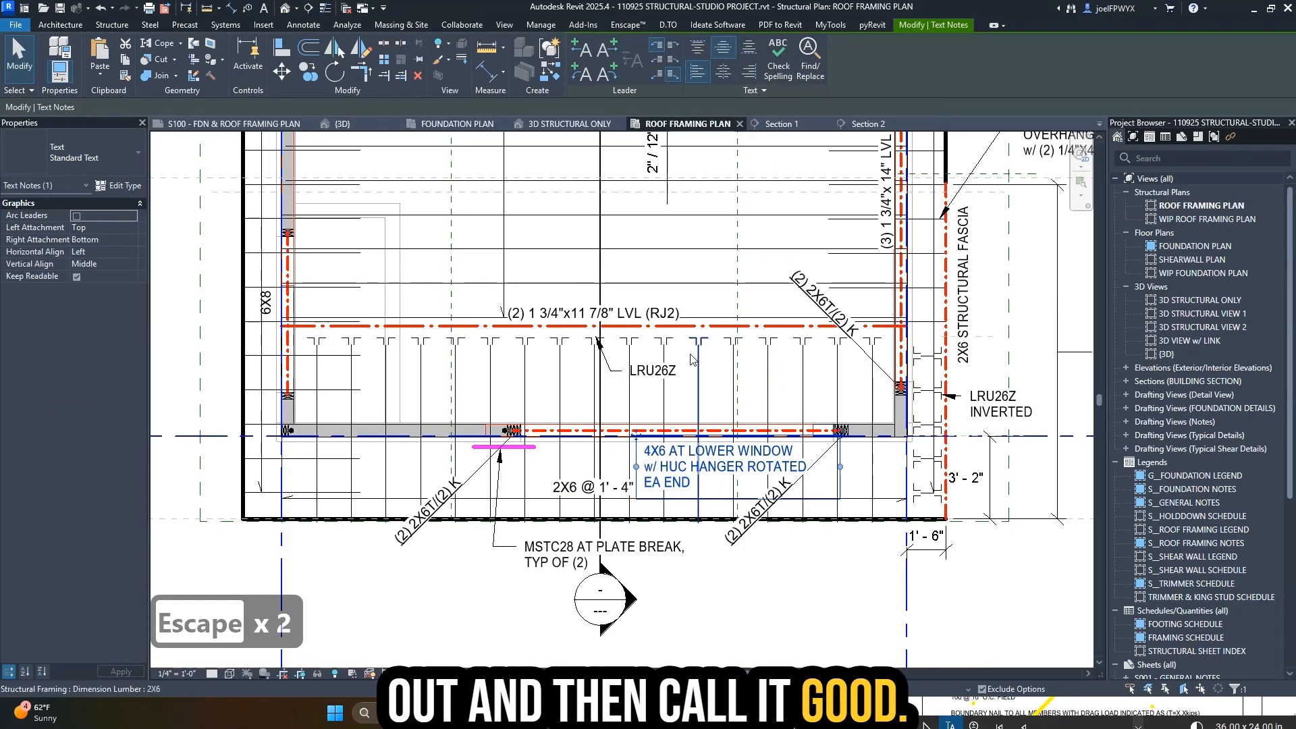
left_click(723, 71)
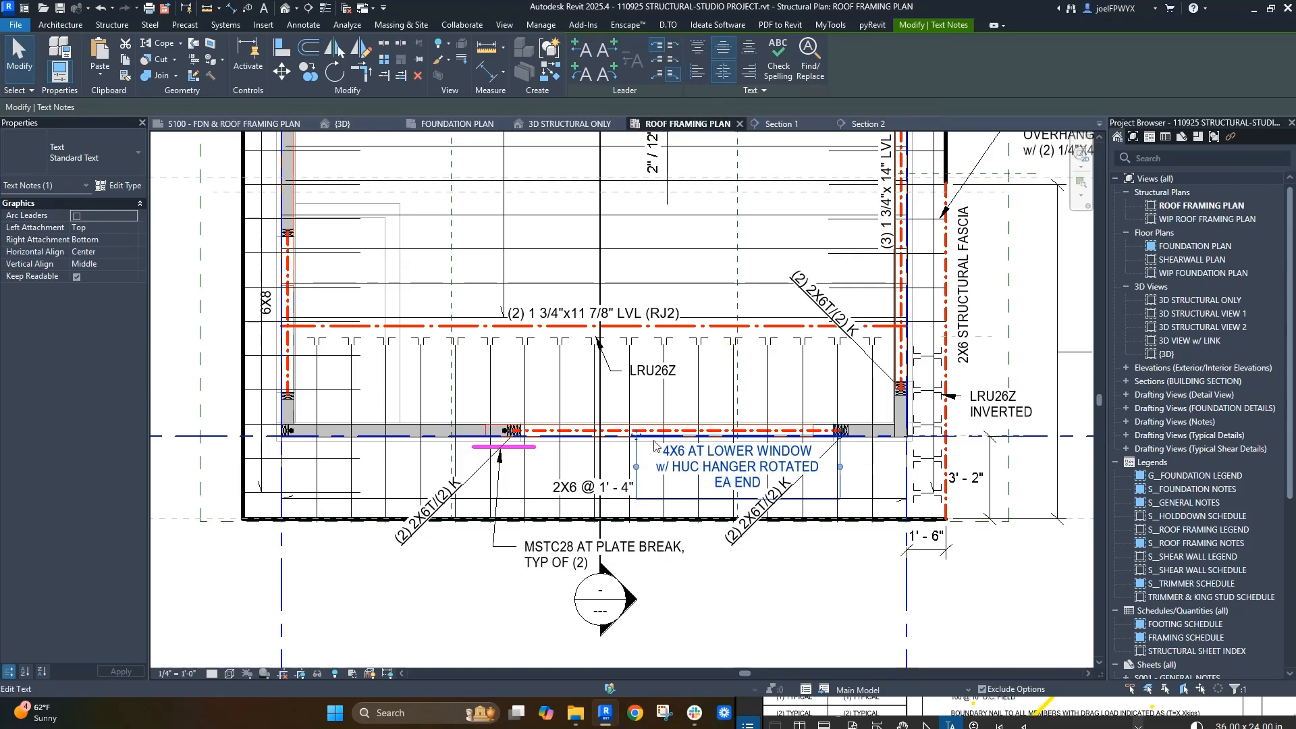
left_click_drag(638, 445, 594, 440)
key("Escape")
key("Escape")
key("Escape")
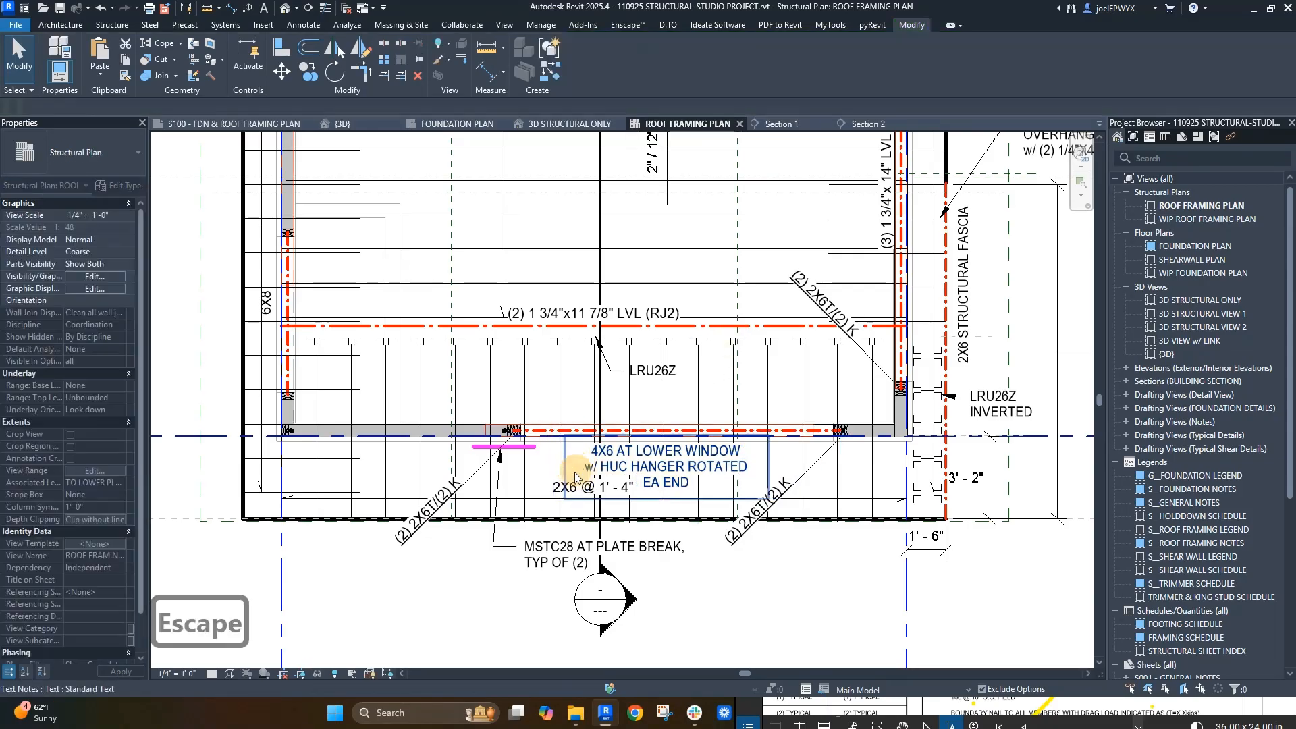
- Move the 2X6 @ 1' - 4" beam system tag down, clear of the 4X6 lower window note
left_click(538, 497)
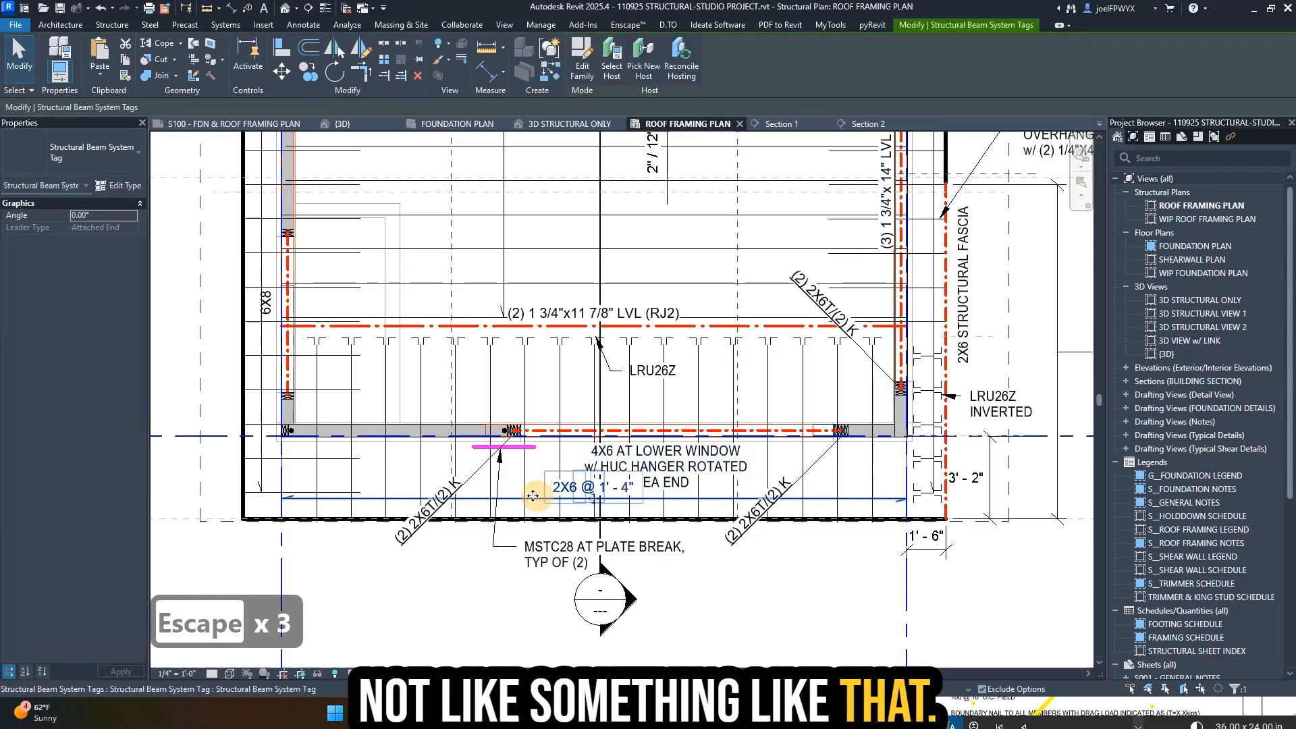
left_click_drag(538, 499, 531, 511)
key("Escape")
scroll(628, 498, "down", 1)
scroll(613, 503, "up", 2)
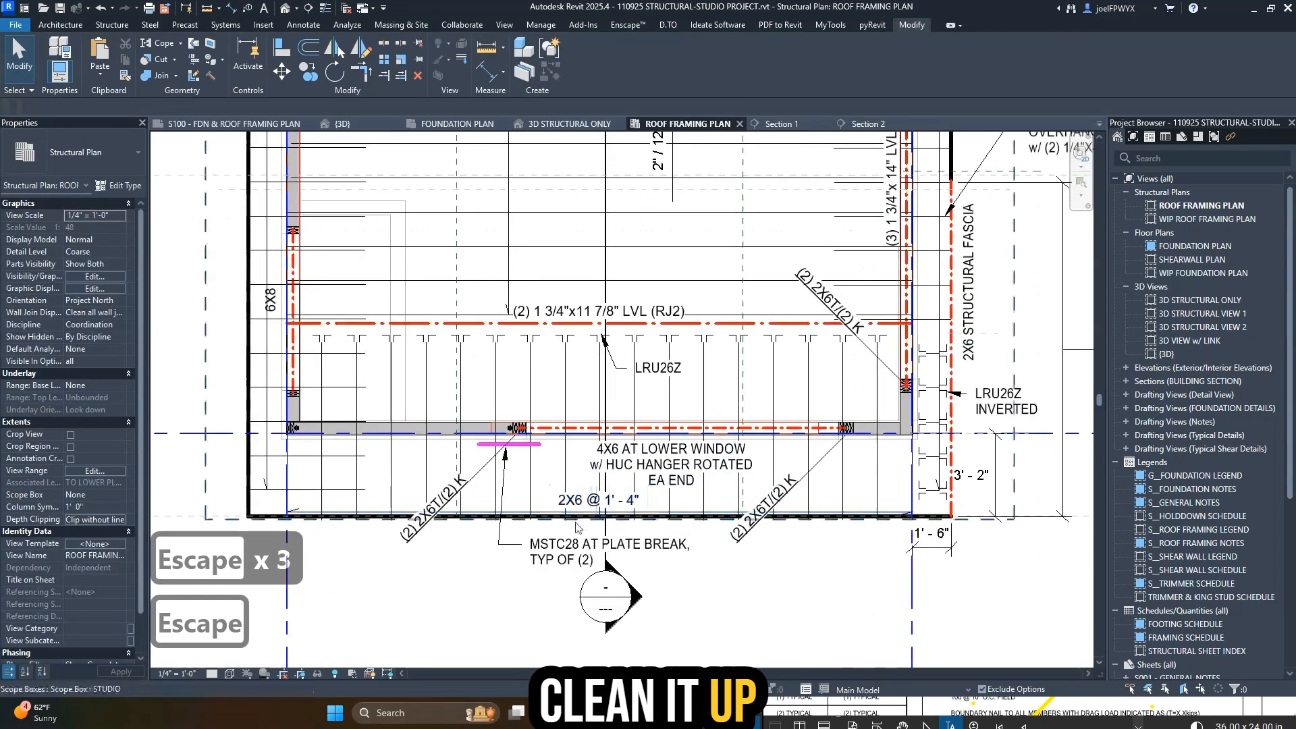
key("Up")
key("Up")
key("Escape")
key("Escape")
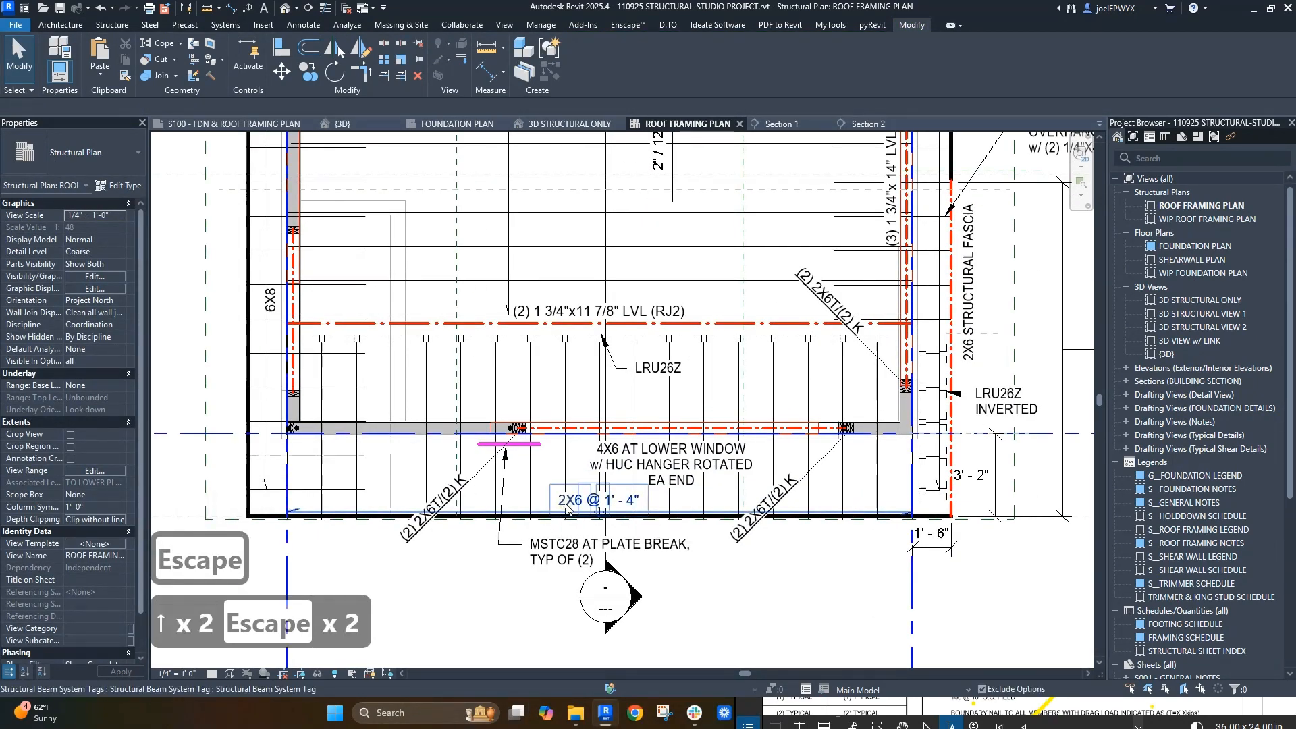
- Nudge the 2X6 @ 1' - 4" beam system tag up, away from the roof edge
left_click(567, 509)
key("Up")
key("Up")
key("Up")
key("Up")
key("Up")
key("Up")
key("Escape")
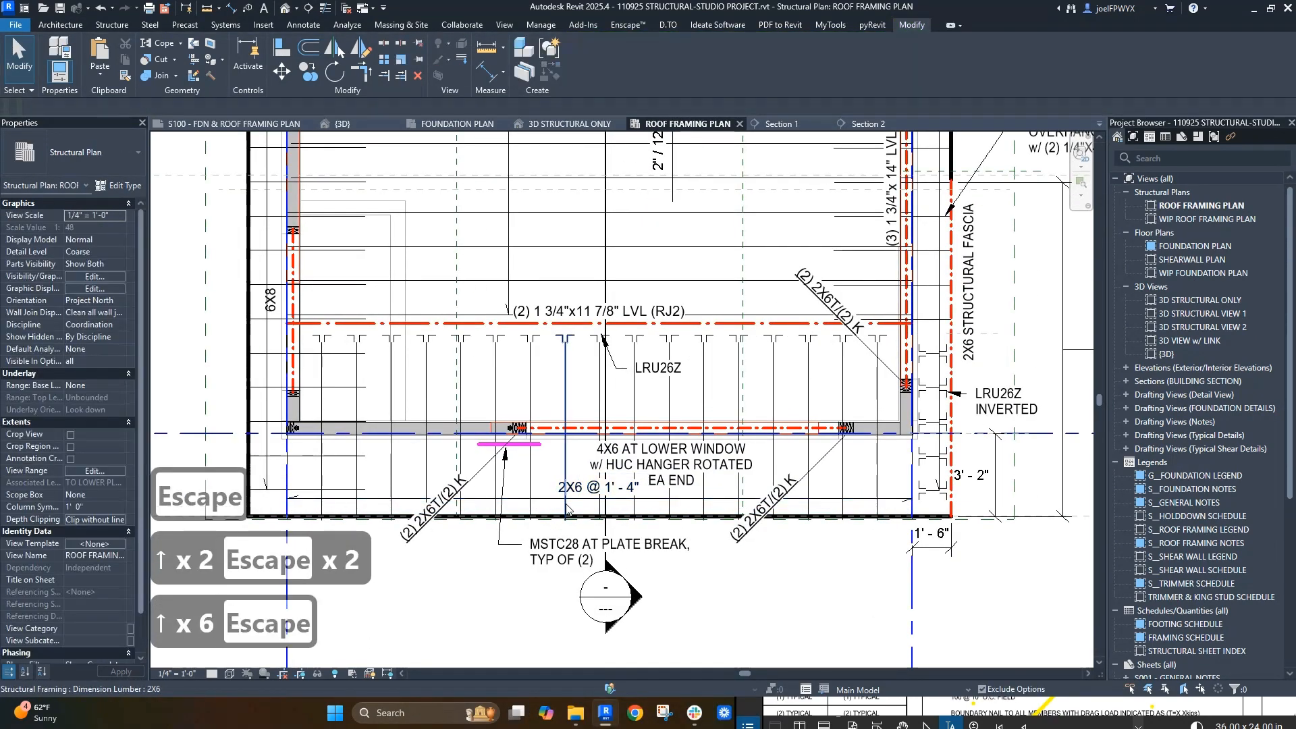
- Switch to the reference PDF in Bluebeam Revu and mark off the 4X6 at lower window note
key("Escape")
key("Escape")
scroll(872, 415, "down", 1)
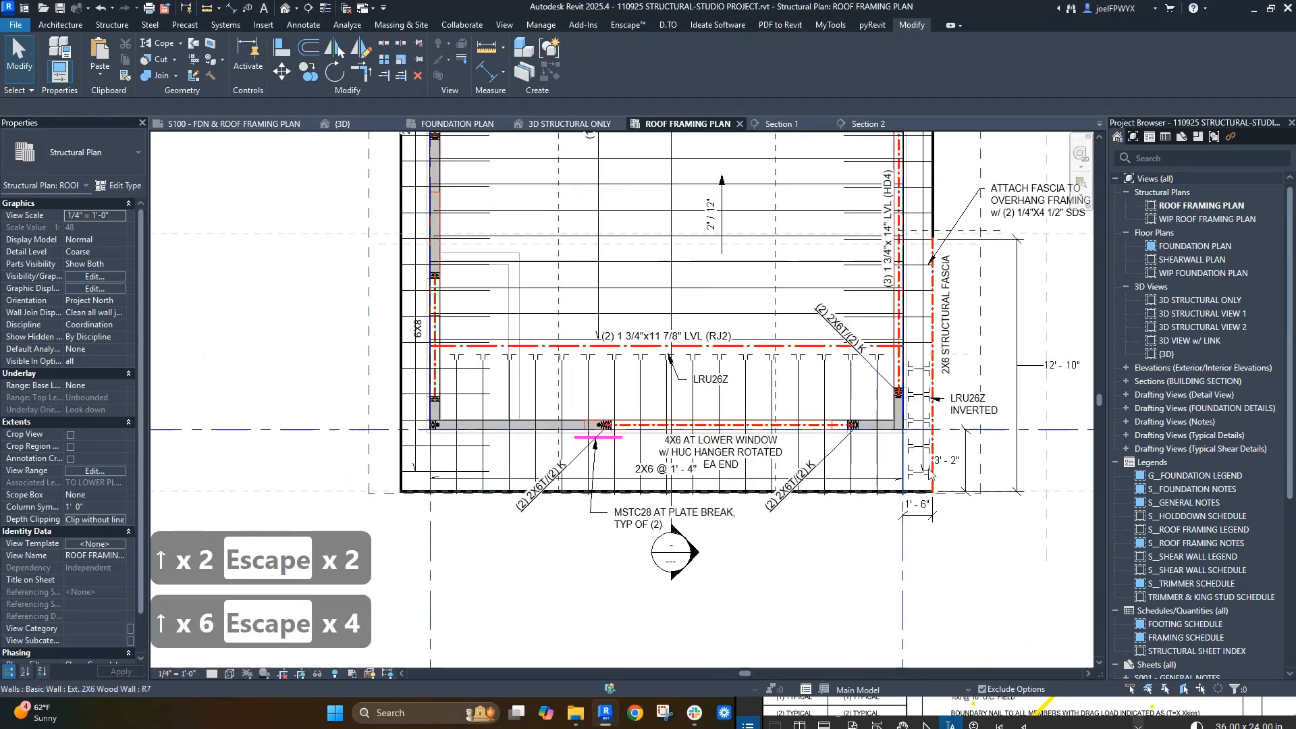
left_click(944, 705)
key("Escape")
key("Escape")
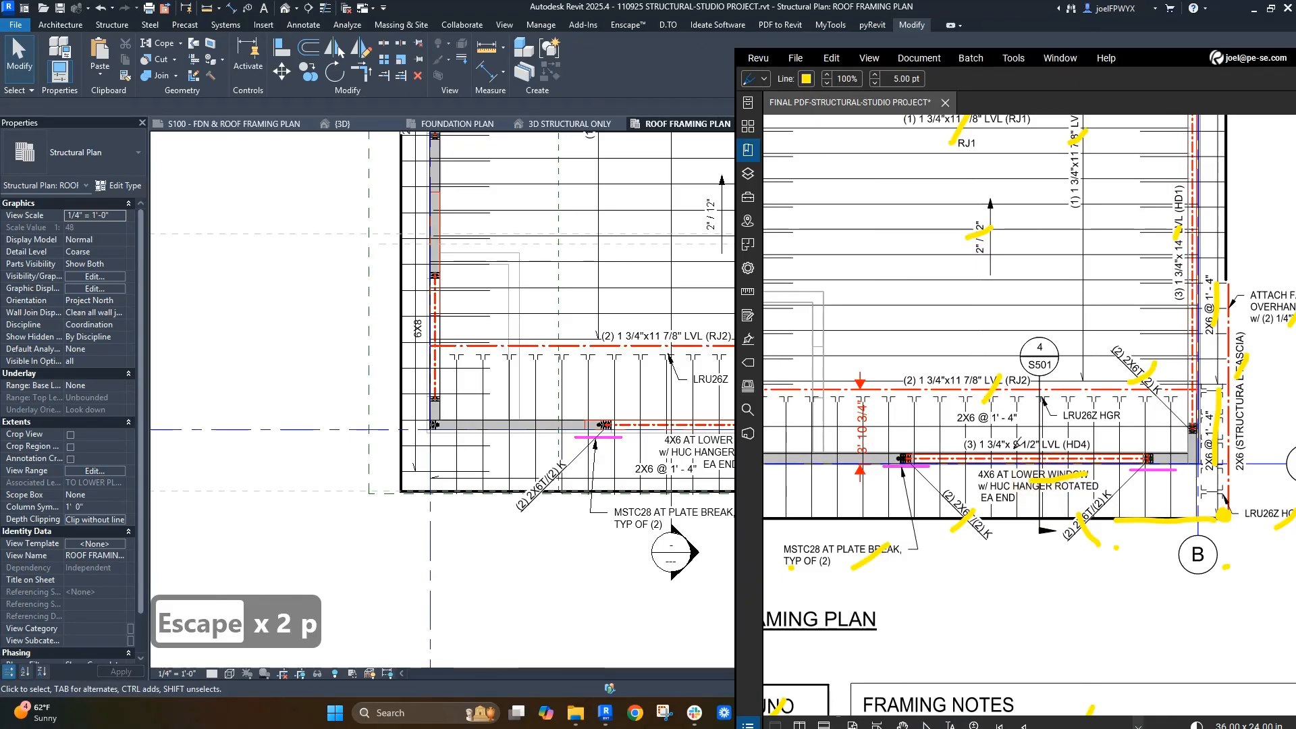
scroll(1031, 477, "down", 2)
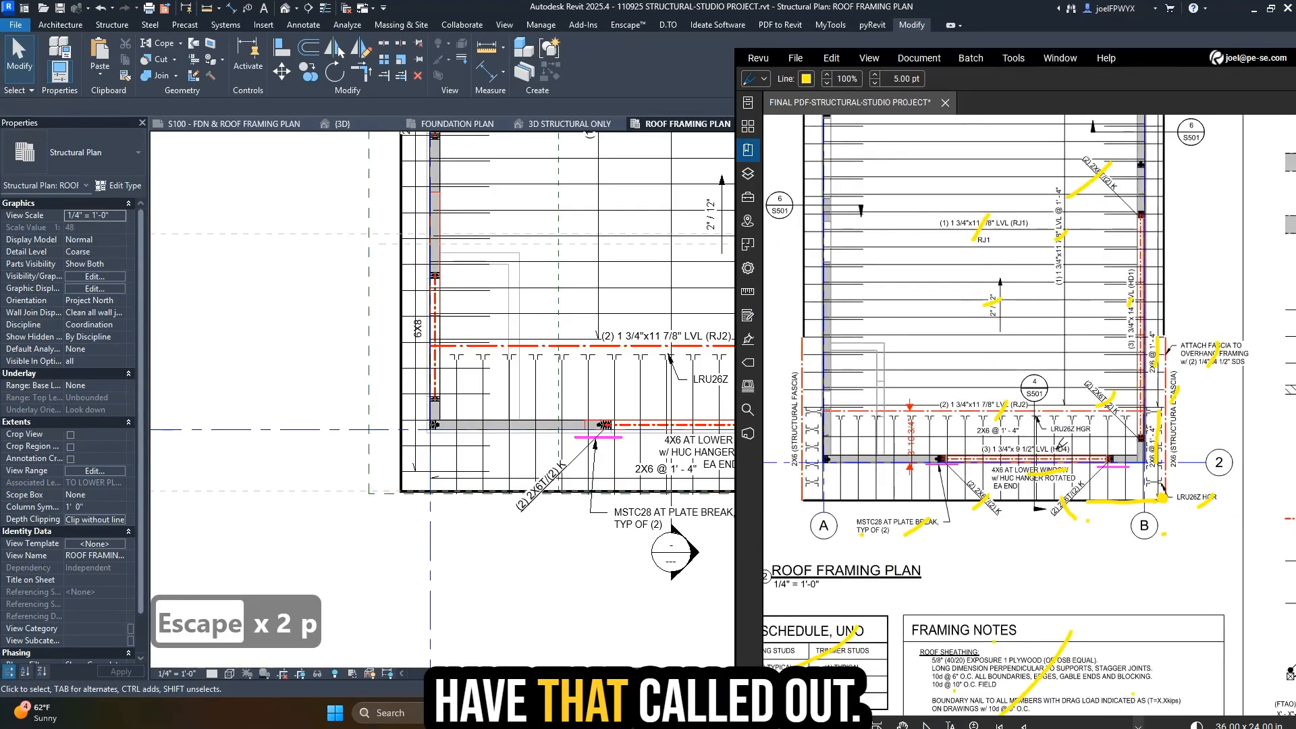
scroll(384, 417, "down", 2)
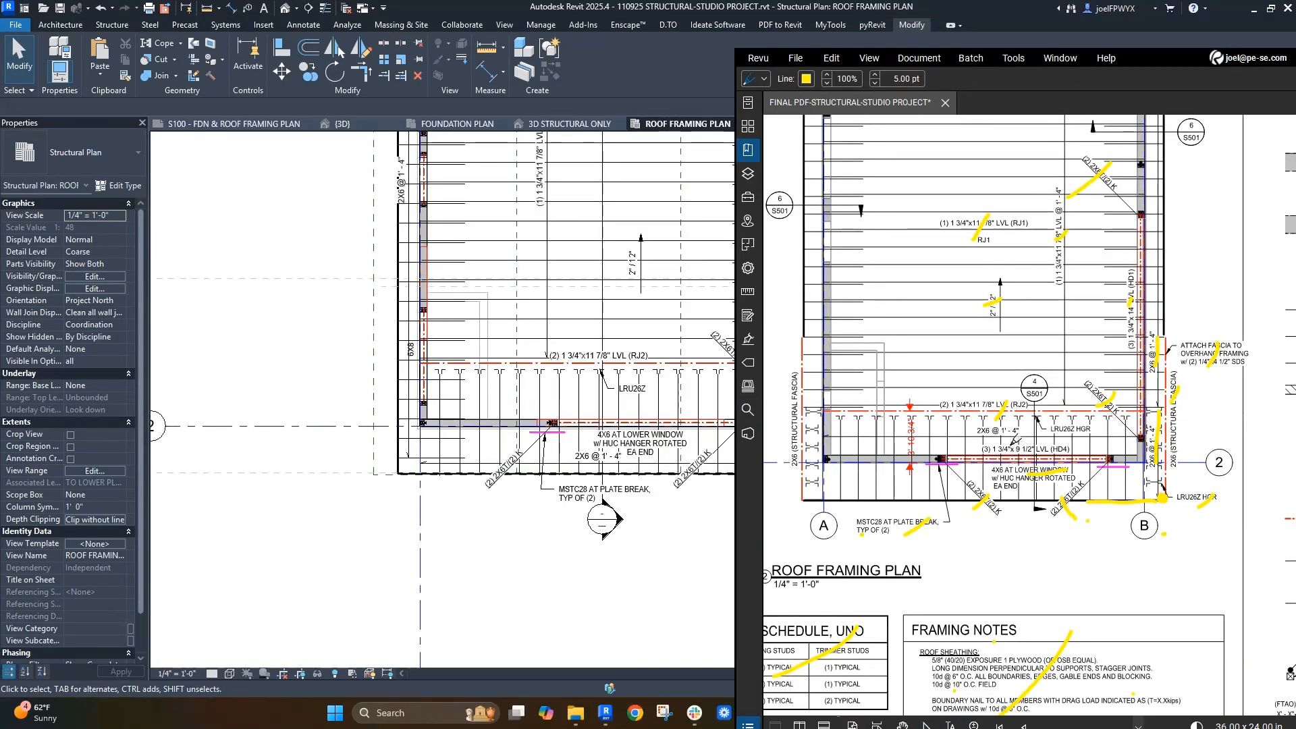
- In Revit, move the 2X6 @ 1' - 4" beam system tag up between the RJ2 beam and the lower window header
key("Escape")
left_click(648, 469)
key("Escape")
left_click(643, 453)
key("Escape")
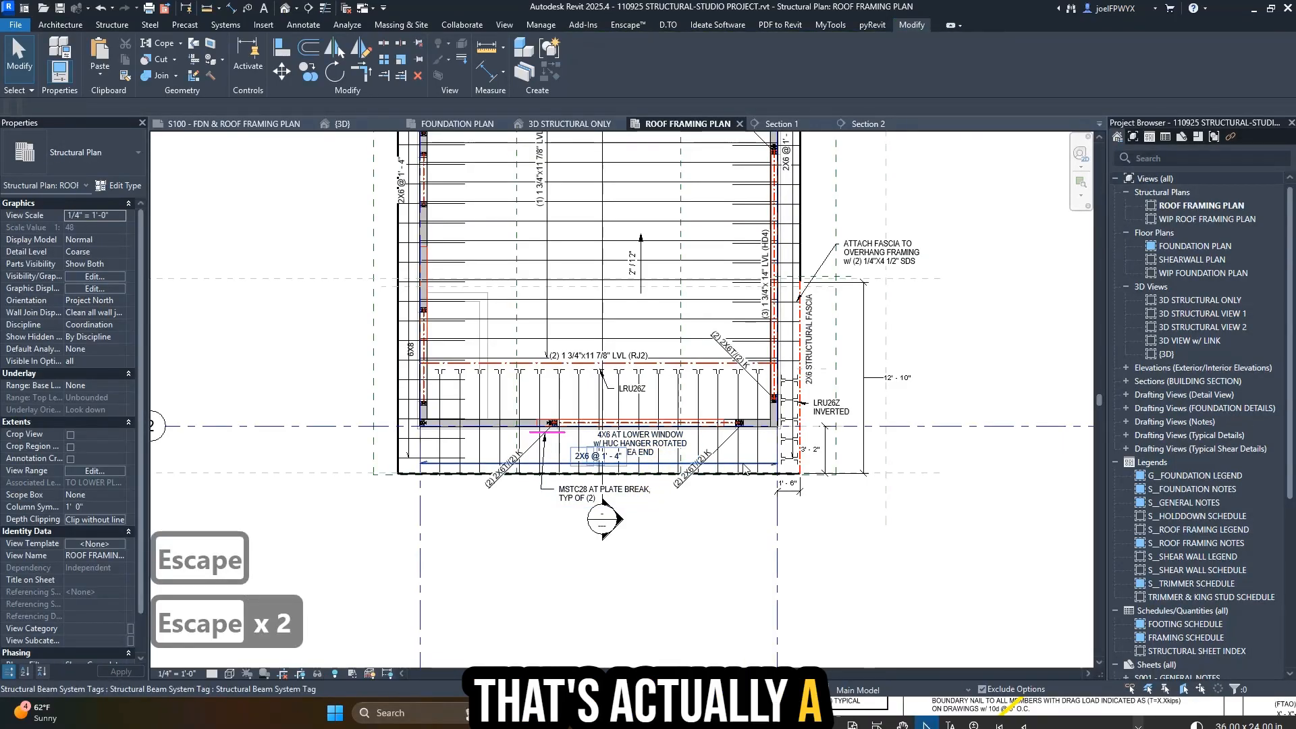
left_click(765, 462)
left_click_drag(754, 413, 755, 405)
scroll(613, 405, "up", 2)
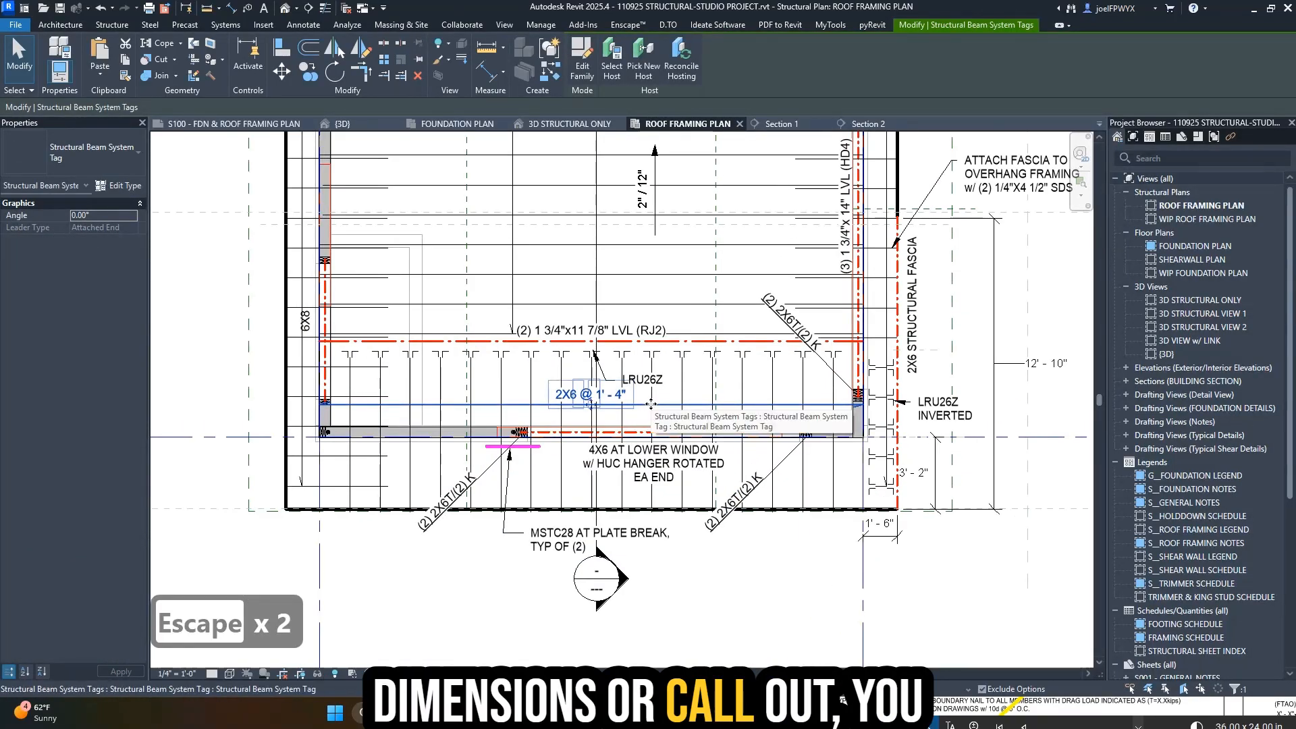
- Nudge the 2X6 @ 1' - 4" beam system tag down, clear of the LRU26Z note
key("Down")
key("Down")
key("Escape")
key("Escape")
key("Escape")
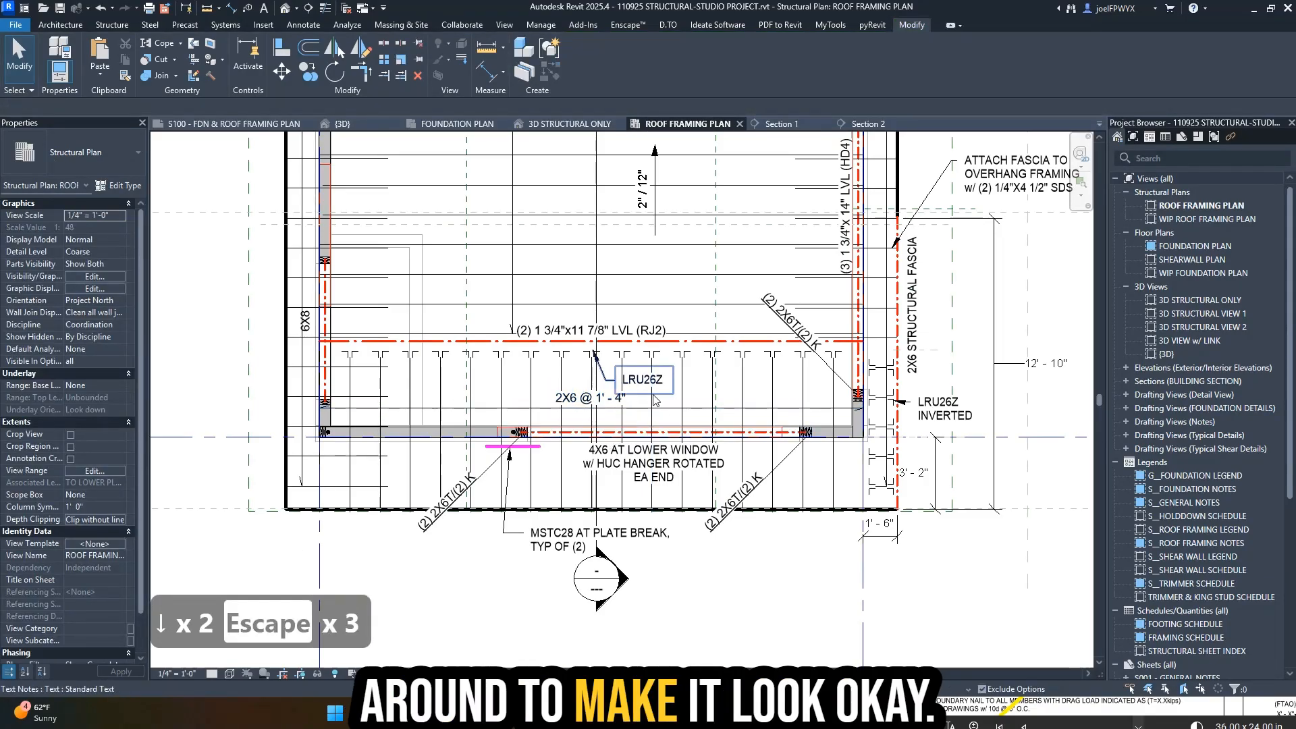
left_click(594, 398)
key("Down")
key("Down")
key("Escape")
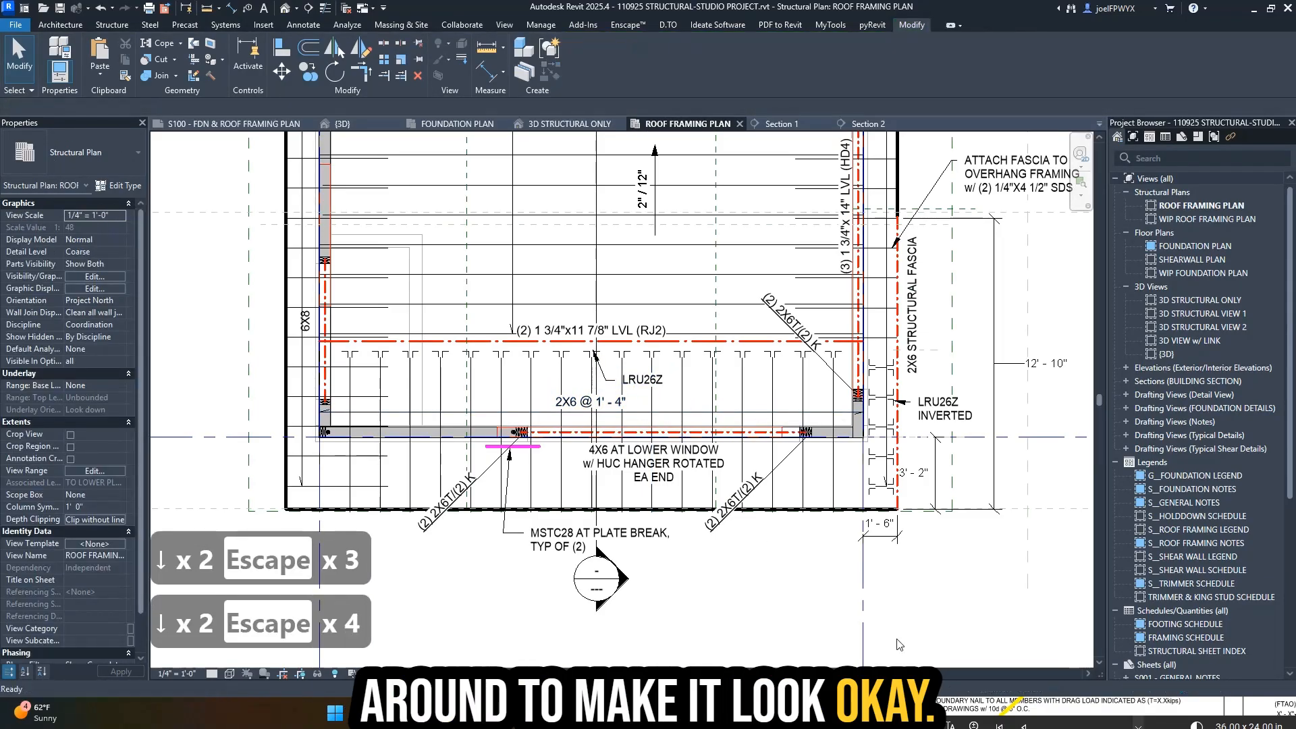
- Mark off the 2X6 @ 1' - 4" and LRU26Z HGR callouts above the lower window header in the reference PDF
left_click(962, 704)
key("Escape")
key("Escape")
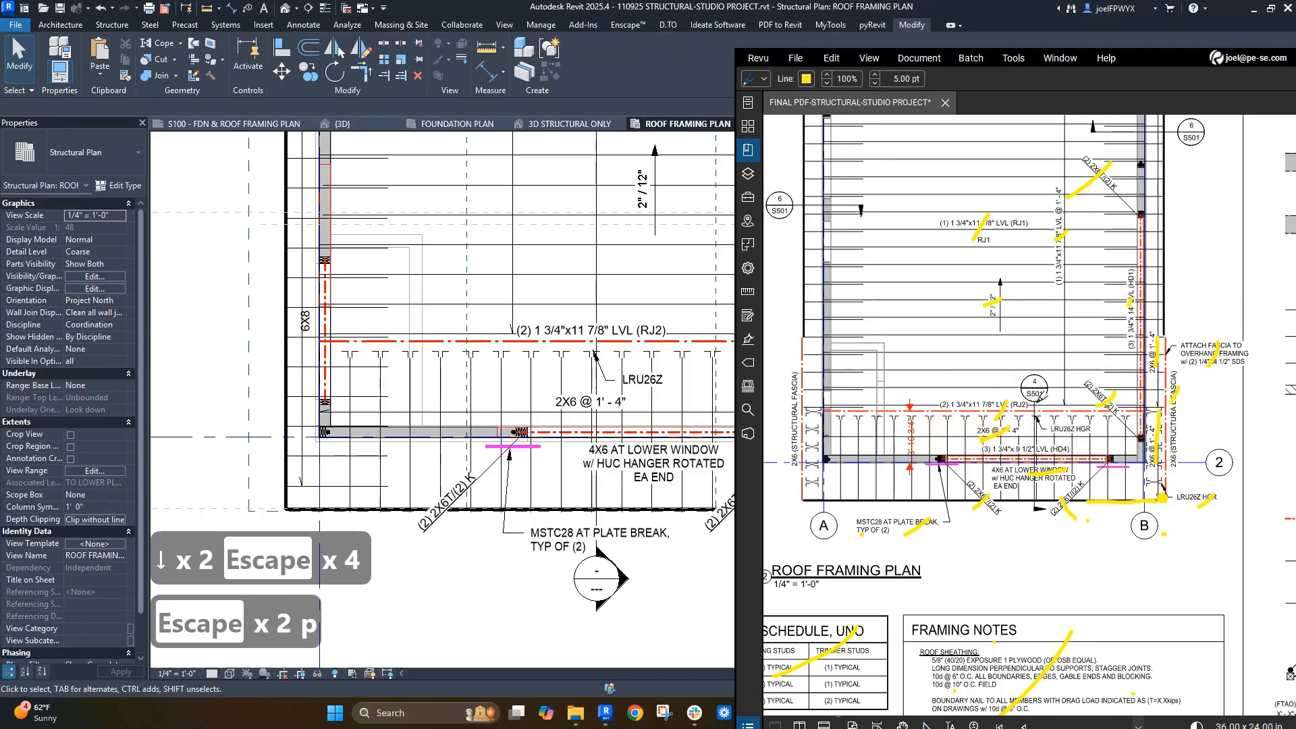
scroll(1070, 420, "up", 2)
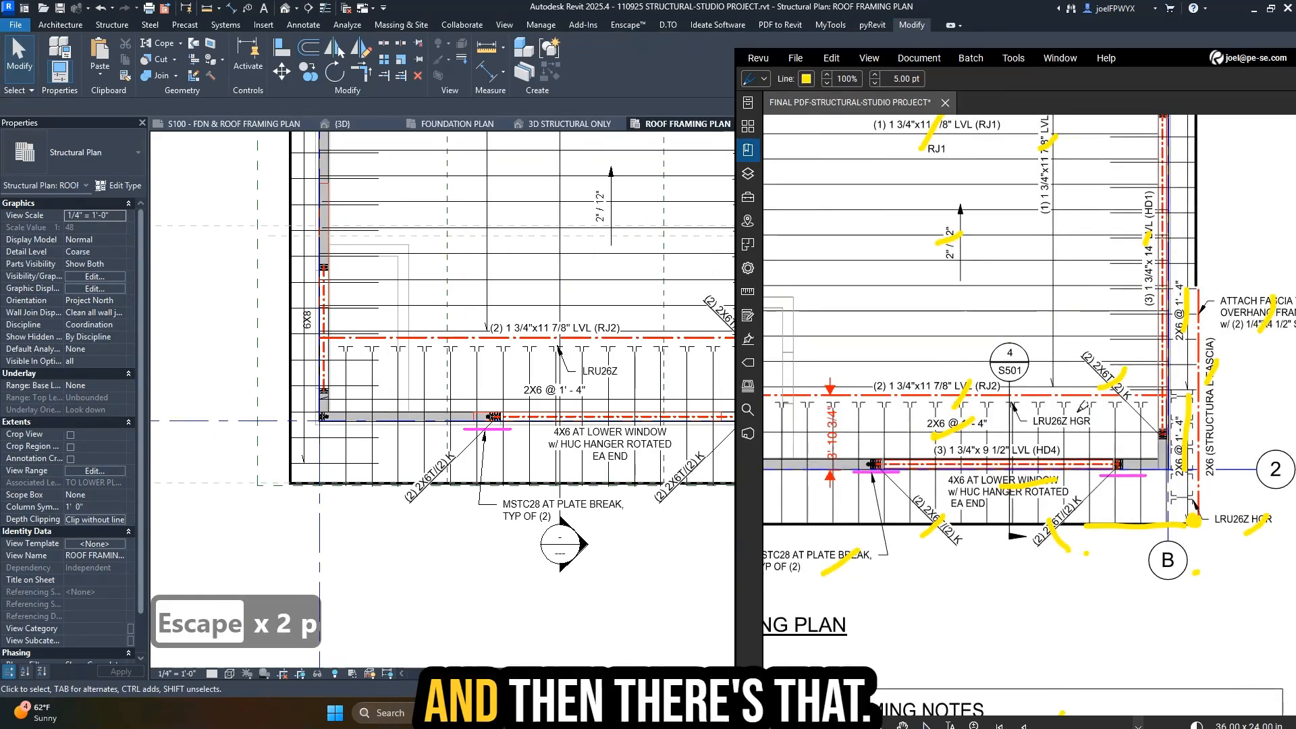
scroll(1070, 420, "down", 2)
scroll(1134, 473, "up", 2)
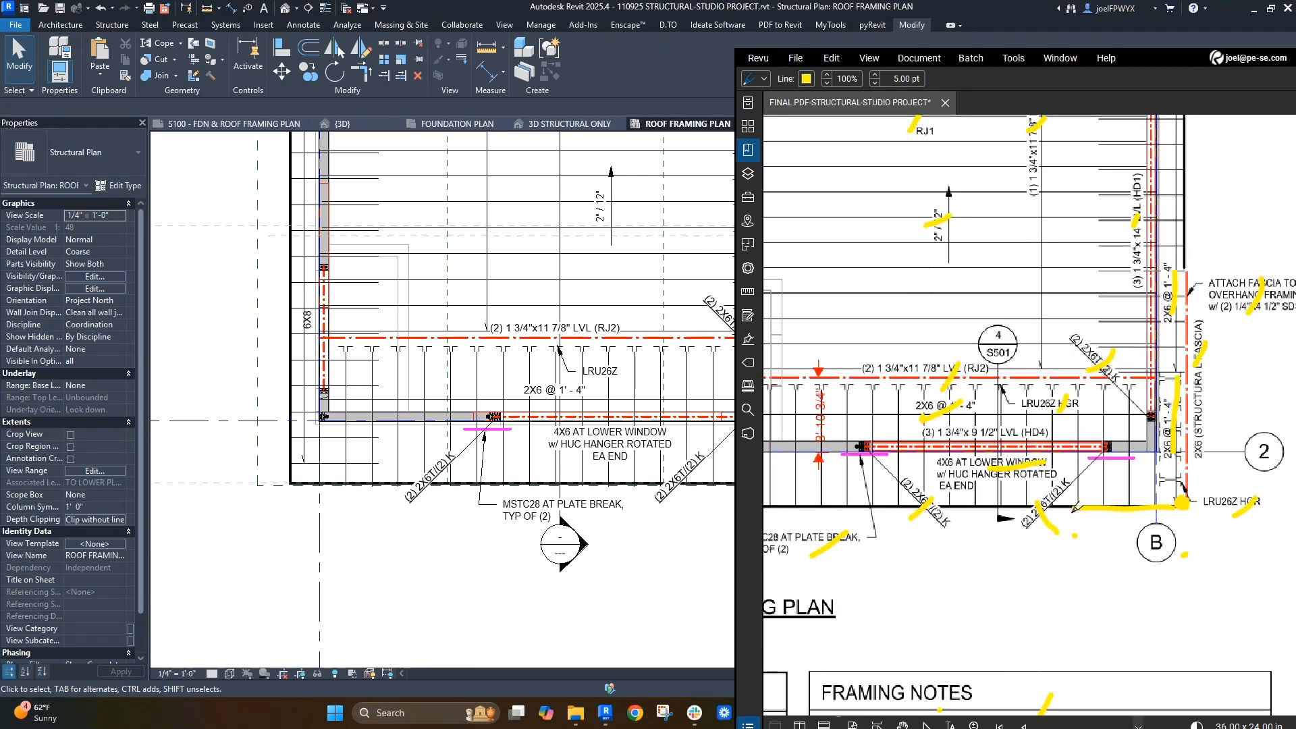
scroll(623, 477, "down", 2)
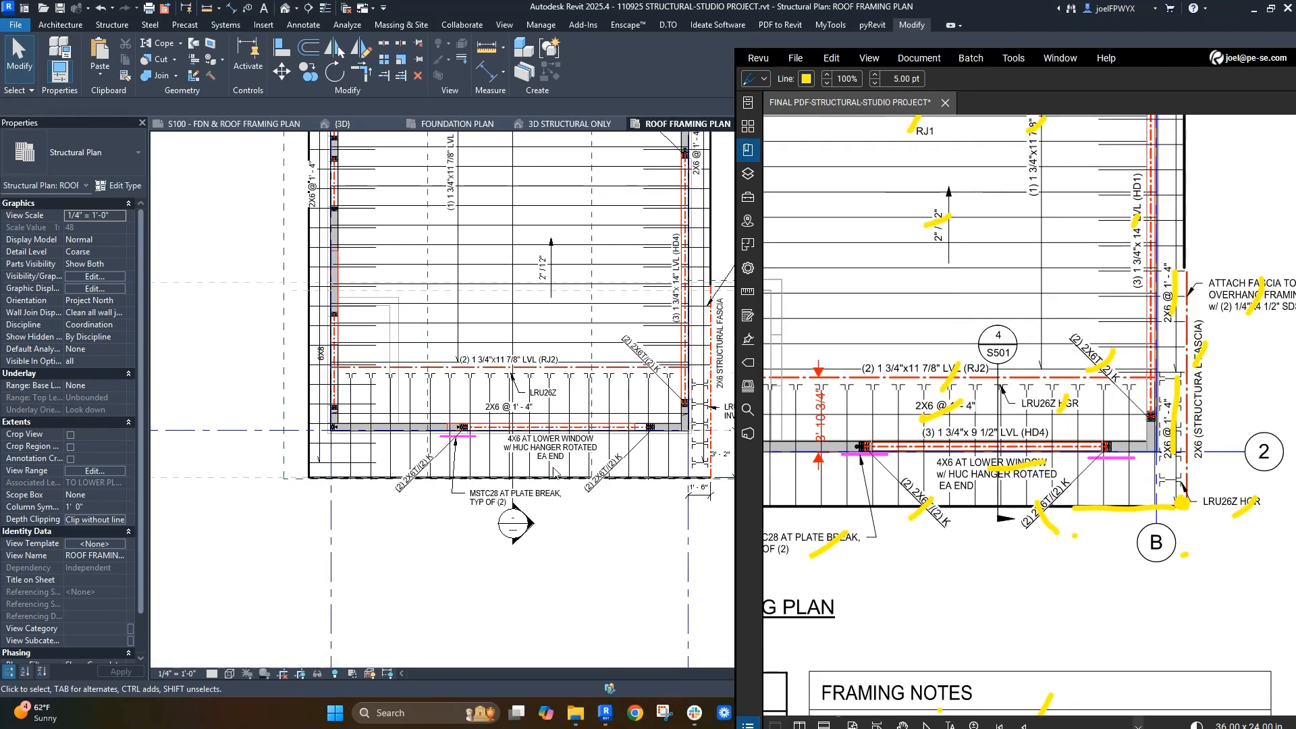
- In the Revit roof framing plan, copy the magenta MSTC28 strap line to the opposite end of the lower window header
scroll(624, 472, "up", 1)
left_click(623, 471)
key("Escape")
key("Escape")
scroll(436, 462, "up", 2)
key("Escape")
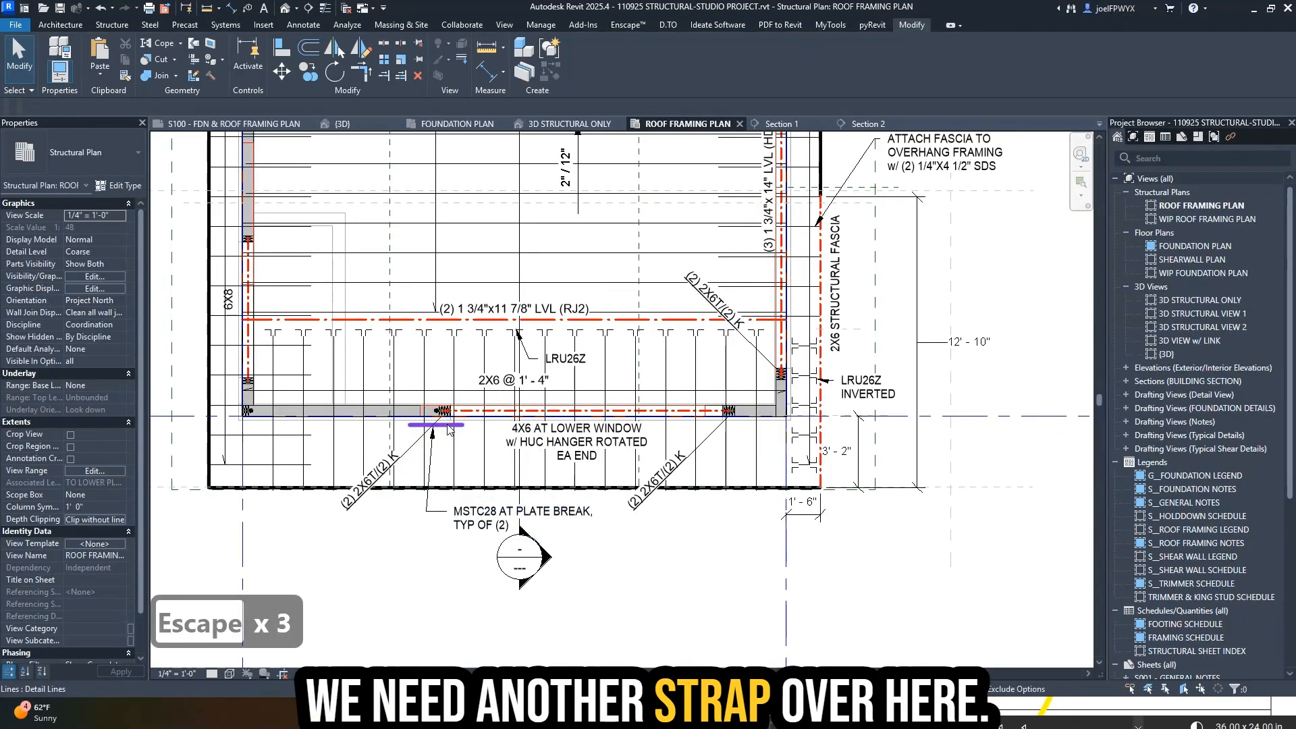
left_click(444, 426)
scroll(443, 426, "up", 2)
left_click_drag(448, 425, 958, 428, "ctrl")
key("Escape")
key("Escape")
- Mark off the second strap line at the lower window header in the reference PDF
left_click(1073, 710)
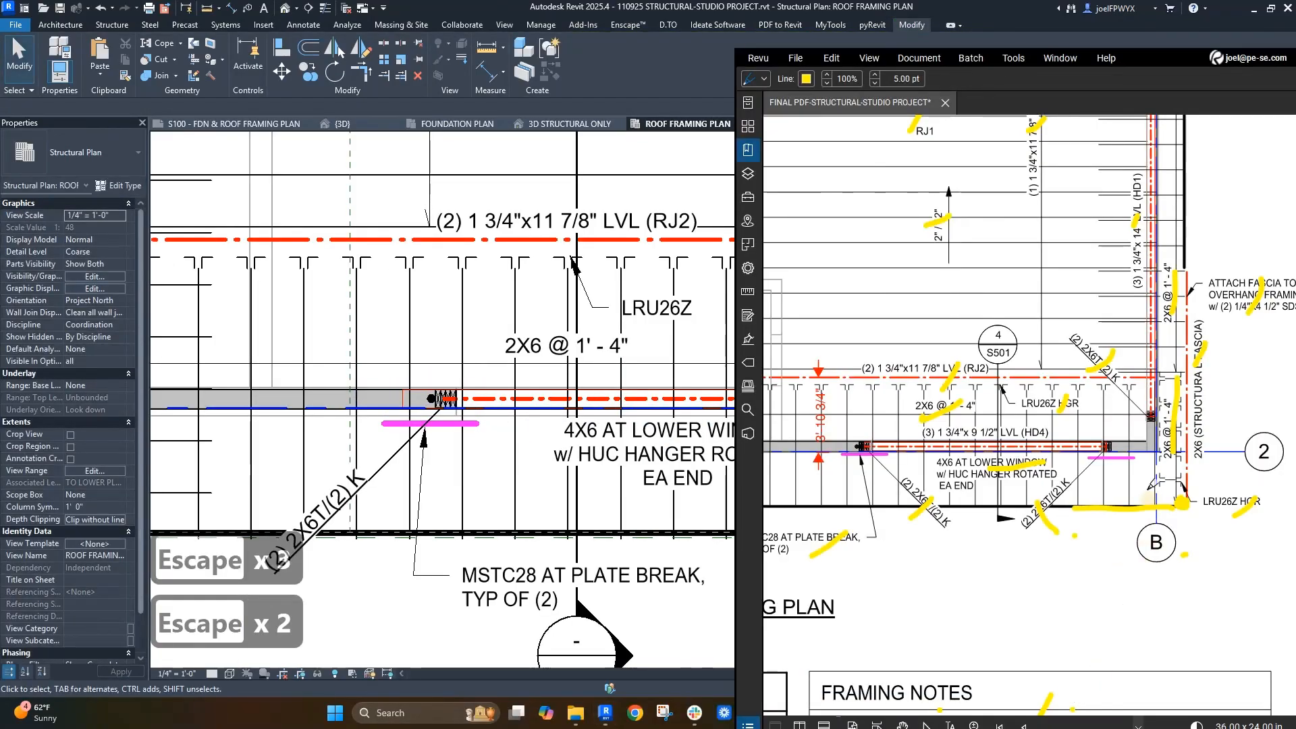
scroll(1118, 461, "down", 3)
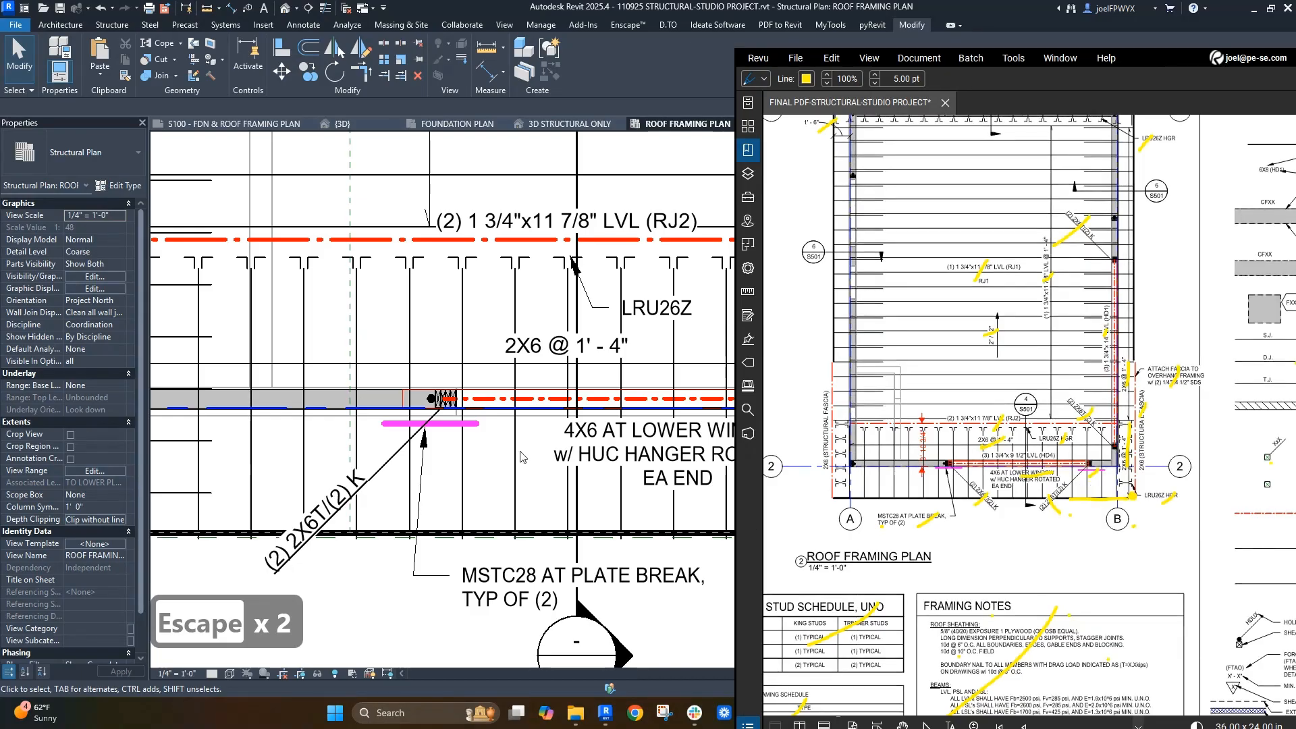
scroll(521, 457, "down", 1)
scroll(1157, 500, "down", 1)
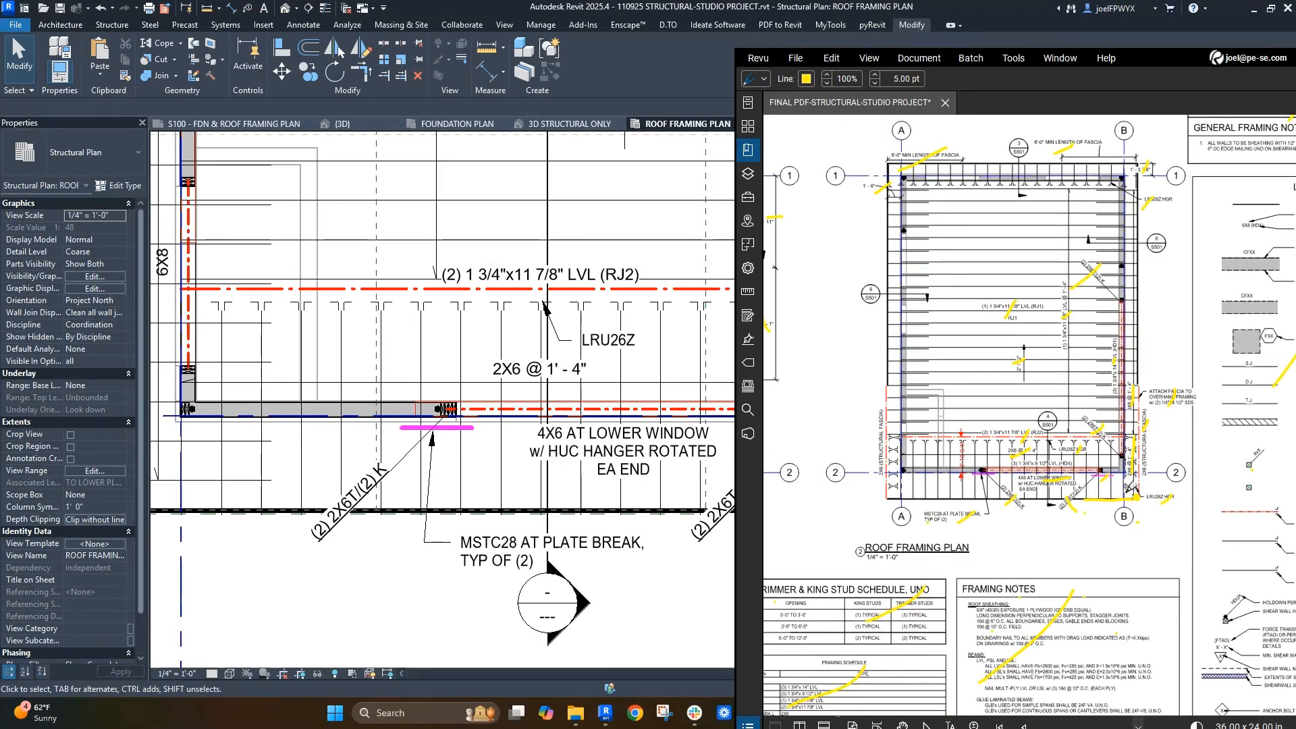
- Delete the overhang beam system along the grid A side of the Revit roof framing plan
scroll(442, 457, "down", 1)
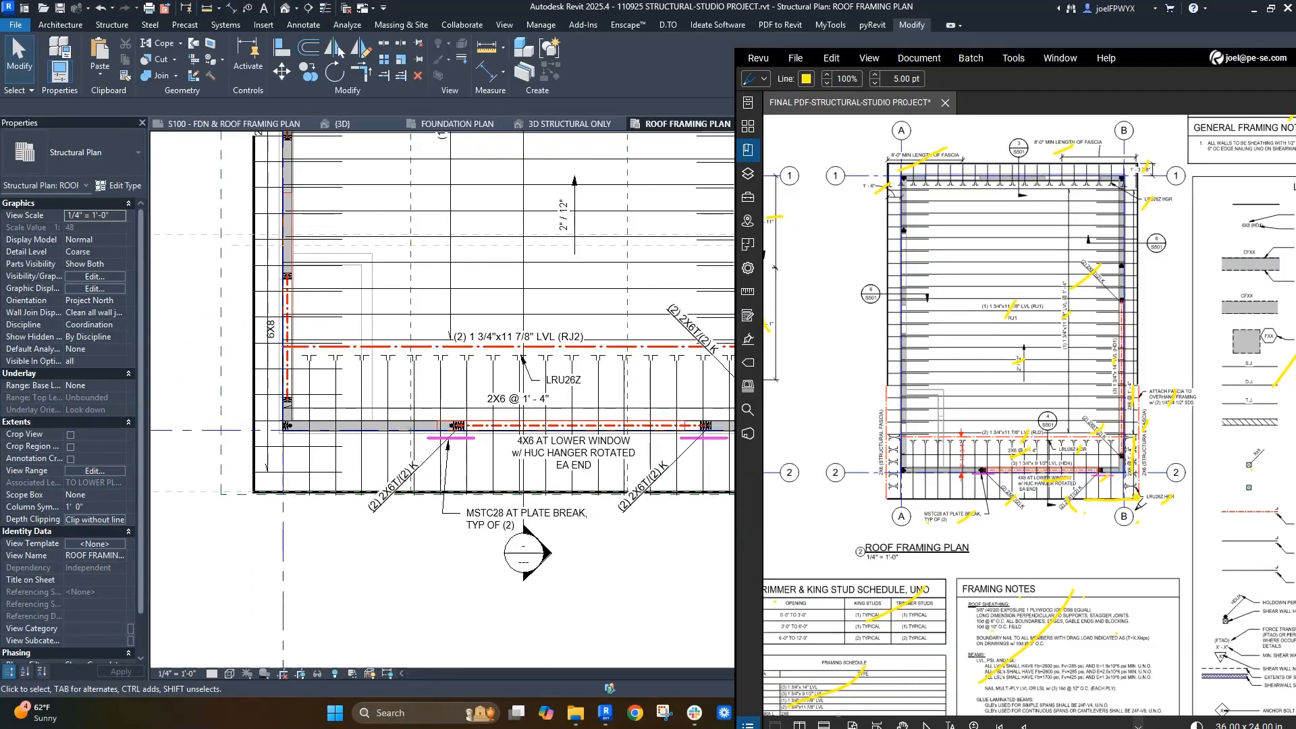
scroll(324, 464, "up", 2)
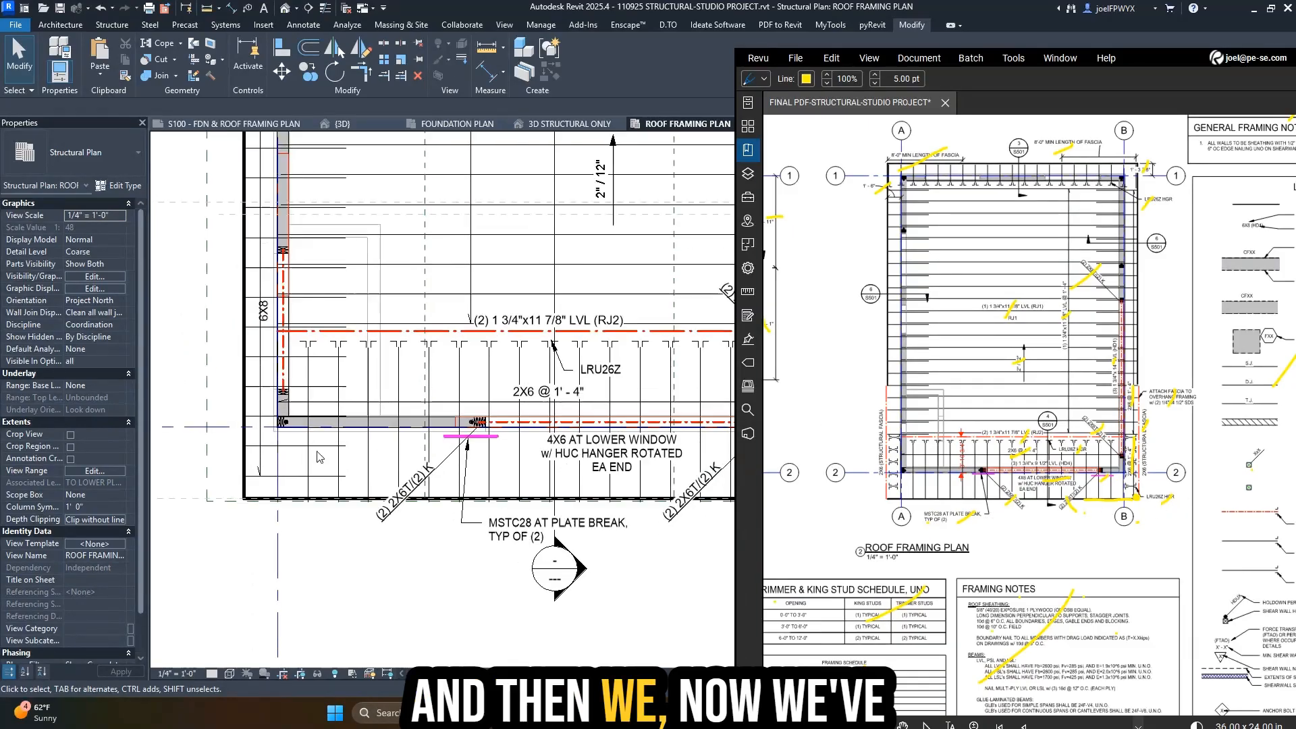
left_click(324, 468)
key("Escape")
key("Escape")
key("Tab")
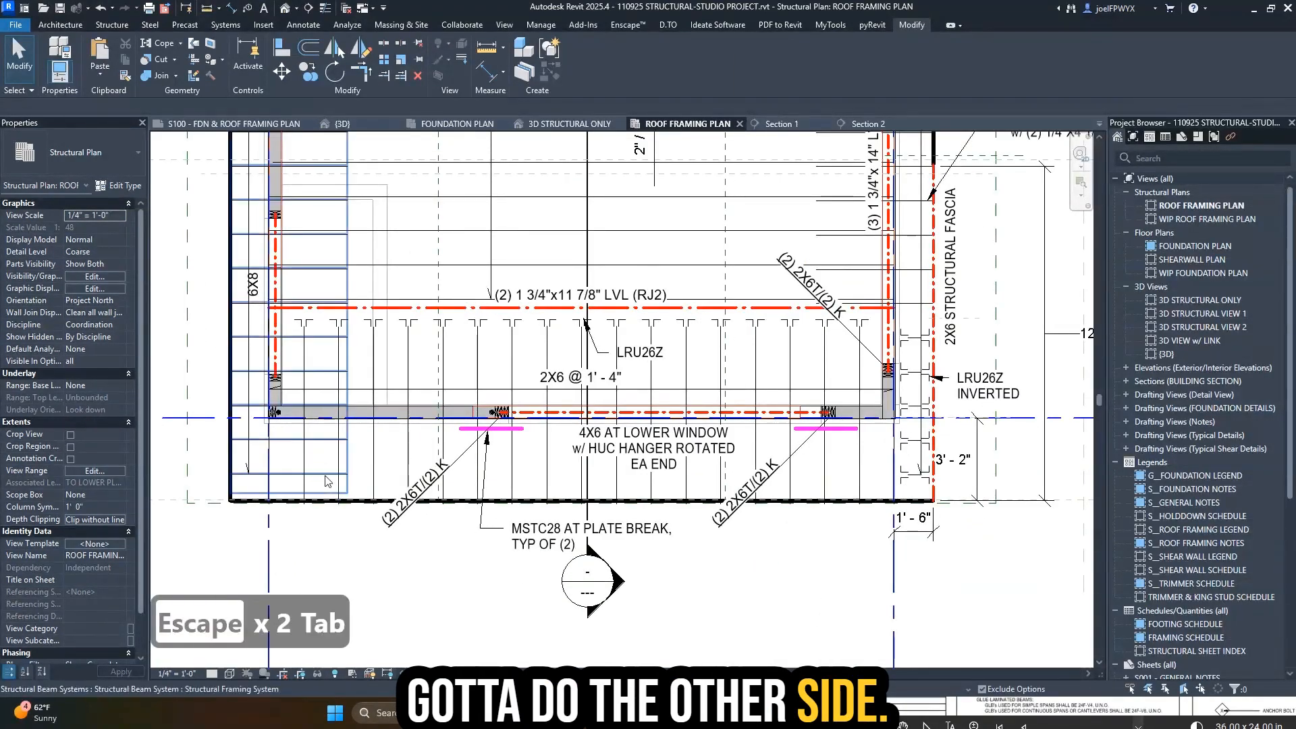
left_click(324, 476)
key("d")
key("e")
key("Escape")
key("Escape")
- Mirror a copy of the grid B side overhang beam system about a vertical axis through the lower roof edge's midpoint
key("Tab")
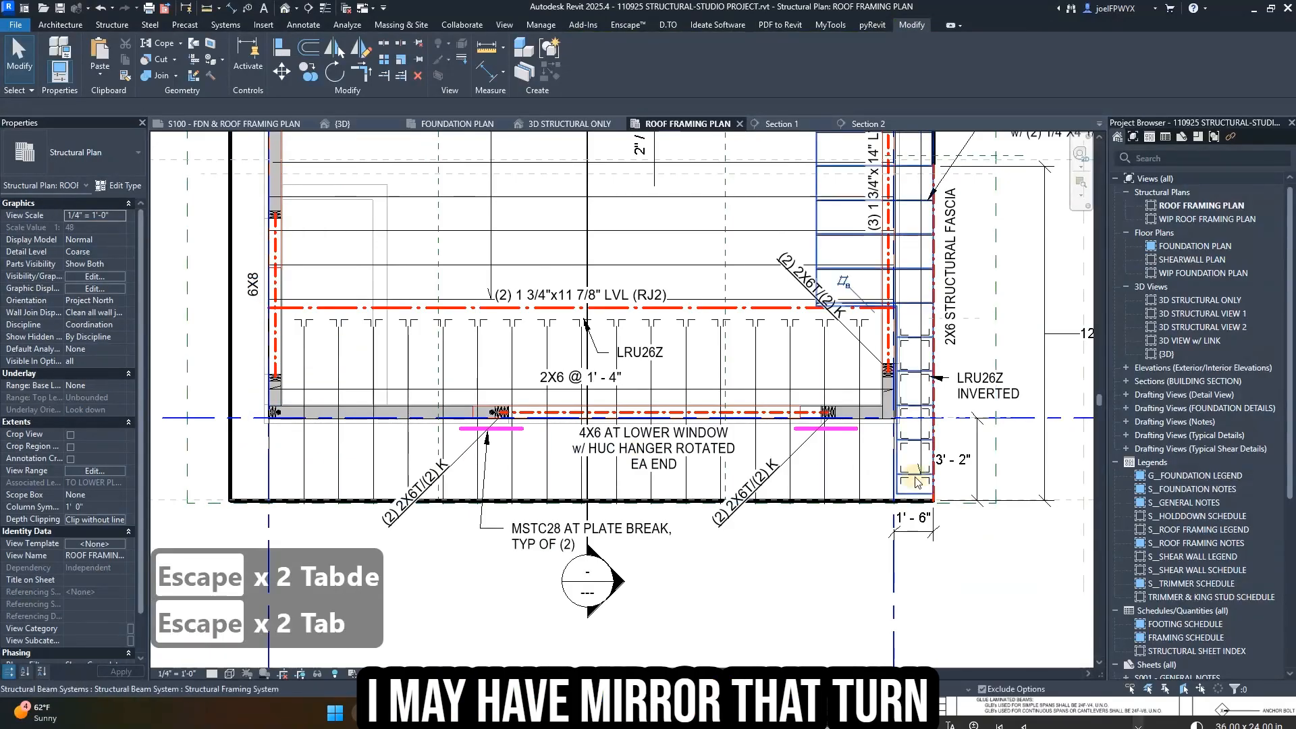
left_click(916, 482)
key("d")
key("m")
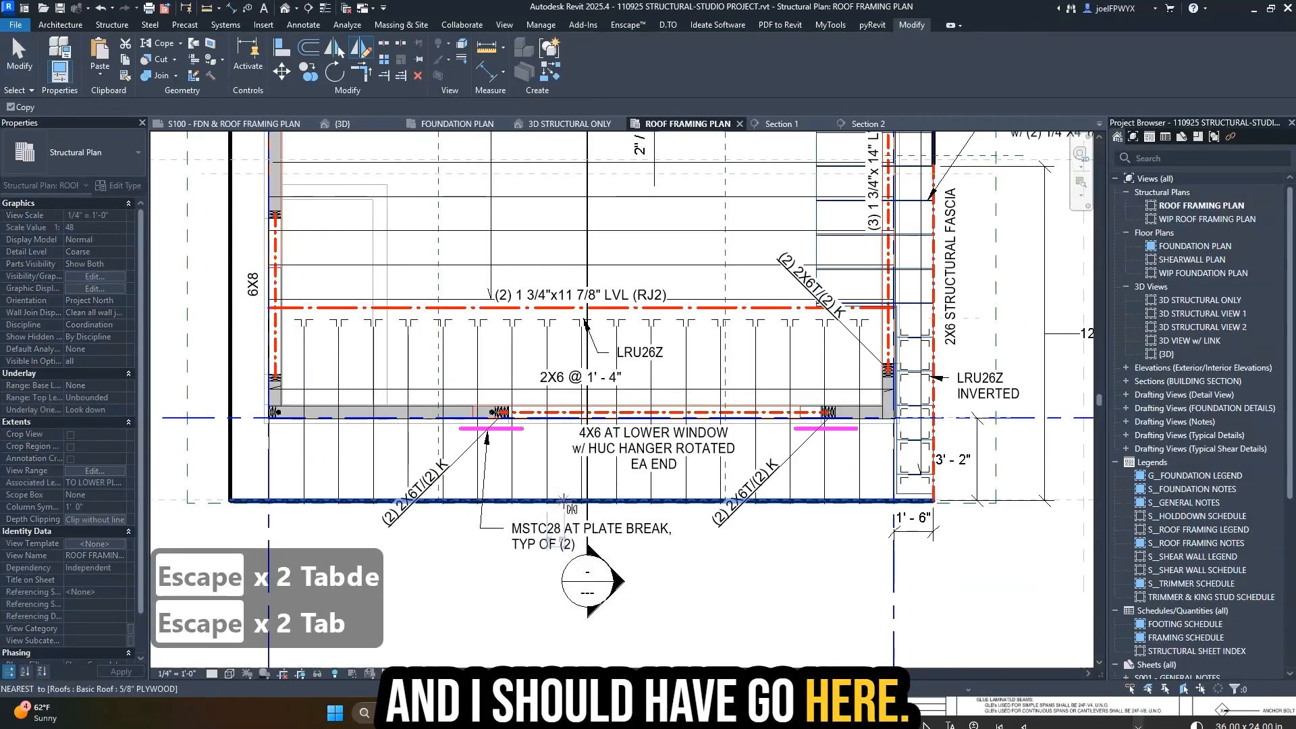
key("s")
left_click(563, 502)
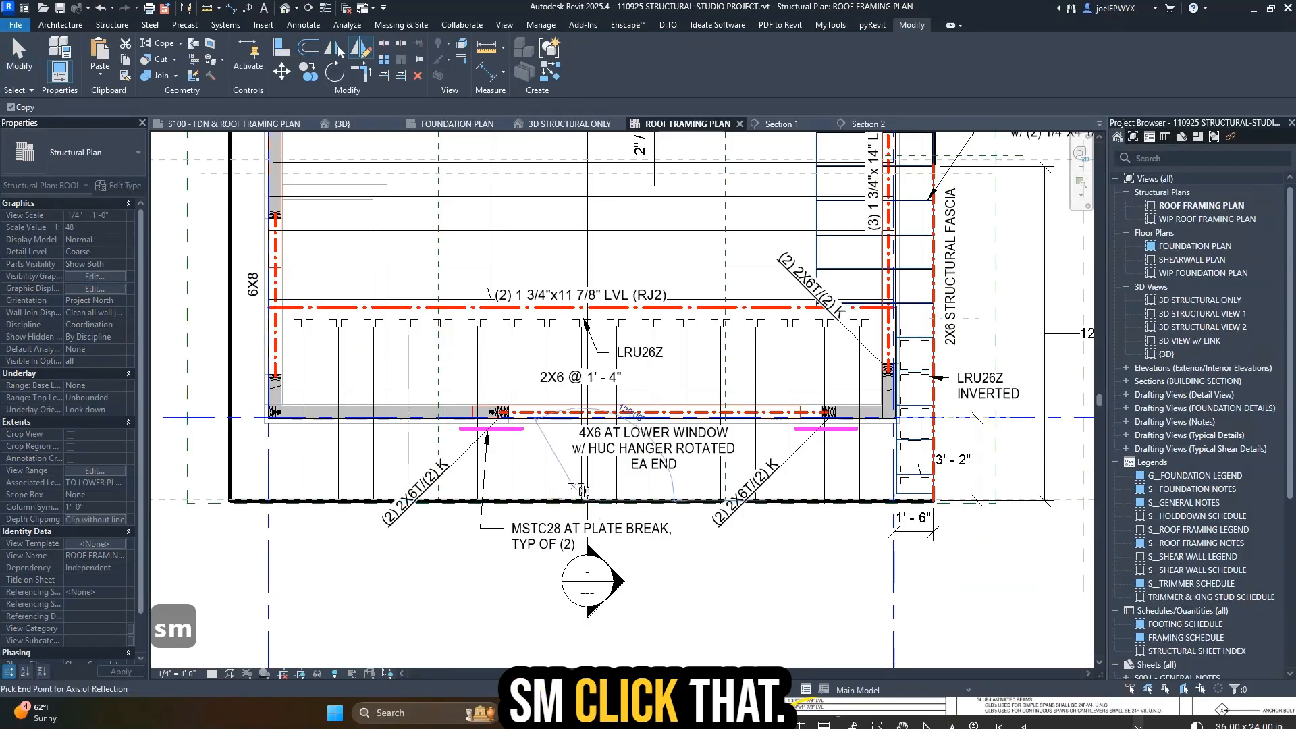
left_click(582, 471)
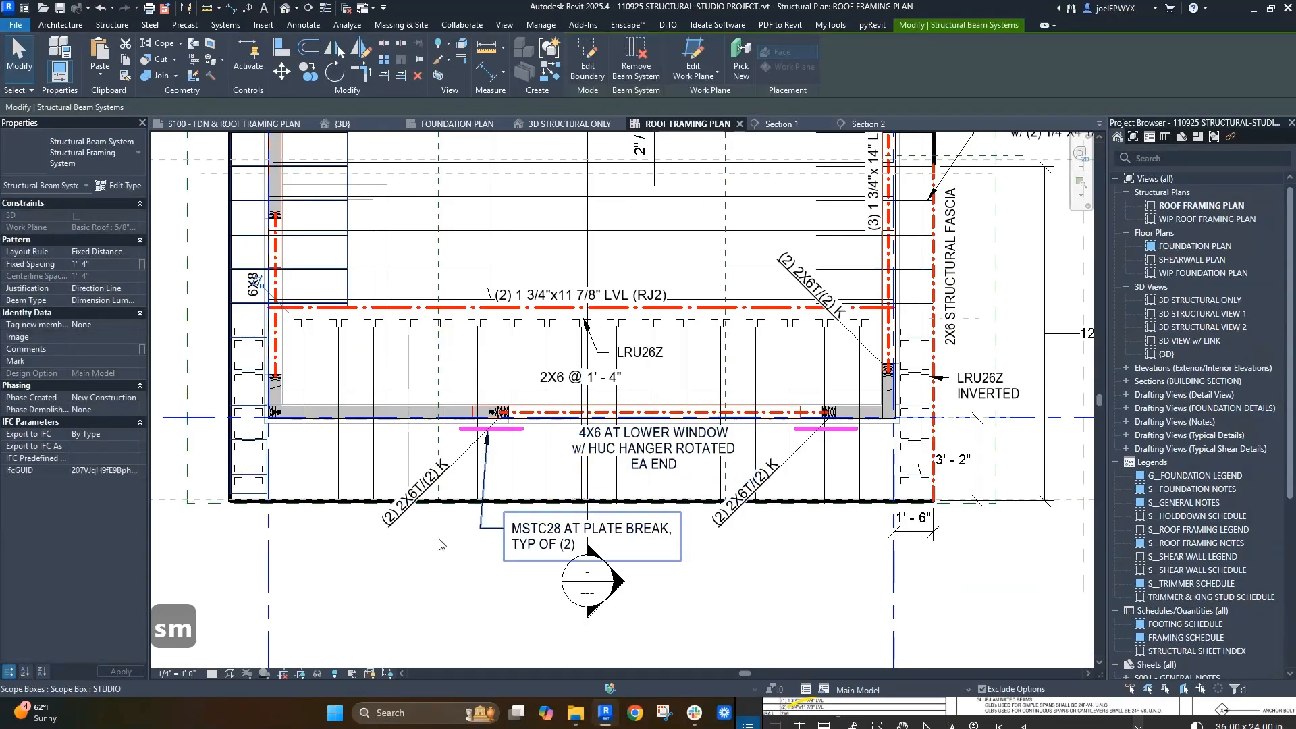
key("Escape")
key("Escape")
- Check the structural fascia and overhang callouts on both sides of the reference PDF's roof framing plan
scroll(785, 468, "down", 1)
key("Escape")
scroll(784, 467, "down", 1)
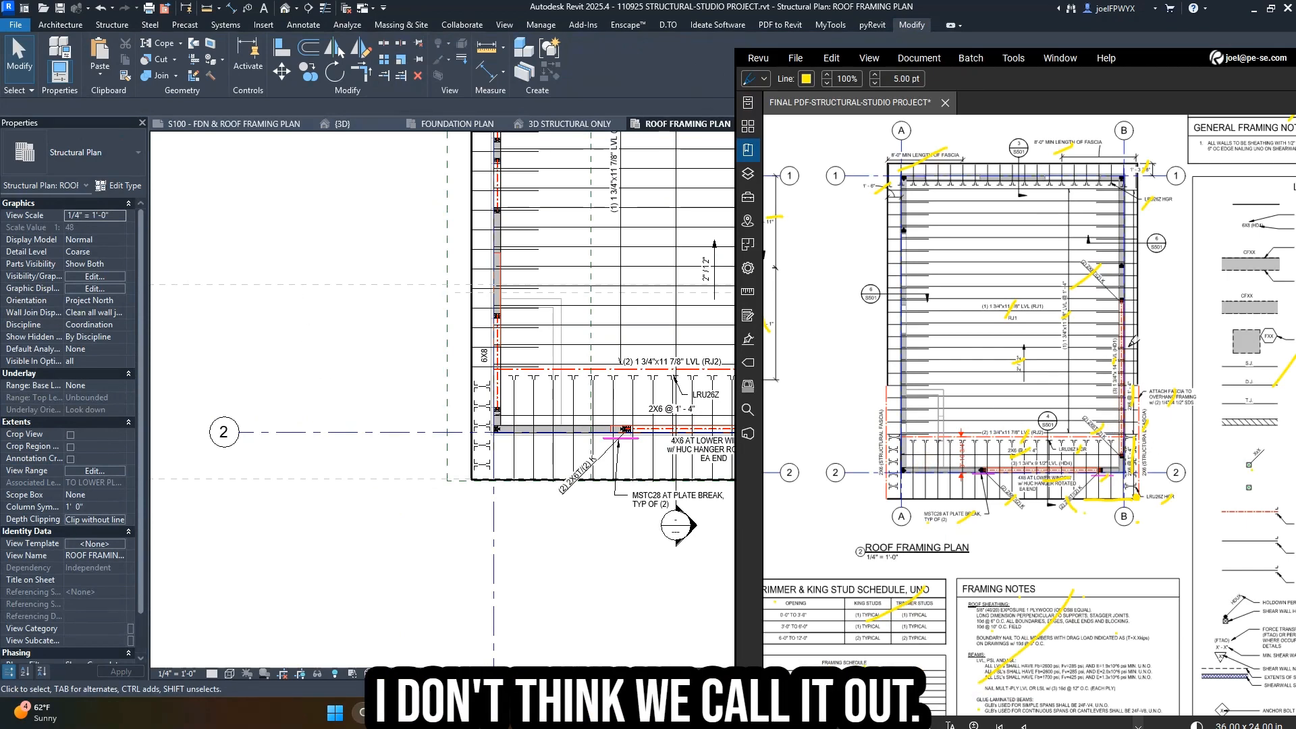
scroll(1208, 405, "up", 3)
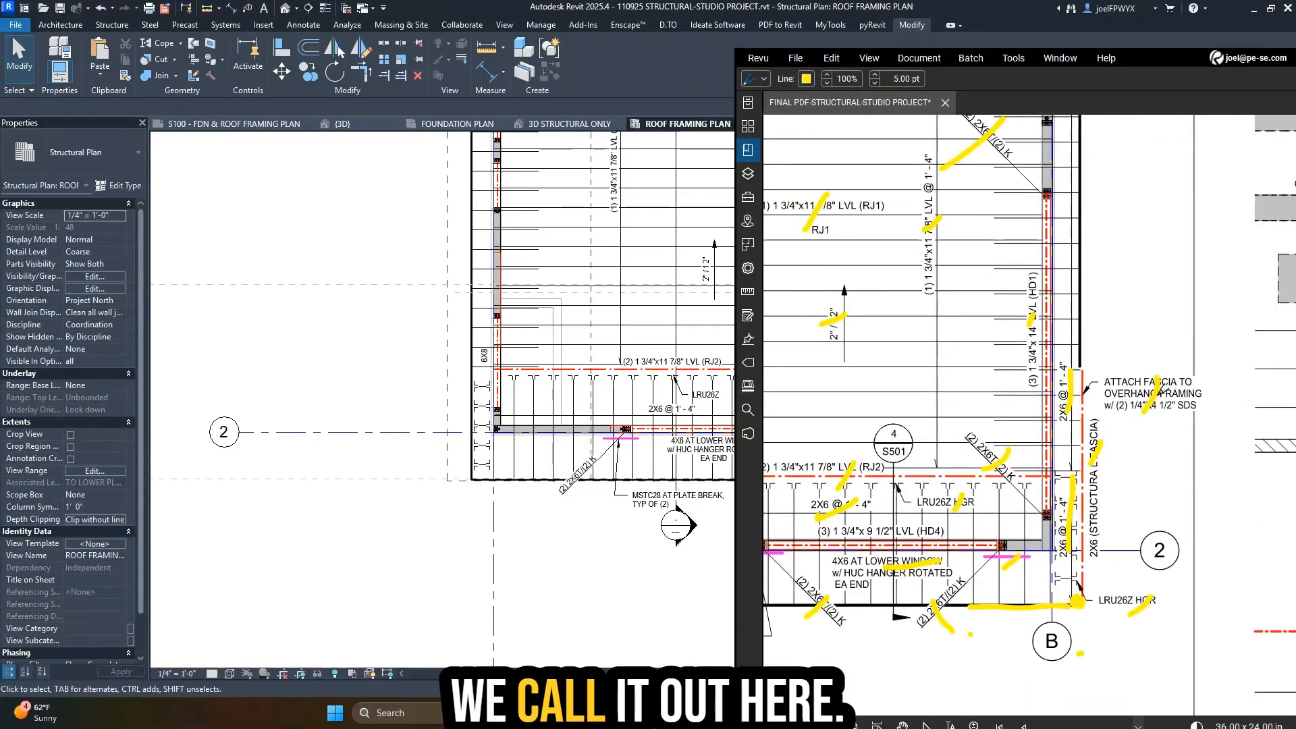
scroll(1209, 405, "down", 1)
key("Escape")
key("Escape")
scroll(432, 447, "down", 3)
- Append ", TYP" to the note about attaching the fascia to the overhang framing
left_click(533, 477)
scroll(727, 359, "up", 3)
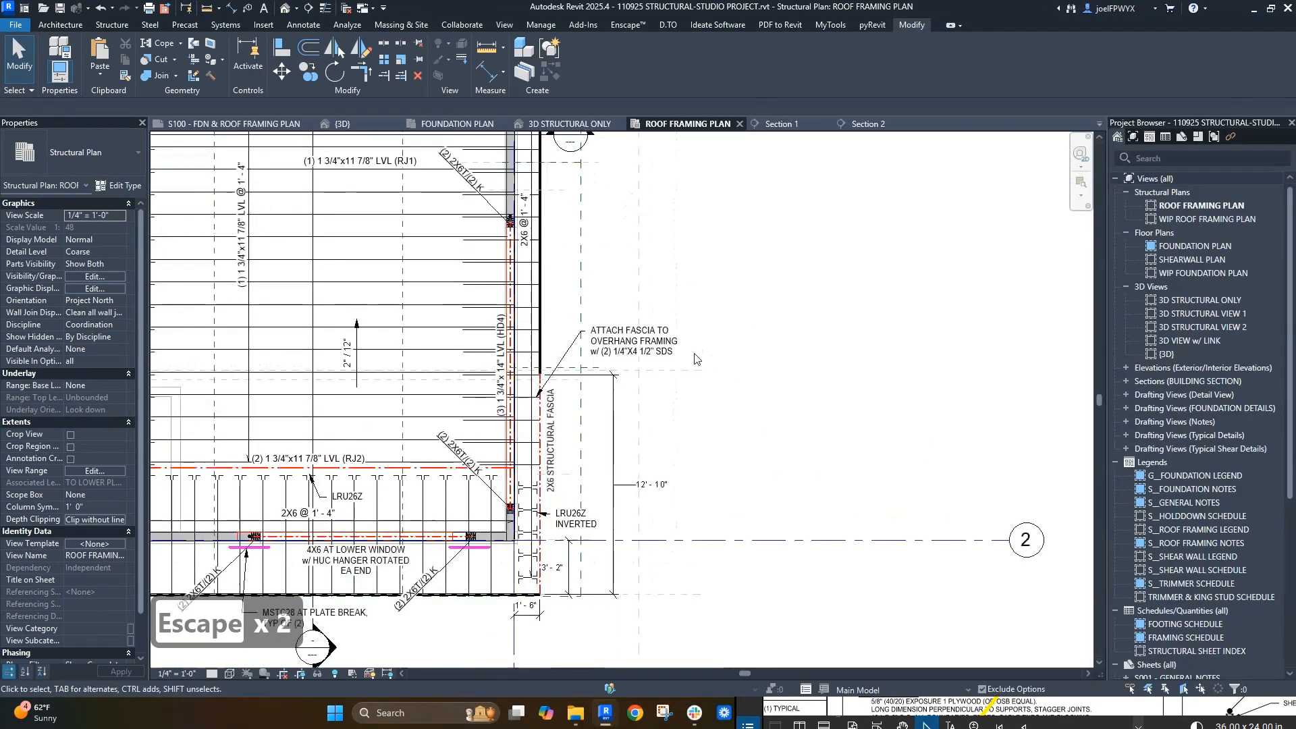
key("Escape")
left_click(677, 352)
double_click(677, 352)
type(", typ")
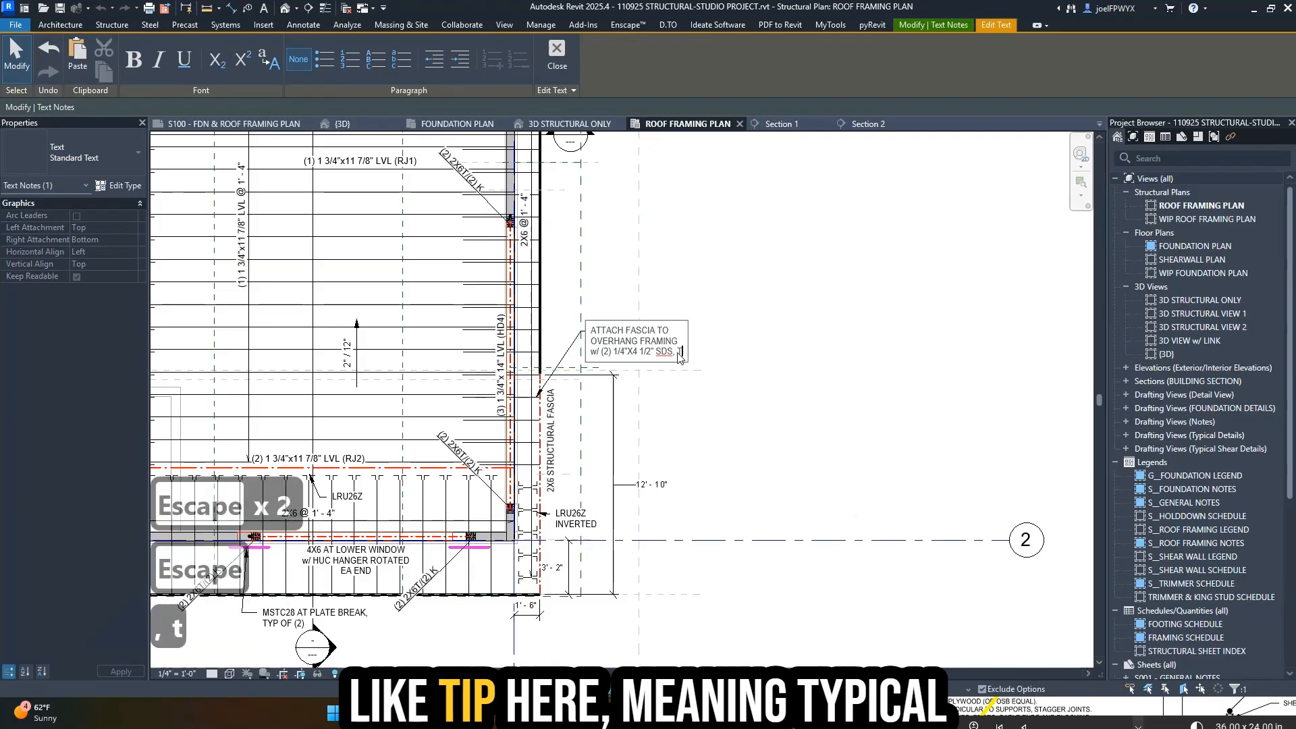
key("Escape")
key("Escape")
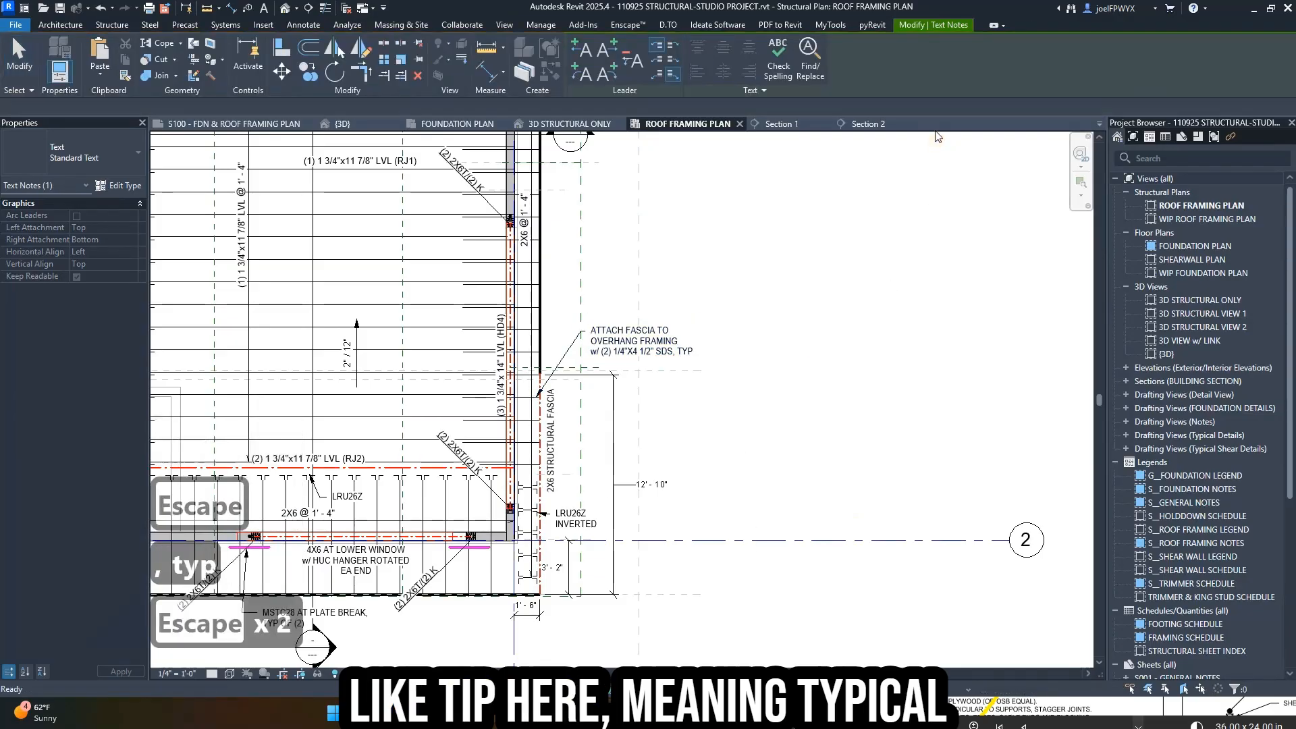
scroll(881, 184, "down", 1)
middle_click_drag(848, 352, 942, 396)
scroll(398, 464, "up", 1)
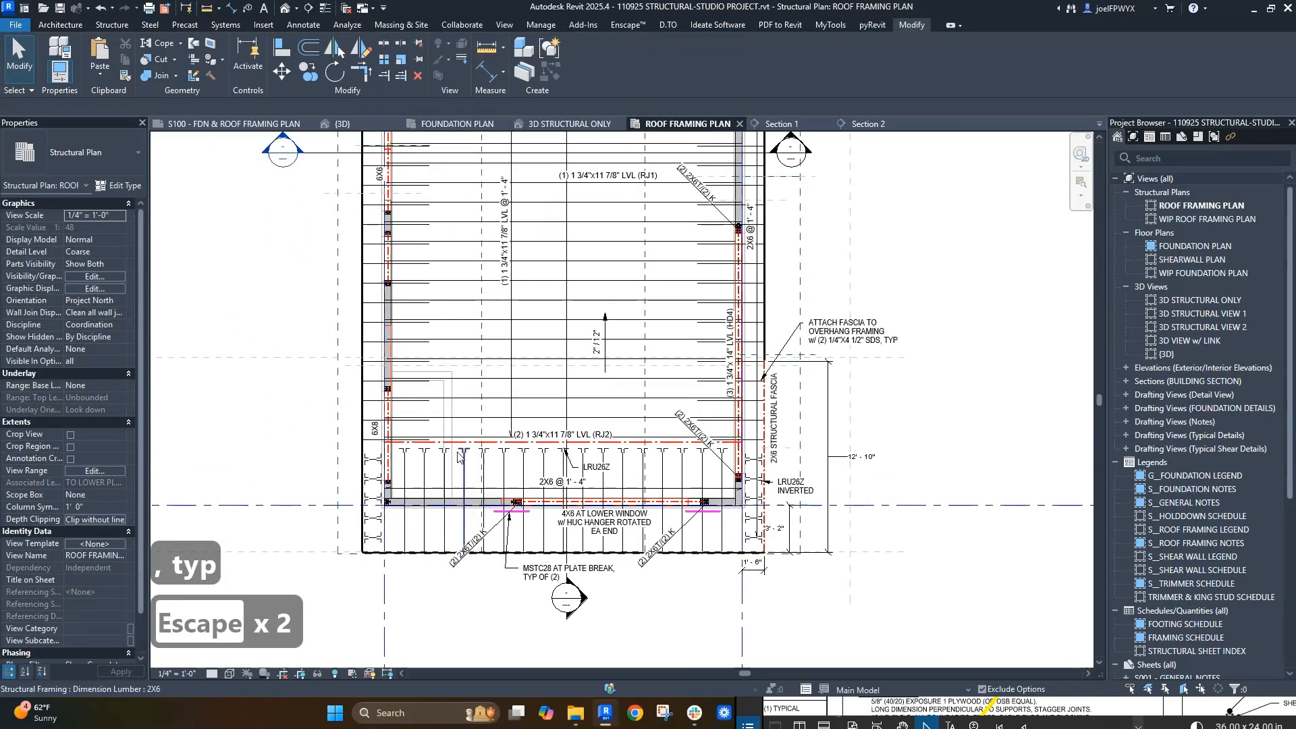
scroll(729, 378, "up", 4)
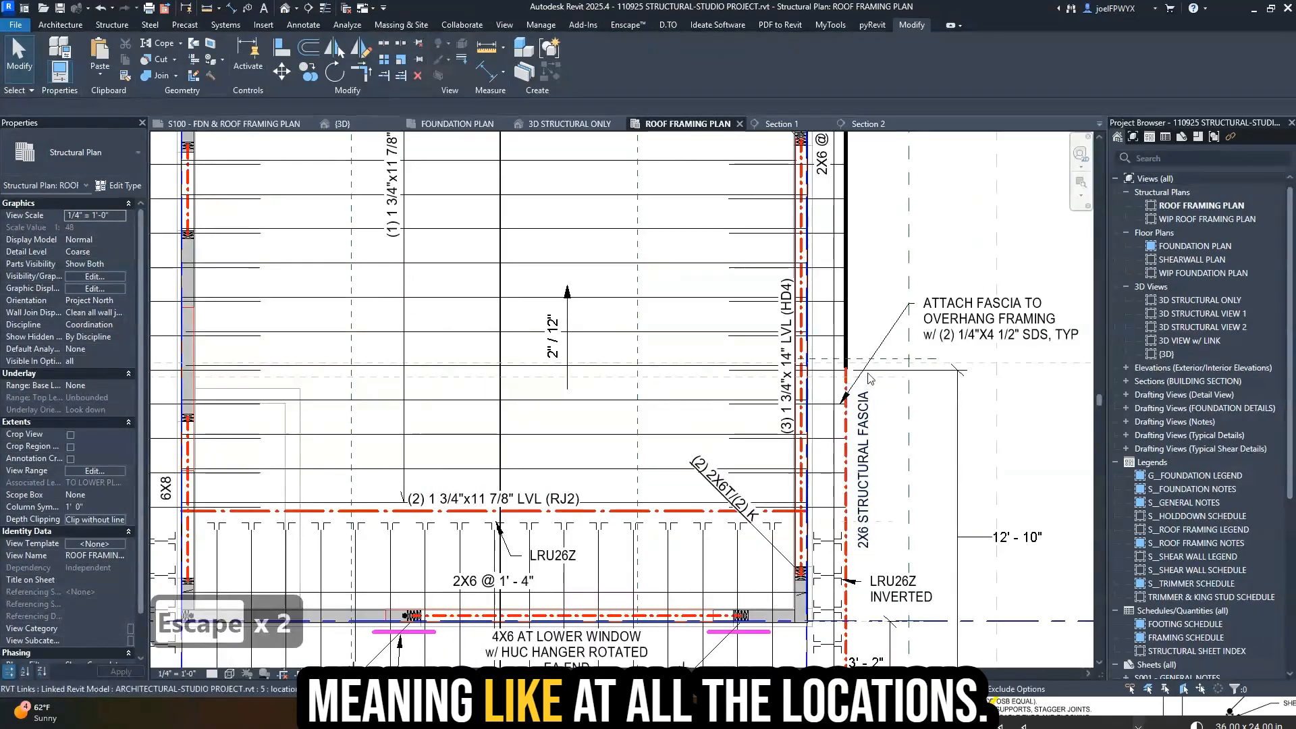
key("Escape")
key("Escape")
scroll(857, 389, "down", 1)
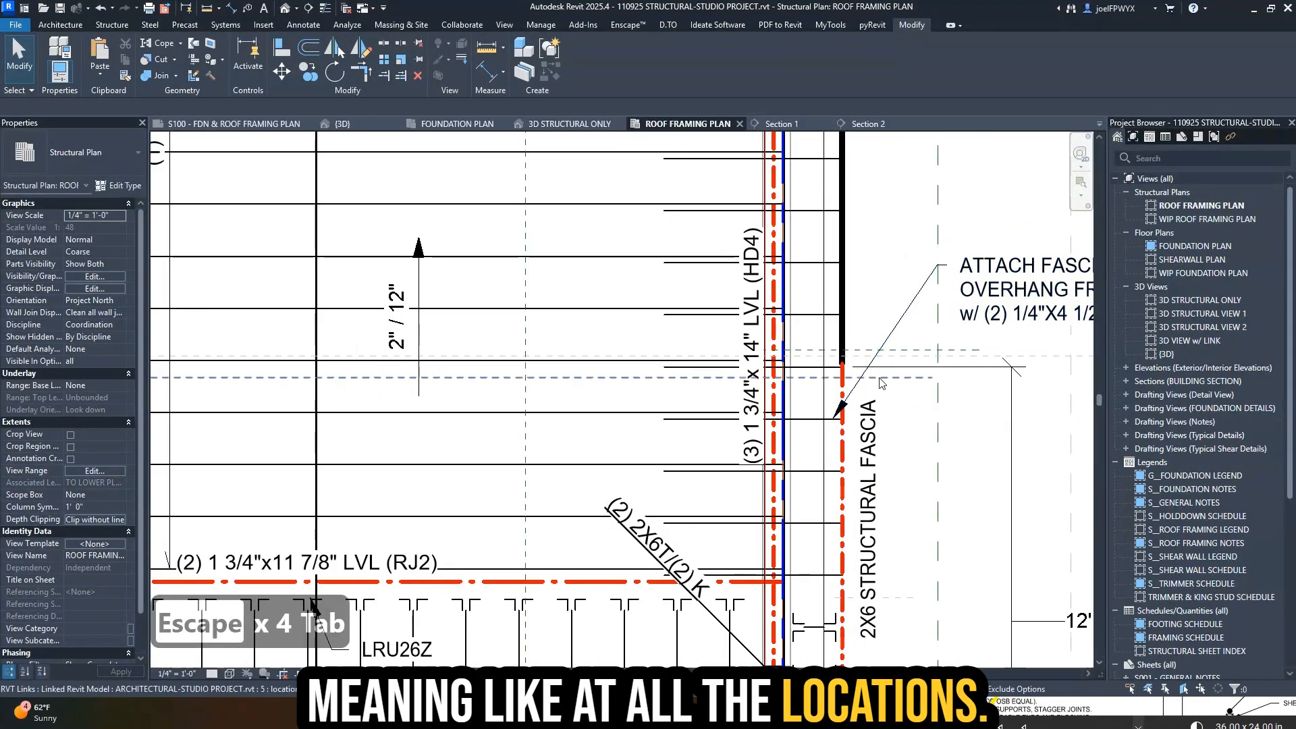
left_click(848, 376)
scroll(837, 370, "up", 2)
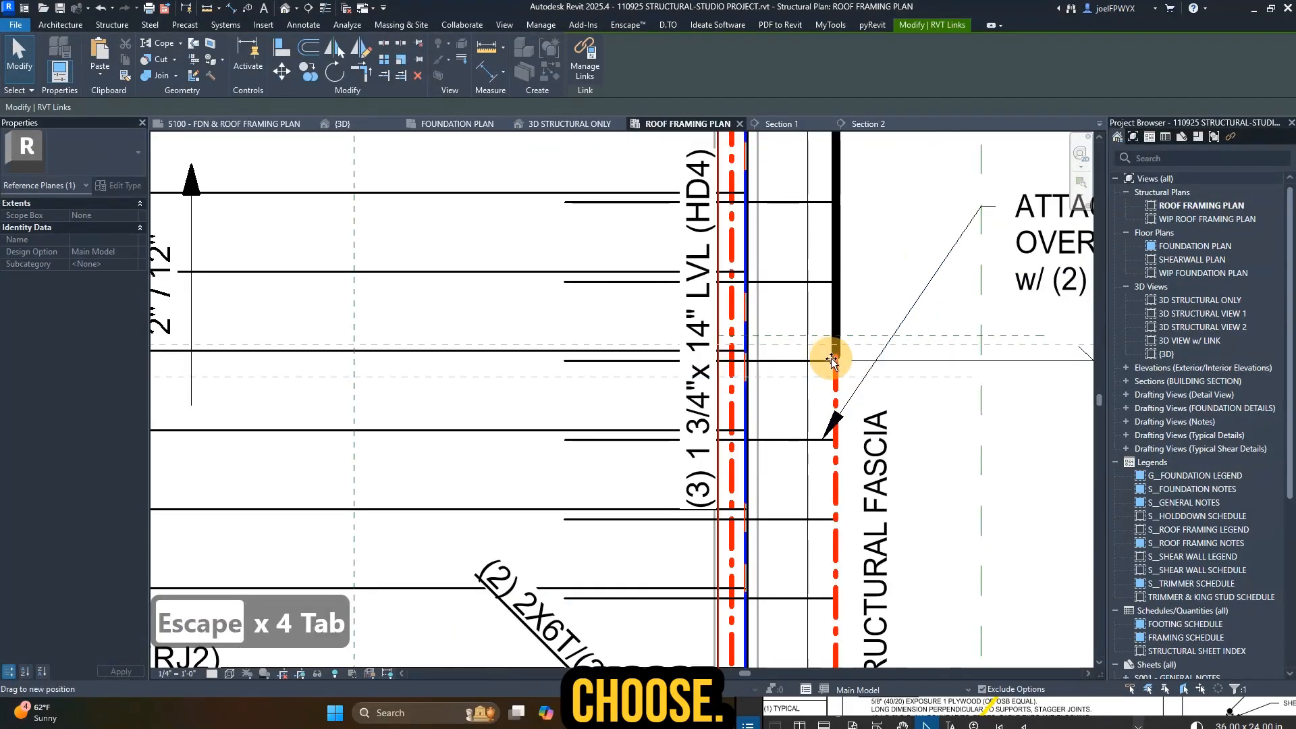
key("Escape")
key("Escape")
key("Escape")
key("Escape")
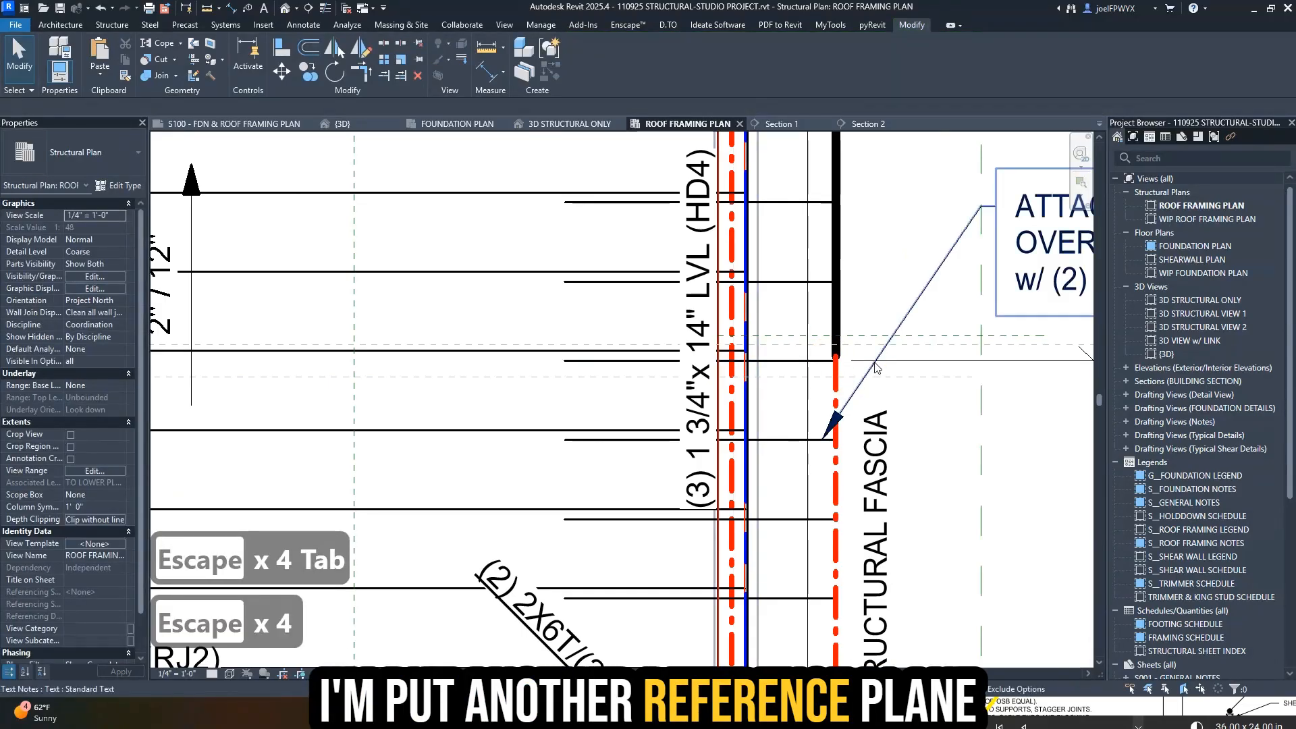
- Draw a horizontal reference plane from the structural fascia's upper end across the plan, past the opposite roof edge
key("r")
key("p")
left_click(835, 359)
scroll(613, 355, "down", 1)
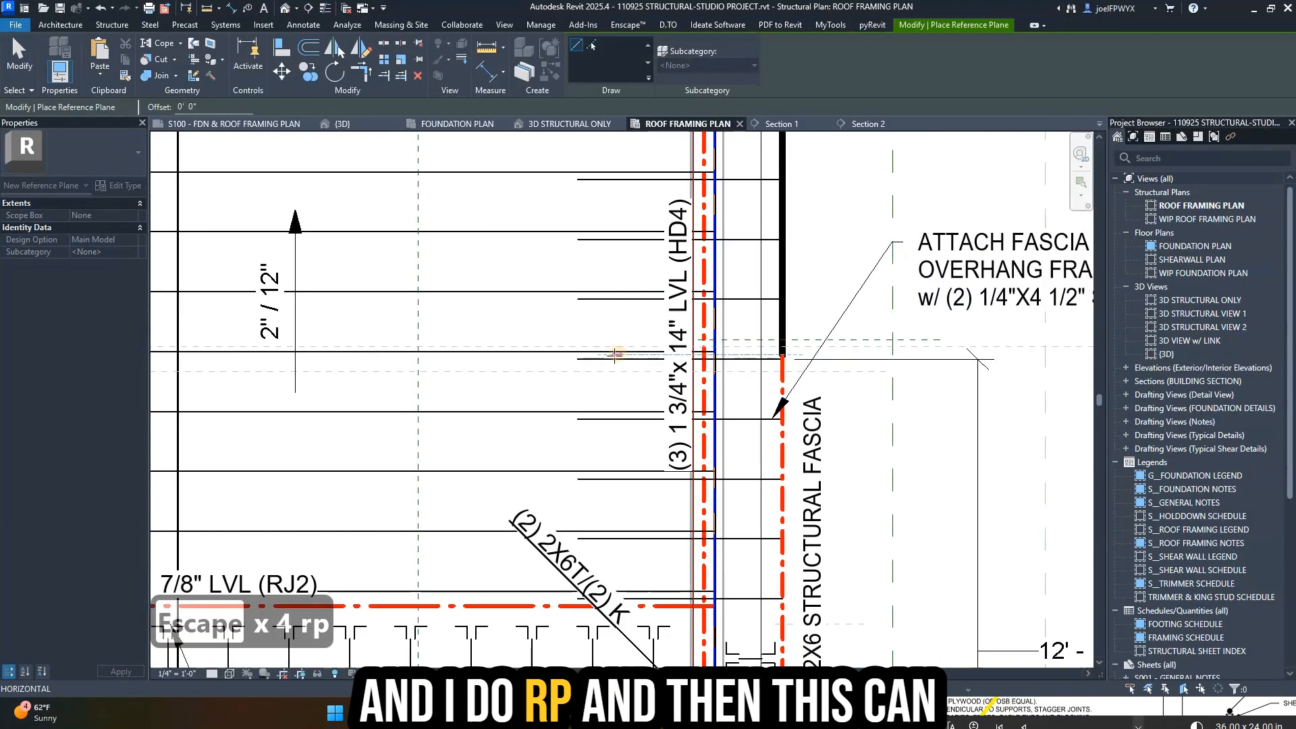
scroll(219, 383, "down", 2)
middle_click_drag(220, 383, 1027, 465)
scroll(438, 423, "up", 1)
left_click(345, 425)
scroll(357, 425, "down", 1)
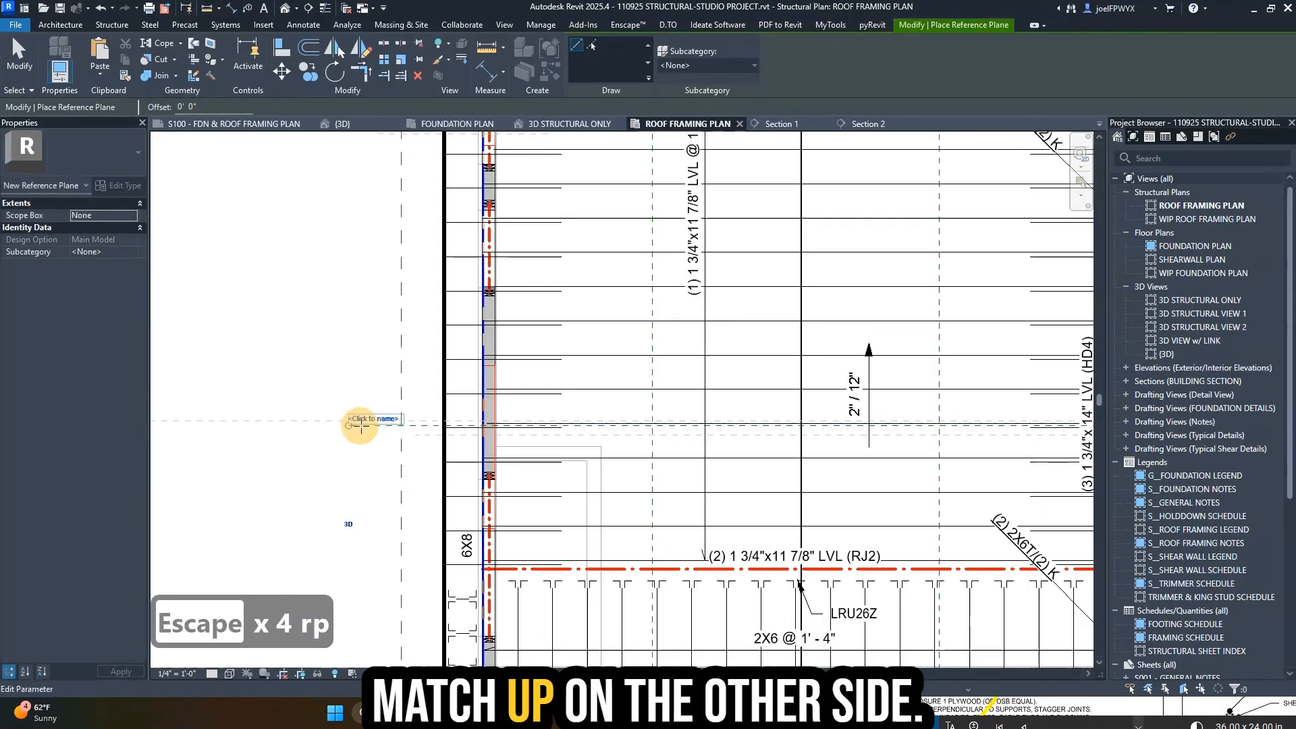
- Override the grid A roof edge with the BEAM/GIRDER linework style from the horizontal reference plane down to the lower corner
scroll(373, 435, "down", 1)
key("Escape")
key("Escape")
key("Escape")
key("Escape")
key("l")
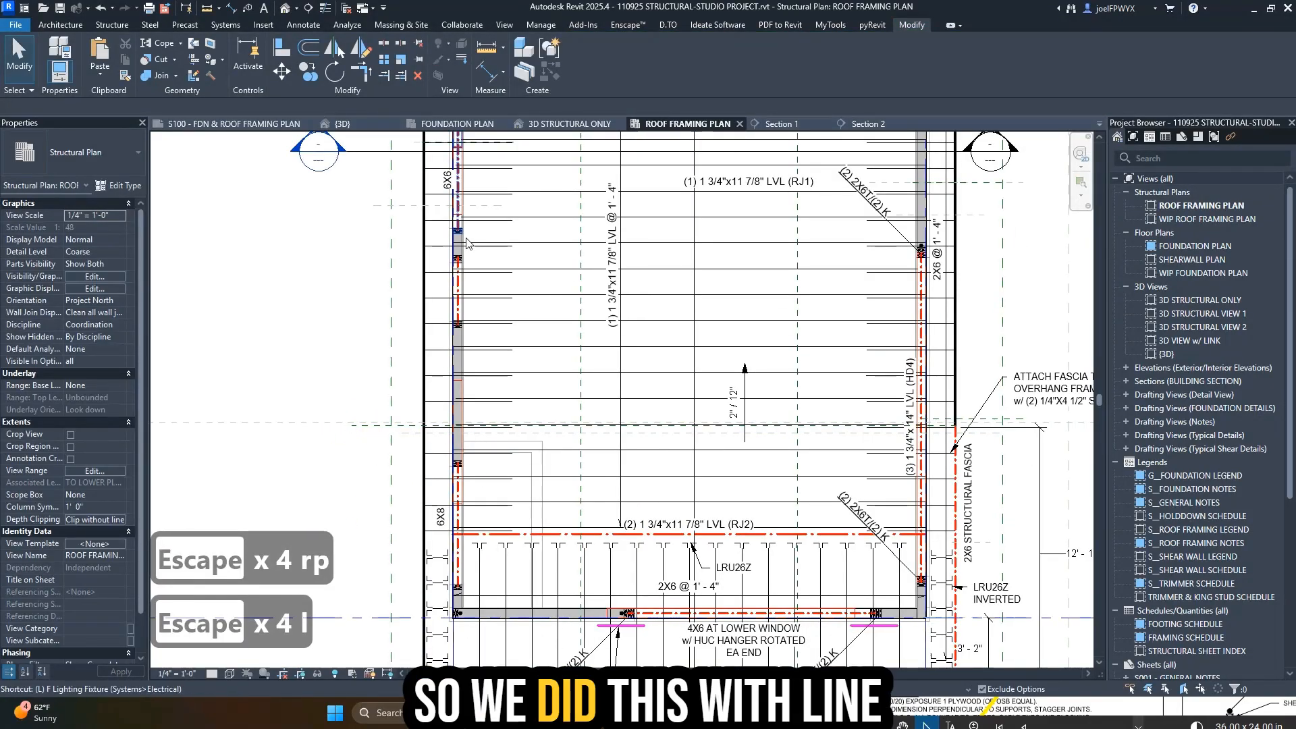
key("w")
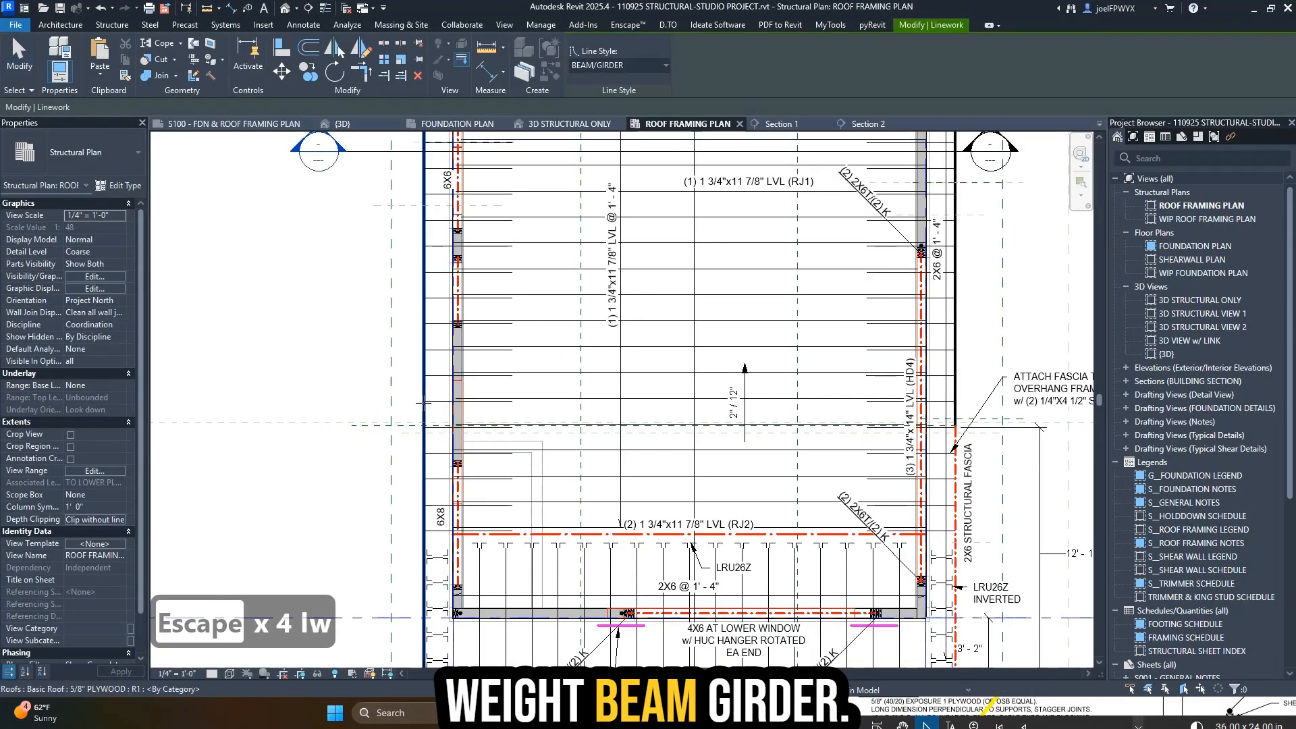
scroll(440, 458, "down", 2)
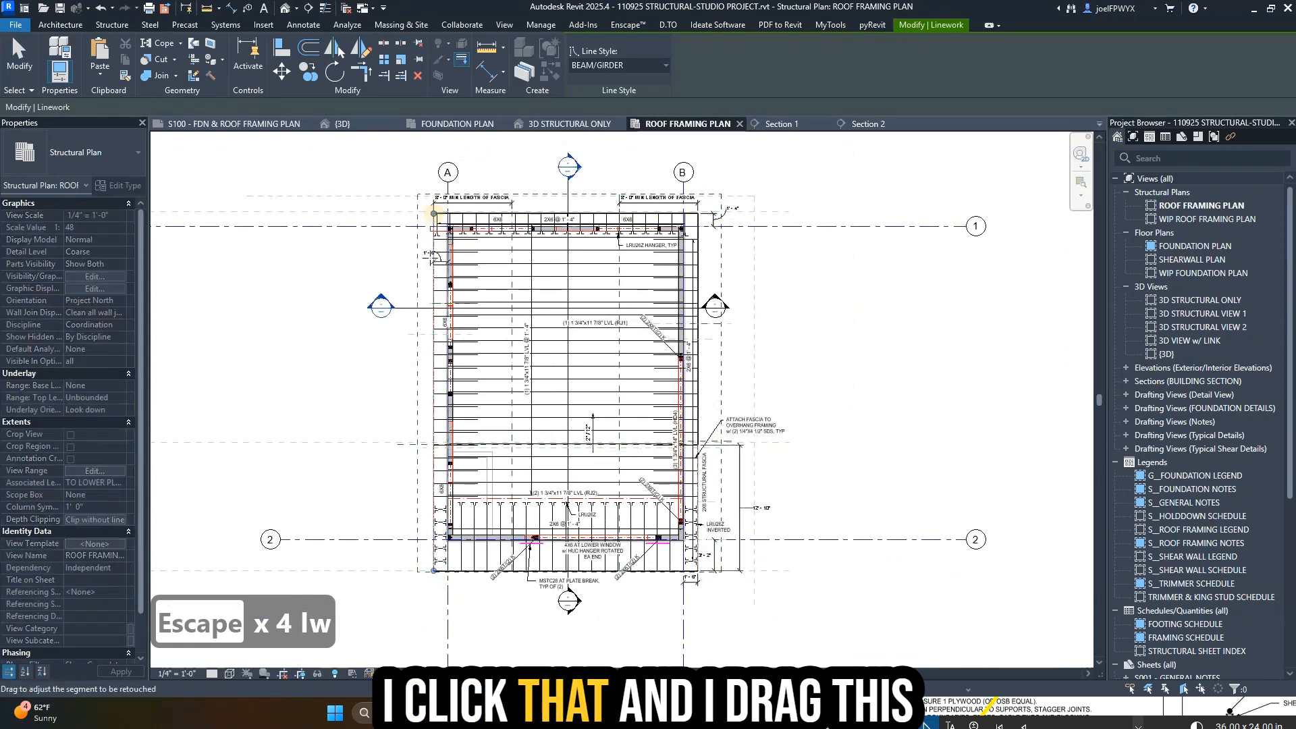
scroll(425, 439, "up", 1)
scroll(443, 367, "down", 1)
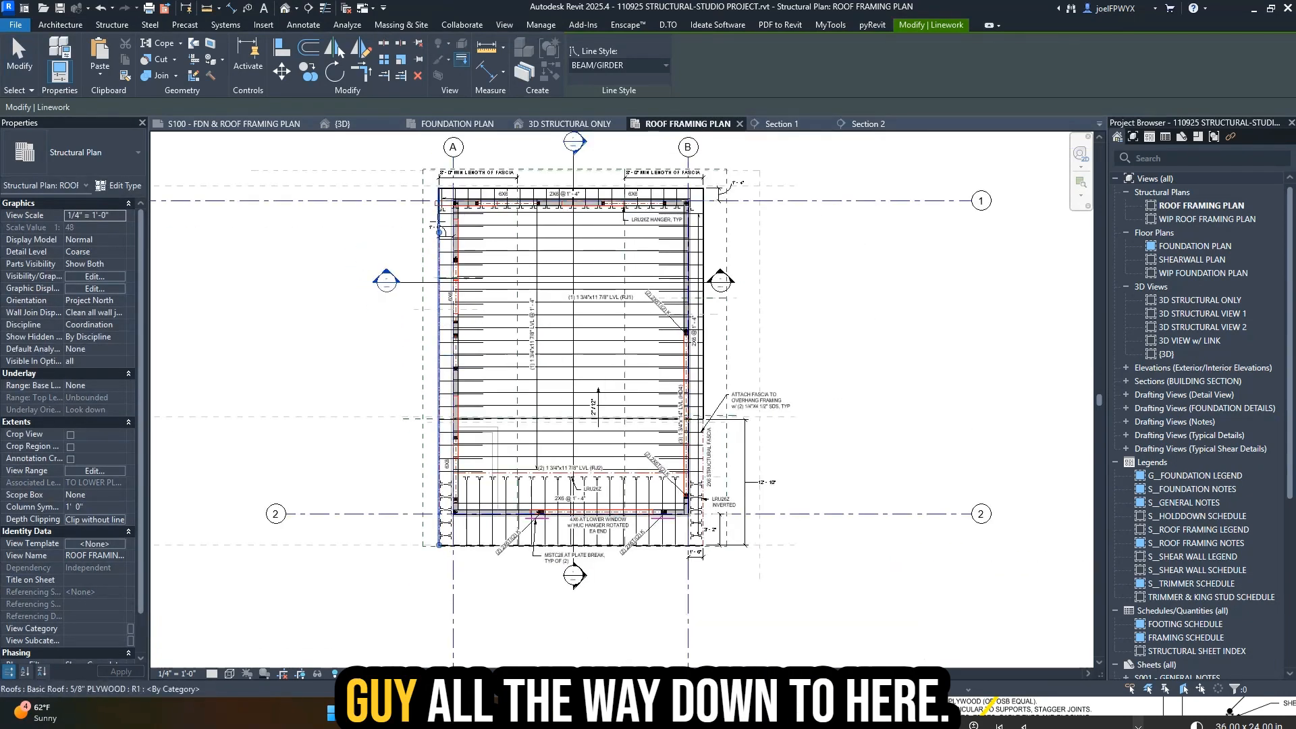
left_click_drag(450, 452, 435, 421)
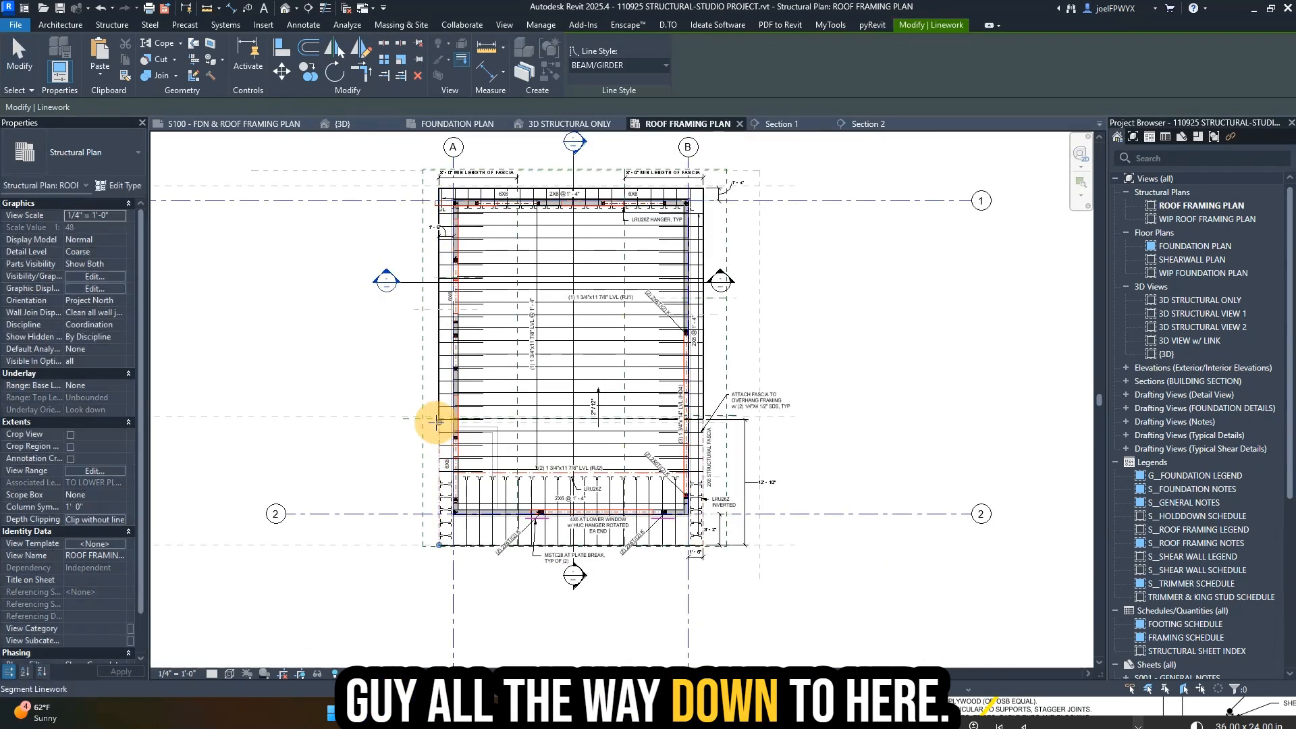
scroll(436, 421, "up", 5)
scroll(464, 405, "down", 3)
key("Escape")
key("Escape")
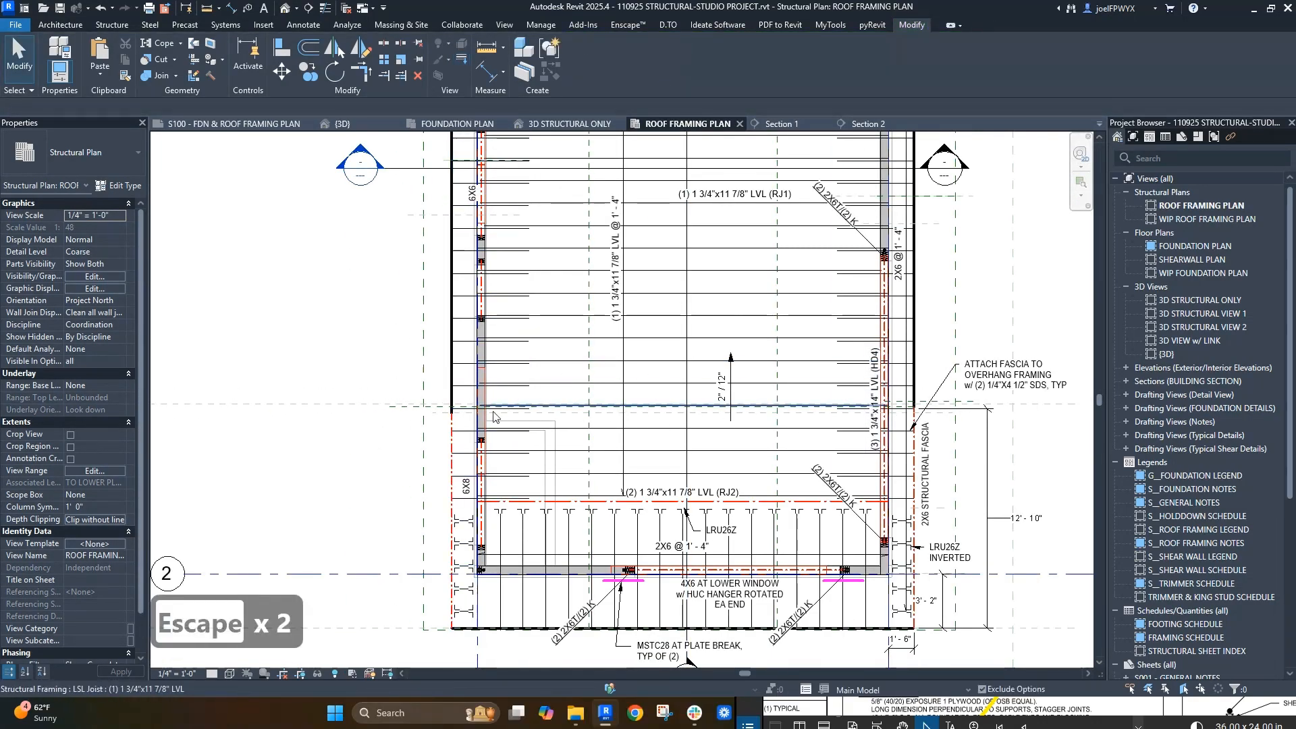
scroll(481, 412, "up", 5)
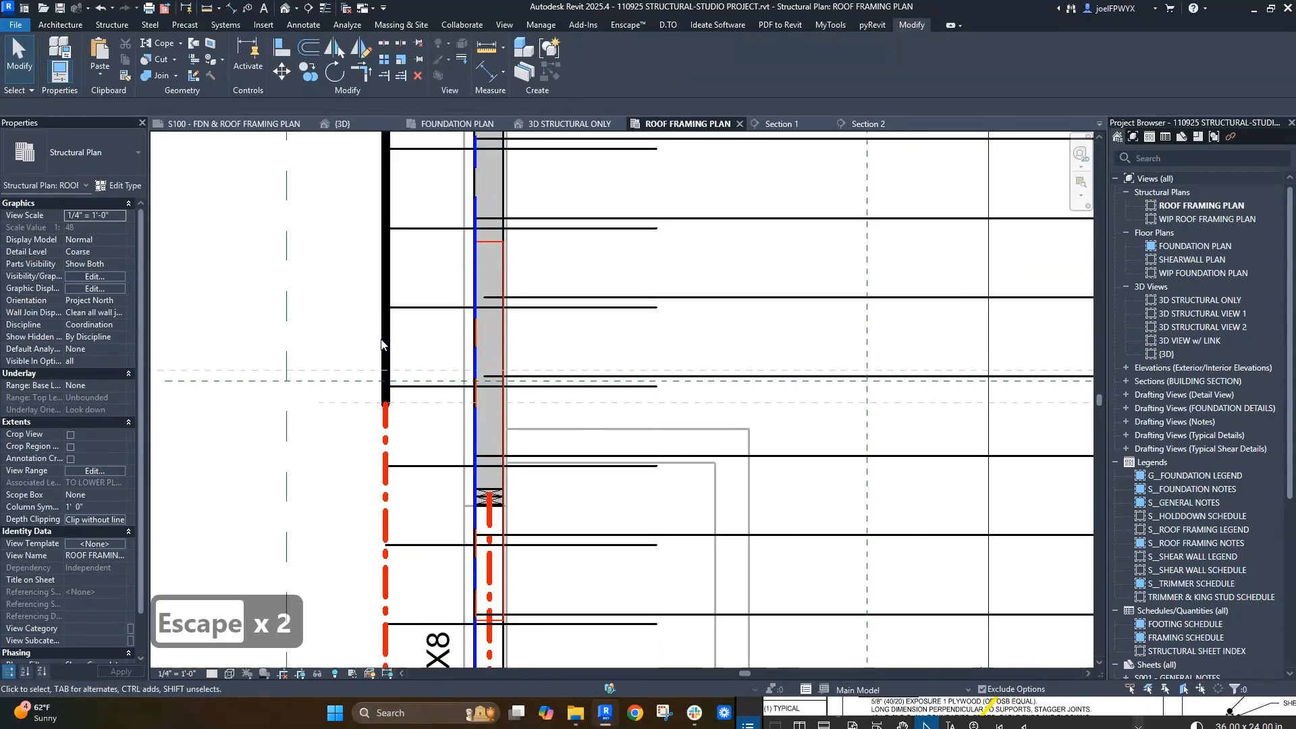
key("Tab")
left_click(385, 377)
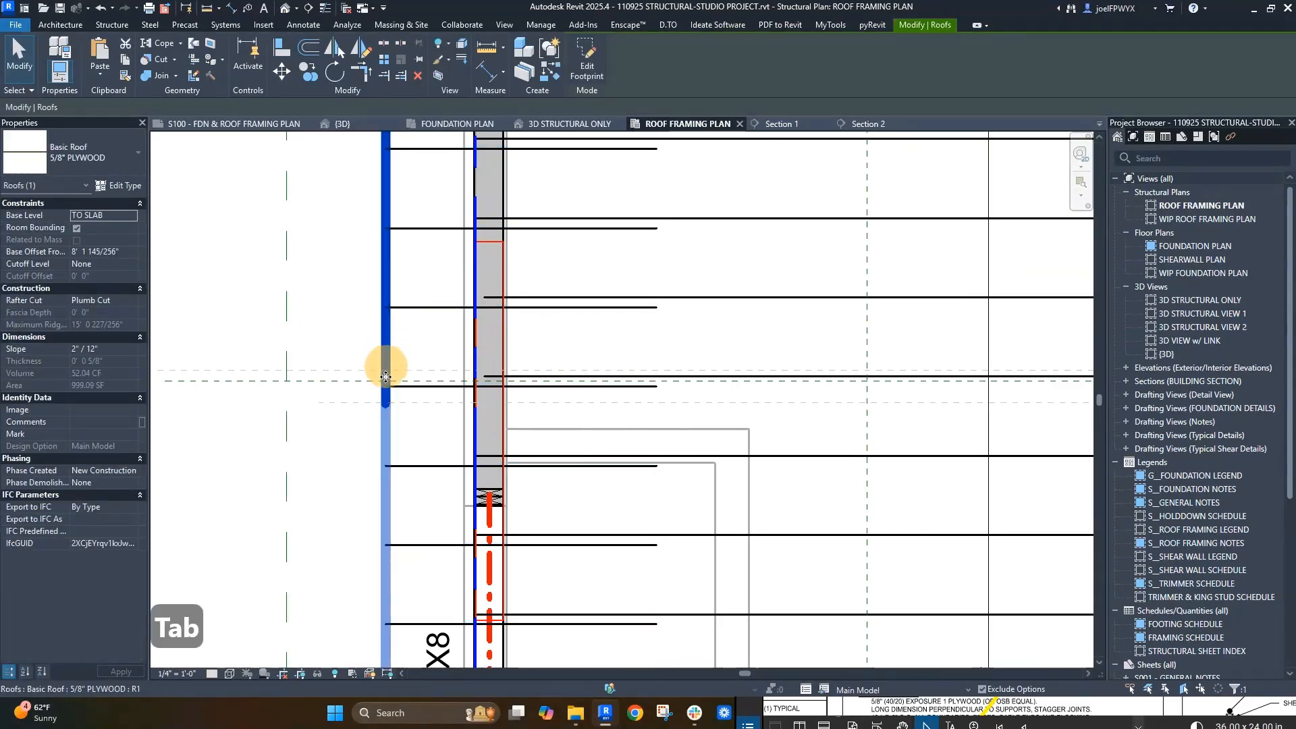
key("Escape")
key("Escape")
key("Escape")
key("Escape")
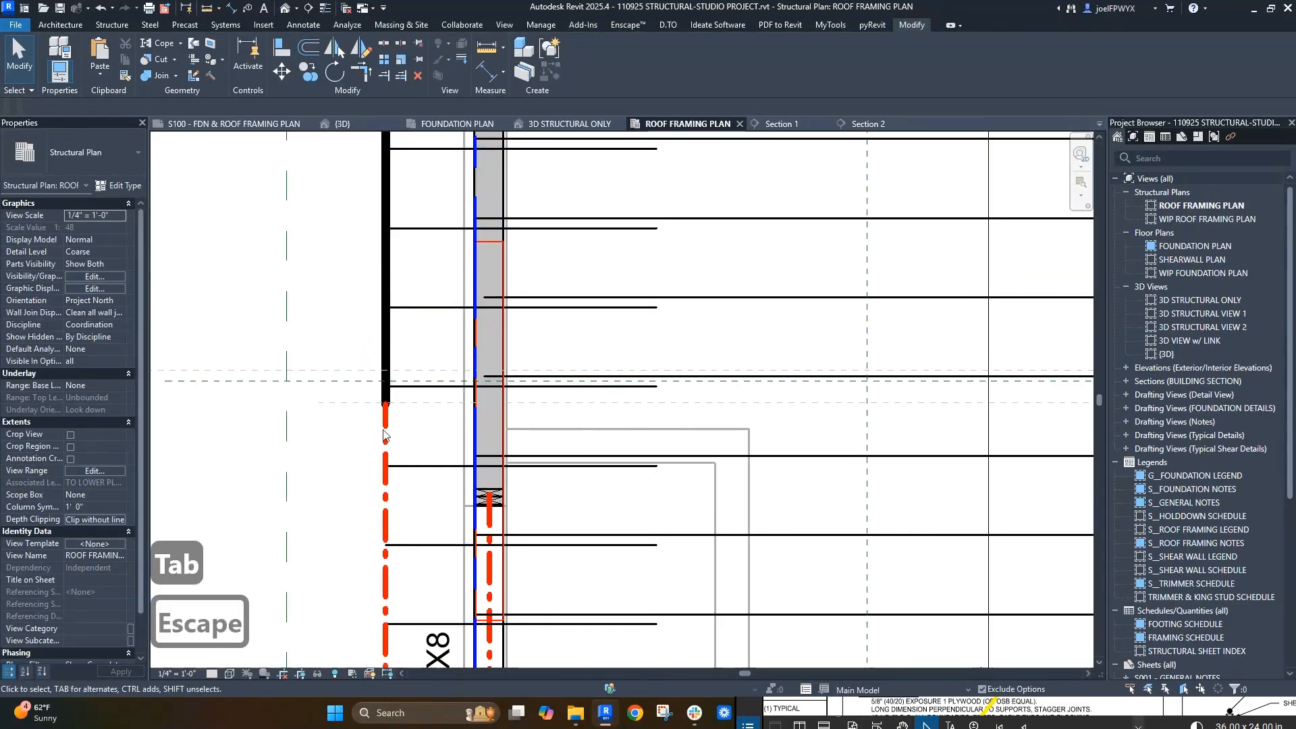
- Extend the BEAM/GIRDER linework segment on the grid A roof edge up to the horizontal reference plane
key("l")
key("w")
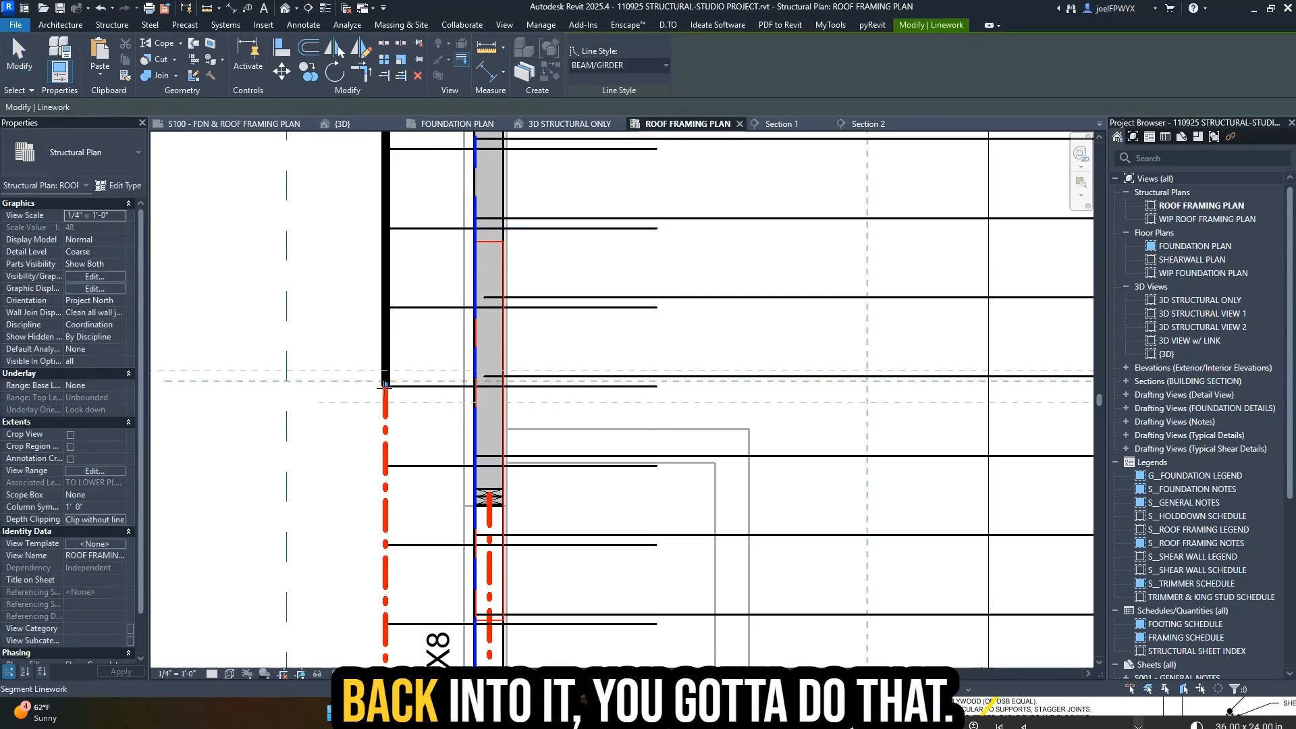
key("Escape")
key("Escape")
scroll(385, 382, "down", 1)
scroll(376, 492, "down", 2)
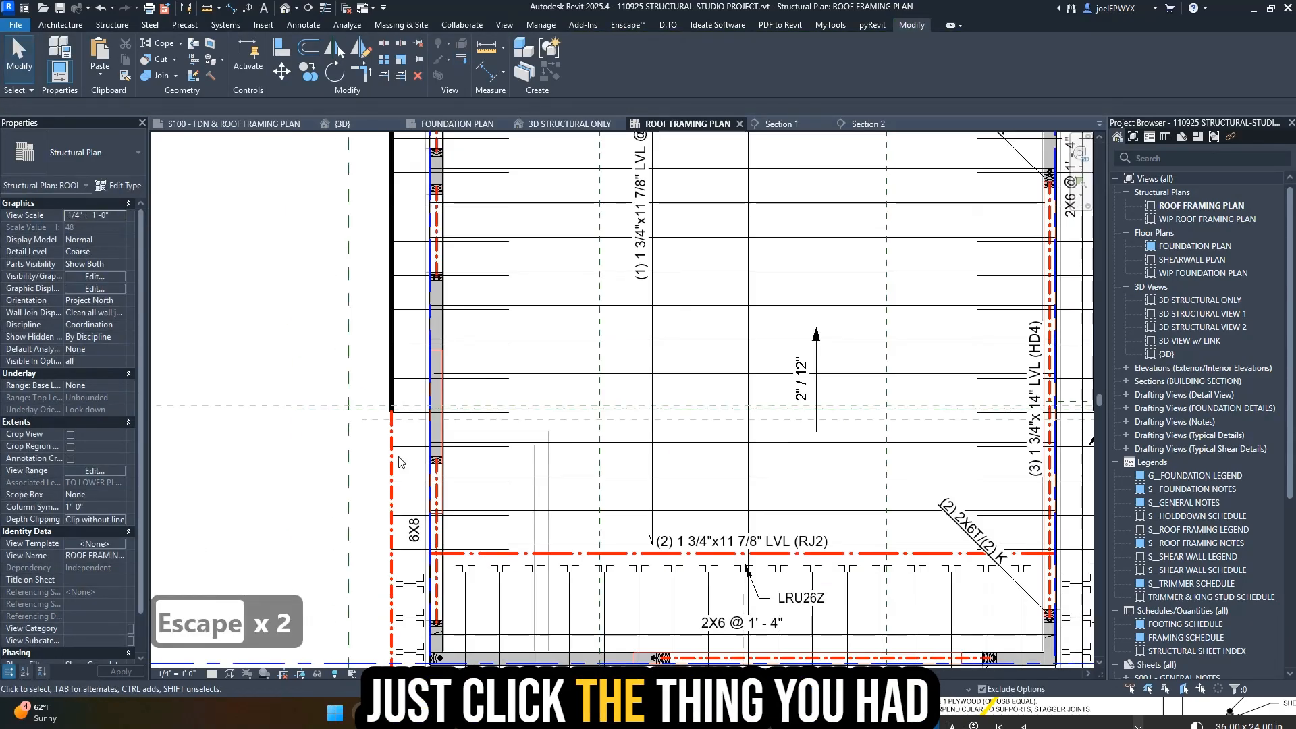
scroll(397, 407, "down", 1)
scroll(397, 407, "up", 1)
scroll(445, 385, "down", 1)
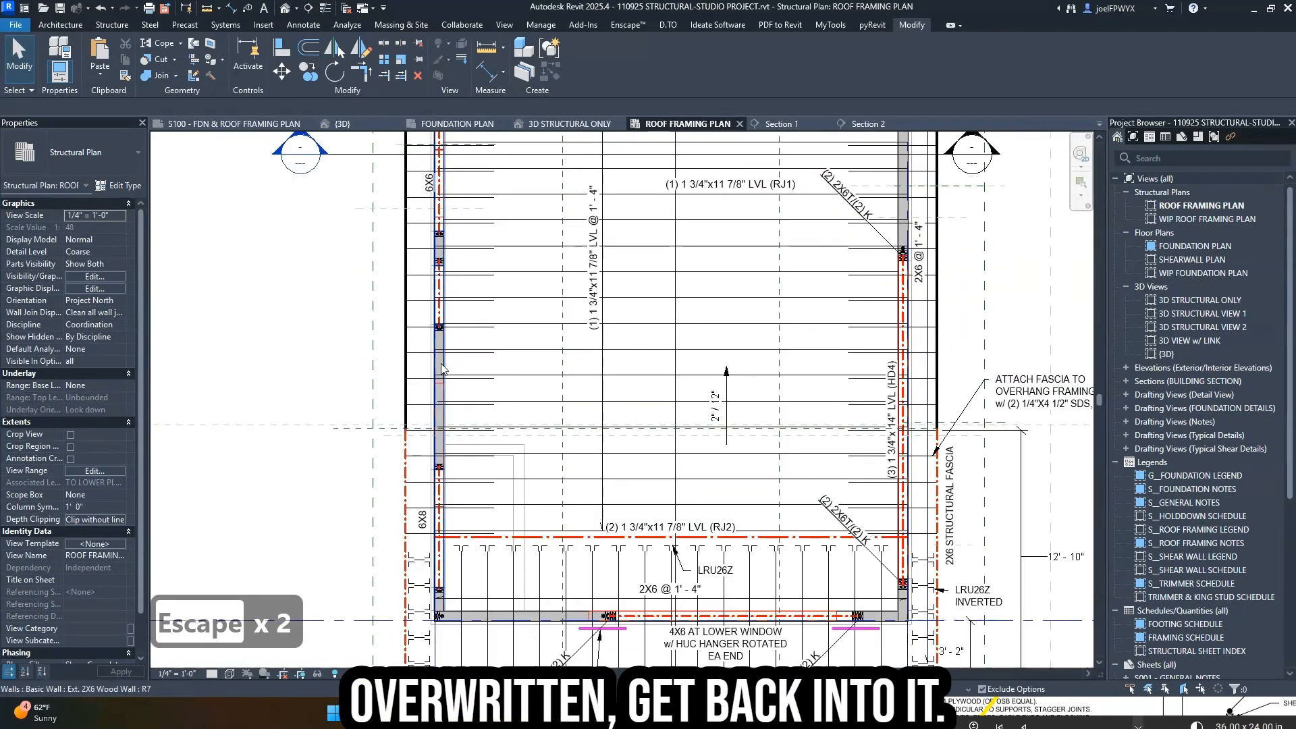
scroll(410, 474, "up", 3)
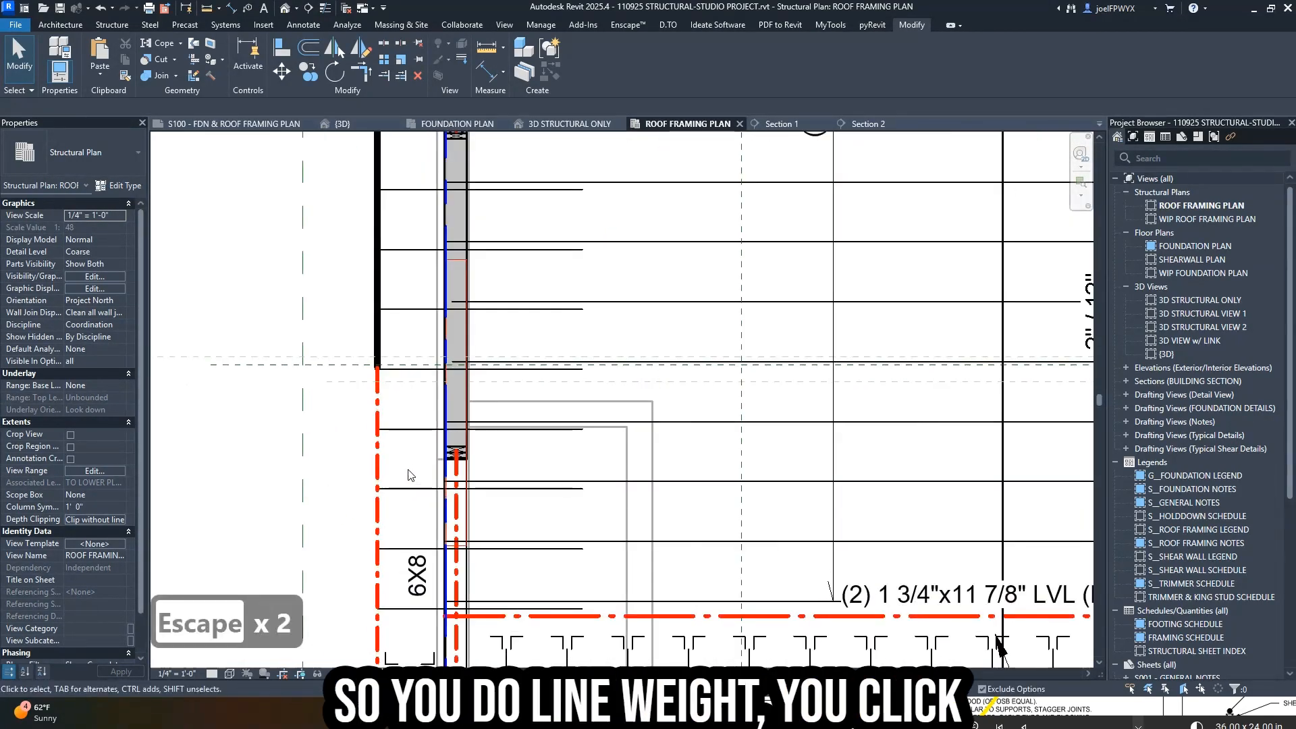
key("w")
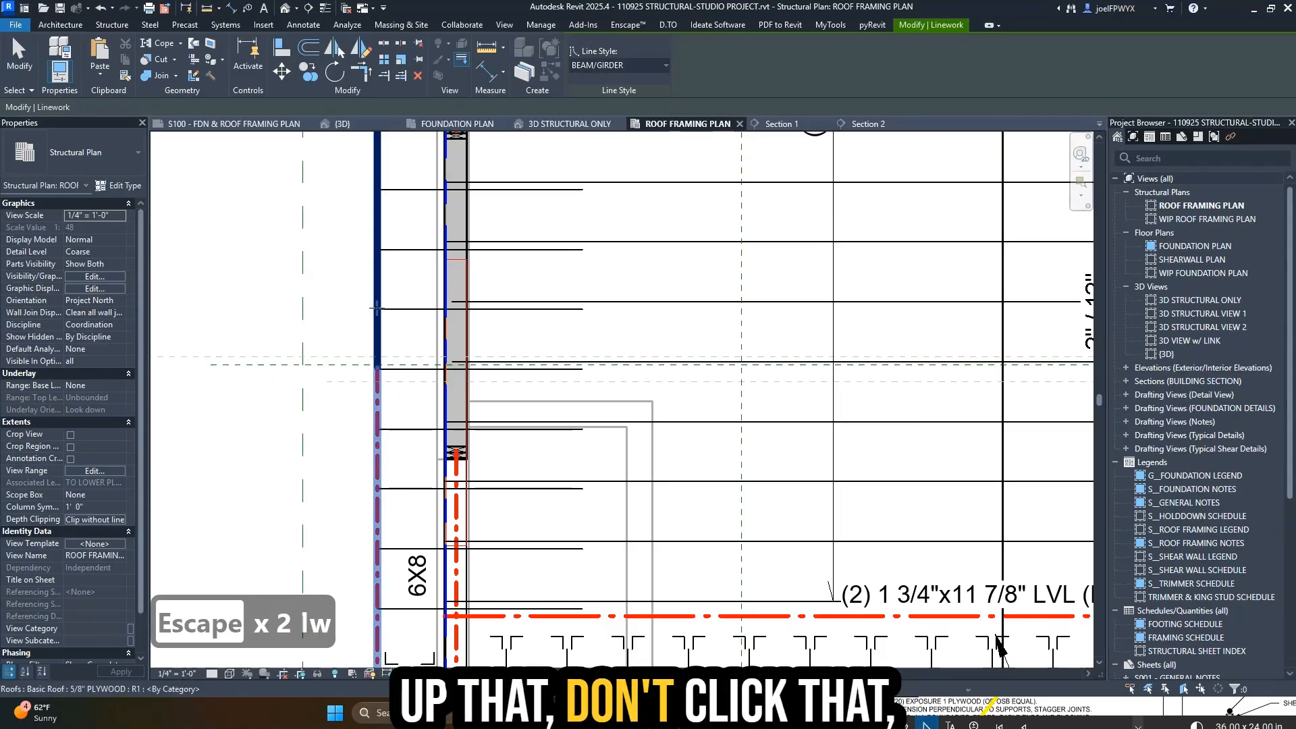
scroll(580, 454, "down", 2)
key("Escape")
key("Escape")
- Copy the "2X6 STRUCTURAL FASCIA" note to the grid A overhang and line it up with the original
scroll(591, 369, "down", 3)
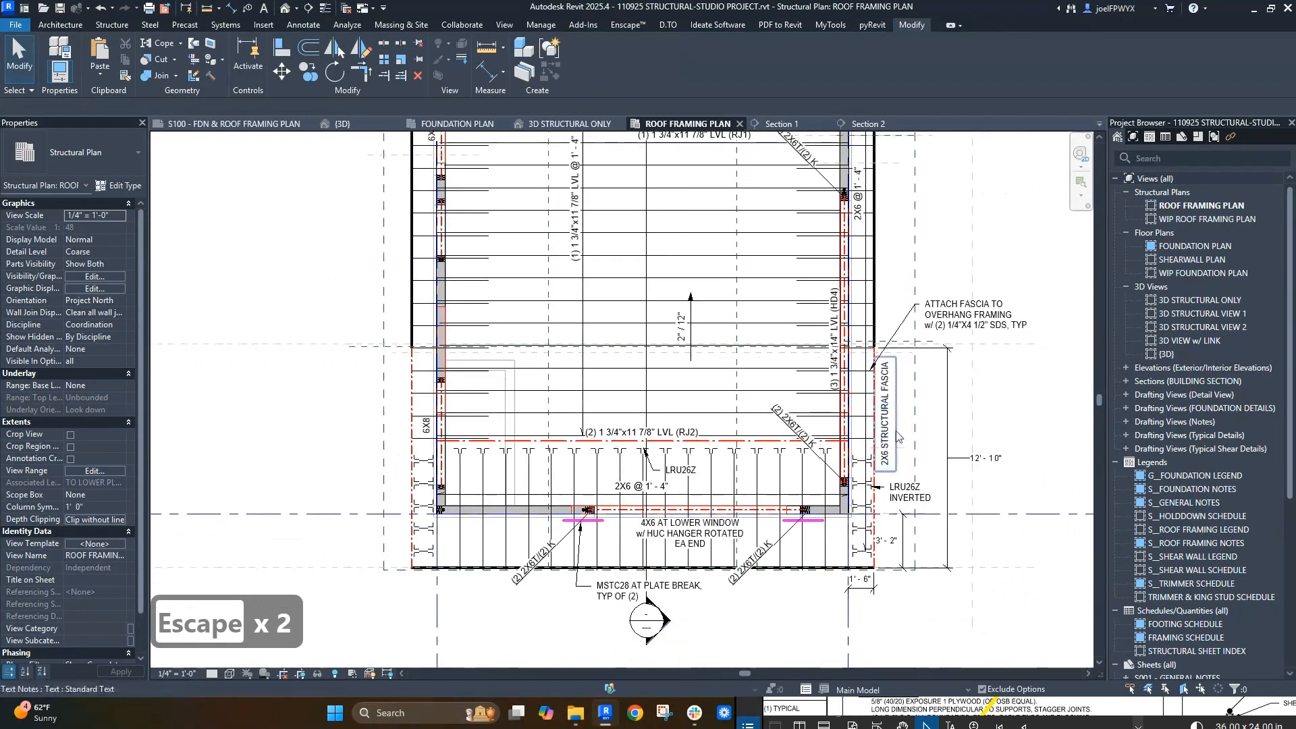
key("Escape")
key("Escape")
left_click_drag(895, 432, 399, 438)
key("Escape")
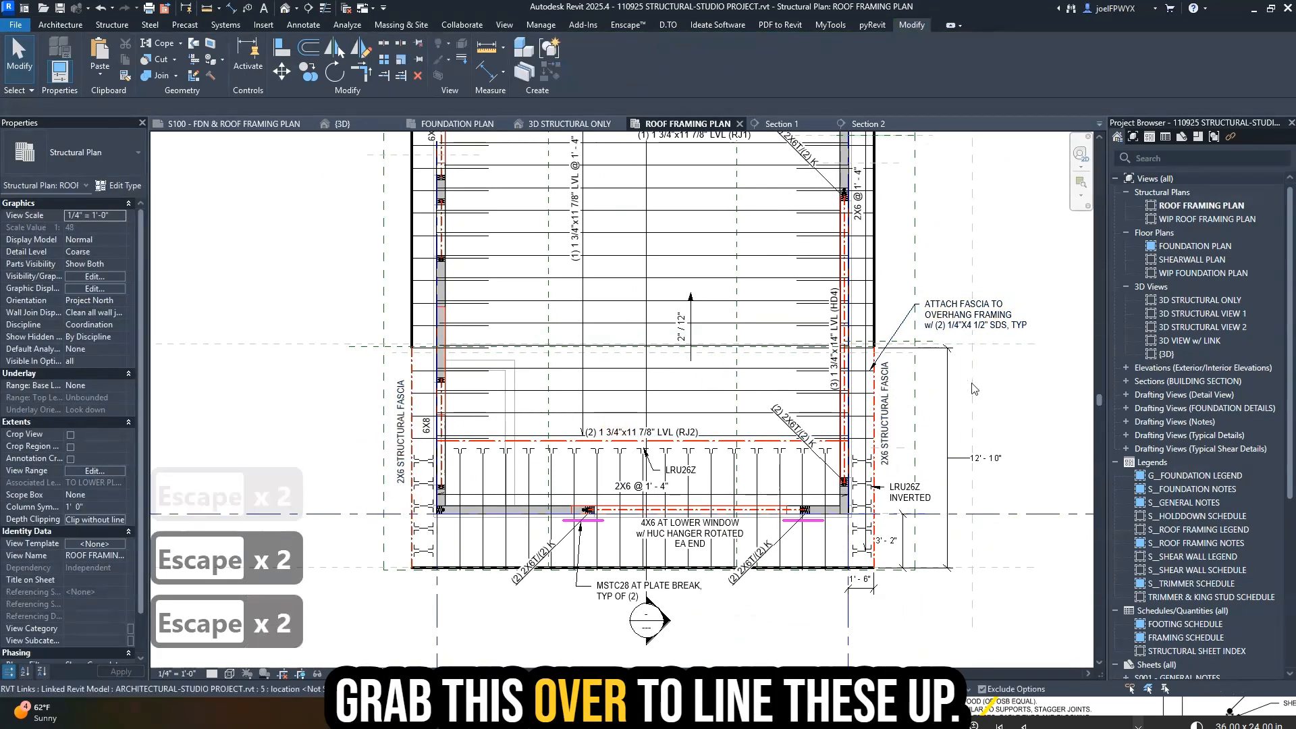
left_click(403, 445)
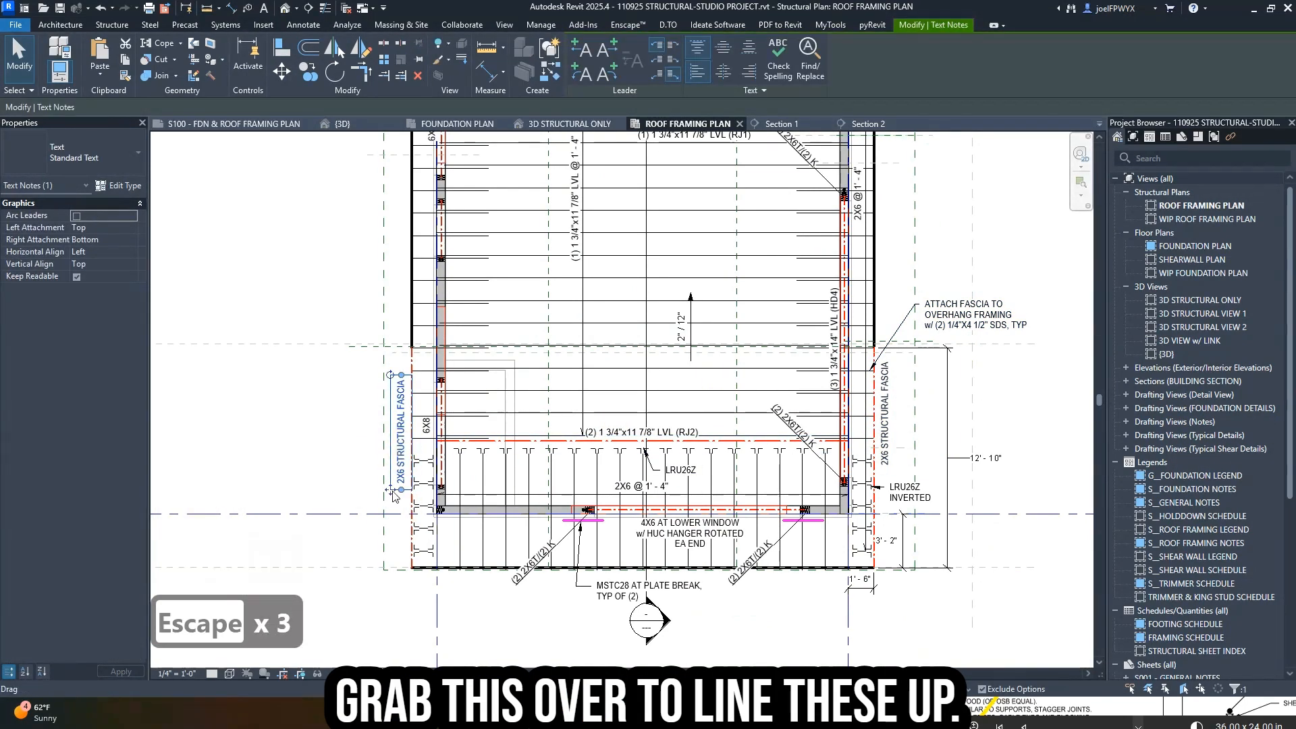
left_click_drag(391, 491, 392, 474)
key("Escape")
key("Escape")
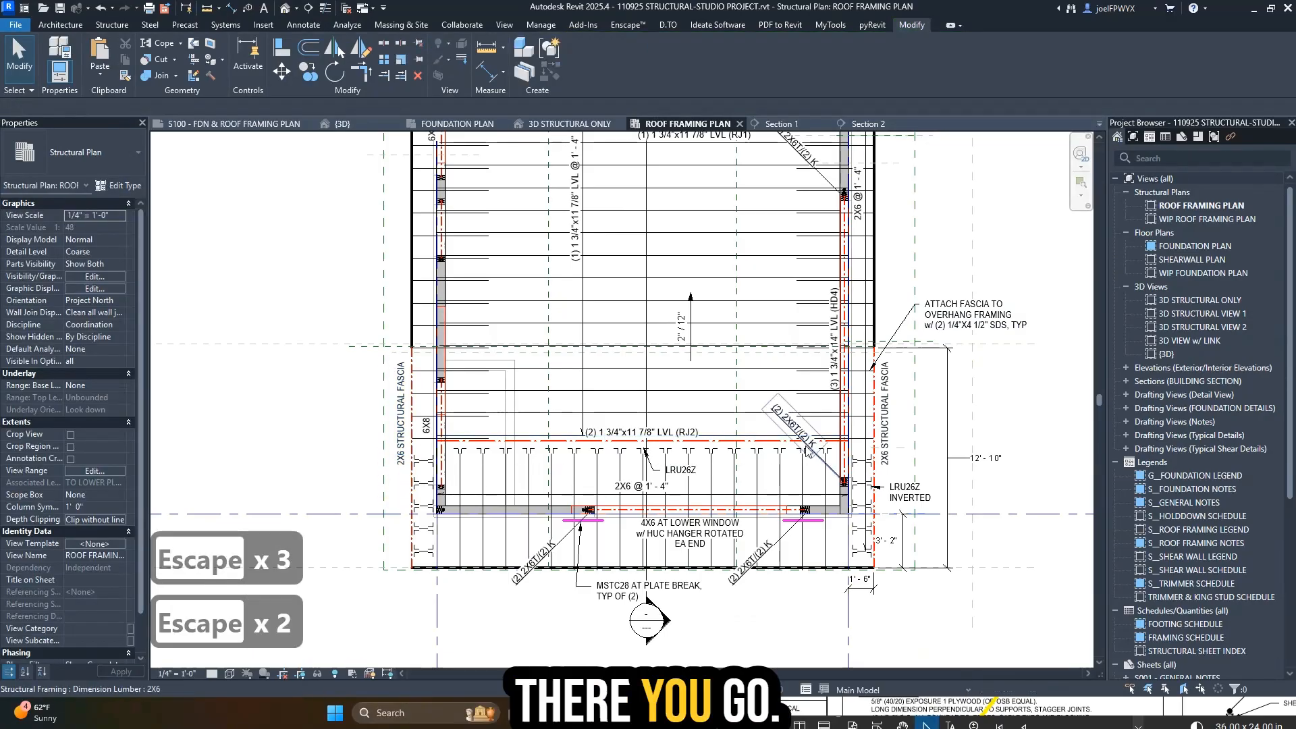
- Switch to the reference PDF in Revu and mark off the structural fascia callout and overhang on the grid A side in yellow
scroll(411, 371, "down", 2)
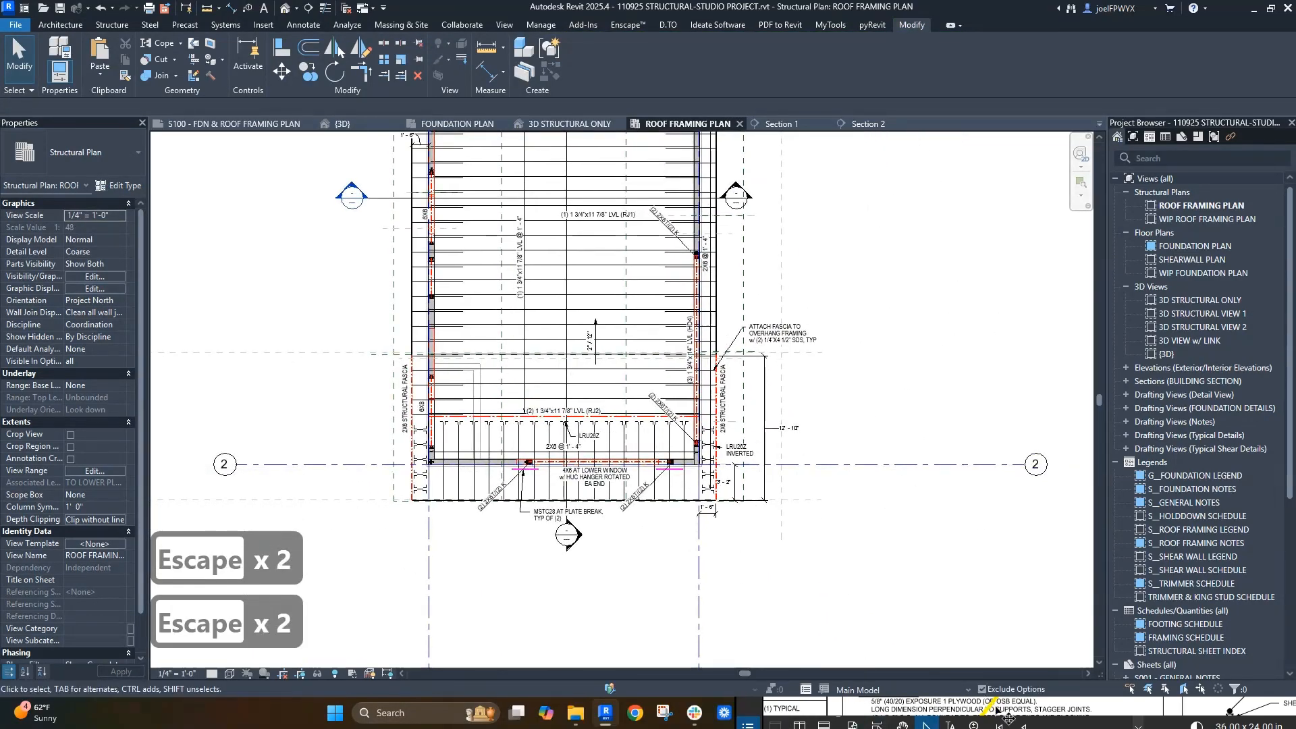
scroll(1136, 573, "down", 3)
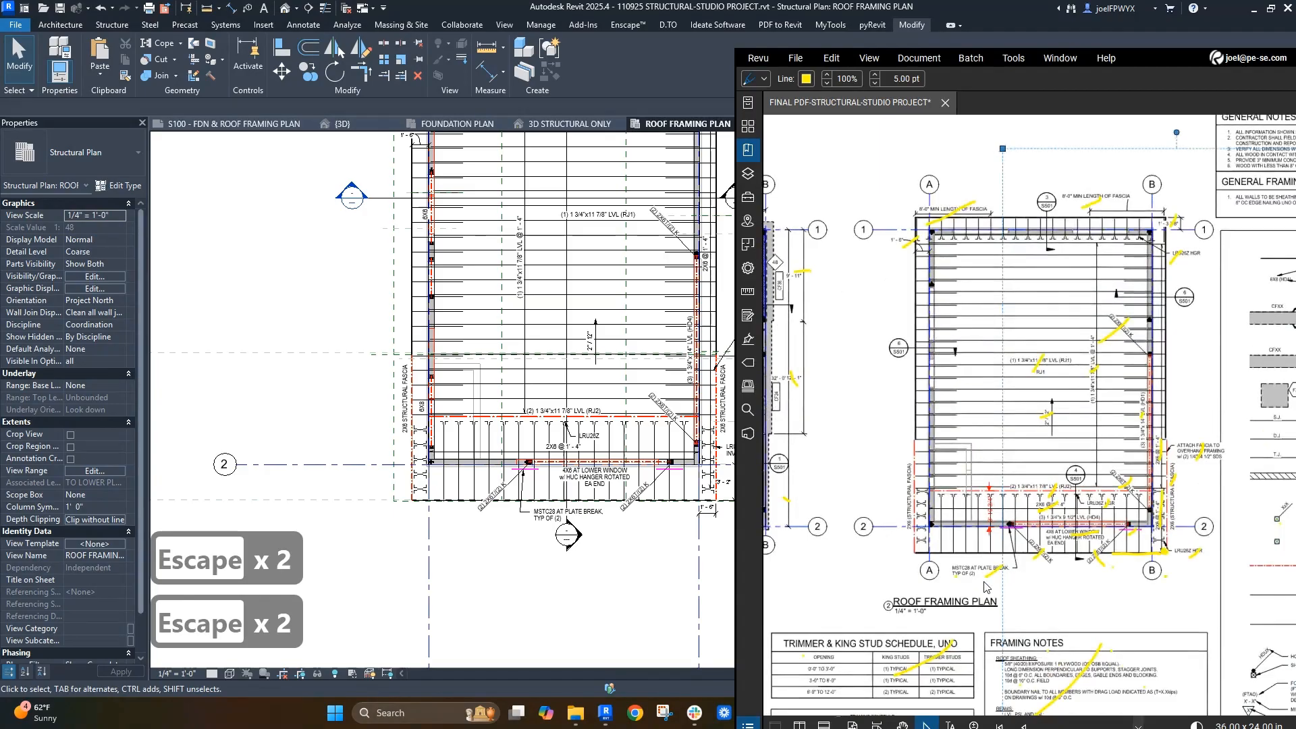
scroll(1047, 573, "up", 1)
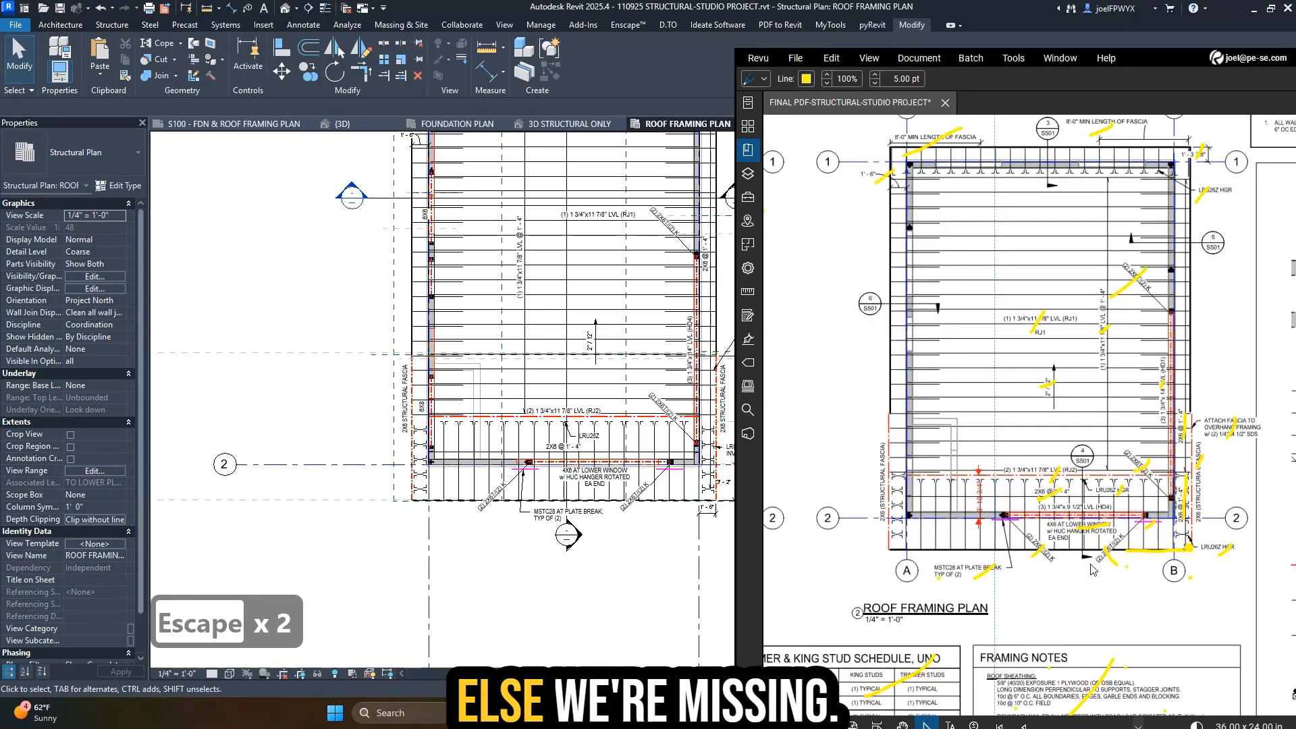
key("Escape")
key("Escape")
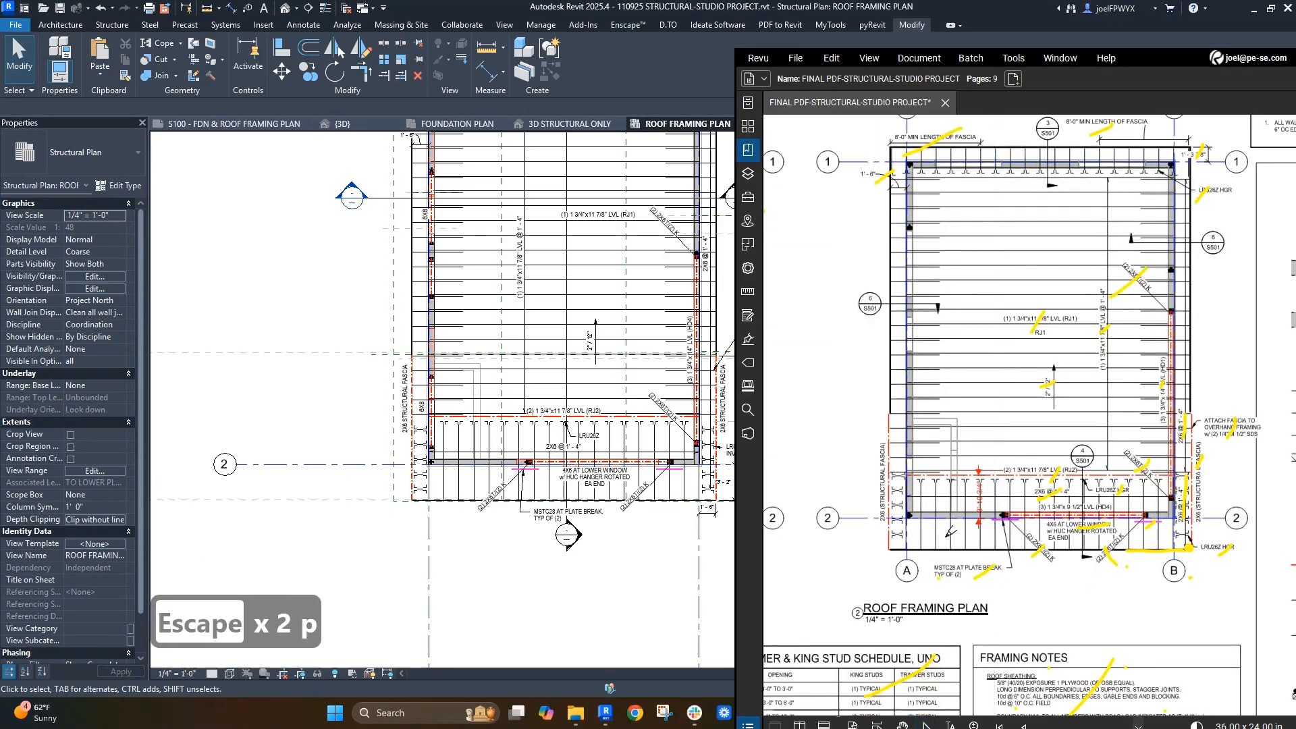
left_click_drag(886, 468, 886, 507)
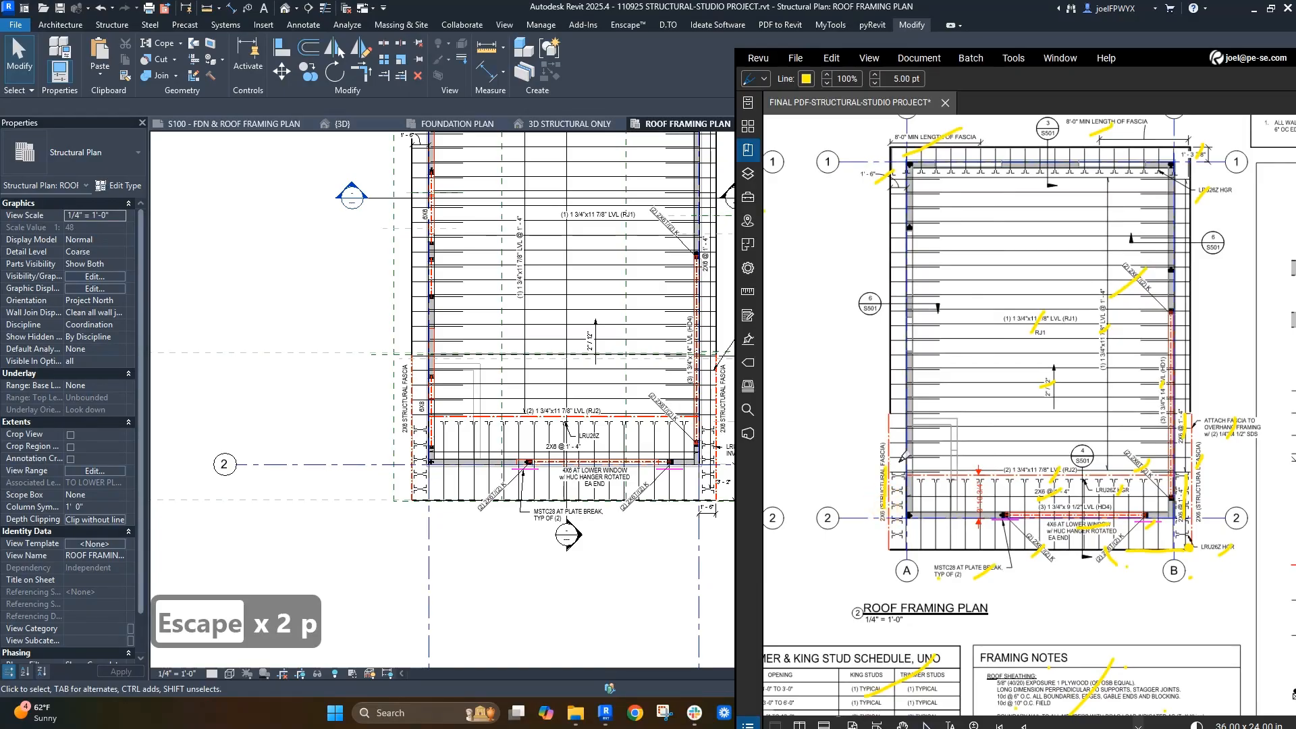
scroll(961, 474, "down", 3)
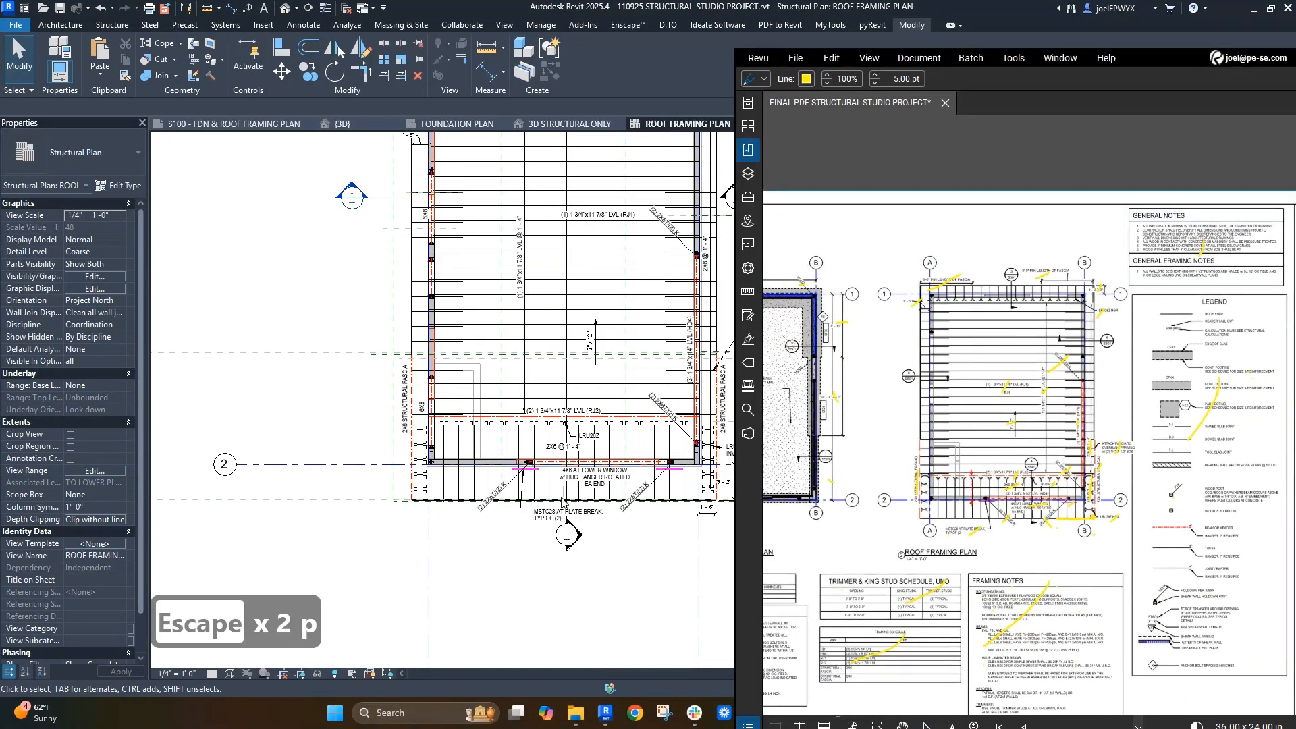
- Check the HD4 header callout at the lower window in the reference PDF and select the matching trimmer-and-king header in Revit's roof framing plan
scroll(562, 503, "down", 2)
scroll(533, 427, "up", 2)
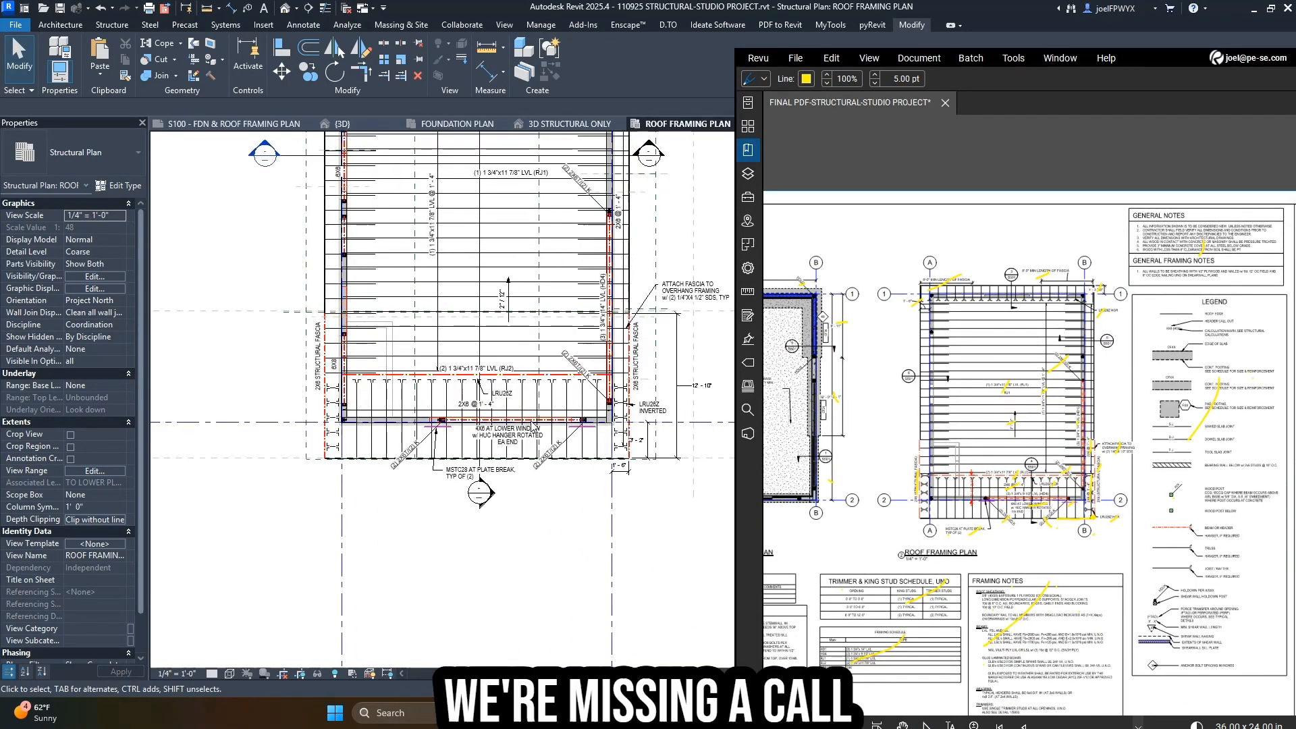
scroll(994, 499, "up", 3)
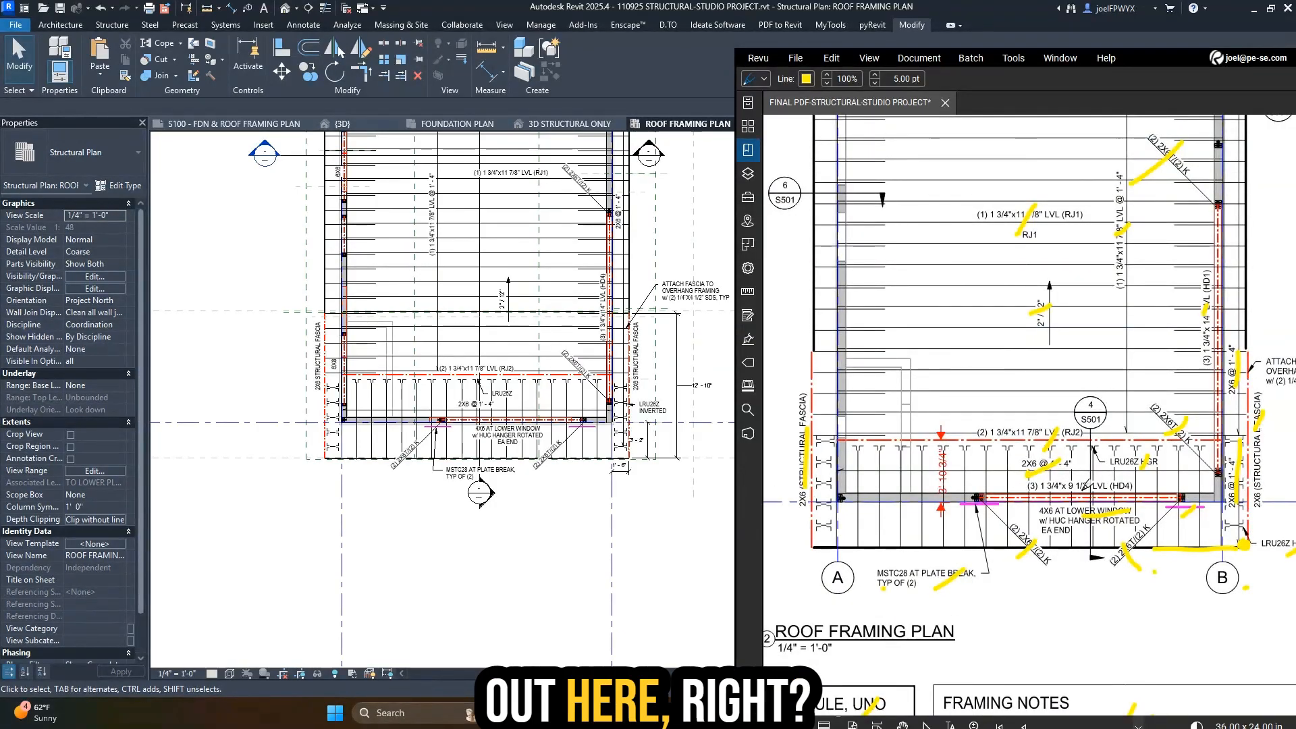
left_click(498, 405)
scroll(501, 421, "up", 2)
key("Escape")
key("Escape")
scroll(501, 421, "up", 2)
left_click(511, 414)
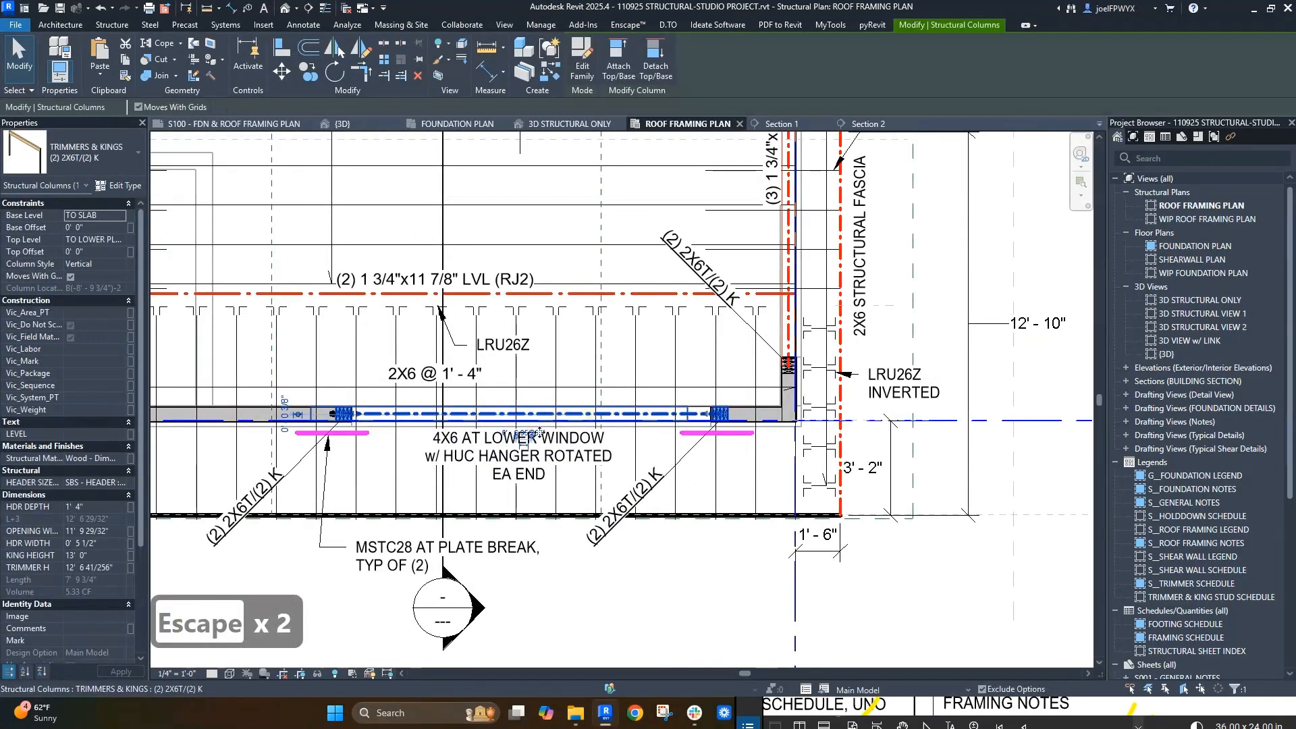
- Set the header size of the trimmers-and-kings opening on the grid 2 wall to (3) 1 3/4"x 9 1/4" LVL
left_click(108, 482)
left_click(122, 483)
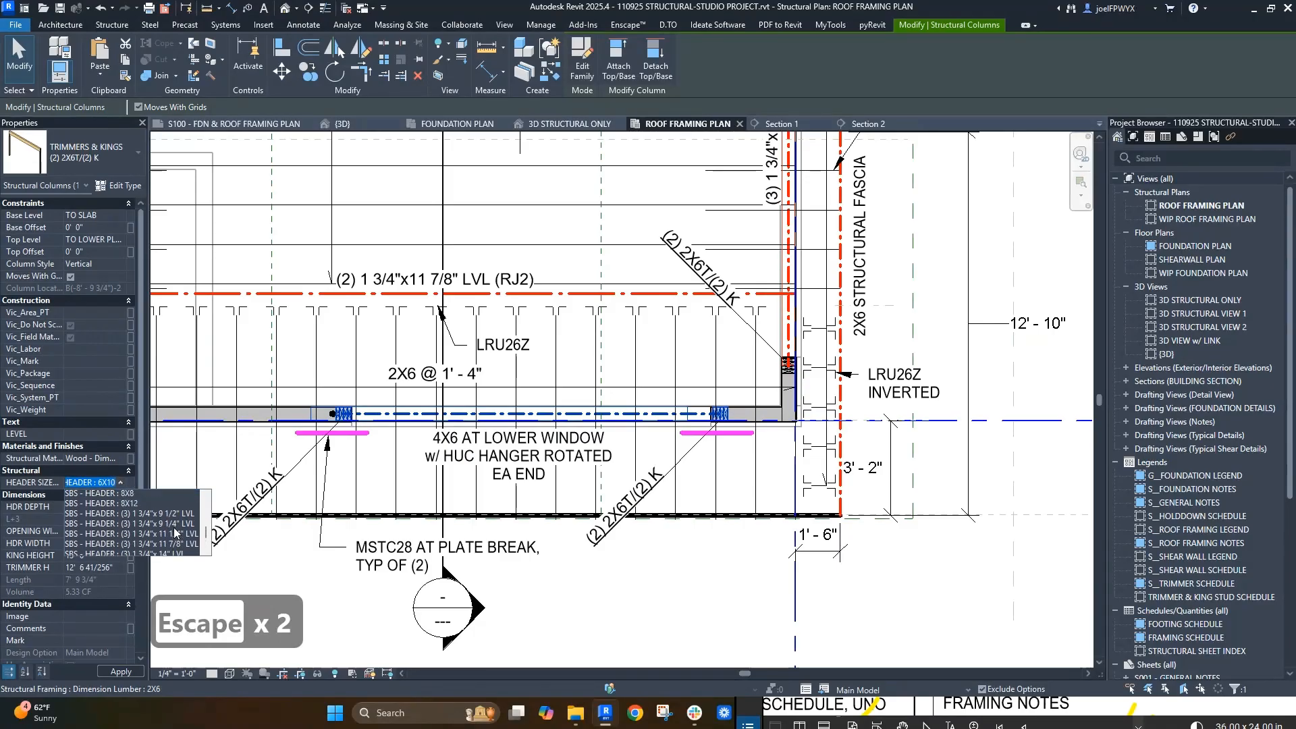
scroll(172, 530, "up", 3)
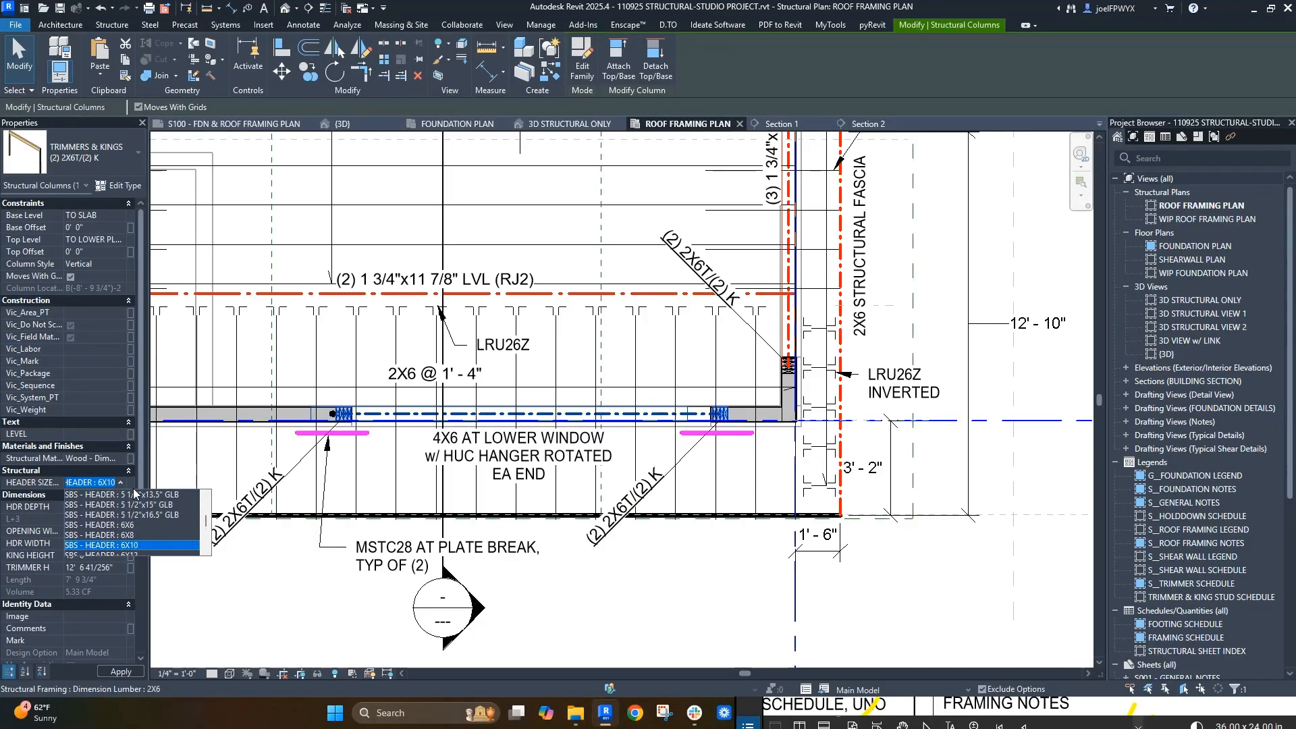
scroll(135, 496, "down", 1)
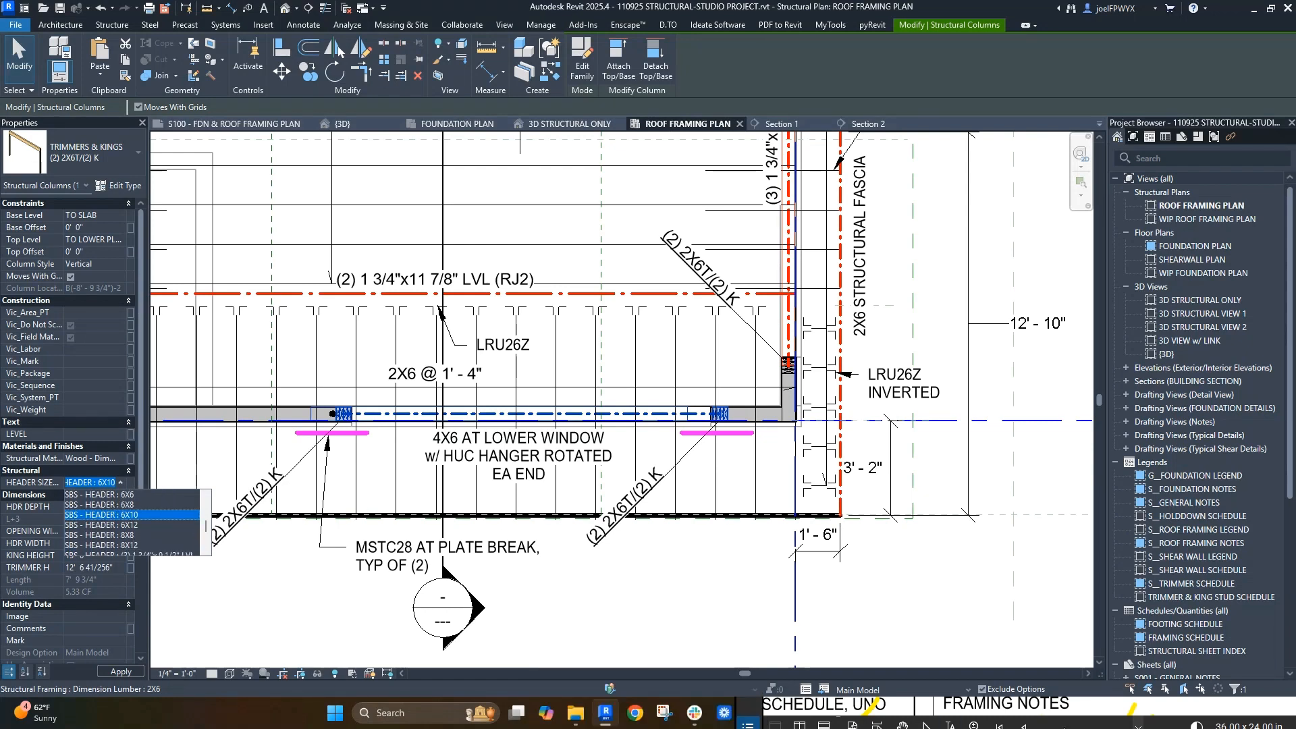
left_click(1071, 708)
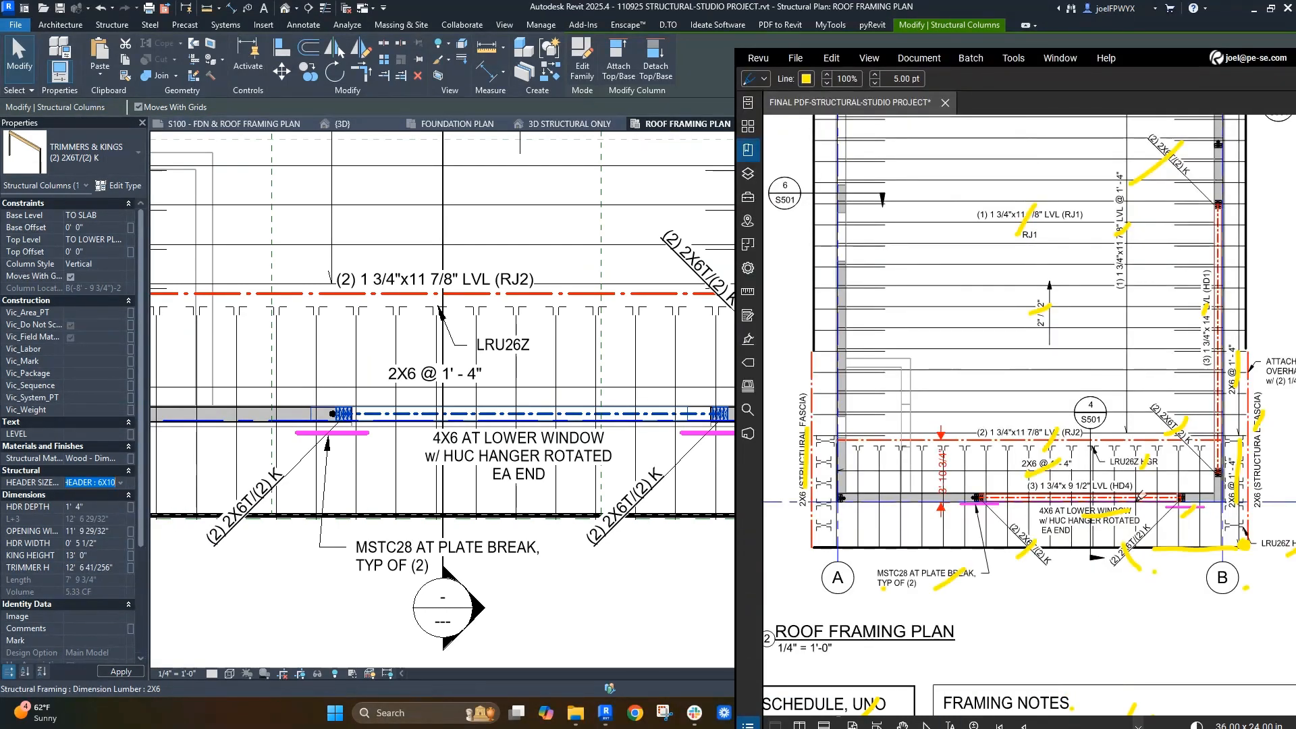
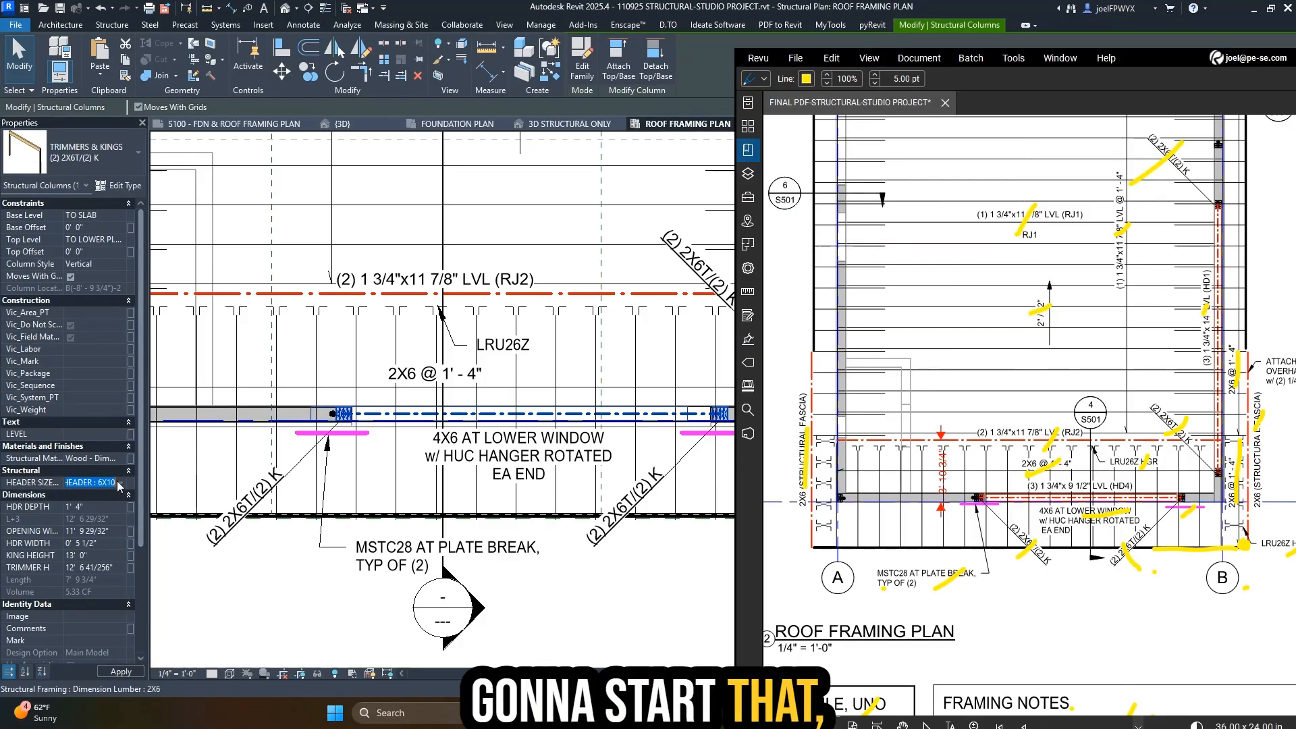
left_click(86, 482)
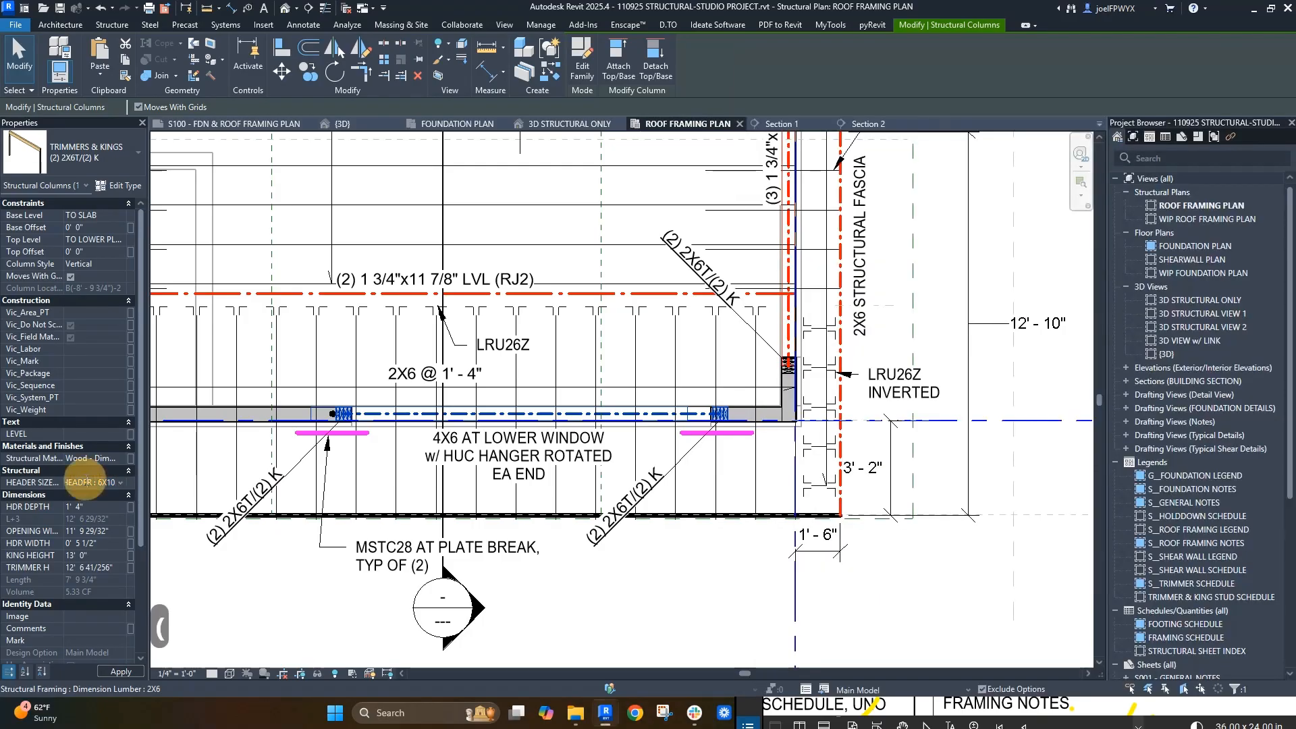
key("ctrl+a")
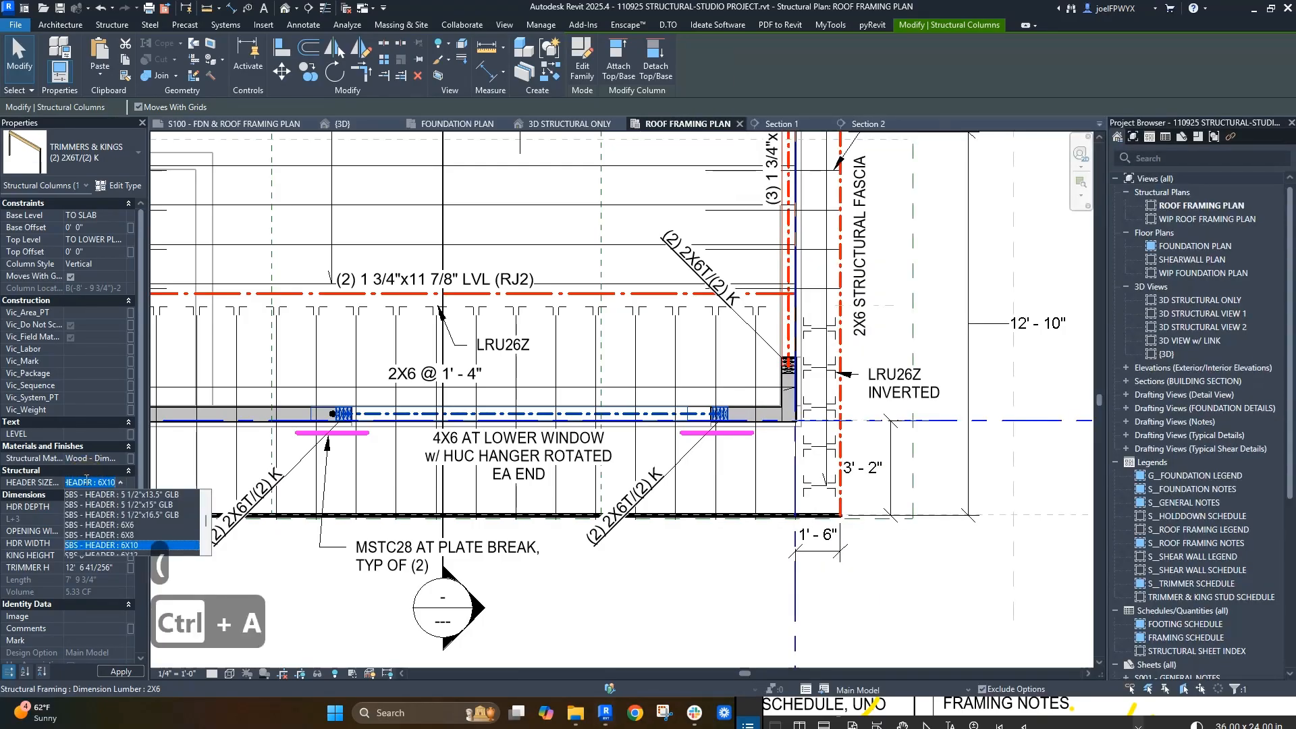
type("9")
key("BackSpace")
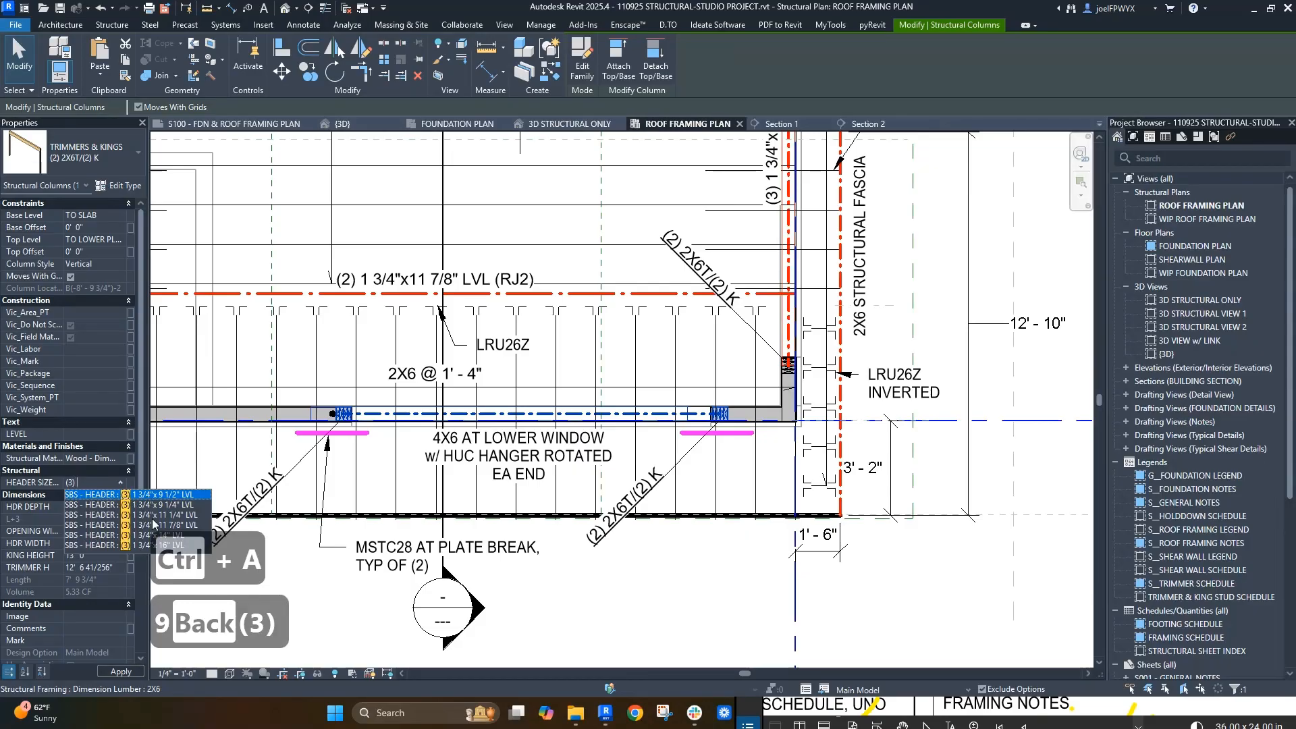
left_click(162, 545)
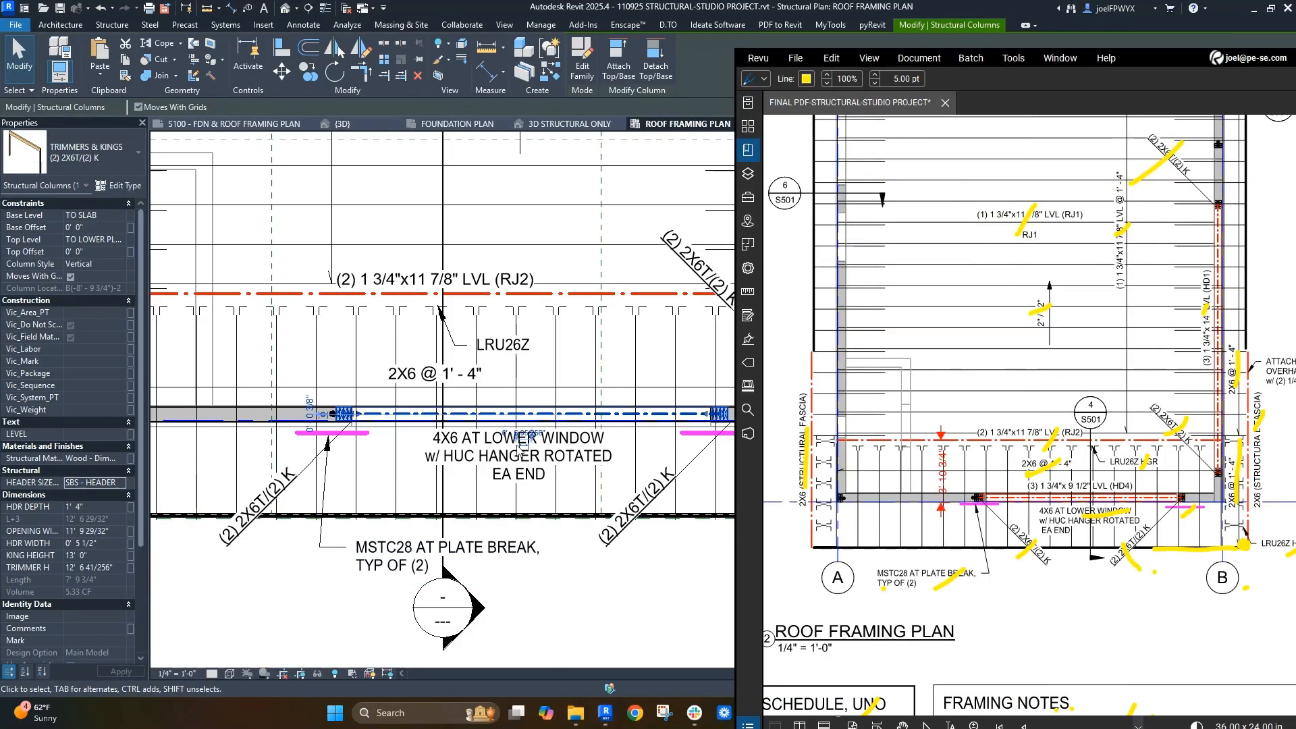
- Change the header size of the grid 2 wall opening to (3) 1 3/4"x 9 1/2" LVL
left_click(520, 421)
key("Escape")
key("Escape")
left_click(500, 414)
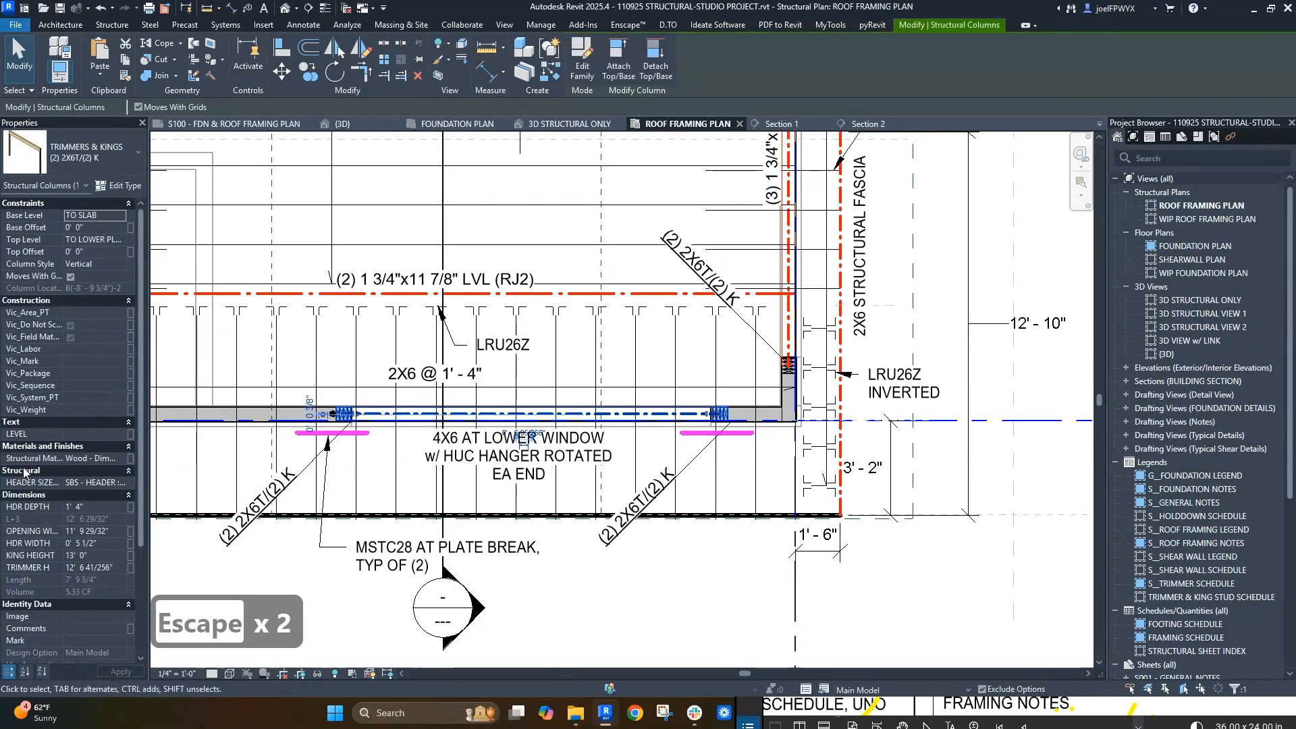
left_click(116, 482)
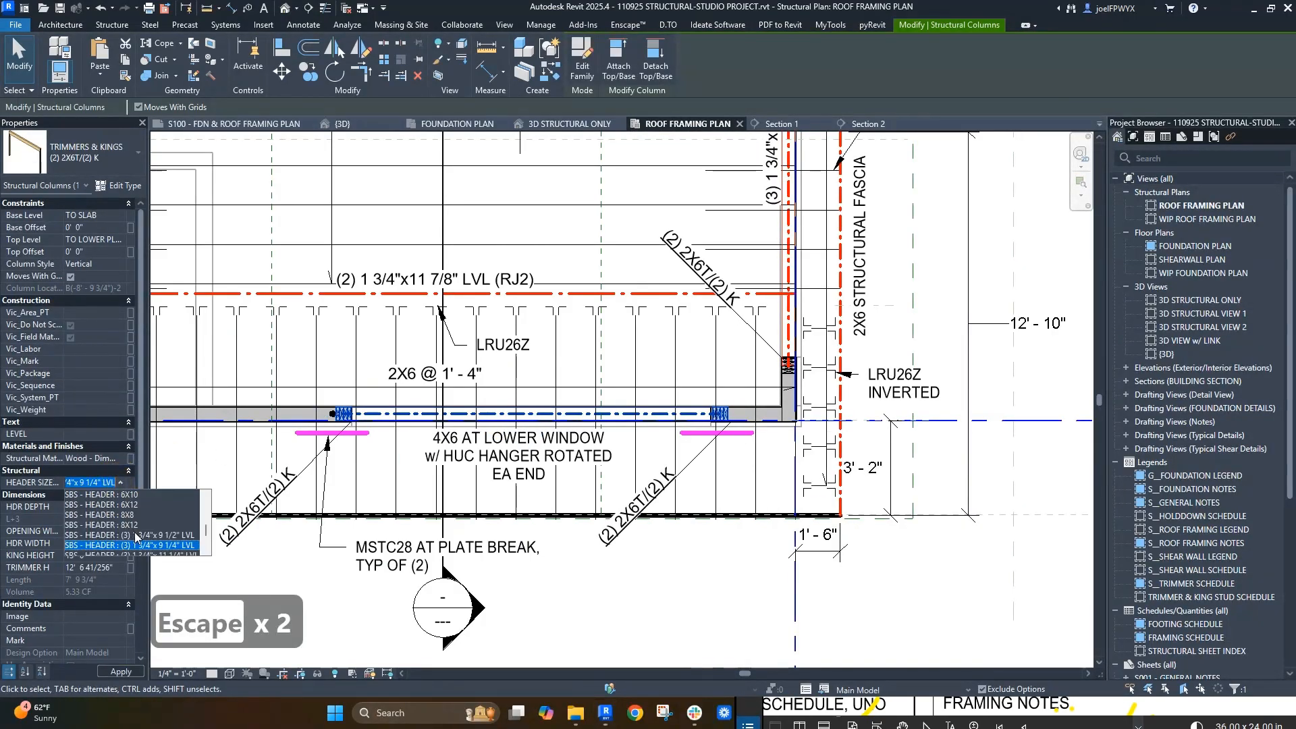
key("Escape")
key("Escape")
key("Escape")
- Tag the header of the grid 2 wall opening and place its horizontal tag just above the wall
key("t")
key("g")
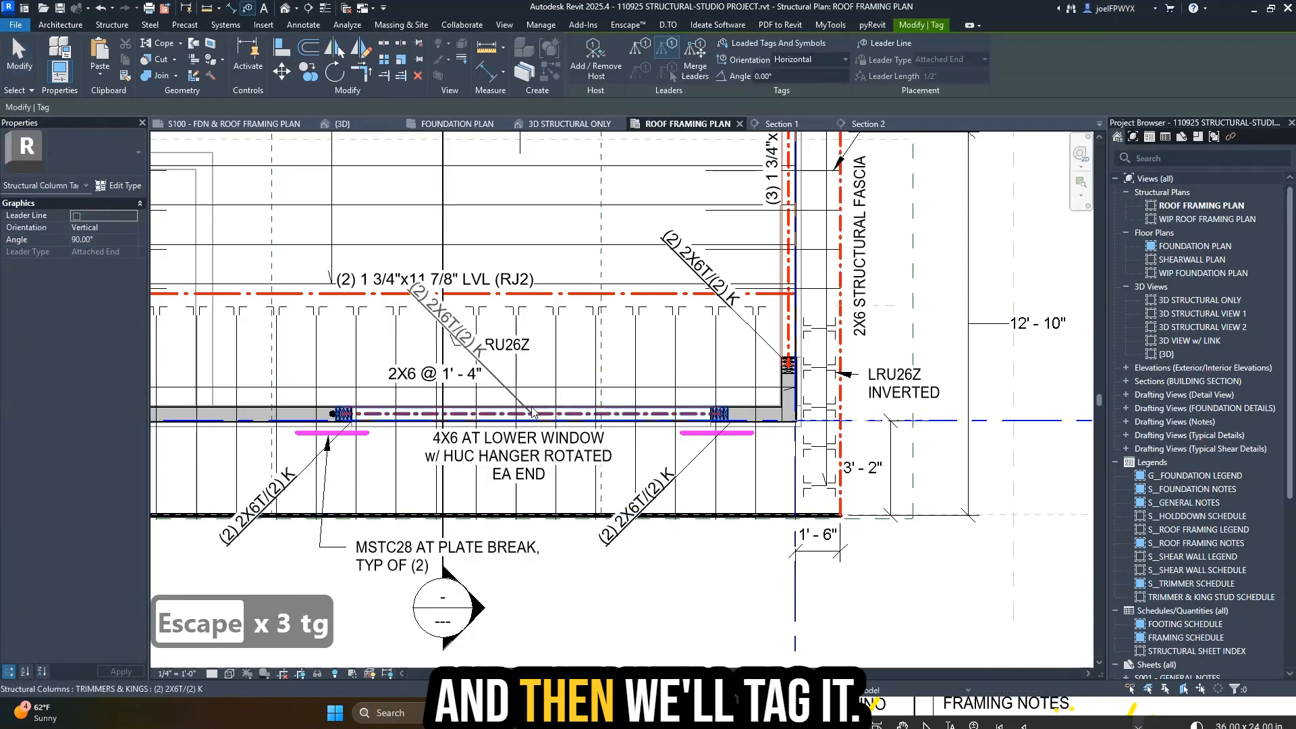
key("Tab")
key("Tab")
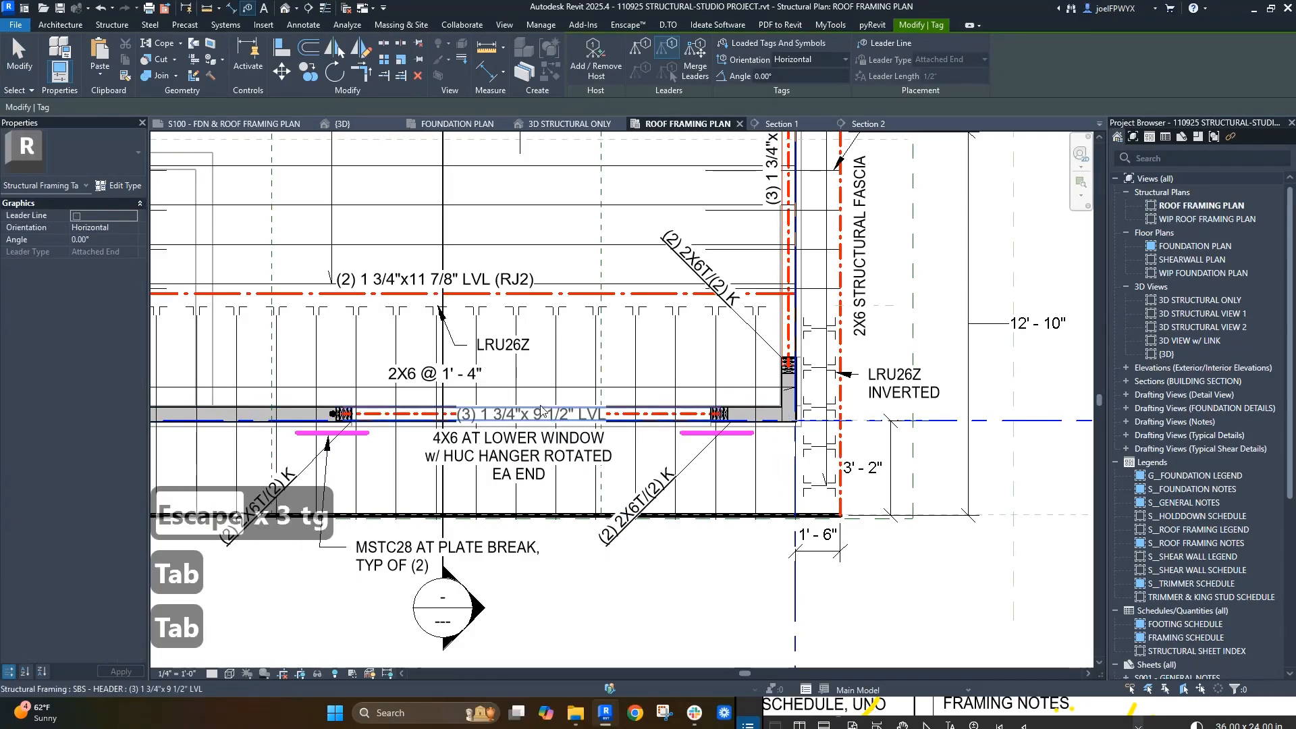
left_click(533, 404)
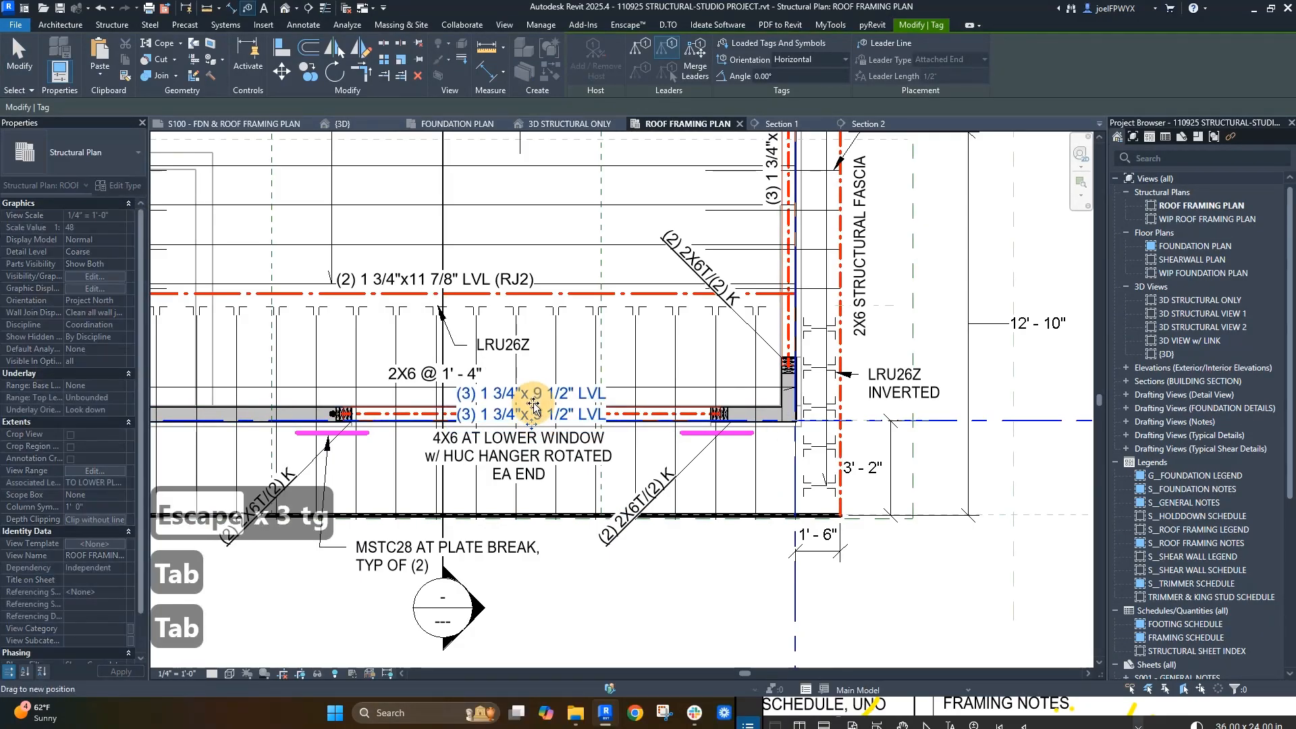
key("Escape")
key("Escape")
left_click(626, 378)
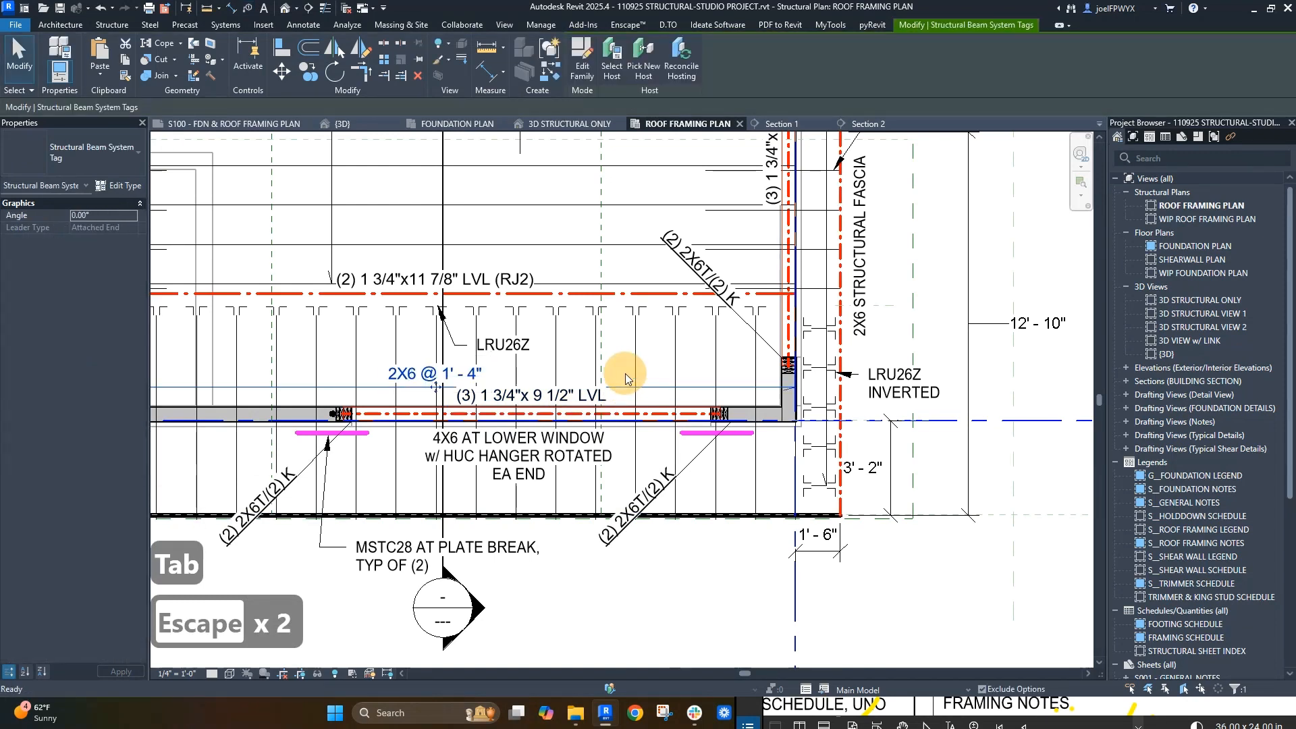
double_click(625, 378)
key("Escape")
key("Escape")
key("Escape")
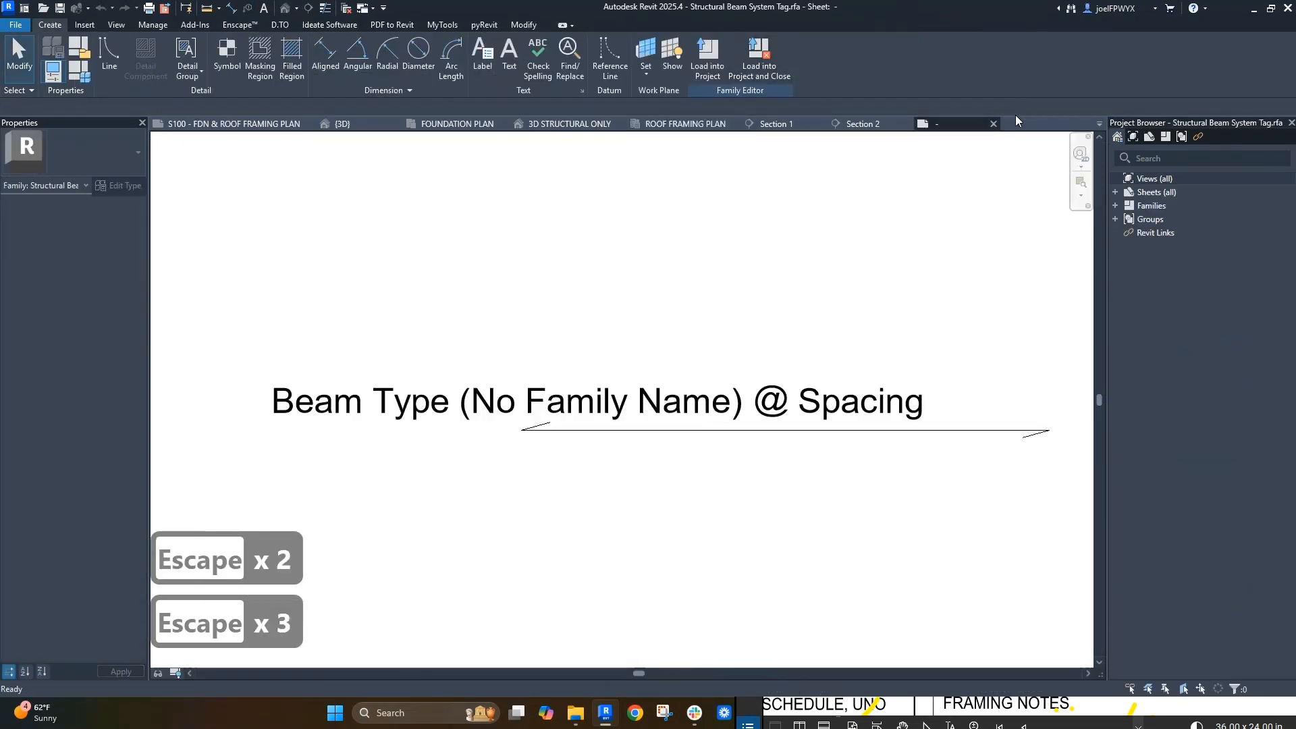
left_click(993, 123)
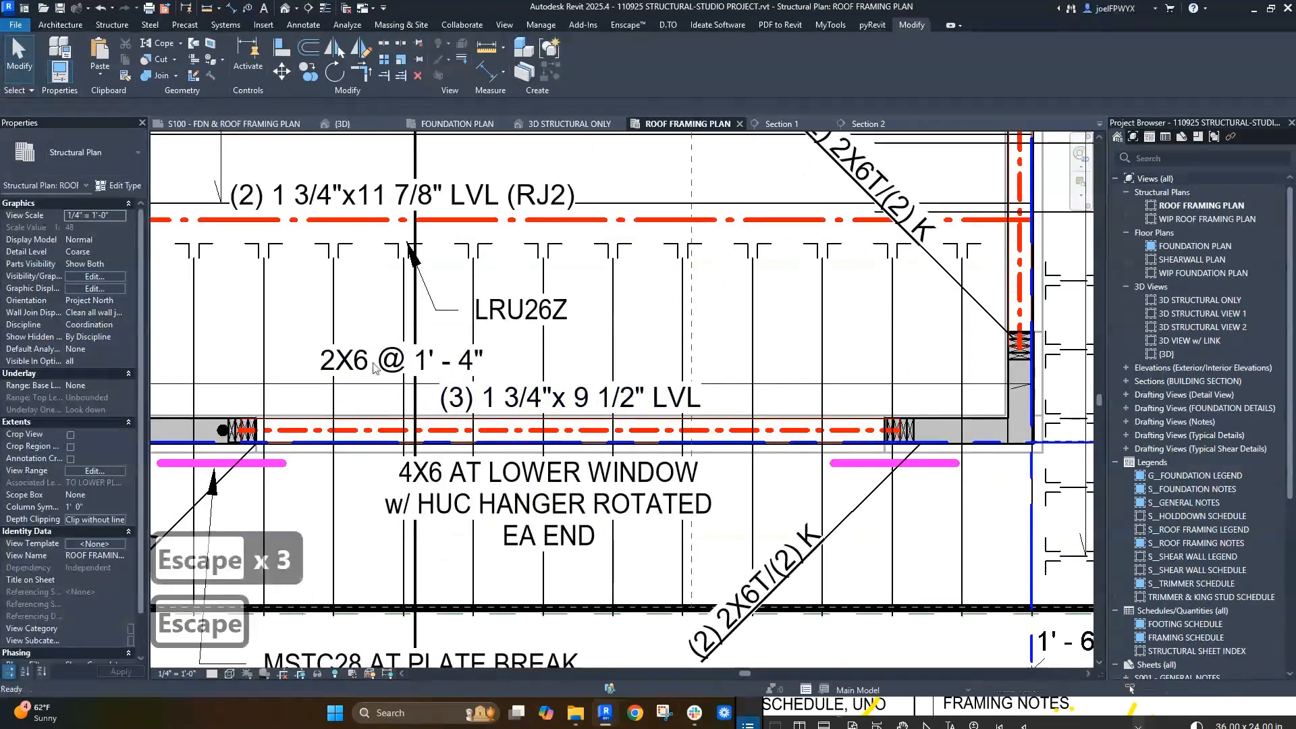
- Nudge the 2X6 @ 1' - 4" beam system tag upward, away from the new header tag
key("Escape")
left_click(373, 363)
key("shift+Up")
key("Escape")
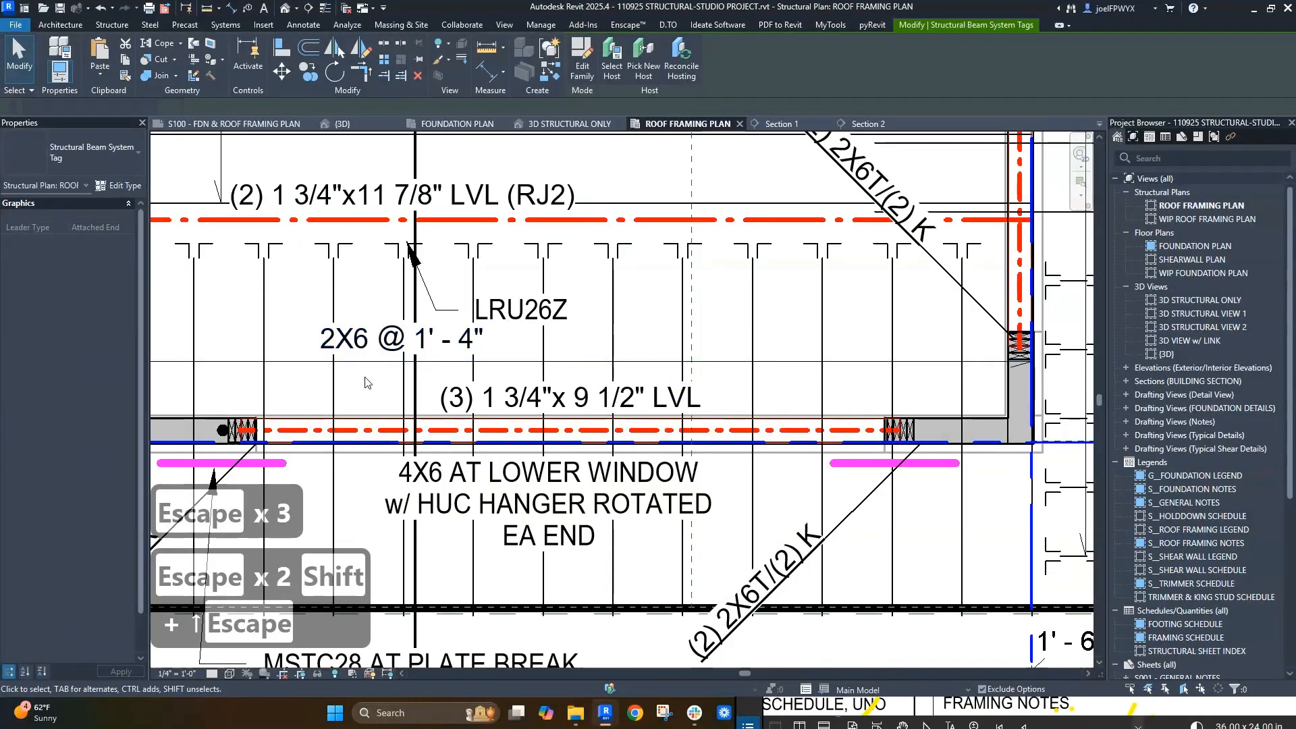
key("Escape")
key("Escape")
- Set the mark in the (3) 1 3/4"x 9 1/2" LVL header tag to HD4
left_click(503, 398)
left_click(503, 397)
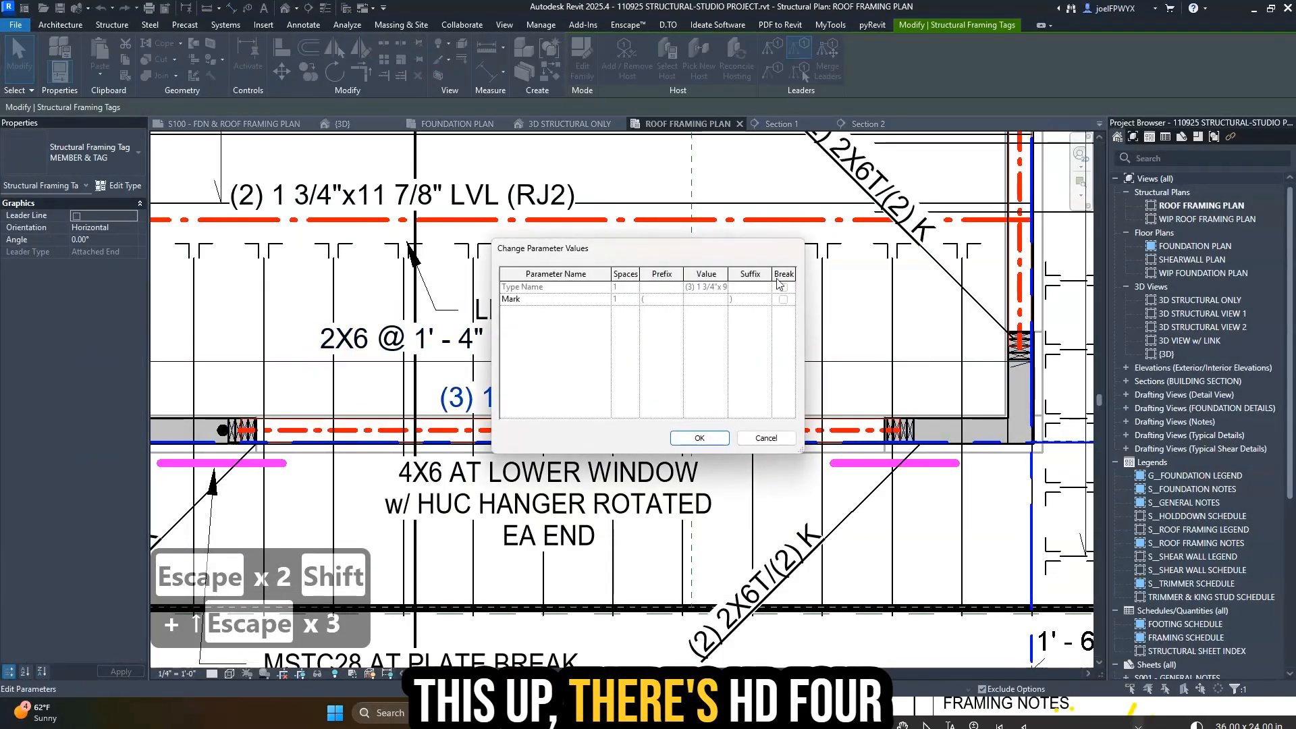
type("hd4")
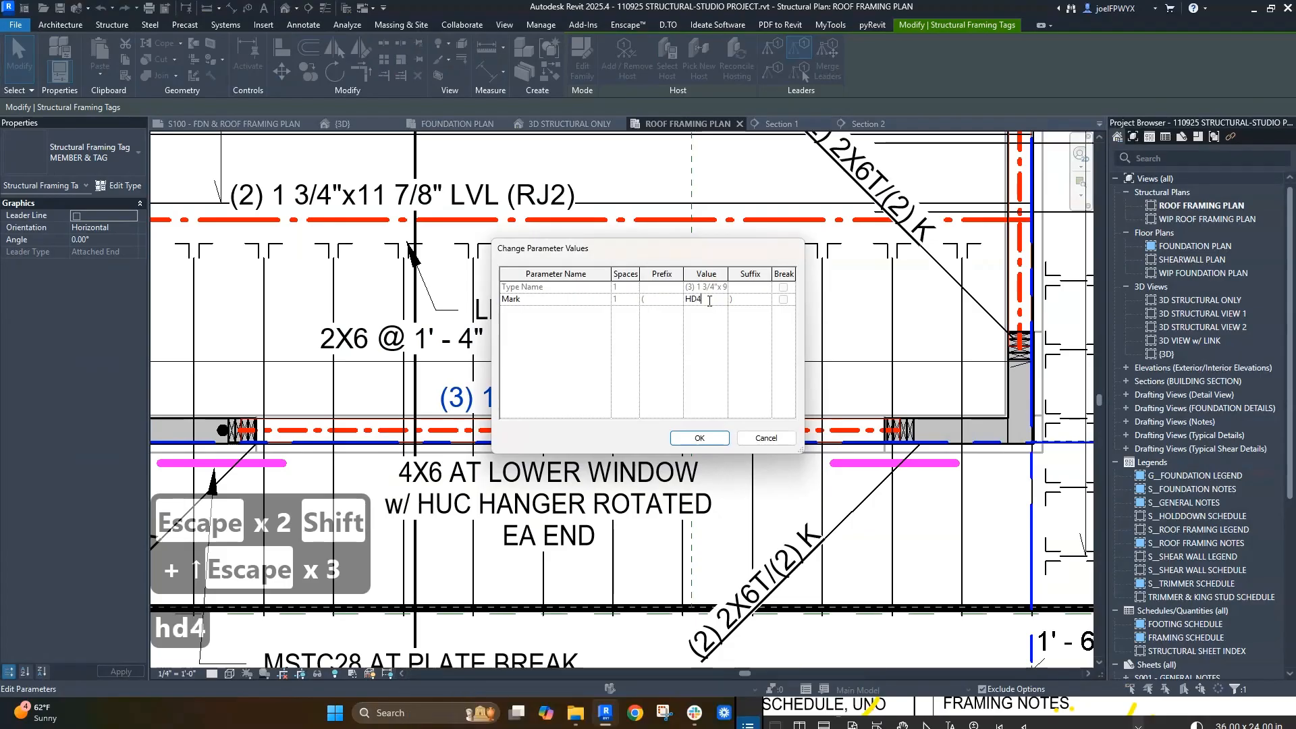
key("Return")
left_click(689, 400)
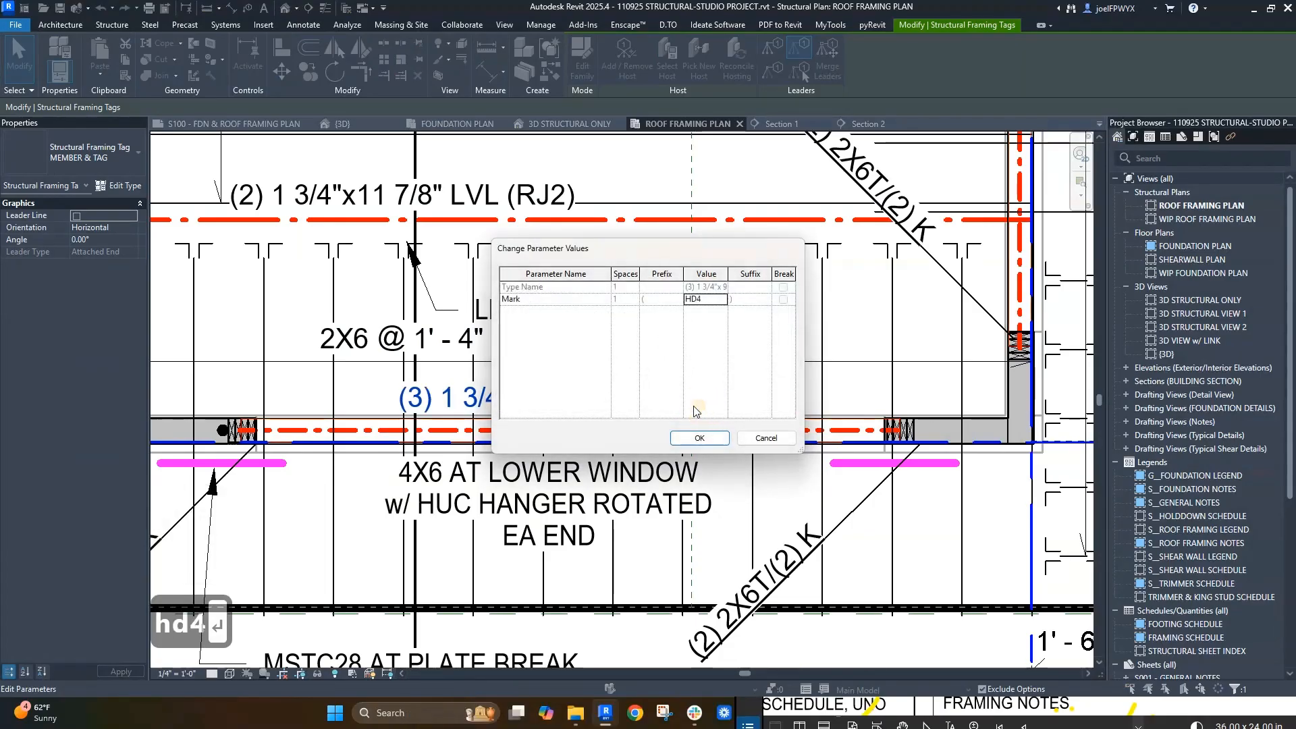
left_click(700, 438)
- Compare the header marks on the roof framing plan with those in the final PDF drawing
key("alt+Tab")
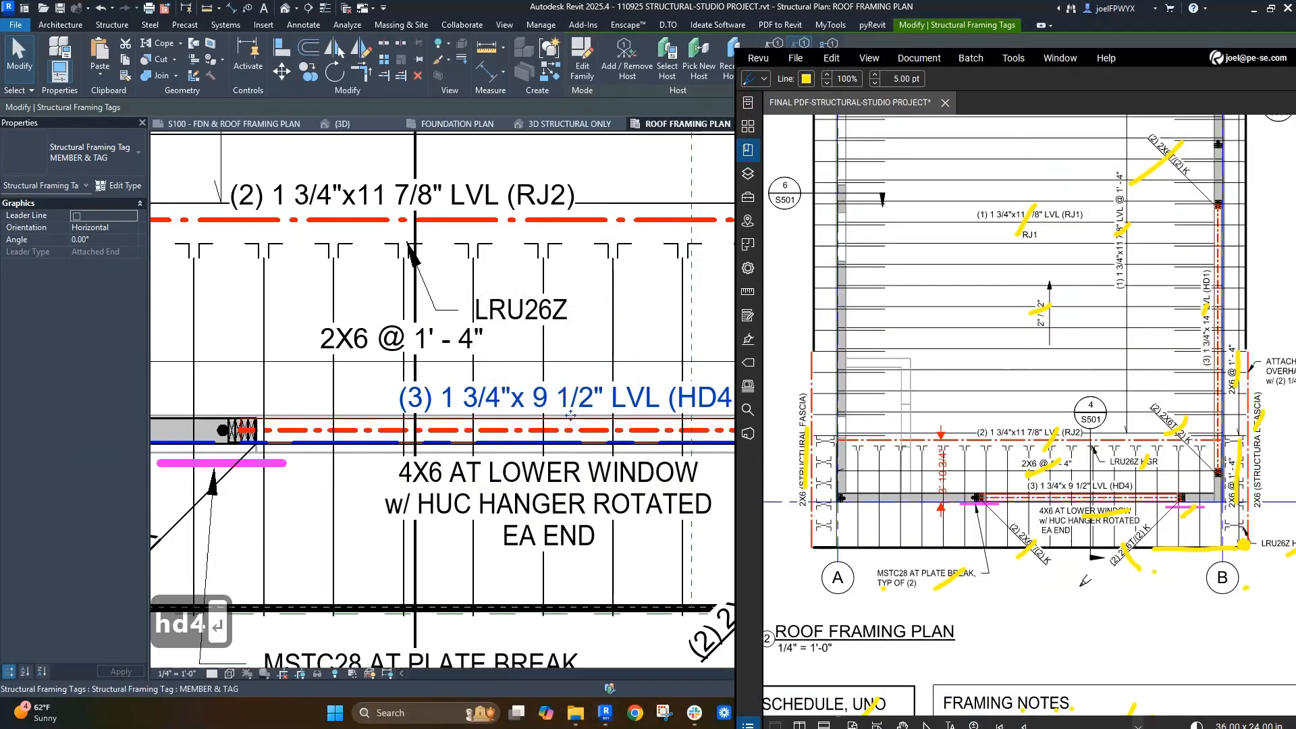
scroll(1051, 487, "down", 1)
scroll(1219, 338, "up", 1)
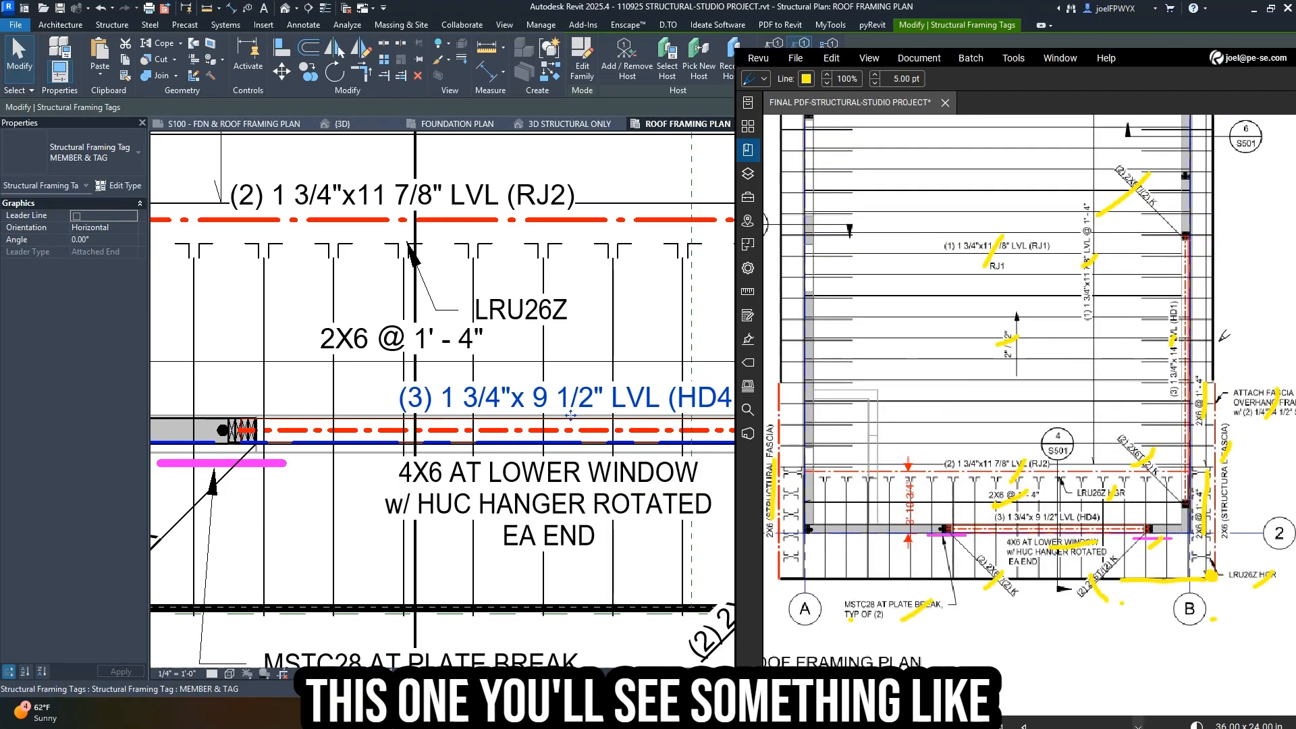
key("Escape")
scroll(264, 398, "down", 10)
middle_click_drag(413, 372, 602, 404)
left_click(702, 432)
scroll(1053, 501, "down", 1)
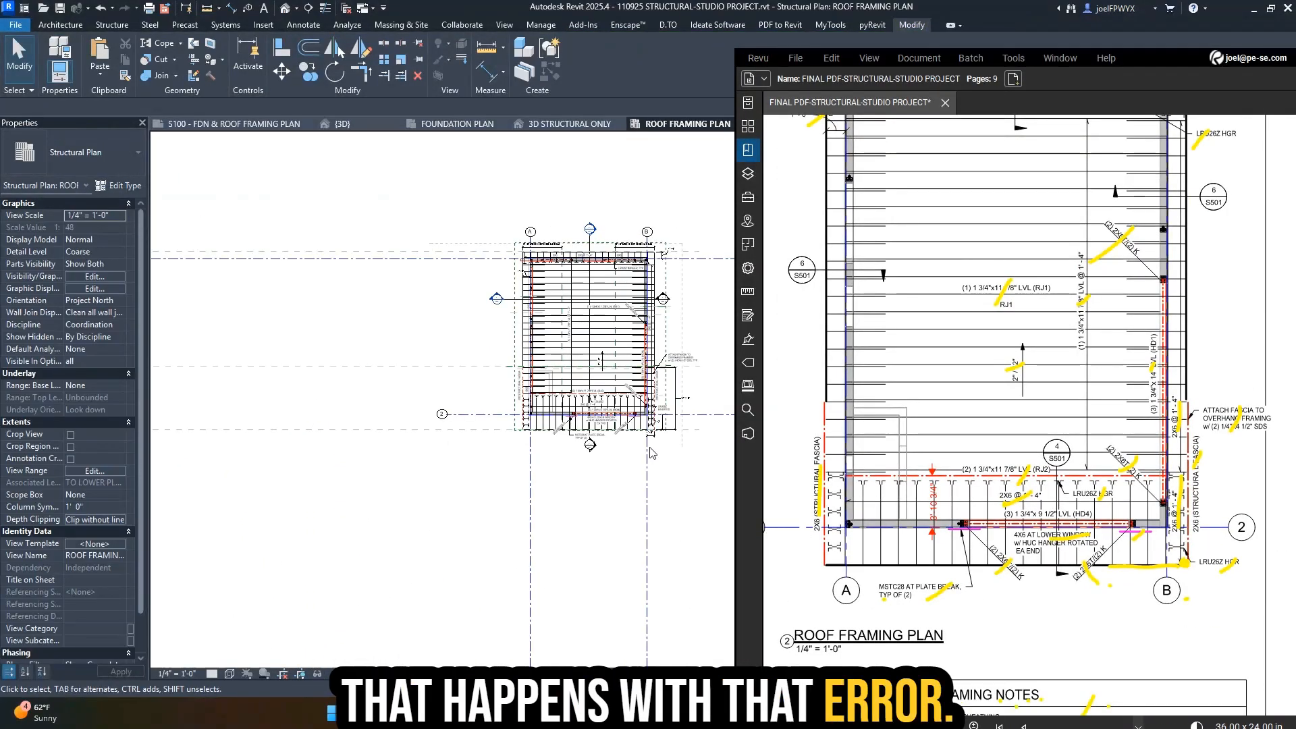
scroll(644, 444, "up", 2)
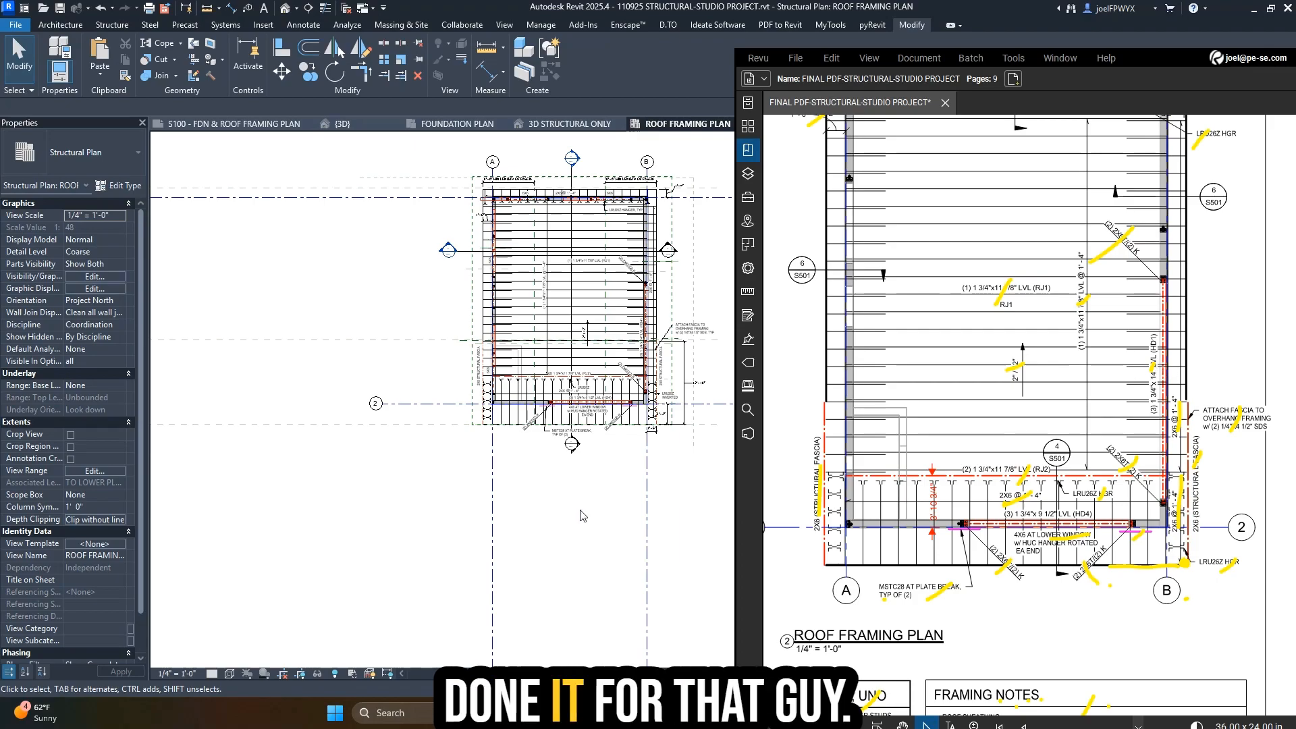
- Change the mark in the vertical (3) 1 3/4"x 14" LVL header tag to HD1
key("alt+Tab")
scroll(621, 311, "up", 7)
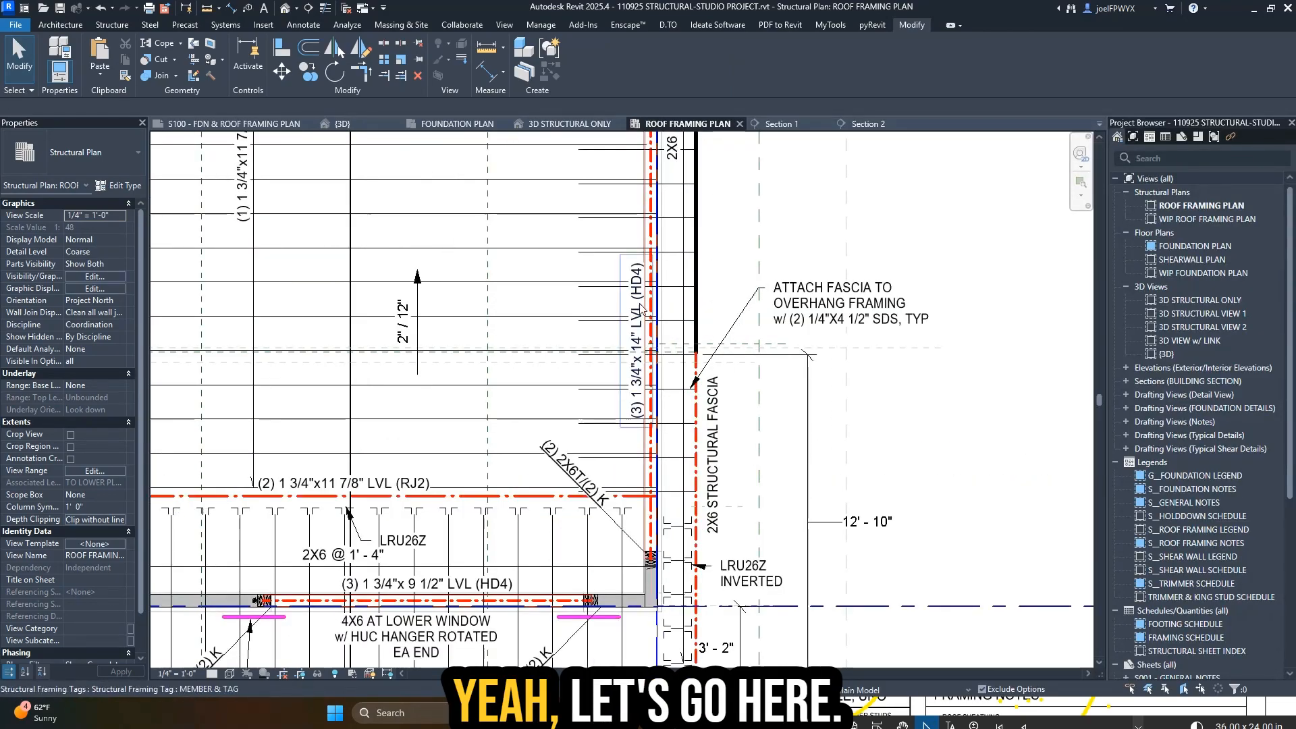
left_click(641, 309)
left_click(638, 311)
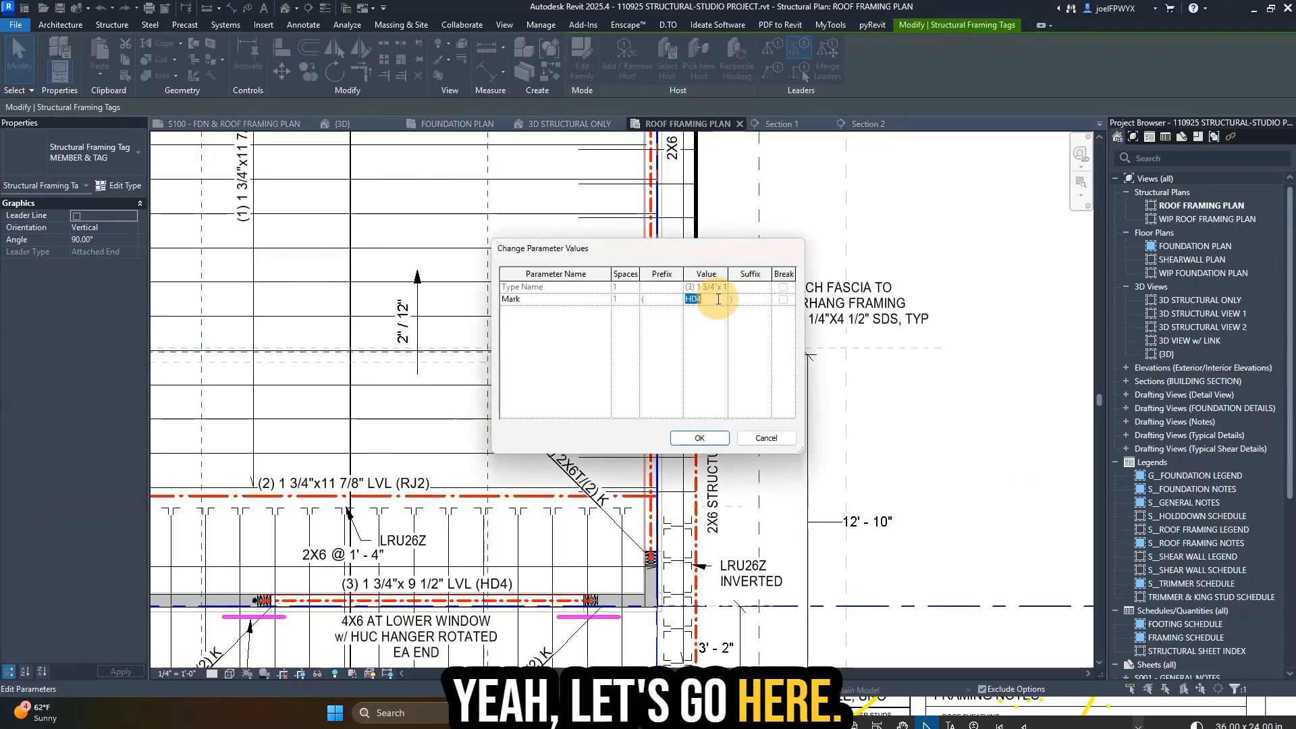
key("Right")
key("BackSpace")
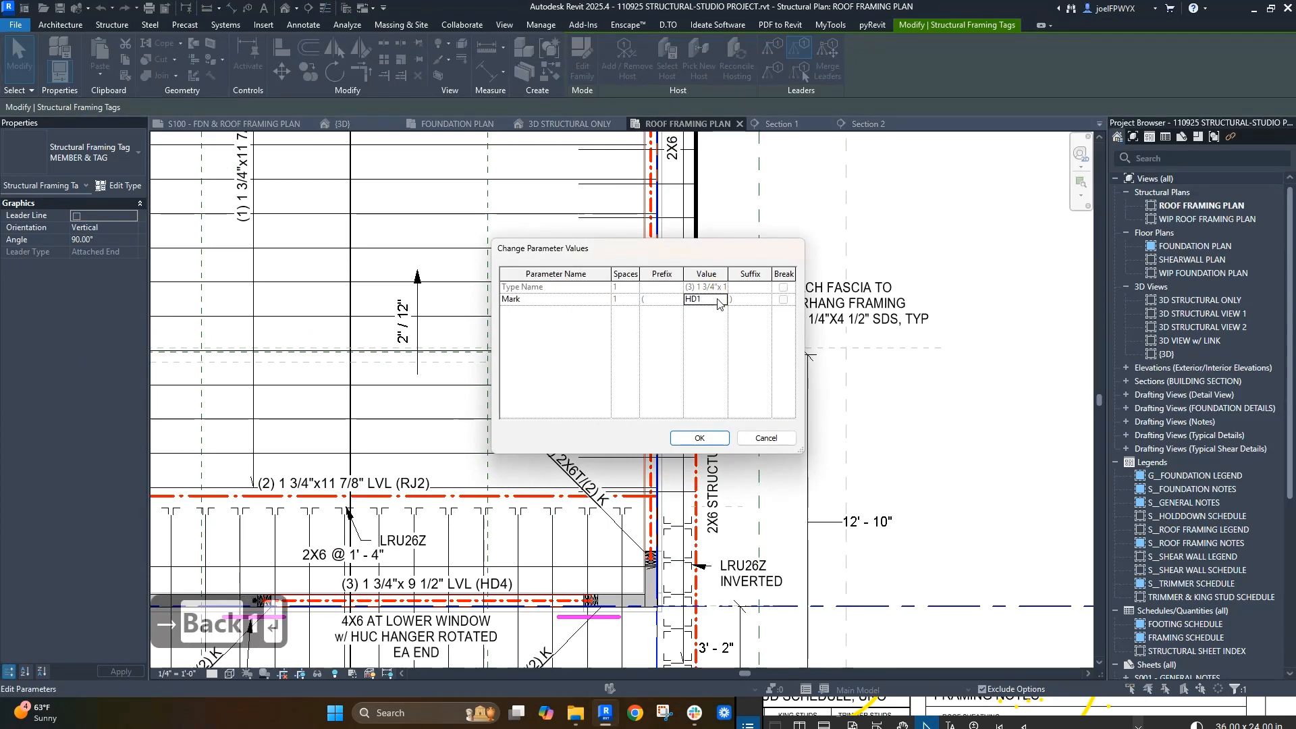
type("1")
key("Return")
key("Escape")
- Examine the 6X8 and 6X6 header tags around the roof framing plan for missing marks, comparing them with the final PDF
scroll(580, 435, "down", 4)
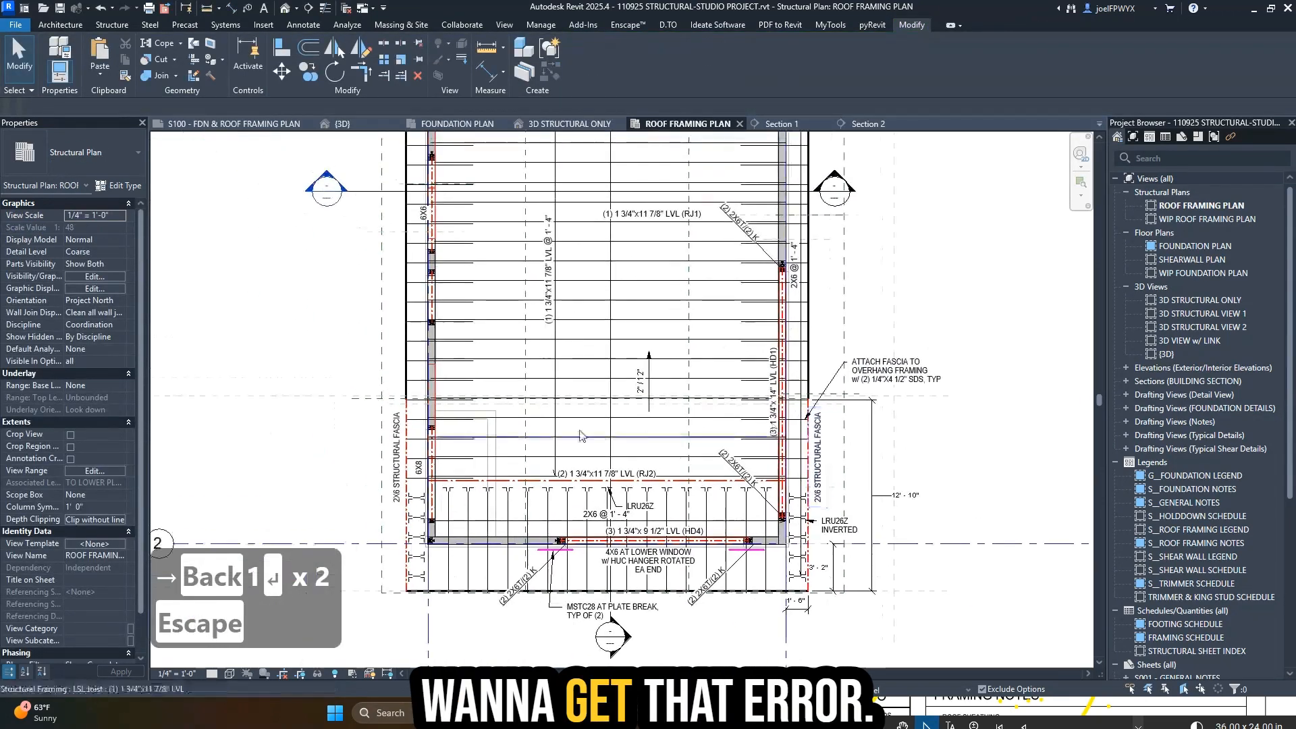
scroll(425, 448, "up", 5)
key("Escape")
key("Escape")
scroll(421, 491, "up", 2)
left_click(422, 495)
scroll(424, 498, "down", 3)
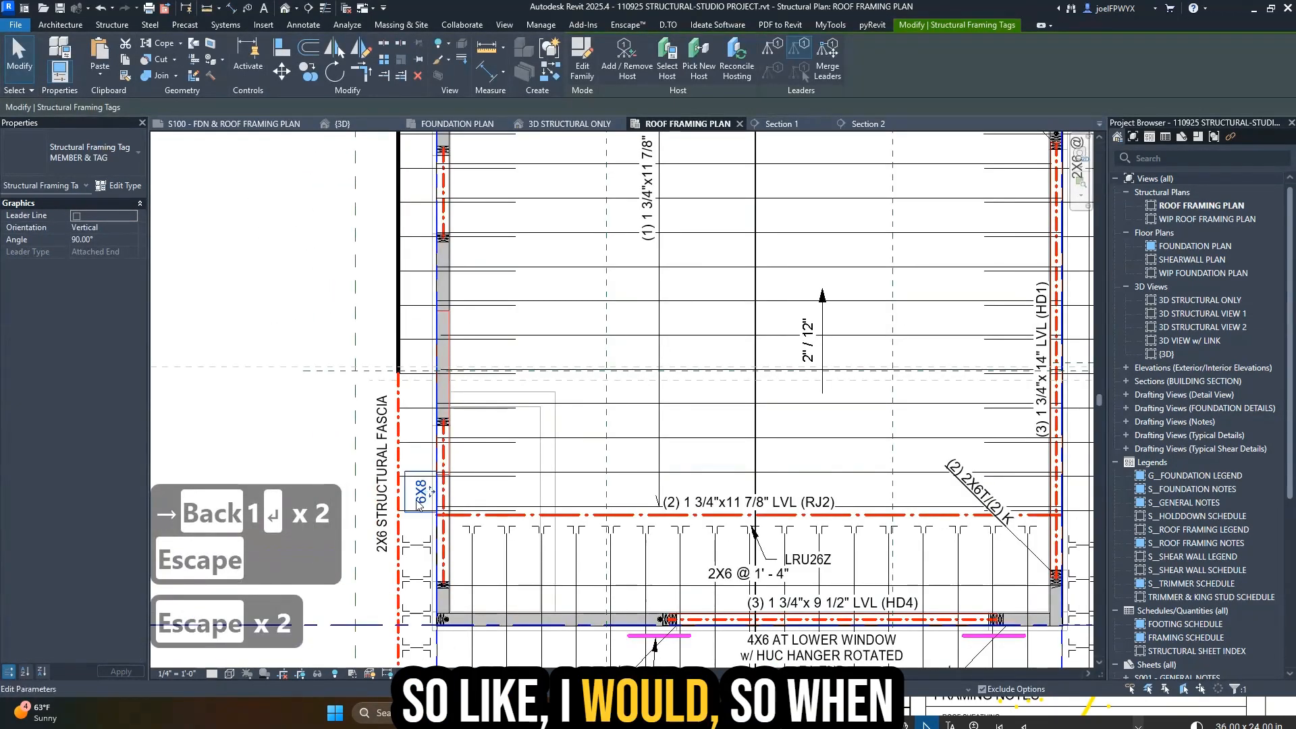
scroll(686, 509, "down", 1)
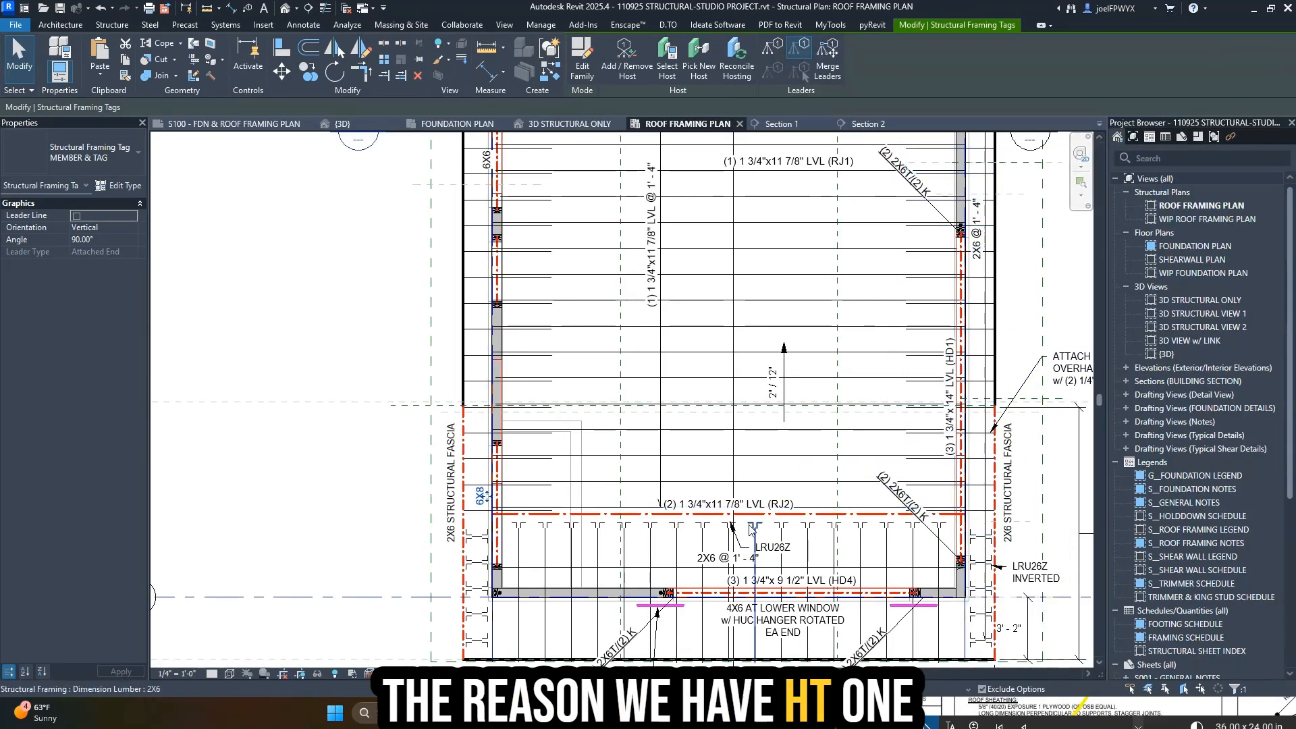
scroll(802, 488, "down", 5)
scroll(836, 223, "up", 4)
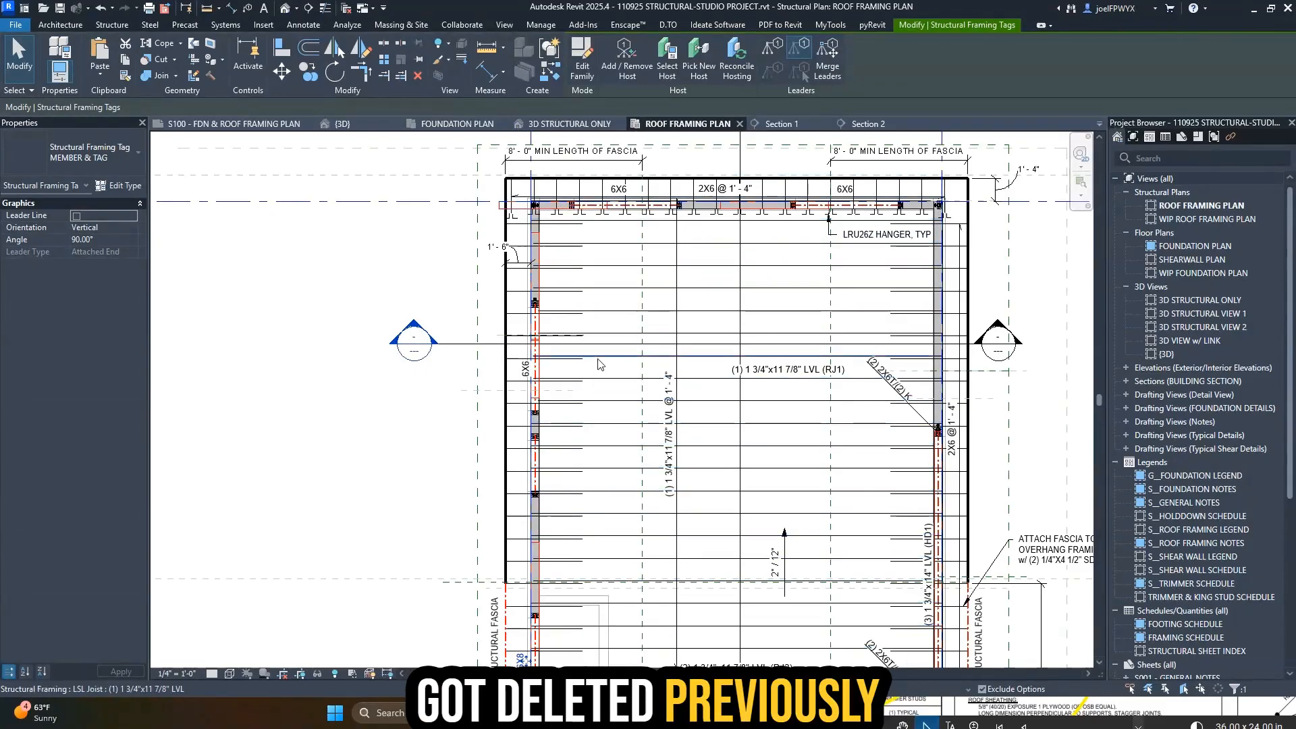
scroll(596, 362, "down", 2)
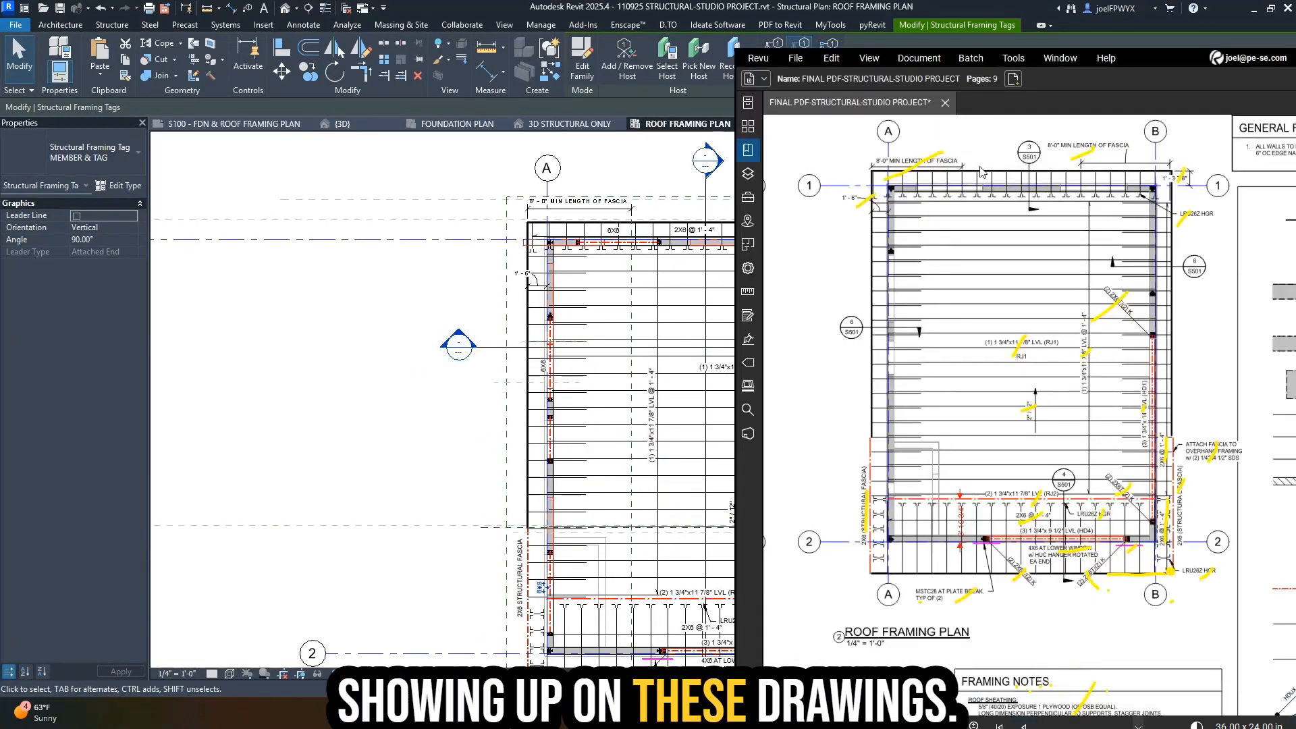
- Try mark HD1 in the 6X6 header tag near grid A along the upper wall, and undo it
scroll(661, 226, "up", 4)
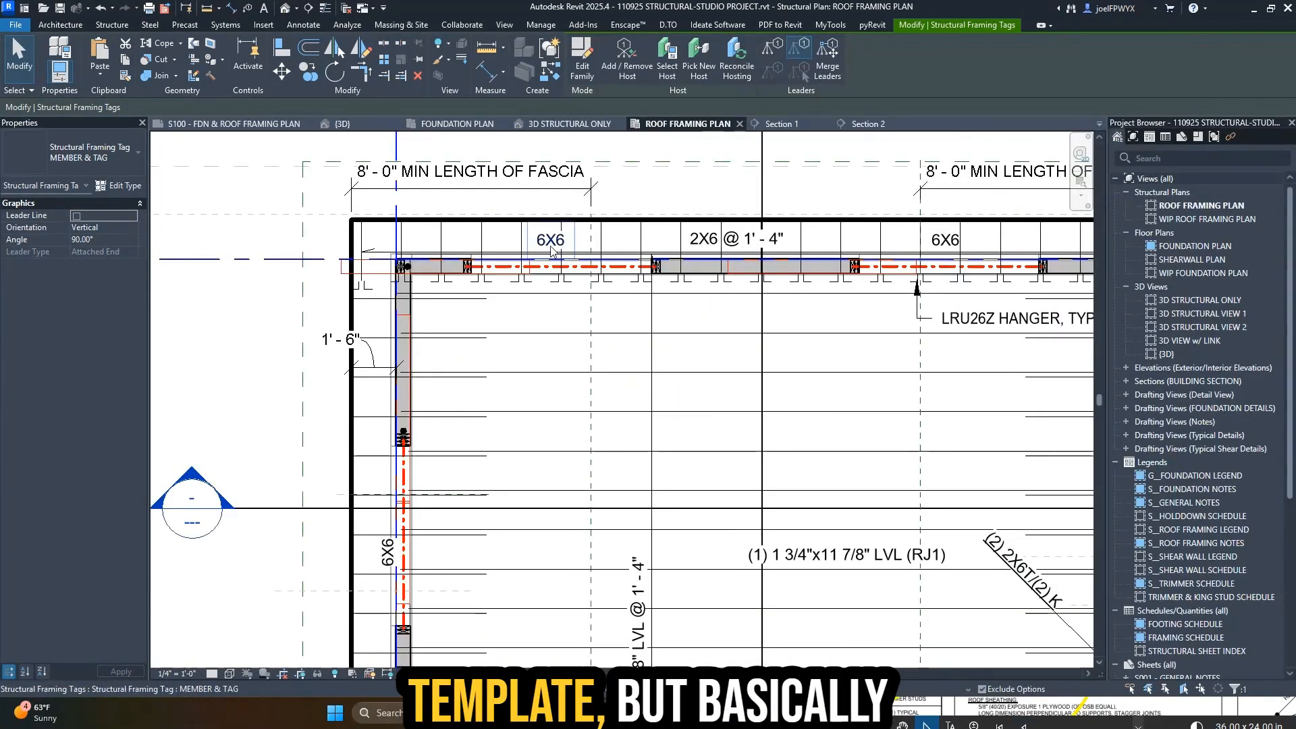
left_click(550, 239)
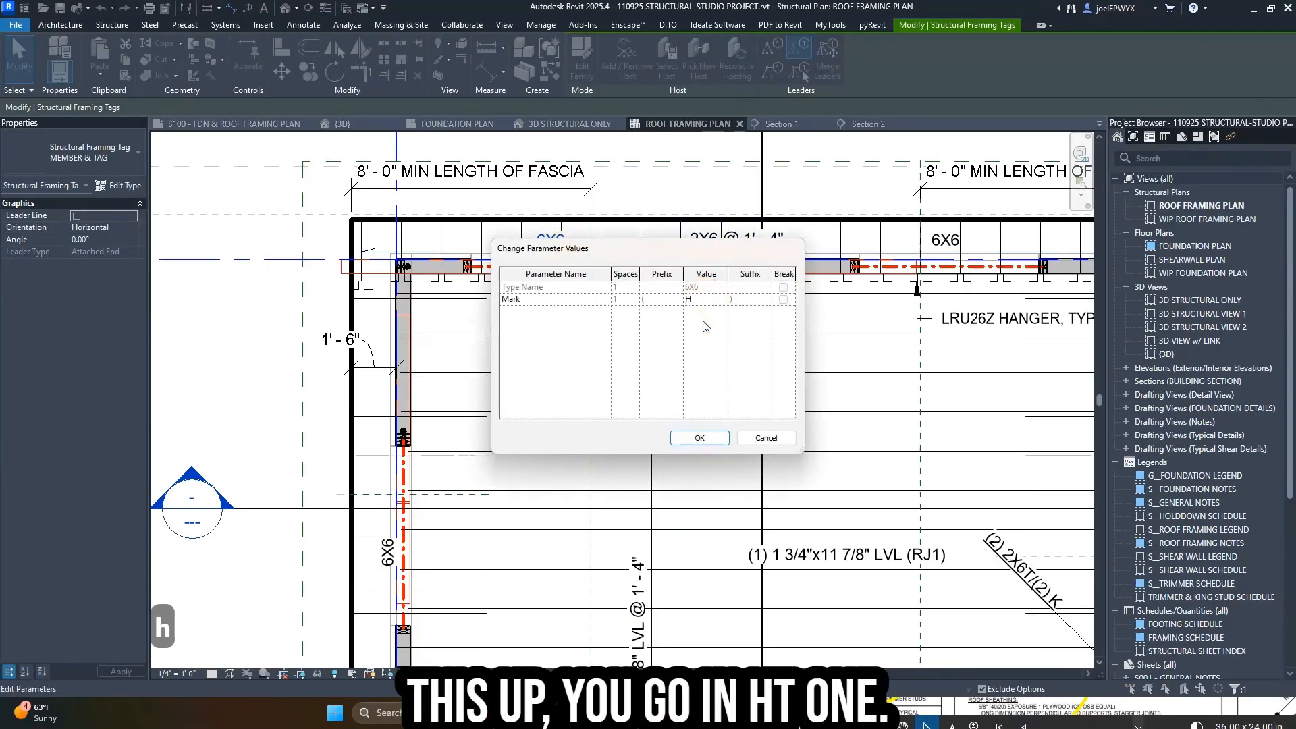
type("HD1")
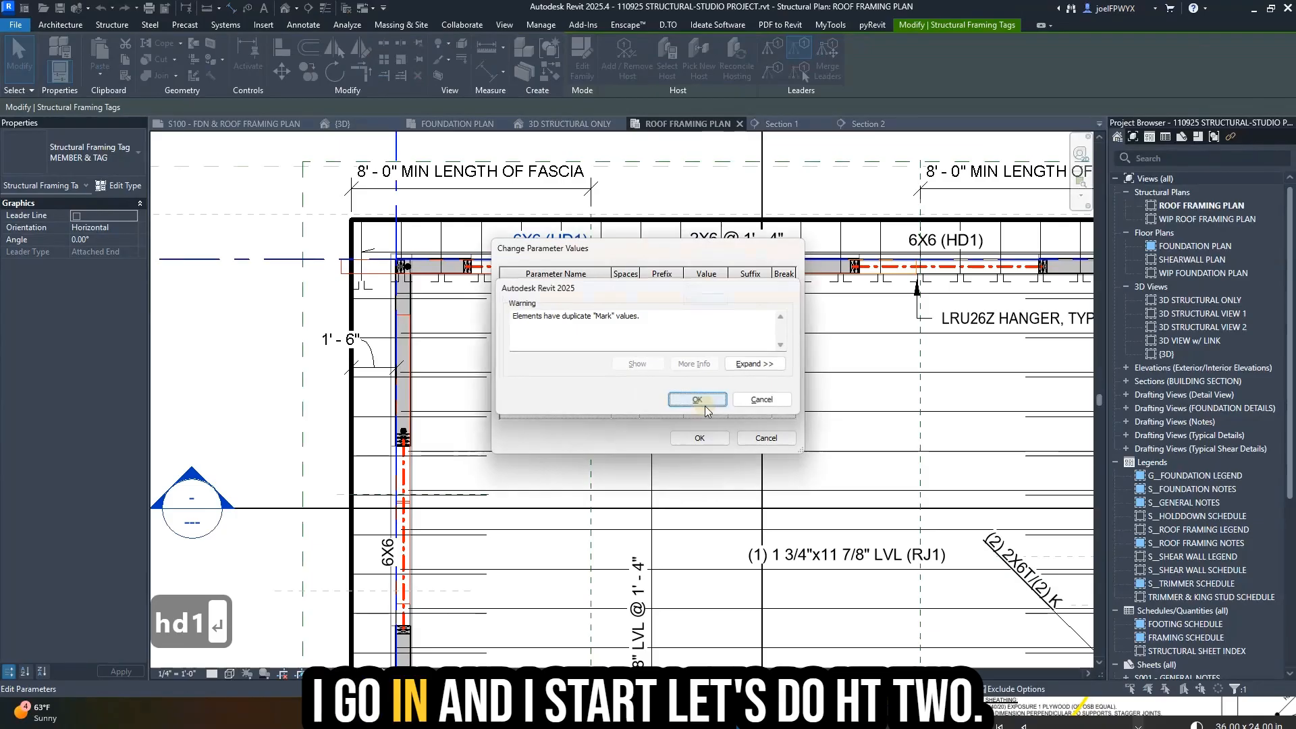
key("Return")
left_click(705, 442)
key("ctrl+z")
- Set the mark in the 6X6 header tag near grid A along the upper wall to HD2
left_click(555, 240)
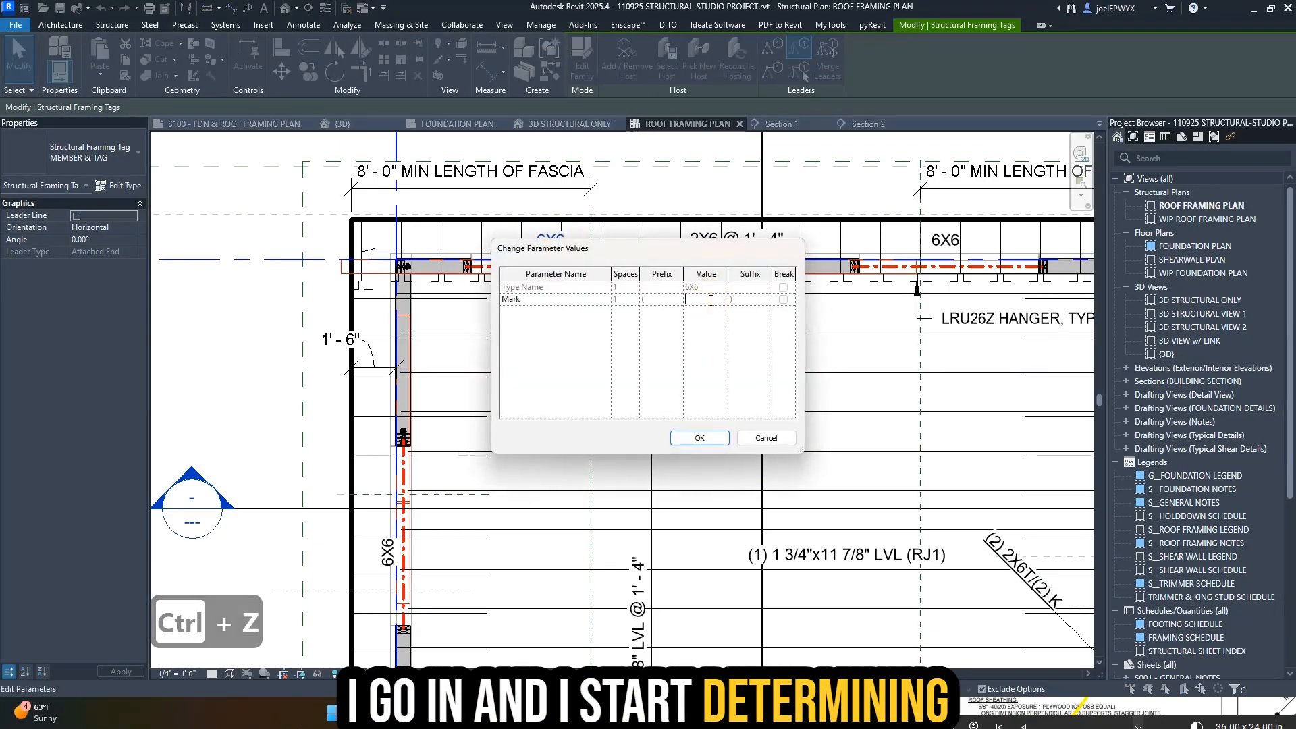
type("HD2")
key("Return")
key("Return")
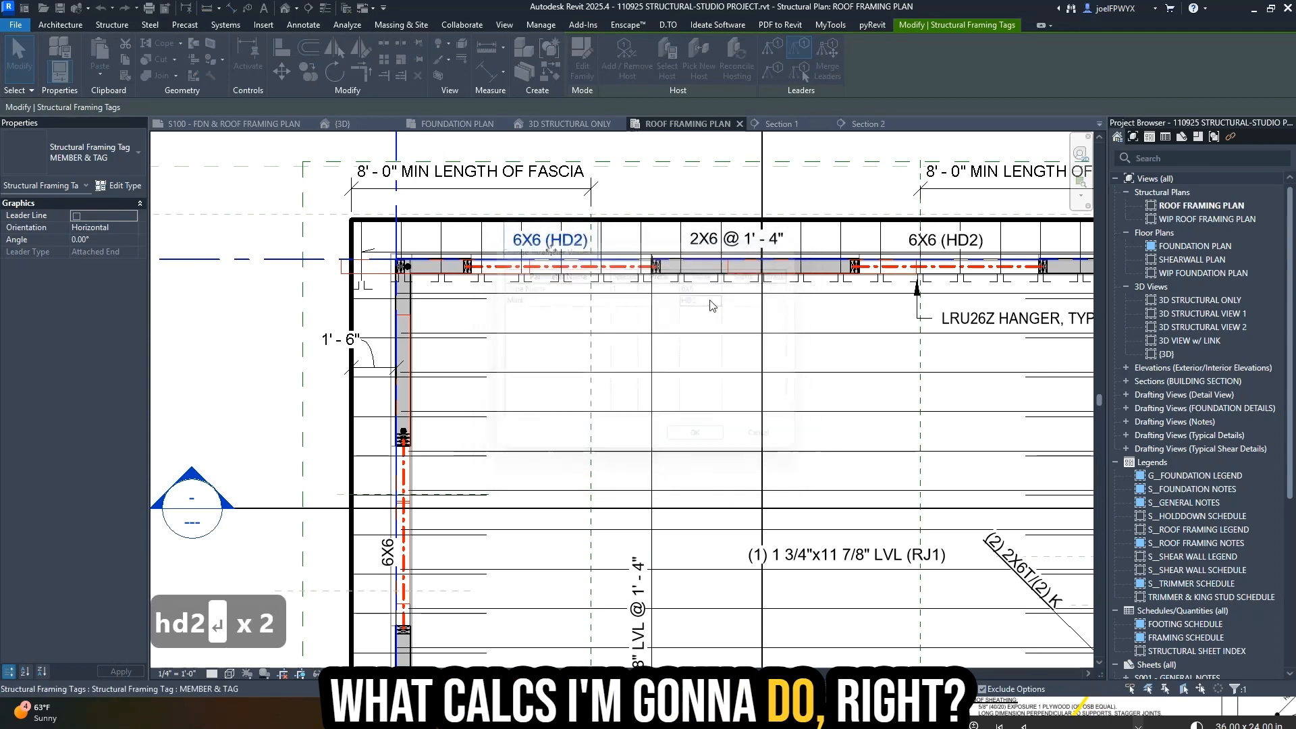
scroll(609, 263, "down", 3)
scroll(695, 273, "down", 1)
middle_click_drag(705, 312, 672, 287)
scroll(666, 238, "up", 1)
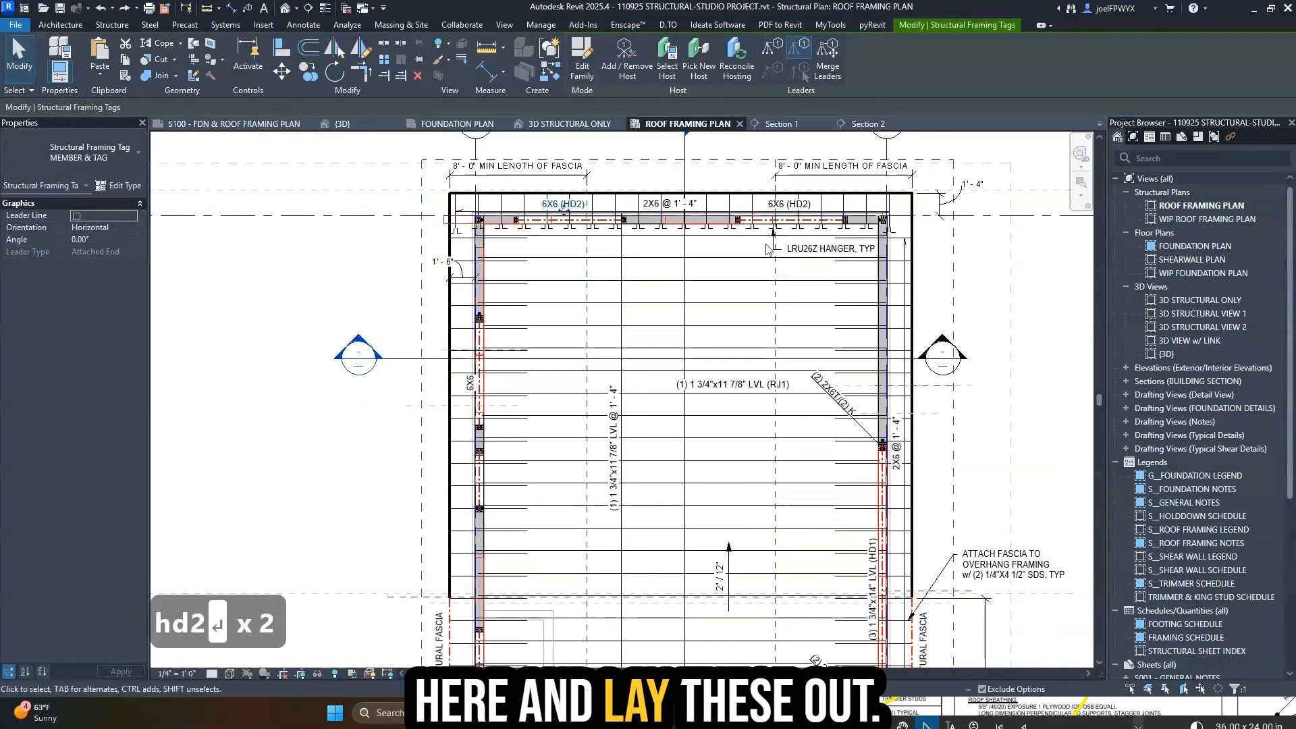
scroll(773, 253, "up", 1)
scroll(784, 268, "down", 1)
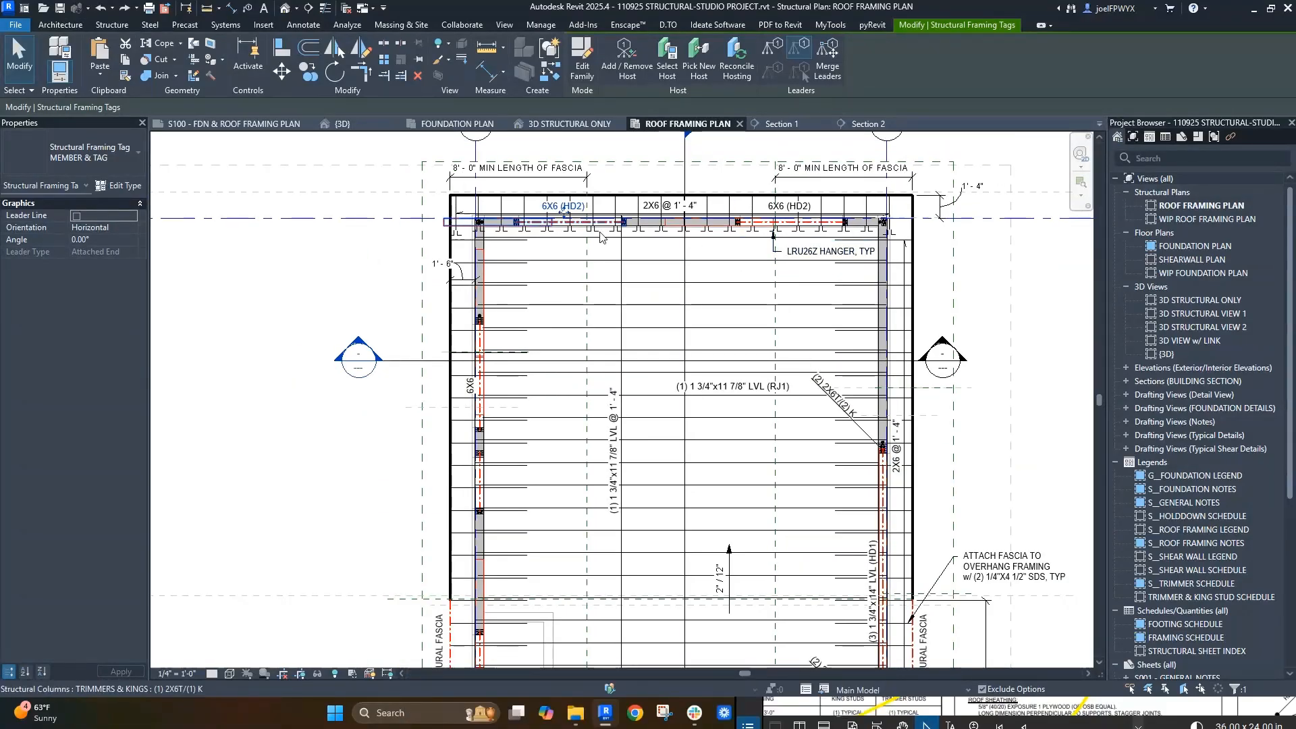
mouse_move(613, 244)
middle_mouse_down()
mouse_move(655, 158)
mouse_move(629, 245)
middle_mouse_up()
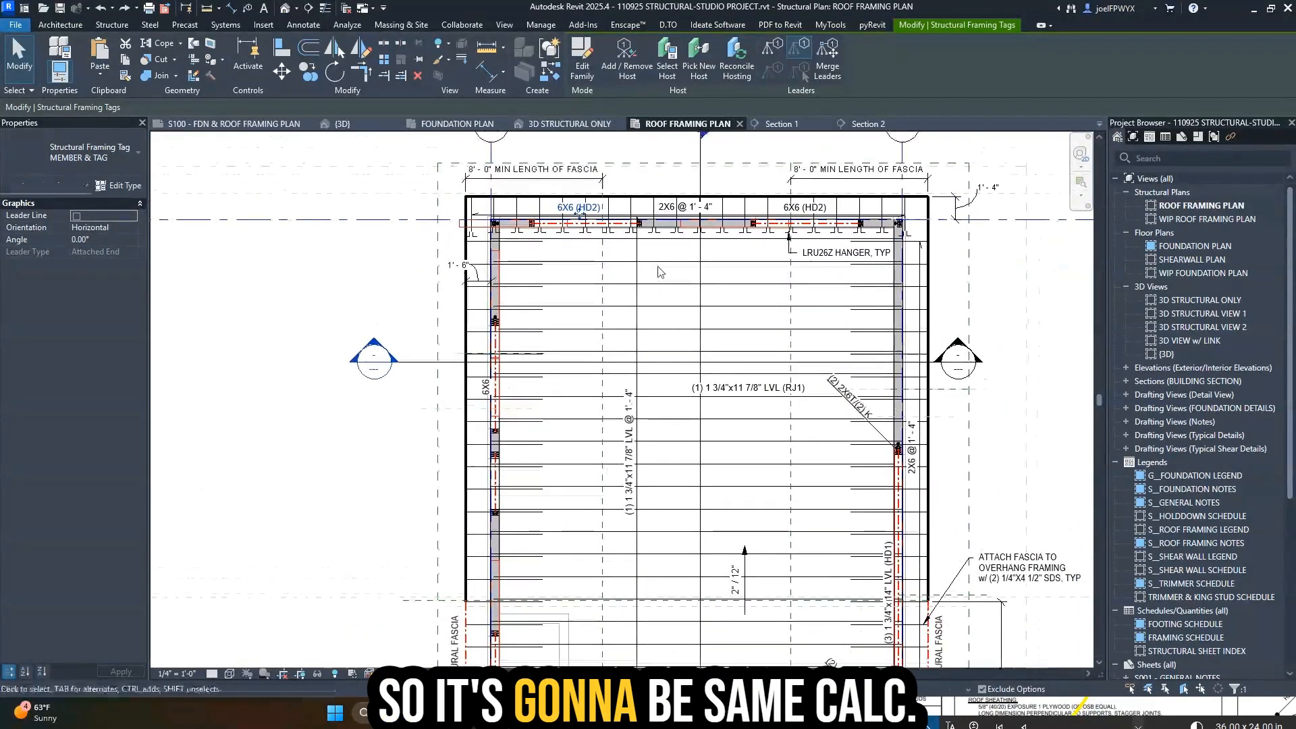
- Clear the mark from the 6X6 header tag near grid B along the upper wall
scroll(799, 208, "up", 2)
left_click(810, 211)
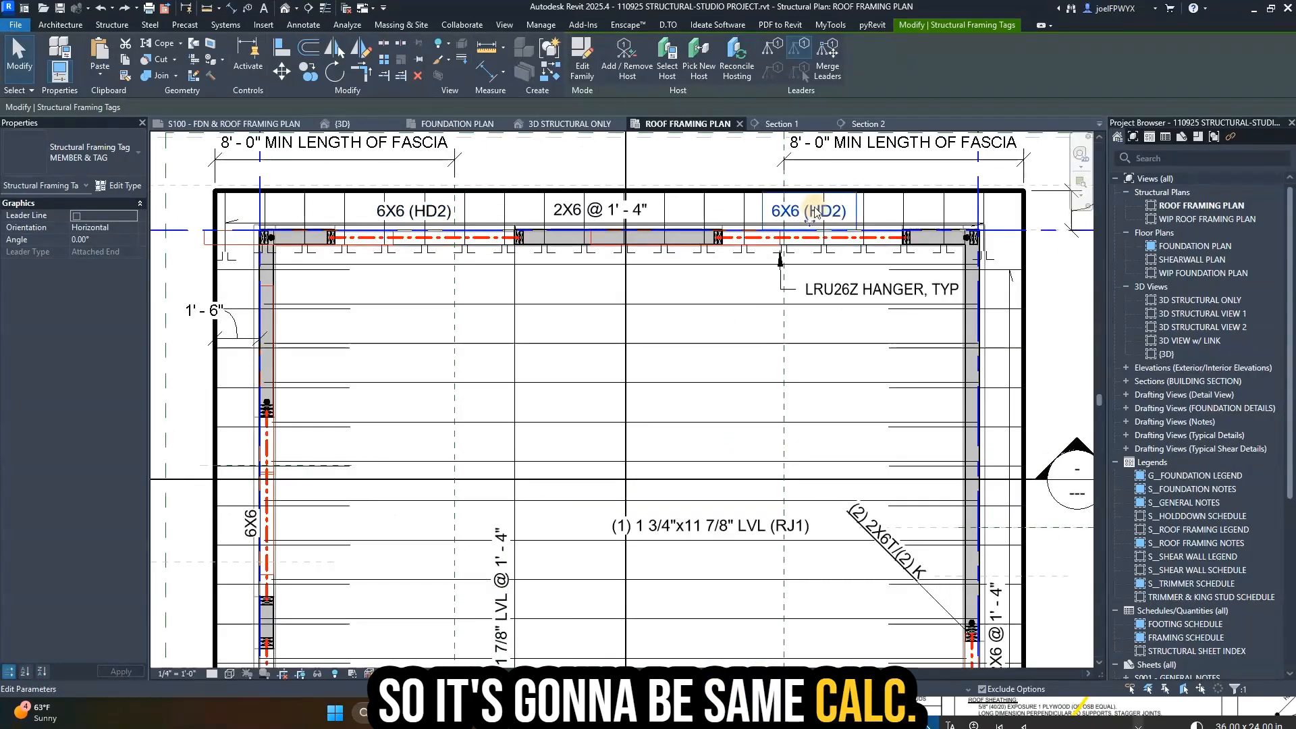
left_click(818, 213)
left_click(708, 299)
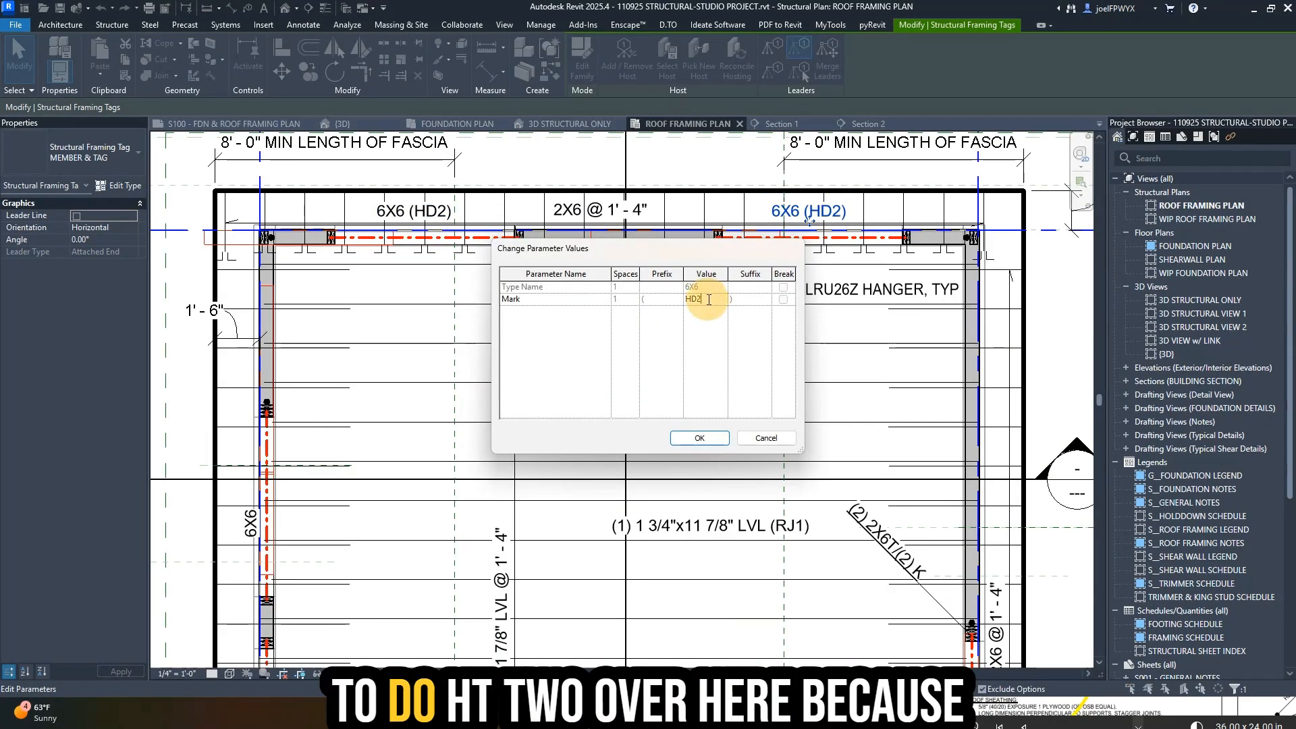
key("Return")
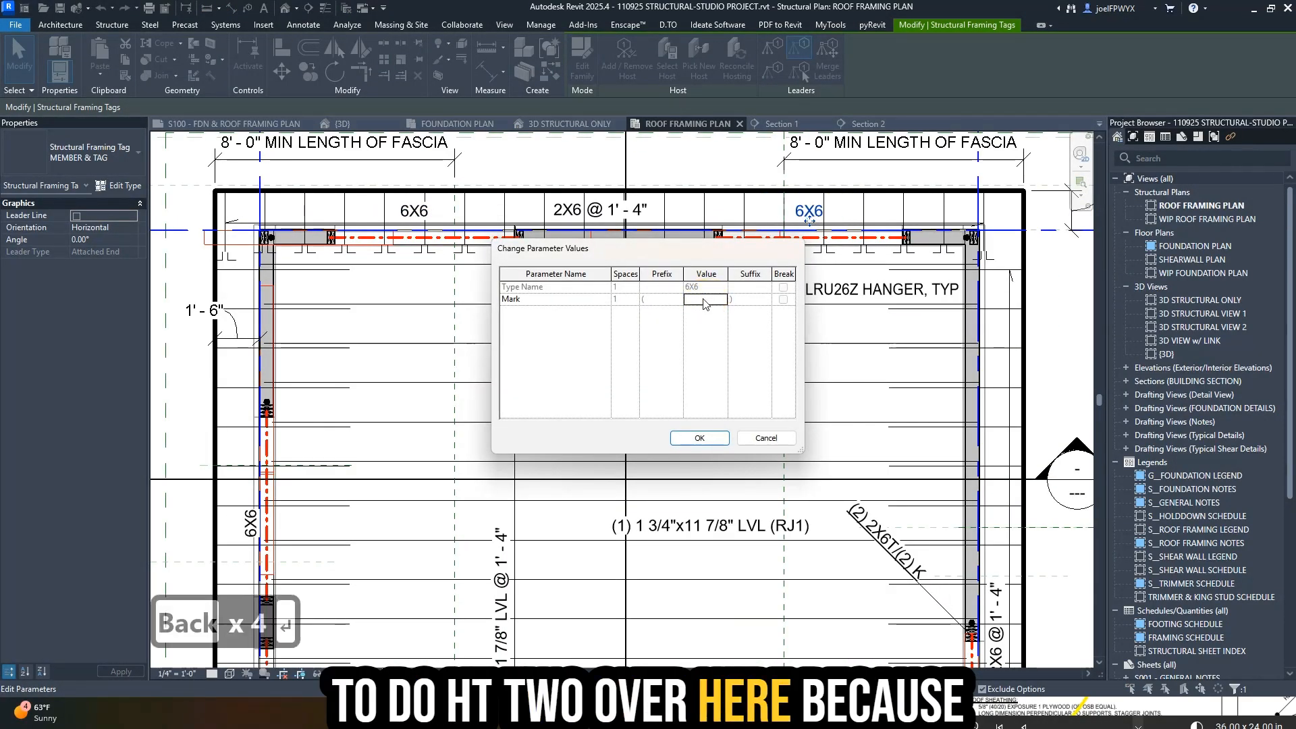
left_click(699, 438)
key("Escape")
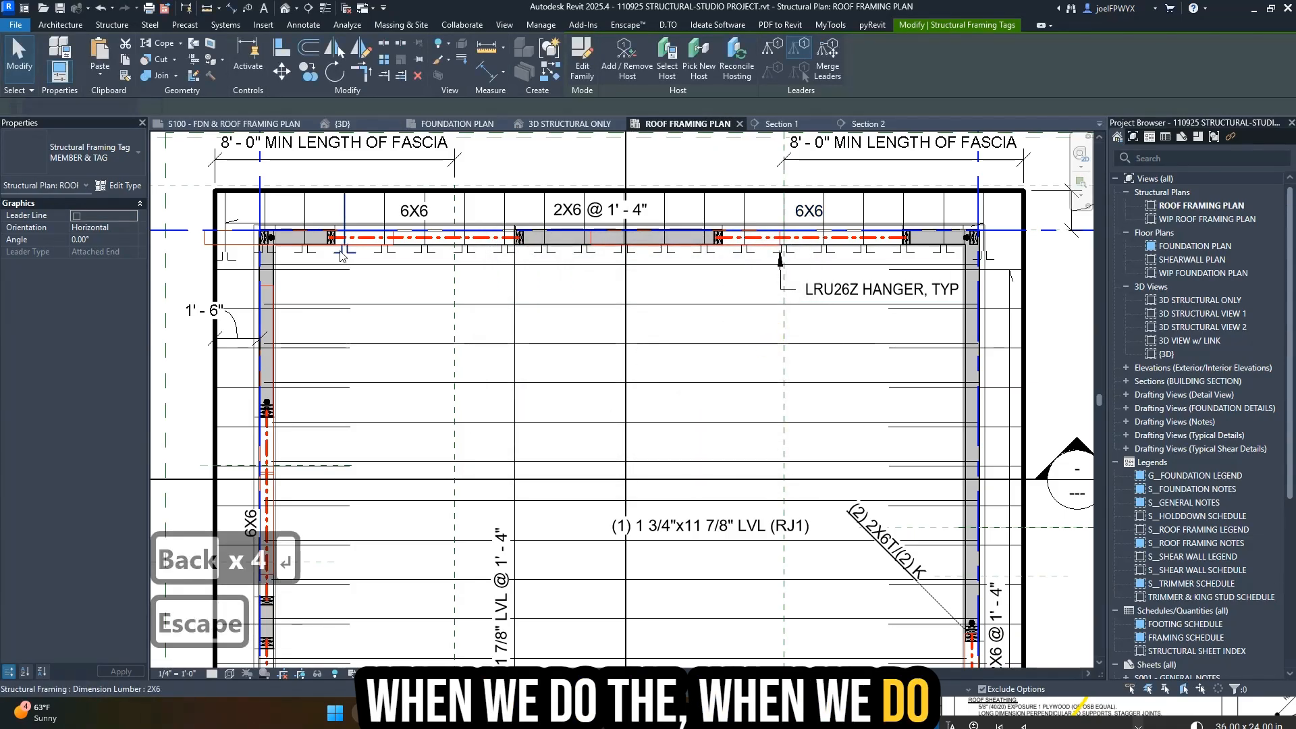
key("Escape")
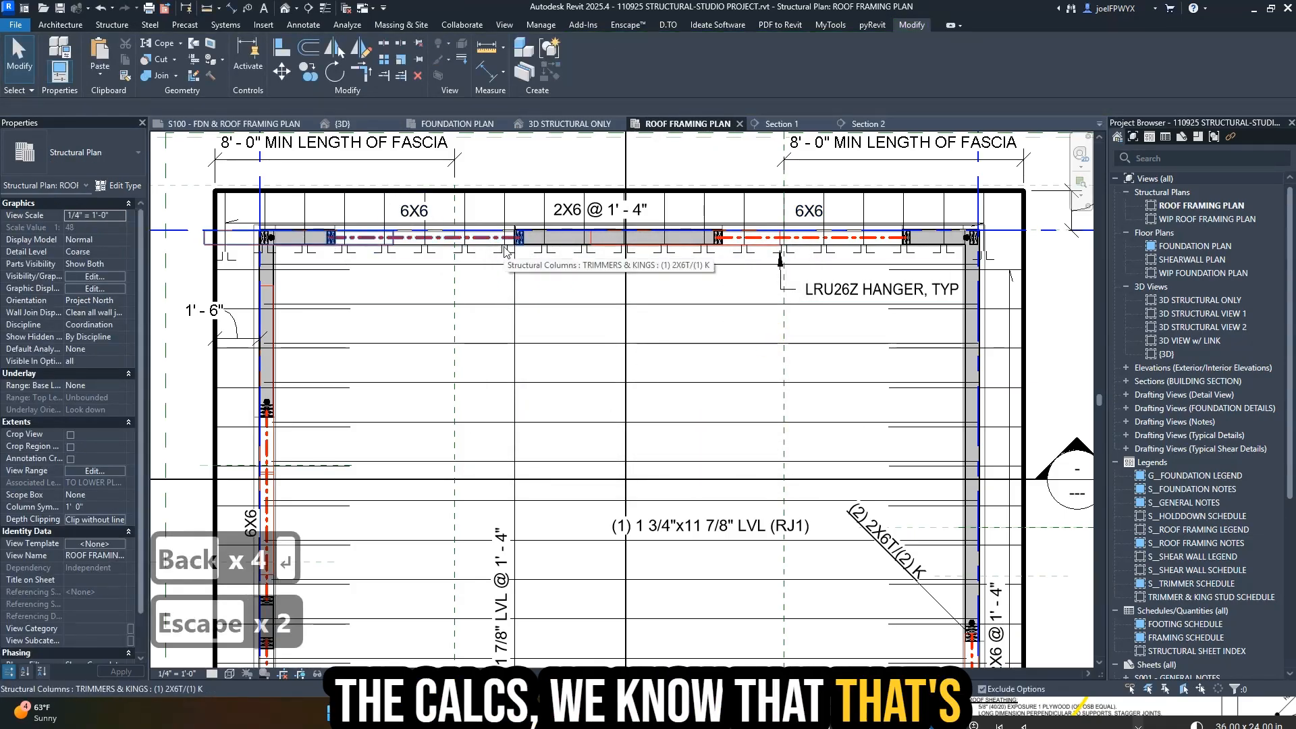
key("Escape")
key("Escape")
- Delete both 6X6 header tags along the upper wall
left_click(410, 213)
key("d")
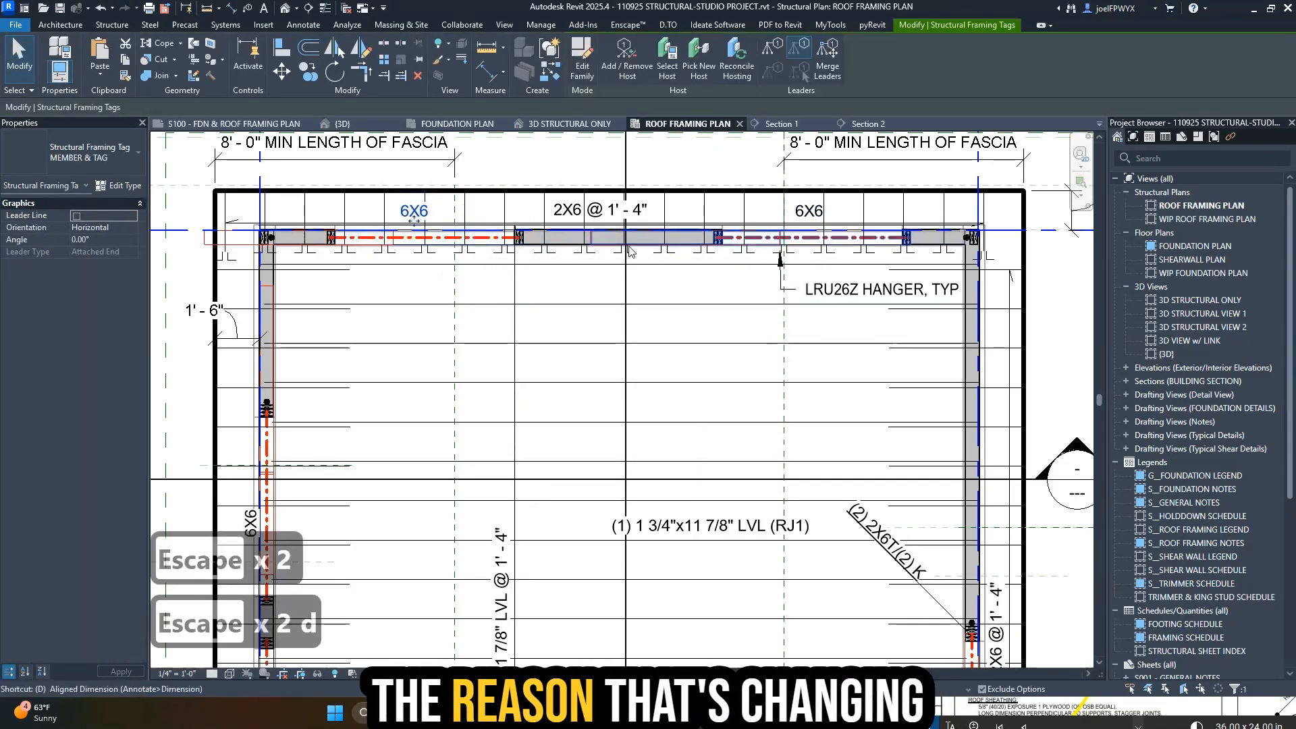
key("e")
key("Escape")
left_click(814, 215)
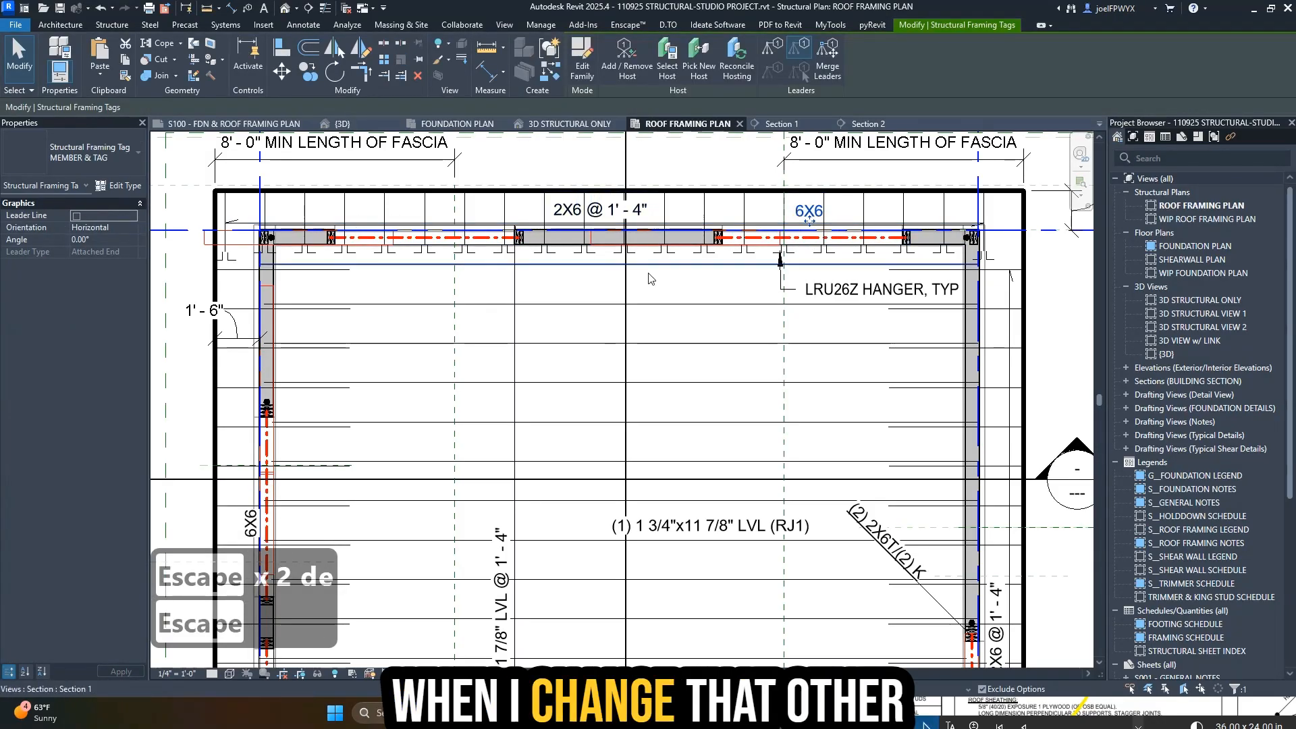
key("Escape")
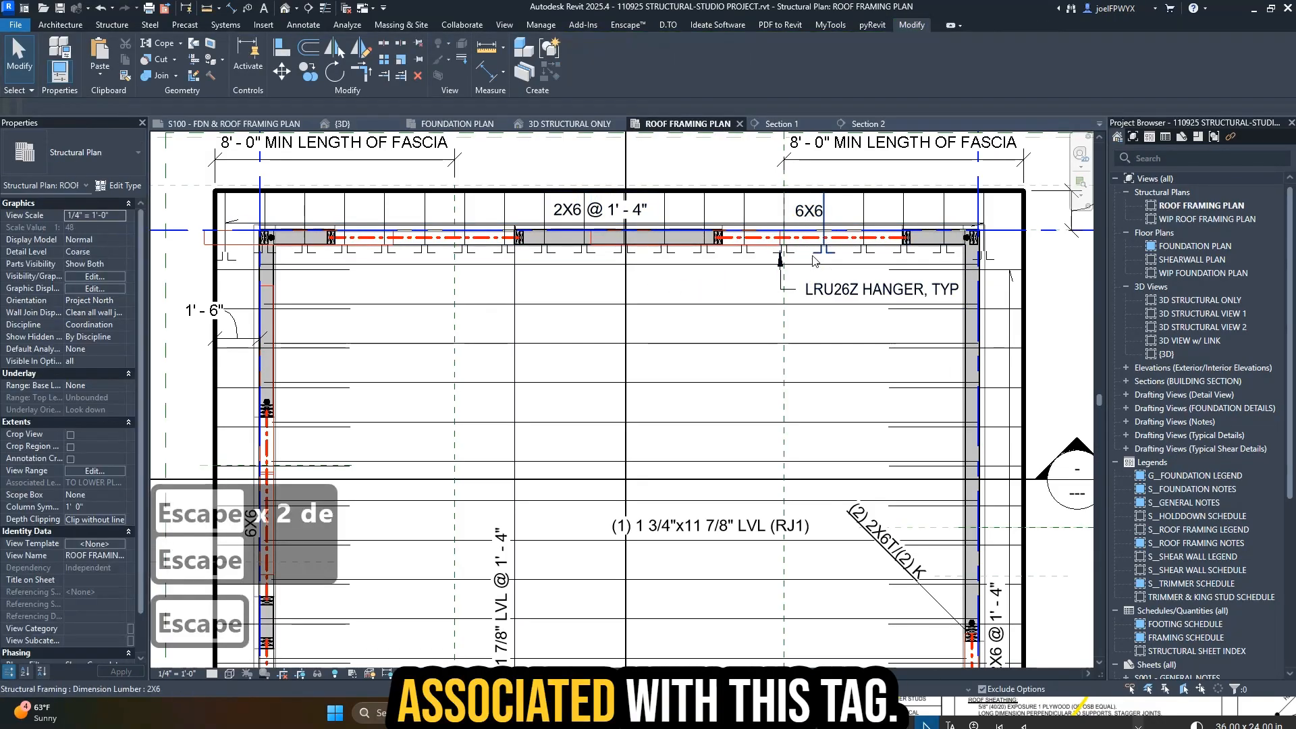
left_click(814, 223)
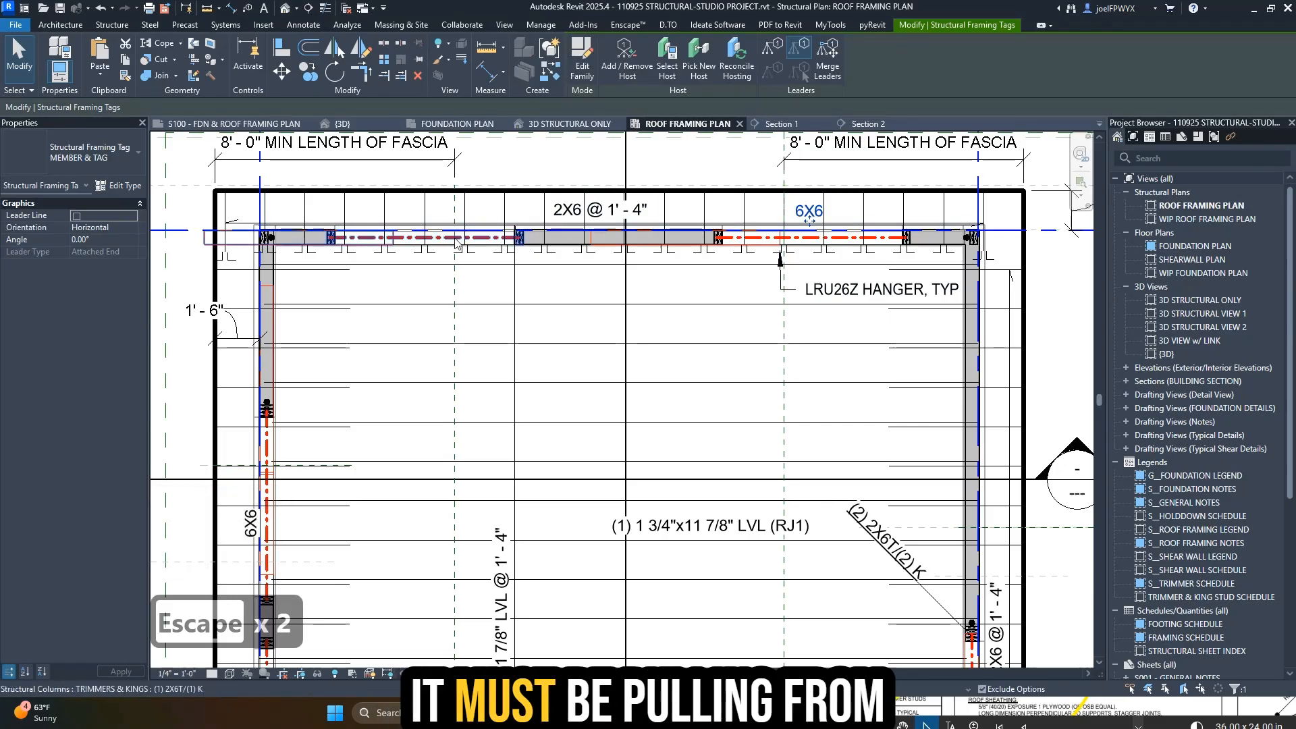
key("d")
key("e")
key("Escape")
key("Escape")
- Tag the 6X6 header near grid B in the upper wall and place the tag above the header
key("t")
key("g")
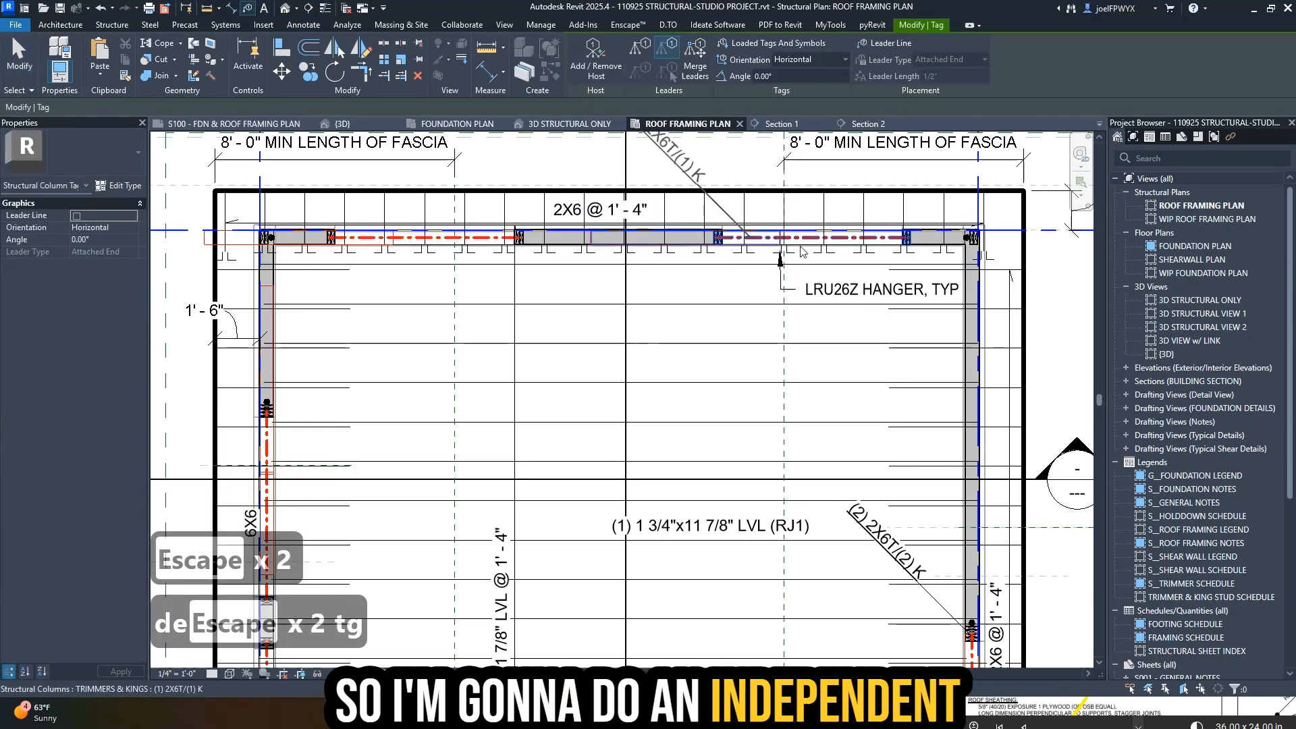
key("Tab")
key("Tab")
key("Tab")
key("Tab")
key("Tab")
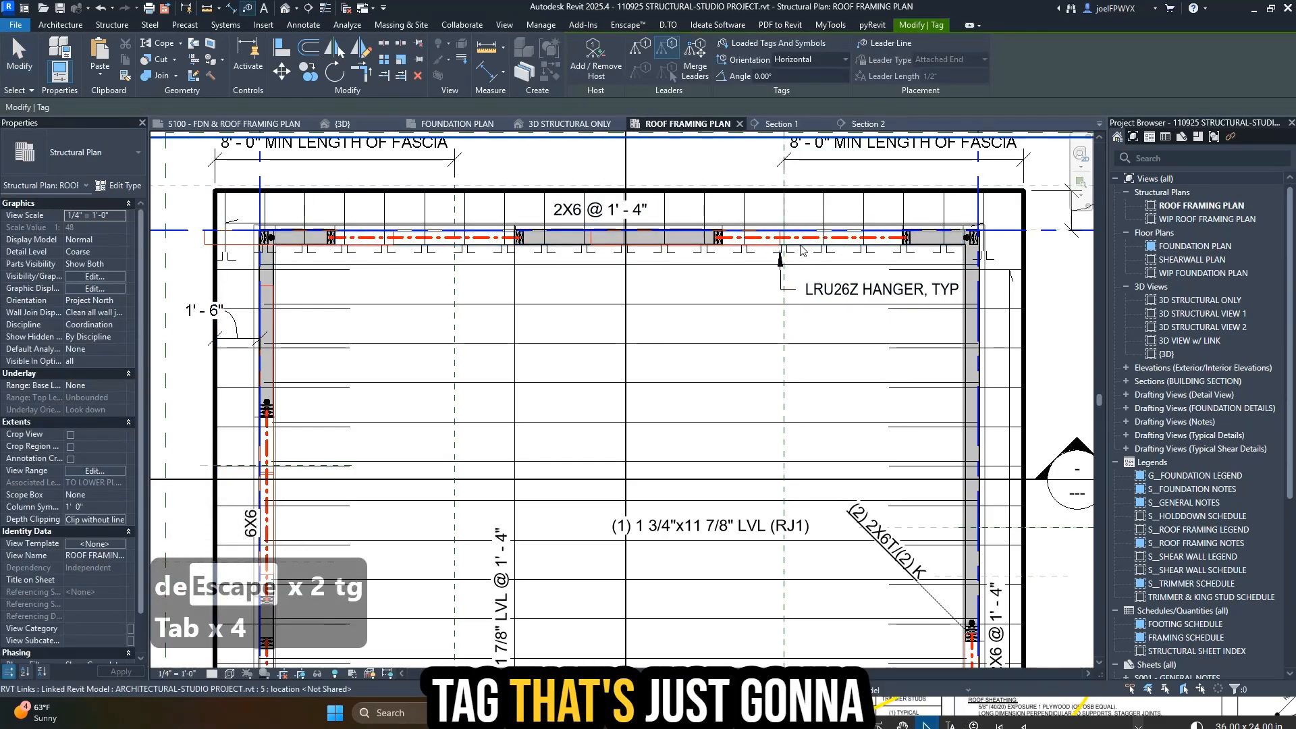
scroll(793, 248, "up", 3)
key("Tab")
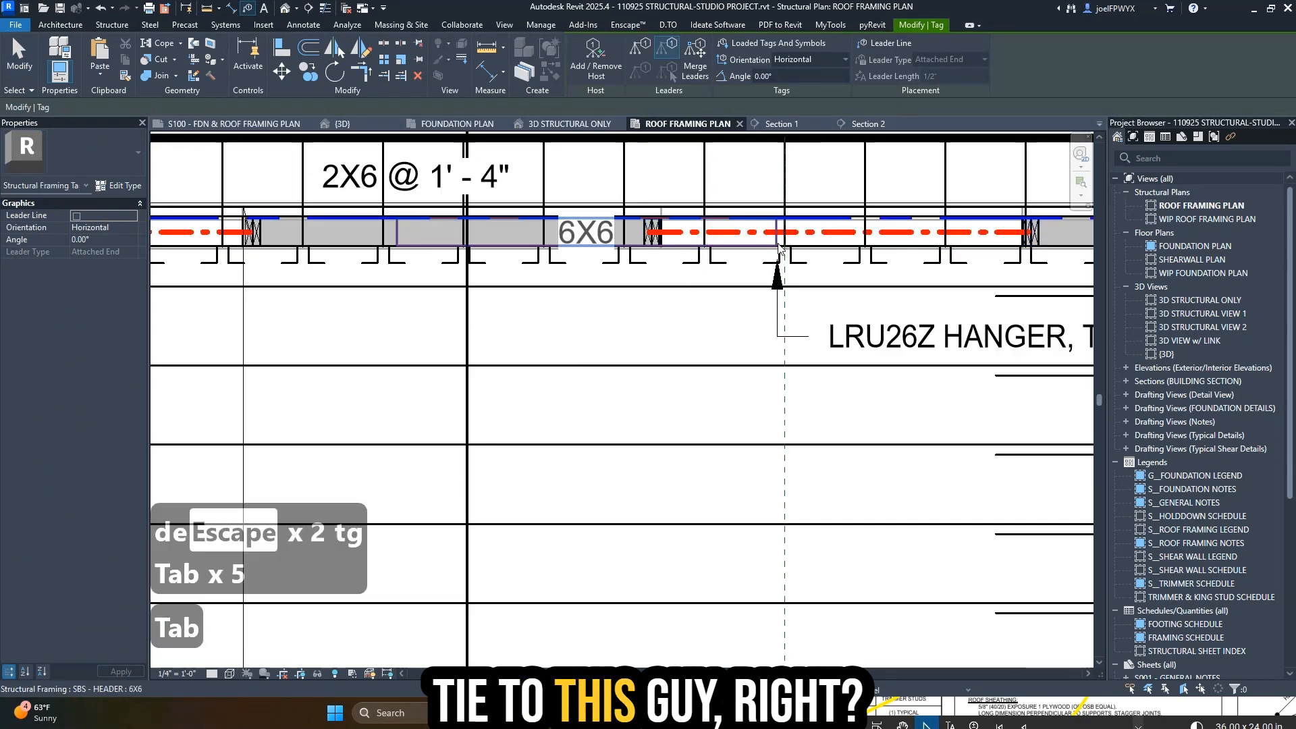
left_click(779, 248)
left_click_drag(587, 253, 865, 201)
- Tag the 6X6 header near grid A in the upper wall and place the tag above the header
scroll(865, 202, "down", 4)
middle_click_drag(321, 205, 579, 240)
key("c")
key("s")
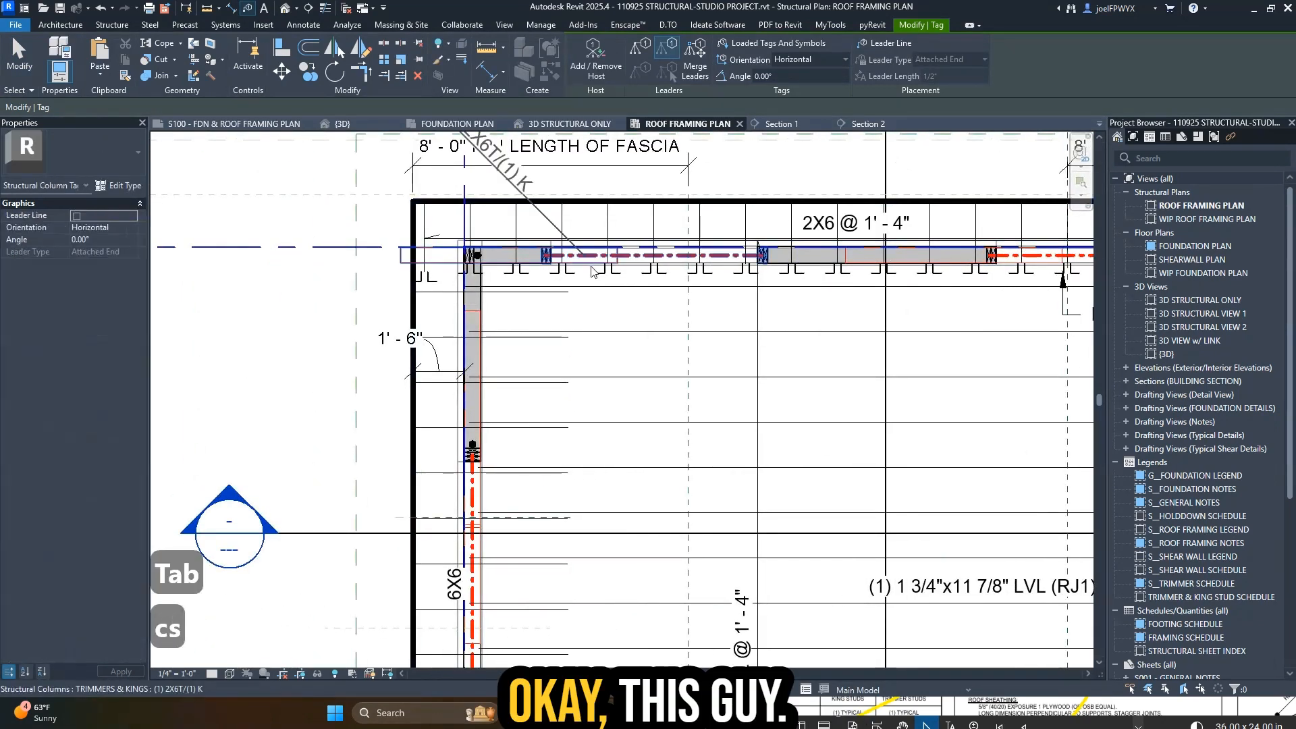
left_click(591, 262)
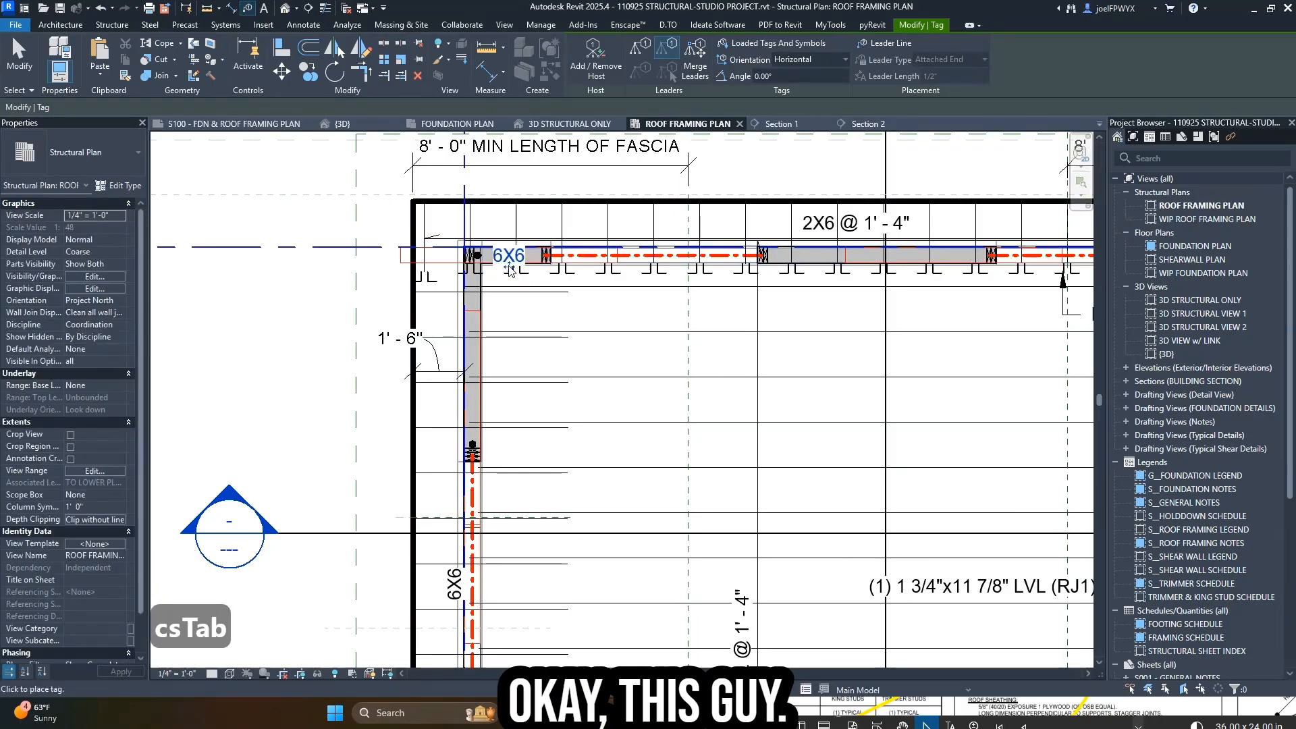
left_click_drag(510, 269, 626, 241)
key("Escape")
key("Escape")
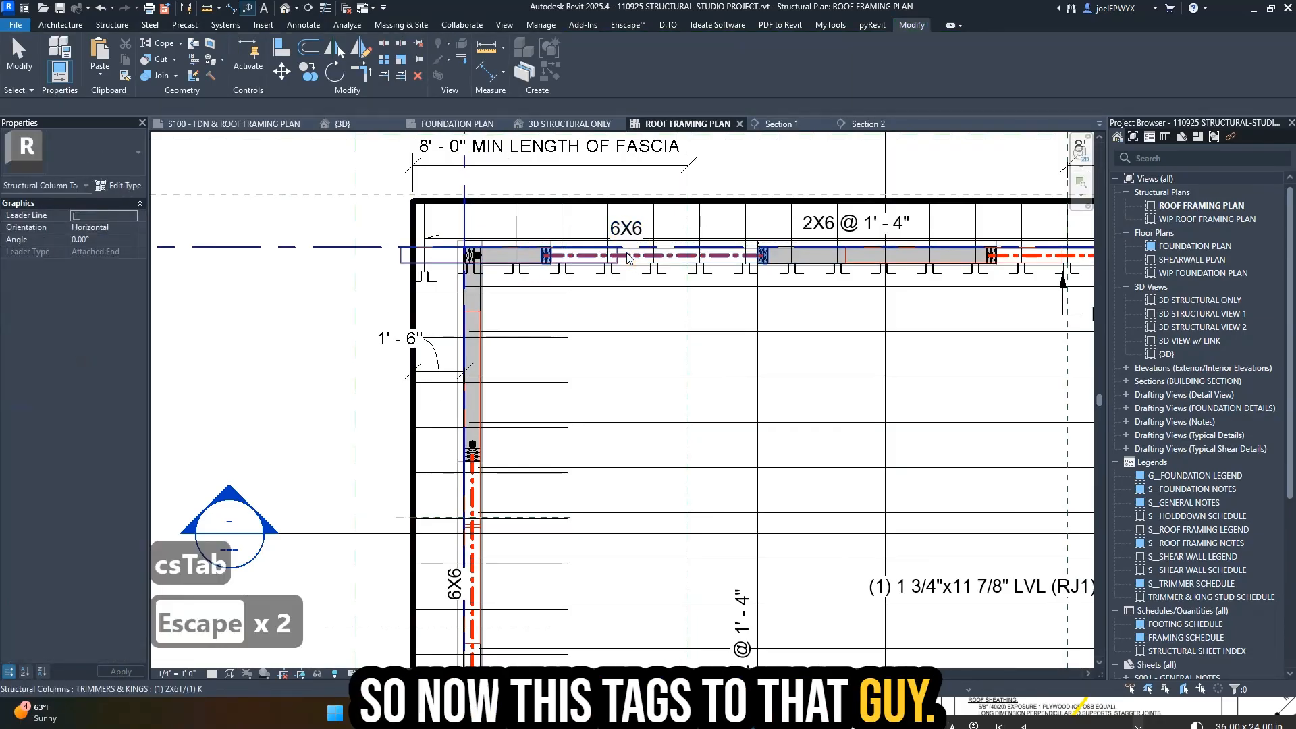
left_click(629, 244)
key("Escape")
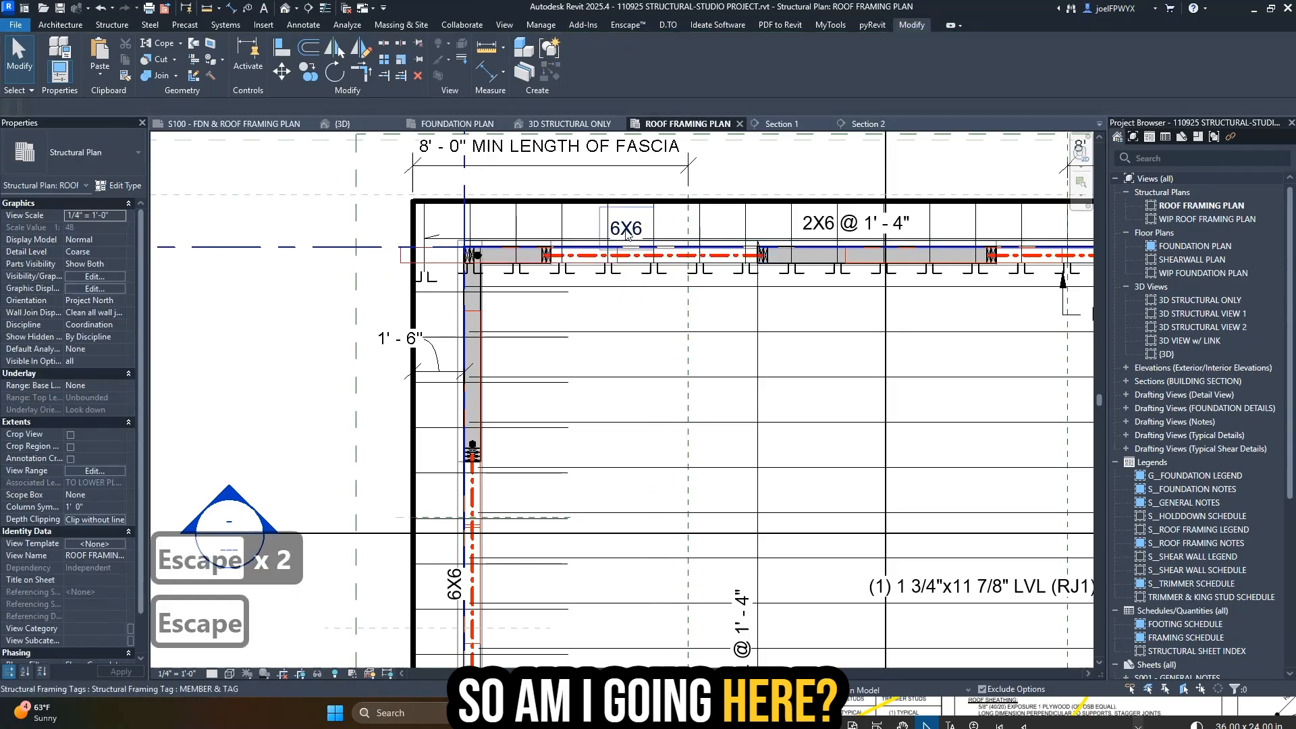
- Set the mark in the new 6X6 header tag near grid A to HD2
left_click(628, 229)
left_click(627, 230)
left_click(697, 299)
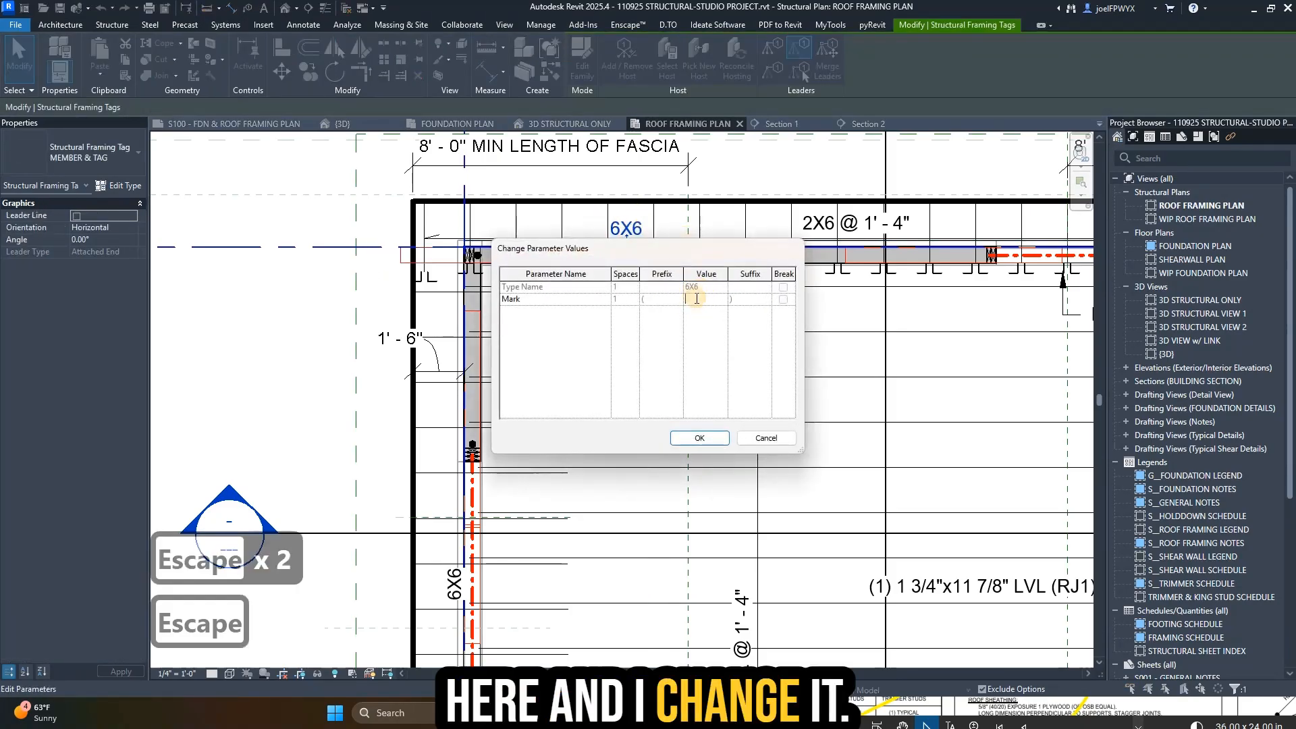
type("HF")
key("BackSpace")
type("D")
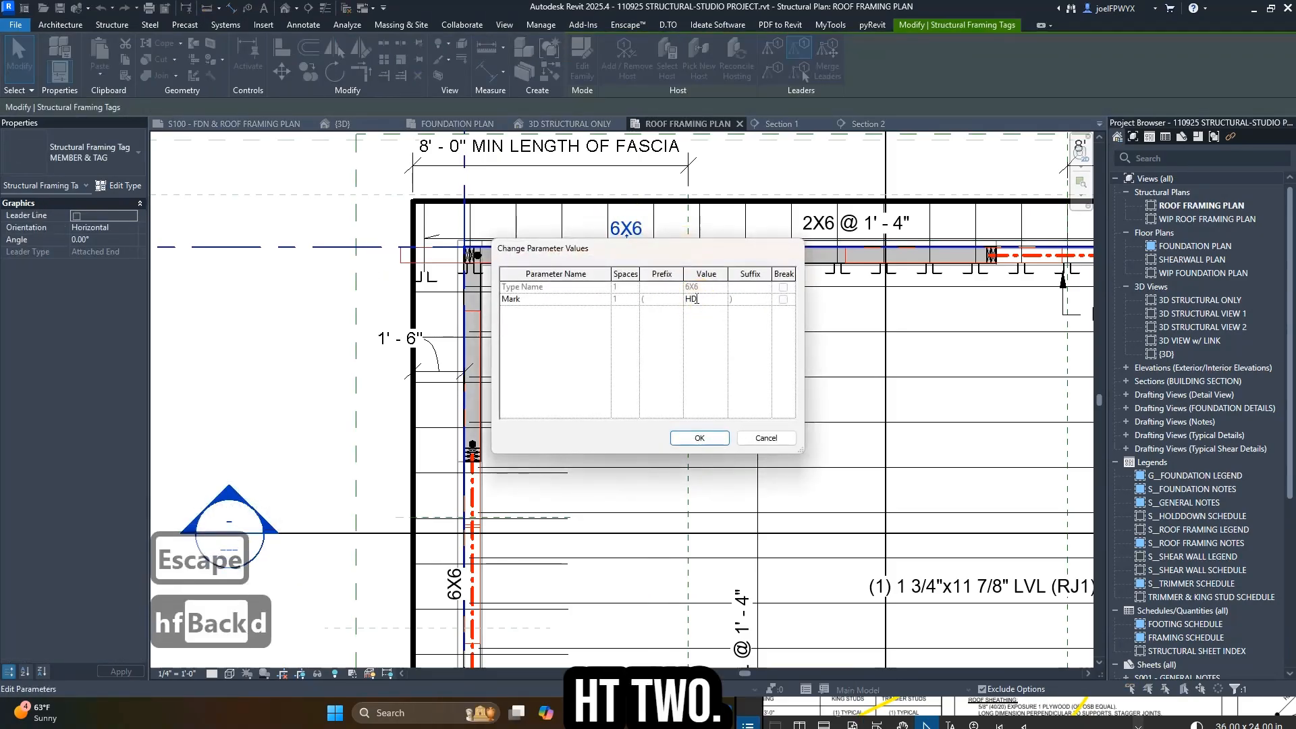
type("2")
left_click(698, 439)
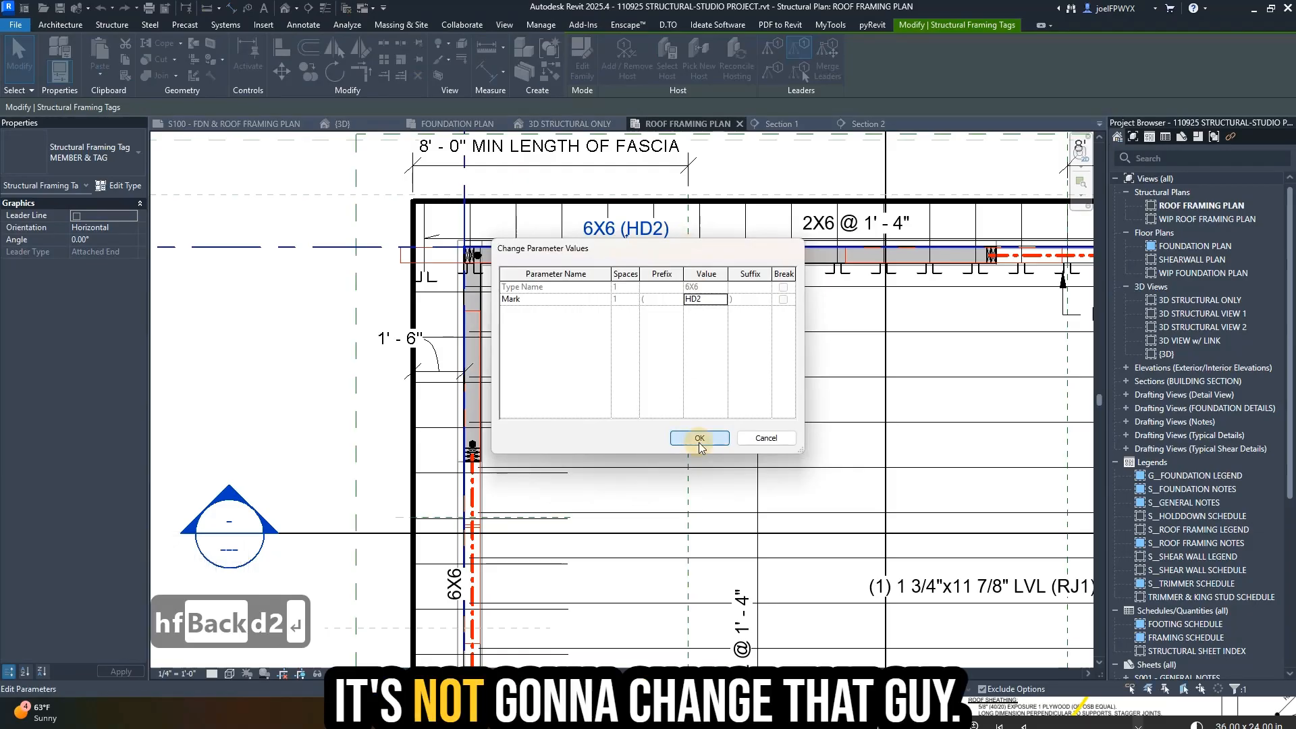
- Examine the header, rafter and beam tags across the roof framing plan to identify which members need calculations
scroll(610, 348, "down", 3)
scroll(915, 304, "up", 3)
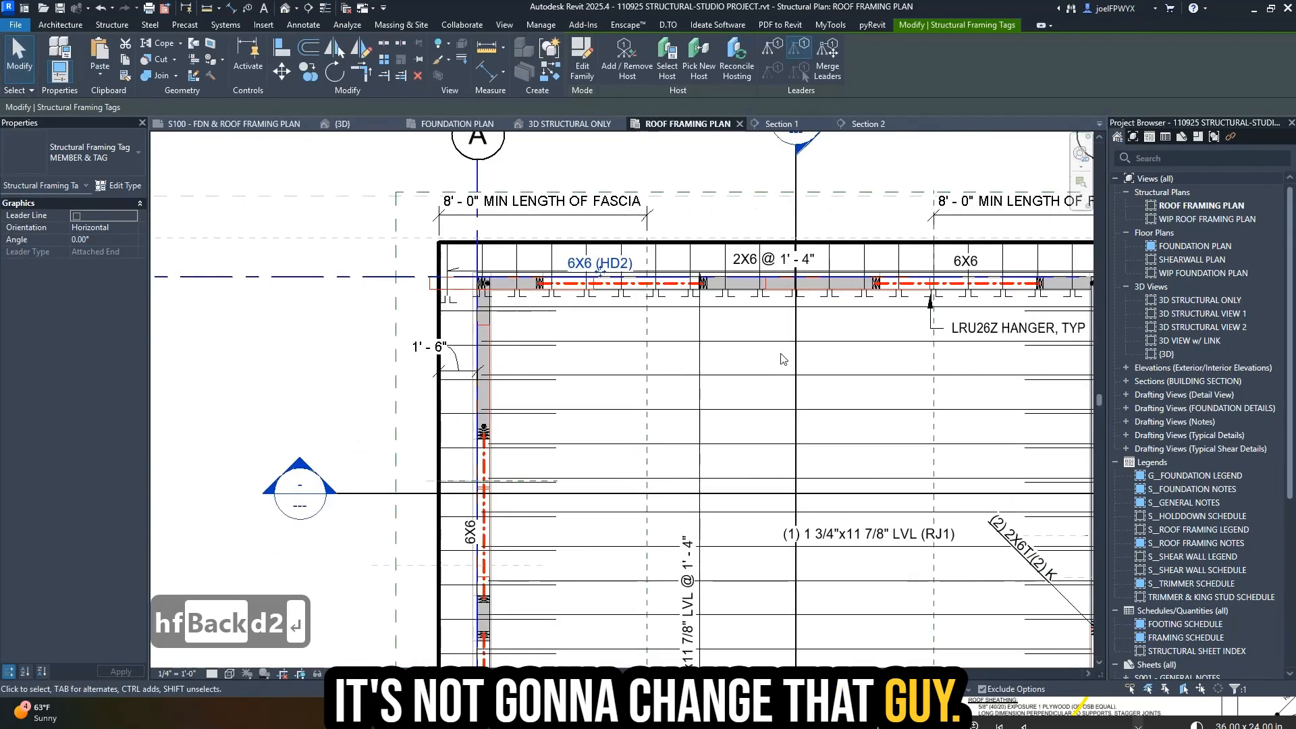
scroll(675, 297, "up", 1)
scroll(798, 310, "down", 3)
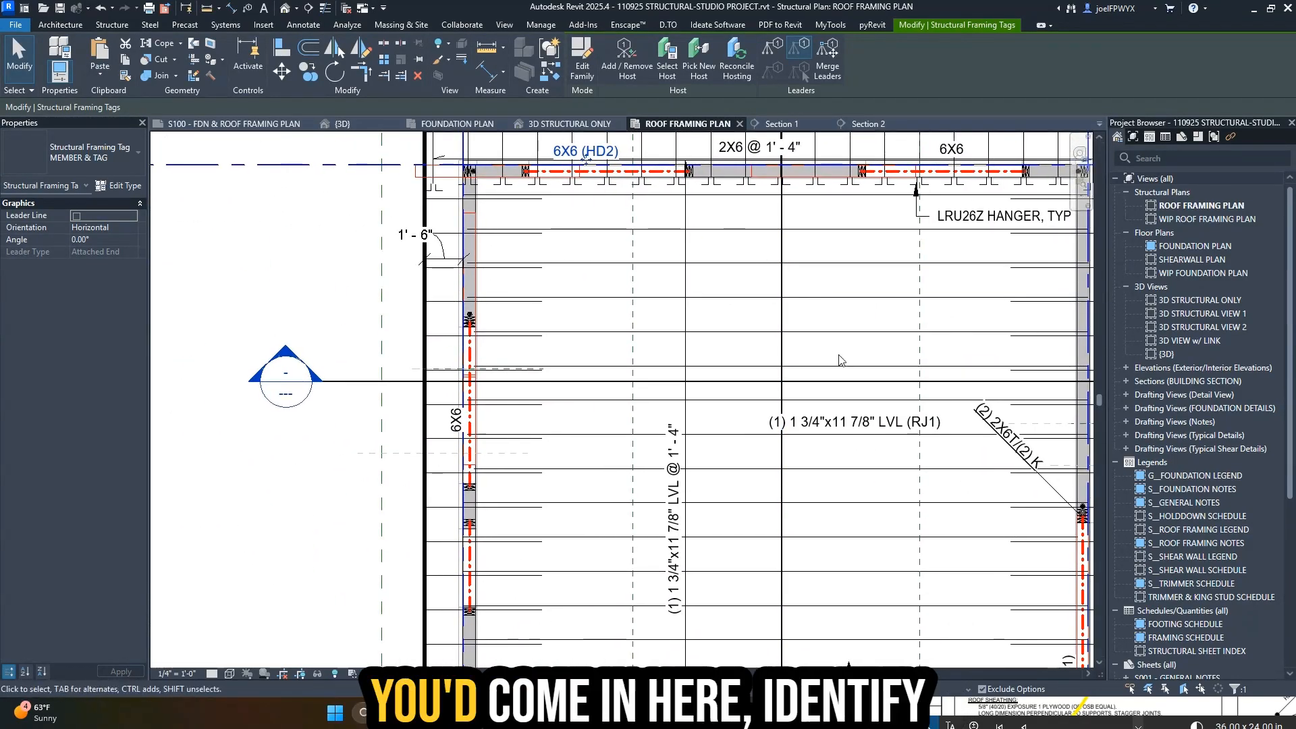
left_click(808, 375)
scroll(808, 376, "up", 1)
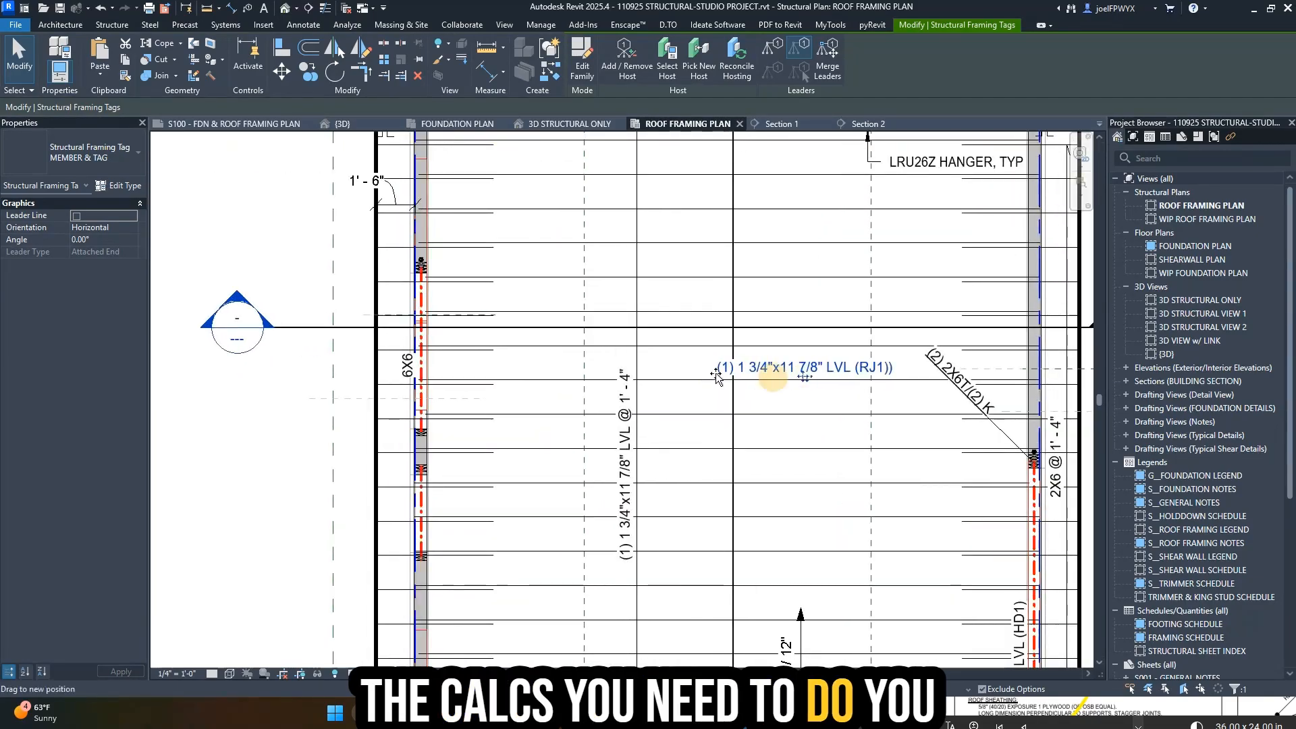
scroll(724, 374, "down", 2)
scroll(758, 412, "down", 1)
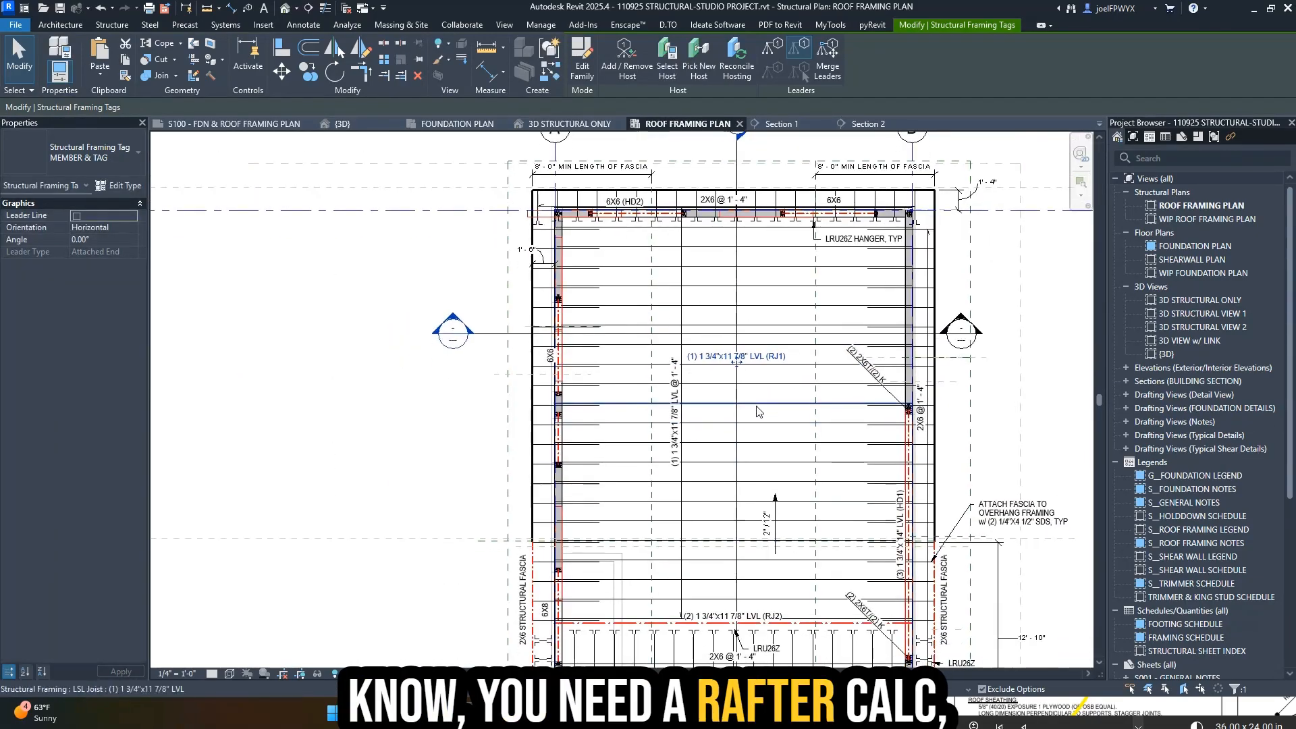
middle_click_drag(781, 629, 792, 542)
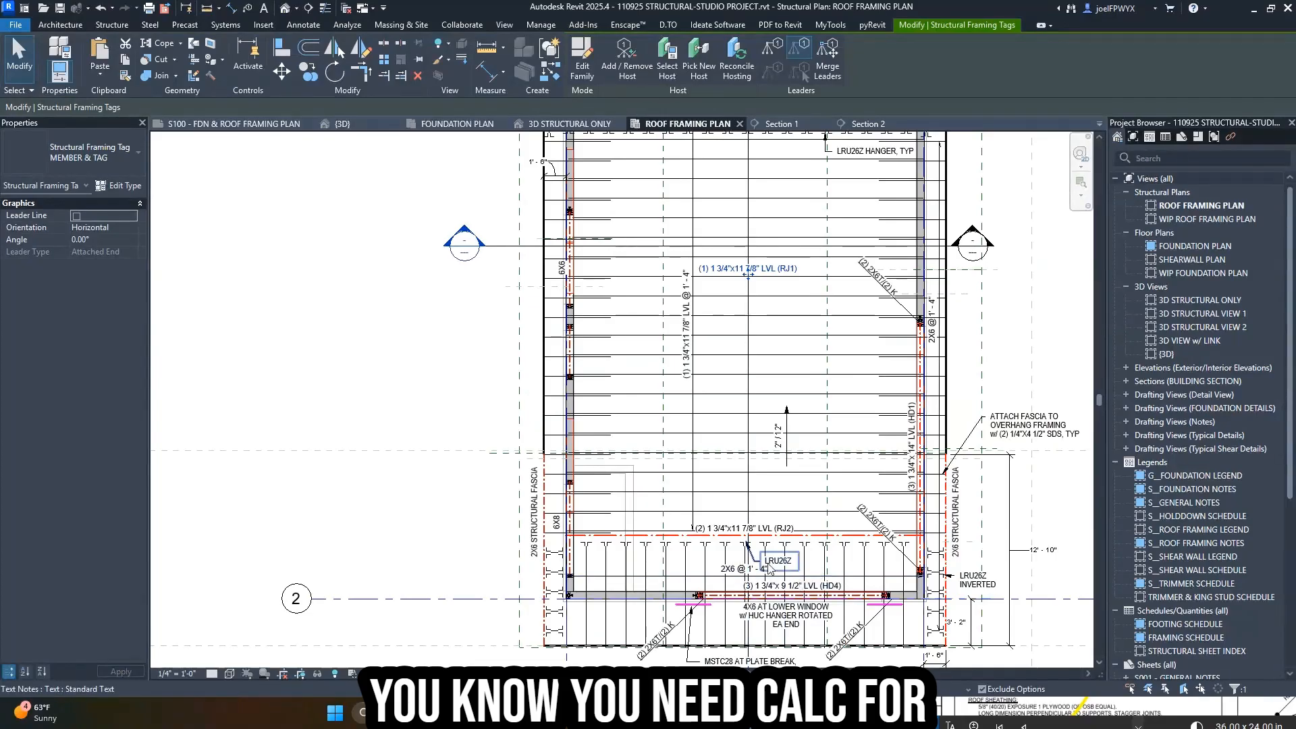
scroll(769, 569, "up", 1)
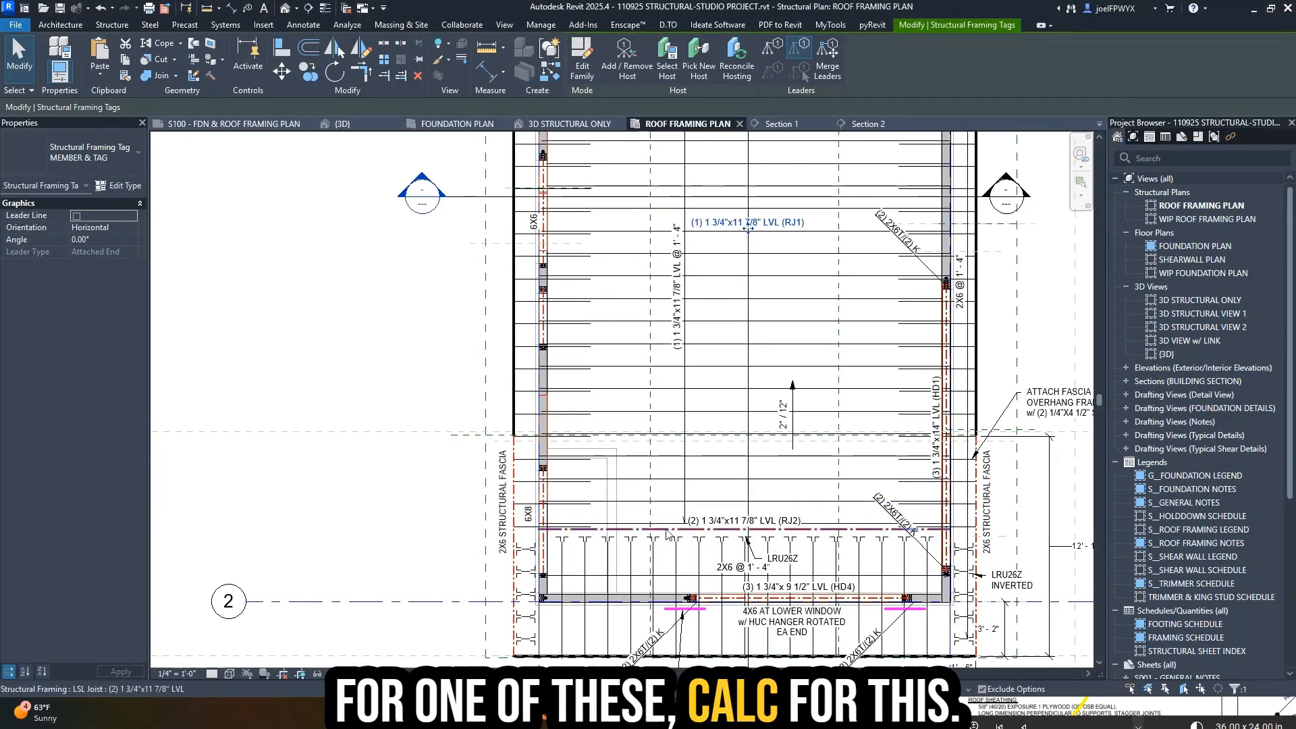
scroll(735, 517, "up", 2)
key("Escape")
scroll(697, 351, "down", 1)
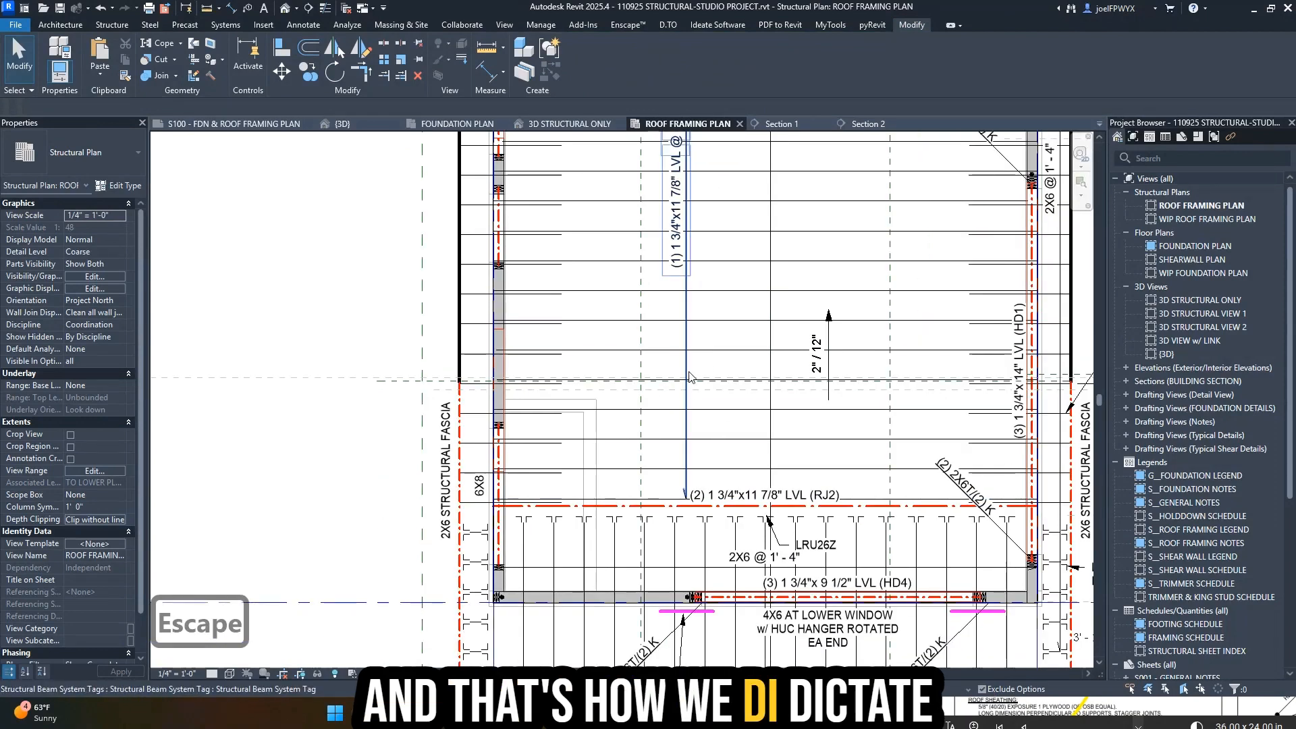
- Move the 6X6 header tag on the grid A wall farther outside the wall so it clears the wall line
middle_click_drag(649, 287, 729, 487)
scroll(557, 310, "up", 4)
key("Escape")
left_click(582, 307)
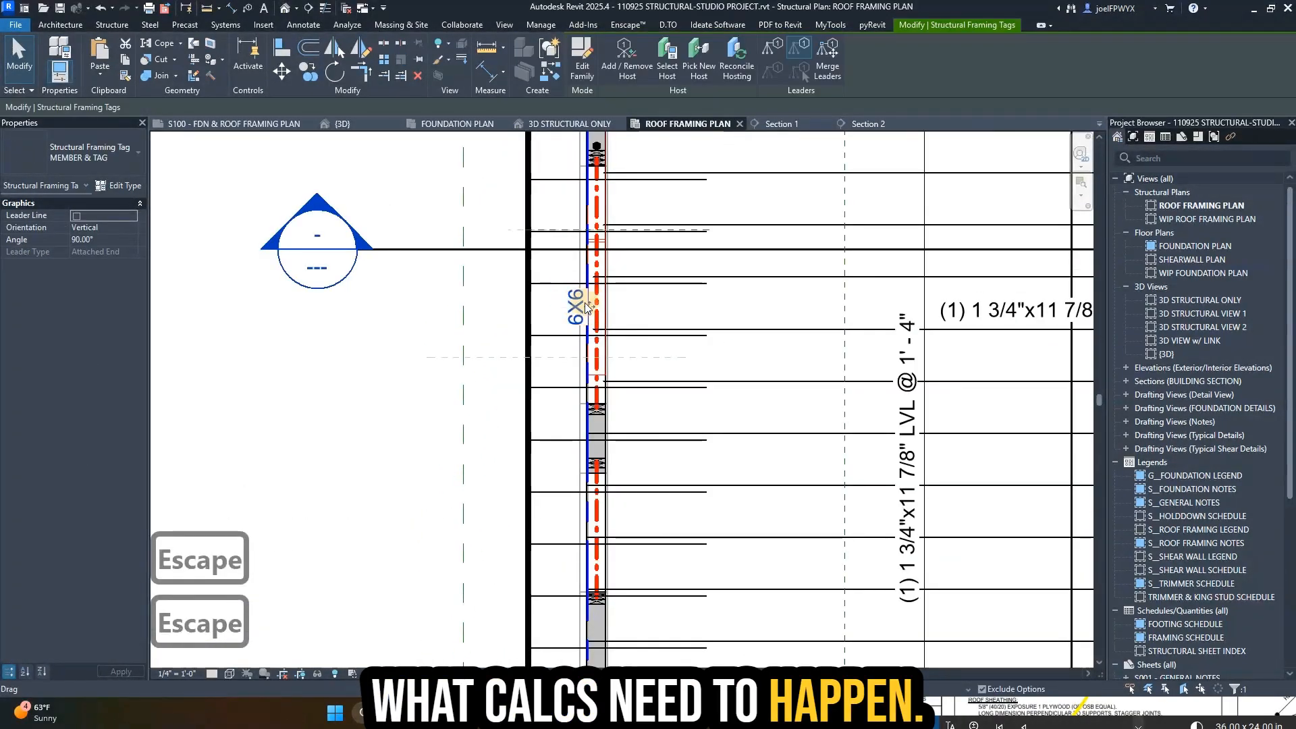
left_click_drag(586, 304, 574, 304)
scroll(581, 303, "down", 4)
scroll(573, 307, "up", 4)
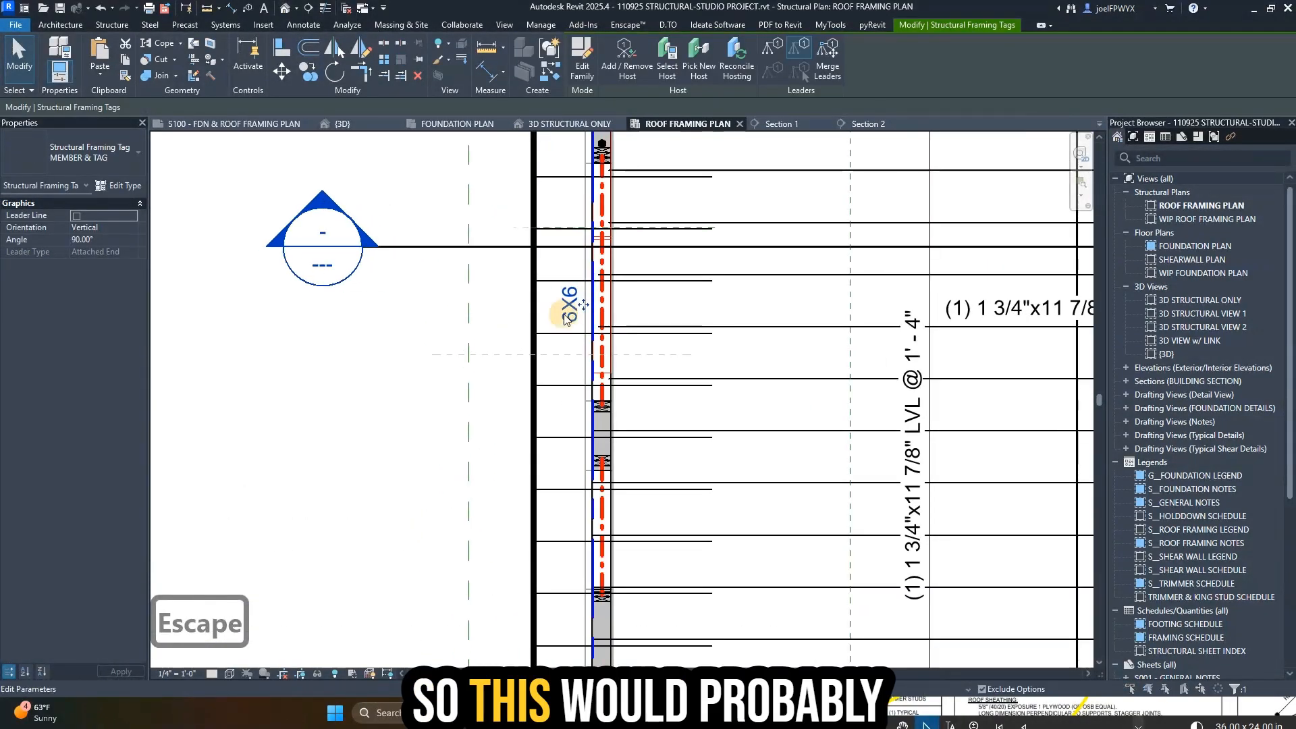
- Set the mark in the 6X6 header tag on the grid A wall to HD3
left_click(565, 316)
type("H")
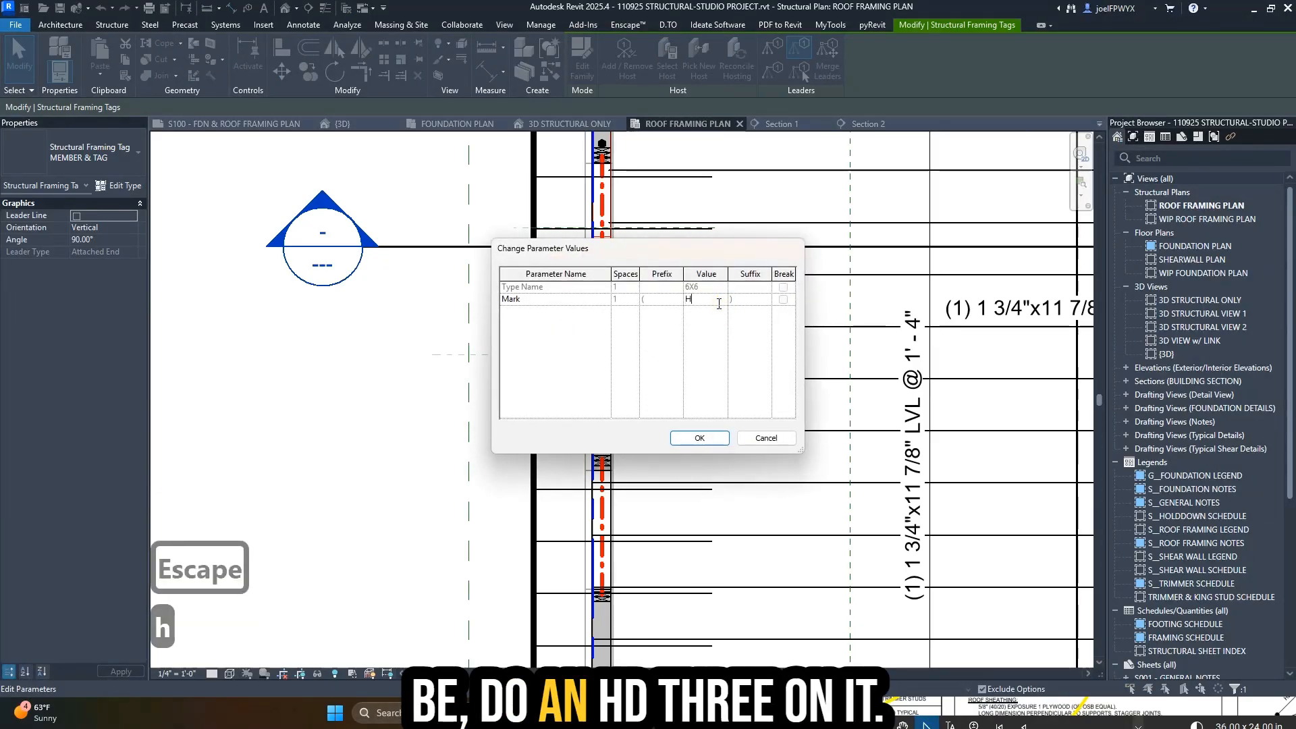
type("D3")
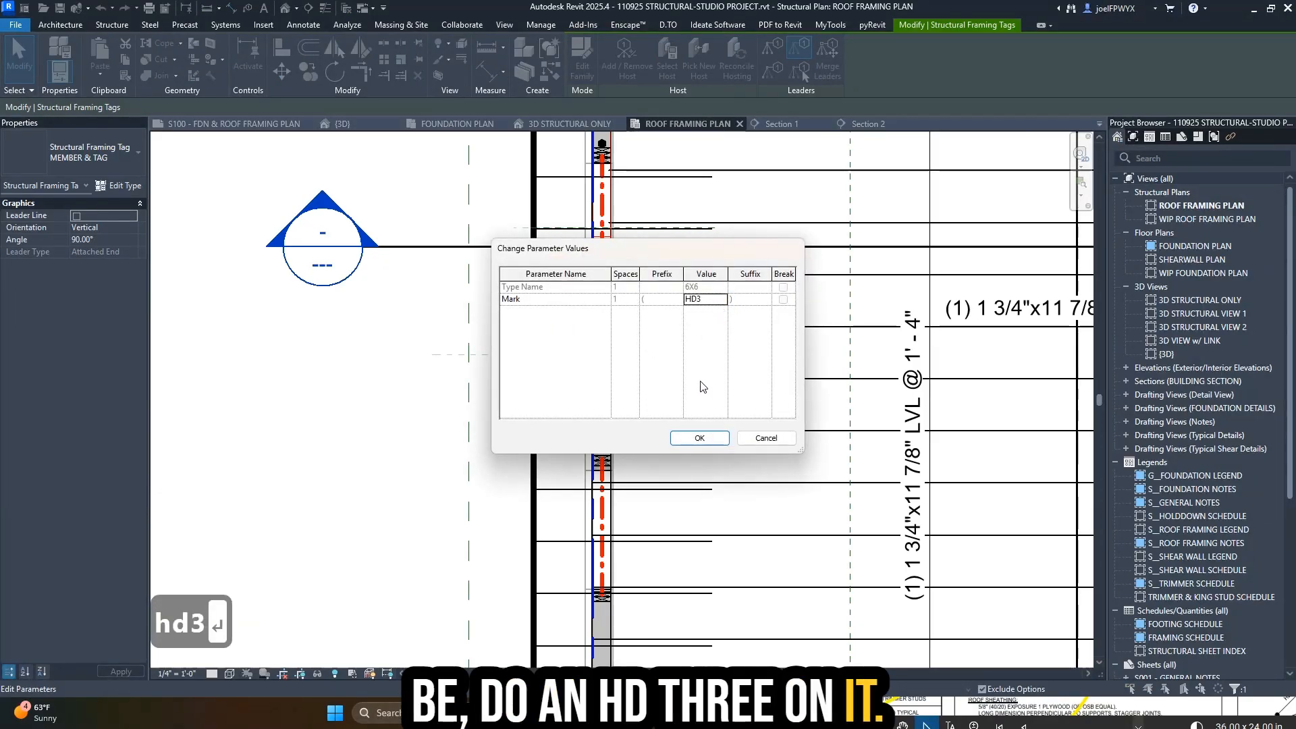
left_click(700, 439)
scroll(749, 368, "down", 3)
key("Escape")
key("Escape")
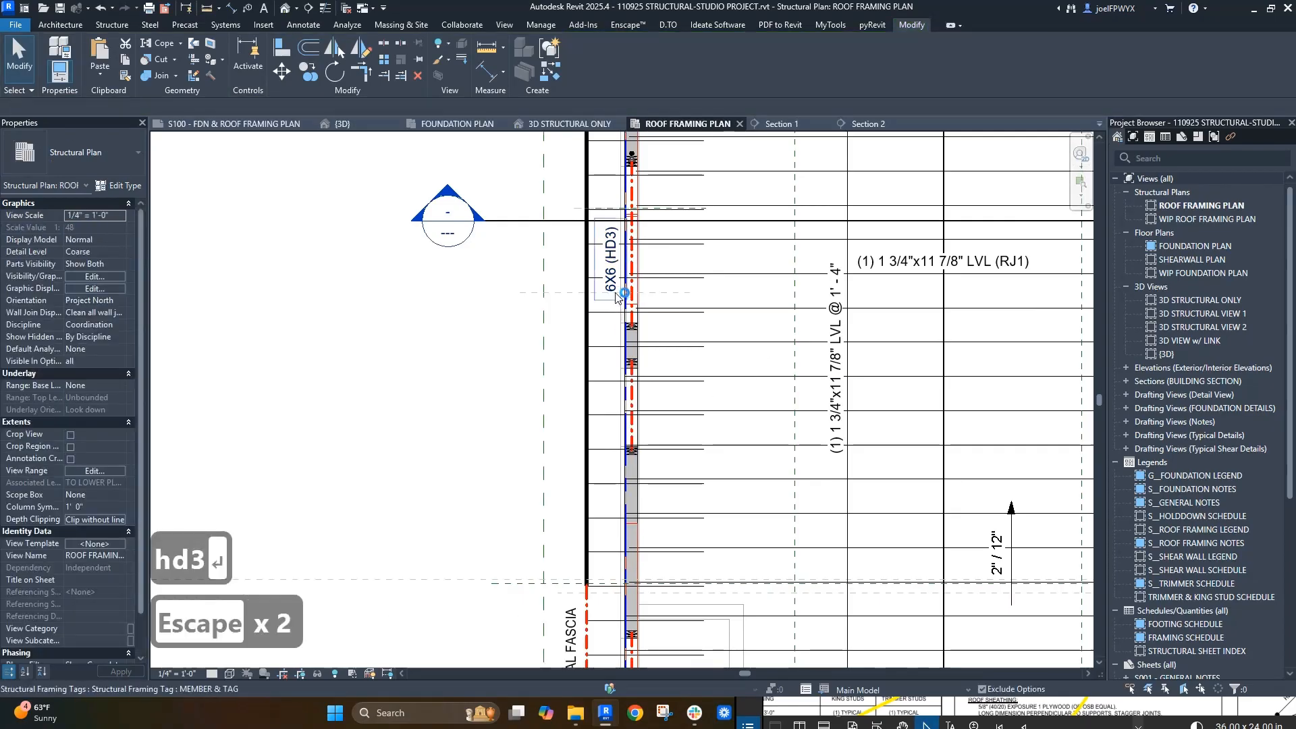
left_click(614, 282)
key("c")
key("s")
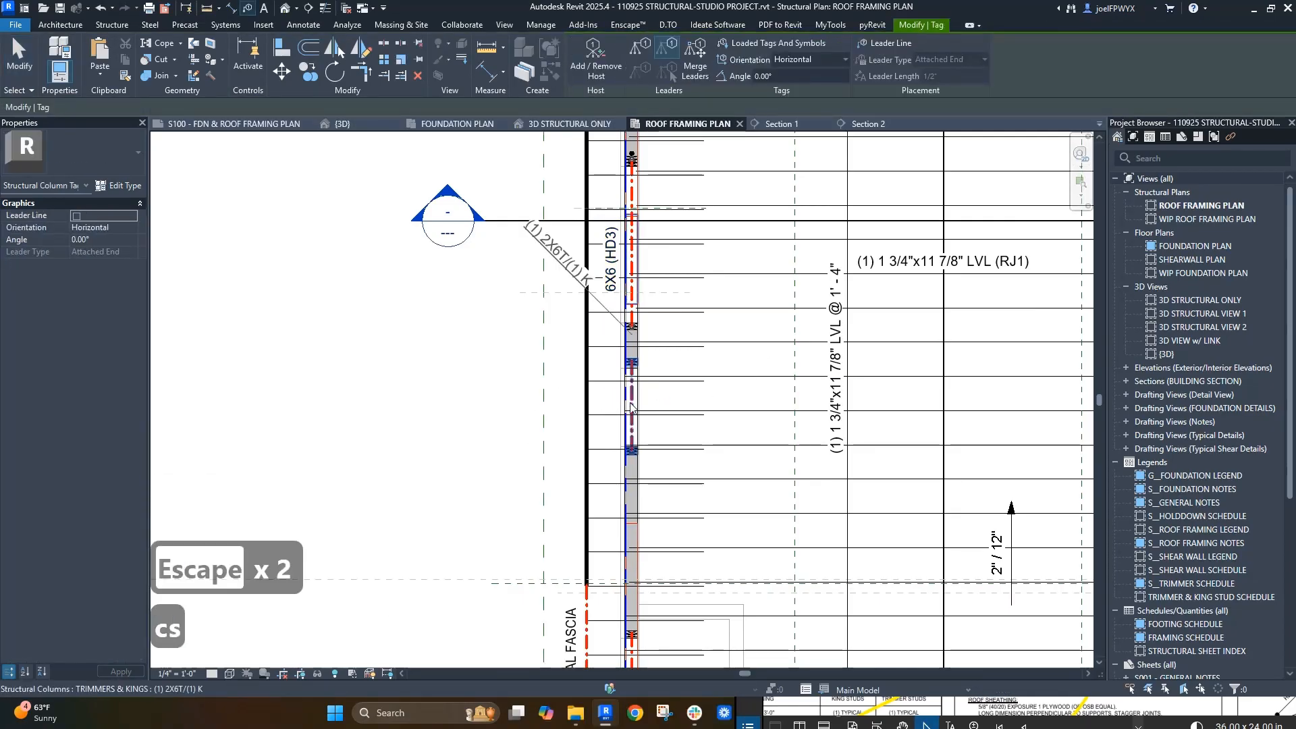
key("Tab")
key("Tab")
key("Tab")
key("Tab")
key("Tab")
key("Tab")
key("Tab")
key("Tab")
key("Tab")
key("Tab")
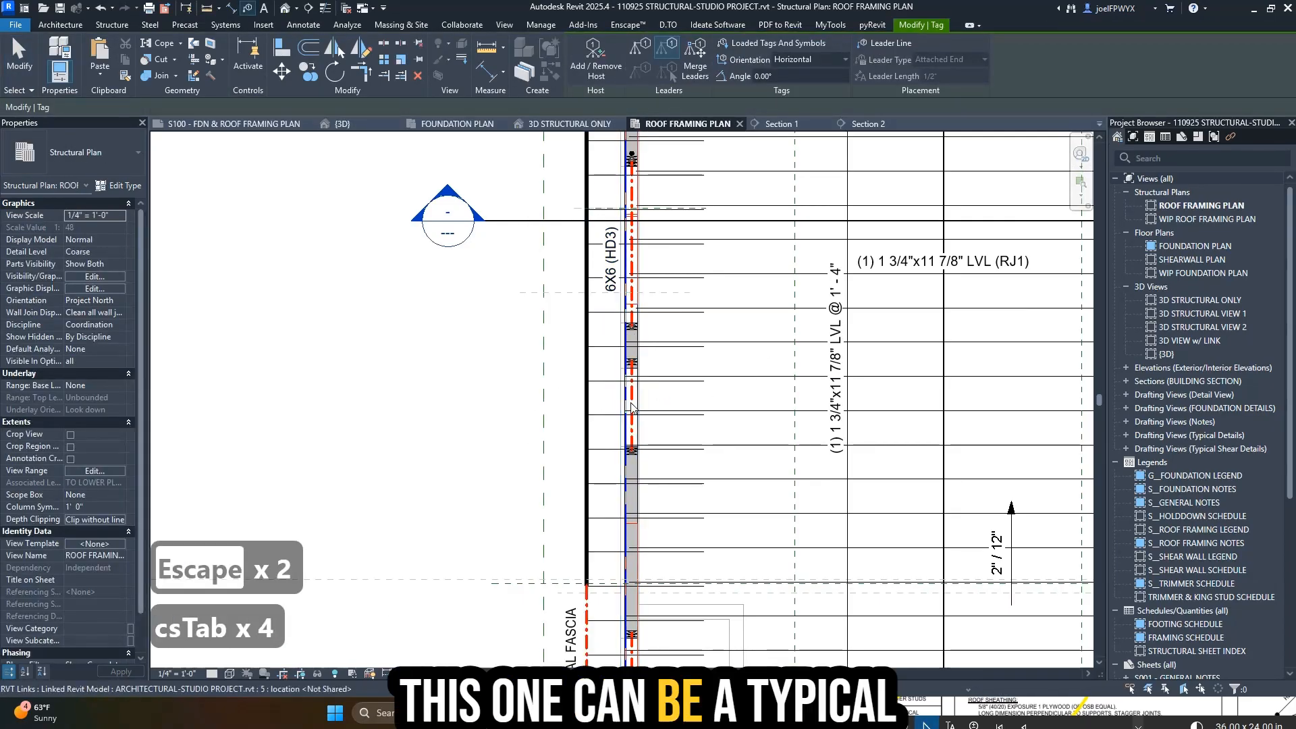
key("Tab")
scroll(632, 407, "up", 3)
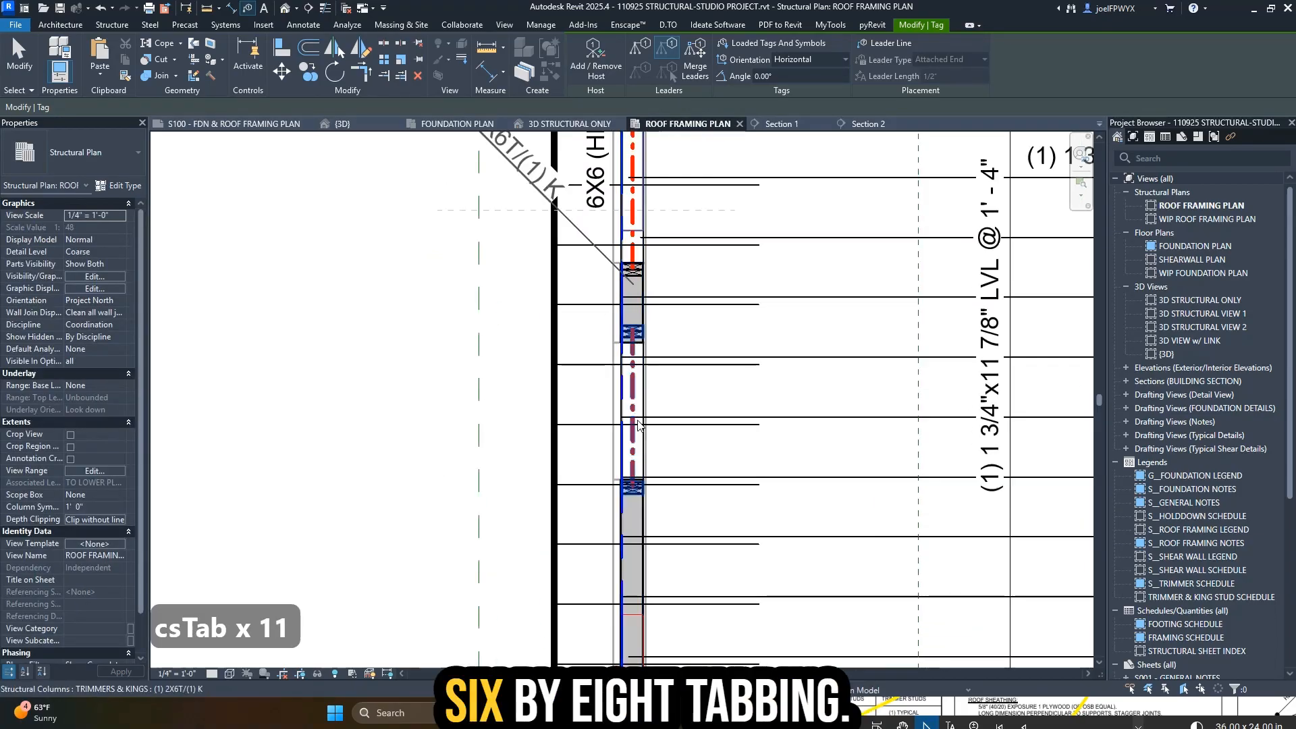
key("Tab")
key("Tab")
key("Tab")
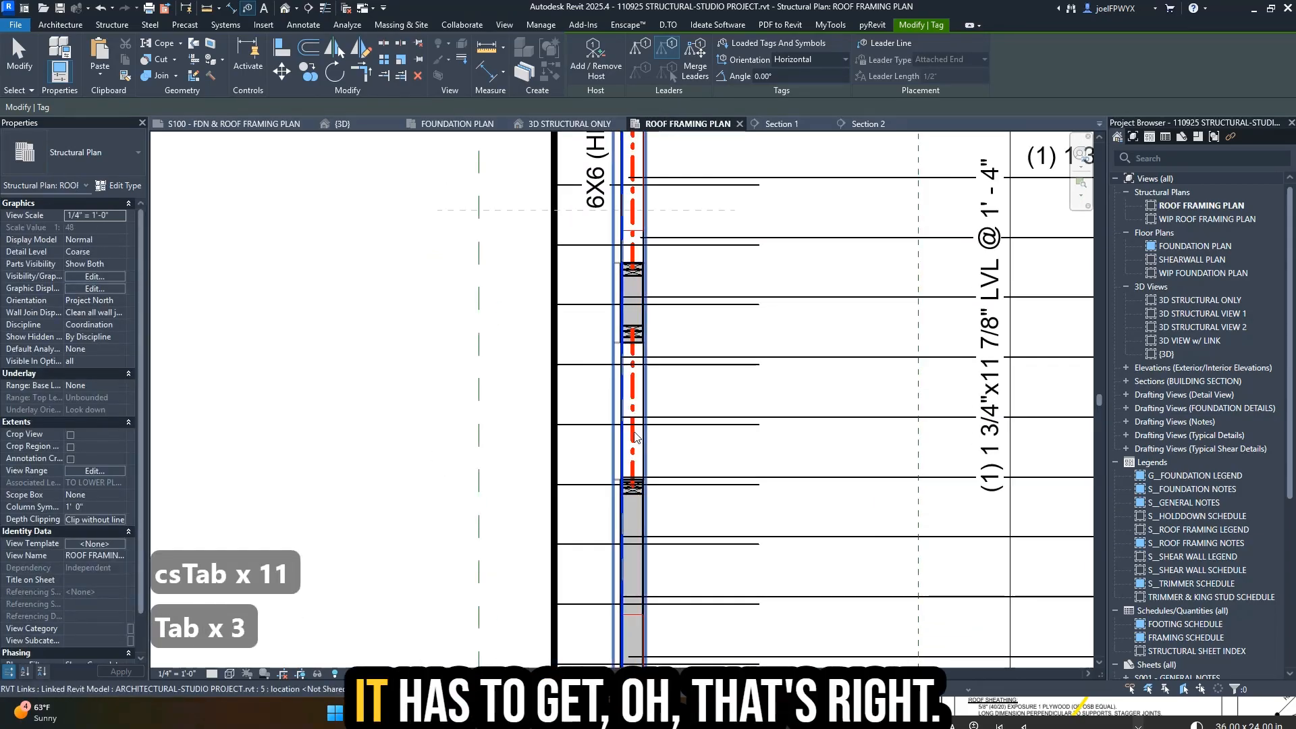
key("Tab")
key("Escape")
key("Escape")
- Examine the HD3 header and the untagged header below it on the grid A wall to check how the header family is modeled
scroll(618, 425, "down", 1)
scroll(618, 425, "down", 1)
scroll(657, 425, "down", 2)
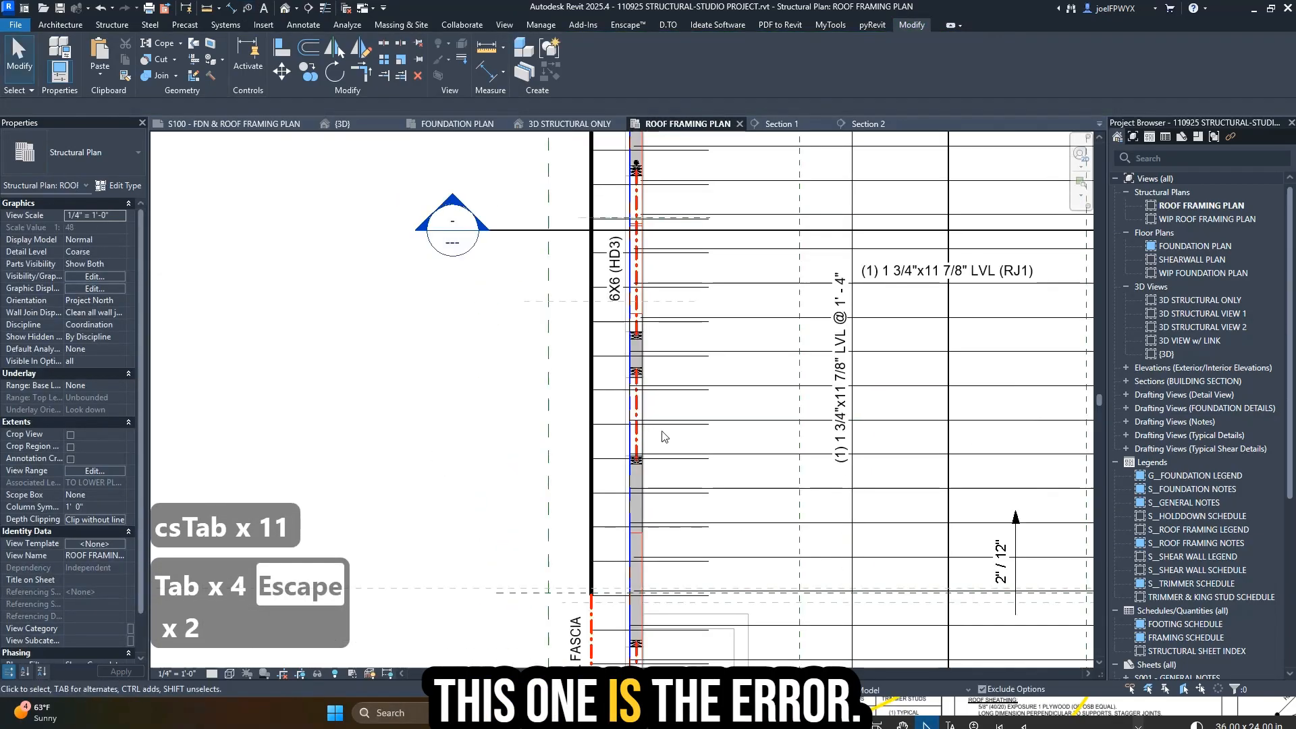
middle_click_drag(676, 443, 686, 431)
scroll(645, 296, "up", 4)
scroll(649, 321, "up", 3)
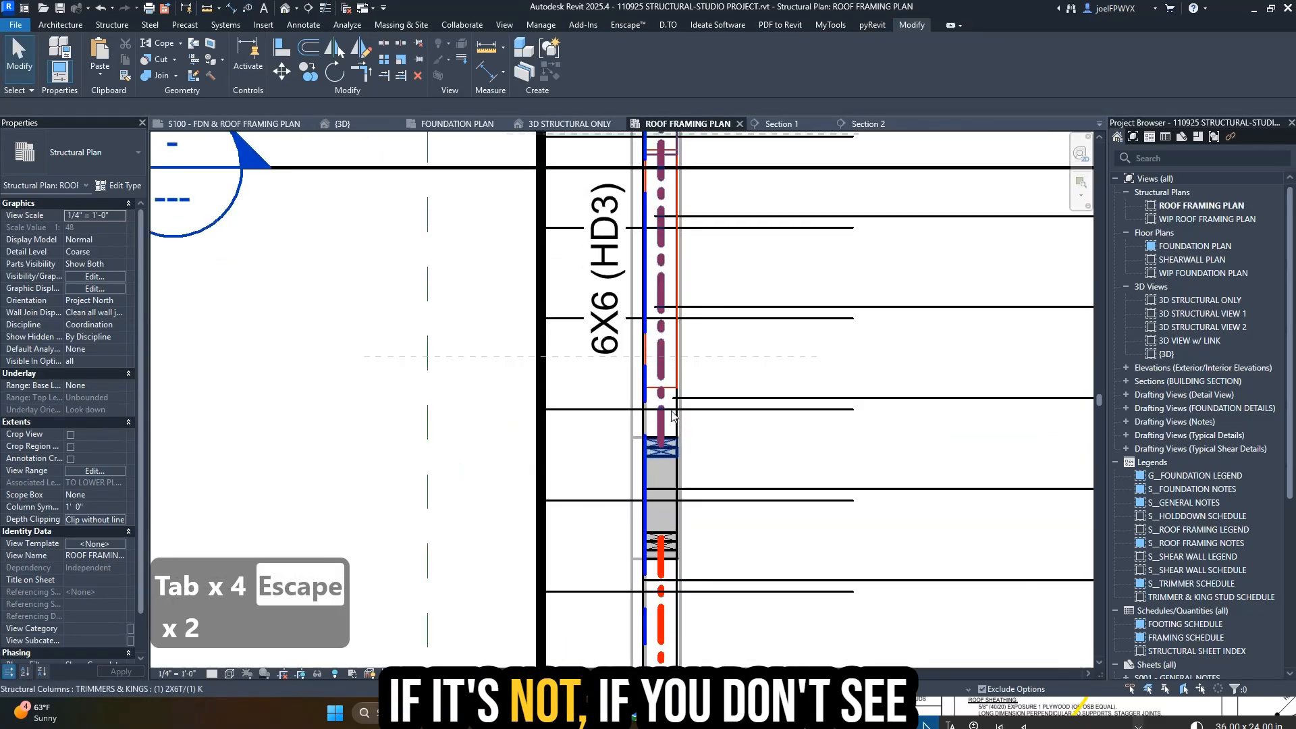
key("Tab")
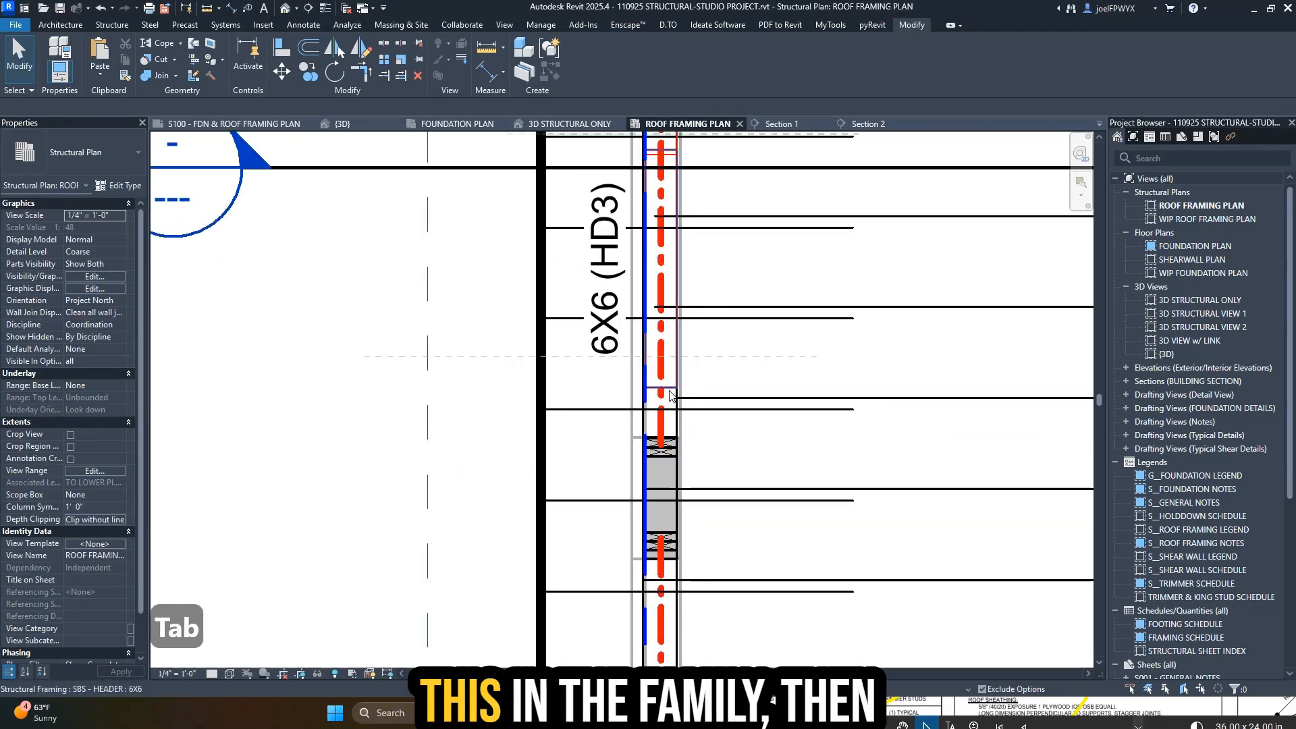
left_click(670, 394)
scroll(679, 351, "down", 2)
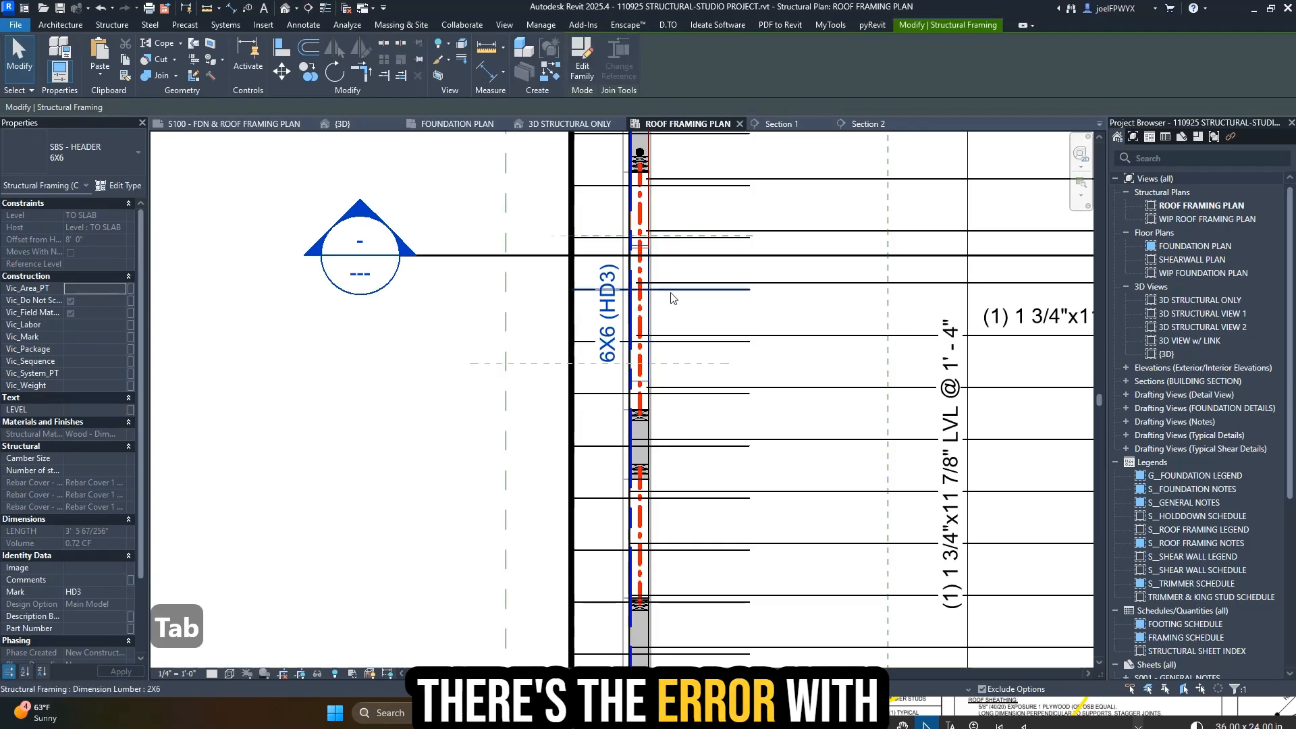
scroll(656, 337, "down", 1)
scroll(656, 338, "up", 2)
key("Escape")
key("Escape")
key("Escape")
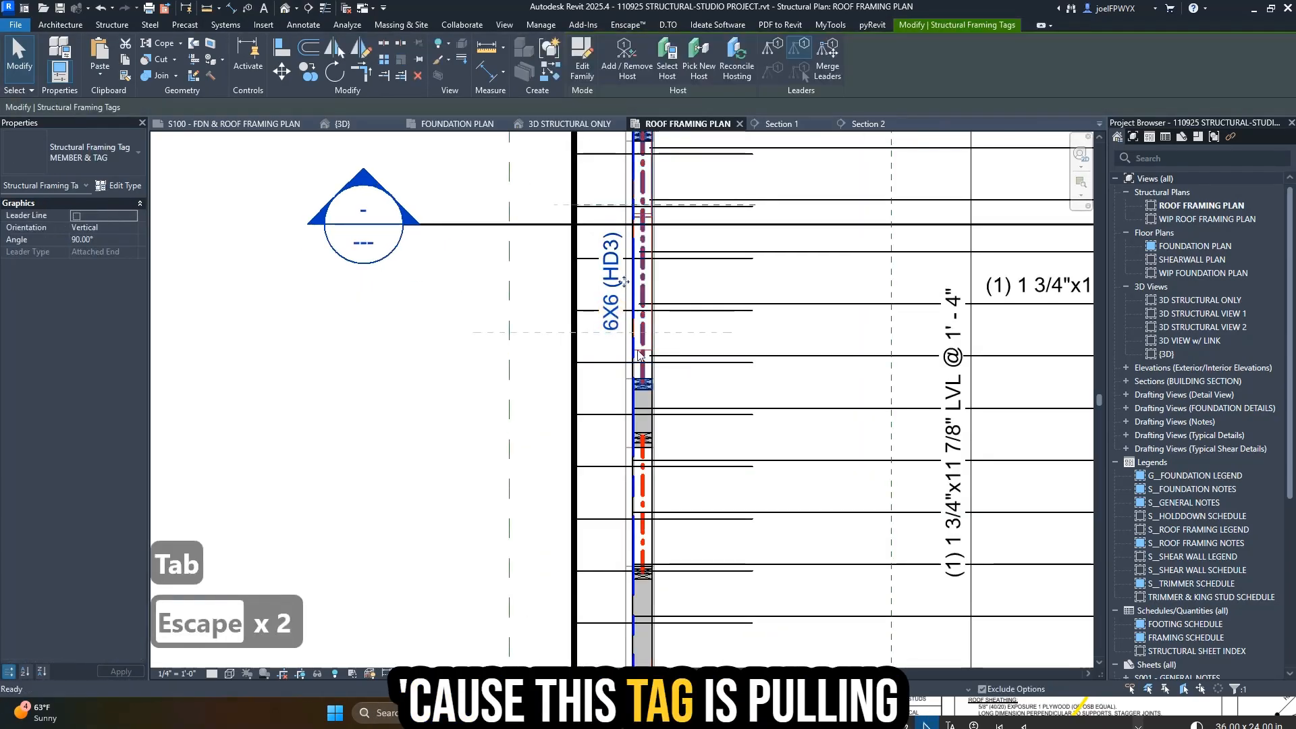
key("Tab")
key("Tab")
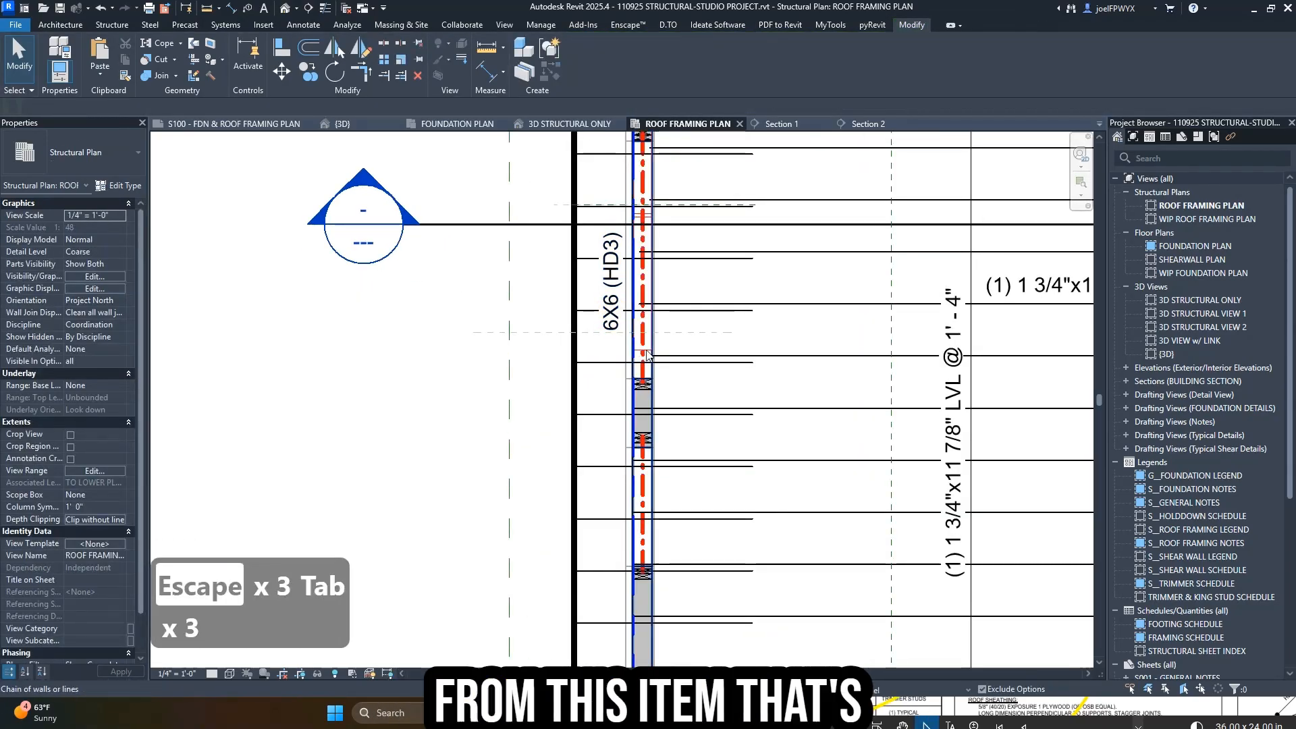
left_click(646, 354)
scroll(651, 344, "down", 2)
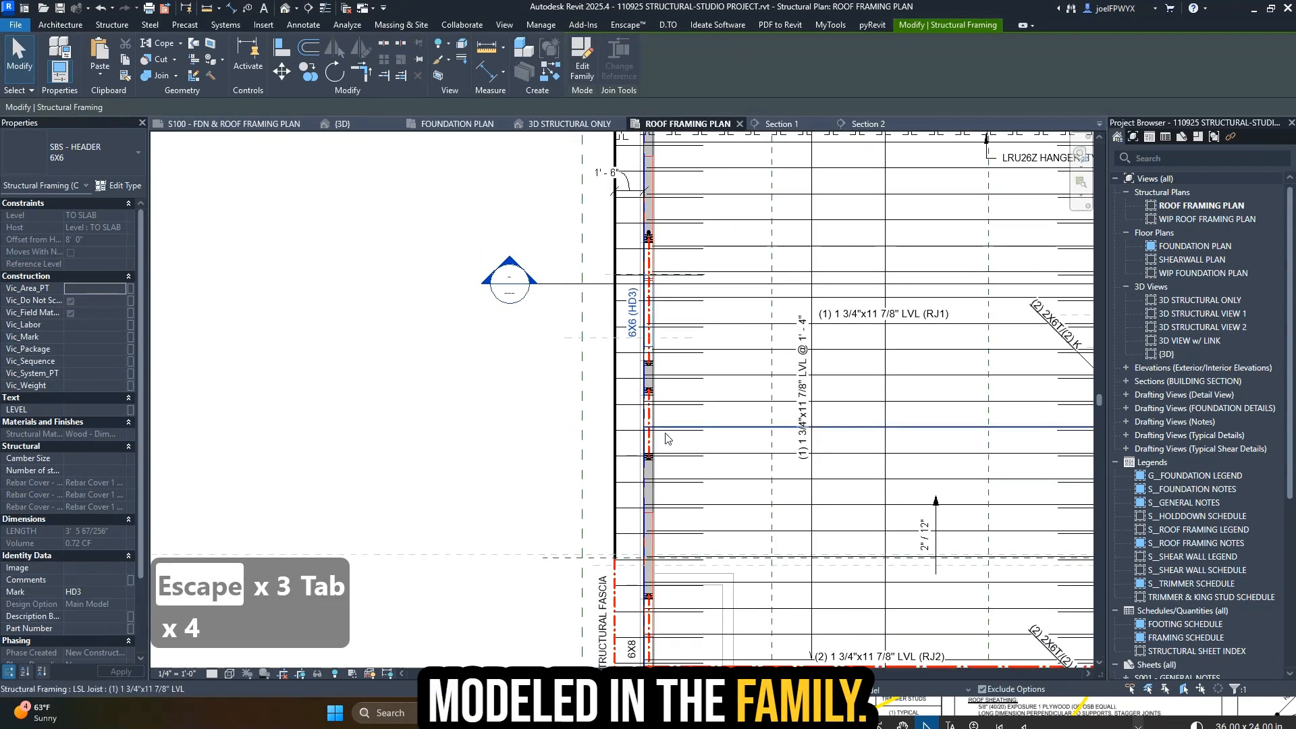
scroll(677, 356, "down", 2)
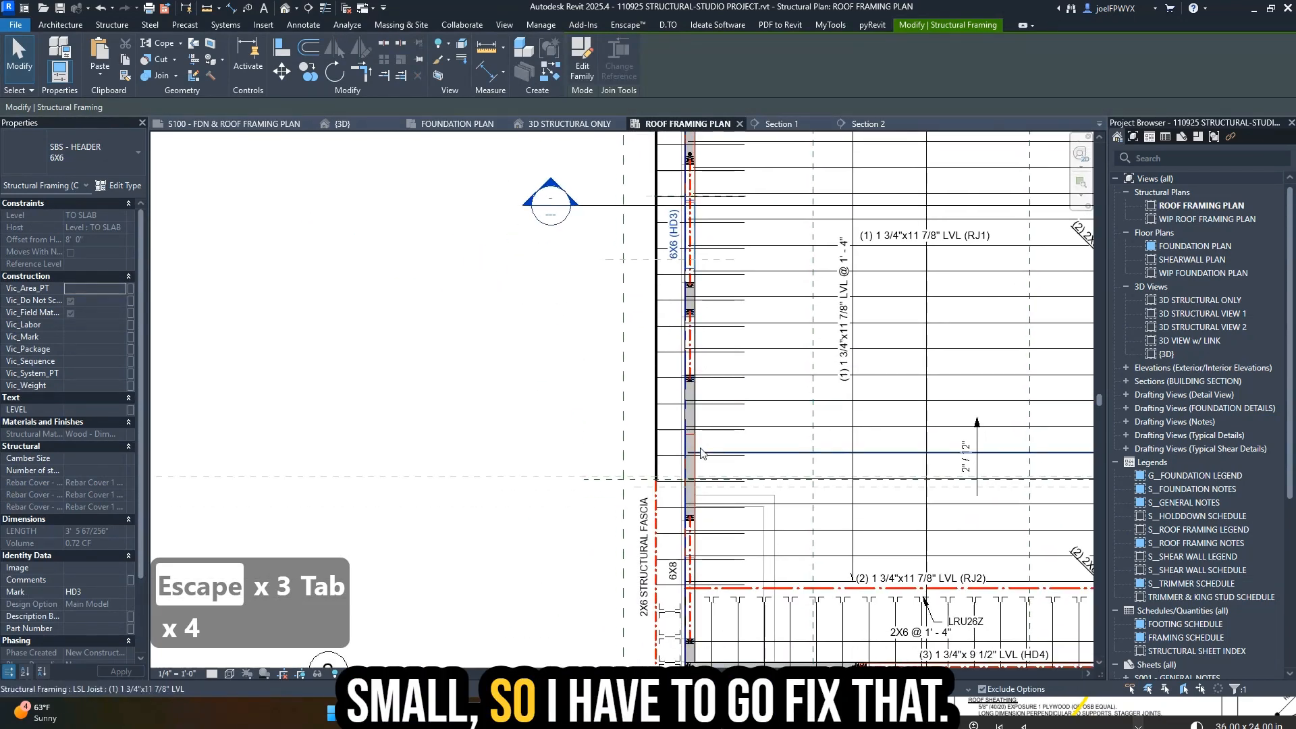
scroll(677, 357, "down", 1)
key("Escape")
key("Escape")
- Set the mark in the 6X8 header tag near the lower end of the grid A wall to HD5
scroll(705, 542, "up", 1)
left_click(675, 522)
scroll(676, 522, "down", 2)
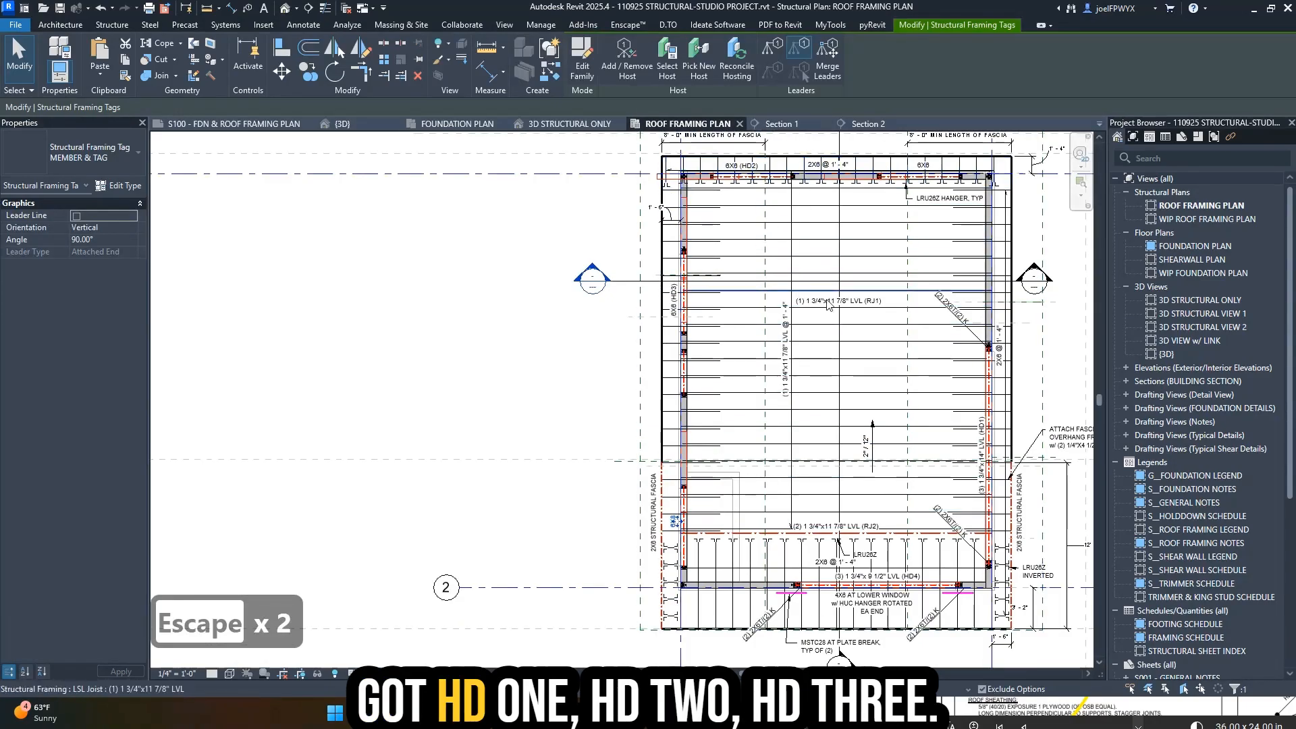
scroll(679, 475, "up", 1)
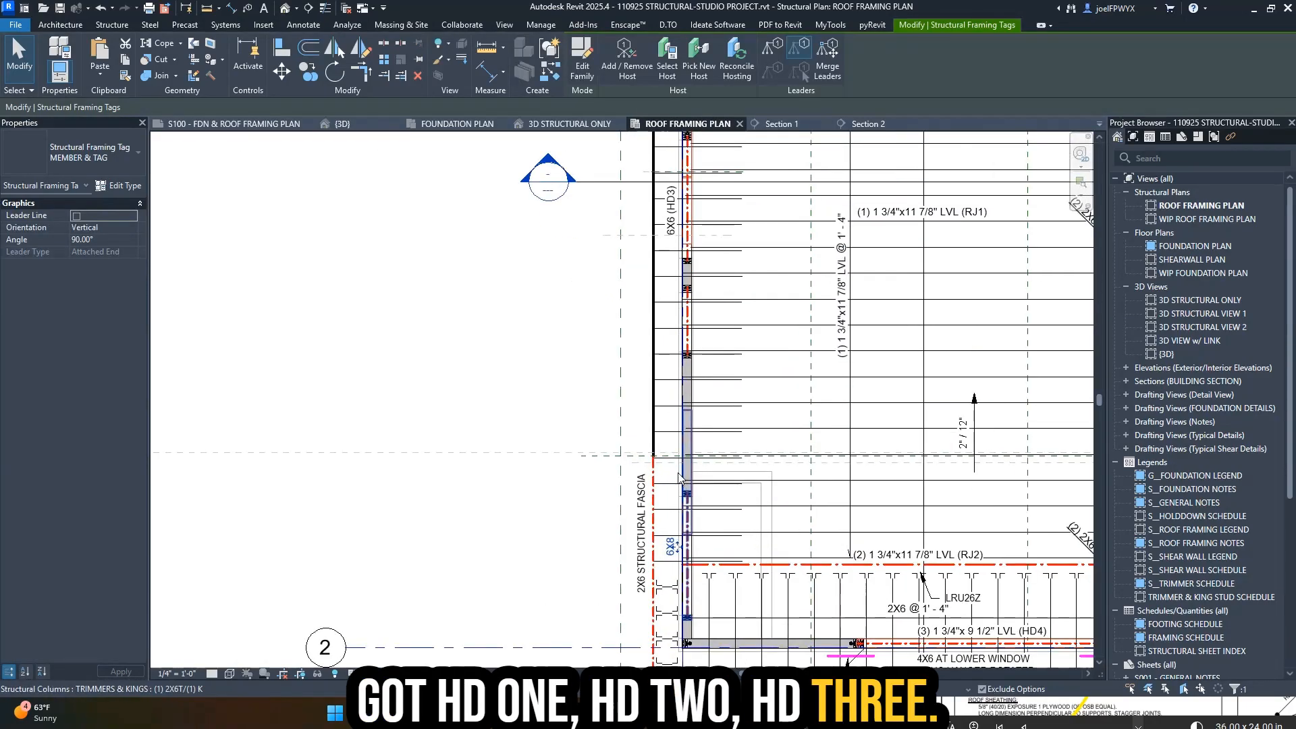
scroll(679, 474, "up", 1)
left_click(668, 568)
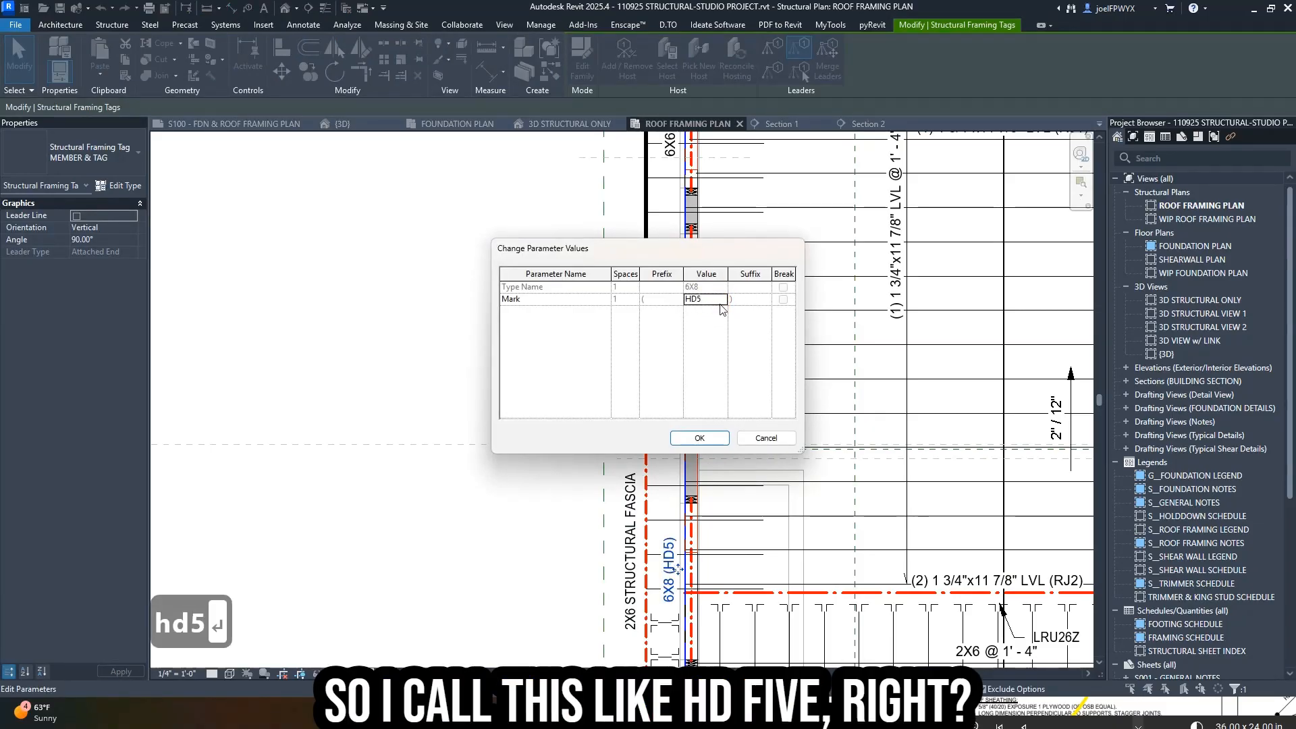
left_click(698, 443)
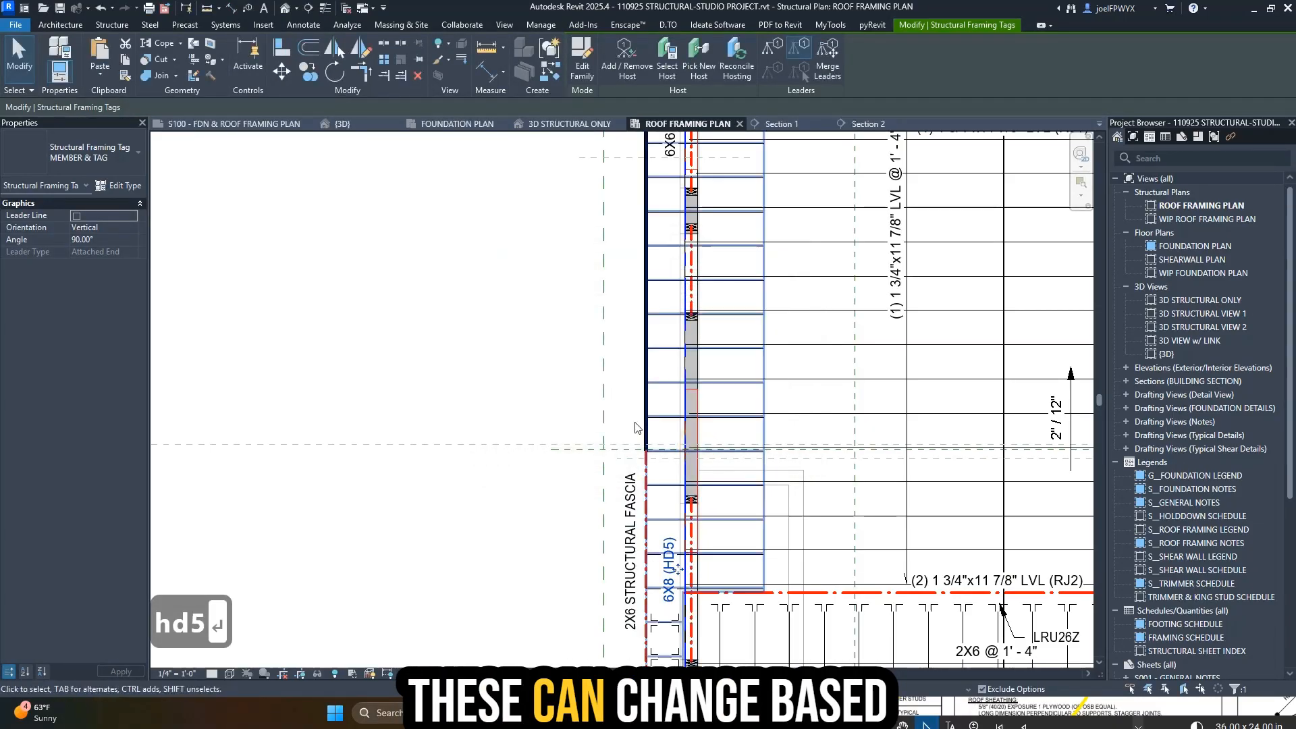
scroll(594, 442, "down", 3)
key("Escape")
key("Escape")
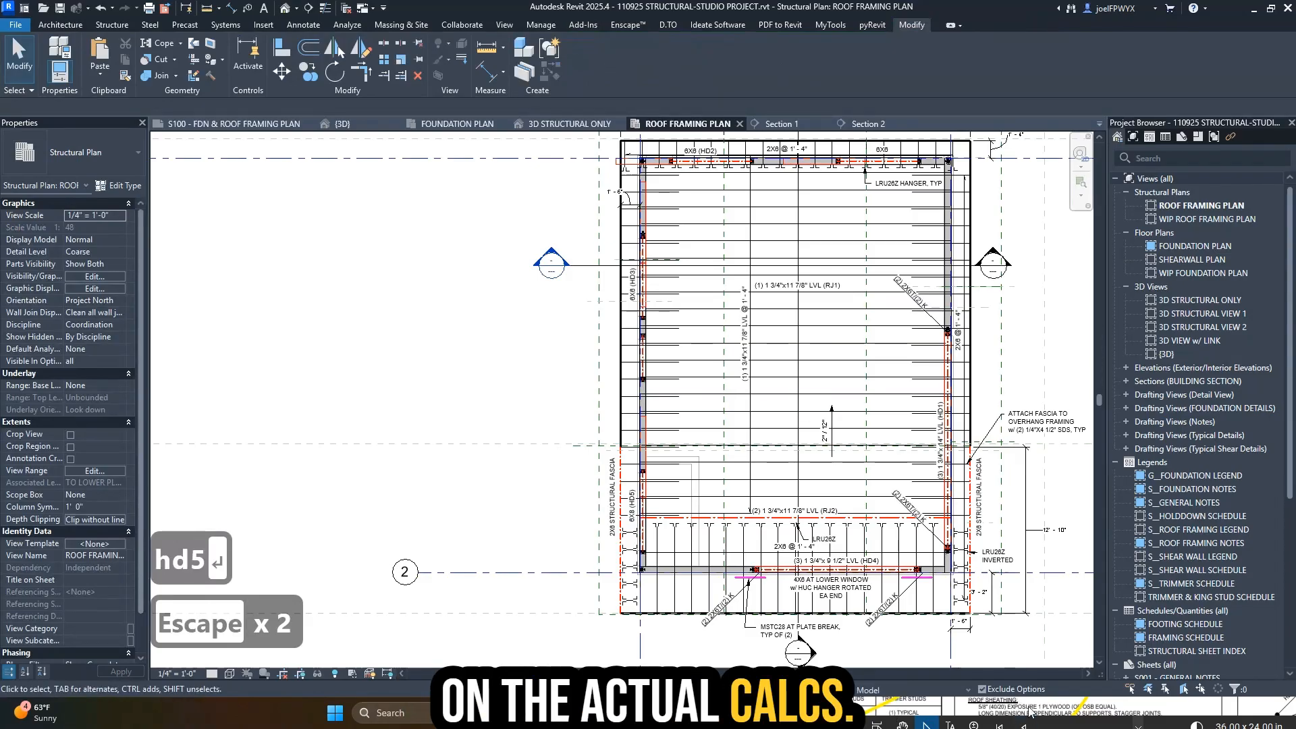
- Switch to the final PDF in Bluebeam Revu and highlight the upper trimmer location on the grid A wall as done
left_click(1031, 712)
key("Escape")
key("p")
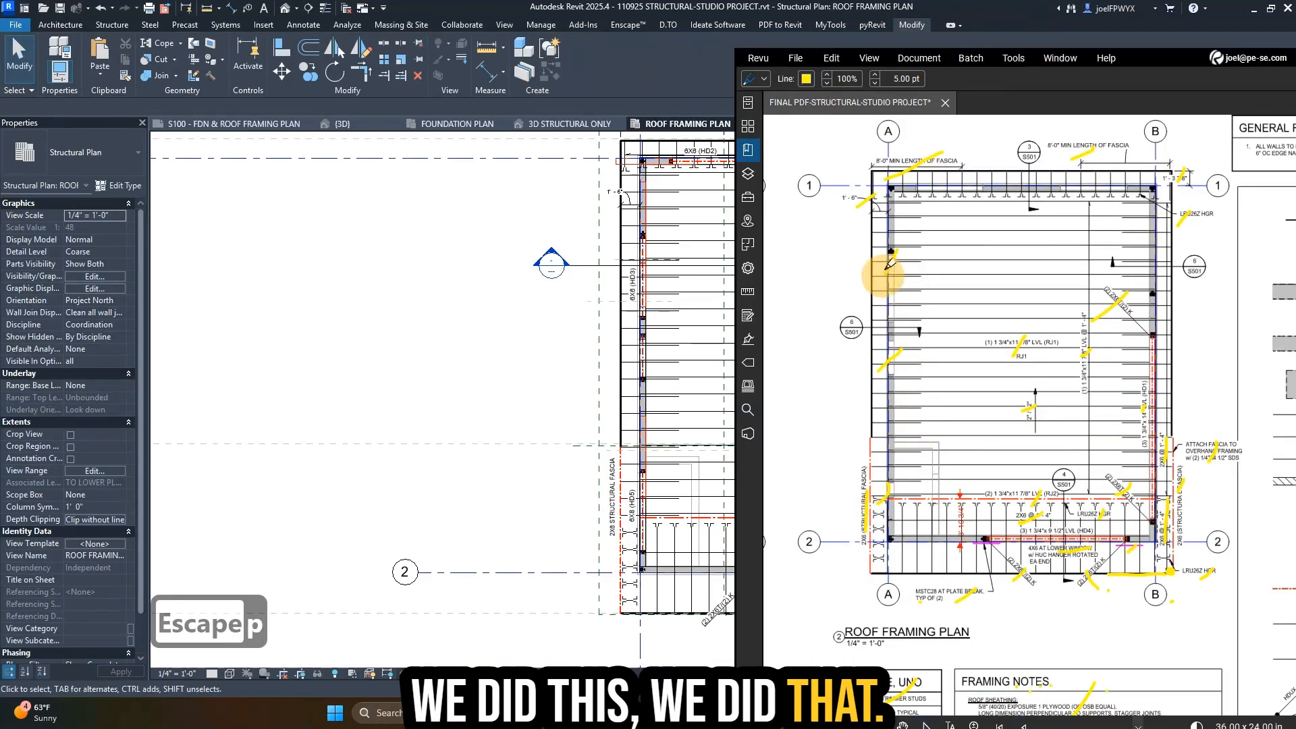
left_click_drag(886, 267, 895, 251)
key("Escape")
- Return to Revit and close all inactive views, keeping only the roof framing plan open
scroll(591, 236, "down", 2)
scroll(645, 213, "up", 3)
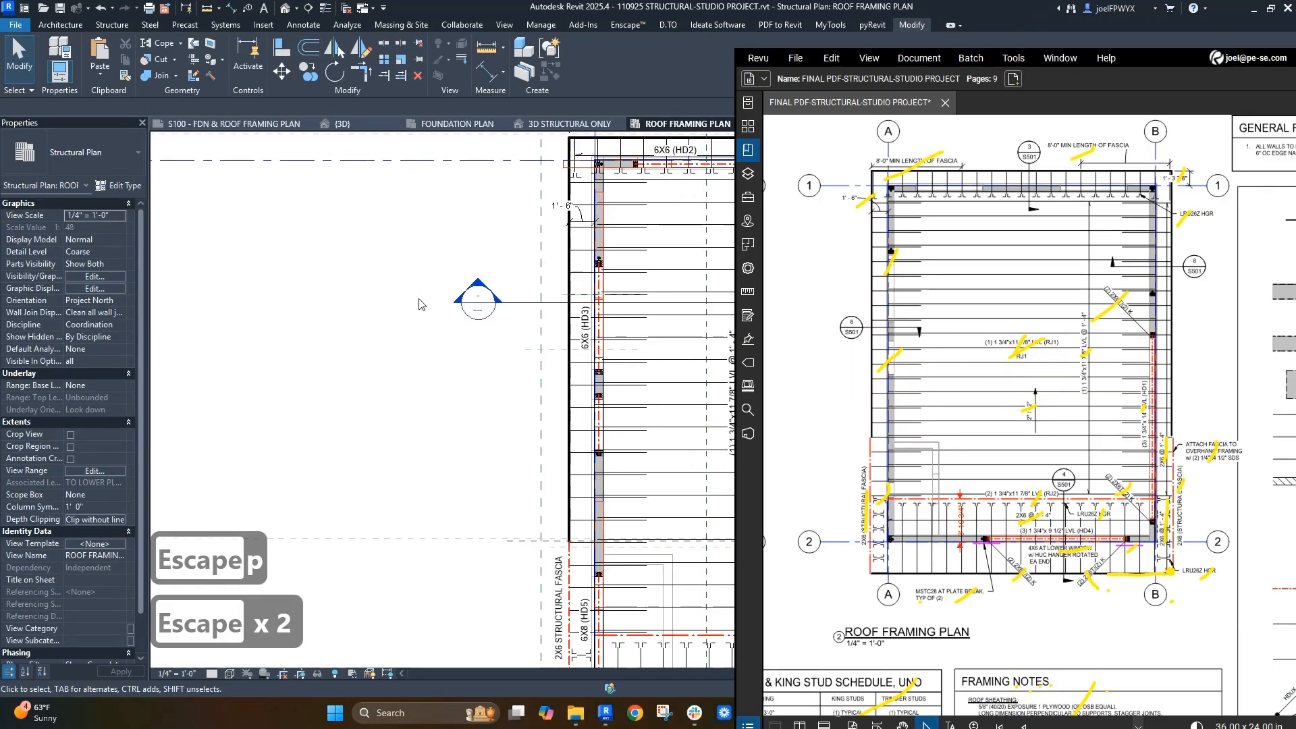
left_click(298, 345)
scroll(303, 348, "down", 3)
scroll(702, 370, "up", 2)
middle_click_drag(681, 374, 860, 353)
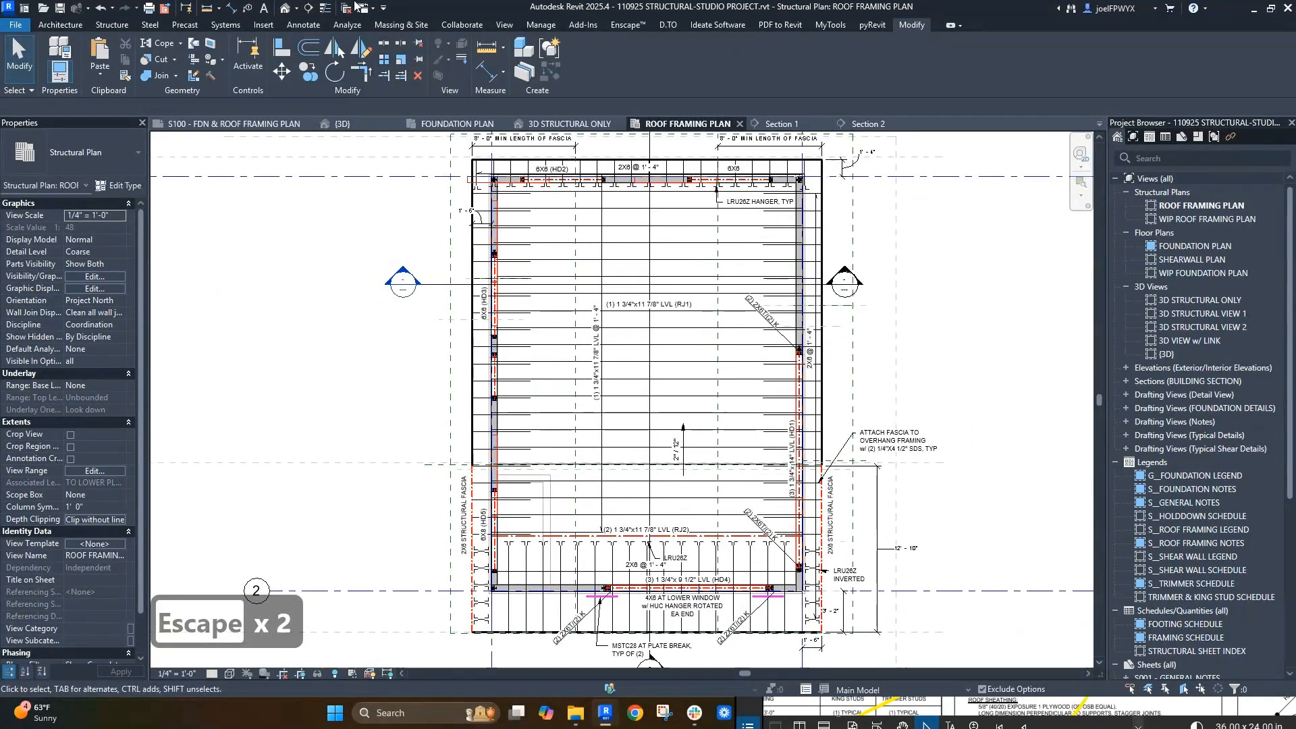
left_click(350, 8)
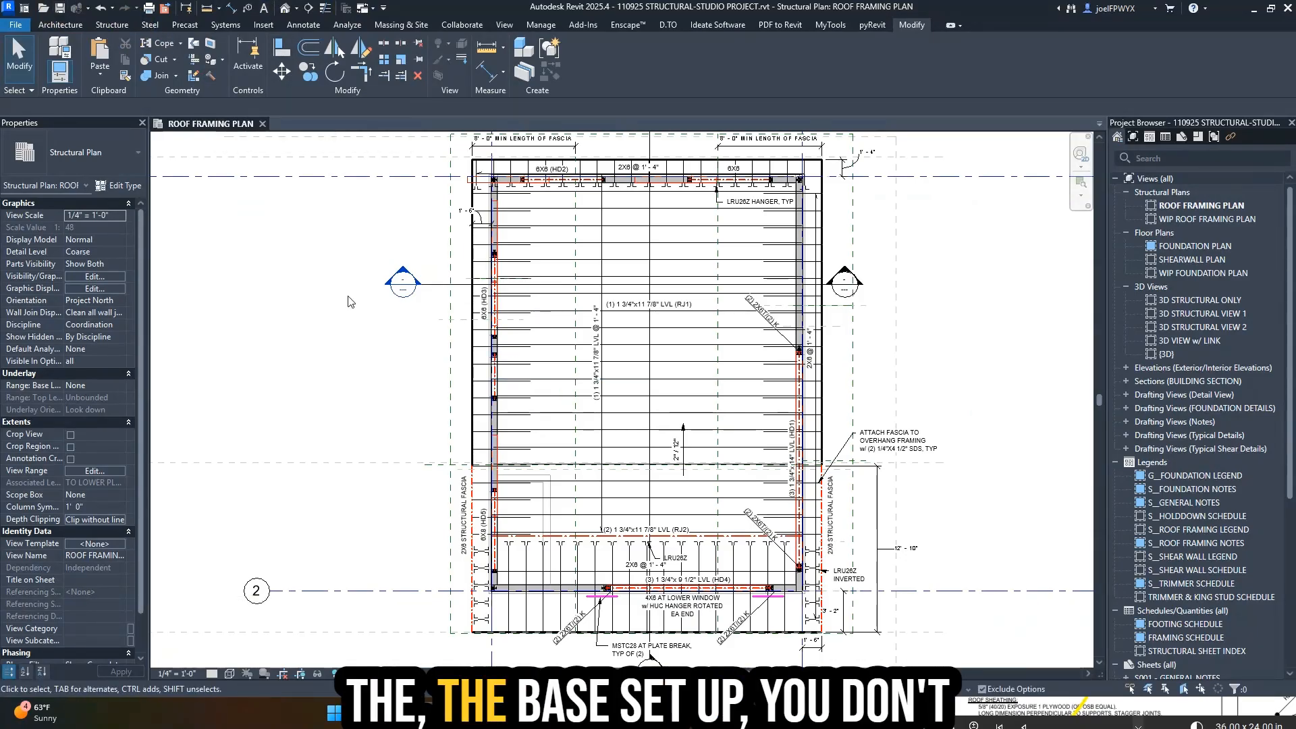
- Move the lower edge of the STUDIO scope box slightly below the roof overhang so the two lines no longer overlap
scroll(368, 420, "down", 1)
scroll(516, 359, "down", 1)
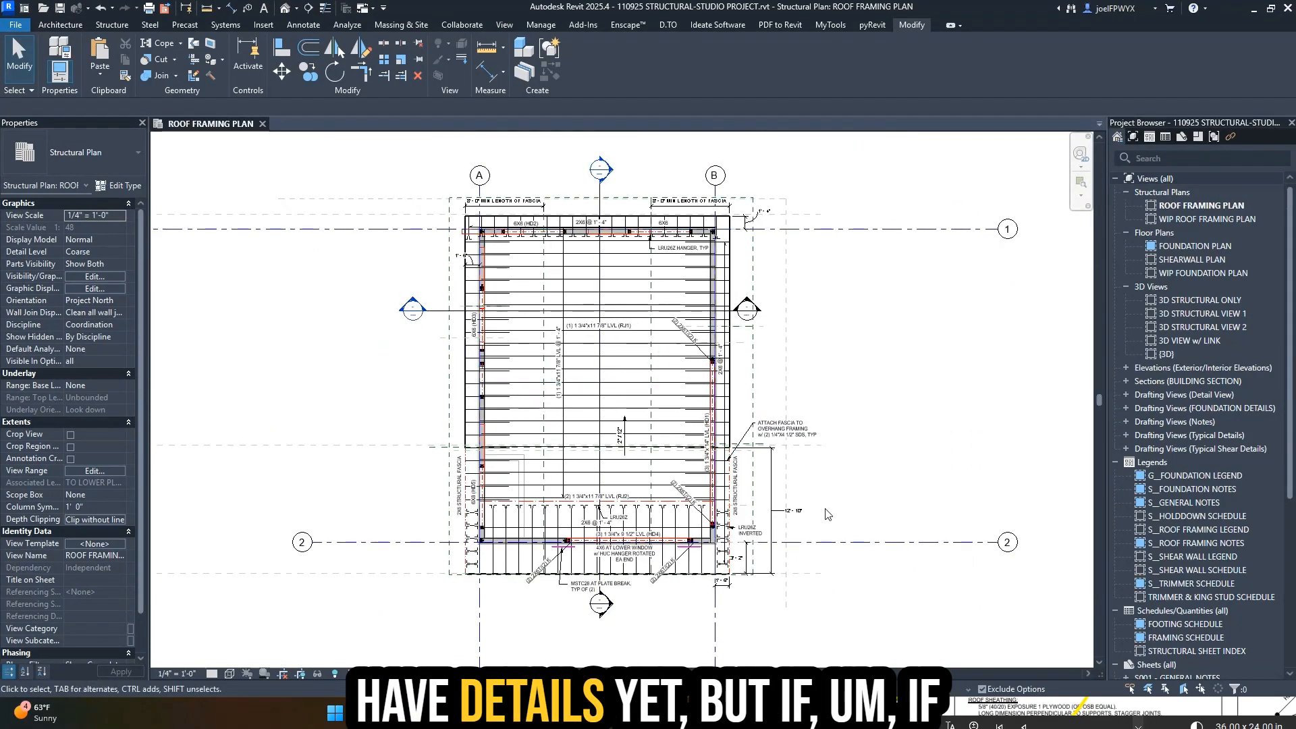
middle_click_drag(832, 541, 841, 496)
scroll(844, 493, "up", 2)
scroll(874, 506, "down", 1)
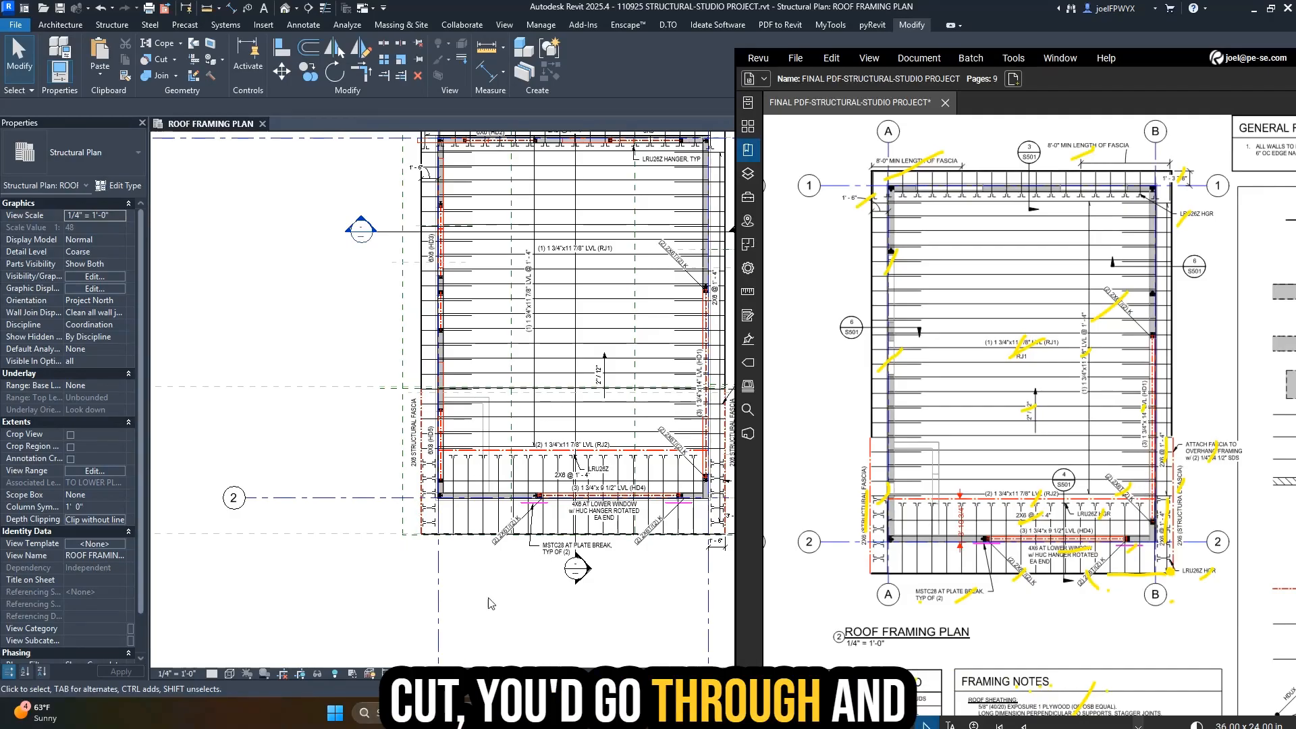
scroll(446, 555, "up", 2)
left_click(380, 510)
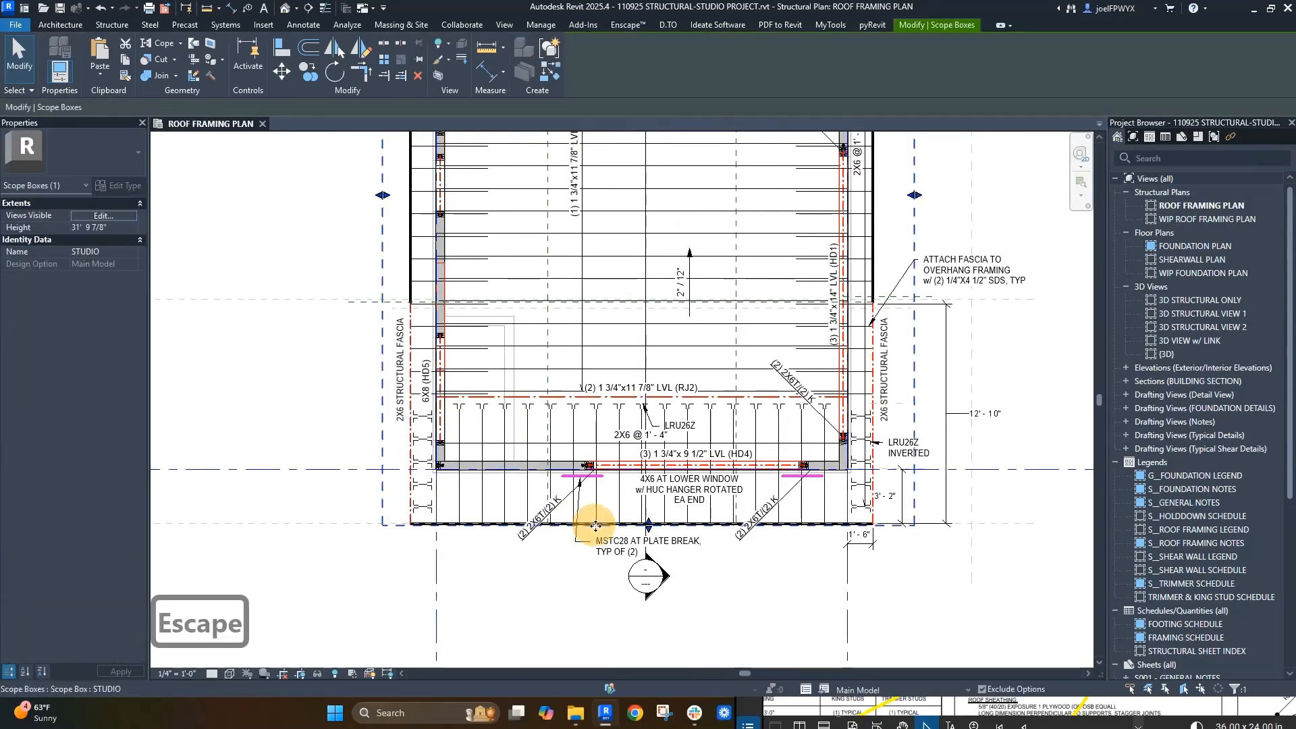
scroll(620, 525, "up", 2)
left_click_drag(662, 526, 664, 534)
key("Escape")
key("Escape")
scroll(663, 472, "down", 8)
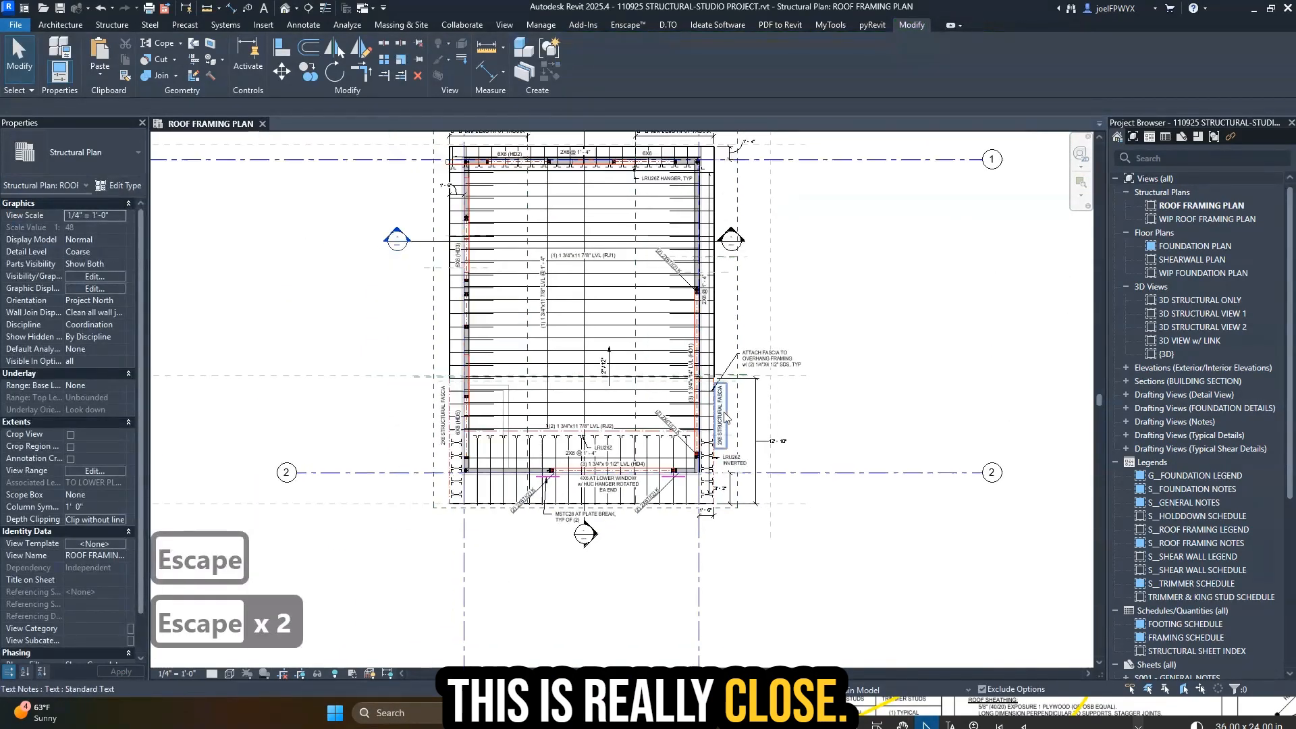
- Select all four grids visible in the roof framing plan and reset them to 3D extents
scroll(849, 513, "down", 4)
left_click(897, 497)
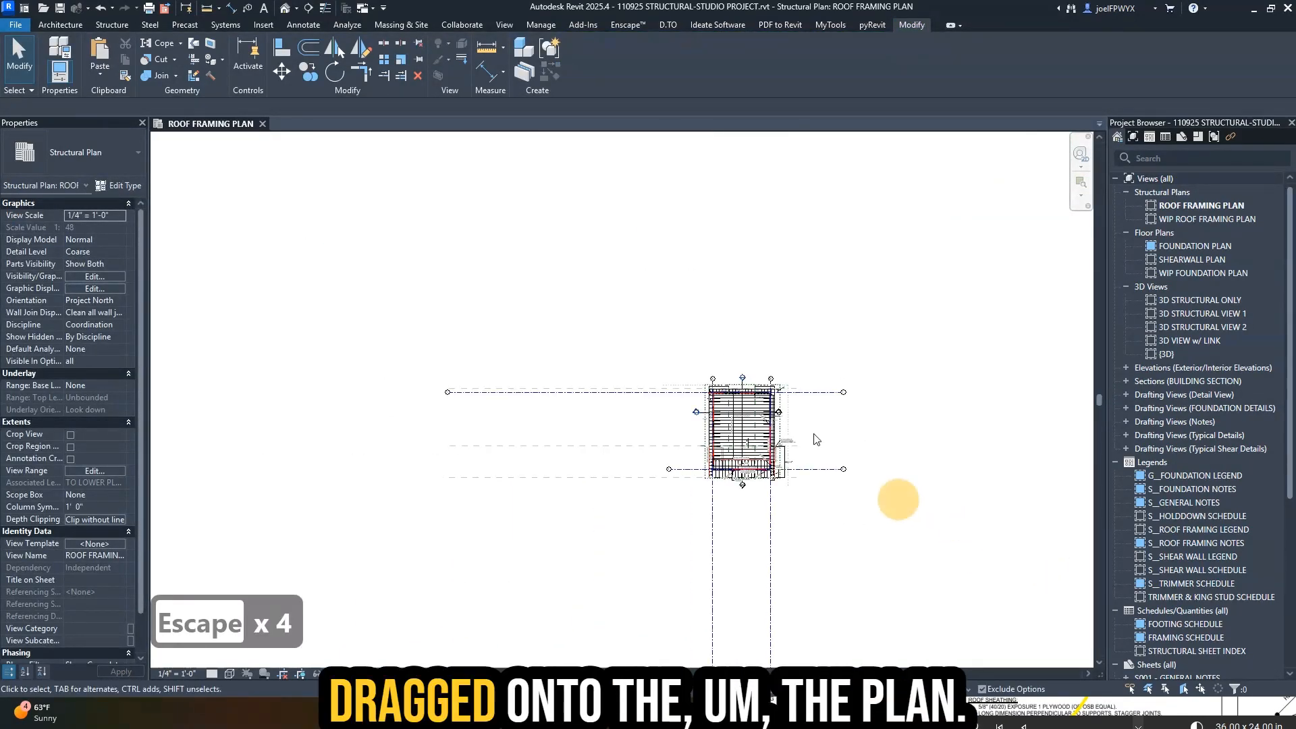
scroll(819, 446, "up", 5)
scroll(782, 297, "up", 3)
key("Escape")
key("Escape")
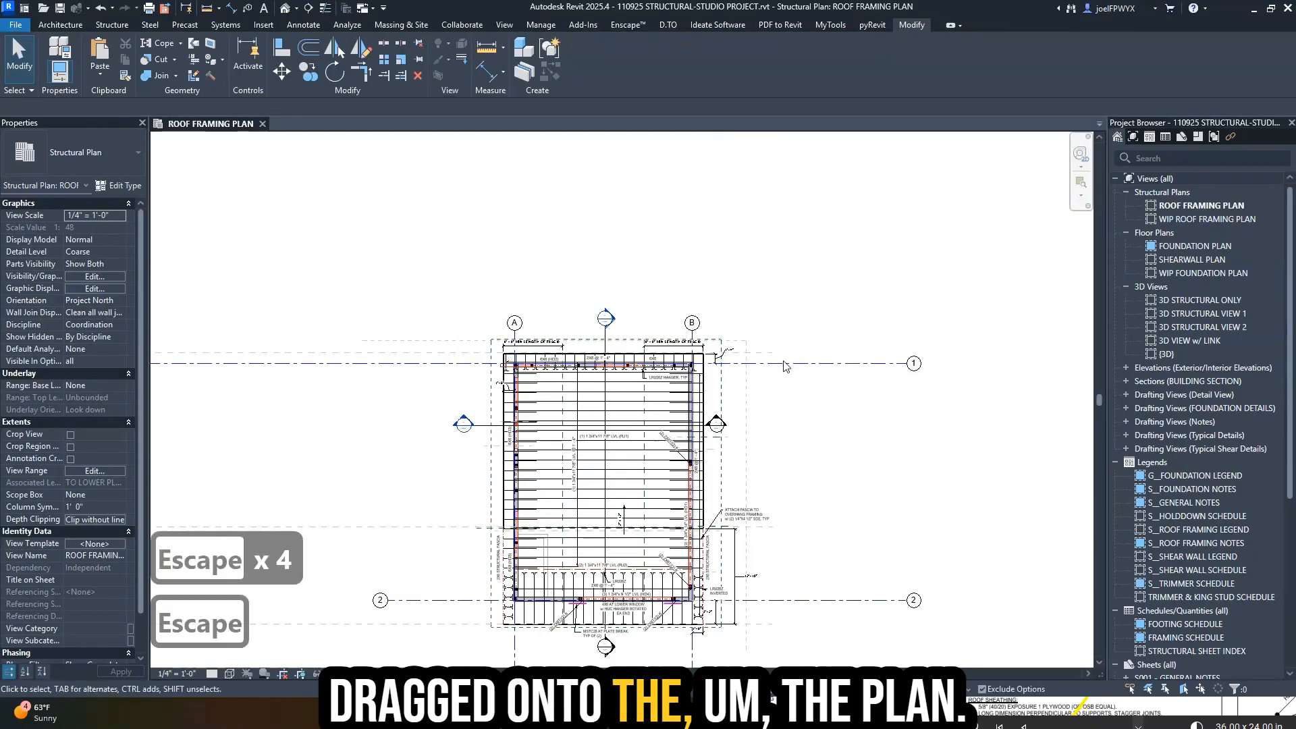
left_click(781, 363)
key("s")
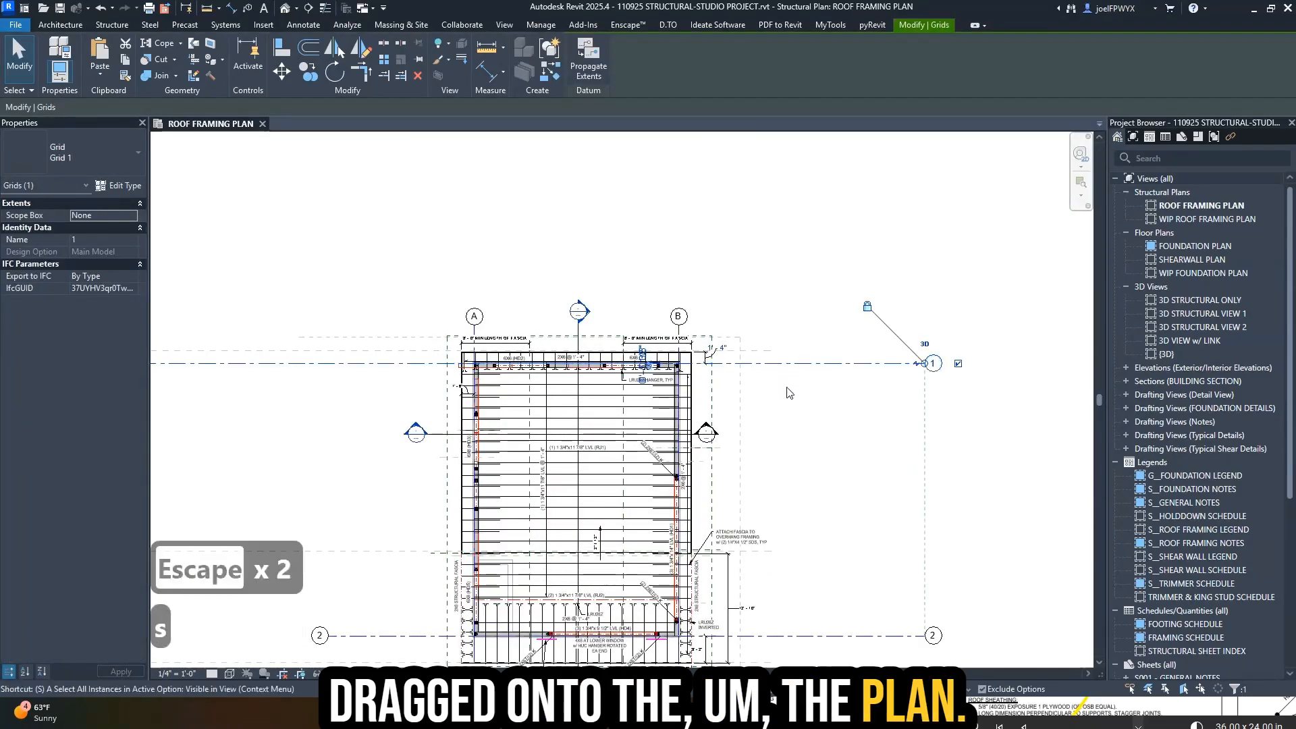
key("a")
right_click(793, 366)
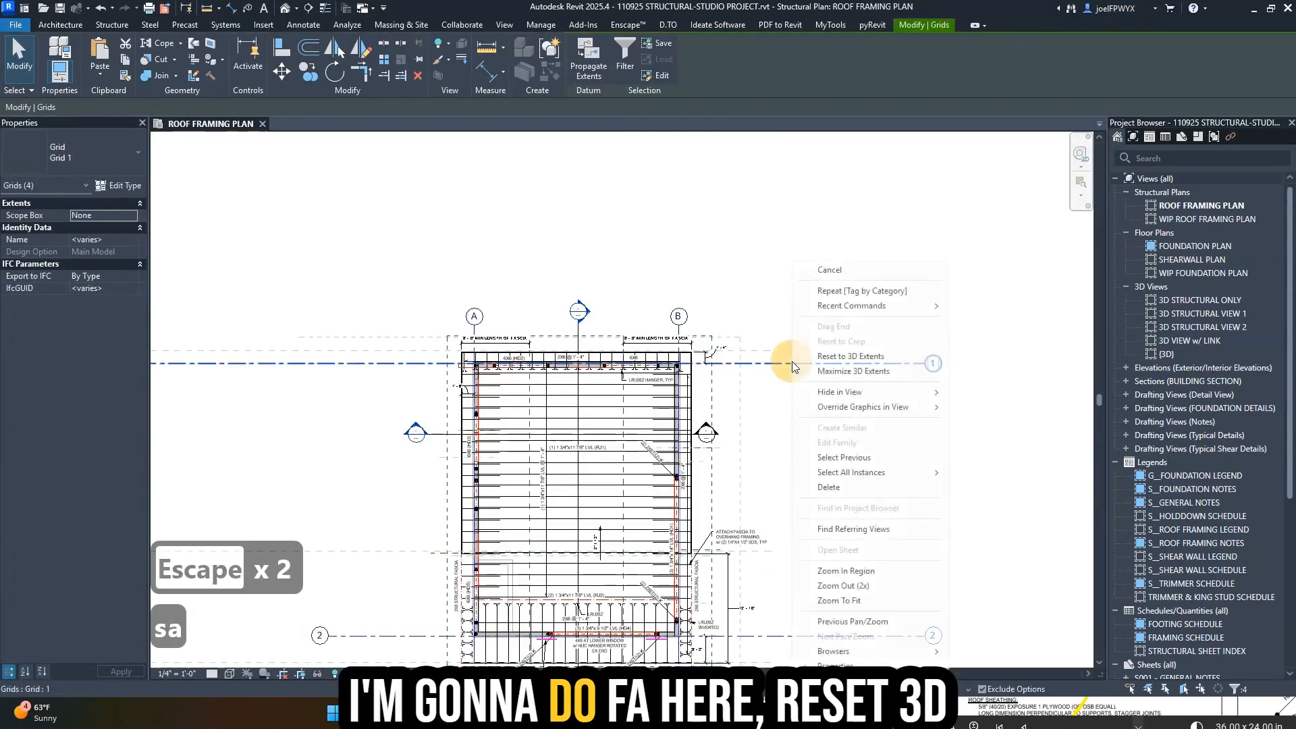
left_click(853, 358)
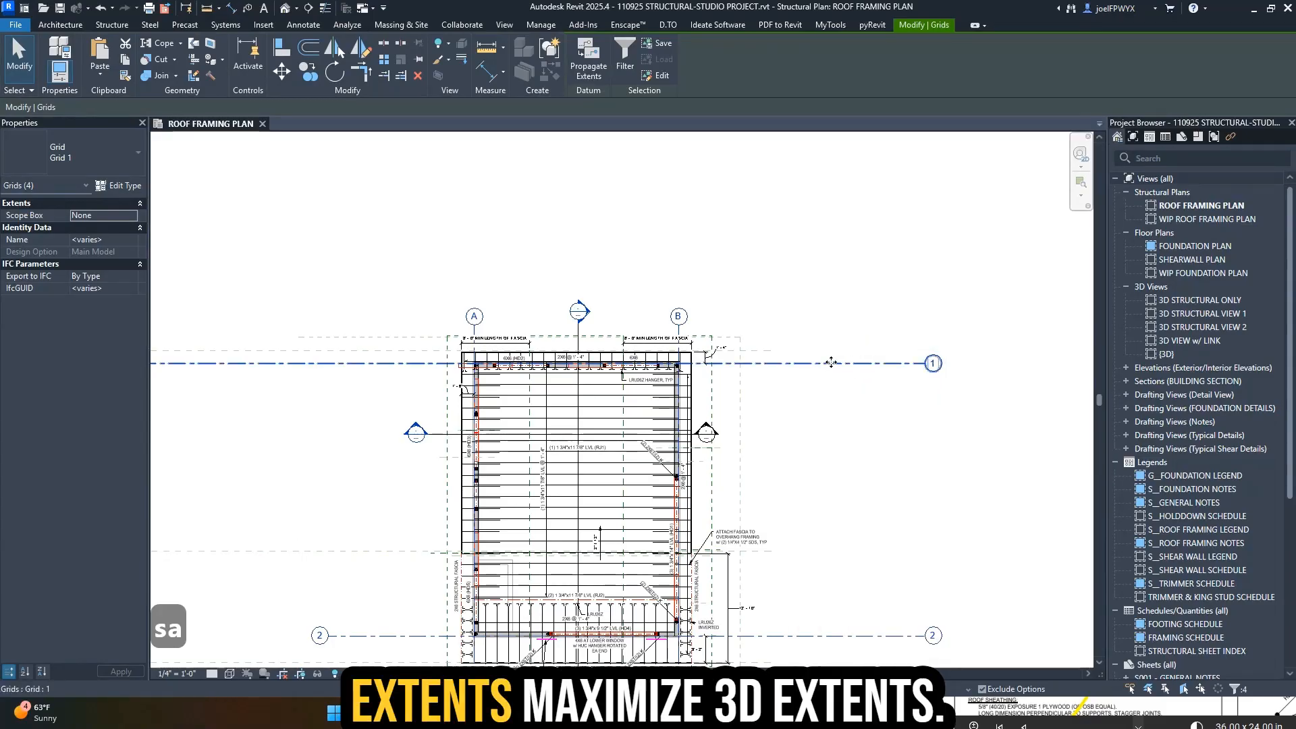
- Maximize the 3D extents of the four selected grids and clear the selection
right_click(831, 362)
left_click(871, 371)
right_click(791, 363)
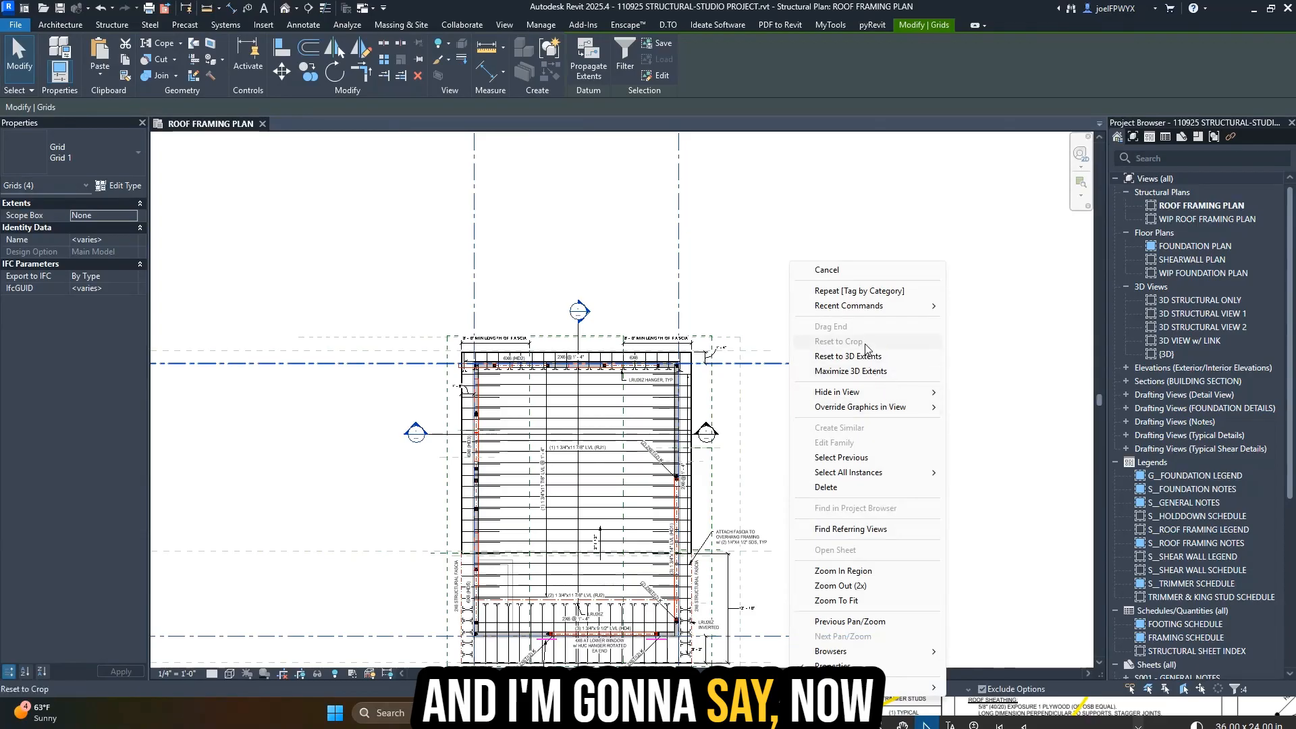
key("Escape")
key("Escape")
key("Escape")
- Assign the STUDIO scope box to the roof framing plan view and turn on its annotation crop
left_click(118, 496)
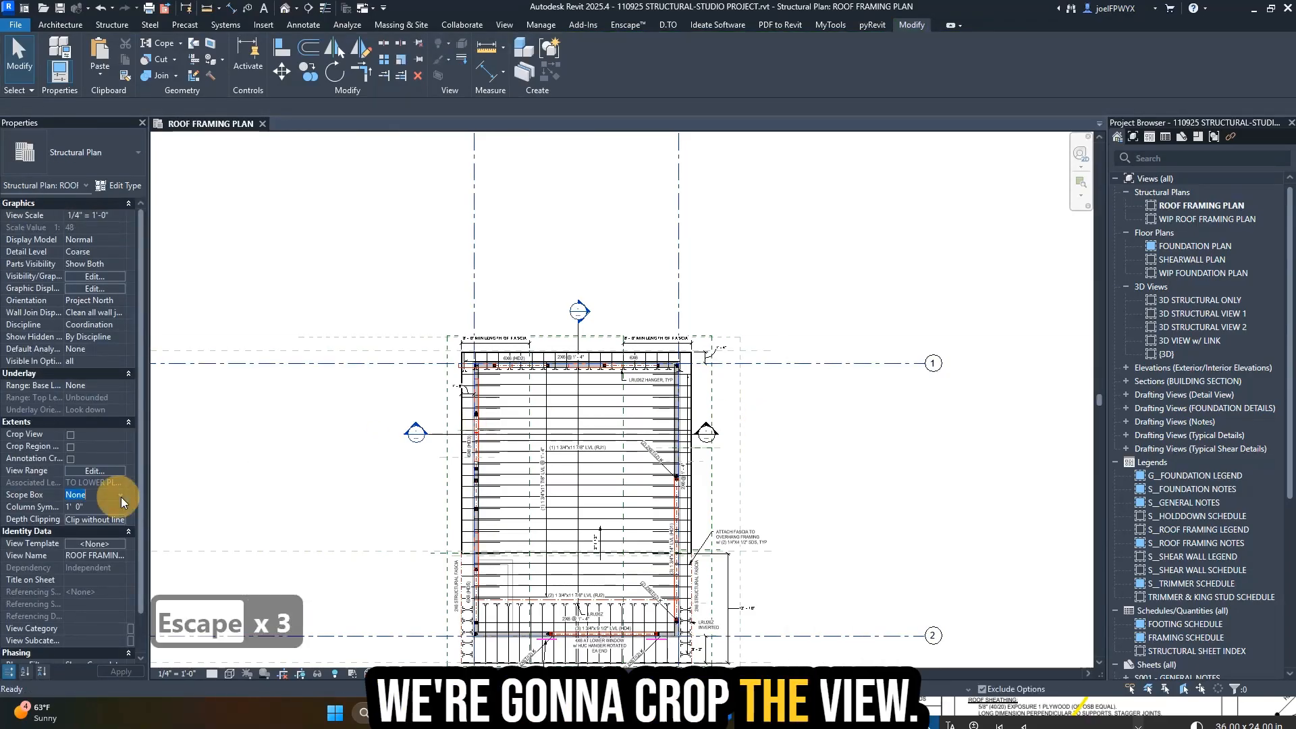
left_click(103, 515)
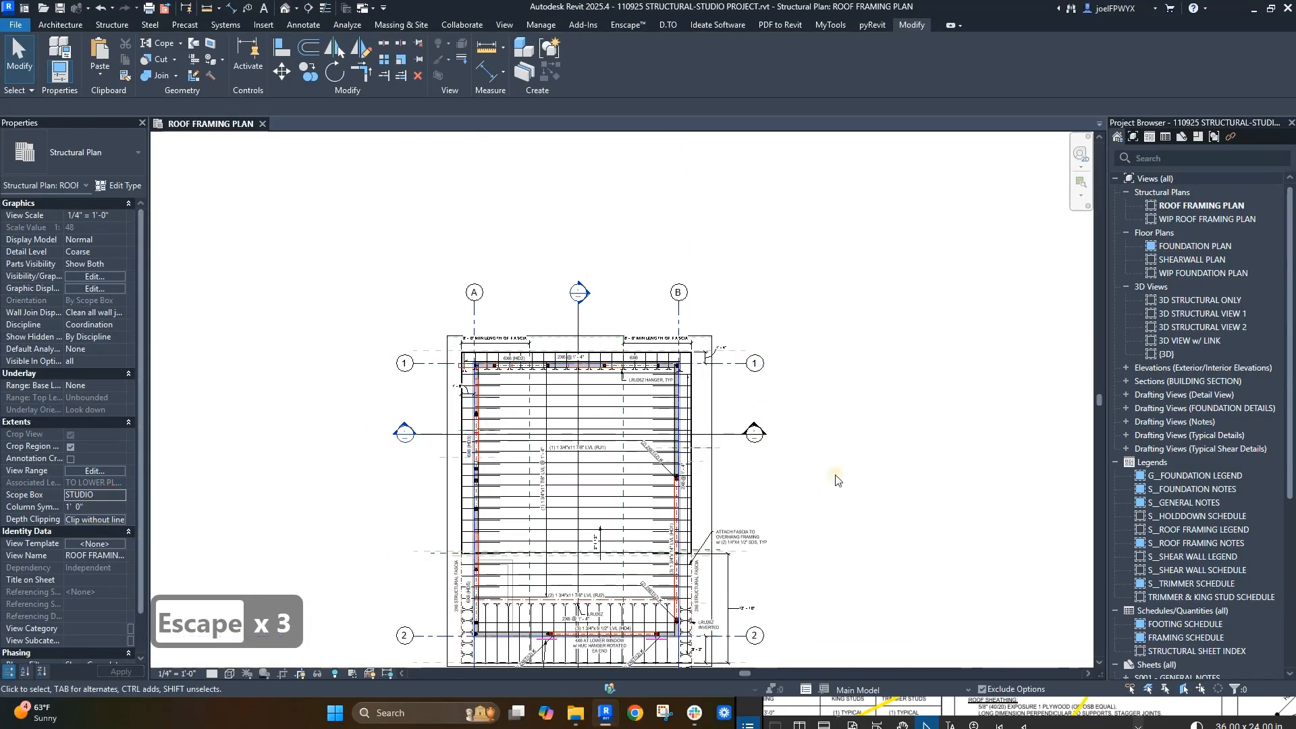
key("Escape")
scroll(607, 533, "up", 1)
scroll(682, 550, "up", 2)
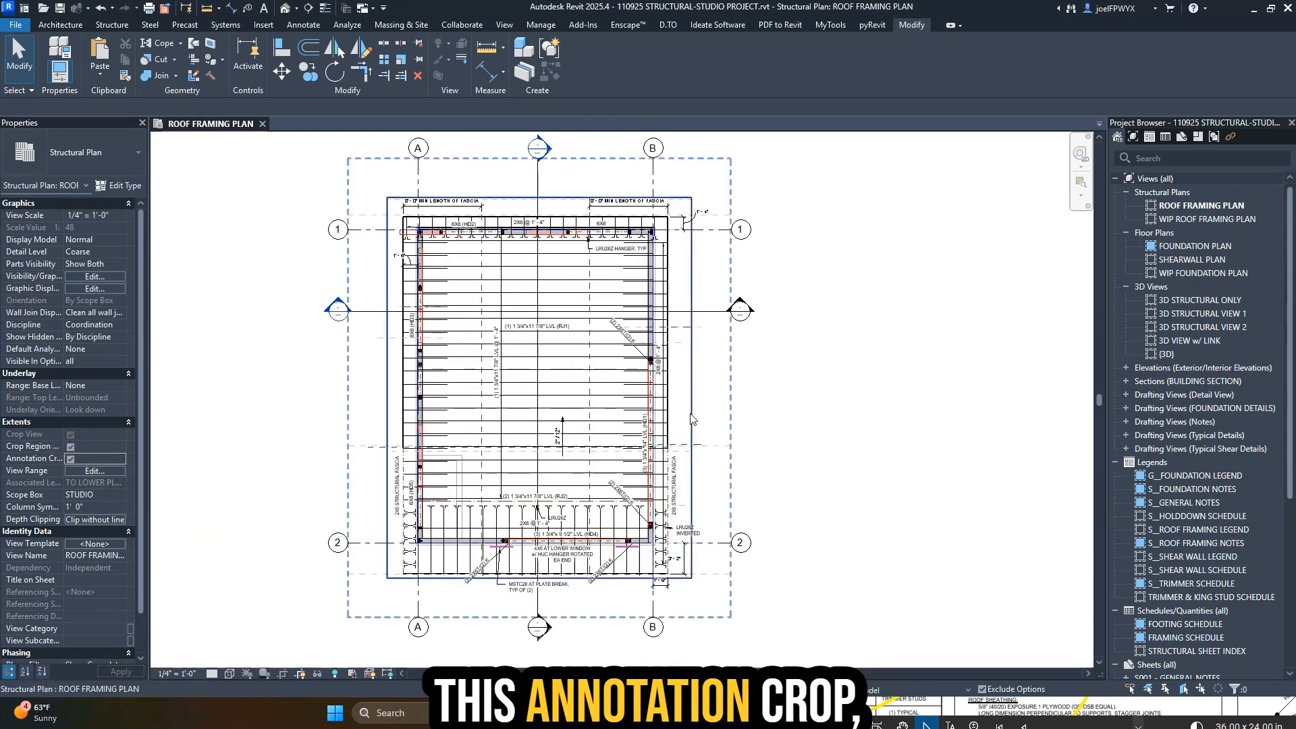
- Pull the right and left edges of the annotation crop inward, closer to the roof plan
left_click(692, 418)
left_click_drag(730, 388, 710, 389)
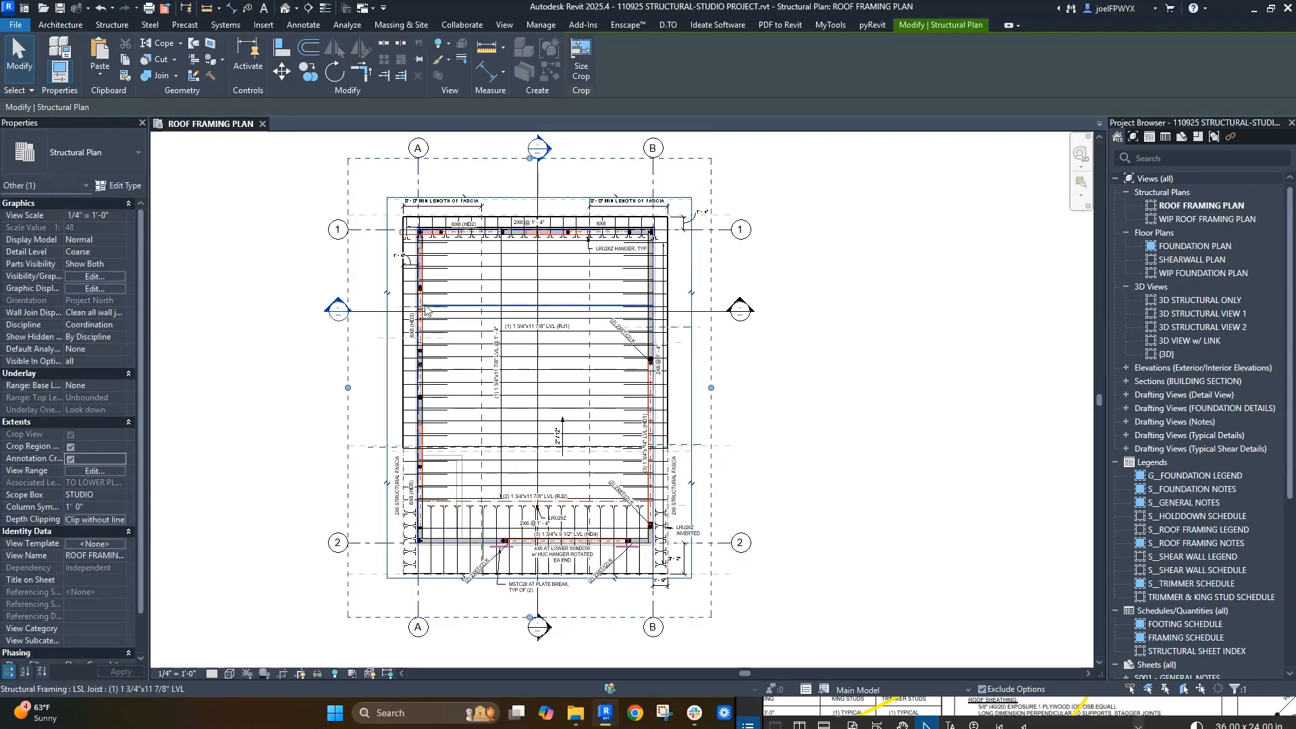
left_click_drag(347, 390, 376, 331)
left_click(544, 168)
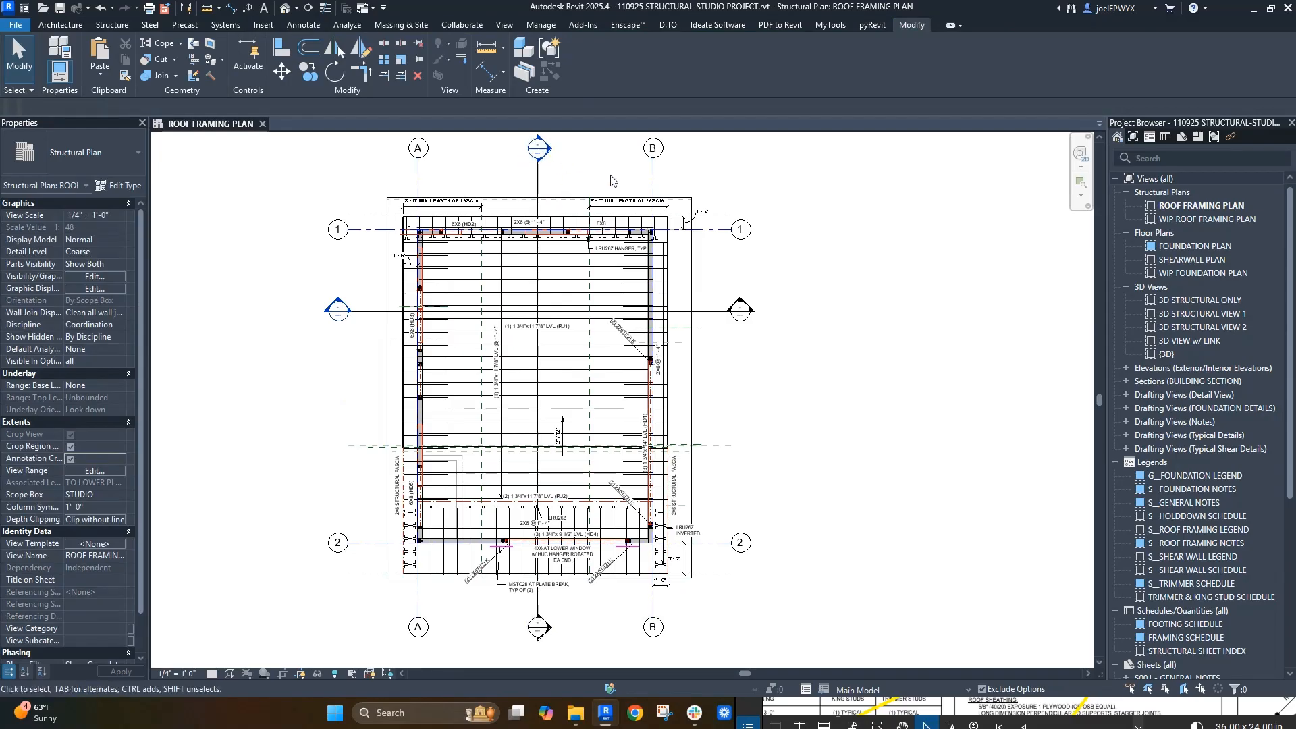
- Move the upper head of the vertical section marker down to just above the crop region
key("Escape")
key("Escape")
left_click(538, 161)
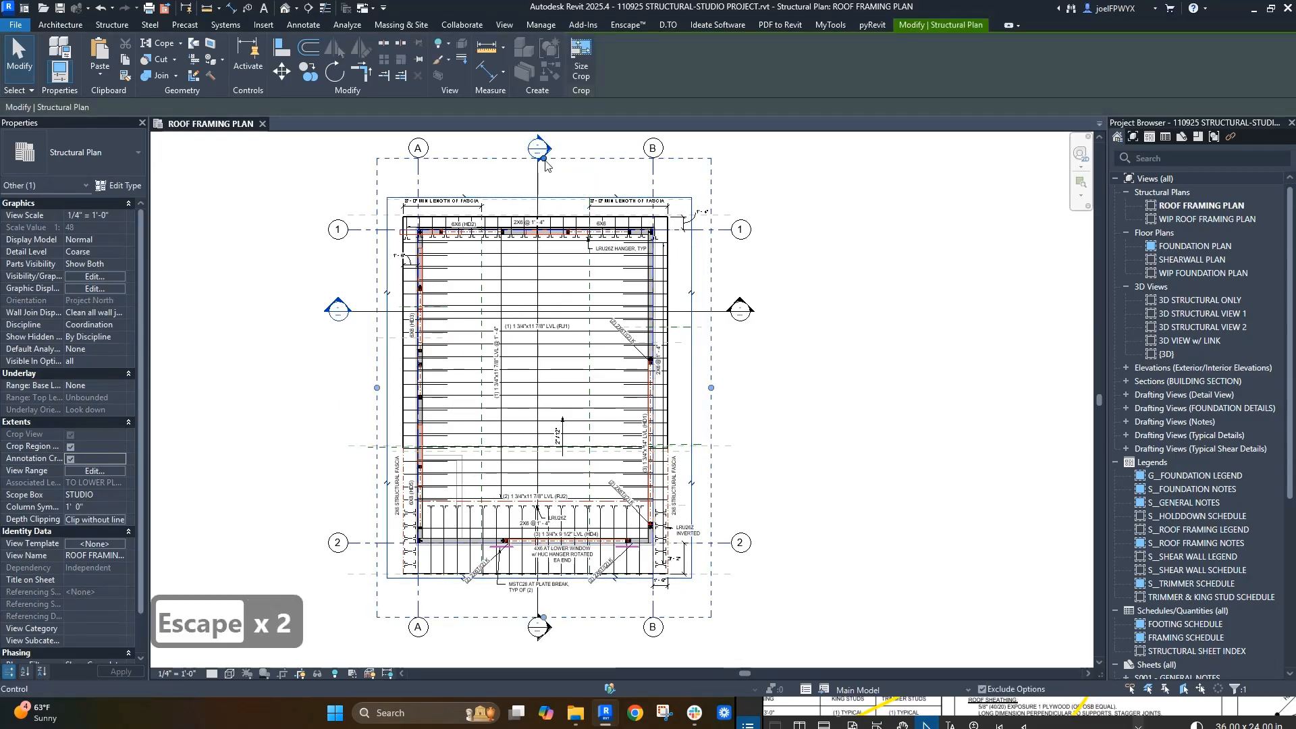
key("Escape")
key("Escape")
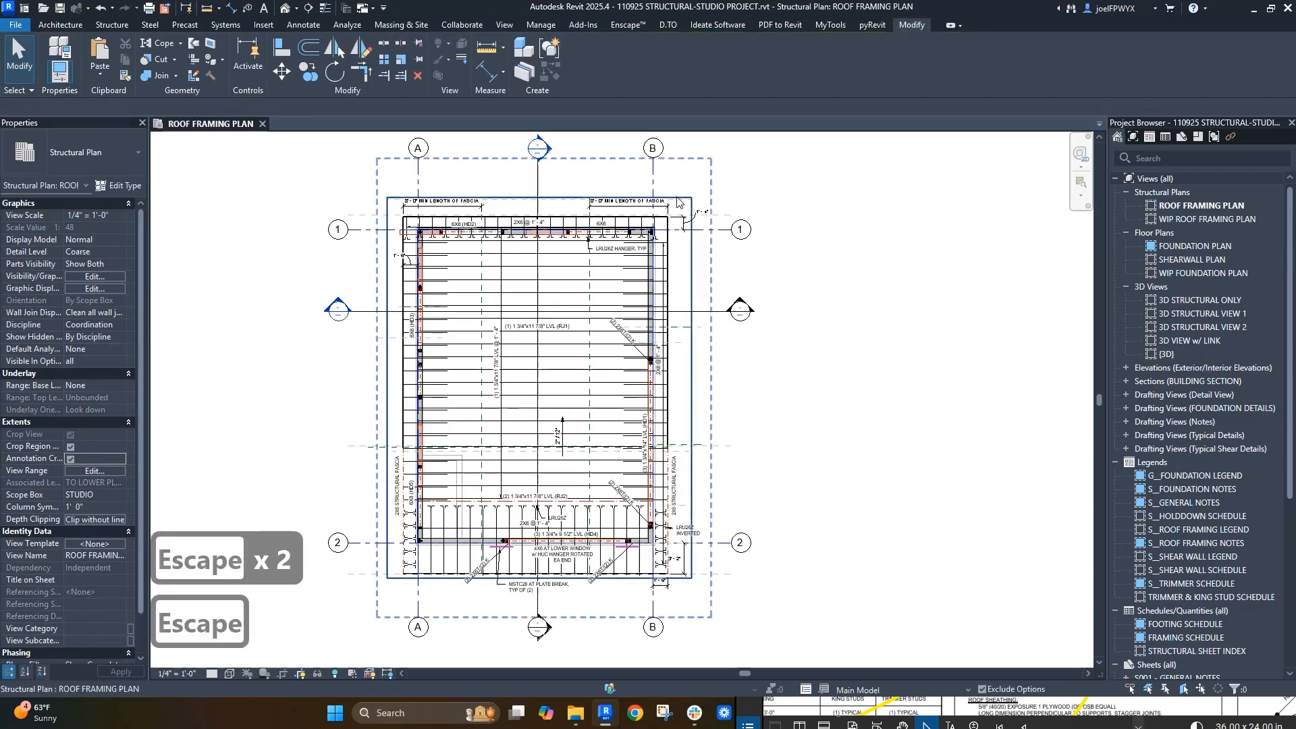
left_click(538, 160)
key("Escape")
key("Escape")
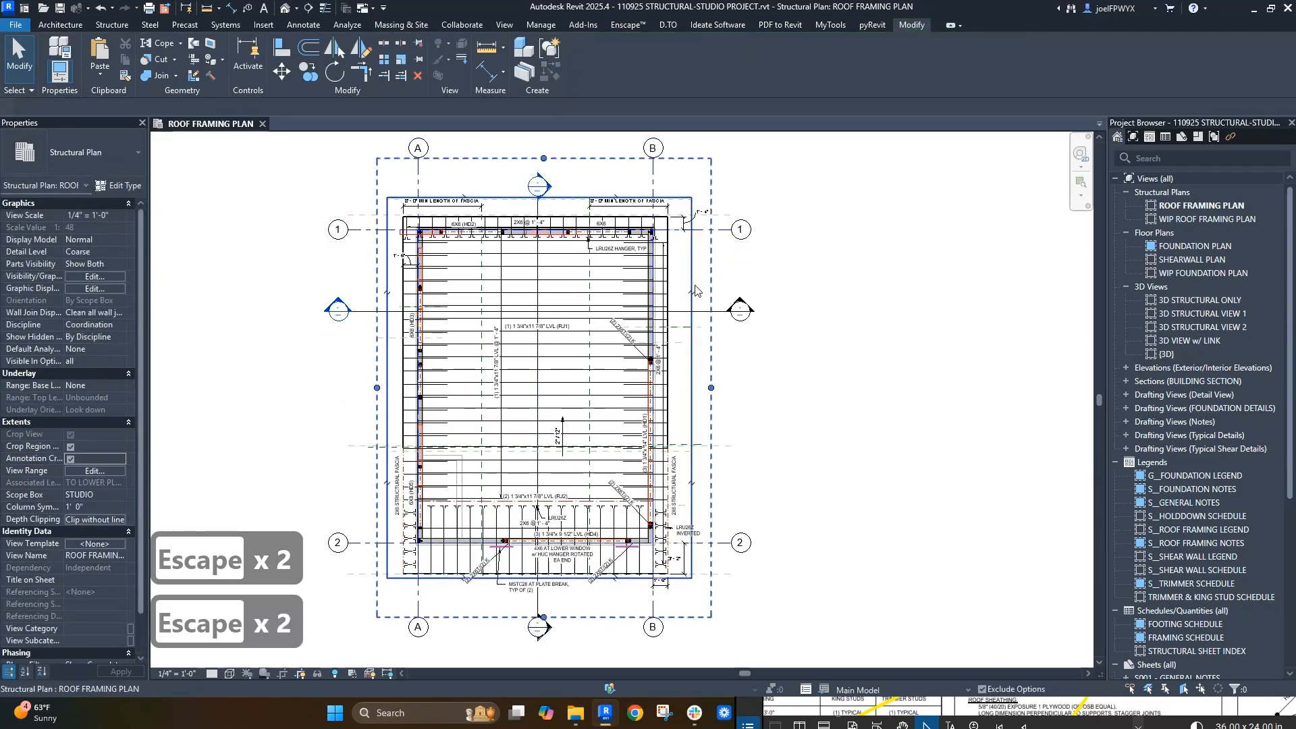
- Pull the top and bottom edges of the annotation crop inward, closer to the roof plan
left_click(546, 162)
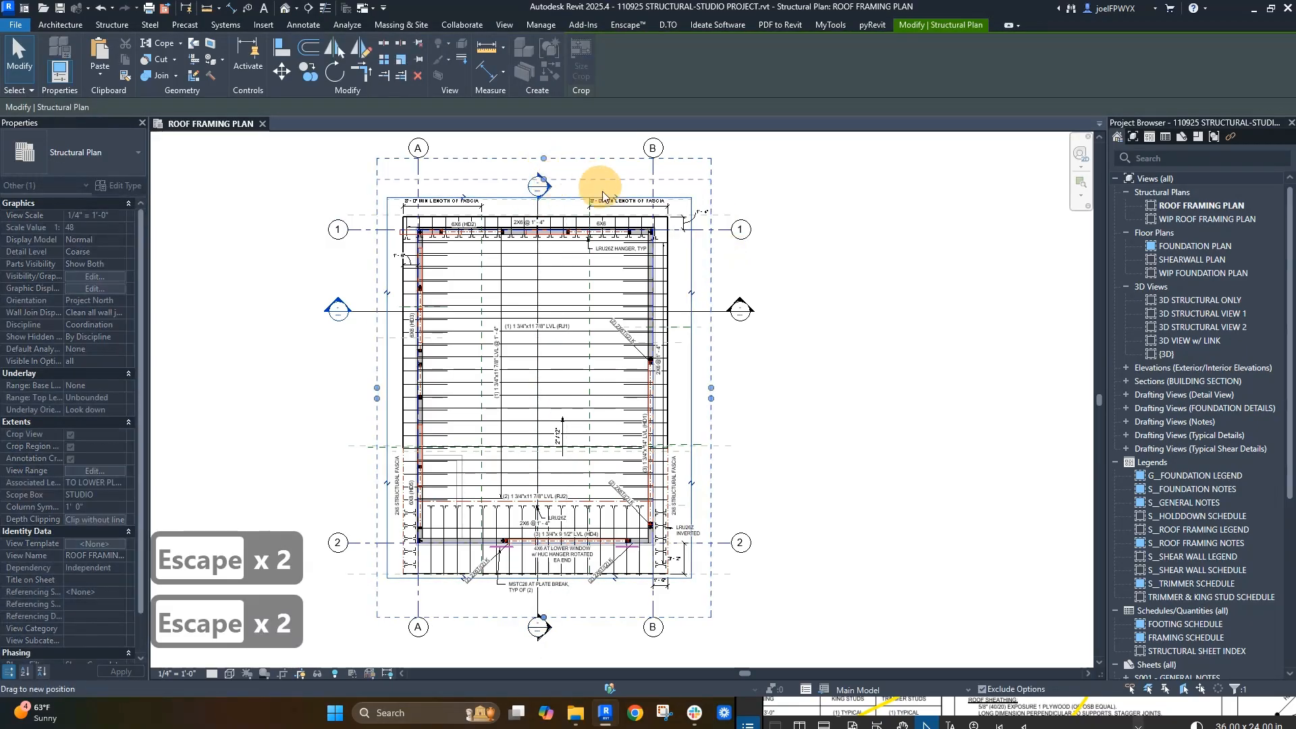
left_click_drag(603, 195, 602, 196)
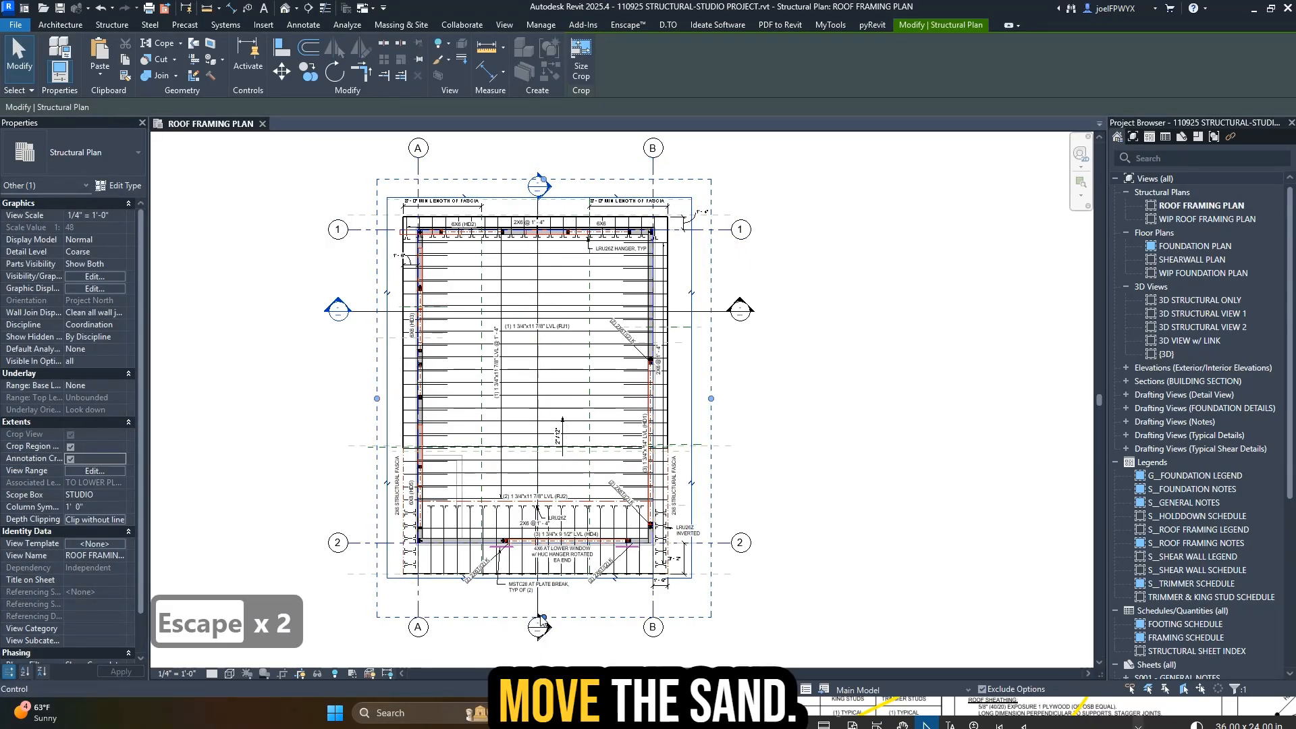
left_click_drag(541, 617, 544, 600)
left_click(270, 491)
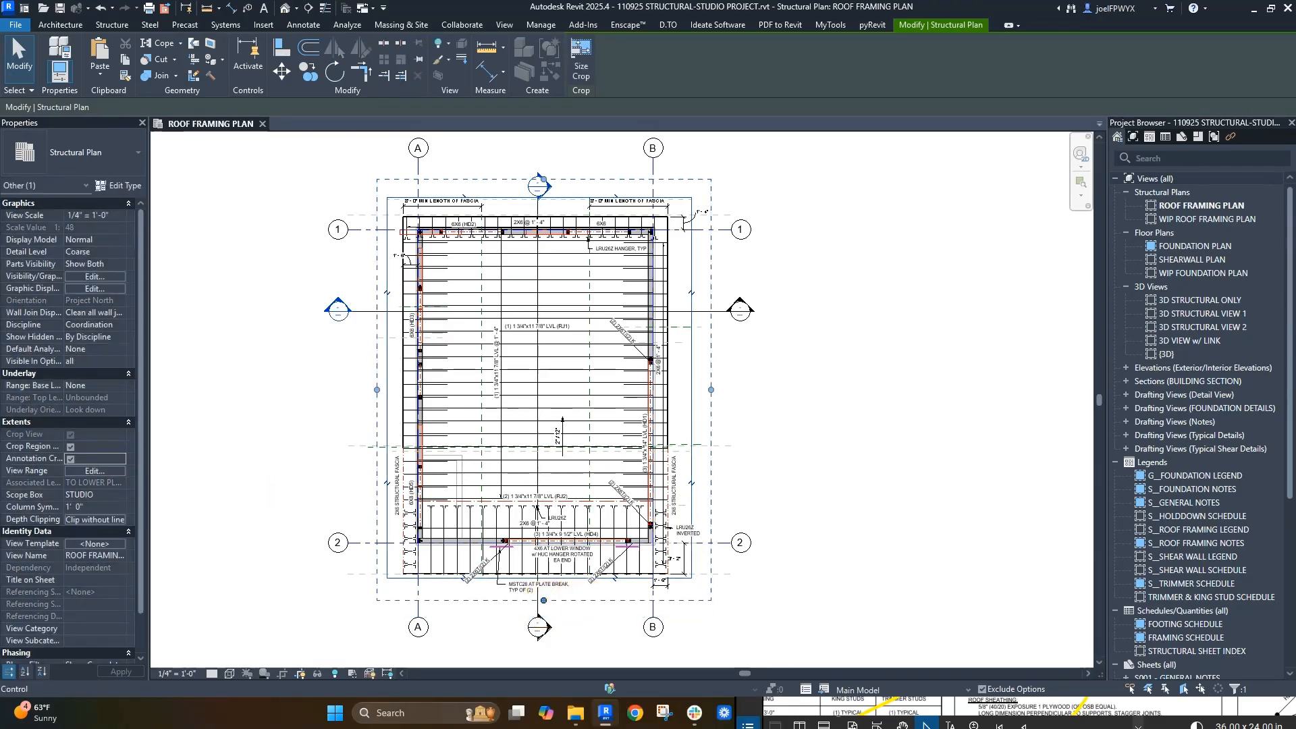
scroll(581, 352, "up", 1)
middle_click_drag(581, 351, 624, 308)
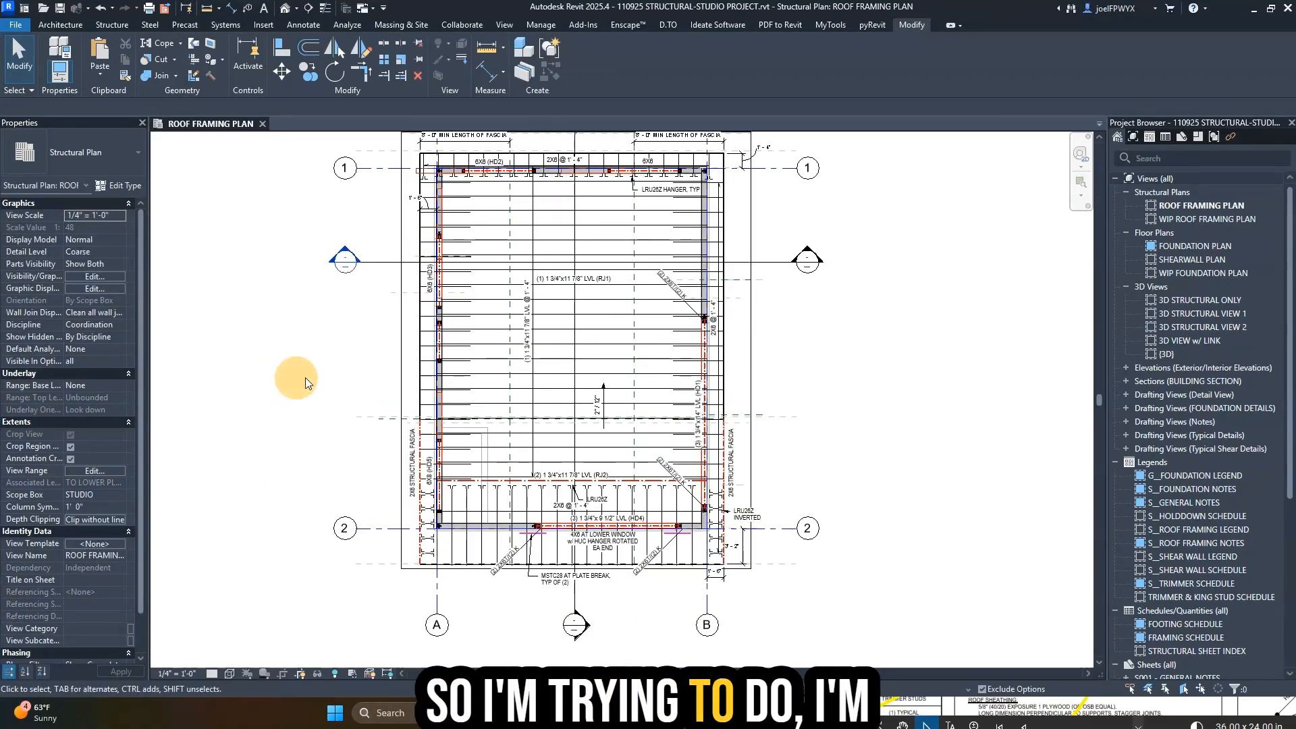
middle_click_drag(339, 372, 372, 423)
key("Escape")
left_click(305, 223)
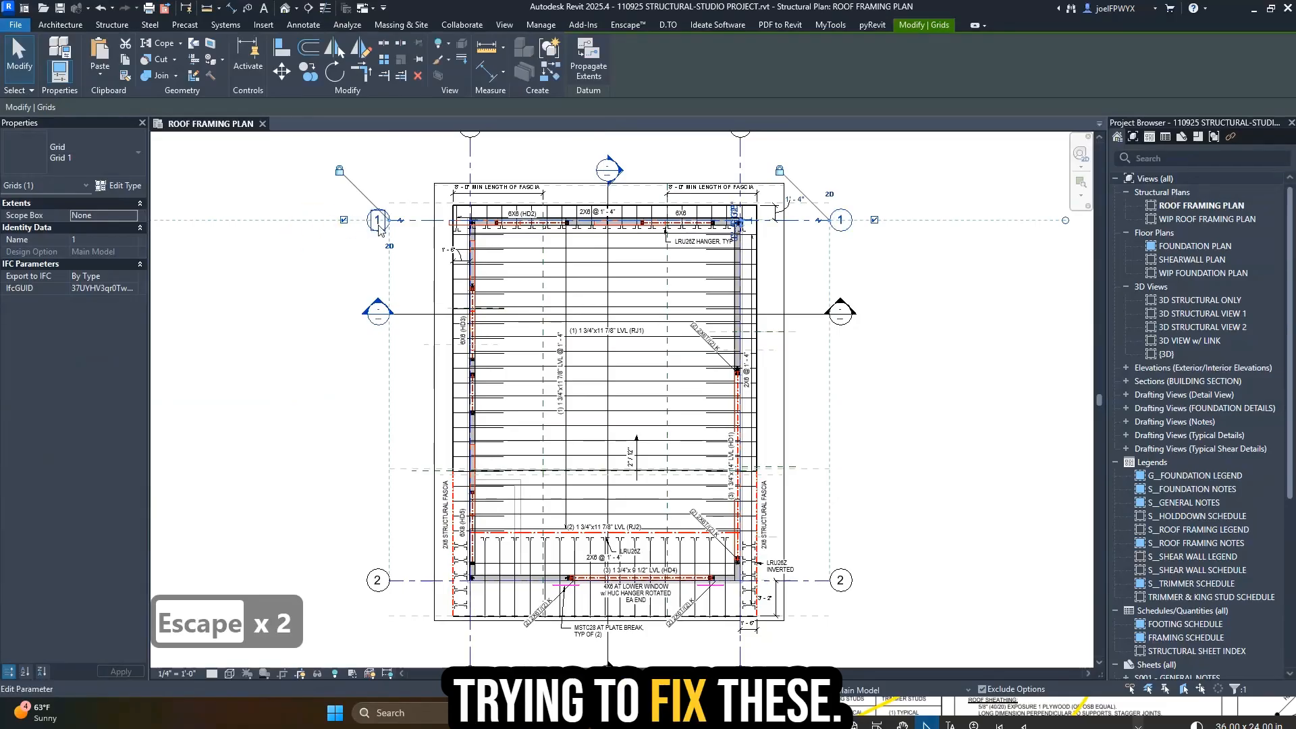
key("Escape")
key("Escape")
key("Escape")
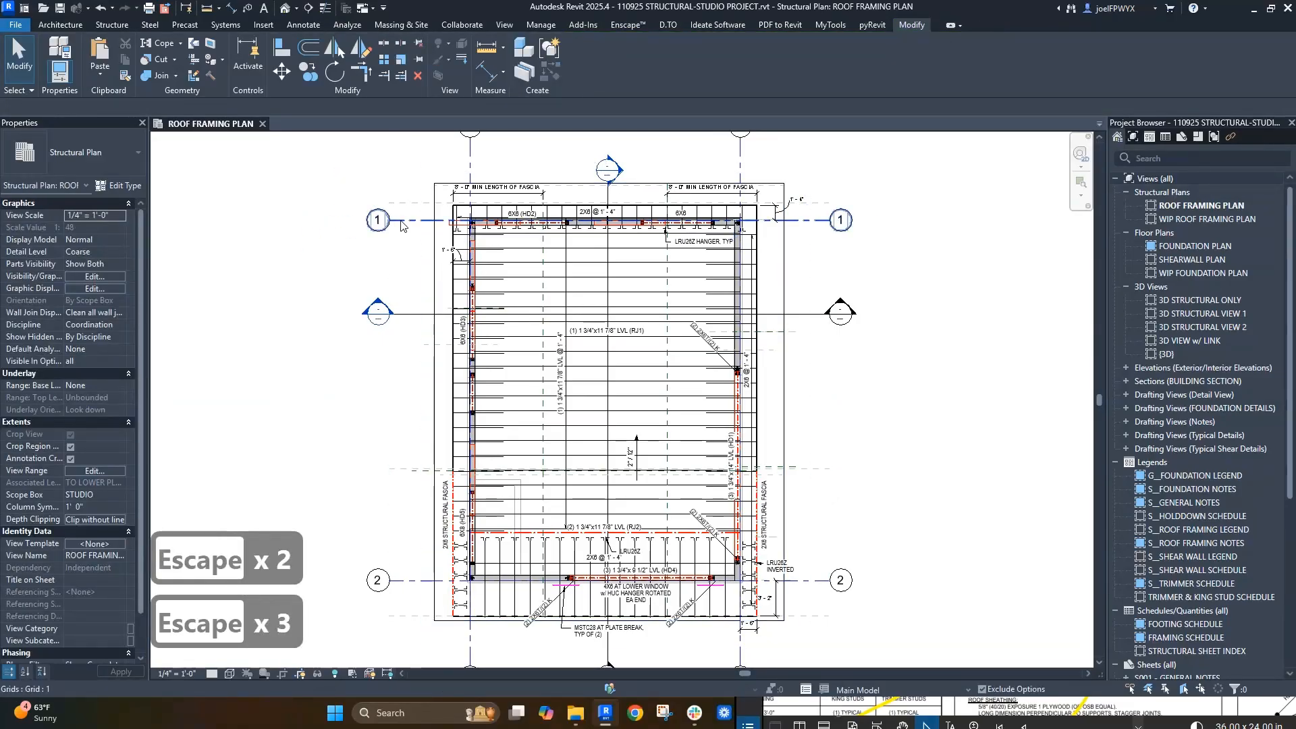
key("Tab")
left_click(401, 223)
key("Escape")
key("Escape")
- Pull the left and right bubbles of grids 1 and 2 inward, close to the crop region
left_click(391, 582)
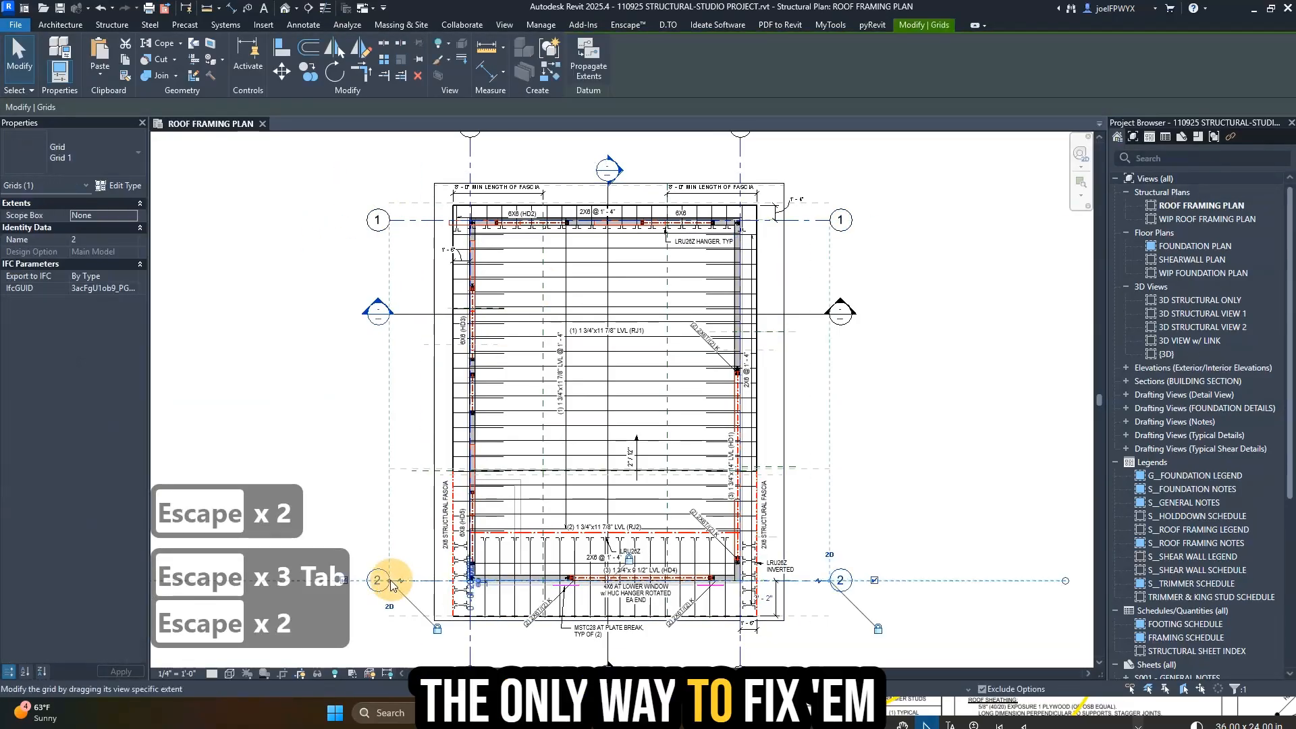
left_click_drag(391, 582, 424, 581)
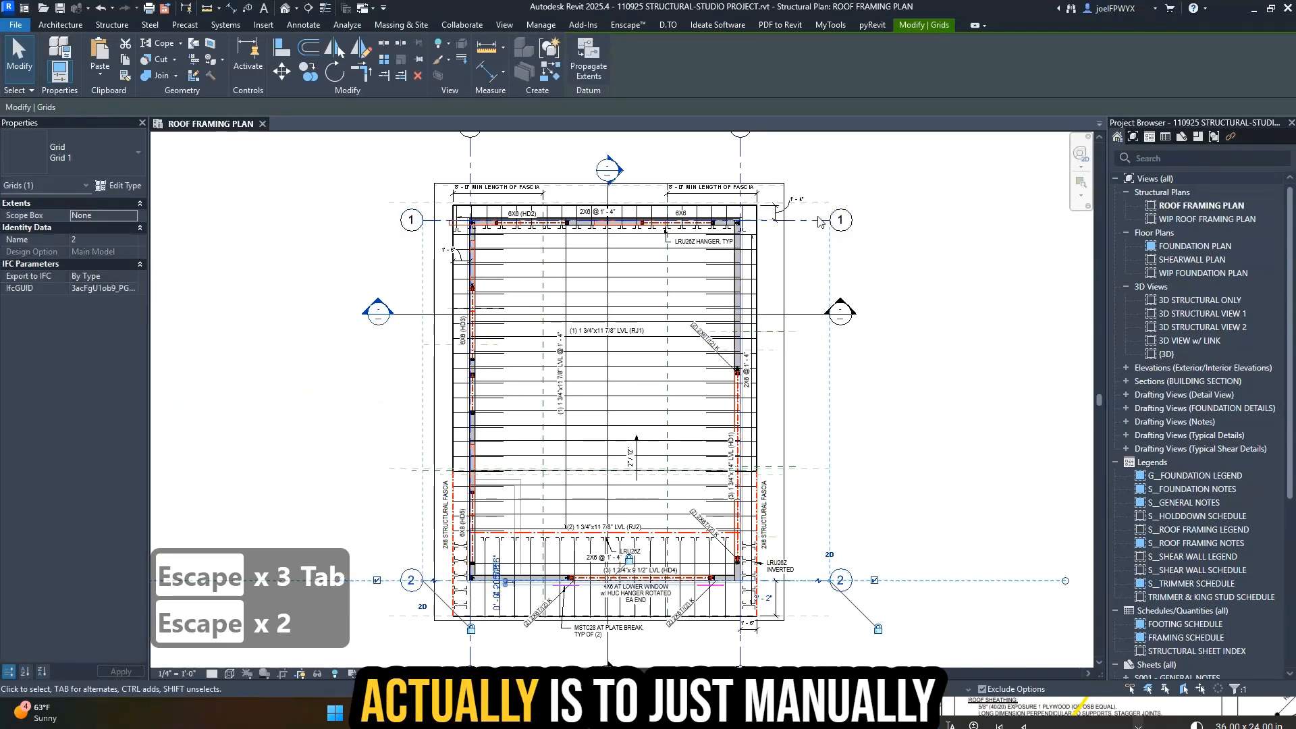
left_click(818, 220)
left_click_drag(829, 220, 799, 224)
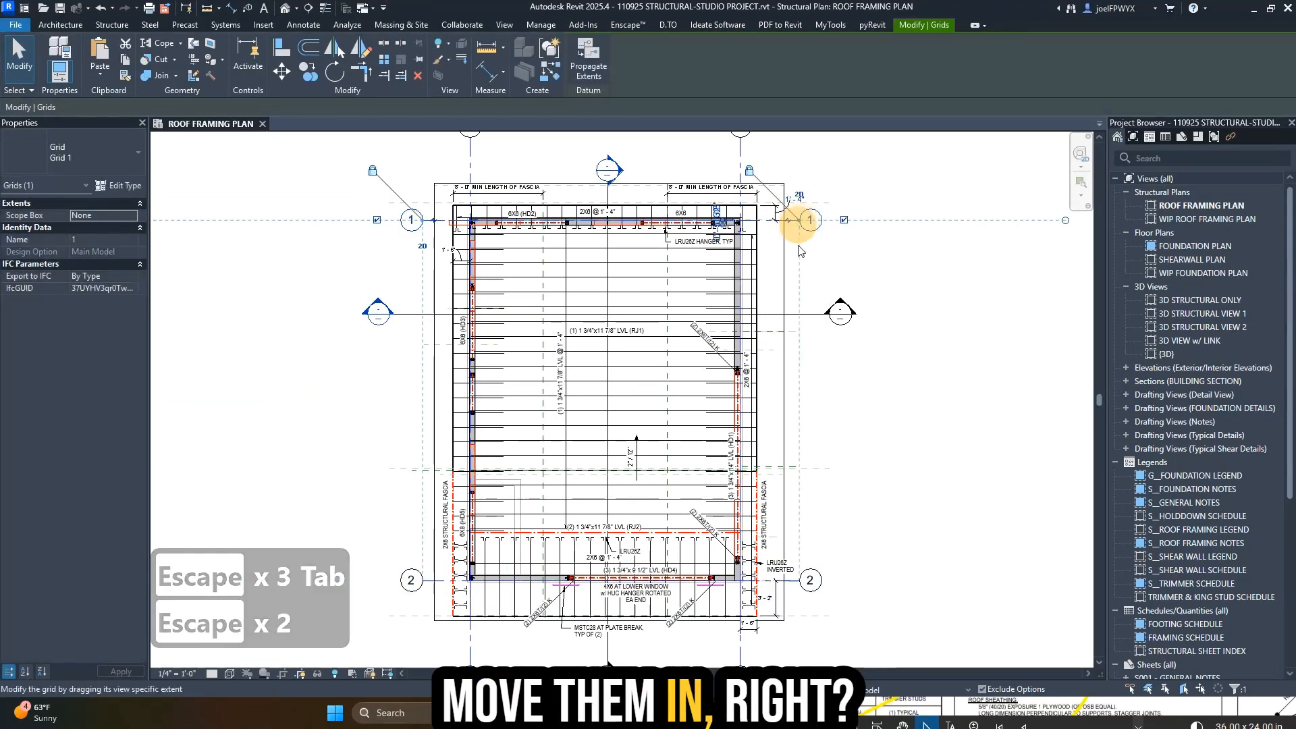
- Pull the upper and lower bubbles of grids A and B inward, close to the crop region
middle_click_drag(685, 162, 675, 254)
key("Escape")
key("Escape")
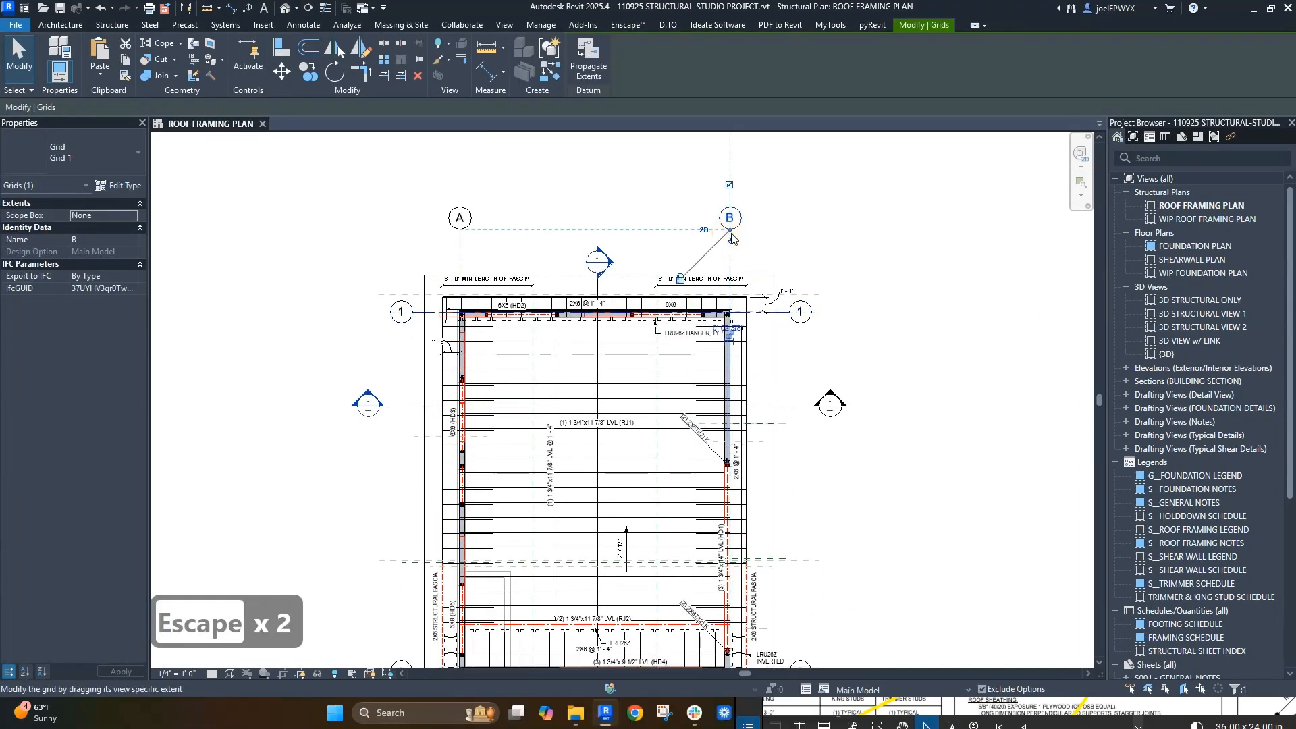
left_click(731, 253)
key("Escape")
scroll(793, 363, "down", 2)
scroll(738, 610, "up", 2)
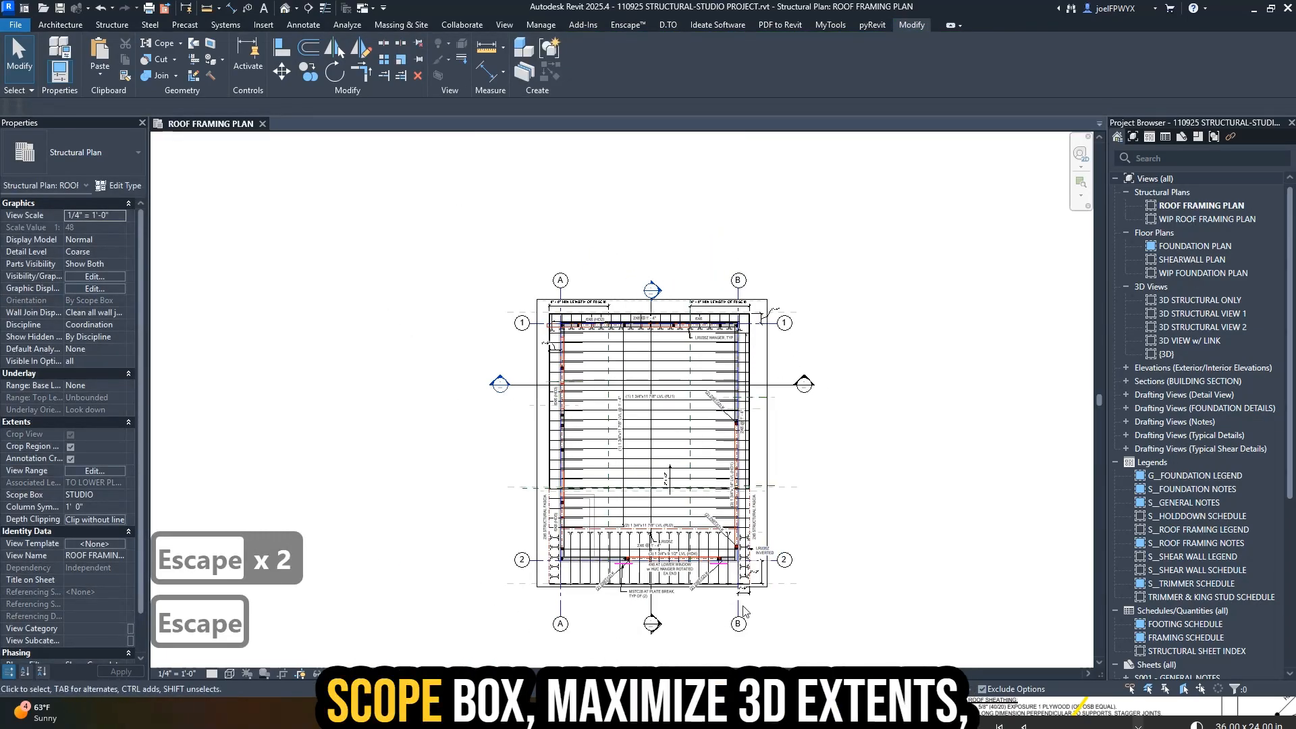
left_click(737, 618)
left_click_drag(738, 616, 737, 598)
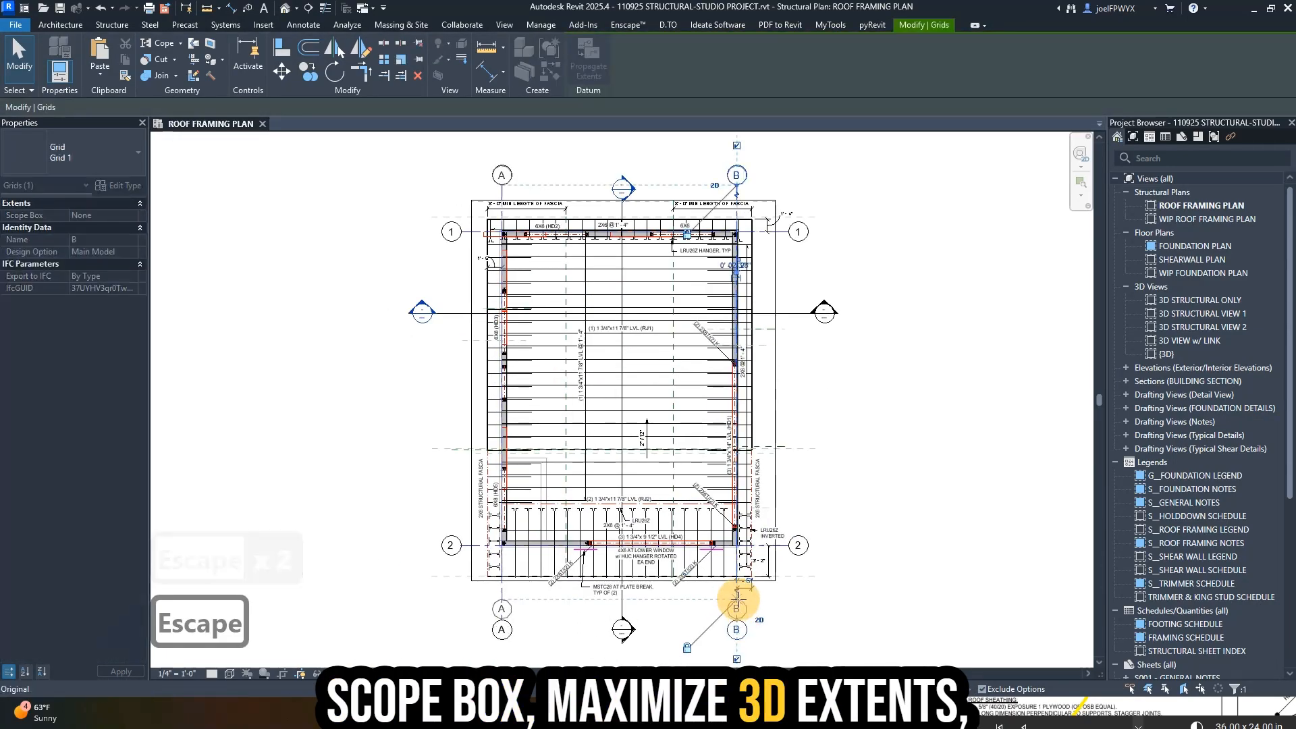
left_click(784, 462)
key("Escape")
key("Escape")
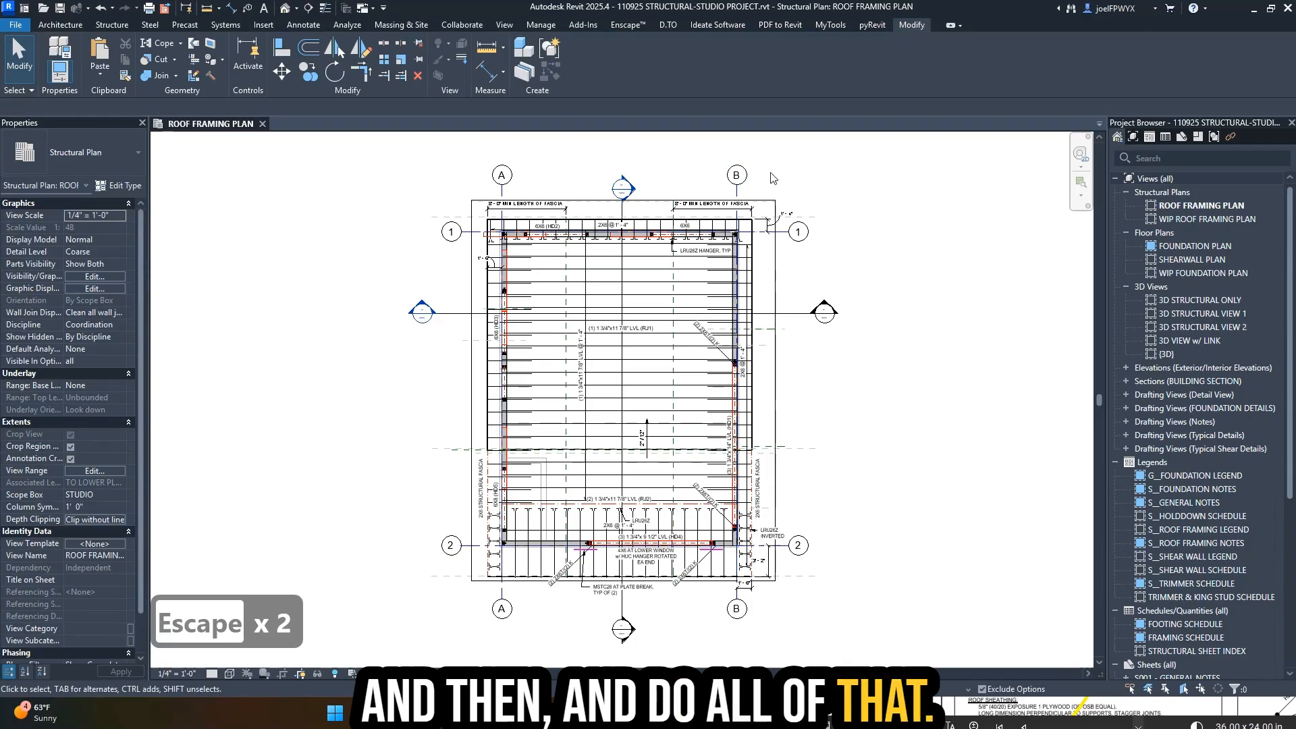
- Inspect the cropped roof framing plan and compare its layout with the final PDF in Bluebeam Revu, then return to Revit
middle_click_drag(868, 413, 862, 411)
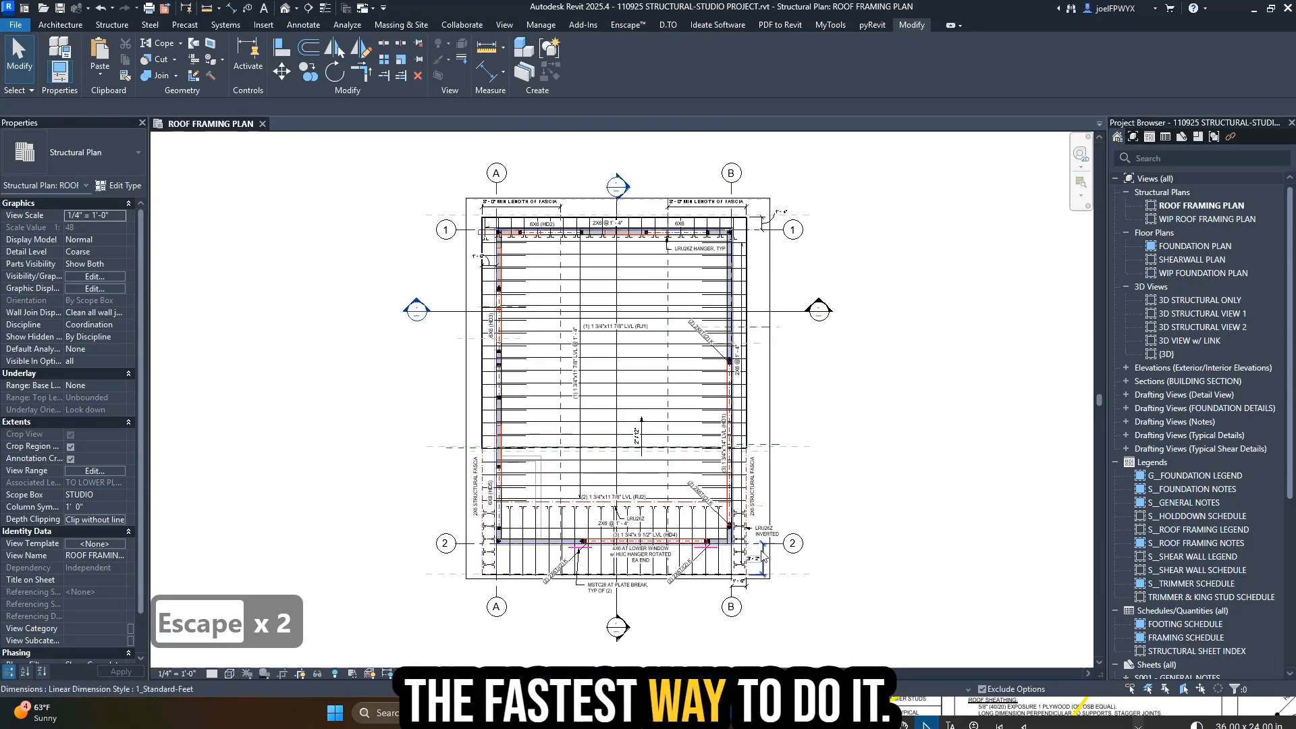
scroll(759, 559, "up", 3)
middle_click_drag(783, 573, 844, 529)
scroll(829, 432, "down", 2)
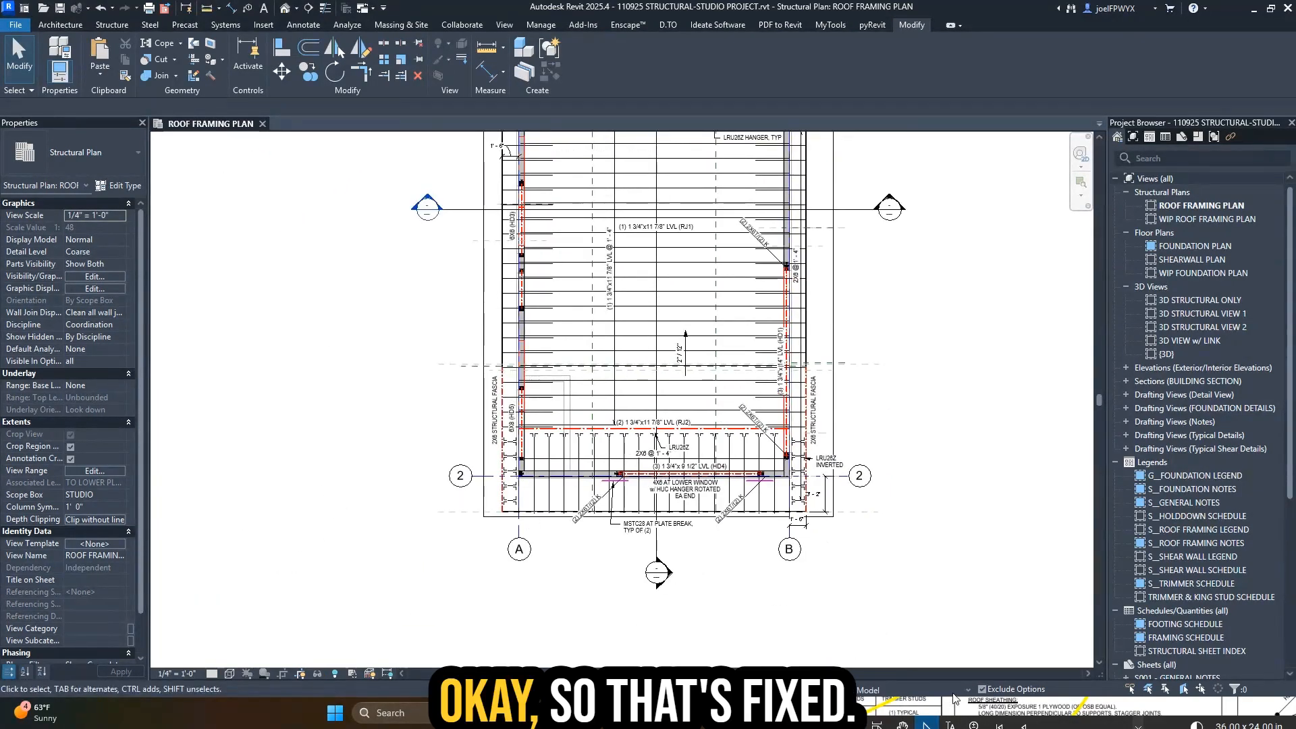
left_click(932, 708)
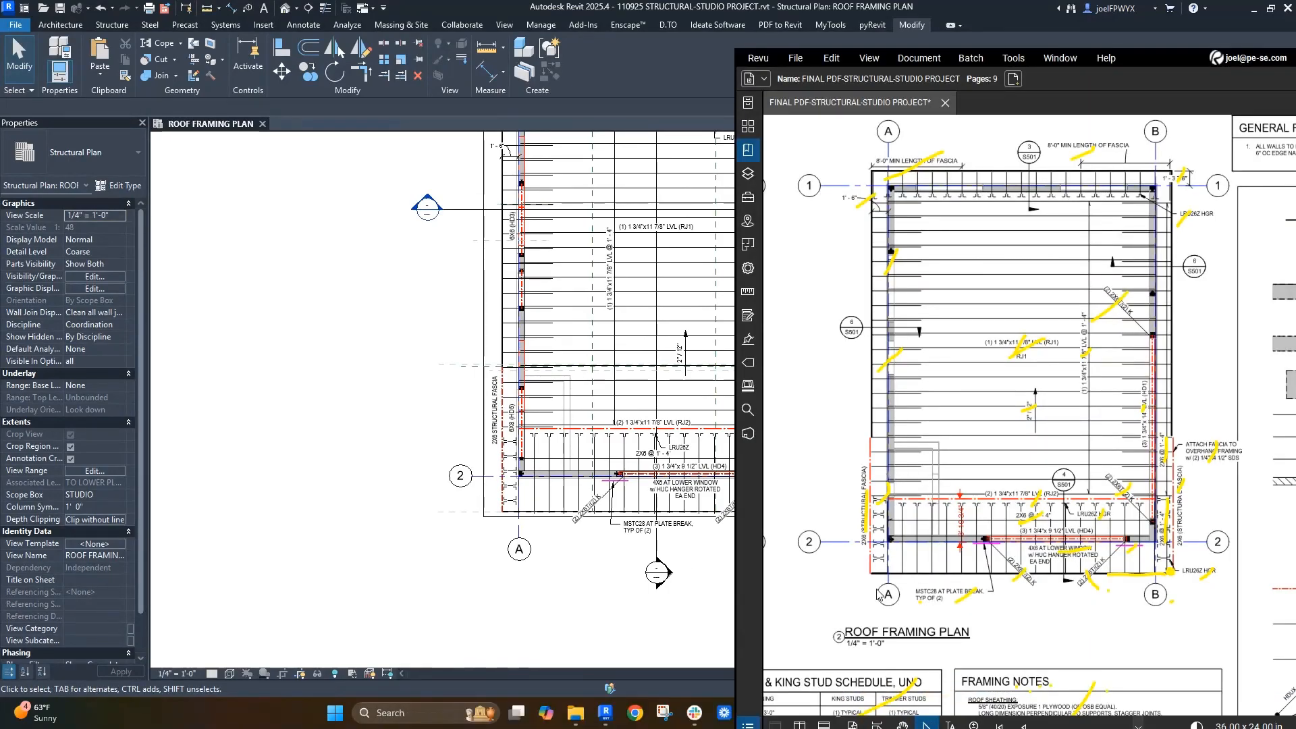
left_click(405, 610)
scroll(405, 604, "down", 2)
key("Escape")
key("Escape")
key("Escape")
key("Escape")
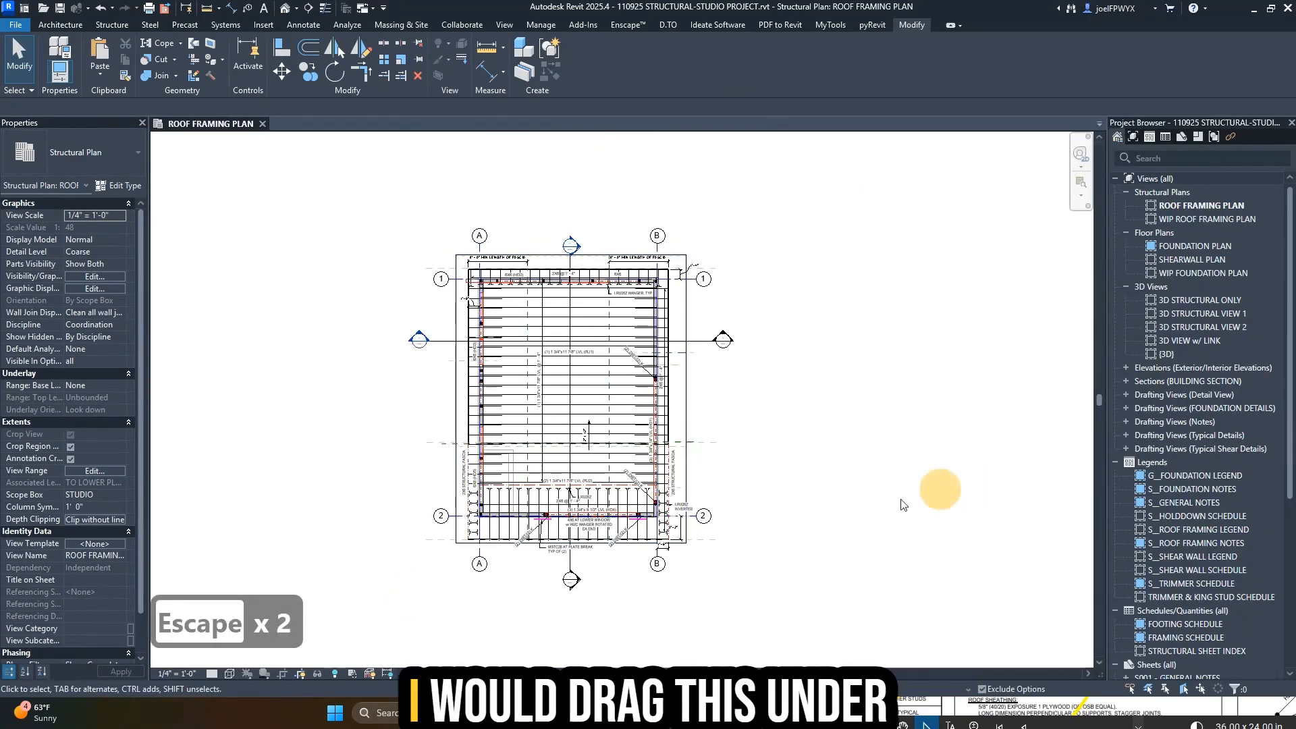
- Open sheet S100 - FDN & ROOF FRAMING PLAN and place the structural plan ROOF FRAMING PLAN beside the foundation plan
scroll(1208, 554, "down", 6)
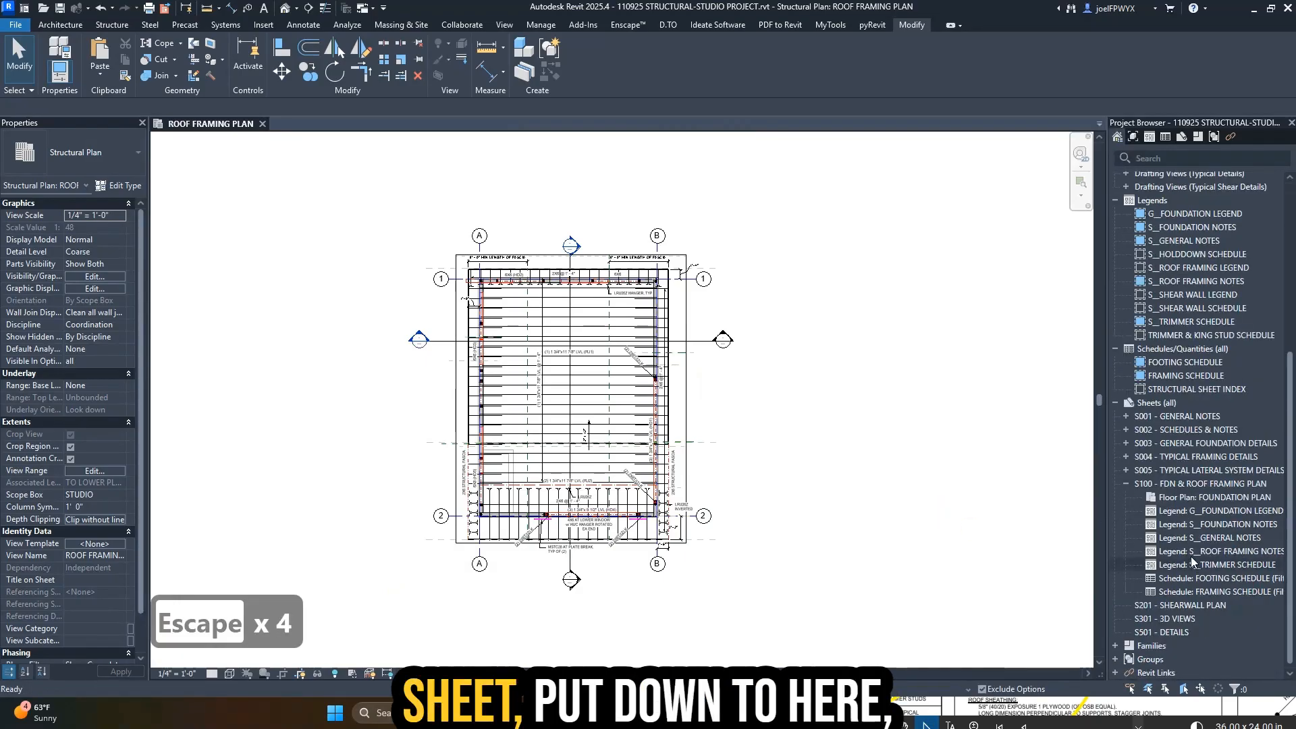
double_click(1168, 480)
key("Escape")
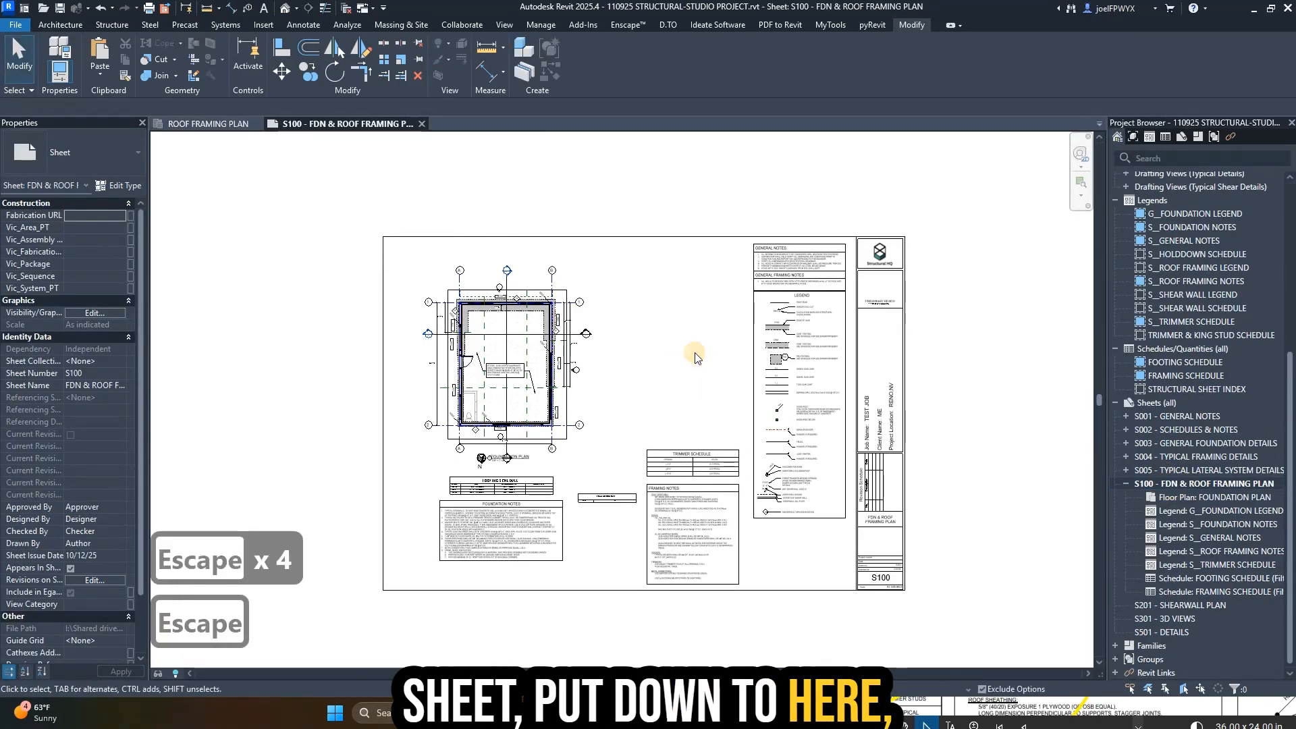
type("v")
type("ROOF")
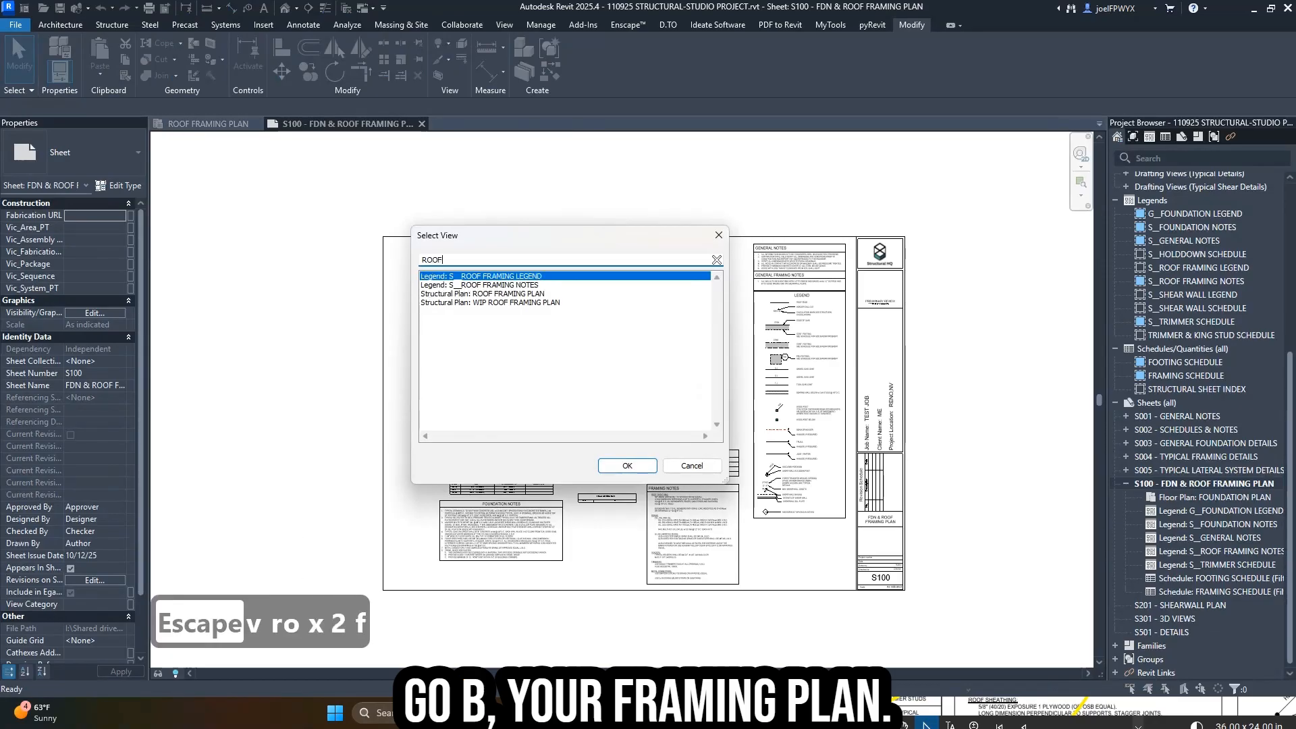
left_click(511, 294)
left_click(627, 465)
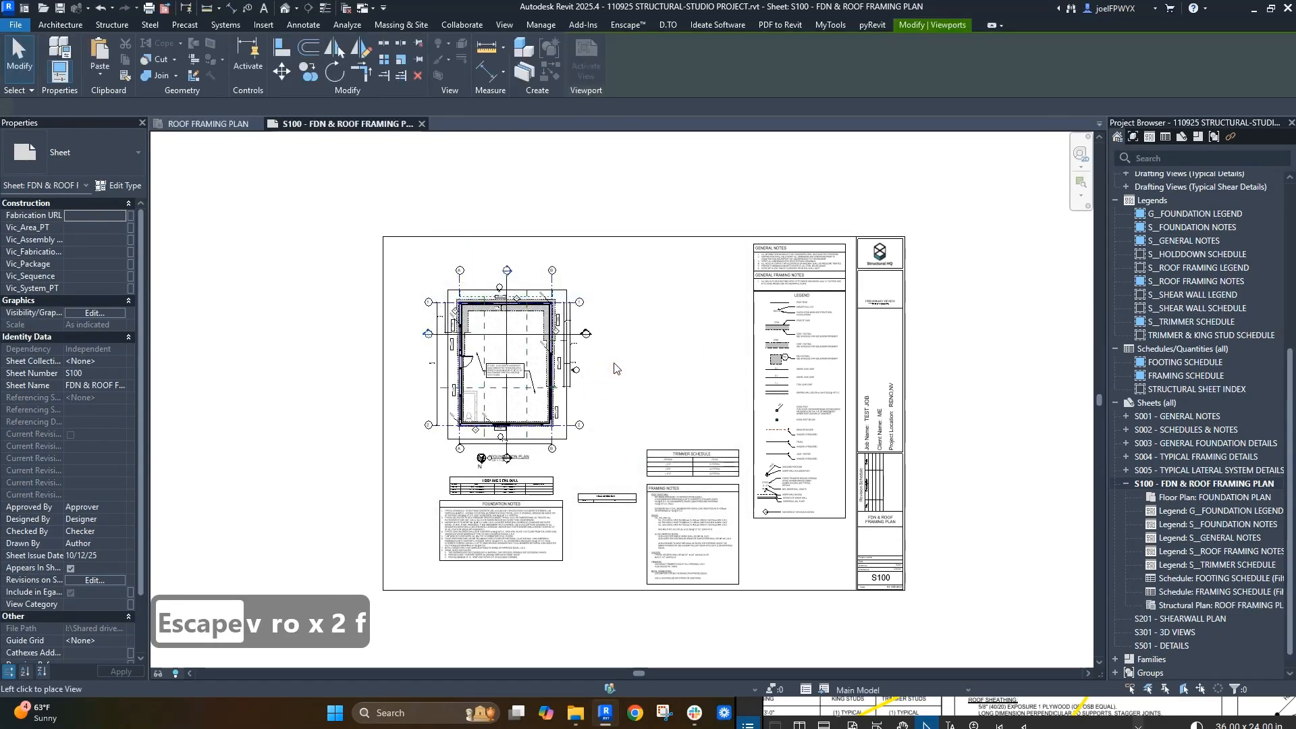
left_click(675, 371)
scroll(668, 372, "up", 3)
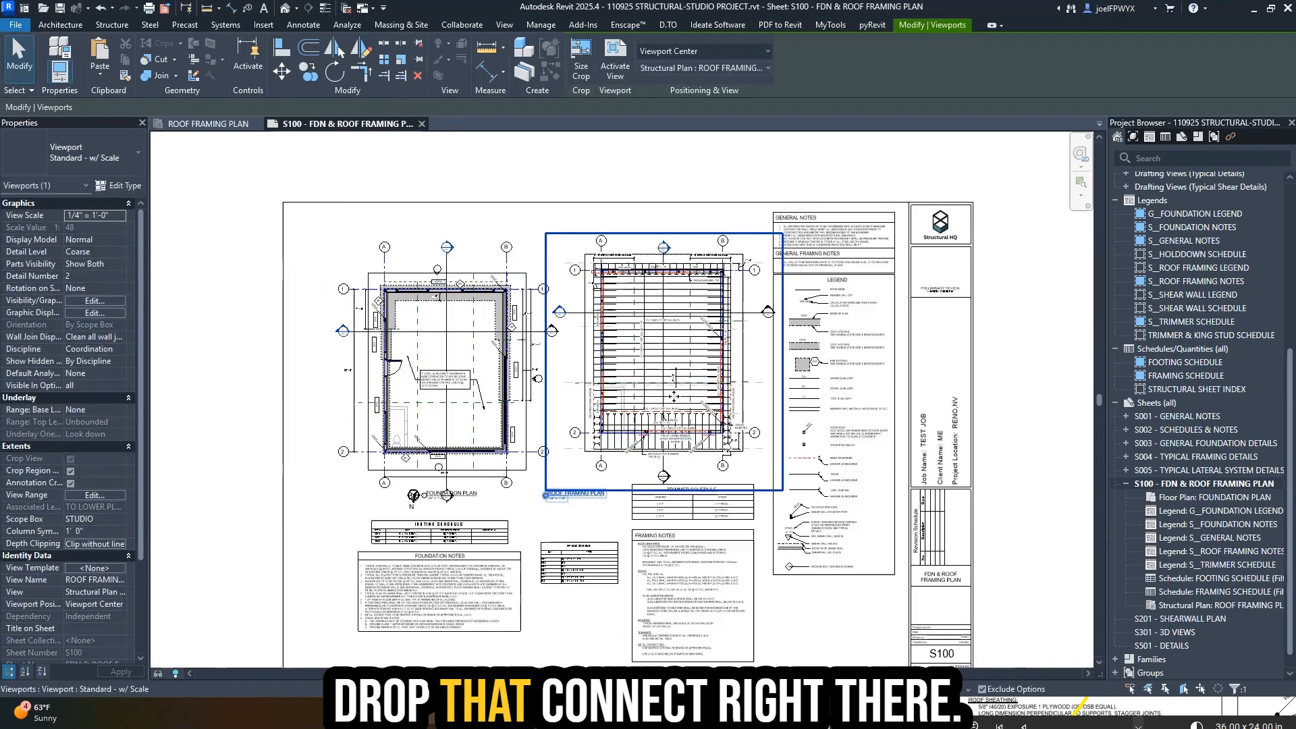
- Move the foundation plan viewport up on the sheet, away from the footing schedule
middle_click_drag(503, 417, 671, 438)
left_click(547, 500)
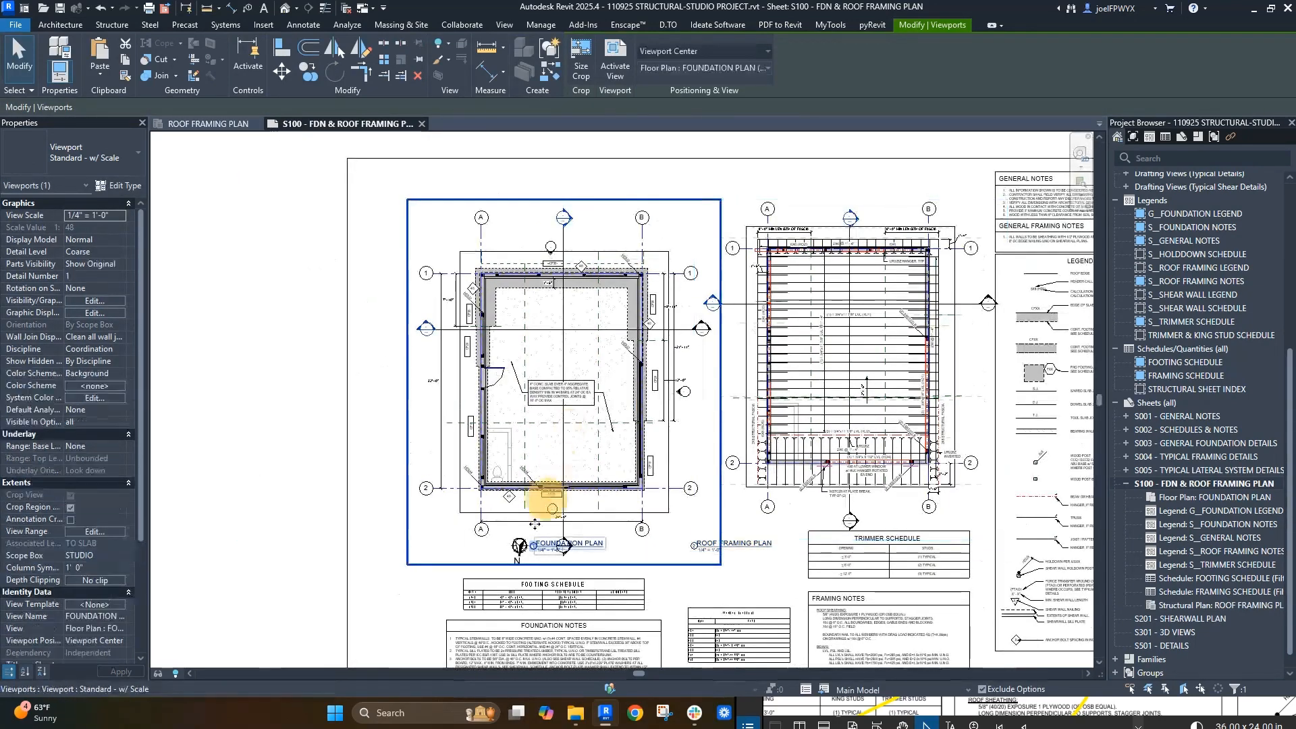
key("Tab")
left_click_drag(537, 515, 540, 494)
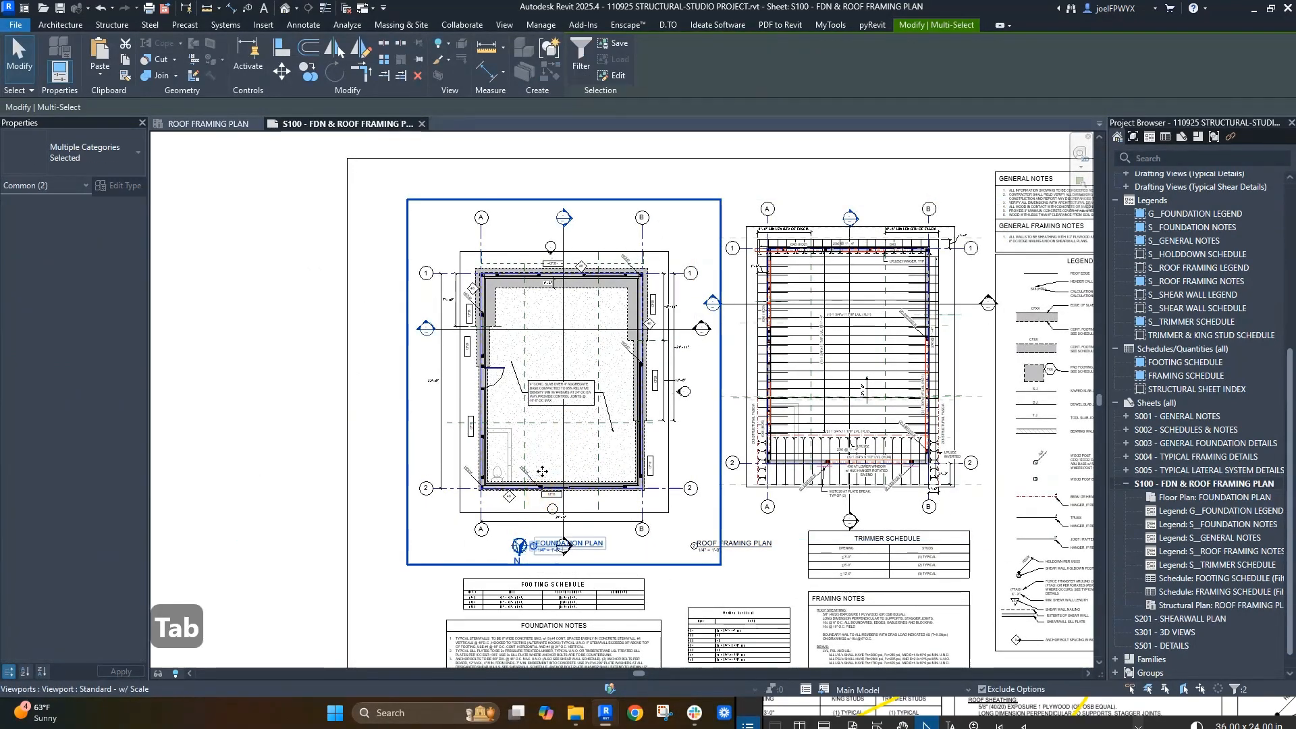
key("Escape")
- Shift the roof framing plan viewport so its grids line up horizontally with the foundation plan
left_click_drag(853, 375, 860, 384)
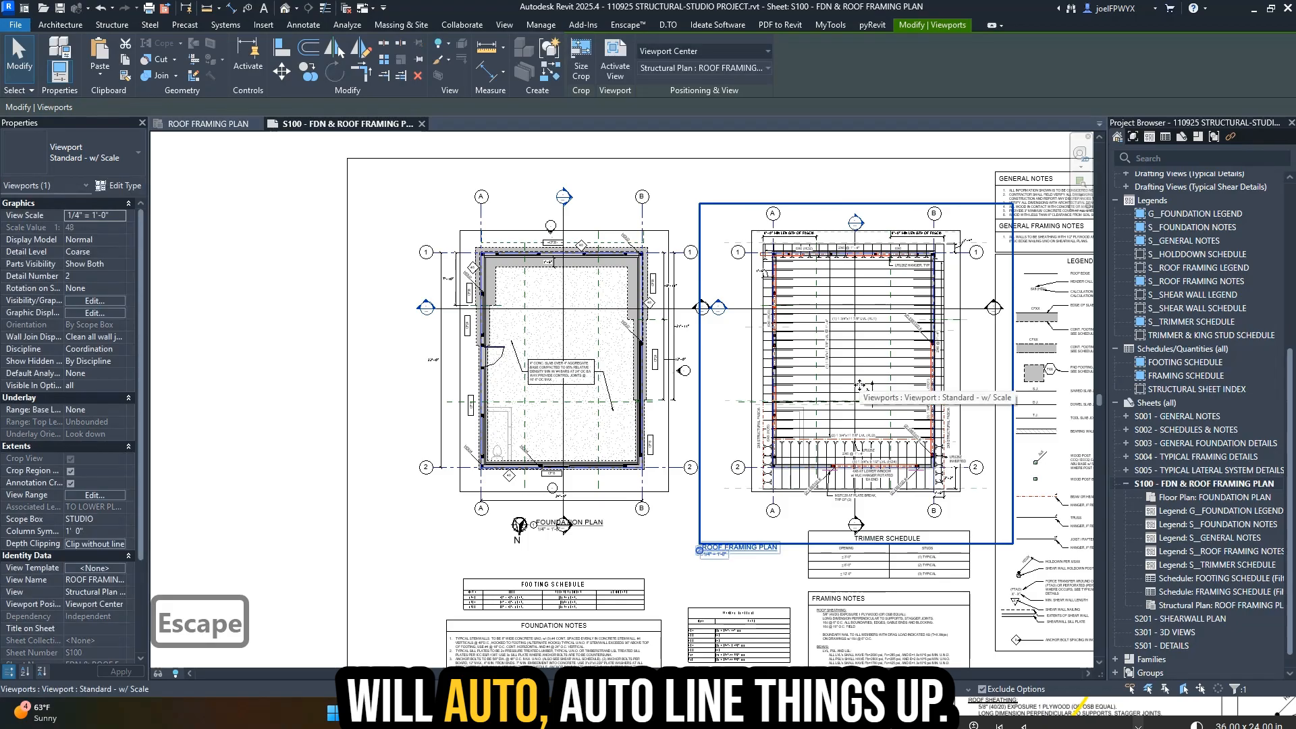
key("Escape")
key("Escape")
- Nudge the footing schedule and the foundation notes down together on the sheet, away from the foundation plan title
left_click(803, 545)
scroll(803, 546, "up", 2)
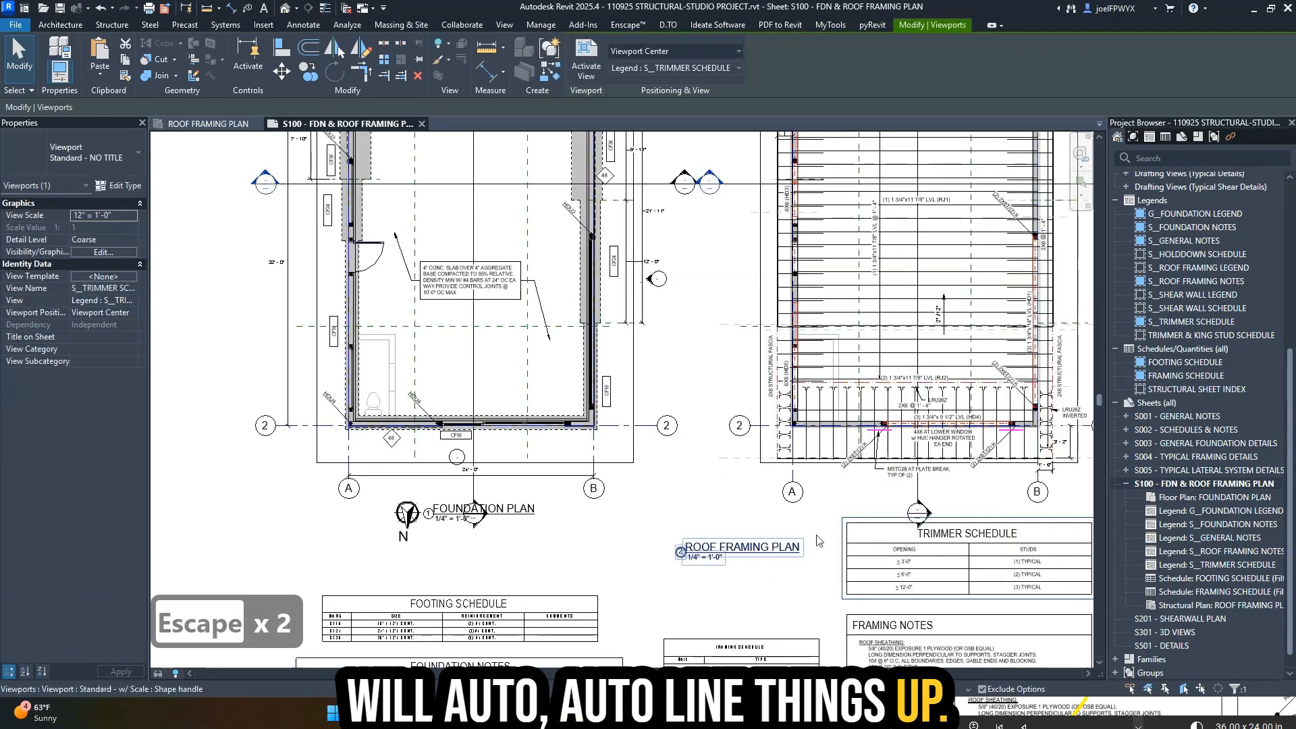
middle_click_drag(857, 574, 818, 460)
left_click(819, 460)
scroll(729, 535, "down", 2)
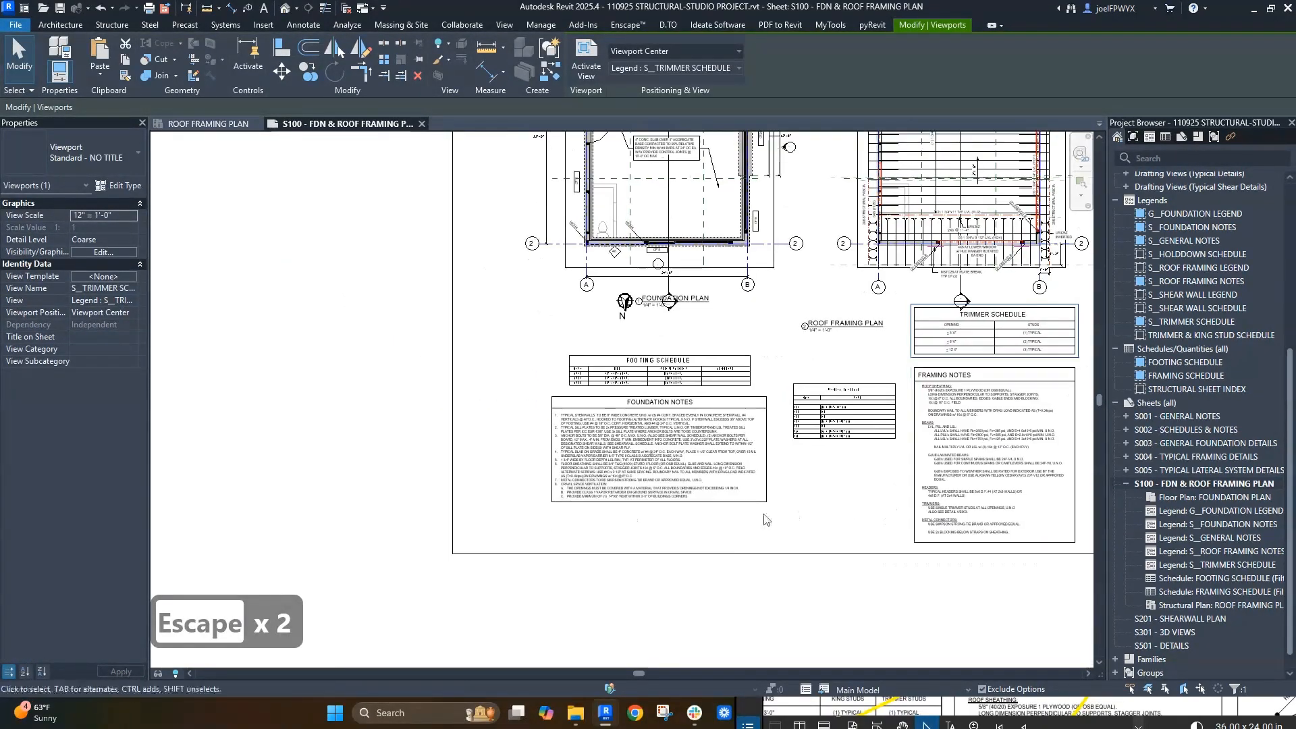
key("Escape")
left_click_drag(686, 374, 687, 375)
key("Down")
key("Down")
key("Down")
key("Down")
key("Down")
key("Down")
key("Down")
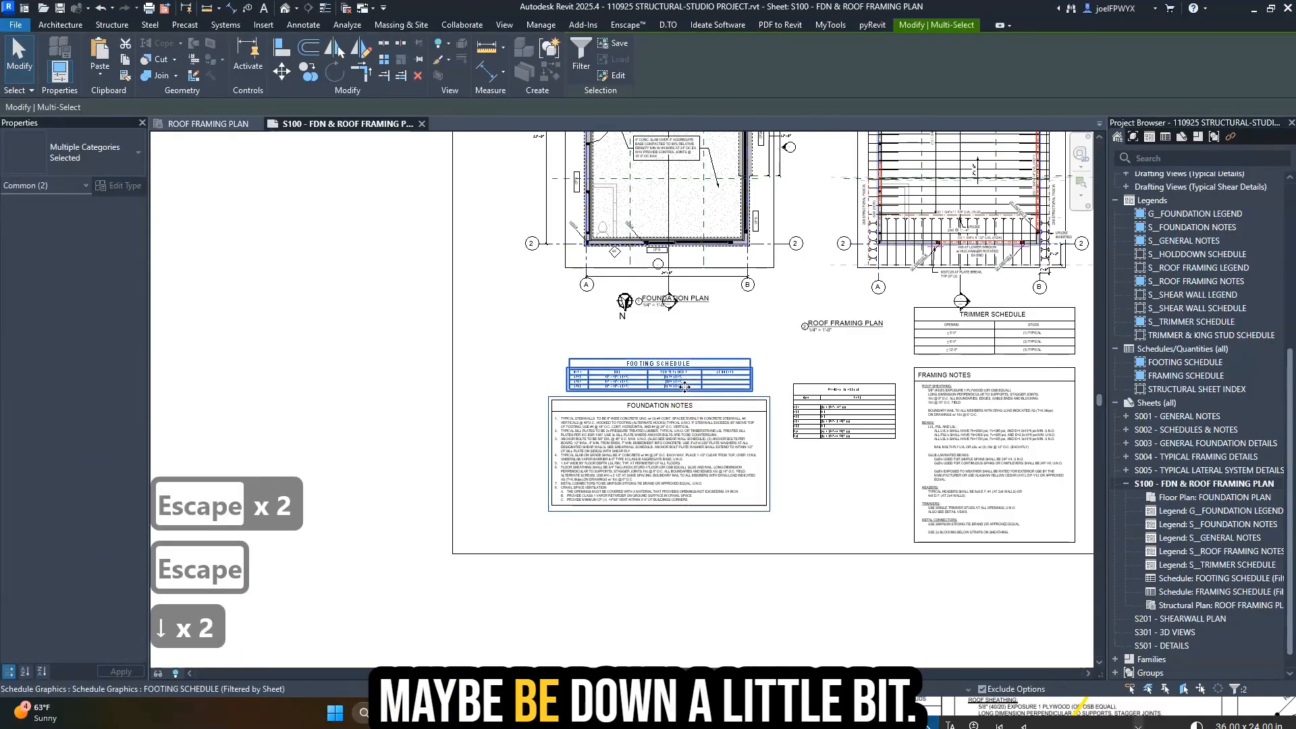
key("Escape")
key("Escape")
- Nudge the trimmer schedule and the framing notes closer together on the sheet, shifting the framing notes slightly up
scroll(751, 414, "up", 4)
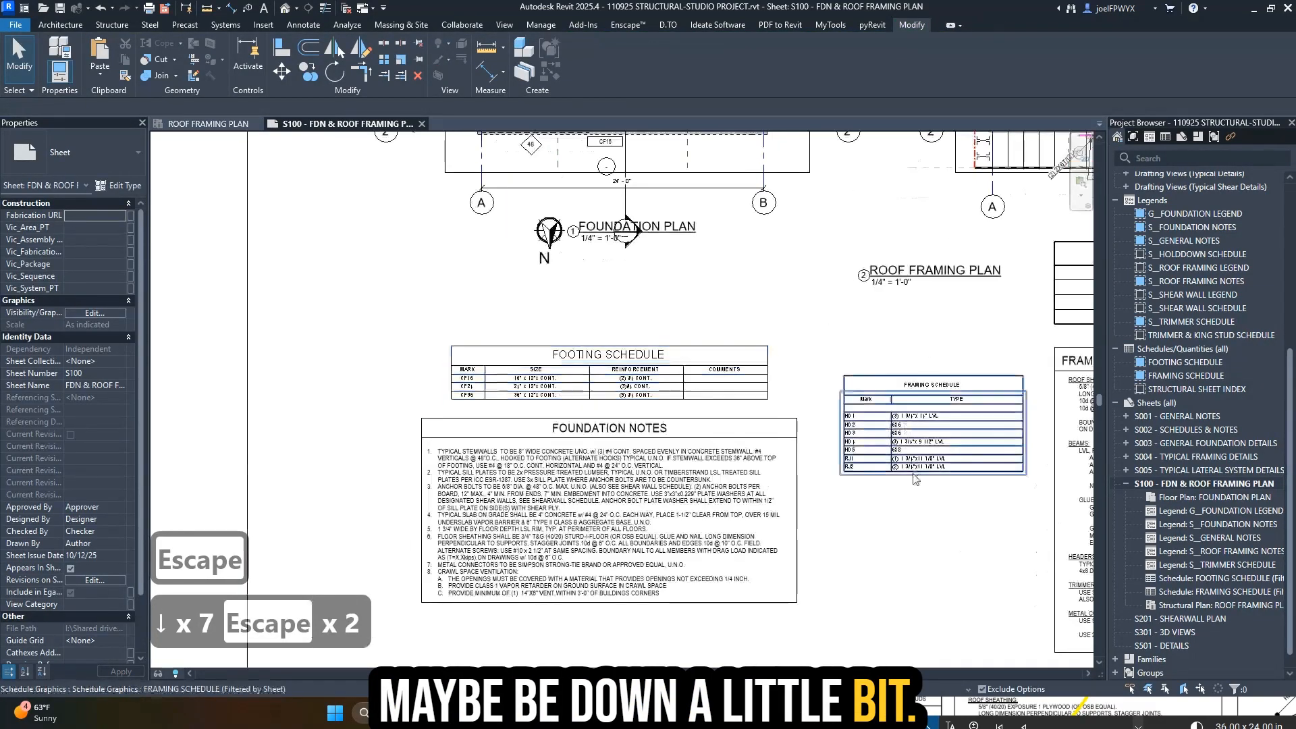
middle_click_drag(926, 439, 862, 429)
scroll(899, 384, "up", 1)
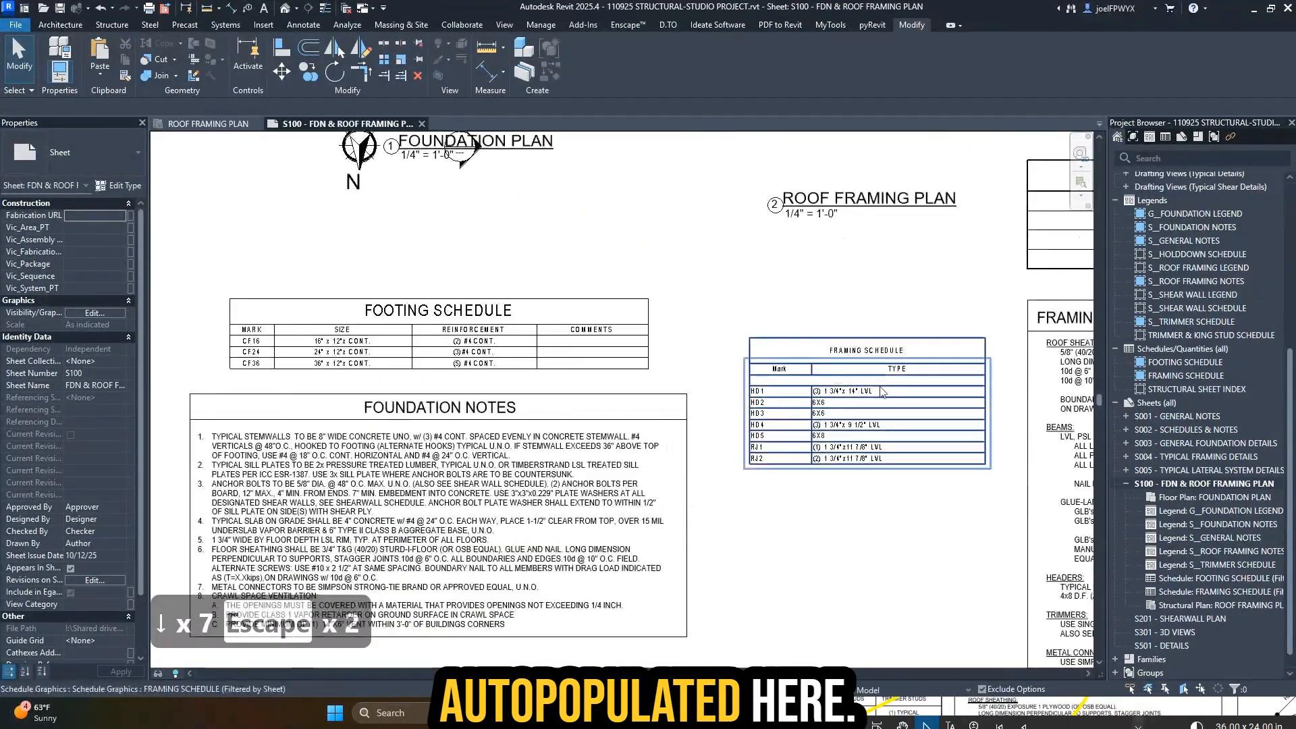
scroll(787, 405, "down", 3)
middle_click_drag(742, 432, 656, 436)
key("Escape")
scroll(657, 435, "down", 2)
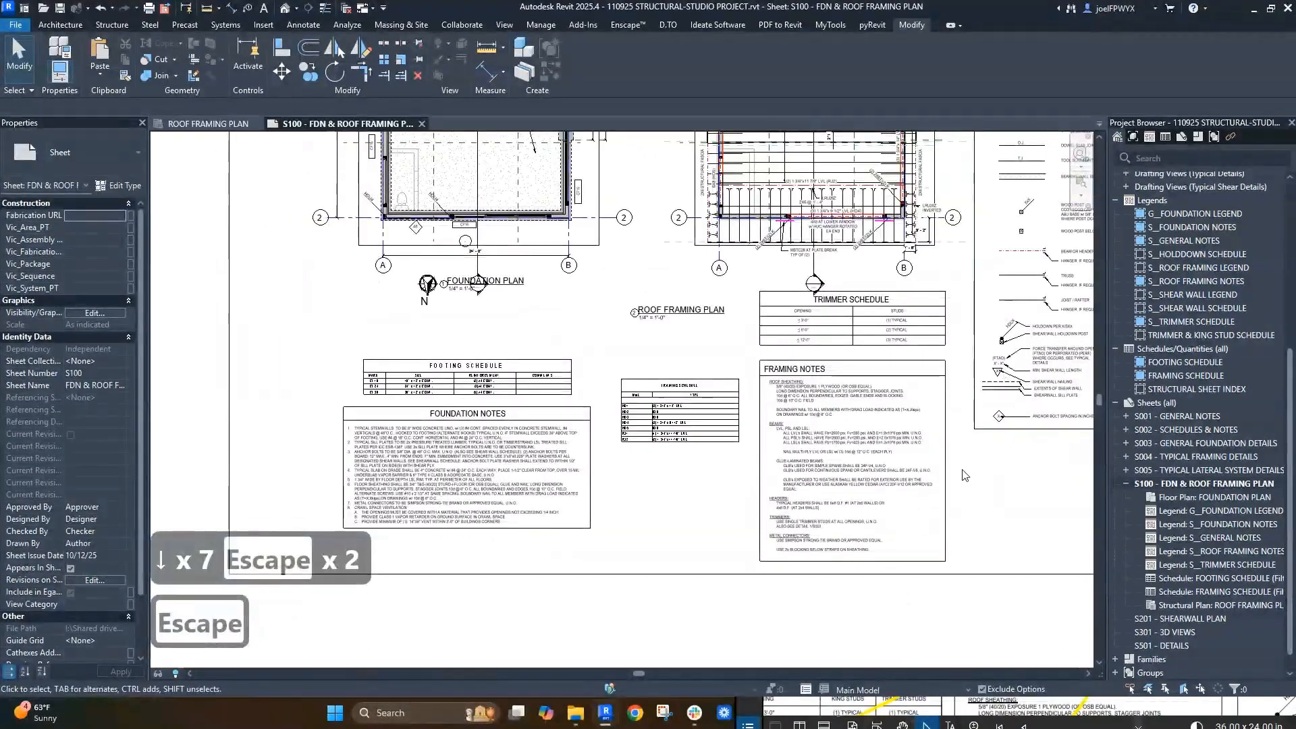
left_click(839, 466)
key("Up")
key("Up")
key("Up")
key("Up")
key("Escape")
key("Escape")
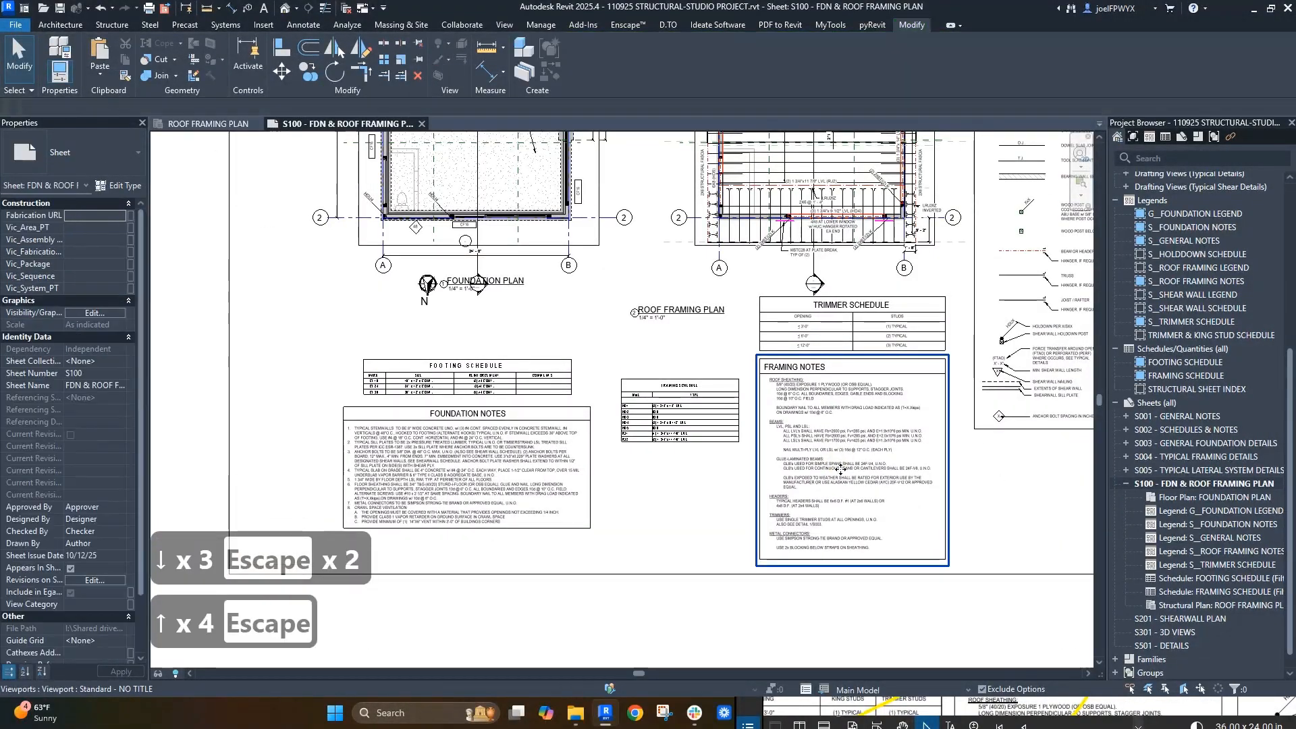
- Examine the foundation and roof framing plans on the sheet and their spacing from the titles, schedules and notes below
scroll(870, 603, "up", 1)
middle_click_drag(792, 470, 772, 541)
key("Escape")
key("Escape")
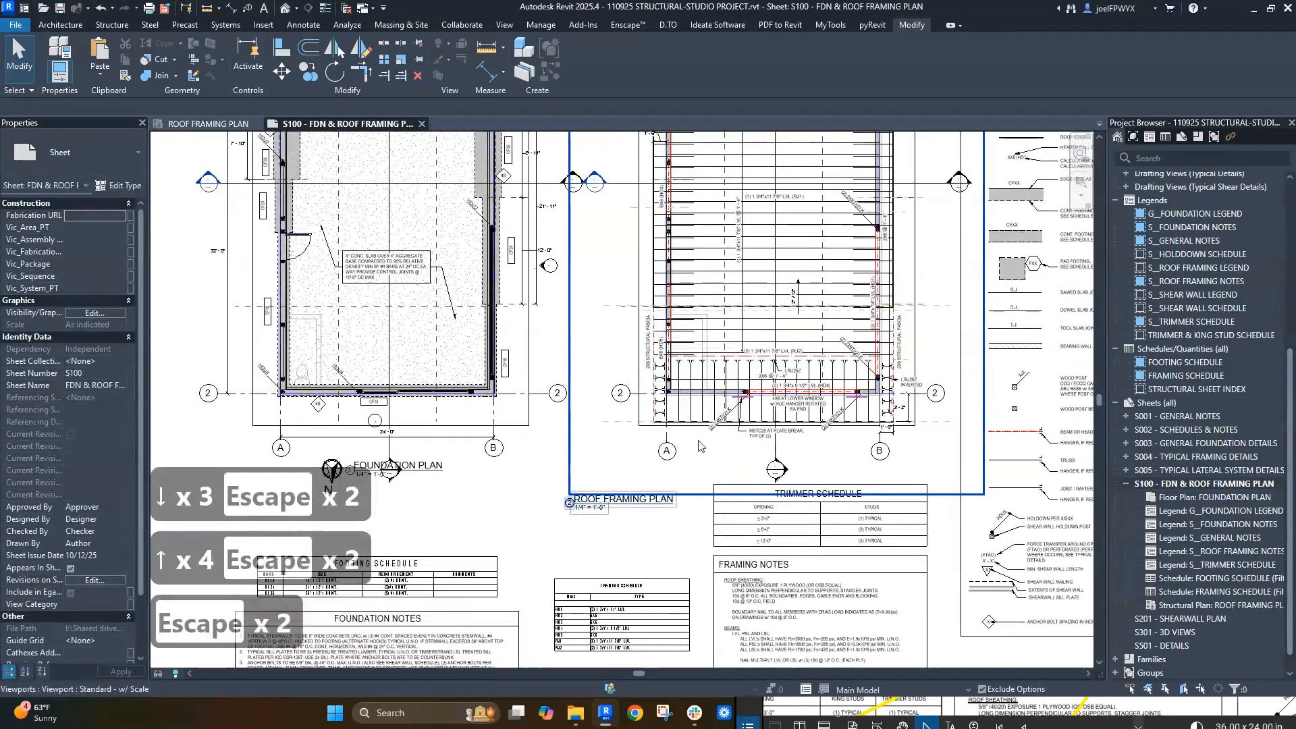
scroll(697, 443, "down", 1)
middle_click_drag(697, 442, 933, 454)
key("Escape")
key("Escape")
scroll(612, 479, "up", 2)
scroll(612, 479, "down", 2)
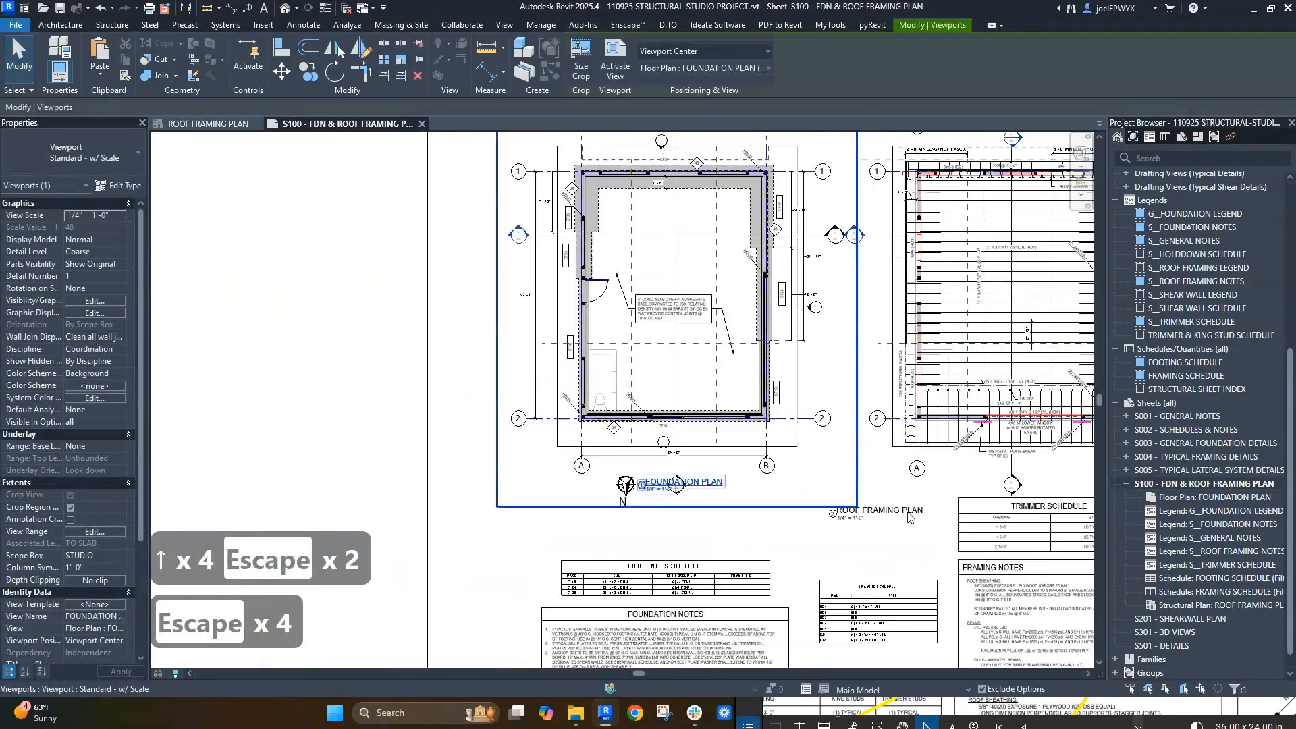
middle_click_drag(612, 479, 541, 478)
key("Escape")
- Nudge the trimmer schedule and the framing notes down together, away from the roof framing plan
left_click(982, 512)
middle_click_drag(982, 512, 904, 368)
left_click(929, 459, "ctrl")
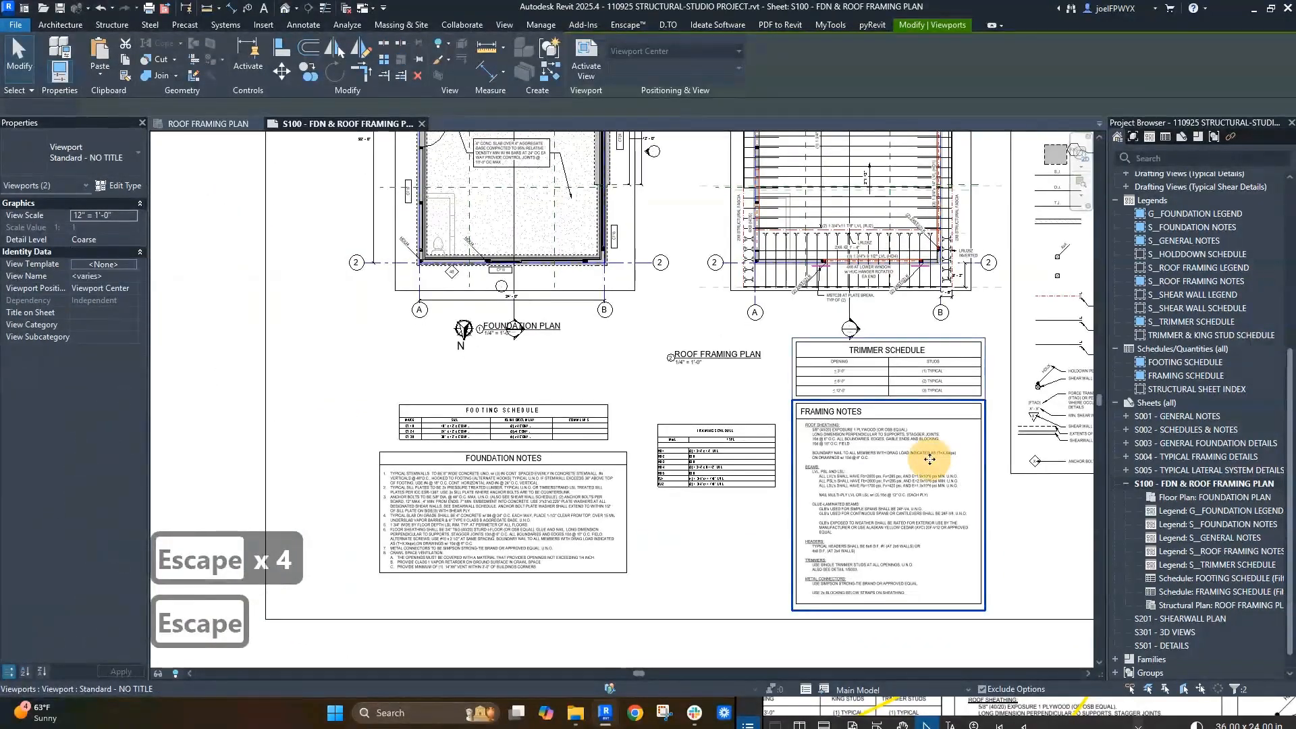
key("Down")
key("Down")
key("Down")
key("Escape")
key("Escape")
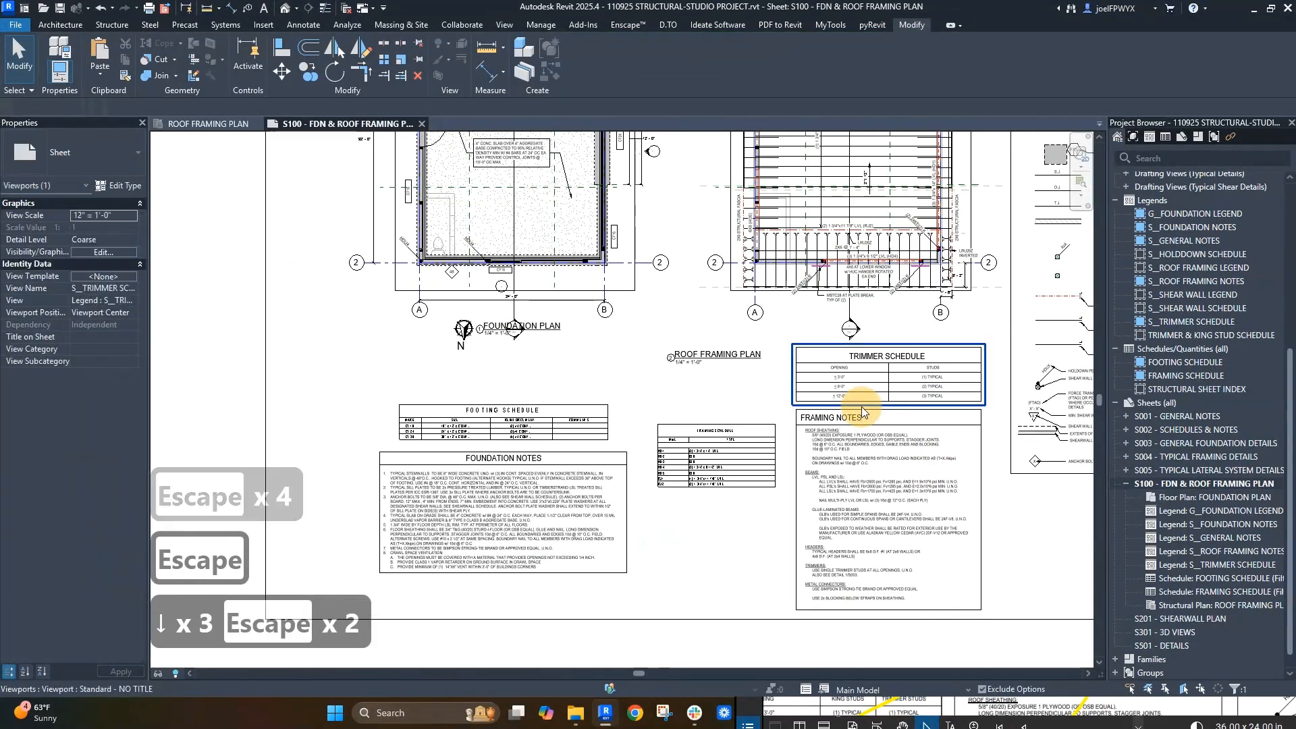
- Move the trimmer schedule directly beneath the legend, aligned with the legend's edges
left_click(861, 398)
middle_click_drag(617, 457, 282, 443)
key("Escape")
left_click(567, 337)
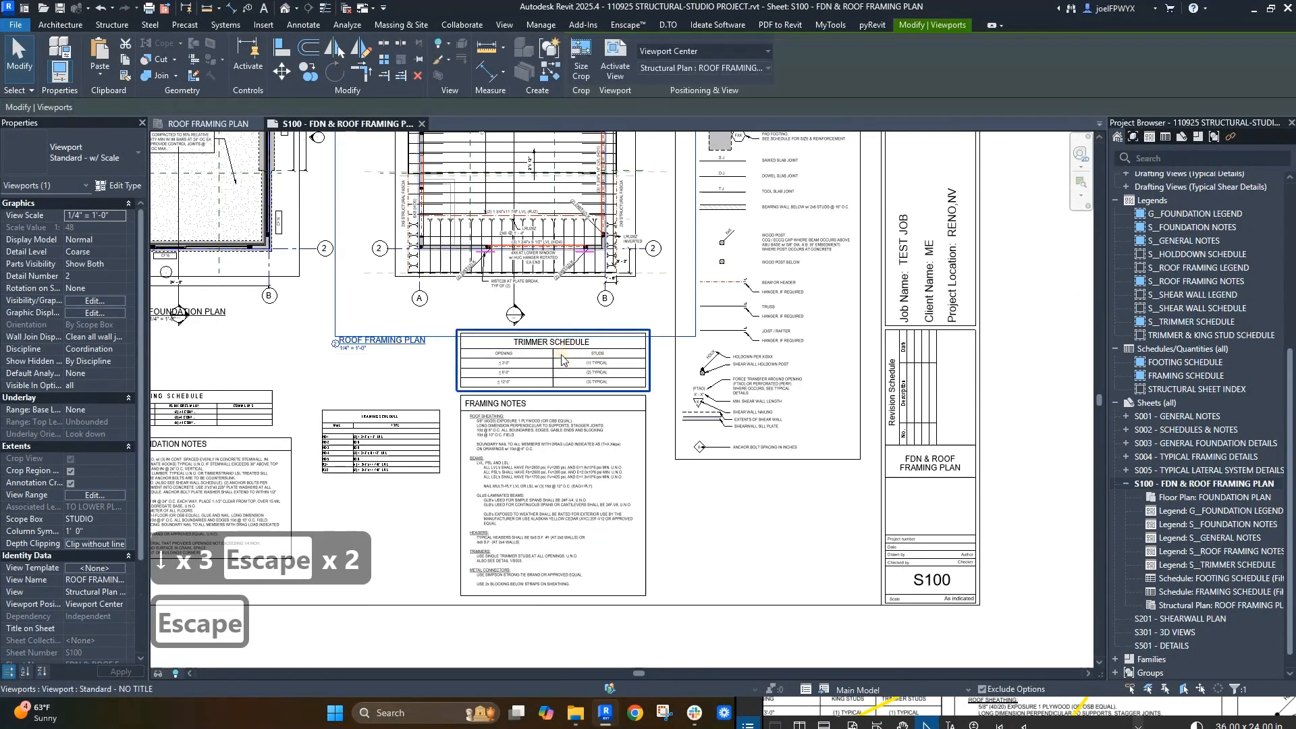
left_click_drag(538, 374, 758, 440)
left_click_drag(741, 490, 752, 490)
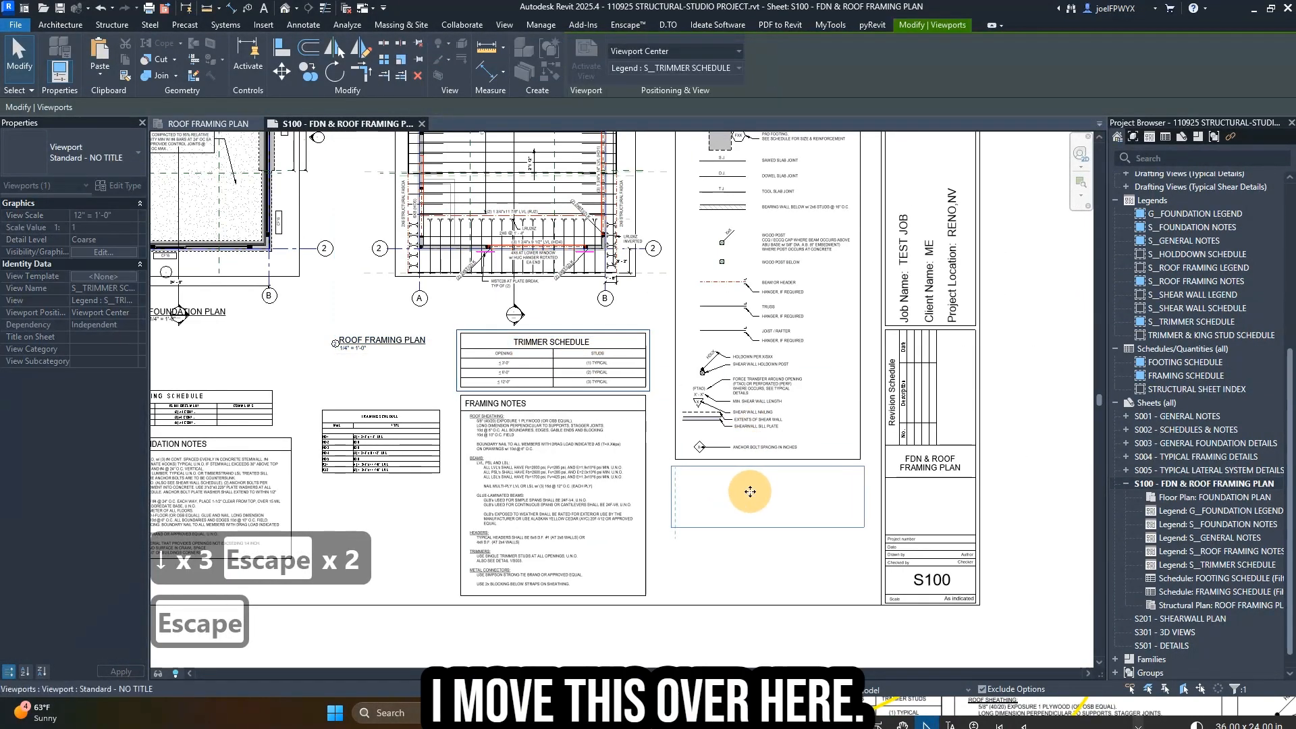
key("Escape")
key("Escape")
- Move the framing schedule up slightly to line up with the top of the framing notes
left_click(376, 437)
left_click_drag(376, 437, 375, 426)
left_click(470, 420)
- Move the ROOF FRAMING PLAN view title beneath its plan, level with the foundation plan's title
left_click(500, 337)
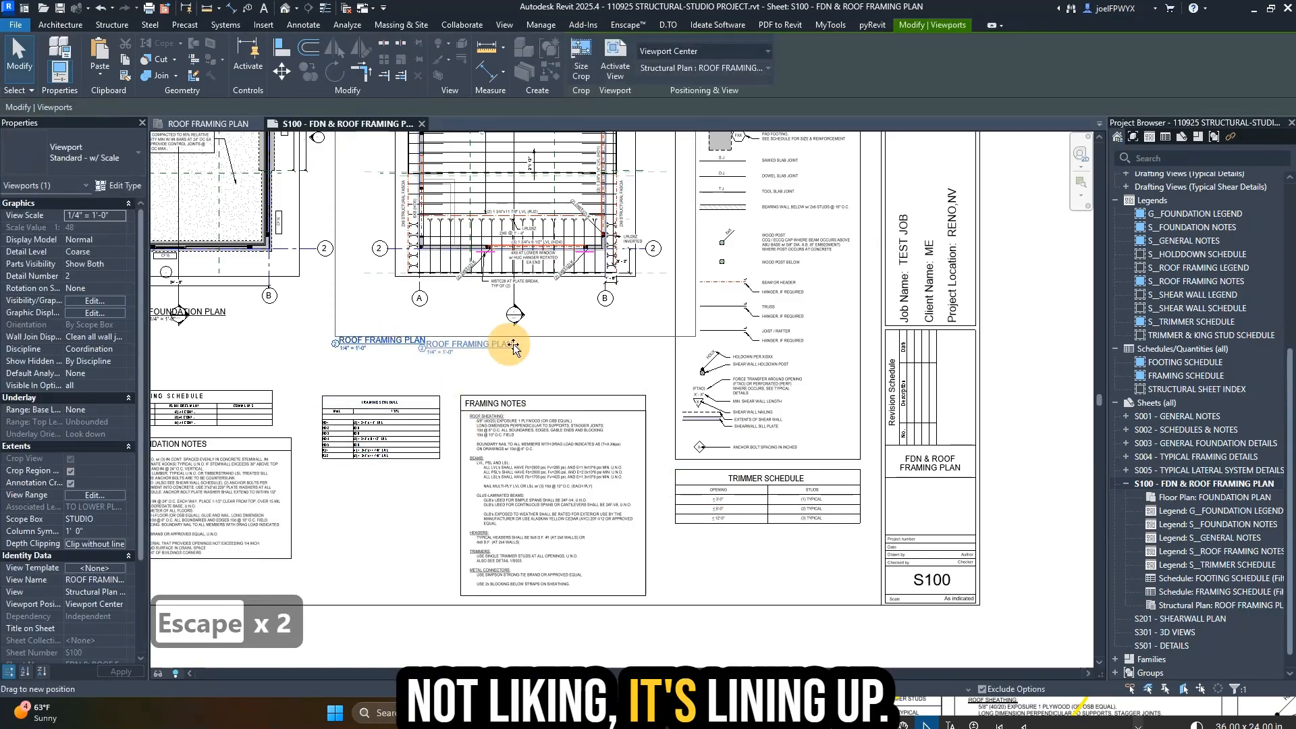
middle_click_drag(497, 335, 651, 424)
left_click_drag(651, 424, 672, 404)
key("Escape")
key("Escape")
scroll(682, 324, "down", 1)
middle_click_drag(681, 216, 681, 318)
key("Escape")
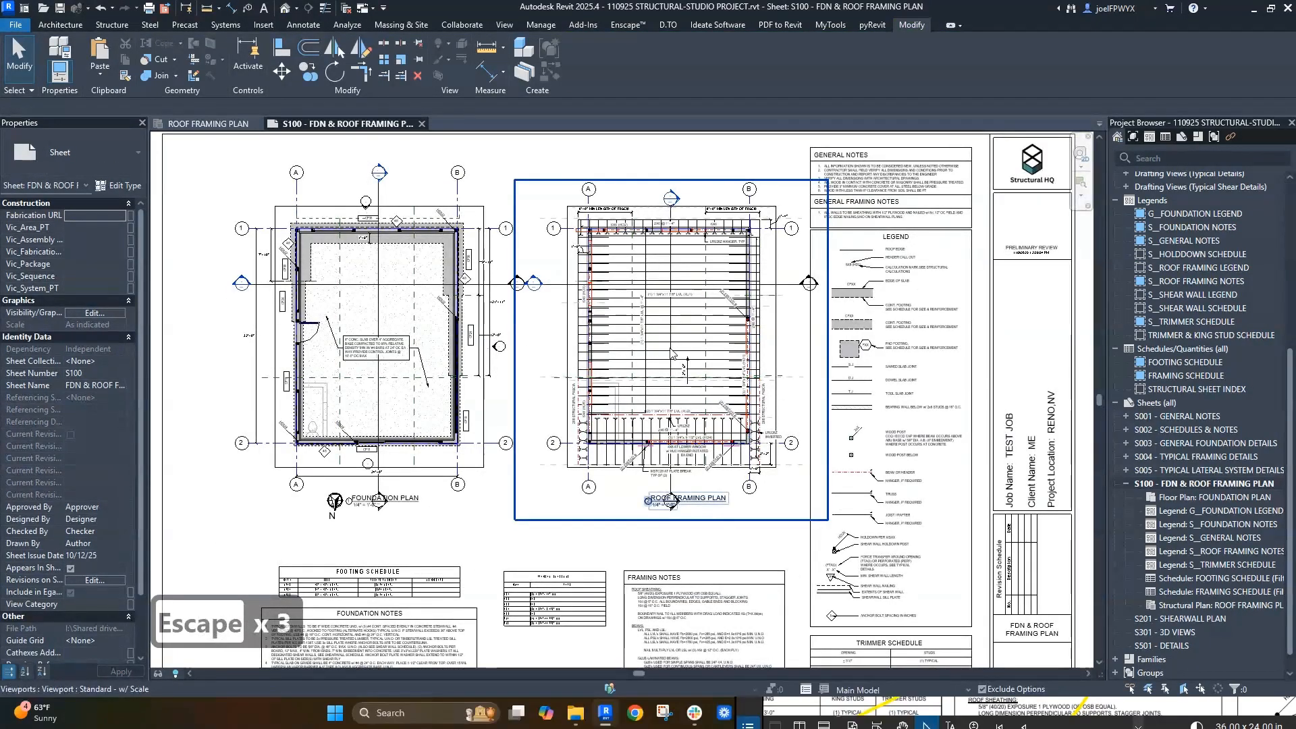
- Activate the roof framing plan view on the sheet and turn off visibility of its NOT USED VIEWS filter
double_click(746, 341)
key("Escape")
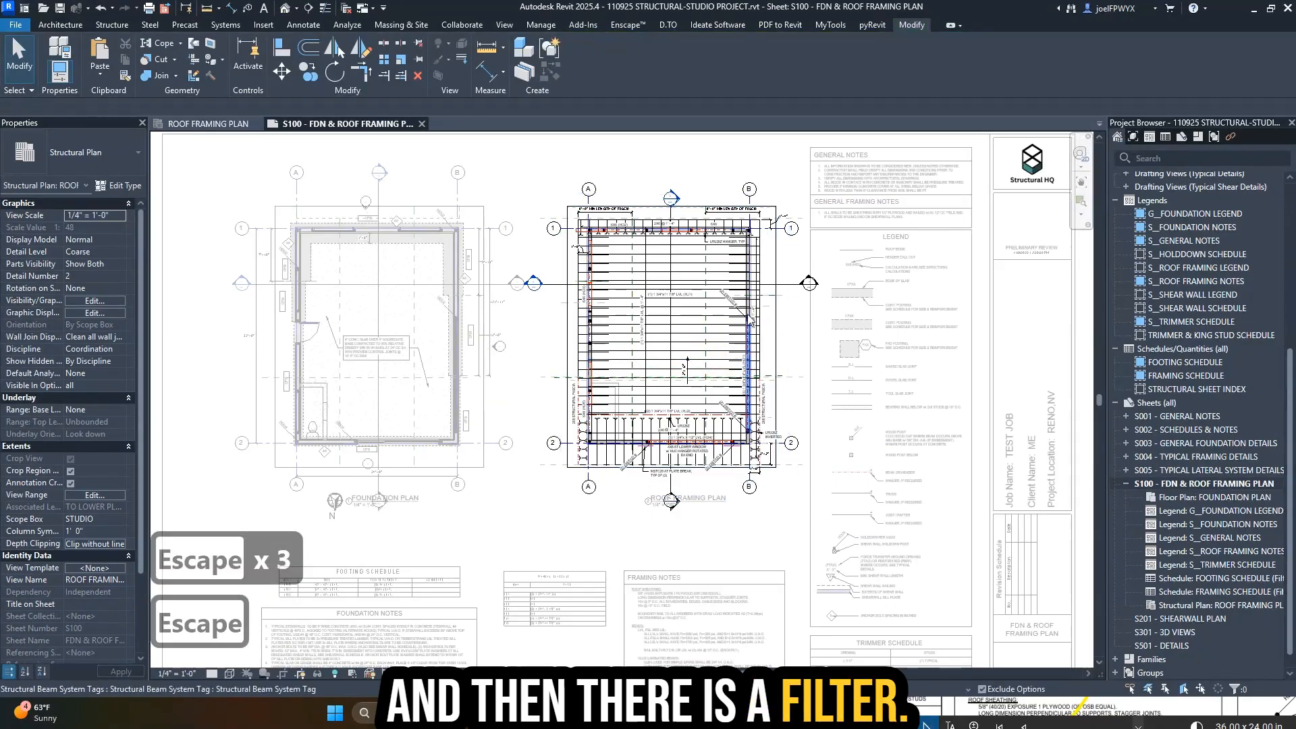
scroll(735, 289, "up", 3)
scroll(681, 389, "down", 4)
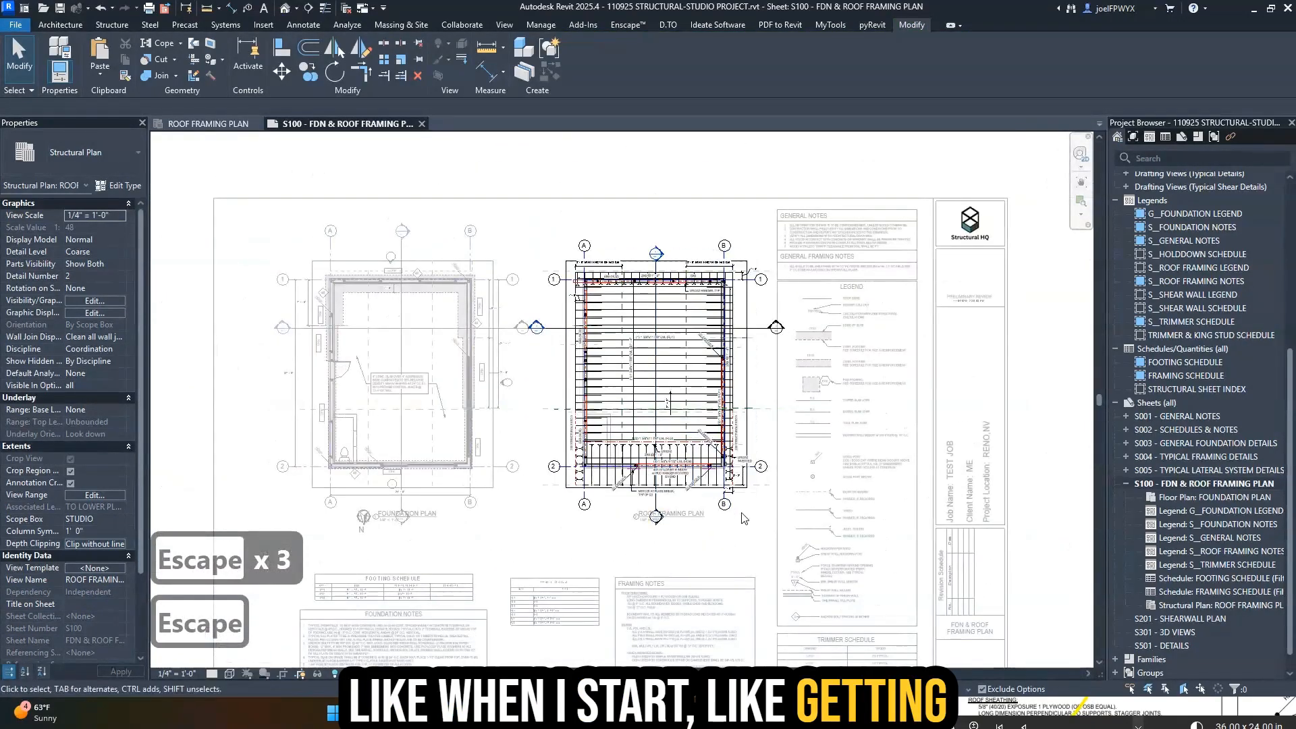
key("v")
key("g")
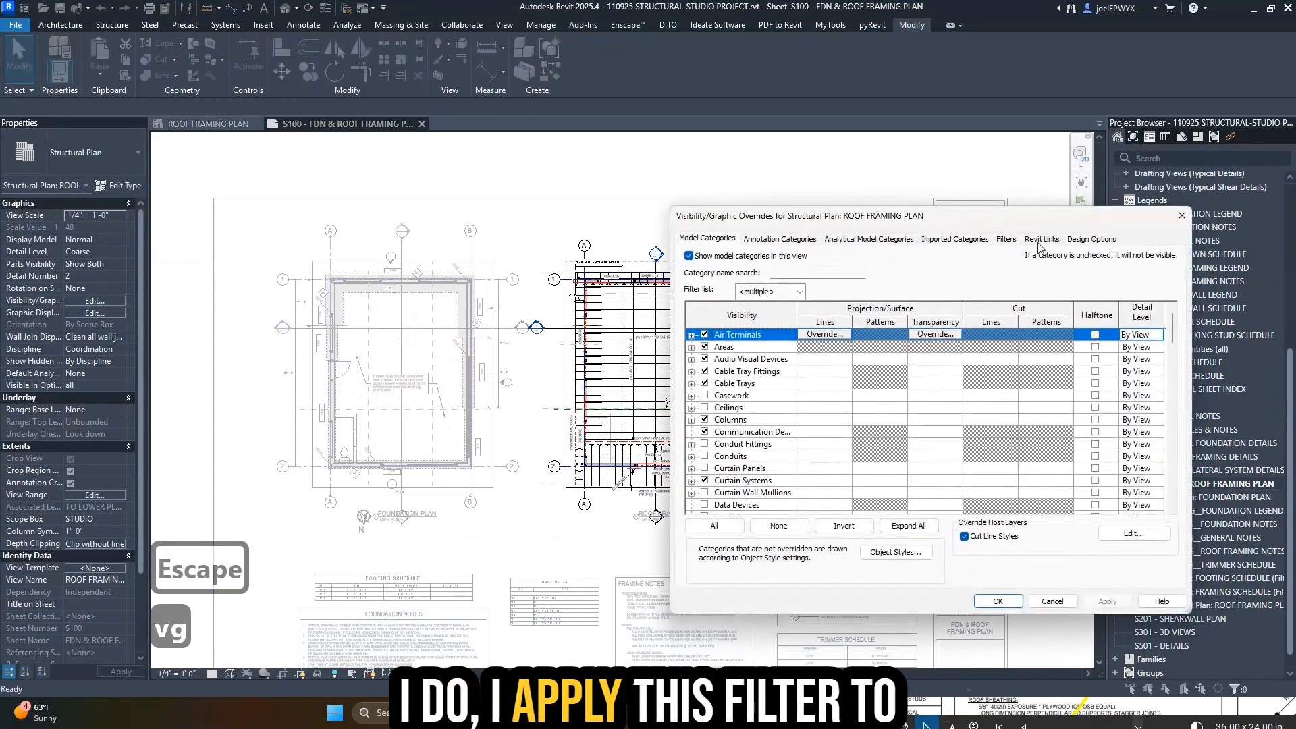
left_click(1006, 239)
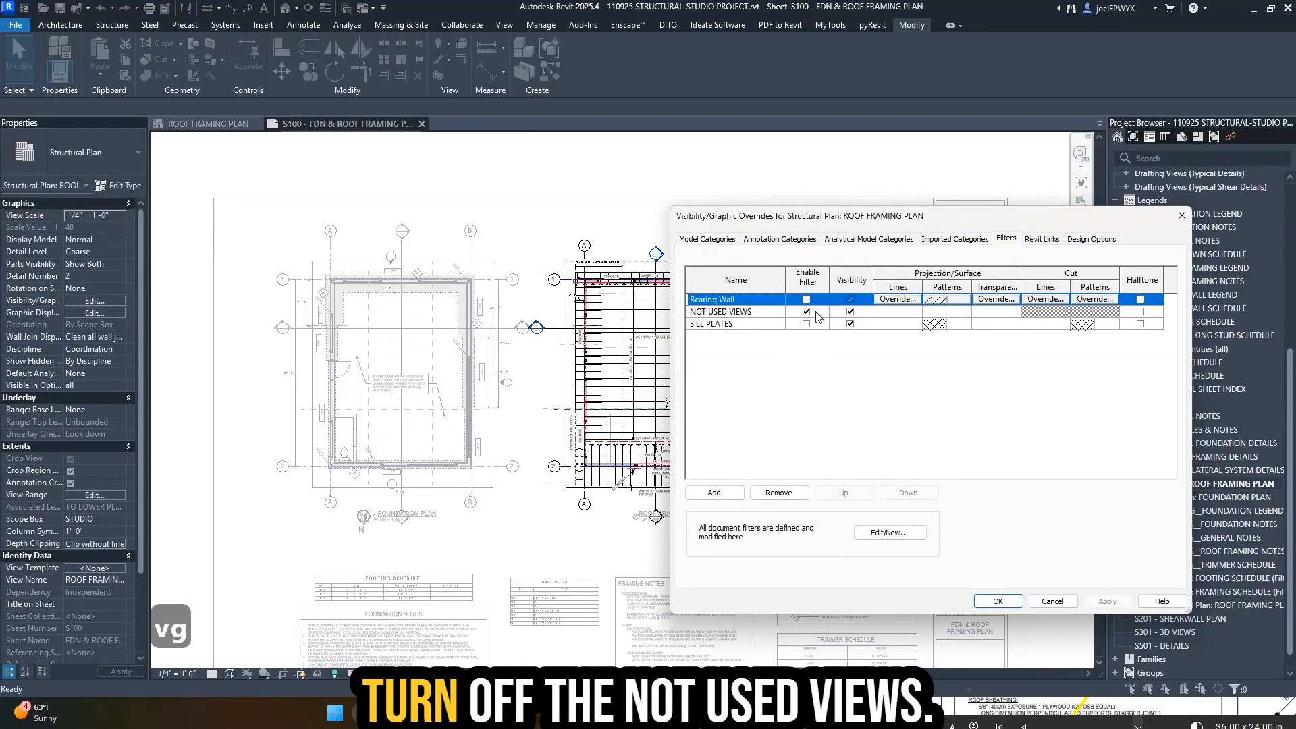
left_click(850, 312)
left_click(1107, 602)
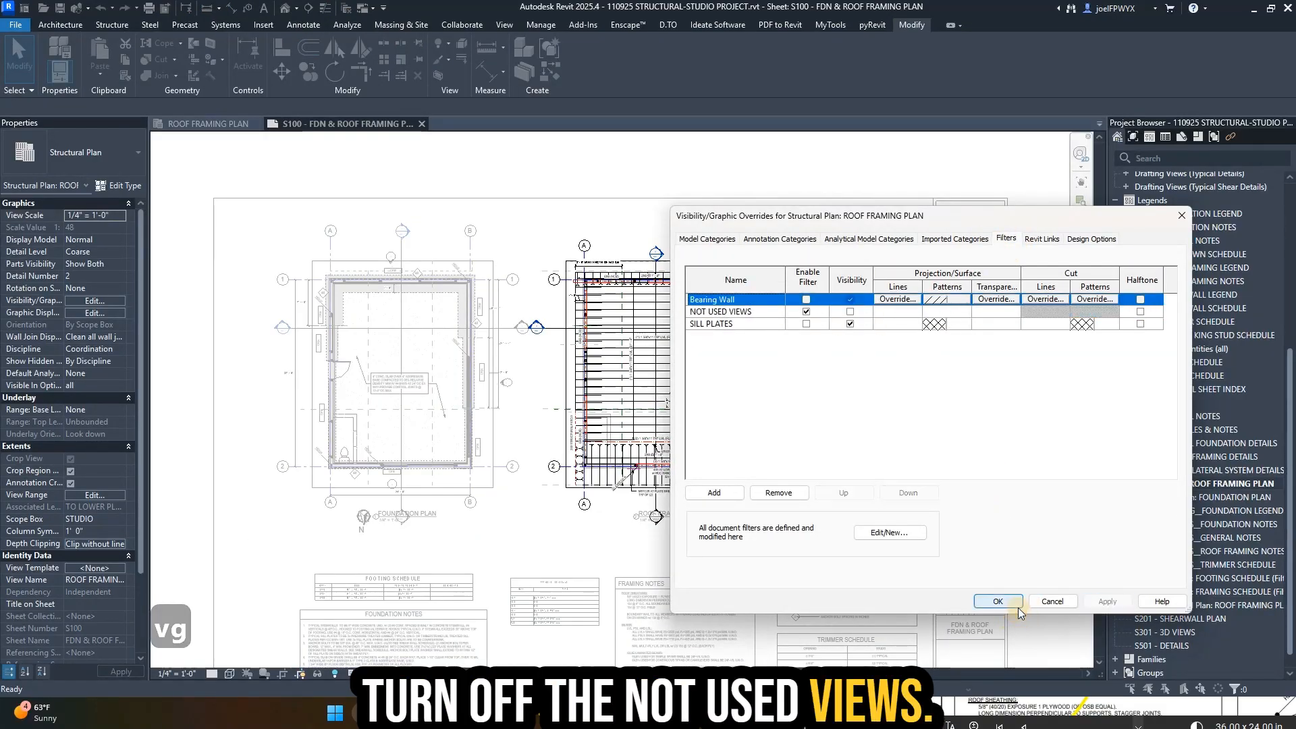
left_click(998, 601)
- Activate the foundation plan view on the sheet and enable its NOT USED VIEWS filter
scroll(519, 513, "up", 2)
double_click(482, 444)
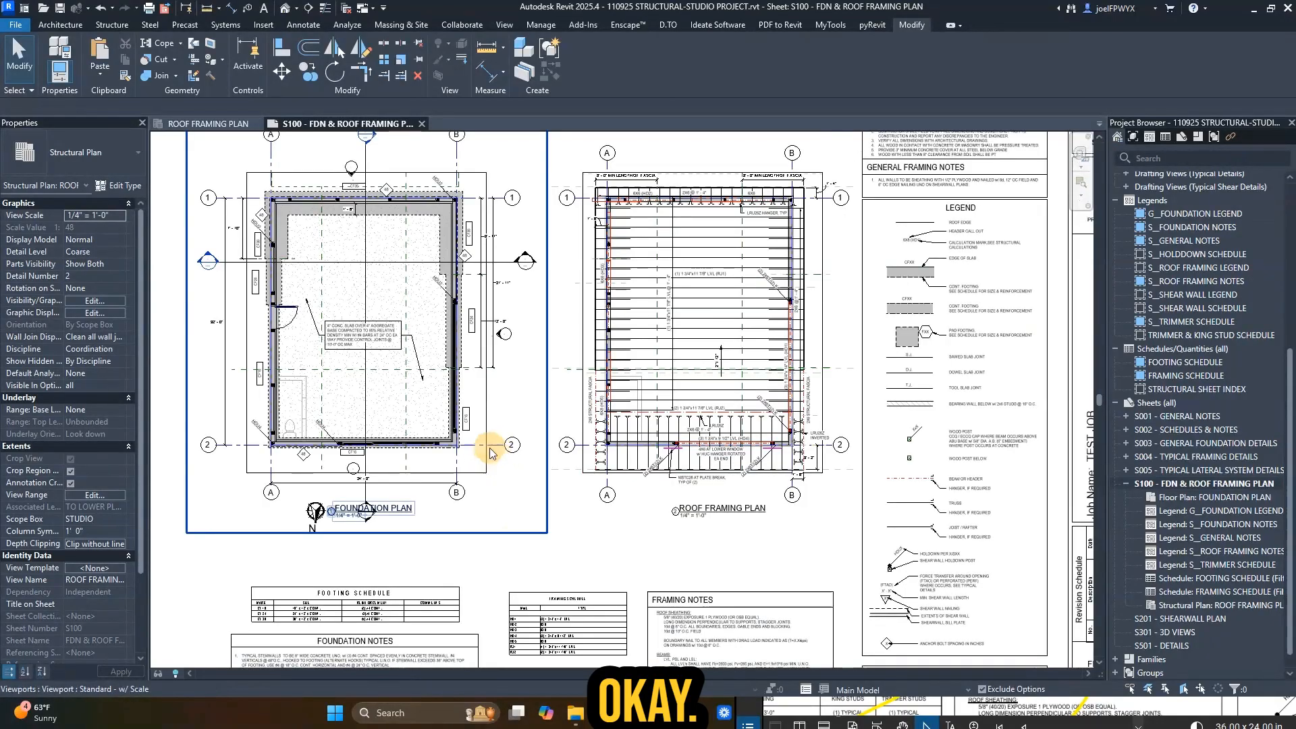
key("v")
key("g")
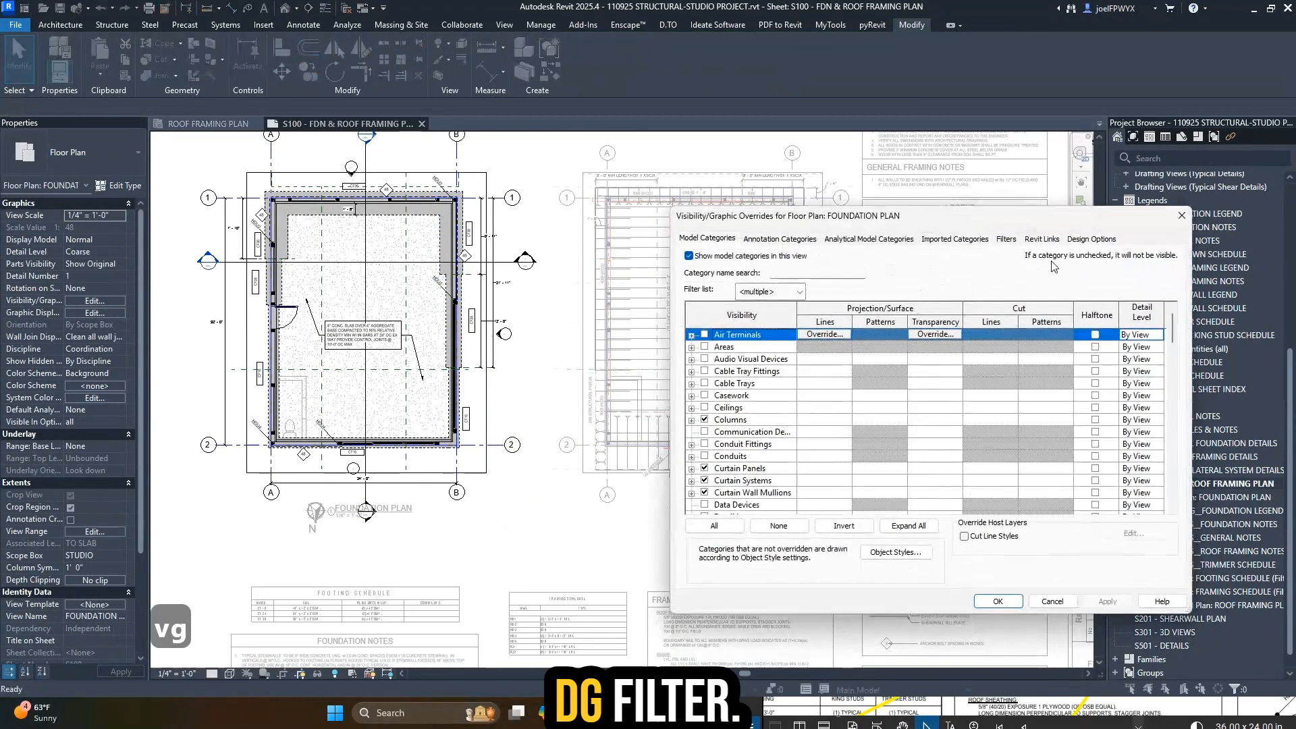
left_click(1012, 239)
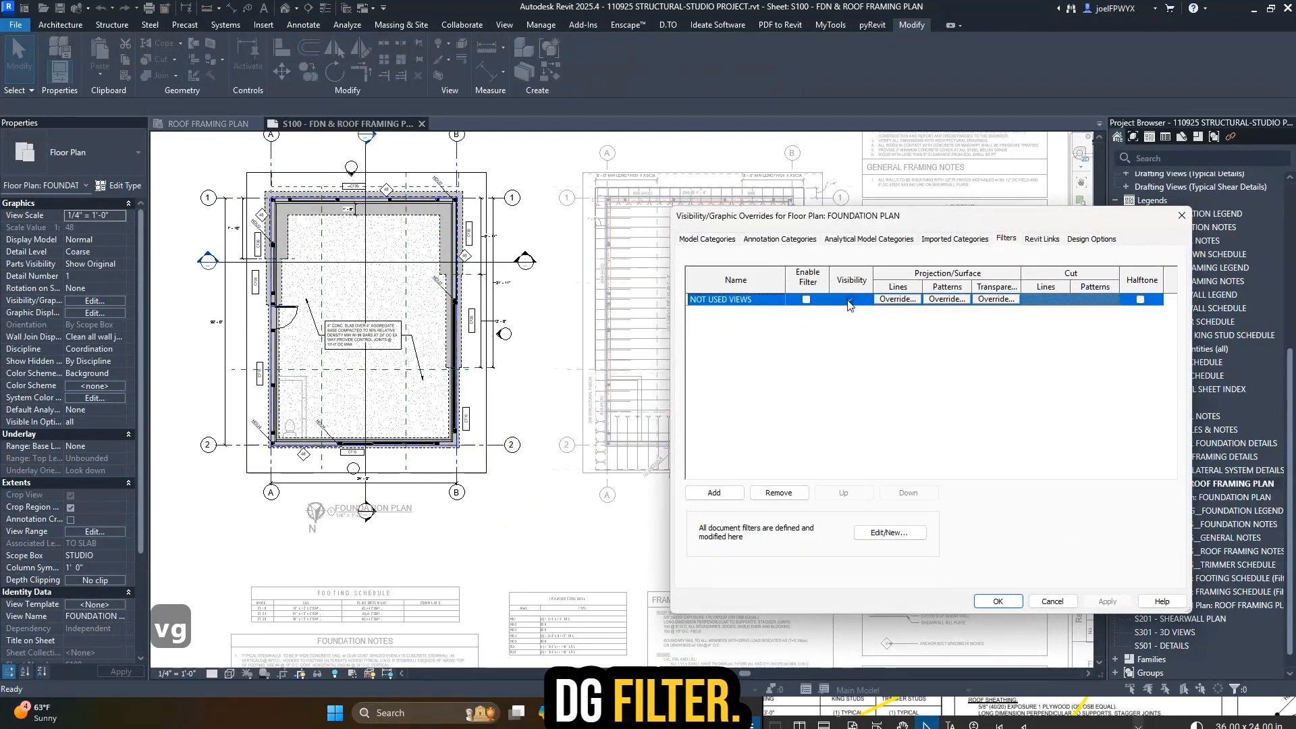
left_click(1094, 604)
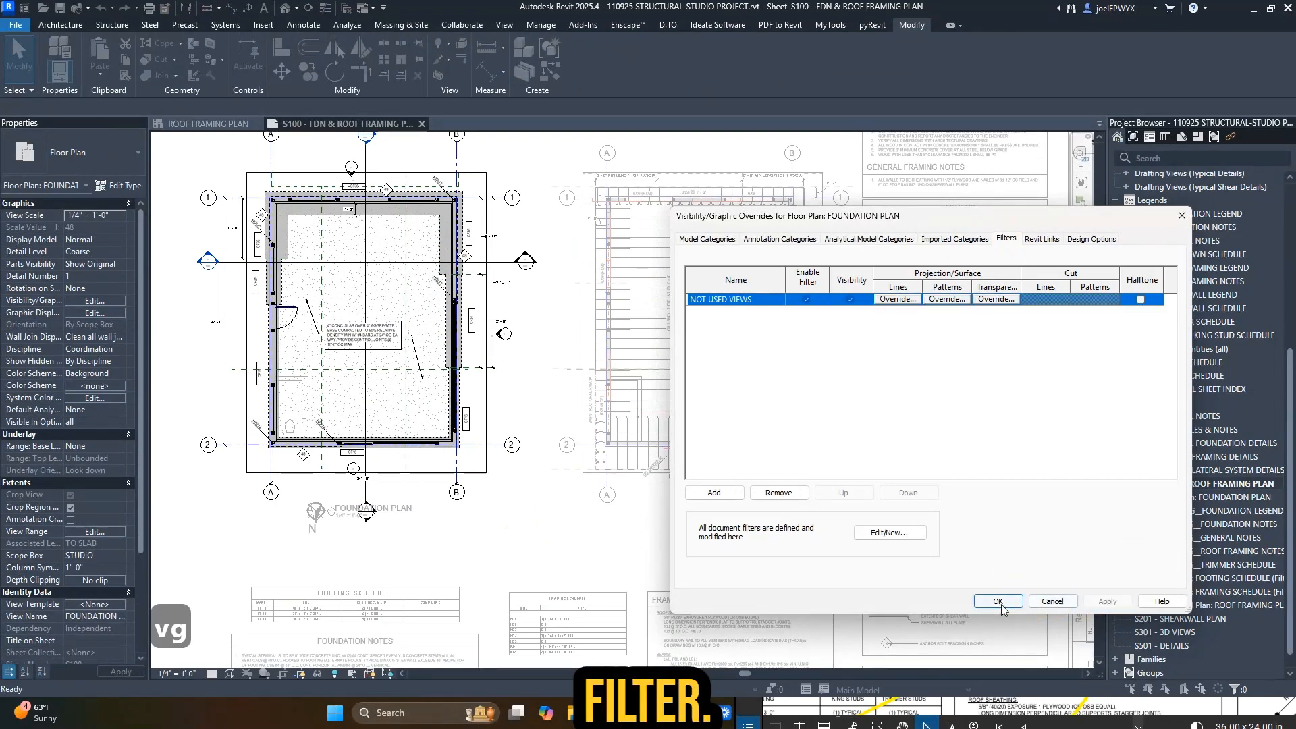
left_click(997, 601)
scroll(488, 536, "down", 5)
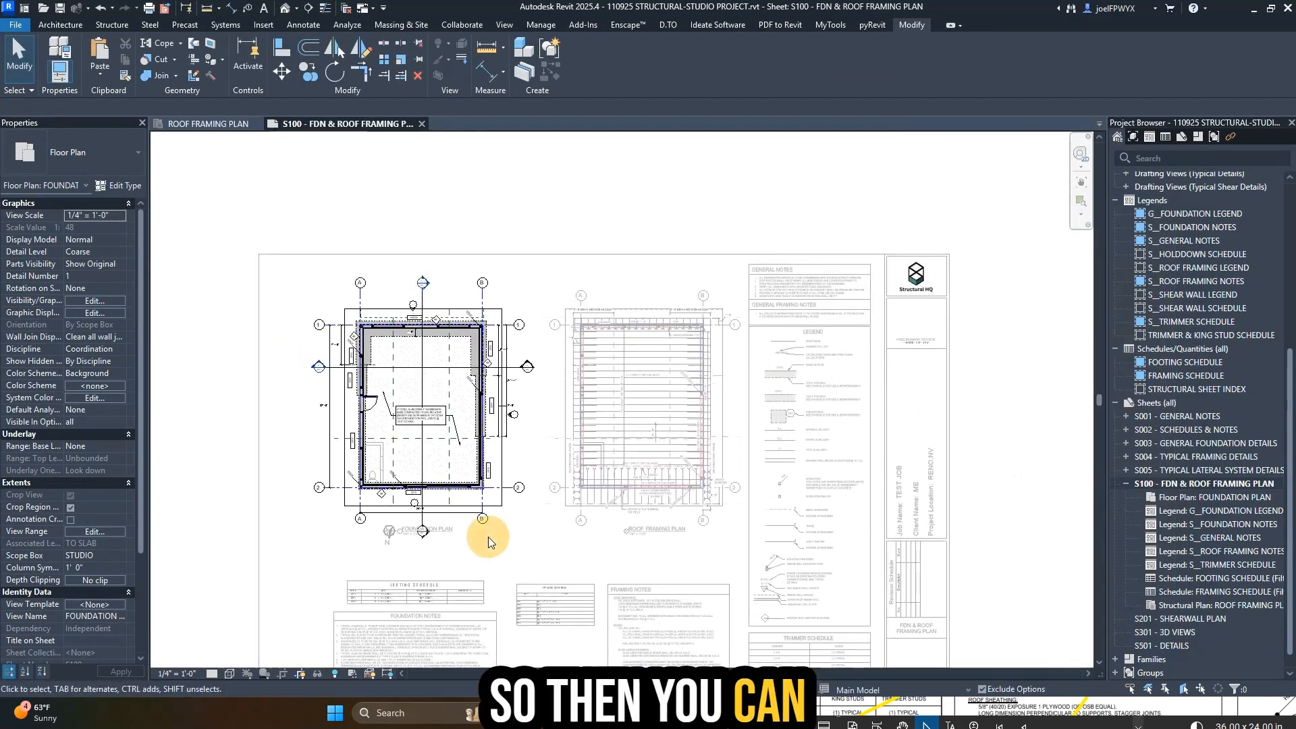
- Turn off visibility of the NOT USED VIEWS filter in the foundation plan and deactivate the view
scroll(488, 536, "up", 2)
key("Escape")
key("Escape")
key("g")
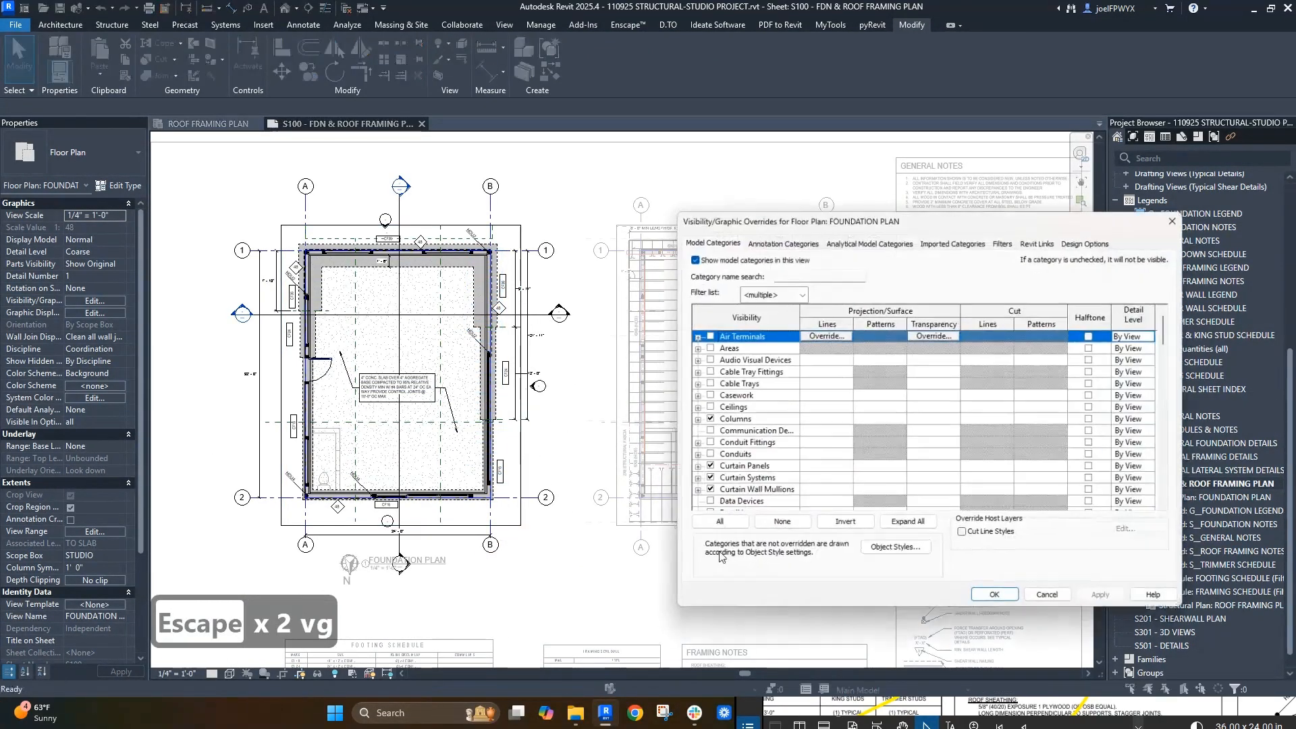
left_click(1043, 239)
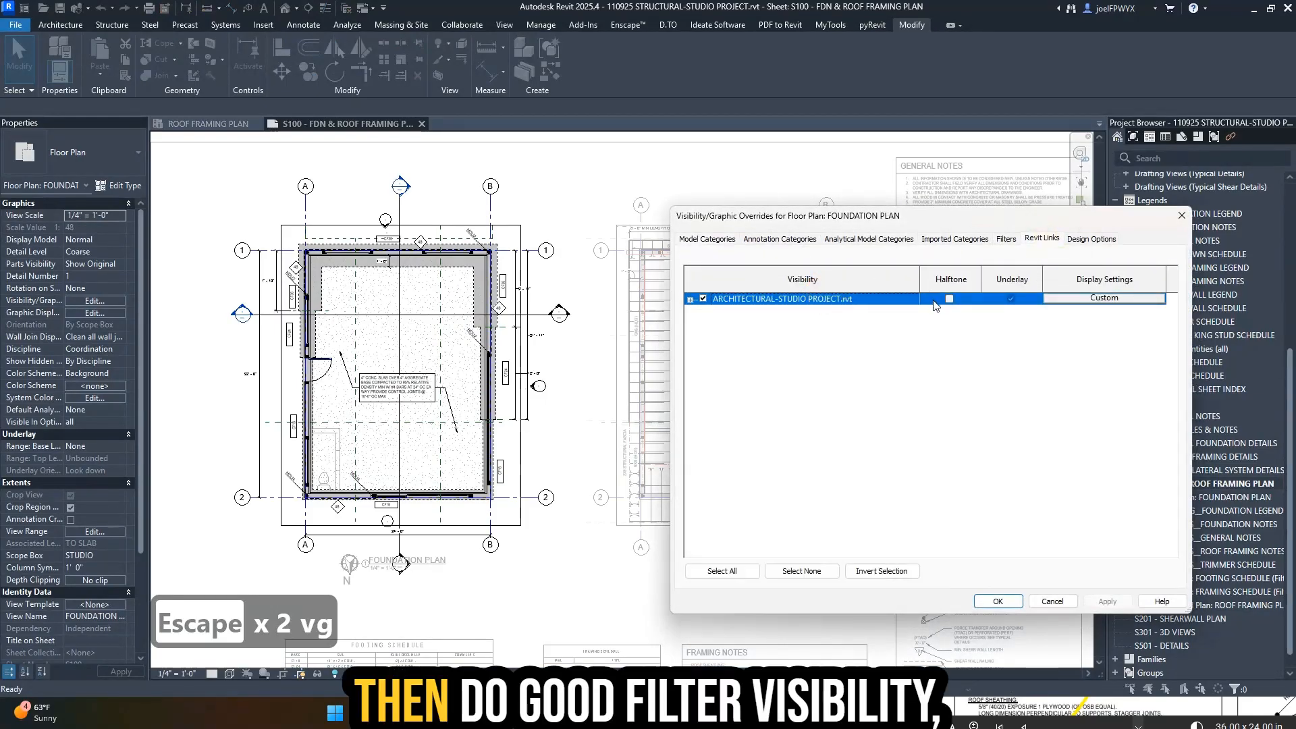
left_click(1005, 239)
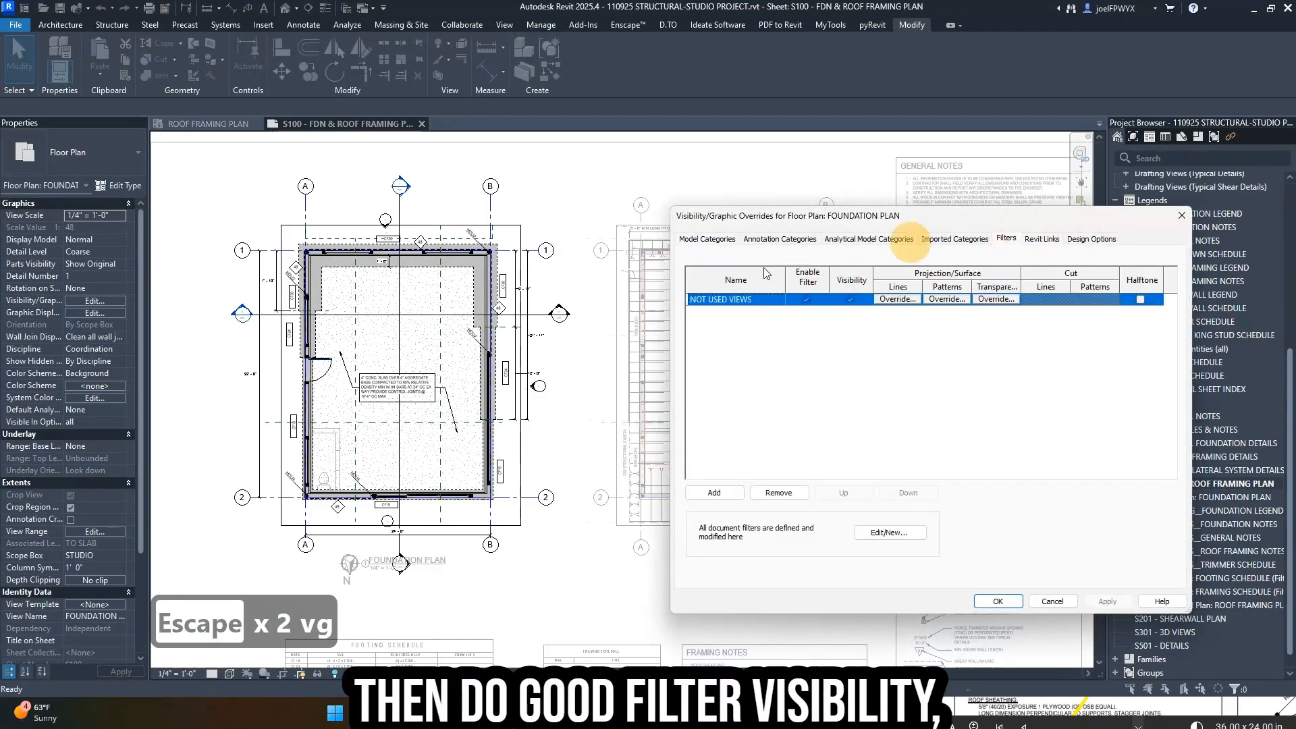
left_click(850, 301)
left_click(1108, 601)
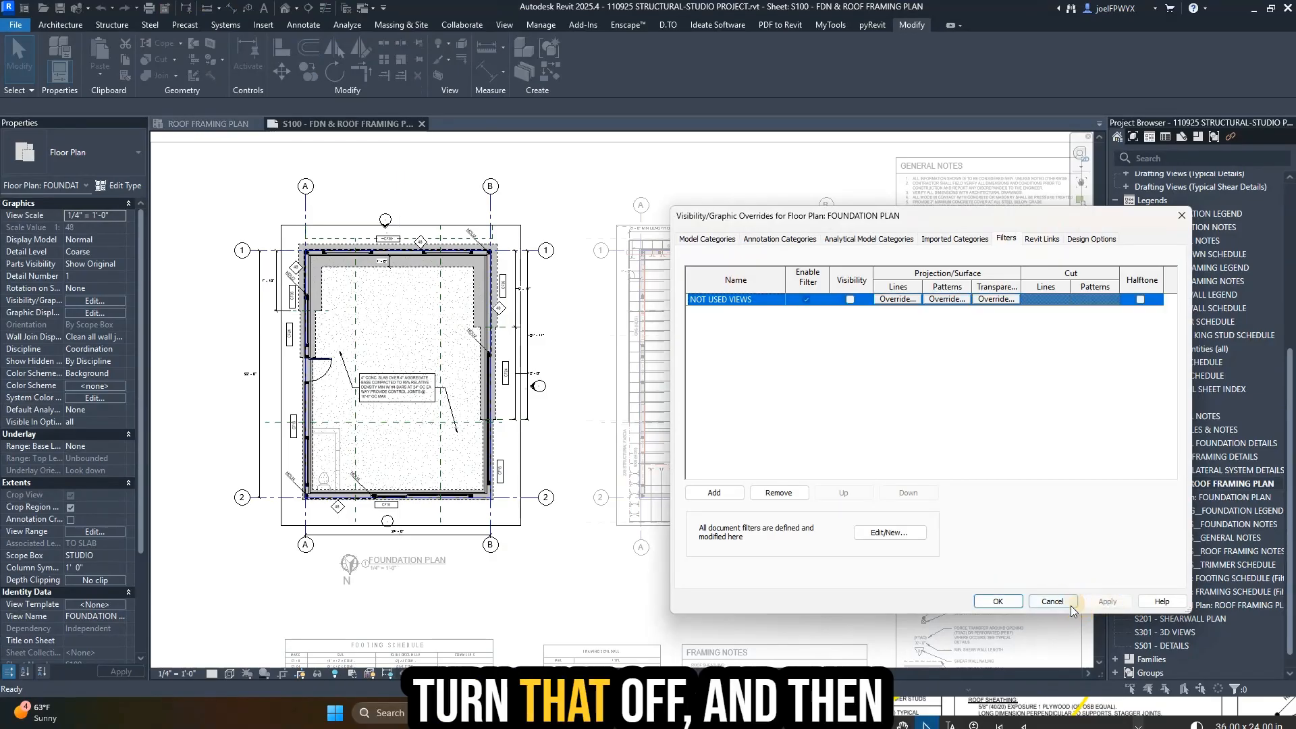
left_click(998, 601)
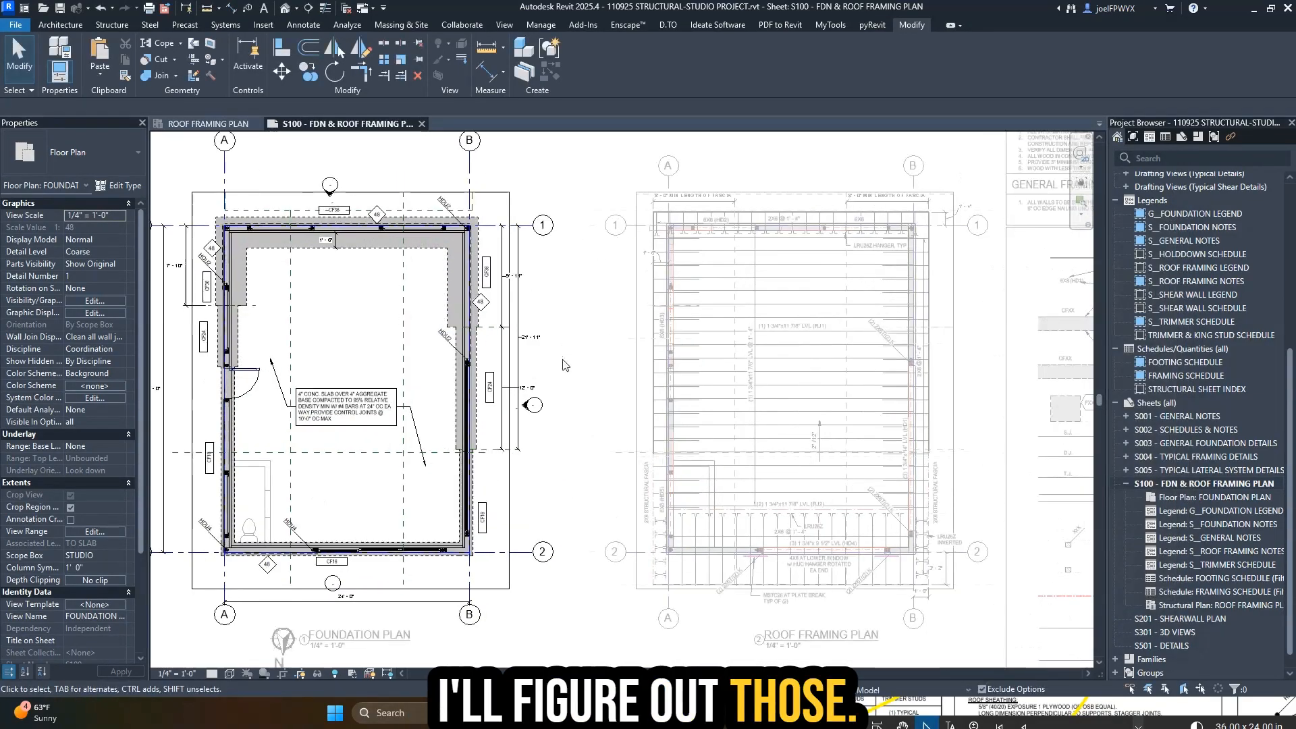
double_click(564, 454)
key("Escape")
key("Escape")
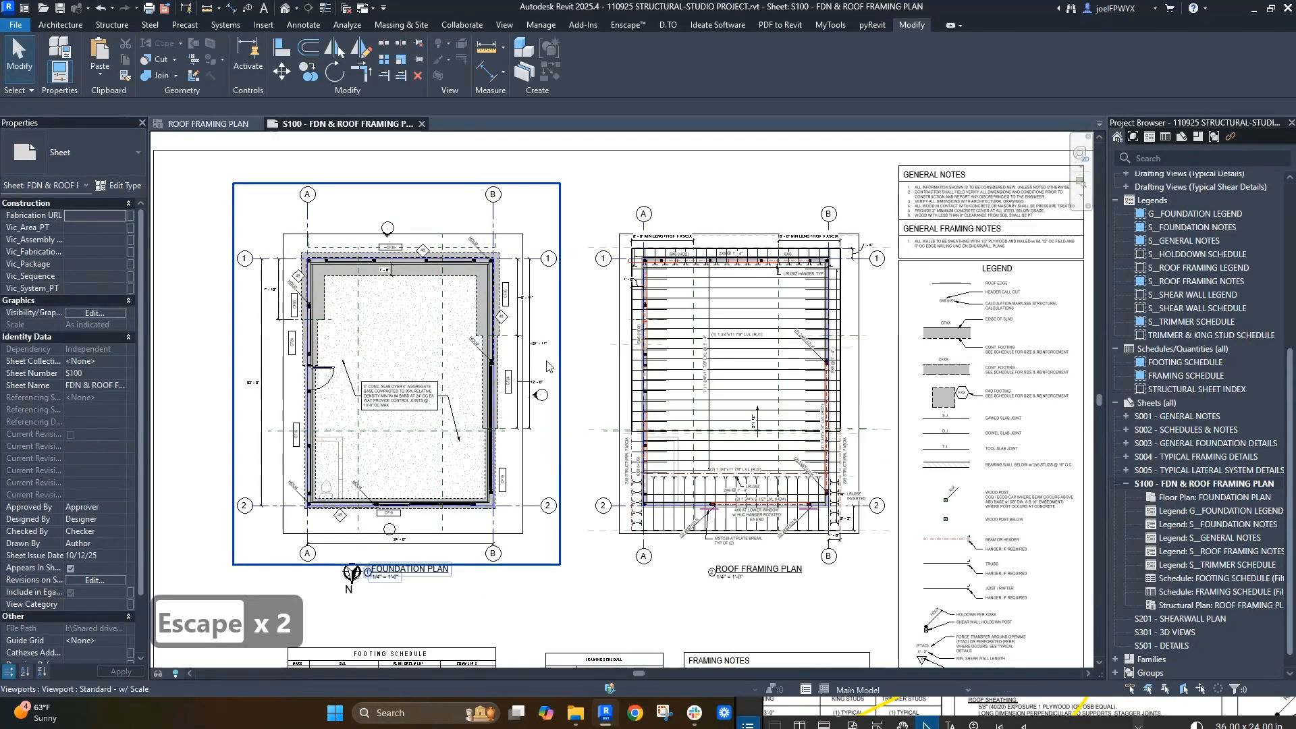
- Hide the crop regions of both the foundation plan and roof framing plan viewports
left_click(541, 396)
left_click(637, 401, "ctrl")
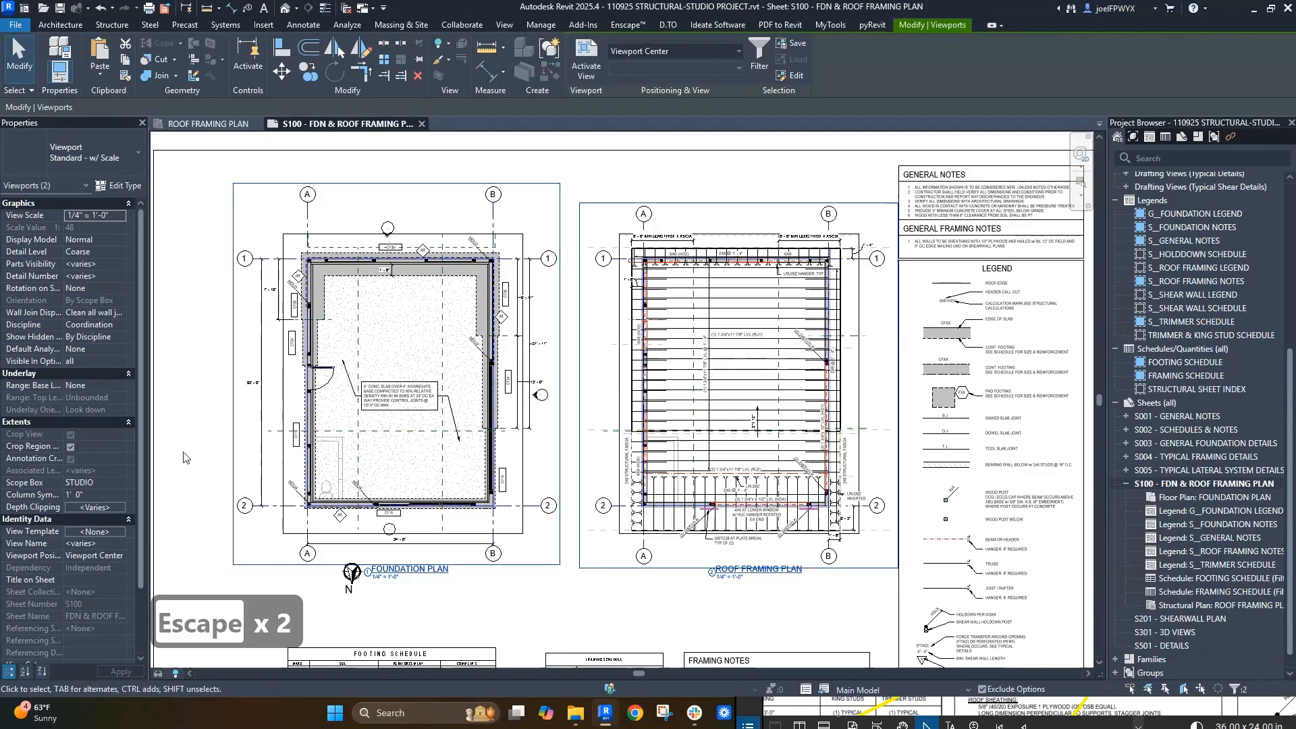
left_click(70, 447)
key("Escape")
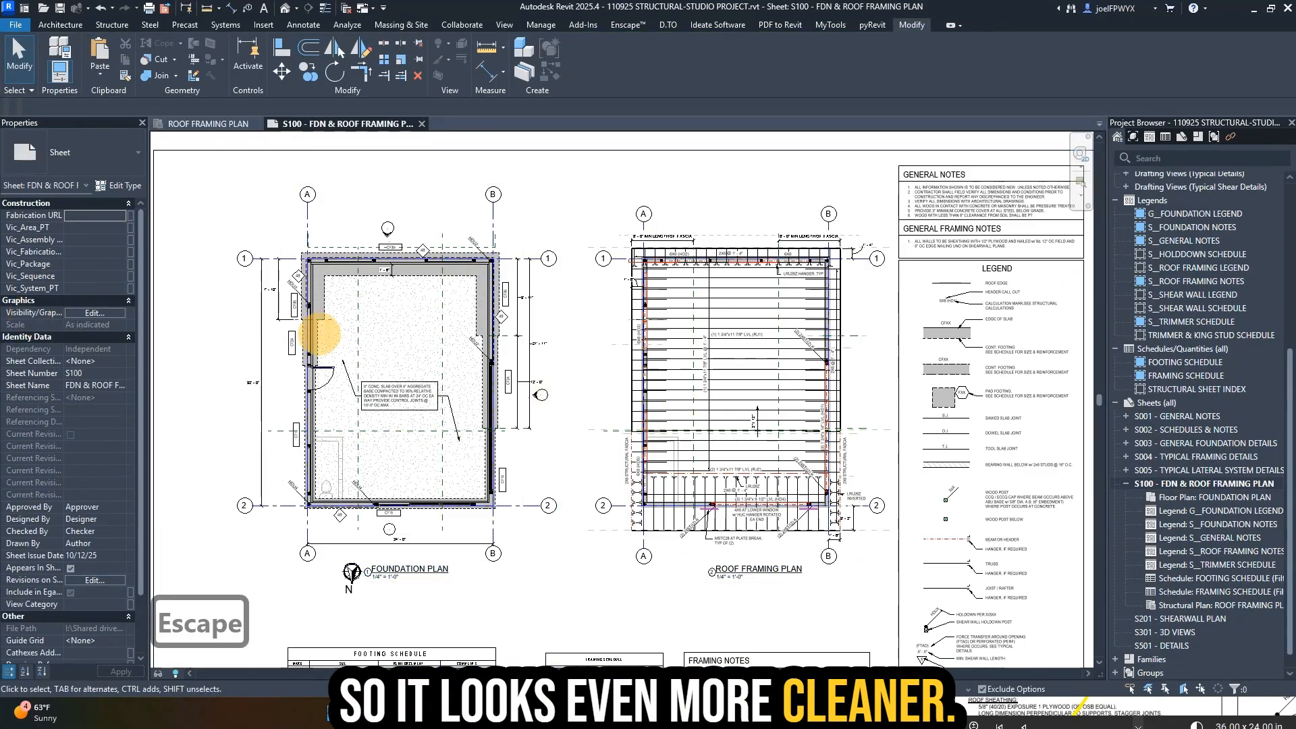
scroll(627, 387, "down", 1)
key("Escape")
scroll(610, 485, "down", 2)
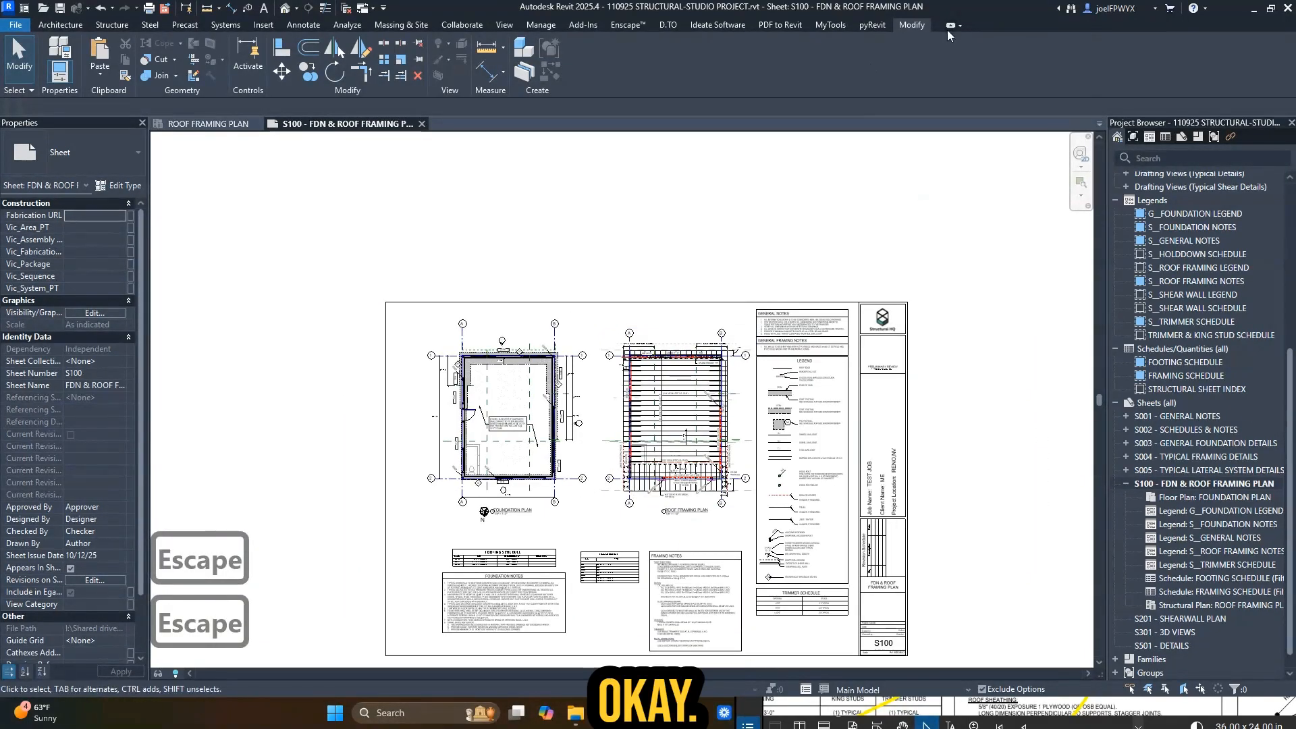
scroll(700, 283, "up", 2)
middle_click_drag(648, 459, 794, 371)
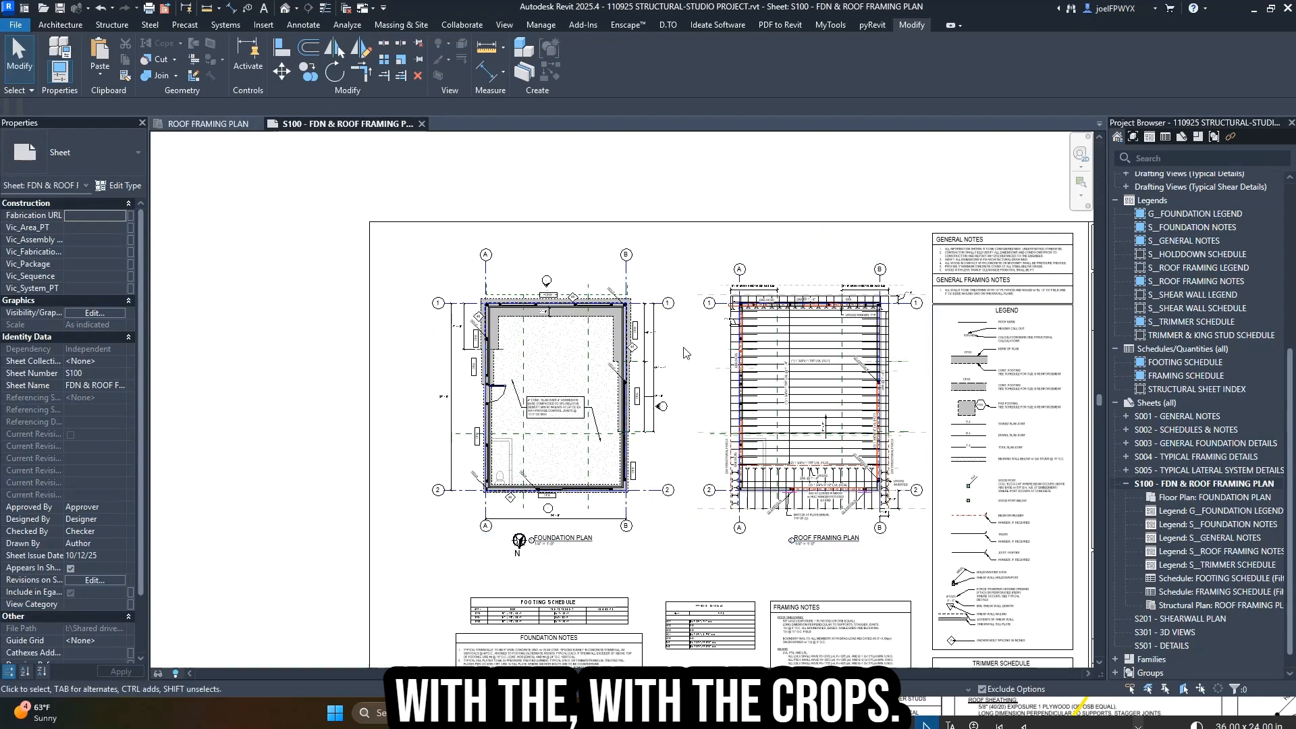
- Activate the foundation plan view on the sheet and set its scope box to None
double_click(662, 376)
key("Escape")
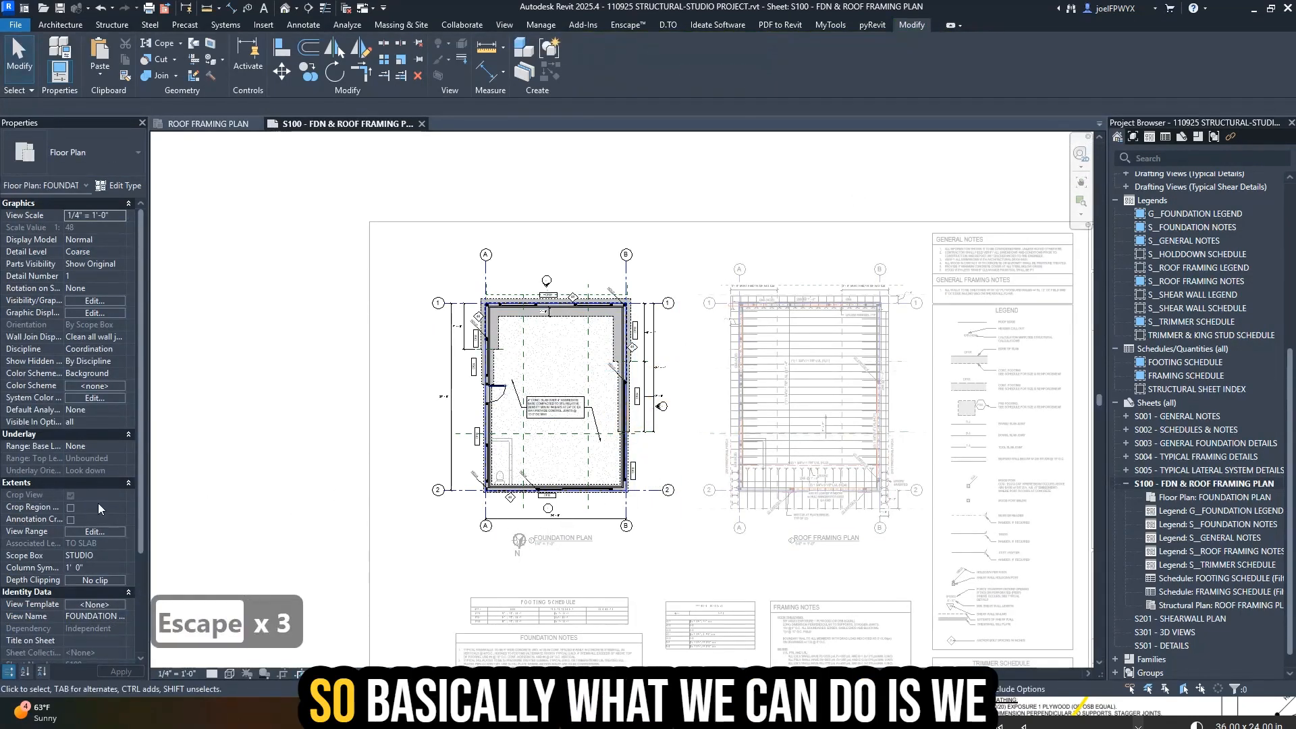
left_click(70, 507)
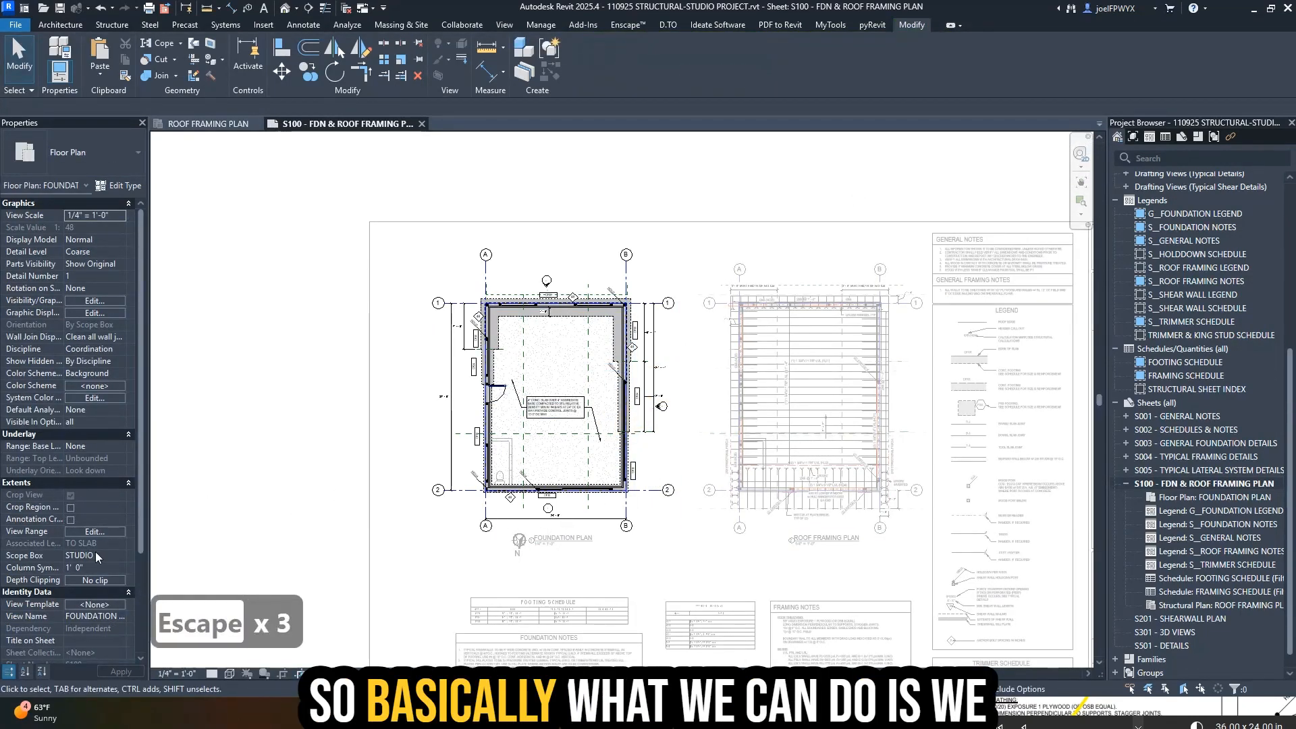
left_click(122, 556)
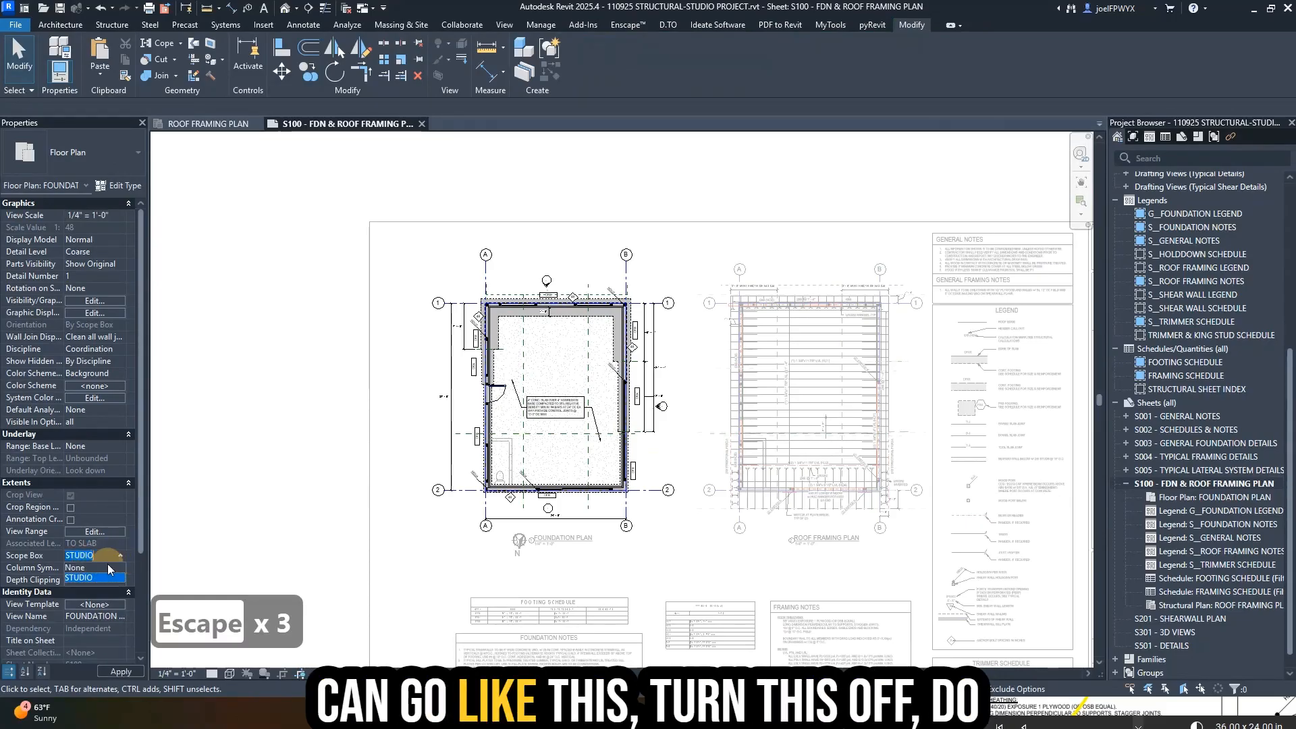
left_click(94, 568)
left_click(536, 463)
- Select all grids in the foundation plan, maximize their 3D extents and reset them to the crop
key("Escape")
key("Escape")
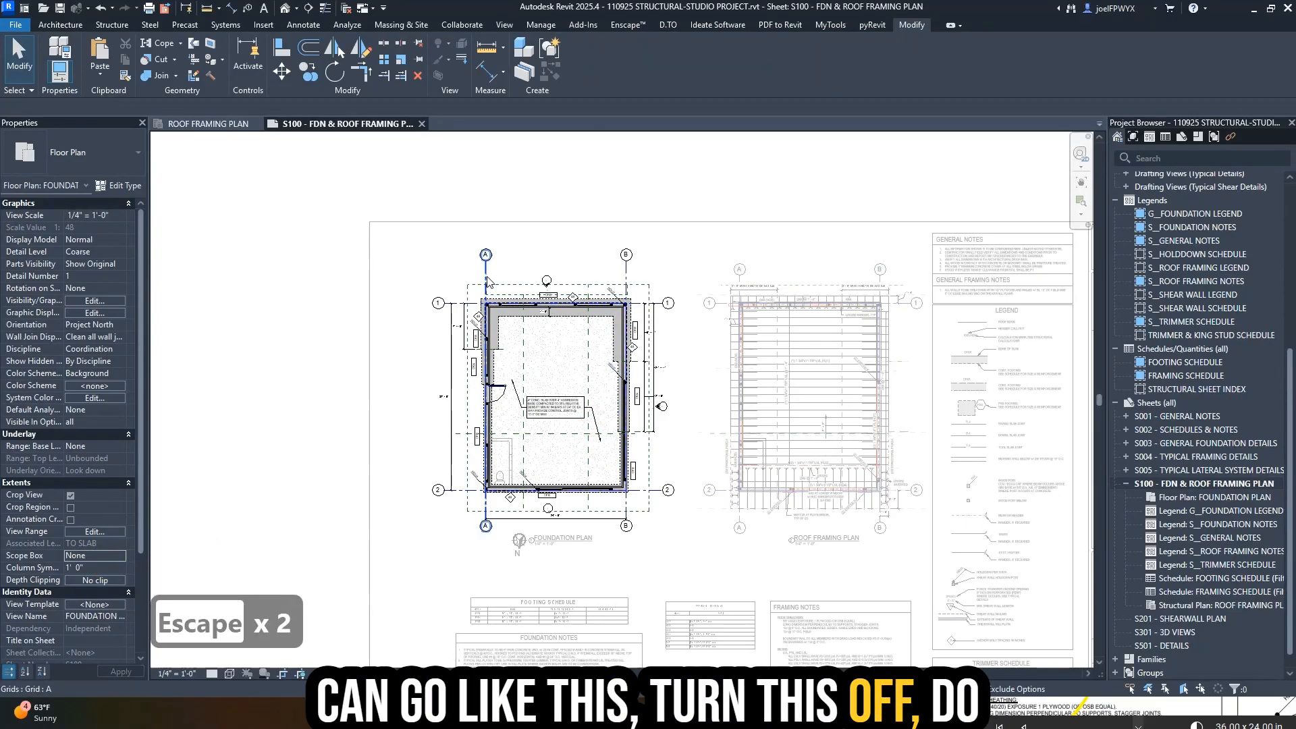
key("s")
key("a")
right_click(488, 280)
left_click(548, 349)
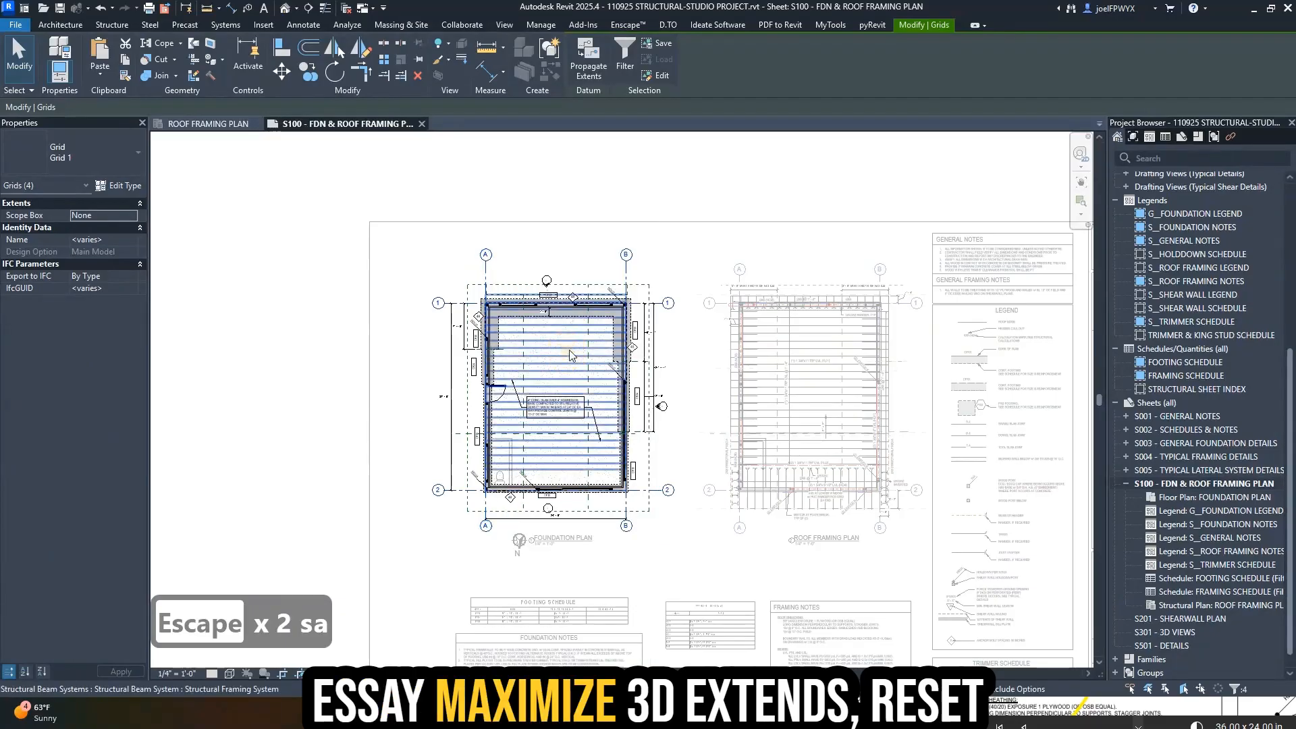
right_click(486, 291)
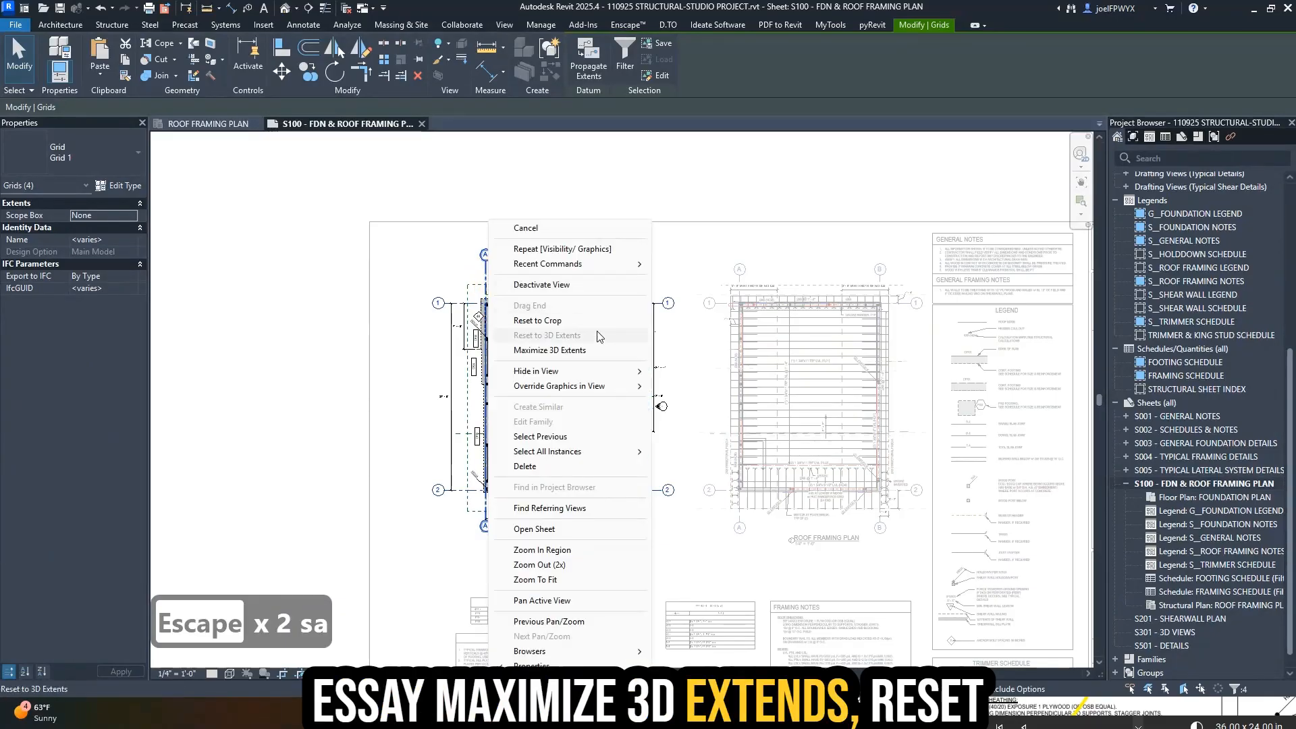
left_click(587, 320)
key("Escape")
key("Escape")
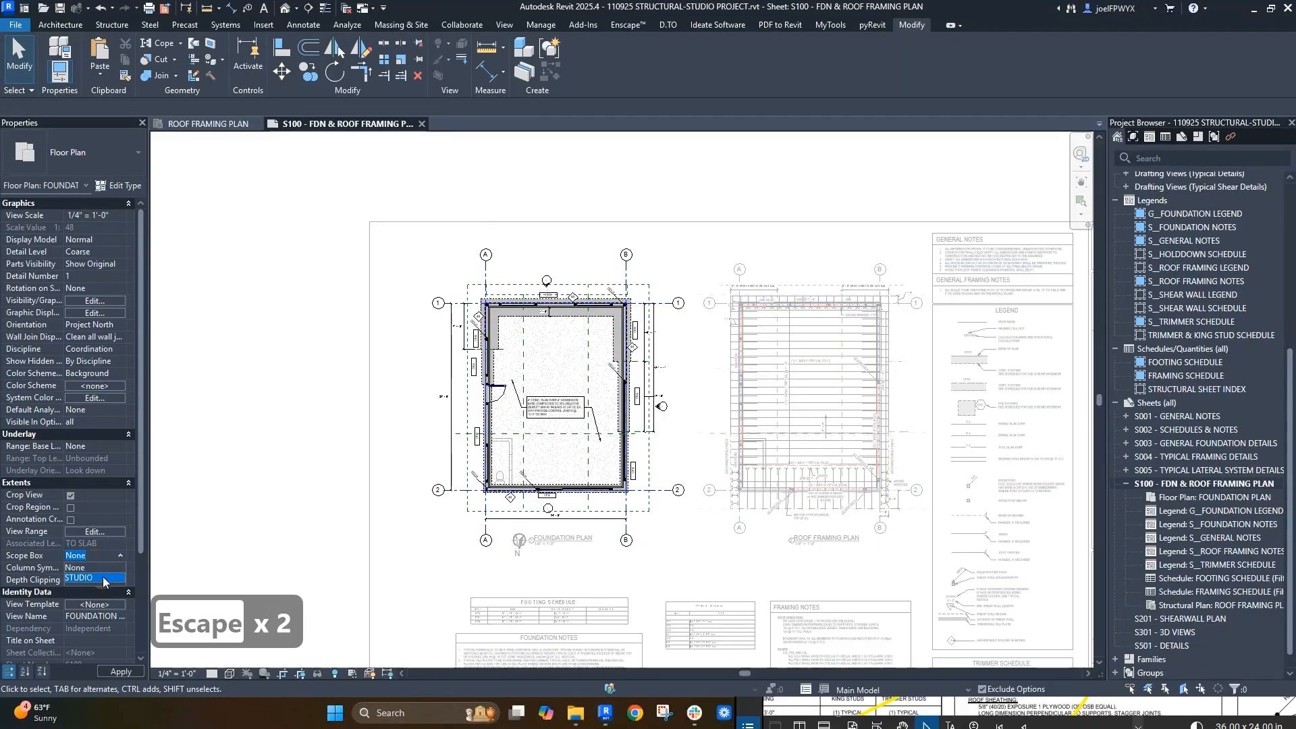
- Assign the STUDIO scope box to the foundation plan again and hide its crop region
left_click(102, 578)
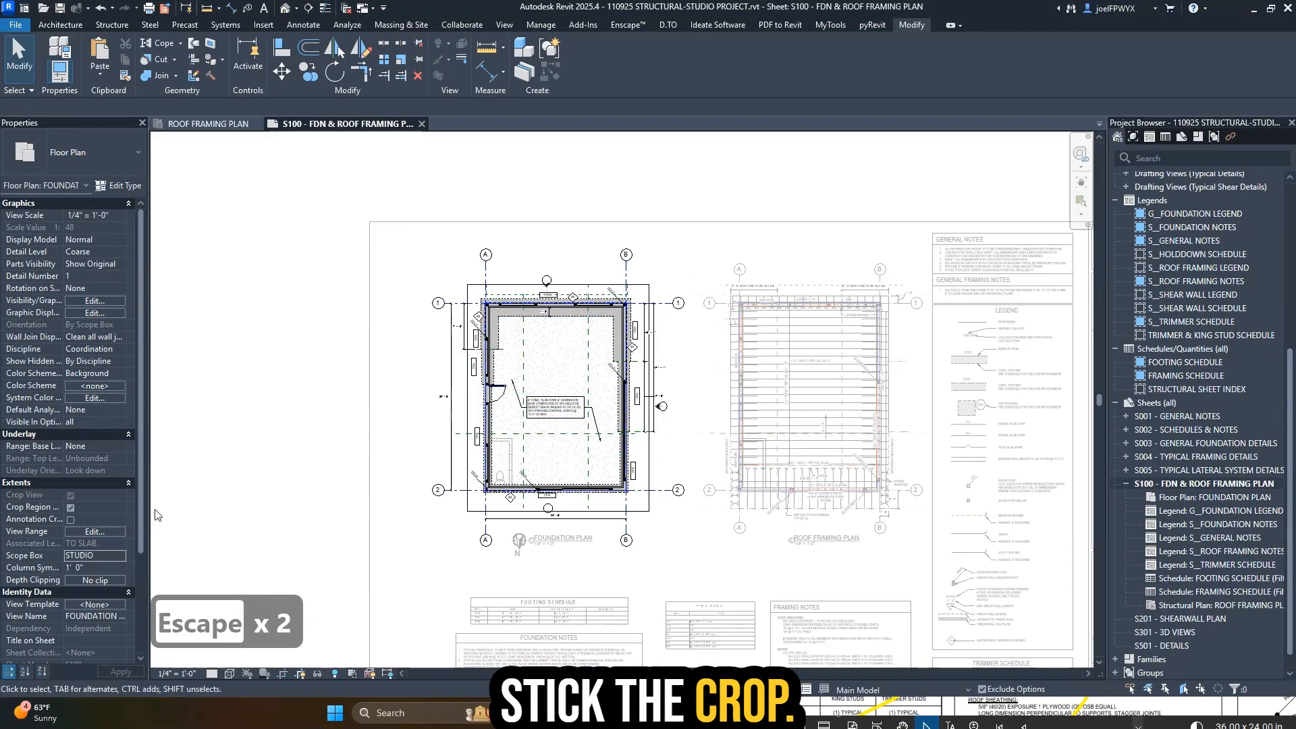
left_click(70, 507)
key("Escape")
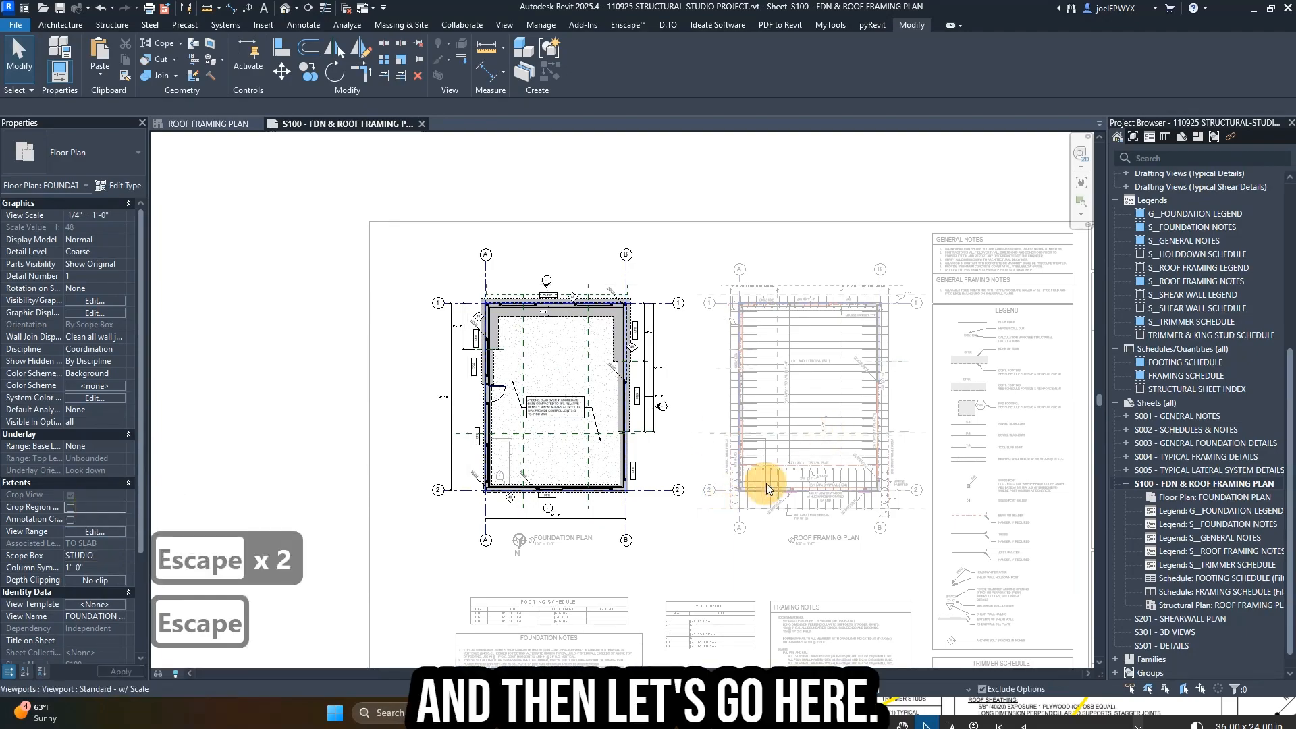
- Activate the roof framing plan view, set its scope box to None and turn off its view and annotation crops
double_click(766, 483)
double_click(901, 403)
key("Escape")
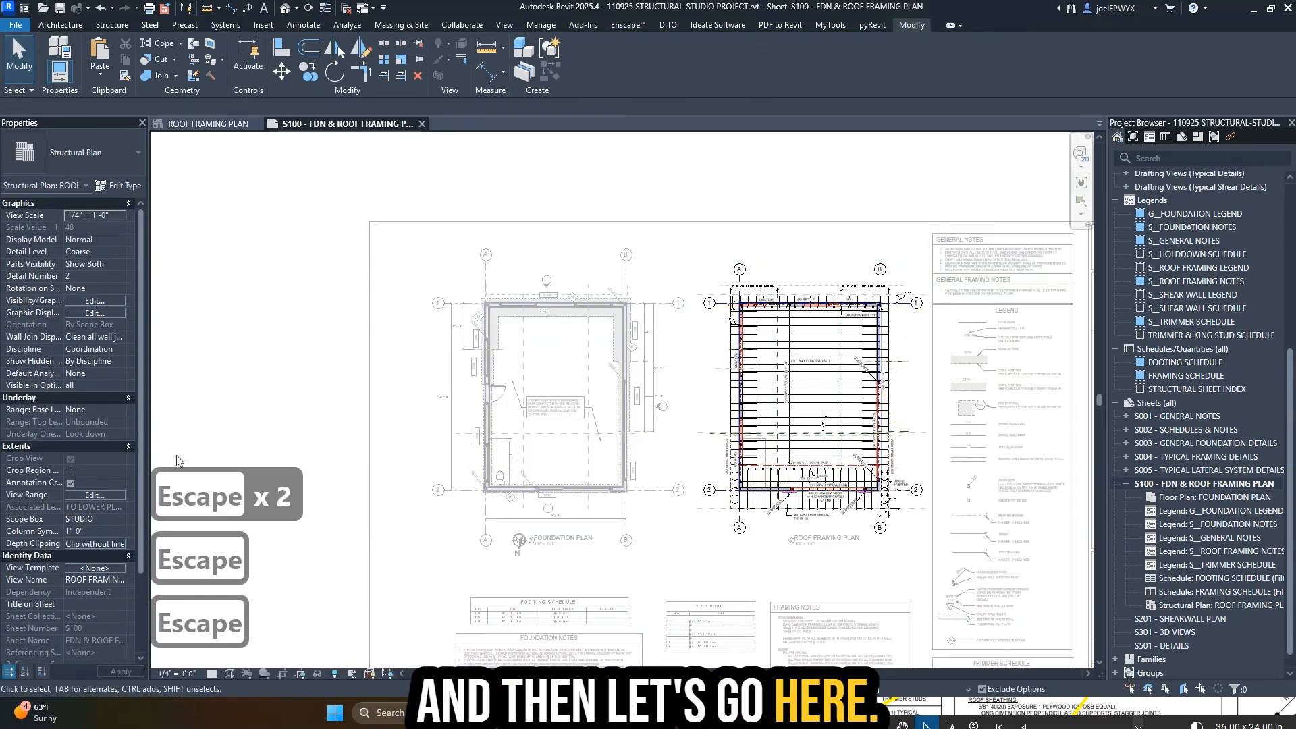
left_click(94, 519)
left_click(77, 532)
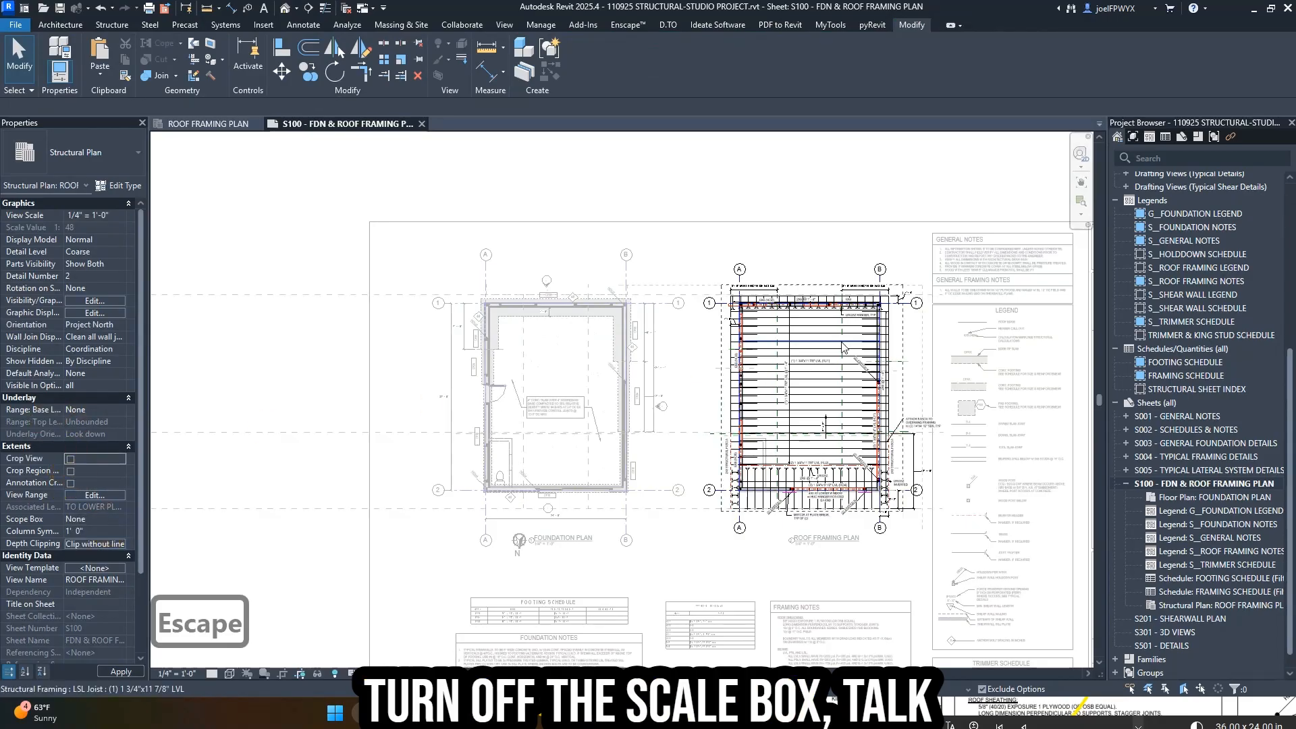
- Select all grids in the roof framing plan, reset them to 3D extents and maximize their 3D extents
key("Escape")
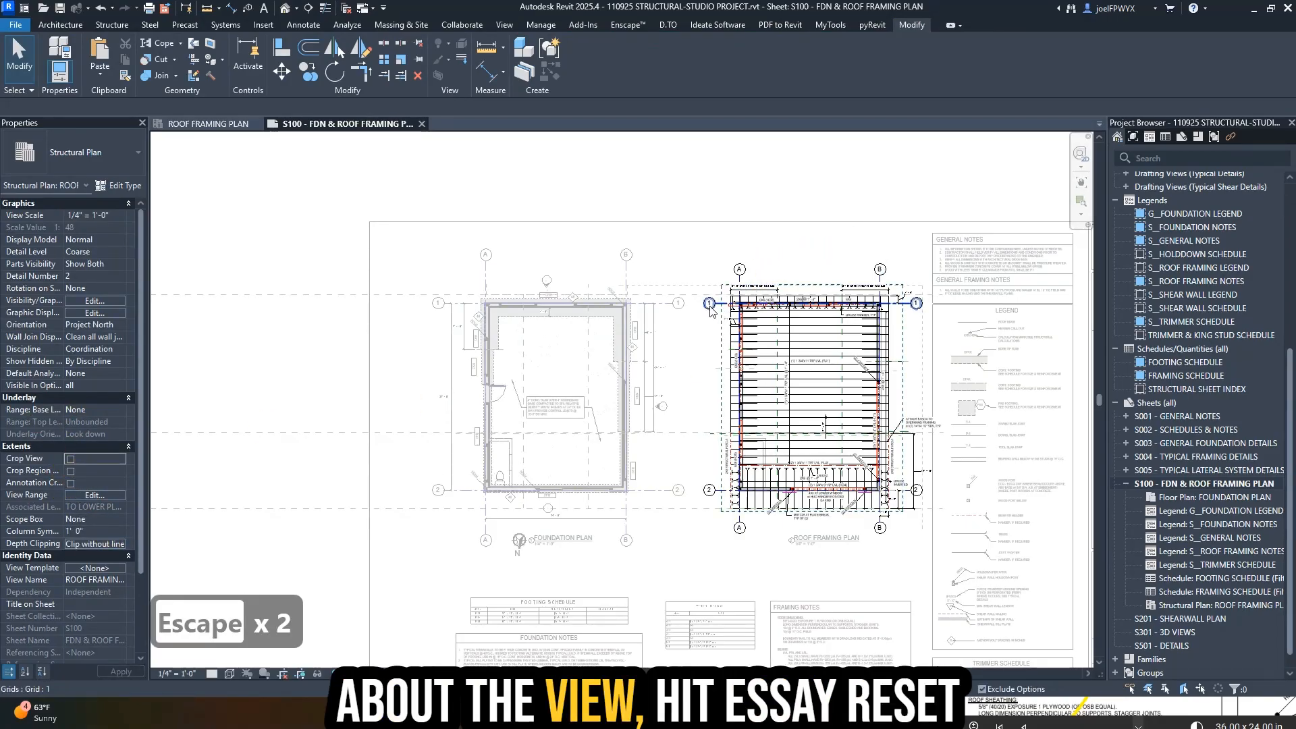
left_click(710, 305)
key("s")
key("a")
right_click(710, 305)
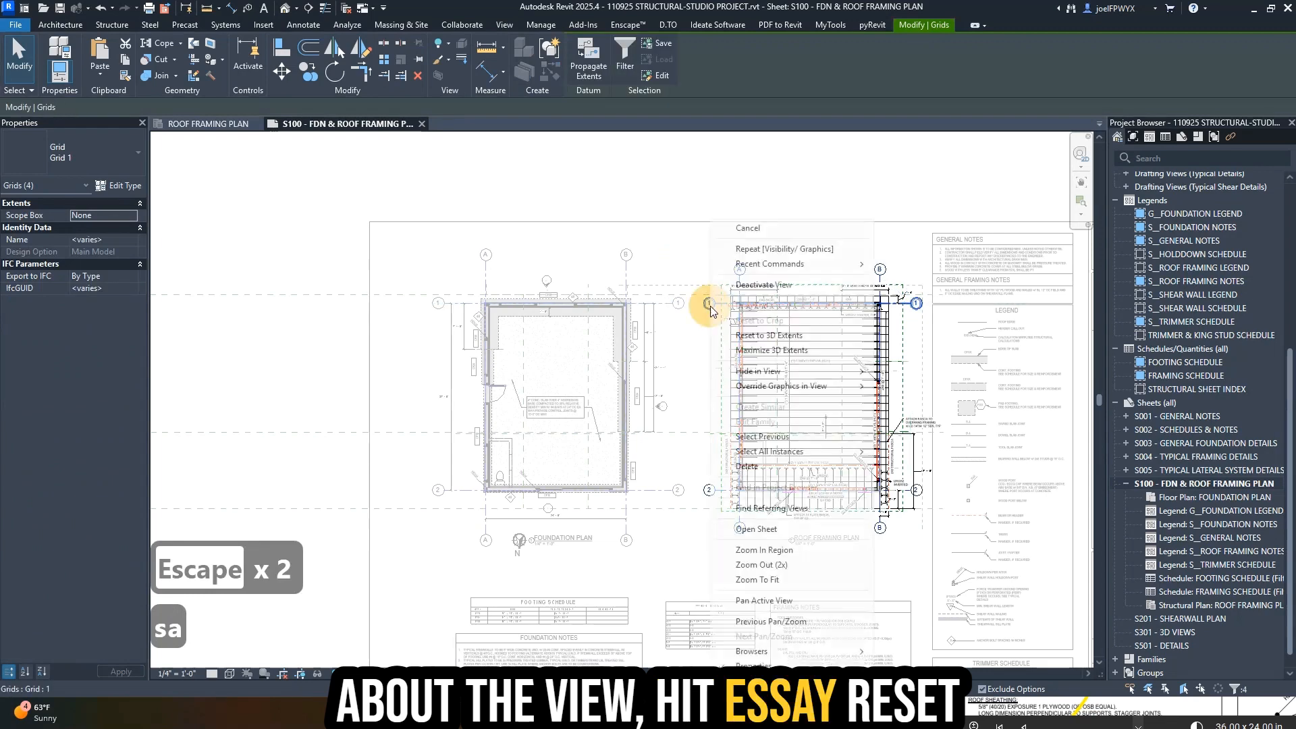
left_click(761, 335)
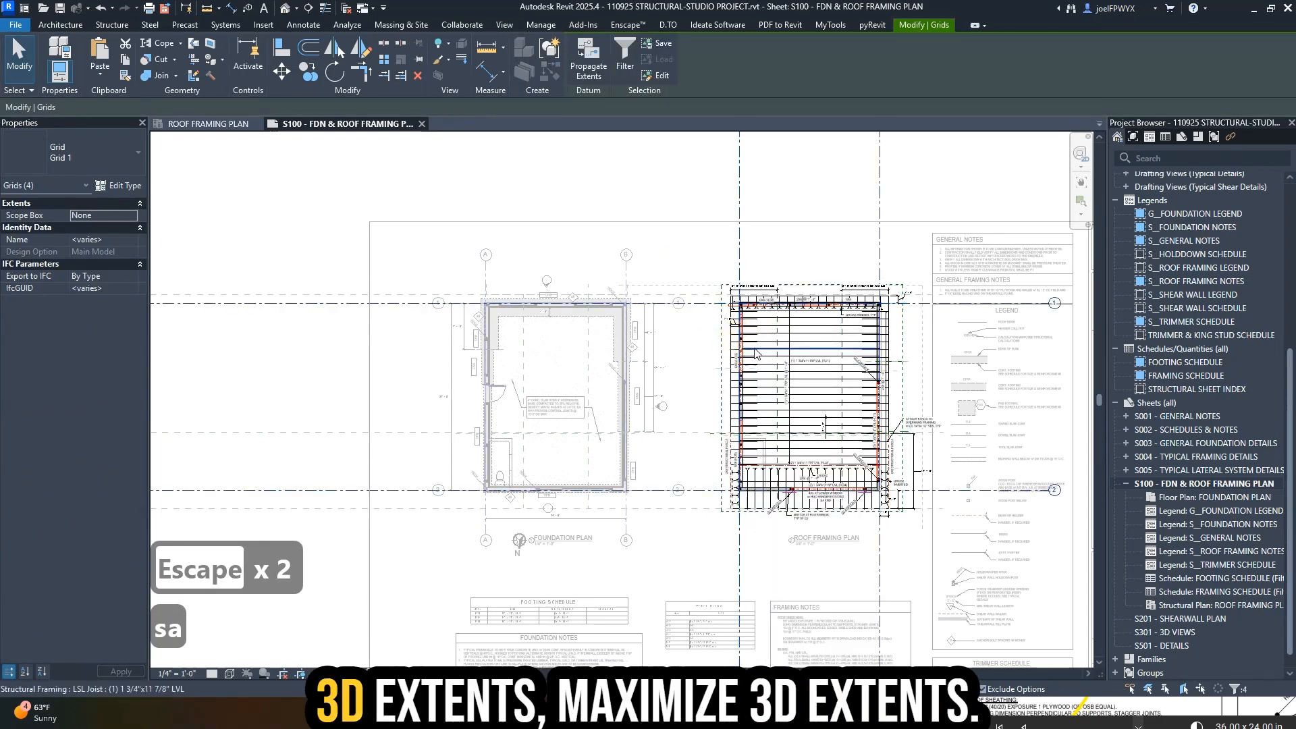
right_click(742, 260)
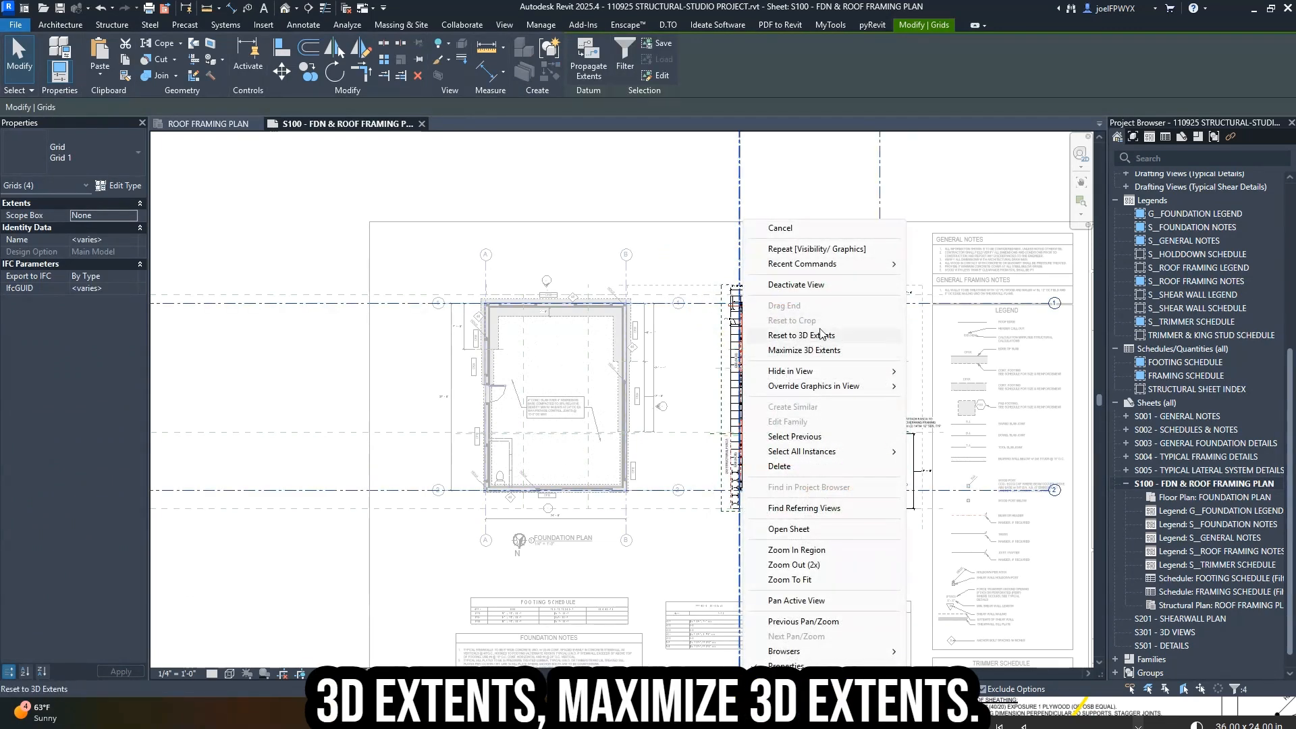
left_click(816, 352)
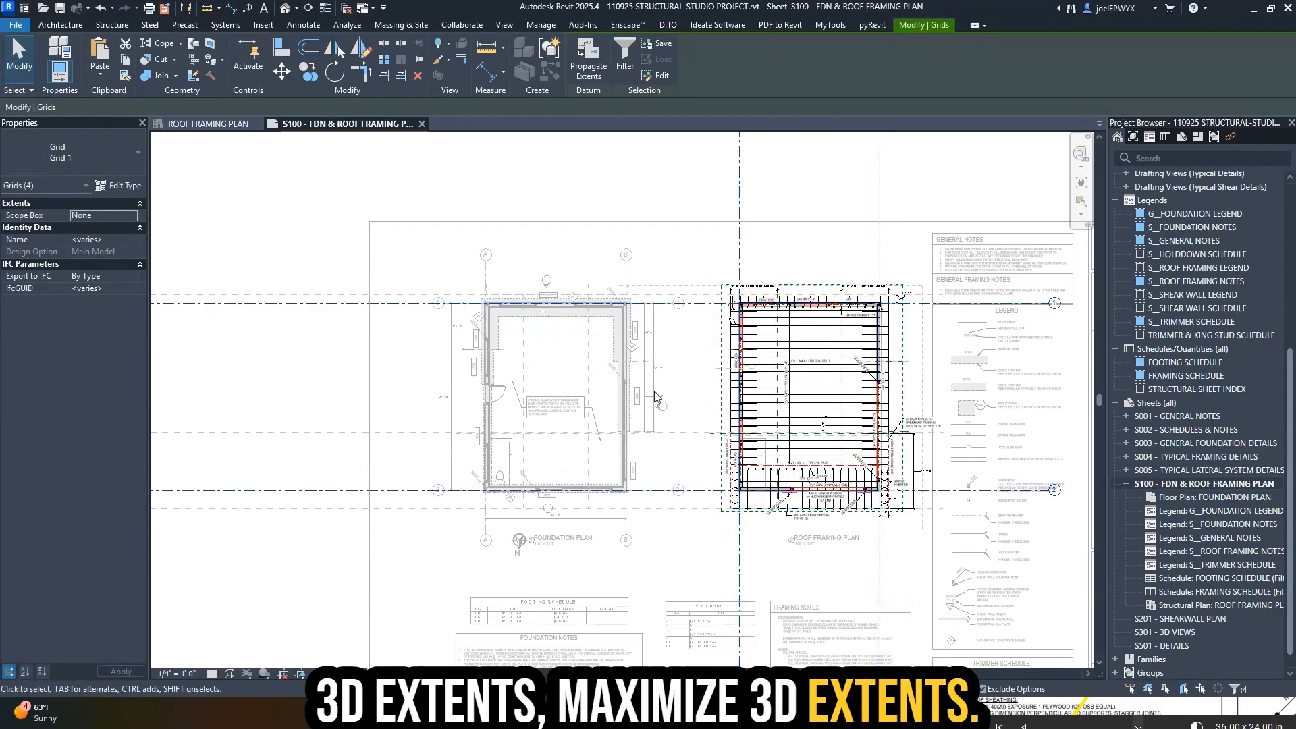
- Turn on the roof framing plan's view crop, crop region visibility and annotation crop, assign the STUDIO scope box, and deactivate the view
key("Escape")
left_click(71, 459)
left_click(71, 471)
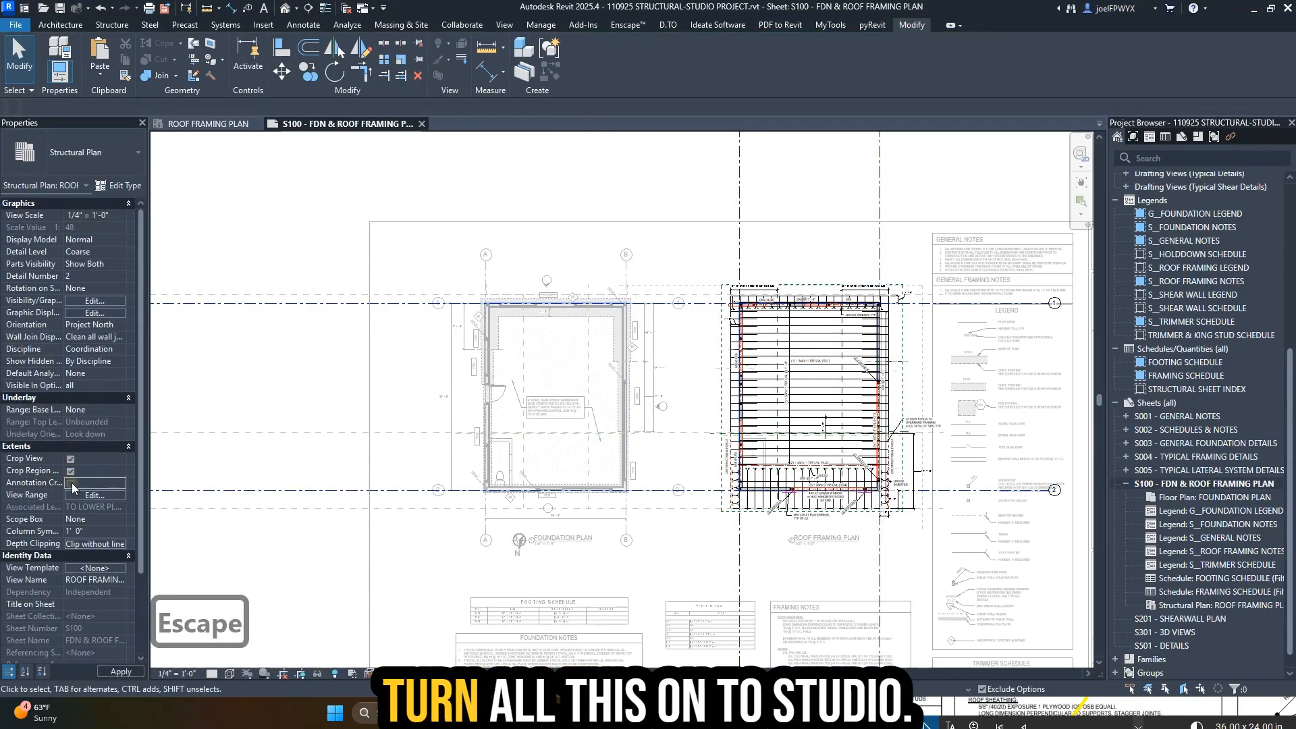
left_click(71, 483)
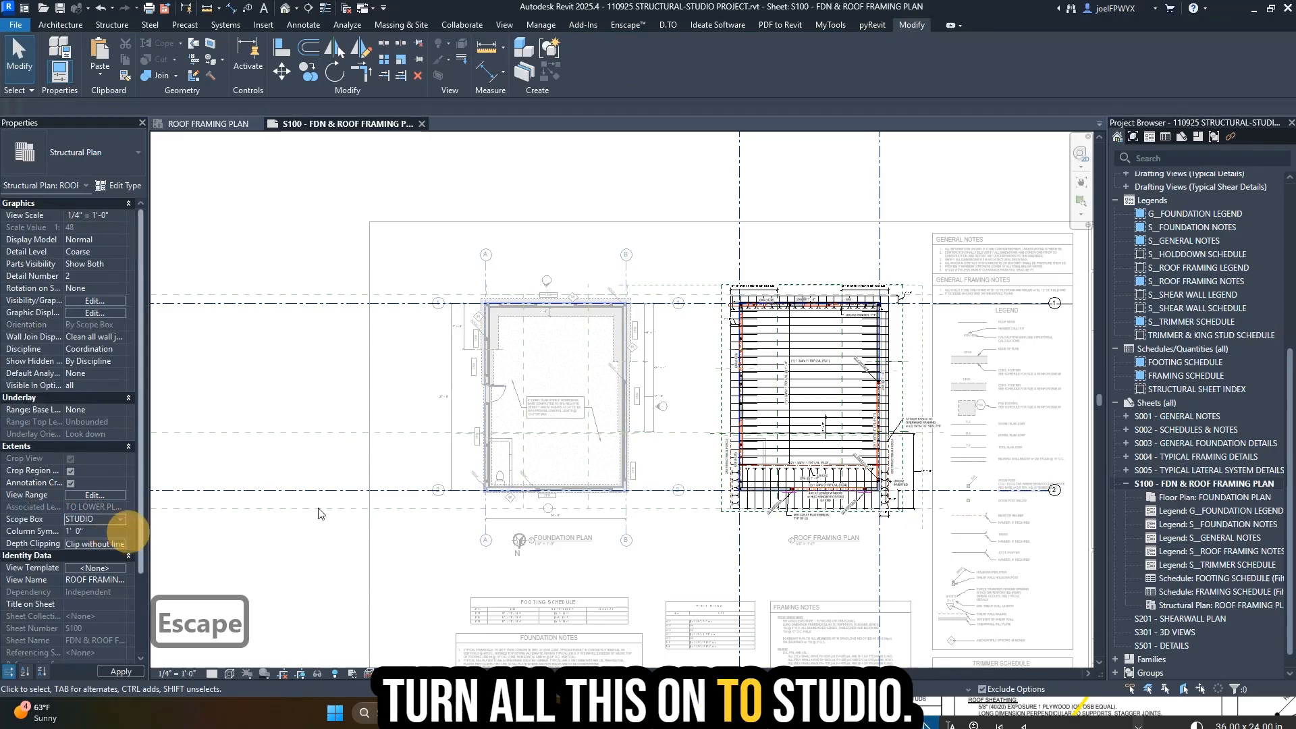
scroll(759, 319, "up", 2)
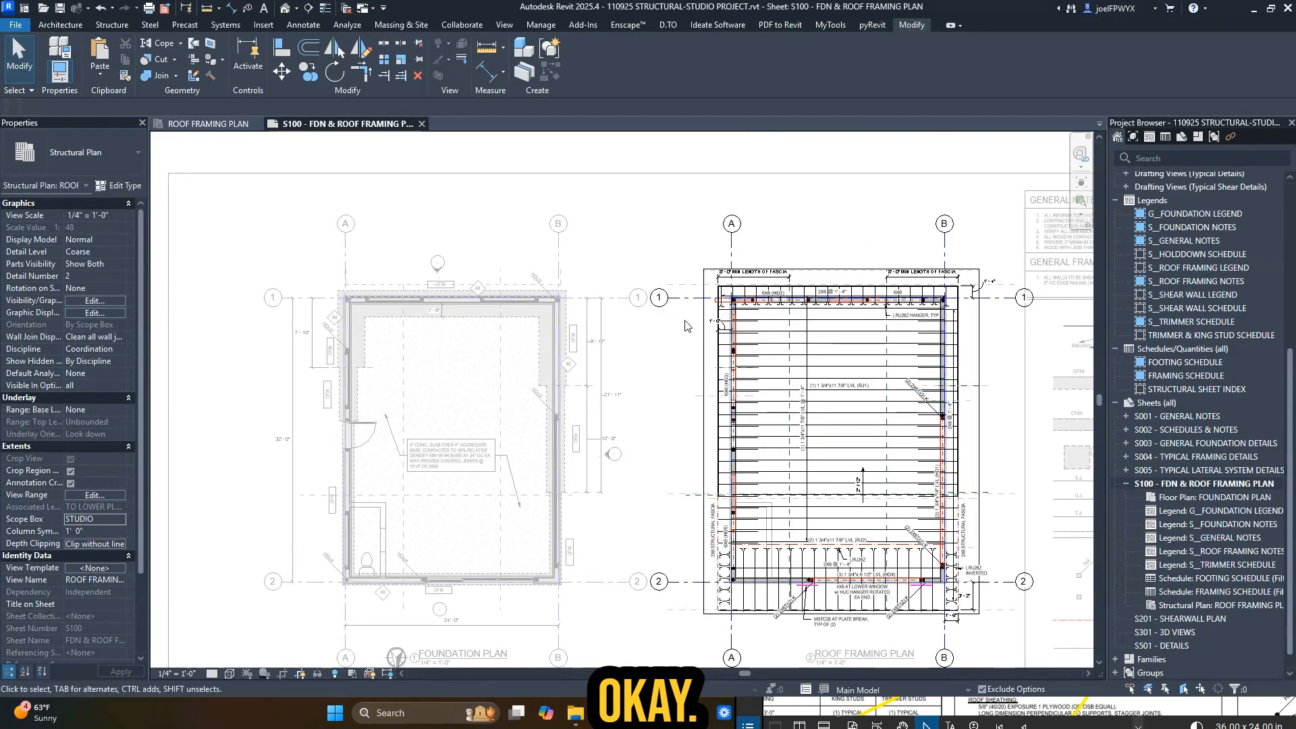
scroll(891, 243, "down", 3)
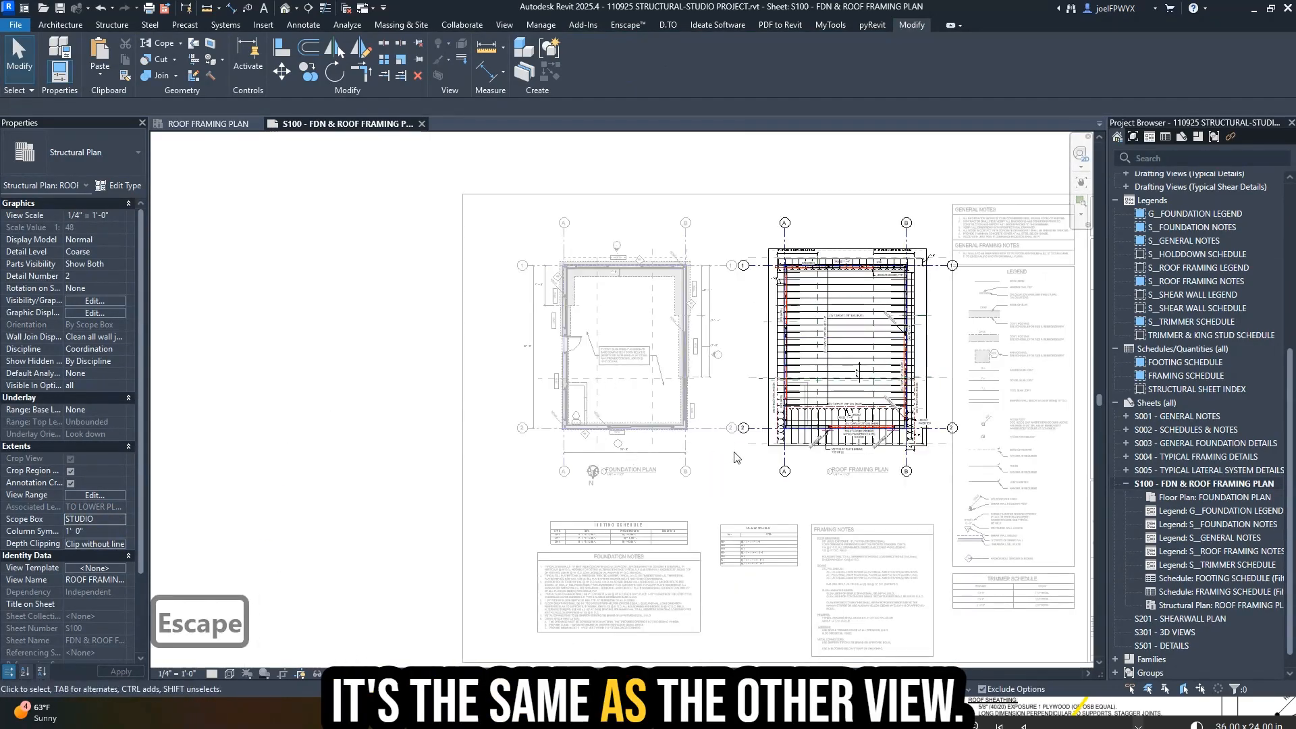
key("Escape")
scroll(752, 479, "up", 3)
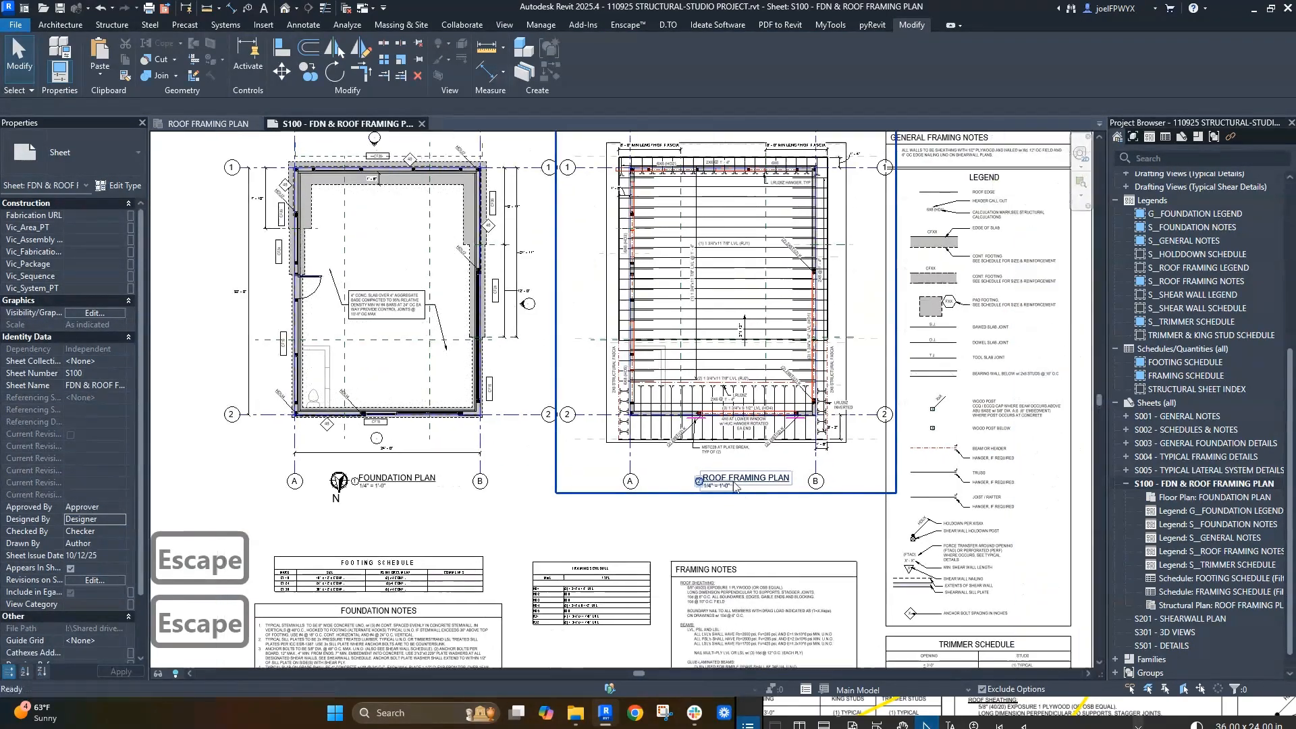
scroll(833, 472, "down", 3)
- Nudge the general notes, legend and trimmer schedule viewports together toward the title block, clear of the roof framing plan's grid bubbles
left_click(861, 466)
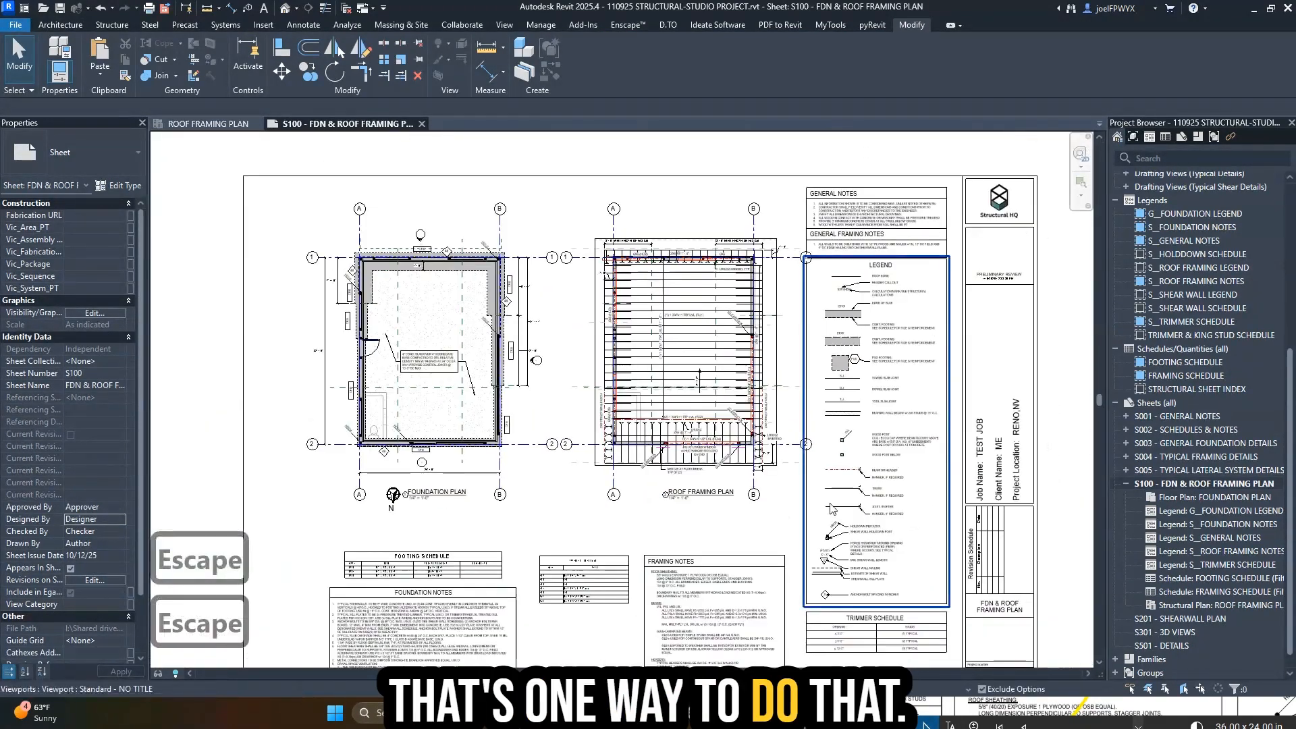
left_click(864, 208)
left_click(852, 399, "ctrl")
scroll(847, 399, "down", 1)
scroll(844, 408, "up", 3)
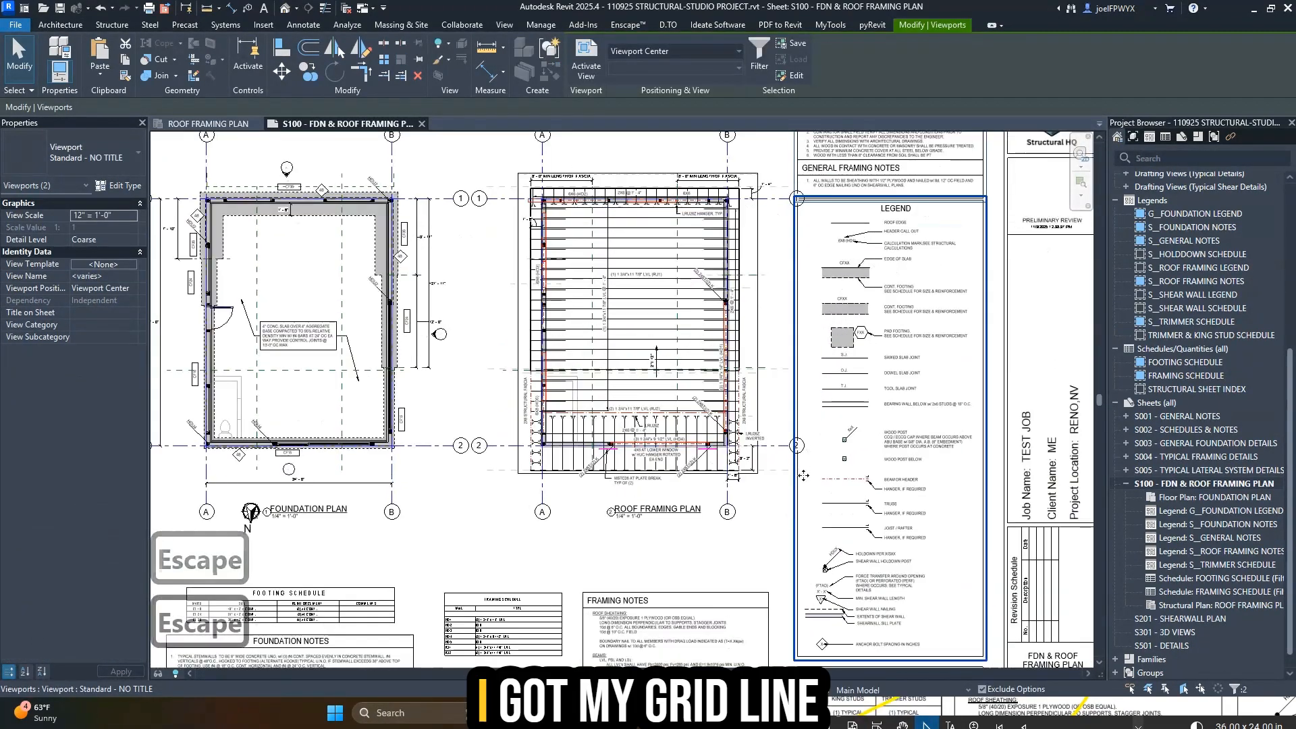
scroll(818, 392, "down", 3)
left_click(823, 573, "ctrl")
key("Right")
key("Right")
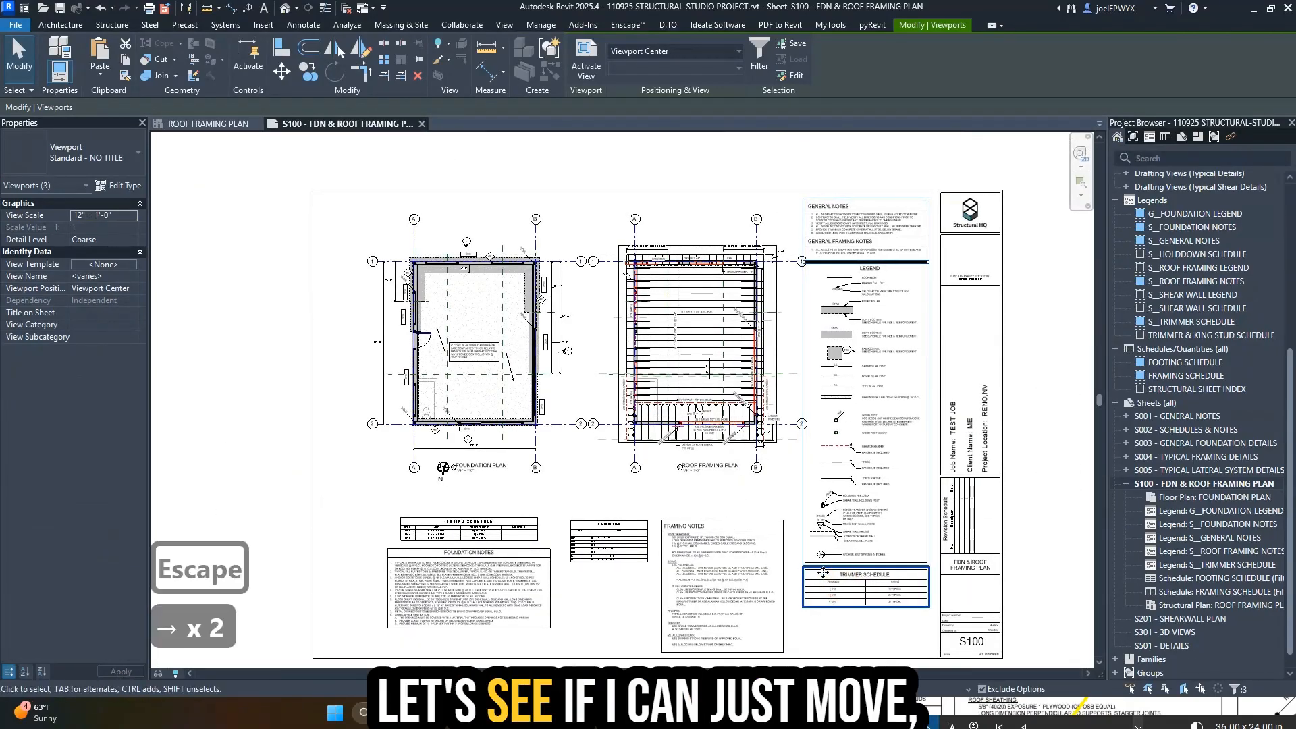
scroll(822, 573, "up", 5)
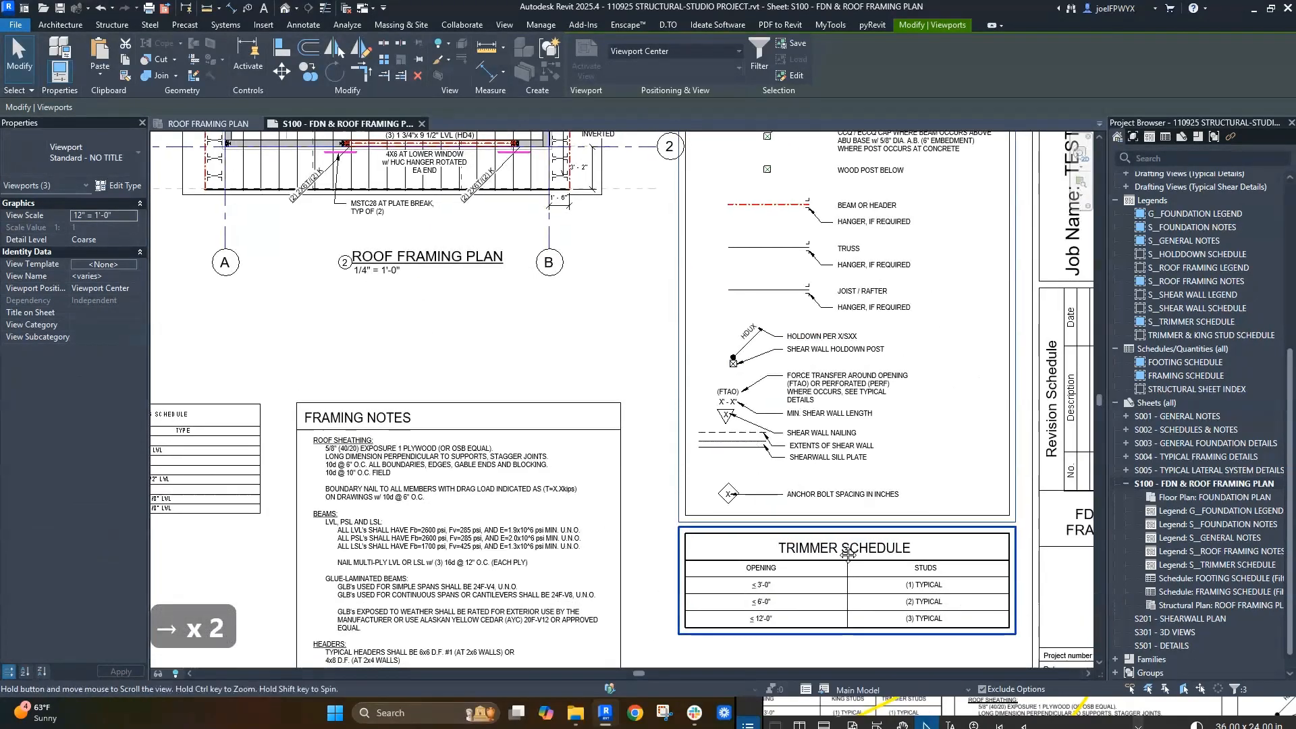
key("Right")
key("Right")
key("Right")
key("Right")
key("Right")
key("Right")
key("Right")
scroll(742, 472, "down", 5)
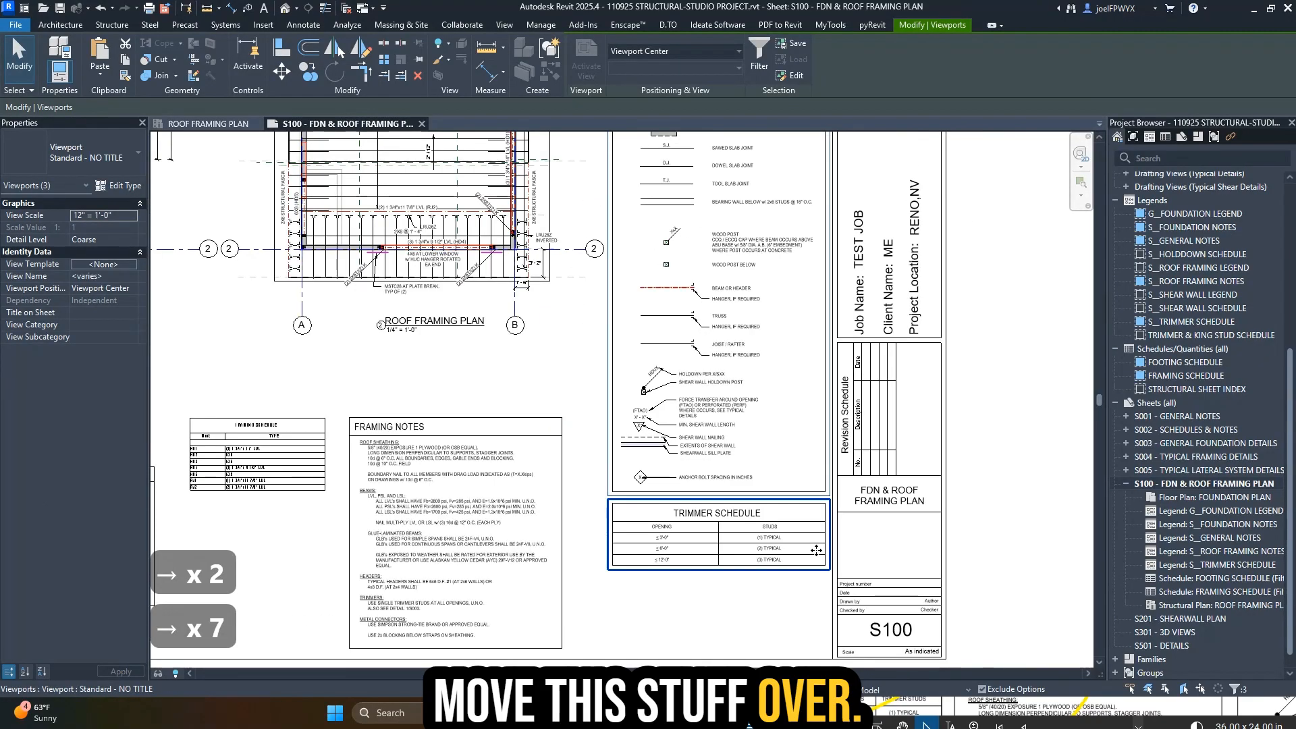
key("Escape")
key("Escape")
scroll(667, 451, "down", 3)
key("Escape")
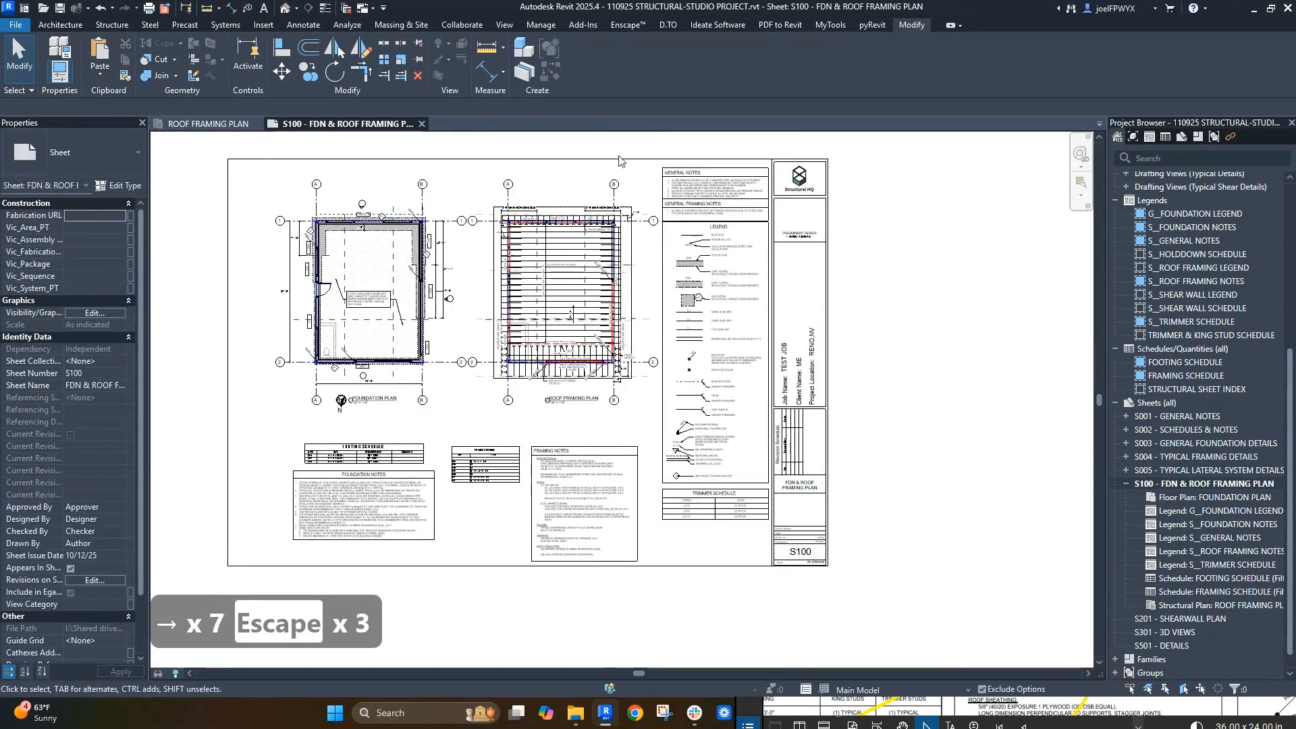
- Close the inactive views and shift the roof framing plan's title slightly to line up with the foundation plan's title
key("Escape")
left_click(344, 9)
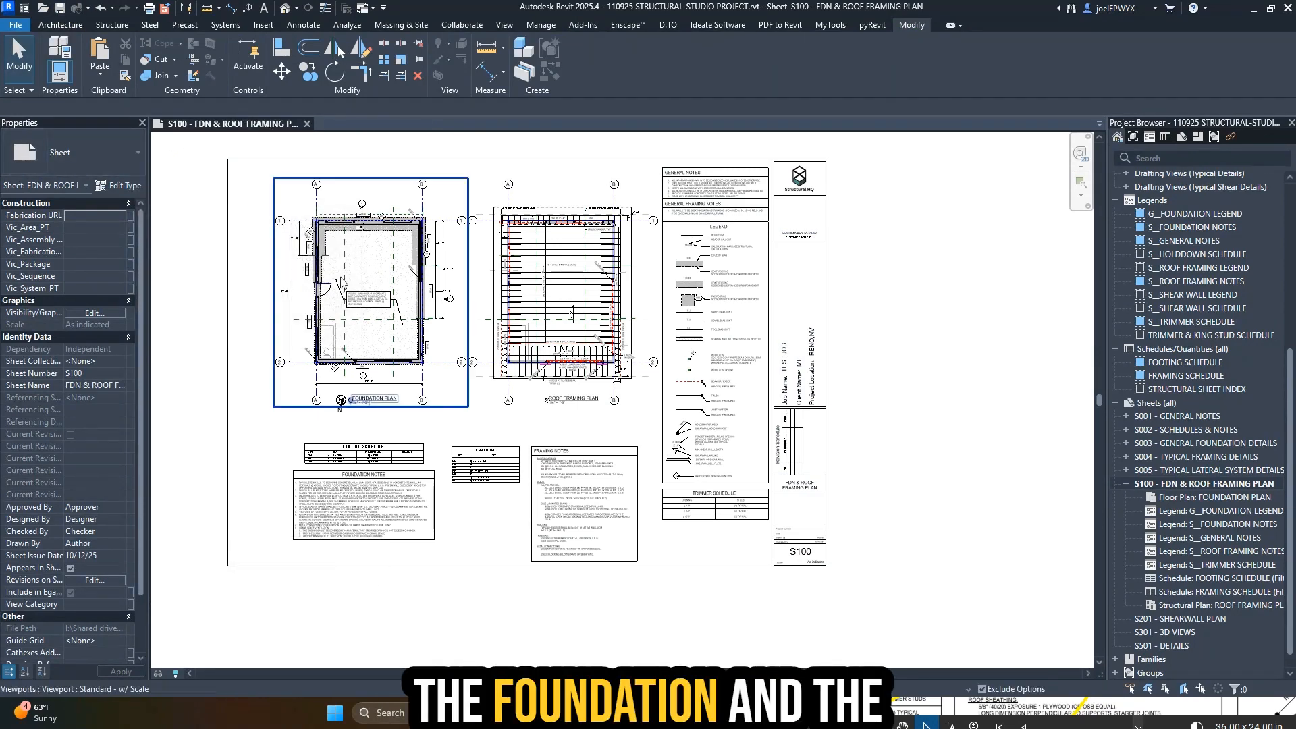
scroll(553, 415, "up", 5)
left_click(622, 363)
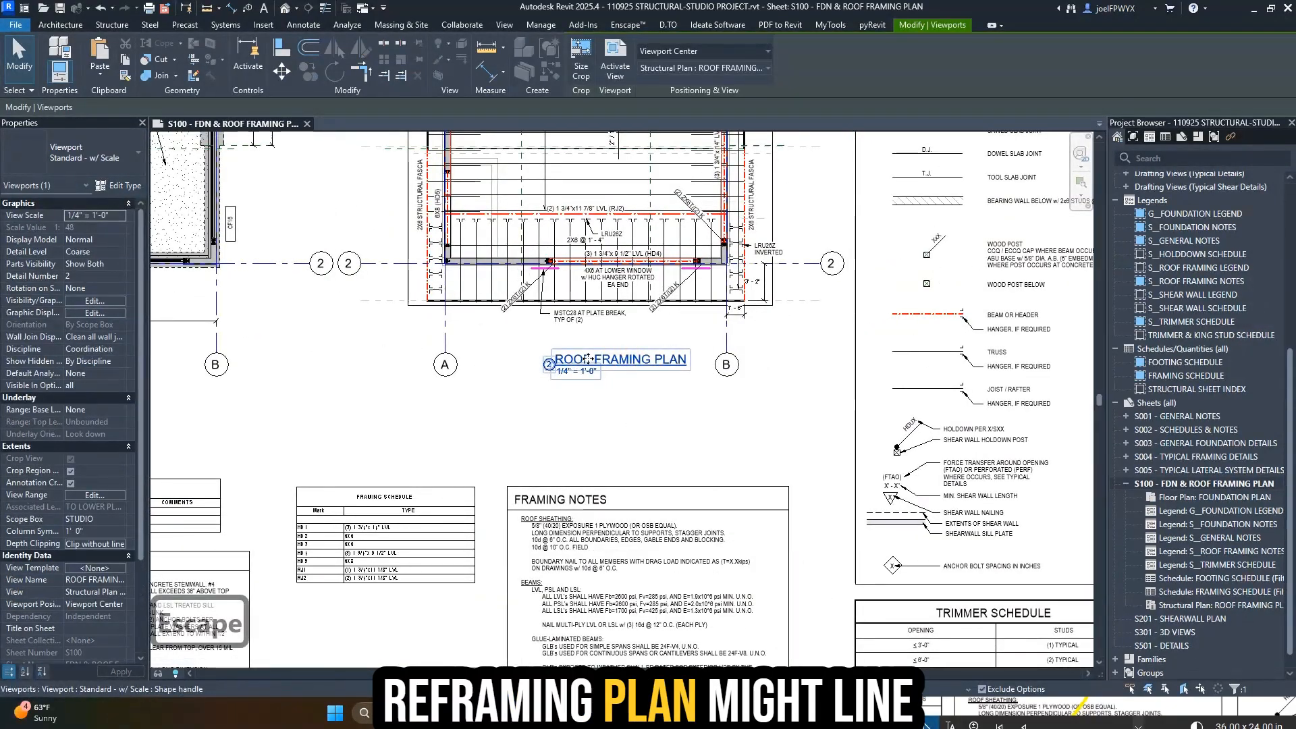
middle_click_drag(620, 403, 908, 415)
key("Escape")
left_click(361, 373)
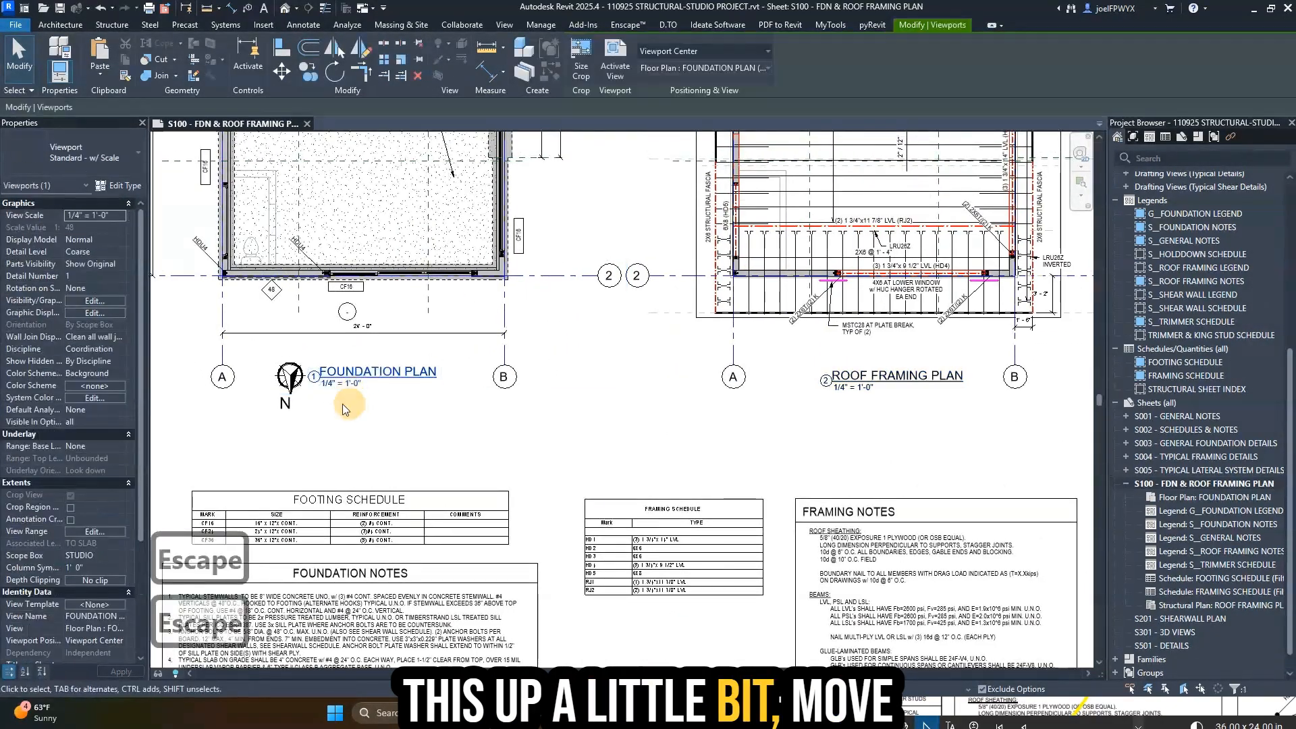
key("Escape")
- Copy the north arrow from the foundation plan title to beside the roof framing plan title
left_click(292, 403)
left_click_drag(685, 373, 813, 376)
key("Escape")
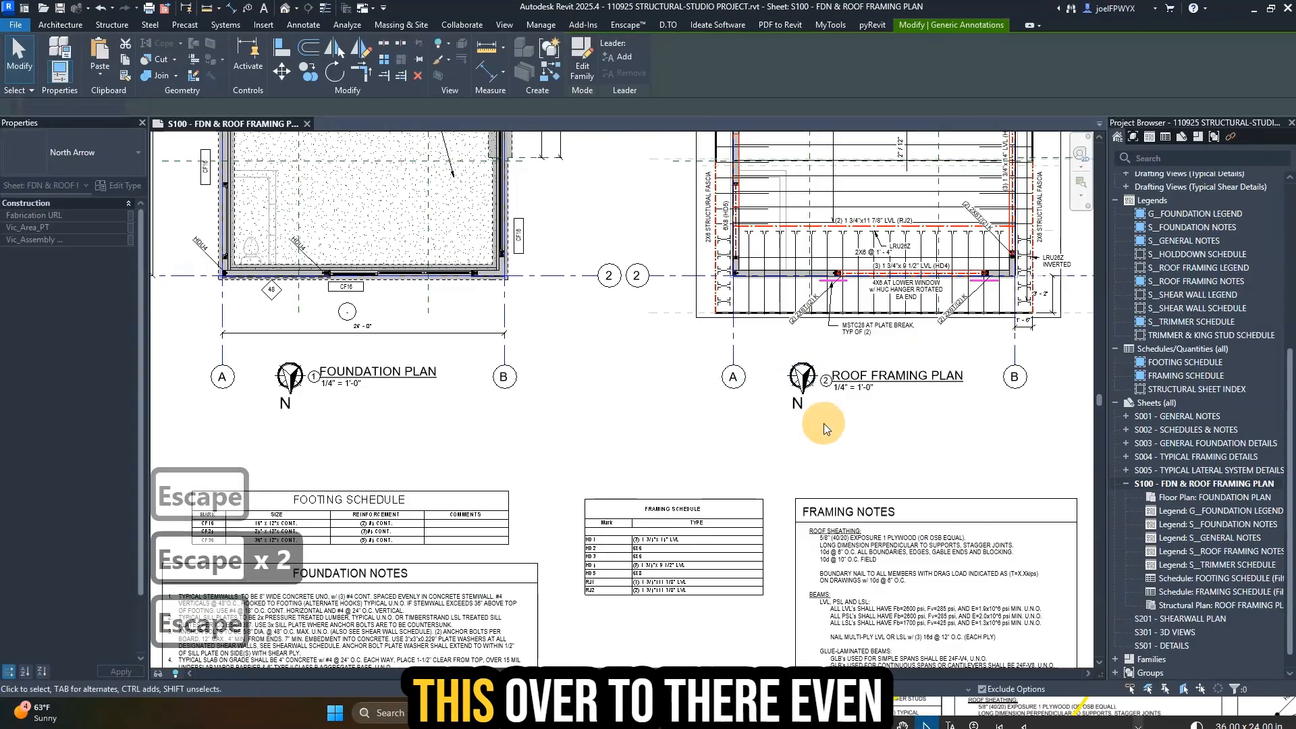
scroll(651, 422, "down", 3)
key("Escape")
scroll(652, 421, "down", 3)
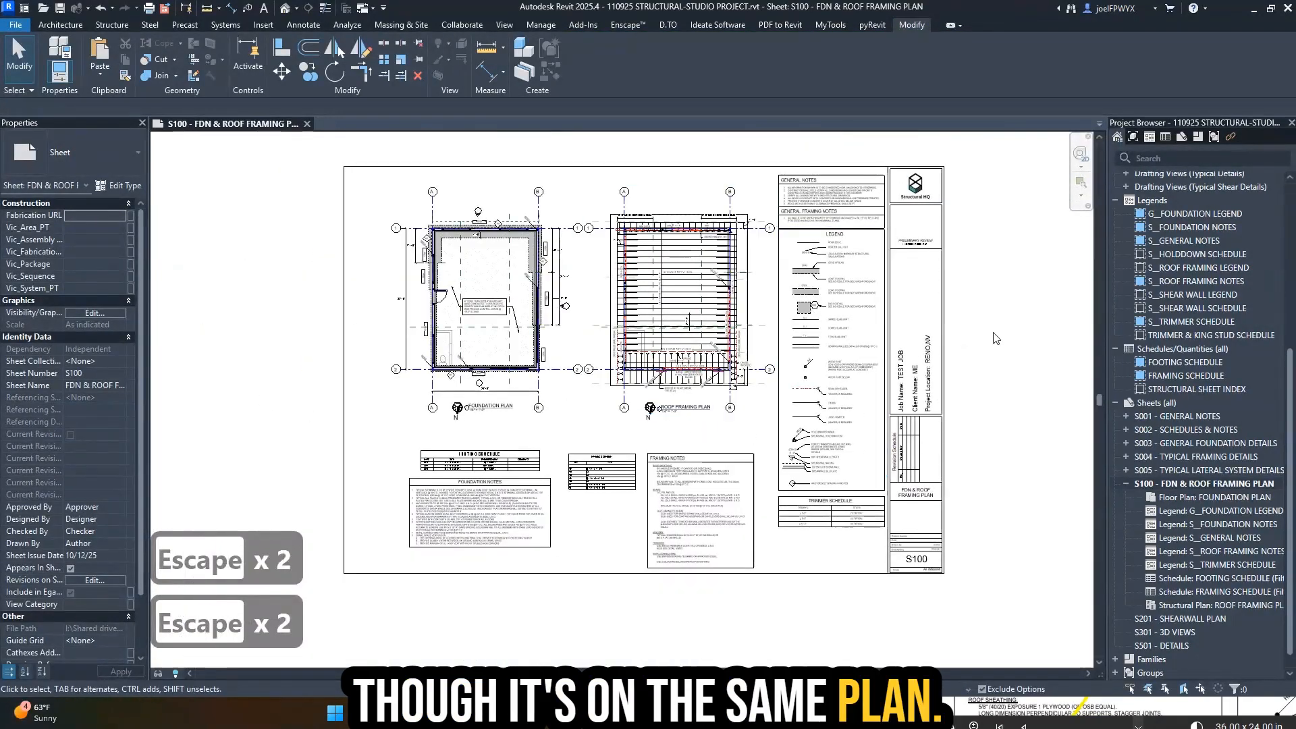
- Switch to the final PDF in Revu and compare the S100 page layout with the Revit sheet
left_click(1040, 710)
scroll(1040, 601, "down", 4)
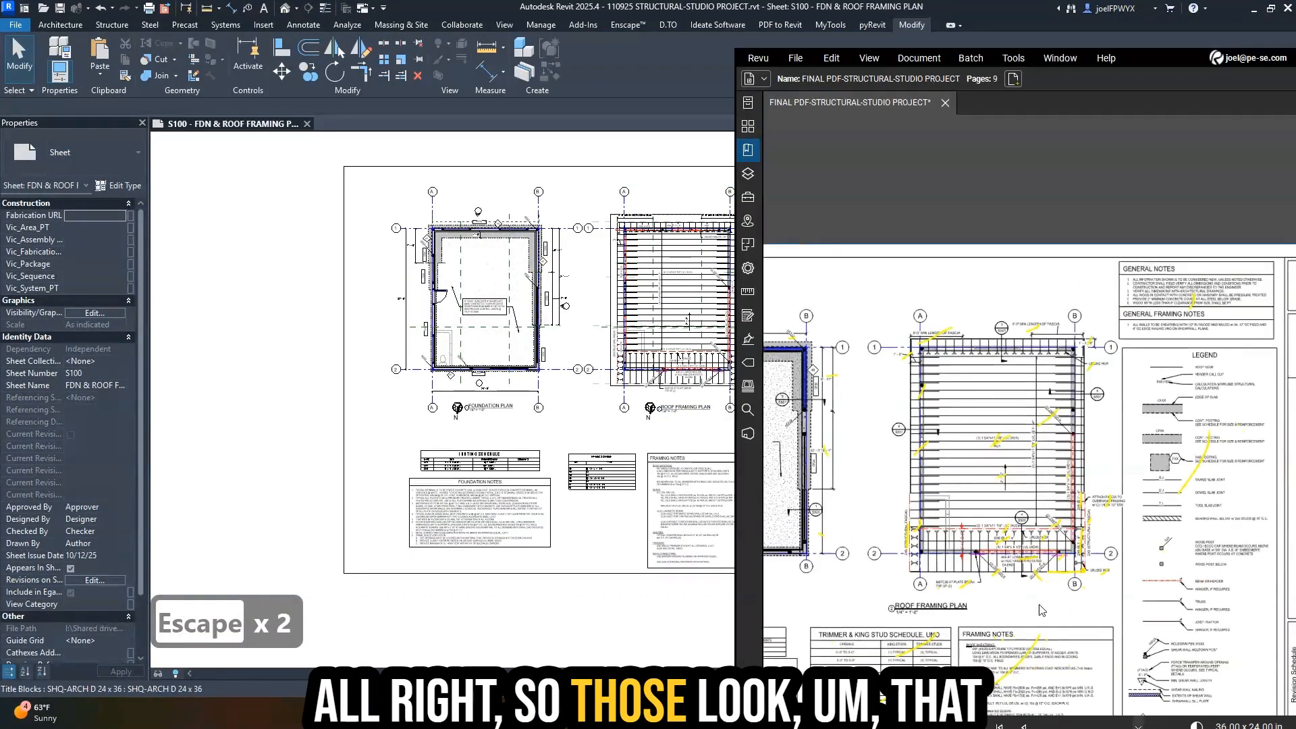
left_click_drag(1039, 604, 1152, 544)
scroll(1154, 550, "down", 3)
key("Escape")
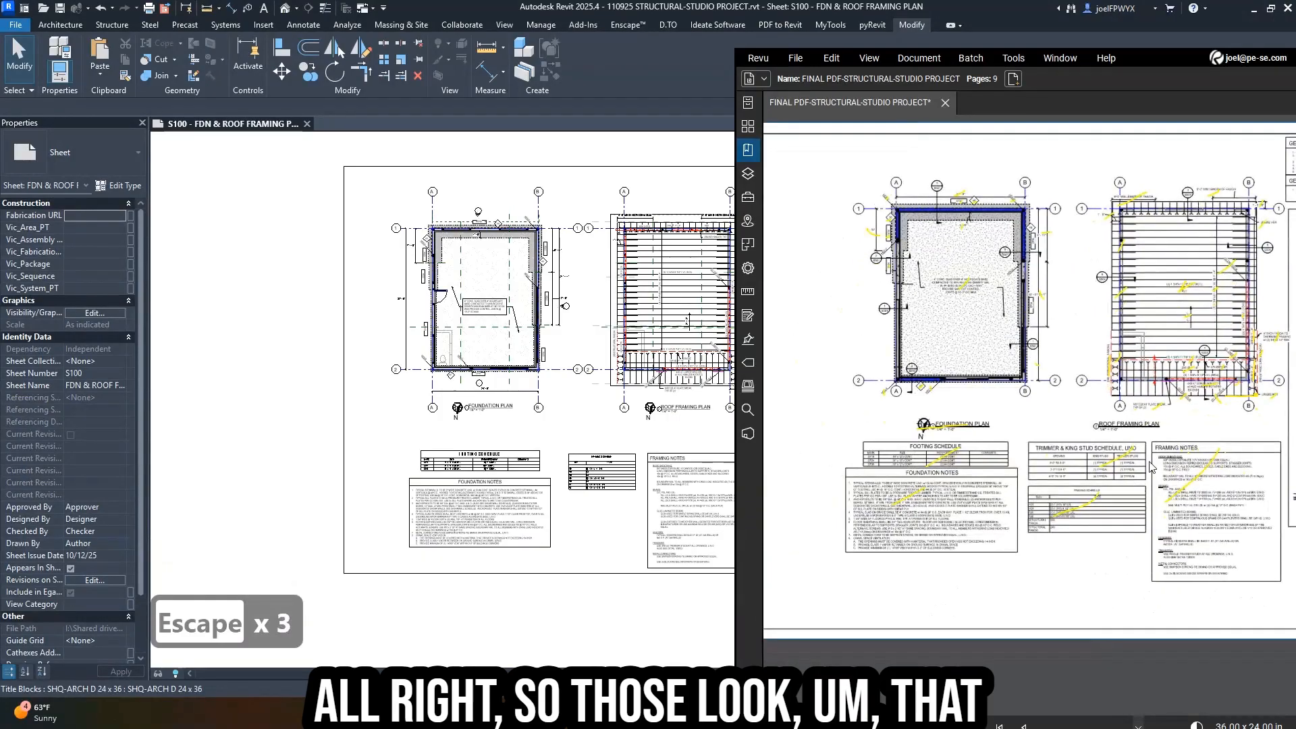
scroll(1107, 378, "down", 3)
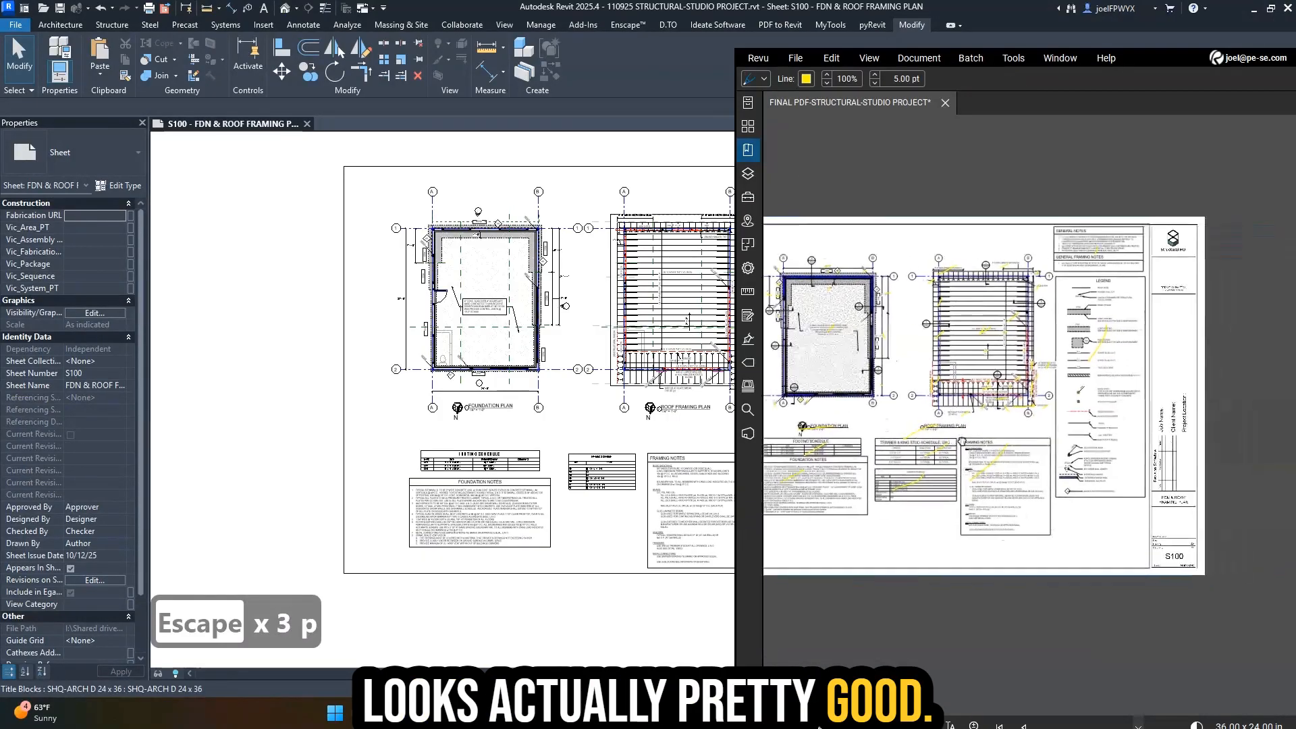
- Examine the legend, framing notes and title block of the final PDF's S100 page, and return to Revit
scroll(1152, 494, "up", 3)
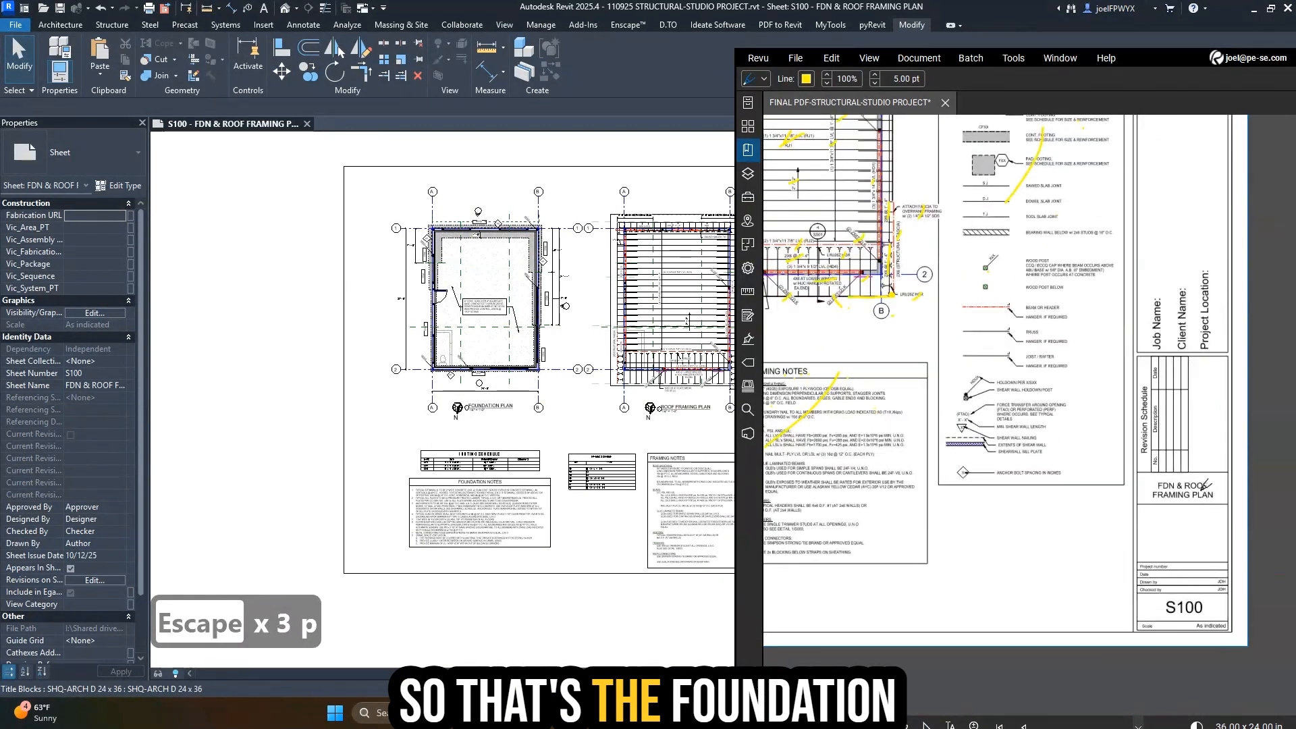
scroll(1151, 561, "down", 2)
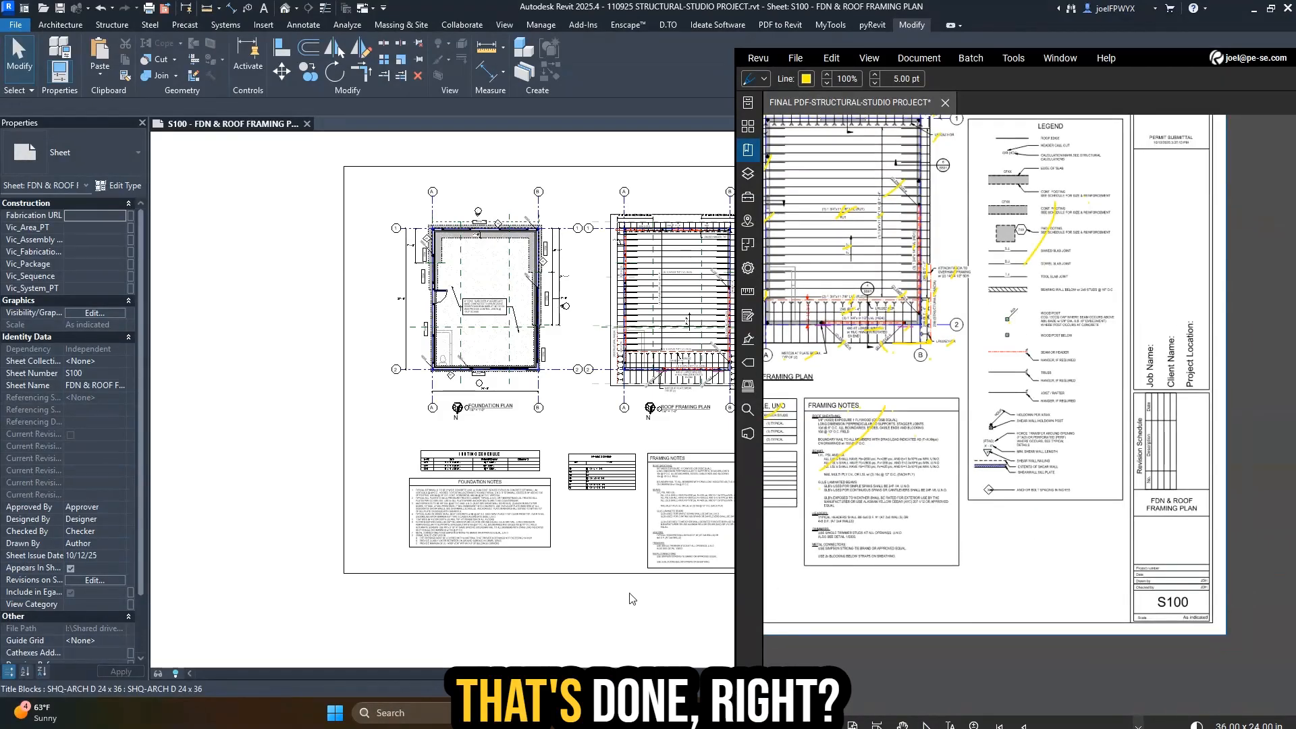
left_click(630, 599)
key("Escape")
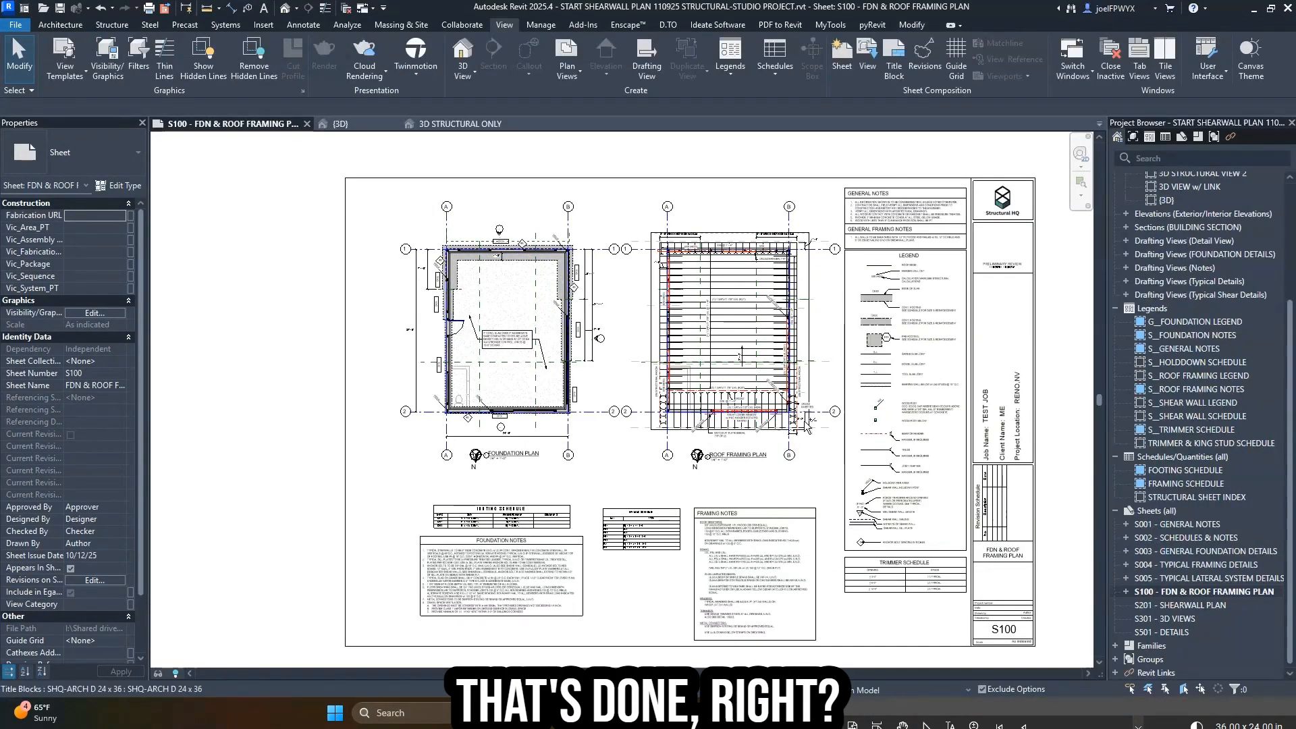
- Open the default {3D} view and examine the building's exterior walls, windows and roof framing
scroll(1176, 275, "up", 2)
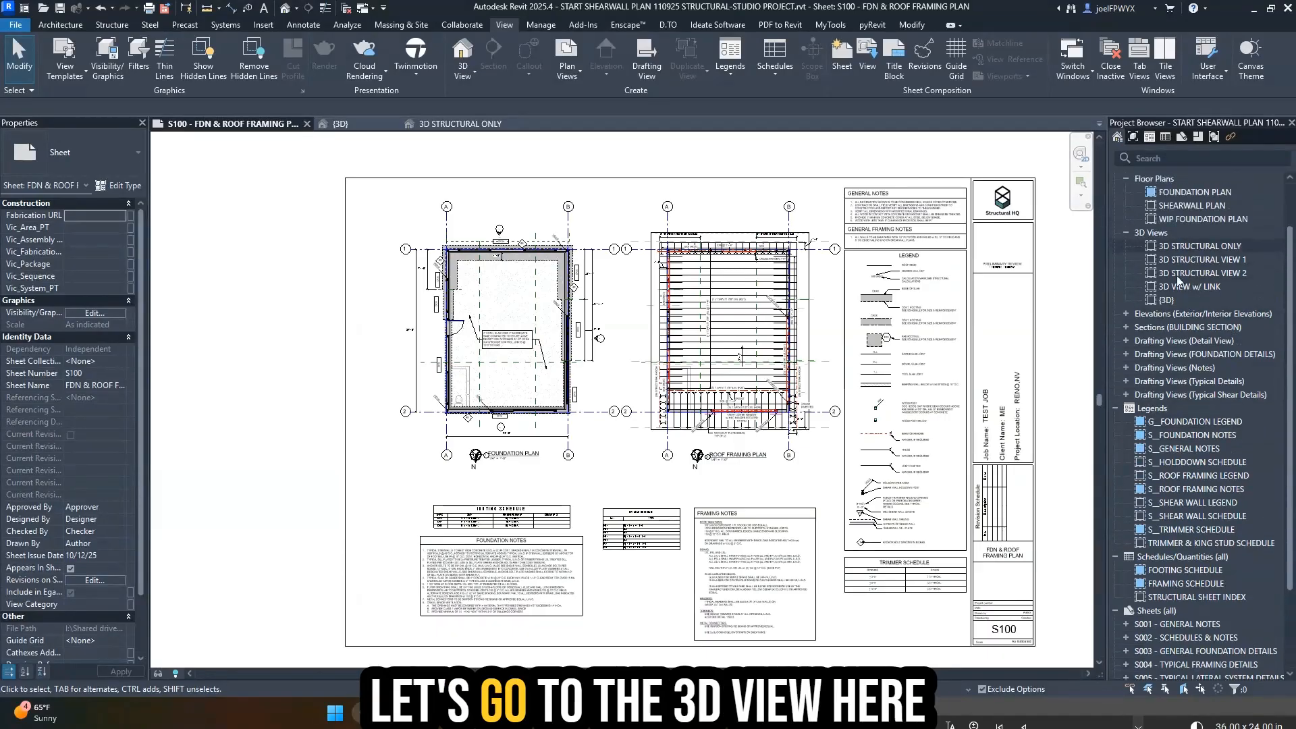
double_click(1174, 299)
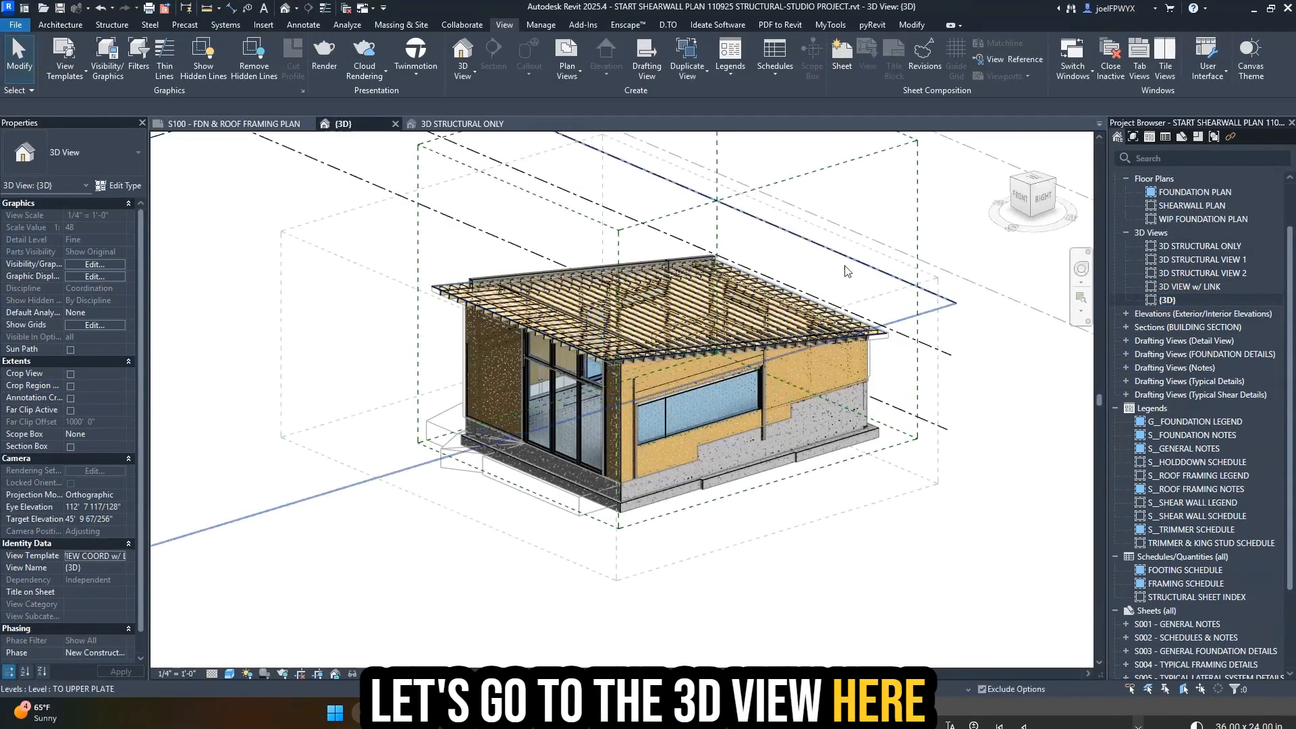
middle_click_drag(541, 442, 728, 442, "shift")
middle_click_drag(728, 442, 754, 486)
left_click(667, 392)
middle_click_drag(736, 421, 640, 434, "shift")
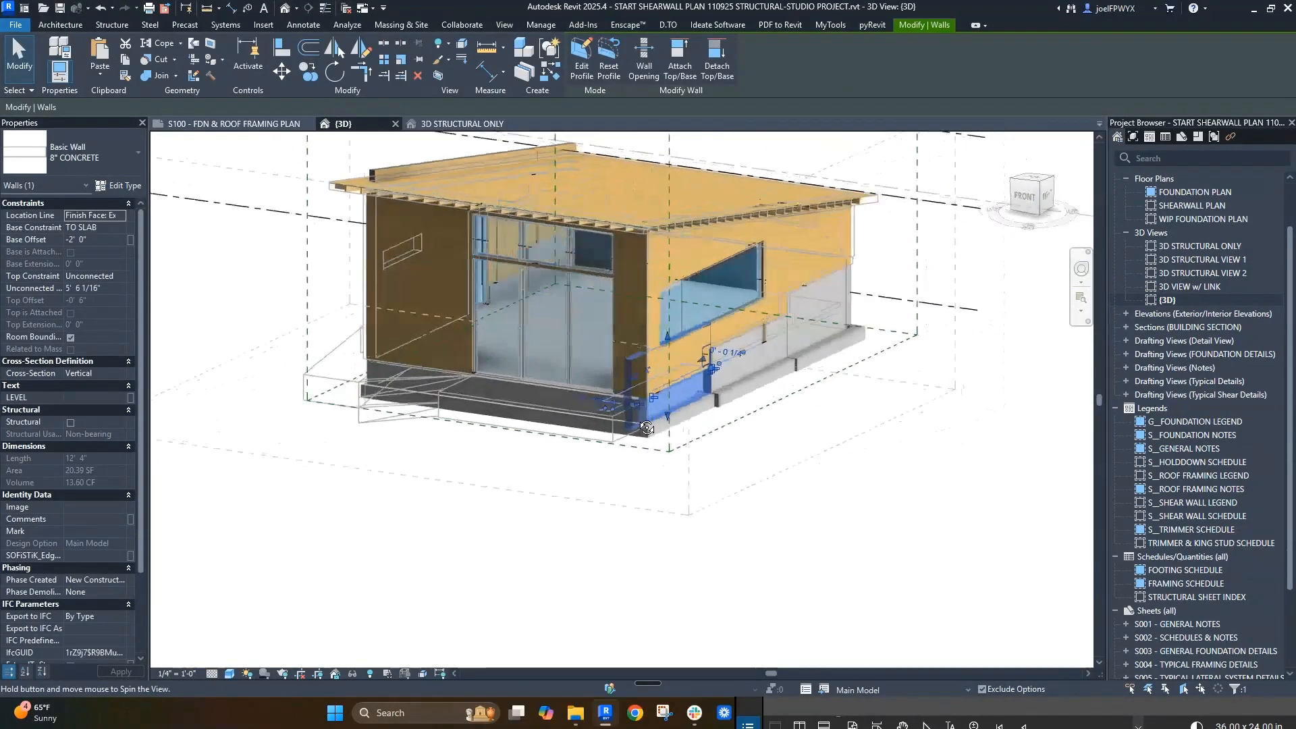
key("Escape")
middle_click_drag(963, 370, 898, 434)
key("Escape")
key("Escape")
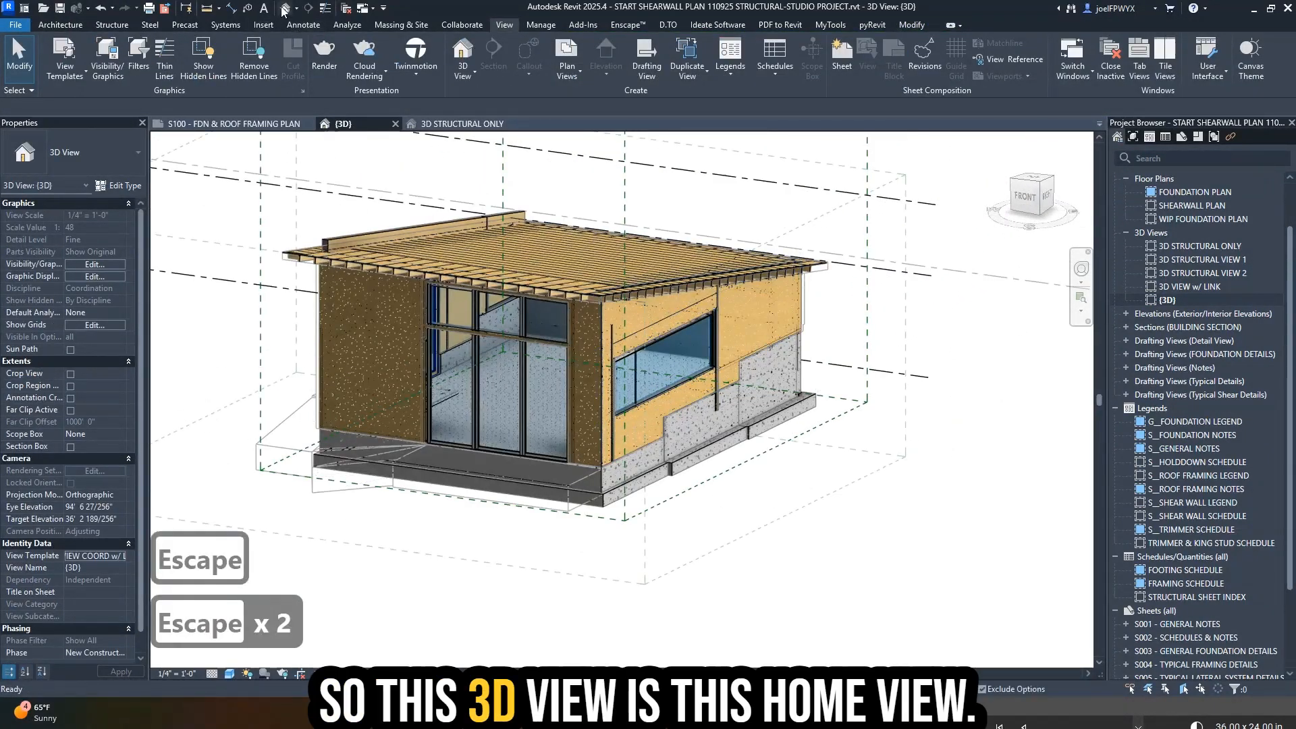
key("Escape")
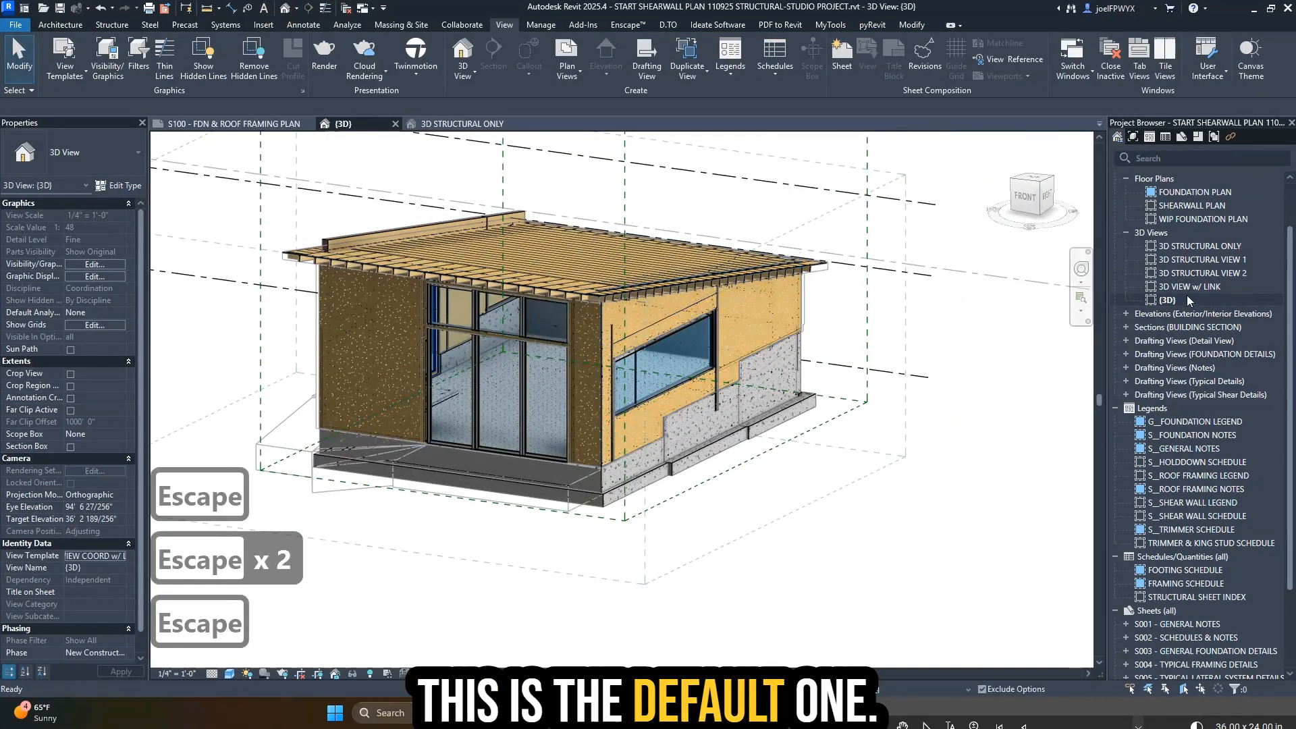
key("Escape")
- Open the 3D STRUCTURAL ONLY view and hide the ARCHITECTURAL-STUDIO PROJECT.rvt link in its visibility overrides
double_click(1202, 245)
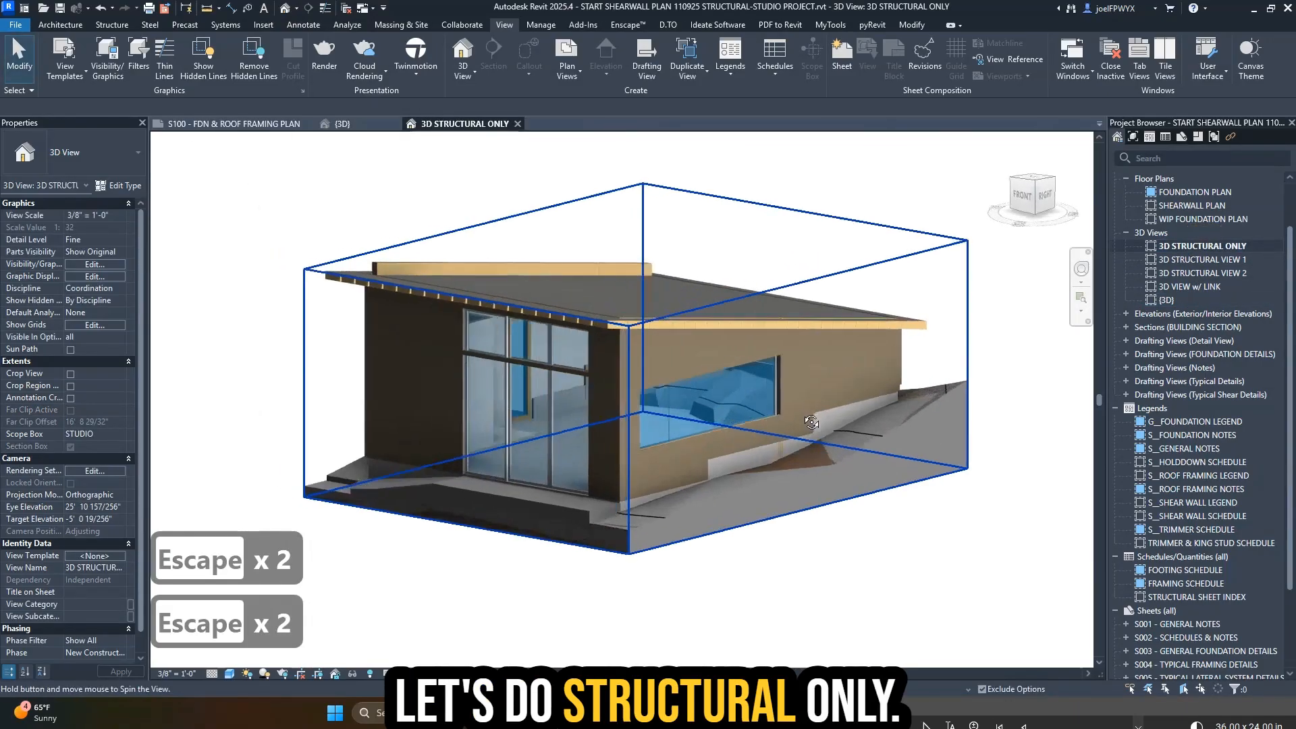
middle_click_drag(811, 422, 830, 378, "shift")
key("Escape")
key("Escape")
key("v")
key("g")
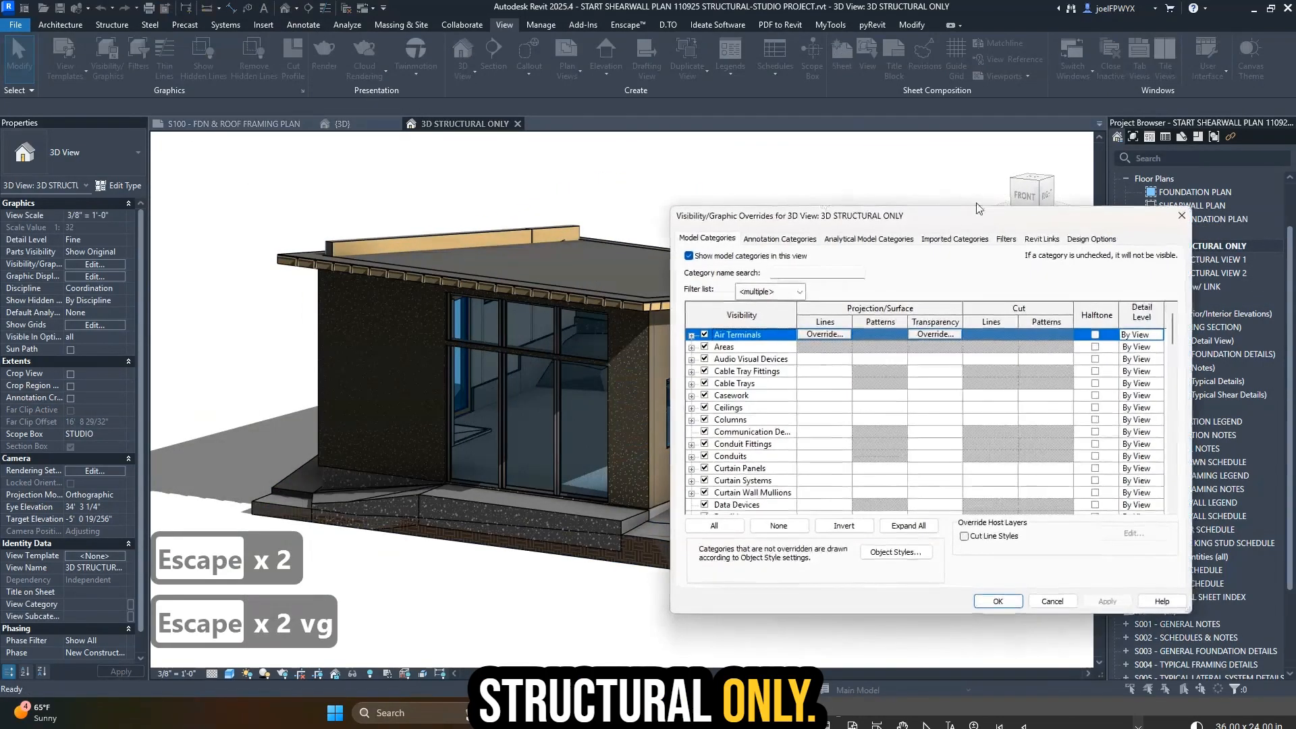
left_click(1027, 241)
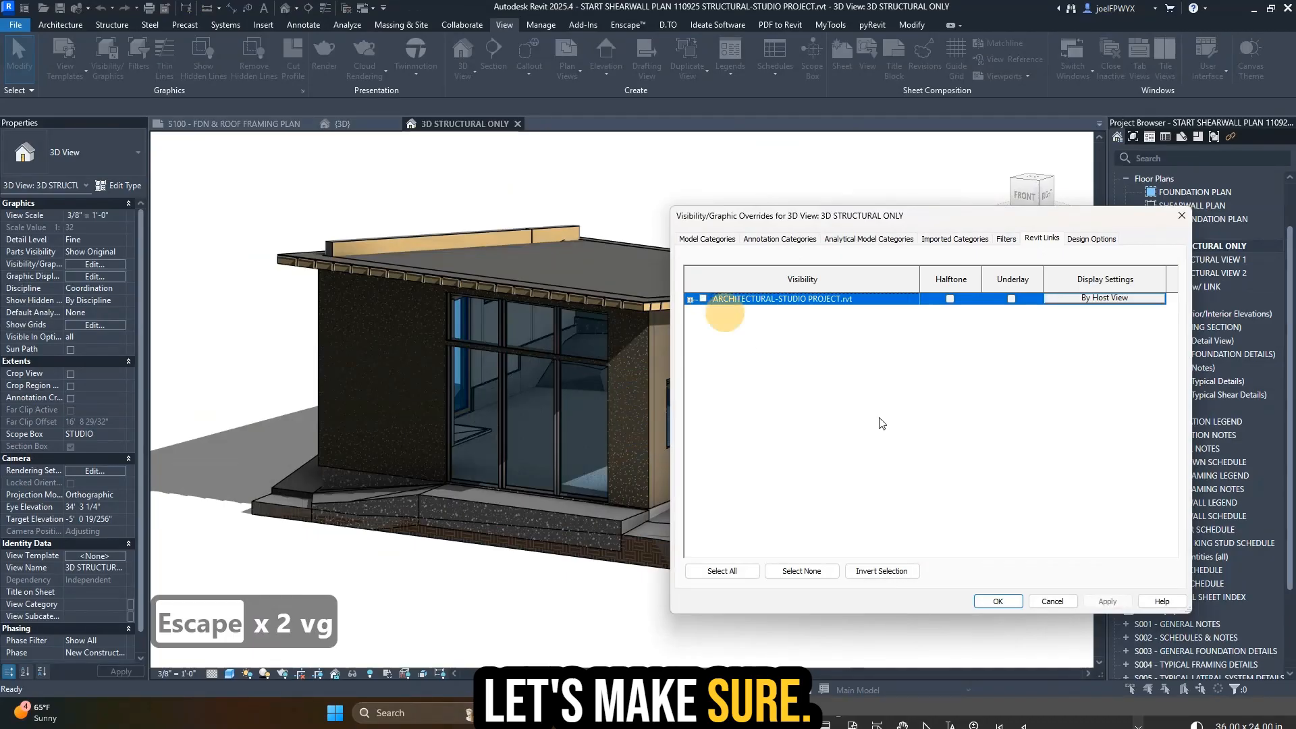
left_click(999, 600)
scroll(675, 555, "down", 2)
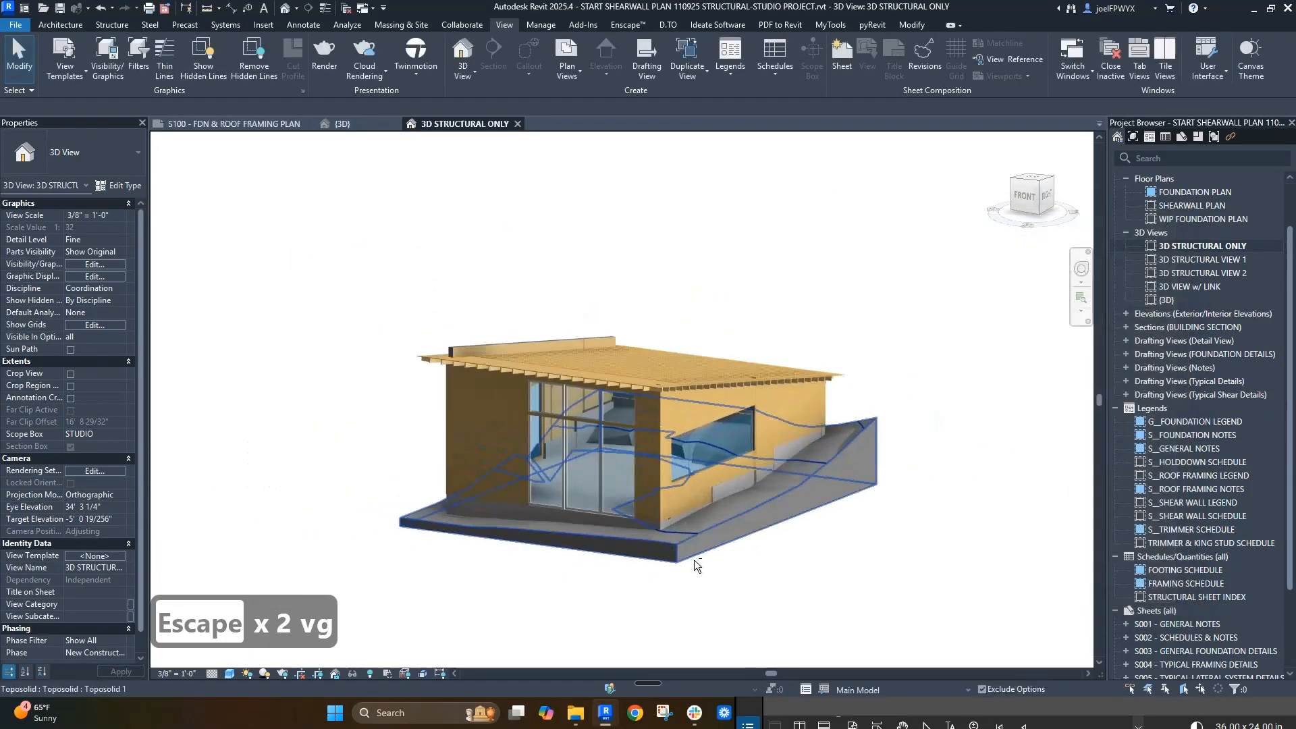
- Edit the profile of the Ext. 2X6 Wood Wall with the door, aligning its sloped top line to the underside of the roof sheathing
middle_click_drag(694, 560, 774, 513, "shift")
scroll(702, 386, "up", 6)
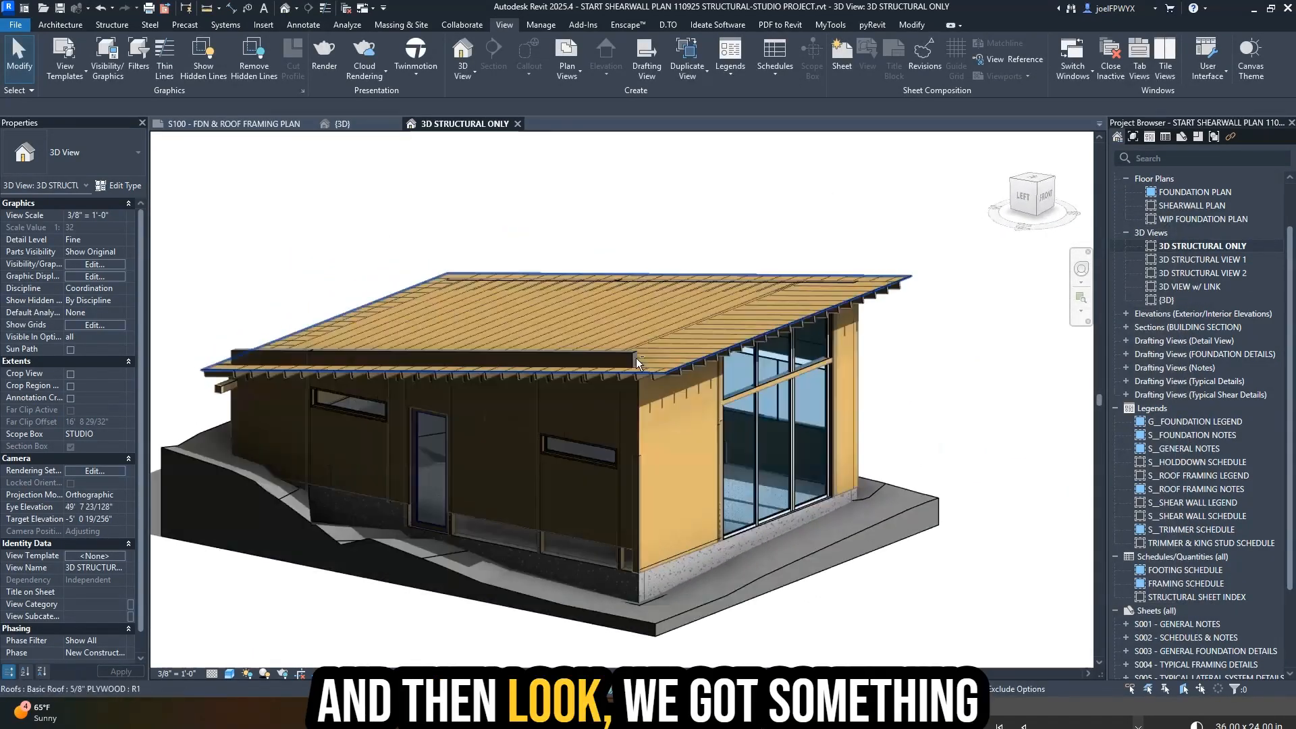
key("Escape")
double_click(623, 358)
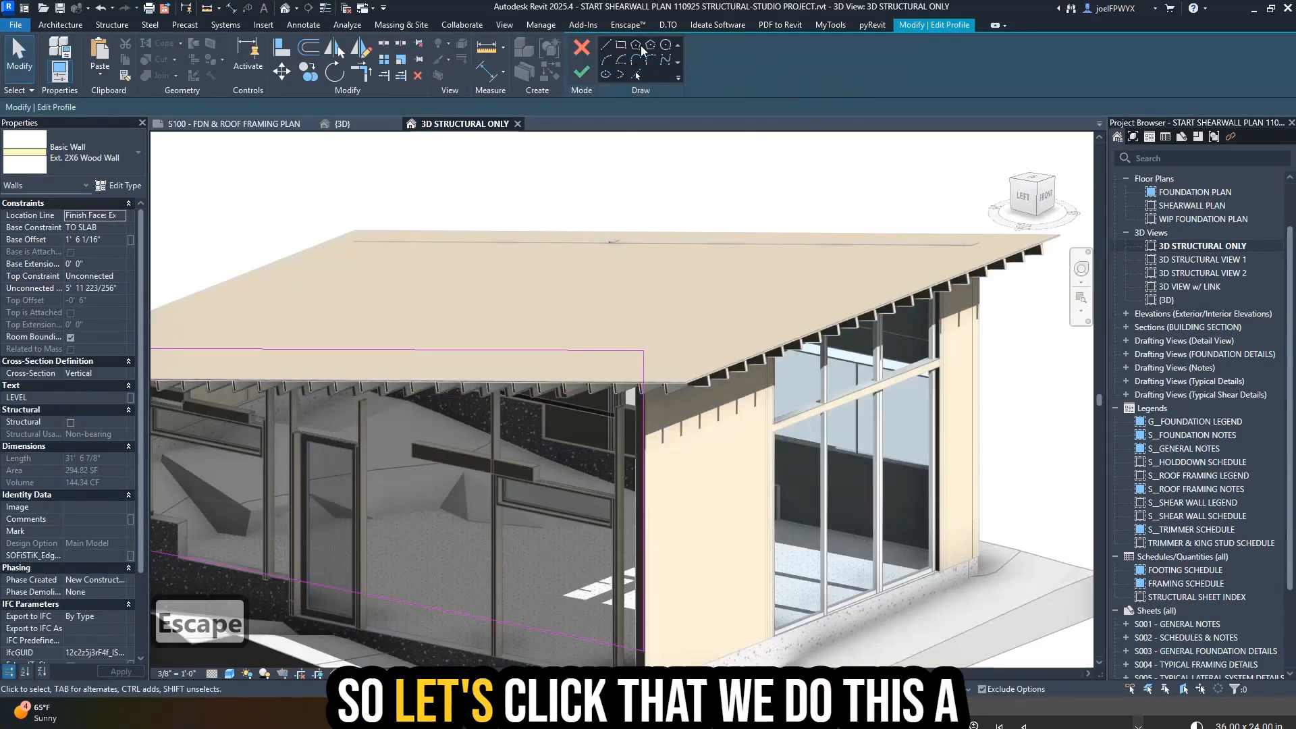
scroll(760, 400, "down", 4)
mouse_move(760, 400)
middle_mouse_down("shift")
mouse_move(748, 343)
mouse_move(733, 357)
middle_mouse_up("shift")
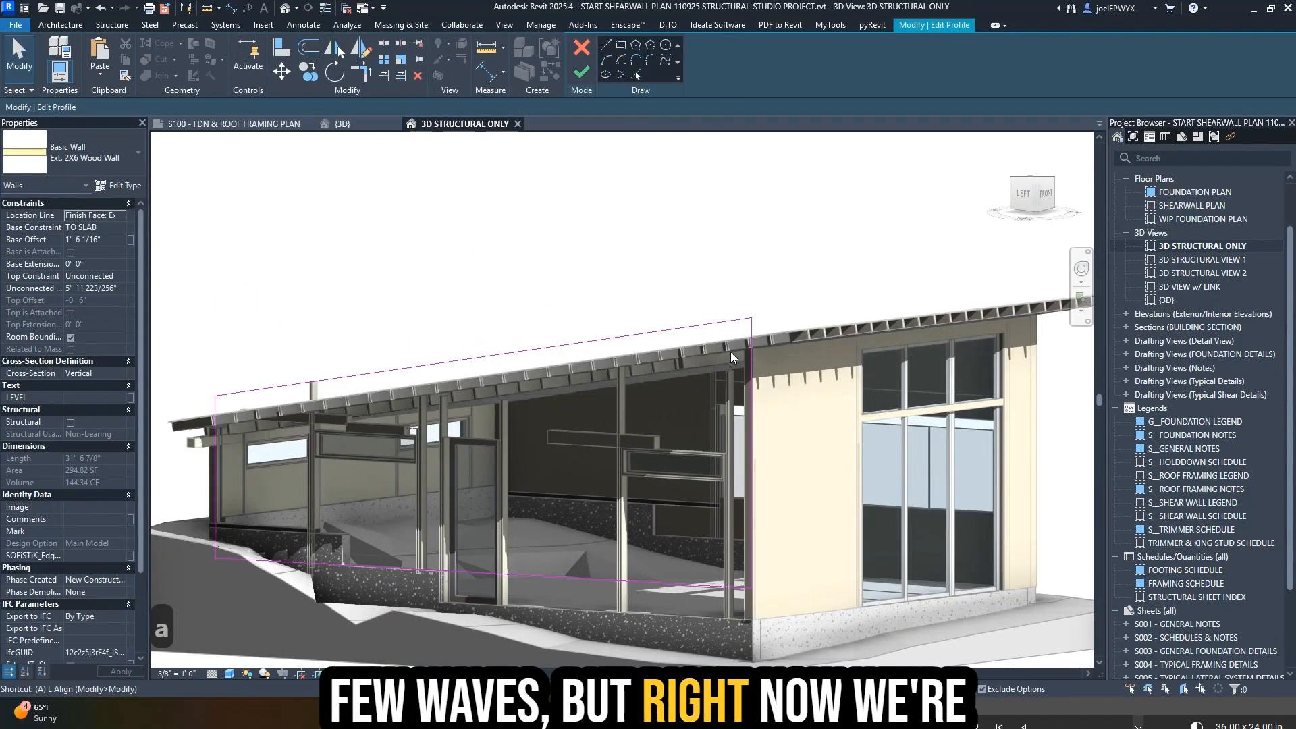
key("l")
scroll(730, 351, "up", 3)
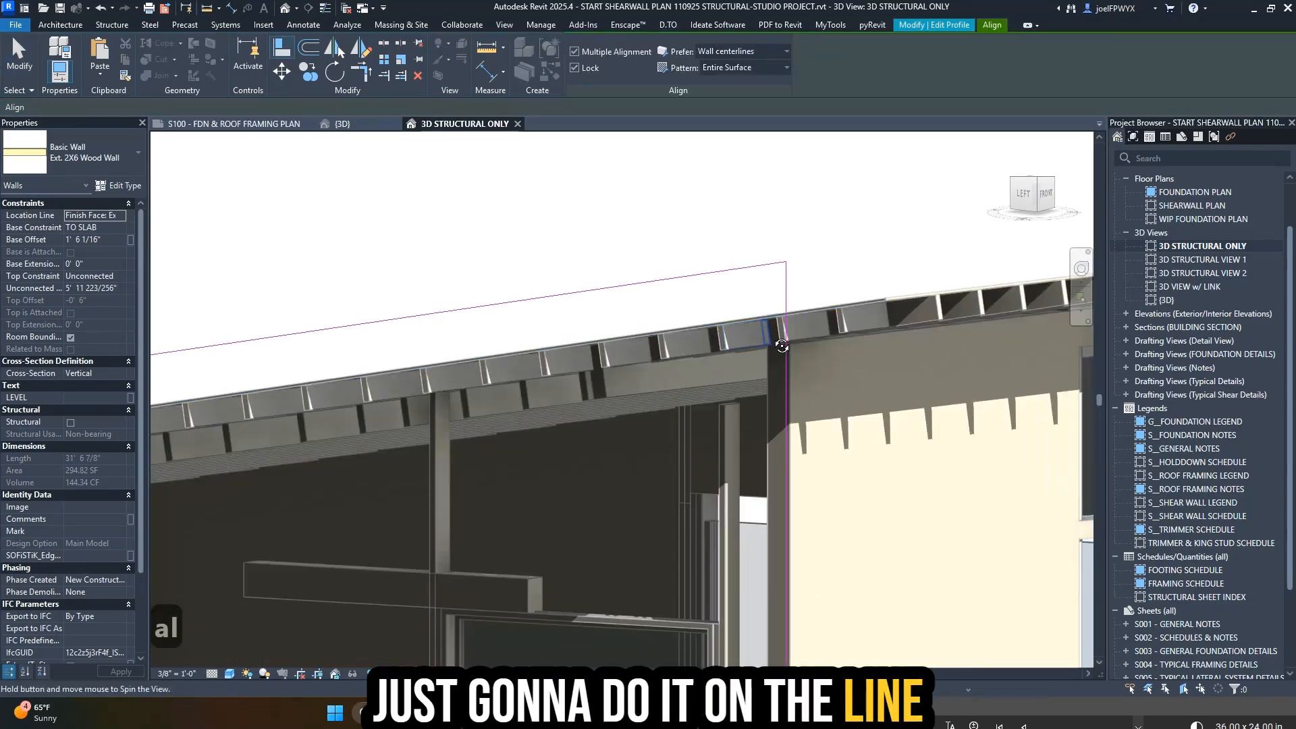
middle_click_drag(782, 345, 760, 283, "shift")
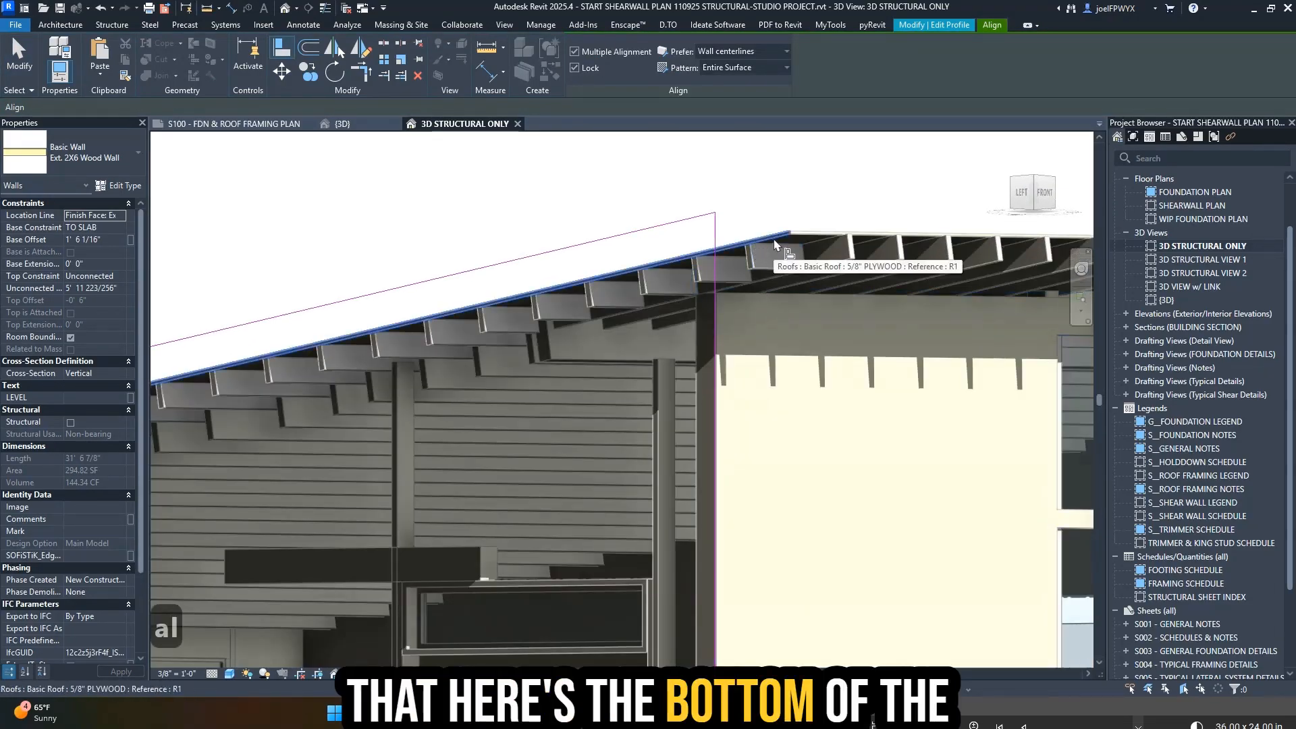
key("Tab")
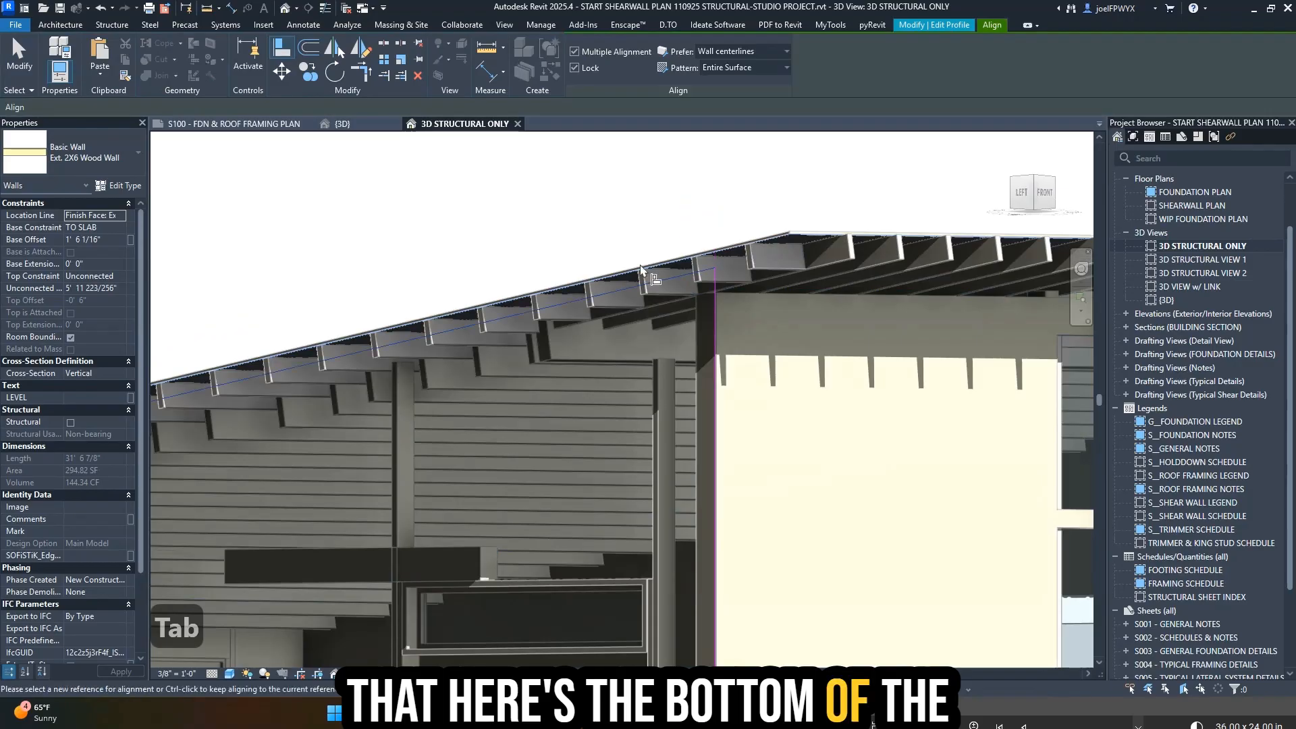
scroll(640, 269, "down", 5)
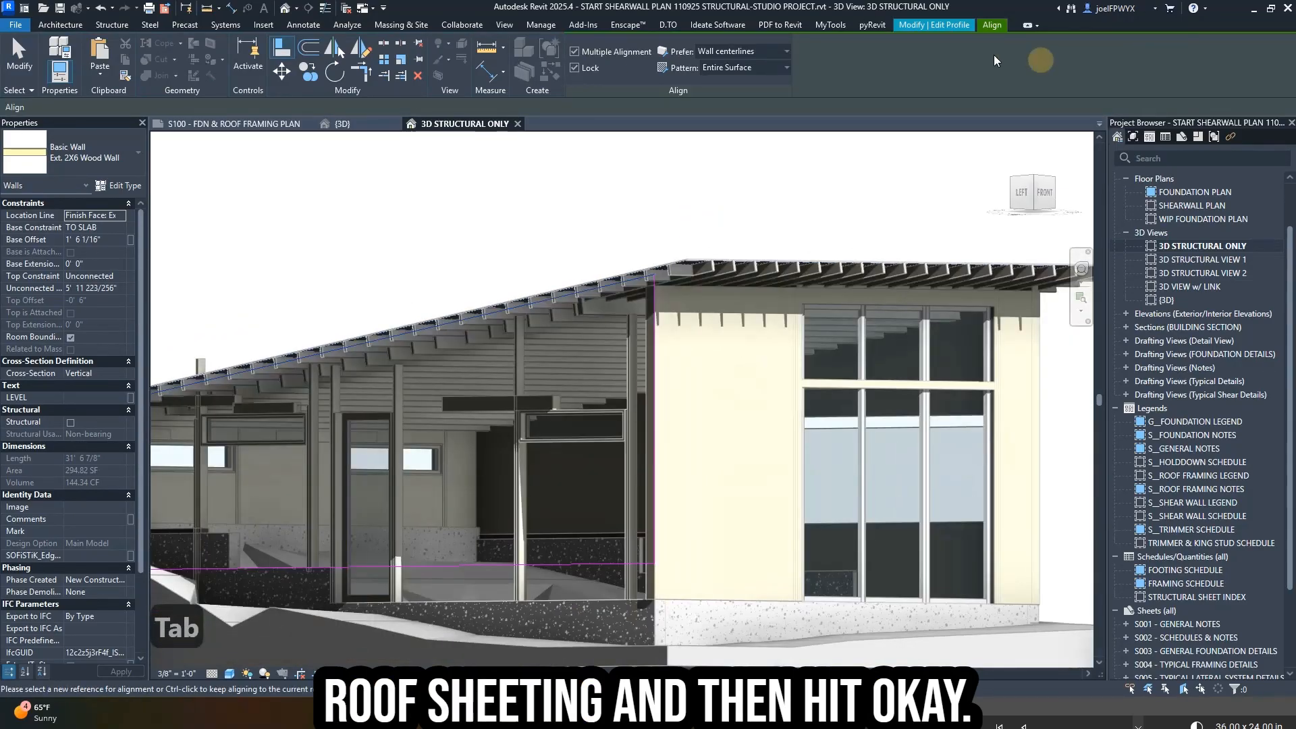
key("Escape")
key("Escape")
left_click(581, 72)
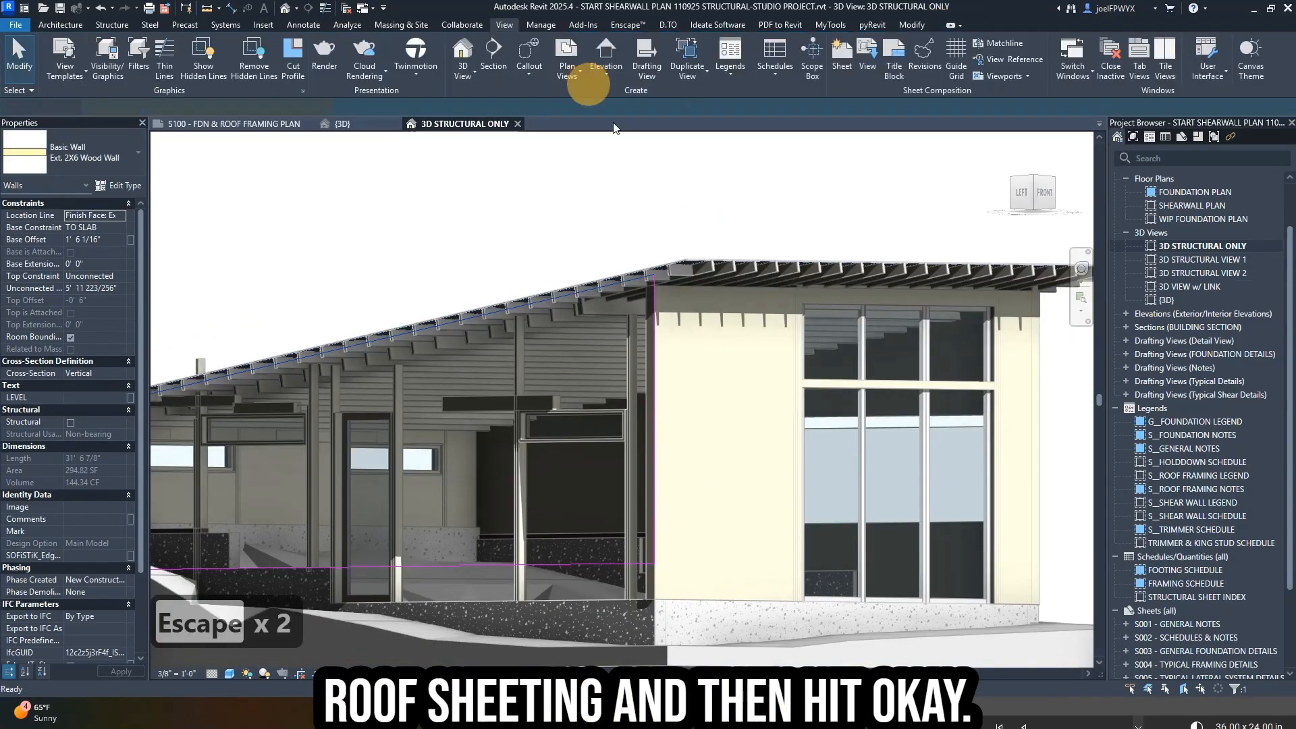
key("Escape")
- Set the king height to 8' 0" on the trimmer and king stud column protruding through the roof
scroll(242, 362, "up", 5)
left_click(242, 361)
scroll(422, 268, "down", 5)
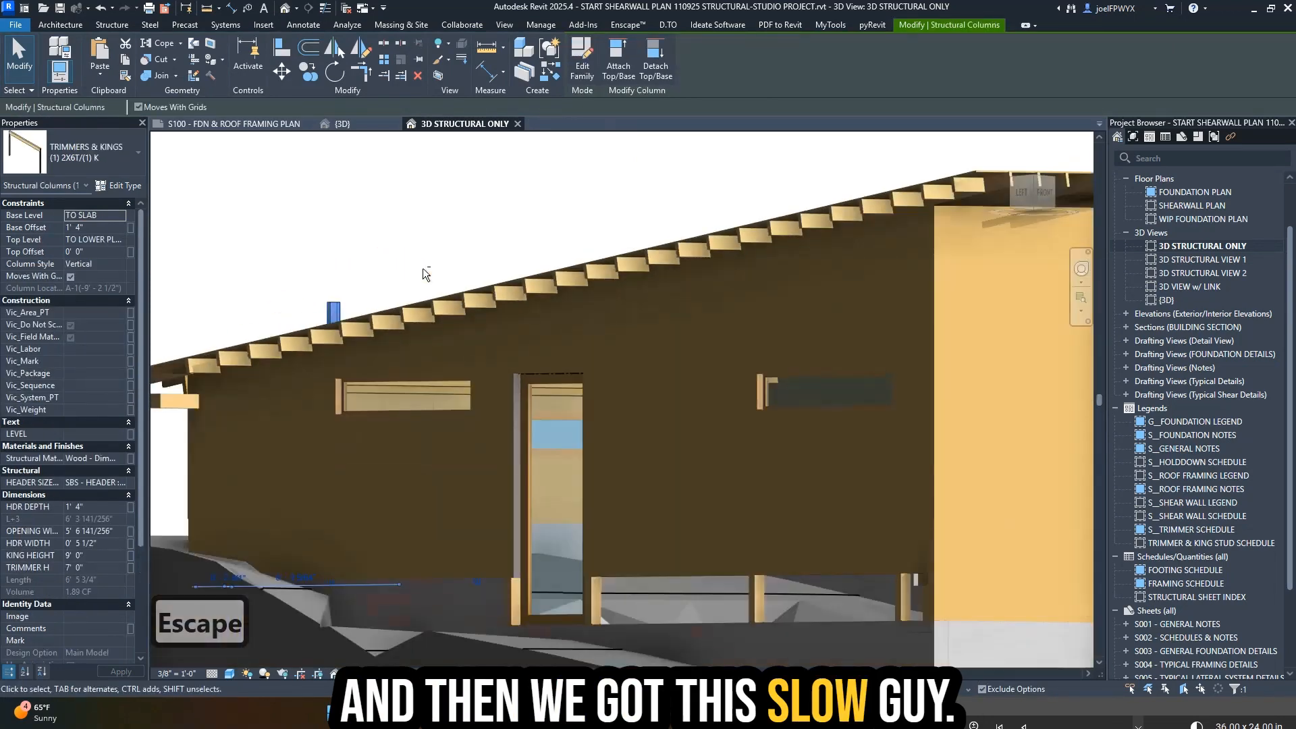
middle_click_drag(423, 268, 370, 349, "shift")
scroll(370, 348, "up", 3)
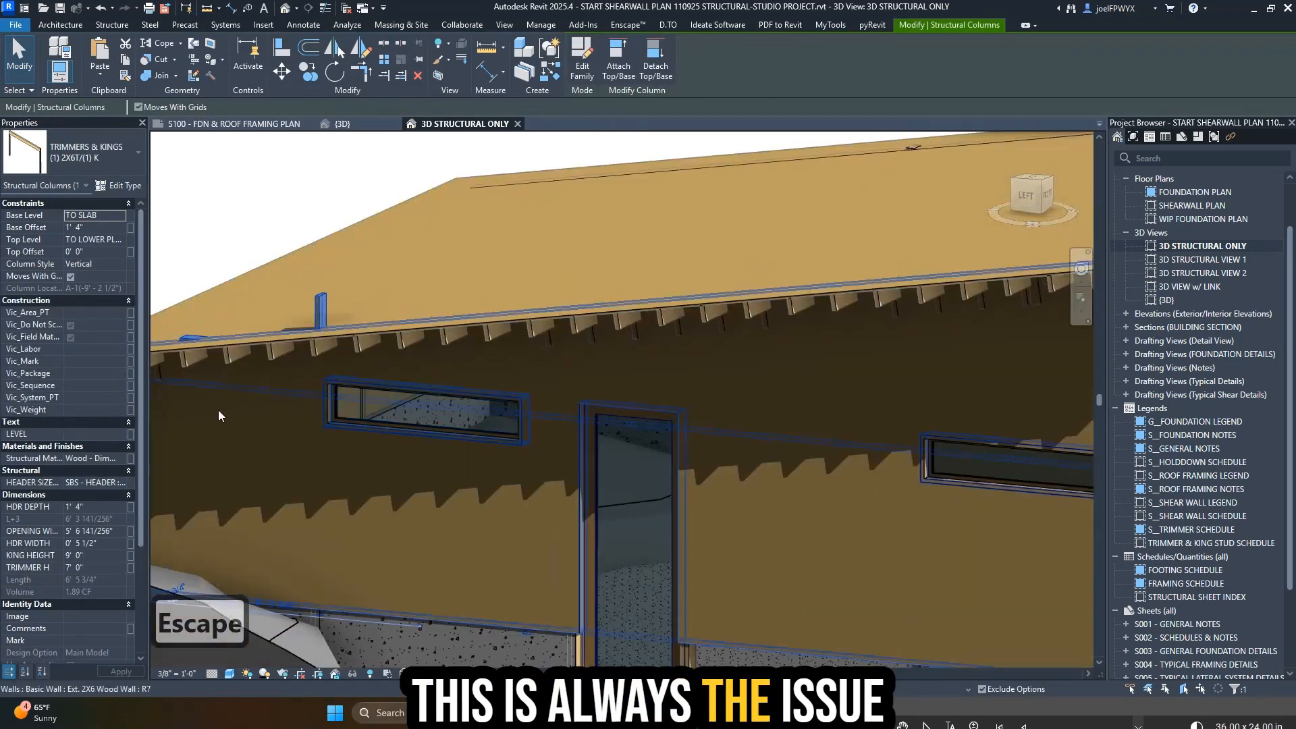
left_click(101, 555)
type("8")
scroll(771, 299, "down", 5)
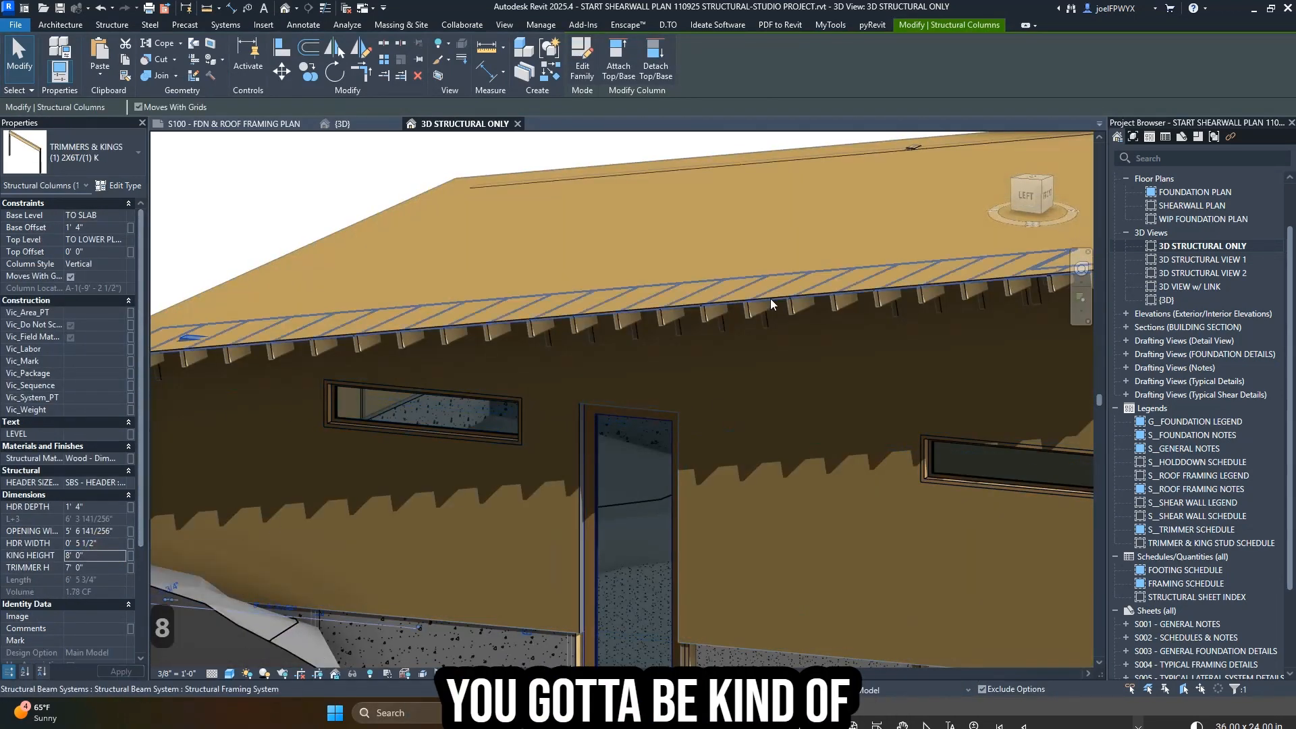
key("Escape")
key("Escape")
- Reopen the door wall's profile and pick sketch lines along the trimmer edge beside the door and the slab edge below
middle_click_drag(616, 298, 629, 399, "shift")
key("Escape")
left_click(536, 396)
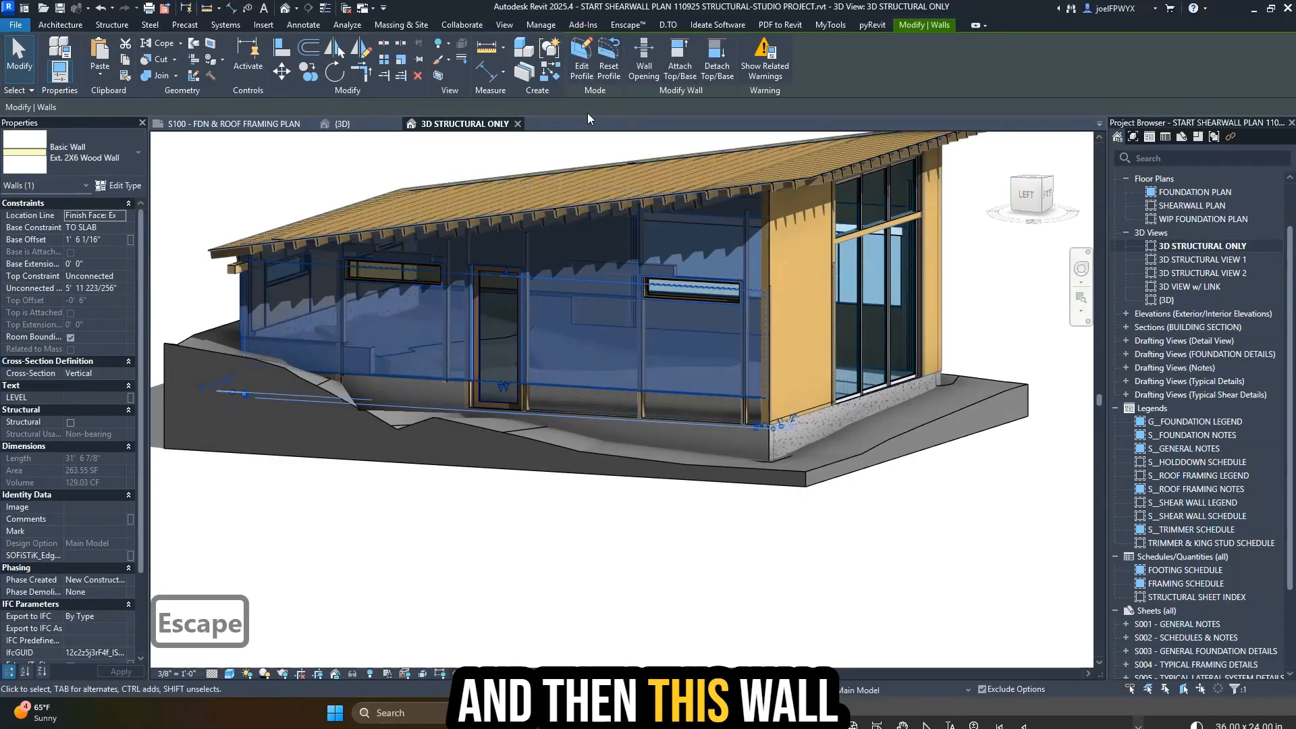
left_click(582, 67)
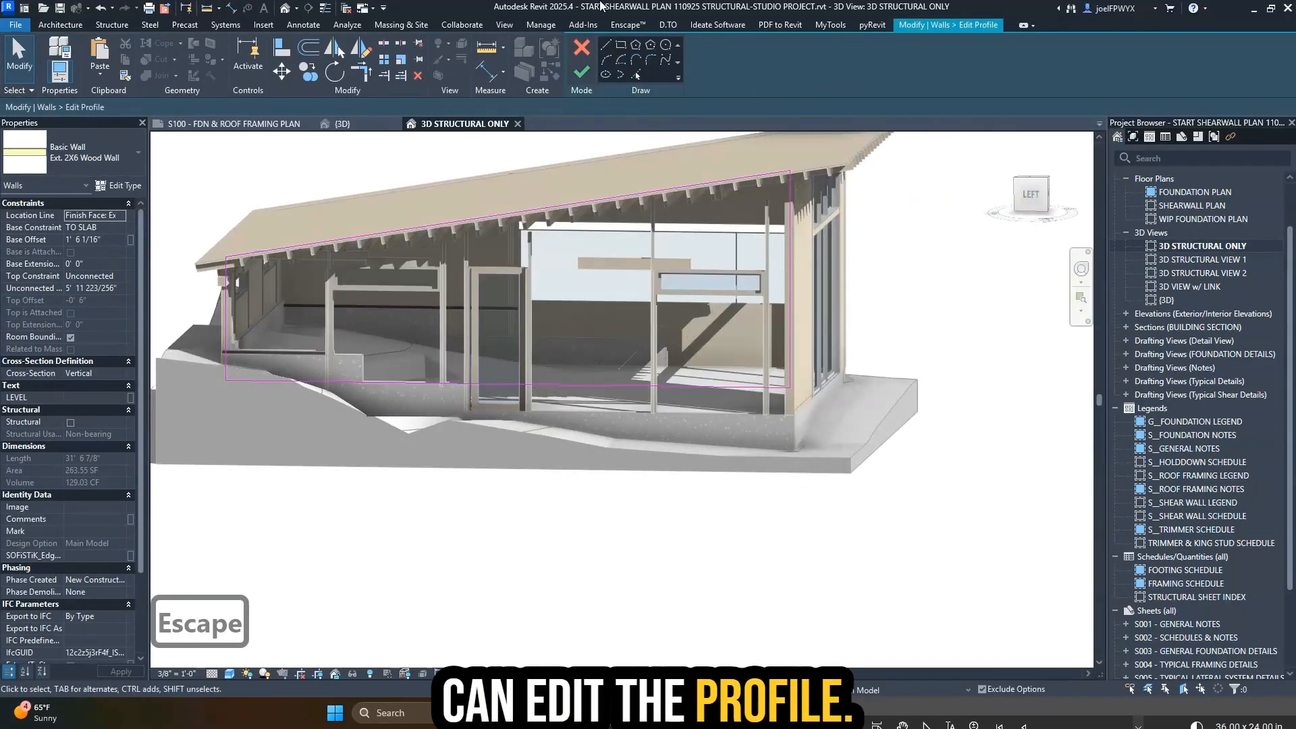
scroll(555, 311, "up", 6)
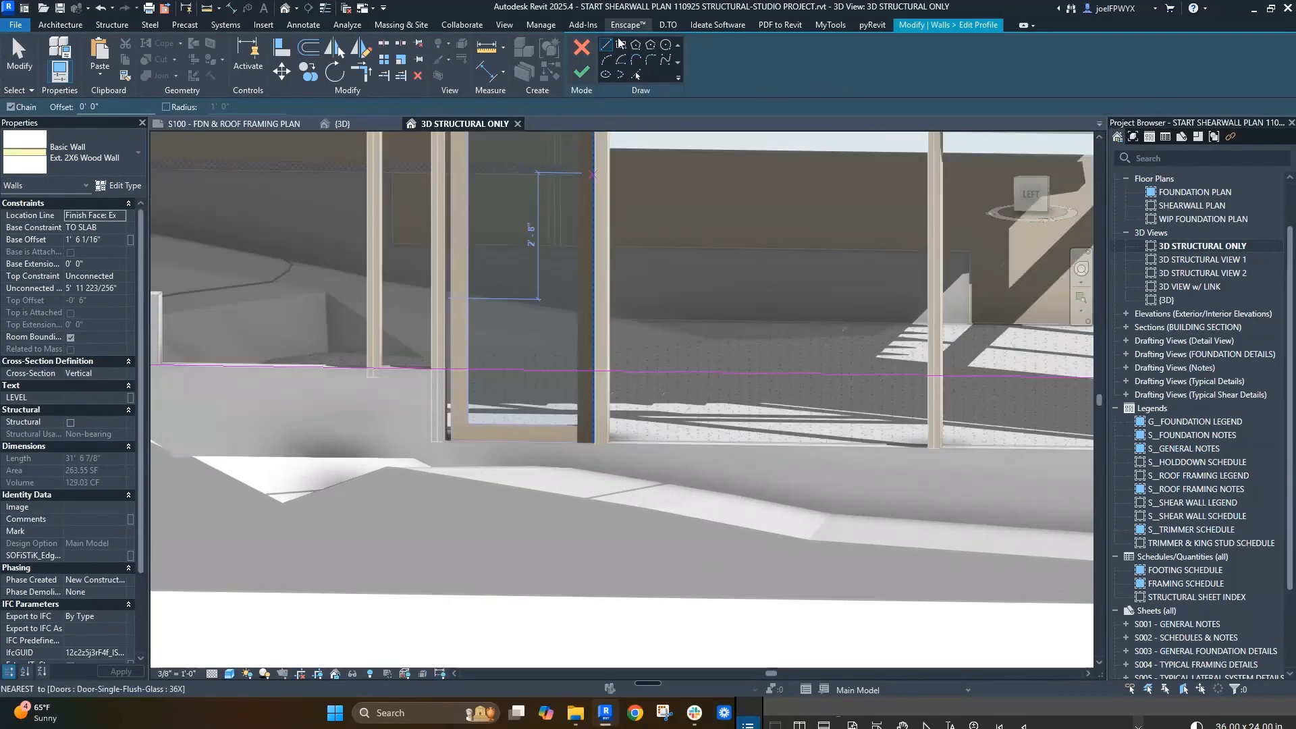
left_click(634, 74)
scroll(418, 424, "down", 1)
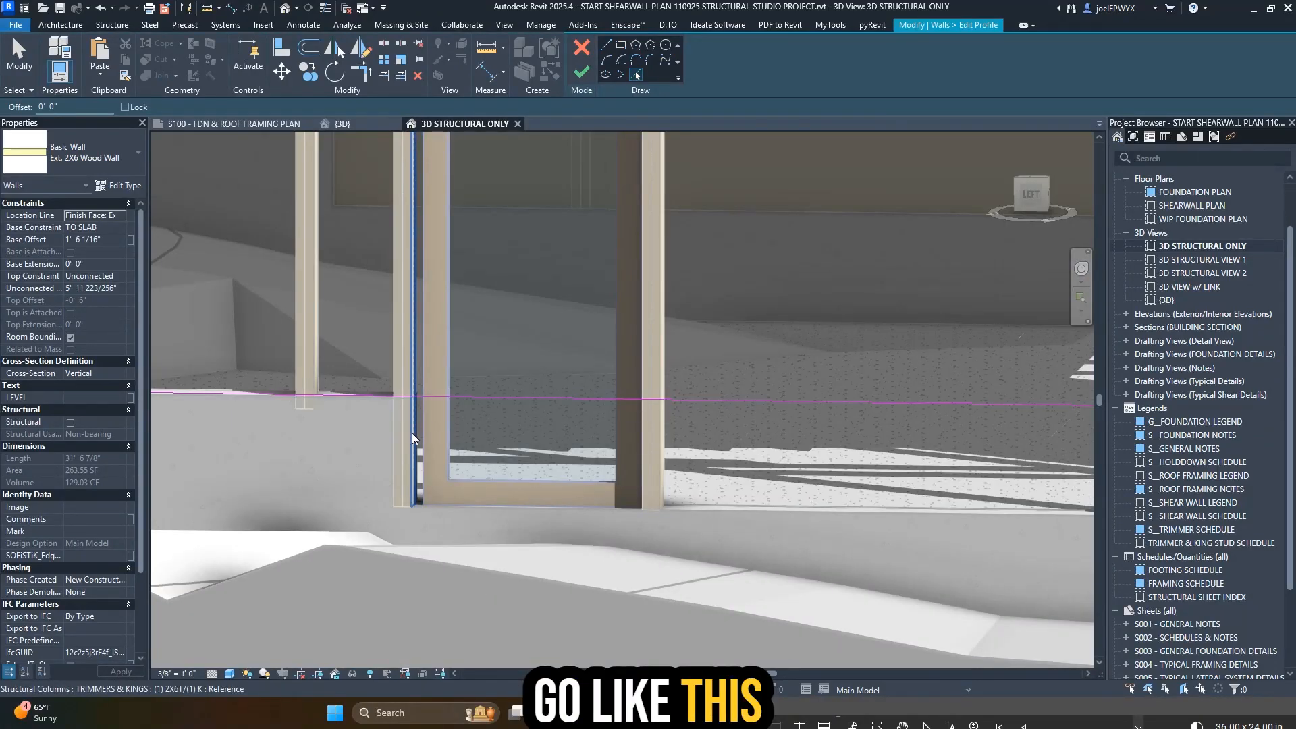
scroll(412, 432, "down", 2)
left_click(537, 460)
scroll(592, 463, "down", 3)
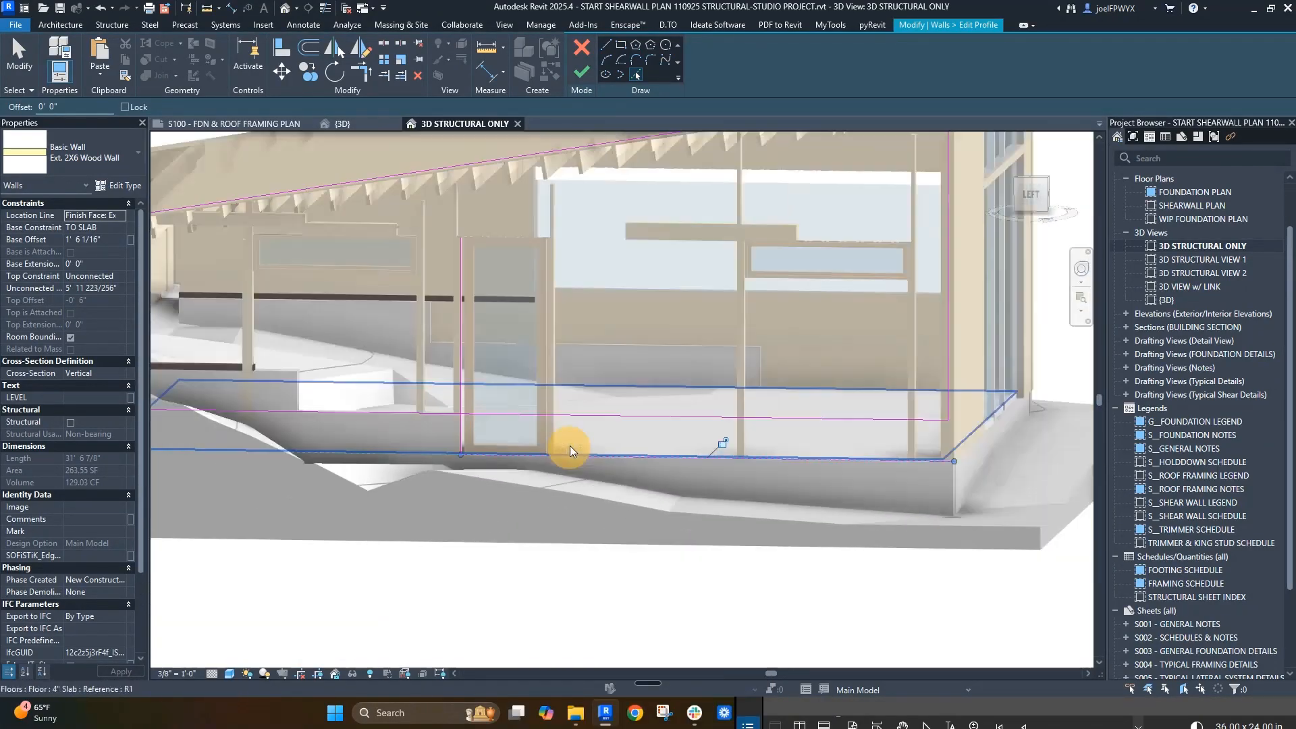
- Trim the wall profile's lines into a stepped bottom that drops to the slab from the door to the wall's front corner, and finish the profile
key("Escape")
key("Escape")
key("Escape")
key("t")
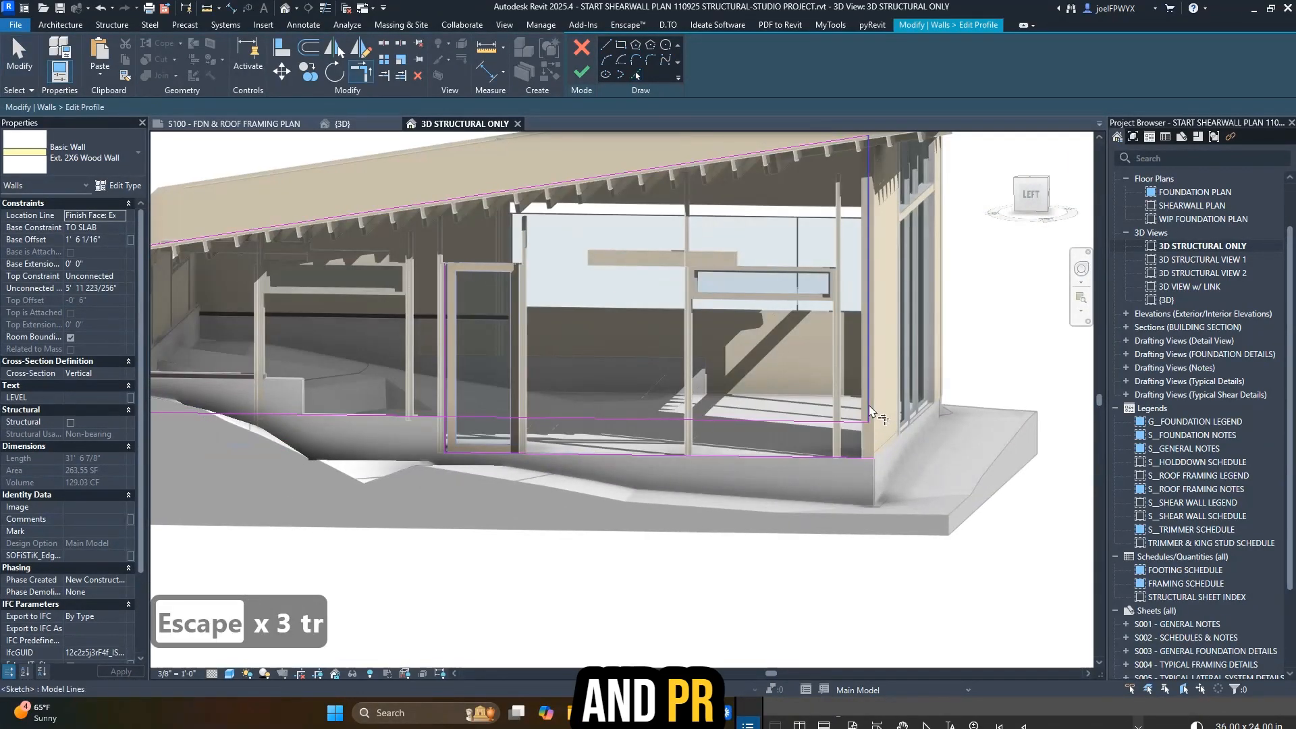
left_click(854, 457)
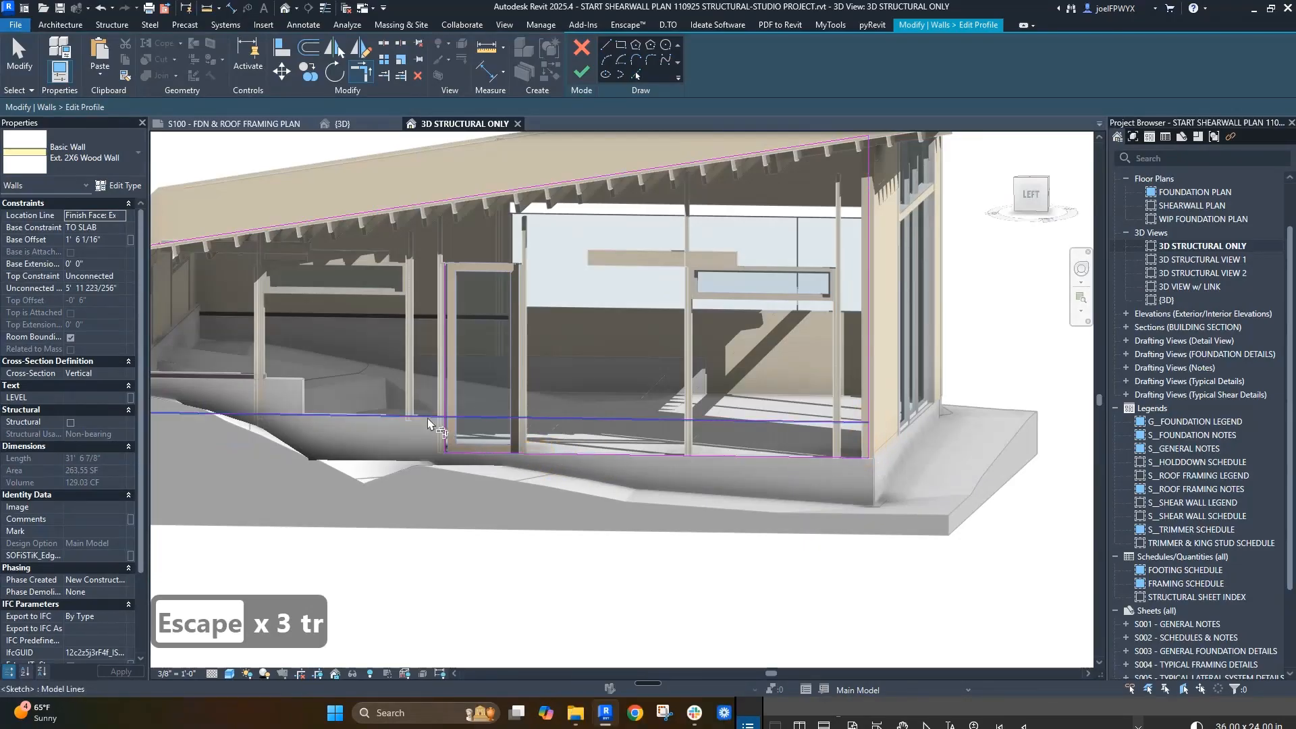
left_click(452, 432)
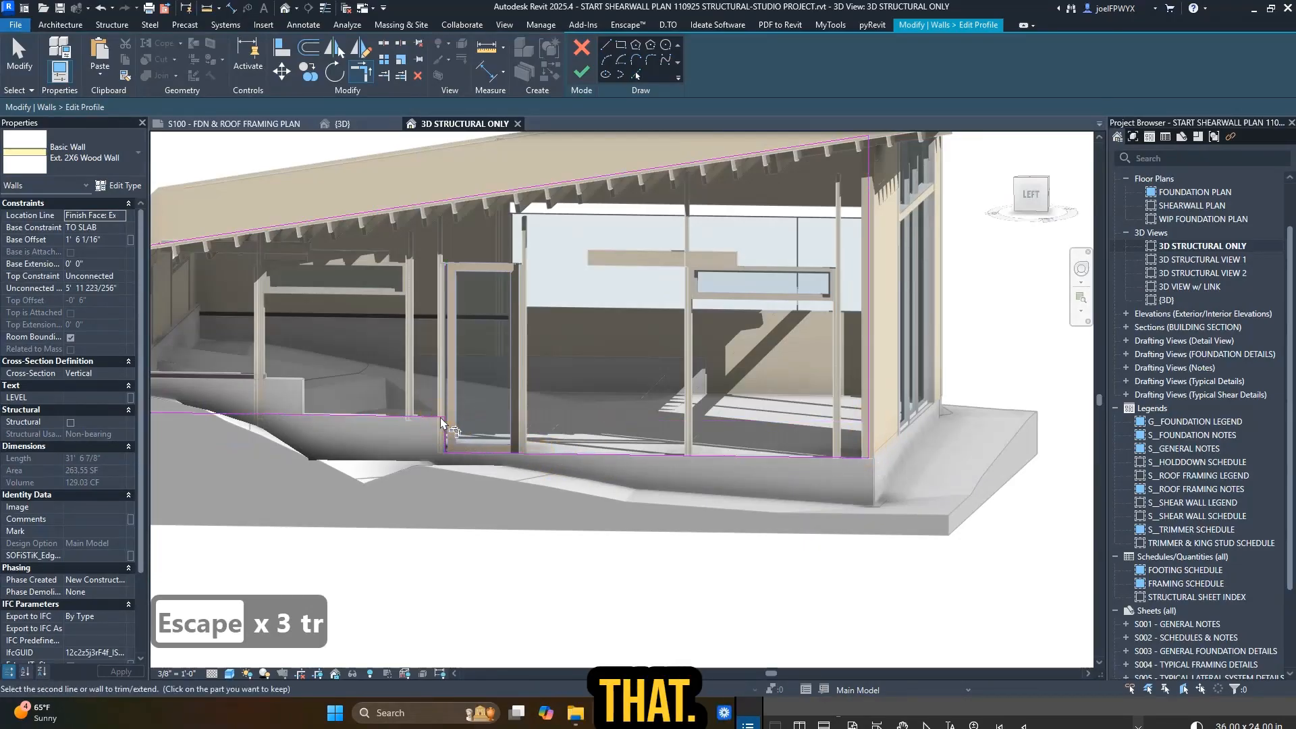
key("Escape")
key("Escape")
left_click(585, 72)
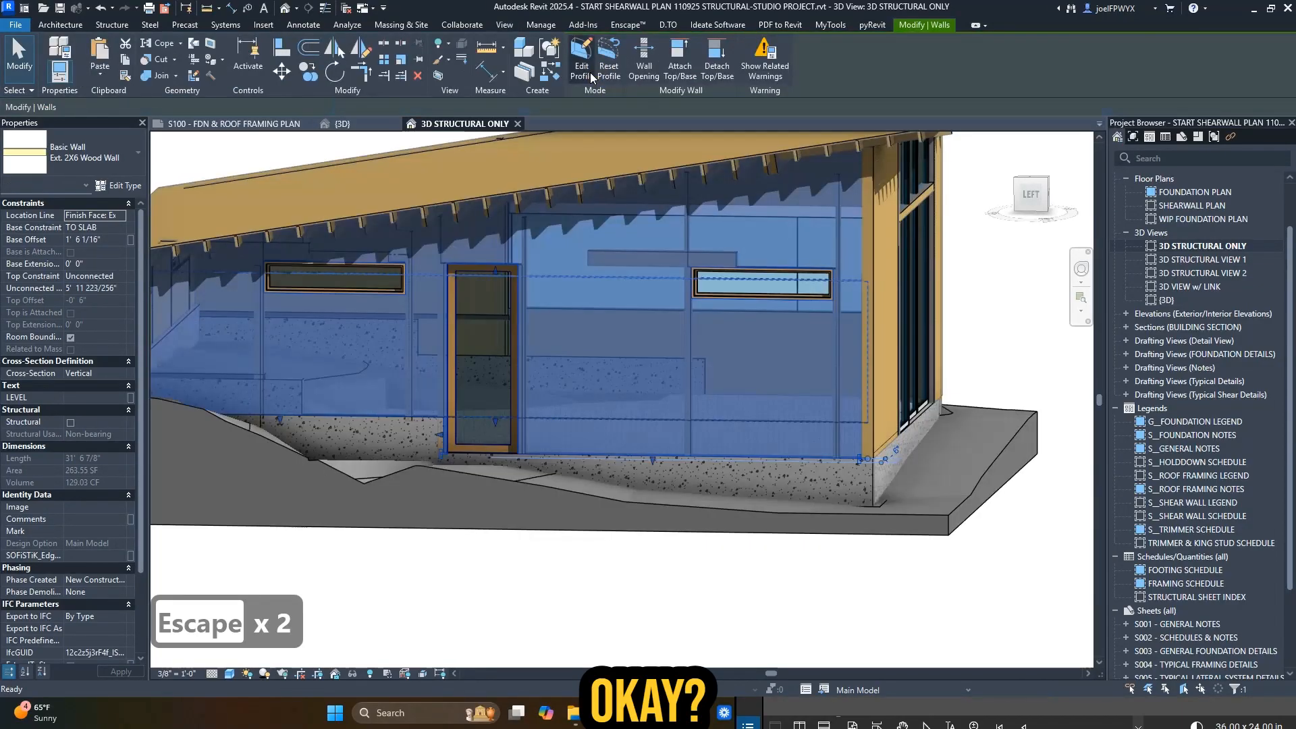
key("Escape")
key("Escape")
- Inspect the edited wood wall, its windows and the building's front corner for remaining modeling problems
scroll(637, 328, "down", 2)
key("Escape")
left_click(679, 309)
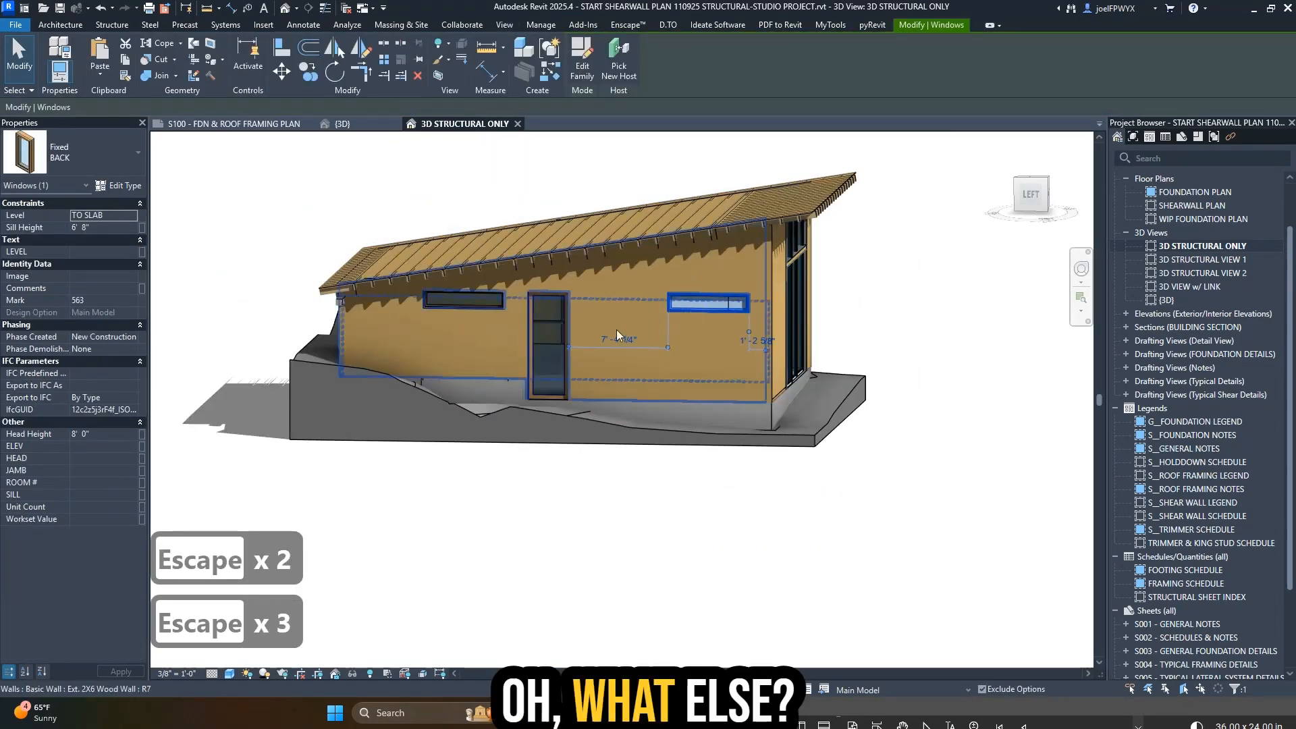
key("Escape")
left_click(638, 316)
scroll(638, 316, "up", 2)
scroll(609, 277, "down", 1)
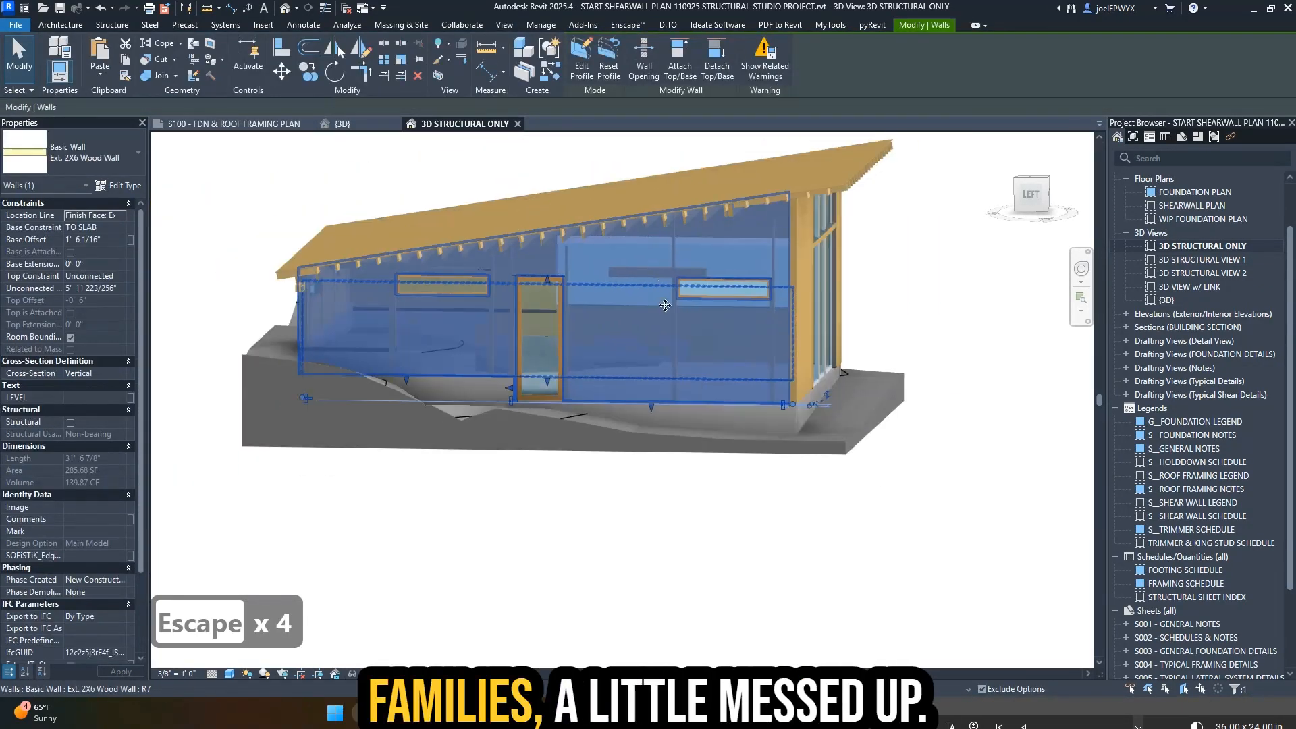
key("Escape")
key("Escape")
middle_click_drag(699, 349, 571, 429, "shift")
key("Escape")
key("Escape")
key("Escape")
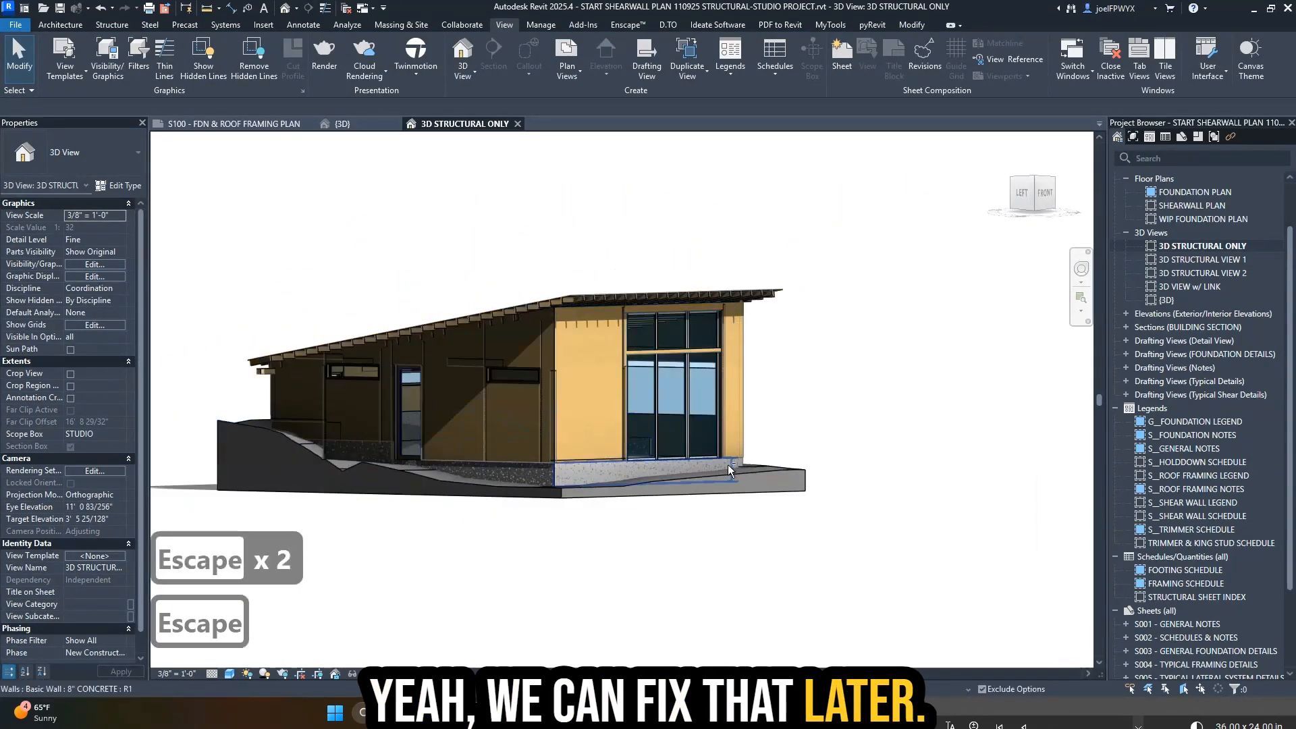
- Inspect the roof eave, wall corner and trimmer column by the small window in the 3D structural view
scroll(298, 420, "up", 3)
key("Escape")
left_click(288, 352)
middle_click_drag(405, 432, 608, 509, "shift")
scroll(391, 368, "up", 2)
key("Escape")
scroll(365, 390, "down", 2)
middle_click_drag(500, 432, 682, 465, "shift")
key("Escape")
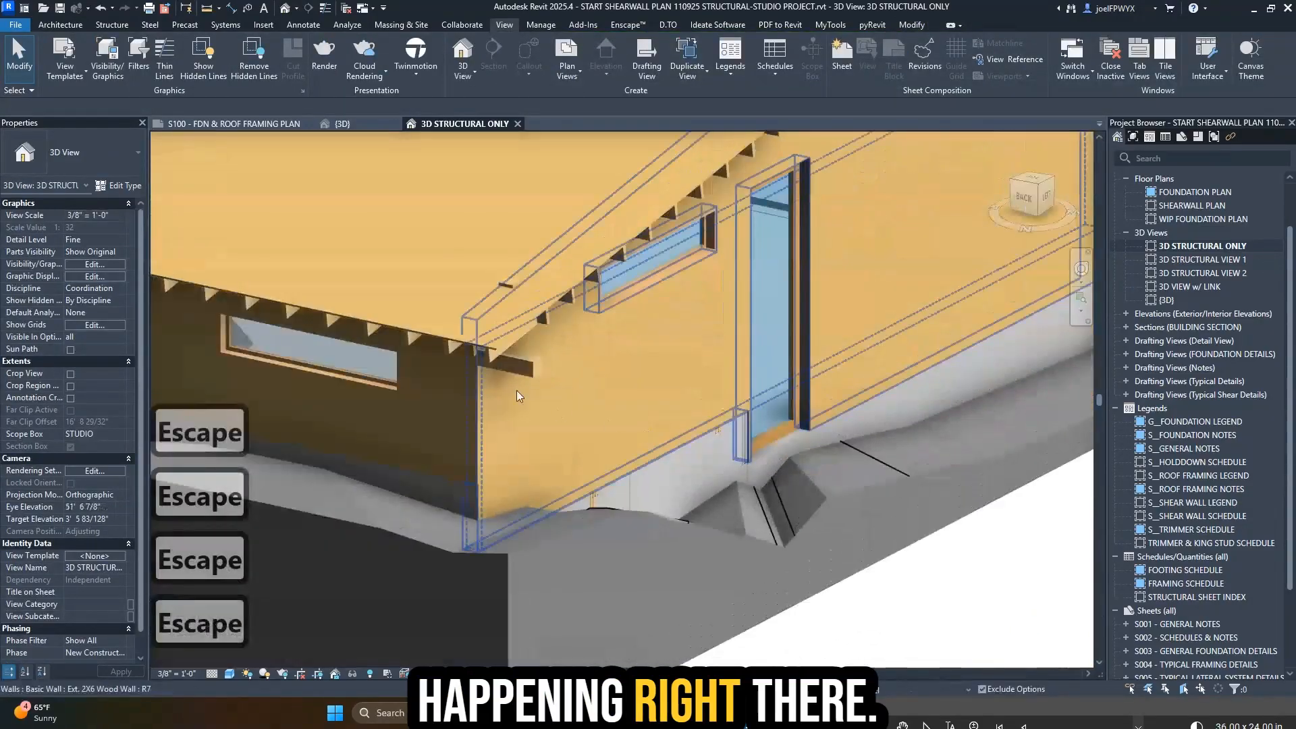
left_click(526, 366)
scroll(533, 396, "down", 3)
scroll(756, 402, "down", 2)
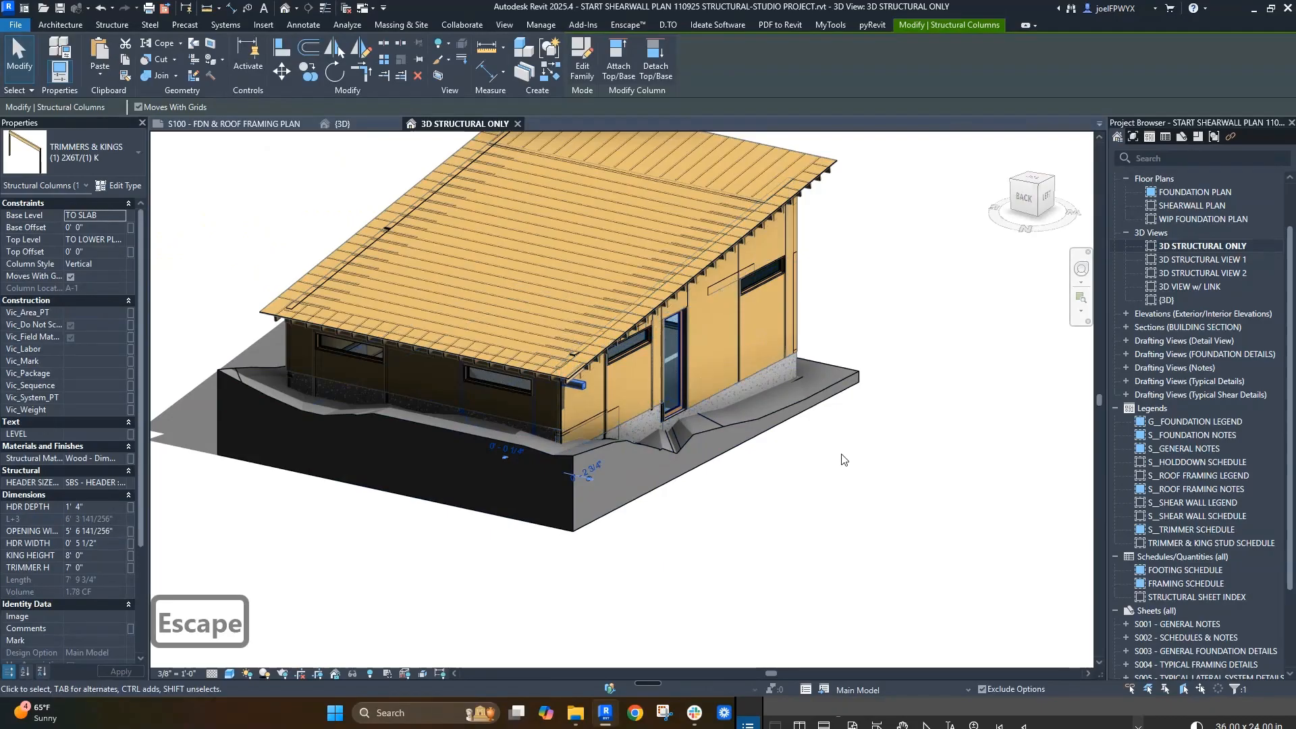
middle_click_drag(841, 459, 601, 422, "shift")
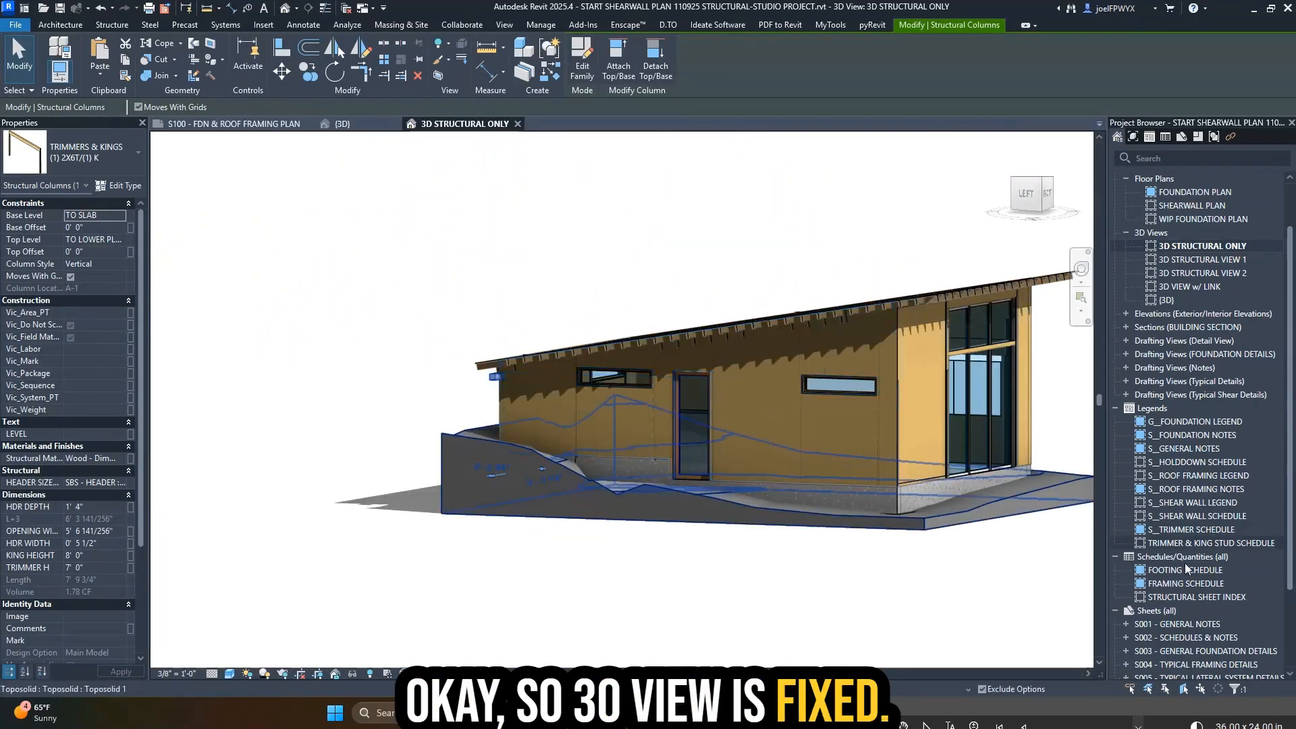
- Open sheet S201 - SHEARWALL PLAN
scroll(1186, 568, "down", 3)
double_click(1179, 605)
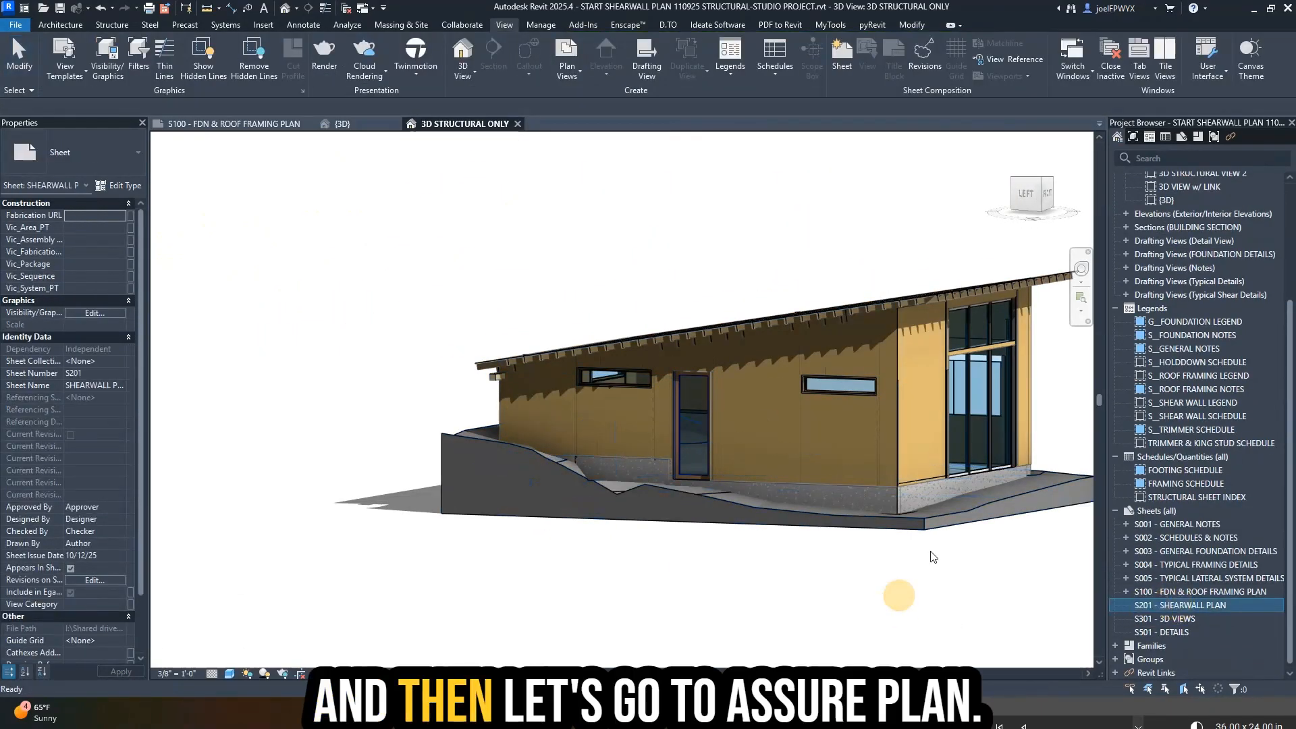
scroll(999, 324, "up", 3)
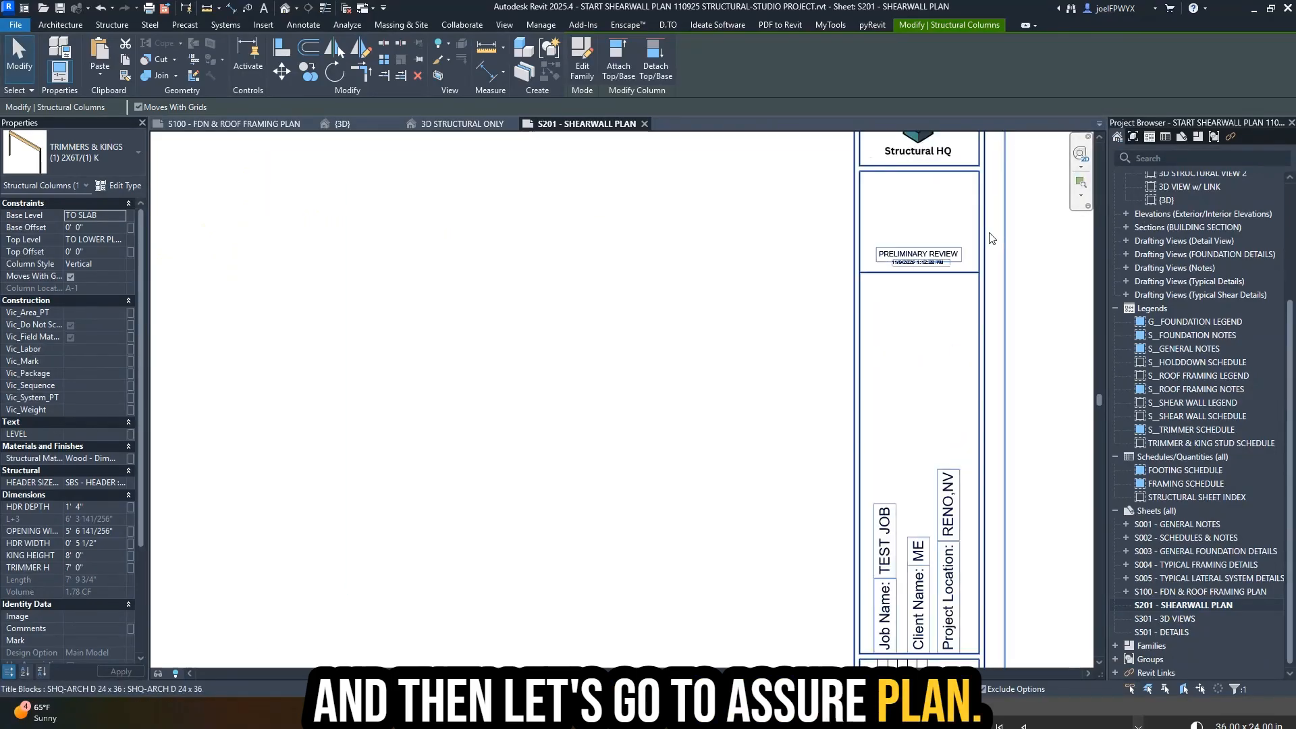
scroll(1026, 317, "down", 3)
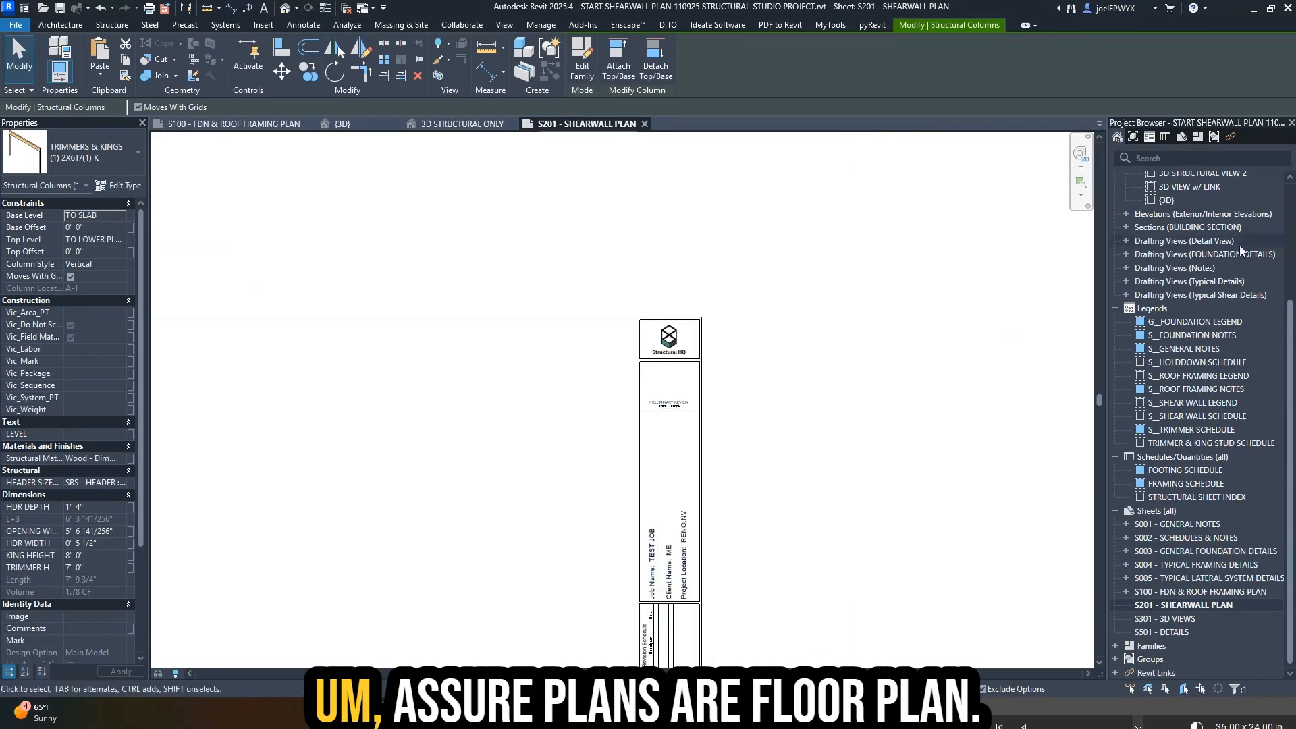
- Place the SHEARWALL PLAN floor plan on sheet S201 and move its viewport so the building sits inside the sheet border
scroll(1239, 245, "up", 4)
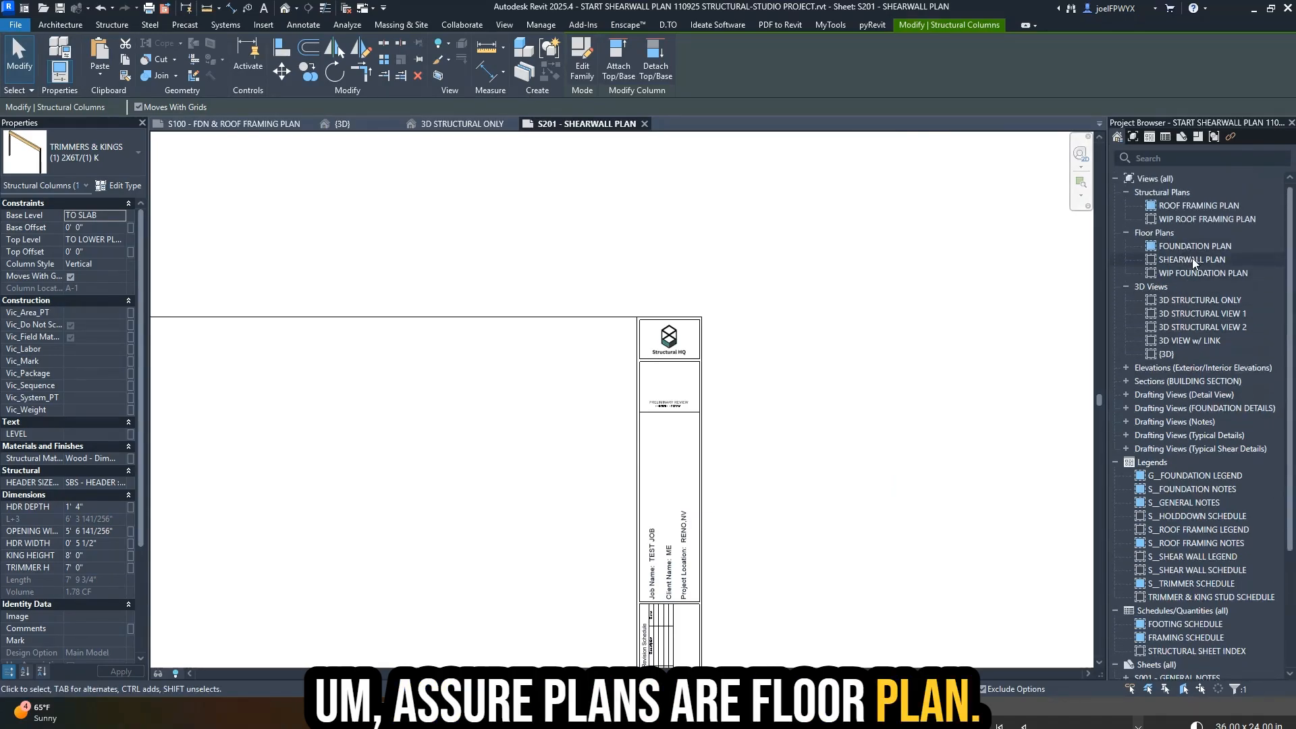
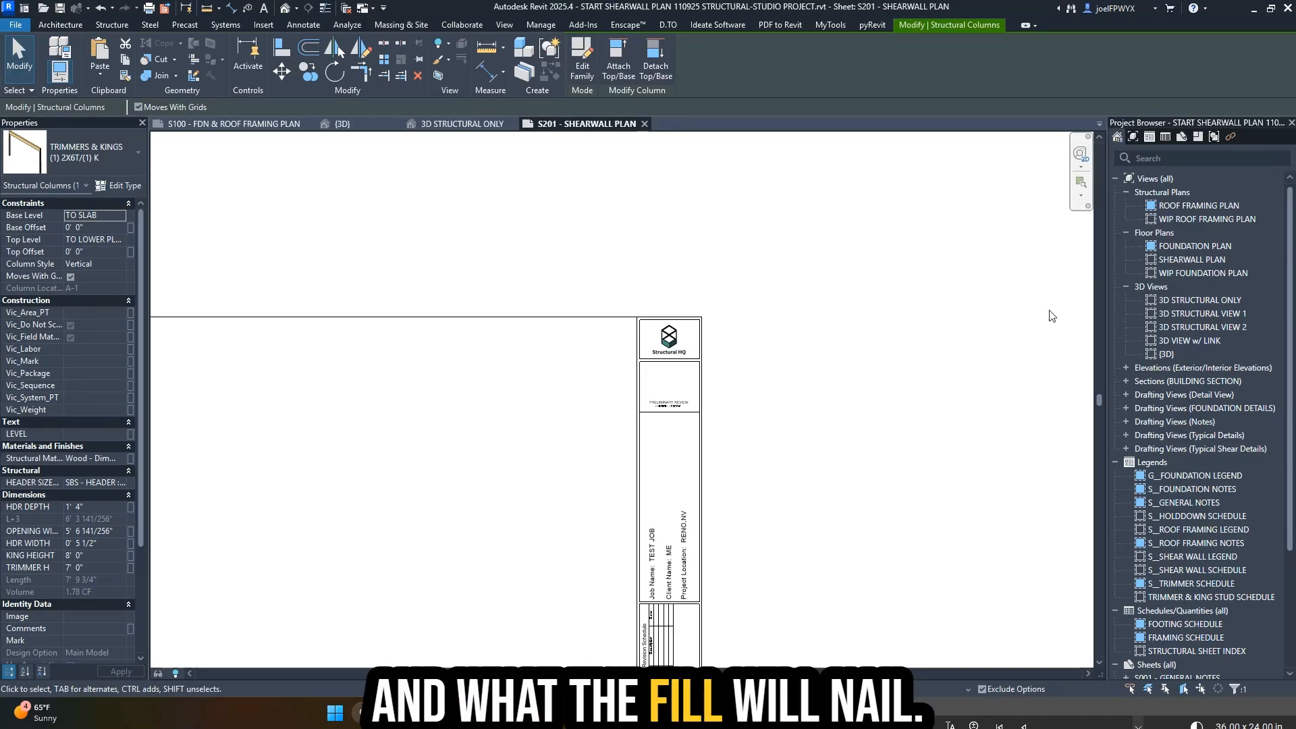
scroll(793, 228, "down", 4)
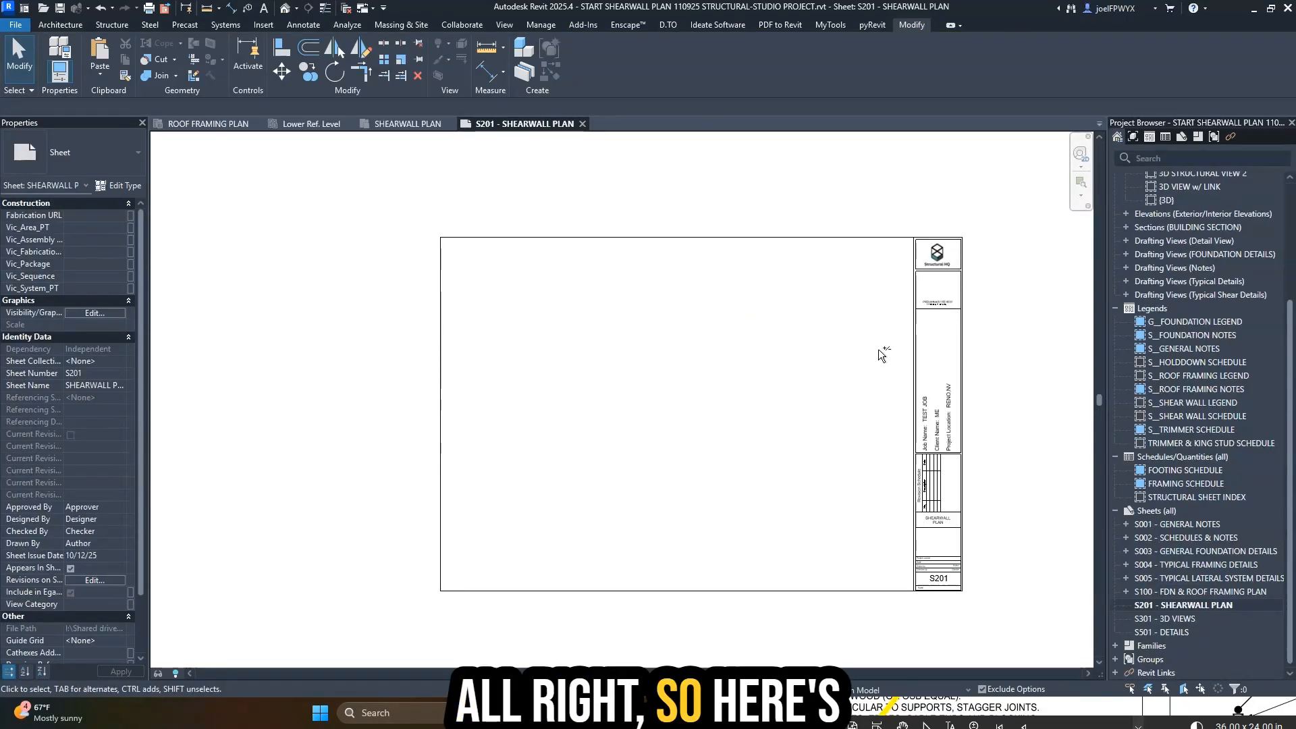
scroll(977, 473, "up", 2)
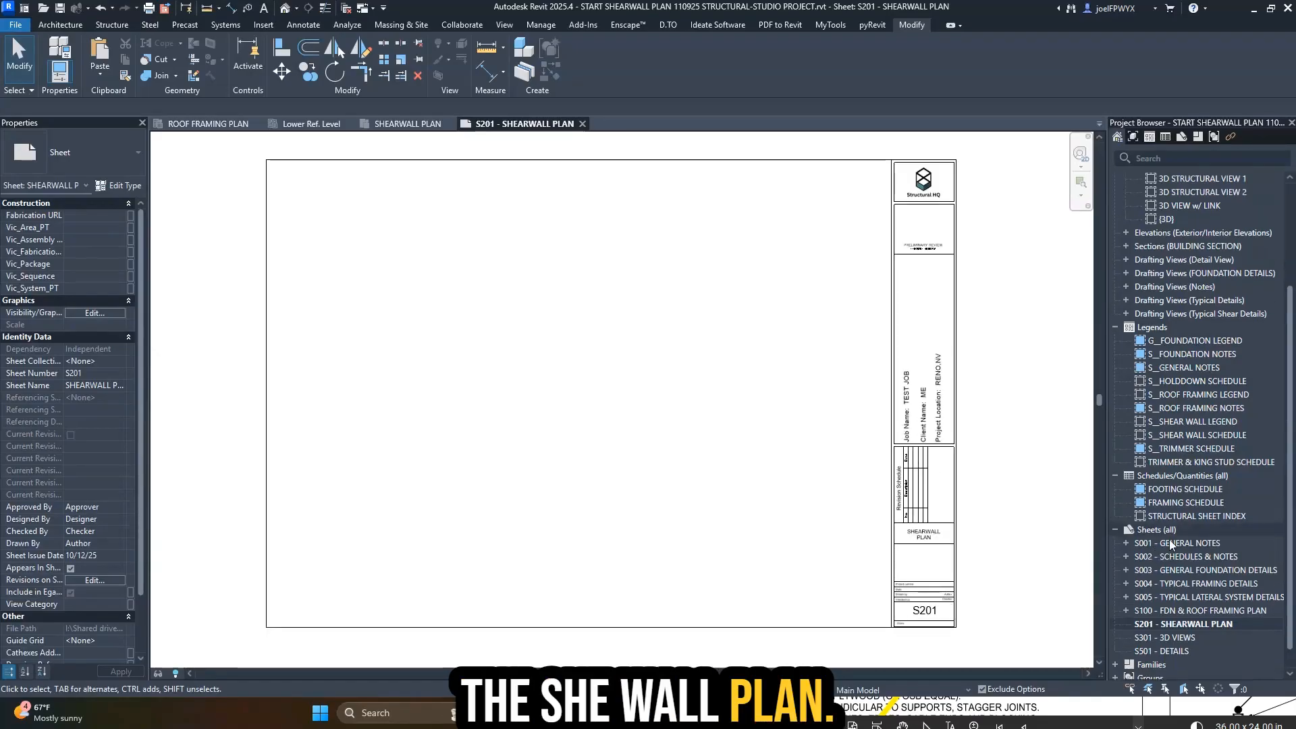
scroll(1193, 347, "up", 5)
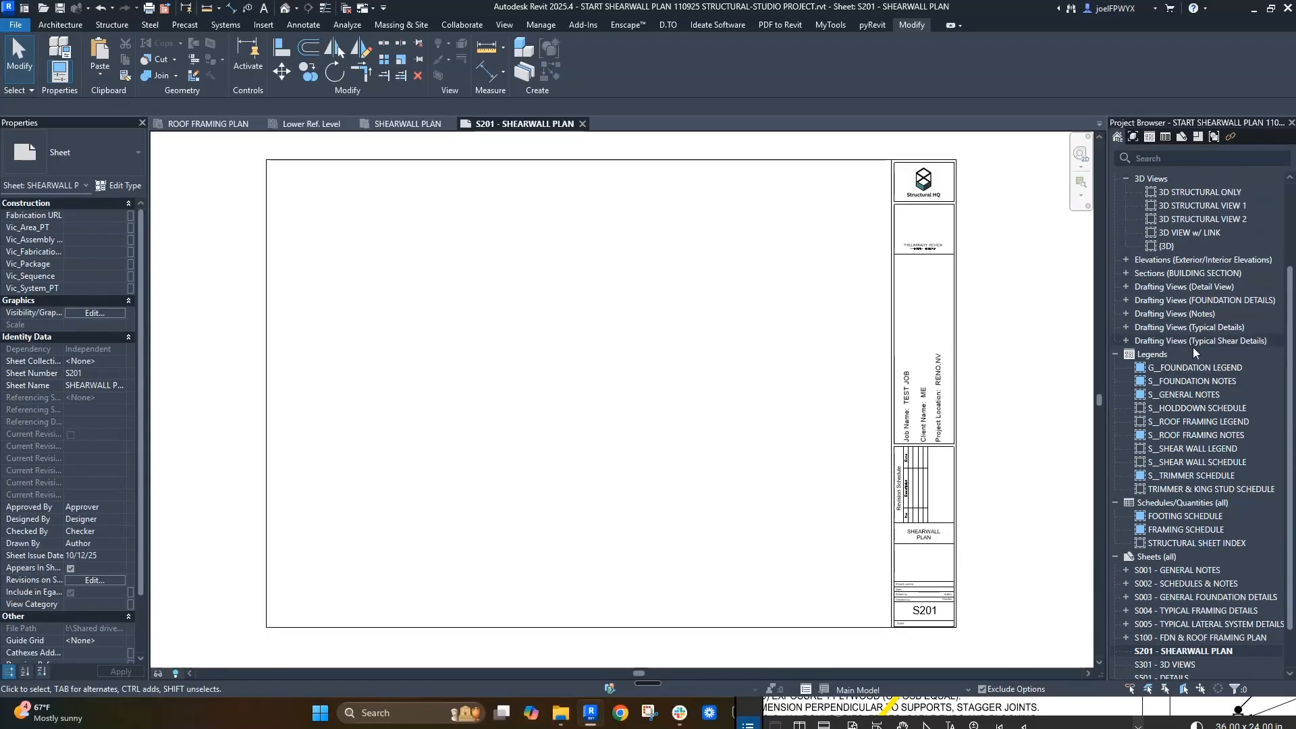
left_click(1201, 262)
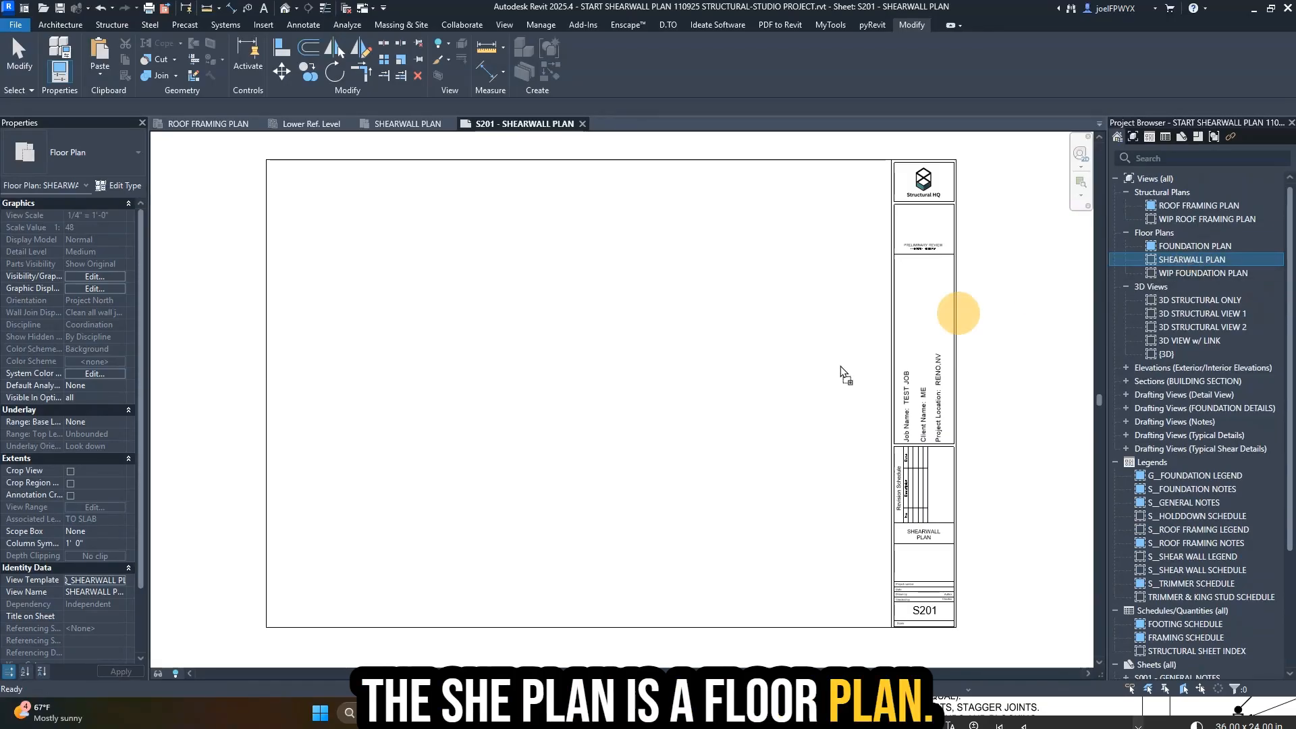
left_click(661, 411)
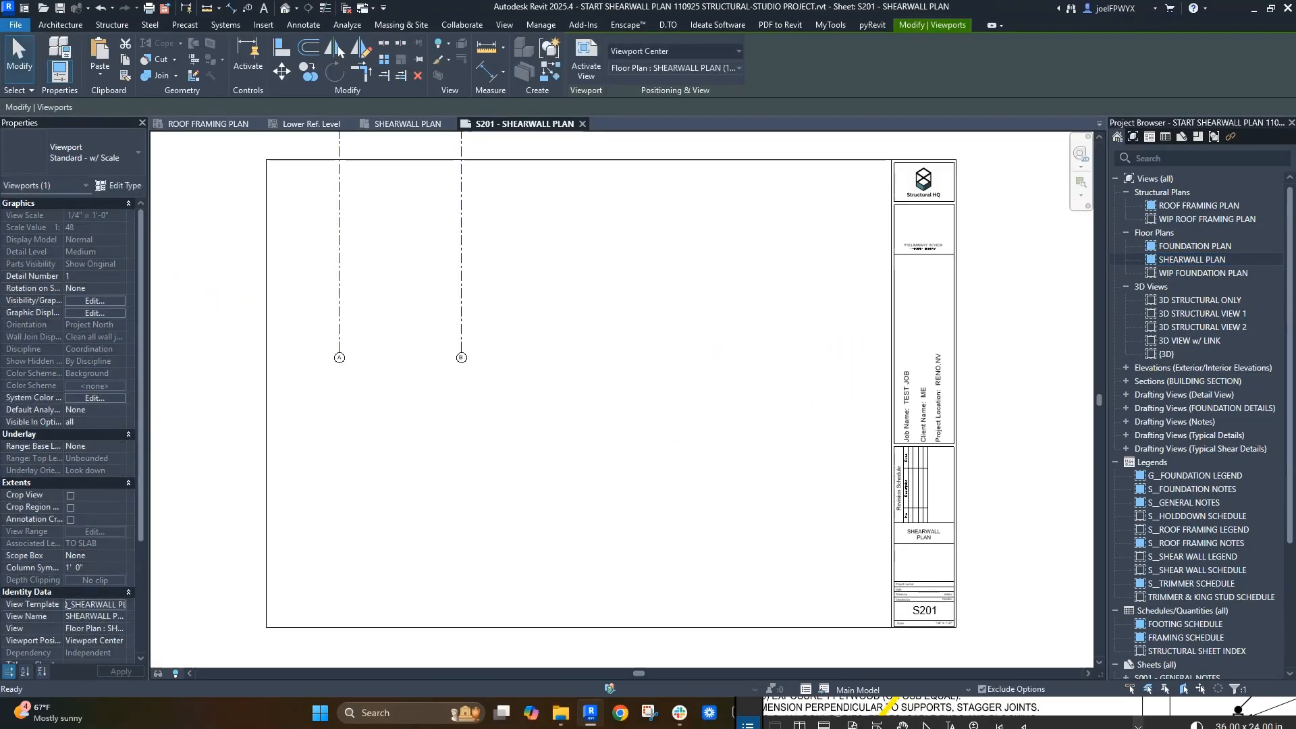
scroll(676, 459, "down", 3)
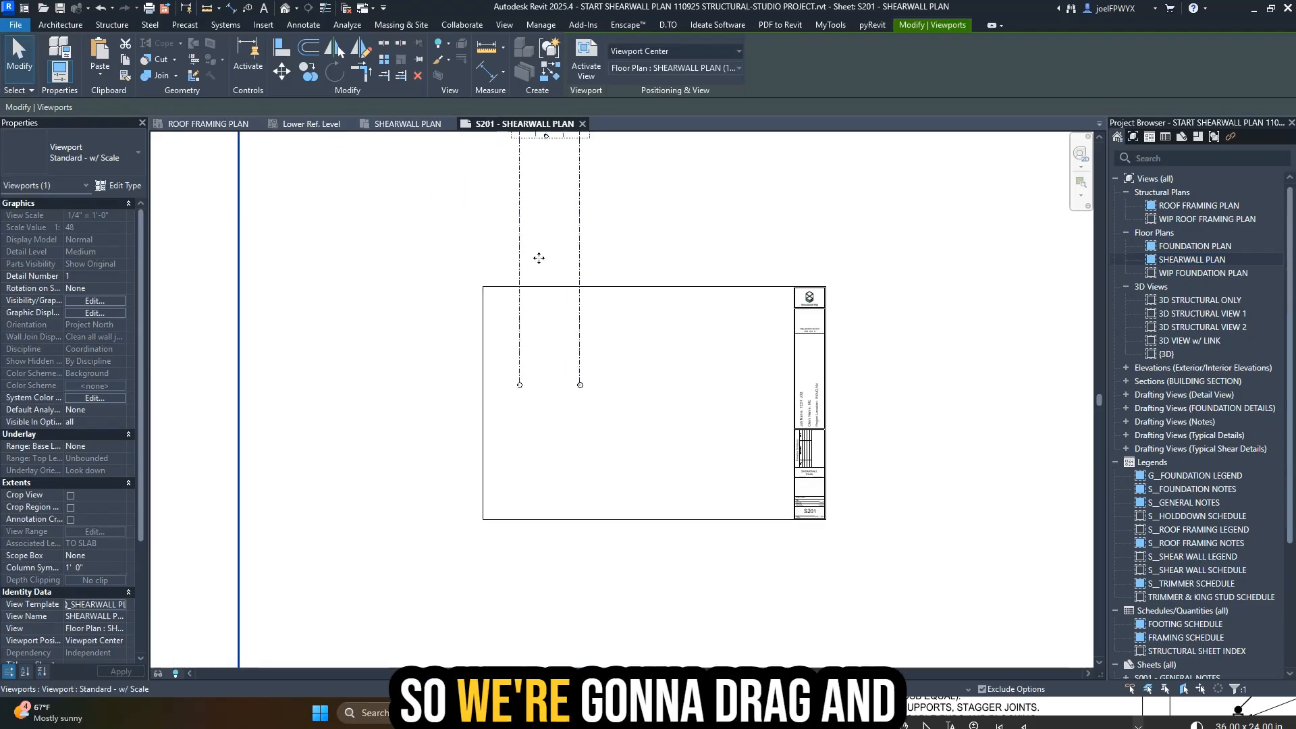
scroll(557, 305, "down", 3)
middle_click_drag(558, 310, 573, 352)
left_click_drag(562, 279, 599, 402)
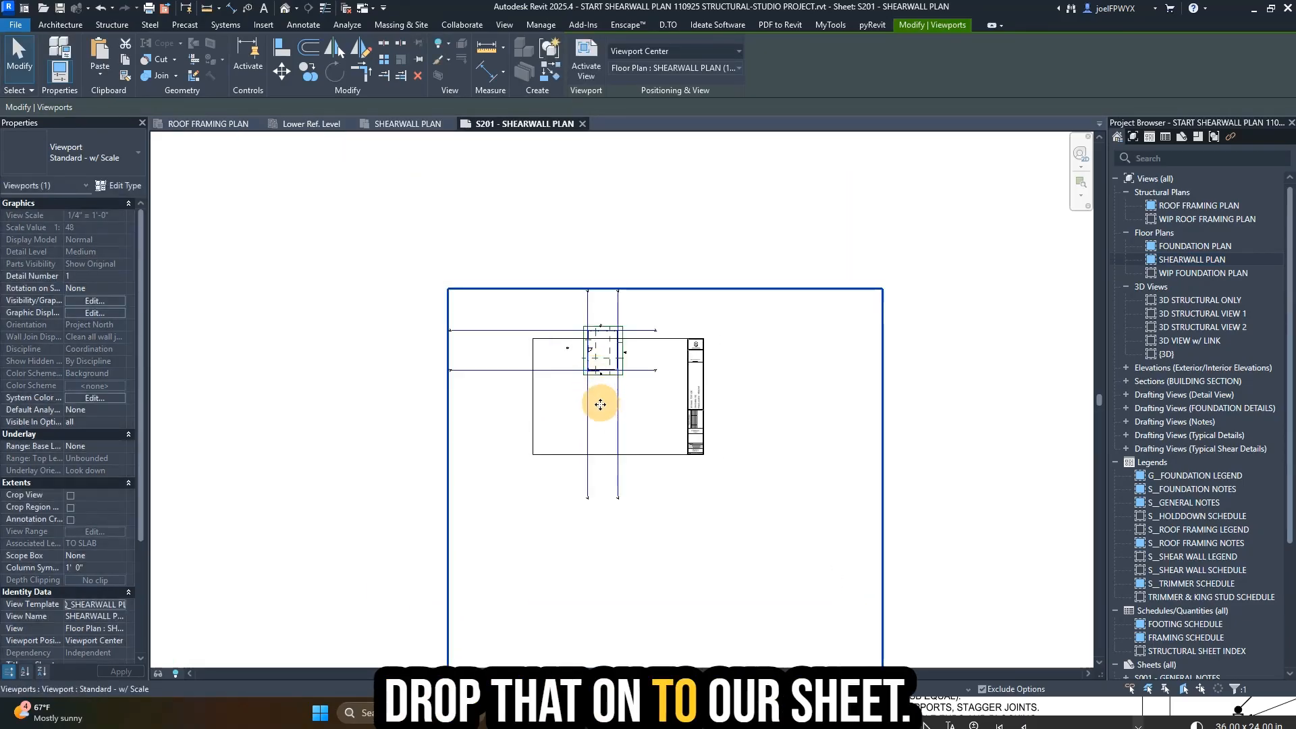
- Assign the STUDIO scope box to the shearwall plan viewport and centre the viewport on the sheet
scroll(599, 402, "up", 3)
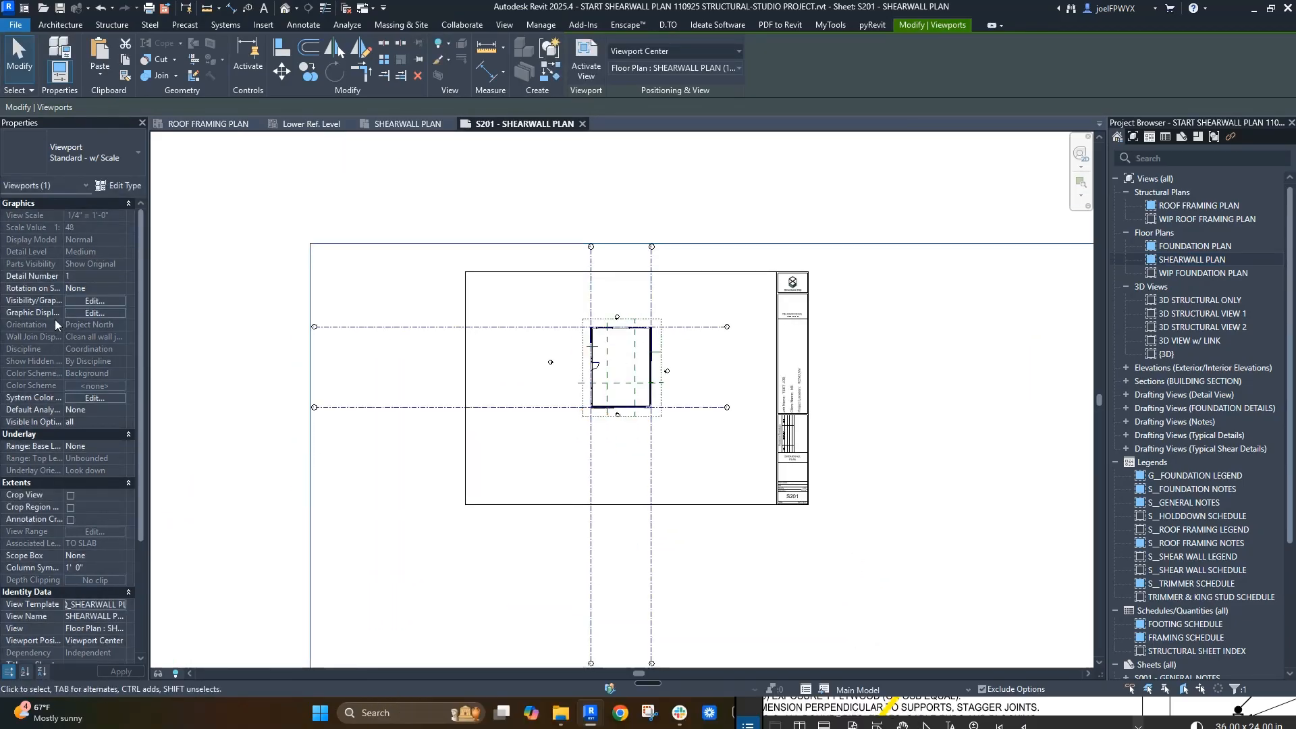
left_click(120, 556)
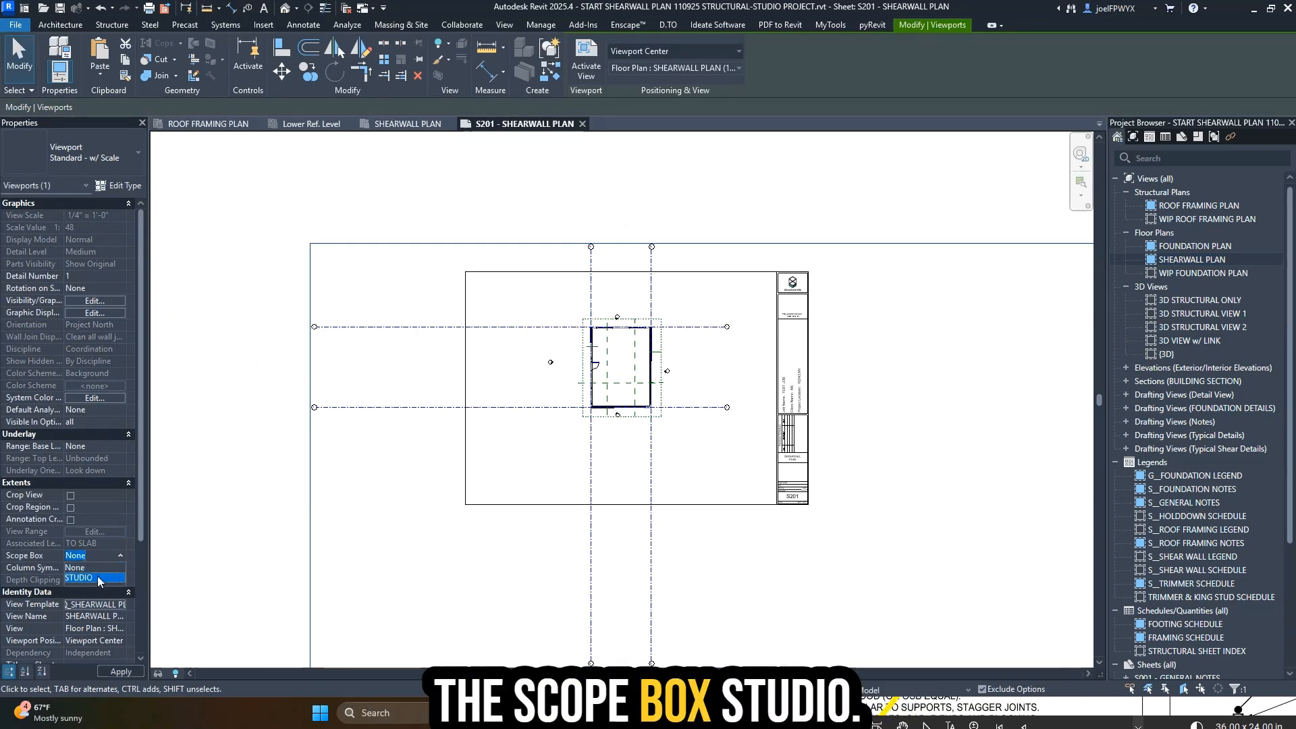
left_click(96, 577)
scroll(634, 386, "up", 3)
left_click_drag(644, 384, 639, 405)
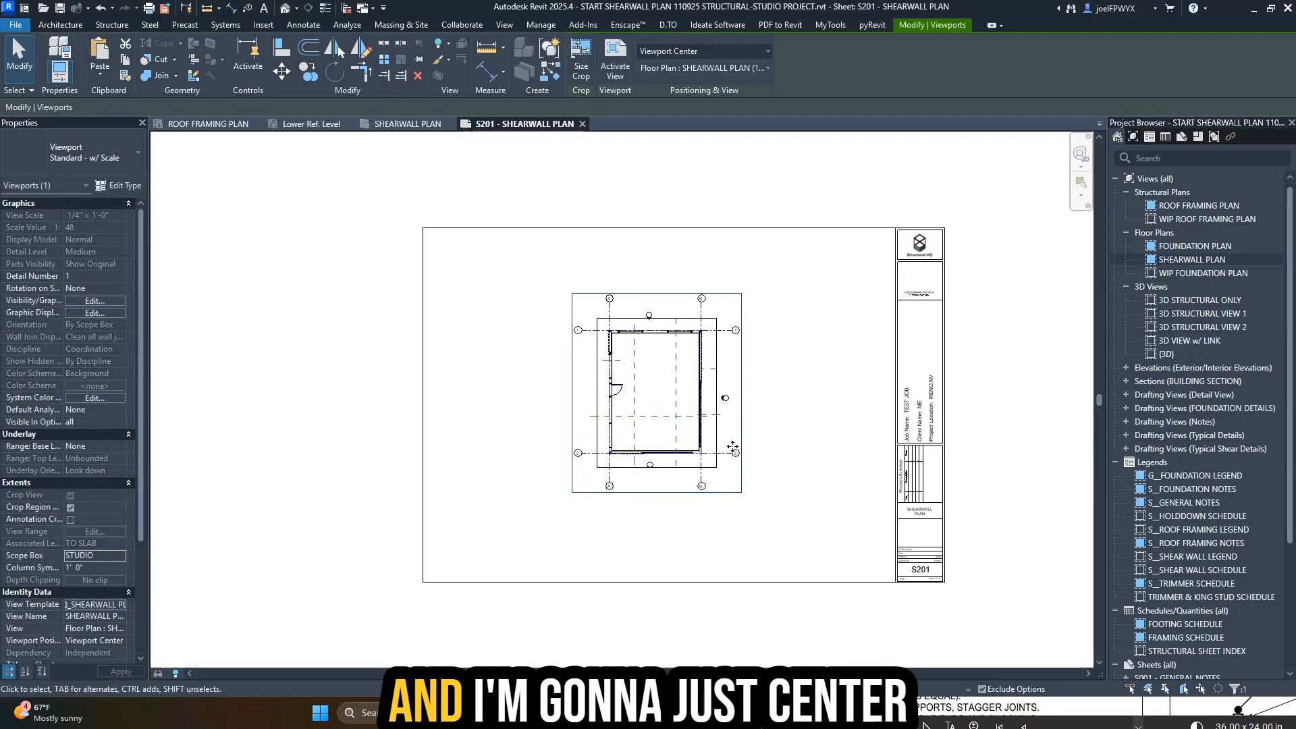
- Examine the shear wall hatching, holdowns, posts and window openings around the building on the placed shearwall plan
scroll(648, 458, "up", 8)
middle_click_drag(662, 338, 807, 587)
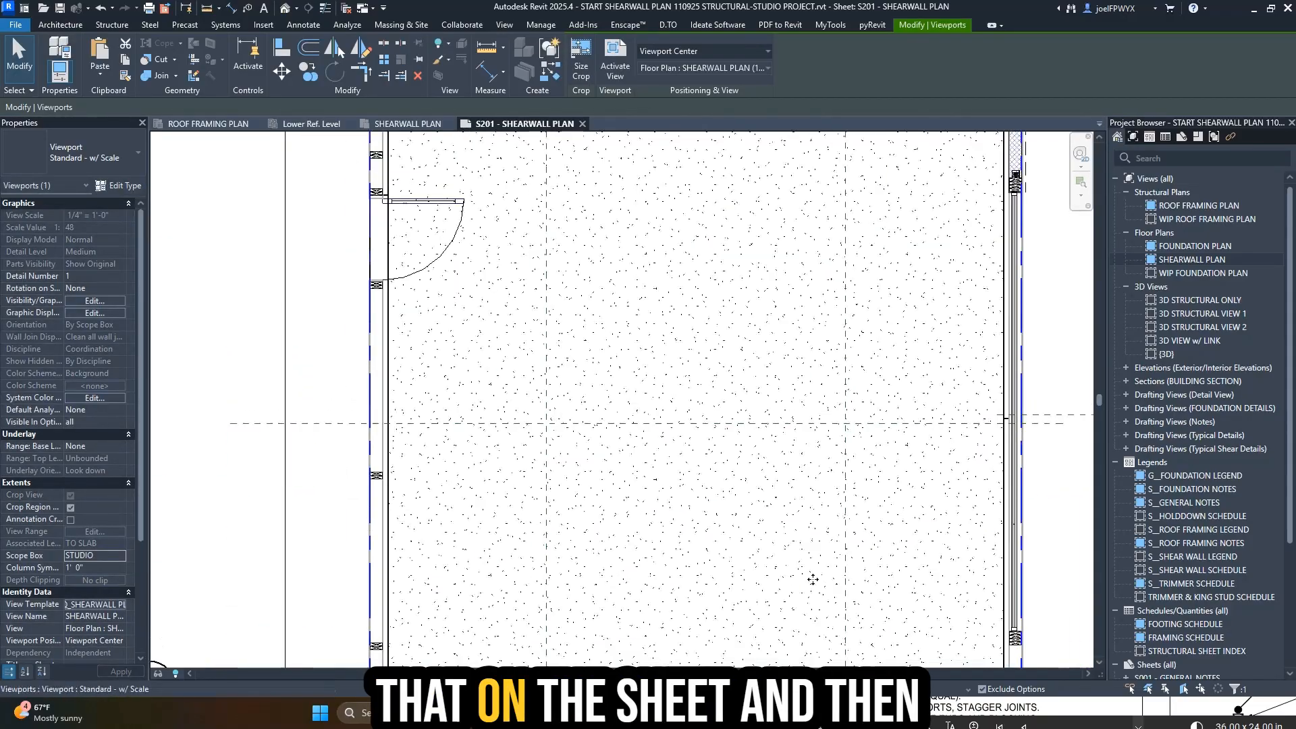
scroll(793, 508, "down", 3)
scroll(865, 460, "down", 3)
scroll(841, 353, "up", 3)
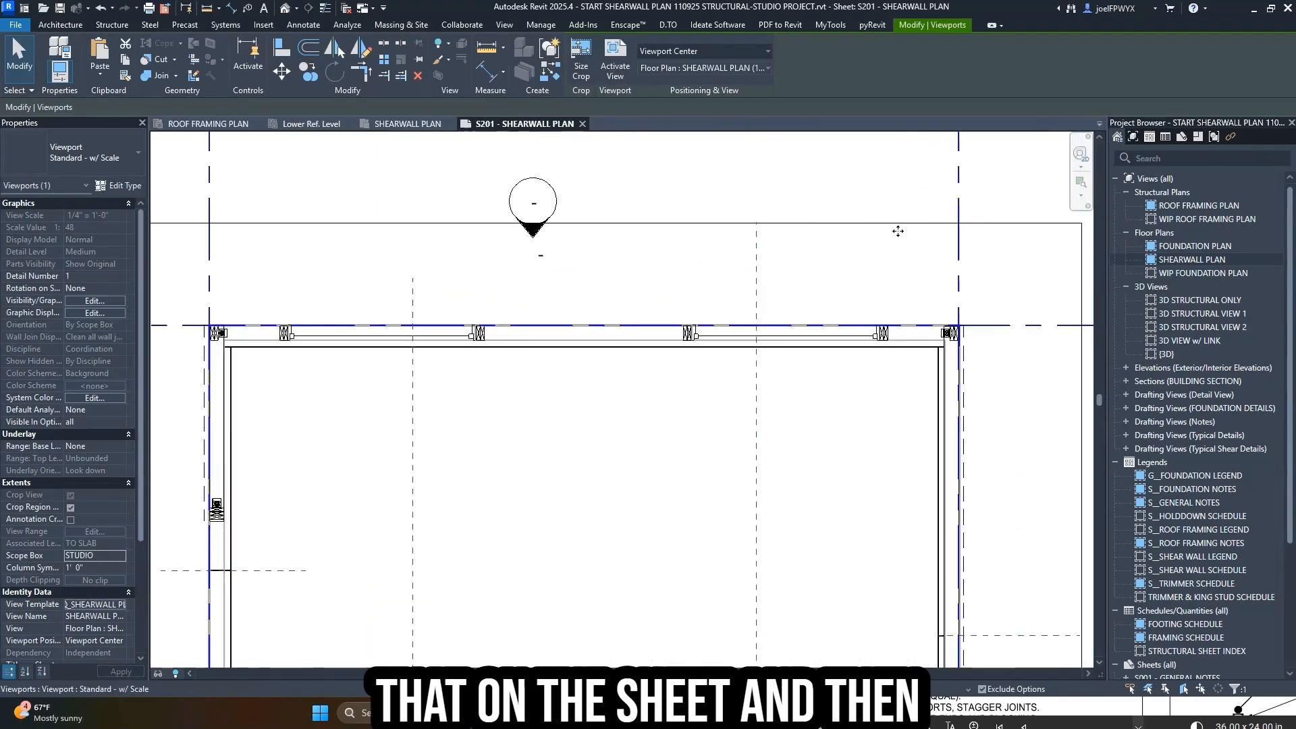
scroll(529, 394, "down", 3)
scroll(572, 281, "up", 5)
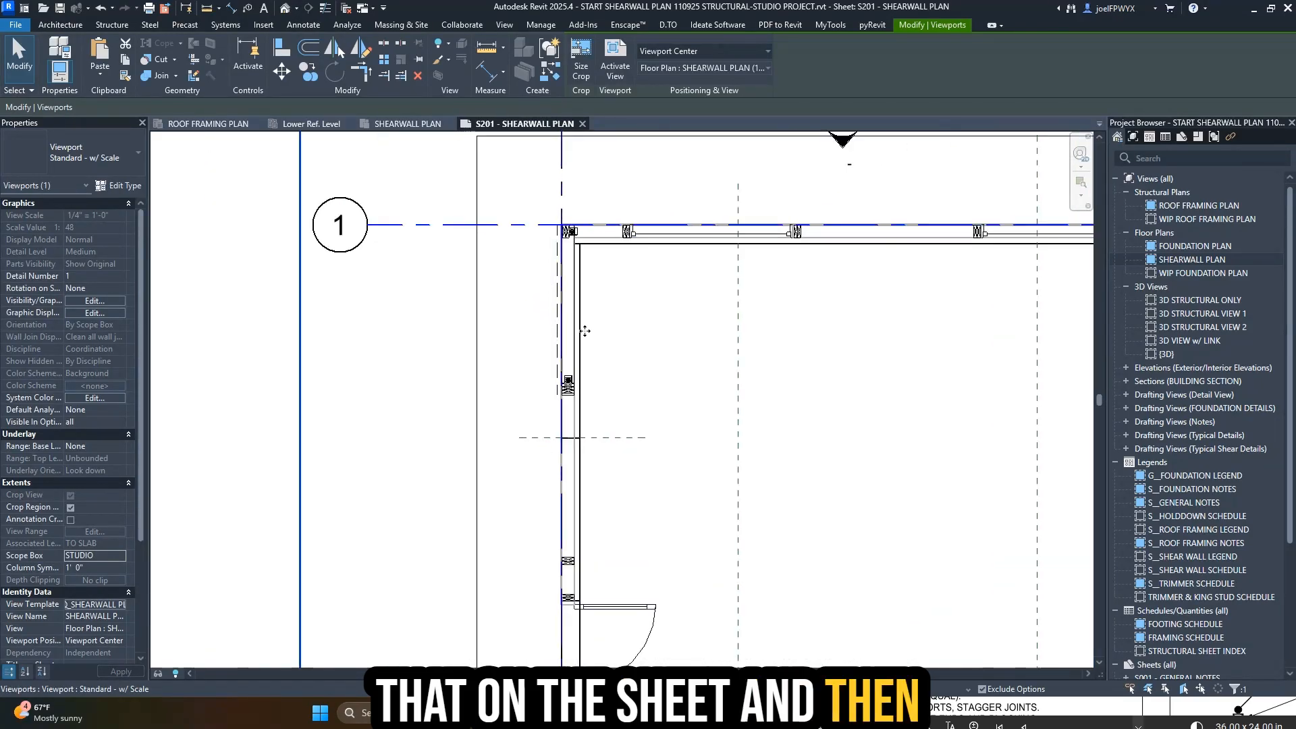
scroll(572, 280, "up", 1)
scroll(560, 283, "down", 1)
scroll(574, 256, "up", 2)
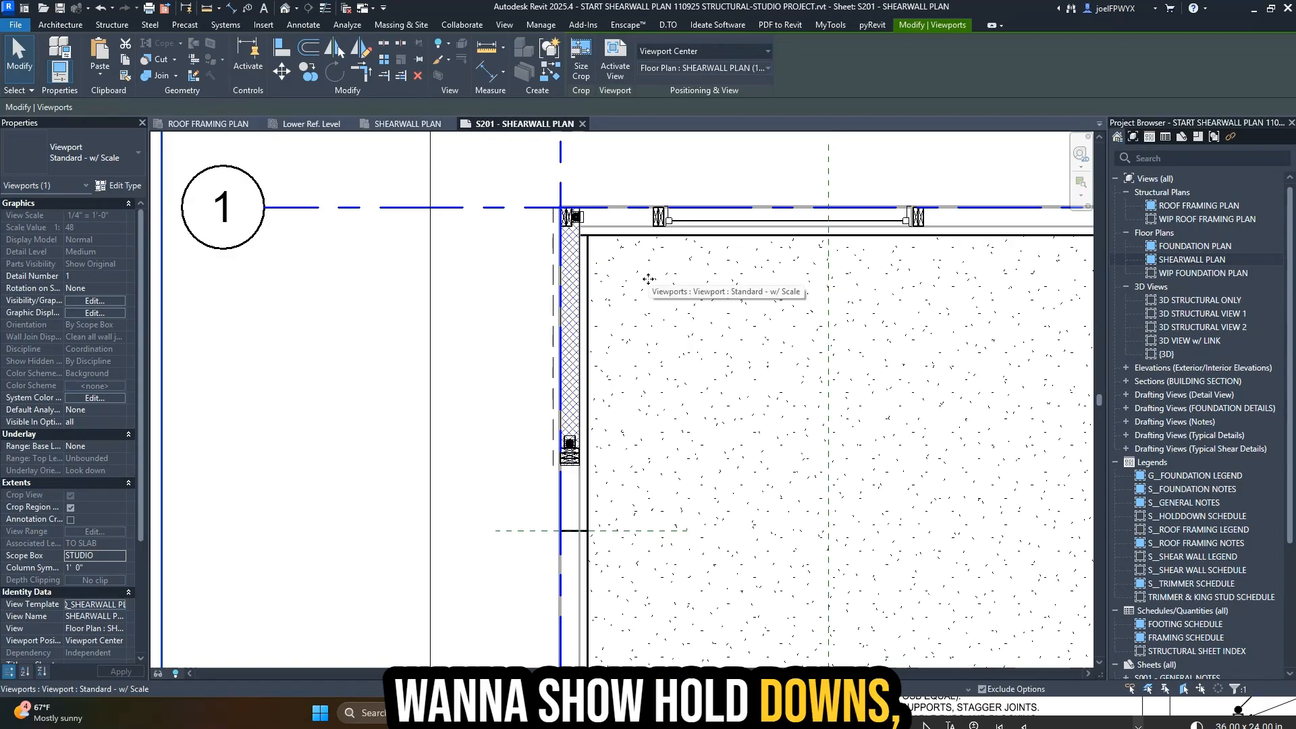
scroll(593, 382, "down", 4)
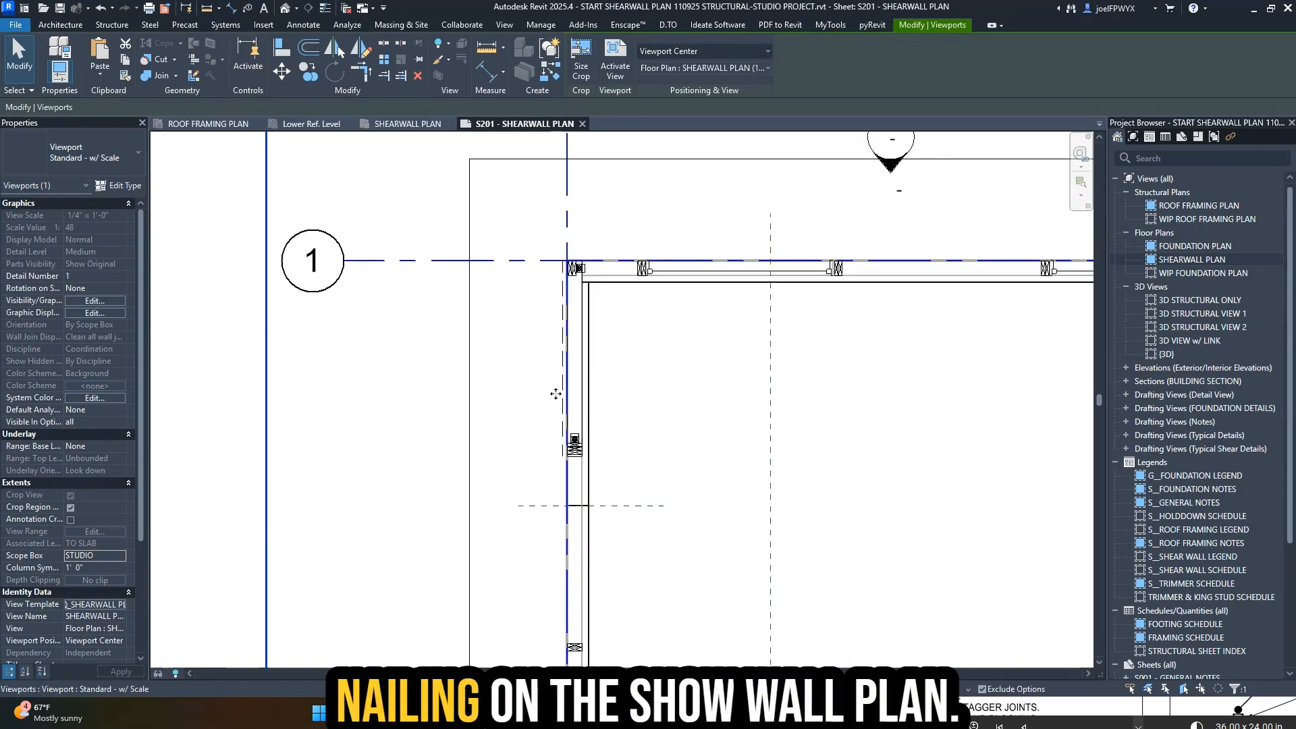
scroll(610, 488, "up", 1)
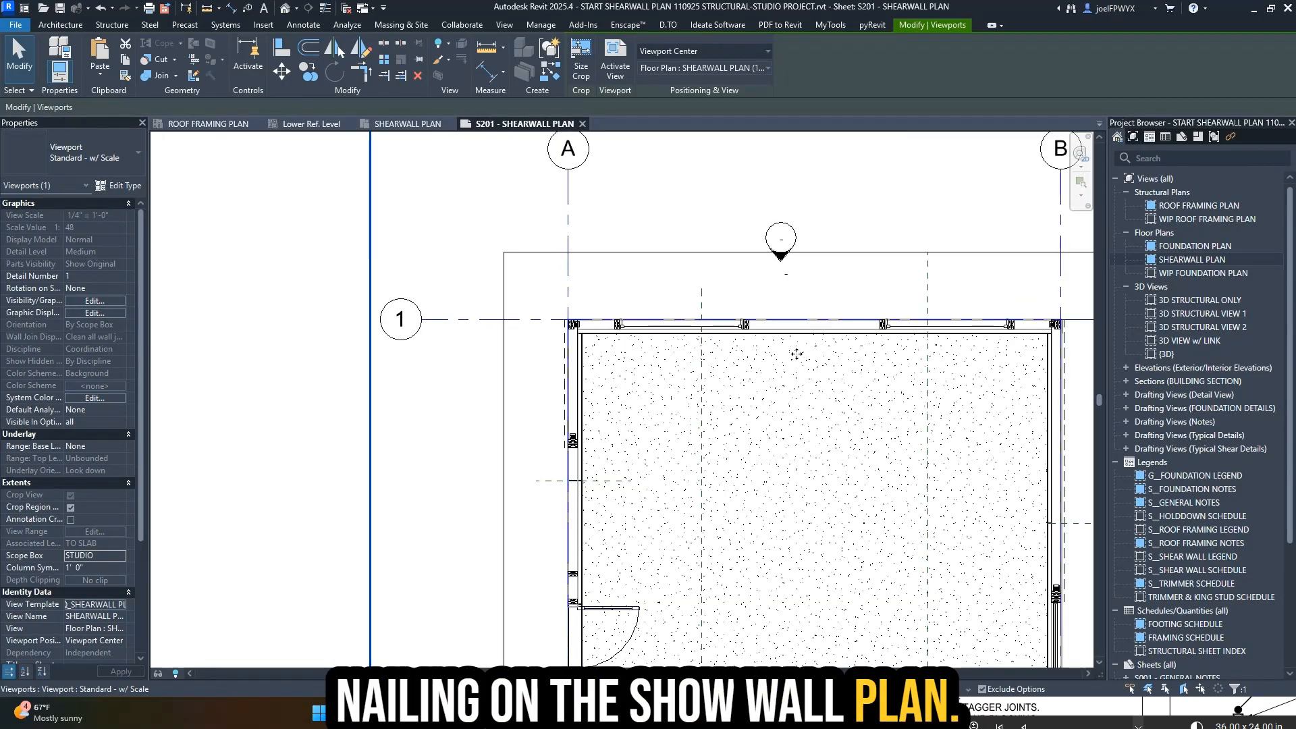
scroll(804, 294, "up", 2)
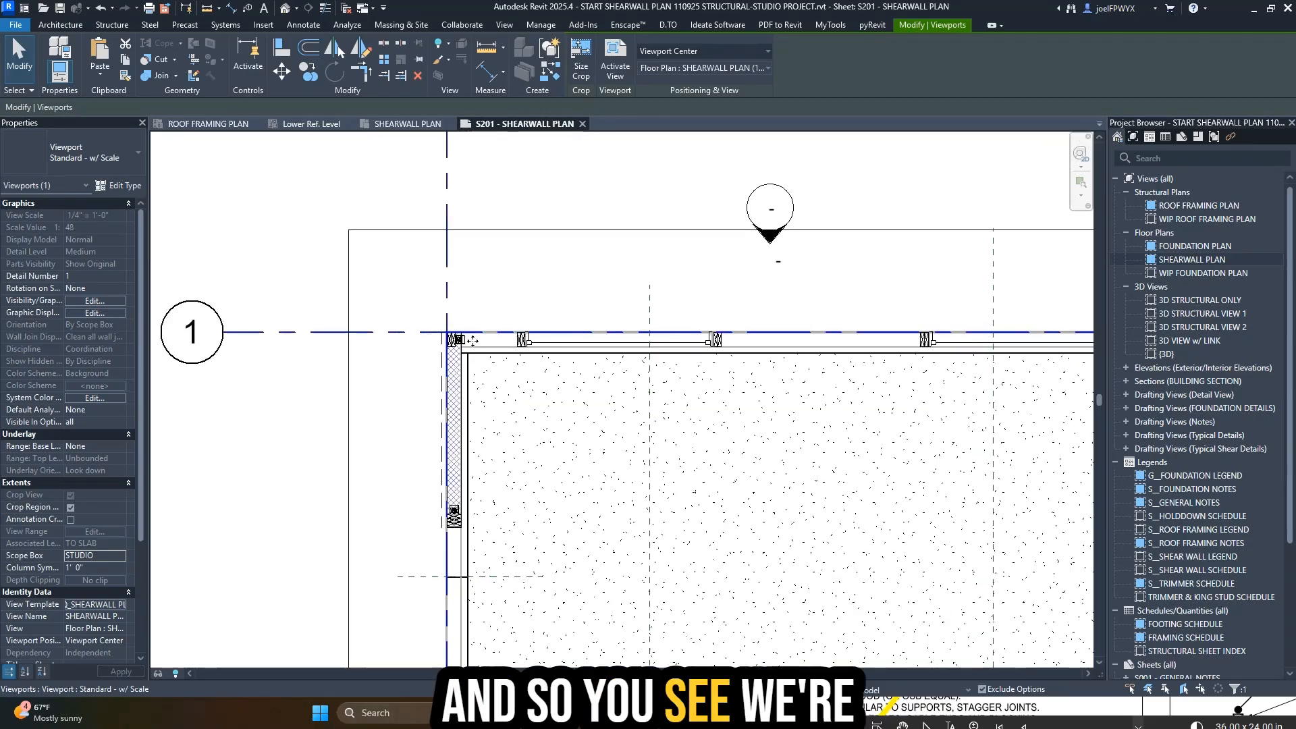
scroll(473, 341, "down", 1)
middle_click_drag(1022, 341, 943, 343)
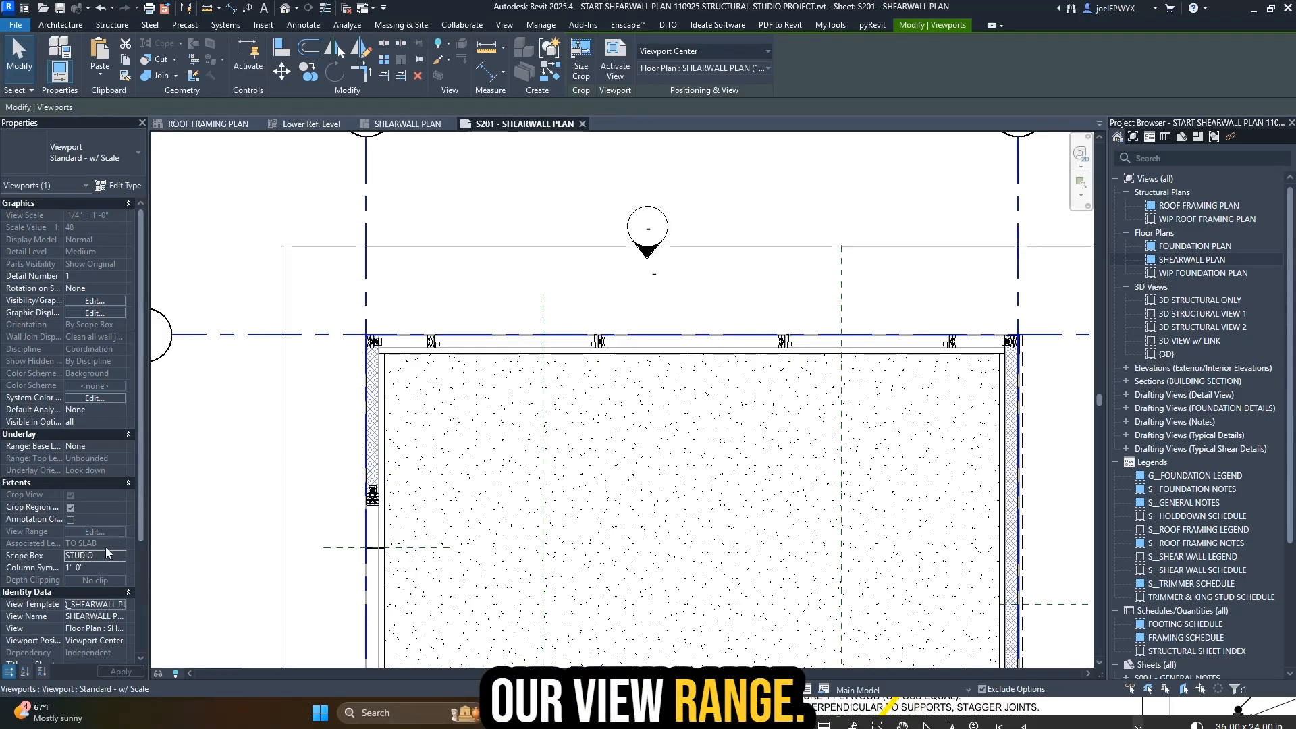
- Activate the shearwall plan view on the sheet and set its view template to None
key("Escape")
left_click(257, 503)
scroll(390, 445, "down", 2)
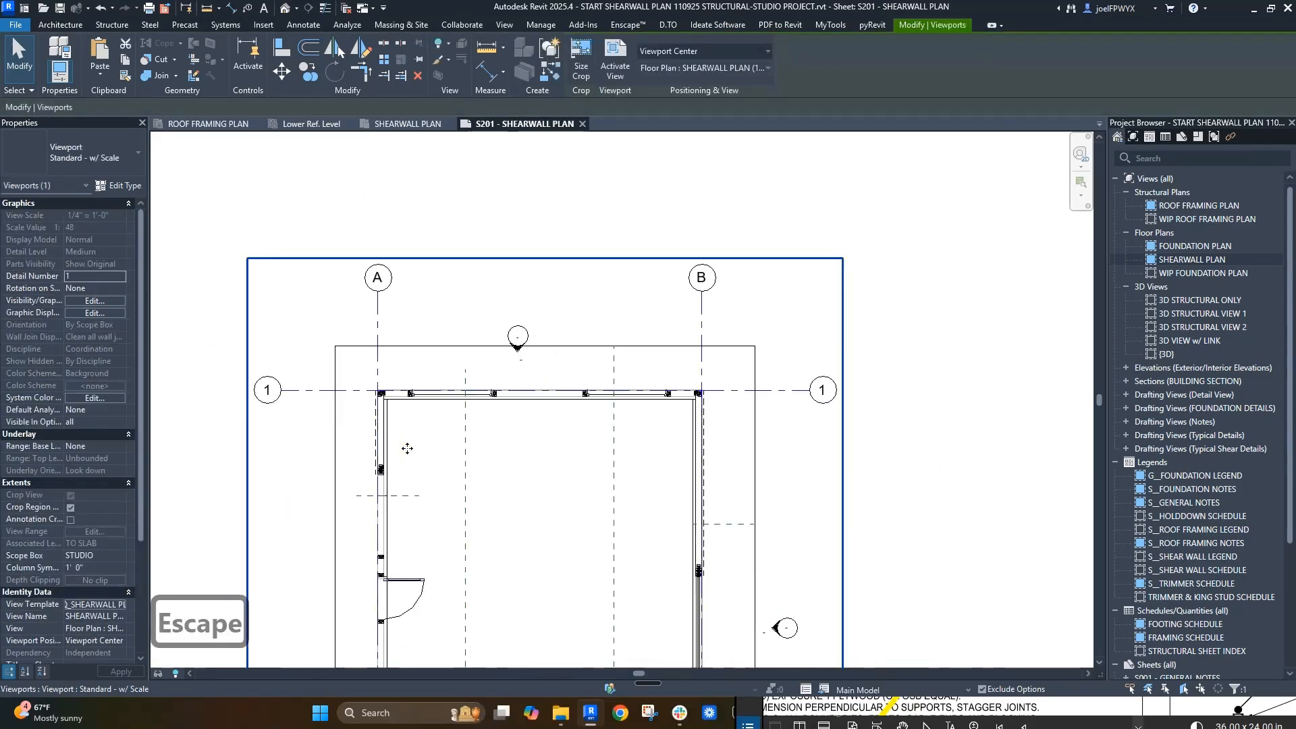
double_click(408, 449)
left_click(114, 609)
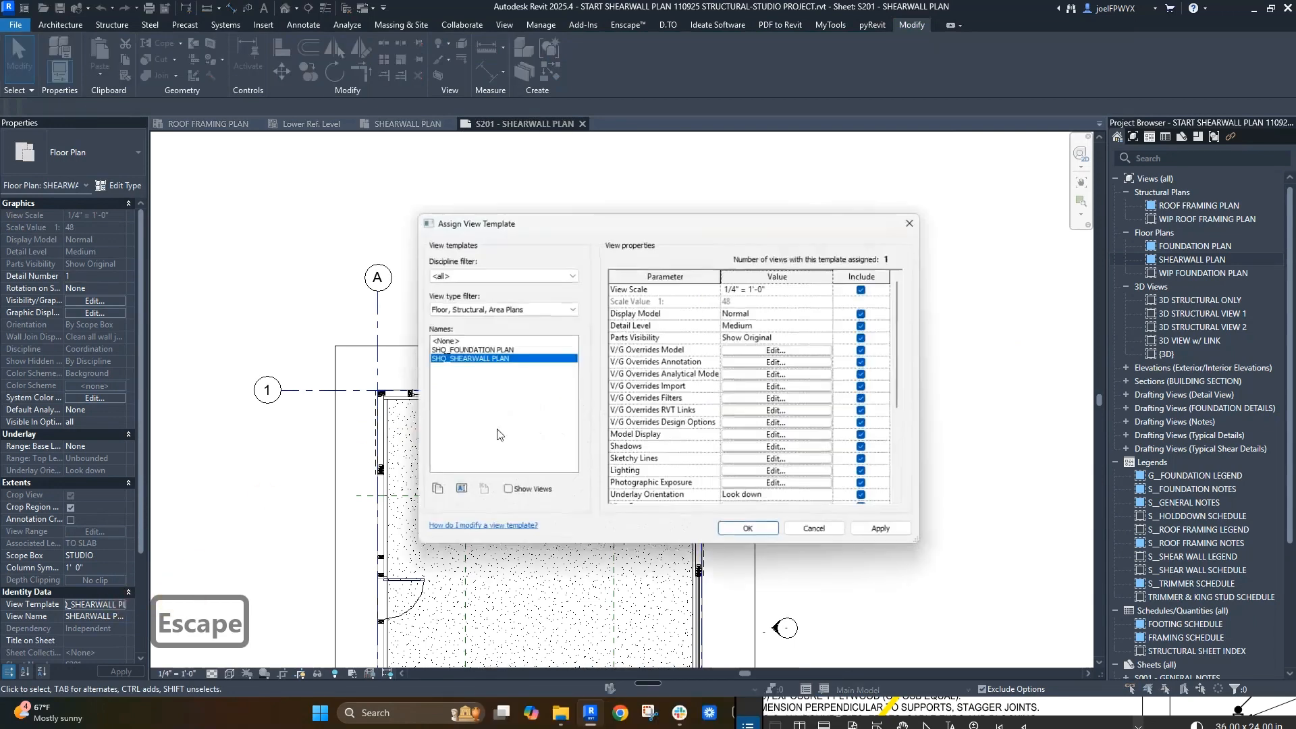
left_click(497, 341)
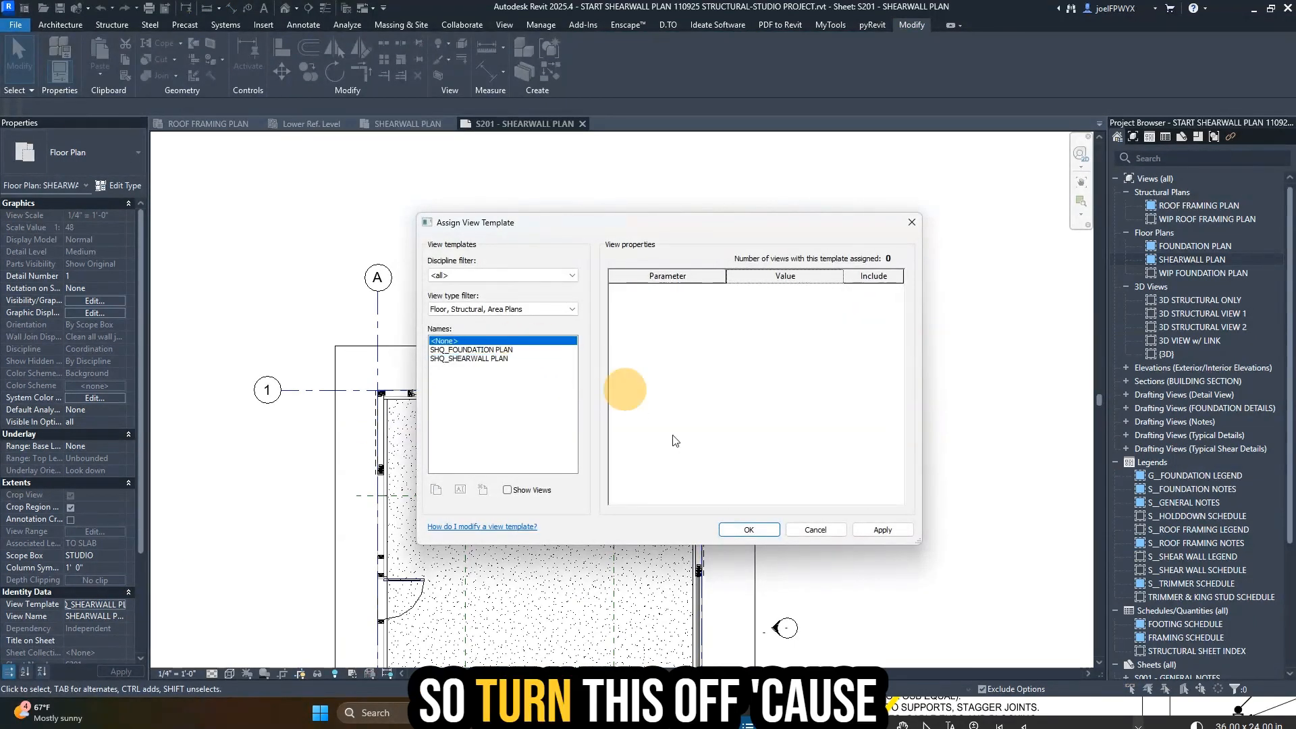
left_click(861, 531)
left_click(730, 526)
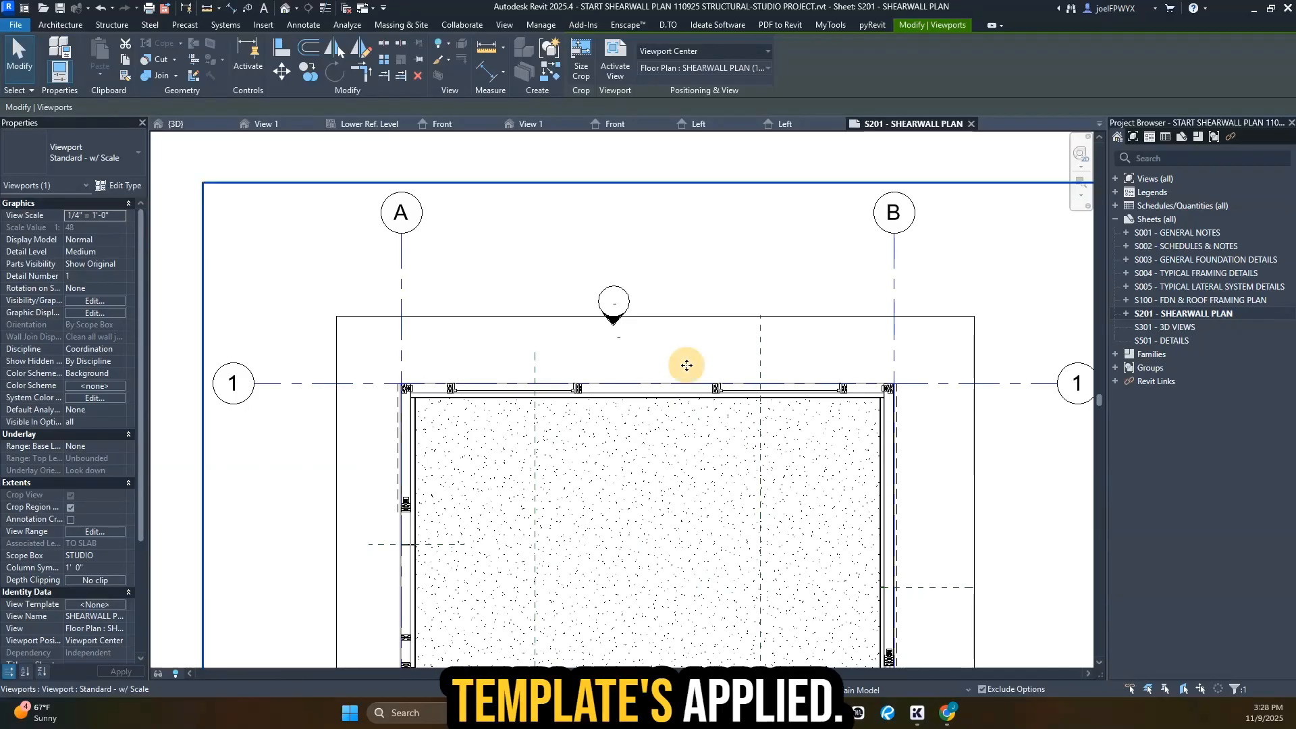
- Examine the posts, window openings and shear wall hatching at the grid A and grid 1 corner of the shearwall plan
key("Escape")
key("Escape")
scroll(567, 376, "up", 4)
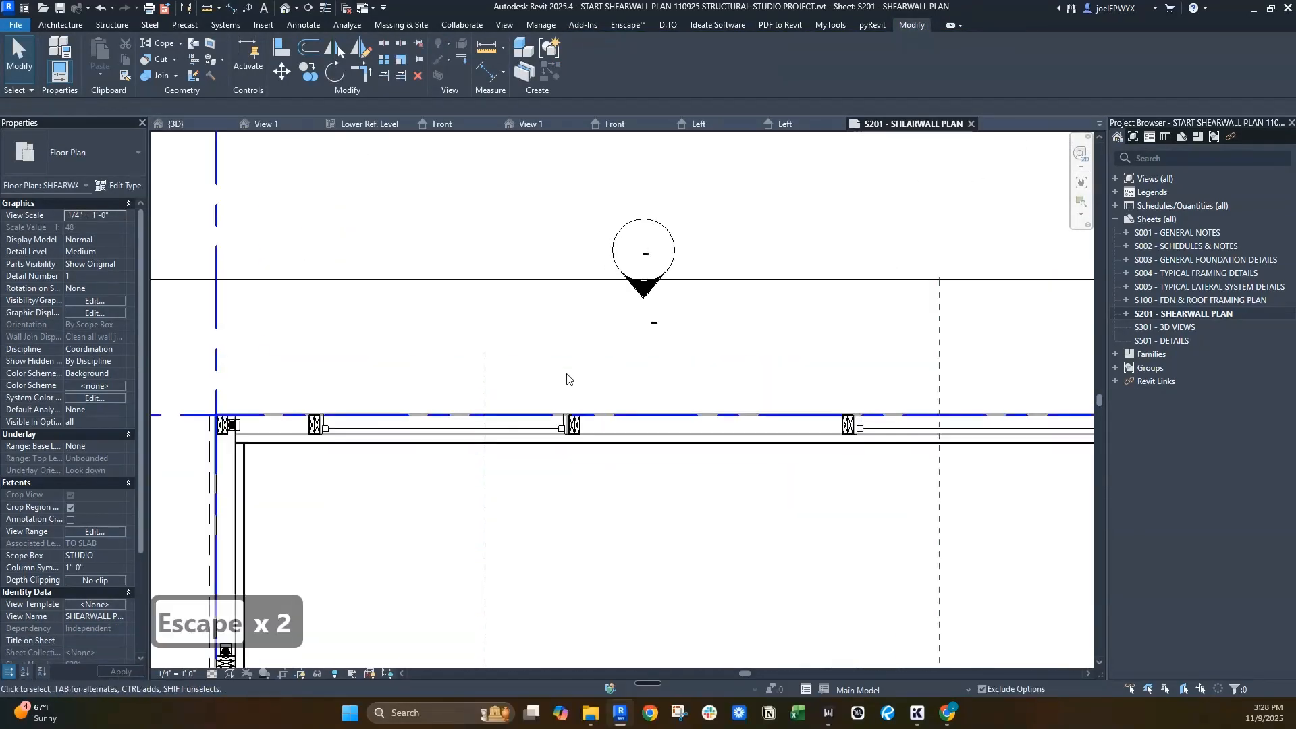
scroll(422, 483, "down", 3)
middle_click_drag(444, 395, 527, 256)
scroll(331, 347, "up", 2)
scroll(520, 317, "down", 2)
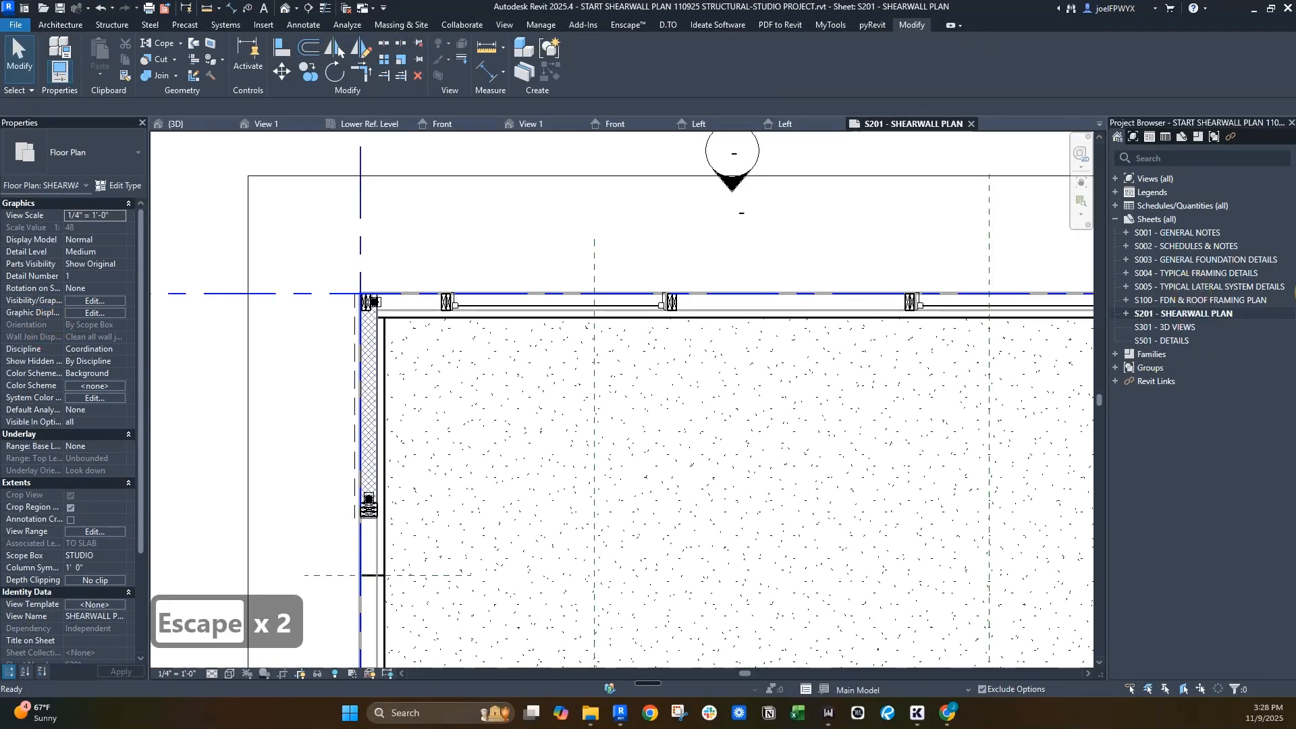
scroll(594, 290, "up", 1)
scroll(530, 320, "up", 2)
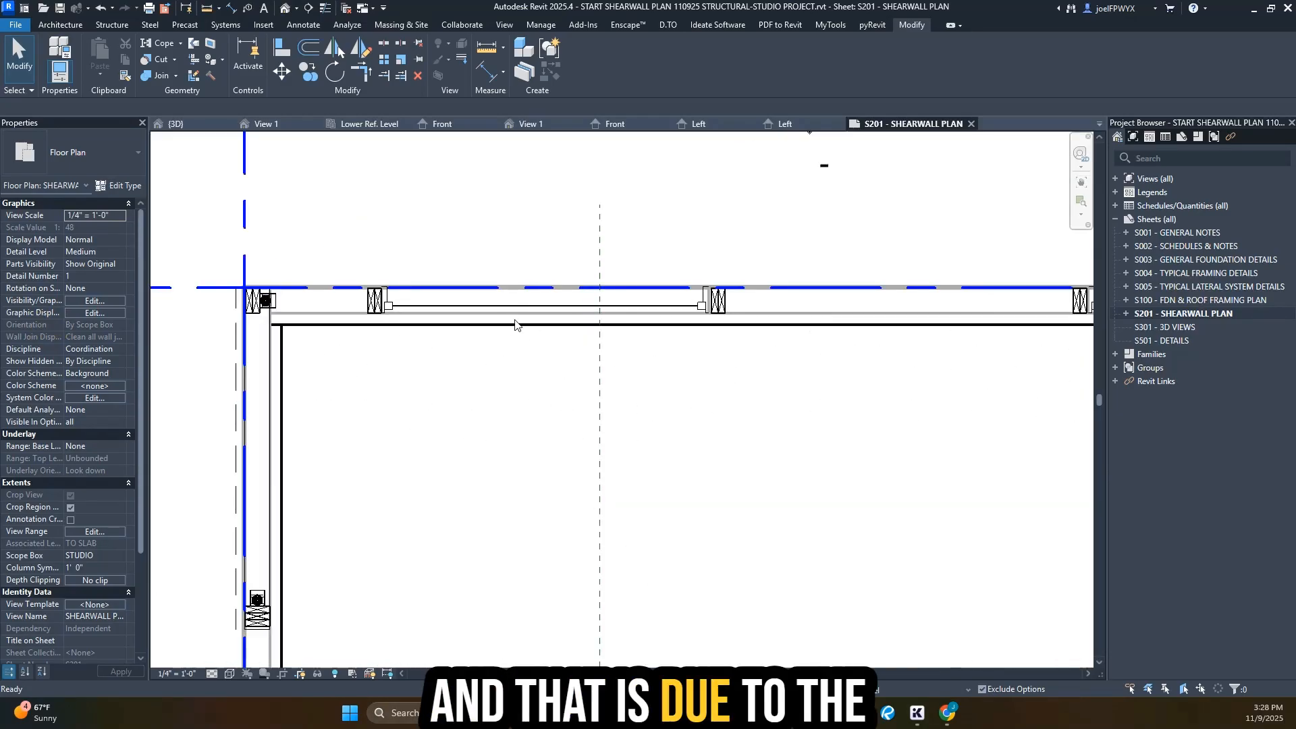
scroll(613, 315, "down", 2)
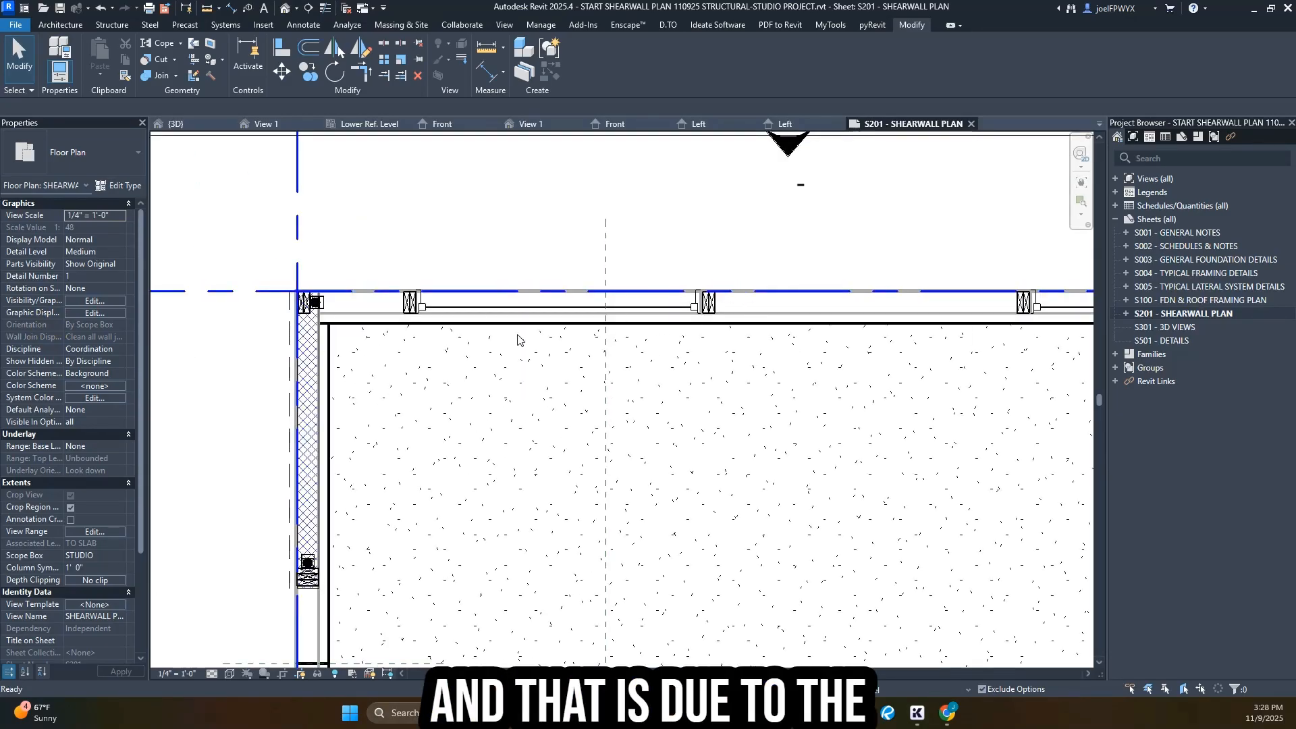
- Set the cut plane offset in the shearwall plan's view range to 6' 0"
left_click(86, 531)
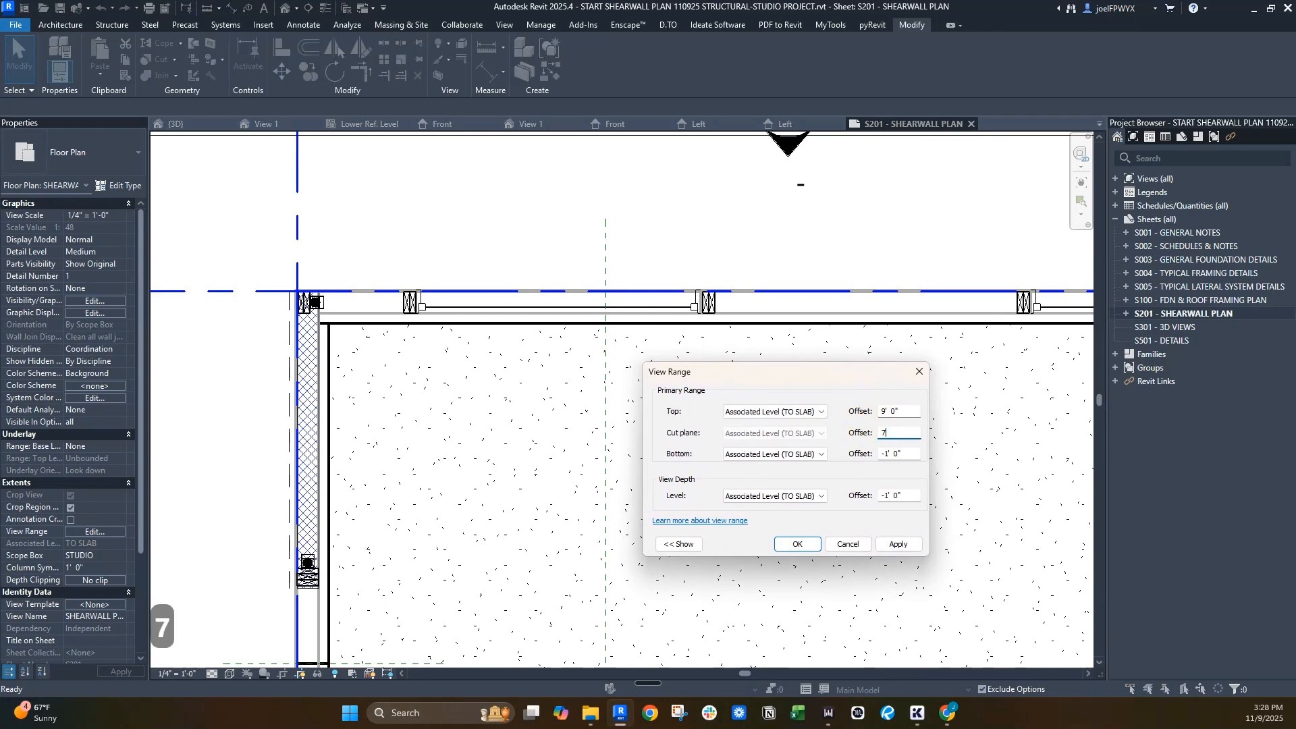
left_click(898, 544)
double_click(888, 433)
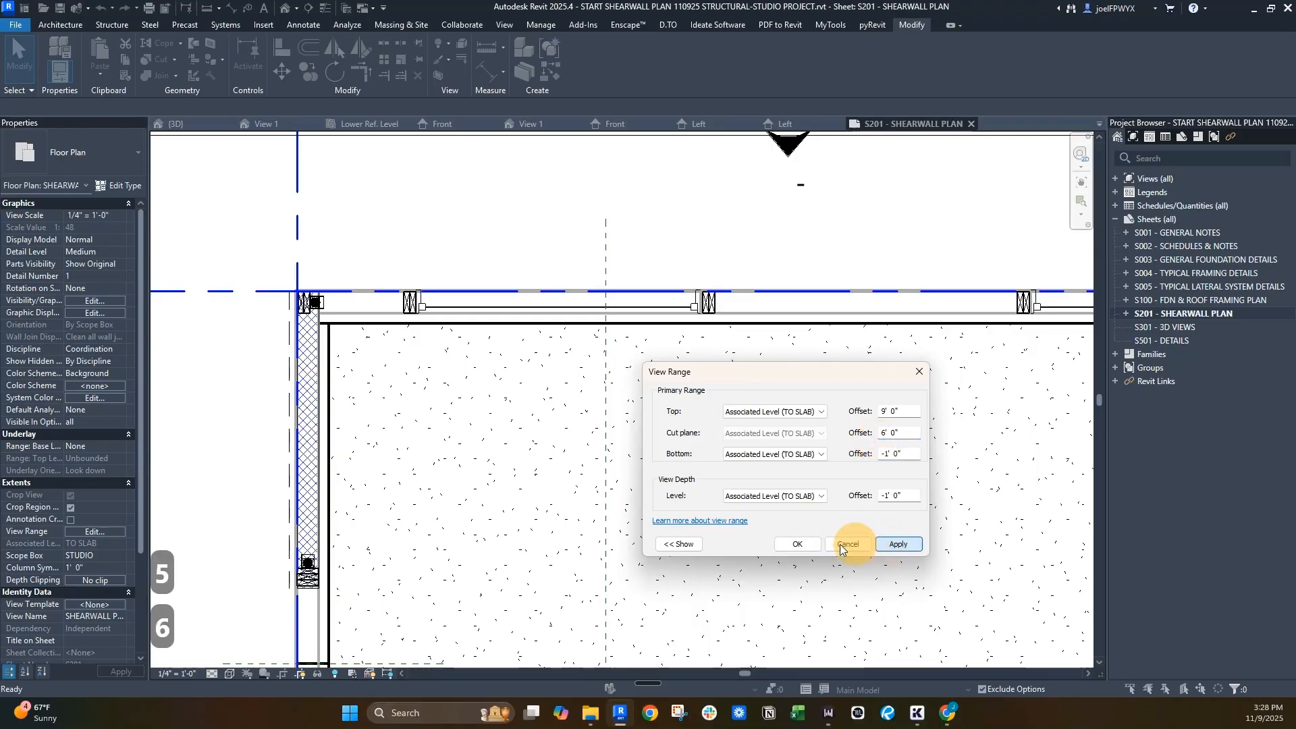
left_click(796, 544)
- Examine the walls between grids 1 and 2 on the shearwall plan for shear wall hatching and window openings
scroll(526, 353, "down", 5)
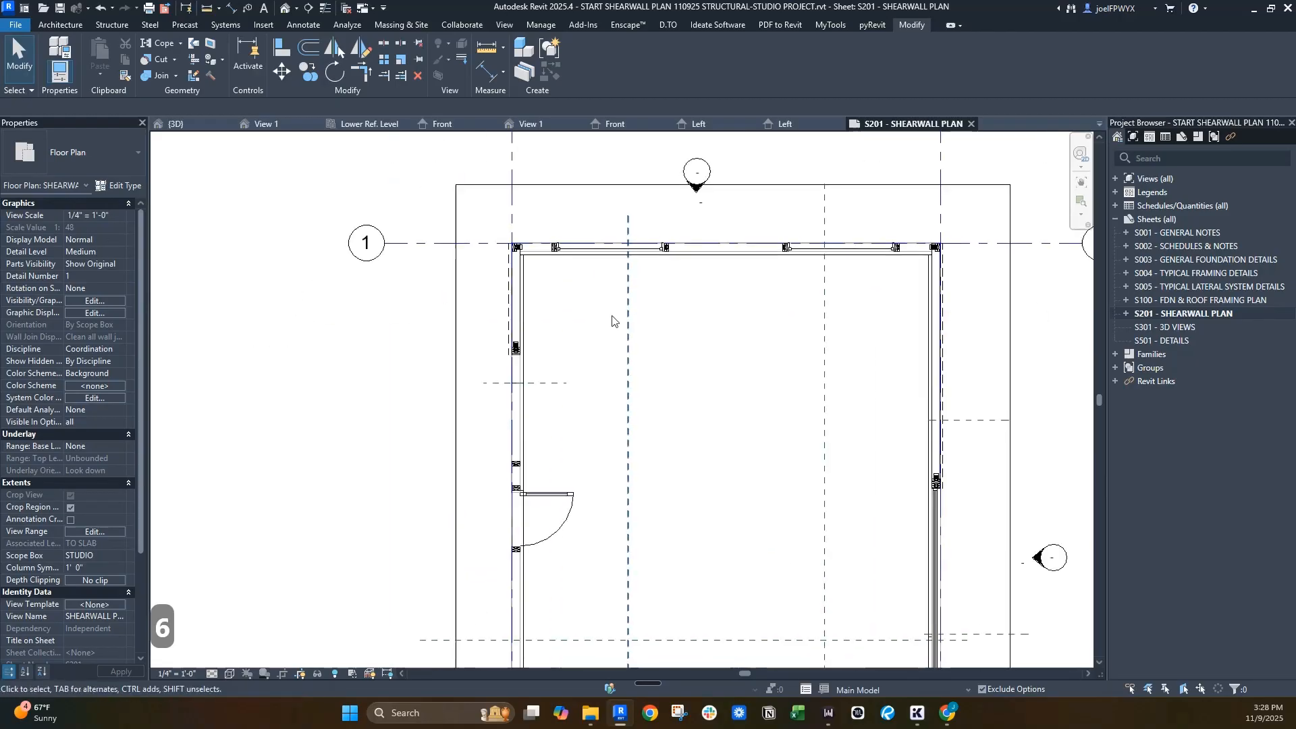
key("Escape")
key("Escape")
key("Escape")
scroll(790, 393, "down", 3)
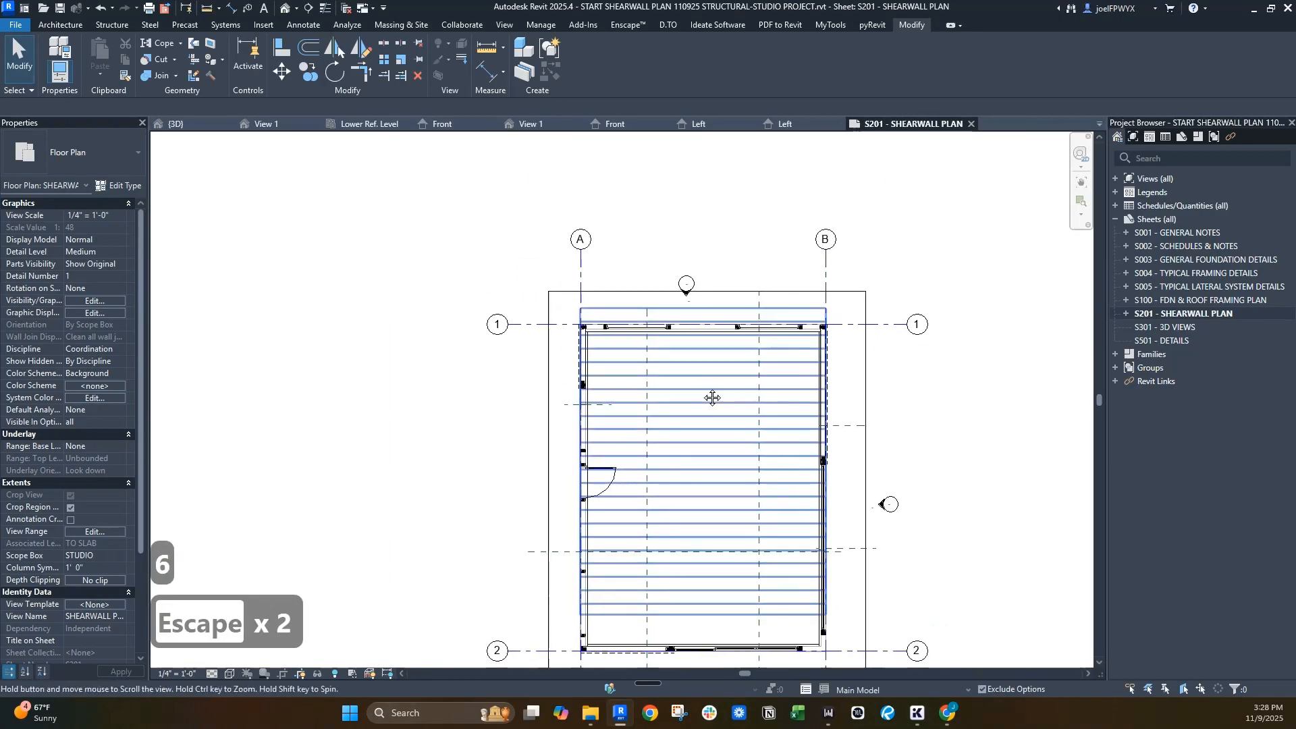
scroll(718, 550, "up", 4)
scroll(719, 550, "down", 3)
scroll(676, 624, "up", 6)
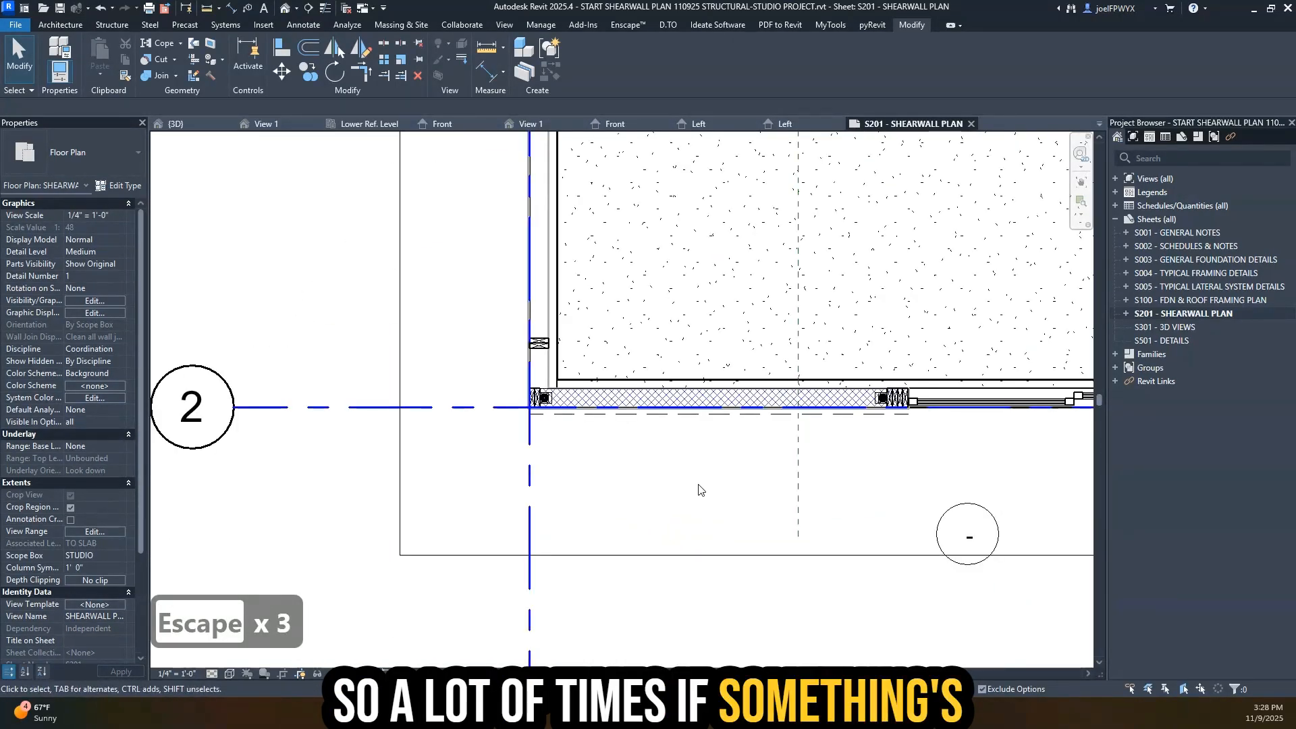
scroll(697, 489, "down", 3)
middle_click_drag(699, 489, 627, 654)
scroll(679, 543, "down", 1)
middle_click_drag(816, 490, 742, 562)
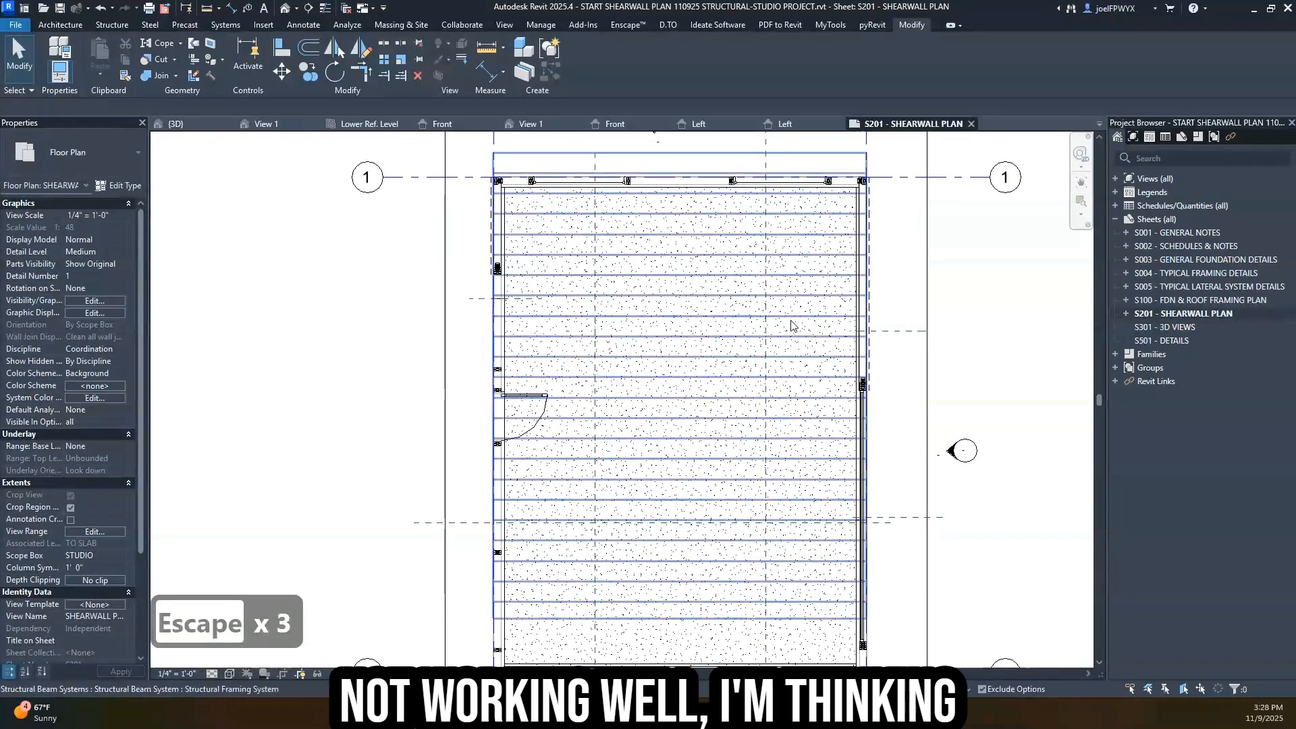
middle_click_drag(791, 323, 828, 425)
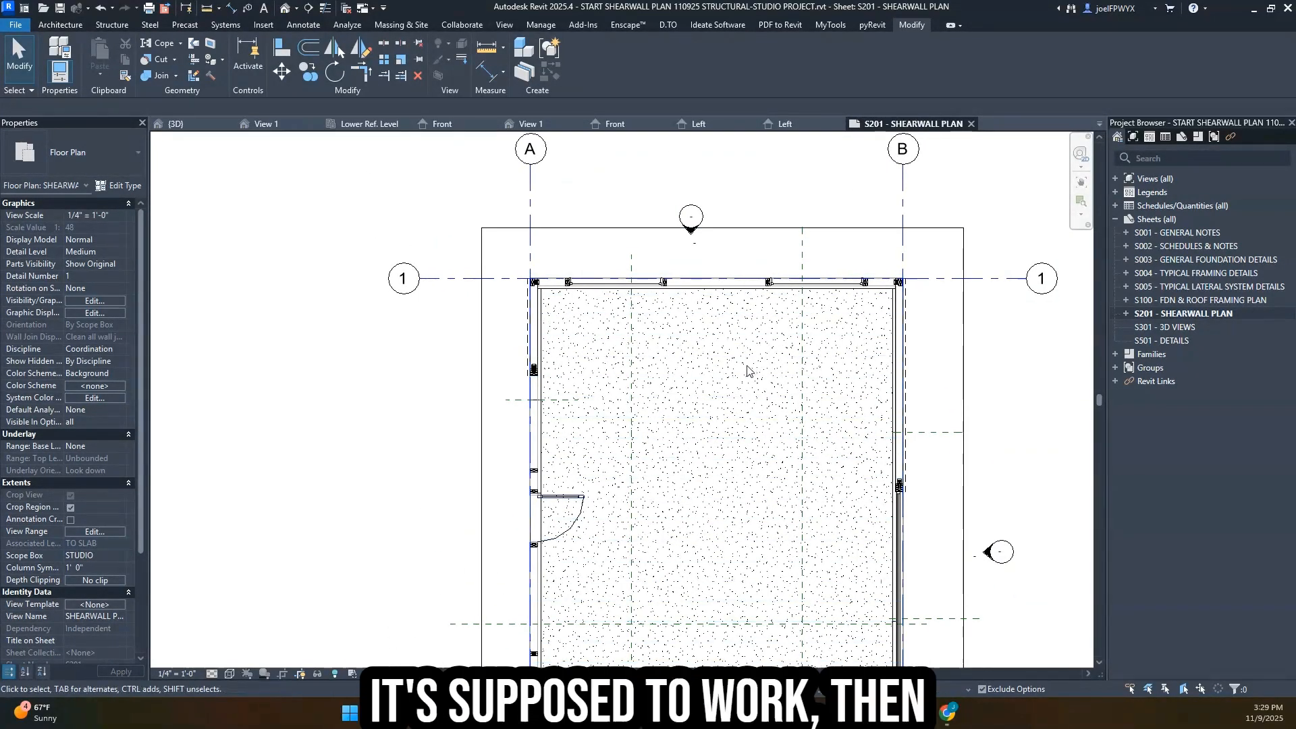
key("s")
key("e")
key("c")
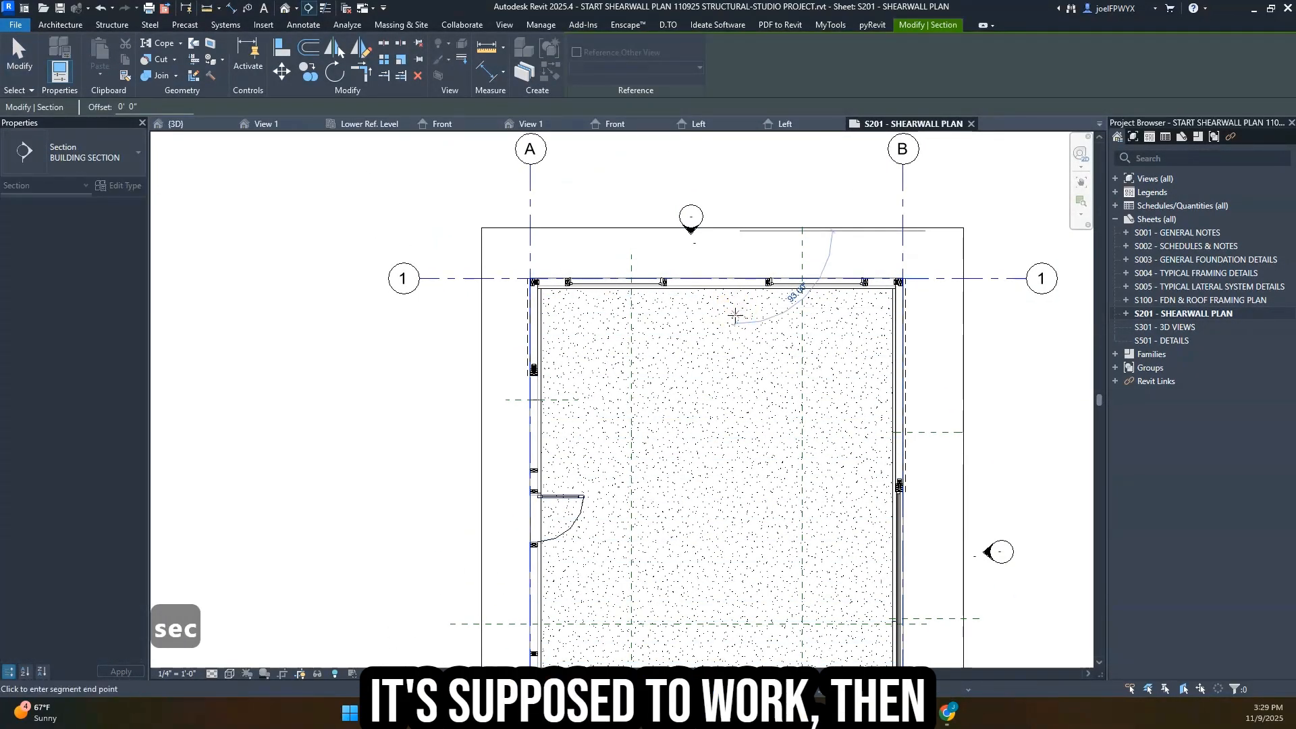
key("Escape")
key("Escape")
- Disable the NOT USED VIEWS filter in the shearwall plan's visibility/graphic overrides
key("v")
key("g")
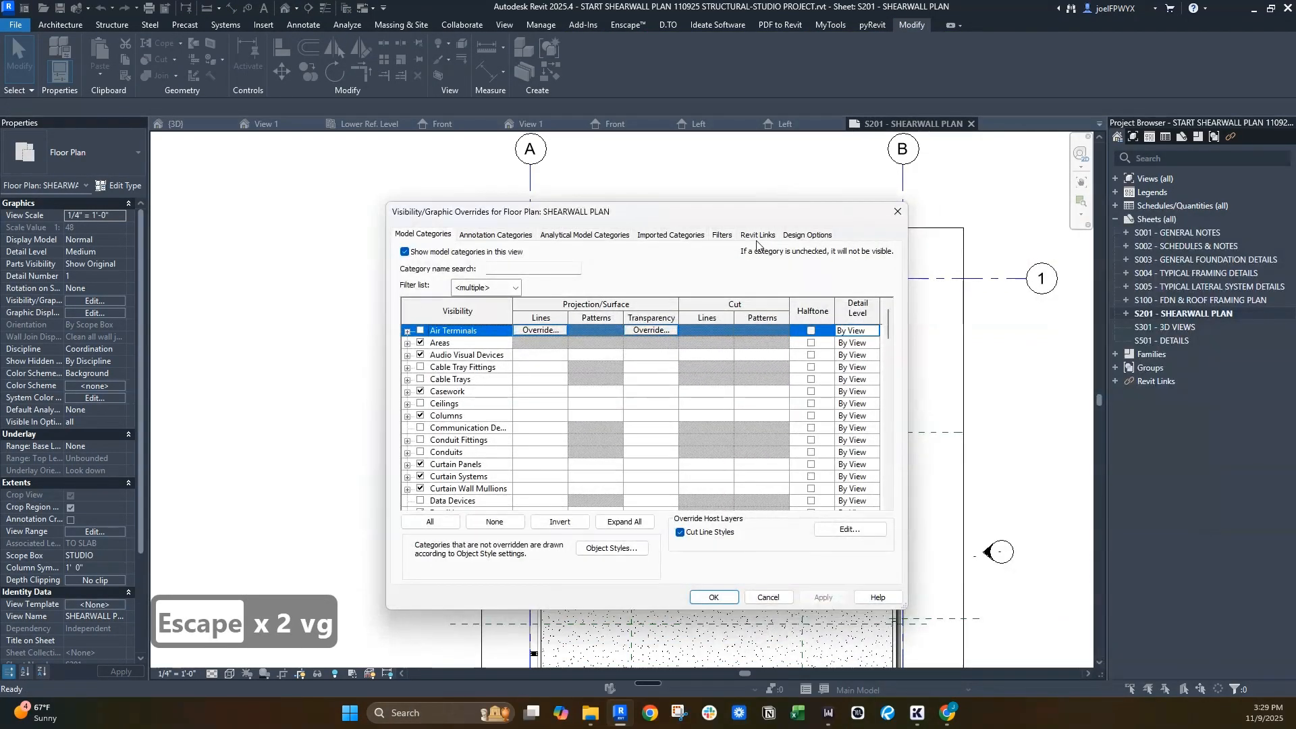
left_click(722, 235)
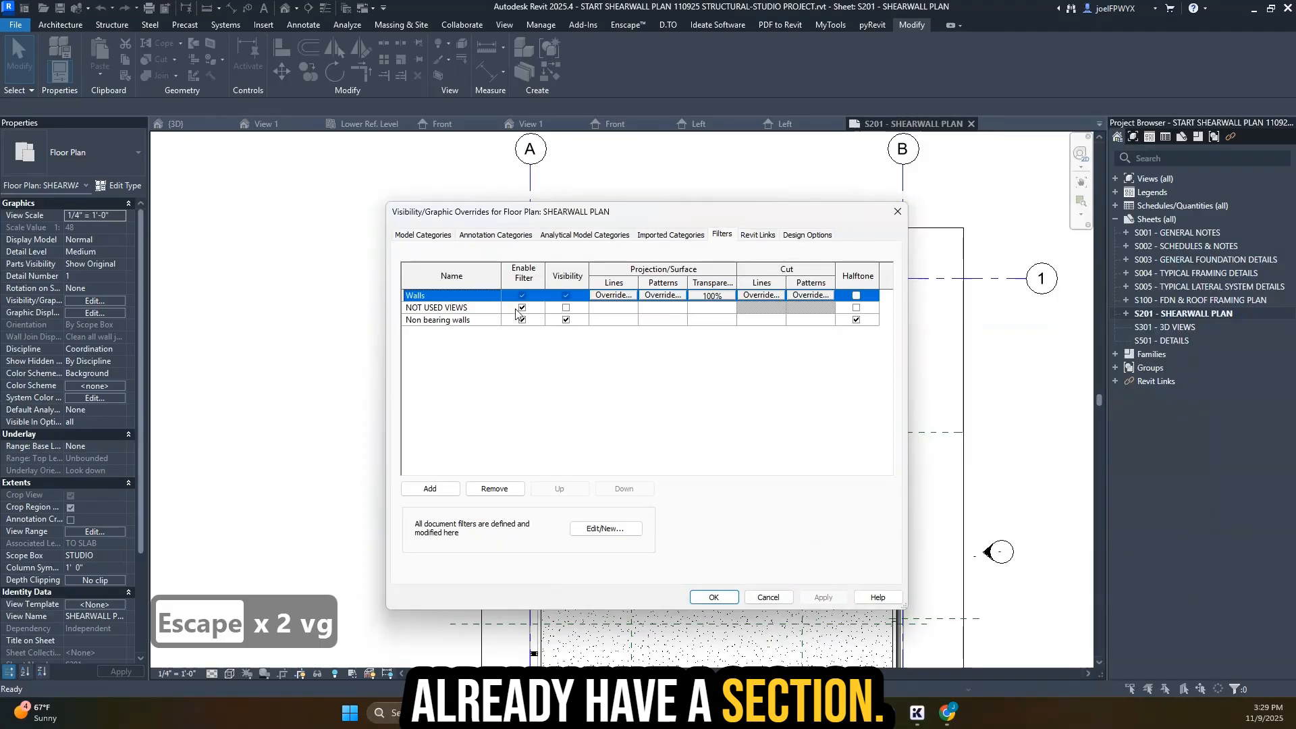
left_click(517, 308)
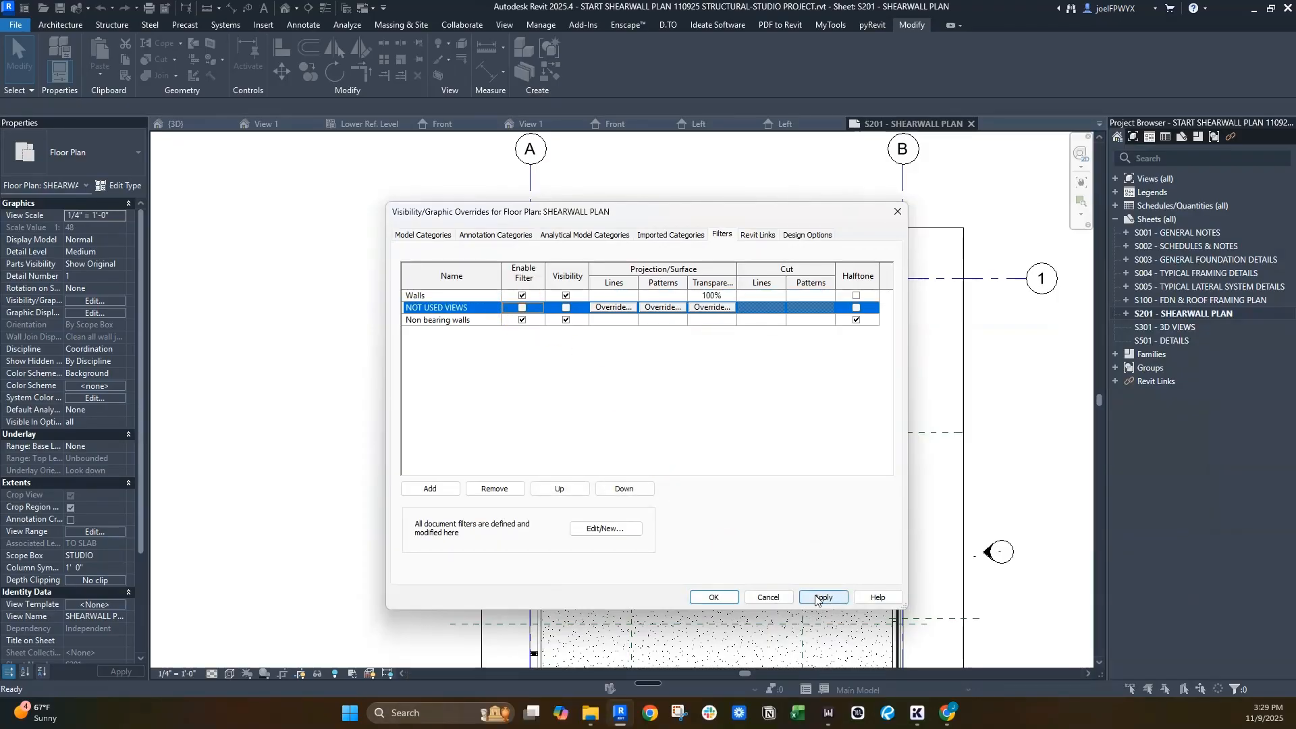
left_click(816, 598)
left_click(714, 598)
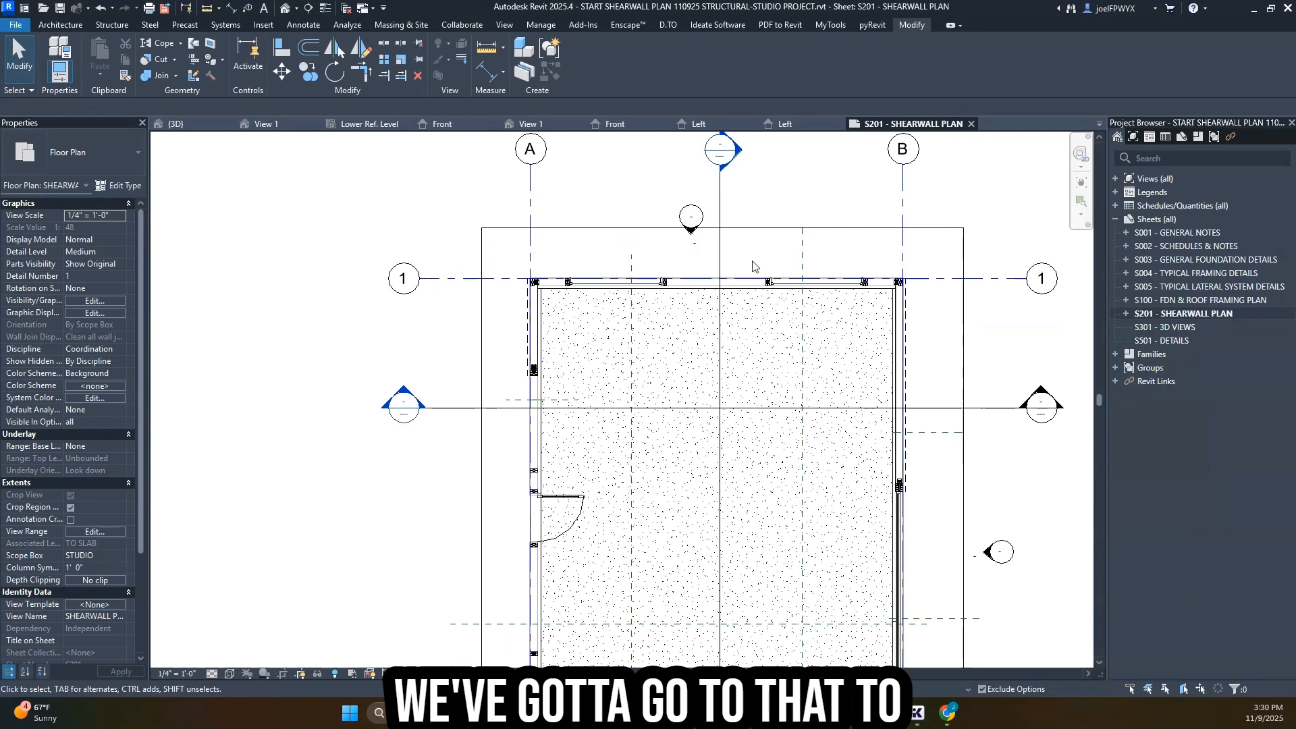
- Open Section 1 from its section mark on the plan and inspect the wall below the low roof eave
double_click(717, 157)
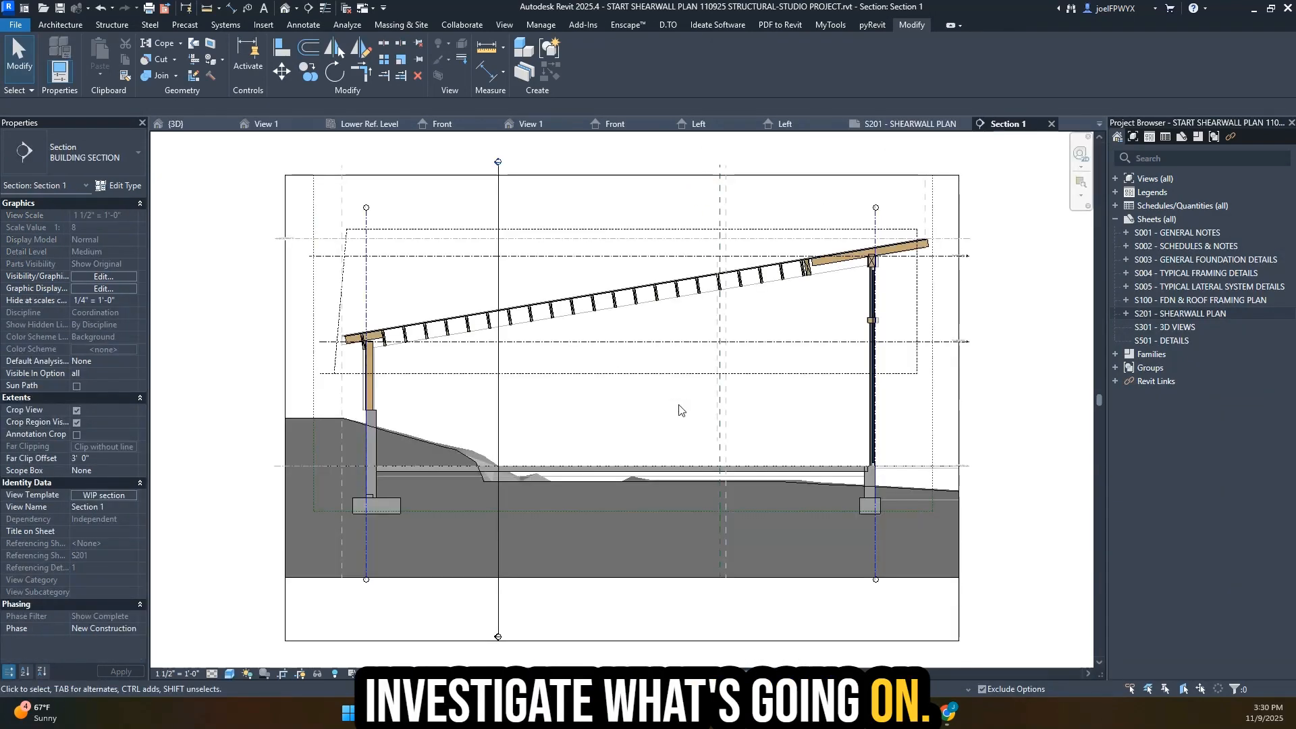
scroll(570, 517, "up", 5)
key("Escape")
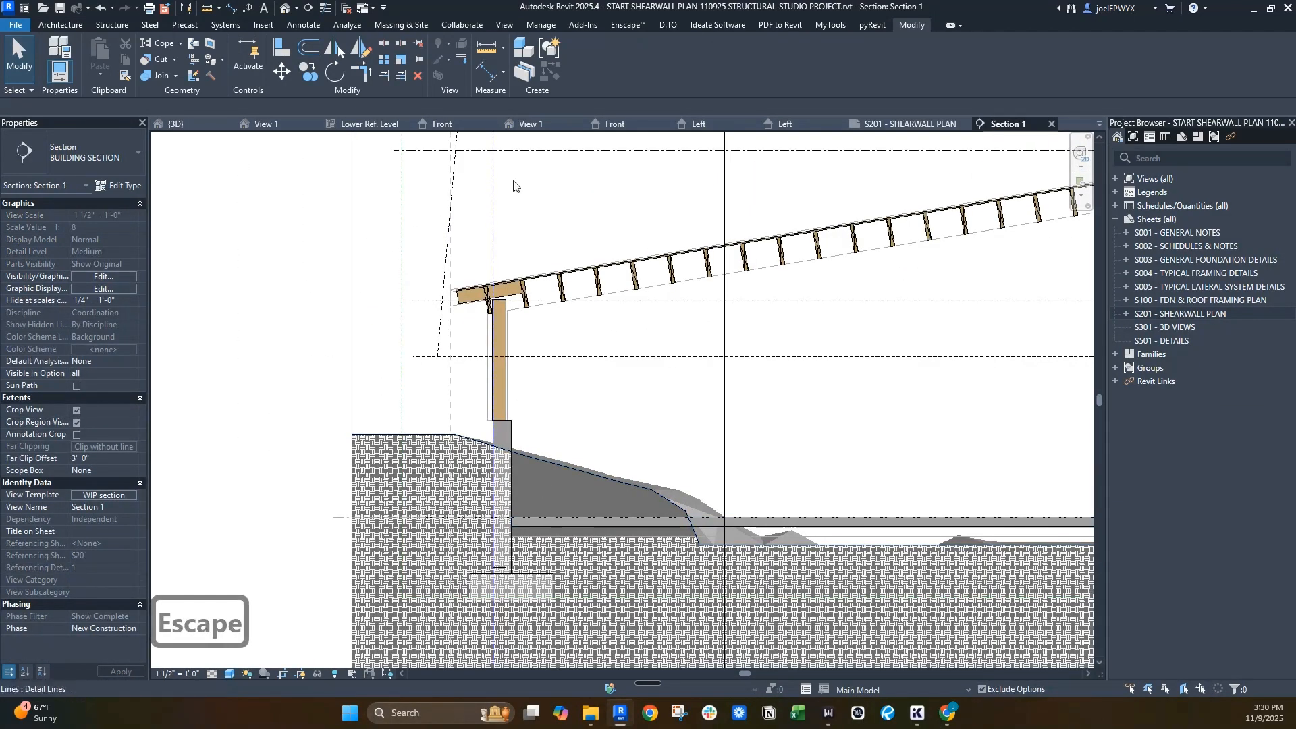
- Return to sheet S201 and set the cut plane offset in the shearwall plan's view range to 5.5 feet
left_click(921, 125)
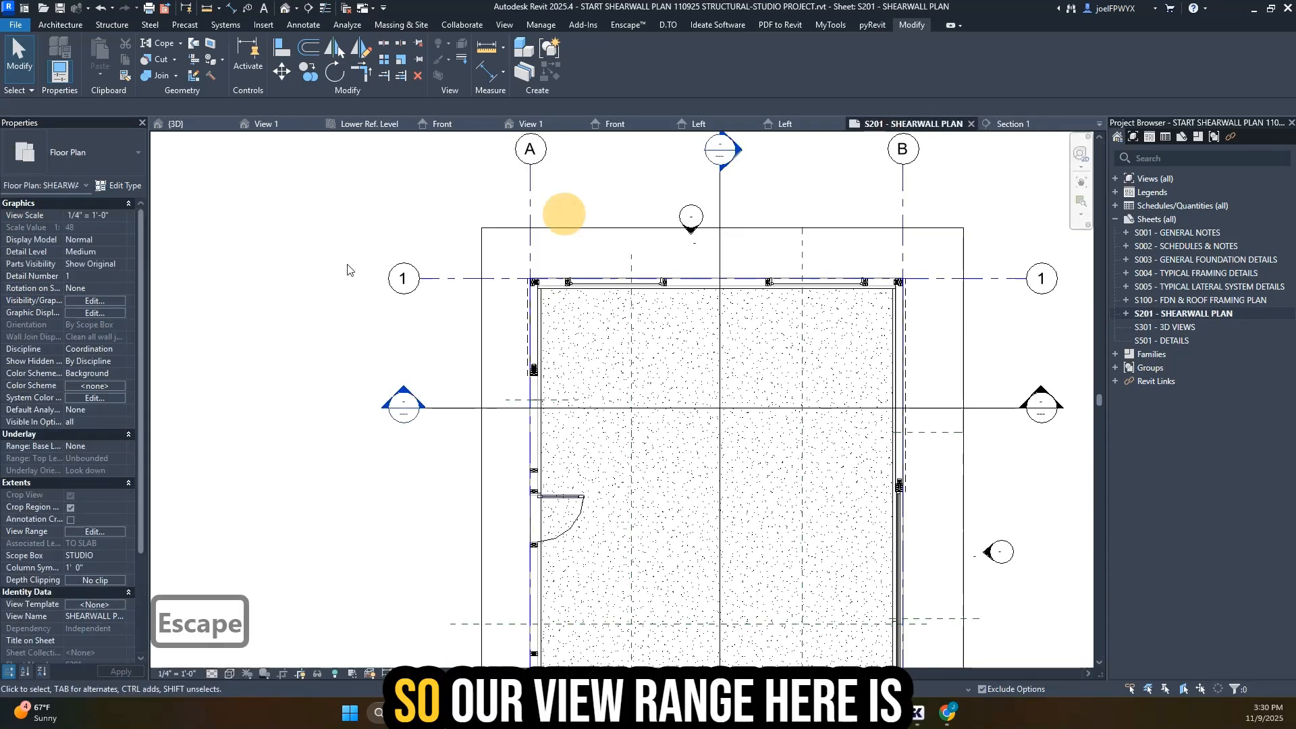
left_click(106, 531)
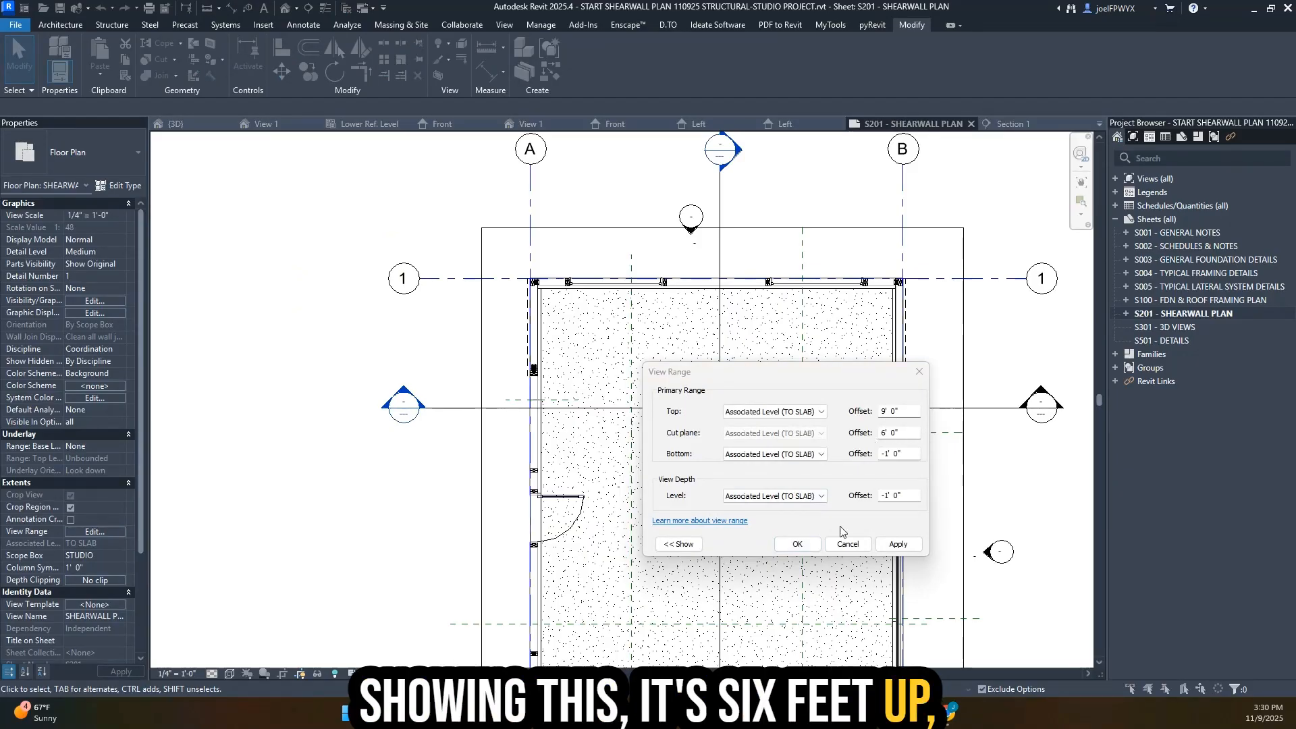
left_click(904, 432)
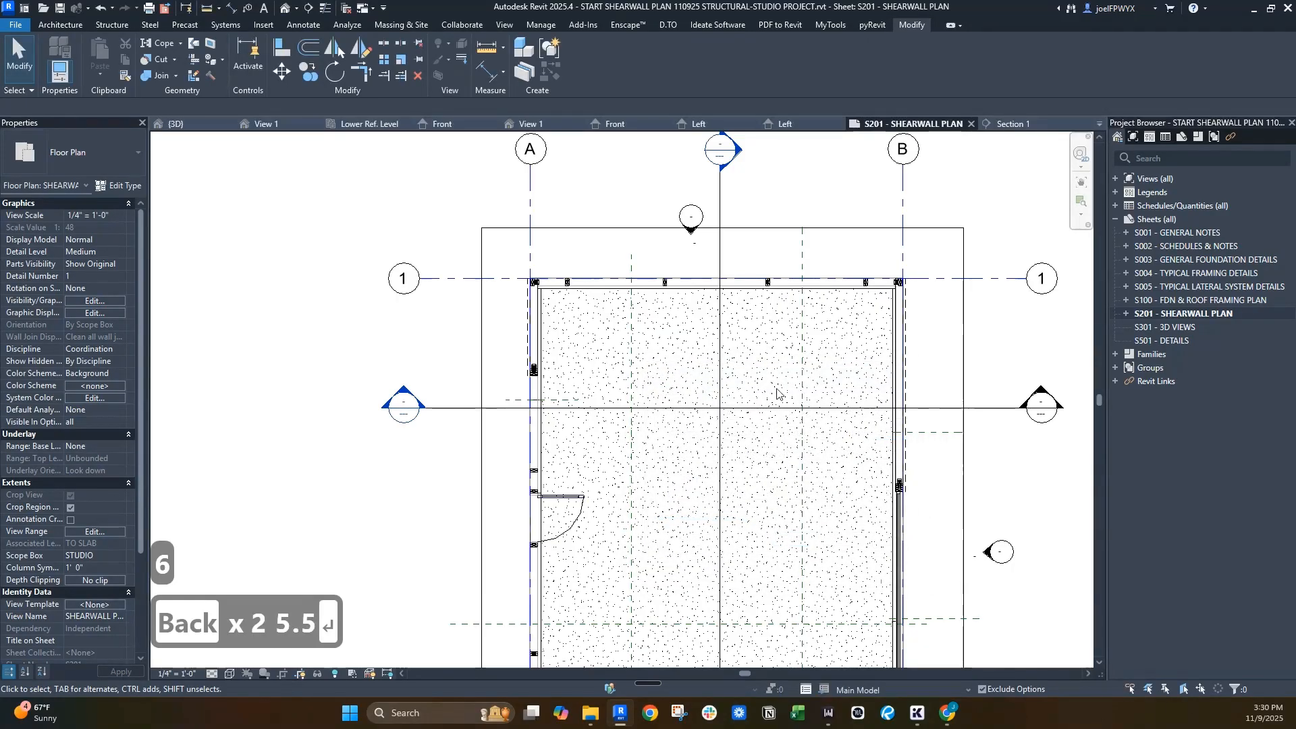
- In Section 1, draw a detail line 5.5 feet up from the slab top and continue it horizontally across the low-side wall
double_click(720, 150)
scroll(625, 492, "up", 2)
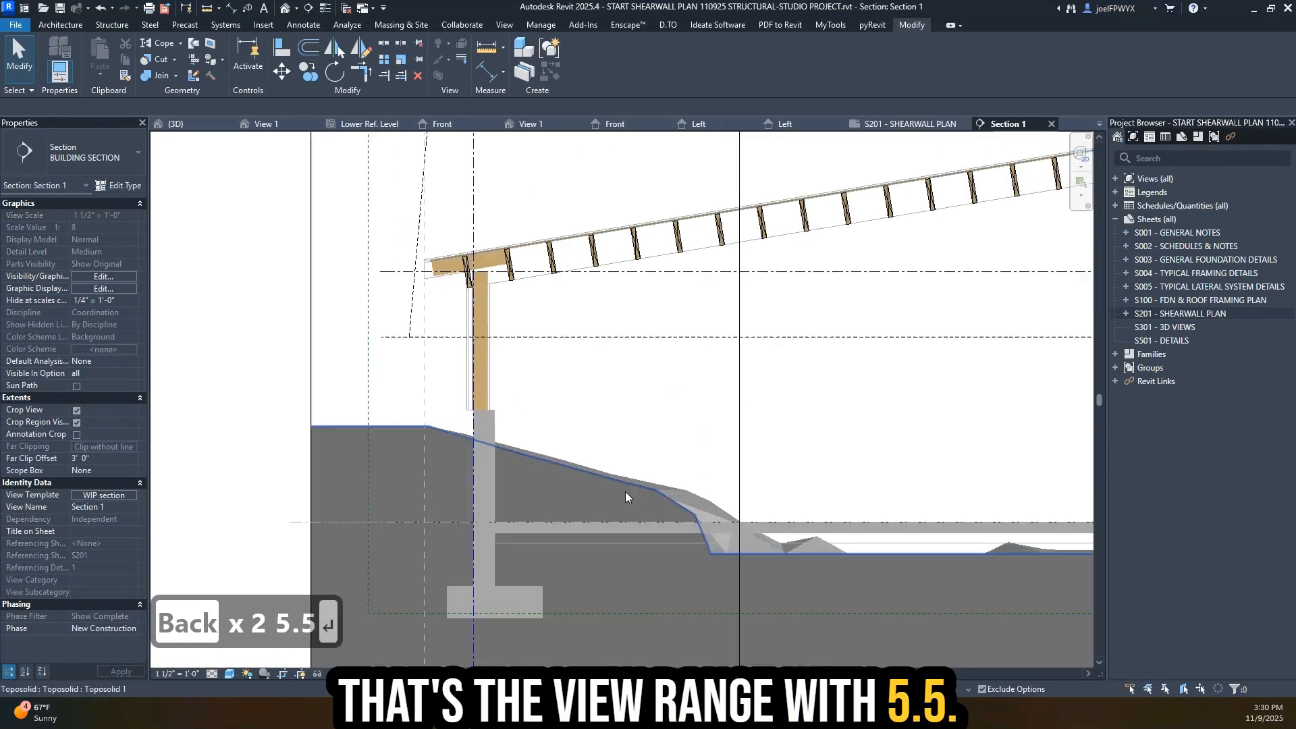
key("d")
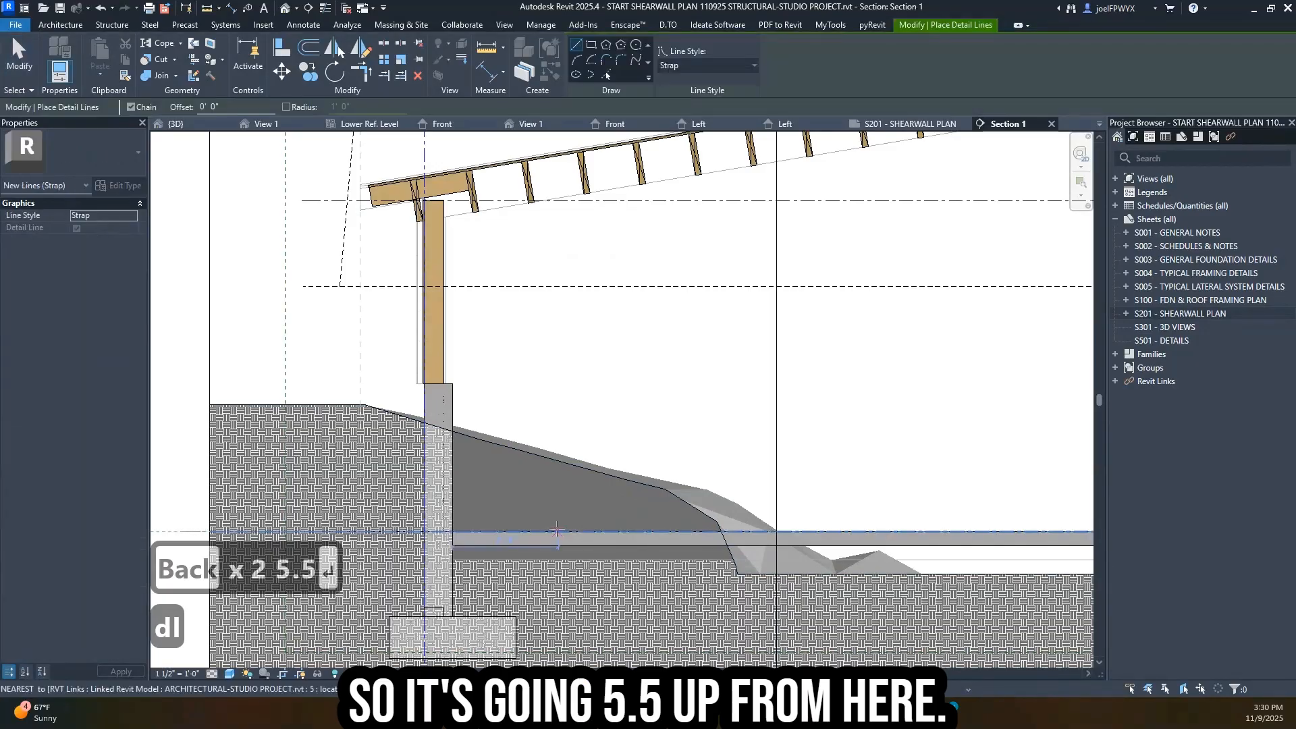
left_click(557, 531)
type("5.5")
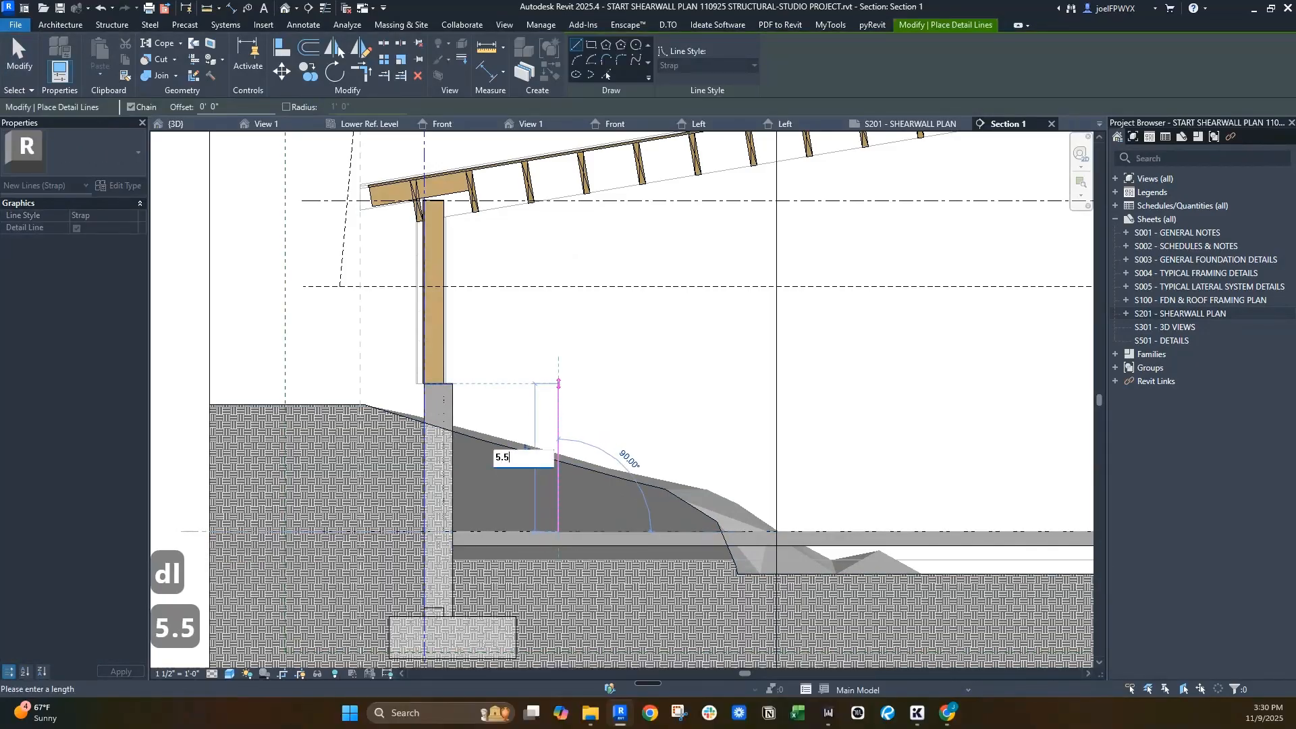
key("Return")
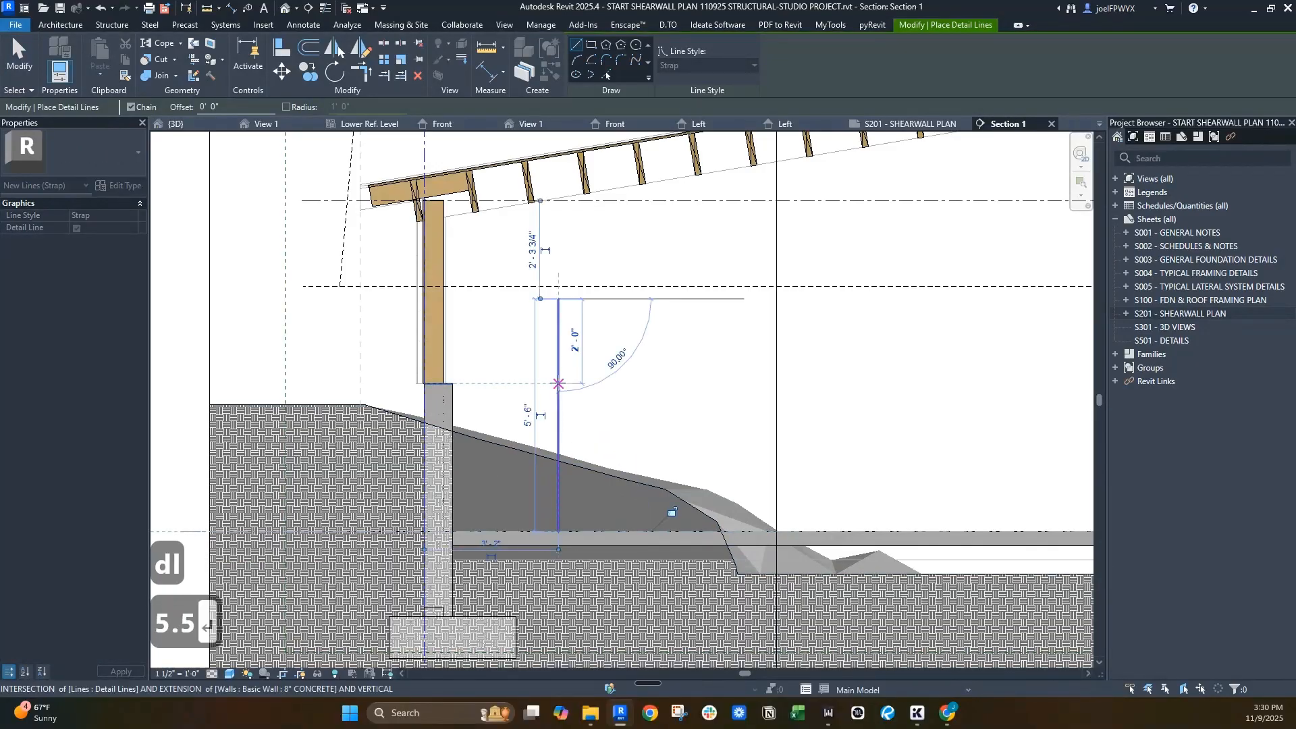
left_click(404, 299)
scroll(432, 324, "down", 2)
key("Escape")
scroll(496, 395, "down", 2)
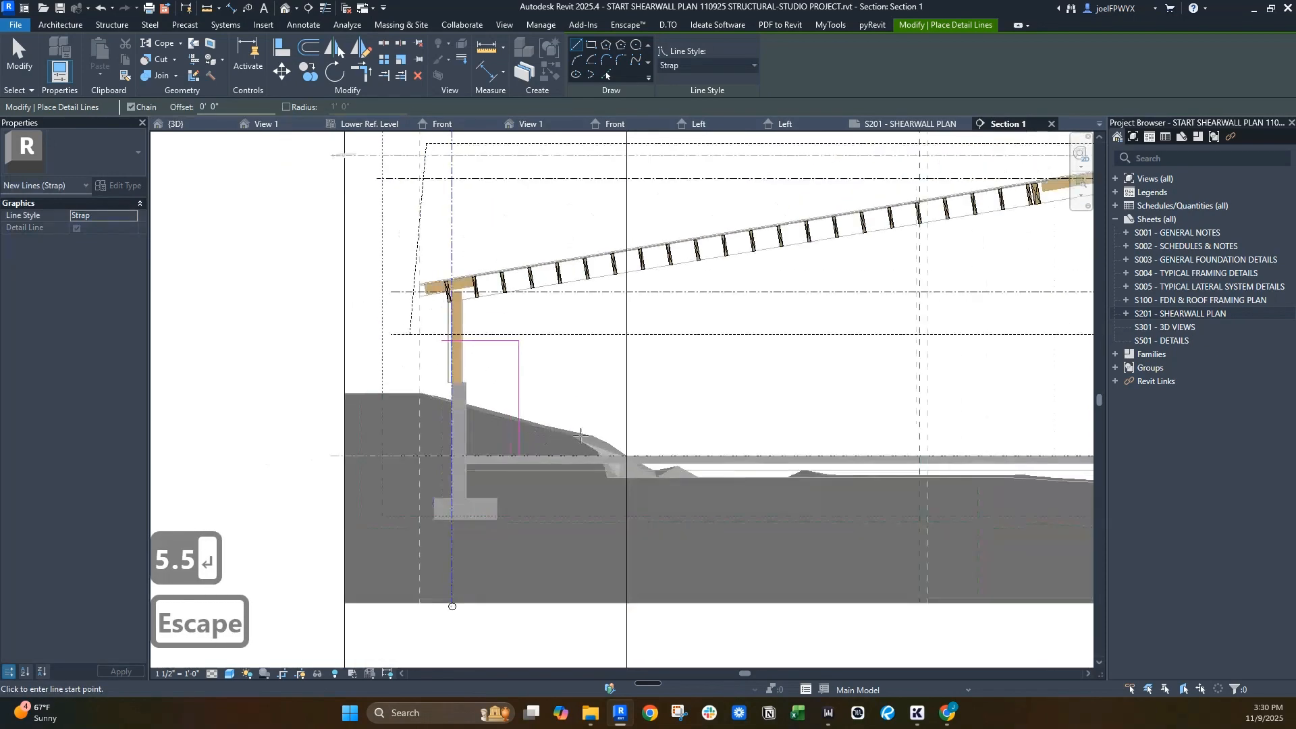
scroll(448, 466, "up", 3)
key("Escape")
key("Escape")
- Inspect the 8" concrete wall and the framed wall above it relative to the drawn cut plane line
left_click(435, 471)
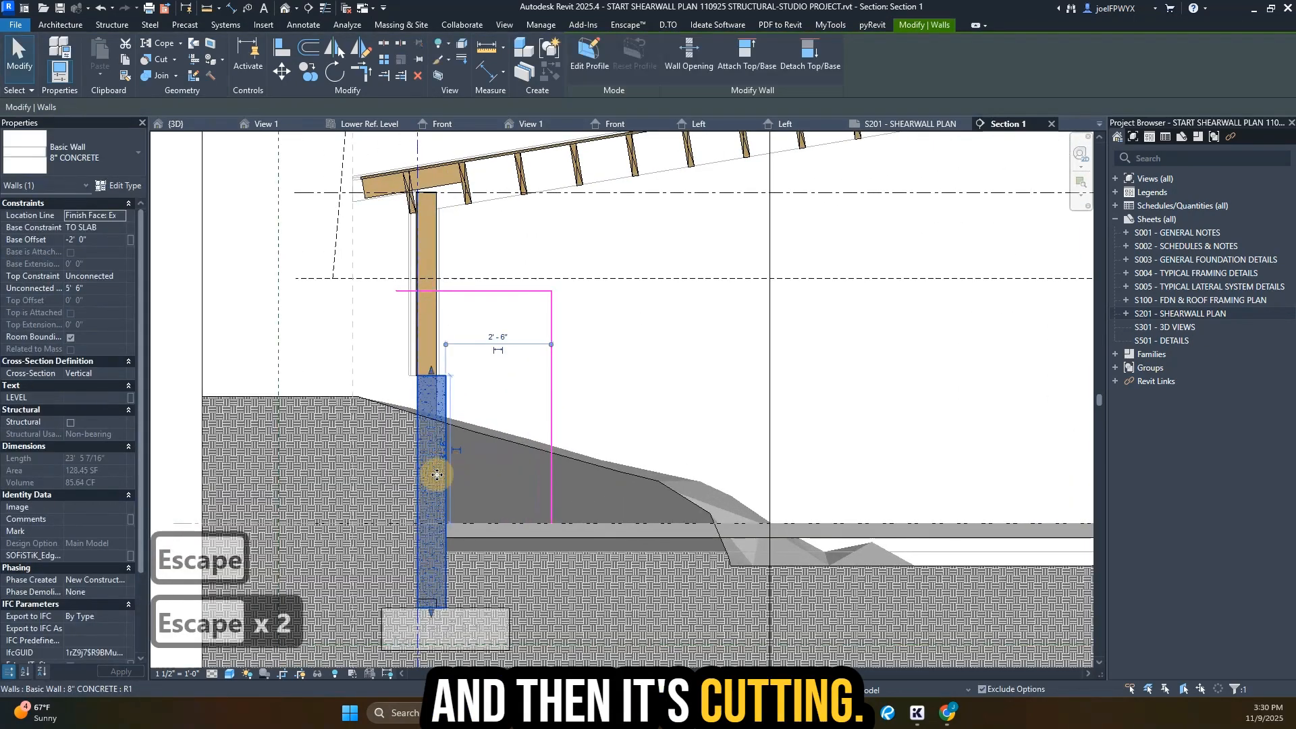
key("Escape")
scroll(426, 459, "up", 2)
left_click(431, 450)
scroll(523, 424, "down", 1)
scroll(524, 423, "down", 2)
key("Escape")
key("Escape")
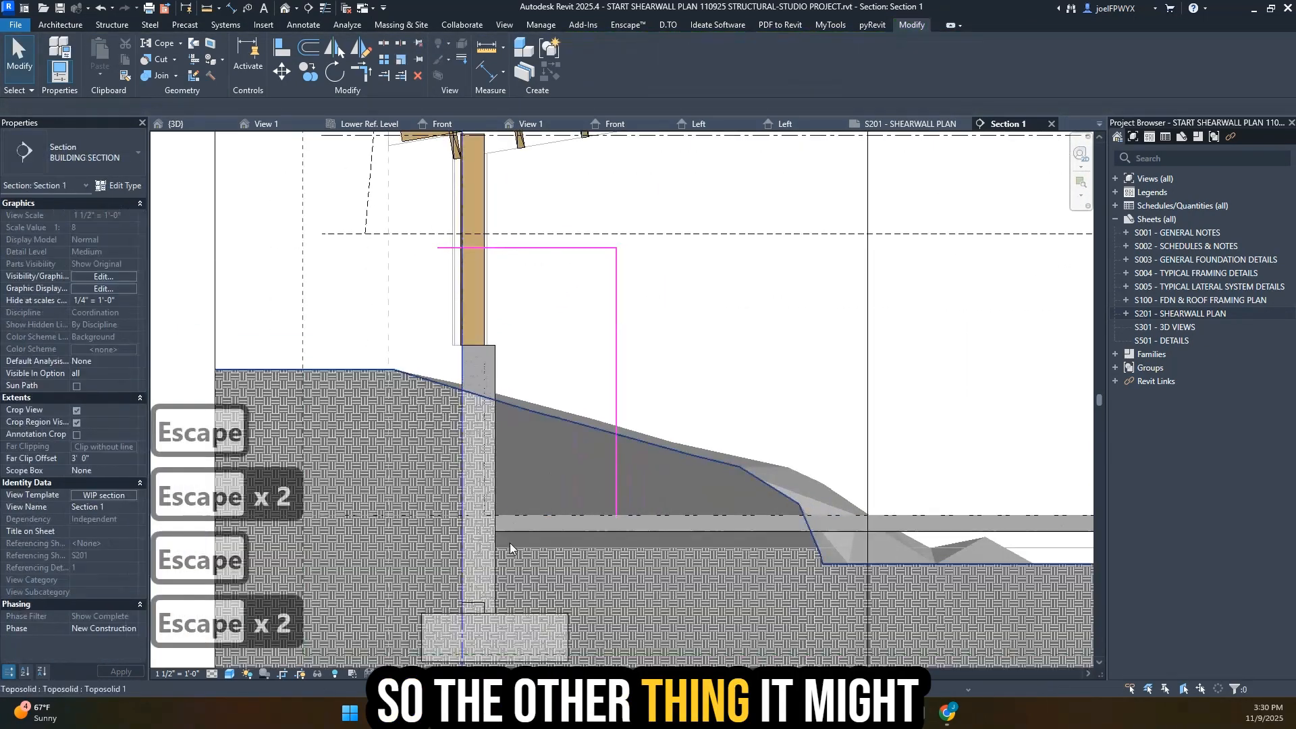
- Reveal hidden elements and rehost the 6x Type 6 Shearwall sill plate from the footing to the top of the concrete wall
left_click(334, 674)
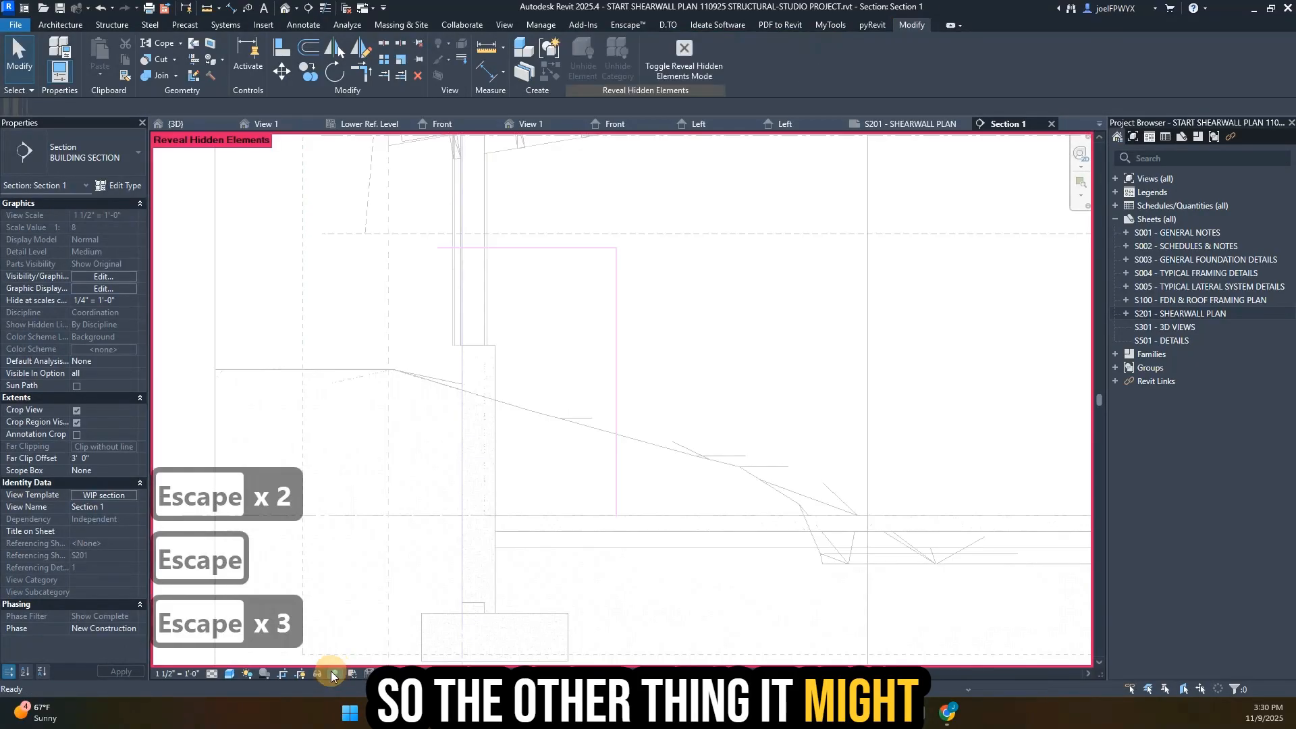
left_click(467, 607)
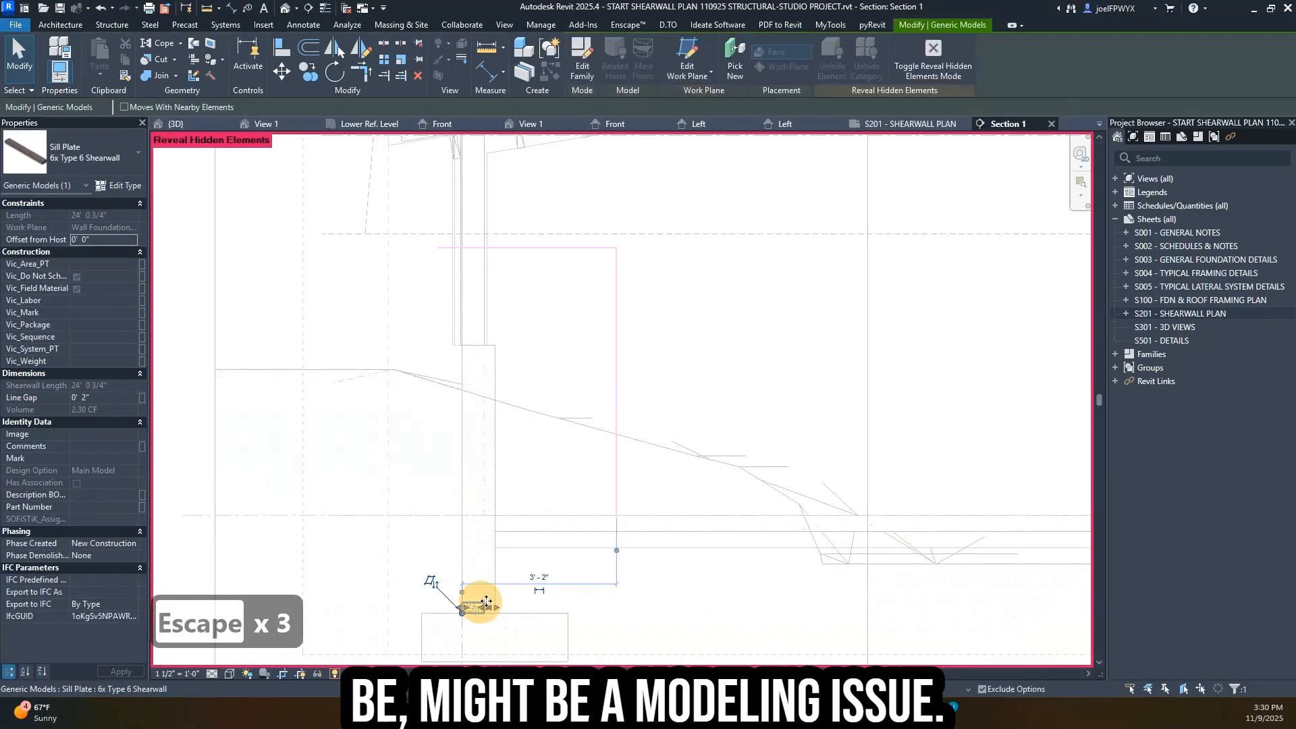
scroll(476, 606, "up", 3)
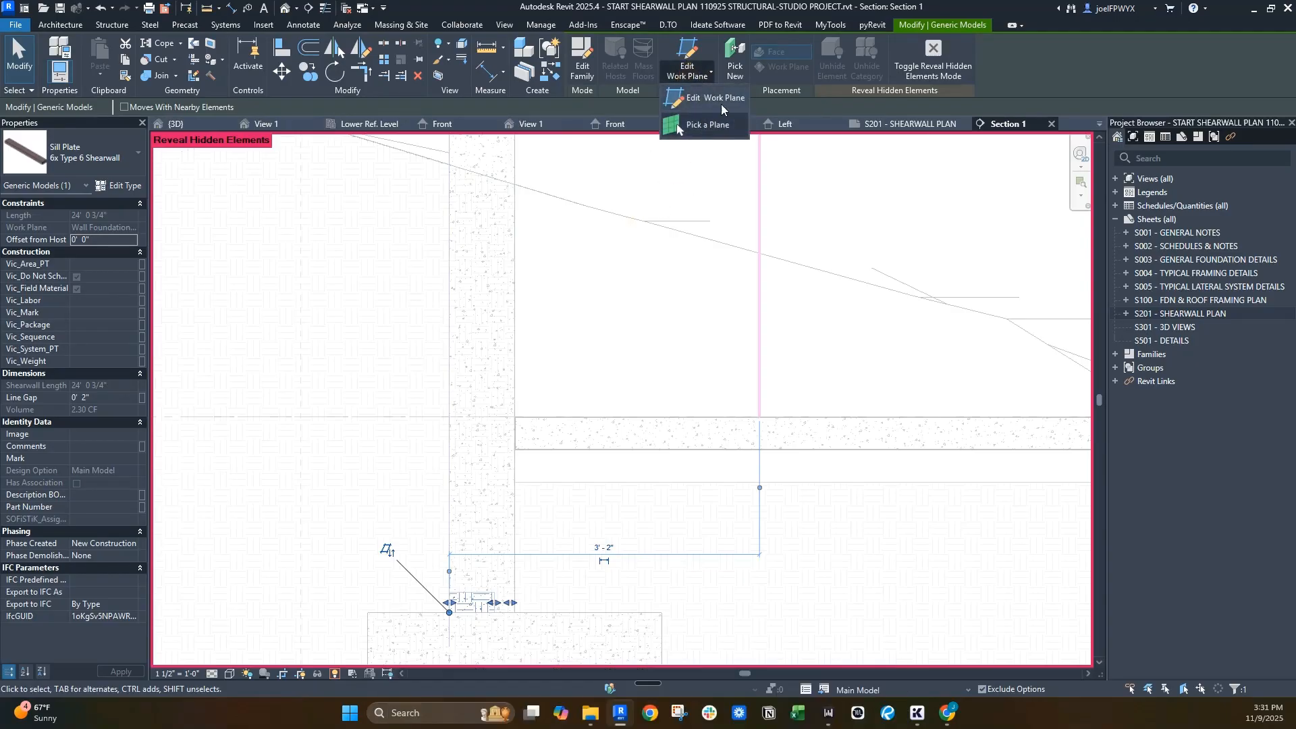
left_click(699, 100)
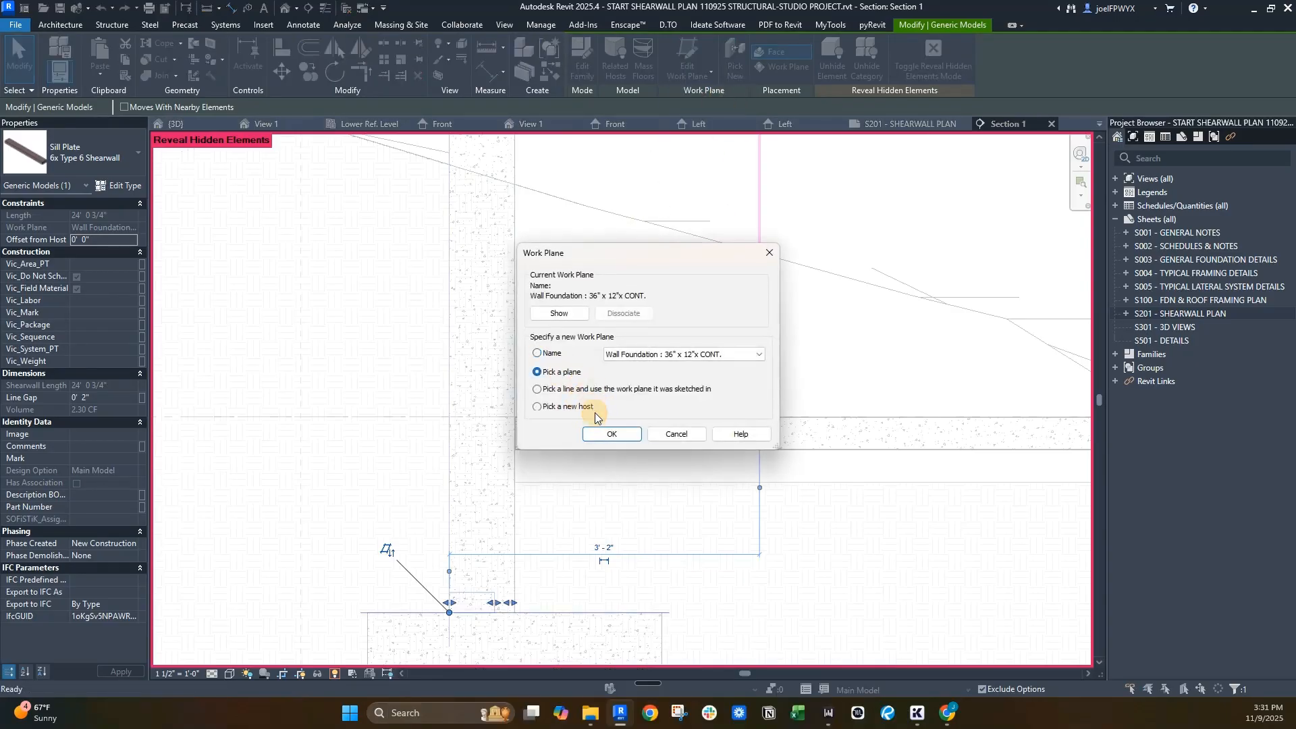
left_click(611, 434)
left_click(552, 265)
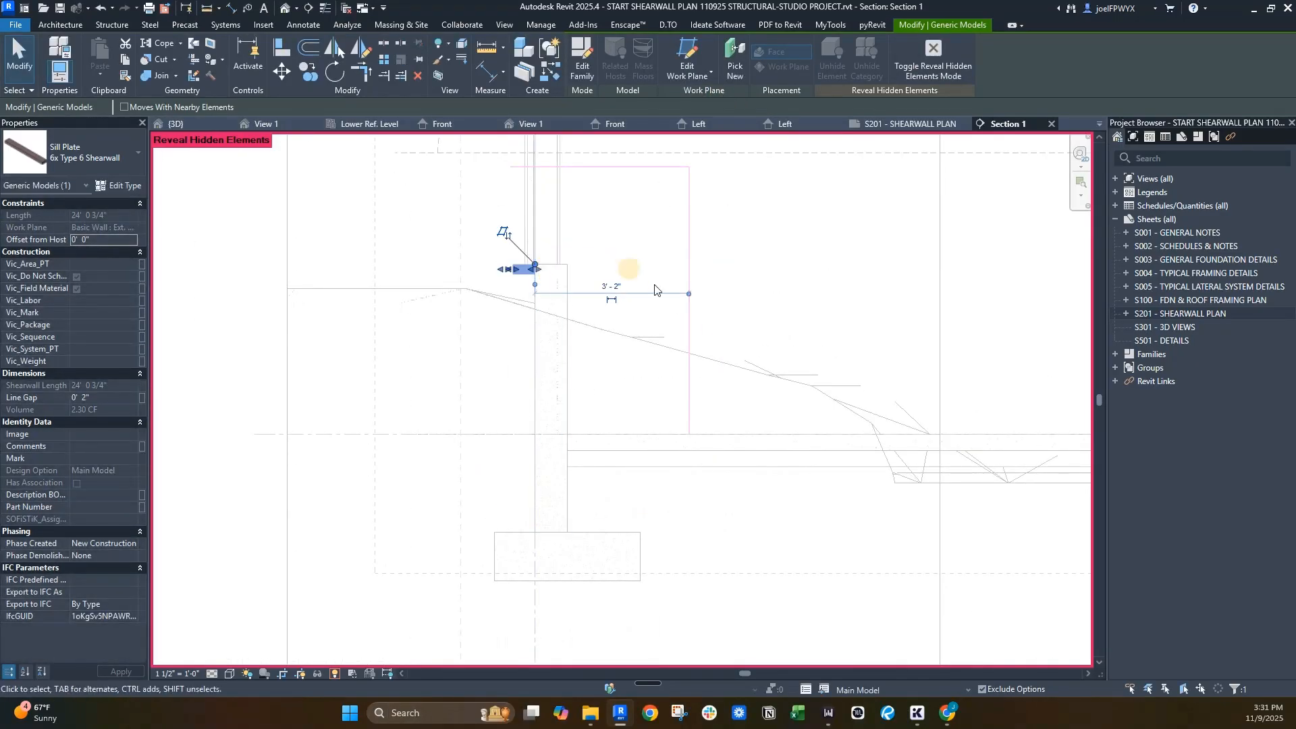
- Move the shearwall sill plate sideways and up so it sits on the concrete wall within the framed wall above
scroll(558, 287, "up", 2)
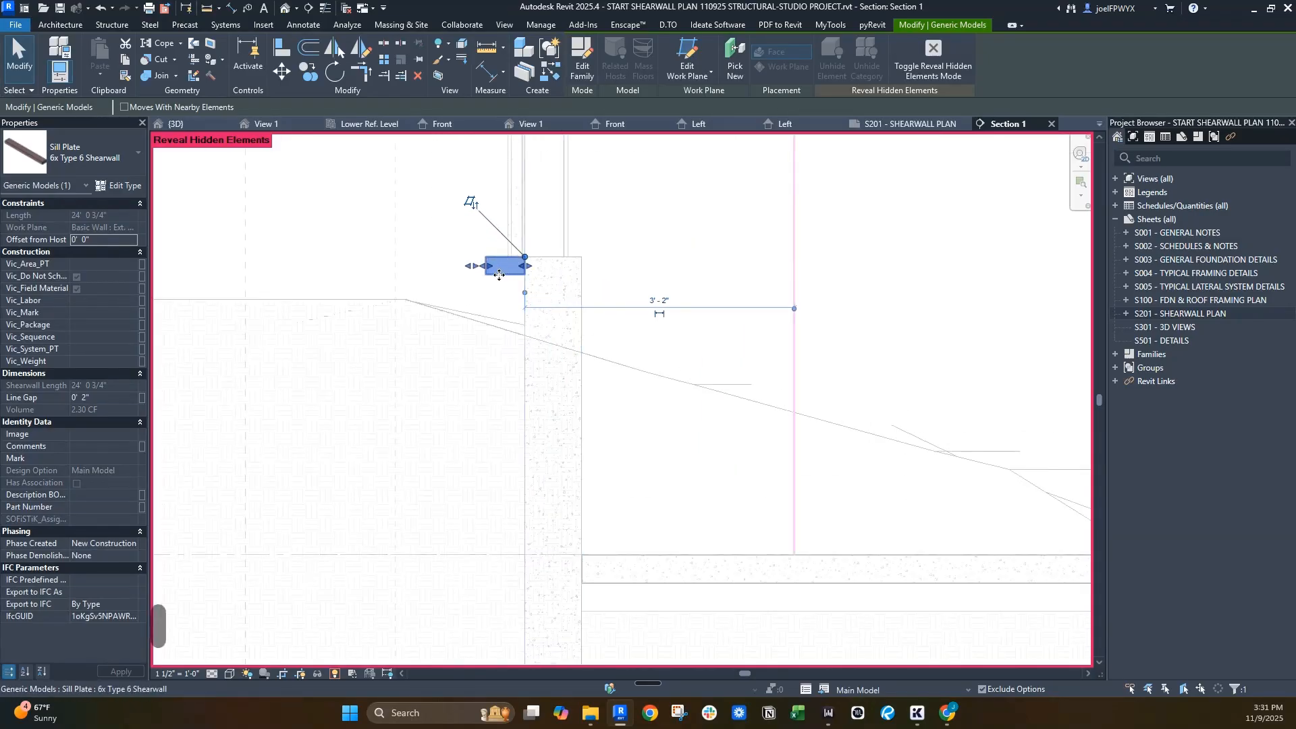
scroll(499, 275, "up", 2)
left_click_drag(494, 255, 591, 223)
key("Escape")
key("Escape")
left_click(683, 260)
key("Escape")
key("Escape")
left_click(563, 234)
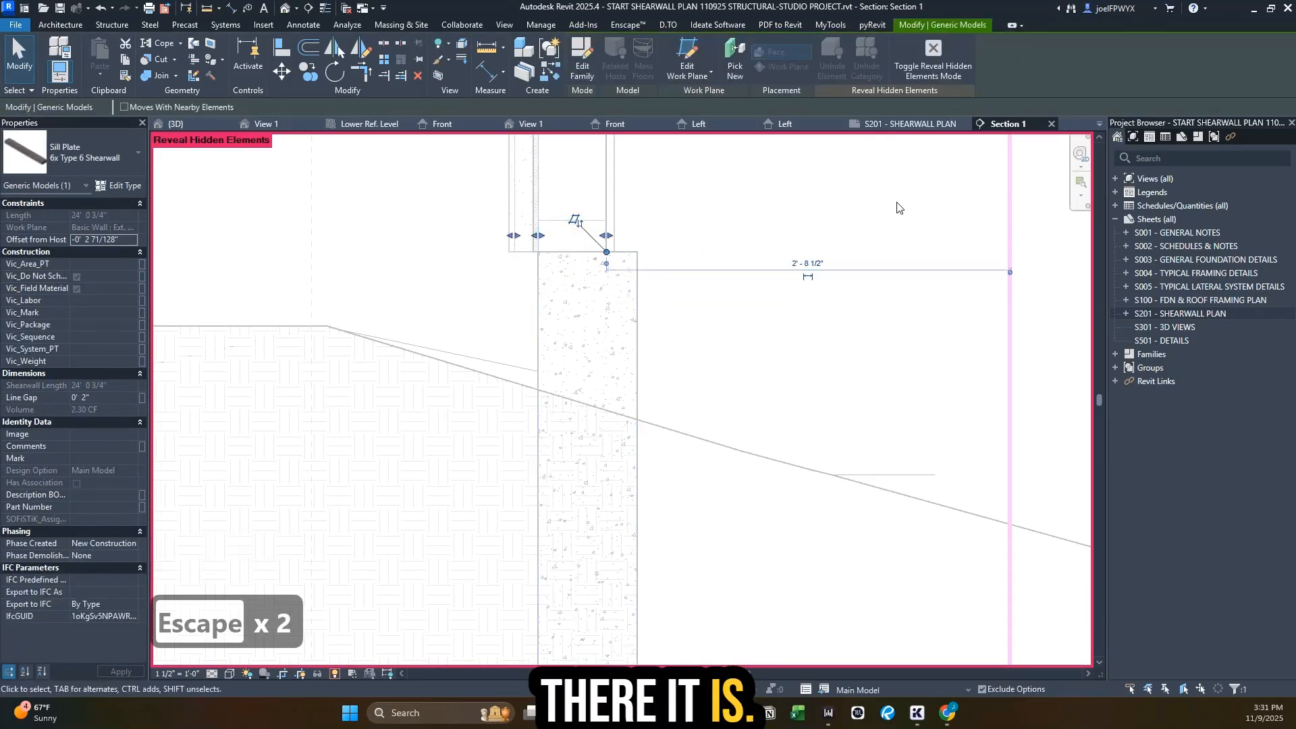
- On the S201 - SHEARWALL PLAN sheet, flip the 6x Type 6 Shearwall sill plate along grid 1 so its dashed line faces outward
key("Escape")
left_click(910, 124)
scroll(613, 301, "up", 3)
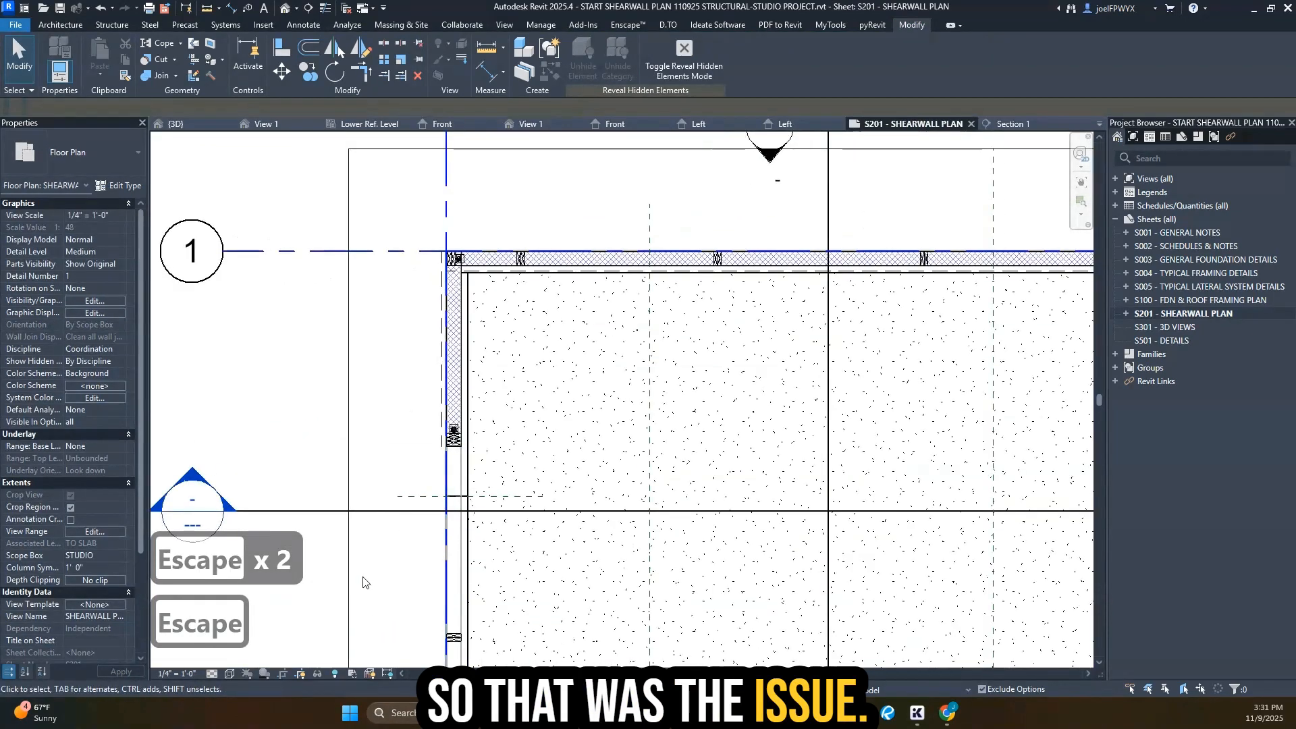
scroll(538, 248, "up", 2)
key("Escape")
left_click(516, 310)
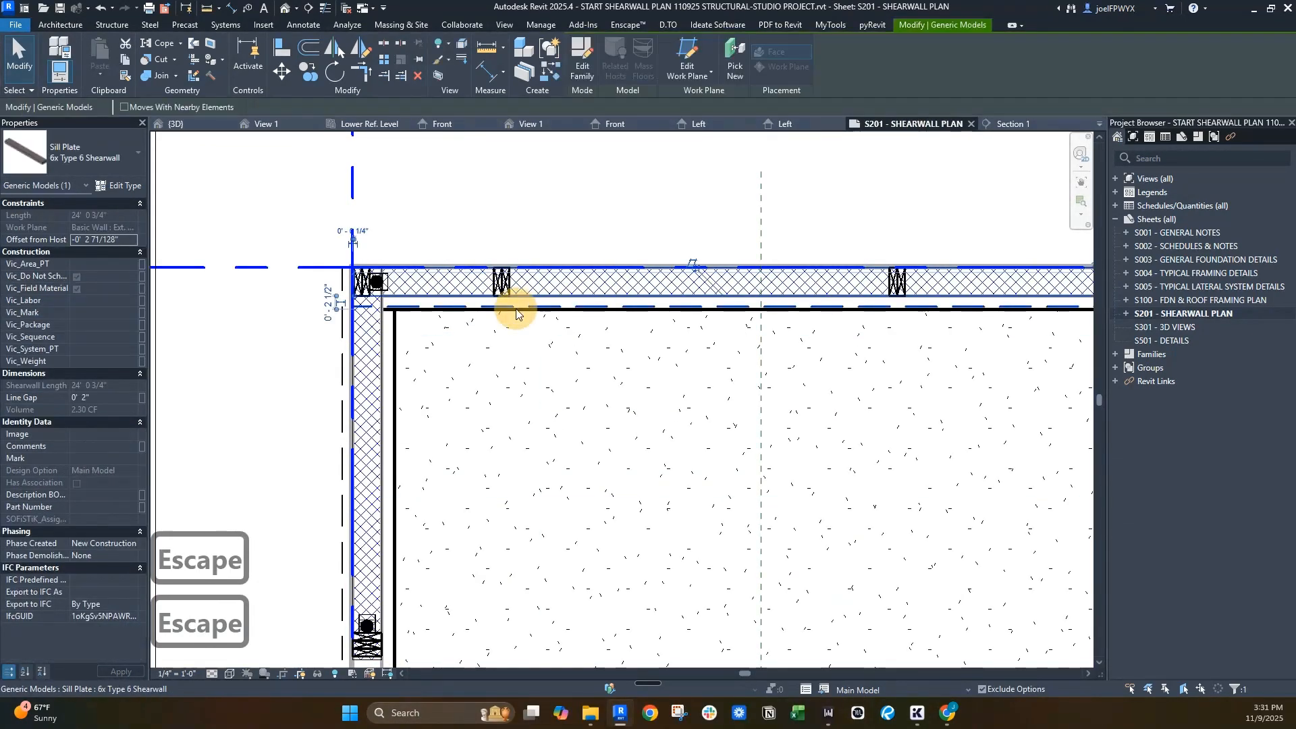
scroll(768, 297, "down", 2)
scroll(959, 312, "up", 2)
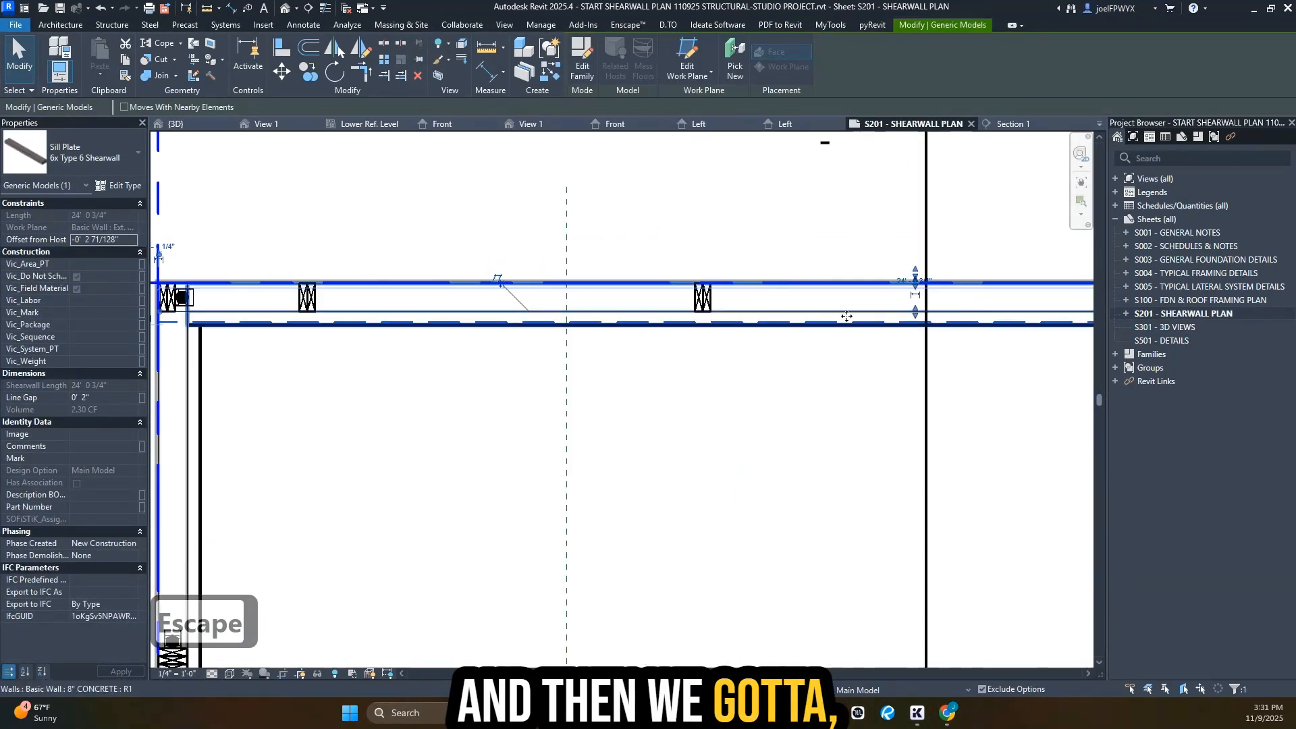
scroll(519, 297, "up", 2)
left_click(483, 280)
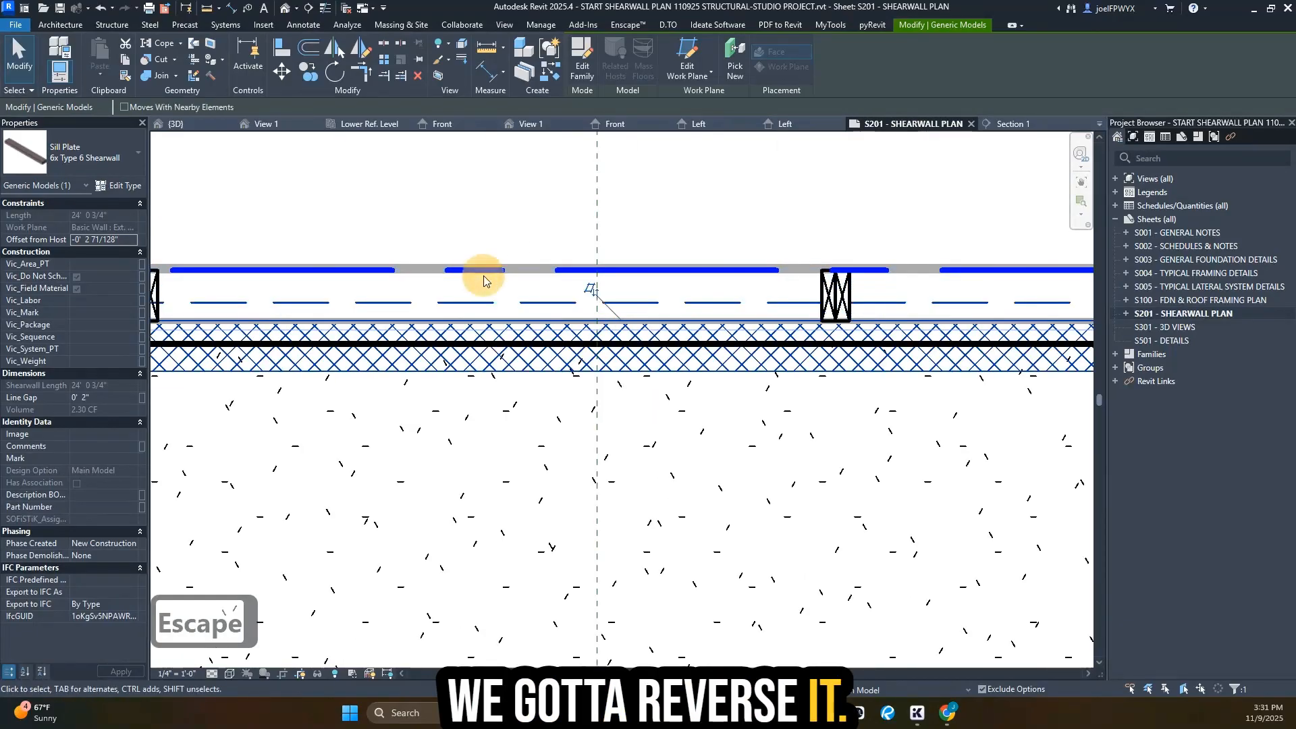
- Nudge the flipped sill plate along grid 1 outward until it lines up with the framed wall
scroll(545, 297, "down", 3)
key("Escape")
left_click(558, 335)
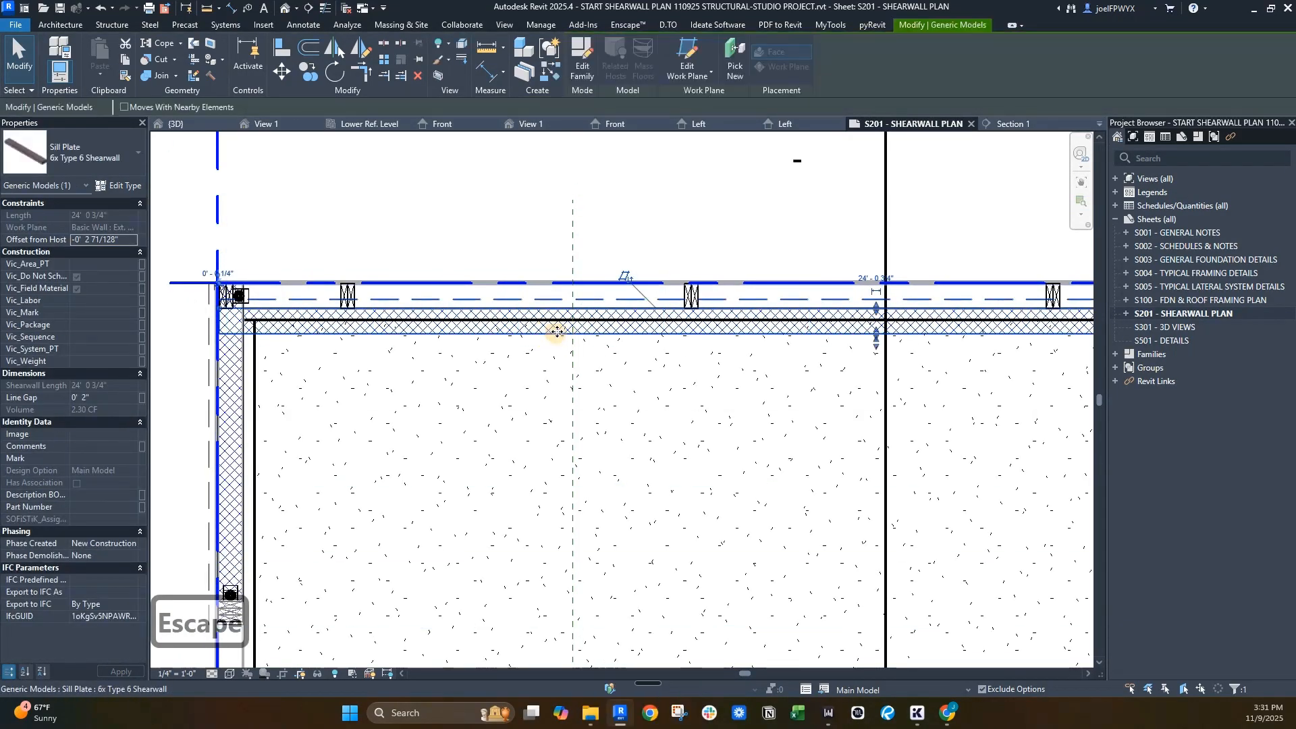
key("Up")
key("Down")
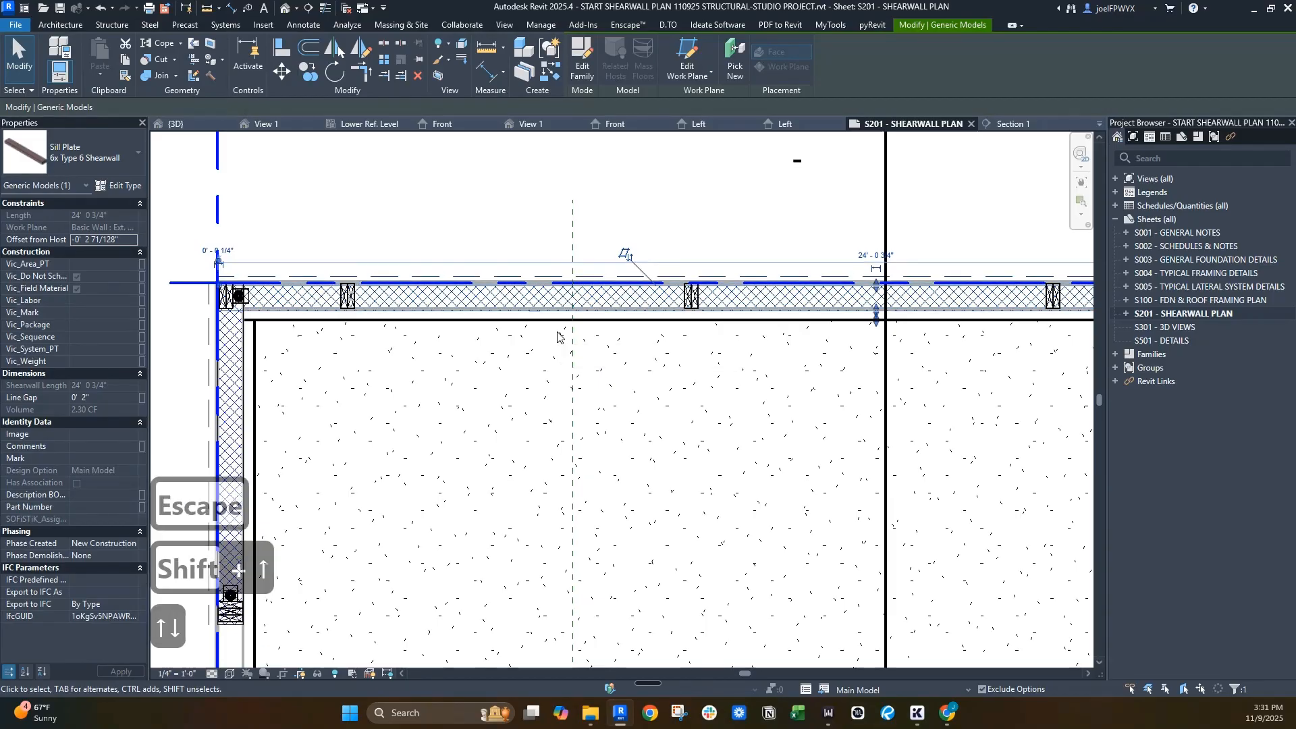
key("Up")
key("Escape")
key("Escape")
- Open Section 2 and examine how the 2x6 wood wall at grid A bears on the concrete wall
scroll(456, 294, "down", 6)
middle_click_drag(871, 344, 898, 364)
scroll(665, 354, "up", 2)
key("Escape")
scroll(798, 446, "down", 4)
key("Escape")
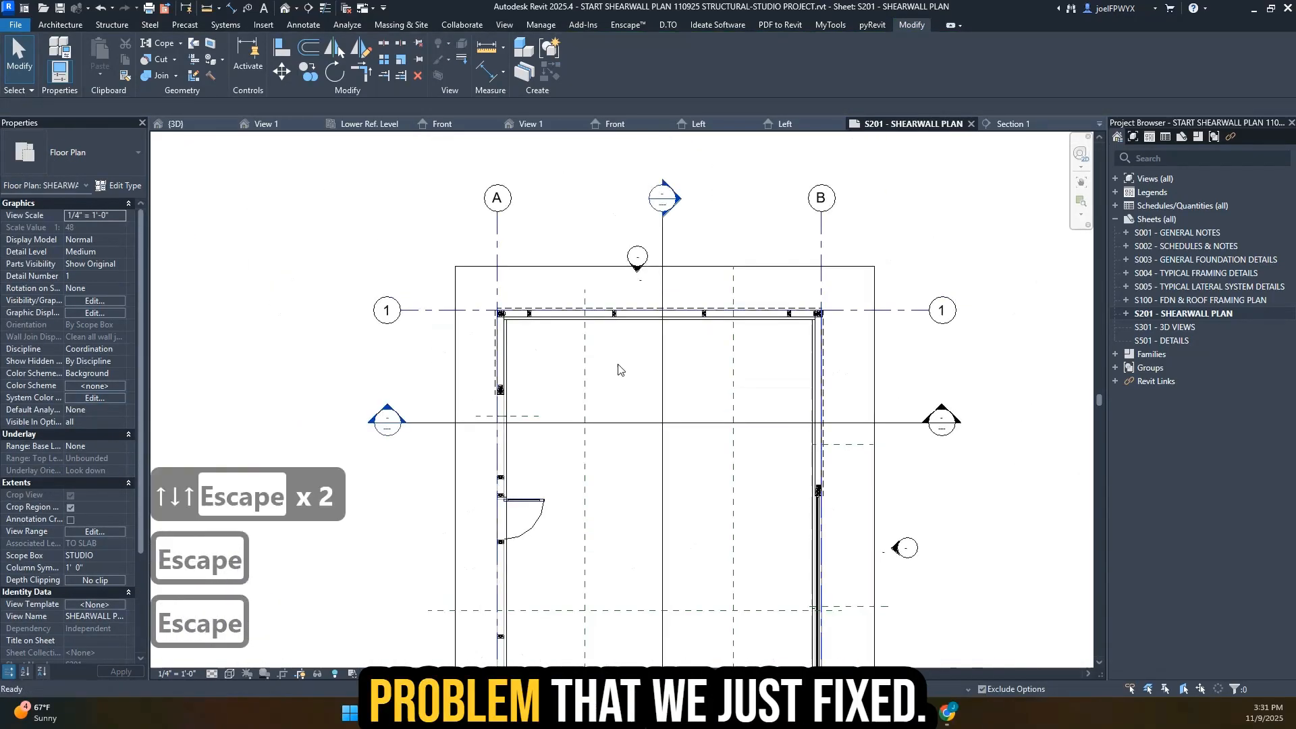
double_click(392, 428)
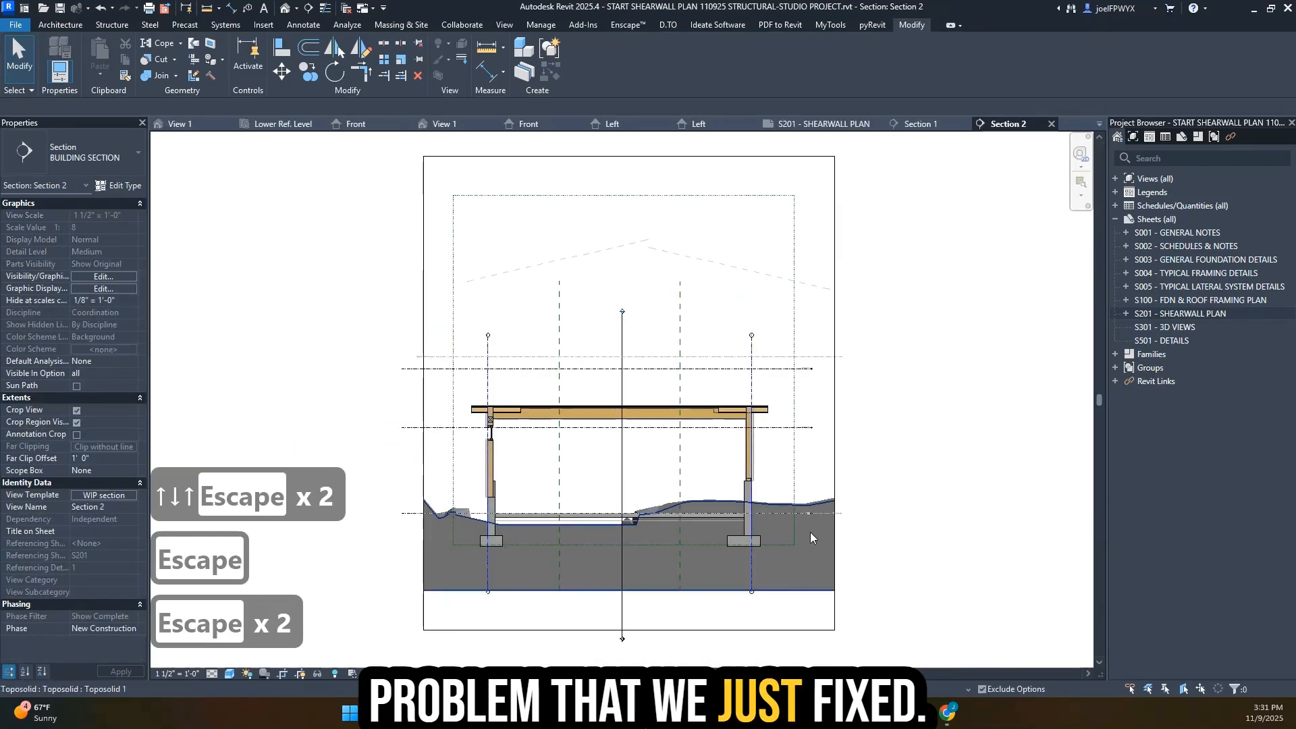
scroll(772, 502, "up", 7)
scroll(698, 450, "up", 2)
scroll(641, 451, "down", 3)
middle_click_drag(517, 471, 870, 462)
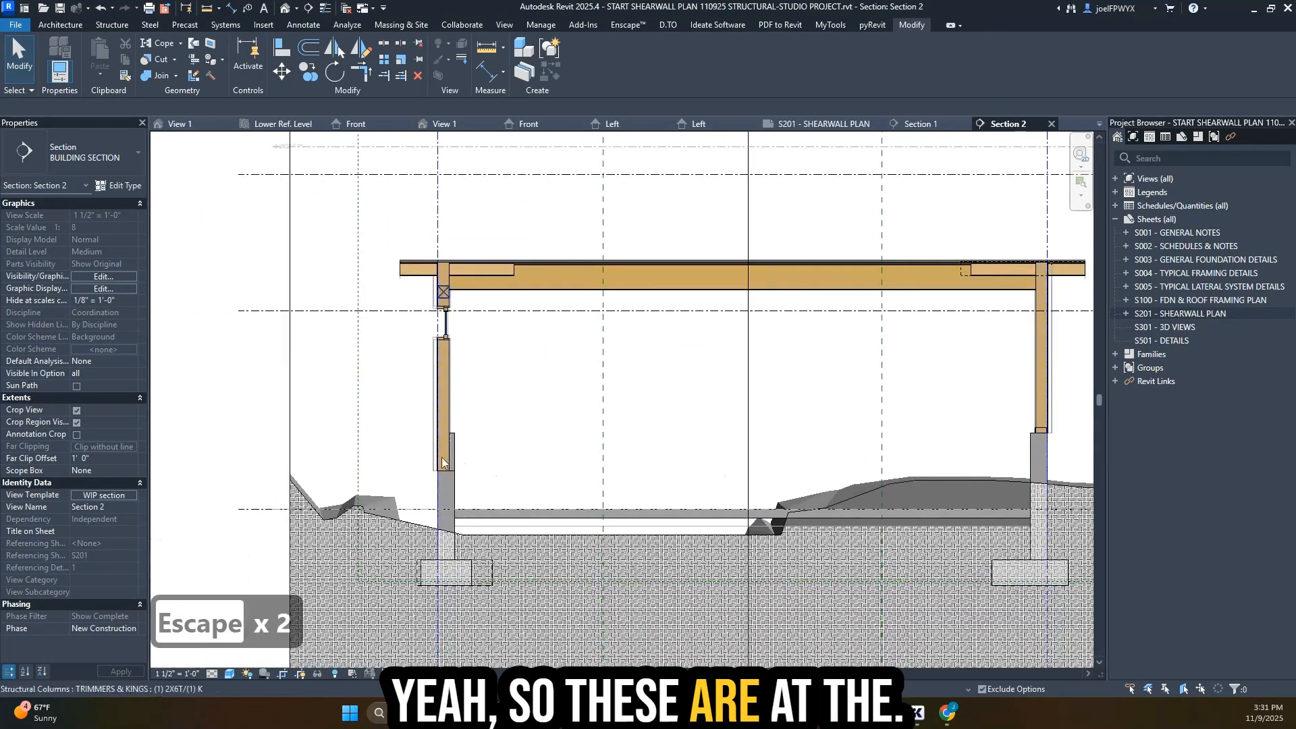
scroll(378, 452, "up", 5)
scroll(556, 500, "down", 3)
middle_click_drag(560, 498, 618, 382)
scroll(595, 441, "up", 4)
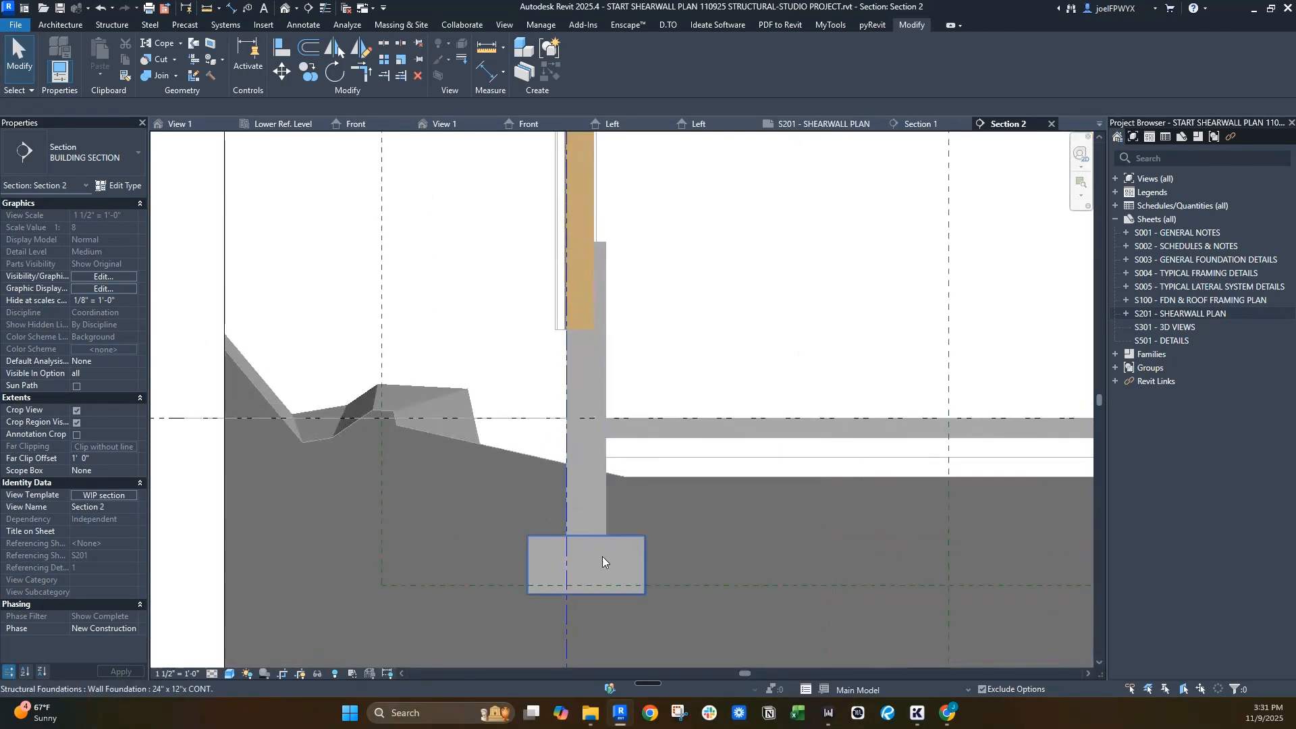
scroll(592, 308, "up", 2)
left_click(585, 316)
middle_click_drag(585, 316, 621, 484)
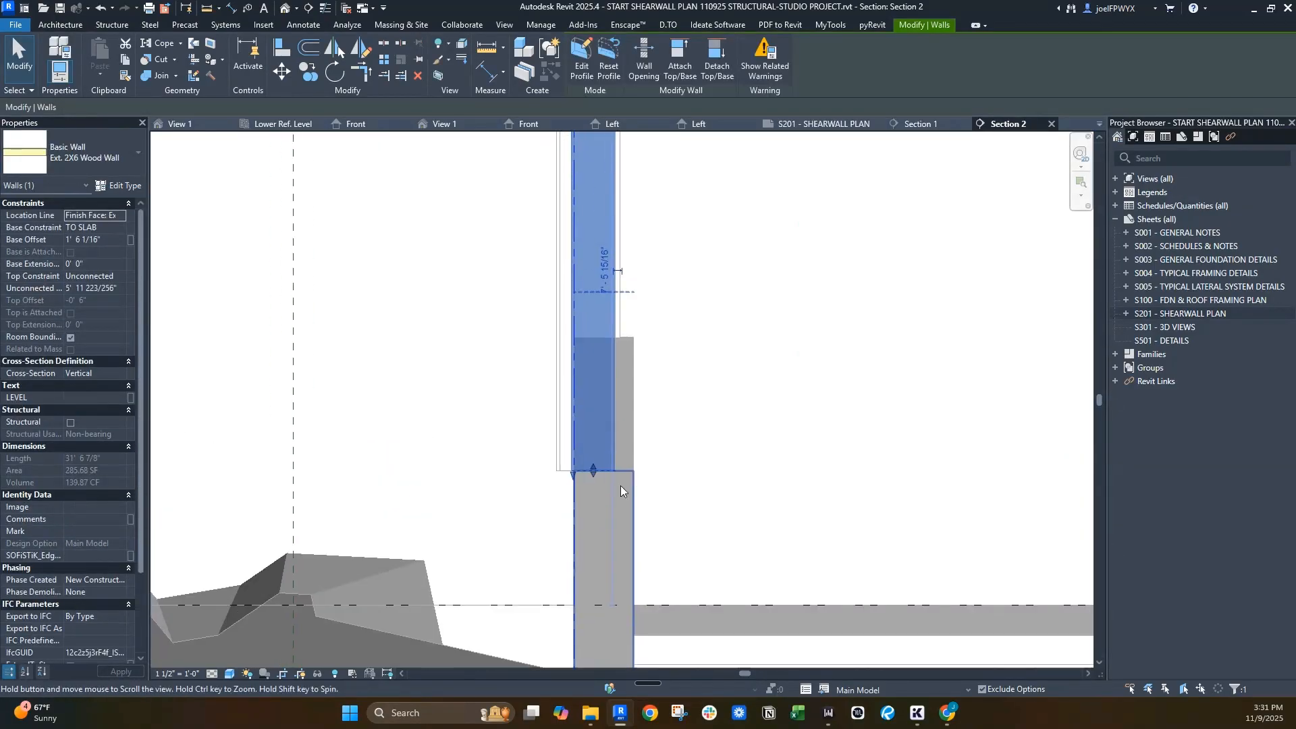
scroll(621, 485, "down", 4)
key("Escape")
key("Escape")
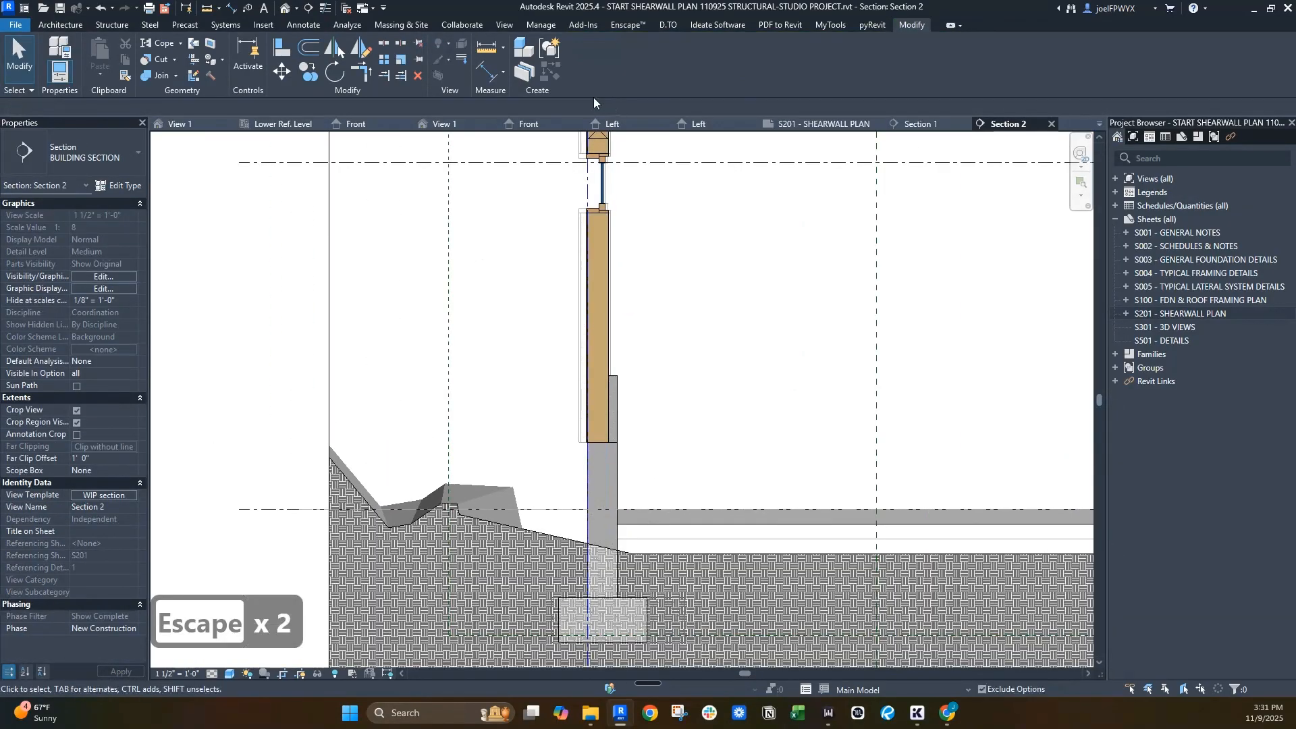
- On S201, move the Section 2 cut line closer to grid 1 so it passes through the grid A shearwall, and reopen the section
left_click(817, 123)
key("Escape")
left_click(466, 421)
scroll(467, 422, "up", 1)
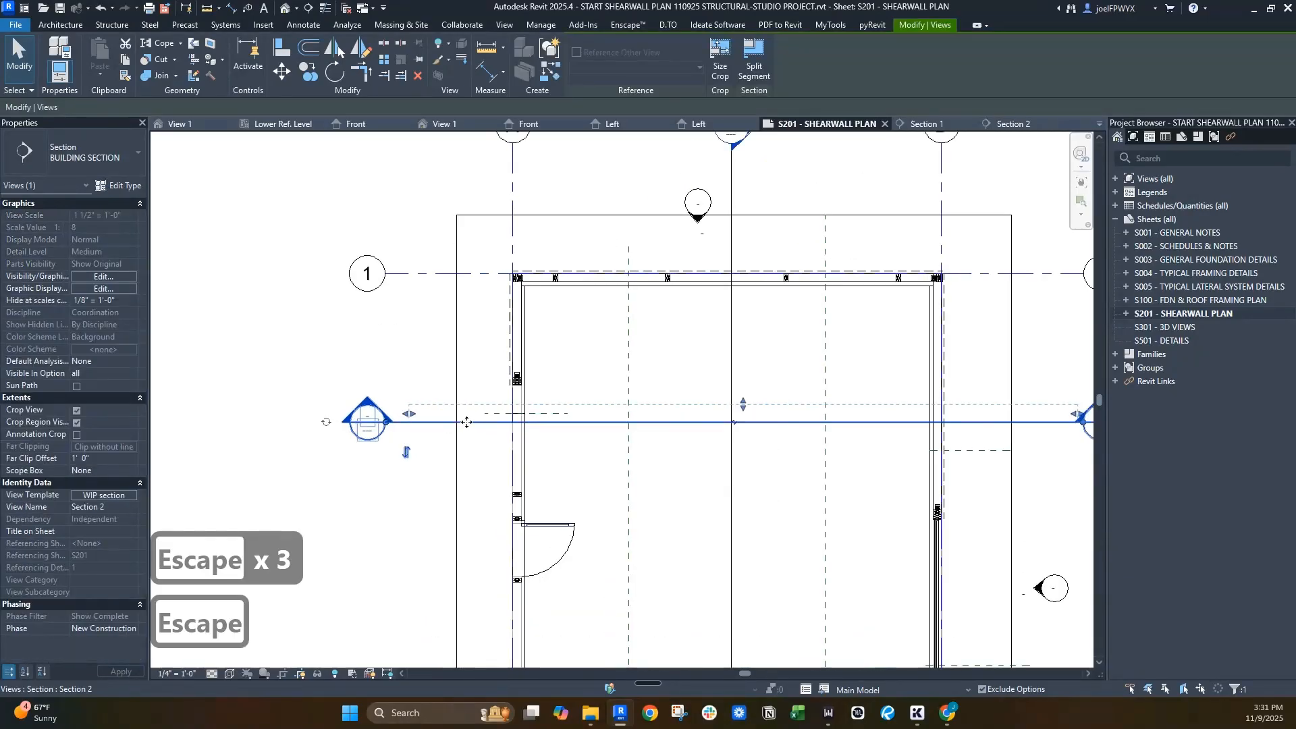
left_click_drag(466, 422, 468, 355)
key("Escape")
key("Escape")
double_click(366, 359)
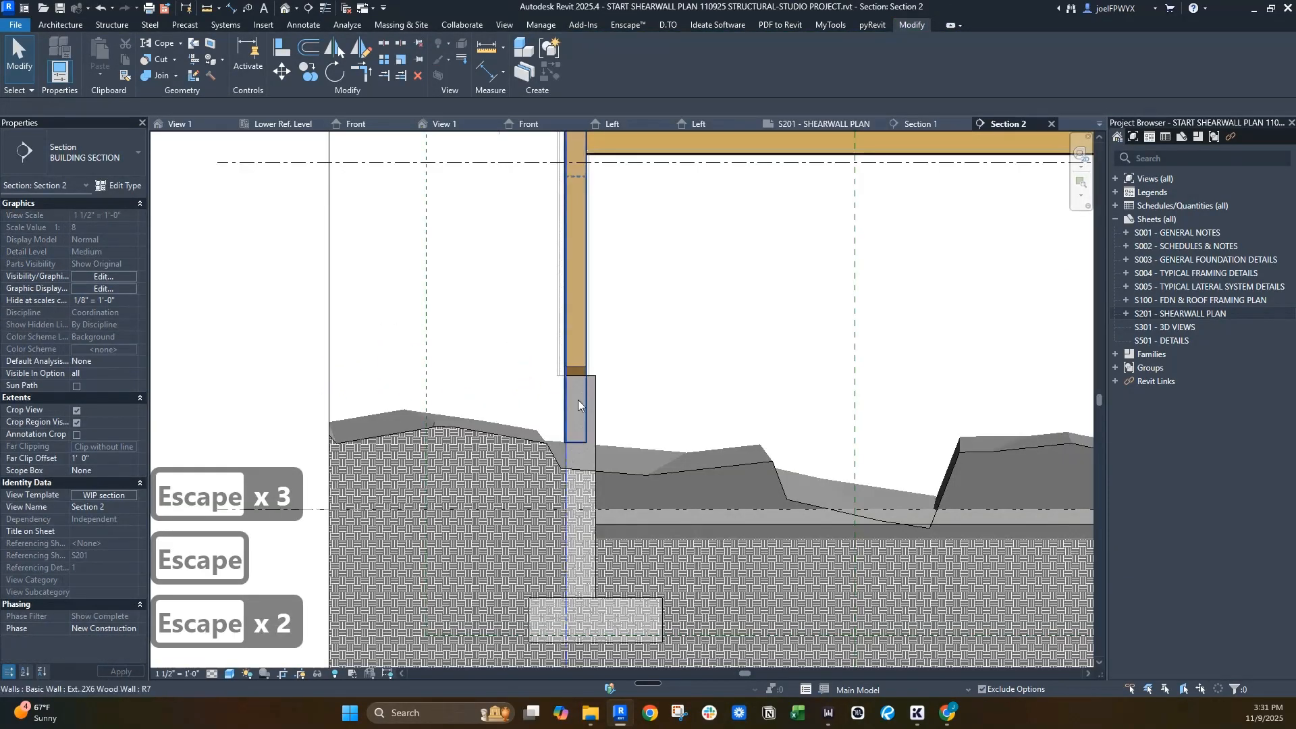
- Check where the 6x Type 6 Shearwall sill plate sits relative to the concrete wall in Section 2
scroll(579, 377, "up", 3)
key("Escape")
left_click(593, 363)
scroll(615, 374, "down", 3)
key("Escape")
key("Escape")
left_click(566, 369)
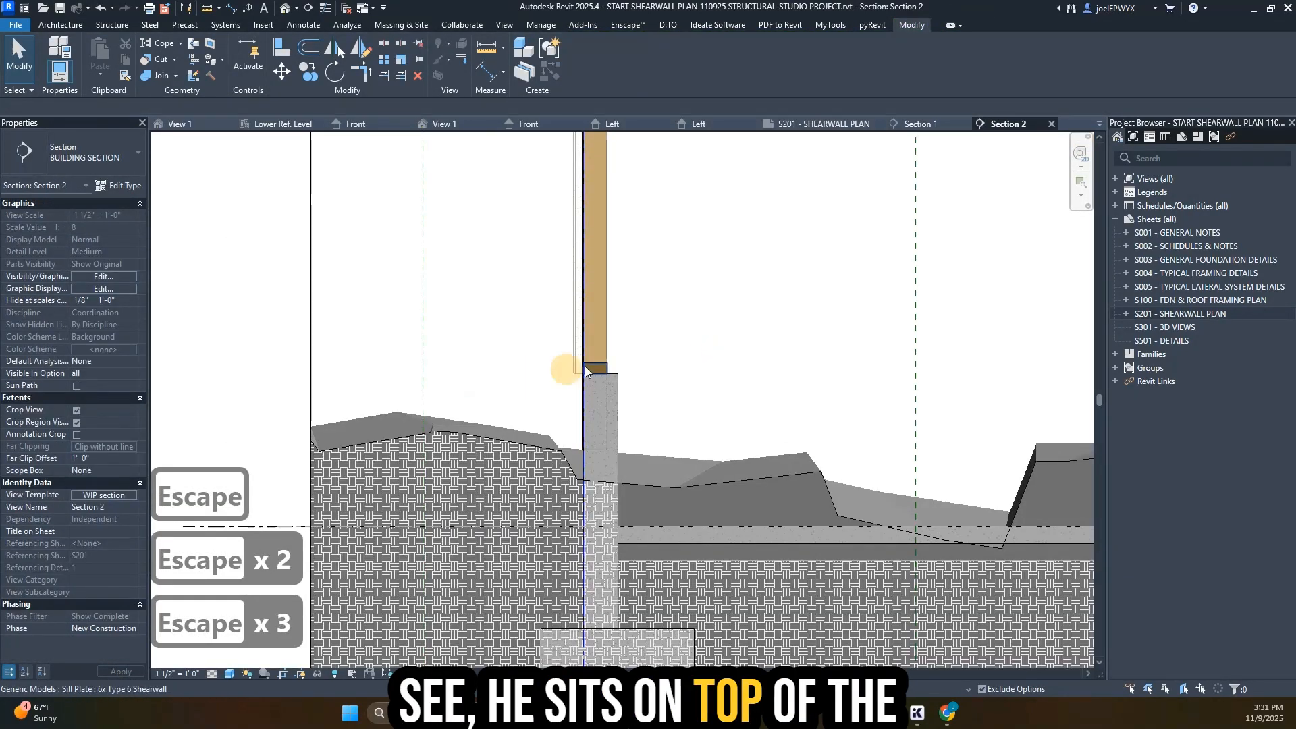
- Return to S201 and tag the 6x Type 6 Shearwall sill plate along grid 1
left_click(787, 128)
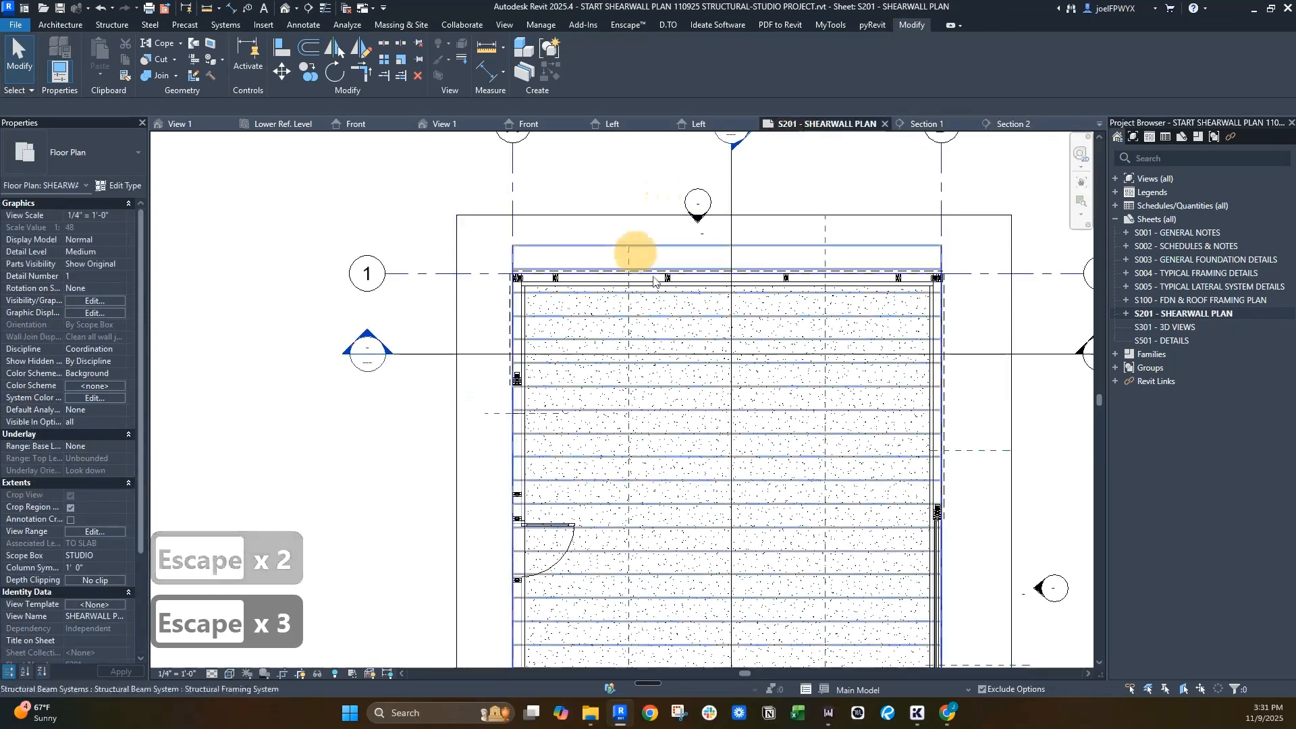
scroll(703, 321, "down", 2)
scroll(712, 280, "up", 2)
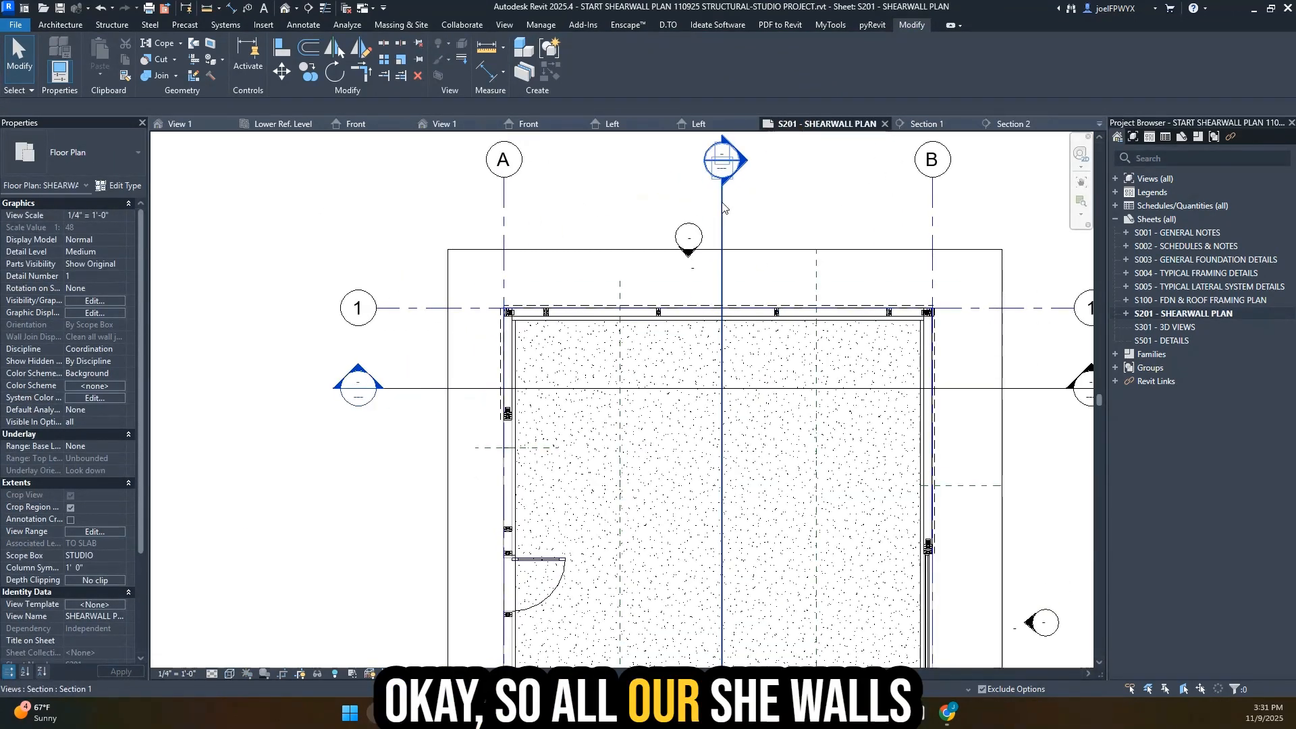
key("Escape")
key("Escape")
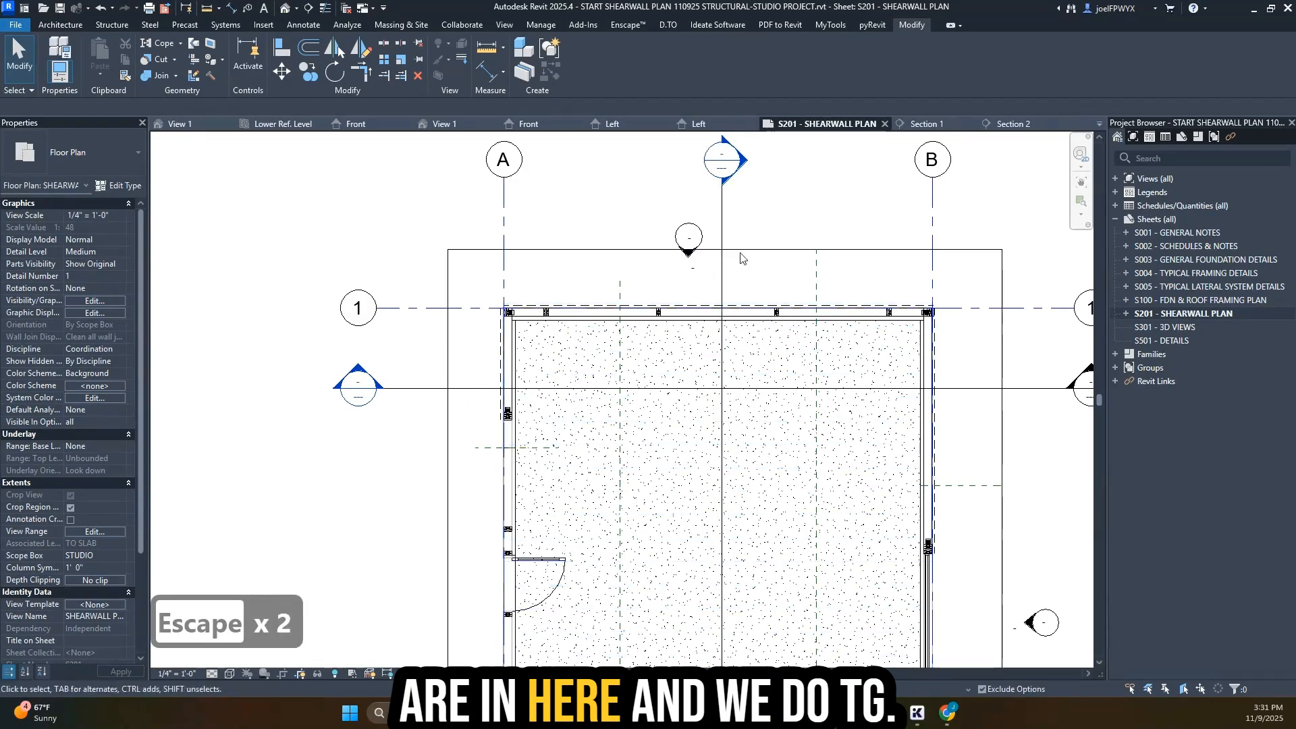
scroll(697, 308, "up", 1)
key("t")
key("g")
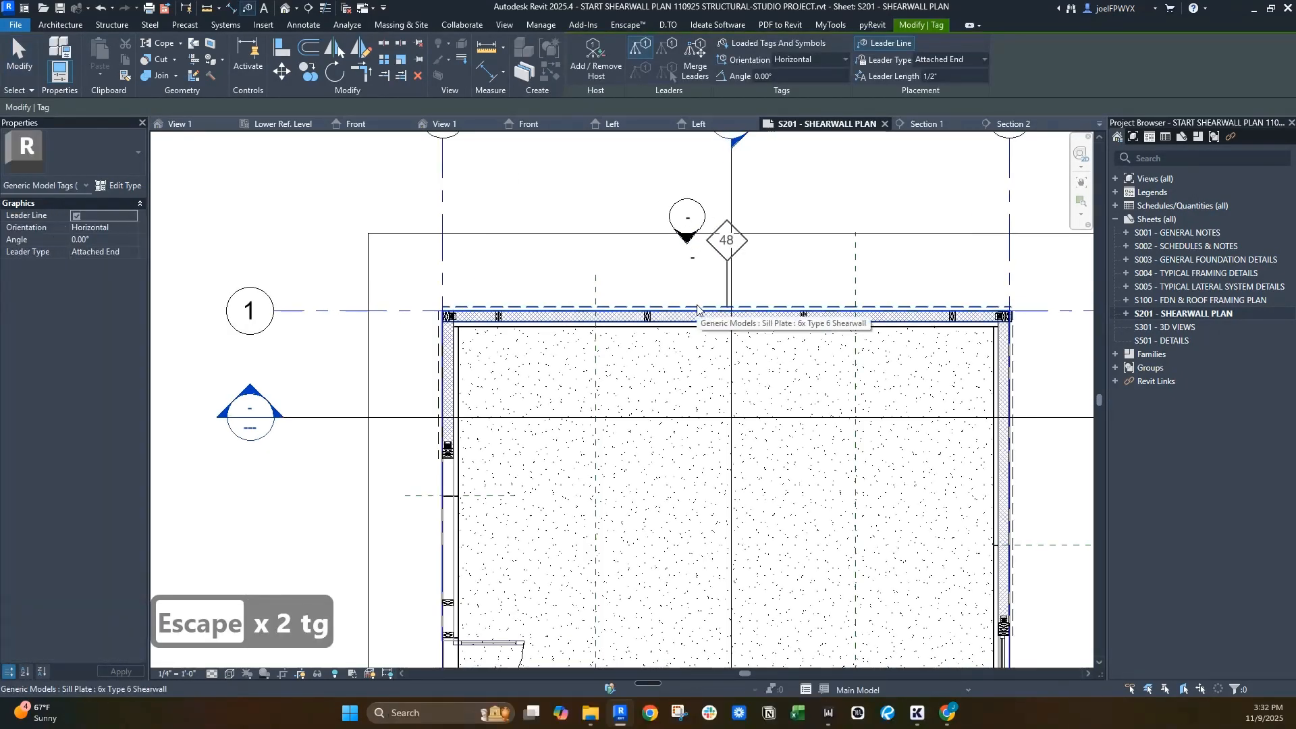
left_click(697, 309)
key("Escape")
key("Escape")
- Change the new sill plate tag's type from the anchor bolt callout to Flipped Shearwall Tag
left_click(705, 250)
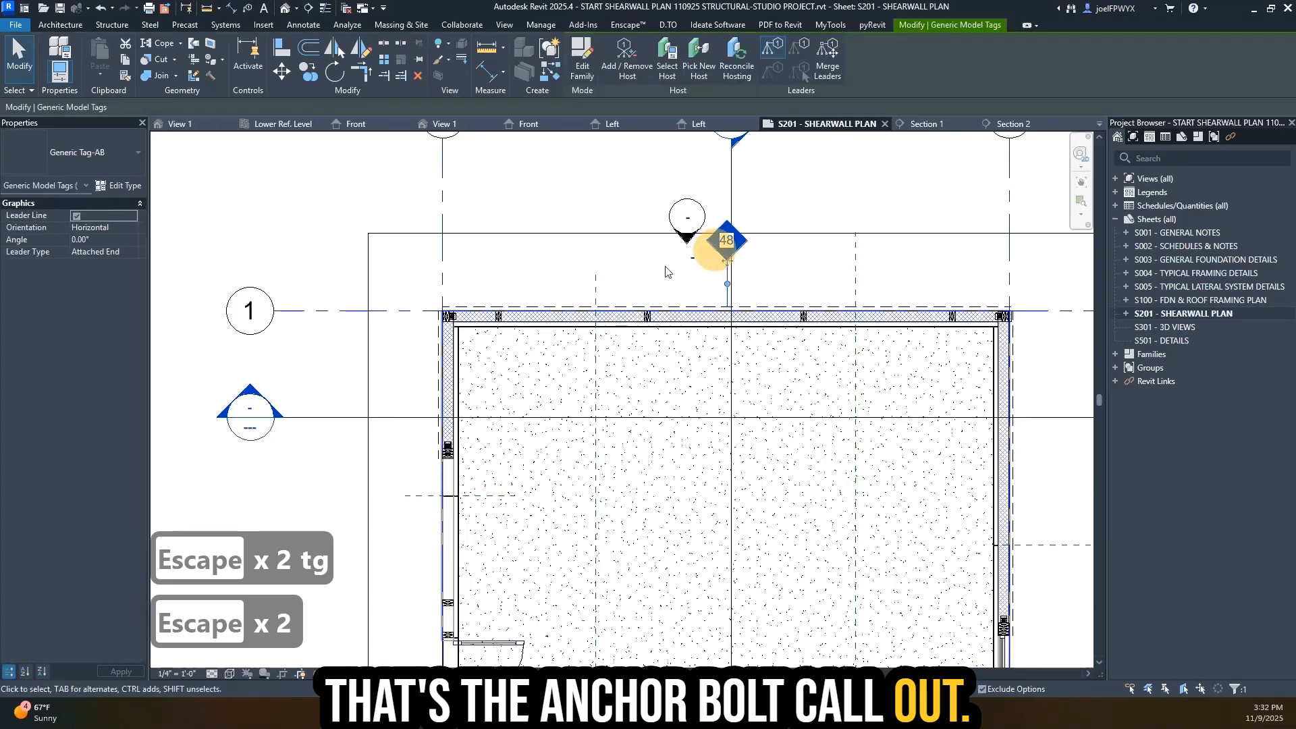
left_click(66, 154)
left_click(67, 257)
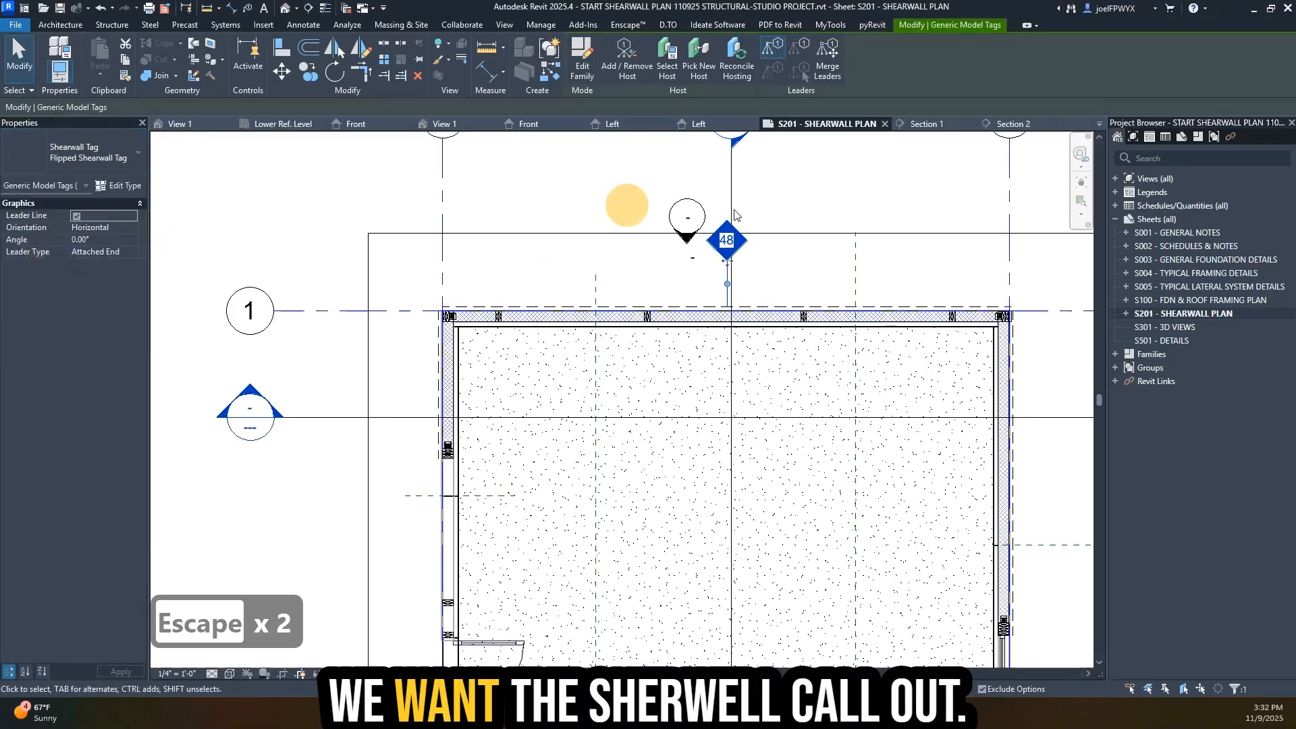
scroll(730, 277, "up", 3)
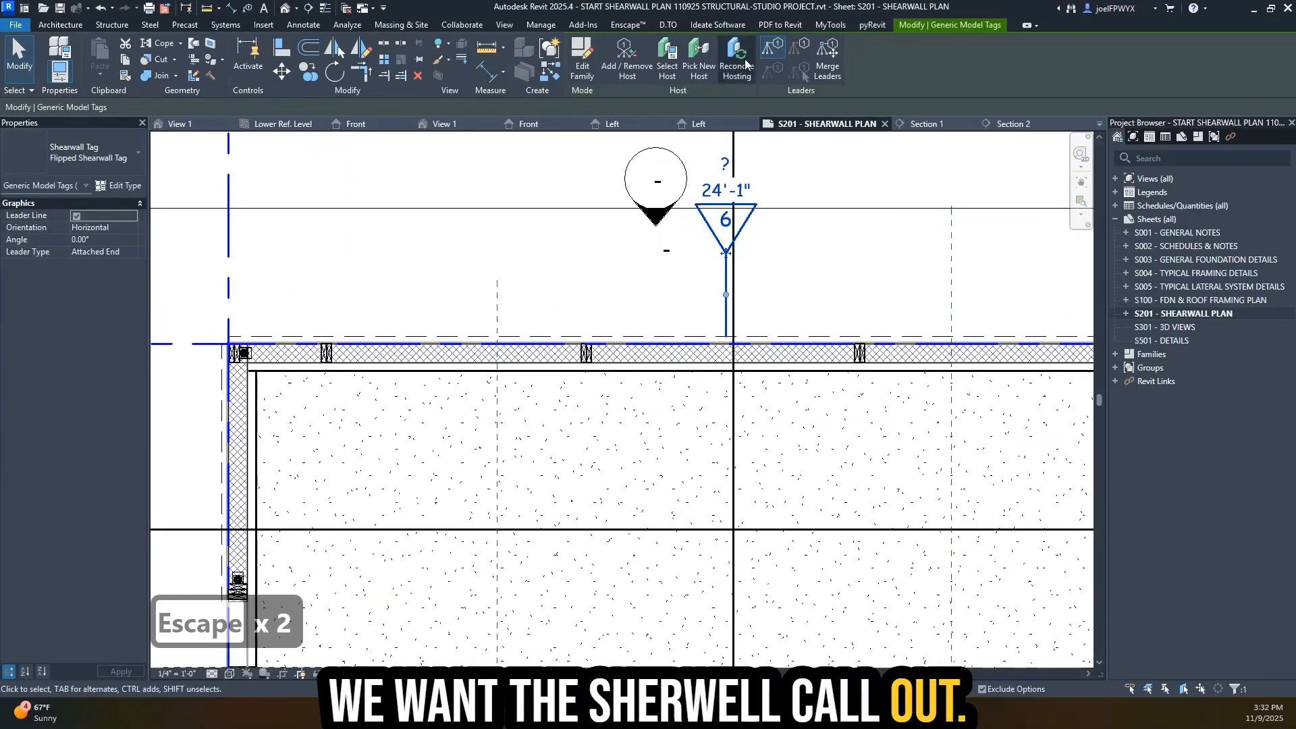
- Turn off the shearwall tag's leader line and move the tag down so it points at the grid 1 wall
left_click(768, 45)
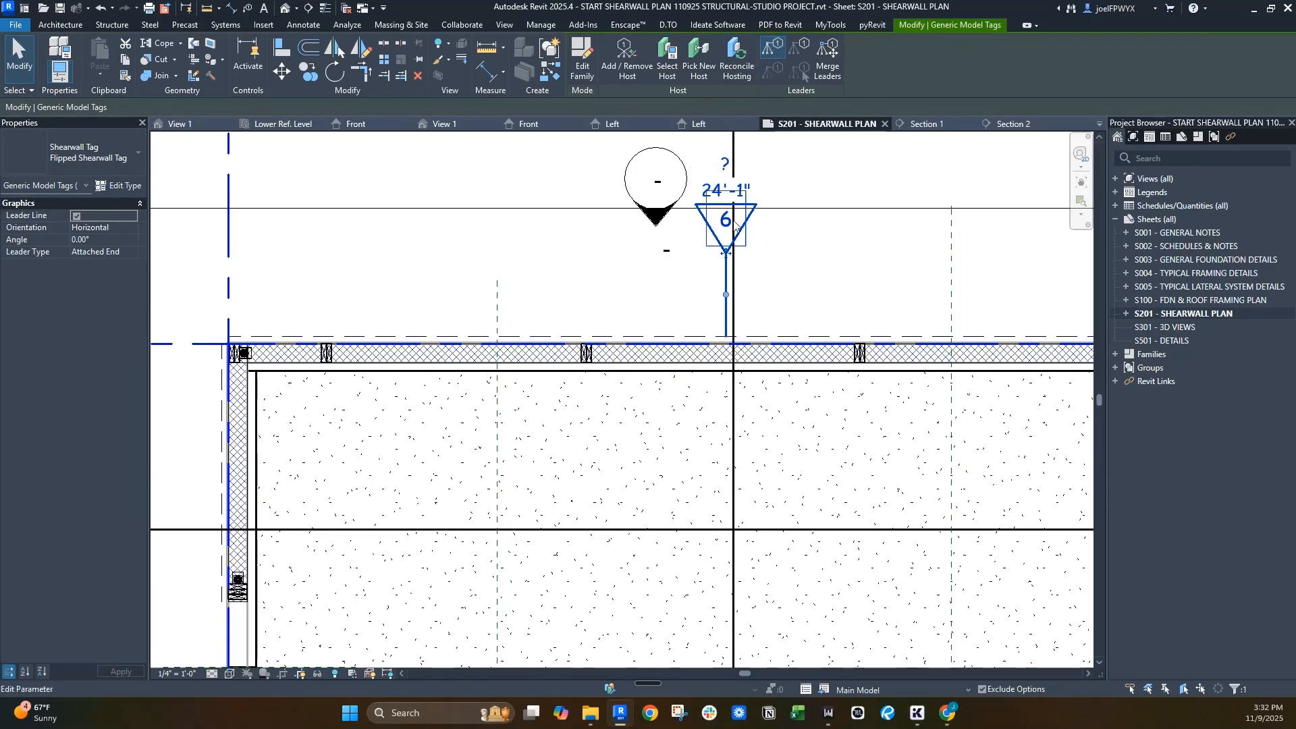
left_click(76, 216)
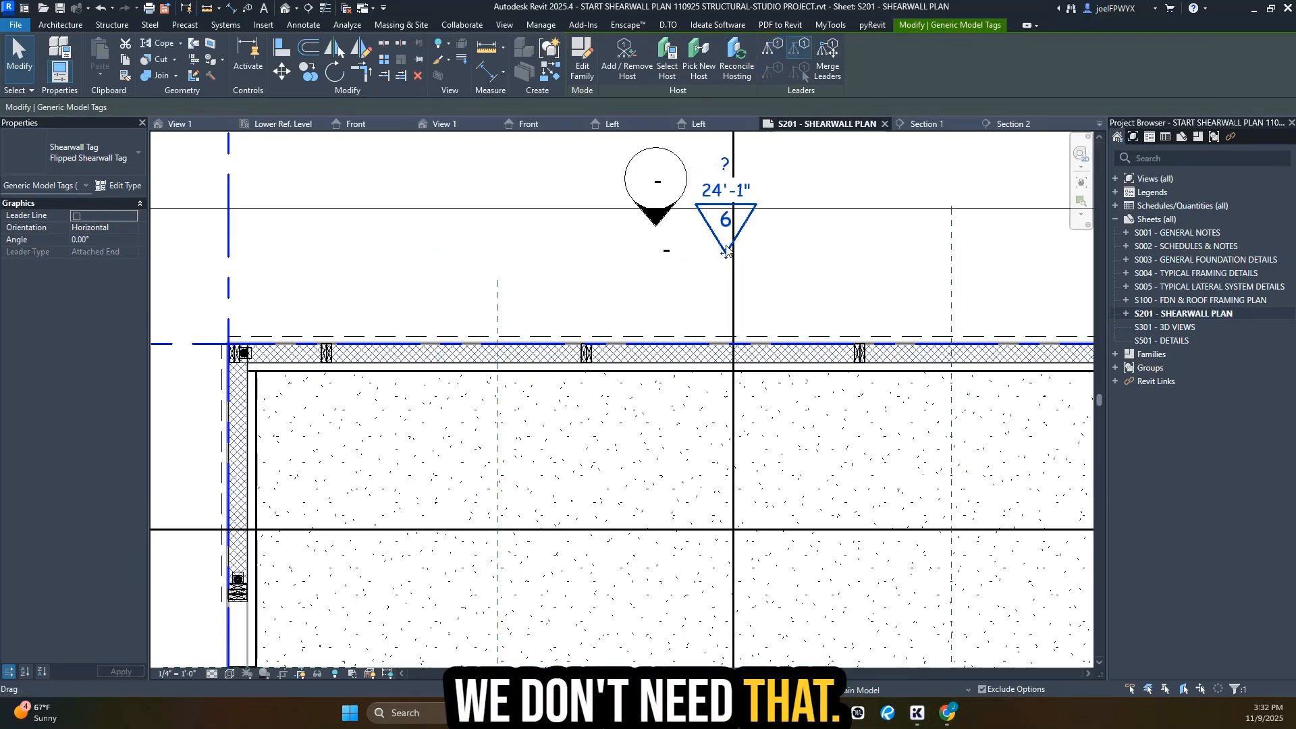
left_click_drag(726, 253, 702, 331)
key("Escape")
scroll(738, 324, "down", 5)
key("Escape")
key("Escape")
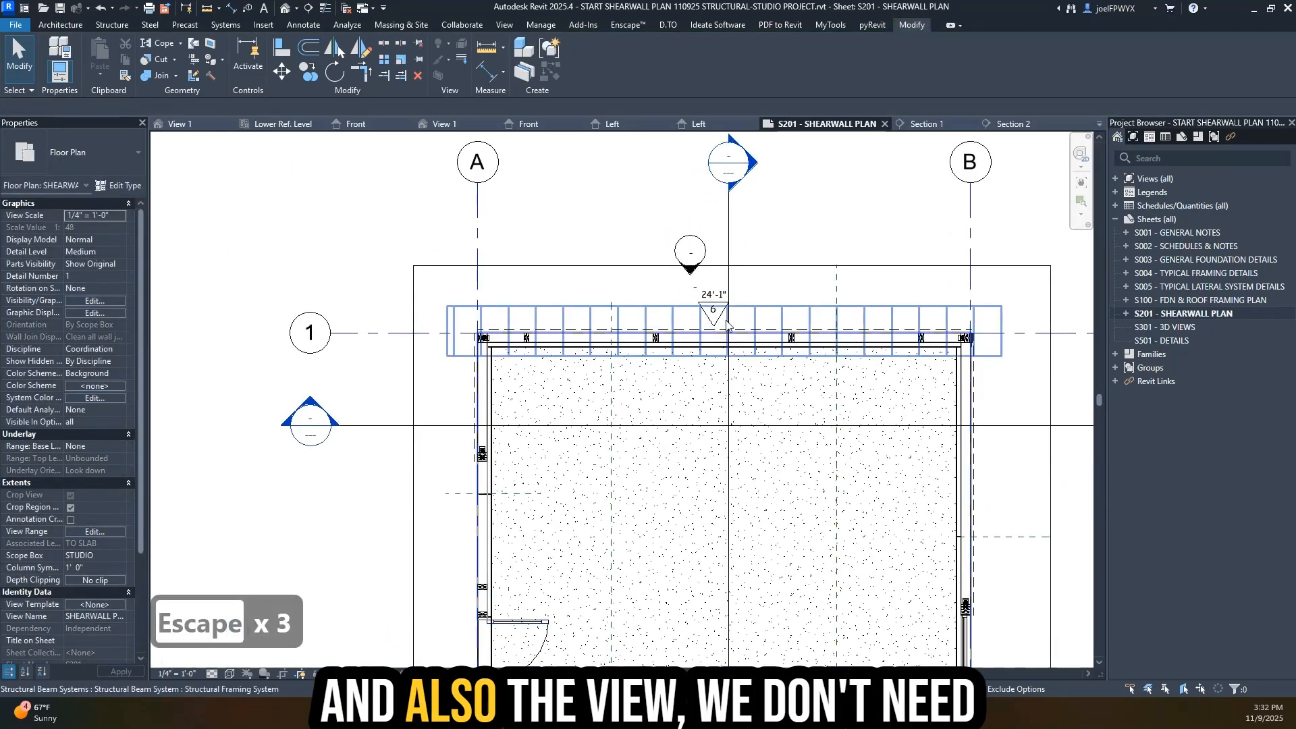
- Enable the NOT USED VIEWS filter with its visibility off in the shearwall plan's visibility/graphic overrides
key("v")
key("g")
left_click(722, 235)
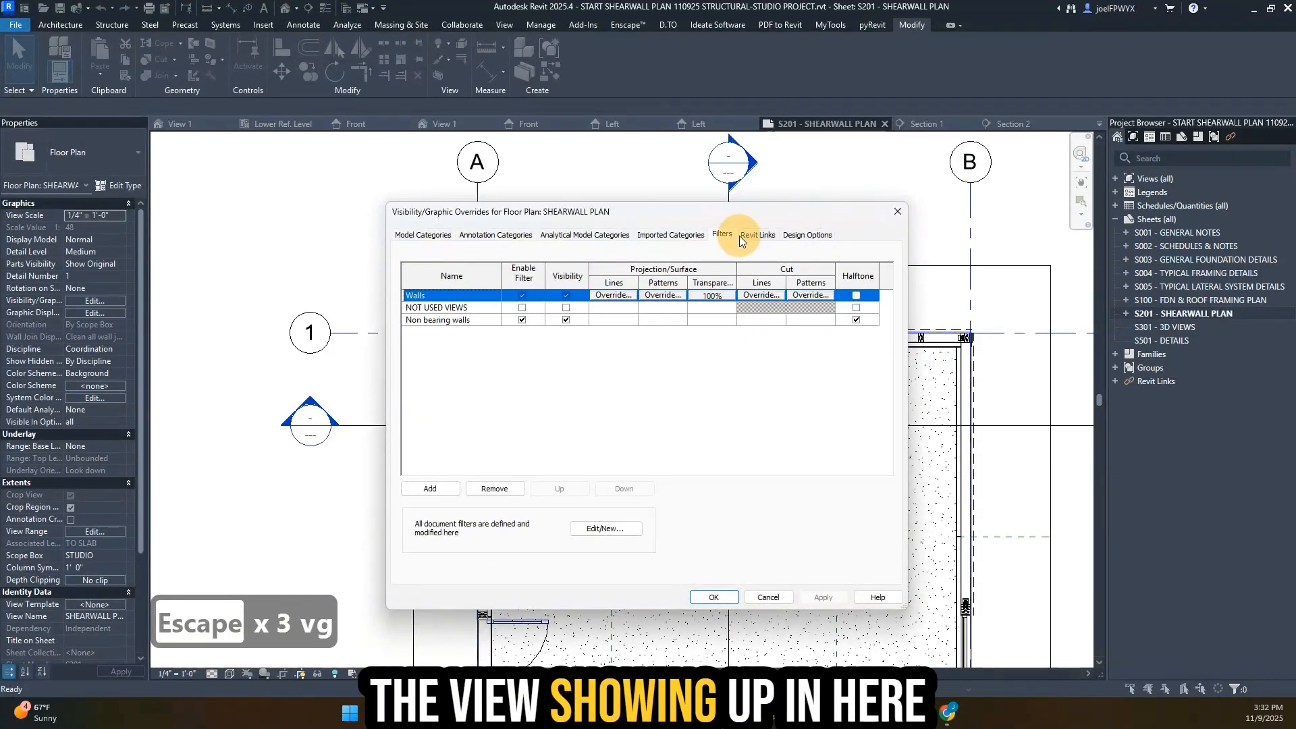
left_click(566, 308)
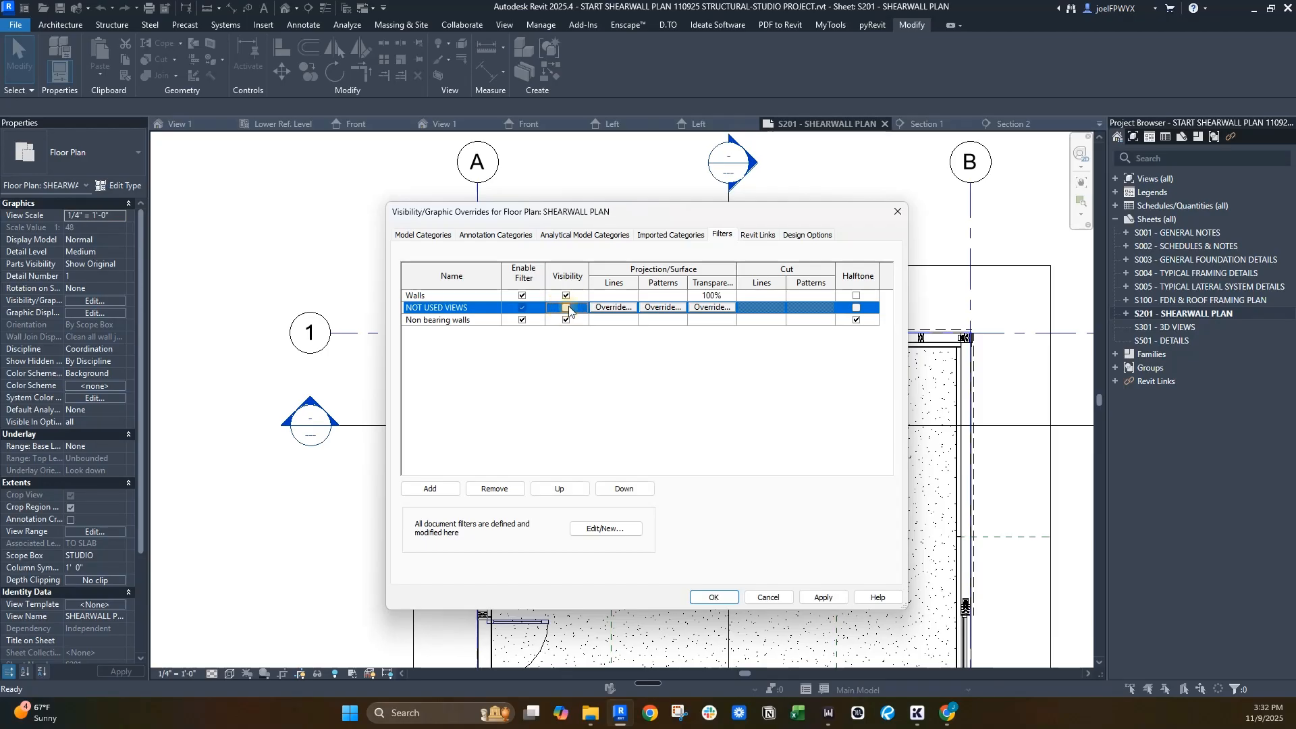
left_click(825, 598)
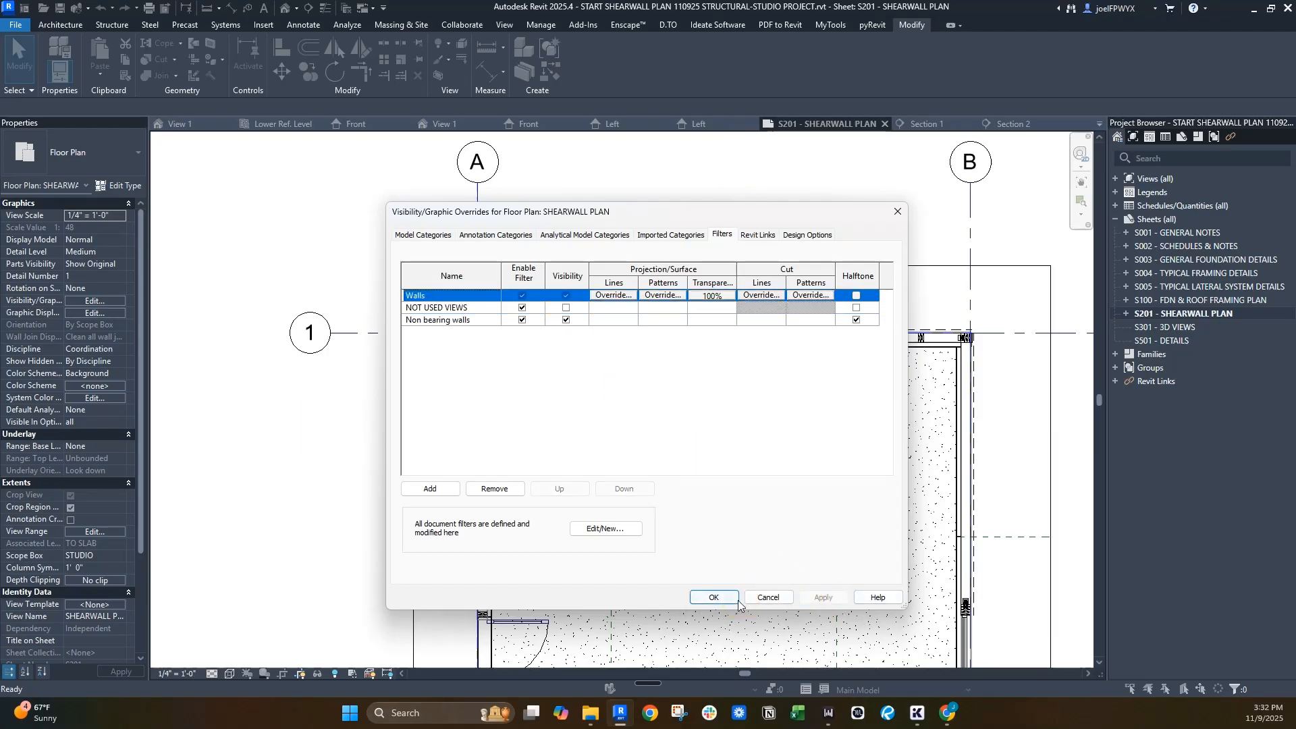
left_click(736, 600)
key("Escape")
- Create a similar shearwall tag without a leader line on the sill plate of the grid B wall
scroll(675, 230, "up", 4)
left_click(677, 254)
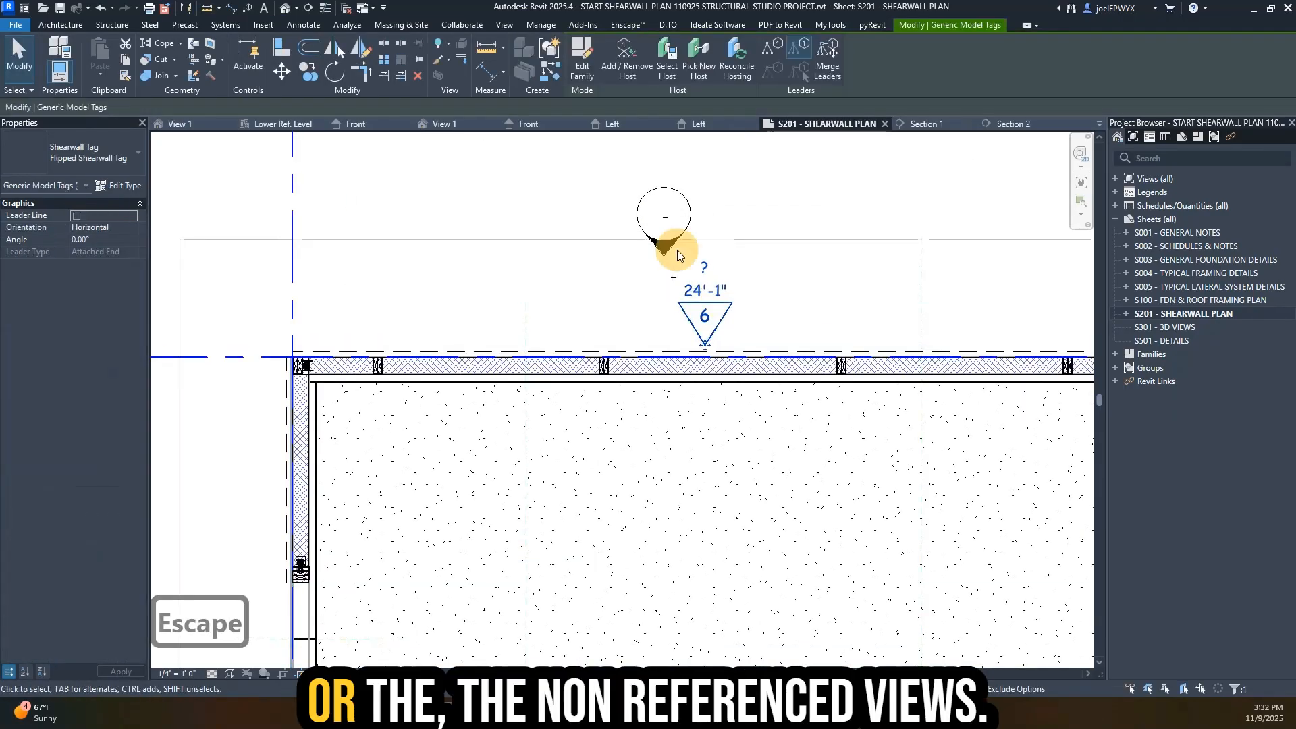
scroll(677, 254, "down", 4)
key("Escape")
key("Escape")
key("c")
key("s")
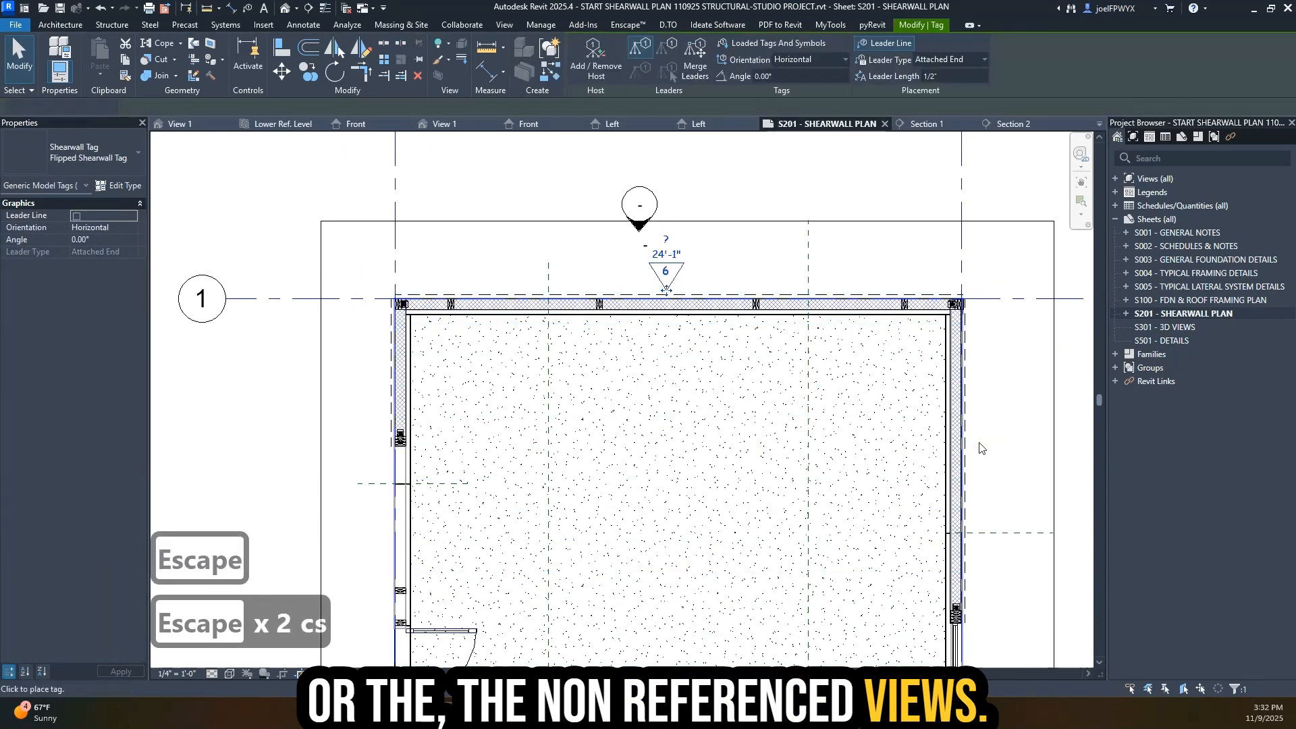
left_click(978, 449)
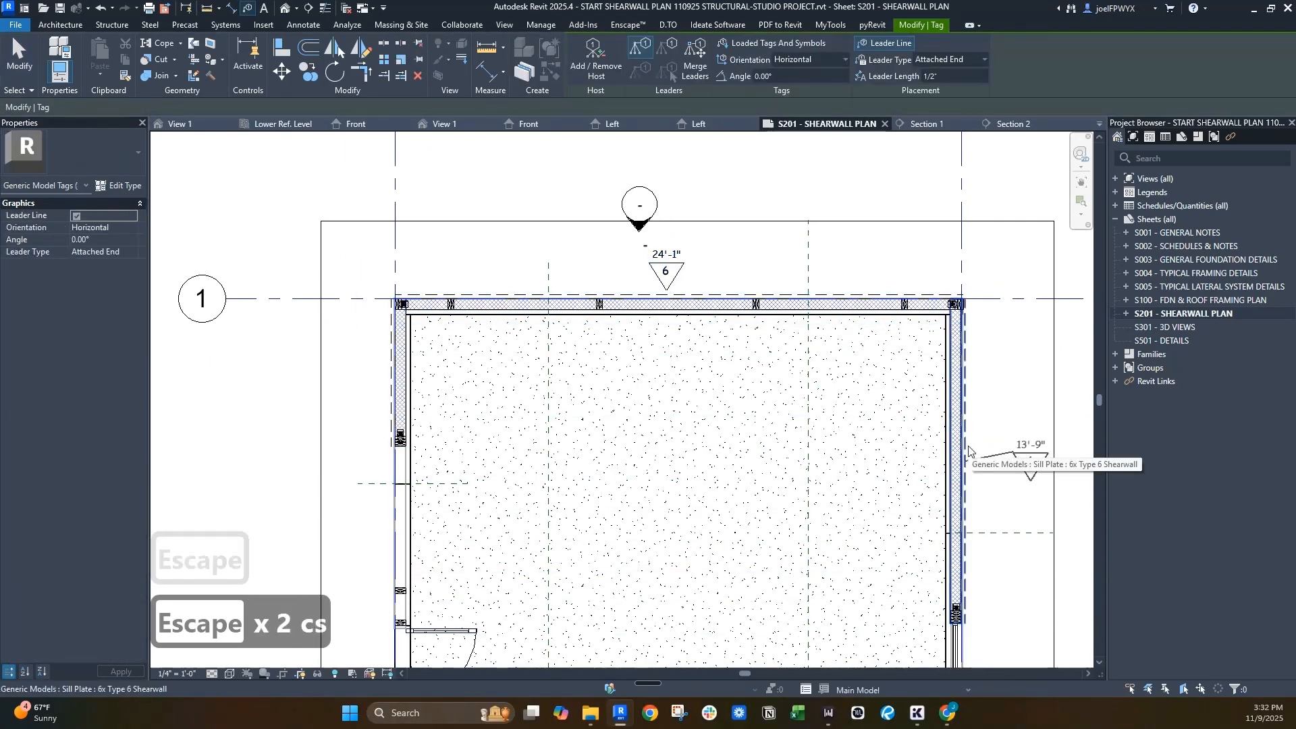
left_click(861, 43)
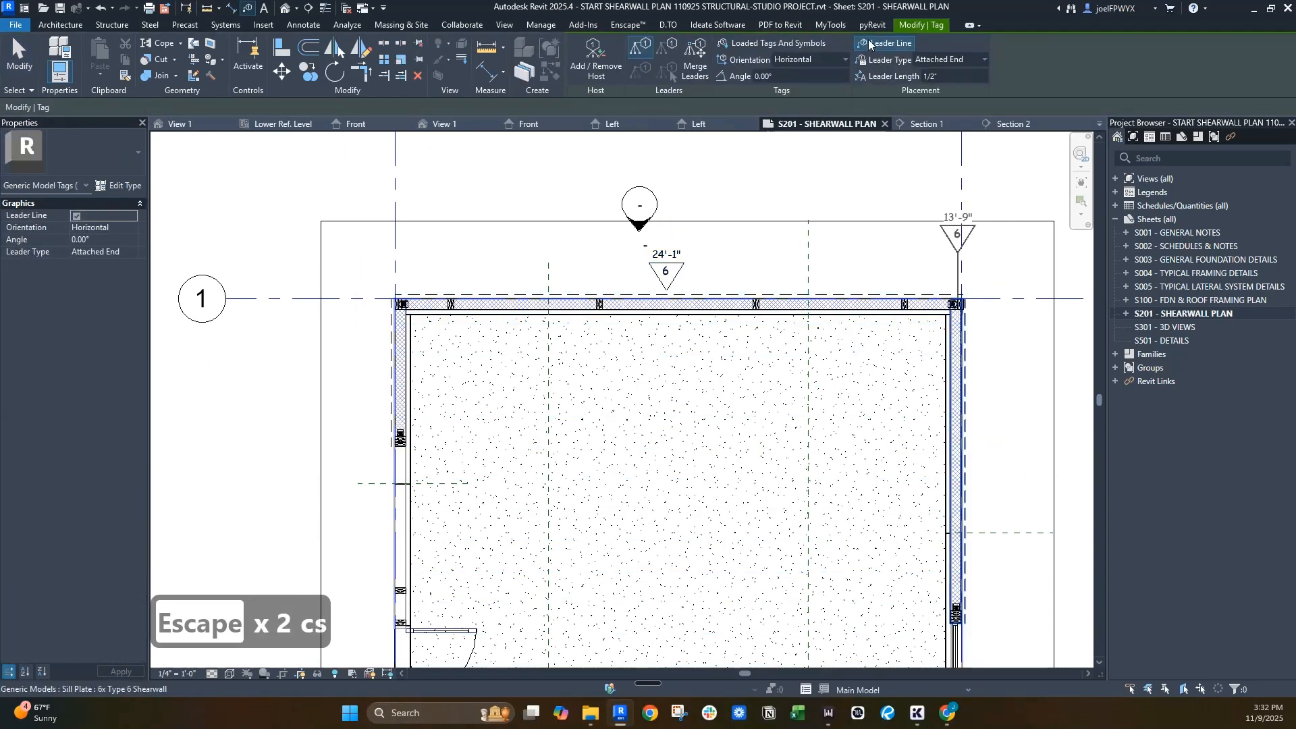
key("Tab")
left_click(965, 457)
key("Escape")
key("Escape")
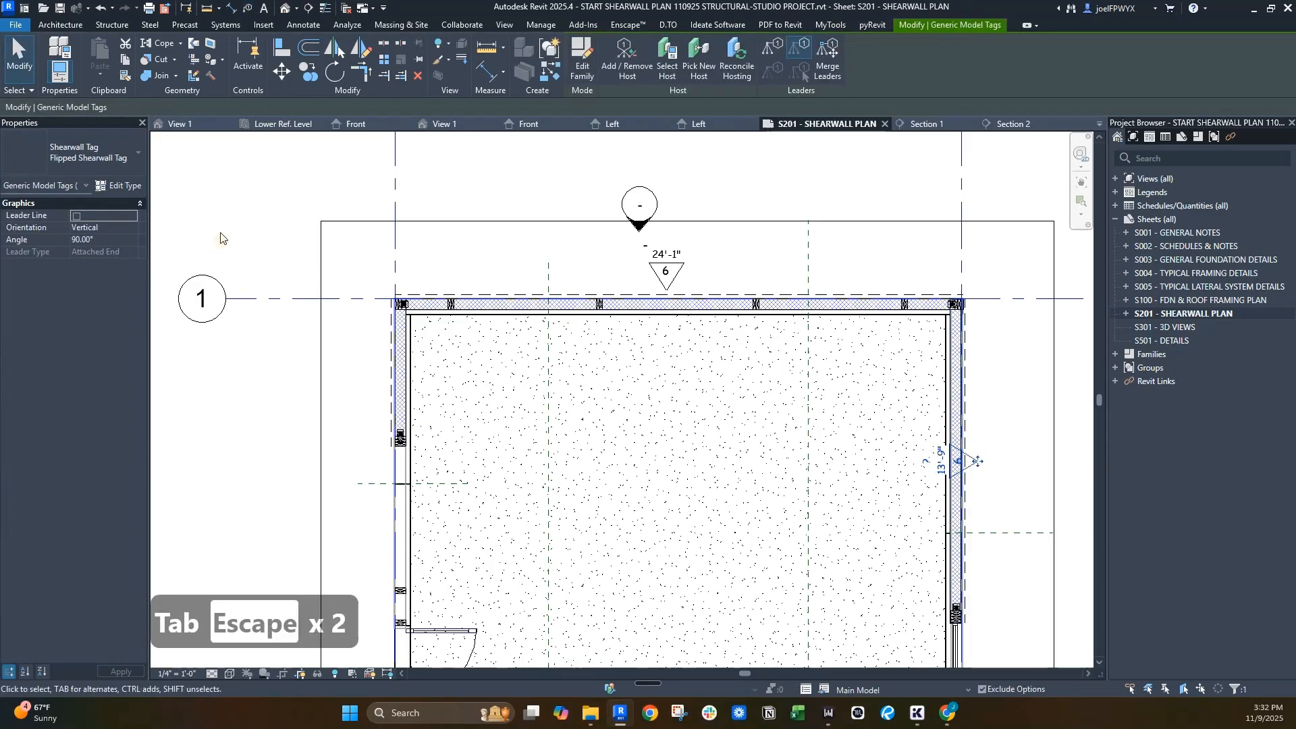
- Change the grid B wall's tag to Standard Shearwall Tag and move it just outside the wall
left_click(58, 157)
left_click(68, 272)
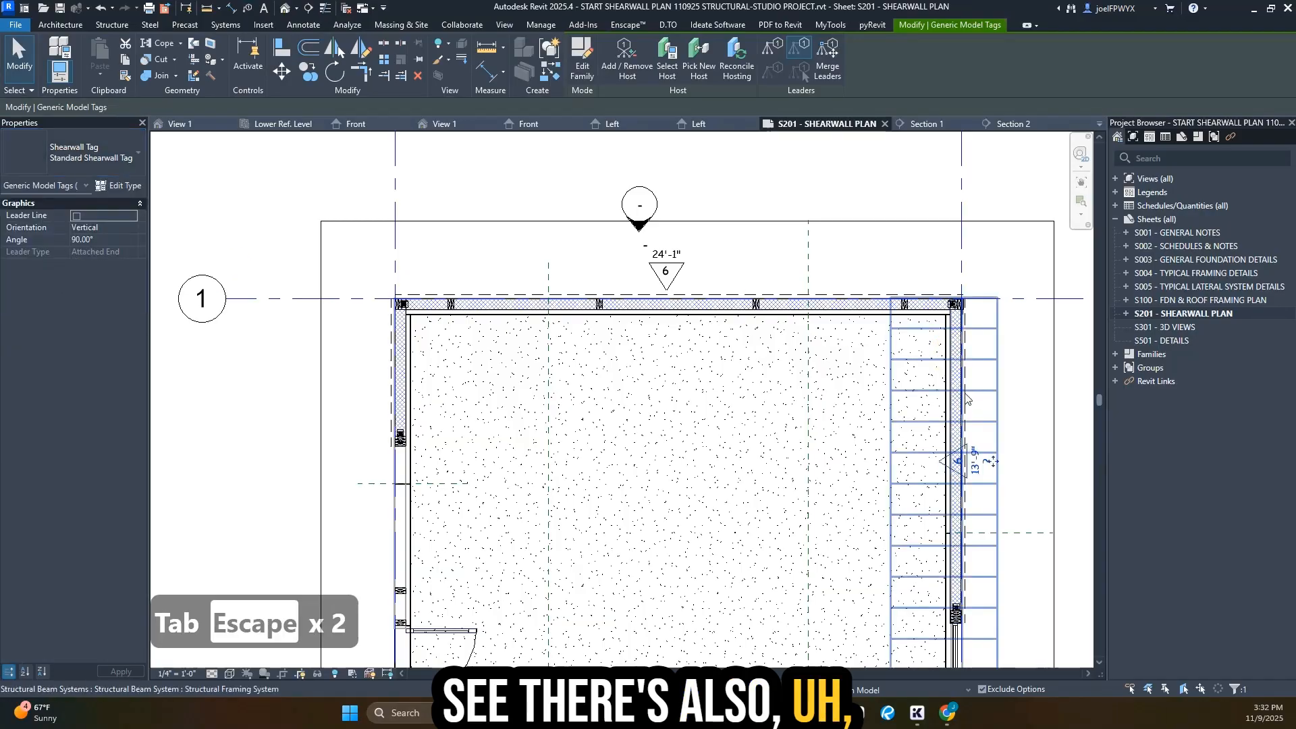
scroll(990, 437, "up", 3)
left_click_drag(1003, 454, 1050, 472)
scroll(988, 442, "down", 2)
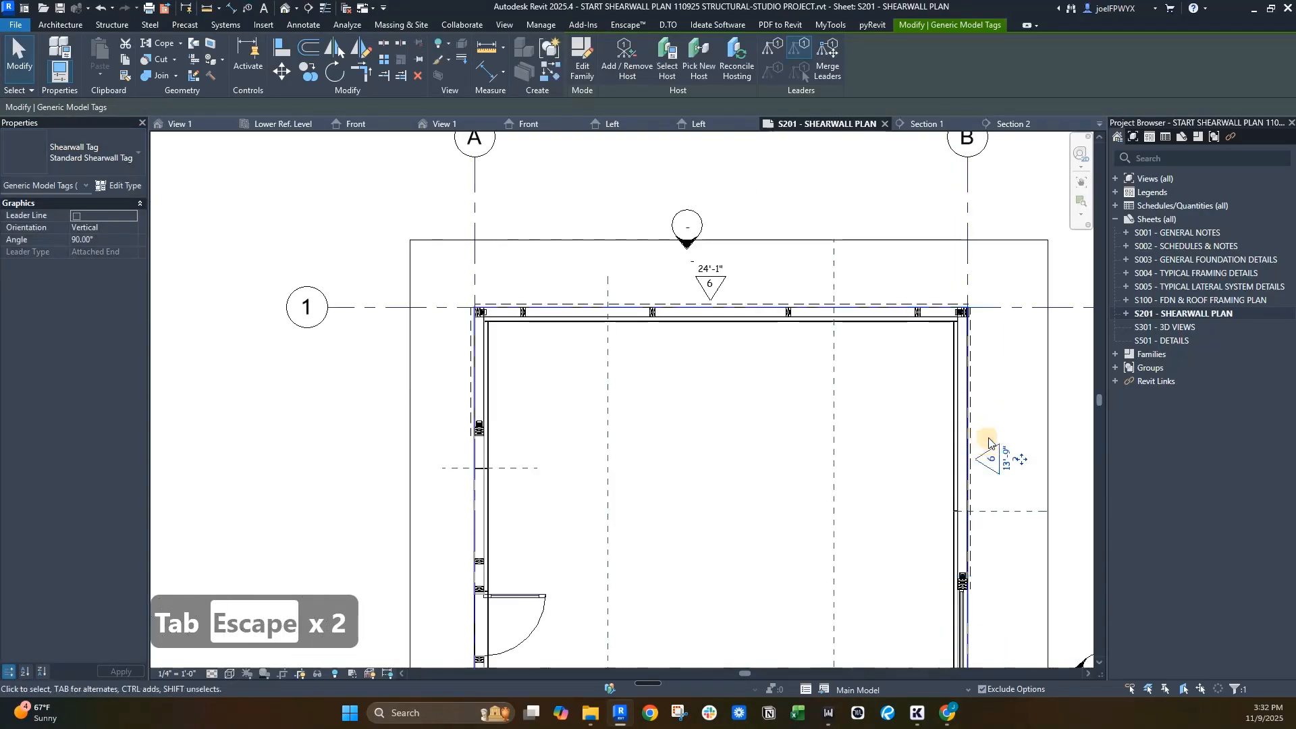
- Create a similar shearwall tag on the sill plate of the grid A wall segment near grid 1
middle_click_drag(988, 442, 1054, 340)
key("c")
key("s")
scroll(584, 337, "up", 3)
left_click(613, 242)
key("Escape")
key("Escape")
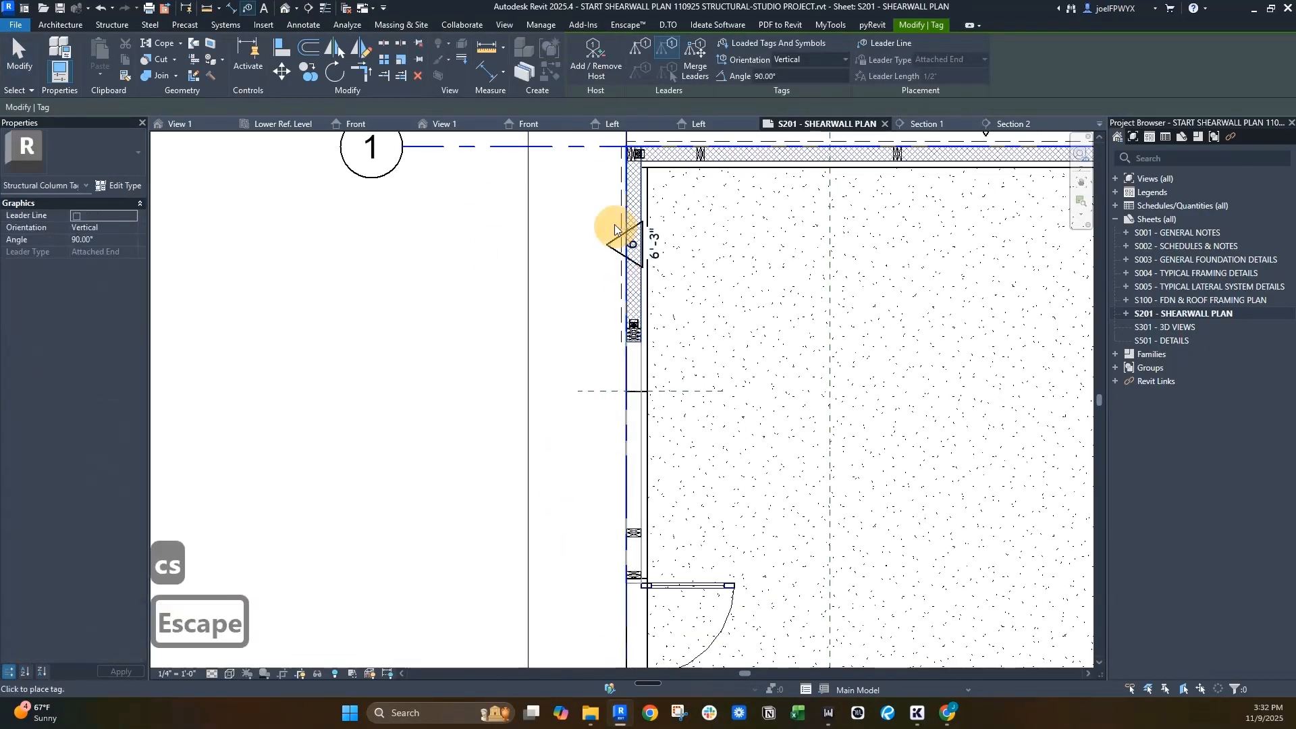
- Change the grid A wall's tag to Flipped Shearwall Tag and move it just outside the wall
left_click(613, 242)
left_click(54, 155)
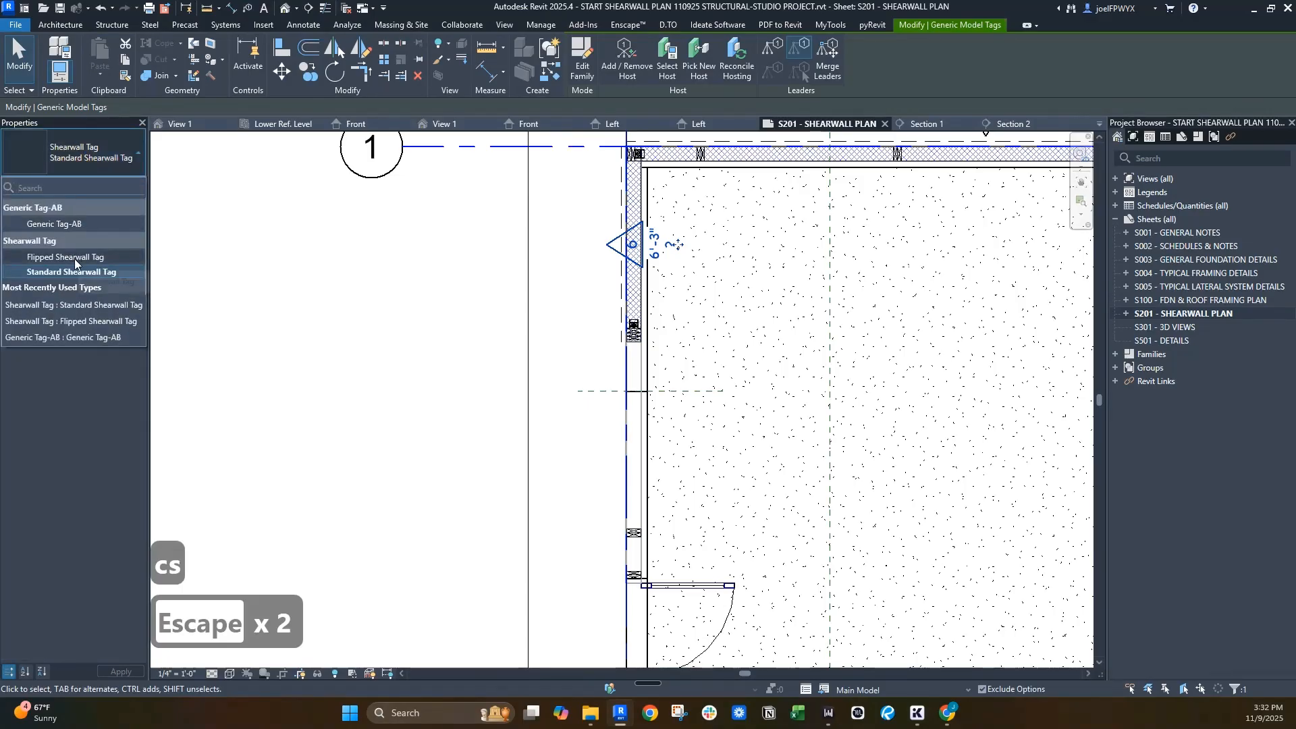
left_click(75, 258)
scroll(720, 278, "up", 1)
left_click_drag(639, 233, 585, 236)
scroll(573, 255, "down", 4)
key("Escape")
key("Escape")
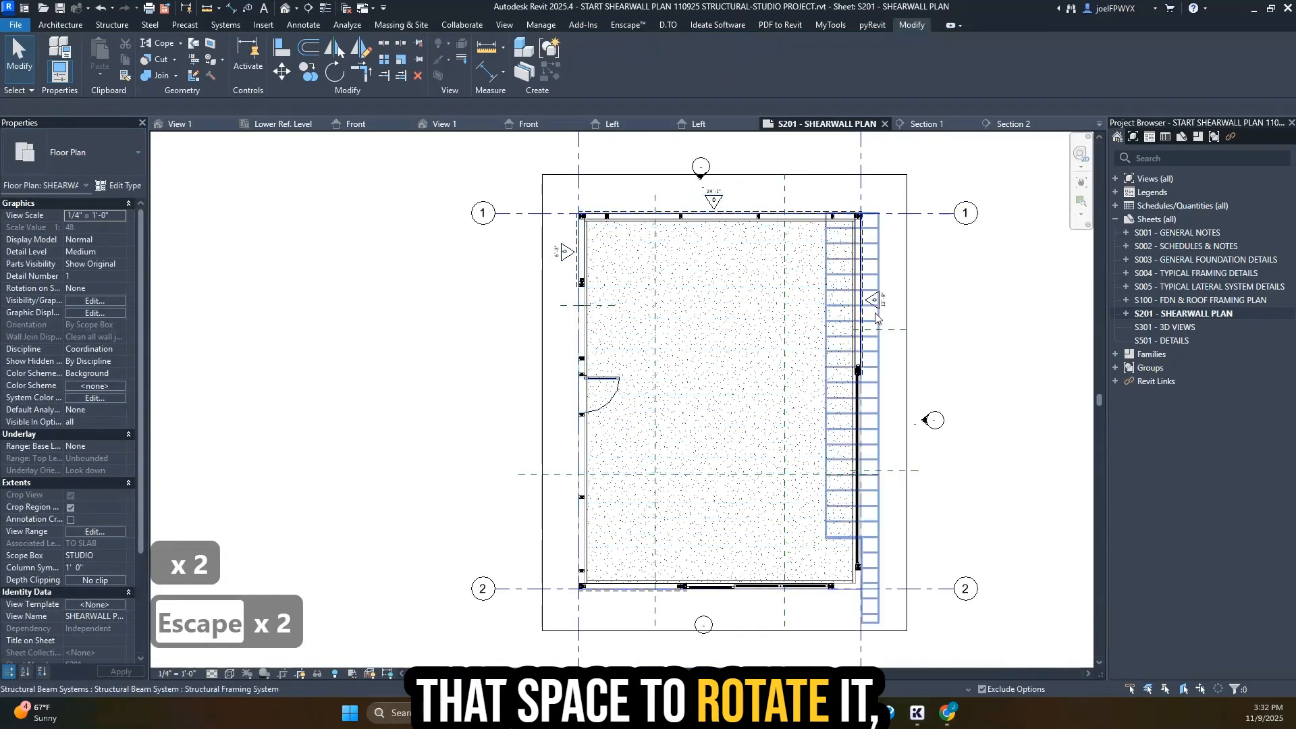
- Create a similar shearwall tag on the grid 2 wall's sill plate and place it just outside the wall
left_click(878, 300)
key("c")
key("s")
scroll(641, 608, "up", 2)
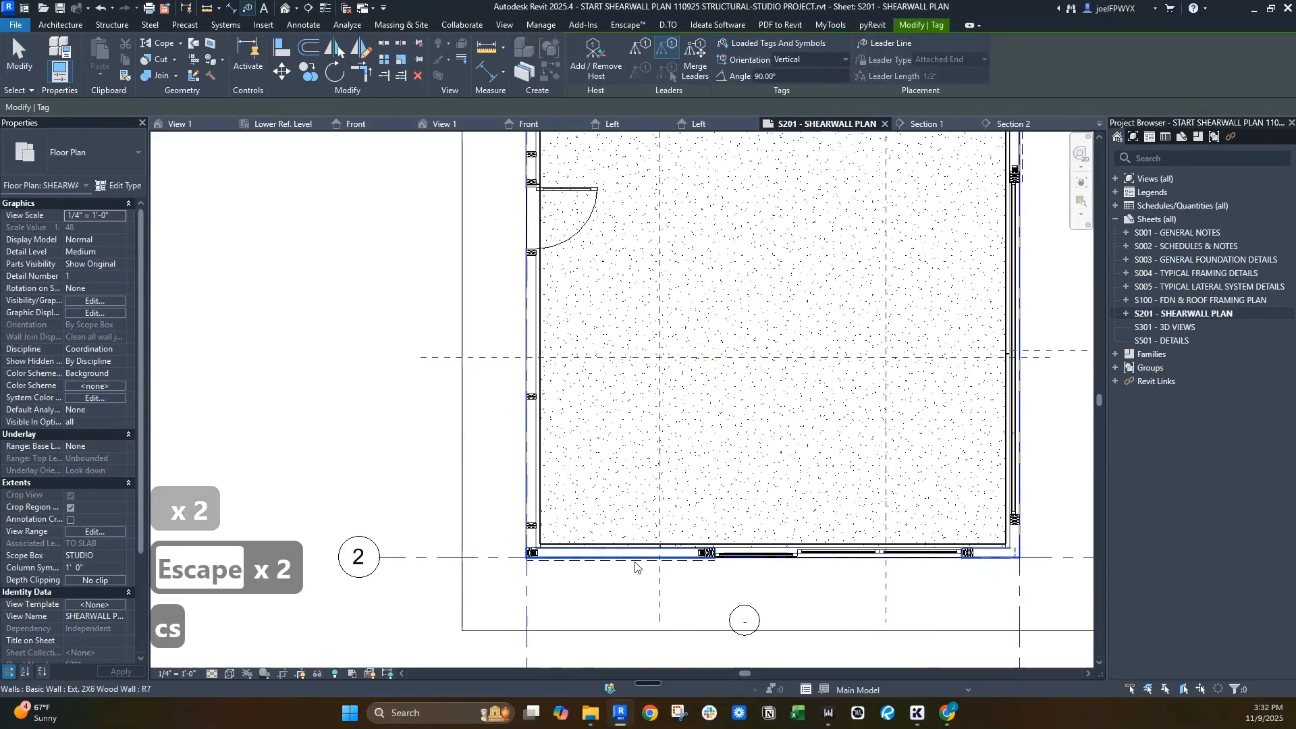
key("Escape")
key("Escape")
left_click(620, 564)
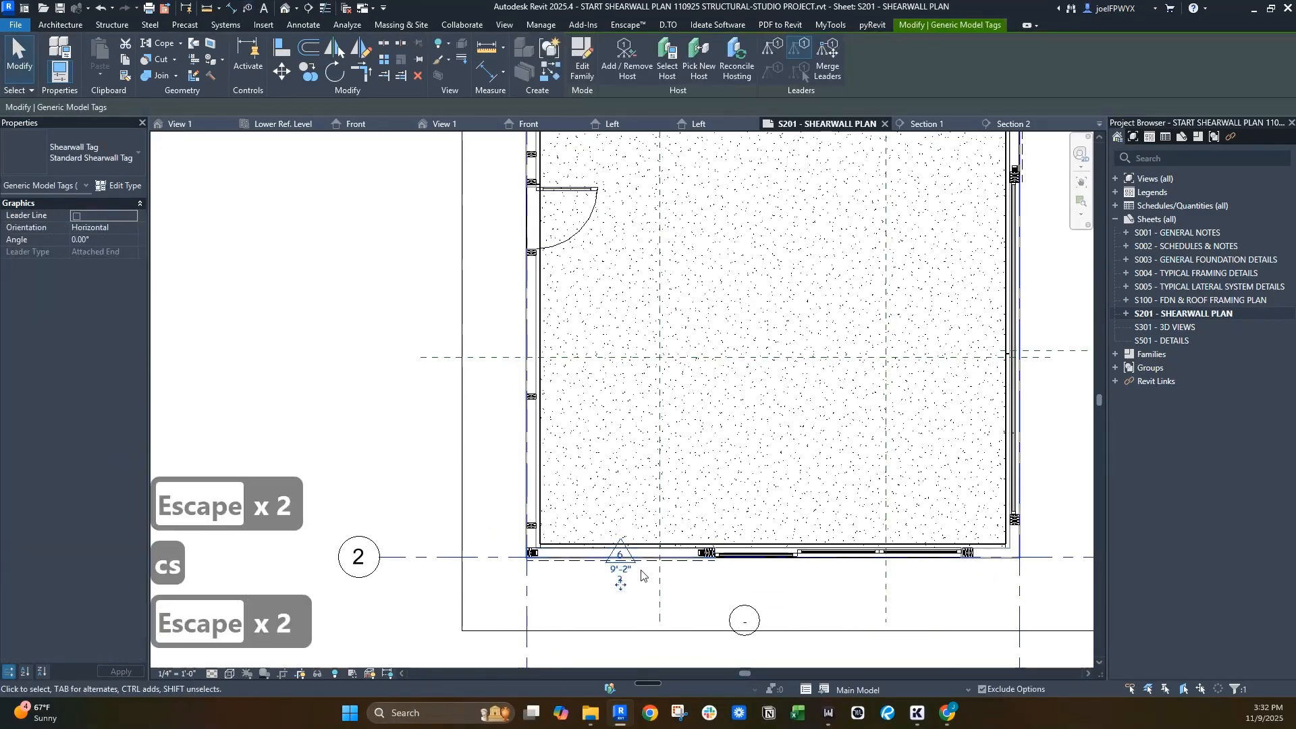
key("Escape")
scroll(619, 593, "down", 3)
key("Escape")
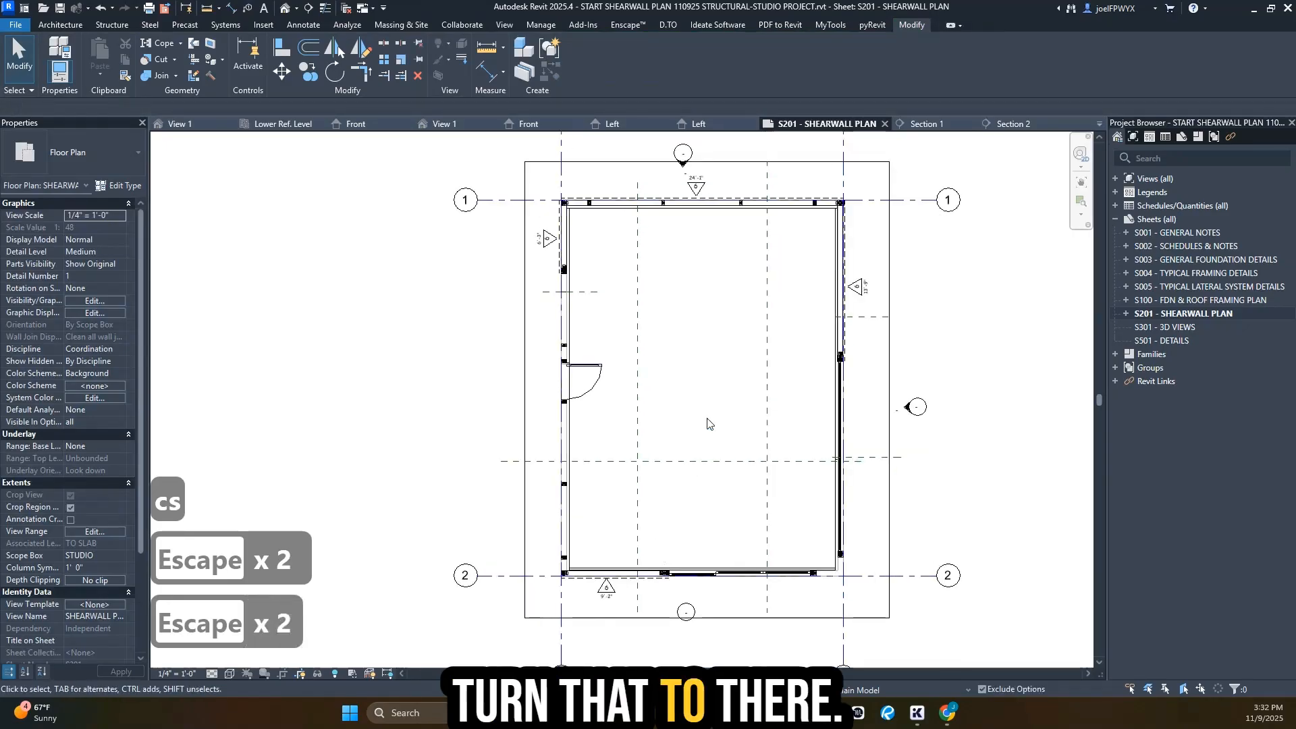
scroll(847, 338, "up", 1)
key("Escape")
middle_click_drag(847, 338, 810, 421)
key("Escape")
key("Escape")
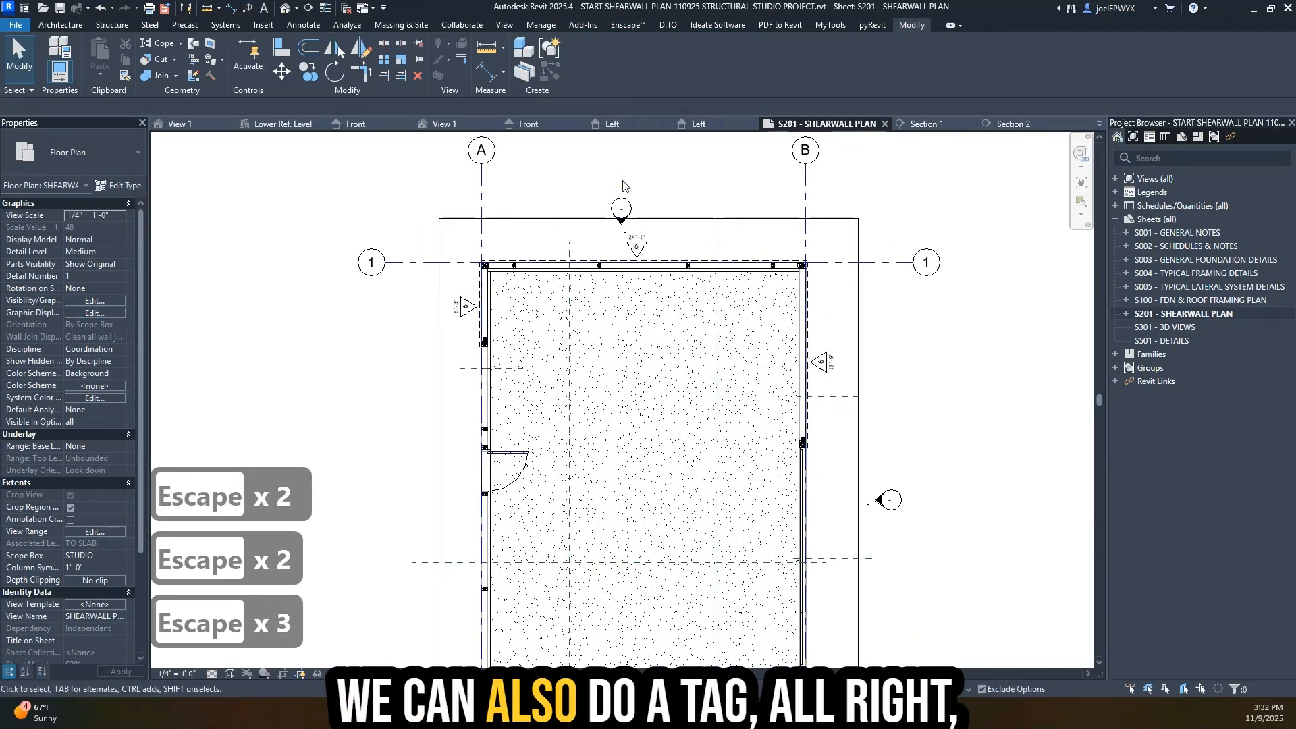
middle_click_drag(511, 204, 517, 222)
key("Escape")
key("Escape")
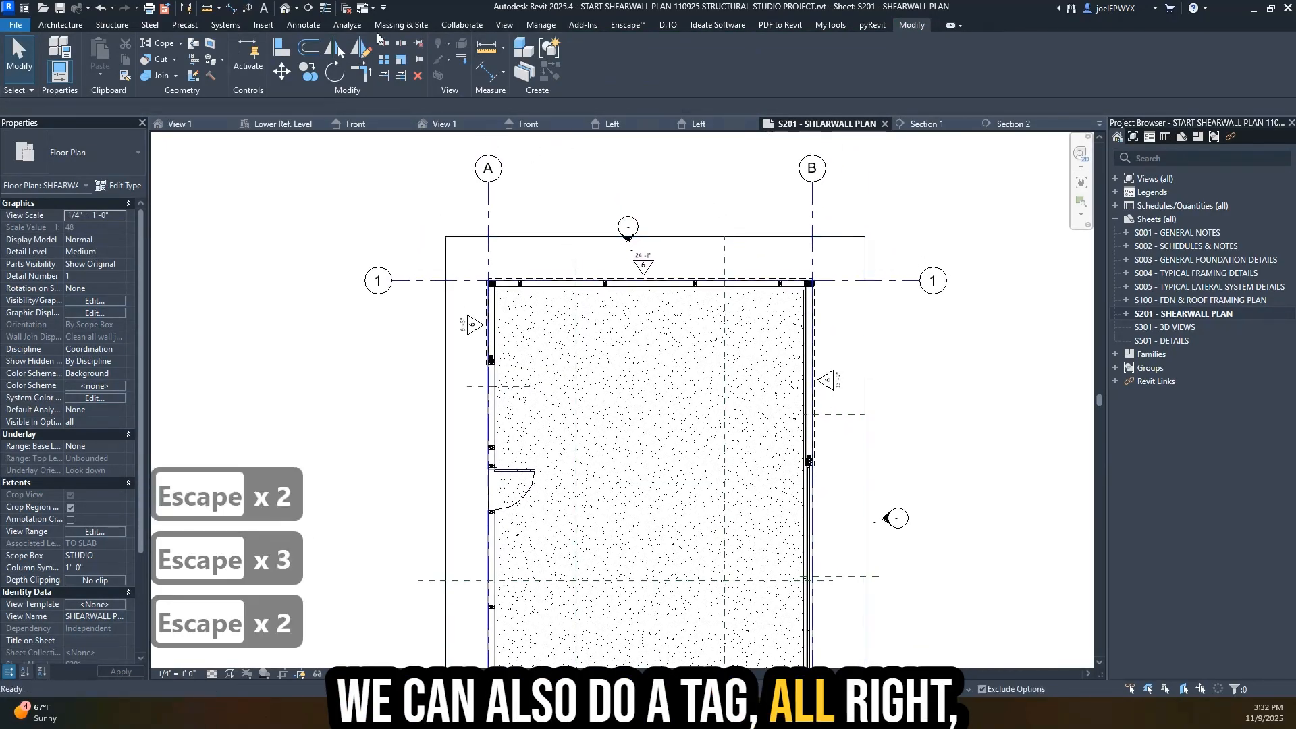
- Tag all untagged structural columns in the current view with Column Tag : Type Left w/ Base, without leaders
left_click(303, 24)
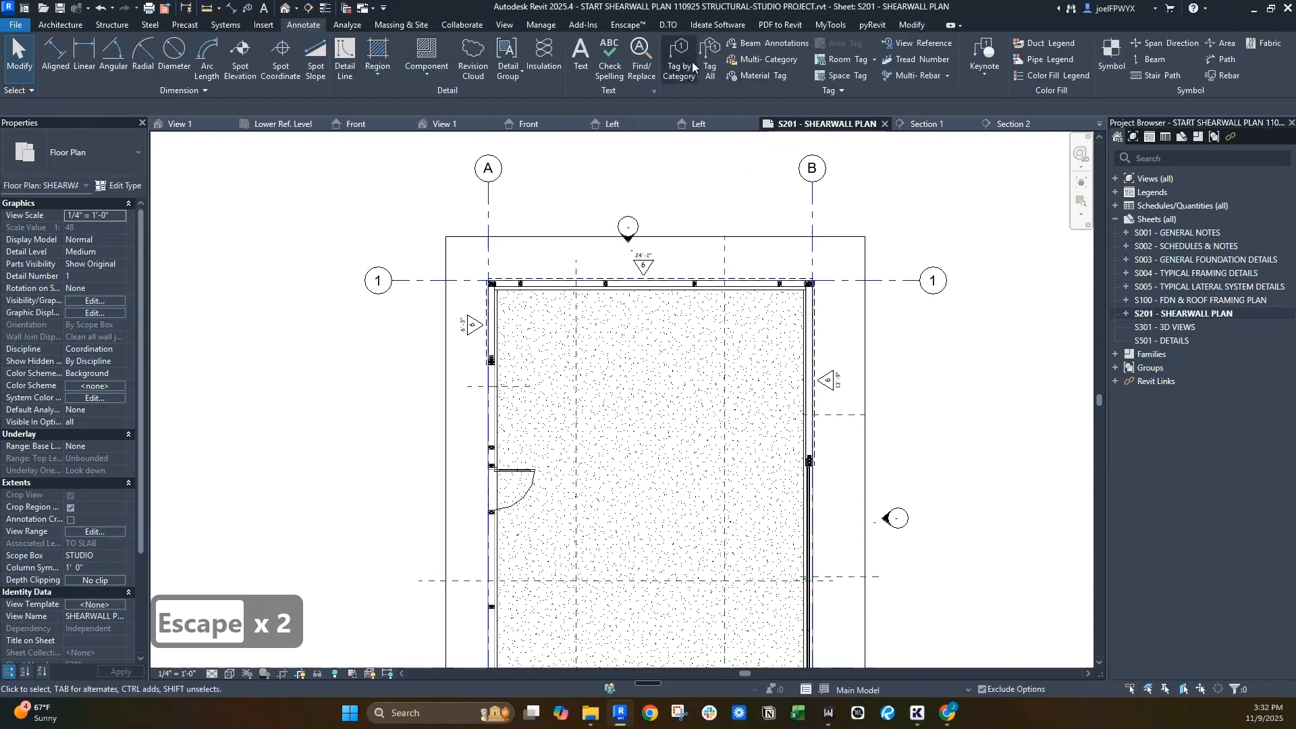
left_click(713, 62)
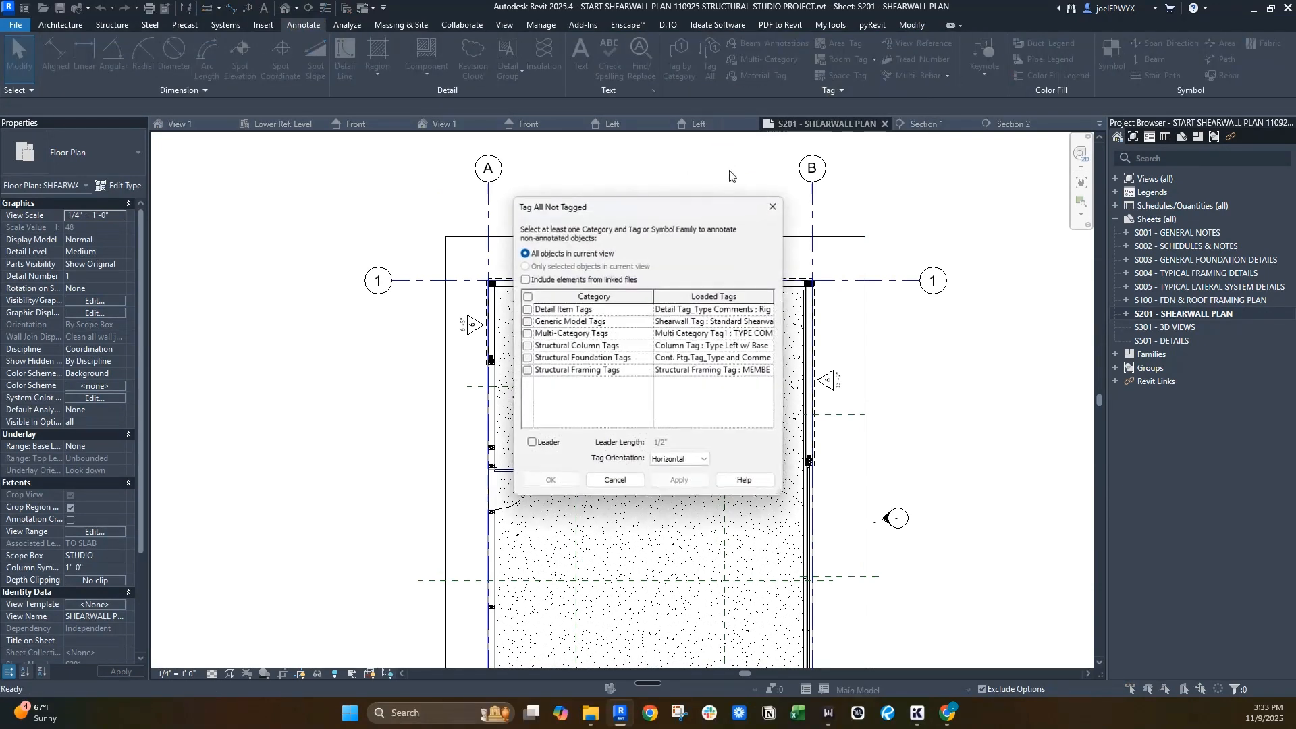
left_click_drag(678, 207, 894, 181)
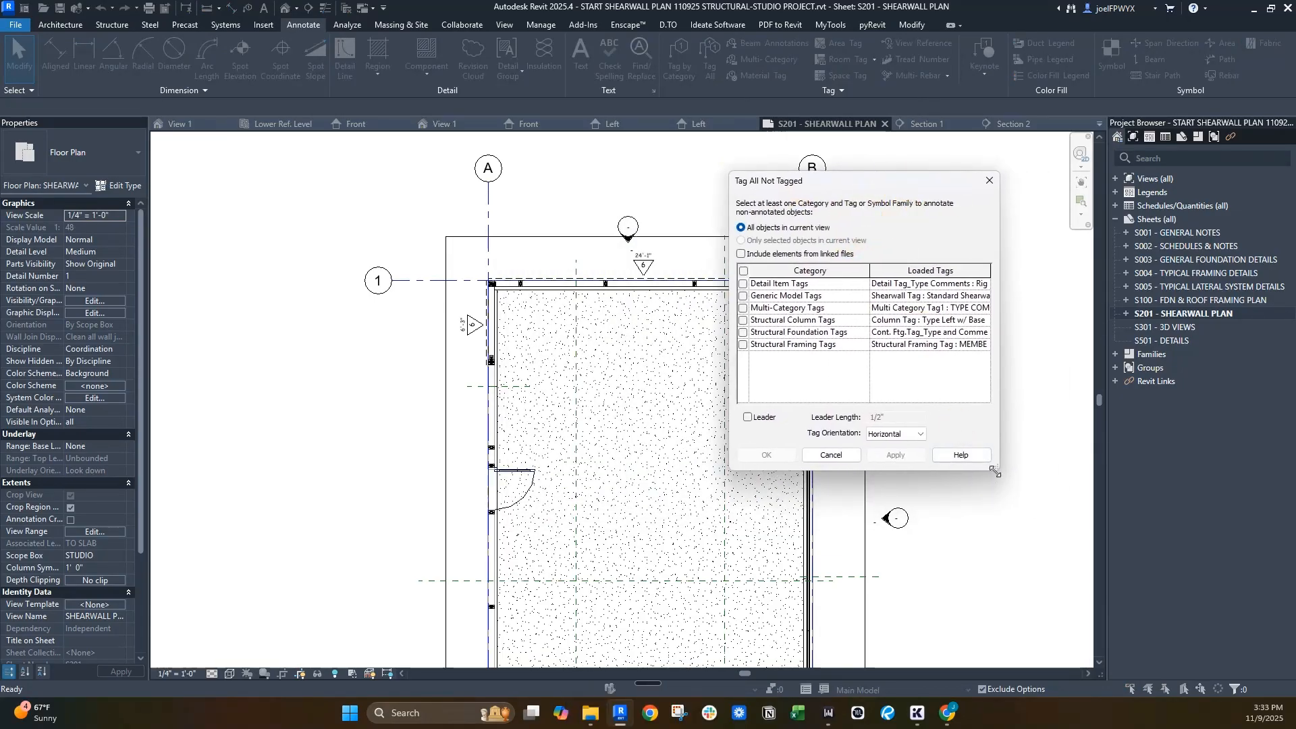
left_click_drag(995, 471, 1038, 473)
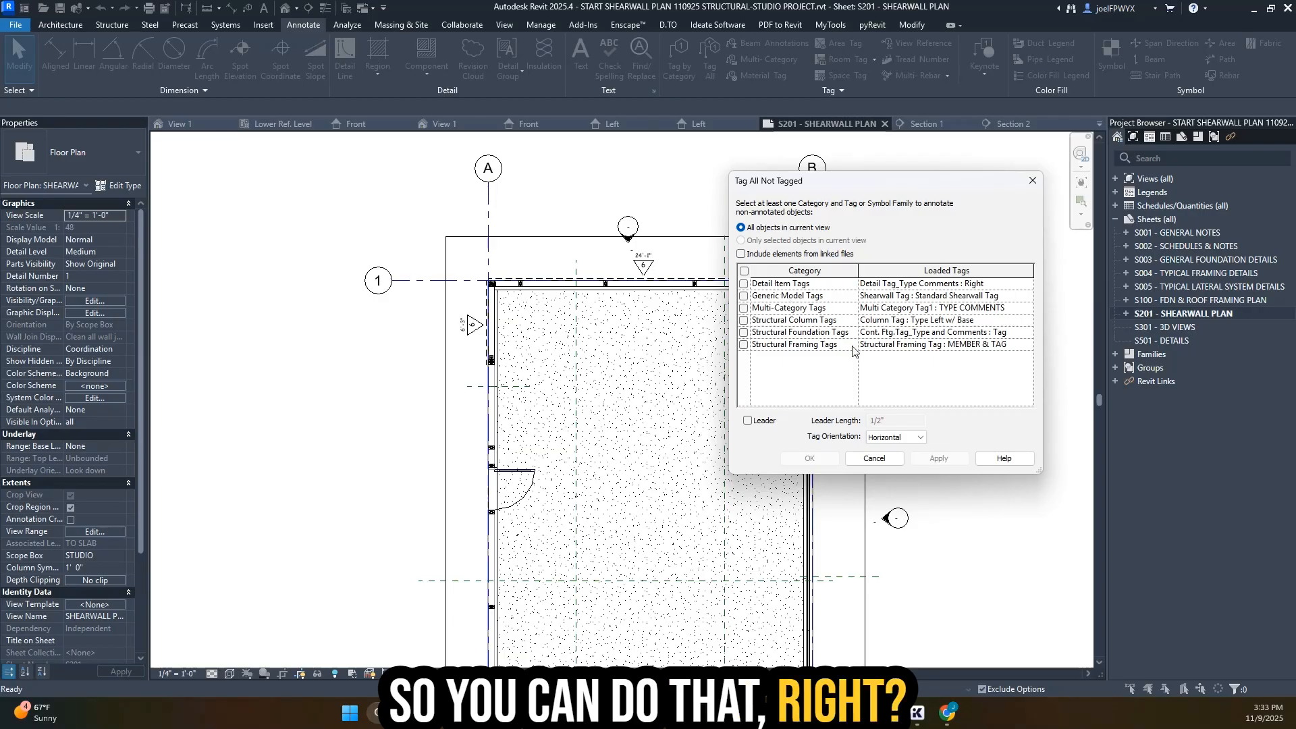
left_click(776, 320)
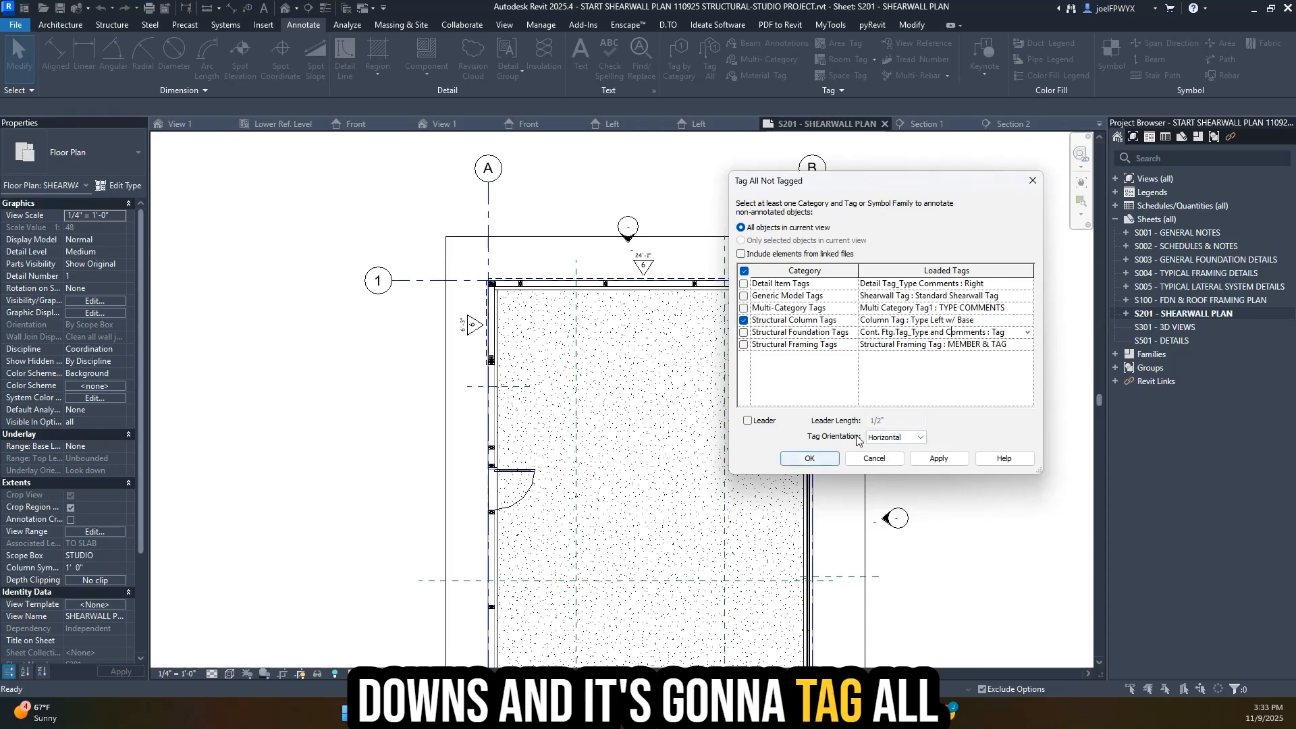
left_click(932, 458)
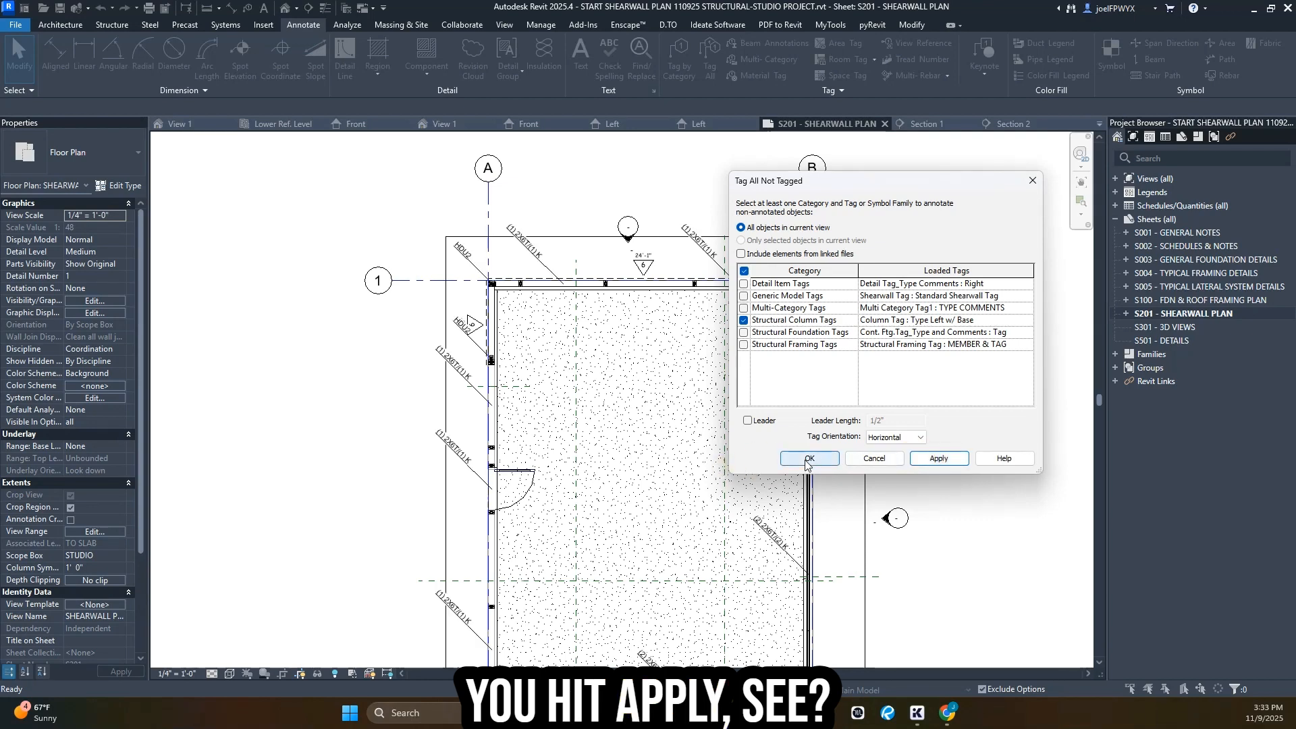
left_click(807, 461)
- Delete the two trimmer and king stud tags above the grid 1 wall, keeping the HDU2 holddown tags
scroll(548, 248, "up", 4)
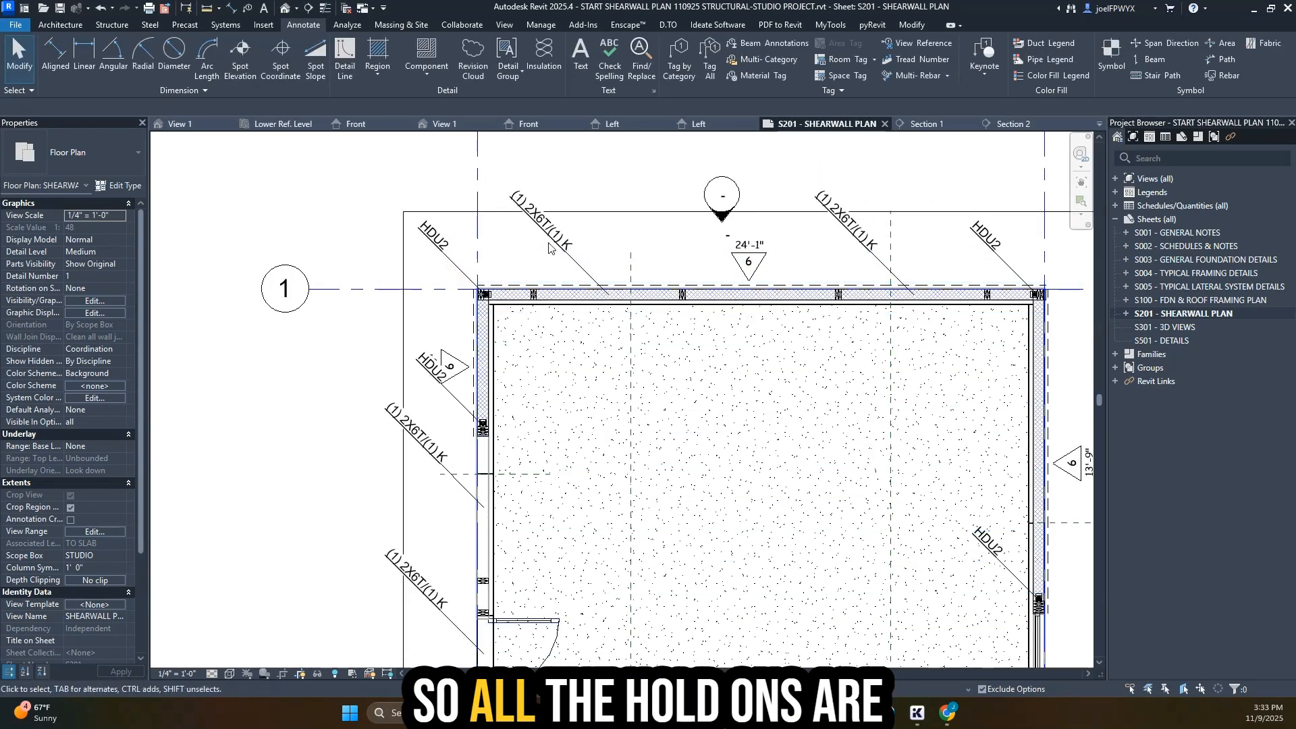
scroll(551, 236, "down", 3)
left_click(566, 245)
key("d")
key("e")
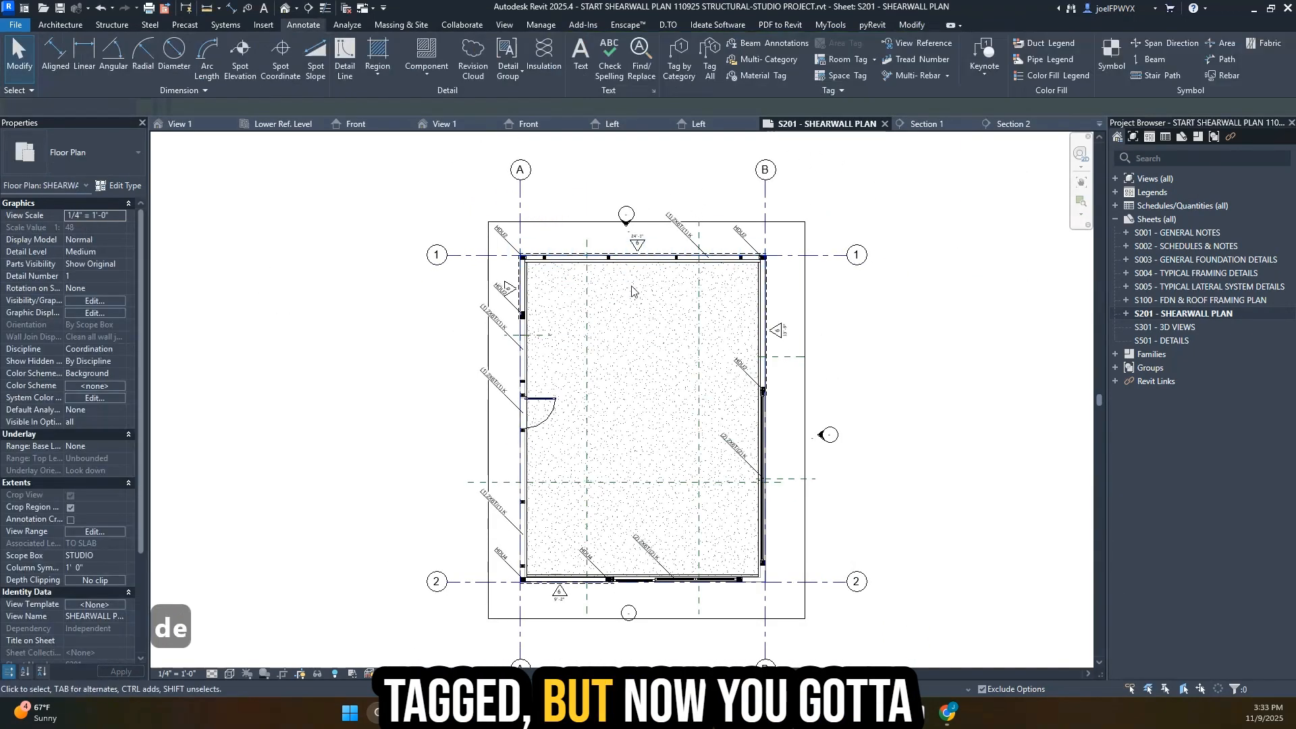
left_click(682, 228)
key("d")
key("e")
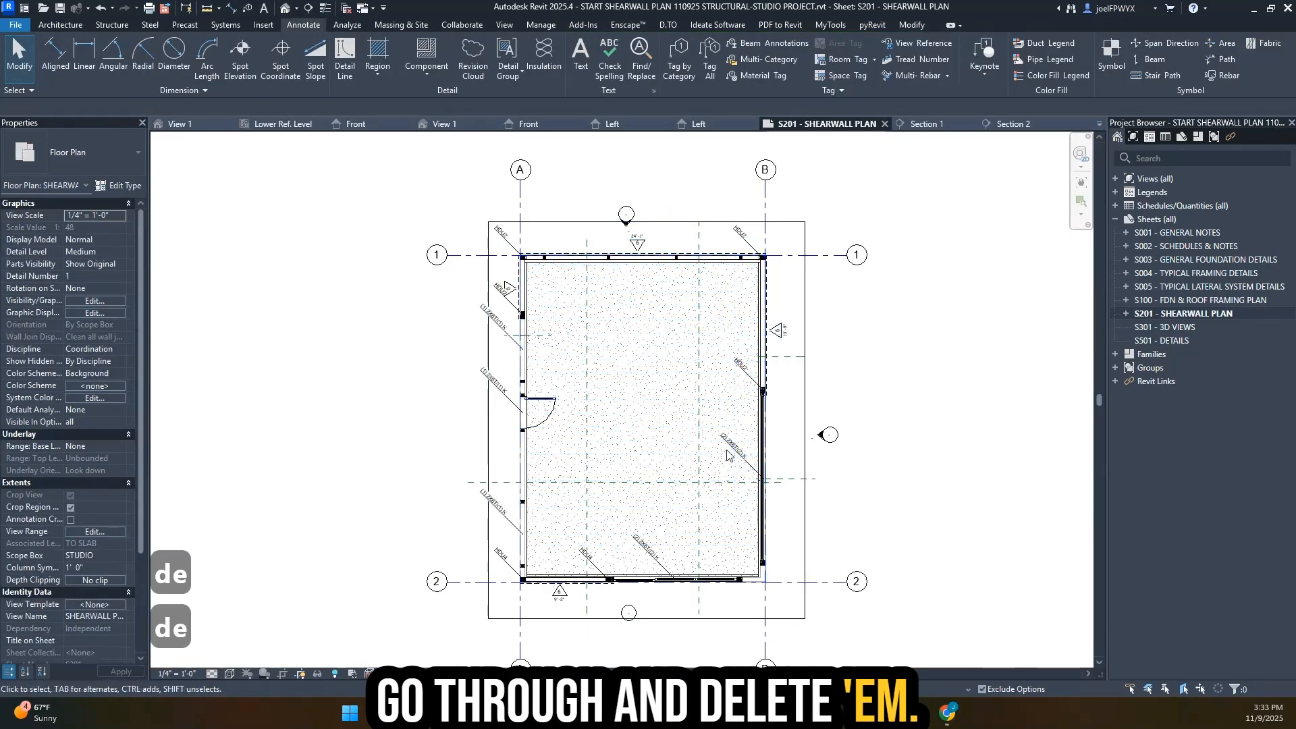
- Delete the trimmer and king stud tags on the grid B and grid 2 walls
key("Tab")
left_click(727, 454)
key("d")
key("e")
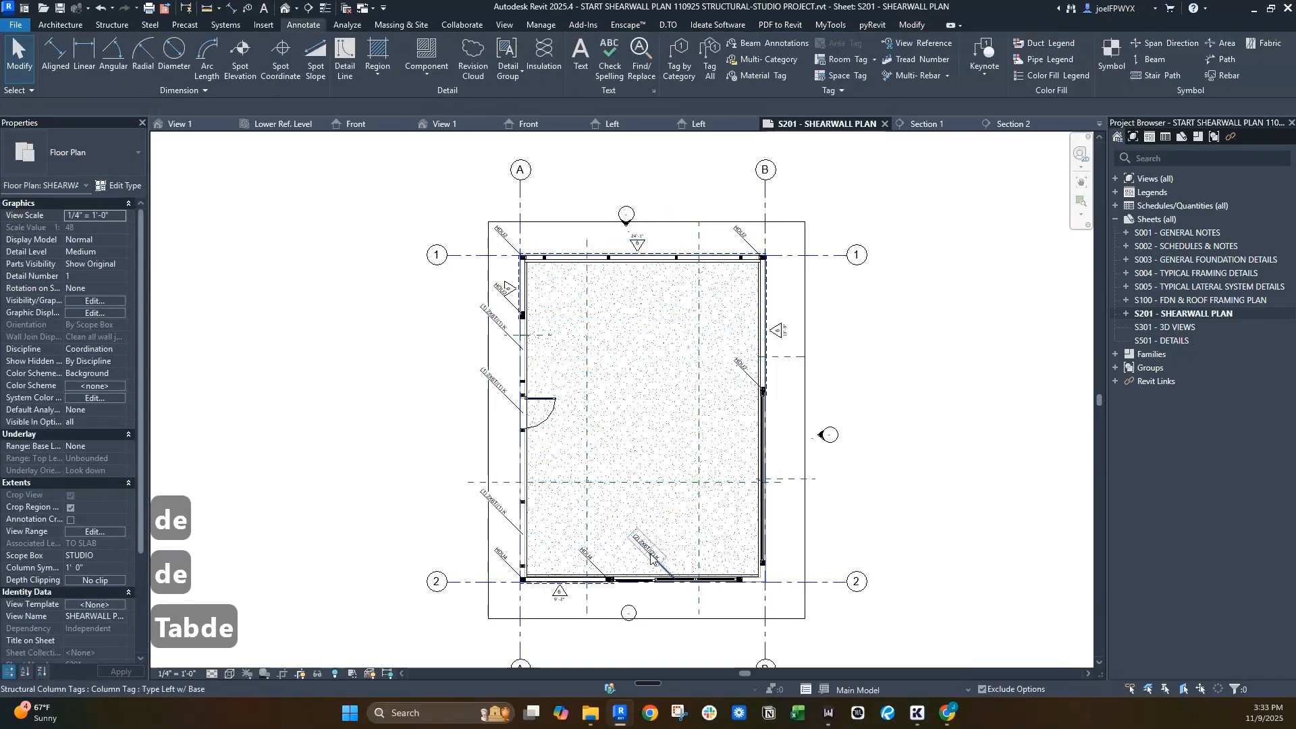
left_click(650, 557)
key("d")
key("e")
- Delete the three trimmer and king stud tags along the grid A wall
scroll(601, 567, "up", 1)
left_click(473, 380)
key("d")
key("e")
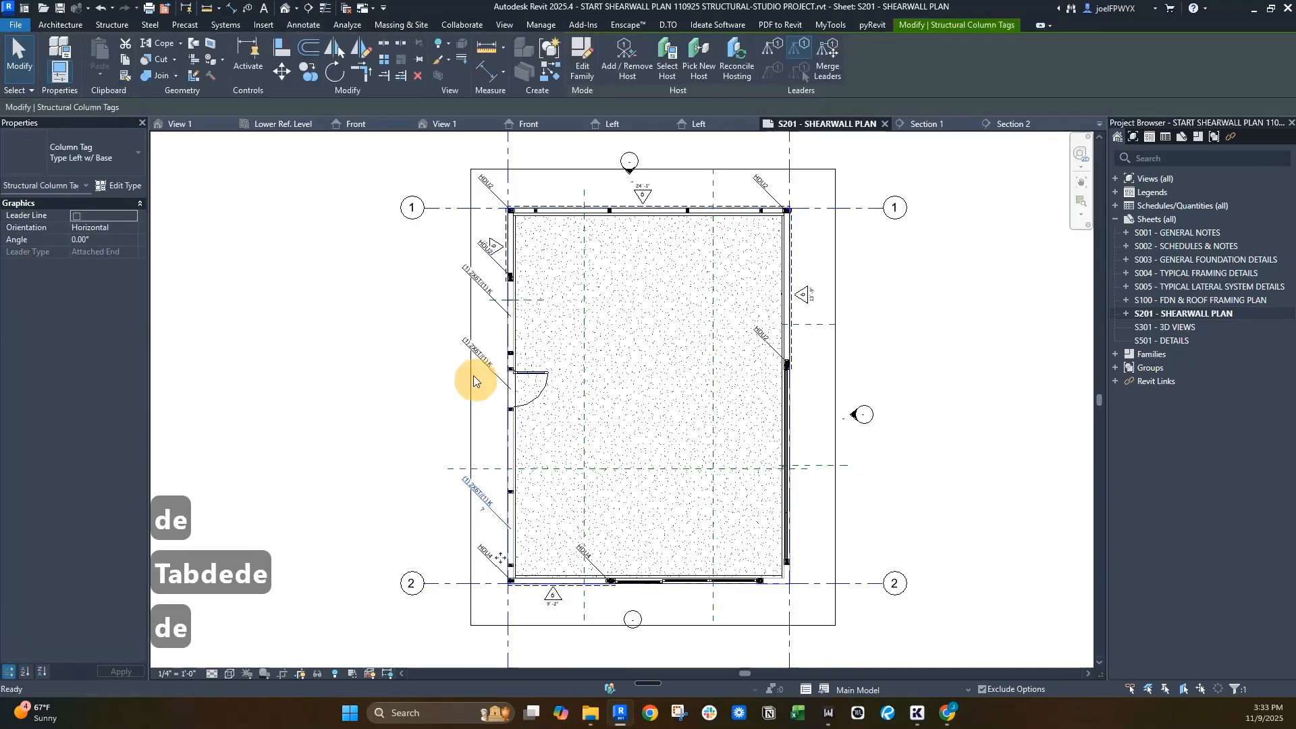
left_click(485, 304)
key("d")
key("e")
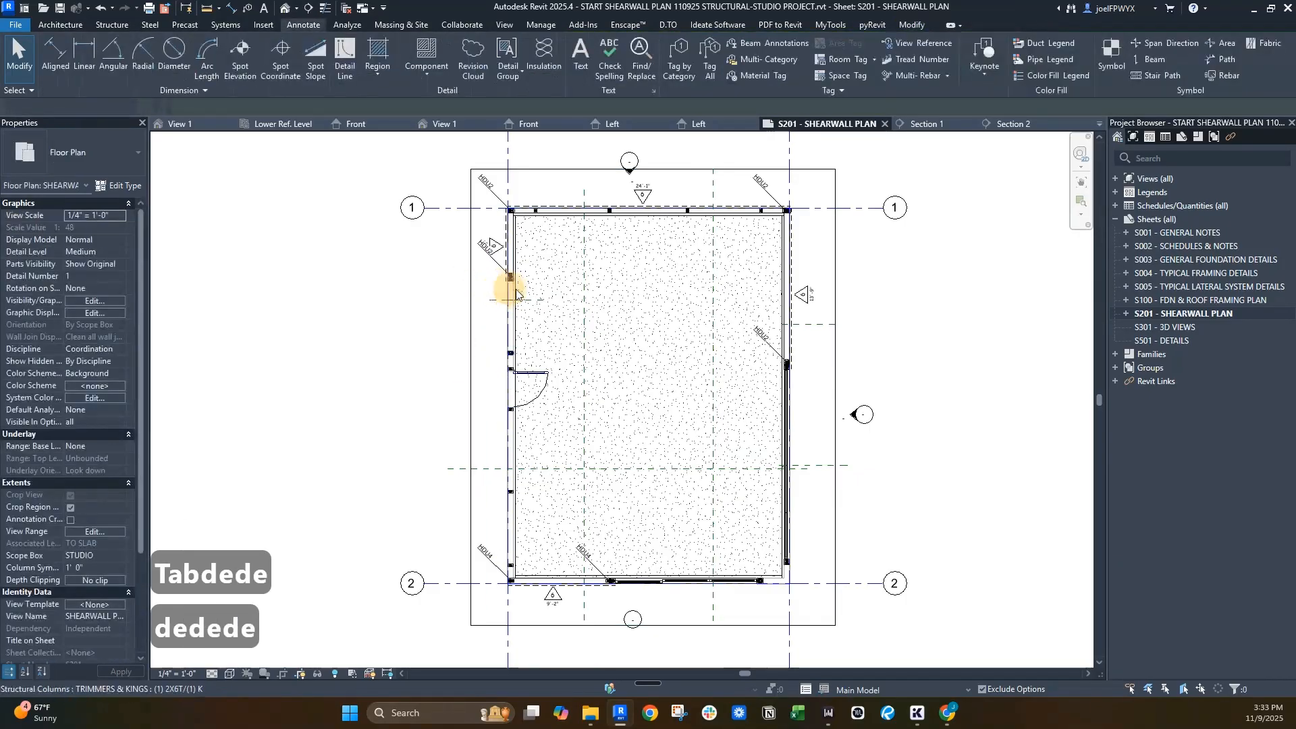
- Rotate the HDU2 tag on the grid A wall so it points away from the overlapping shearwall tag
key("Escape")
key("Escape")
scroll(520, 261, "up", 2)
key("Escape")
left_click(478, 266)
key("space")
scroll(478, 267, "down", 3)
key("Escape")
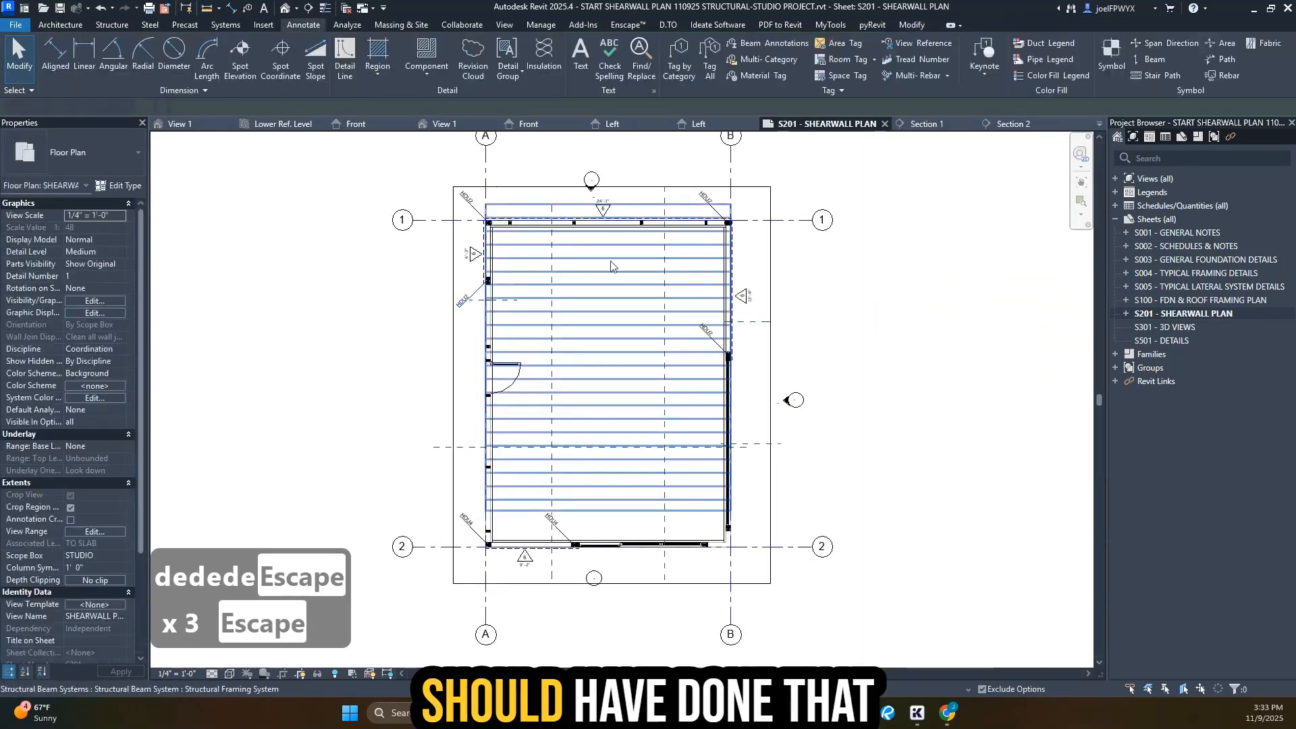
- Examine the shearwall lengths, shearwall tags and holddown tags around the plan, especially along the grid 2 wall
scroll(631, 220, "up", 1)
scroll(843, 322, "down", 2)
middle_click_drag(843, 301, 946, 248)
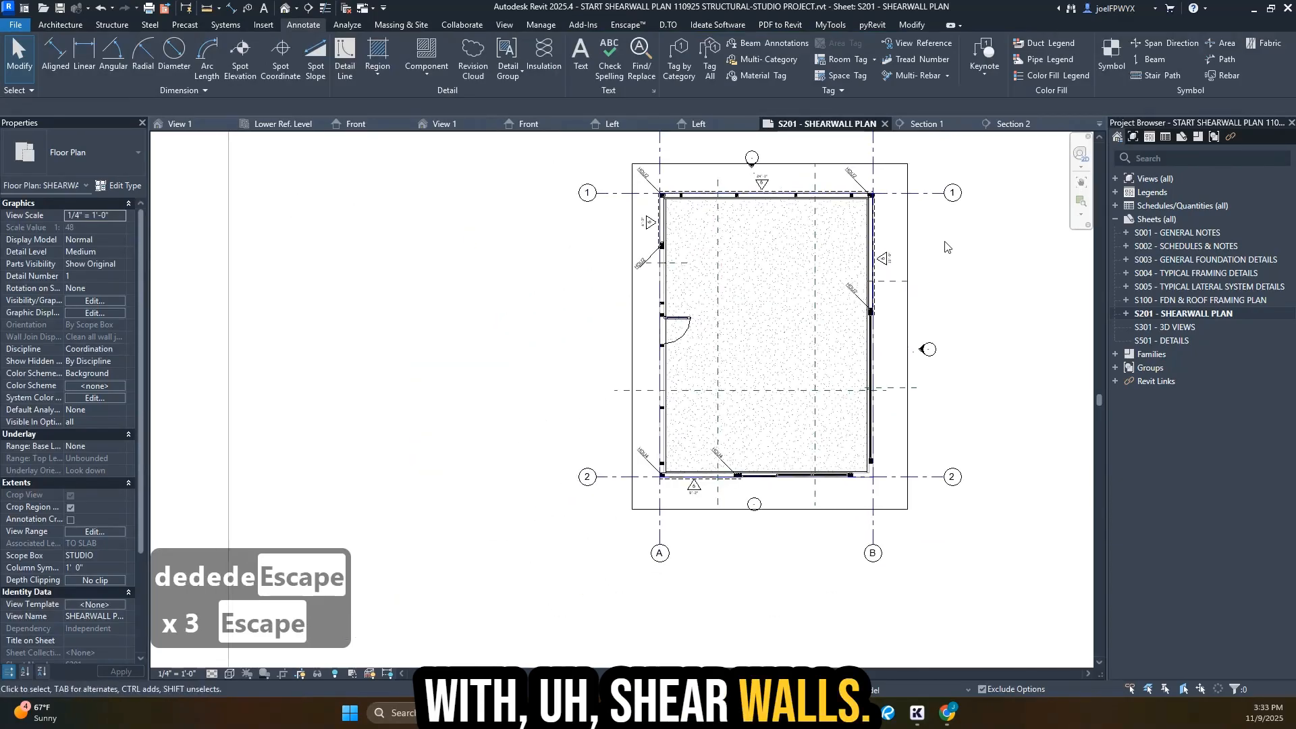
scroll(882, 448, "up", 3)
scroll(607, 500, "up", 2)
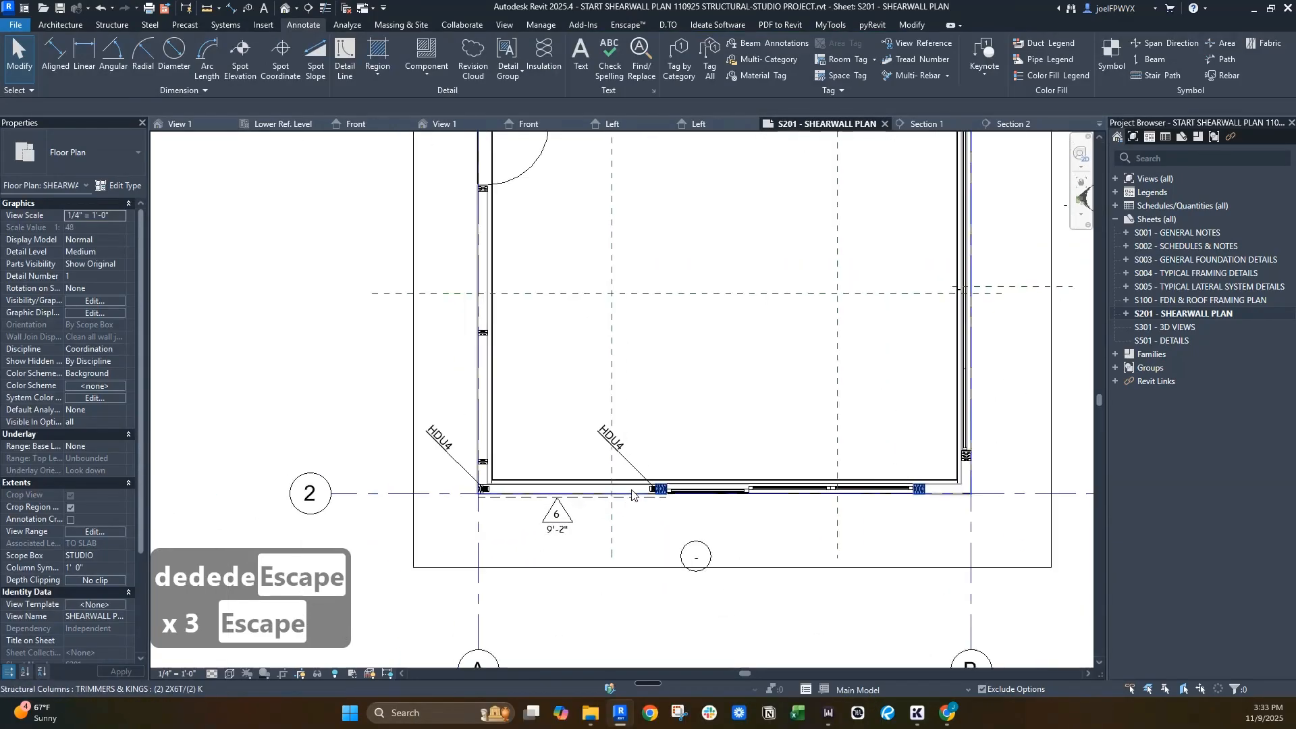
scroll(687, 496, "down", 3)
middle_click_drag(722, 502, 645, 536)
scroll(645, 533, "down", 2)
scroll(731, 533, "up", 4)
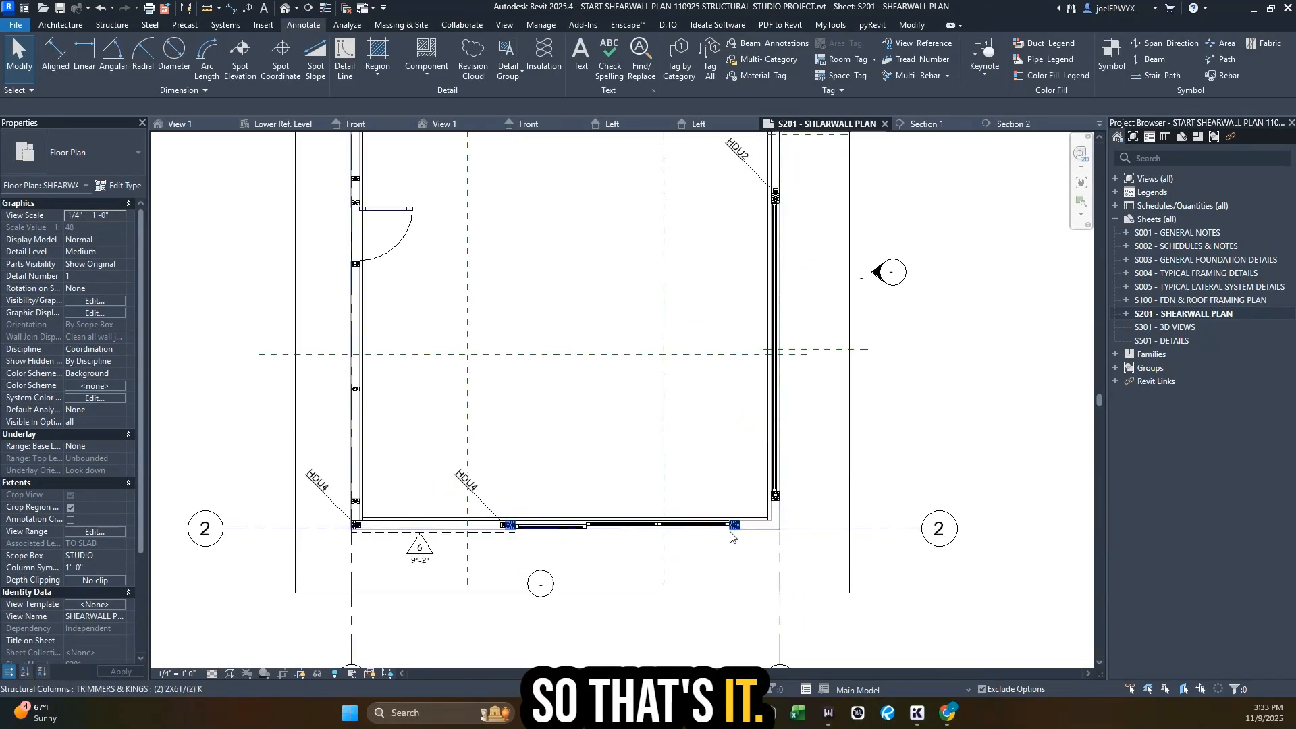
scroll(755, 541, "up", 3)
scroll(760, 549, "down", 3)
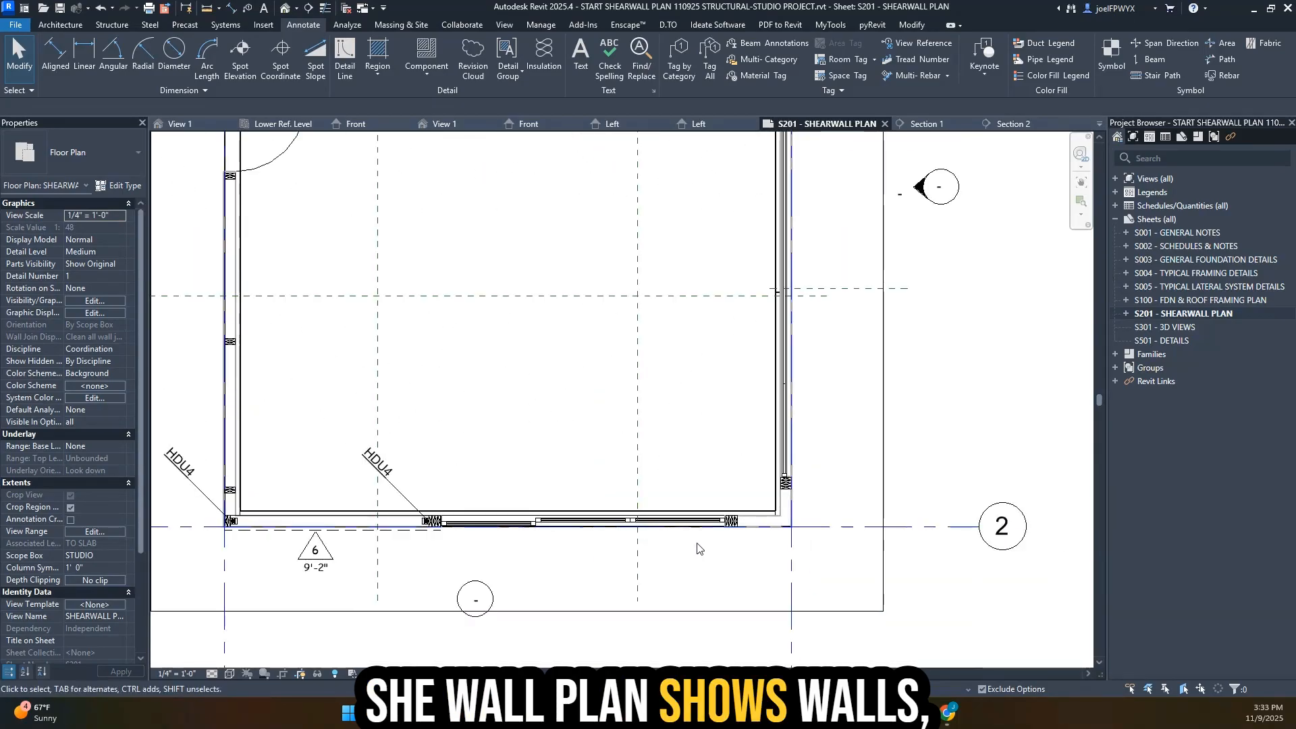
middle_click_drag(648, 508, 796, 507)
scroll(484, 564, "up", 4)
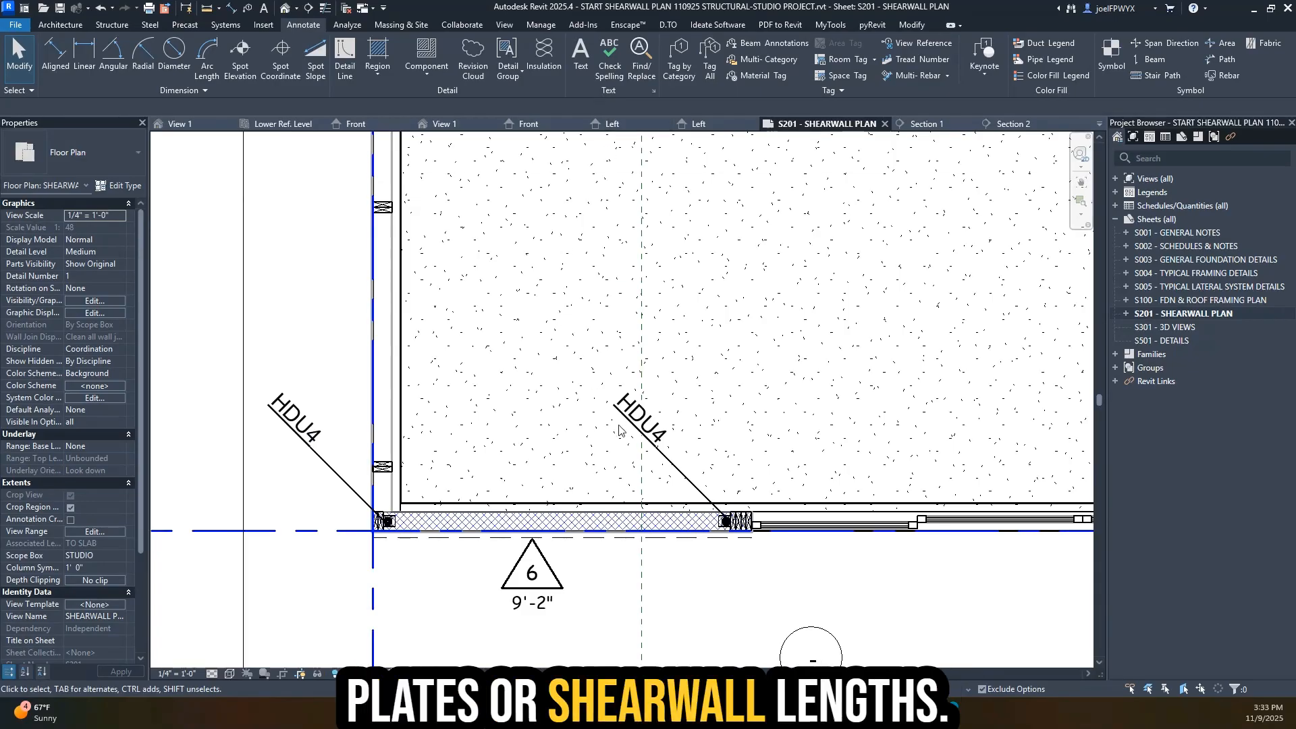
scroll(626, 454, "down", 5)
middle_click_drag(789, 399, 773, 407)
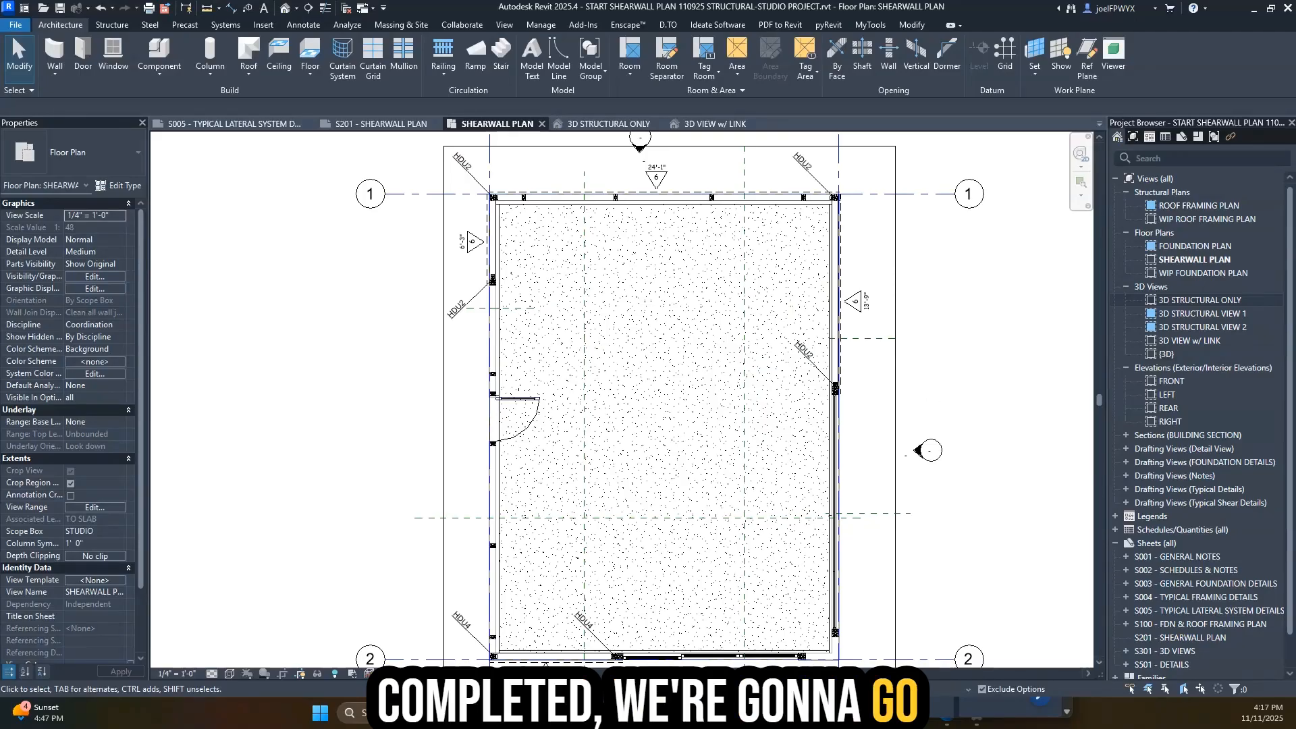
- Open sheet S201 - SHEARWALL PLAN and place the SHEARWALL PLAN floor plan view near its centre
scroll(958, 356, "down", 4)
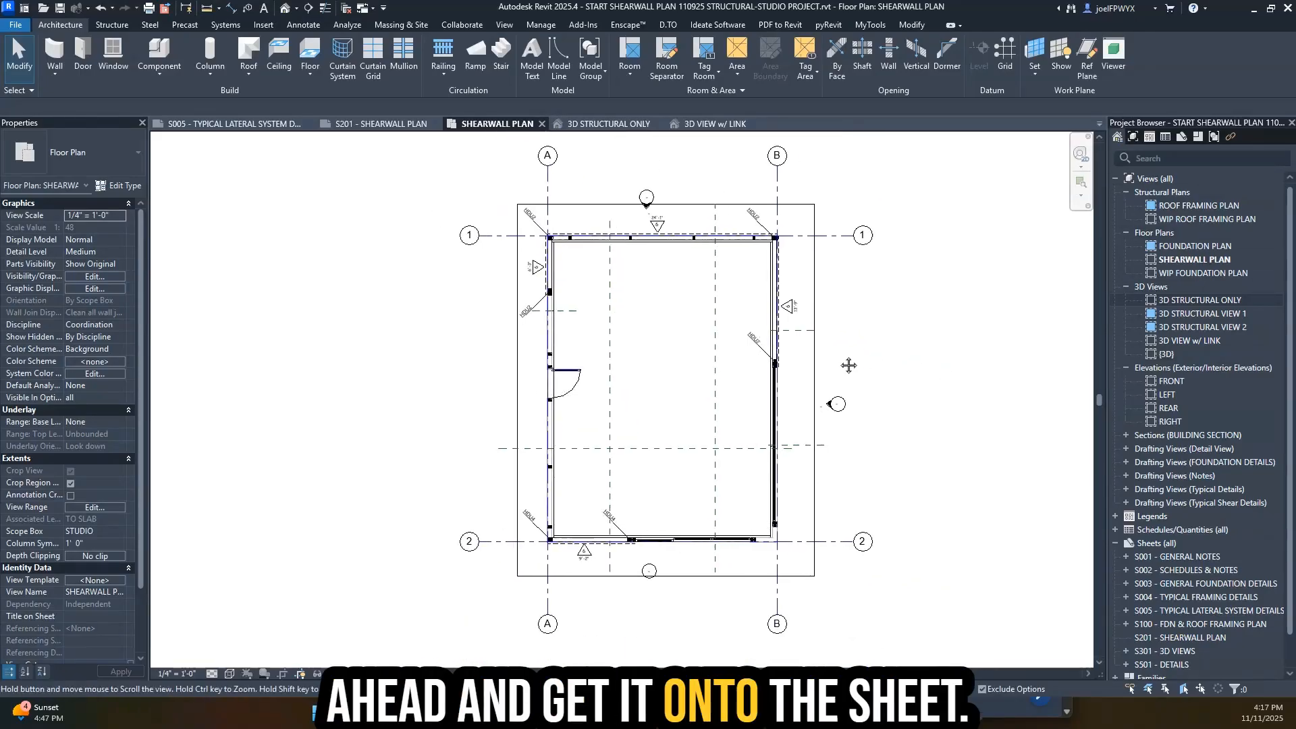
double_click(1203, 639)
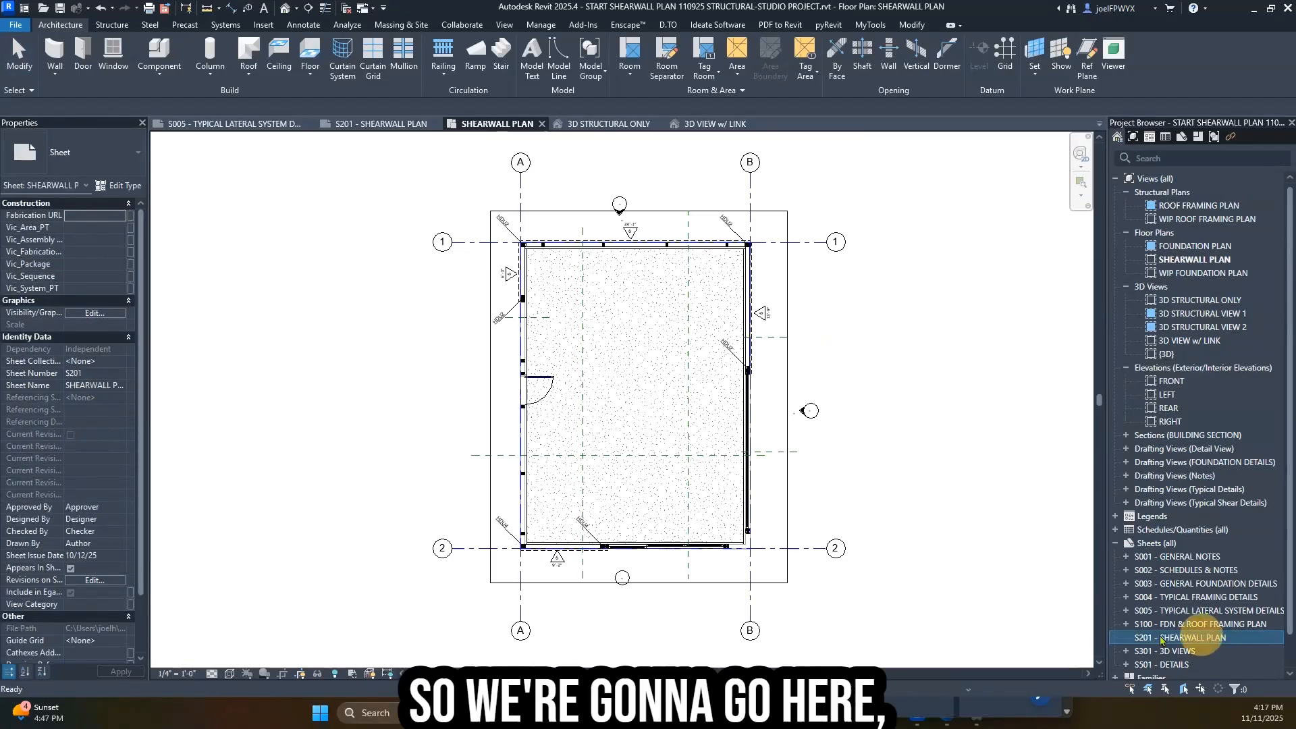
key("v")
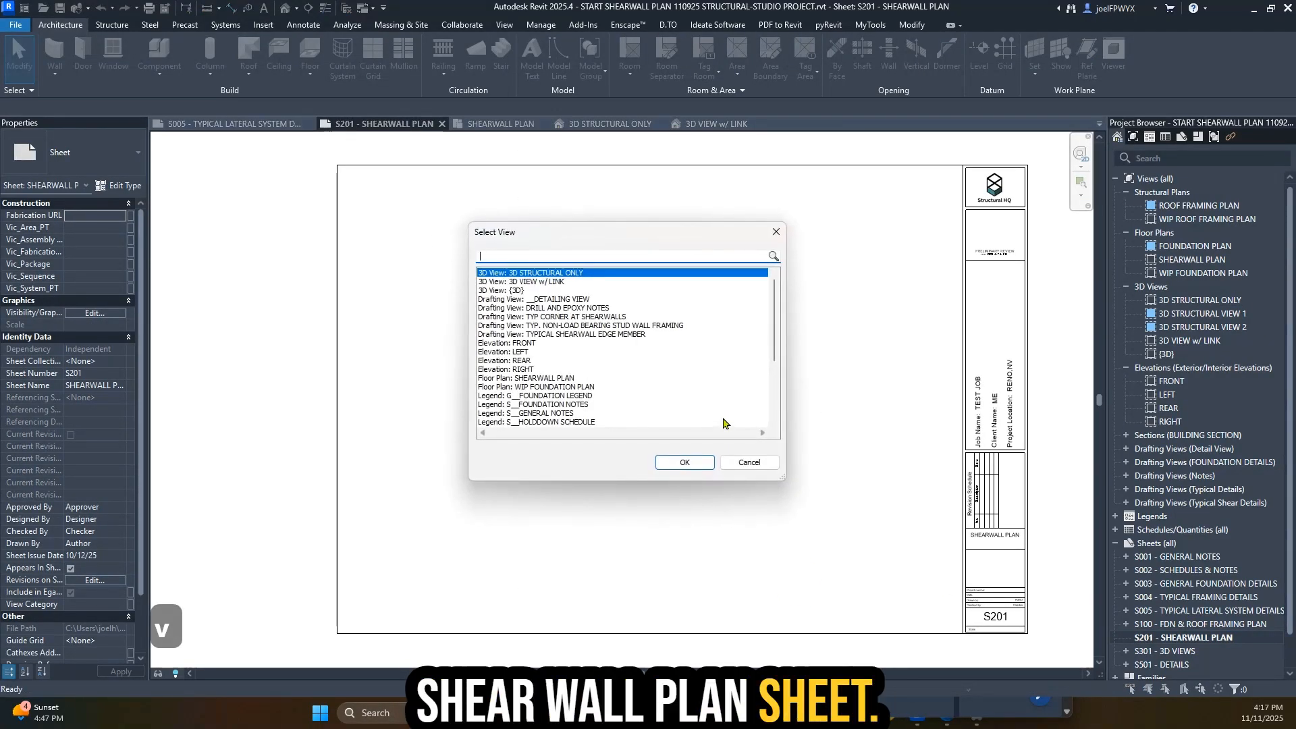
type("shear")
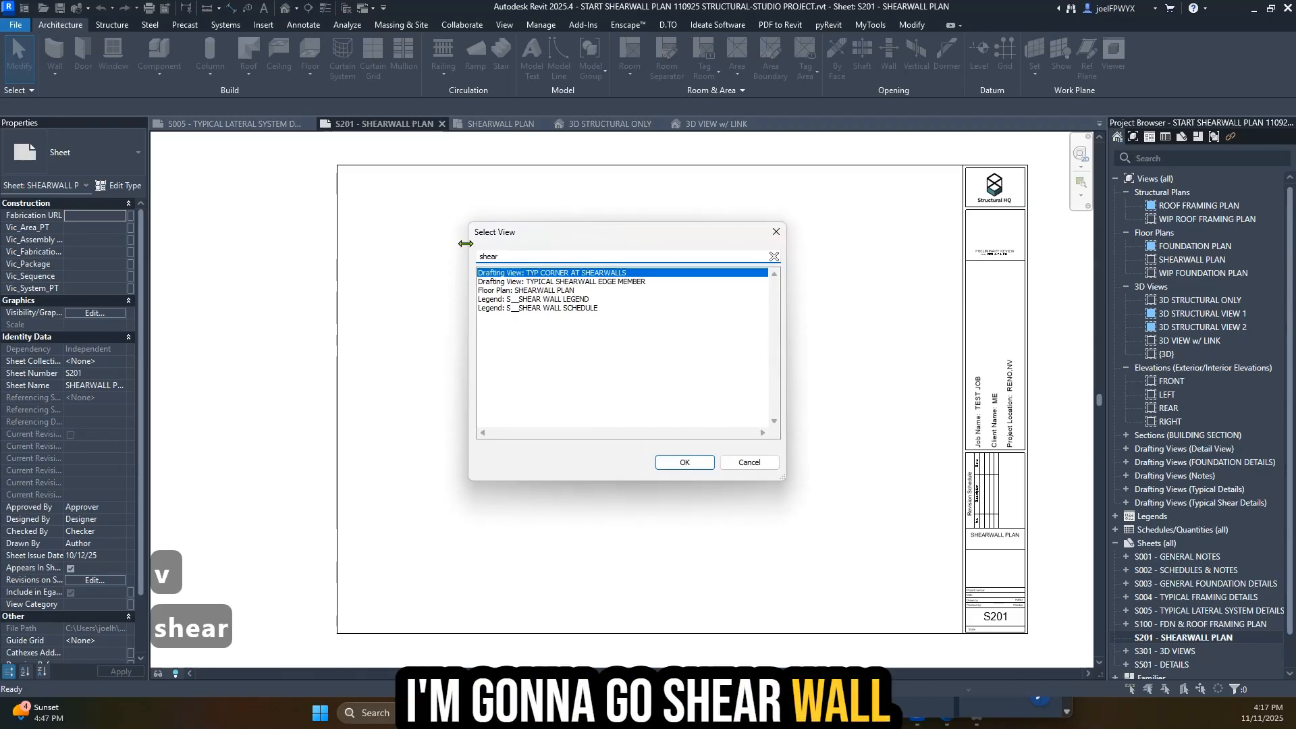
left_click(520, 291)
left_click(683, 463)
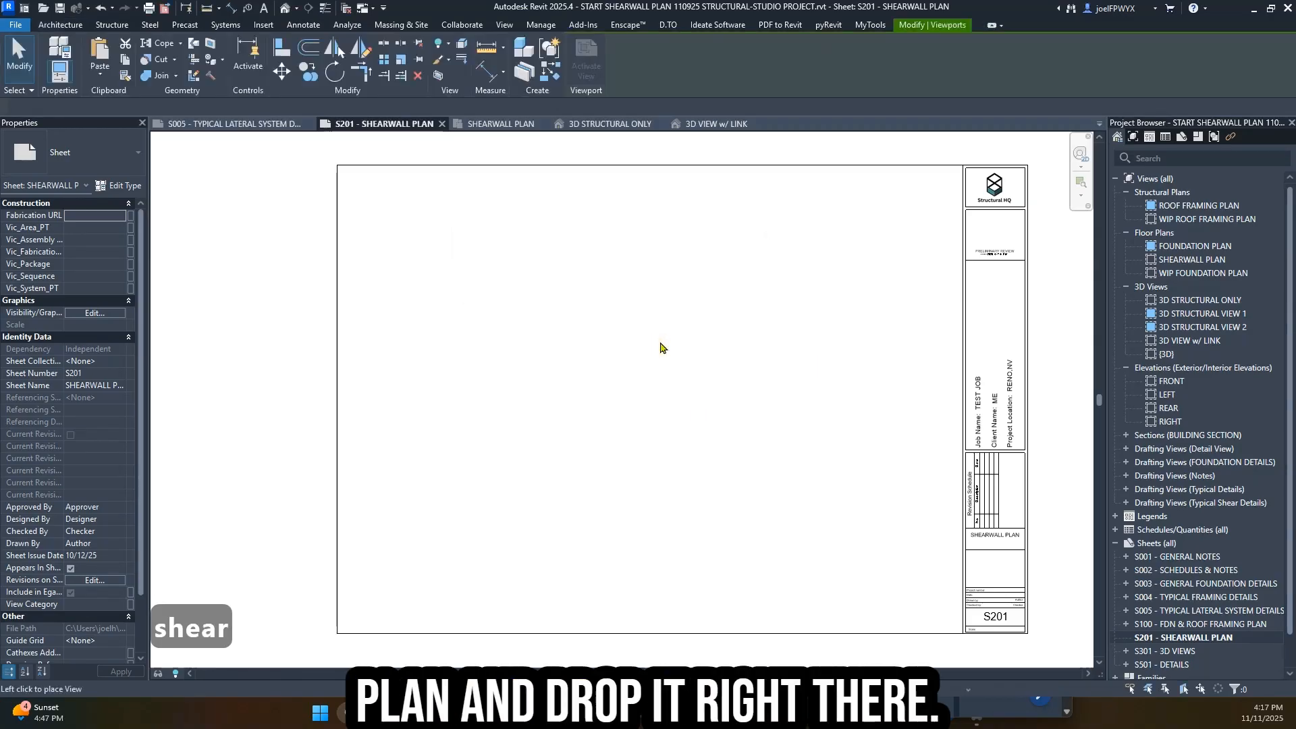
left_click(662, 366)
key("Escape")
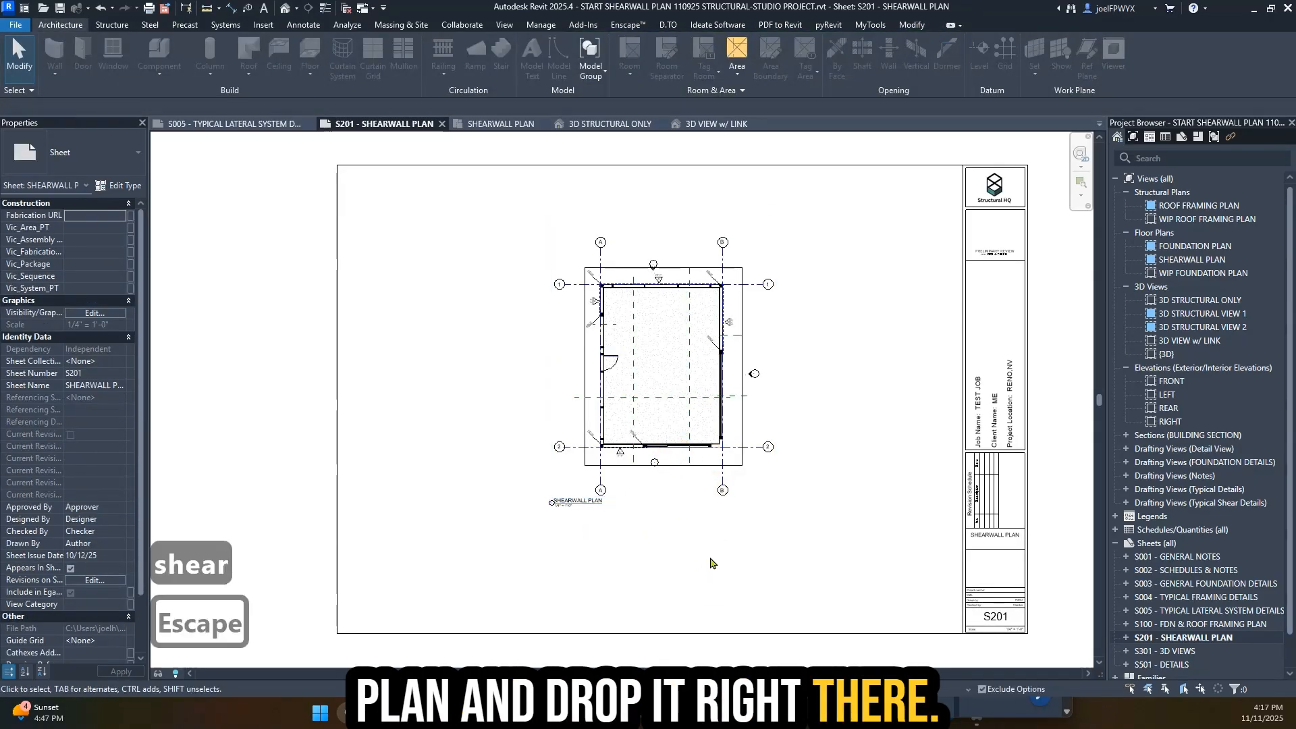
key("Escape")
type("v")
type("leg")
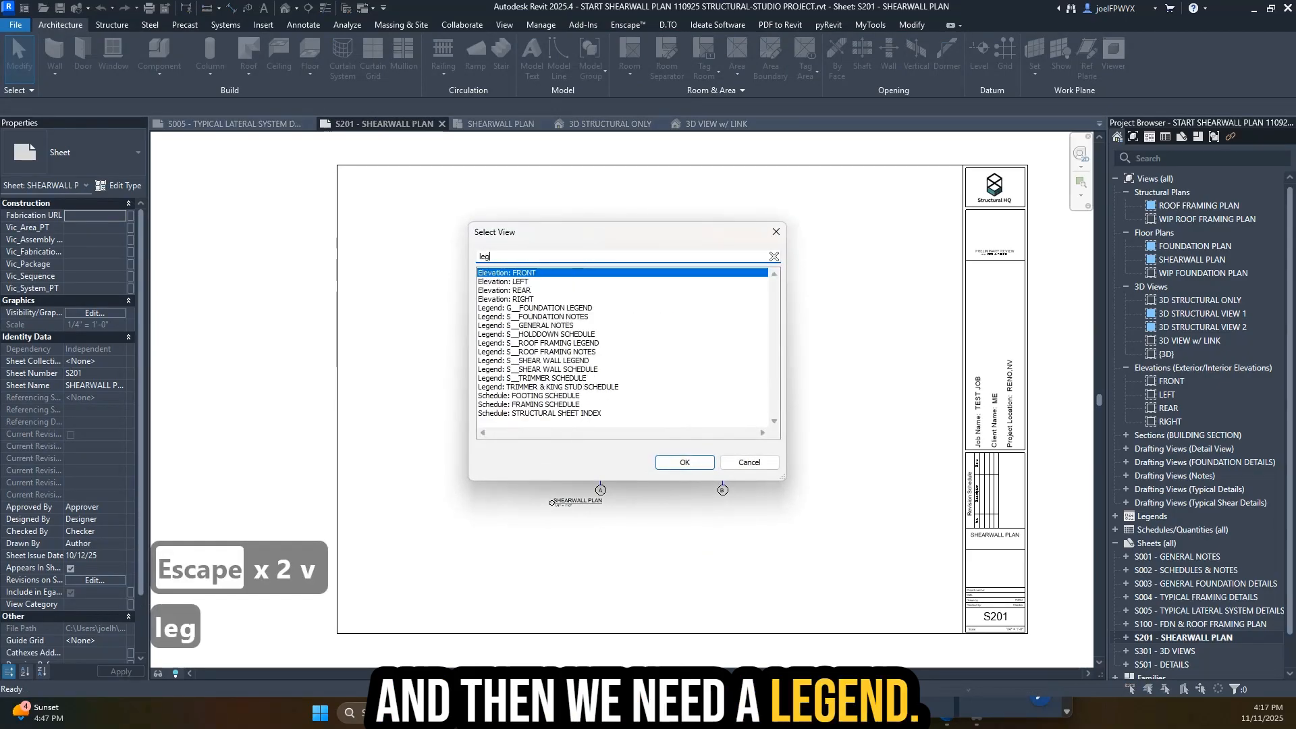
key("Escape")
key("Escape")
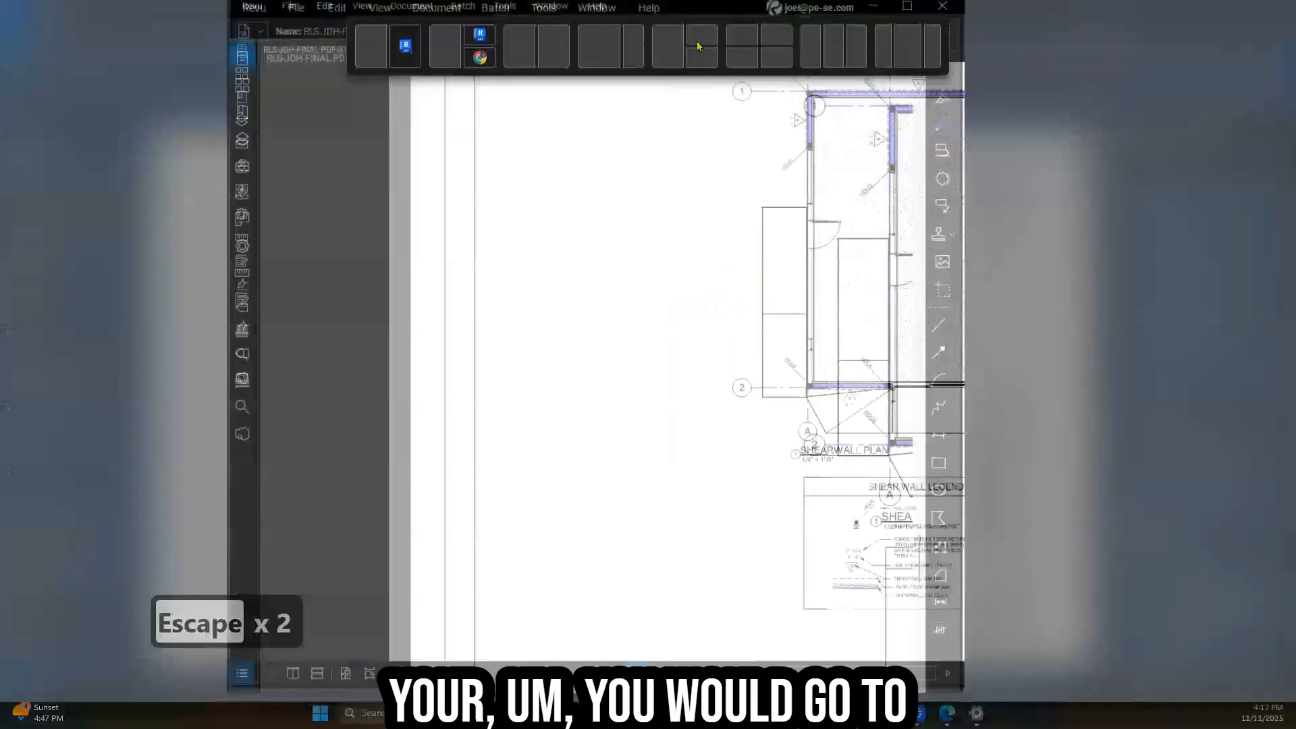
- Check the shearwall sheet layout in the final PDF and place the S__SHEAR WALL LEGEND view below the plan on sheet S201
scroll(657, 540, "up", 2)
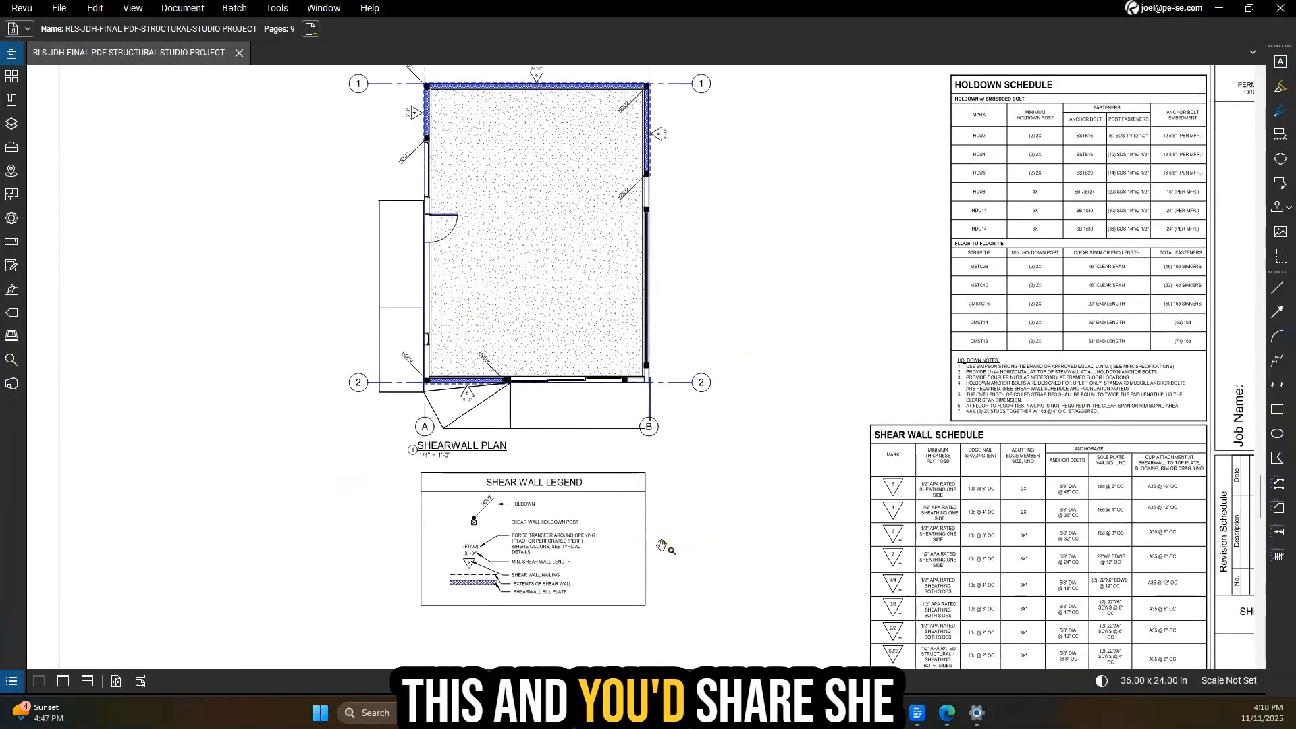
left_click_drag(741, 535, 748, 562)
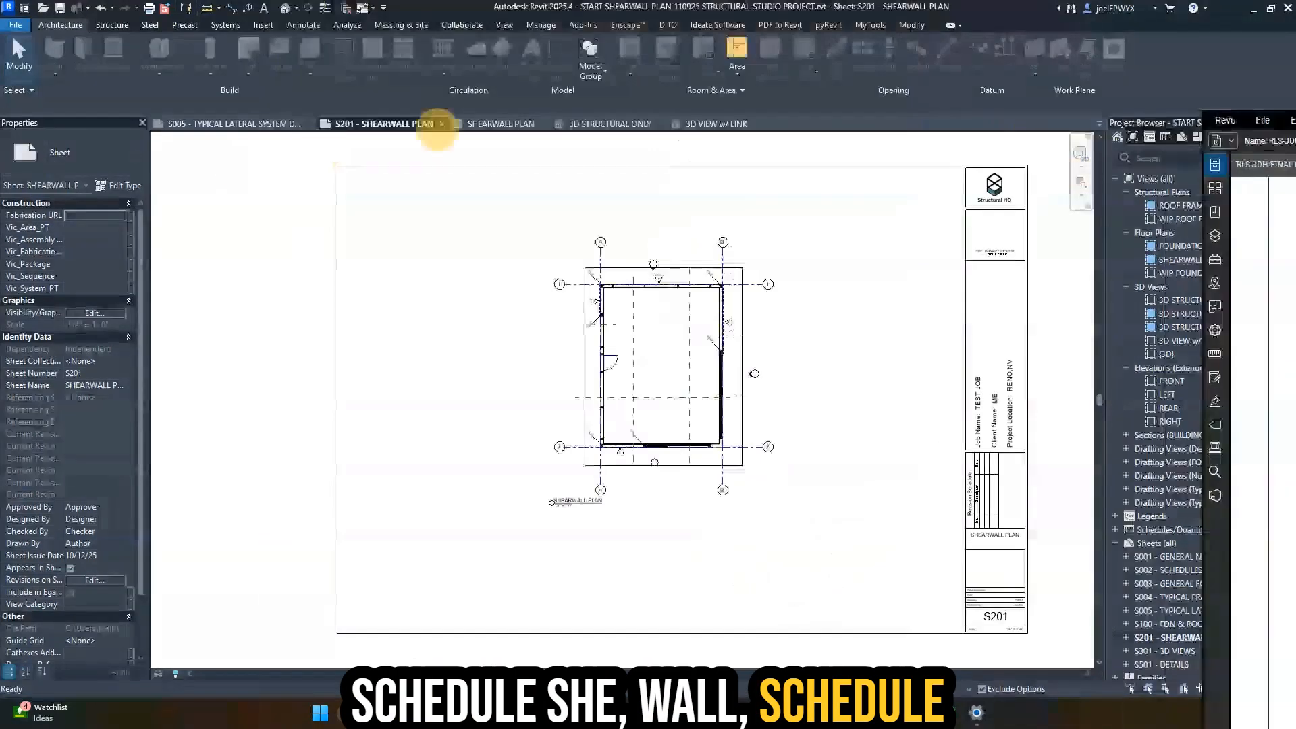
key("v")
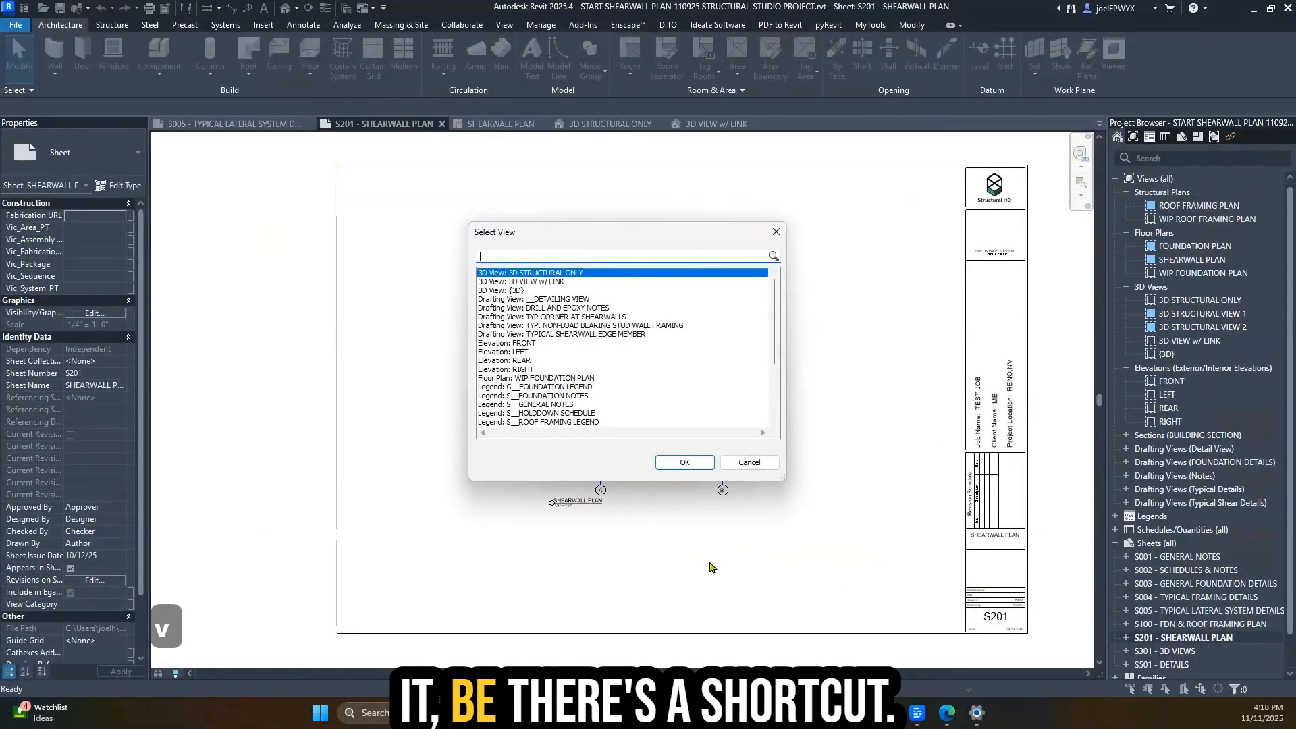
type("shear")
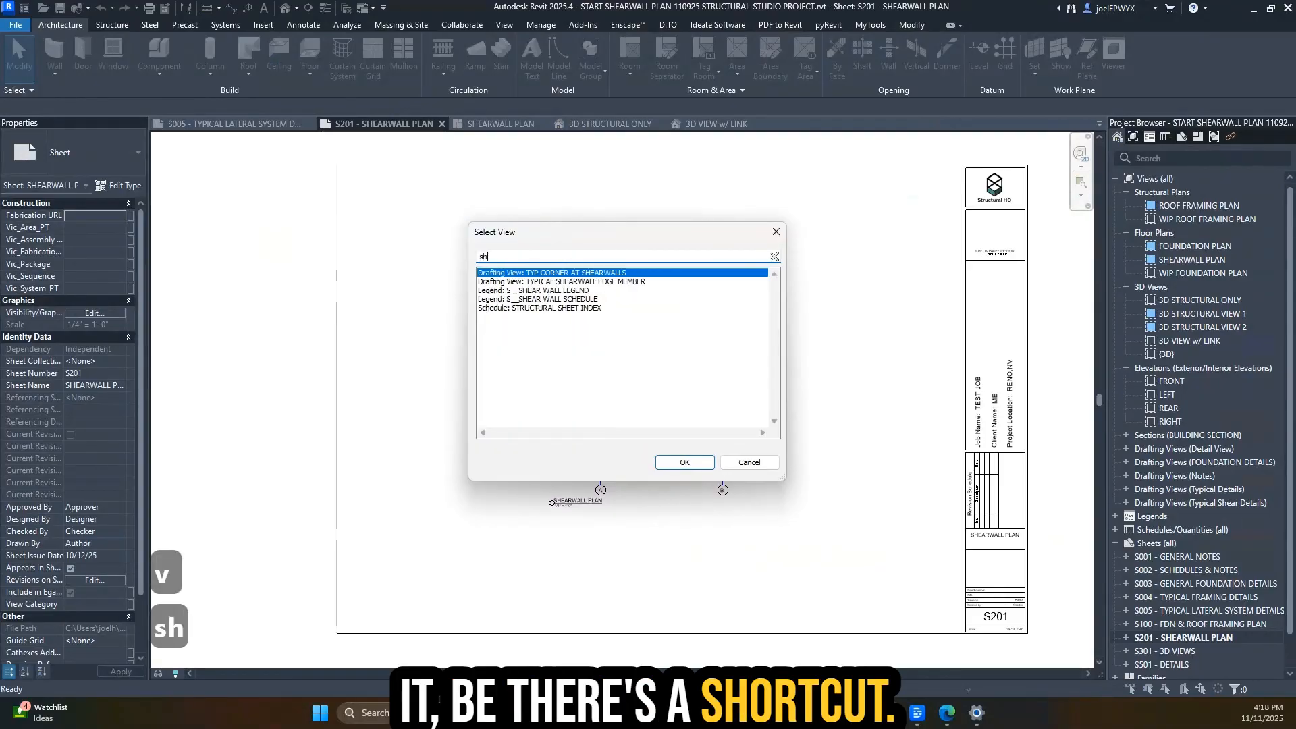
key("Return")
left_click(662, 560)
key("Escape")
- Place the S__SHEAR WALL SCHEDULE legend on sheet S201 between the shearwall plan and the title block
key("v")
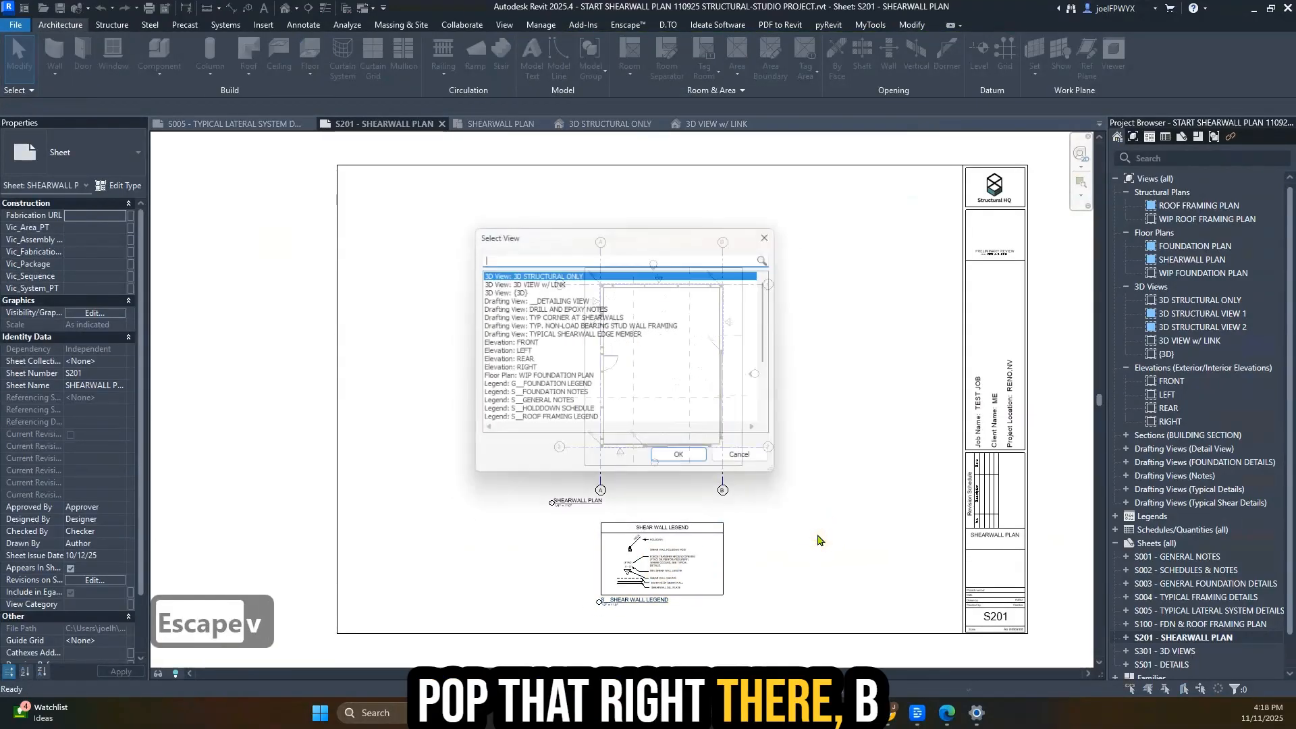
left_click(683, 462)
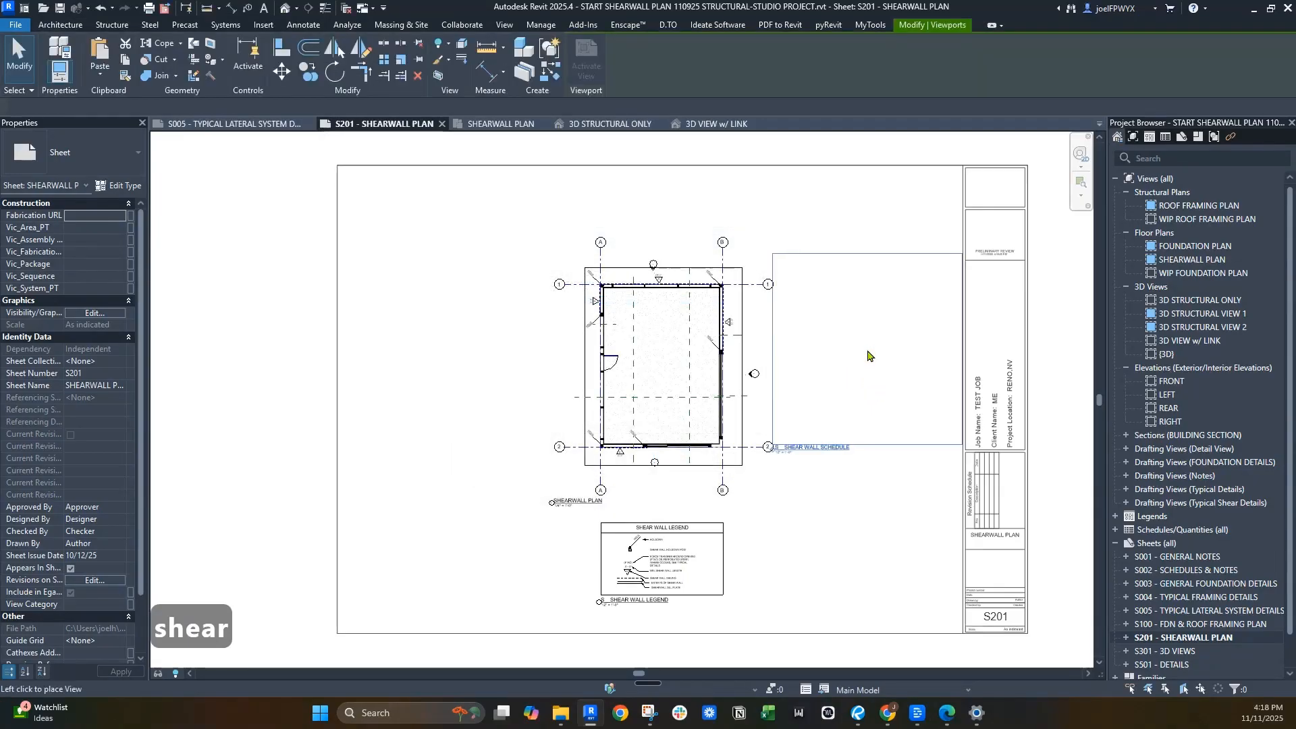
scroll(867, 354, "up", 2)
left_click(862, 350)
scroll(862, 350, "down", 1)
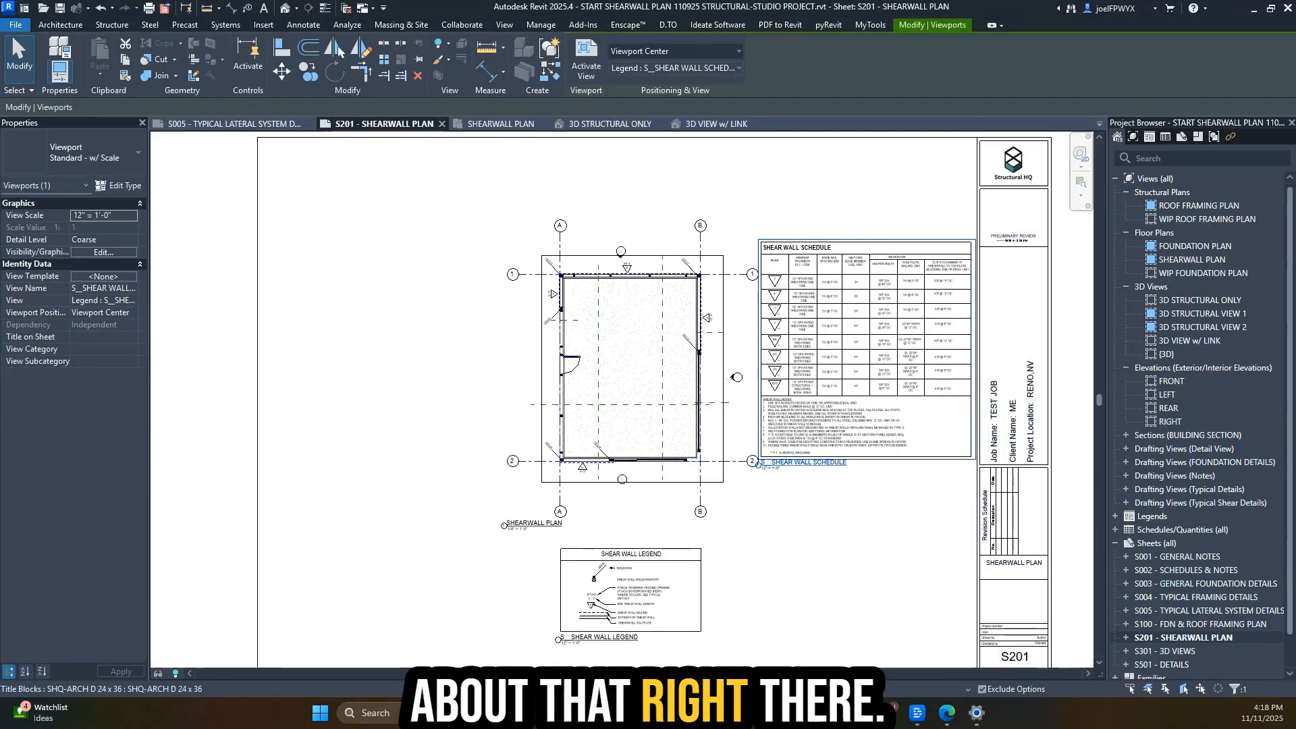
- Move the shear wall schedule down the sheet until its lower edge is level with the shear wall legend
scroll(828, 380, "up", 1)
scroll(859, 396, "down", 1)
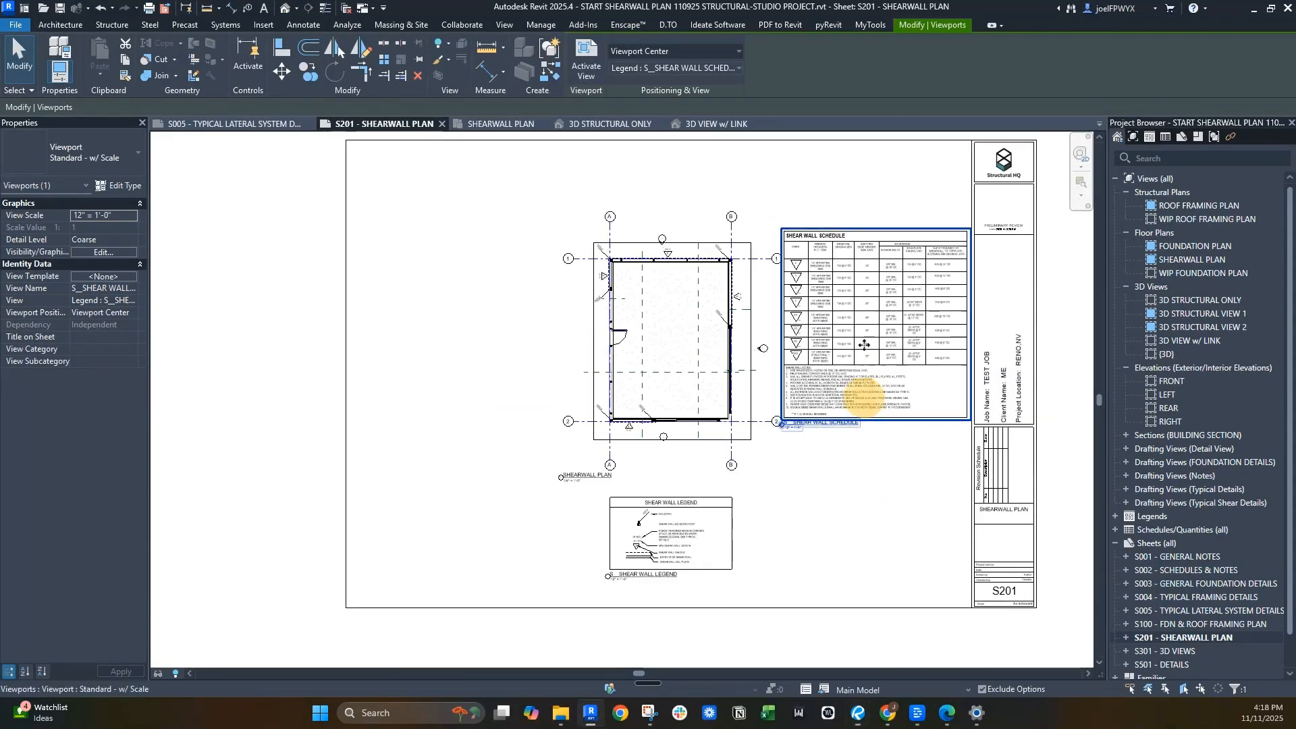
scroll(870, 356, "up", 1)
left_click_drag(870, 322, 856, 477)
scroll(888, 329, "down", 1)
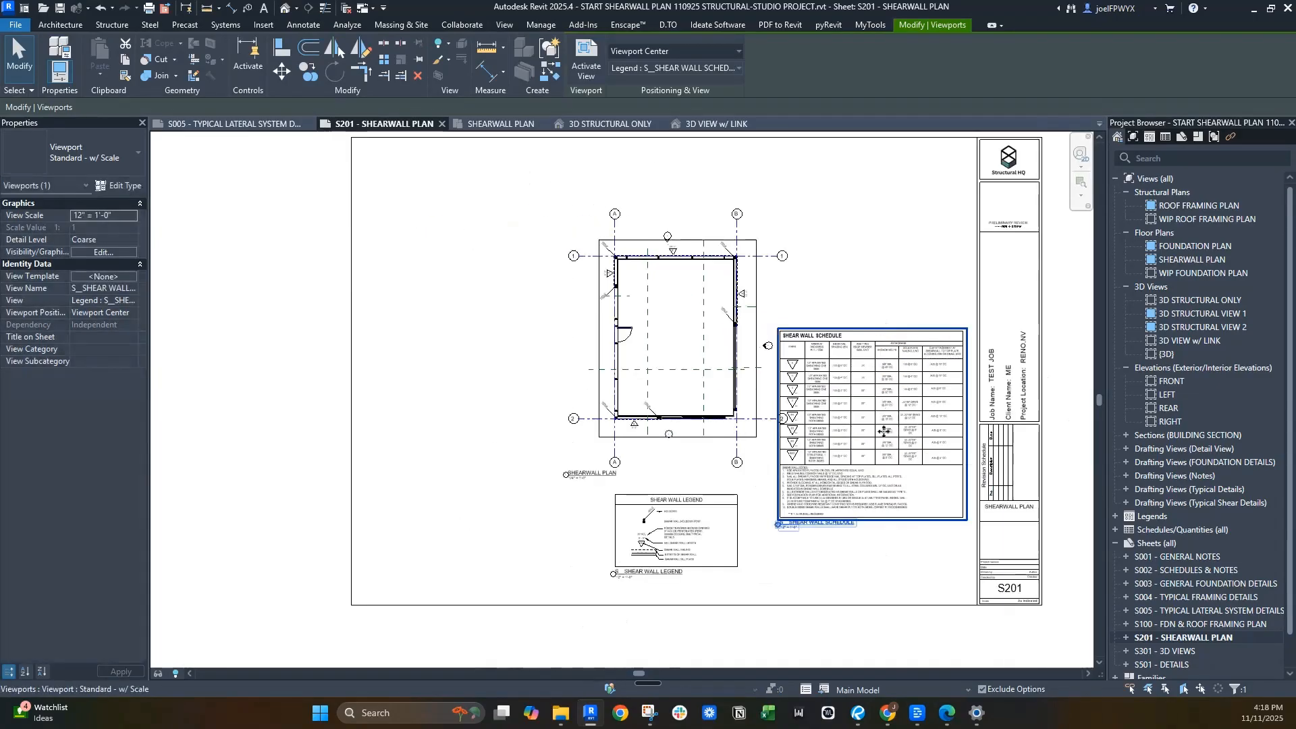
left_click_drag(884, 435, 879, 476)
key("Escape")
scroll(730, 509, "up", 1)
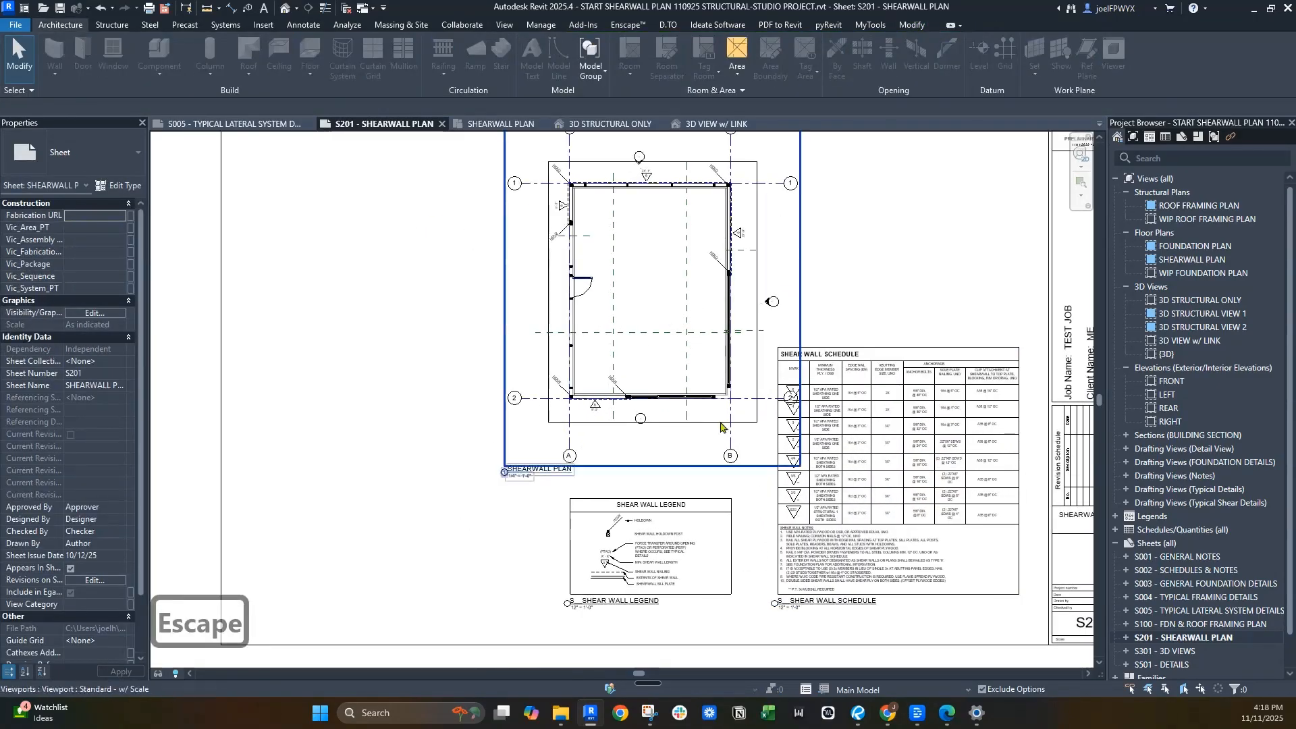
- Nudge the shearwall plan and shear wall legend viewports together away from the shear wall schedule
left_click(737, 320)
key("shift+Left")
key("shift+Left")
key("shift+Left")
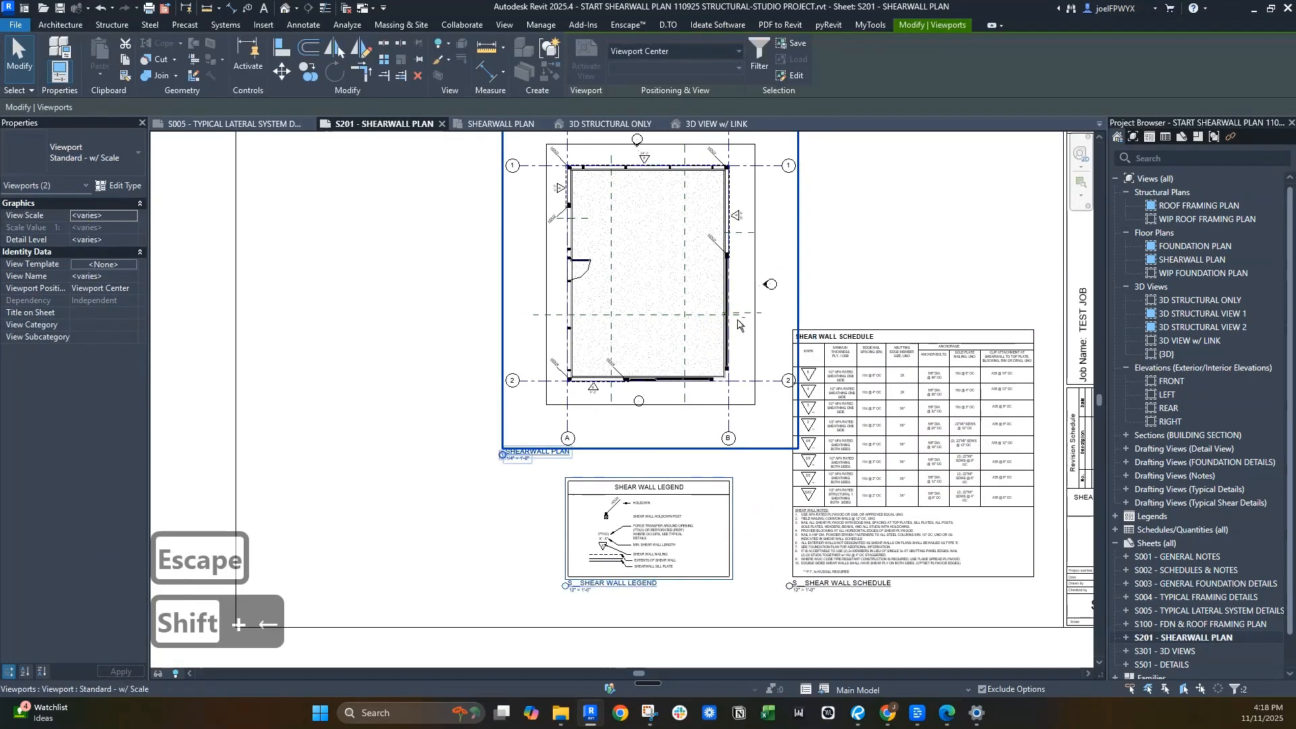
key("Escape")
key("Escape")
key("Escape")
scroll(763, 457, "down", 1)
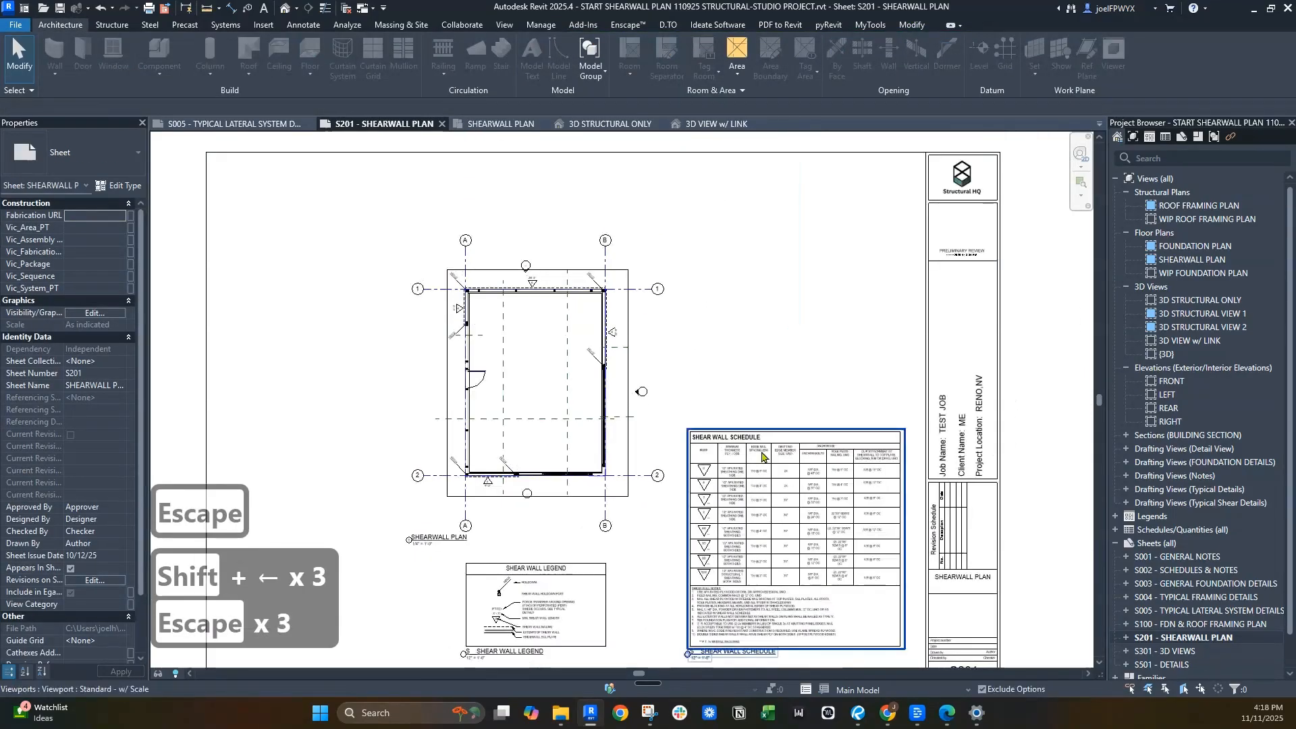
key("Escape")
key("Escape")
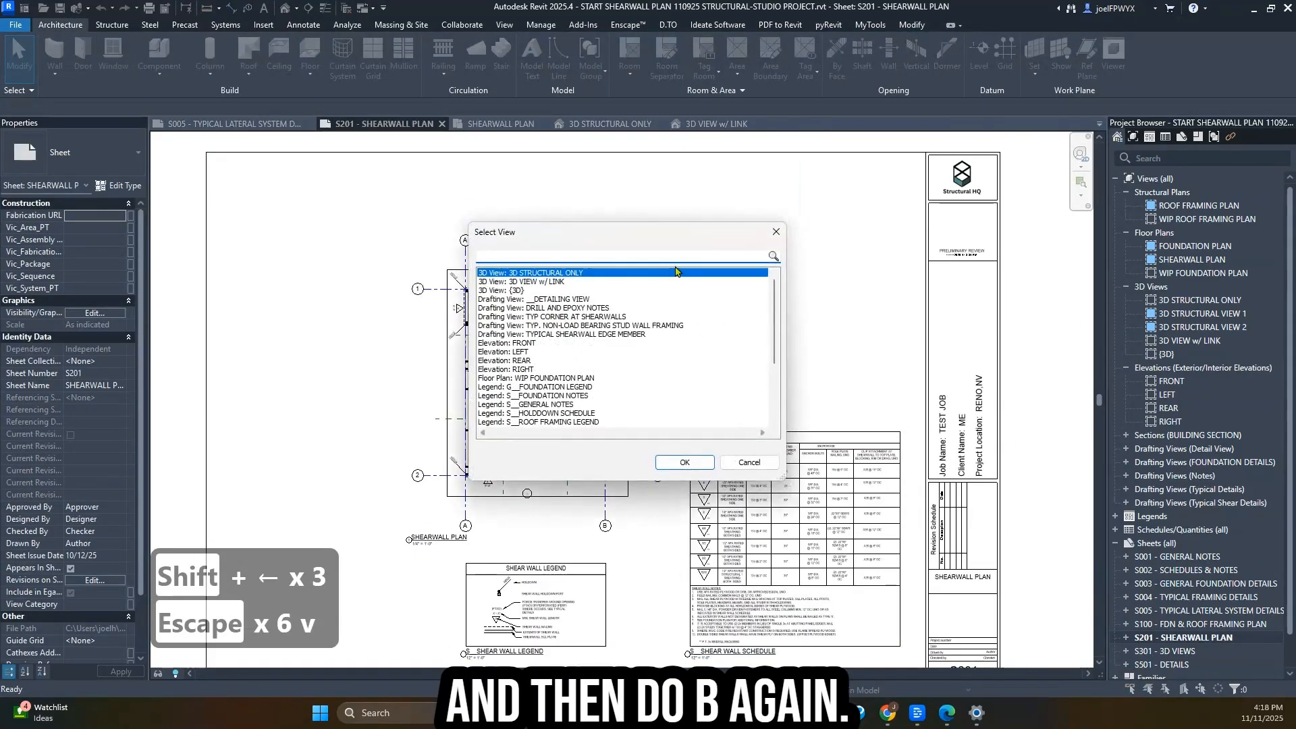
type("shea")
key("BackSpace")
key("BackSpace")
key("BackSpace")
key("BackSpace")
key("BackSpace")
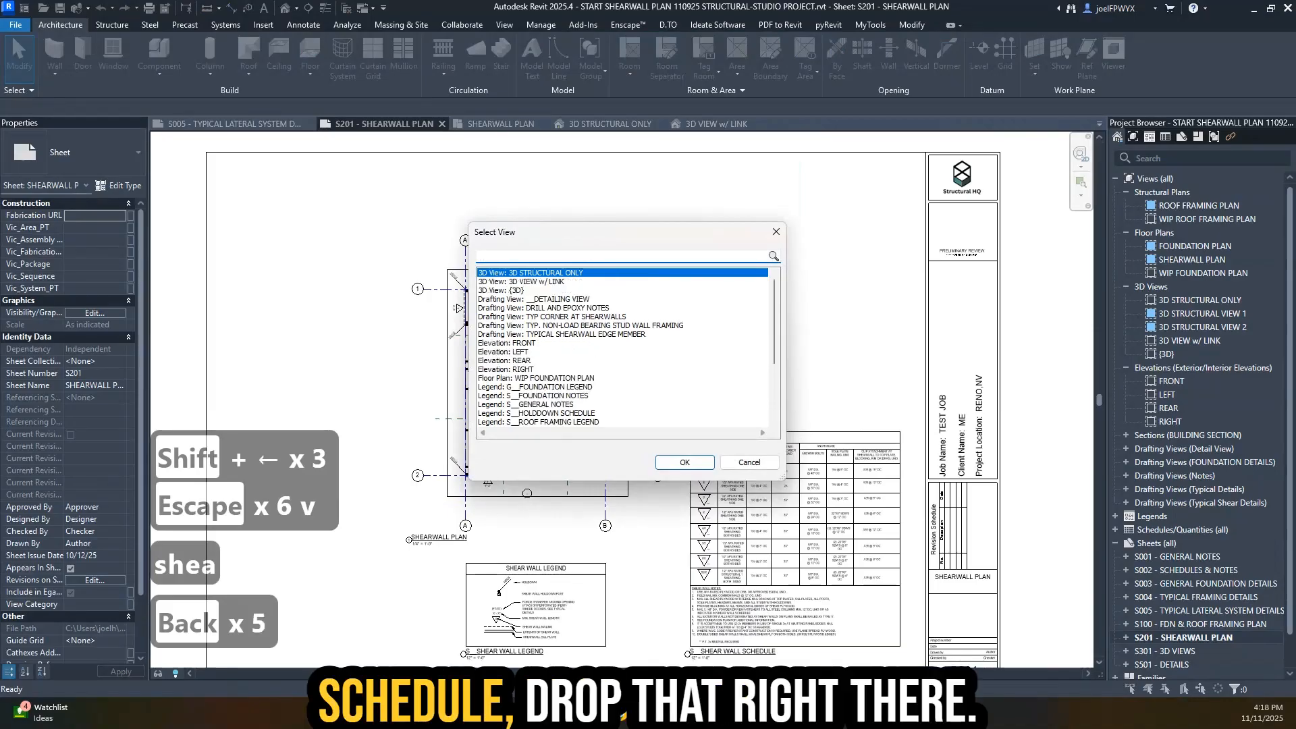
- Place the S__HOLDDOWN SCHEDULE legend directly above the shear wall schedule on the sheet
type("hold")
key("Return")
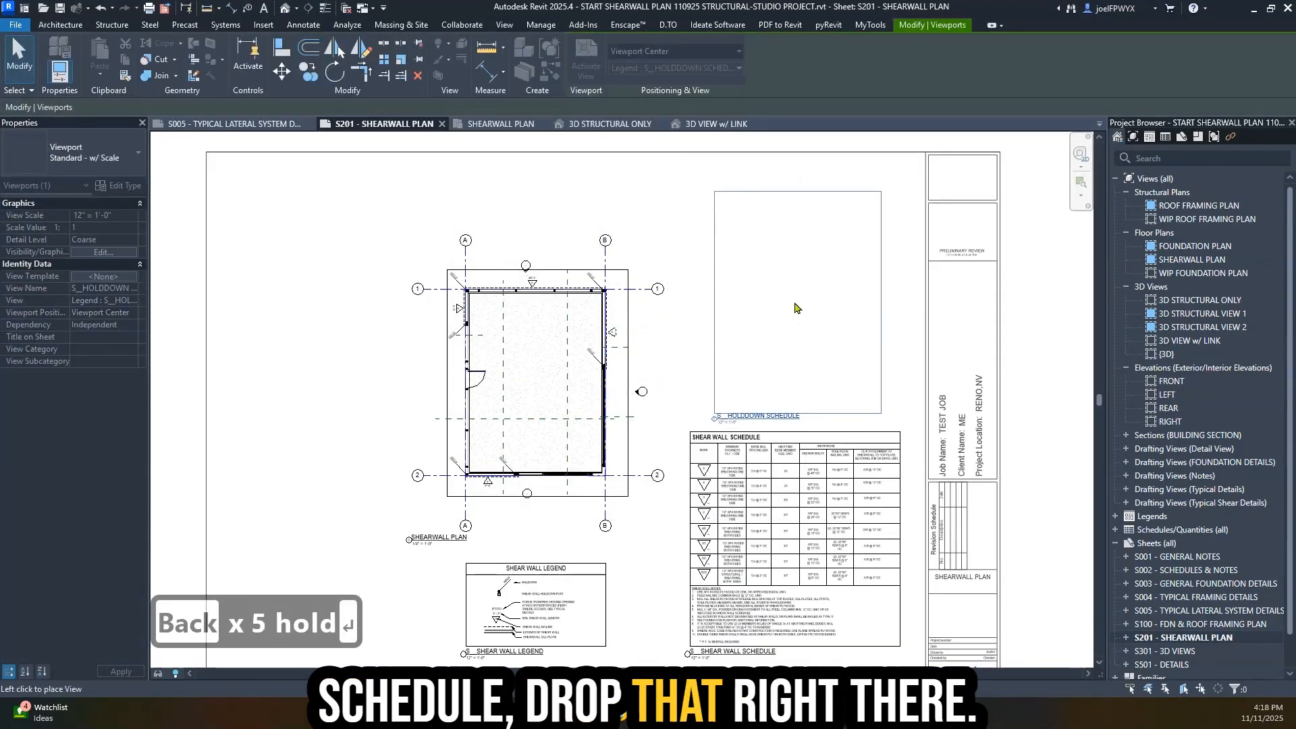
left_click(794, 309)
scroll(833, 394, "up", 3)
left_click_drag(833, 395, 833, 395)
scroll(833, 388, "down", 3)
key("Escape")
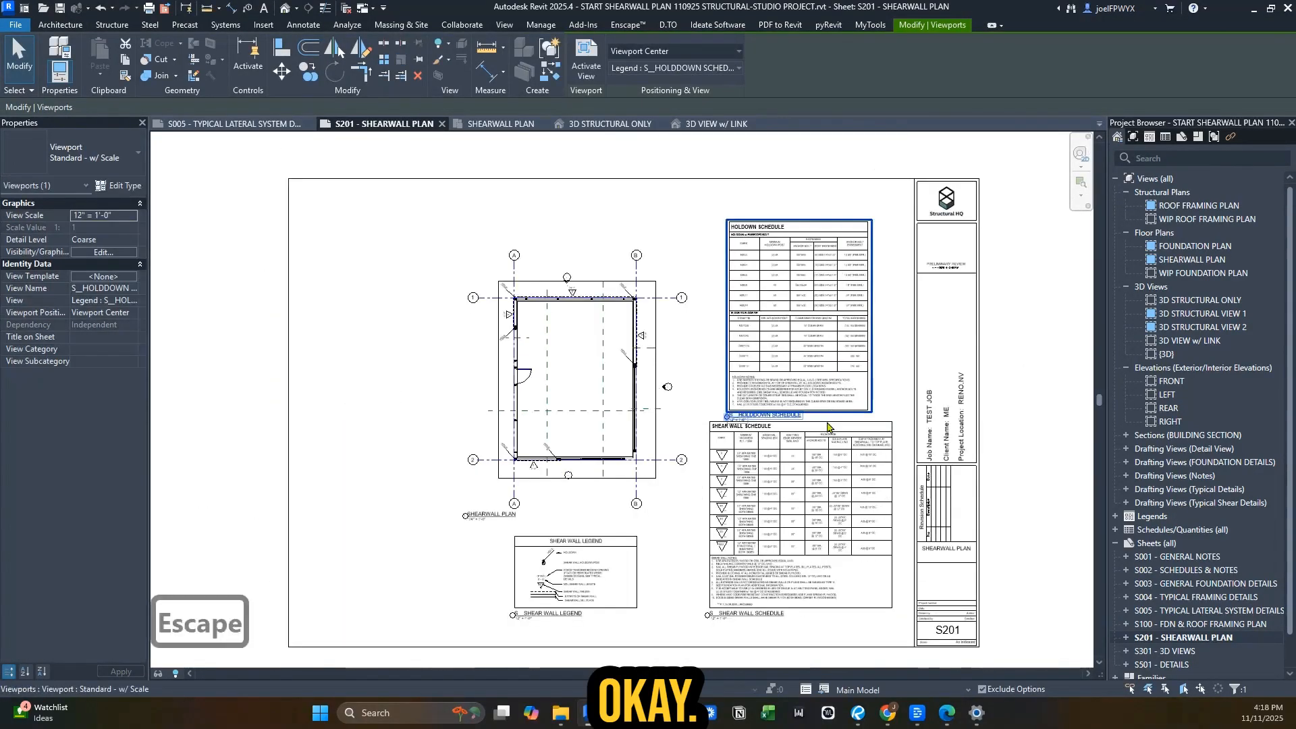
- Change the viewport type of the shear wall legend and both schedules to Standard - NO TITLE
left_click(810, 466)
left_click(642, 536, "ctrl")
left_click(854, 338, "ctrl")
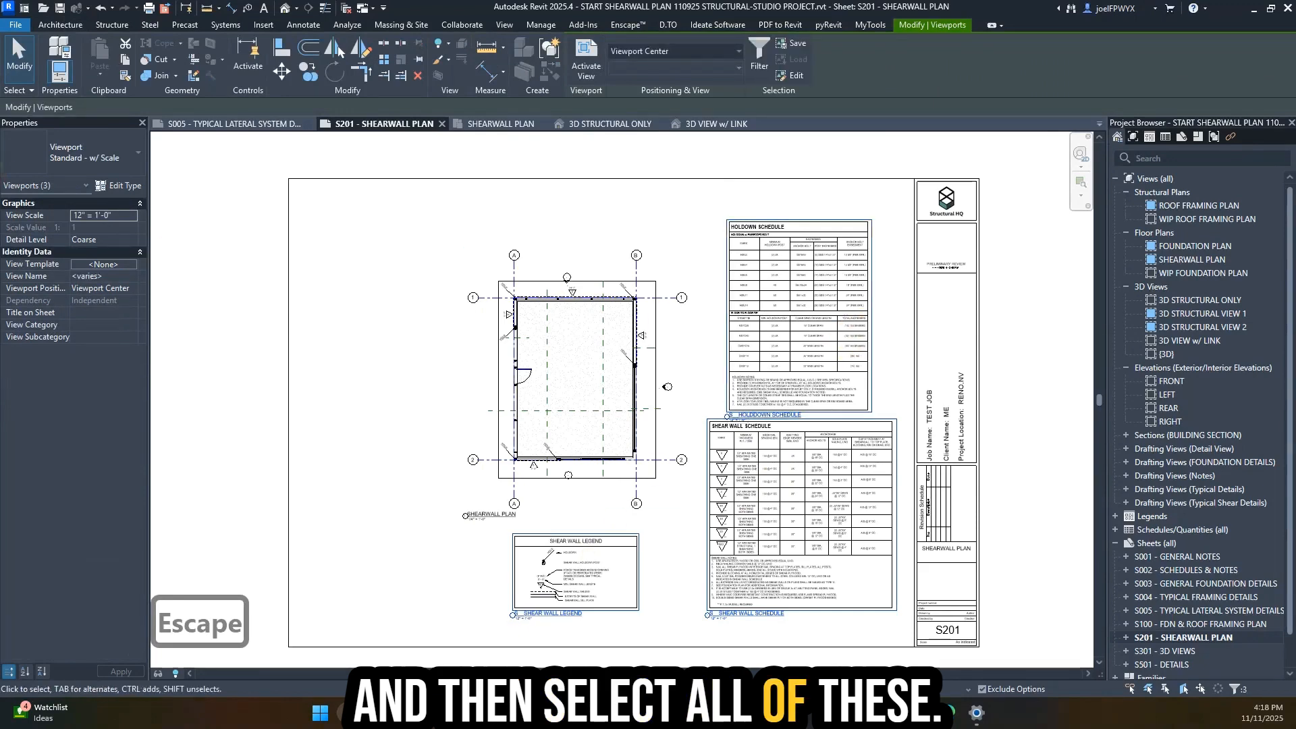
left_click(94, 157)
key("Escape")
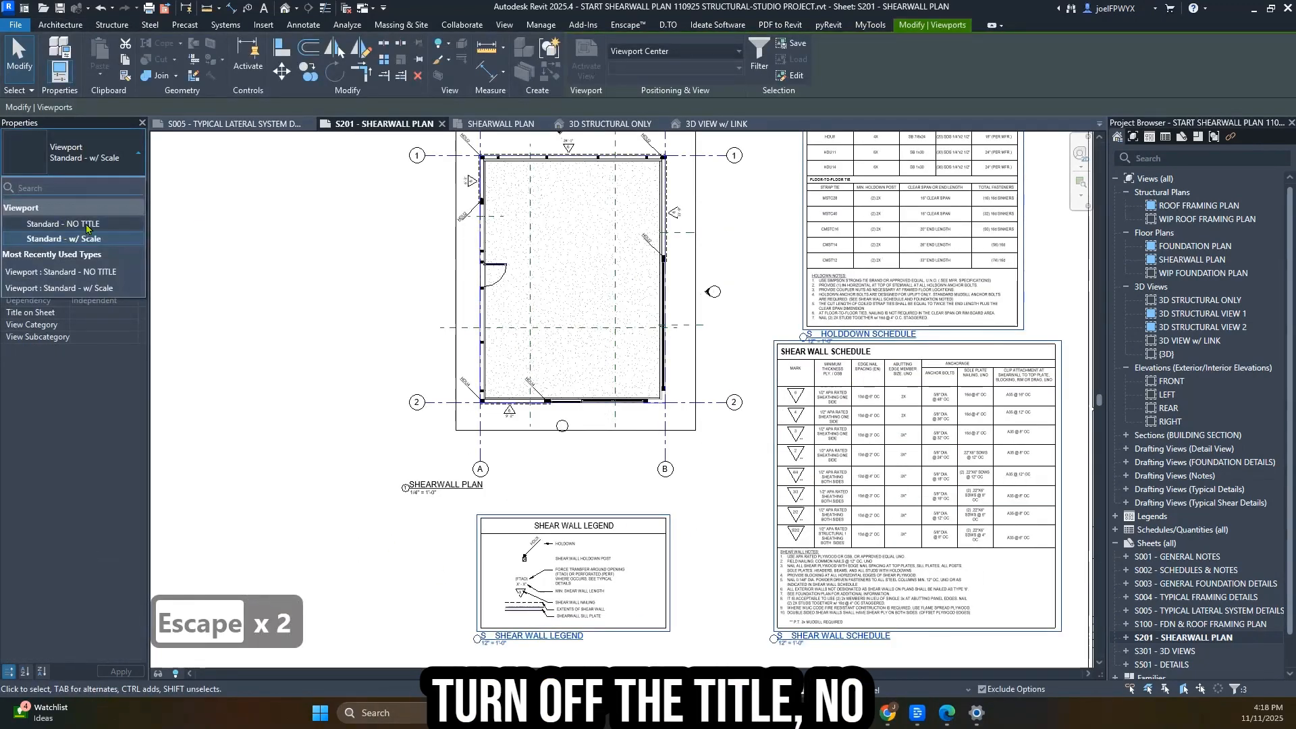
left_click(87, 225)
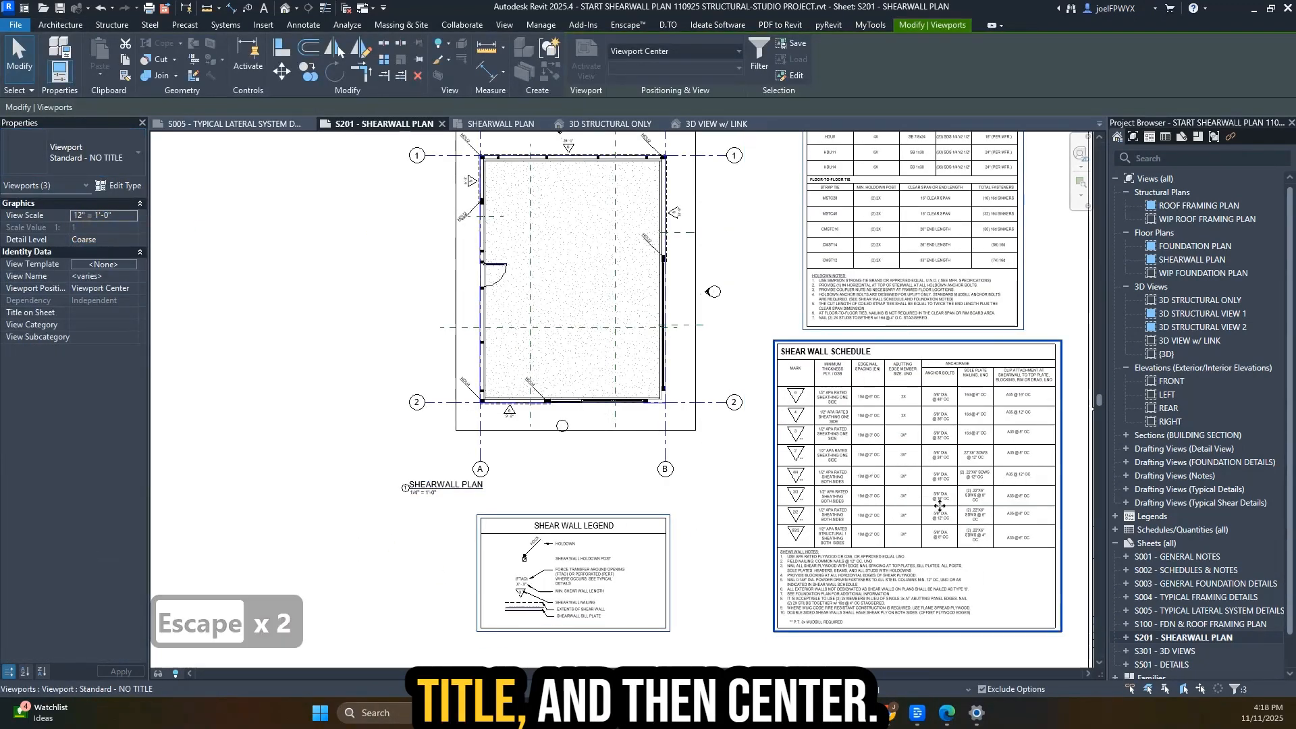
key("Escape")
key("Escape")
- Center the SHEARWALL PLAN view title beneath the plan, above the shear wall legend
scroll(581, 529, "down", 3)
scroll(580, 529, "up", 3)
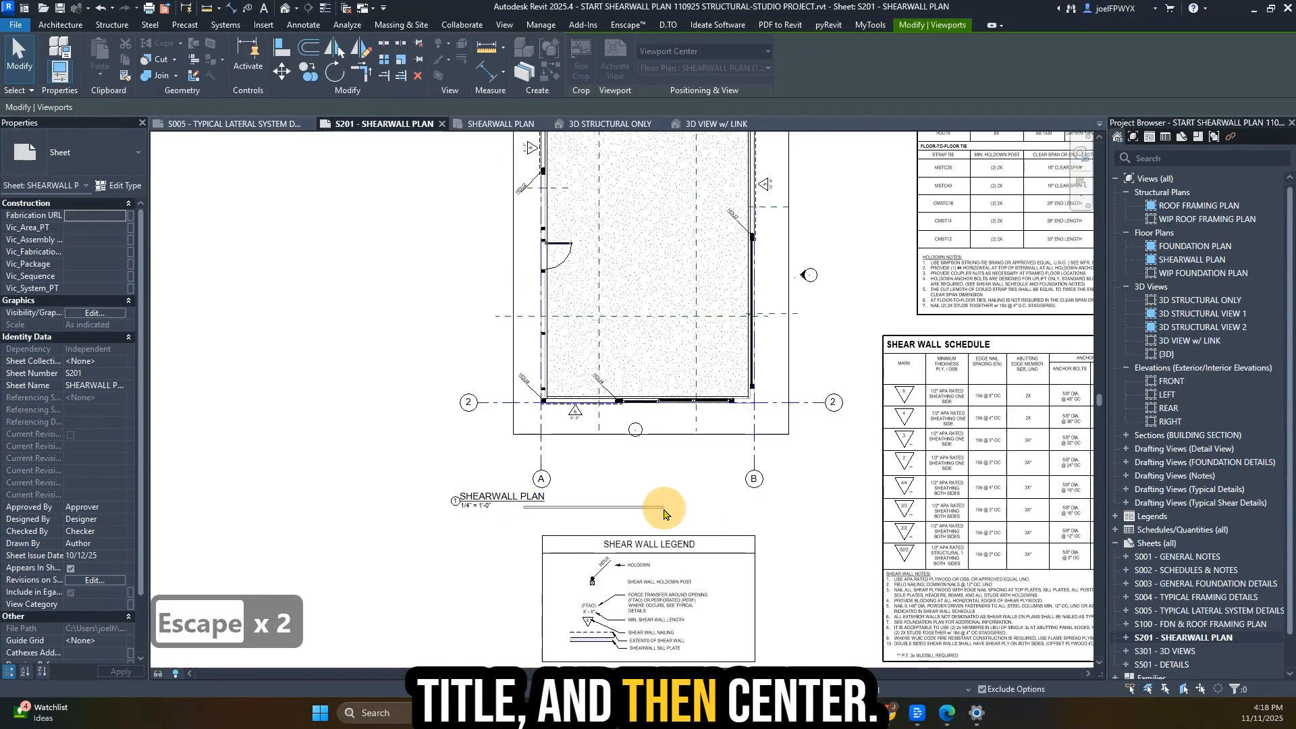
left_click(494, 496)
left_click_drag(495, 496, 644, 498)
key("Escape")
scroll(776, 526, "down", 4)
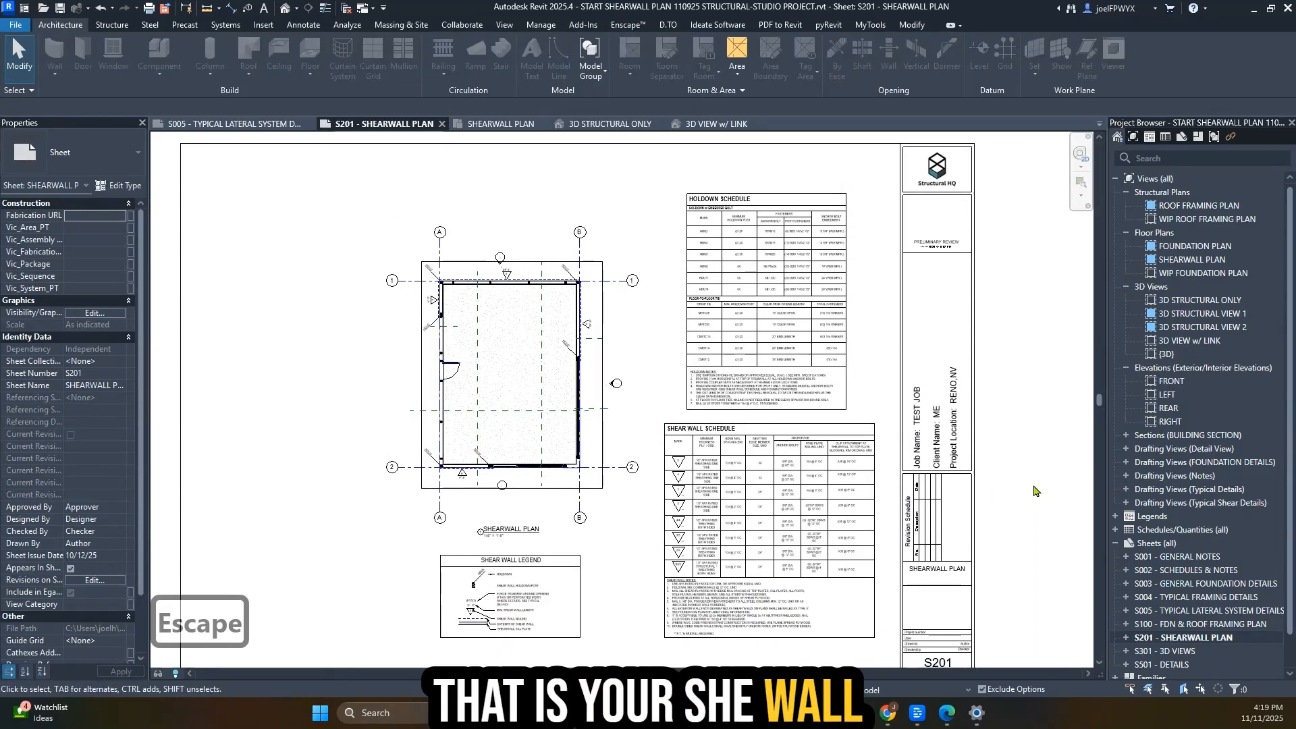
scroll(1033, 491, "up", 3)
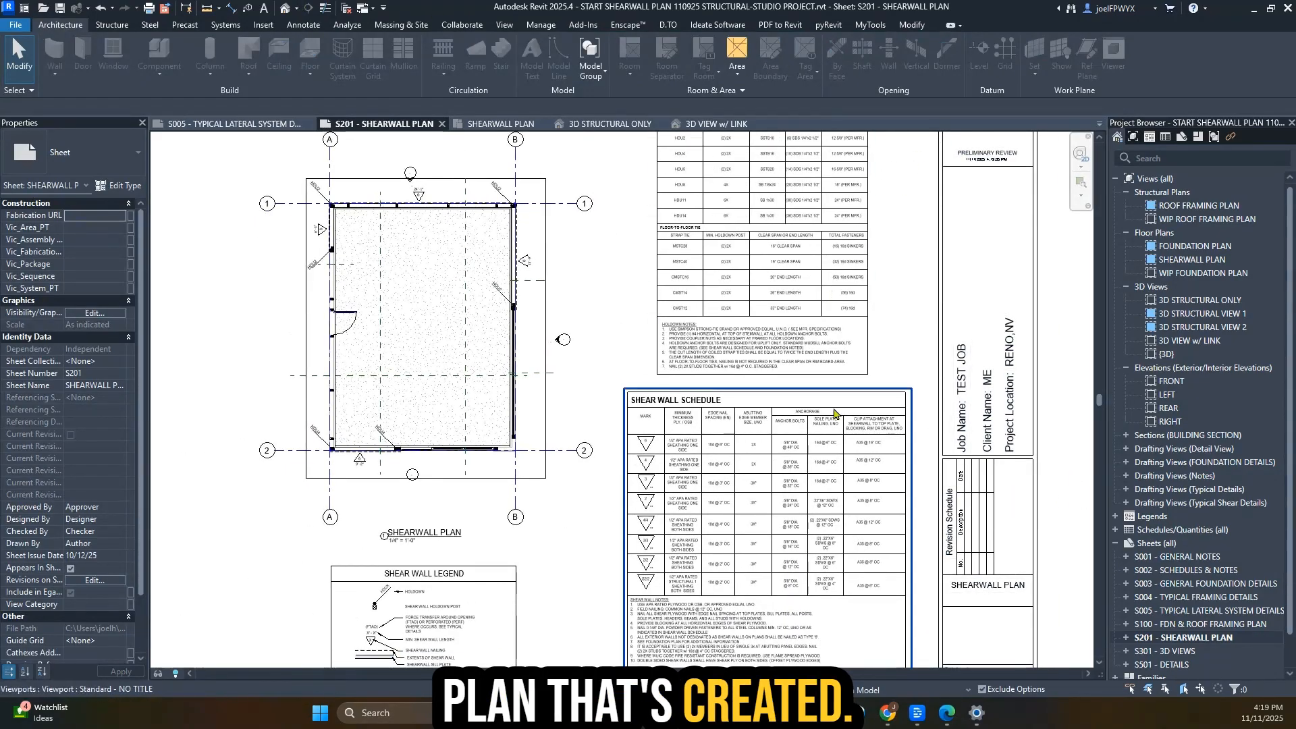
scroll(717, 425, "down", 2)
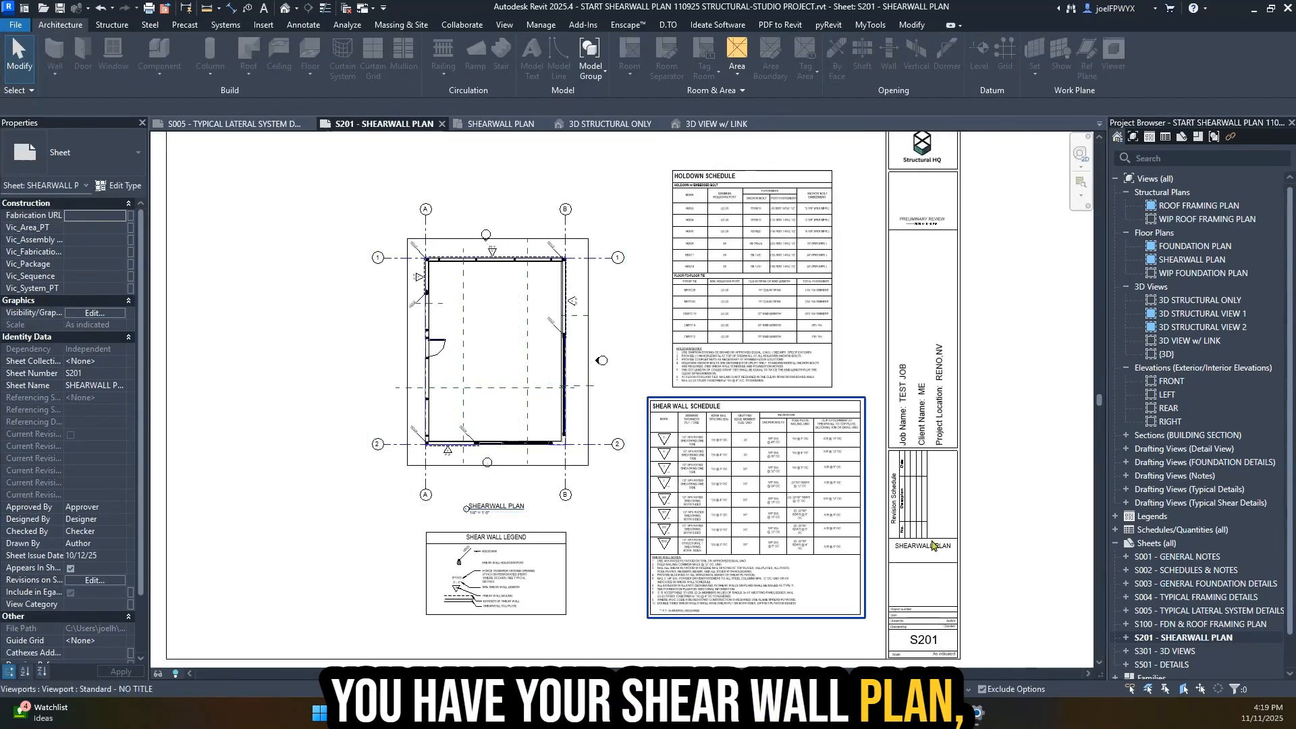
- Examine sheet S201, including the shear wall legend, holdown and shear wall schedules, wall marks and lengths, and holdown callouts
scroll(931, 545, "up", 1)
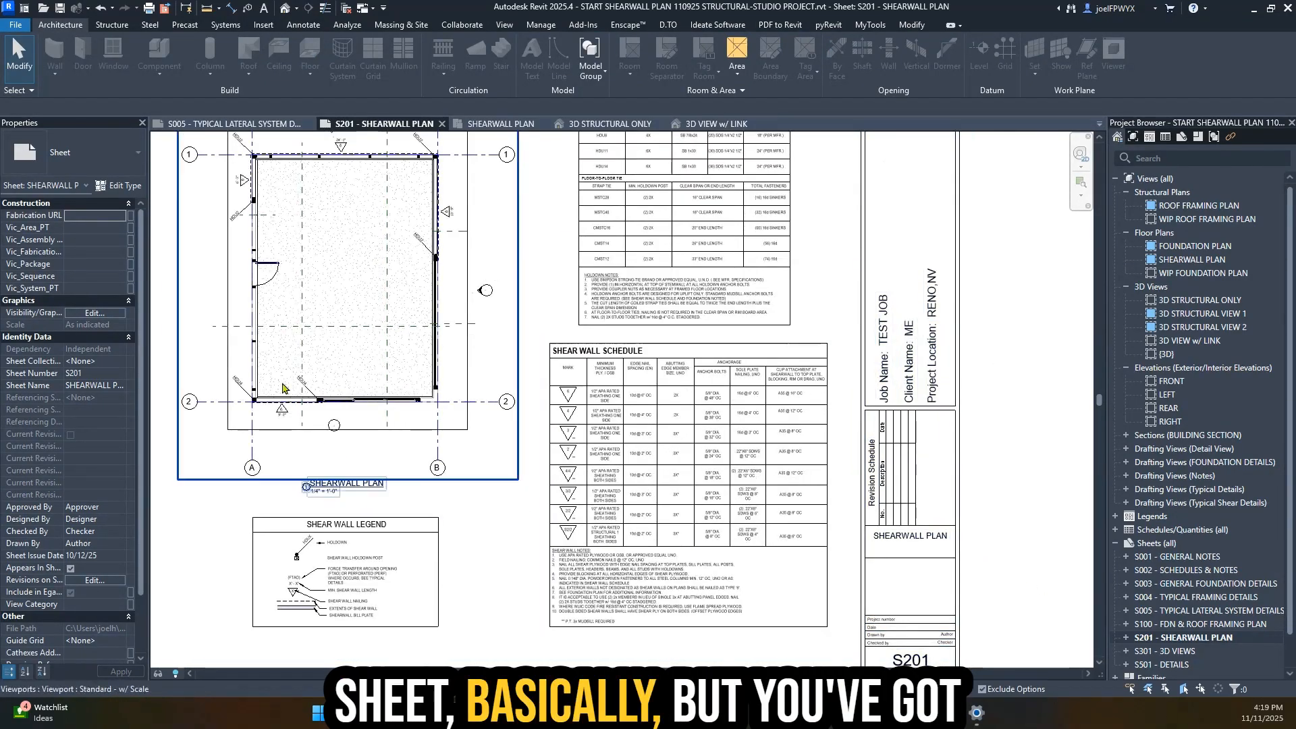
scroll(282, 388, "down", 1)
scroll(282, 387, "down", 1)
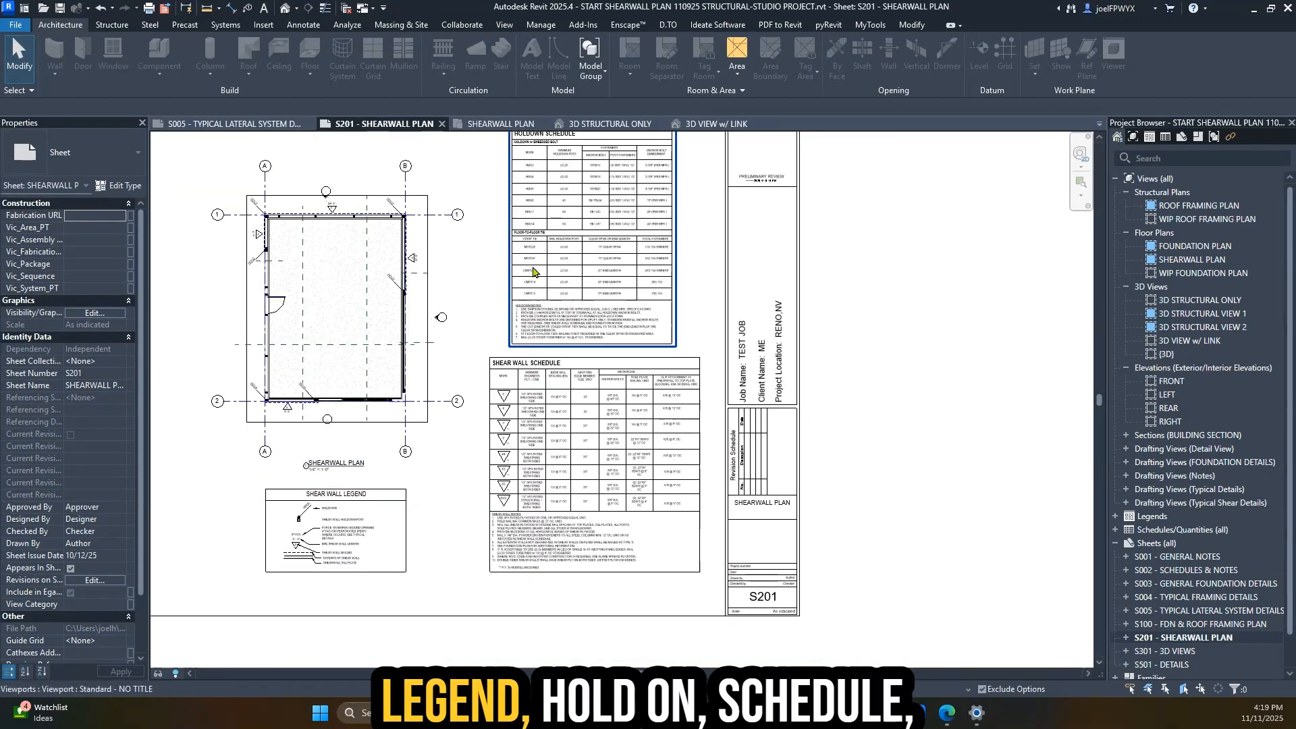
scroll(637, 307, "down", 1)
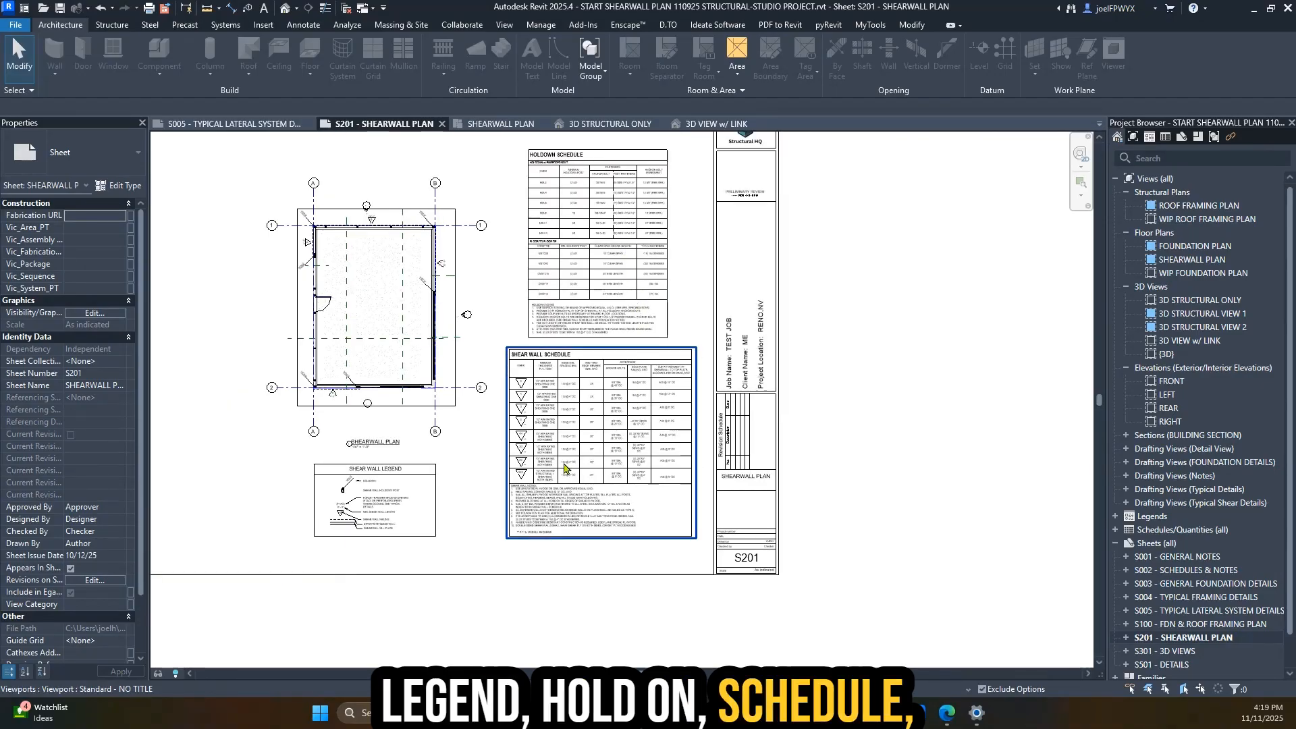
scroll(375, 442, "up", 3)
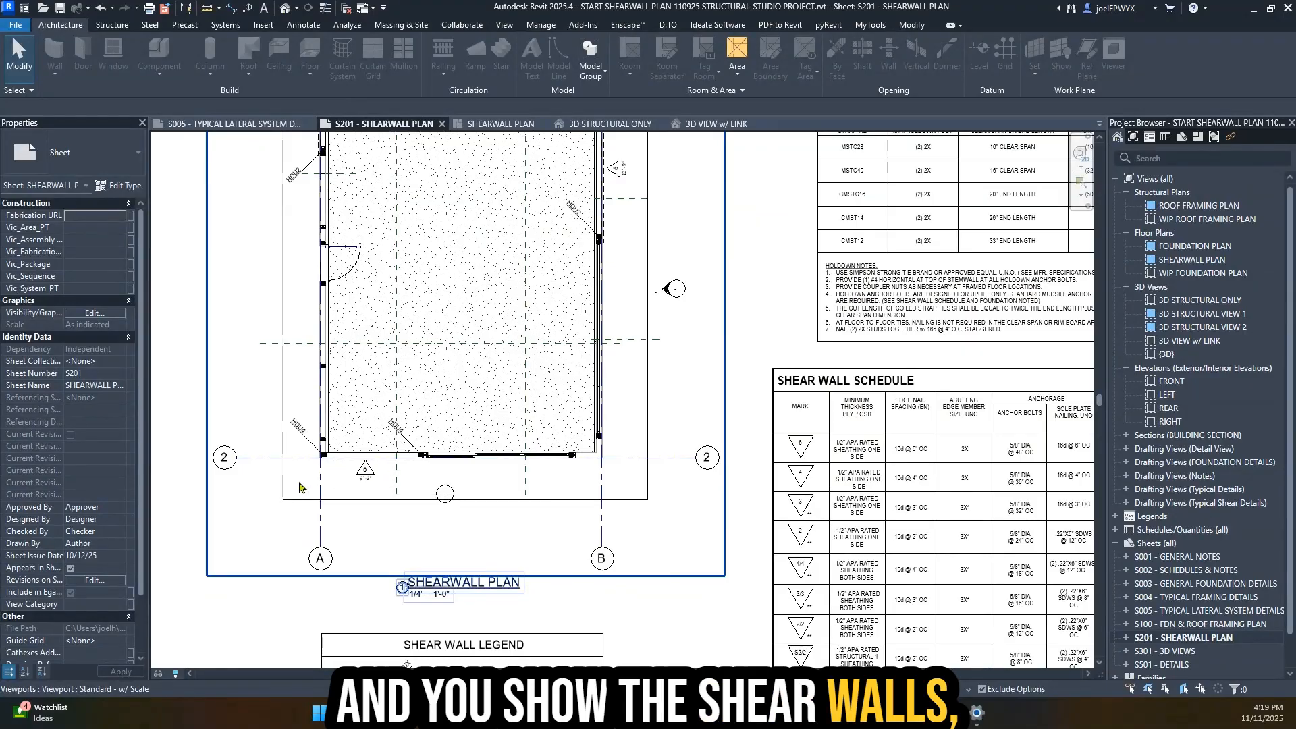
scroll(353, 481, "up", 2)
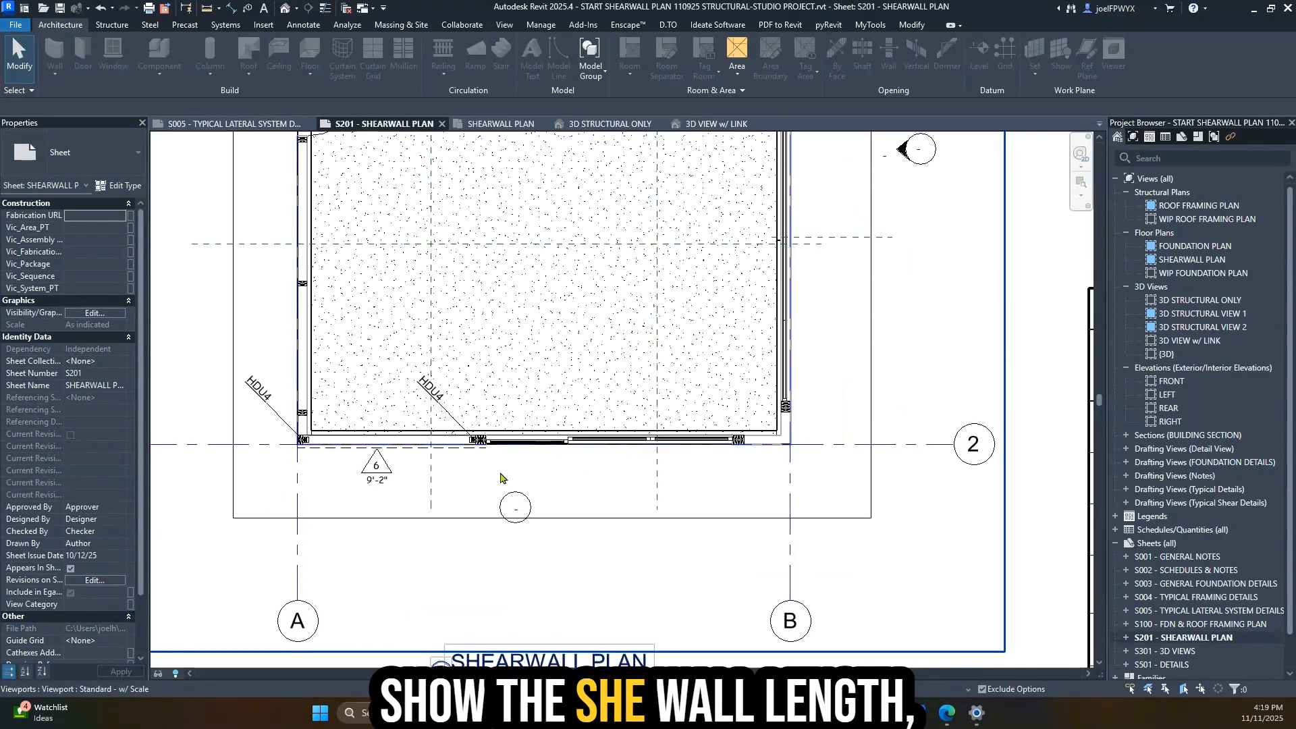
scroll(500, 478, "down", 3)
scroll(362, 247, "up", 2)
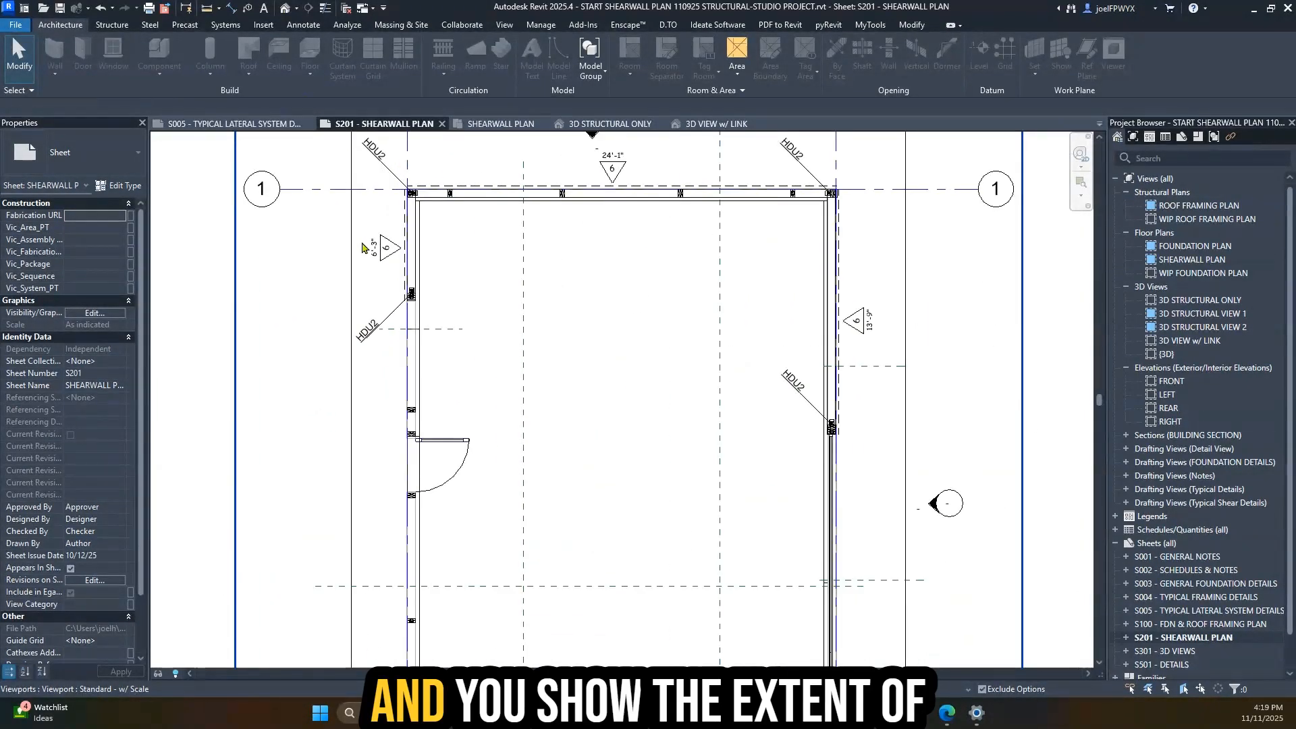
scroll(362, 247, "up", 1)
scroll(699, 265, "down", 1)
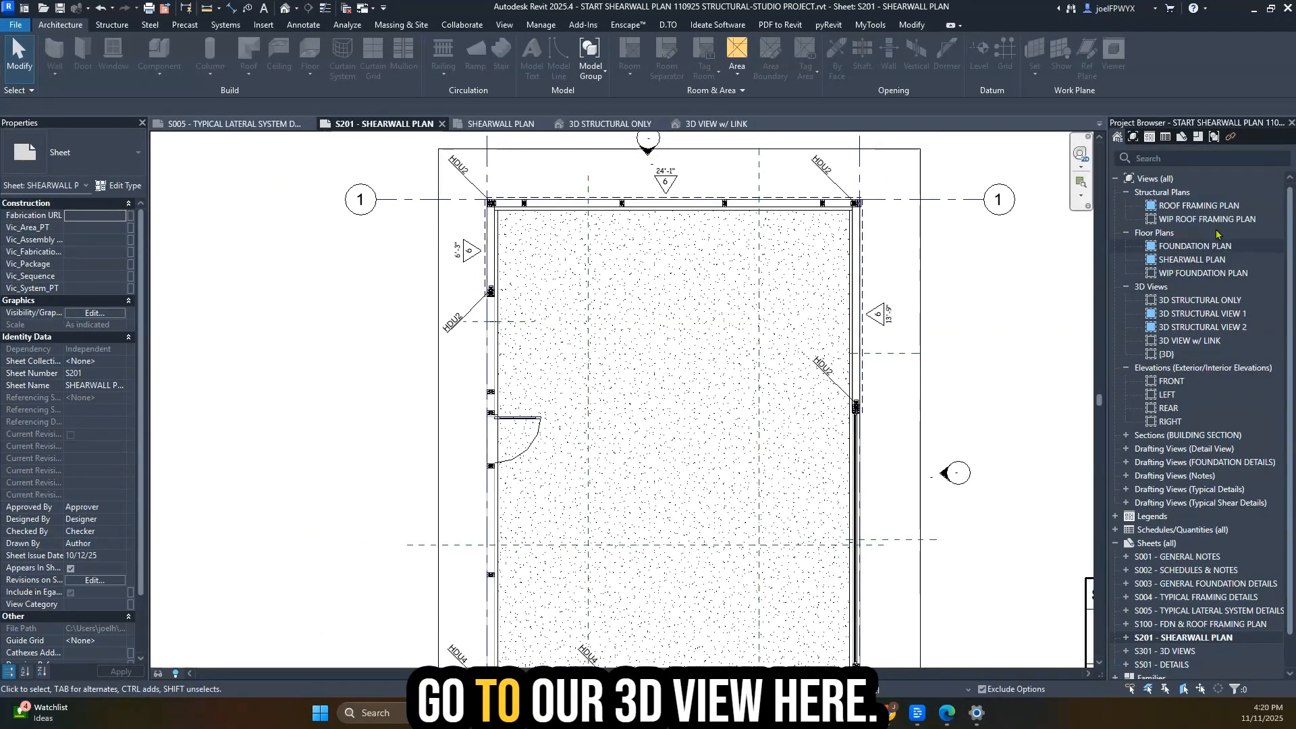
- Open the 3D VIEW w/ LINK view and inspect the building on its site from another side
scroll(1088, 427, "up", 1)
double_click(1183, 341)
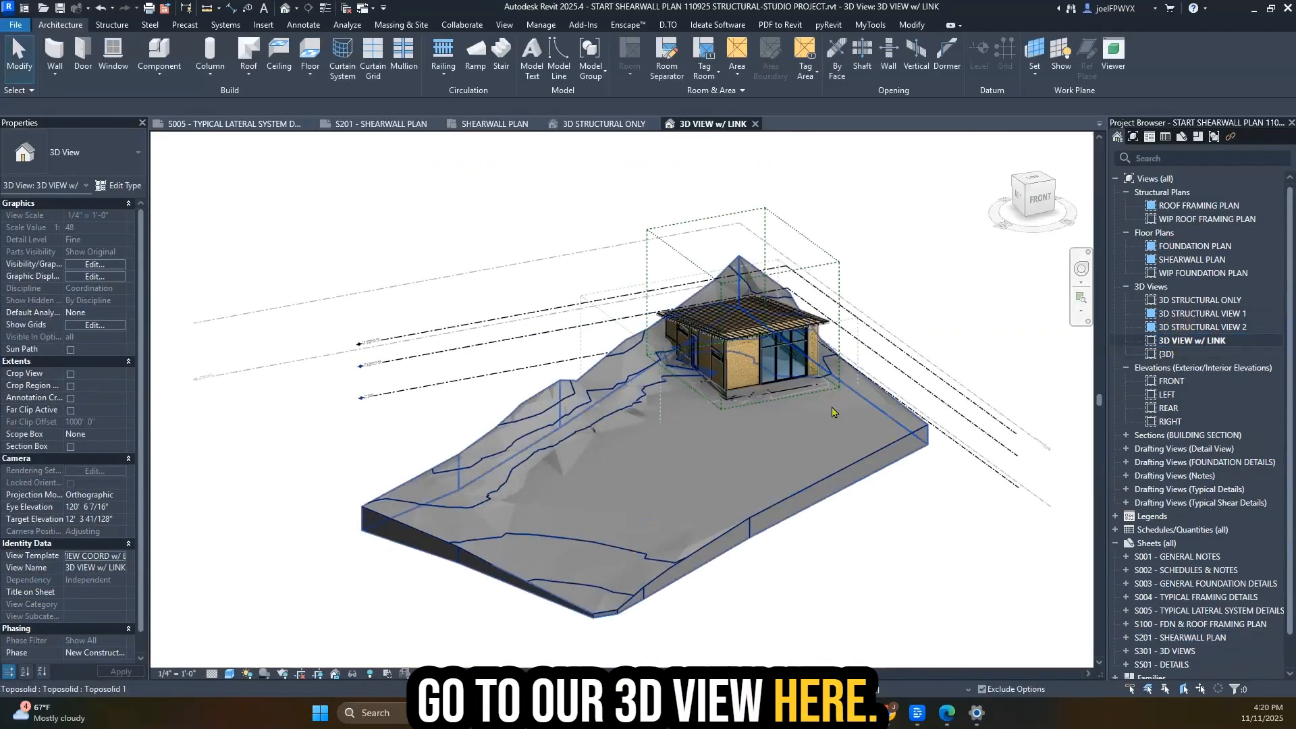
middle_click_drag(742, 438, 1004, 370, "shift")
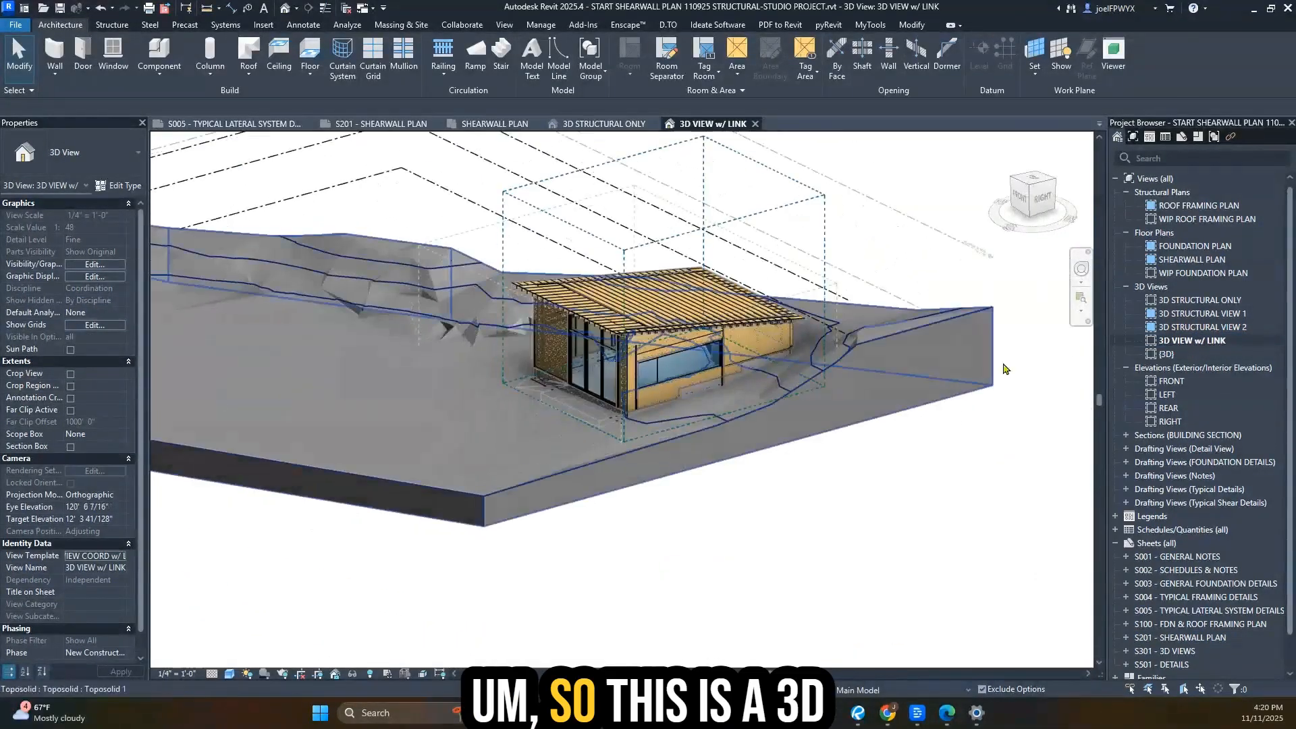
- Open the 3D STRUCTURAL ONLY view and frame the building
double_click(1227, 303)
middle_click_drag(702, 459, 766, 531, "shift")
key("Escape")
scroll(766, 526, "up", 1)
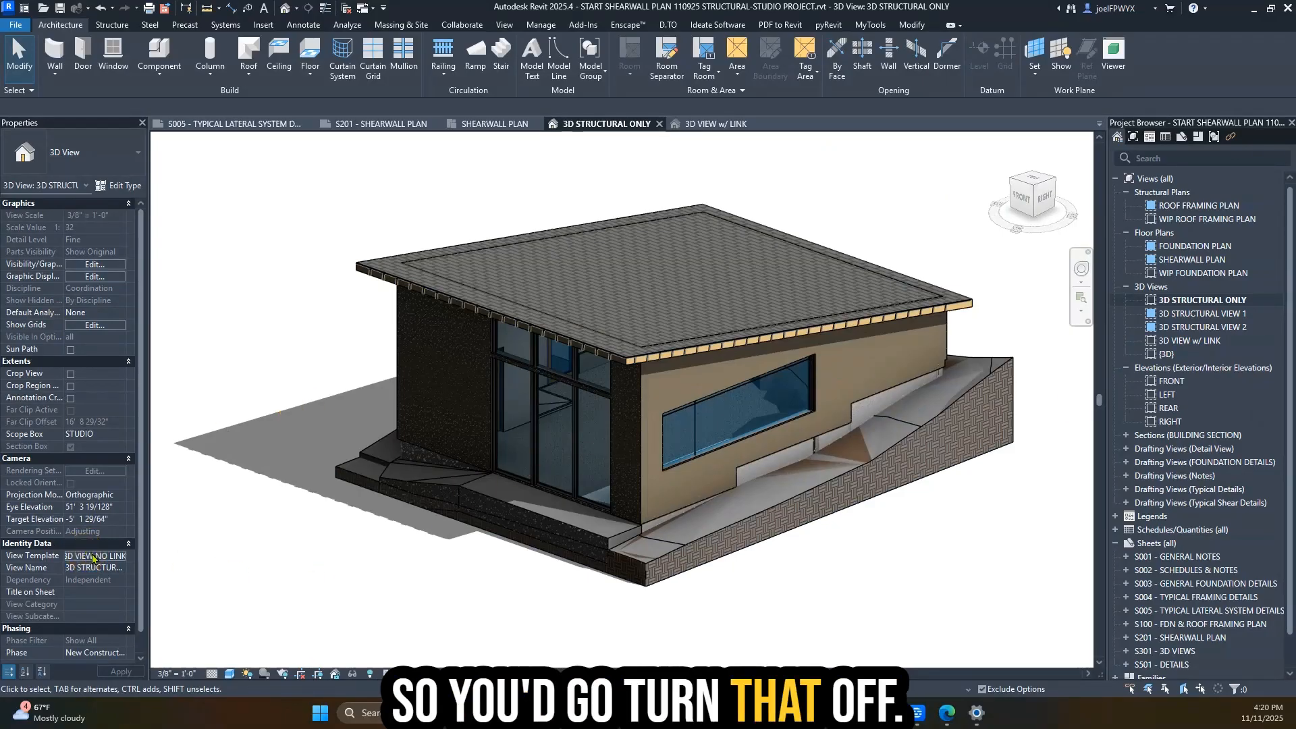
- Check the model category visibility/graphic overrides of the 3D STRUCTURAL ONLY view without changing them
key("v")
key("g")
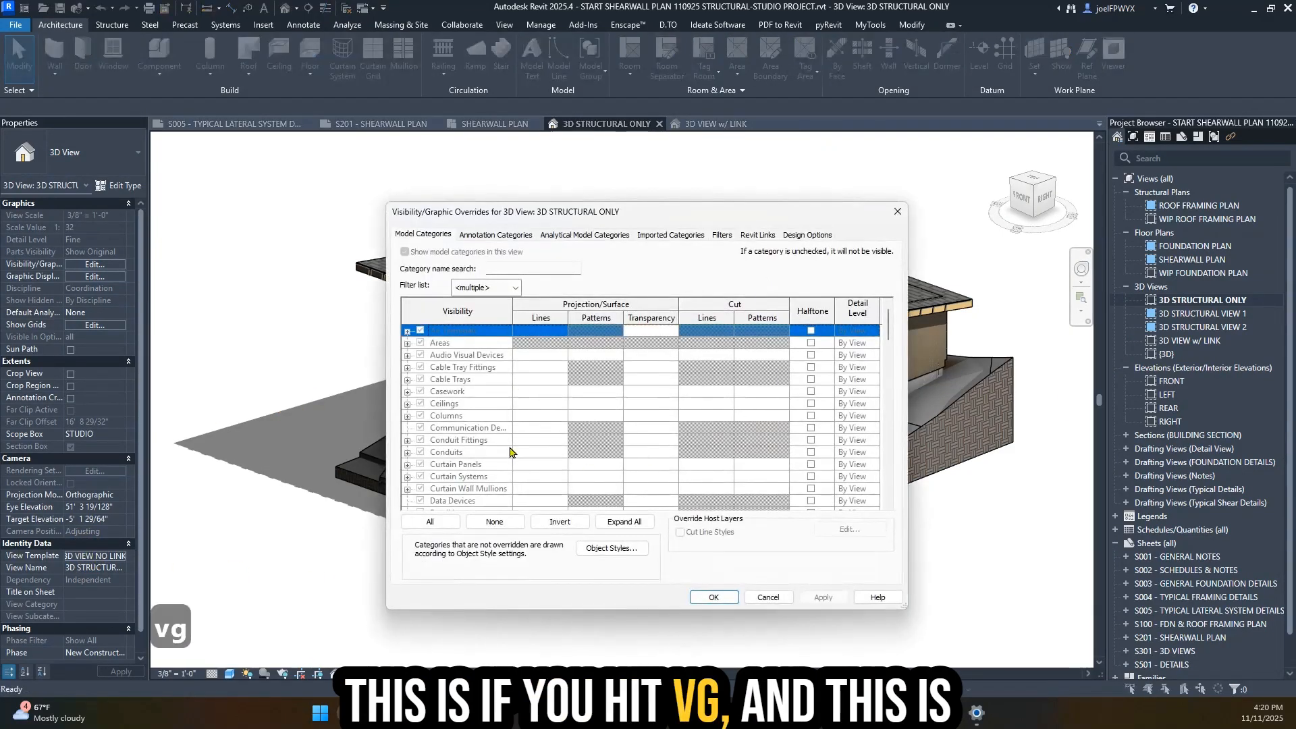
scroll(510, 451, "down", 2)
key("Escape")
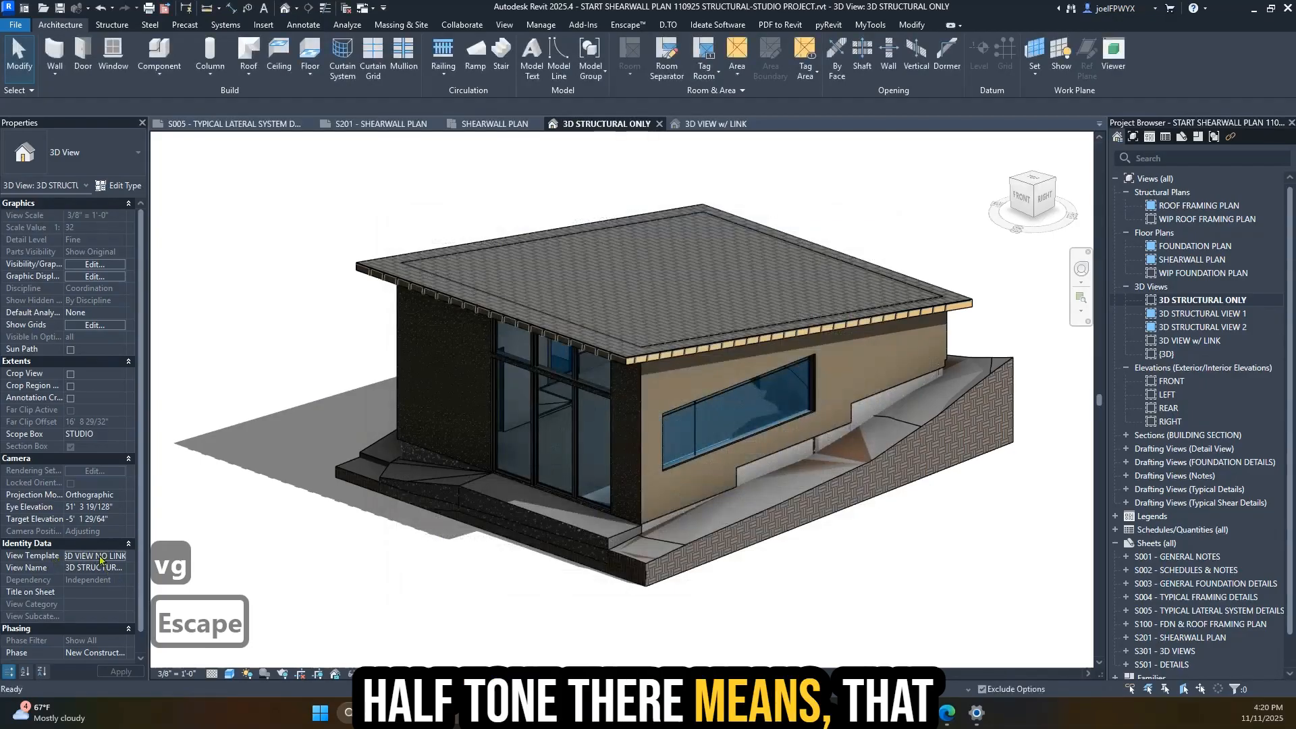
- Turn off the ARCHITECTURAL-STUDIO PROJECT.rvt link in the 3D VIEW NO LINK view template and apply it
left_click(100, 556)
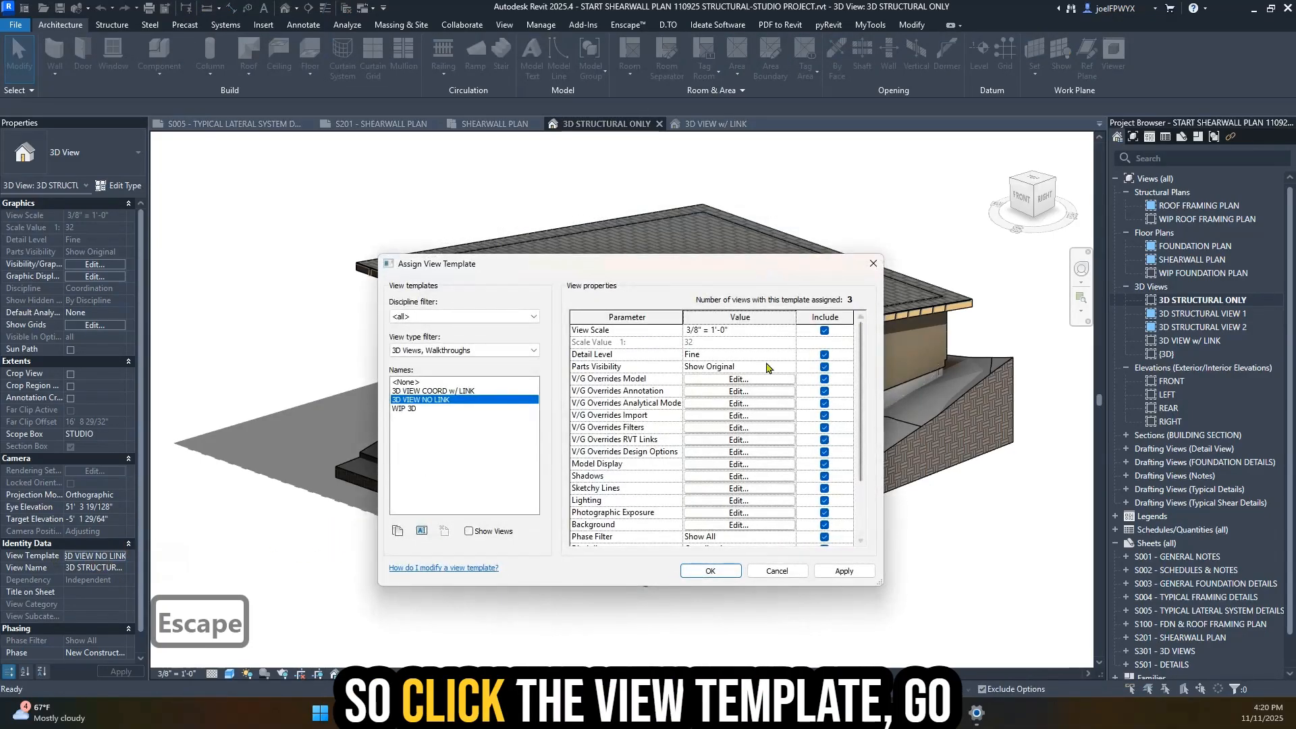
left_click(738, 380)
left_click(807, 235)
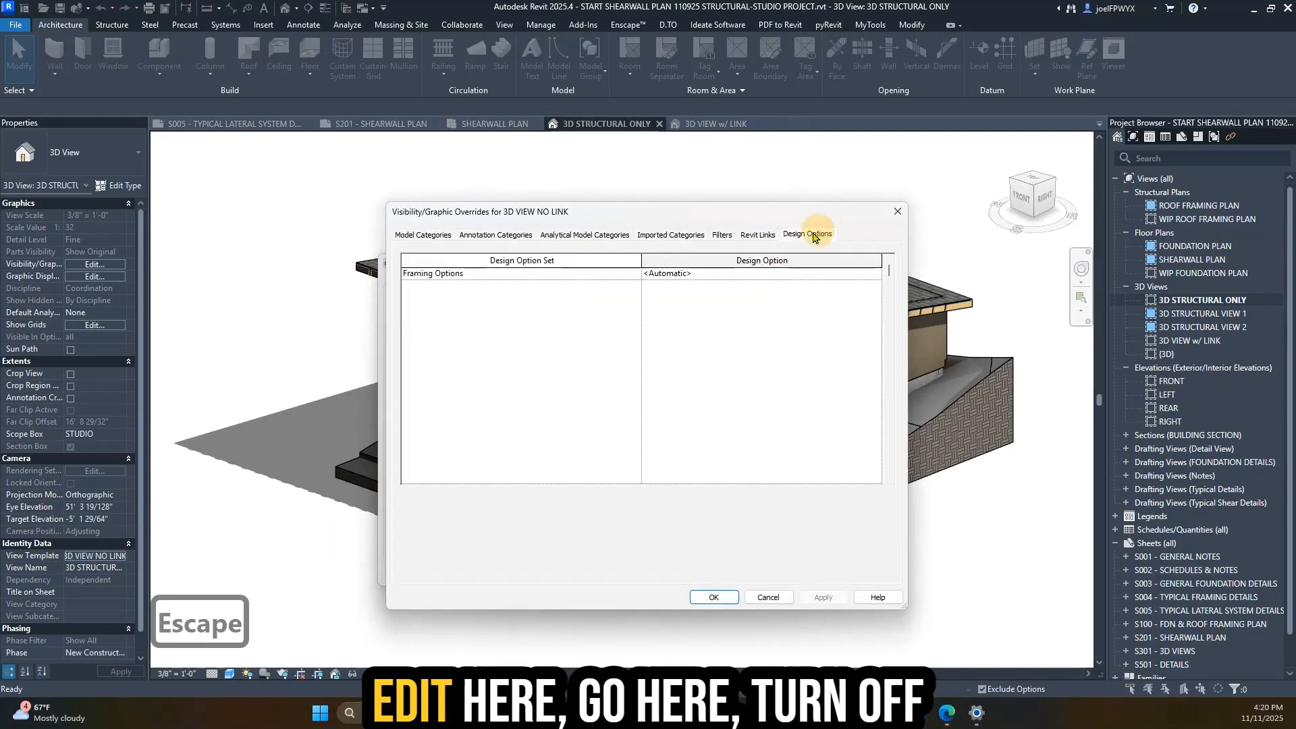
left_click(757, 234)
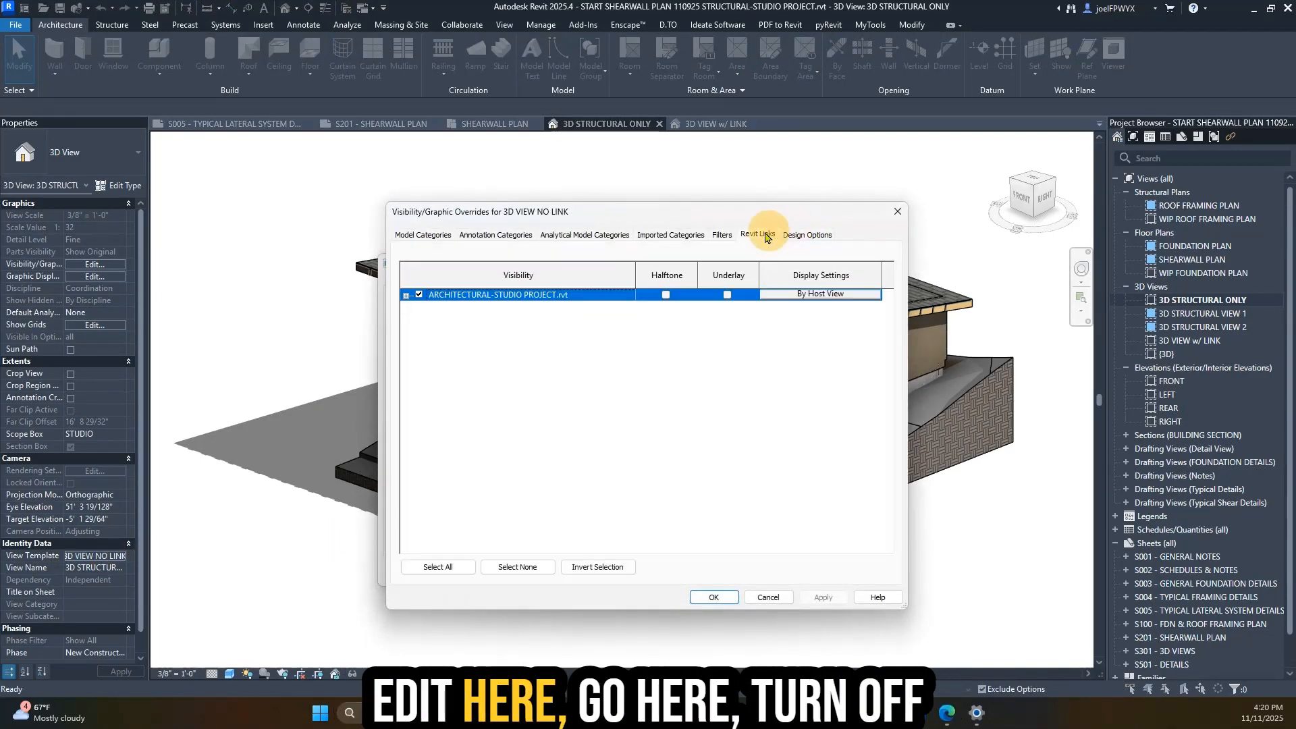
left_click(418, 295)
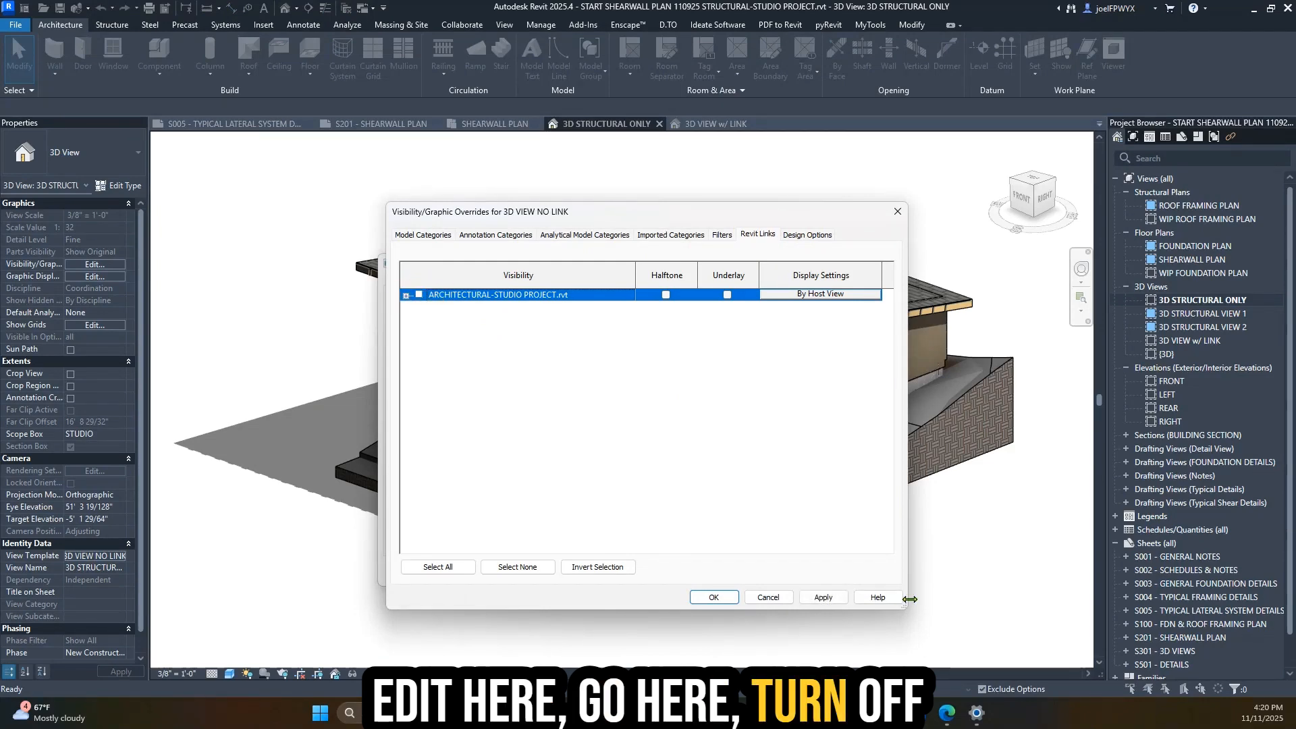
left_click(823, 597)
left_click(713, 597)
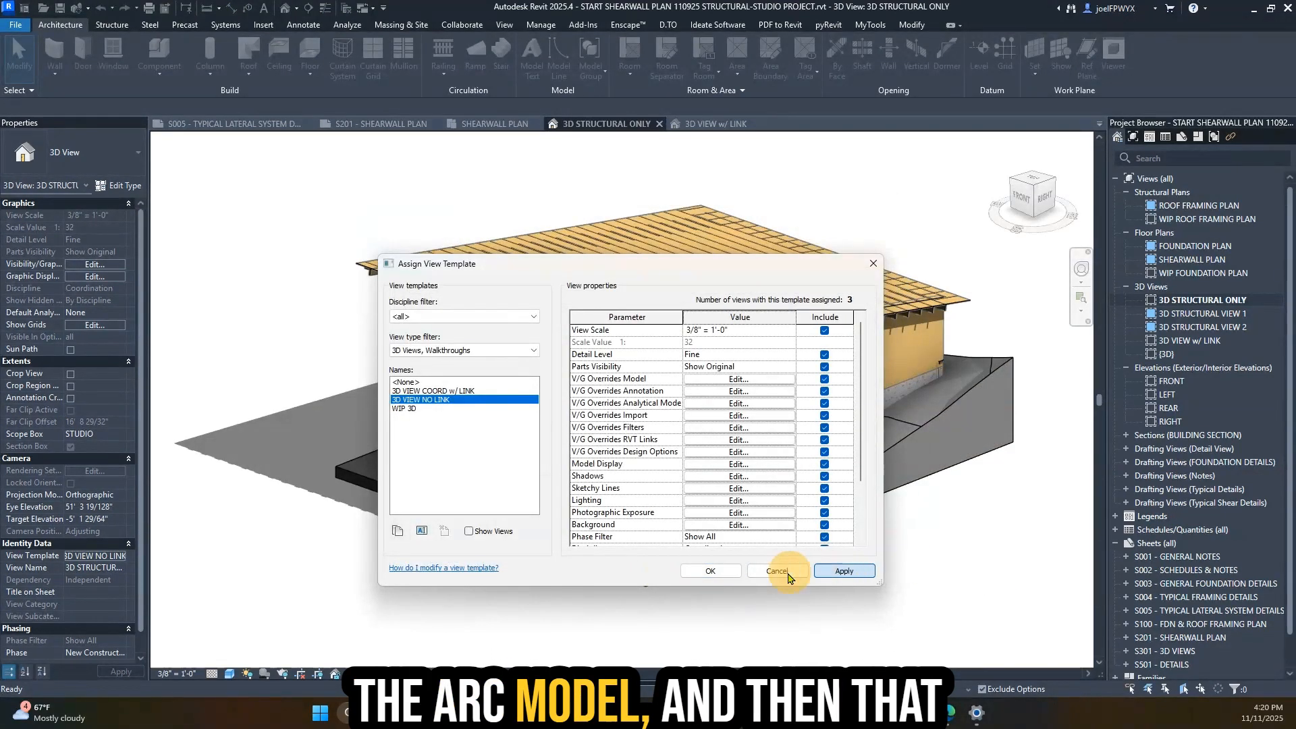
left_click(711, 572)
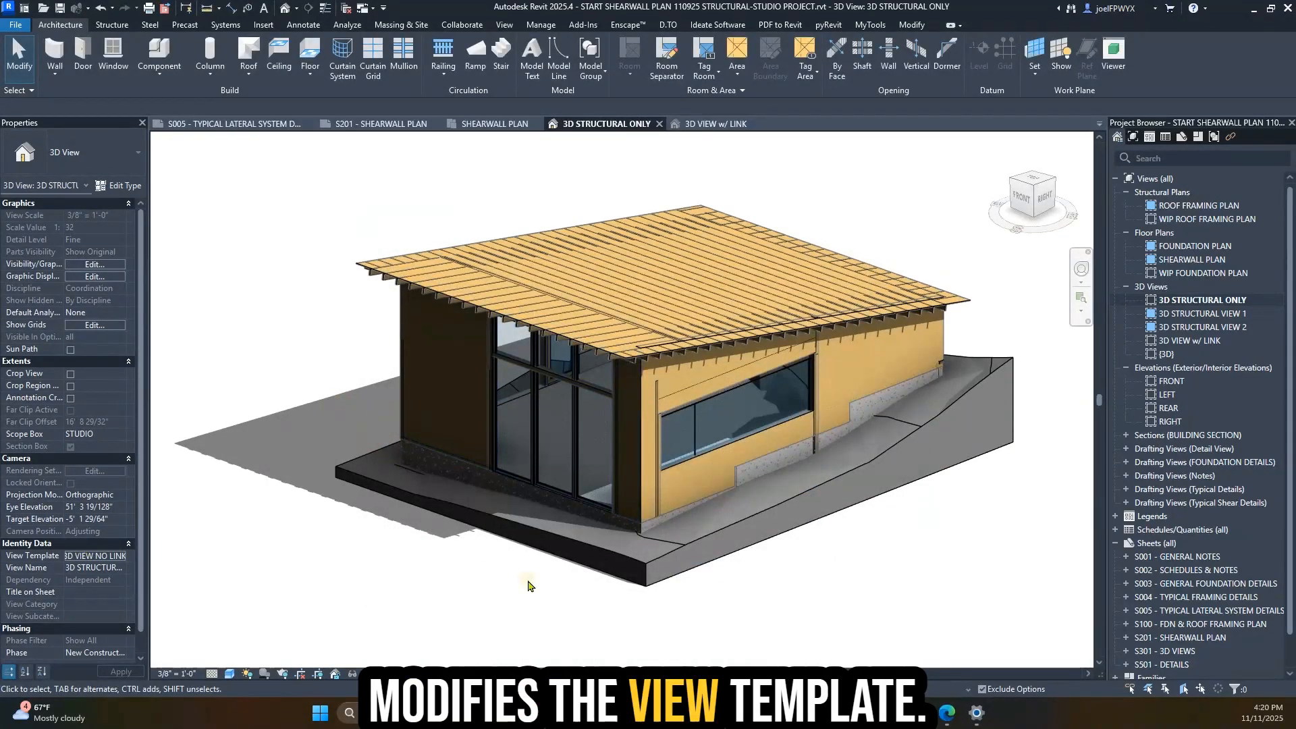
key("Escape")
- Inspect the structure from both sides without the link and reveal the hidden elements in the 3D STRUCTURAL ONLY view
middle_click_drag(735, 553, 745, 498, "shift")
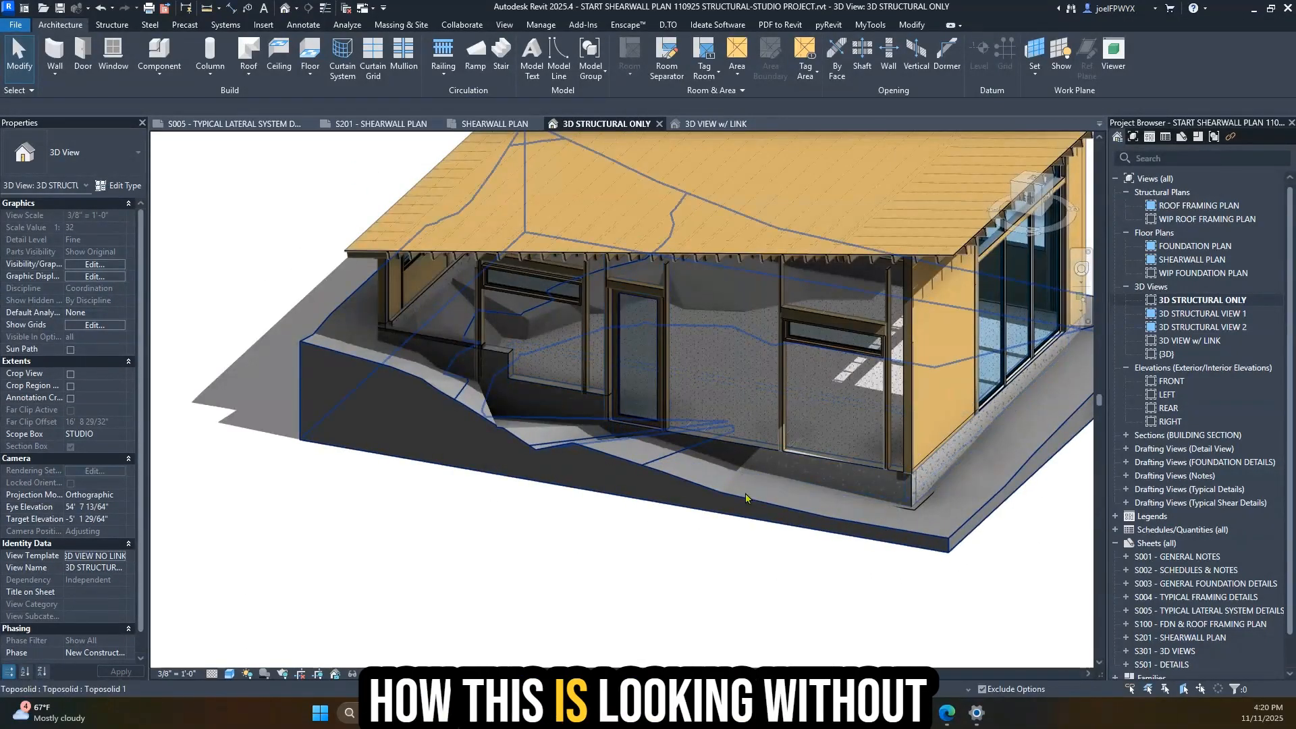
middle_click_drag(871, 541, 769, 548, "shift")
middle_click_drag(872, 507, 589, 535, "shift")
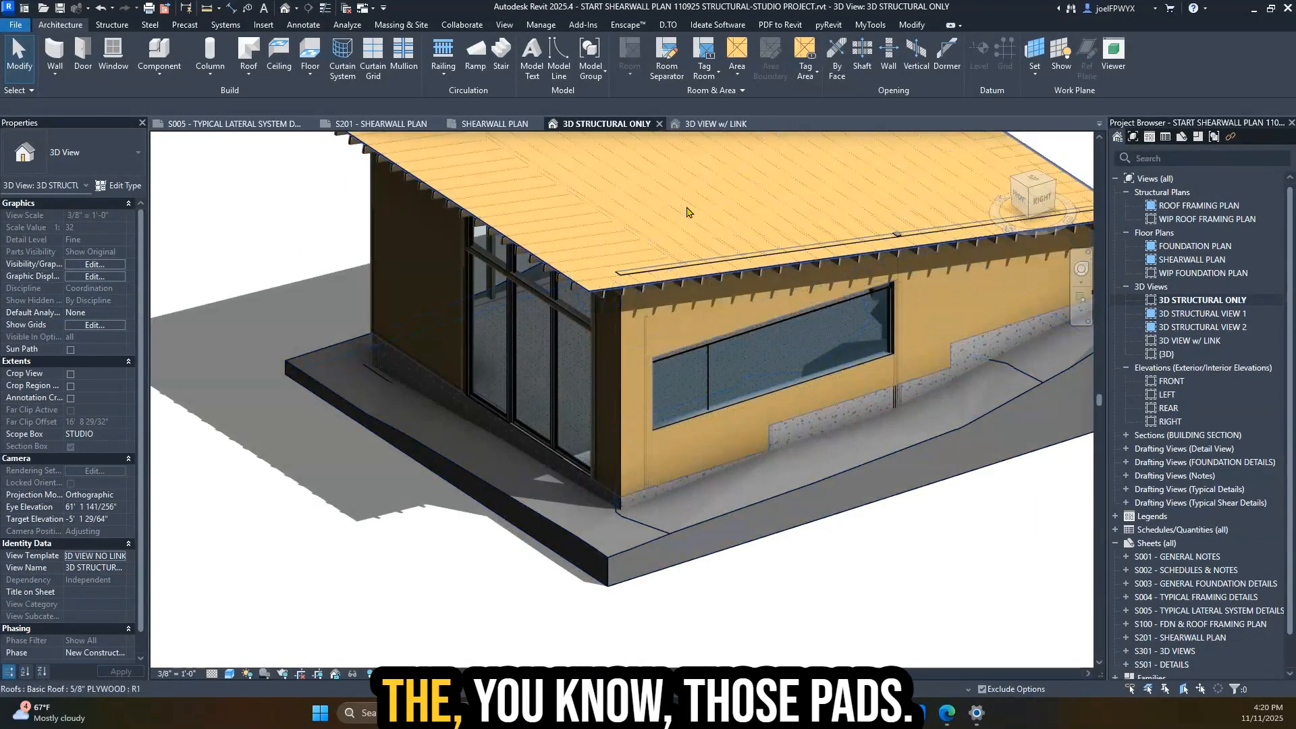
left_click(370, 673)
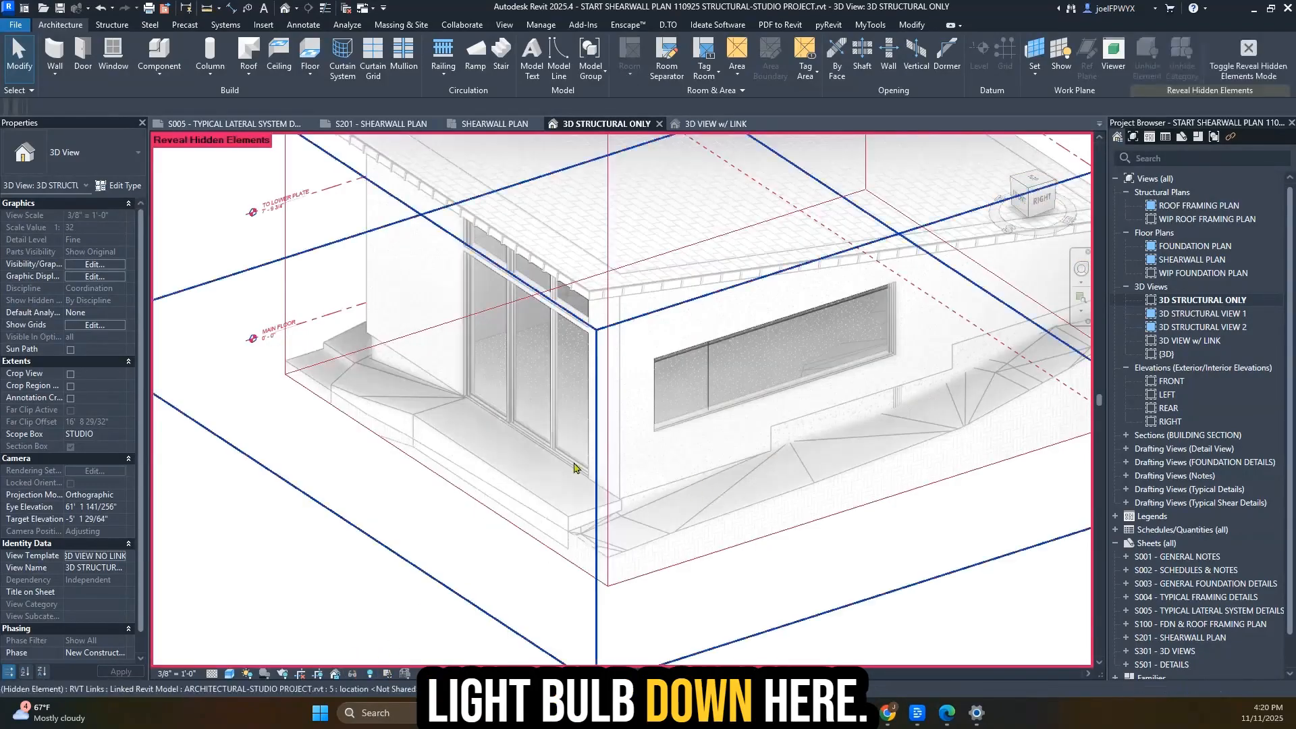
- Copy the four 24" floor pads along the front and left sides from the linked model and paste them aligned to same place
key("Tab")
left_click(572, 516)
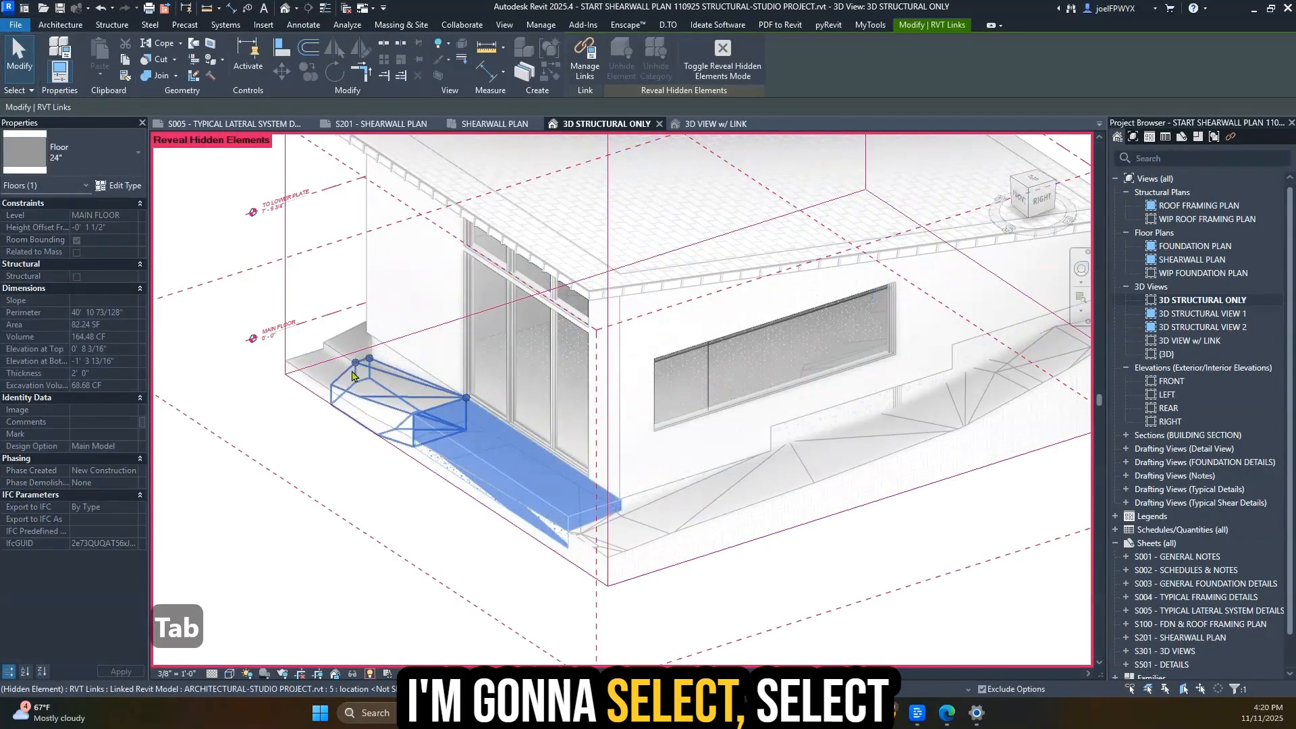
left_click(356, 378, "ctrl")
middle_click_drag(357, 378, 925, 506, "shift")
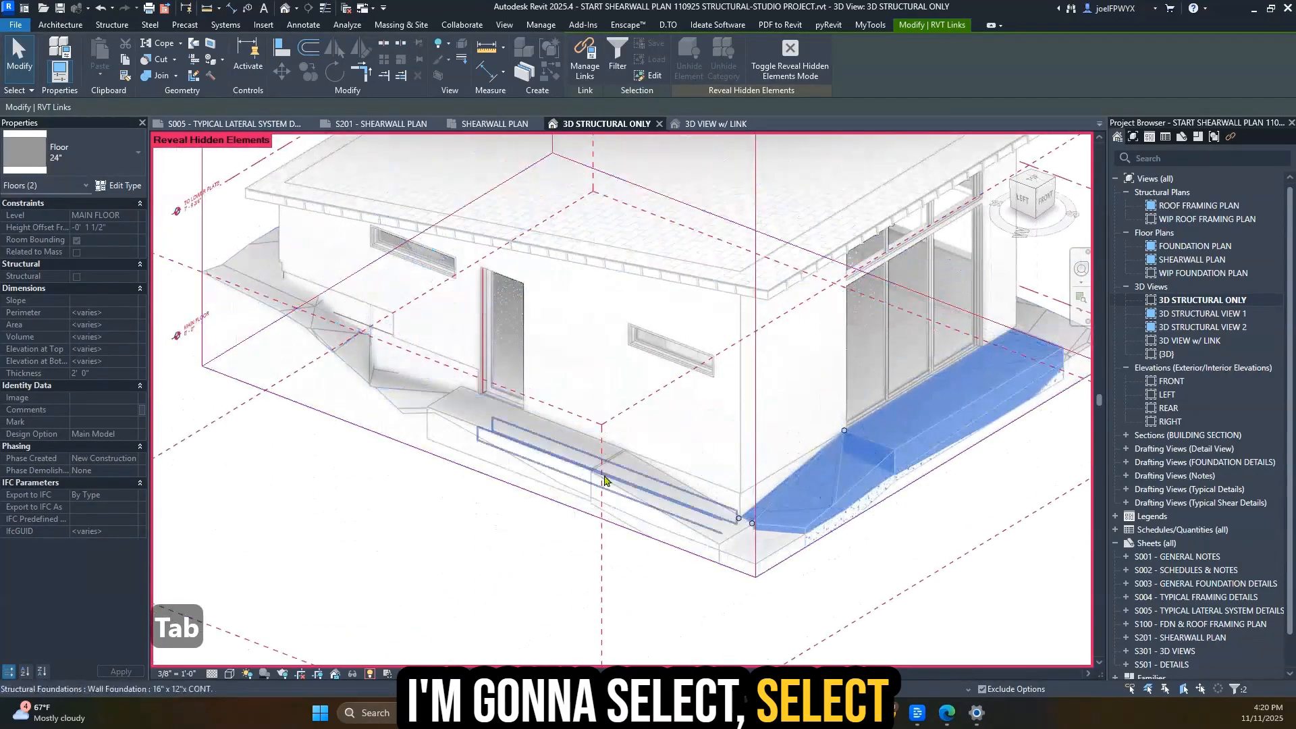
key("Tab")
left_click(632, 498, "ctrl")
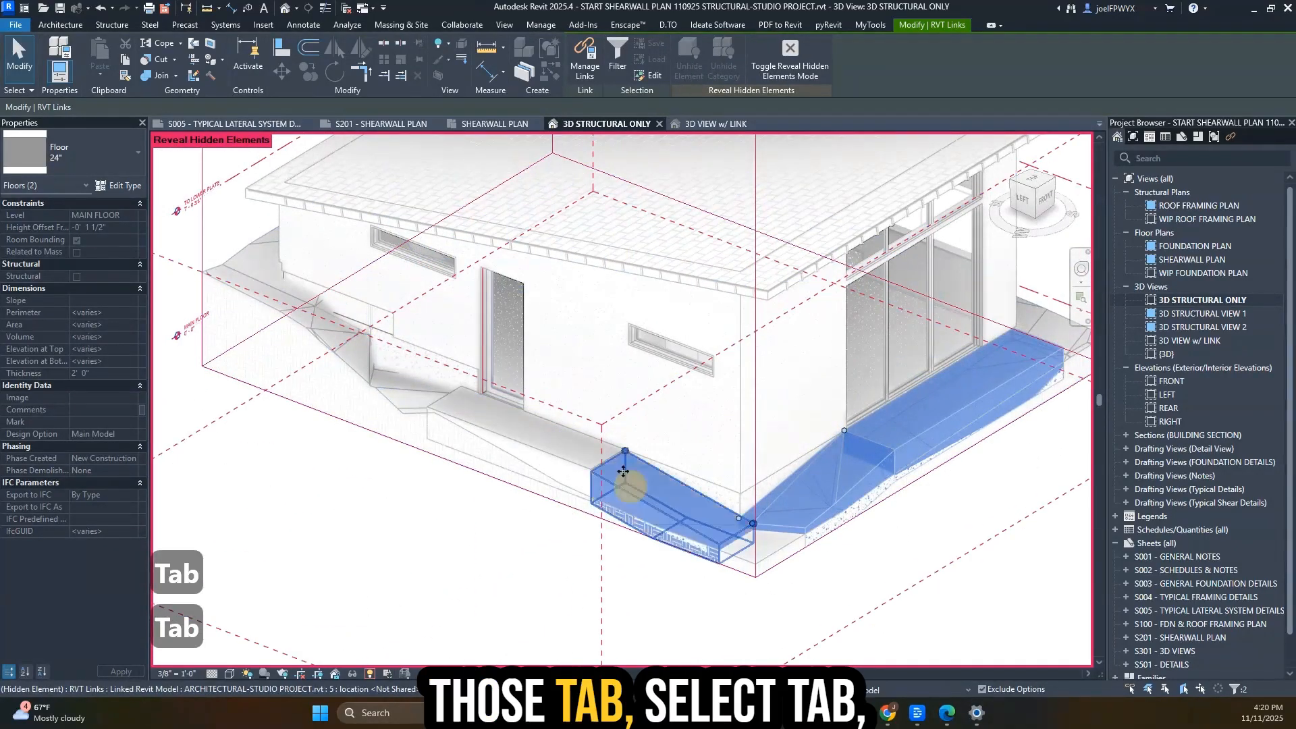
key("Tab")
left_click(552, 456, "ctrl")
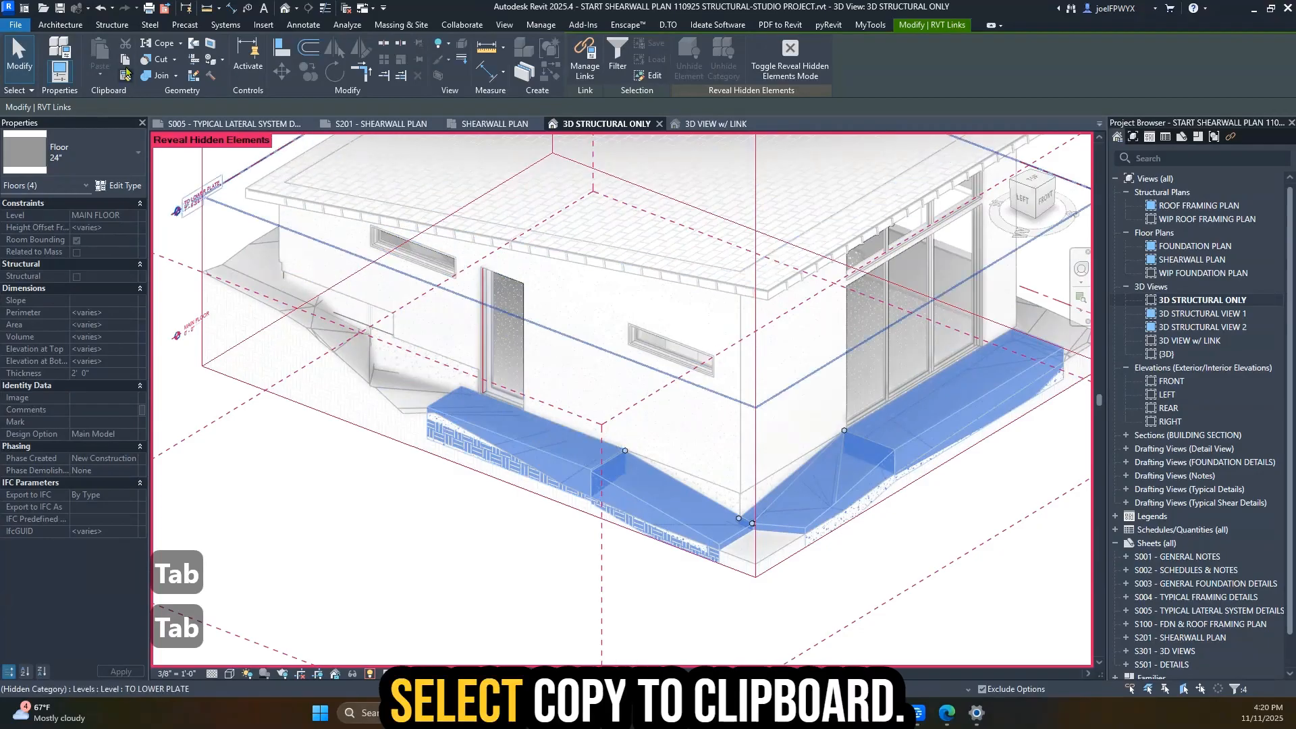
left_click(104, 75)
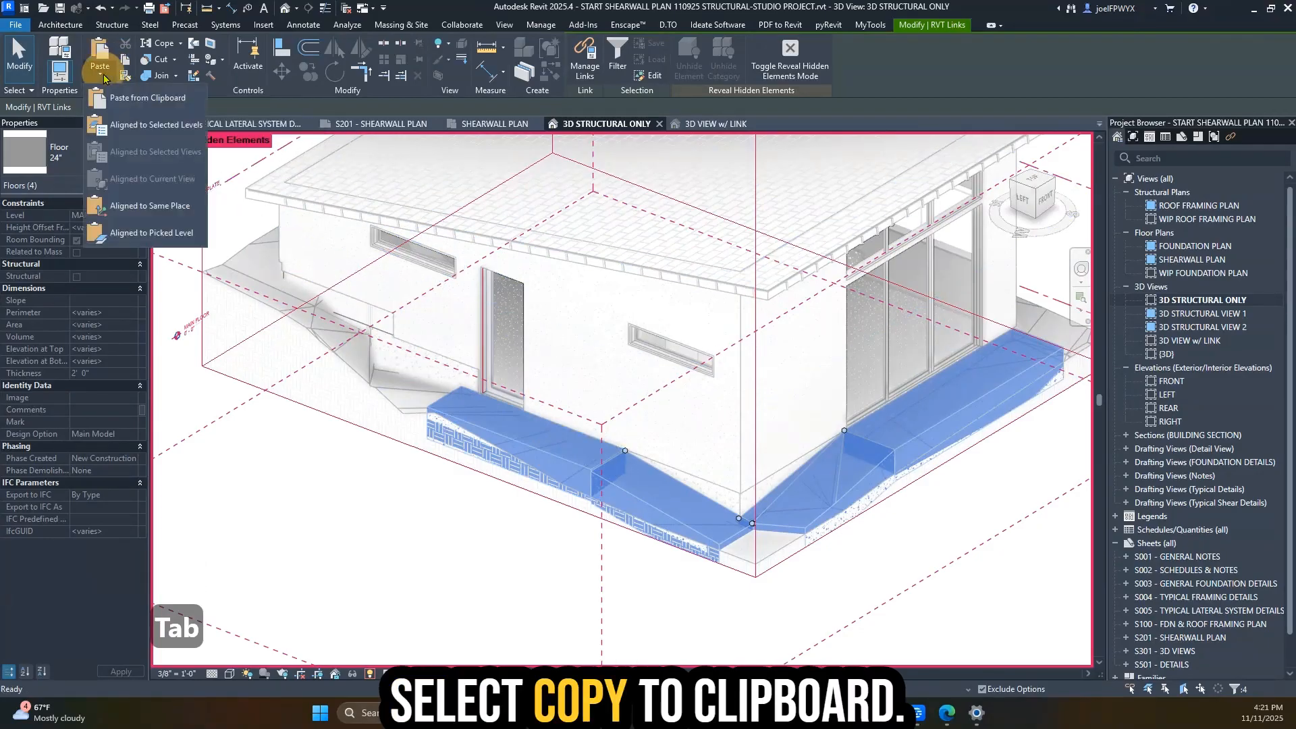
left_click(127, 210)
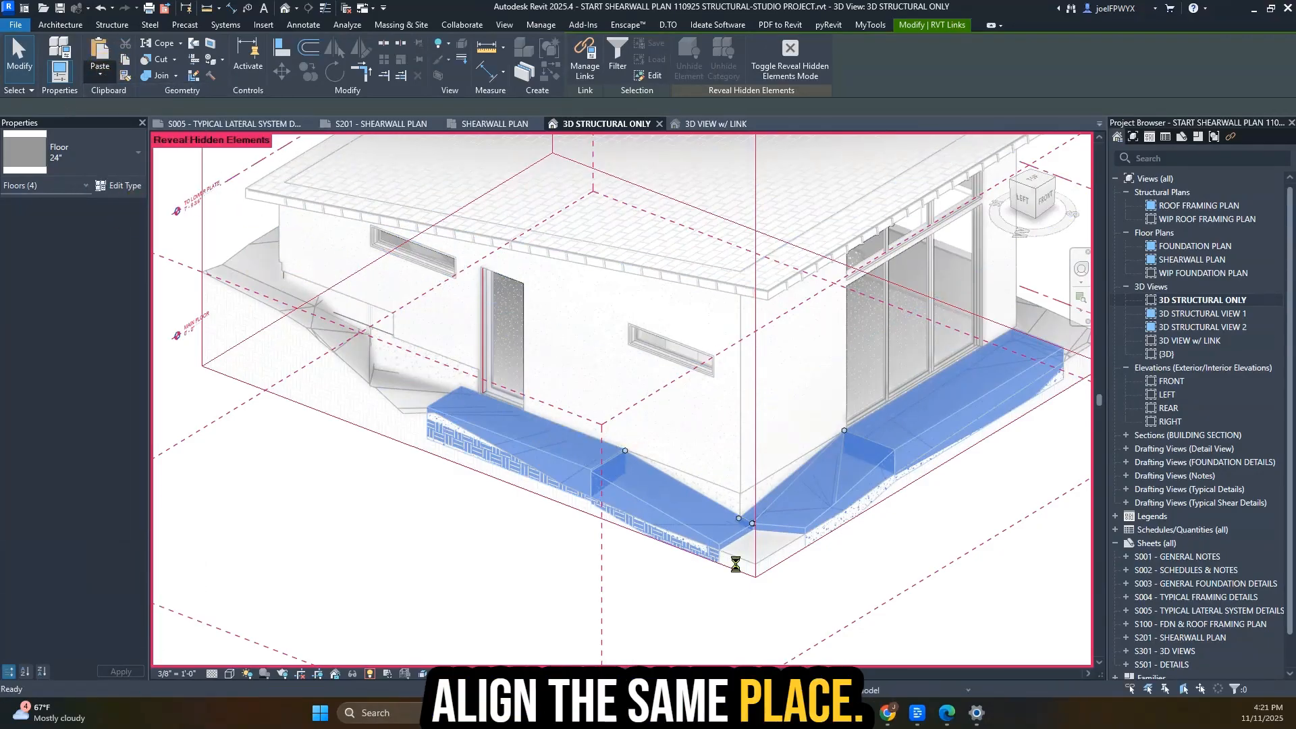
- Check the pasted floor pads in the SHEARWALL PLAN, 3D VIEW w/ LINK and 3D STRUCTURAL ONLY views
left_click(516, 124)
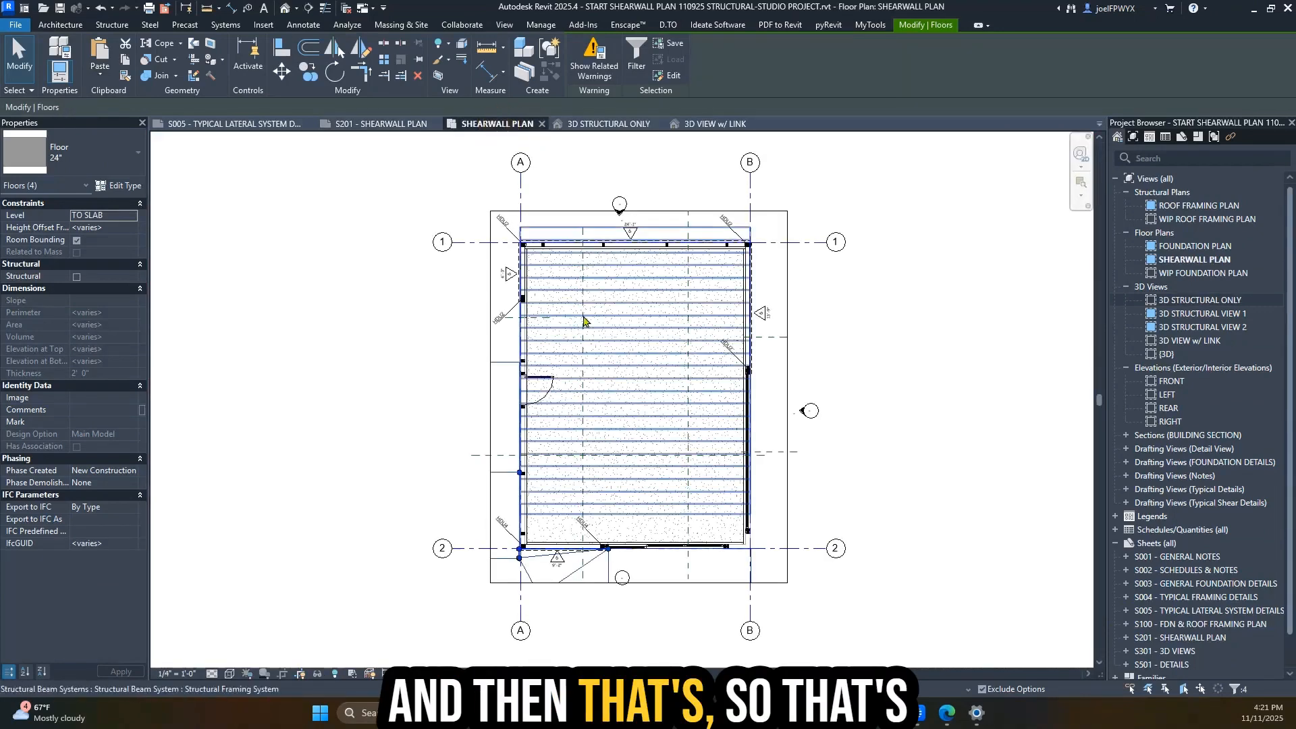
scroll(661, 423, "up", 4)
scroll(661, 423, "down", 3)
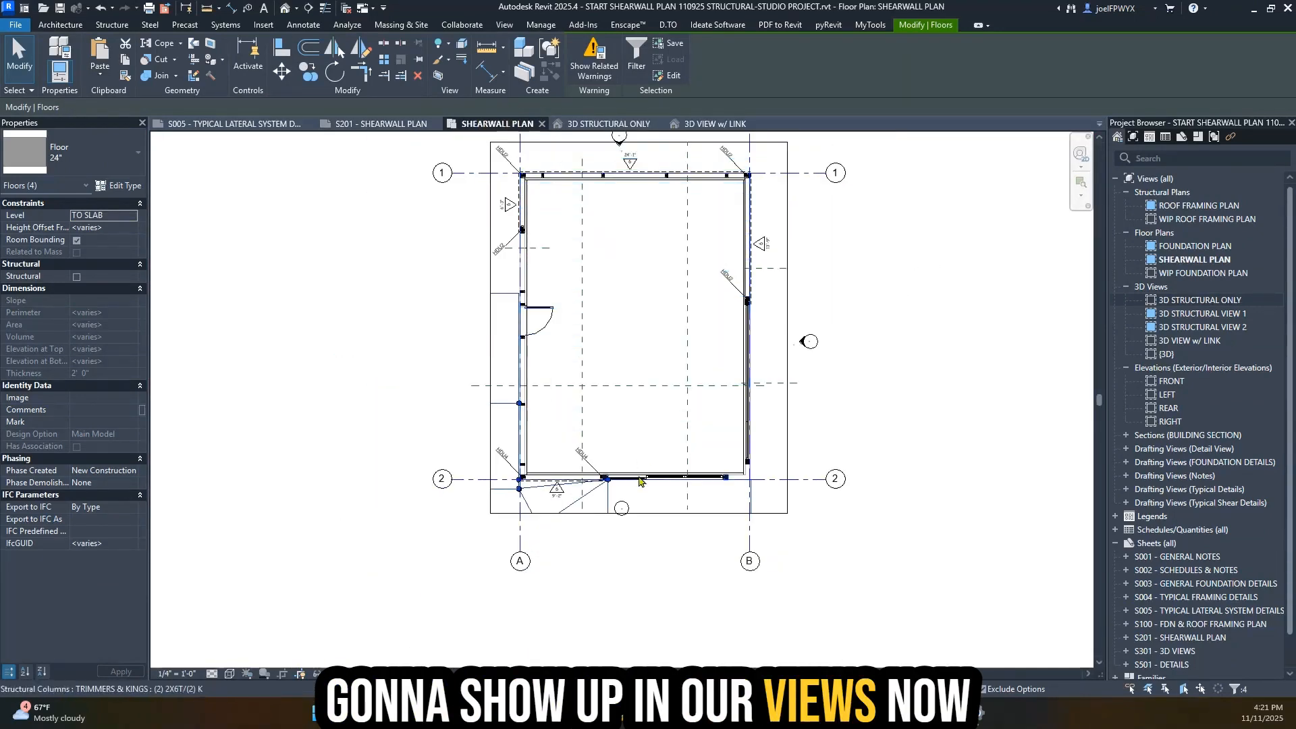
left_click(714, 124)
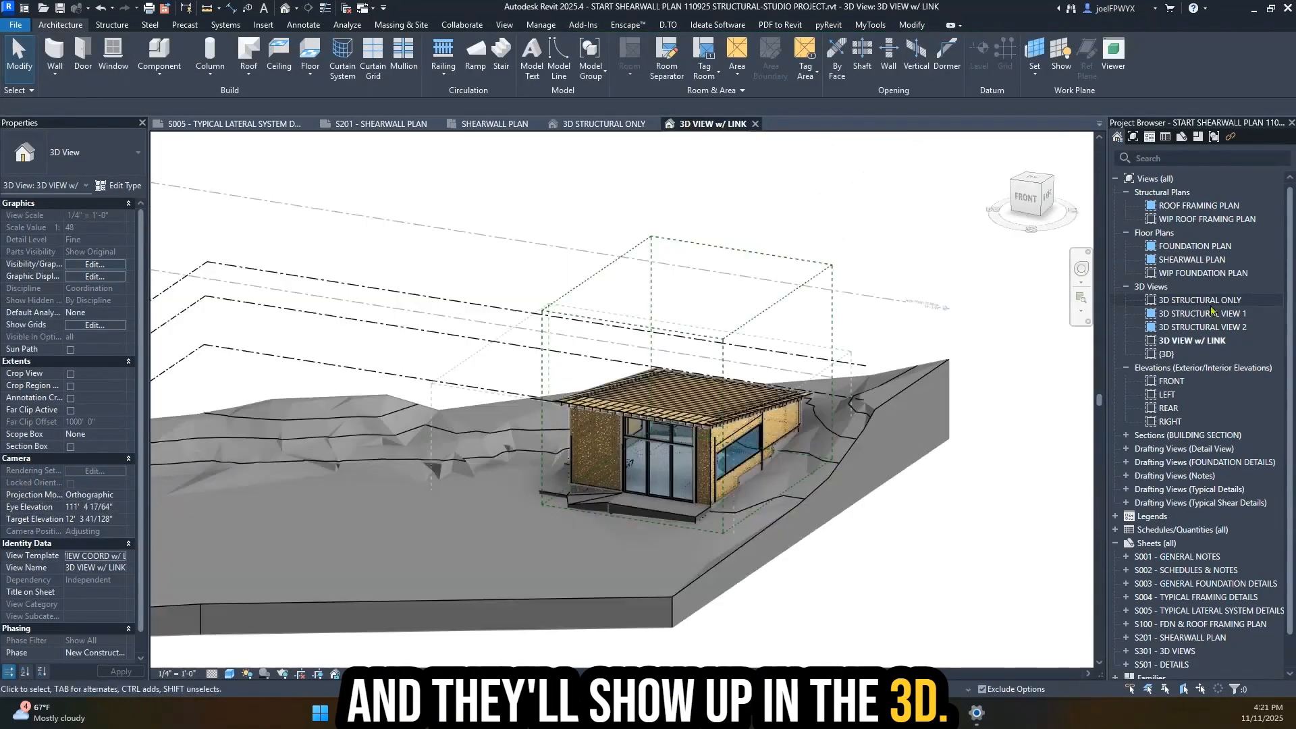
double_click(1200, 300)
key("Escape")
key("Escape")
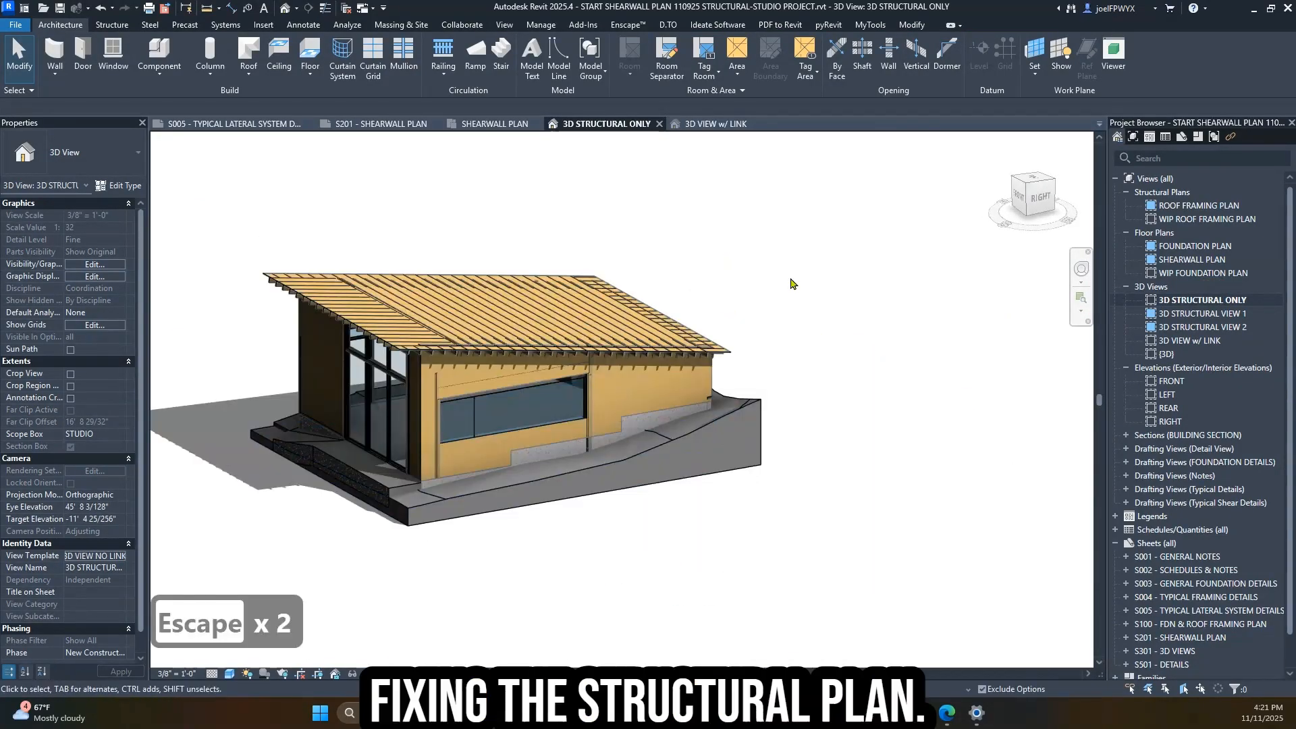
- Close all inactive views and save the project
left_click(164, 8)
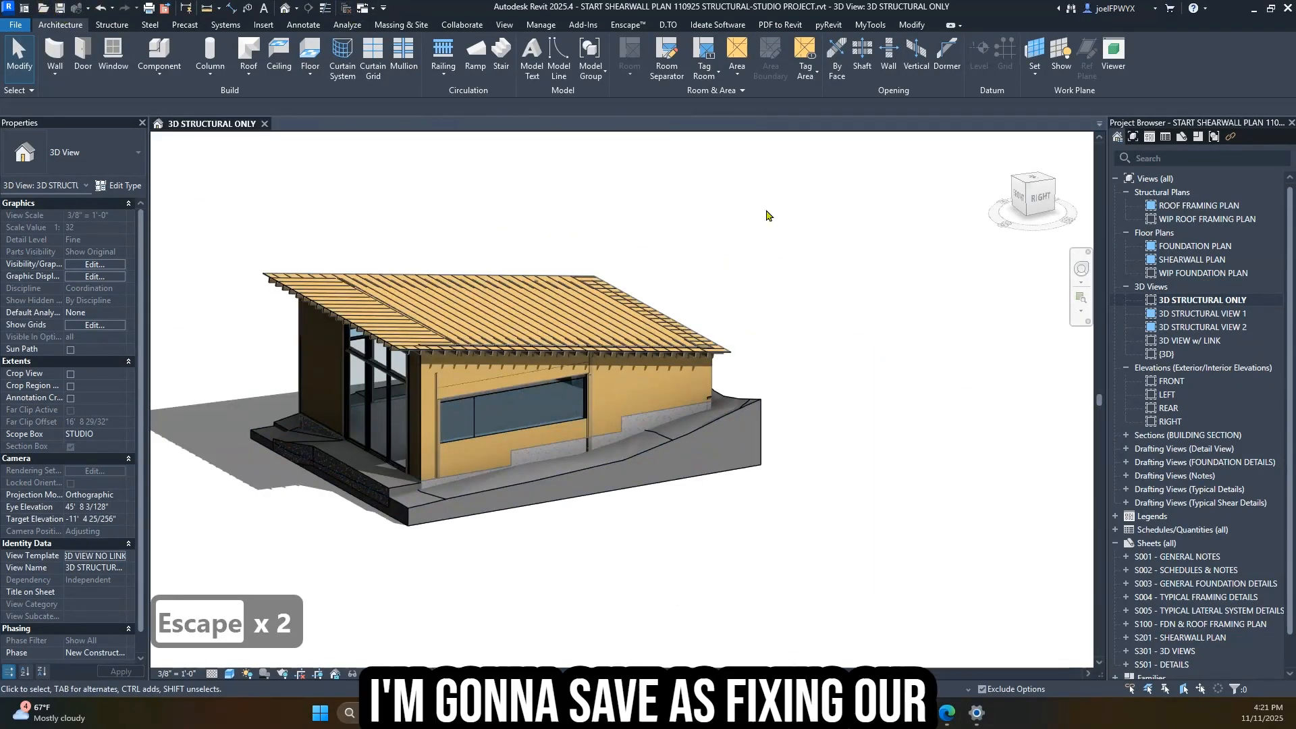
key("ctrl+s")
scroll(582, 533, "down", 1)
middle_click_drag(582, 533, 765, 553)
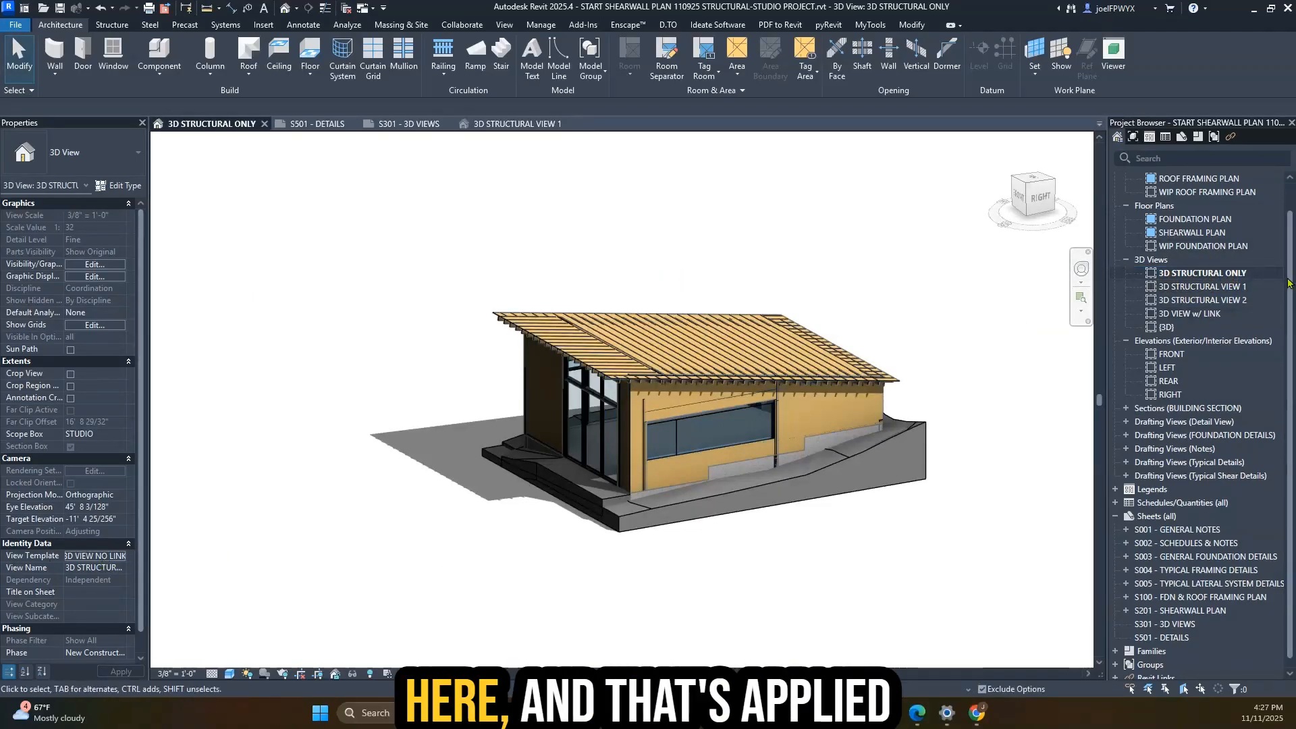
- Check the view template assigned to 3D STRUCTURAL VIEW 1 and inspect 3D STRUCTURAL VIEW 2
double_click(1204, 287)
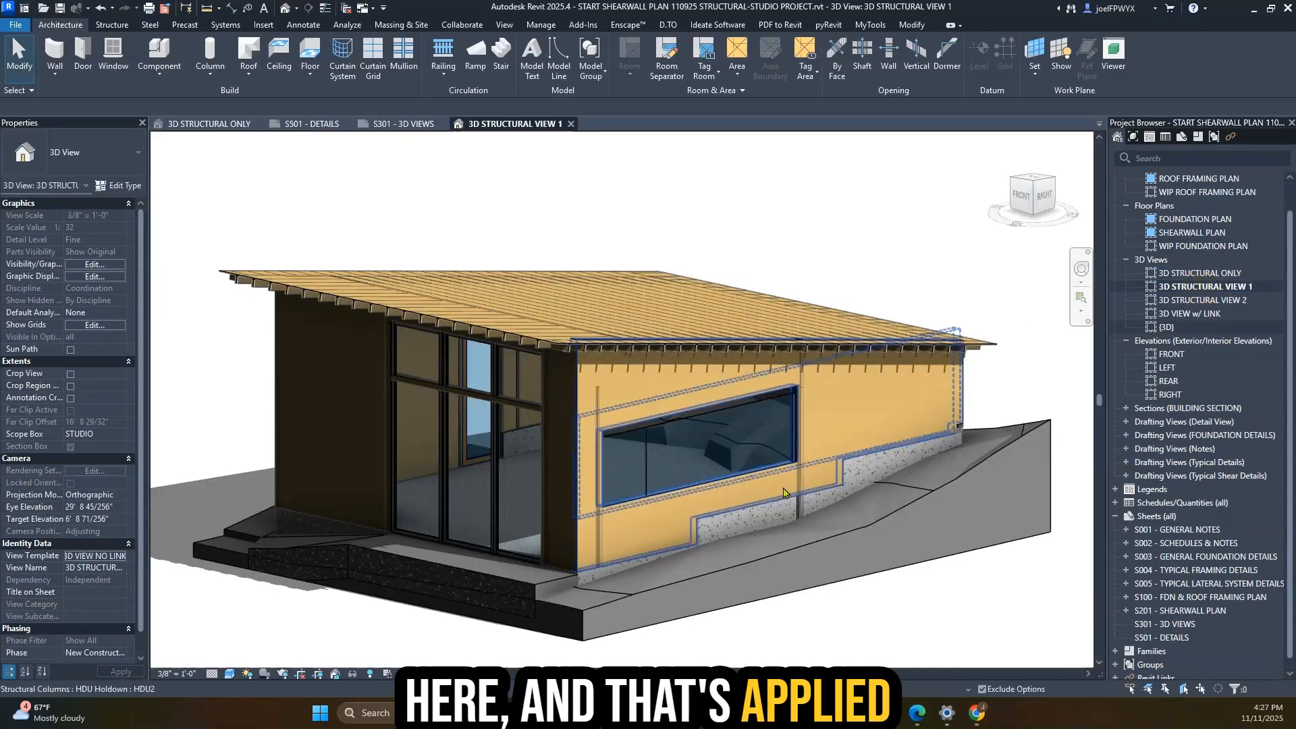
left_click(106, 564)
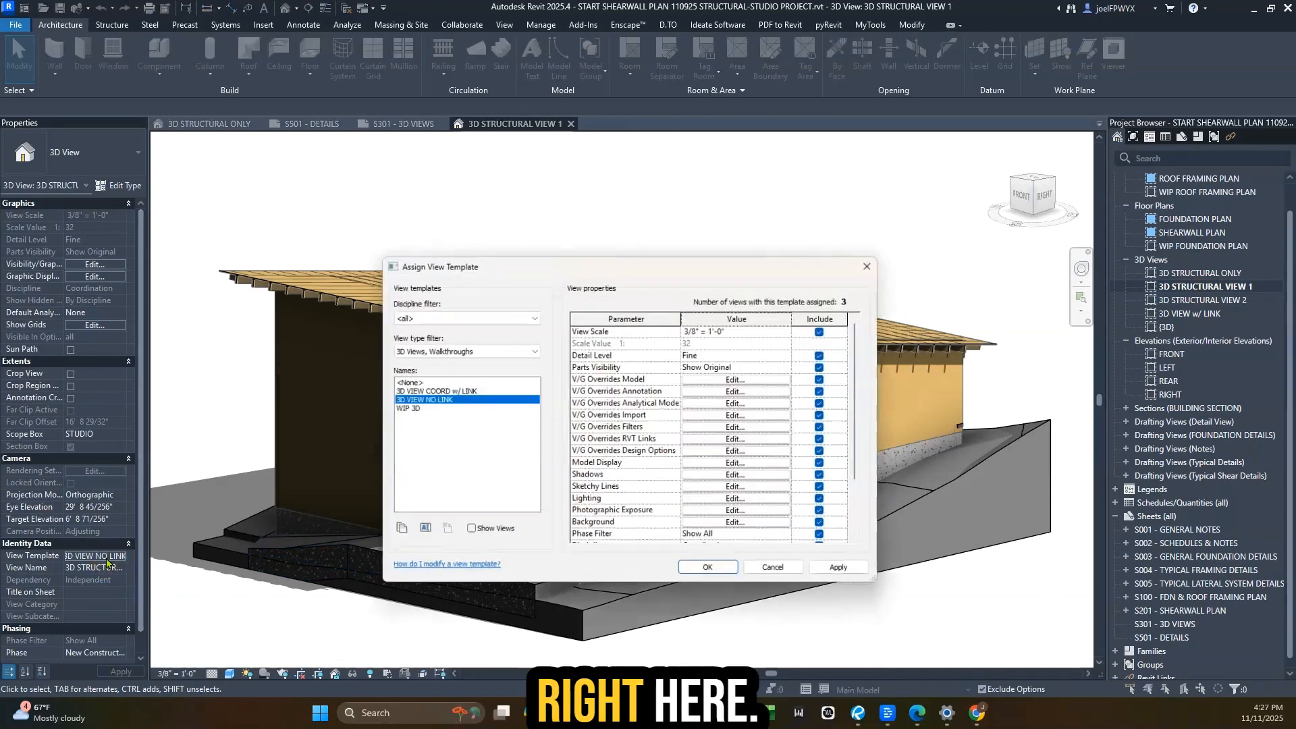
key("Escape")
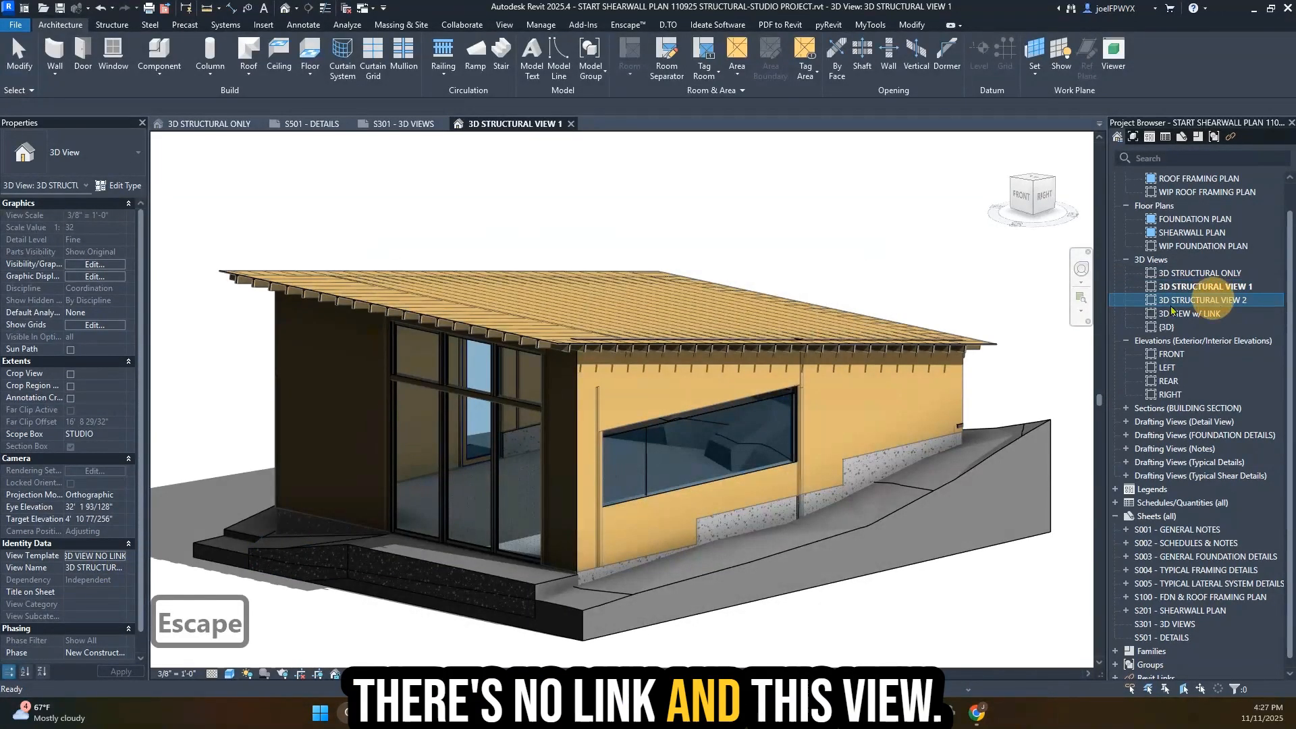
double_click(1202, 300)
scroll(695, 452, "down", 3)
key("Escape")
scroll(992, 570, "down", 2)
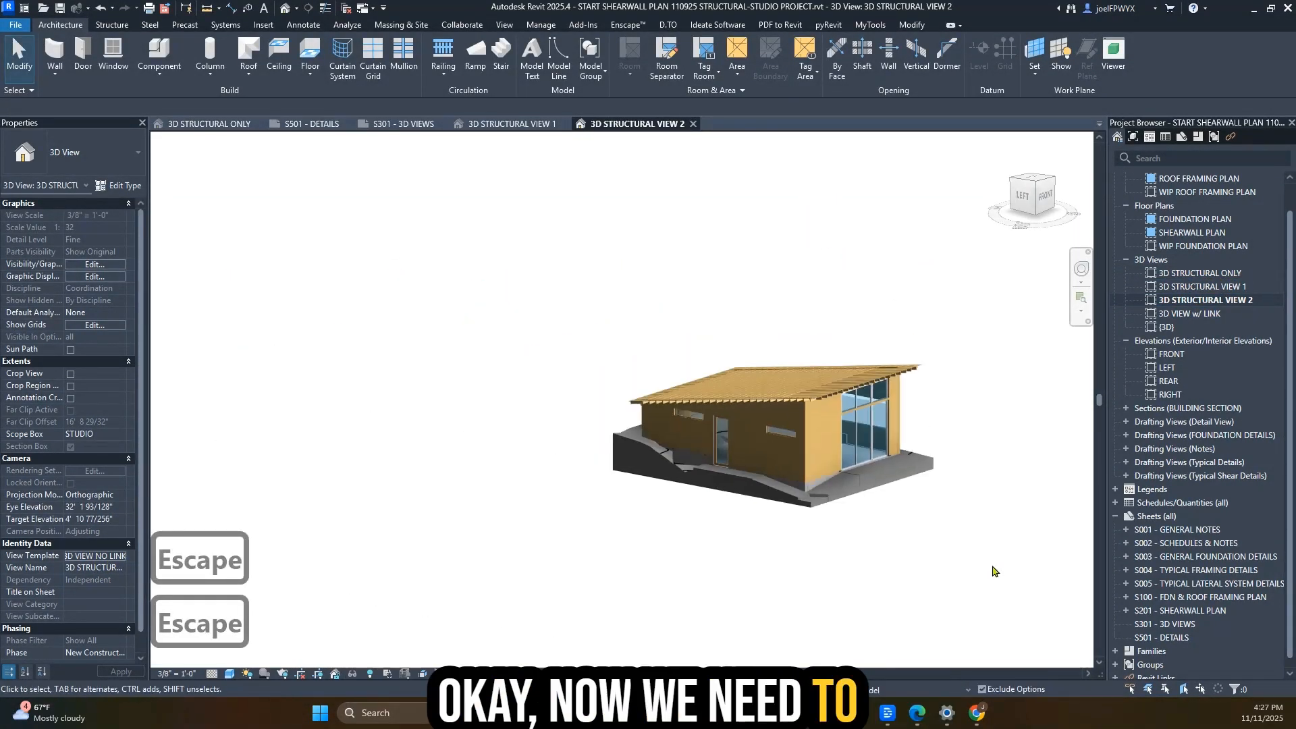
- Place 3D STRUCTURAL VIEW 1 and 3D STRUCTURAL VIEW 2 together on sheet S301 - 3D VIEWS
double_click(1178, 624)
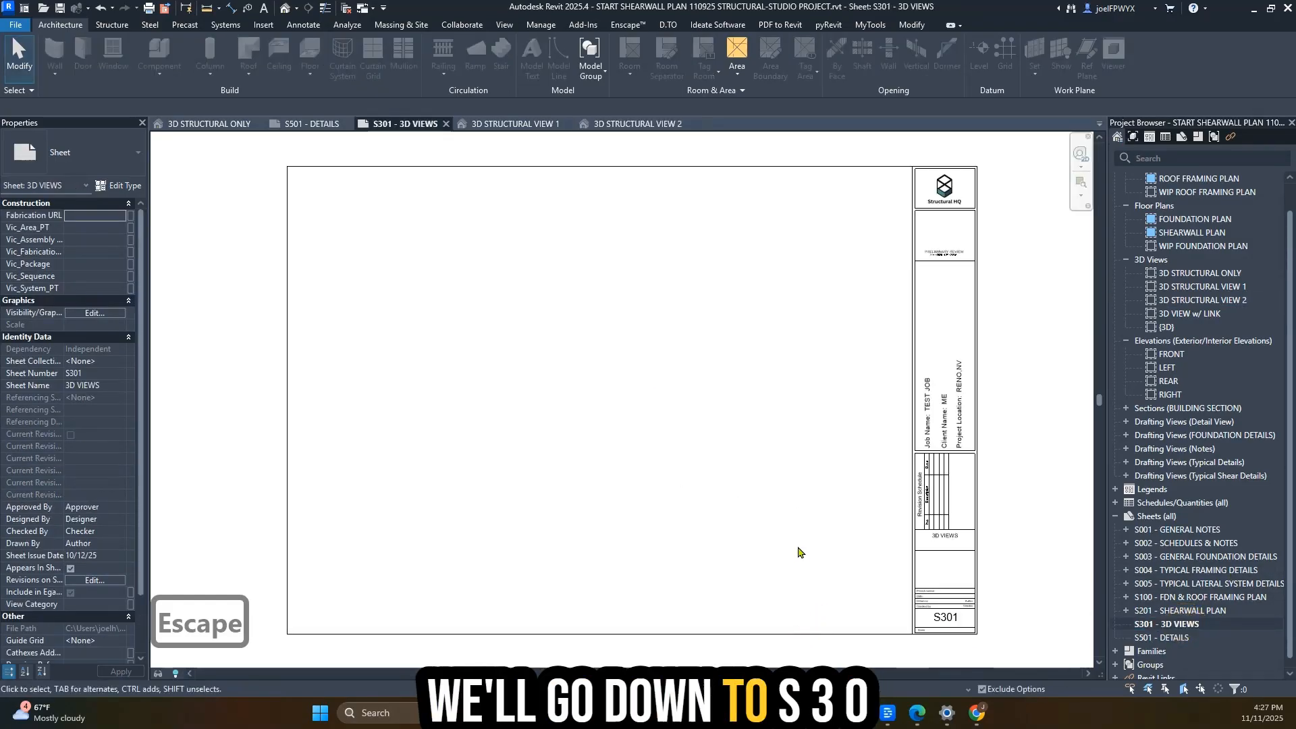
key("v")
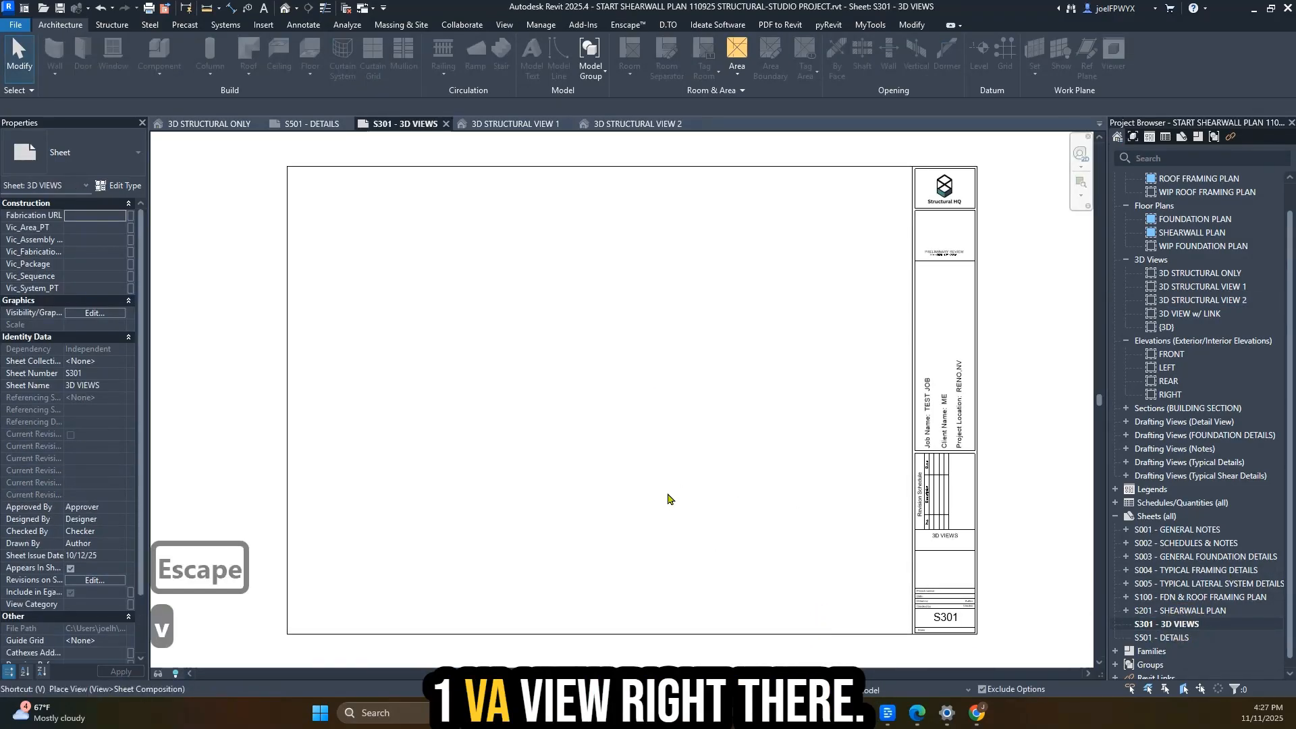
key("a")
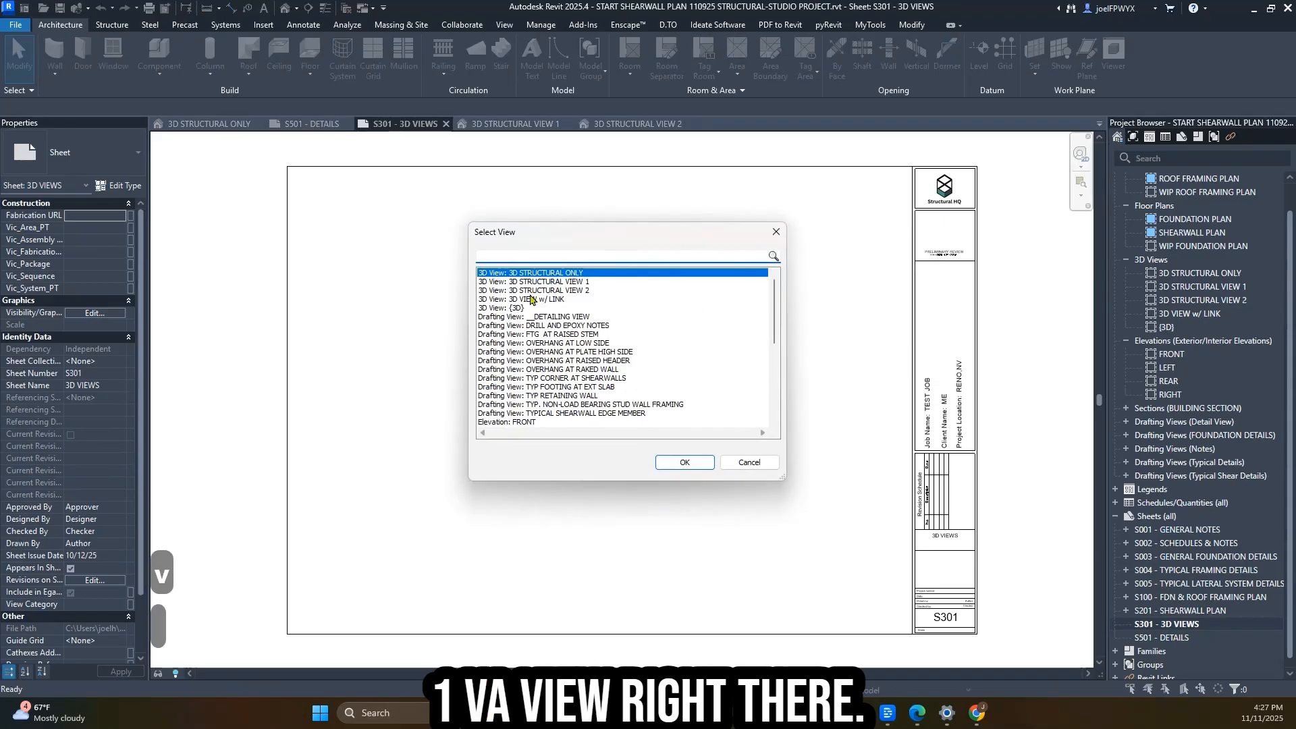
left_click(678, 461)
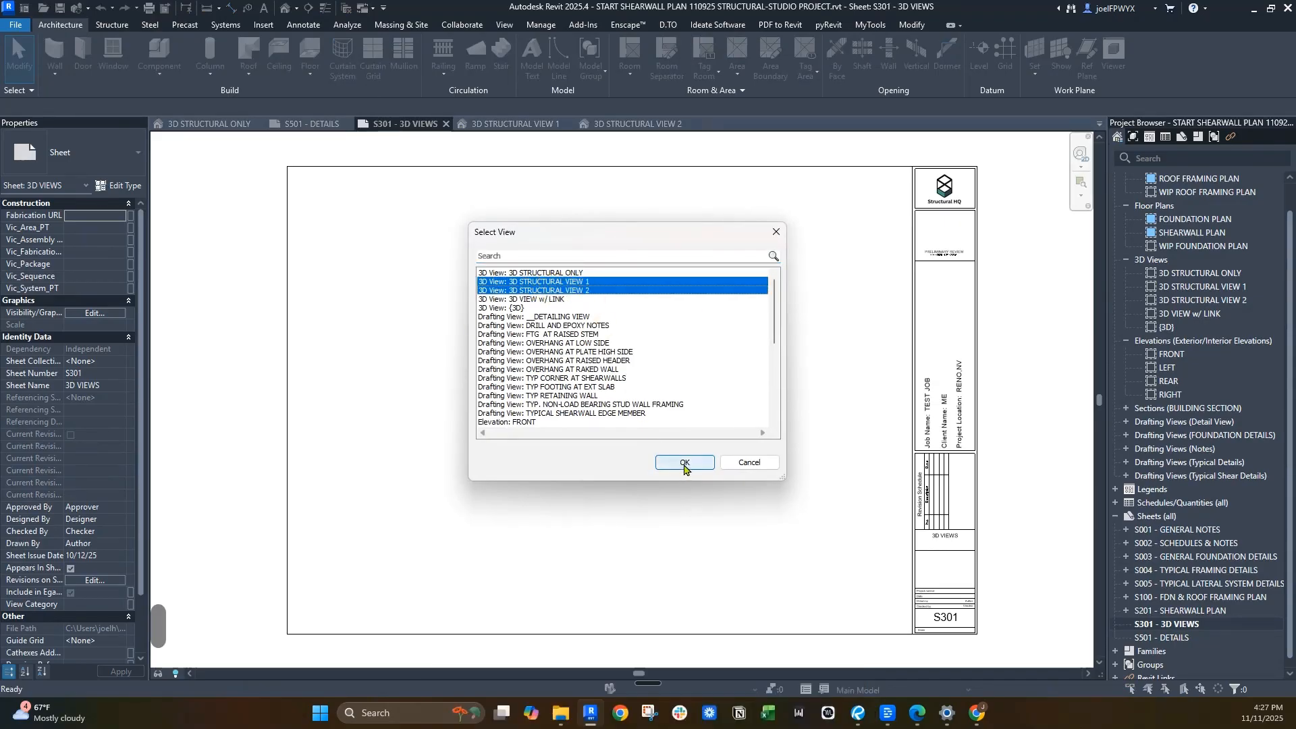
left_click(605, 439)
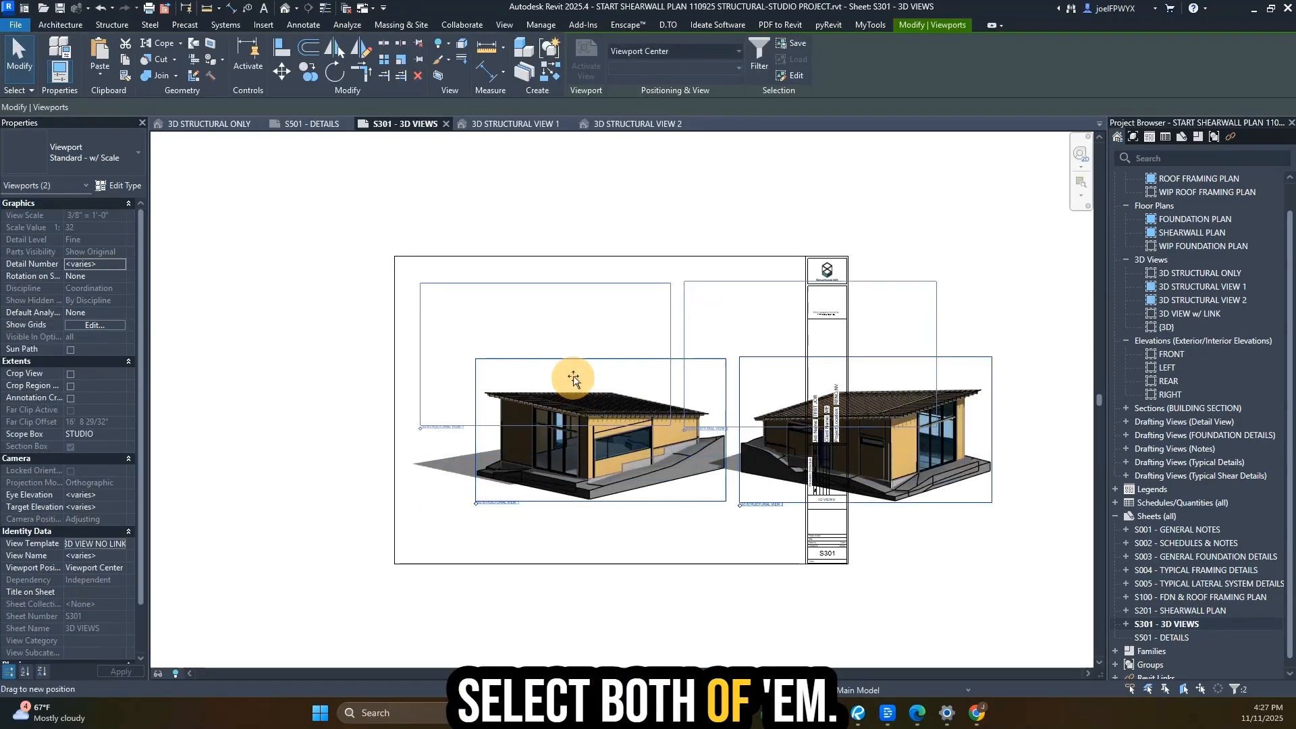
key("Escape")
key("Escape")
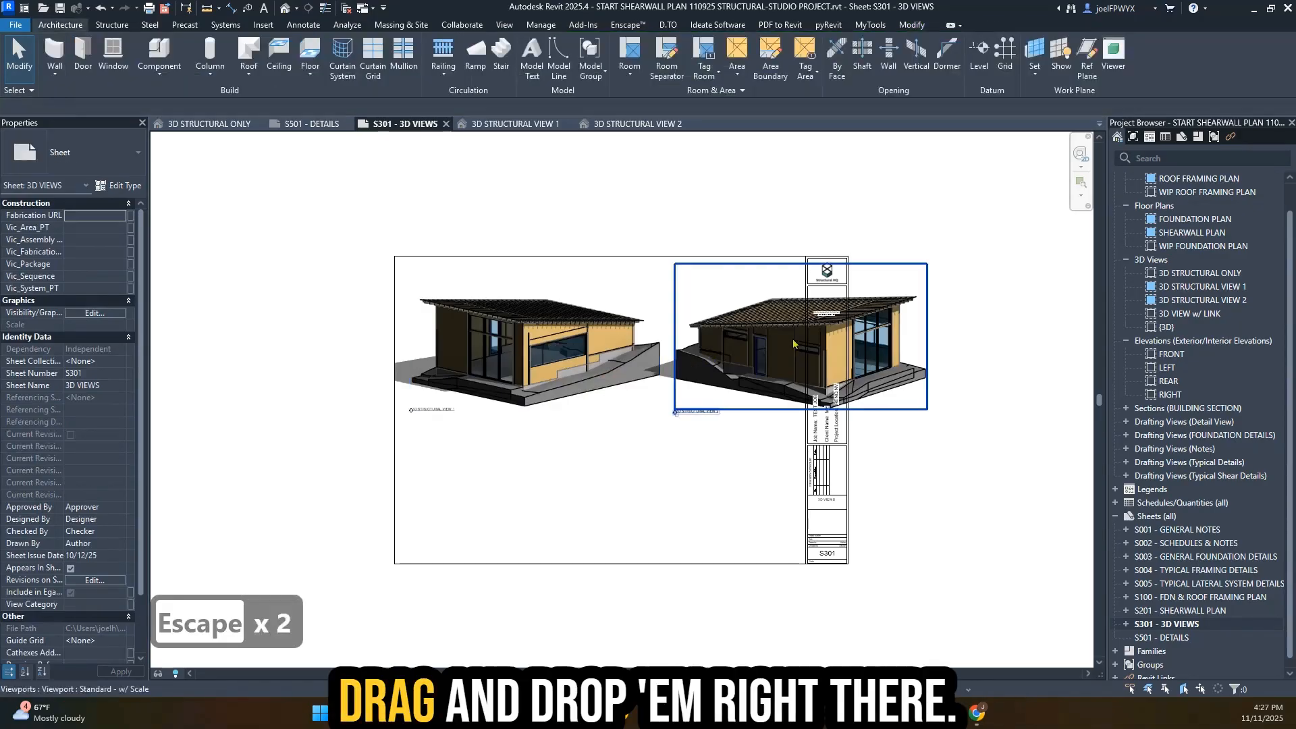
- Arrange sheet S301 with 3D STRUCTURAL VIEW 2 in the lower right and 3D STRUCTURAL VIEW 1 in the upper left
mouse_move(758, 345)
left_mouse_down()
mouse_move(646, 500)
mouse_move(630, 492)
left_mouse_up()
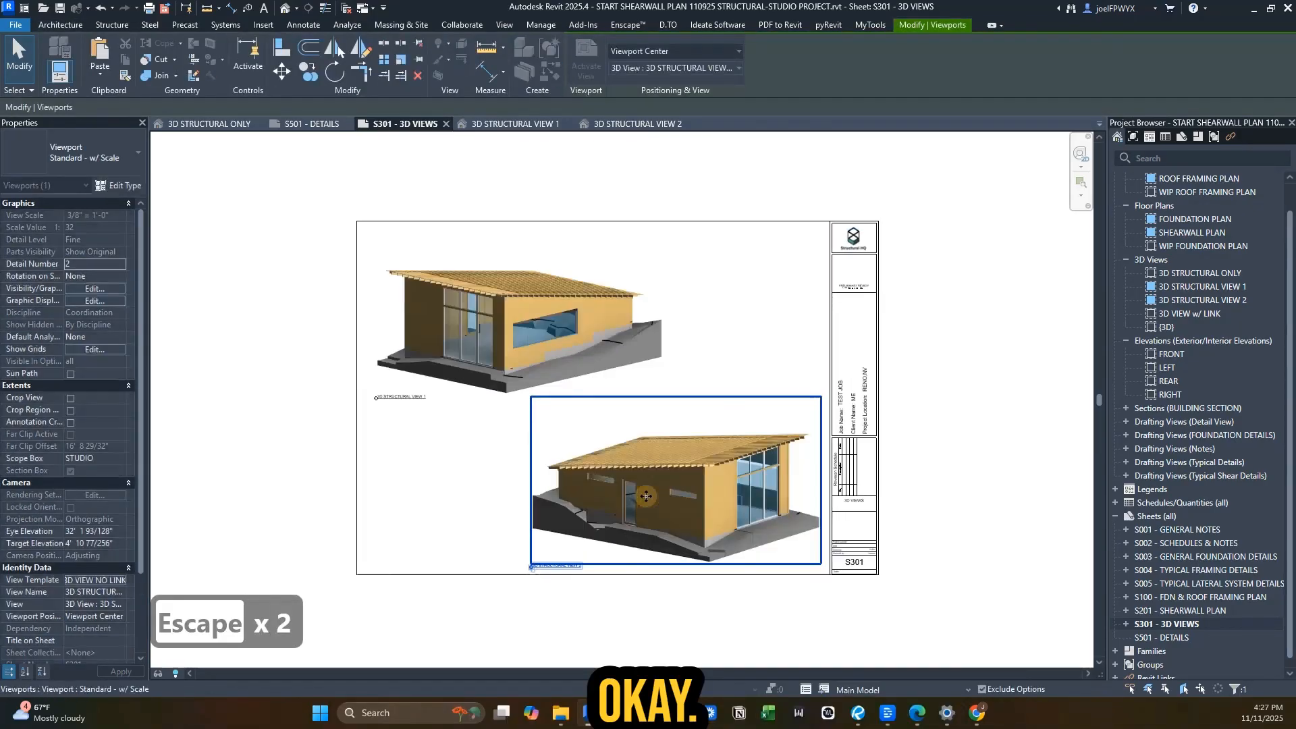
key("Escape")
key("Escape")
left_click(559, 314)
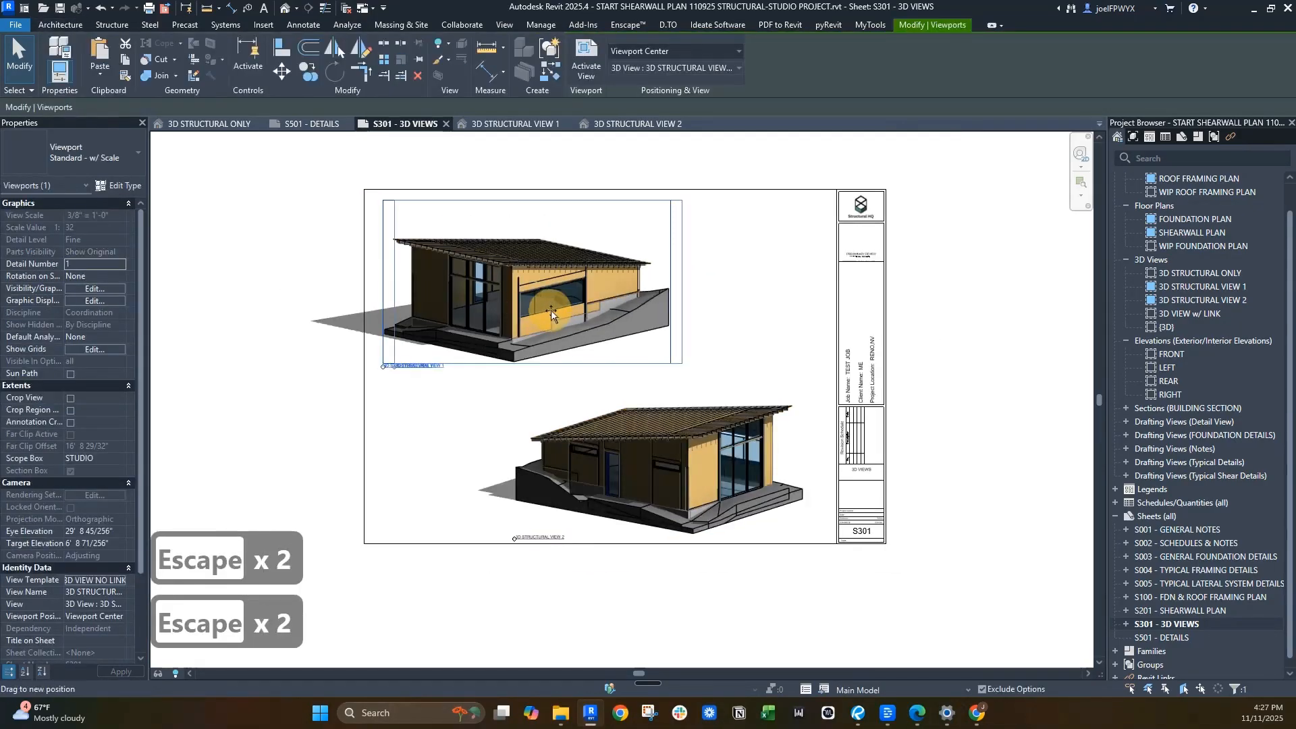
key("Escape")
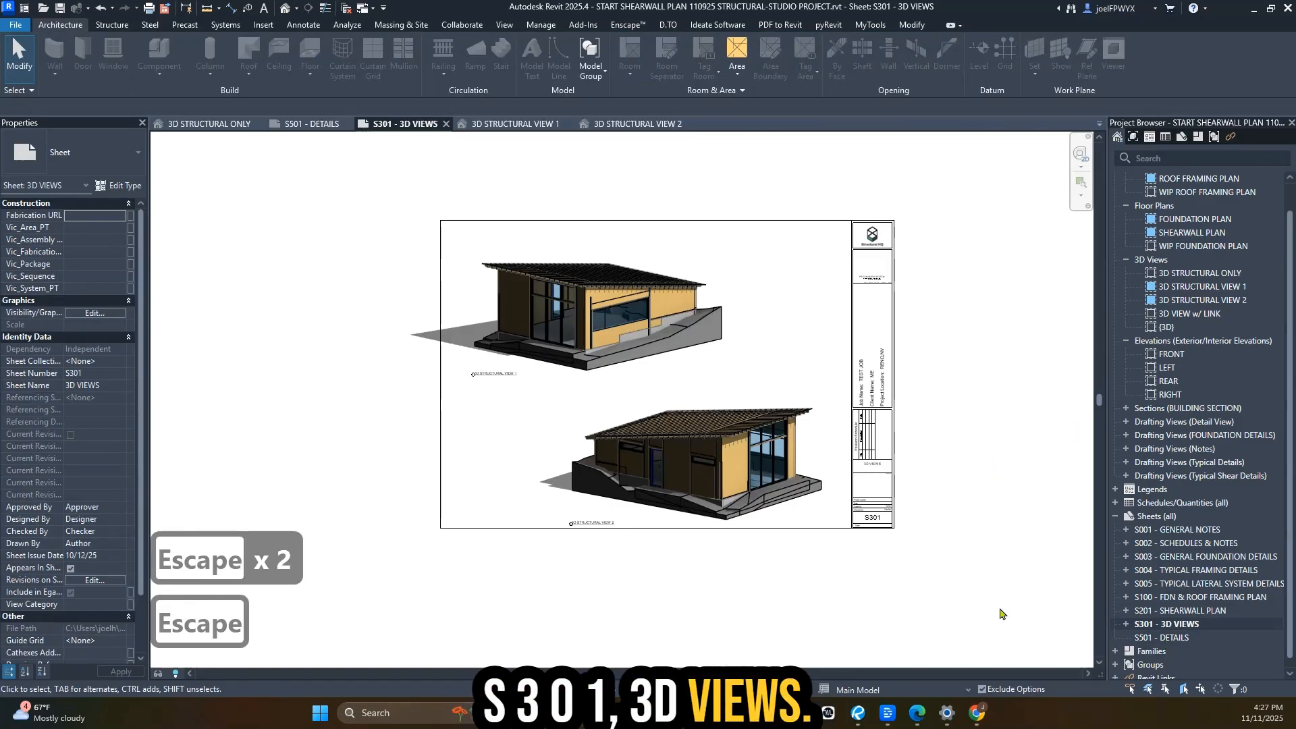
- Open sheet S501 - DETAILS, then switch to the FINAL PDF-STRUCTURAL-STUDIO PROJECT in Revu and go to its S501 details page
double_click(1180, 637)
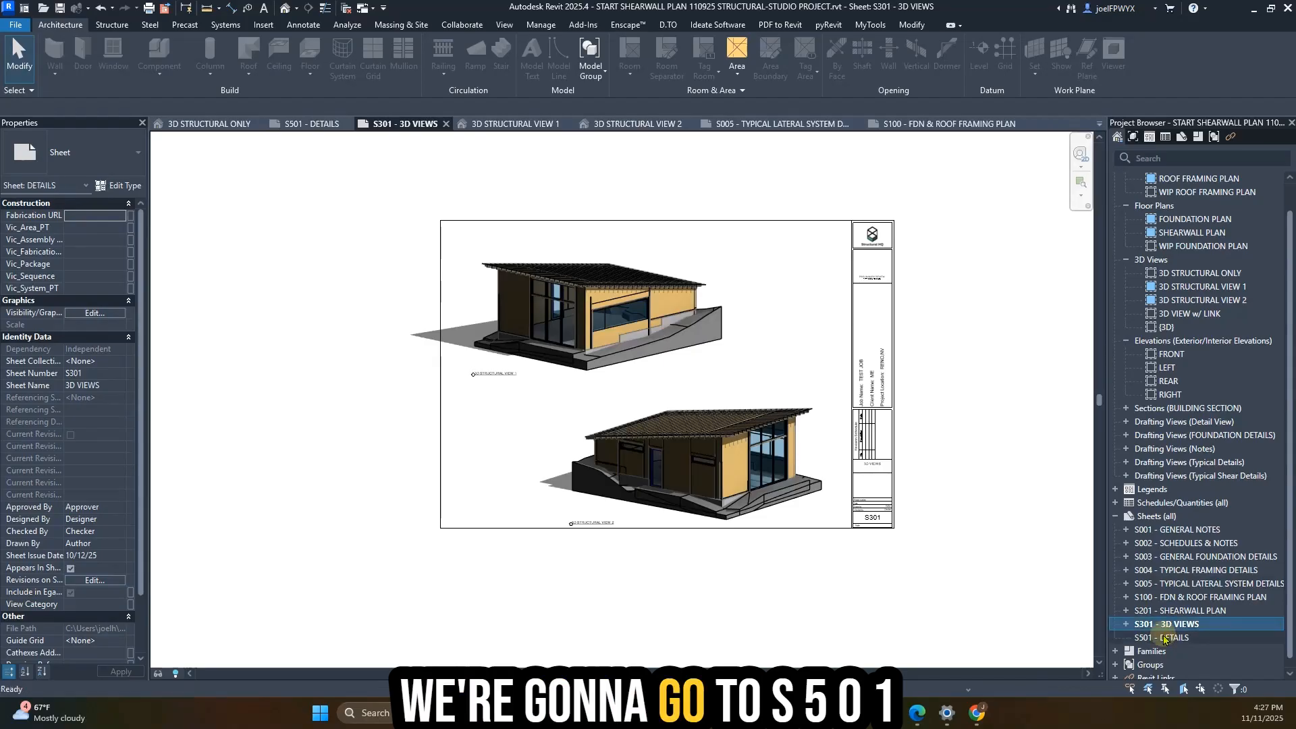
double_click(1180, 637)
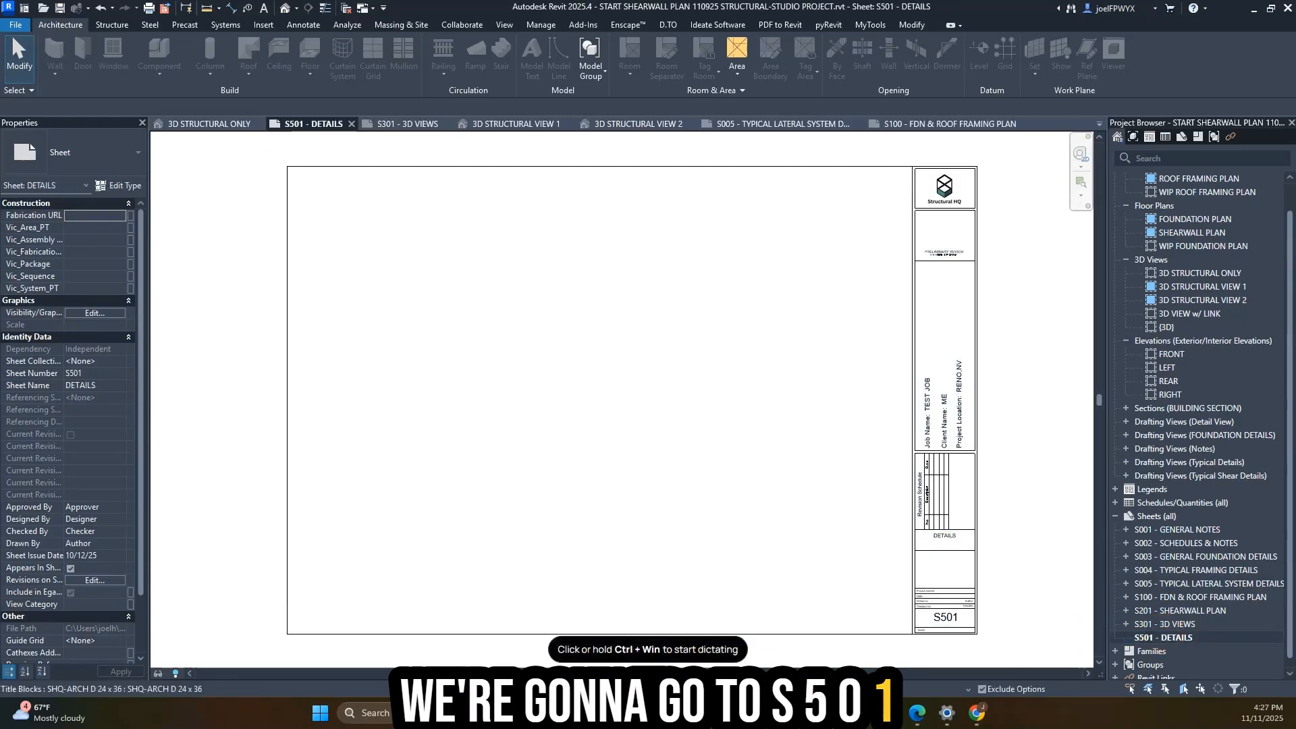
key("alt+Tab")
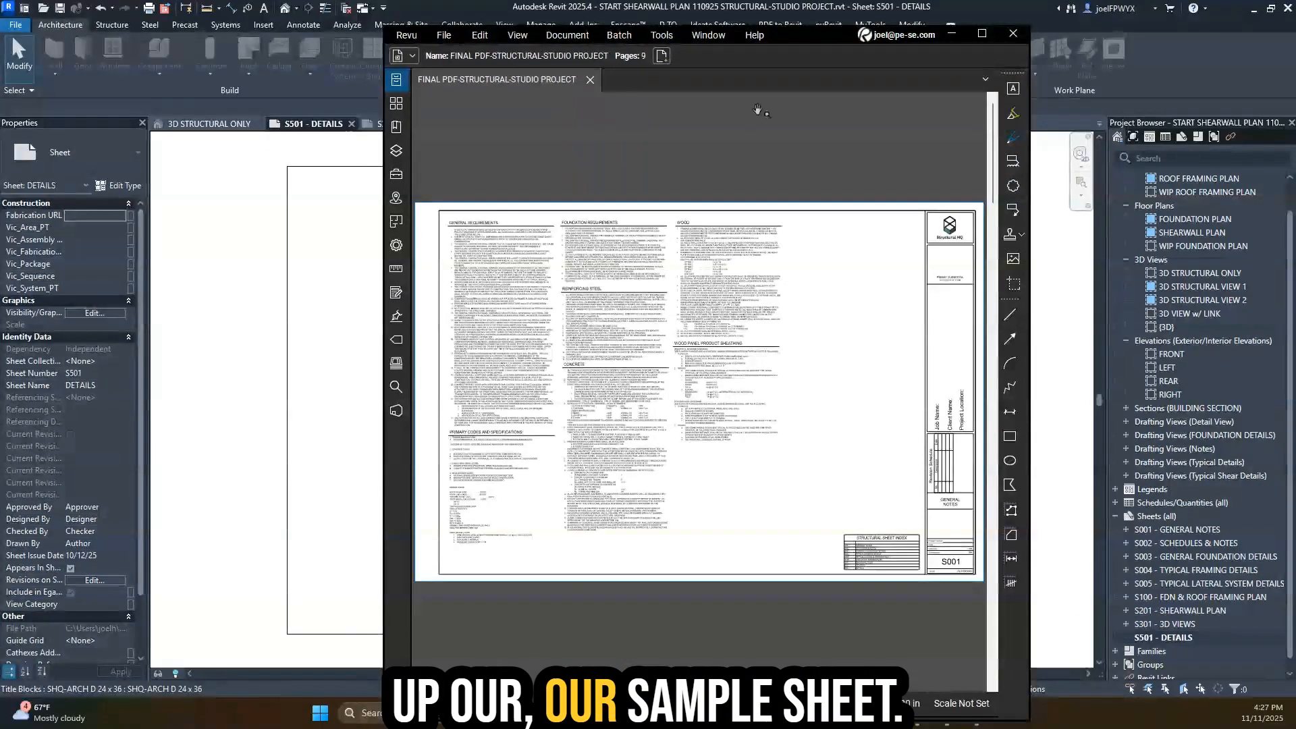
left_click(839, 311)
key("Page_Down")
key("Page_Down")
key("Page_Down")
key("Page_Down")
key("Page_Down")
key("Page_Down")
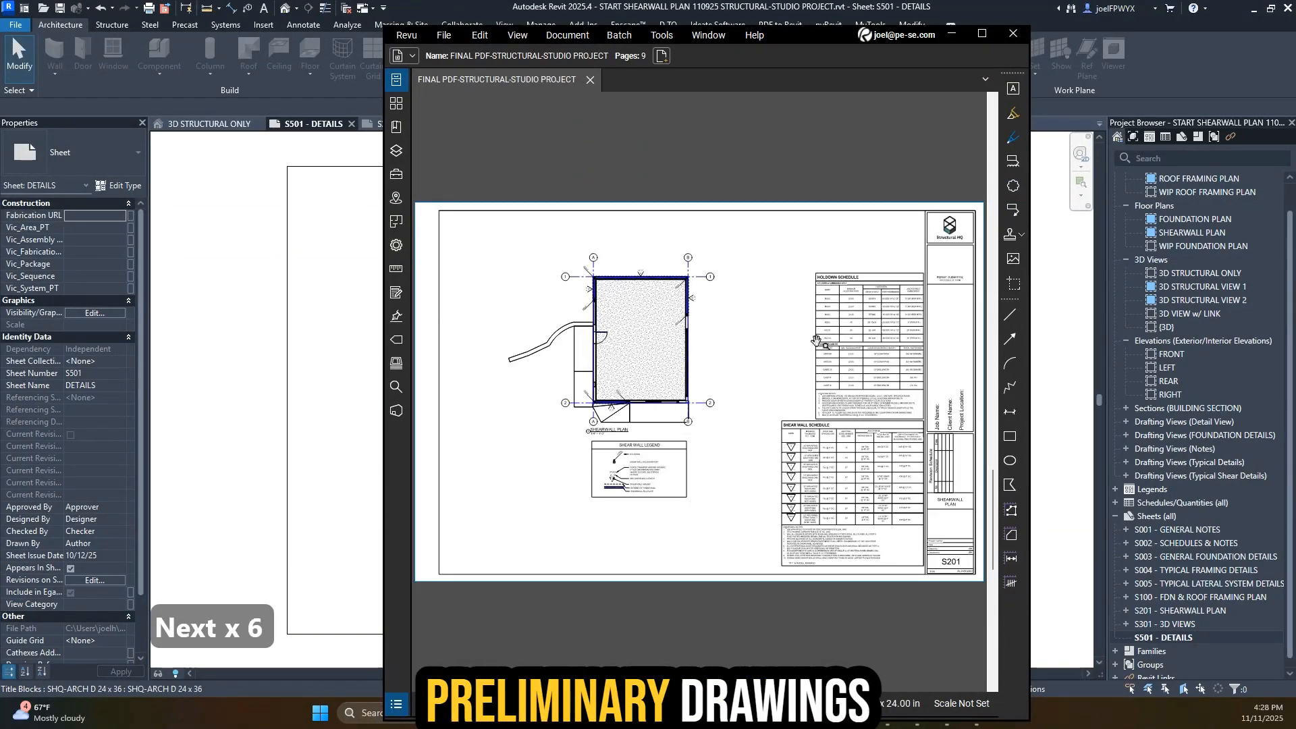
key("Page_Down")
key("Page_Down")
scroll(479, 278, "up", 3)
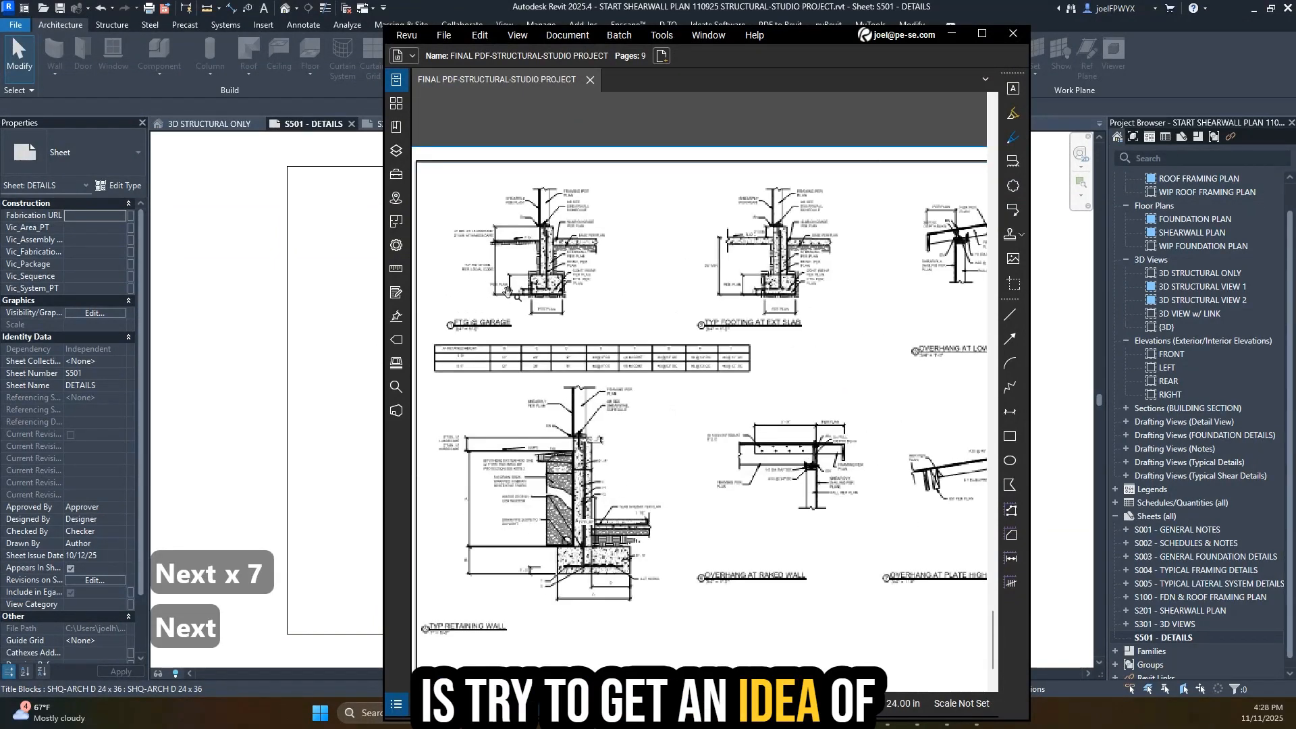
- Examine which footing, retaining wall and overhang details the sample S501 sheet contains and how they are laid out
left_click_drag(542, 304, 538, 358)
scroll(537, 358, "down", 2)
left_click_drag(781, 423, 720, 389)
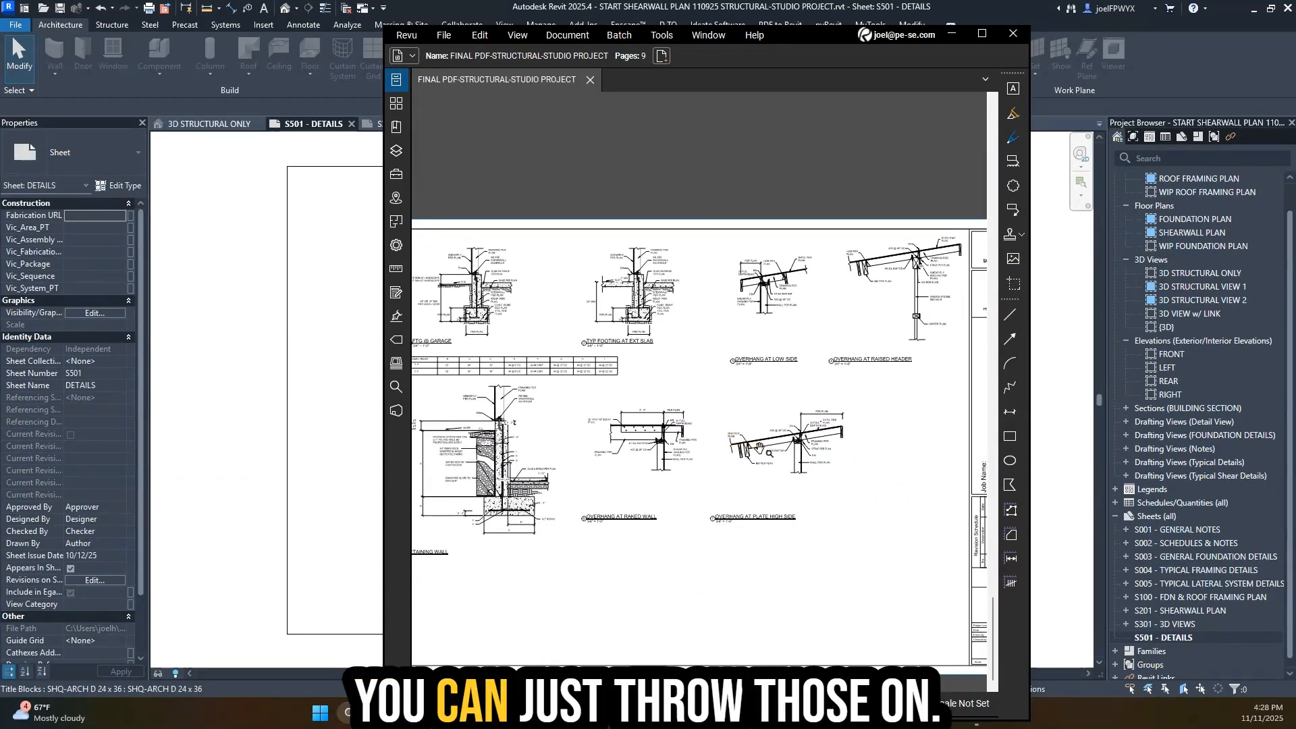
left_click_drag(847, 594, 743, 564)
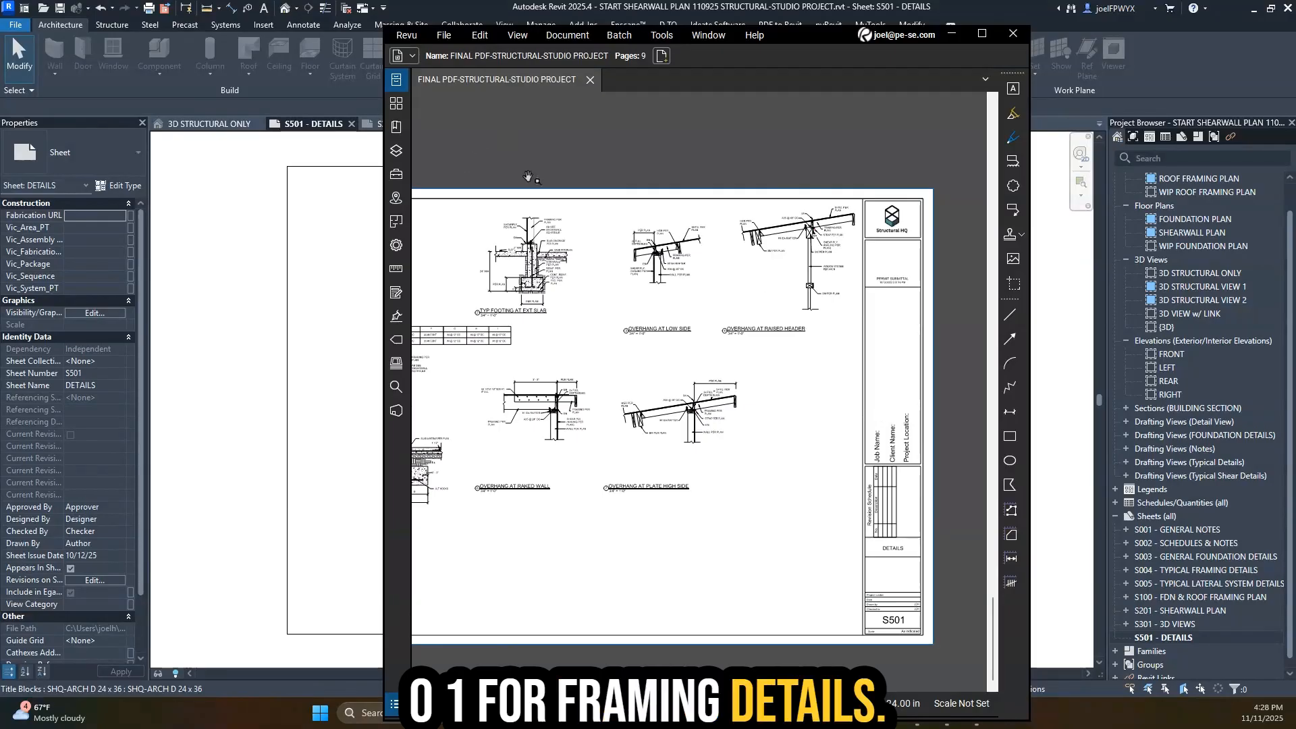
left_click_drag(616, 339, 689, 345)
left_click_drag(855, 530, 732, 484)
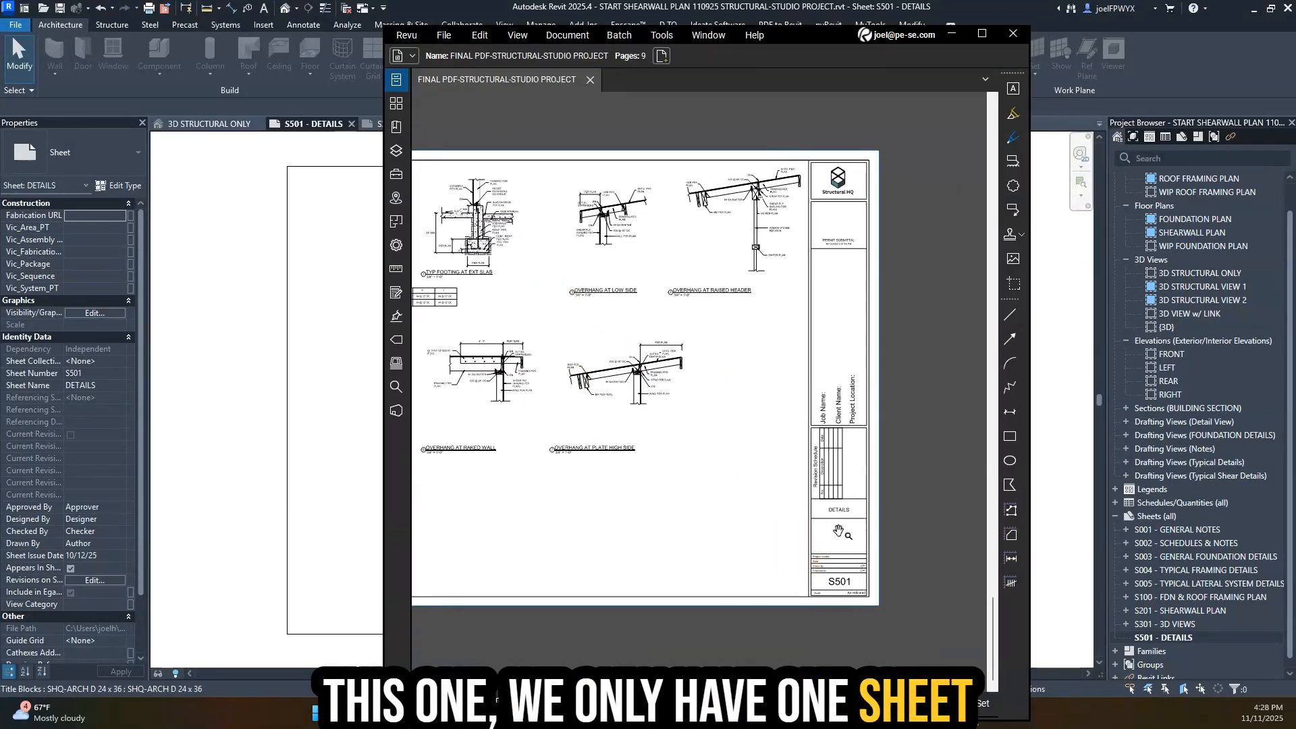
left_click_drag(645, 503, 826, 528)
left_click_drag(922, 517, 821, 494)
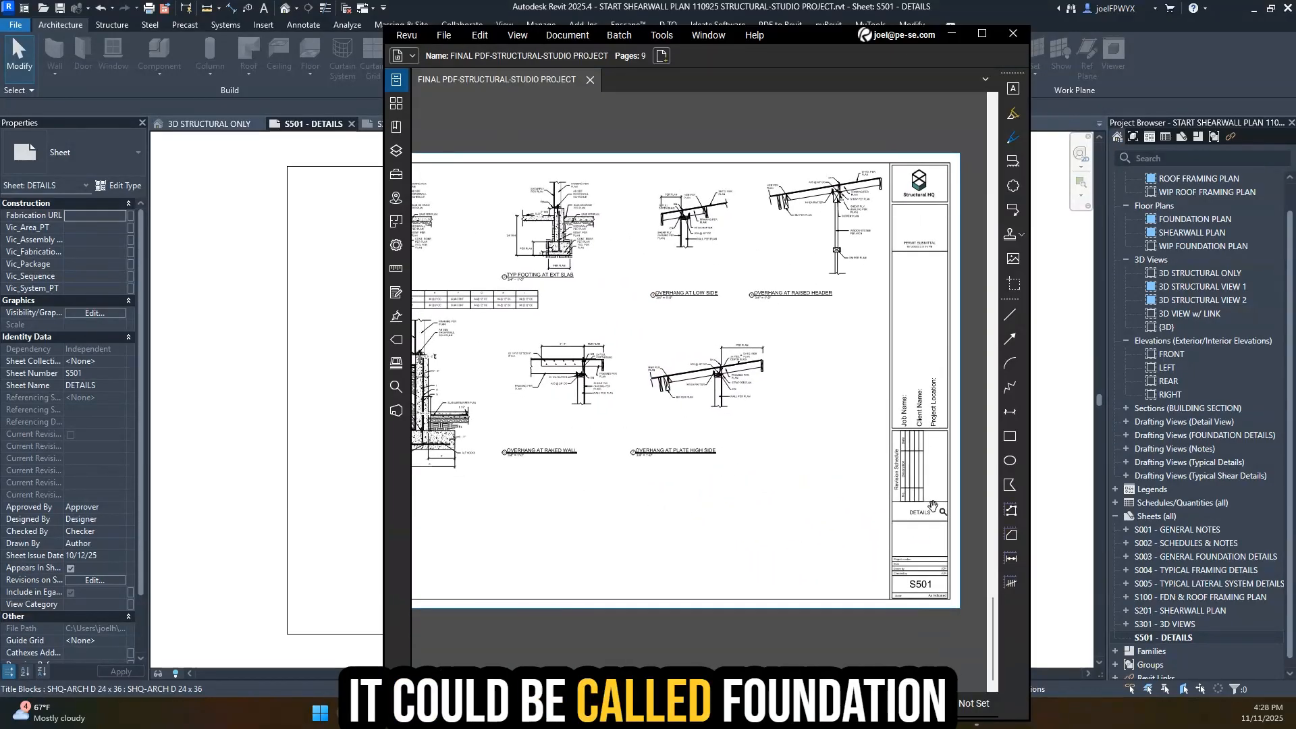
left_click_drag(508, 458, 607, 492)
left_click_drag(733, 478, 747, 434)
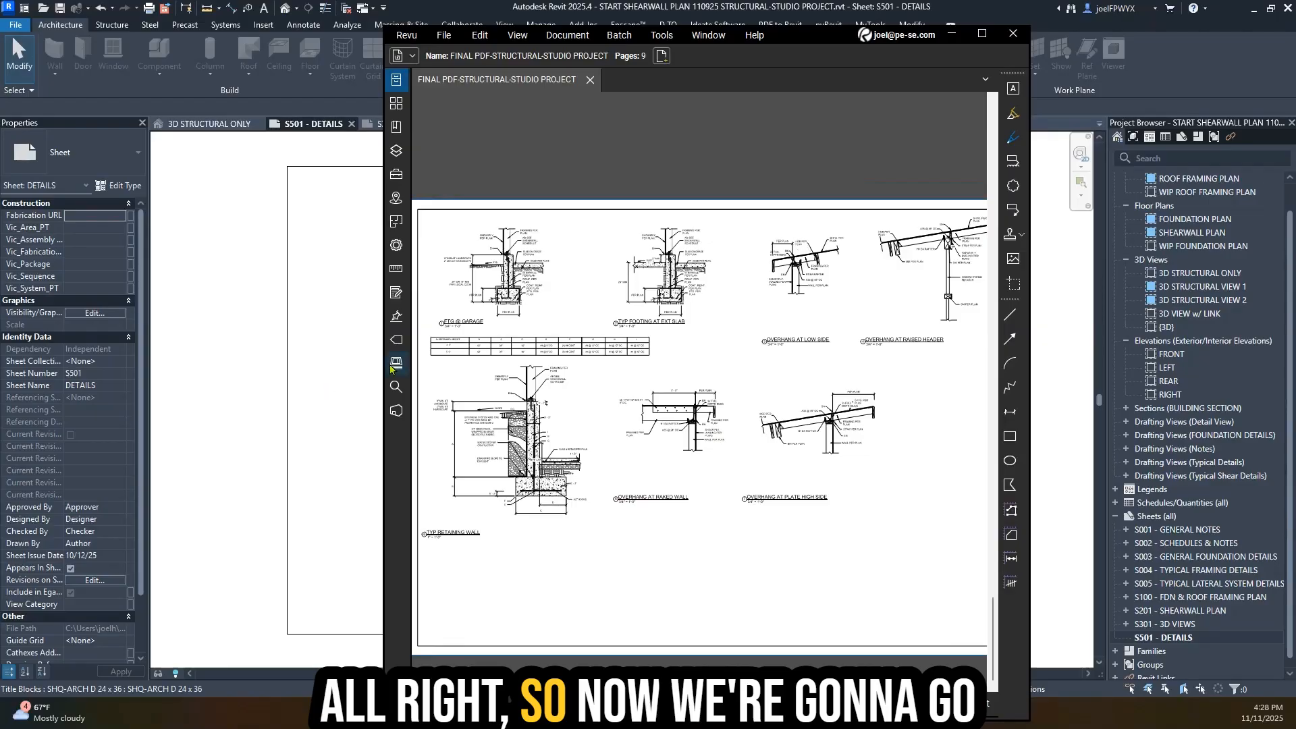
left_click_drag(762, 515, 660, 480)
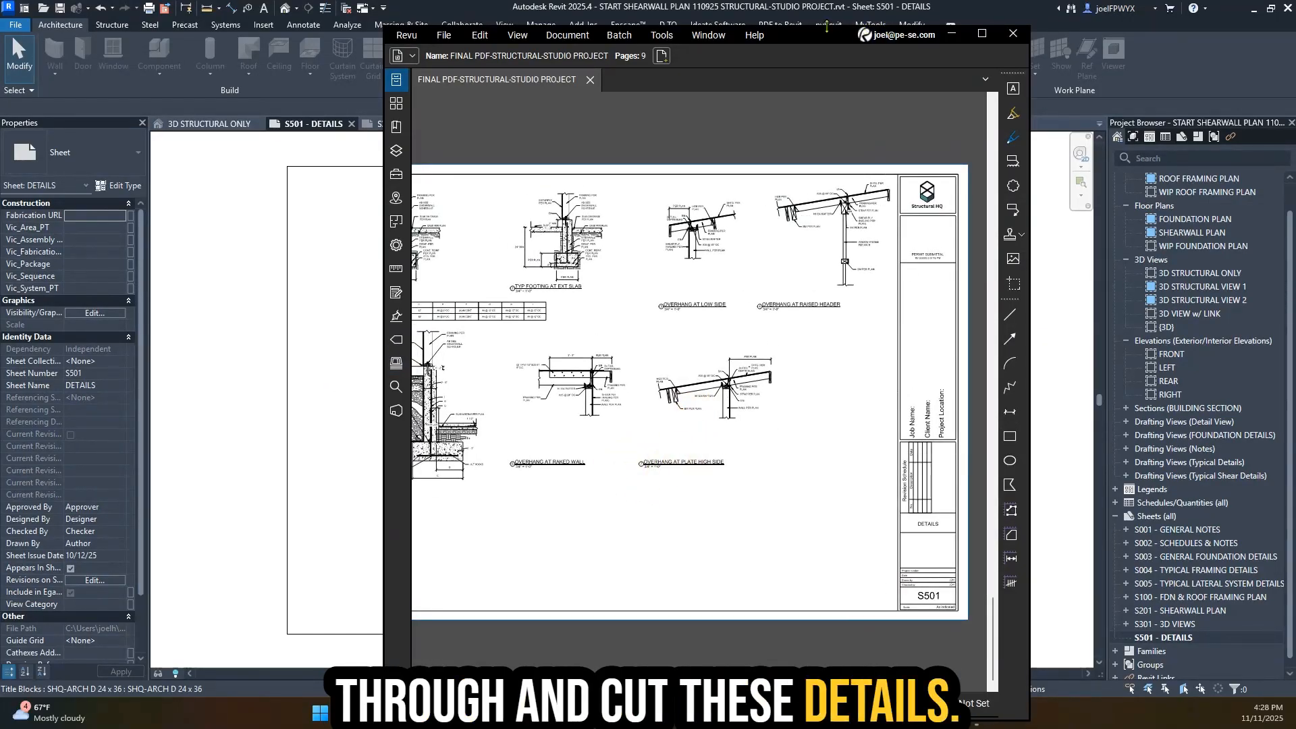
- Position the Revu window beside the Revit sheet so the sample details and S501 can be seen together
left_click_drag(832, 39, 1288, 30)
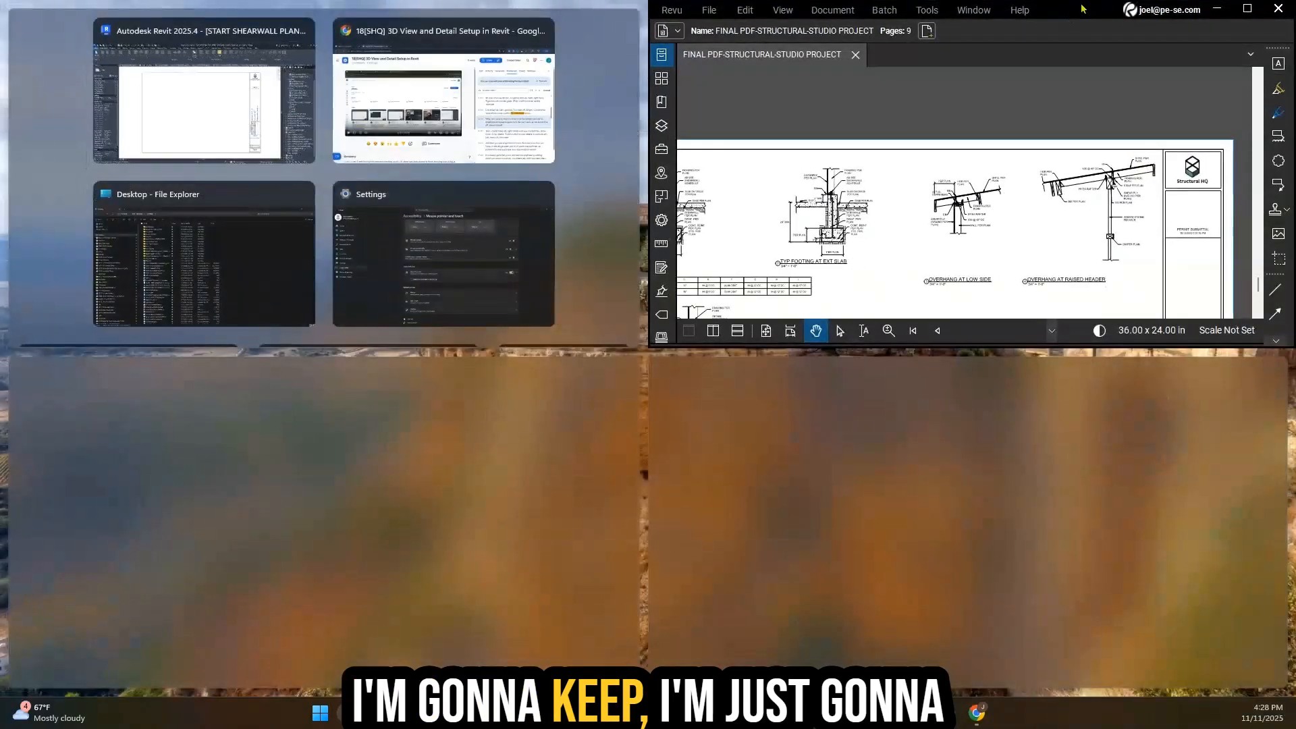
left_click_drag(1099, 10, 1233, 48)
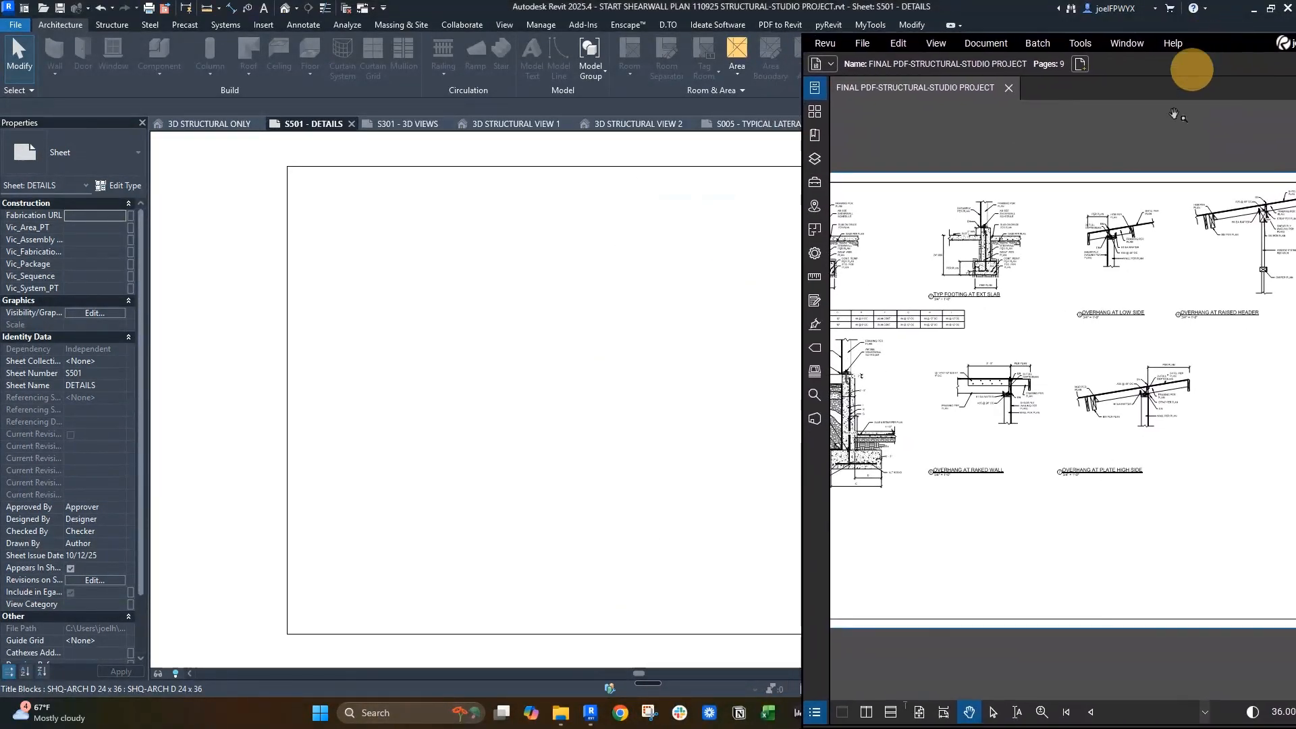
left_click(686, 524)
key("alt+Tab")
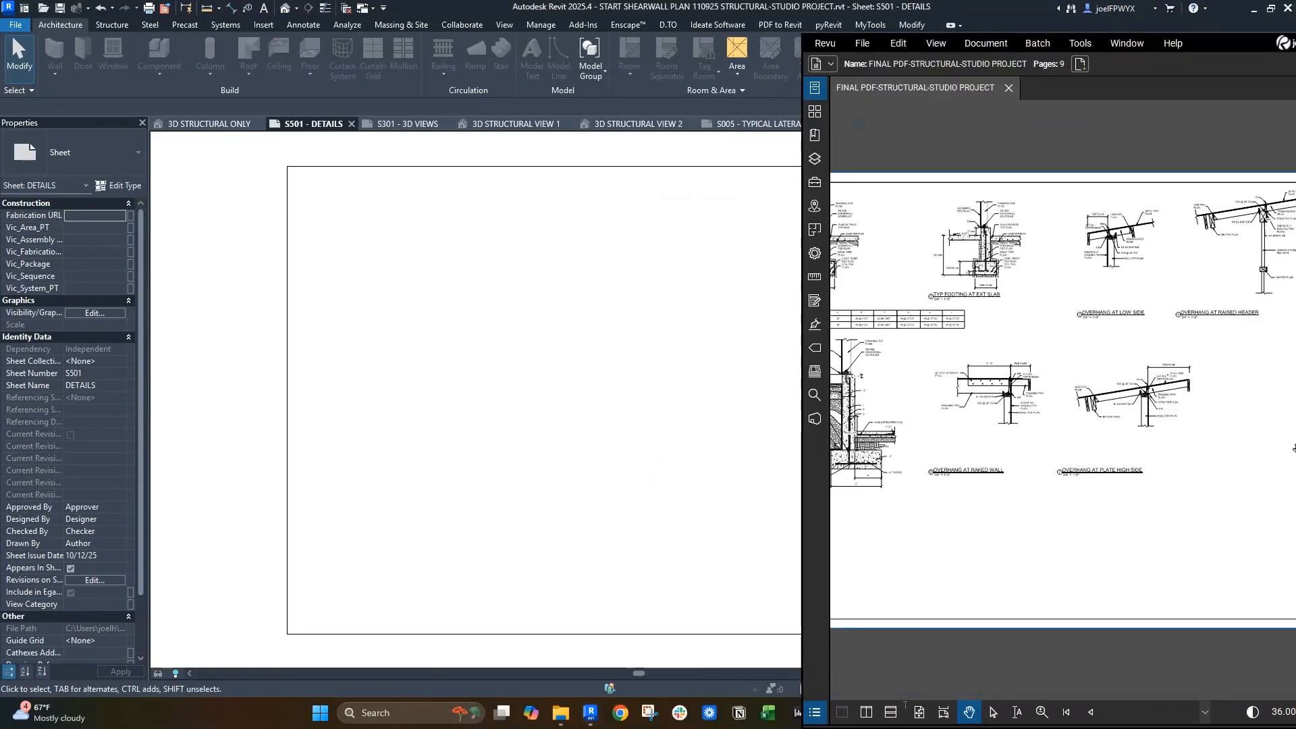
- Examine the overhang and footing details on the sample S501 page to identify the first detail for the sheet
scroll(1117, 448, "up", 4)
scroll(1112, 444, "down", 5)
scroll(1061, 384, "up", 1)
scroll(1061, 388, "up", 1)
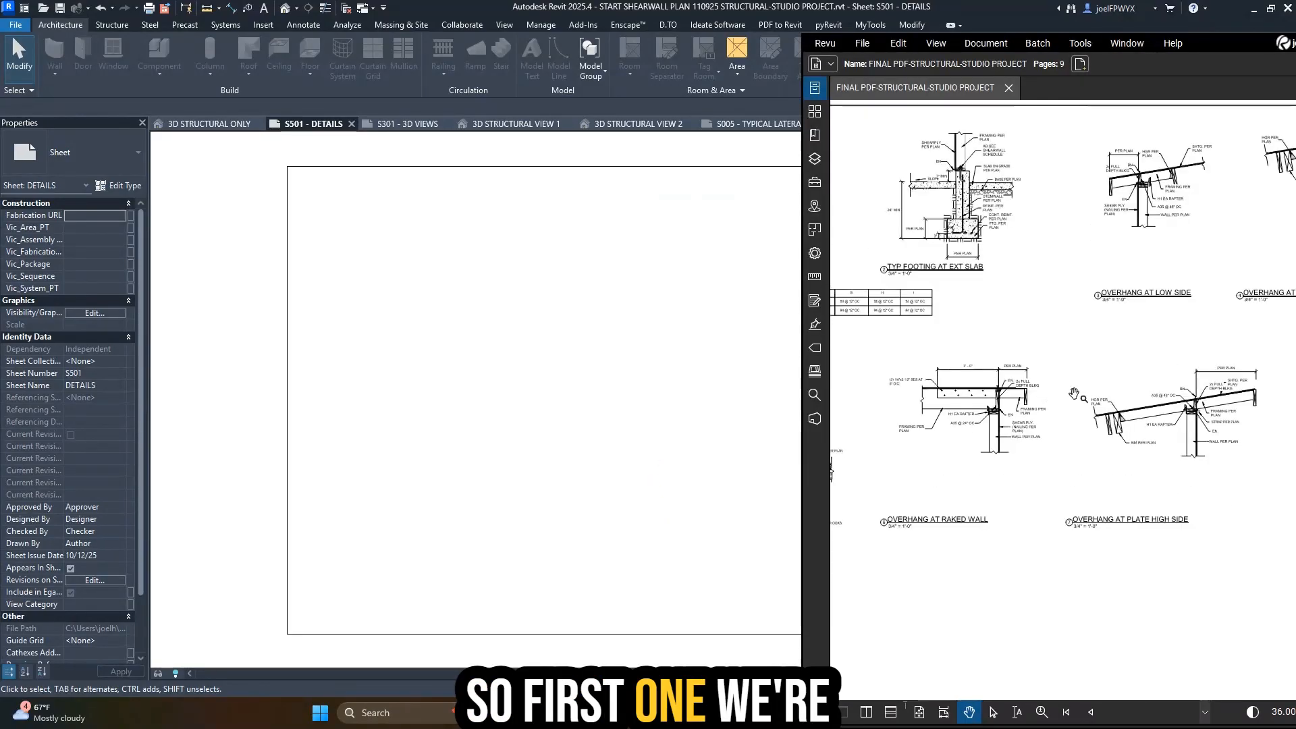
scroll(1104, 500, "up", 3)
scroll(1105, 502, "down", 4)
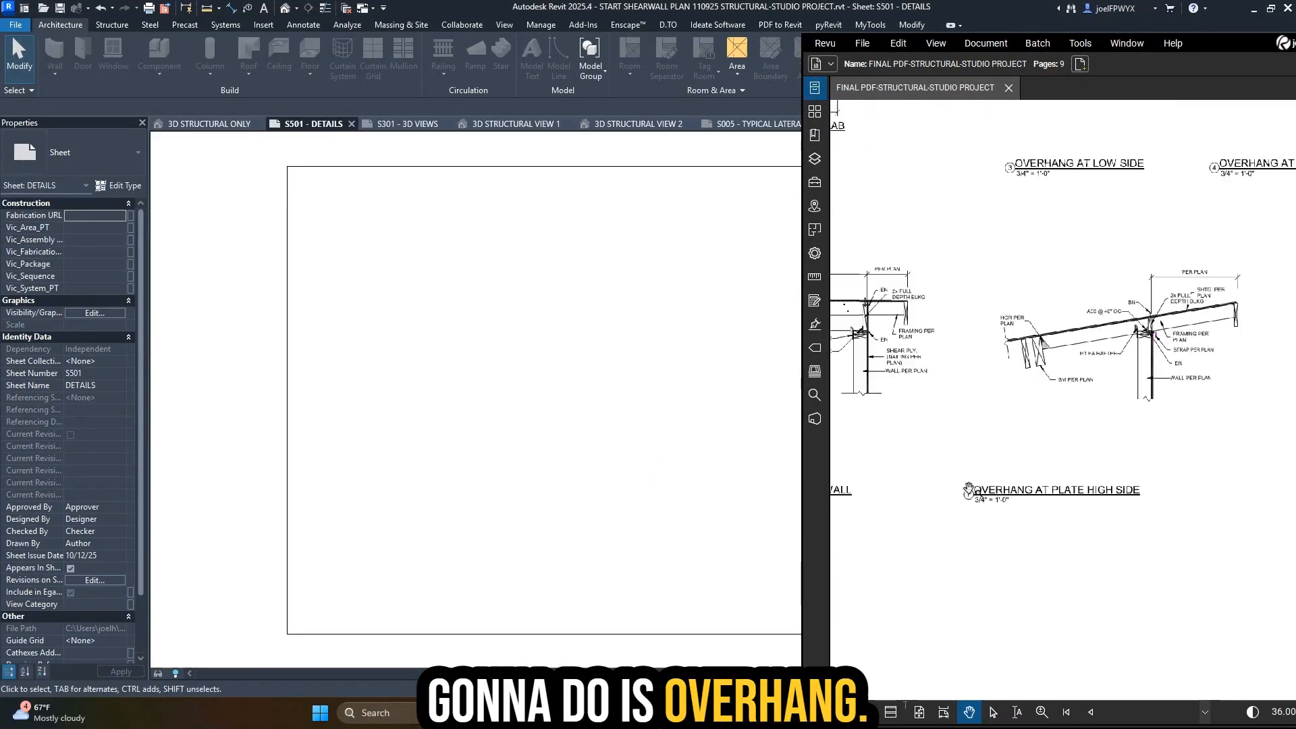
scroll(928, 422, "up", 2)
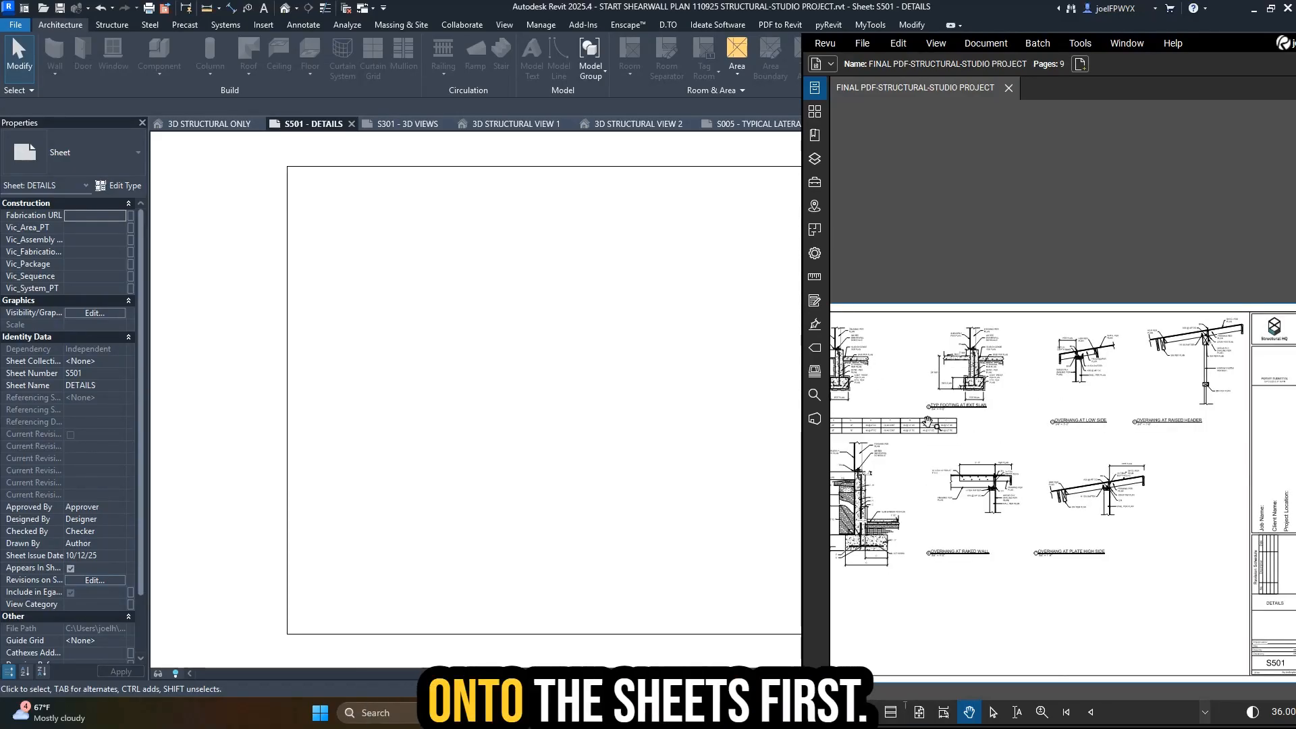
scroll(1178, 457, "down", 3)
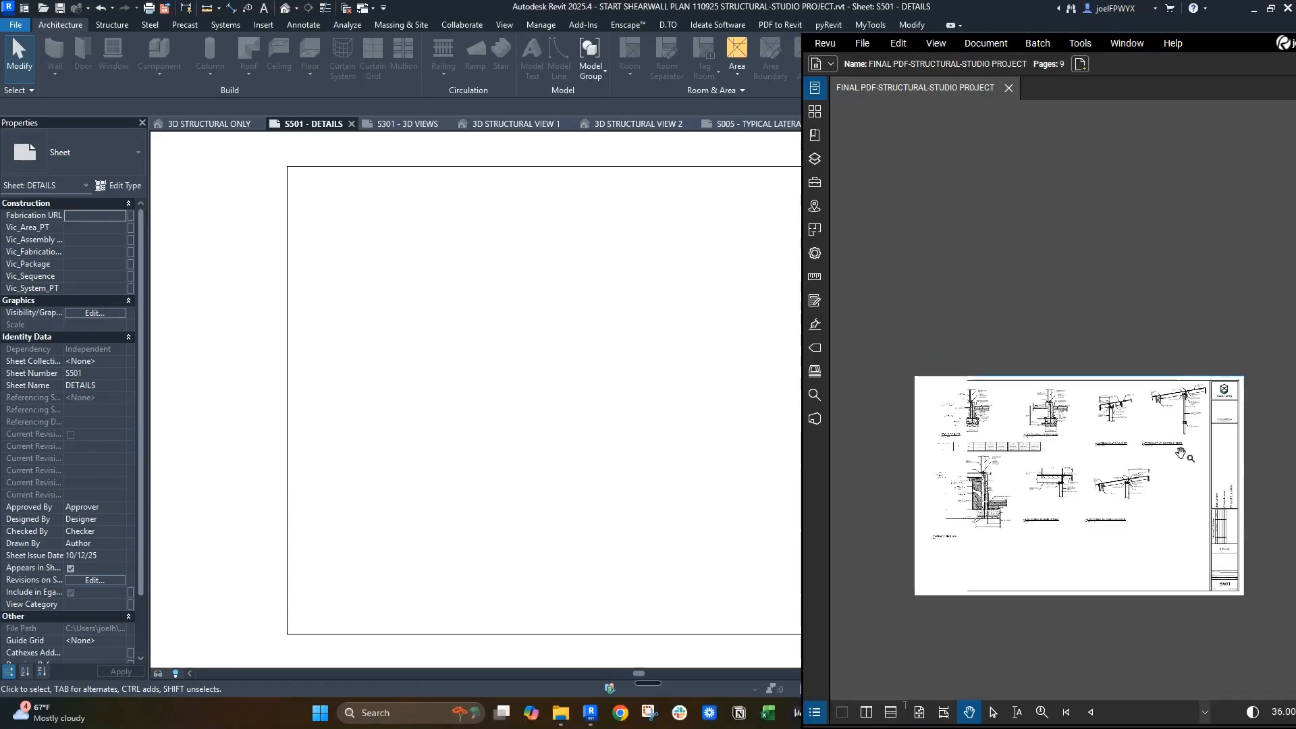
scroll(879, 458, "up", 4)
scroll(1005, 403, "up", 3)
scroll(799, 382, "down", 1)
scroll(367, 405, "down", 3)
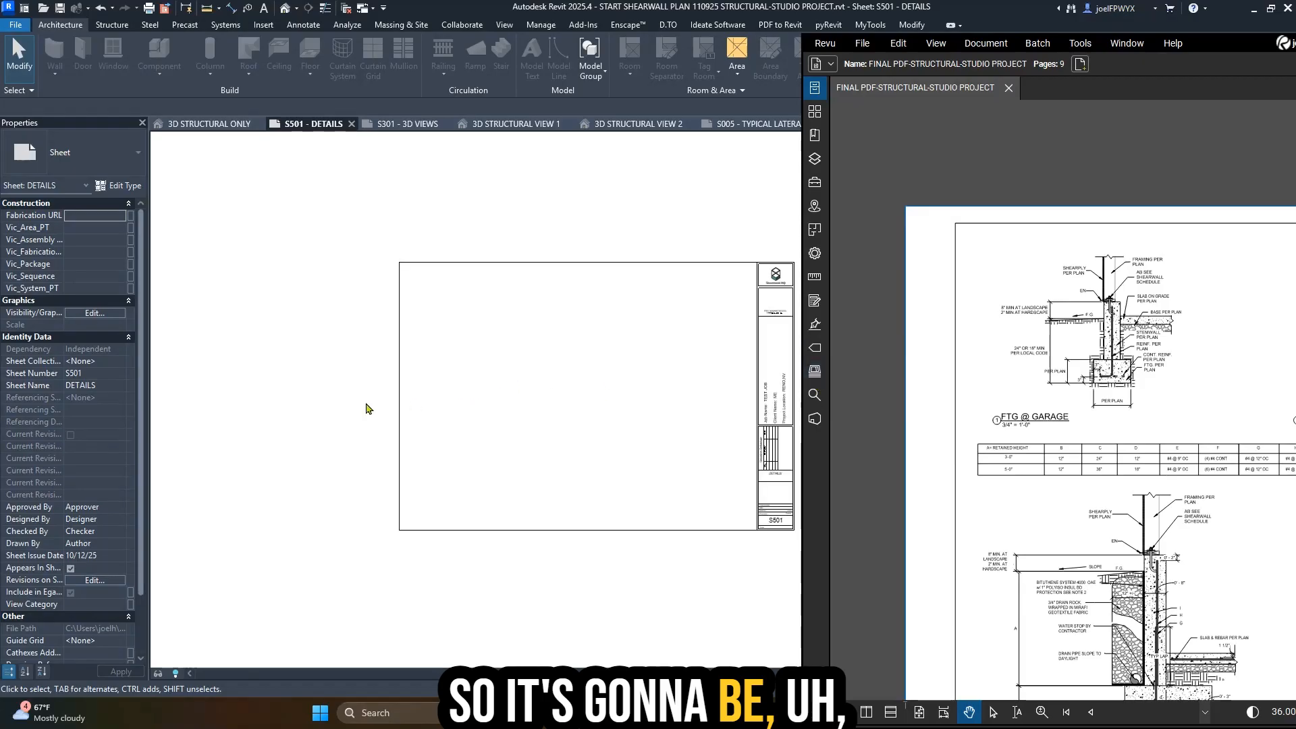
- Place the FTG AT RAISED STEM drafting view in the upper-left corner of sheet S501 in Revit
left_click(523, 408)
key("Escape")
type("v")
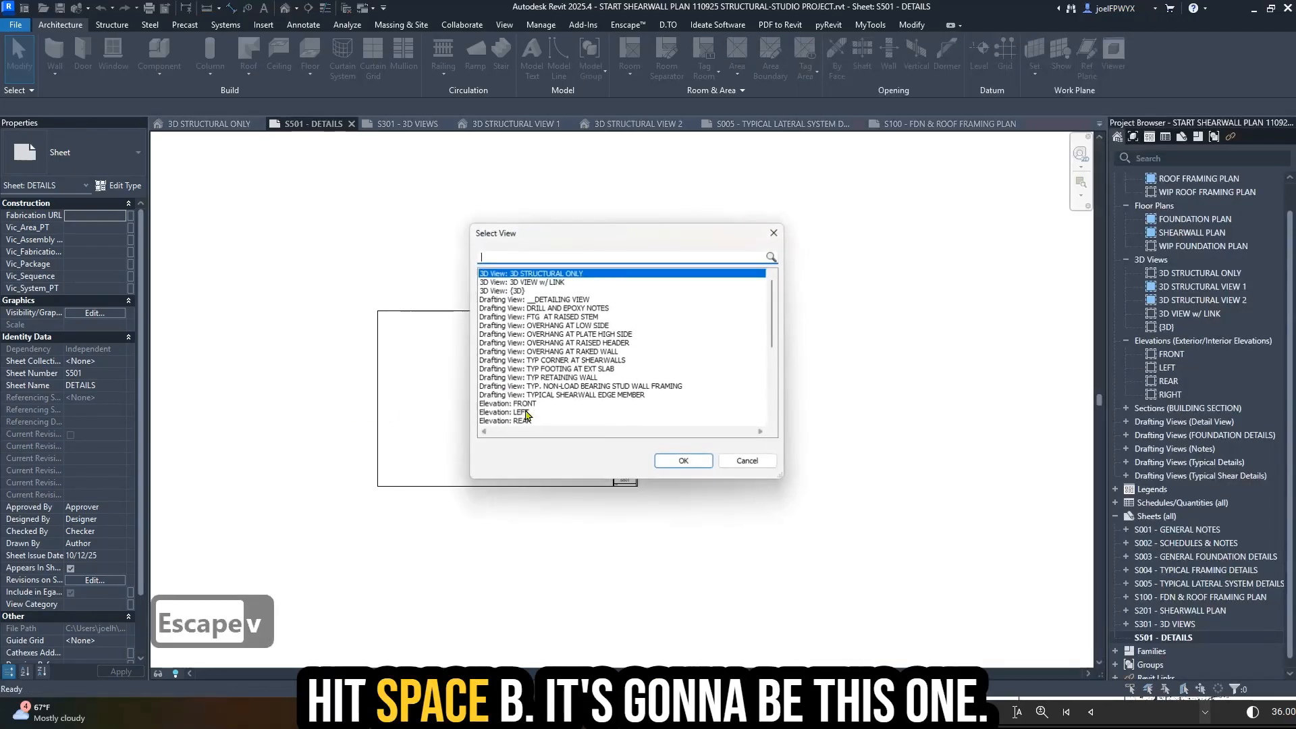
type("ftg")
key("Return")
scroll(378, 256, "up", 2)
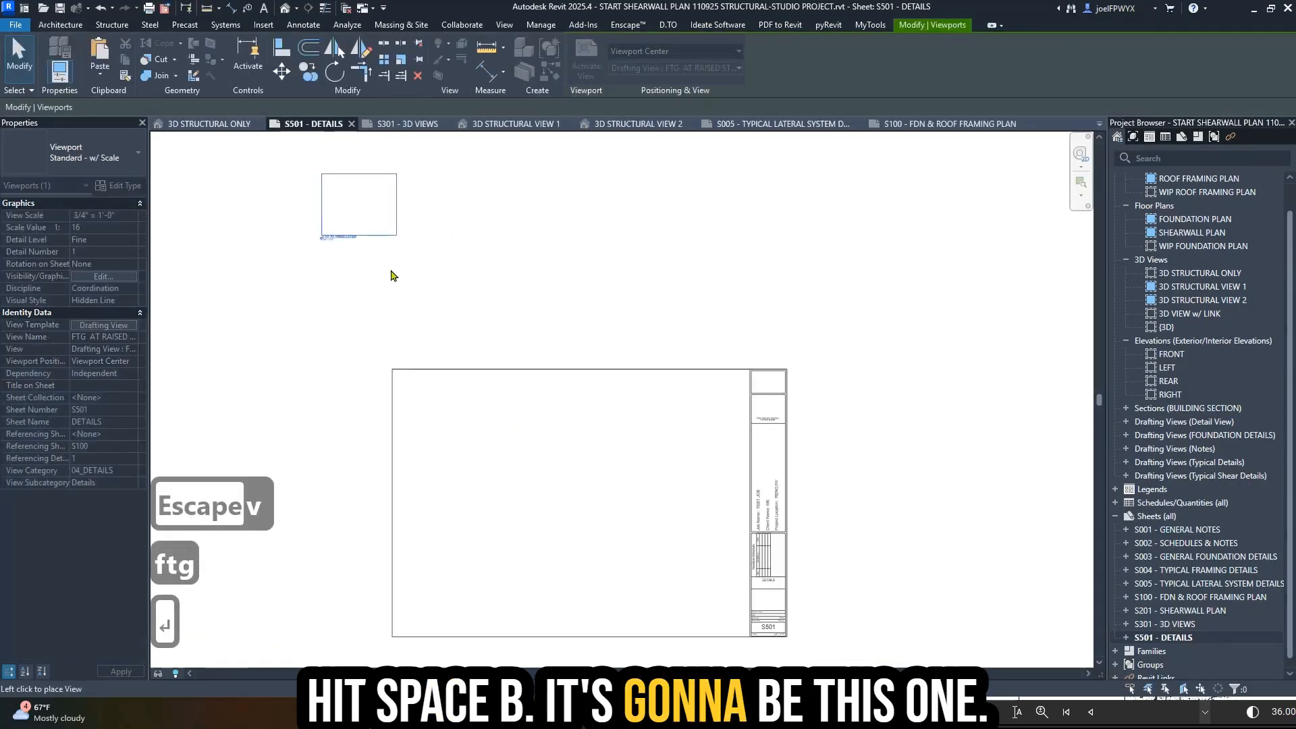
left_click(425, 419)
scroll(413, 422, "up", 3)
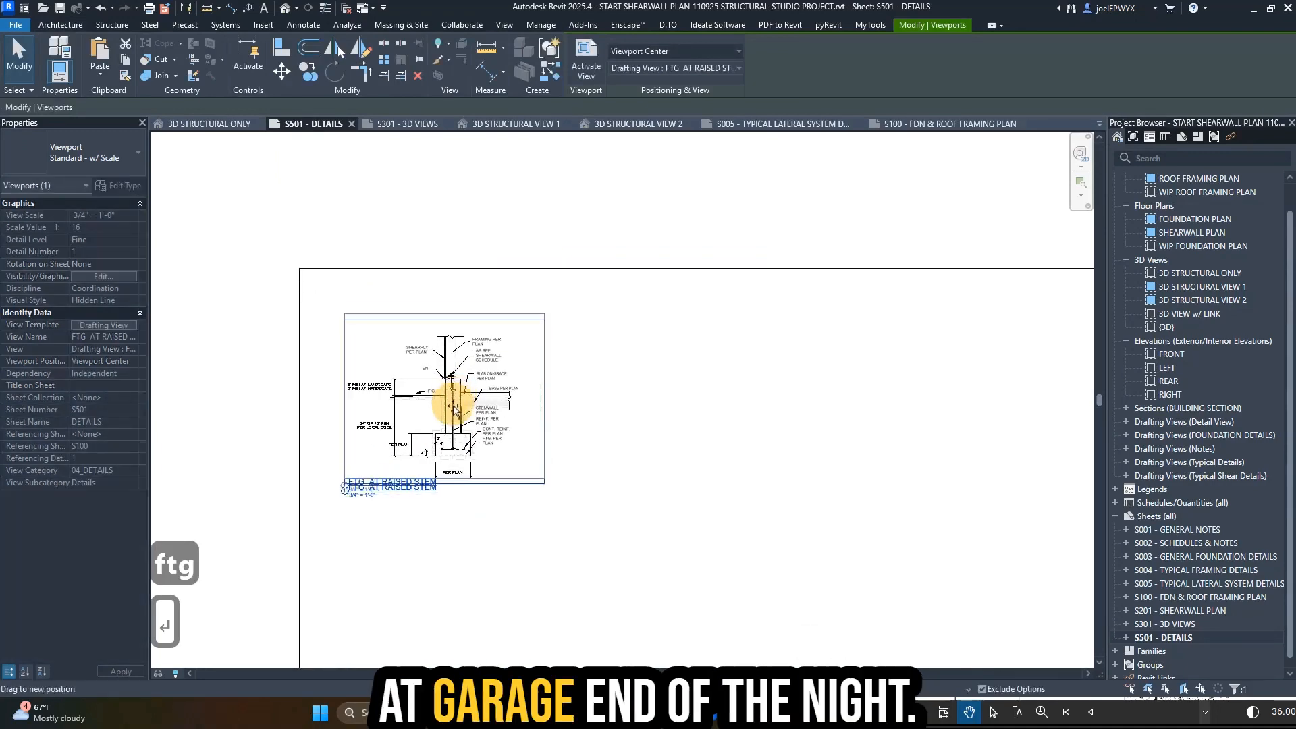
- Place the TYP FOOTING AT EXT SLAB drafting view on S501 beside the FTG AT RAISED STEM detail, matching the sample page
key("Escape")
key("Escape")
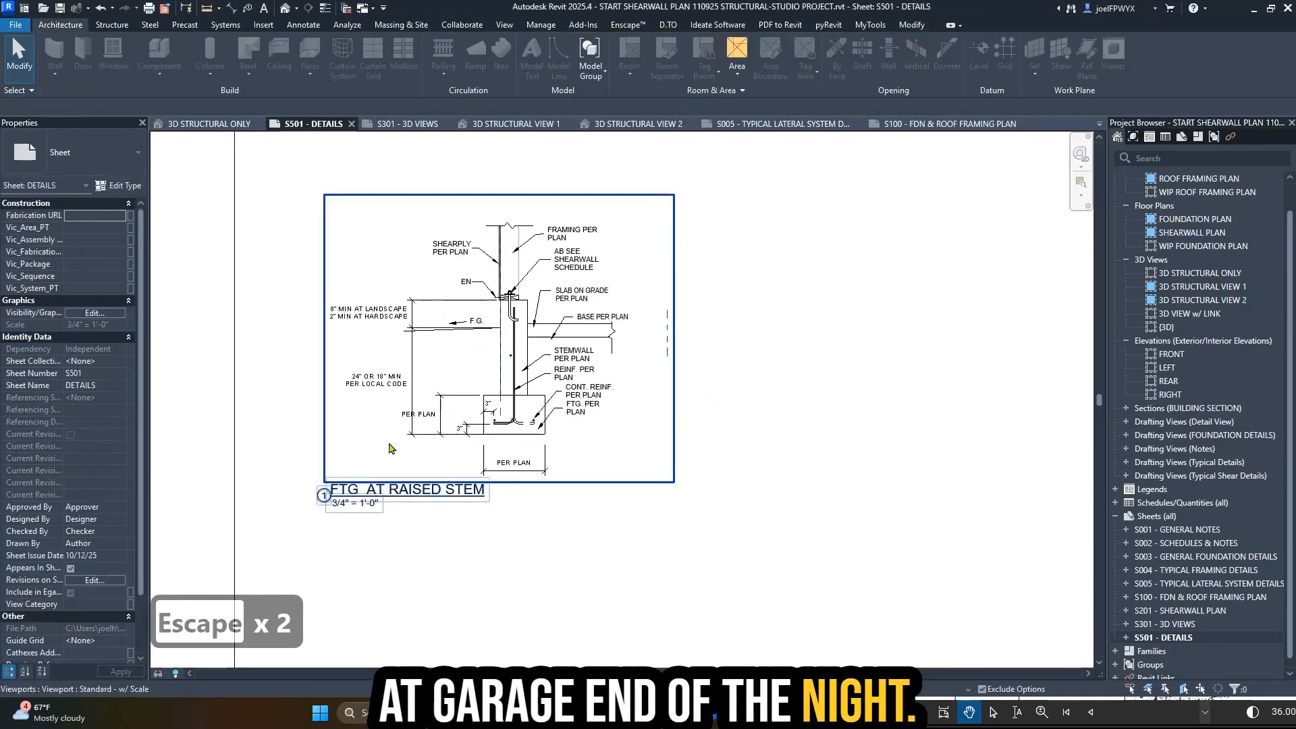
key("Escape")
key("Escape")
scroll(574, 268, "down", 1)
scroll(591, 401, "down", 2)
left_click(590, 714)
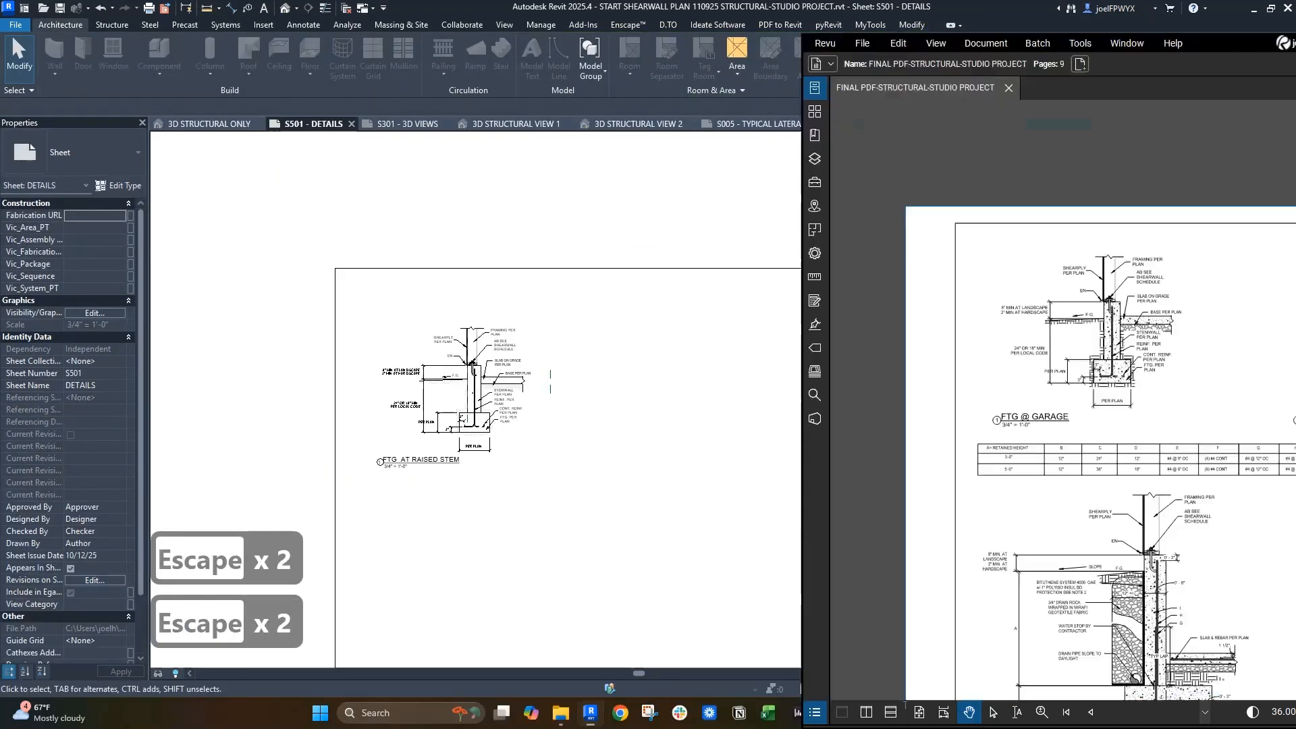
scroll(1235, 419, "down", 2)
left_click(563, 468)
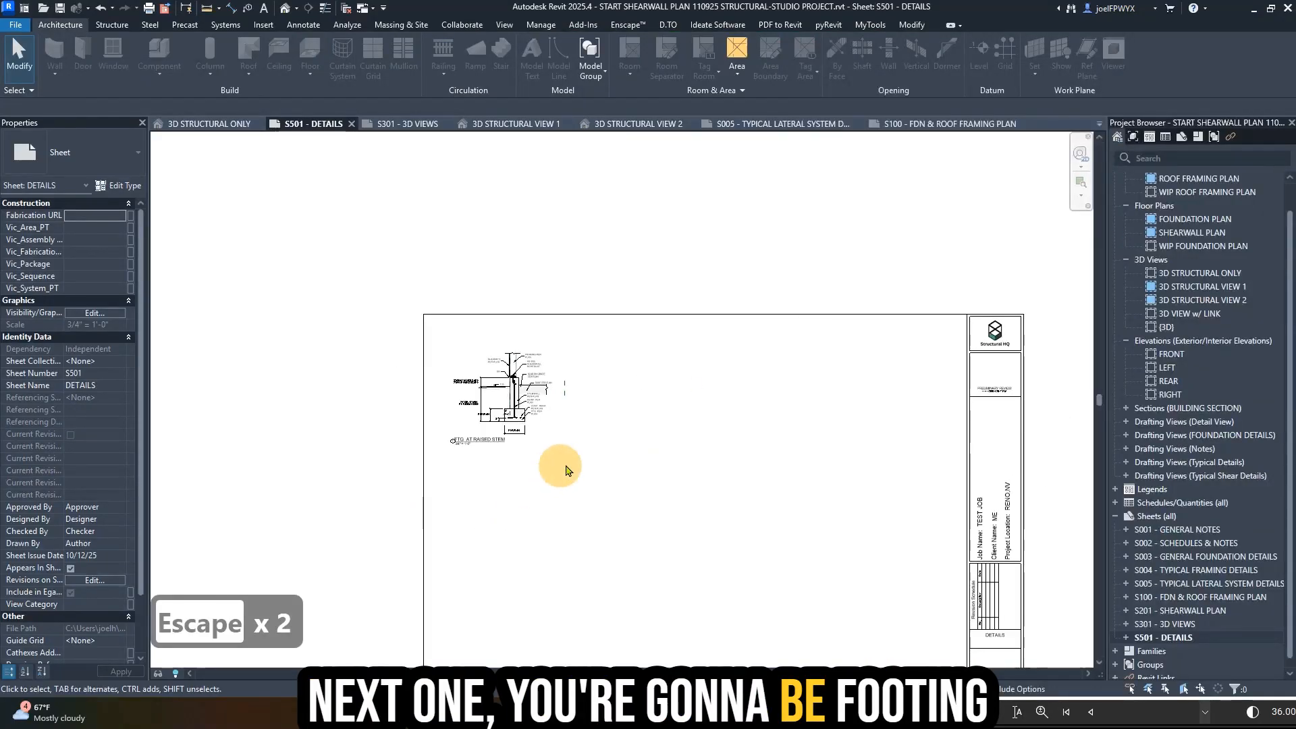
type("v")
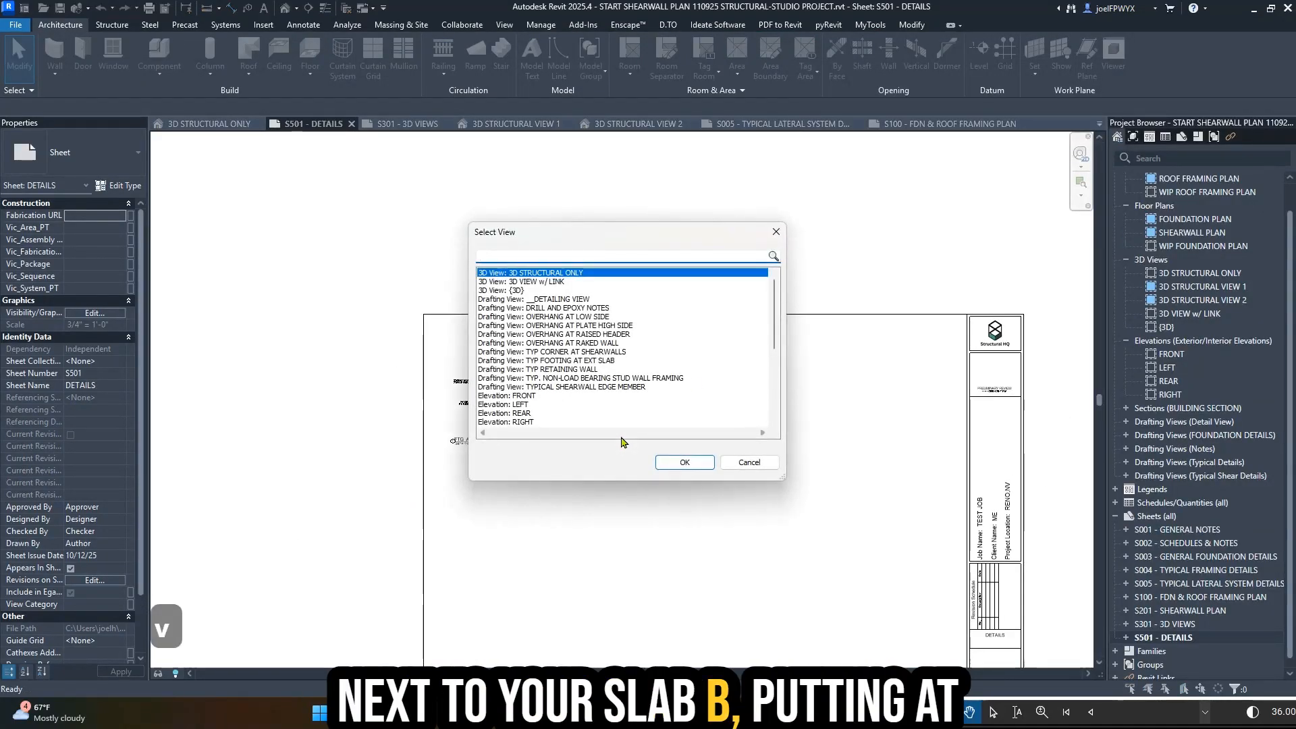
type("typ")
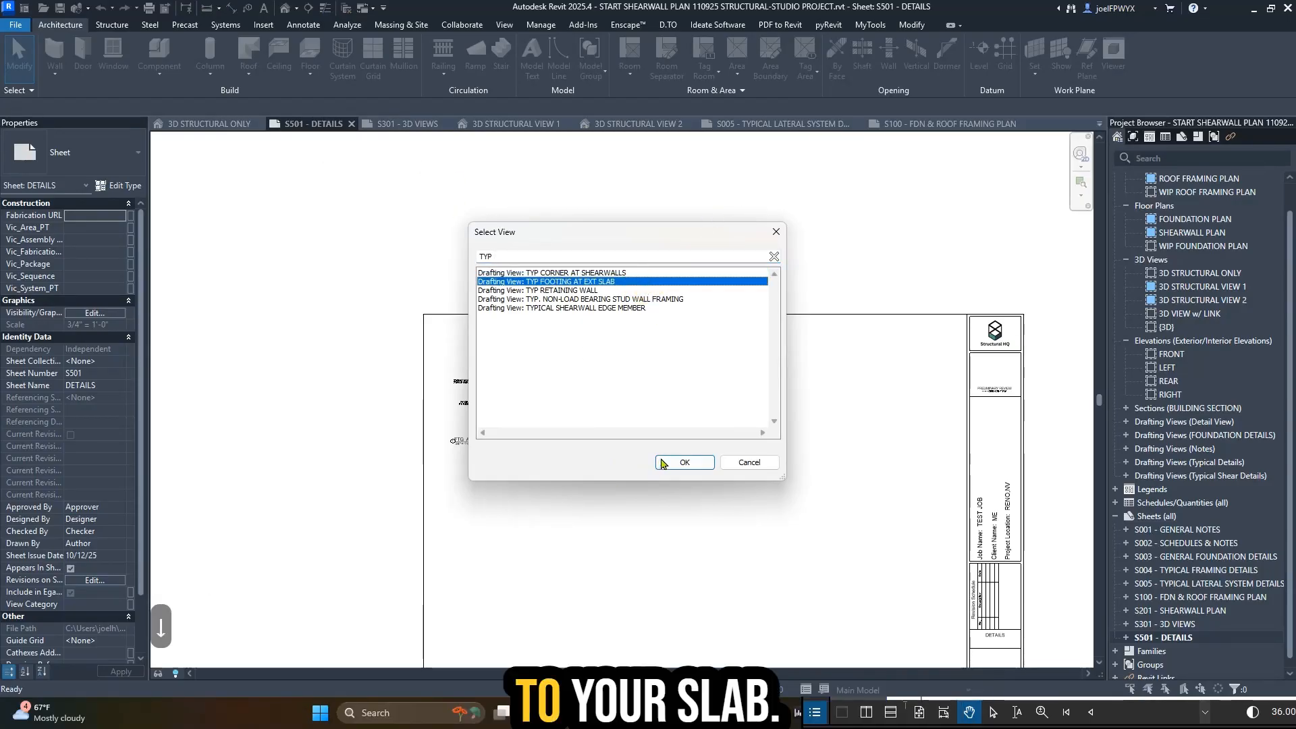
left_click(684, 462)
left_click(633, 402)
left_click_drag(634, 401, 634, 401)
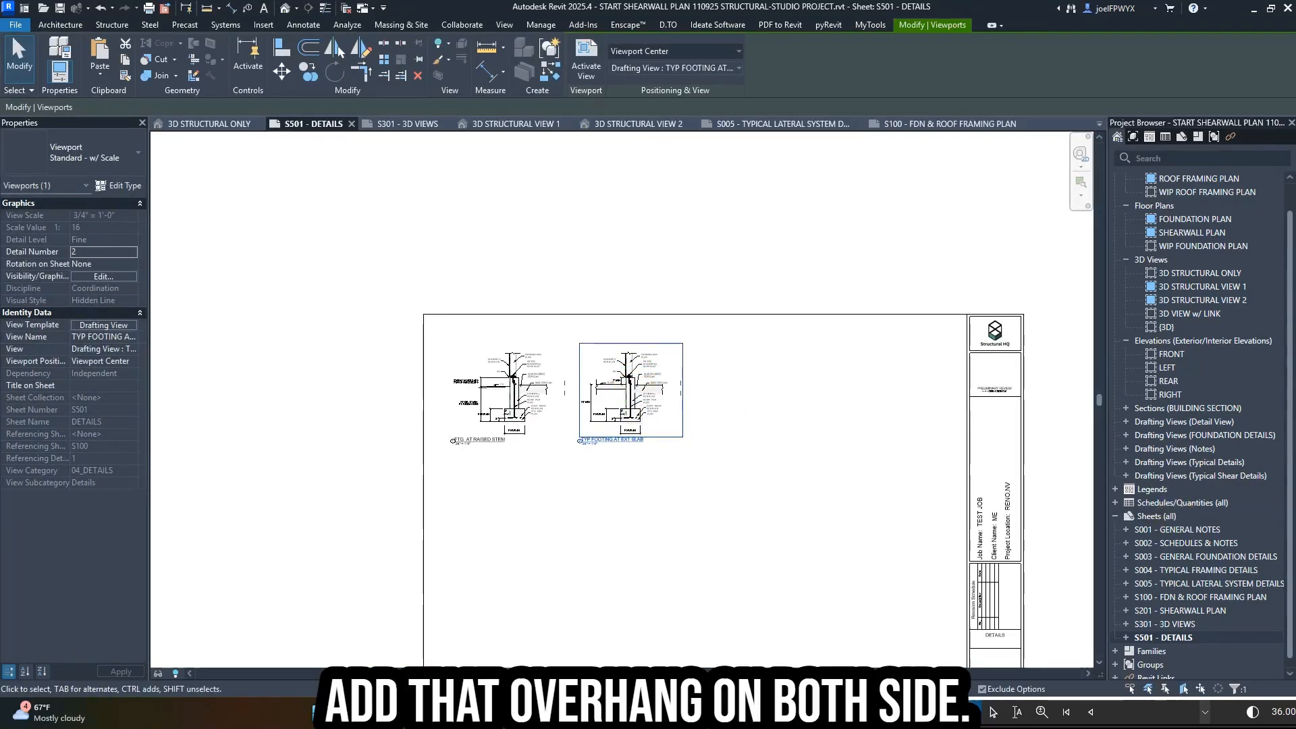
- Check the sample page for the next detail and place the OVERHANG AT LOW SIDE drafting view beside TYP FOOTING AT EXT SLAB
left_click(1148, 712)
scroll(1146, 439, "up", 1)
key("Page_Down")
middle_click_drag(1145, 439, 783, 422)
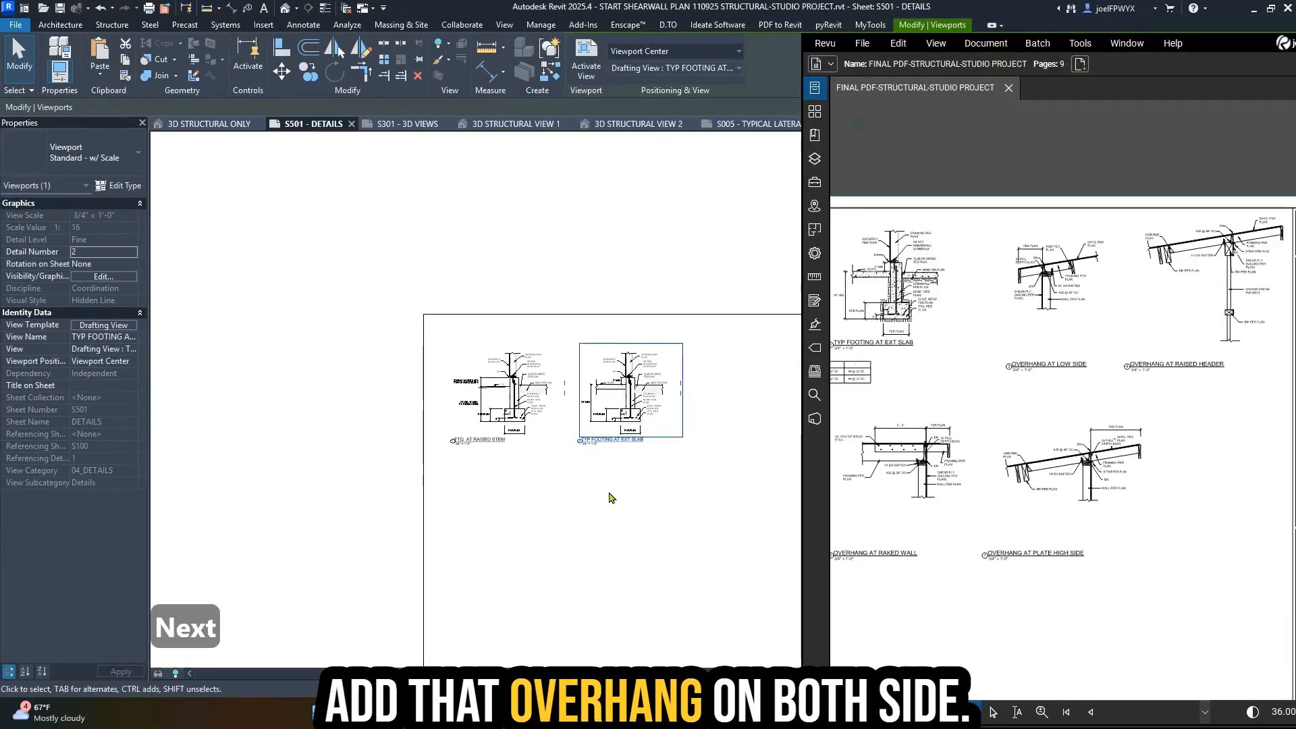
left_click(610, 498)
type("voverhan")
key("Return")
left_click(742, 395)
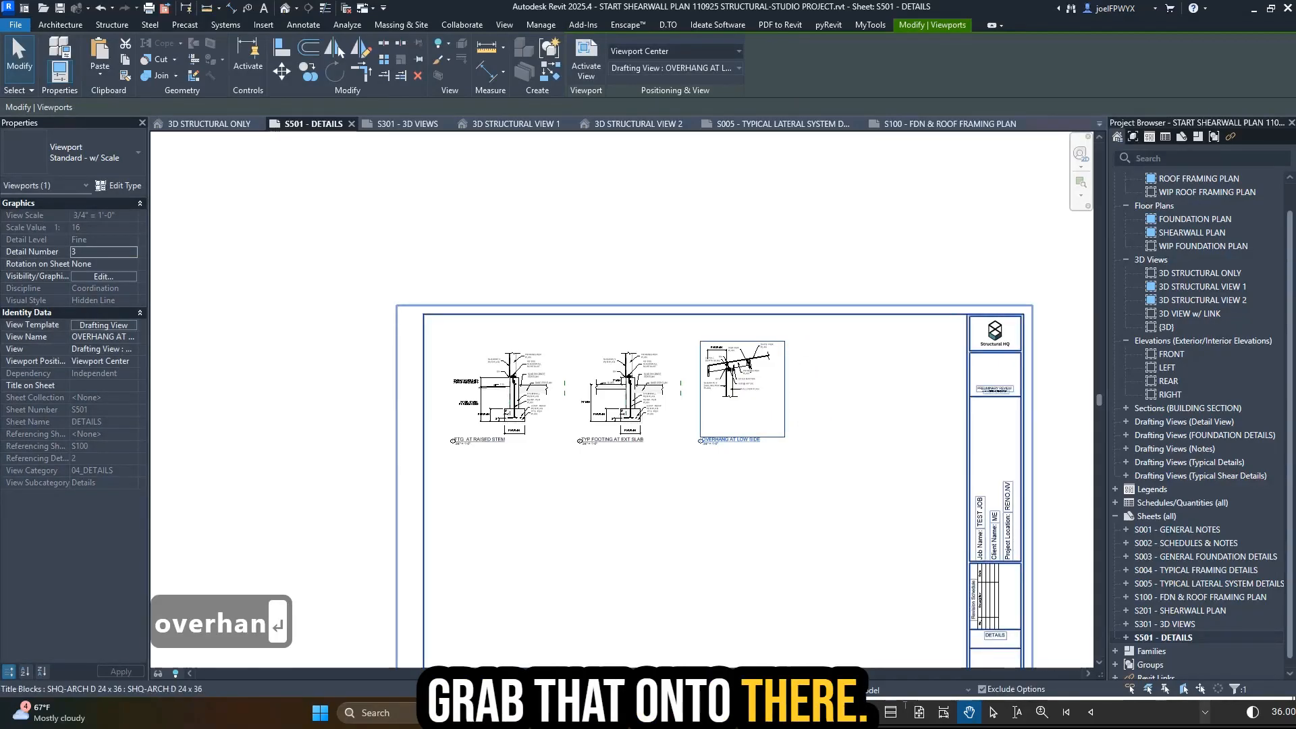
- Shift the OVERHANG AT LOW SIDE viewport so its title lines up with the two footing details, and deselect it
key("Escape")
mouse_move(730, 389)
left_mouse_down()
mouse_move(717, 442)
mouse_move(727, 391)
left_mouse_up()
key("Escape")
key("Escape")
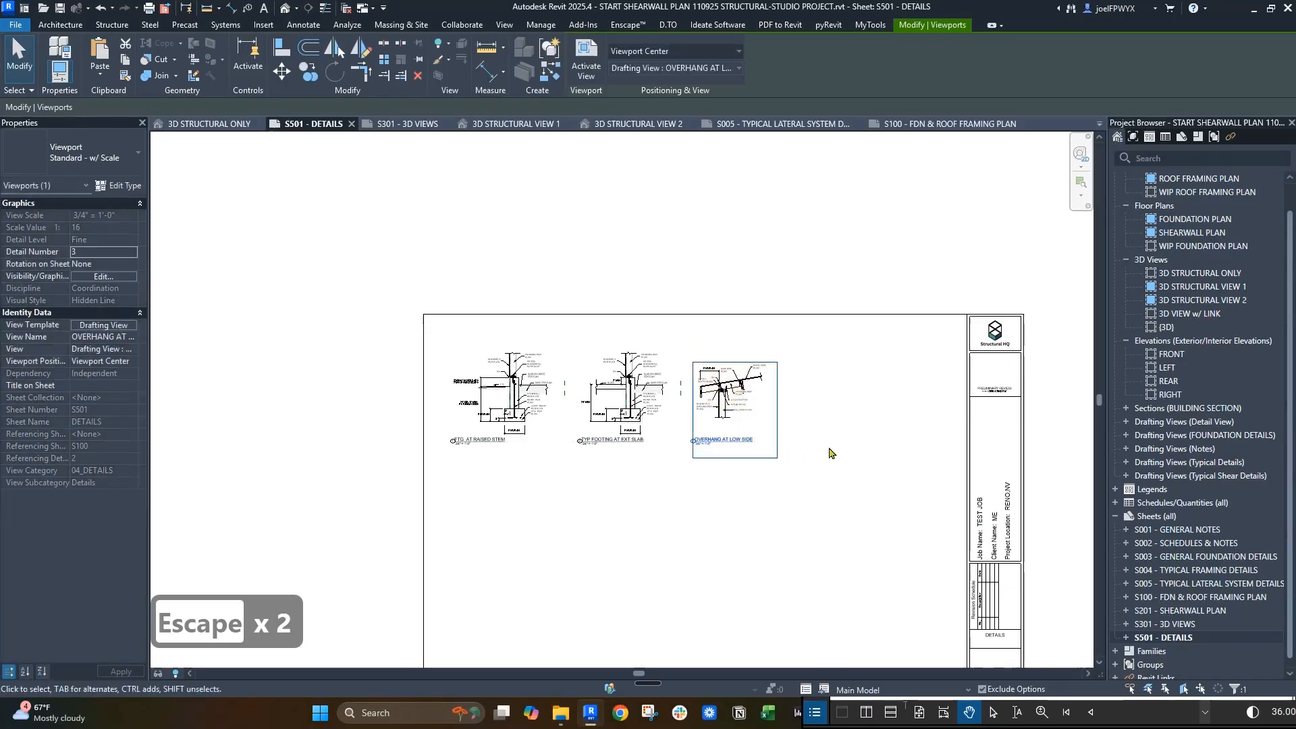
key("Escape")
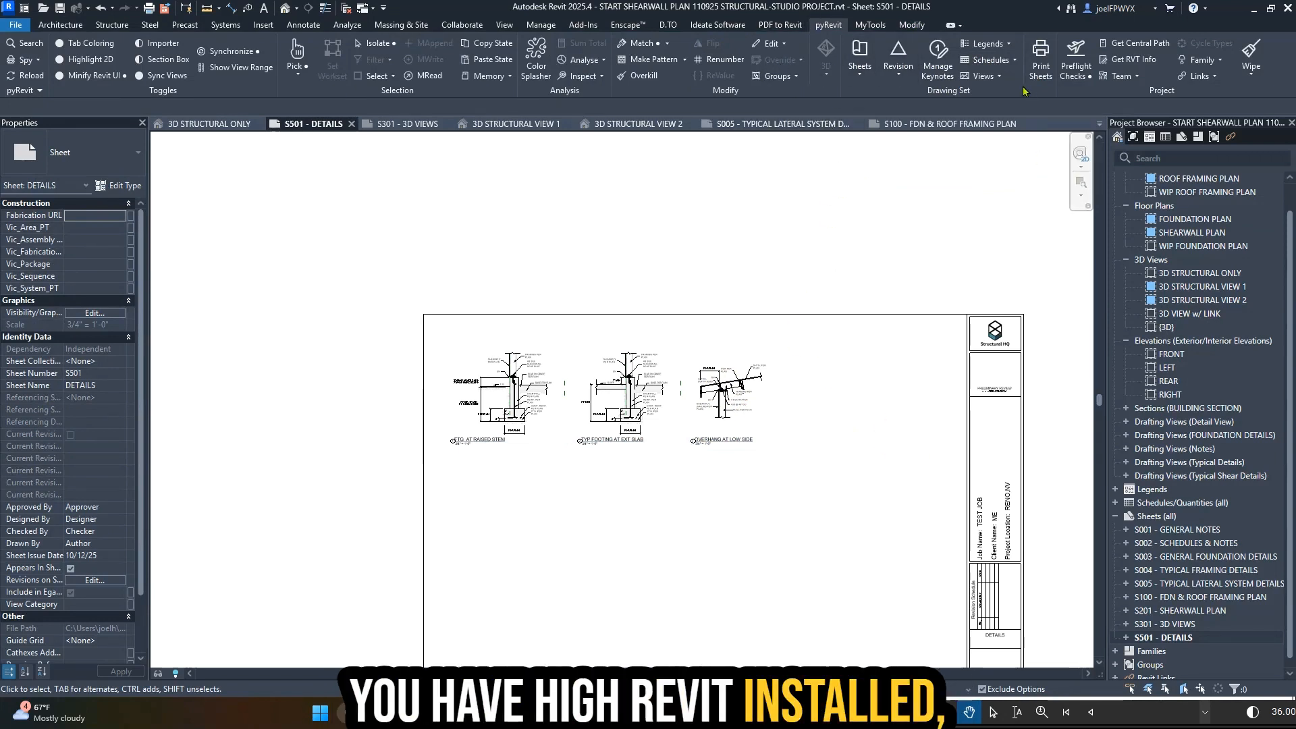
- Start the pyRevit Add Views to Sheets tool and mark the OVERHANG AT RAISED HEADER drafting view for placement
left_click(984, 75)
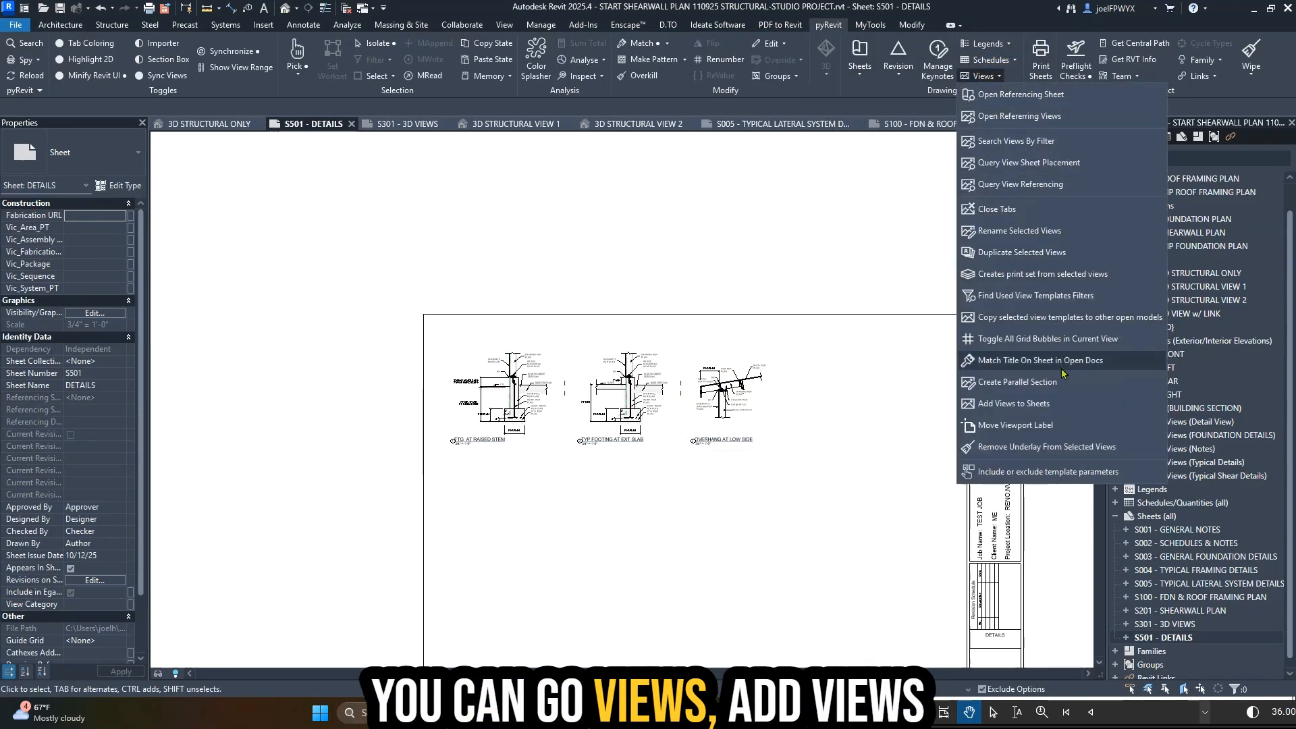
left_click(1056, 403)
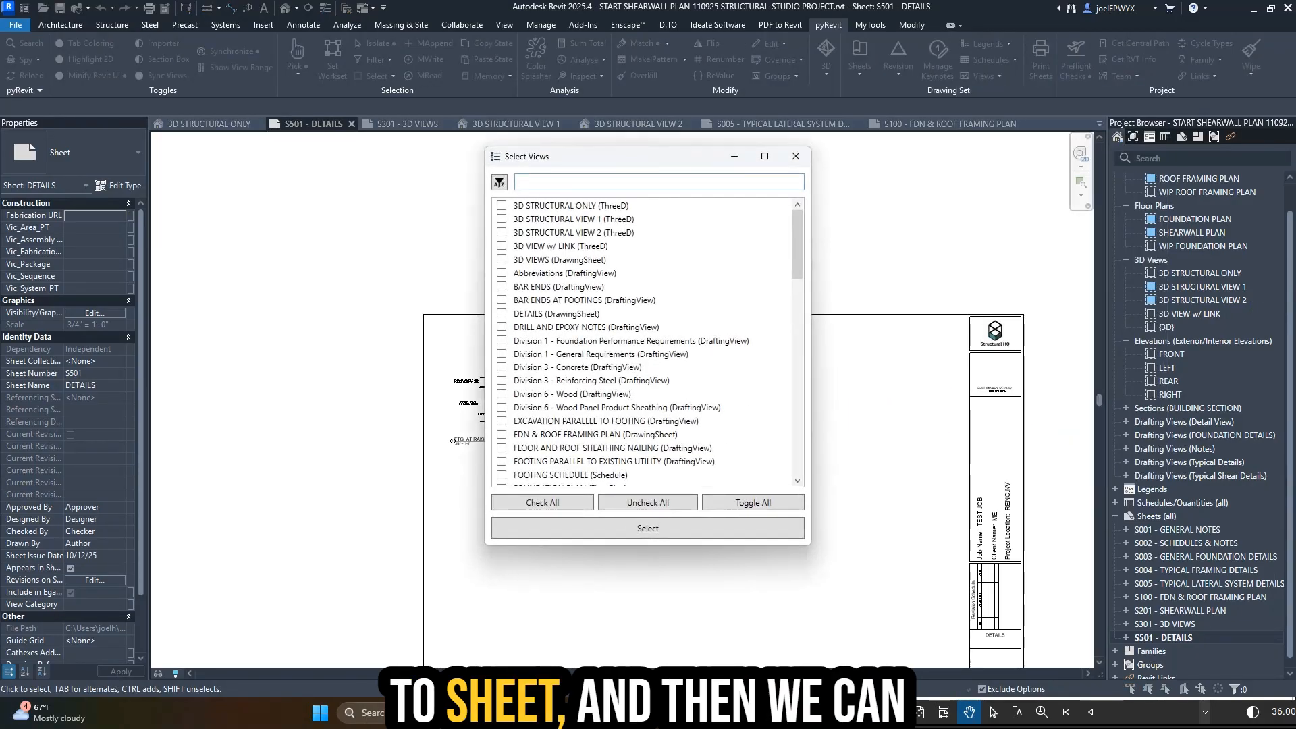
key("alt+Tab")
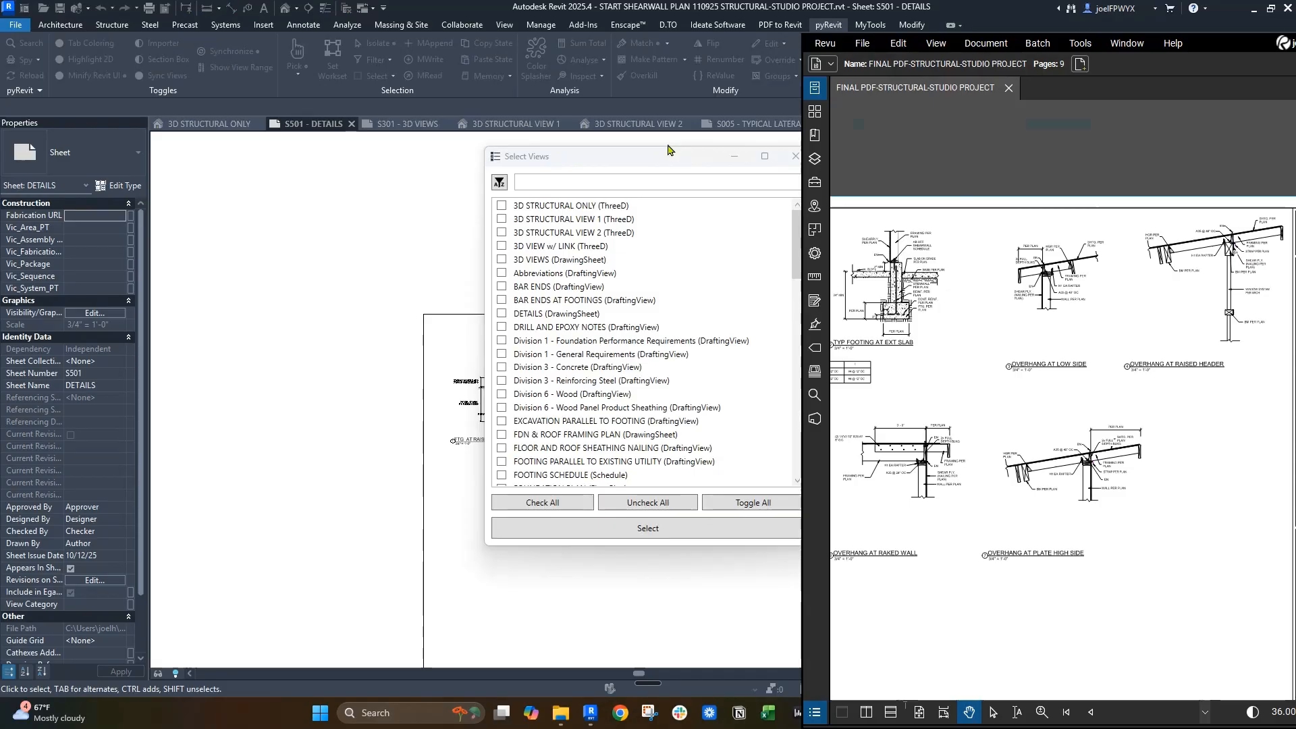
left_click(643, 151)
key("alt+Tab")
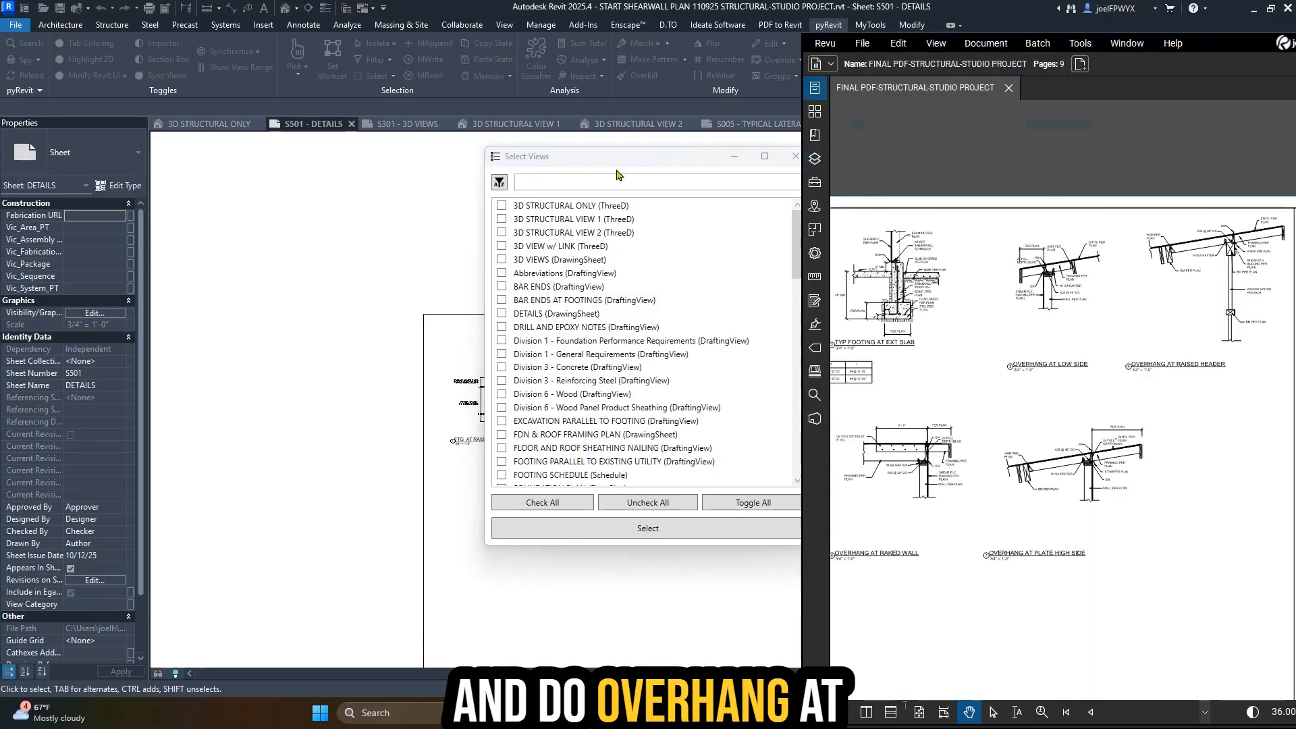
left_click(586, 182)
type("overh")
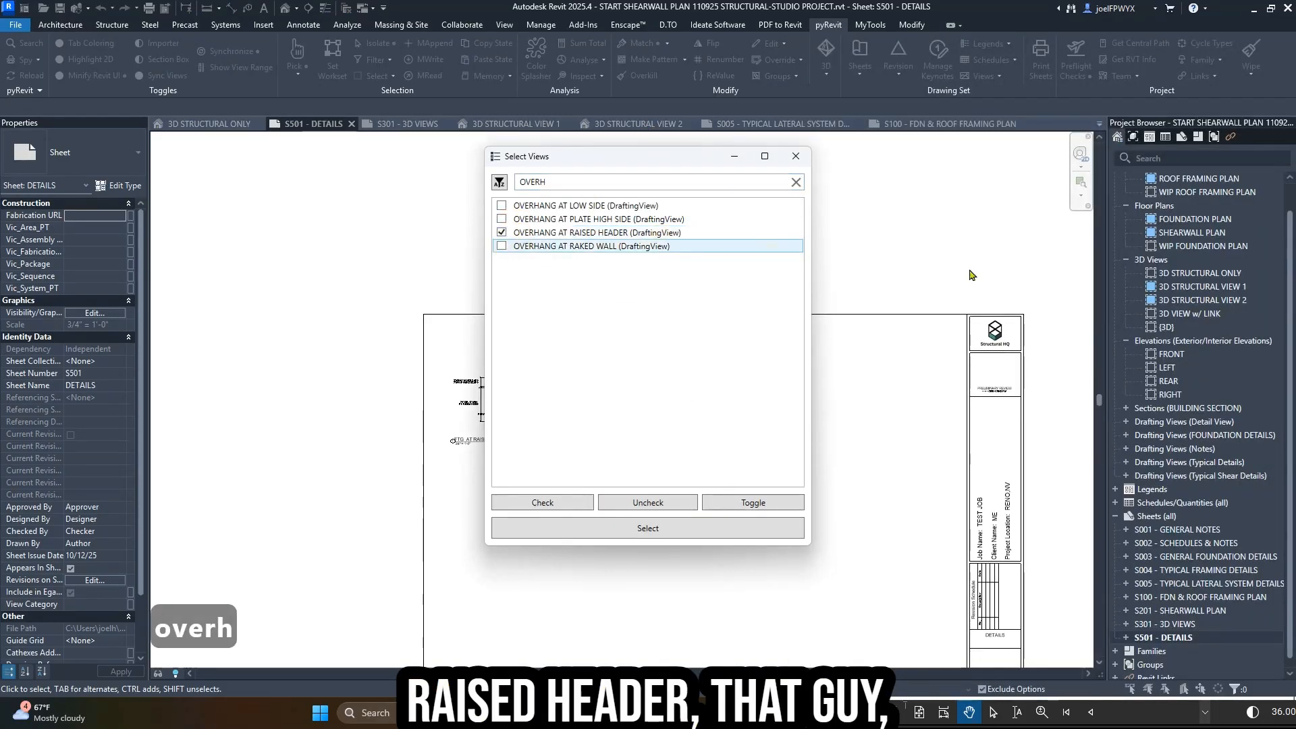
- Check the sample page again and add the TYP RETAINING WALL drafting view to the selection of views
key("alt+Tab")
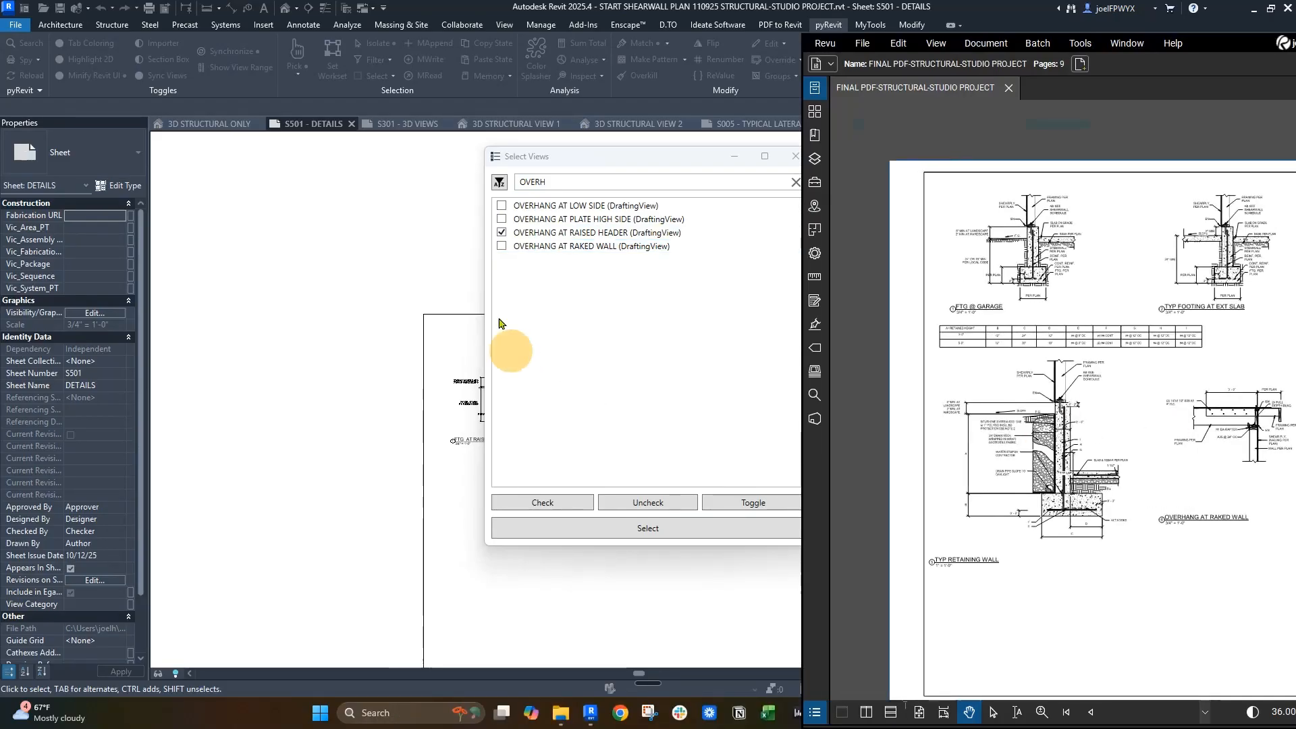
left_click(573, 182)
key("BackSpace")
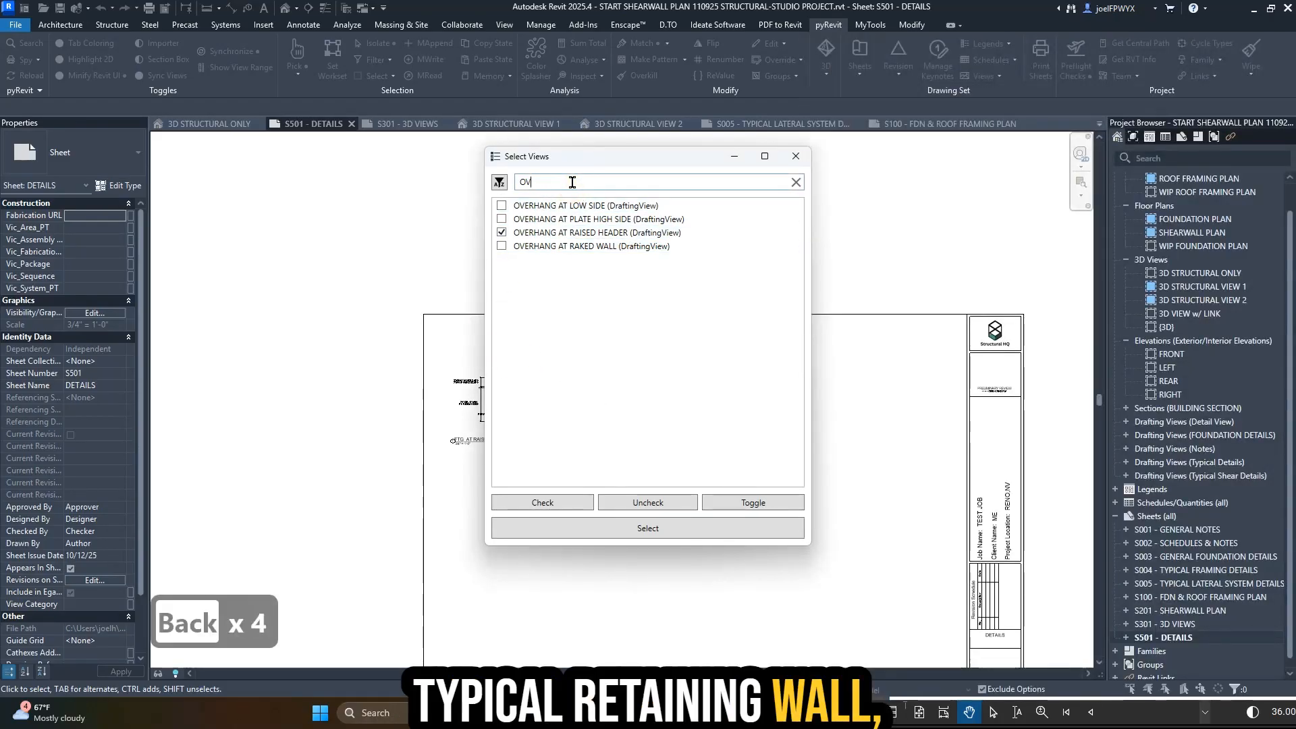
key("BackSpace")
key("BackSpace")
type("typ")
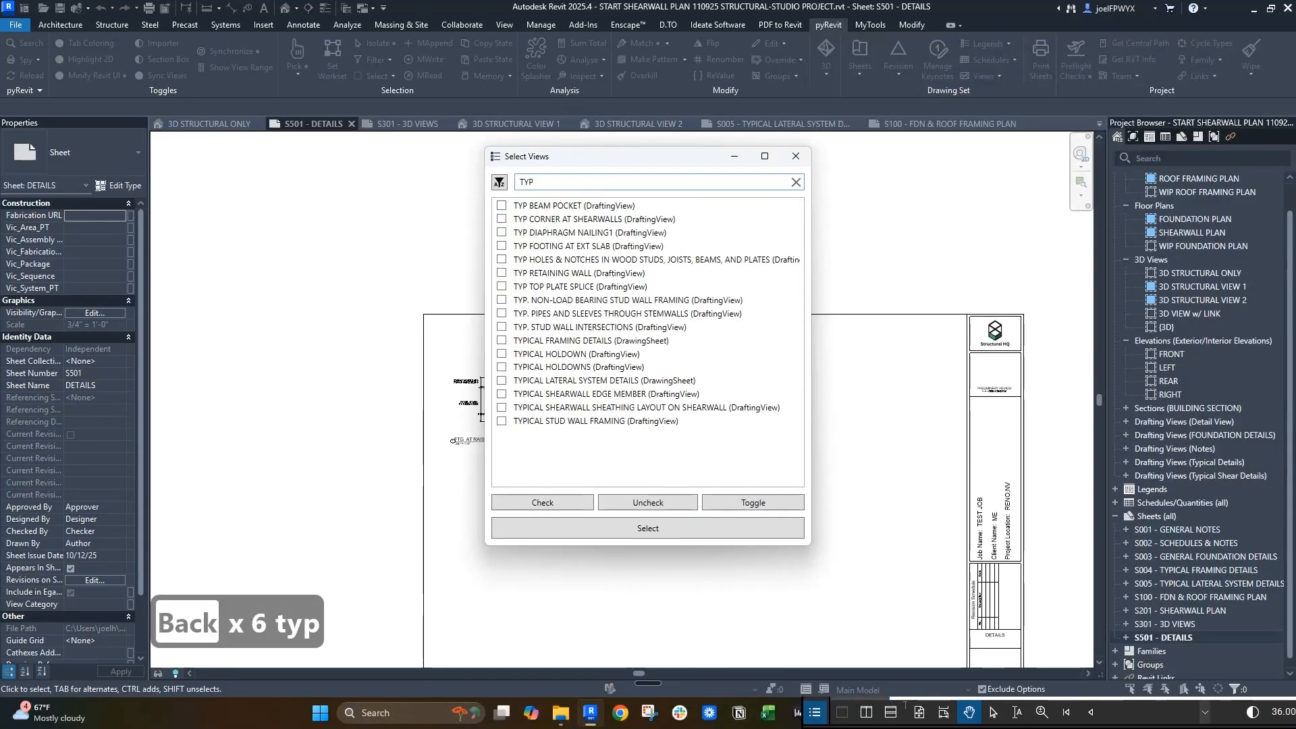
type(" re")
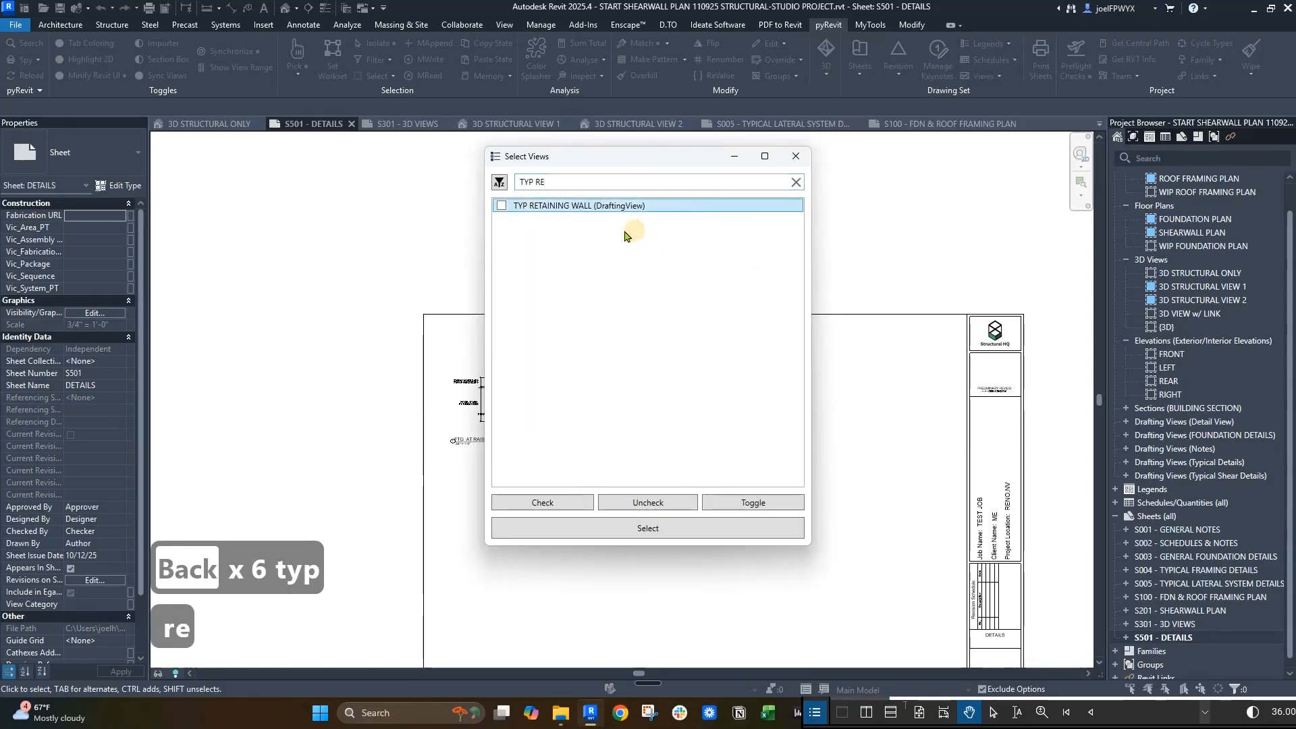
- Following the sample page, include the OVERHANG AT RAKED WALL and OVERHANG AT PLATE HIGH SIDE drafting views in the selection
left_click(1293, 405)
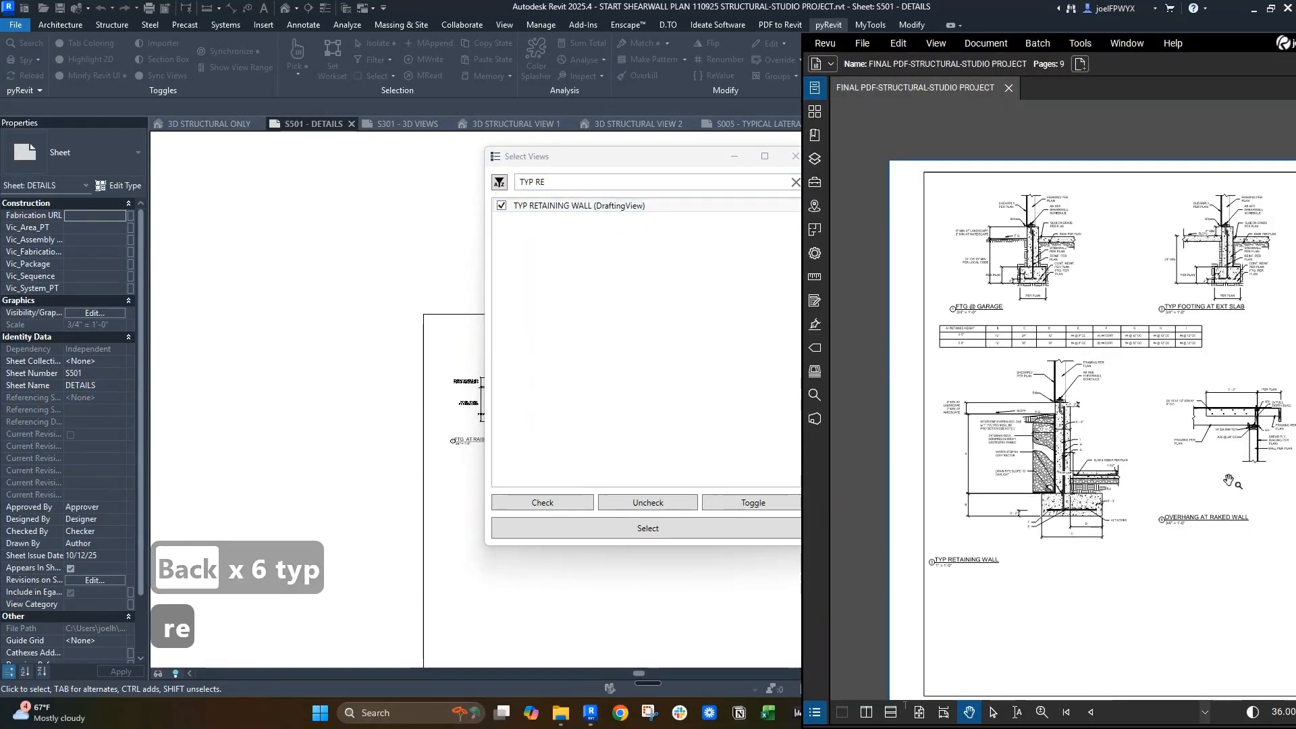
left_click_drag(1246, 485, 1126, 485)
left_click(541, 183)
left_click_drag(549, 181, 516, 181)
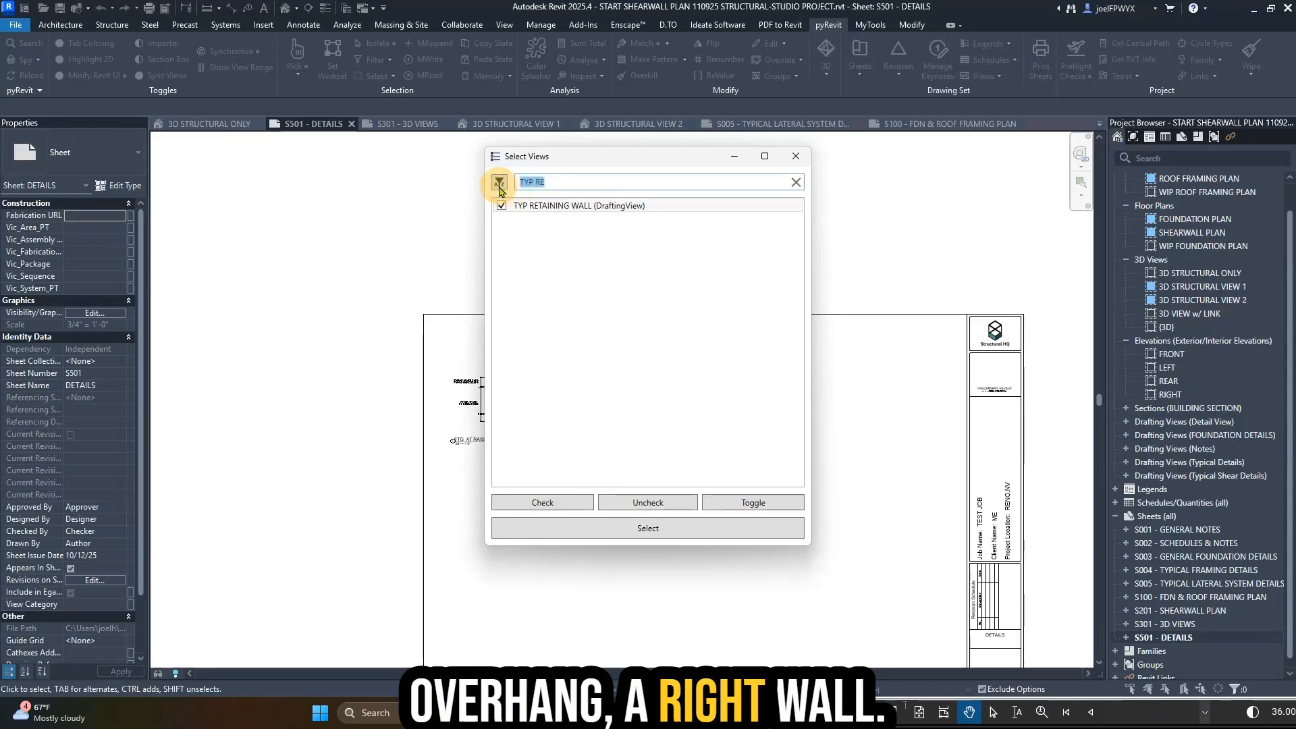
type("overhn")
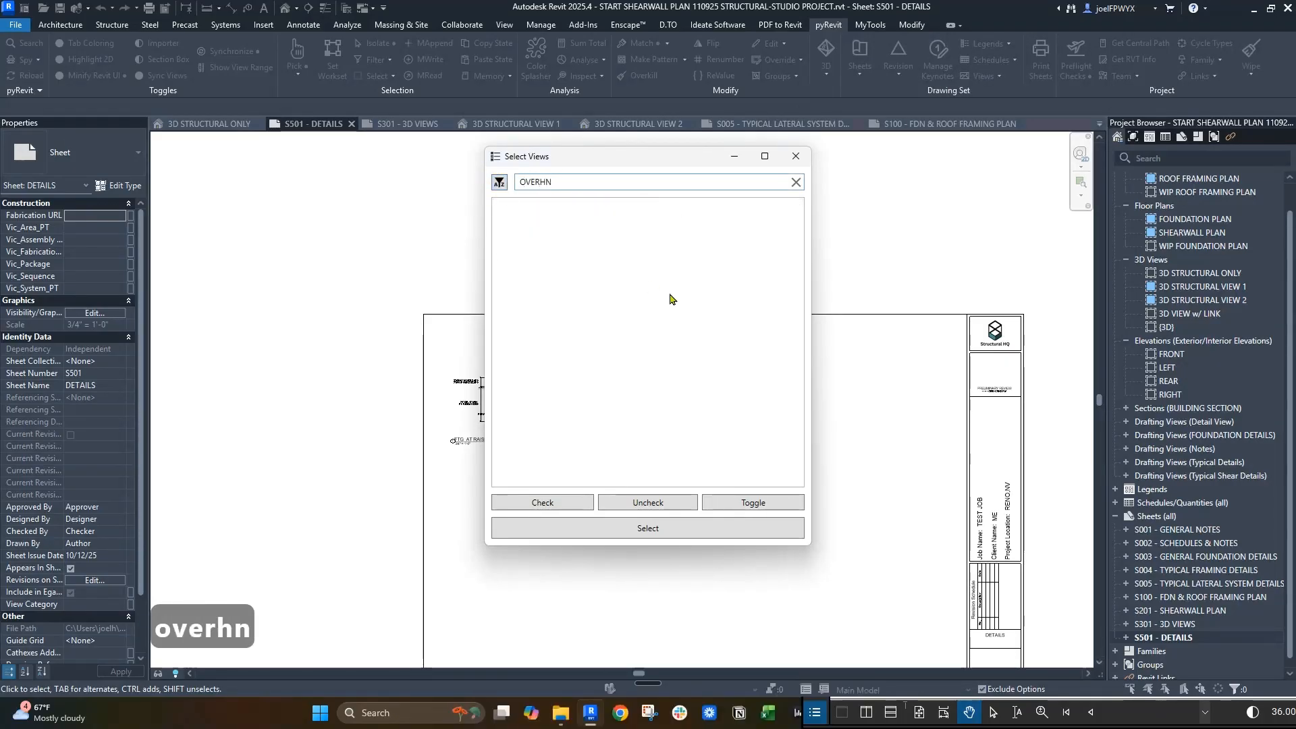
key("BackSpace")
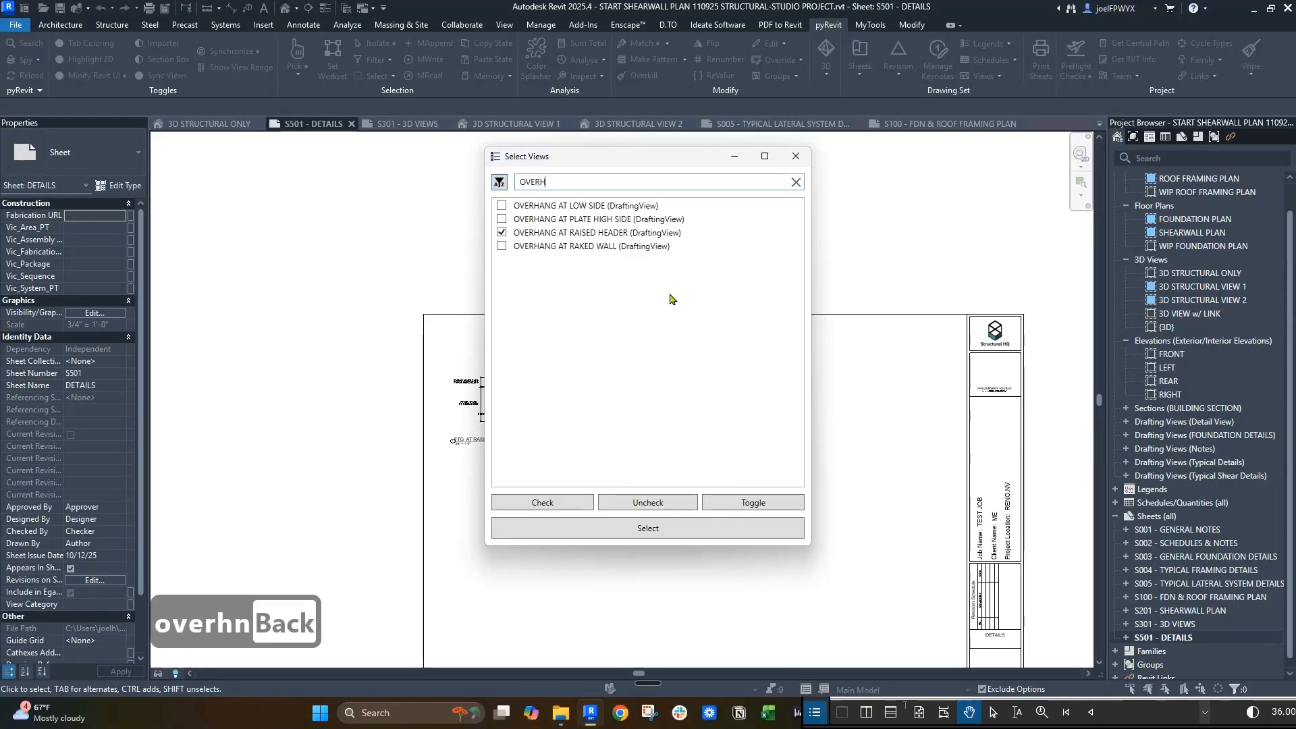
left_click(501, 245)
left_click(500, 218)
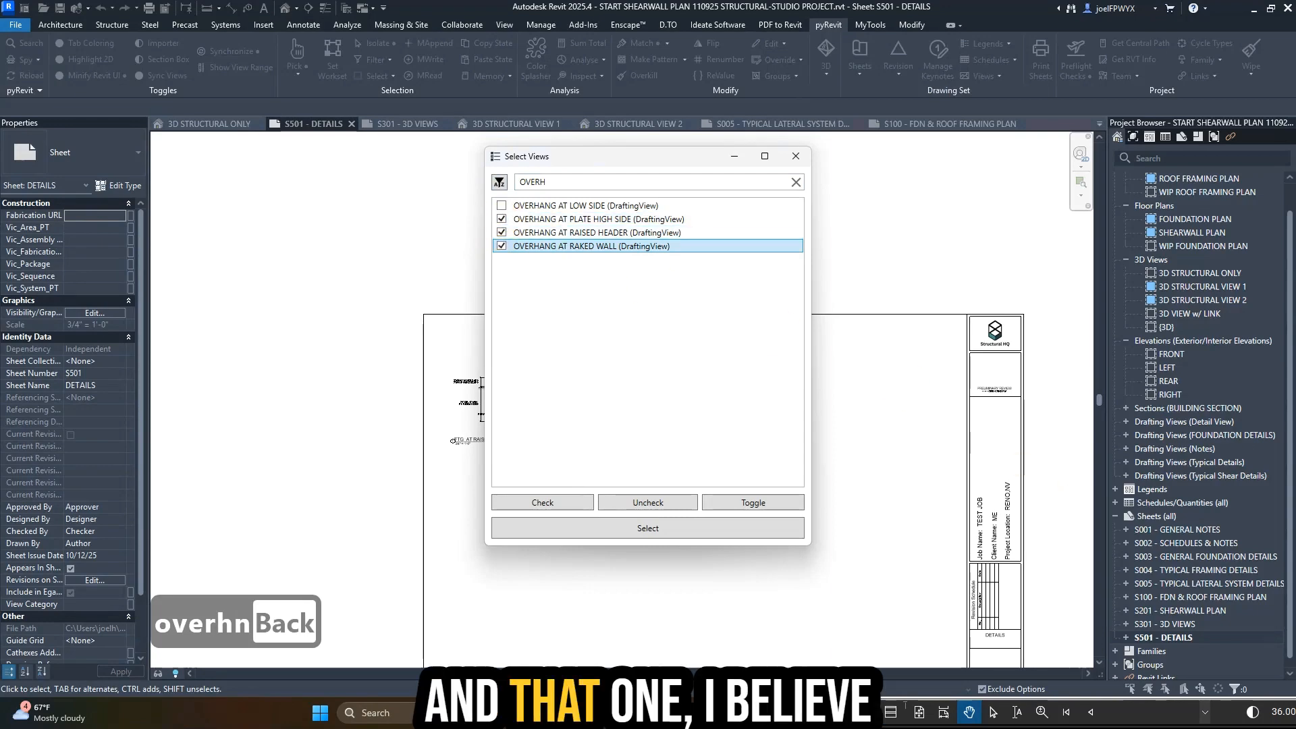
- Compare with the sample page, include OVERHANG AT LOW SIDE as well, and add the selected views to sheet S501 - DETAILS
key("alt+Tab")
left_click_drag(1169, 459, 965, 520)
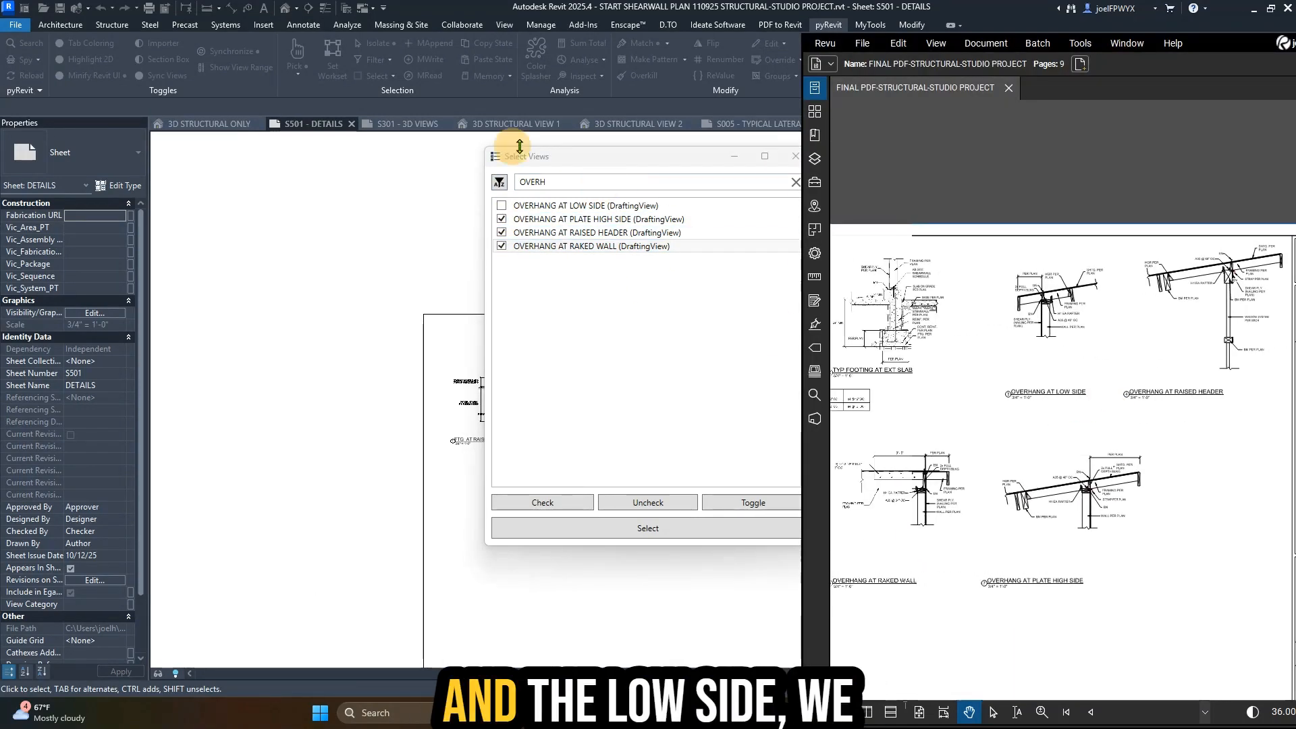
left_click_drag(928, 324, 1080, 302)
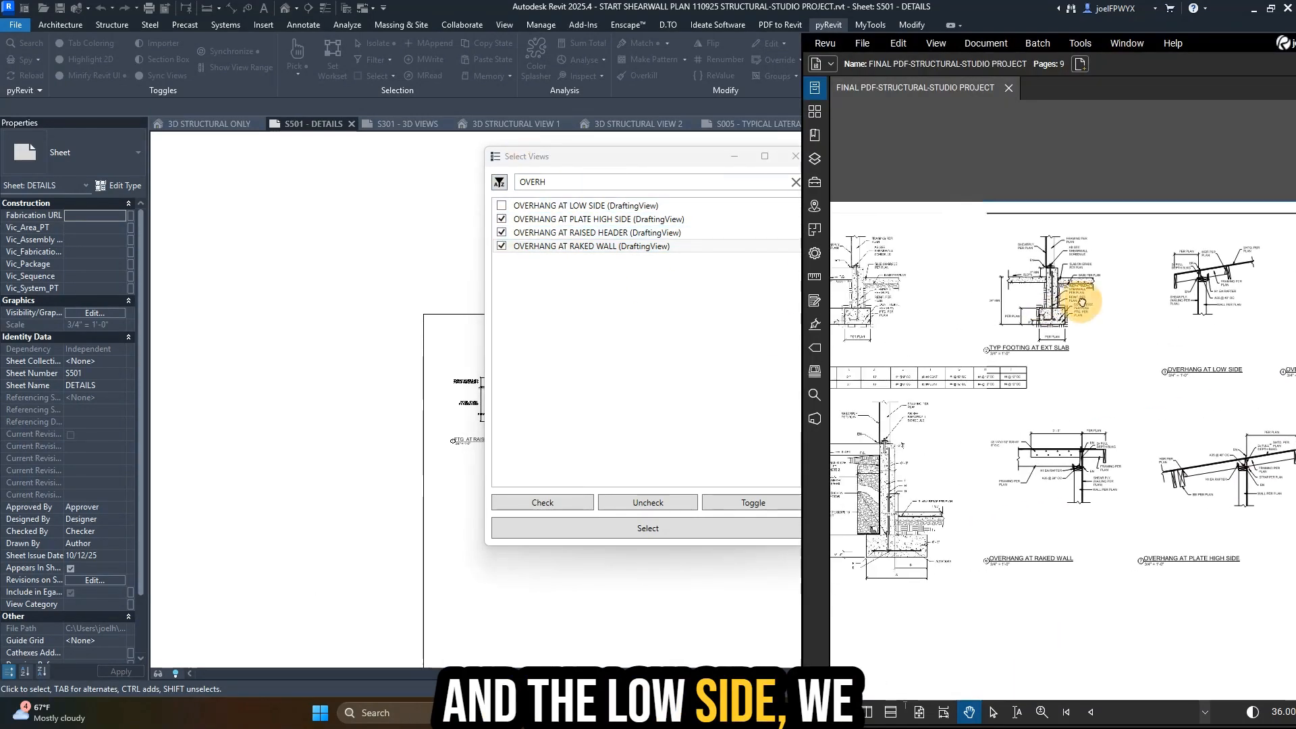
left_click(501, 205)
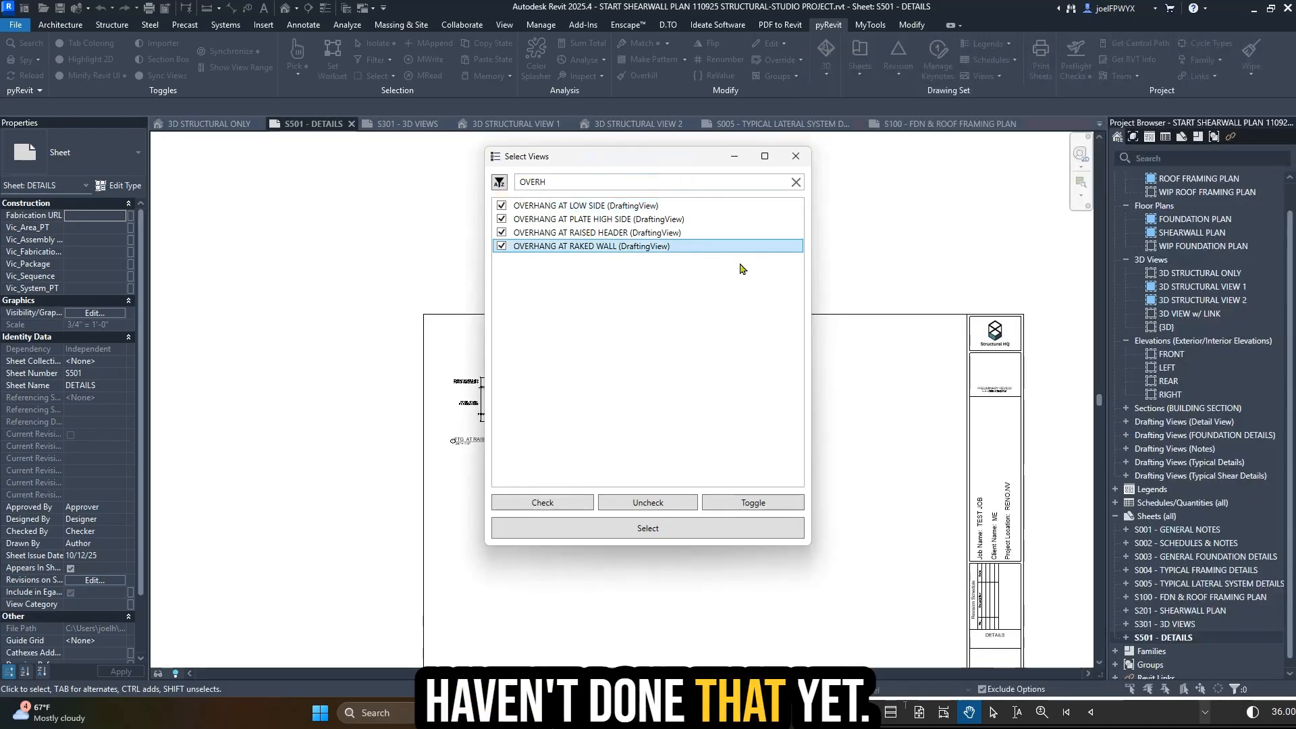
left_click(616, 529)
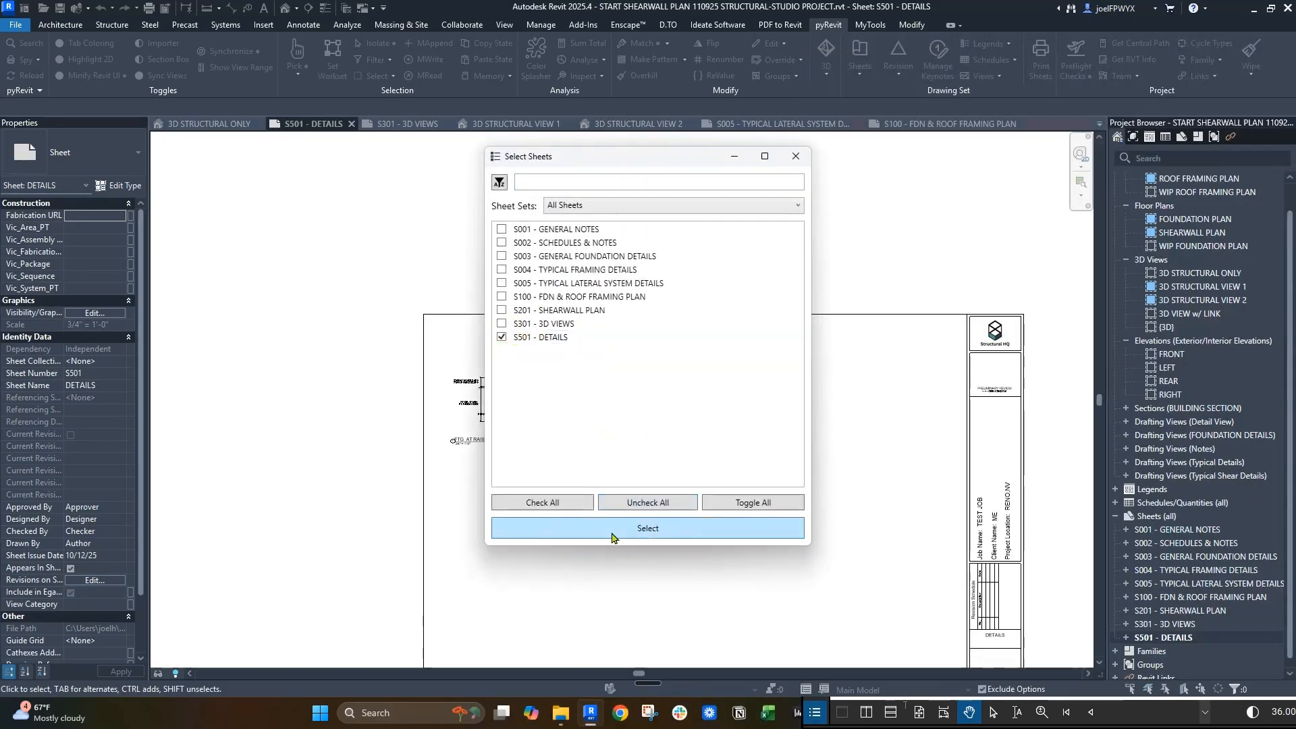
left_click(612, 529)
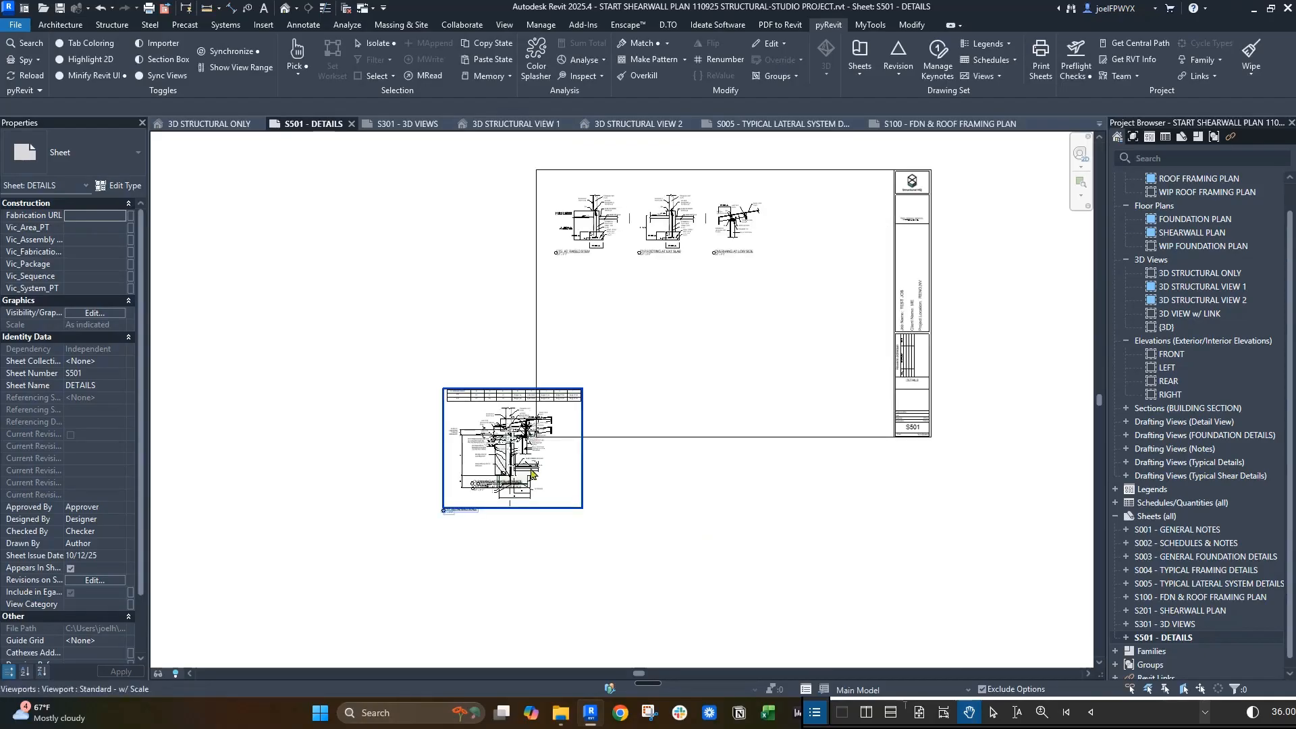
- Move the TYP RETAINING WALL viewport onto the sheet directly below the two footing details
left_click_drag(507, 473, 685, 350)
scroll(700, 366, "up", 2)
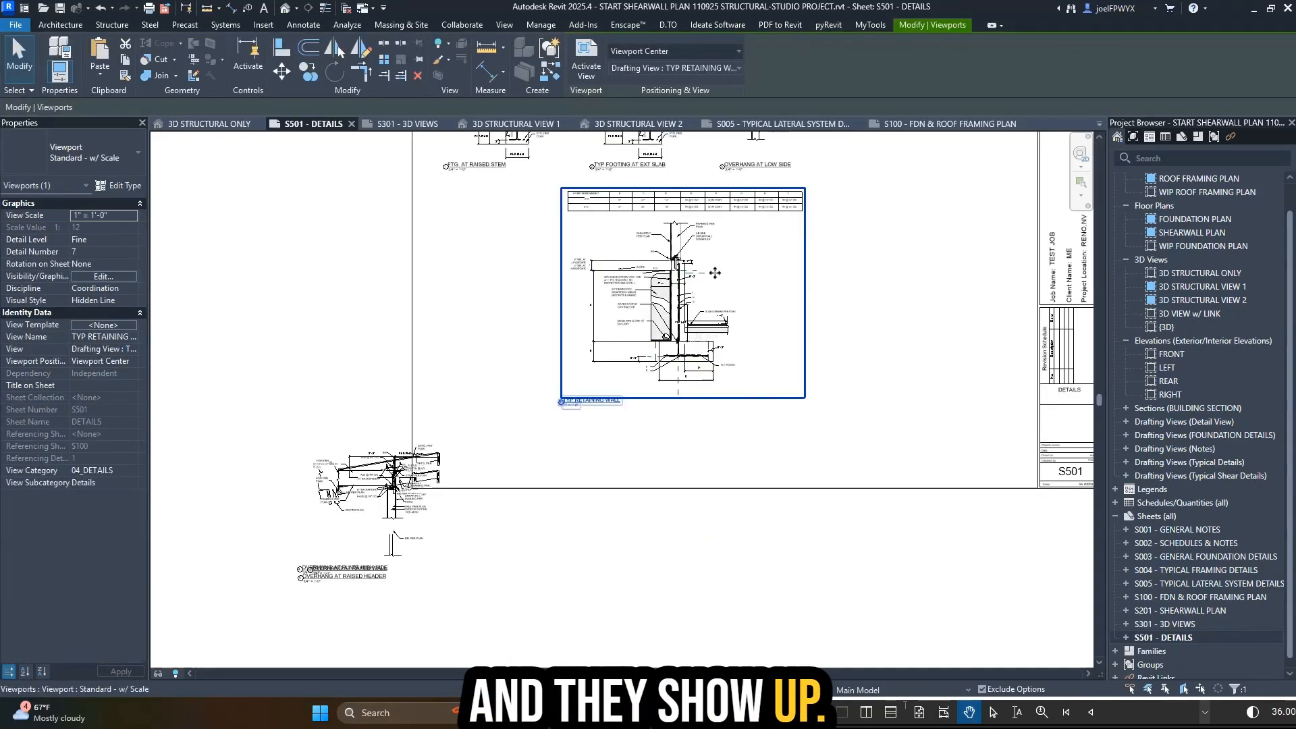
scroll(715, 272, "down", 1)
left_click_drag(714, 272, 608, 272)
key("Escape")
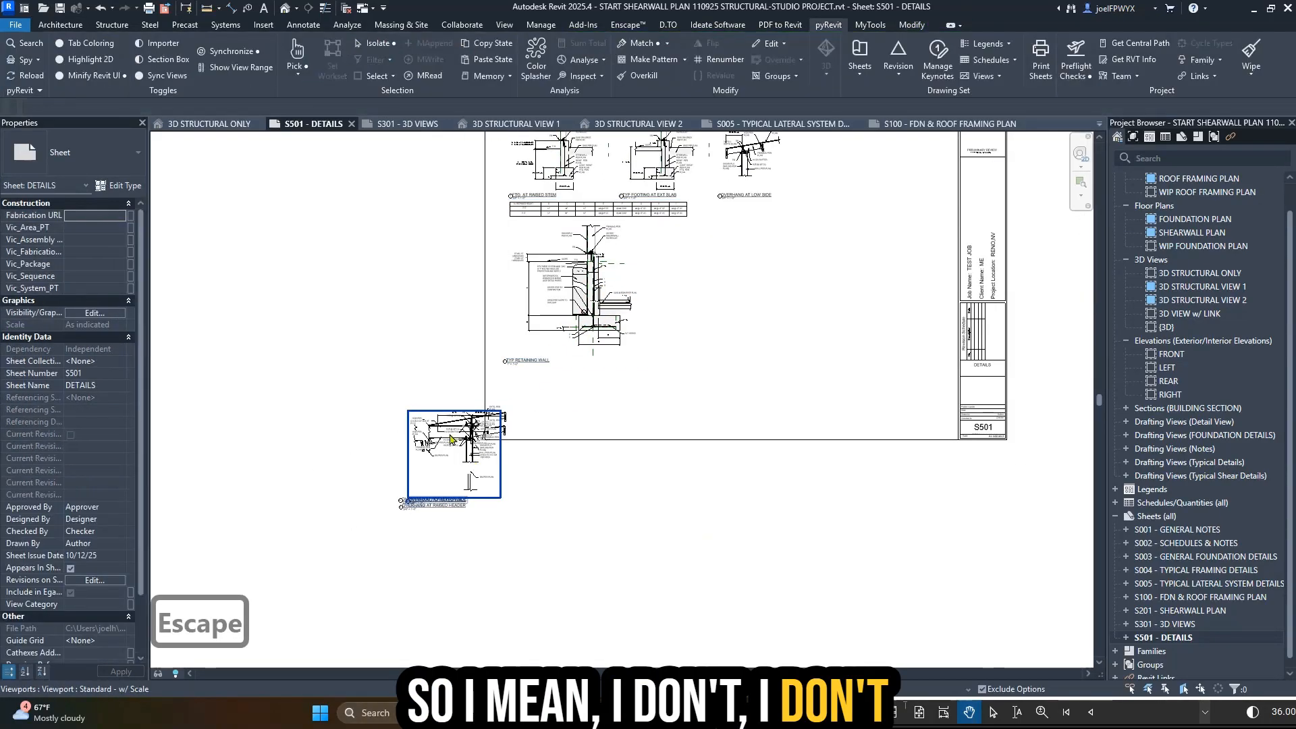
- Separate the stacked raked wall, raised header and plate high side overhang viewports and move them into the sheet's free lower-right area
left_click_drag(451, 439, 831, 252)
scroll(589, 446, "up", 3)
scroll(564, 585, "down", 1)
left_click_drag(406, 509, 840, 376)
key("Escape")
left_click_drag(376, 500, 743, 448)
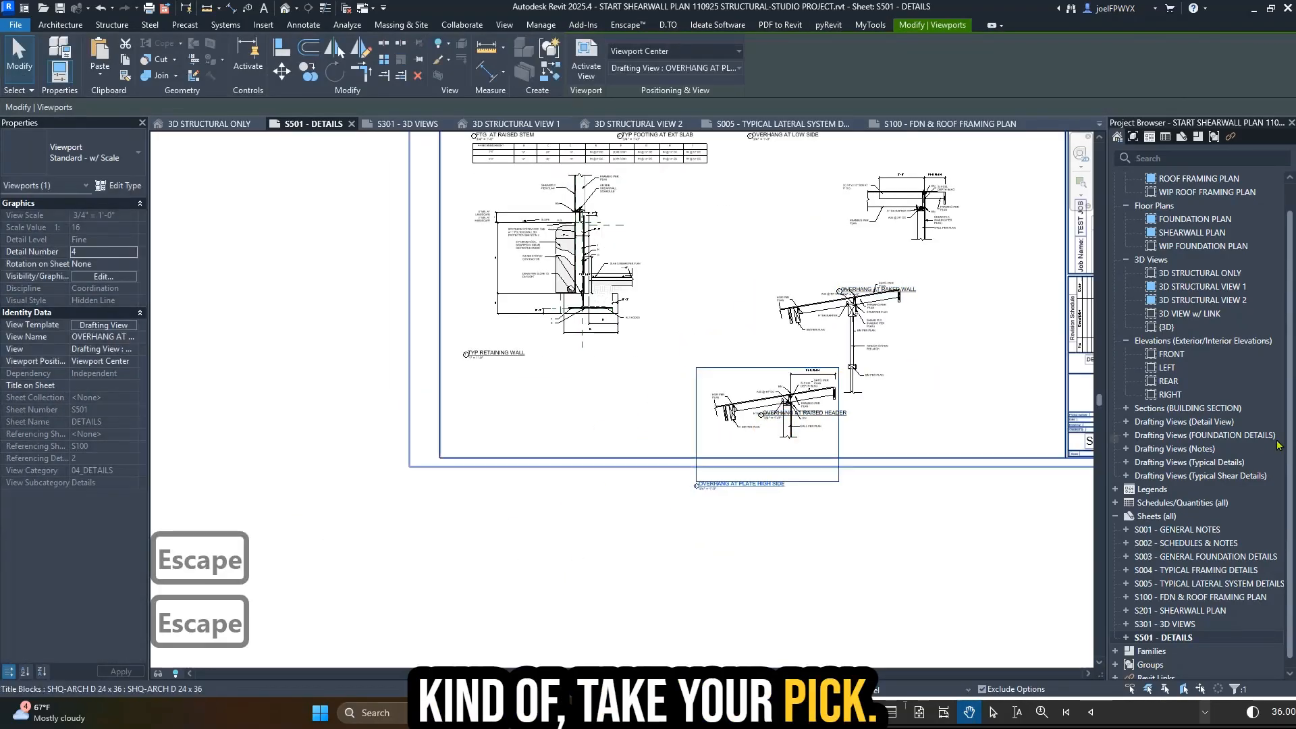
- Following the sample PDF, move the OVERHANG AT PLATE HIGH SIDE viewport inside the sheet border, beside OVERHANG AT RAISED HEADER
left_click(1295, 444)
scroll(965, 442, "down", 2)
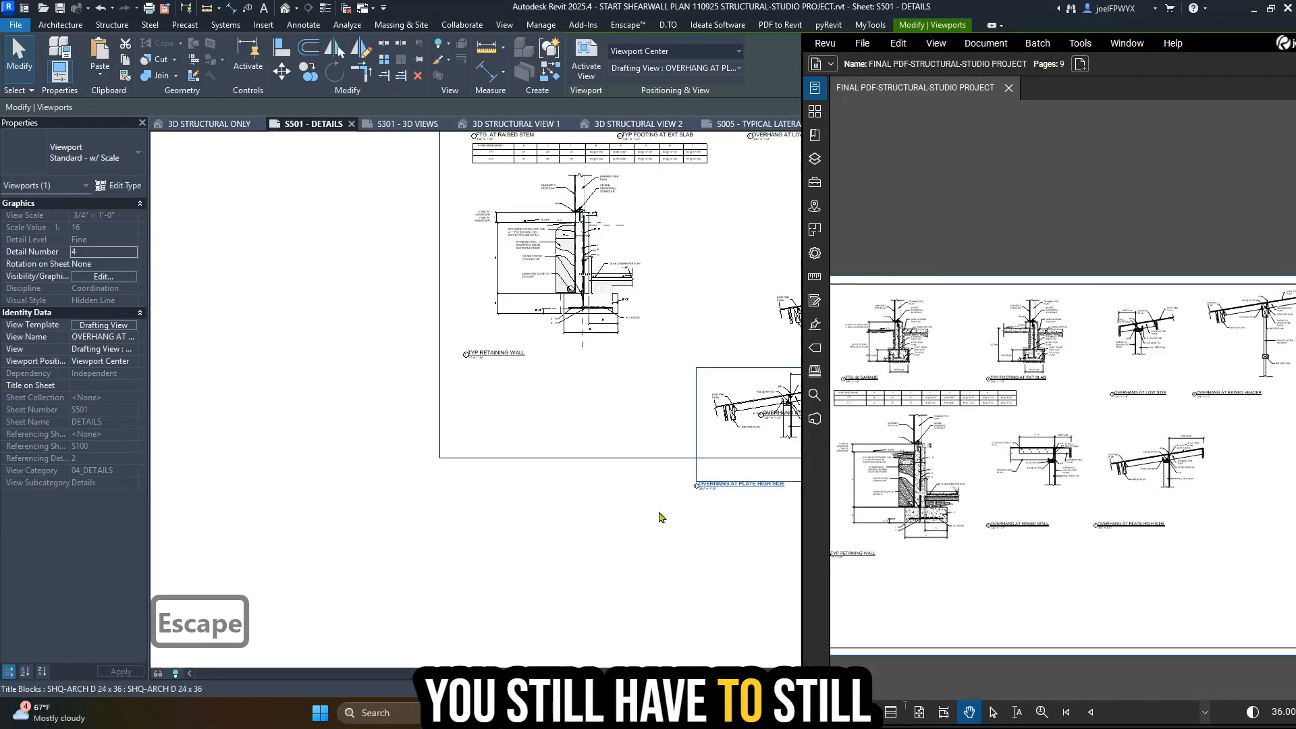
left_click(532, 567)
scroll(531, 568, "down", 1)
scroll(820, 283, "up", 2)
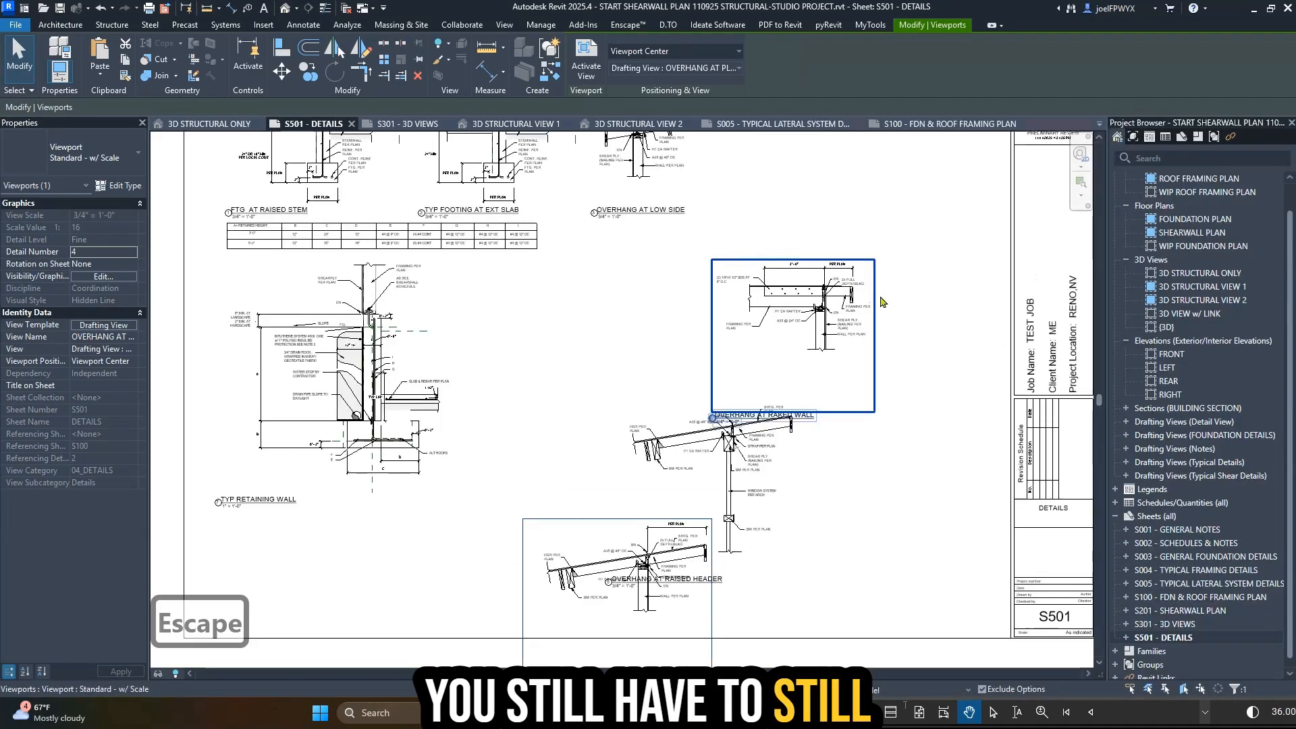
left_click(1295, 398)
left_click(578, 539)
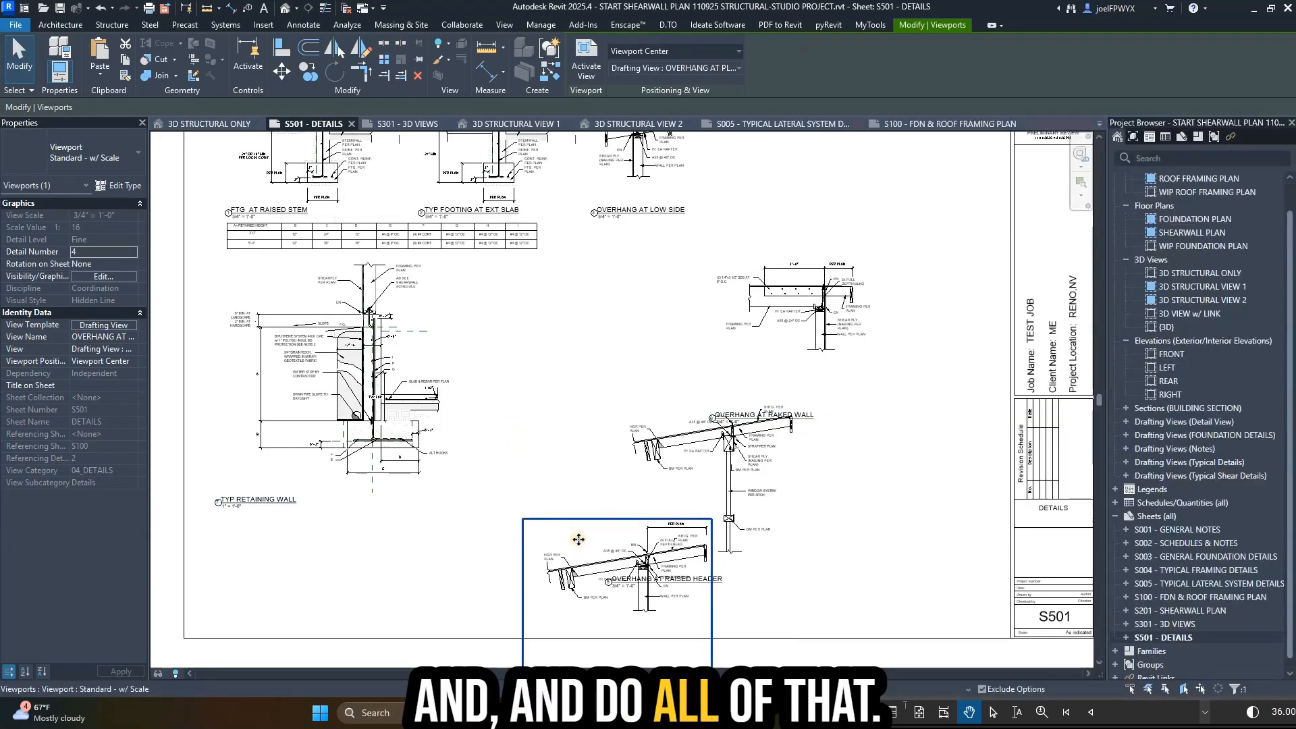
left_click_drag(720, 510, 834, 433)
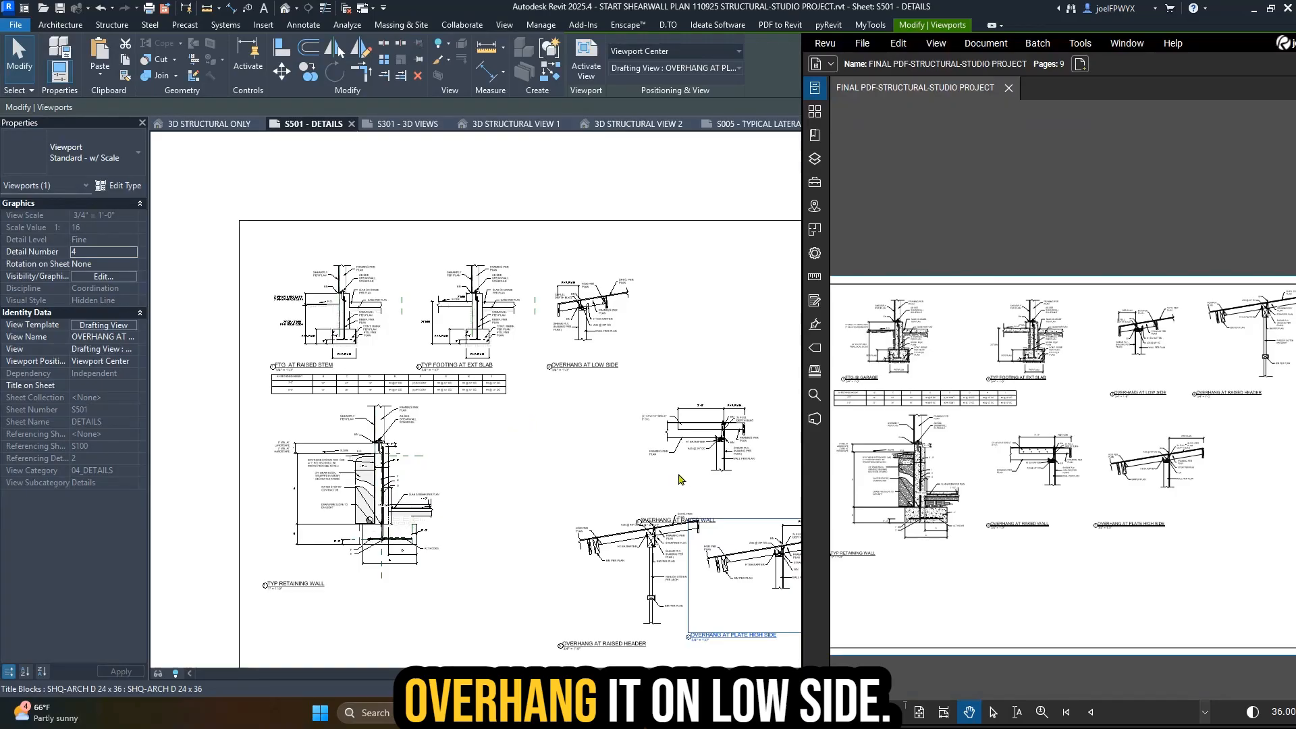
- Move the OVERHANG AT RAISED HEADER viewport into the sheet's upper row, next to OVERHANG AT LOW SIDE
left_click(622, 439)
left_click(610, 570)
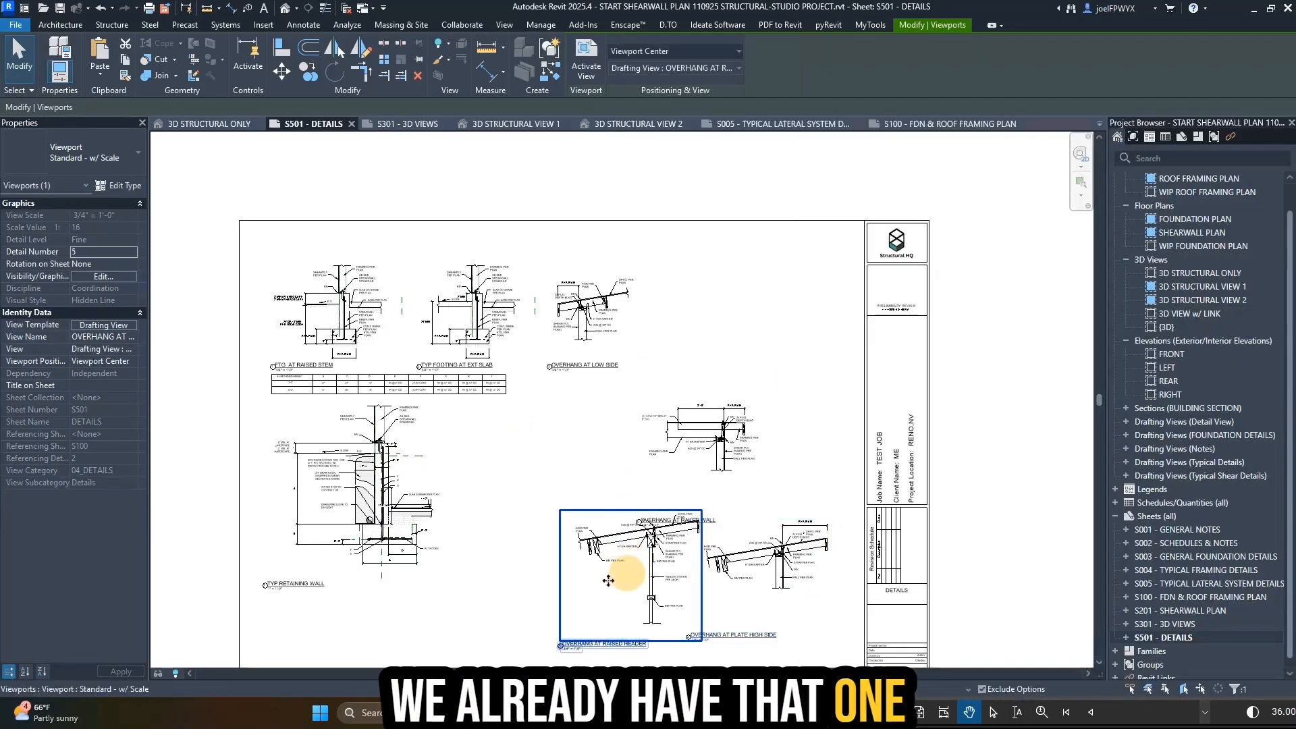
mouse_move(610, 570)
left_mouse_down()
mouse_move(681, 314)
mouse_move(744, 290)
left_mouse_up()
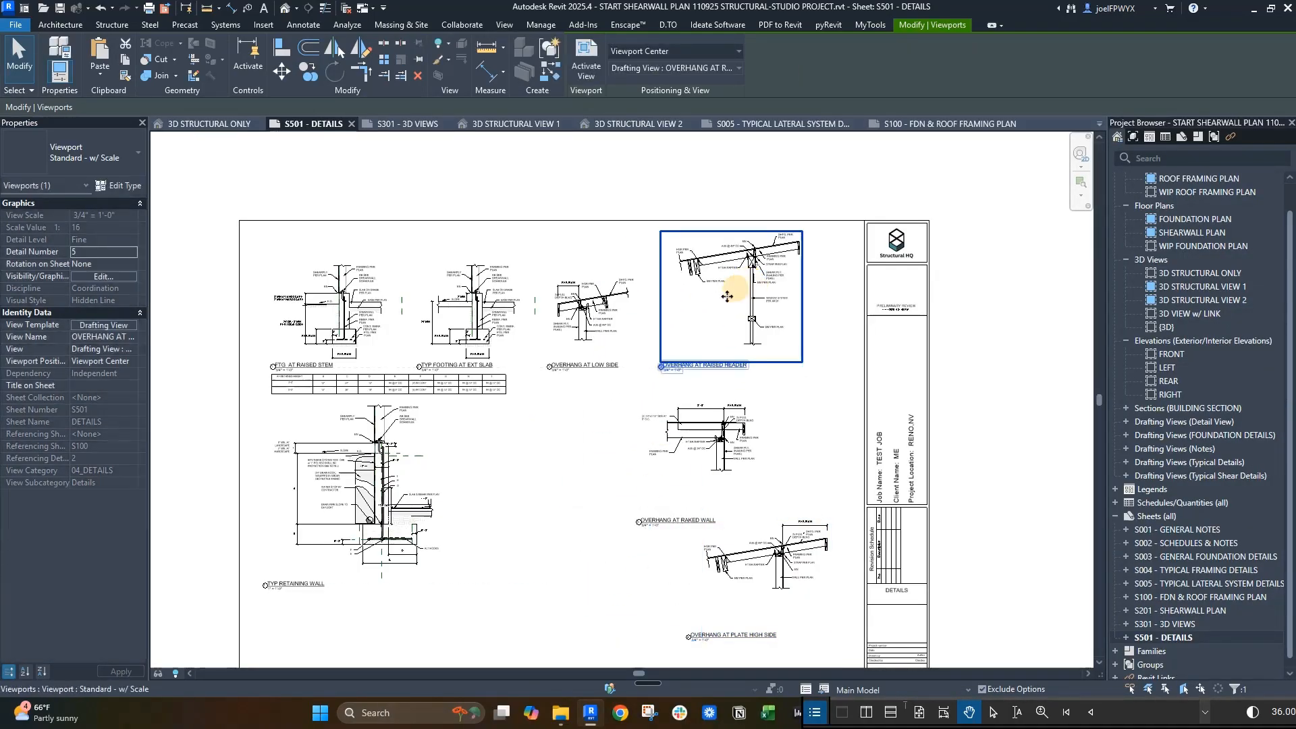
- Matching the sample page, move the raked wall and plate high side overhang viewports into the lower row, aligned with the TYP RETAINING WALL title
key("alt+Tab")
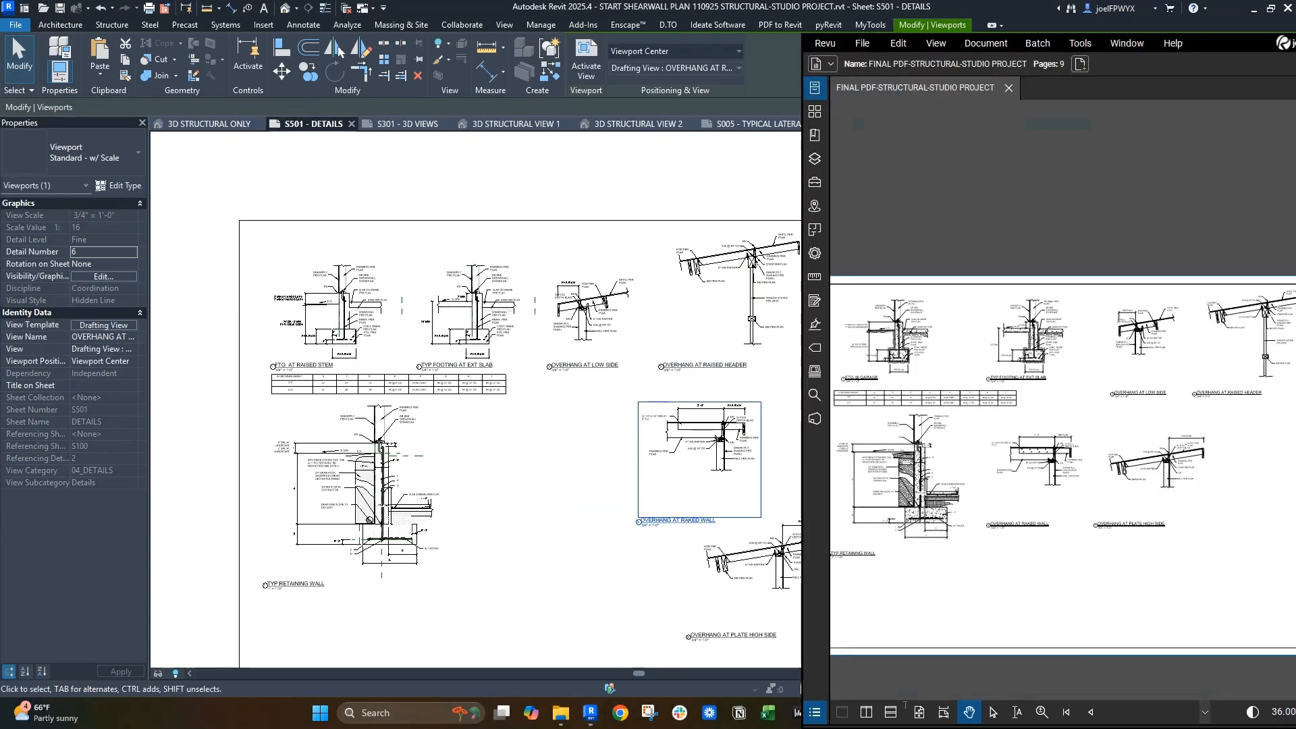
left_click(702, 446)
left_click_drag(597, 444, 543, 502)
left_click_drag(790, 554, 749, 505)
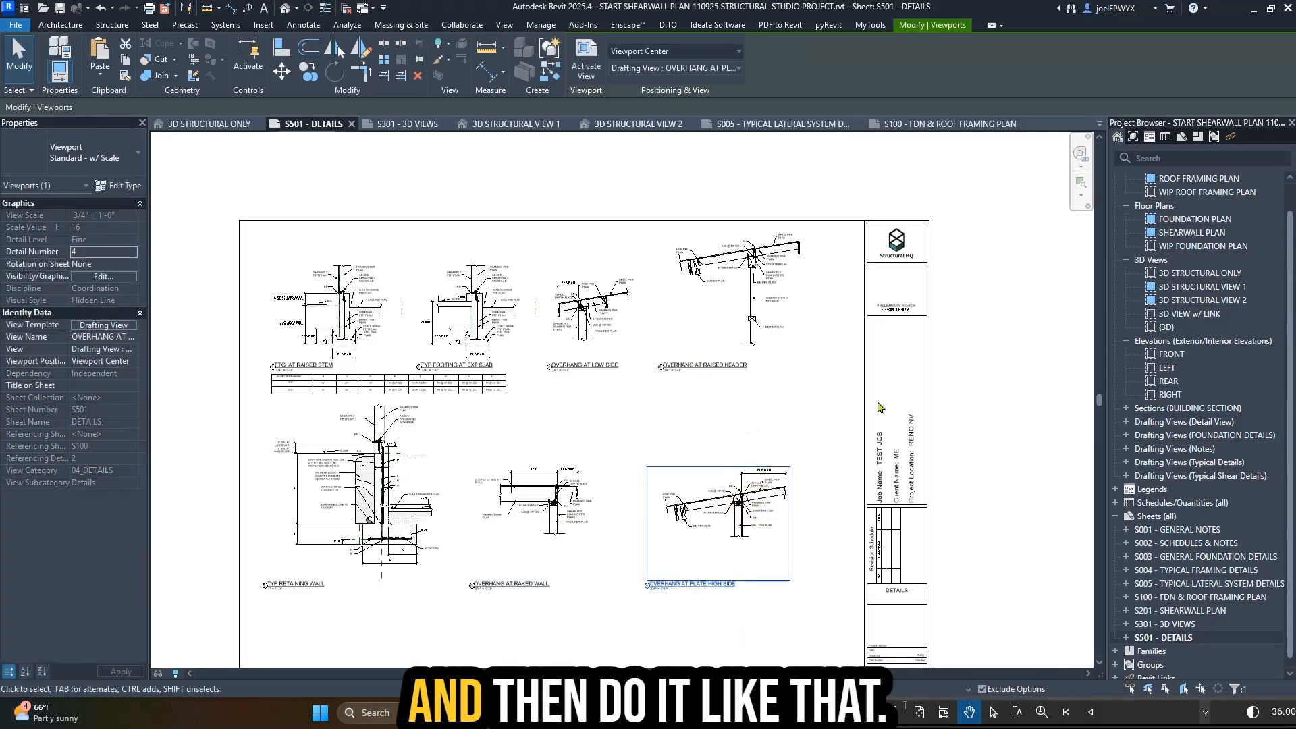
left_click(819, 404)
scroll(820, 402, "down", 1)
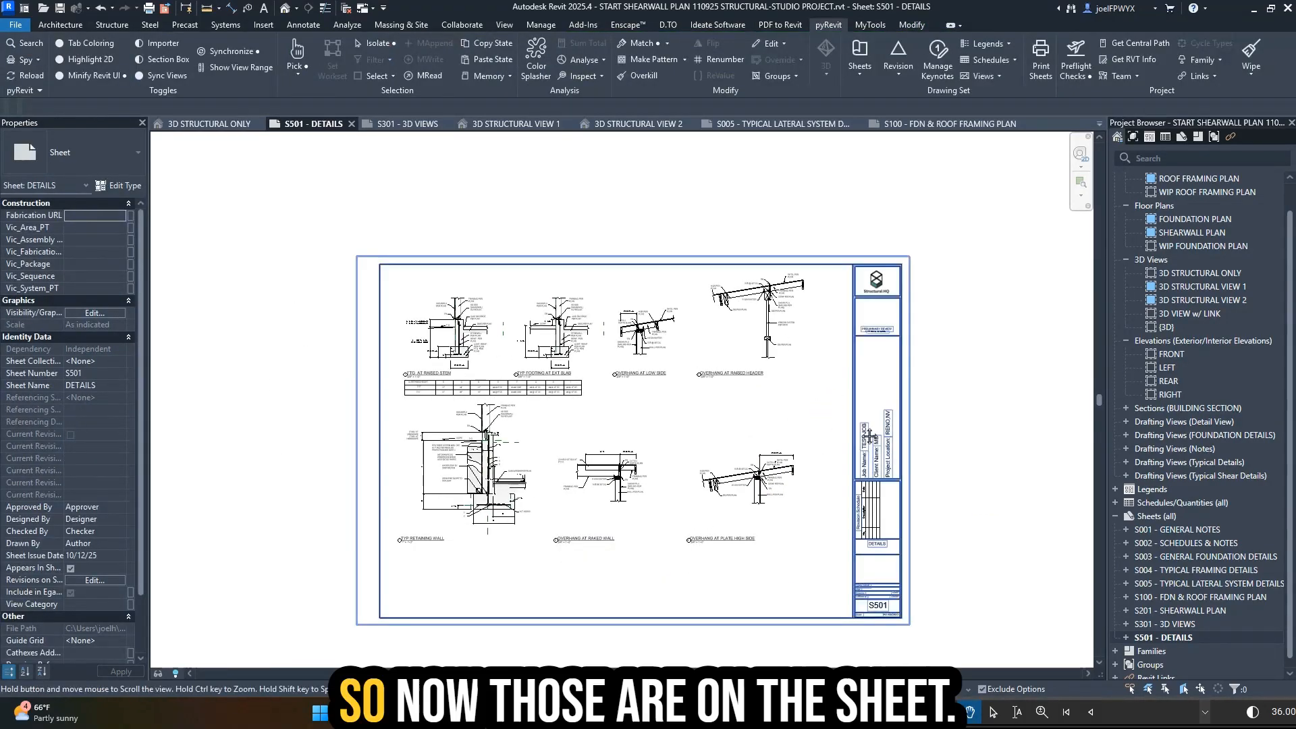
middle_click_drag(887, 437, 859, 421)
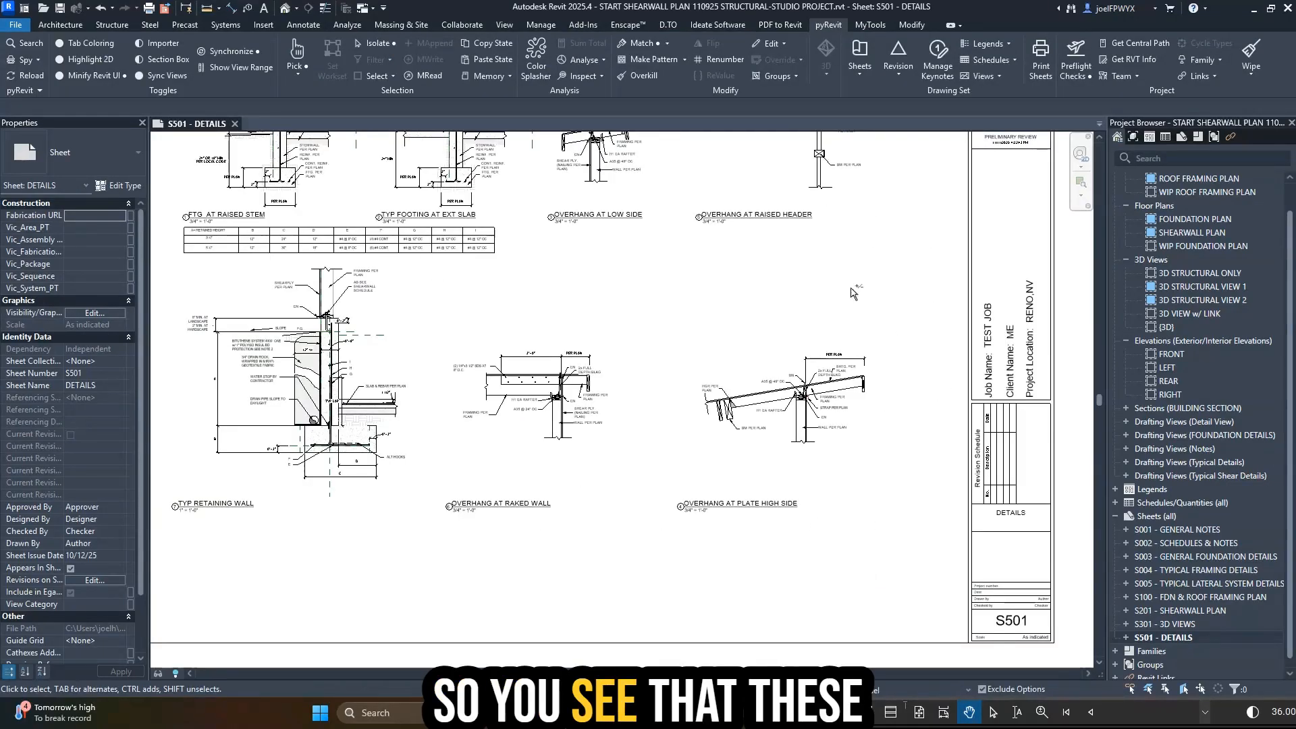
- Renumber the viewports on S501 in picking order, starting at 1 and ending with OVERHANG AT PLATE HIGH SIDE
scroll(864, 466, "down", 4)
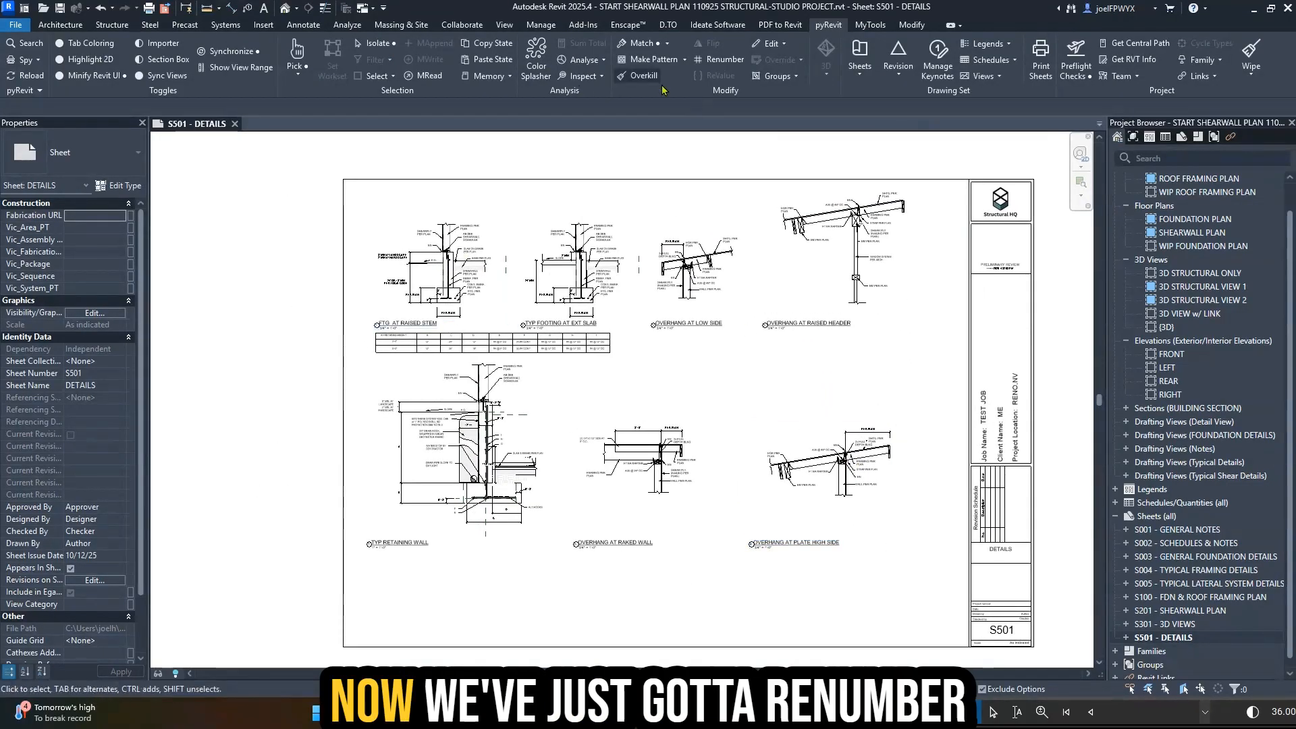
left_click(723, 66)
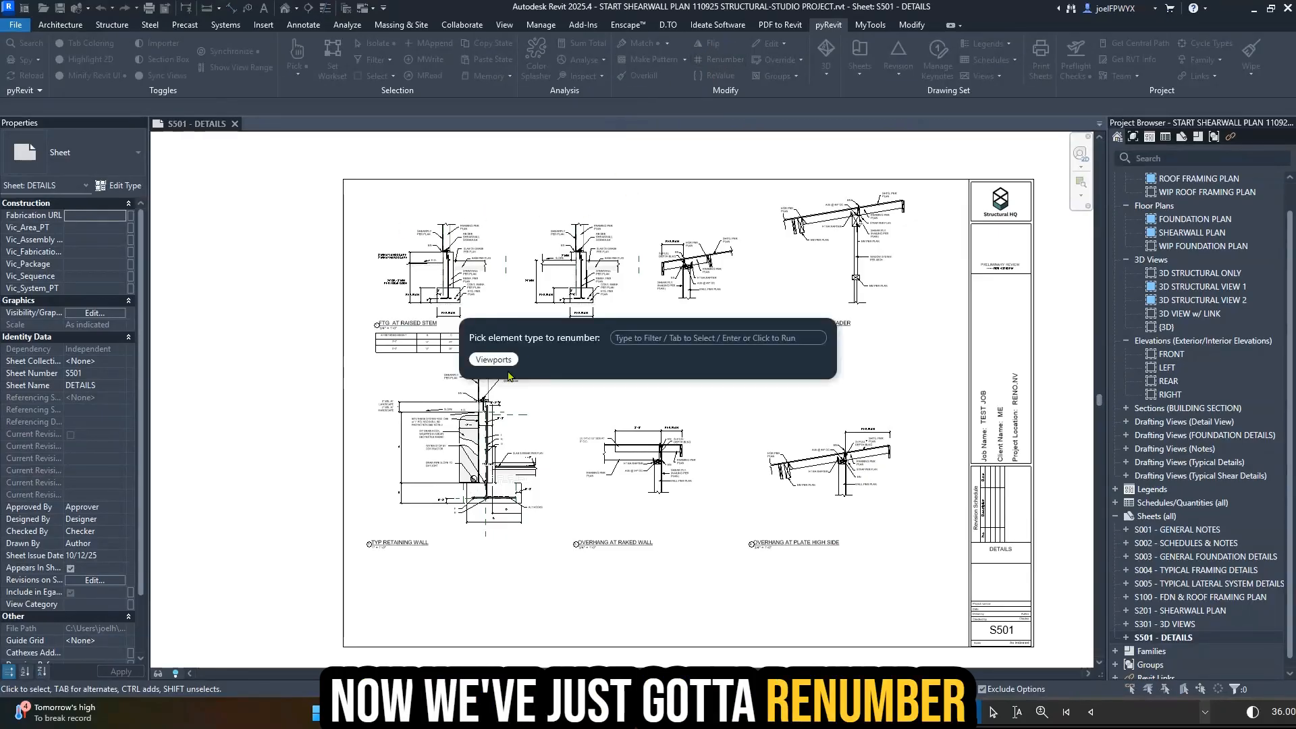
left_click(662, 345)
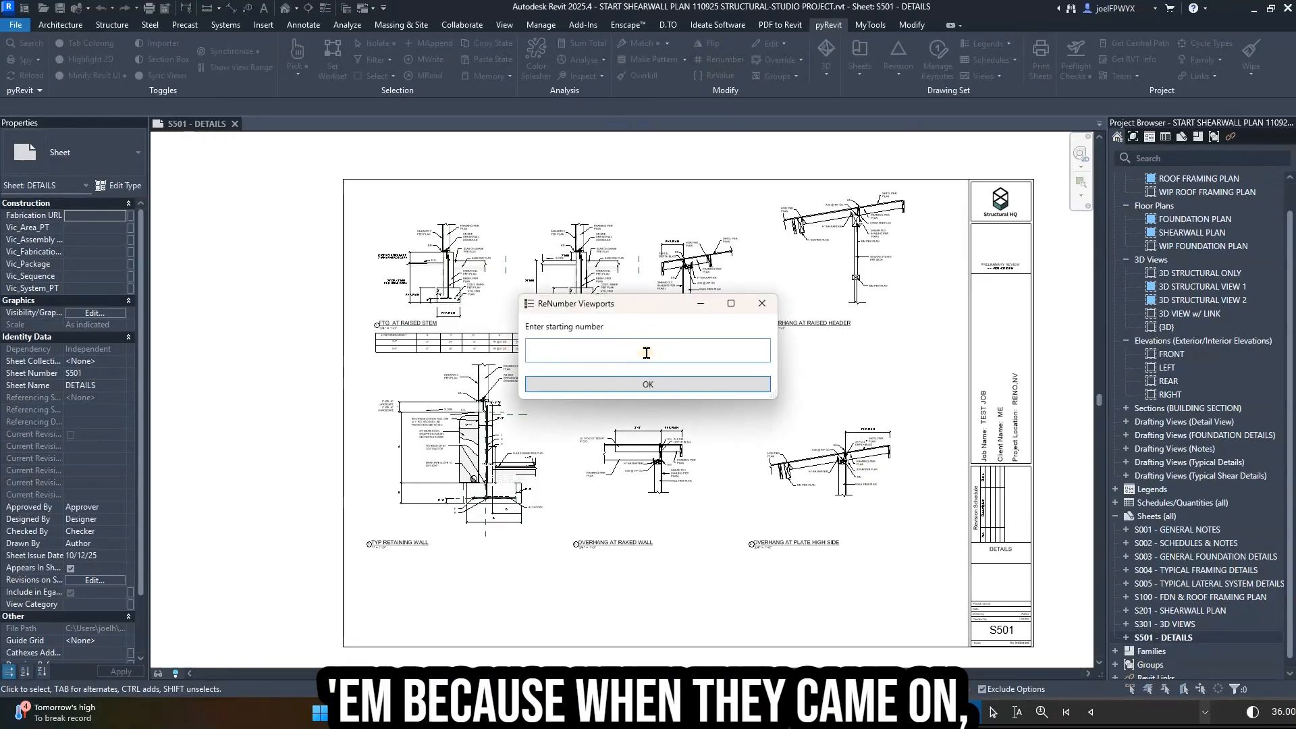
left_click(648, 384)
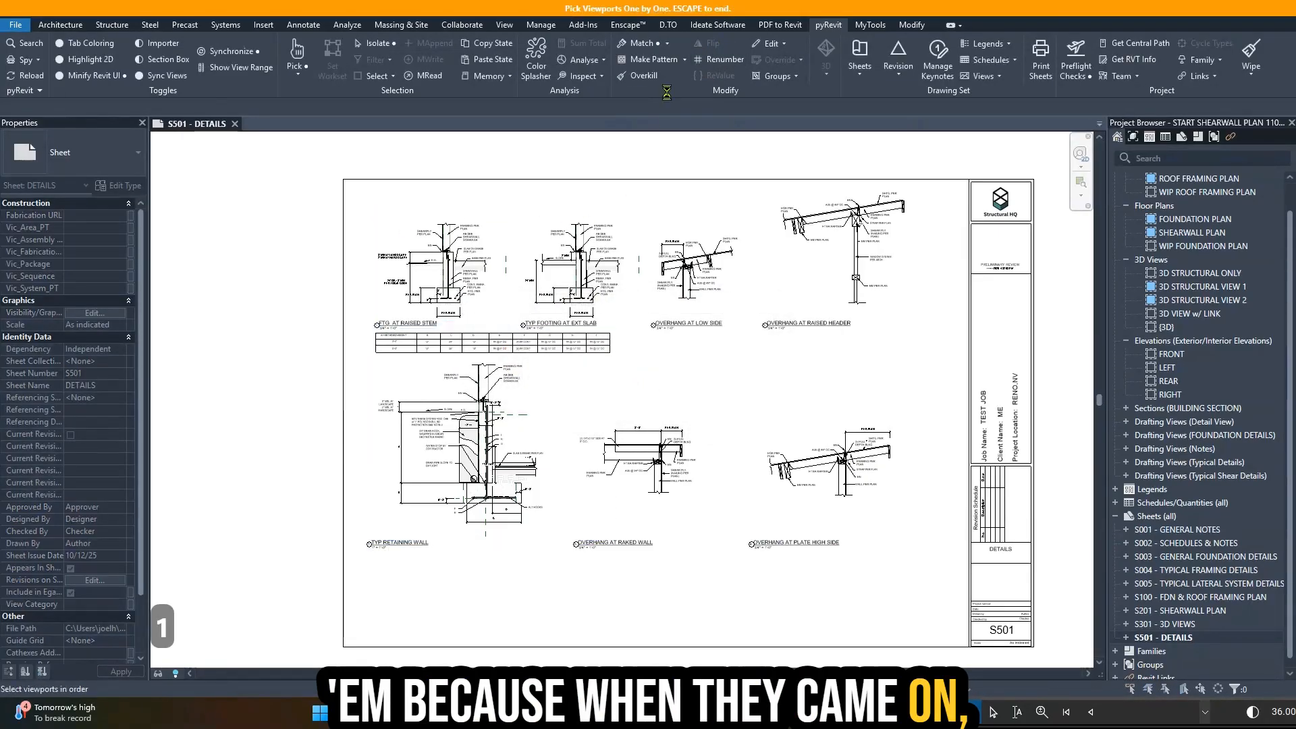
key("Escape")
key("Escape")
key("Escape")
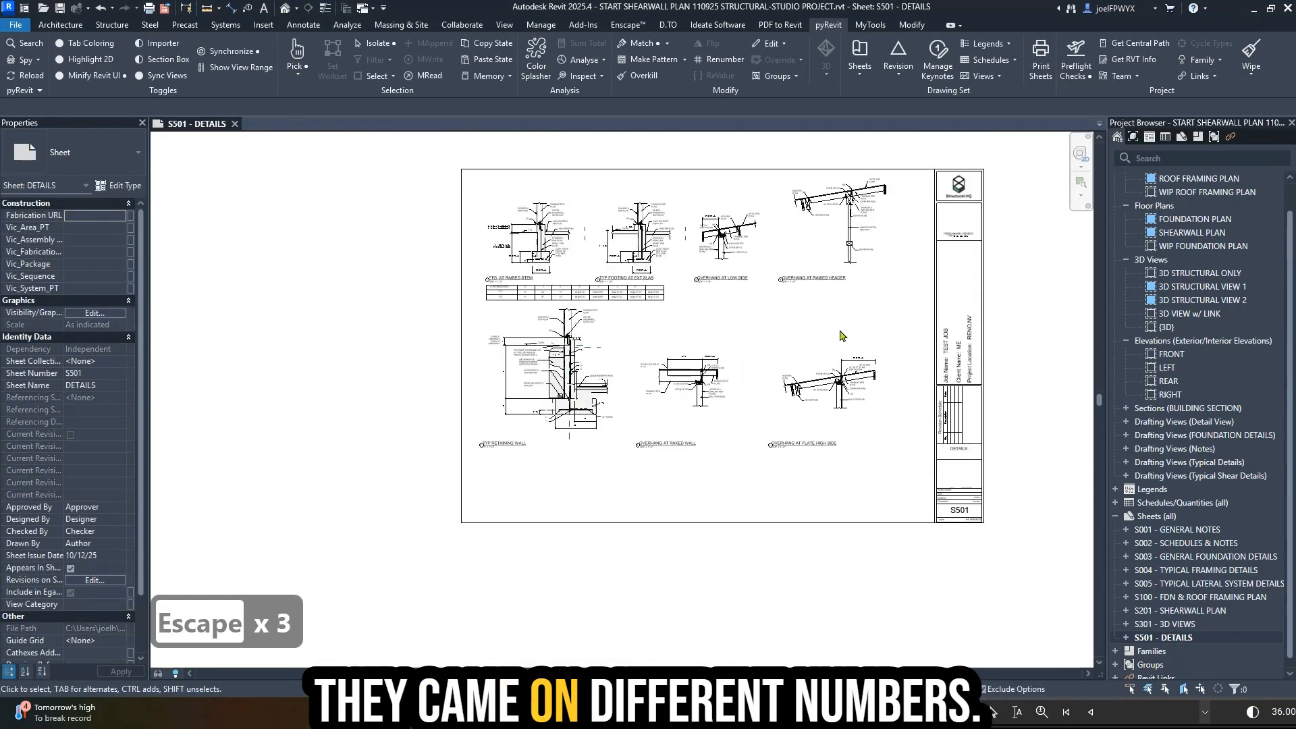
- Open sheet S100 - FDN & ROOF FRAMING PLAN and return to S501 - DETAILS
double_click(1188, 597)
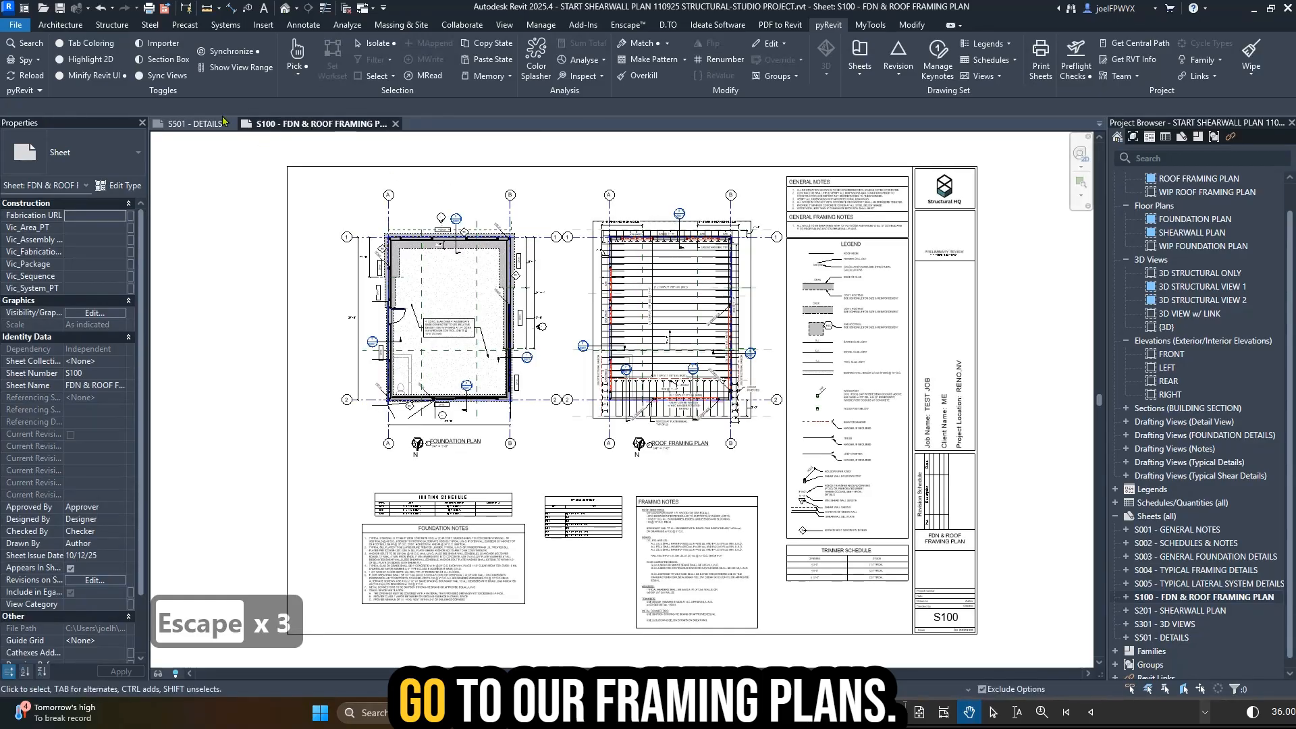
left_click(195, 124)
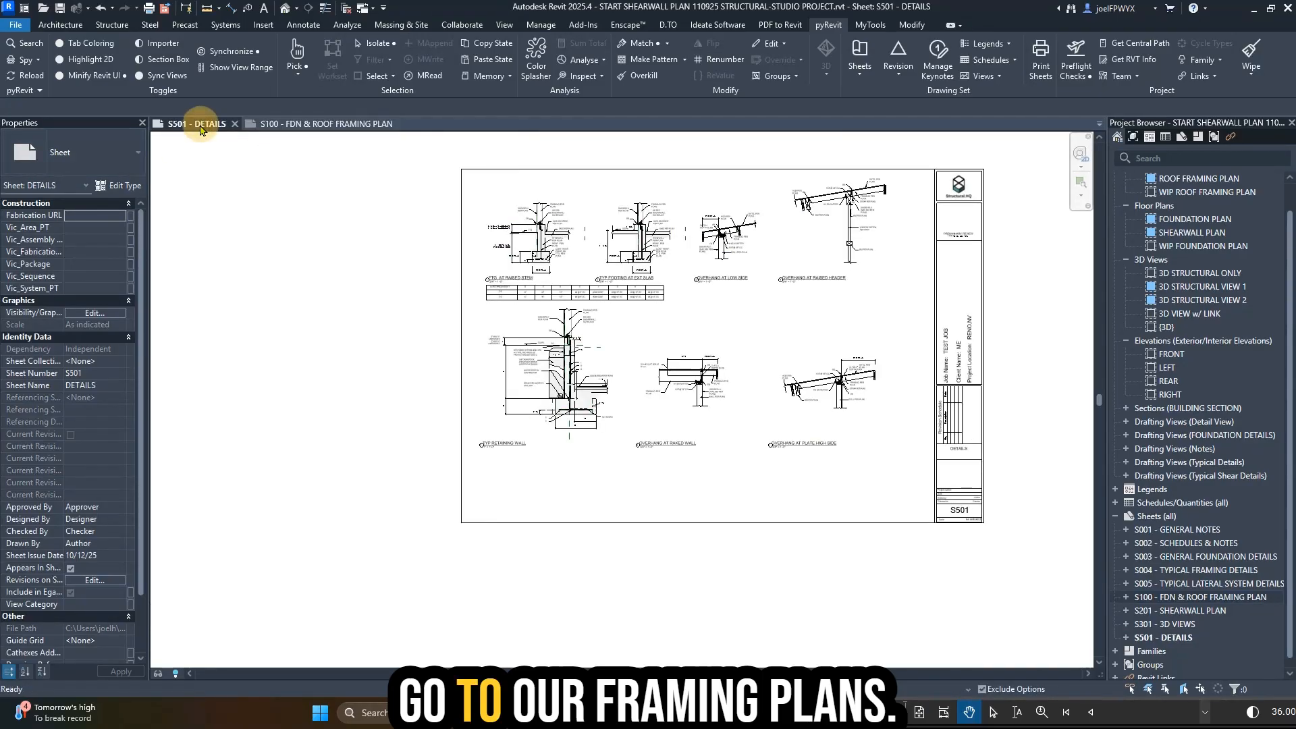
- Try showing the S501 sheet in a separate floating window over S100, and dock it back
mouse_move(199, 130)
left_mouse_down()
mouse_move(463, 188)
mouse_move(638, 194)
mouse_move(641, 172)
mouse_move(731, 177)
left_mouse_up()
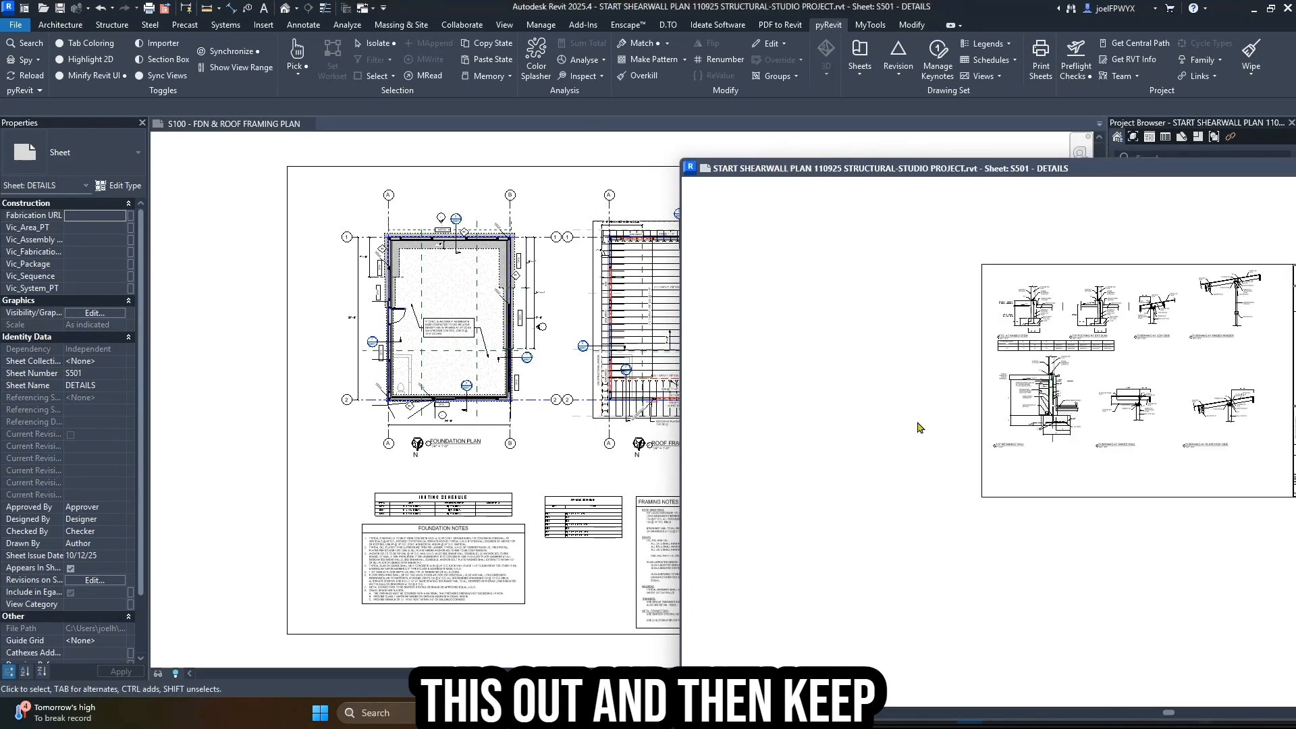
scroll(279, 486, "down", 1)
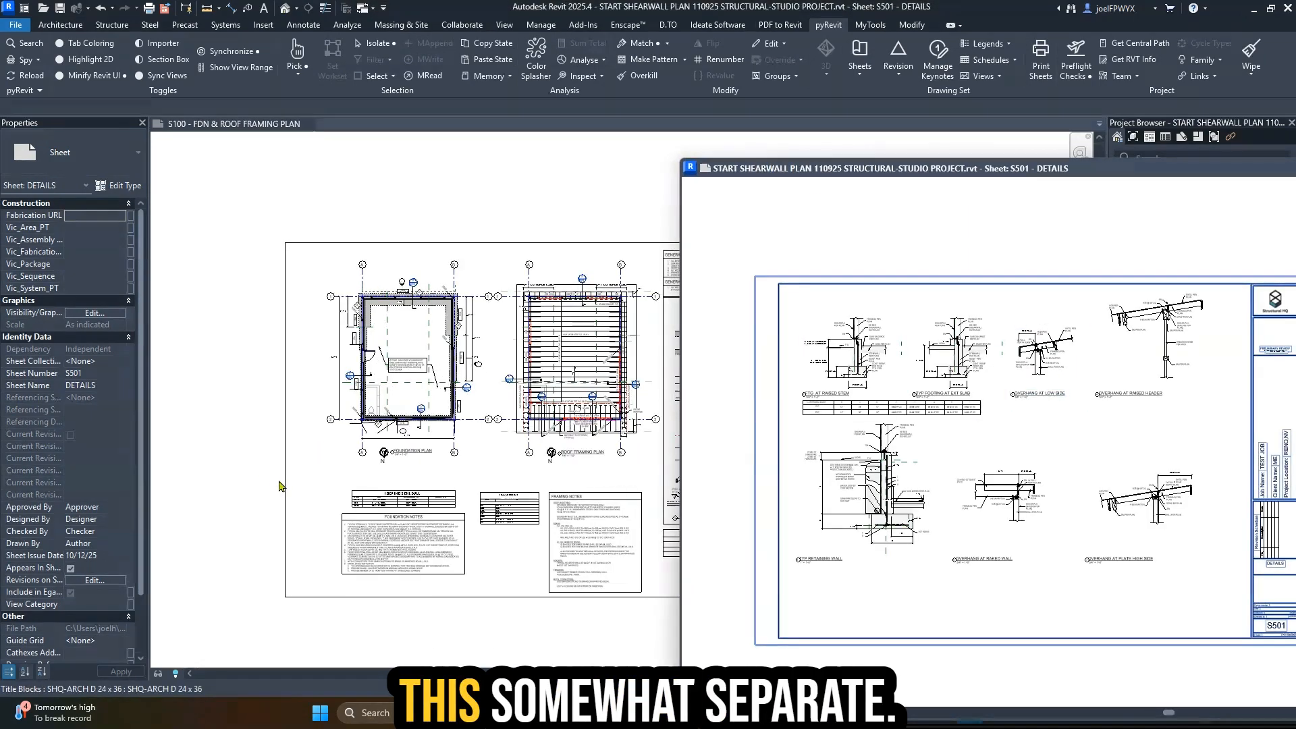
scroll(279, 486, "up", 4)
left_click_drag(807, 171, 393, 122)
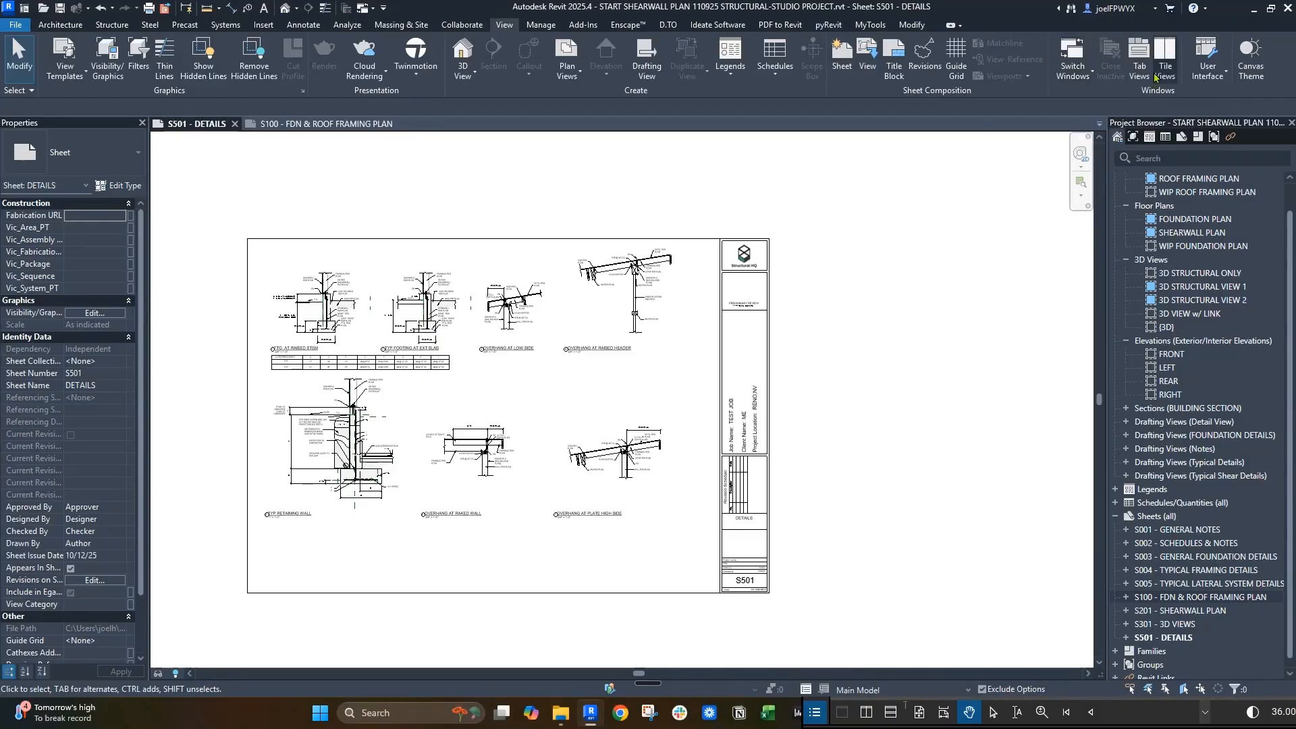
- Tile the S501 - DETAILS and S100 - FDN & ROOF FRAMING PLAN sheets side by side
left_click(1157, 77)
scroll(317, 438, "down", 2)
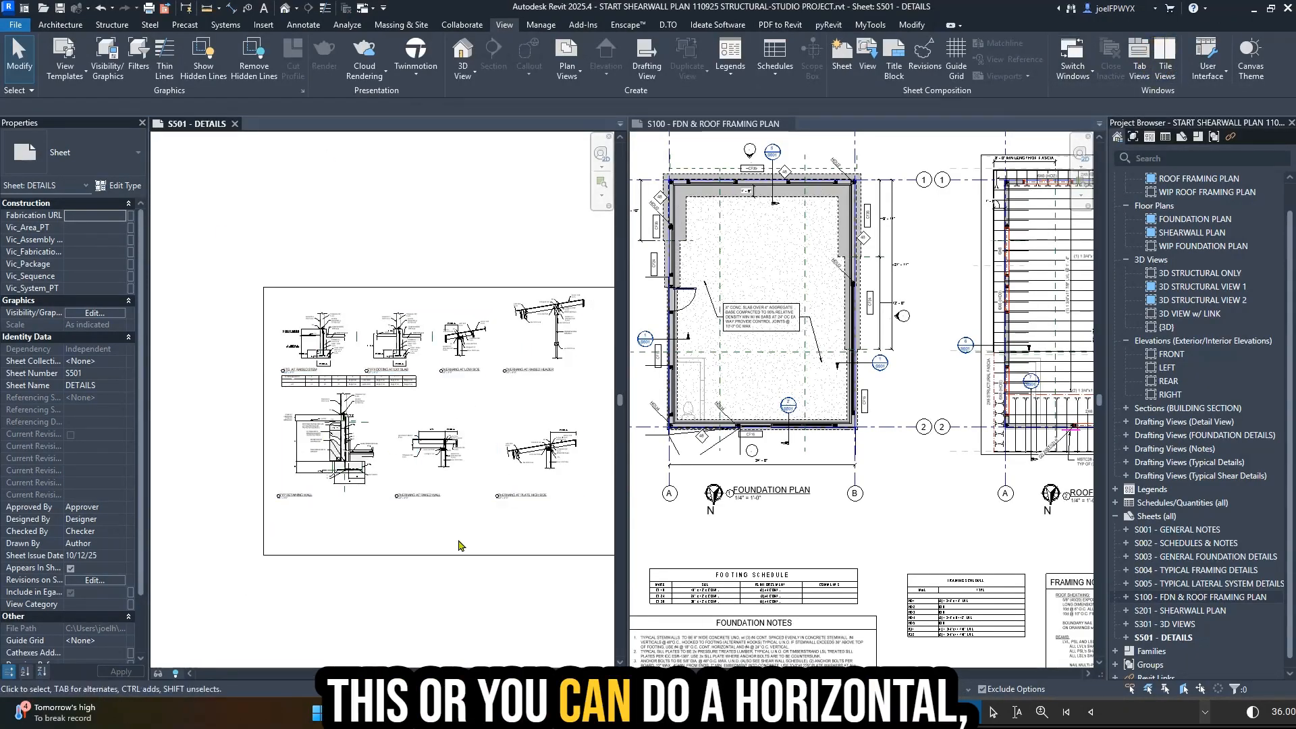
scroll(458, 544, "up", 2)
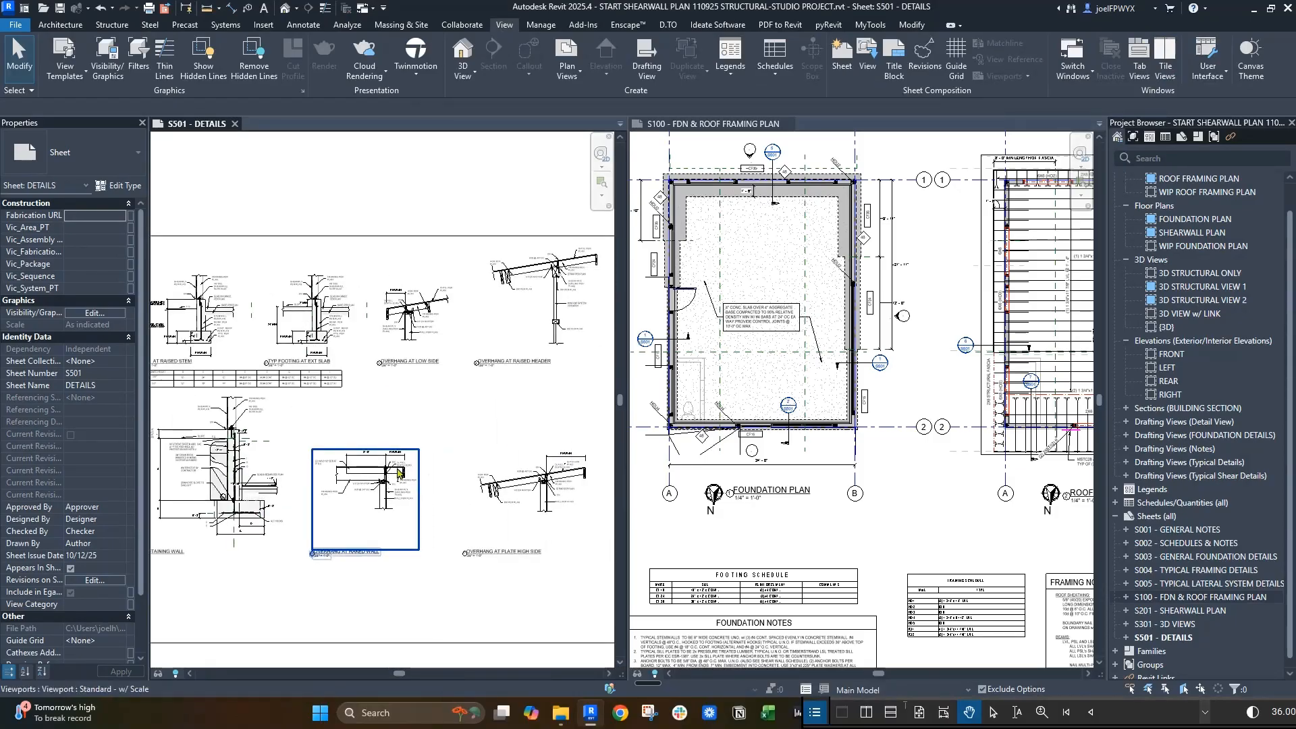
scroll(398, 472, "down", 2)
scroll(1024, 420, "down", 2)
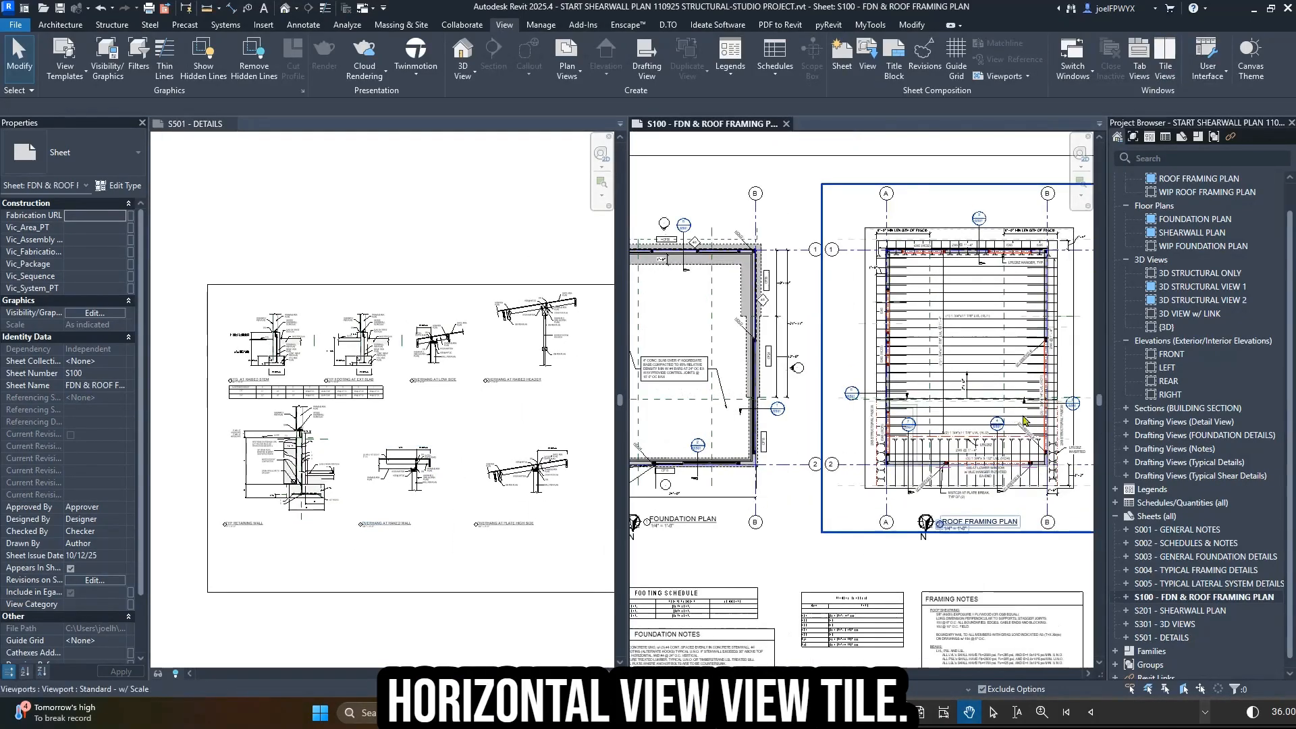
scroll(1024, 420, "up", 2)
middle_click_drag(984, 500, 922, 557)
scroll(922, 557, "down", 1)
scroll(413, 478, "up", 4)
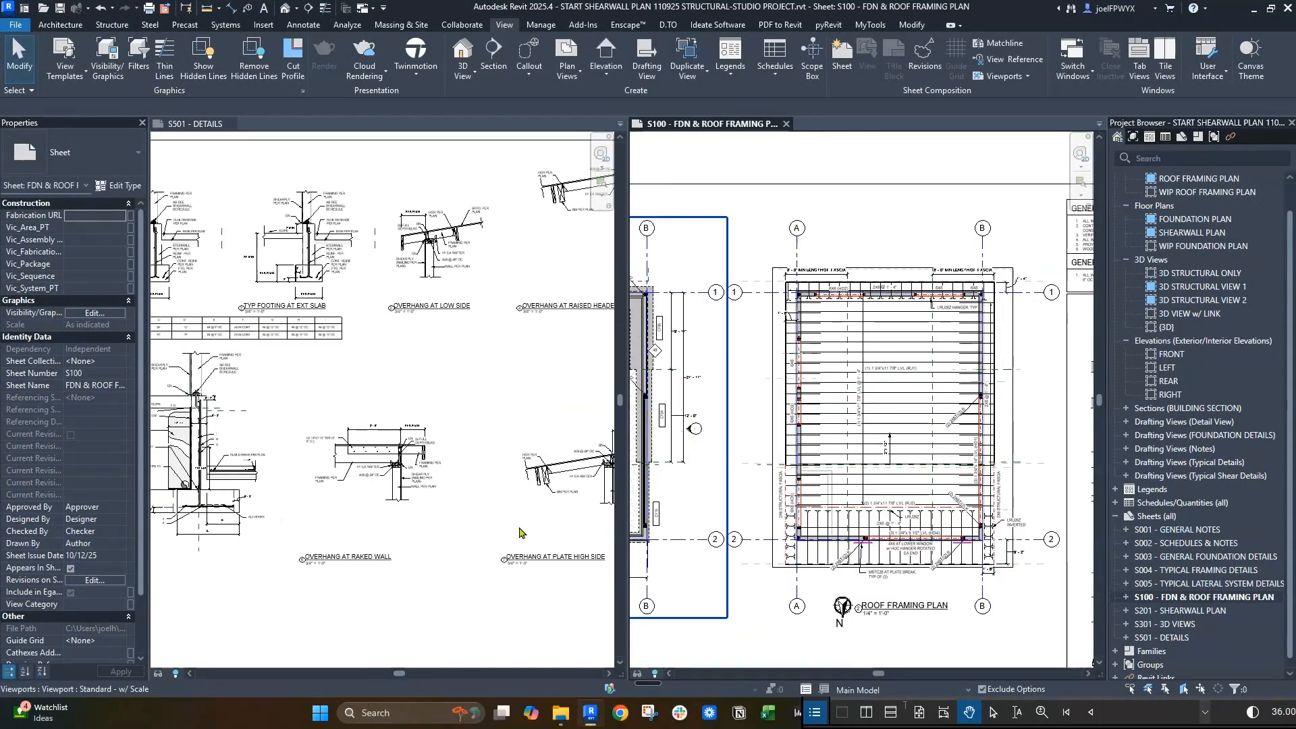
scroll(557, 526, "down", 1)
scroll(210, 545, "up", 2)
middle_click_drag(557, 526, 425, 541)
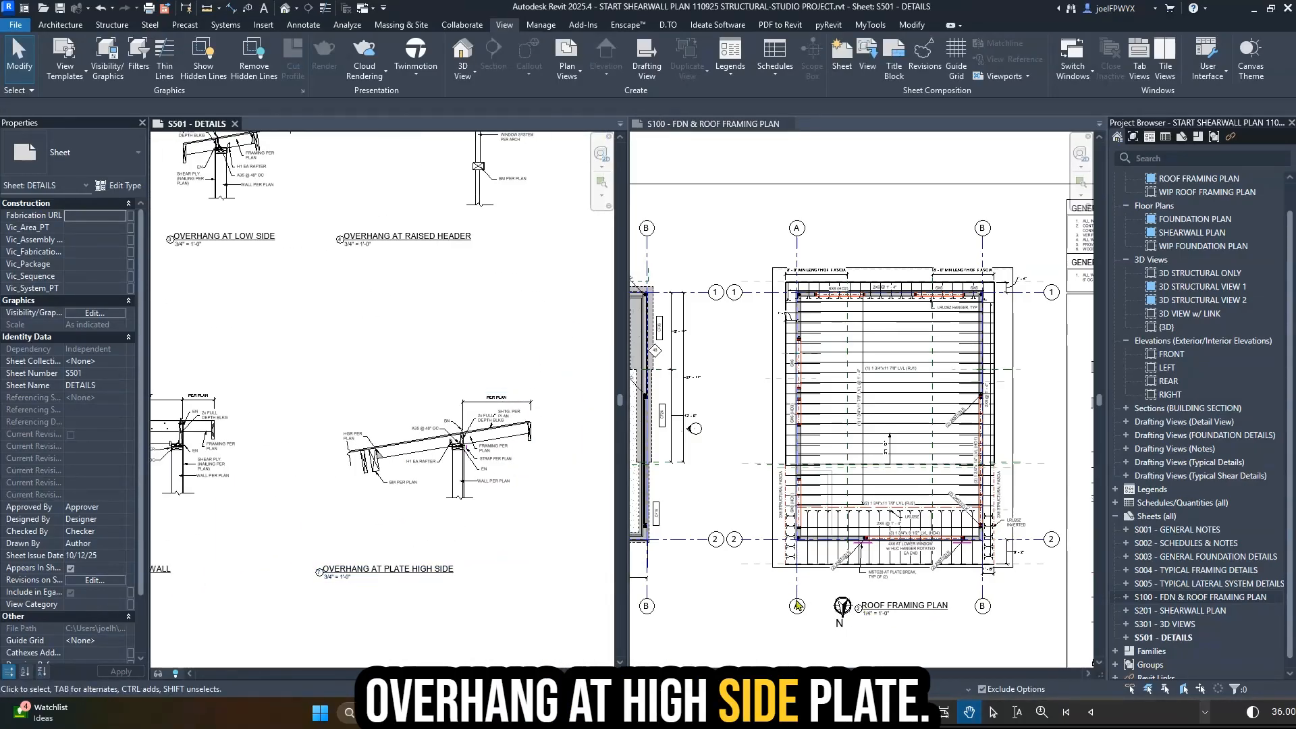
- In the roof framing plan, cut a section through the grid 2 wall near grid A, referencing the drafting view OVERHANG AT PLATE HIGH SIDE (7/S501)
scroll(835, 550, "up", 3)
key("s")
key("e")
key("c")
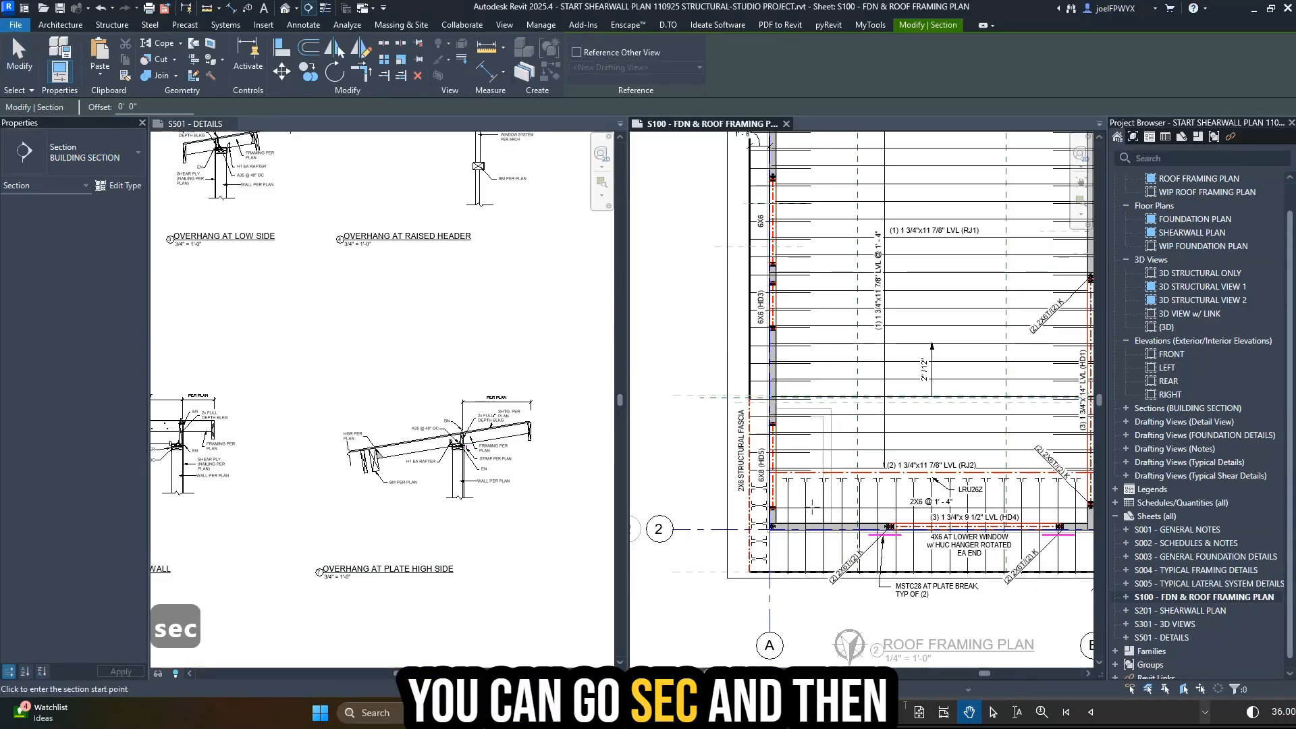
left_click(604, 53)
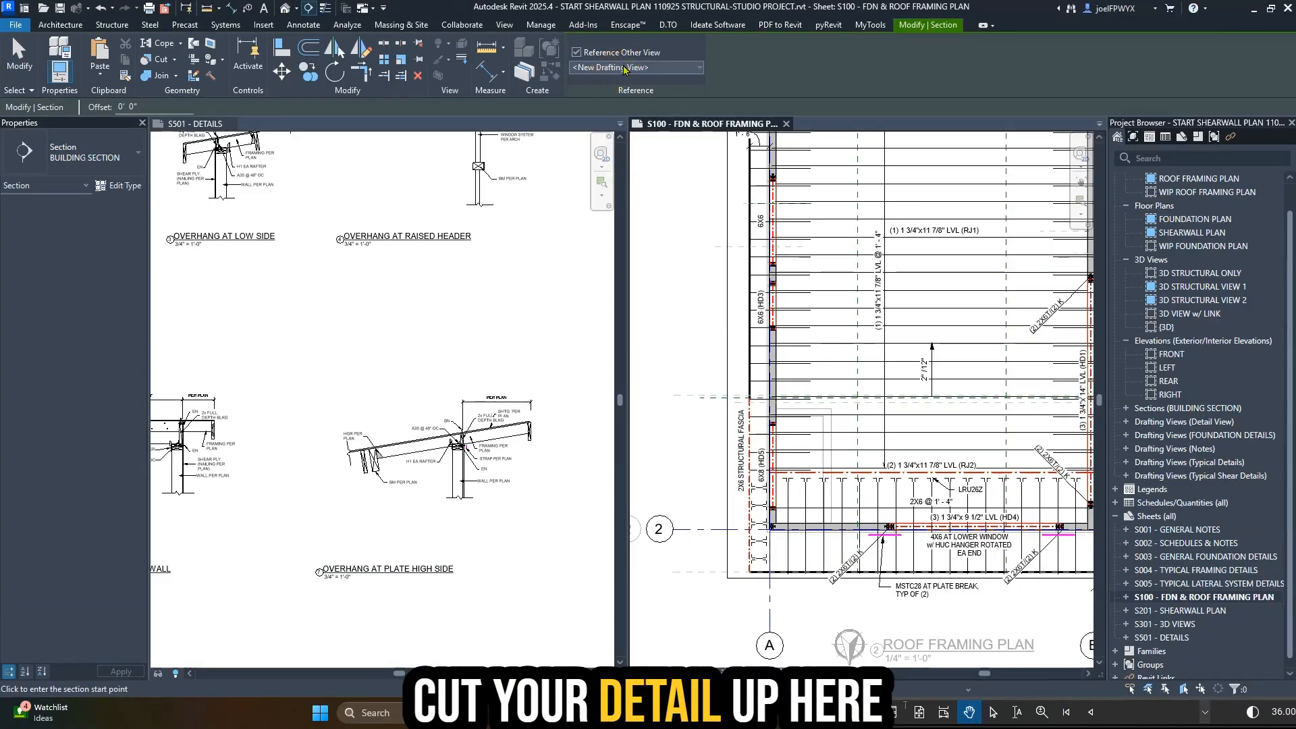
left_click(624, 68)
type("7/S501")
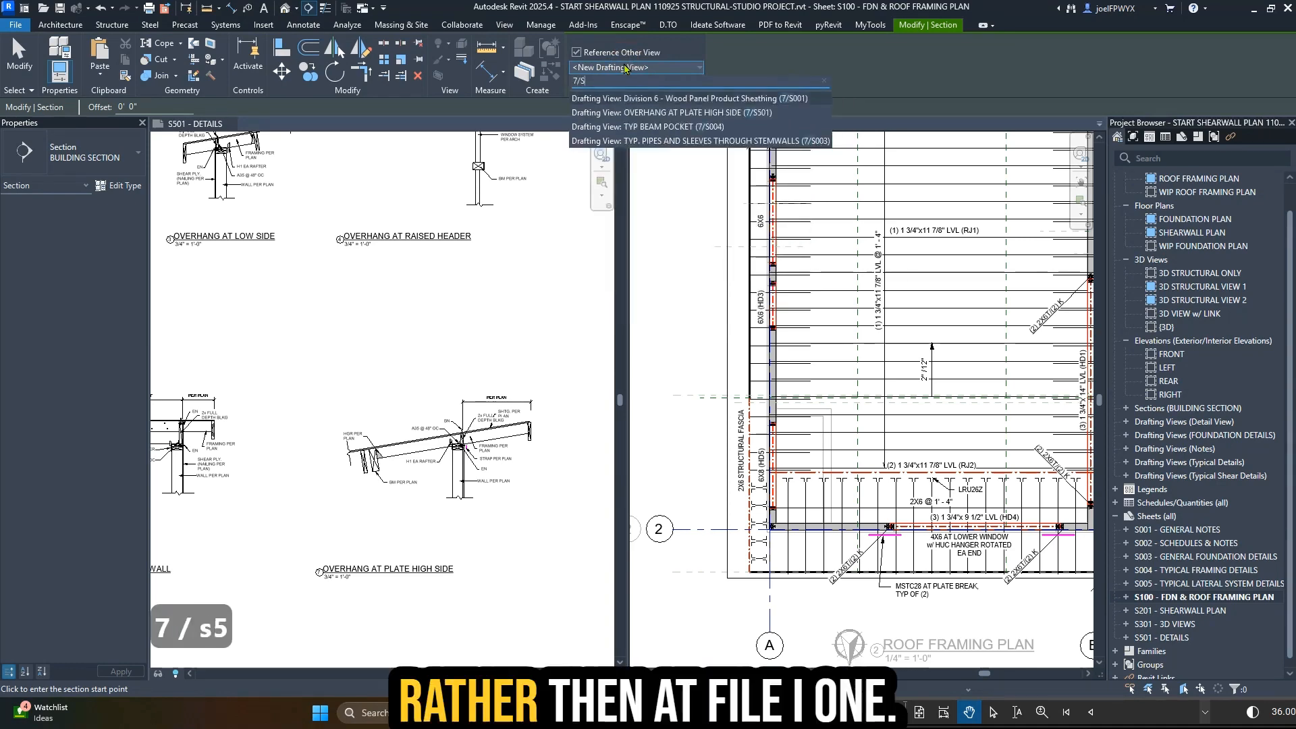
key("Return")
key("Escape")
key("Escape")
key("Escape")
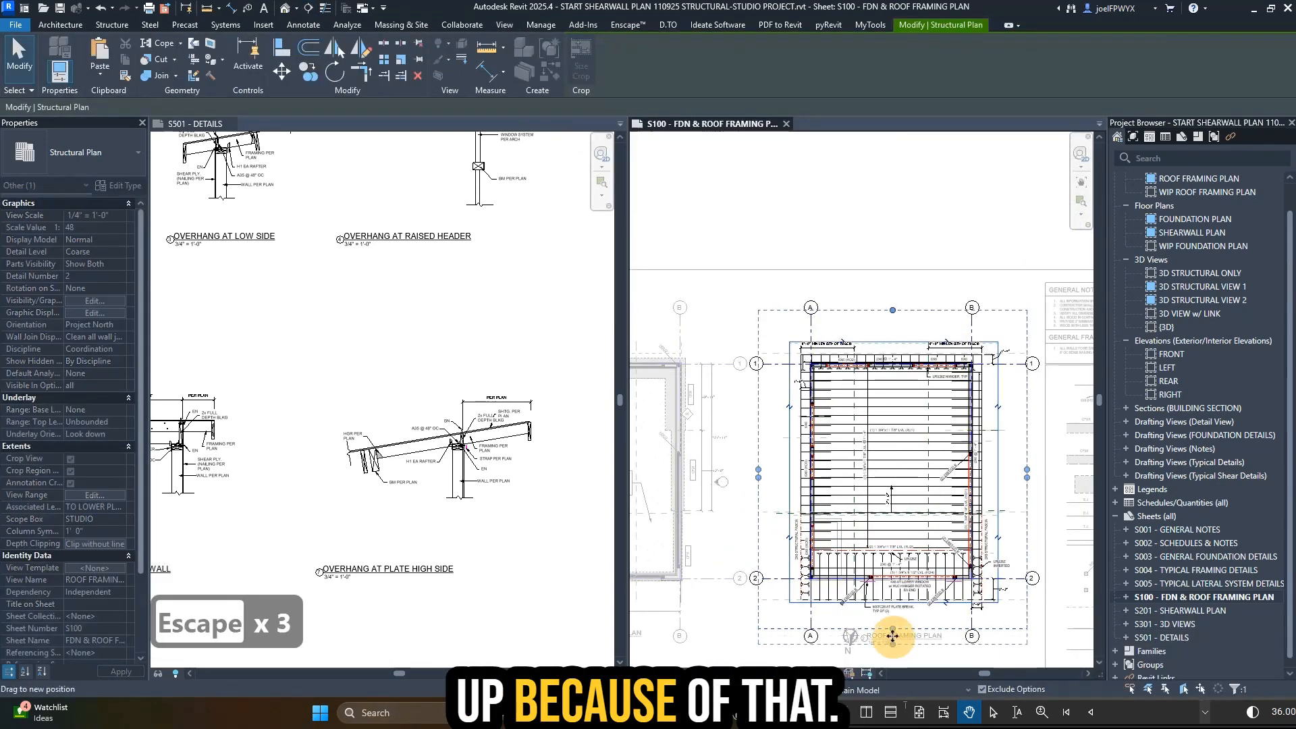
- Swap the 7/S501 section's head and tail so its bubble sits below the roof framing plan, and shorten the line at the bubble end
scroll(864, 628, "up", 3)
scroll(827, 598, "up", 2)
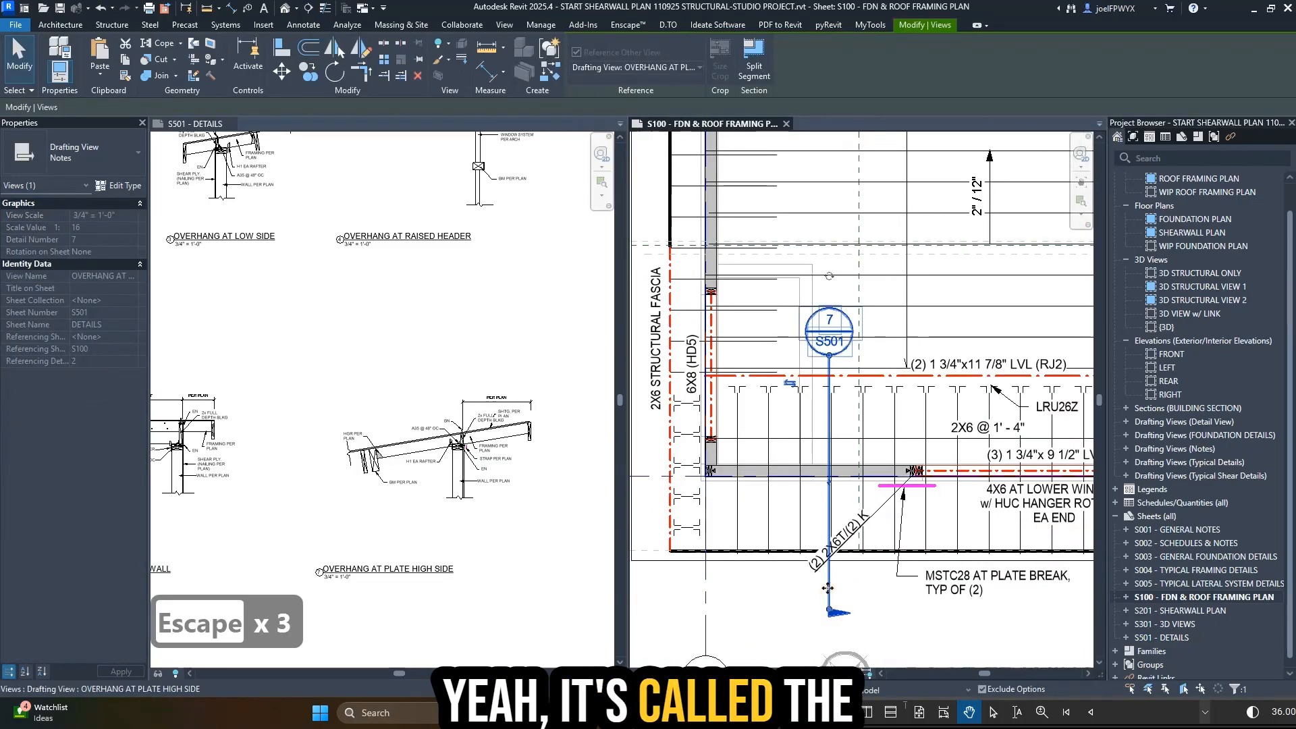
left_click(782, 594)
scroll(787, 638, "down", 4)
scroll(791, 595, "up", 1)
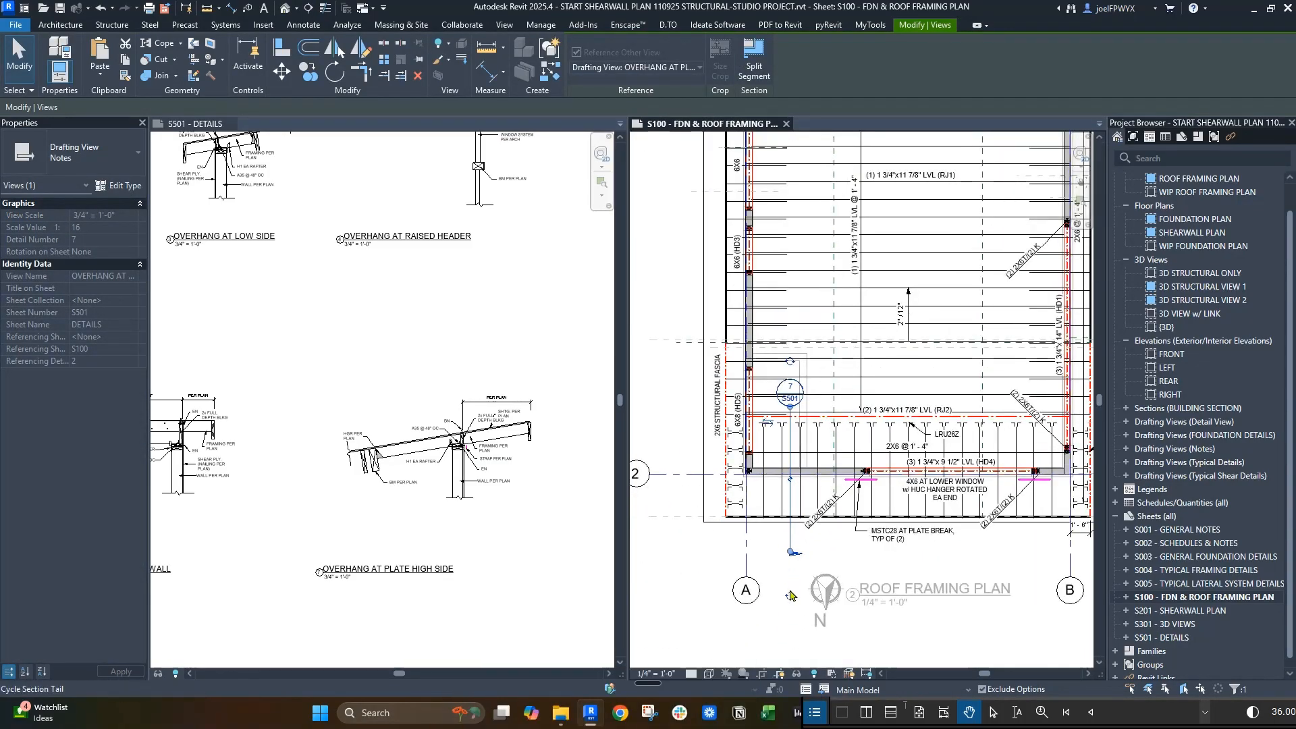
left_click(791, 363)
scroll(789, 408, "up", 2)
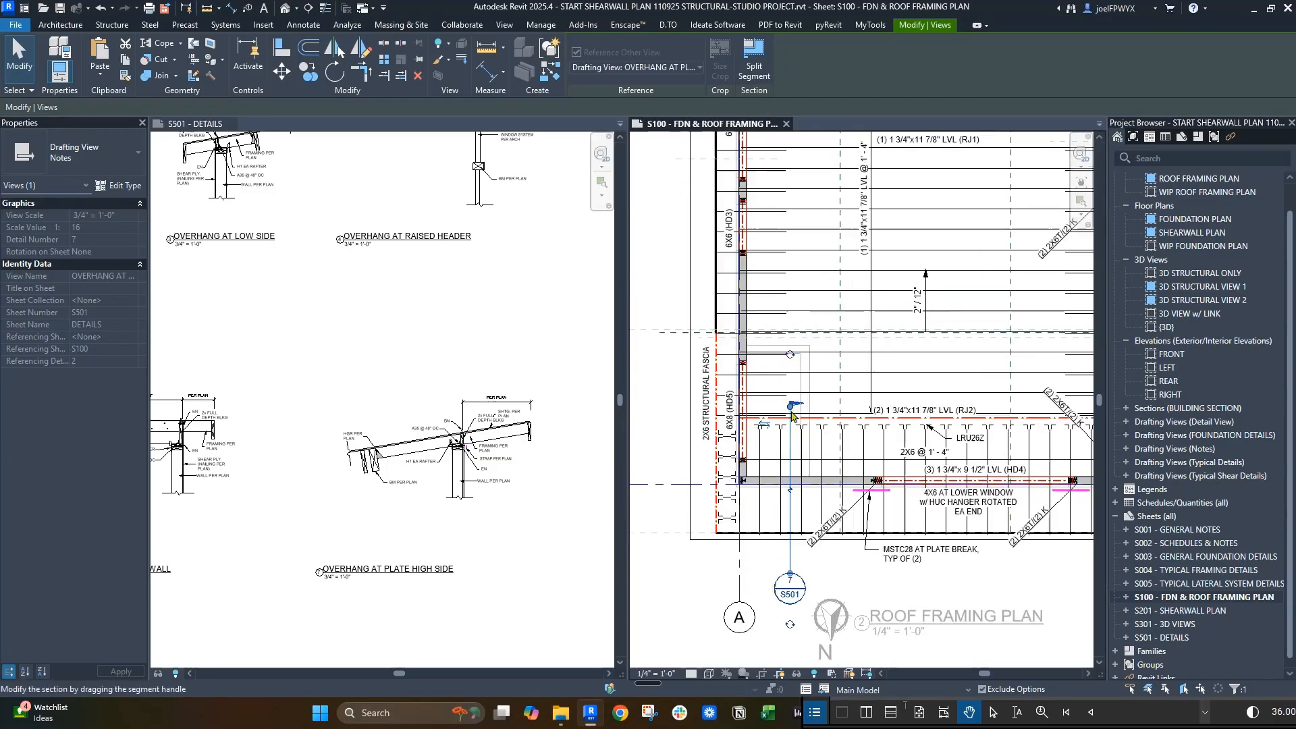
key("Escape")
key("Escape")
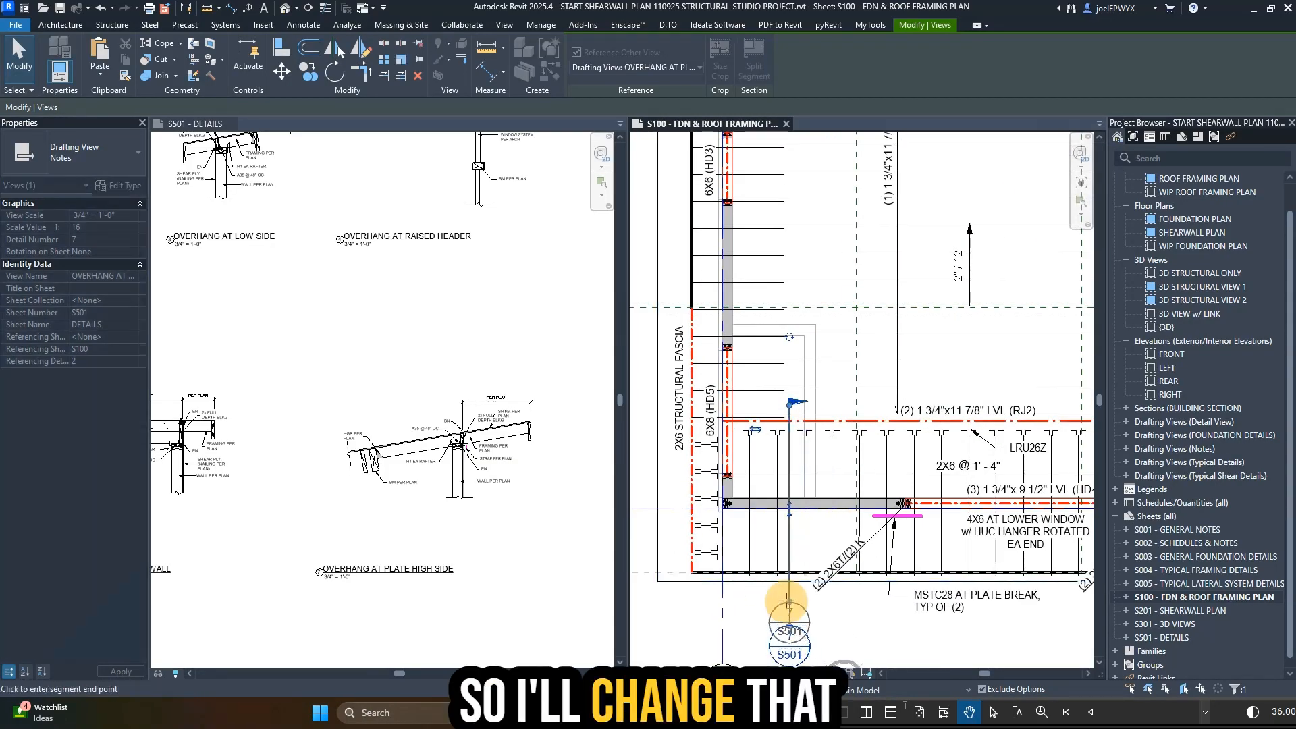
scroll(804, 550, "down", 1)
key("e")
key("c")
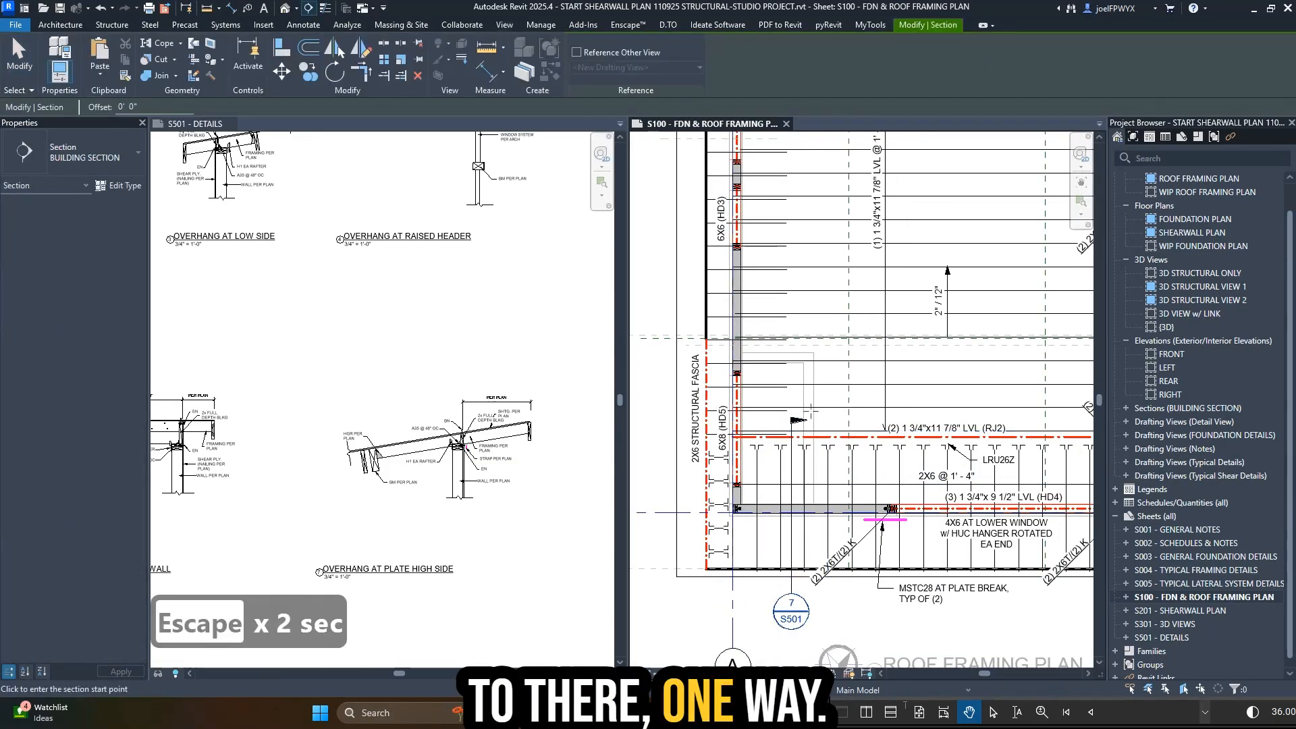
key("Escape")
key("Escape")
key("Escape")
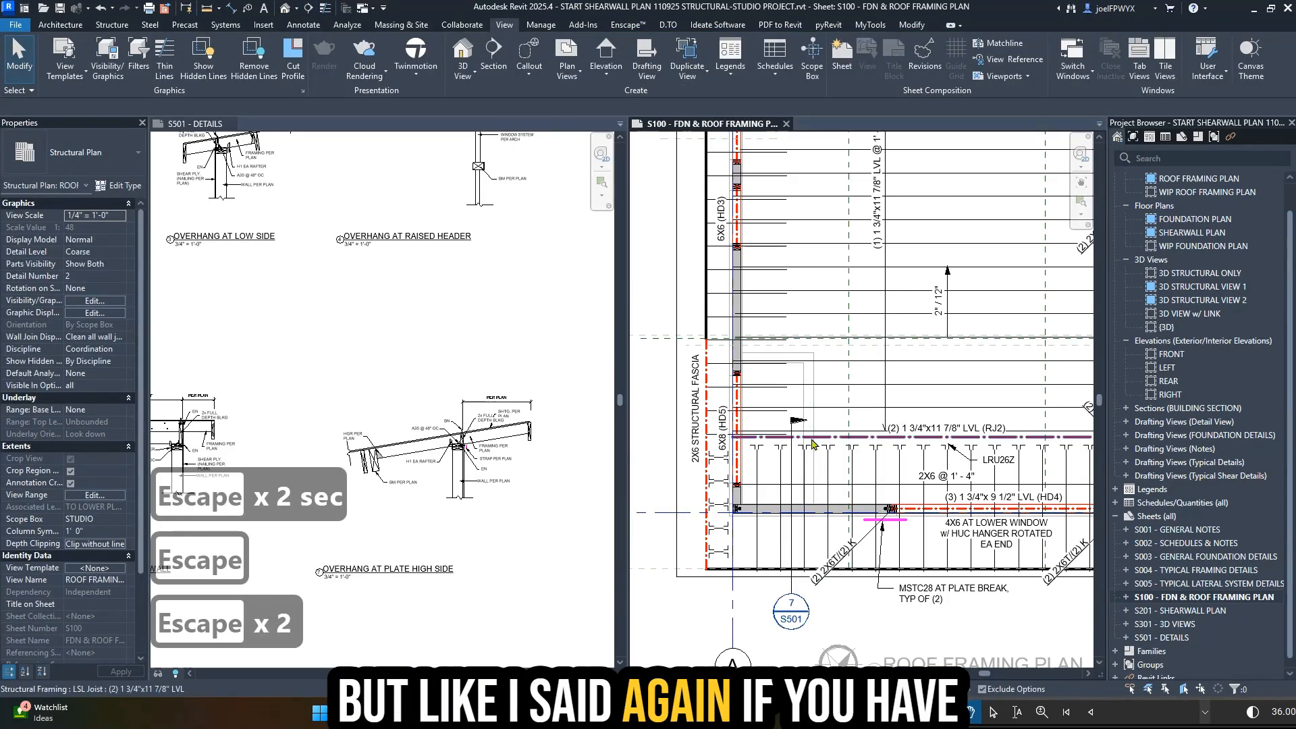
key("s")
key("e")
key("c")
left_click(821, 399)
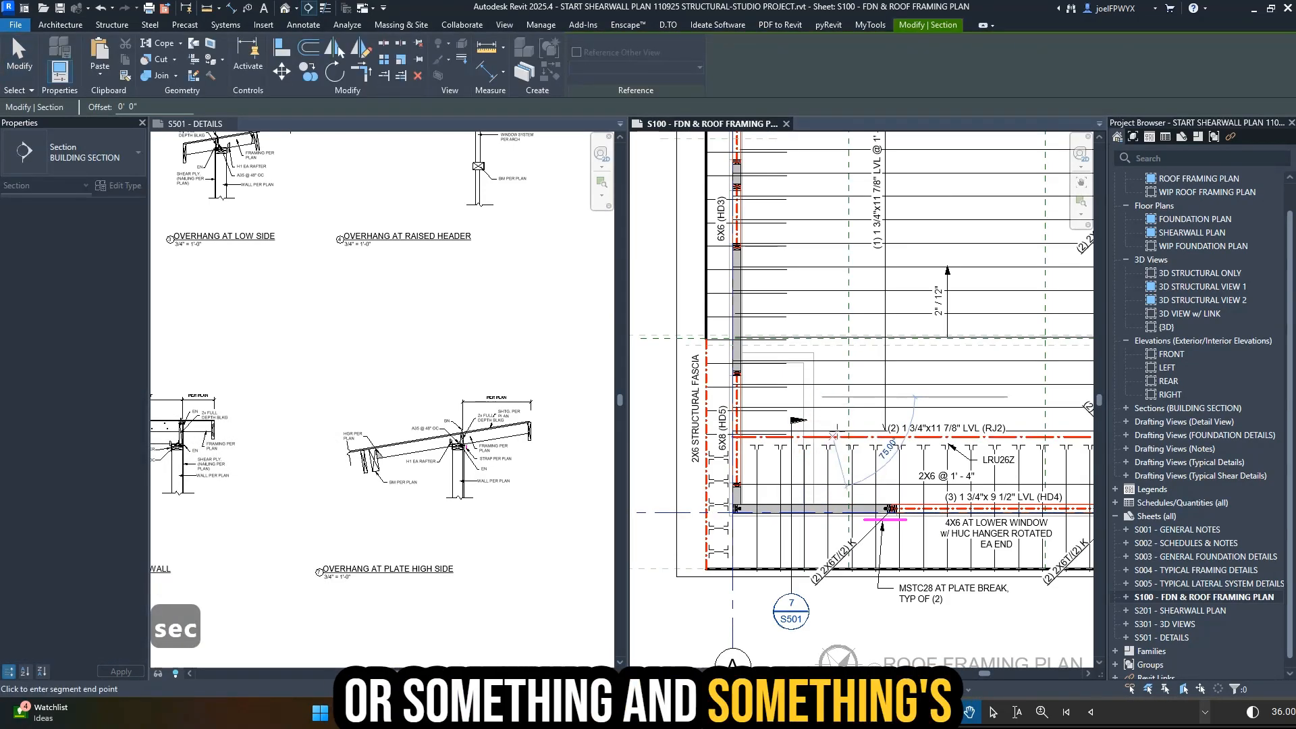
key("Escape")
key("Escape")
- Turn on the visibility of the NOT USED VIEWS filter in the ROOF FRAMING PLAN view
key("v")
key("g")
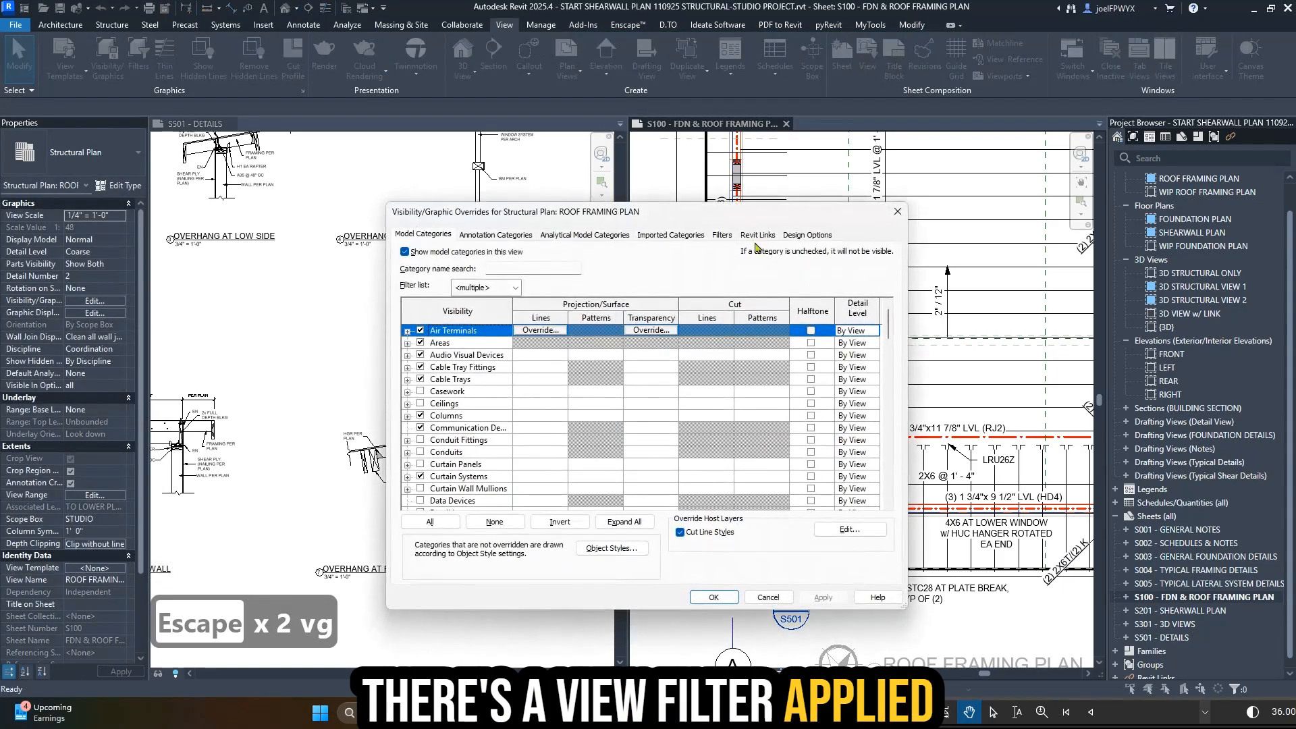
left_click(722, 235)
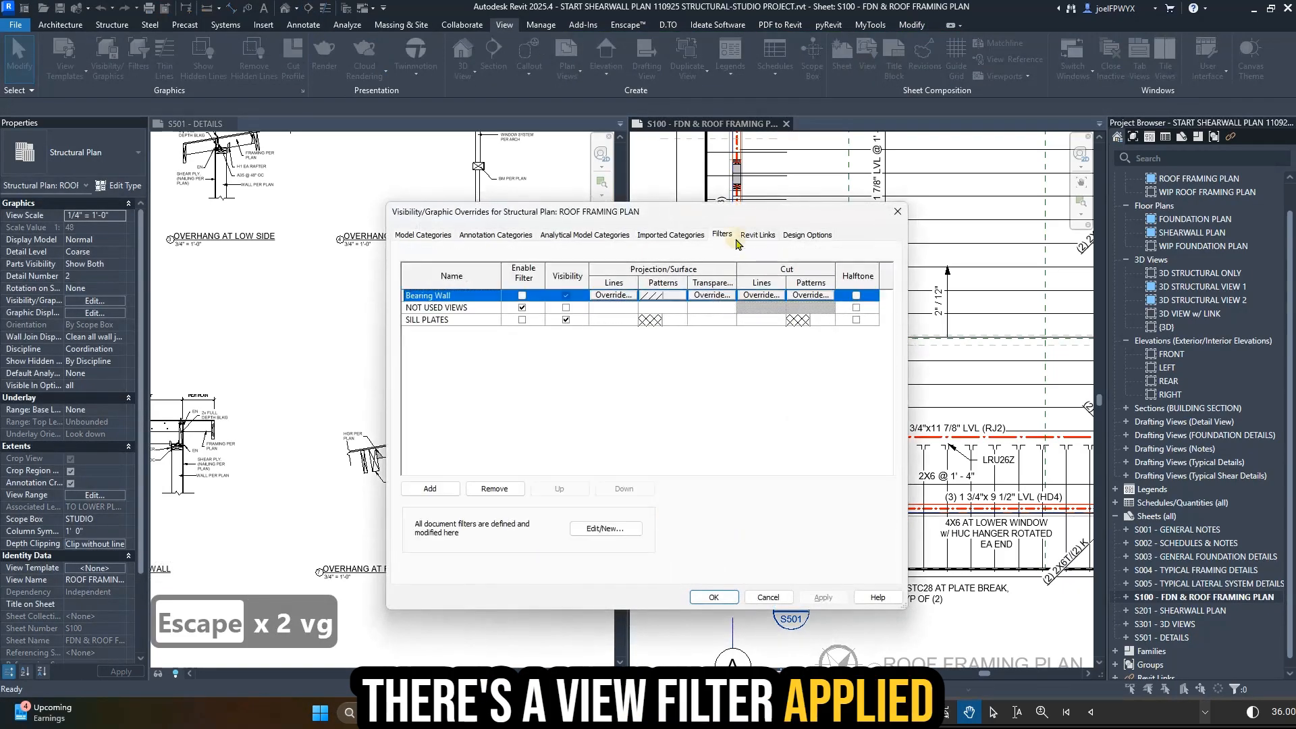
left_click(565, 307)
left_click(714, 596)
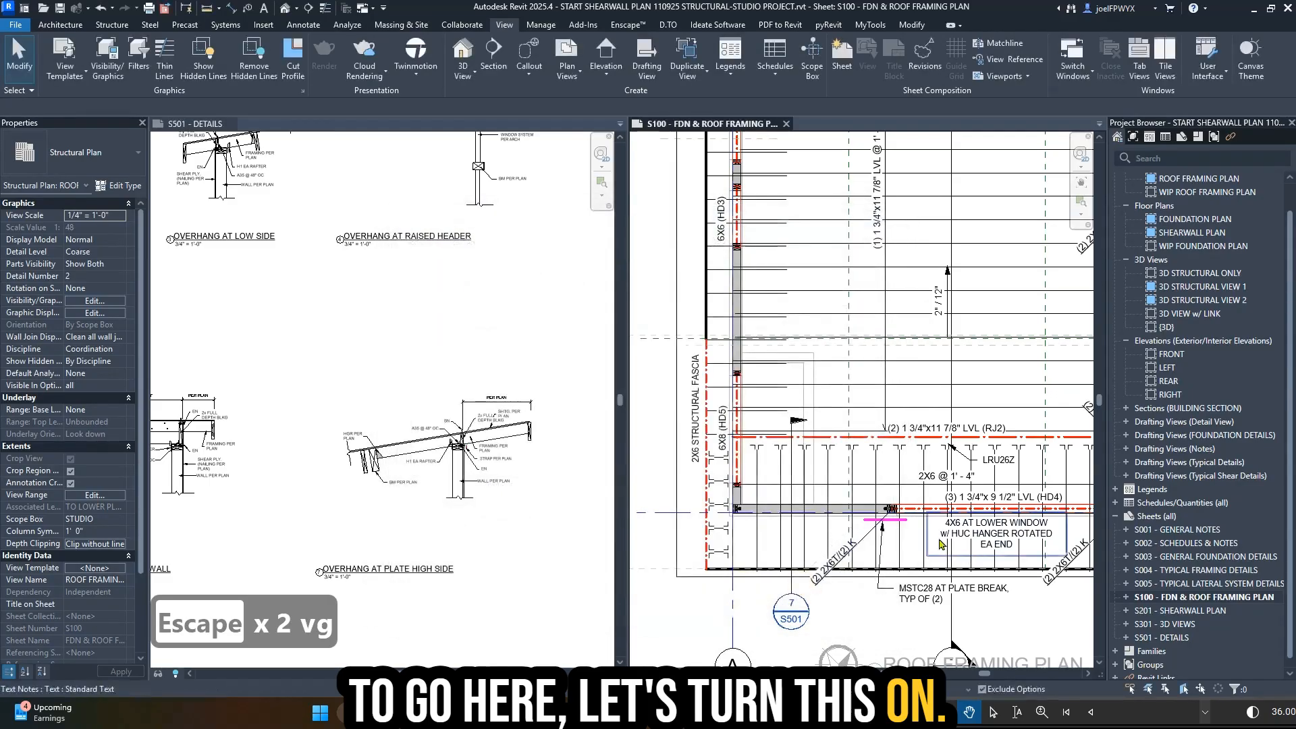
- Cut a live building section across the grid 2 wall beside the 7/S501 mark, and open its view at the roof overhang
key("s")
key("e")
key("c")
scroll(821, 446, "up", 1)
left_click(828, 422)
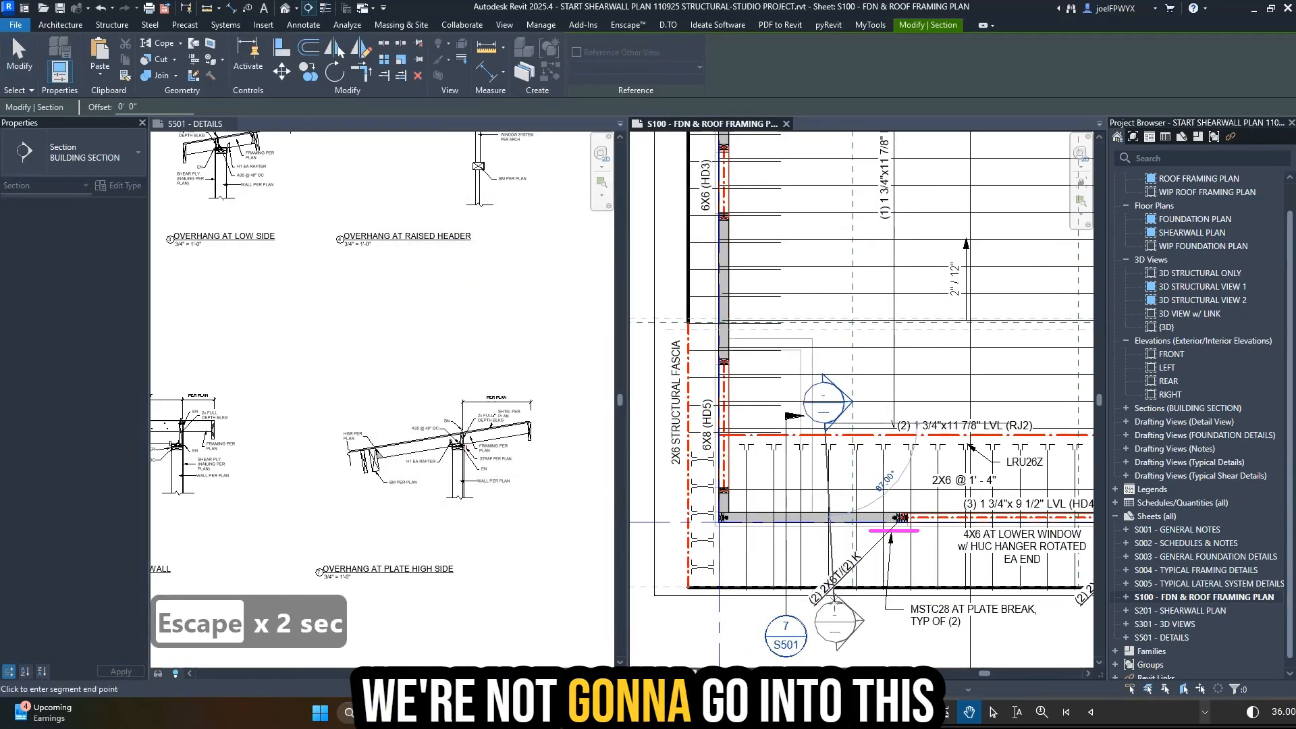
left_click(828, 631)
key("Escape")
key("Escape")
key("Escape")
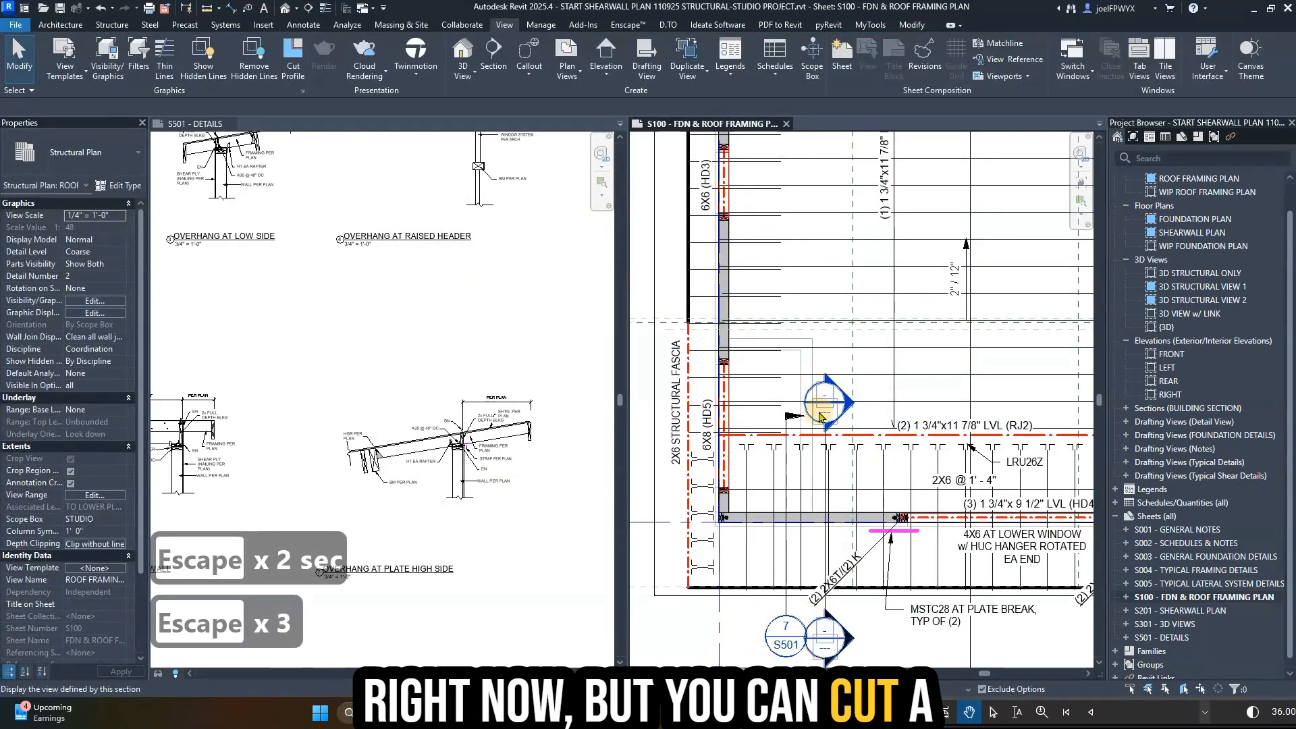
double_click(820, 417)
scroll(864, 249, "up", 4)
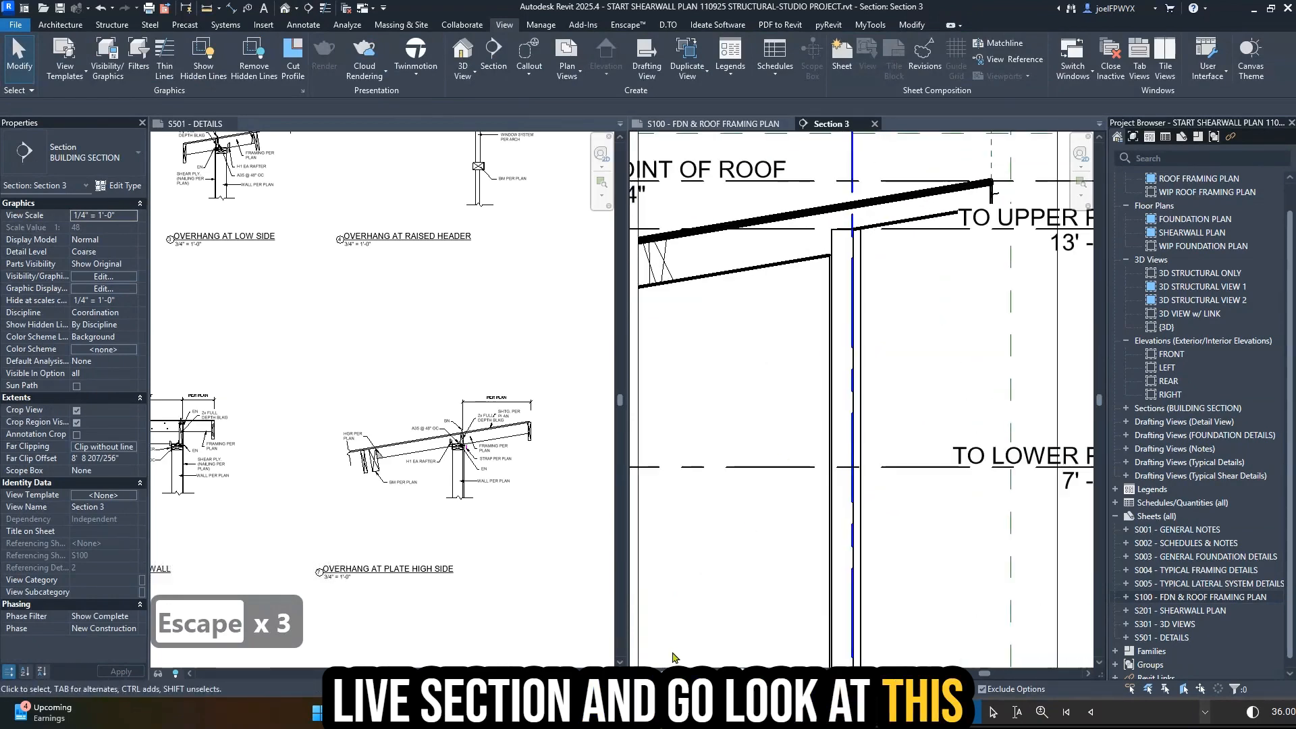
- Switch the new section view to a shaded visual style and compare its roof overhang with the OVERHANG AT PLATE HIGH SIDE detail
left_click(675, 672)
left_click(743, 608)
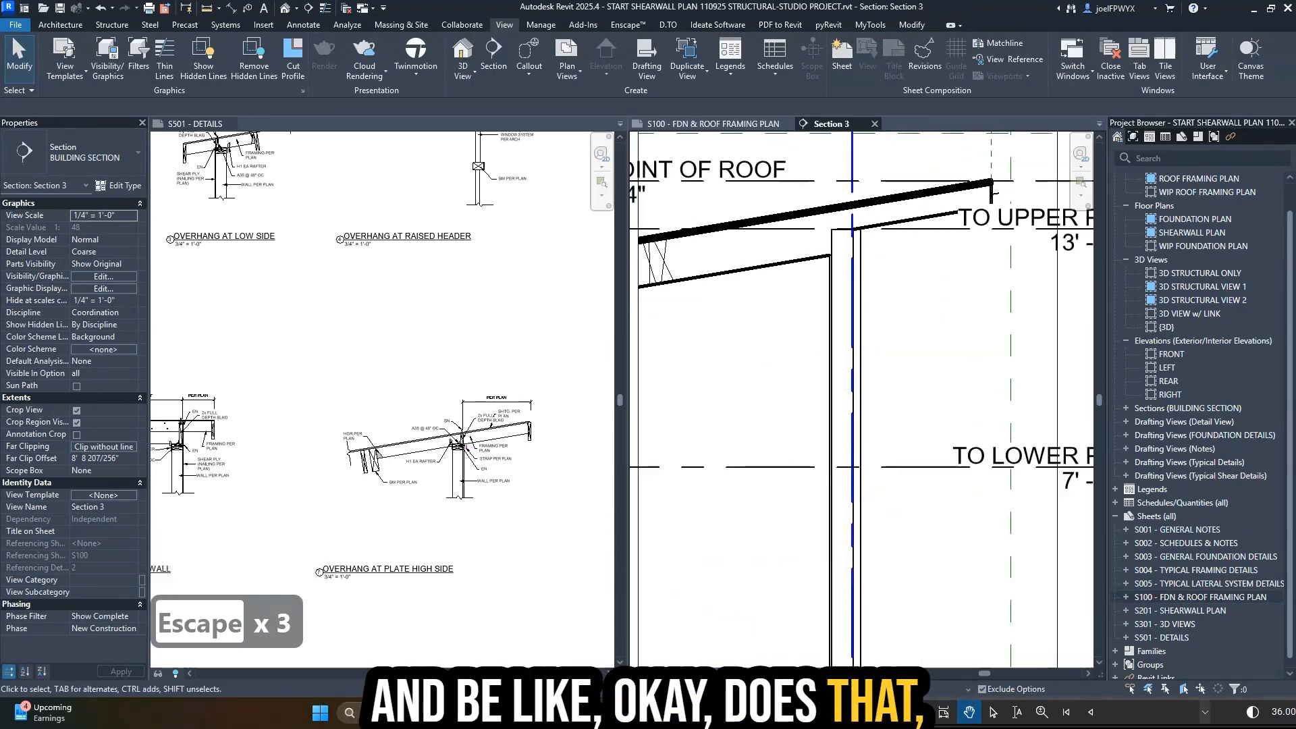
left_click(708, 673)
left_click(745, 619)
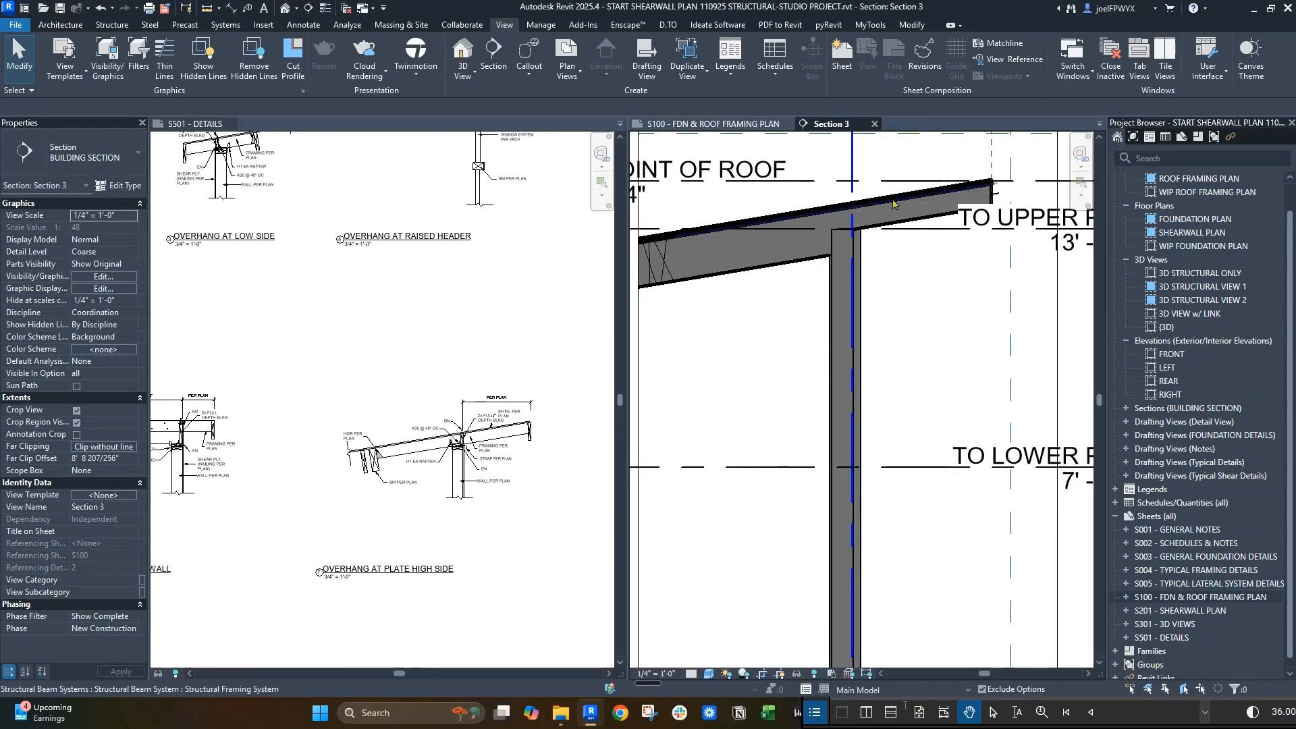
scroll(965, 300, "down", 2)
scroll(396, 461, "up", 3)
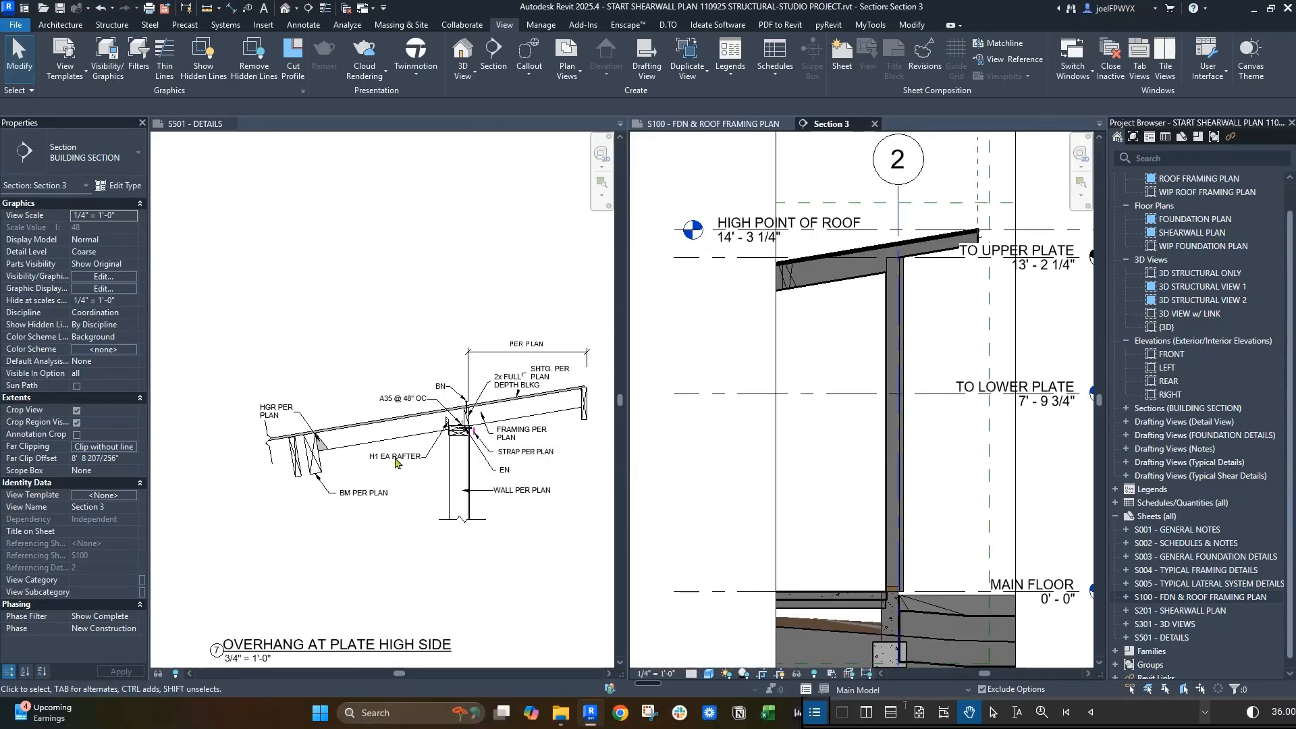
- Hide the linked model in the section view and set the detail level to Medium
left_click(850, 278)
key("h")
key("e")
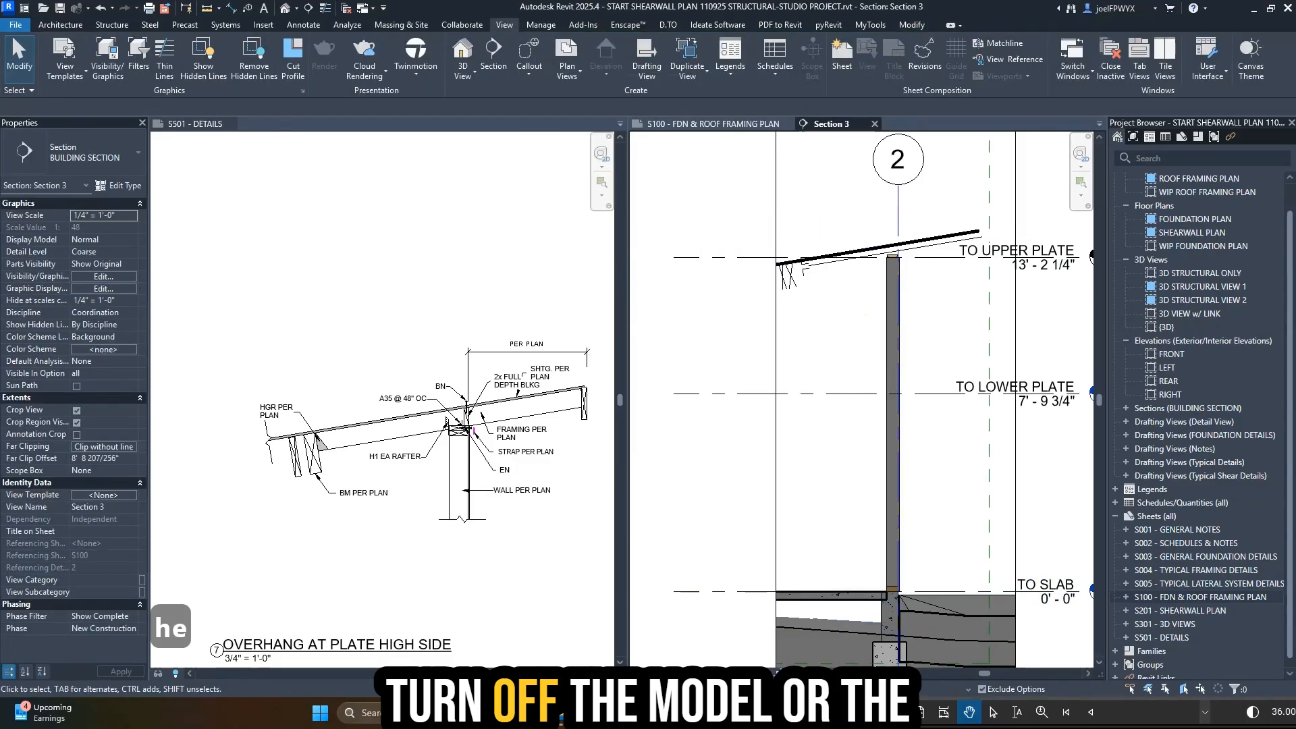
key("Escape")
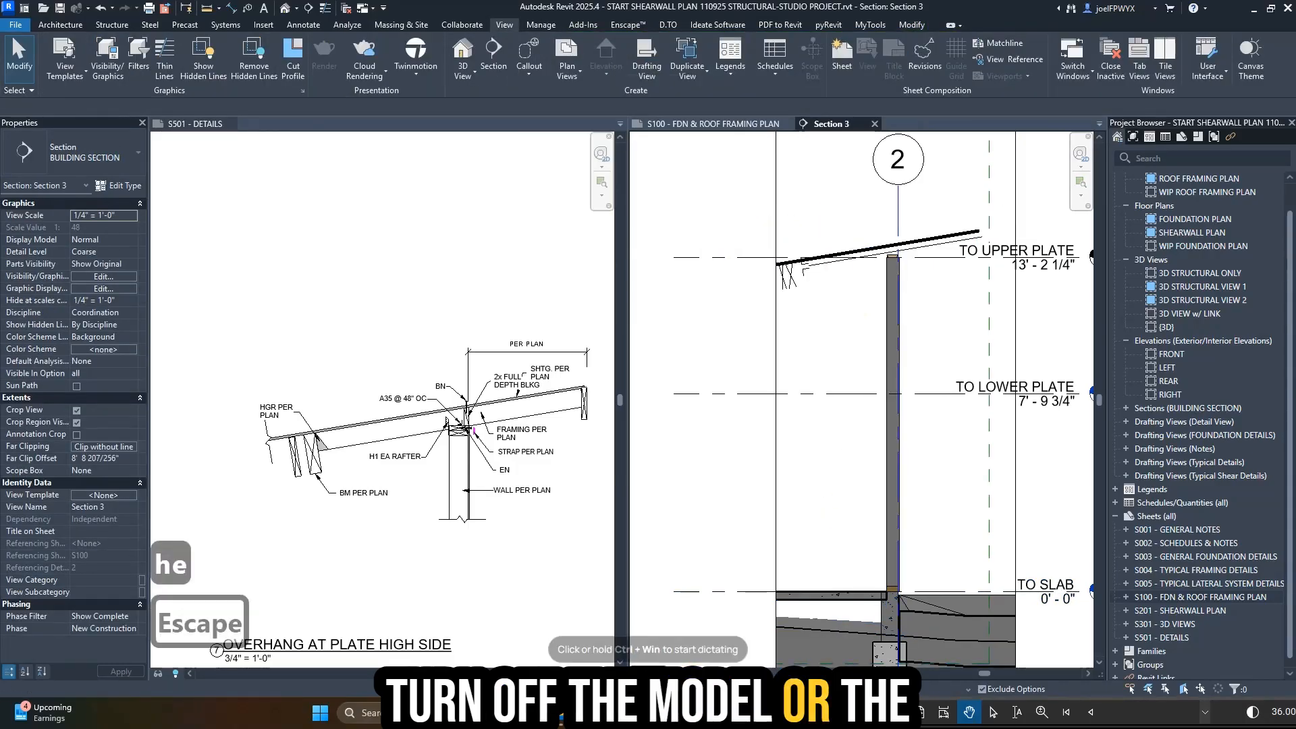
left_click(712, 645)
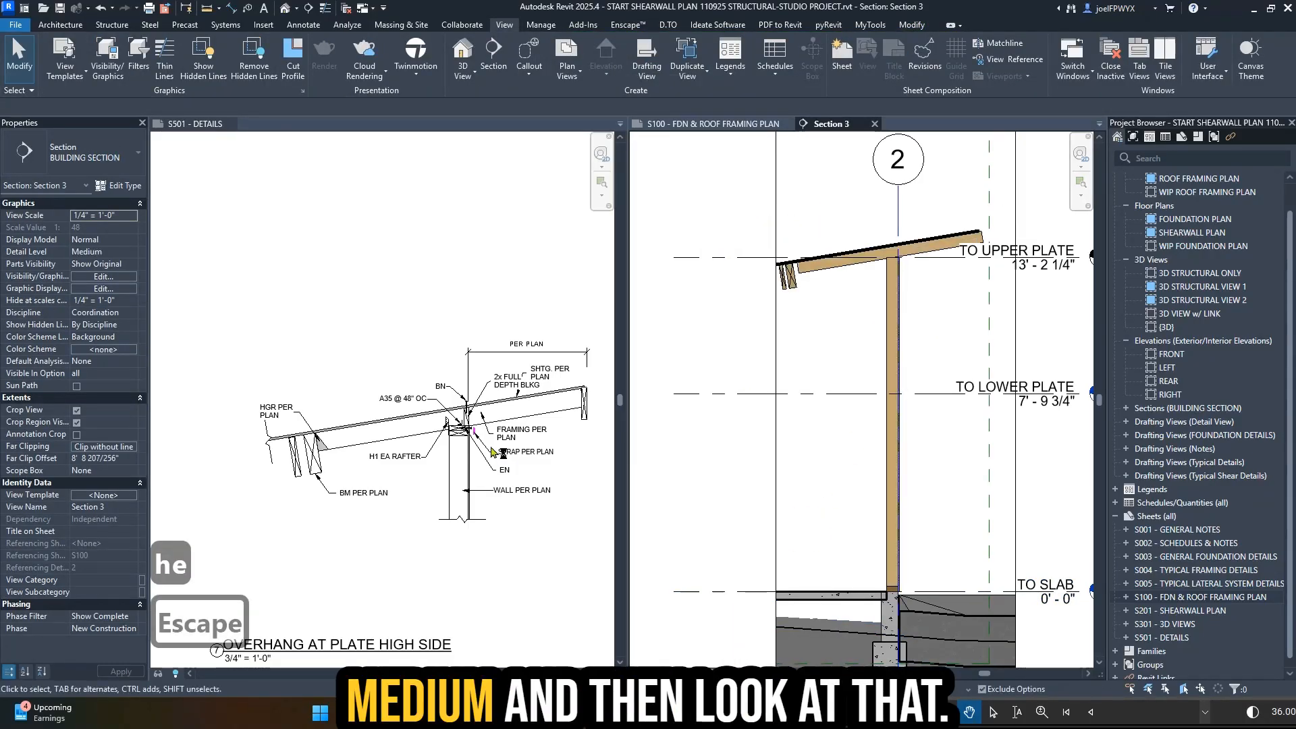
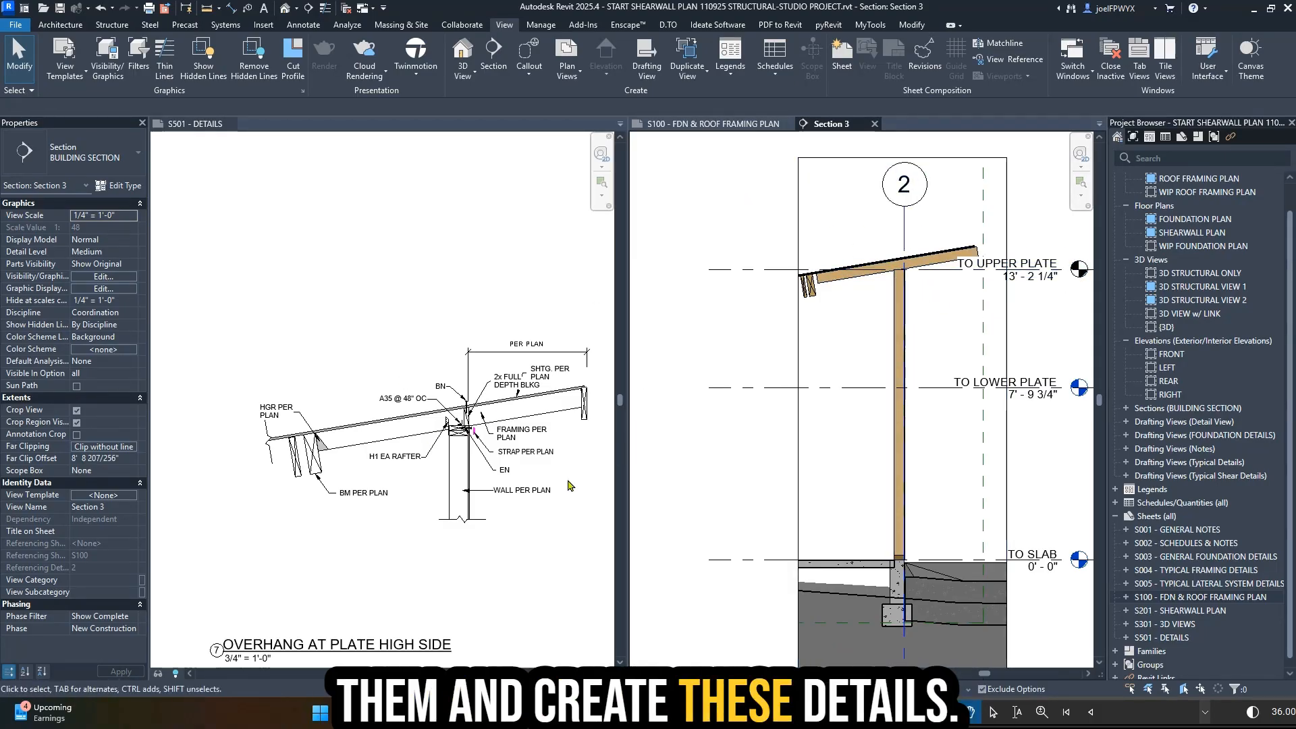
- Return to the S100 sheet and turn off the visibility of the NOT USED VIEWS filter in the roof framing plan
left_click(735, 123)
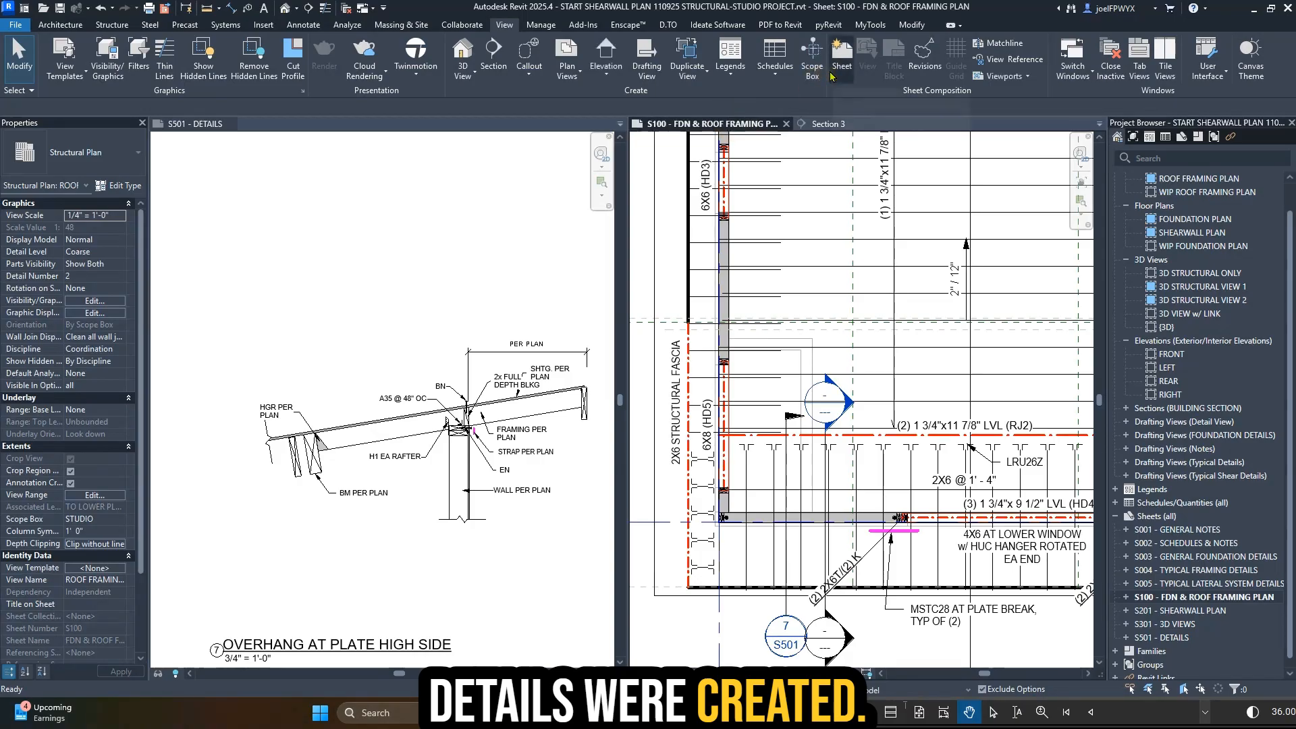
scroll(835, 470, "down", 2)
key("Escape")
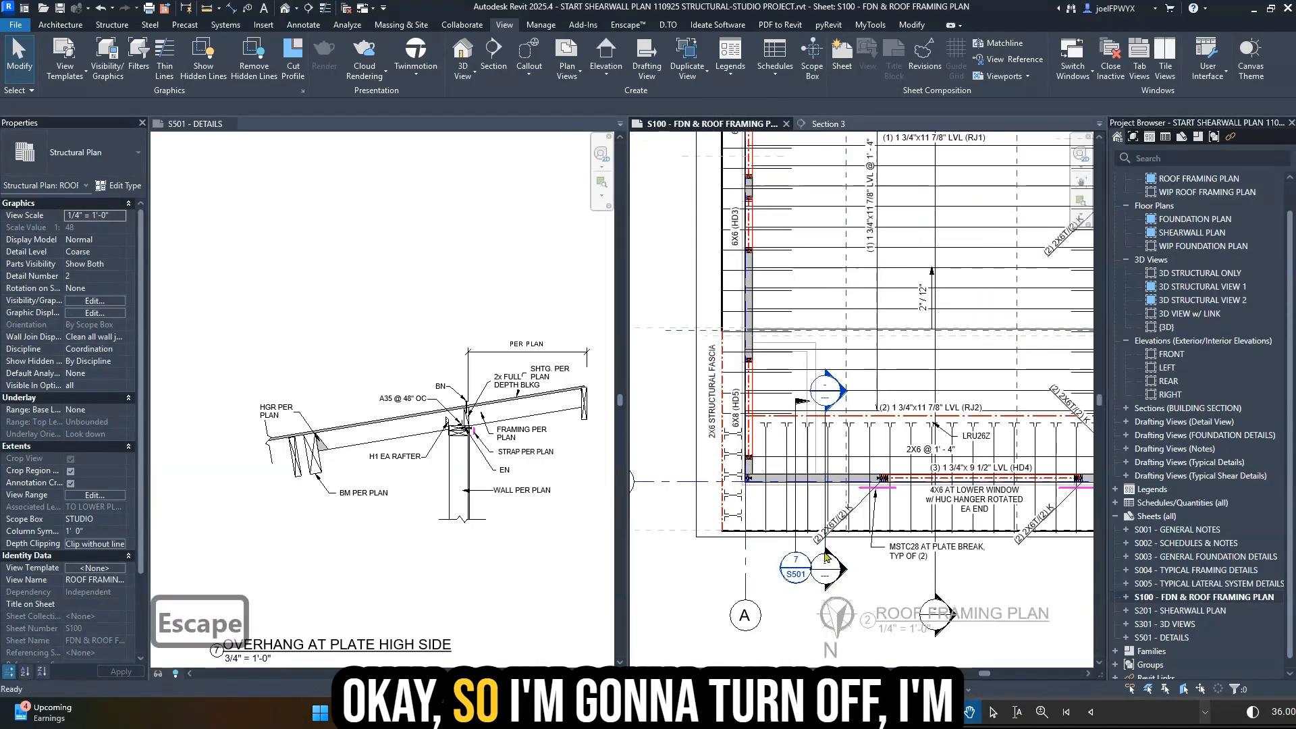
key("v")
key("g")
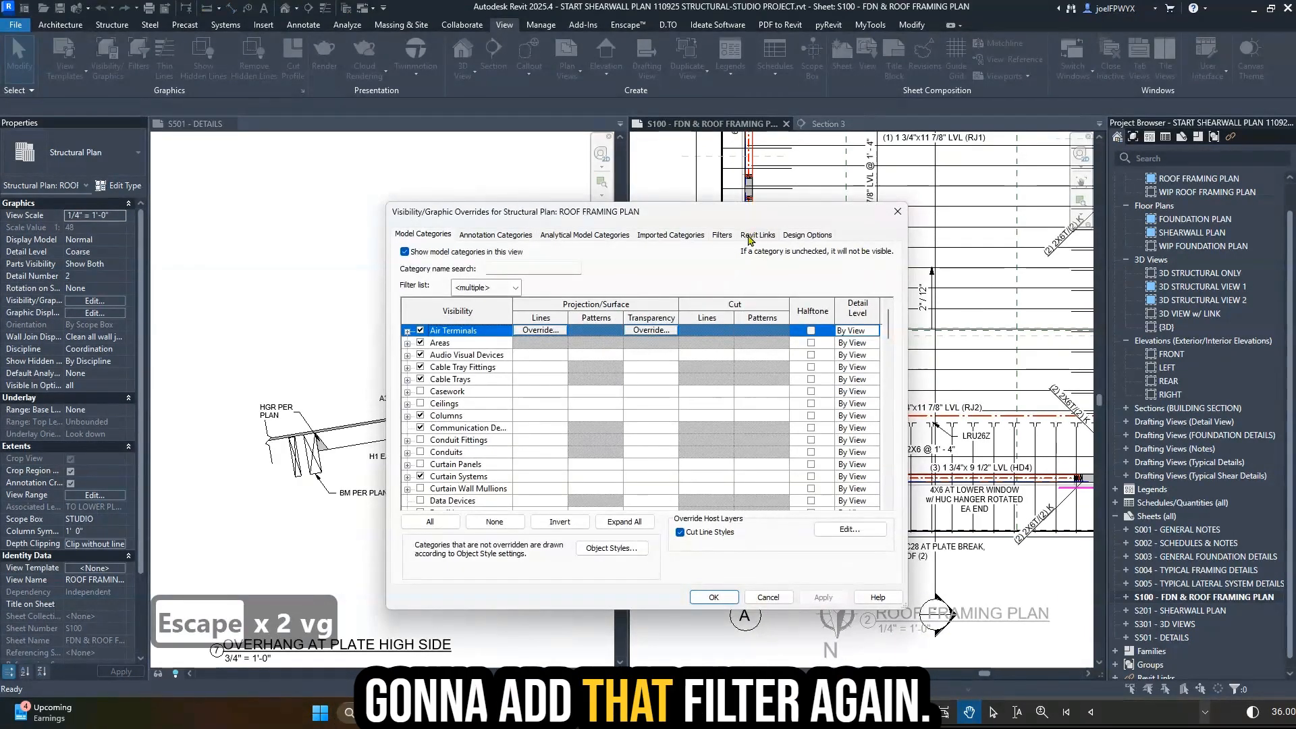
left_click(719, 235)
left_click(522, 307)
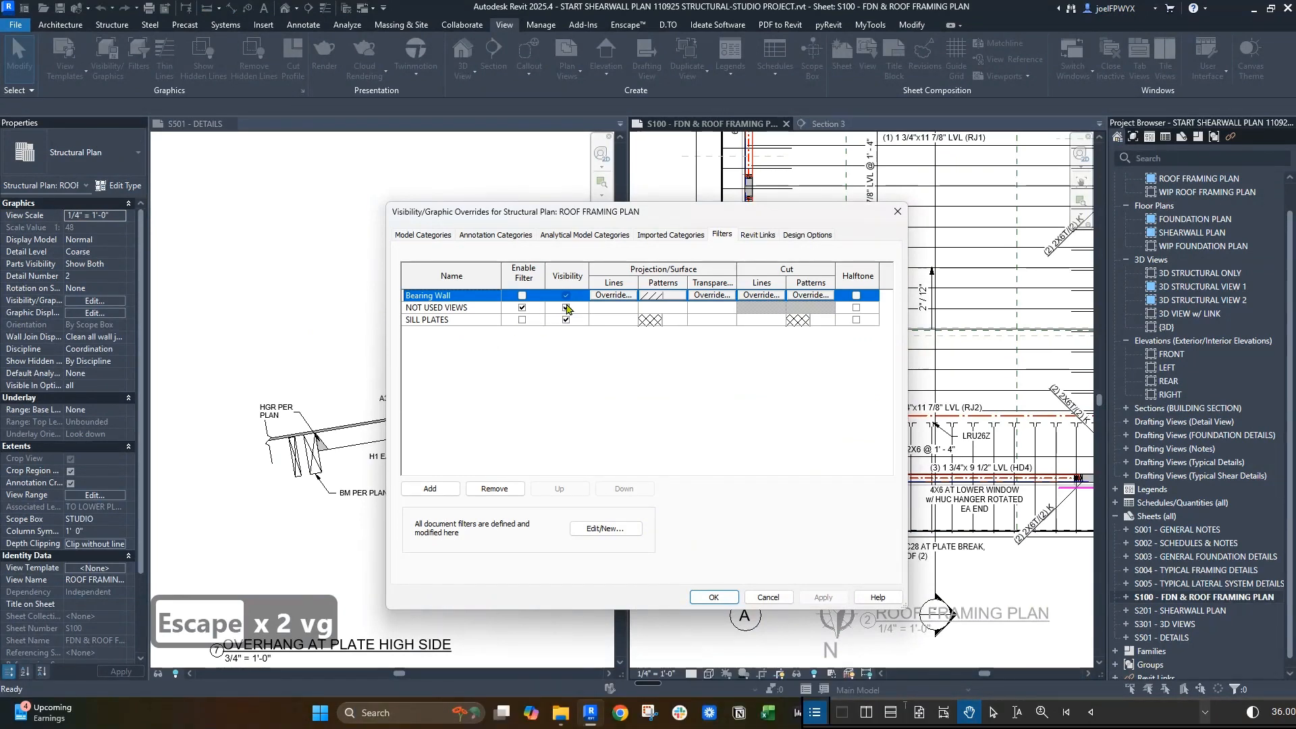
left_click(566, 307)
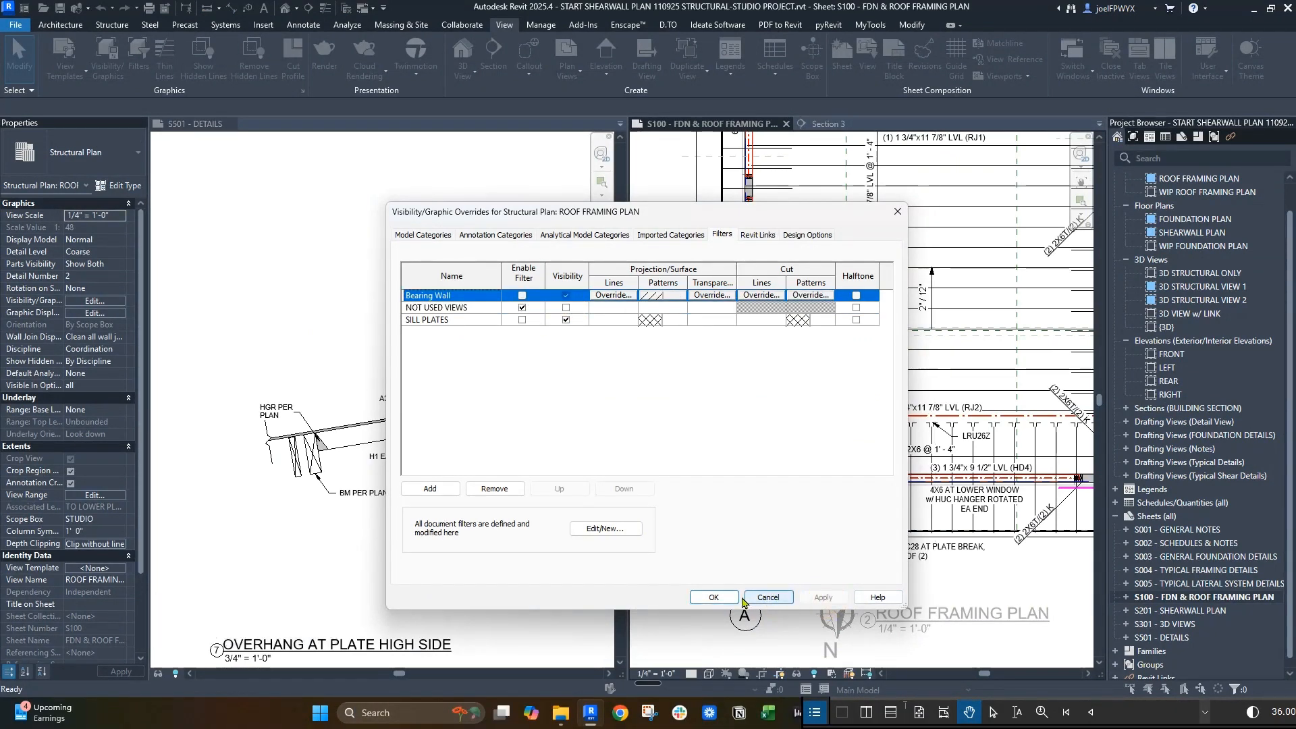
left_click(768, 597)
- Copy the 7/S501 section mark along the grid 2 wall to the lower window beam between grids A and B
scroll(772, 540, "down", 2)
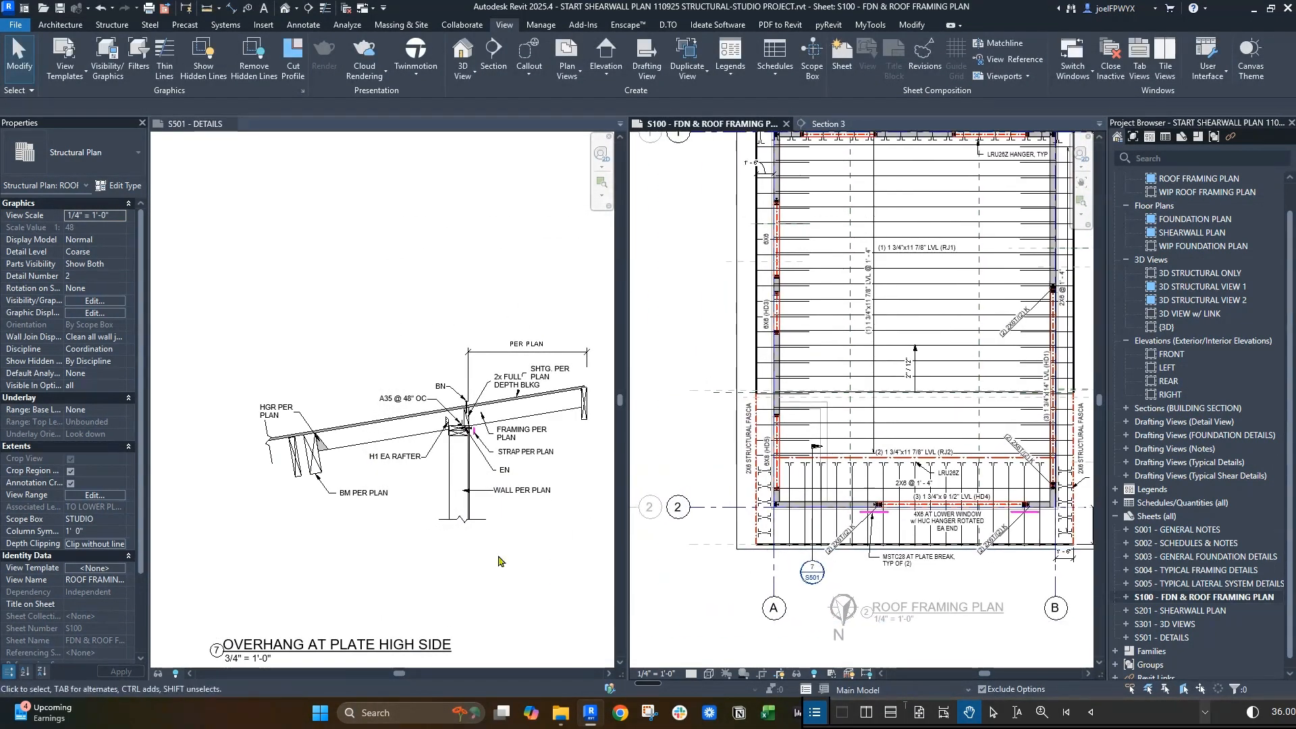
scroll(504, 509, "down", 4)
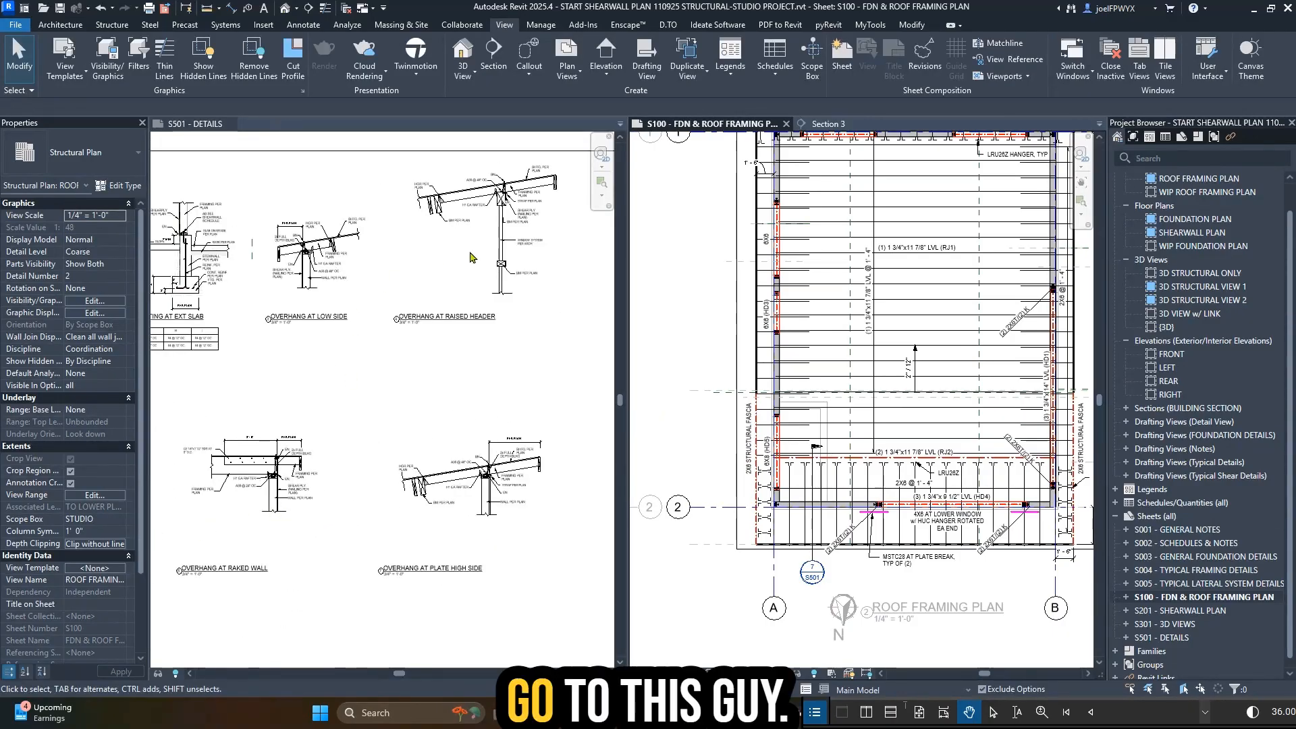
scroll(463, 260, "up", 1)
left_click(471, 425)
key("Escape")
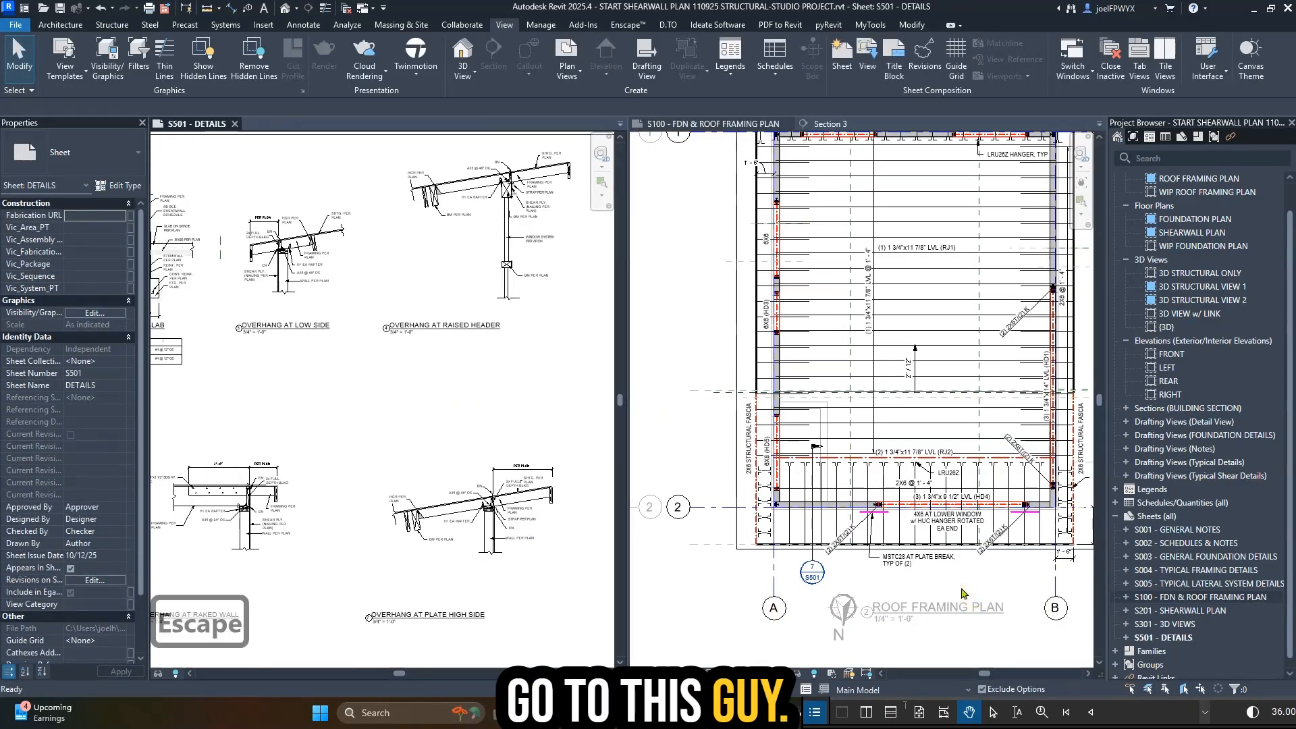
left_click(818, 575)
key("Tab")
left_click(908, 573)
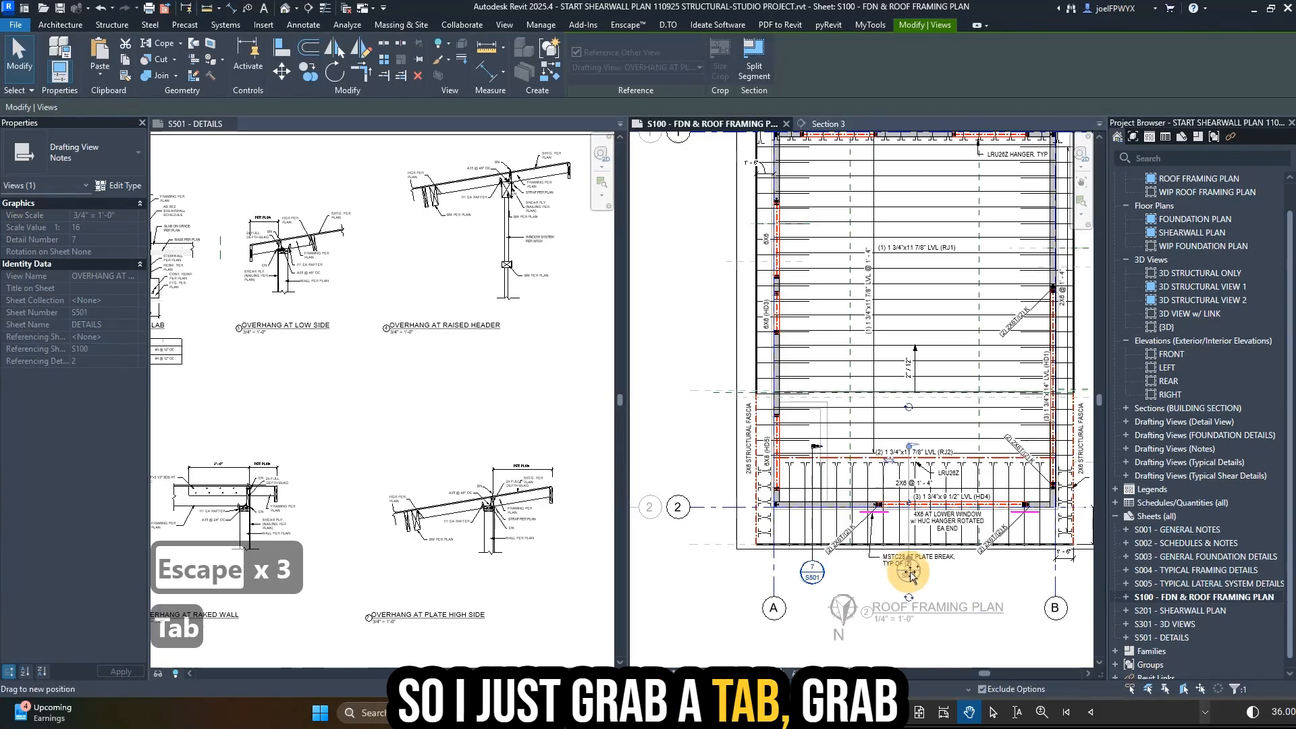
left_click_drag(909, 572, 958, 574)
scroll(954, 548, "up", 2)
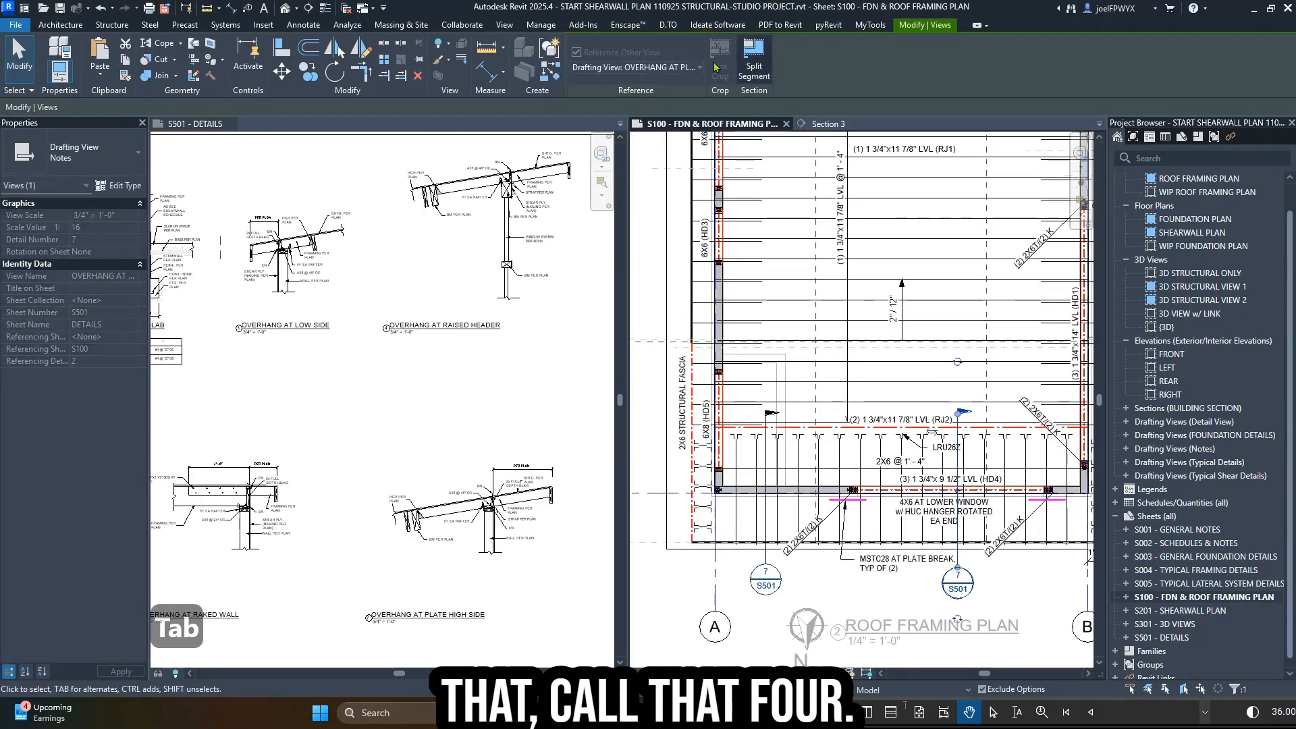
- Change the copied section's reference to the drafting view OVERHANG AT RAISED HEADER (4/S501)
left_click(659, 68)
type("4/S501")
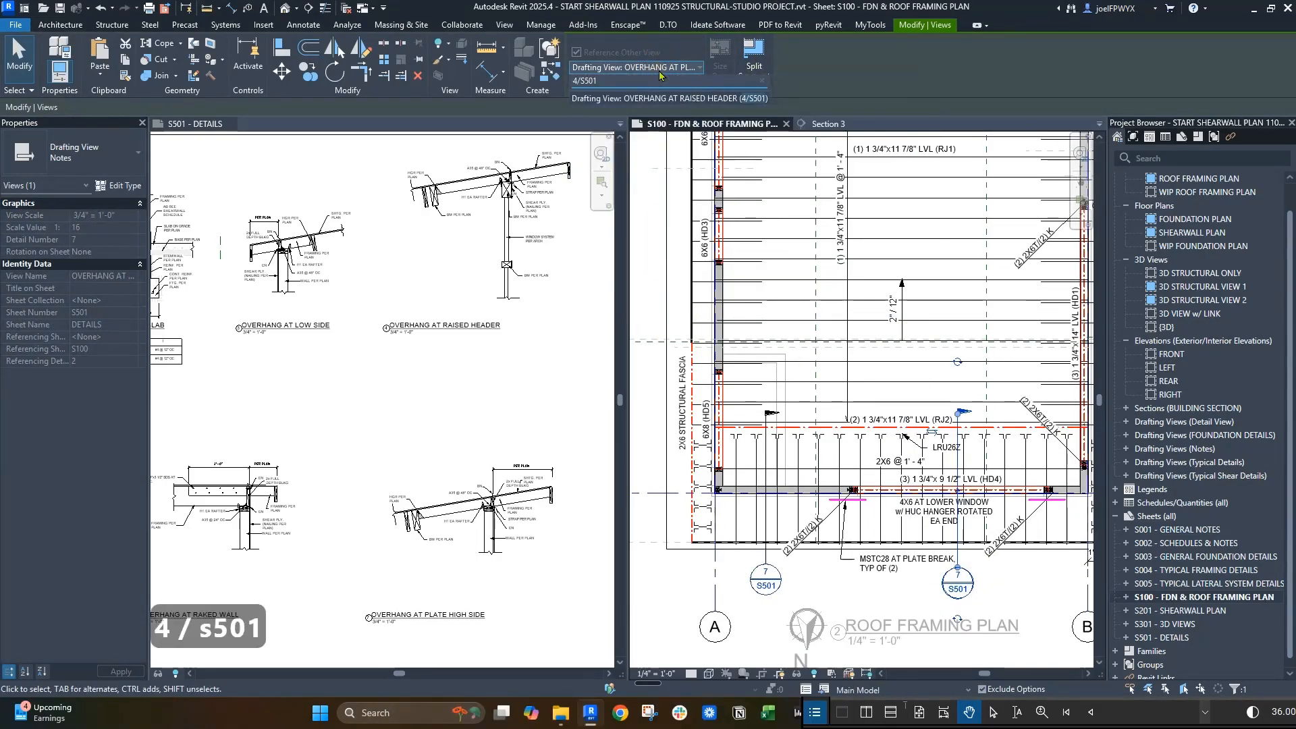
key("Return")
scroll(440, 430, "down", 1)
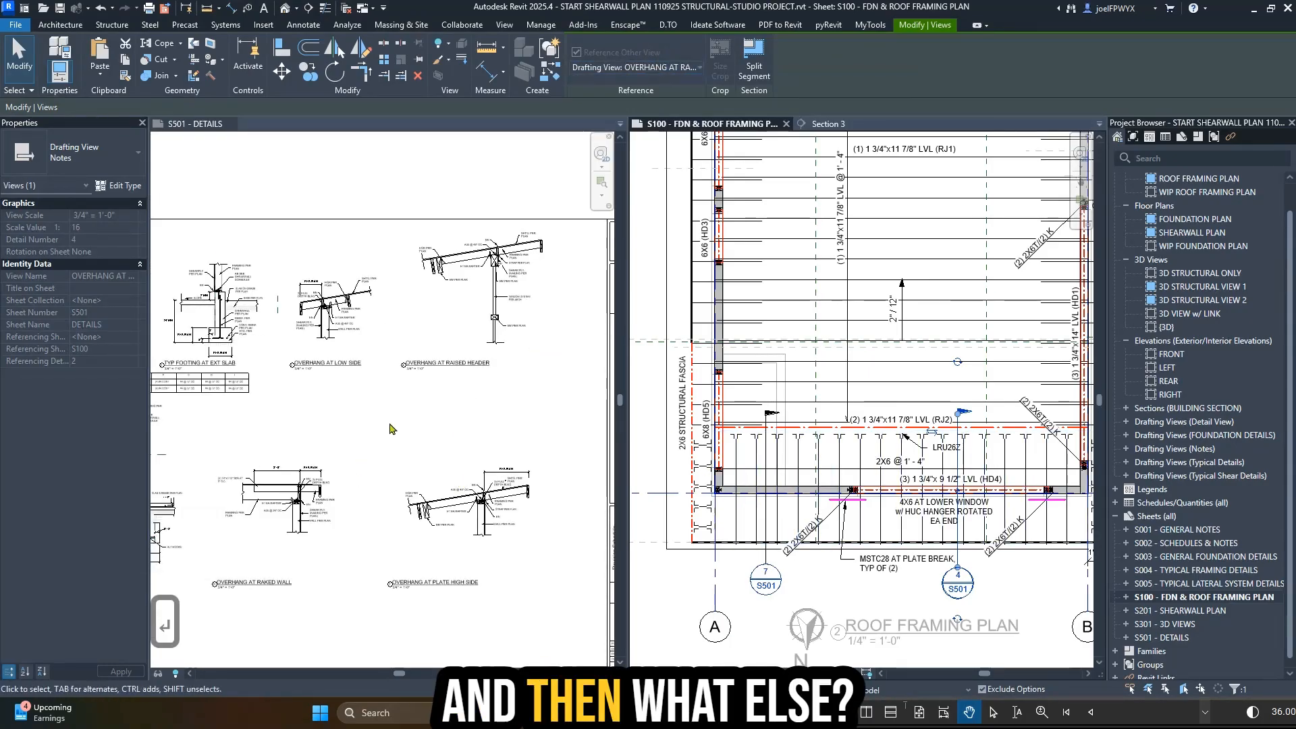
scroll(391, 429, "down", 1)
scroll(793, 473, "down", 3)
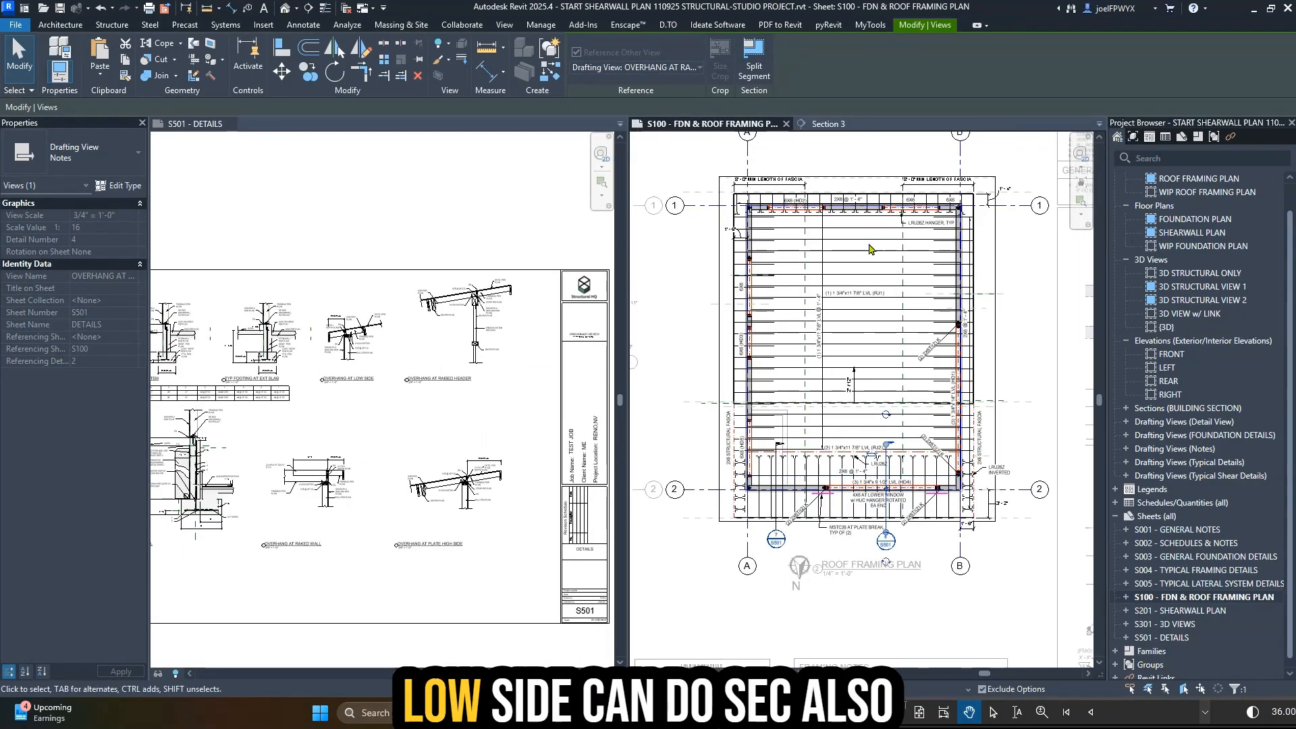
key("Escape")
key("Escape")
key("Escape")
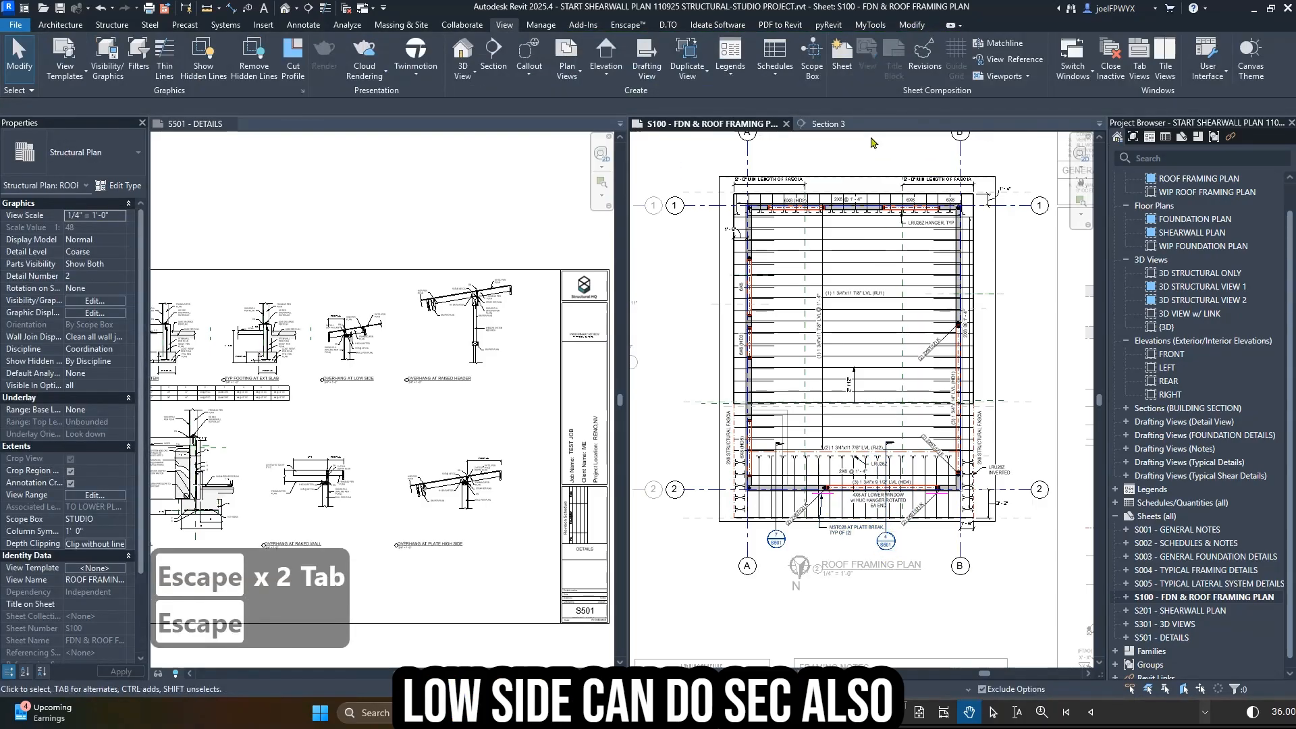
- Cut a section through the grid 1 wall between grids A and B, referencing the drafting view OVERHANG AT LOW SIDE (3/S501)
key("c")
scroll(887, 174, "up", 1)
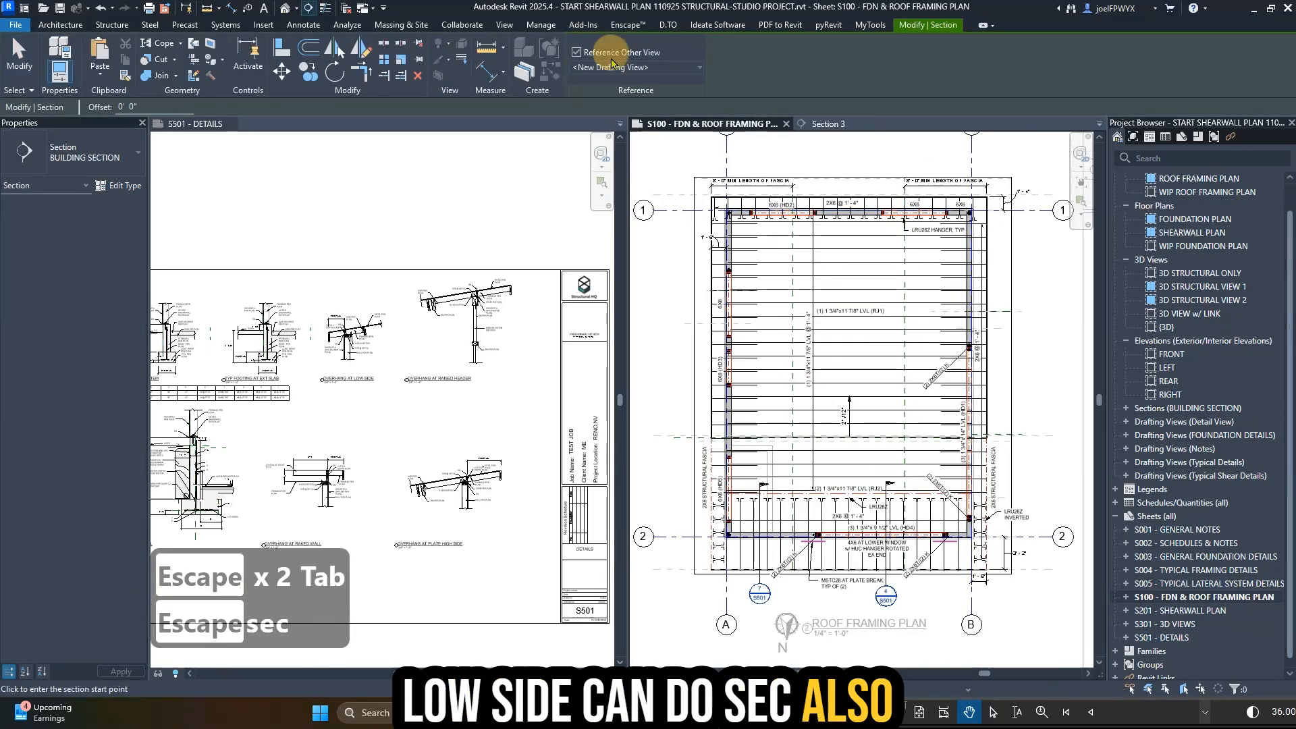
left_click(675, 68)
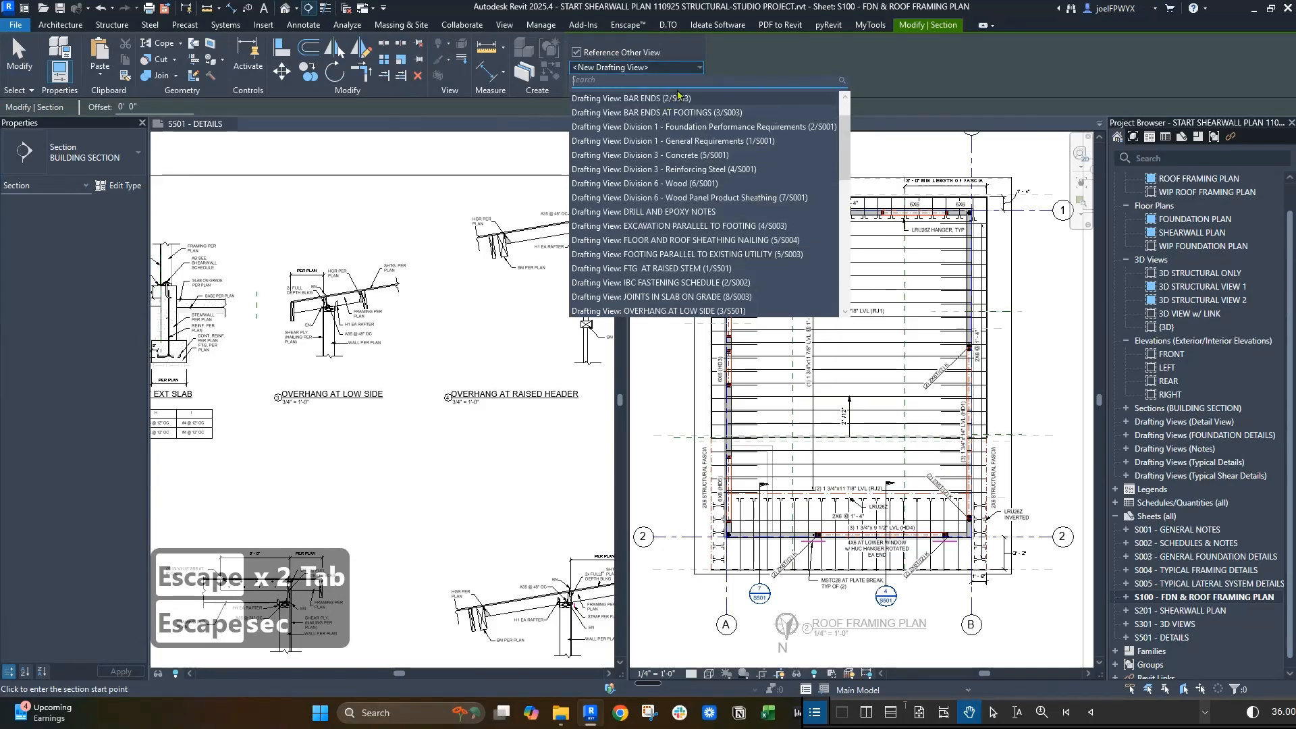
type("3/s501")
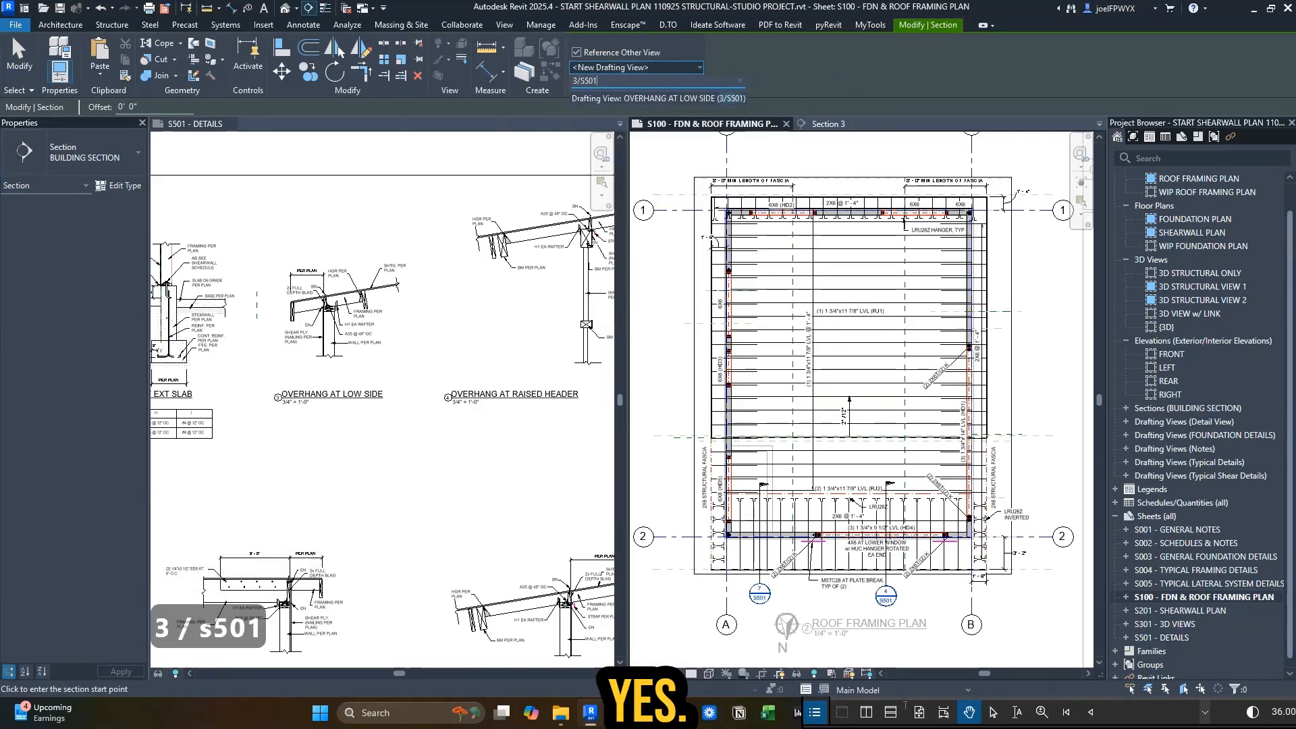
key("Return")
scroll(850, 193, "up", 3)
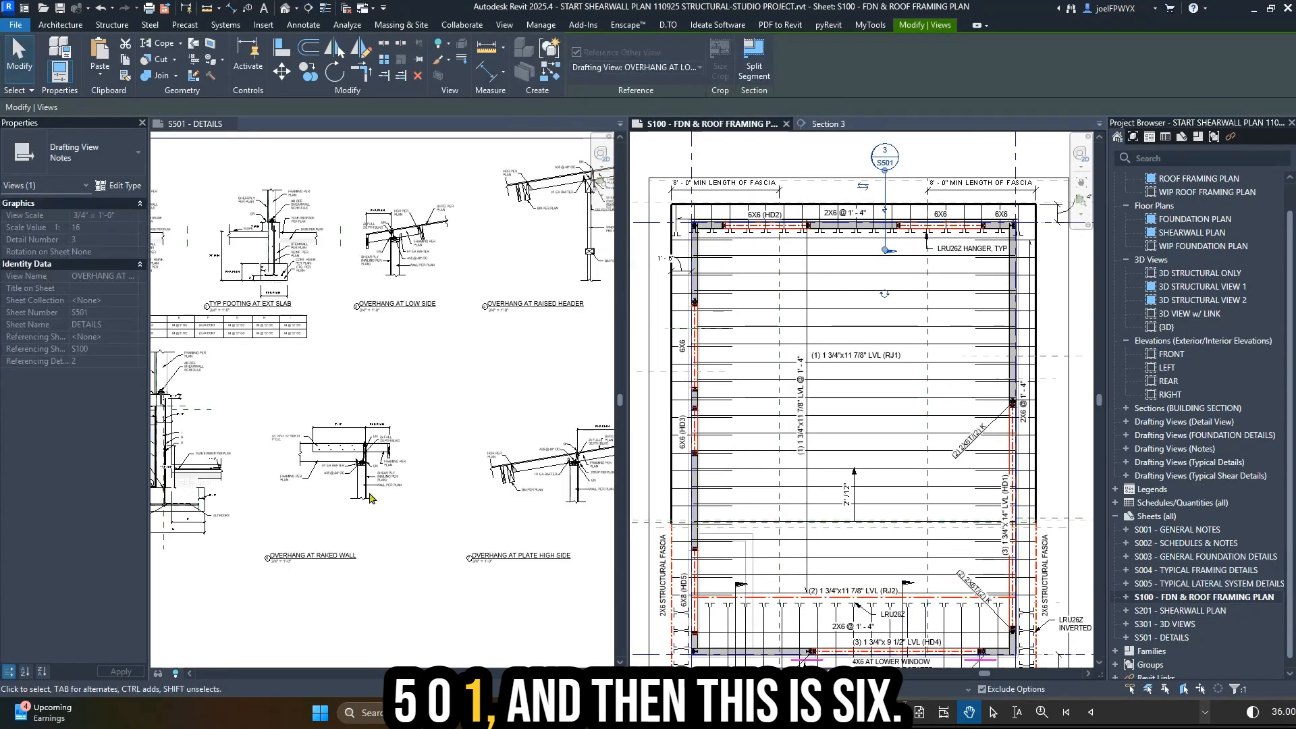
- Examine the OVERHANG AT RAKED WALL detail on S501 to determine the cut direction for the grid B wall
scroll(368, 500, "down", 1)
scroll(310, 515, "up", 1)
scroll(294, 436, "down", 2)
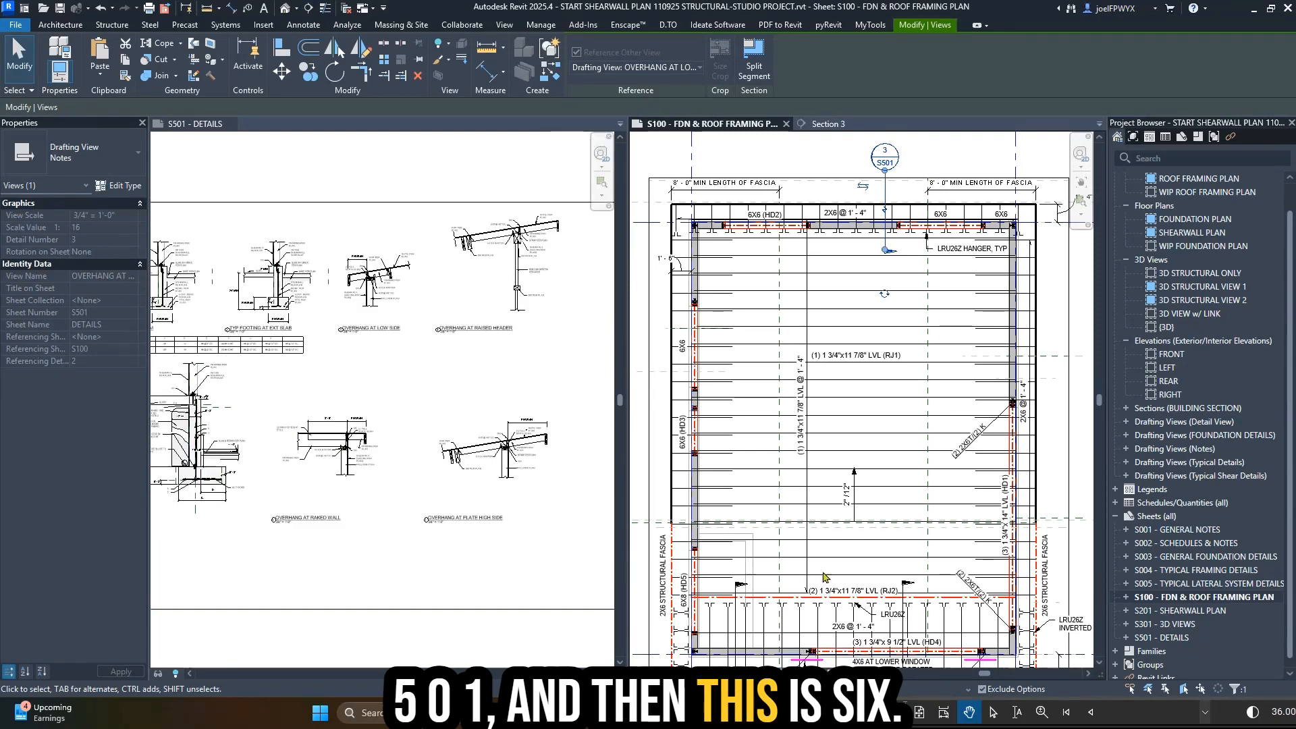
middle_click_drag(989, 562, 946, 557)
key("Escape")
key("Escape")
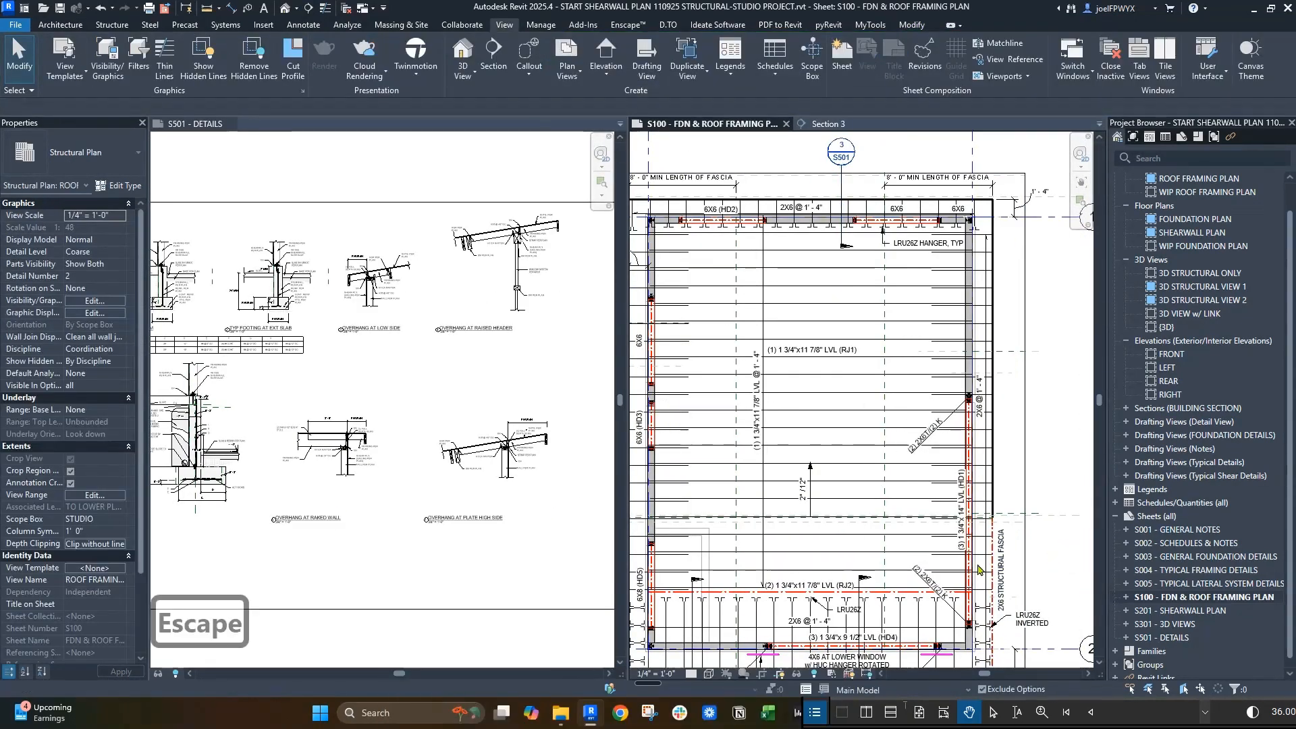
scroll(1000, 569, "up", 1)
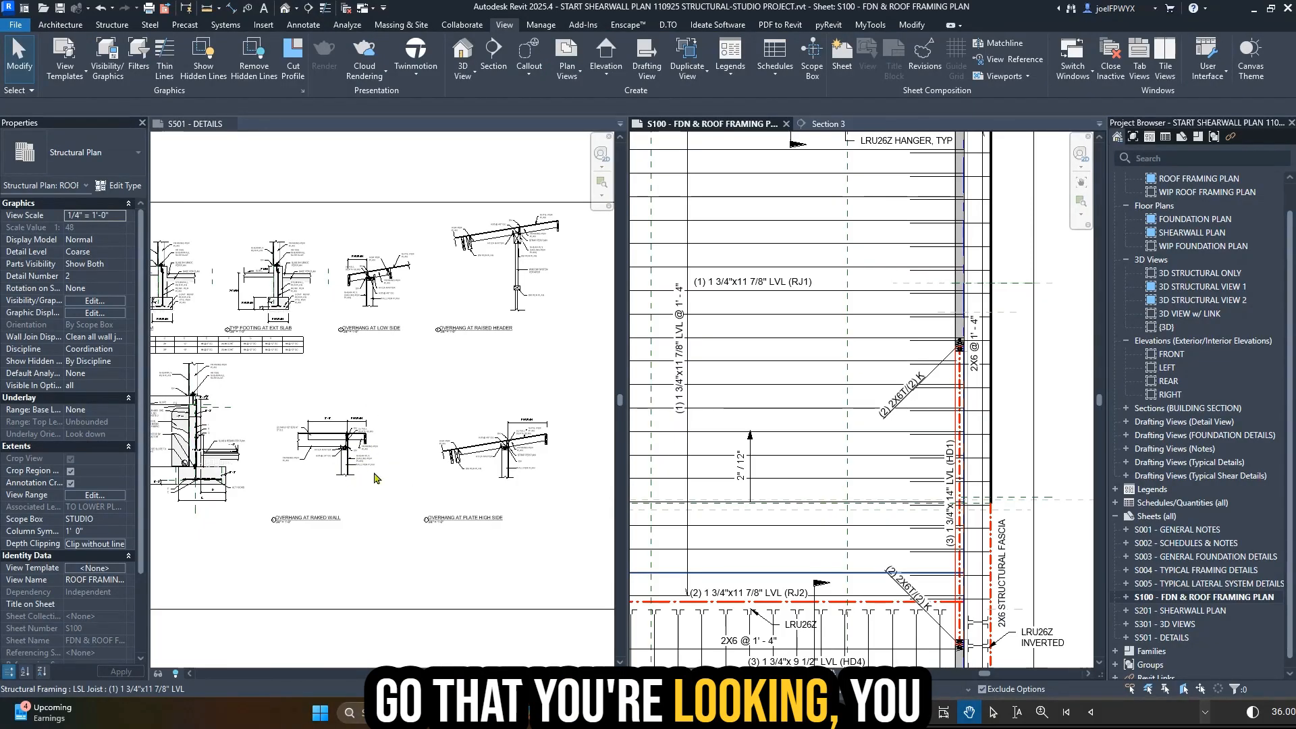
scroll(376, 458, "up", 4)
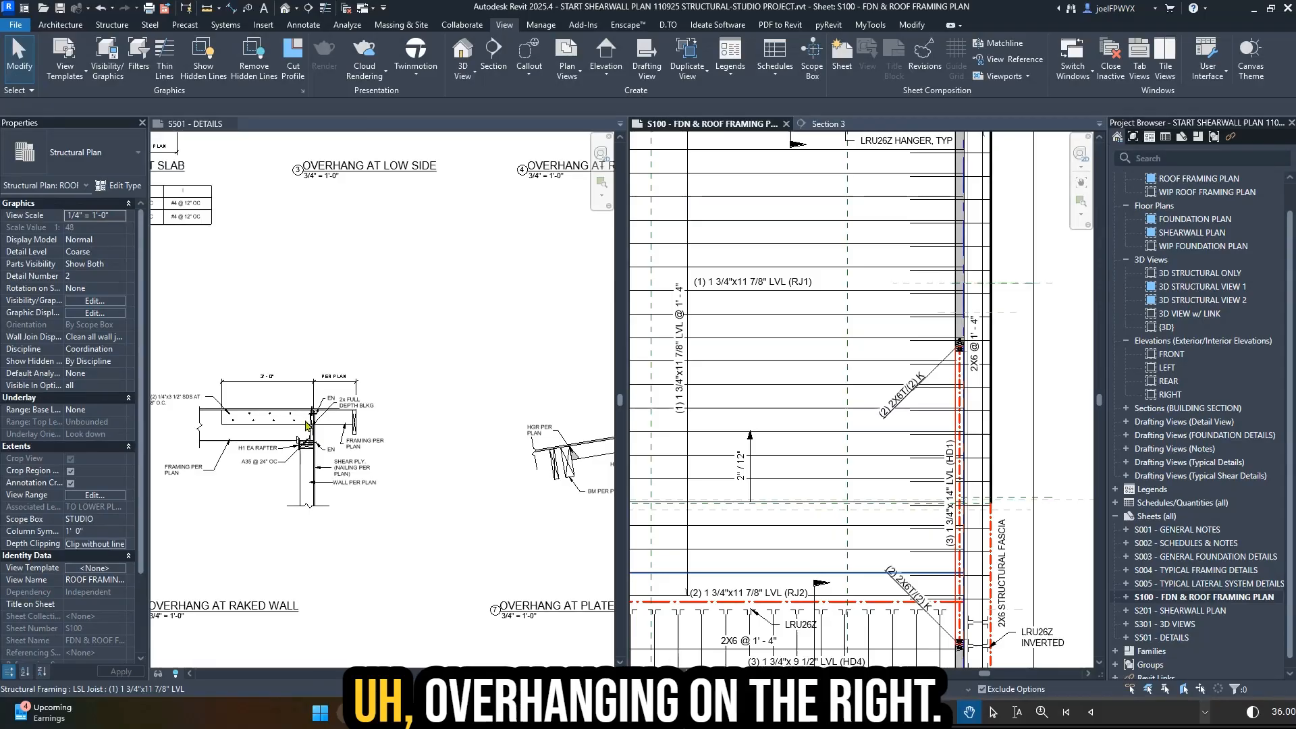
scroll(303, 422, "down", 1)
scroll(899, 490, "up", 1)
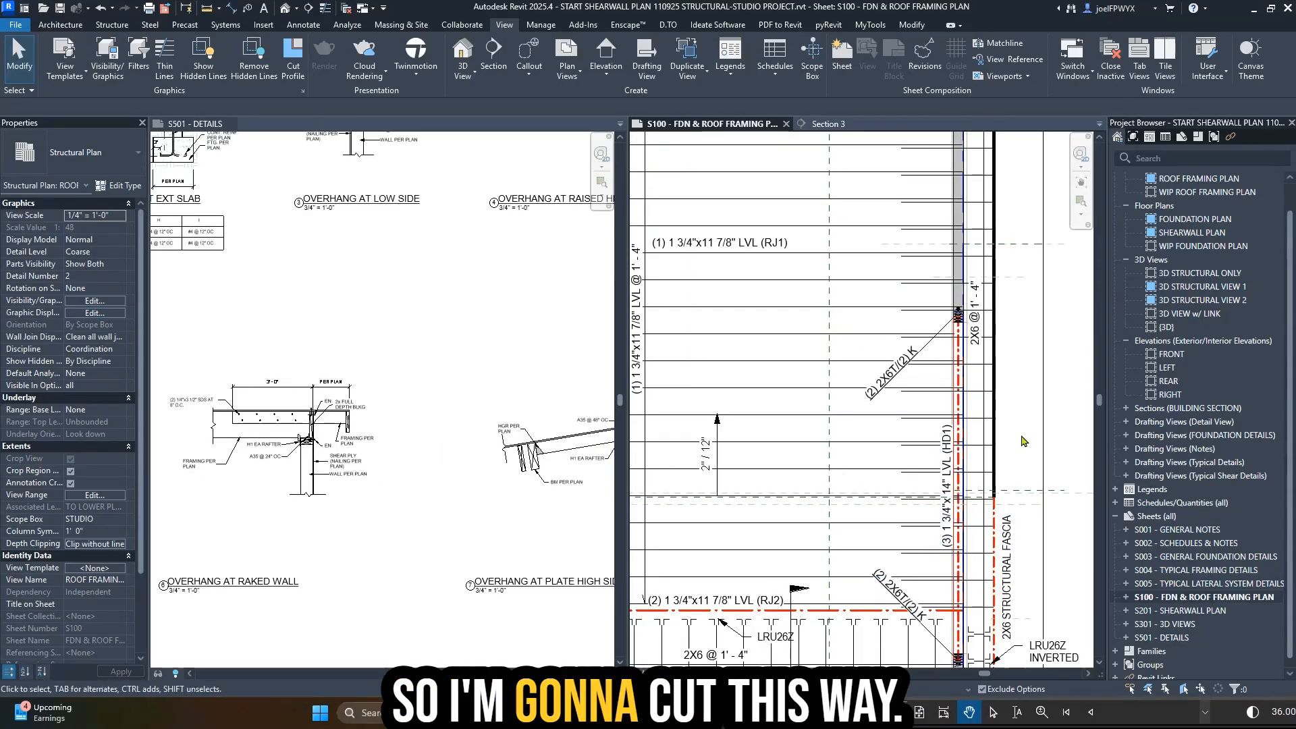
- Cut a section through the grid B wall, referencing the drafting view OVERHANG AT RAKED WALL (6/S501), with its head outside the building
key("s")
key("e")
key("c")
scroll(517, 571, "down", 1)
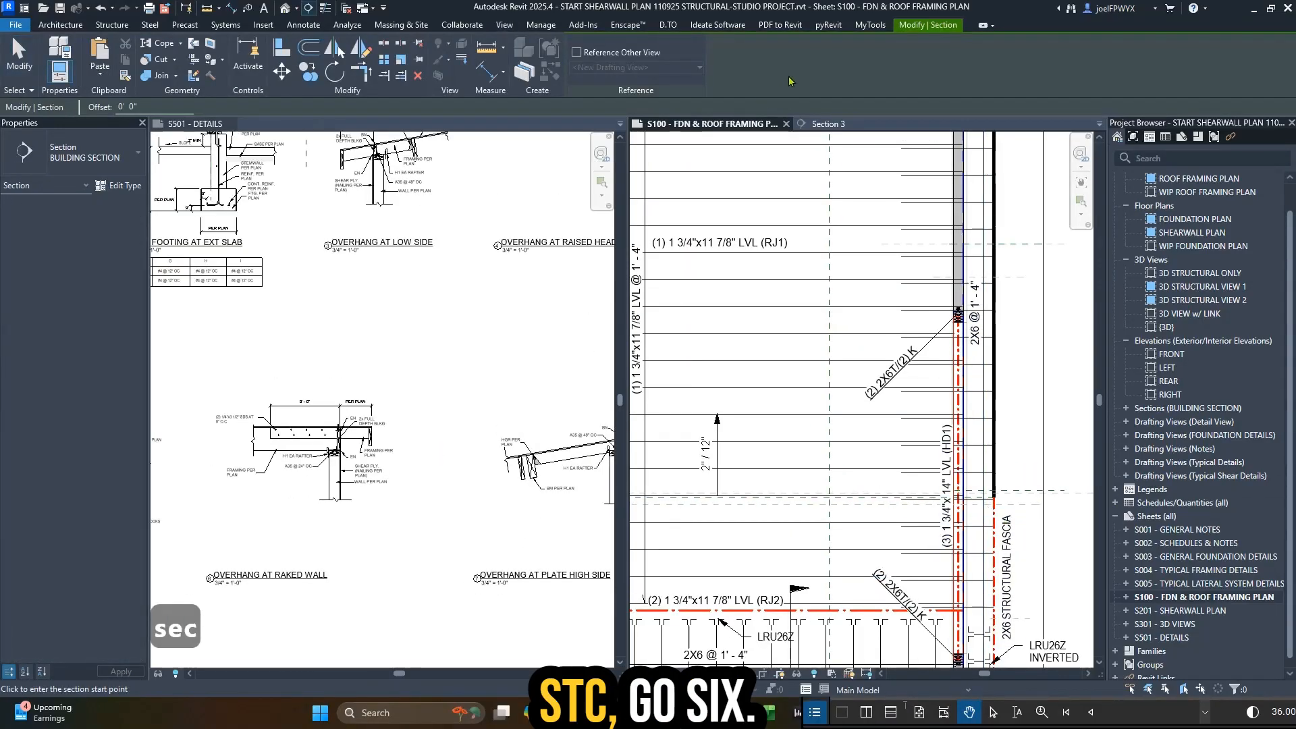
left_click(633, 52)
left_click(594, 67)
type("6/s501")
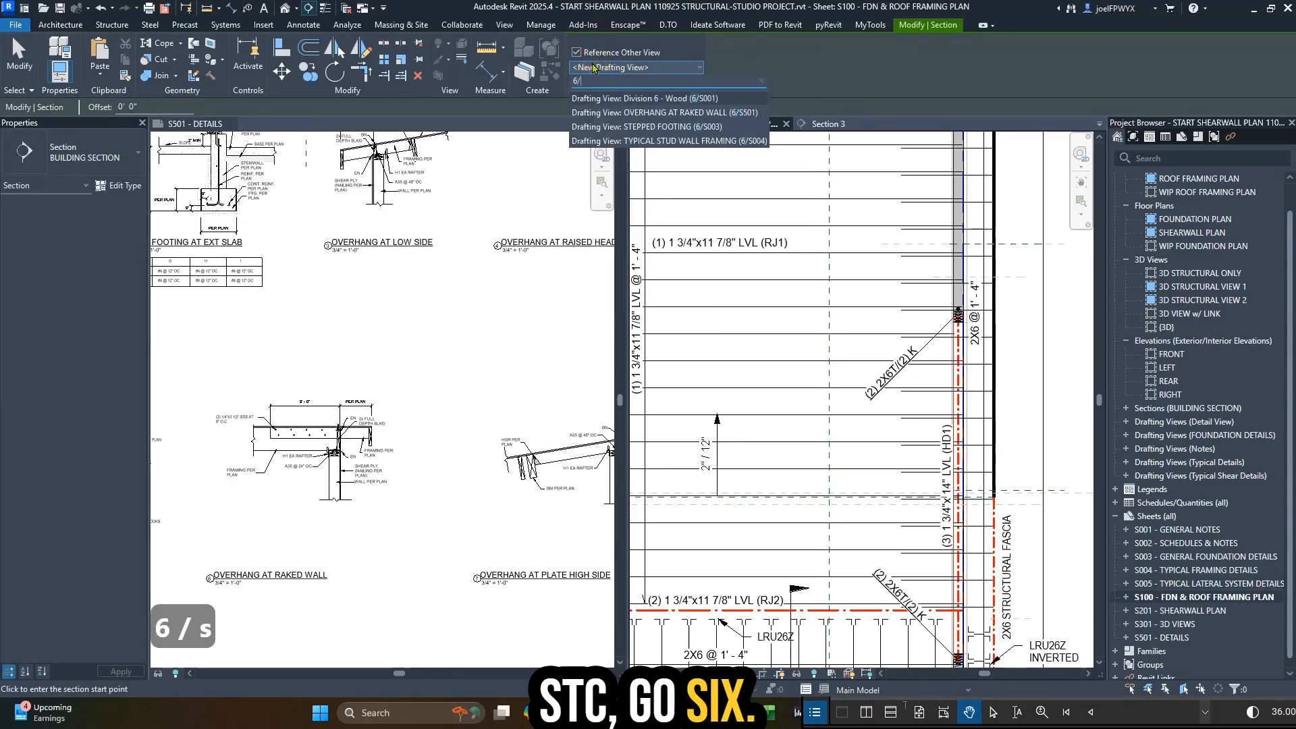
key("Return")
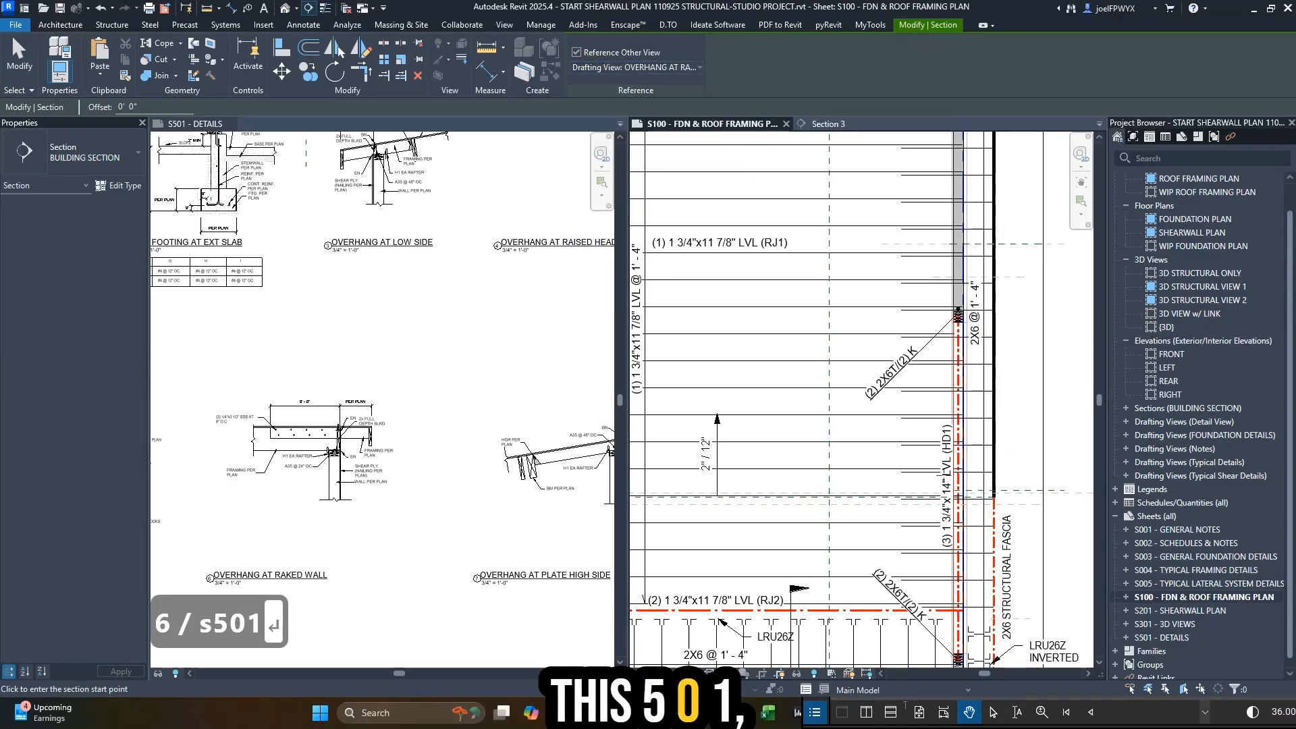
scroll(904, 416, "up", 1)
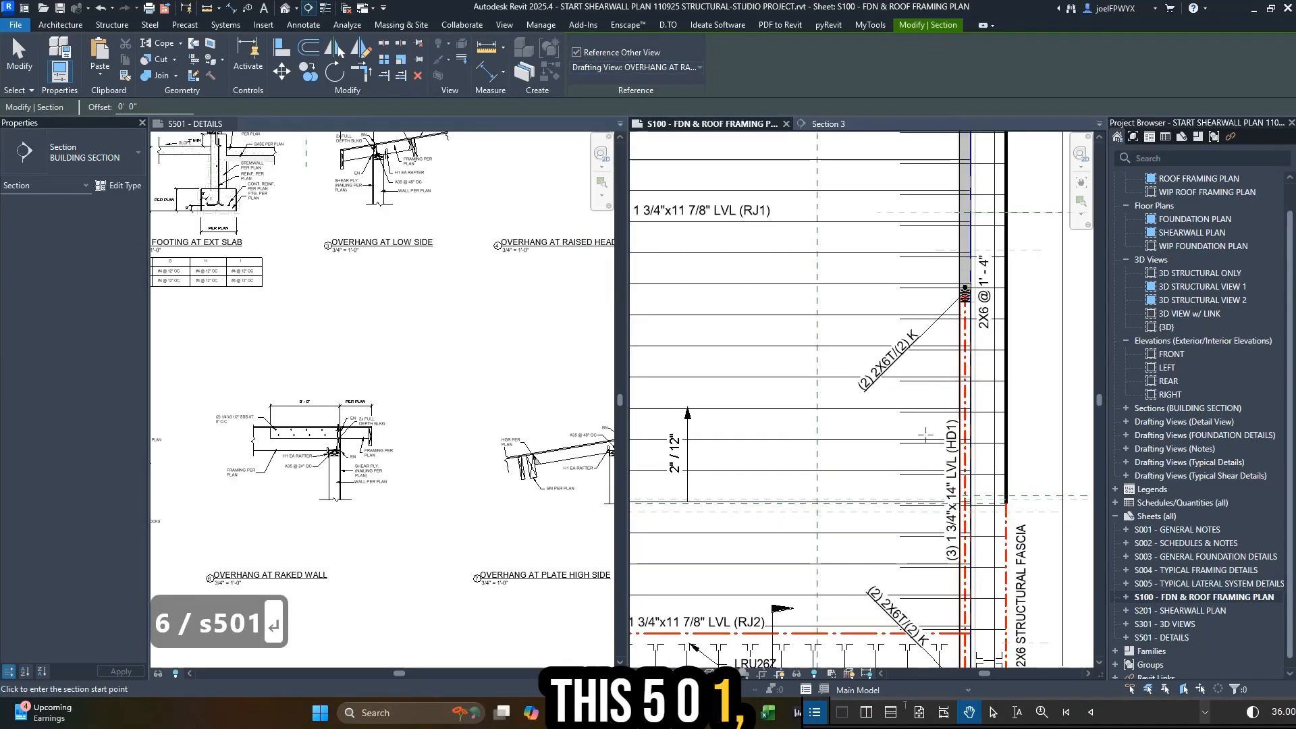
left_click(924, 402)
left_click(1035, 404)
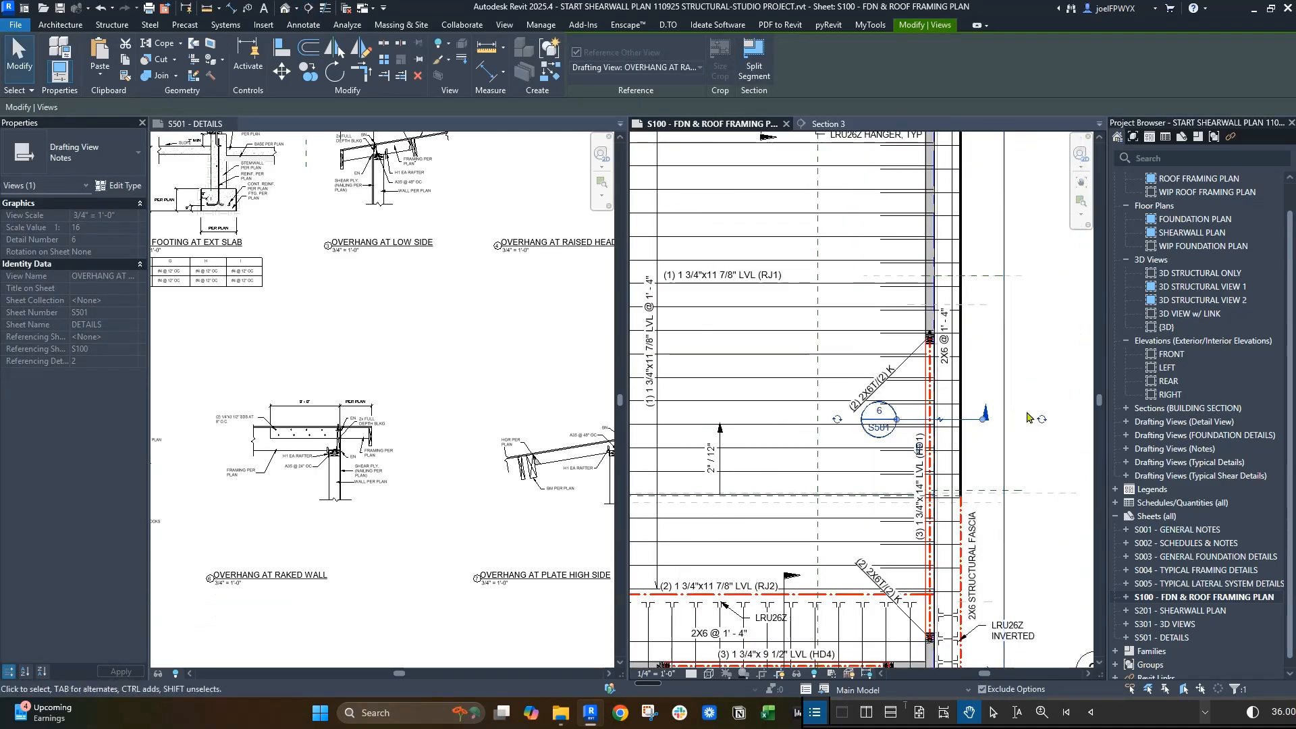
scroll(986, 440, "down", 5)
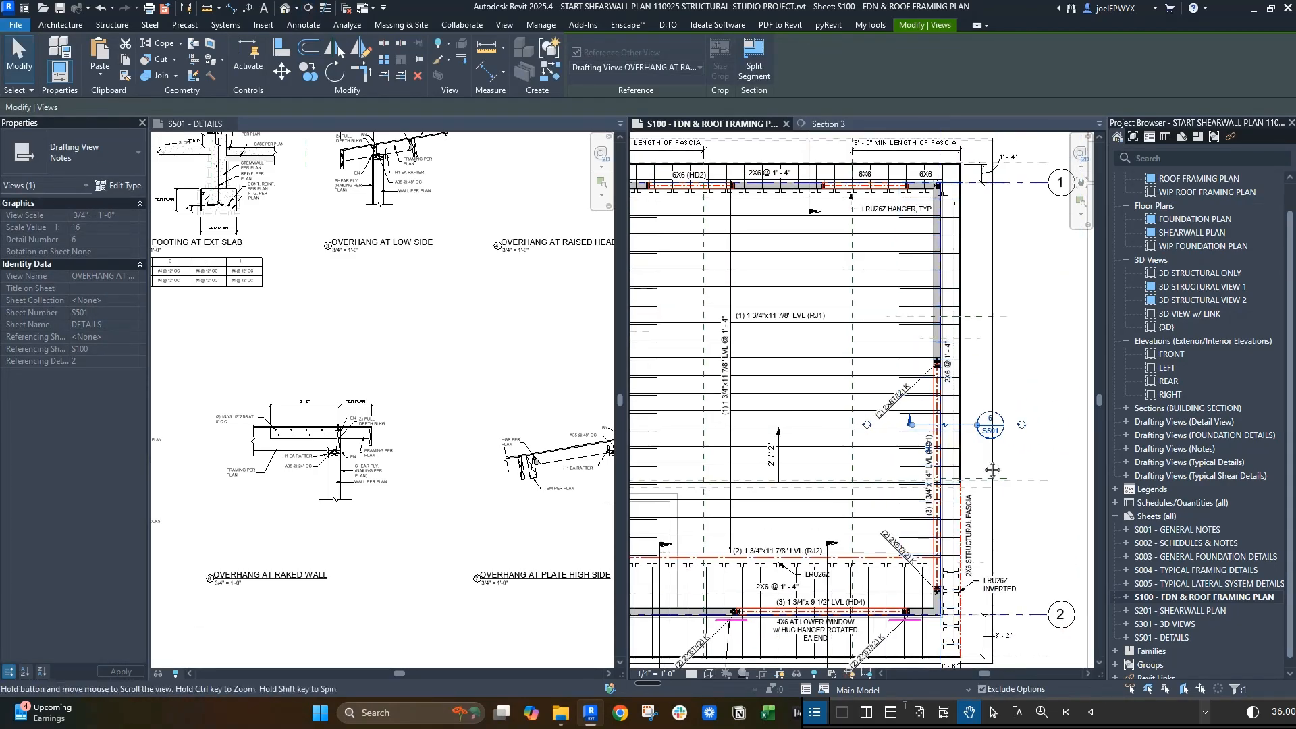
middle_click_drag(991, 432, 1022, 450)
- Copy the 6/S501 section mark to the grid A wall, flip its direction and put its head outside the building
left_click_drag(930, 493, 804, 467)
scroll(803, 468, "up", 3)
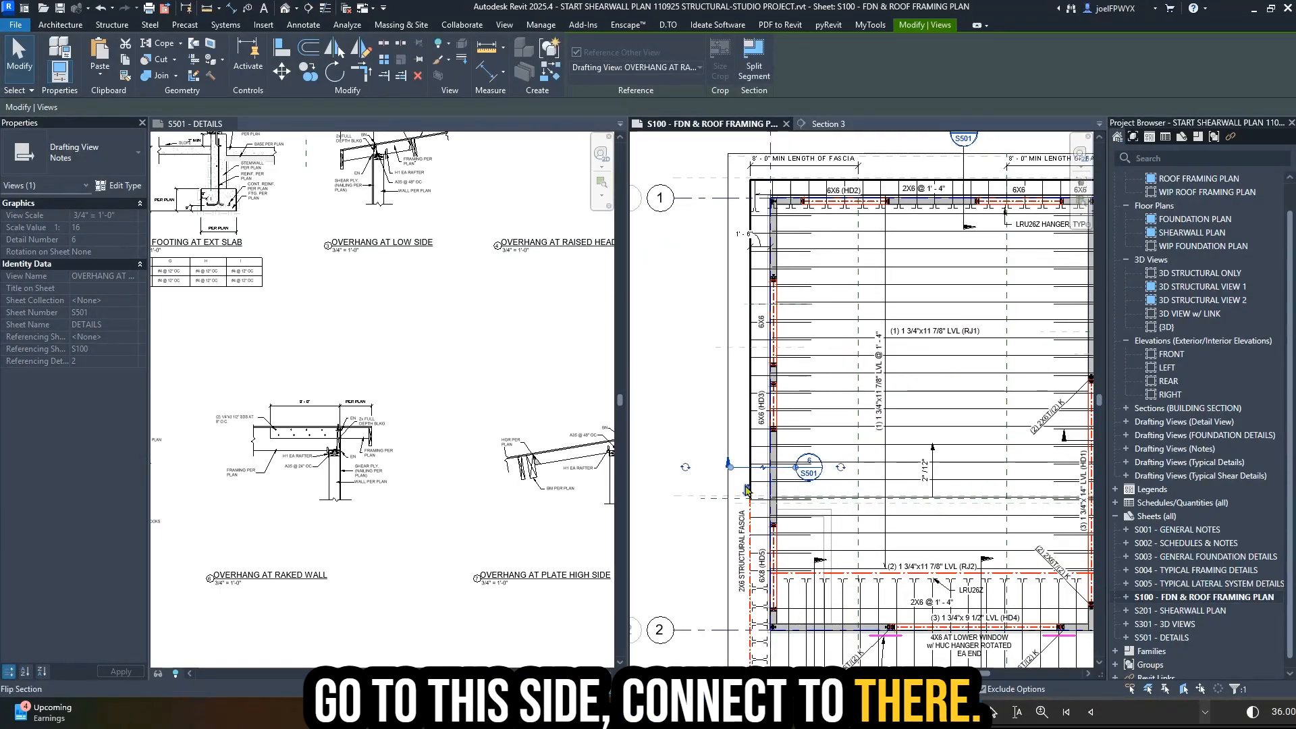
left_click(685, 467)
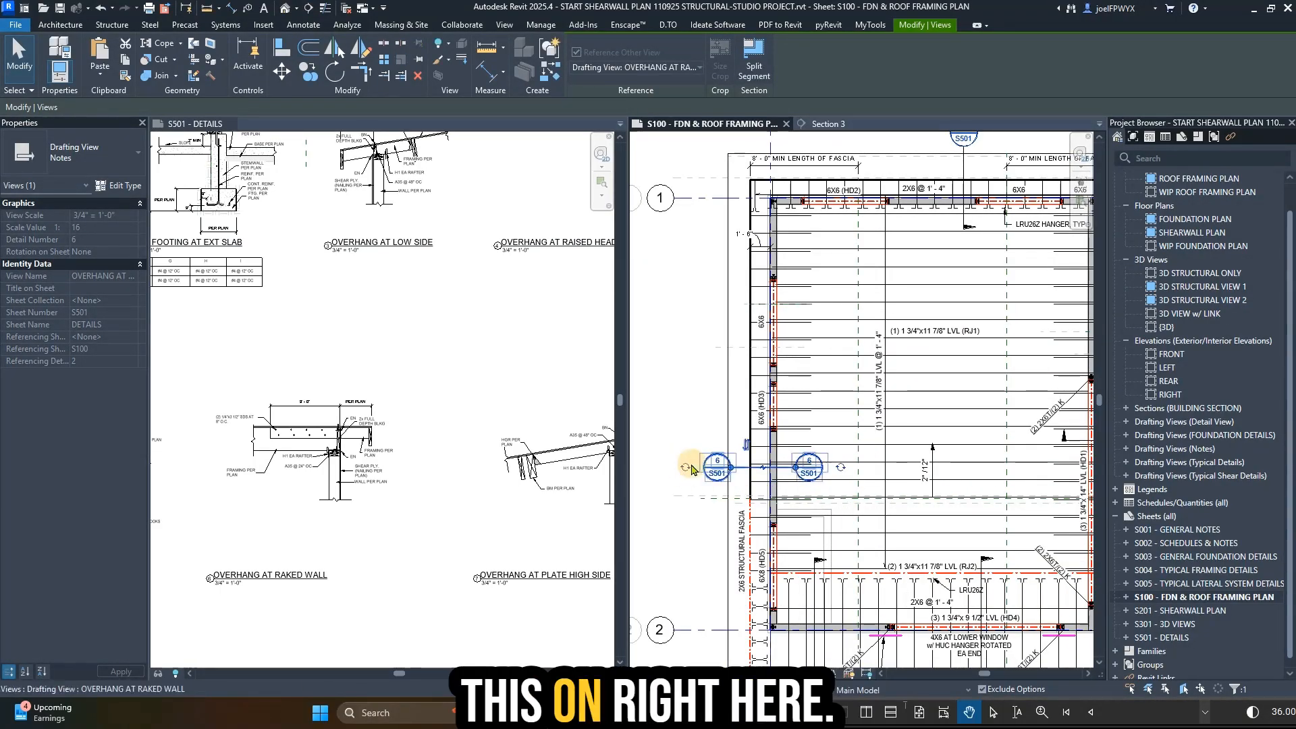
key("Escape")
key("Tab")
key("Escape")
key("Escape")
- Review the roof framing plan's section marks against the overhang details on S501
middle_click_drag(748, 470, 779, 425)
scroll(367, 509, "down", 3)
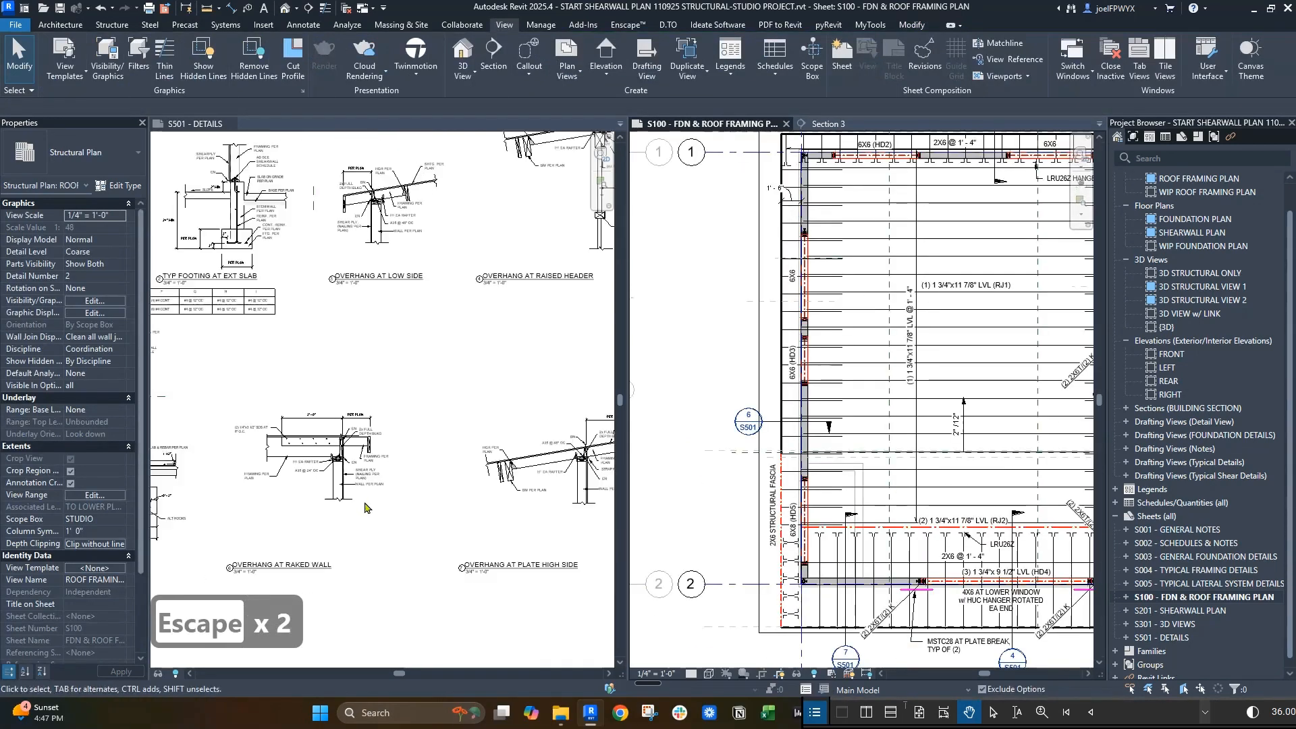
scroll(286, 565, "up", 2)
scroll(372, 520, "down", 2)
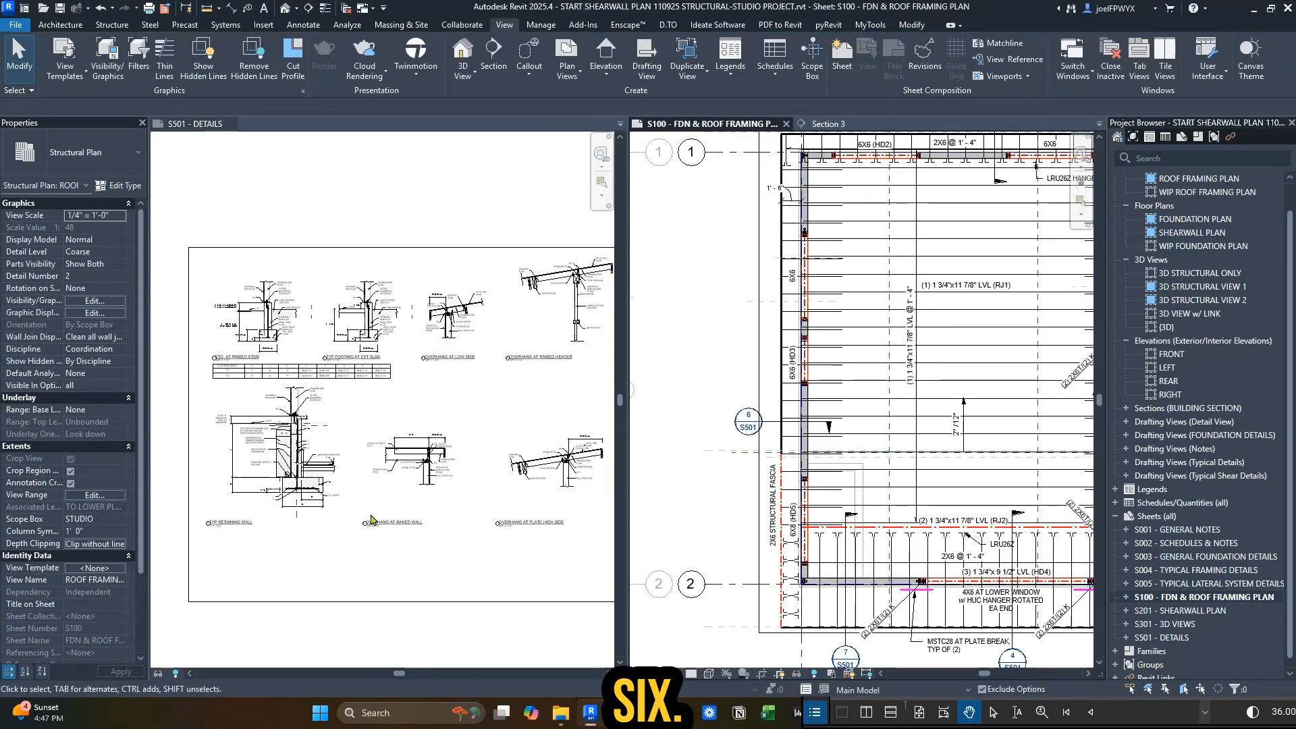
scroll(475, 355, "up", 1)
scroll(982, 470, "down", 2)
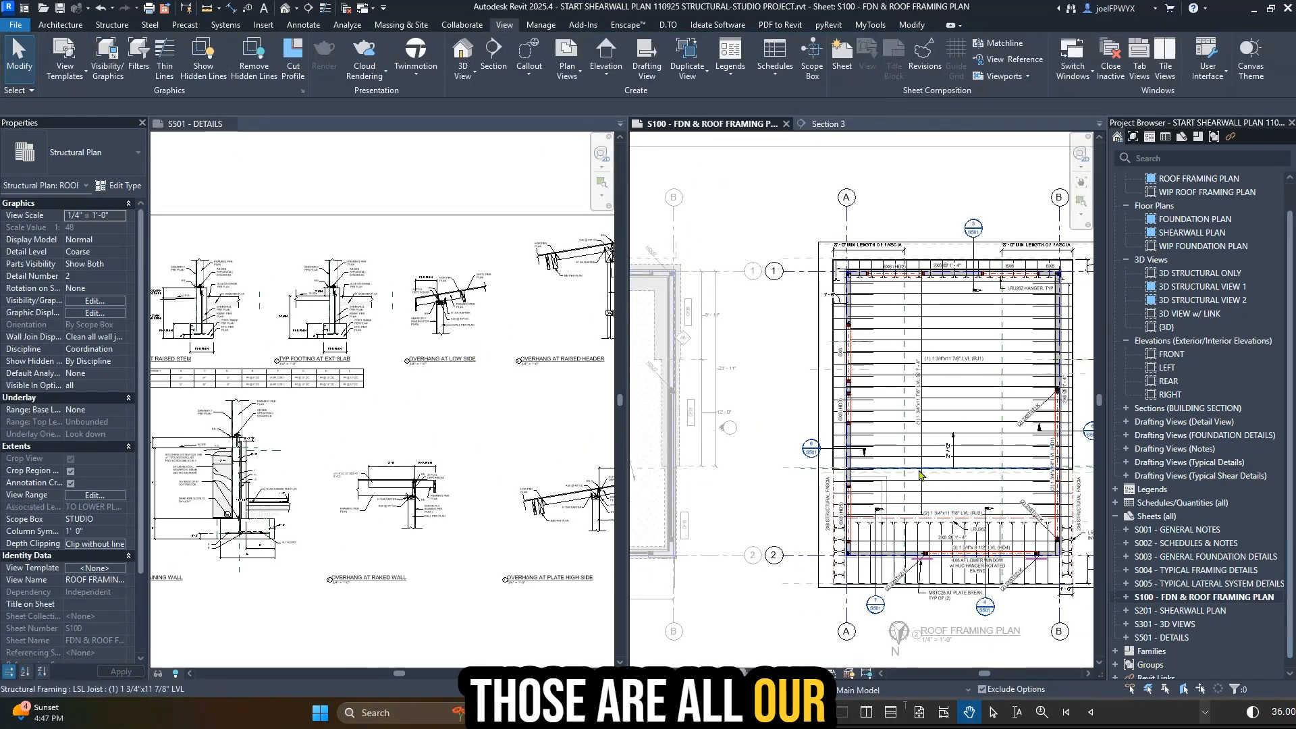
scroll(922, 474, "down", 1)
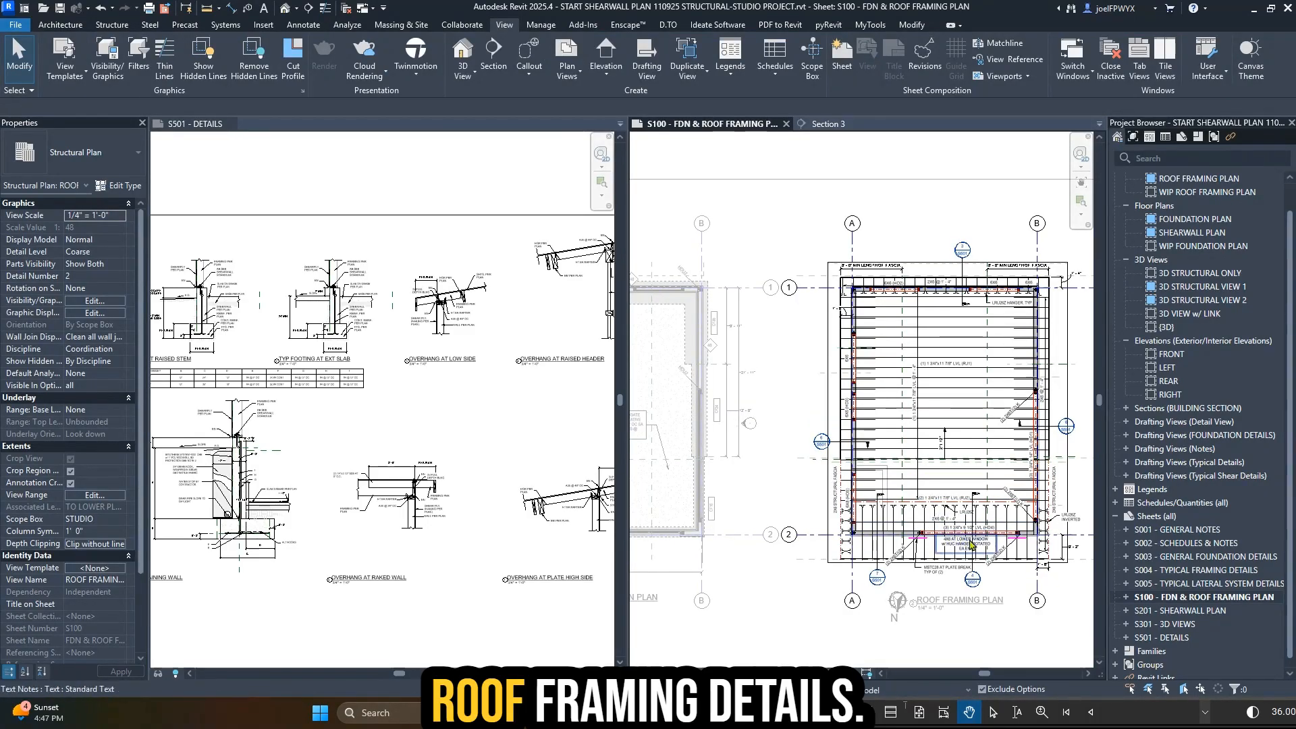
scroll(975, 405, "down", 3)
scroll(803, 476, "up", 4)
- Deactivate the roof framing plan view and activate the foundation plan on the S100 sheet
key("v")
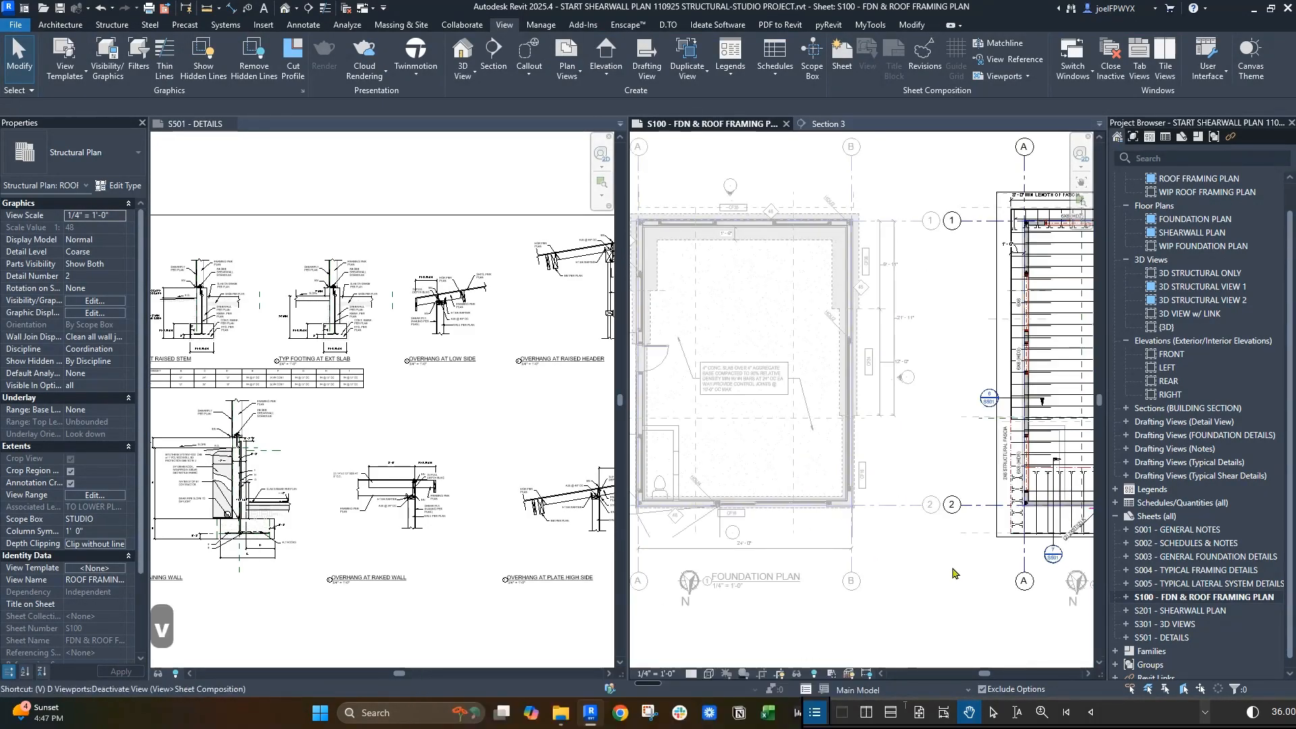
key("d")
key("Escape")
key("Escape")
key("Escape")
double_click(816, 473)
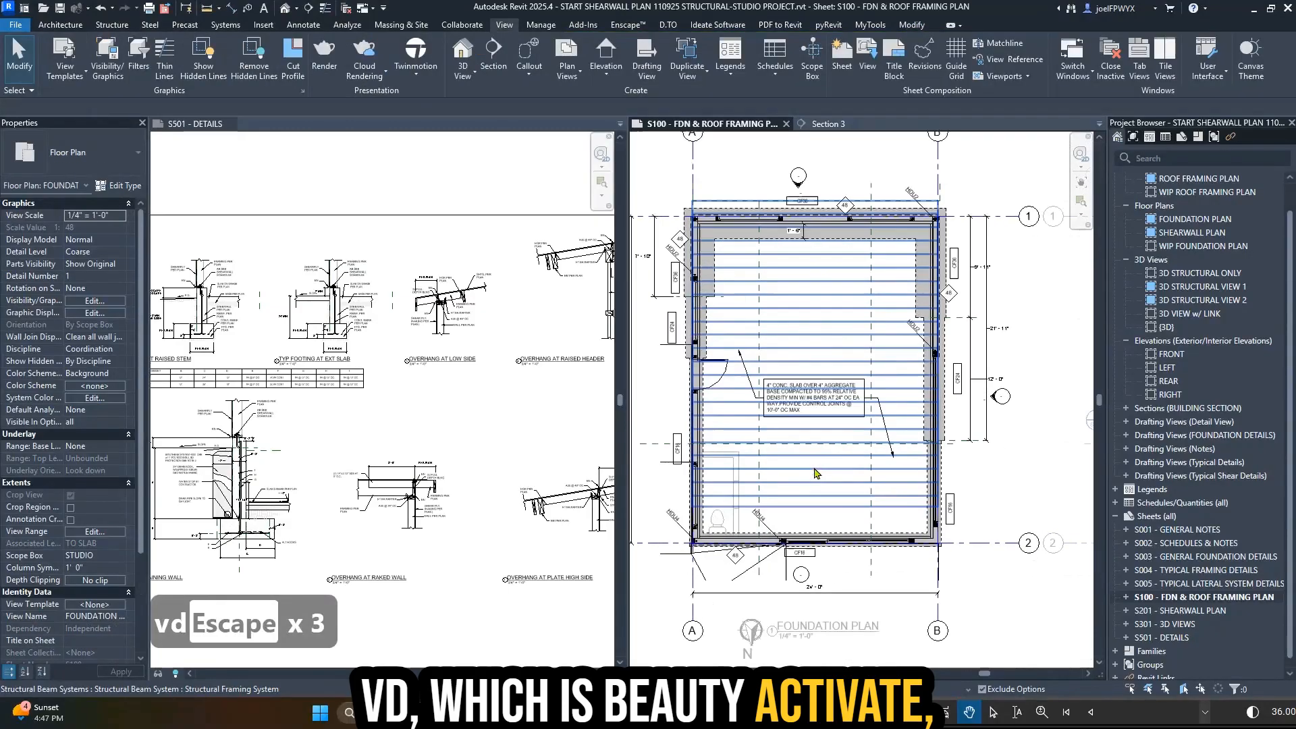
- Cut a section through the foundation plan's grid 1 wall between grids A and B, referencing the drafting view TYP RETAINING WALL (5/S501)
scroll(386, 459, "down", 1)
scroll(230, 530, "up", 1)
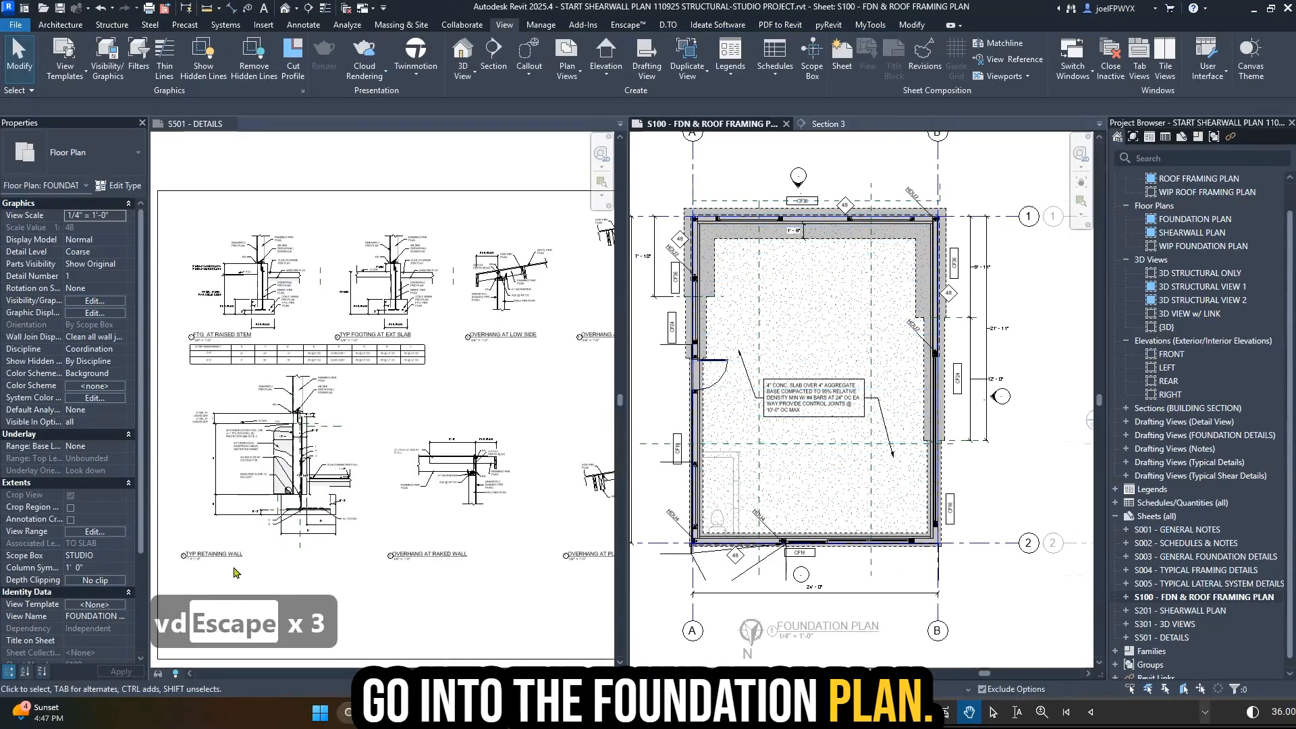
scroll(234, 572, "up", 3)
key("s")
key("e")
key("c")
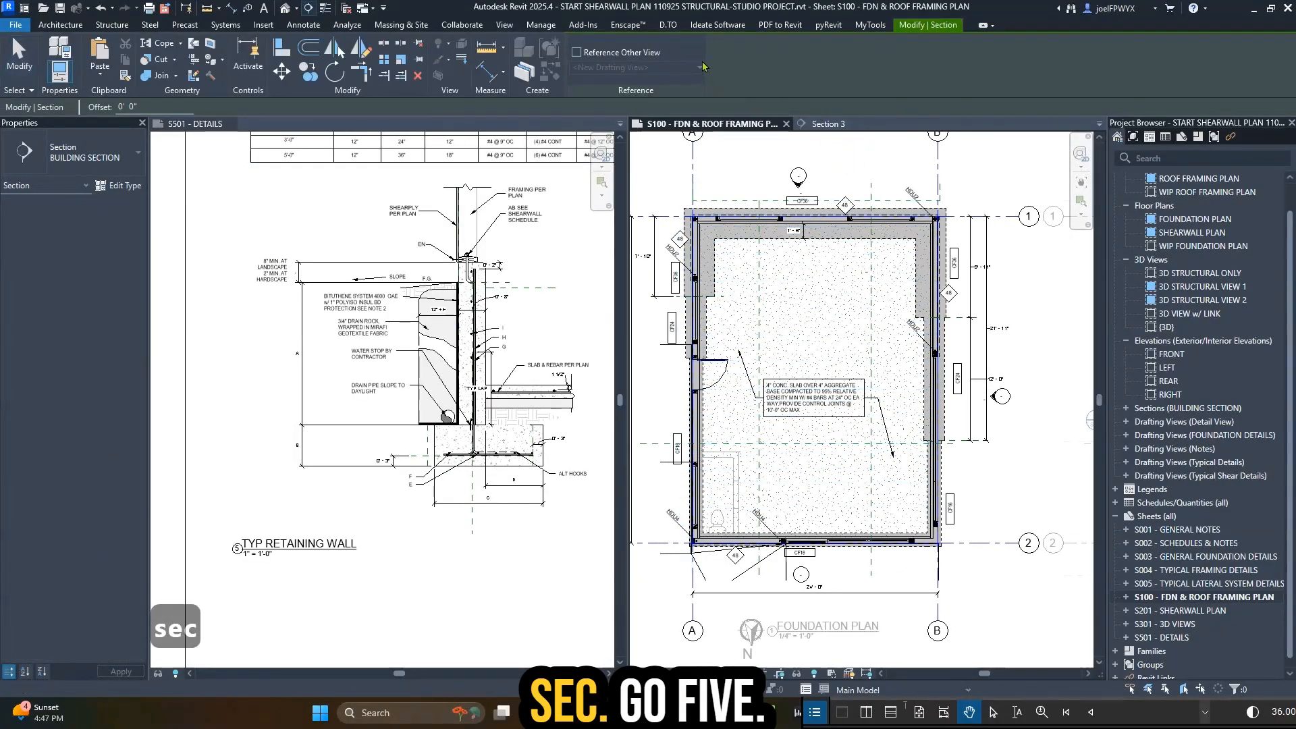
left_click(595, 72)
type("5/S501")
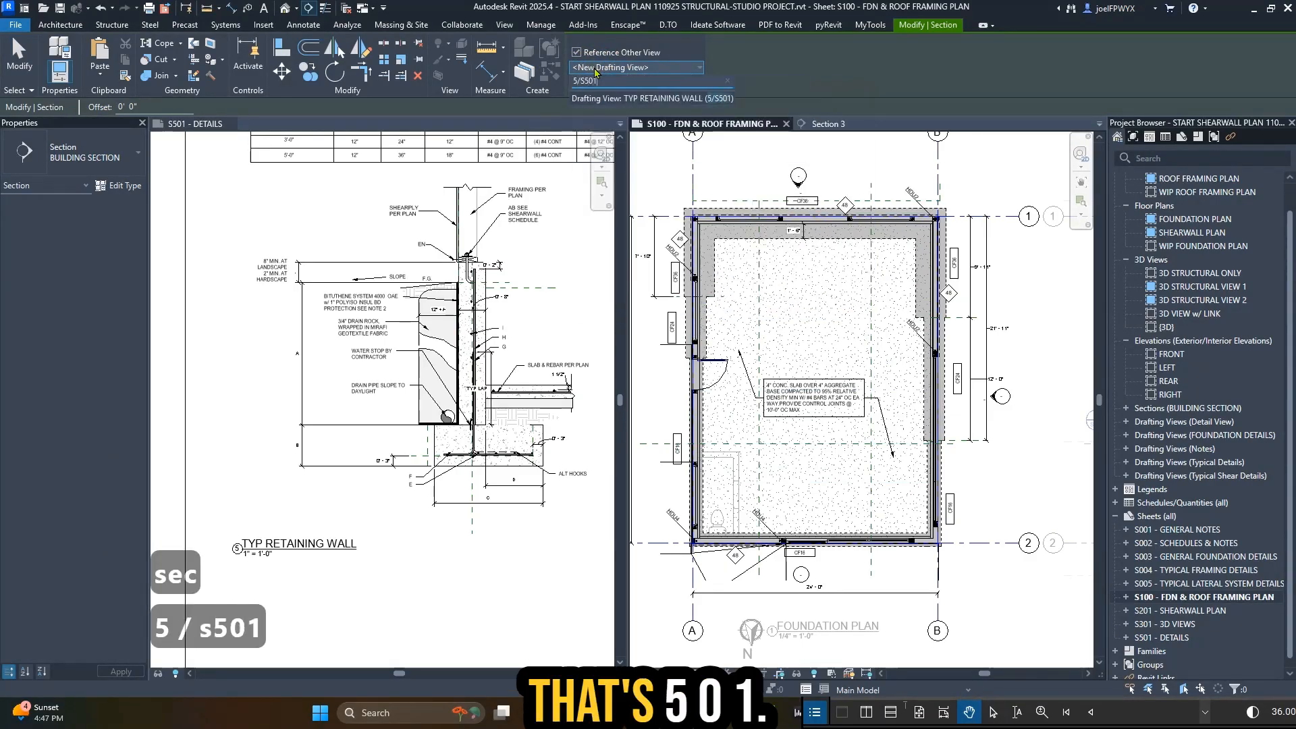
key("Return")
scroll(776, 283, "up", 1)
left_click(771, 190)
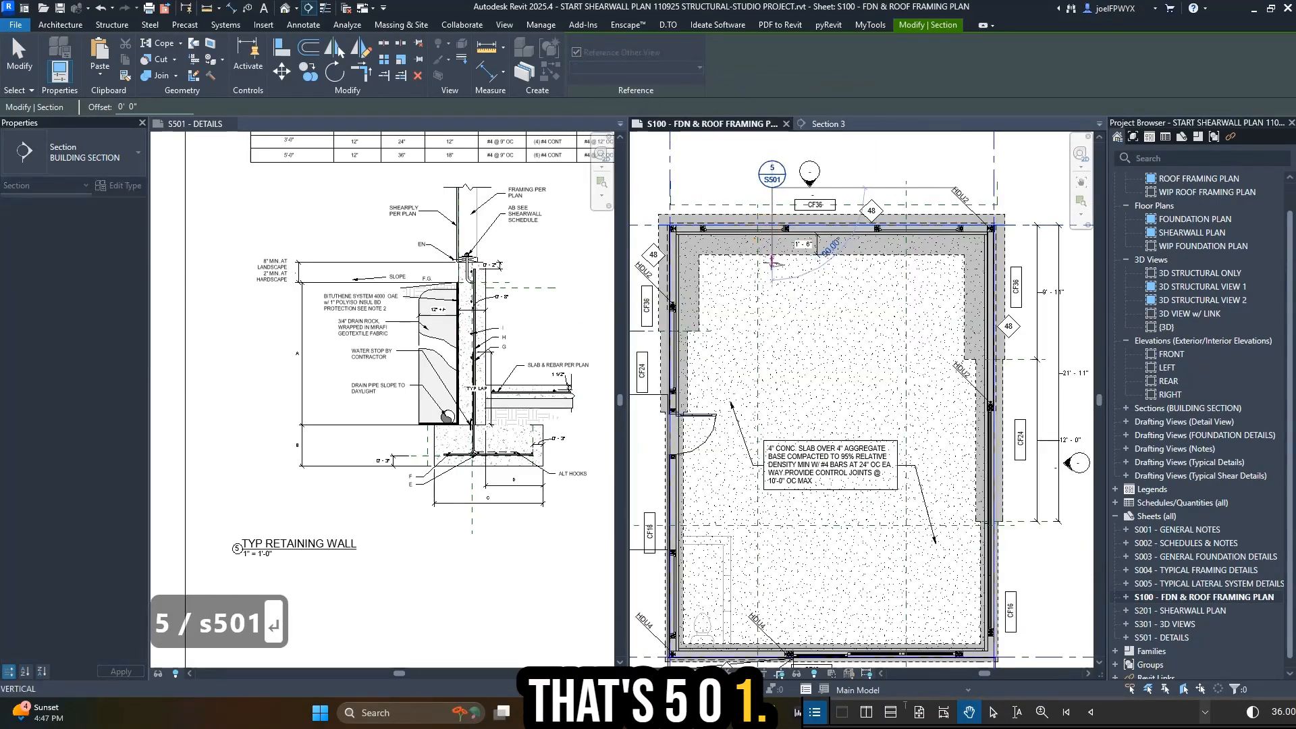
left_click(771, 269)
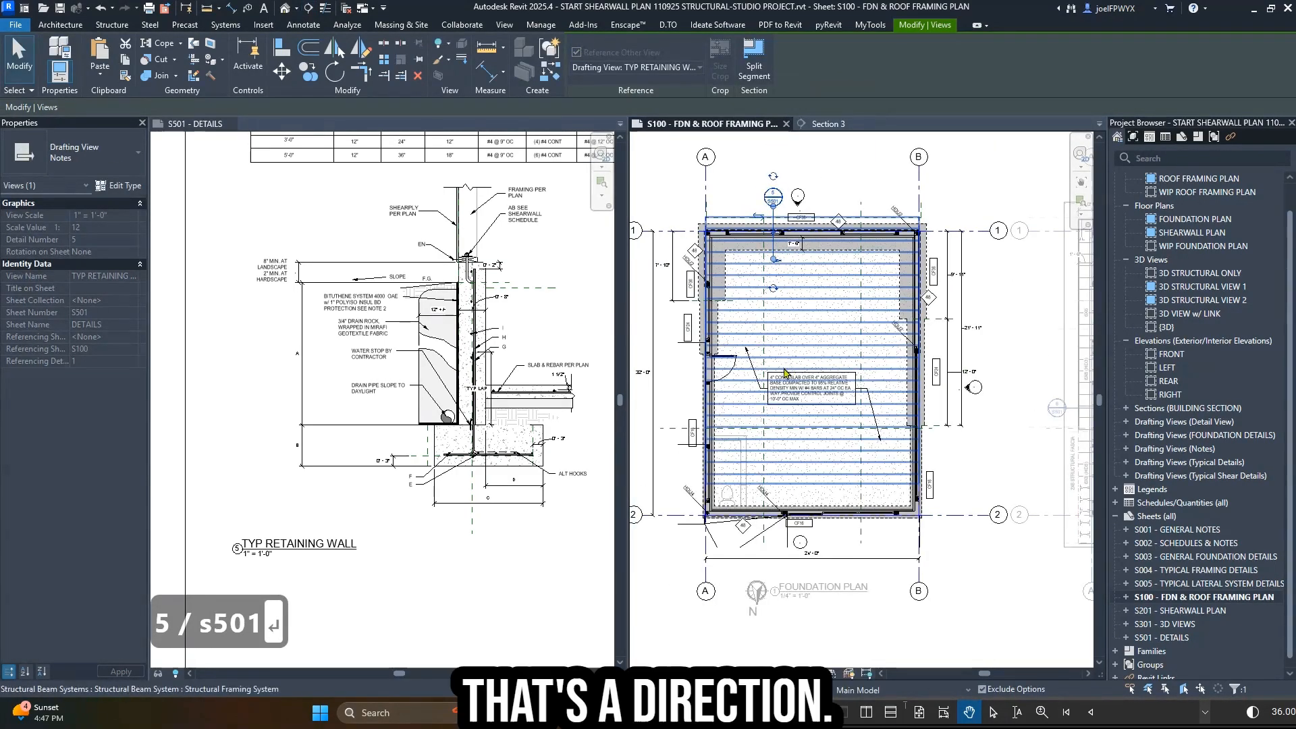
key("Escape")
key("Escape")
- Cut a section through the foundation plan's grid 2 wall, referencing TYP FOOTING AT EXT SLAB (2/S501), with its head outside the building
scroll(785, 261, "down", 1)
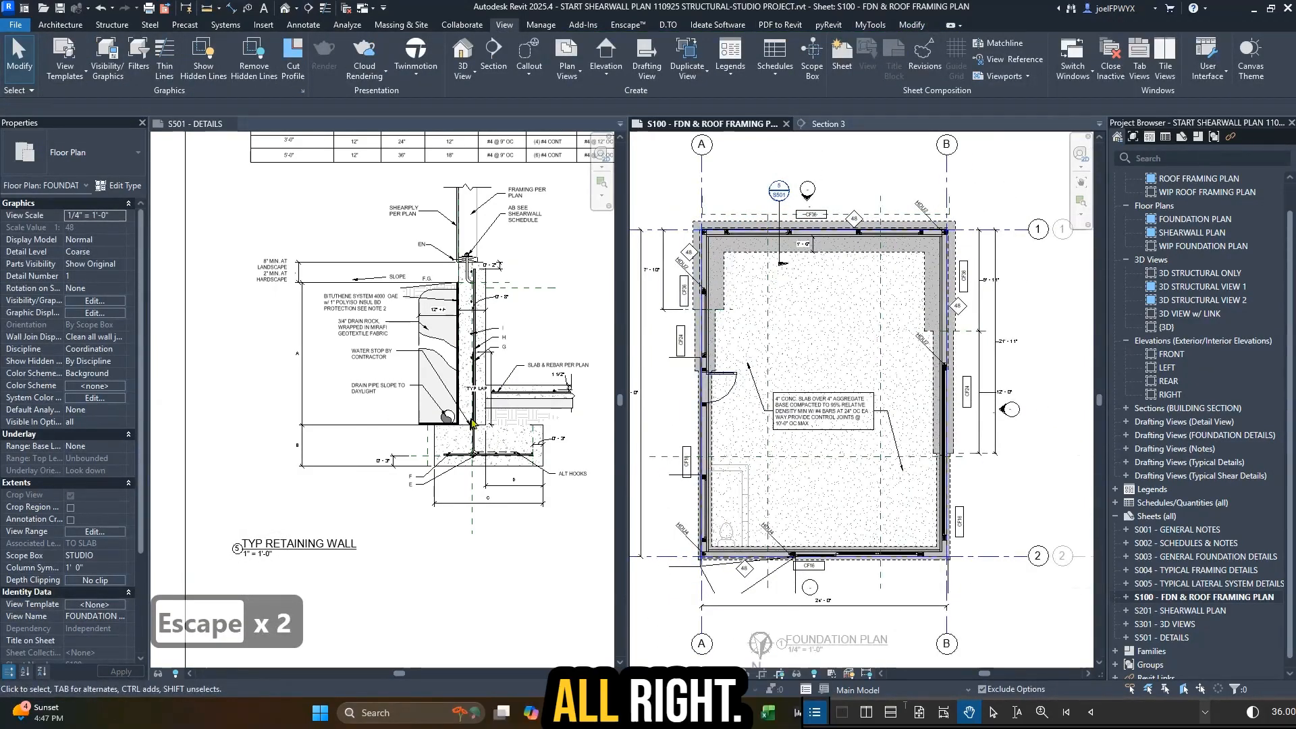
scroll(501, 438, "down", 3)
scroll(326, 452, "down", 1)
scroll(338, 405, "up", 4)
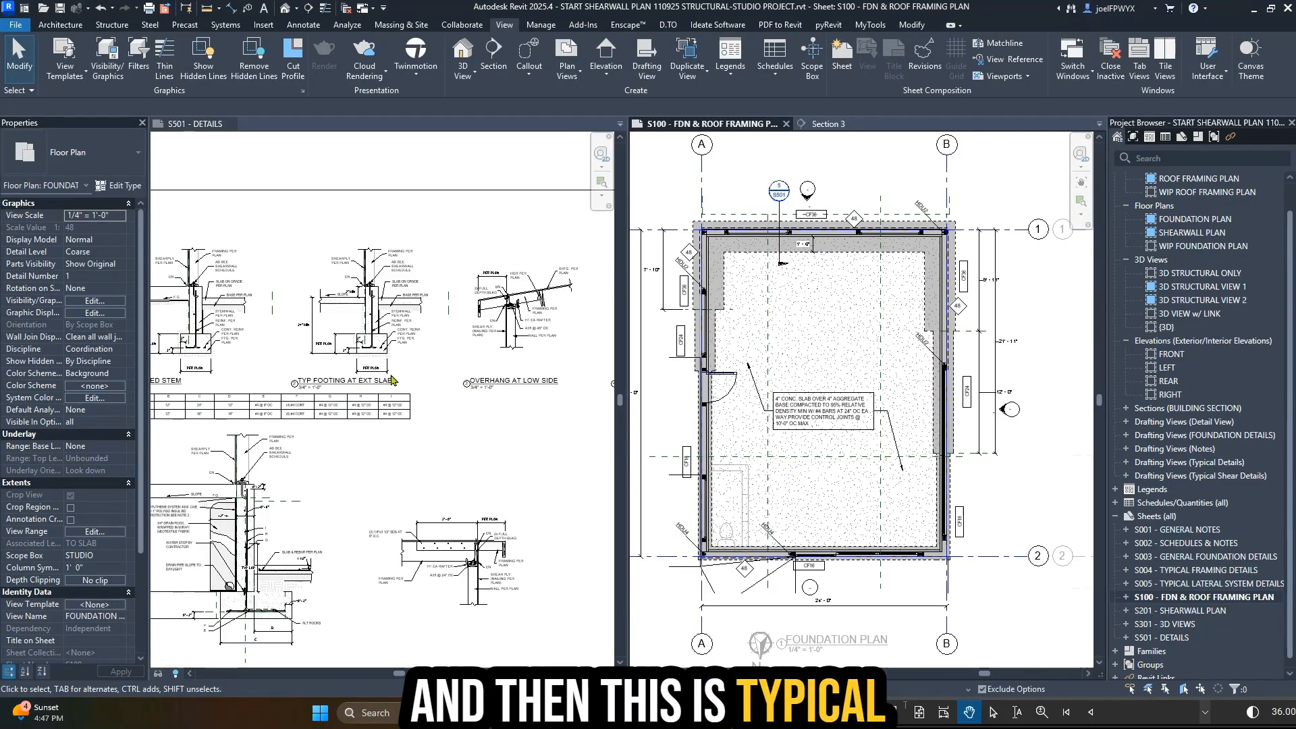
scroll(688, 601, "up", 2)
key("s")
key("e")
key("c")
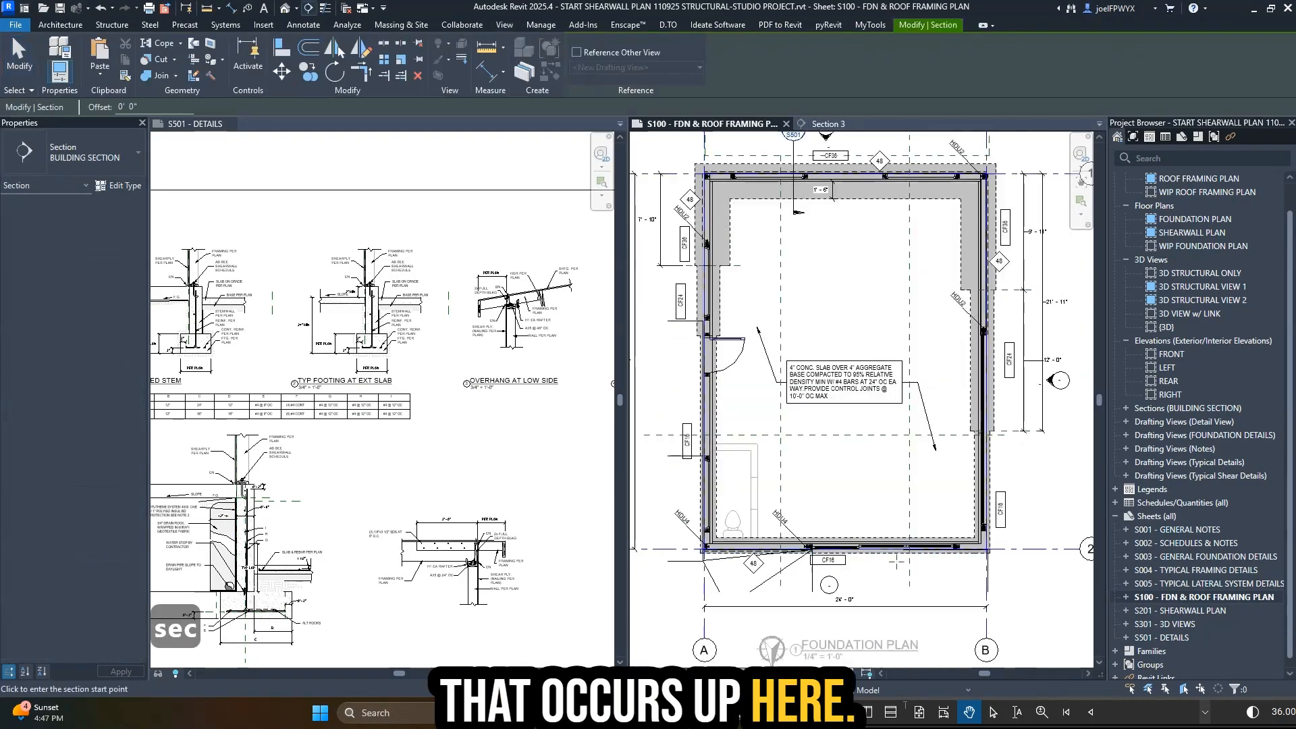
scroll(428, 357, "up", 2)
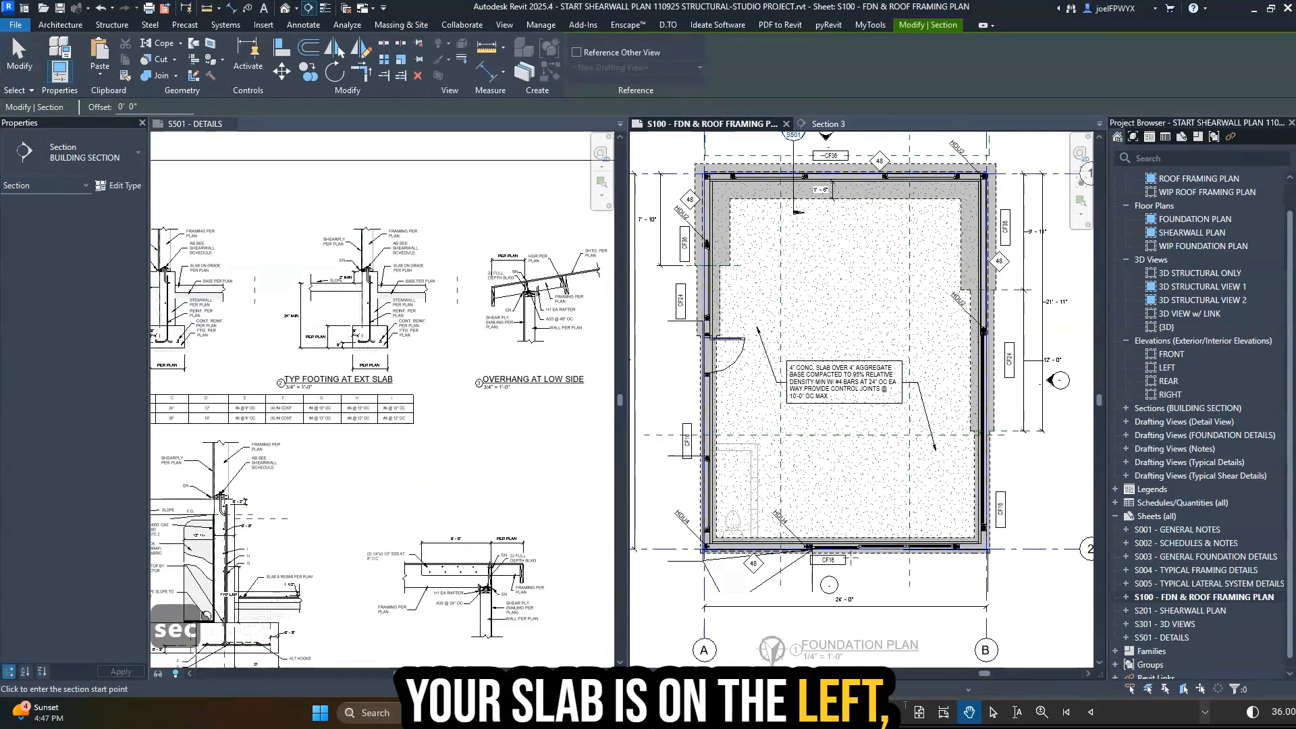
left_click(577, 52)
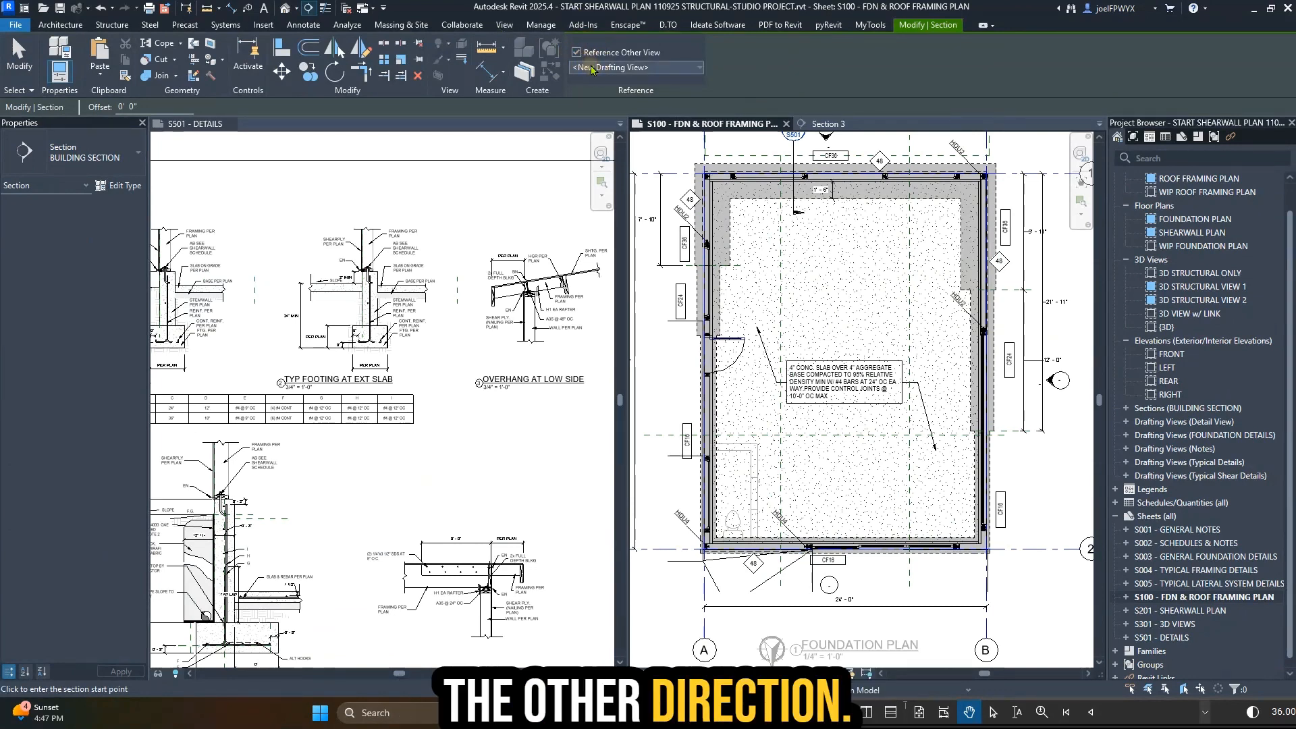
left_click(591, 68)
type("2/S50")
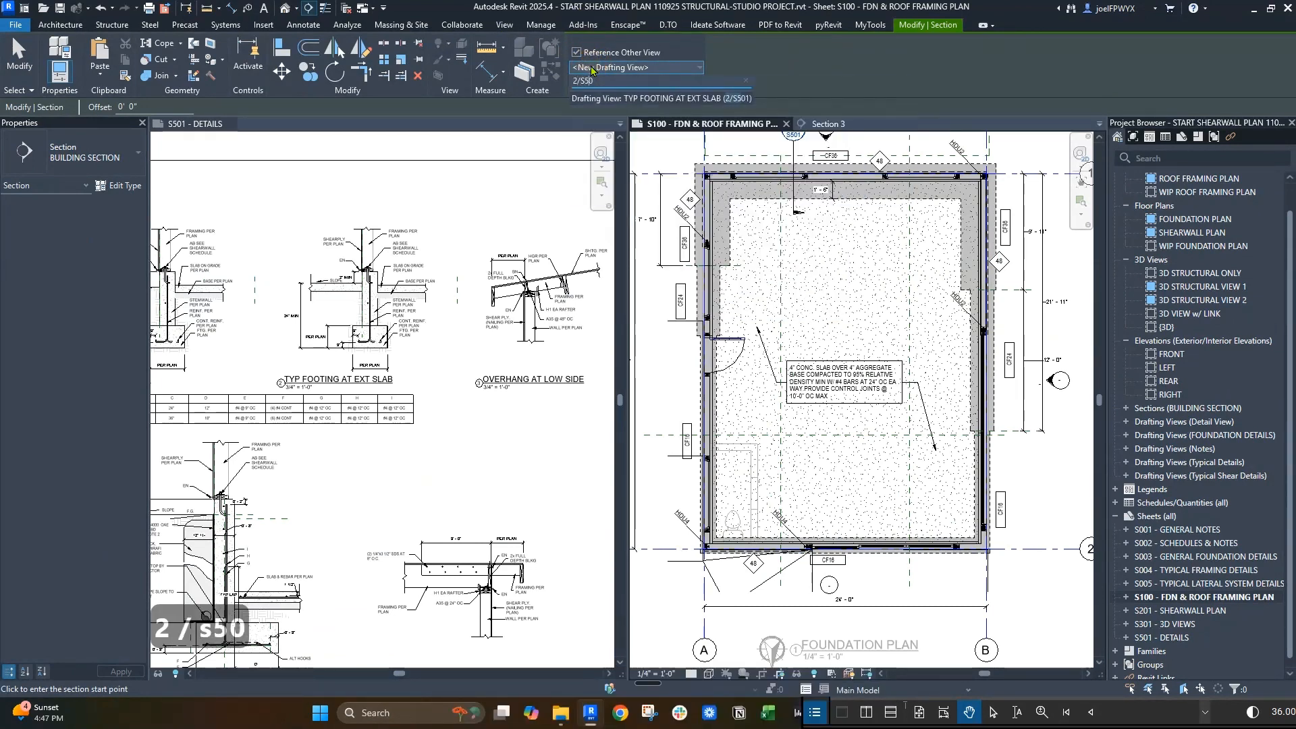
type("1")
key("Return")
scroll(829, 510, "up", 2)
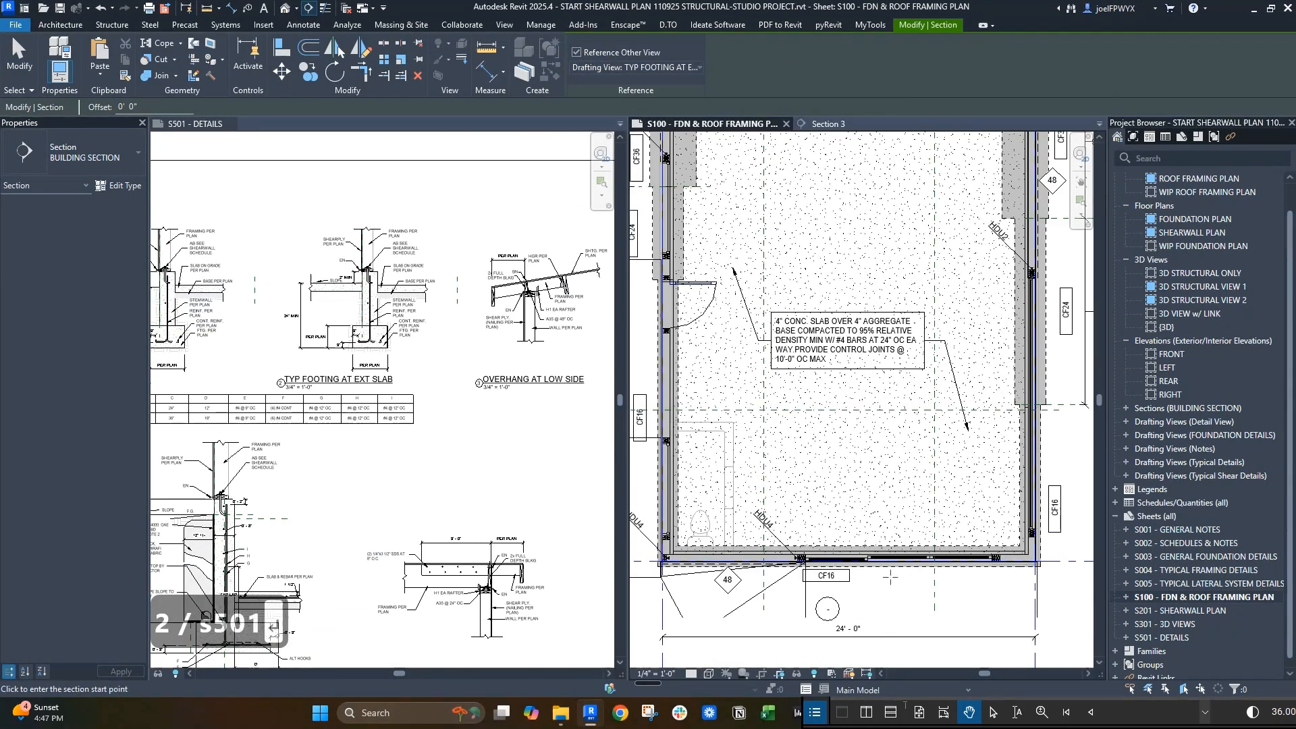
left_click(881, 600)
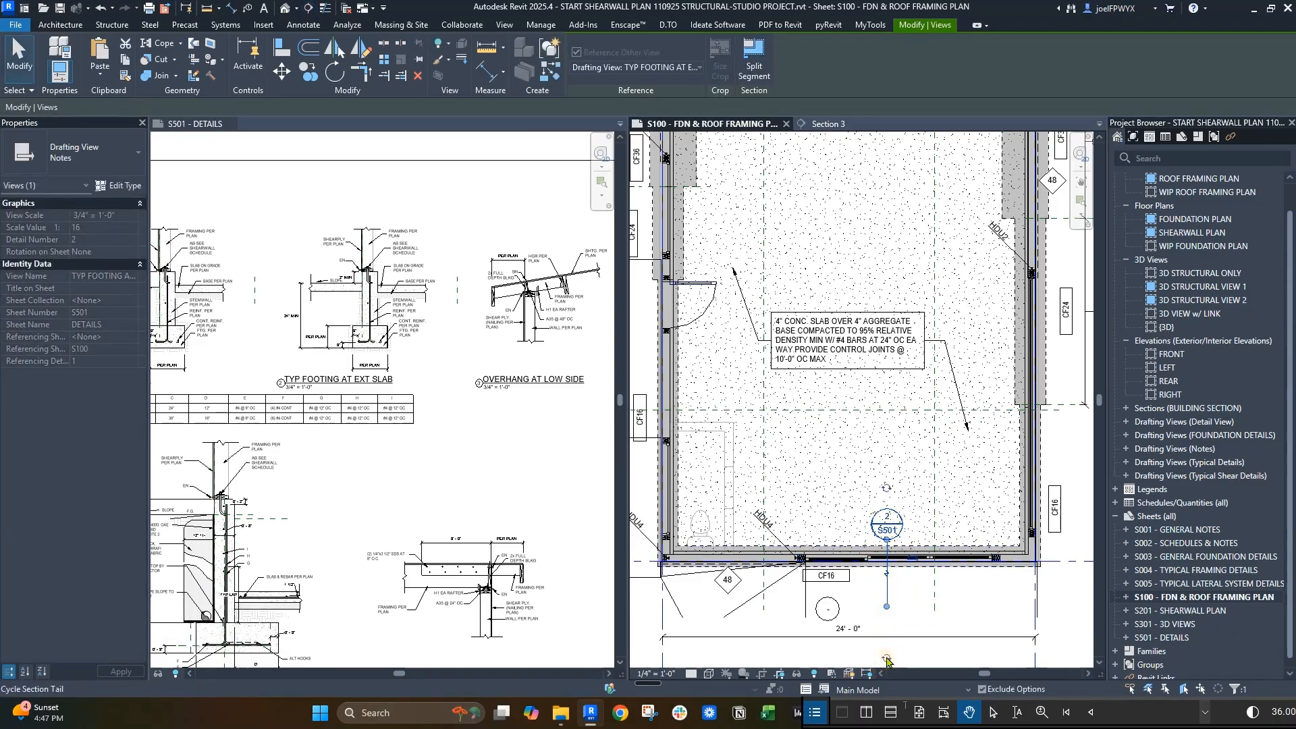
scroll(893, 587, "down", 3)
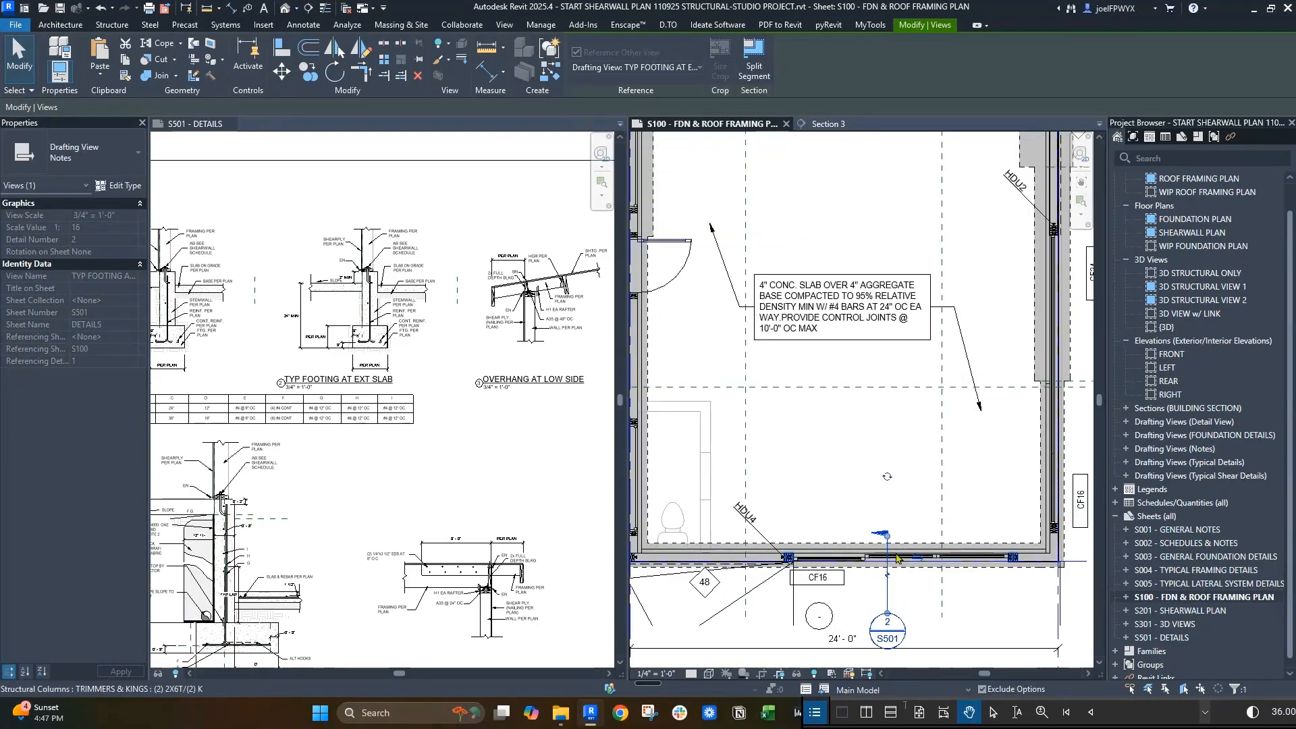
- Cut a section through the foundation plan's grid A wall below the door, referencing drafting view FTG AT RAISED STEM (1/S501), with its head outside the building
scroll(505, 408, "down", 1)
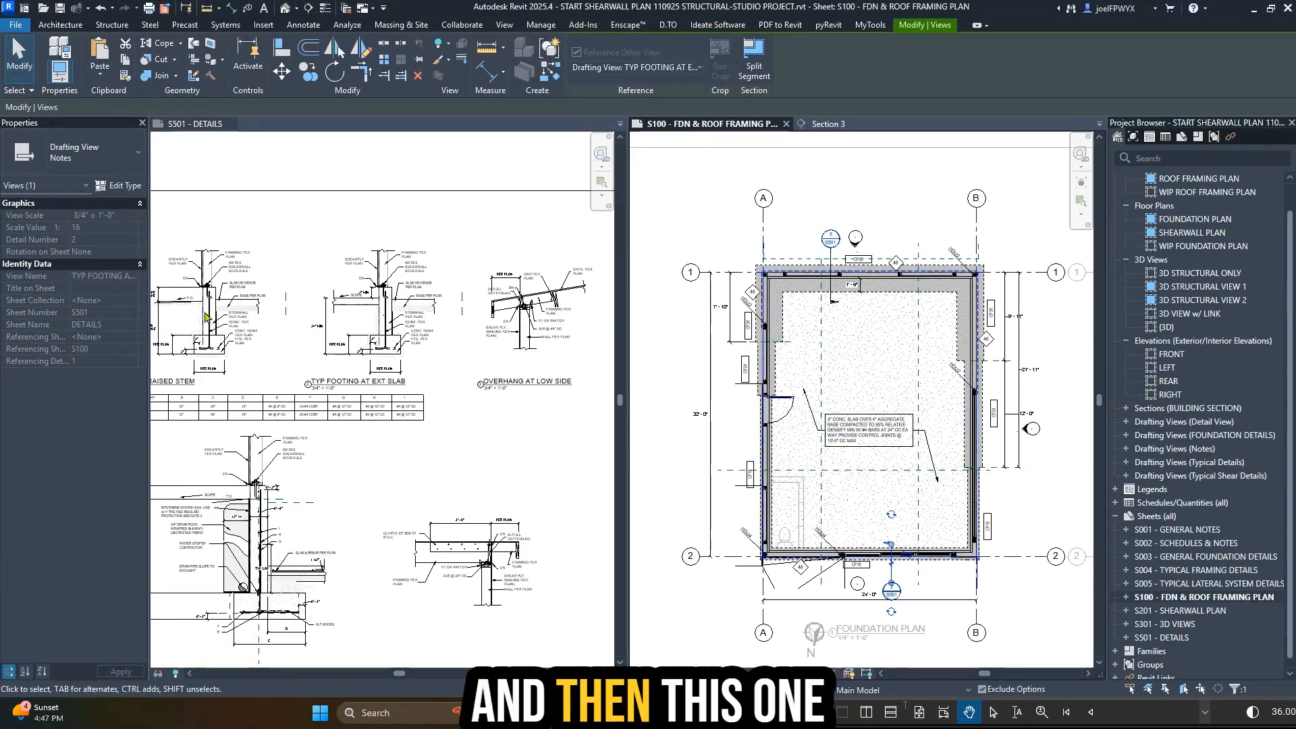
middle_click_drag(243, 323, 261, 326)
scroll(534, 383, "down", 1)
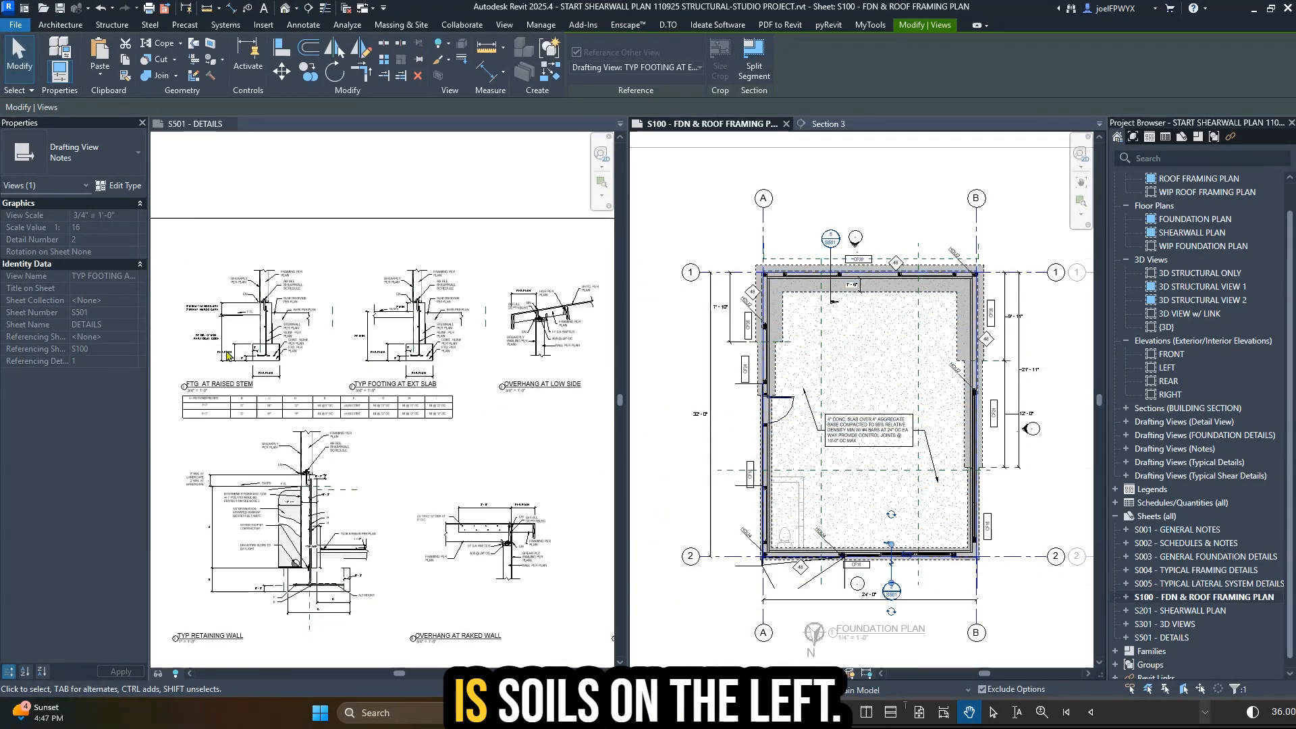
scroll(741, 519, "up", 1)
scroll(741, 520, "up", 1)
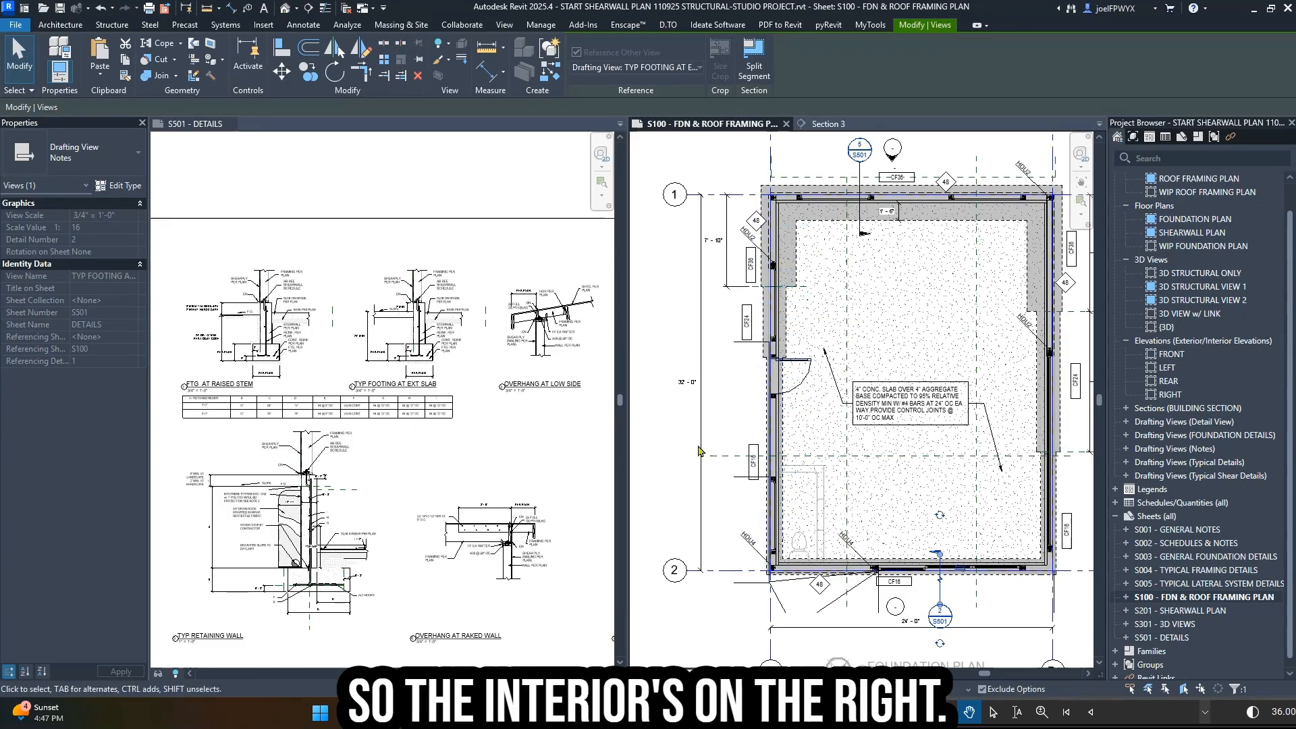
scroll(796, 506, "up", 1)
key("e")
key("c")
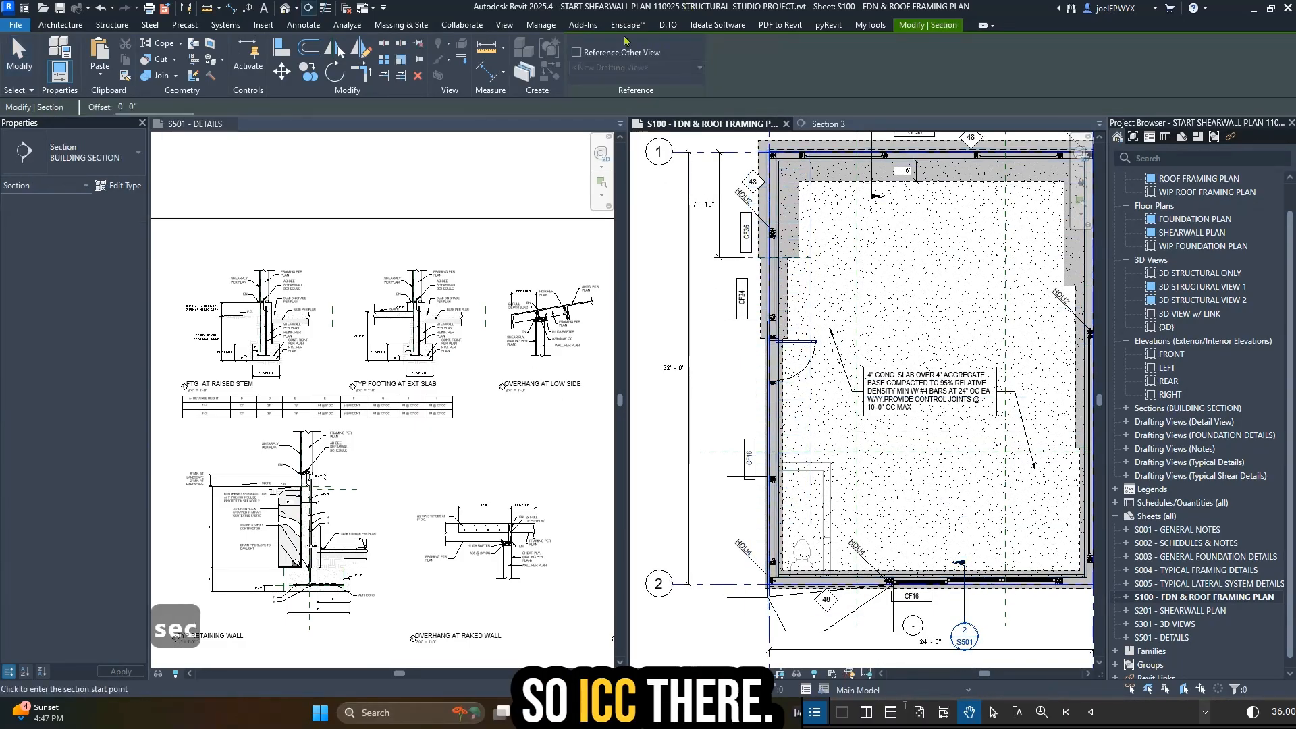
left_click(612, 68)
type("1/s501")
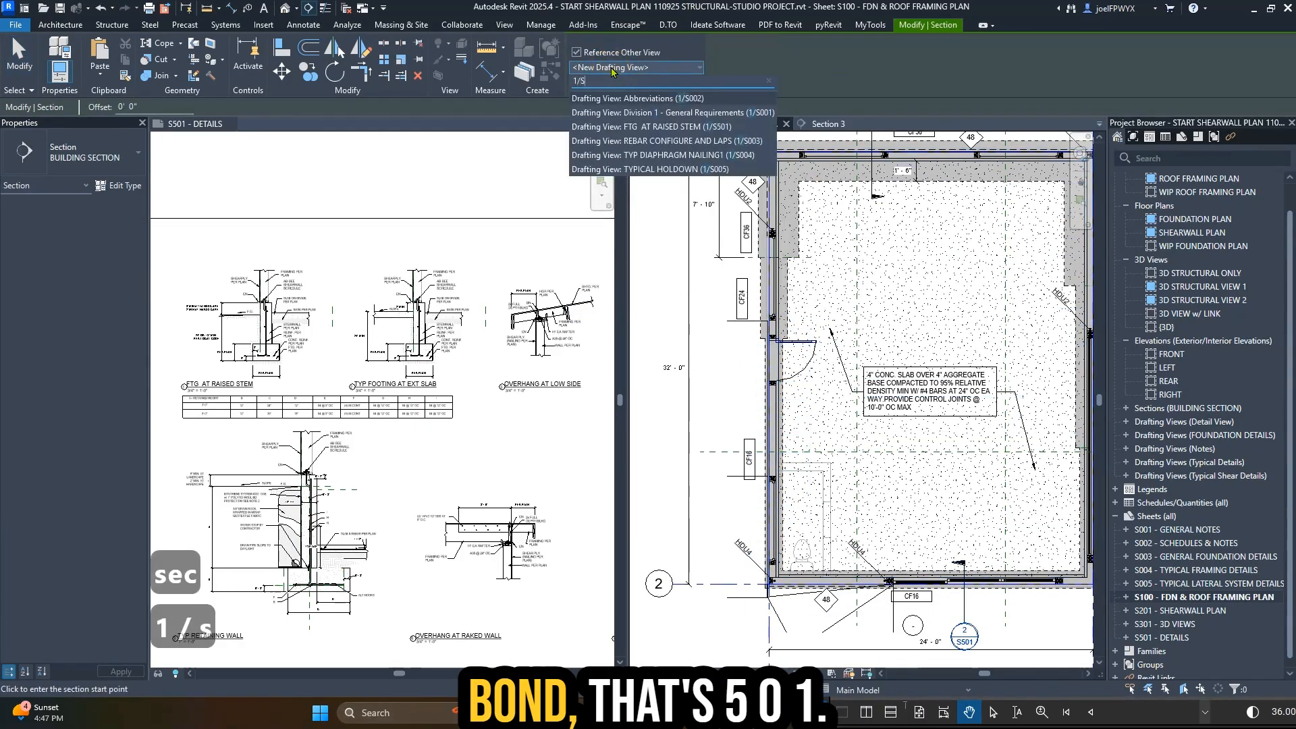
key("Return")
scroll(767, 459, "up", 1)
left_click(735, 425)
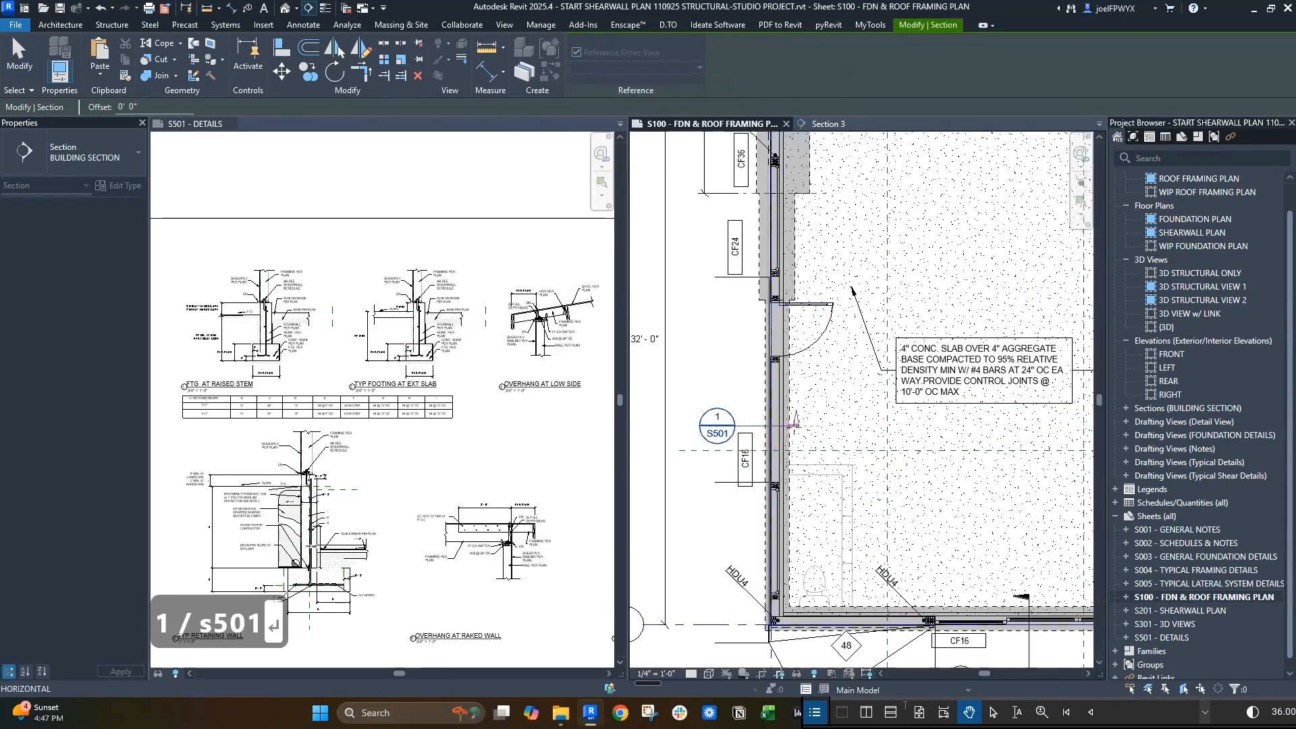
left_click(797, 426)
scroll(741, 446, "down", 3)
key("Escape")
key("Escape")
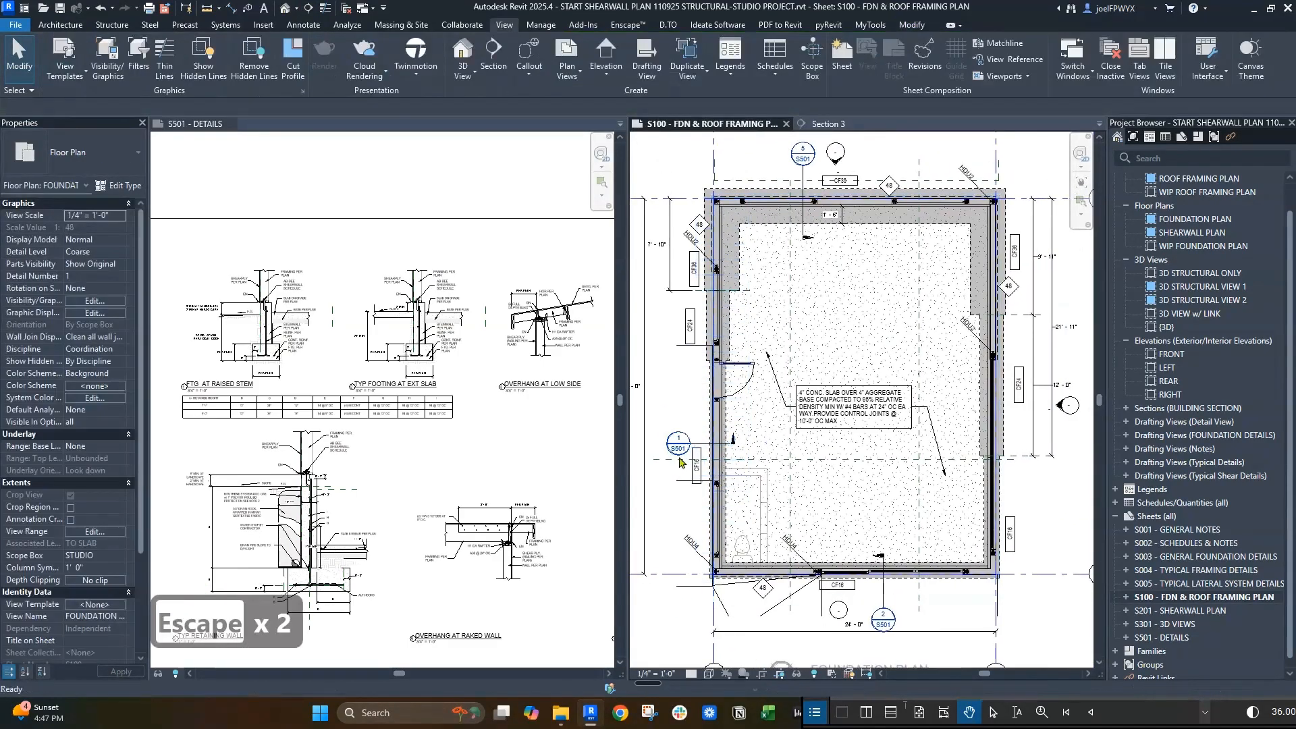
- Copy the 1/S501 section mark to the foundation plan's grid B wall near grid 2 and orient its head outside the building
key("Tab")
left_click(706, 451)
left_click_drag(706, 451, 964, 502)
scroll(964, 503, "up", 1)
scroll(987, 529, "up", 1)
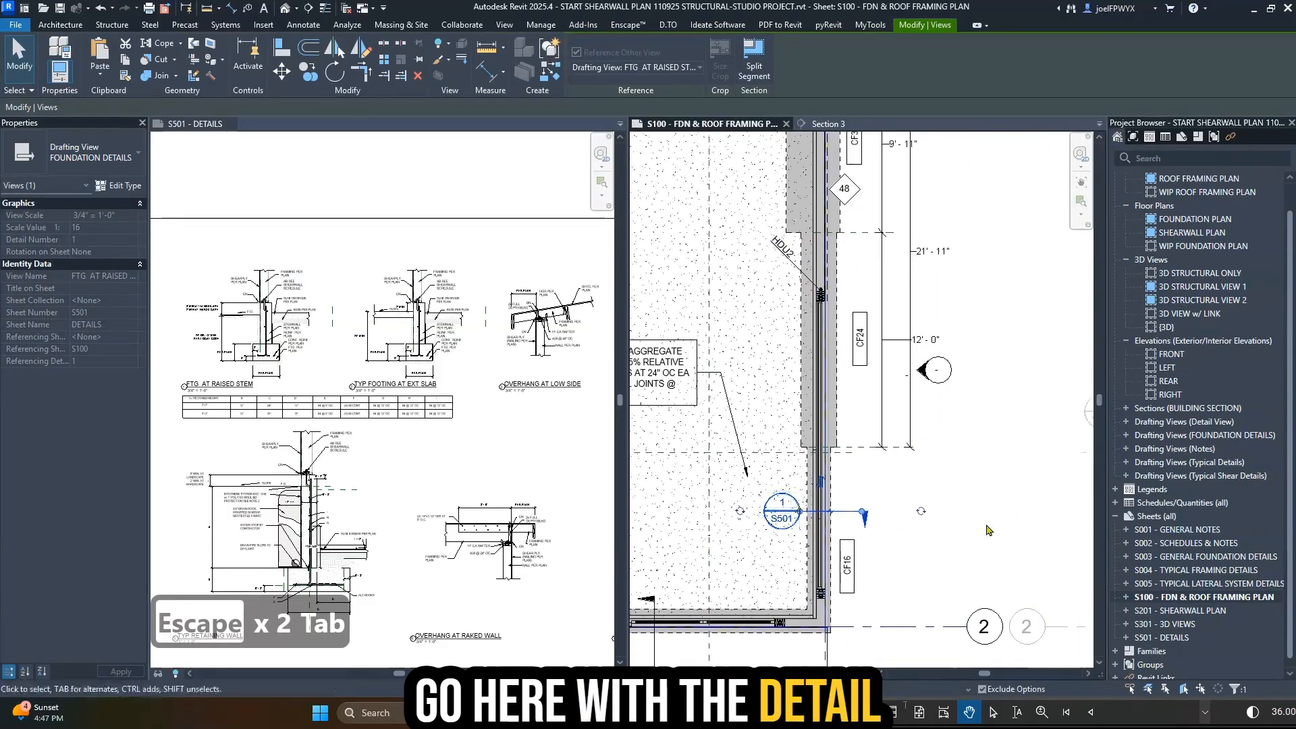
key("Escape")
scroll(988, 513, "down", 1)
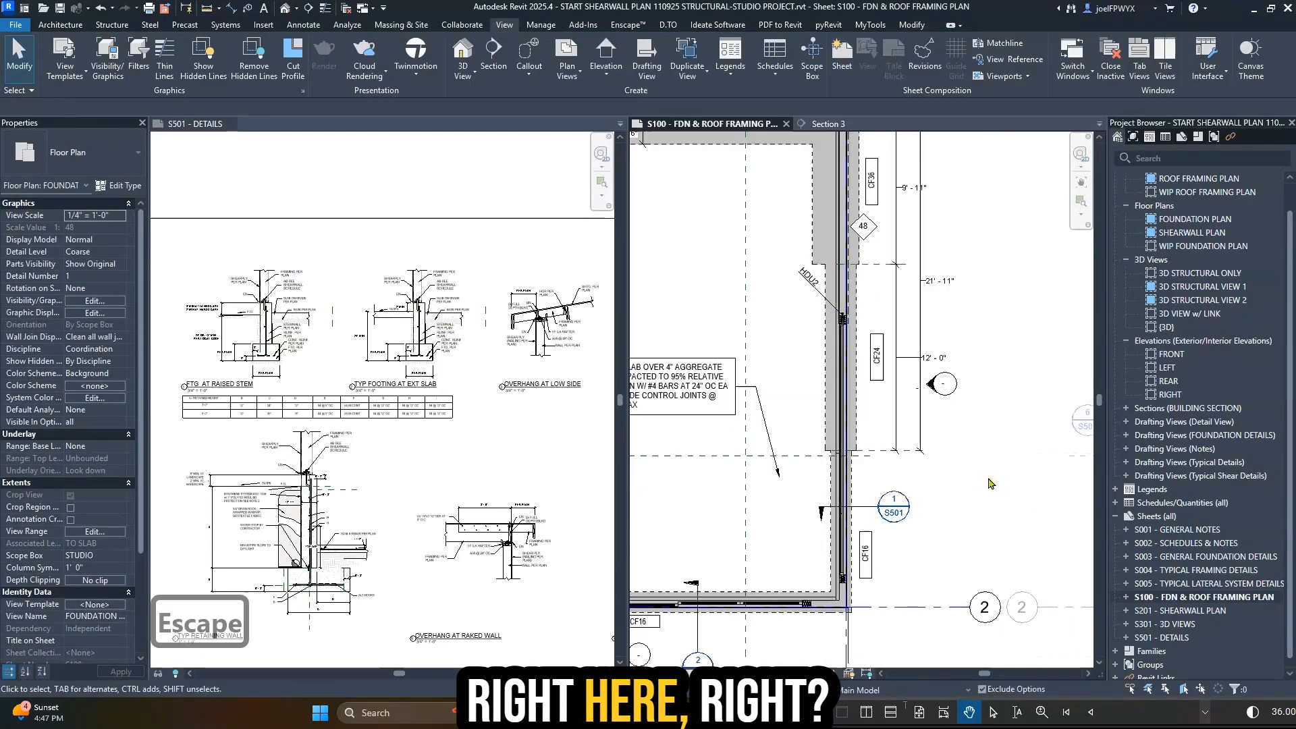
scroll(988, 484, "down", 4)
scroll(458, 300, "down", 2)
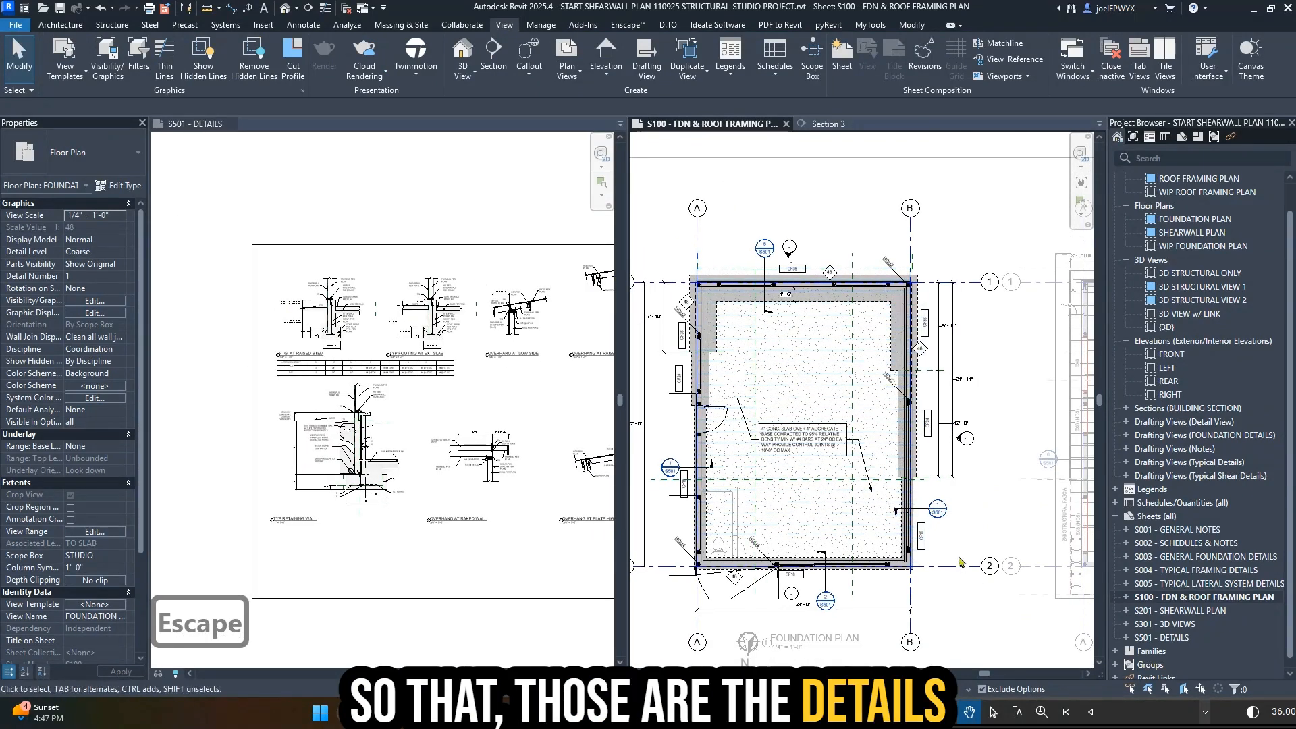
scroll(852, 579, "down", 2)
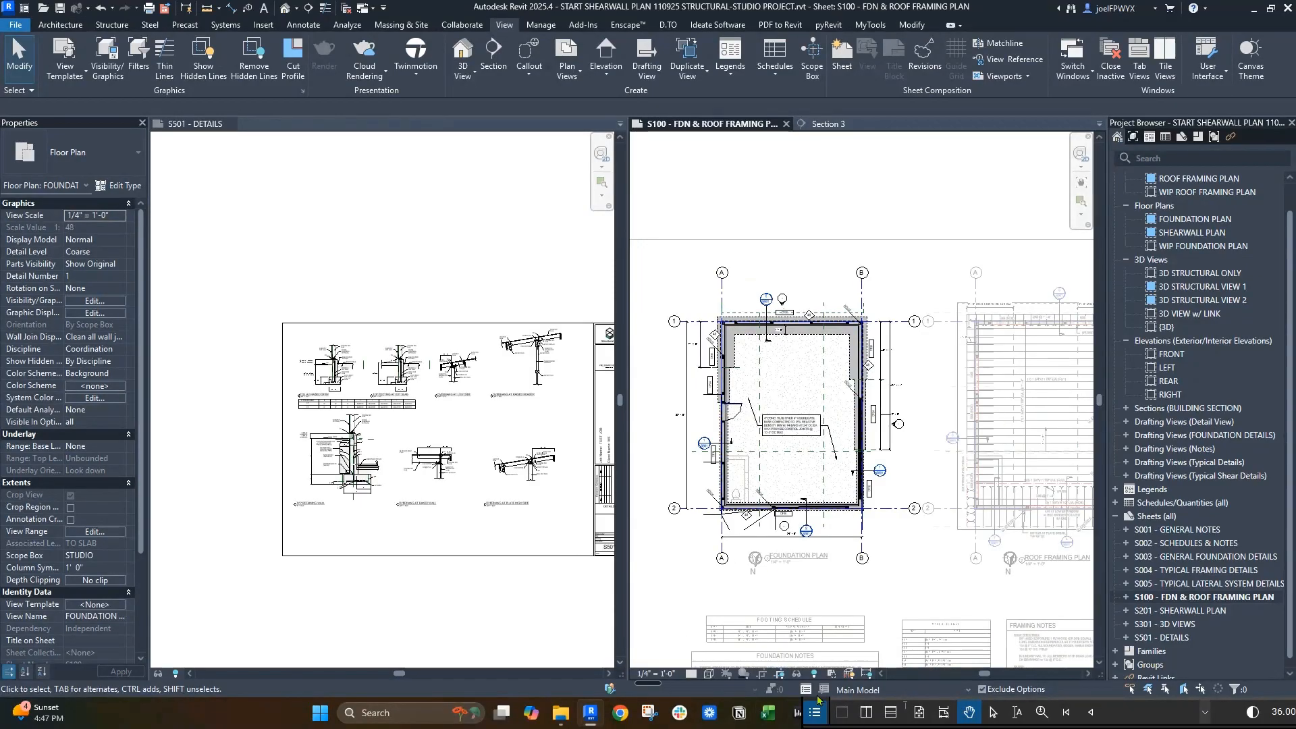
- Switch to Bluebeam Revu and check off the footing, retaining wall and overhang details with yellow pen strokes on the final PDF's details page
left_click(1289, 723)
left_click_drag(1110, 515, 1155, 529)
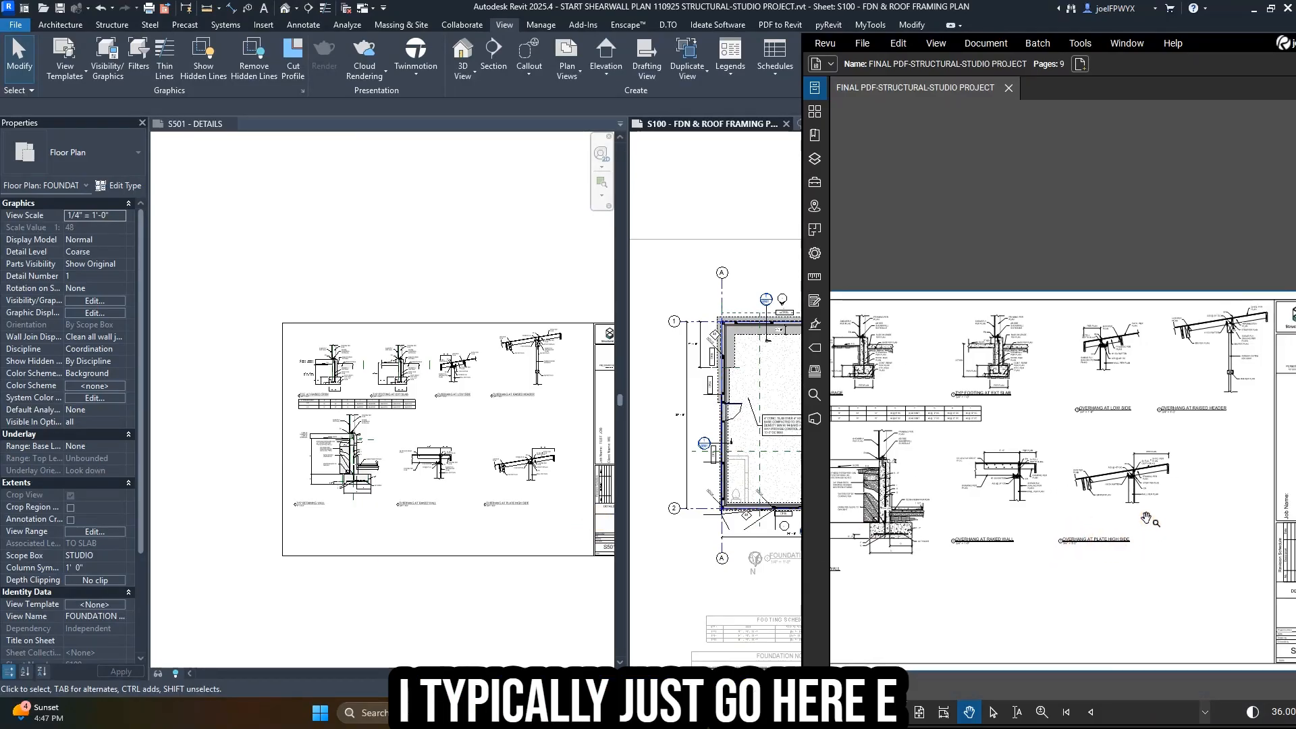
left_click_drag(1152, 457, 1132, 522)
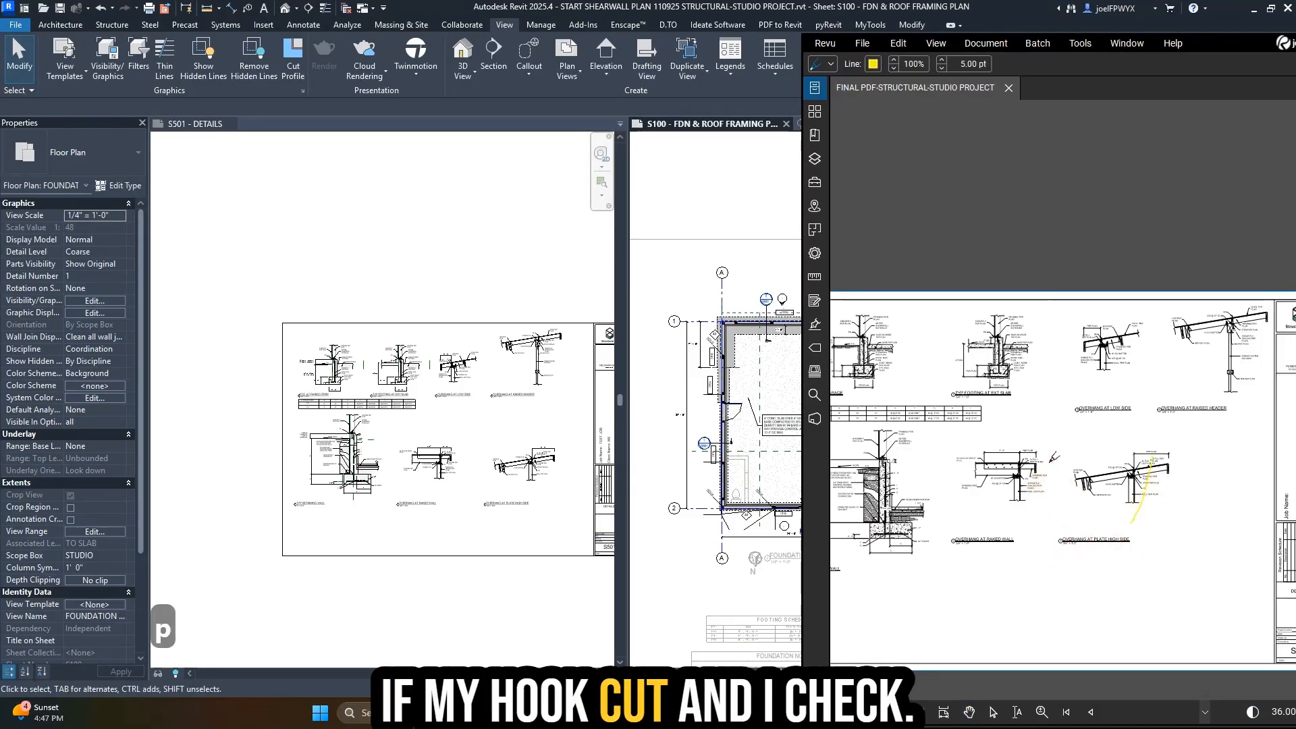
left_click_drag(1048, 462, 1018, 501)
left_click_drag(1213, 326, 1196, 369)
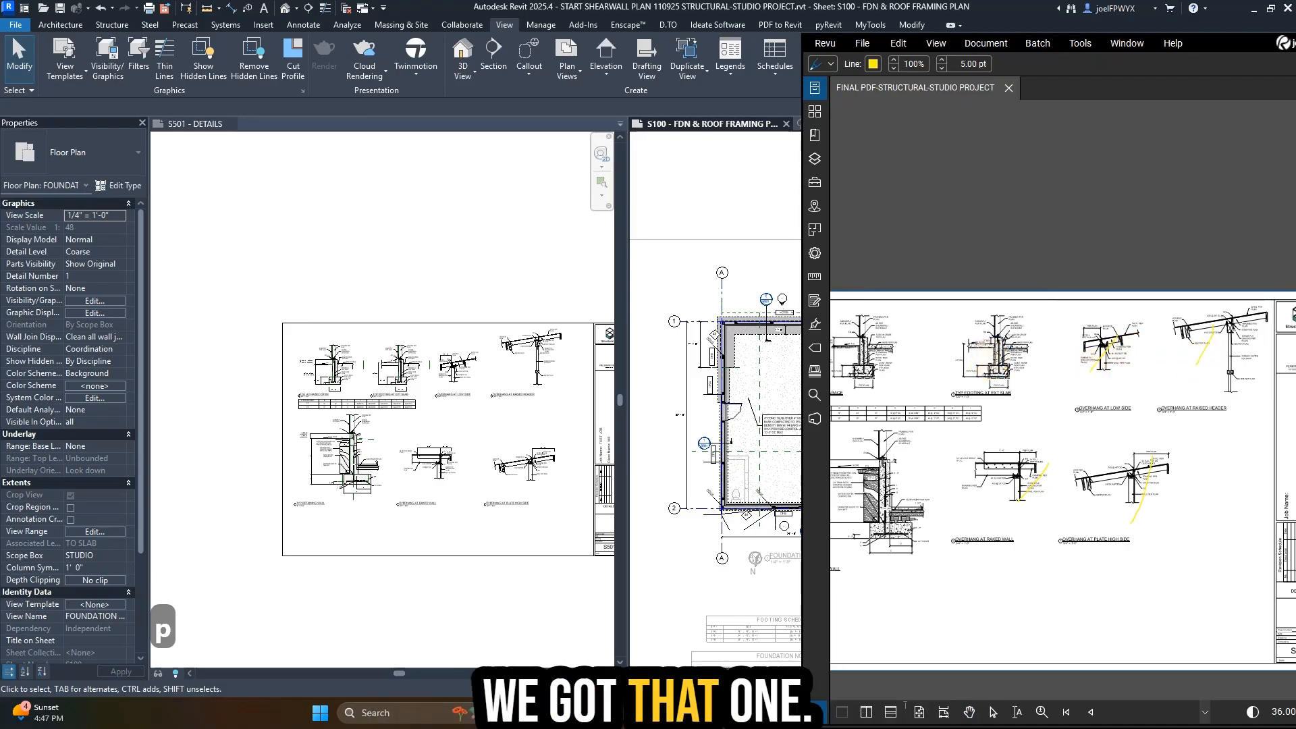
left_click_drag(901, 470, 871, 523)
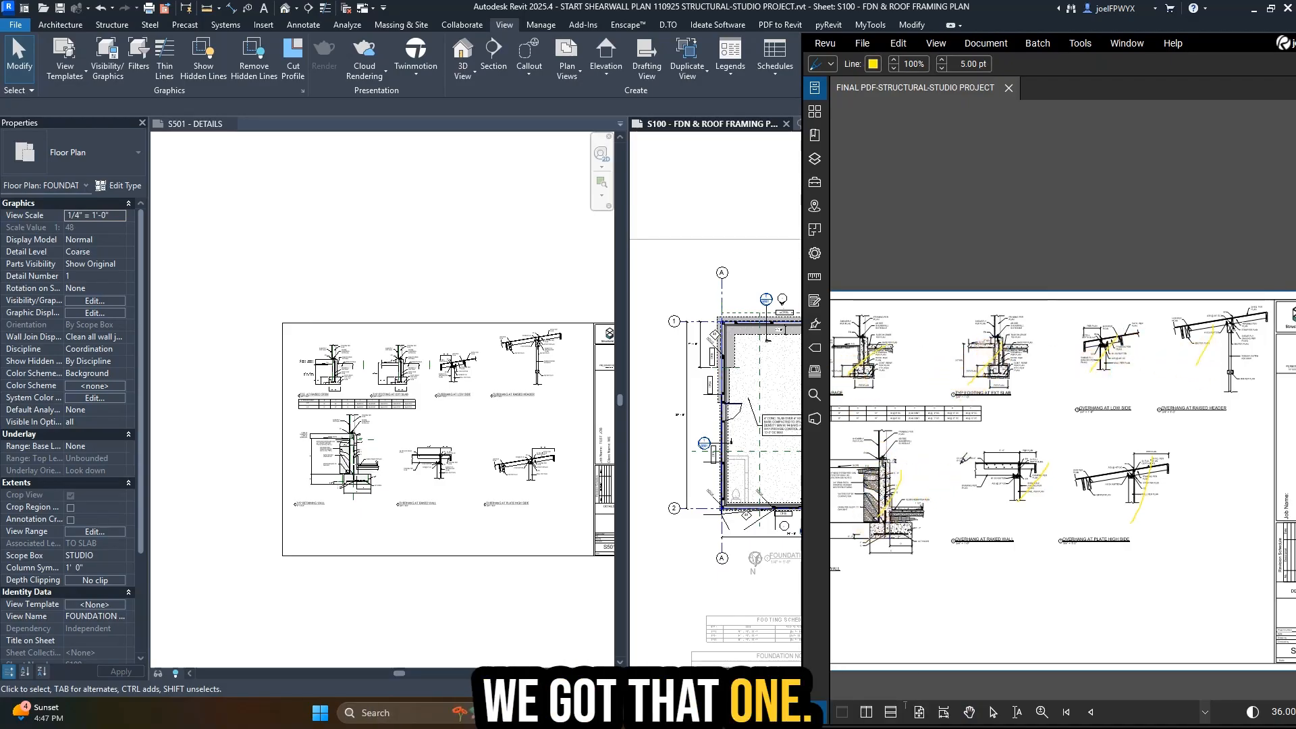
key("Escape")
key("Escape")
key("Escape")
- Check off both 3D structural views with the pen on the PDF's S301 page
key("Page_Up")
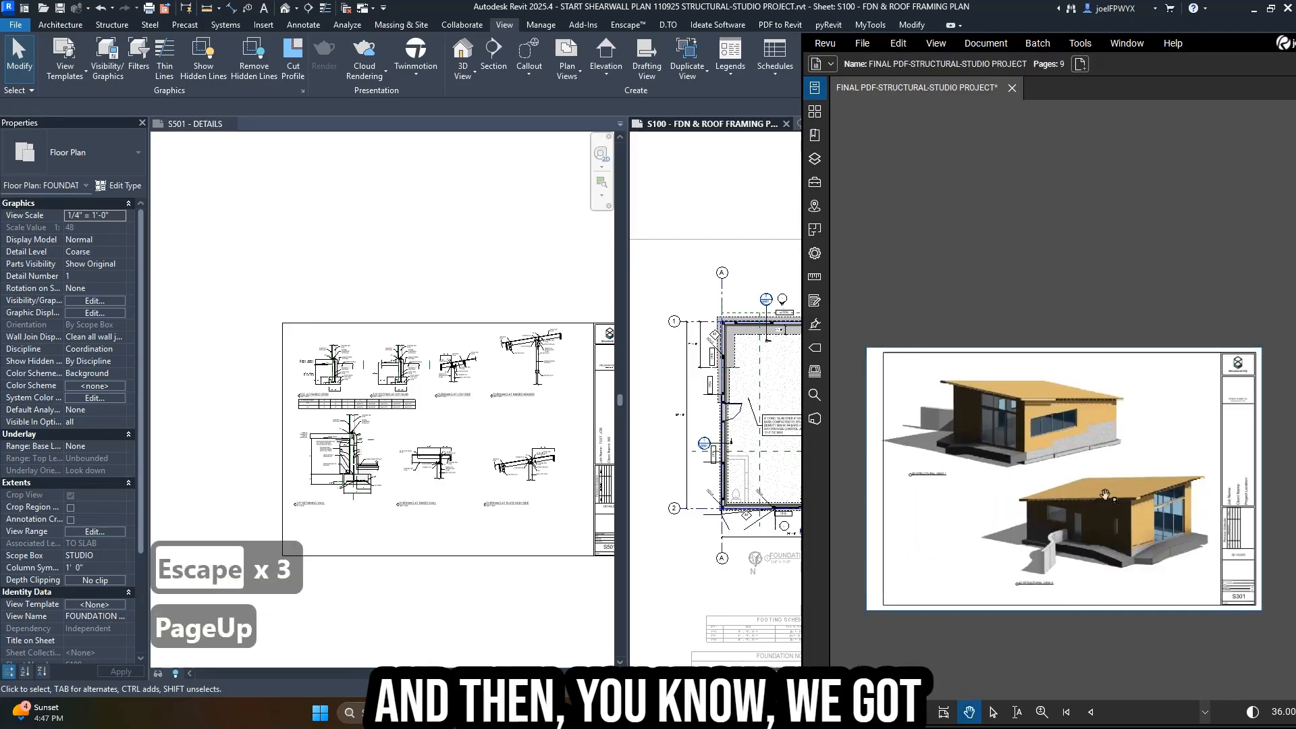
key("p")
left_click_drag(1099, 470, 1078, 574)
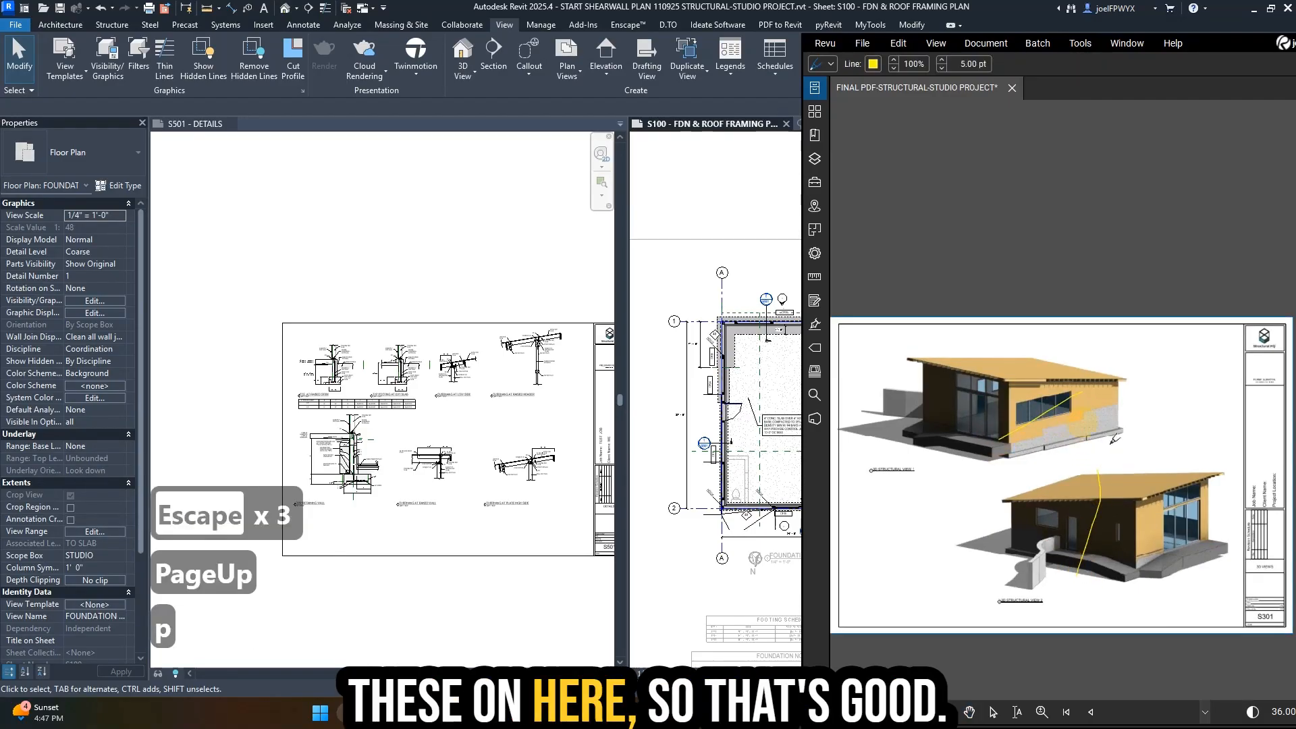
- Go to the PDF's shearwall plan page, then switch to Revit and open sheet S201 - SHEARWALL PLAN for comparison
key("Page_Up")
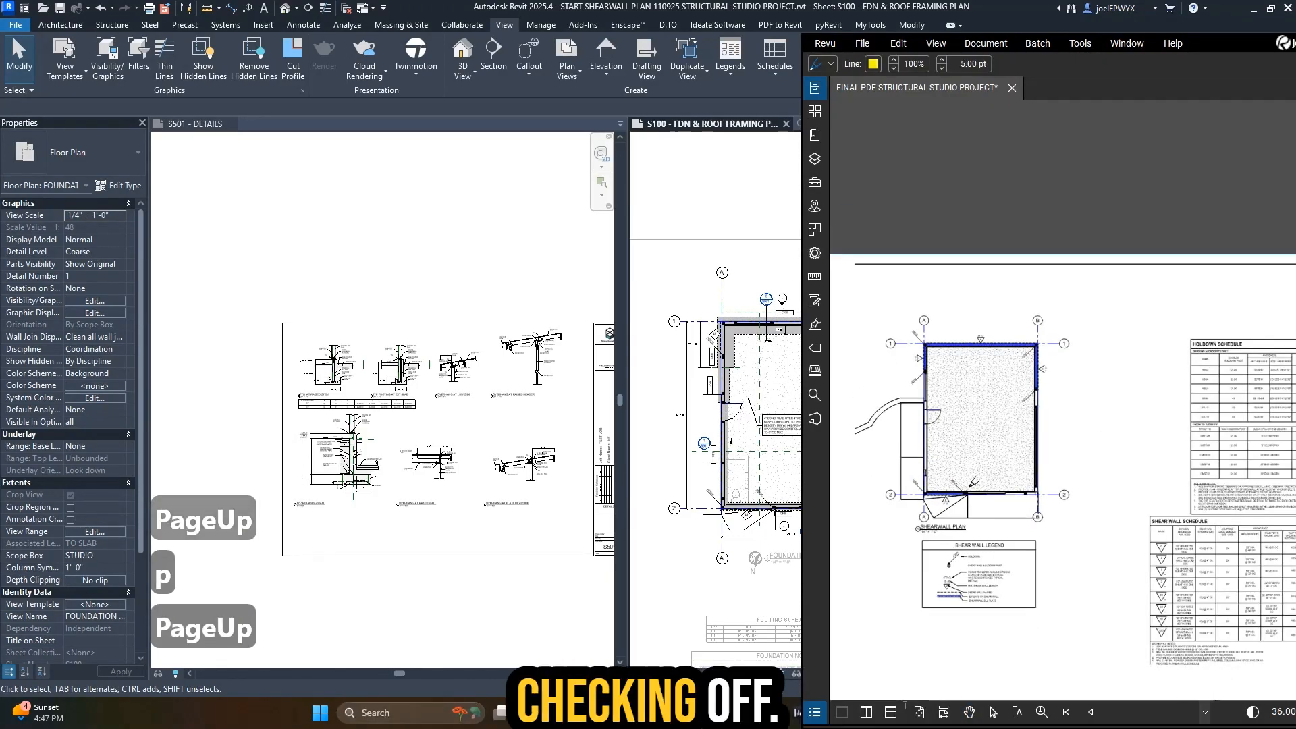
left_click(688, 548)
scroll(689, 548, "down", 3)
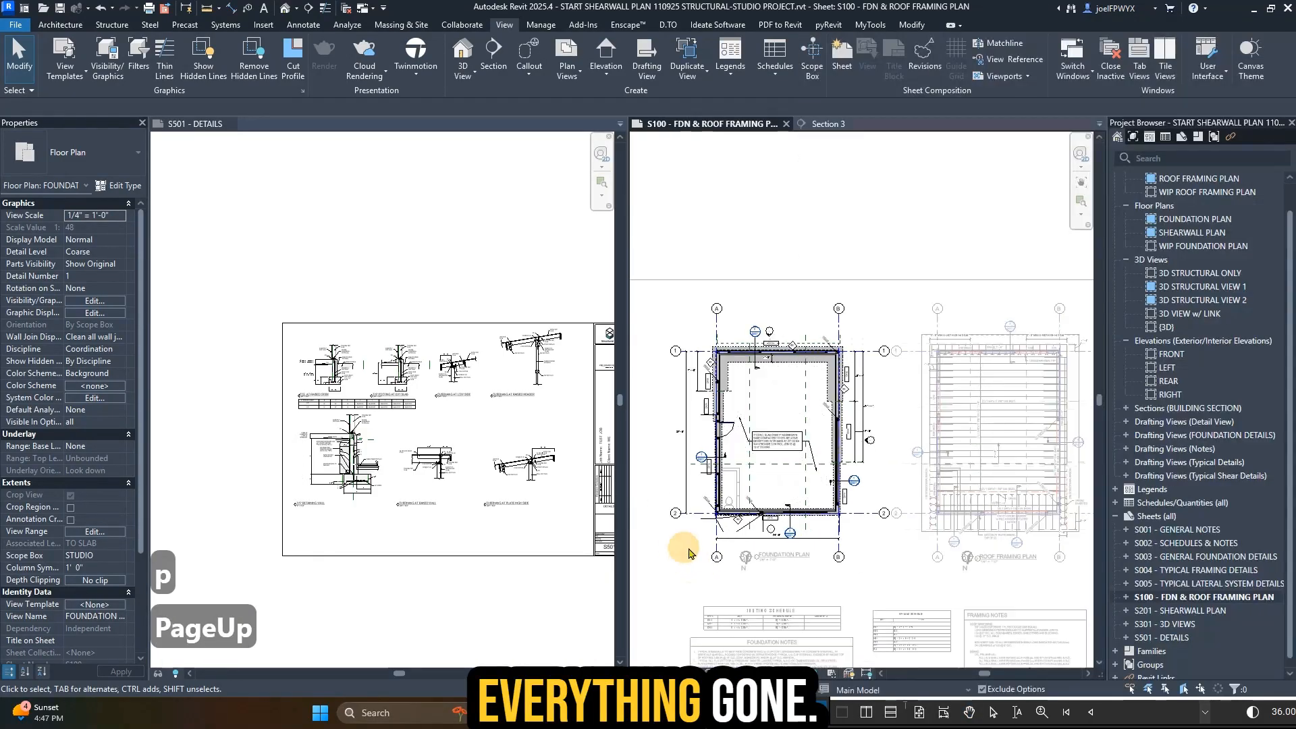
double_click(1192, 611)
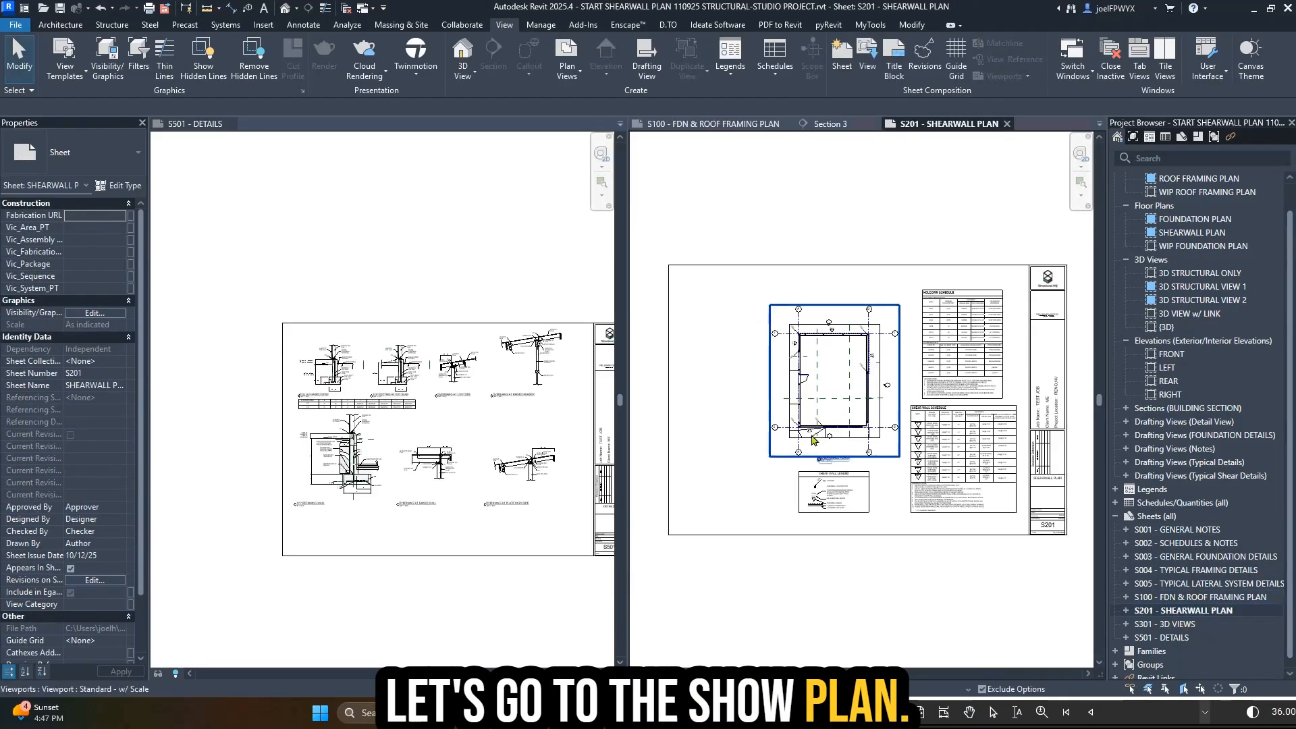
- Switch to Bluebeam Revu and check off the shearwall plan, legend, holdown schedule and shear wall schedule with the pen
key("alt+Tab")
scroll(702, 535, "down", 3)
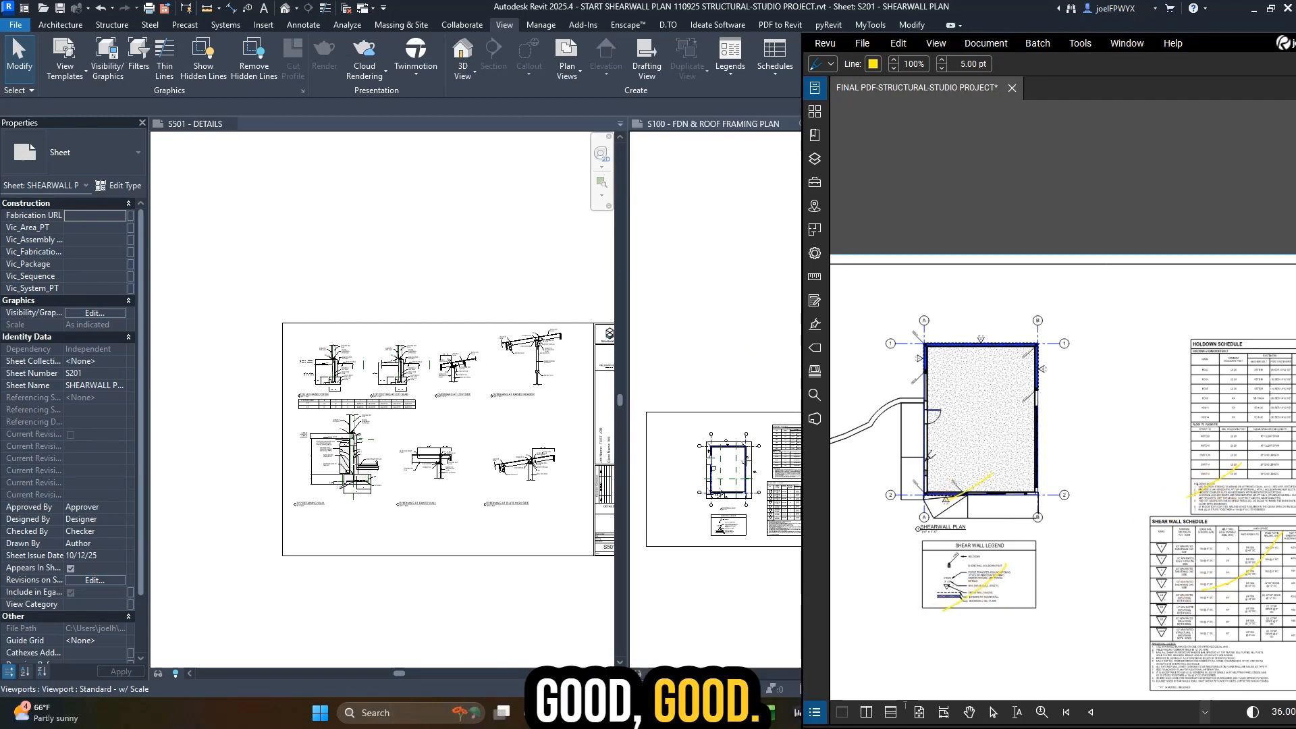
scroll(1002, 407, "up", 2)
scroll(1002, 408, "up", 2)
key("Escape")
key("Escape")
key("Escape")
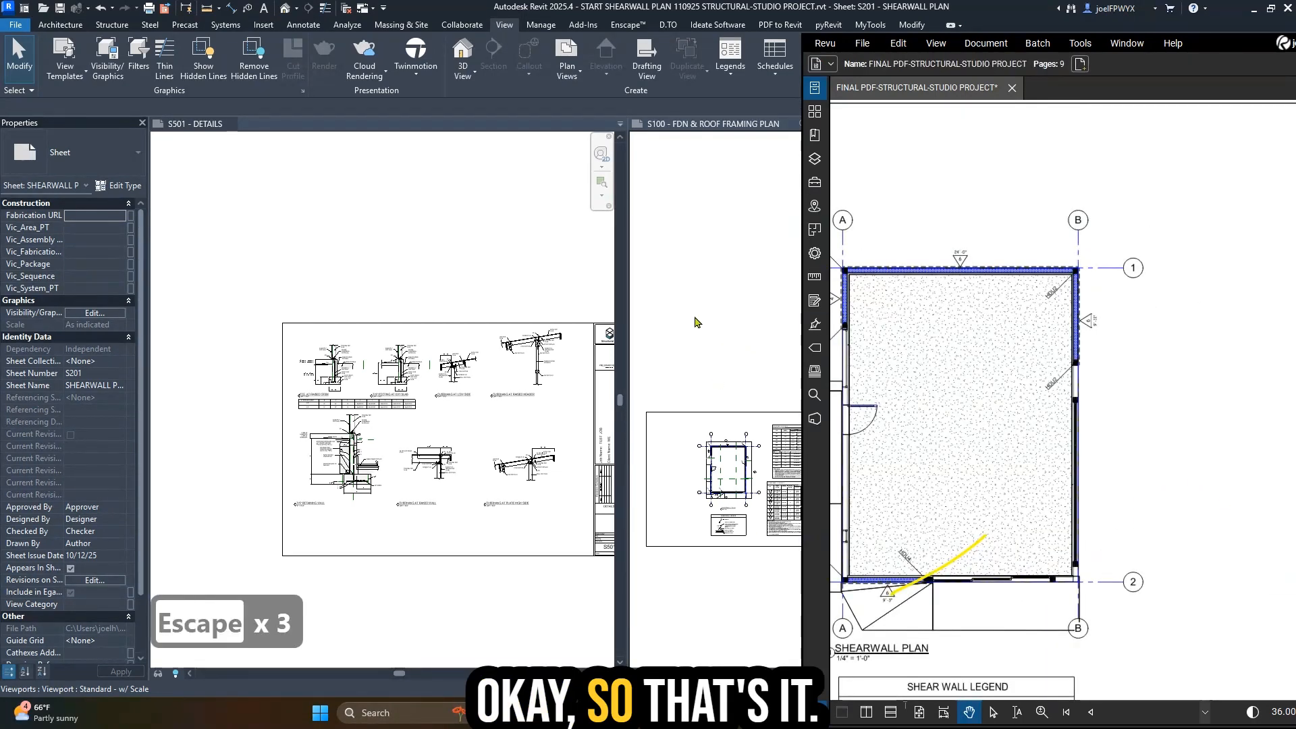
- Switch to Revit and set up printing to Bluebeam PDF for selected views/sheets, combined into a single file
left_click(669, 389)
key("Escape")
key("Escape")
middle_click_drag(825, 350, 911, 330)
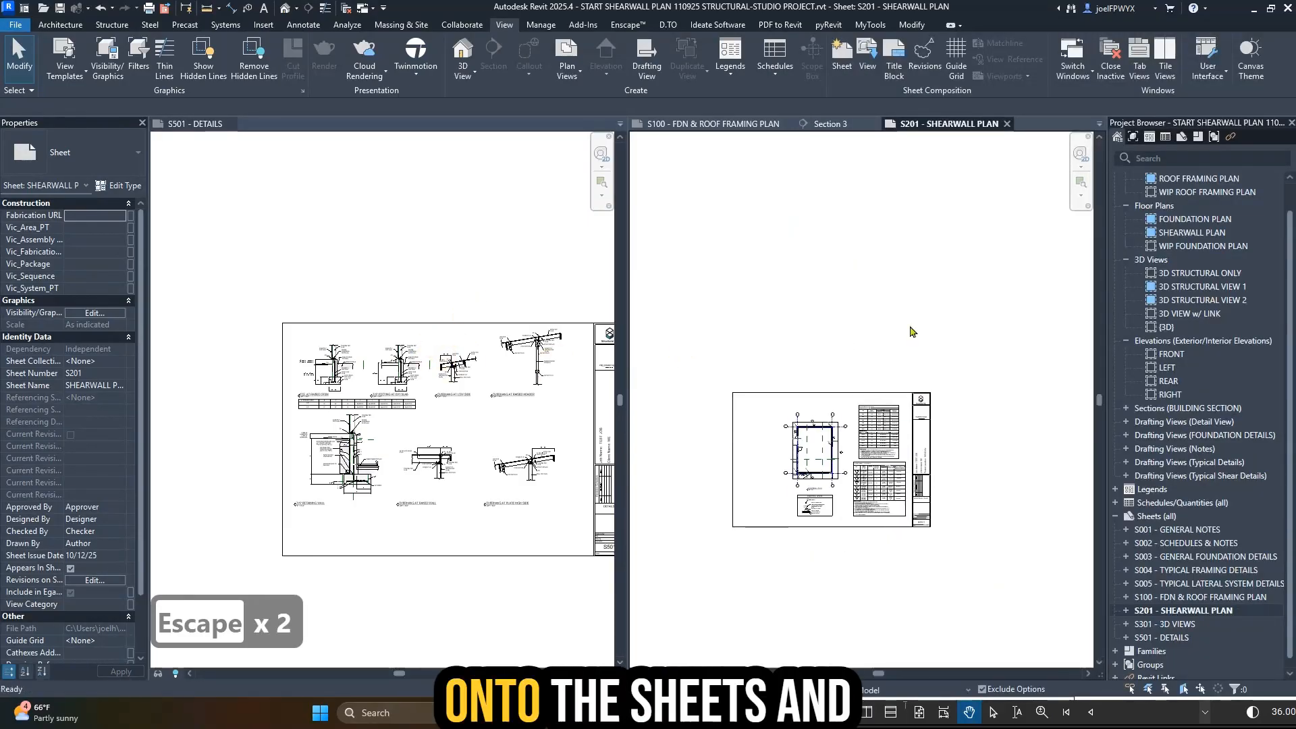
key("Escape")
key("ctrl+p")
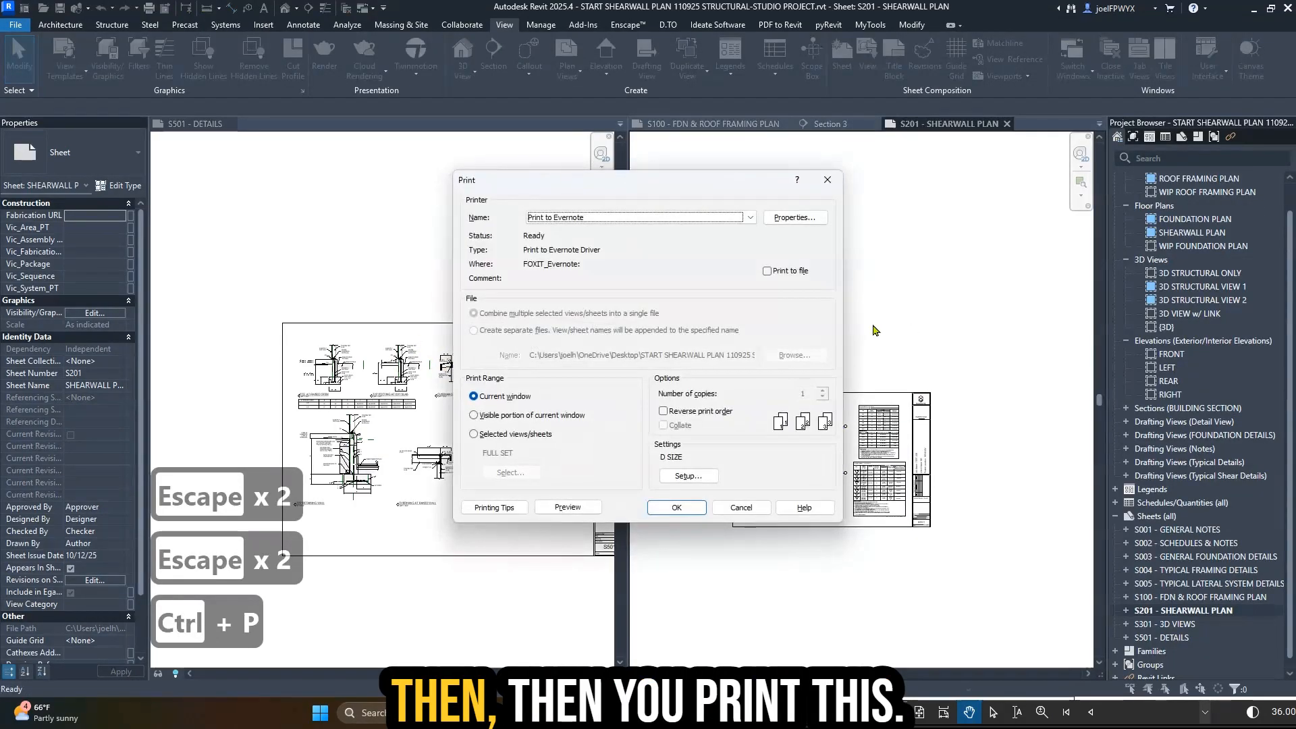
left_click(584, 216)
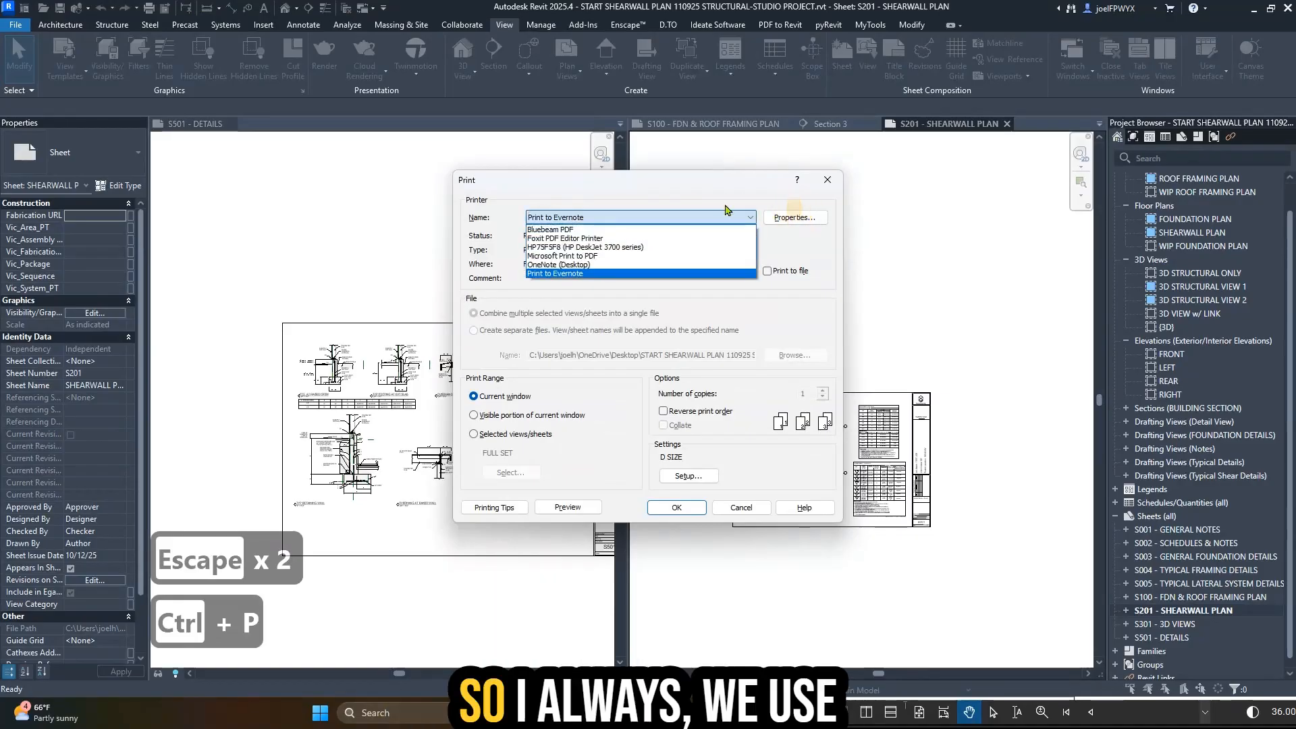
left_click(586, 230)
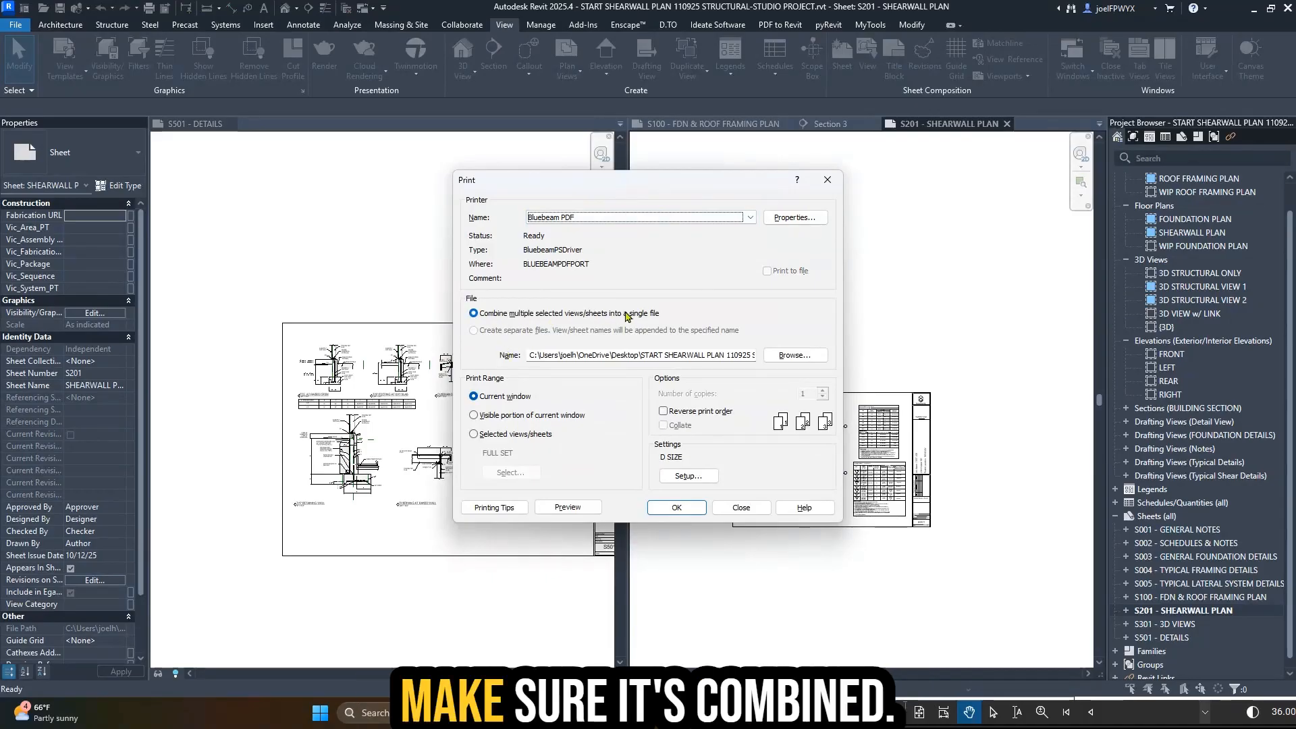
left_click(475, 435)
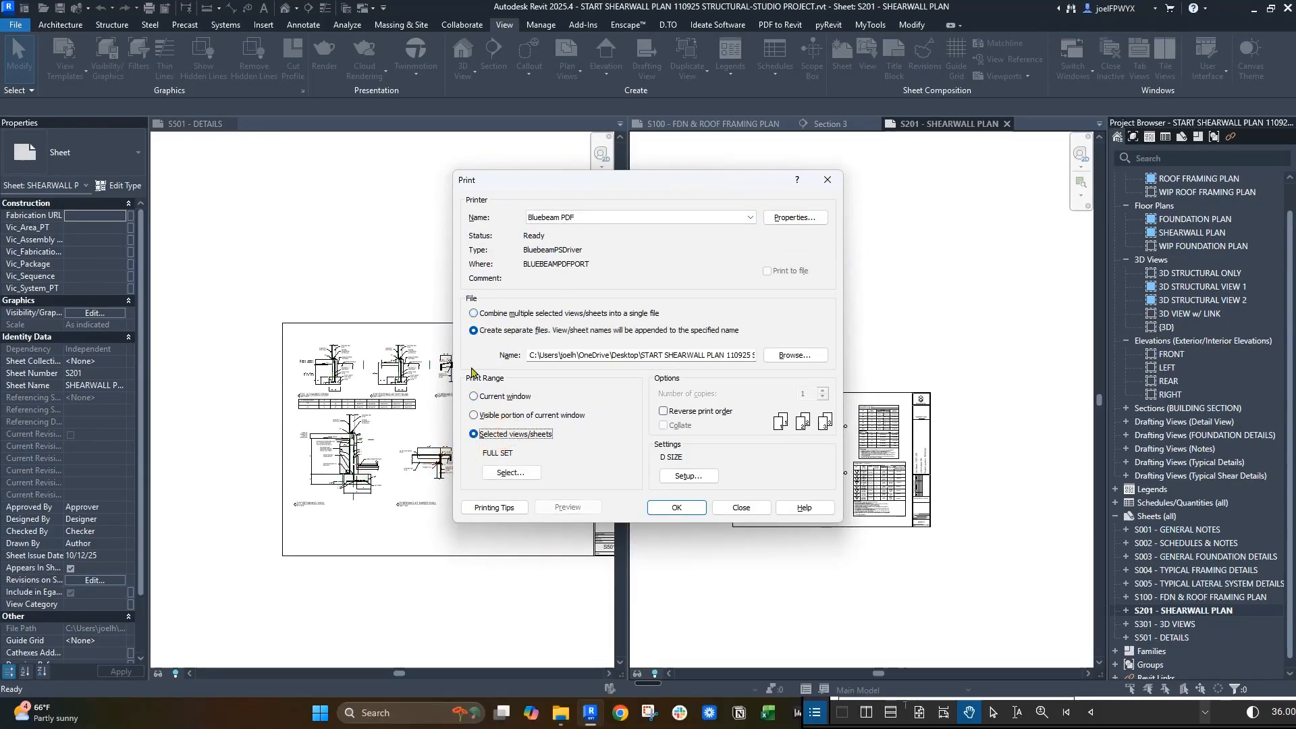
left_click(475, 315)
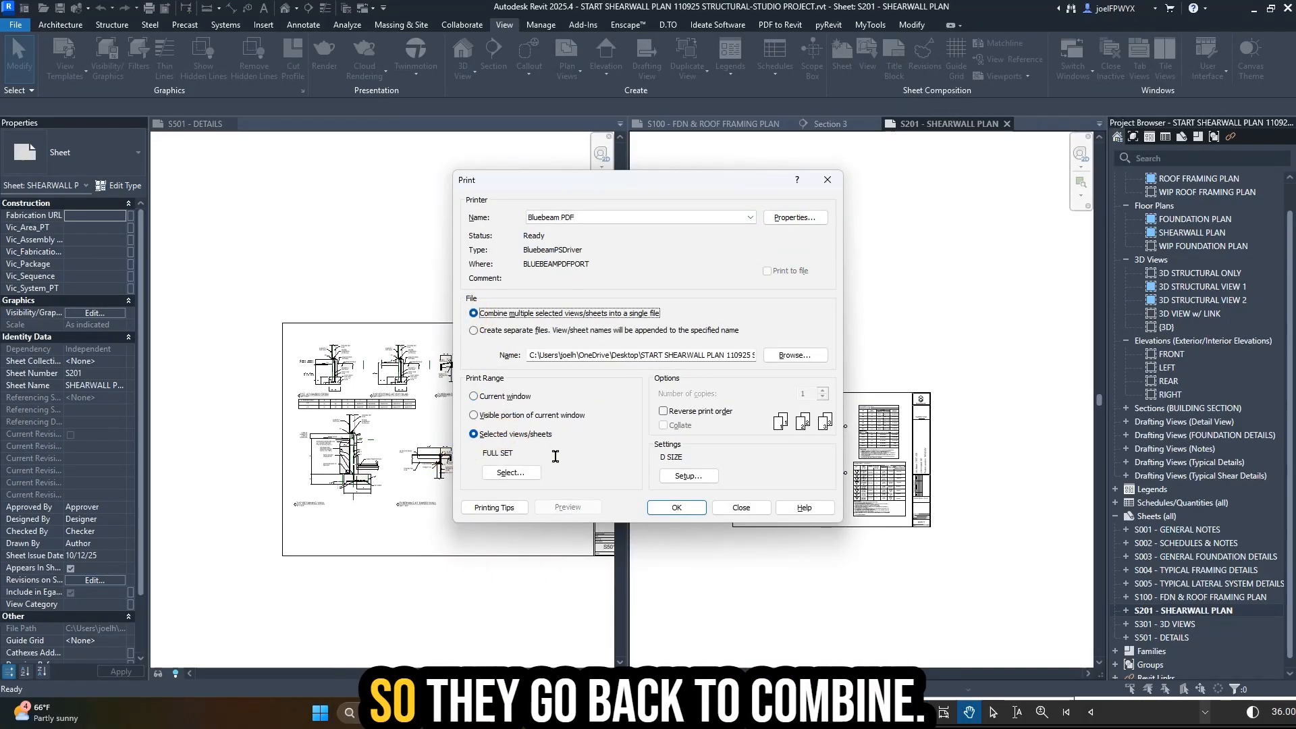
- Show unchecked items in the FULL SET print set and filter out 2D and 3D views so only sheets are listed
left_click(511, 472)
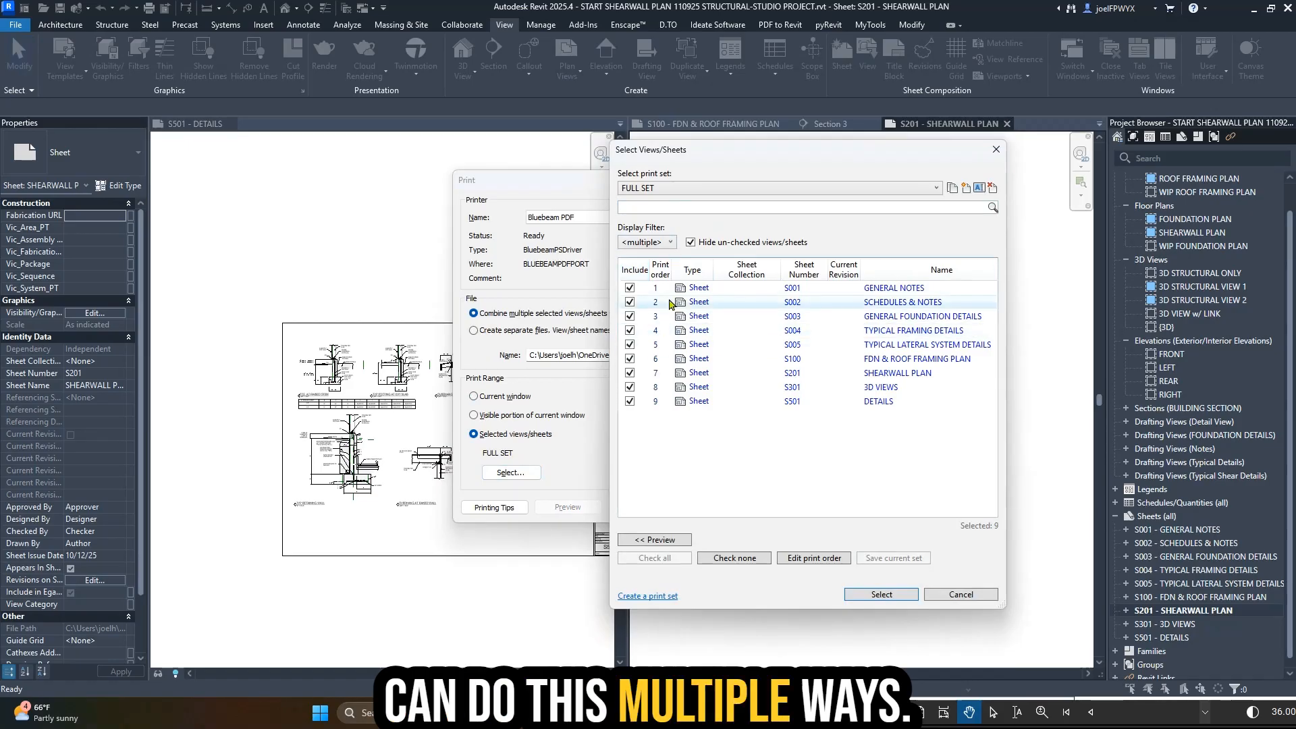
left_click(690, 241)
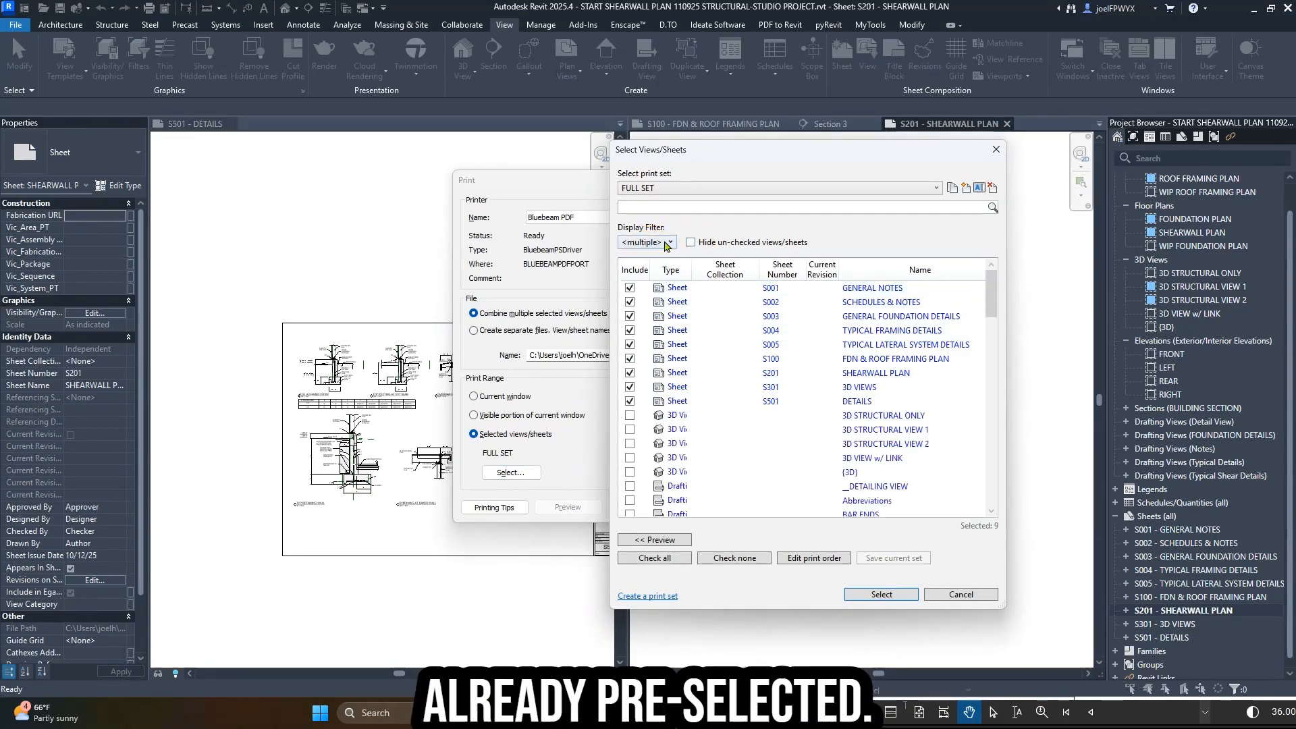
left_click(646, 242)
left_click(627, 256)
left_click(627, 269)
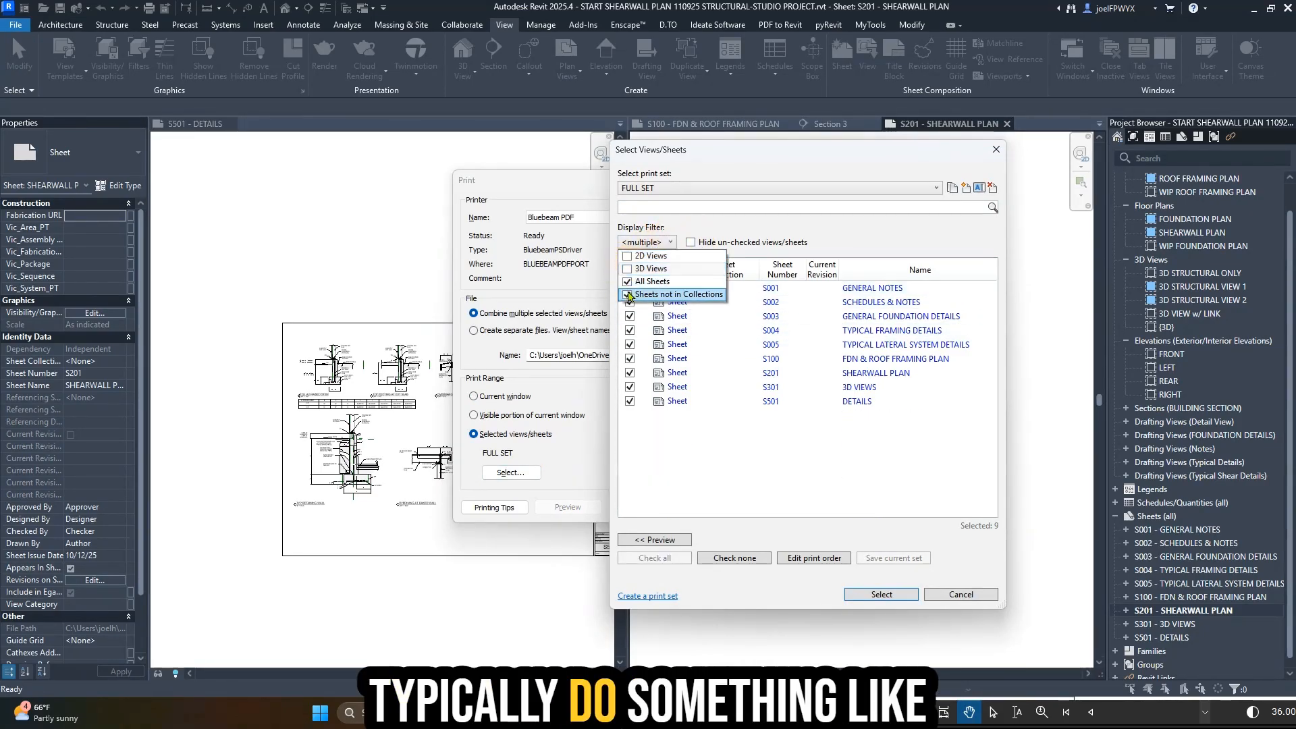
left_click(933, 234)
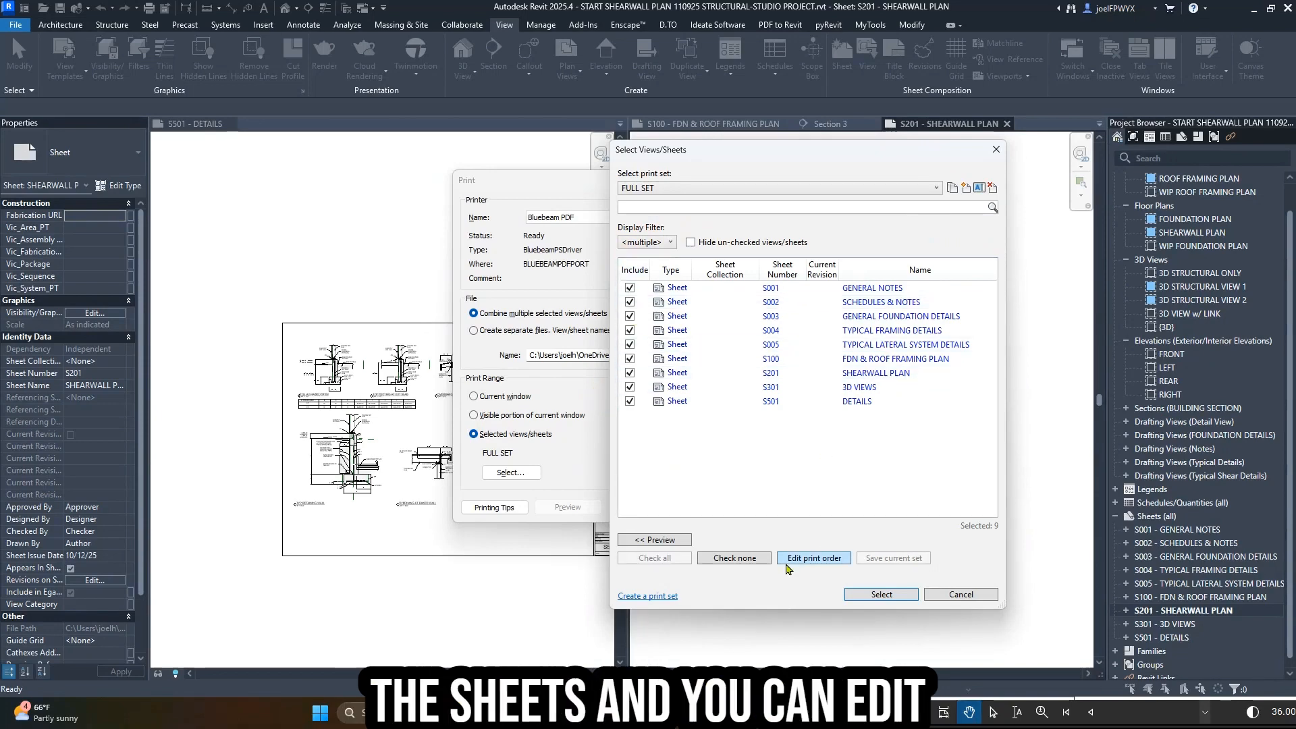
- Review the print order of FULL SET, leave it sorted by sheet number, and accept the sheet selection
left_click(813, 558)
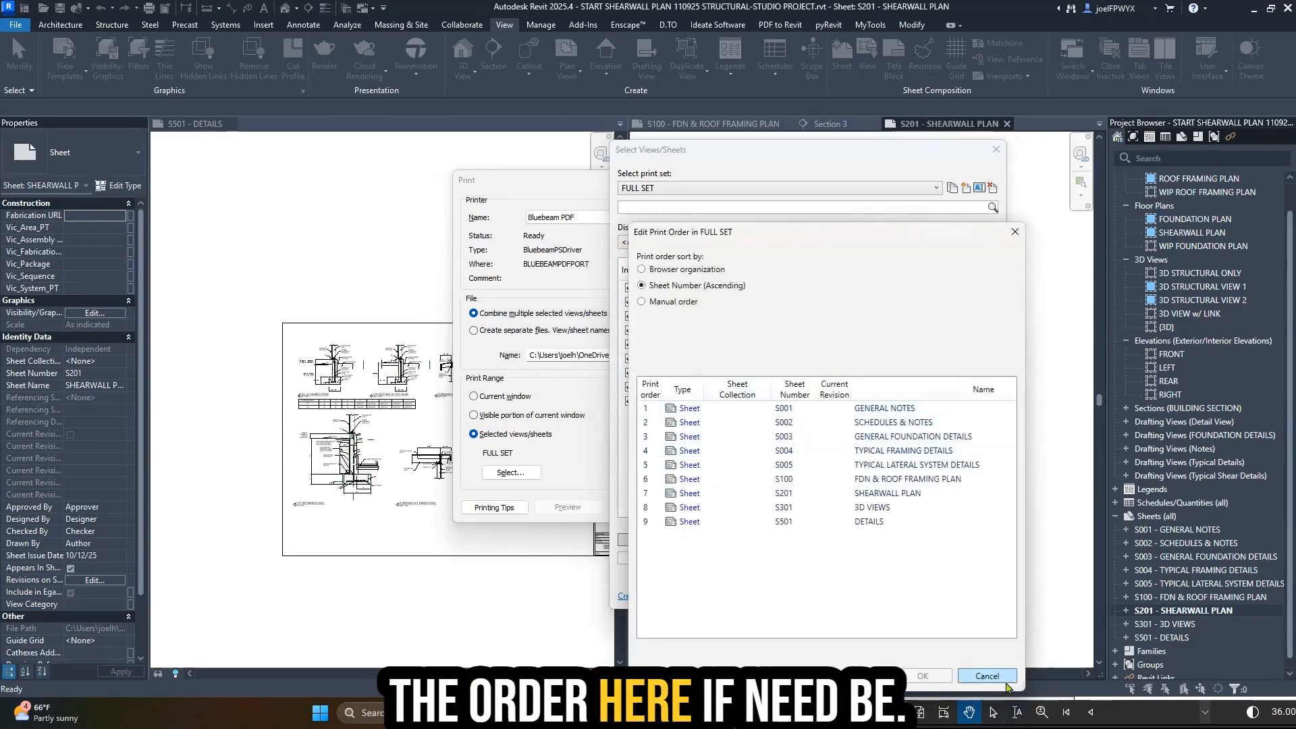
left_click(999, 677)
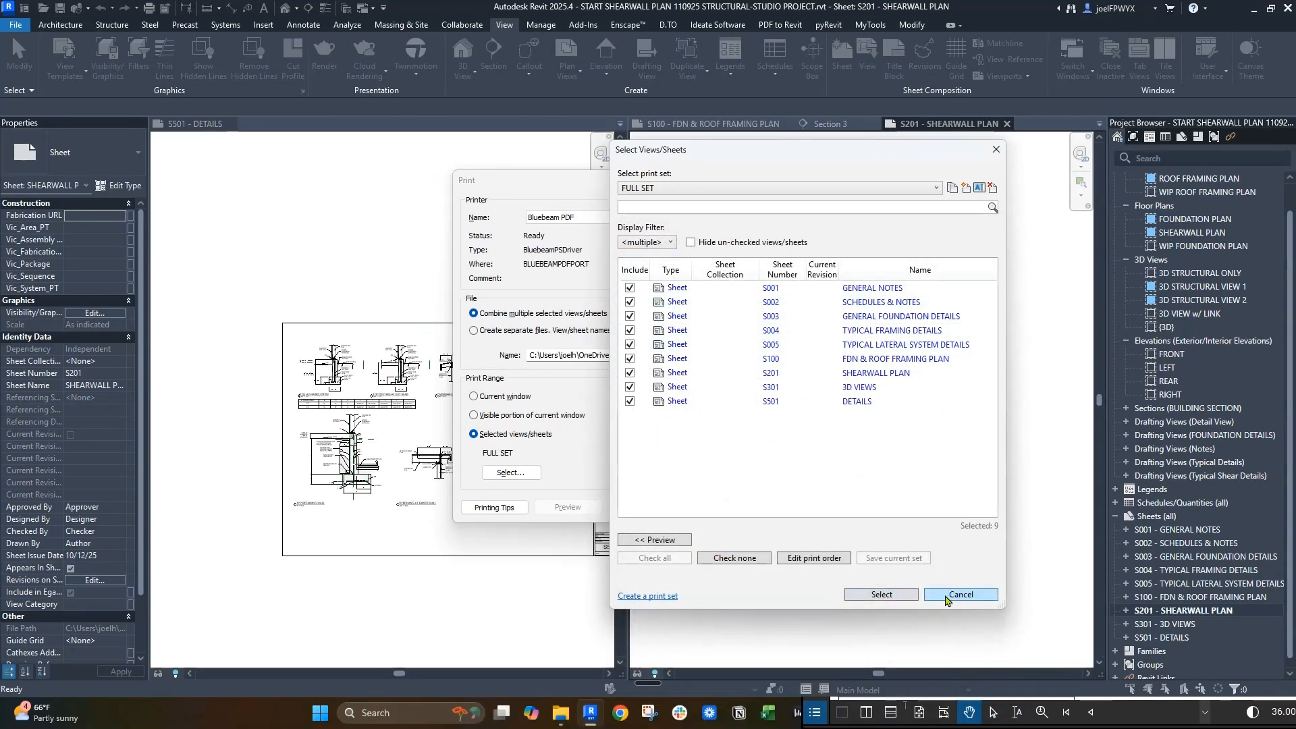
left_click(896, 595)
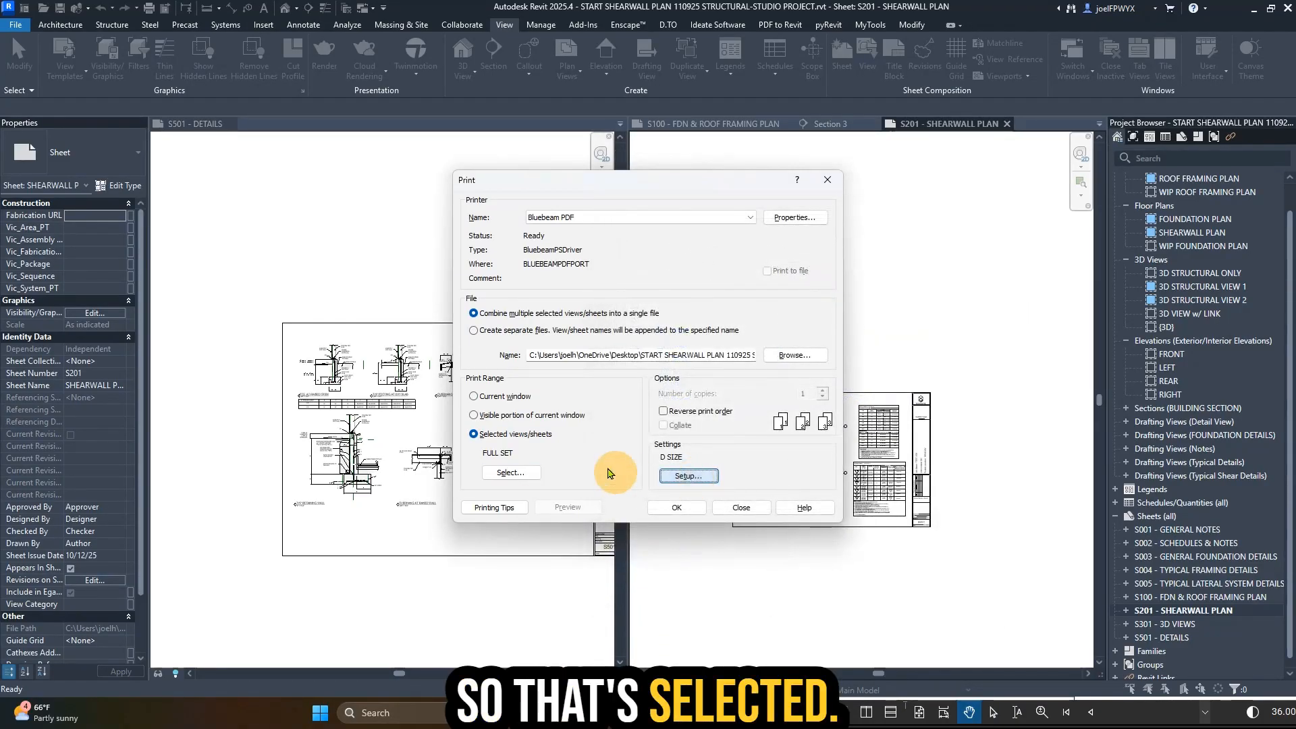
- Turn on blue view links in the D SIZE print setup and print the FULL SET sheets to PDF
left_click(689, 476)
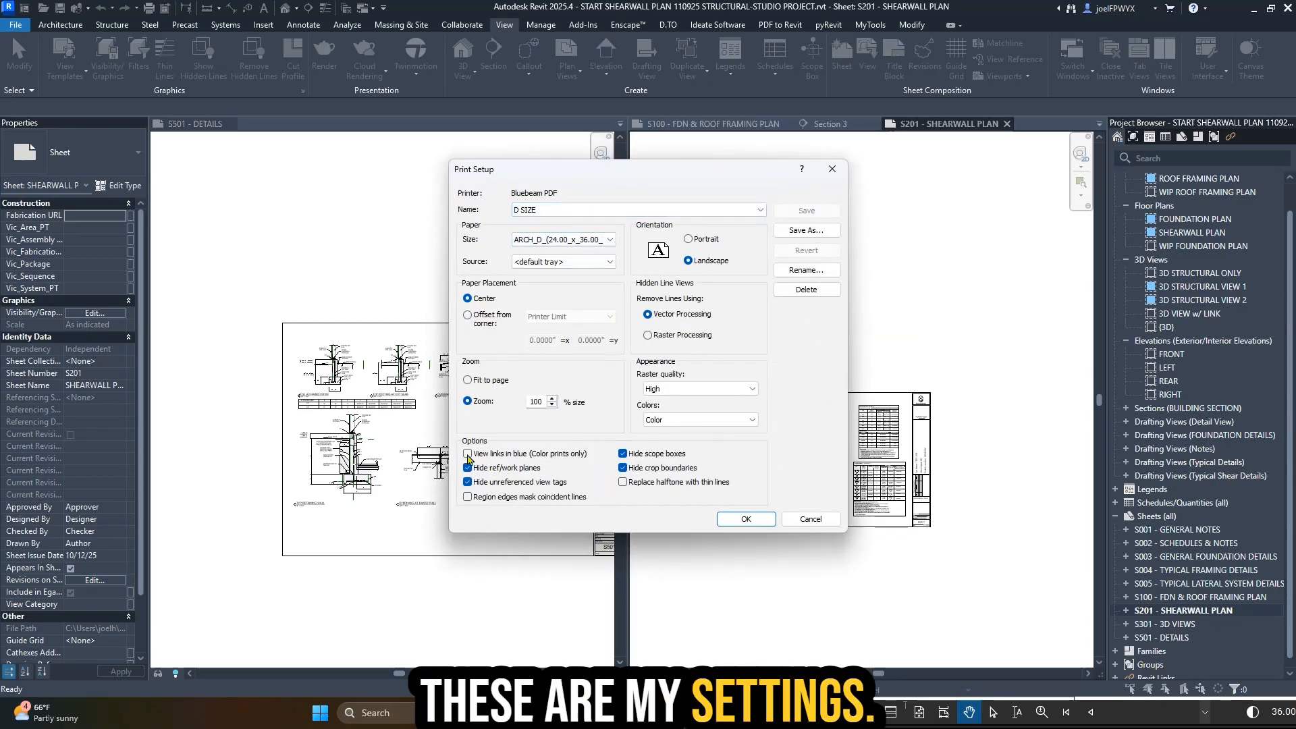
left_click(467, 454)
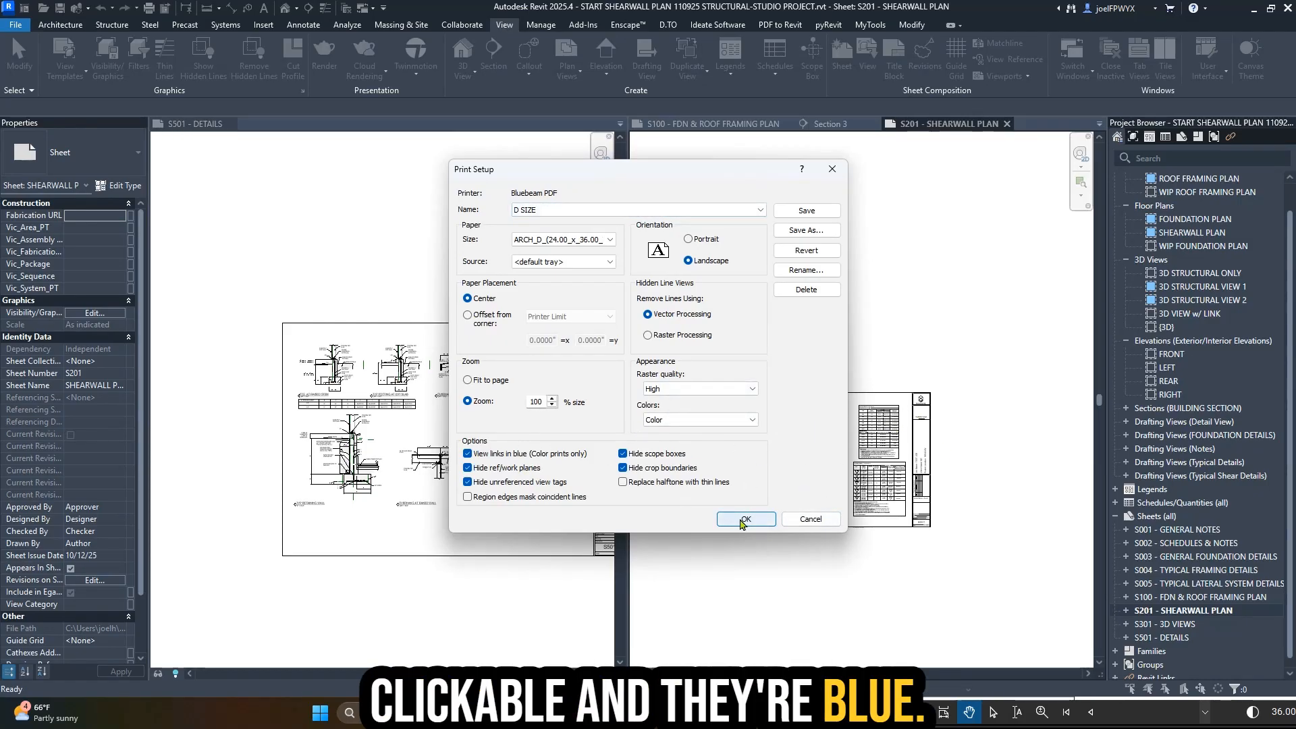
left_click(741, 521)
left_click(673, 513)
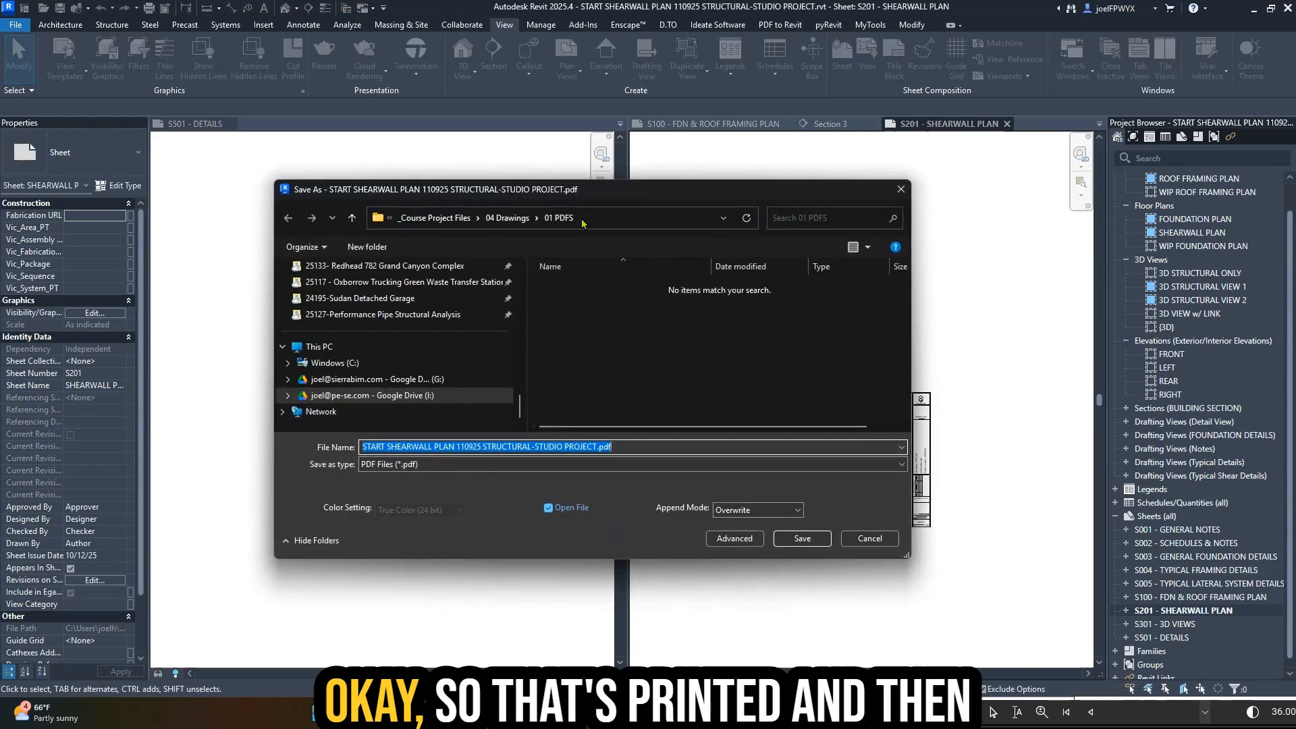
- Set the PDF's save location to the 01 PDFS folder under _Course Project Files, 04 Drawings
scroll(423, 343, "up", 5)
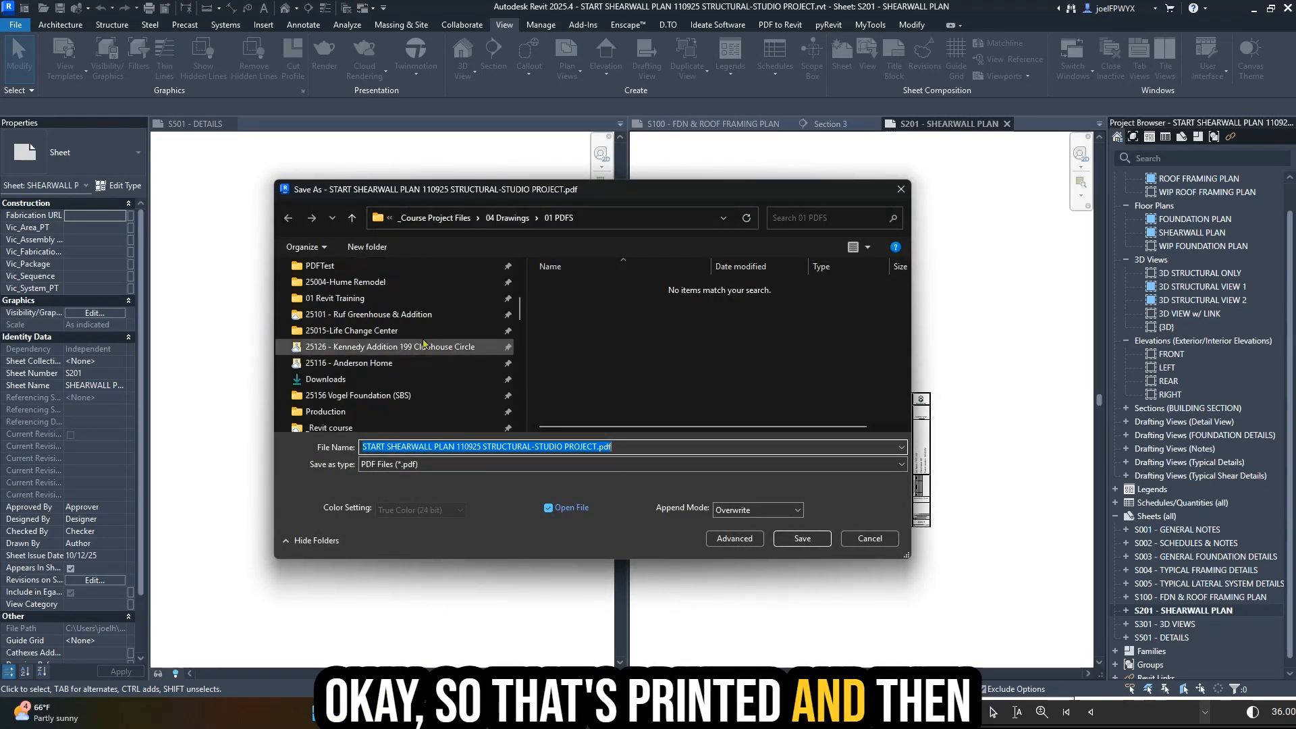
scroll(423, 344, "up", 5)
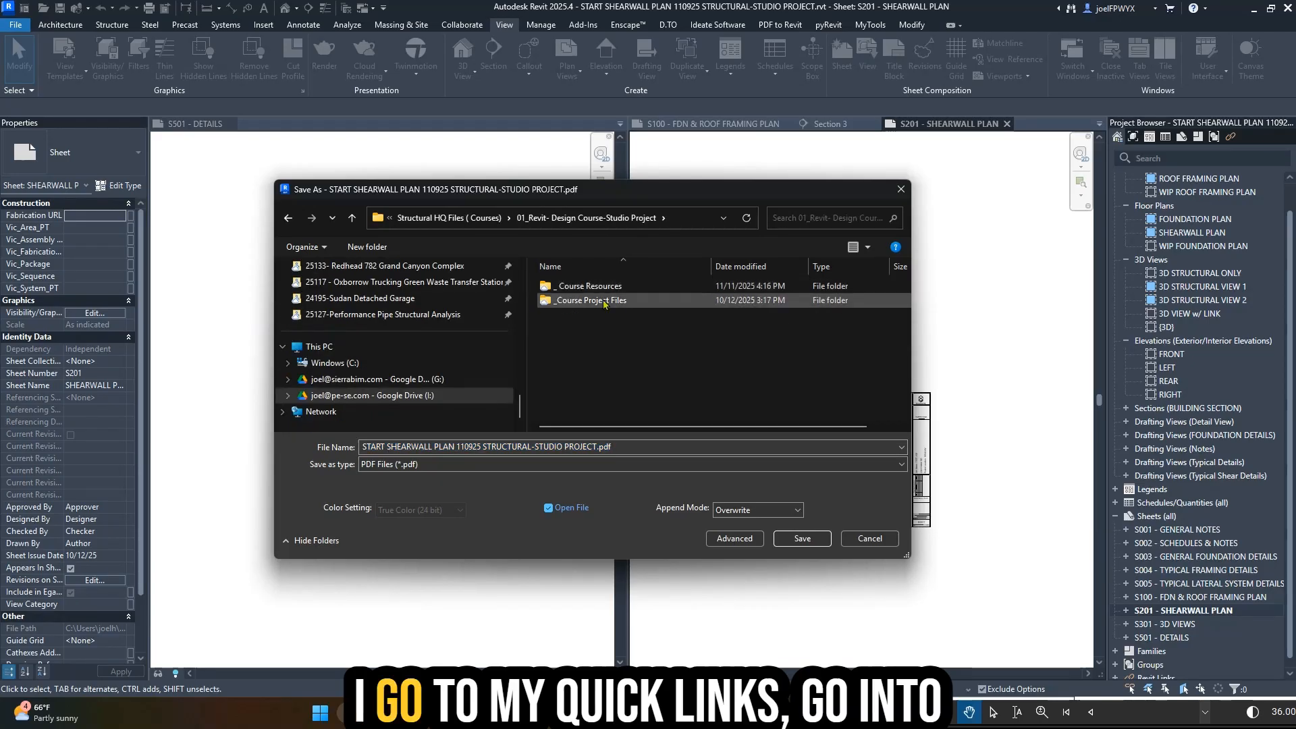
double_click(637, 298)
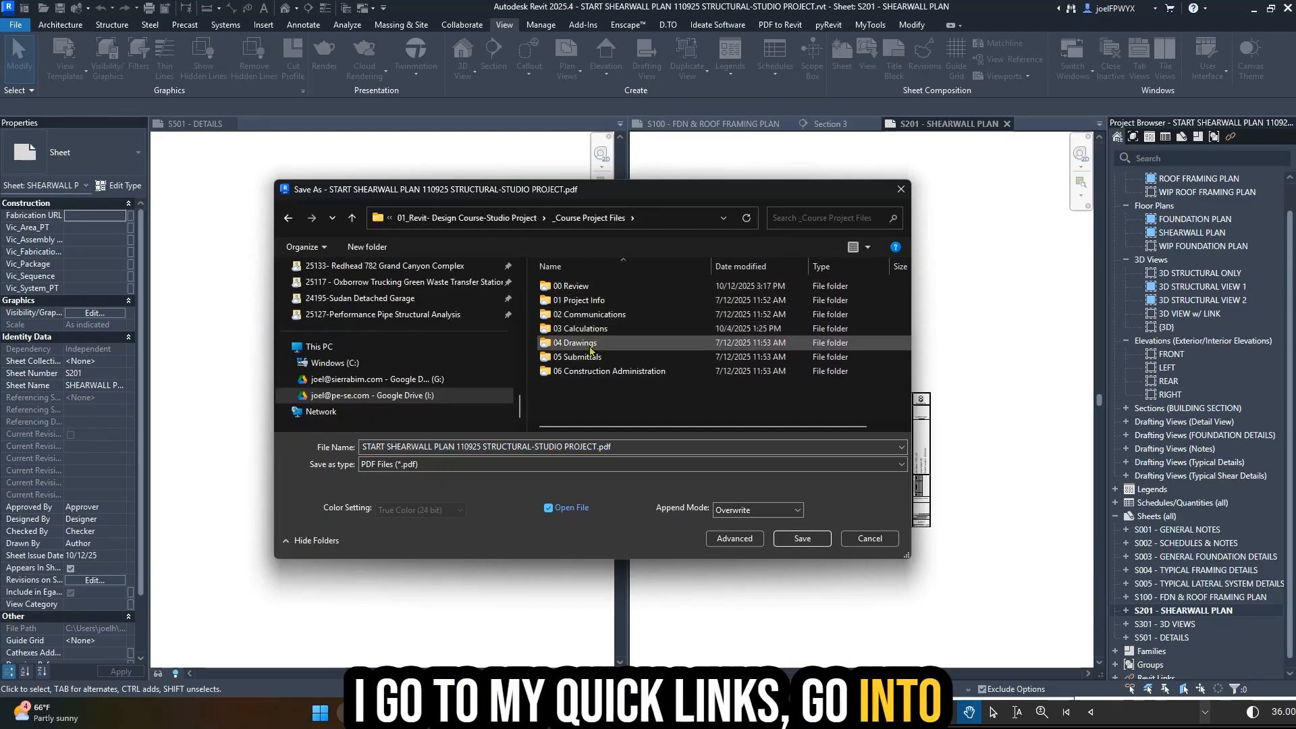
double_click(579, 343)
double_click(589, 287)
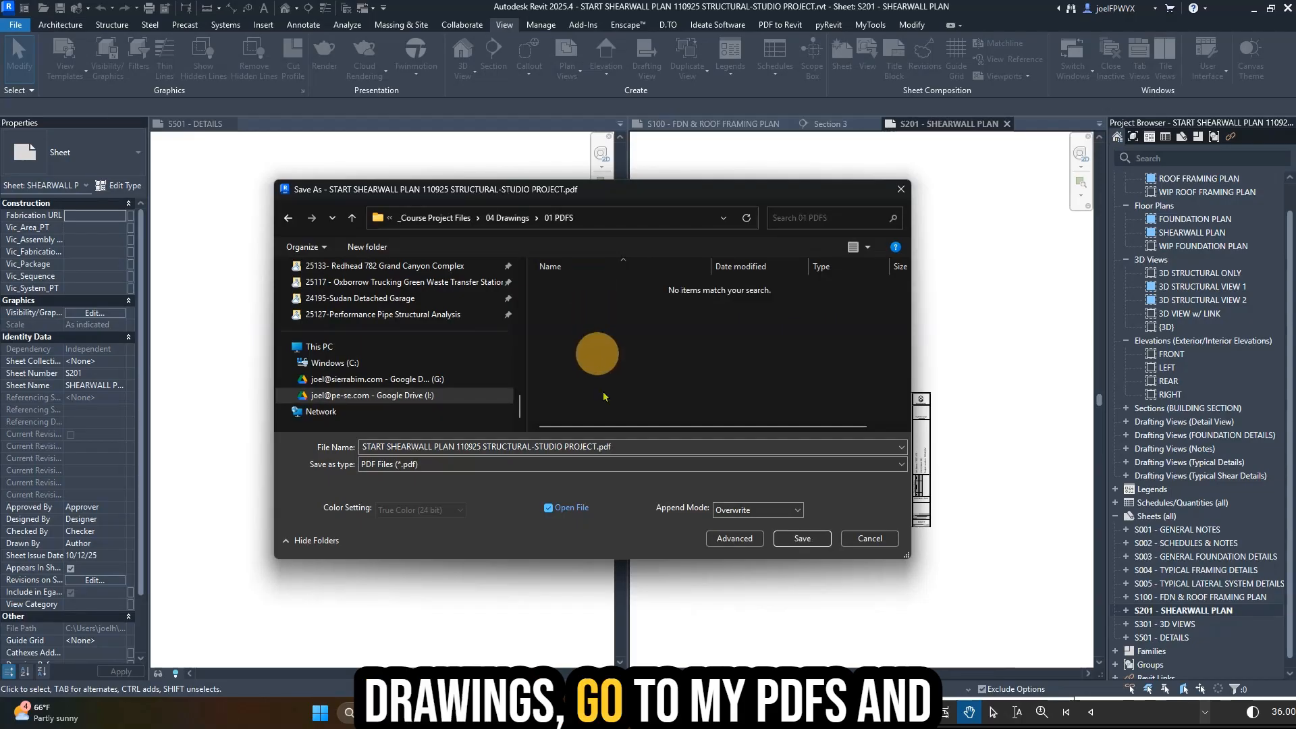
- Name the PDF 111125 PRELIMINARY STRUCTURAL-STUDIO PROJECT and save it
left_click(451, 447)
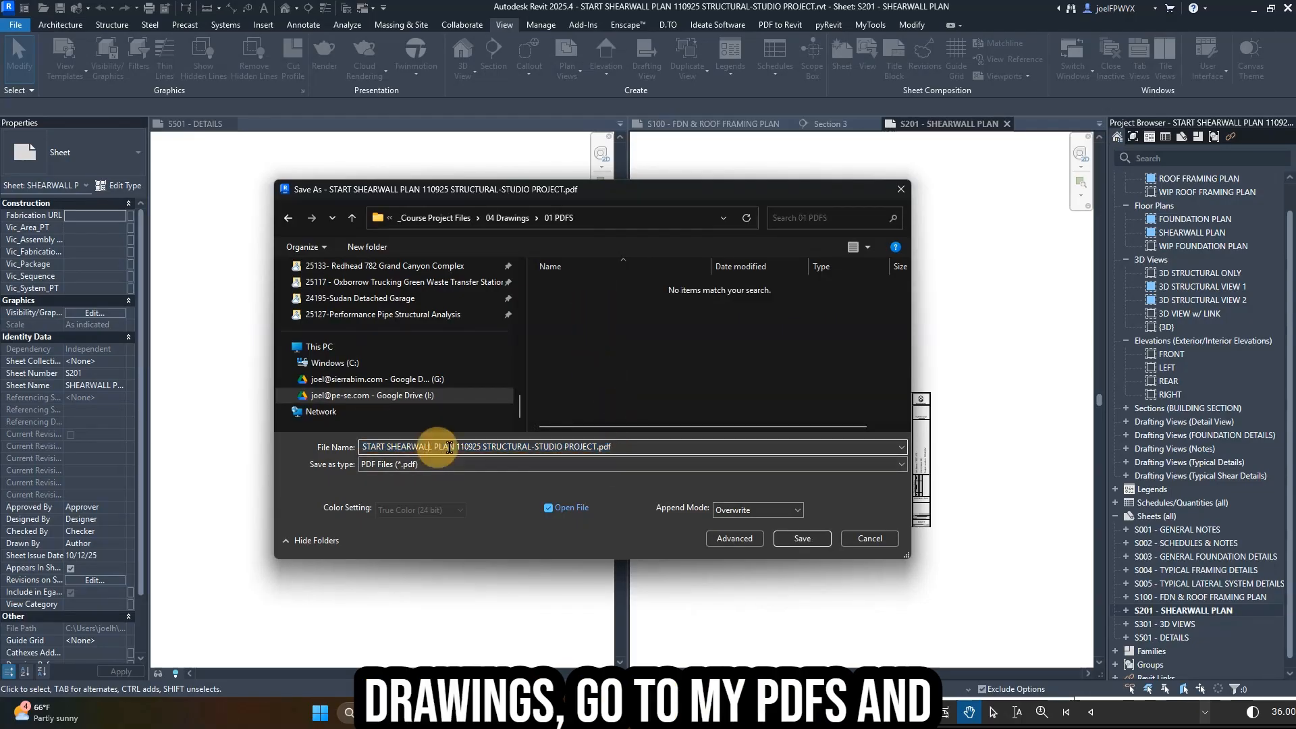
left_click_drag(419, 454, 375, 458)
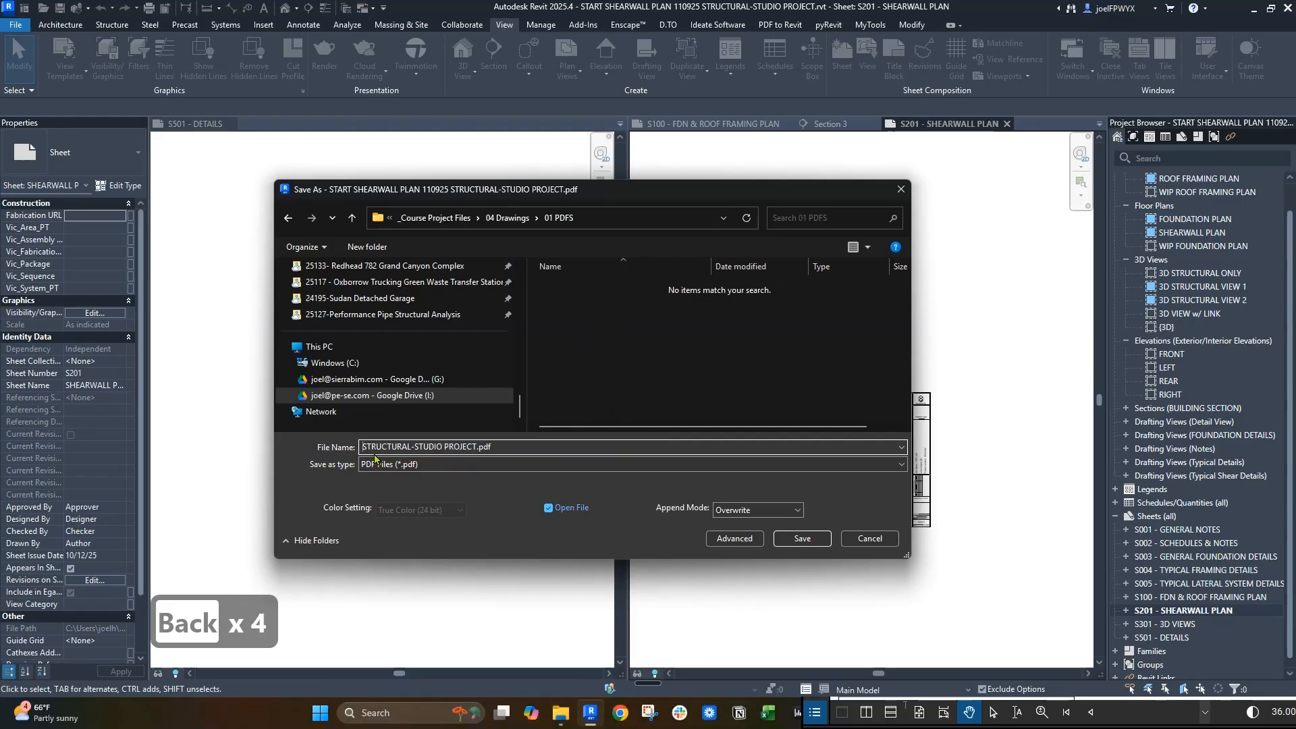
type("111125 PR")
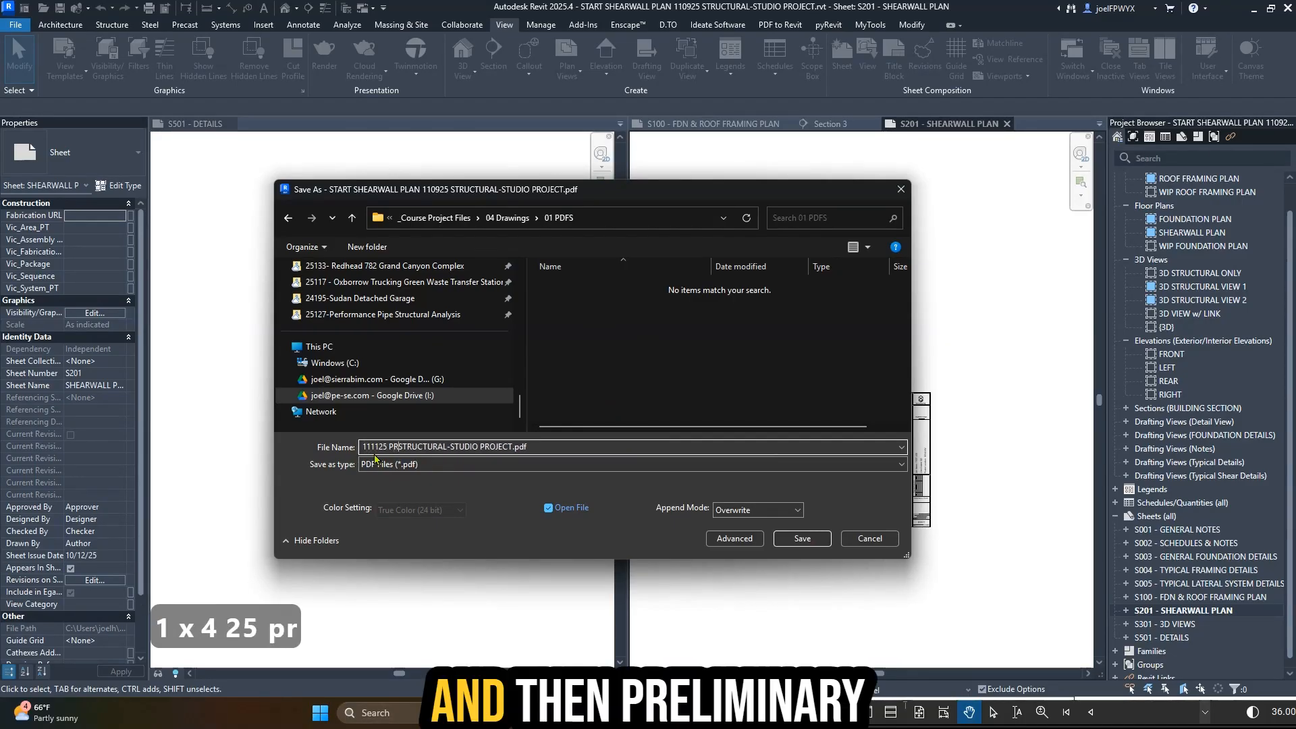
type("ELIMINARY")
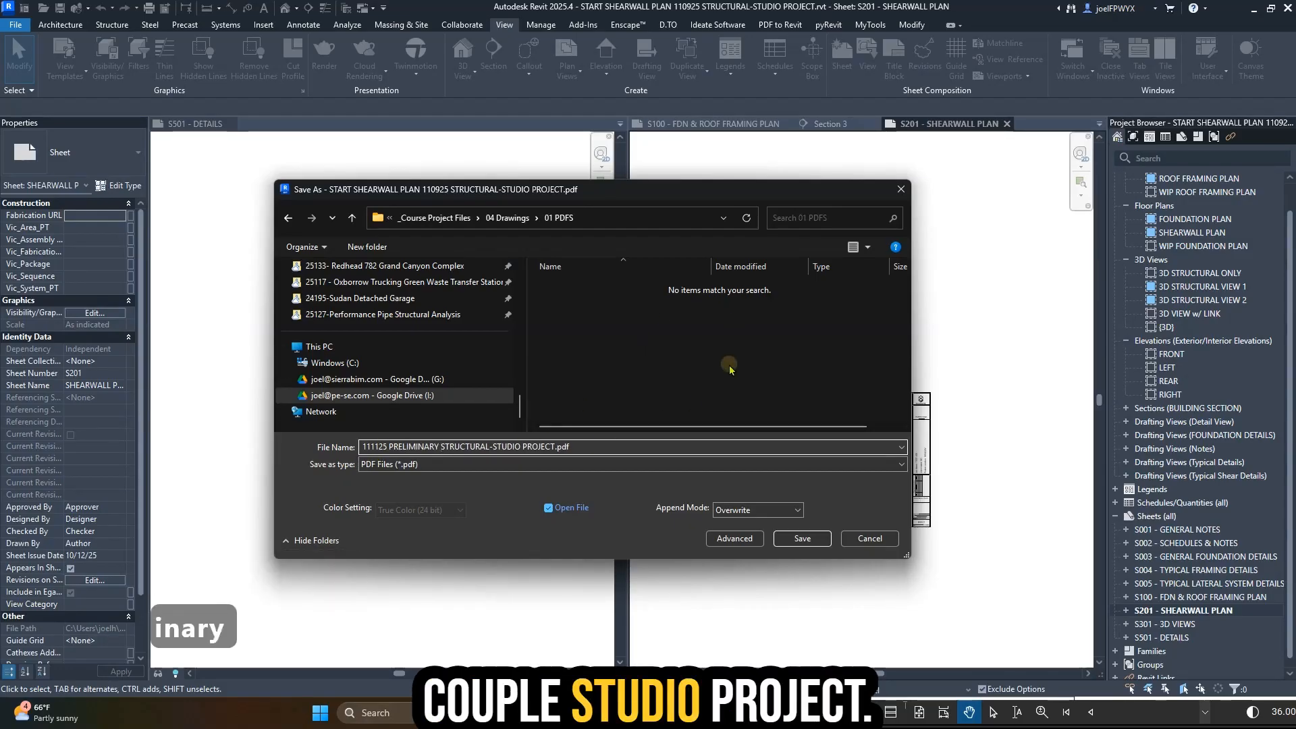
left_click(801, 539)
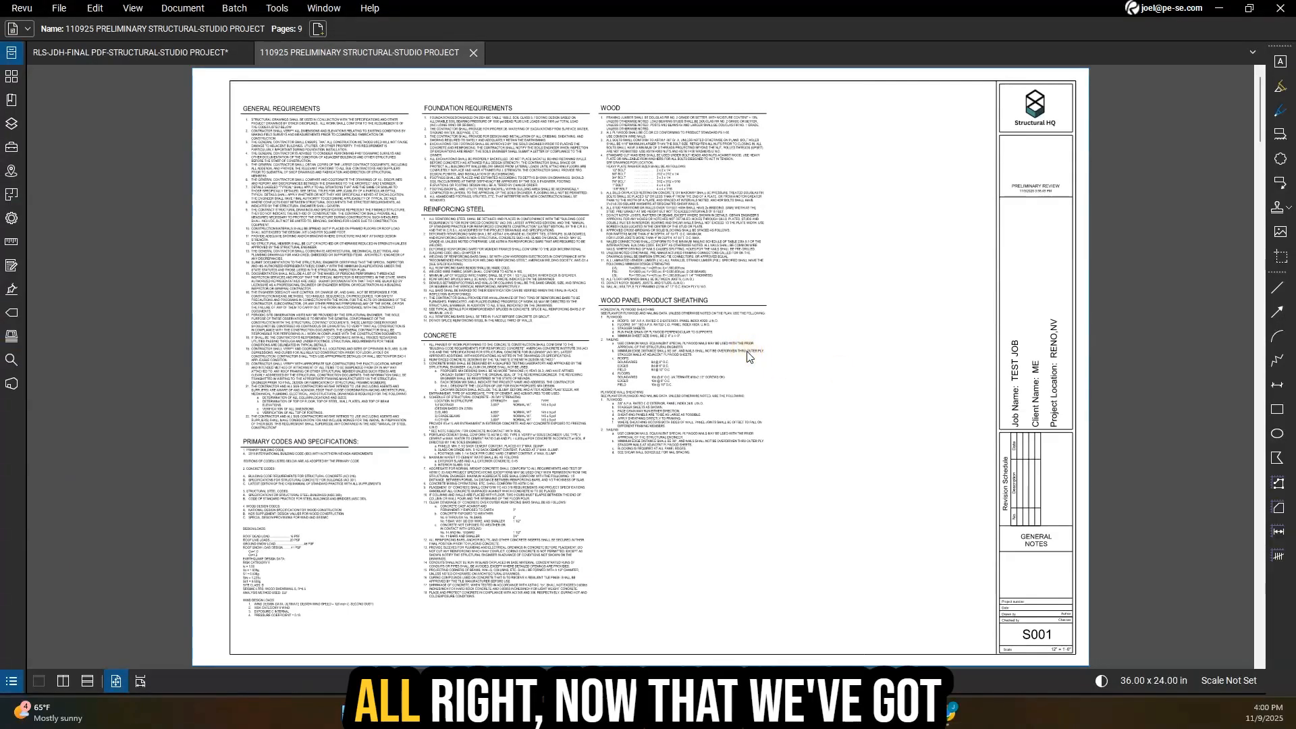
- In Bluebeam Revu, examine the general notes, codes and design loads on sheet S001 of the printed preliminary set
scroll(804, 402, "up", 1)
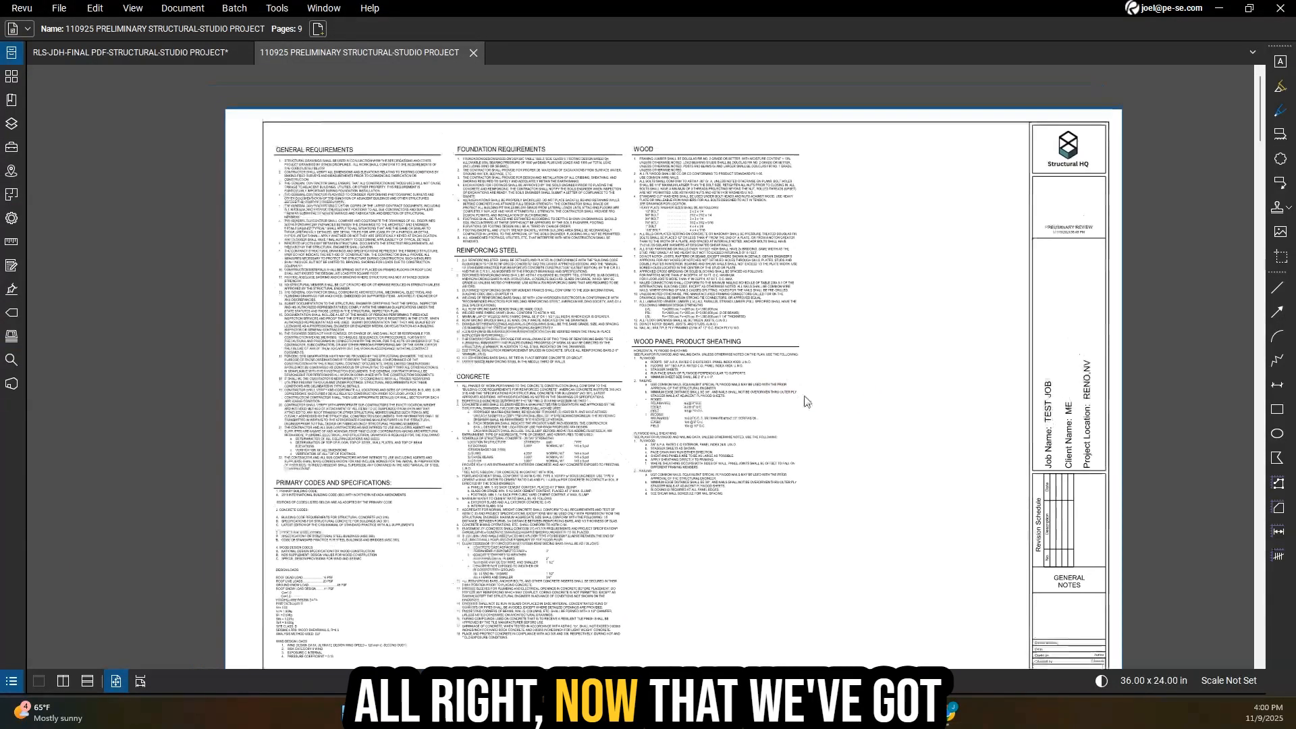
scroll(665, 363, "up", 2)
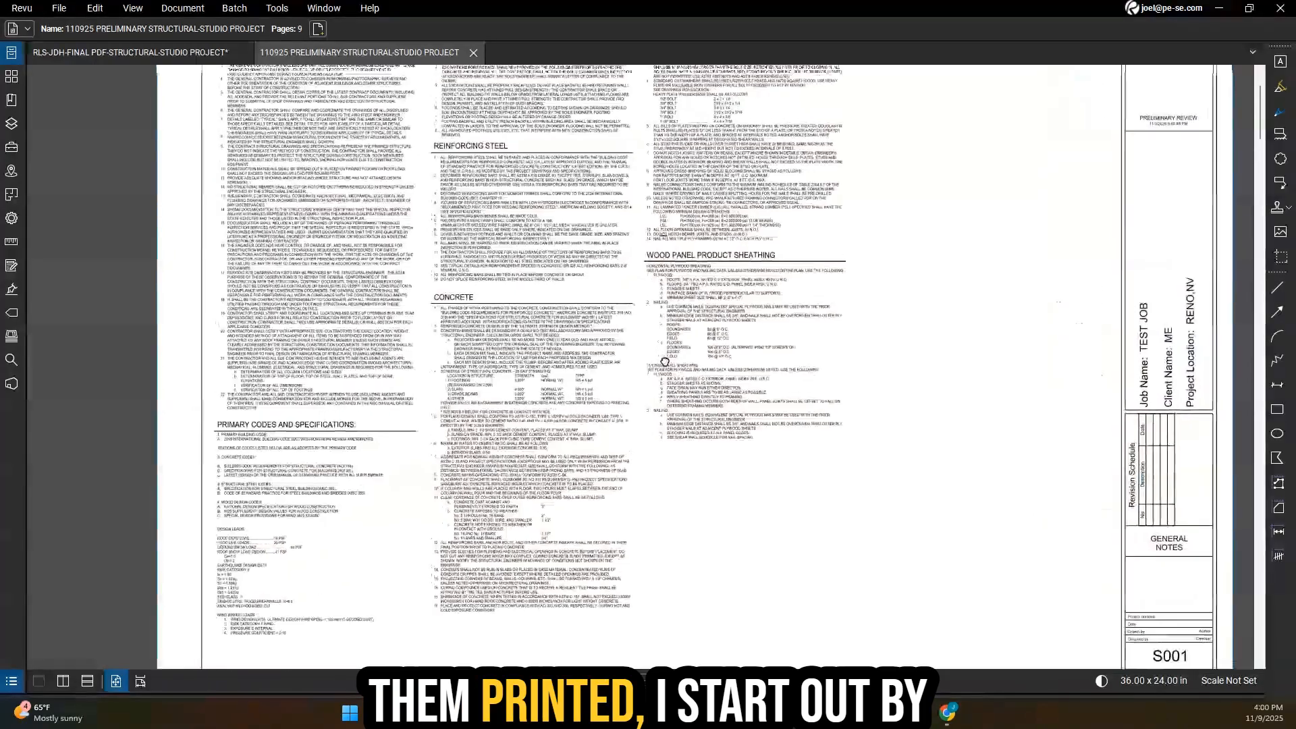
scroll(561, 449, "up", 2)
middle_click_drag(561, 453, 654, 437)
scroll(661, 440, "down", 2)
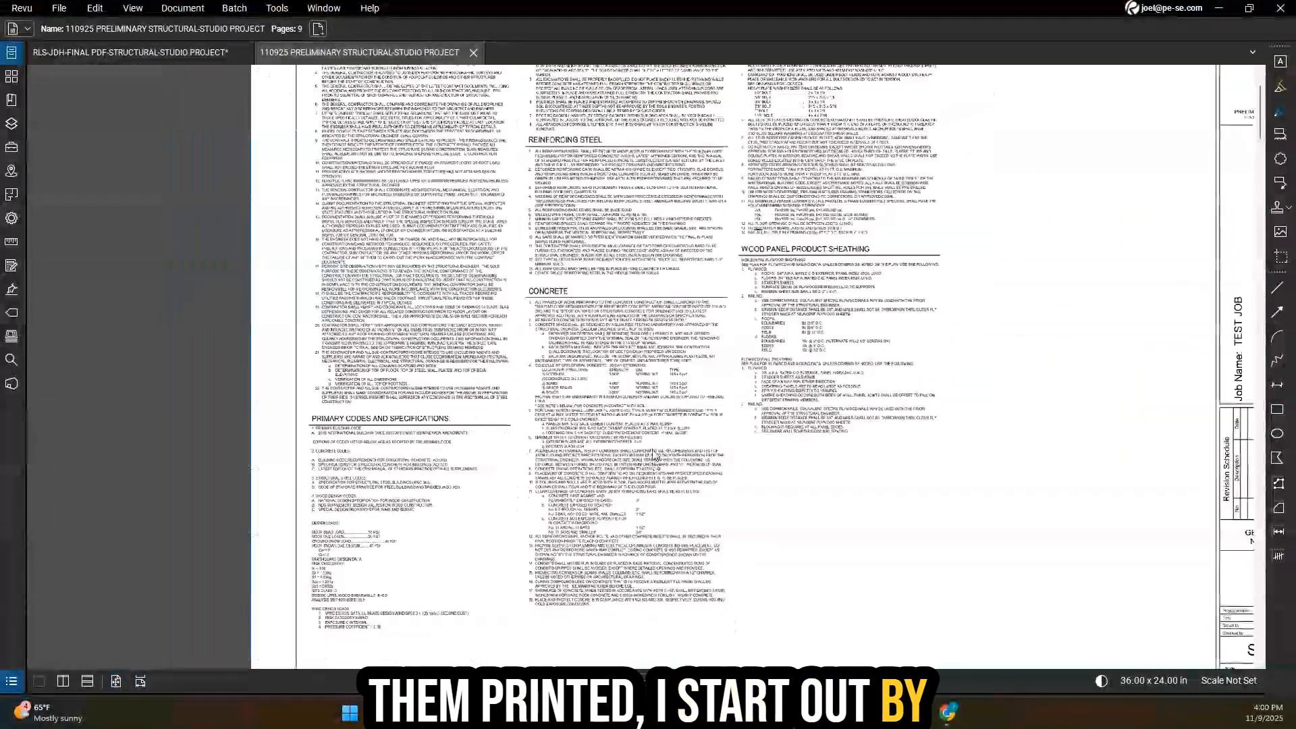
scroll(658, 458, "down", 2)
scroll(660, 465, "up", 1)
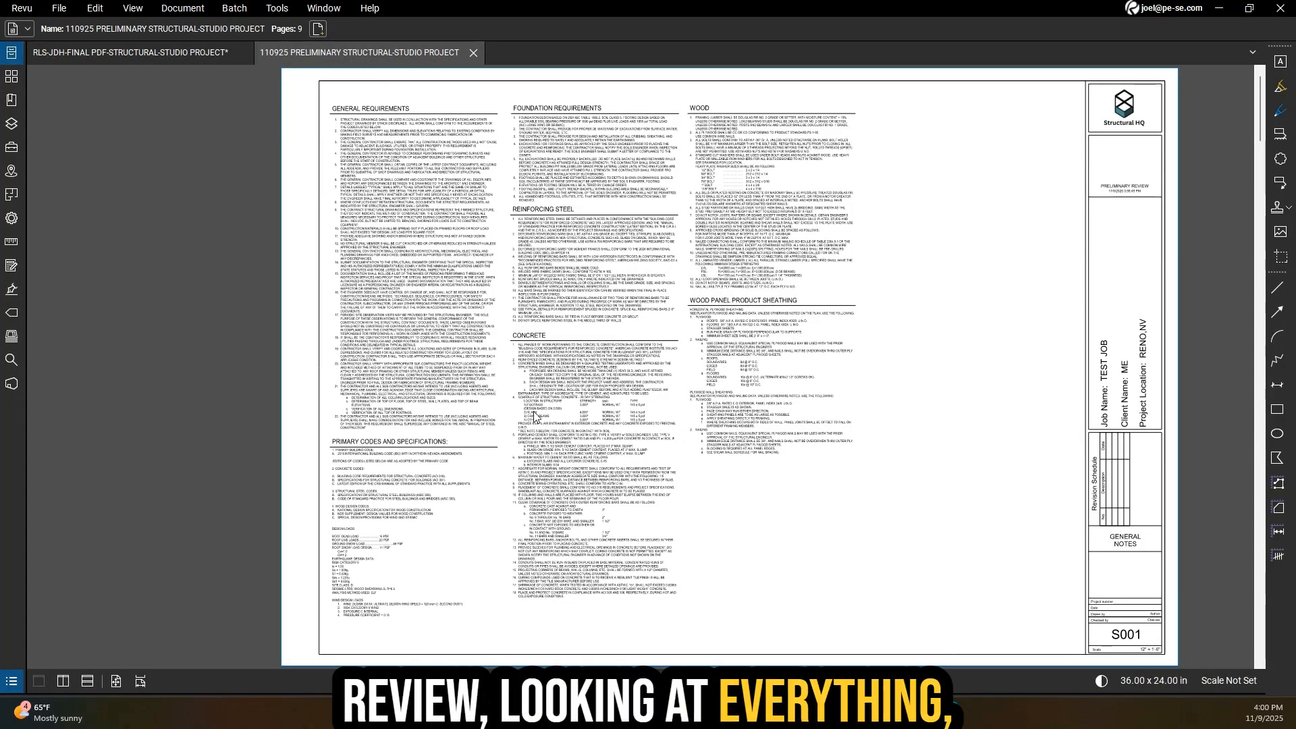
scroll(405, 551, "up", 2)
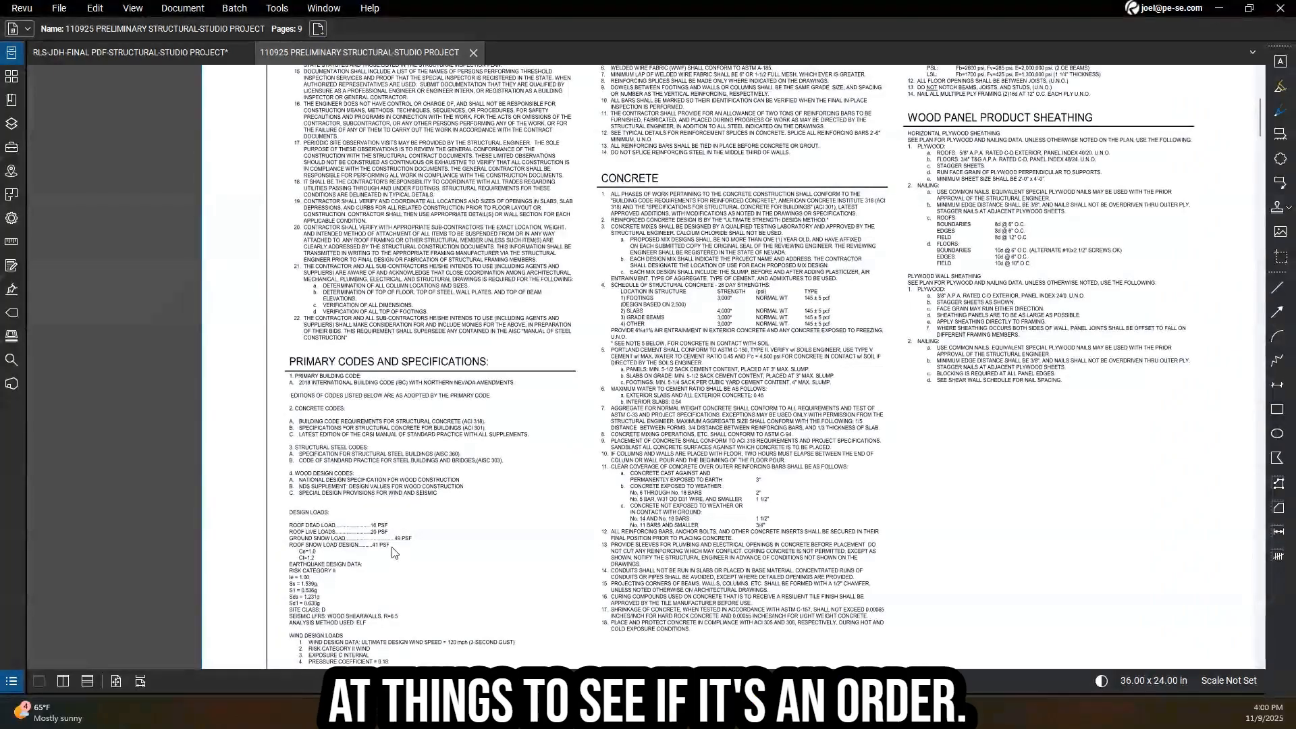
scroll(394, 545, "down", 4)
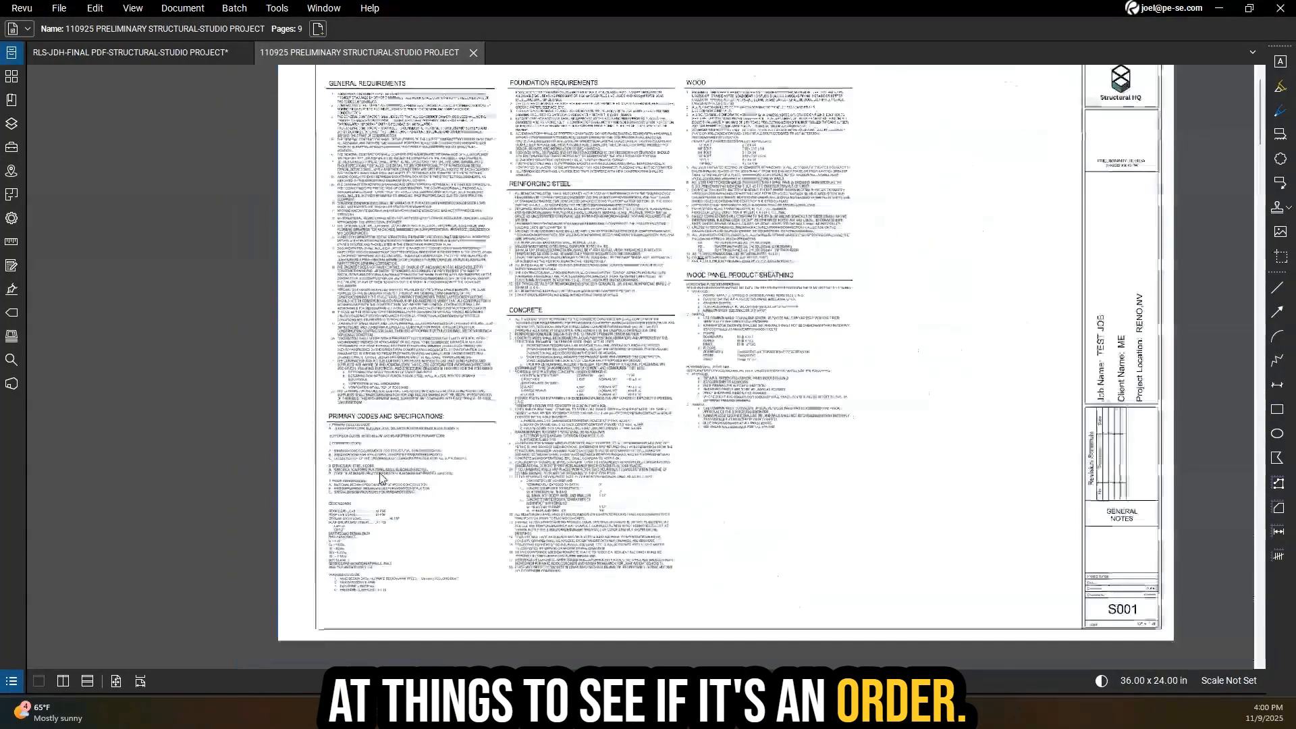
- Review the sheets from S002 through S501 for overlapping text and details that are out of line
key("Page_Down")
key("Page_Down")
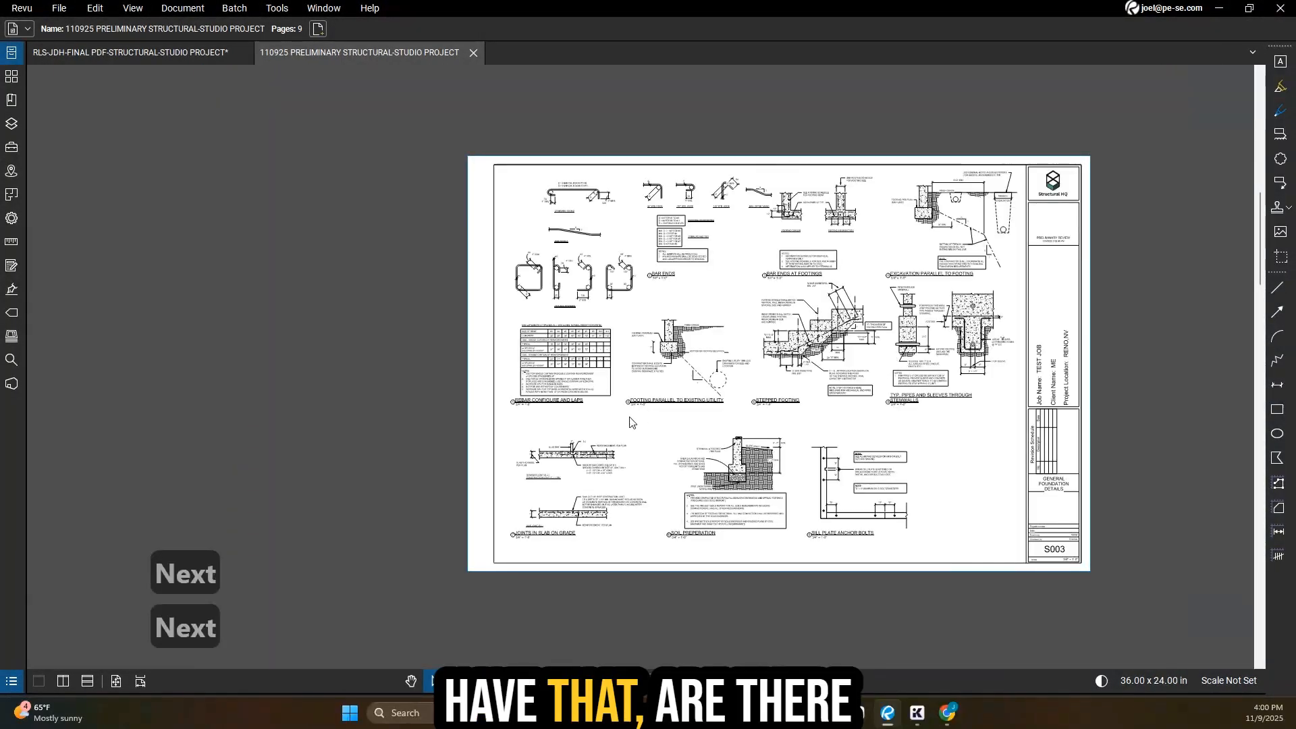
scroll(641, 430, "up", 1)
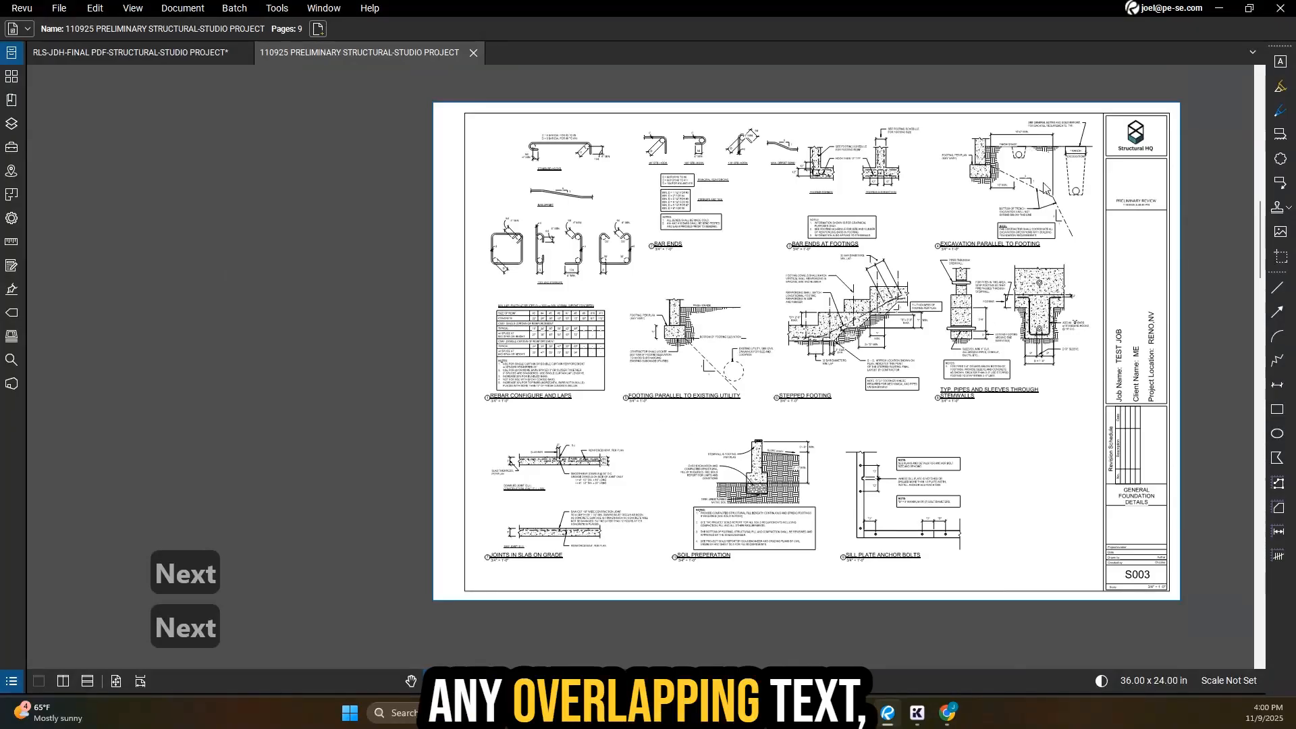
key("Page_Down")
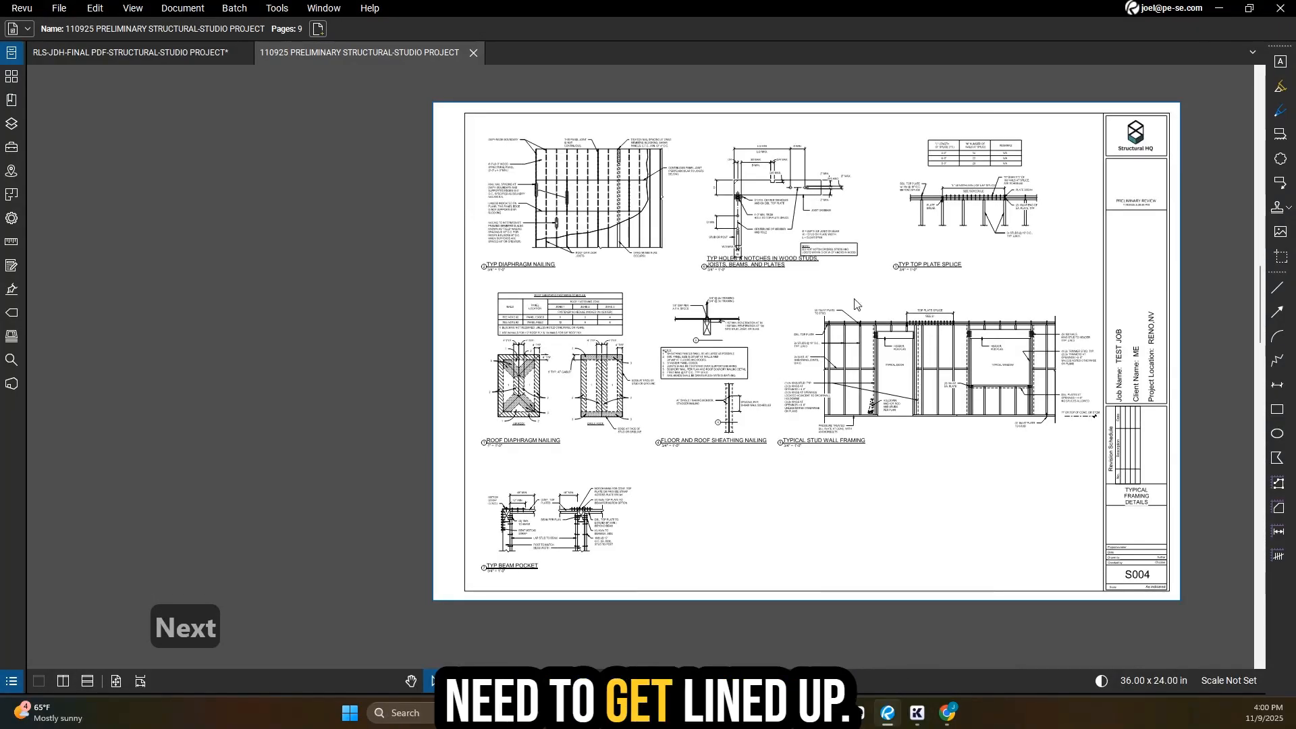
key("Page_Down")
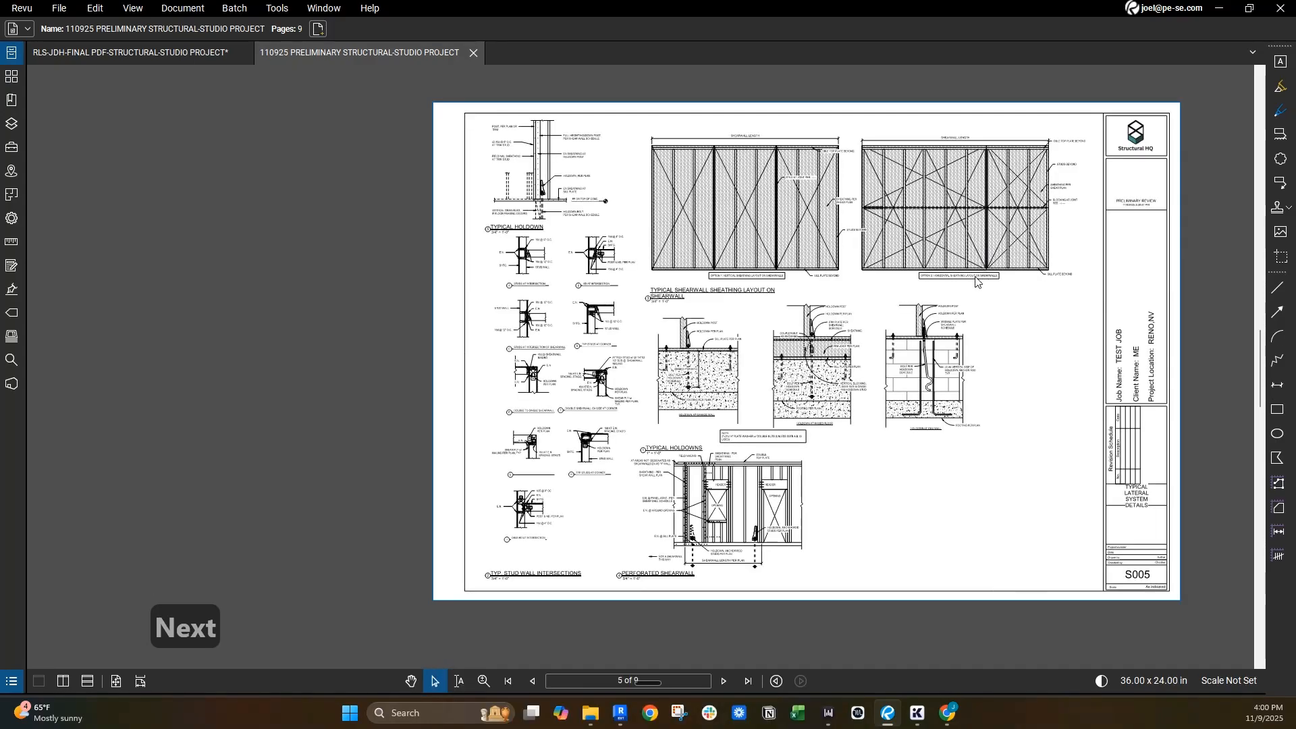
key("Page_Down")
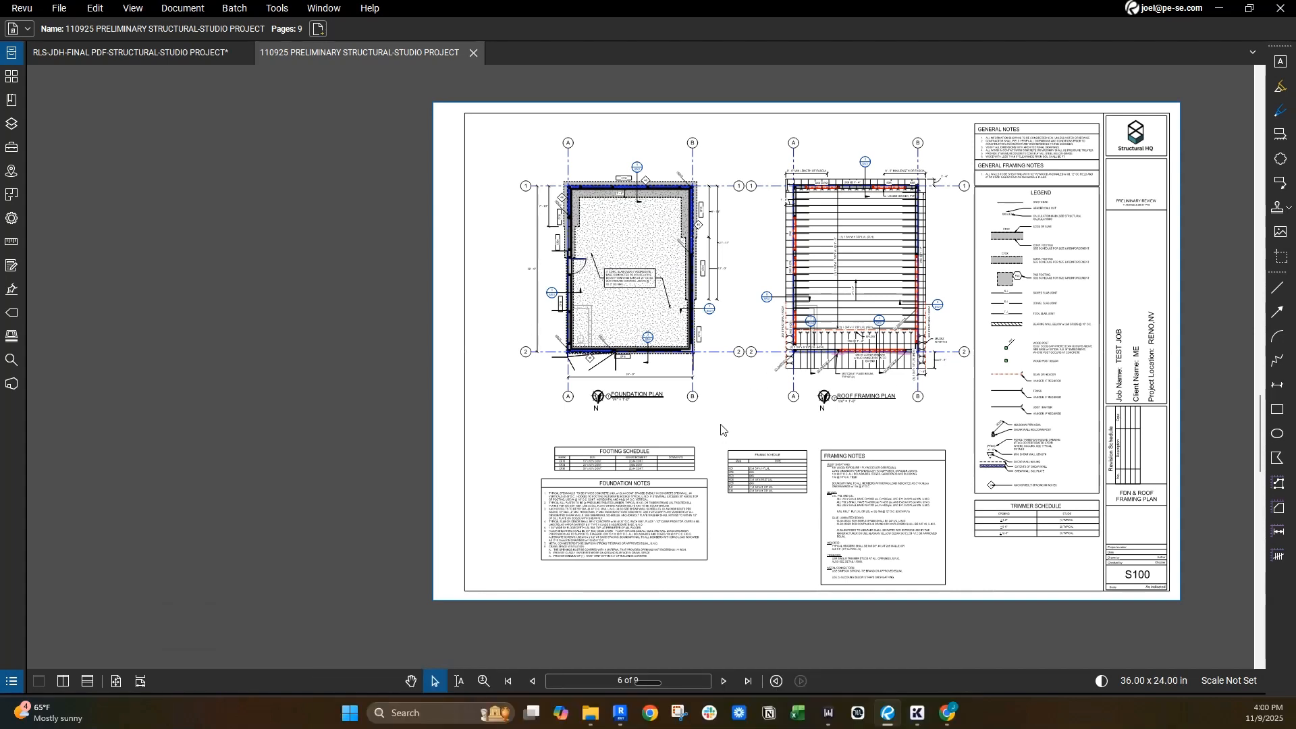
key("Page_Down")
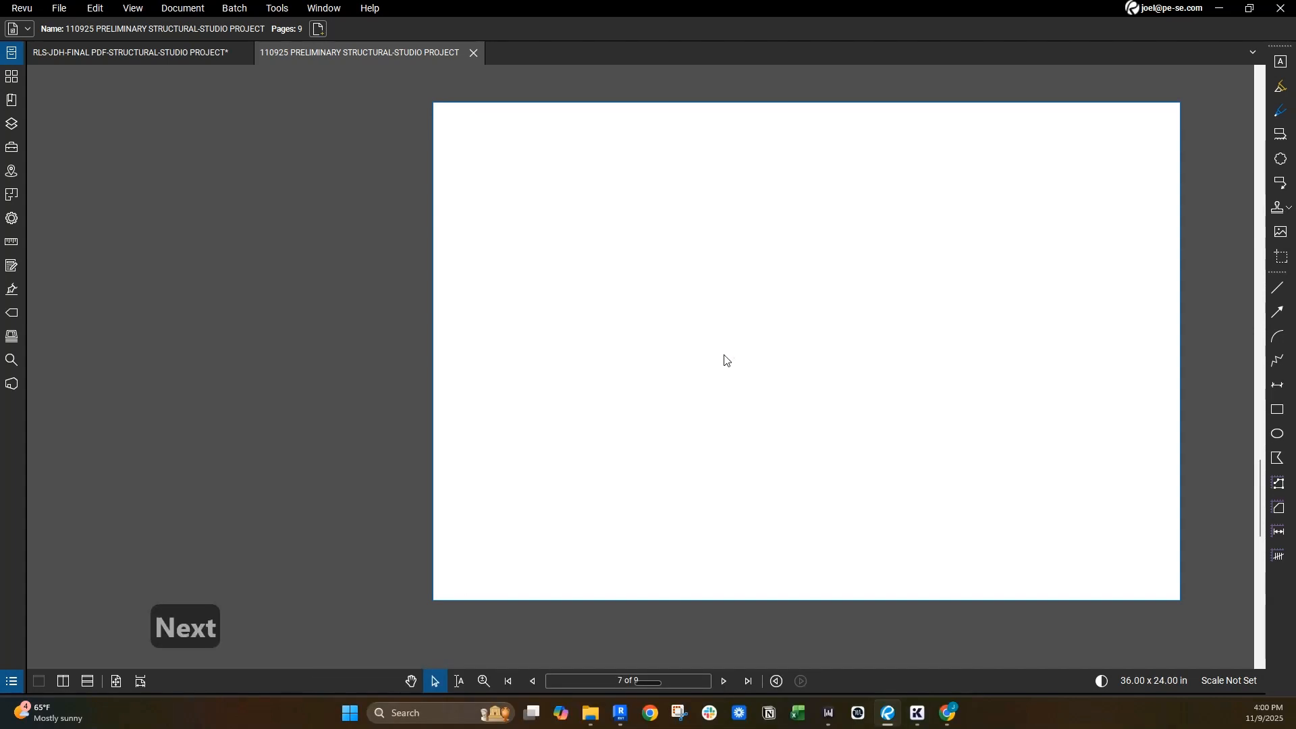
key("Page_Down")
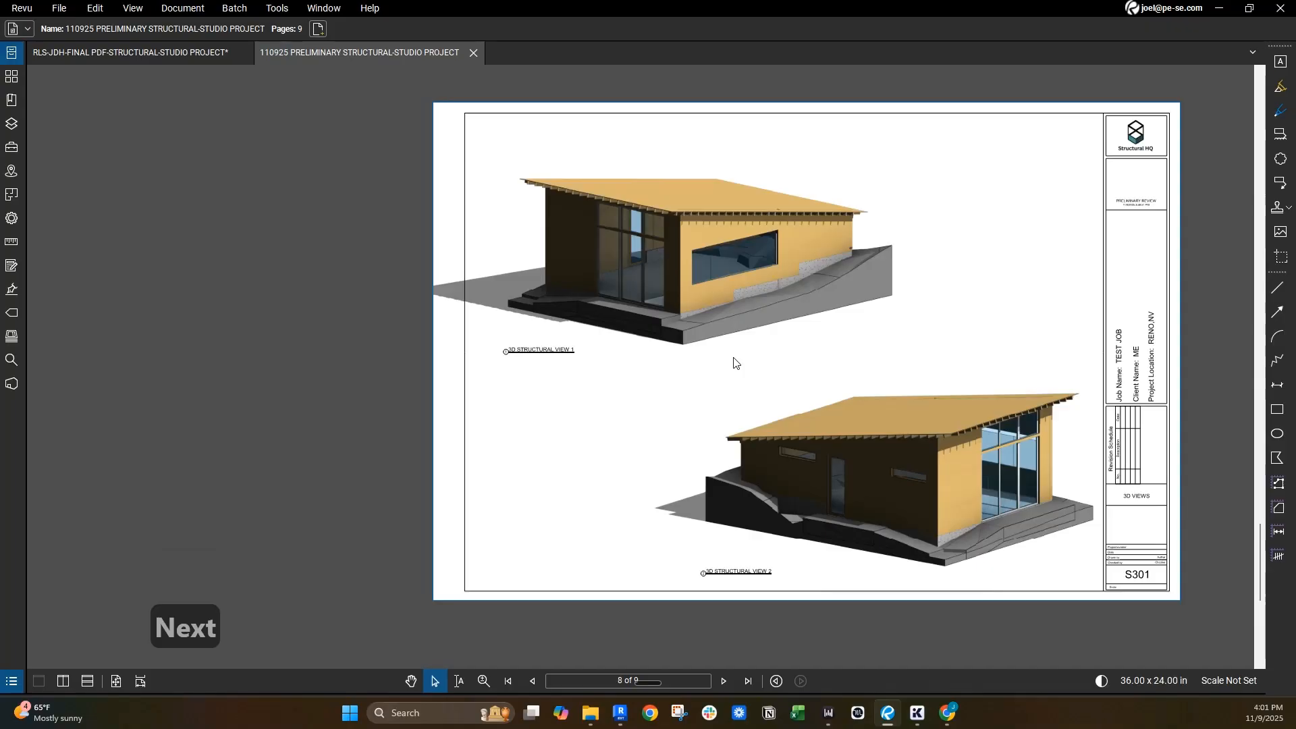
key("Page_Down")
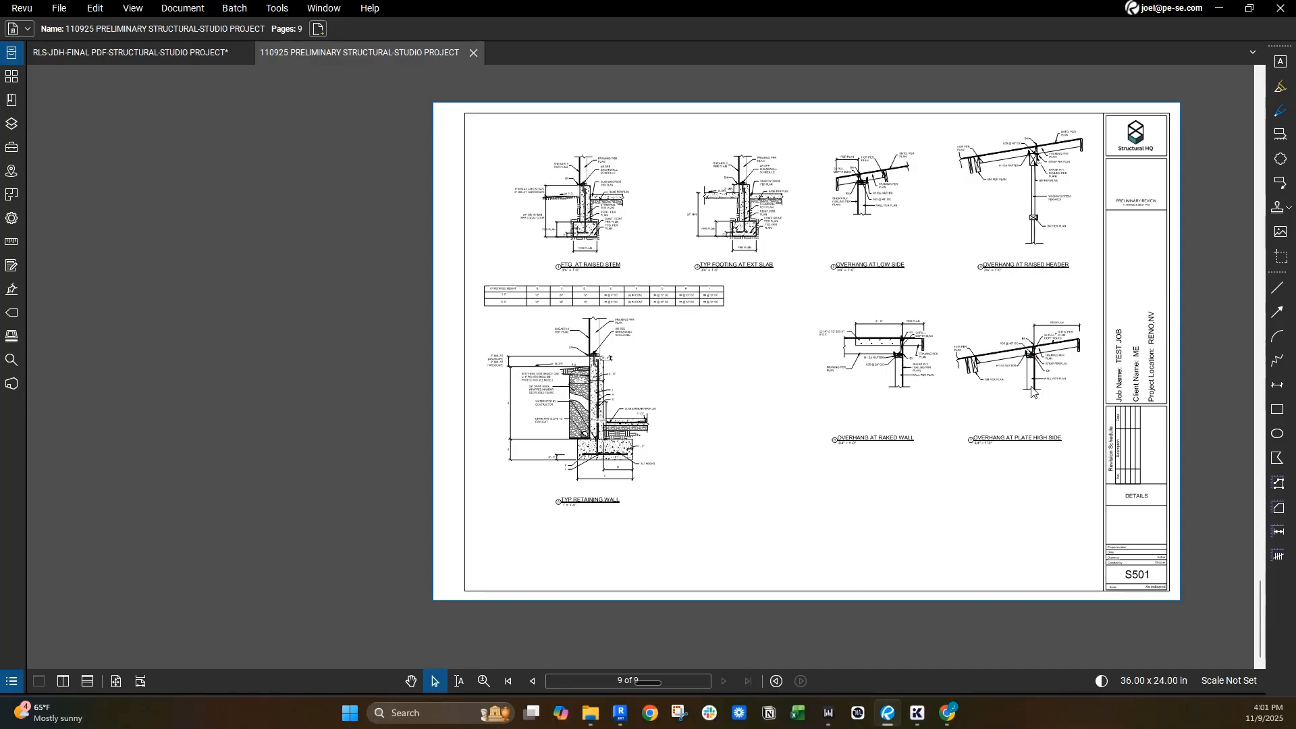
- Inspect the retaining wall, footing and overhang details on sheet S501 up close
scroll(526, 427, "up", 3)
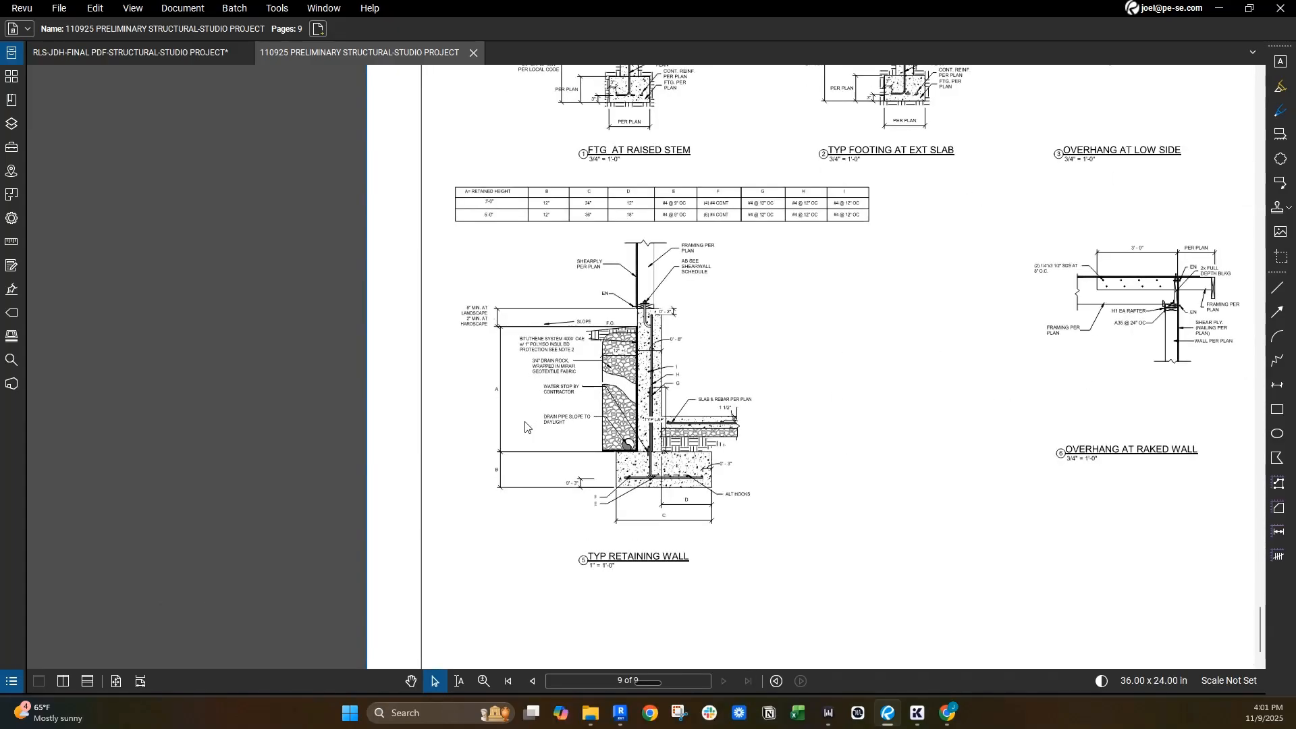
scroll(525, 427, "down", 4)
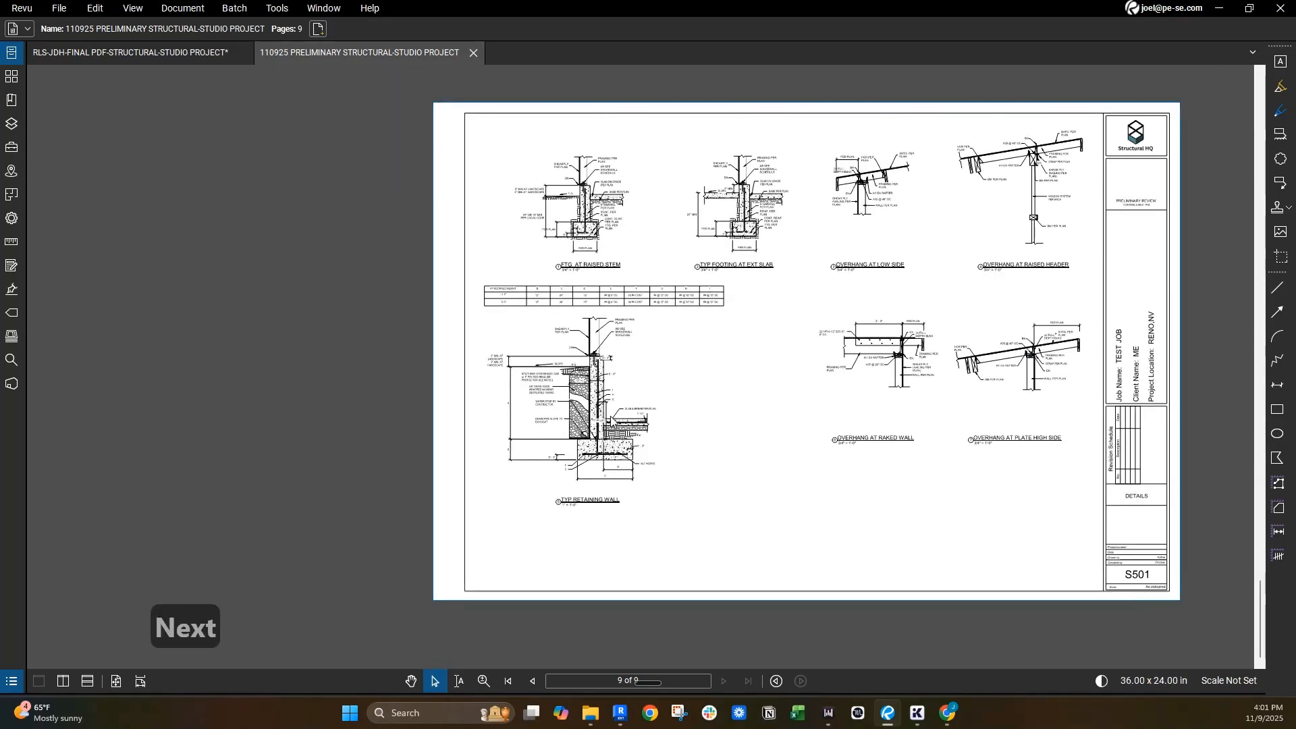
key("Page_Up")
key("Page_Down")
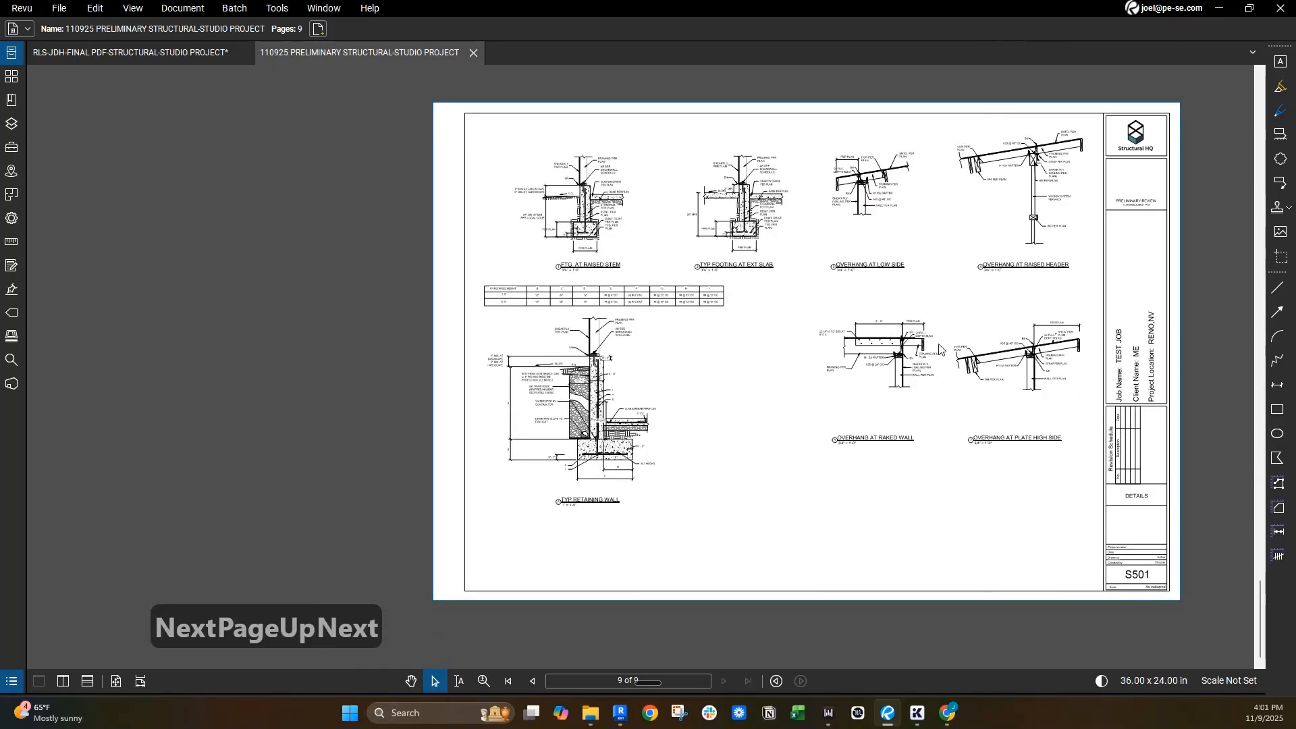
scroll(996, 318, "up", 2)
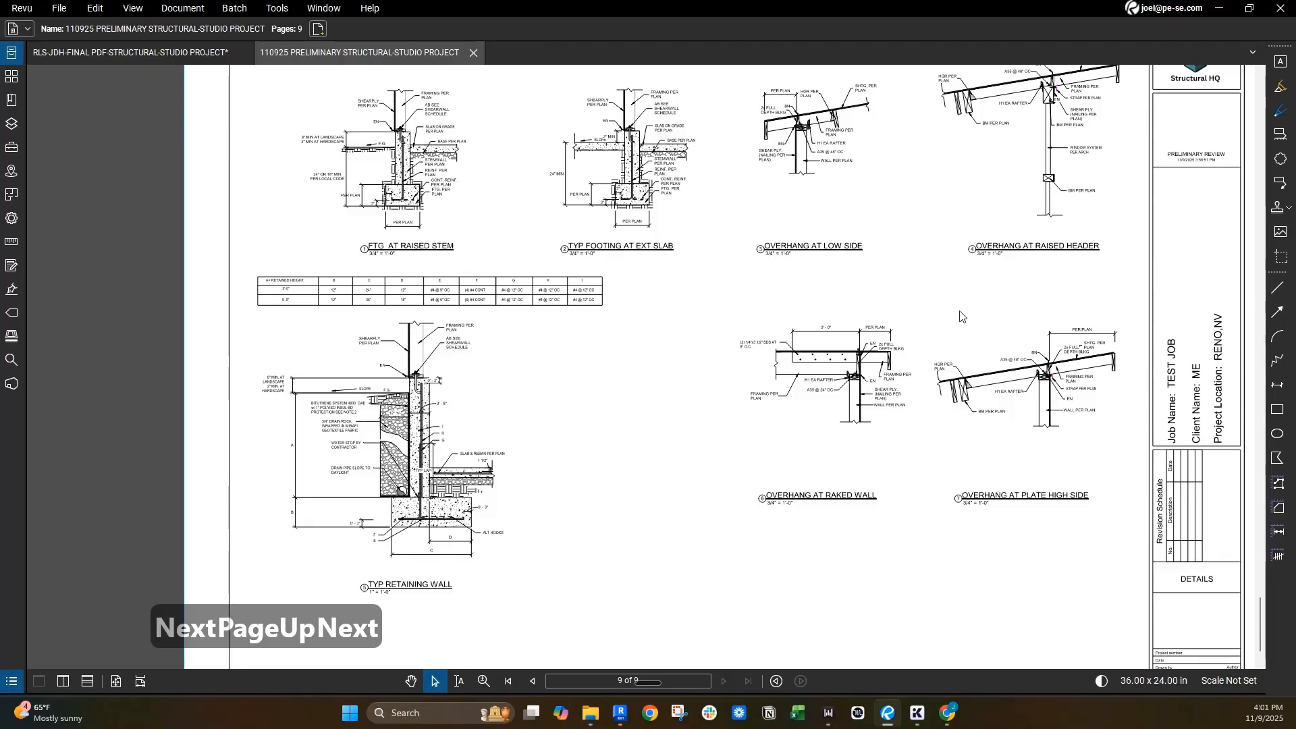
scroll(961, 316, "down", 2)
- Go back through the set from S501 to the typical framing details on S004, rechecking the sheets for layout problems
key("Page_Up")
key("Page_Up")
key("Page_Up")
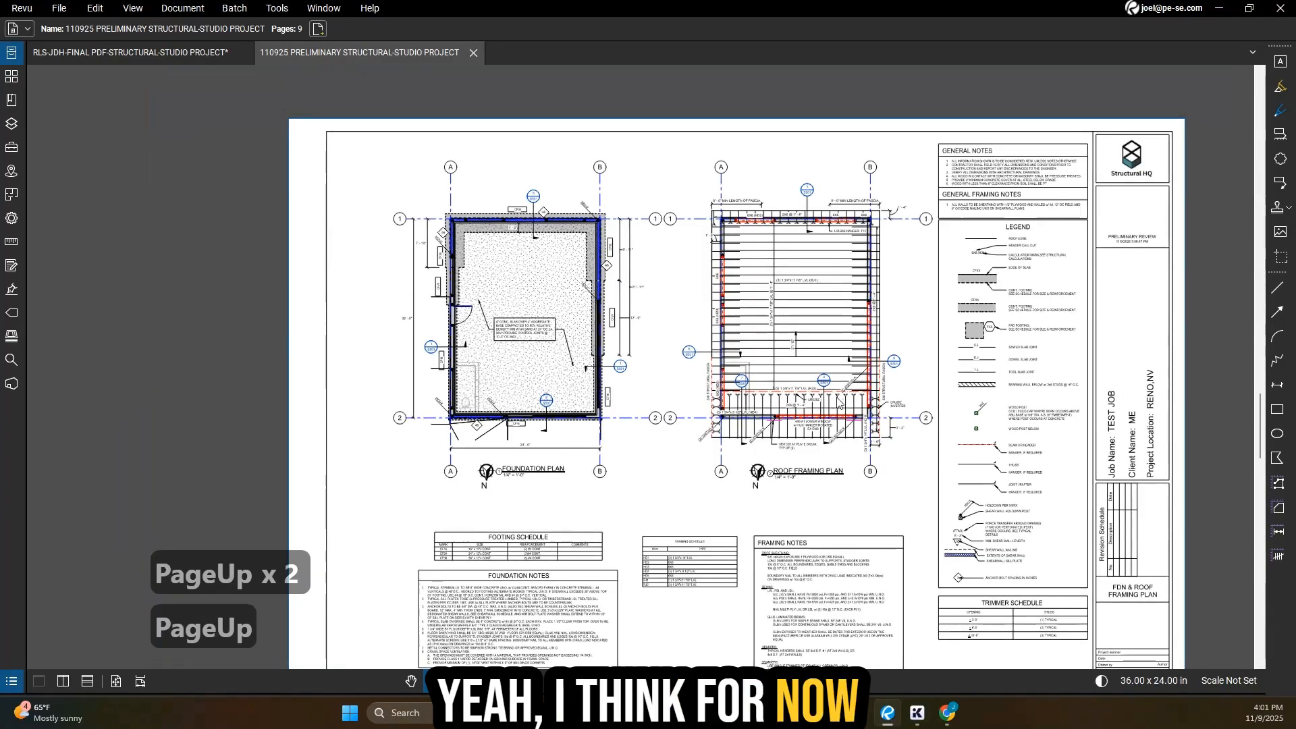
key("Page_Up")
key("Page_Down")
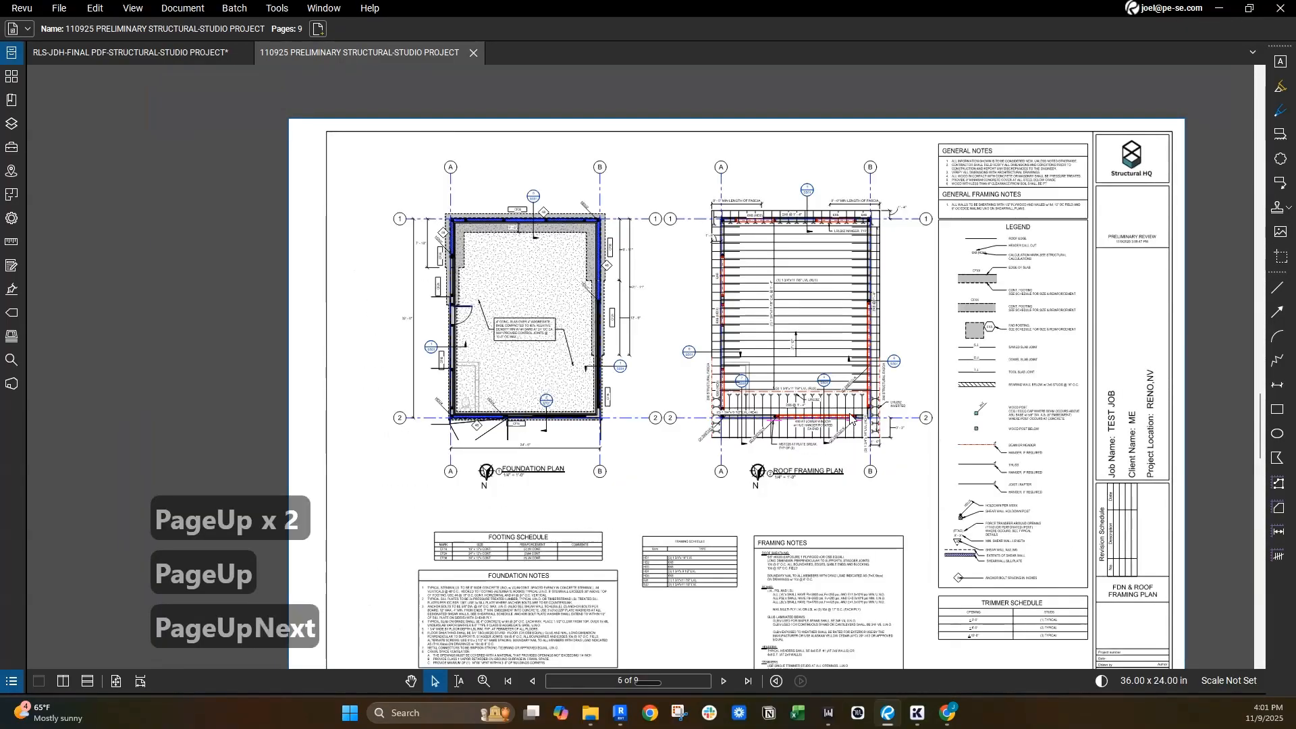
key("Page_Up")
key("Page_Up")
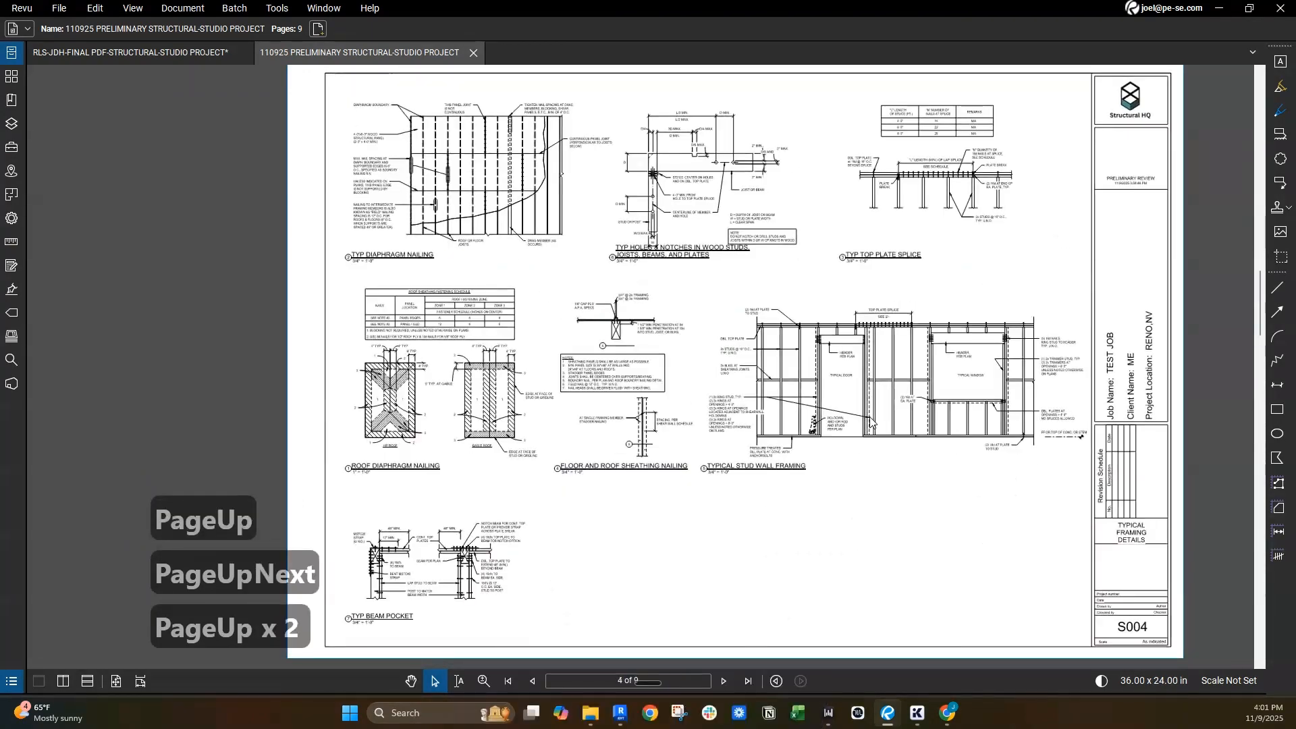
key("Page_Up")
key("Page_Down")
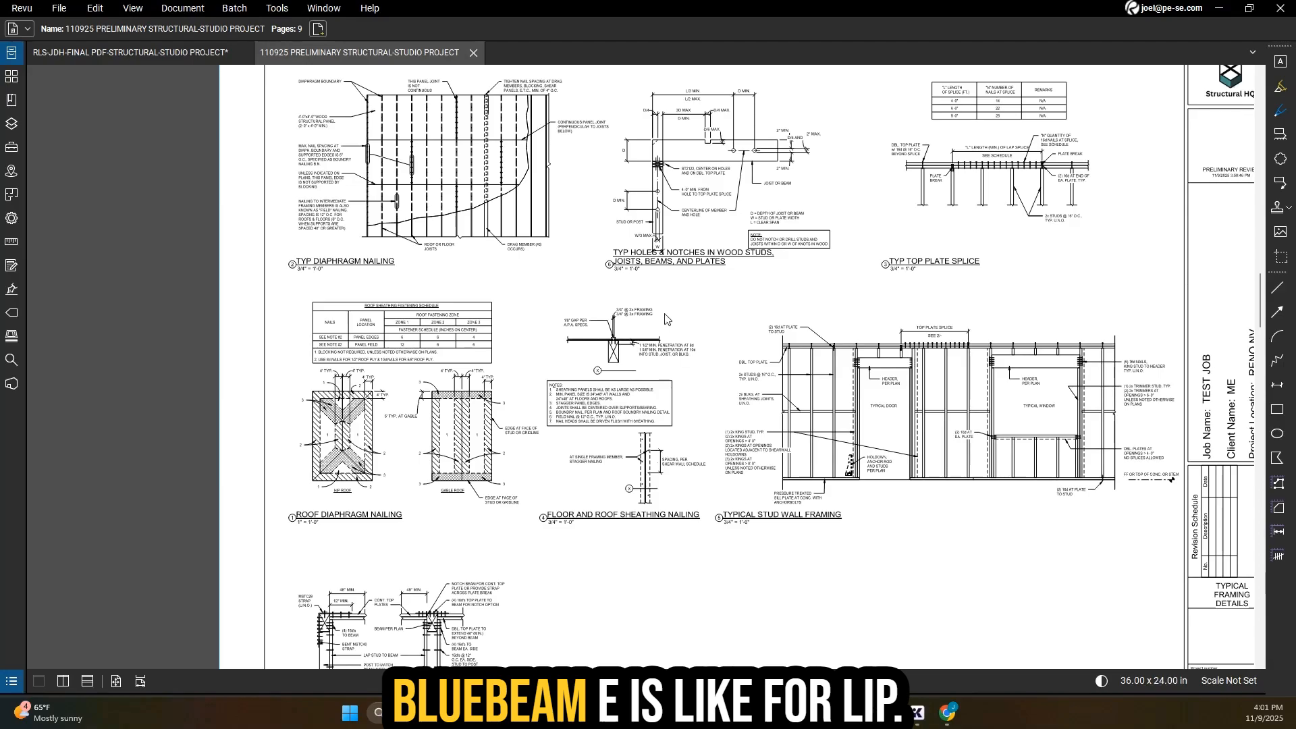
- Circle the TYP HOLES & NOTCHES IN WOOD STUDS, JOISTS, BEAMS, AND PLATES title on S004 with an ellipse markup
key("e")
left_click_drag(601, 243, 767, 269)
key("Escape")
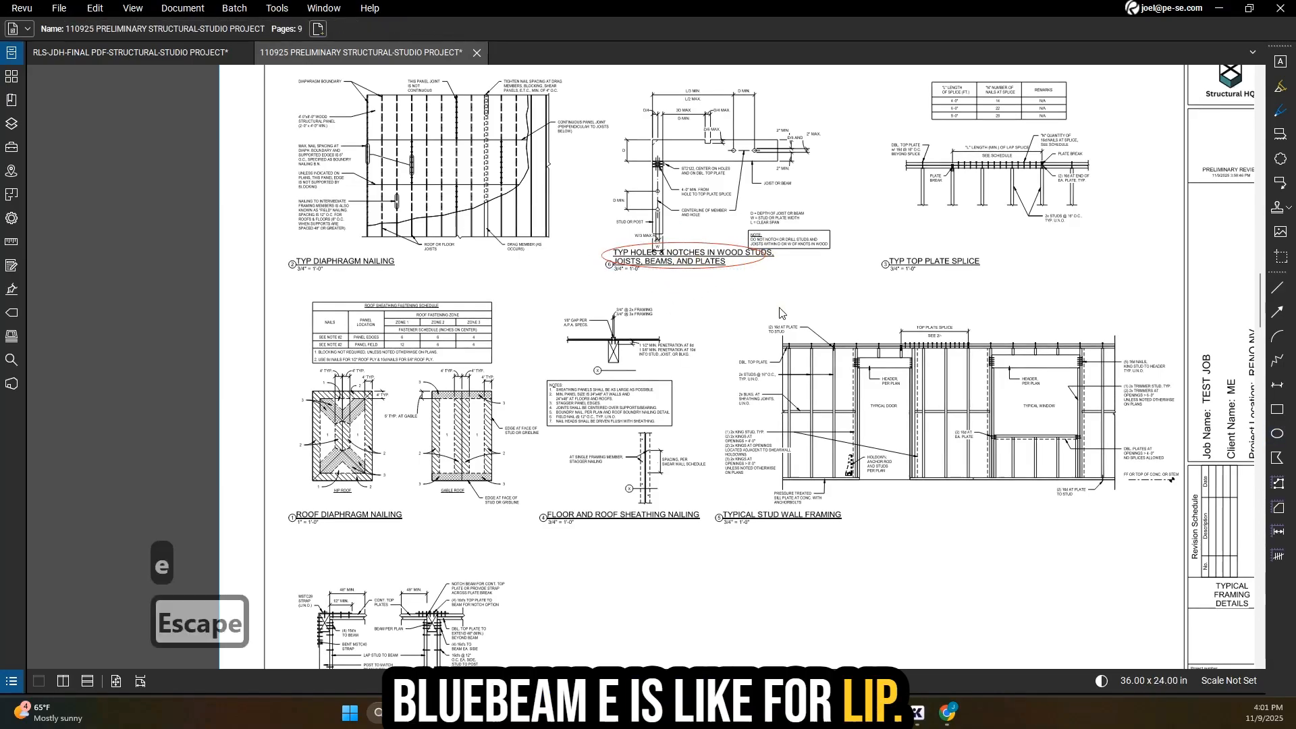
- Save the marked-up set under the name RLS-JDH-110925 PRELIMINARY STRUCTURAL-STUDIO PROJECT.pdf in the 01 PDFS folder
key("Escape")
scroll(780, 313, "down", 3)
key("Page_Down")
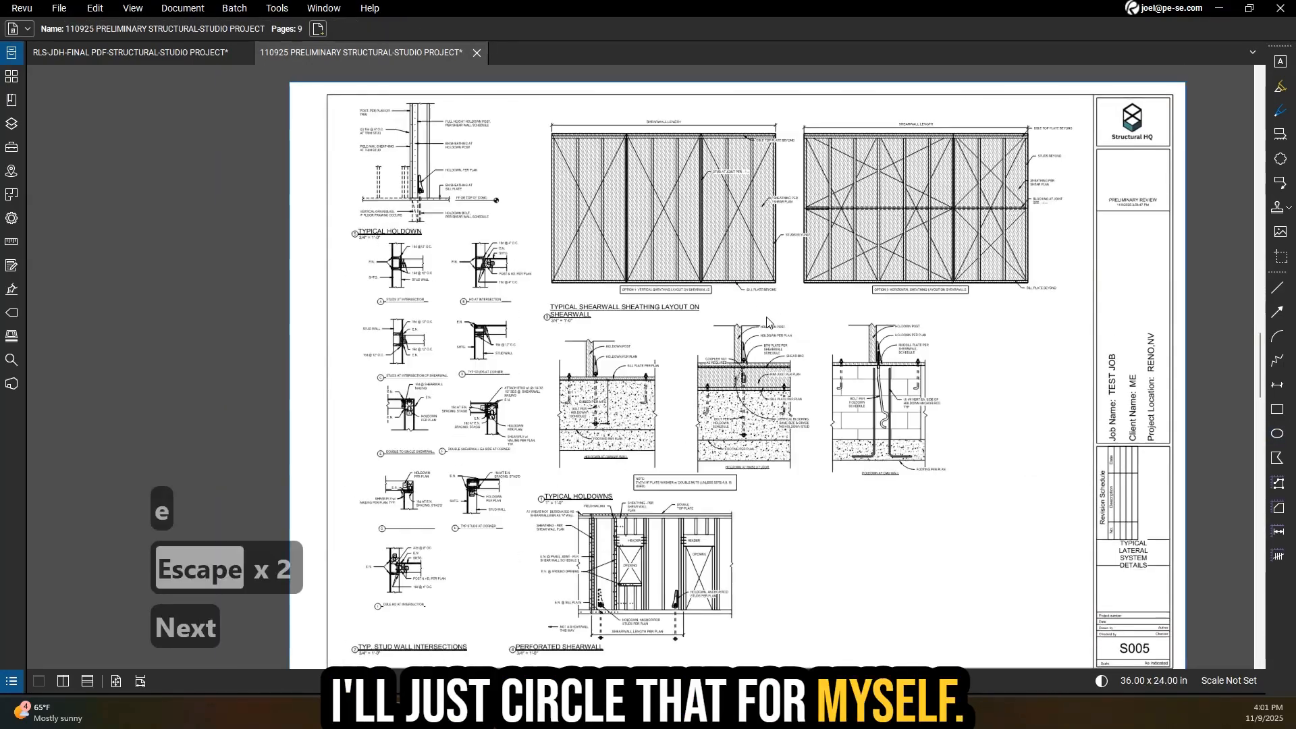
key("Page_Up")
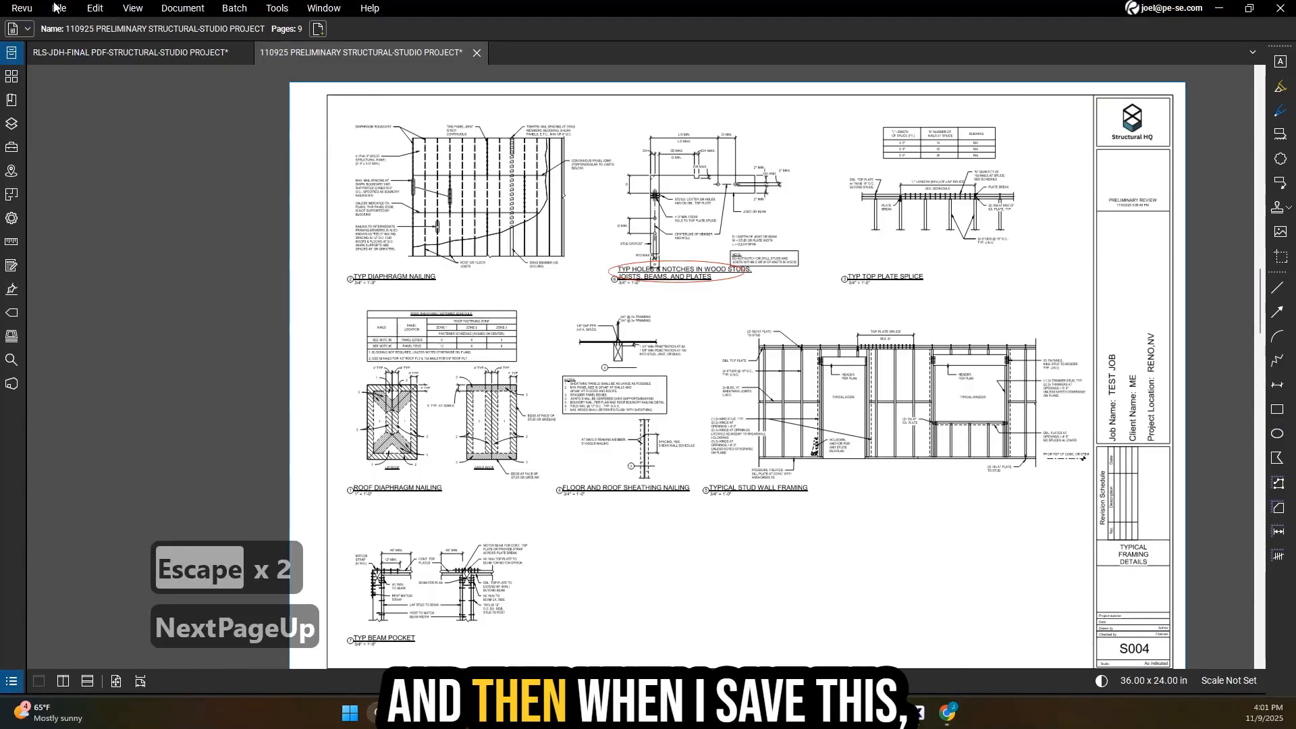
left_click(56, 7)
left_click(84, 211)
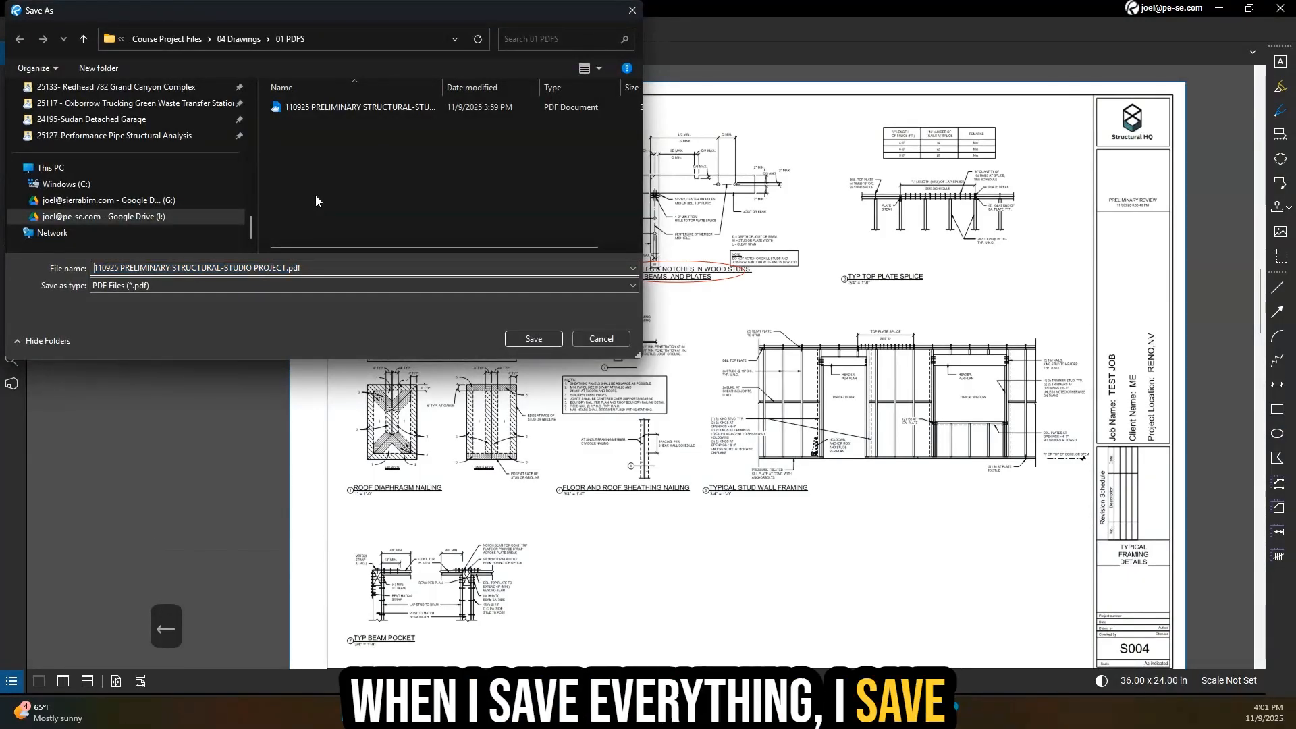
type("Jd")
key("BackSpace")
key("BackSpace")
key("BackSpace")
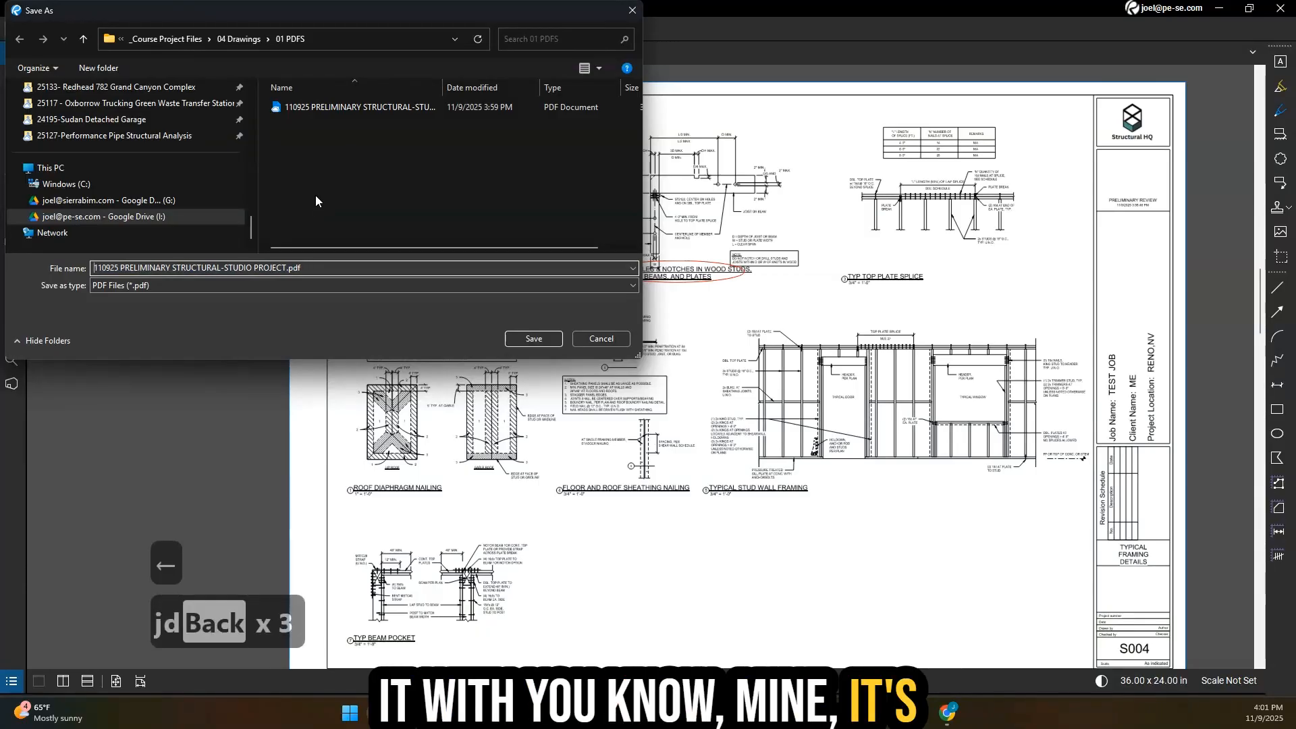
type("RLS-")
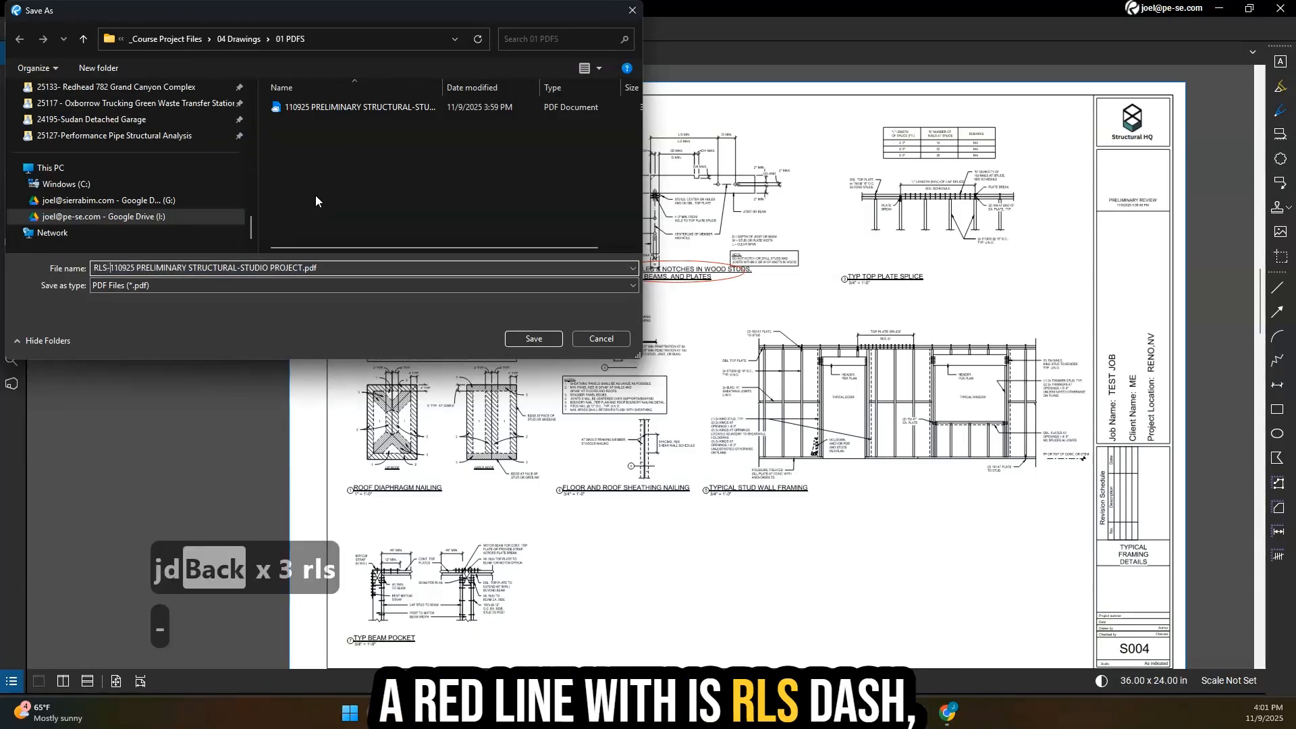
type("JDDH")
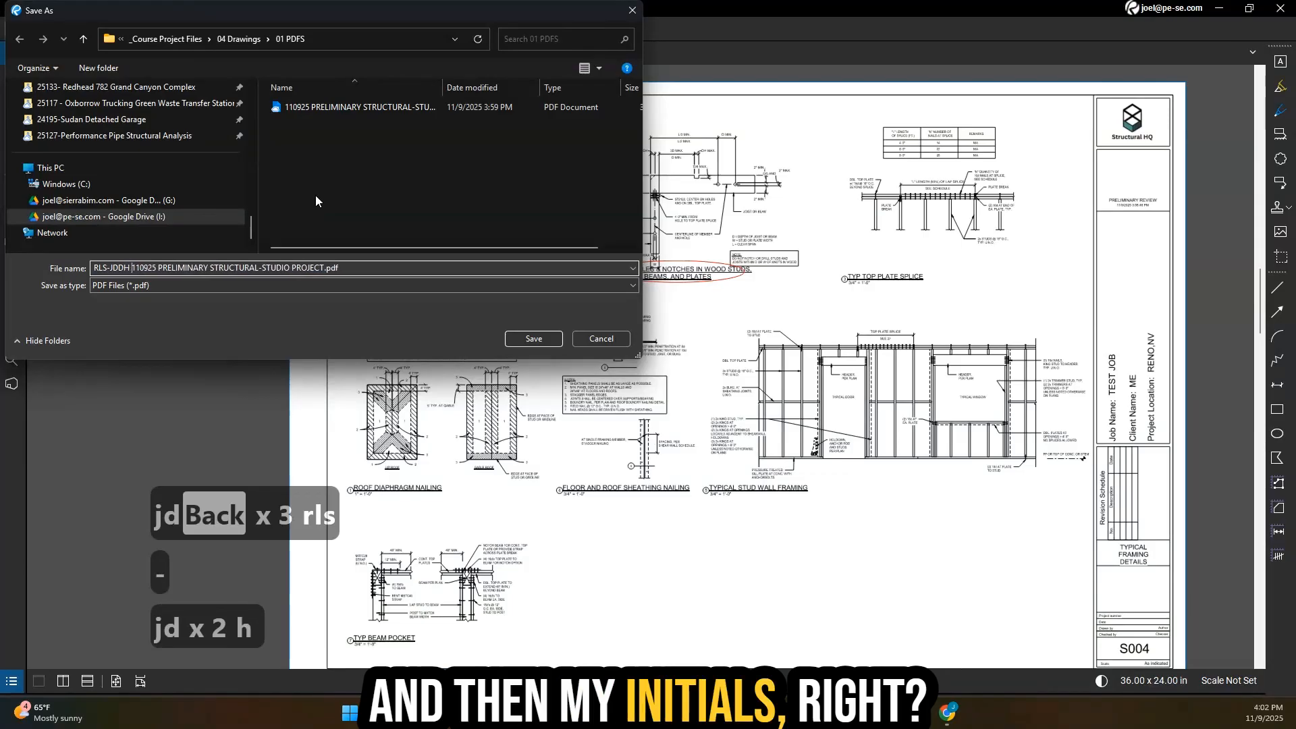
key("BackSpace")
key("BackSpace")
key("BackSpace")
type("H-")
key("Return")
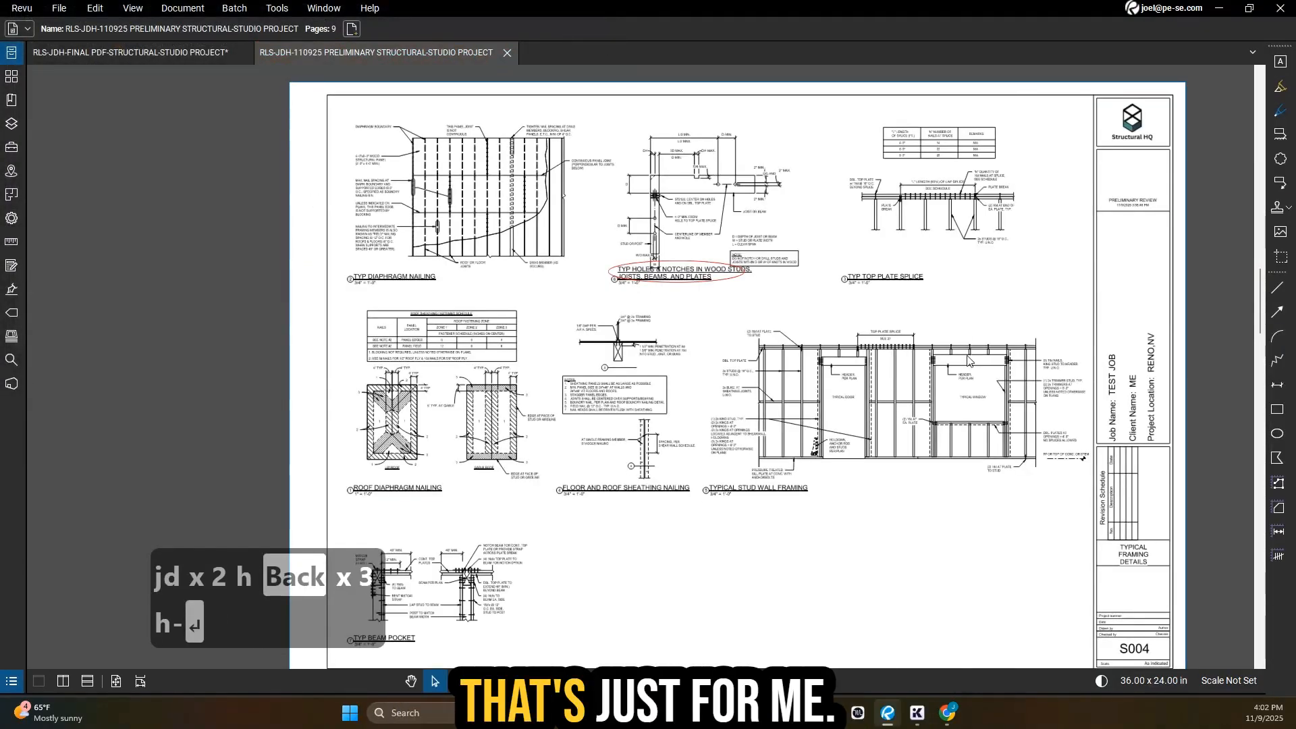
- Look through the set, checking the S100 foundation and roof framing plans, S201, S301 and S501, and return to S100
scroll(861, 381, "down", 1)
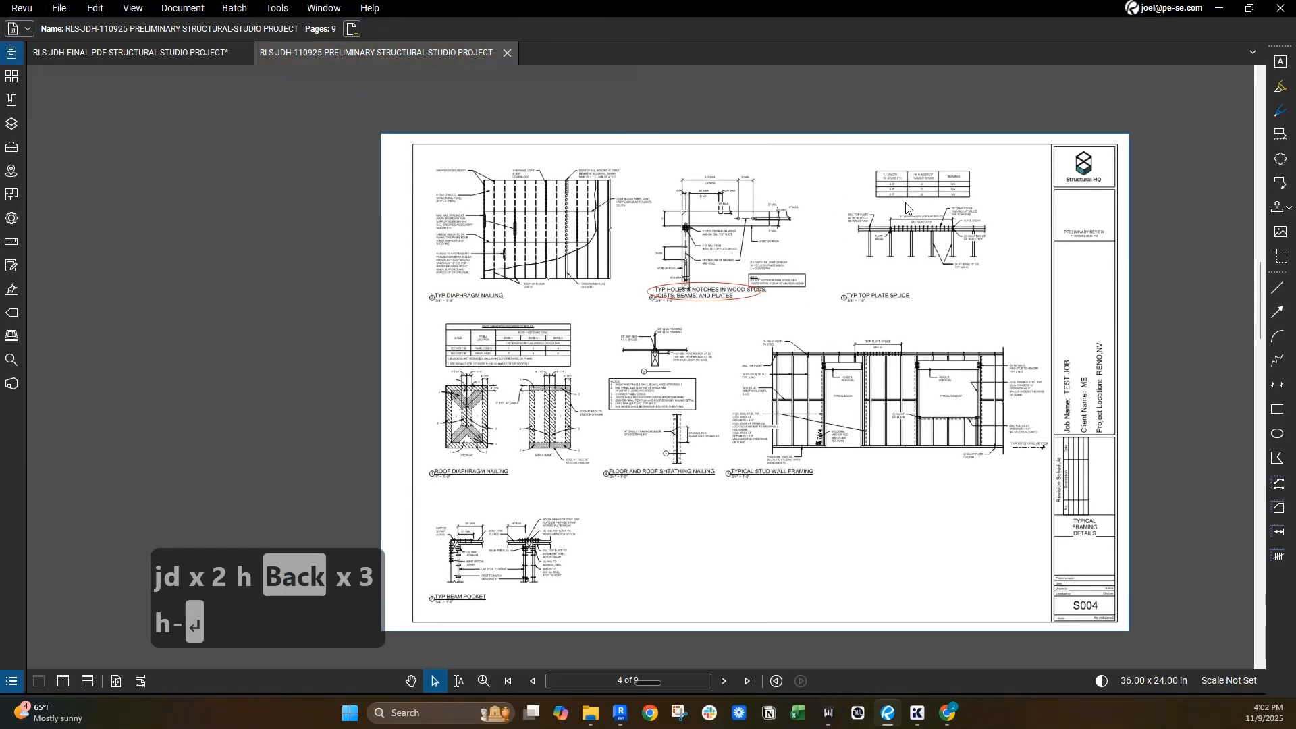
key("Page_Down")
key("Page_Up")
key("Page_Up")
key("Page_Up")
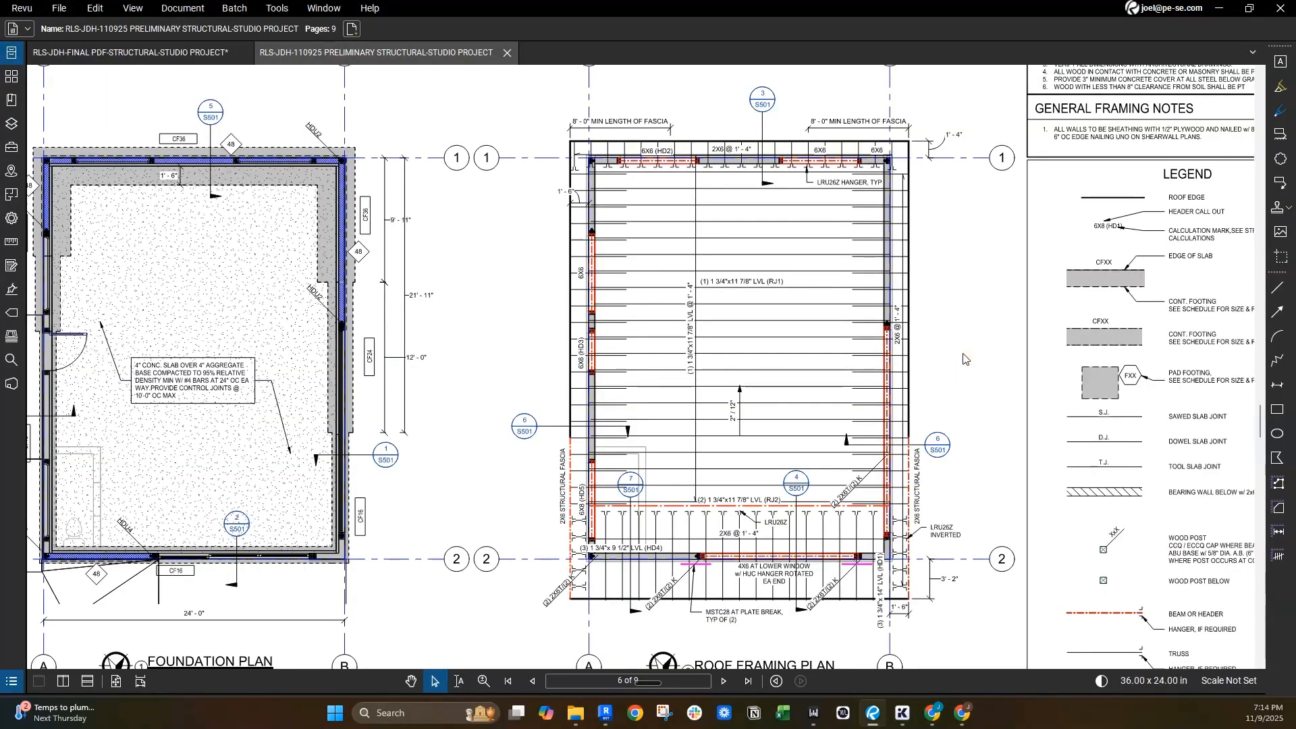
scroll(841, 250, "down", 1)
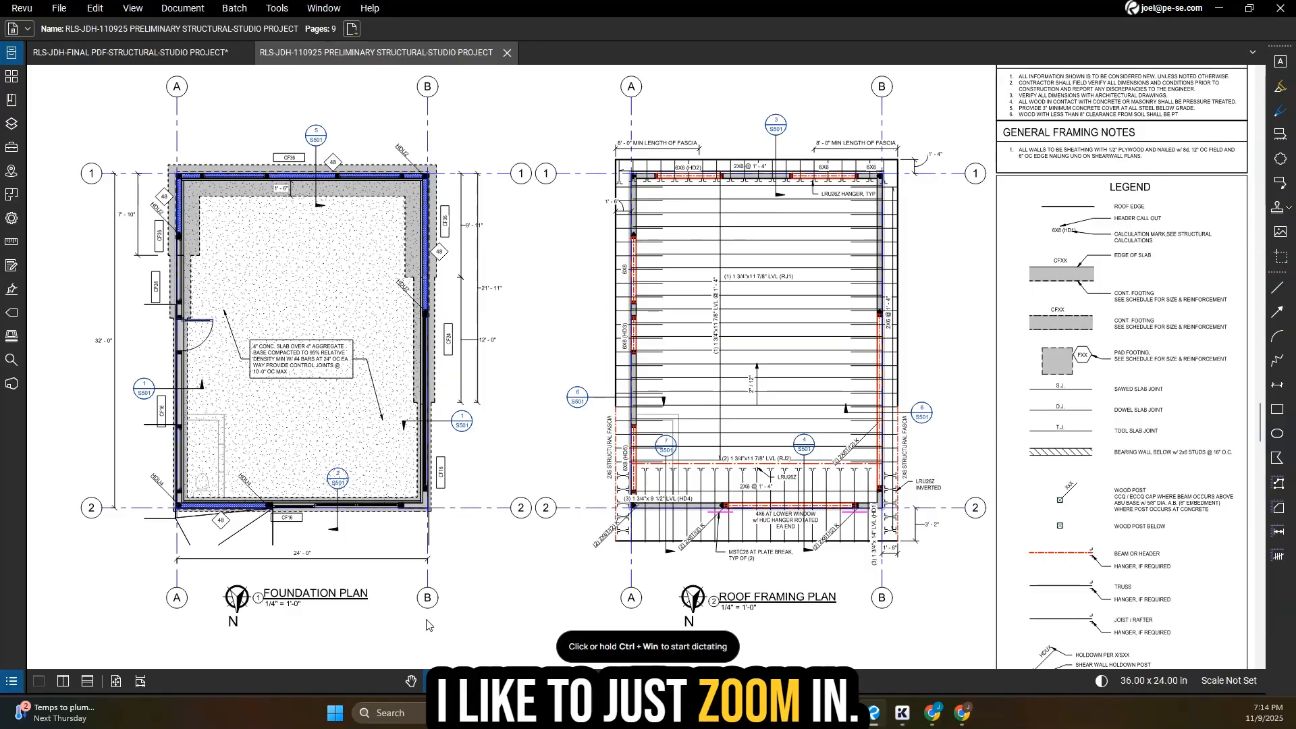
scroll(883, 253, "down", 1)
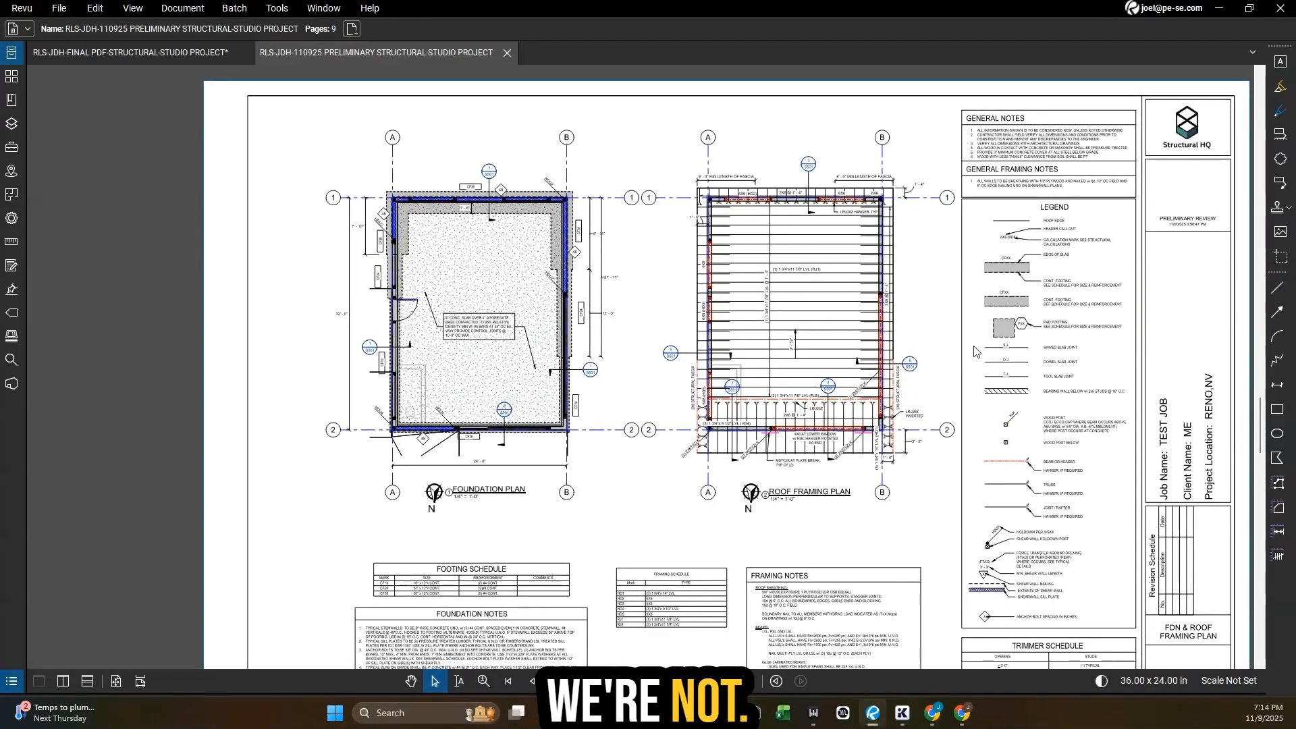
scroll(974, 351, "down", 2)
key("Page_Down")
key("Page_Down")
key("Page_Down")
key("Page_Down")
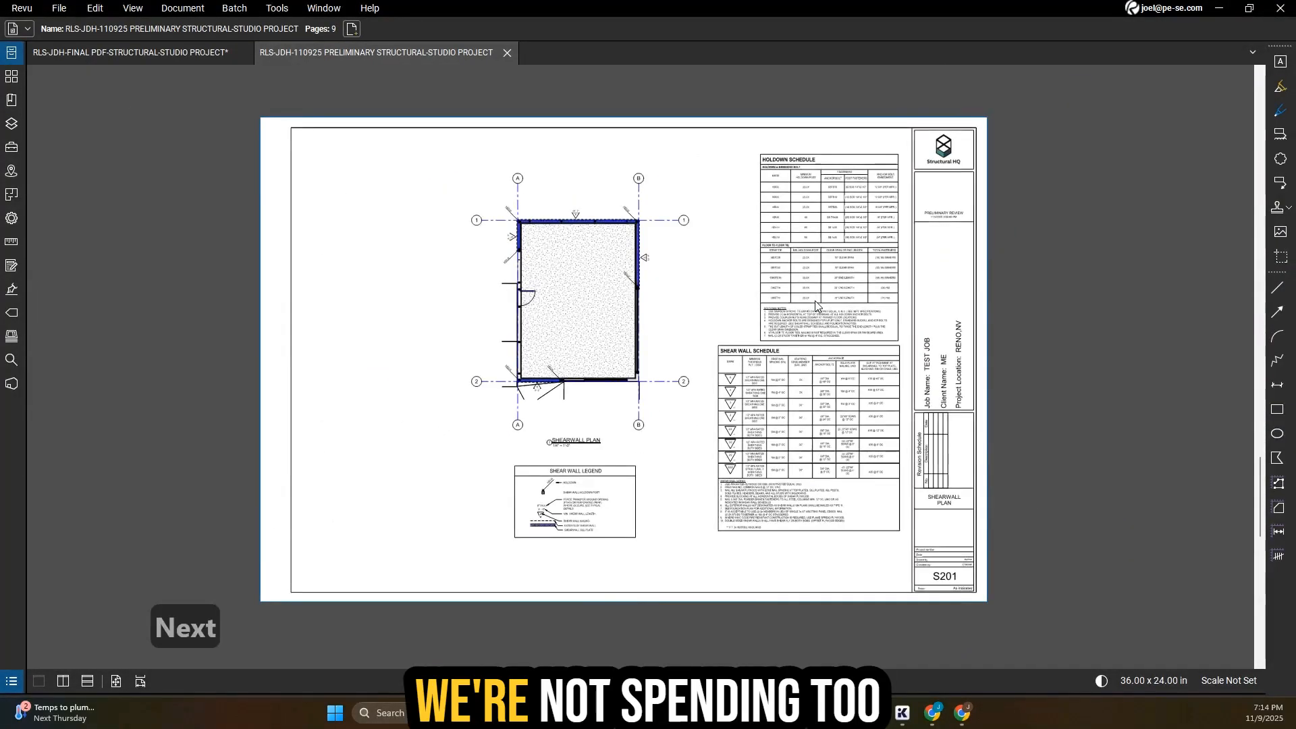
key("Page_Up")
key("Page_Up")
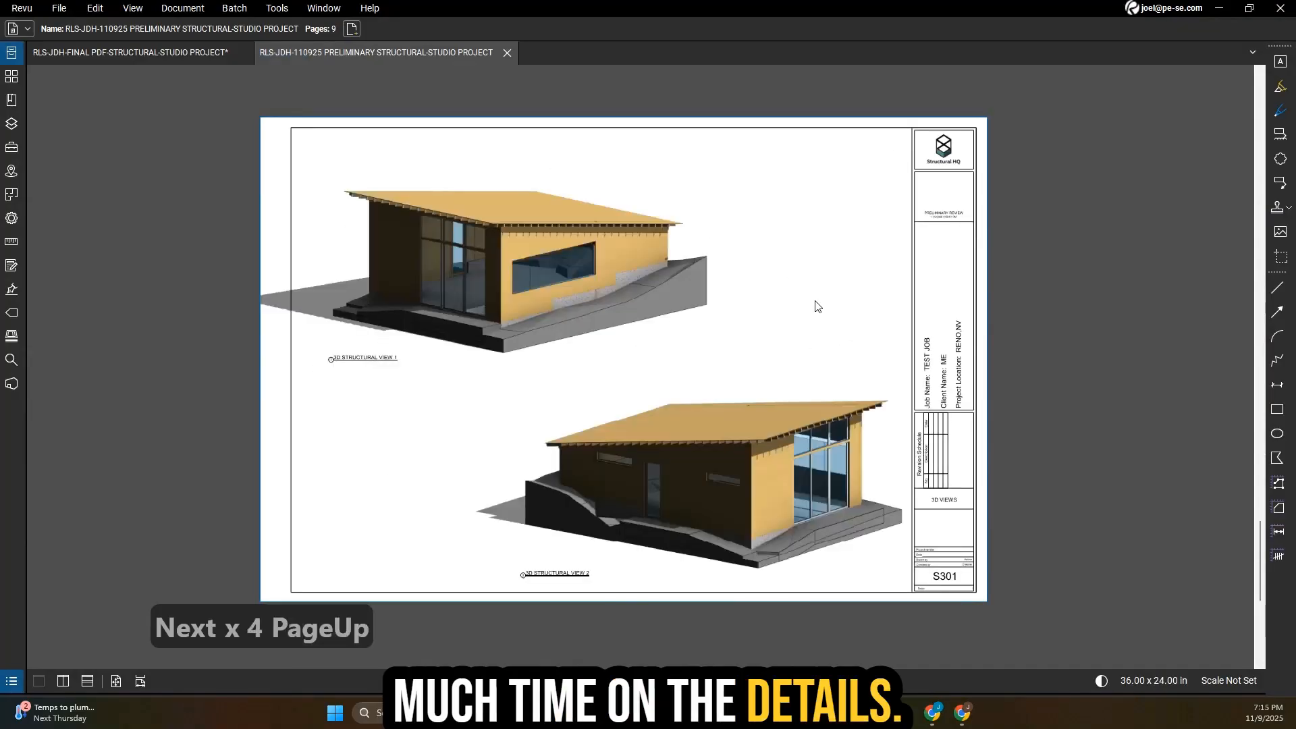
key("Page_Down")
key("Page_Down")
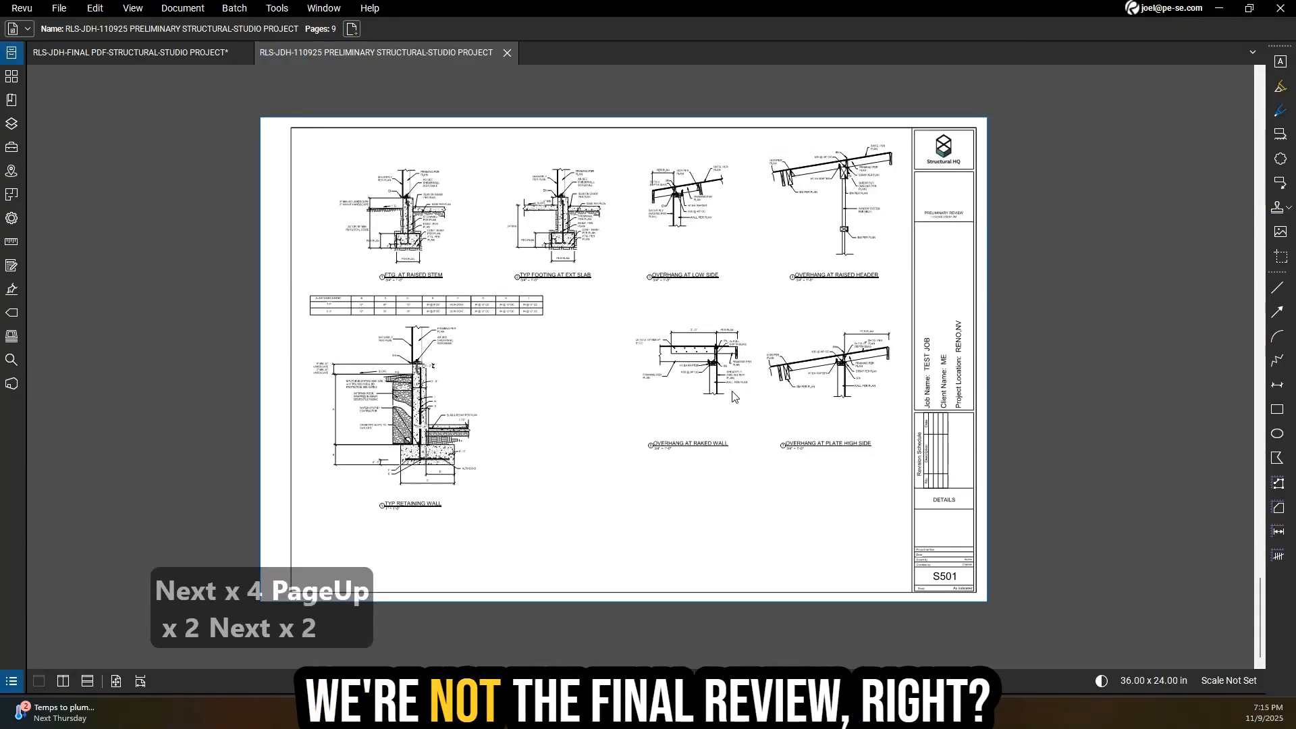
key("Page_Up")
key("Page_Up")
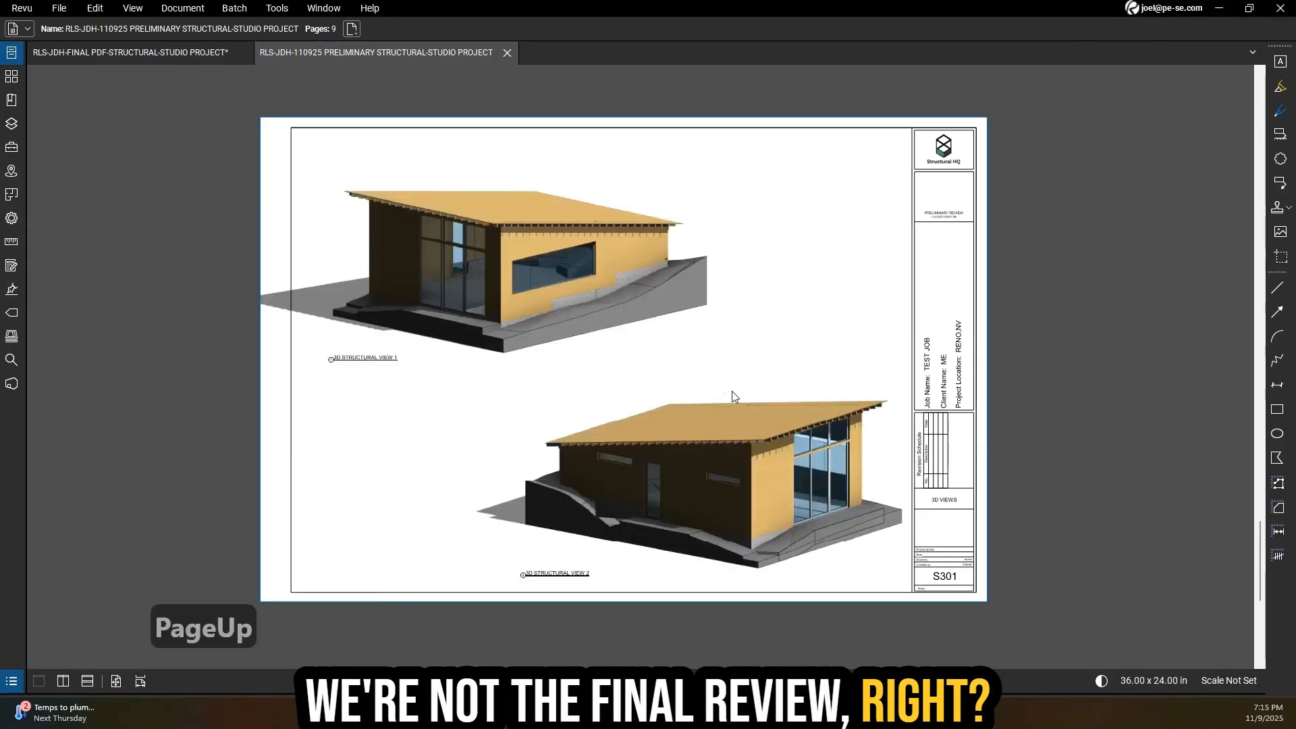
key("Page_Up")
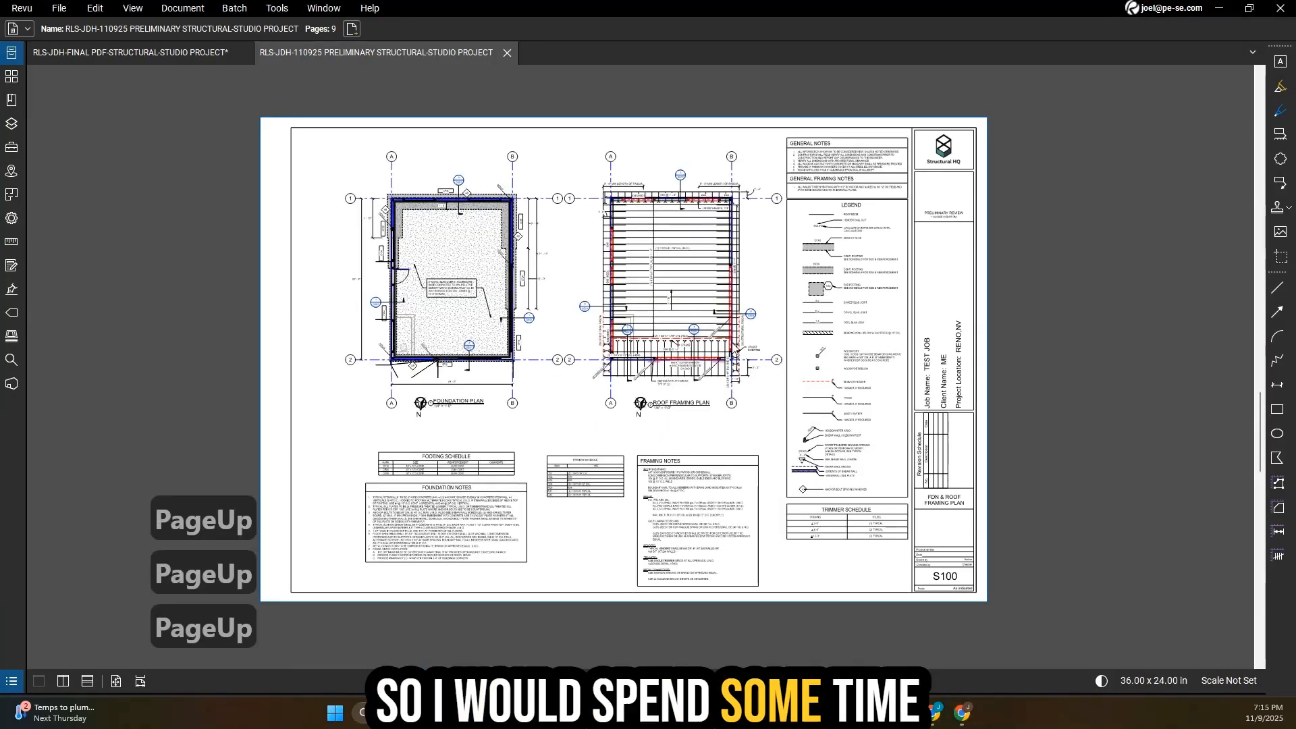
- Circle the vertical (3) 1 3/4"x 14" LVL (HD1) label near grids B and 2 on the roof framing plan with an ellipse markup
scroll(732, 390, "up", 3)
scroll(736, 338, "up", 5)
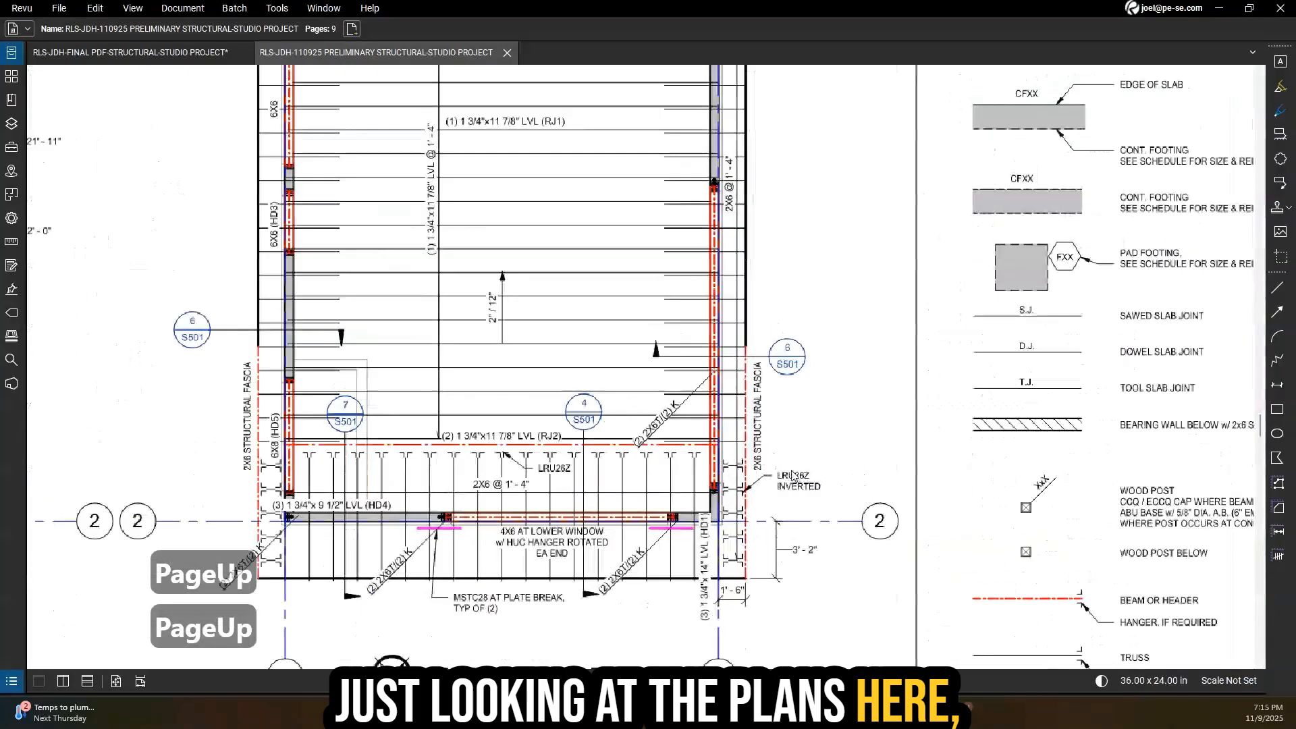
middle_click_drag(727, 460, 819, 419)
scroll(807, 469, "down", 1)
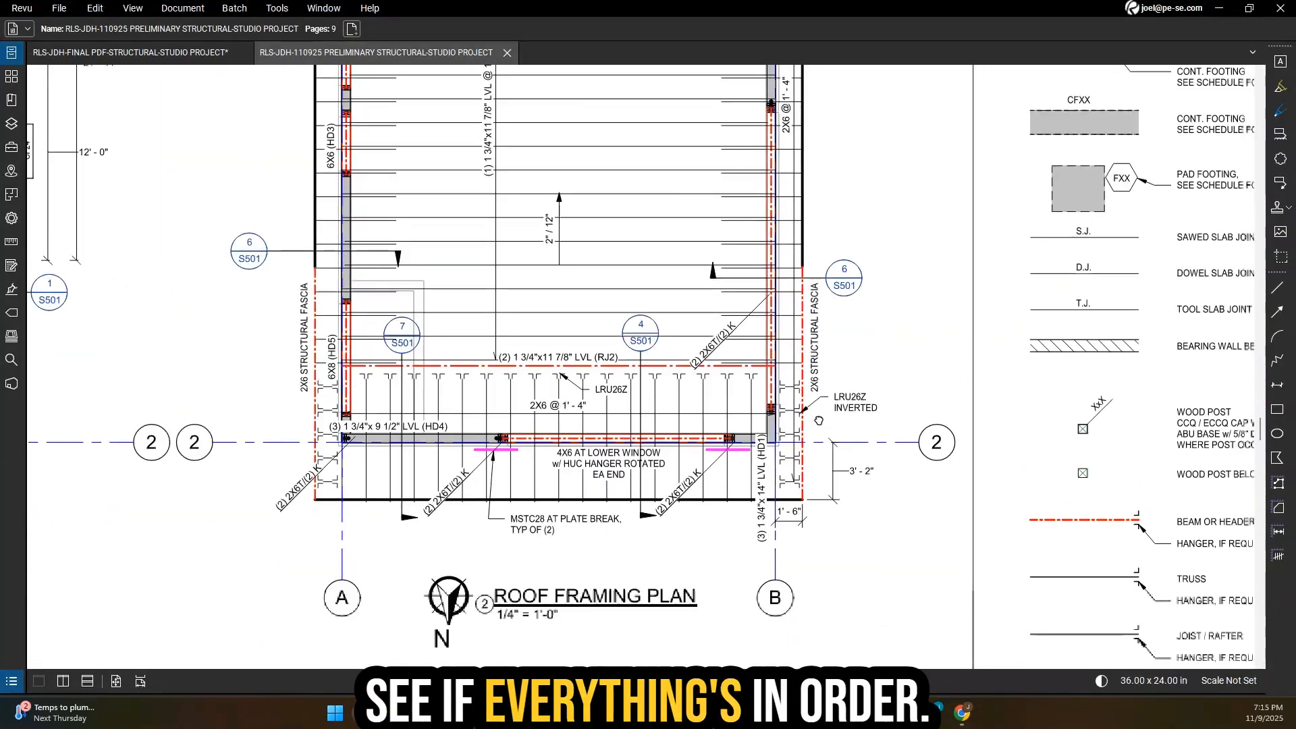
scroll(827, 454, "up", 2)
key("e")
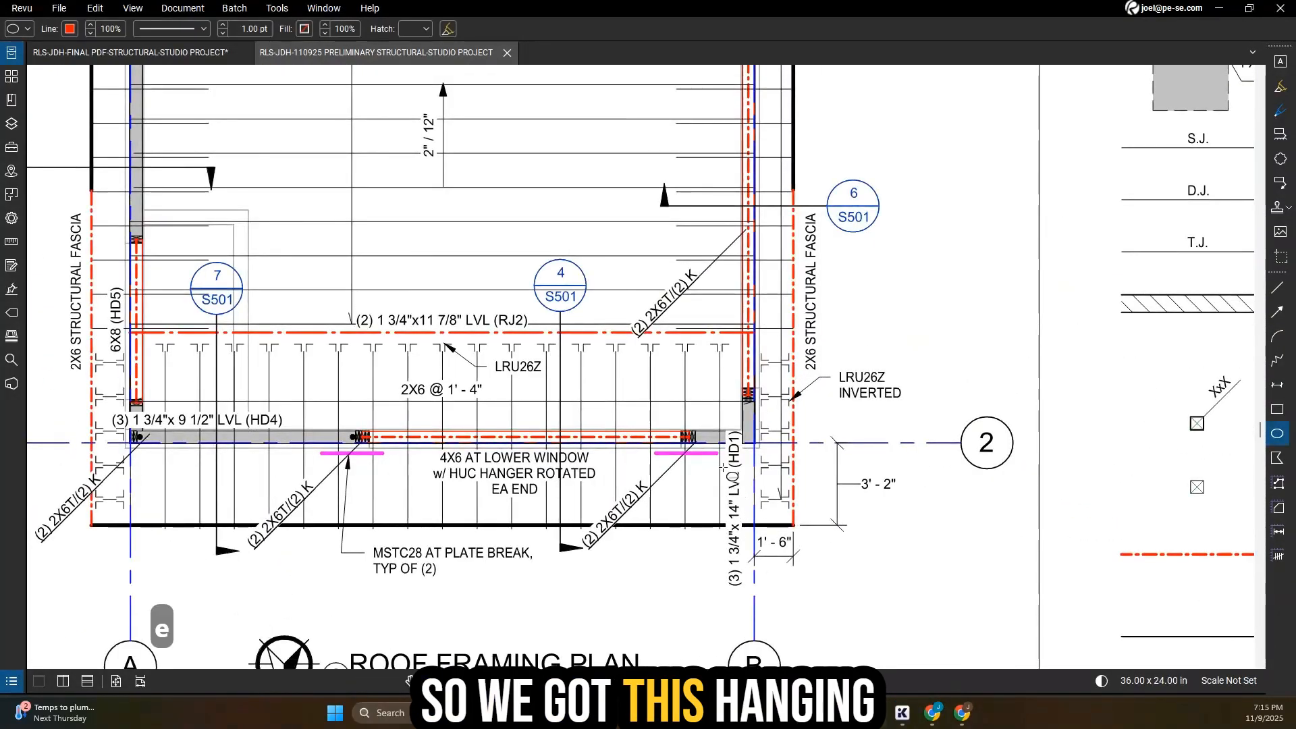
left_click_drag(718, 463, 742, 525)
scroll(596, 497, "down", 1)
- Circle the (3) 1 3/4"x 9 1/2" LVL (HD4) label and draw an arrow from it toward the header along grid 2
middle_click_drag(585, 511, 840, 536)
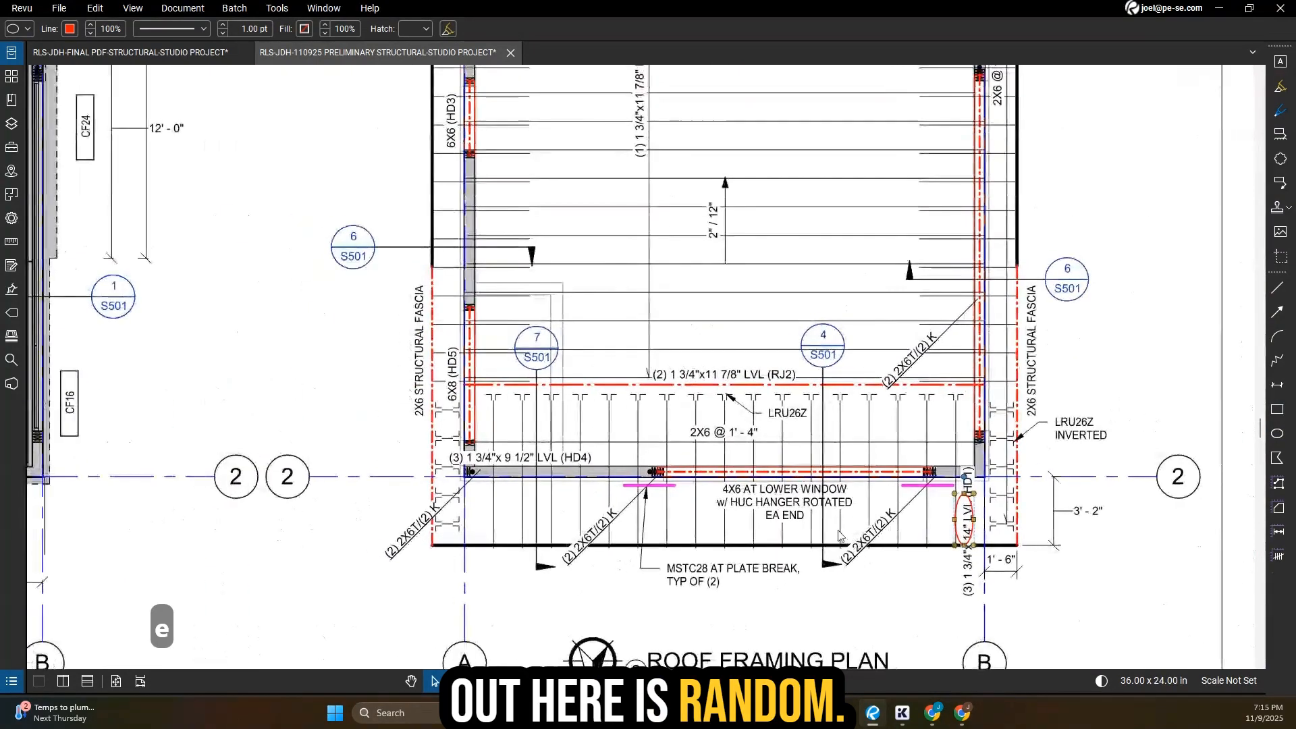
key("e")
key("Escape")
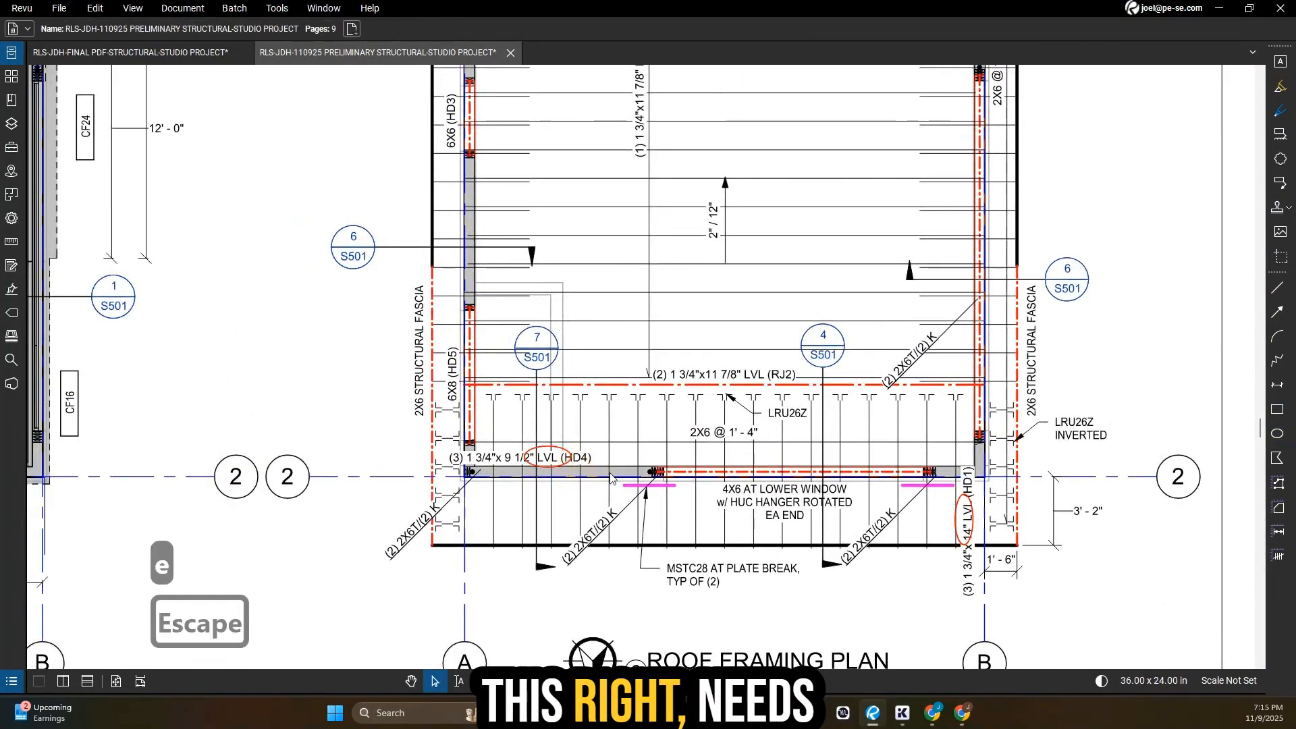
key("a")
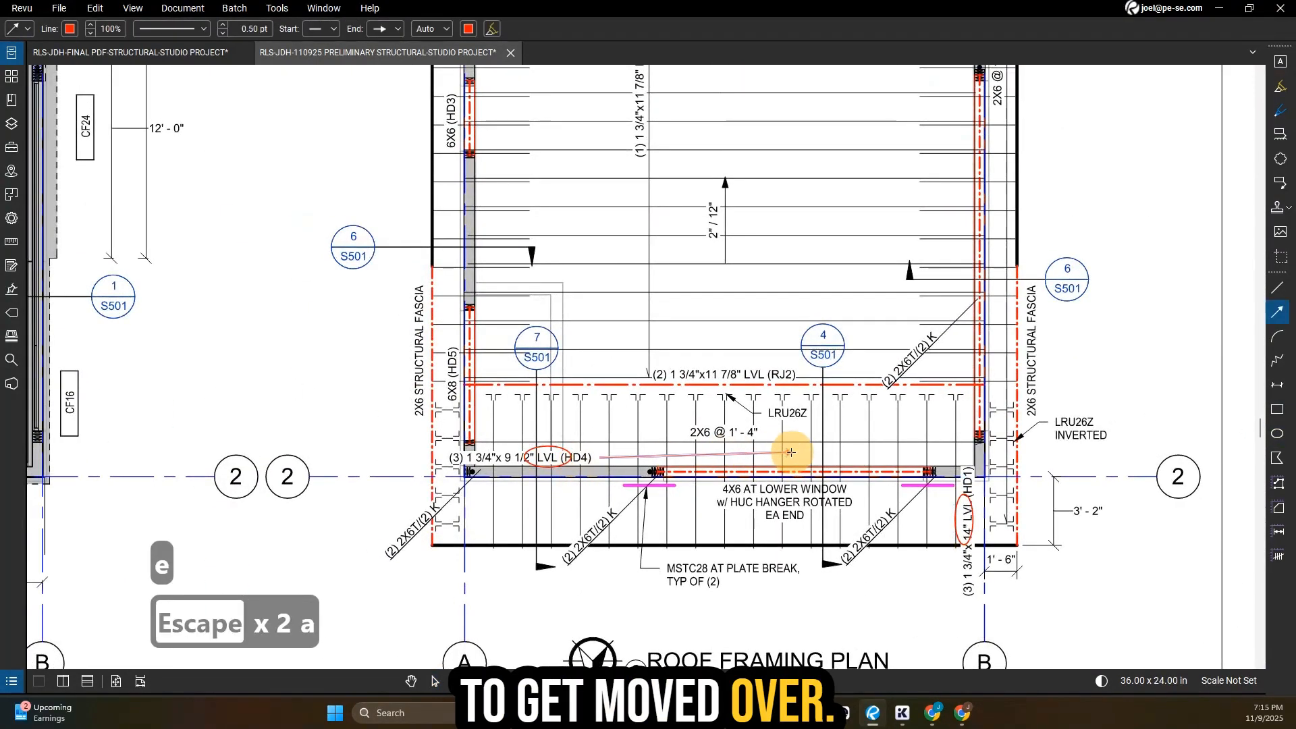
key("Escape")
- Draw an arrow from the (2) 2X6T/(2) K leader at grid B up to the post at the header's upper end
middle_click_drag(675, 410, 797, 427)
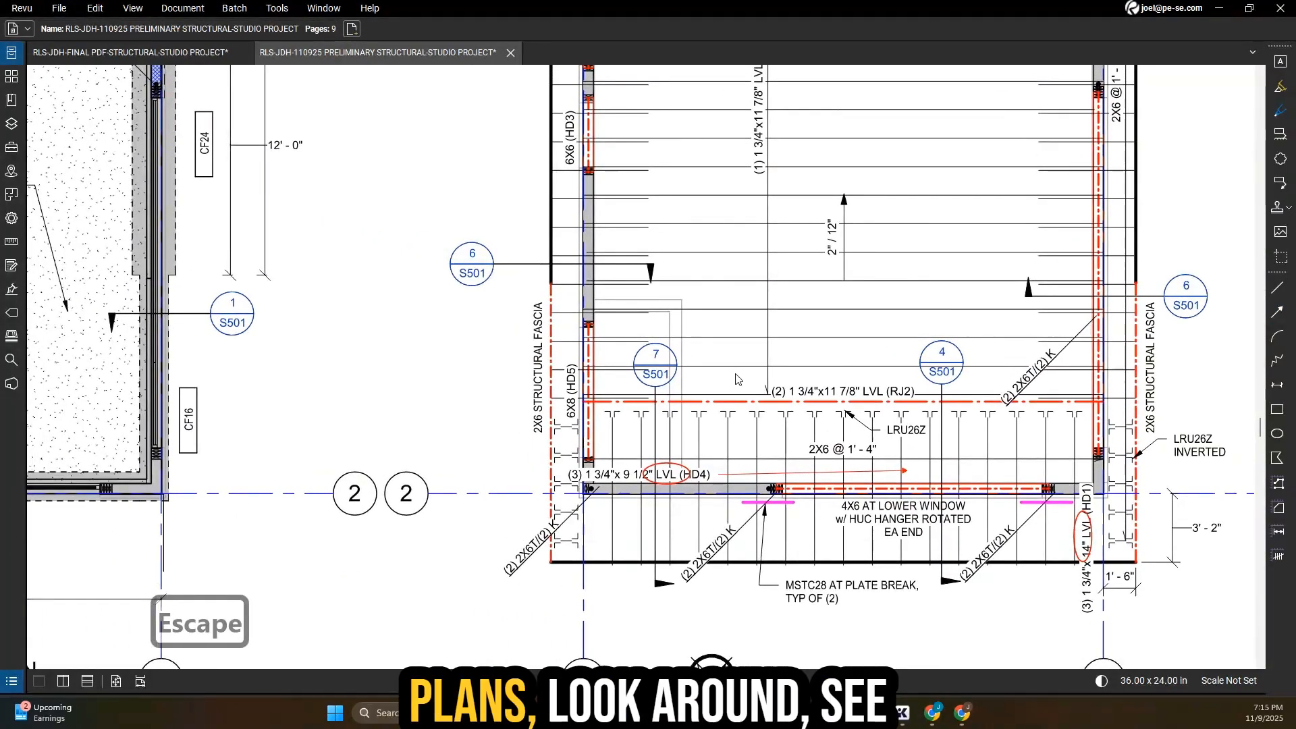
middle_click_drag(624, 371, 654, 469)
middle_click_drag(712, 407, 685, 495)
middle_click_drag(774, 474, 767, 539)
middle_click_drag(716, 425, 685, 547)
middle_click_drag(661, 410, 621, 490)
mouse_move(953, 440)
middle_mouse_down()
mouse_move(964, 368)
mouse_move(966, 443)
mouse_move(972, 408)
mouse_move(948, 575)
mouse_move(1011, 478)
middle_mouse_up()
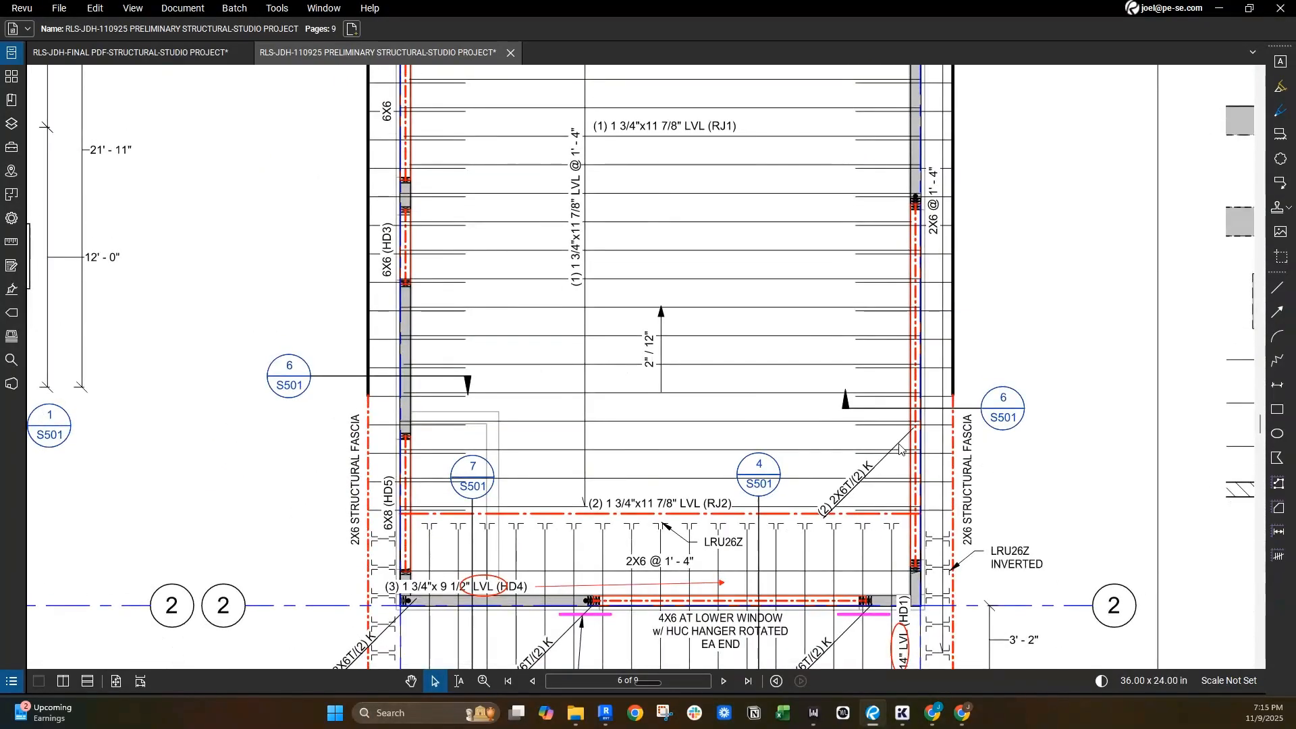
middle_click_drag(903, 440, 910, 448)
key("a")
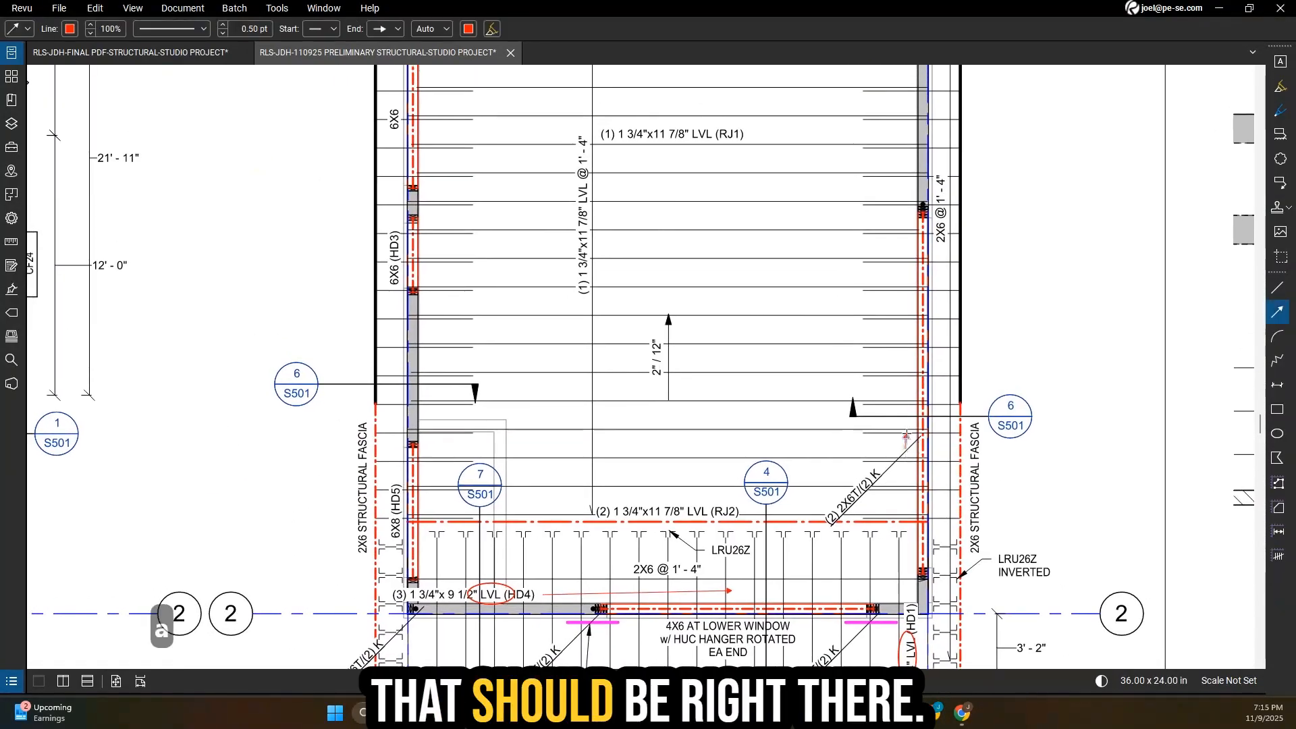
left_click_drag(905, 447, 922, 206)
scroll(923, 207, "down", 1)
middle_click_drag(922, 207, 913, 166)
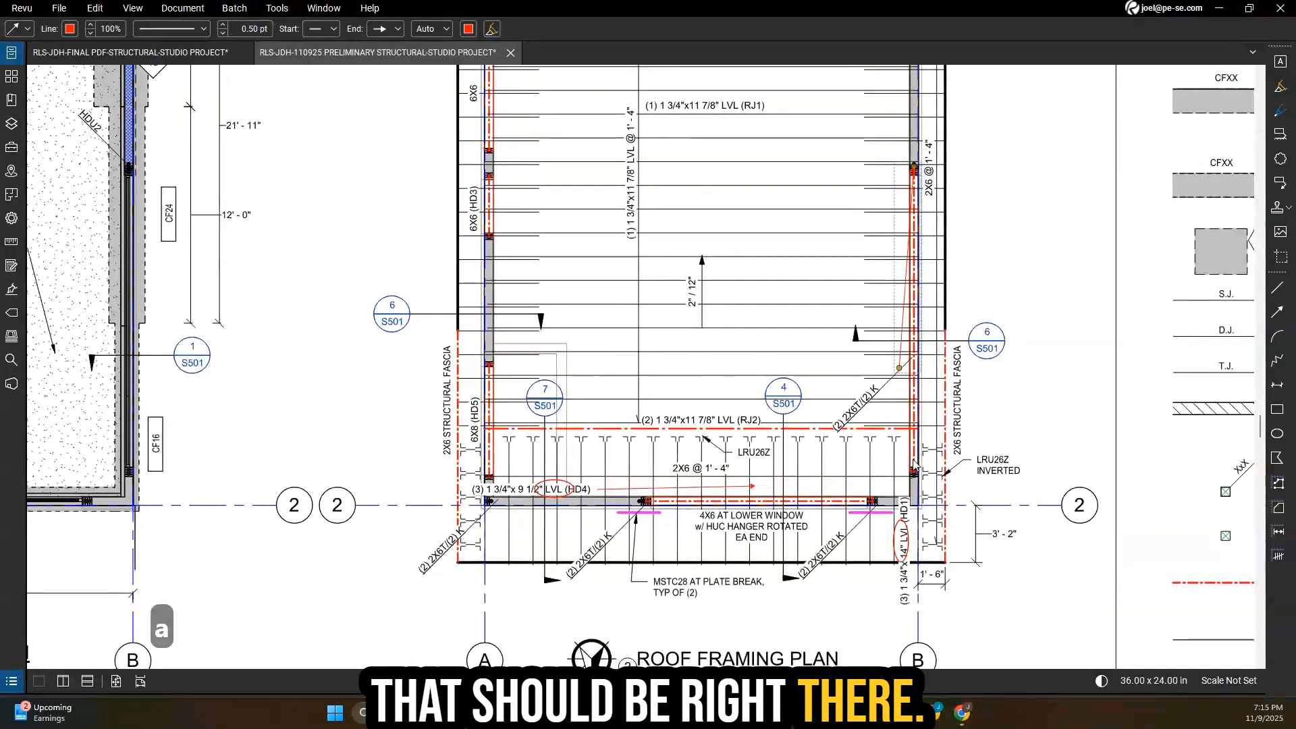
scroll(915, 472, "up", 2)
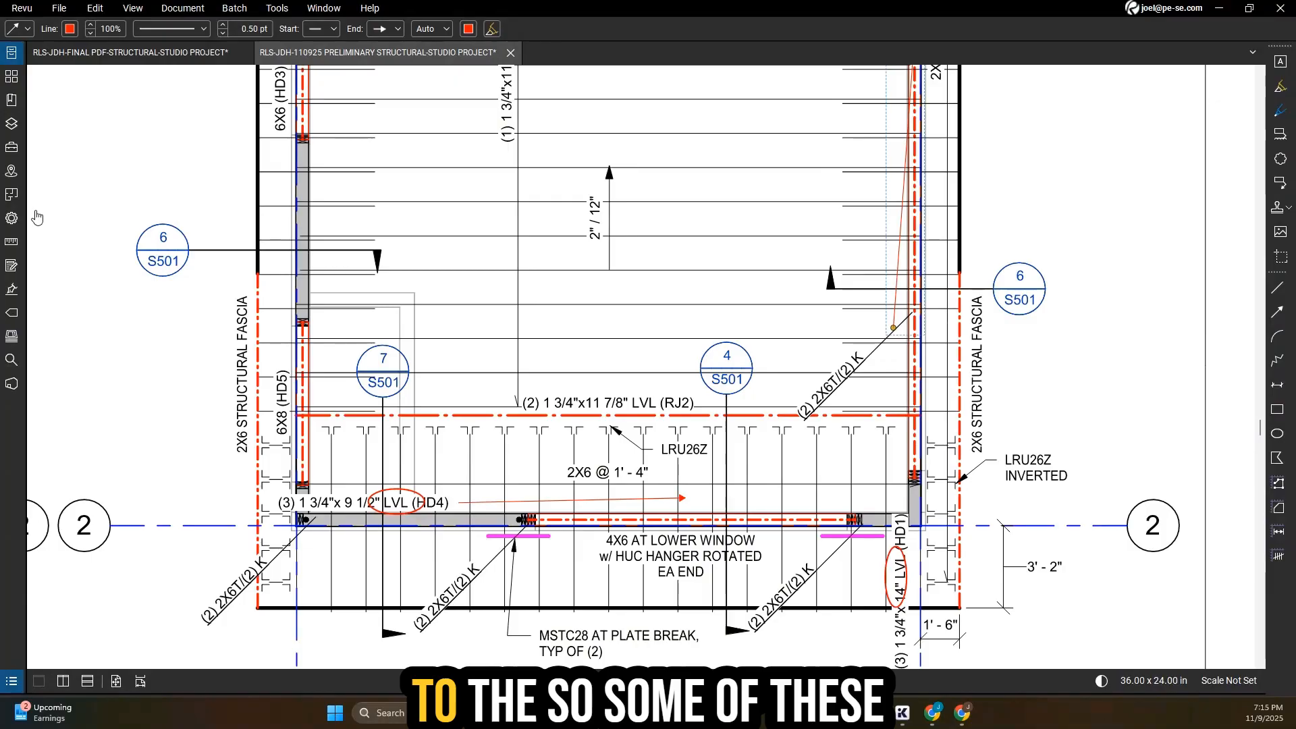
key("Escape")
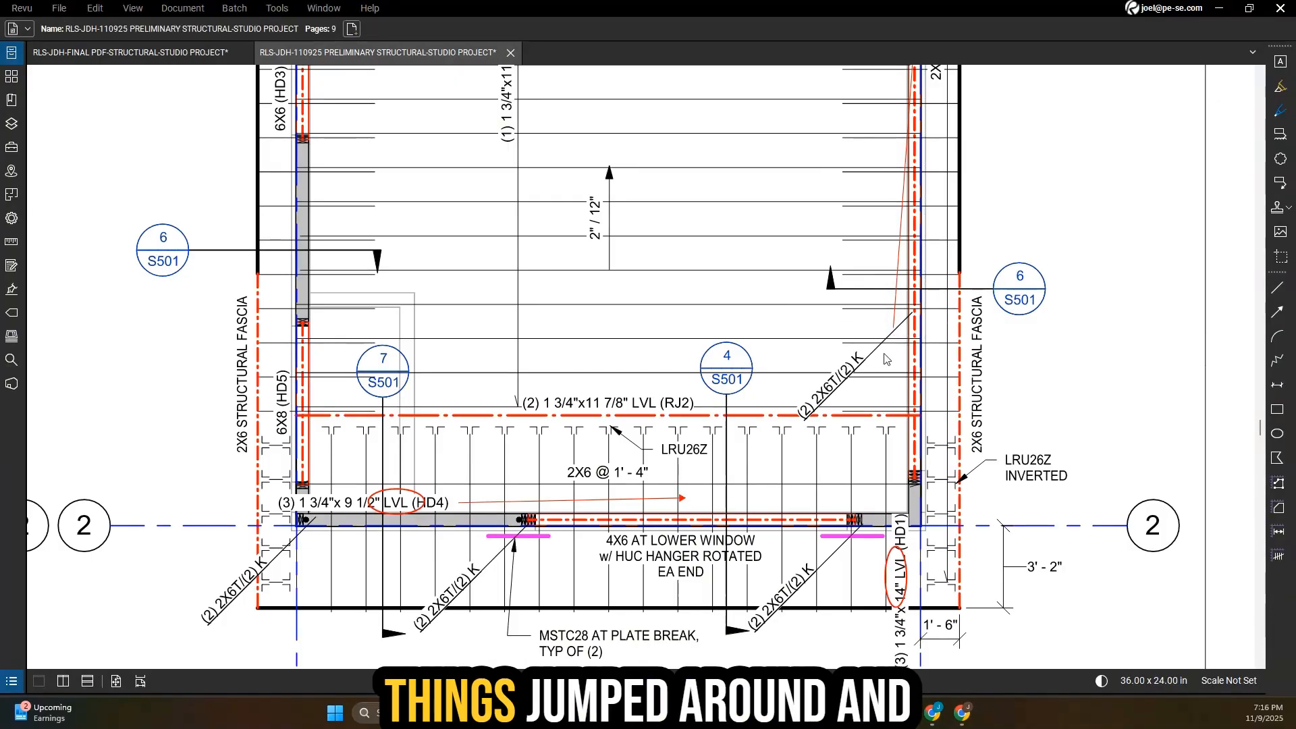
- Inspect the roof framing plan around grids B and 2 for misplaced labels and missing callouts
middle_click_drag(903, 393, 872, 408)
scroll(872, 408, "down", 1)
scroll(871, 409, "down", 3)
scroll(882, 523, "up", 5)
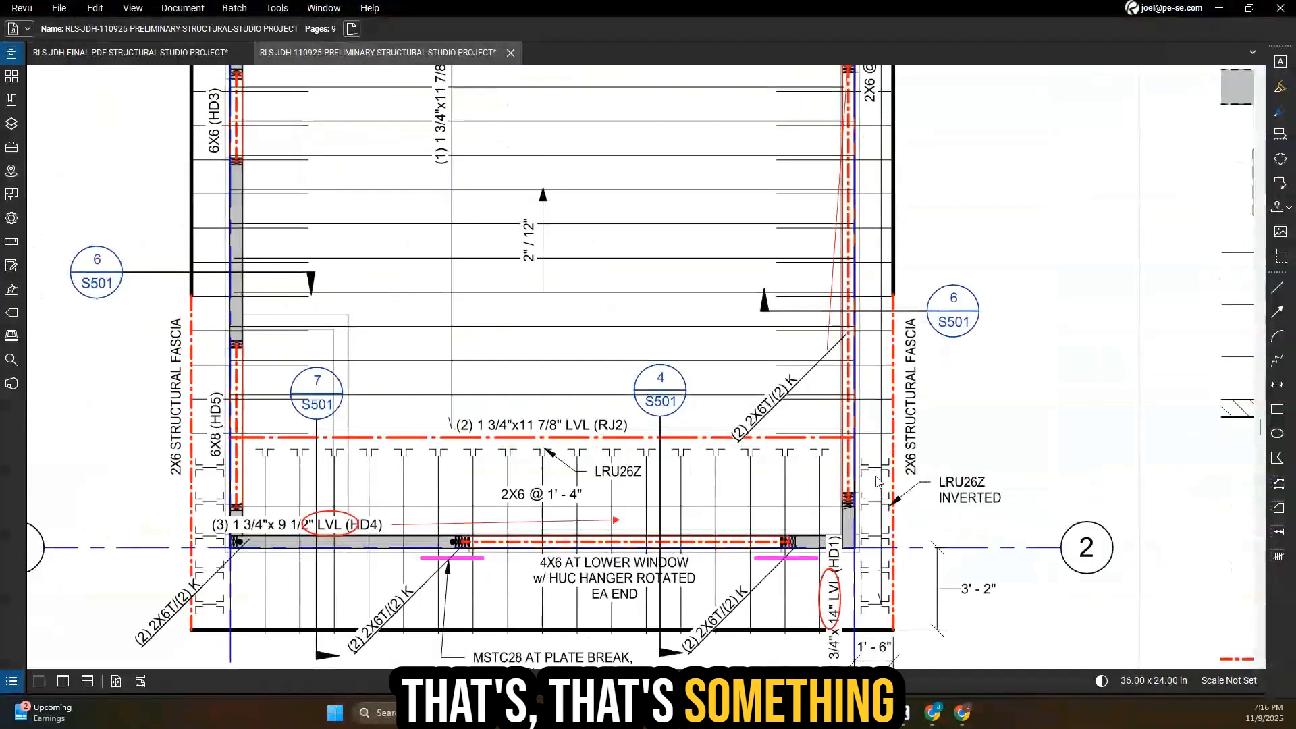
middle_click_drag(881, 523, 883, 435)
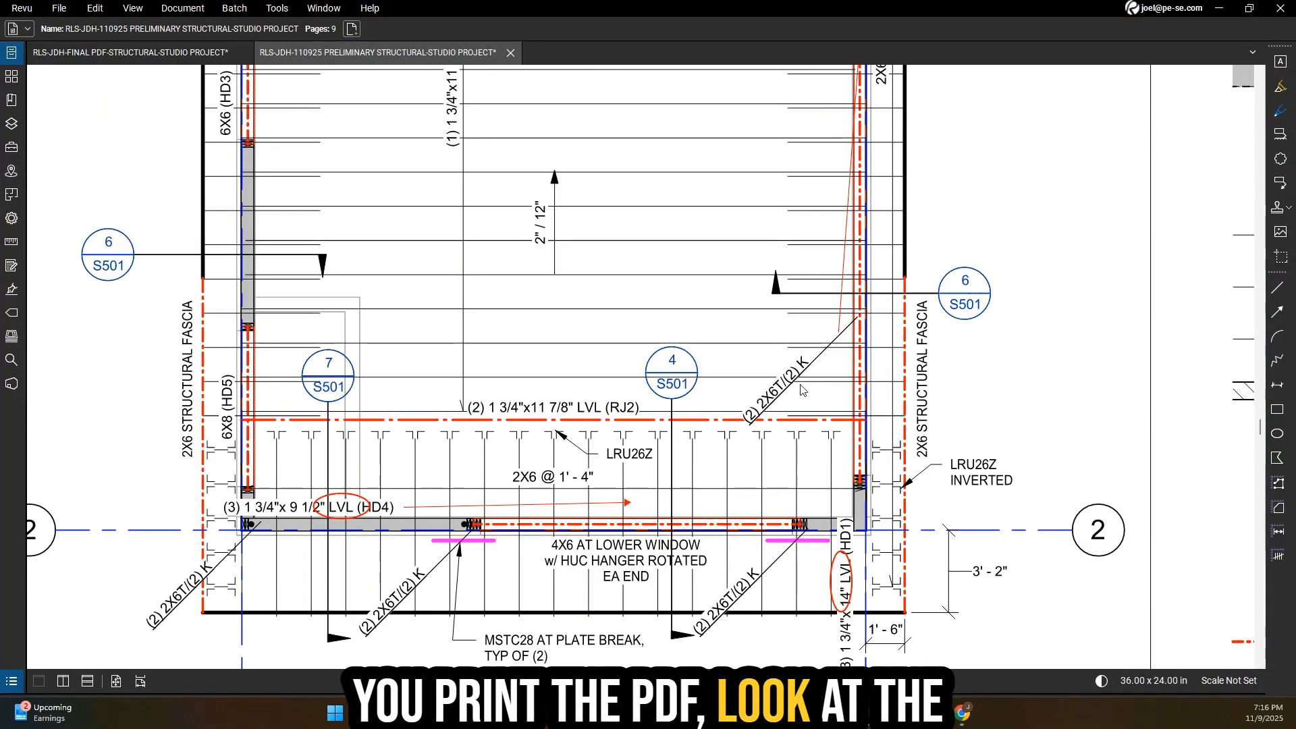
scroll(794, 462, "down", 1)
middle_click_drag(794, 461, 829, 444)
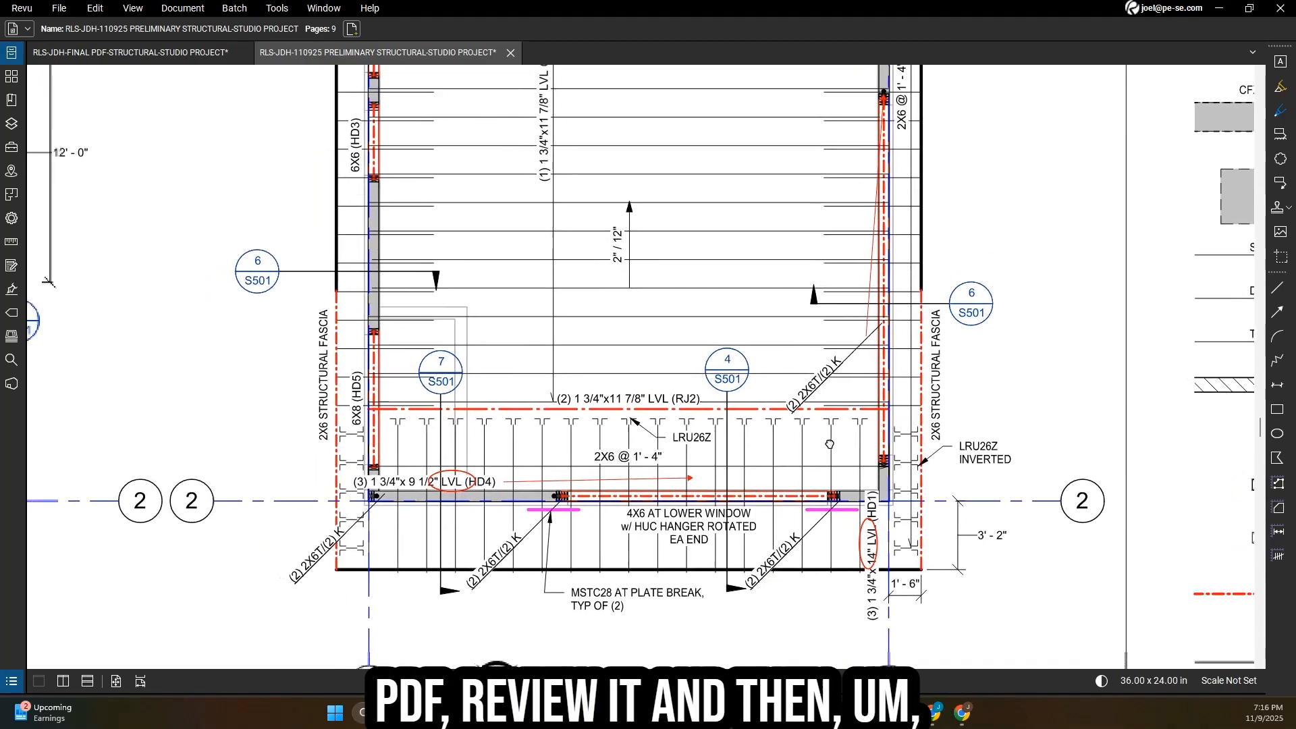
scroll(830, 444, "up", 1)
scroll(893, 491, "up", 1)
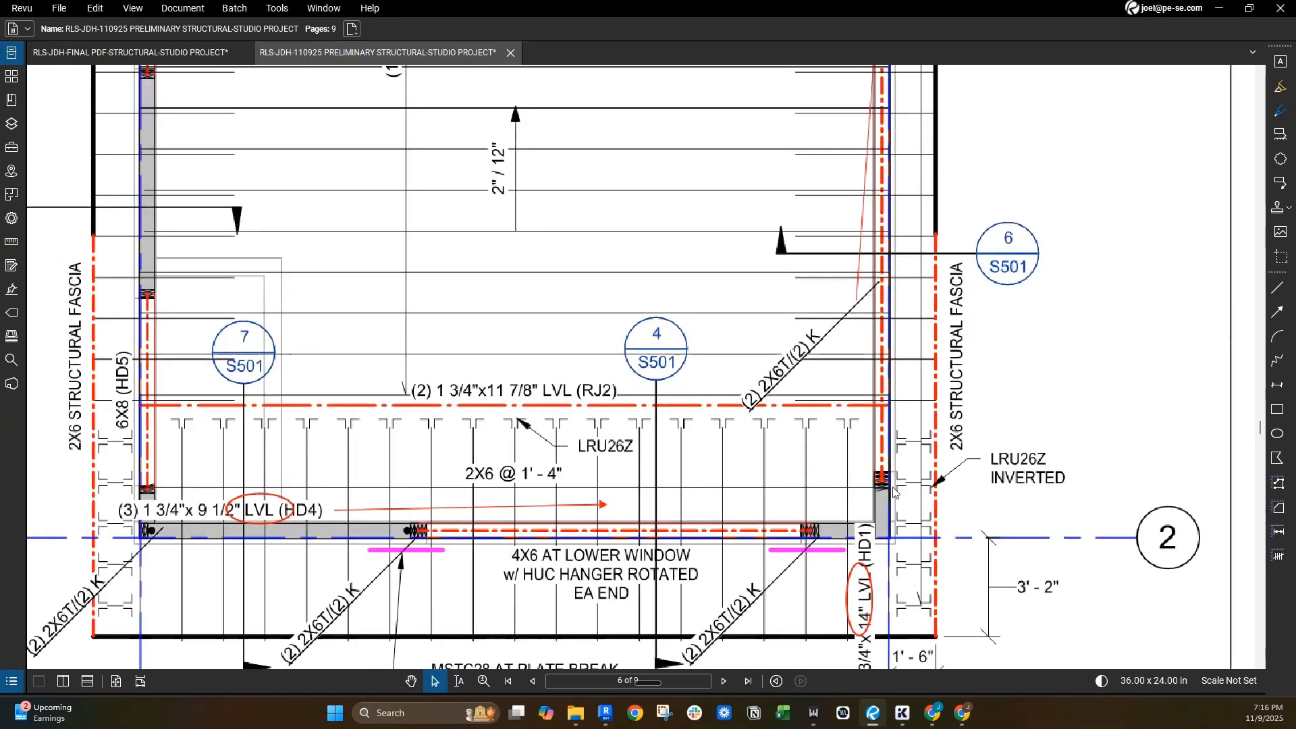
- Circle the post at the lower end of the grid B header near grid 2 with an ellipse to flag a missing callout
middle_click_drag(893, 492, 891, 505)
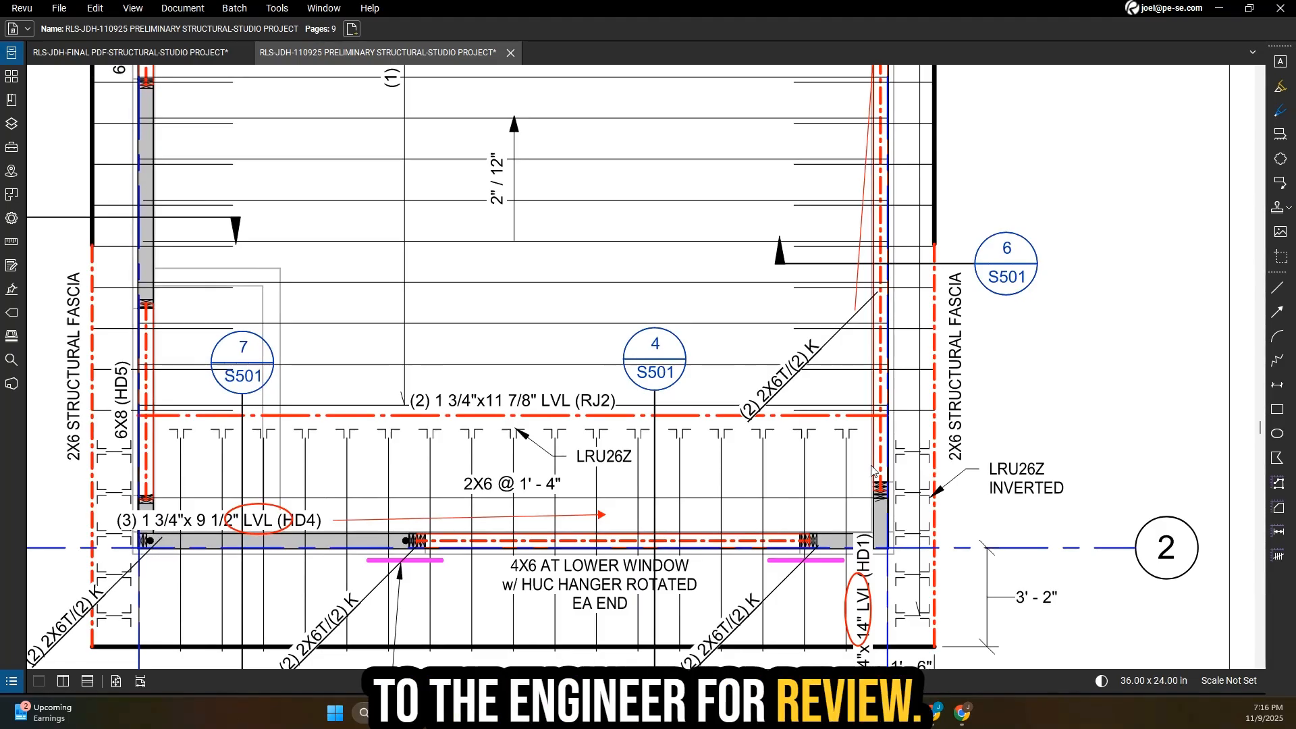
middle_click_drag(912, 461, 893, 450)
key("e")
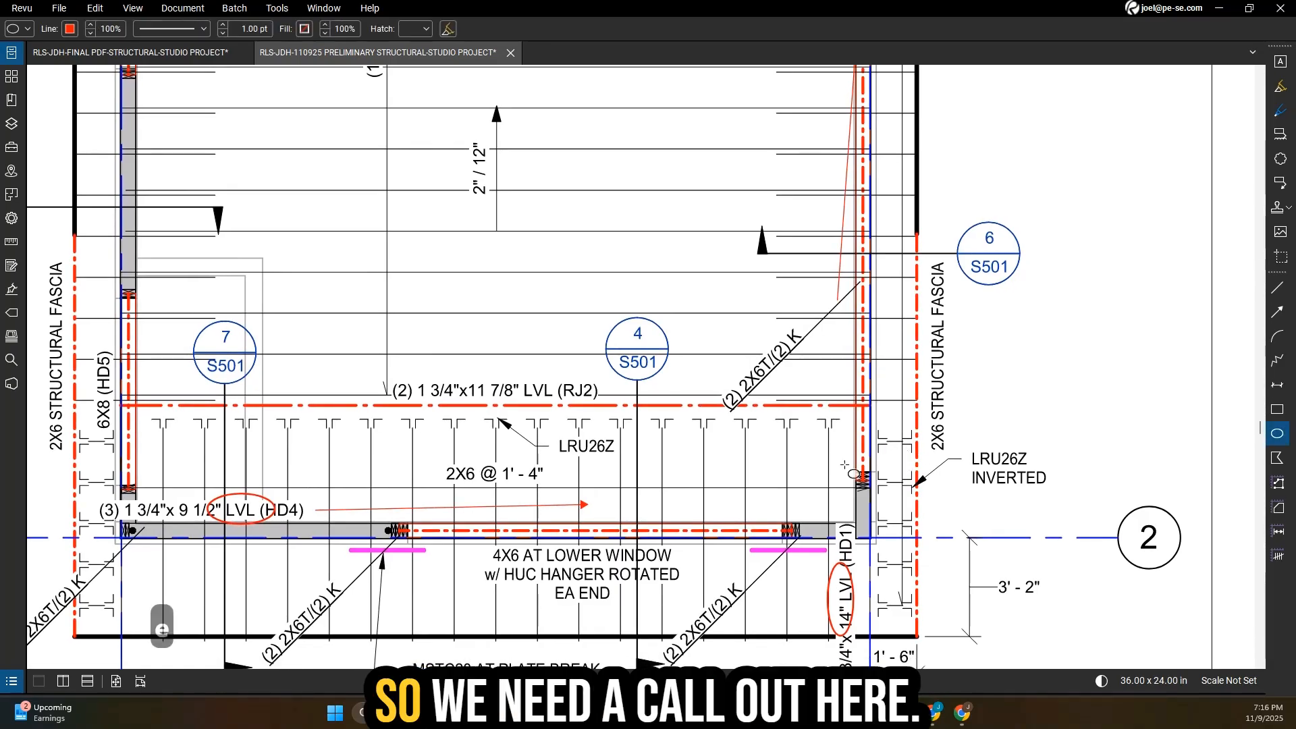
left_click_drag(865, 478, 885, 497)
scroll(885, 497, "down", 6)
scroll(881, 274, "up", 4)
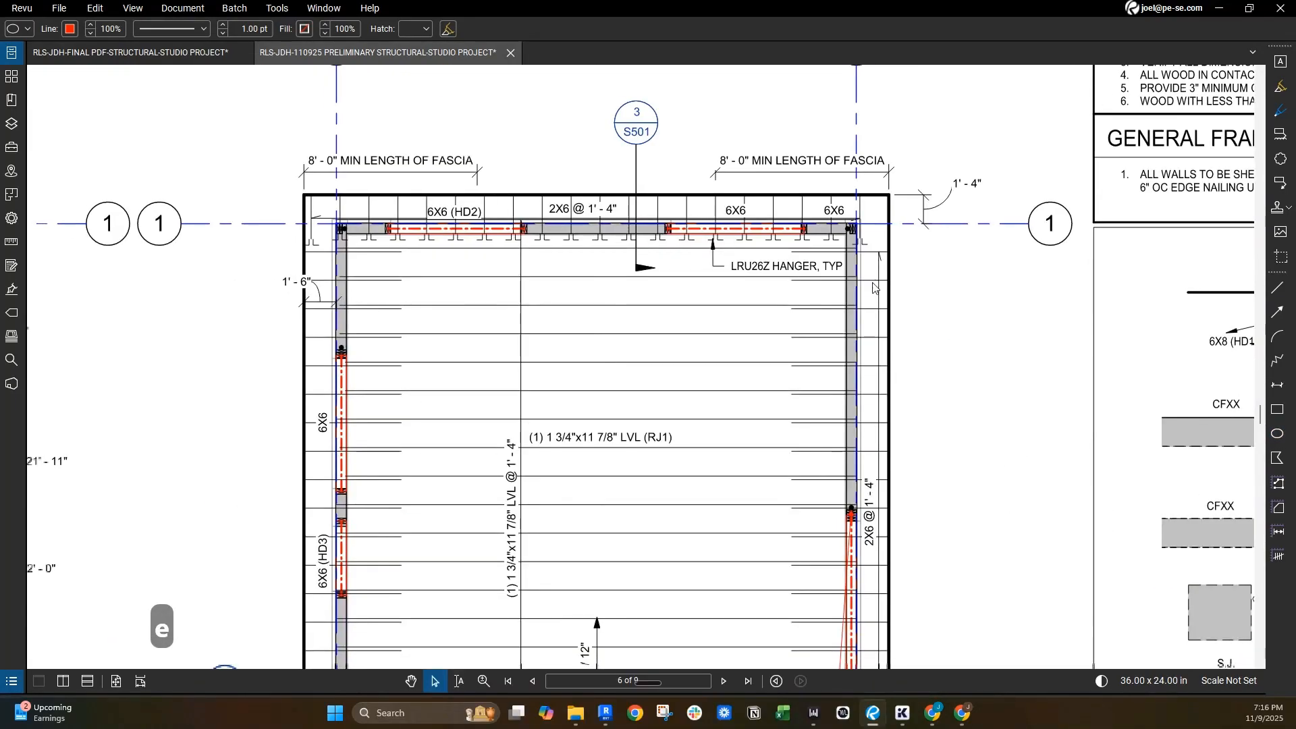
- Examine the roof framing plan from grid 1 down to grid 2 for further misplaced labels and missing callouts
mouse_move(431, 279)
middle_mouse_down()
mouse_move(613, 275)
mouse_move(708, 236)
middle_mouse_up()
mouse_move(708, 280)
middle_mouse_down()
mouse_move(663, 205)
mouse_move(710, 215)
middle_mouse_up()
scroll(632, 271, "down", 1)
scroll(710, 219, "down", 1)
middle_click_drag(732, 367, 734, 275)
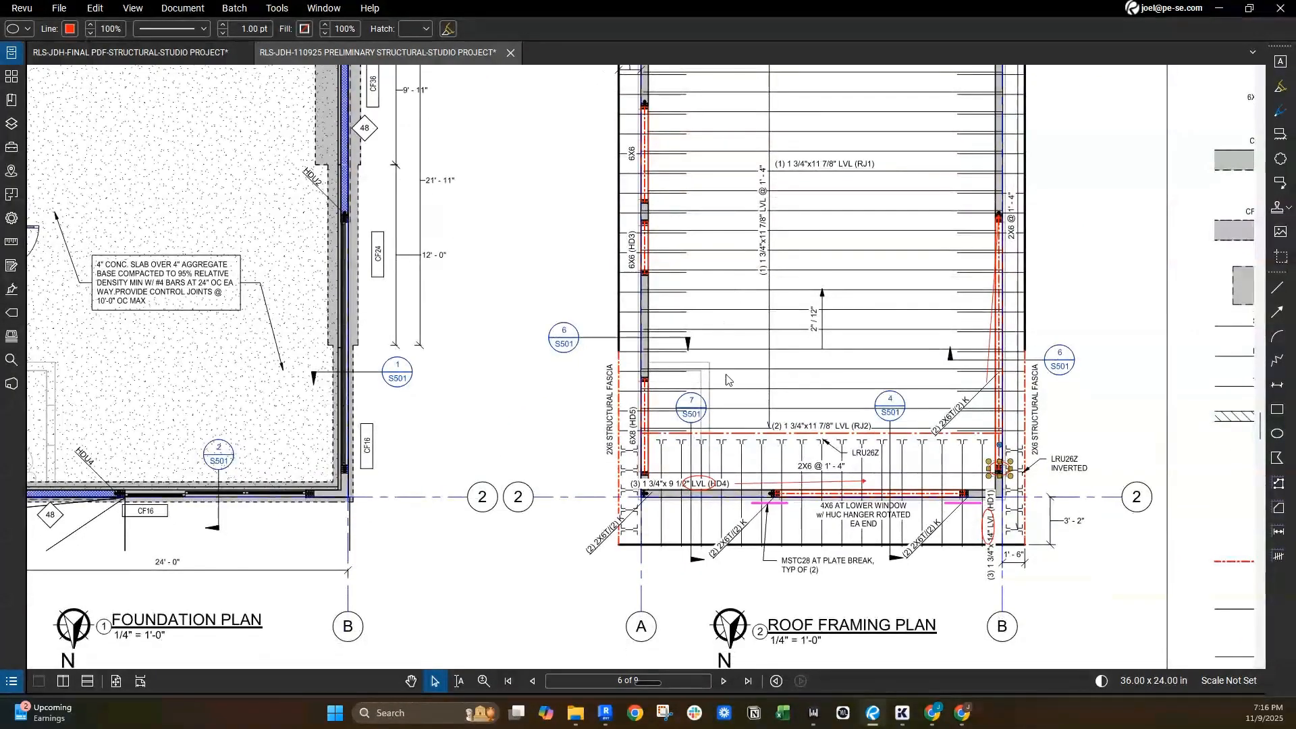
scroll(702, 403, "up", 1)
scroll(660, 419, "up", 1)
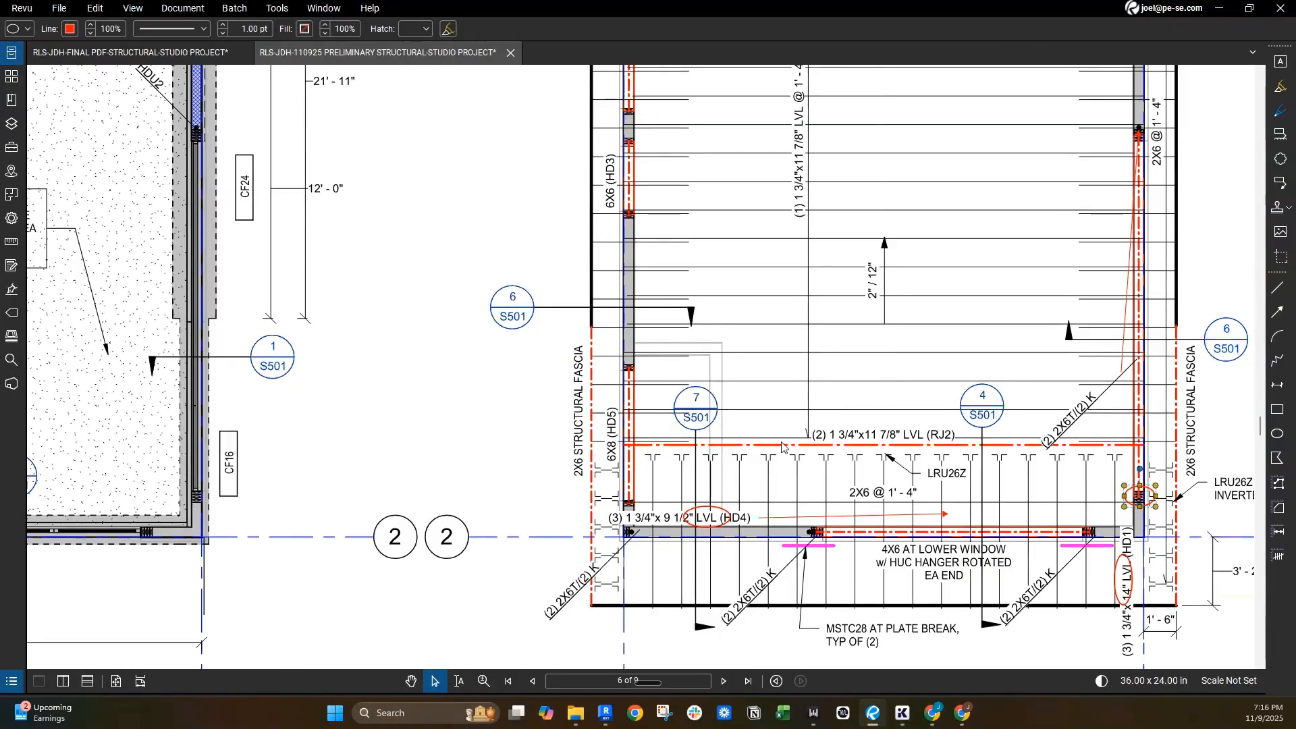
scroll(782, 447, "up", 2)
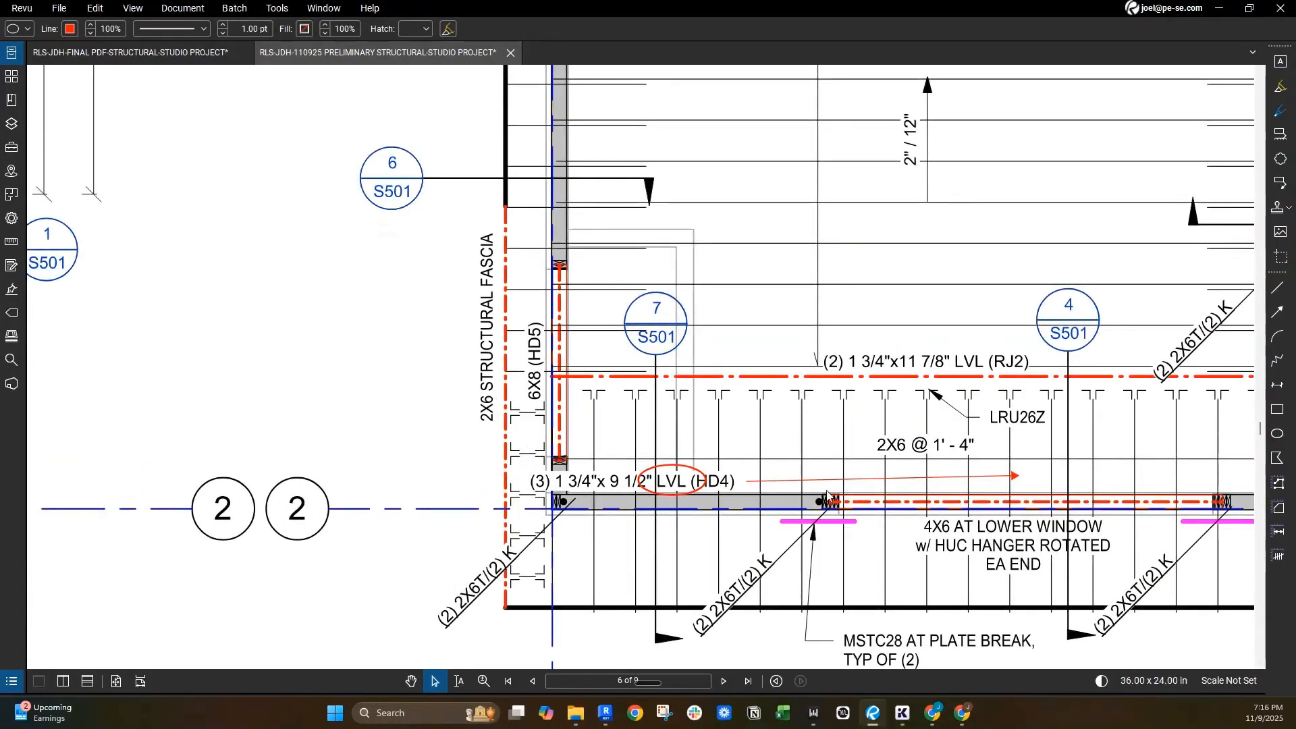
middle_click_drag(1131, 548, 820, 405)
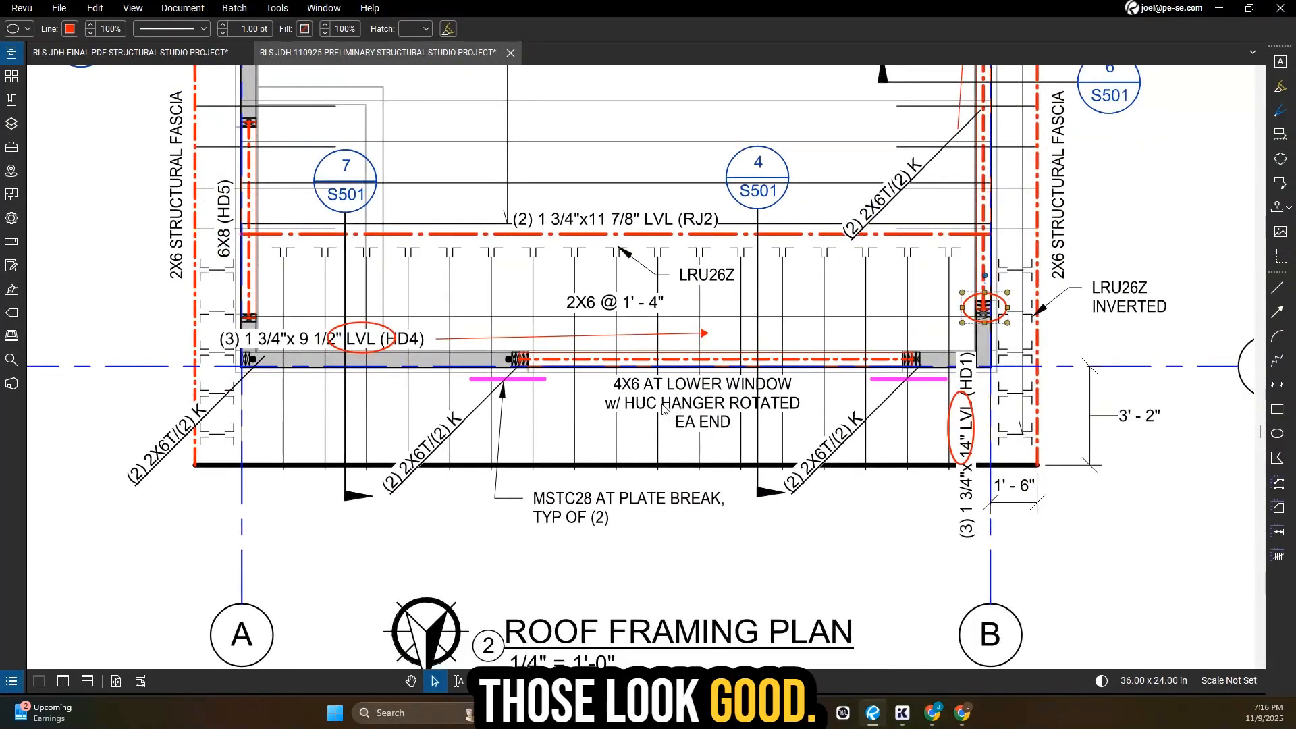
scroll(654, 376, "down", 6)
scroll(548, 378, "up", 2)
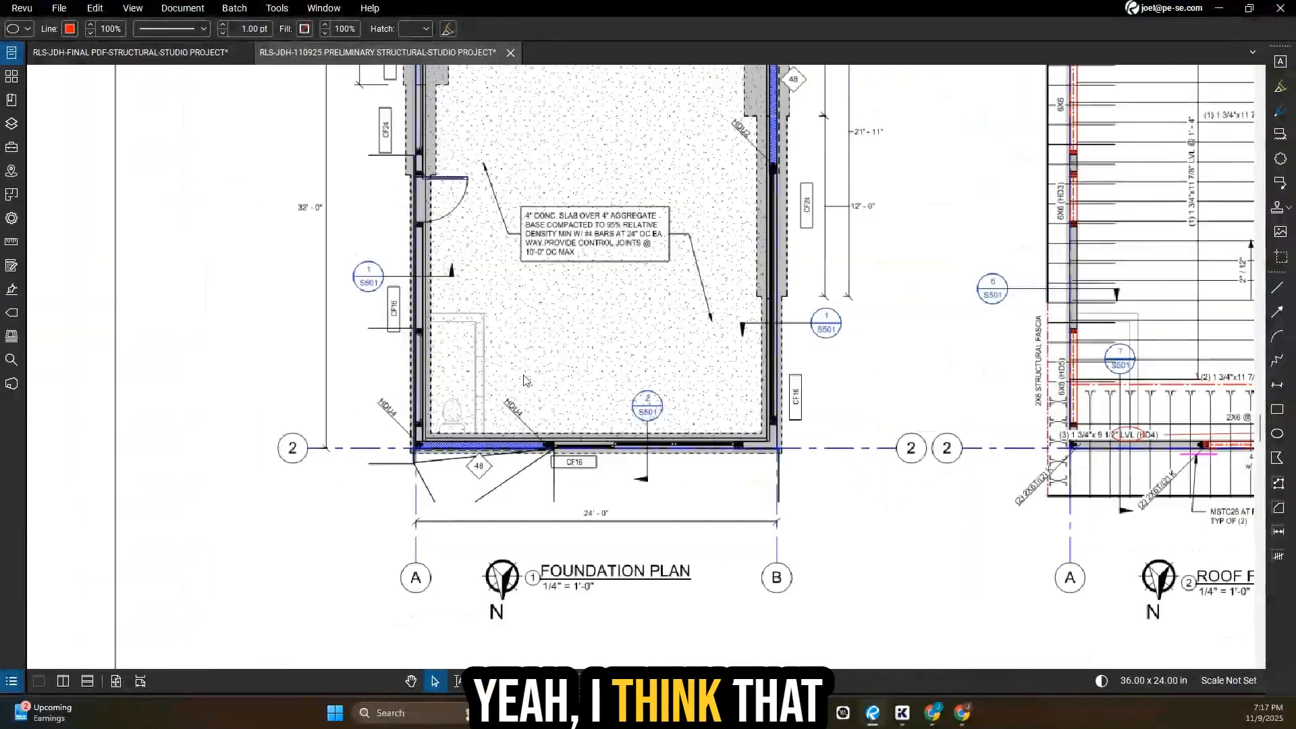
- Check the foundation plan and the shearwall plan for anything out of place, and save the redlined PDF
middle_click_drag(587, 355, 590, 396)
middle_click_drag(852, 338, 837, 443)
mouse_move(691, 269)
middle_mouse_down()
mouse_move(694, 334)
mouse_move(638, 310)
middle_mouse_up()
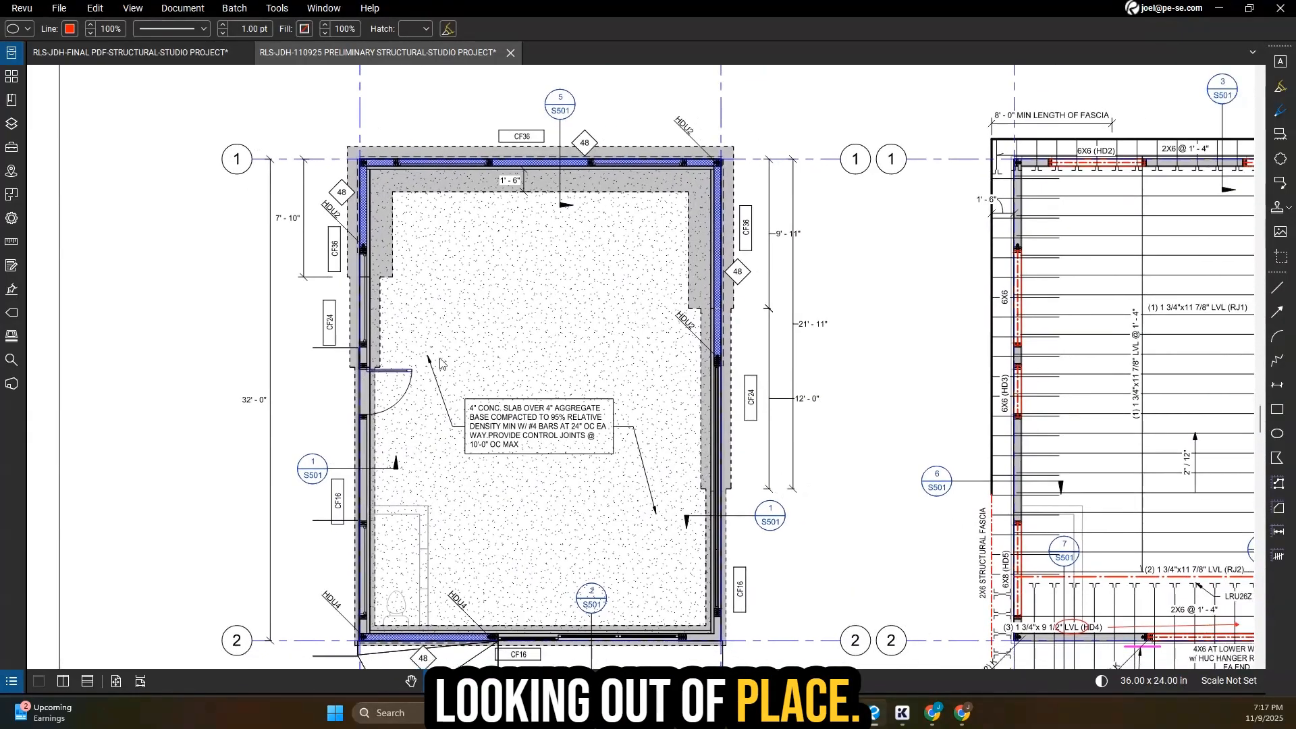
scroll(443, 362, "down", 5)
key("Page_Down")
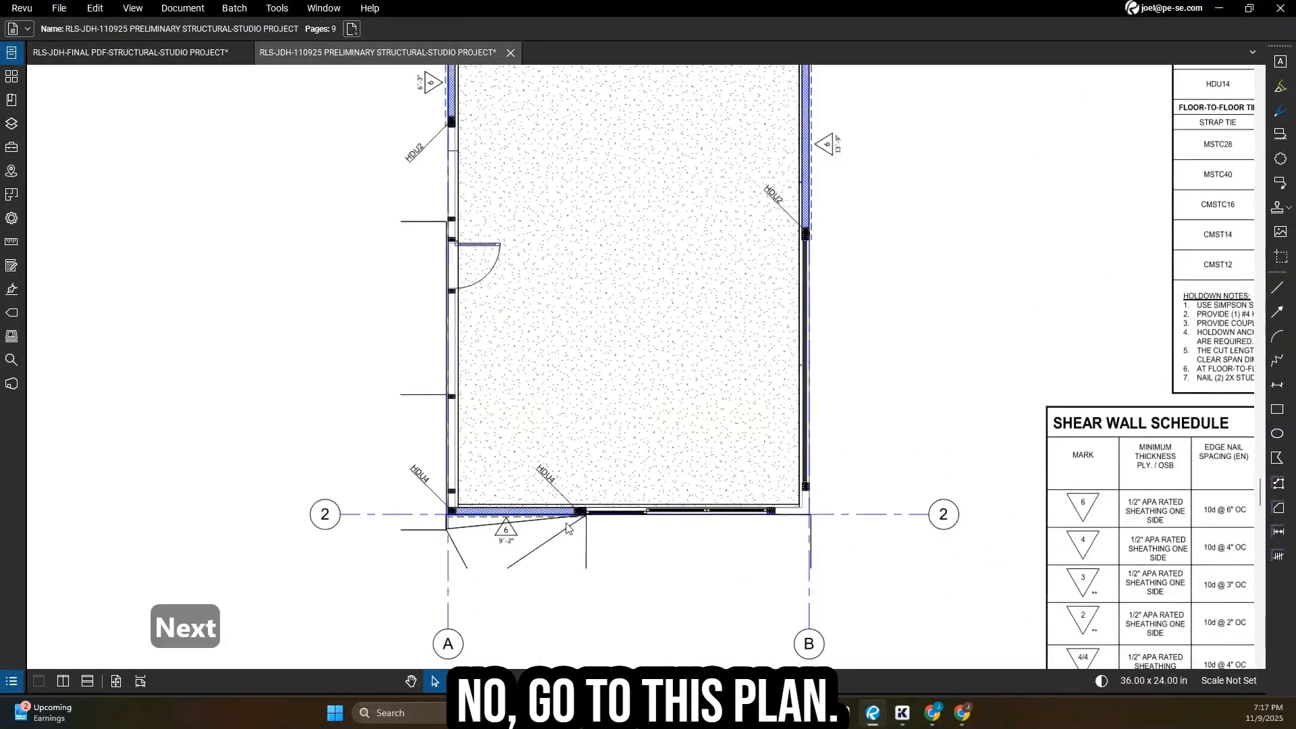
scroll(566, 528, "down", 3)
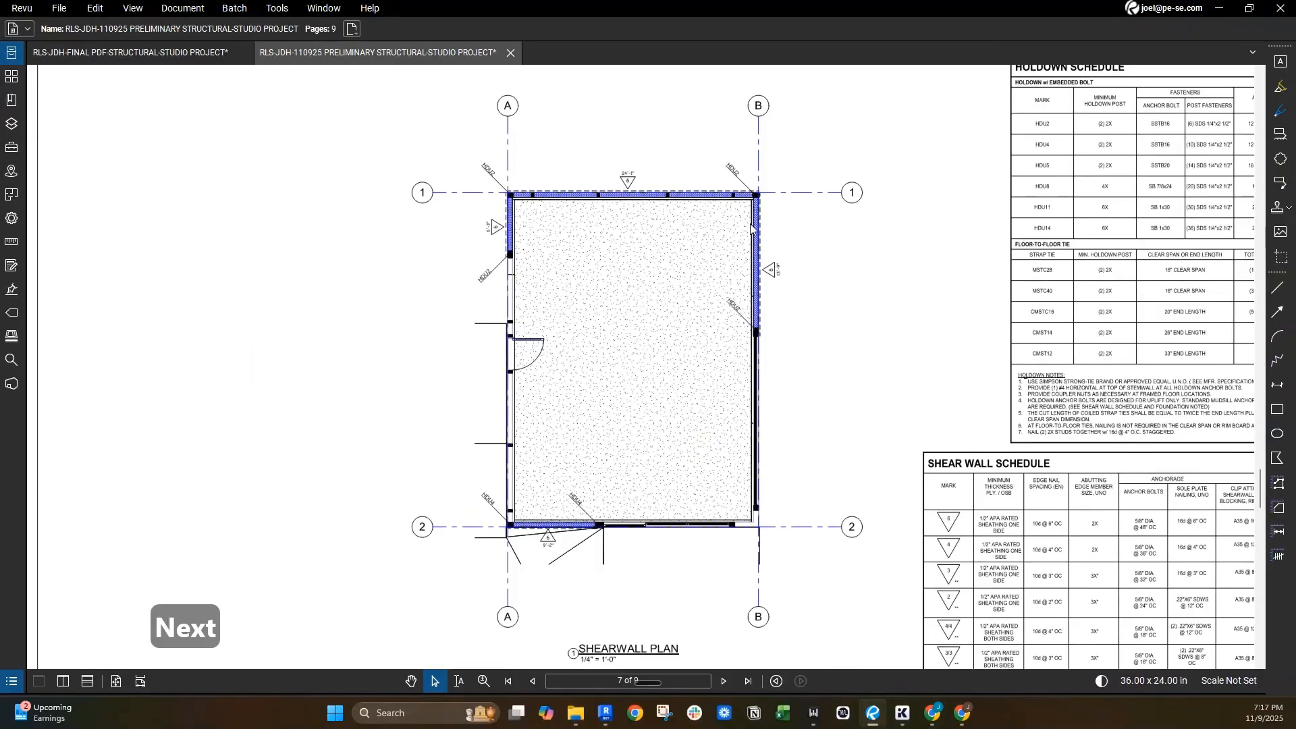
scroll(803, 405, "down", 3)
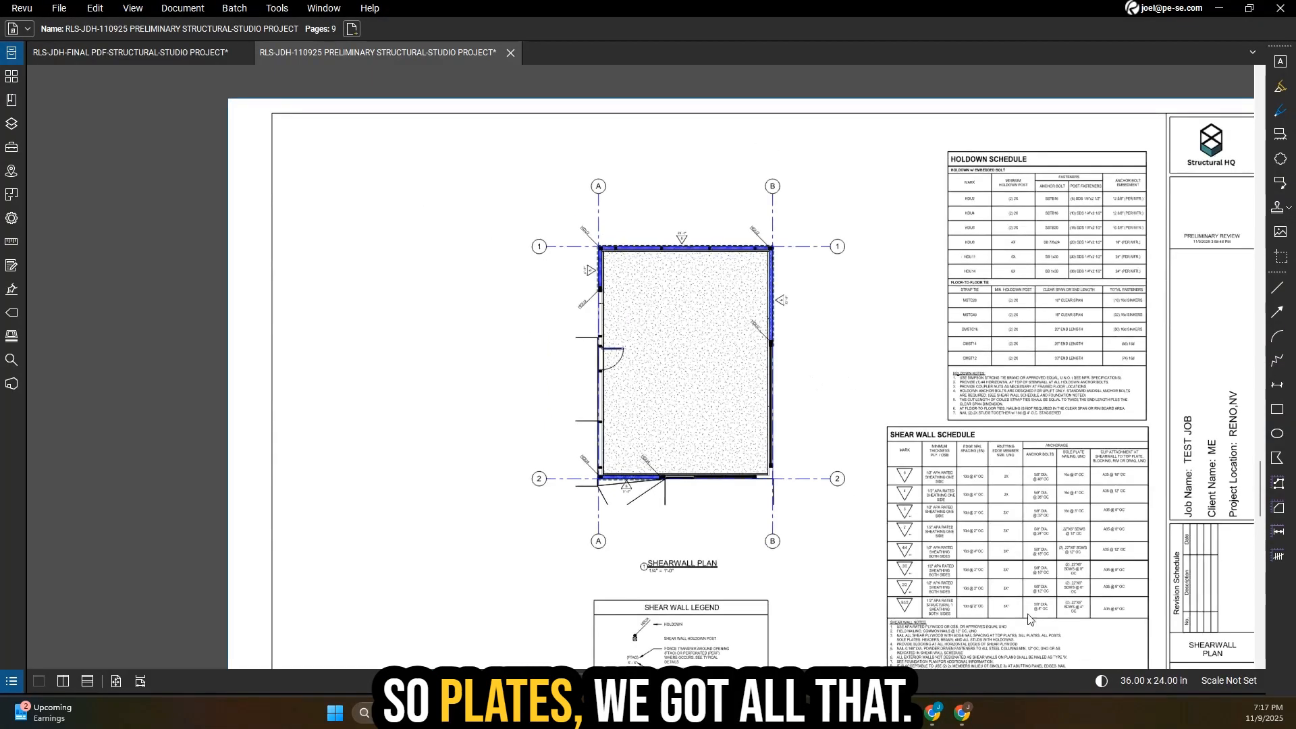
key("ctrl+s")
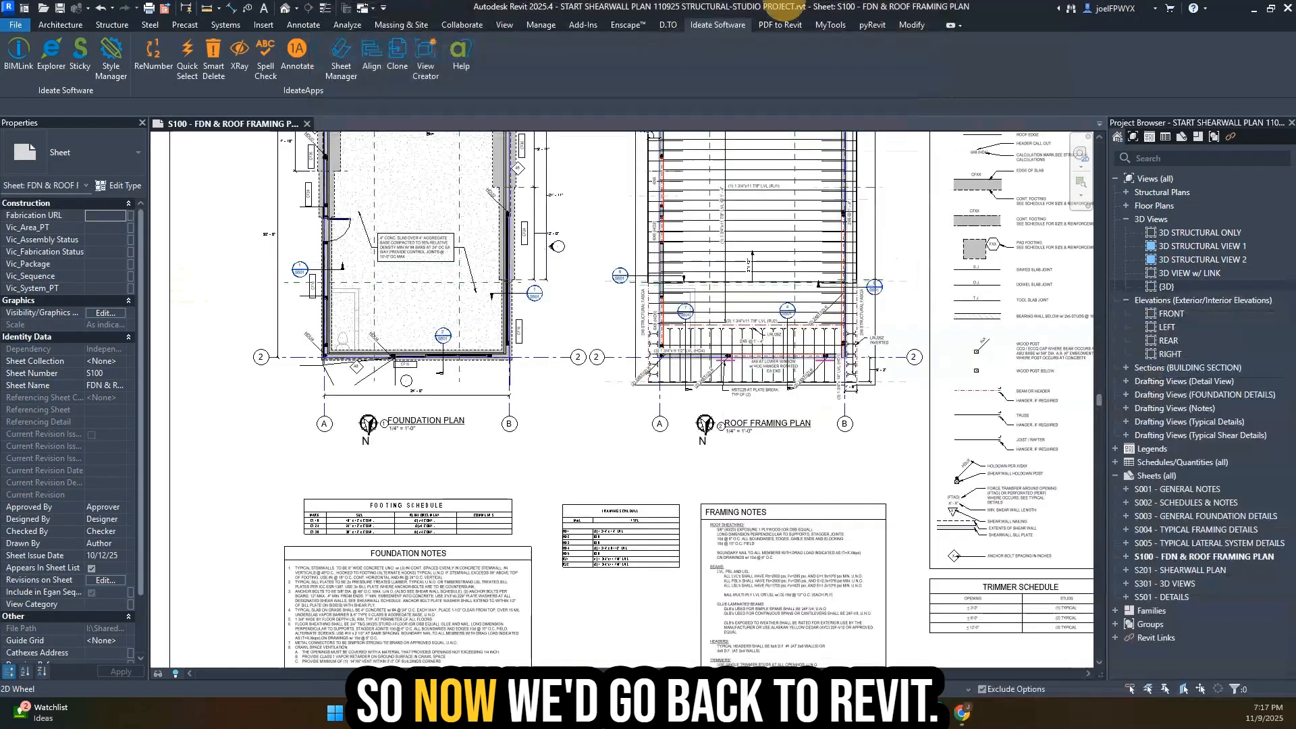
- Switch to Revit and move the (2) 2X6T/(2) K tag beside grid B up to the post at the header's upper end
left_click(850, 372)
scroll(850, 371, "up", 5)
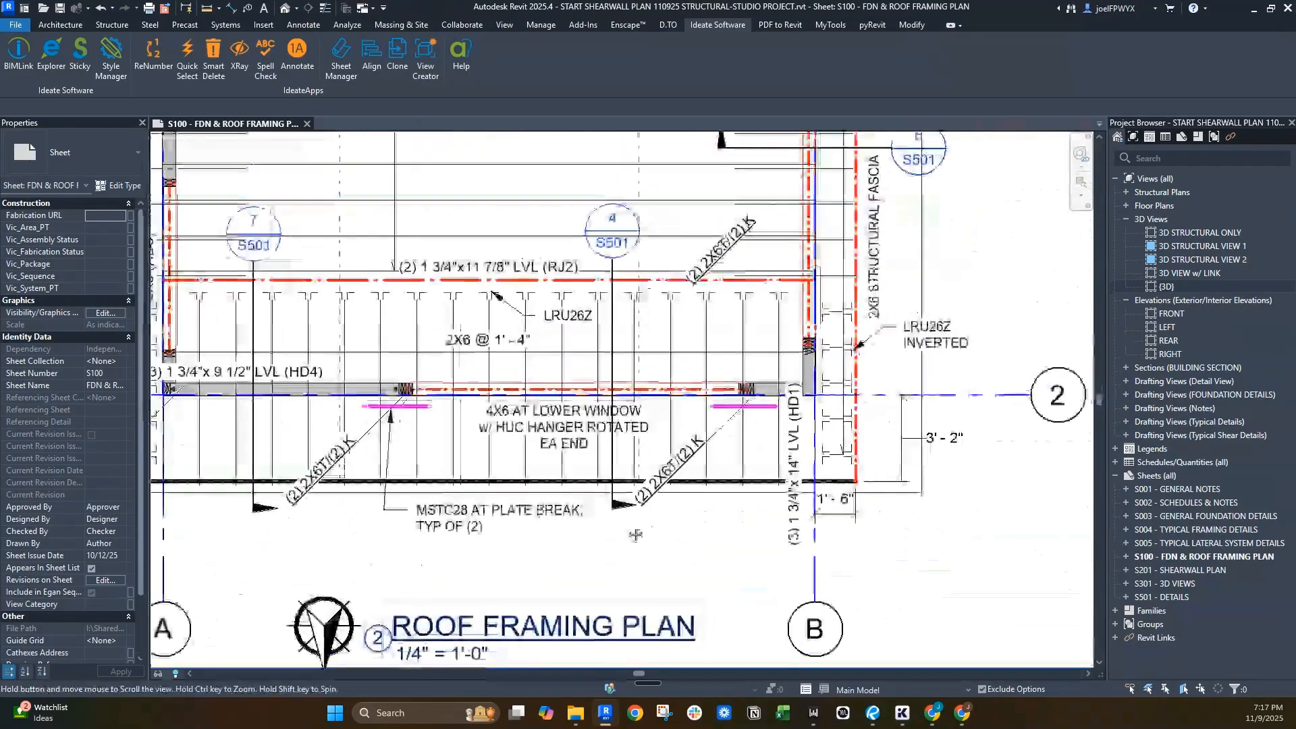
scroll(716, 320, "up", 2)
key("Escape")
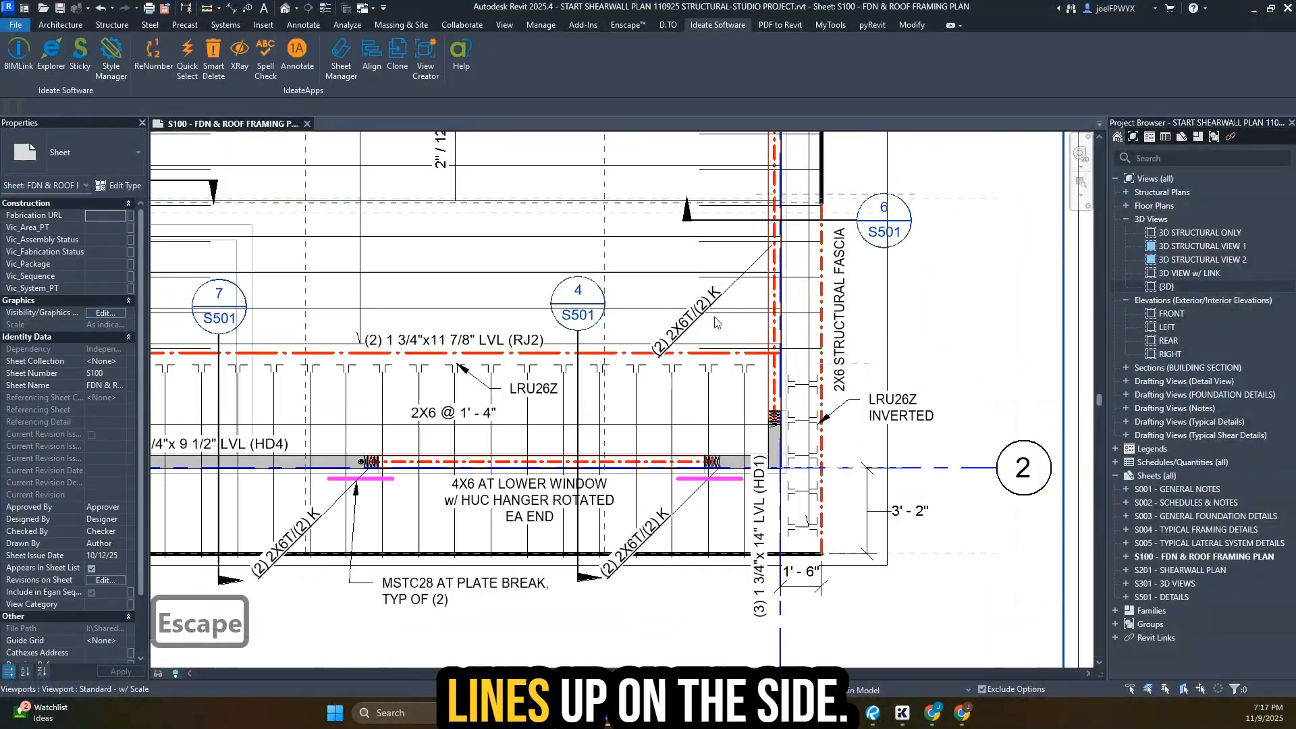
middle_click_drag(716, 319, 687, 531)
left_click(622, 454)
key("Escape")
key("Escape")
scroll(660, 513, "down", 1)
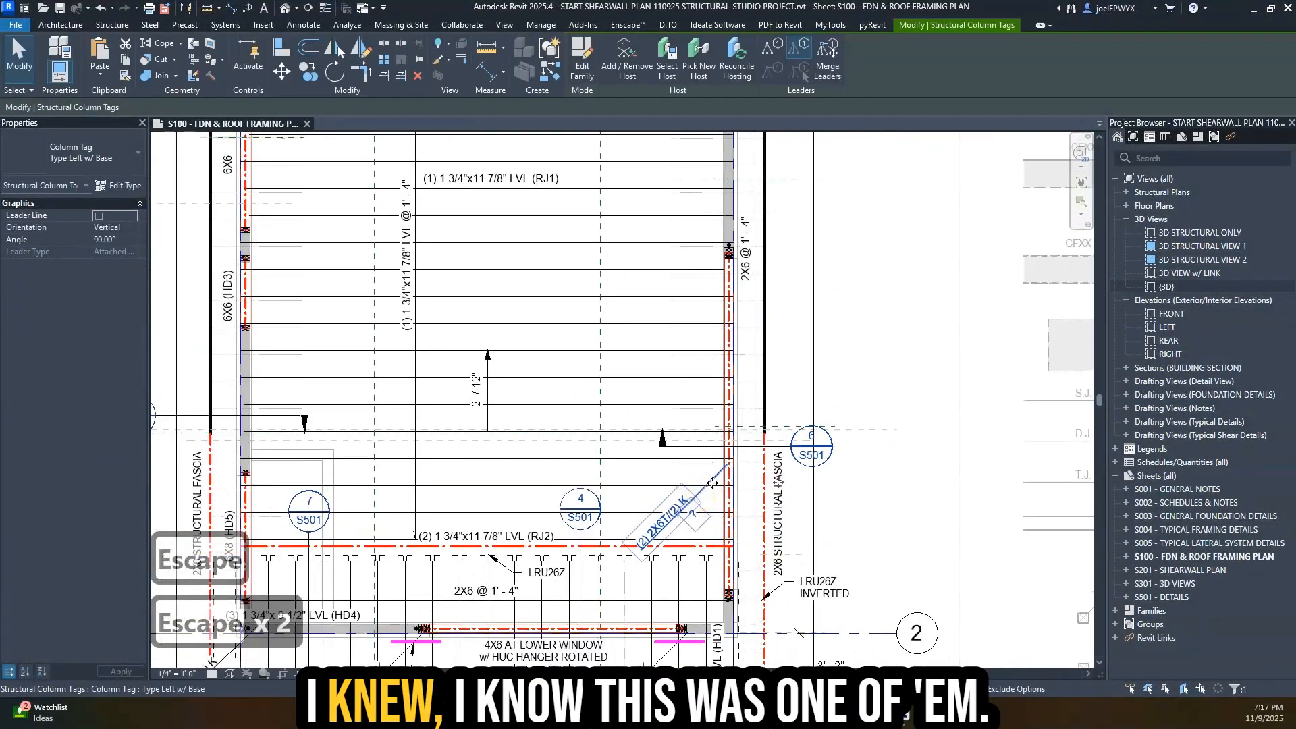
left_click(710, 268)
- Add a mirrored (2) 2X6T/(2) K tag with its leader on the post at the lower end of the grid B header
left_click_drag(710, 268, 743, 590)
scroll(688, 600, "up", 2)
key("Escape")
scroll(753, 509, "down", 1)
middle_click_drag(734, 543, 637, 554)
scroll(539, 594, "down", 1)
middle_click_drag(539, 594, 714, 456)
scroll(253, 579, "up", 1)
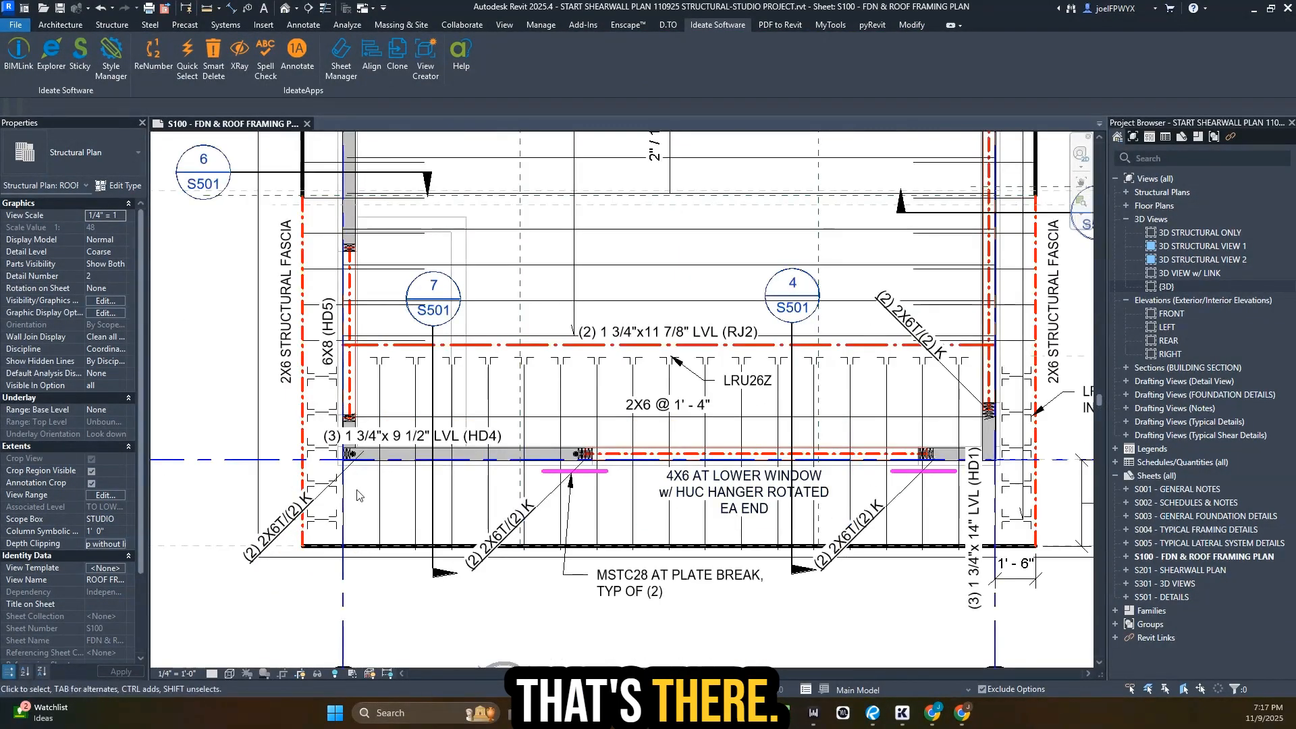
- Delete the (2) 2X6T/(2) K tag at the corner of grids A and 2 on the roof framing plan
left_click(342, 484)
scroll(342, 485, "up", 1)
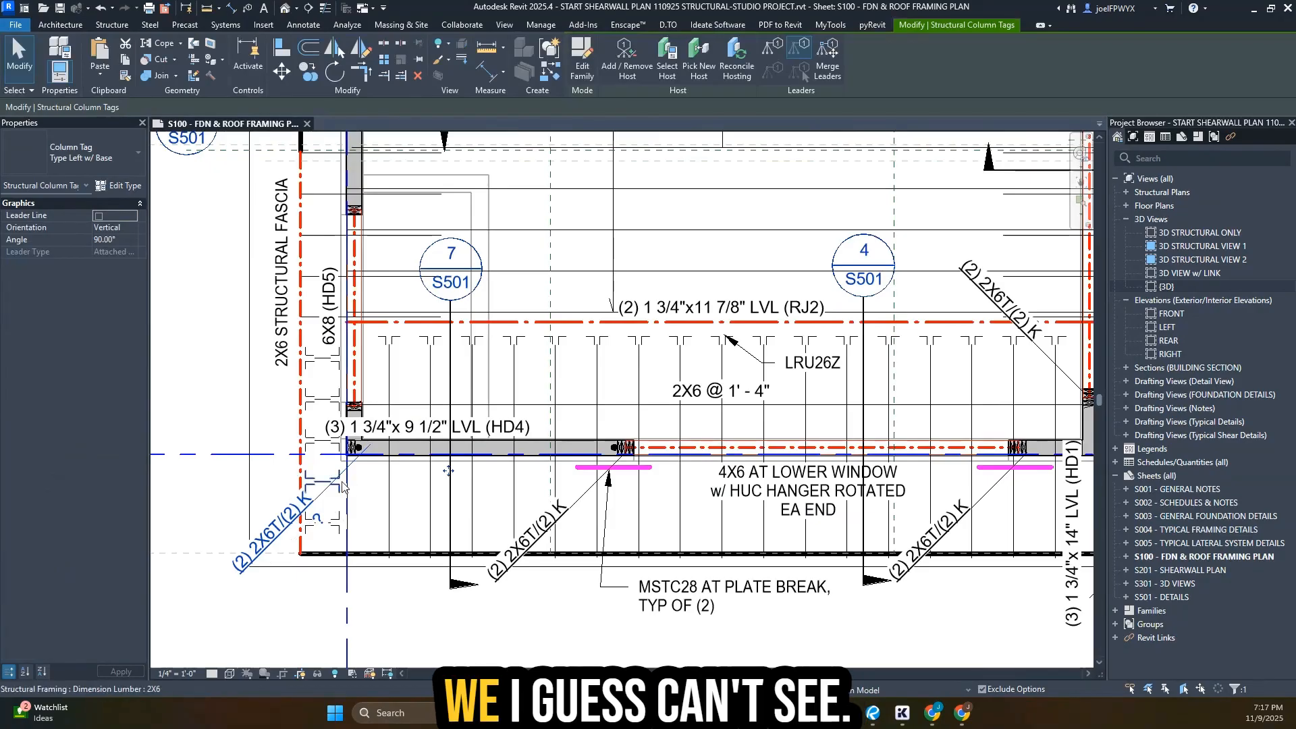
key("Escape")
left_click(347, 477)
key("Escape")
left_click(342, 474)
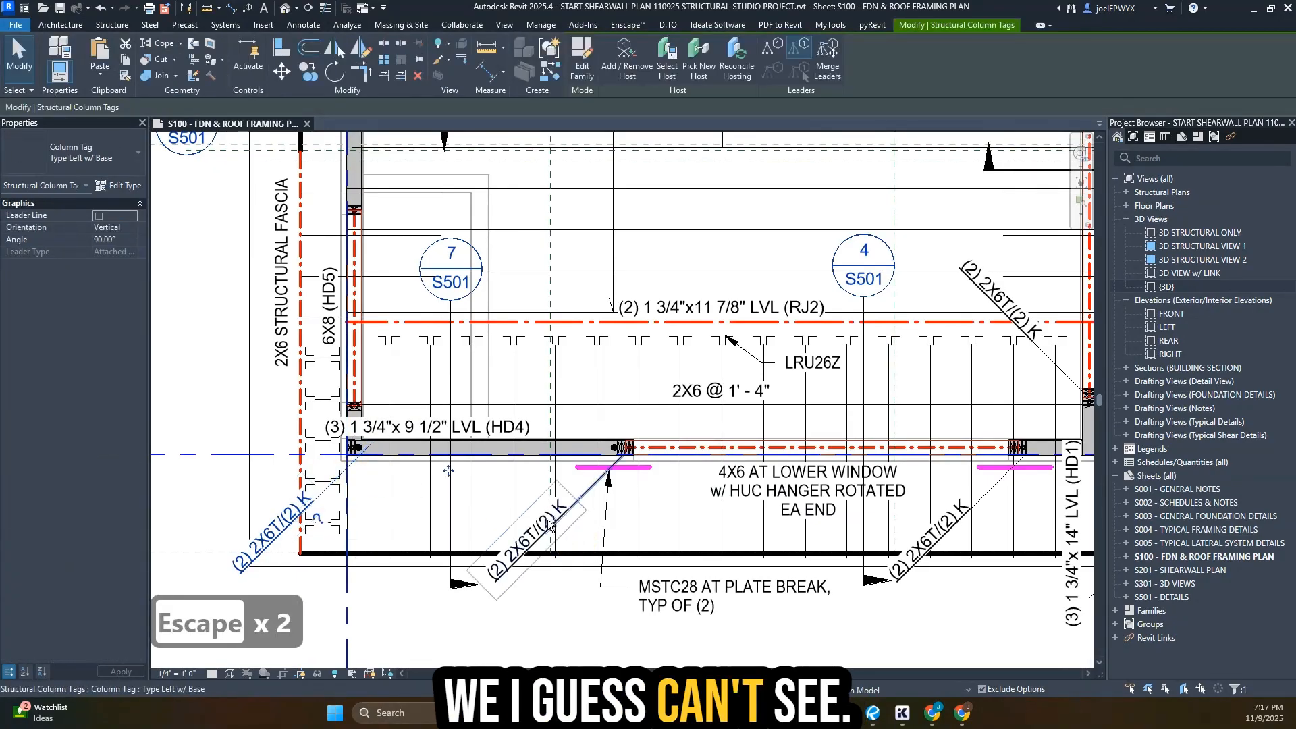
left_click(550, 525, "ctrl")
scroll(611, 510, "down", 2)
left_click_drag(601, 506, 796, 511)
key("Escape")
key("Escape")
key("Escape")
left_click(751, 534)
key("d")
key("e")
key("Escape")
scroll(608, 499, "up", 2)
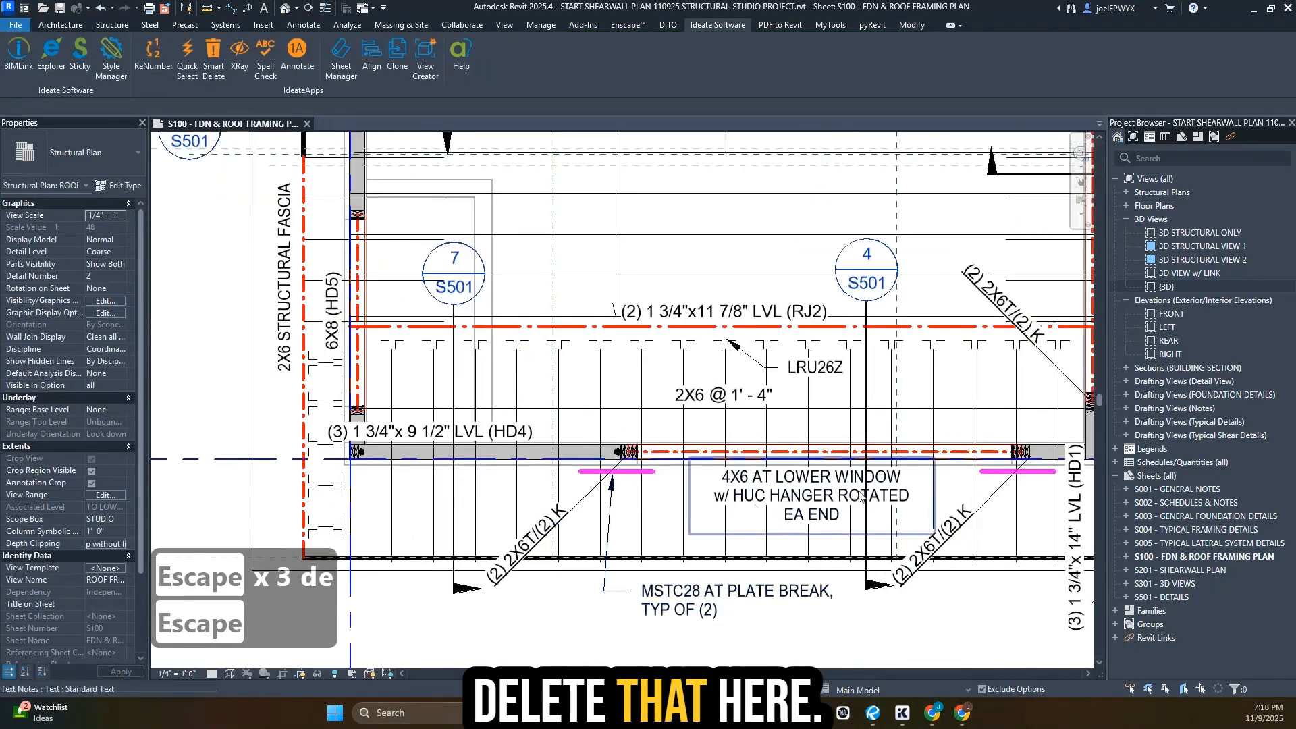
- Switch to Bluebeam Revu, return to the roof framing plan, and mark the circled lower post on grid B in yellow as done
left_click(872, 712)
key("Page_Up")
scroll(990, 425, "up", 2)
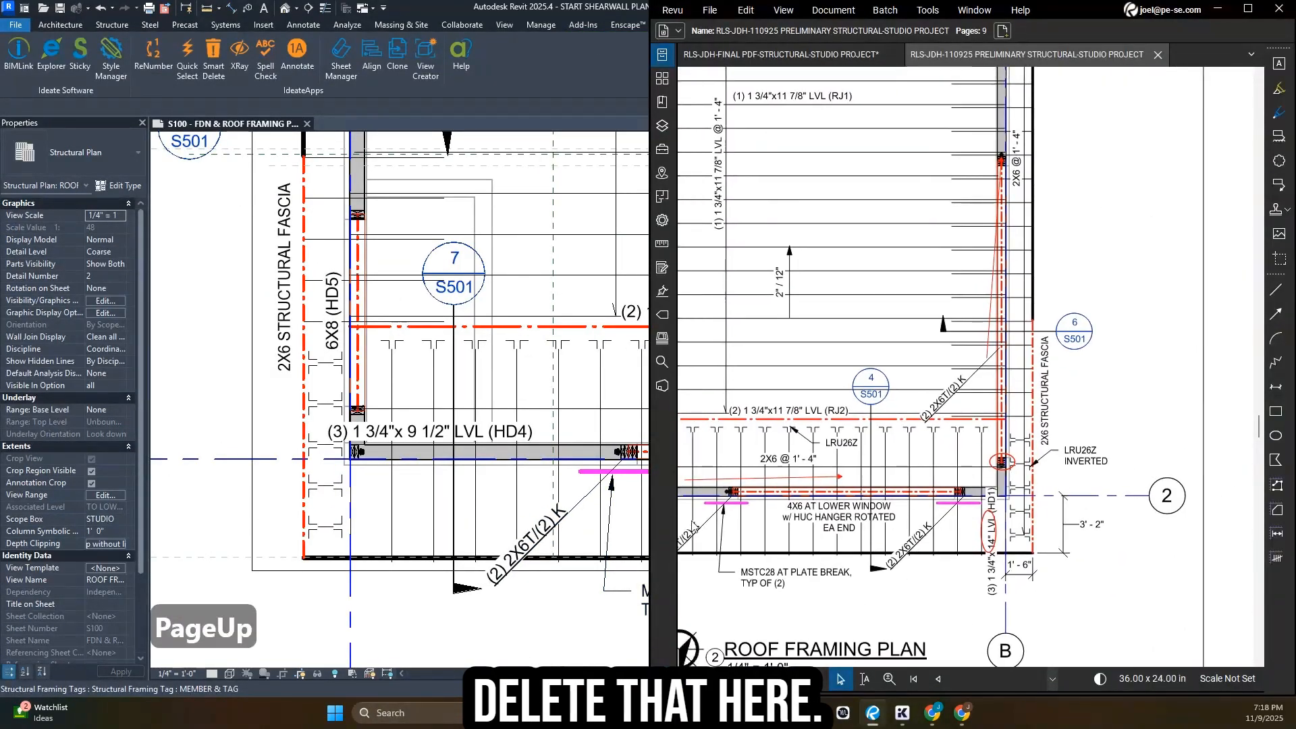
scroll(523, 511, "down", 5)
scroll(554, 480, "up", 4)
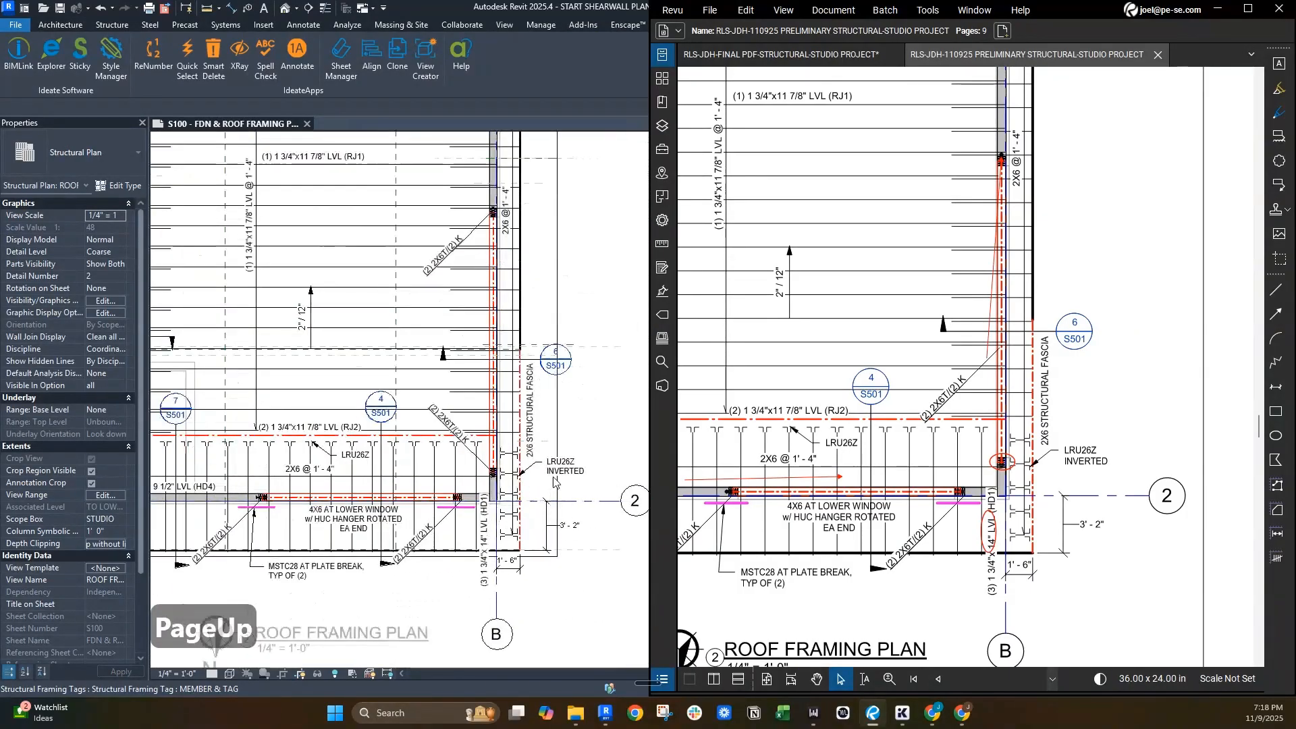
scroll(553, 481, "up", 2)
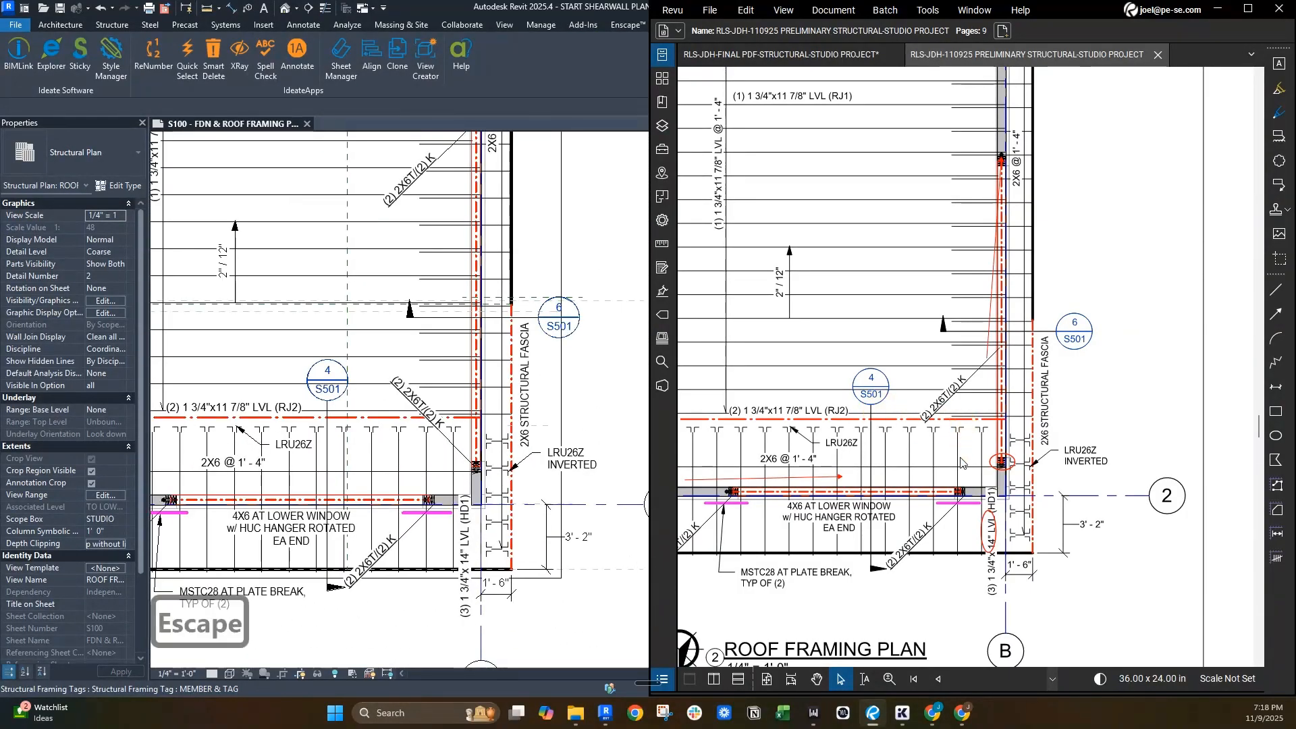
left_click_drag(999, 471, 995, 476)
scroll(978, 480, "down", 1)
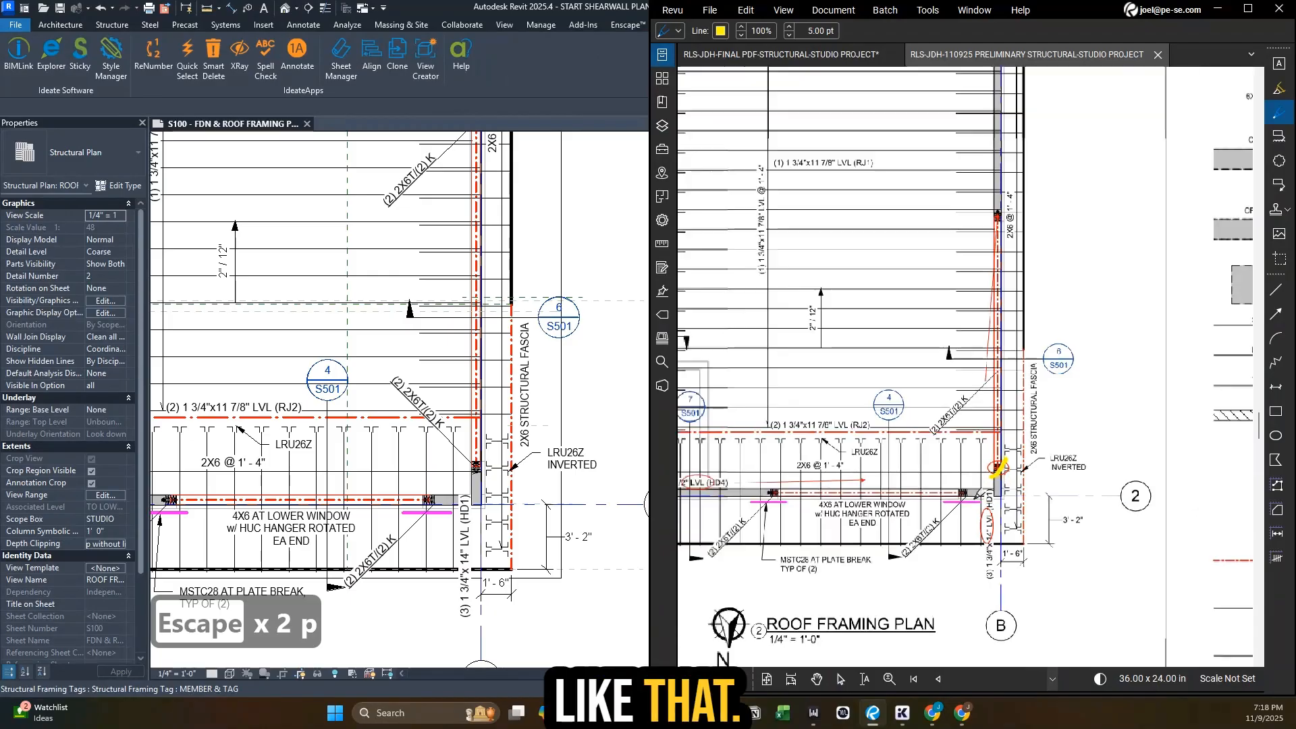
- In Revit, move the (3) 1 3/4"x 14" LVL (HD1) tag up alongside the header on grid B
scroll(435, 537, "down", 1)
left_click(442, 544)
key("Escape")
key("Escape")
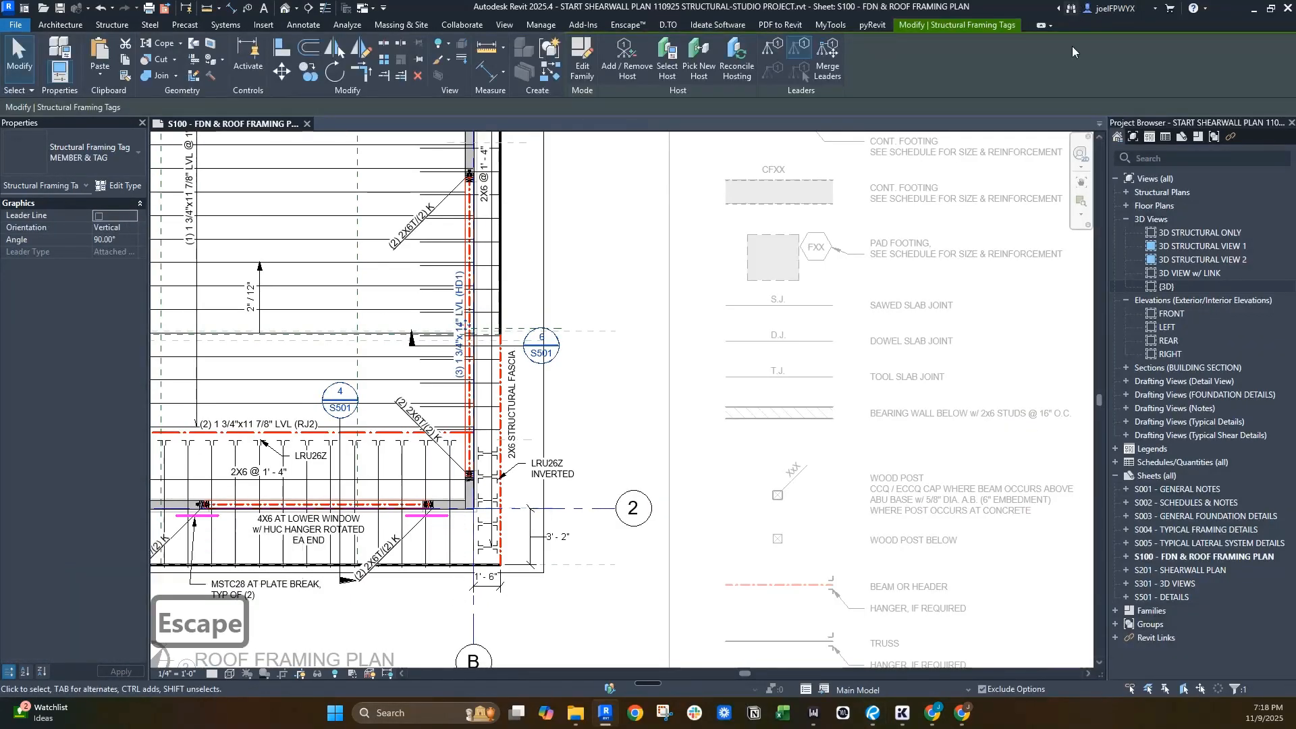
- Switch to Revu, shift its window down, and mark the upper post and the (2) 2X6T/(2) K arrow on grid B in yellow
left_click(871, 713)
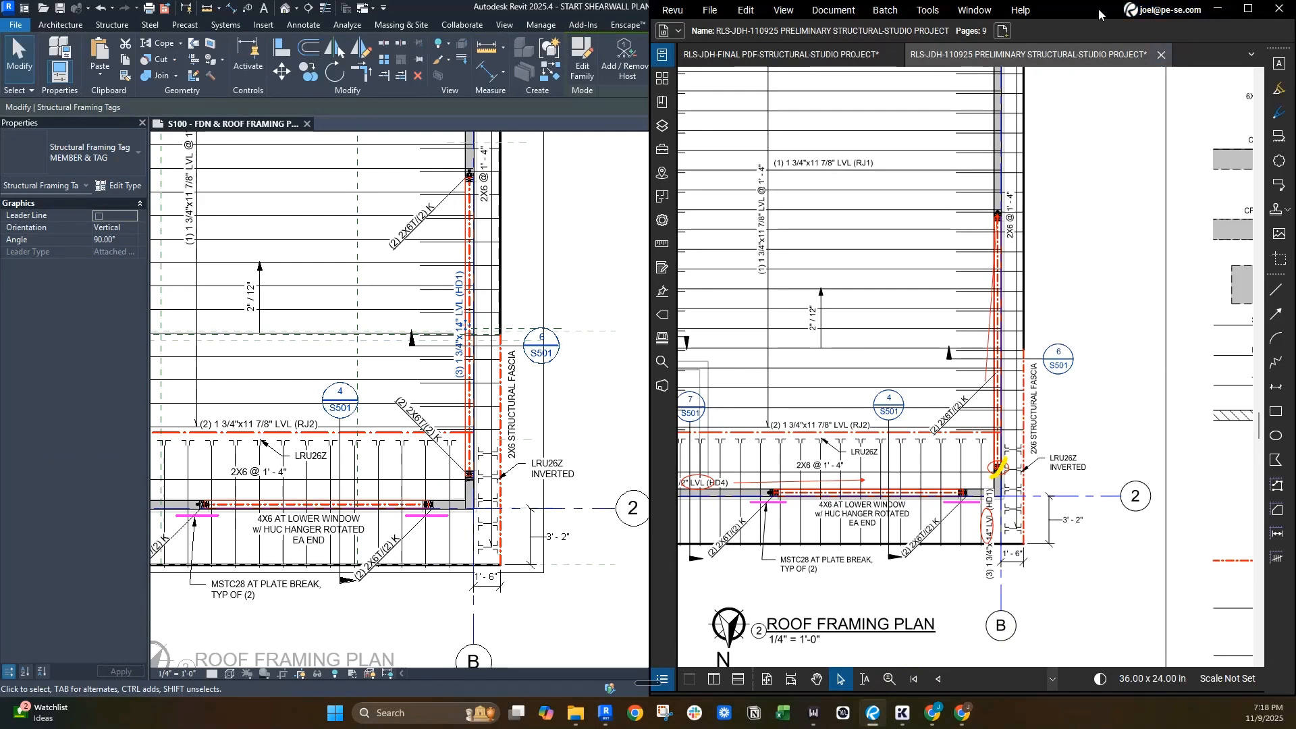
left_click_drag(1087, 7, 1097, 49)
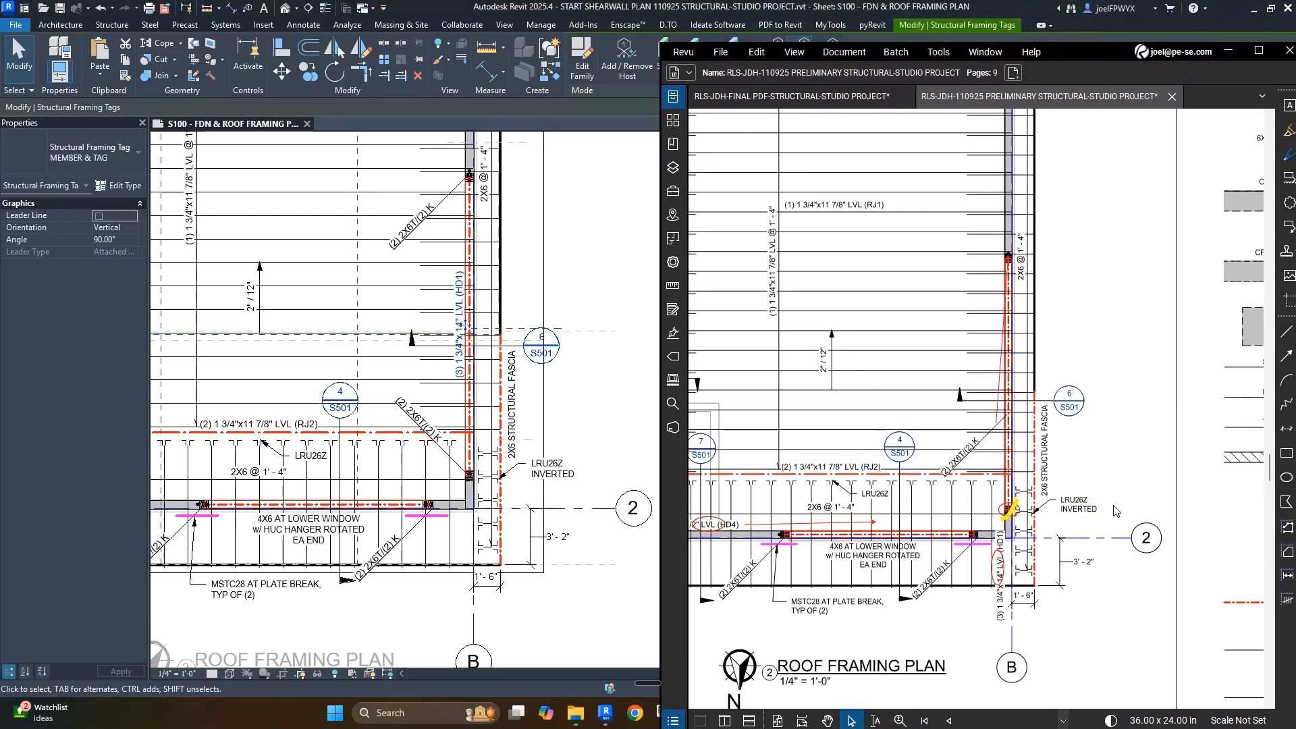
middle_click_drag(1055, 440, 1024, 522)
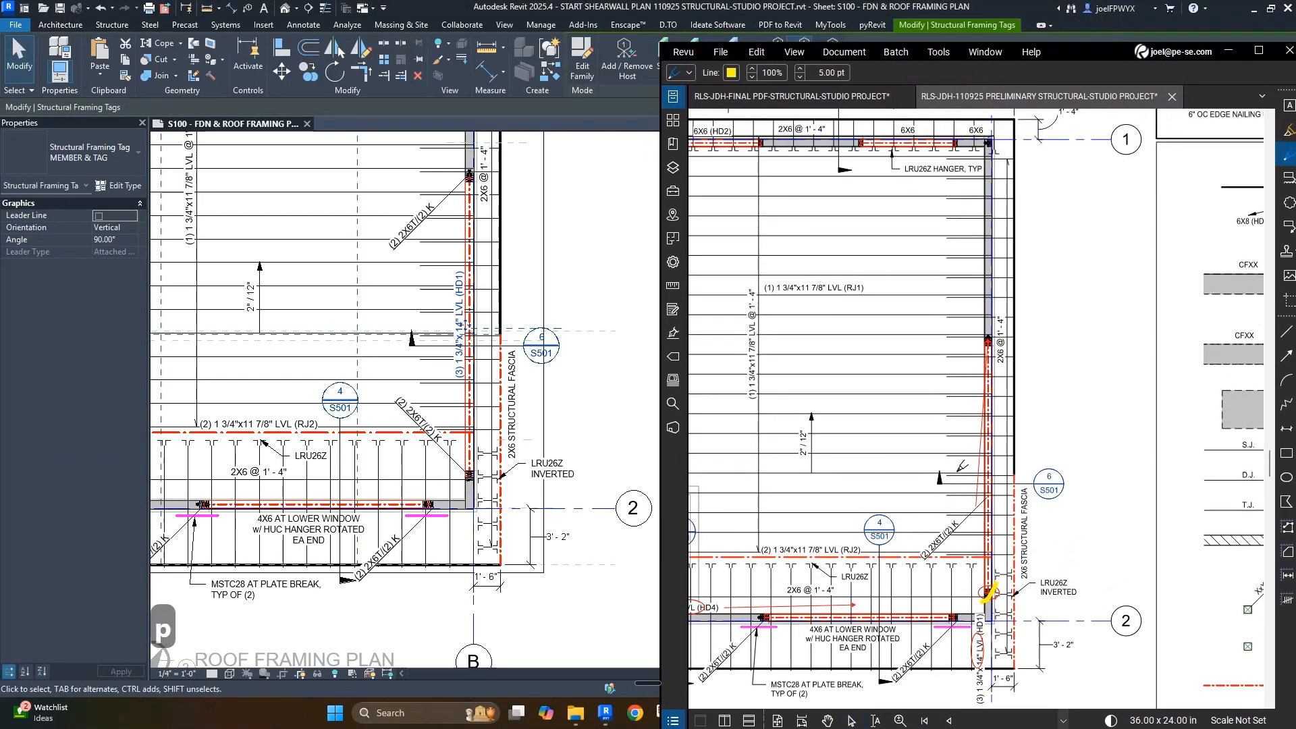
scroll(995, 336, "down", 3)
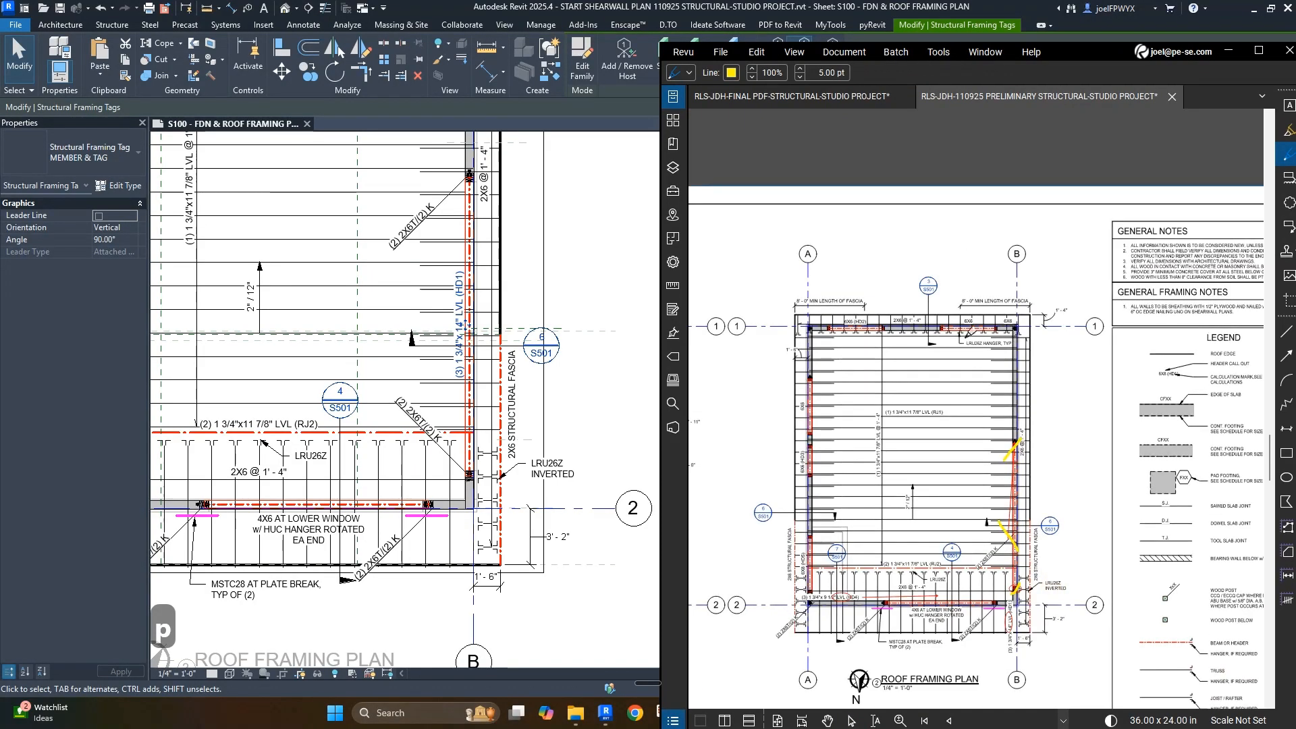
scroll(971, 332, "up", 2)
scroll(871, 377, "down", 2)
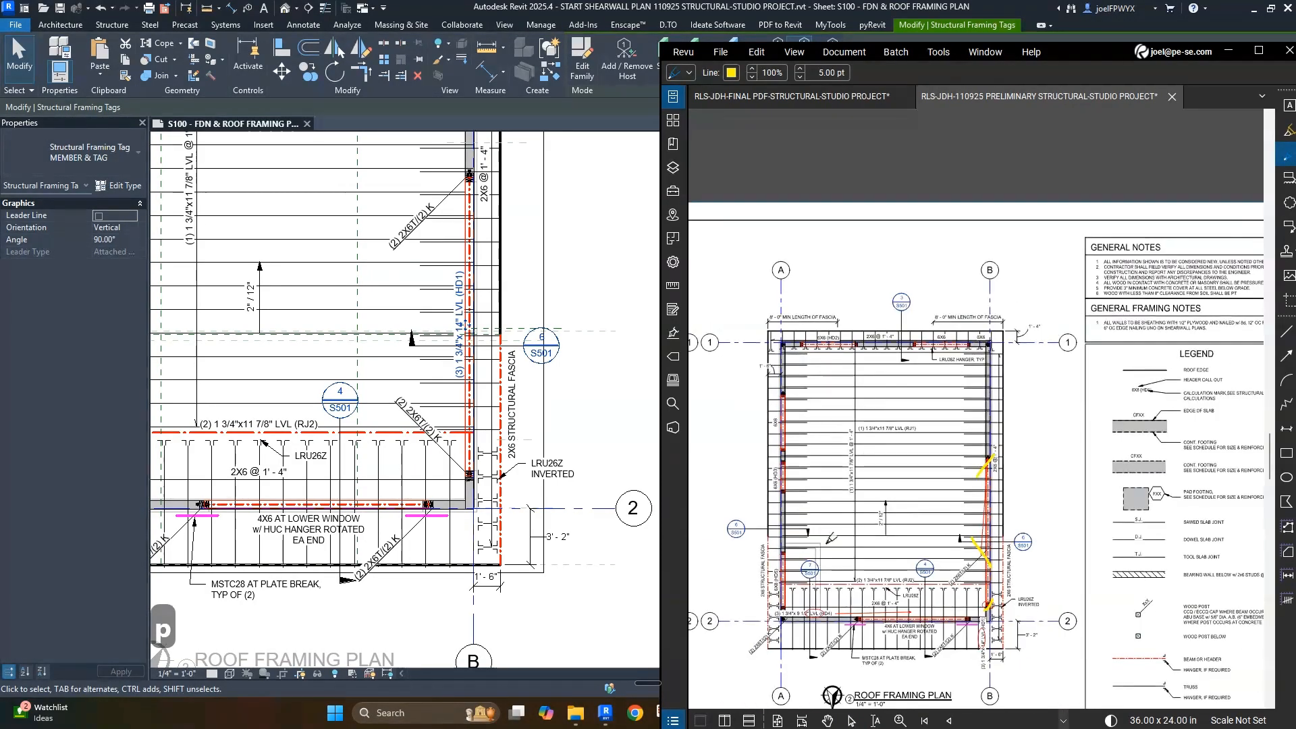
- In Revit, move the (3) 1 3/4"x 9 1/2" LVL (HD4) tag along grid 2 to sit above the header between the two posts
scroll(776, 638, "up", 4)
scroll(380, 455, "down", 1)
middle_click_drag(405, 502, 440, 497)
scroll(440, 497, "down", 1)
scroll(356, 481, "up", 2)
key("Escape")
left_click(177, 492)
left_click_drag(177, 497, 404, 498)
- In Revu, strike a yellow highlight through the circled (3) 1 3/4"x 9 1/2" LVL (HD4) label to mark it as done
left_click(1088, 699)
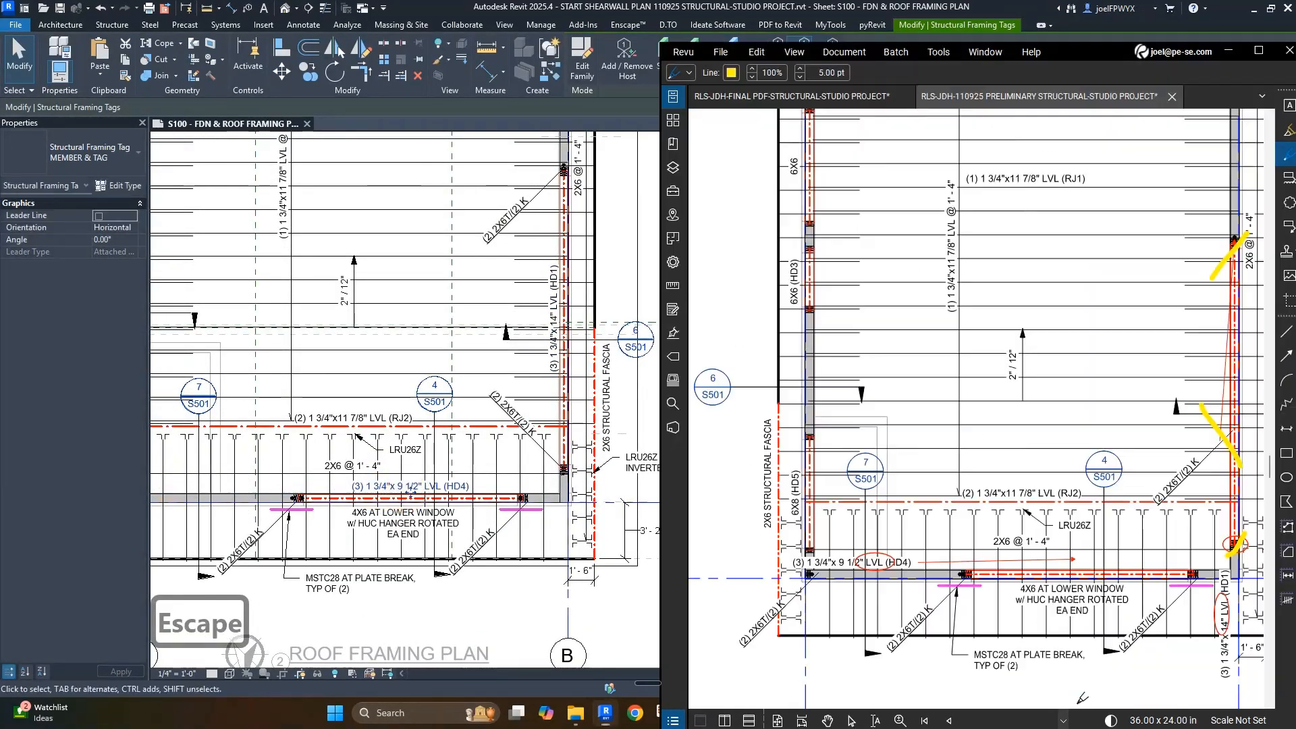
scroll(868, 478, "down", 2)
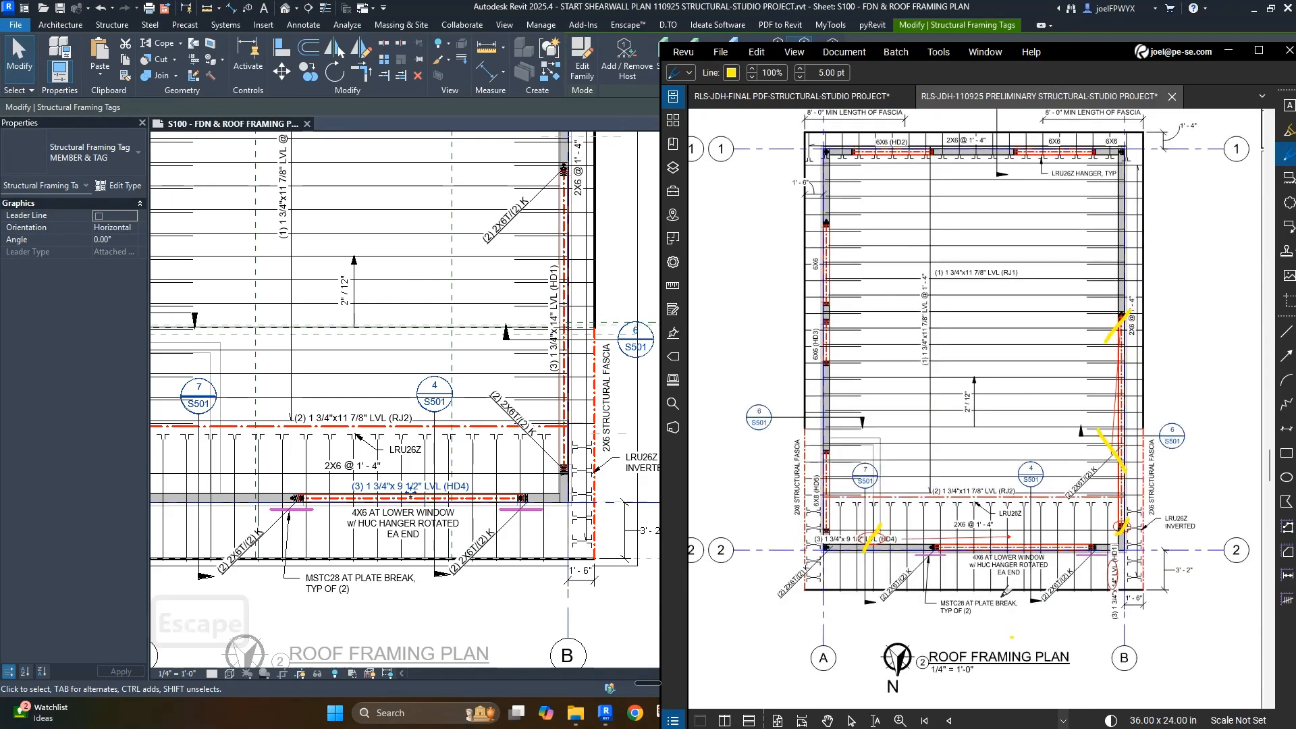
scroll(1069, 614, "down", 2)
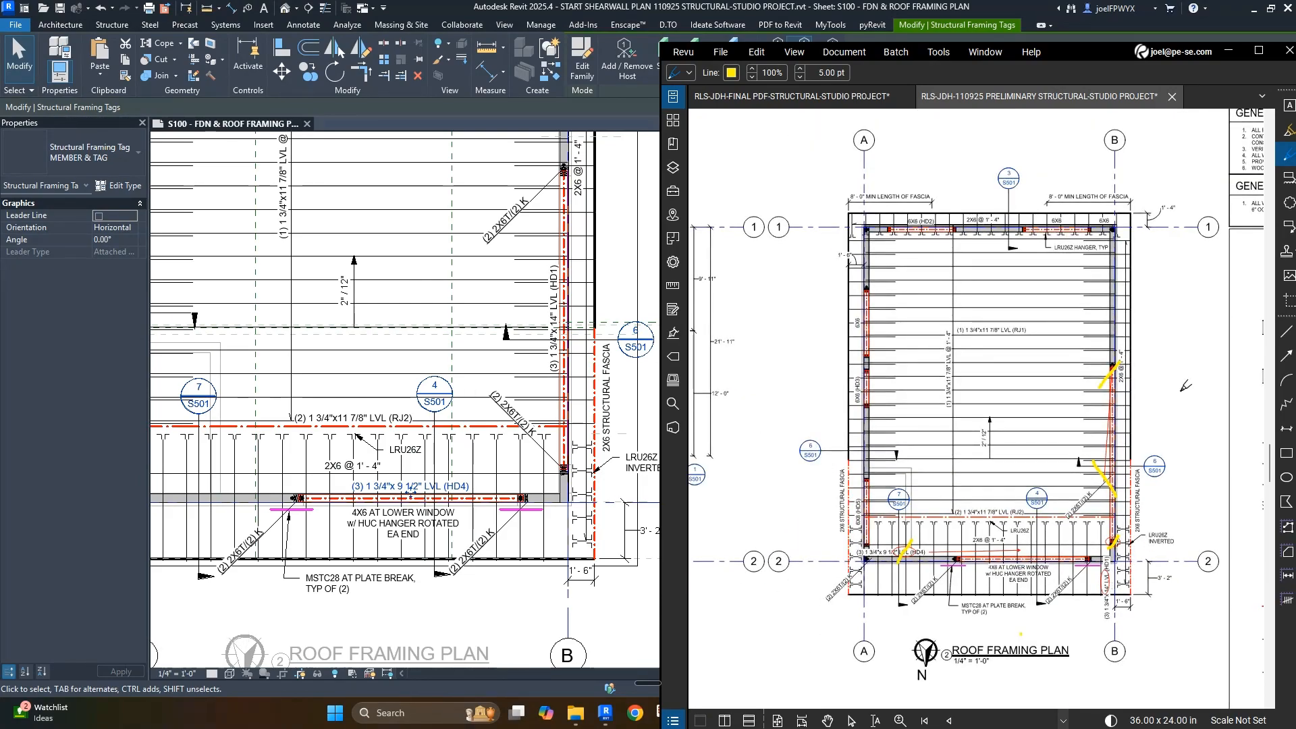
scroll(1184, 386, "down", 3)
scroll(402, 575, "down", 2)
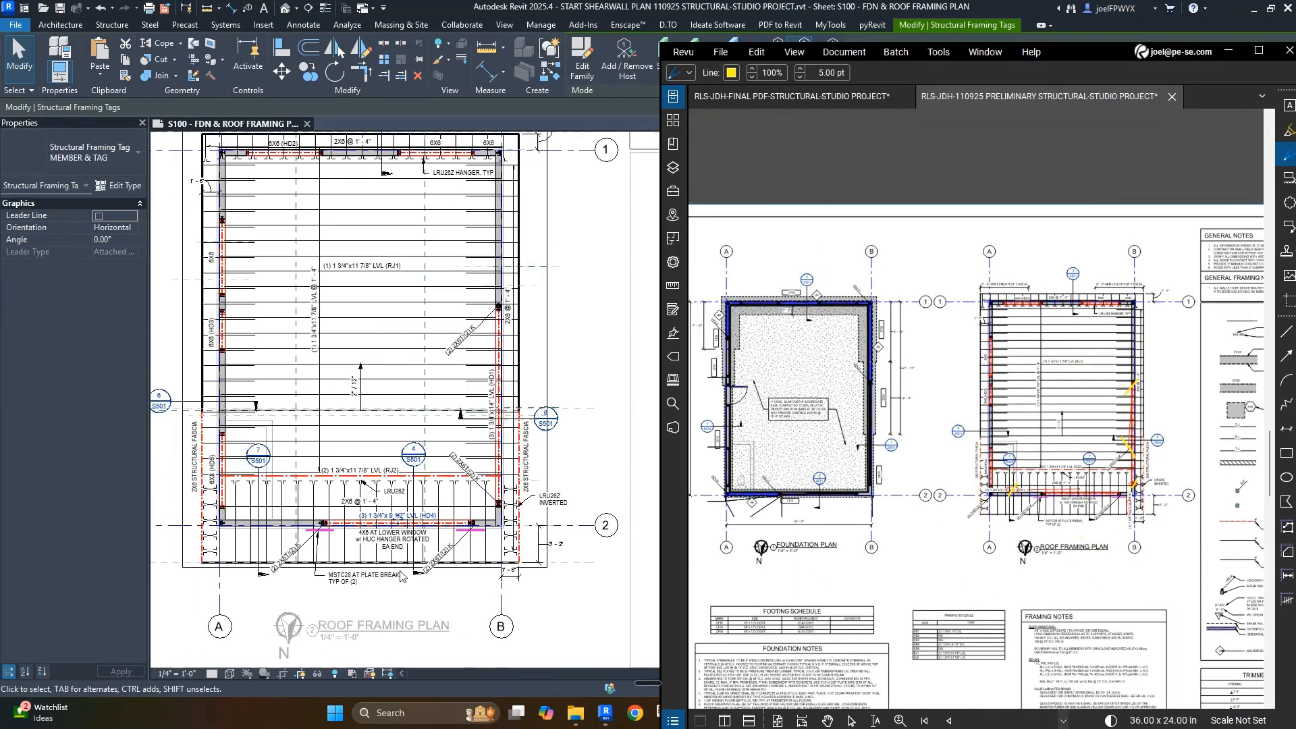
- Deselect the tag in Revit, return to Revu, and mark the circled (3) 1 3/4"x 14" LVL (HD1) label in yellow as done
key("Escape")
left_click(460, 592)
scroll(526, 586, "down", 3)
scroll(588, 546, "down", 2)
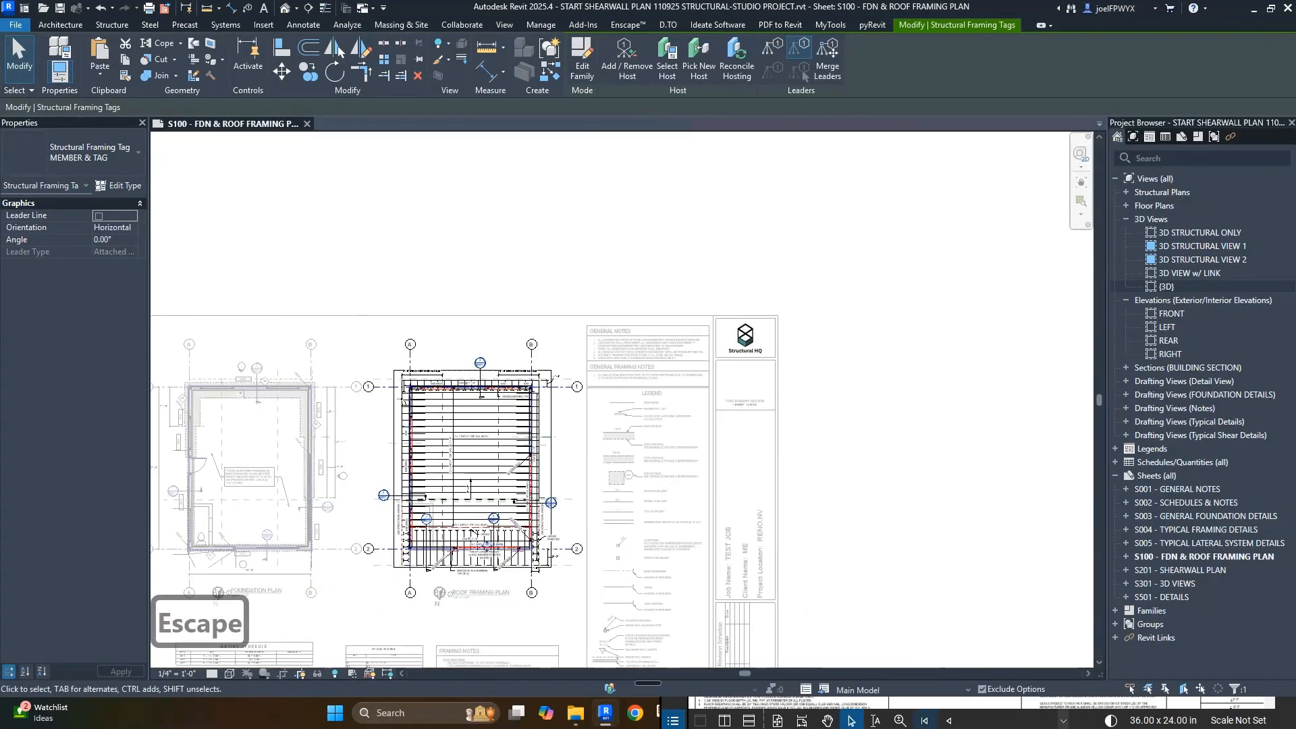
left_click(1032, 713)
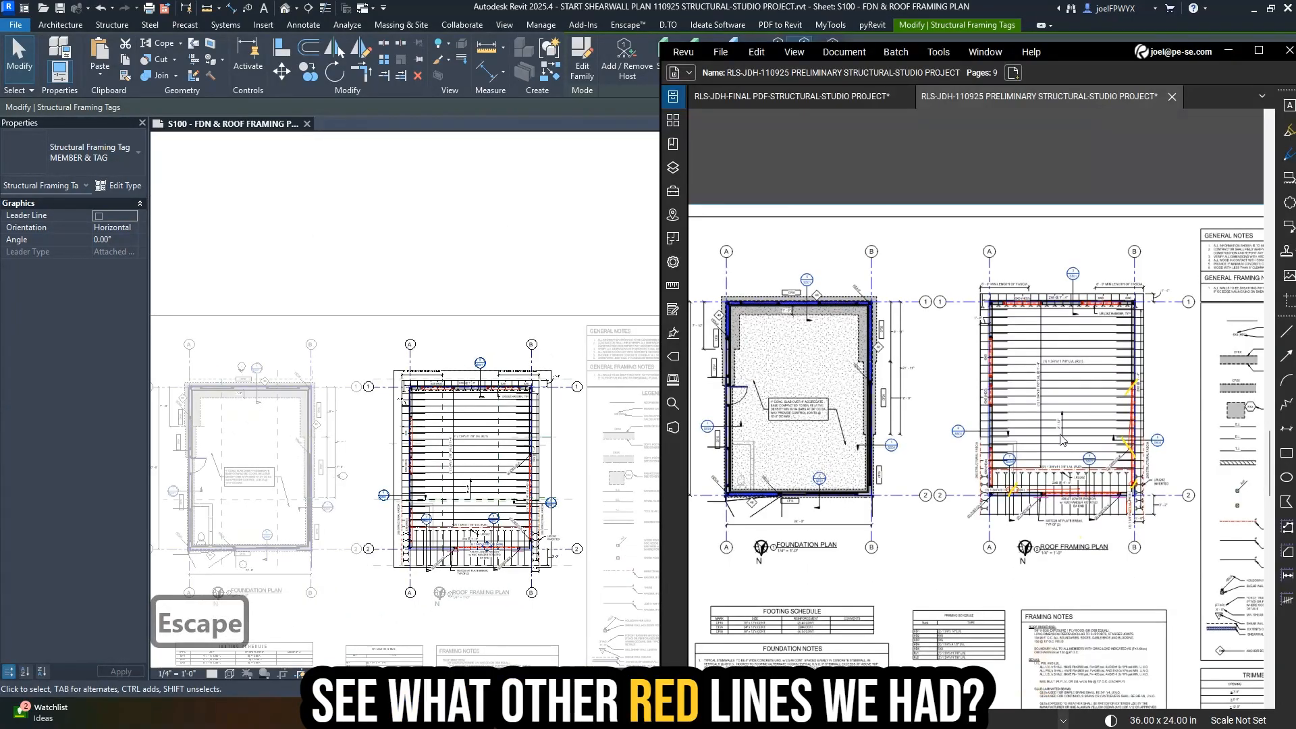
scroll(1063, 440, "up", 5)
key("p")
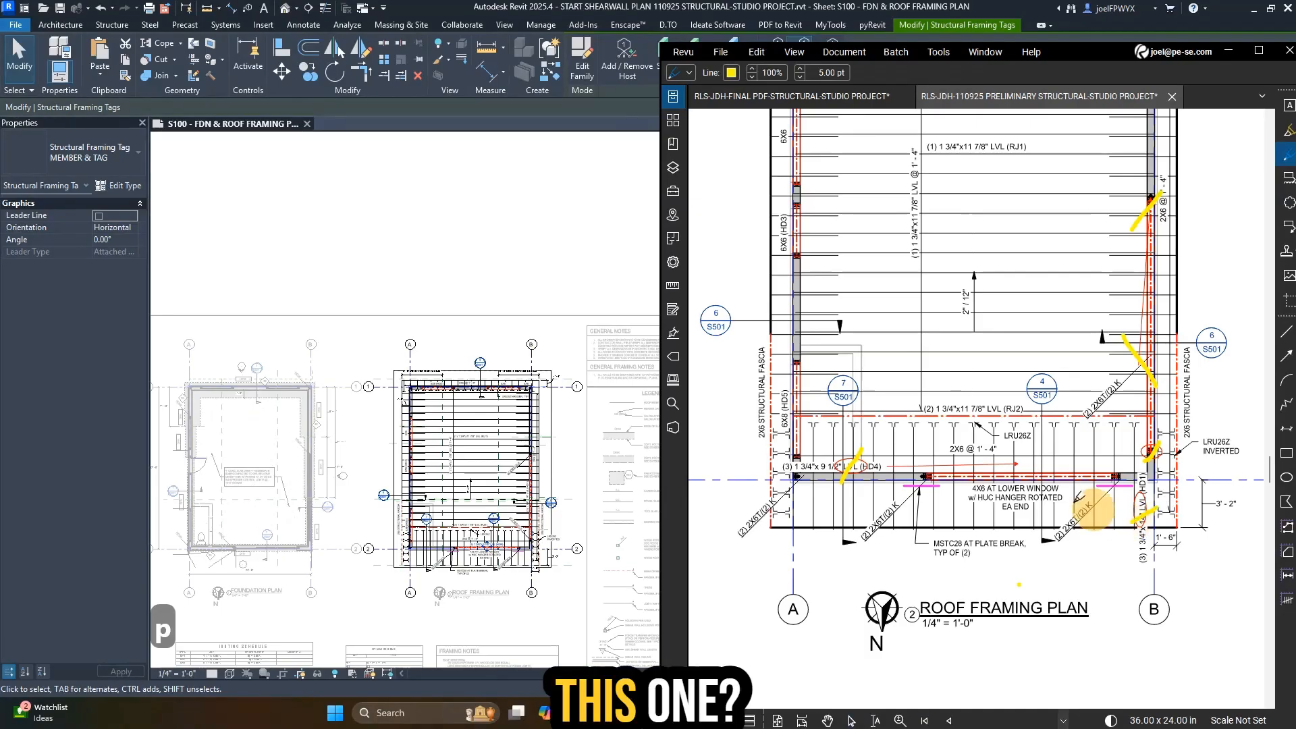
- Locate the circled detail title on page S004 in Revu and open sheet S004 - TYPICAL FRAMING DETAILS in Revit
scroll(946, 476, "down", 3)
key("Page_Down")
key("Page_Down")
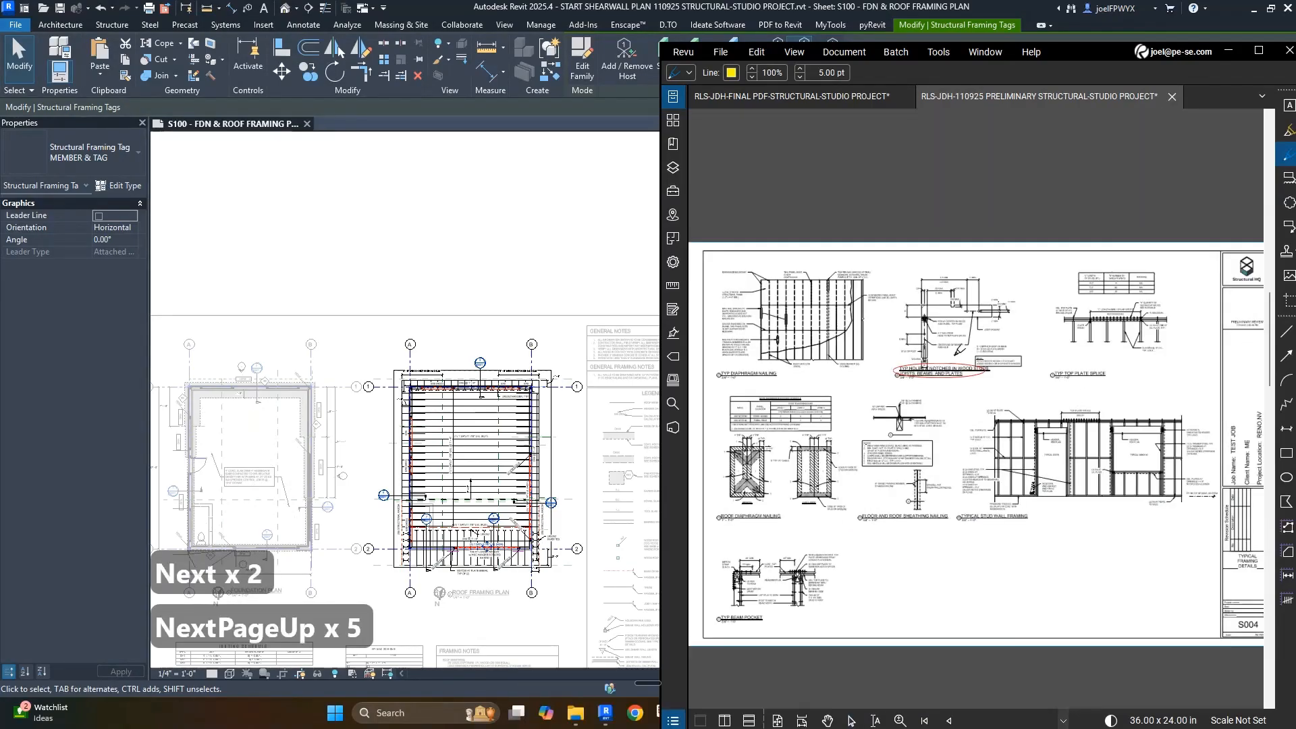
scroll(939, 399, "up", 2)
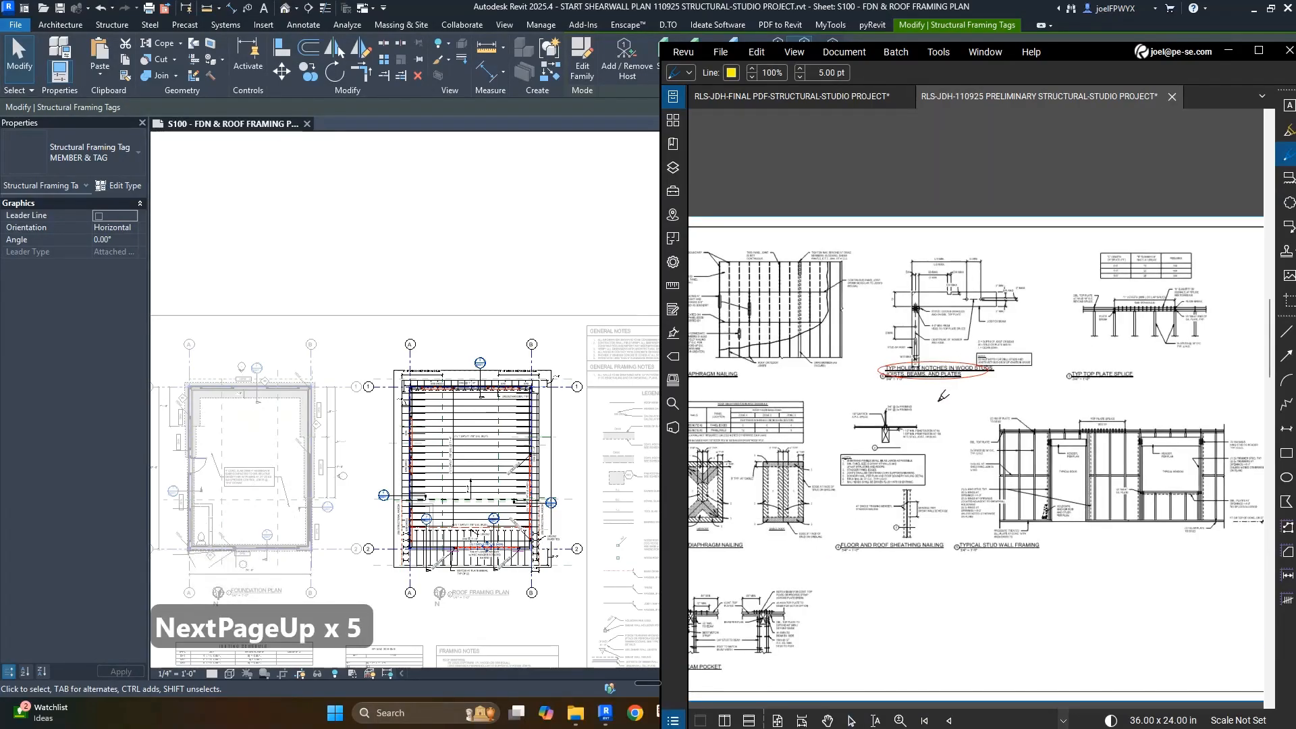
scroll(943, 396, "down", 3)
key("Escape")
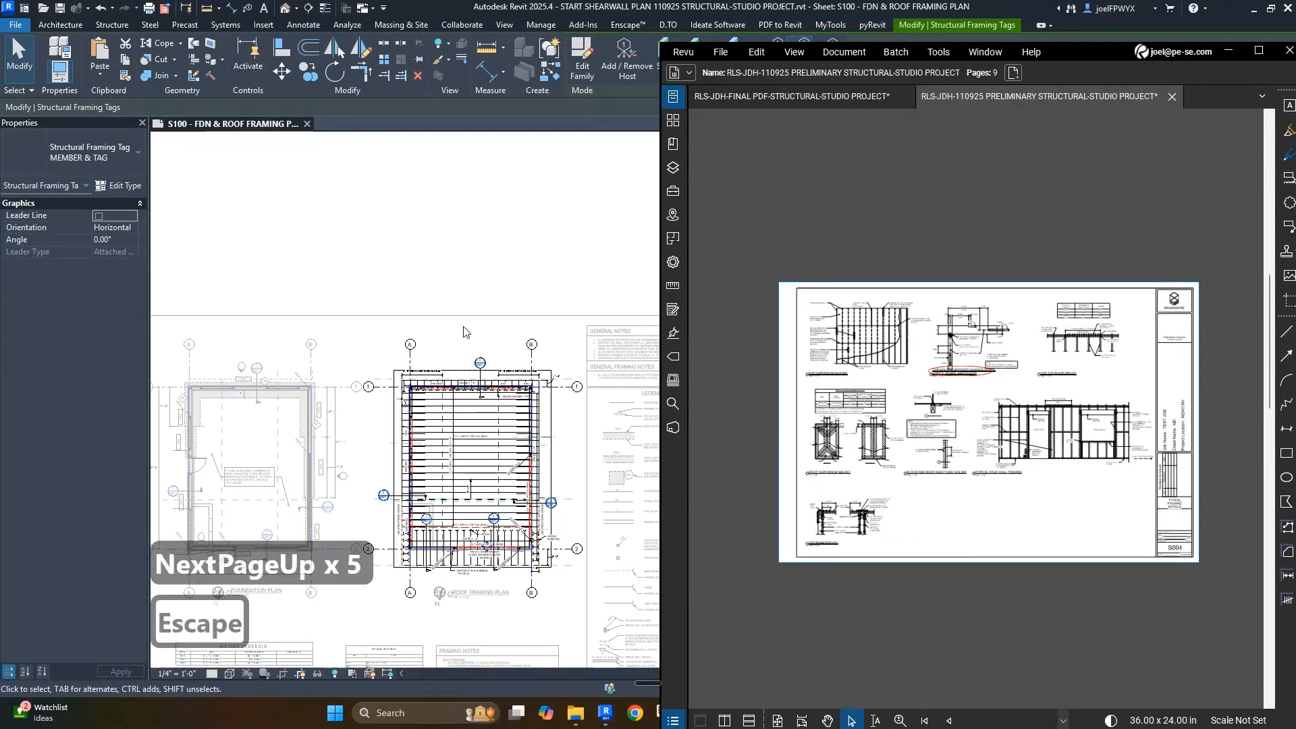
left_click(466, 332)
double_click(1159, 530)
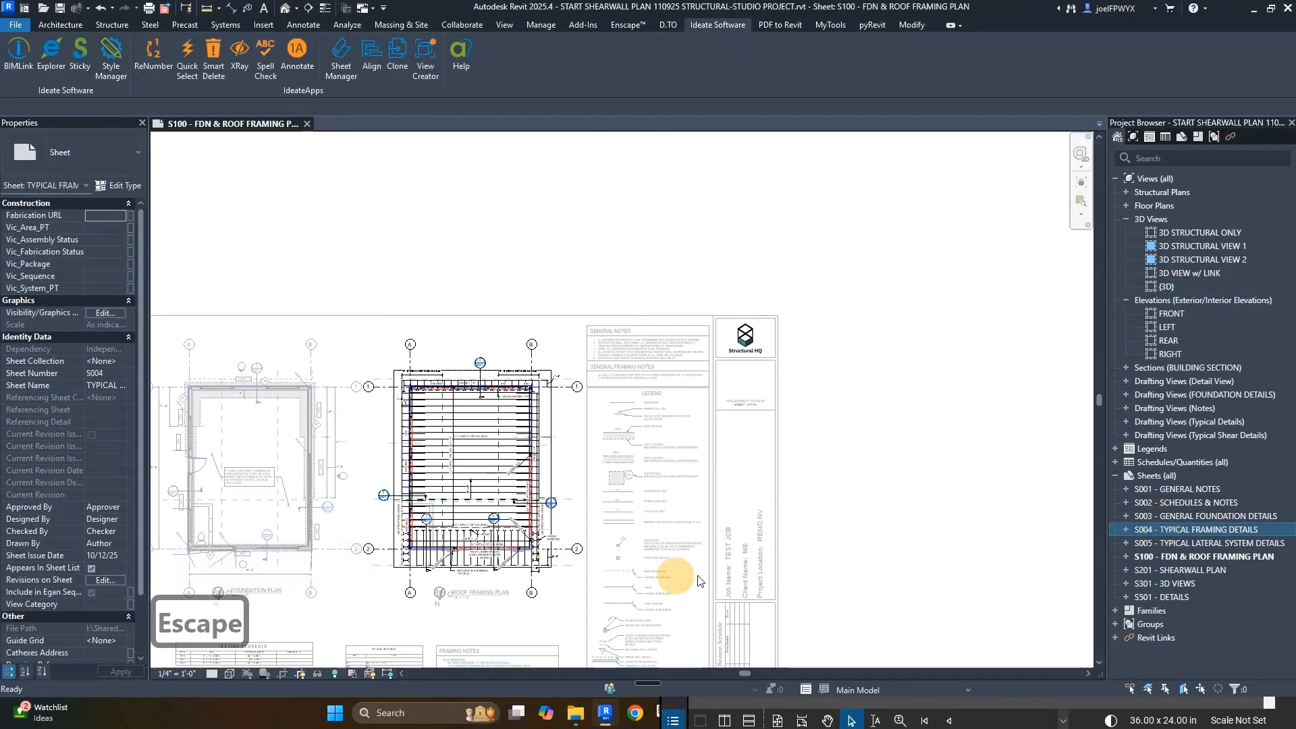
- Shift the TYP HOLES & NOTCHES IN WOOD STUDS, JOISTS, BEAMS, AND PLATES title slightly down, clear of its detail
scroll(607, 383, "up", 5)
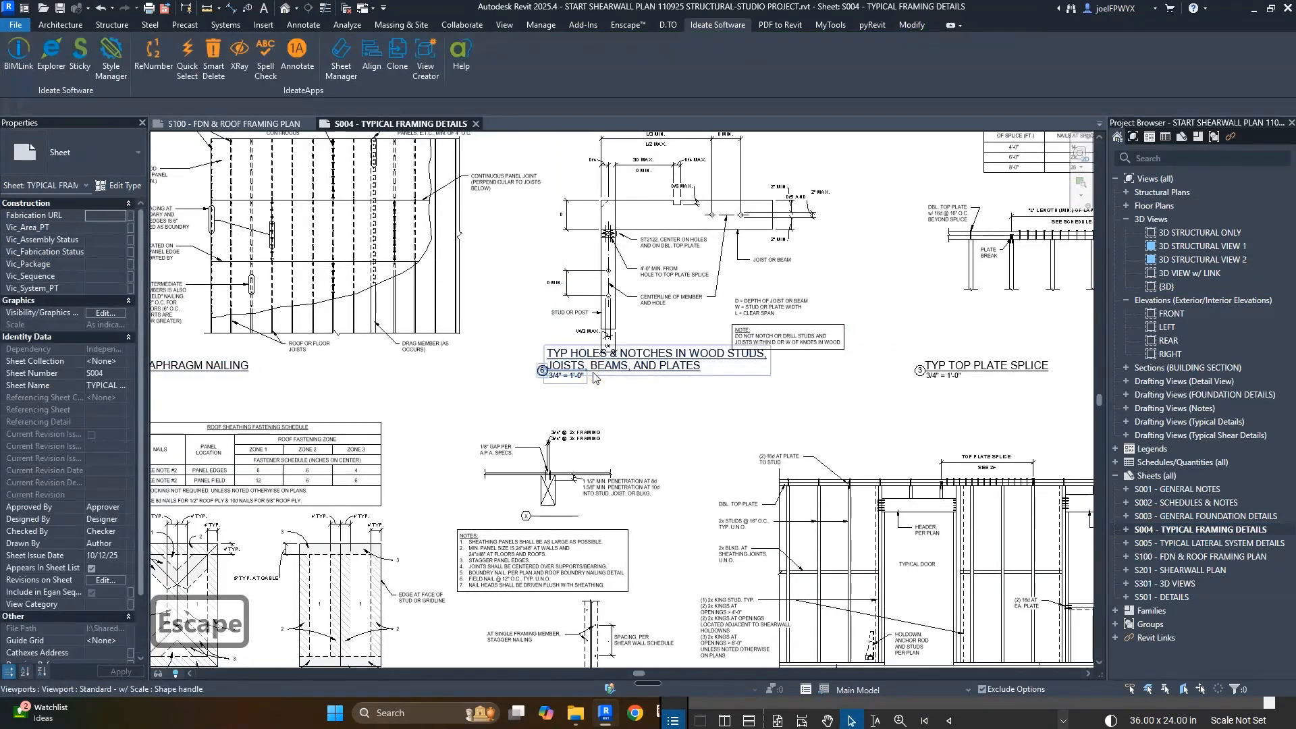
left_click(583, 378)
left_click_drag(611, 366, 612, 376)
left_click(855, 382)
key("Escape")
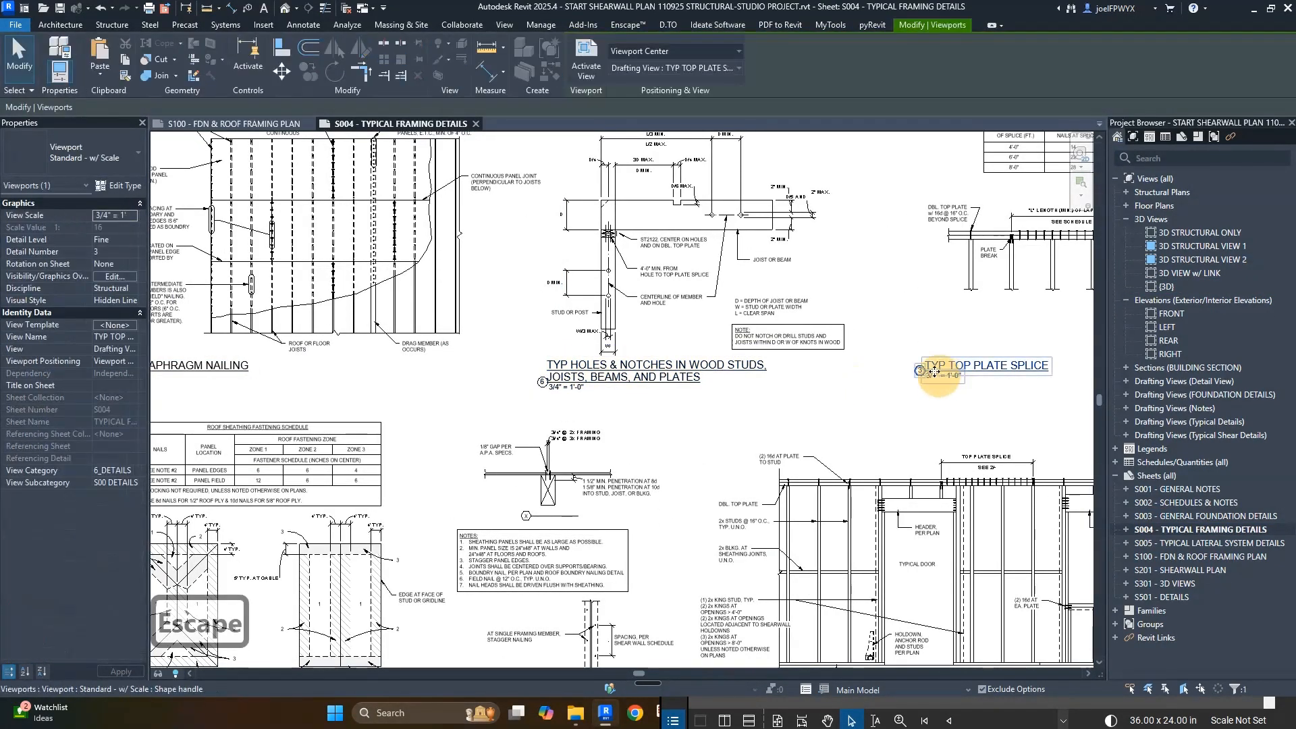
- Lower the TYP TOP PLATE SPLICE and TYP DIAPHRAGM NAILING titles to line up with the holes and notches title
left_click_drag(942, 369, 942, 376)
scroll(619, 407, "down", 1)
key("Escape")
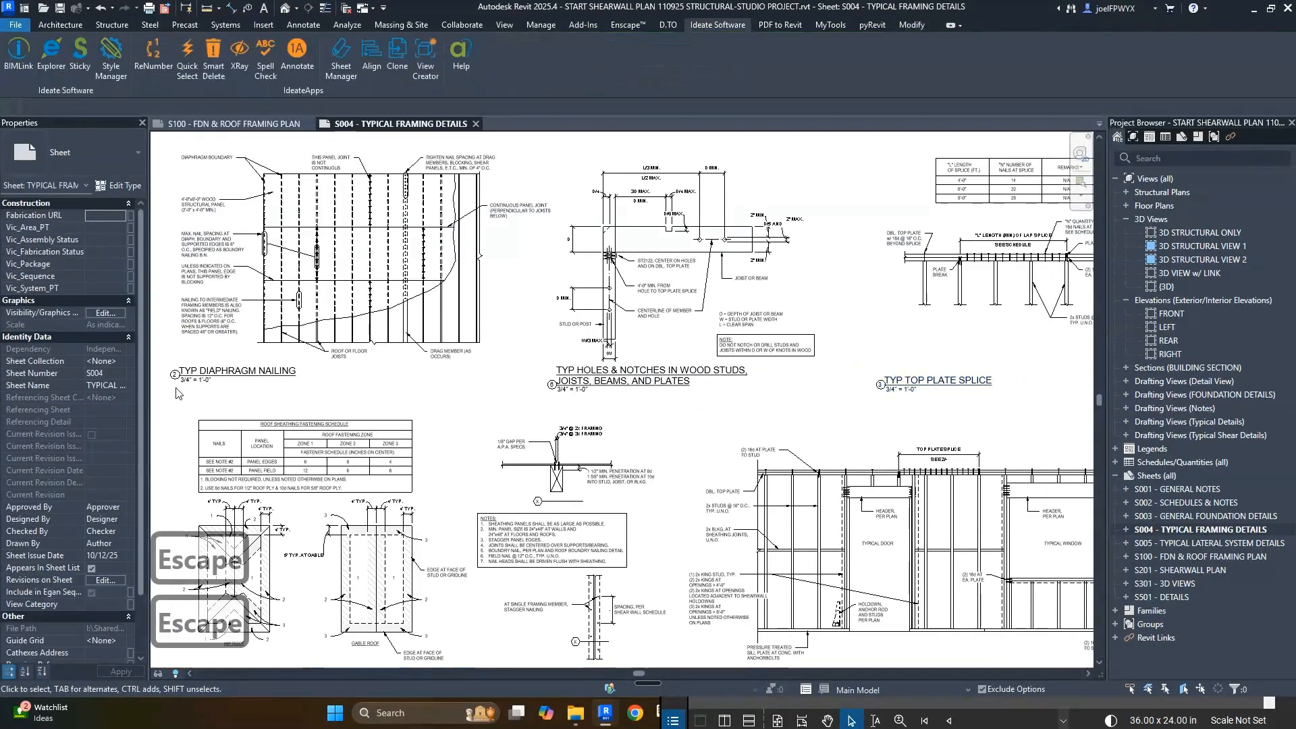
left_click_drag(206, 374, 205, 395)
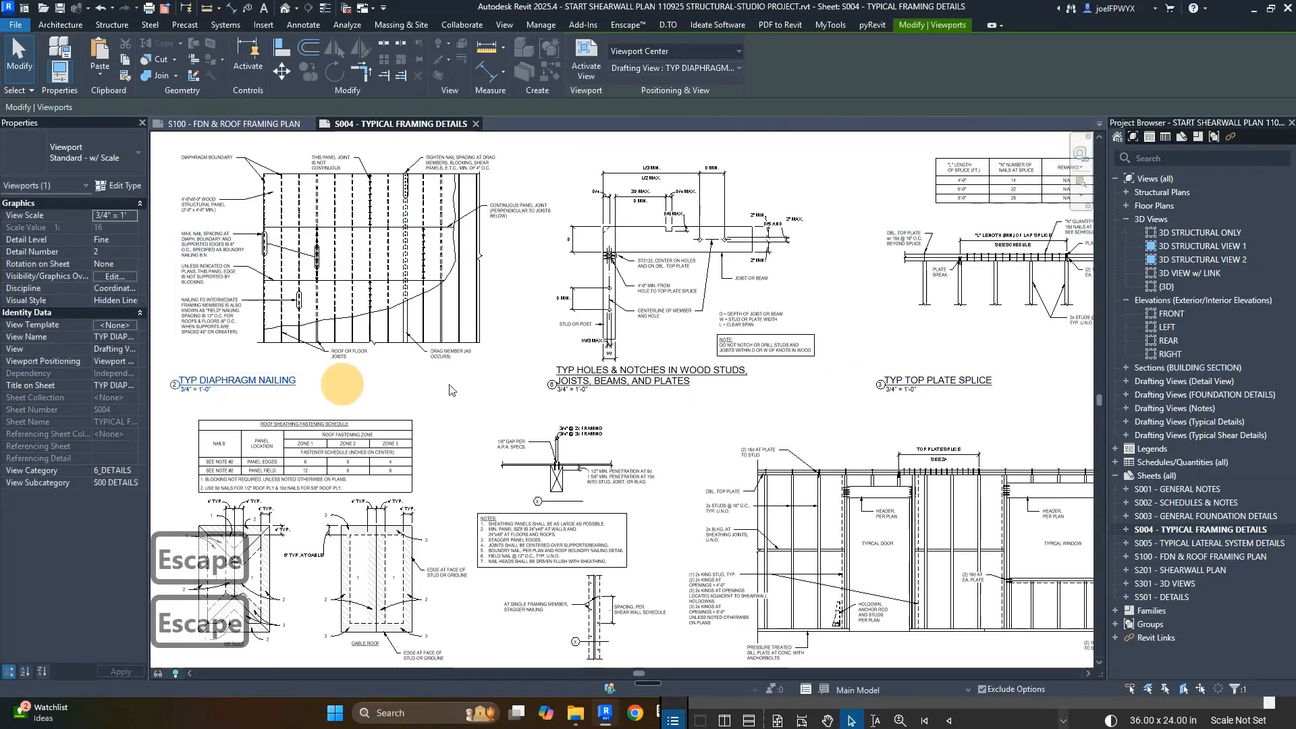
key("Escape")
key("Escape")
scroll(681, 450, "down", 2)
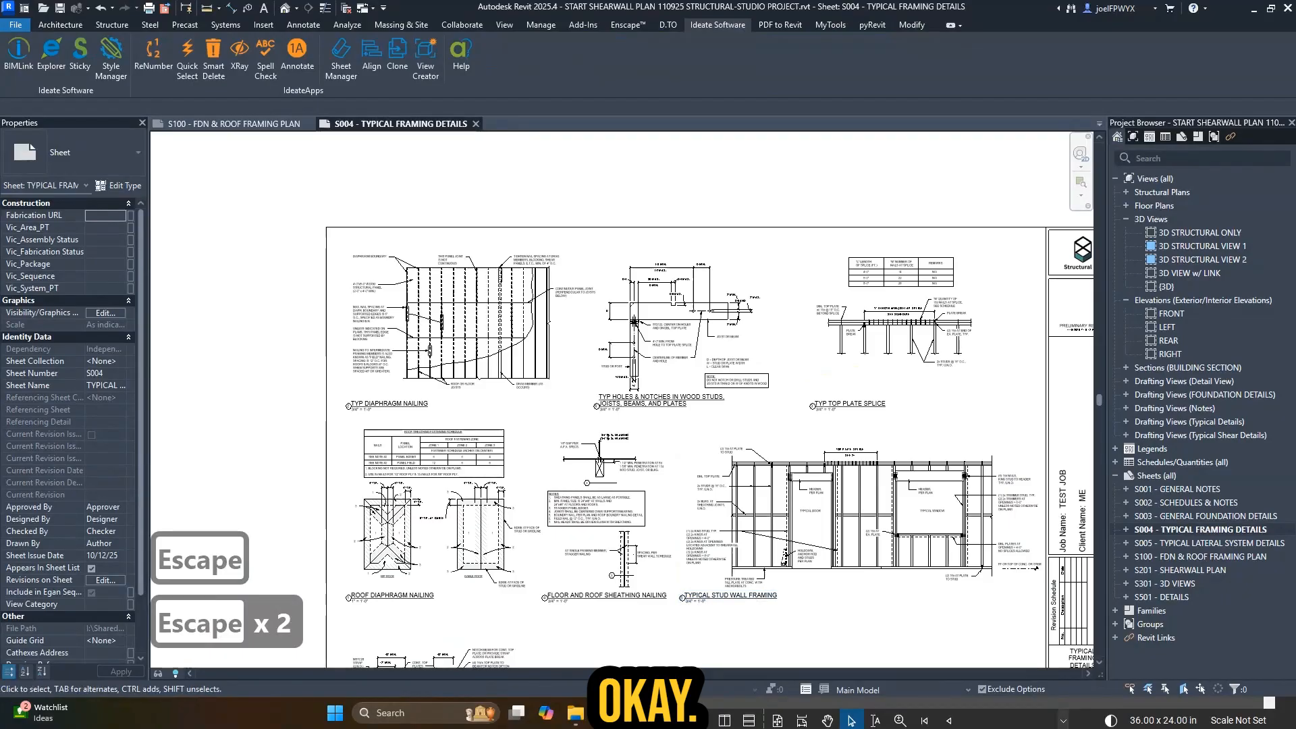
- Compare the S004 redline page in Revu with the Revit sheet, checking the detail titles and the order of their numbers
left_click(984, 719)
scroll(957, 356, "up", 4)
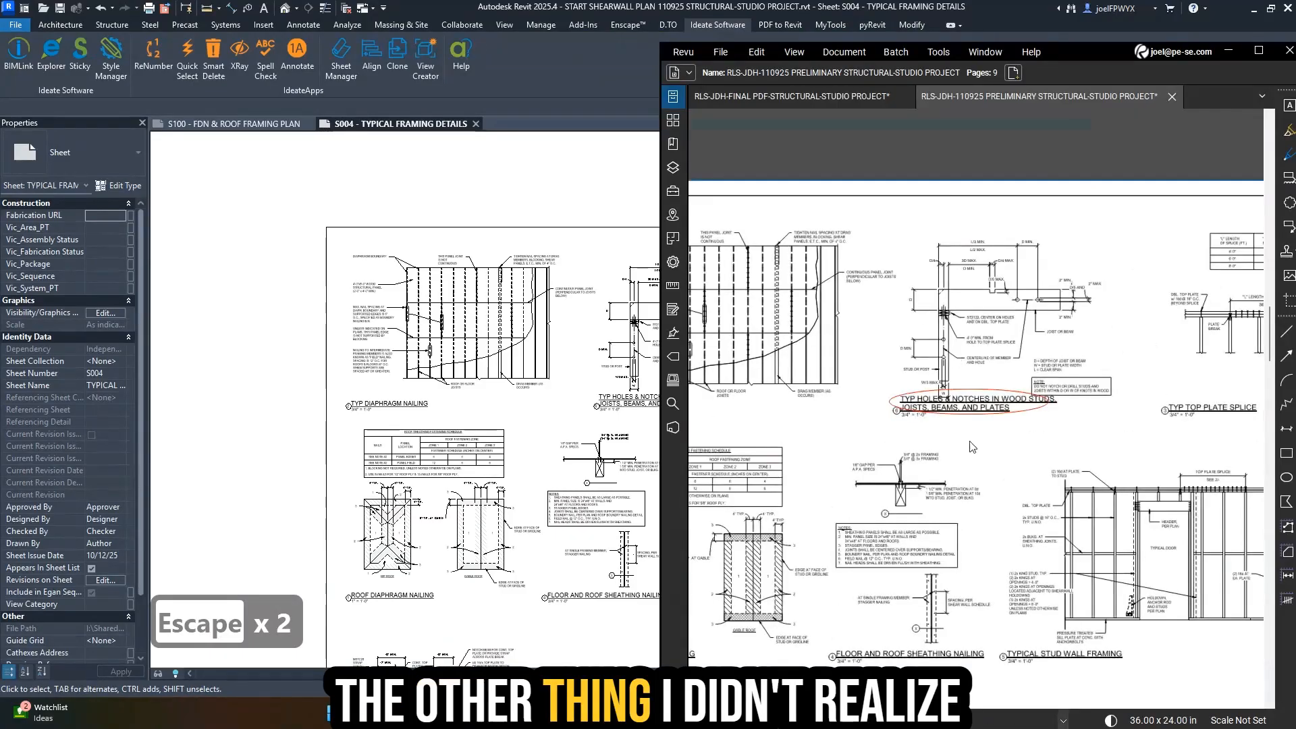
scroll(971, 443, "down", 1)
scroll(862, 442, "up", 1)
scroll(255, 425, "down", 3)
middle_click_drag(482, 413, 665, 455)
scroll(665, 455, "up", 1)
scroll(665, 455, "up", 1)
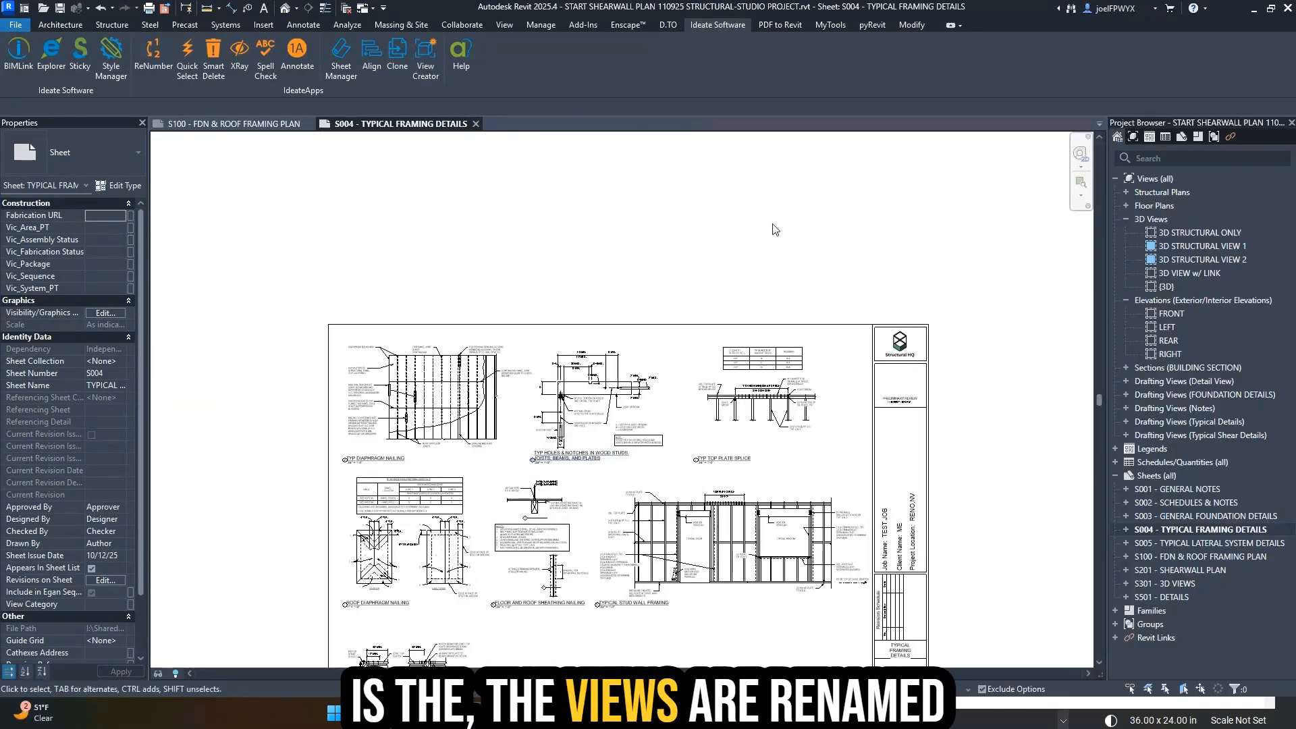
scroll(585, 459, "up", 1)
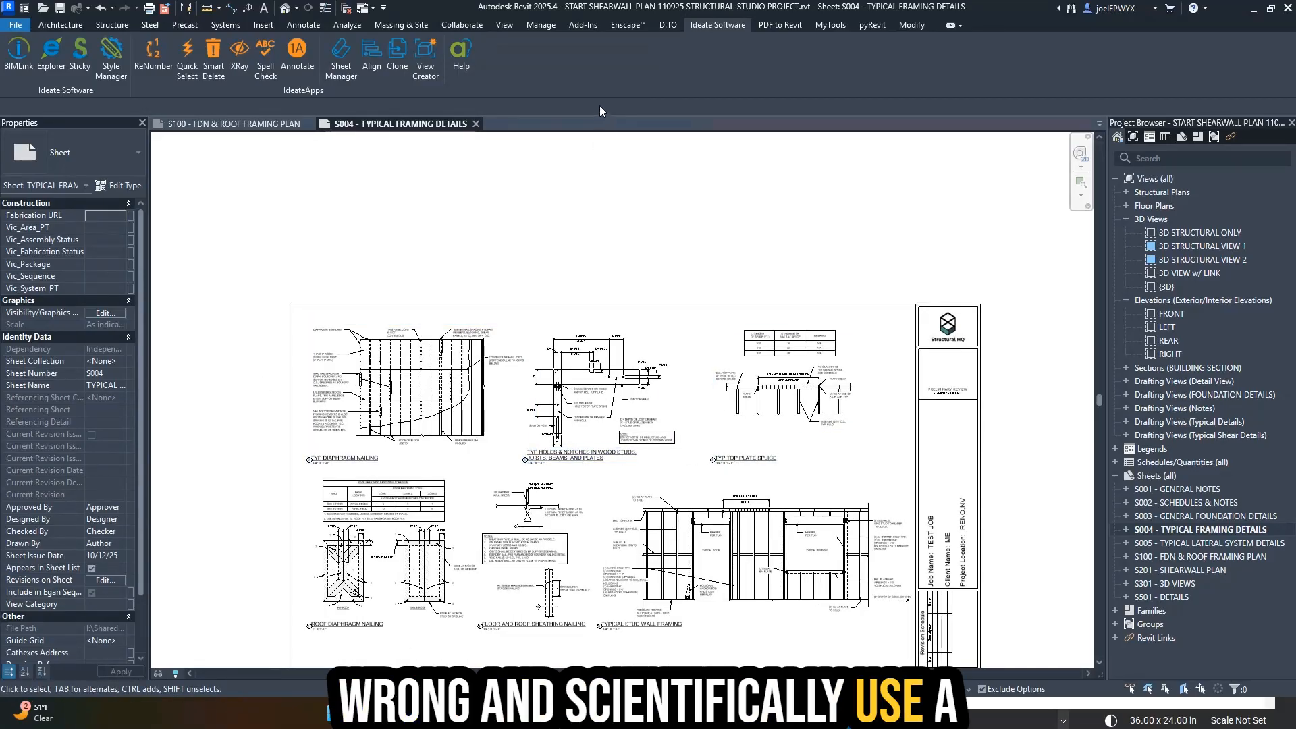
- Renumber the viewports on sheet S004 with the pyRevit Renumber tool, starting at 1 and picking the details in order
left_click(873, 24)
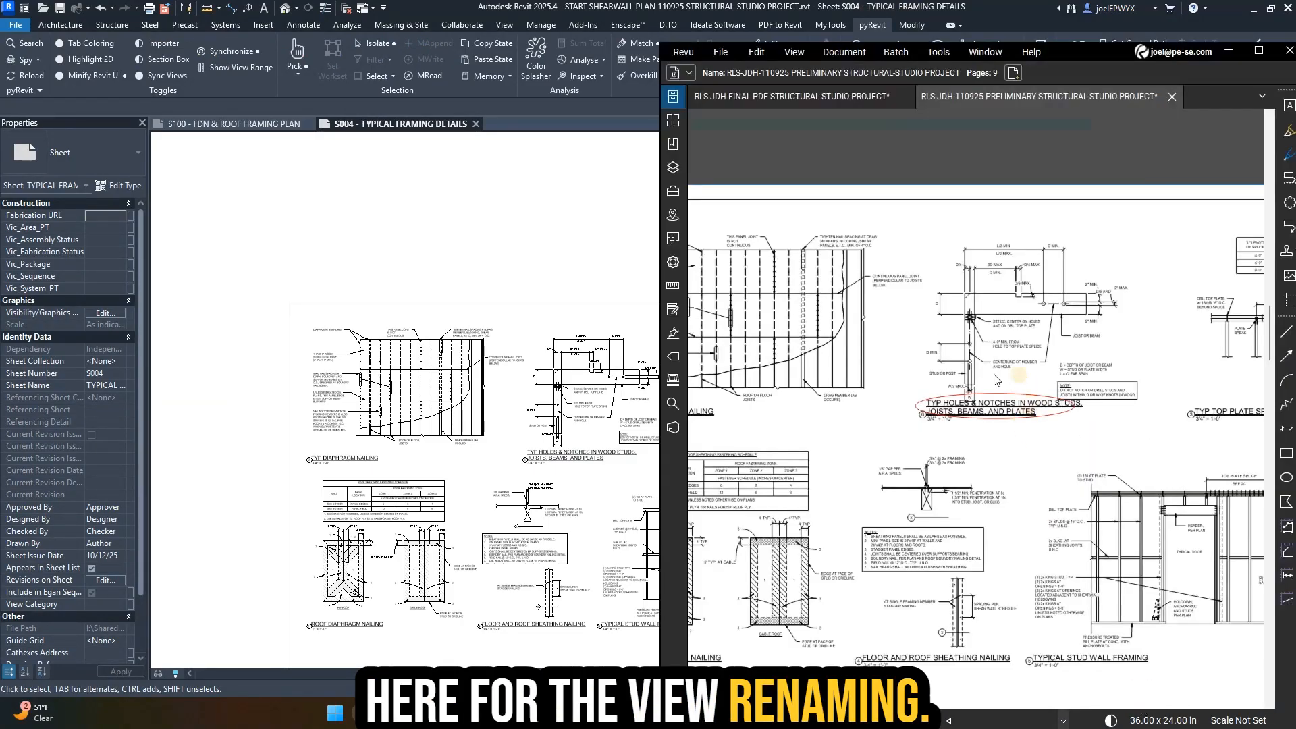
key("Escape")
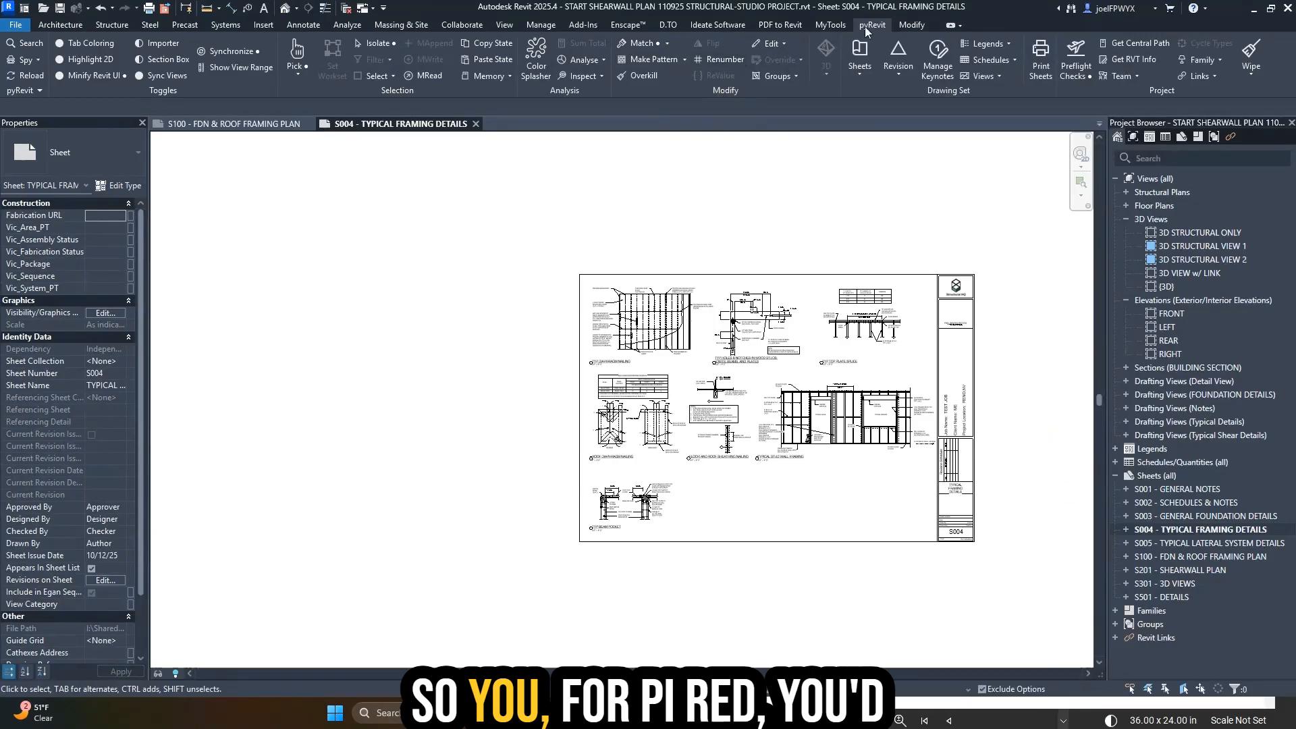
left_click(727, 57)
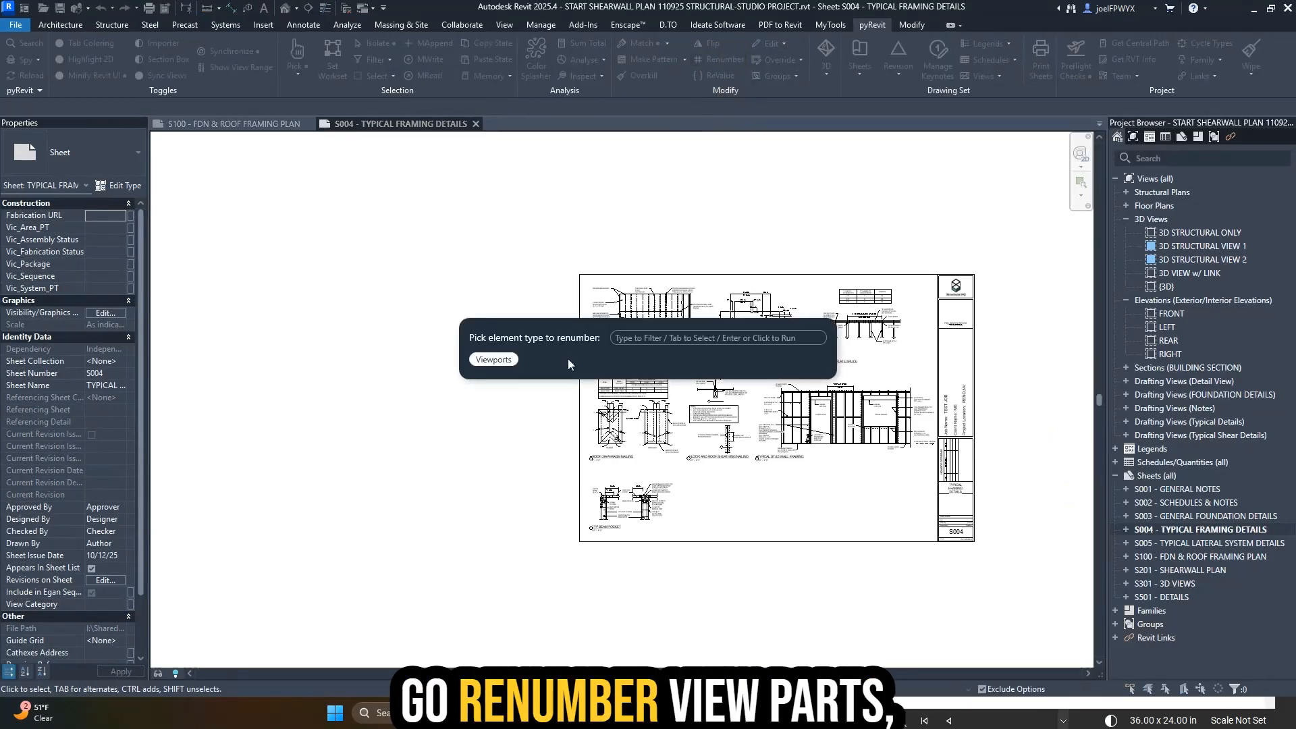
left_click(494, 360)
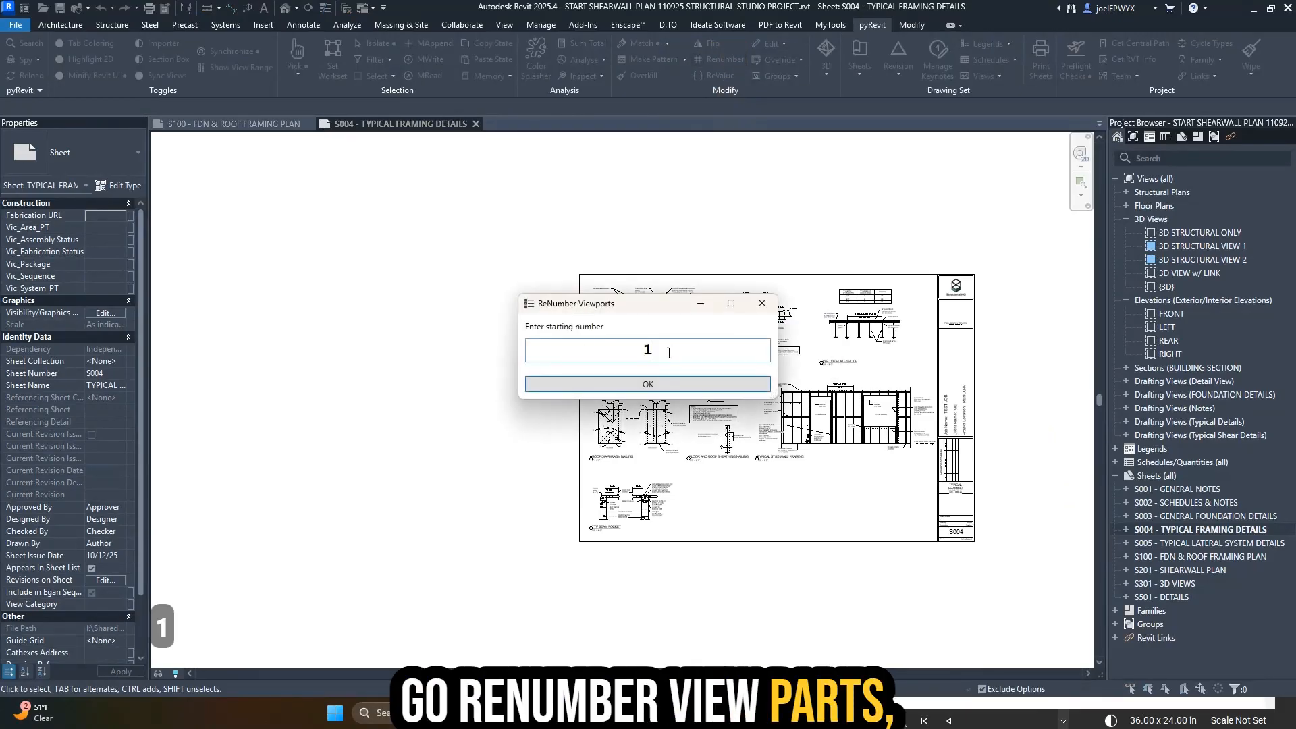
left_click(650, 384)
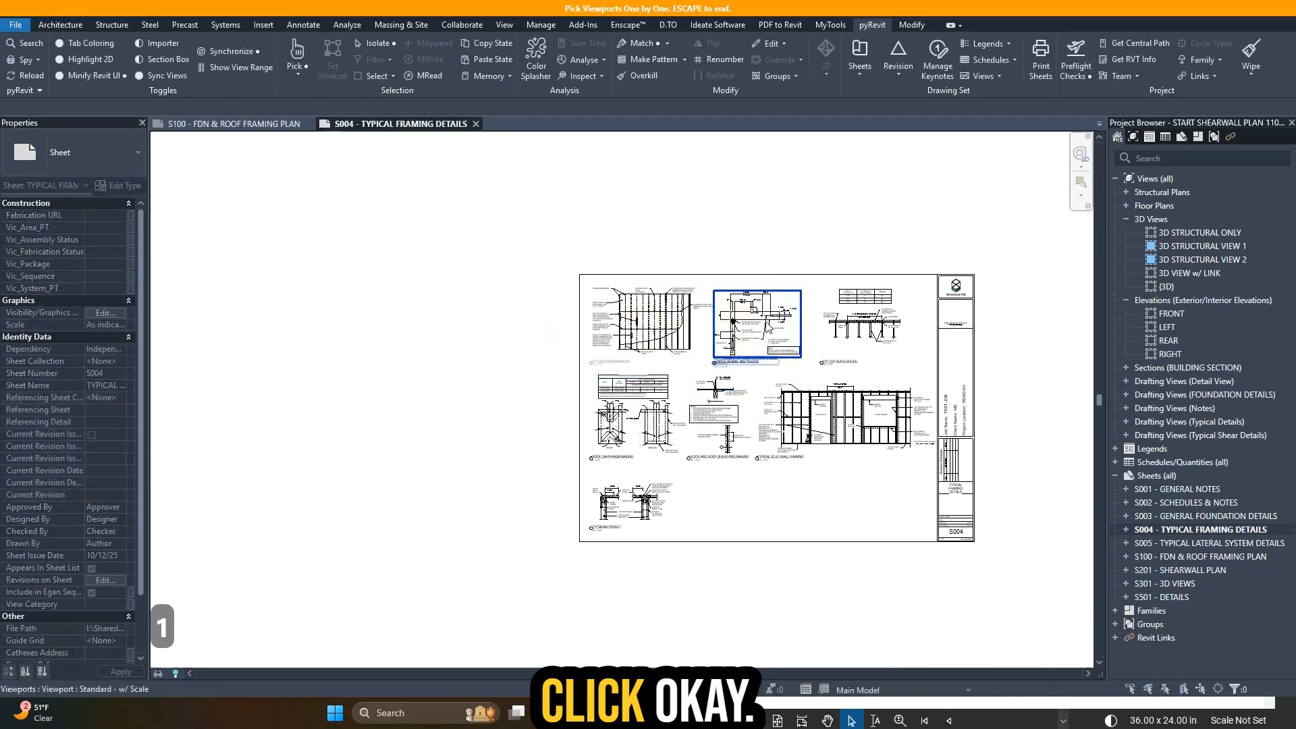
left_click(682, 502)
key("Escape")
key("Escape")
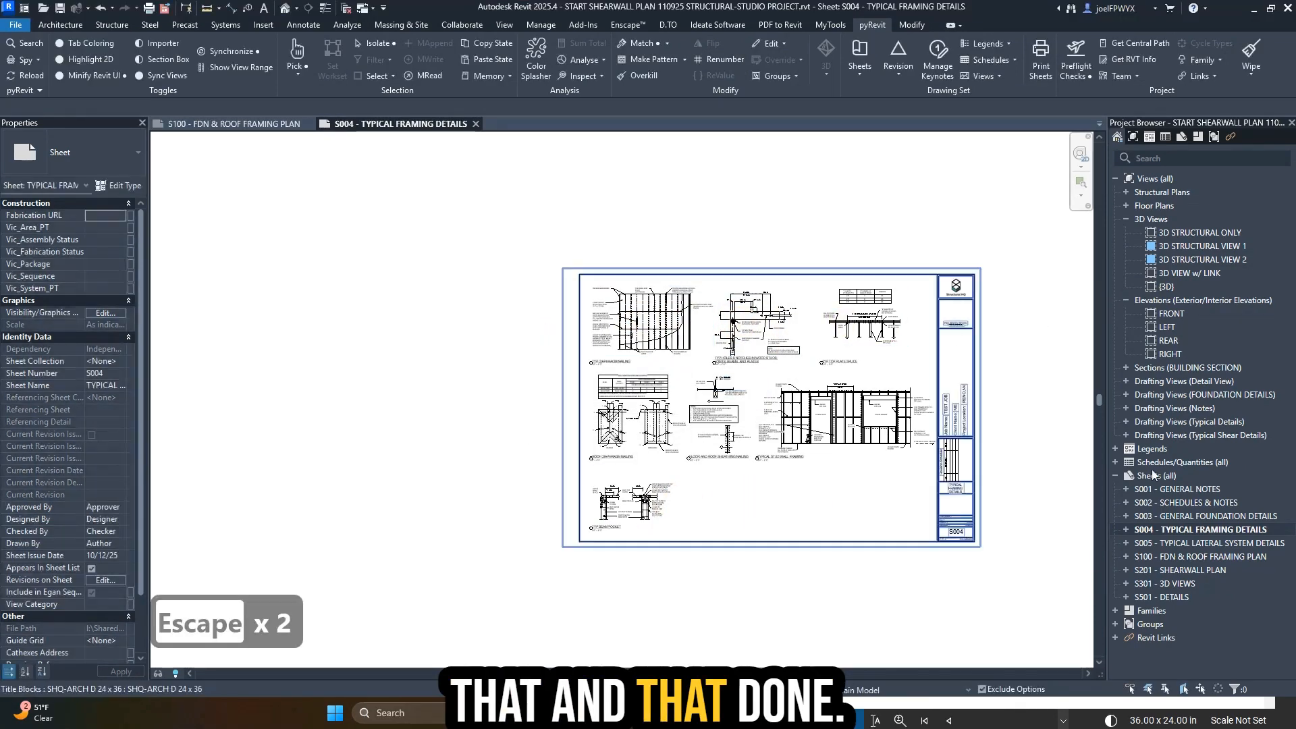
- Open sheet S003 - GENERAL FOUNDATION DETAILS and examine the order of its detail numbers
double_click(1202, 517)
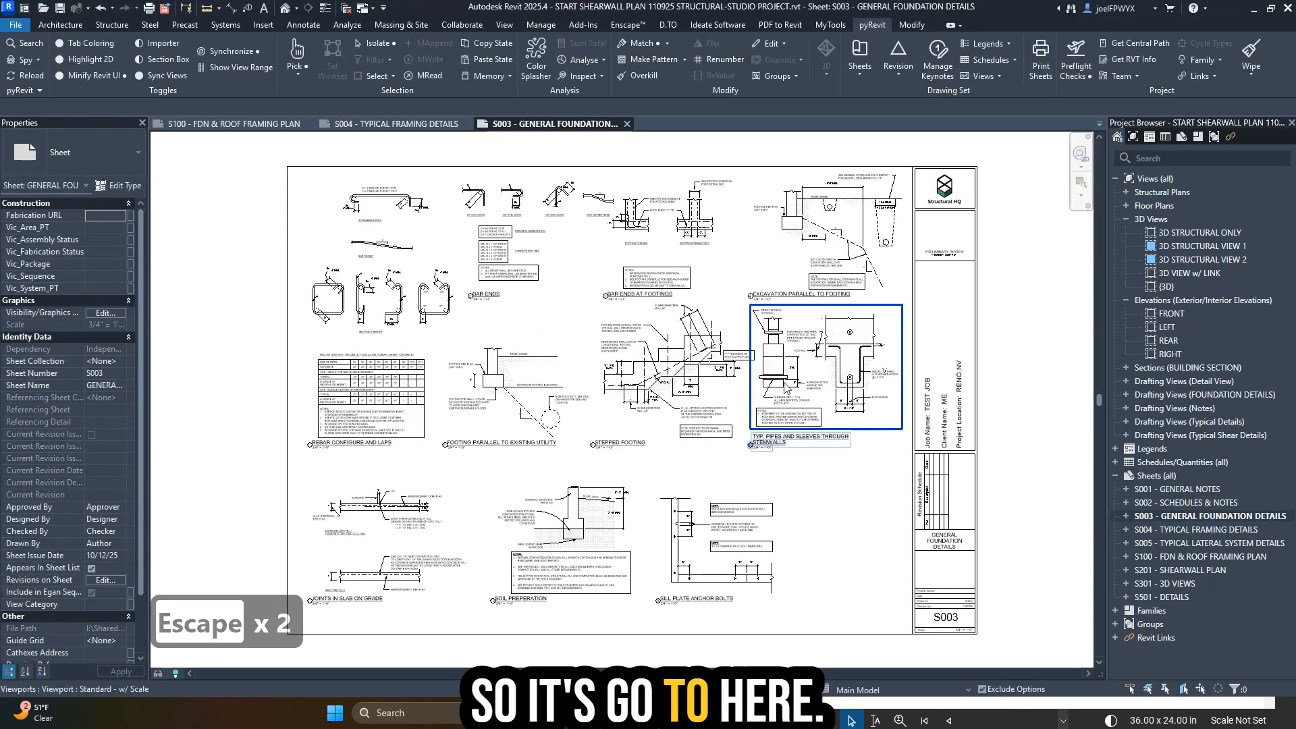
scroll(948, 502, "down", 1)
scroll(792, 547, "up", 1)
middle_click_drag(793, 547, 870, 538)
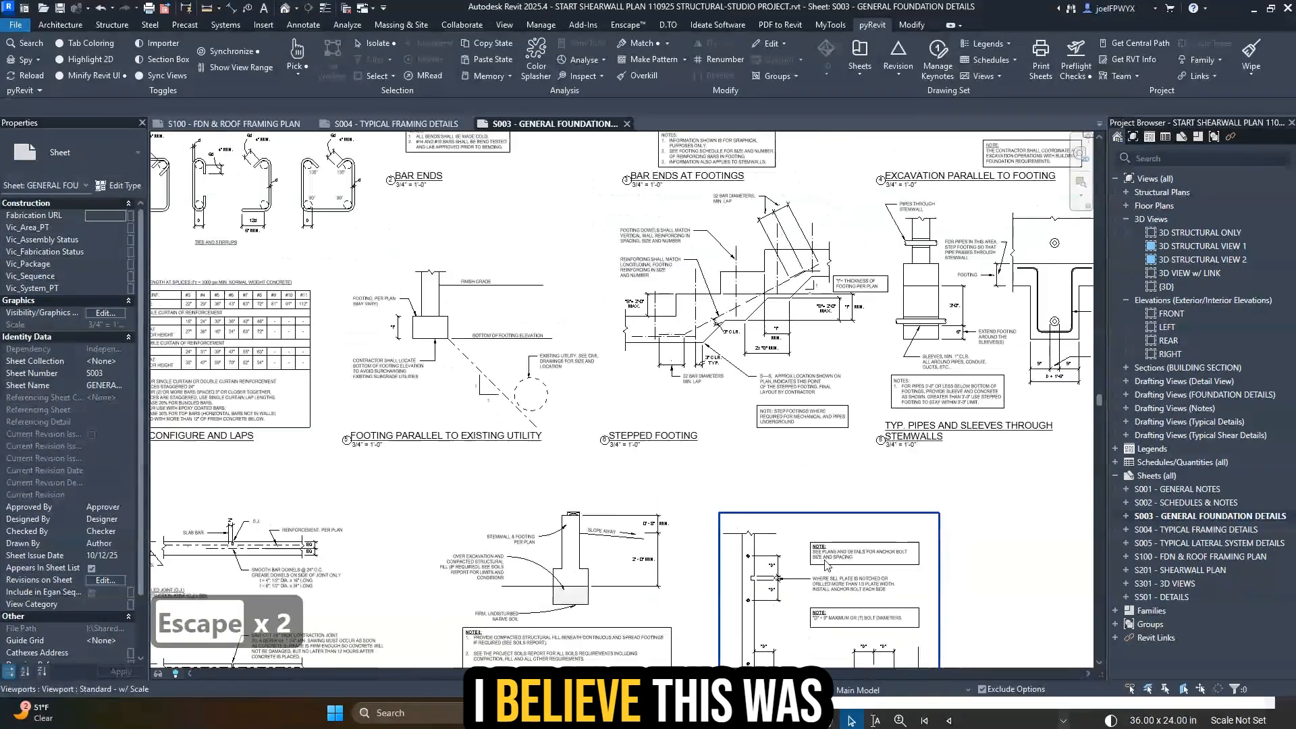
scroll(868, 538, "down", 2)
scroll(668, 651, "up", 2)
scroll(760, 636, "down", 3)
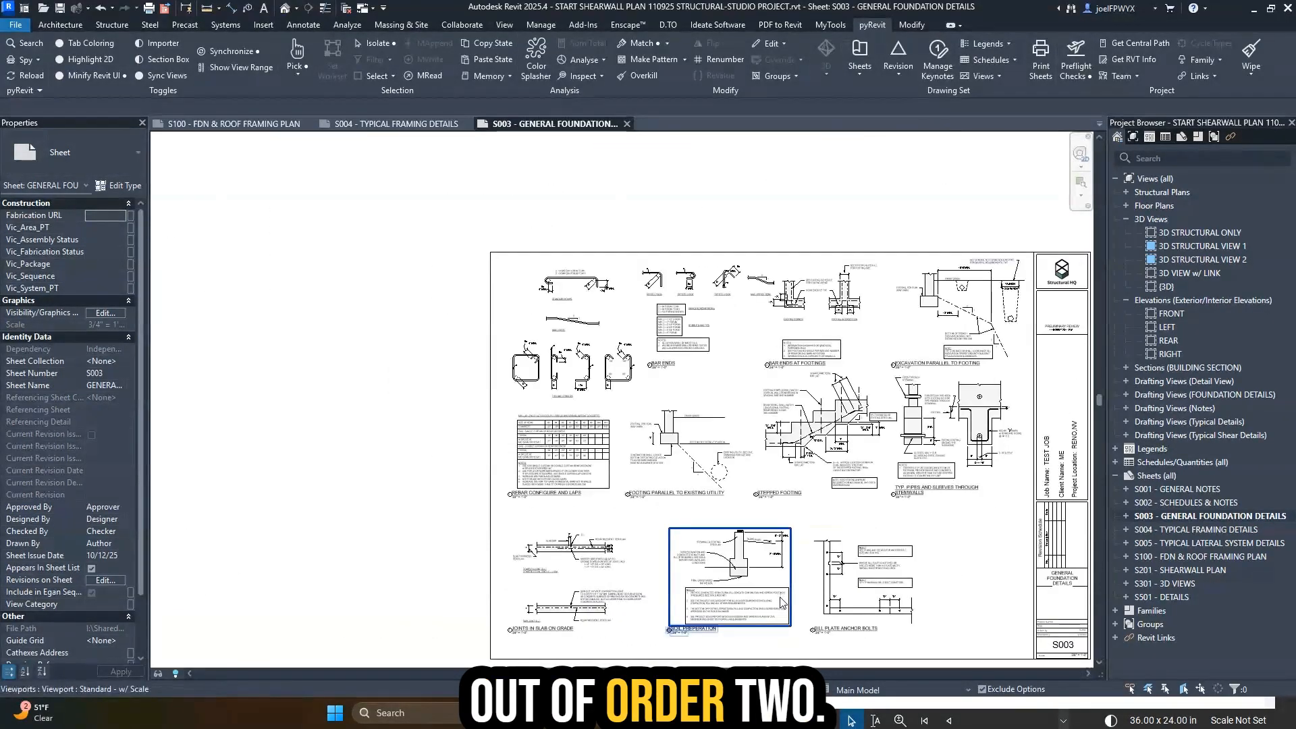
- Renumber the viewports on sheet S003 from 1 by picking the foundation details in order, and check the new numbers
left_click(702, 62)
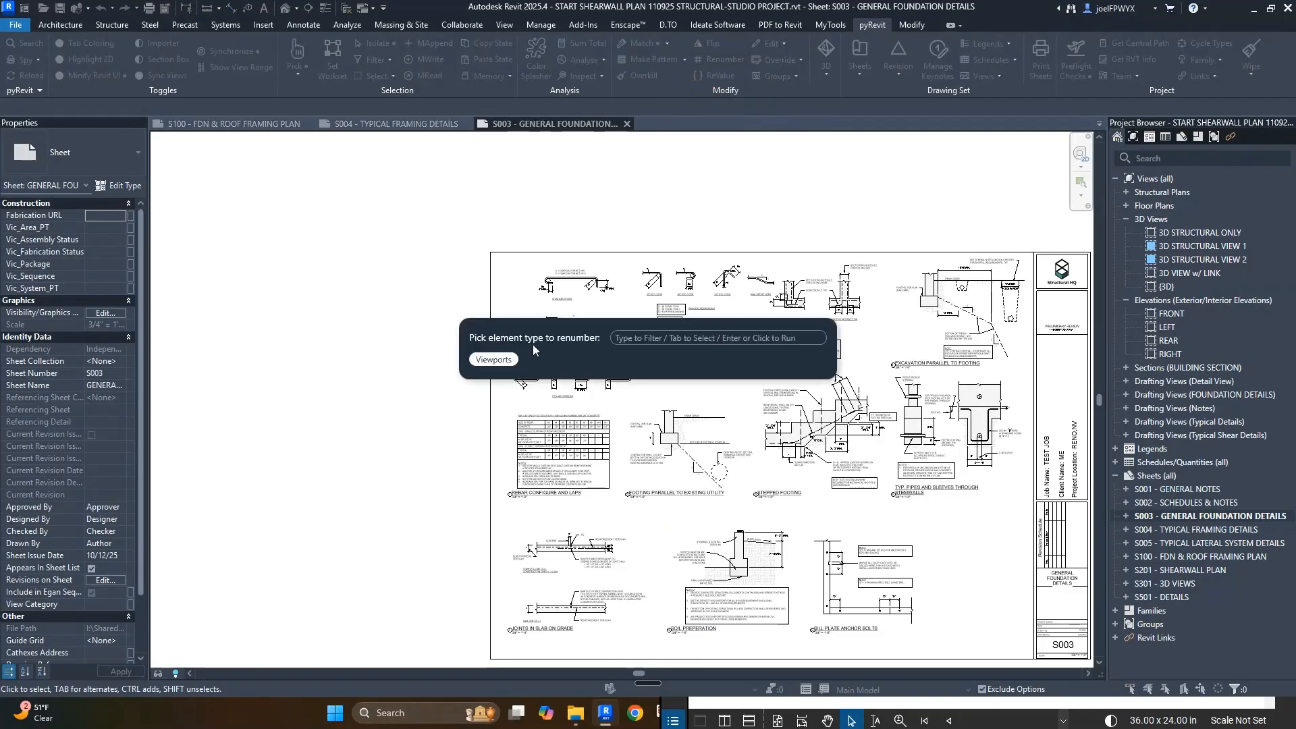
key("Return")
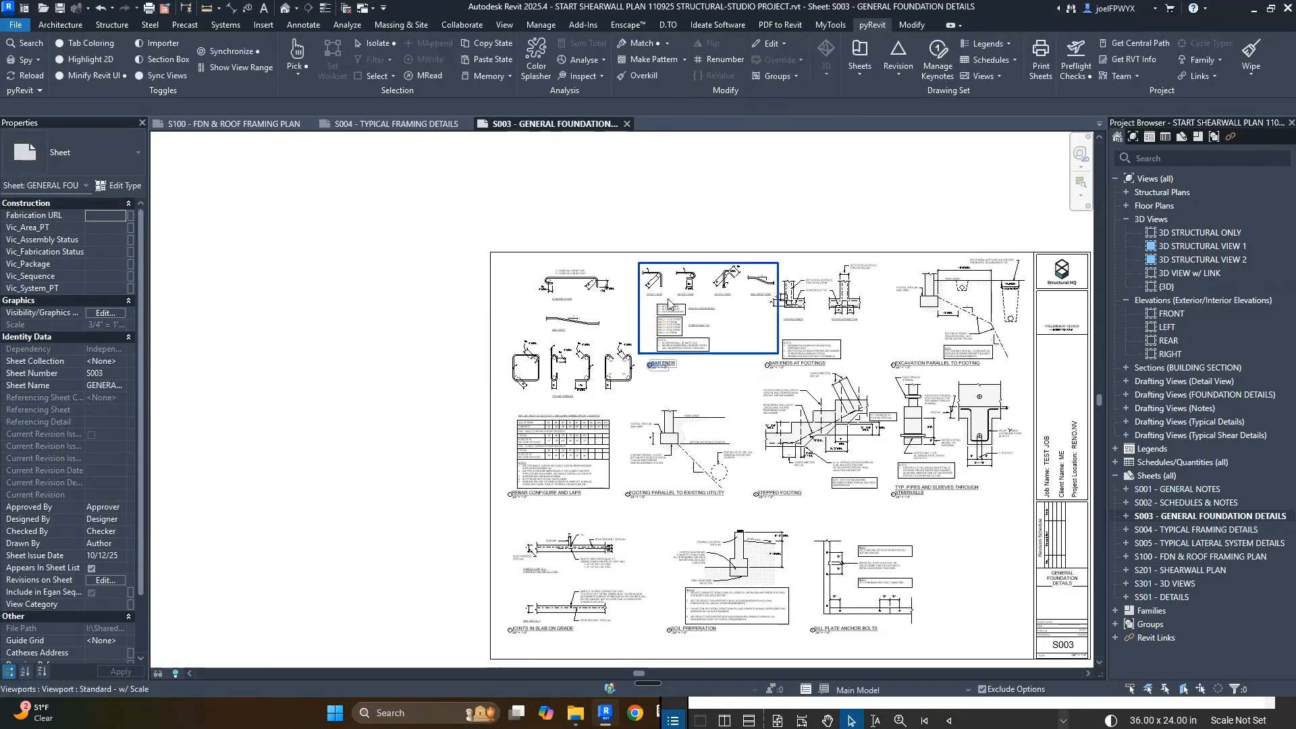
left_click(712, 60)
left_click(504, 359)
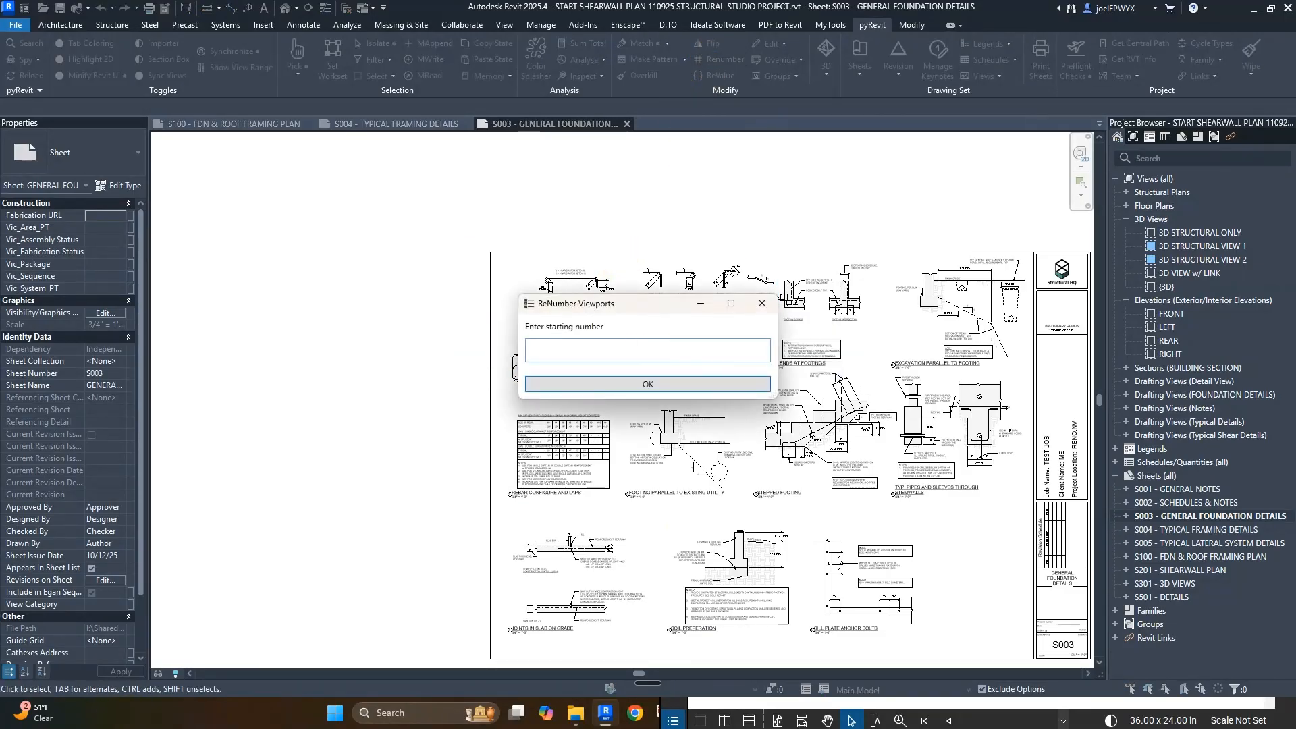
left_click(626, 384)
left_click(666, 328)
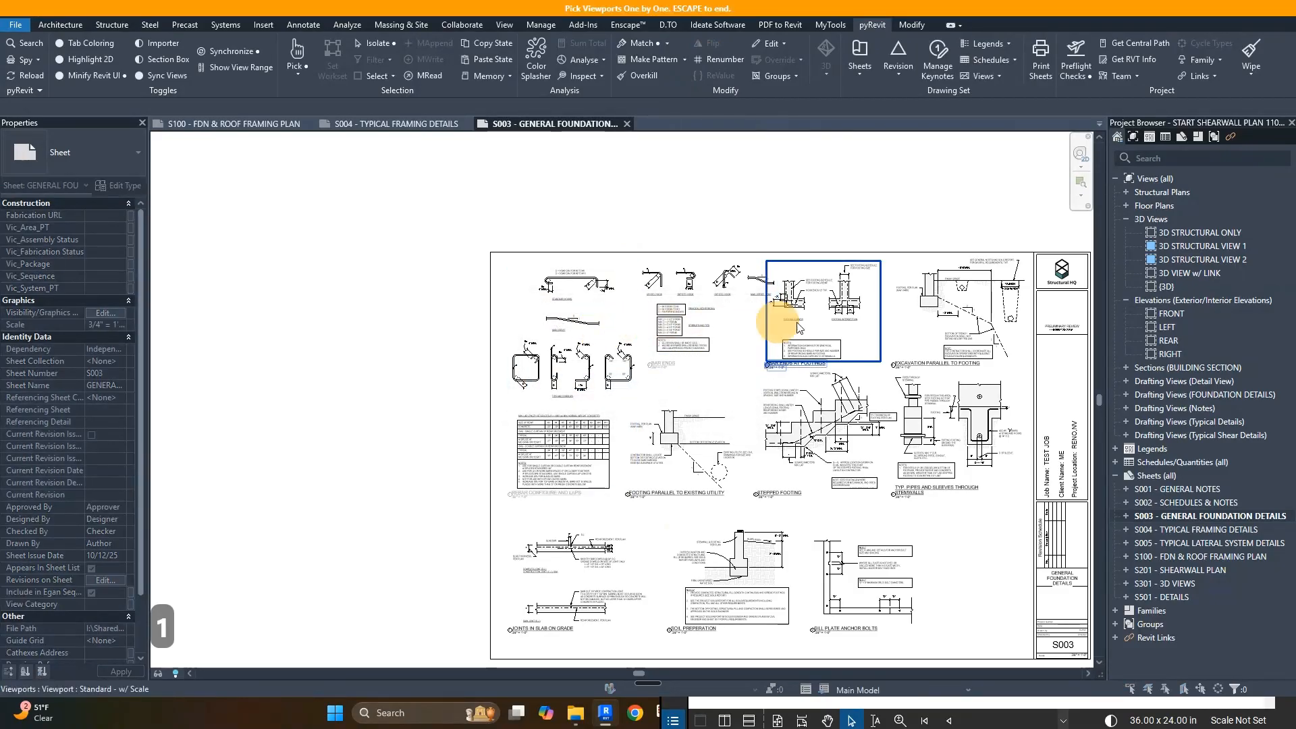
left_click(797, 446)
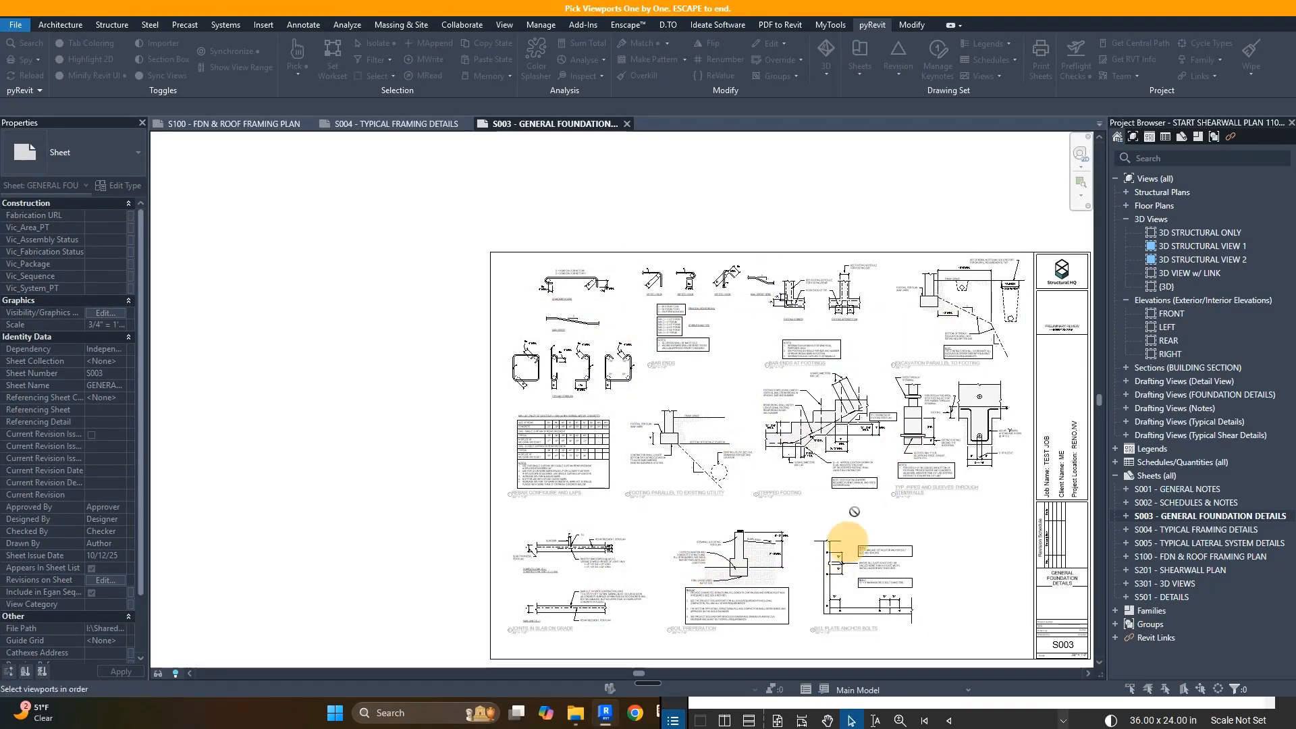
key("Escape")
scroll(784, 635, "up", 3)
scroll(784, 636, "down", 5)
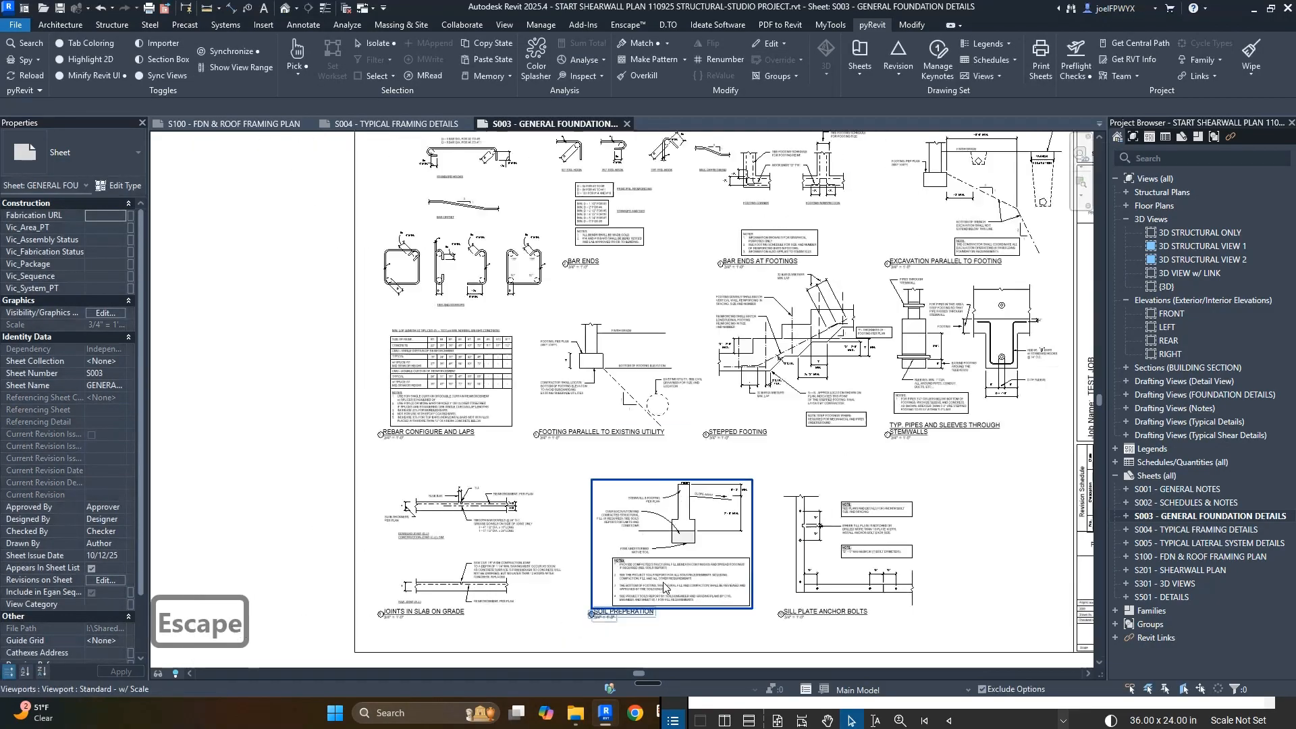
- Open sheet S005 - TYPICAL LATERAL SYSTEM DETAILS and check the numbering of its details
left_click(1174, 544)
double_click(1175, 546)
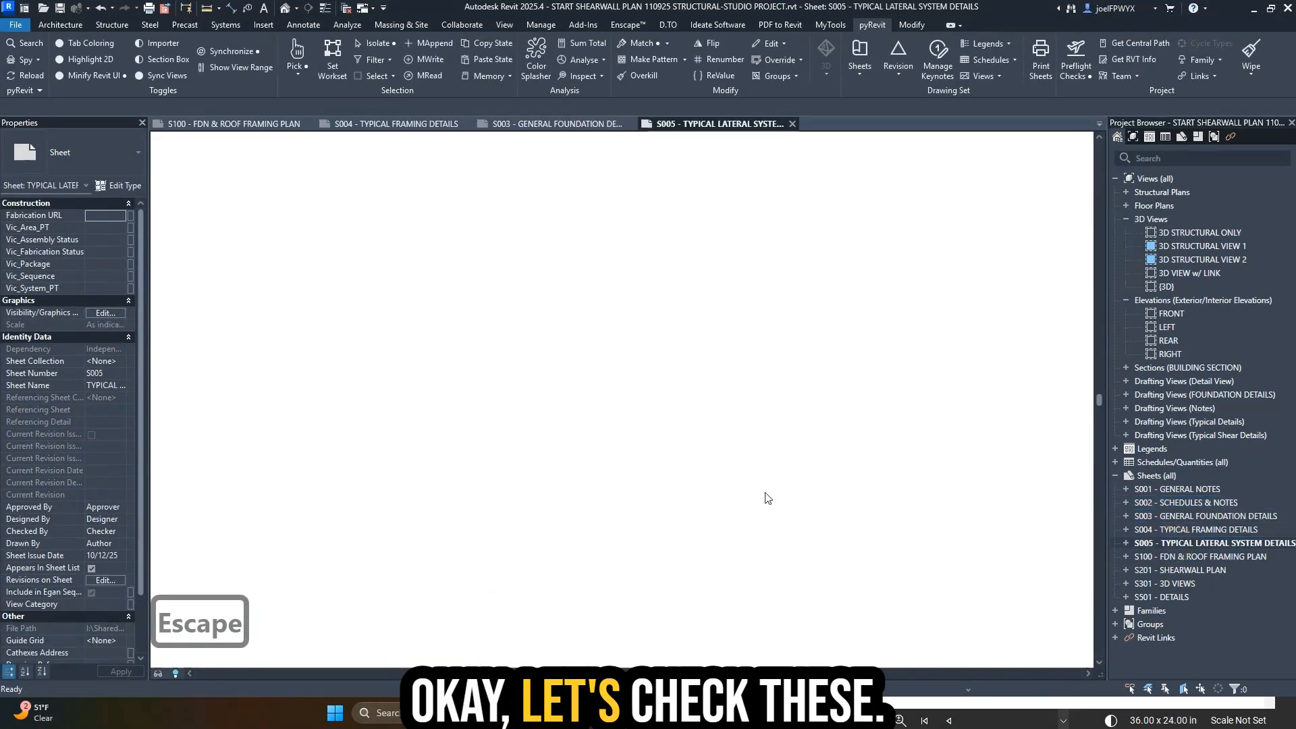
scroll(760, 499, "up", 3)
scroll(823, 462, "down", 5)
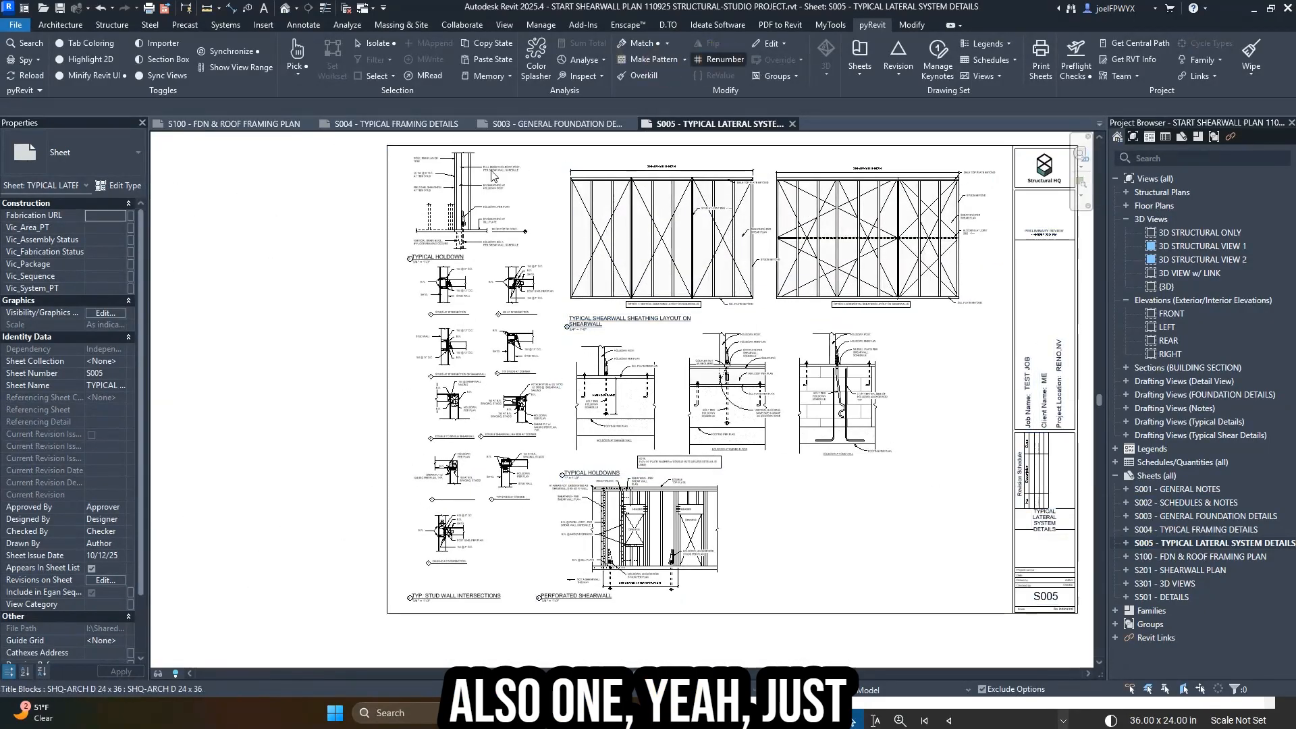
- Renumber the viewports on sheet S005 in order, starting at 1 with TYPICAL HOLDOWN, and save the project
left_click(719, 59)
left_click(515, 342)
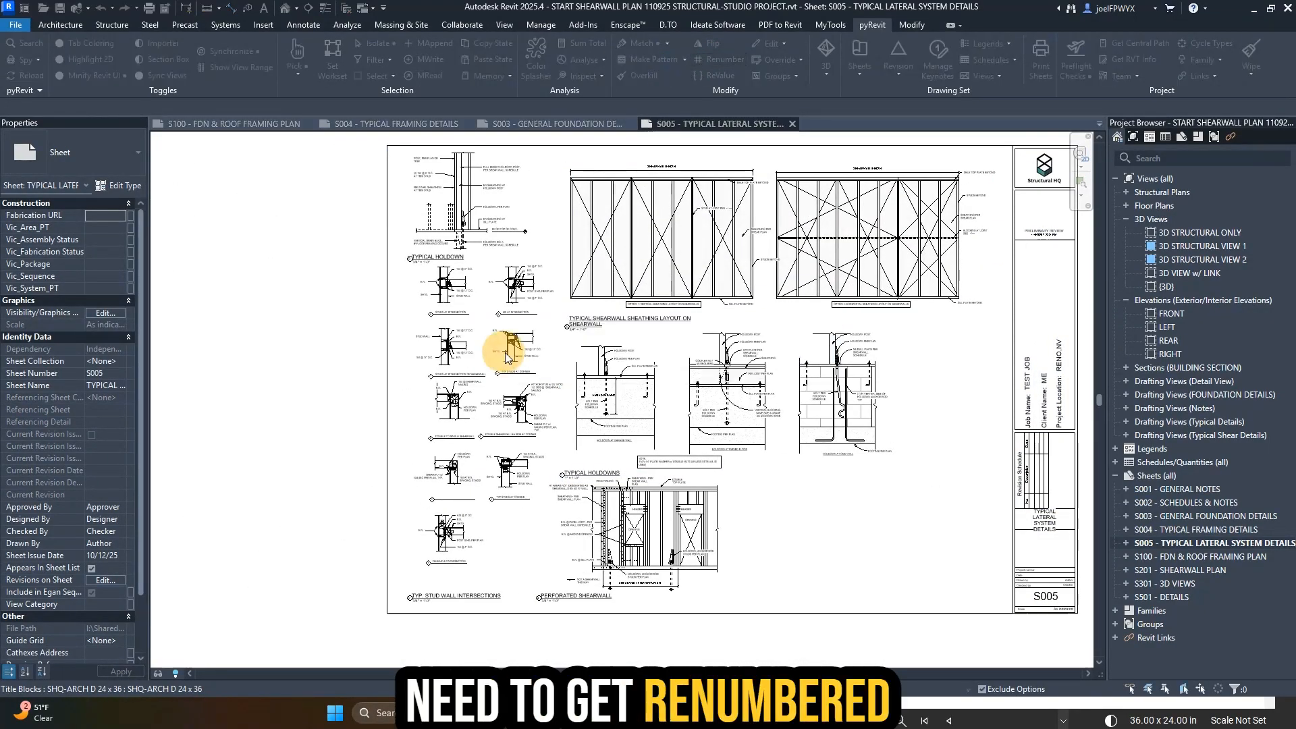
left_click(720, 59)
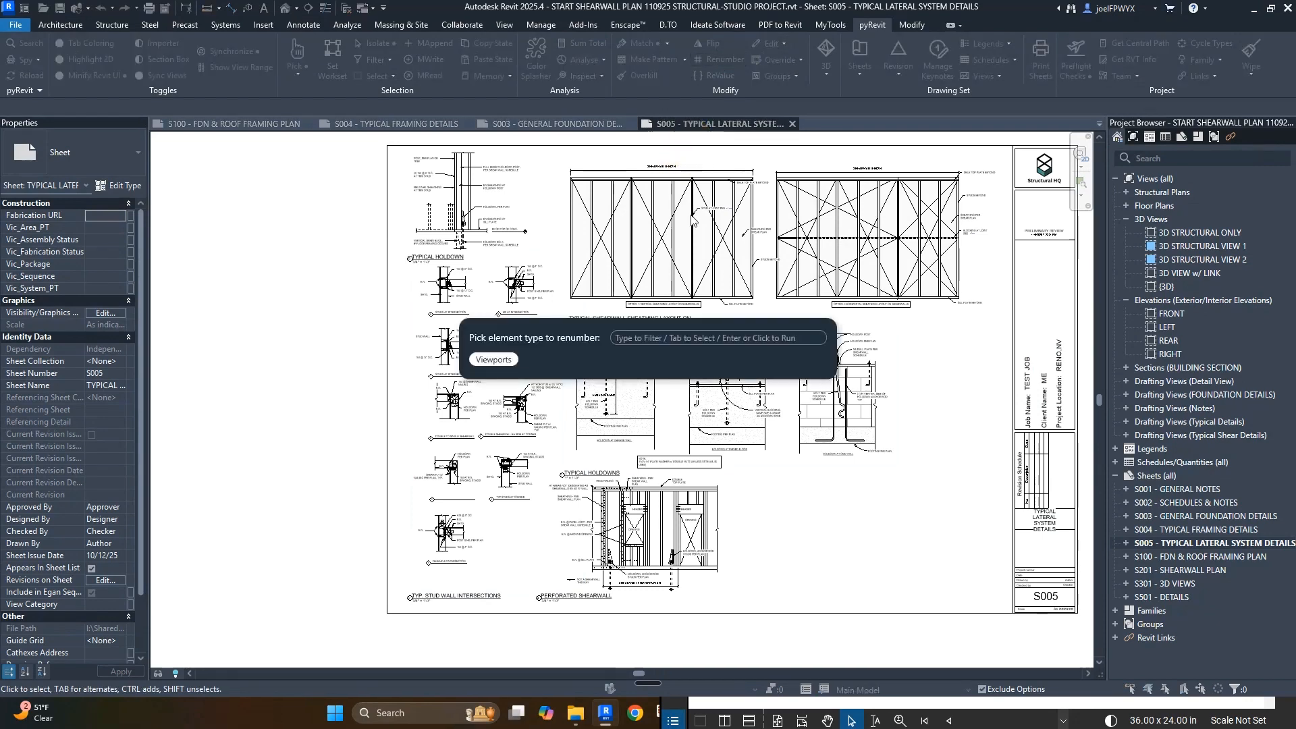
left_click(517, 347)
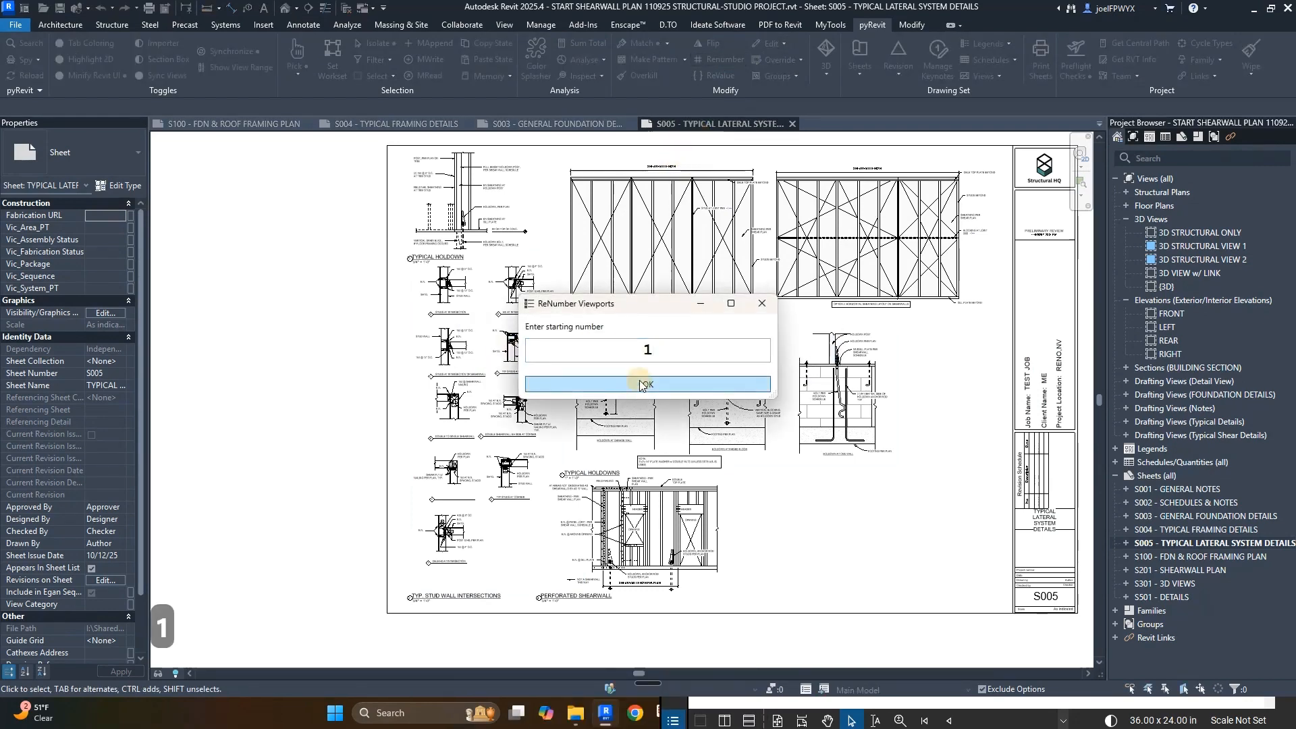
left_click(642, 384)
left_click(482, 230)
left_click(645, 213)
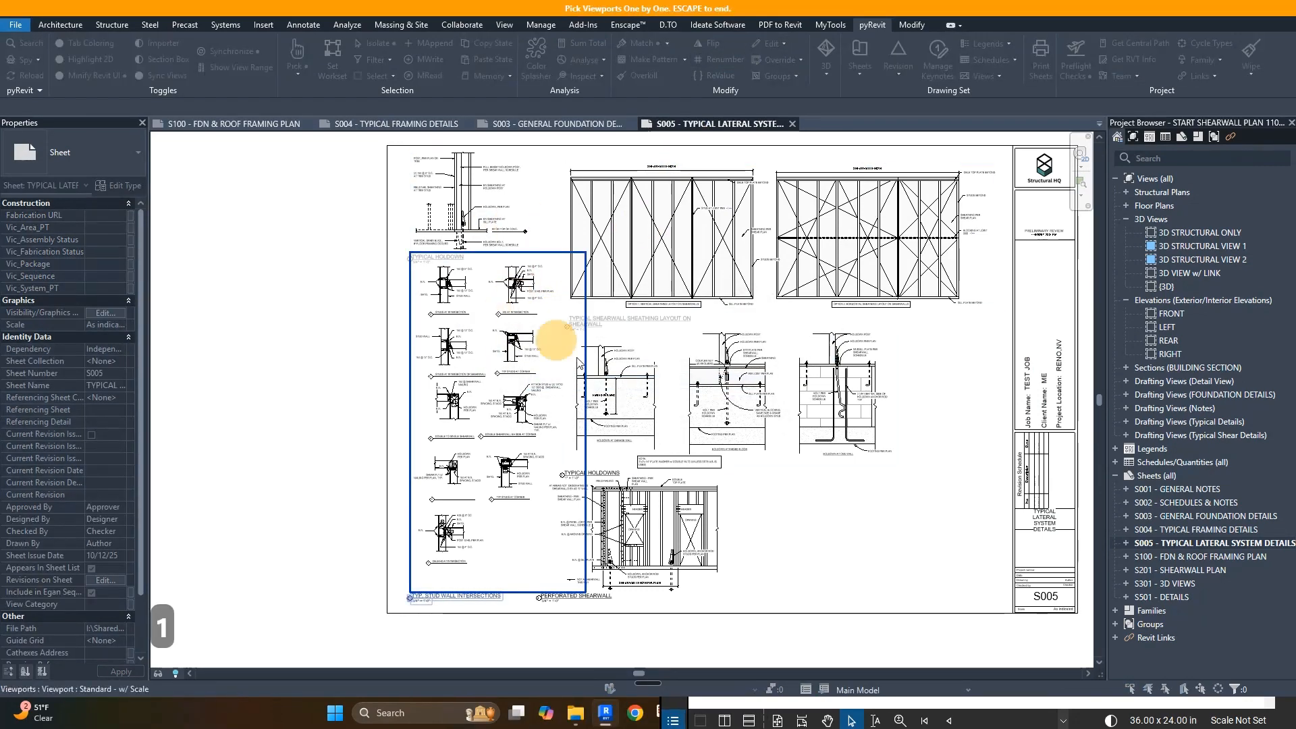
left_click(558, 338)
left_click(600, 412)
key("Escape")
key("Escape")
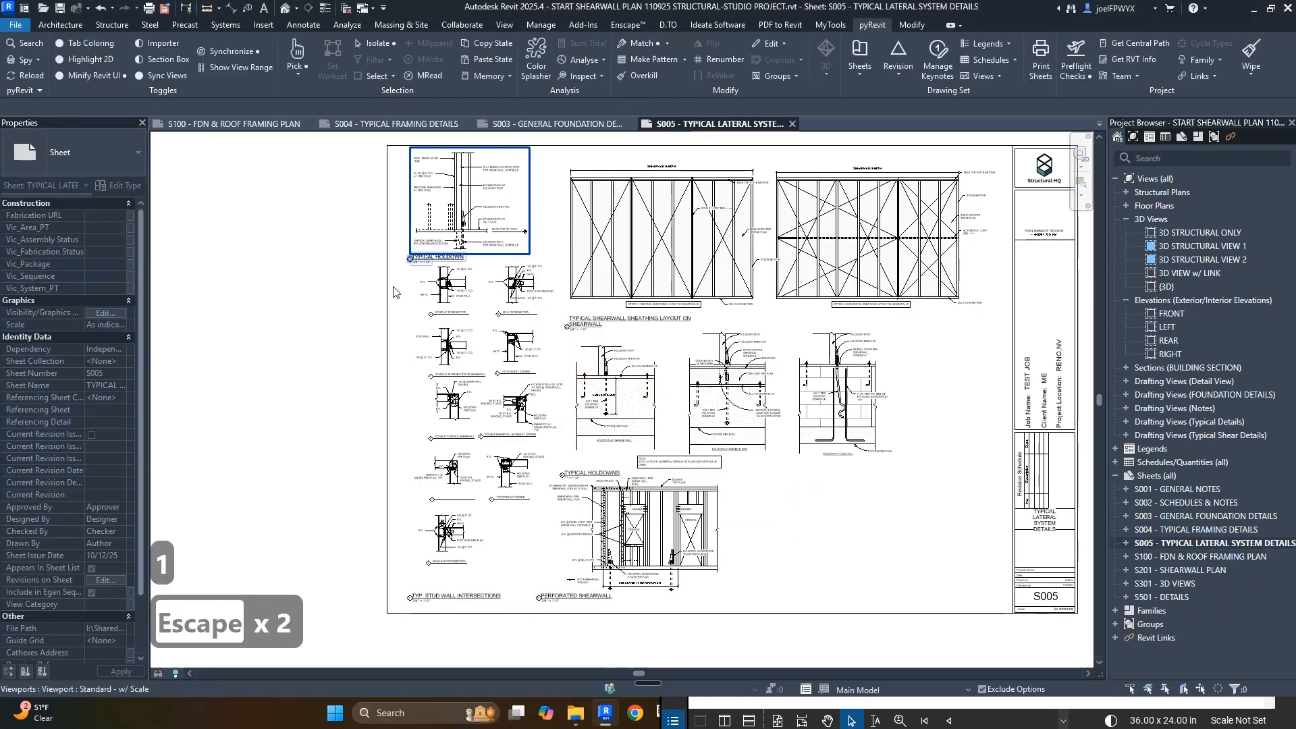
key("ctrl+s")
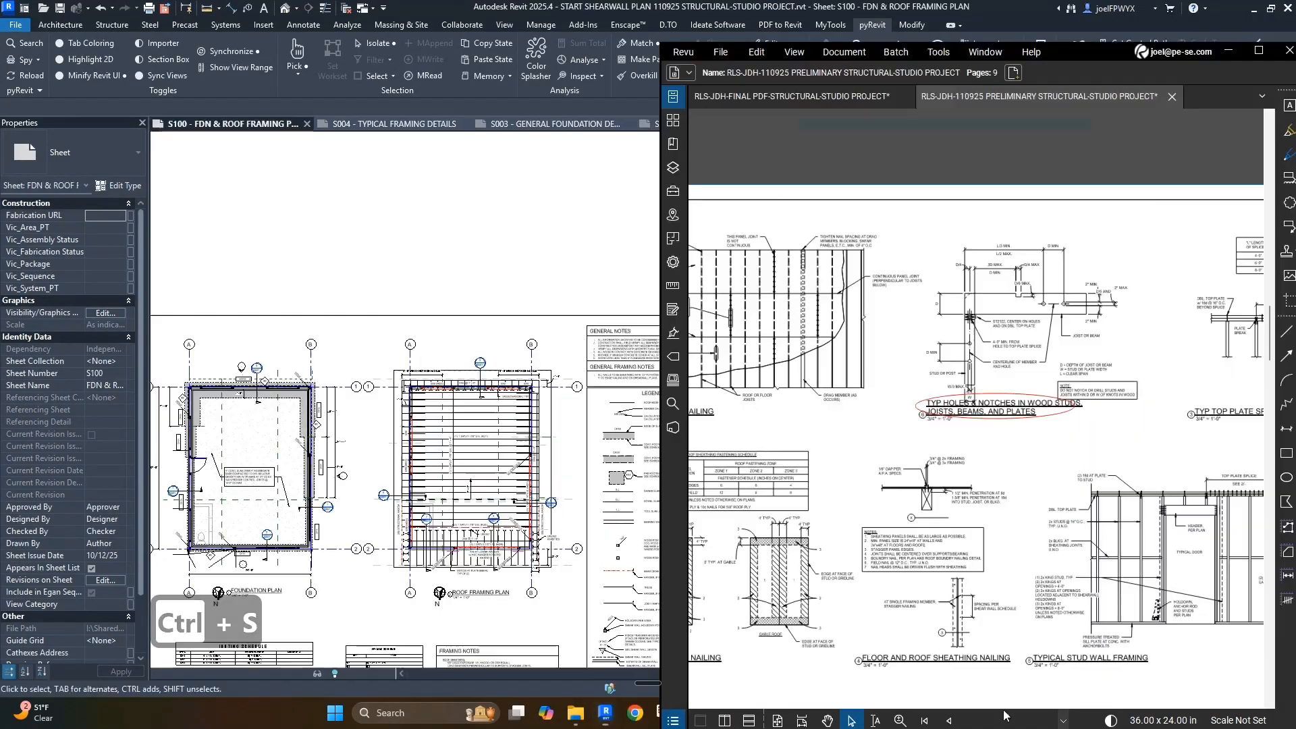
- Strike through the circled holes and notches title redline on sheet S004 in yellow in the Bluebeam Revu copy
scroll(1040, 453, "up", 5)
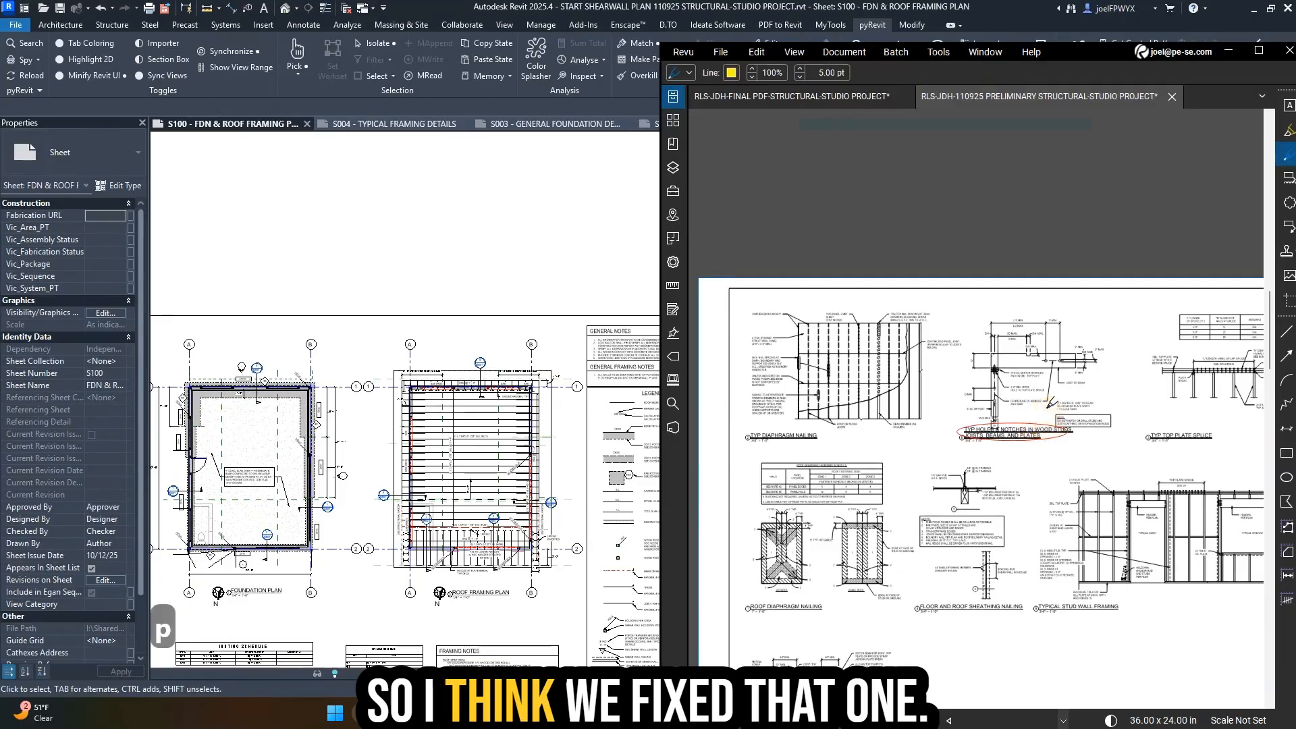
left_click_drag(1047, 408, 983, 455)
scroll(982, 449, "down", 4)
scroll(1120, 567, "up", 2)
- Switch to Revit, open sheet S004 - TYPICAL FRAMING DETAILS and check its detail titles and numbering
left_click(600, 308)
key("Escape")
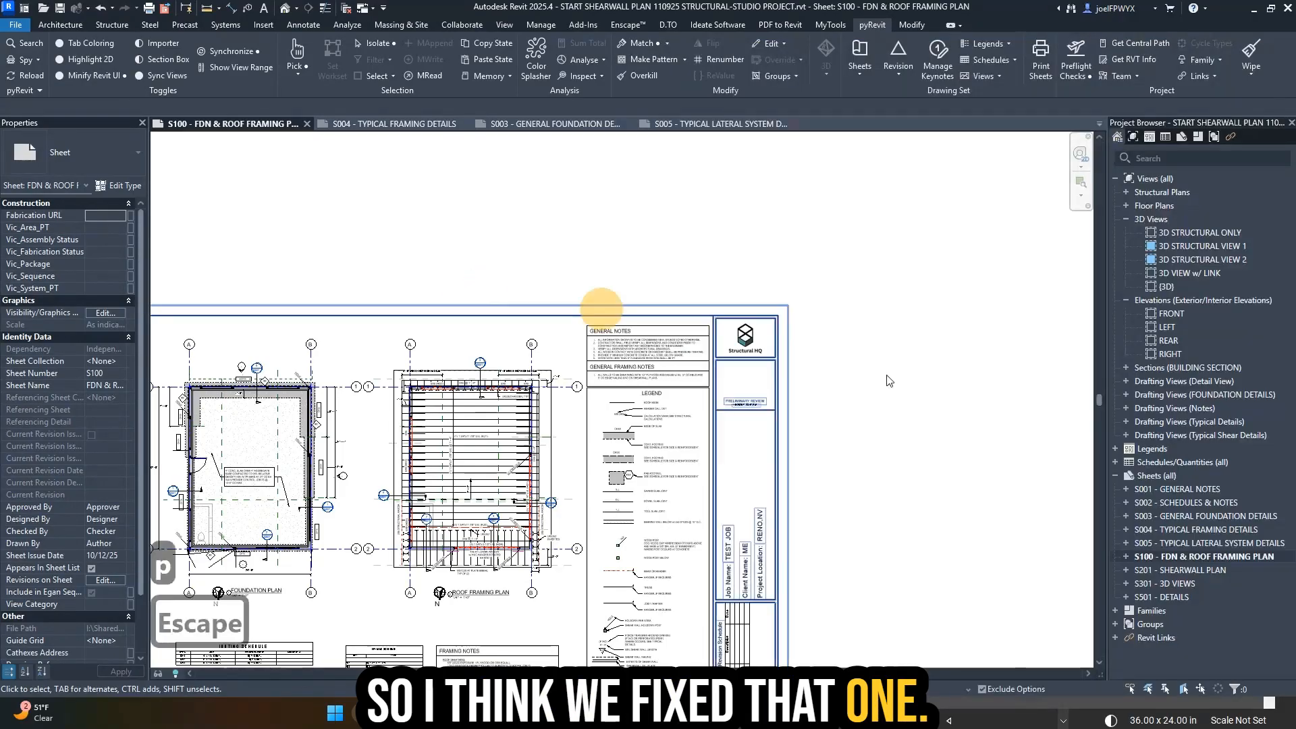
key("Escape")
double_click(1155, 530)
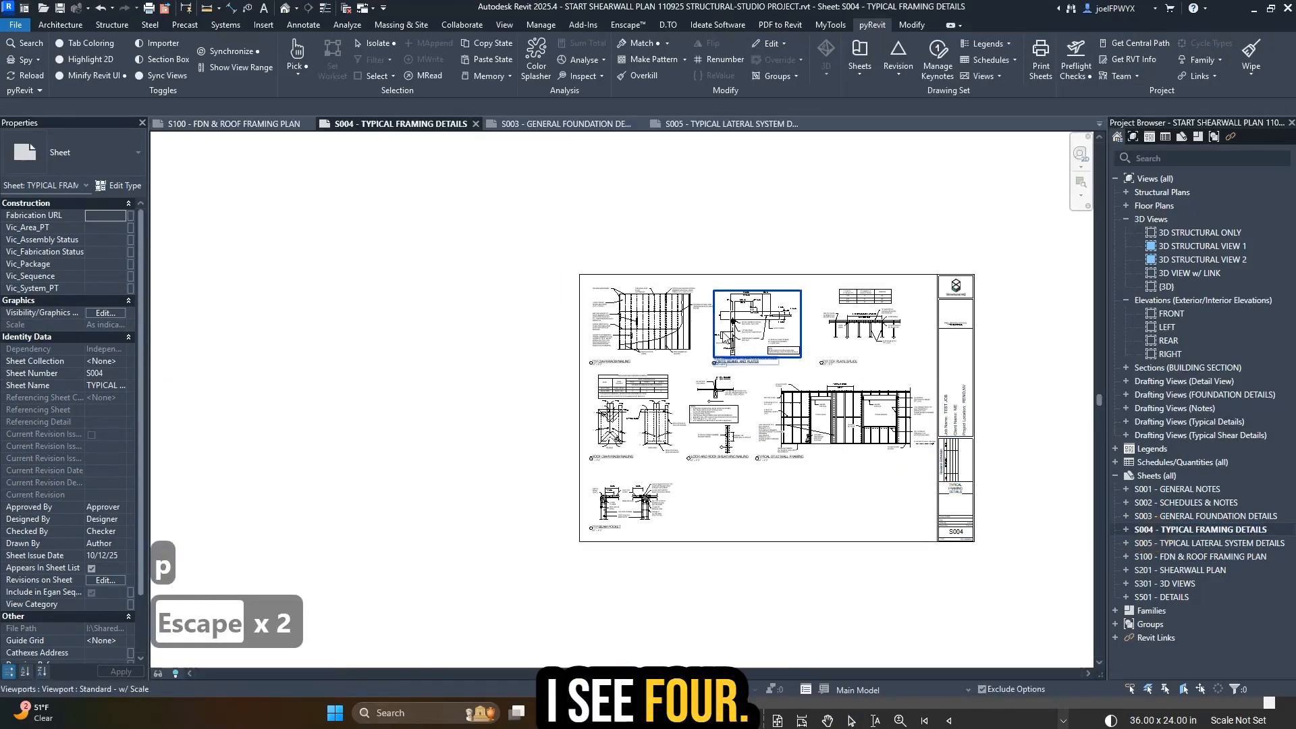
scroll(723, 337, "up", 4)
scroll(783, 426, "up", 2)
scroll(729, 365, "down", 3)
key("Escape")
scroll(716, 496, "down", 1)
- Switch to Bluebeam Revu and check the neighbouring sheets through S005 for remaining redlines, including the S005 title block
left_click(762, 706)
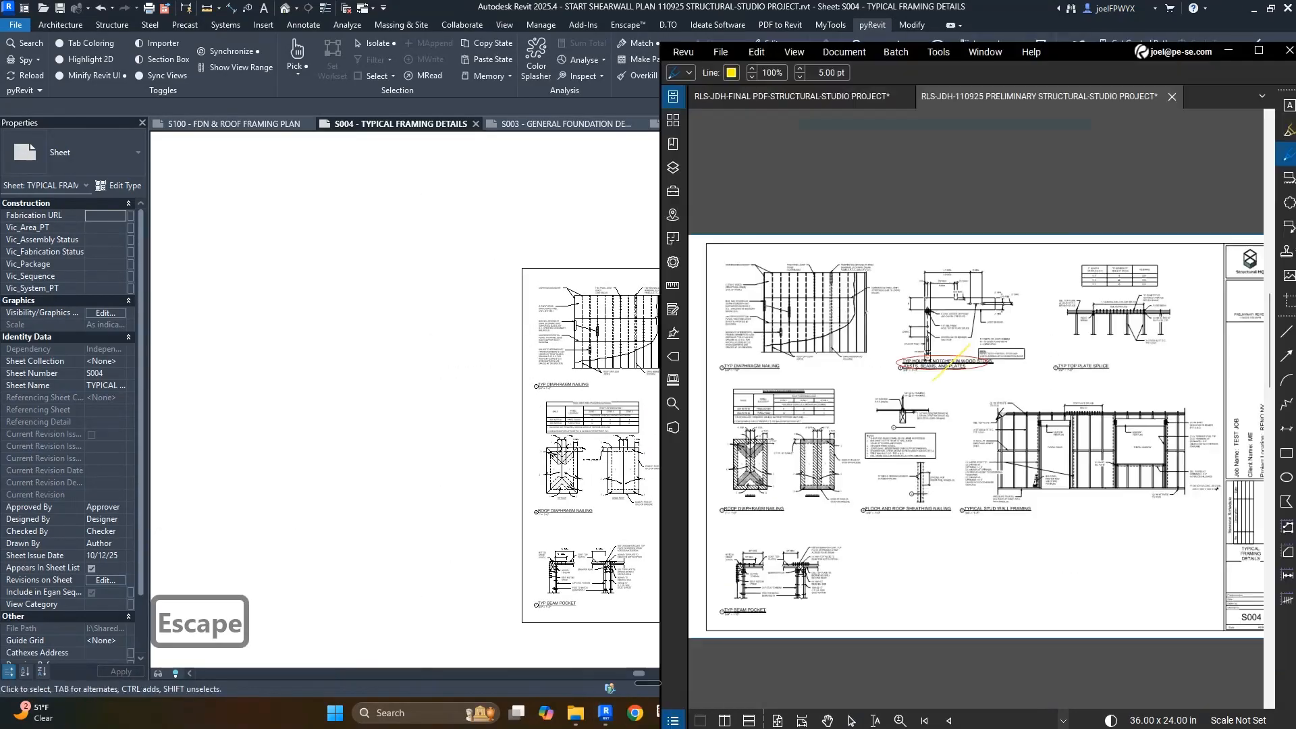
key("Page_Up")
key("Page_Up")
key("Page_Down")
key("Page_Down")
key("Page_Down")
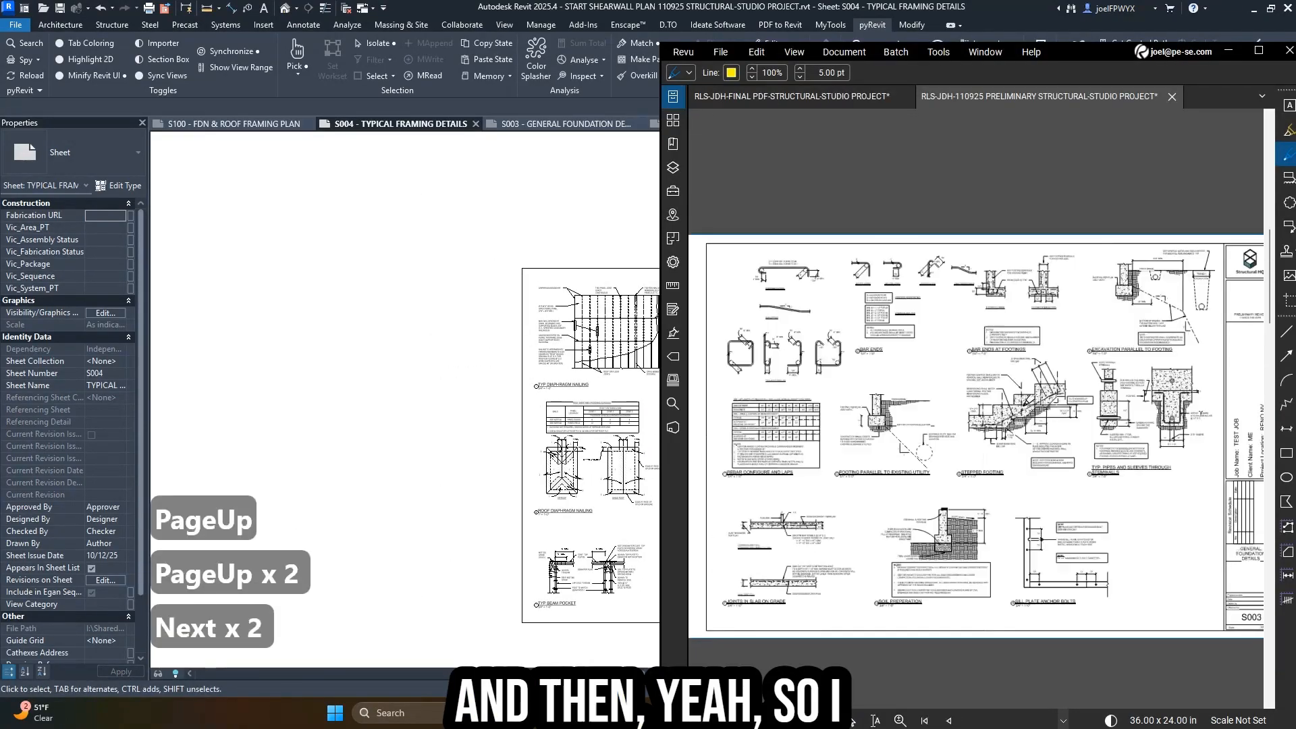
key("Page_Down")
scroll(1090, 564, "up", 5)
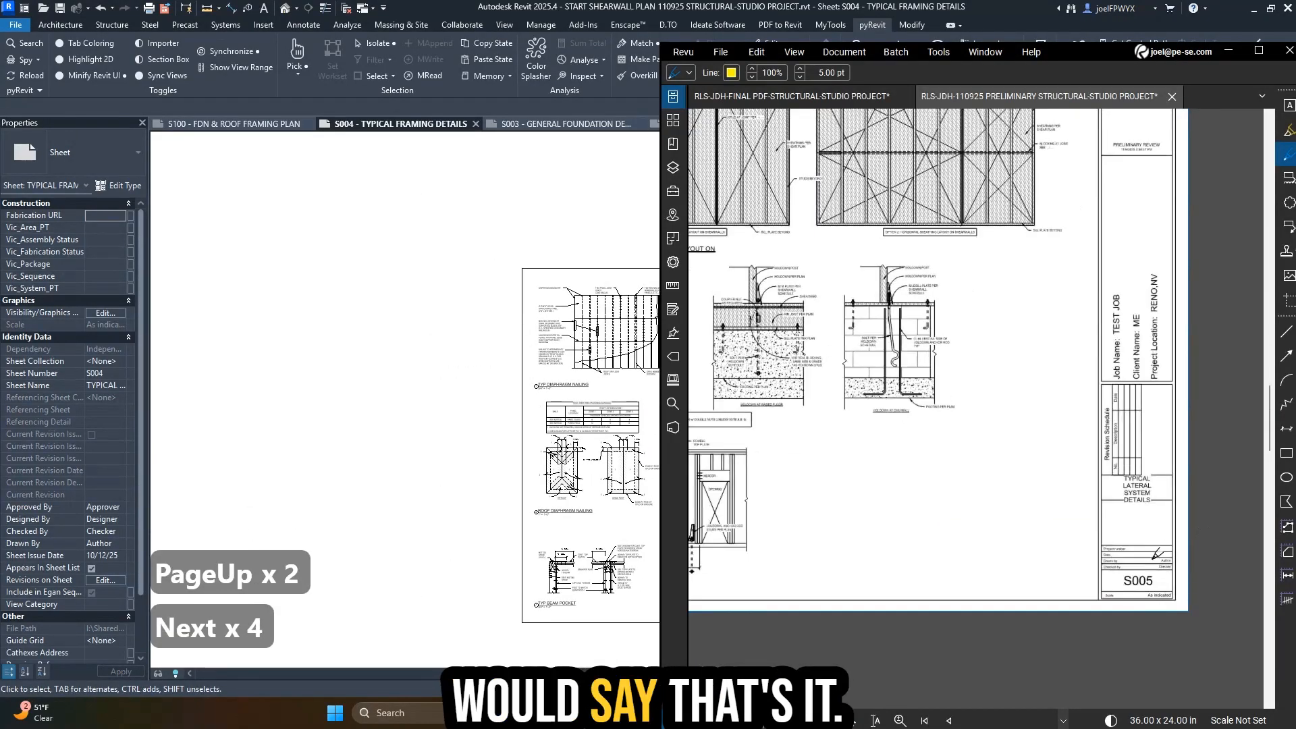
scroll(1090, 564, "down", 3)
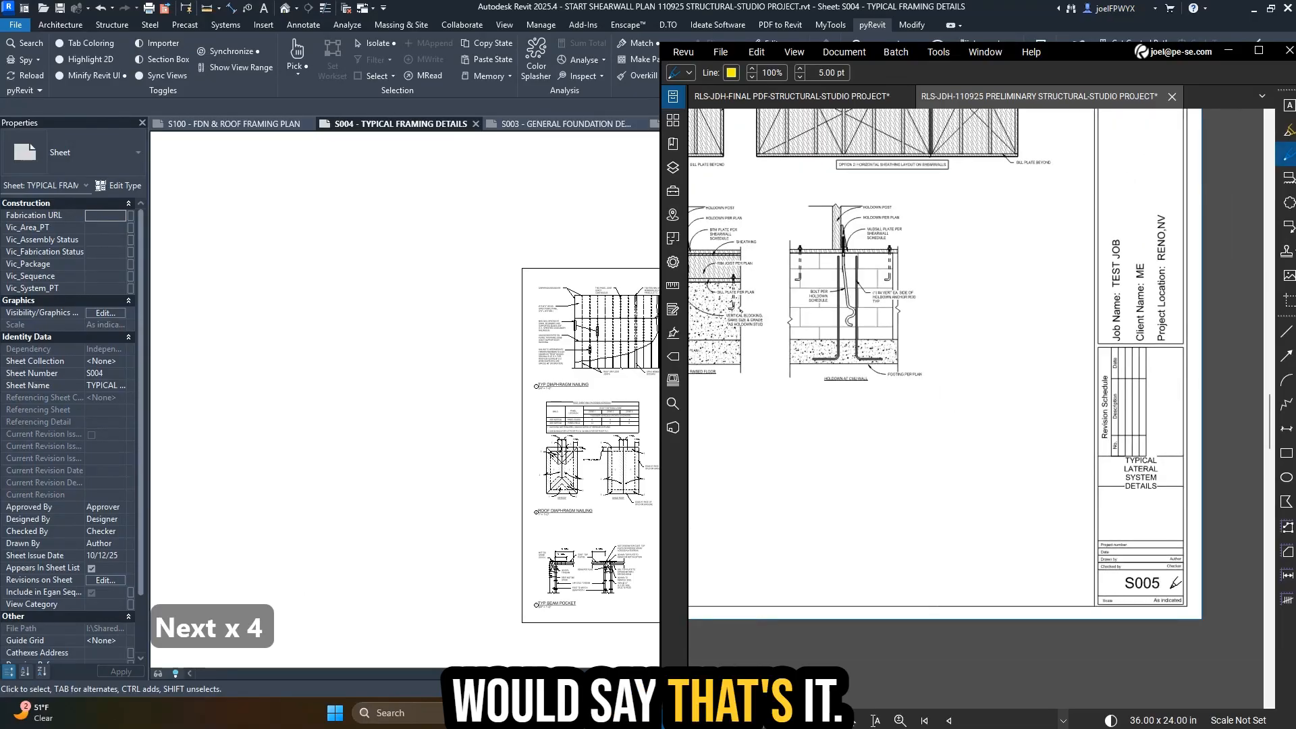
key("Escape")
scroll(365, 548, "down", 3)
- Return to Revit, open sheet S005 - TYPICAL LATERAL SYSTEM DETAILS and open its title block family for editing
left_click(364, 520)
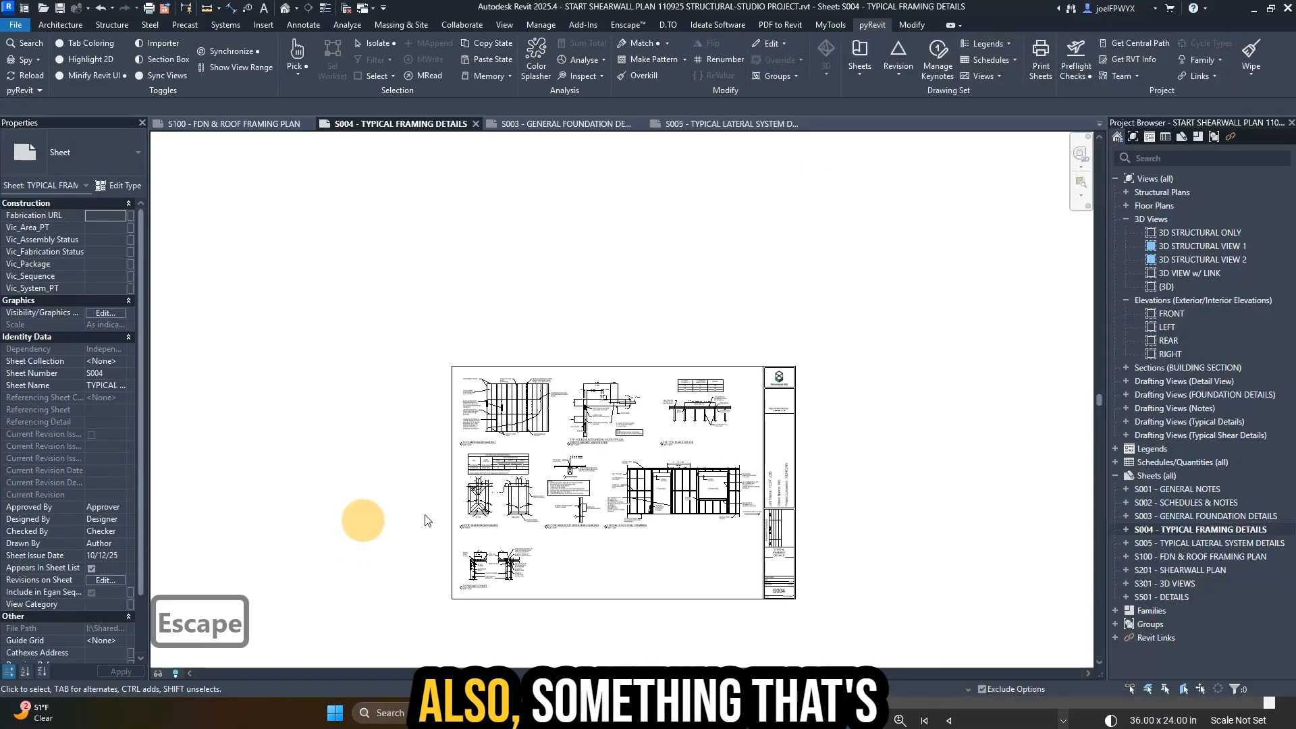
scroll(424, 521, "down", 4)
scroll(699, 539, "up", 5)
scroll(701, 544, "up", 3)
key("Escape")
key("Escape")
left_click(1154, 542)
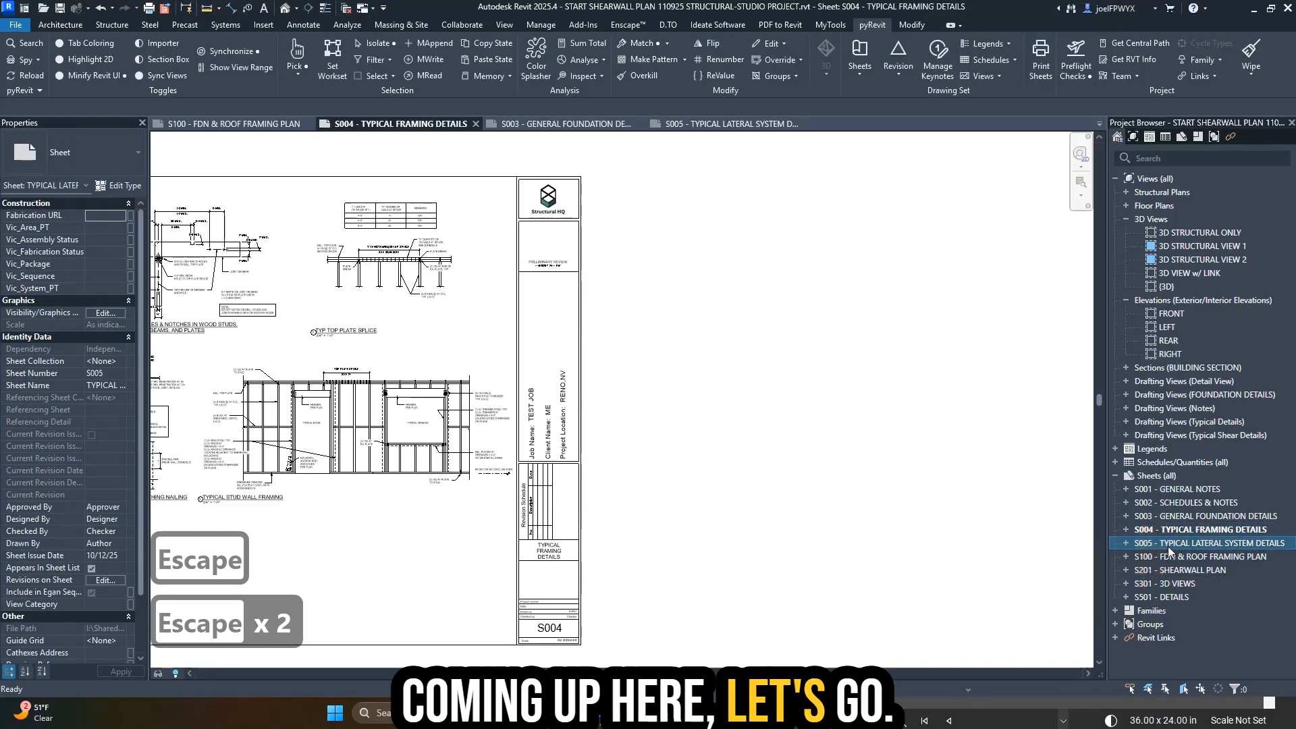
double_click(1172, 544)
scroll(1000, 533, "up", 4)
middle_click_drag(1002, 532, 810, 540)
key("Escape")
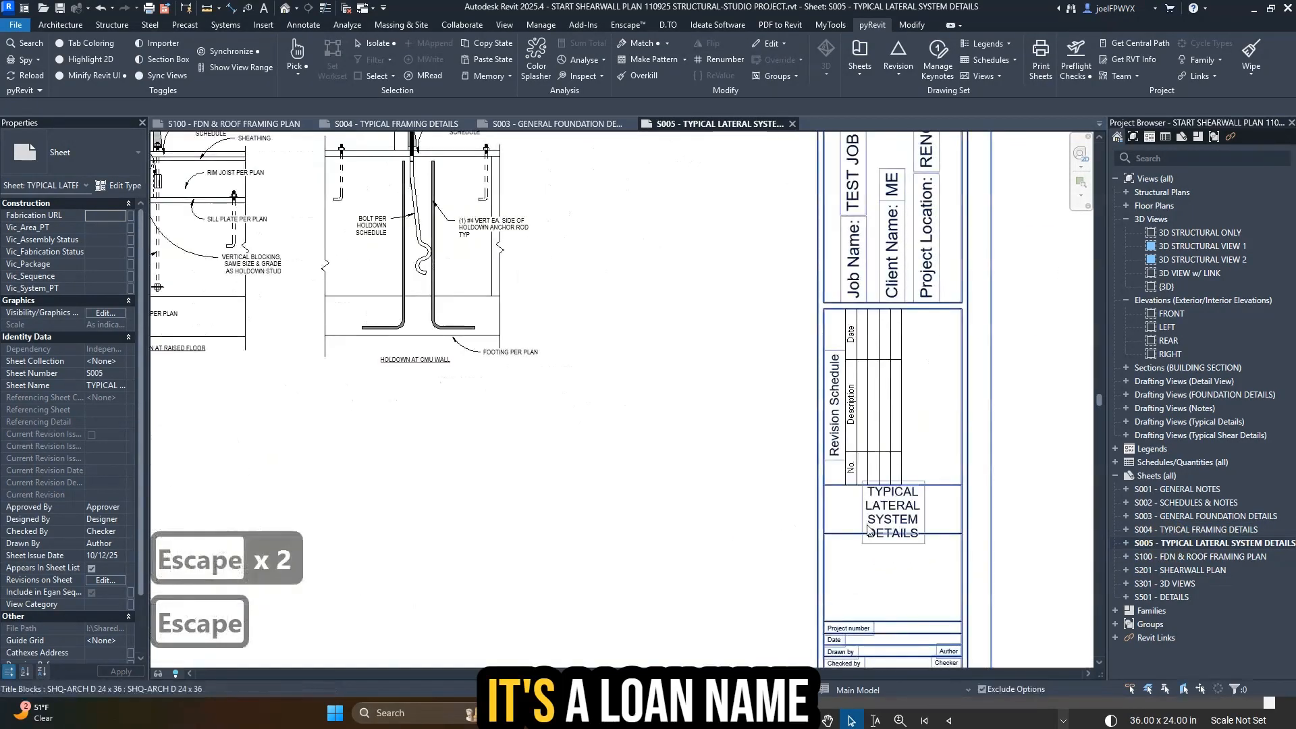
left_click(889, 511)
left_click(574, 60)
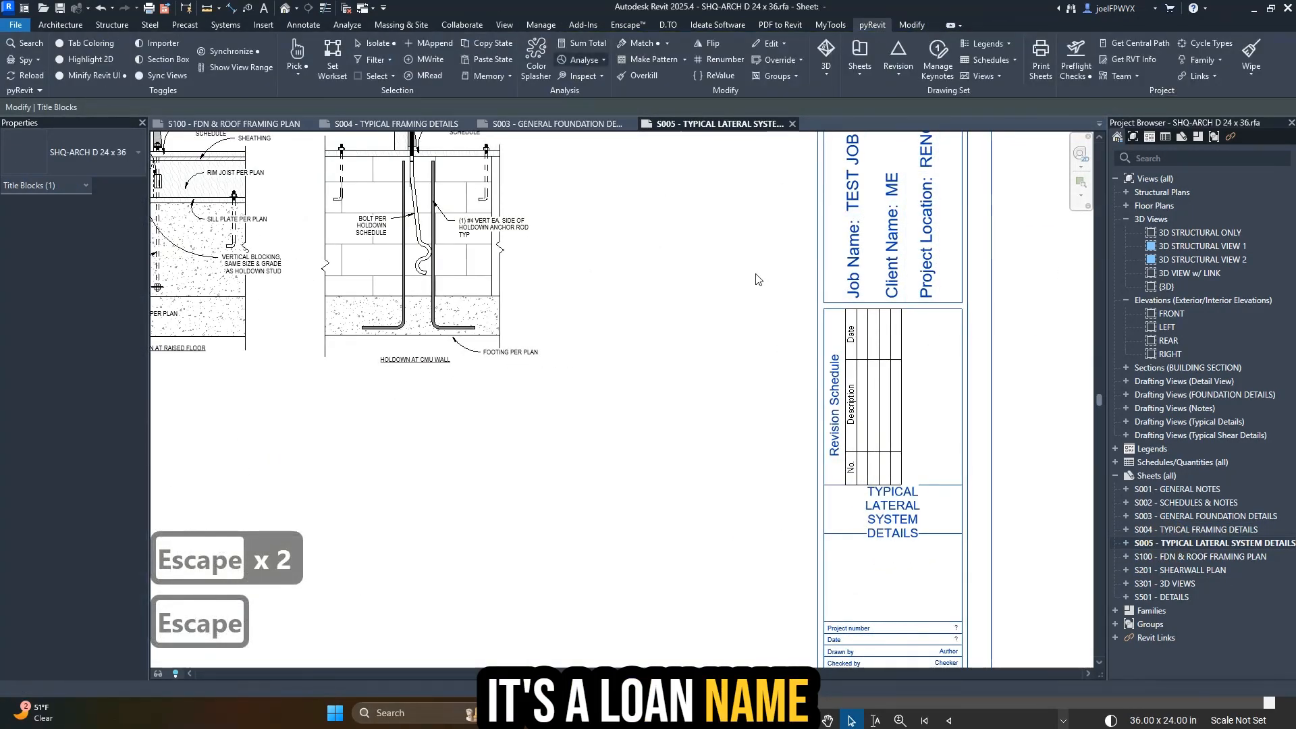
- Move the Sheet Name label up to the top of its title block cell and set its vertical alignment to Top
scroll(935, 540, "up", 3)
left_click(951, 534)
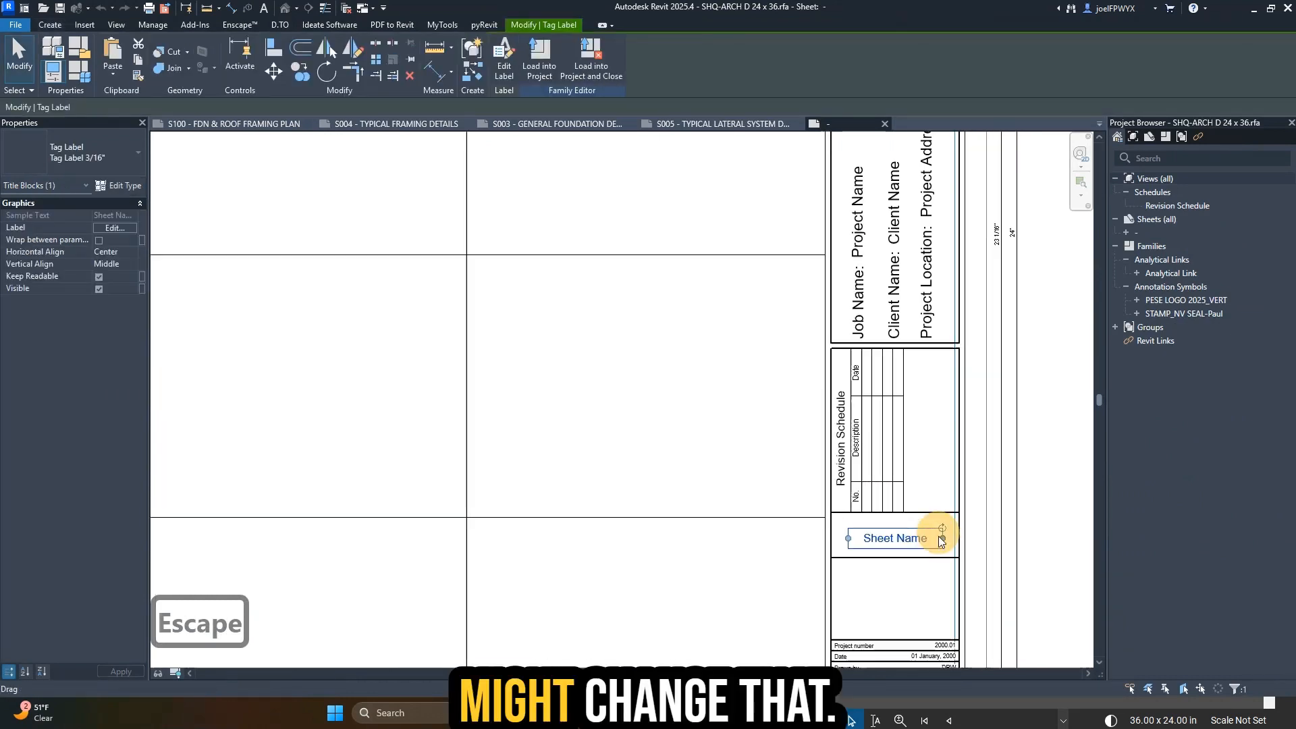
scroll(958, 540, "up", 2)
scroll(962, 540, "up", 2)
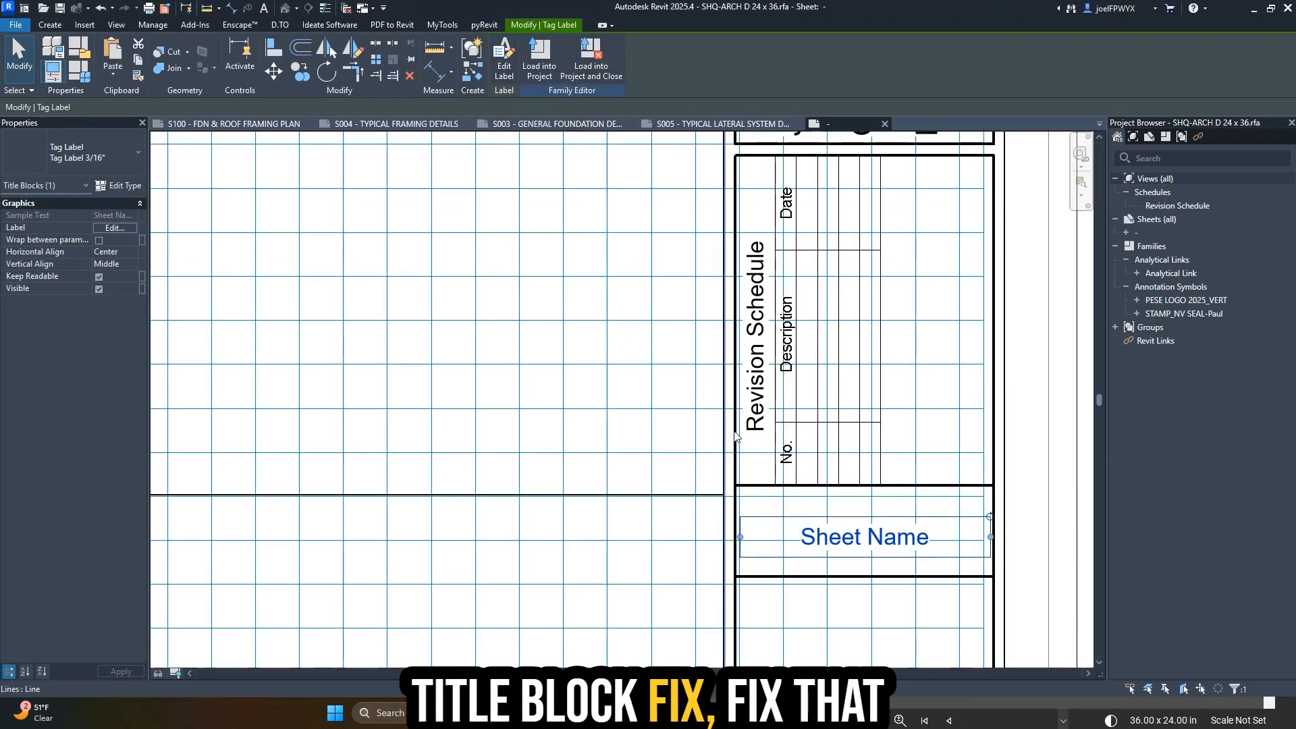
left_click_drag(780, 519, 781, 497)
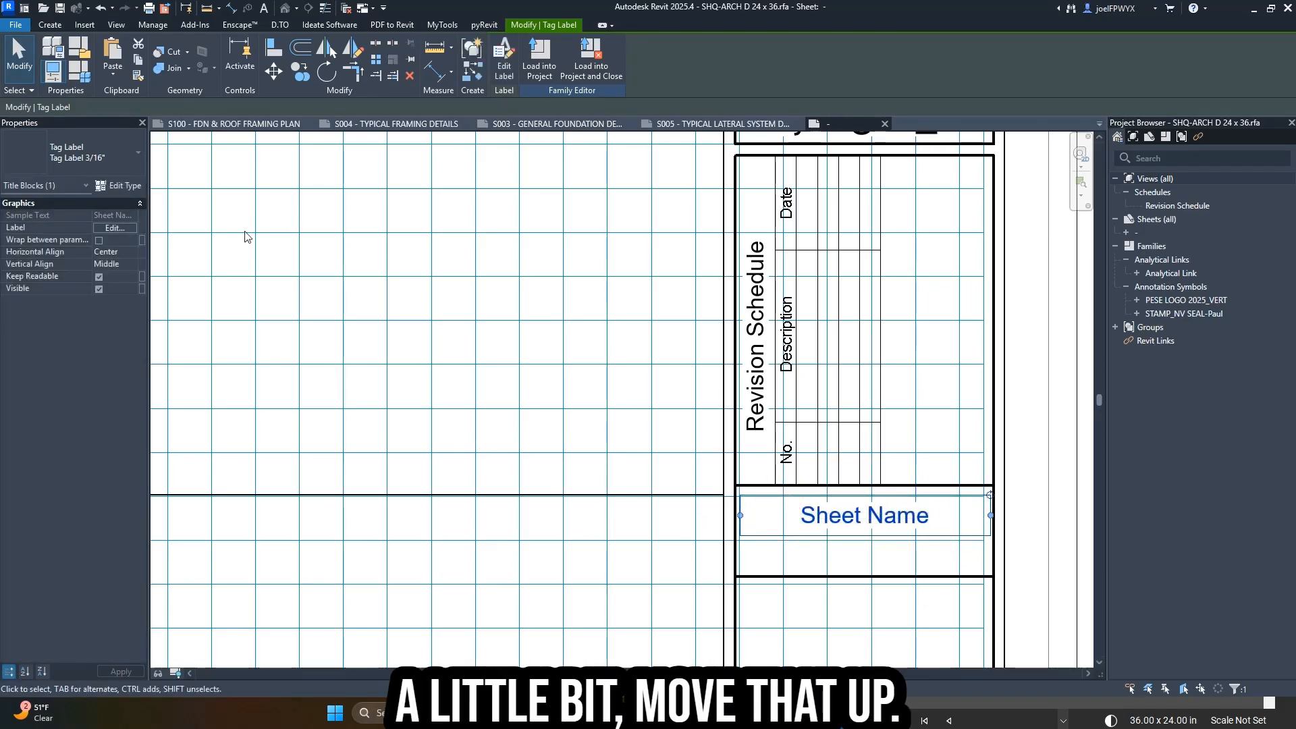
left_click(133, 253)
key("Escape")
left_click(132, 264)
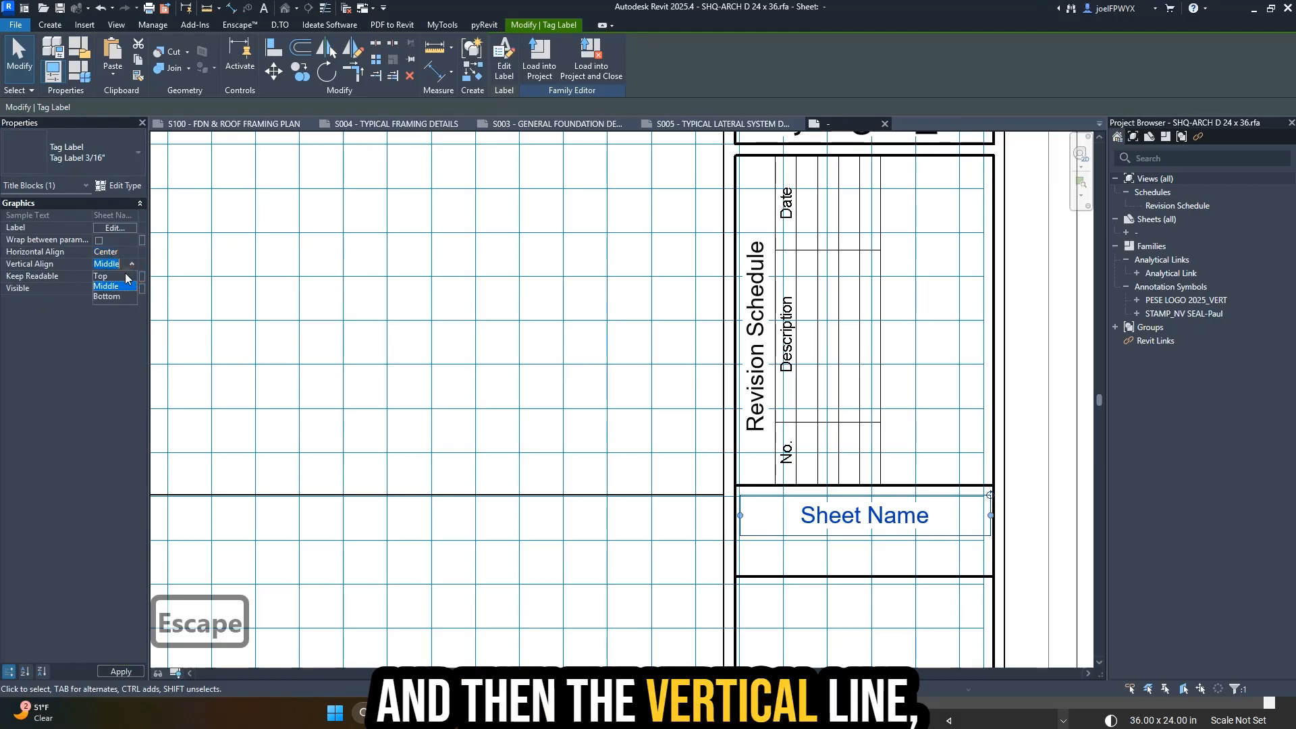
left_click(125, 276)
- Load the edited title block family into the structural project and save the project
left_click(526, 70)
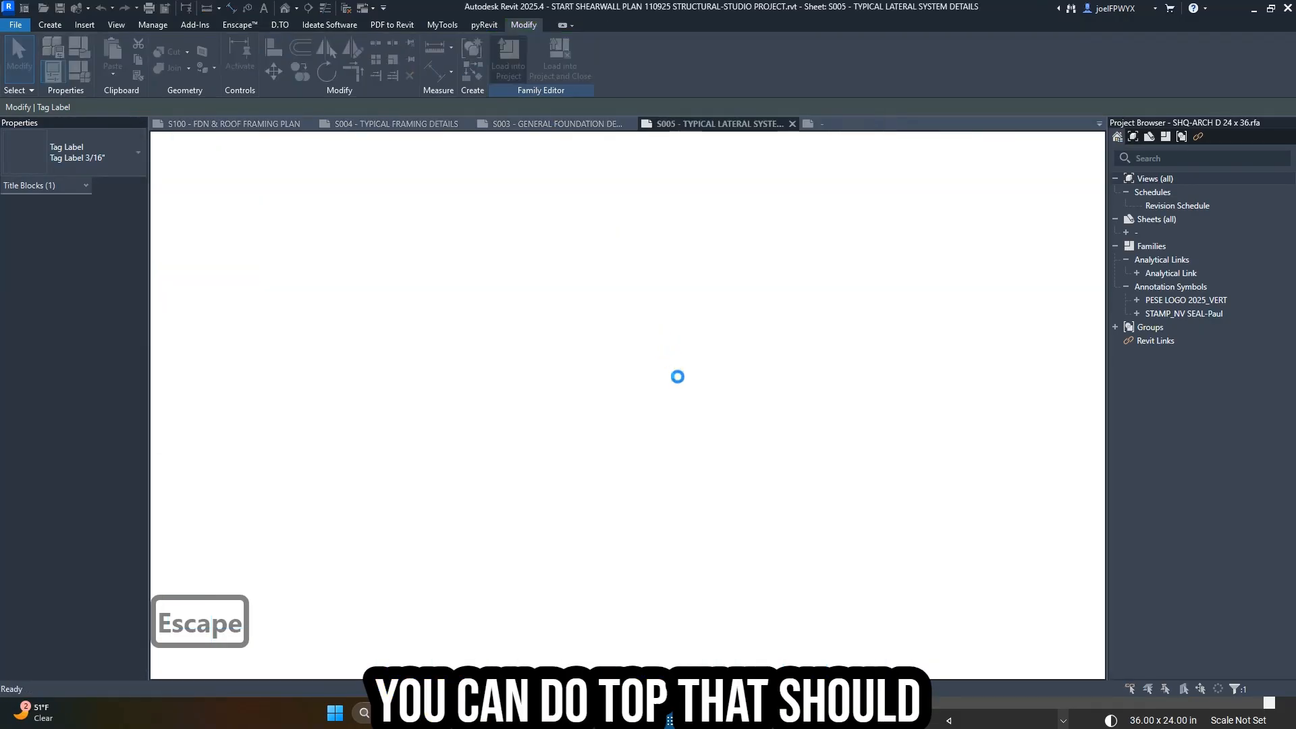
left_click(668, 322)
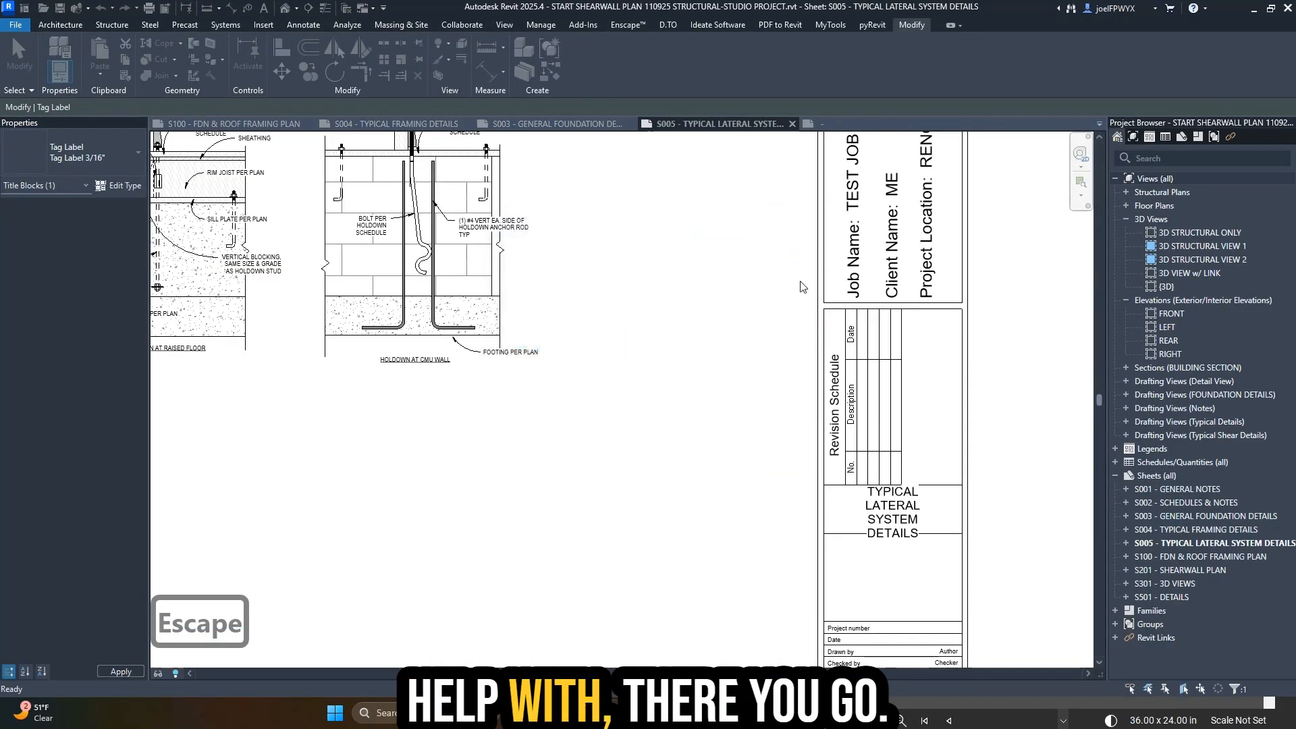
scroll(665, 422, "down", 3)
key("ctrl+s")
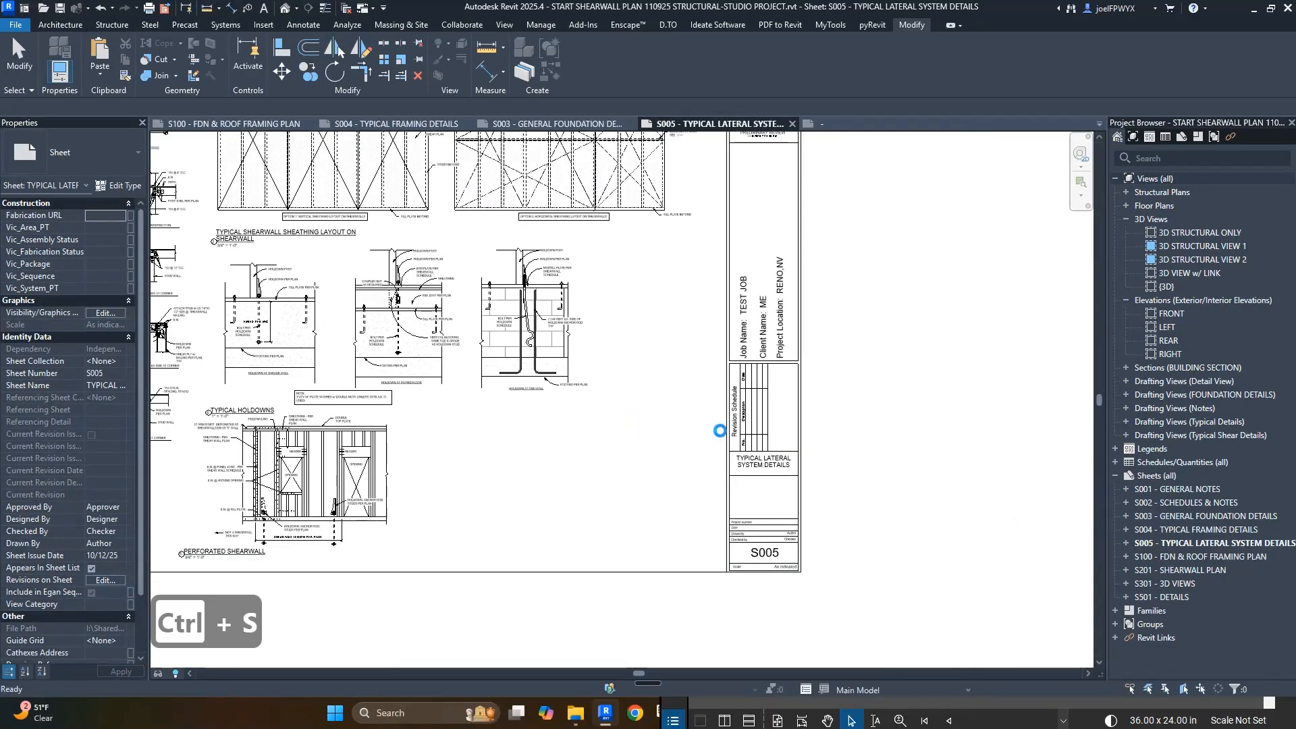
- Examine the sheet name, project number, date, drawn by and checked by fields in the S005 title block
scroll(776, 513, "up", 5)
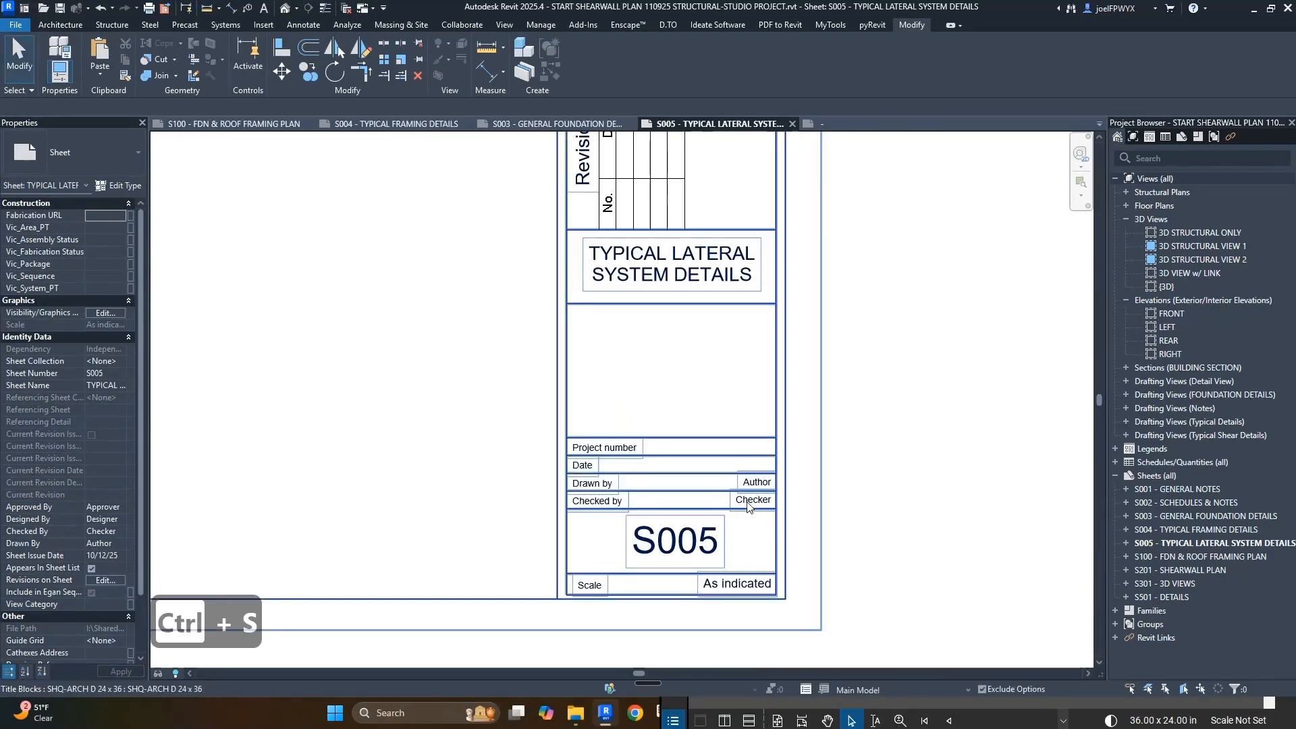
left_click(745, 491)
left_click(752, 480)
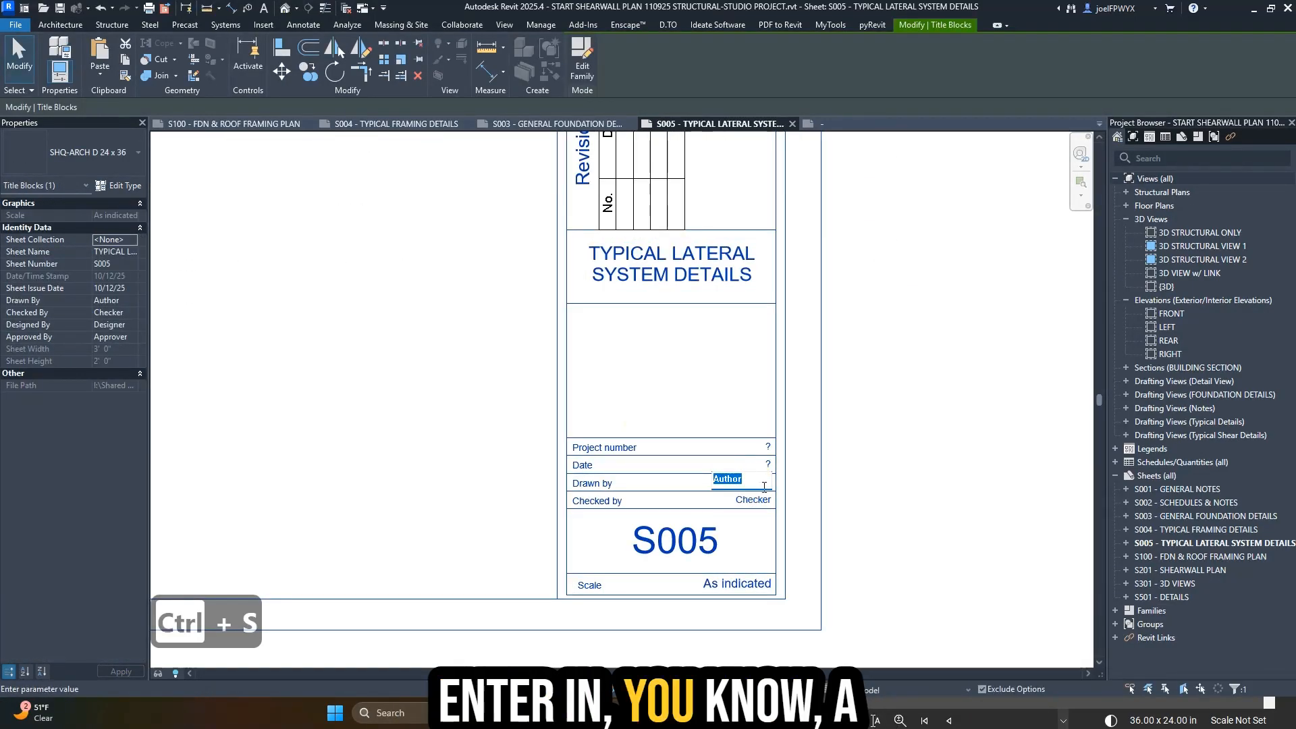
left_click(767, 446)
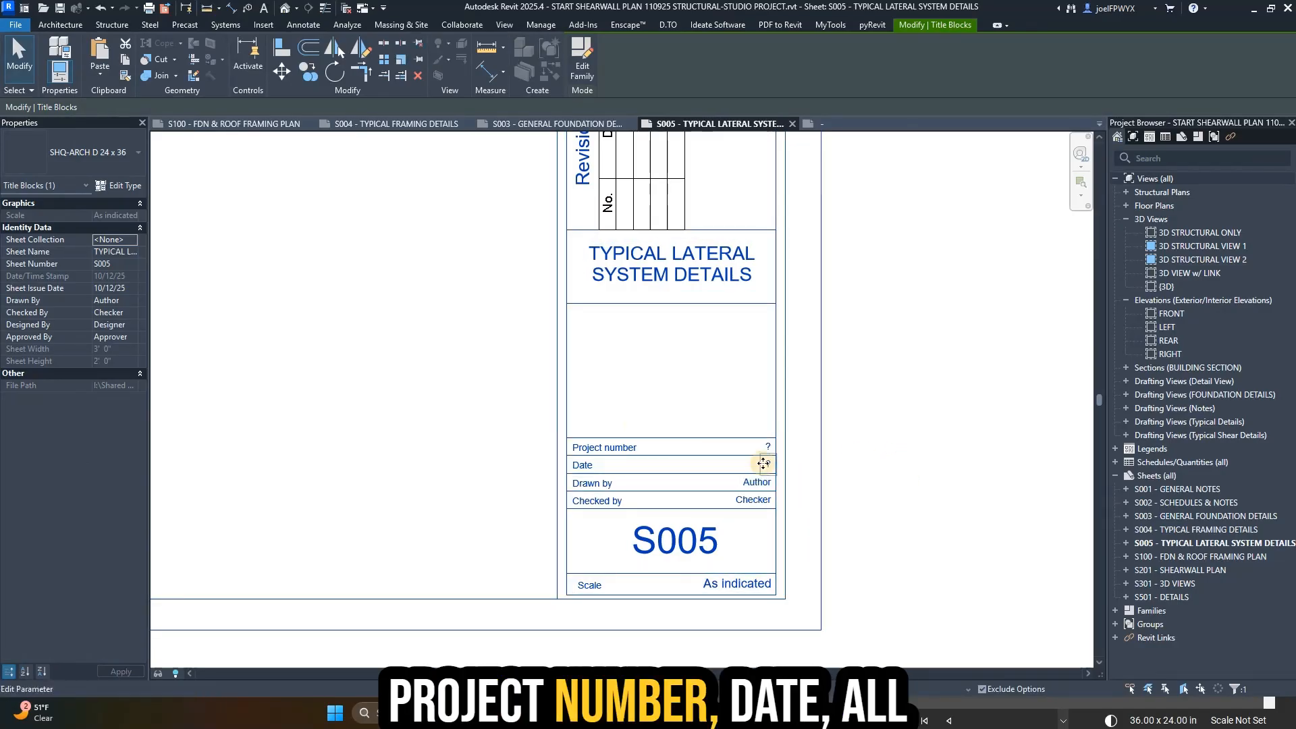
left_click(763, 462)
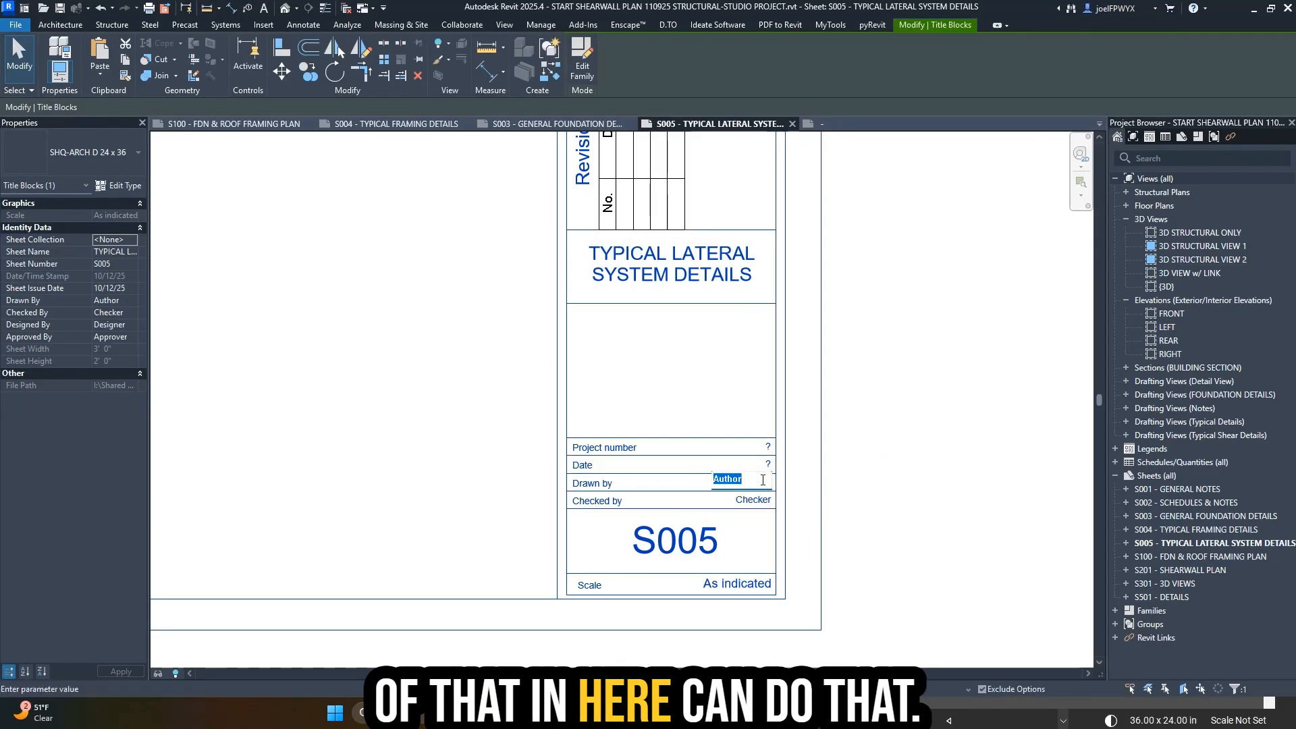
left_click(753, 499)
left_click(882, 491)
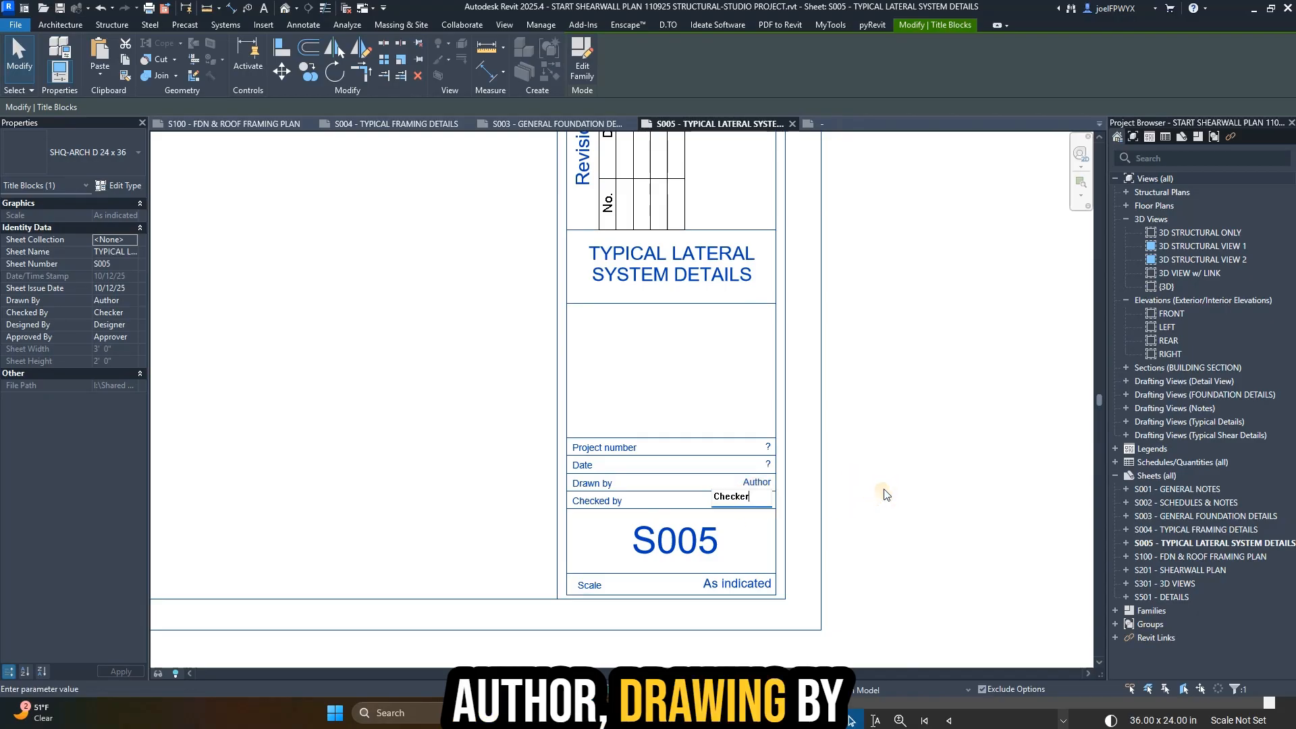
scroll(884, 492, "down", 2)
scroll(882, 492, "down", 3)
key("Escape")
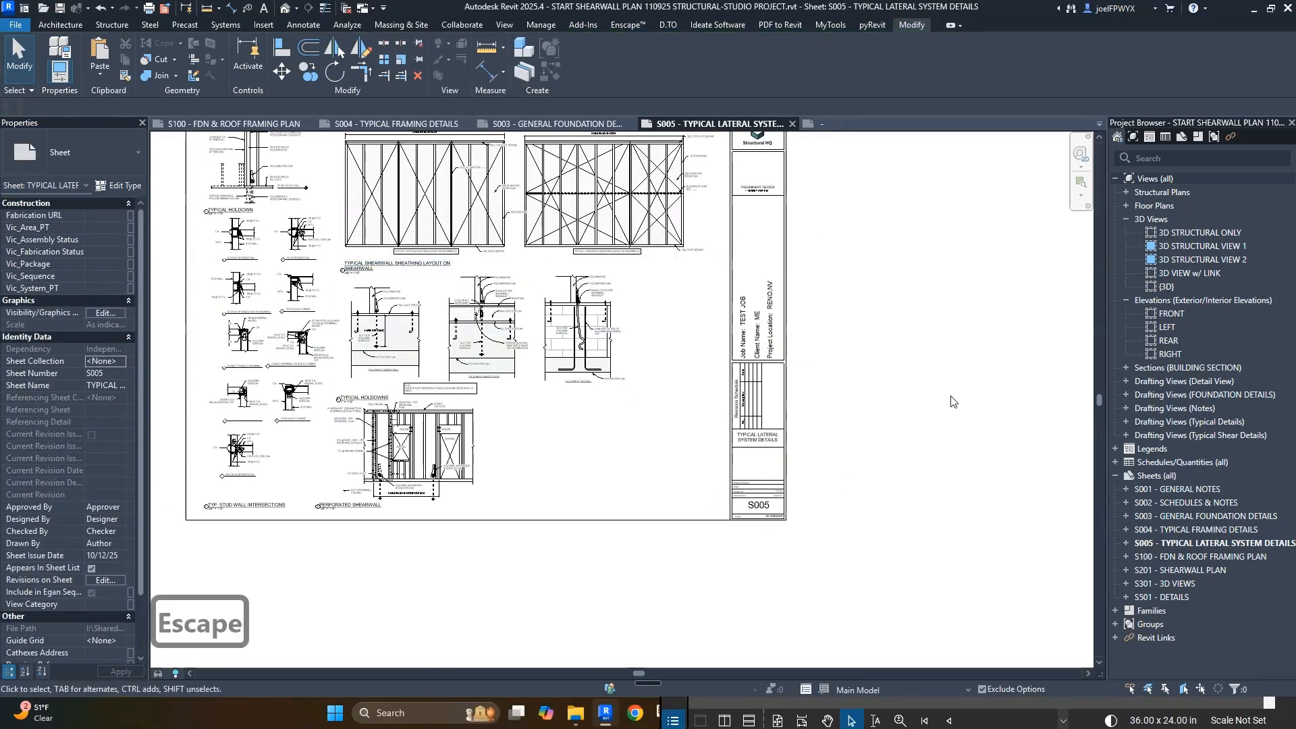
scroll(904, 378, "down", 2)
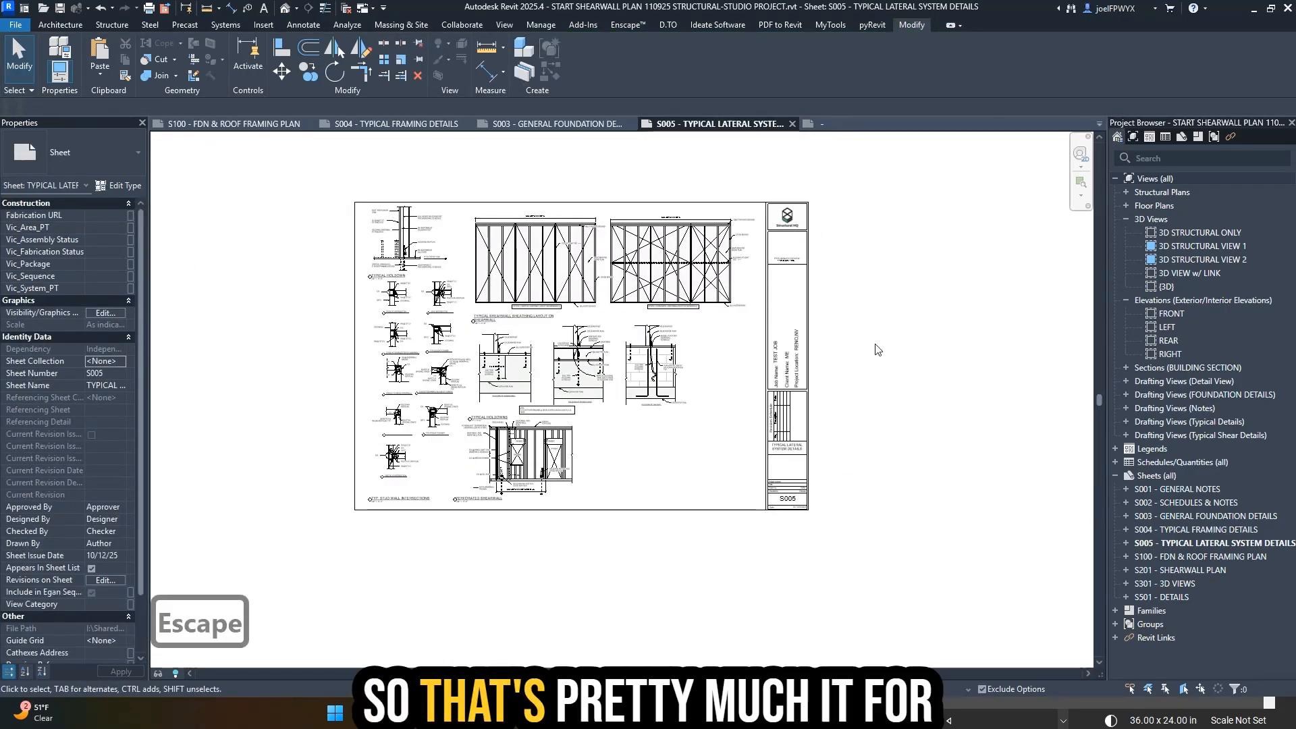